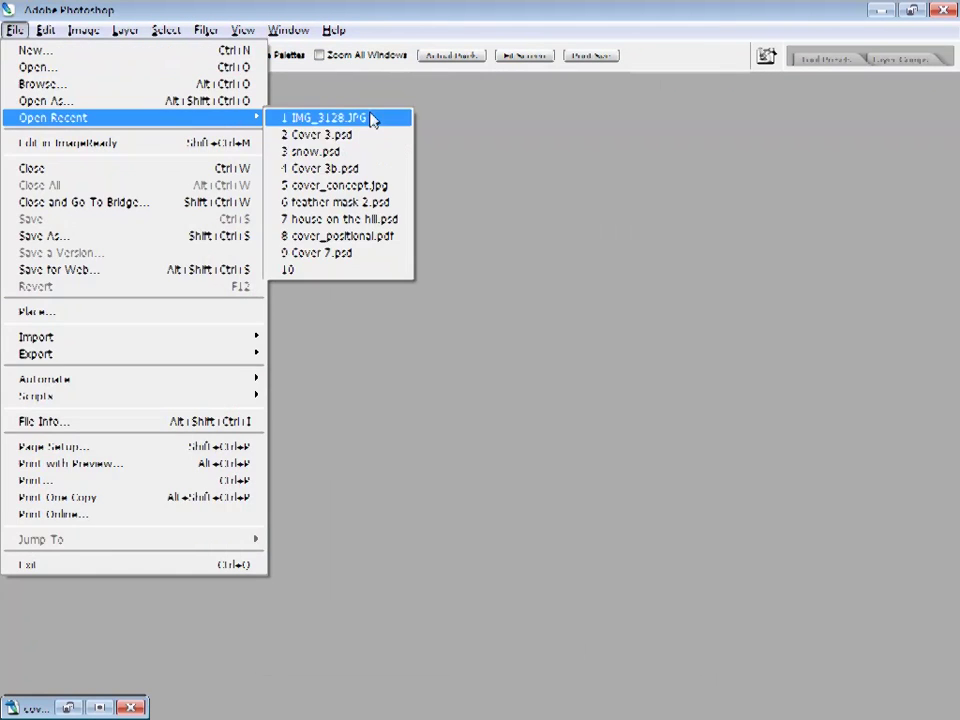
- Open the Cover painting and IMG_3128.JPG from recent files, keeping the embedded profile
{"action": "left_click", "coordinate": [372, 119]}
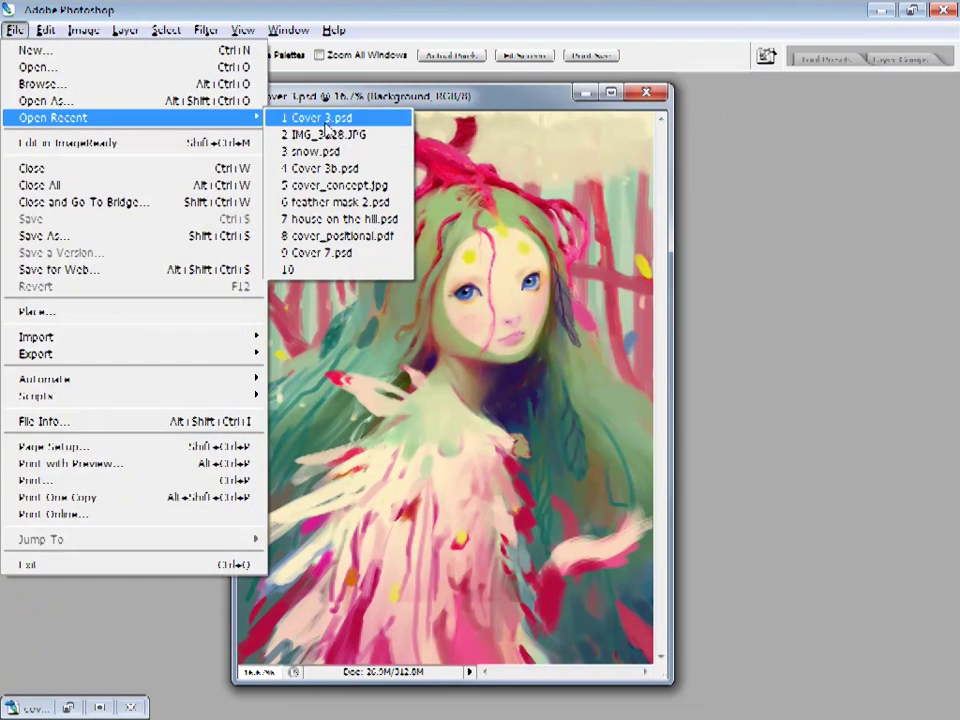
{"action": "left_click", "coordinate": [502, 217]}
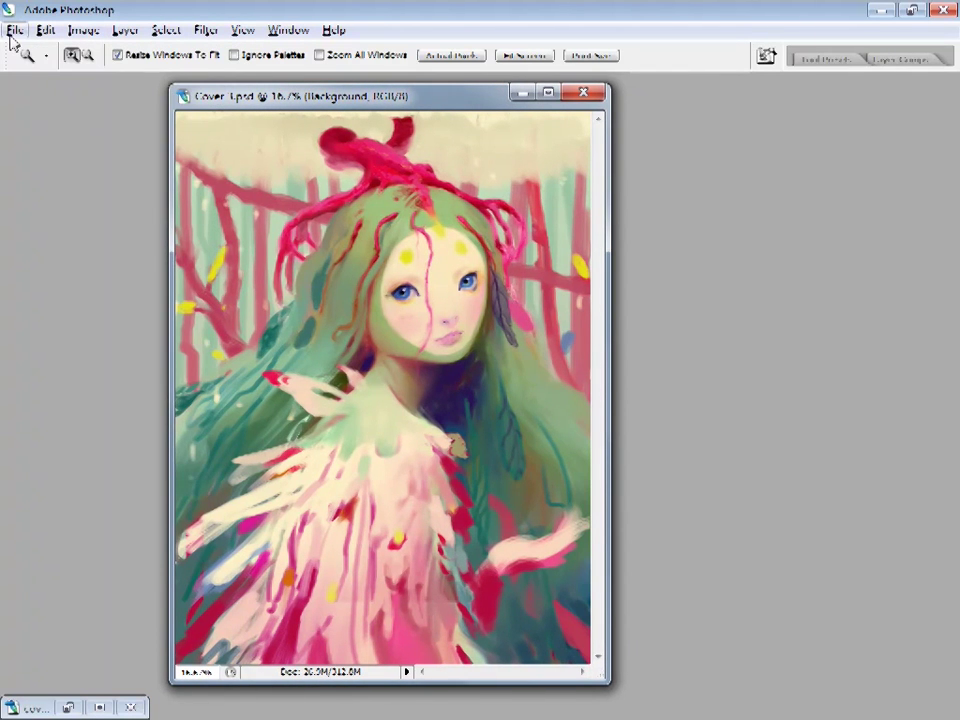
{"action": "left_click", "coordinate": [15, 30]}
{"action": "left_click", "coordinate": [300, 120]}
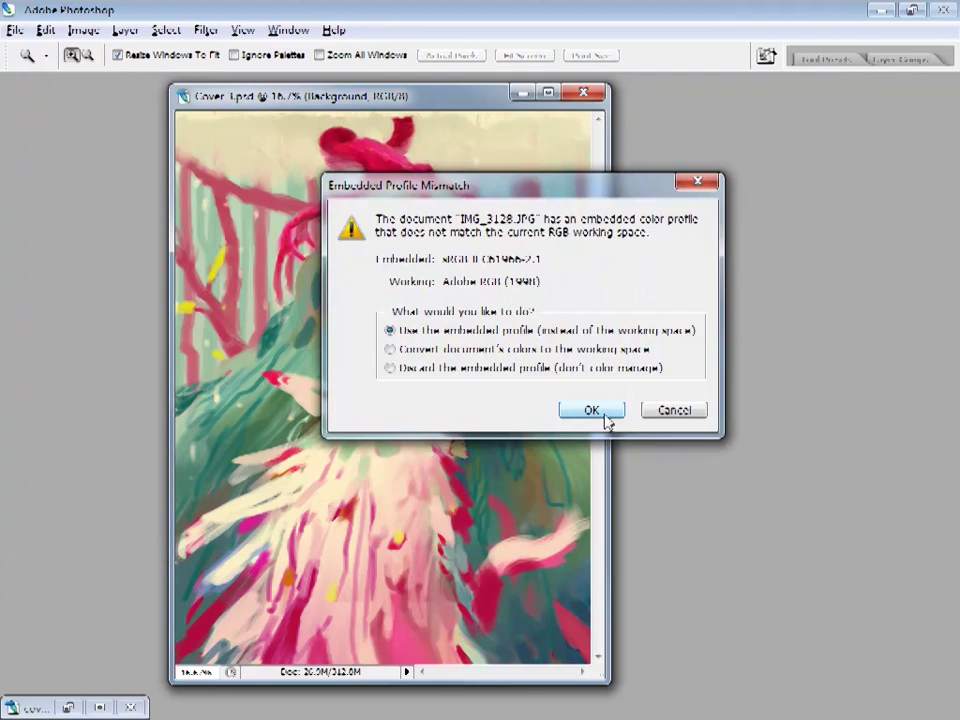
{"action": "left_click", "coordinate": [606, 420]}
- Arrange the painting and sketch windows side by side, then return to the painting
{"action": "left_click_drag", "start_coordinate": [287, 120], "coordinate": [682, 88]}
{"action": "left_click_drag", "start_coordinate": [350, 95], "coordinate": [210, 96]}
{"action": "left_click", "coordinate": [825, 122]}
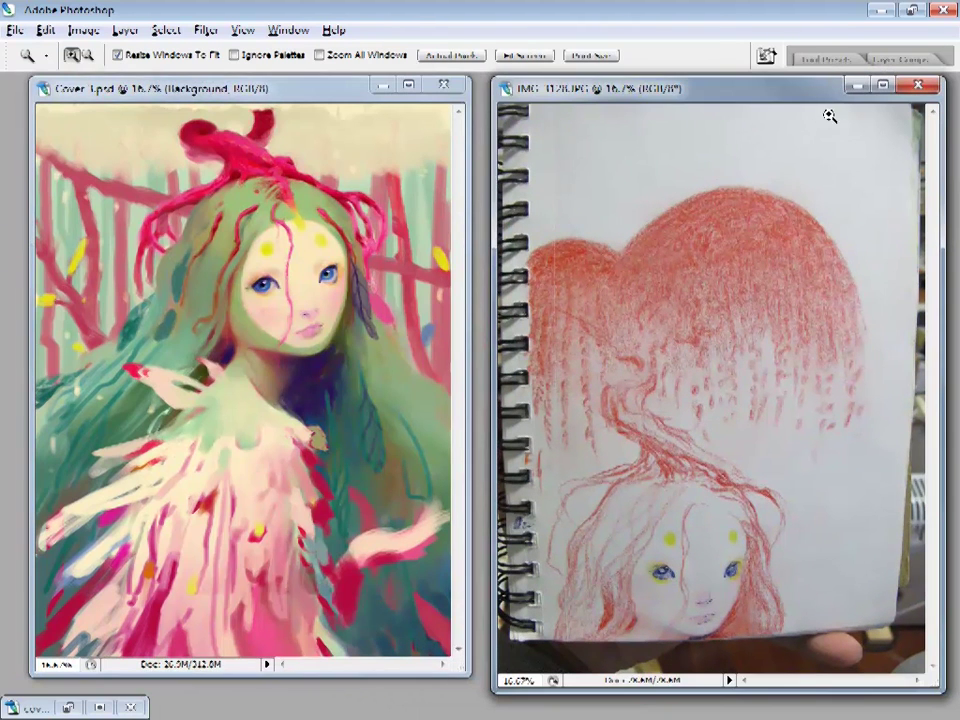
{"action": "key", "text": "ctrl+Tab"}
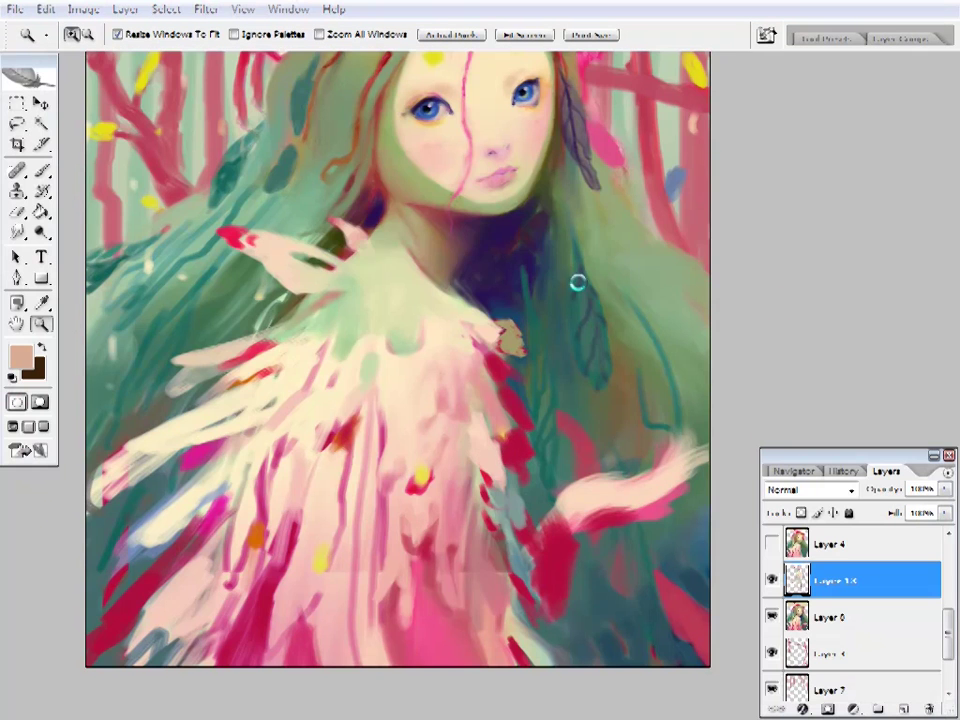
{"action": "mouse_move", "coordinate": [628, 306]}
{"action": "left_mouse_down"}
{"action": "mouse_move", "coordinate": [596, 431]}
{"action": "mouse_move", "coordinate": [549, 272]}
{"action": "mouse_move", "coordinate": [548, 366]}
{"action": "mouse_move", "coordinate": [439, 321]}
{"action": "left_mouse_up"}
- Zoom in on the fairy's wing and set the brush to a dark maroon colour
{"action": "left_click", "coordinate": [422, 229], "text": "alt"}
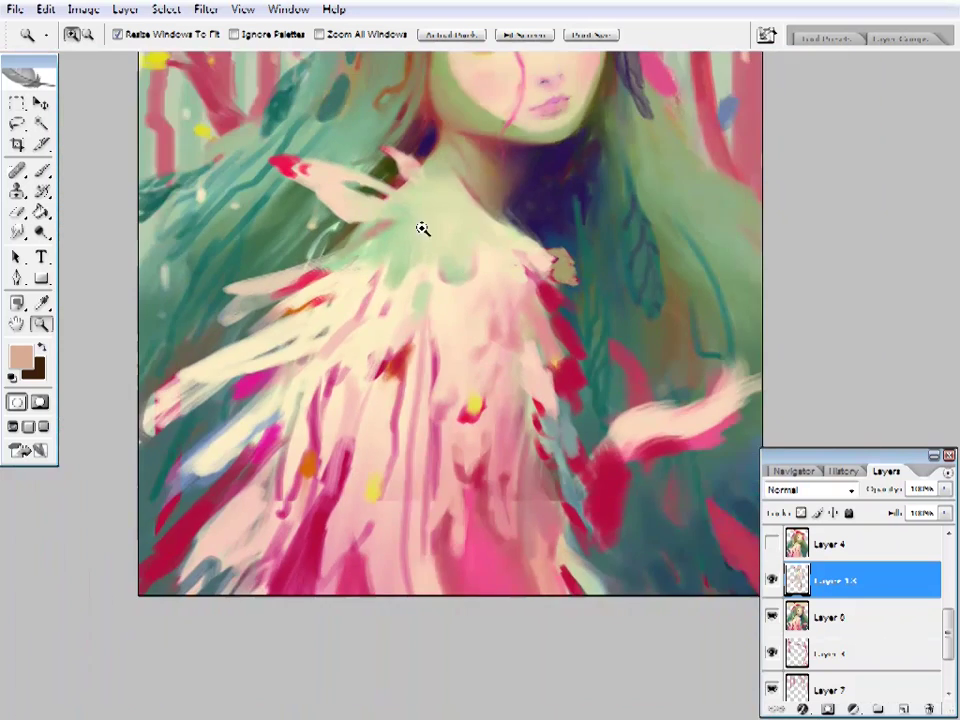
{"action": "left_click", "coordinate": [422, 229]}
{"action": "key", "text": "b"}
{"action": "right_click", "coordinate": [535, 88]}
{"action": "left_click", "coordinate": [20, 355]}
{"action": "left_click", "coordinate": [327, 430]}
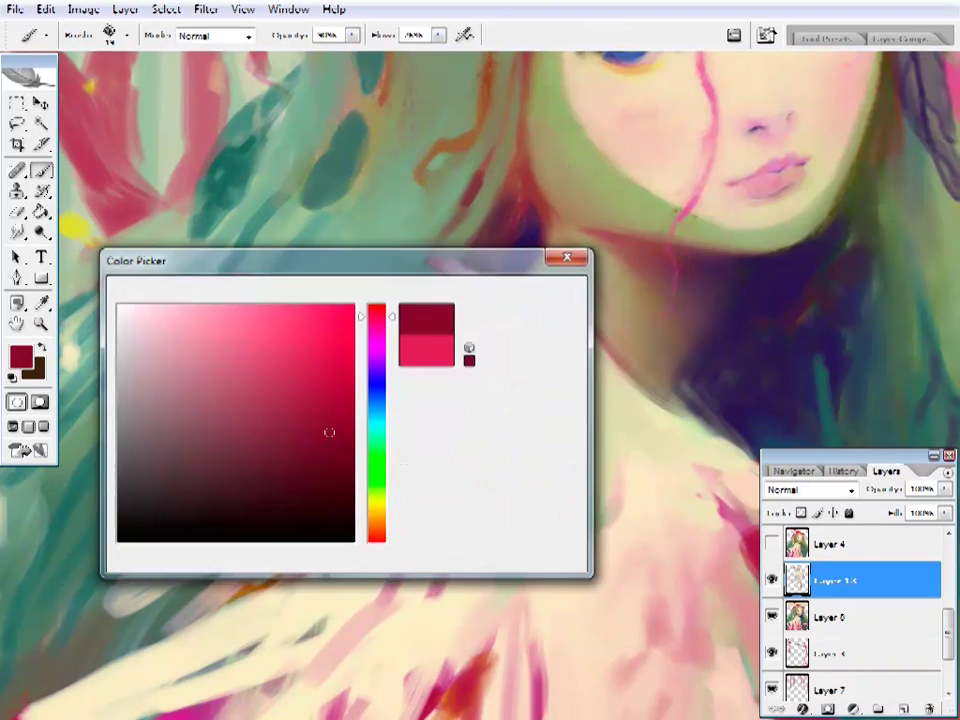
{"action": "left_click", "coordinate": [552, 291]}
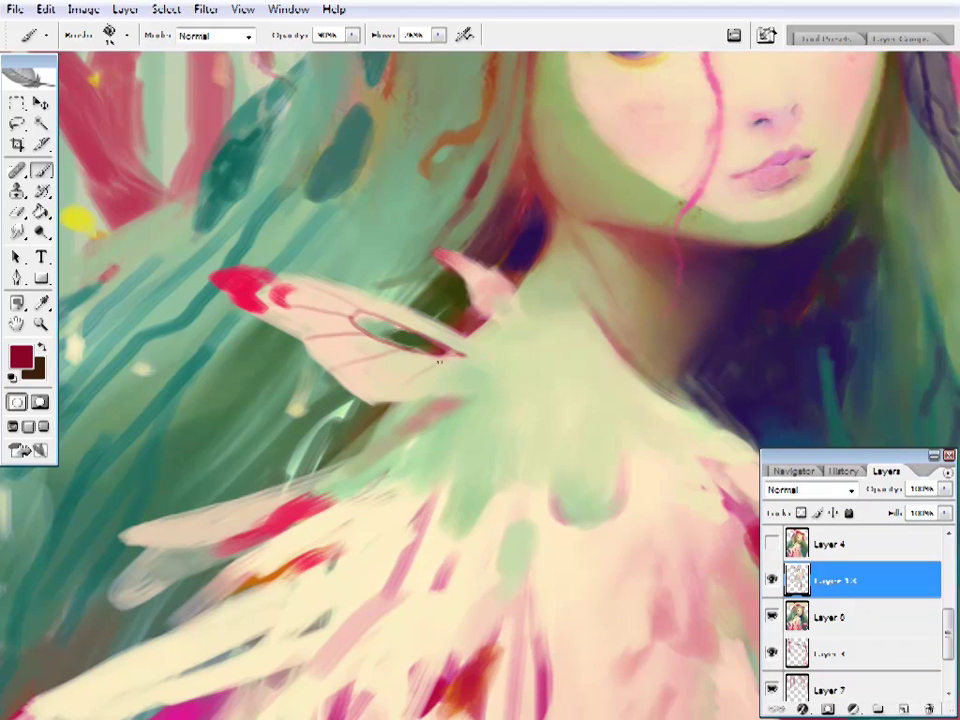
- Sample the wing's green, cream and dark red tones, then flip the canvas horizontally
{"action": "left_click_drag", "start_coordinate": [439, 361], "coordinate": [466, 393]}
{"action": "left_click_drag", "start_coordinate": [447, 332], "coordinate": [379, 349]}
{"action": "left_click", "coordinate": [329, 374], "text": "alt"}
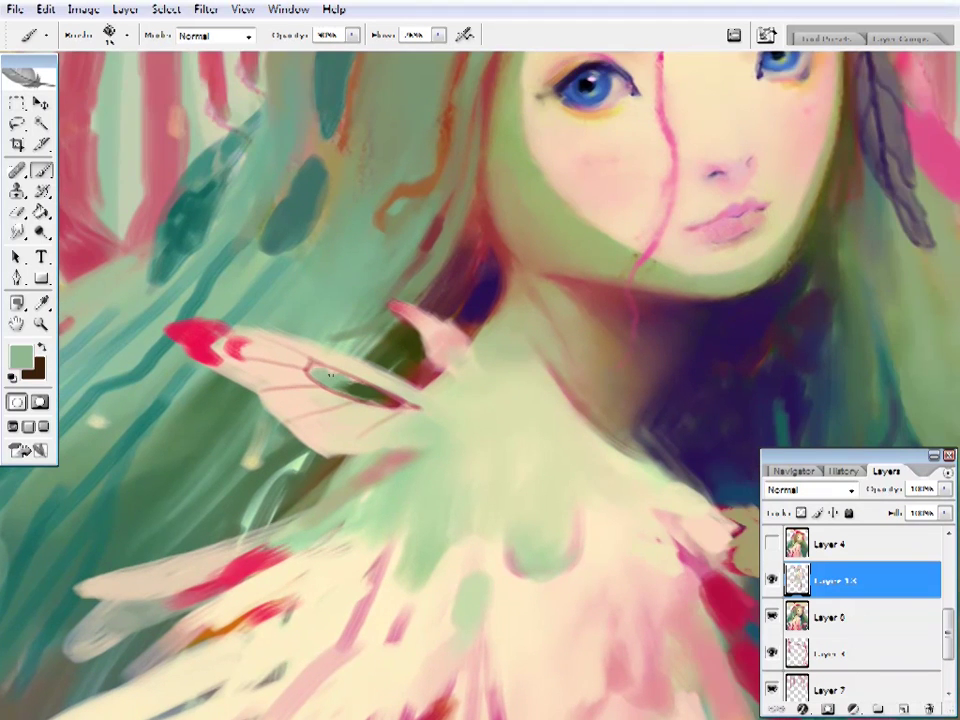
{"action": "left_click", "coordinate": [322, 369], "text": "alt"}
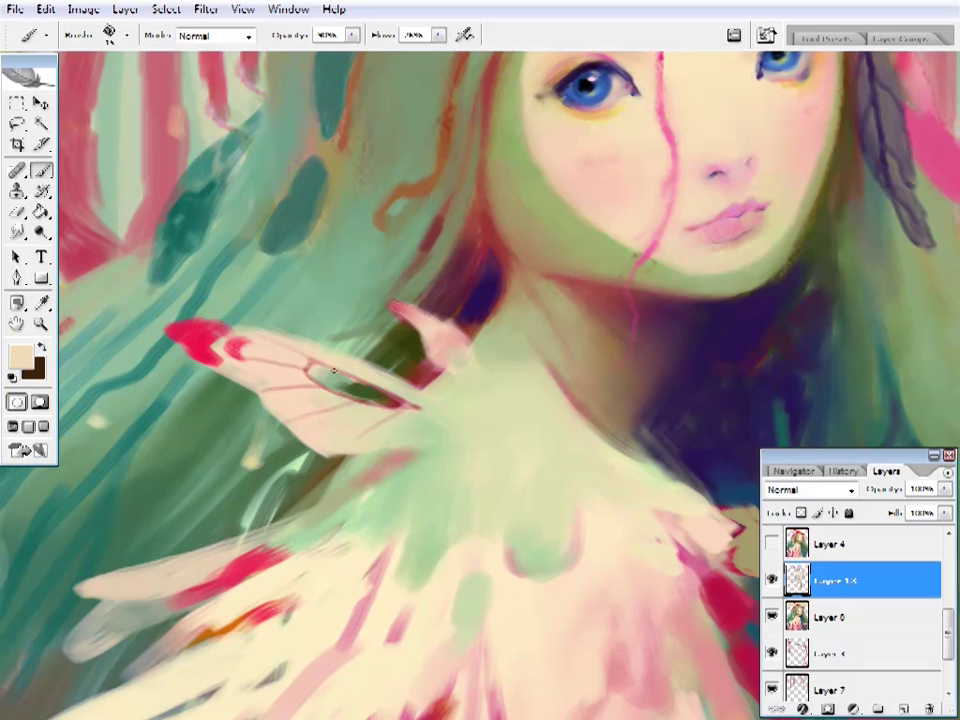
{"action": "left_click", "coordinate": [334, 368], "text": "alt"}
{"action": "left_click_drag", "start_coordinate": [394, 259], "coordinate": [384, 279]}
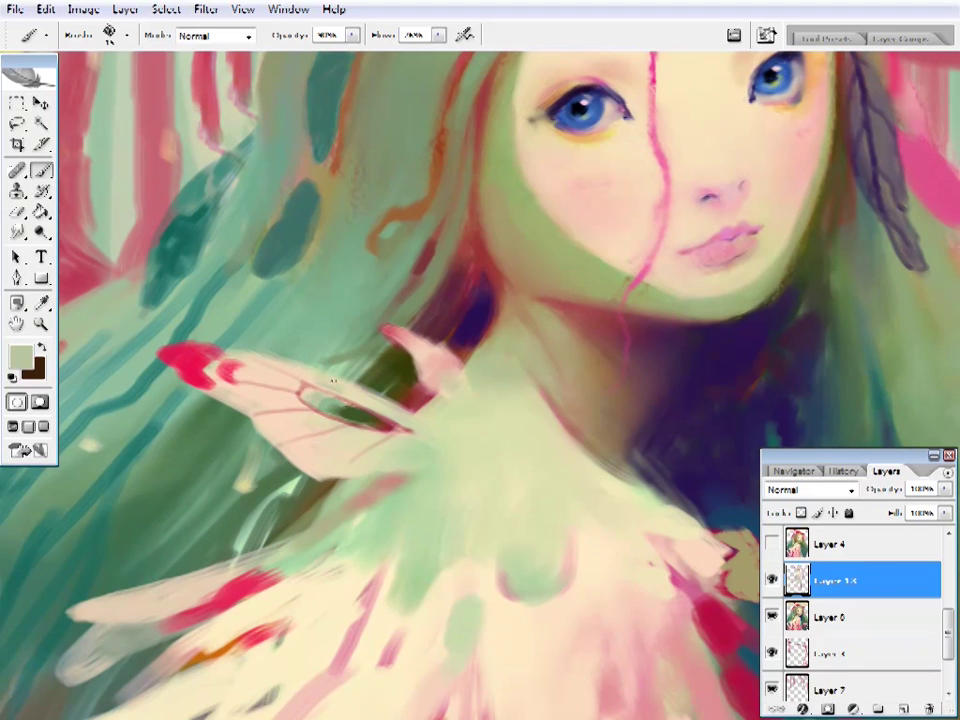
{"action": "left_click", "coordinate": [440, 290], "text": "alt"}
{"action": "key", "text": "ctrl+shift+h"}
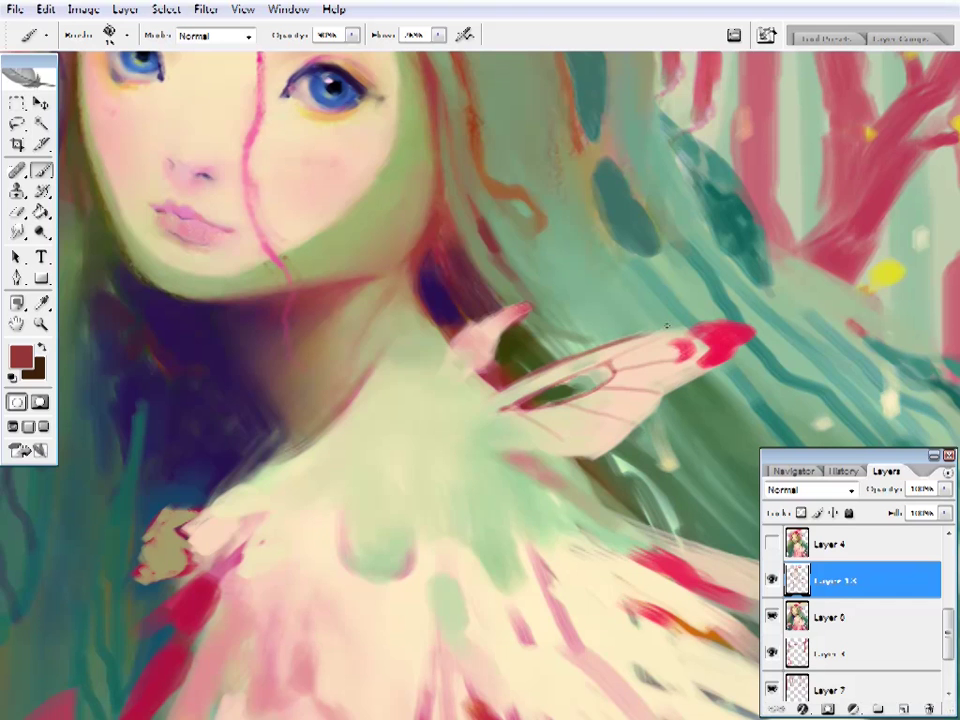
- Sample bright and dark reds near the wing and switch to a different brush preset
{"action": "left_click", "coordinate": [722, 326], "text": "alt"}
{"action": "left_click_drag", "start_coordinate": [634, 393], "coordinate": [658, 399]}
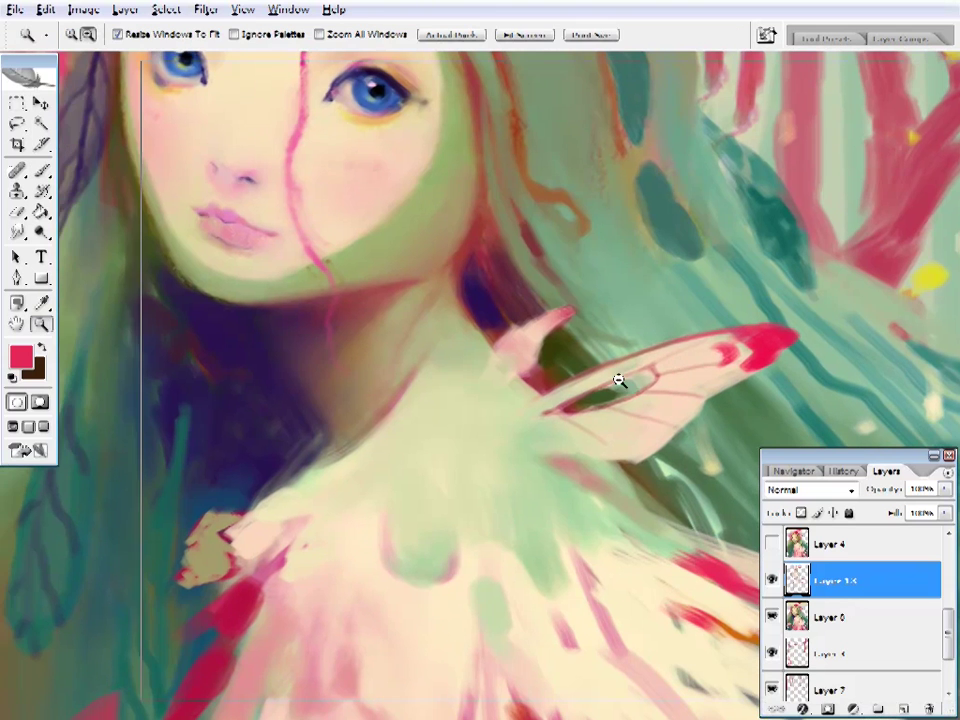
{"action": "key", "text": "ctrl+0"}
{"action": "left_click", "coordinate": [540, 360]}
{"action": "left_click", "coordinate": [536, 396]}
{"action": "key", "text": "b"}
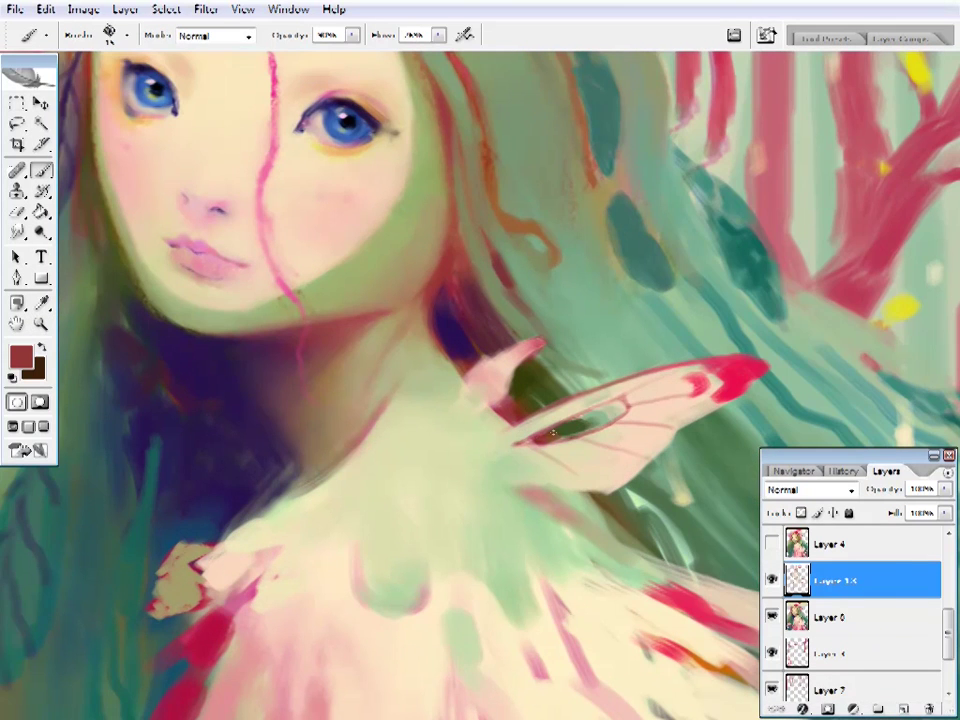
{"action": "right_click", "coordinate": [553, 432]}
{"action": "left_click", "coordinate": [728, 372], "text": "alt"}
- Reframe the view and zoom in on the fairy's face and wing
{"action": "mouse_move", "coordinate": [528, 482]}
{"action": "left_mouse_down"}
{"action": "mouse_move", "coordinate": [408, 472]}
{"action": "mouse_move", "coordinate": [531, 381]}
{"action": "mouse_move", "coordinate": [521, 467]}
{"action": "mouse_move", "coordinate": [536, 558]}
{"action": "mouse_move", "coordinate": [497, 246]}
{"action": "mouse_move", "coordinate": [523, 392]}
{"action": "mouse_move", "coordinate": [431, 300]}
{"action": "mouse_move", "coordinate": [590, 296]}
{"action": "mouse_move", "coordinate": [559, 339]}
{"action": "mouse_move", "coordinate": [600, 319]}
{"action": "mouse_move", "coordinate": [491, 364]}
{"action": "mouse_move", "coordinate": [431, 370]}
{"action": "mouse_move", "coordinate": [364, 324]}
{"action": "left_mouse_up"}
{"action": "key", "text": "z"}
{"action": "key", "text": "i"}
{"action": "left_click_drag", "start_coordinate": [437, 343], "coordinate": [474, 338]}
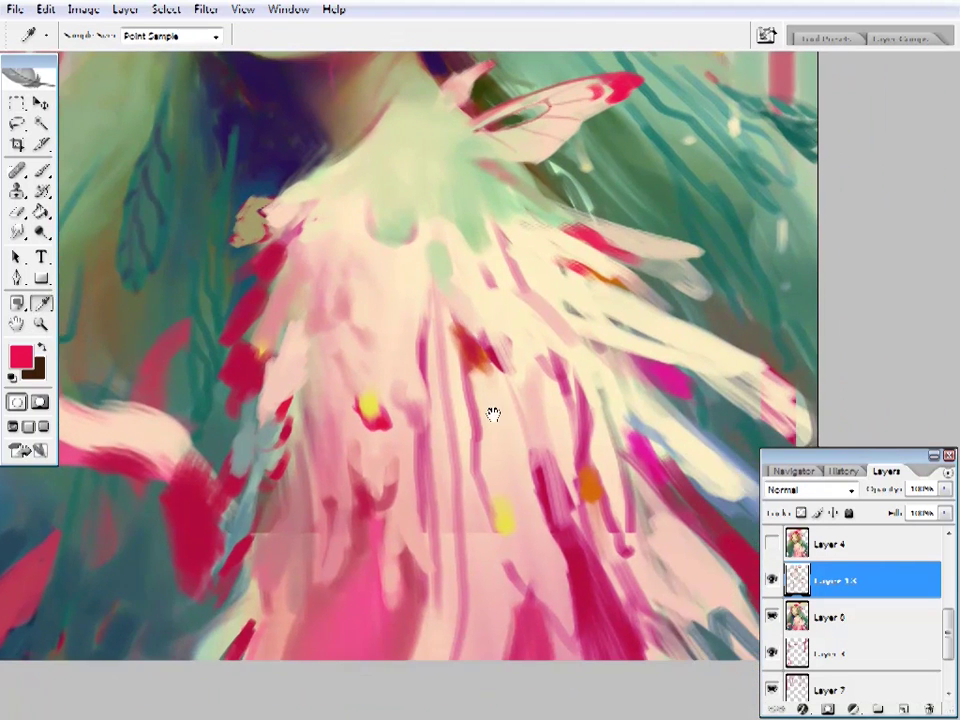
{"action": "left_click_drag", "start_coordinate": [493, 414], "coordinate": [440, 447]}
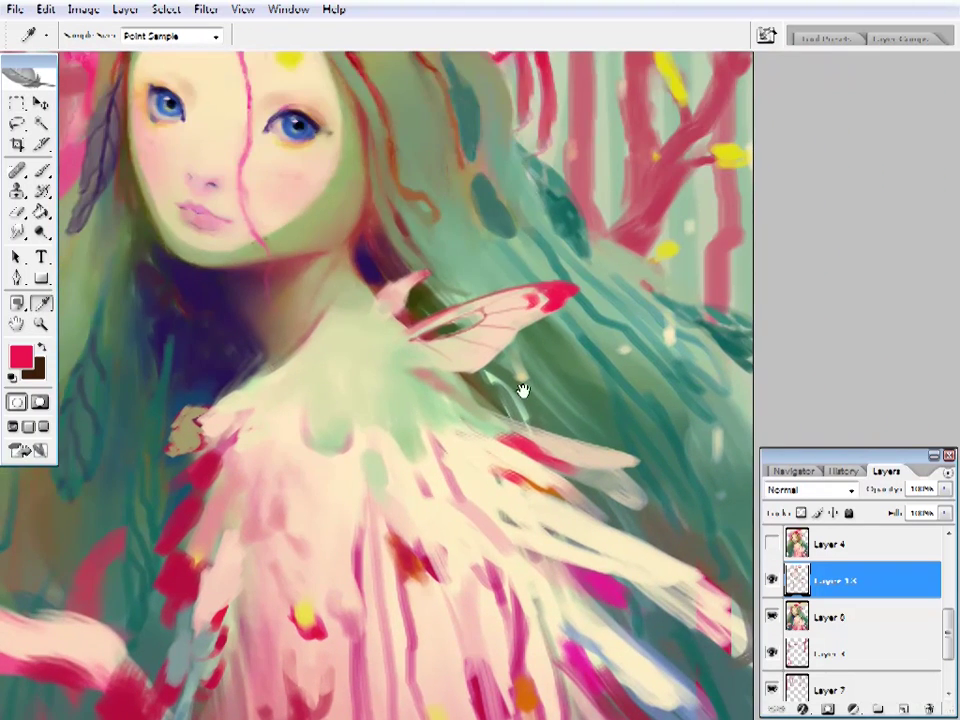
{"action": "left_click_drag", "start_coordinate": [521, 390], "coordinate": [559, 253]}
{"action": "key", "text": "z"}
{"action": "left_click", "coordinate": [555, 415]}
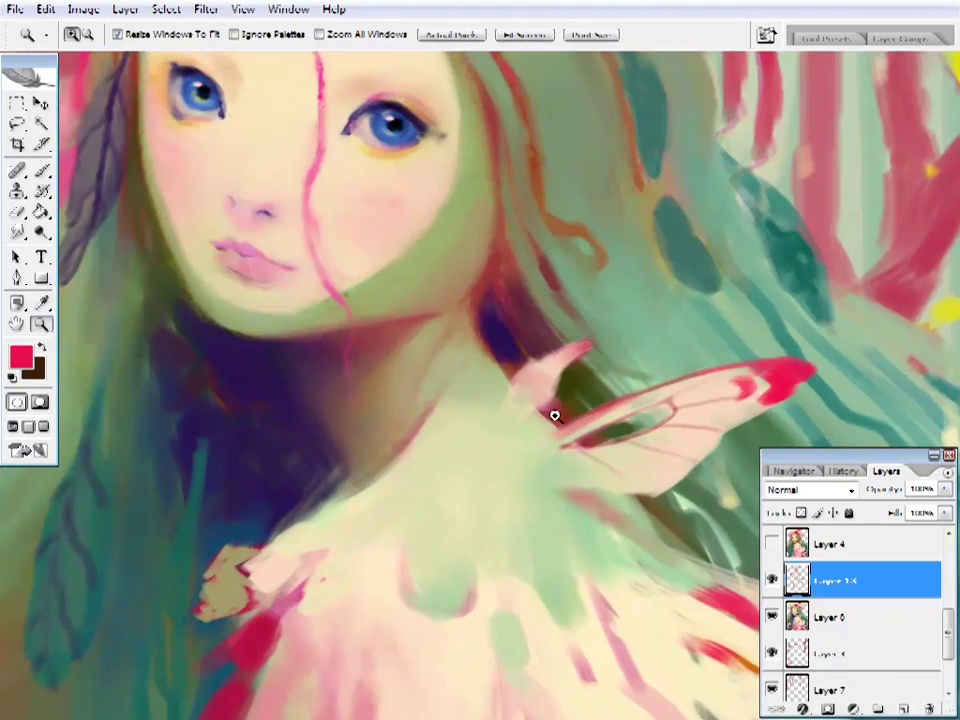
- Sample red from the wing and paint red spots along its edge
{"action": "key", "text": "b"}
{"action": "right_click", "coordinate": [681, 135]}
{"action": "key", "text": "Escape"}
{"action": "left_click", "coordinate": [553, 362], "text": "alt"}
{"action": "key", "text": "z"}
{"action": "left_click", "coordinate": [534, 272], "text": "alt"}
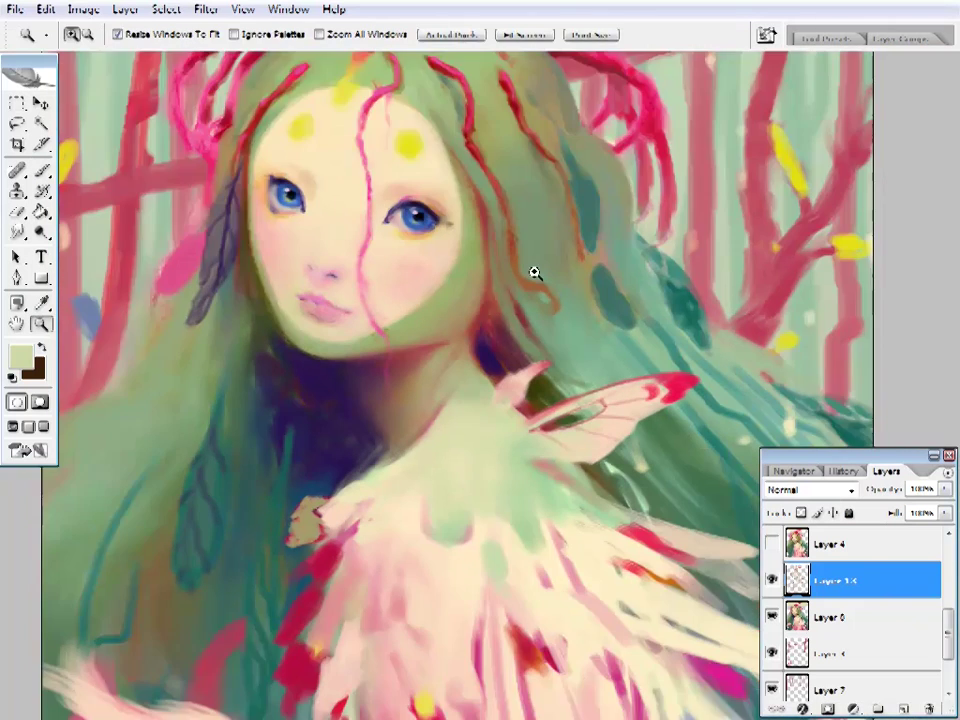
{"action": "left_click", "coordinate": [534, 272]}
{"action": "key", "text": "i"}
{"action": "left_click", "coordinate": [654, 321]}
{"action": "key", "text": "b"}
{"action": "mouse_move", "coordinate": [654, 321]}
{"action": "left_mouse_down"}
{"action": "mouse_move", "coordinate": [634, 379]}
{"action": "mouse_move", "coordinate": [617, 373]}
{"action": "left_mouse_up"}
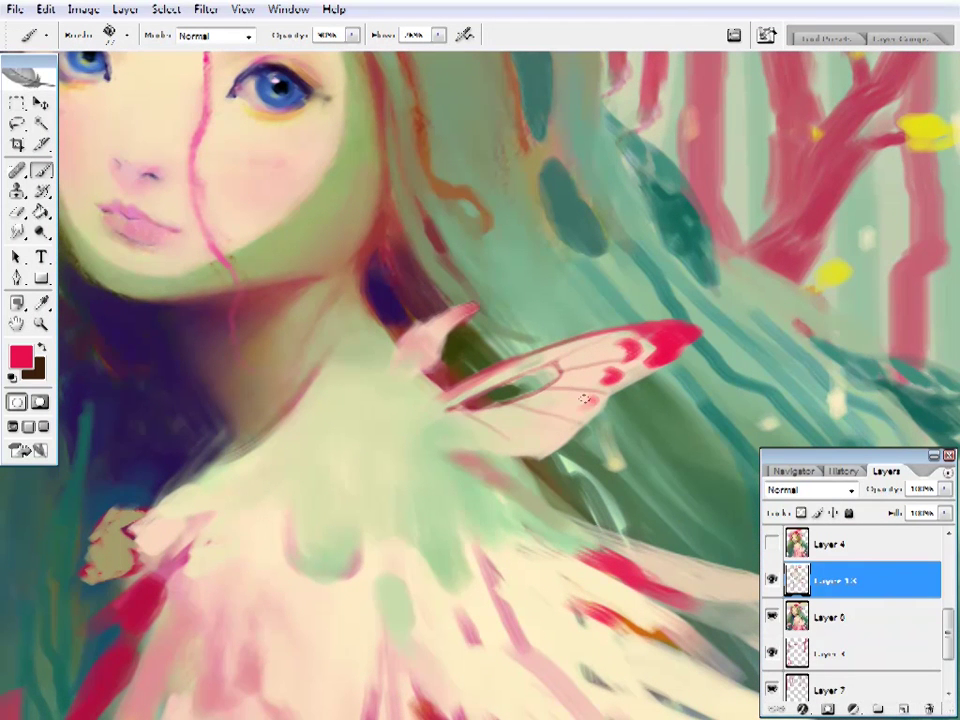
- Sample dark green, beige and light green around the wing and pick a brush preset
{"action": "left_click_drag", "start_coordinate": [569, 409], "coordinate": [553, 422]}
{"action": "left_click", "coordinate": [574, 381], "text": "alt"}
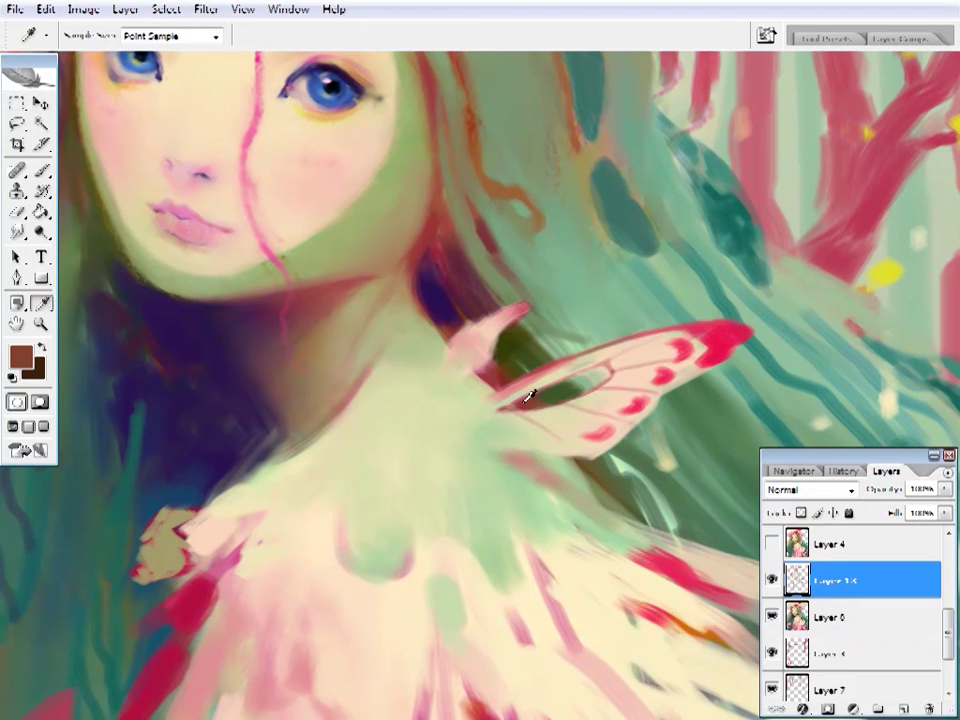
{"action": "left_click", "coordinate": [545, 380], "text": "alt"}
{"action": "left_click_drag", "start_coordinate": [548, 422], "coordinate": [499, 418]}
{"action": "left_click_drag", "start_coordinate": [639, 282], "coordinate": [597, 287]}
{"action": "left_click", "coordinate": [597, 287], "text": "alt"}
{"action": "right_click", "coordinate": [597, 287]}
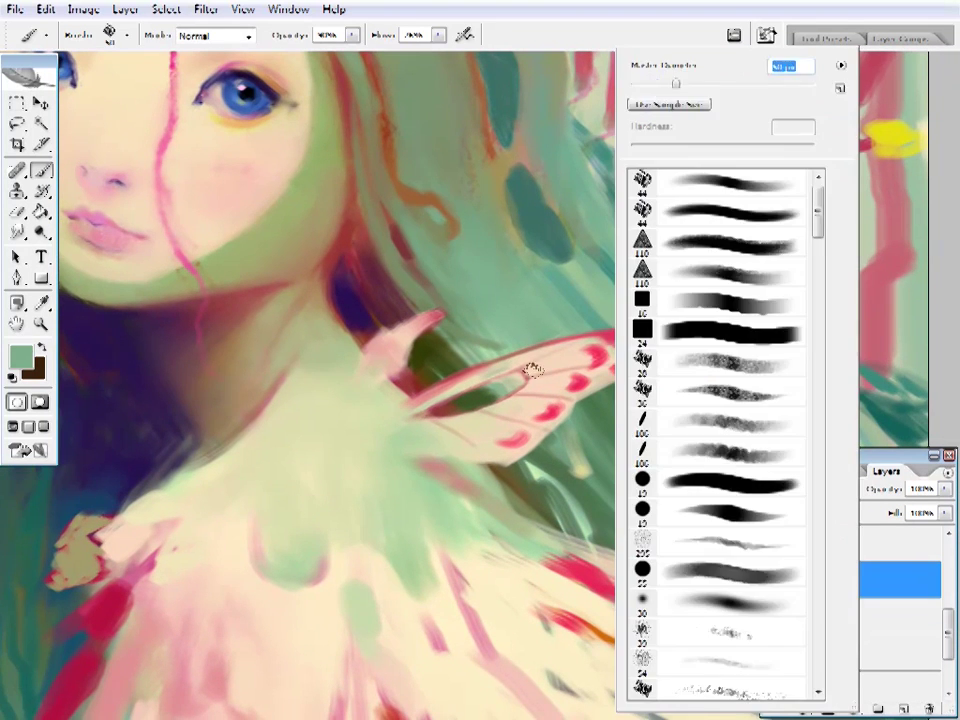
{"action": "double_click", "coordinate": [530, 367]}
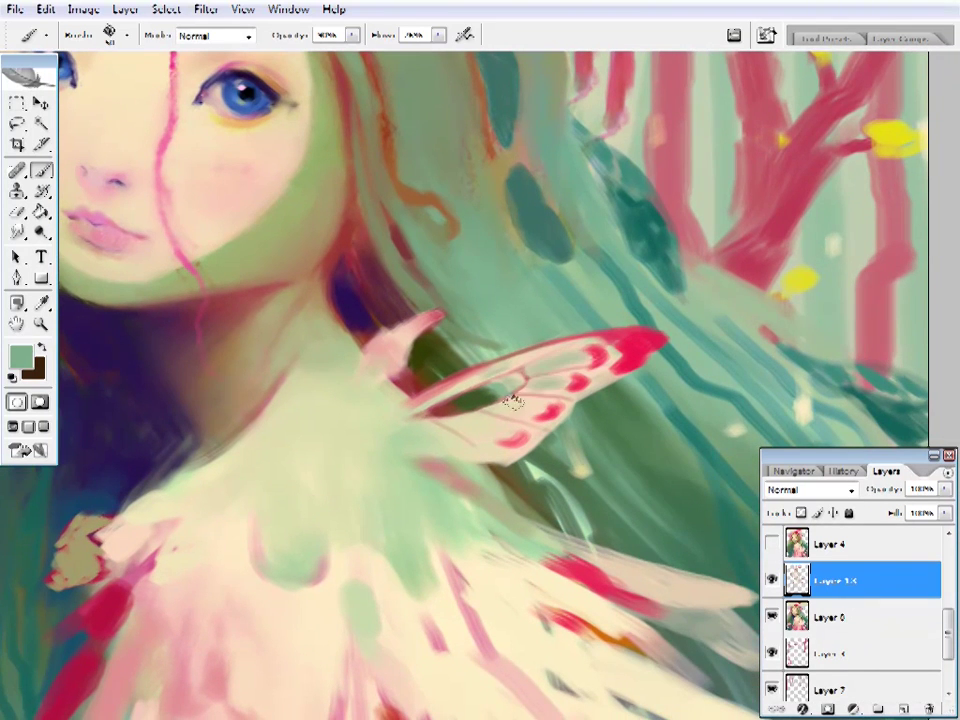
- Try several brush presets while sampling dark green, red-brown, pink, olive and tan wing tones
{"action": "left_click", "coordinate": [504, 403], "text": "alt"}
{"action": "right_click", "coordinate": [504, 403]}
{"action": "double_click", "coordinate": [493, 410]}
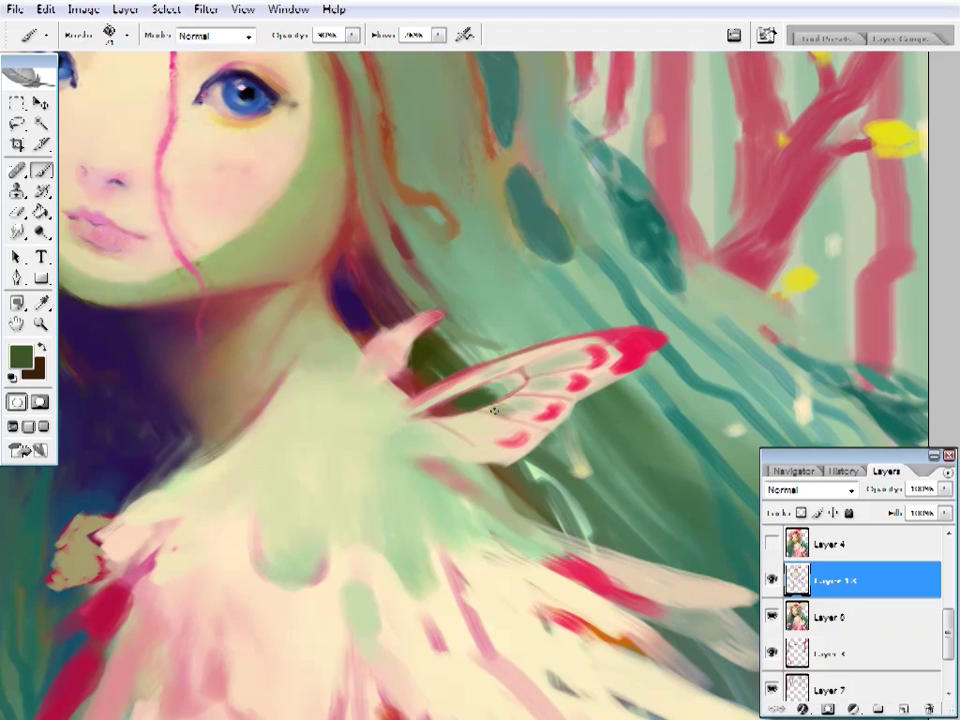
{"action": "left_click", "coordinate": [497, 407], "text": "alt"}
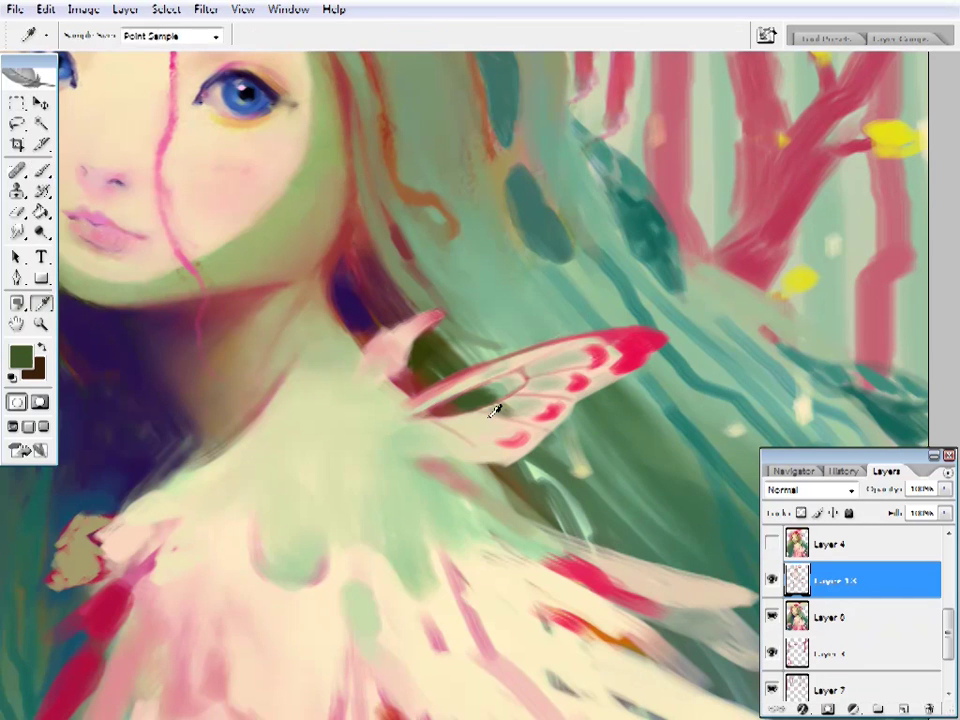
{"action": "right_click", "coordinate": [497, 407]}
{"action": "double_click", "coordinate": [510, 386]}
{"action": "left_click", "coordinate": [465, 408], "text": "alt"}
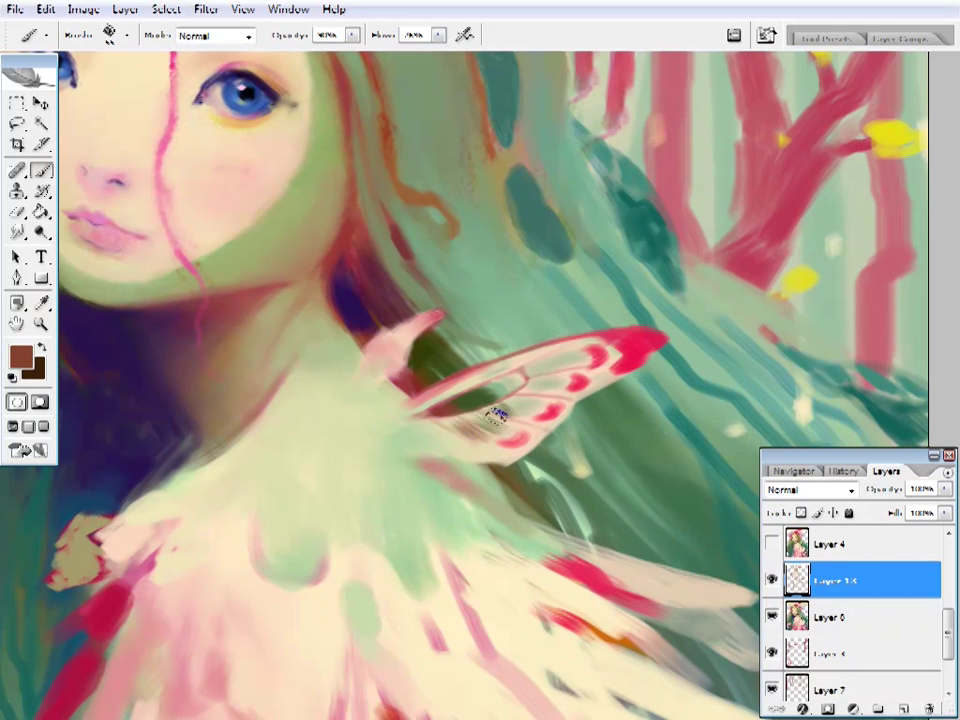
{"action": "left_click", "coordinate": [501, 389], "text": "alt"}
{"action": "left_click", "coordinate": [491, 422], "text": "alt"}
{"action": "left_click", "coordinate": [533, 418], "text": "alt"}
- Paint red vein lines across the butterfly wing using sampled green and red
{"action": "key", "text": "ctrl+0"}
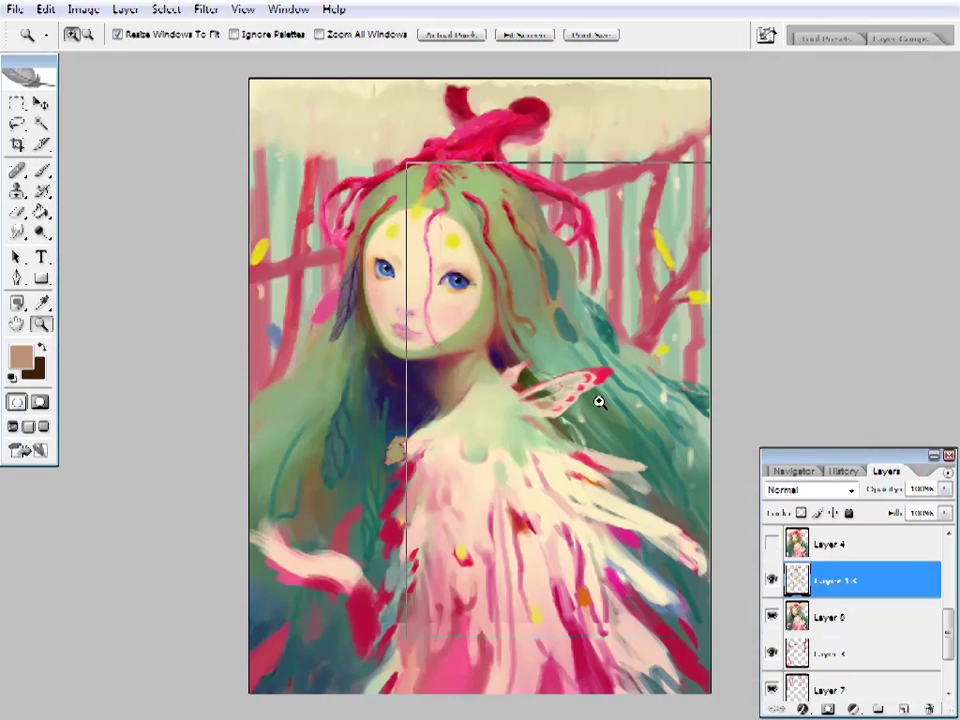
{"action": "left_click", "coordinate": [549, 394], "text": "ctrl"}
{"action": "left_click", "coordinate": [570, 336], "text": "ctrl"}
{"action": "left_click", "coordinate": [570, 336], "text": "alt"}
{"action": "left_click", "coordinate": [533, 378], "text": "ctrl"}
{"action": "right_click", "coordinate": [533, 378]}
{"action": "key", "text": "Return"}
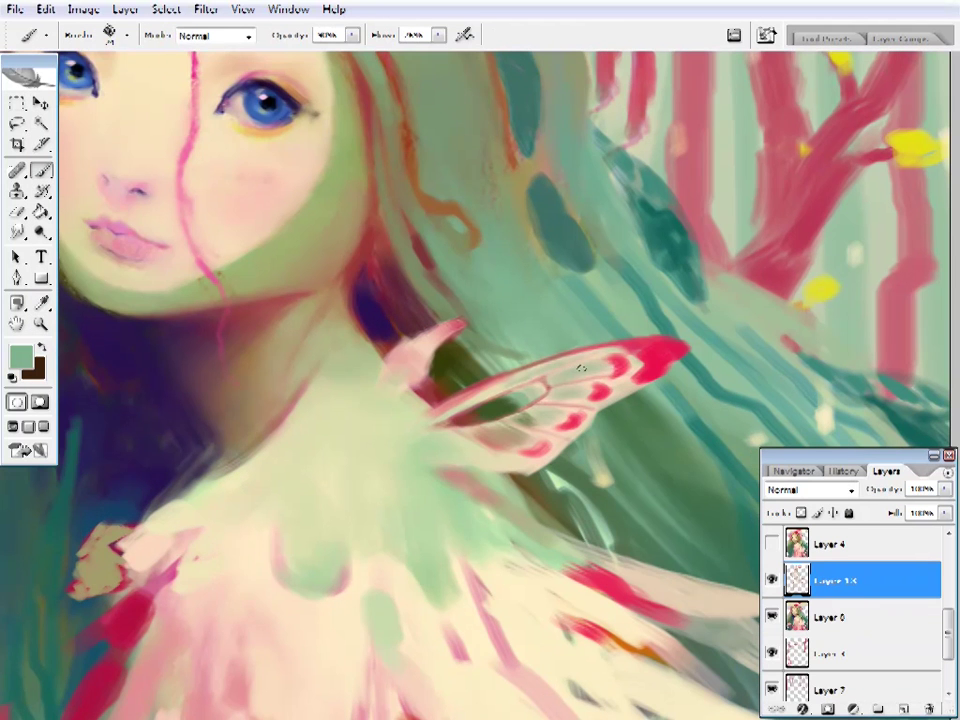
{"action": "left_click_drag", "start_coordinate": [695, 344], "coordinate": [679, 338]}
{"action": "left_click", "coordinate": [655, 347], "text": "alt"}
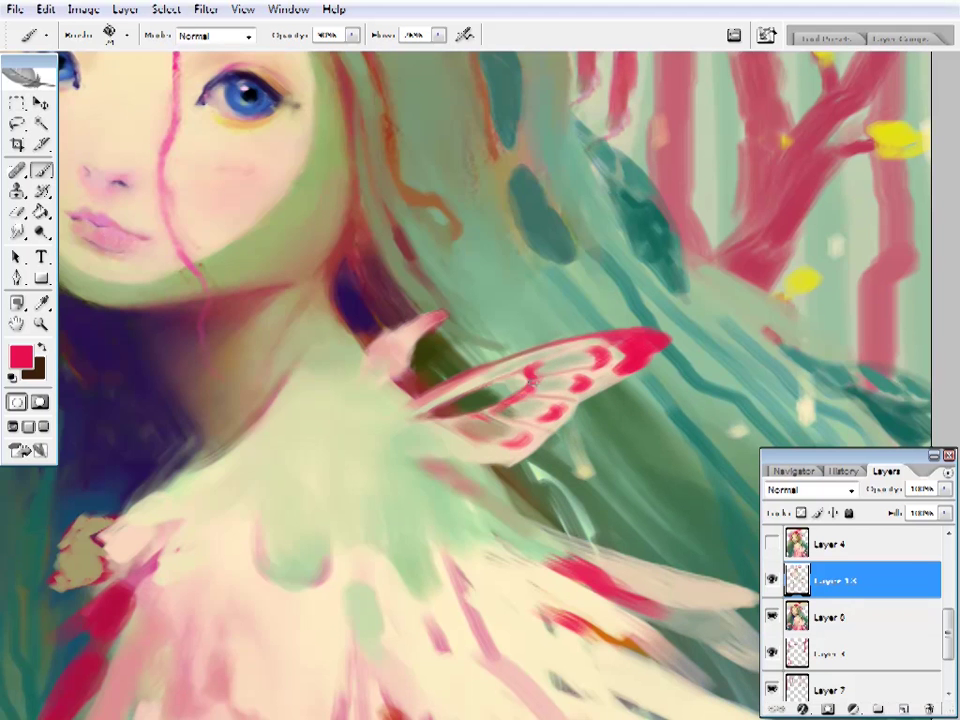
- Adjust the brush preset and fit the whole painting on screen
{"action": "right_click", "coordinate": [396, 293]}
{"action": "key", "text": "Return"}
{"action": "key", "text": "z"}
{"action": "key", "text": "ctrl+0"}
- Zoom in close on the fairy's face and sample a tan skin tone
{"action": "left_click", "coordinate": [478, 394]}
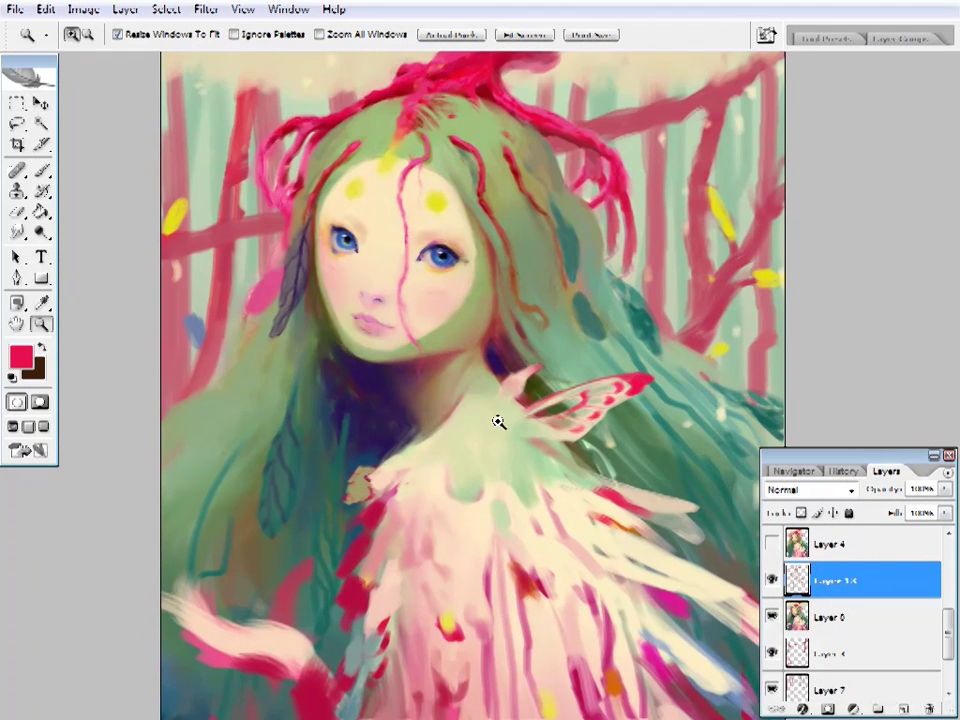
{"action": "left_click_drag", "start_coordinate": [498, 422], "coordinate": [499, 392]}
{"action": "mouse_move", "coordinate": [396, 285]}
{"action": "left_mouse_down"}
{"action": "mouse_move", "coordinate": [459, 338]}
{"action": "mouse_move", "coordinate": [482, 397]}
{"action": "mouse_move", "coordinate": [514, 377]}
{"action": "left_mouse_up"}
{"action": "left_click", "coordinate": [482, 397], "text": "alt"}
{"action": "left_click", "coordinate": [454, 306]}
{"action": "left_click", "coordinate": [481, 390]}
{"action": "key", "text": "i"}
{"action": "left_click", "coordinate": [407, 407]}
- Pick a brush preset and paint the face with sampled brown and olive tones
{"action": "key", "text": "b"}
{"action": "key", "text": "i"}
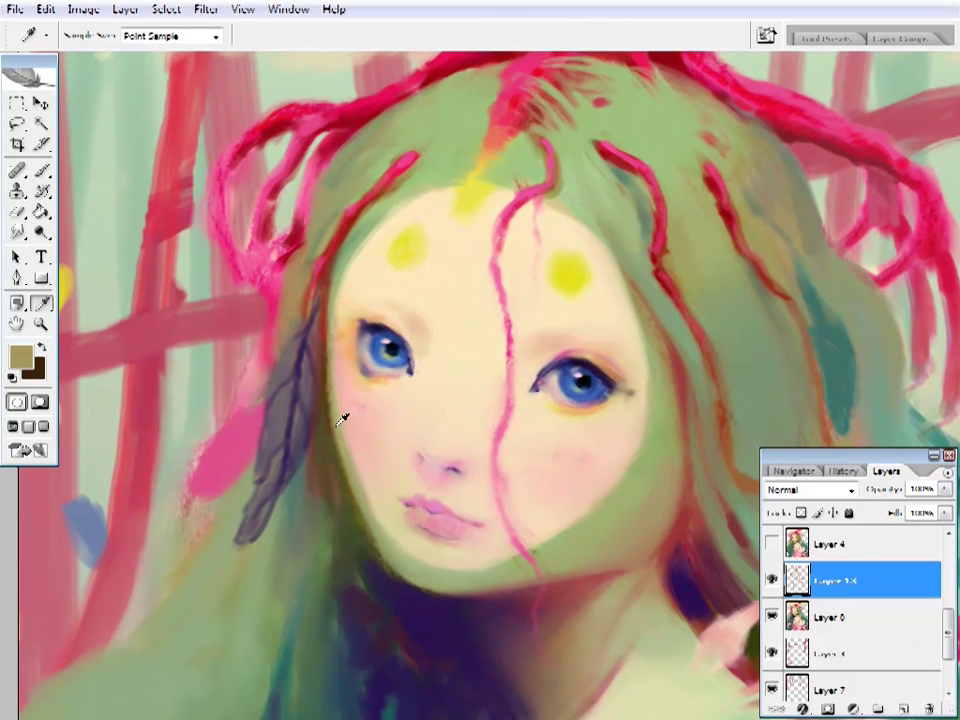
{"action": "key", "text": "b"}
{"action": "right_click", "coordinate": [340, 418]}
{"action": "key", "text": "Return"}
{"action": "left_click", "coordinate": [336, 403], "text": "alt"}
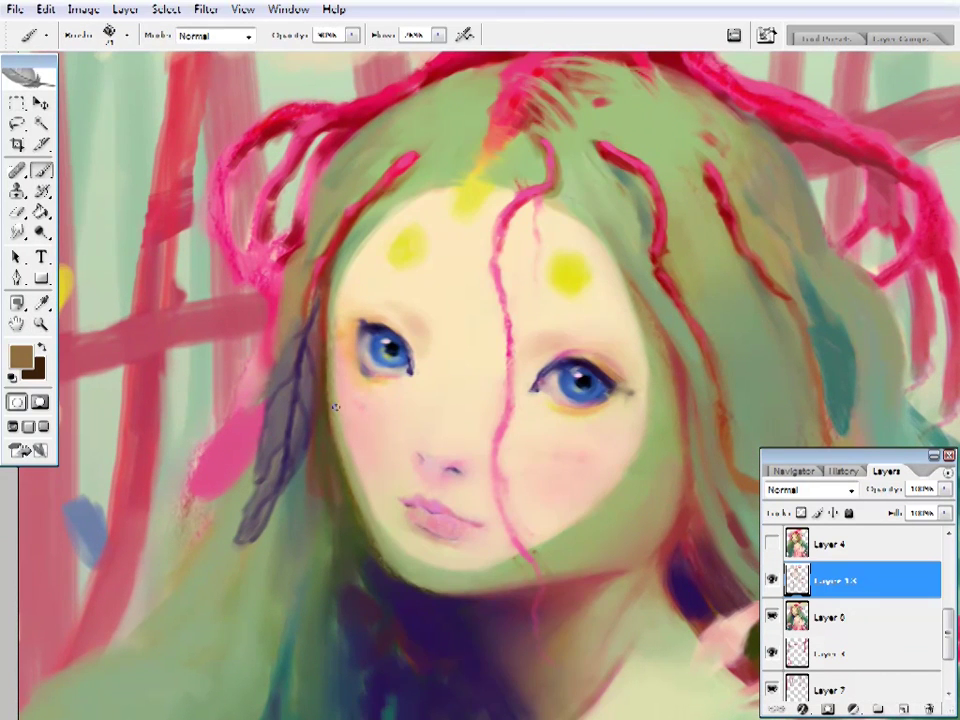
{"action": "left_click", "coordinate": [392, 568], "text": "alt"}
- Blend sage green, tan skin and pink into the face, adjusting brush size
{"action": "left_click", "coordinate": [472, 530], "text": "alt"}
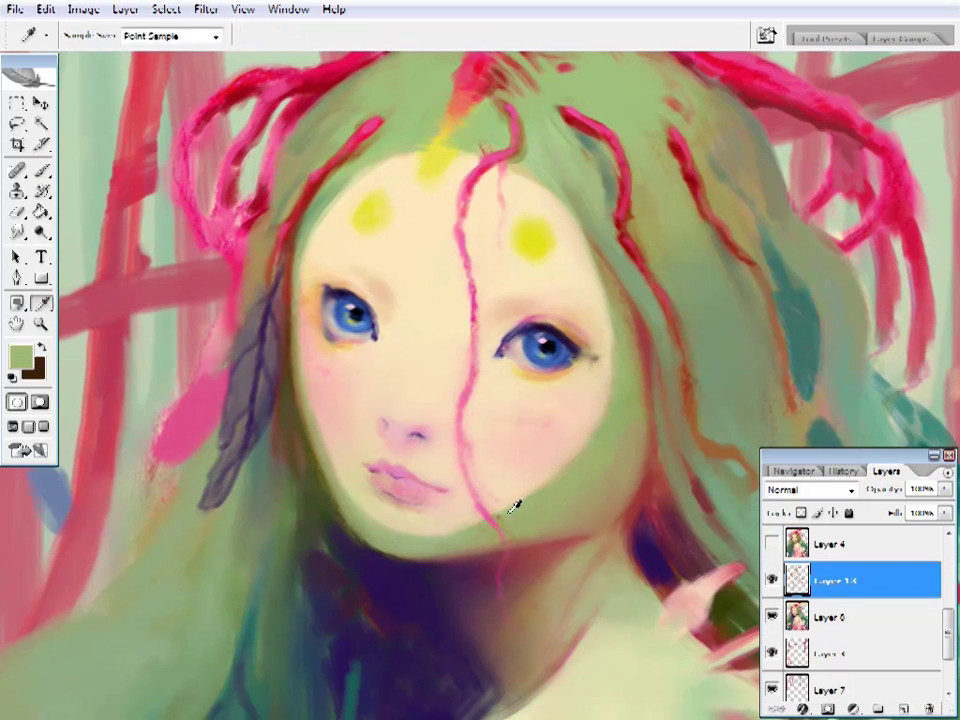
{"action": "left_click_drag", "start_coordinate": [523, 521], "coordinate": [489, 518]}
{"action": "left_click", "coordinate": [606, 403], "text": "alt"}
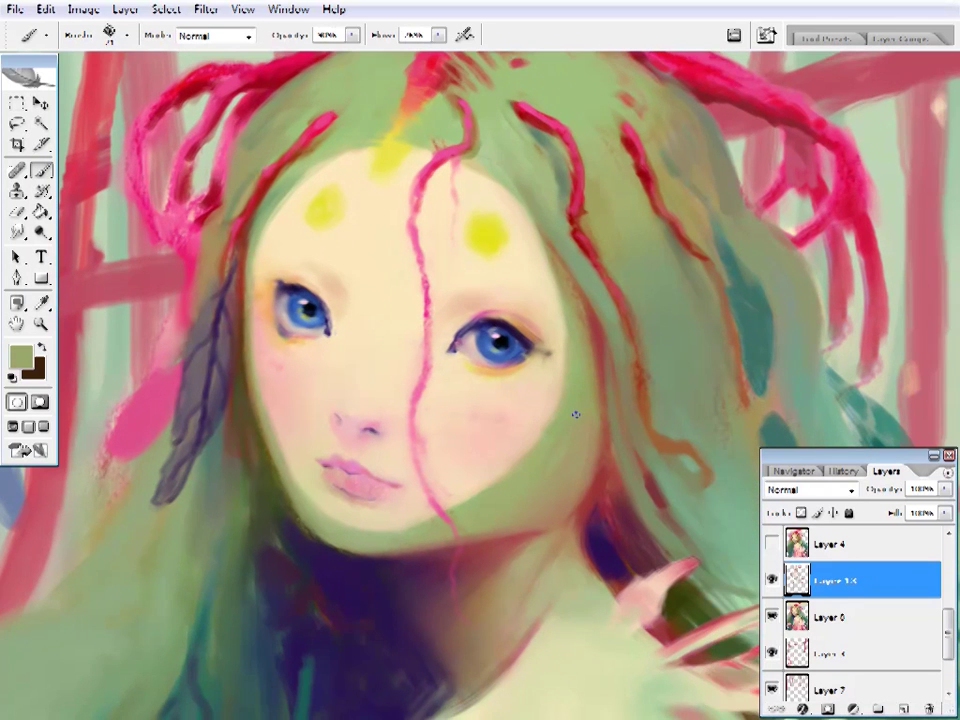
{"action": "left_click", "coordinate": [469, 414], "text": "ctrl"}
{"action": "left_click", "coordinate": [557, 148], "text": "alt"}
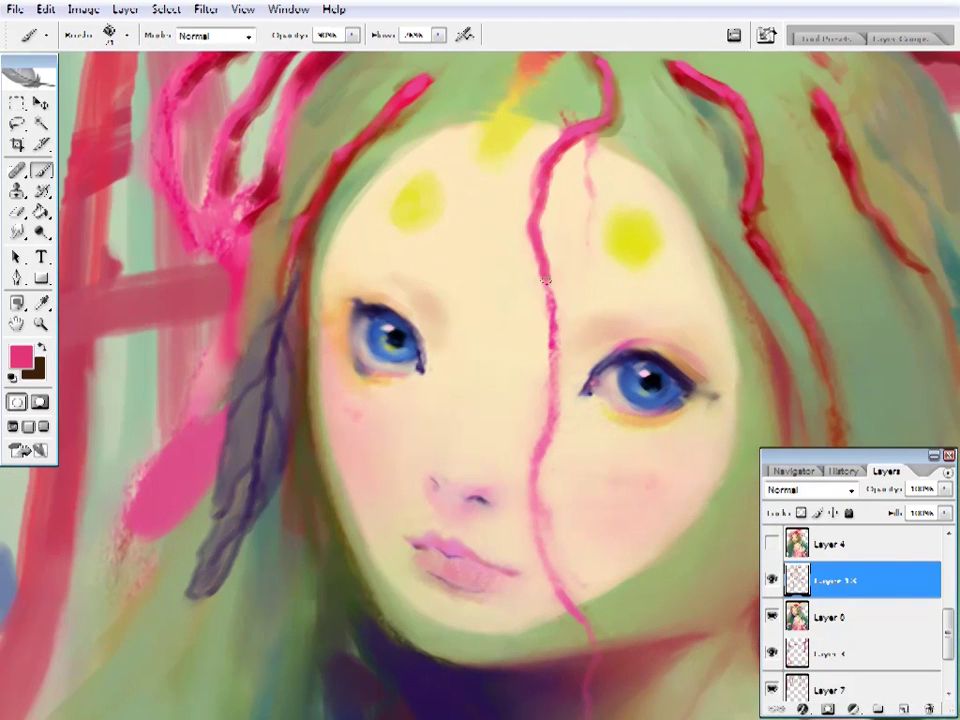
{"action": "right_click", "coordinate": [680, 90]}
{"action": "key", "text": "Return"}
- Work dark red and pink tones into the face
{"action": "left_click_drag", "start_coordinate": [563, 446], "coordinate": [541, 380]}
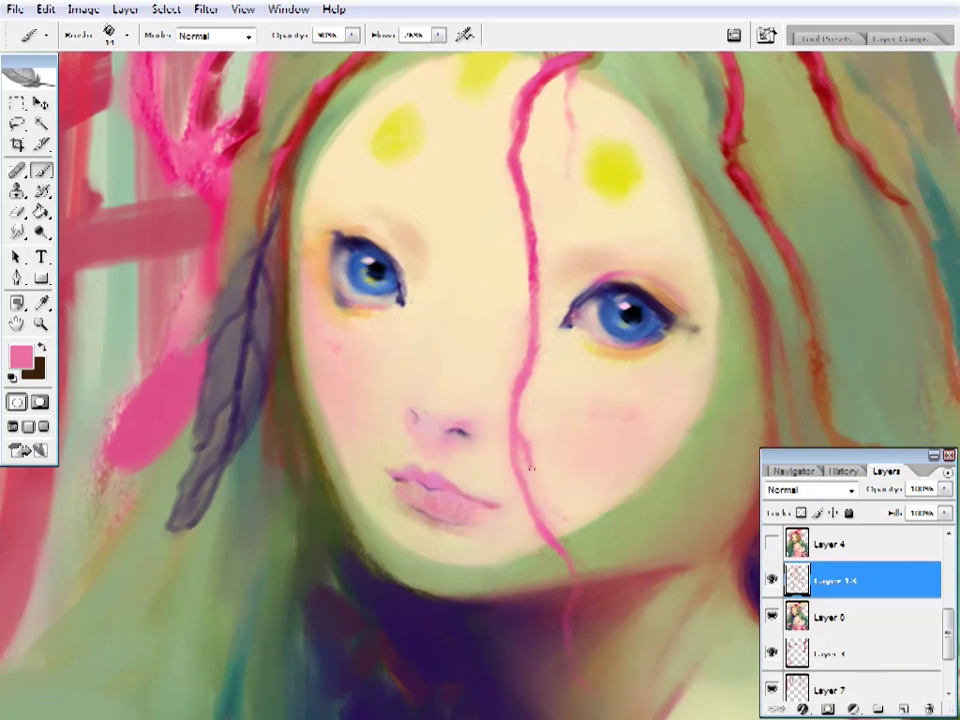
{"action": "left_click_drag", "start_coordinate": [489, 402], "coordinate": [525, 407]}
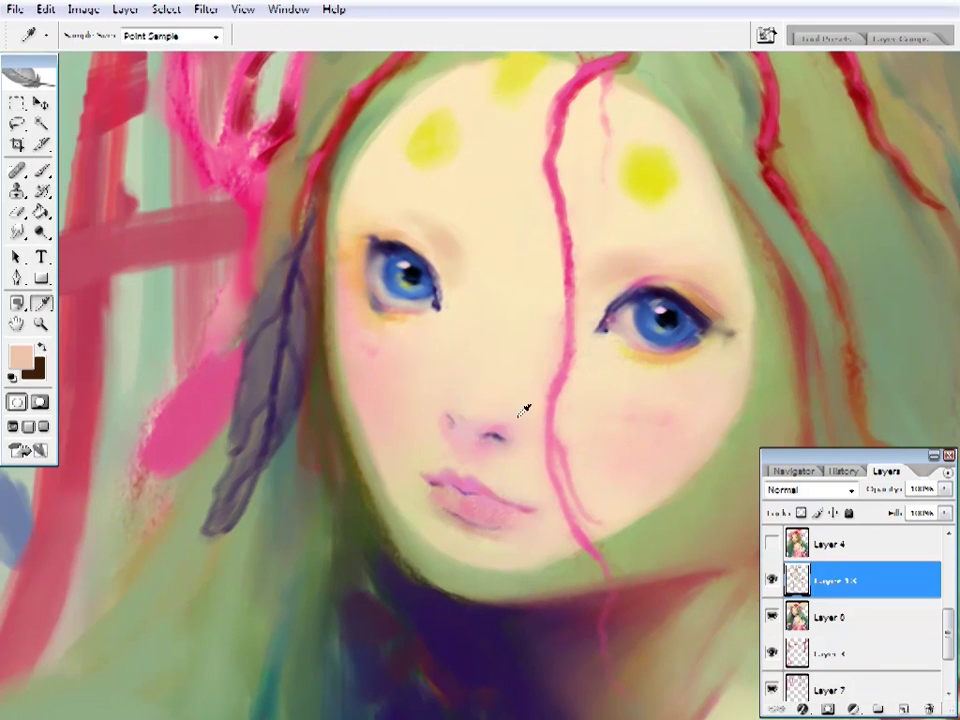
{"action": "left_click", "coordinate": [522, 428], "text": "alt"}
{"action": "left_click", "coordinate": [485, 433], "text": "alt"}
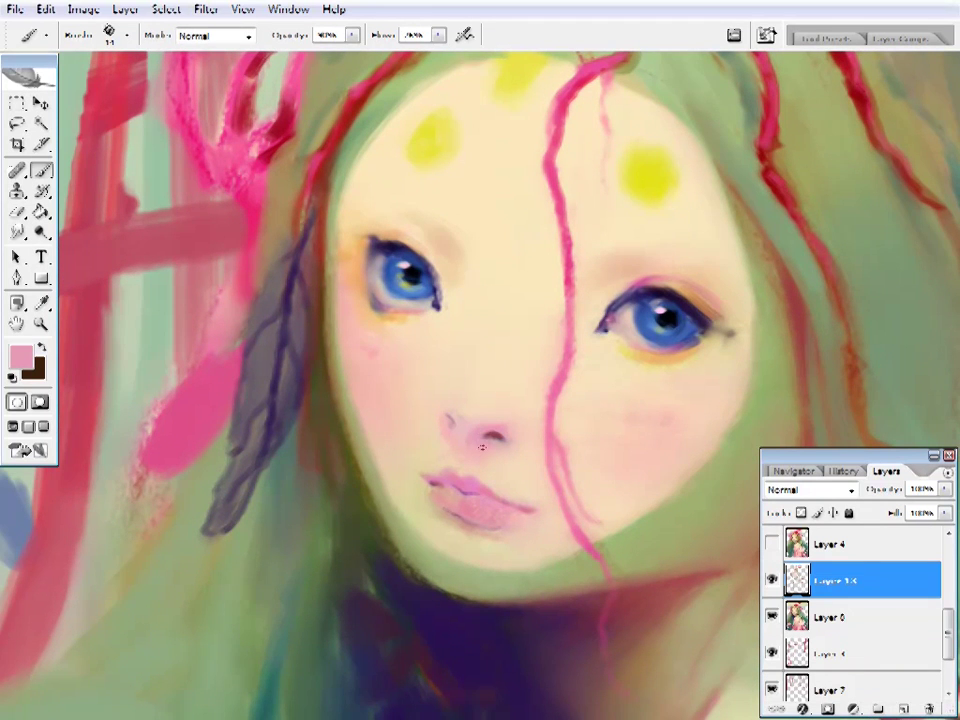
{"action": "left_click_drag", "start_coordinate": [475, 432], "coordinate": [493, 451]}
{"action": "right_click", "coordinate": [578, 430]}
{"action": "key", "text": "Escape"}
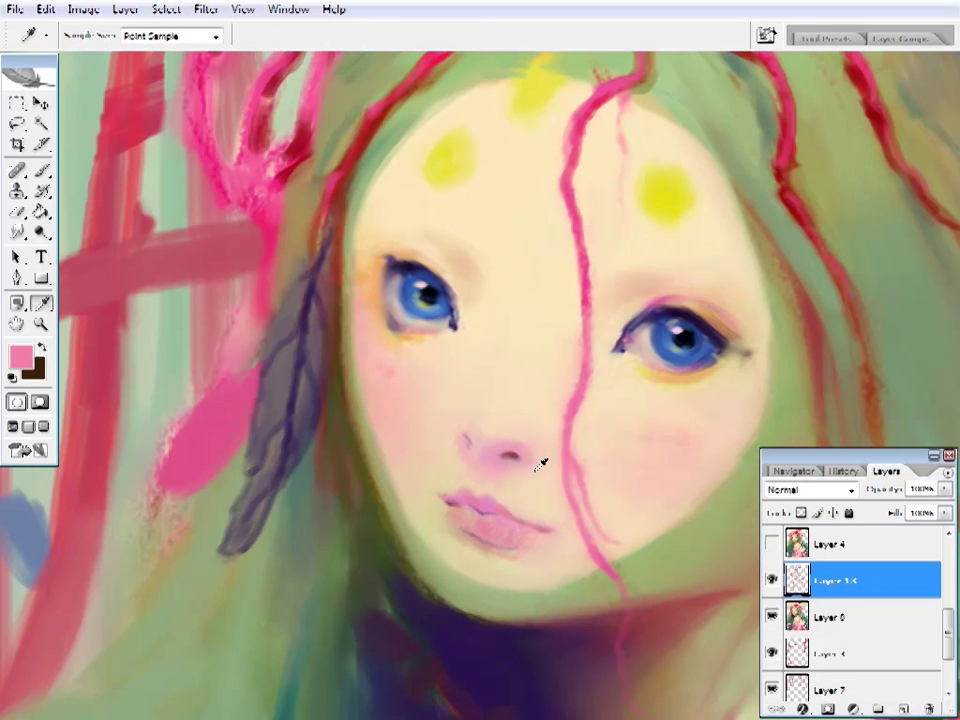
- Refine the lips with dark red, hot pink and lighter lip pink
{"action": "mouse_move", "coordinate": [639, 330]}
{"action": "left_mouse_down"}
{"action": "mouse_move", "coordinate": [589, 362]}
{"action": "mouse_move", "coordinate": [398, 431]}
{"action": "mouse_move", "coordinate": [738, 253]}
{"action": "left_mouse_up"}
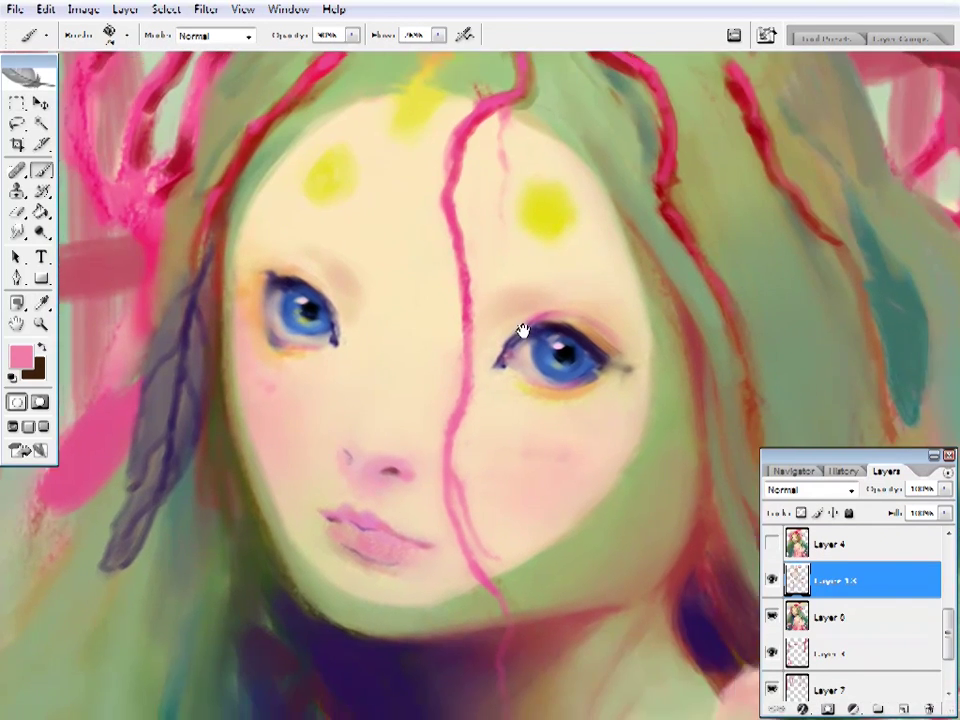
{"action": "left_click_drag", "start_coordinate": [523, 328], "coordinate": [570, 343]}
{"action": "left_click", "coordinate": [611, 334], "text": "alt"}
{"action": "right_click", "coordinate": [650, 340]}
{"action": "key", "text": "Escape"}
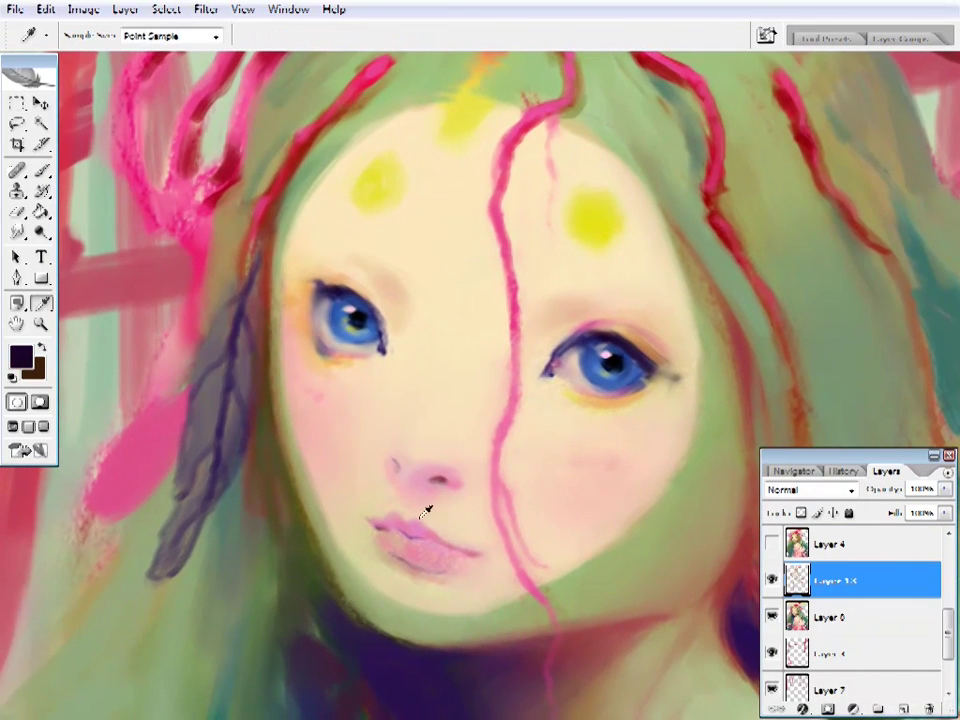
{"action": "left_click", "coordinate": [521, 138], "text": "alt"}
{"action": "left_click", "coordinate": [390, 545], "text": "alt"}
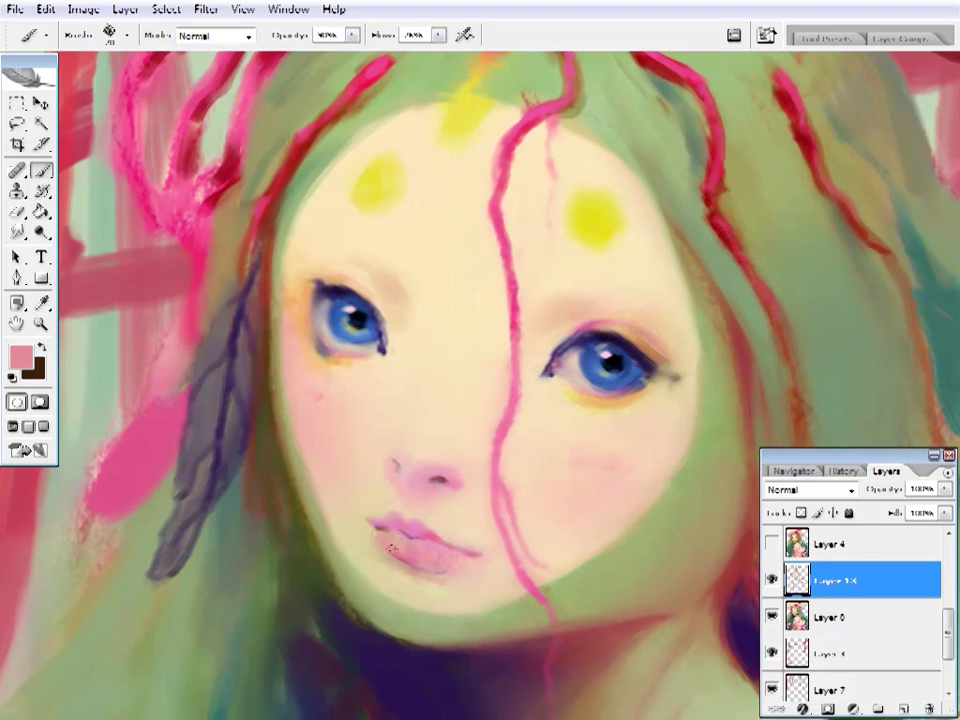
{"action": "left_click", "coordinate": [393, 560], "text": "alt"}
- Smooth the chin and lip edges with peach, cream and lip-pink tones
{"action": "left_click_drag", "start_coordinate": [481, 513], "coordinate": [443, 467]}
{"action": "left_click", "coordinate": [407, 572], "text": "alt"}
{"action": "left_click", "coordinate": [415, 575], "text": "alt"}
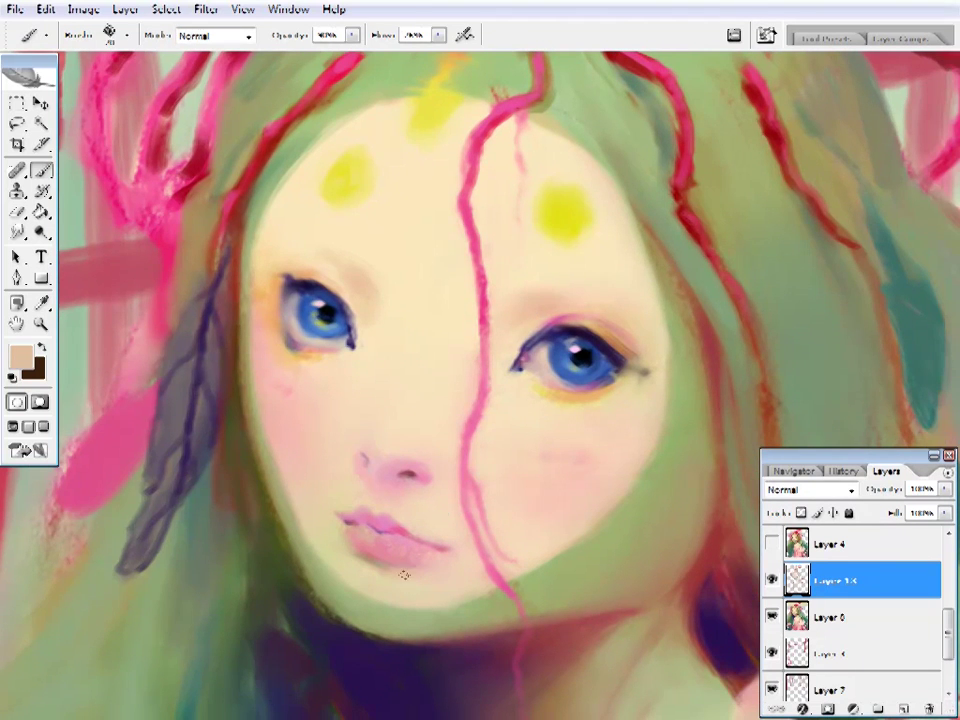
{"action": "left_click_drag", "start_coordinate": [371, 575], "coordinate": [374, 586]}
{"action": "left_click", "coordinate": [364, 514], "text": "alt"}
{"action": "left_click", "coordinate": [354, 510], "text": "alt"}
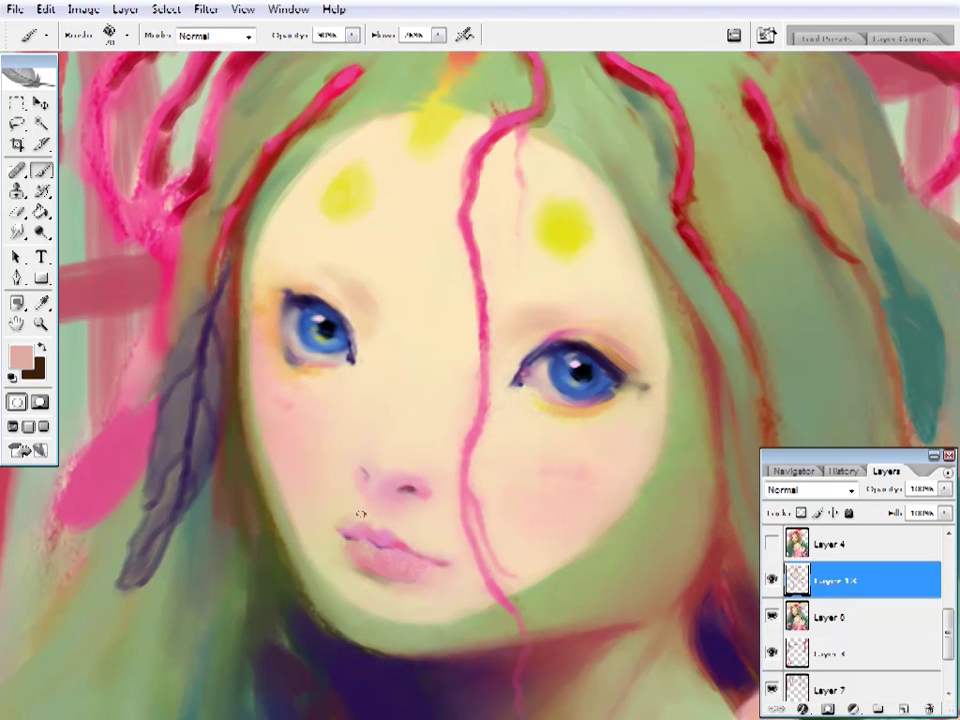
- Blush the cheeks and nose with light, strong, mauve and pale pinks
{"action": "left_click_drag", "start_coordinate": [378, 456], "coordinate": [388, 469]}
{"action": "left_click", "coordinate": [388, 469], "text": "alt"}
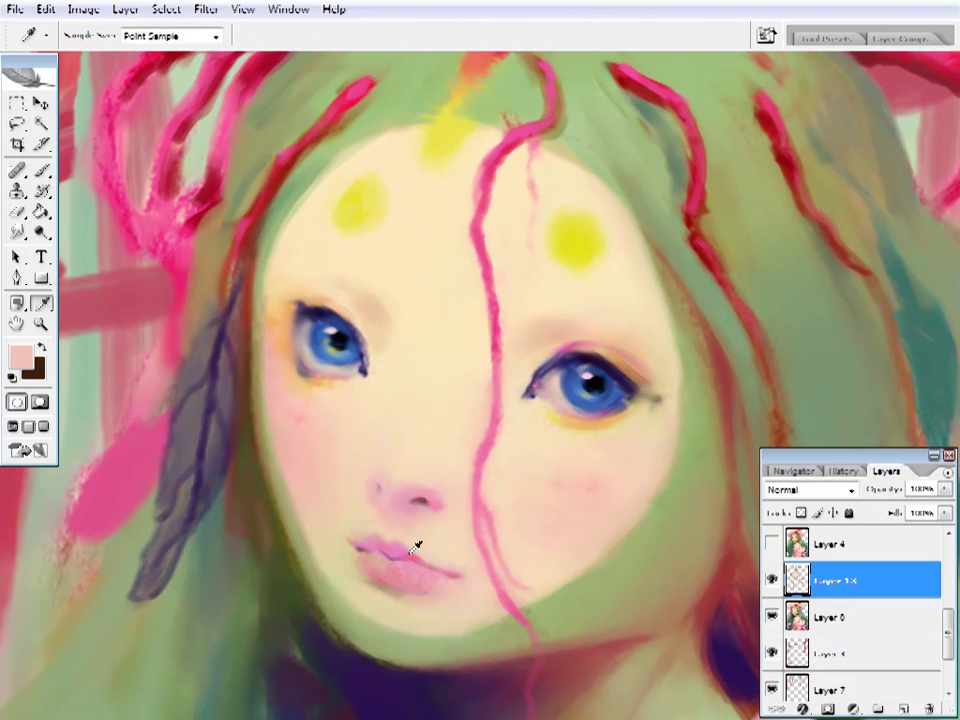
{"action": "left_click", "coordinate": [420, 549], "text": "alt"}
{"action": "left_click", "coordinate": [401, 493], "text": "alt"}
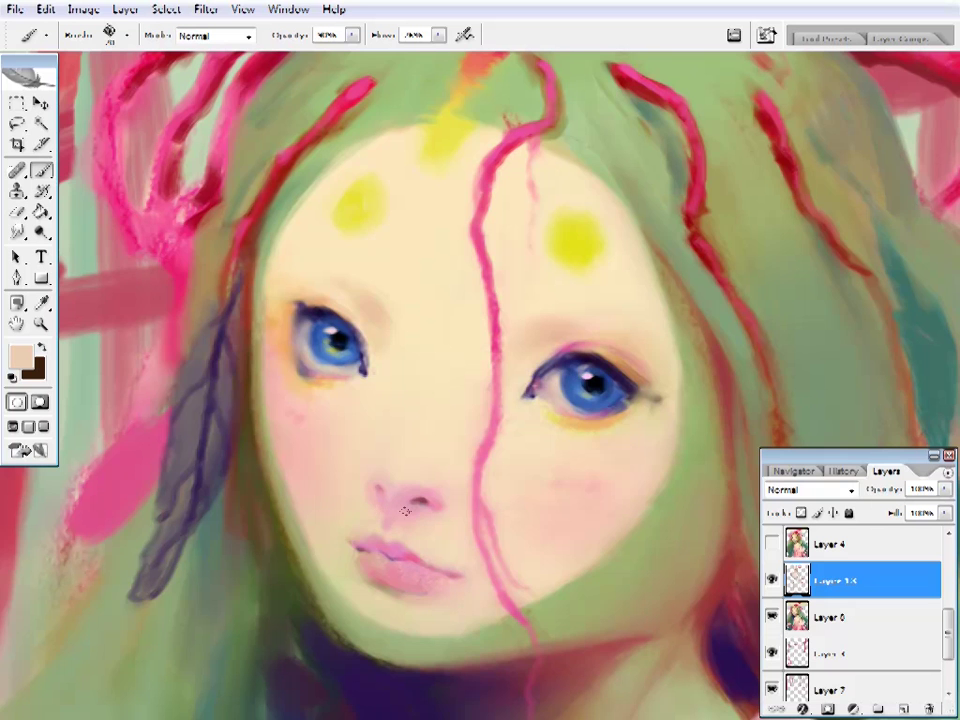
{"action": "left_click_drag", "start_coordinate": [416, 353], "coordinate": [405, 359]}
{"action": "left_click", "coordinate": [397, 493], "text": "alt"}
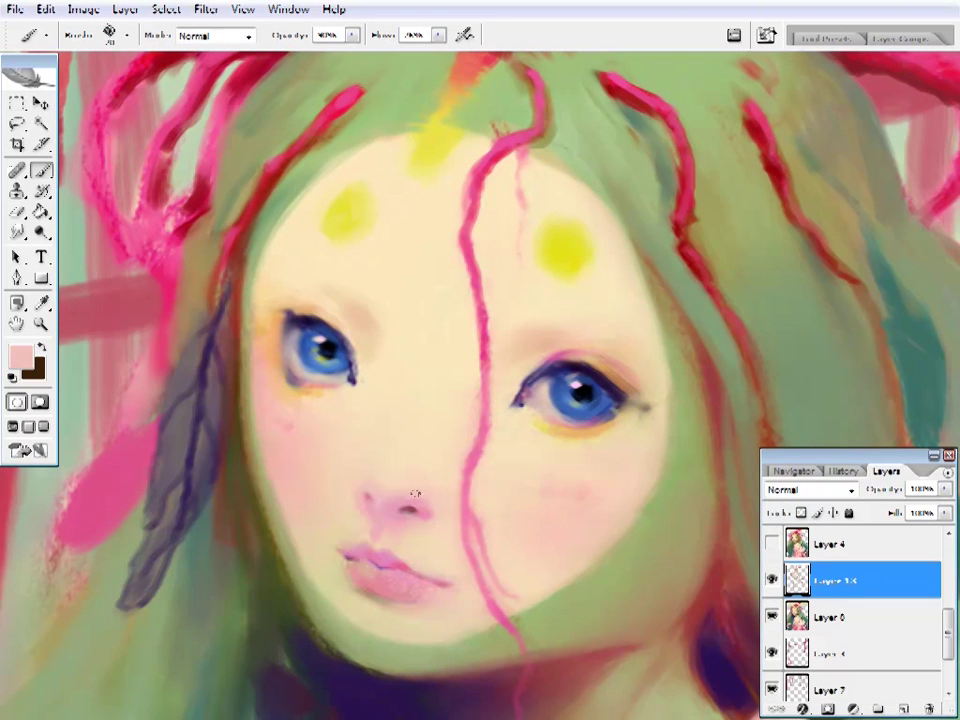
{"action": "left_click", "coordinate": [428, 494], "text": "alt"}
{"action": "left_click", "coordinate": [437, 499], "text": "alt"}
- Even out the skin with beige tones and check the whole figure
{"action": "left_click_drag", "start_coordinate": [492, 414], "coordinate": [522, 396]}
{"action": "left_click", "coordinate": [392, 435], "text": "alt"}
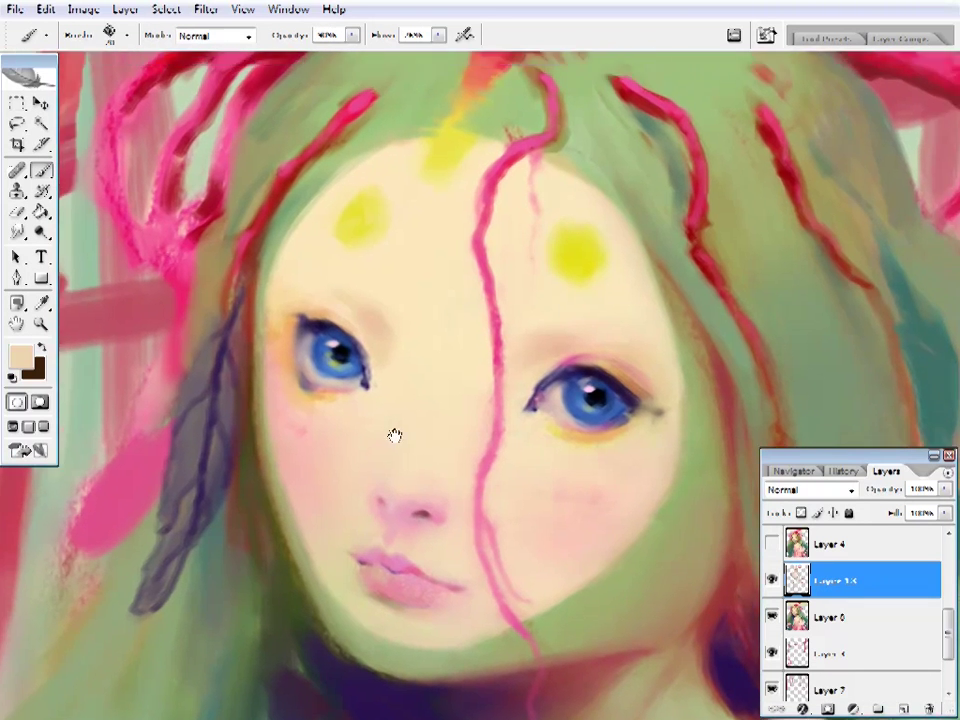
{"action": "key", "text": "z"}
{"action": "left_click", "coordinate": [461, 336], "text": "alt"}
{"action": "key", "text": "ctrl+plus"}
{"action": "left_click_drag", "start_coordinate": [305, 392], "coordinate": [305, 392]}
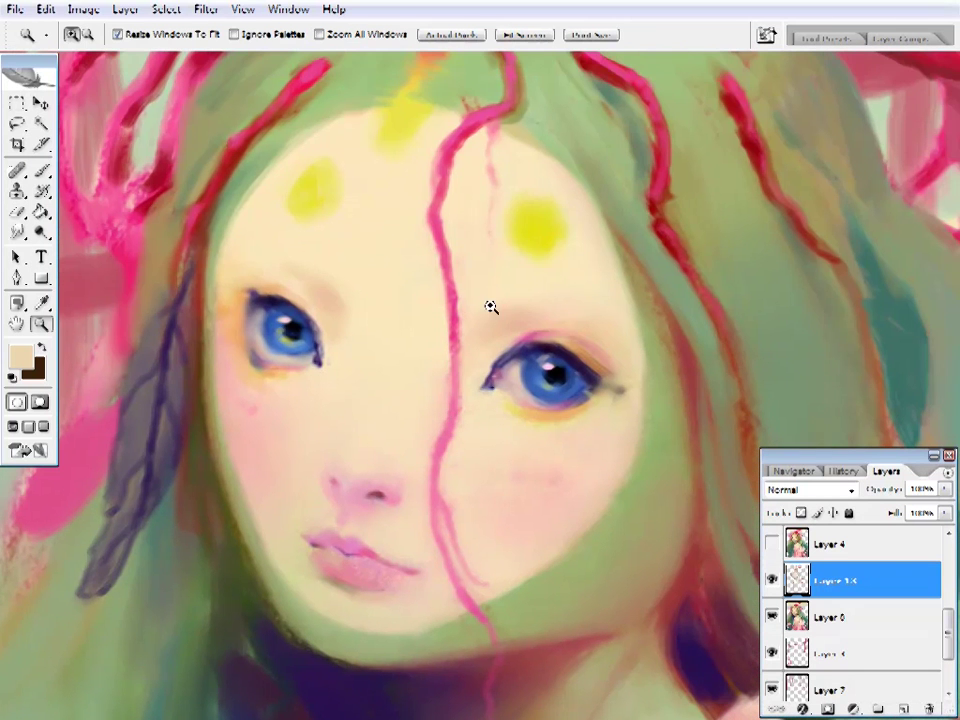
{"action": "key", "text": "b"}
- Paint the eye in navy with a magenta inner corner, blending beige and pink skin
{"action": "left_click", "coordinate": [536, 332], "text": "alt"}
{"action": "left_click", "coordinate": [370, 287], "text": "alt"}
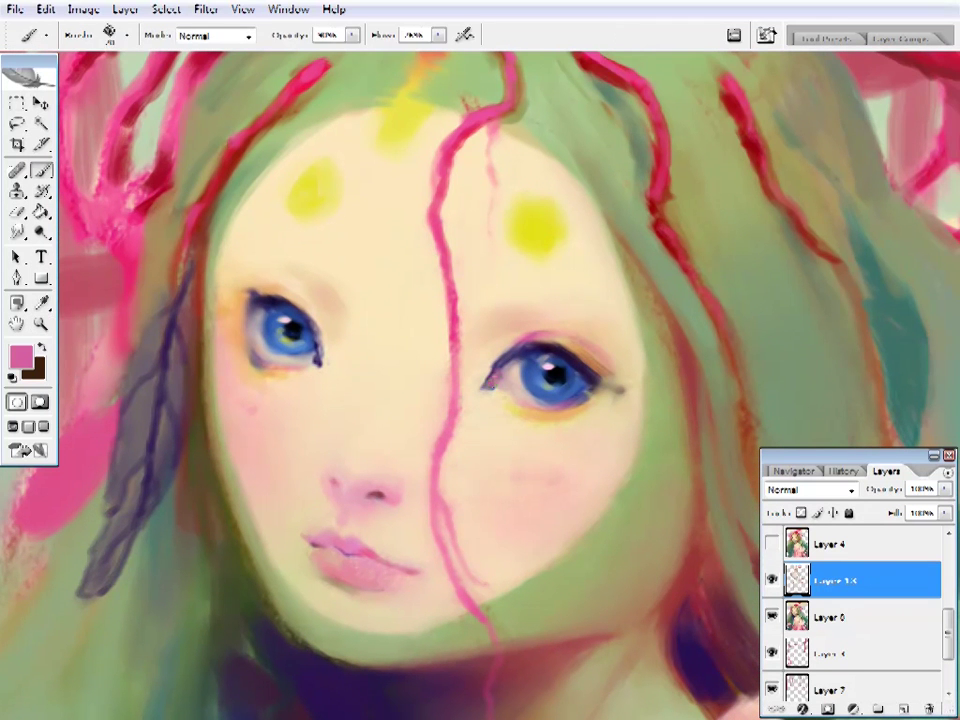
{"action": "left_click", "coordinate": [489, 399], "text": "alt"}
{"action": "left_click", "coordinate": [446, 388], "text": "alt"}
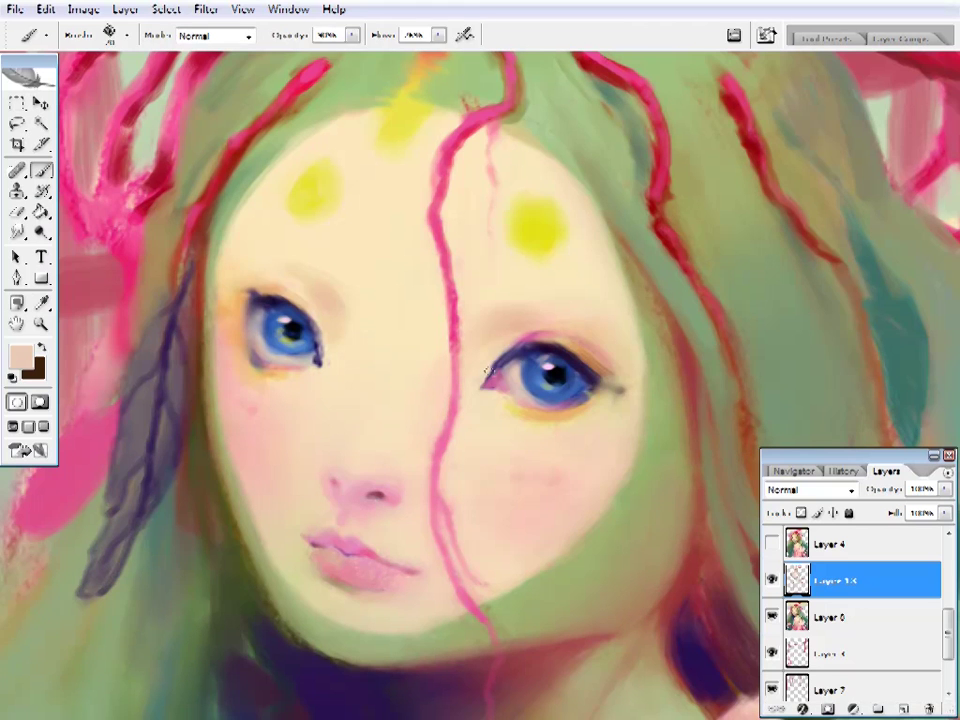
{"action": "left_click", "coordinate": [500, 374], "text": "alt"}
{"action": "left_click", "coordinate": [372, 276], "text": "alt"}
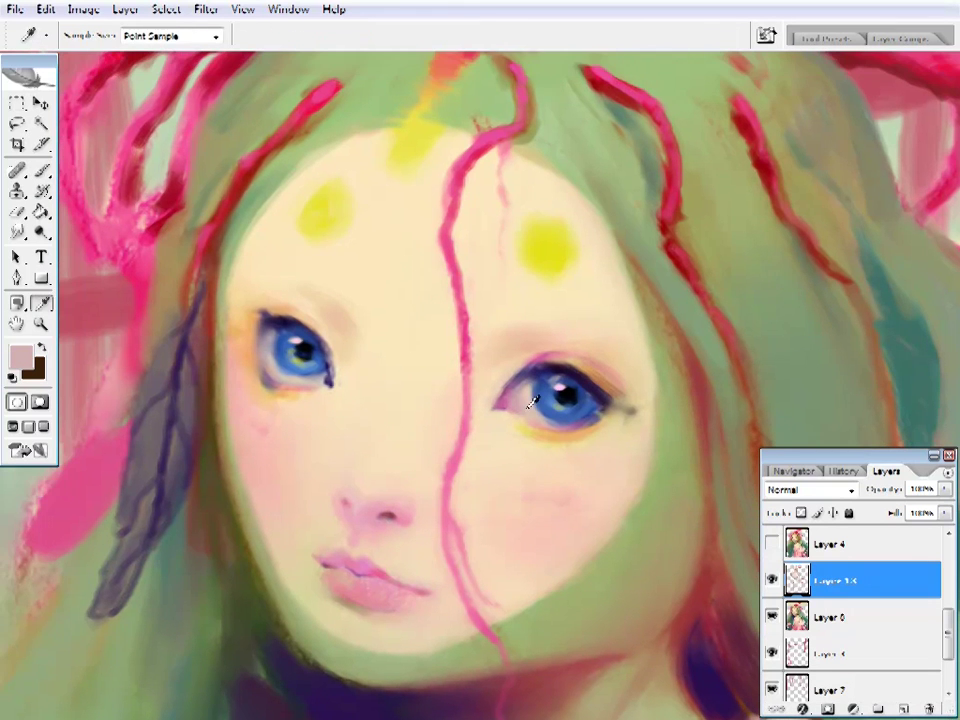
{"action": "left_click", "coordinate": [522, 397], "text": "alt"}
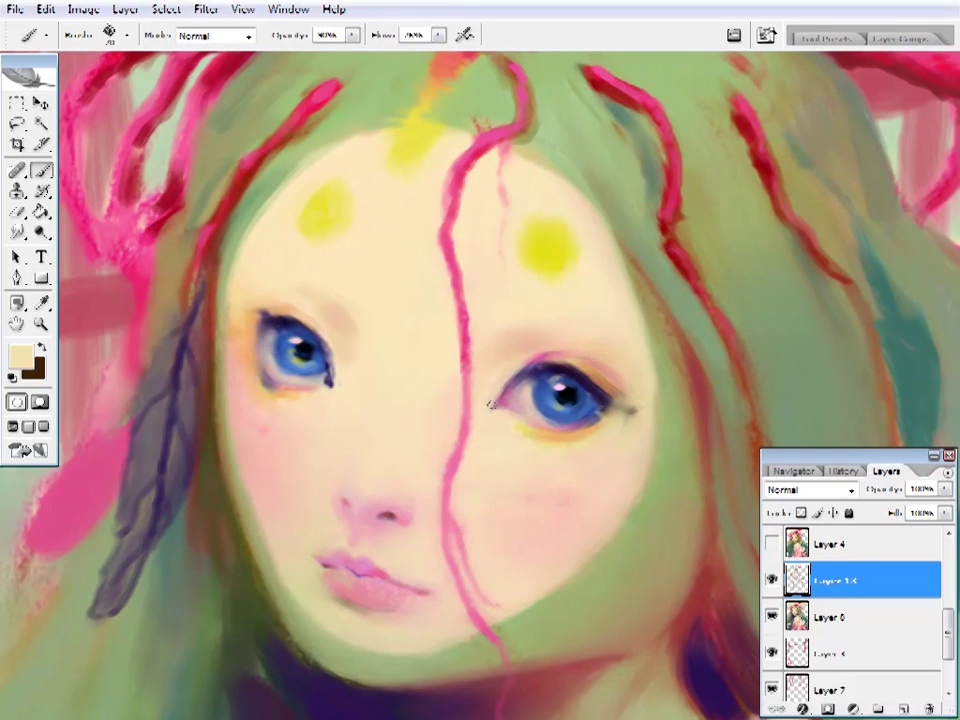
- Detail the iris and eyelid with dark navy, blue and pink, then blend beige skin
{"action": "left_click", "coordinate": [517, 398], "text": "alt"}
{"action": "left_click", "coordinate": [598, 433], "text": "alt"}
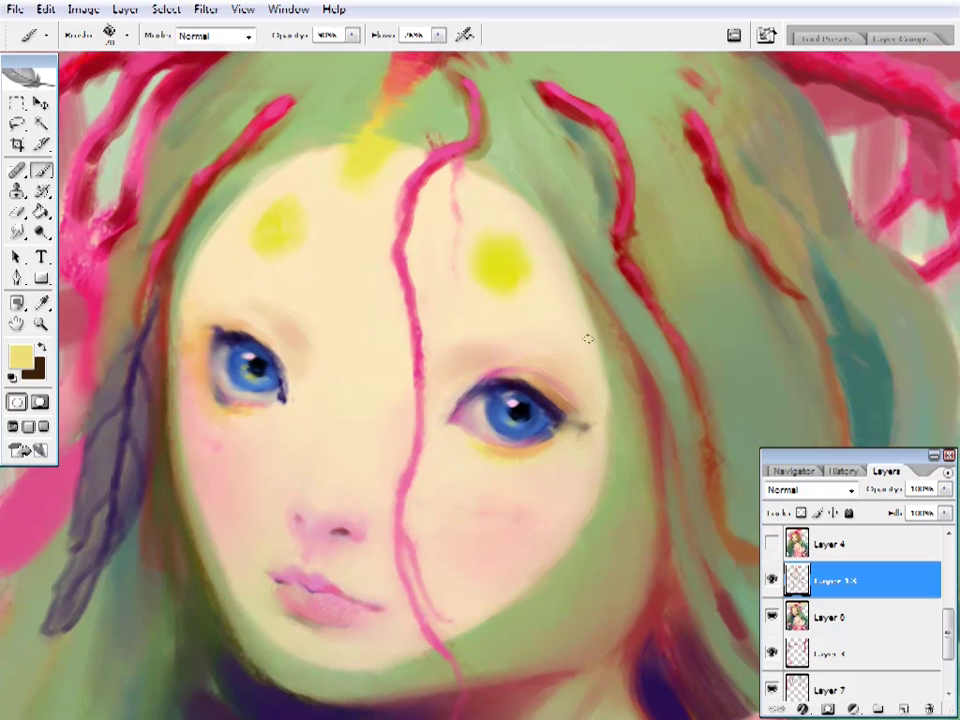
{"action": "left_click", "coordinate": [522, 414], "text": "alt"}
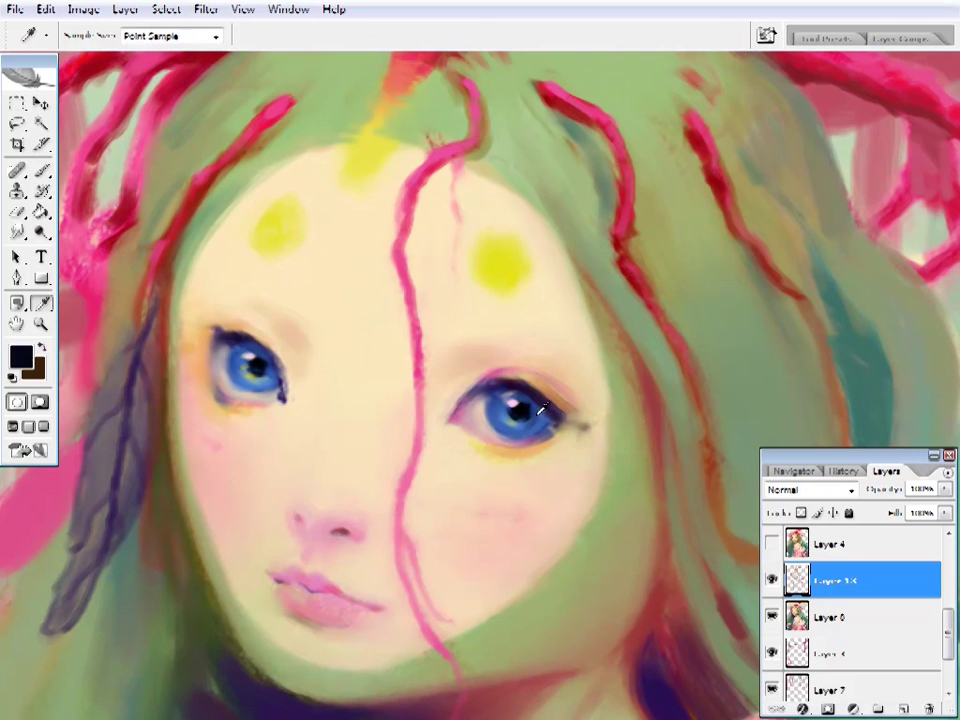
{"action": "left_click", "coordinate": [537, 412], "text": "alt"}
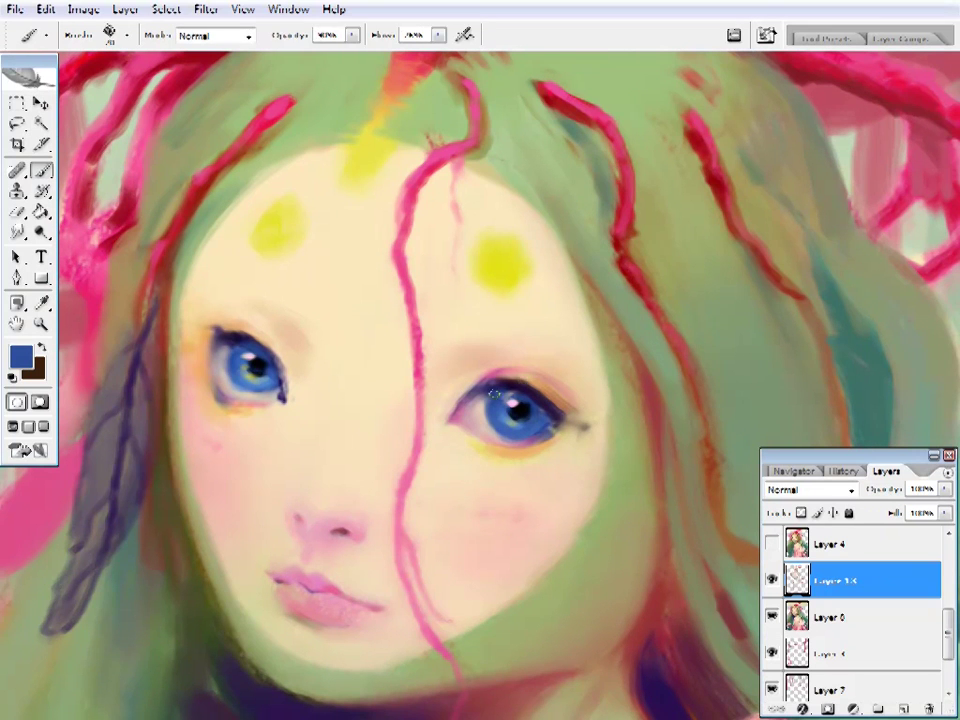
{"action": "left_click", "coordinate": [510, 374], "text": "alt"}
{"action": "left_click", "coordinate": [518, 402], "text": "alt"}
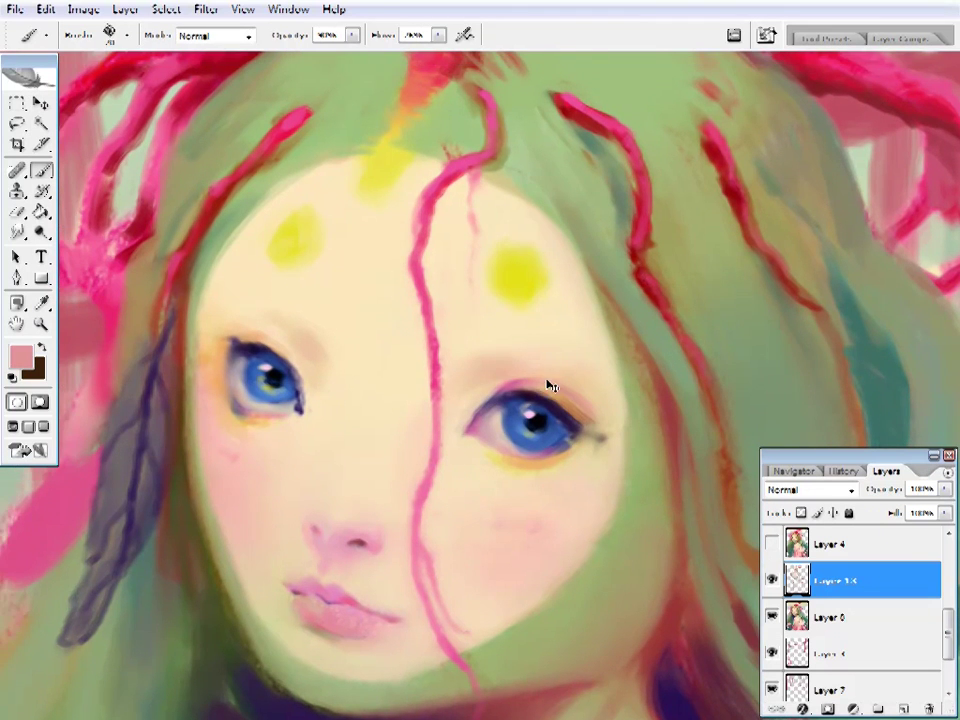
{"action": "left_click", "coordinate": [643, 214], "text": "alt"}
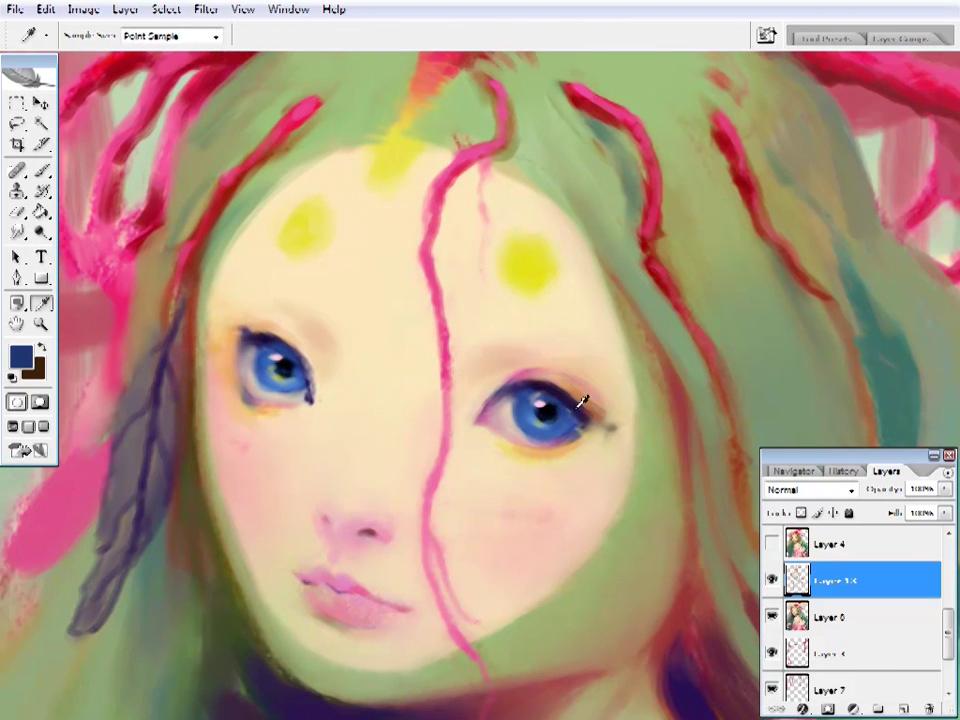
{"action": "key", "text": "b"}
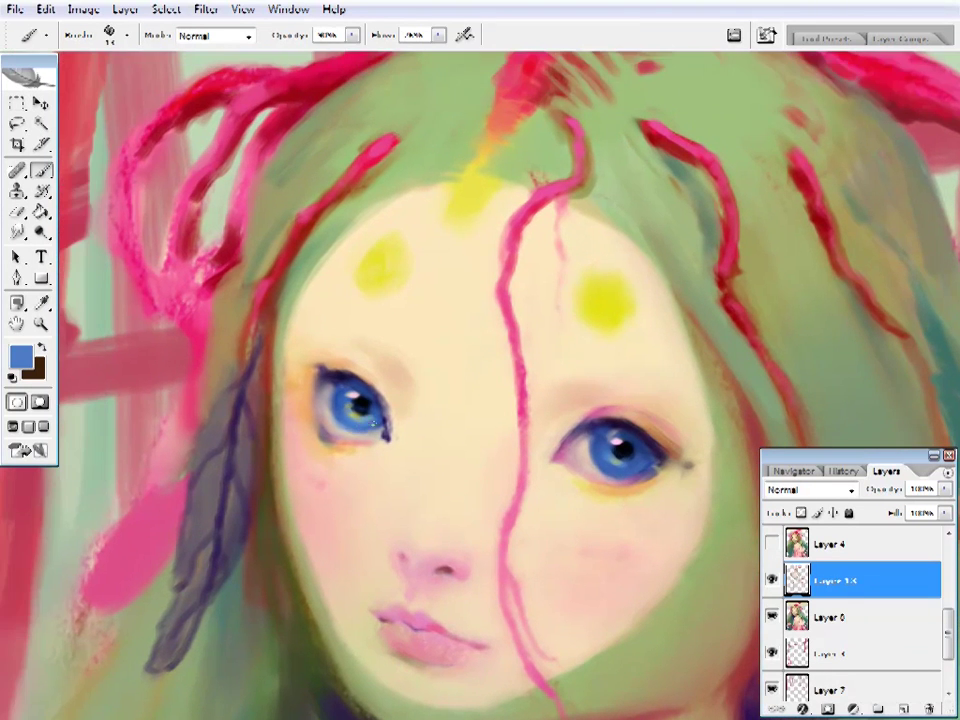
{"action": "left_click", "coordinate": [461, 369], "text": "alt"}
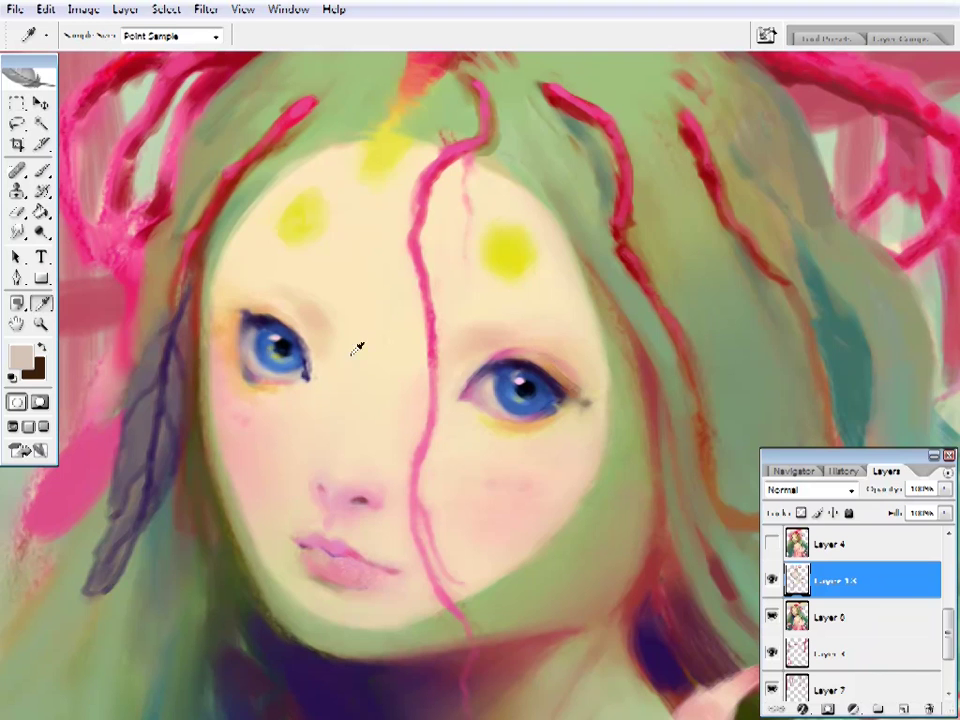
- Paint the right eye's iris blue, blending beige skin and olive green around it
{"action": "left_click", "coordinate": [278, 345]}
{"action": "key", "text": "b"}
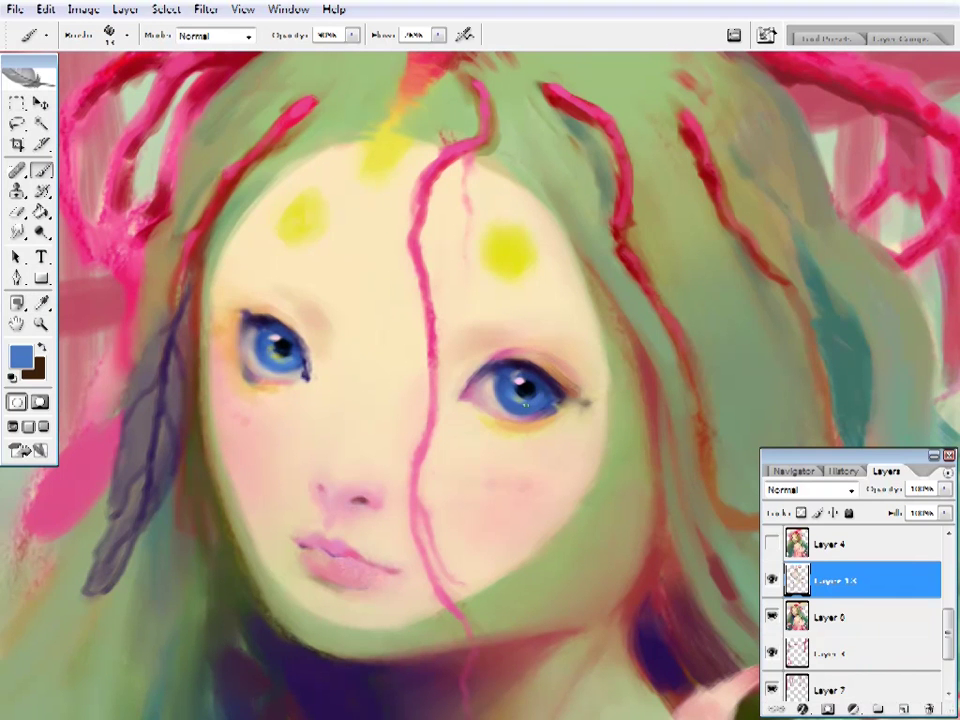
{"action": "left_click", "coordinate": [300, 336], "text": "alt"}
{"action": "left_click", "coordinate": [525, 375], "text": "alt"}
{"action": "left_click_drag", "start_coordinate": [557, 354], "coordinate": [677, 394]}
{"action": "left_click", "coordinate": [460, 500], "text": "alt"}
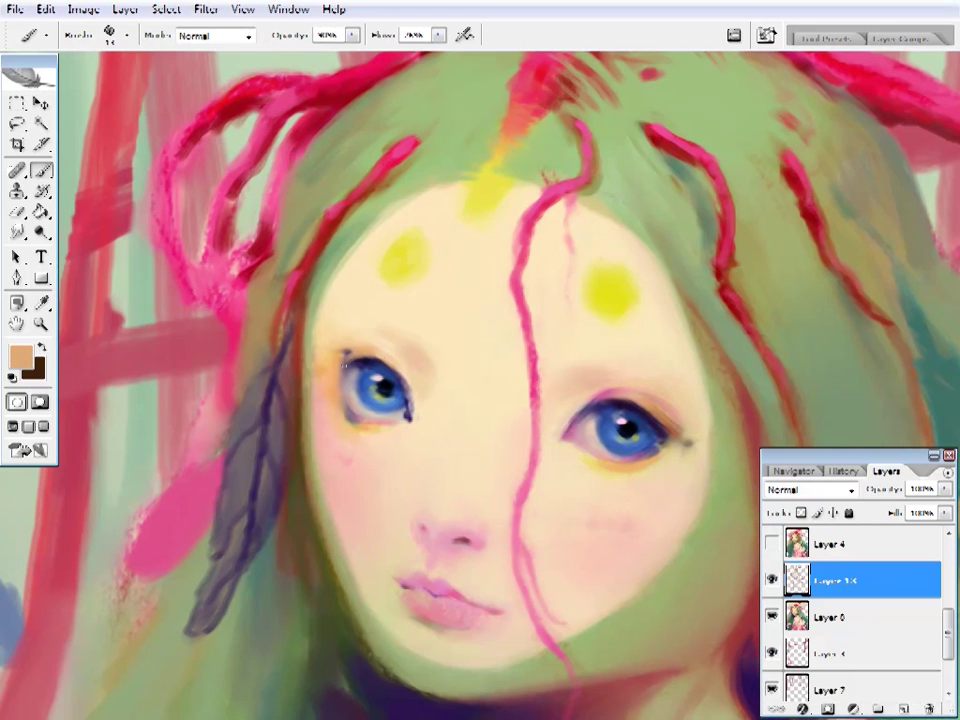
- Paint the left eye's lashes in dark purple and brown, blending tan and beige skin
{"action": "left_click", "coordinate": [345, 360], "text": "alt"}
{"action": "left_click", "coordinate": [345, 356], "text": "alt"}
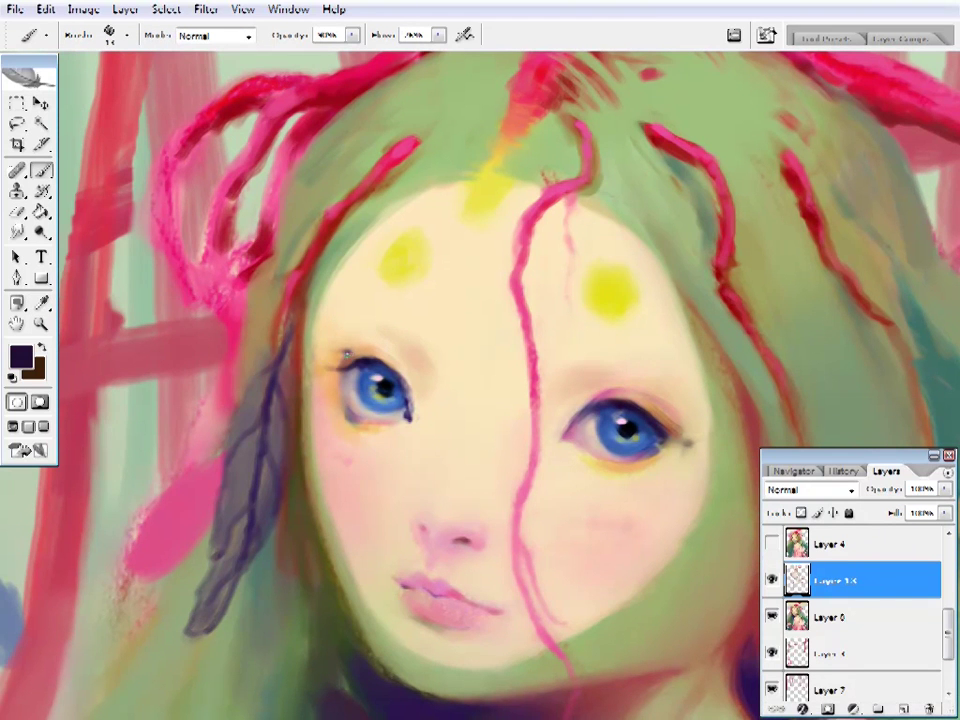
{"action": "left_click", "coordinate": [275, 257], "text": "alt"}
{"action": "left_click", "coordinate": [265, 298], "text": "alt"}
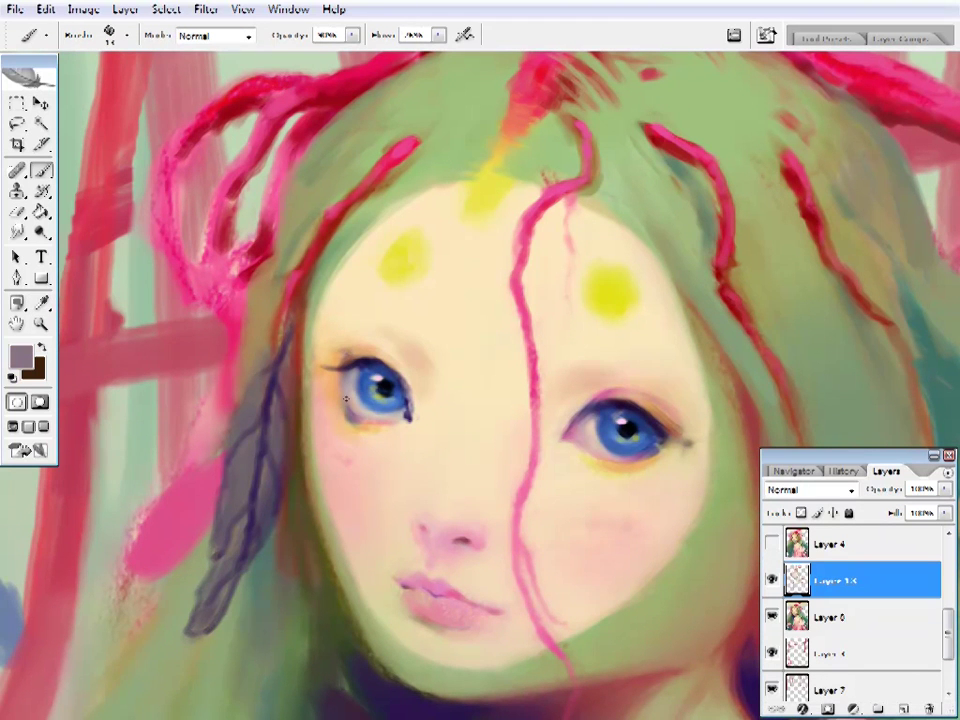
{"action": "left_click", "coordinate": [541, 328], "text": "alt"}
{"action": "left_click_drag", "start_coordinate": [623, 463], "coordinate": [575, 447]}
{"action": "key", "text": "alt"}
{"action": "left_click", "coordinate": [700, 298], "text": "alt"}
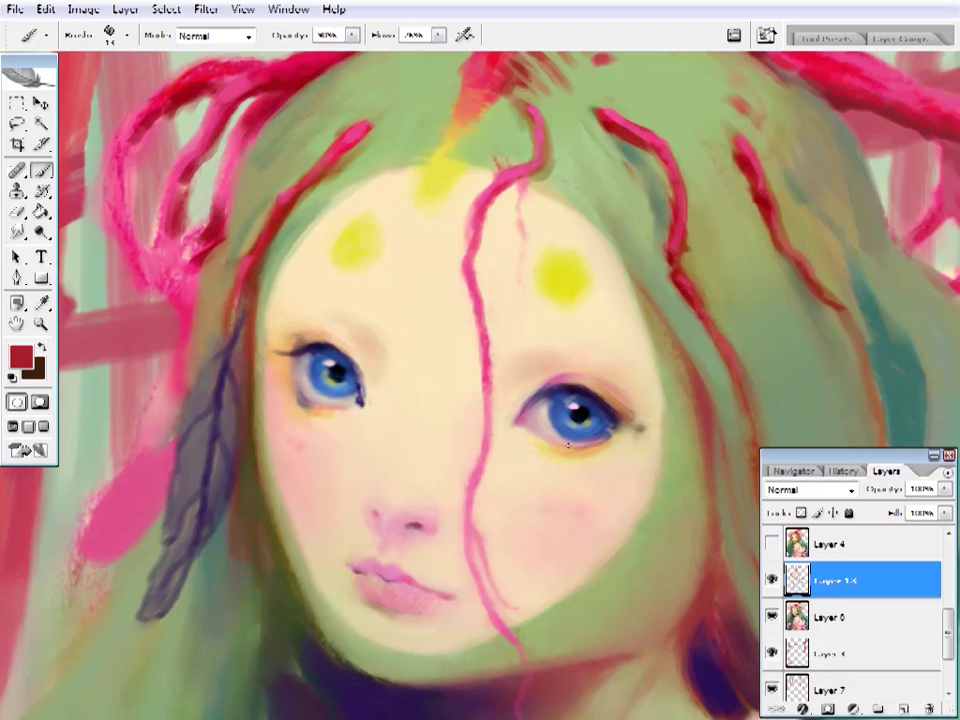
- Shade the eyelids in greyish and dark purple and sharpen lash lines and irises in navy and blue
{"action": "key", "text": "F5"}
{"action": "key", "text": "F5"}
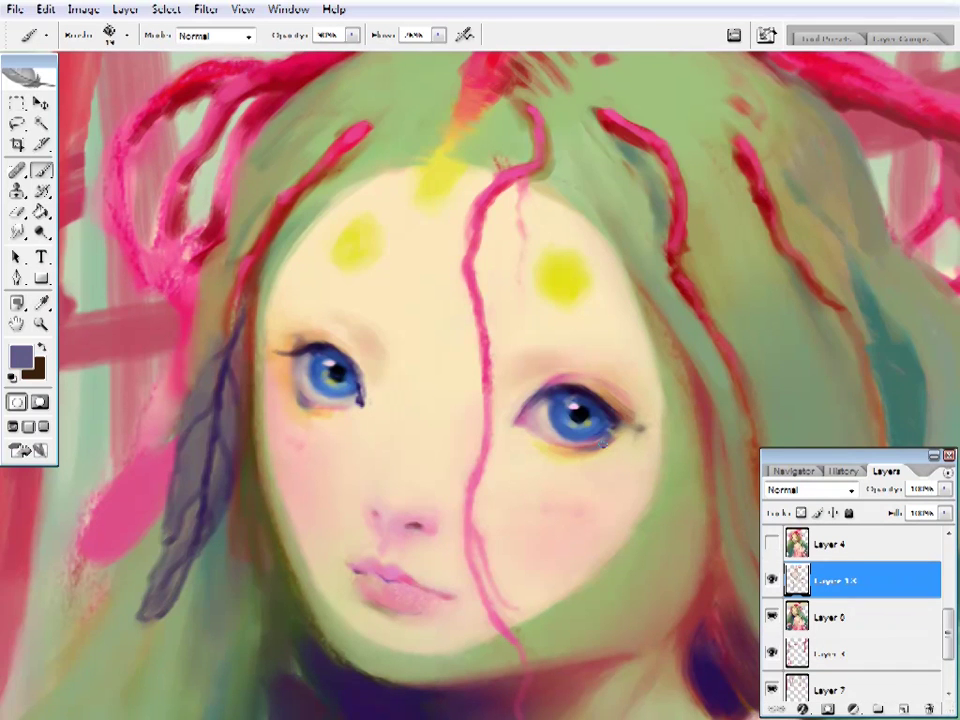
{"action": "left_click", "coordinate": [574, 422], "text": "alt"}
{"action": "left_click", "coordinate": [632, 414], "text": "alt"}
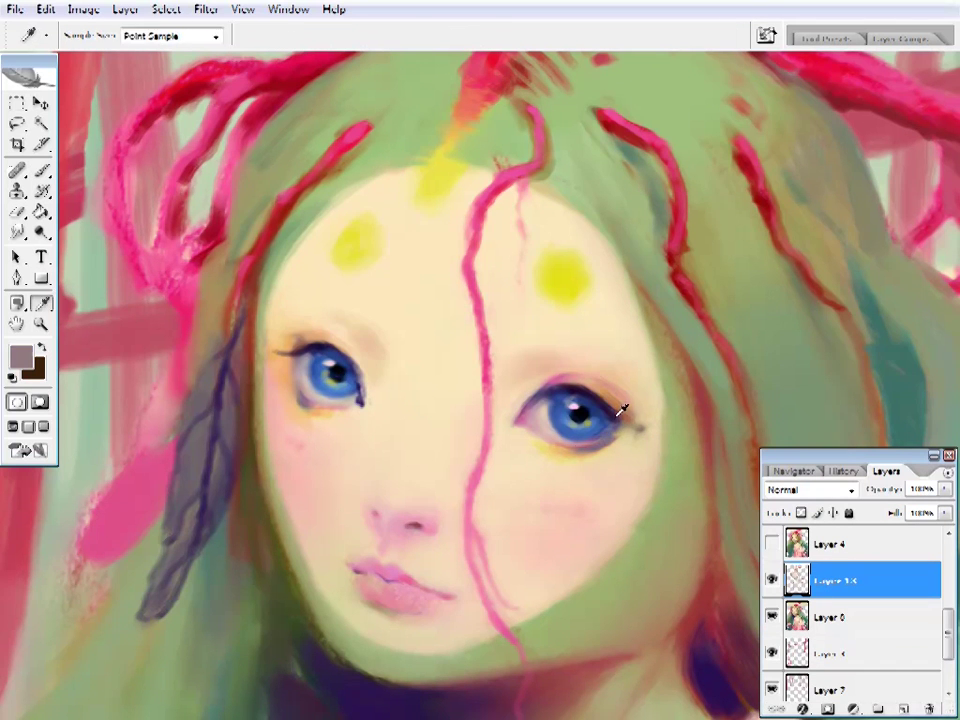
{"action": "left_click", "coordinate": [622, 410], "text": "alt"}
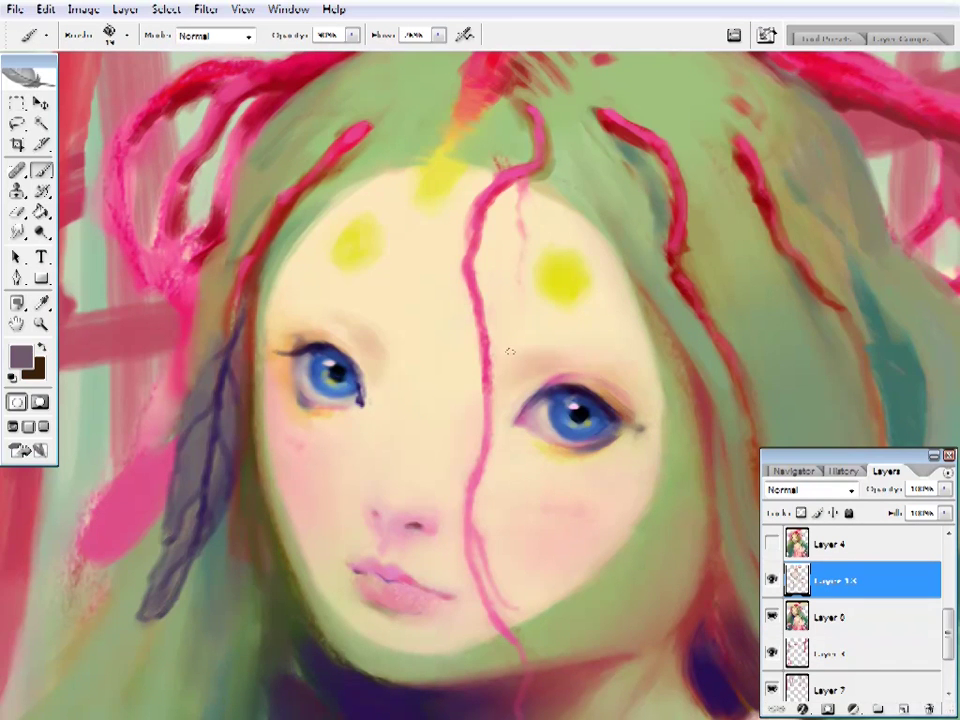
{"action": "left_click", "coordinate": [299, 356], "text": "alt"}
{"action": "left_click", "coordinate": [312, 368], "text": "alt"}
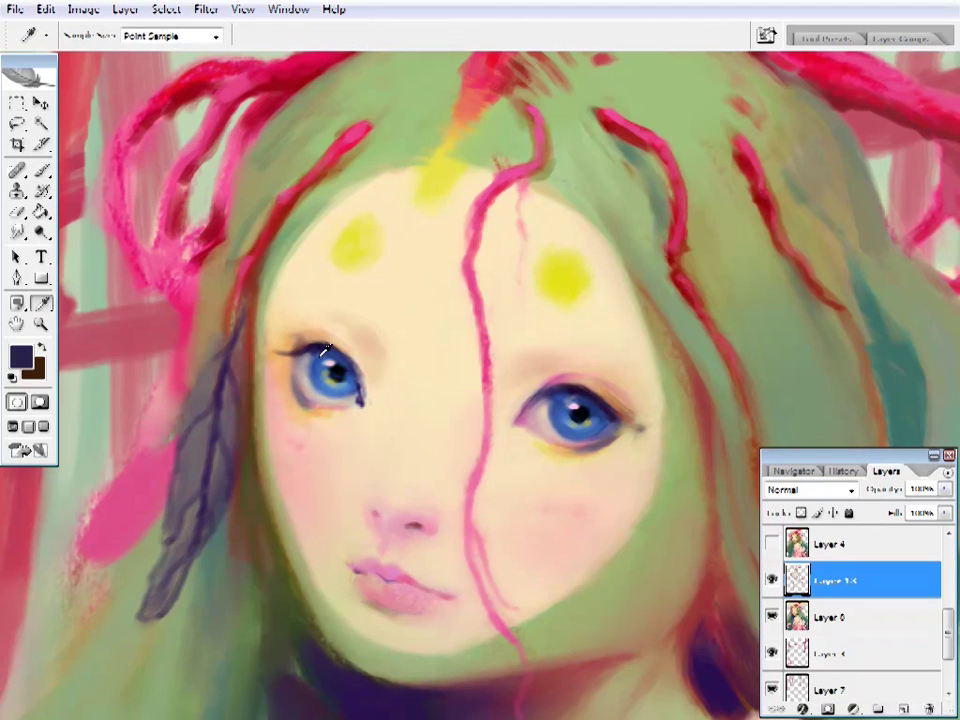
{"action": "scroll", "coordinate": [316, 391], "scroll_direction": "up", "scroll_amount": 1}
{"action": "left_click", "coordinate": [317, 386], "text": "alt"}
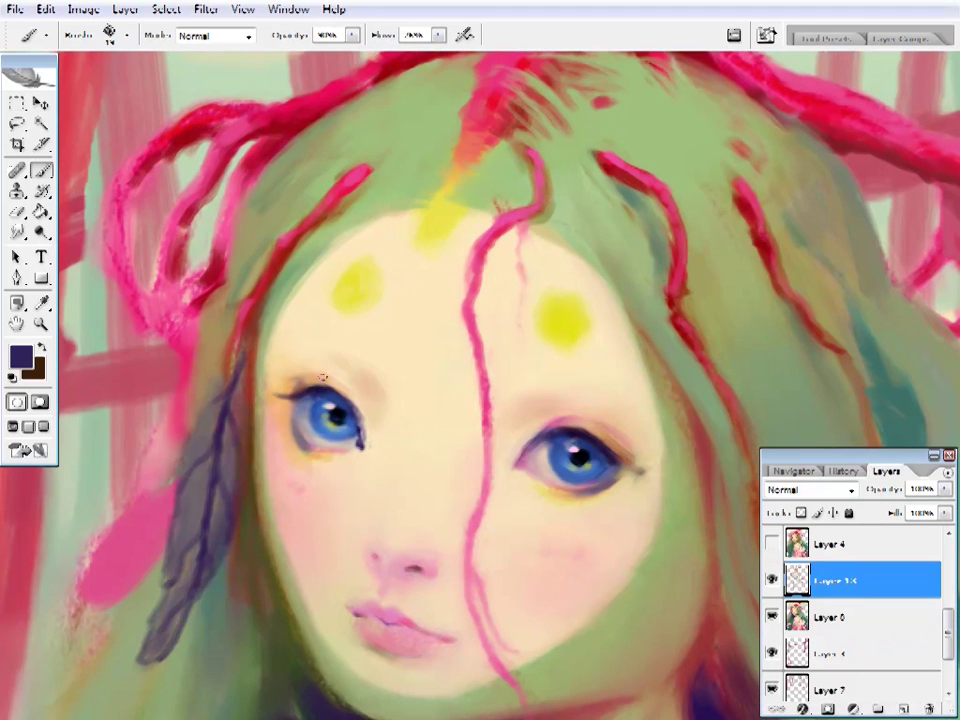
- Blush beneath the left eye and cheek with mauve, salmon and light pink over tan skin
{"action": "left_click", "coordinate": [315, 440], "text": "alt"}
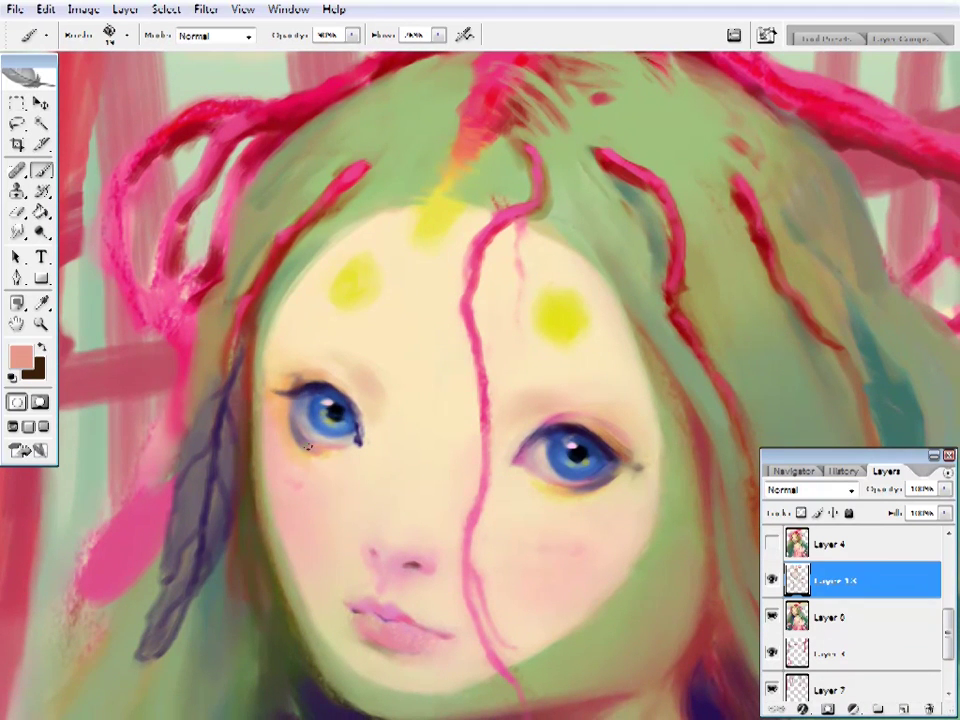
{"action": "left_click", "coordinate": [310, 445], "text": "alt"}
{"action": "left_click", "coordinate": [306, 433], "text": "alt"}
{"action": "left_click", "coordinate": [317, 452], "text": "alt"}
{"action": "left_click", "coordinate": [326, 446], "text": "alt"}
{"action": "left_click", "coordinate": [298, 440], "text": "alt"}
{"action": "left_click", "coordinate": [377, 377], "text": "alt"}
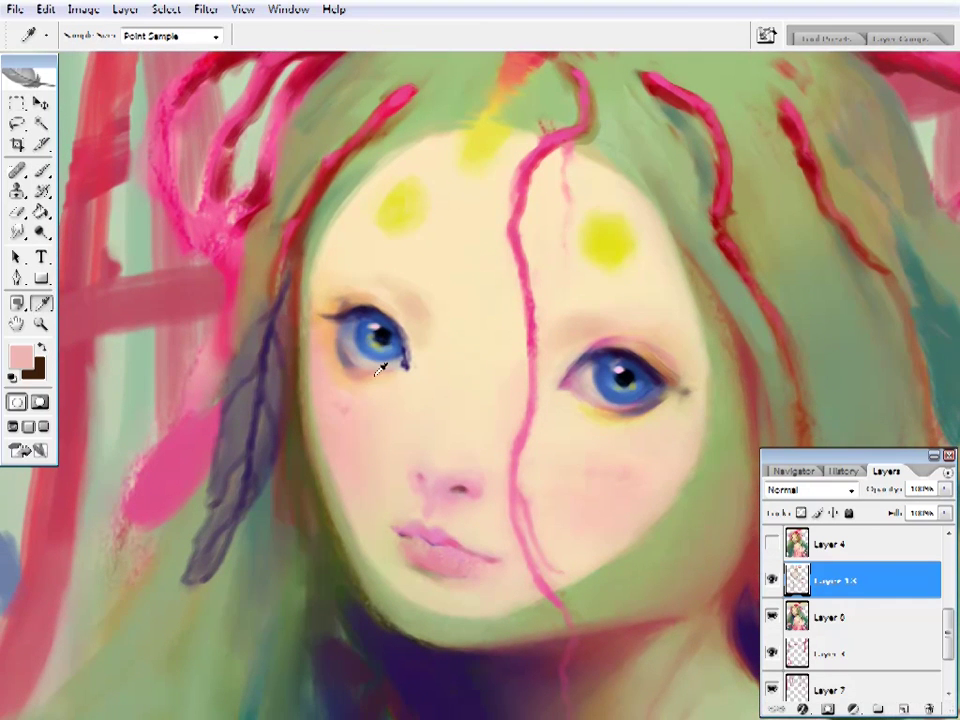
- Sample hair green, face pink and beige skin tones to begin refining the eyes
{"action": "mouse_move", "coordinate": [380, 370]}
{"action": "left_mouse_down"}
{"action": "mouse_move", "coordinate": [482, 444]}
{"action": "mouse_move", "coordinate": [330, 498]}
{"action": "left_mouse_up"}
{"action": "mouse_move", "coordinate": [557, 478]}
{"action": "left_mouse_down"}
{"action": "mouse_move", "coordinate": [519, 456]}
{"action": "mouse_move", "coordinate": [446, 521]}
{"action": "left_mouse_up"}
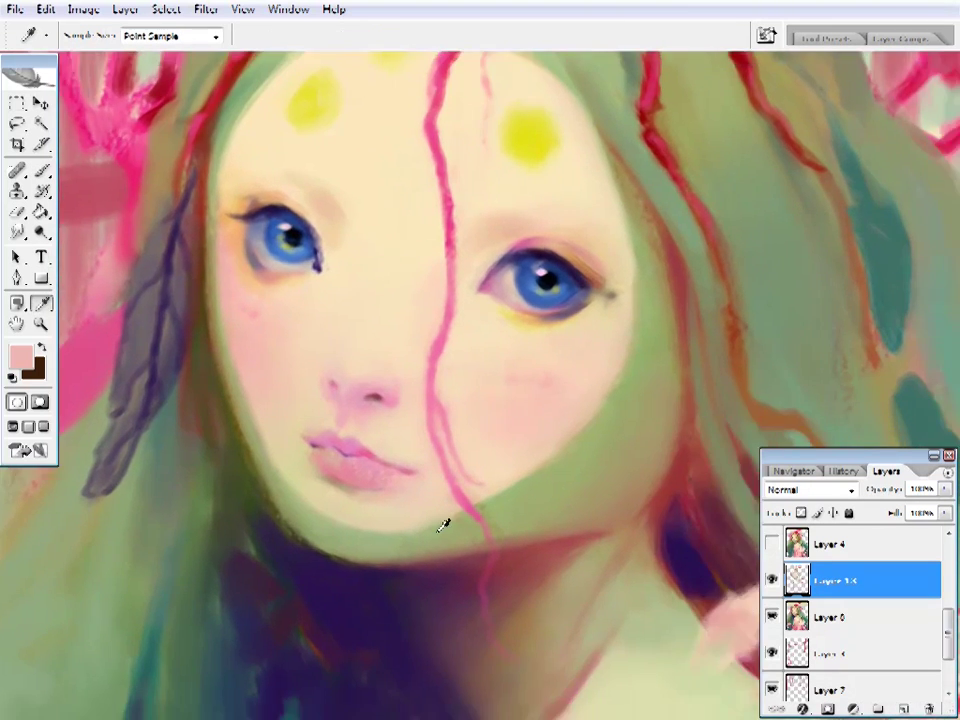
{"action": "left_click", "coordinate": [456, 482]}
{"action": "key", "text": "b"}
{"action": "right_click", "coordinate": [456, 482]}
{"action": "key", "text": "Escape"}
{"action": "left_click_drag", "start_coordinate": [451, 438], "coordinate": [510, 452]}
{"action": "left_click", "coordinate": [487, 448], "text": "alt"}
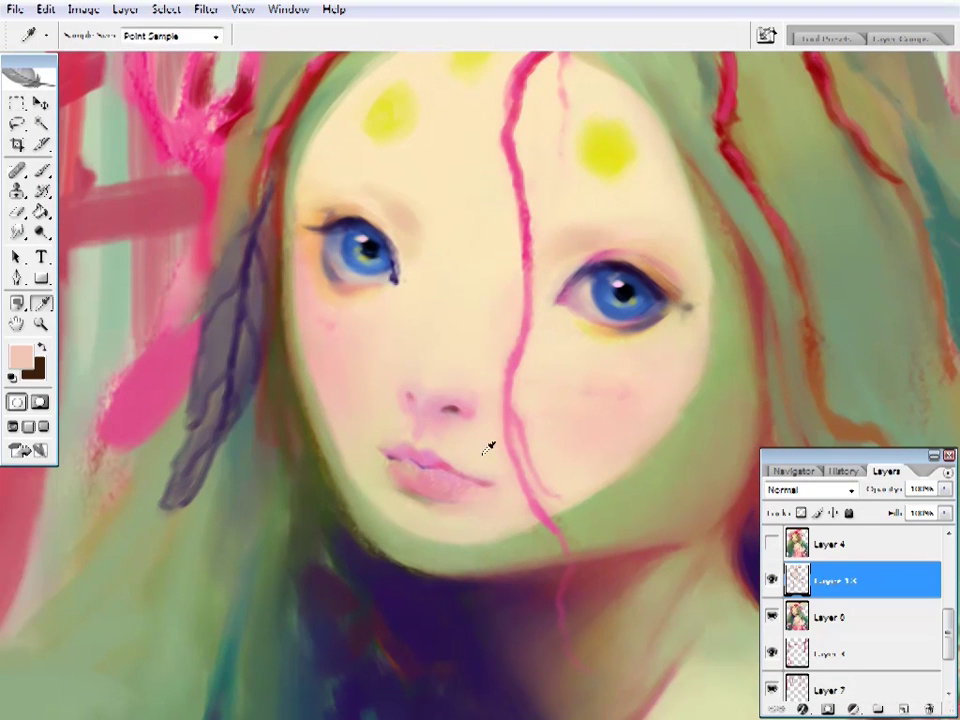
{"action": "left_click_drag", "start_coordinate": [468, 414], "coordinate": [499, 435]}
{"action": "left_click", "coordinate": [422, 388], "text": "alt"}
{"action": "left_click_drag", "start_coordinate": [576, 157], "coordinate": [521, 209]}
{"action": "left_click", "coordinate": [551, 399], "text": "alt"}
- Shade the left eye's lid and lashes with pink, beige, dark navy and brown
{"action": "left_click_drag", "start_coordinate": [351, 316], "coordinate": [420, 360]}
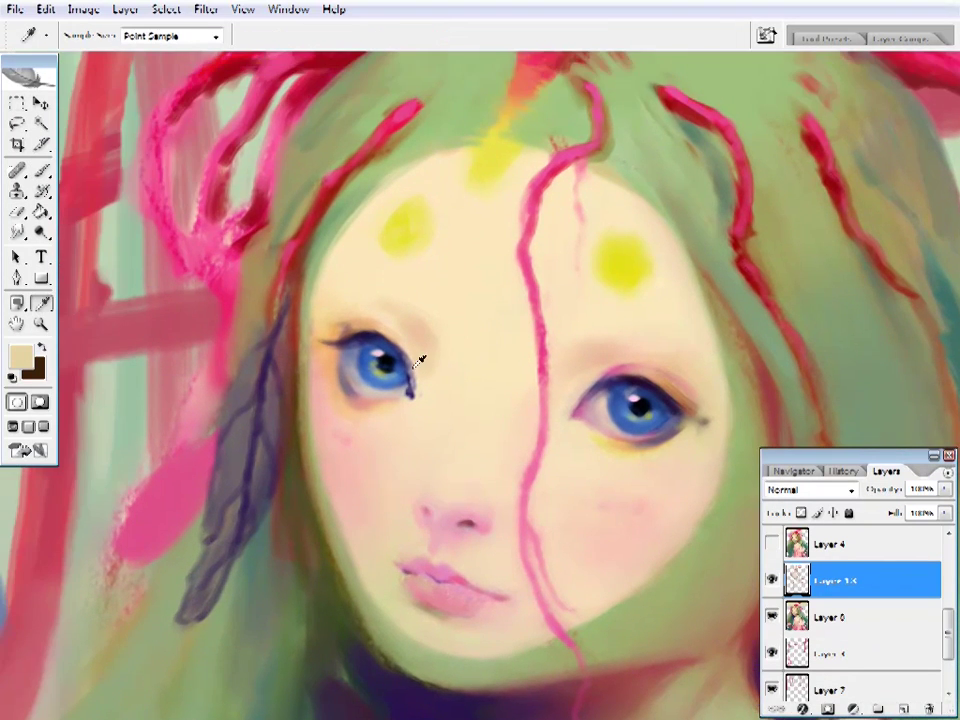
{"action": "left_click", "coordinate": [409, 380], "text": "alt"}
{"action": "right_click", "coordinate": [410, 383]}
{"action": "left_click", "coordinate": [413, 382], "text": "alt"}
{"action": "left_click", "coordinate": [422, 390], "text": "alt"}
{"action": "left_click_drag", "start_coordinate": [371, 397], "coordinate": [391, 445]}
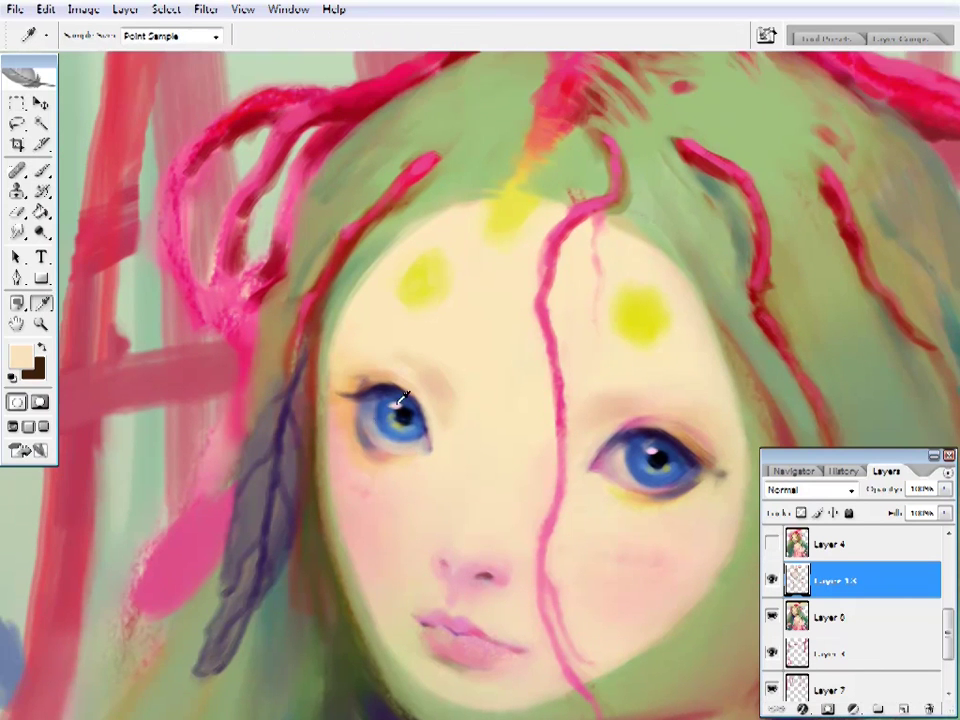
{"action": "left_click", "coordinate": [369, 399], "text": "alt"}
{"action": "left_click_drag", "start_coordinate": [423, 386], "coordinate": [405, 388]}
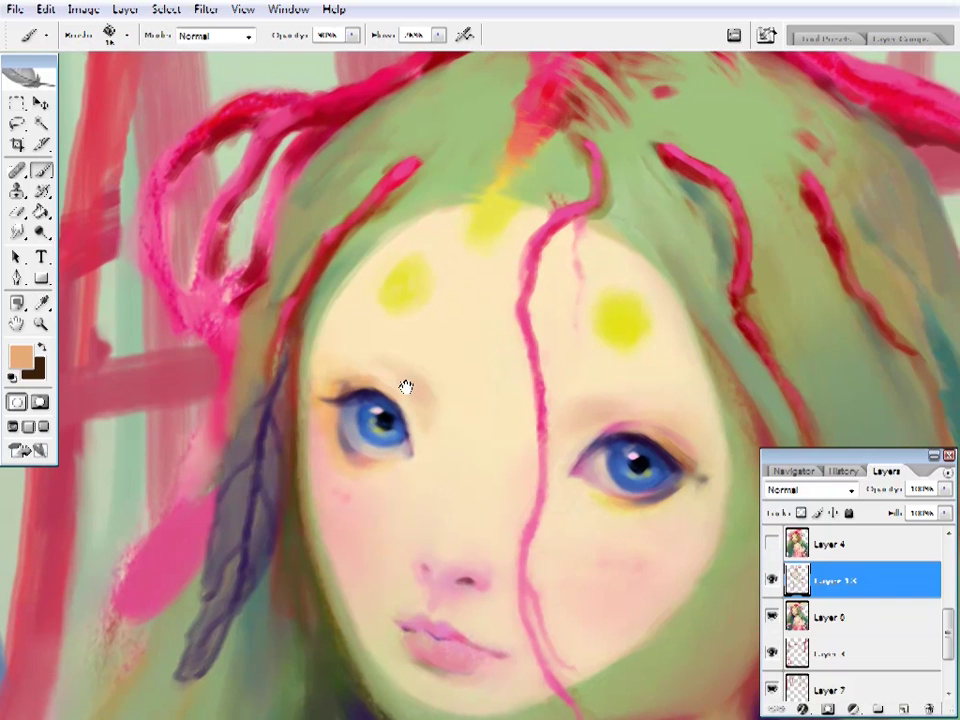
{"action": "left_click", "coordinate": [352, 393], "text": "alt"}
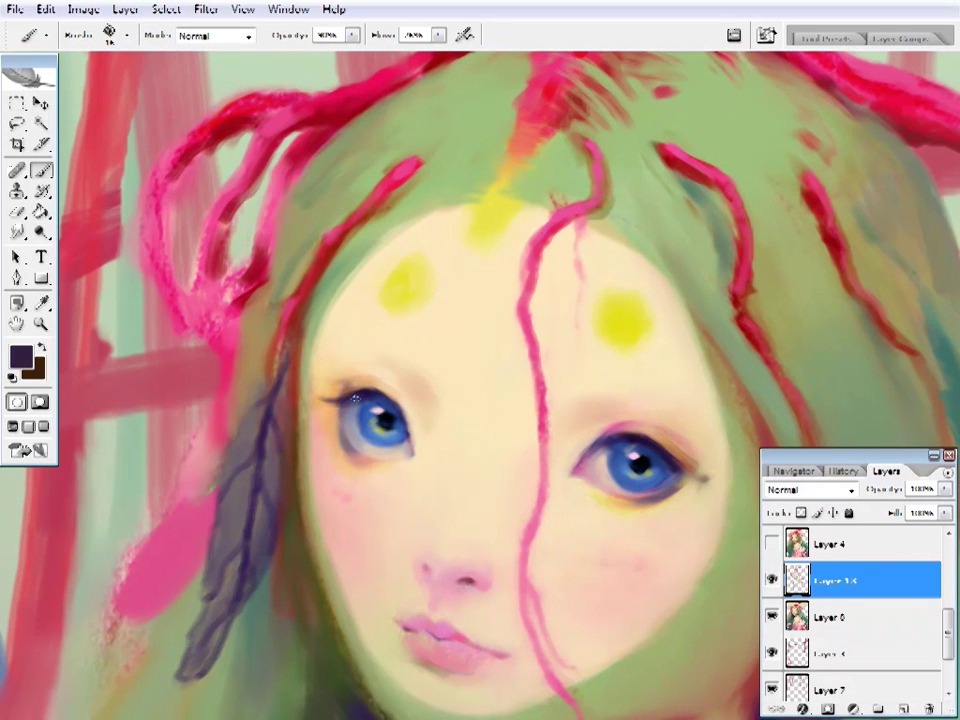
{"action": "left_click", "coordinate": [349, 386], "text": "alt"}
- Crisp the right eye's navy lashes and mauve-pink lid, then touch up the left eye's corner
{"action": "left_click_drag", "start_coordinate": [349, 386], "coordinate": [259, 361]}
{"action": "left_click", "coordinate": [614, 449], "text": "alt"}
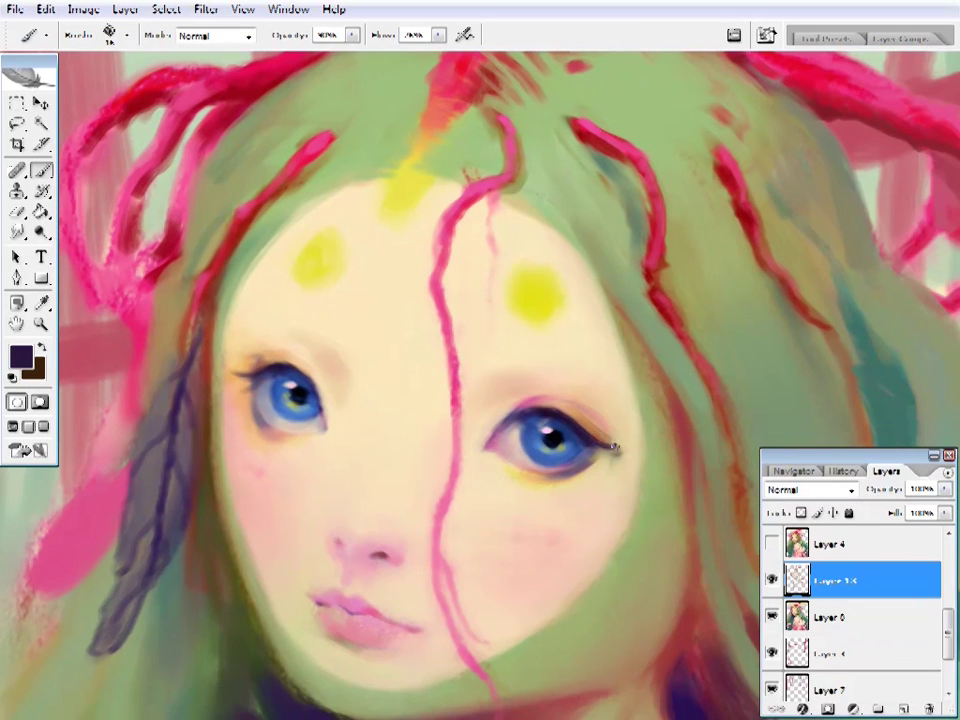
{"action": "left_click", "coordinate": [608, 436], "text": "alt"}
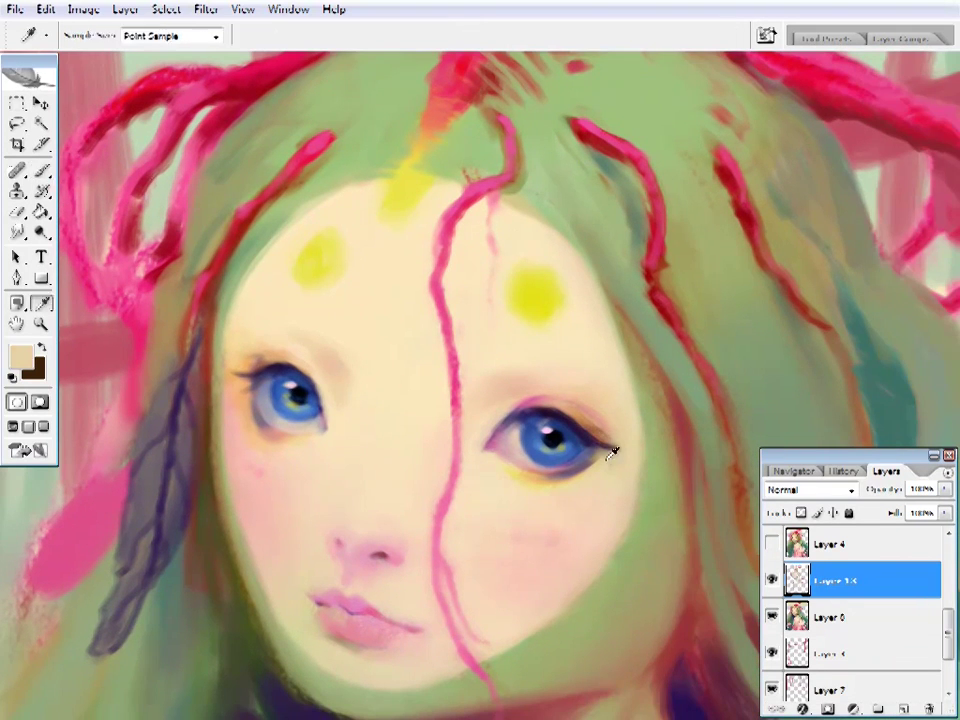
{"action": "left_click", "coordinate": [590, 446], "text": "alt"}
{"action": "left_click_drag", "start_coordinate": [352, 459], "coordinate": [381, 468]}
{"action": "left_click", "coordinate": [564, 407], "text": "alt"}
{"action": "left_click_drag", "start_coordinate": [344, 331], "coordinate": [399, 354]}
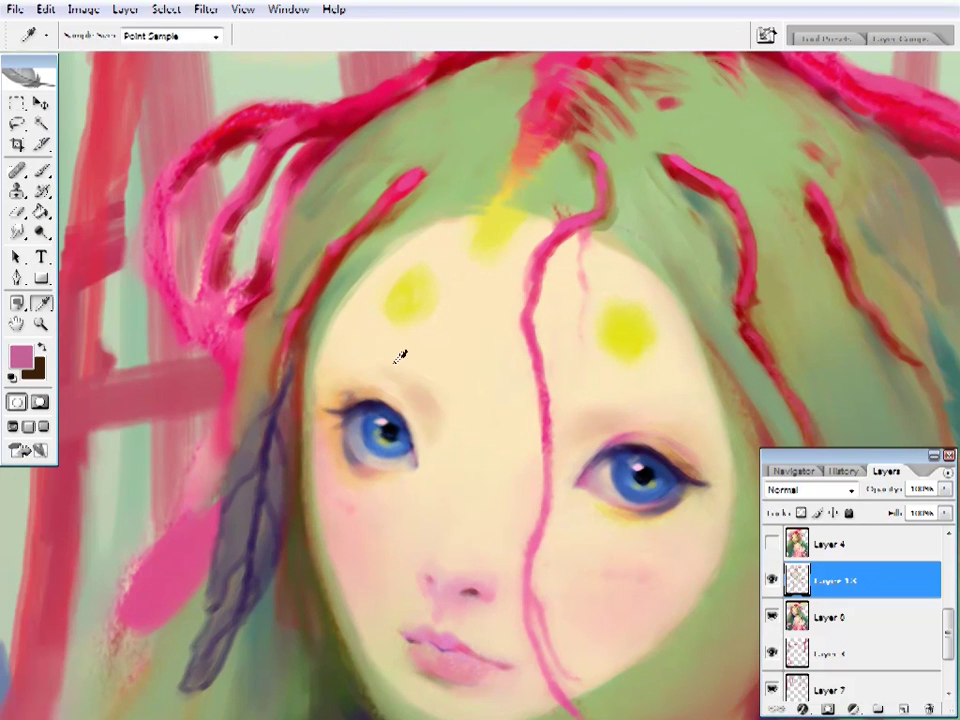
{"action": "left_click_drag", "start_coordinate": [351, 379], "coordinate": [357, 392]}
{"action": "left_click_drag", "start_coordinate": [474, 386], "coordinate": [446, 394]}
{"action": "left_click", "coordinate": [313, 417], "text": "alt"}
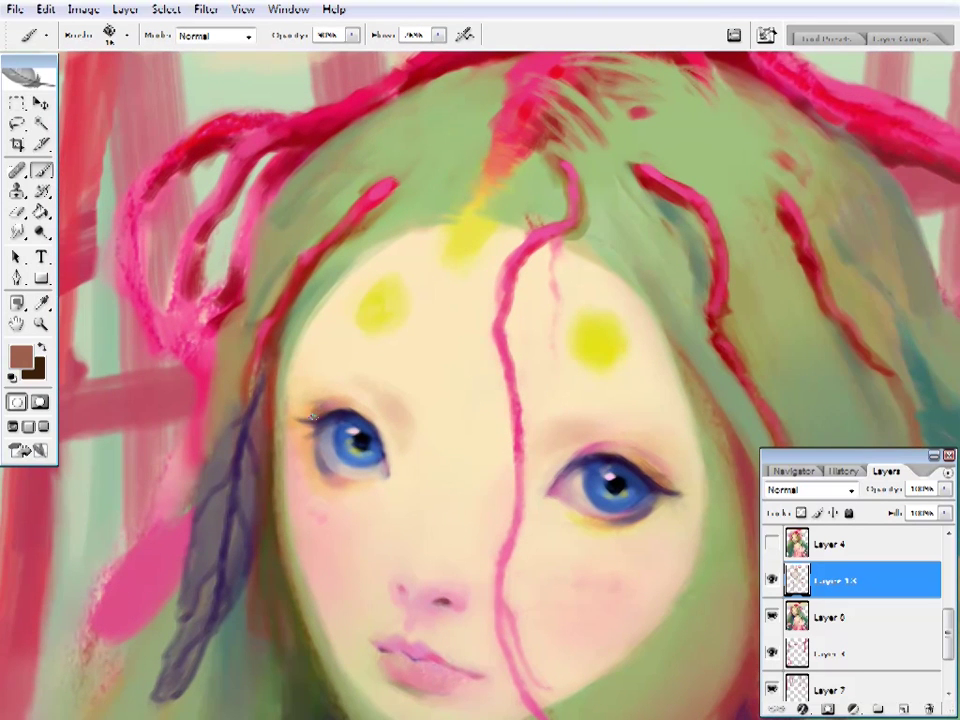
{"action": "left_click_drag", "start_coordinate": [350, 390], "coordinate": [360, 399]}
{"action": "left_click", "coordinate": [377, 409], "text": "alt"}
- Brighten the lower lids with pale yellow and toggle the top painting layer to compare
{"action": "left_click_drag", "start_coordinate": [624, 453], "coordinate": [550, 426]}
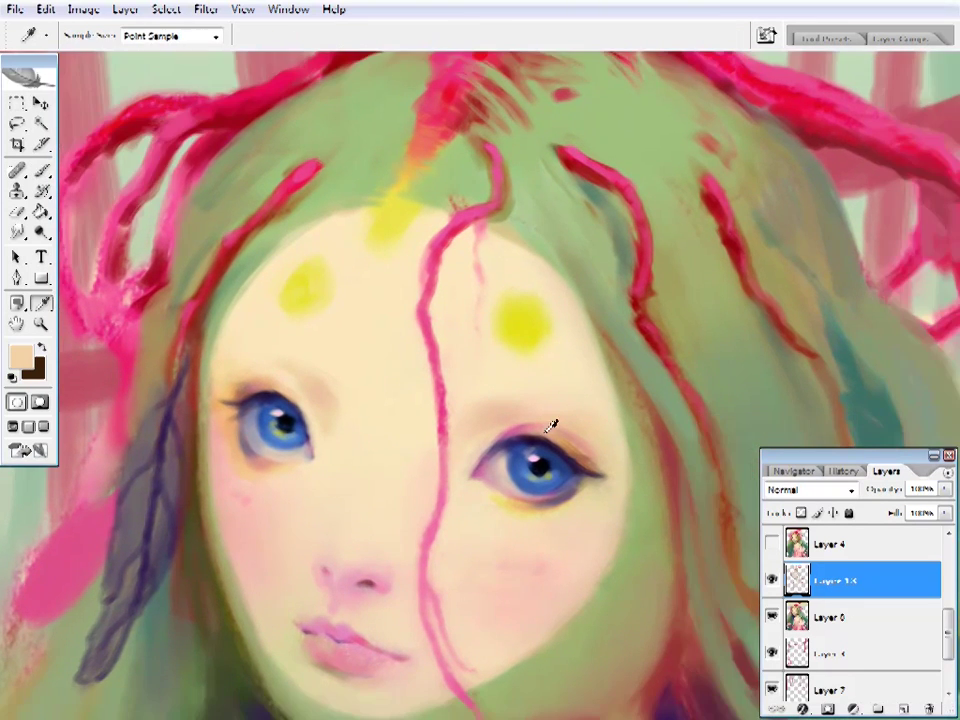
{"action": "left_click", "coordinate": [540, 363]}
{"action": "key", "text": "b"}
{"action": "left_click_drag", "start_coordinate": [540, 363], "coordinate": [580, 398]}
{"action": "key", "text": "i"}
{"action": "left_click", "coordinate": [772, 580]}
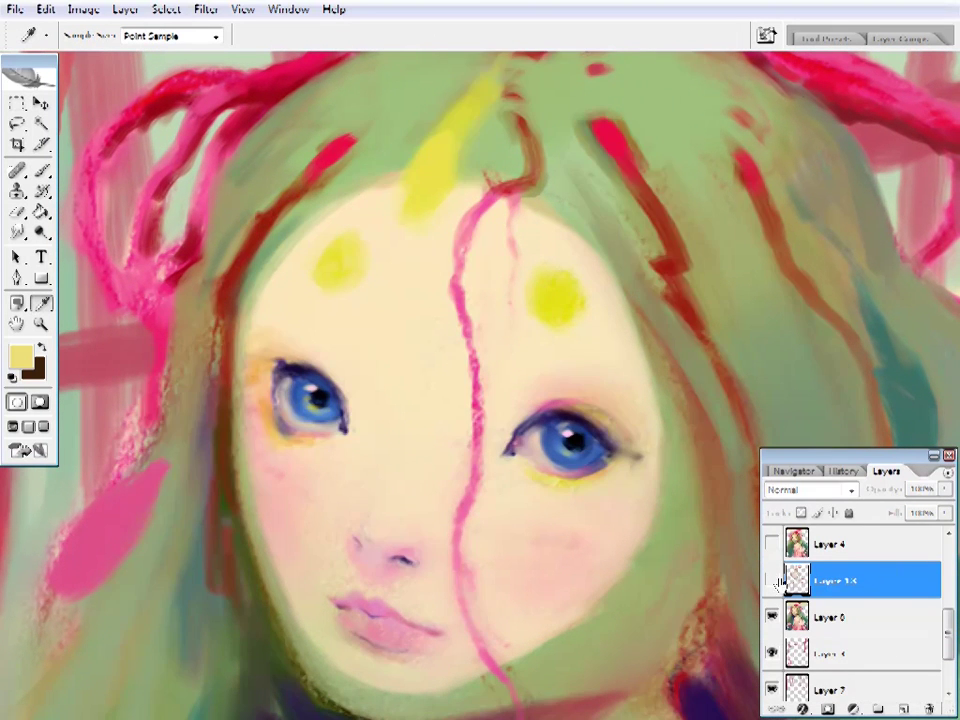
{"action": "left_click", "coordinate": [772, 580]}
{"action": "left_click", "coordinate": [772, 580]}
{"action": "left_click", "coordinate": [772, 580]}
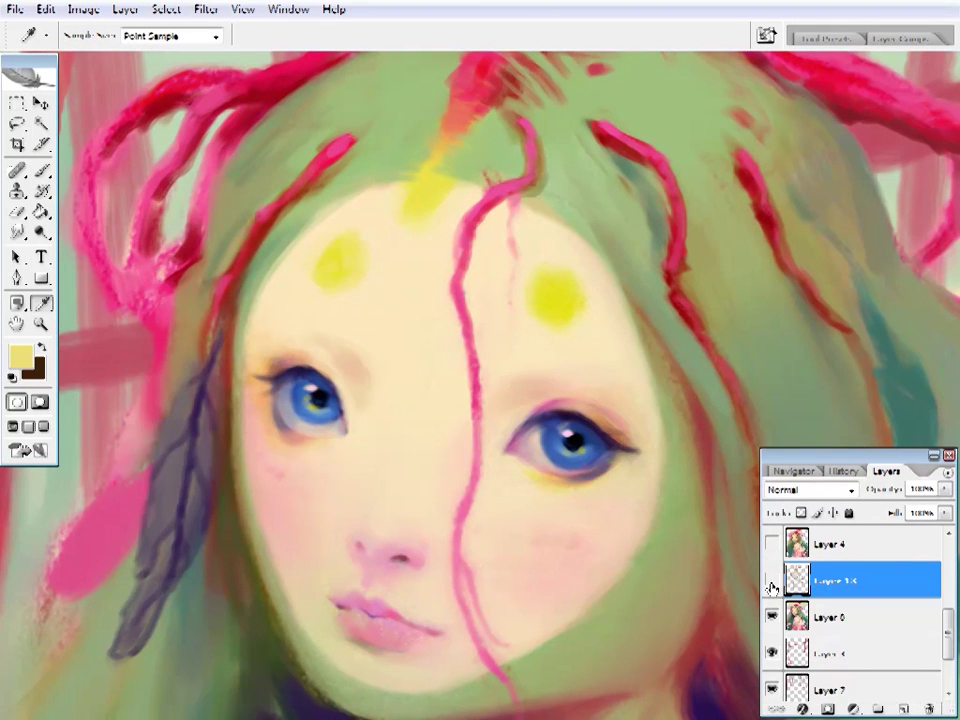
- Zoom out with the Zoom tool to see more of the painting
{"action": "scroll", "coordinate": [591, 332], "scroll_direction": "right", "scroll_amount": 2}
{"action": "key", "text": "b"}
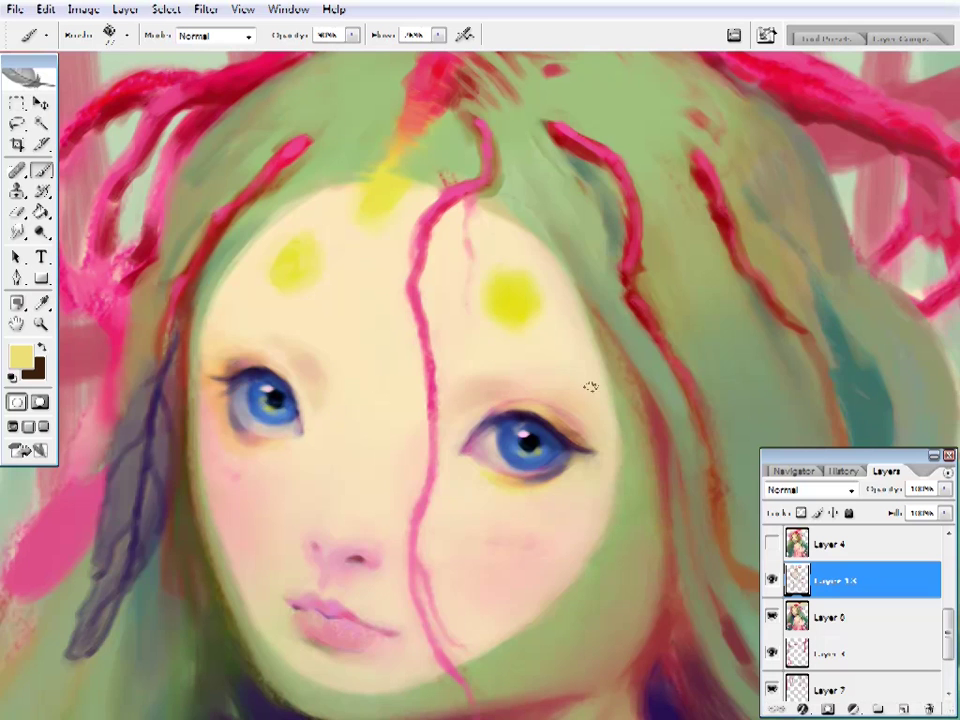
{"action": "left_click_drag", "start_coordinate": [320, 358], "coordinate": [365, 370]}
{"action": "key", "text": "z"}
{"action": "left_click", "coordinate": [476, 467], "text": "alt"}
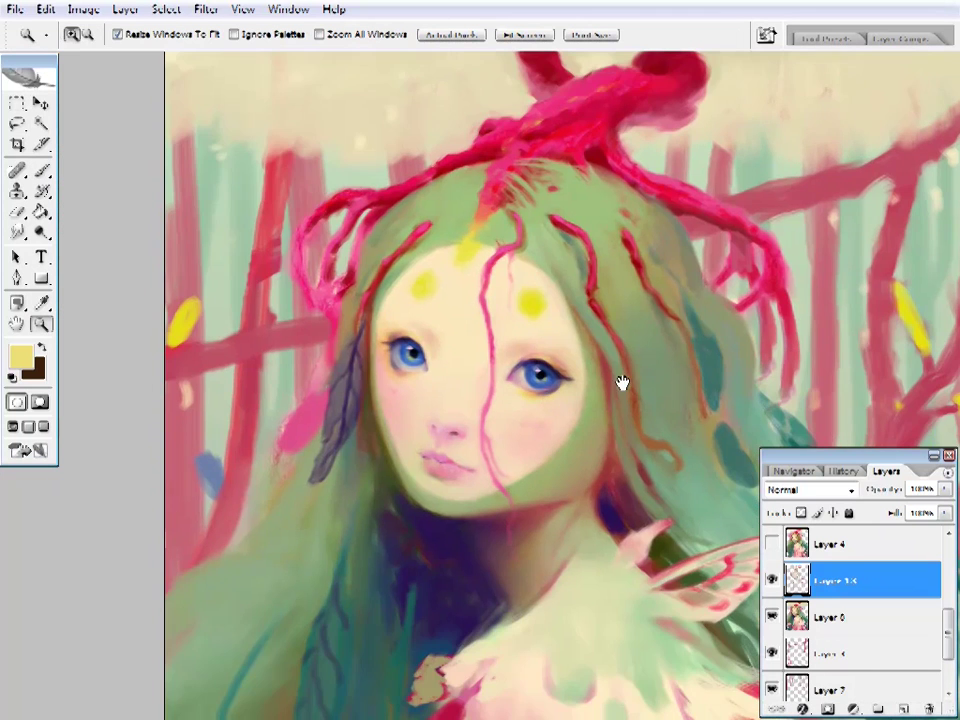
{"action": "scroll", "coordinate": [643, 439], "scroll_direction": "left", "scroll_amount": 4}
- Zoom back in on the face and sample slate purple and beige-grey skin tones
{"action": "left_click", "coordinate": [482, 360], "text": "alt"}
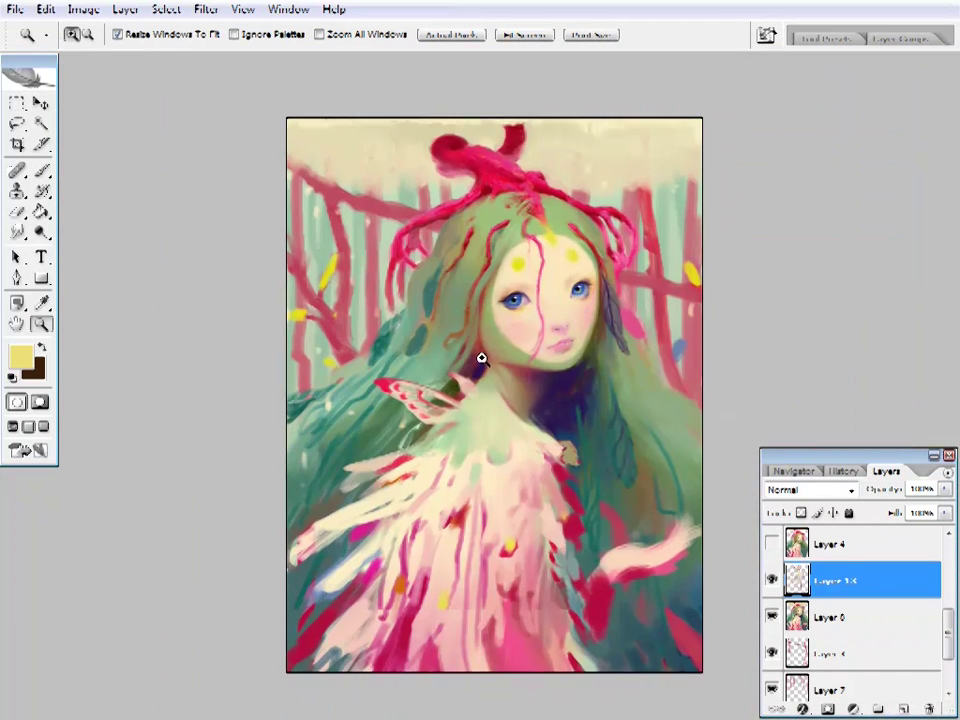
{"action": "left_click", "coordinate": [467, 414]}
{"action": "left_click", "coordinate": [467, 414]}
{"action": "left_click_drag", "start_coordinate": [510, 437], "coordinate": [539, 435]}
{"action": "key", "text": "i"}
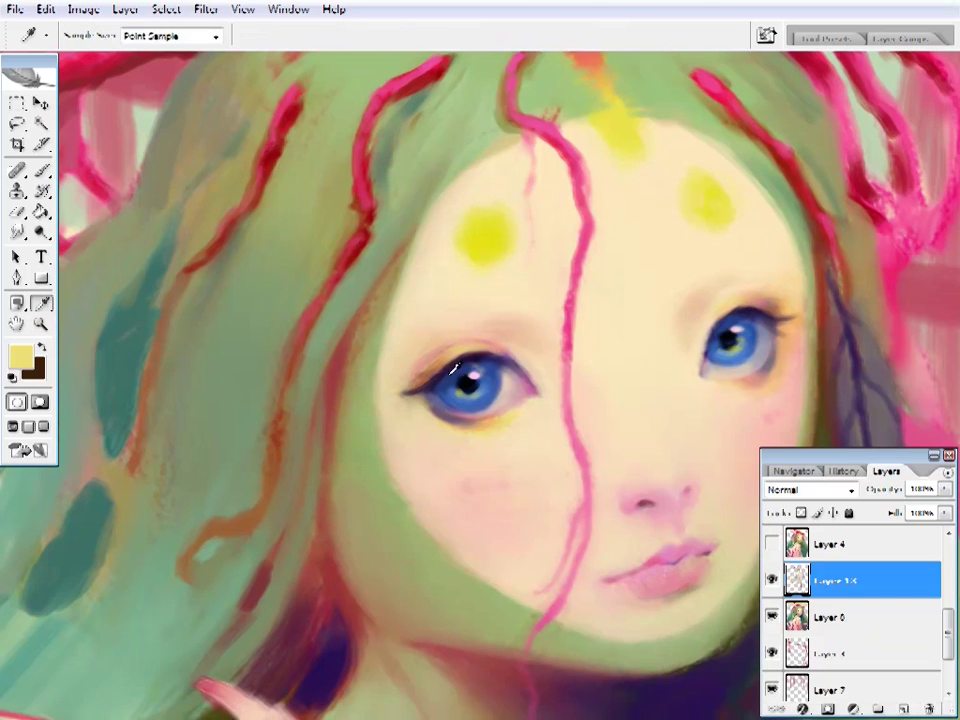
{"action": "left_click", "coordinate": [447, 383]}
{"action": "key", "text": "b"}
{"action": "right_click", "coordinate": [400, 70]}
{"action": "key", "text": "Escape"}
{"action": "left_click_drag", "start_coordinate": [336, 290], "coordinate": [346, 311]}
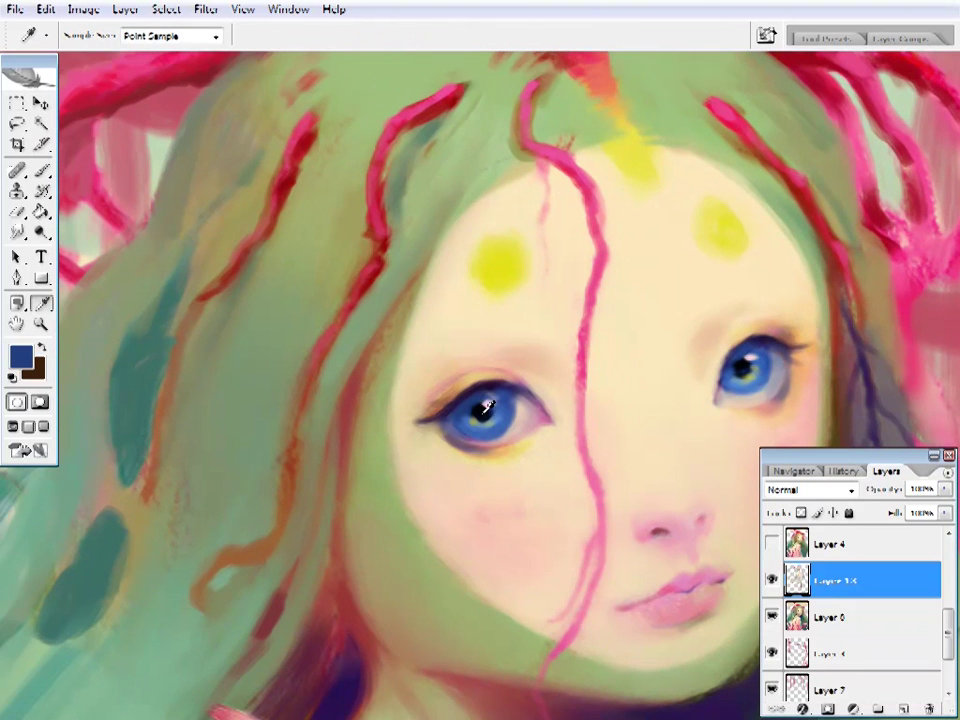
{"action": "left_click", "coordinate": [353, 309], "text": "alt"}
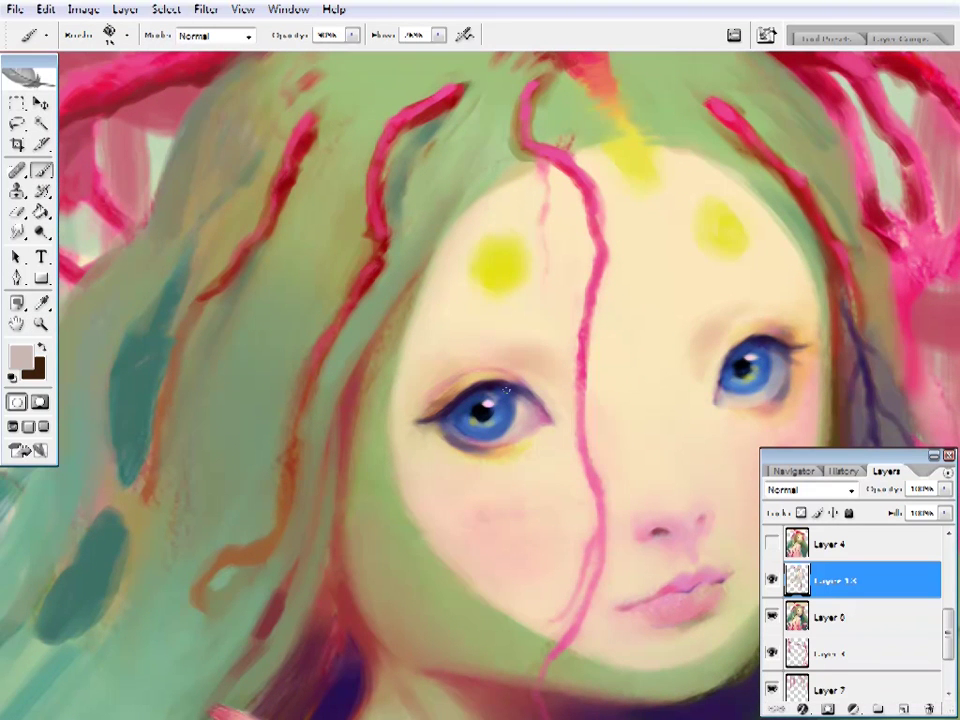
- Blend the cheeks using sampled beige, pinkish grey and salmon blush tones
{"action": "left_click_drag", "start_coordinate": [506, 390], "coordinate": [486, 398]}
{"action": "left_click", "coordinate": [745, 362], "text": "alt"}
{"action": "left_click", "coordinate": [700, 410], "text": "alt"}
{"action": "left_click", "coordinate": [690, 406], "text": "alt"}
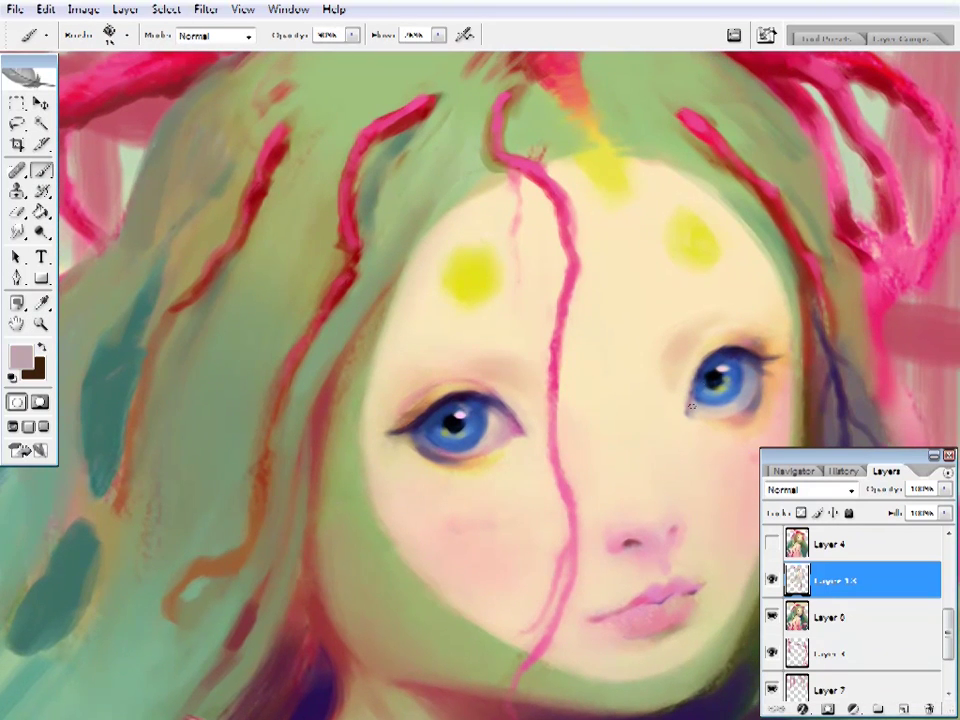
{"action": "left_click", "coordinate": [705, 392], "text": "alt"}
{"action": "left_click", "coordinate": [714, 399], "text": "alt"}
{"action": "left_click_drag", "start_coordinate": [714, 399], "coordinate": [690, 425]}
{"action": "left_click", "coordinate": [688, 437], "text": "alt"}
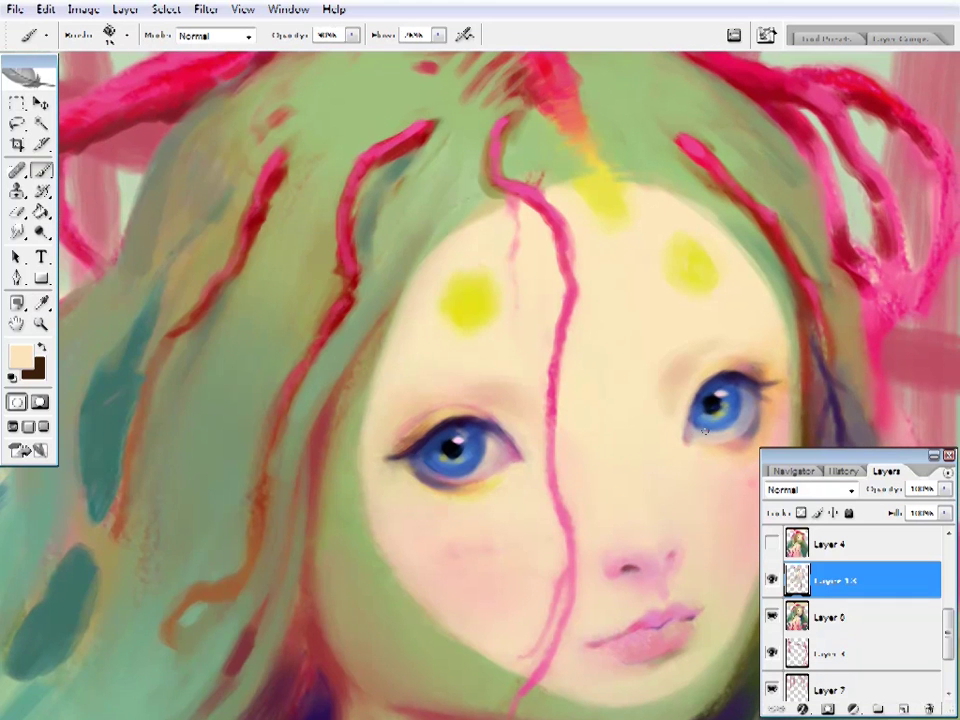
{"action": "left_click_drag", "start_coordinate": [570, 414], "coordinate": [595, 412]}
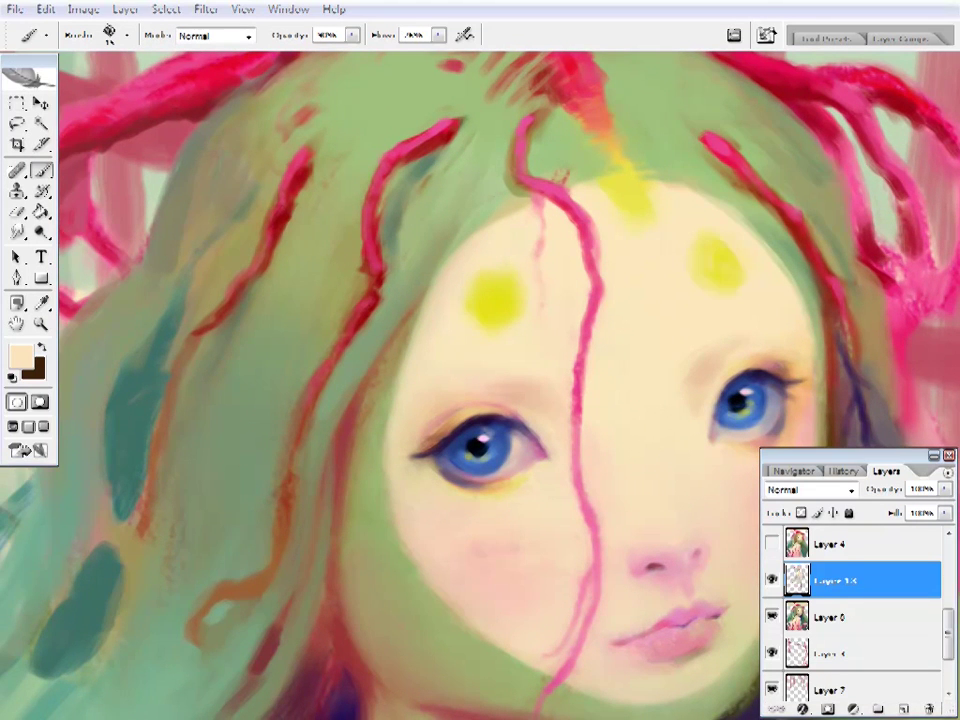
- Paint the lips in sampled pink and soften the face with lighter pink and peach
{"action": "mouse_move", "coordinate": [678, 432]}
{"action": "left_mouse_down"}
{"action": "mouse_move", "coordinate": [586, 410]}
{"action": "mouse_move", "coordinate": [585, 360]}
{"action": "mouse_move", "coordinate": [598, 335]}
{"action": "left_mouse_up"}
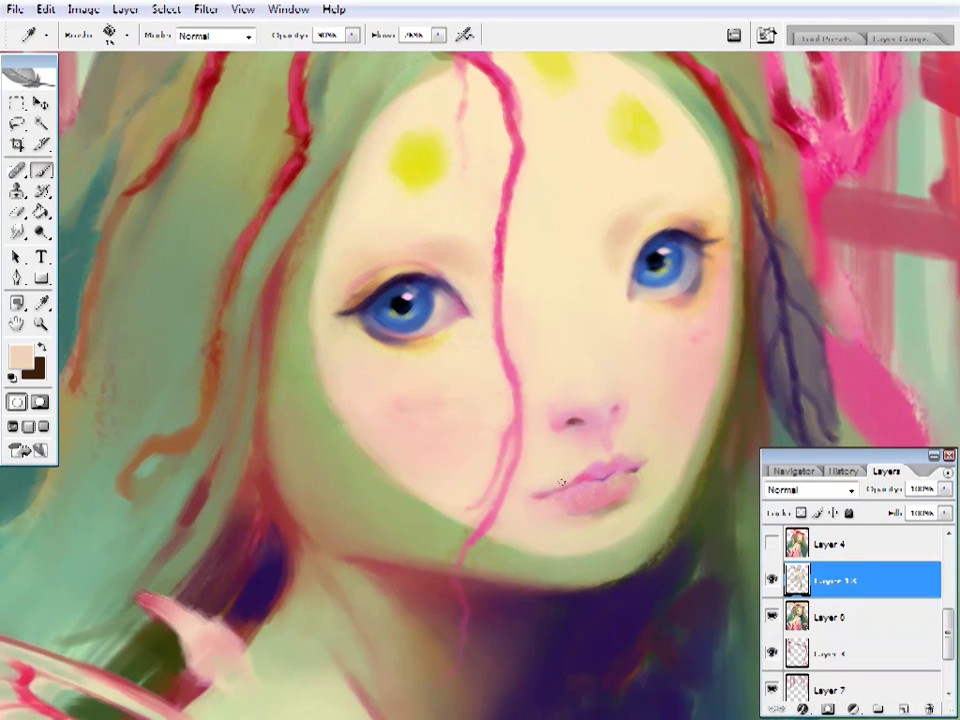
{"action": "left_click", "coordinate": [570, 480], "text": "alt"}
{"action": "scroll", "coordinate": [620, 430], "scroll_direction": "up", "scroll_amount": 3}
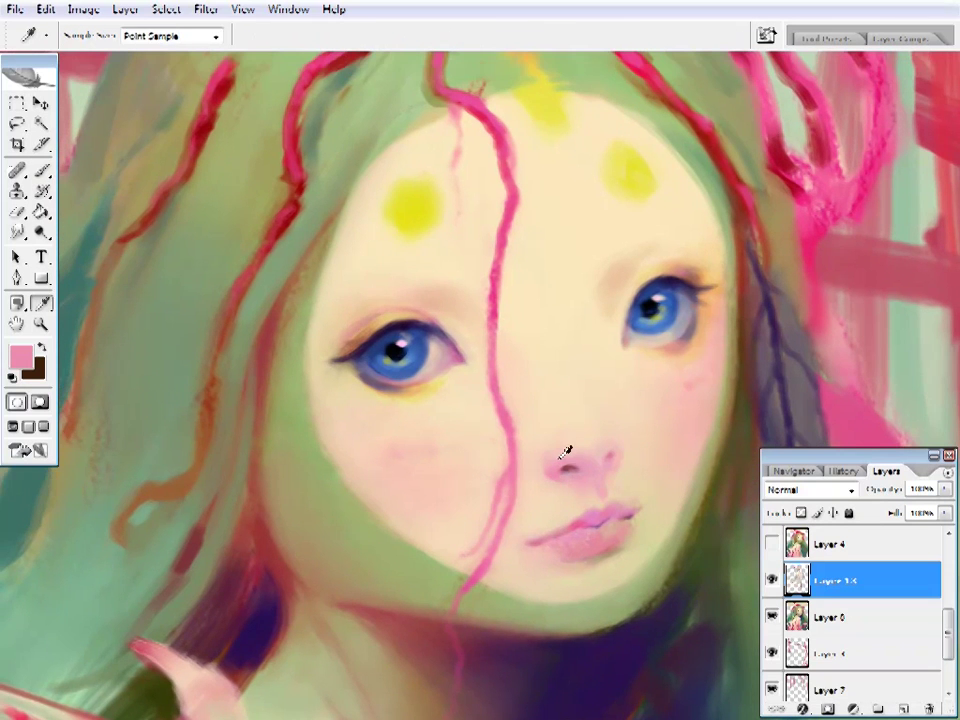
{"action": "left_click", "coordinate": [564, 450], "text": "alt"}
{"action": "scroll", "coordinate": [708, 408], "scroll_direction": "up", "scroll_amount": 4}
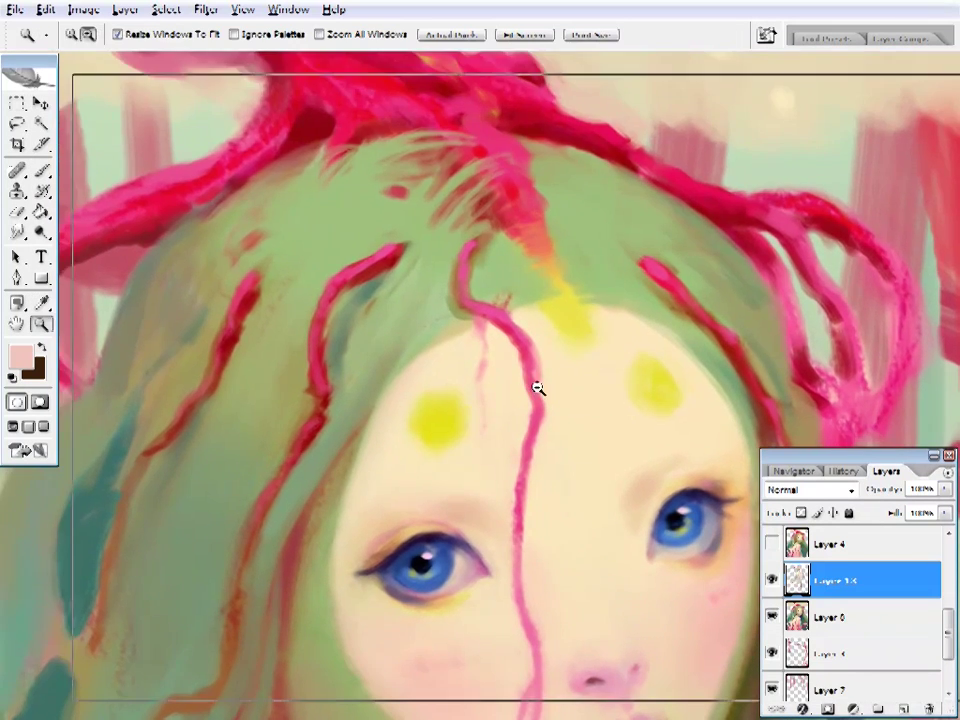
{"action": "left_click", "coordinate": [603, 317], "text": "ctrl+alt"}
{"action": "left_click", "coordinate": [518, 355], "text": "ctrl"}
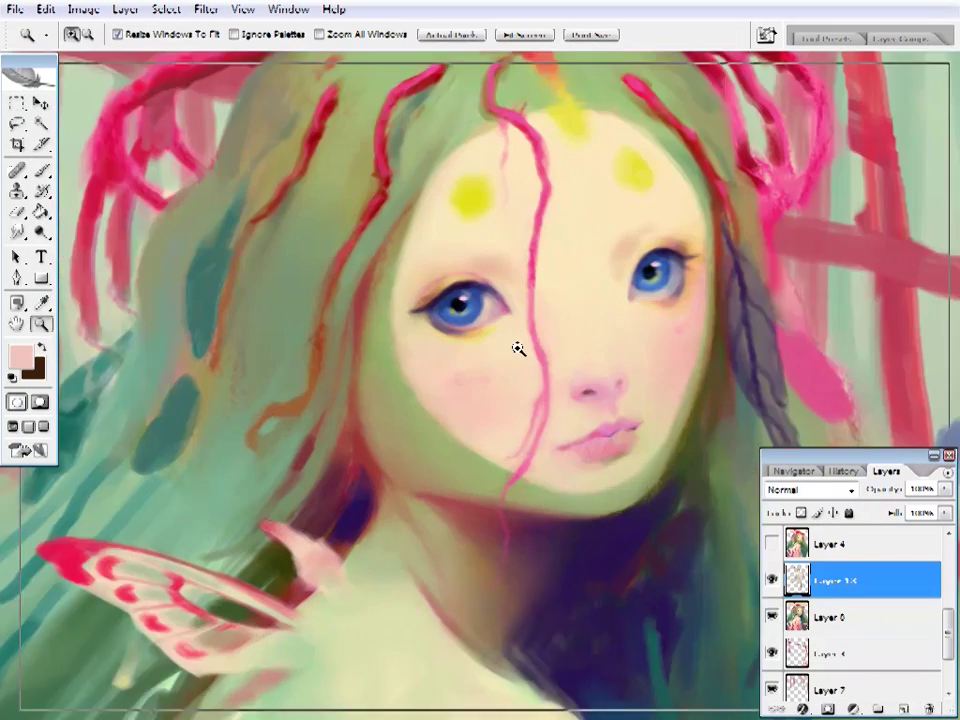
{"action": "left_click", "coordinate": [470, 380], "text": "ctrl"}
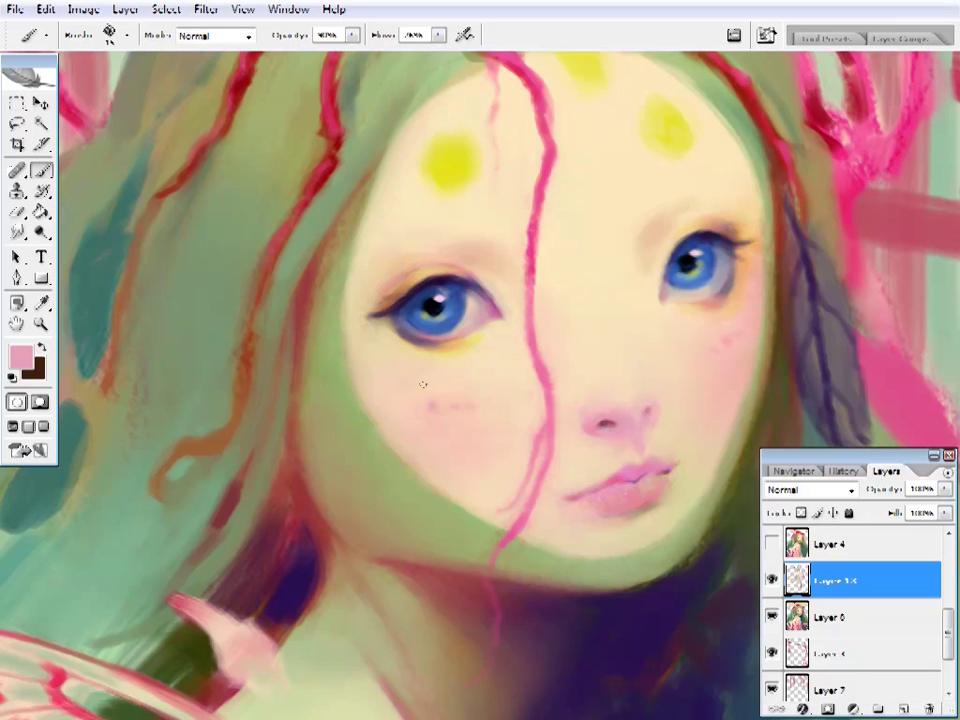
{"action": "left_click", "coordinate": [452, 395], "text": "alt"}
{"action": "scroll", "coordinate": [414, 407], "scroll_direction": "up", "scroll_amount": 1}
- Sample hot pink and shrink the brush to dot freckles across the cheeks
{"action": "left_click", "coordinate": [606, 236], "text": "ctrl+alt"}
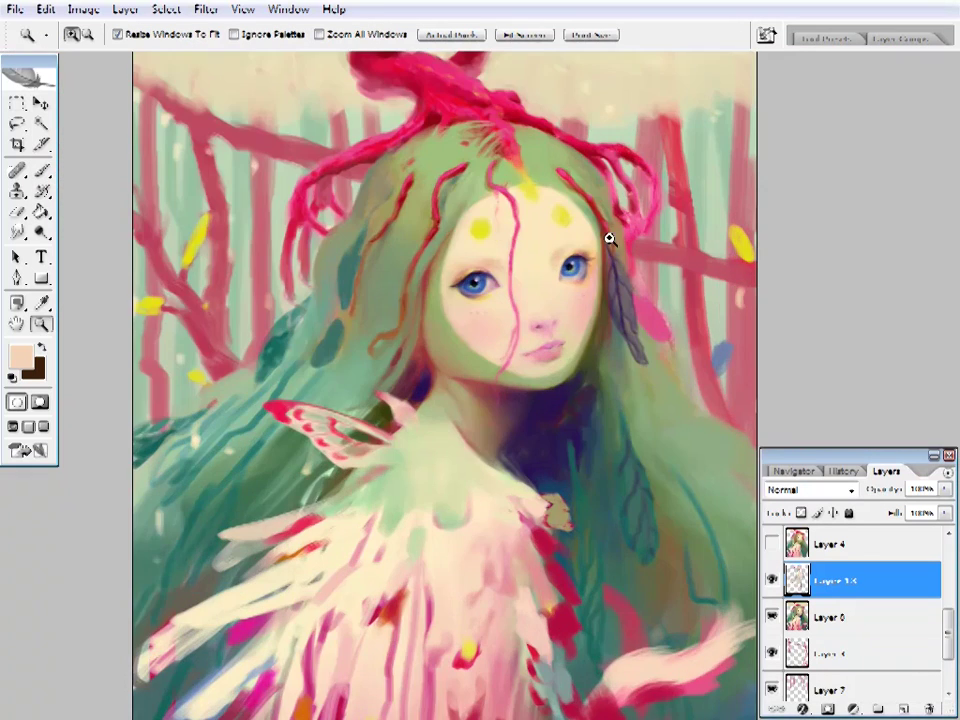
{"action": "left_click", "coordinate": [574, 381], "text": "ctrl"}
{"action": "left_click_drag", "start_coordinate": [618, 368], "coordinate": [598, 354]}
{"action": "left_click", "coordinate": [846, 139], "text": "alt"}
{"action": "key", "text": "F5"}
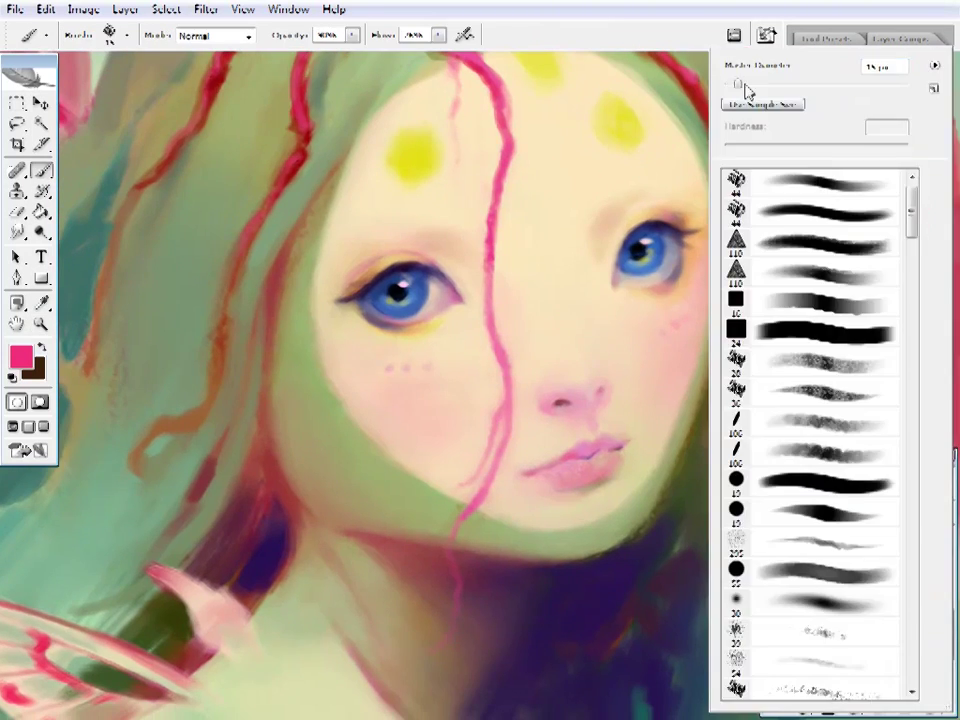
{"action": "key", "text": "F5"}
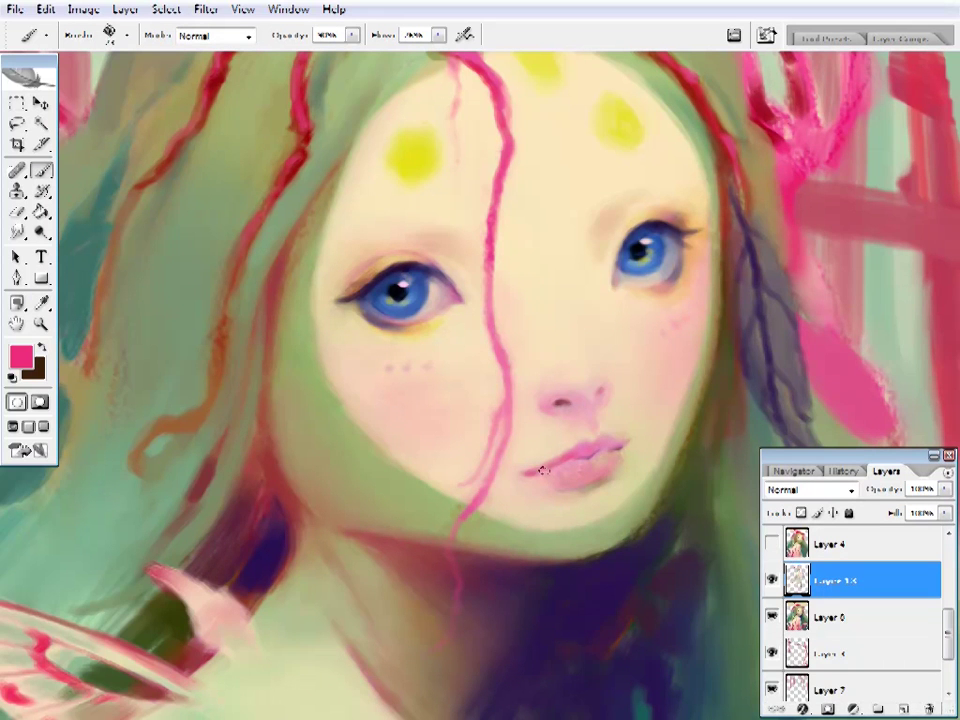
- Soften the freckles with pale peach from the cheek, then zoom out
{"action": "left_click", "coordinate": [689, 314], "text": "alt"}
{"action": "key", "text": "F5"}
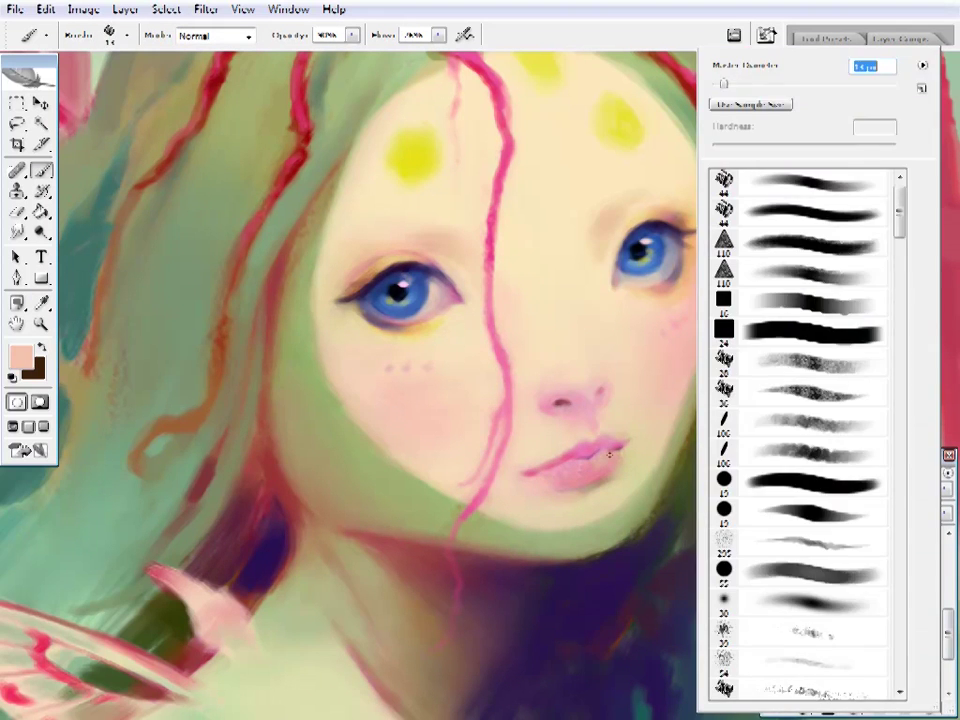
{"action": "key", "text": "F5"}
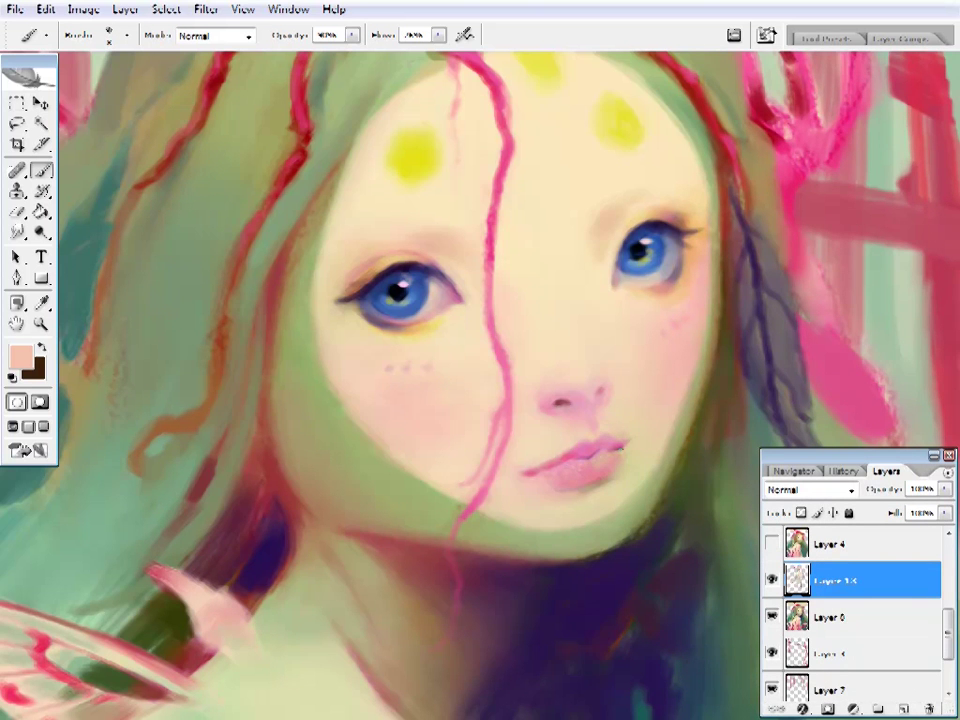
{"action": "key", "text": "z"}
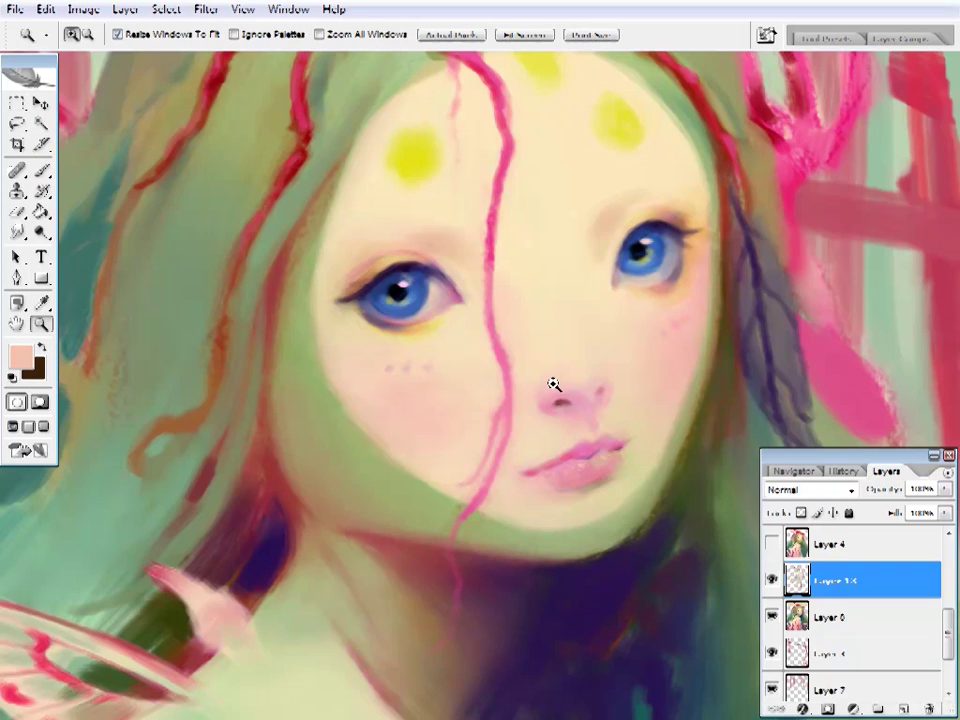
{"action": "left_click", "coordinate": [637, 289], "text": "alt"}
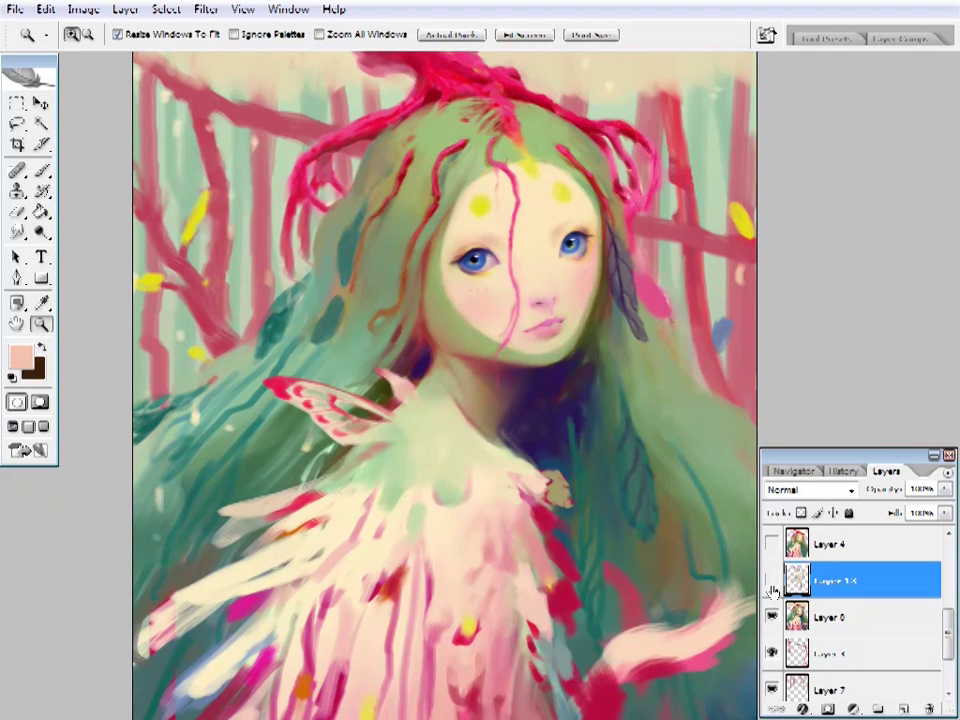
- Set a pink foreground colour in the Color Picker for shading the nose and lips
{"action": "left_click", "coordinate": [500, 300]}
{"action": "key", "text": "i"}
{"action": "left_click", "coordinate": [20, 355]}
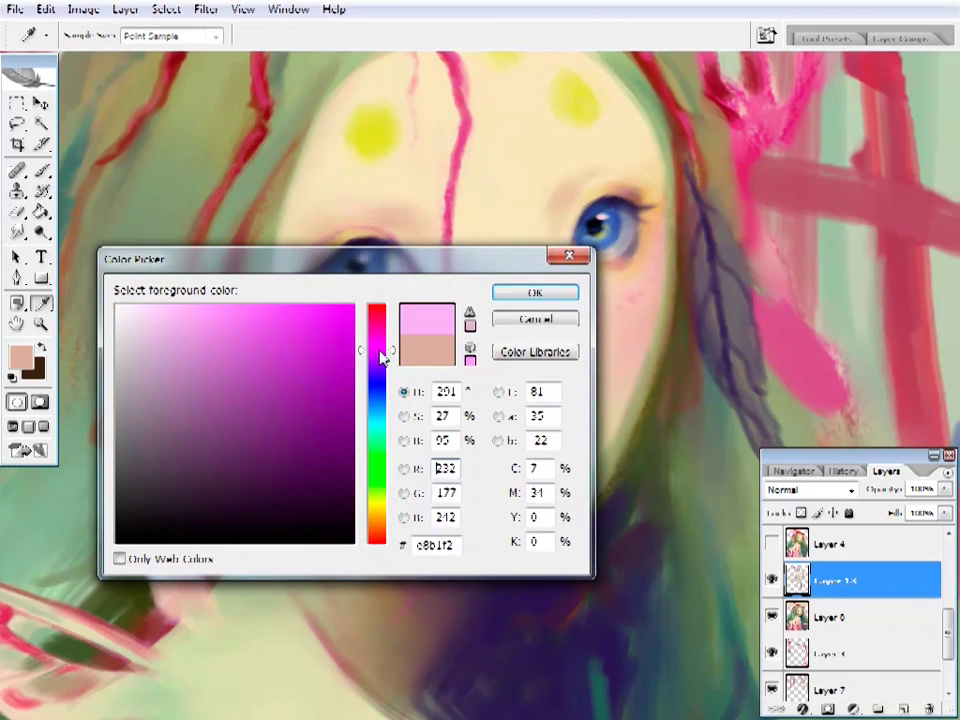
{"action": "left_click", "coordinate": [190, 315]}
{"action": "left_click", "coordinate": [378, 340]}
{"action": "left_click", "coordinate": [535, 292]}
{"action": "key", "text": "b"}
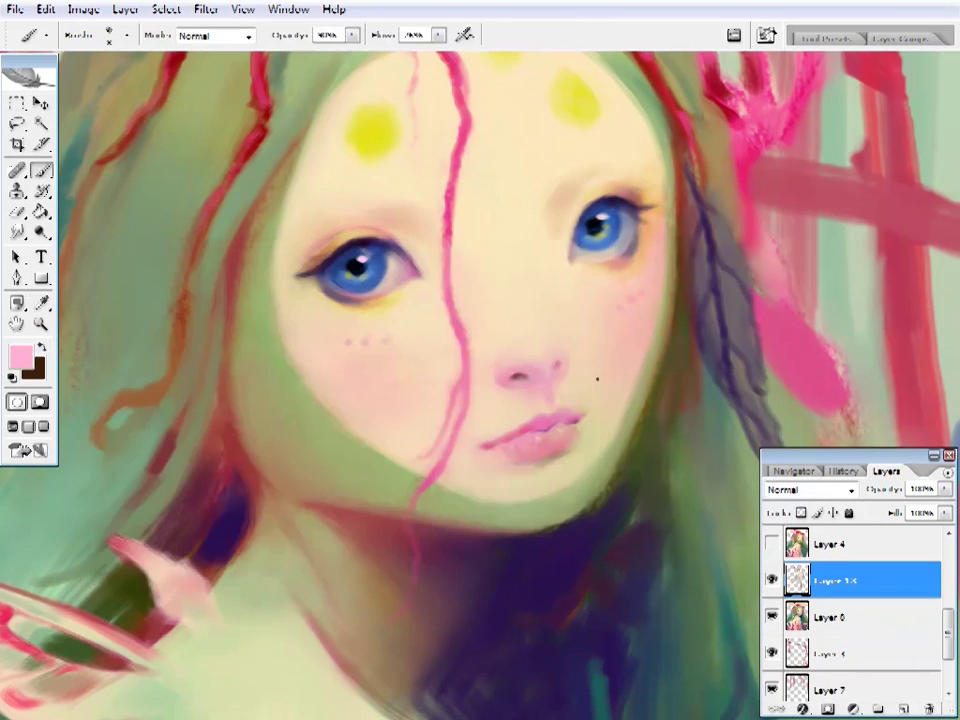
{"action": "right_click", "coordinate": [600, 377]}
{"action": "key", "text": "Return"}
- Sample green from the hair and paint reflected light beneath the lower lip
{"action": "key", "text": "z"}
{"action": "key", "text": "ctrl+0"}
{"action": "left_click", "coordinate": [618, 283]}
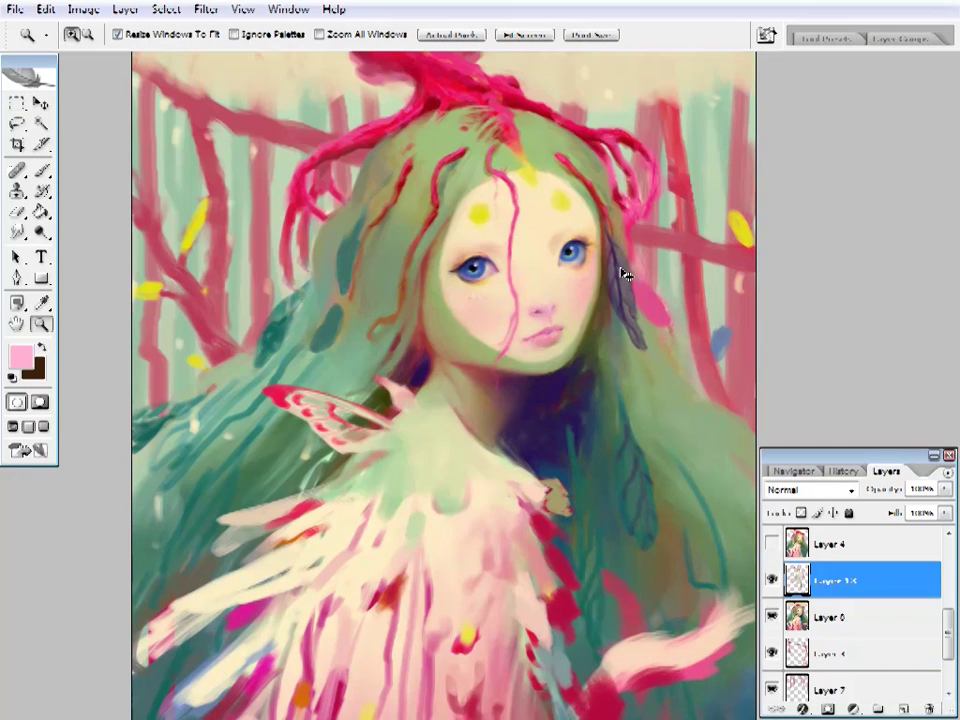
{"action": "left_click", "coordinate": [603, 283]}
{"action": "key", "text": "i"}
{"action": "left_click", "coordinate": [272, 369]}
{"action": "key", "text": "b"}
{"action": "right_click", "coordinate": [700, 100]}
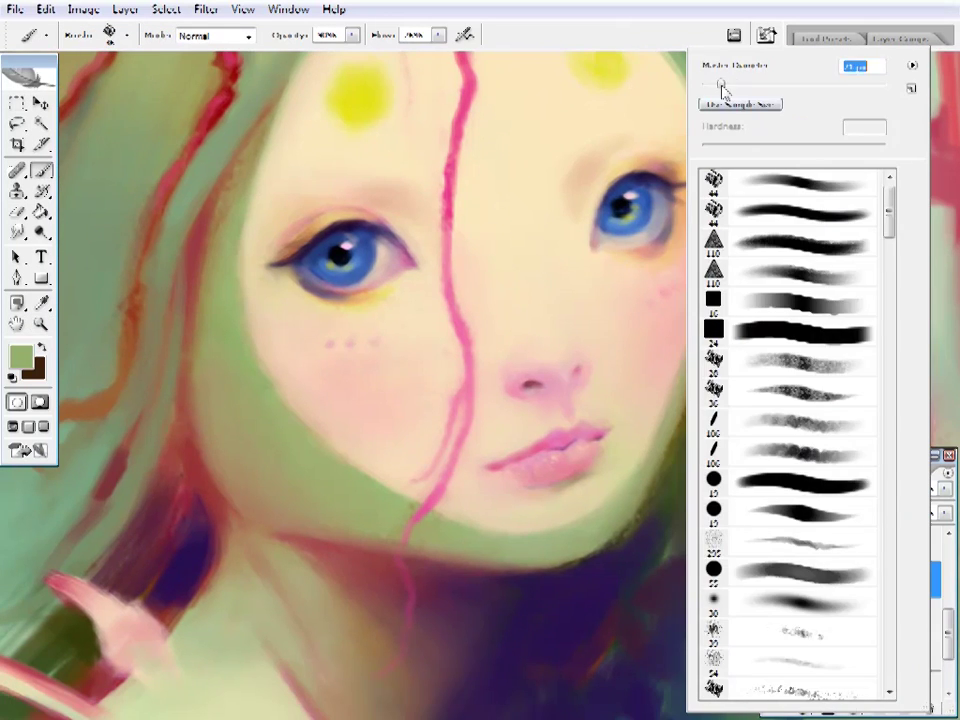
{"action": "key", "text": "Return"}
{"action": "key", "text": "z"}
{"action": "left_click", "coordinate": [594, 399], "text": "alt"}
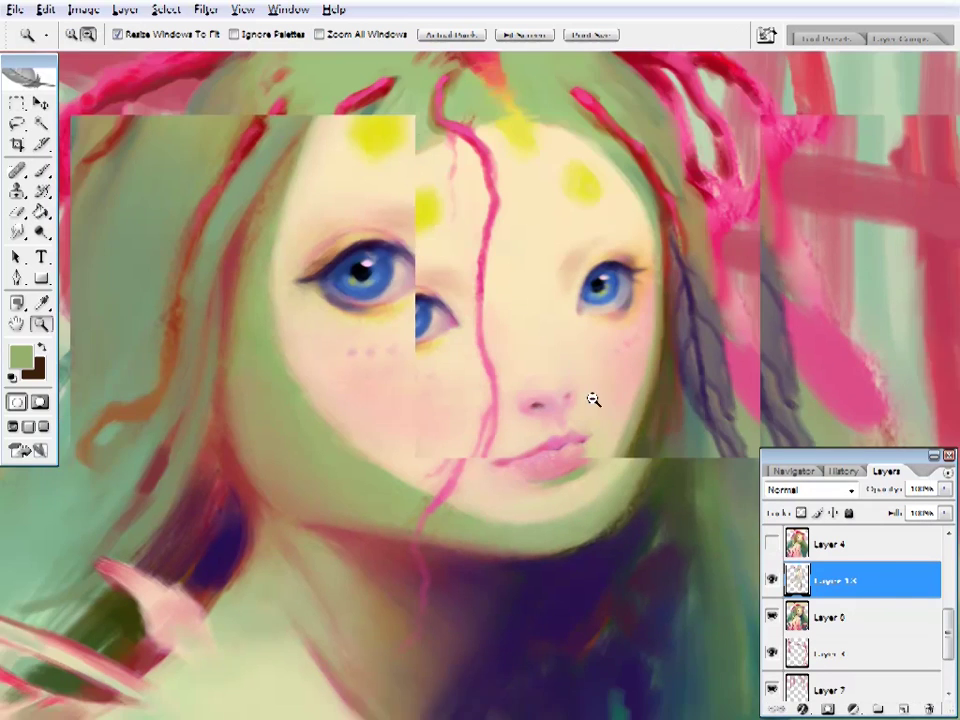
{"action": "key", "text": "b"}
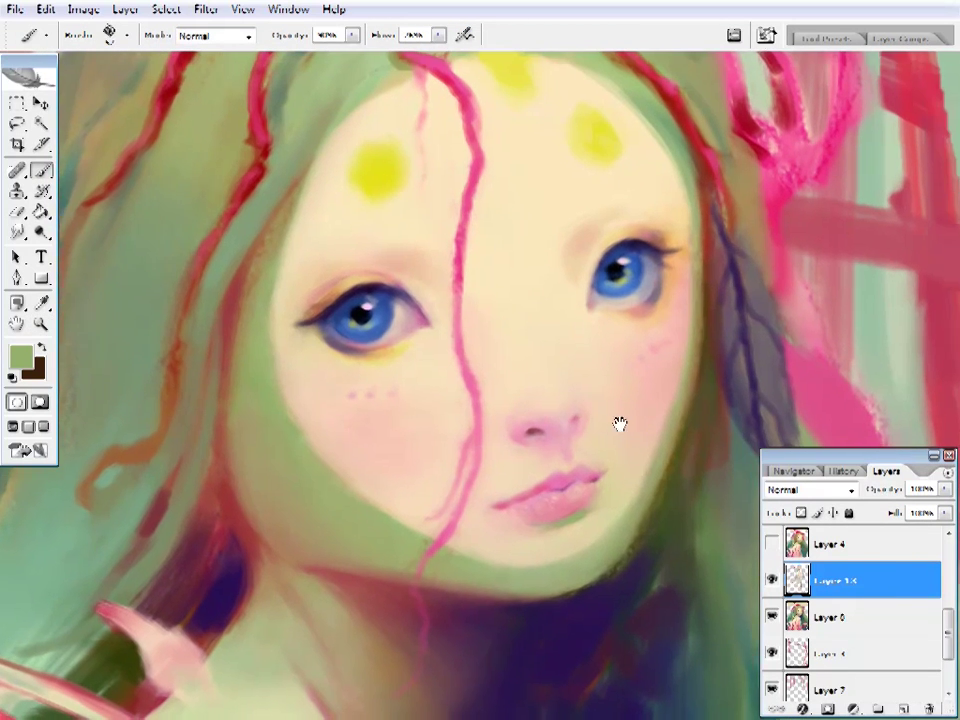
- Mix a grey mint green in the Color Picker for the under-lip reflection
{"action": "left_click", "coordinate": [20, 355]}
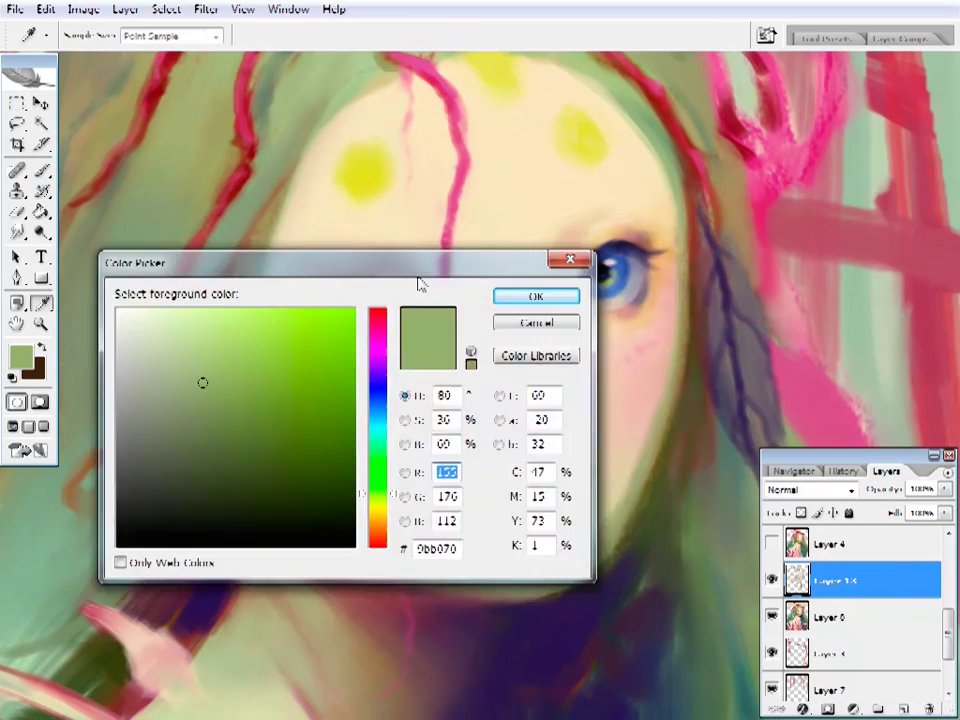
{"action": "left_click_drag", "start_coordinate": [419, 279], "coordinate": [740, 268]}
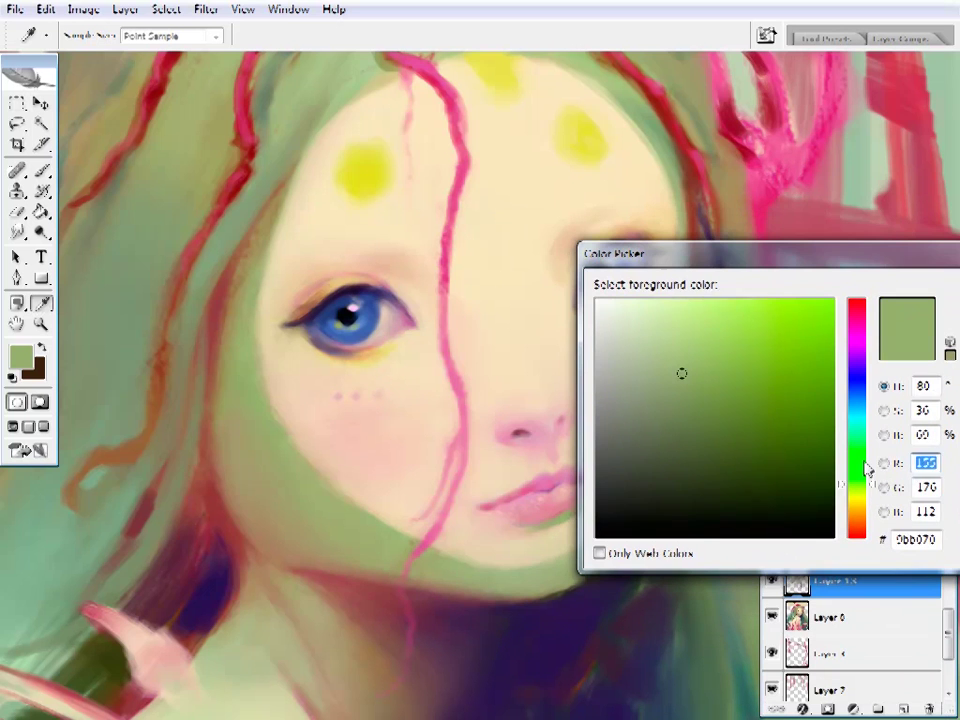
{"action": "left_click_drag", "start_coordinate": [867, 470], "coordinate": [867, 450]}
{"action": "left_click", "coordinate": [677, 330]}
{"action": "left_click", "coordinate": [652, 360]}
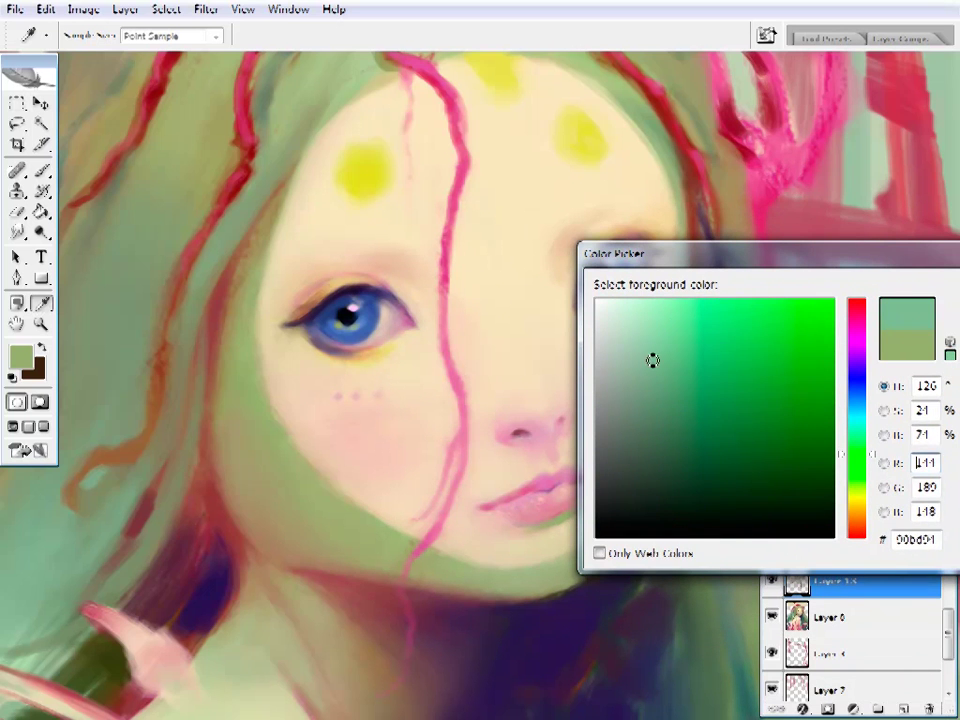
{"action": "left_click", "coordinate": [658, 343]}
{"action": "key", "text": "Return"}
{"action": "key", "text": "b"}
{"action": "right_click", "coordinate": [630, 232]}
{"action": "key", "text": "Return"}
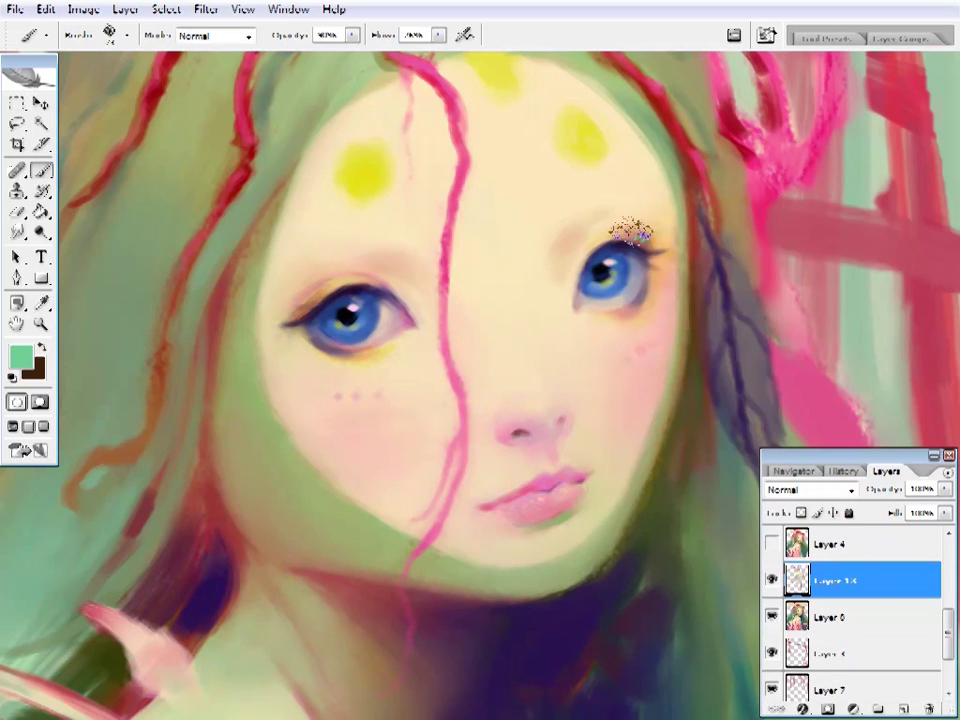
- Switch to a yellow-green colour and continue painting the green reflection
{"action": "left_click", "coordinate": [20, 356]}
{"action": "left_click_drag", "start_coordinate": [700, 252], "coordinate": [536, 265]}
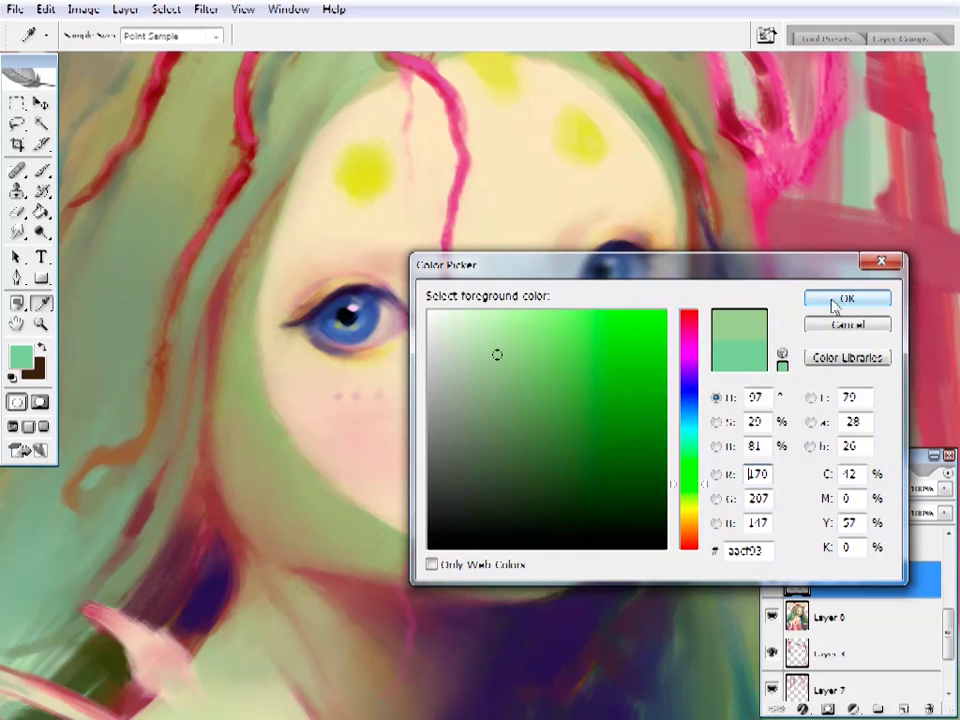
{"action": "left_click", "coordinate": [846, 299]}
{"action": "left_click", "coordinate": [20, 356]}
{"action": "key", "text": "Return"}
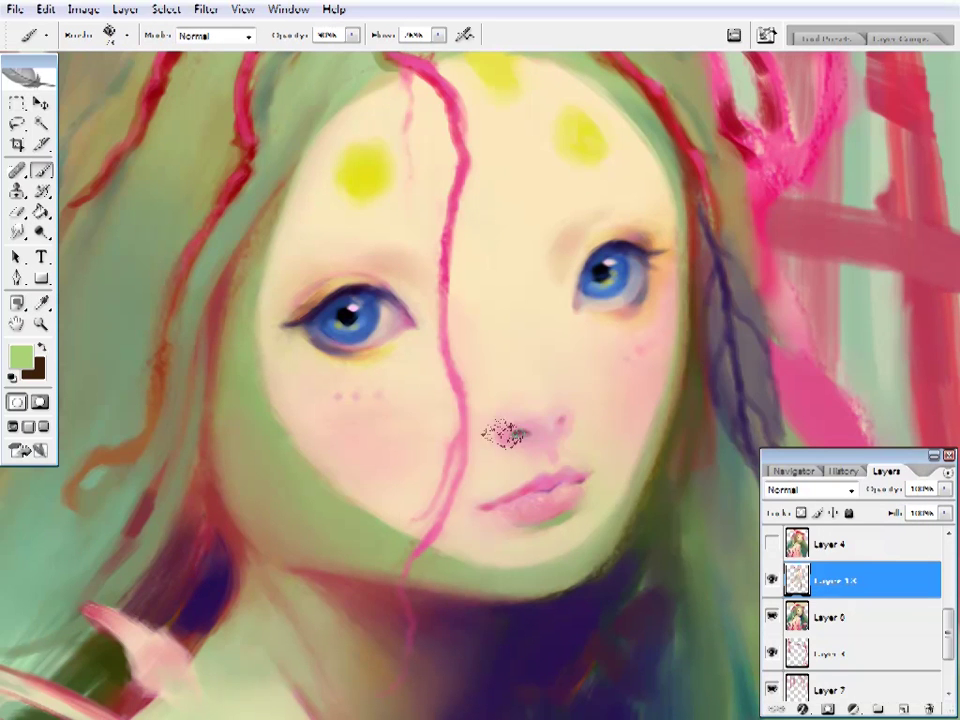
{"action": "right_click", "coordinate": [632, 300]}
{"action": "key", "text": "Return"}
{"action": "scroll", "coordinate": [495, 313], "scroll_direction": "down", "scroll_amount": 5}
{"action": "scroll", "coordinate": [516, 463], "scroll_direction": "up", "scroll_amount": 5}
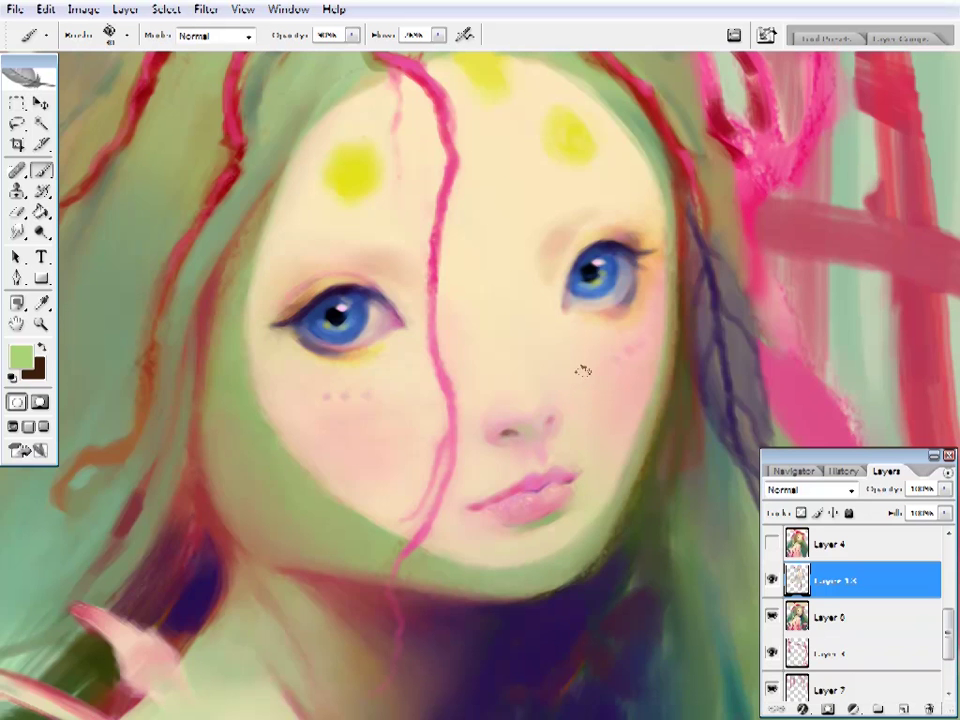
- Sample pink and then dark red from the painting
{"action": "left_click_drag", "start_coordinate": [585, 402], "coordinate": [602, 427]}
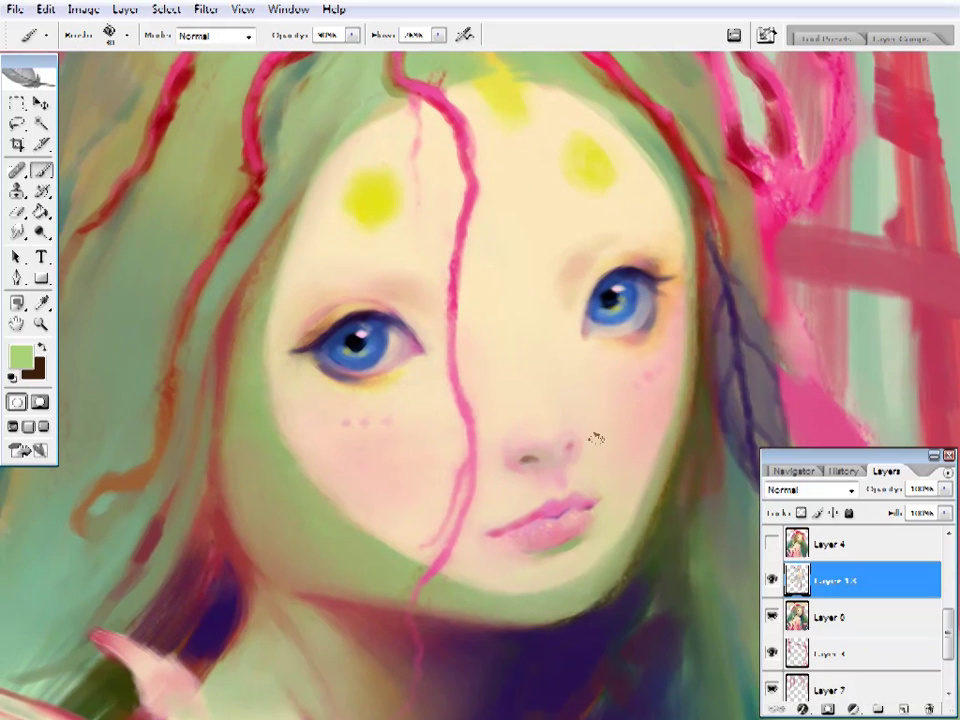
{"action": "left_click", "coordinate": [797, 281], "text": "alt"}
{"action": "right_click", "coordinate": [739, 90]}
{"action": "key", "text": "Return"}
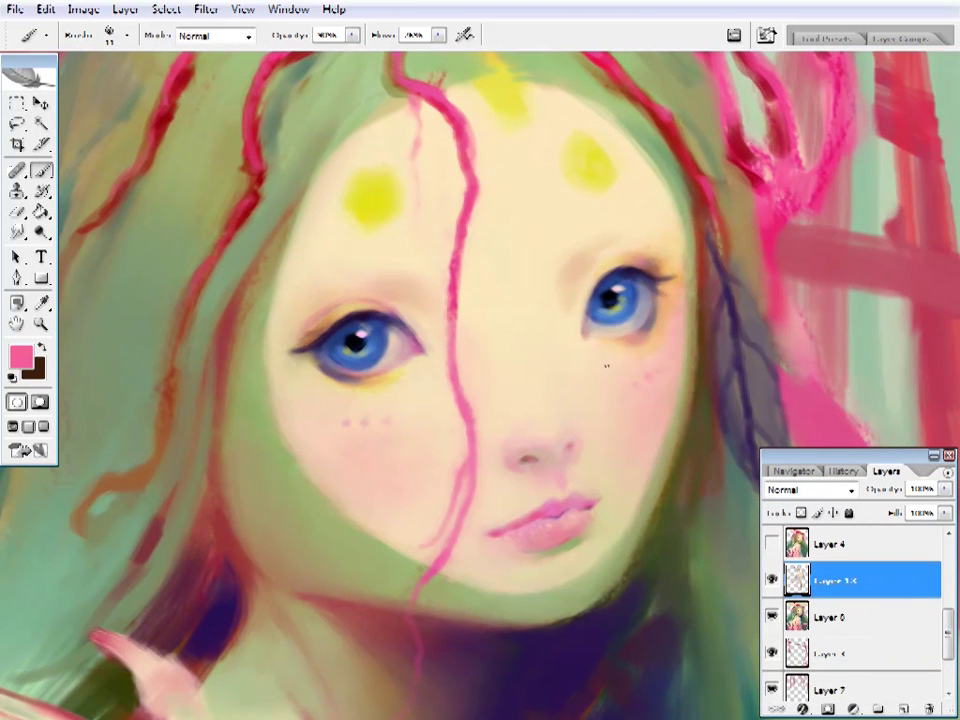
{"action": "left_click", "coordinate": [537, 452], "text": "alt"}
- Show the hidden wing layer and zoom in on the butterfly wing
{"action": "key", "text": "z"}
{"action": "left_click", "coordinate": [529, 482], "text": "alt"}
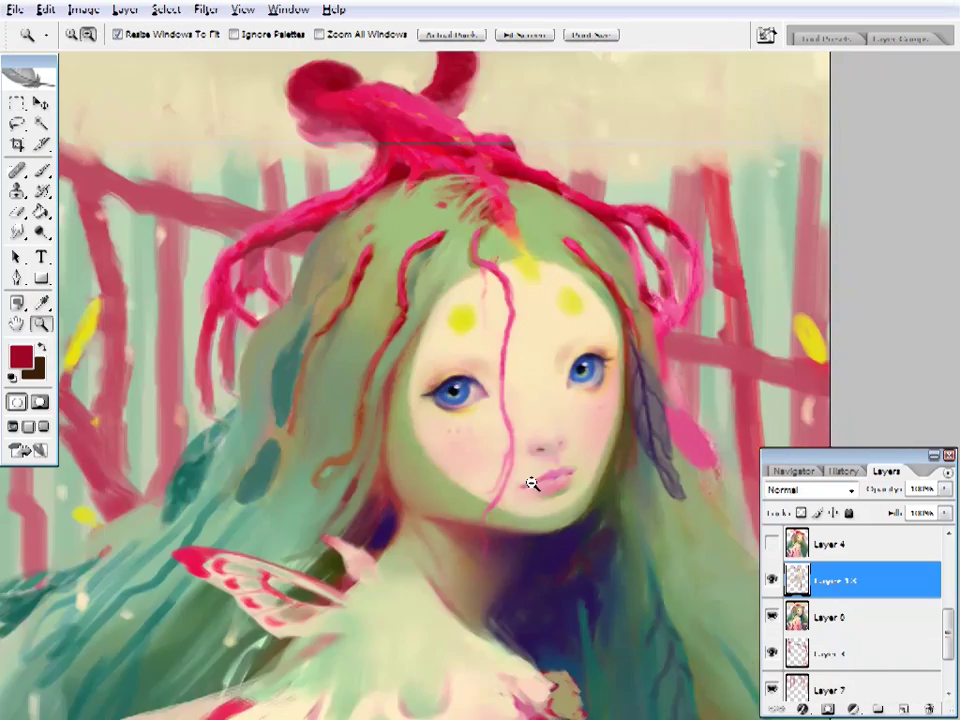
{"action": "left_click", "coordinate": [521, 328], "text": "alt"}
{"action": "left_click", "coordinate": [521, 328]}
{"action": "left_click", "coordinate": [772, 581]}
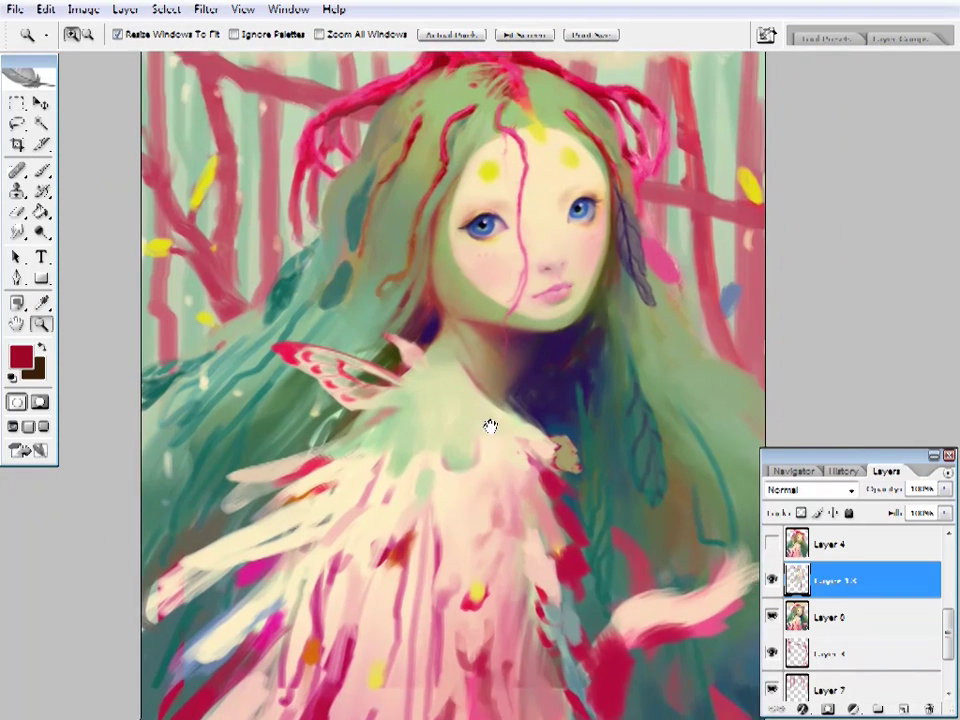
{"action": "left_click", "coordinate": [360, 321]}
{"action": "key", "text": "i"}
{"action": "left_click_drag", "start_coordinate": [233, 511], "coordinate": [441, 306]}
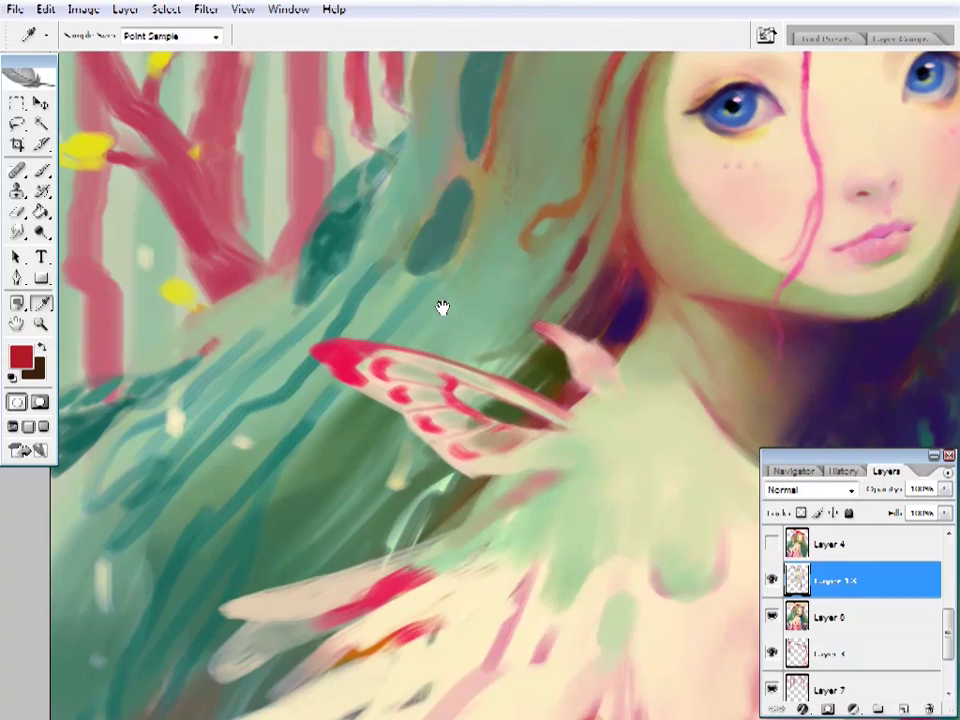
- Sample red from the wing's spot to paint its upper edge
{"action": "key", "text": "b"}
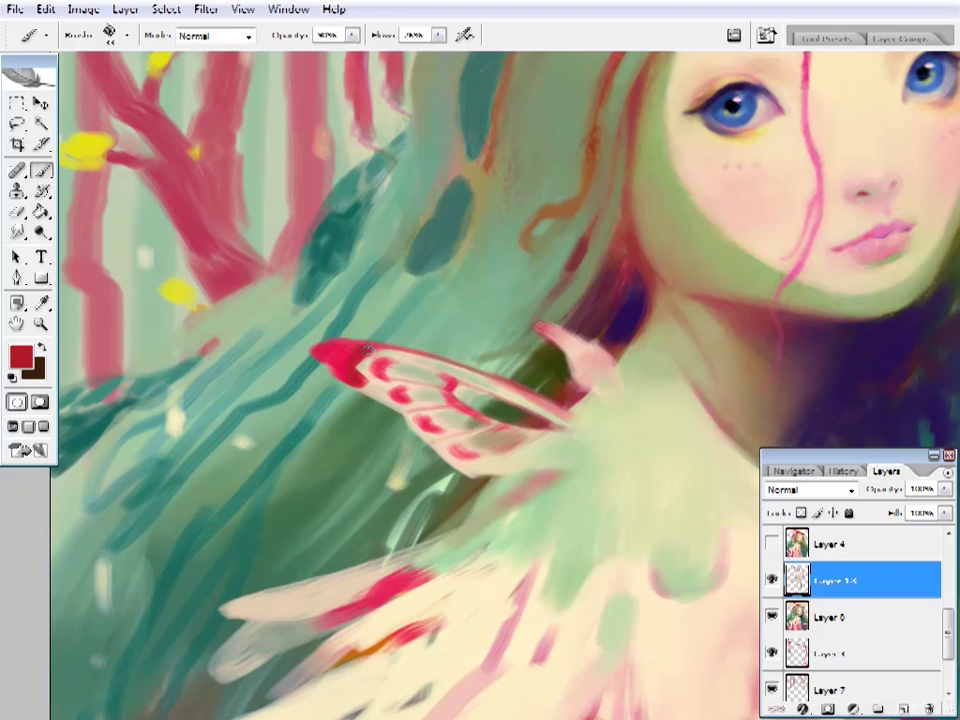
{"action": "right_click", "coordinate": [352, 373]}
{"action": "key", "text": "Escape"}
{"action": "left_click_drag", "start_coordinate": [383, 338], "coordinate": [345, 488]}
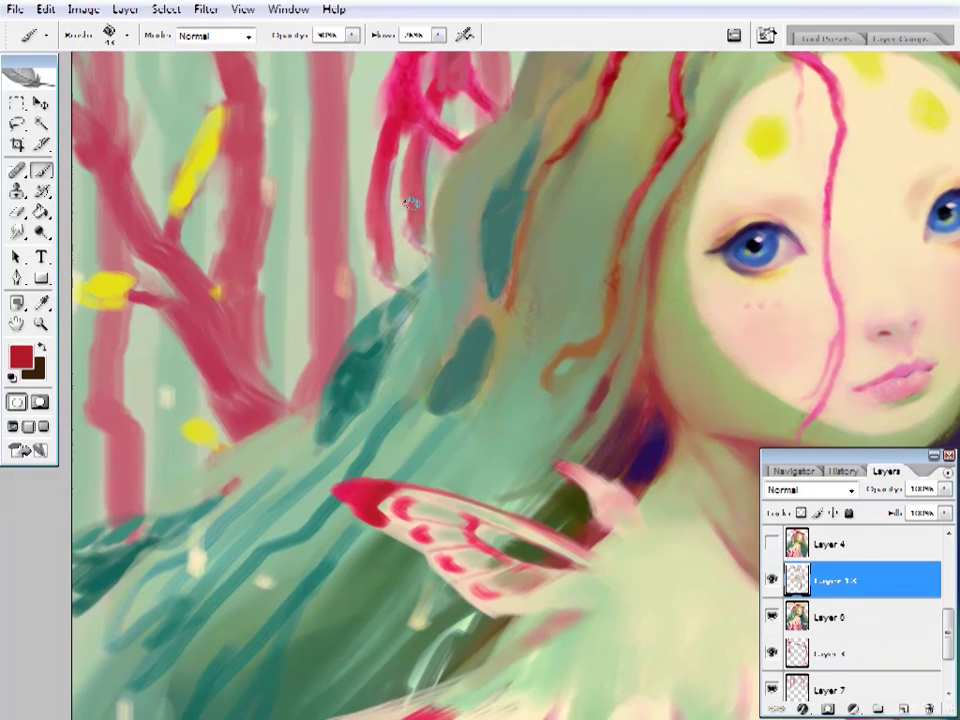
{"action": "left_click", "coordinate": [20, 356]}
{"action": "key", "text": "Escape"}
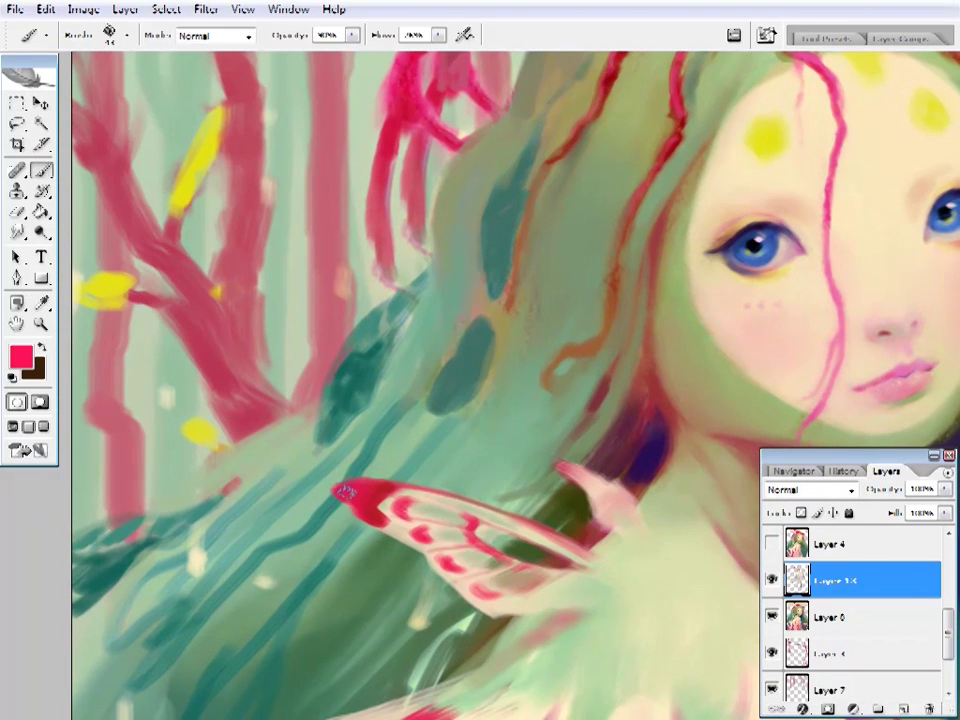
{"action": "left_click", "coordinate": [358, 491], "text": "alt"}
{"action": "left_click_drag", "start_coordinate": [358, 491], "coordinate": [286, 406]}
- Add a darker sampled crimson accent along the wing's upper tip
{"action": "left_click", "coordinate": [313, 399], "text": "alt"}
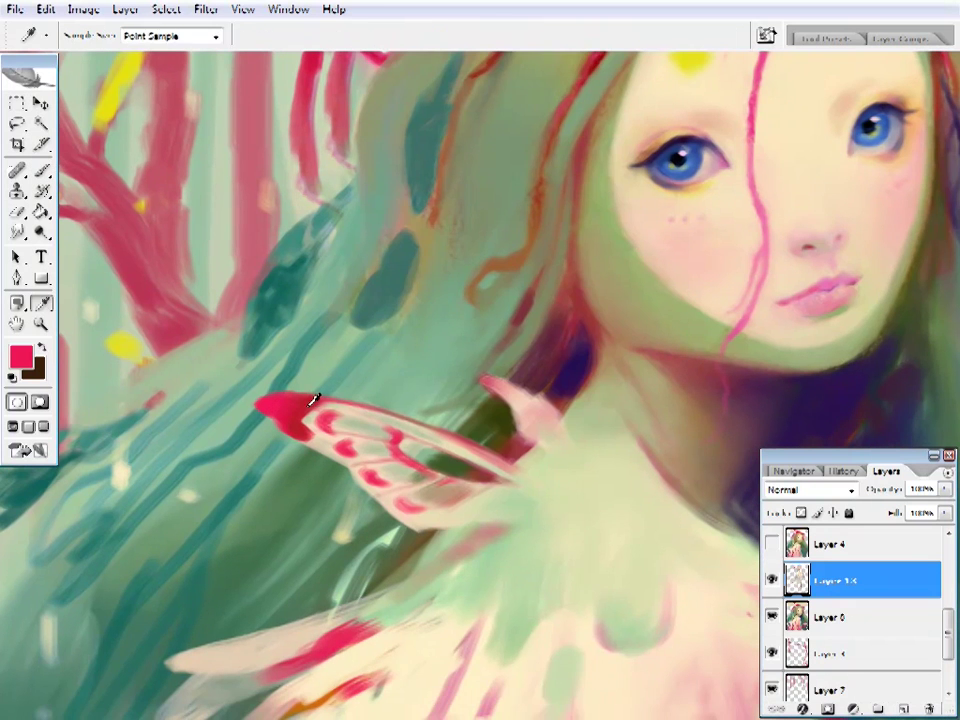
{"action": "right_click", "coordinate": [318, 410]}
{"action": "key", "text": "Escape"}
{"action": "left_click_drag", "start_coordinate": [368, 385], "coordinate": [370, 377]}
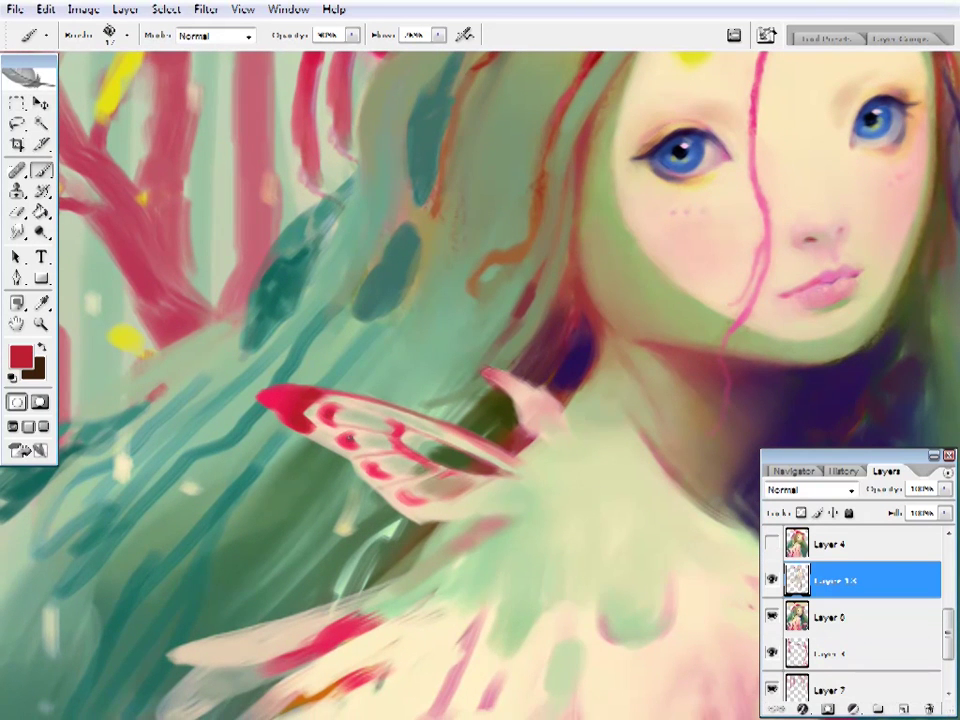
{"action": "key", "text": "z"}
{"action": "left_click", "coordinate": [551, 358], "text": "alt"}
{"action": "left_click", "coordinate": [489, 399]}
{"action": "scroll", "coordinate": [489, 399], "scroll_direction": "up", "scroll_amount": 5}
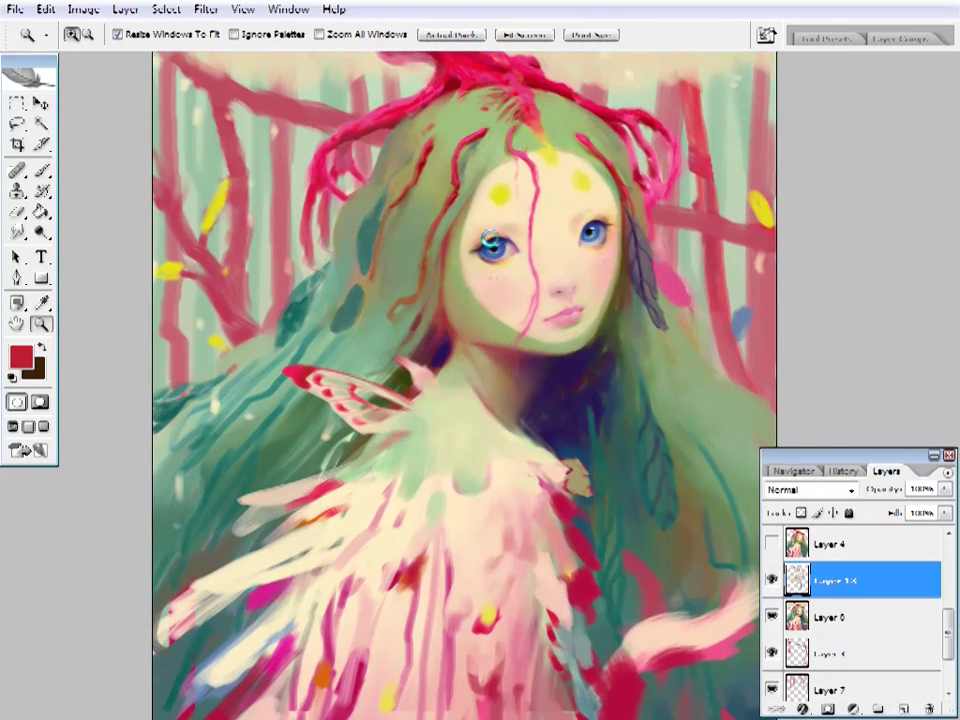
- Zoom in on the head and sample pink from the coral headpiece
{"action": "left_click", "coordinate": [542, 257]}
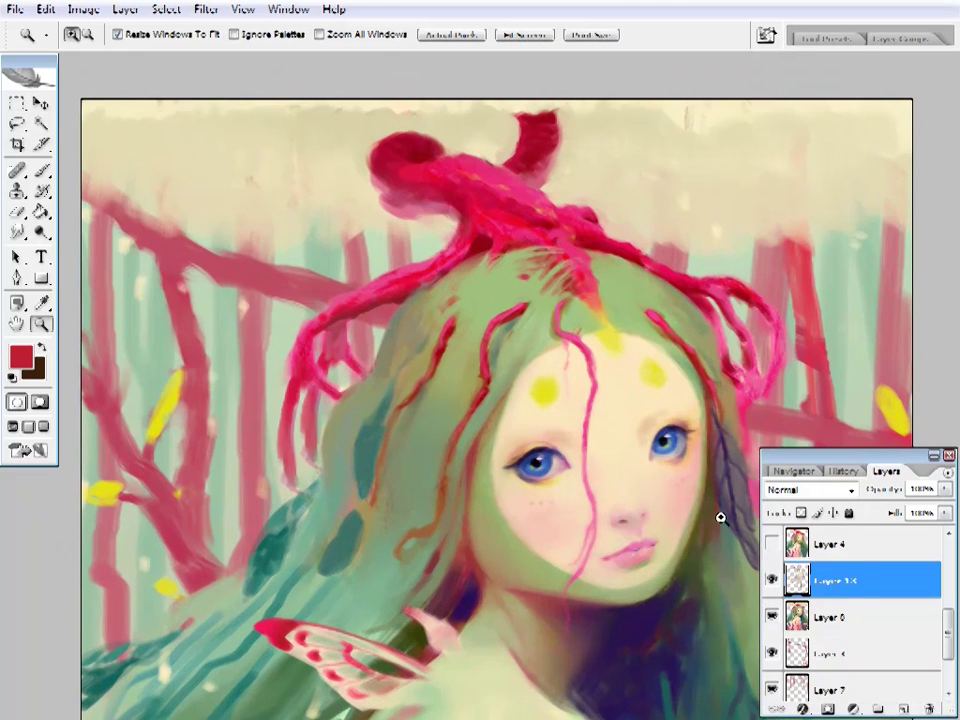
{"action": "key", "text": "i"}
{"action": "left_click", "coordinate": [598, 260]}
{"action": "key", "text": "b"}
{"action": "right_click", "coordinate": [566, 259]}
{"action": "key", "text": "Escape"}
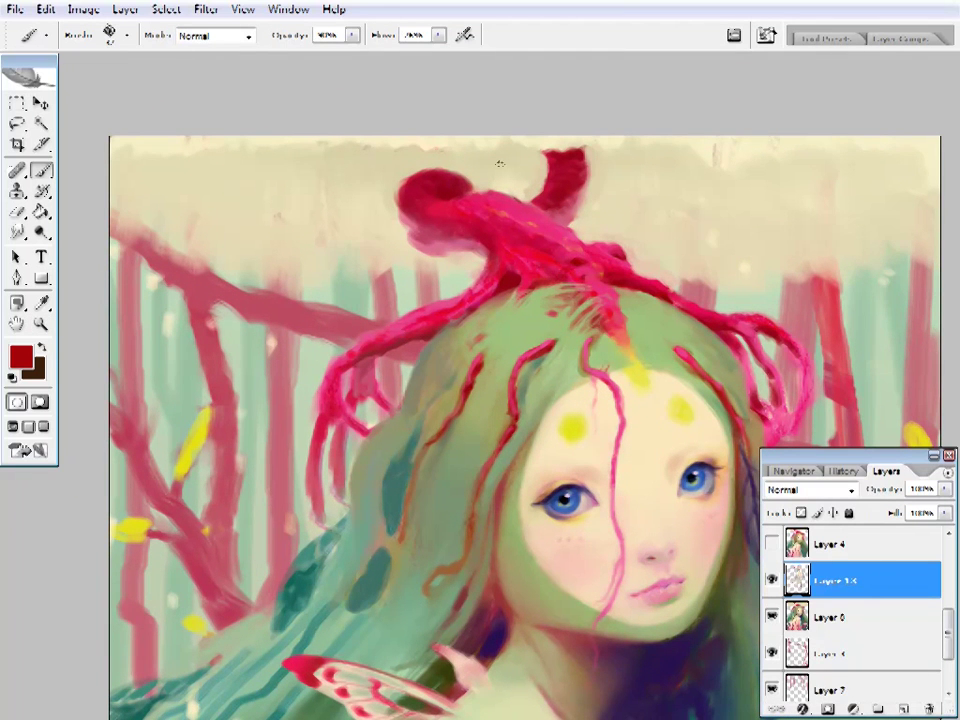
- Paint brighter pink-red streaks over the coral headpiece
{"action": "key", "text": "z"}
{"action": "left_click", "coordinate": [580, 300]}
{"action": "key", "text": "b"}
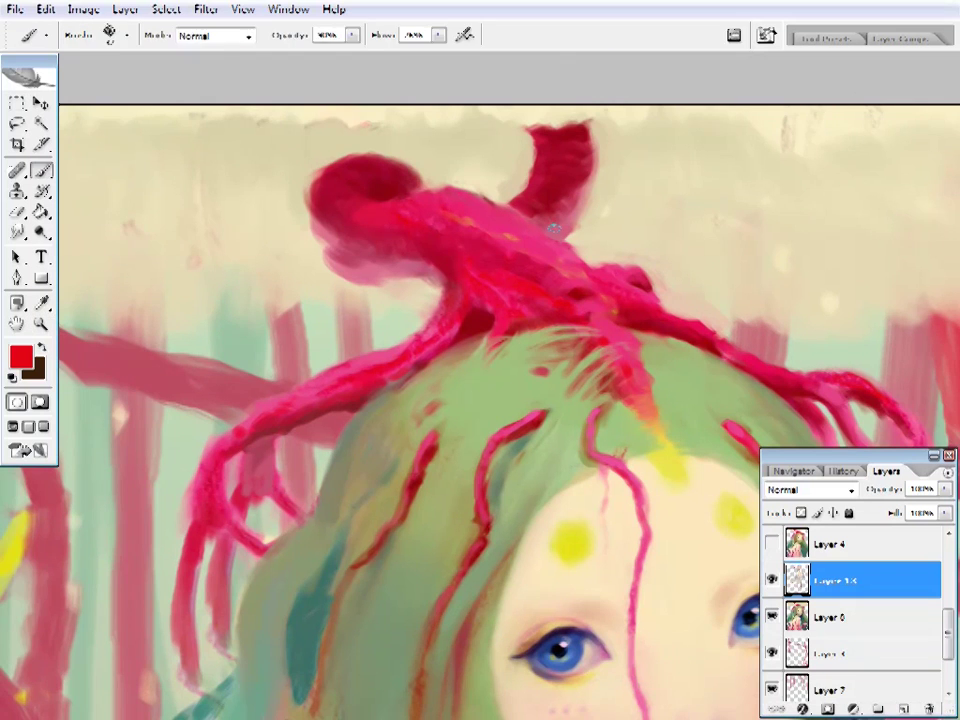
{"action": "key", "text": "i"}
{"action": "scroll", "coordinate": [531, 317], "scroll_direction": "down", "scroll_amount": 1}
{"action": "key", "text": "b"}
{"action": "scroll", "coordinate": [361, 227], "scroll_direction": "up", "scroll_amount": 1}
{"action": "key", "text": "i"}
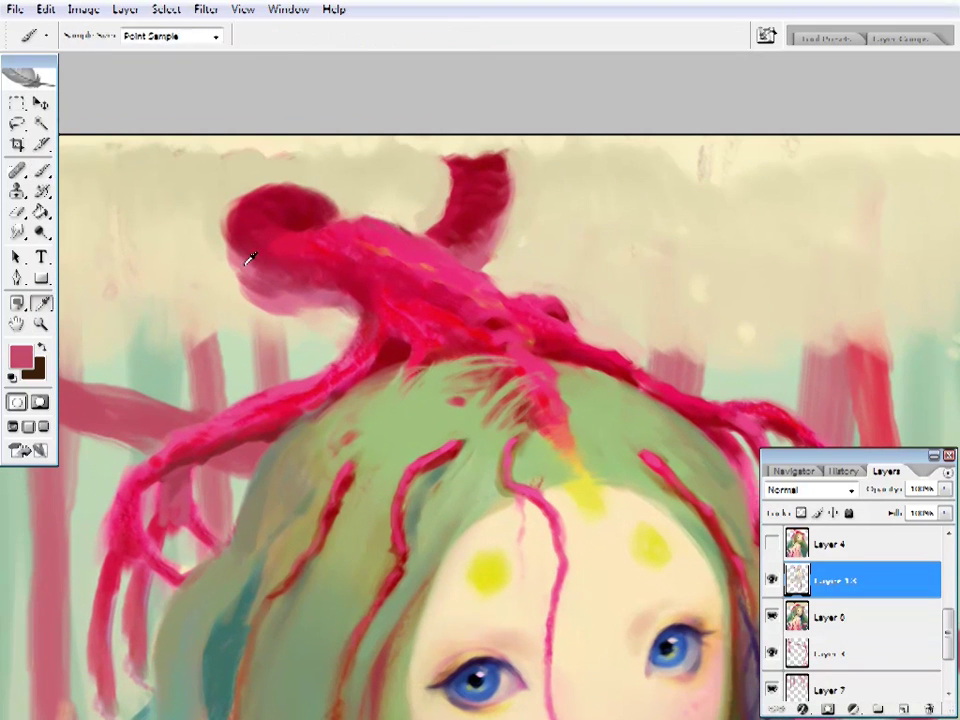
{"action": "scroll", "coordinate": [268, 264], "scroll_direction": "up", "scroll_amount": 1}
- In Window > Brushes, set Brush Tip Shape spacing to 5% and enable Other Dynamics
{"action": "key", "text": "b"}
{"action": "left_click", "coordinate": [288, 9]}
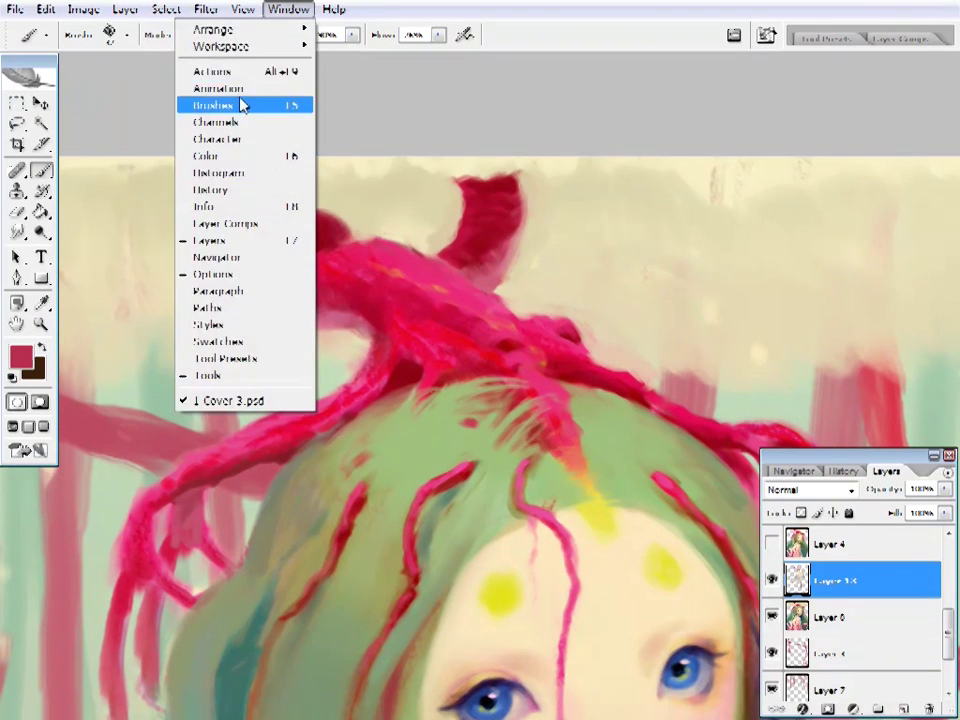
{"action": "left_click", "coordinate": [240, 101]}
{"action": "left_click", "coordinate": [352, 35]}
{"action": "left_click", "coordinate": [362, 212]}
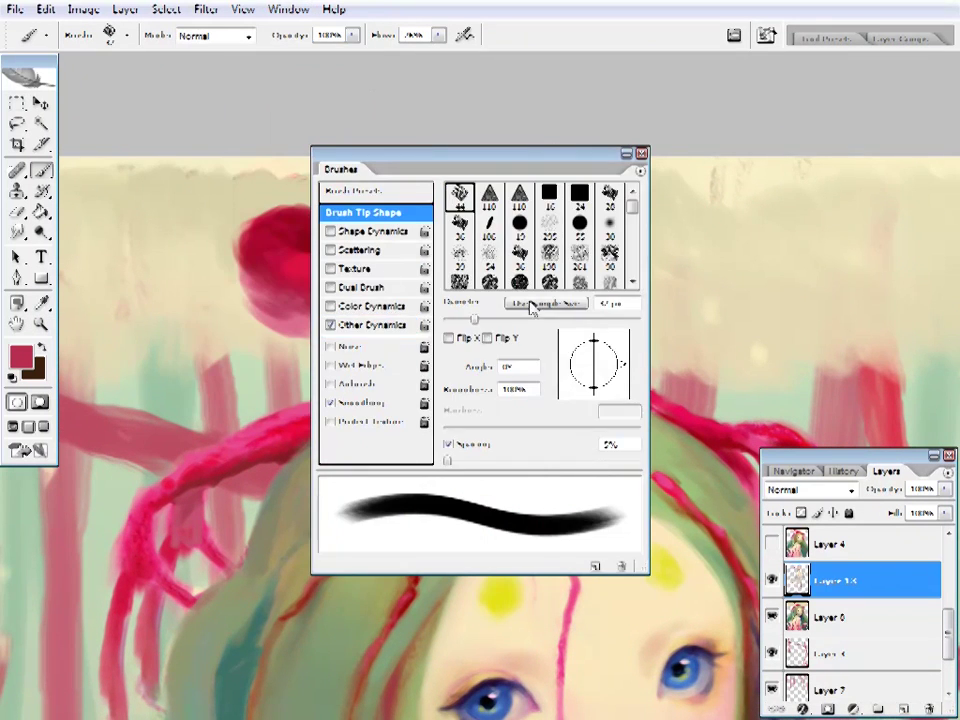
{"action": "mouse_move", "coordinate": [450, 465]}
{"action": "left_mouse_down"}
{"action": "mouse_move", "coordinate": [579, 463]}
{"action": "mouse_move", "coordinate": [450, 457]}
{"action": "left_mouse_up"}
{"action": "left_click", "coordinate": [372, 325]}
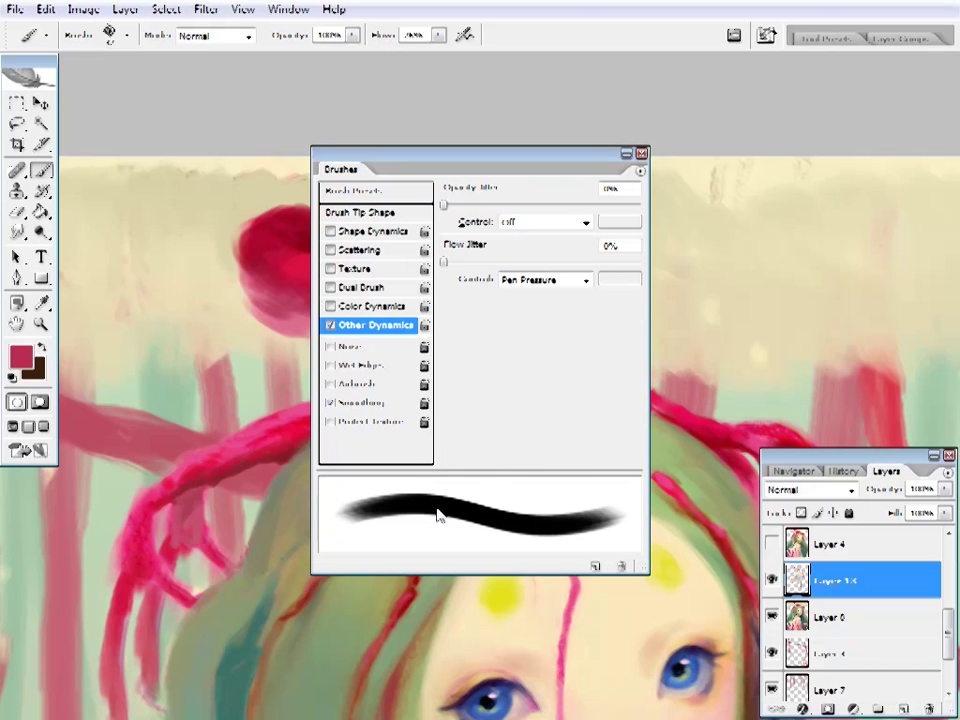
{"action": "left_click_drag", "start_coordinate": [638, 157], "coordinate": [564, 185]}
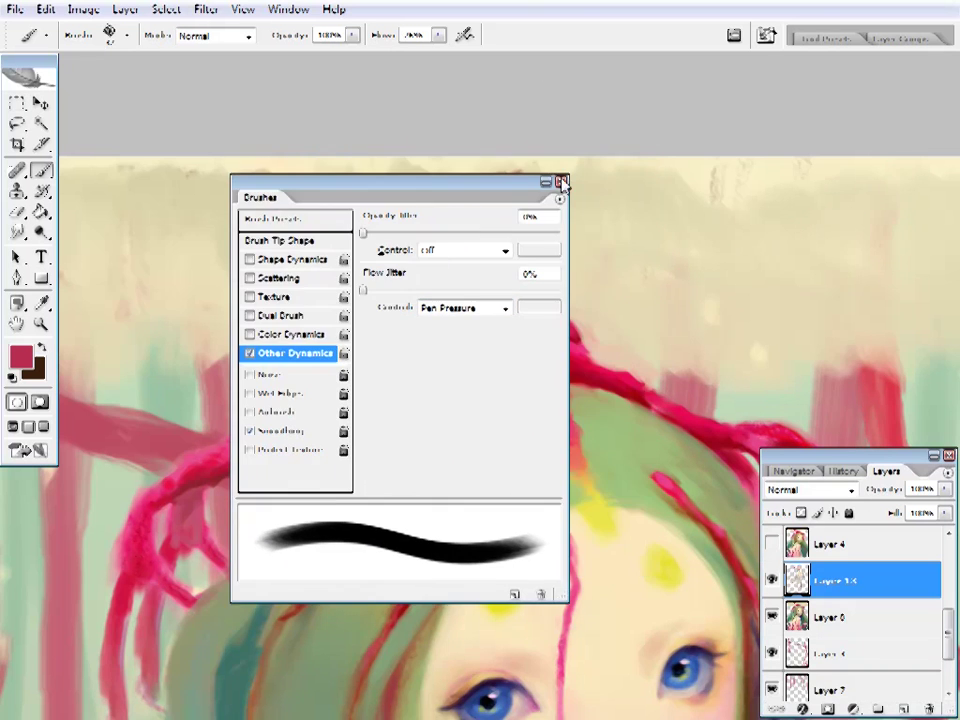
{"action": "left_click", "coordinate": [561, 184]}
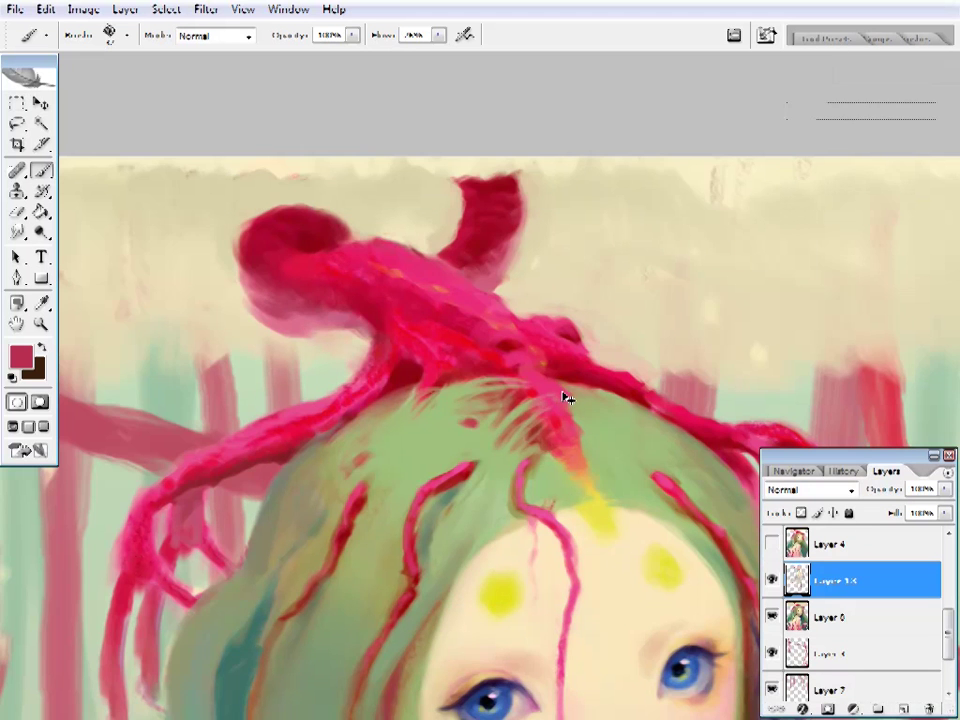
- Raise the brush flow to 100% and try test pink strokes on the headpiece
{"action": "scroll", "coordinate": [560, 395], "scroll_direction": "down", "scroll_amount": 5}
{"action": "scroll", "coordinate": [536, 223], "scroll_direction": "up", "scroll_amount": 4}
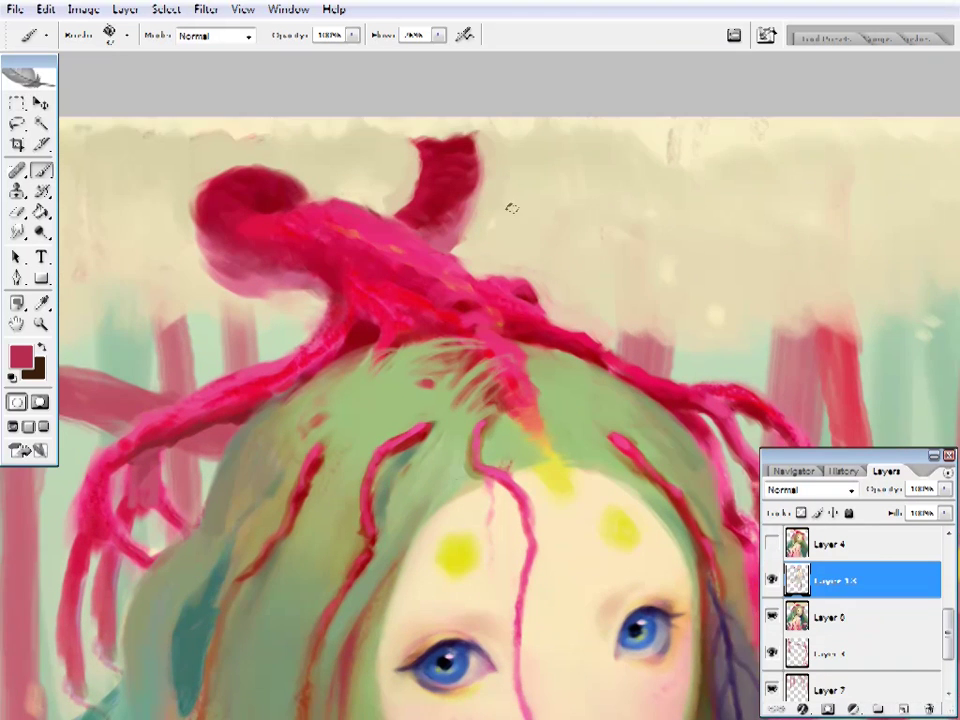
{"action": "scroll", "coordinate": [574, 413], "scroll_direction": "down", "scroll_amount": 1}
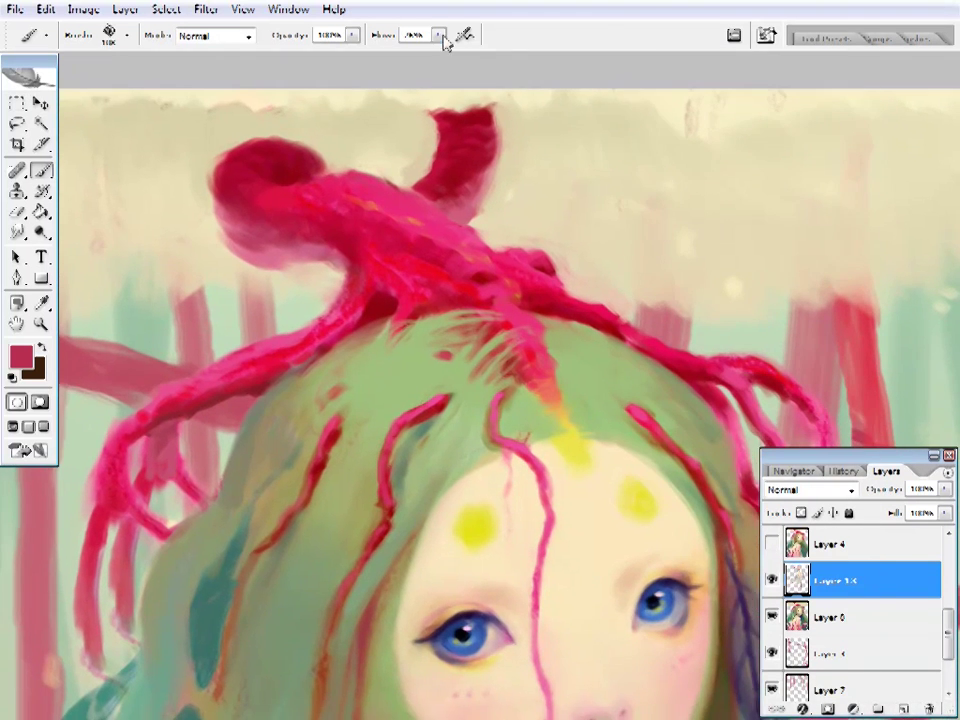
{"action": "left_click_drag", "start_coordinate": [443, 39], "coordinate": [470, 52]}
{"action": "left_click_drag", "start_coordinate": [630, 255], "coordinate": [770, 205]}
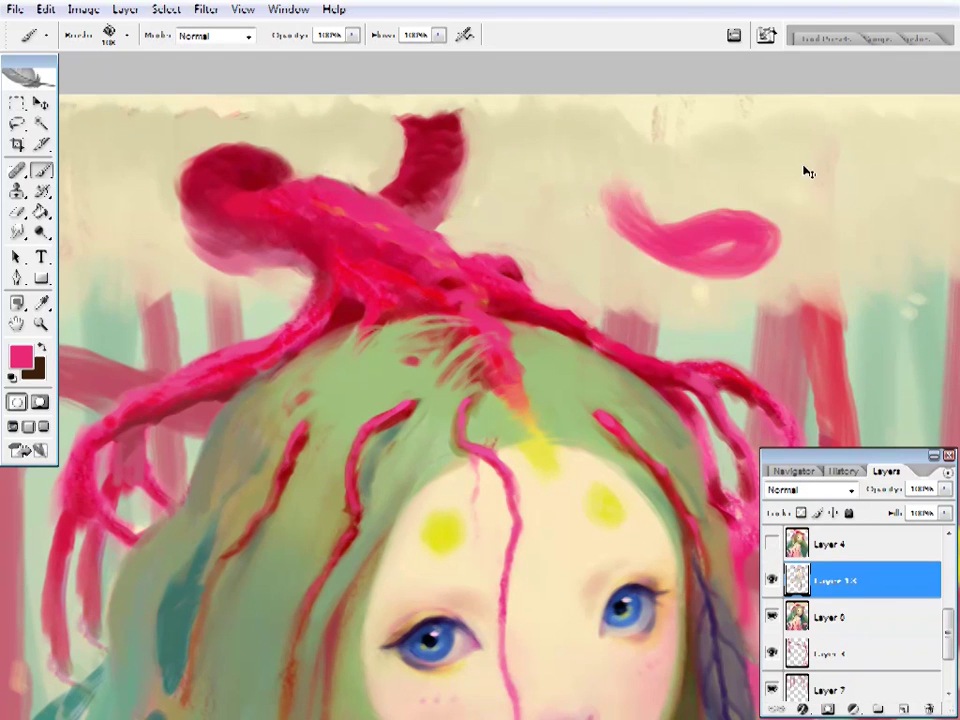
{"action": "key", "text": "ctrl+z"}
{"action": "left_click", "coordinate": [438, 36]}
{"action": "left_click_drag", "start_coordinate": [546, 373], "coordinate": [641, 392]}
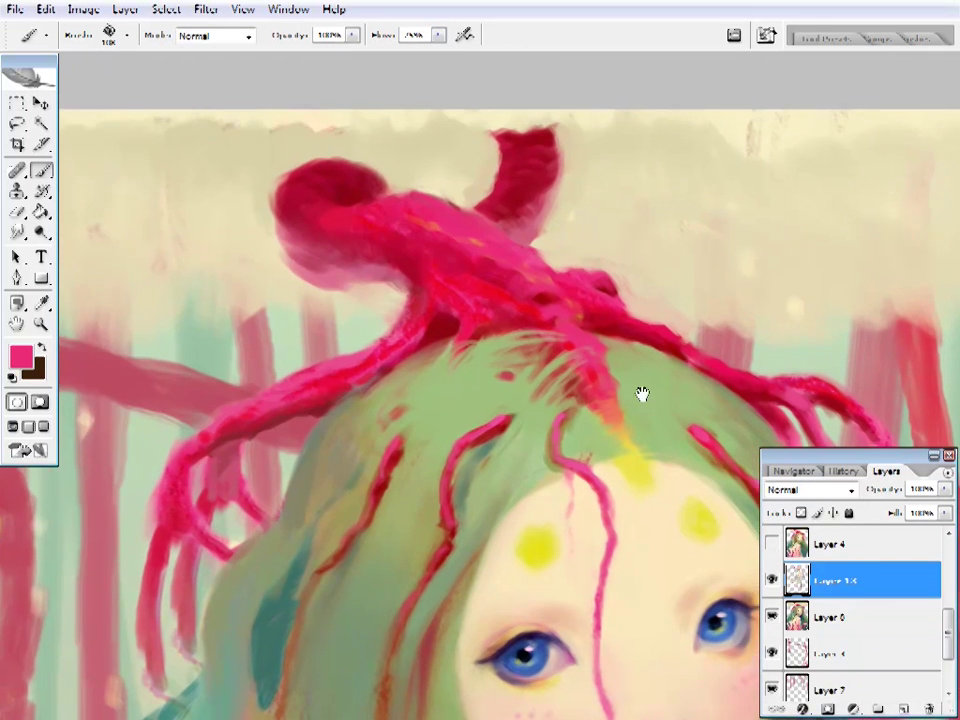
{"action": "left_click_drag", "start_coordinate": [643, 246], "coordinate": [874, 332]}
{"action": "key", "text": "ctrl+z"}
- Frame the coral headpiece in view and choose a brush preset for refining it
{"action": "mouse_move", "coordinate": [699, 310]}
{"action": "left_mouse_down"}
{"action": "mouse_move", "coordinate": [644, 295]}
{"action": "mouse_move", "coordinate": [499, 390]}
{"action": "mouse_move", "coordinate": [298, 476]}
{"action": "mouse_move", "coordinate": [144, 381]}
{"action": "left_mouse_up"}
{"action": "mouse_move", "coordinate": [376, 339]}
{"action": "left_mouse_down"}
{"action": "mouse_move", "coordinate": [421, 312]}
{"action": "mouse_move", "coordinate": [448, 326]}
{"action": "mouse_move", "coordinate": [426, 336]}
{"action": "mouse_move", "coordinate": [242, 531]}
{"action": "mouse_move", "coordinate": [409, 372]}
{"action": "mouse_move", "coordinate": [373, 381]}
{"action": "mouse_move", "coordinate": [446, 334]}
{"action": "mouse_move", "coordinate": [519, 456]}
{"action": "mouse_move", "coordinate": [570, 312]}
{"action": "mouse_move", "coordinate": [568, 396]}
{"action": "left_mouse_up"}
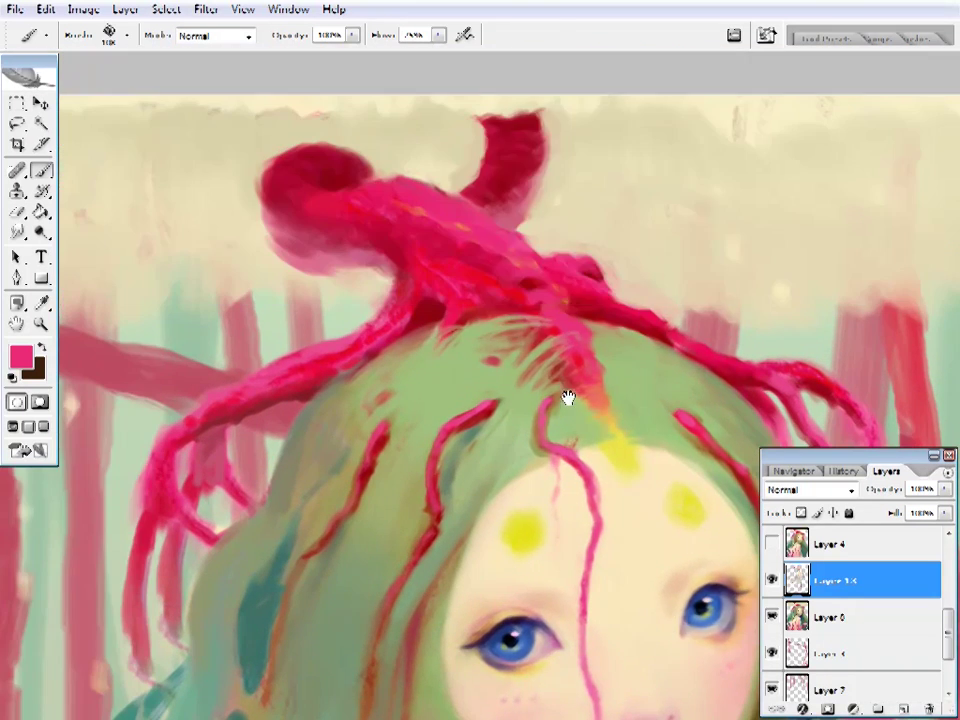
{"action": "right_click", "coordinate": [568, 396]}
{"action": "key", "text": "Escape"}
{"action": "left_click_drag", "start_coordinate": [498, 290], "coordinate": [567, 243]}
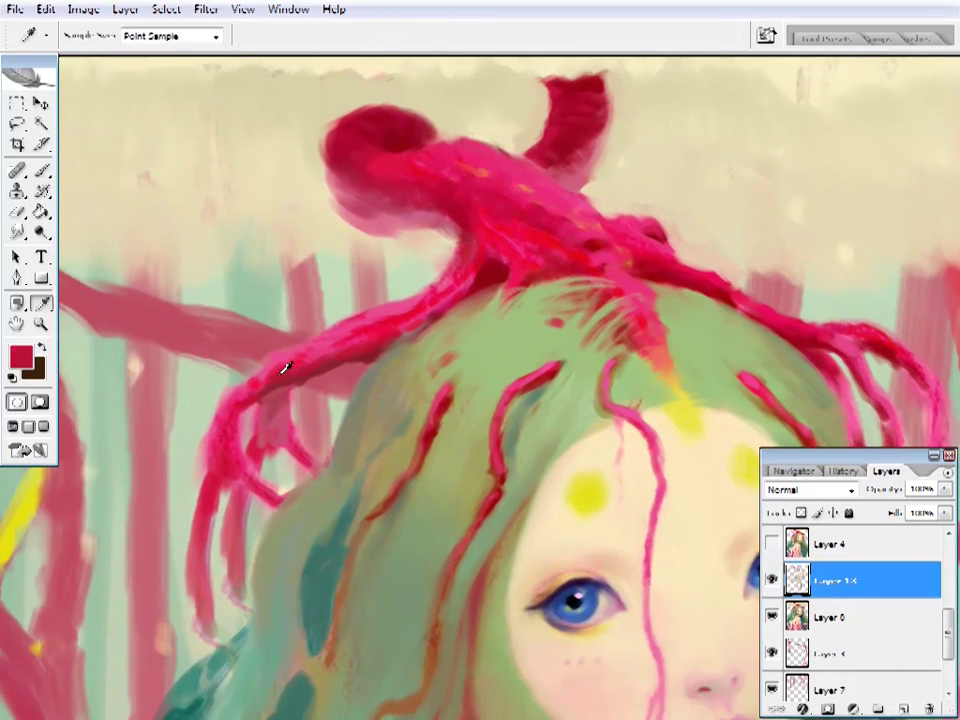
{"action": "mouse_move", "coordinate": [258, 455]}
{"action": "left_mouse_down"}
{"action": "mouse_move", "coordinate": [617, 306]}
{"action": "mouse_move", "coordinate": [476, 306]}
{"action": "mouse_move", "coordinate": [560, 340]}
{"action": "left_mouse_up"}
{"action": "right_click", "coordinate": [600, 70]}
{"action": "key", "text": "Escape"}
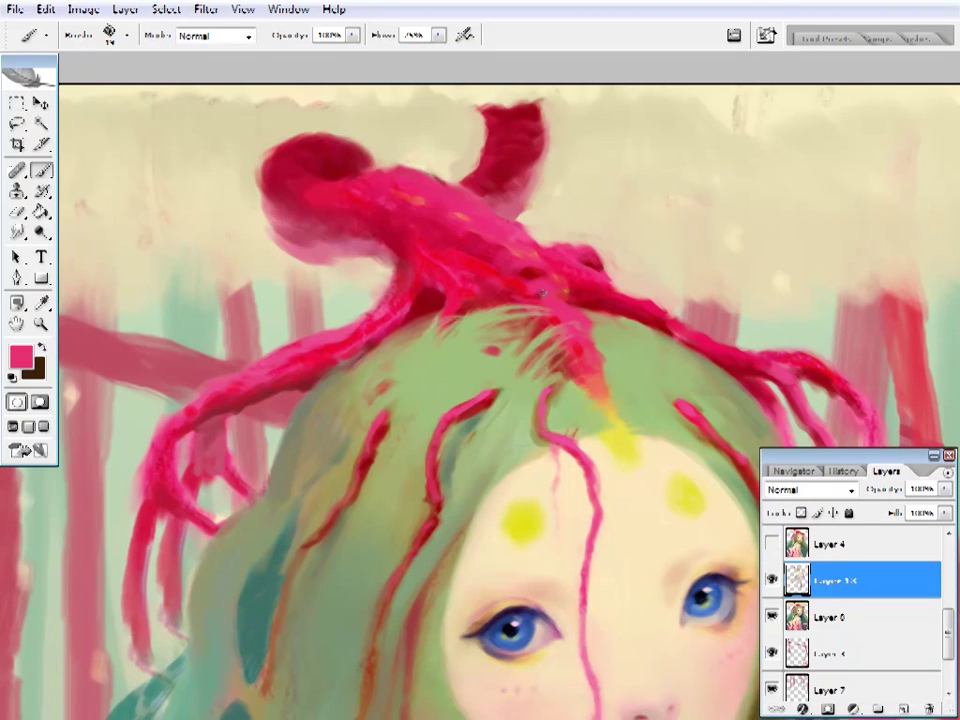
{"action": "left_click_drag", "start_coordinate": [498, 262], "coordinate": [538, 272]}
- Paint the headpiece with dark red, light pink and pink sampled from the coral
{"action": "left_click", "coordinate": [457, 309], "text": "alt"}
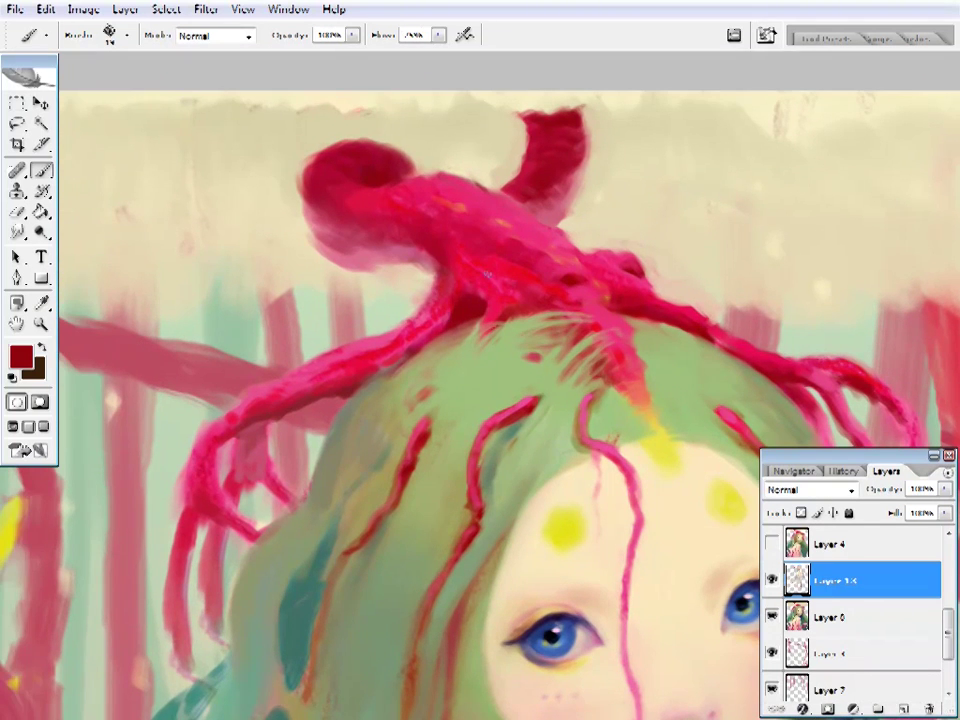
{"action": "left_click_drag", "start_coordinate": [485, 248], "coordinate": [489, 270]}
{"action": "left_click_drag", "start_coordinate": [515, 268], "coordinate": [420, 258]}
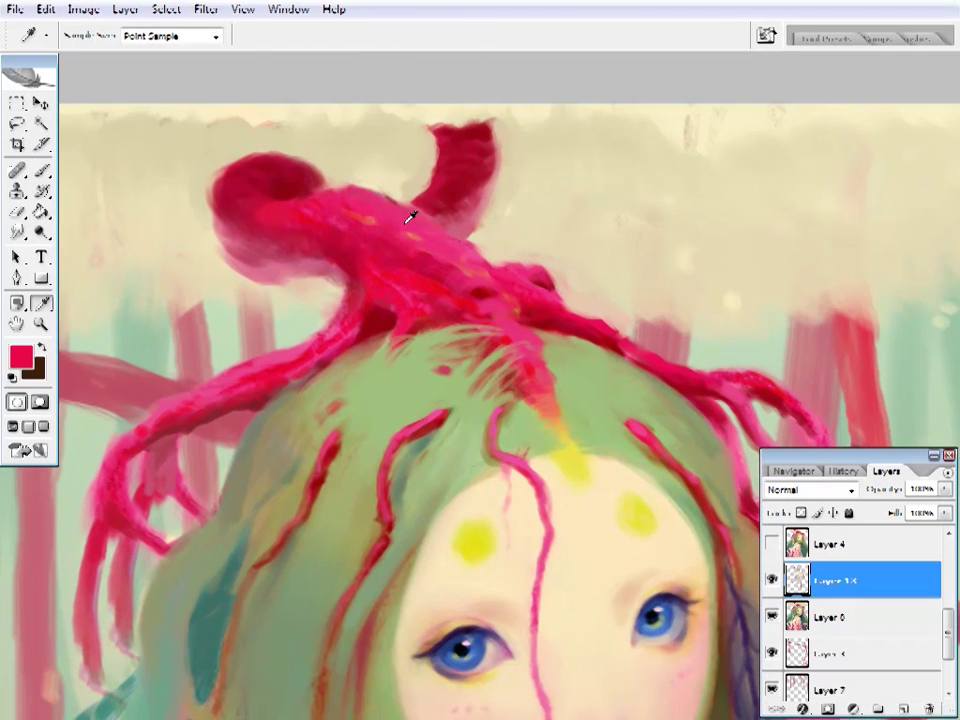
{"action": "left_click", "coordinate": [381, 210], "text": "alt"}
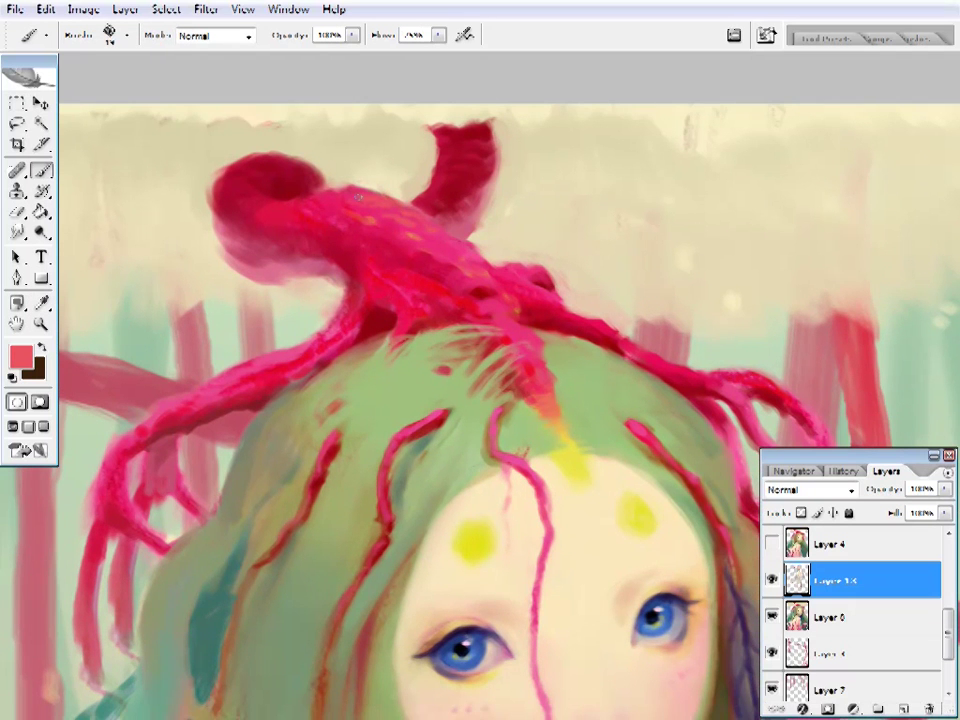
{"action": "left_click_drag", "start_coordinate": [595, 337], "coordinate": [381, 279]}
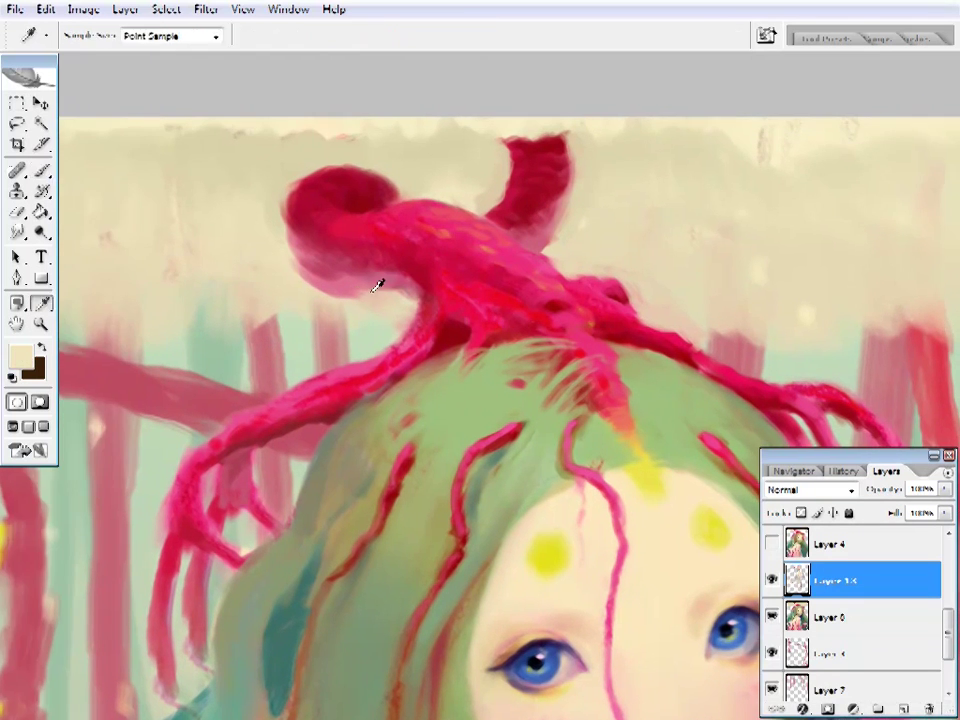
{"action": "left_click", "coordinate": [516, 274], "text": "alt"}
{"action": "left_click", "coordinate": [578, 393], "text": "alt"}
{"action": "key", "text": "b"}
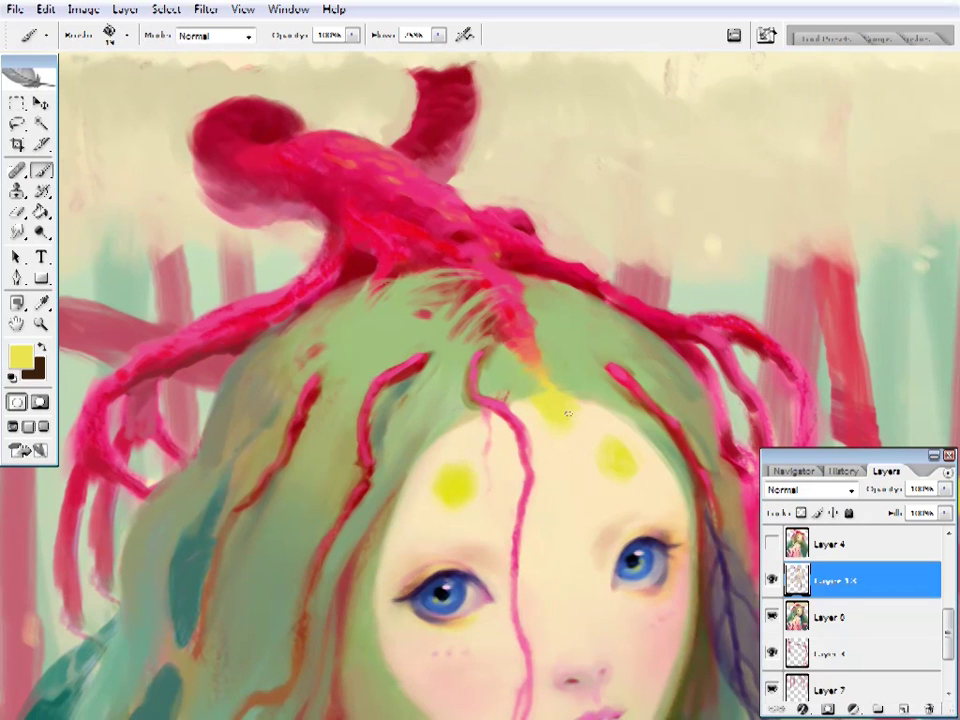
- Blend cream, hair green and tentacle red strokes into the coral headpiece
{"action": "left_click", "coordinate": [575, 405], "text": "alt"}
{"action": "left_click_drag", "start_coordinate": [548, 303], "coordinate": [574, 343]}
{"action": "left_click", "coordinate": [574, 343], "text": "alt"}
{"action": "right_click", "coordinate": [628, 182]}
{"action": "key", "text": "Escape"}
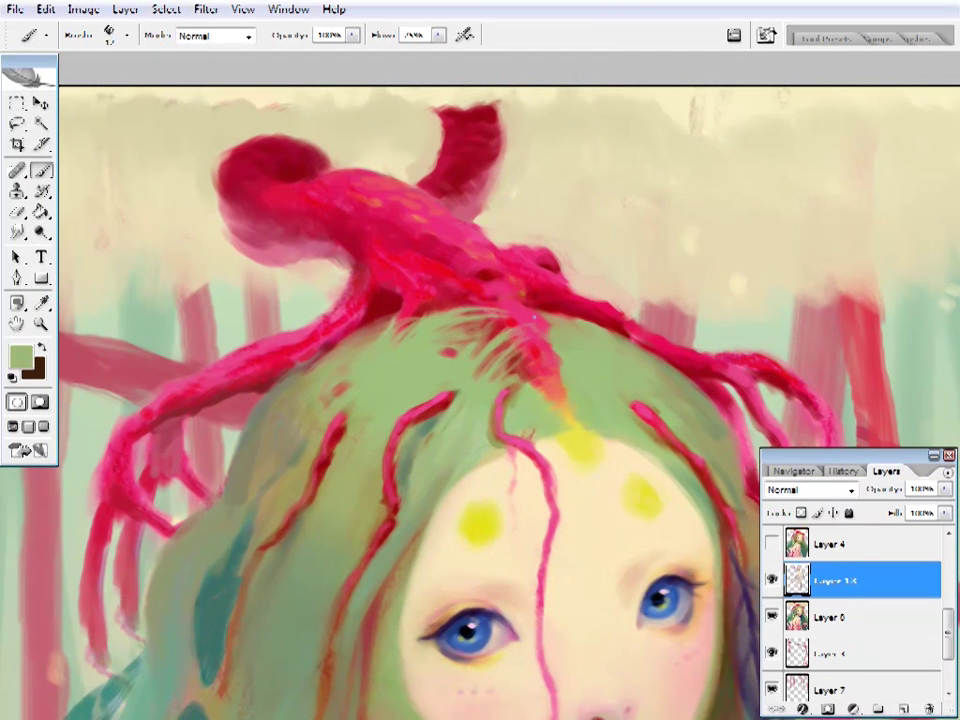
{"action": "left_click_drag", "start_coordinate": [565, 389], "coordinate": [609, 397]}
{"action": "left_click", "coordinate": [609, 319], "text": "alt"}
{"action": "key", "text": "ctrl+minus"}
- Fit the whole cover on screen and toggle Layer 9's visibility
{"action": "key", "text": "z"}
{"action": "key", "text": "ctrl+0"}
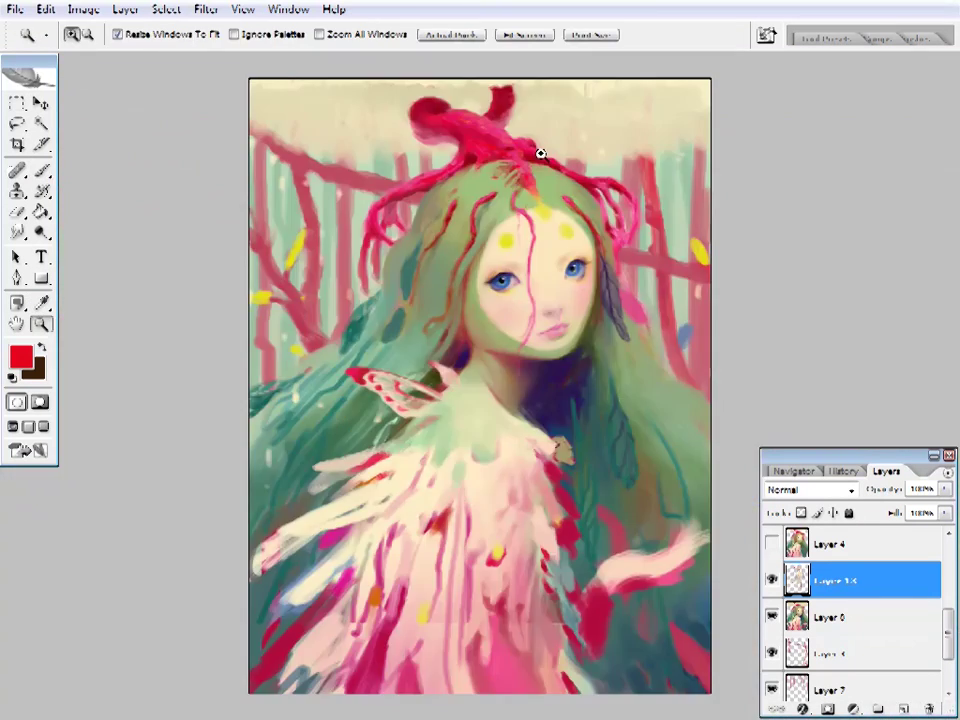
{"action": "left_click", "coordinate": [587, 236]}
{"action": "left_click", "coordinate": [559, 326]}
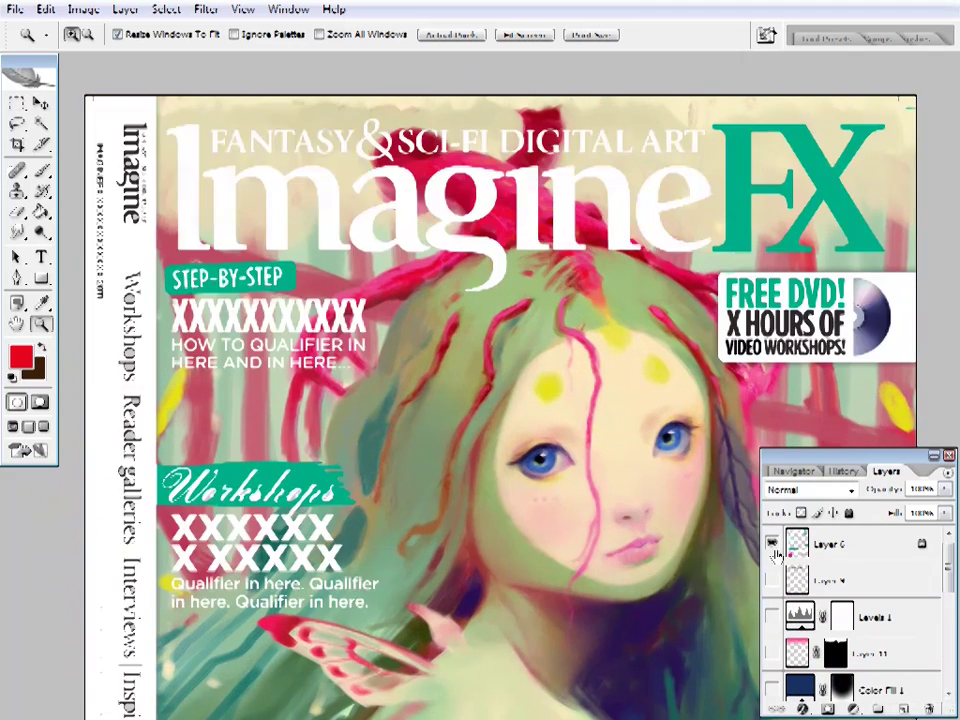
{"action": "key", "text": "ctrl+0"}
{"action": "left_click", "coordinate": [771, 579]}
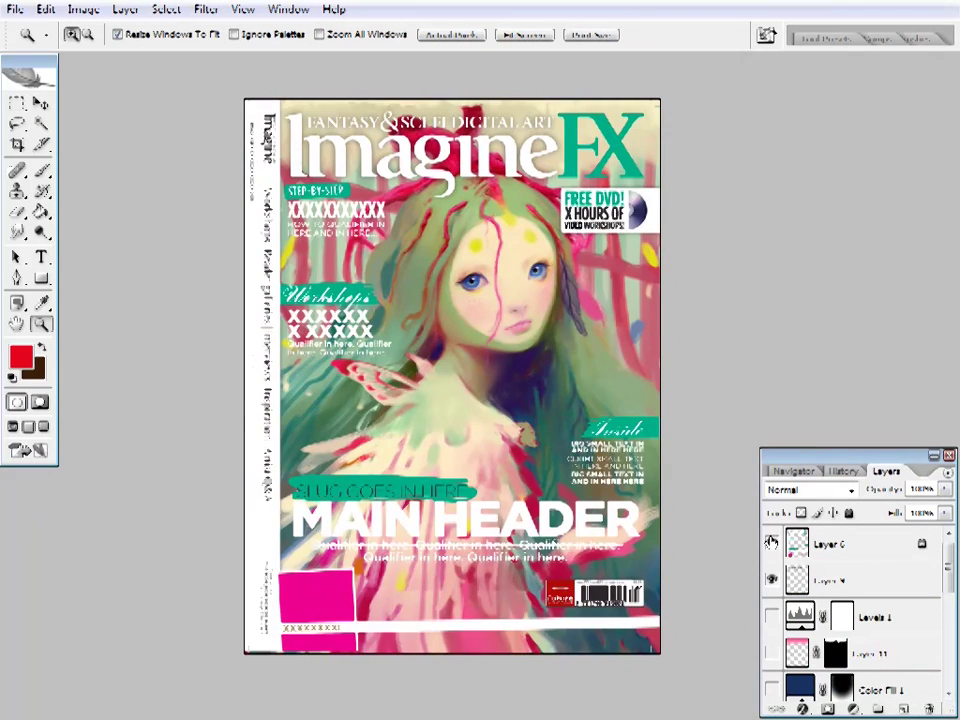
{"action": "left_click", "coordinate": [480, 326]}
- Fit the cover to the window and hide the text and remaining overlay layers
{"action": "right_click", "coordinate": [484, 317]}
{"action": "left_click", "coordinate": [490, 316]}
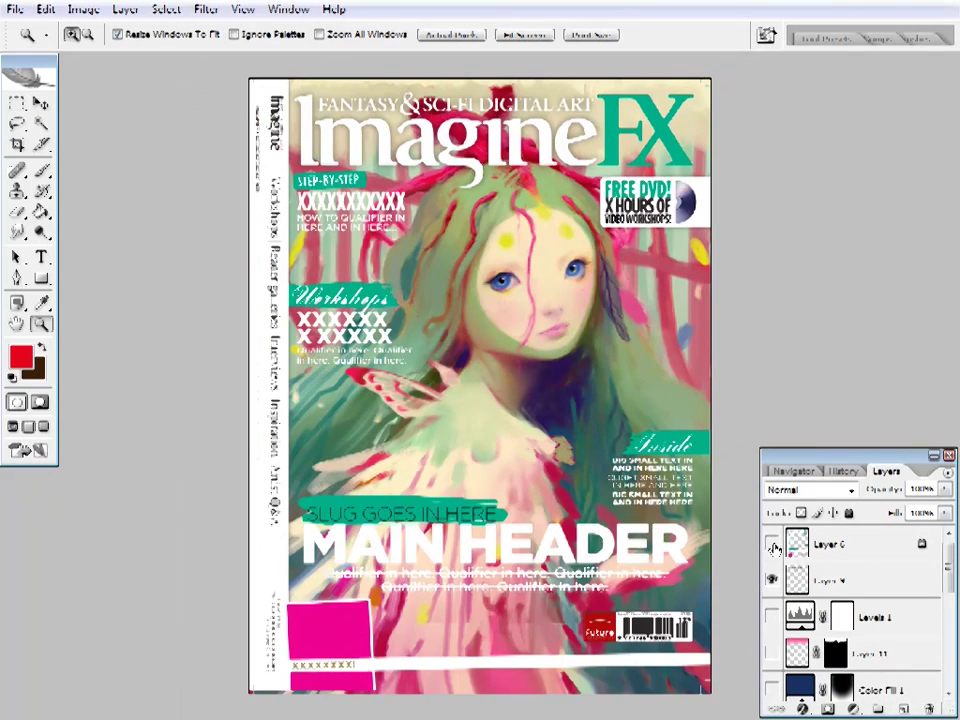
{"action": "left_click", "coordinate": [771, 579], "text": "alt"}
{"action": "scroll", "coordinate": [772, 600], "scroll_direction": "down", "scroll_amount": 2}
{"action": "left_click", "coordinate": [771, 645]}
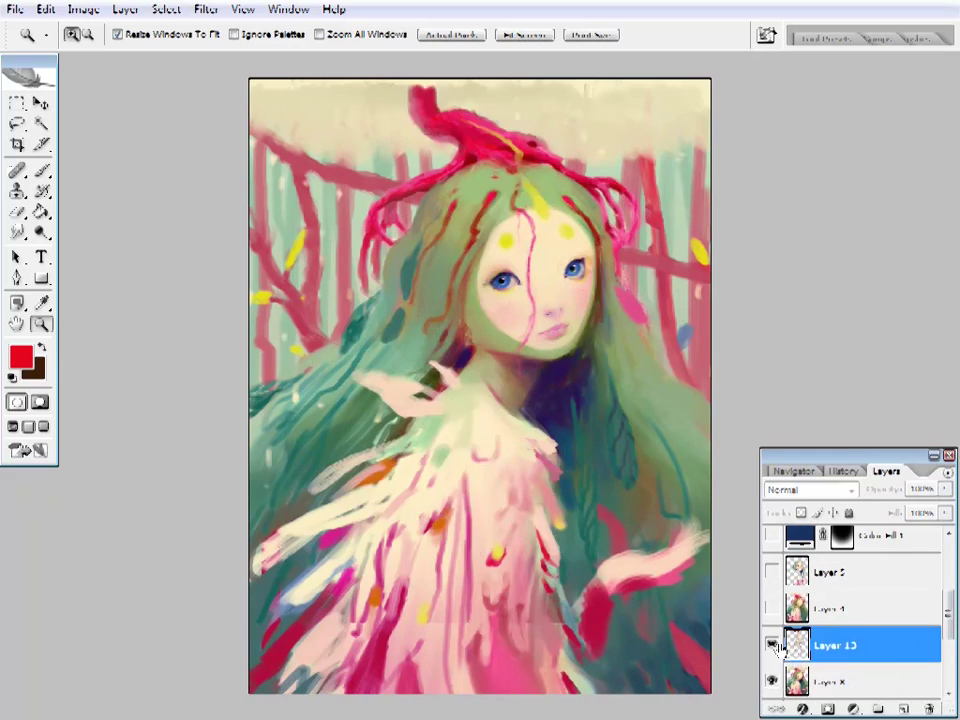
{"action": "left_click", "coordinate": [557, 202]}
- Pick a purple-blue colour and extend the blue stroke downward beside the butterfly wing
{"action": "left_click_drag", "start_coordinate": [574, 326], "coordinate": [484, 370]}
{"action": "key", "text": "i"}
{"action": "left_click", "coordinate": [180, 480]}
{"action": "key", "text": "b"}
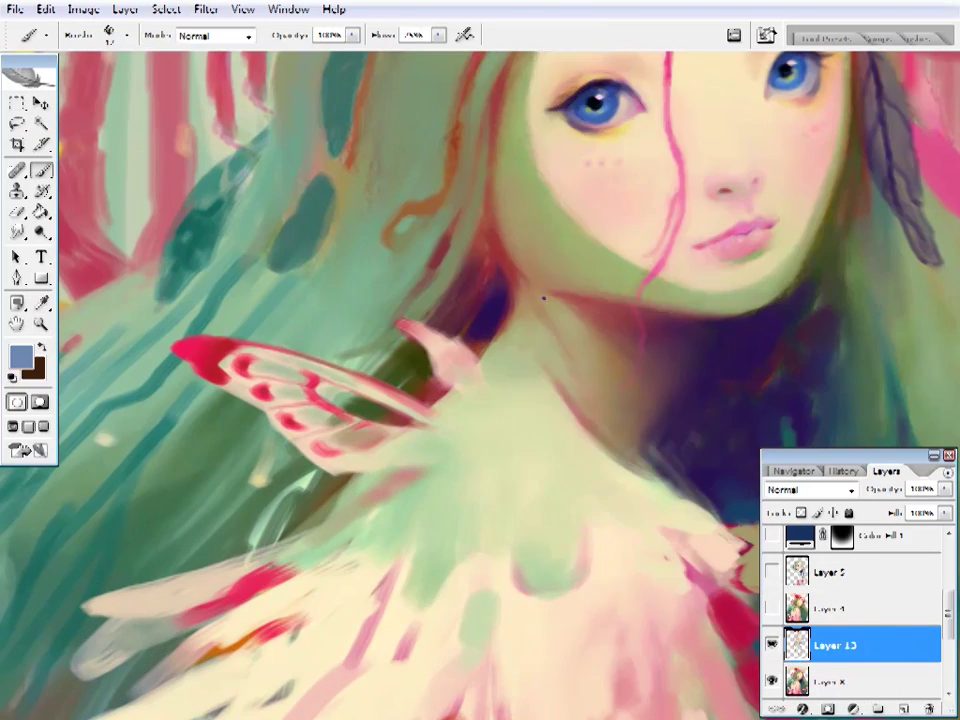
{"action": "left_click", "coordinate": [20, 355]}
{"action": "left_click", "coordinate": [690, 390]}
{"action": "key", "text": "Return"}
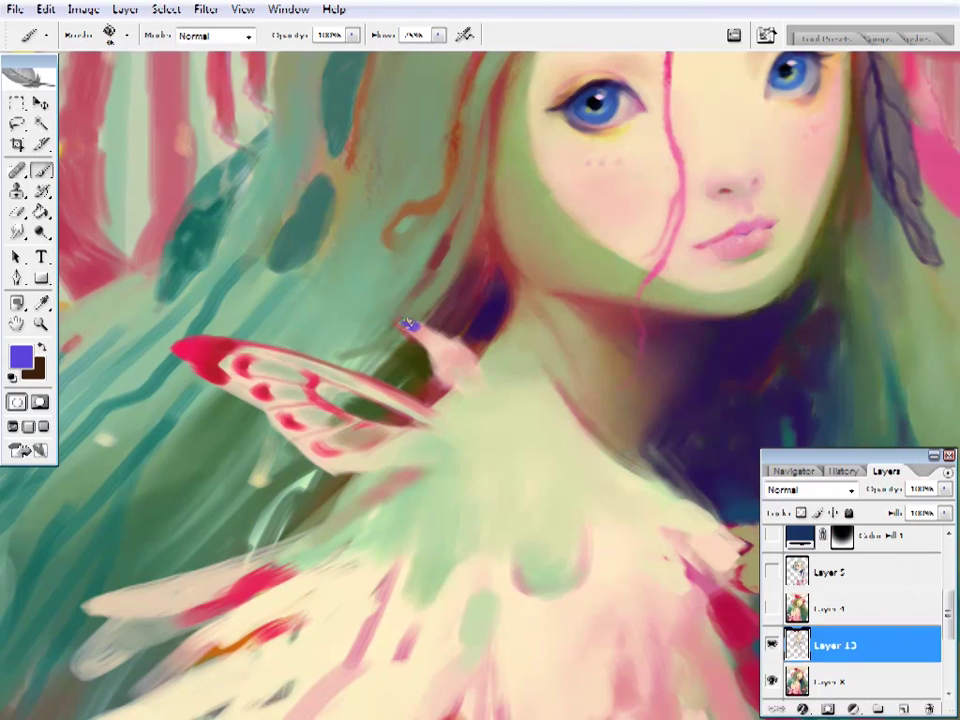
{"action": "left_click_drag", "start_coordinate": [415, 330], "coordinate": [424, 364]}
- Refine the wing markings with sampled pink, brown, mauve, dark purple, beige, olive, tan and dark red
{"action": "left_click", "coordinate": [449, 367], "text": "alt"}
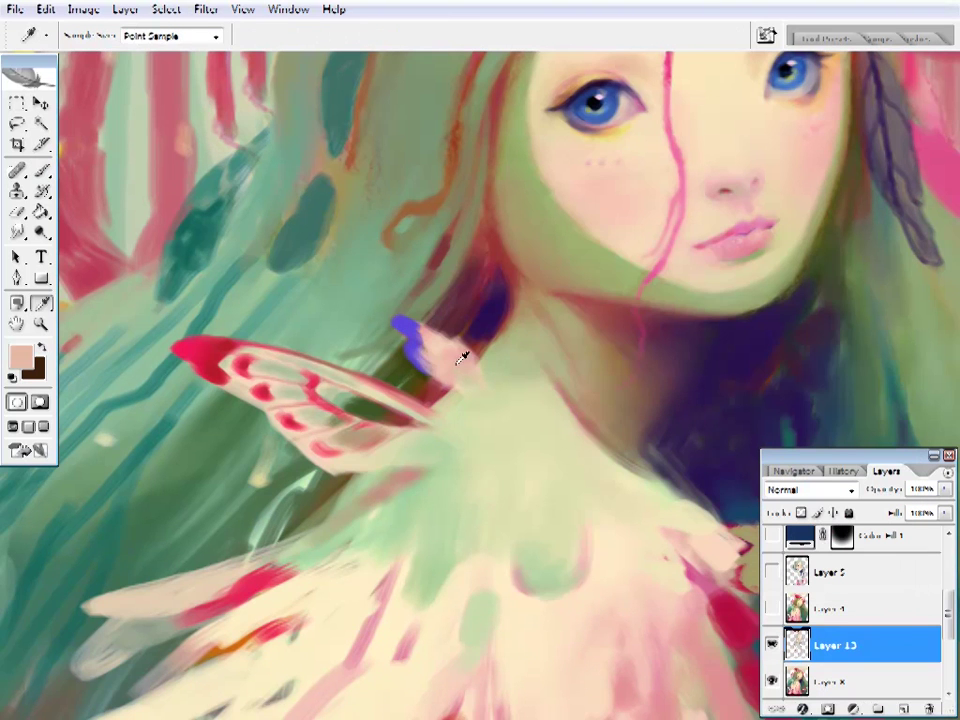
{"action": "left_click", "coordinate": [455, 348], "text": "alt"}
{"action": "left_click", "coordinate": [456, 342], "text": "alt"}
{"action": "left_click", "coordinate": [435, 355], "text": "alt"}
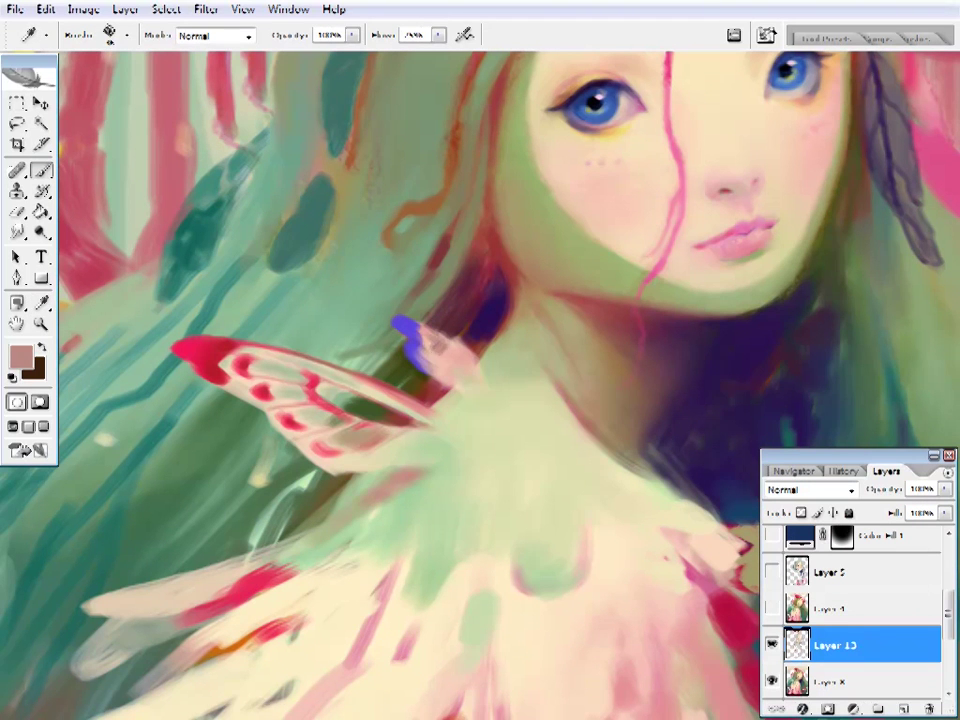
{"action": "left_click", "coordinate": [451, 358], "text": "alt"}
{"action": "left_click", "coordinate": [450, 343], "text": "alt"}
{"action": "left_click", "coordinate": [452, 348], "text": "alt"}
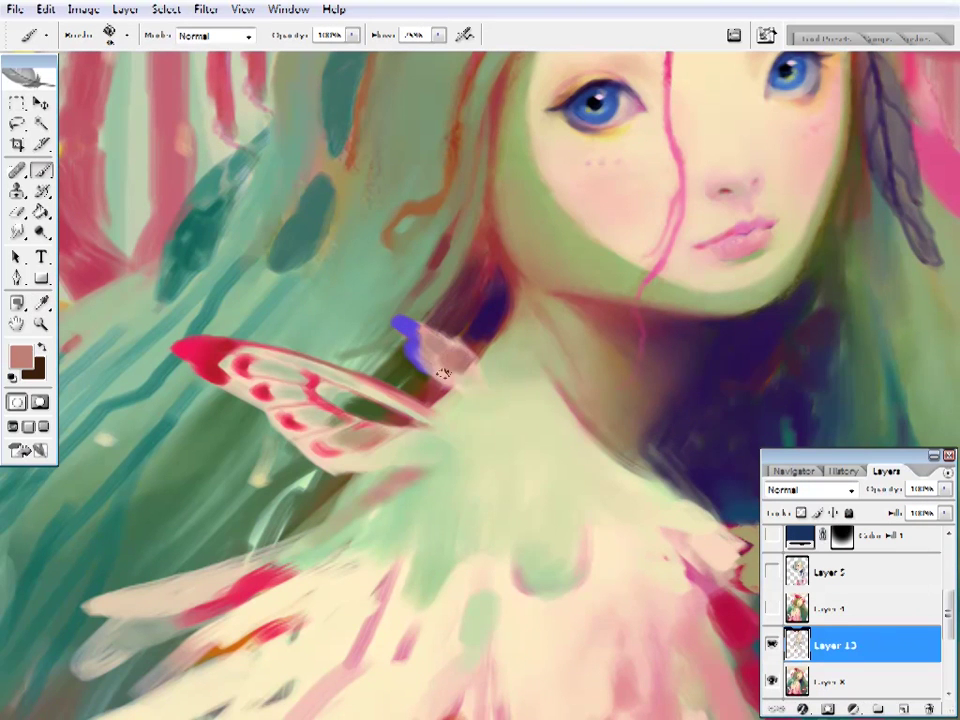
{"action": "left_click", "coordinate": [474, 343], "text": "alt"}
{"action": "left_click", "coordinate": [456, 337], "text": "alt"}
{"action": "left_click", "coordinate": [429, 332], "text": "alt"}
{"action": "left_click", "coordinate": [426, 338], "text": "alt"}
{"action": "left_click", "coordinate": [439, 347], "text": "alt"}
- Zoom in on the wing and touch it up with sampled light green, mauve-pink, beige and pink
{"action": "left_click", "coordinate": [478, 366], "text": "alt"}
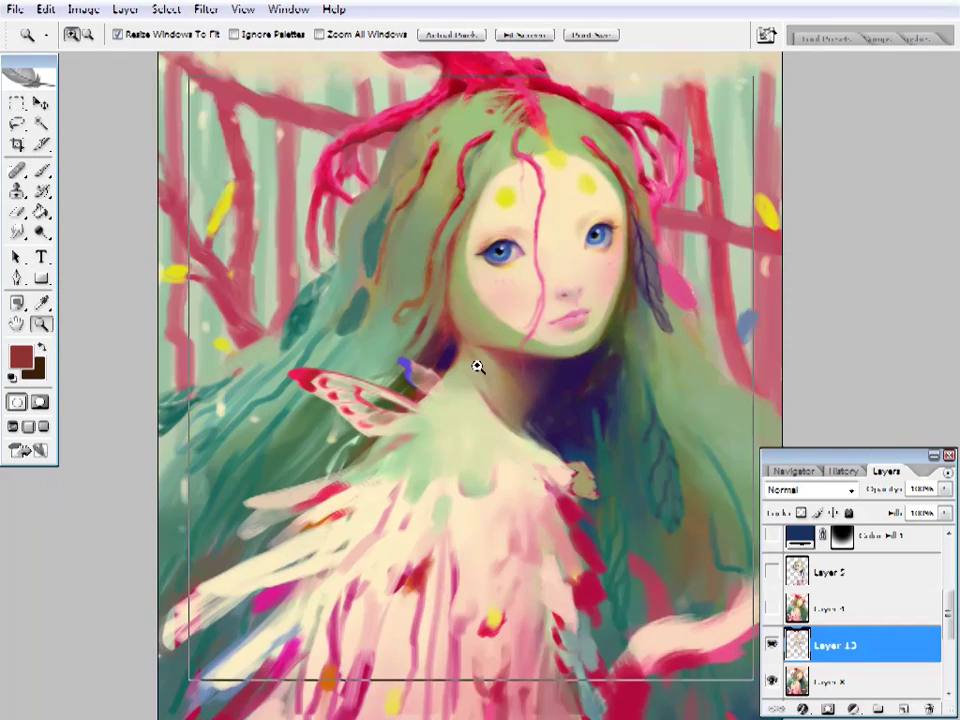
{"action": "left_click", "coordinate": [478, 366]}
{"action": "left_click", "coordinate": [514, 285]}
{"action": "key", "text": "b"}
{"action": "left_click", "coordinate": [467, 443], "text": "alt"}
{"action": "right_click", "coordinate": [482, 377]}
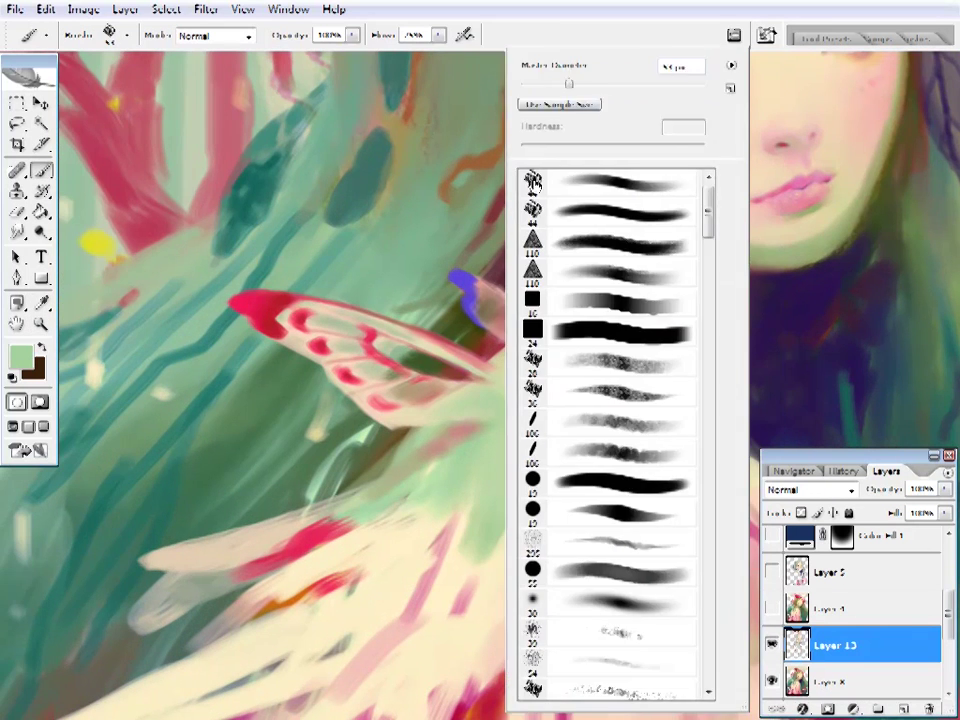
{"action": "left_click", "coordinate": [533, 182]}
{"action": "left_click", "coordinate": [499, 396], "text": "alt"}
{"action": "left_click", "coordinate": [495, 399], "text": "alt"}
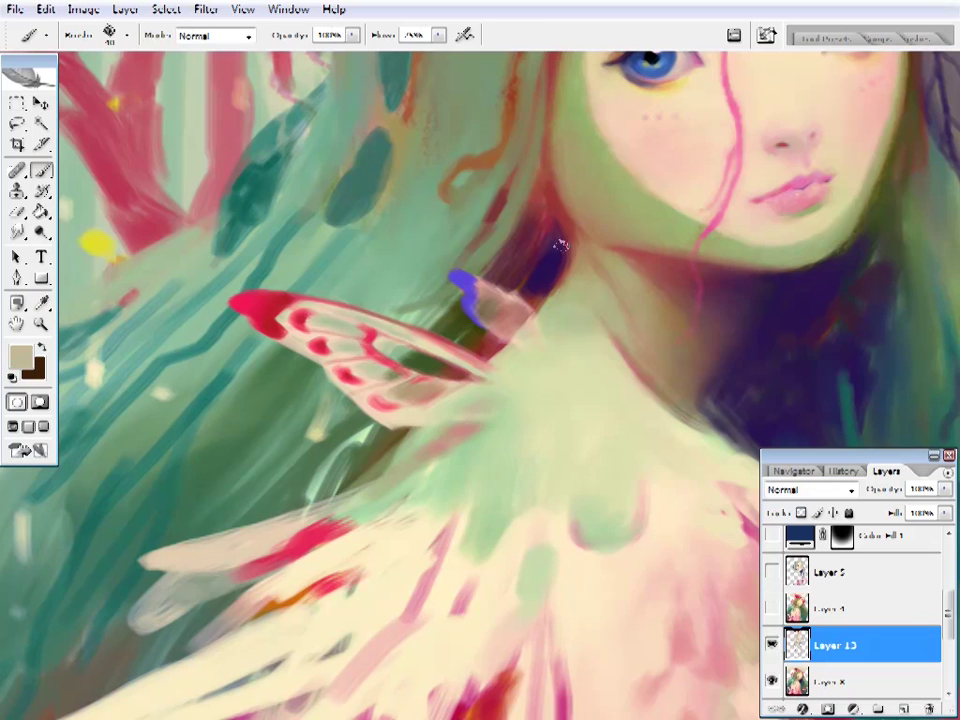
{"action": "scroll", "coordinate": [499, 398], "scroll_direction": "left", "scroll_amount": 2}
{"action": "left_click", "coordinate": [420, 368], "text": "alt"}
- Paint sampled beige and red onto the wing tip and adjust the brush diameter
{"action": "right_click", "coordinate": [580, 52]}
{"action": "left_click", "coordinate": [476, 385]}
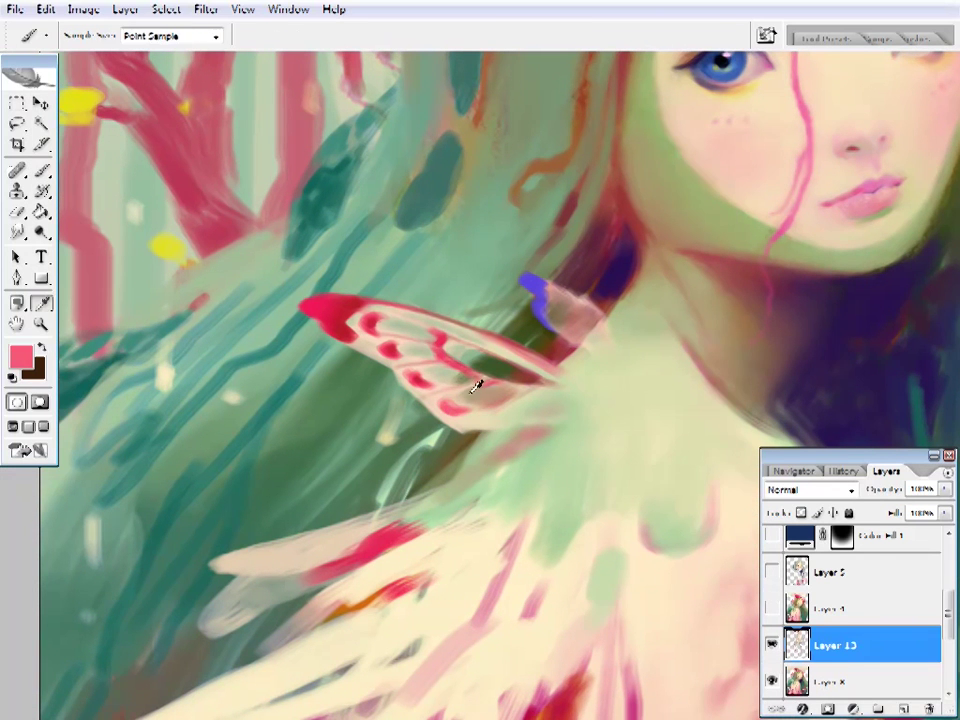
{"action": "left_click", "coordinate": [489, 386], "text": "alt"}
{"action": "scroll", "coordinate": [429, 184], "scroll_direction": "left", "scroll_amount": 2}
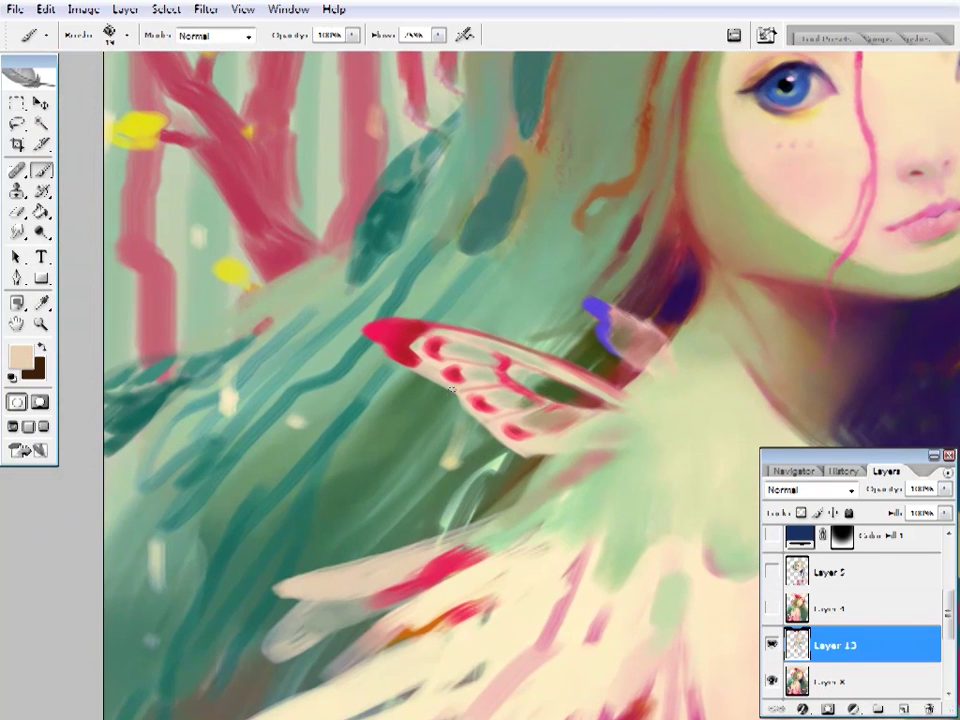
{"action": "left_click", "coordinate": [460, 374], "text": "alt"}
{"action": "right_click", "coordinate": [440, 375]}
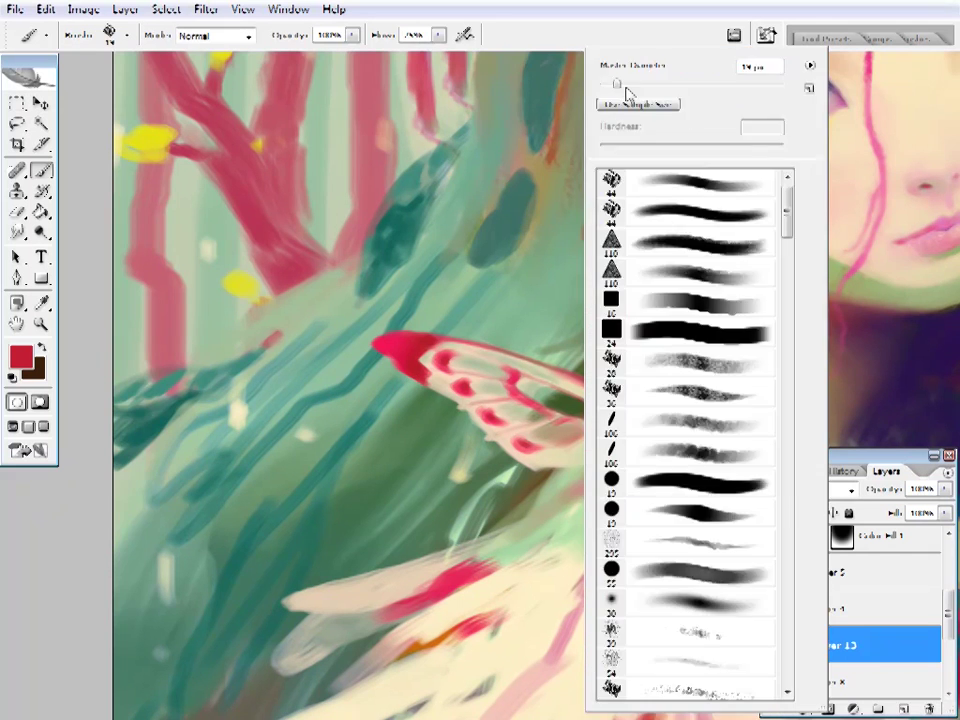
{"action": "left_click", "coordinate": [512, 396]}
- Add further beige touches to the wing with the resized brush
{"action": "scroll", "coordinate": [512, 396], "scroll_direction": "right", "scroll_amount": 3}
{"action": "scroll", "coordinate": [570, 535], "scroll_direction": "left", "scroll_amount": 1}
{"action": "key", "text": "i"}
{"action": "key", "text": "b"}
{"action": "left_click", "coordinate": [462, 365], "text": "alt"}
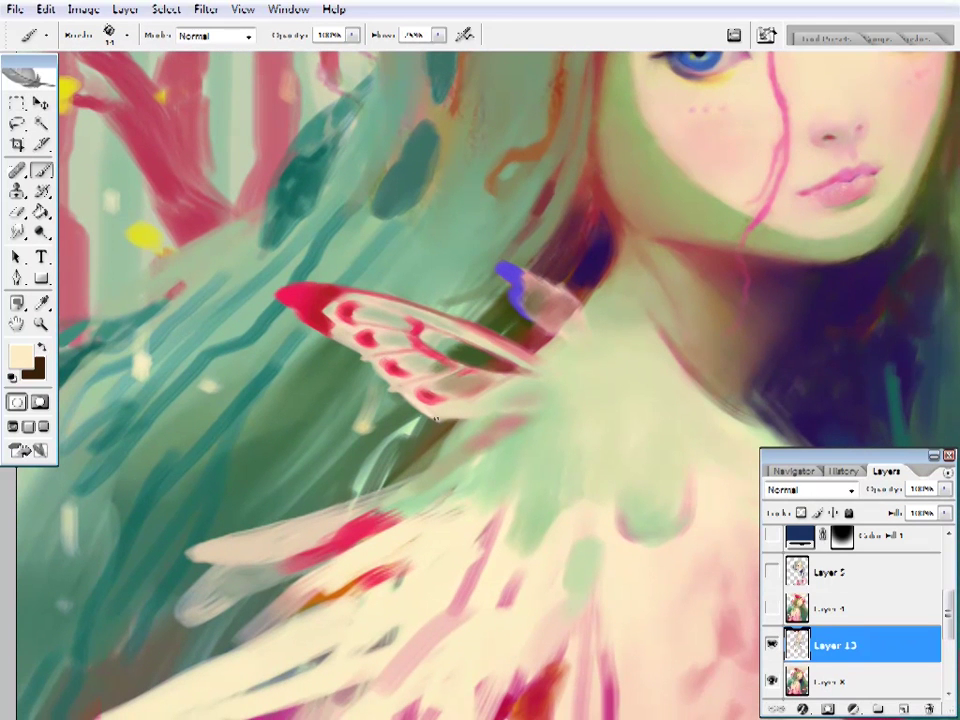
{"action": "right_click", "coordinate": [495, 410]}
{"action": "left_click", "coordinate": [487, 410]}
- Zoom out and recentre the view to check the whole painting
{"action": "left_click_drag", "start_coordinate": [597, 305], "coordinate": [585, 343]}
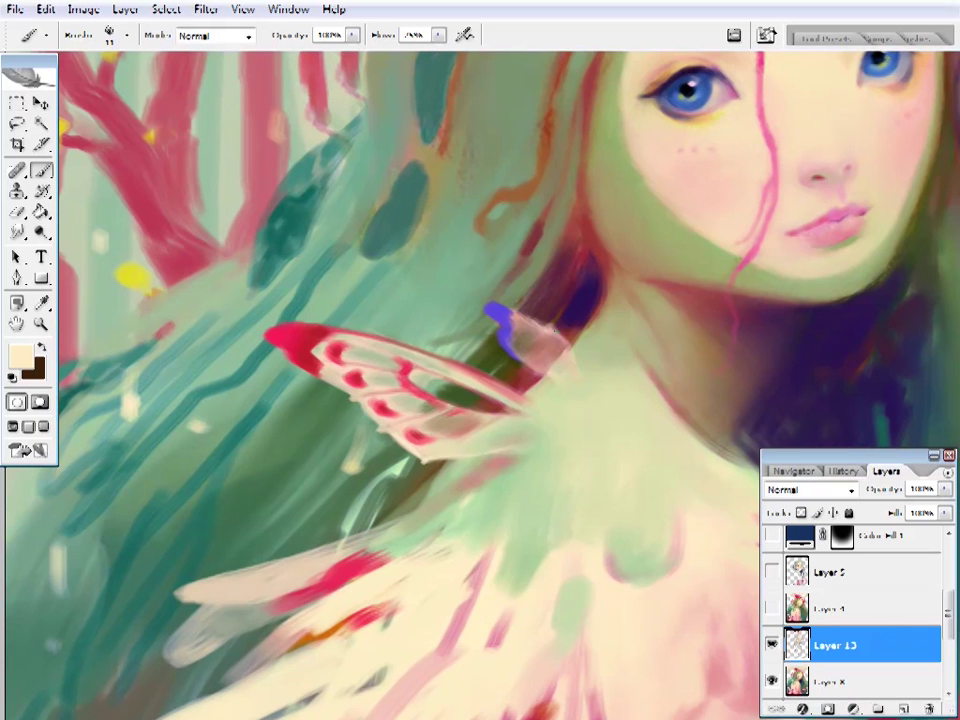
{"action": "key", "text": "ctrl+minus"}
{"action": "key", "text": "ctrl+minus"}
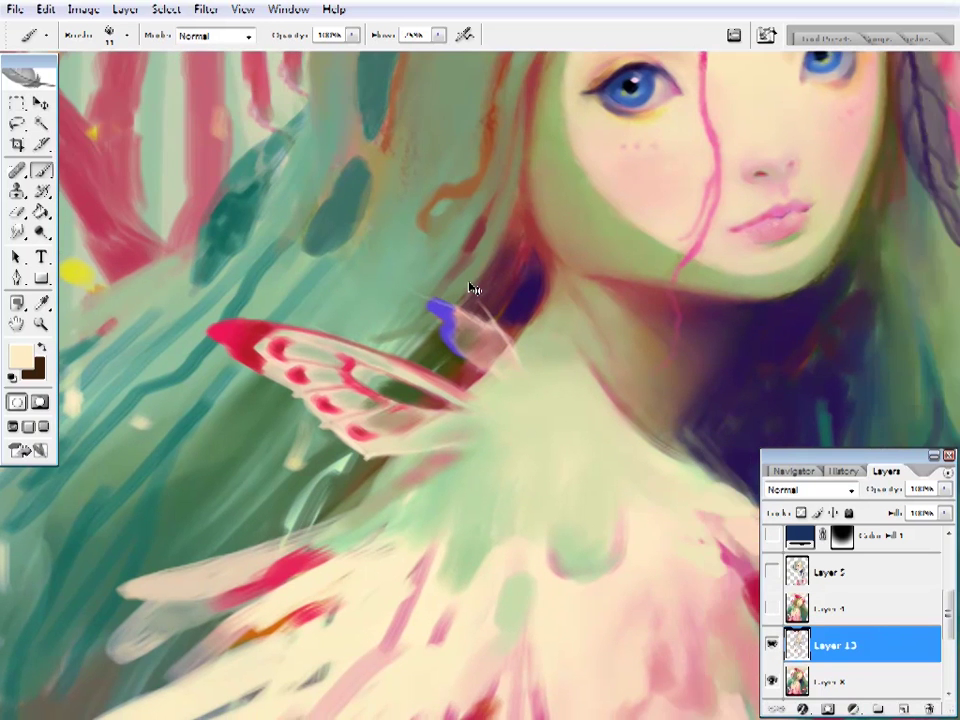
{"action": "key", "text": "z"}
{"action": "left_click", "coordinate": [497, 491], "text": "alt"}
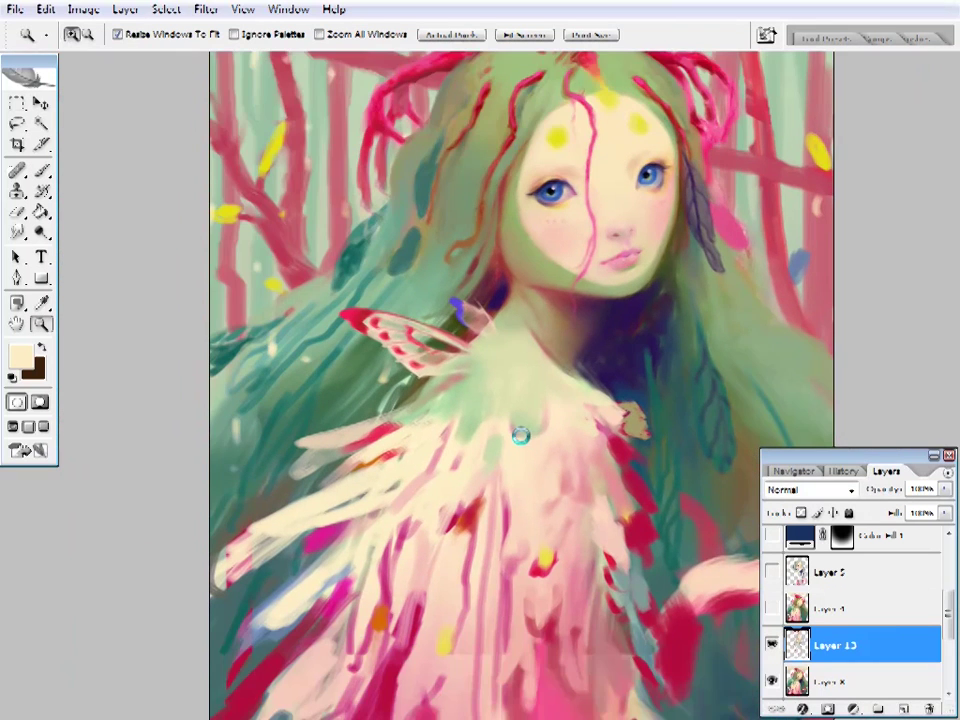
{"action": "left_click", "coordinate": [645, 400]}
{"action": "left_click", "coordinate": [596, 450]}
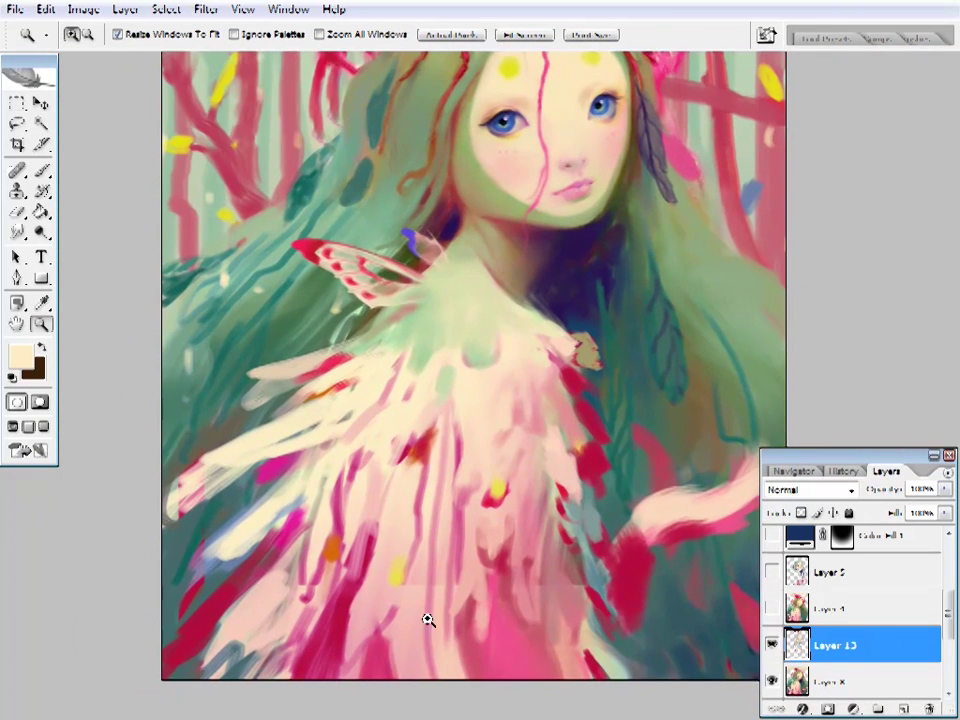
{"action": "mouse_move", "coordinate": [428, 620]}
{"action": "left_mouse_down"}
{"action": "mouse_move", "coordinate": [448, 583]}
{"action": "mouse_move", "coordinate": [351, 499]}
{"action": "mouse_move", "coordinate": [386, 499]}
{"action": "left_mouse_up"}
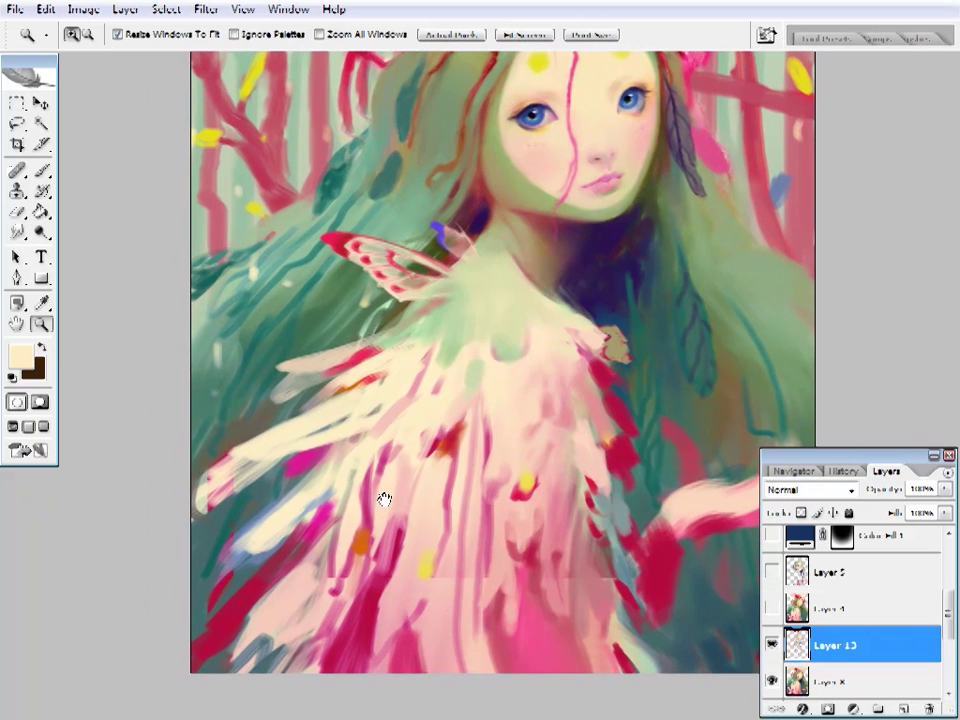
- Resize the brush and work in teal and lighter green sampled from the hair
{"action": "key", "text": "b"}
{"action": "right_click", "coordinate": [484, 161]}
{"action": "key", "text": "Escape"}
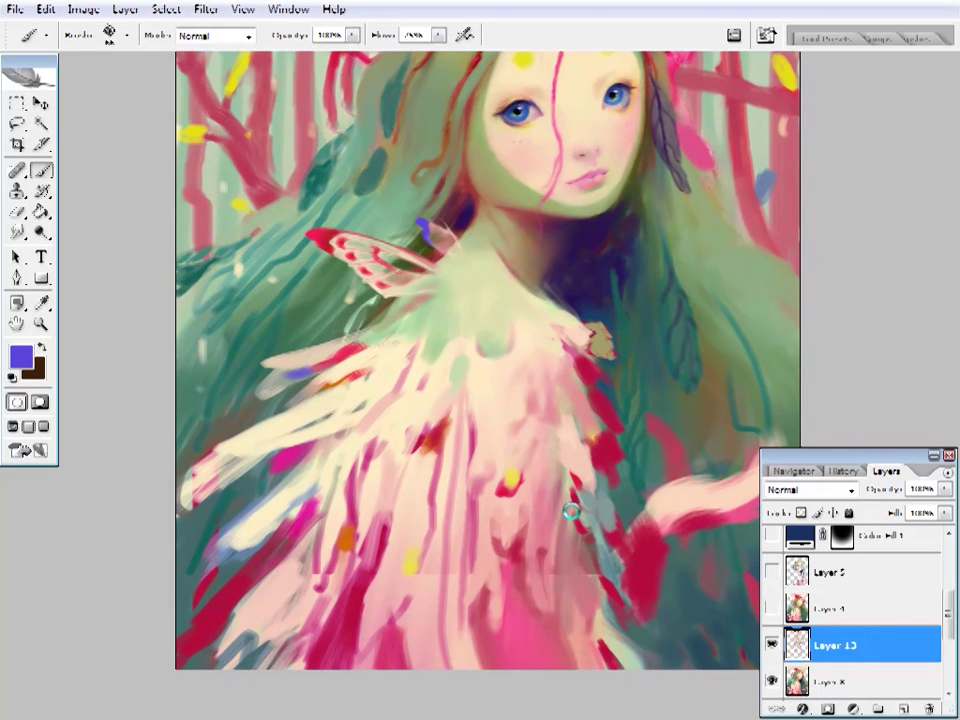
{"action": "scroll", "coordinate": [478, 420], "scroll_direction": "up", "scroll_amount": 3}
{"action": "scroll", "coordinate": [430, 440], "scroll_direction": "down", "scroll_amount": 4}
{"action": "right_click", "coordinate": [486, 60]}
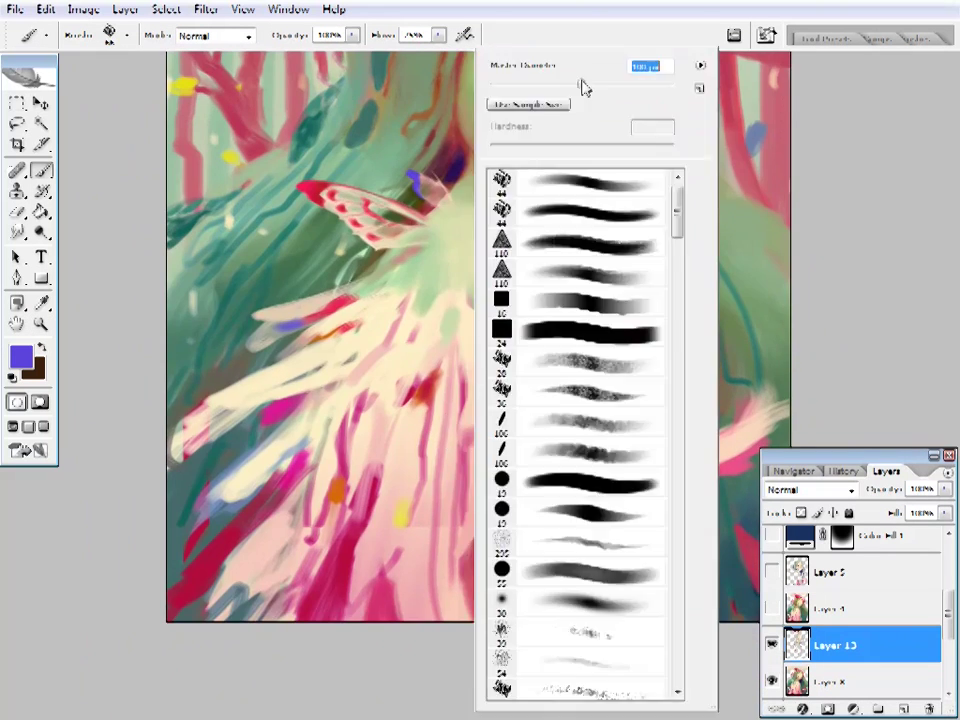
{"action": "key", "text": "Escape"}
{"action": "scroll", "coordinate": [473, 505], "scroll_direction": "up", "scroll_amount": 3}
{"action": "scroll", "coordinate": [662, 504], "scroll_direction": "down", "scroll_amount": 1}
{"action": "scroll", "coordinate": [662, 504], "scroll_direction": "right", "scroll_amount": 2}
{"action": "left_click", "coordinate": [621, 521], "text": "alt"}
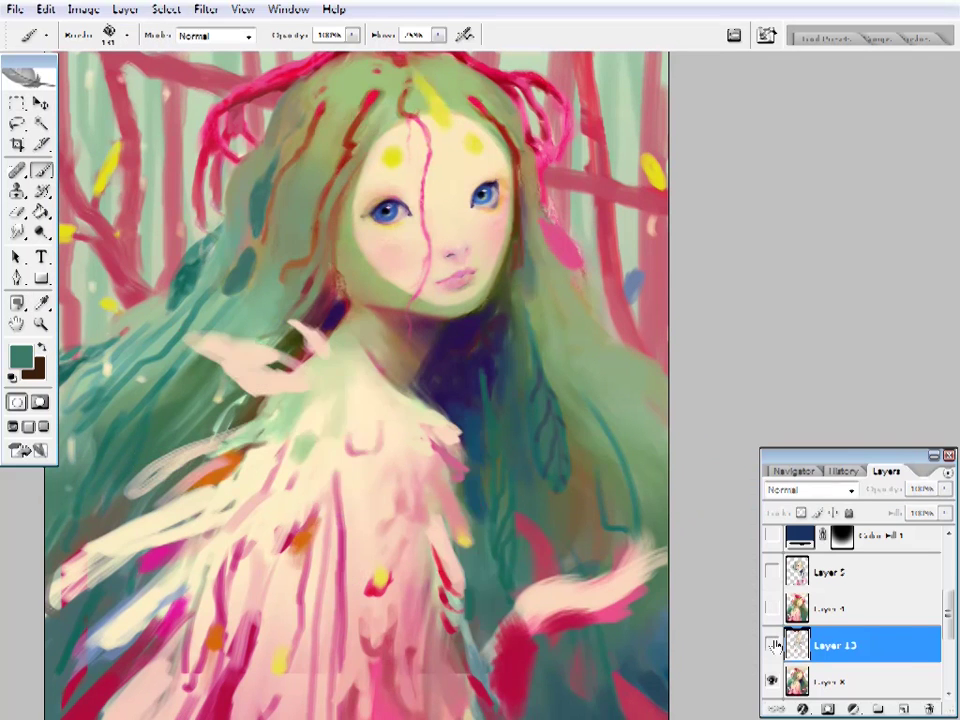
{"action": "right_click", "coordinate": [613, 466]}
{"action": "key", "text": "Escape"}
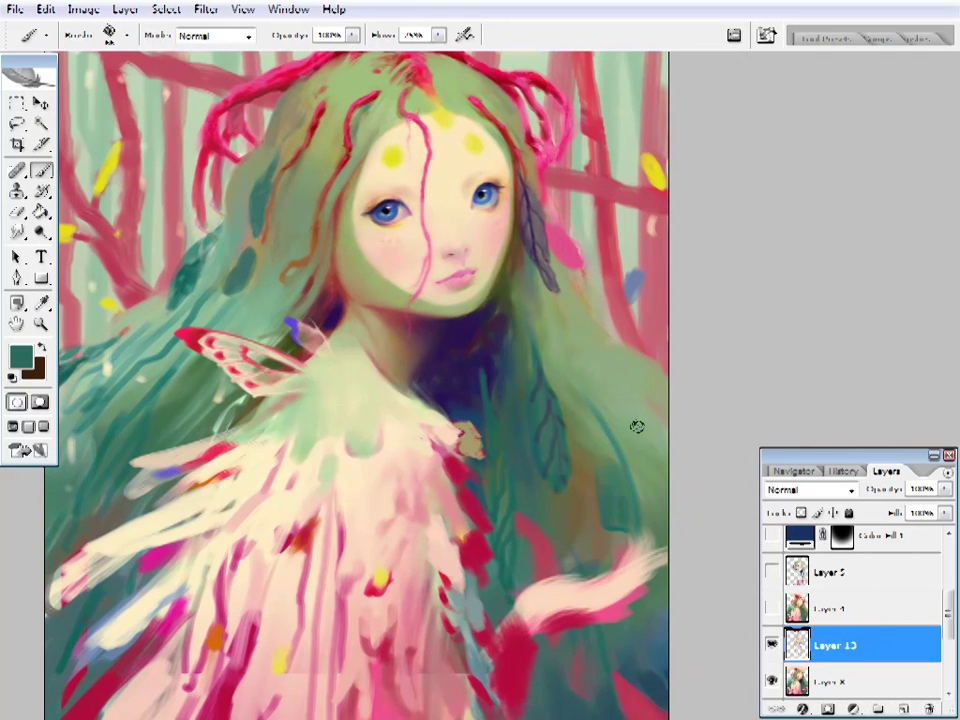
{"action": "left_click", "coordinate": [603, 447], "text": "alt"}
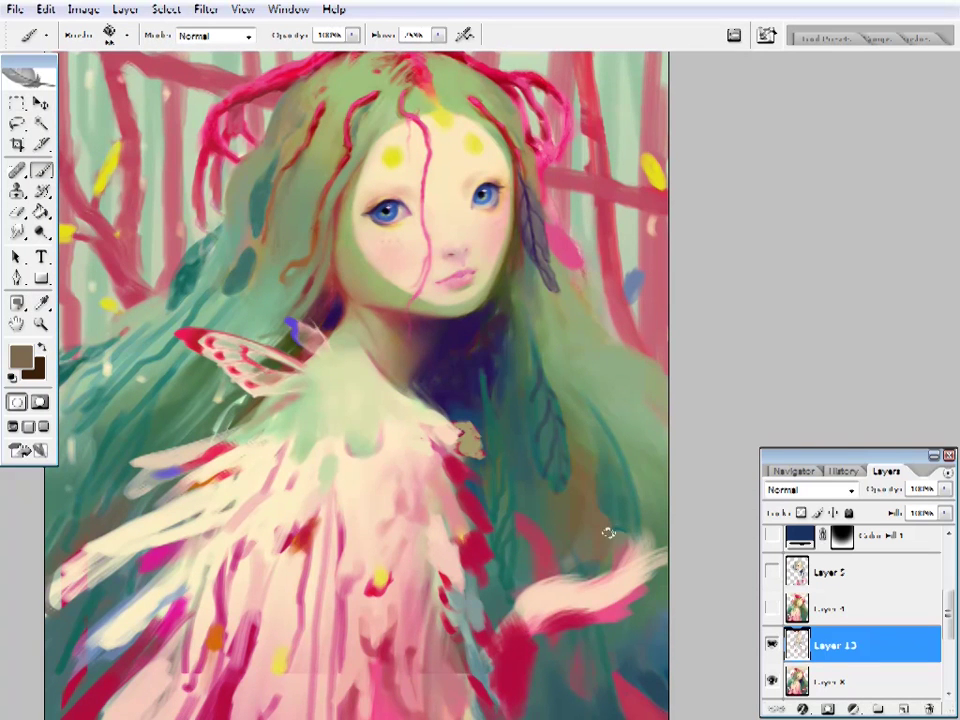
- Zoom onto the cape and paint cream, magenta and light pink highlights among its feathers
{"action": "mouse_move", "coordinate": [607, 533]}
{"action": "left_mouse_down"}
{"action": "mouse_move", "coordinate": [510, 461]}
{"action": "mouse_move", "coordinate": [446, 506]}
{"action": "mouse_move", "coordinate": [407, 461]}
{"action": "mouse_move", "coordinate": [431, 455]}
{"action": "left_mouse_up"}
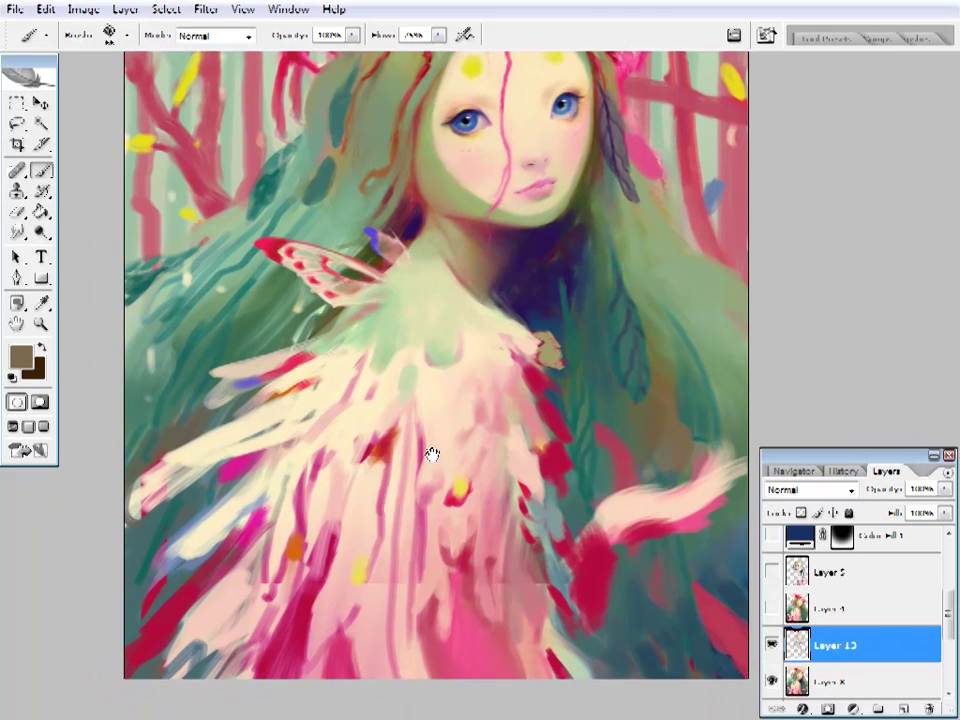
{"action": "mouse_move", "coordinate": [508, 381]}
{"action": "left_mouse_down"}
{"action": "mouse_move", "coordinate": [469, 553]}
{"action": "mouse_move", "coordinate": [497, 332]}
{"action": "mouse_move", "coordinate": [480, 527]}
{"action": "mouse_move", "coordinate": [517, 323]}
{"action": "mouse_move", "coordinate": [493, 348]}
{"action": "left_mouse_up"}
{"action": "key", "text": "z"}
{"action": "left_click", "coordinate": [510, 441]}
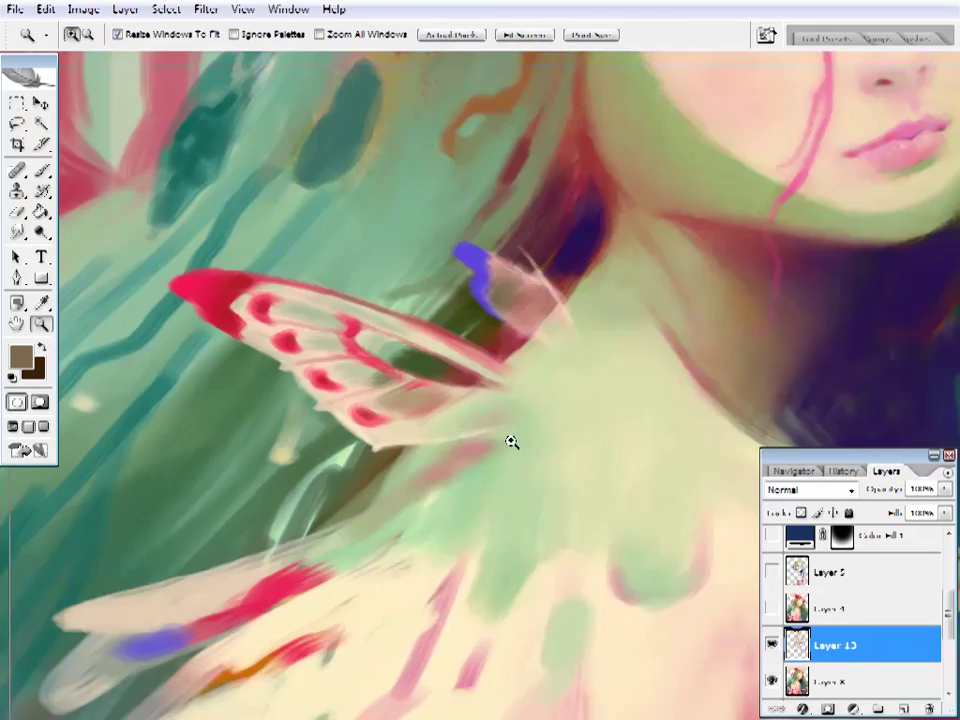
{"action": "left_click", "coordinate": [561, 536], "text": "alt"}
{"action": "left_click_drag", "start_coordinate": [561, 536], "coordinate": [531, 413]}
{"action": "left_click_drag", "start_coordinate": [626, 388], "coordinate": [823, 392]}
{"action": "key", "text": "b"}
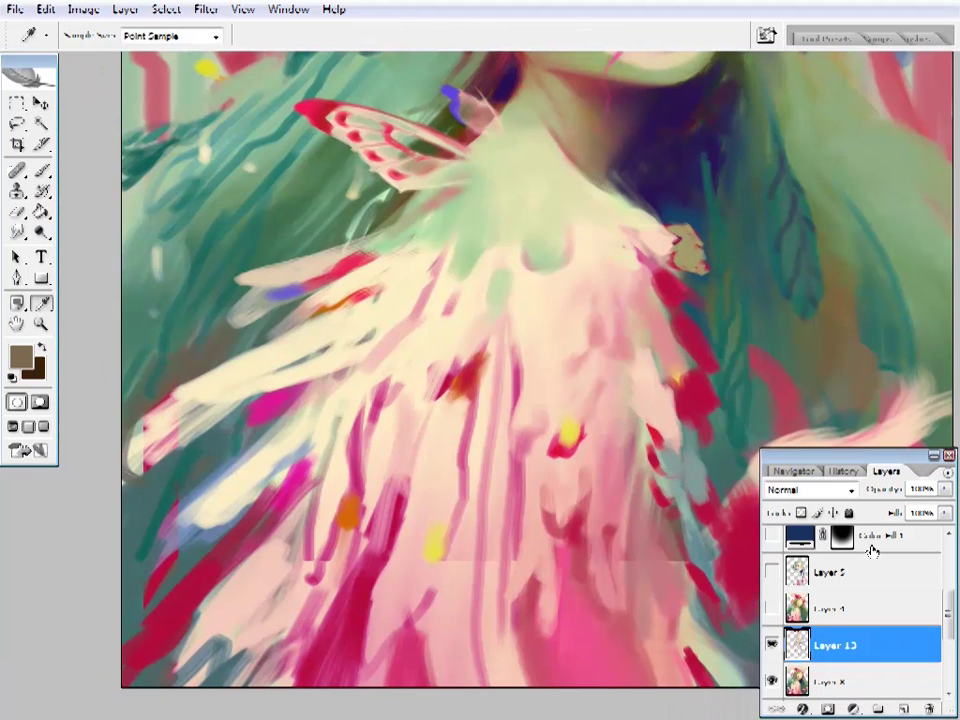
{"action": "left_click", "coordinate": [433, 336], "text": "alt"}
{"action": "left_click", "coordinate": [375, 396], "text": "alt"}
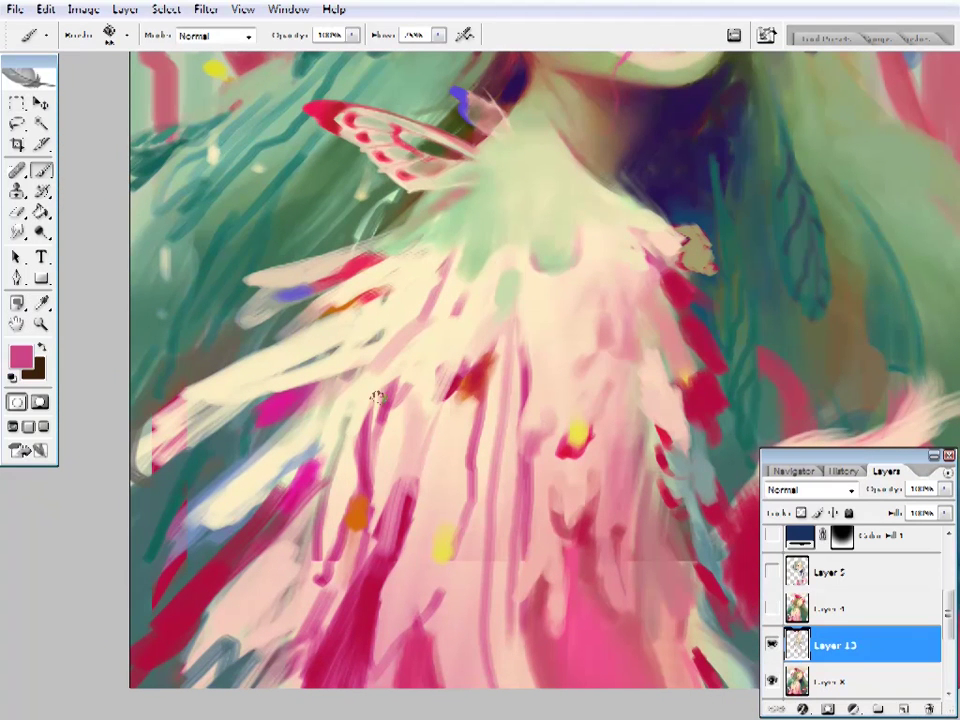
{"action": "left_click", "coordinate": [375, 420], "text": "alt"}
{"action": "left_click", "coordinate": [370, 388], "text": "alt"}
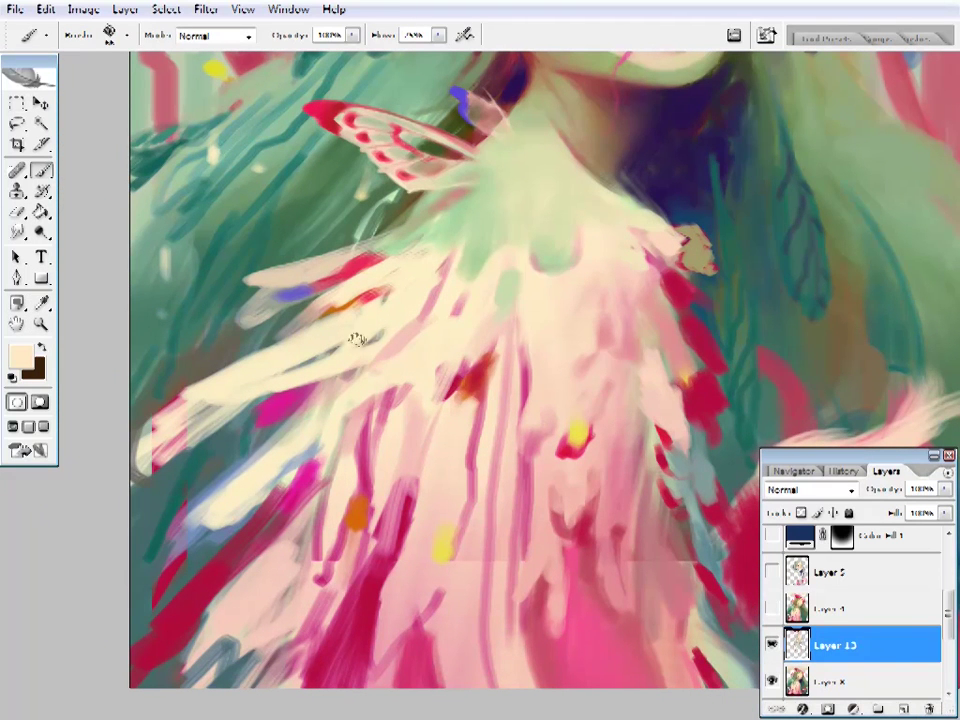
{"action": "mouse_move", "coordinate": [357, 340]}
{"action": "left_mouse_down"}
{"action": "mouse_move", "coordinate": [426, 465]}
{"action": "mouse_move", "coordinate": [342, 517]}
{"action": "mouse_move", "coordinate": [381, 461]}
{"action": "mouse_move", "coordinate": [420, 216]}
{"action": "left_mouse_up"}
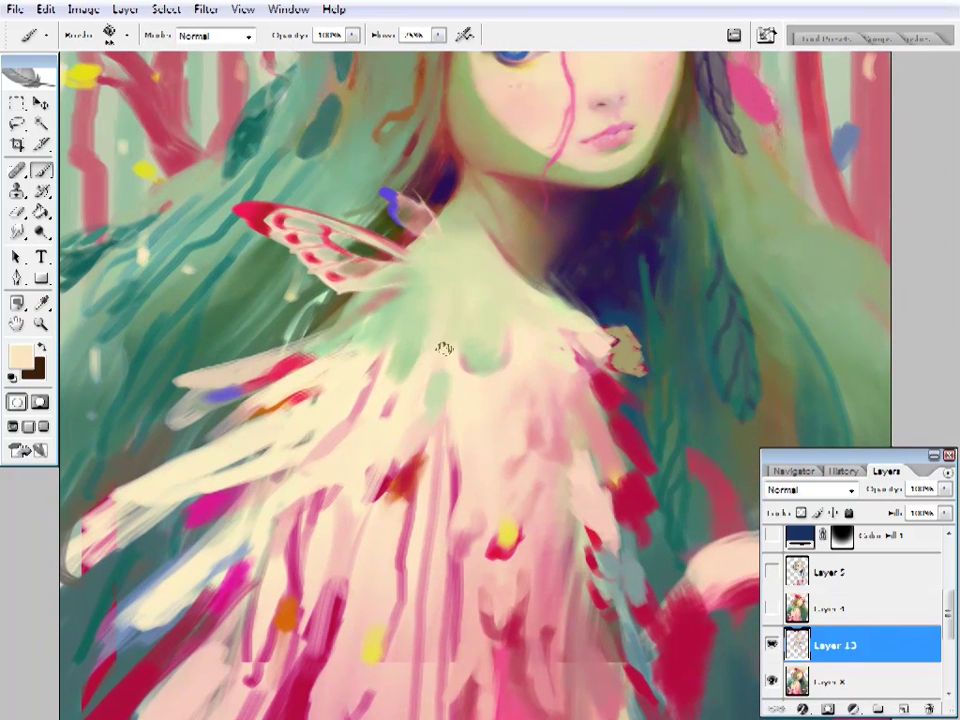
- Zoom out to view the whole painting
{"action": "key", "text": "z"}
{"action": "left_click", "coordinate": [469, 448], "text": "alt"}
{"action": "left_click", "coordinate": [366, 564], "text": "alt"}
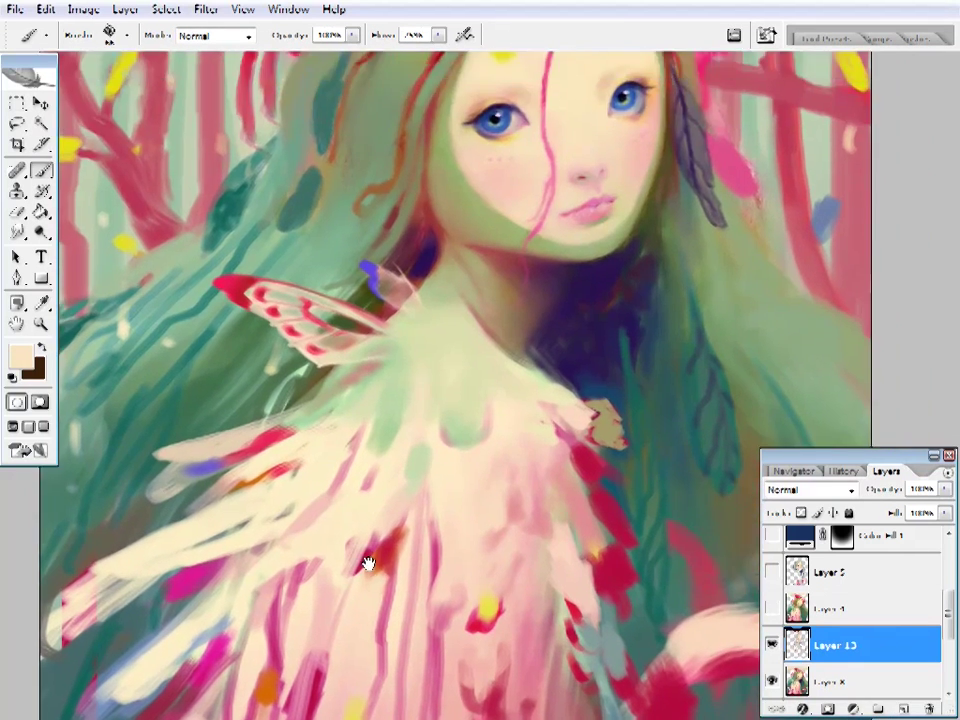
{"action": "left_click", "coordinate": [423, 452], "text": "alt"}
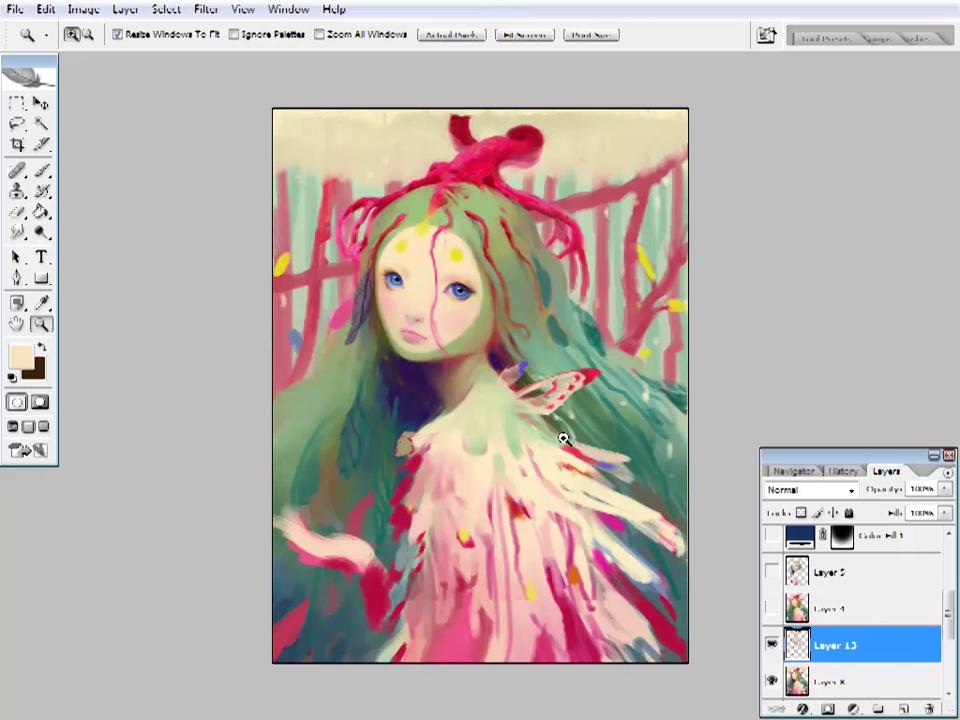
- Zoom in close on the fairy's face
{"action": "left_click", "coordinate": [480, 470]}
{"action": "left_click", "coordinate": [490, 400], "text": "alt"}
{"action": "left_click", "coordinate": [533, 365]}
{"action": "key", "text": "b"}
{"action": "key", "text": "ctrl+plus"}
{"action": "key", "text": "ctrl+plus"}
{"action": "key", "text": "ctrl+plus"}
{"action": "key", "text": "ctrl+plus"}
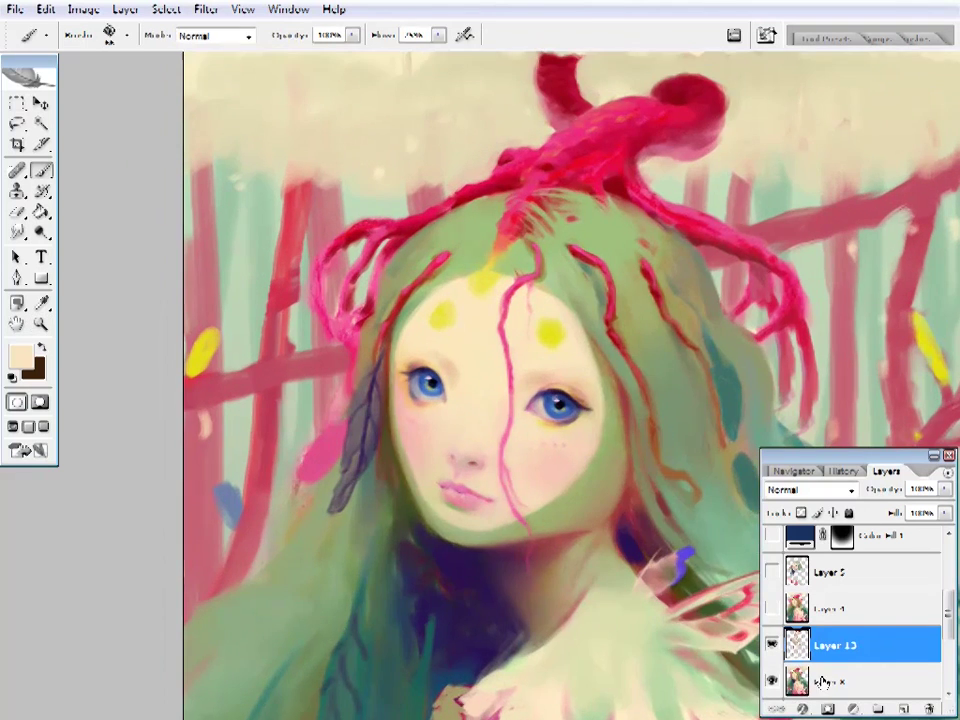
{"action": "key", "text": "z"}
{"action": "key", "text": "alt+bracketleft"}
- Erase and repaint hair strands using sampled dark red, pink and olive green
{"action": "key", "text": "e"}
{"action": "right_click", "coordinate": [475, 362]}
{"action": "key", "text": "Return"}
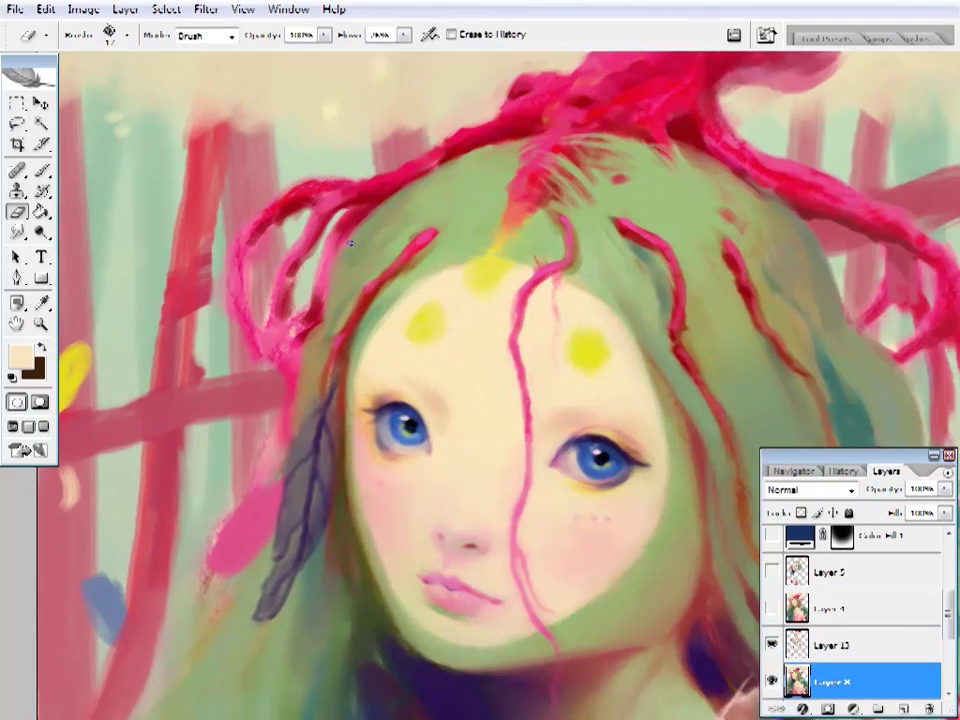
{"action": "key", "text": "b"}
{"action": "left_click", "coordinate": [322, 176], "text": "alt"}
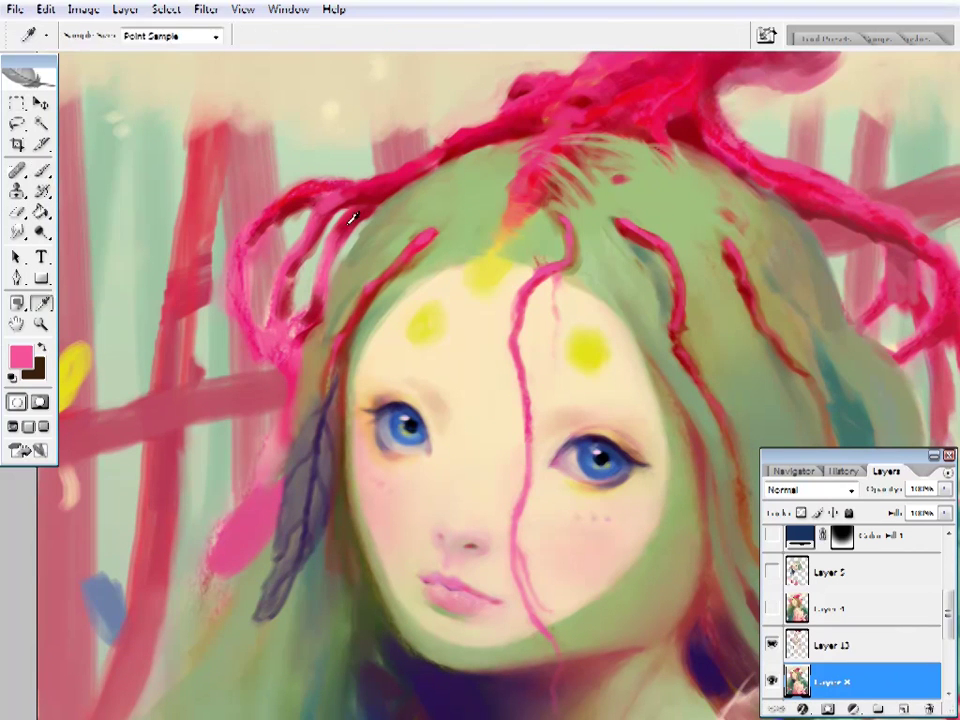
{"action": "left_click", "coordinate": [329, 278], "text": "alt"}
{"action": "left_click", "coordinate": [327, 288], "text": "alt"}
{"action": "left_click", "coordinate": [326, 295], "text": "alt"}
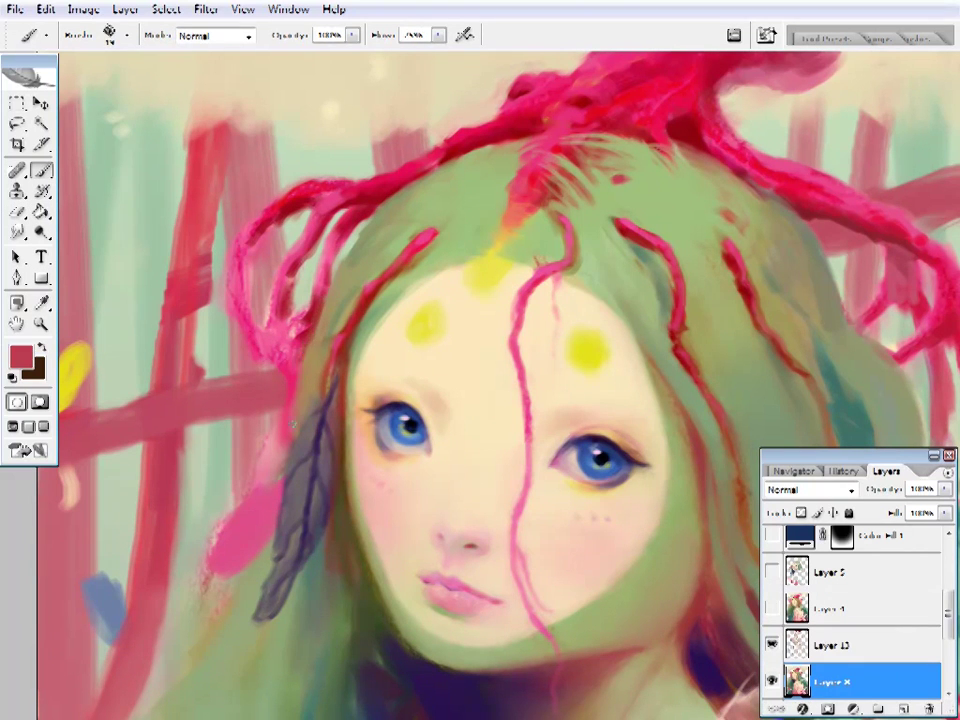
{"action": "key", "text": "e"}
{"action": "key", "text": "b"}
{"action": "left_click", "coordinate": [257, 216], "text": "alt"}
- Zoom out from the face, then zoom back in on the wing and shoulder
{"action": "key", "text": "ctrl+minus"}
{"action": "key", "text": "z"}
{"action": "left_click", "coordinate": [454, 175], "text": "alt"}
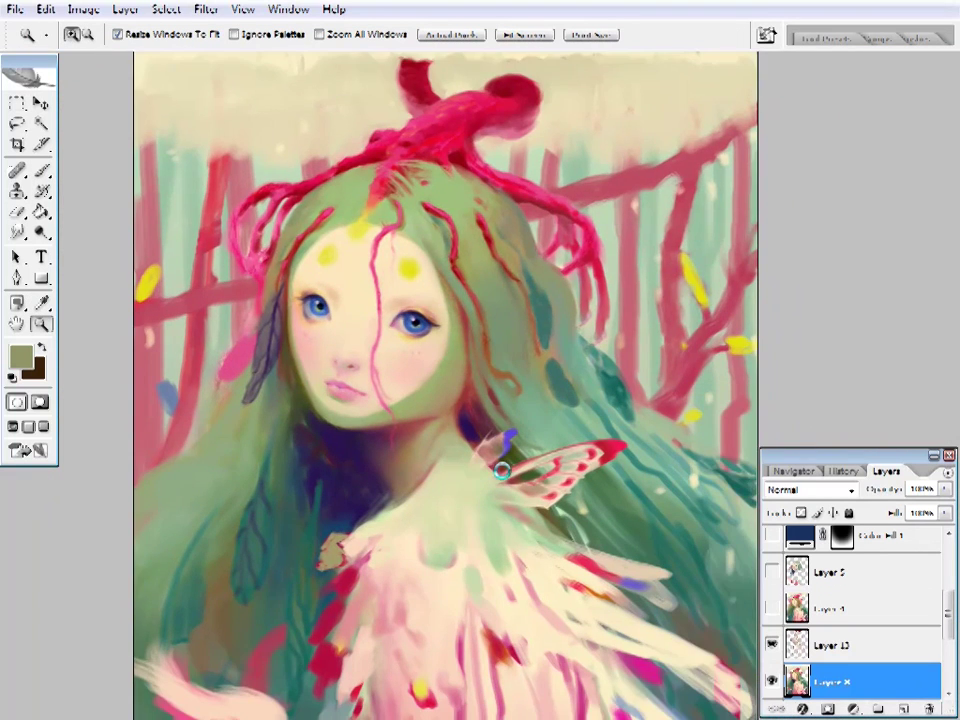
{"action": "scroll", "coordinate": [500, 470], "scroll_direction": "down", "scroll_amount": 3}
{"action": "left_click", "coordinate": [484, 347]}
{"action": "left_click", "coordinate": [463, 328]}
{"action": "left_click", "coordinate": [405, 306]}
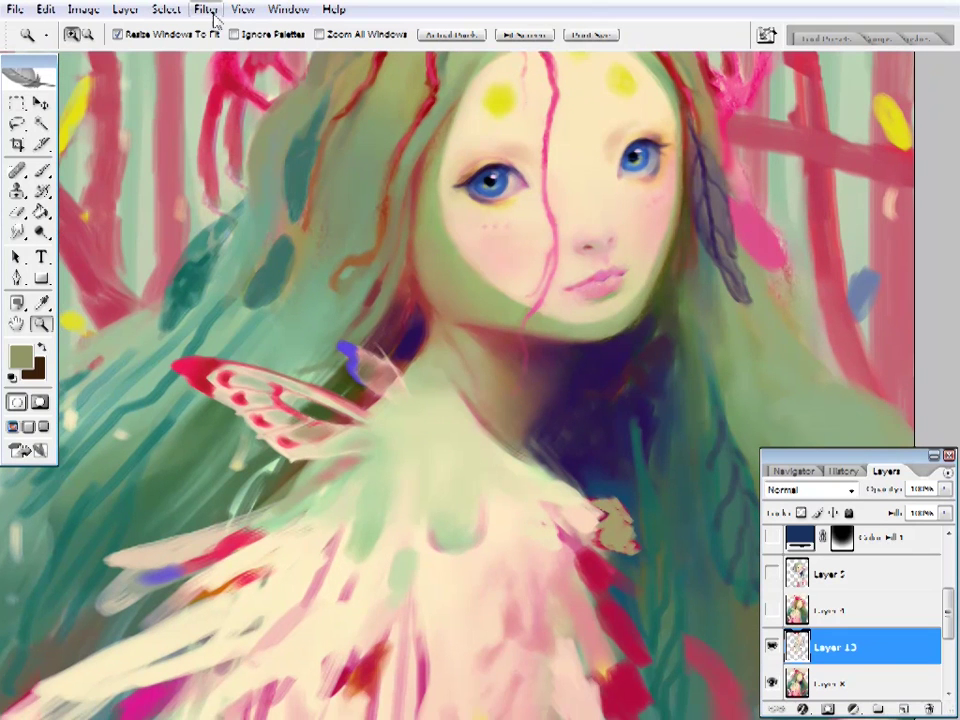
{"action": "key", "text": "l"}
{"action": "mouse_move", "coordinate": [255, 325]}
{"action": "left_mouse_down"}
{"action": "mouse_move", "coordinate": [140, 345]}
{"action": "mouse_move", "coordinate": [420, 470]}
{"action": "mouse_move", "coordinate": [399, 361]}
{"action": "left_mouse_up"}
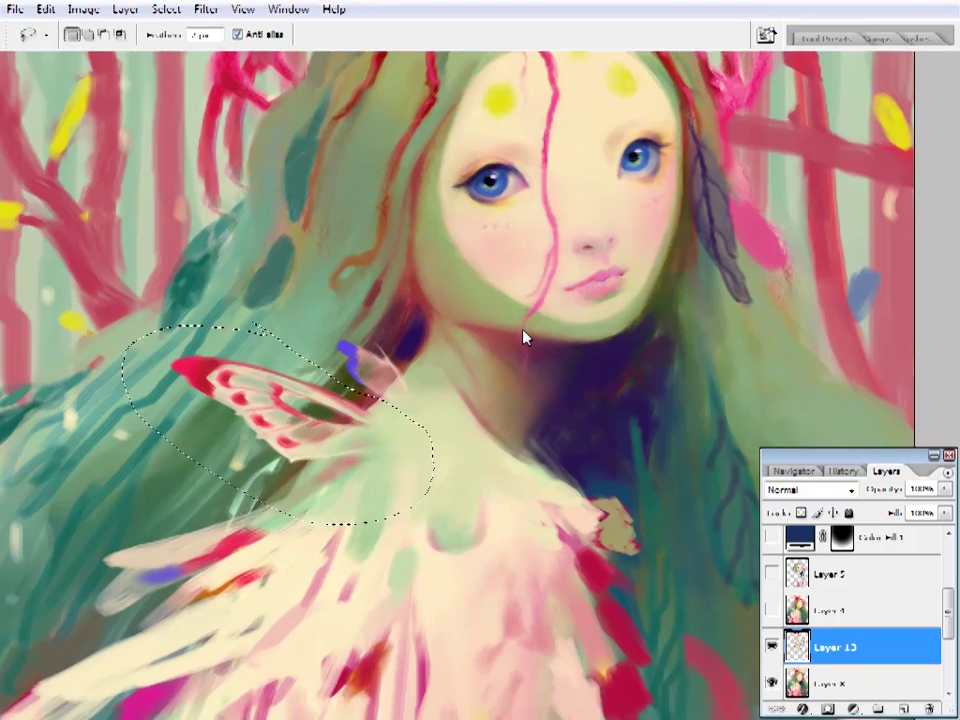
{"action": "key", "text": "bracketright"}
{"action": "key", "text": "bracketright"}
{"action": "key", "text": "bracketright"}
{"action": "key", "text": "bracketright"}
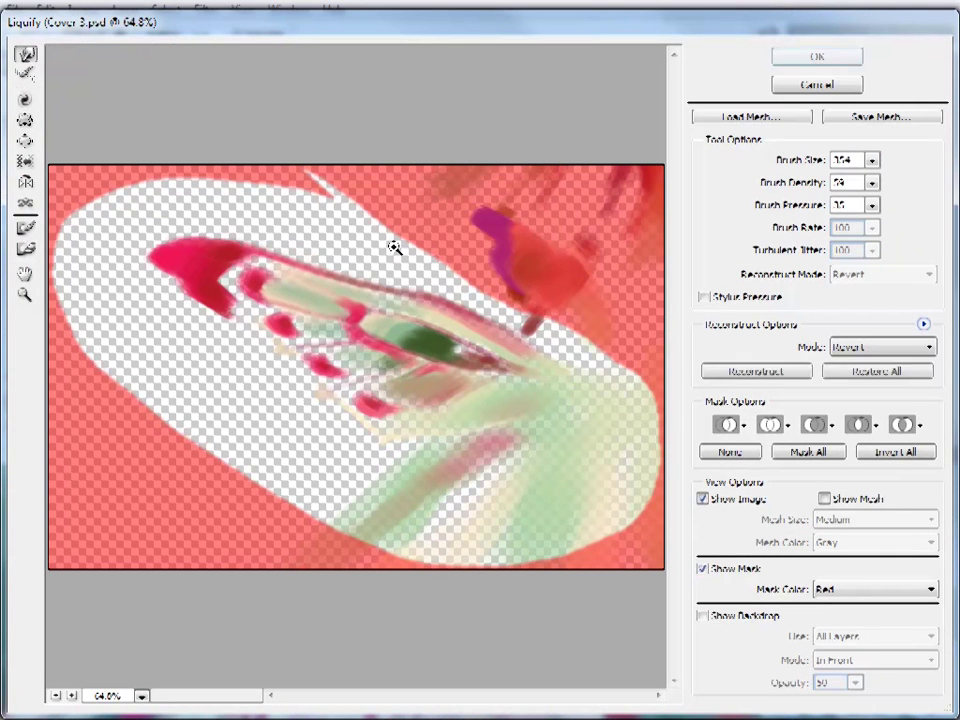
{"action": "key", "text": "bracketleft"}
{"action": "key", "text": "bracketleft"}
{"action": "left_click_drag", "start_coordinate": [872, 160], "coordinate": [845, 188]}
{"action": "mouse_move", "coordinate": [260, 300]}
{"action": "left_mouse_down"}
{"action": "mouse_move", "coordinate": [332, 343]}
{"action": "mouse_move", "coordinate": [300, 285]}
{"action": "mouse_move", "coordinate": [482, 300]}
{"action": "mouse_move", "coordinate": [456, 335]}
{"action": "left_mouse_up"}
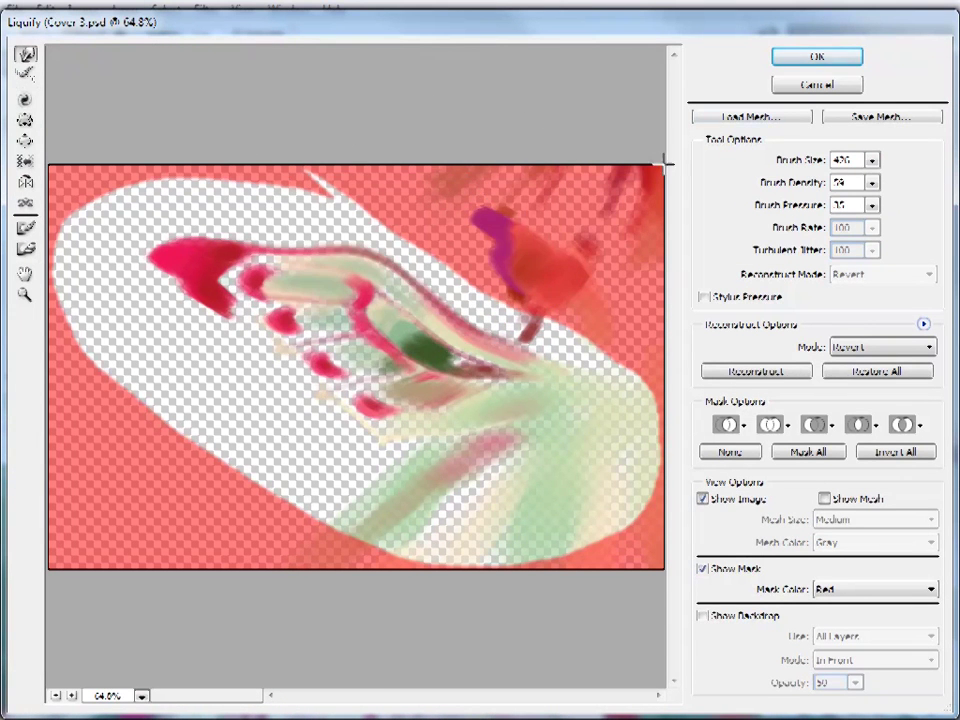
{"action": "left_click", "coordinate": [816, 84]}
{"action": "key", "text": "z"}
{"action": "left_click", "coordinate": [437, 405]}
- Sample the wing's red and pick a darker red in the Color Picker for painting
{"action": "left_click", "coordinate": [437, 405]}
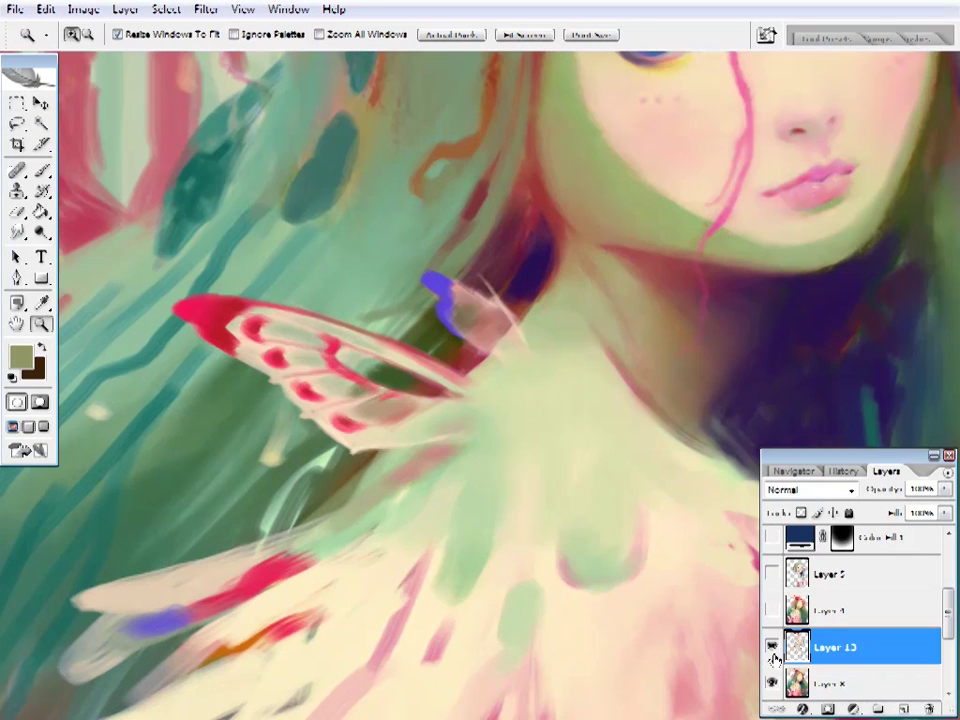
{"action": "key", "text": "i"}
{"action": "left_click", "coordinate": [193, 315]}
{"action": "left_click", "coordinate": [20, 355]}
{"action": "left_click", "coordinate": [662, 469]}
{"action": "left_click", "coordinate": [645, 491]}
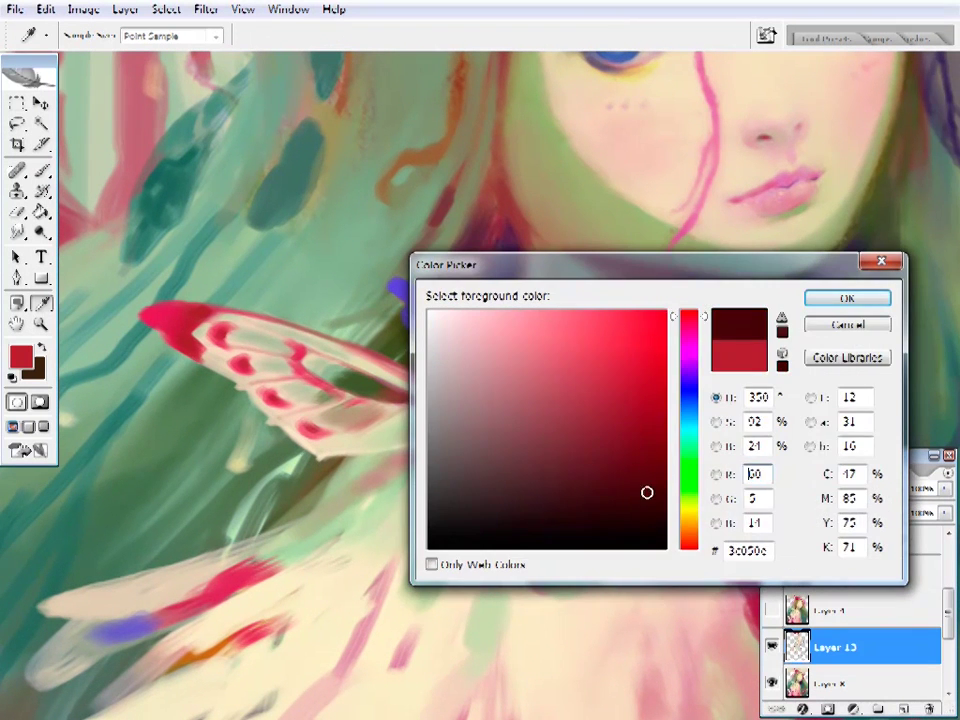
{"action": "key", "text": "Return"}
{"action": "key", "text": "b"}
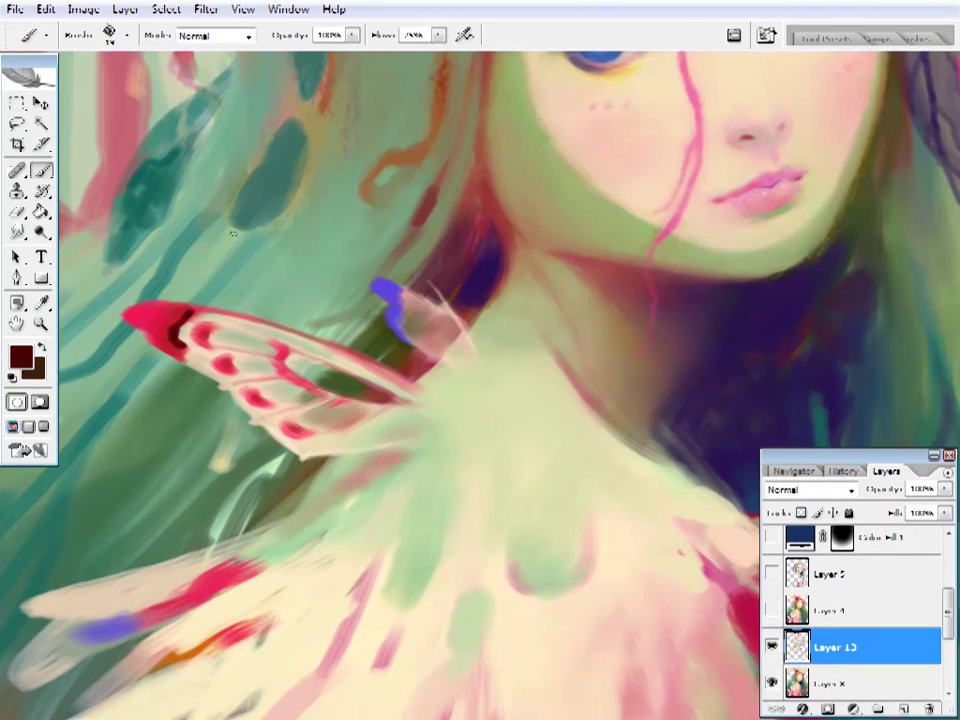
- Paint dark red shading on the wing tip and adjust the brush size
{"action": "left_click", "coordinate": [735, 137], "text": "alt"}
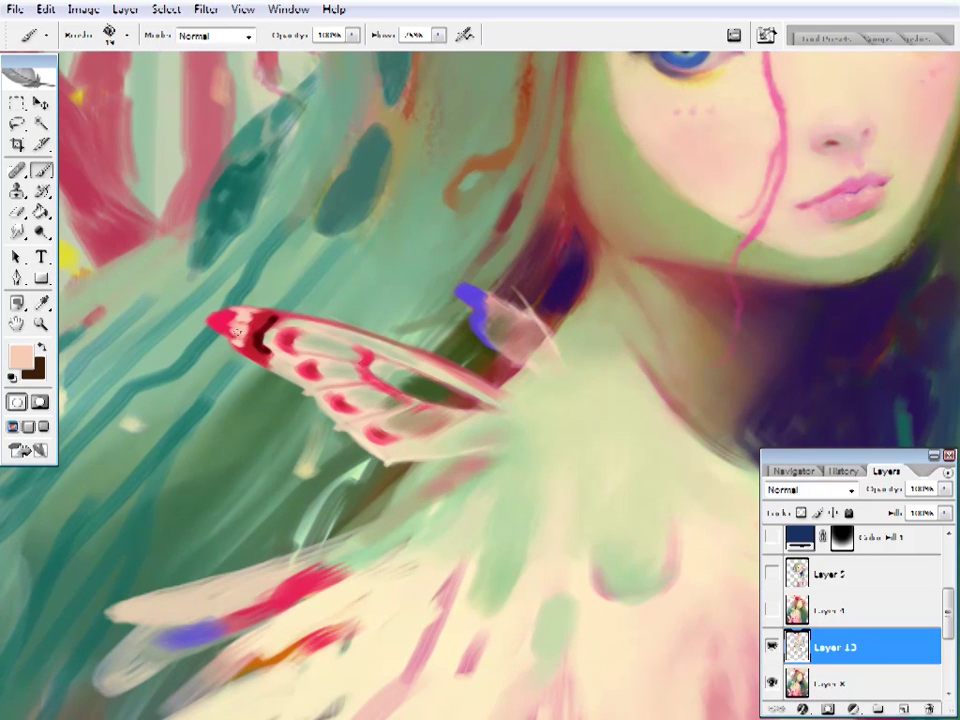
{"action": "left_click_drag", "start_coordinate": [206, 301], "coordinate": [221, 322]}
{"action": "left_click", "coordinate": [240, 345], "text": "alt"}
{"action": "left_click", "coordinate": [272, 362], "text": "alt"}
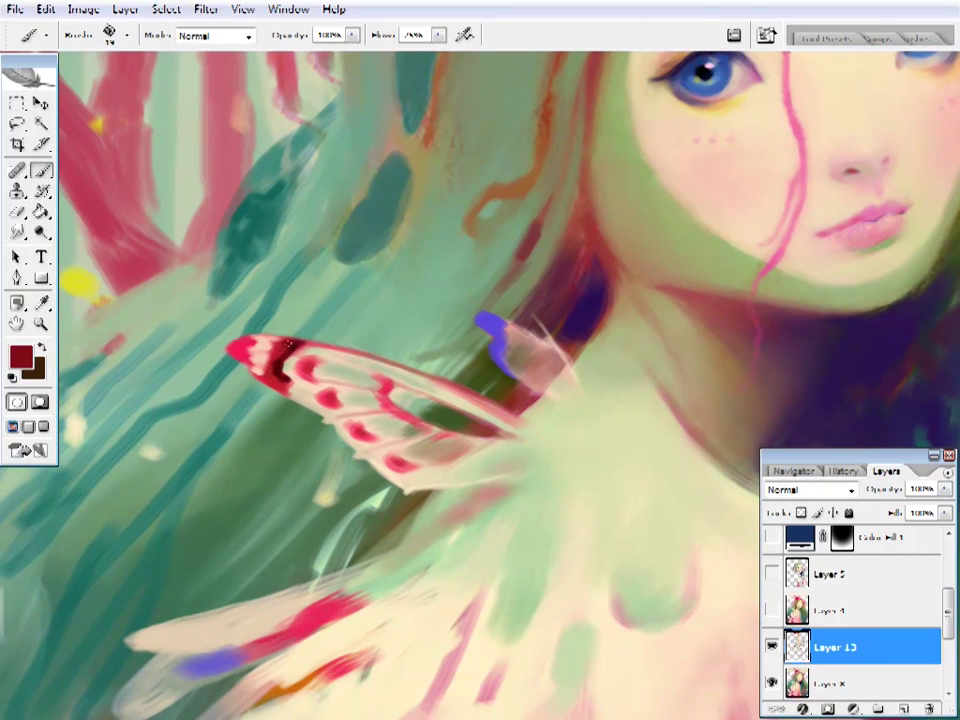
{"action": "right_click", "coordinate": [410, 88]}
{"action": "key", "text": "Return"}
- Sample bright crimson and dark maroon from the wing tip, framing the wing close-up
{"action": "left_click", "coordinate": [250, 345], "text": "alt"}
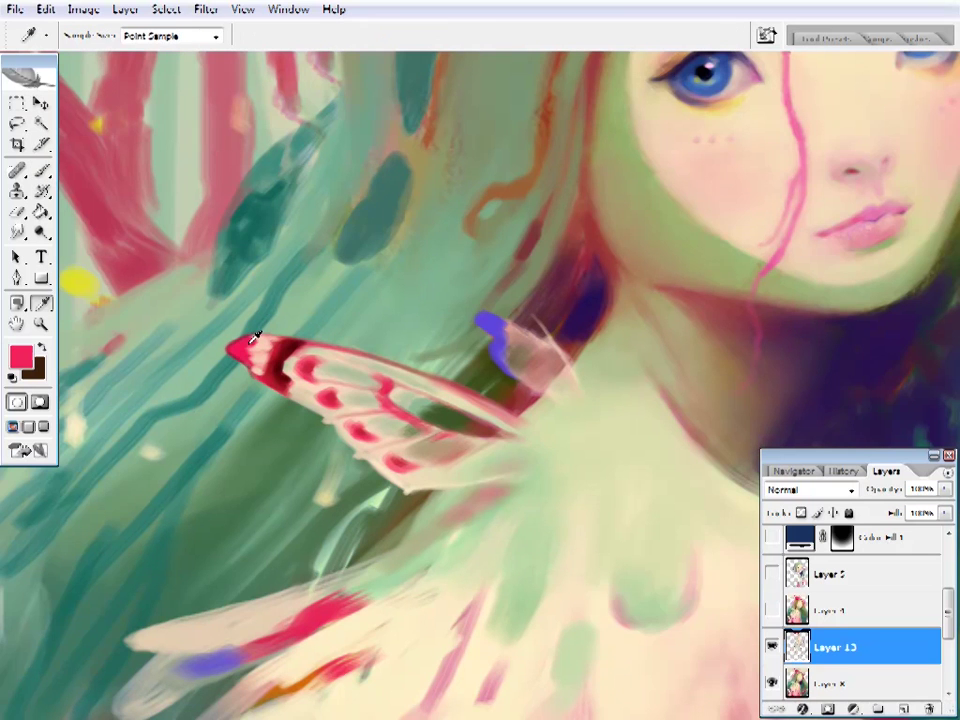
{"action": "left_click", "coordinate": [250, 345], "text": "alt"}
{"action": "left_click", "coordinate": [265, 358], "text": "alt"}
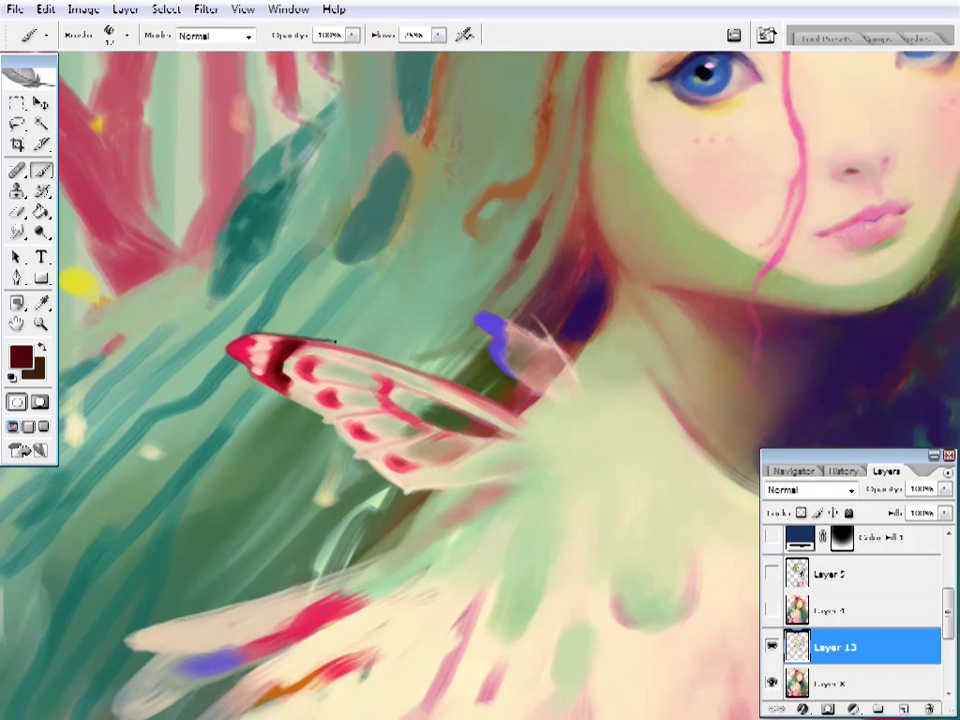
{"action": "left_click_drag", "start_coordinate": [385, 248], "coordinate": [330, 180]}
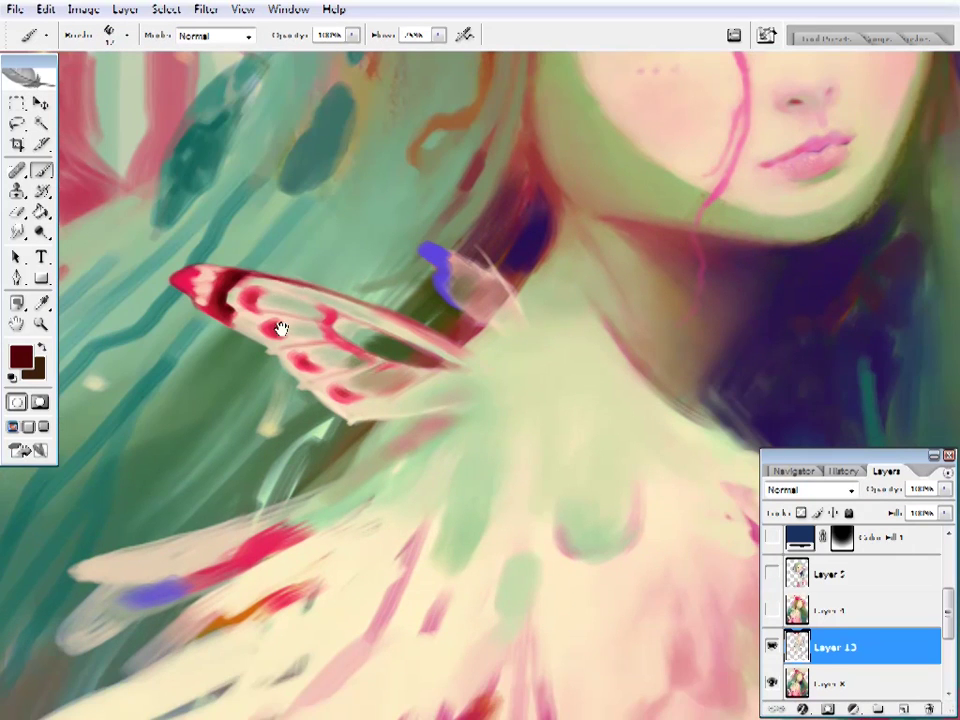
{"action": "mouse_move", "coordinate": [281, 328]}
{"action": "left_mouse_down"}
{"action": "mouse_move", "coordinate": [304, 326]}
{"action": "mouse_move", "coordinate": [330, 360]}
{"action": "mouse_move", "coordinate": [400, 367]}
{"action": "left_mouse_up"}
{"action": "key", "text": "ctrl+0"}
{"action": "key", "text": "ctrl+alt+0"}
- Refine the wing edges and veins with sampled crimson and dark red
{"action": "left_click", "coordinate": [221, 294], "text": "alt"}
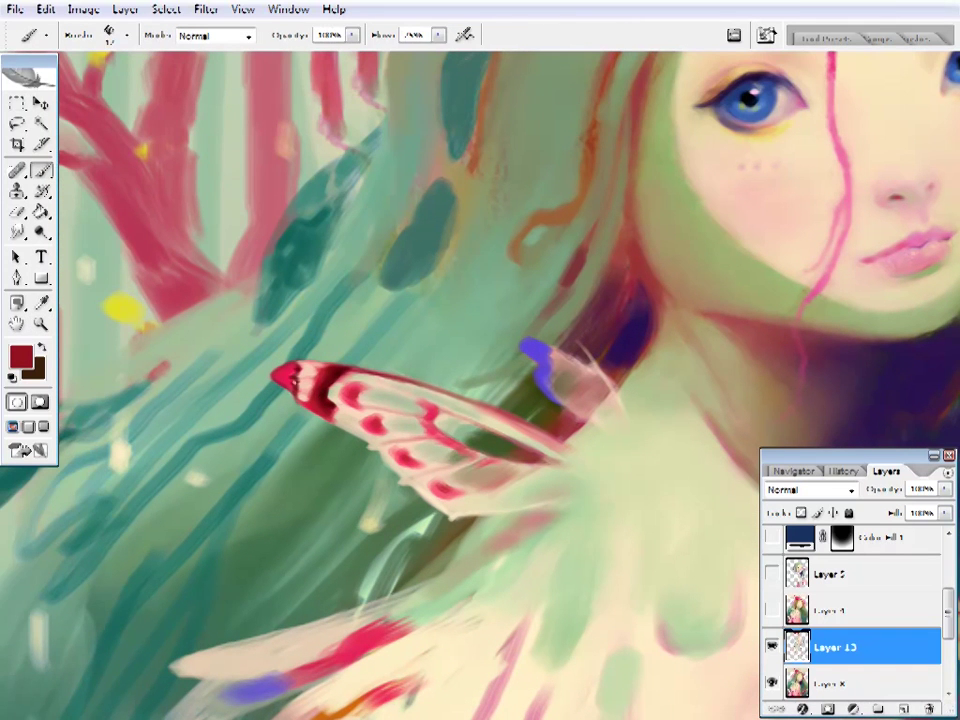
{"action": "left_click_drag", "start_coordinate": [473, 381], "coordinate": [390, 349]}
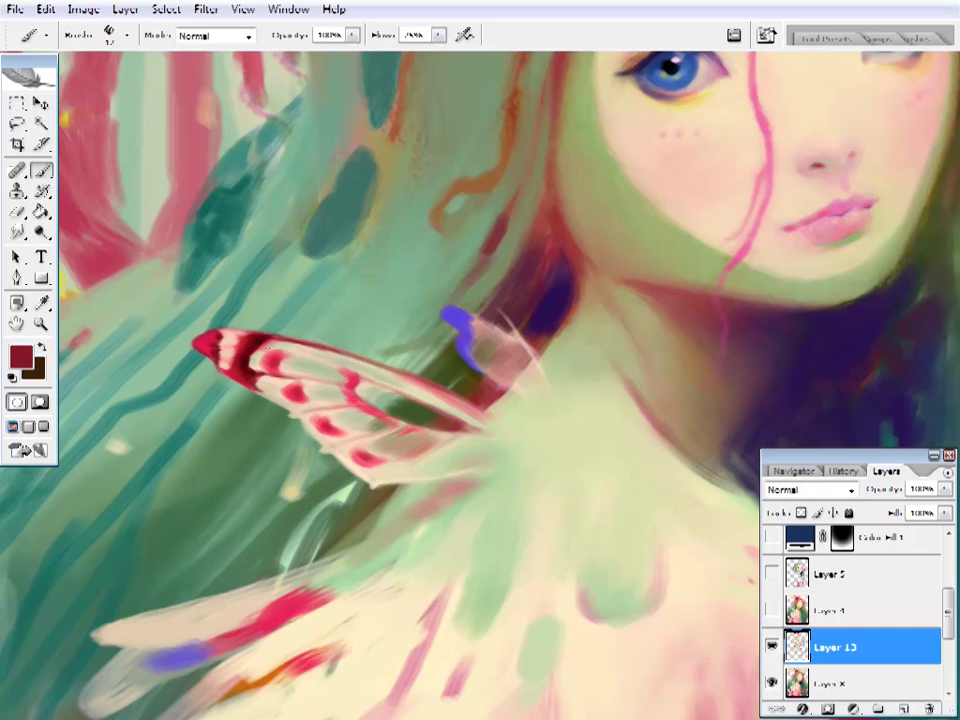
{"action": "left_click_drag", "start_coordinate": [460, 380], "coordinate": [441, 317]}
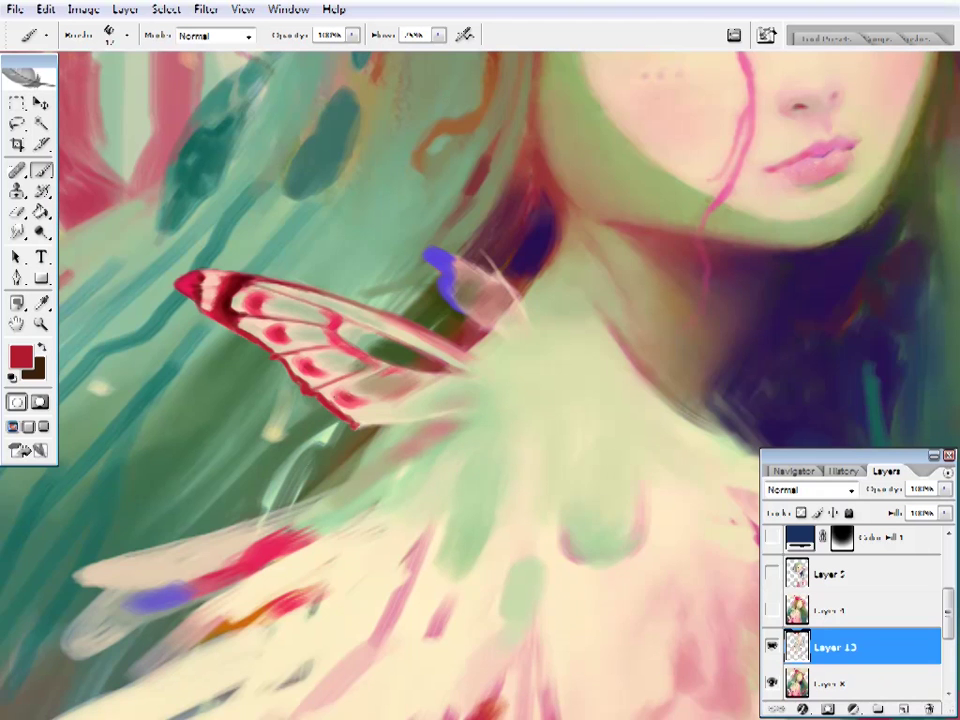
{"action": "left_click_drag", "start_coordinate": [441, 317], "coordinate": [406, 342]}
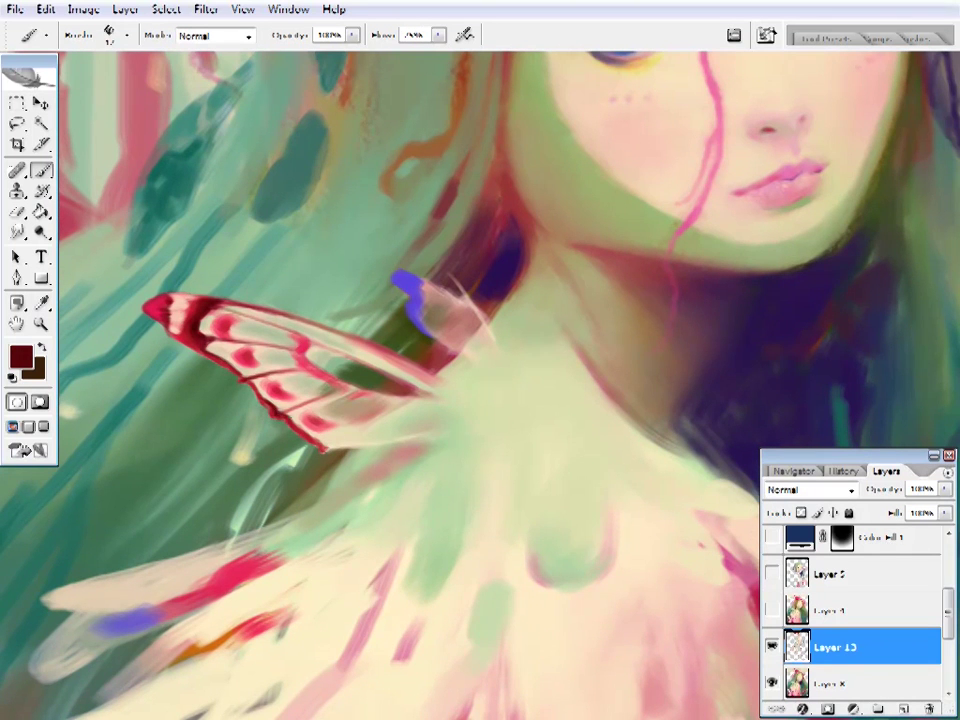
{"action": "left_click_drag", "start_coordinate": [262, 262], "coordinate": [280, 271]}
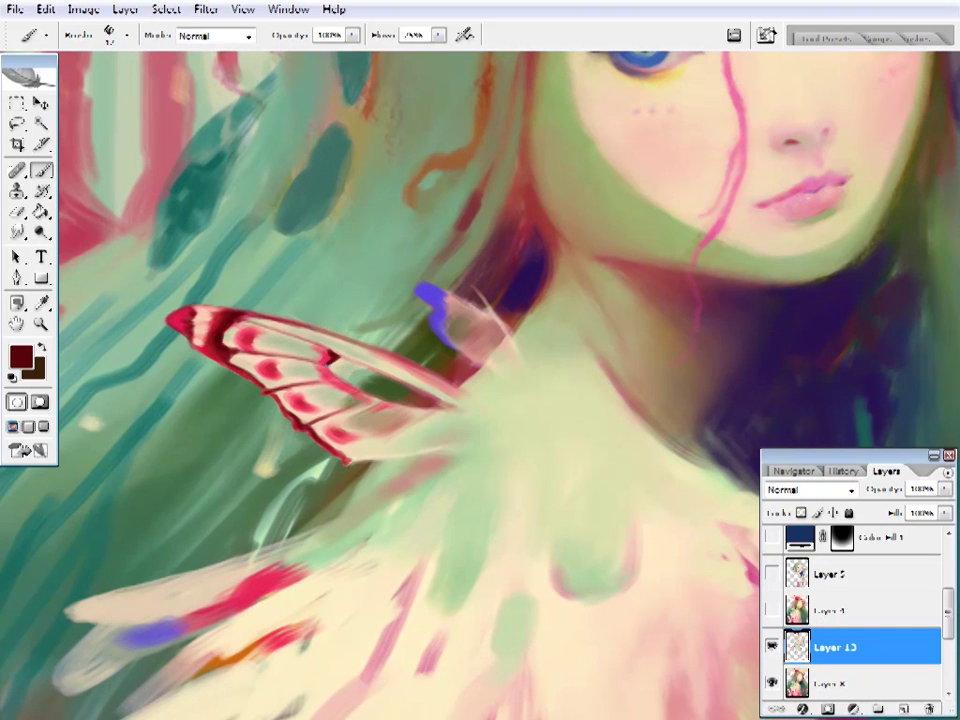
{"action": "left_click", "coordinate": [245, 280], "text": "alt"}
{"action": "left_click", "coordinate": [252, 281], "text": "alt"}
{"action": "left_click_drag", "start_coordinate": [252, 281], "coordinate": [190, 224]}
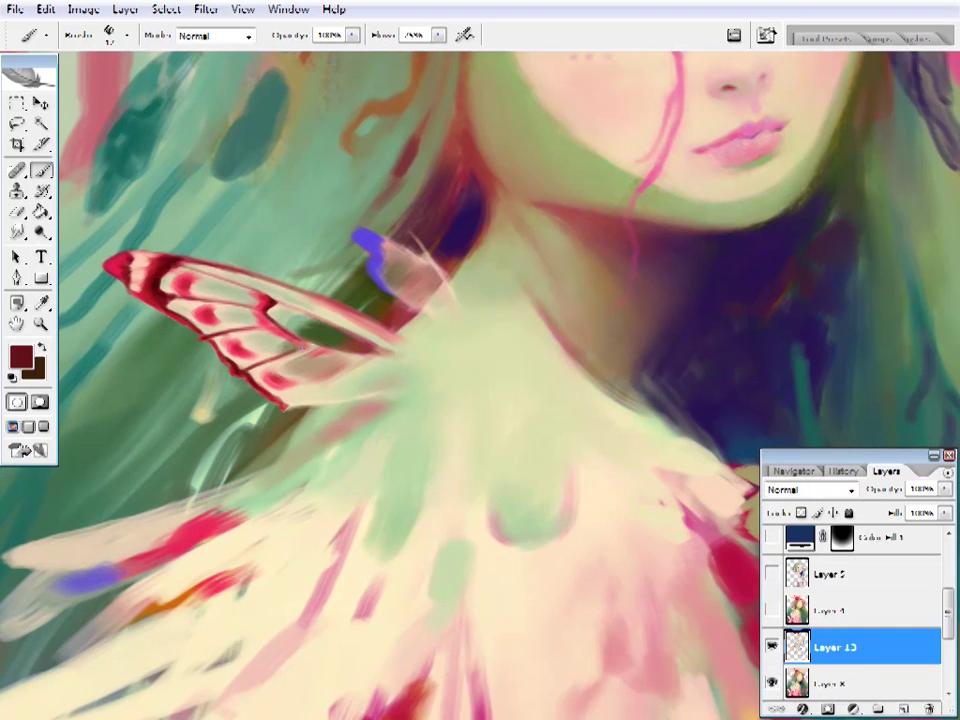
- Sample pink from a background tree trunk to start on the background
{"action": "scroll", "coordinate": [190, 230], "scroll_direction": "down", "scroll_amount": 4}
{"action": "scroll", "coordinate": [479, 390], "scroll_direction": "up", "scroll_amount": 1}
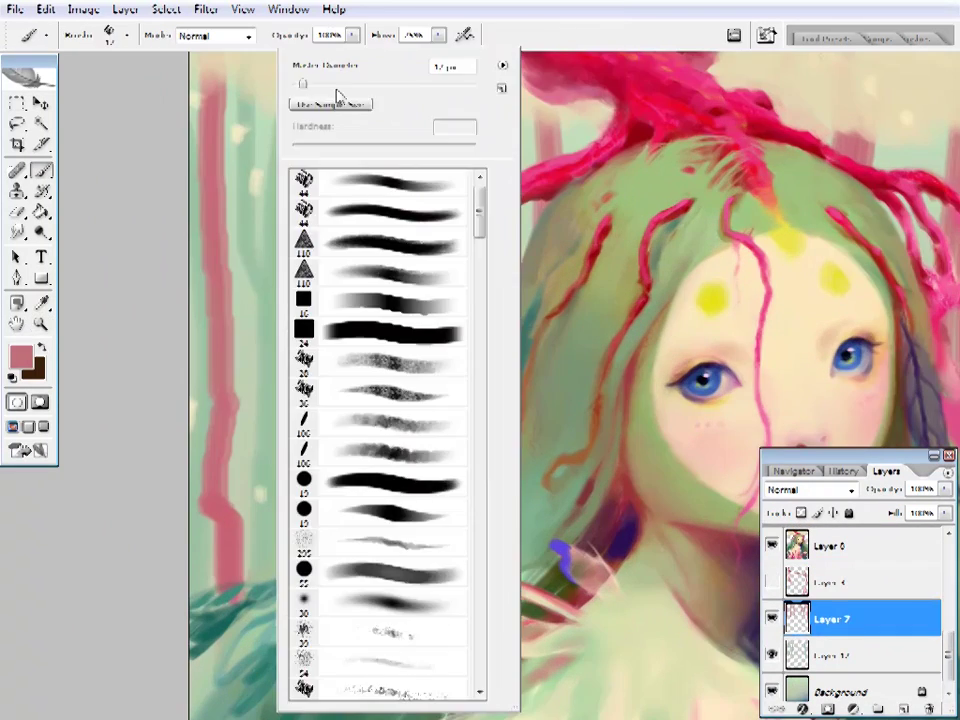
{"action": "key", "text": "Return"}
{"action": "left_click", "coordinate": [236, 381], "text": "alt"}
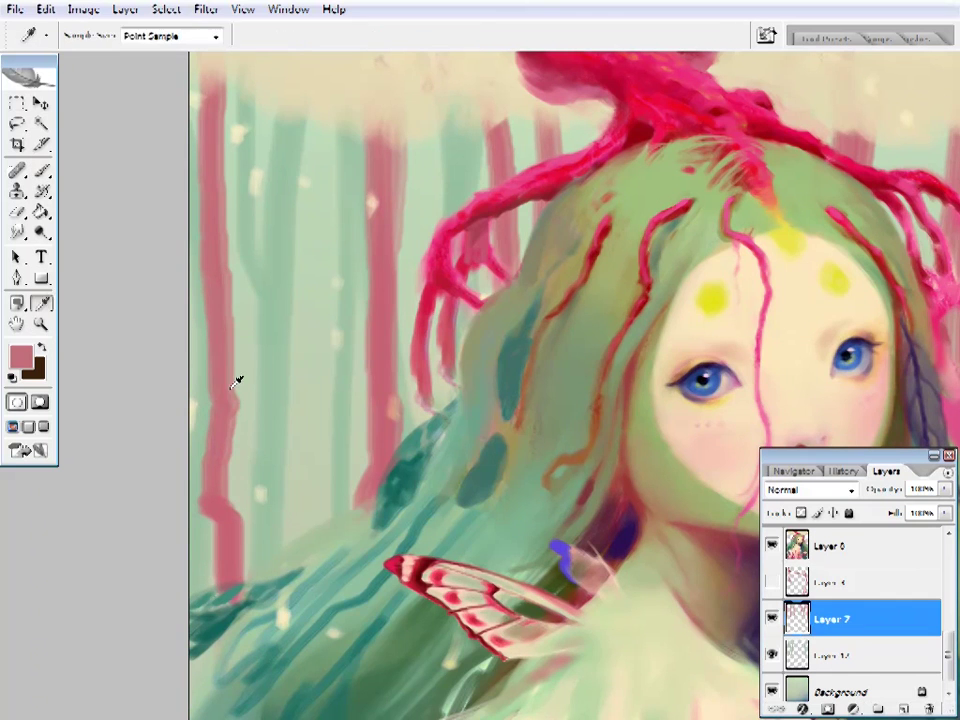
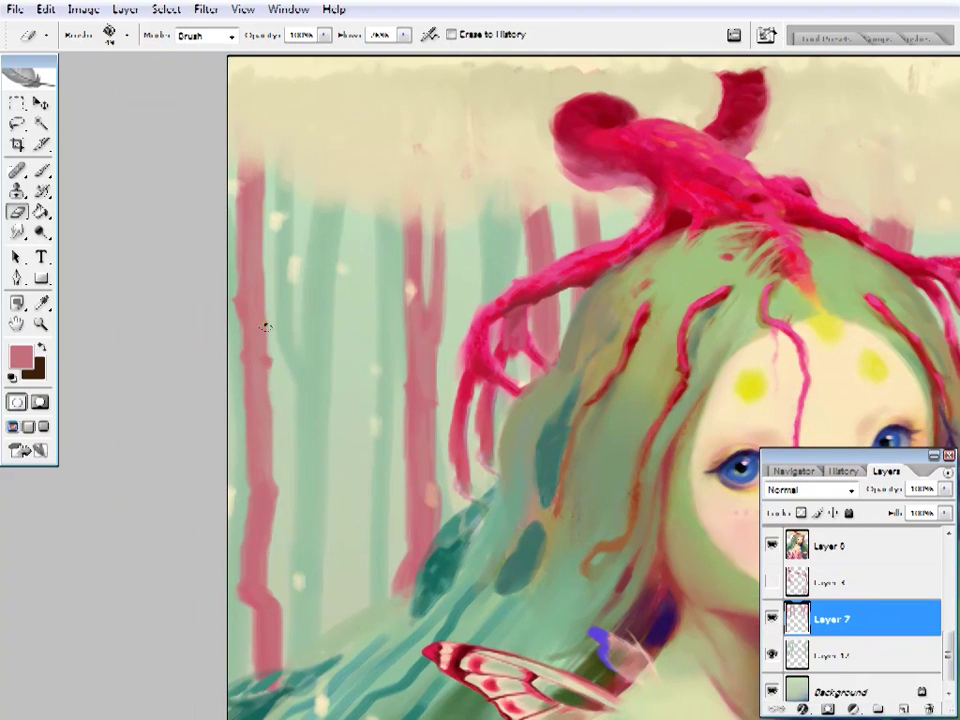
- On Layer 7, repaint the left edge of the far-left pink trunk, alternating brush and eraser
{"action": "left_click_drag", "start_coordinate": [265, 327], "coordinate": [260, 200]}
{"action": "scroll", "coordinate": [258, 425], "scroll_direction": "down", "scroll_amount": 1}
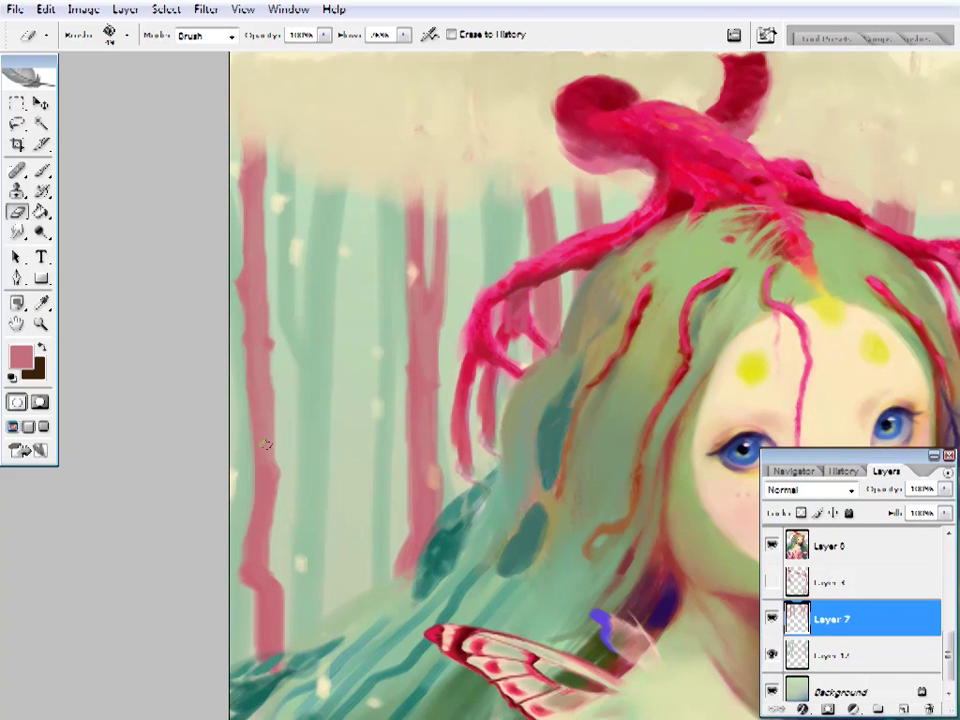
{"action": "key", "text": "b"}
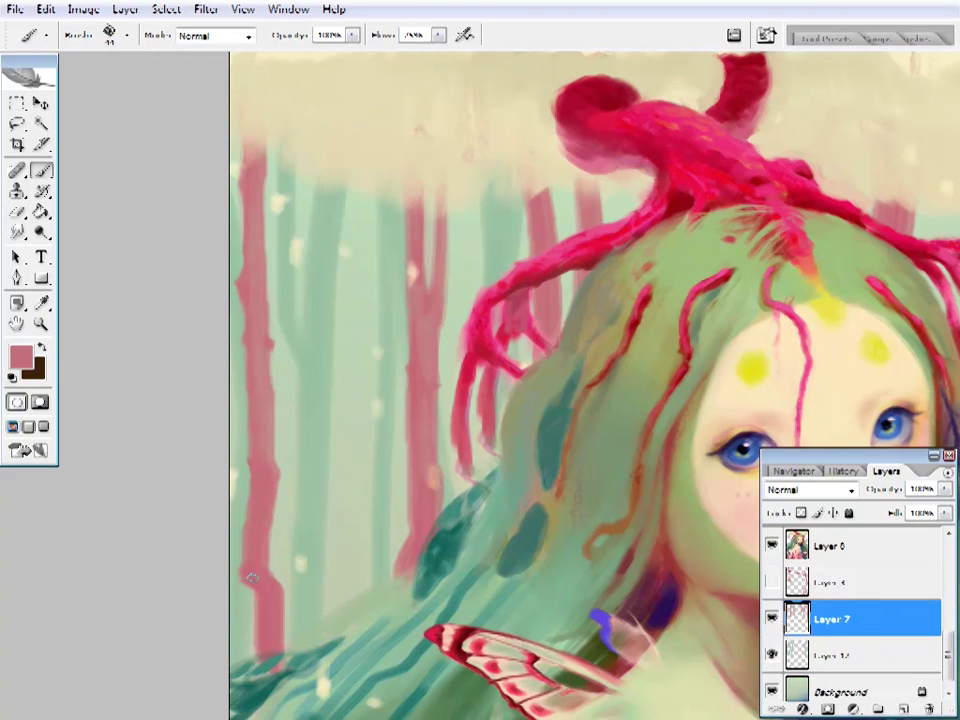
{"action": "scroll", "coordinate": [543, 403], "scroll_direction": "down", "scroll_amount": 1}
{"action": "scroll", "coordinate": [460, 156], "scroll_direction": "up", "scroll_amount": 1}
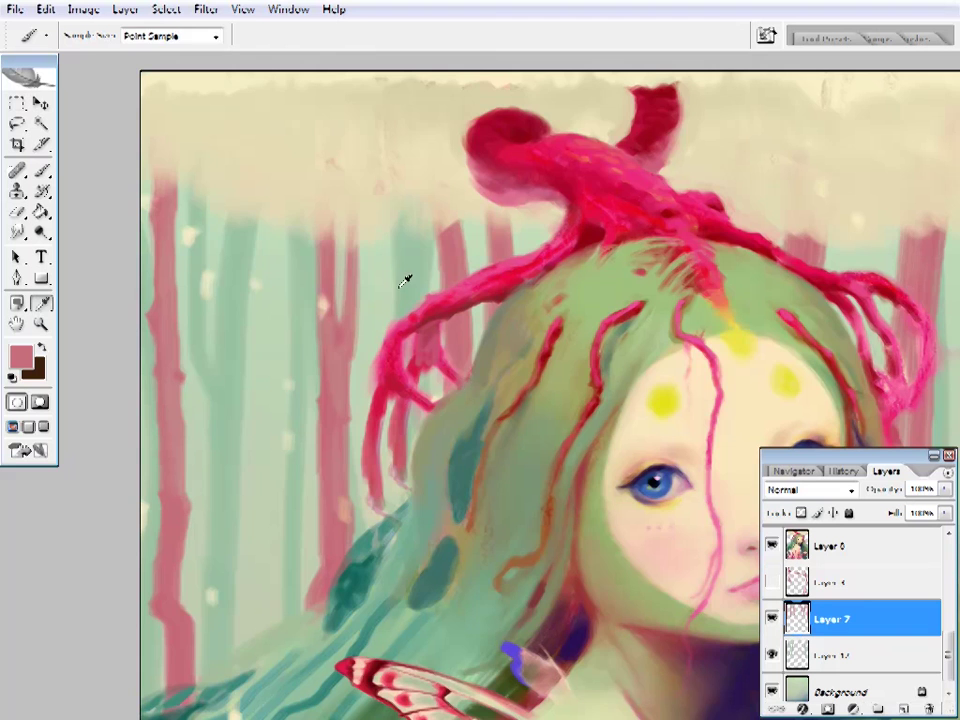
{"action": "scroll", "coordinate": [373, 424], "scroll_direction": "down", "scroll_amount": 3}
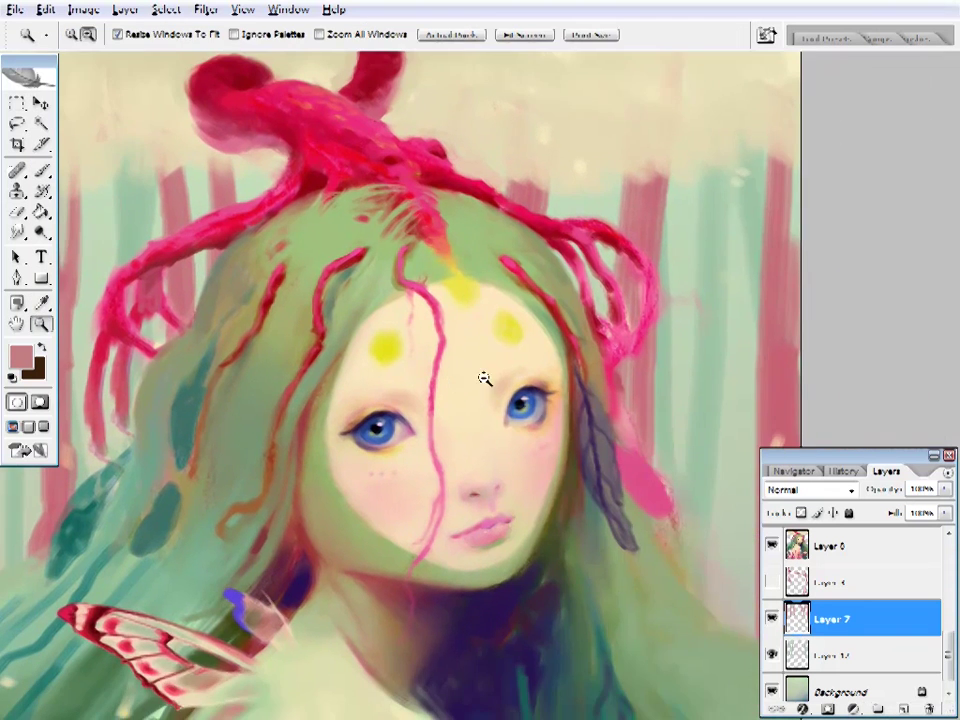
{"action": "key", "text": "e"}
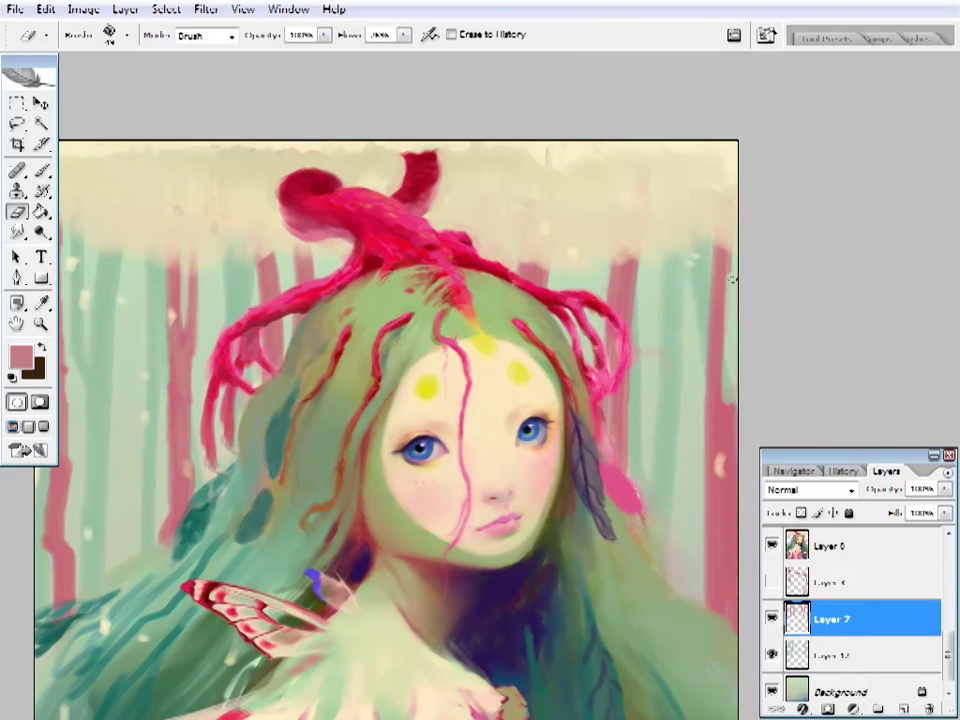
{"action": "key", "text": "b"}
{"action": "key", "text": "e"}
{"action": "key", "text": "b"}
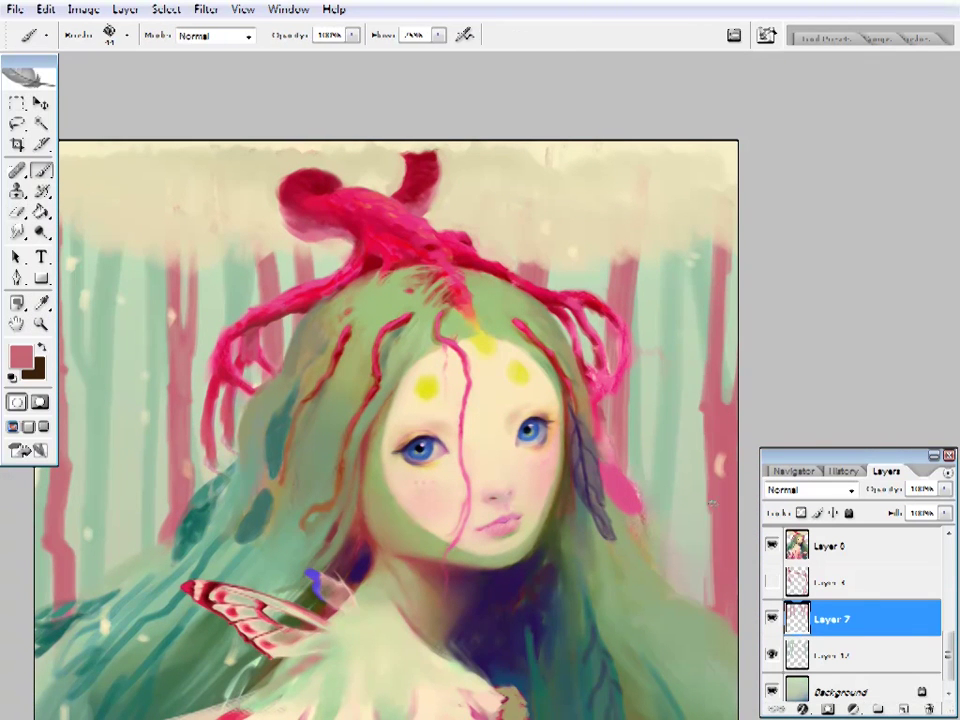
{"action": "scroll", "coordinate": [709, 369], "scroll_direction": "up", "scroll_amount": 1}
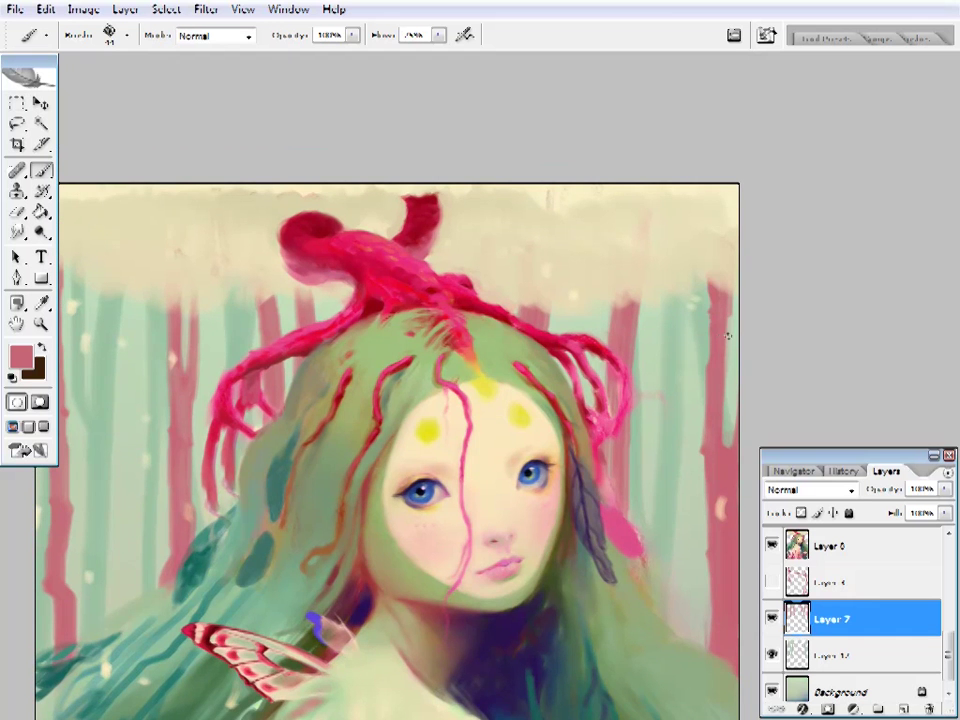
- Keep refining the trunk edge with colours sampled from the painting, brushing and erasing
{"action": "left_click_drag", "start_coordinate": [673, 163], "coordinate": [666, 173]}
{"action": "key", "text": "i"}
{"action": "mouse_move", "coordinate": [432, 435]}
{"action": "left_mouse_down"}
{"action": "mouse_move", "coordinate": [458, 423]}
{"action": "mouse_move", "coordinate": [108, 252]}
{"action": "mouse_move", "coordinate": [200, 308]}
{"action": "left_mouse_up"}
{"action": "key", "text": "b"}
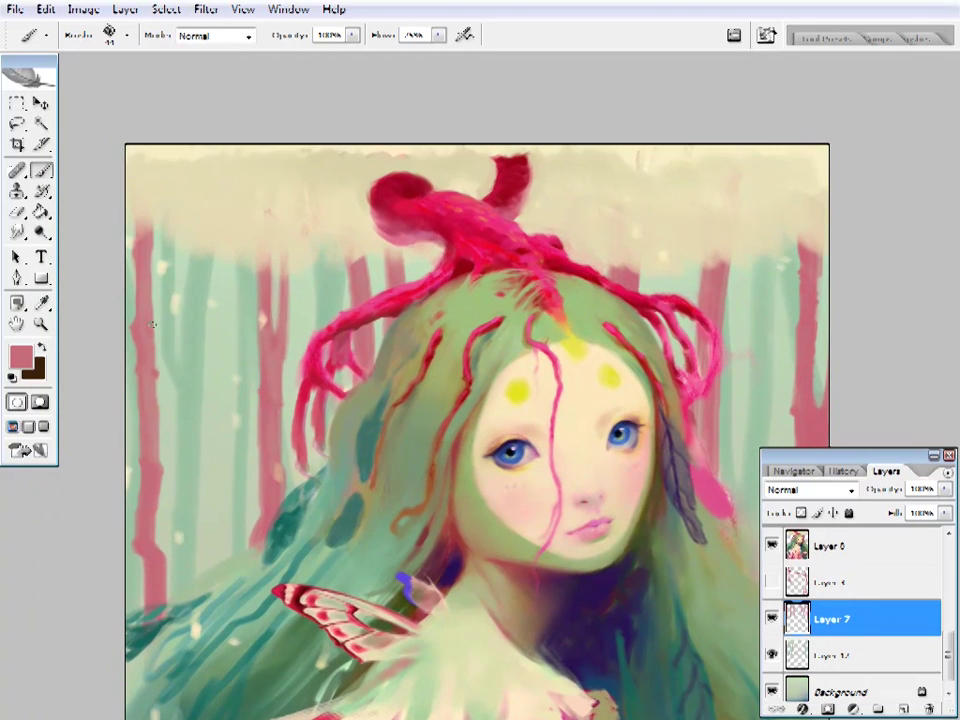
{"action": "left_click_drag", "start_coordinate": [433, 383], "coordinate": [431, 377]}
{"action": "scroll", "coordinate": [306, 499], "scroll_direction": "down", "scroll_amount": 1}
{"action": "left_click_drag", "start_coordinate": [306, 499], "coordinate": [291, 484]}
{"action": "key", "text": "e"}
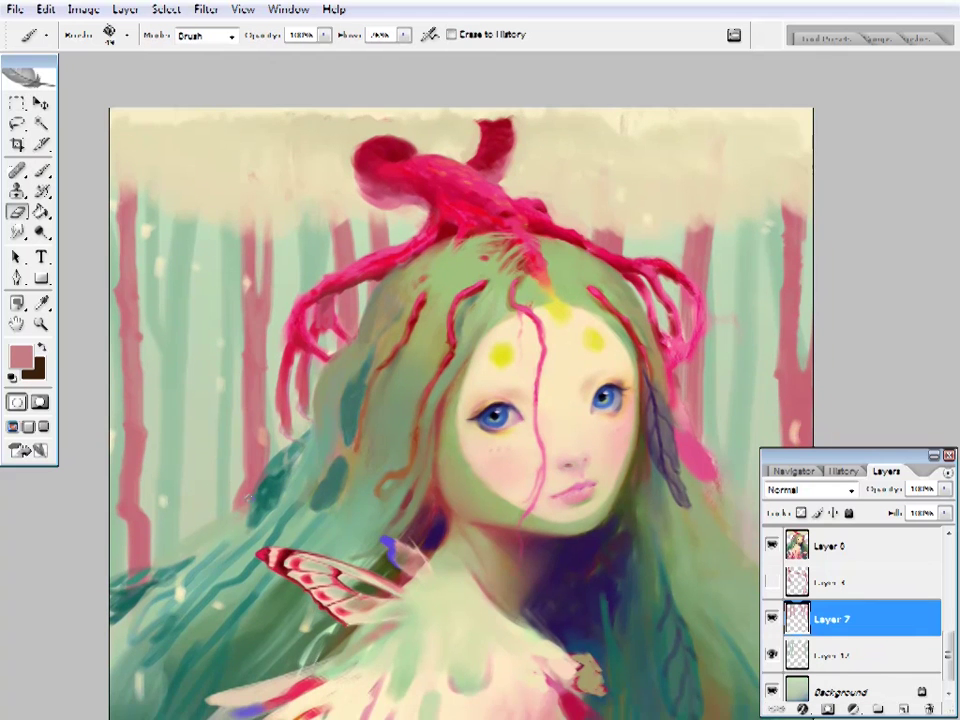
{"action": "mouse_move", "coordinate": [240, 420]}
{"action": "left_mouse_down"}
{"action": "mouse_move", "coordinate": [296, 493]}
{"action": "mouse_move", "coordinate": [649, 289]}
{"action": "left_mouse_up"}
{"action": "key", "text": "i"}
{"action": "key", "text": "b"}
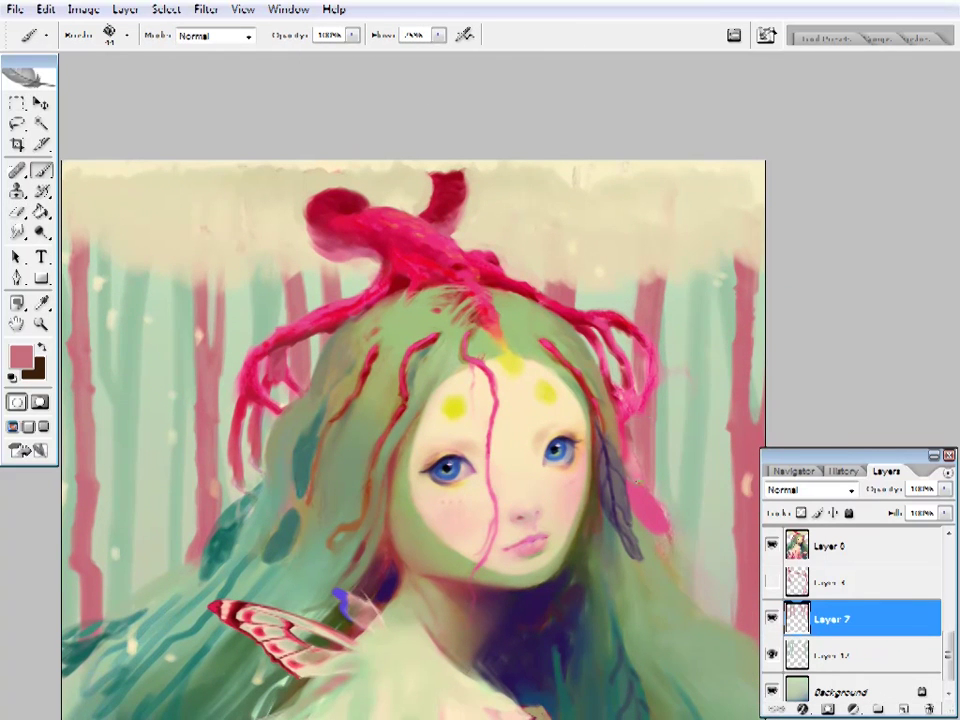
{"action": "left_click_drag", "start_coordinate": [657, 416], "coordinate": [638, 430]}
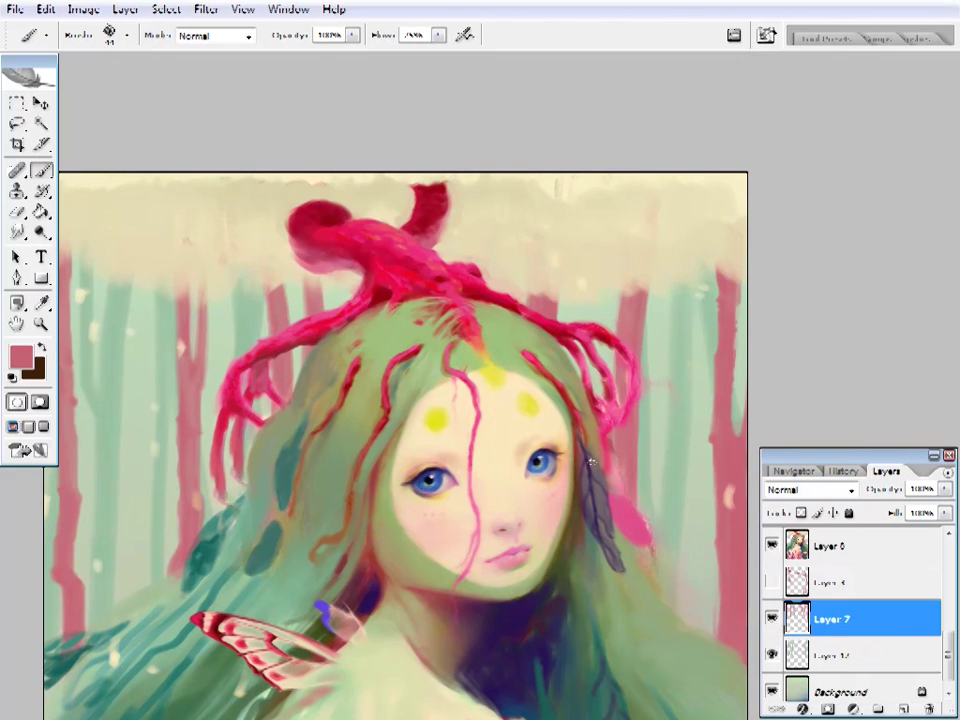
{"action": "left_click_drag", "start_coordinate": [591, 461], "coordinate": [712, 296]}
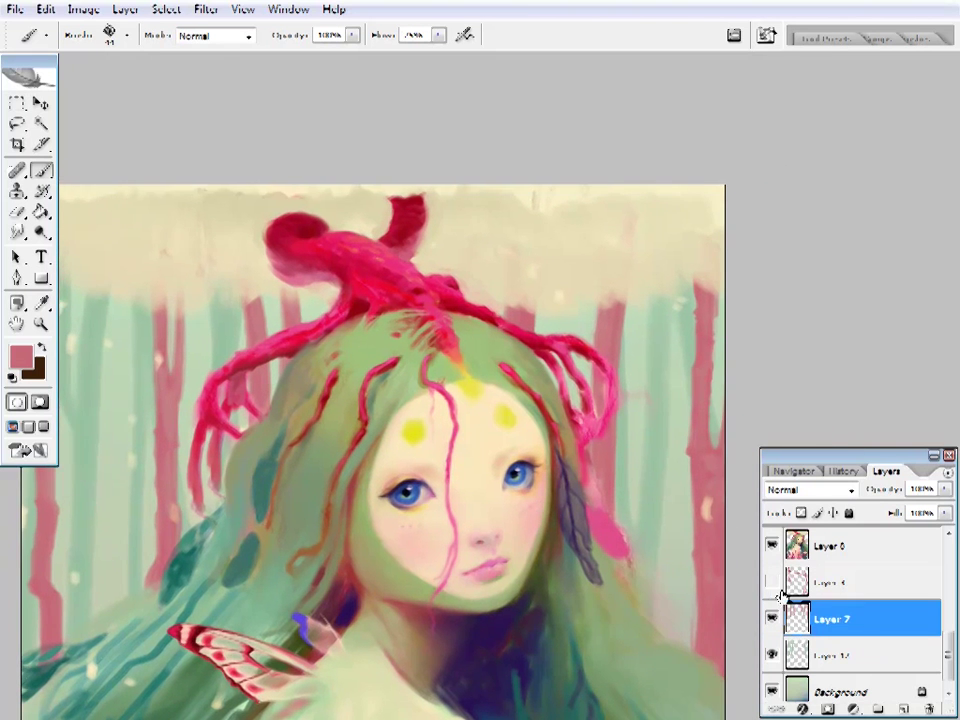
- Briefly show and hide Layer 4's red branches to compare, then finish cleaning the trunk edge
{"action": "left_click", "coordinate": [772, 581]}
{"action": "left_click_drag", "start_coordinate": [318, 536], "coordinate": [418, 508]}
{"action": "left_click", "coordinate": [772, 581]}
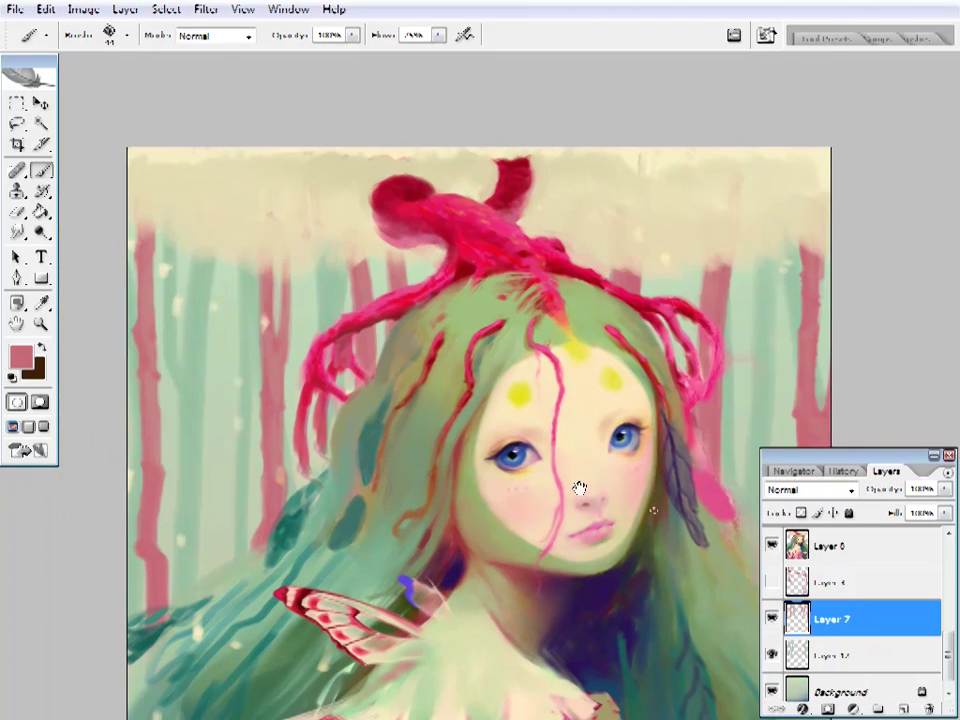
{"action": "left_click_drag", "start_coordinate": [579, 489], "coordinate": [613, 504]}
{"action": "left_click_drag", "start_coordinate": [735, 316], "coordinate": [679, 316]}
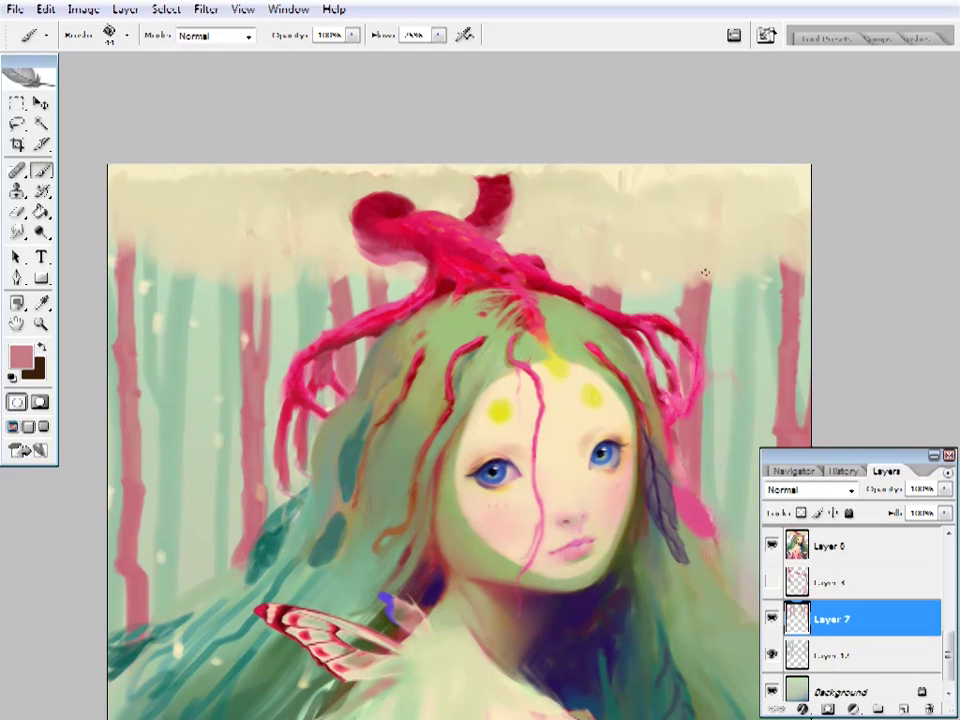
{"action": "key", "text": "i"}
{"action": "key", "text": "e"}
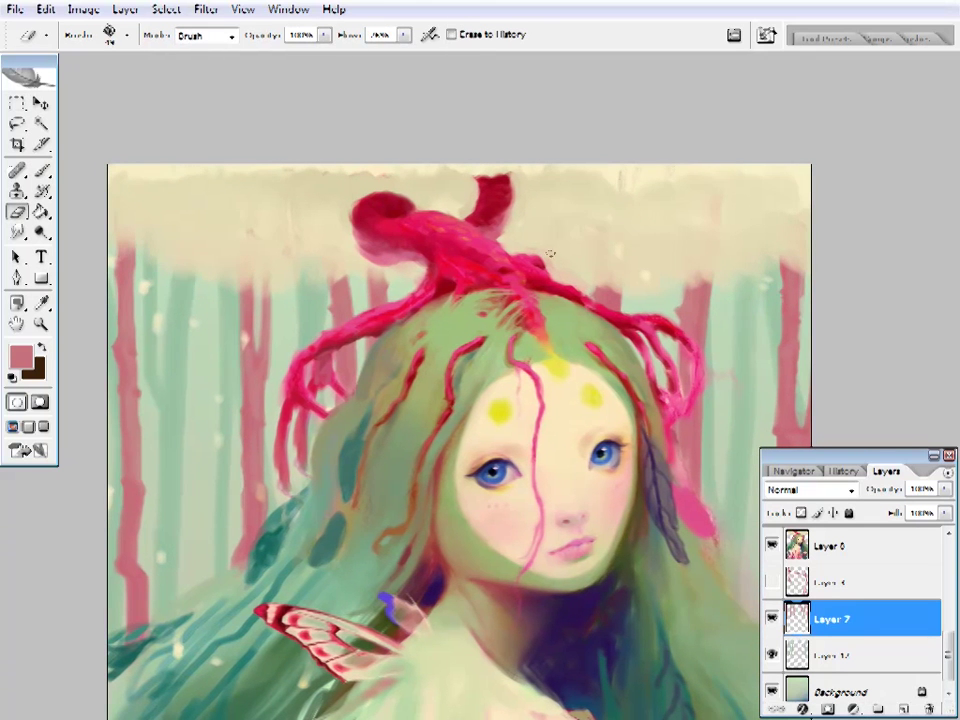
{"action": "left_click_drag", "start_coordinate": [550, 255], "coordinate": [536, 262]}
- Dab beige paint over the sky above the background trees
{"action": "key", "text": "b"}
{"action": "left_click", "coordinate": [248, 230], "text": "alt"}
{"action": "right_click", "coordinate": [260, 230]}
{"action": "key", "text": "Escape"}
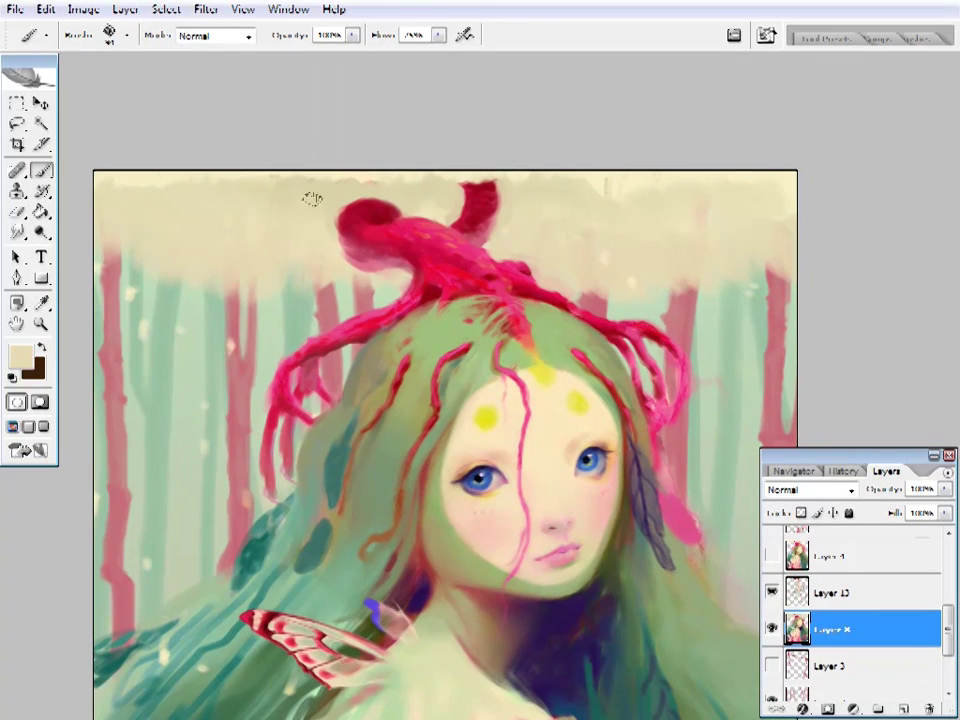
{"action": "left_click_drag", "start_coordinate": [380, 170], "coordinate": [354, 186]}
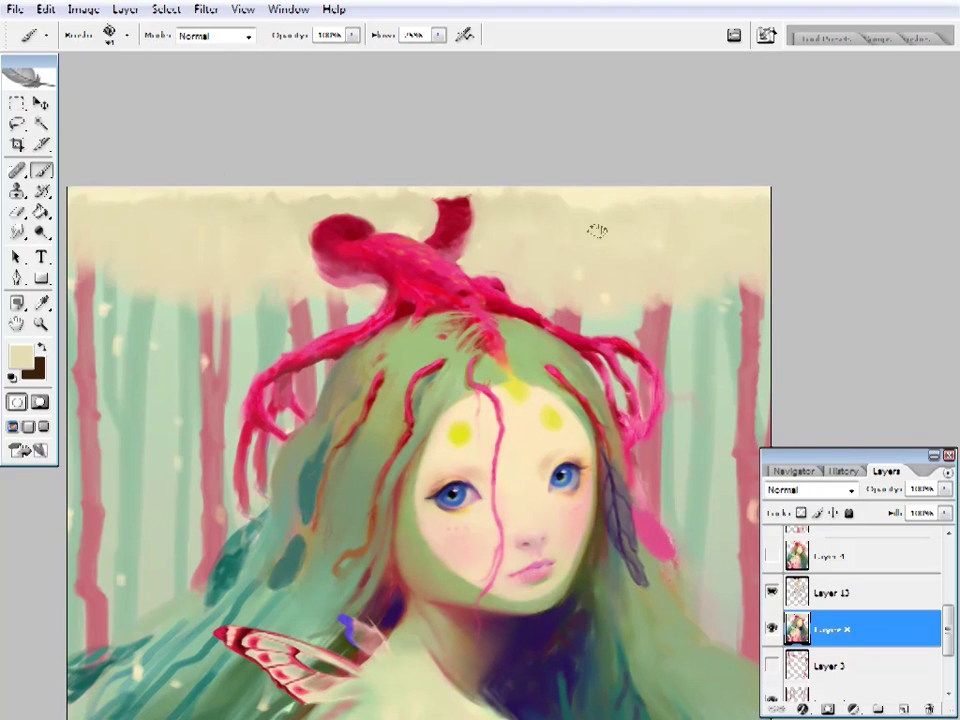
{"action": "left_click_drag", "start_coordinate": [488, 262], "coordinate": [564, 278]}
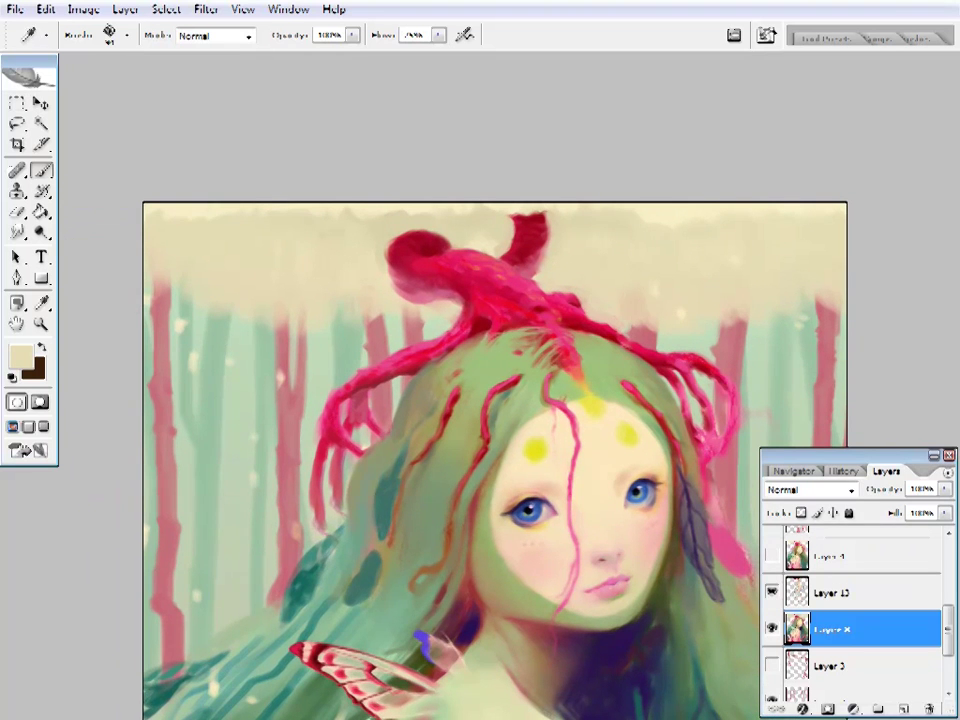
{"action": "key", "text": "alt+bracketright"}
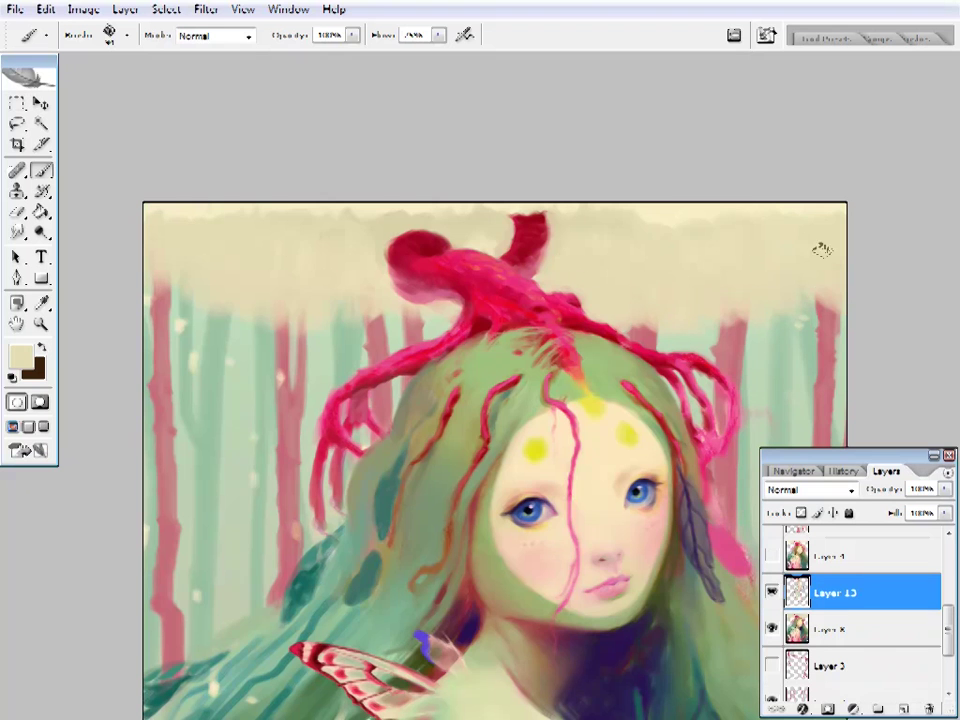
{"action": "left_click", "coordinate": [392, 214], "text": "alt"}
{"action": "mouse_move", "coordinate": [586, 527]}
{"action": "left_mouse_down"}
{"action": "mouse_move", "coordinate": [520, 451]}
{"action": "mouse_move", "coordinate": [493, 544]}
{"action": "left_mouse_up"}
- Compare layer visibility, then turn on Layer 3's red branches and select Layer 3
{"action": "left_click", "coordinate": [776, 636], "text": "alt"}
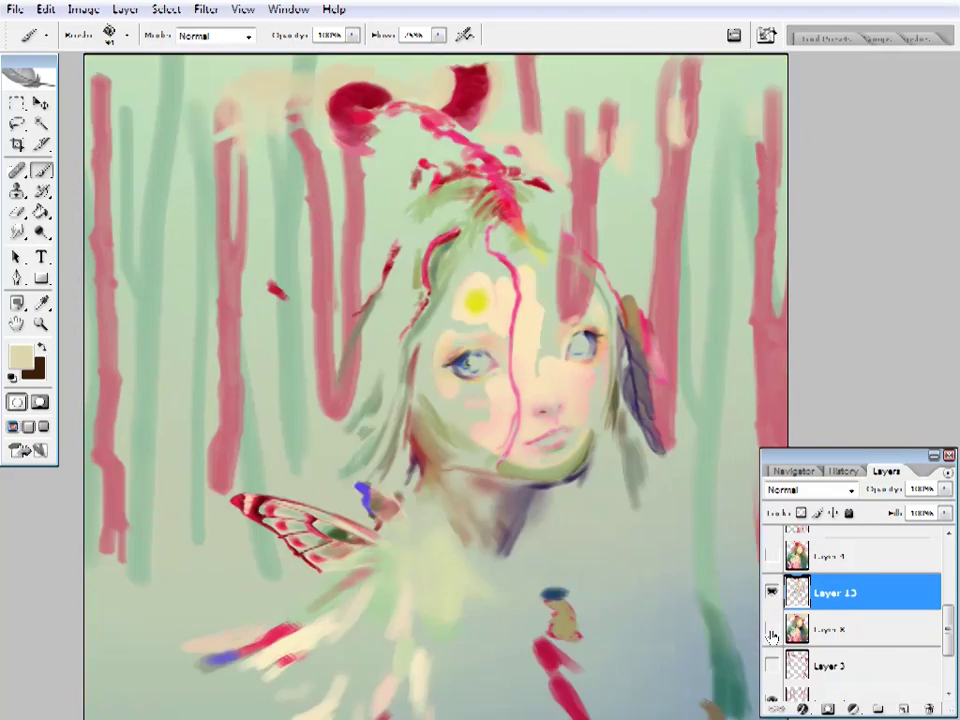
{"action": "left_click", "coordinate": [776, 636], "text": "alt"}
{"action": "left_click", "coordinate": [771, 665]}
{"action": "left_click", "coordinate": [785, 680]}
{"action": "left_click_drag", "start_coordinate": [360, 445], "coordinate": [255, 392]}
- Sample the branch red and stroke darker shading down the right-hand red branch
{"action": "left_click", "coordinate": [722, 308], "text": "alt"}
{"action": "left_click_drag", "start_coordinate": [703, 215], "coordinate": [723, 324]}
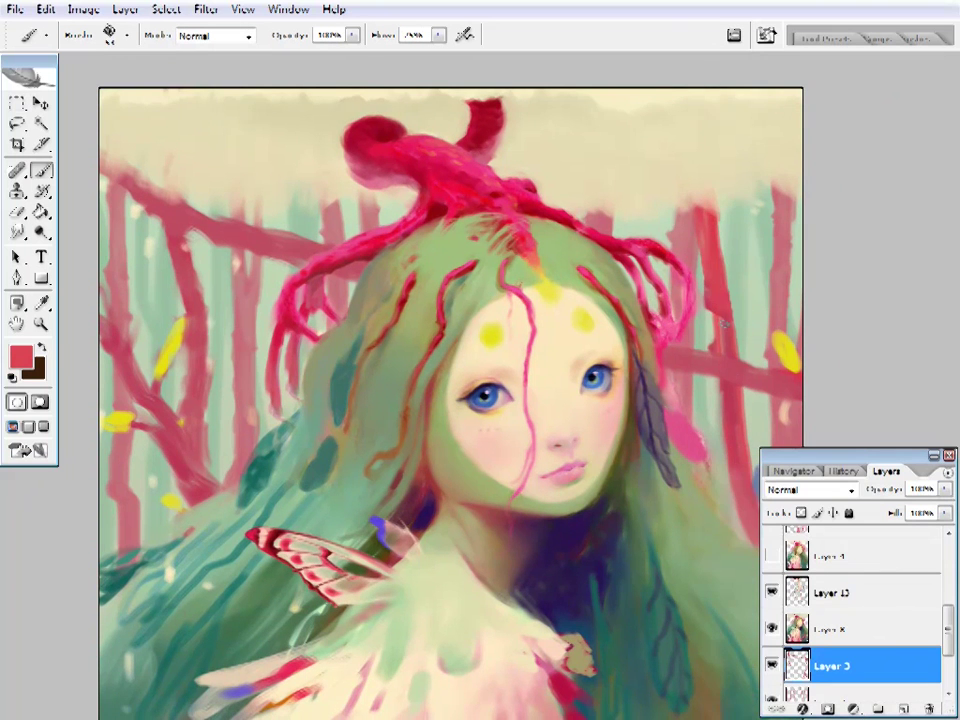
{"action": "left_click_drag", "start_coordinate": [731, 393], "coordinate": [688, 380]}
{"action": "mouse_move", "coordinate": [114, 178]}
{"action": "left_mouse_down"}
{"action": "mouse_move", "coordinate": [176, 182]}
{"action": "mouse_move", "coordinate": [252, 220]}
{"action": "mouse_move", "coordinate": [242, 251]}
{"action": "mouse_move", "coordinate": [236, 244]}
{"action": "left_mouse_up"}
- Set a deep rose foreground colour (8d384b) and brush and erase along the red branches
{"action": "key", "text": "i"}
{"action": "left_click", "coordinate": [20, 356]}
{"action": "left_click", "coordinate": [846, 297]}
{"action": "key", "text": "b"}
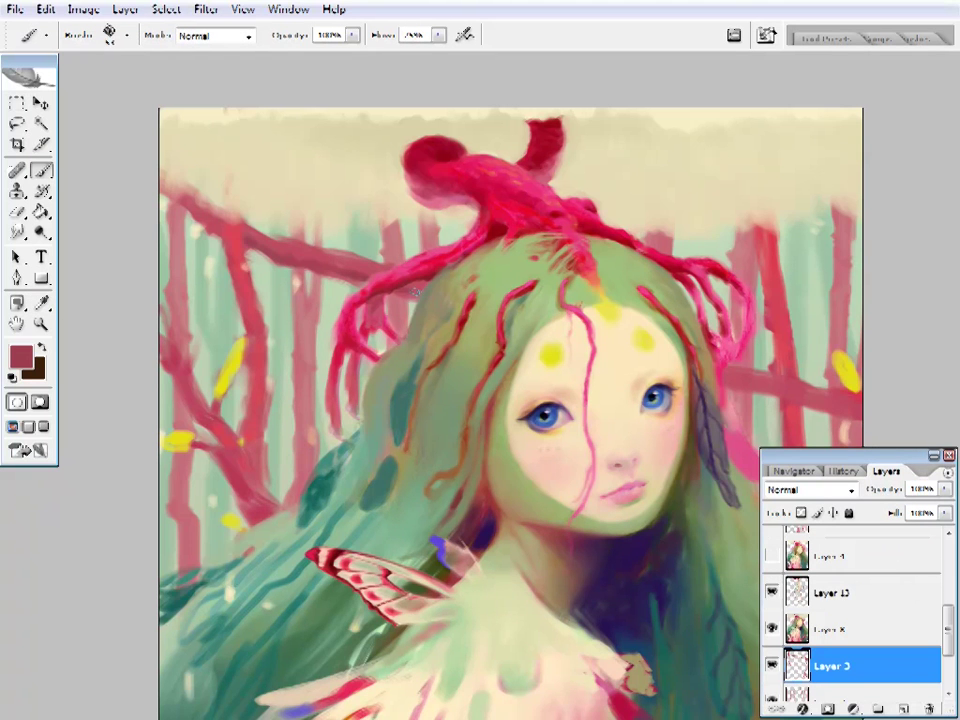
{"action": "left_click_drag", "start_coordinate": [308, 220], "coordinate": [350, 248]}
{"action": "mouse_move", "coordinate": [287, 261]}
{"action": "left_mouse_down"}
{"action": "mouse_move", "coordinate": [270, 268]}
{"action": "mouse_move", "coordinate": [285, 261]}
{"action": "left_mouse_up"}
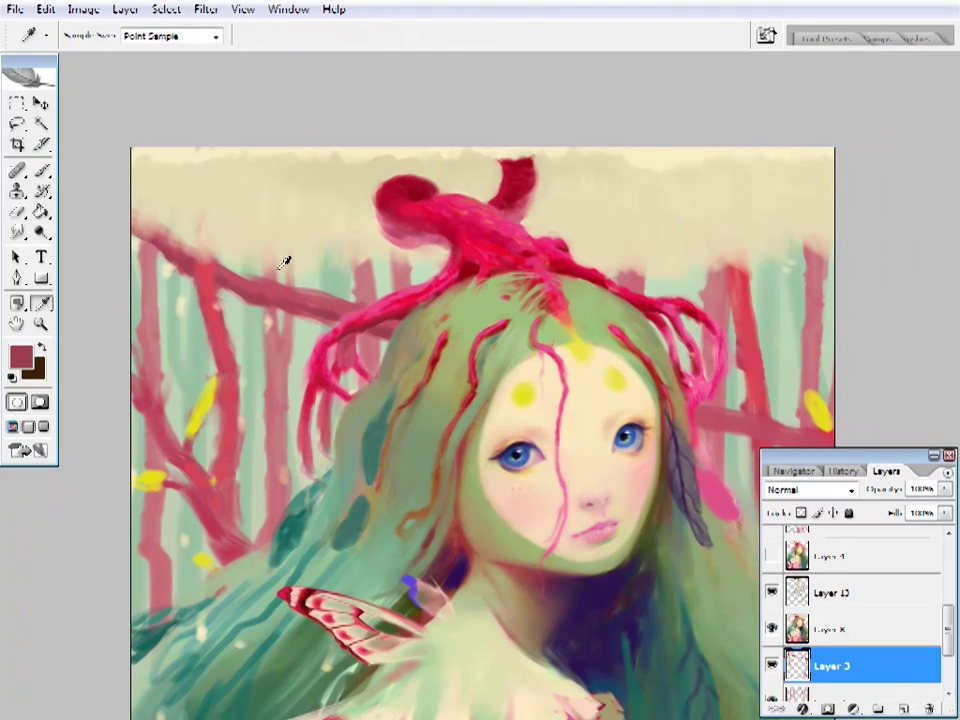
{"action": "key", "text": "e"}
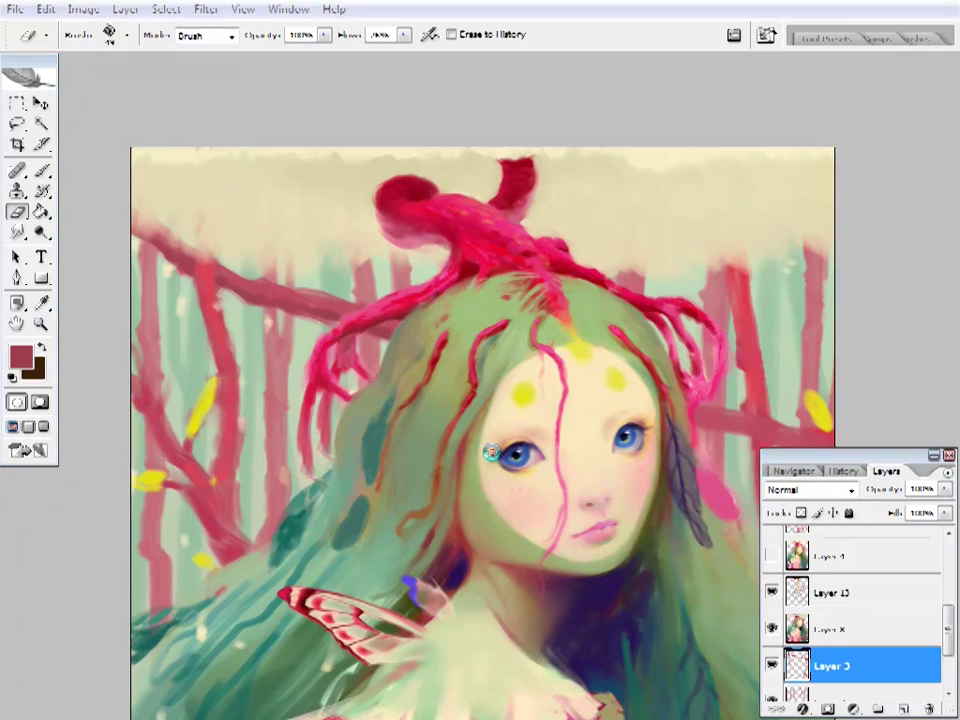
{"action": "left_click_drag", "start_coordinate": [580, 467], "coordinate": [550, 370]}
{"action": "left_click_drag", "start_coordinate": [381, 261], "coordinate": [461, 359]}
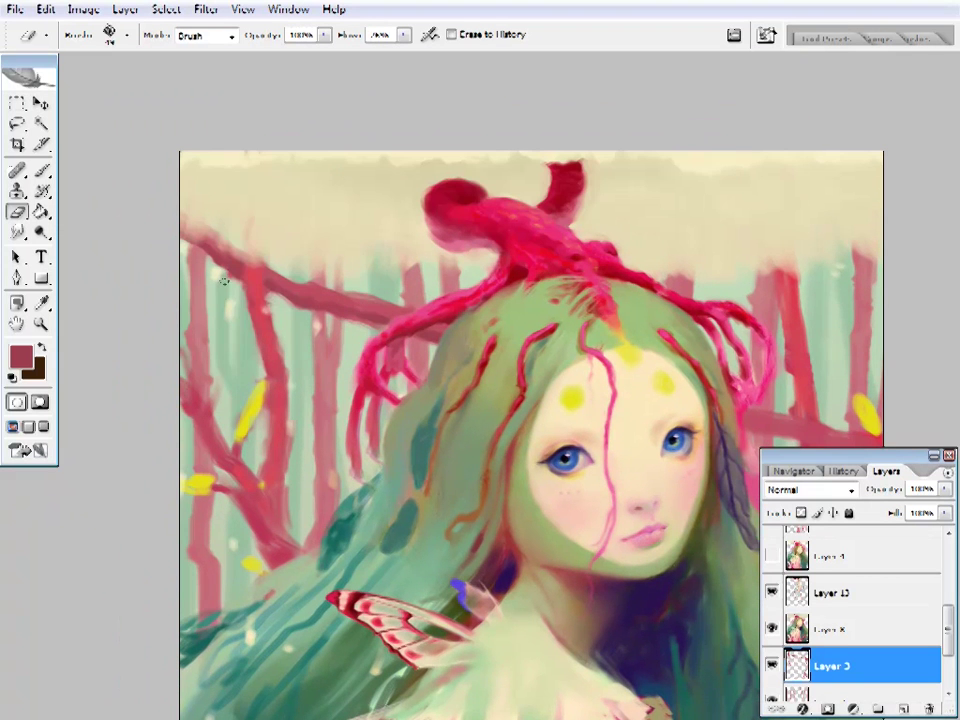
{"action": "left_click_drag", "start_coordinate": [257, 366], "coordinate": [242, 376]}
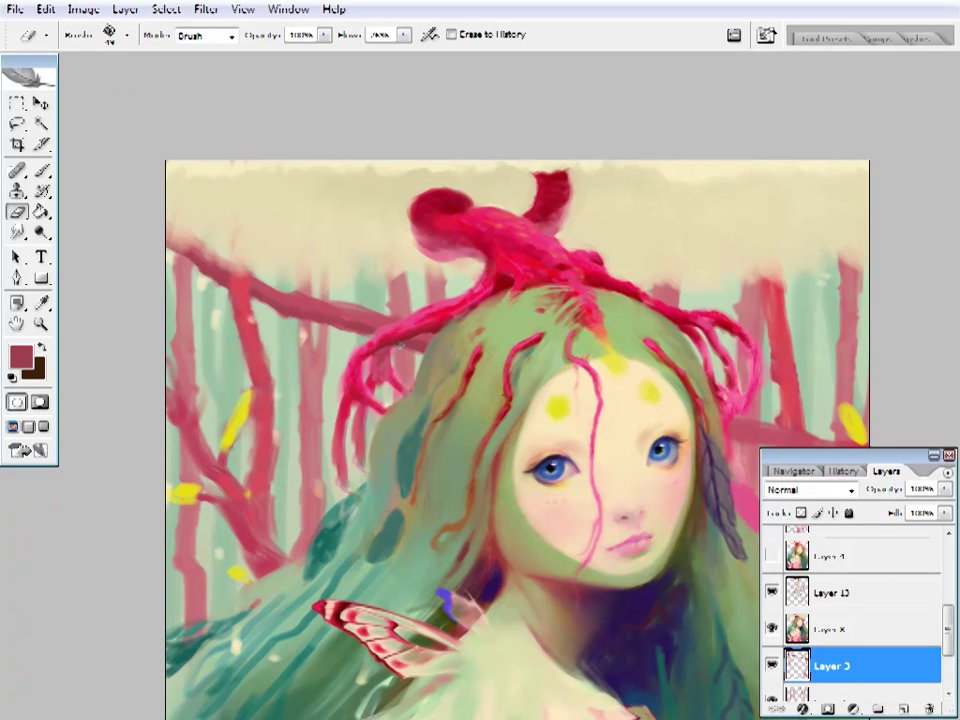
{"action": "scroll", "coordinate": [423, 243], "scroll_direction": "left", "scroll_amount": 2}
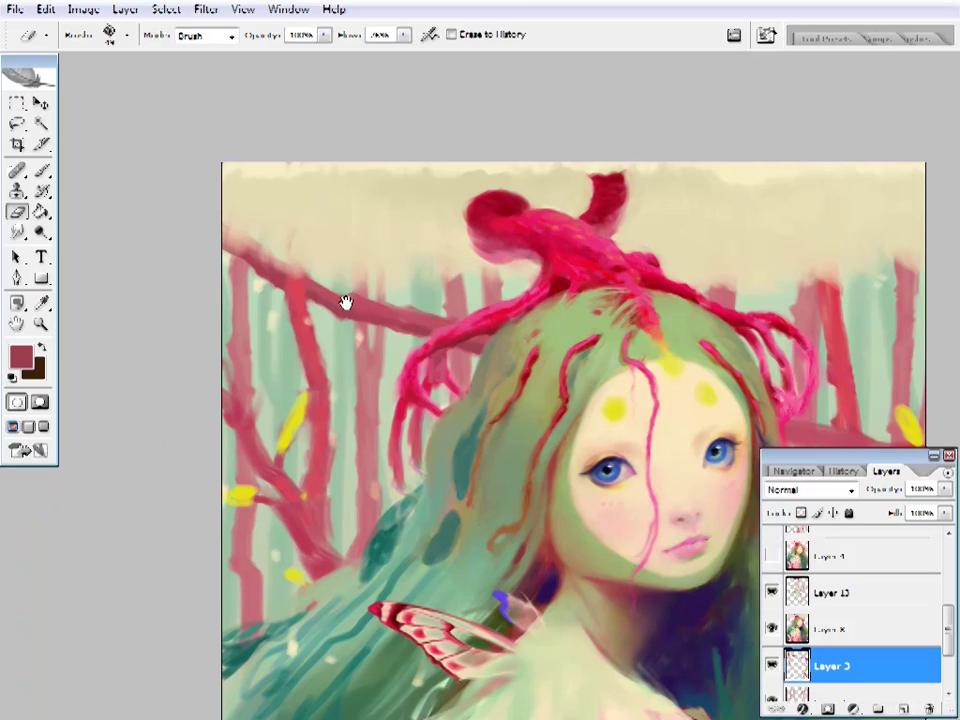
- Pick a dark red foreground colour and begin reworking the coral branches with brush and eraser
{"action": "key", "text": "b"}
{"action": "right_click", "coordinate": [260, 300]}
{"action": "key", "text": "Return"}
{"action": "left_click", "coordinate": [19, 354]}
{"action": "left_click", "coordinate": [570, 413]}
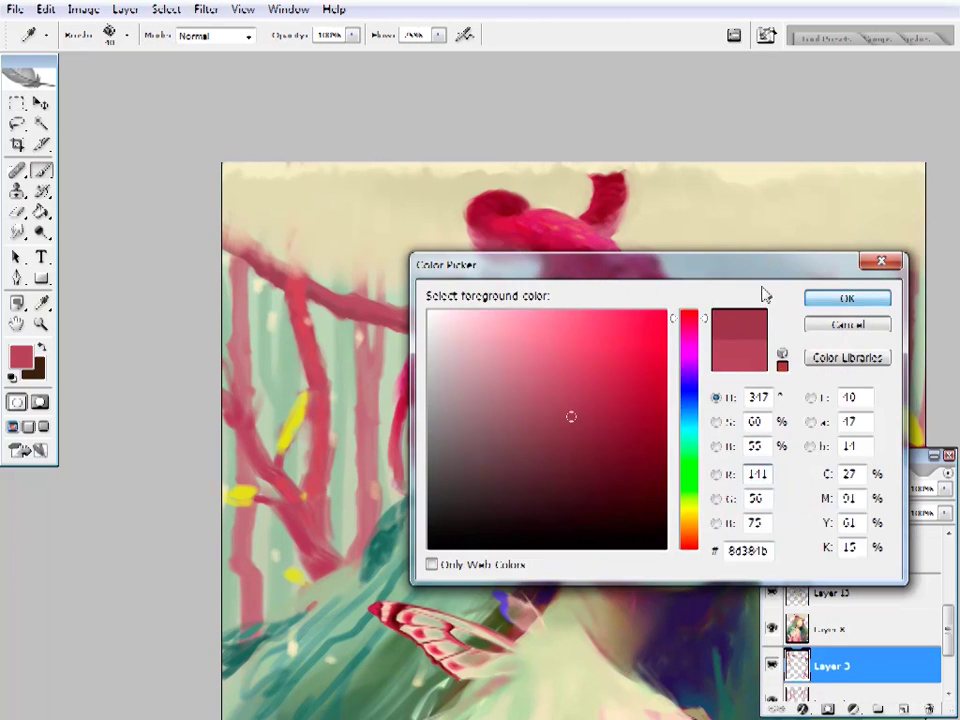
{"action": "left_click", "coordinate": [853, 297]}
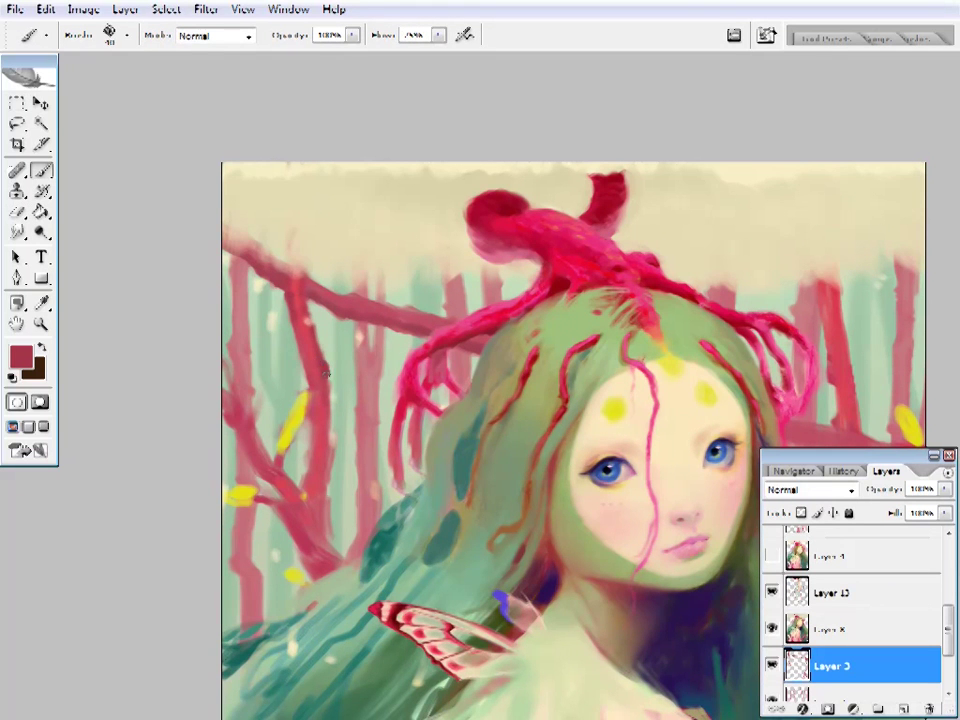
{"action": "key", "text": "i"}
{"action": "key", "text": "e"}
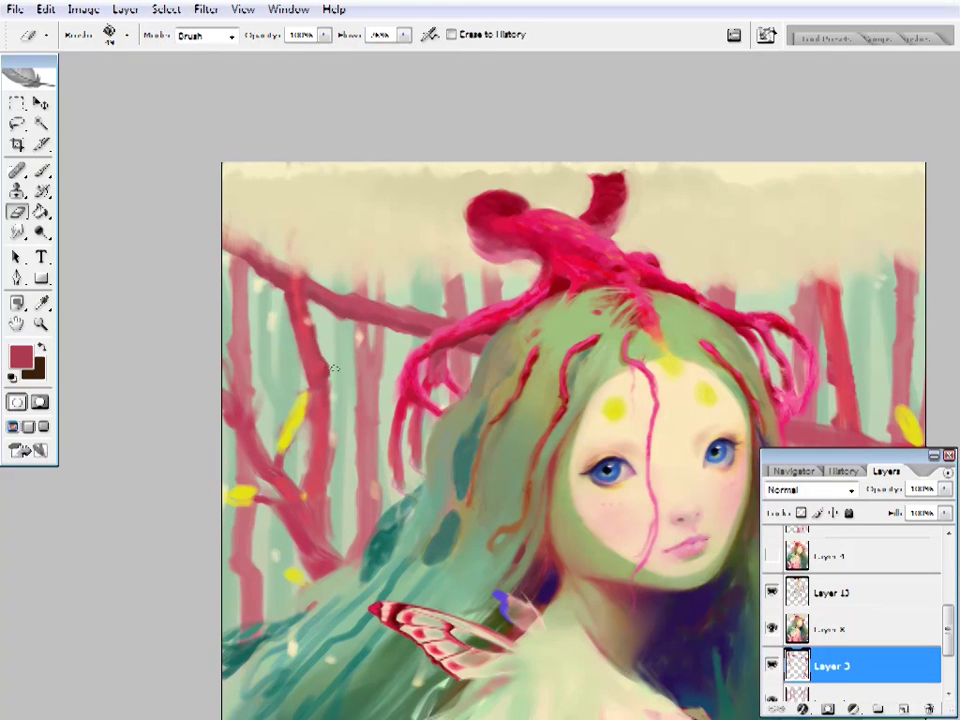
{"action": "left_click_drag", "start_coordinate": [335, 365], "coordinate": [310, 351]}
{"action": "key", "text": "b"}
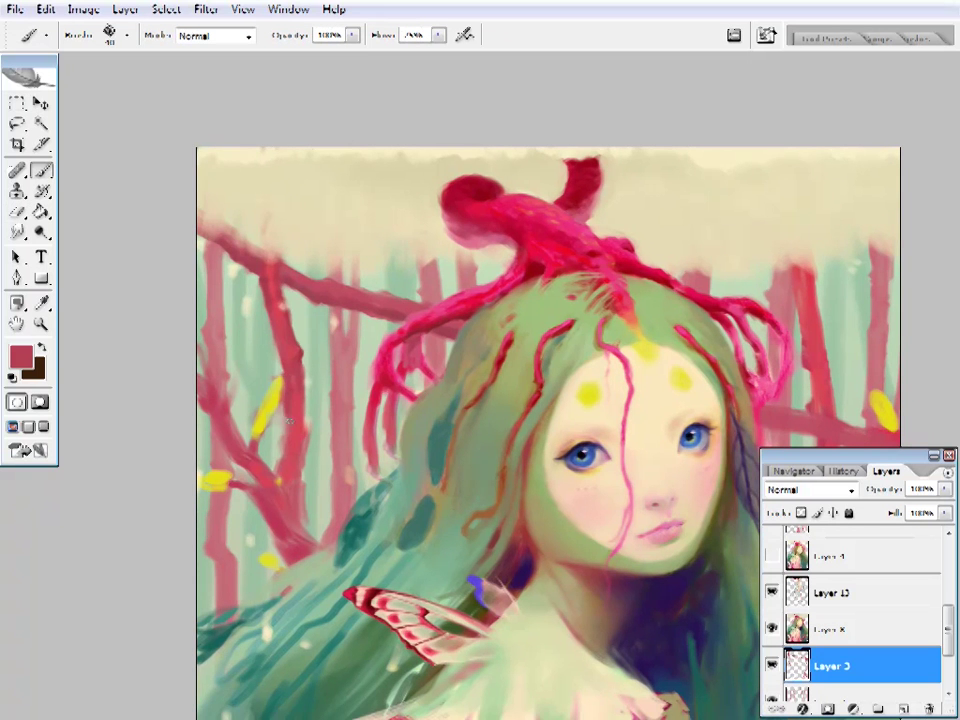
- Paint over the lower branches with crimson and brighter reds sampled from nearby branches
{"action": "scroll", "coordinate": [300, 491], "scroll_direction": "down", "scroll_amount": 1}
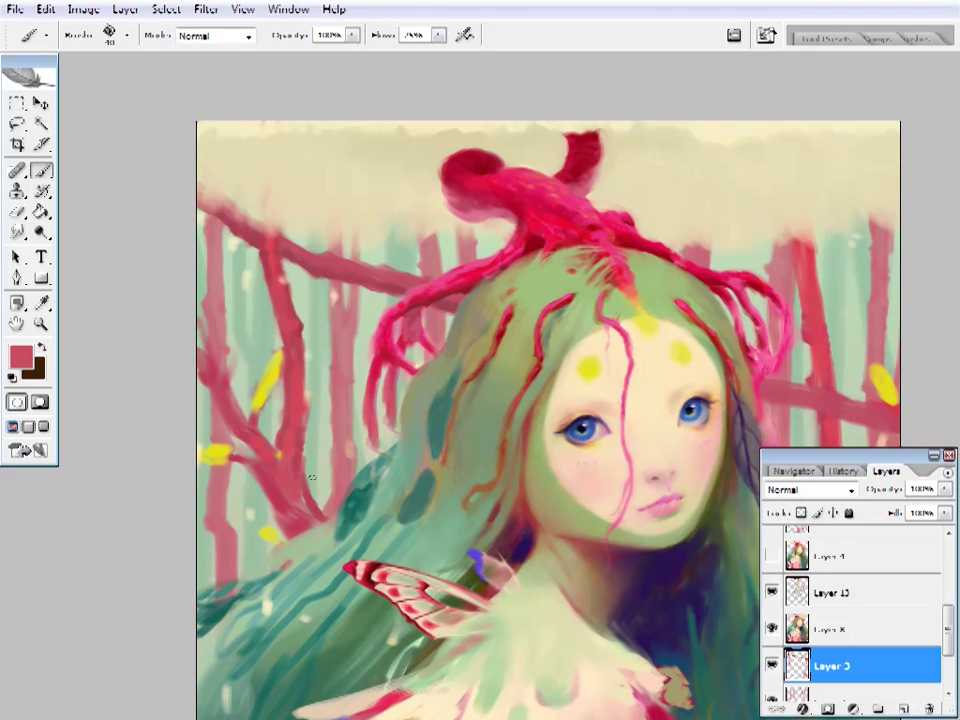
{"action": "left_click", "coordinate": [305, 516], "text": "alt"}
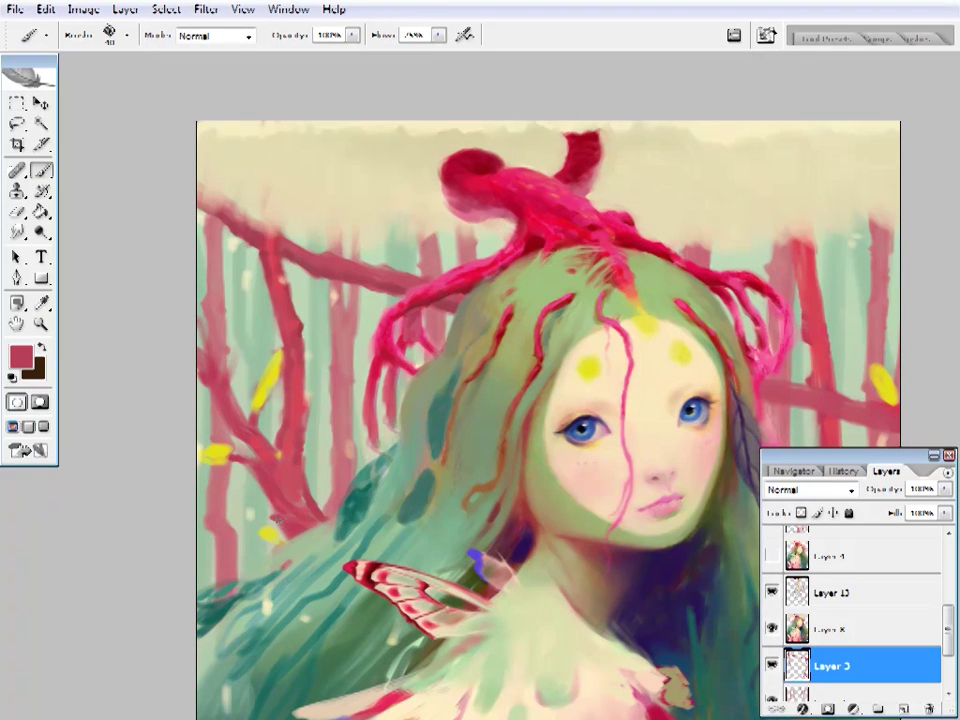
{"action": "left_click_drag", "start_coordinate": [275, 517], "coordinate": [339, 576]}
{"action": "left_click", "coordinate": [317, 480], "text": "alt"}
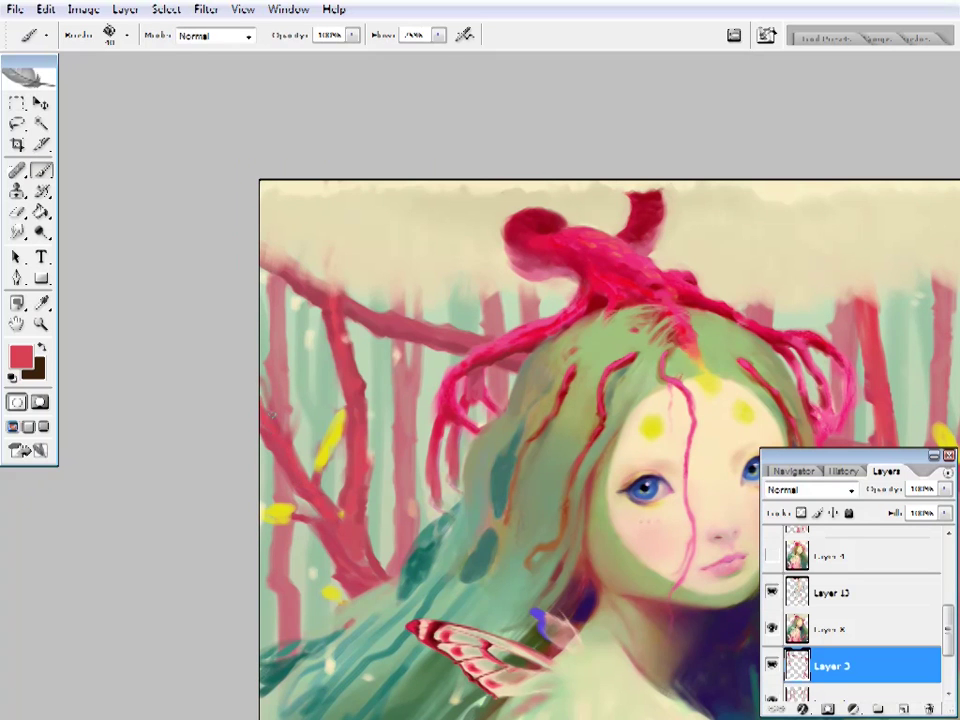
{"action": "key", "text": "e"}
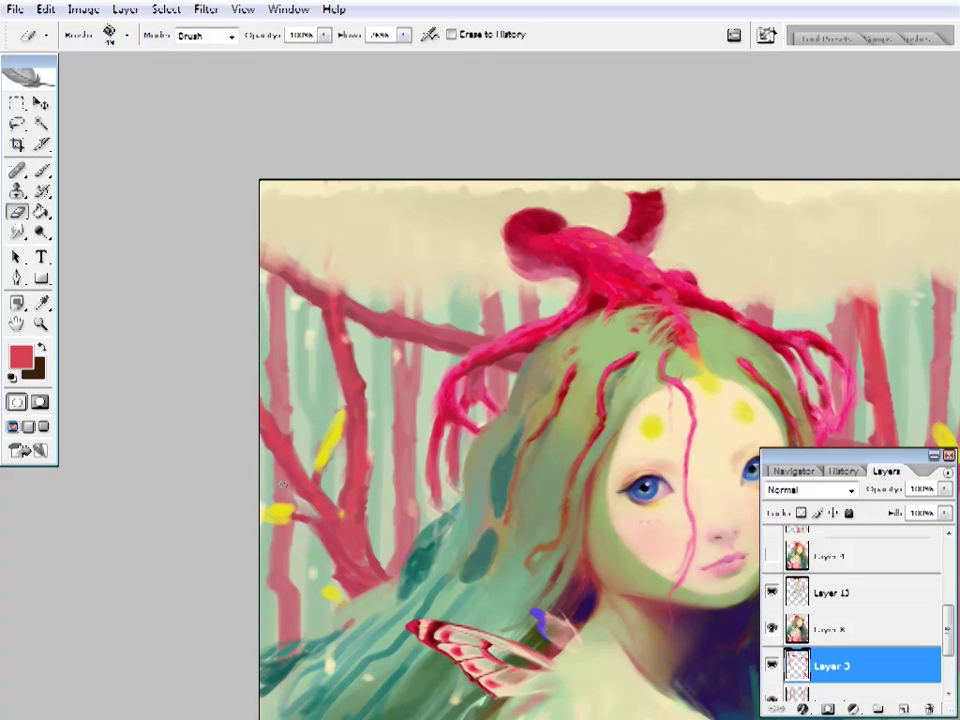
{"action": "key", "text": "b"}
{"action": "left_click_drag", "start_coordinate": [335, 511], "coordinate": [330, 497]}
{"action": "left_click", "coordinate": [330, 497], "text": "alt"}
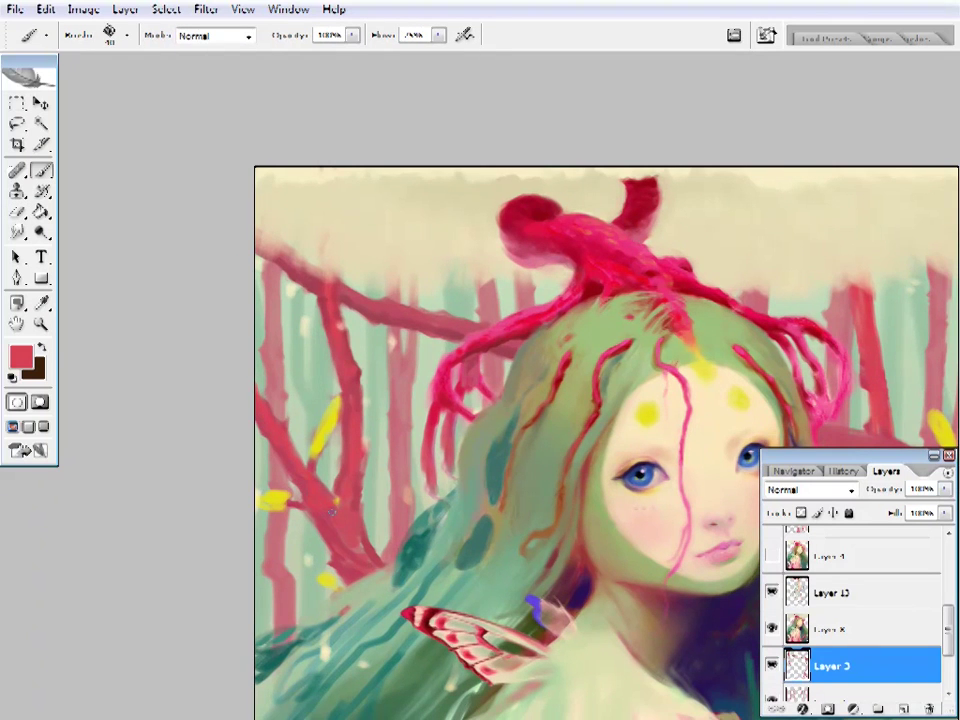
{"action": "left_click", "coordinate": [332, 489], "text": "alt"}
{"action": "left_click_drag", "start_coordinate": [341, 514], "coordinate": [290, 432]}
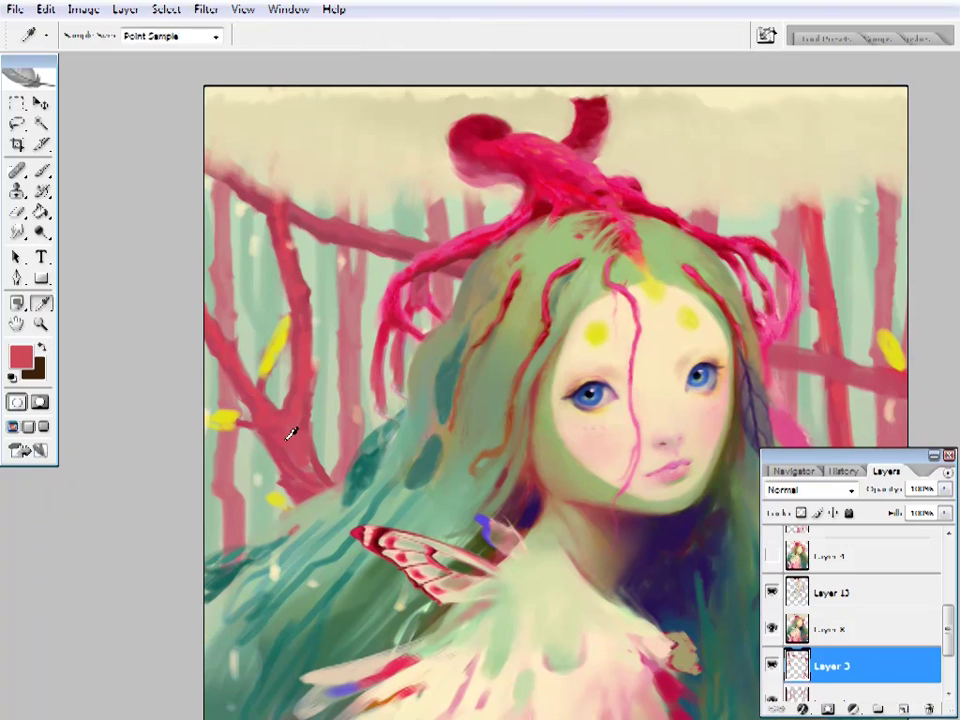
{"action": "left_click_drag", "start_coordinate": [330, 375], "coordinate": [257, 375]}
{"action": "left_click", "coordinate": [296, 388], "text": "alt"}
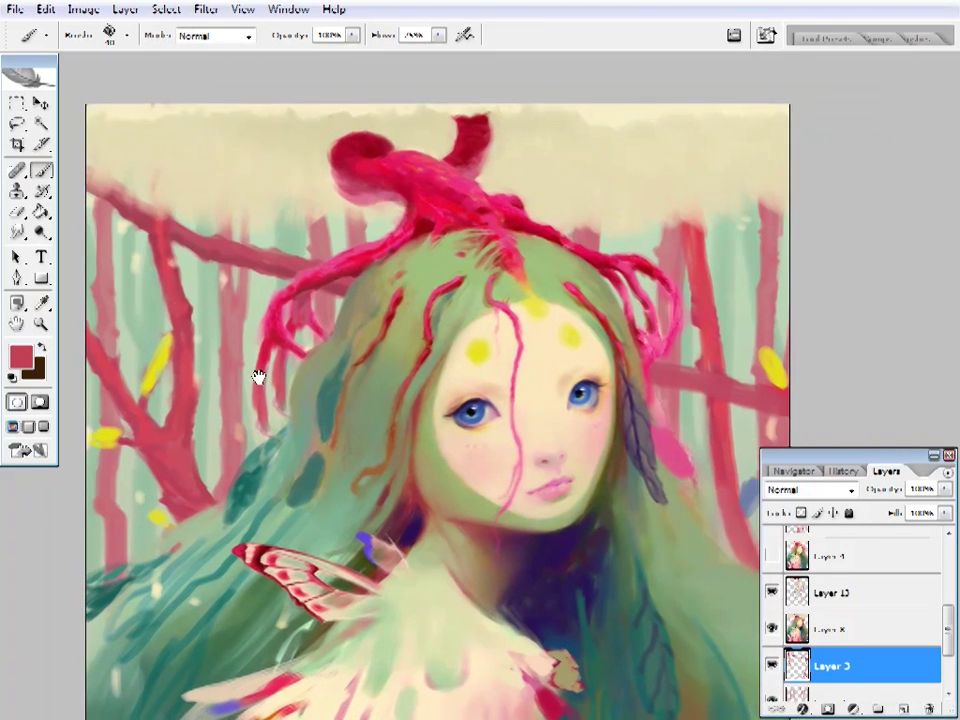
{"action": "right_click", "coordinate": [257, 375]}
{"action": "key", "text": "Escape"}
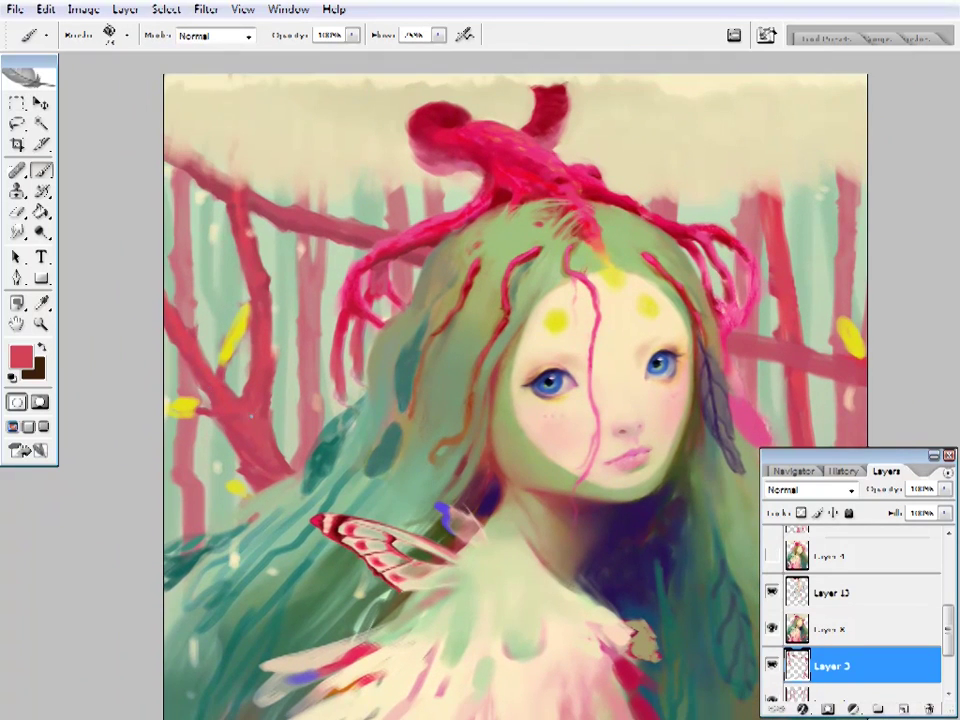
- Repaint the upper-left branches using sampled maroon and pink-red tones
{"action": "left_click", "coordinate": [223, 392], "text": "alt"}
{"action": "left_click", "coordinate": [235, 385], "text": "alt"}
{"action": "key", "text": "alt"}
{"action": "right_click", "coordinate": [285, 133]}
{"action": "mouse_move", "coordinate": [400, 300]}
{"action": "left_mouse_down"}
{"action": "mouse_move", "coordinate": [420, 320]}
{"action": "mouse_move", "coordinate": [410, 310]}
{"action": "left_mouse_up"}
{"action": "key", "text": "Escape"}
{"action": "mouse_move", "coordinate": [337, 463]}
{"action": "left_mouse_down"}
{"action": "mouse_move", "coordinate": [304, 373]}
{"action": "mouse_move", "coordinate": [307, 392]}
{"action": "left_mouse_up"}
{"action": "key", "text": "alt"}
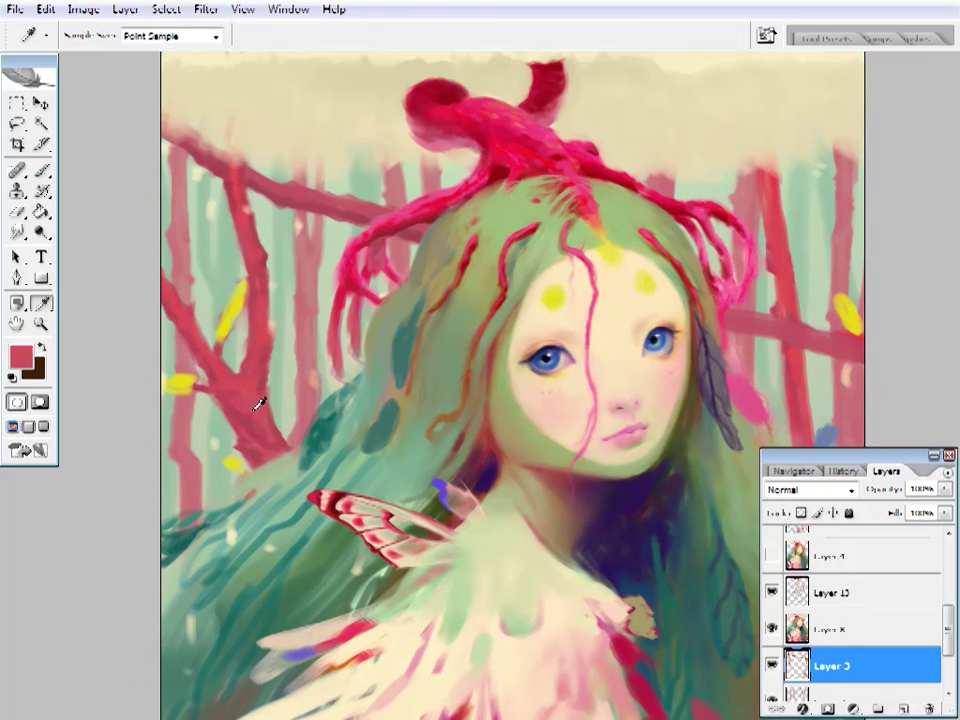
{"action": "mouse_move", "coordinate": [230, 440]}
{"action": "left_mouse_down"}
{"action": "mouse_move", "coordinate": [626, 429]}
{"action": "mouse_move", "coordinate": [356, 459]}
{"action": "mouse_move", "coordinate": [401, 450]}
{"action": "mouse_move", "coordinate": [270, 231]}
{"action": "left_mouse_up"}
{"action": "left_click", "coordinate": [193, 231], "text": "alt"}
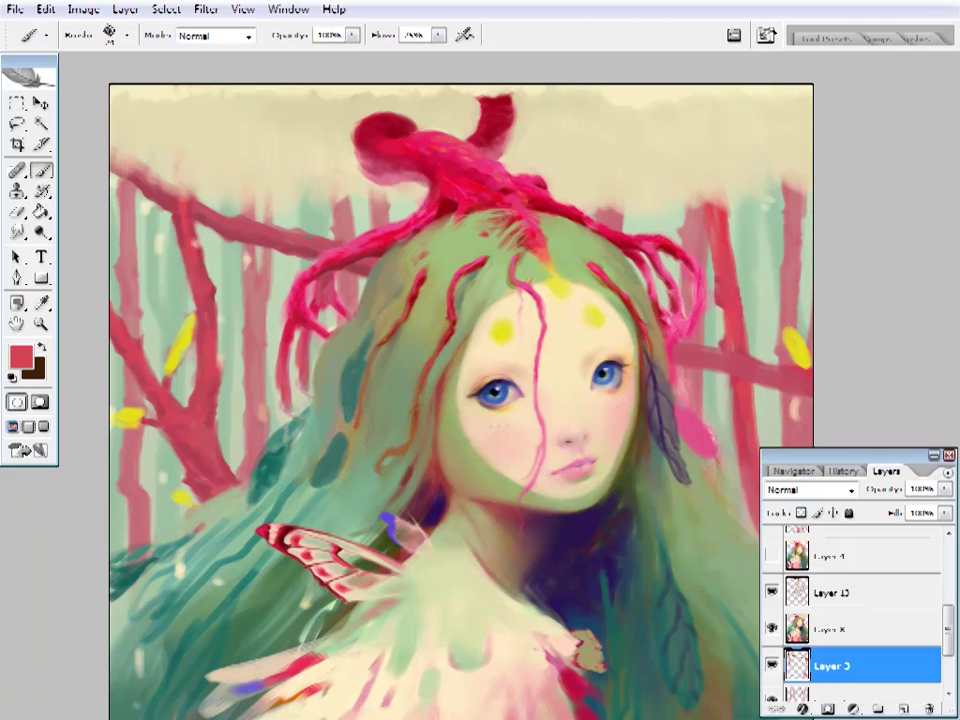
{"action": "left_click_drag", "start_coordinate": [500, 285], "coordinate": [518, 306]}
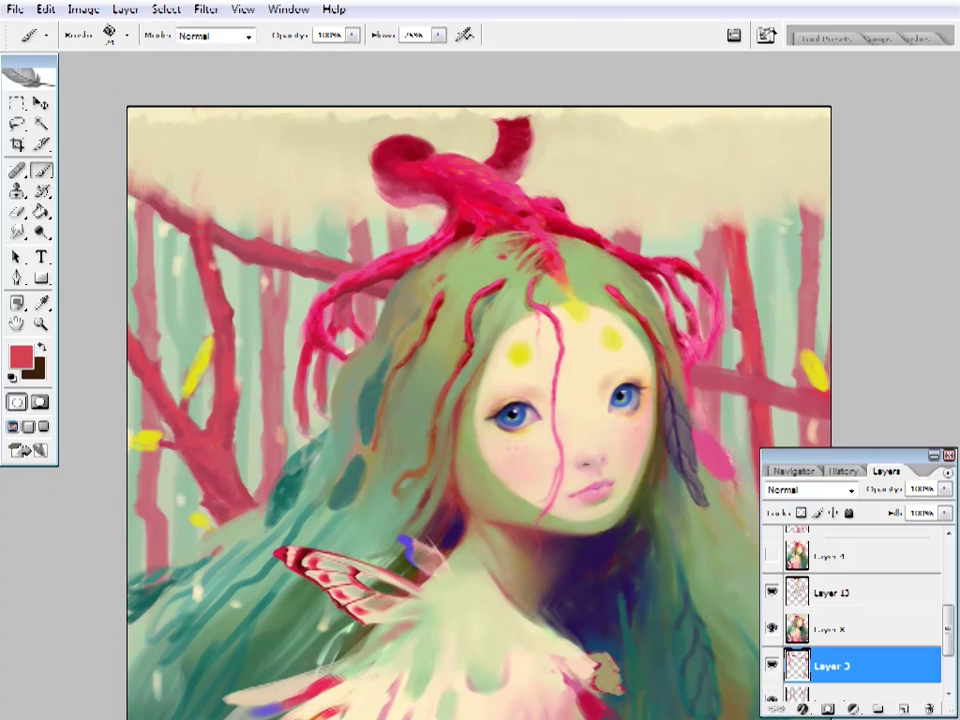
- Continue shading the upper branches with alternating darker and brighter sampled reds
{"action": "left_click", "coordinate": [208, 221], "text": "alt"}
{"action": "left_click_drag", "start_coordinate": [324, 267], "coordinate": [268, 251]}
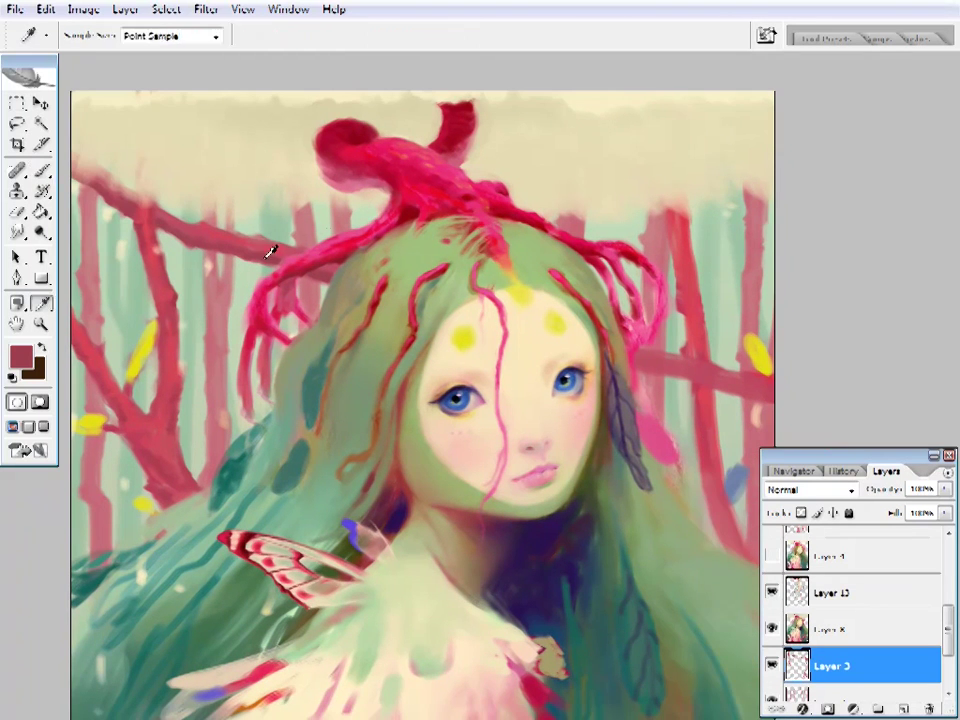
{"action": "left_click_drag", "start_coordinate": [510, 285], "coordinate": [475, 270]}
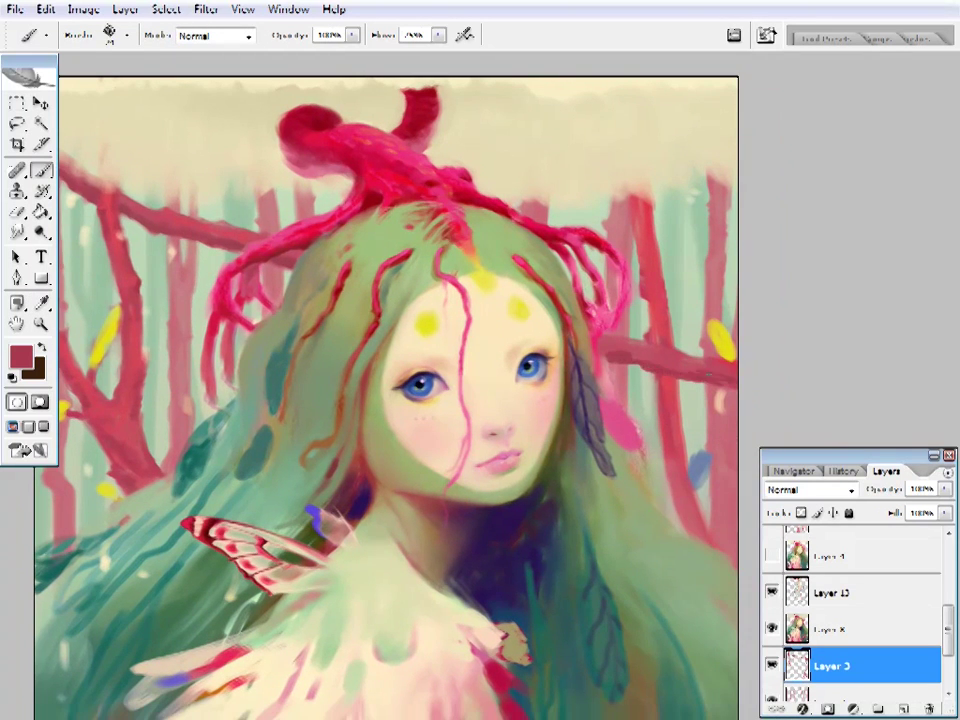
{"action": "left_click", "coordinate": [253, 225], "text": "alt"}
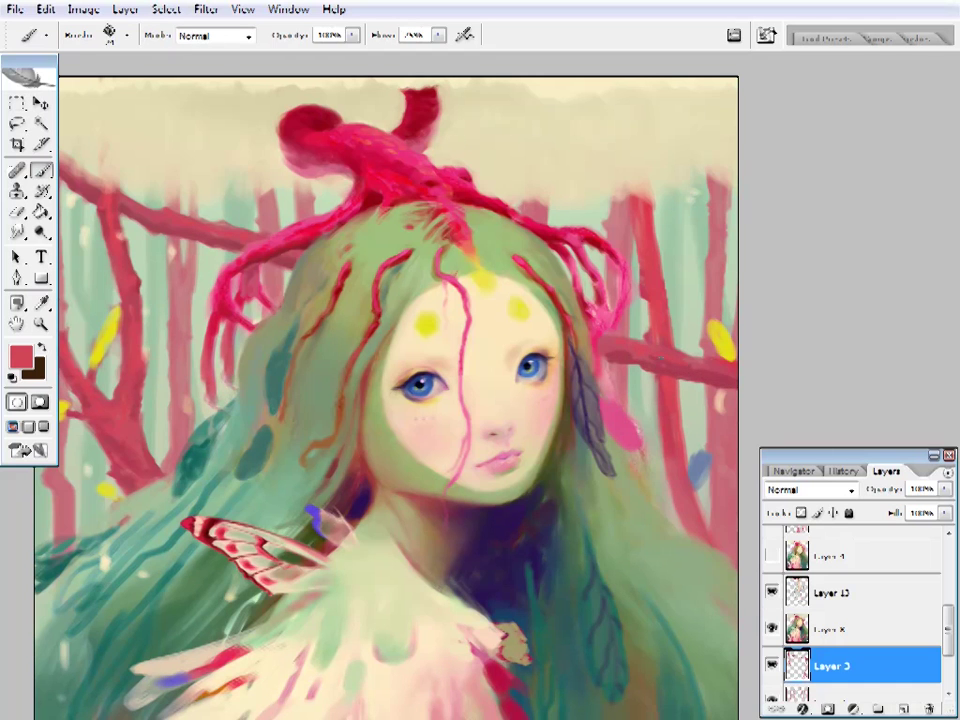
{"action": "right_click", "coordinate": [746, 379]}
{"action": "key", "text": "Escape"}
- Rework the right-hand branches with dusty and muted reds, adjusting the brush size
{"action": "left_click", "coordinate": [593, 355], "text": "alt"}
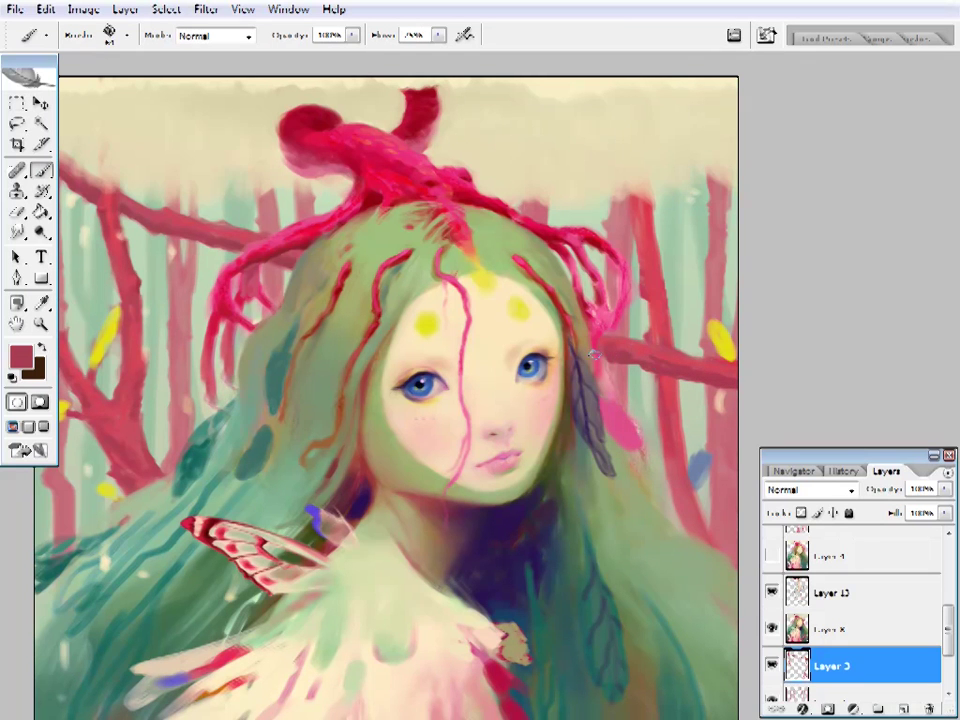
{"action": "left_click", "coordinate": [655, 356], "text": "alt"}
{"action": "key", "text": "alt"}
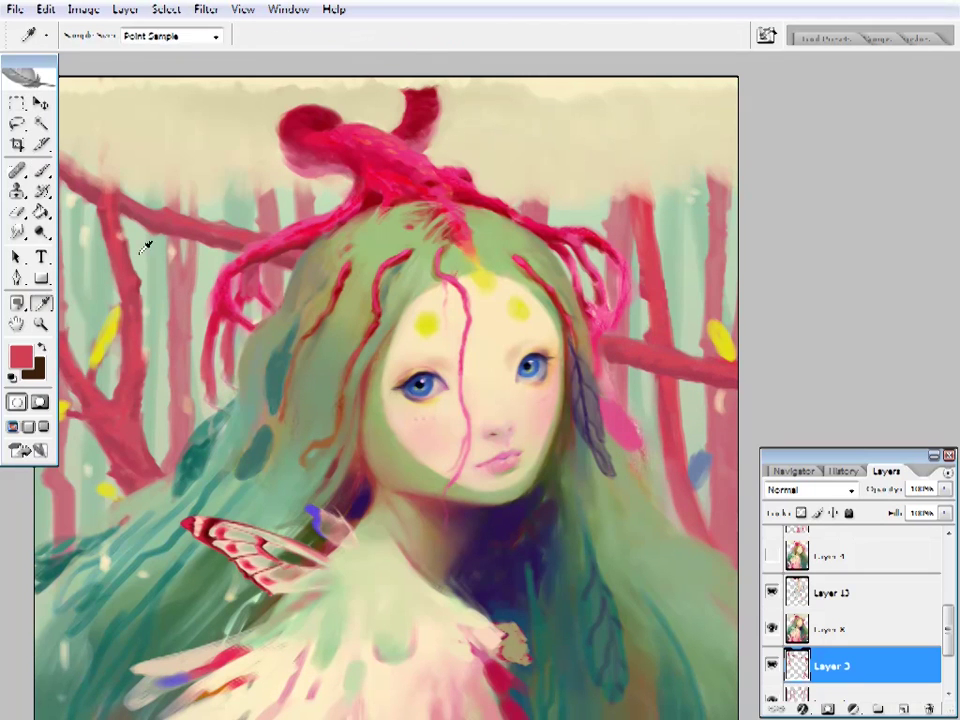
{"action": "left_click", "coordinate": [143, 316], "text": "alt"}
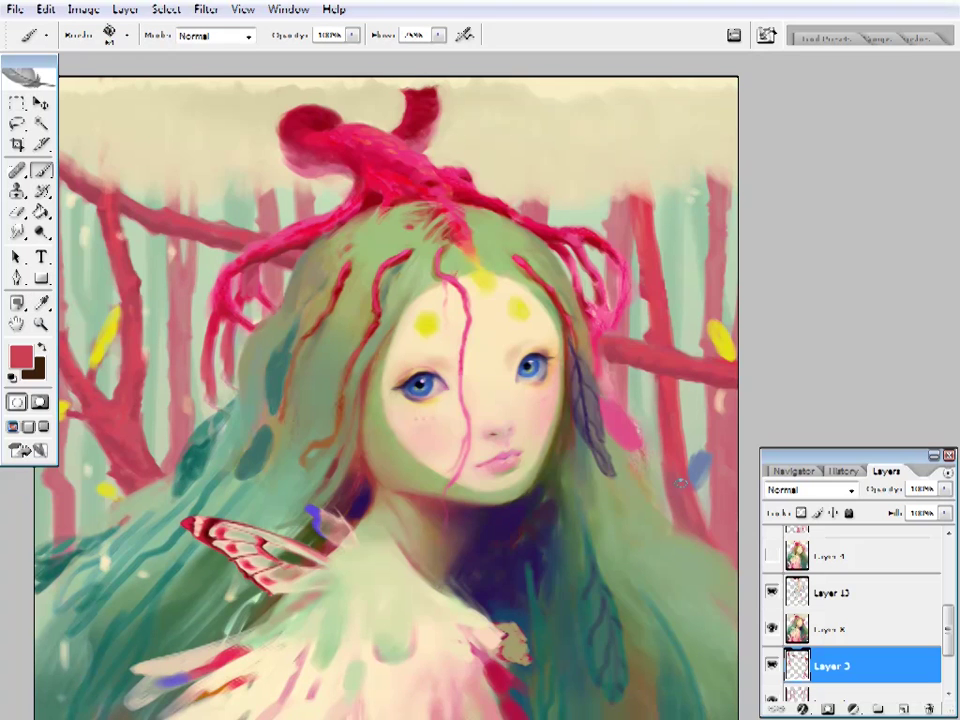
{"action": "left_click", "coordinate": [663, 467], "text": "alt"}
{"action": "left_click_drag", "start_coordinate": [156, 248], "coordinate": [193, 296]}
{"action": "left_click", "coordinate": [193, 296], "text": "alt"}
{"action": "key", "text": "F5"}
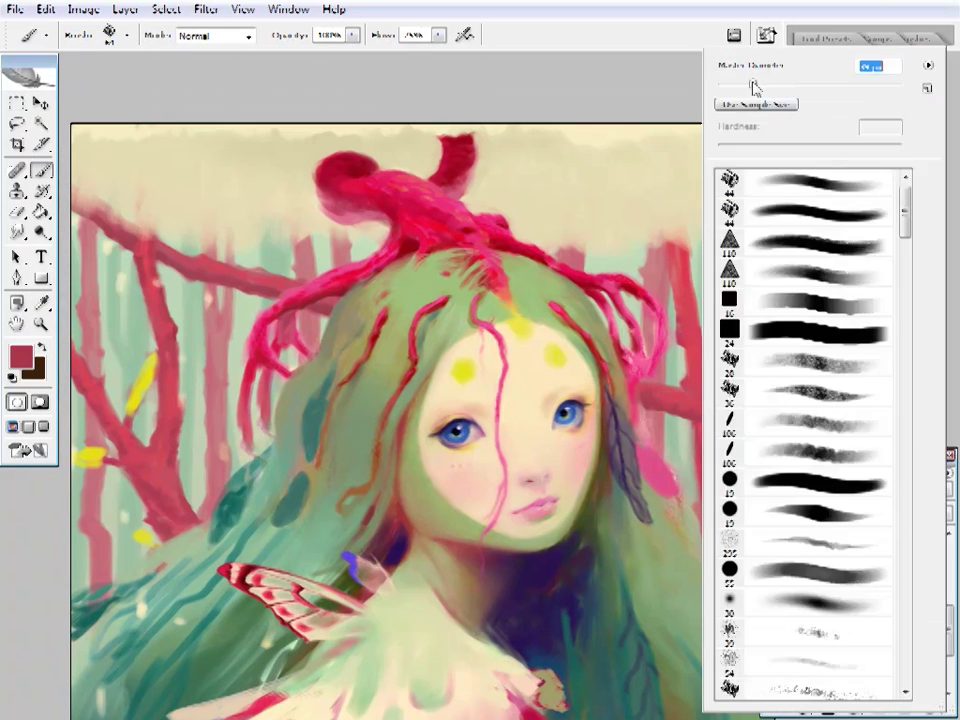
{"action": "key", "text": "F5"}
{"action": "left_click", "coordinate": [709, 302], "text": "alt"}
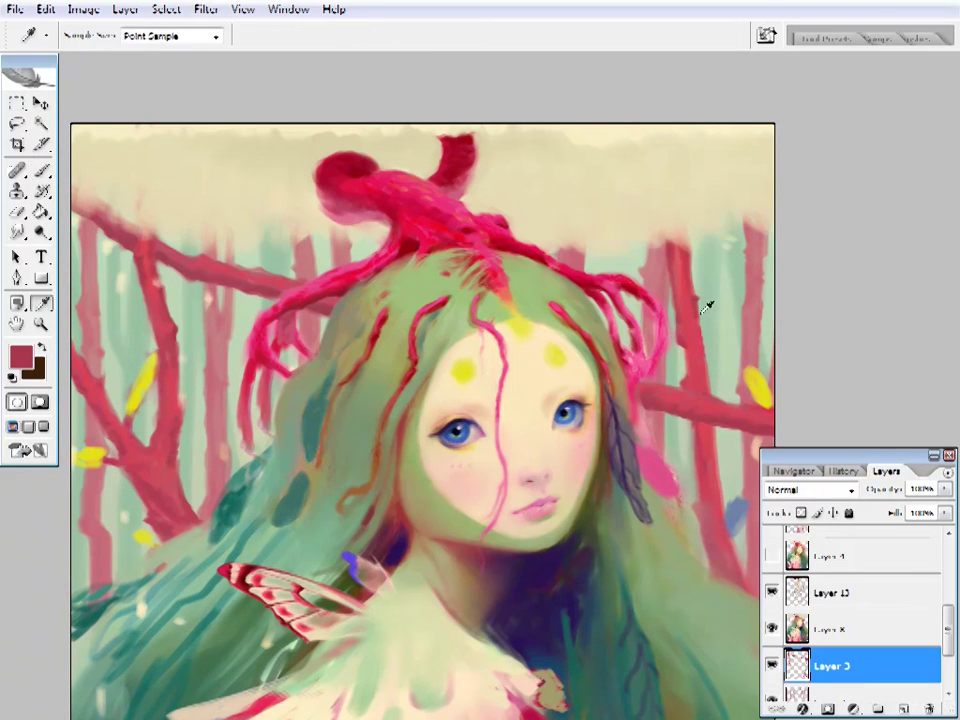
{"action": "left_click", "coordinate": [685, 262], "text": "alt"}
{"action": "left_click_drag", "start_coordinate": [715, 301], "coordinate": [690, 244]}
{"action": "left_click", "coordinate": [699, 261], "text": "alt"}
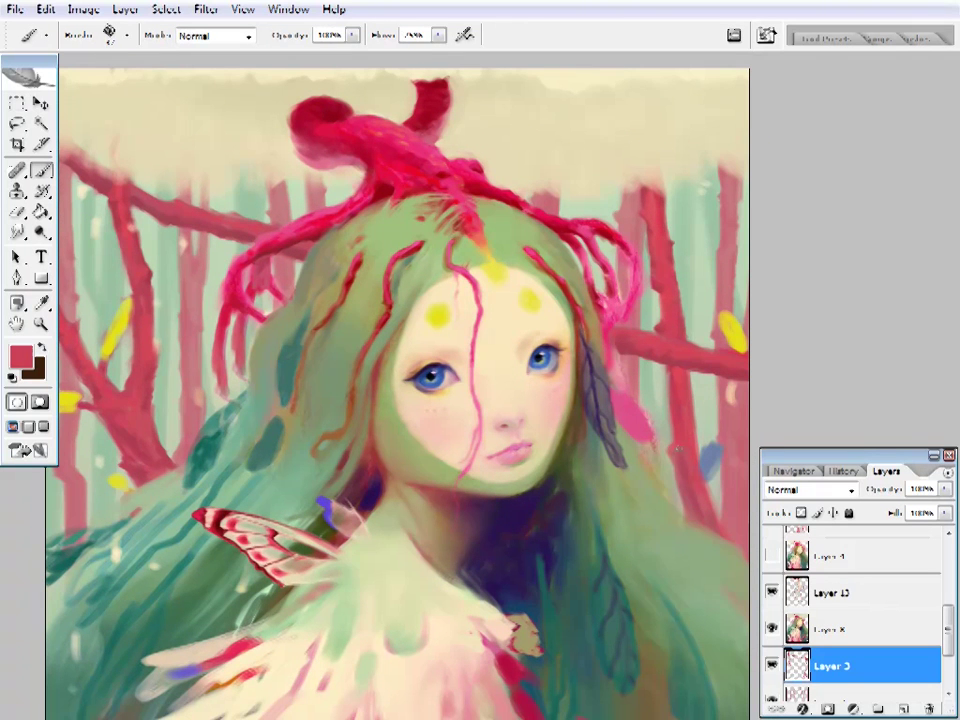
- Paint a small blue-grey leaf among the right-hand trees, erasing stray strokes
{"action": "key", "text": "e"}
{"action": "left_click_drag", "start_coordinate": [647, 284], "coordinate": [631, 279]}
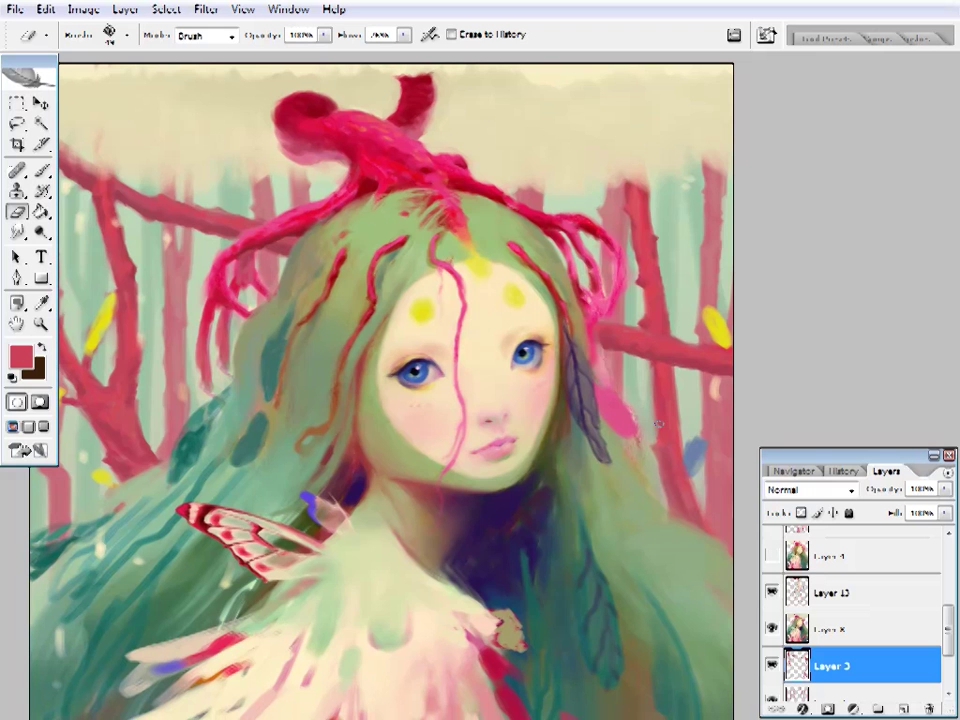
{"action": "key", "text": "b"}
{"action": "left_click", "coordinate": [697, 451], "text": "alt"}
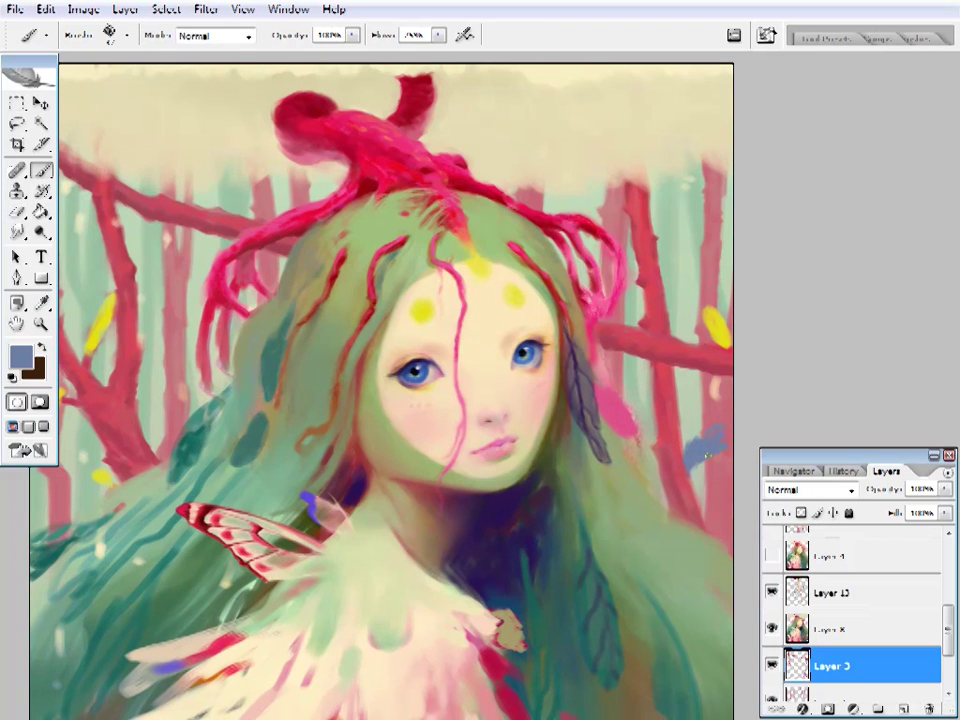
{"action": "key", "text": "e"}
{"action": "key", "text": "b"}
{"action": "left_click", "coordinate": [702, 458], "text": "alt"}
- Add extra yellow leaf touches on the red branches, alternating brush and eraser
{"action": "key", "text": "e"}
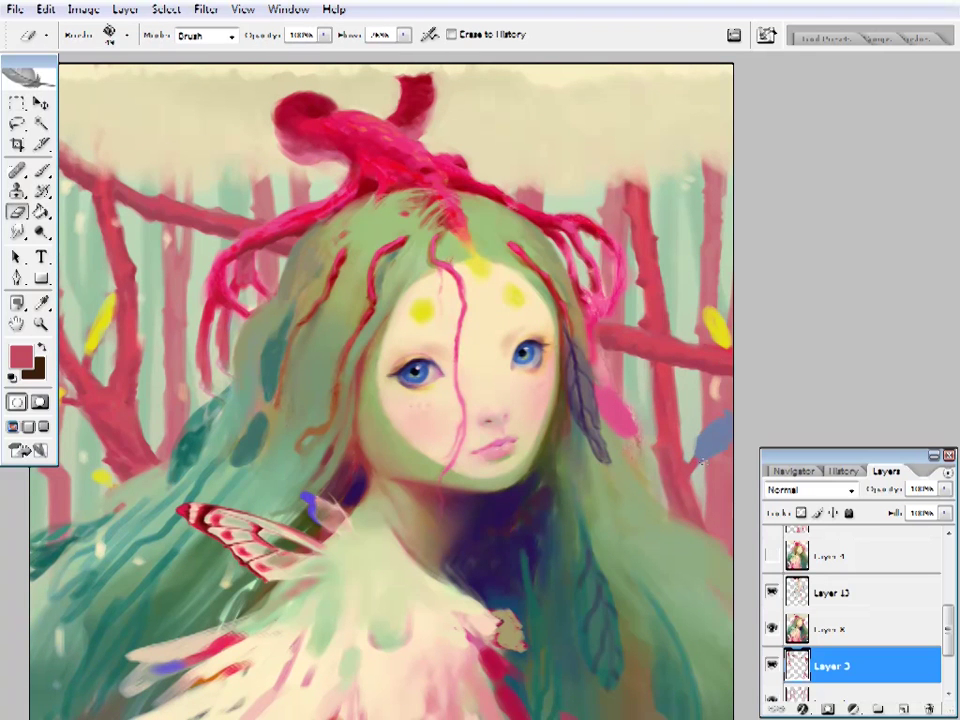
{"action": "mouse_move", "coordinate": [427, 395]}
{"action": "left_mouse_down"}
{"action": "mouse_move", "coordinate": [358, 407]}
{"action": "mouse_move", "coordinate": [395, 415]}
{"action": "left_mouse_up"}
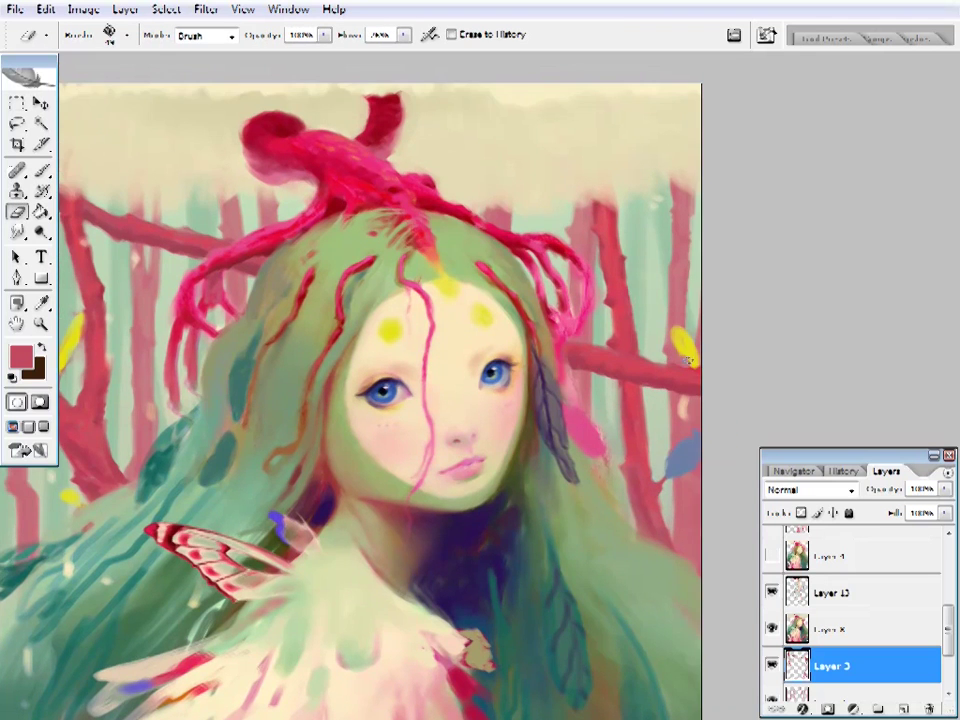
{"action": "key", "text": "b"}
{"action": "key", "text": "e"}
{"action": "key", "text": "b"}
{"action": "left_click", "coordinate": [676, 338], "text": "alt"}
{"action": "right_click", "coordinate": [676, 338]}
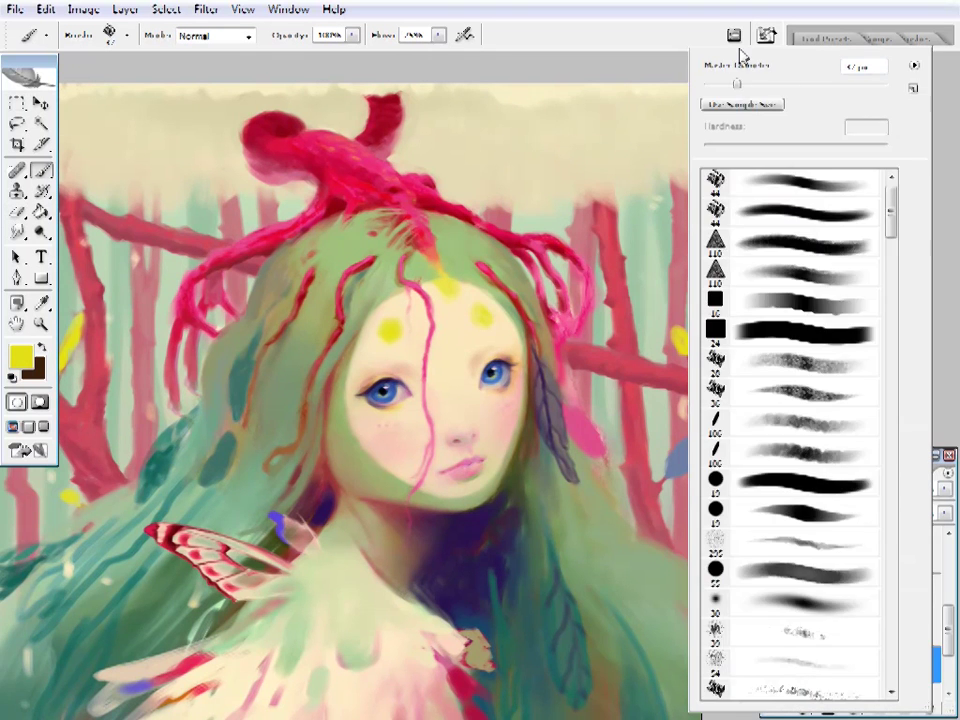
{"action": "key", "text": "Escape"}
{"action": "left_click_drag", "start_coordinate": [684, 325], "coordinate": [226, 397]}
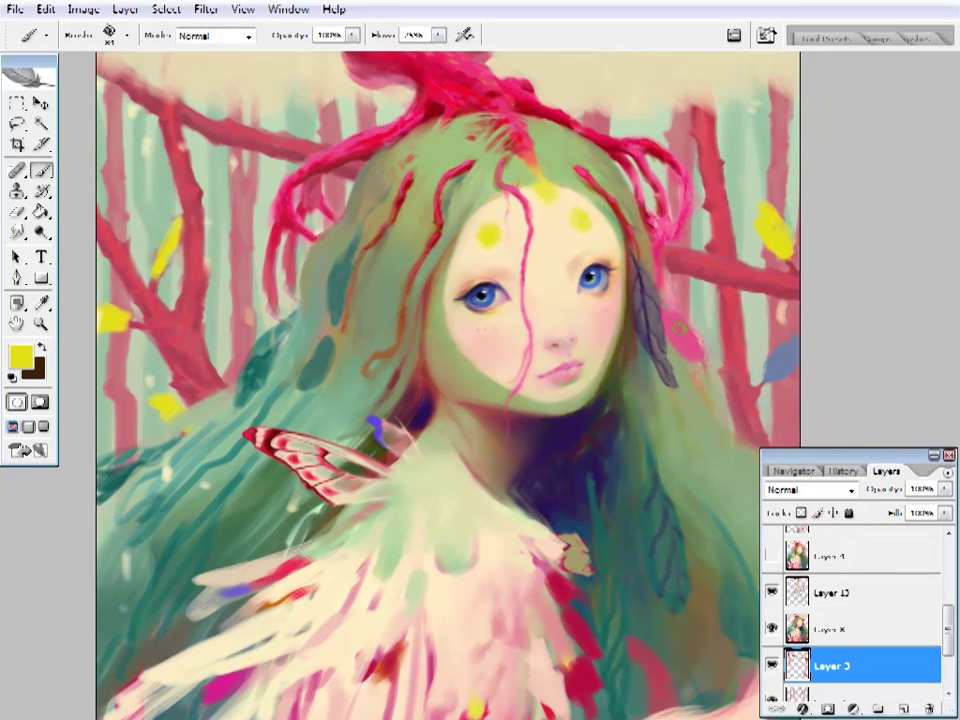
- Toggle the wing layer off and on to compare, select Layer 13, and inspect the fairy up close
{"action": "left_click", "coordinate": [772, 594]}
{"action": "left_click", "coordinate": [772, 594]}
{"action": "left_click", "coordinate": [832, 593]}
{"action": "key", "text": "z"}
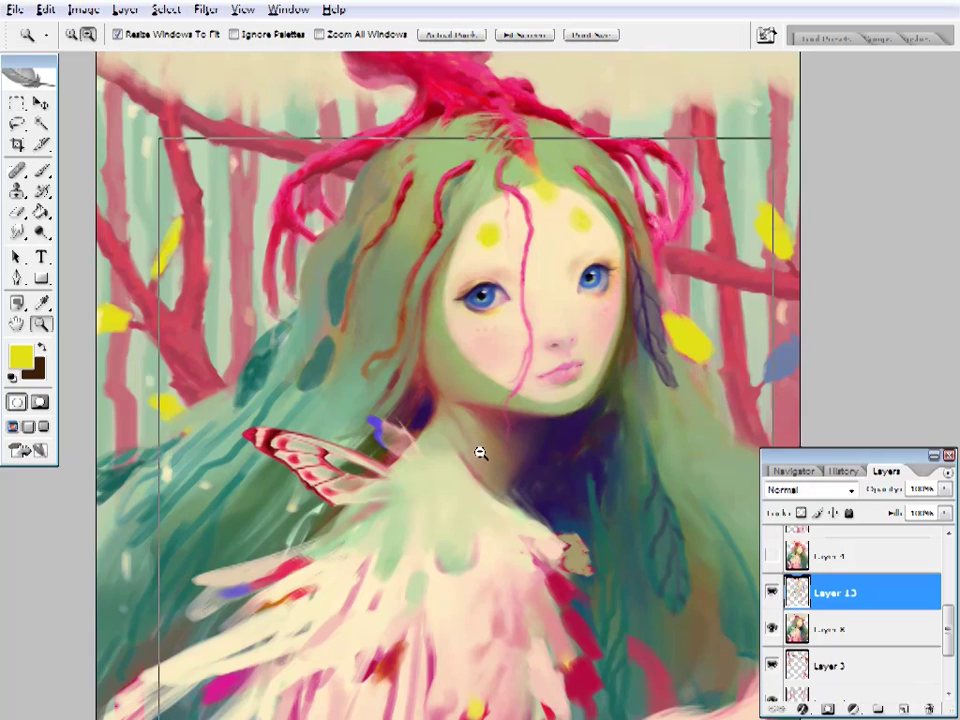
{"action": "left_click", "coordinate": [480, 450], "text": "alt"}
{"action": "left_click", "coordinate": [516, 343]}
{"action": "left_click", "coordinate": [557, 431], "text": "alt"}
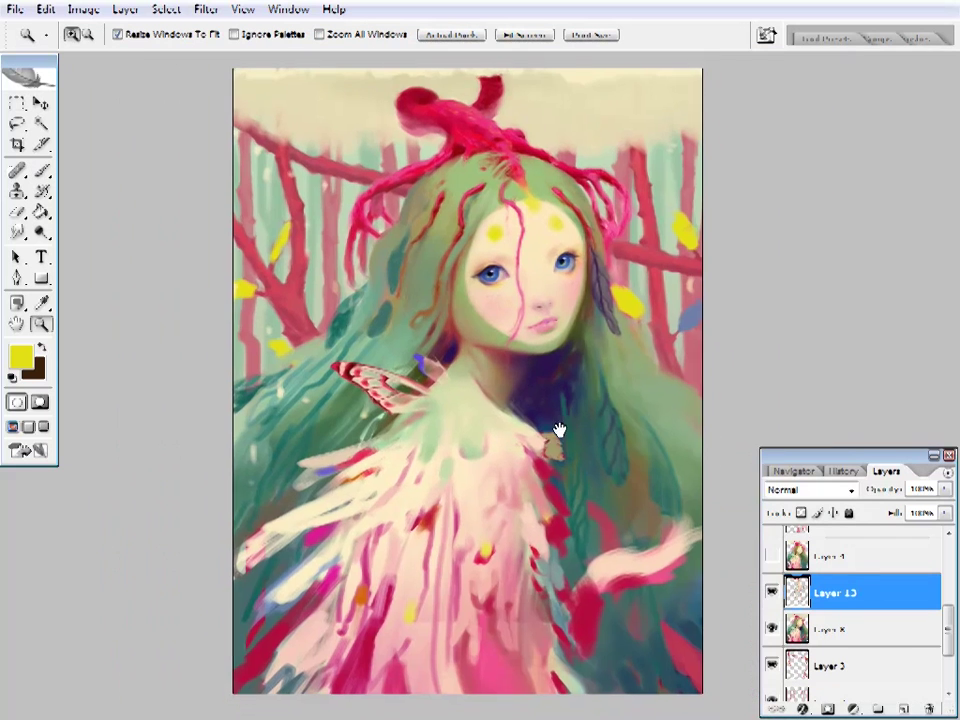
{"action": "left_click", "coordinate": [381, 250]}
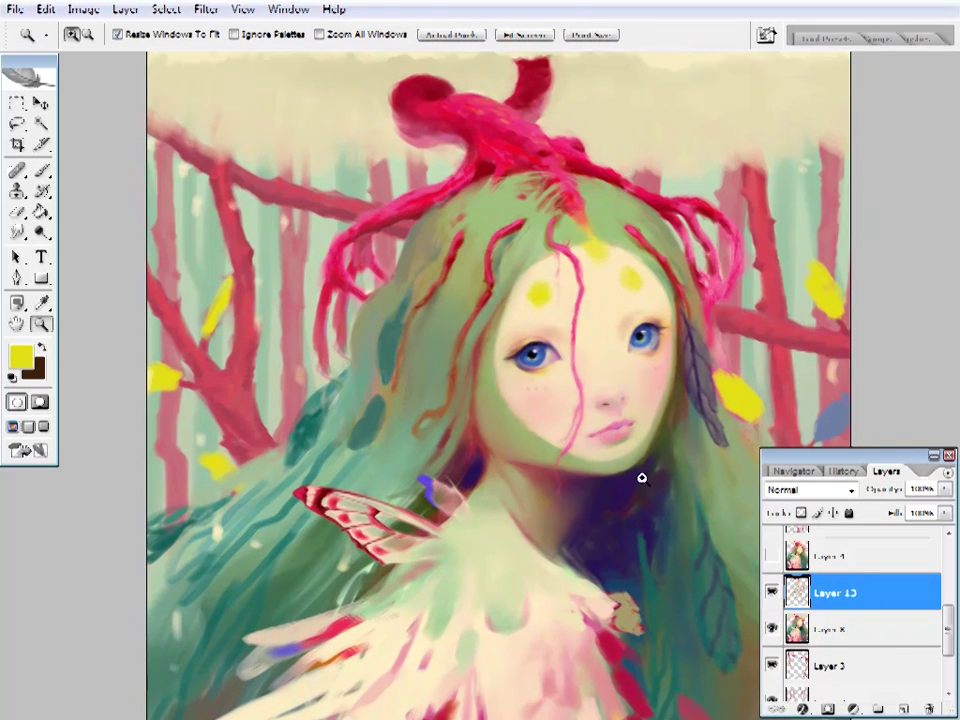
{"action": "left_click_drag", "start_coordinate": [641, 476], "coordinate": [627, 524]}
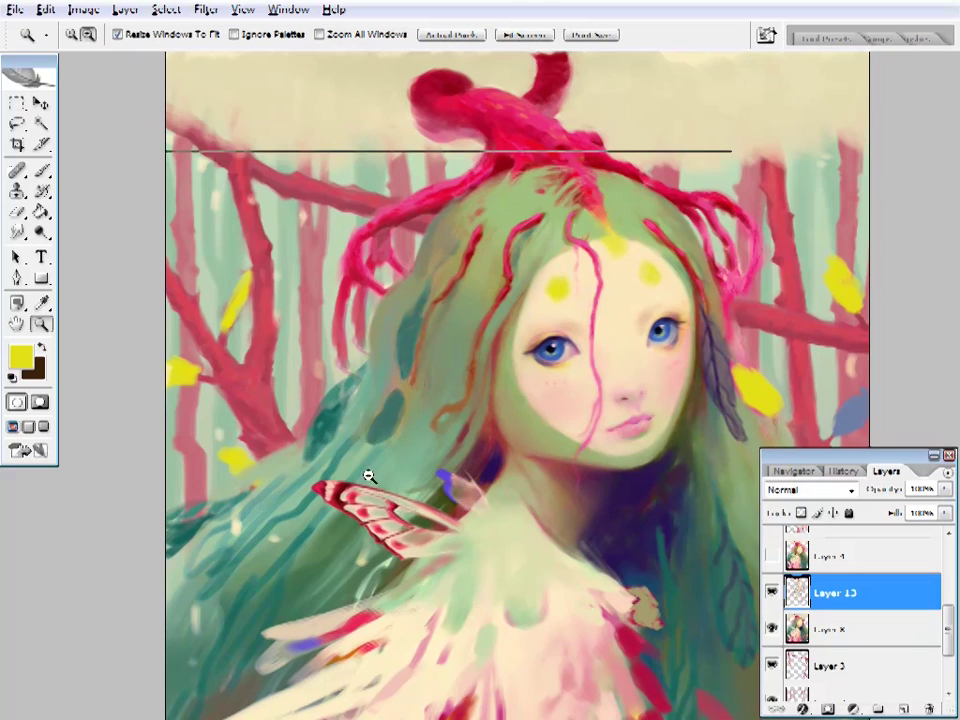
{"action": "left_click", "coordinate": [385, 453], "text": "alt"}
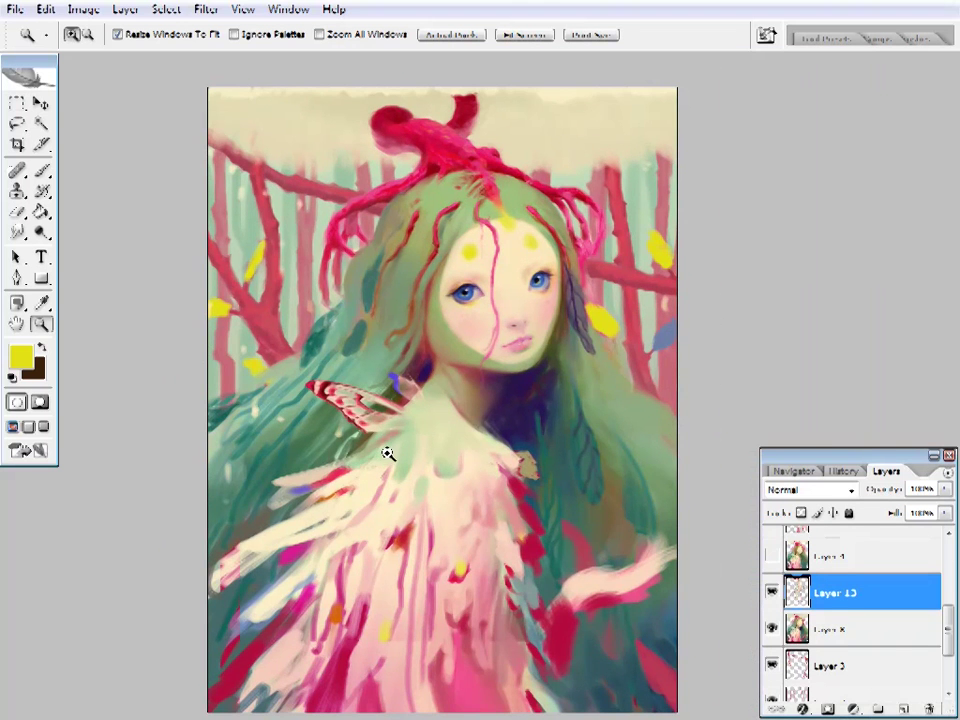
- Make Layer 2 active, switch to the Eraser, and view the whole painting
{"action": "left_click", "coordinate": [489, 261]}
{"action": "left_click", "coordinate": [831, 684]}
{"action": "key", "text": "e"}
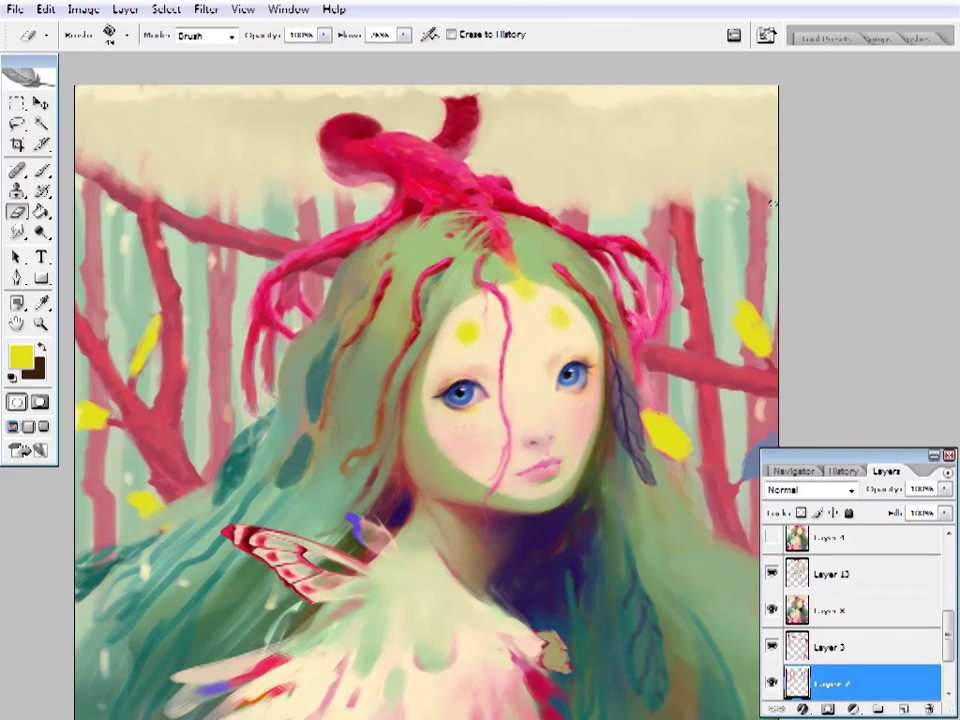
{"action": "key", "text": "z"}
{"action": "left_click", "coordinate": [394, 444], "text": "alt"}
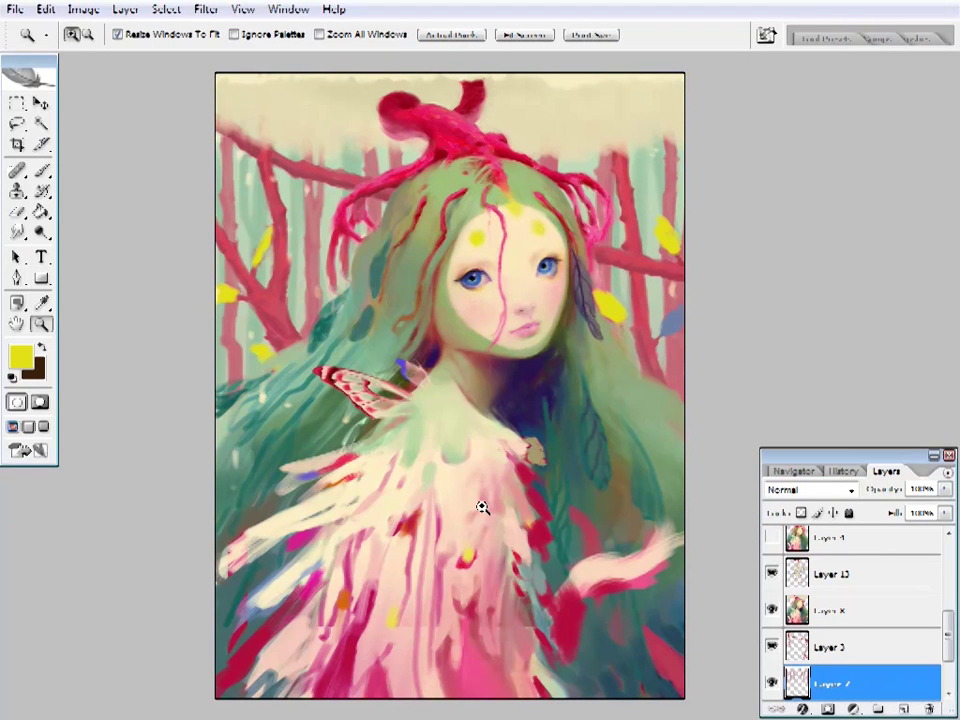
- Change Layer 12's blending mode from Normal to Soft Light
{"action": "scroll", "coordinate": [482, 508], "scroll_direction": "down", "scroll_amount": 2}
{"action": "scroll", "coordinate": [790, 660], "scroll_direction": "down", "scroll_amount": 2}
{"action": "left_click", "coordinate": [790, 648]}
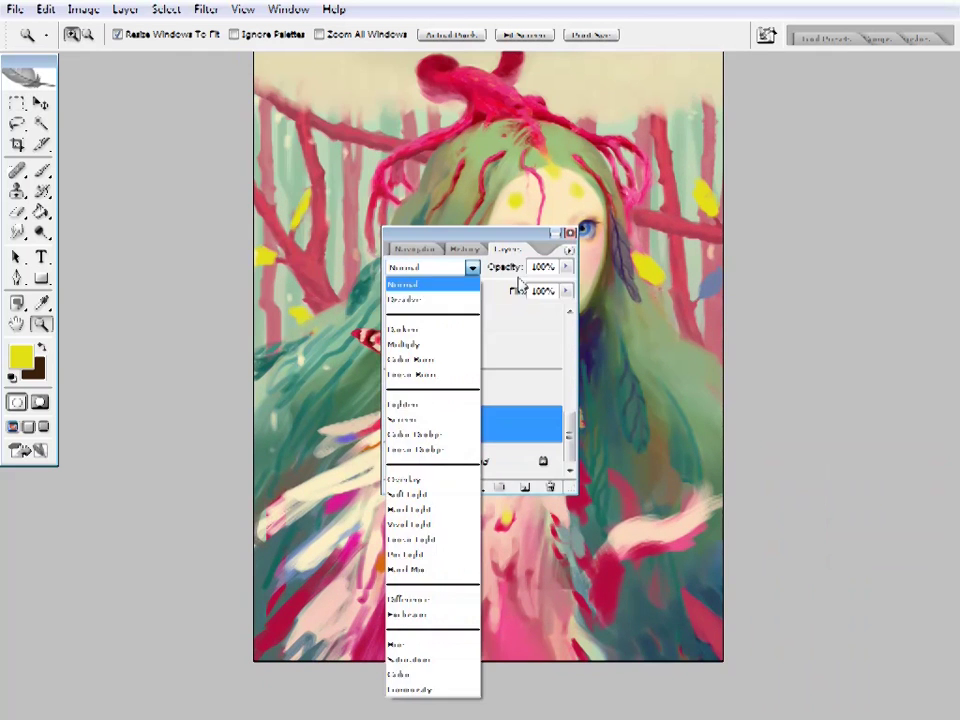
{"action": "left_click", "coordinate": [410, 510]}
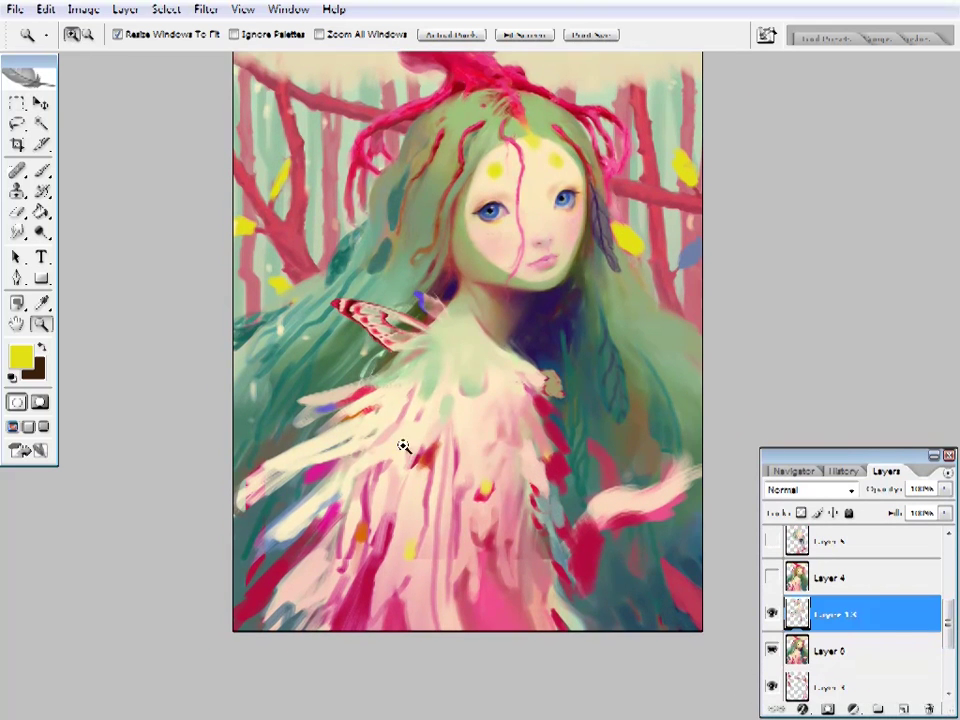
- Sample red, teal and cream from the painting and check the brush presets
{"action": "key", "text": "i"}
{"action": "left_click", "coordinate": [413, 489]}
{"action": "key", "text": "b"}
{"action": "right_click", "coordinate": [413, 489]}
{"action": "key", "text": "Escape"}
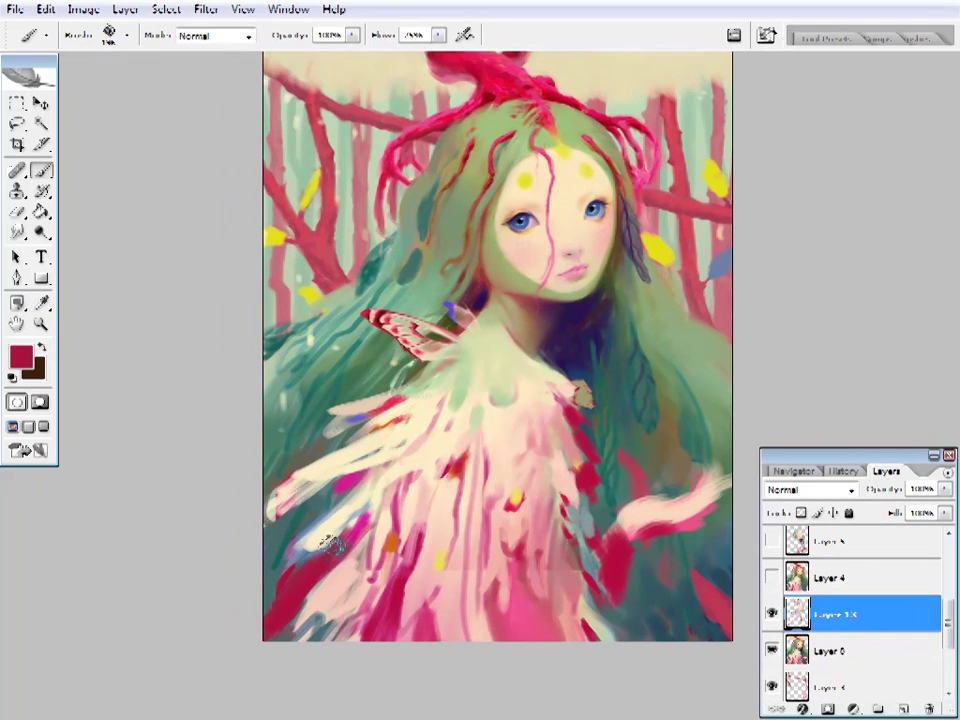
{"action": "left_click", "coordinate": [332, 450], "text": "alt"}
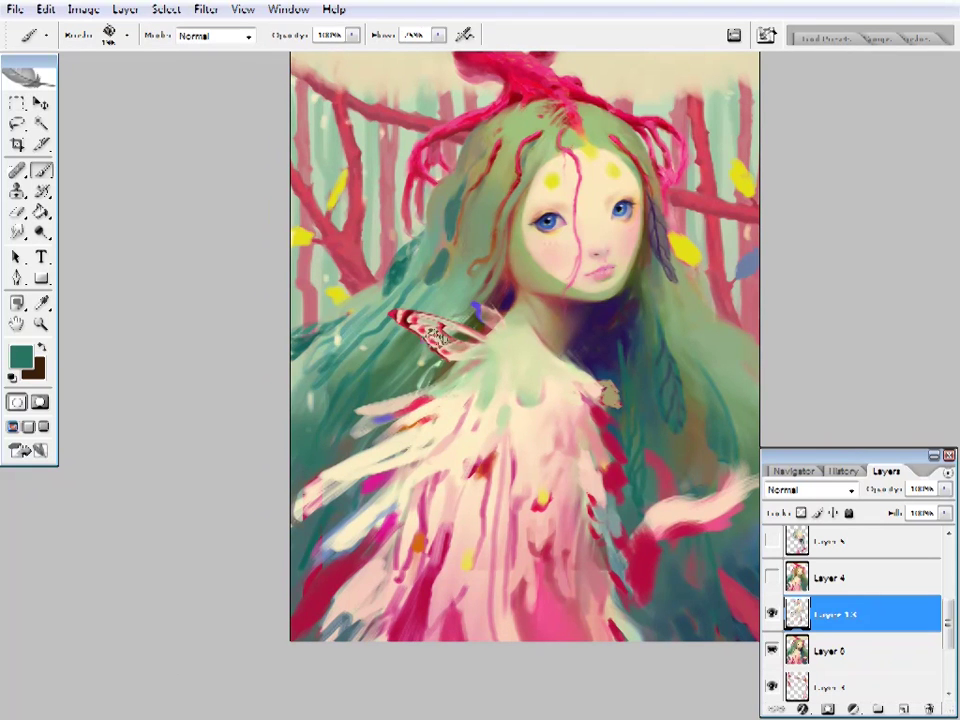
{"action": "left_click", "coordinate": [422, 439], "text": "alt"}
{"action": "left_click", "coordinate": [540, 322], "text": "alt"}
{"action": "right_click", "coordinate": [540, 322]}
{"action": "key", "text": "Escape"}
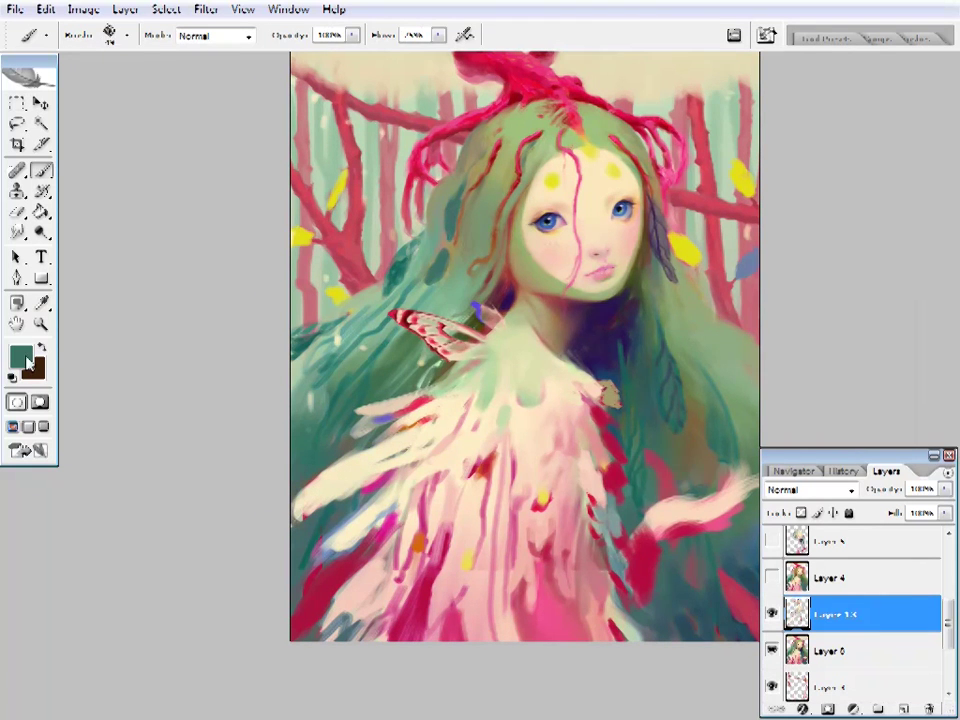
- Set the foreground colour to the green 3f7e21
{"action": "left_click", "coordinate": [20, 355]}
{"action": "left_click", "coordinate": [689, 496]}
{"action": "left_click", "coordinate": [604, 430]}
{"action": "left_click", "coordinate": [843, 300]}
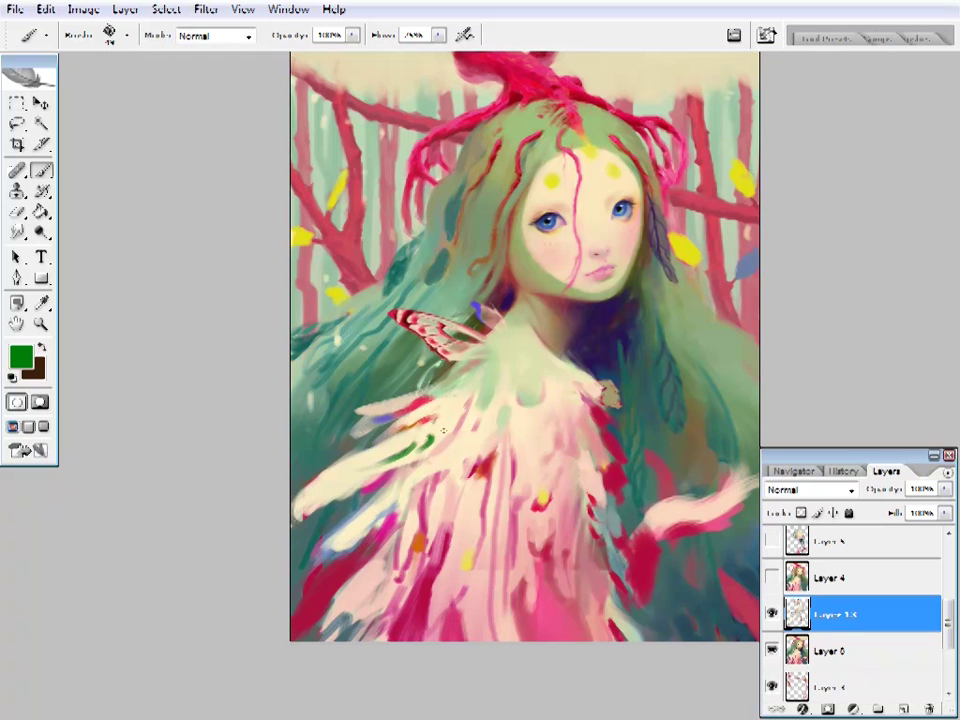
- Paint magenta and teal strokes along the garment's lower edge and feathers
{"action": "left_click", "coordinate": [462, 424], "text": "ctrl"}
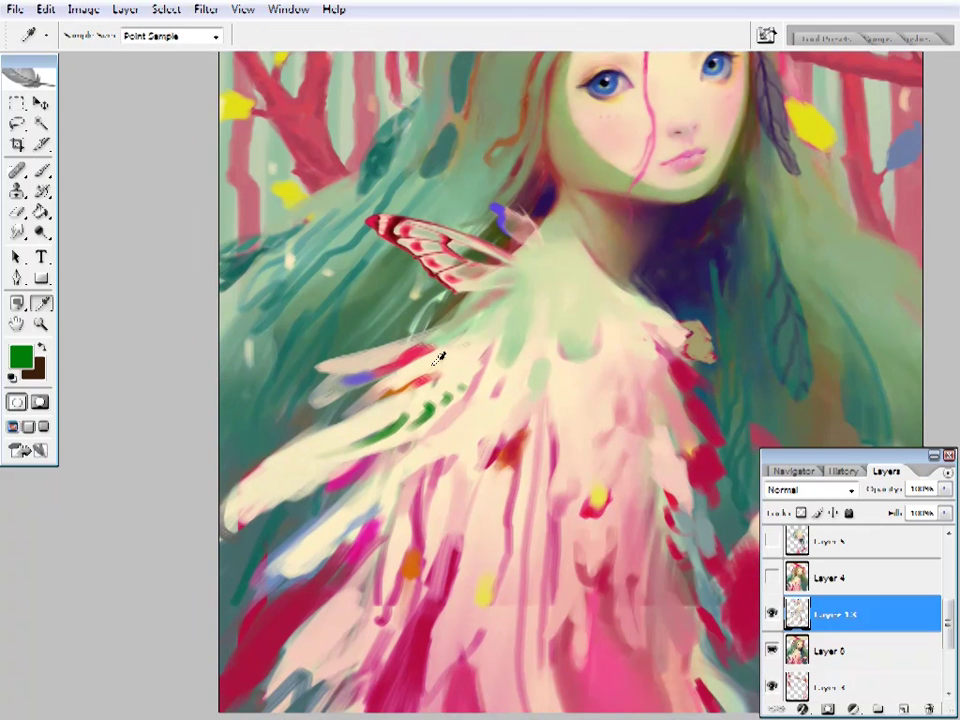
{"action": "left_click", "coordinate": [439, 356], "text": "alt"}
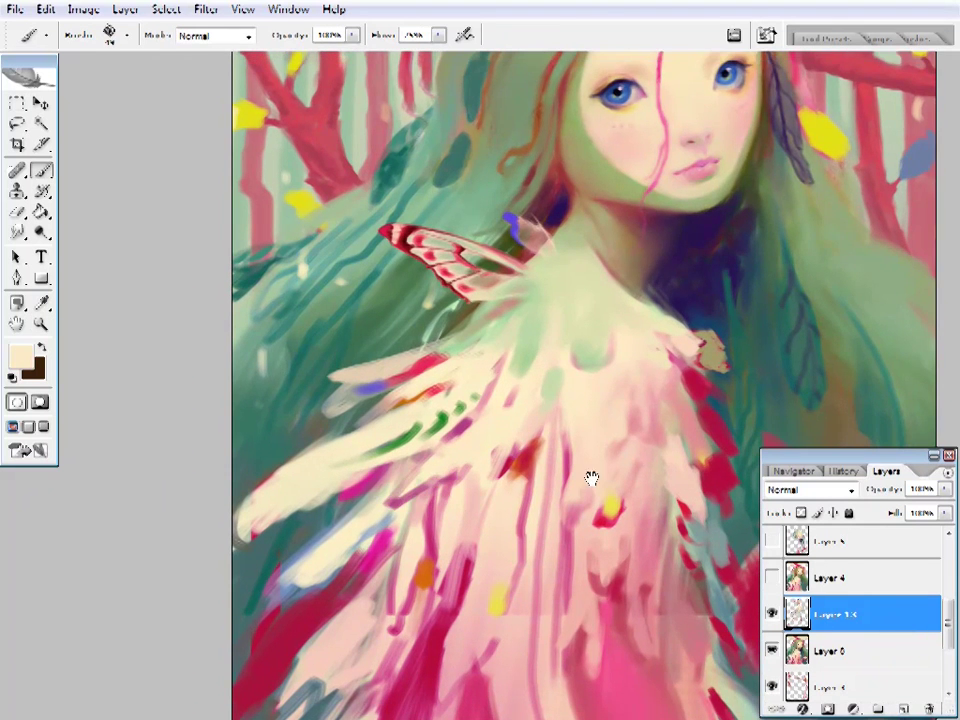
{"action": "left_click_drag", "start_coordinate": [591, 476], "coordinate": [529, 401]}
{"action": "mouse_move", "coordinate": [446, 607]}
{"action": "left_mouse_down"}
{"action": "mouse_move", "coordinate": [448, 551]}
{"action": "mouse_move", "coordinate": [641, 452]}
{"action": "mouse_move", "coordinate": [634, 463]}
{"action": "left_mouse_up"}
{"action": "left_click", "coordinate": [634, 463], "text": "alt"}
{"action": "mouse_move", "coordinate": [566, 440]}
{"action": "left_mouse_down"}
{"action": "mouse_move", "coordinate": [559, 422]}
{"action": "mouse_move", "coordinate": [626, 400]}
{"action": "left_mouse_up"}
{"action": "left_click", "coordinate": [559, 411], "text": "alt"}
{"action": "left_click", "coordinate": [513, 352], "text": "alt"}
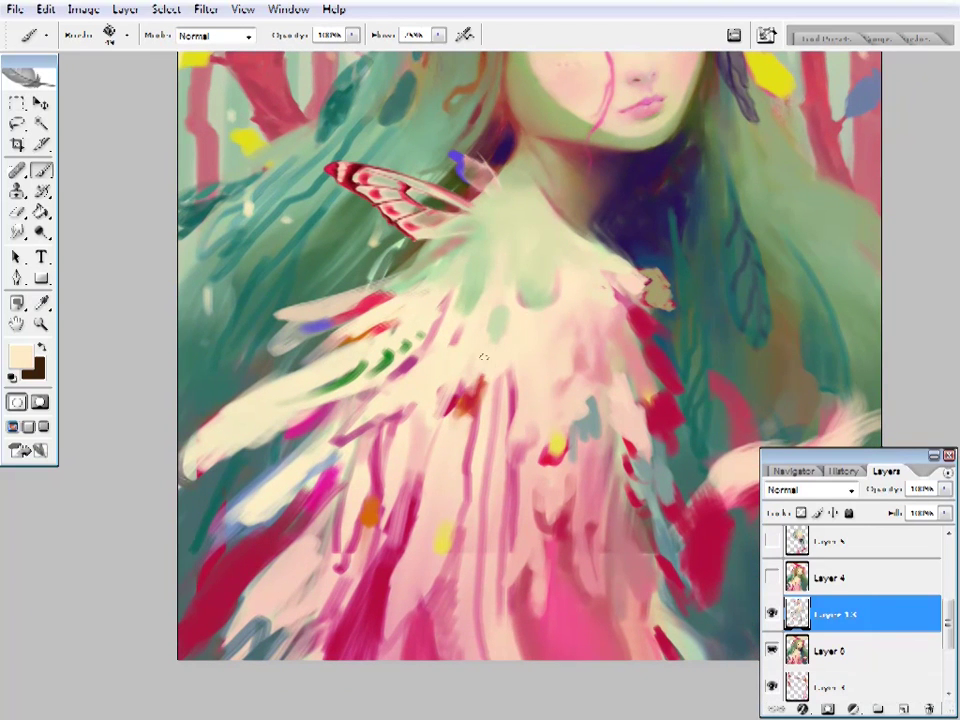
- Sample peach, light pink and rose tones across the feathered garment
{"action": "left_click_drag", "start_coordinate": [483, 357], "coordinate": [561, 344]}
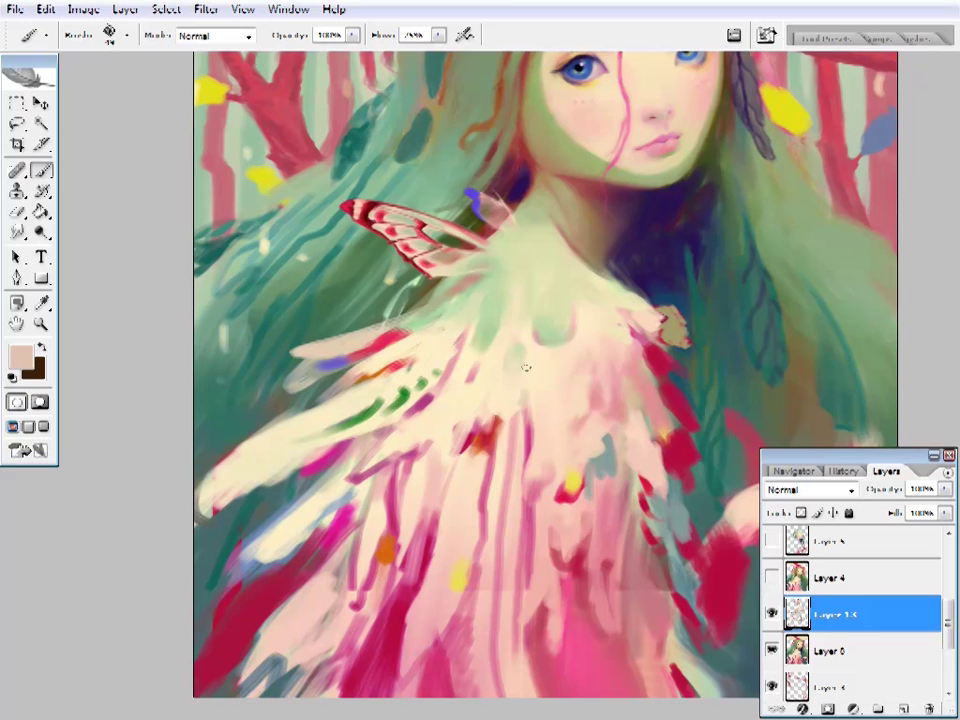
{"action": "left_click", "coordinate": [524, 388], "text": "alt"}
{"action": "left_click_drag", "start_coordinate": [495, 349], "coordinate": [464, 456]}
{"action": "left_click", "coordinate": [464, 456], "text": "alt"}
{"action": "left_click_drag", "start_coordinate": [541, 347], "coordinate": [504, 371]}
{"action": "left_click", "coordinate": [501, 360], "text": "alt"}
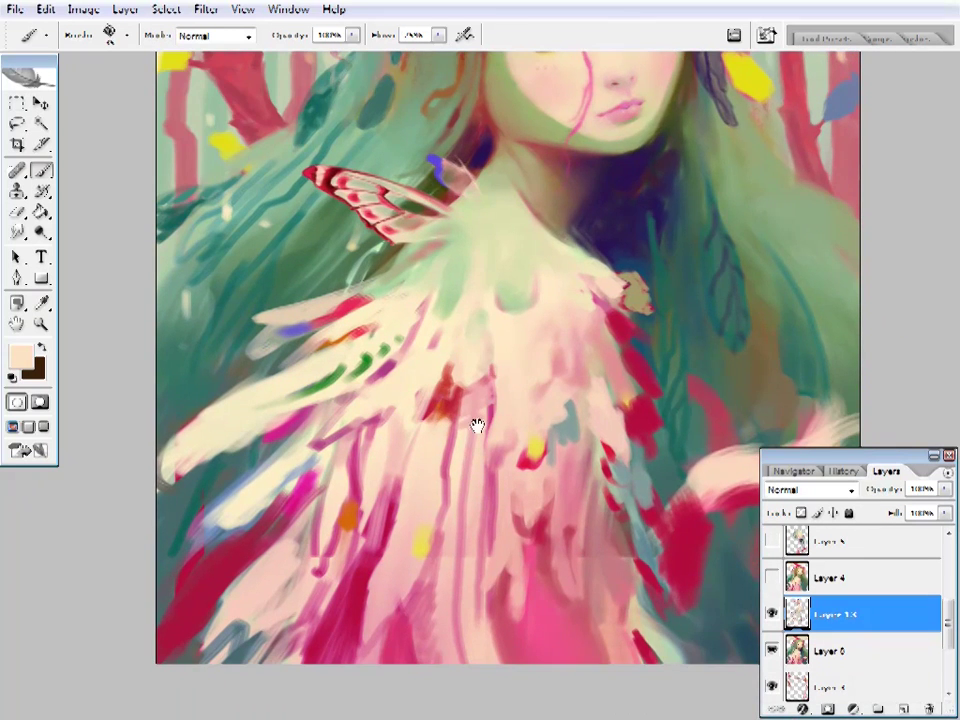
{"action": "left_click_drag", "start_coordinate": [476, 420], "coordinate": [483, 442]}
{"action": "left_click_drag", "start_coordinate": [577, 410], "coordinate": [564, 388]}
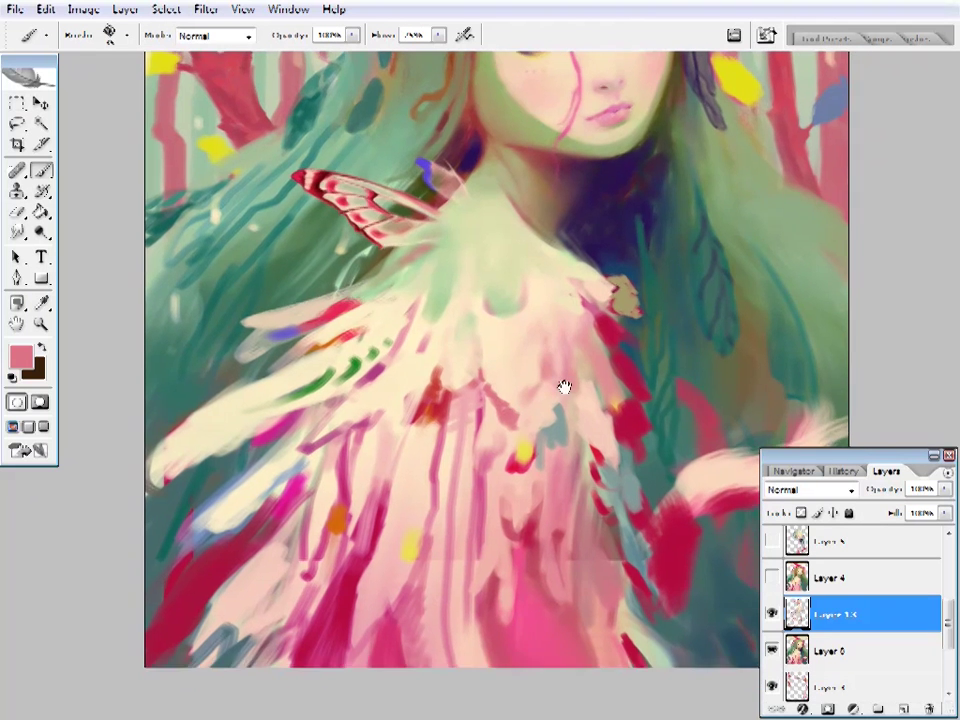
{"action": "left_click", "coordinate": [521, 366], "text": "alt"}
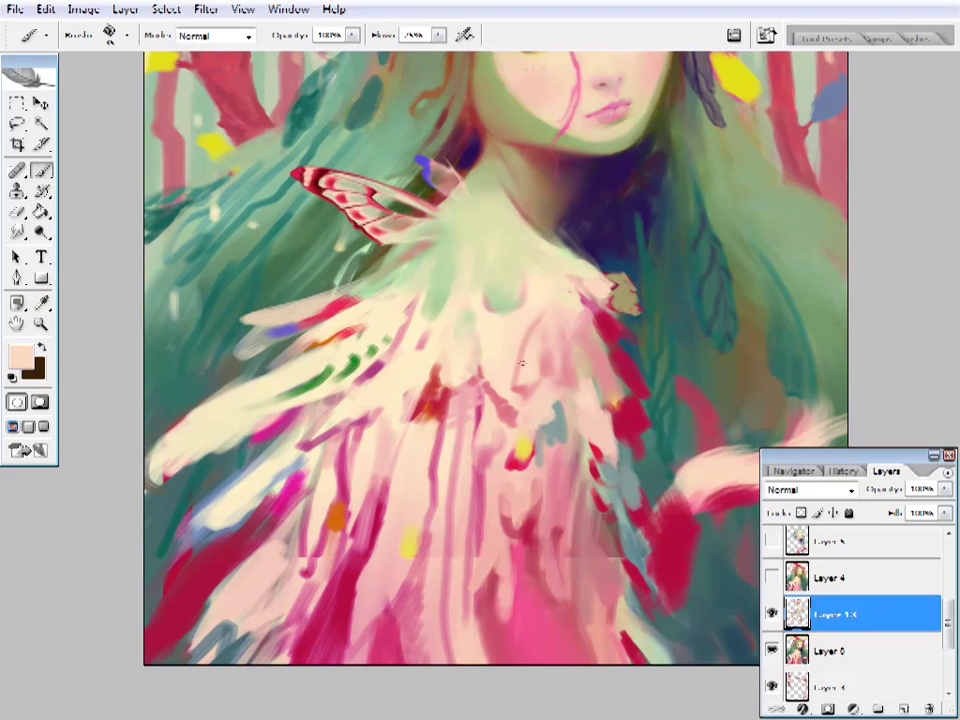
{"action": "left_click", "coordinate": [521, 386], "text": "alt"}
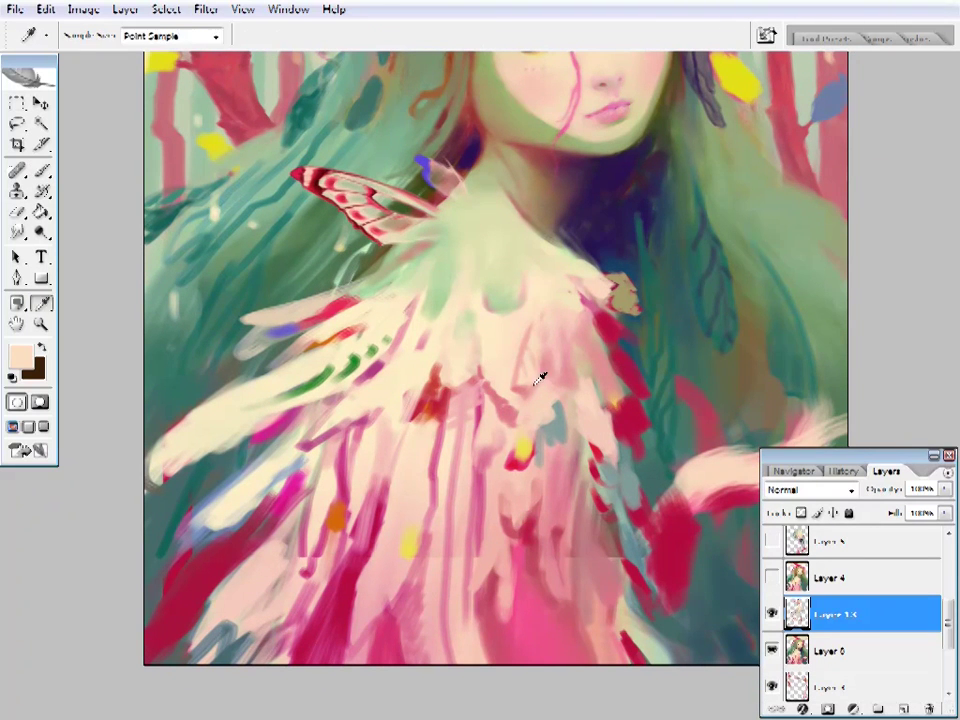
{"action": "left_click", "coordinate": [542, 377], "text": "alt"}
- Sample peach, crimson, pink, brown and dark purple around the garment
{"action": "mouse_move", "coordinate": [542, 377]}
{"action": "left_mouse_down"}
{"action": "mouse_move", "coordinate": [550, 398]}
{"action": "mouse_move", "coordinate": [577, 339]}
{"action": "left_mouse_up"}
{"action": "left_click", "coordinate": [517, 369], "text": "alt"}
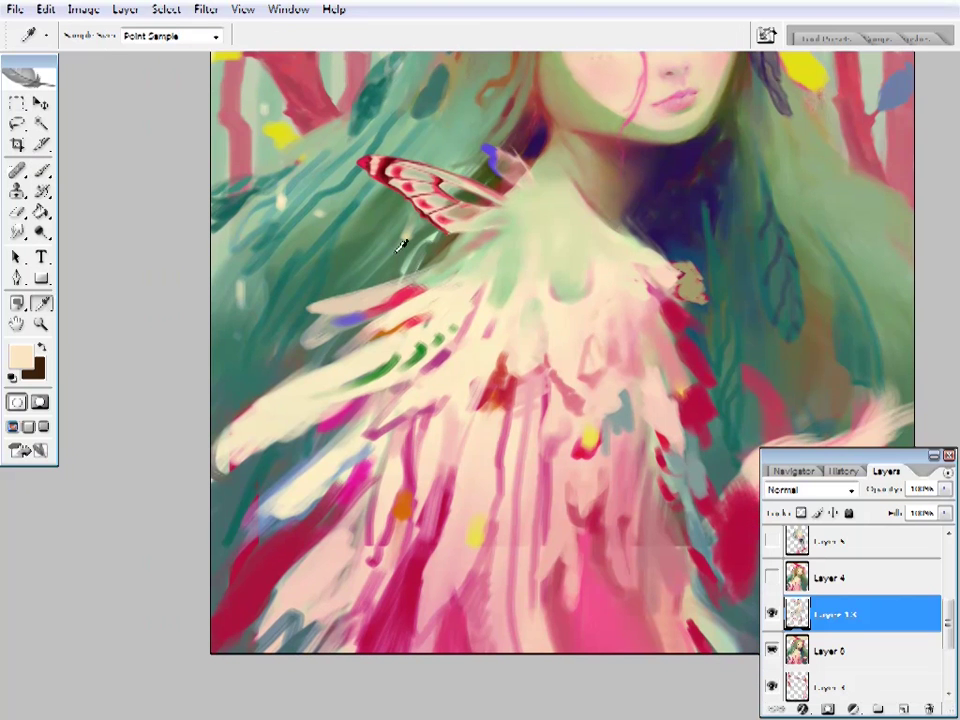
{"action": "left_click", "coordinate": [410, 296], "text": "alt"}
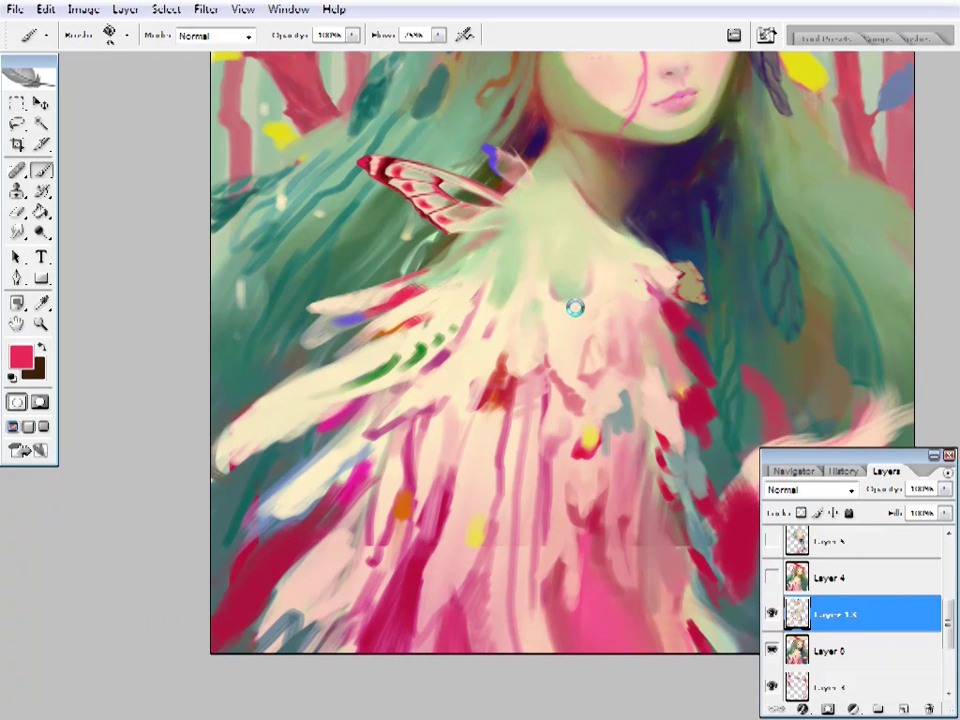
{"action": "left_click_drag", "start_coordinate": [669, 343], "coordinate": [573, 343]}
{"action": "left_click", "coordinate": [562, 533], "text": "alt"}
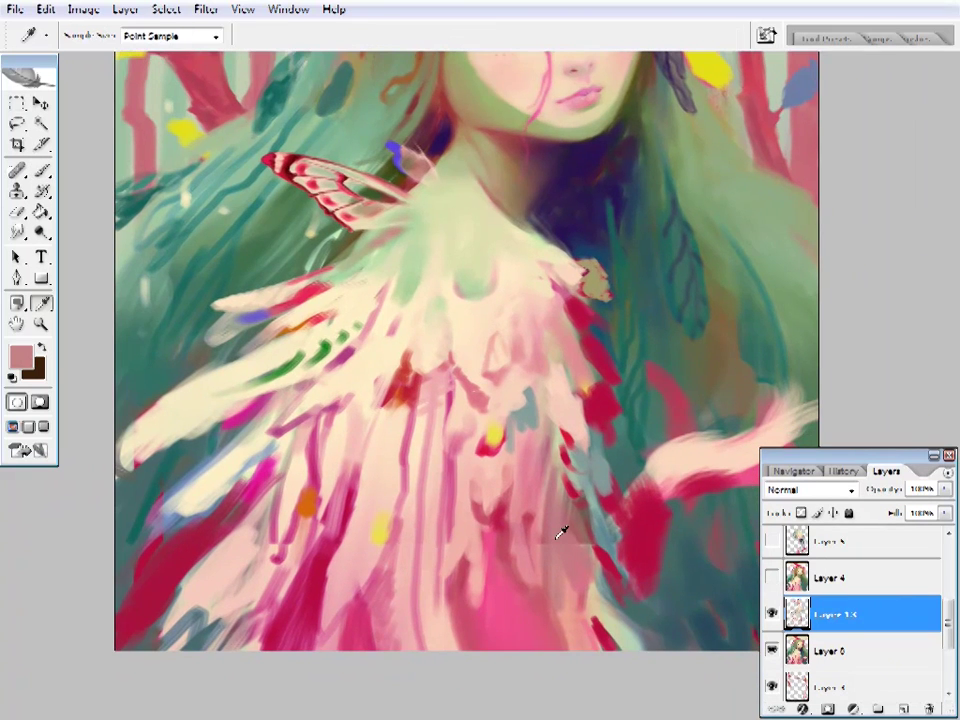
{"action": "left_click", "coordinate": [600, 515], "text": "alt"}
{"action": "mouse_move", "coordinate": [600, 515]}
{"action": "left_mouse_down"}
{"action": "mouse_move", "coordinate": [558, 526]}
{"action": "mouse_move", "coordinate": [591, 511]}
{"action": "left_mouse_up"}
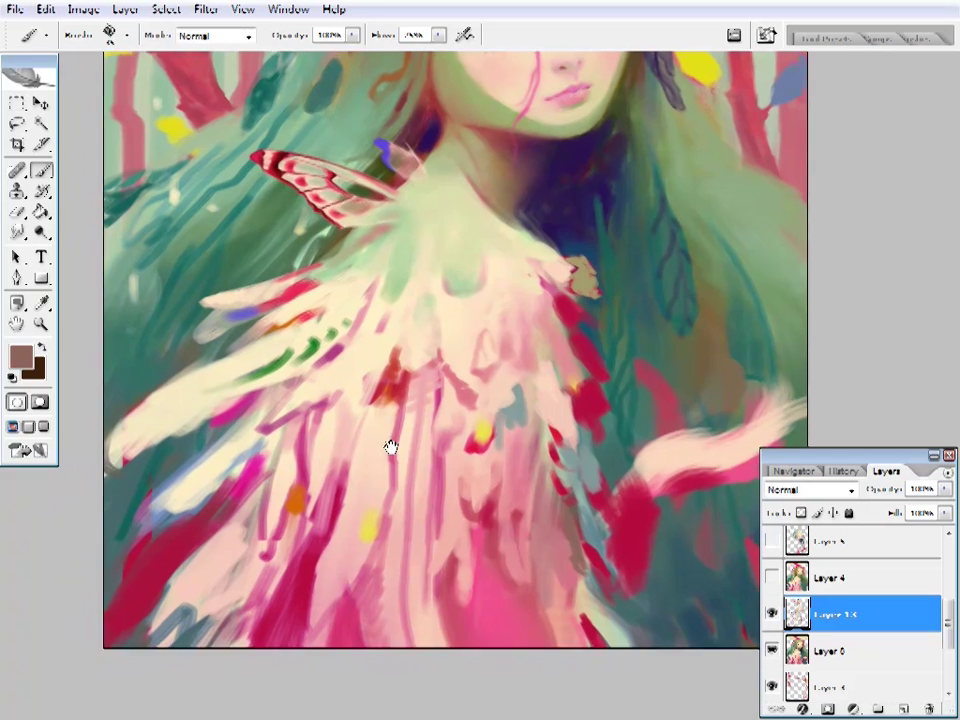
{"action": "left_click", "coordinate": [430, 128], "text": "alt"}
- Paint dark purple into the lower-left crimson area, resampling crimson, pink and maroon
{"action": "left_click_drag", "start_coordinate": [120, 607], "coordinate": [143, 580]}
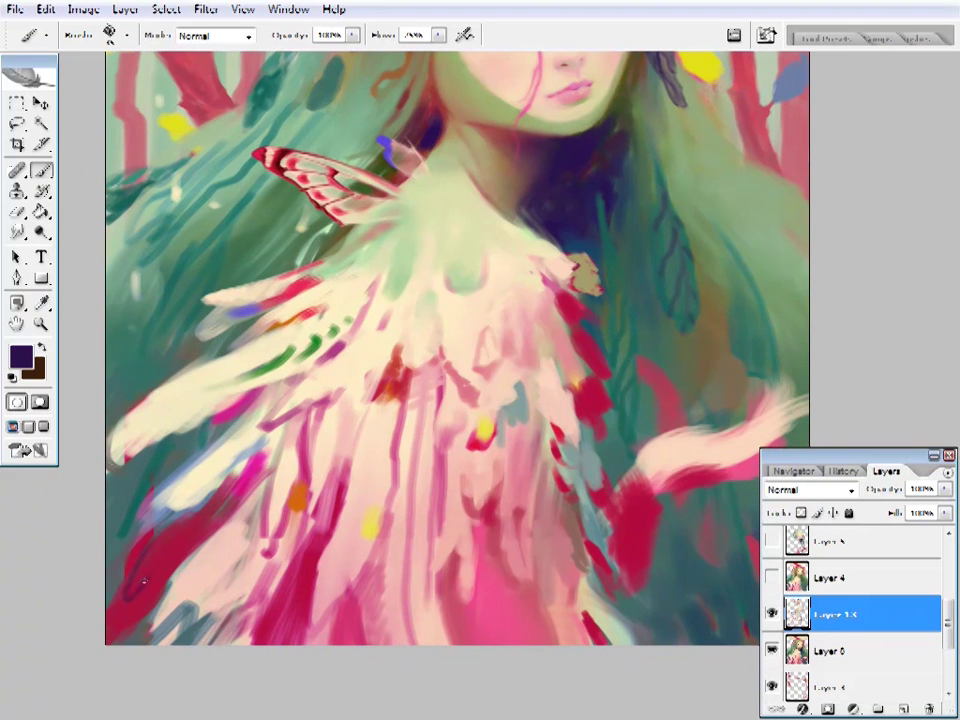
{"action": "left_click", "coordinate": [176, 536], "text": "alt"}
{"action": "left_click", "coordinate": [315, 499], "text": "alt"}
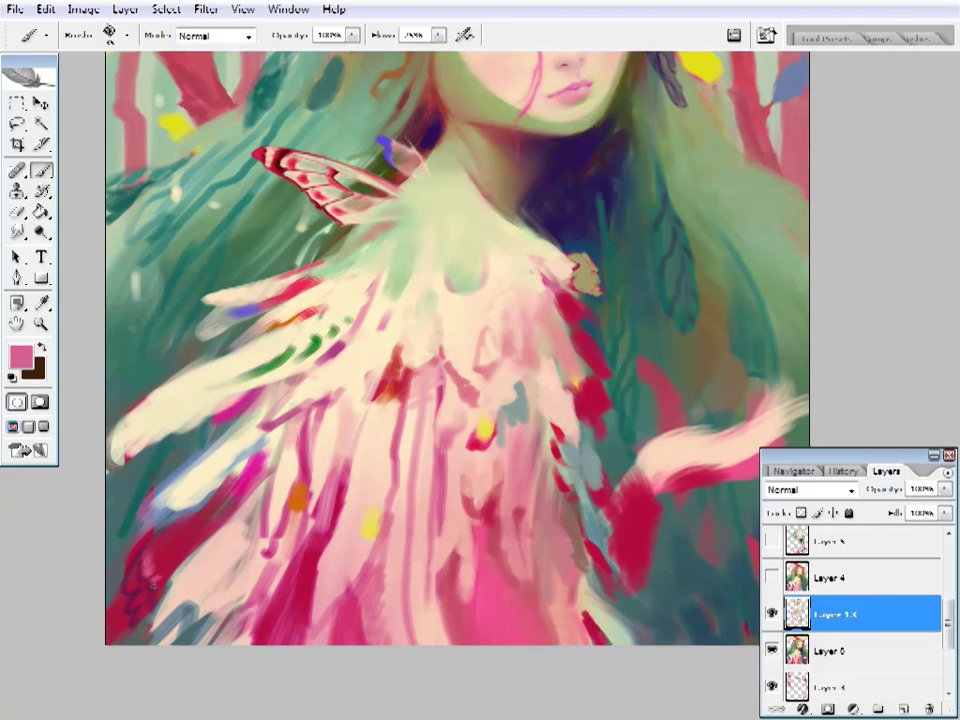
{"action": "left_click", "coordinate": [133, 589], "text": "alt"}
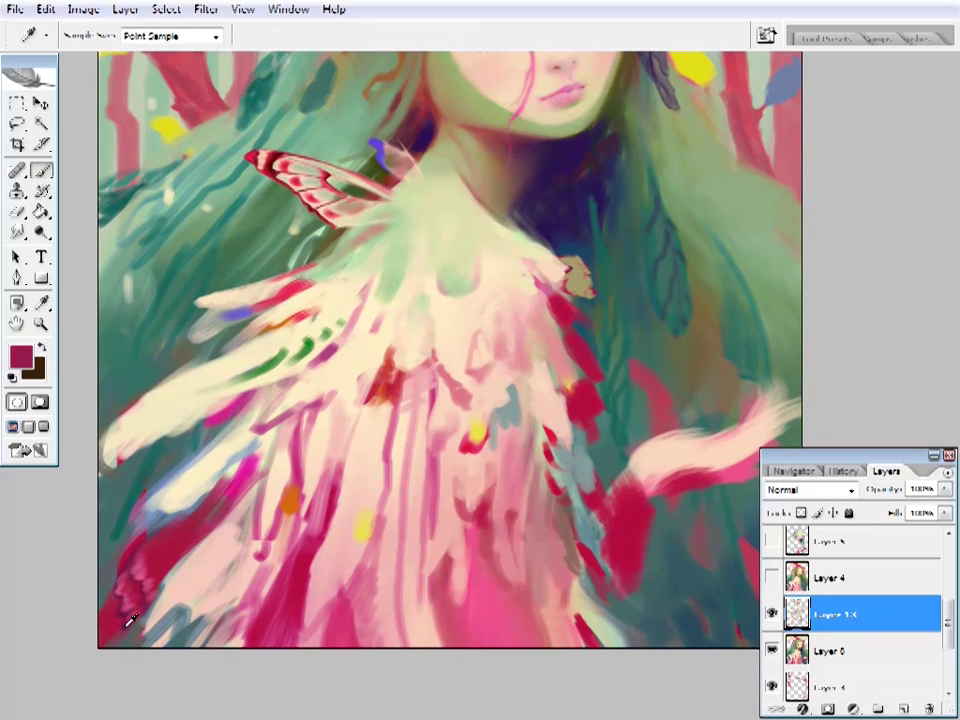
{"action": "left_click", "coordinate": [135, 623], "text": "alt"}
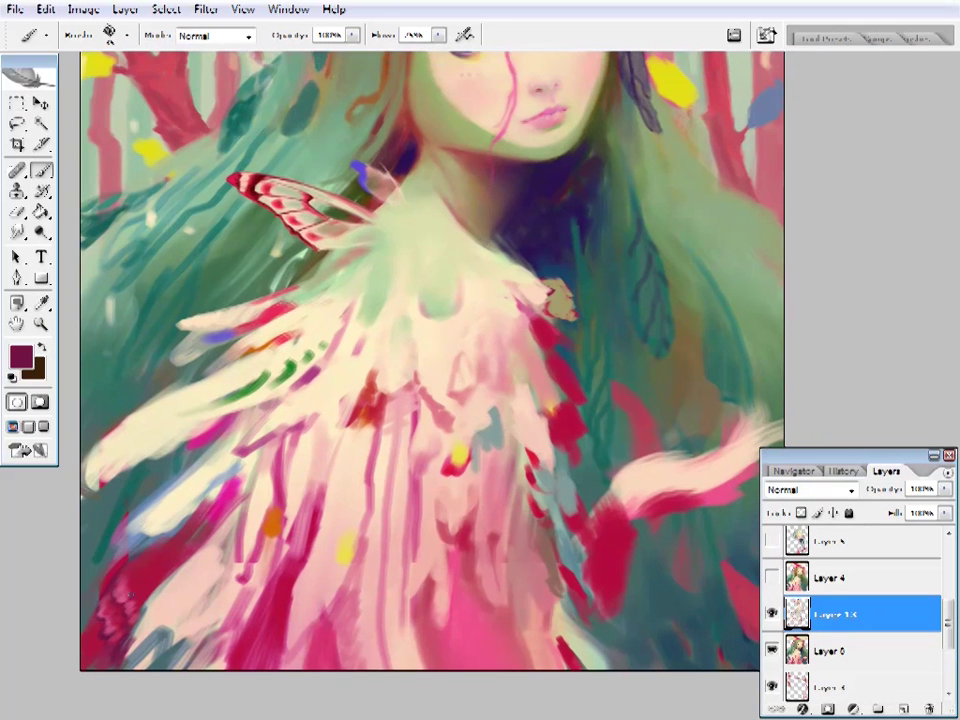
{"action": "left_click", "coordinate": [139, 574], "text": "alt"}
{"action": "left_click_drag", "start_coordinate": [382, 515], "coordinate": [369, 504]}
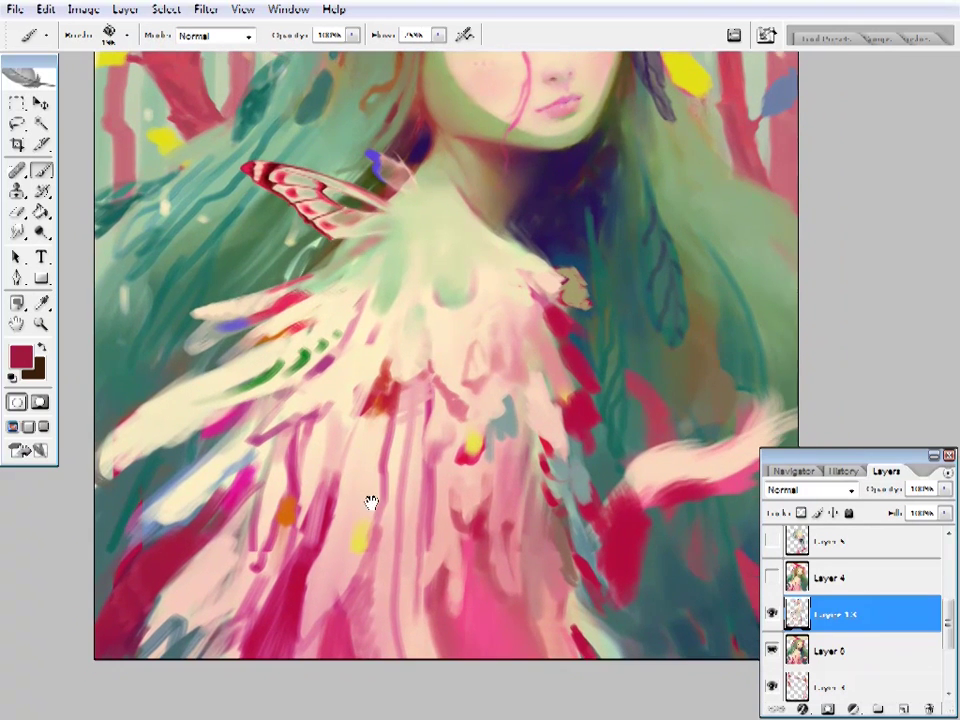
{"action": "left_click", "coordinate": [364, 326], "text": "alt"}
- View the whole painting and sample pale peach, dusky pink, grey-green and crimson
{"action": "key", "text": "z"}
{"action": "left_click", "coordinate": [489, 414], "text": "alt"}
{"action": "key", "text": "b"}
{"action": "right_click", "coordinate": [351, 498]}
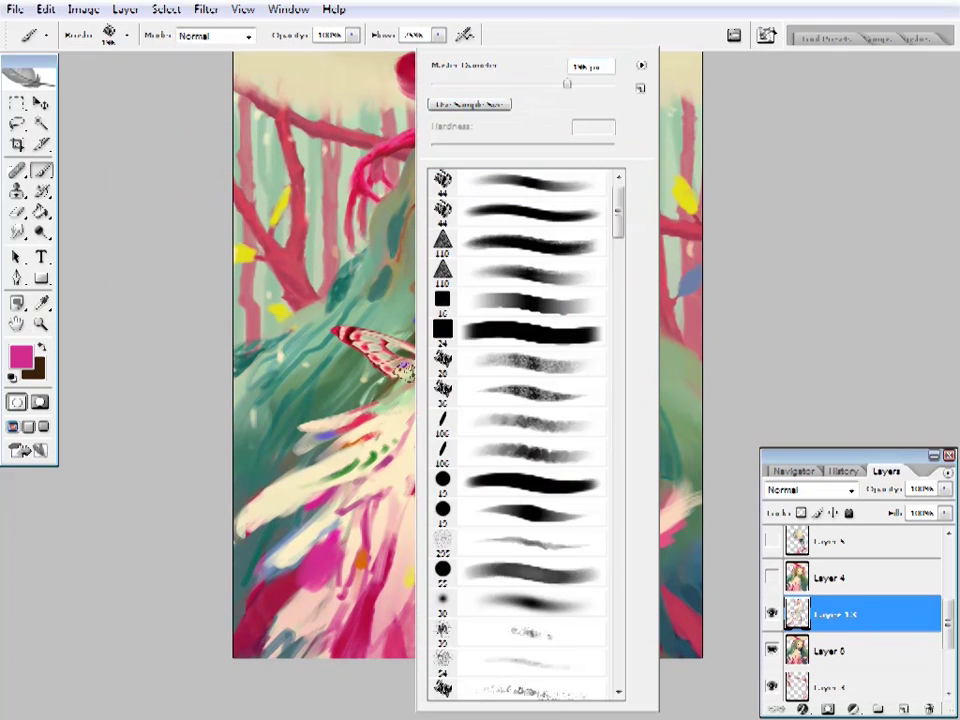
{"action": "key", "text": "Escape"}
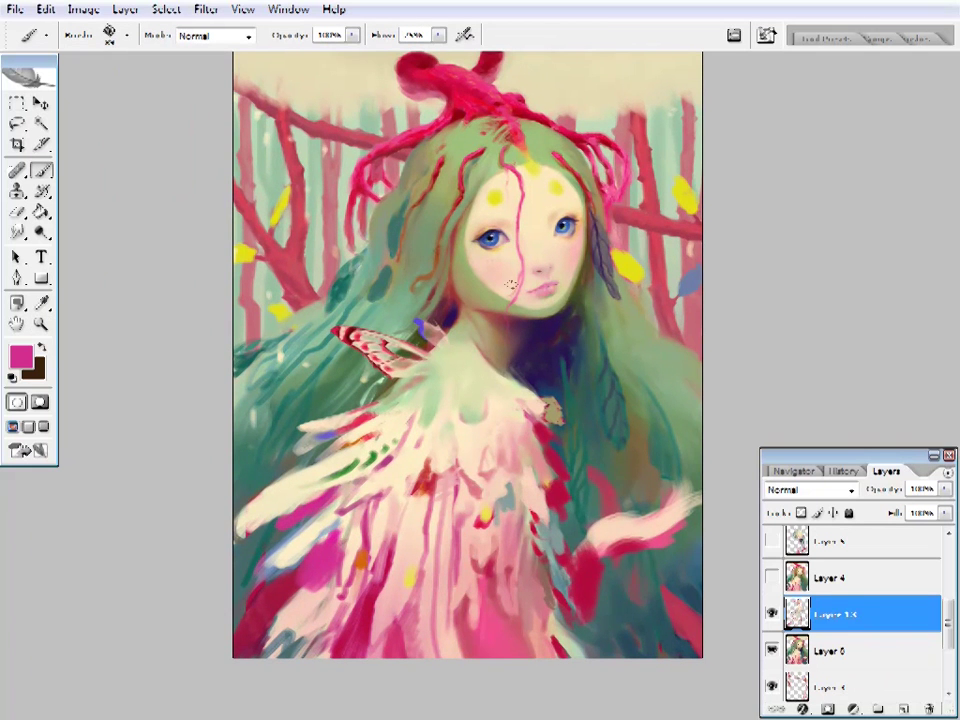
{"action": "left_click", "coordinate": [302, 534], "text": "alt"}
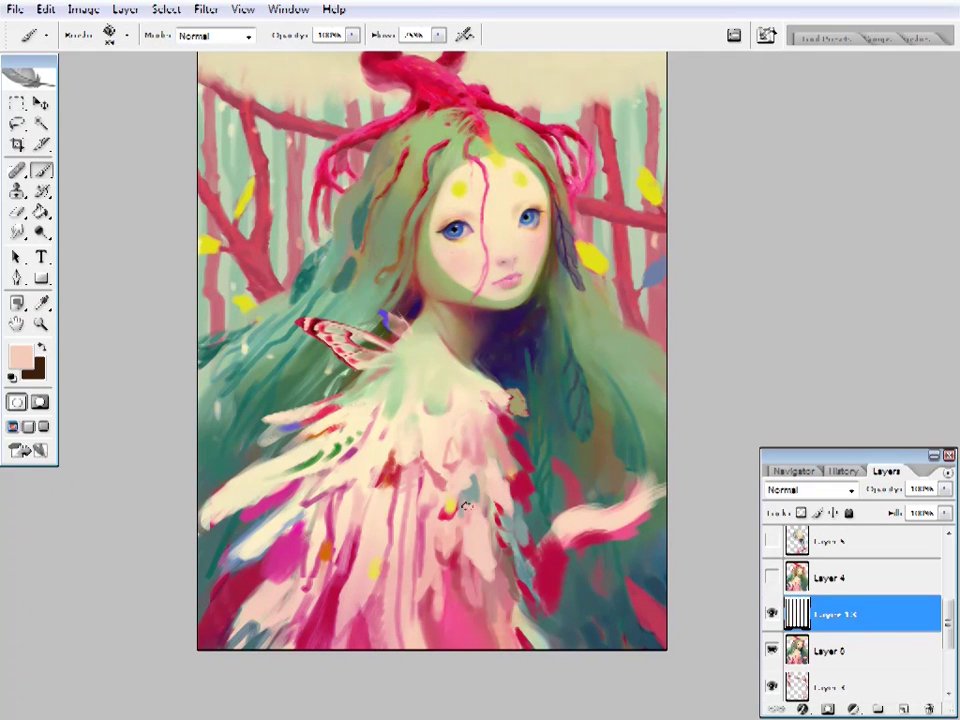
{"action": "left_click", "coordinate": [466, 507], "text": "alt"}
{"action": "left_click", "coordinate": [499, 540], "text": "alt"}
{"action": "left_click", "coordinate": [492, 537], "text": "alt"}
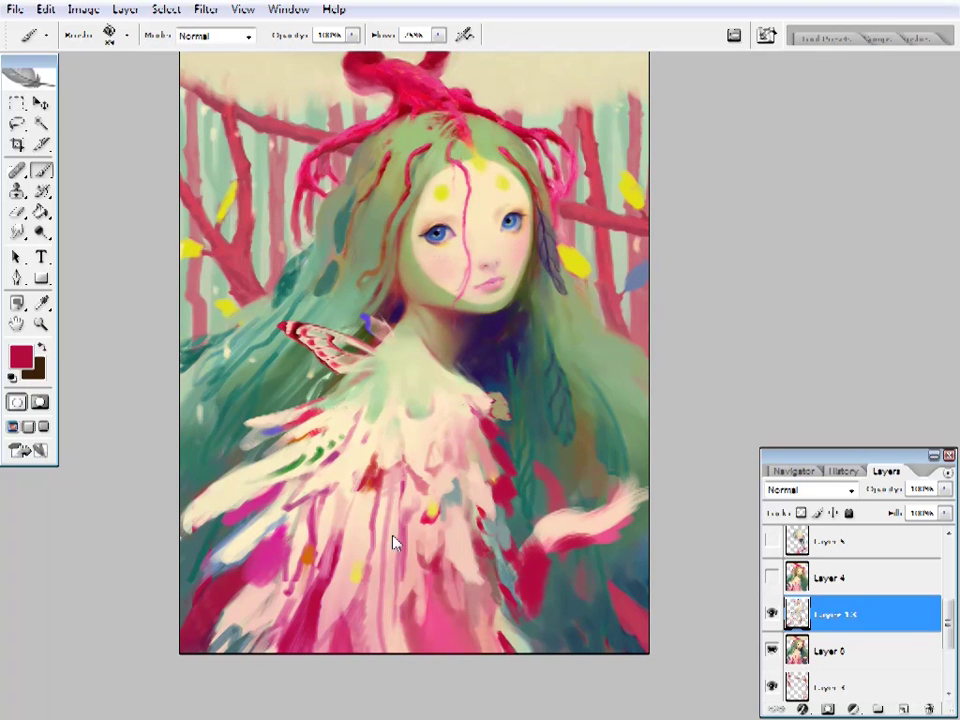
- Flip the canvas horizontally, fit the painting in view, and select the bottom layer
{"action": "key", "text": "ctrl+shift+h"}
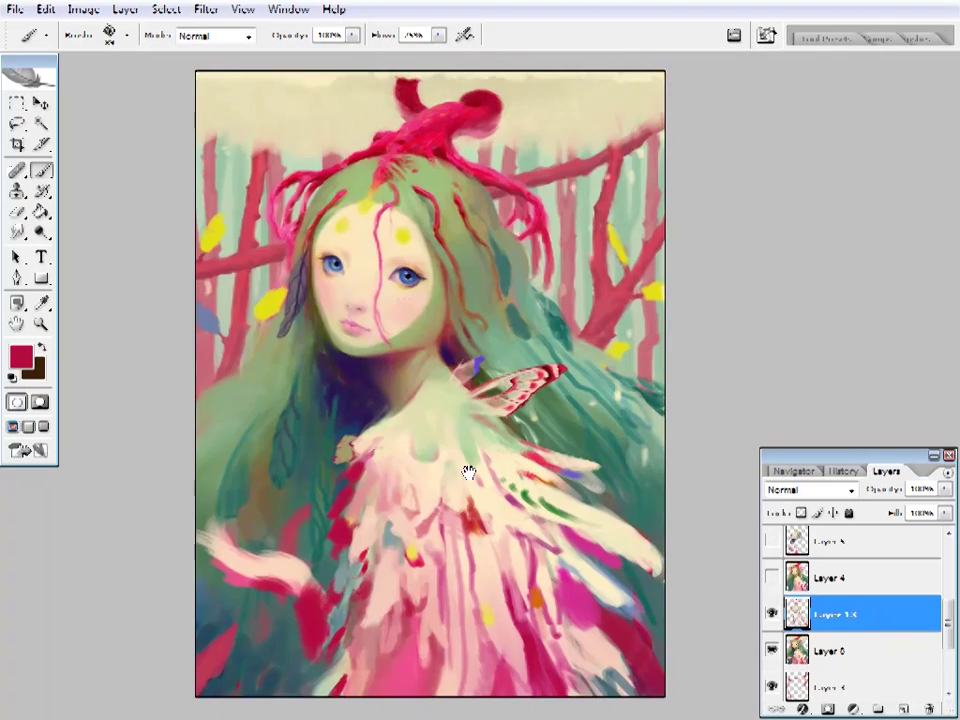
{"action": "key", "text": "z"}
{"action": "left_click", "coordinate": [390, 321]}
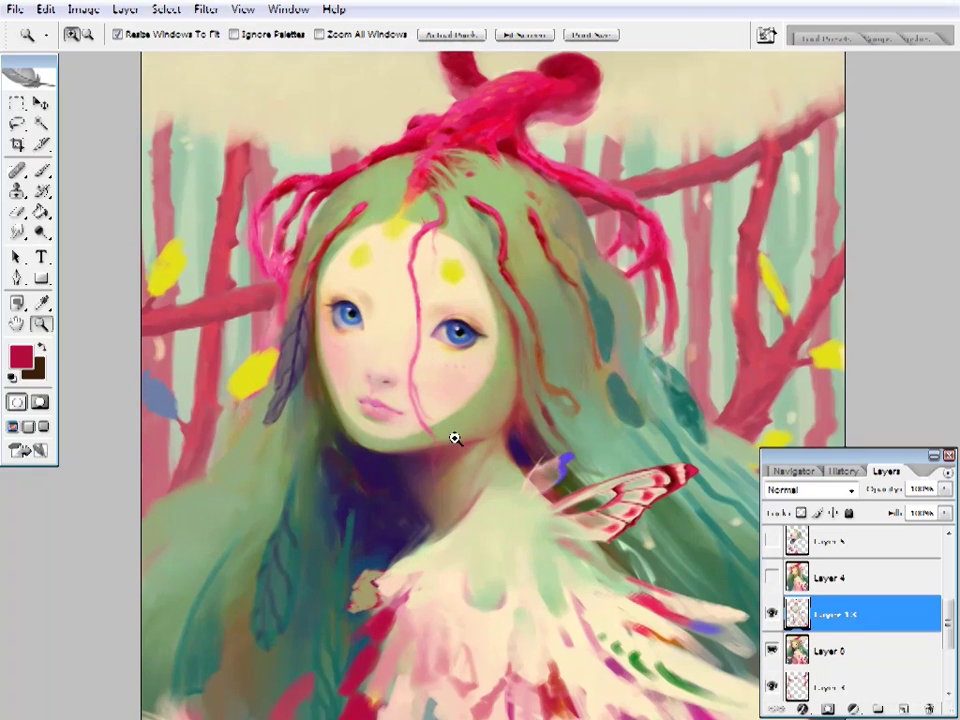
{"action": "left_click", "coordinate": [454, 439], "text": "alt"}
{"action": "left_click", "coordinate": [821, 686]}
{"action": "left_click_drag", "start_coordinate": [437, 403], "coordinate": [398, 373]}
- Apply a Levels adjustment with input levels around 23/1.00/233
{"action": "left_click", "coordinate": [84, 9]}
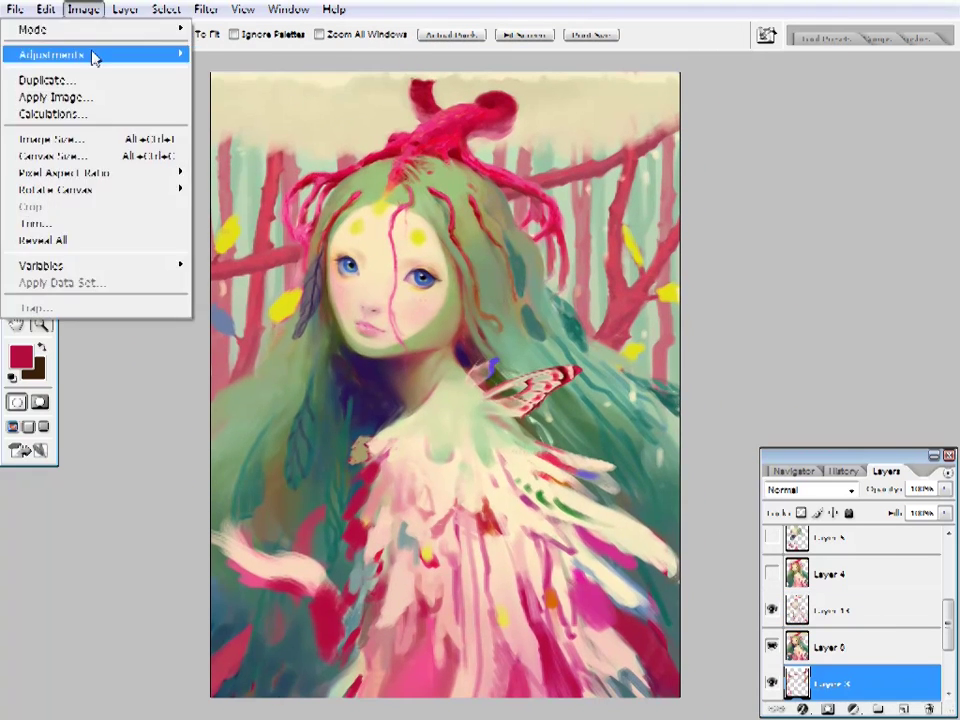
{"action": "left_click", "coordinate": [240, 55]}
{"action": "left_click_drag", "start_coordinate": [757, 572], "coordinate": [758, 572]}
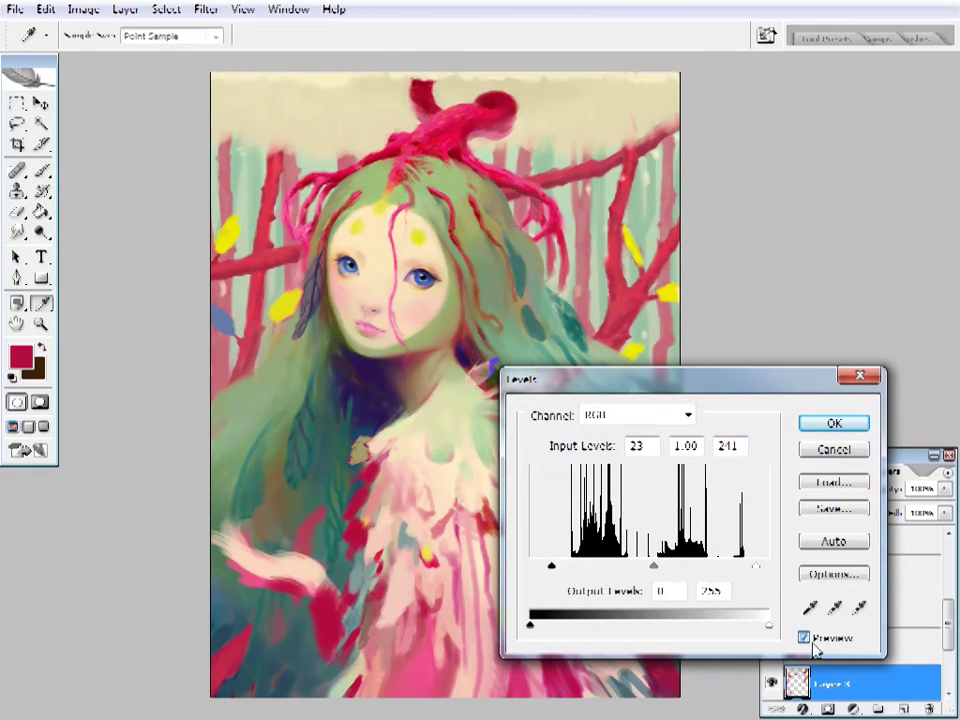
{"action": "left_click", "coordinate": [819, 641]}
{"action": "left_click", "coordinate": [820, 643]}
{"action": "key", "text": "Return"}
- Zoom in on the face and set the foreground colour to a soft pink
{"action": "key", "text": "z"}
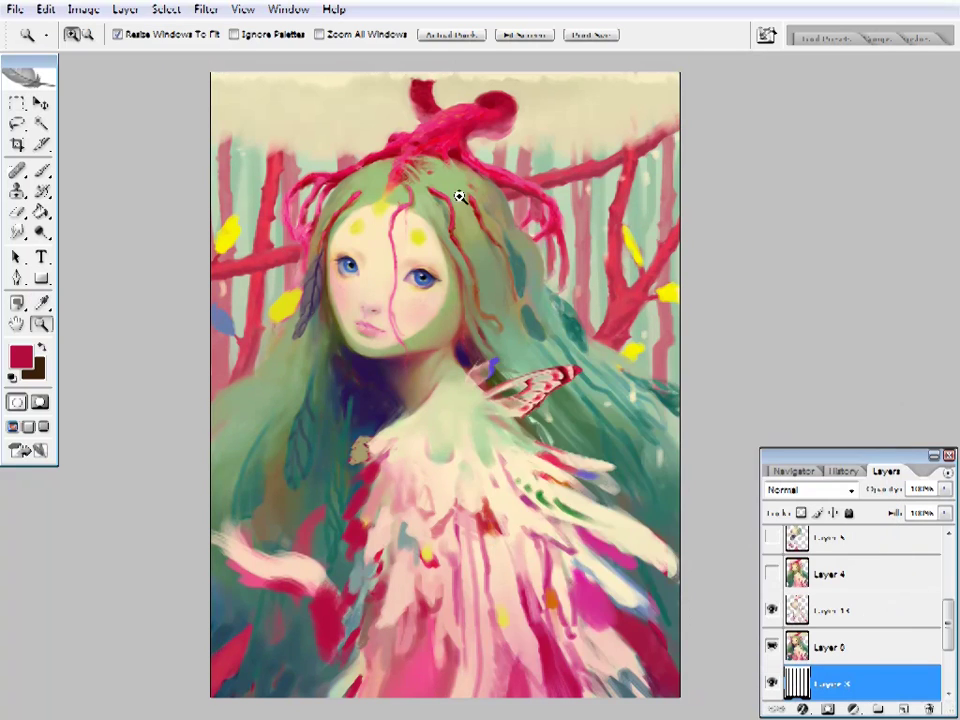
{"action": "left_click", "coordinate": [447, 308]}
{"action": "key", "text": "i"}
{"action": "left_click", "coordinate": [20, 356]}
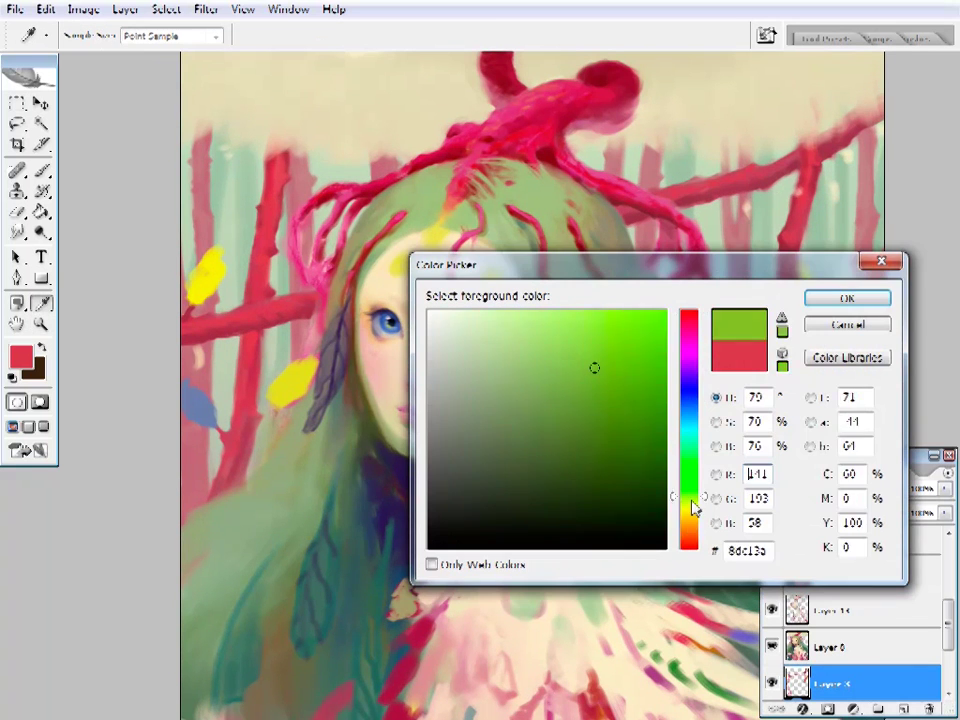
{"action": "left_click_drag", "start_coordinate": [495, 358], "coordinate": [548, 358]}
{"action": "left_click", "coordinate": [690, 338]}
{"action": "left_click", "coordinate": [506, 347]}
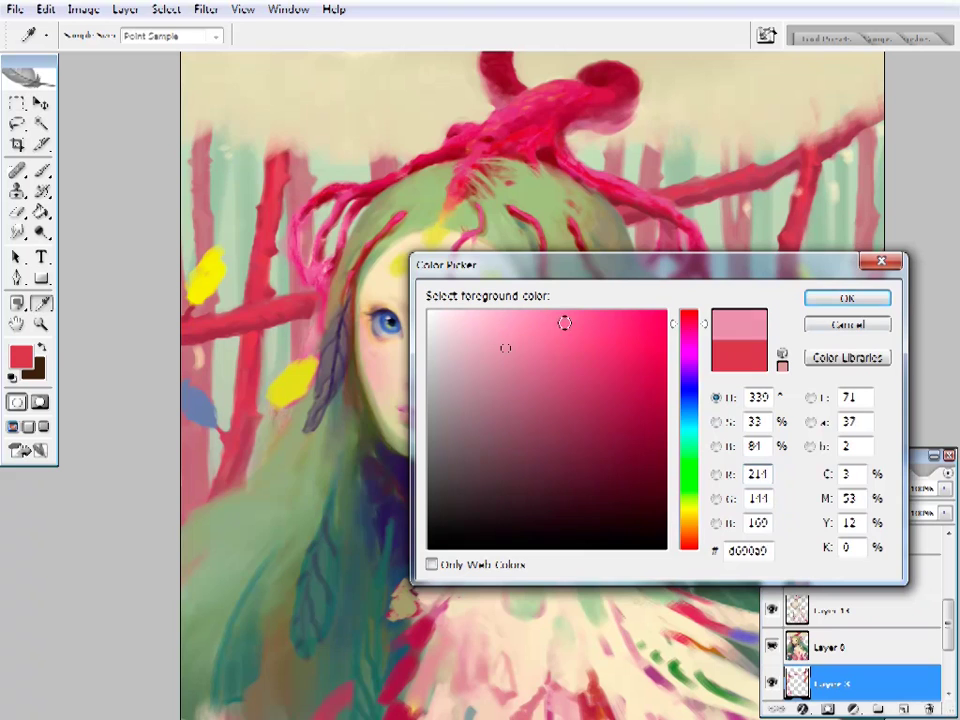
{"action": "left_click", "coordinate": [834, 304]}
- Switch to the Brush and browse its preset choices
{"action": "key", "text": "b"}
{"action": "right_click", "coordinate": [330, 300]}
{"action": "key", "text": "Escape"}
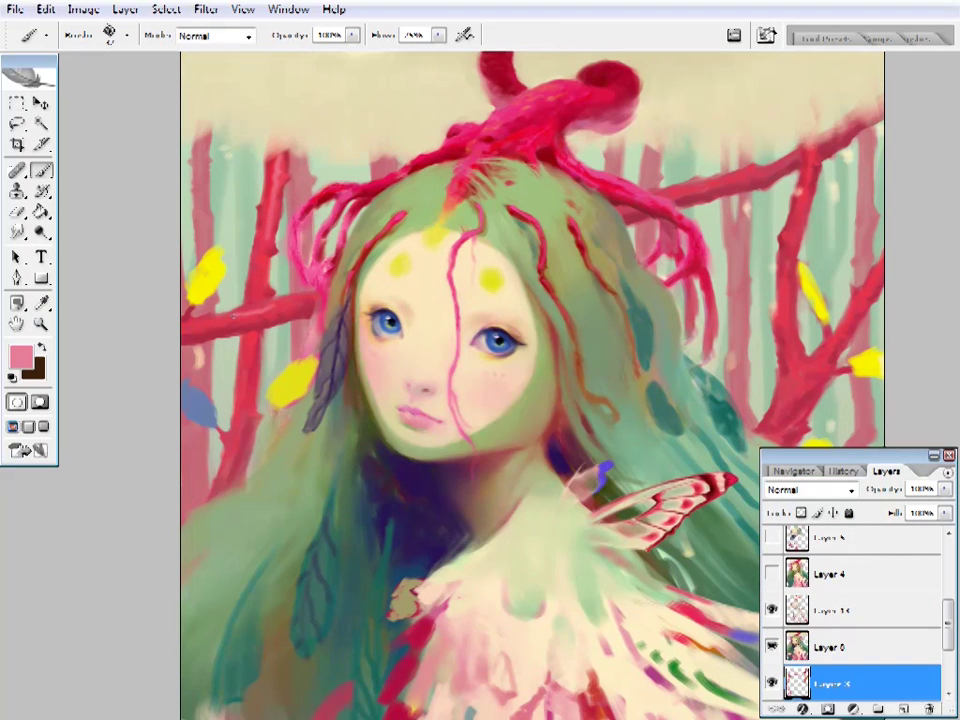
{"action": "right_click", "coordinate": [361, 88]}
{"action": "key", "text": "Escape"}
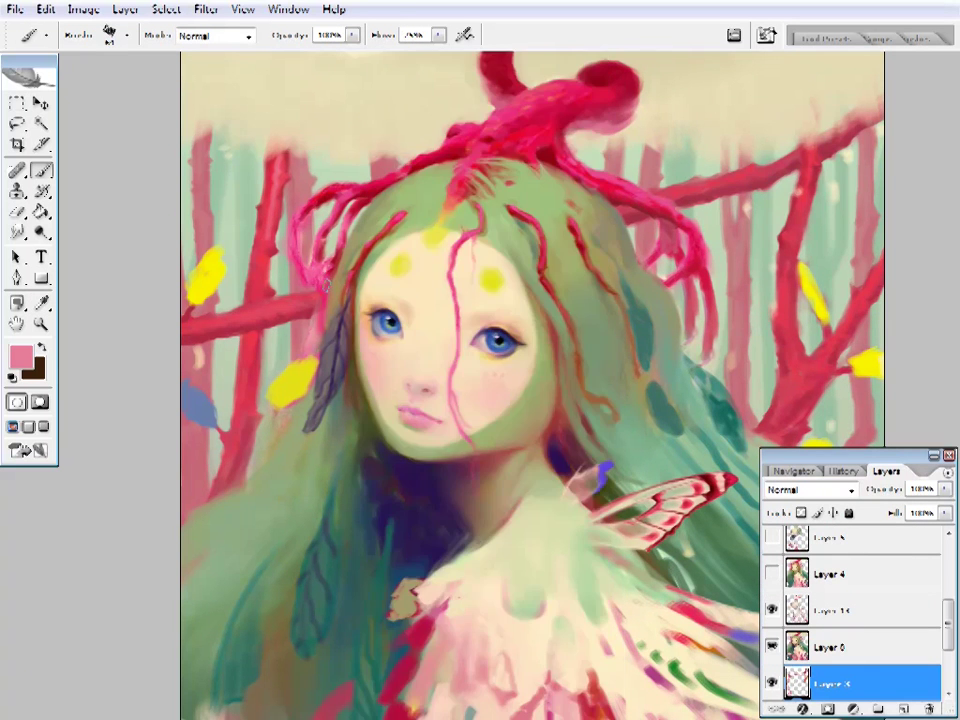
{"action": "right_click", "coordinate": [376, 88]}
{"action": "key", "text": "Escape"}
{"action": "right_click", "coordinate": [411, 88]}
{"action": "key", "text": "Escape"}
- Zoom in closely on the face, then back out to show face and branches
{"action": "key", "text": "z"}
{"action": "left_click", "coordinate": [287, 247]}
{"action": "left_click_drag", "start_coordinate": [638, 407], "coordinate": [268, 429]}
{"action": "key", "text": "b"}
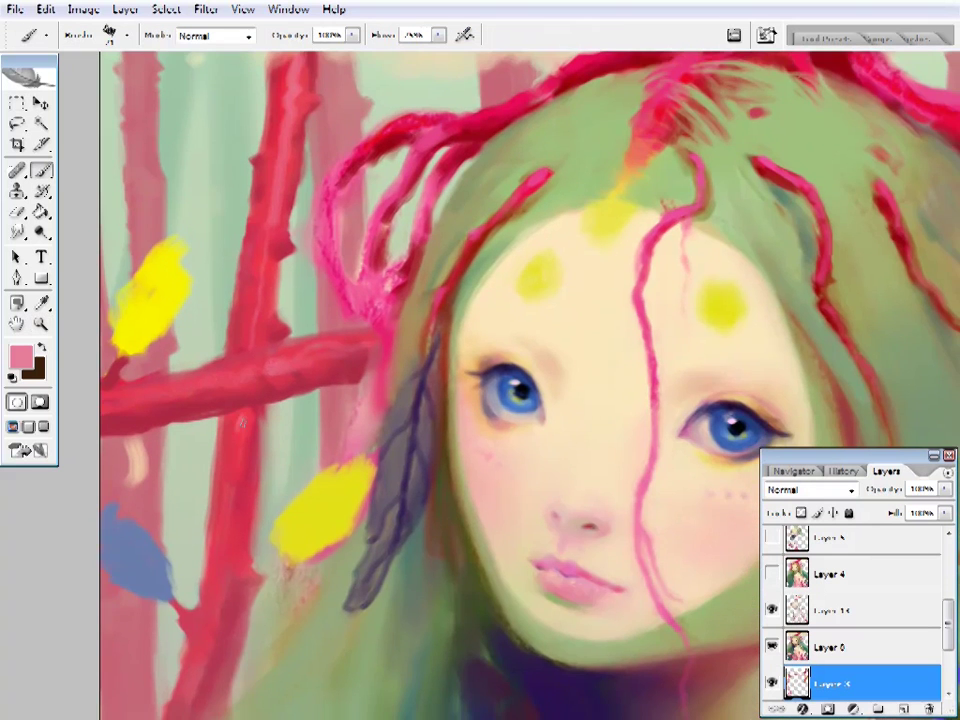
{"action": "left_click_drag", "start_coordinate": [535, 347], "coordinate": [265, 360]}
{"action": "scroll", "coordinate": [265, 360], "scroll_direction": "up", "scroll_amount": 5}
{"action": "scroll", "coordinate": [654, 336], "scroll_direction": "right", "scroll_amount": 4}
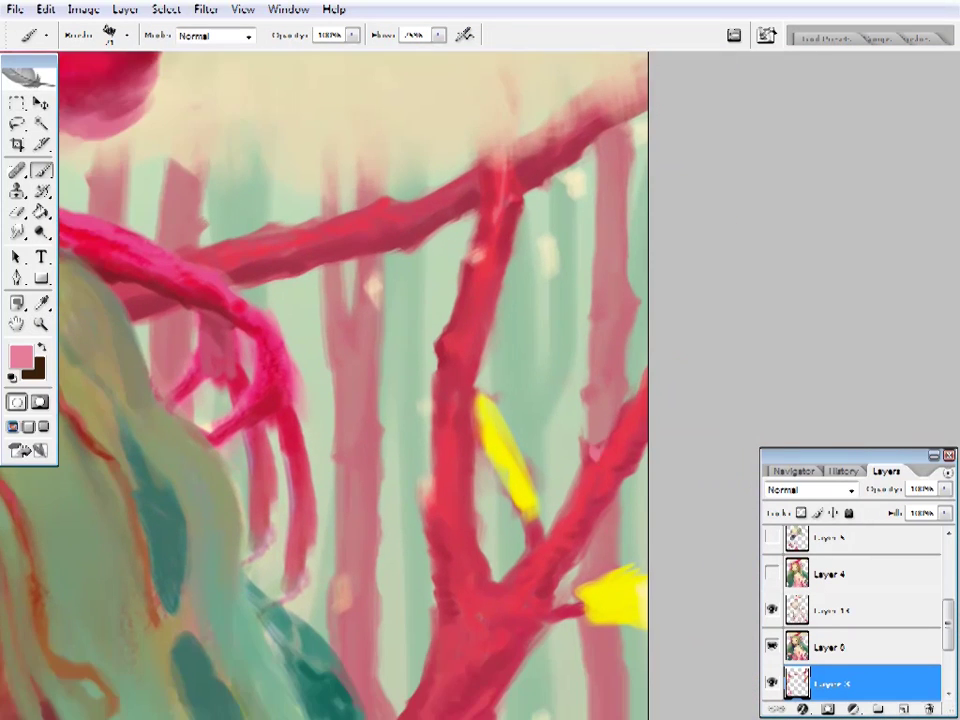
{"action": "key", "text": "z"}
{"action": "left_click", "coordinate": [569, 408], "text": "alt"}
{"action": "key", "text": "b"}
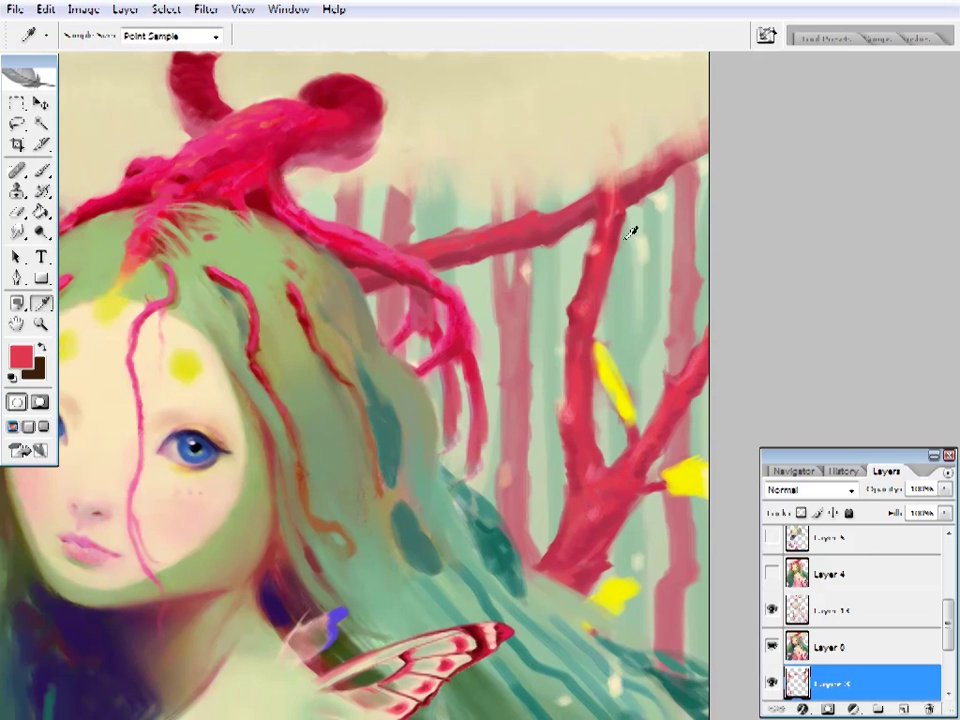
- Zoom in on the red tree trunk, then out to the whole painting
{"action": "key", "text": "z"}
{"action": "left_click", "coordinate": [598, 278]}
{"action": "left_click", "coordinate": [403, 422], "text": "alt"}
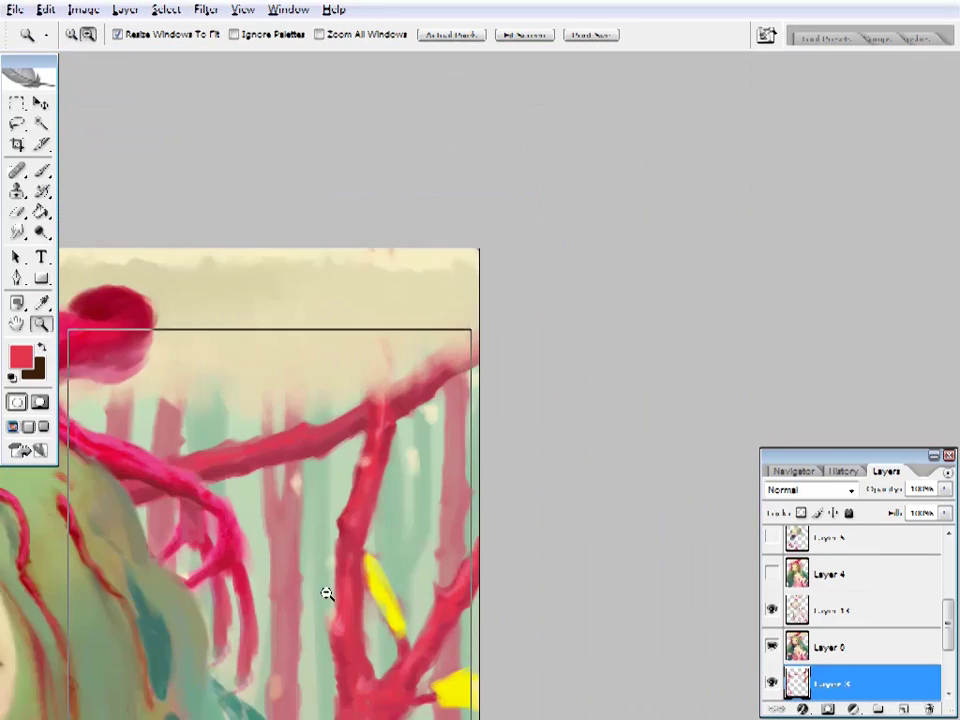
{"action": "left_click", "coordinate": [643, 358], "text": "alt"}
{"action": "left_click", "coordinate": [469, 430], "text": "alt"}
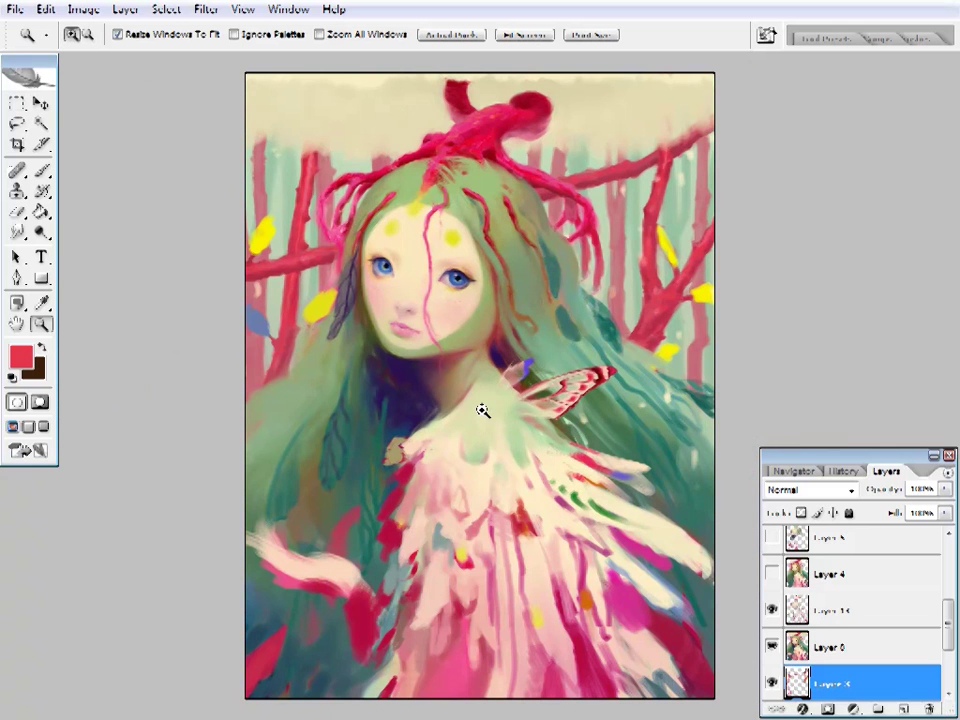
- Check the edit history, then make Layer 14 the active layer
{"action": "left_click", "coordinate": [843, 471]}
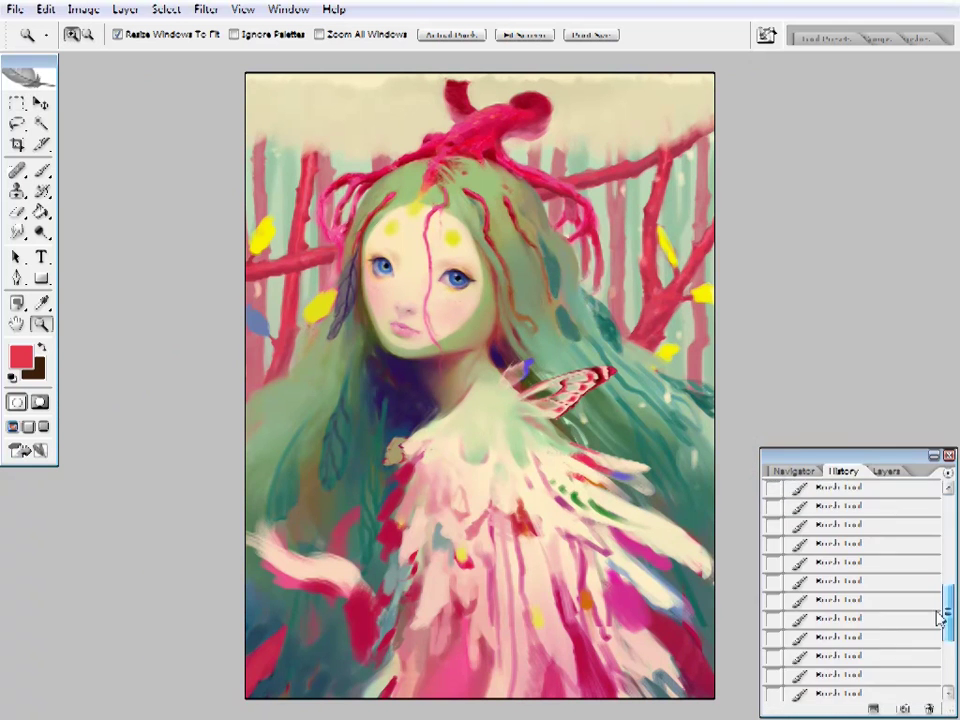
{"action": "left_click", "coordinate": [886, 471]}
{"action": "left_click_drag", "start_coordinate": [945, 617], "coordinate": [946, 560]}
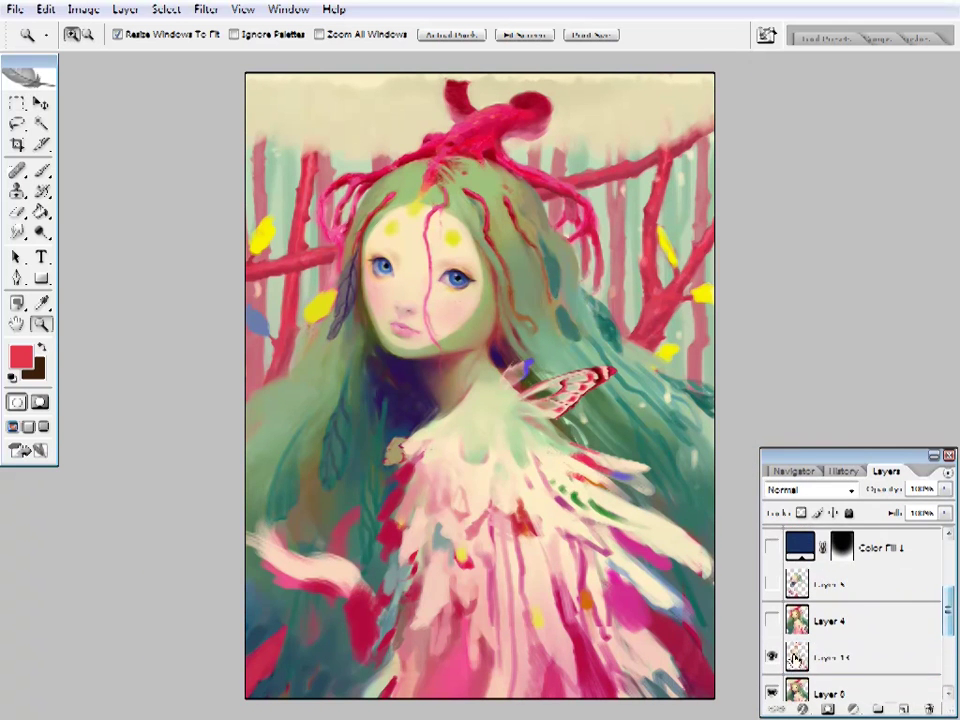
{"action": "left_click", "coordinate": [821, 655]}
- Sample deep crimson, tan and light peach from the painting for the brush
{"action": "key", "text": "i"}
{"action": "left_click", "coordinate": [395, 418]}
{"action": "key", "text": "b"}
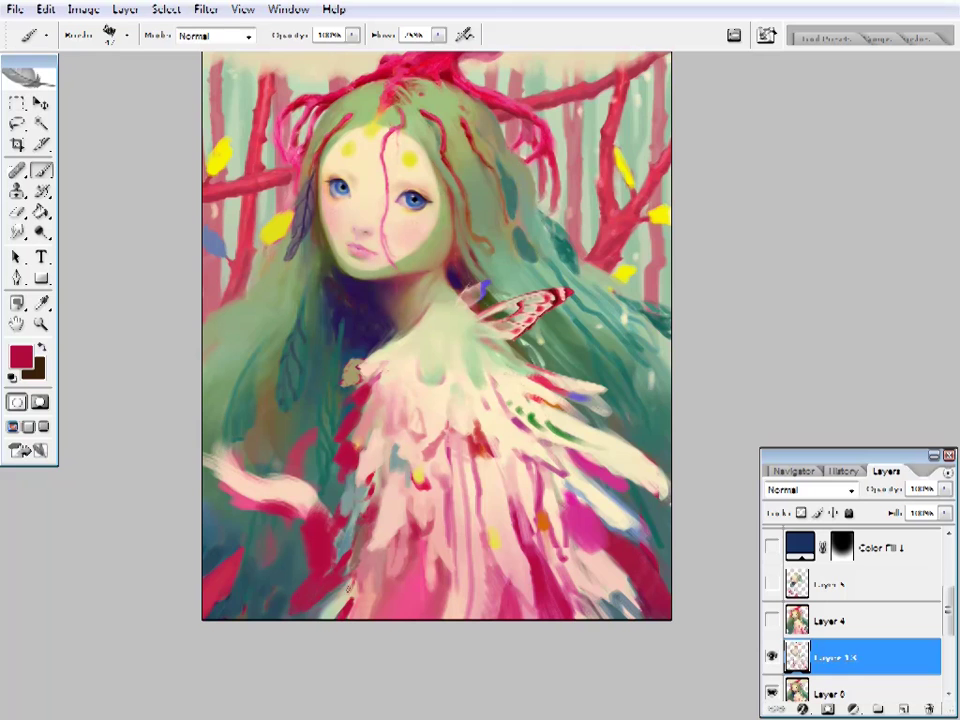
{"action": "left_click", "coordinate": [350, 376], "text": "alt"}
{"action": "right_click", "coordinate": [452, 380]}
{"action": "key", "text": "Return"}
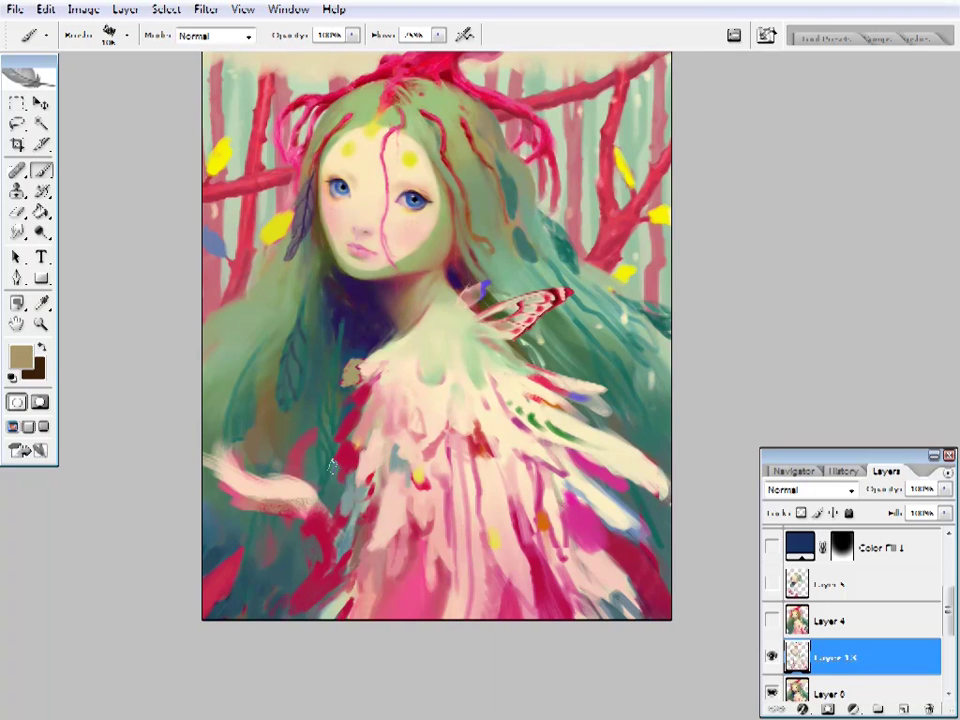
{"action": "left_click", "coordinate": [242, 400], "text": "alt"}
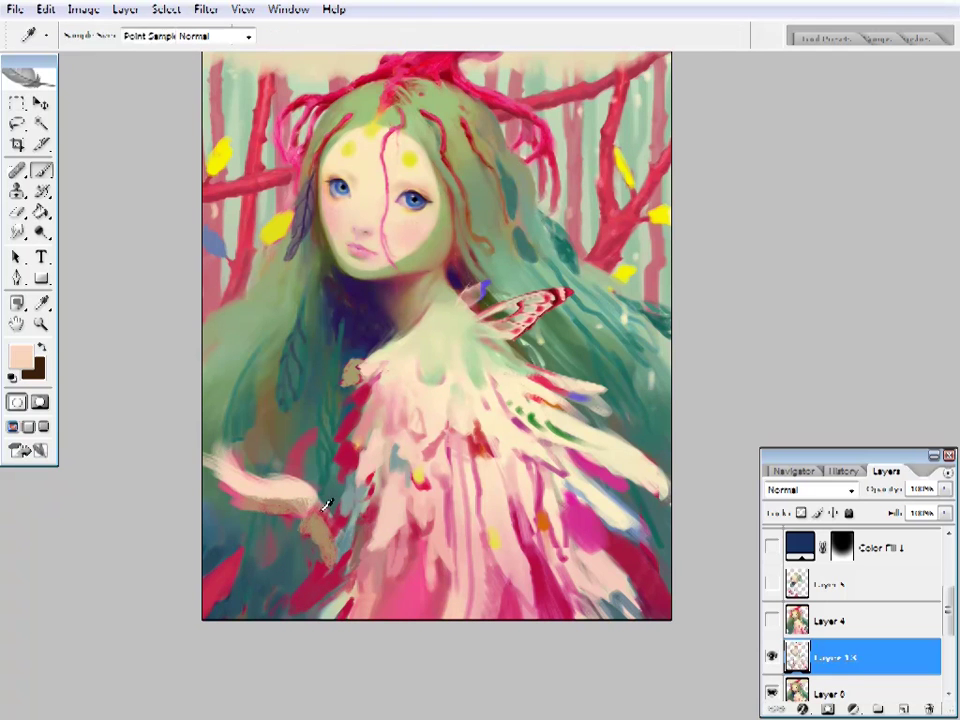
- Sample red, dark red, grey-teal, pinkish red and dark purple around the garment
{"action": "left_click_drag", "start_coordinate": [455, 456], "coordinate": [420, 446]}
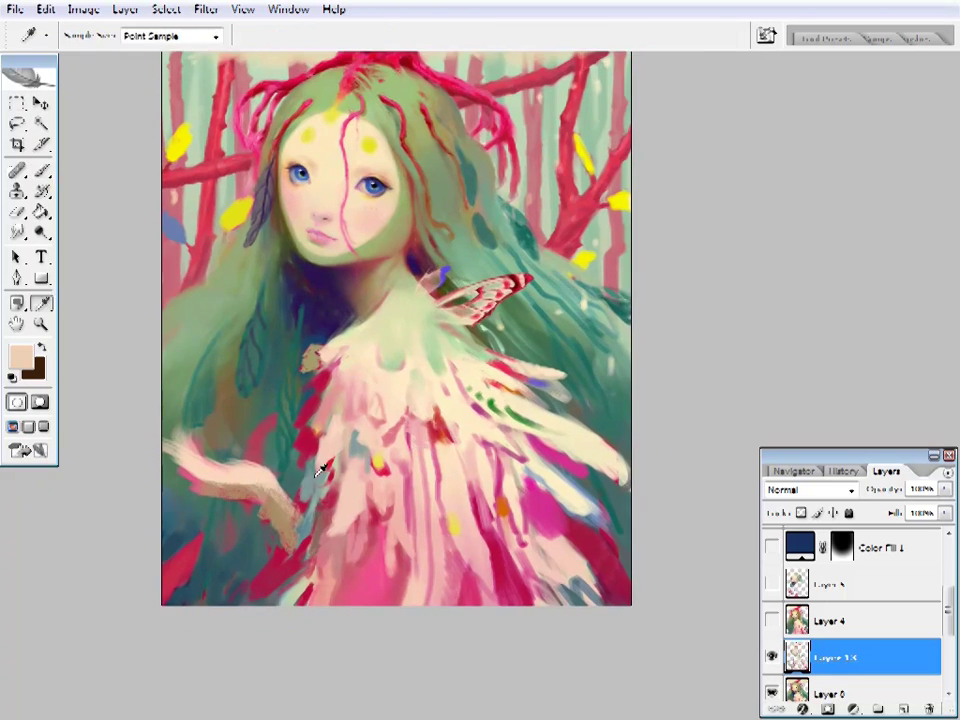
{"action": "left_click", "coordinate": [220, 383], "text": "alt"}
{"action": "left_click", "coordinate": [330, 400], "text": "alt"}
{"action": "left_click", "coordinate": [354, 394], "text": "alt"}
{"action": "left_click_drag", "start_coordinate": [478, 459], "coordinate": [446, 427]}
{"action": "left_click", "coordinate": [398, 553], "text": "alt"}
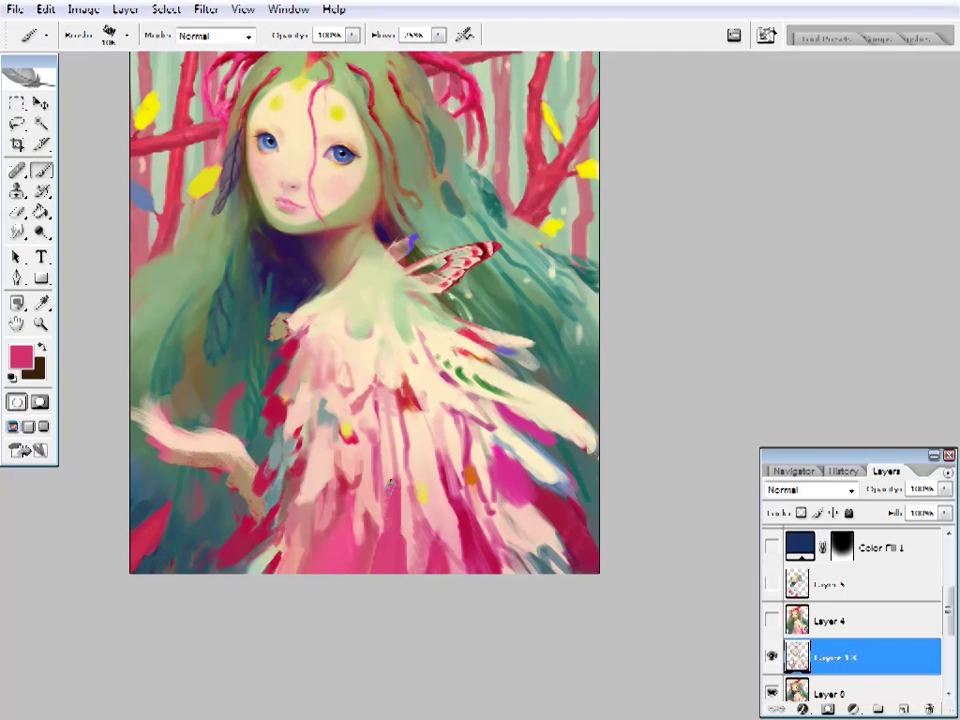
{"action": "left_click", "coordinate": [482, 508], "text": "alt"}
{"action": "right_click", "coordinate": [530, 480]}
{"action": "key", "text": "Return"}
{"action": "left_click", "coordinate": [300, 262], "text": "alt"}
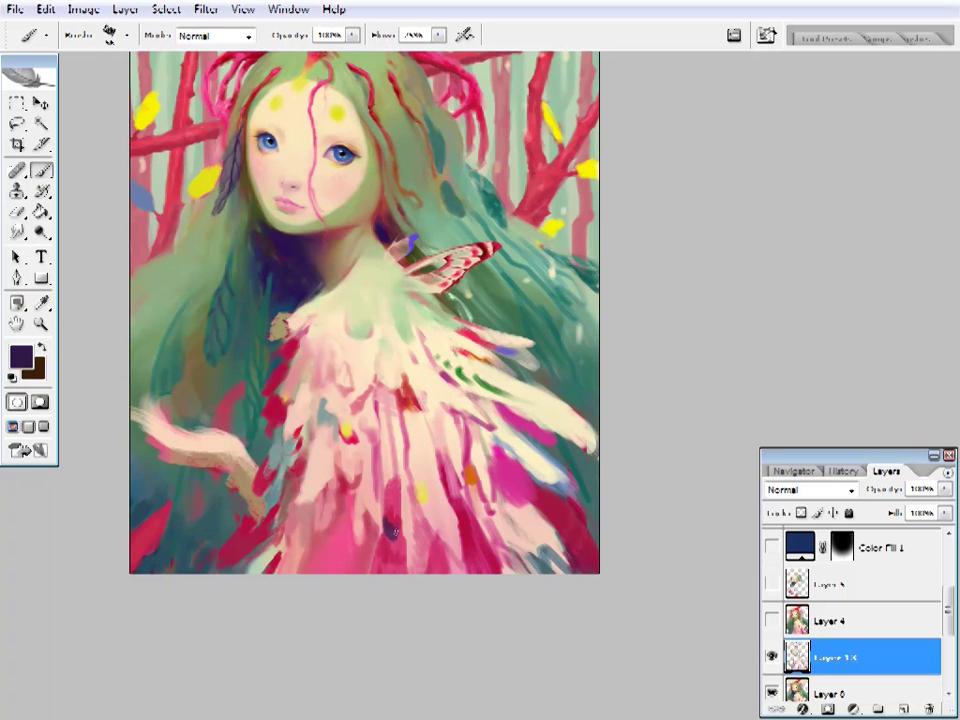
- Try a blue-purple stroke on the lower-right garment, then undo it
{"action": "left_click_drag", "start_coordinate": [370, 584], "coordinate": [363, 612]}
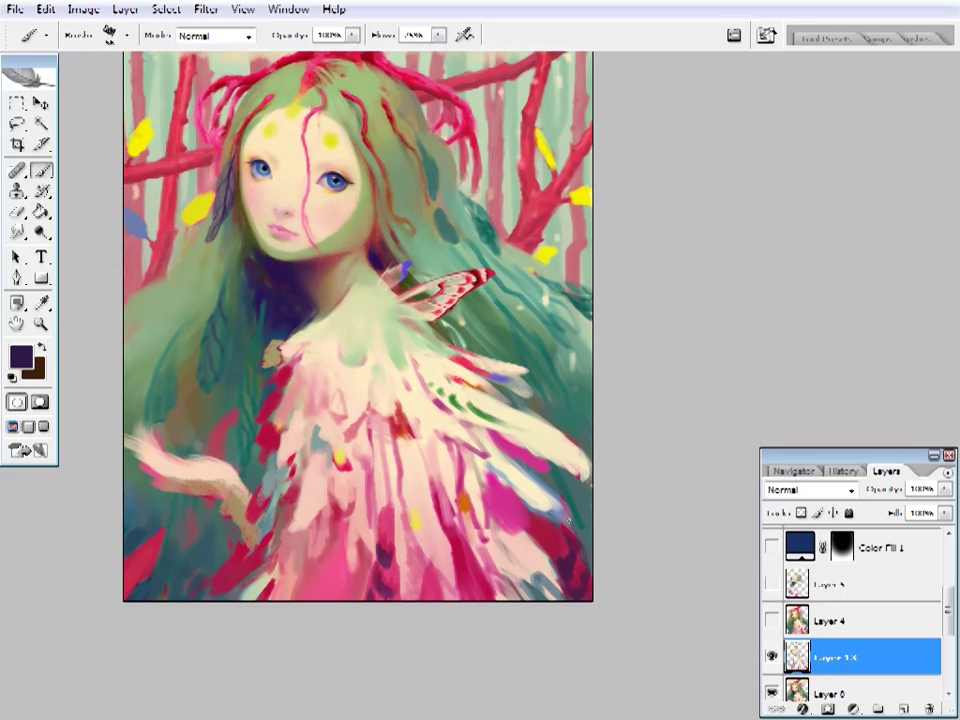
{"action": "left_click", "coordinate": [427, 525], "text": "alt"}
{"action": "mouse_move", "coordinate": [427, 525]}
{"action": "left_mouse_down"}
{"action": "mouse_move", "coordinate": [386, 516]}
{"action": "mouse_move", "coordinate": [415, 513]}
{"action": "left_mouse_up"}
{"action": "left_click", "coordinate": [402, 428], "text": "alt"}
{"action": "left_click", "coordinate": [521, 484], "text": "alt"}
{"action": "left_click", "coordinate": [495, 381], "text": "alt"}
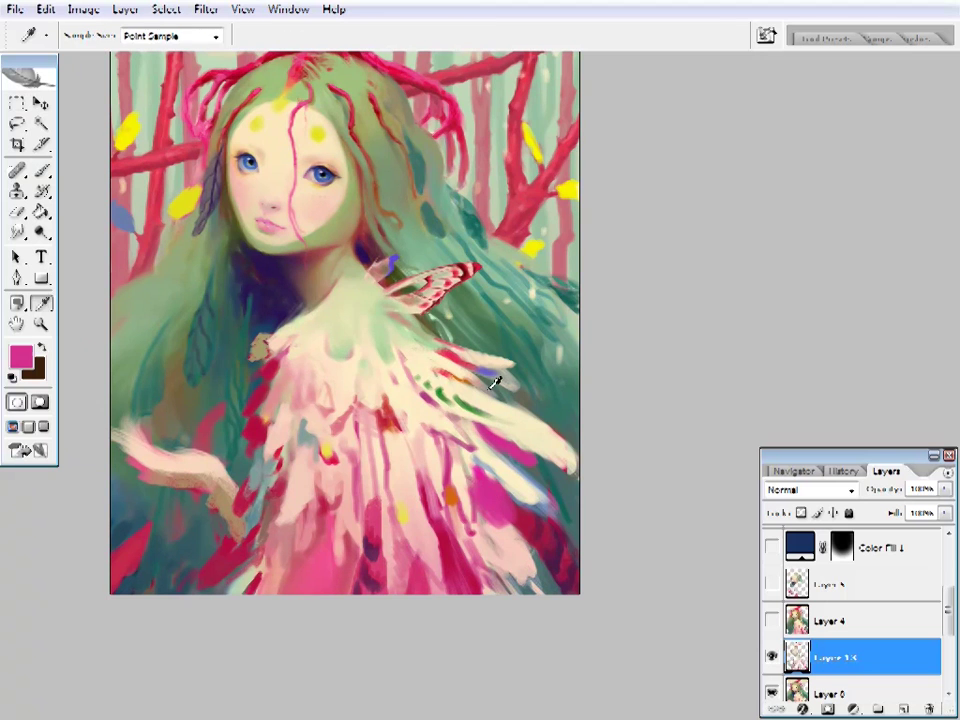
{"action": "left_click", "coordinate": [482, 370], "text": "alt"}
{"action": "mouse_move", "coordinate": [492, 540]}
{"action": "left_mouse_down"}
{"action": "mouse_move", "coordinate": [517, 567]}
{"action": "mouse_move", "coordinate": [557, 572]}
{"action": "left_mouse_up"}
{"action": "key", "text": "ctrl+z"}
- Sample yellow, magenta-pink, pale peach and red from the painting
{"action": "left_click", "coordinate": [400, 515], "text": "alt"}
{"action": "left_click", "coordinate": [497, 521], "text": "alt"}
{"action": "left_click", "coordinate": [483, 503], "text": "alt"}
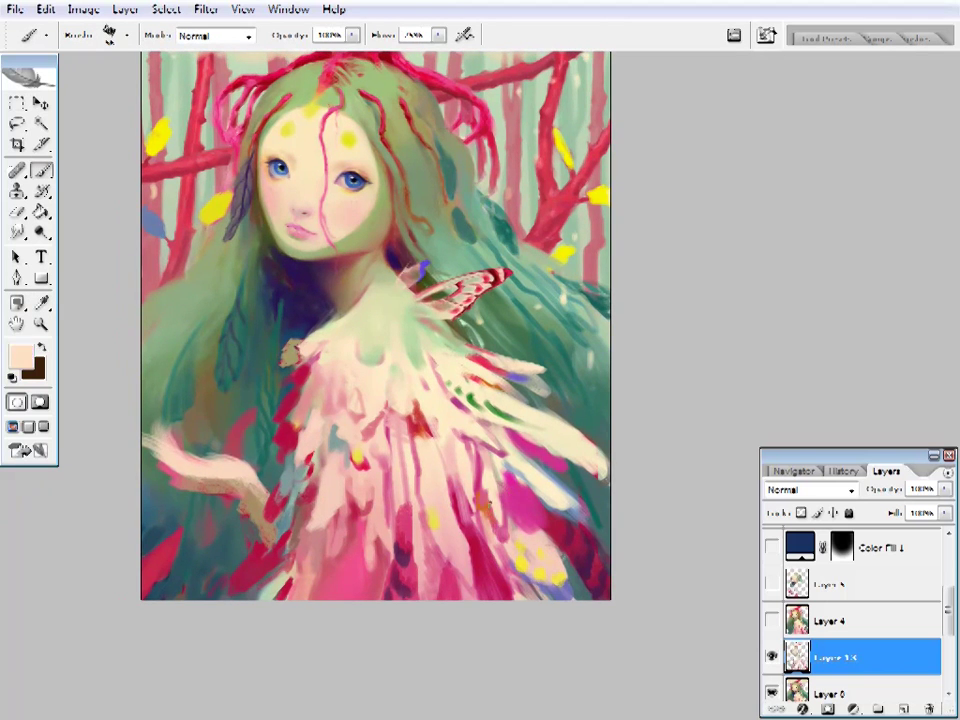
{"action": "left_click_drag", "start_coordinate": [572, 507], "coordinate": [525, 487]}
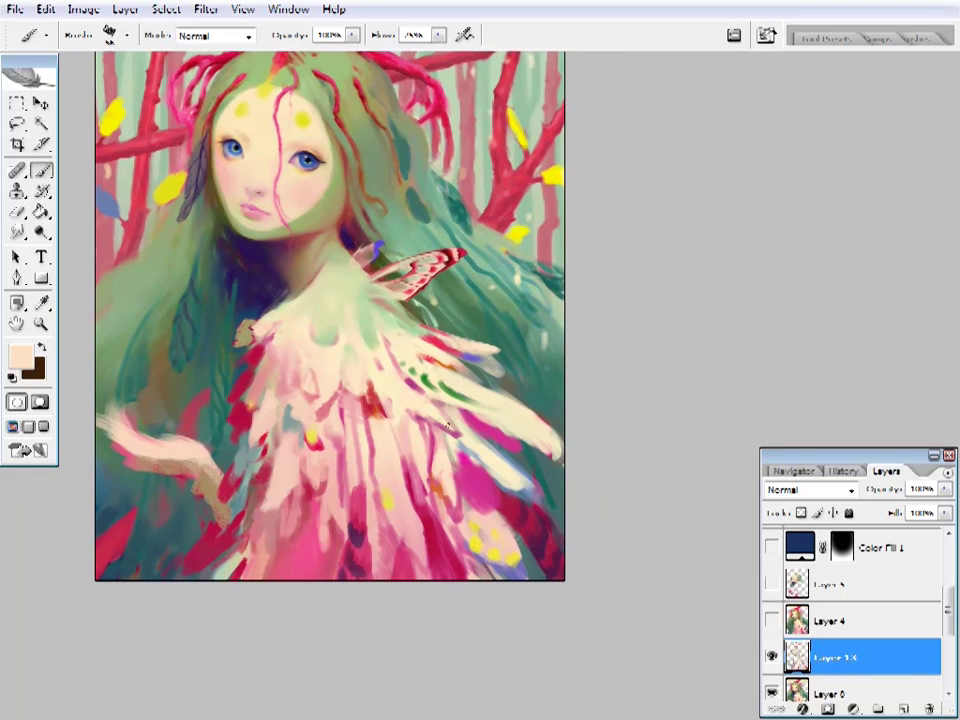
{"action": "left_click", "coordinate": [514, 232], "text": "alt"}
{"action": "left_click_drag", "start_coordinate": [514, 232], "coordinate": [521, 210]}
{"action": "left_click", "coordinate": [533, 103], "text": "alt"}
{"action": "right_click", "coordinate": [533, 103]}
{"action": "key", "text": "Escape"}
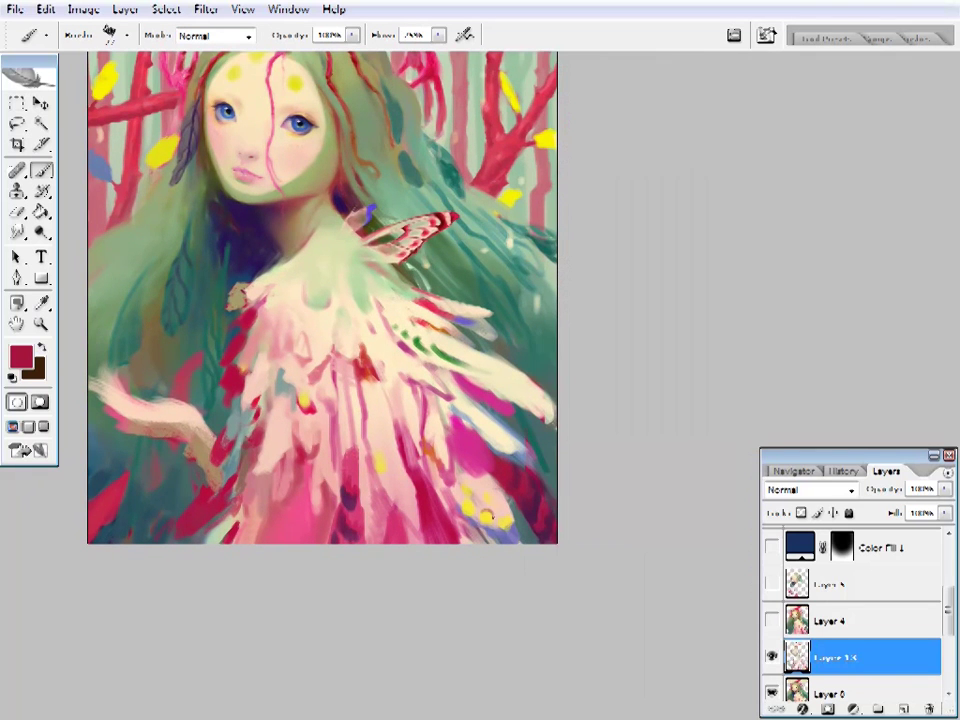
- Zoom in on the lower garment and sample its tan colour
{"action": "left_click_drag", "start_coordinate": [386, 316], "coordinate": [406, 318]}
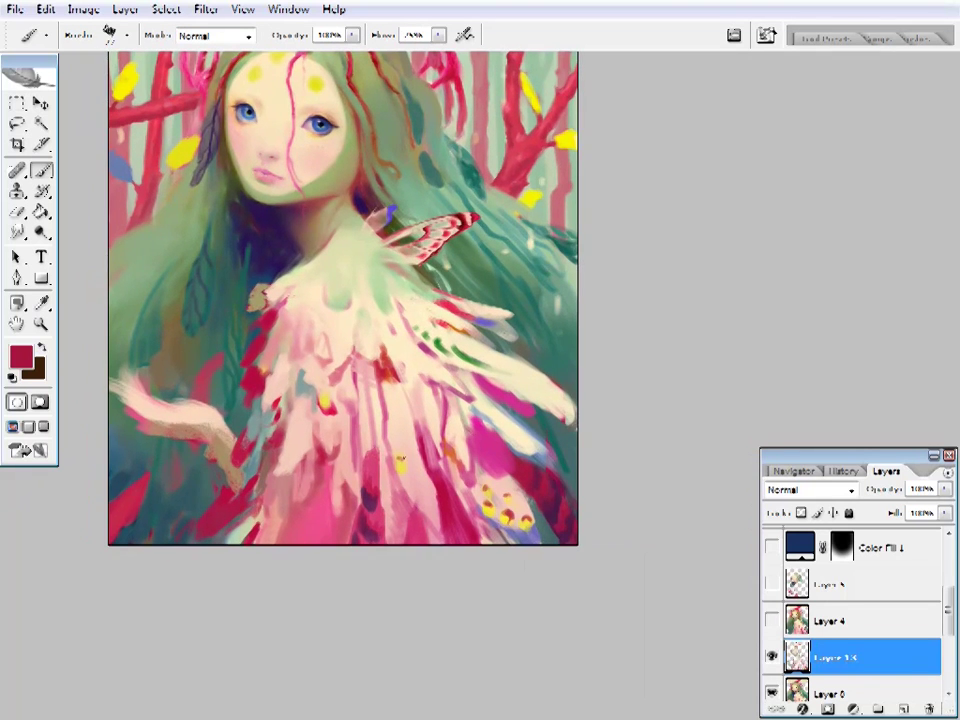
{"action": "right_click", "coordinate": [431, 508]}
{"action": "key", "text": "Escape"}
{"action": "left_click_drag", "start_coordinate": [430, 385], "coordinate": [438, 408]}
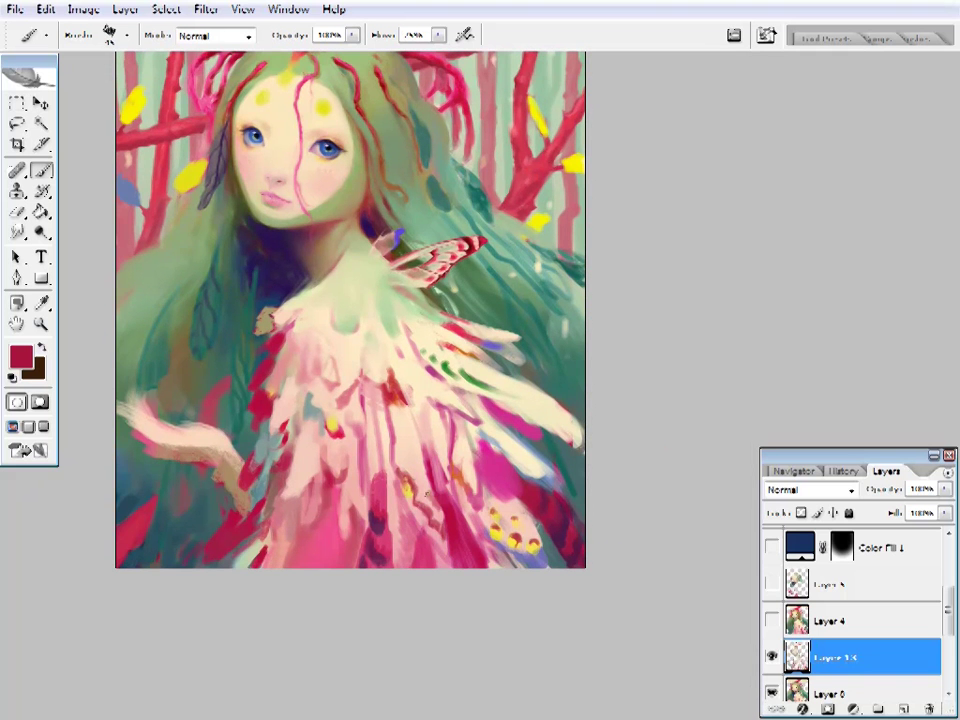
{"action": "left_click_drag", "start_coordinate": [490, 367], "coordinate": [497, 377]}
{"action": "left_click", "coordinate": [411, 458], "text": "ctrl"}
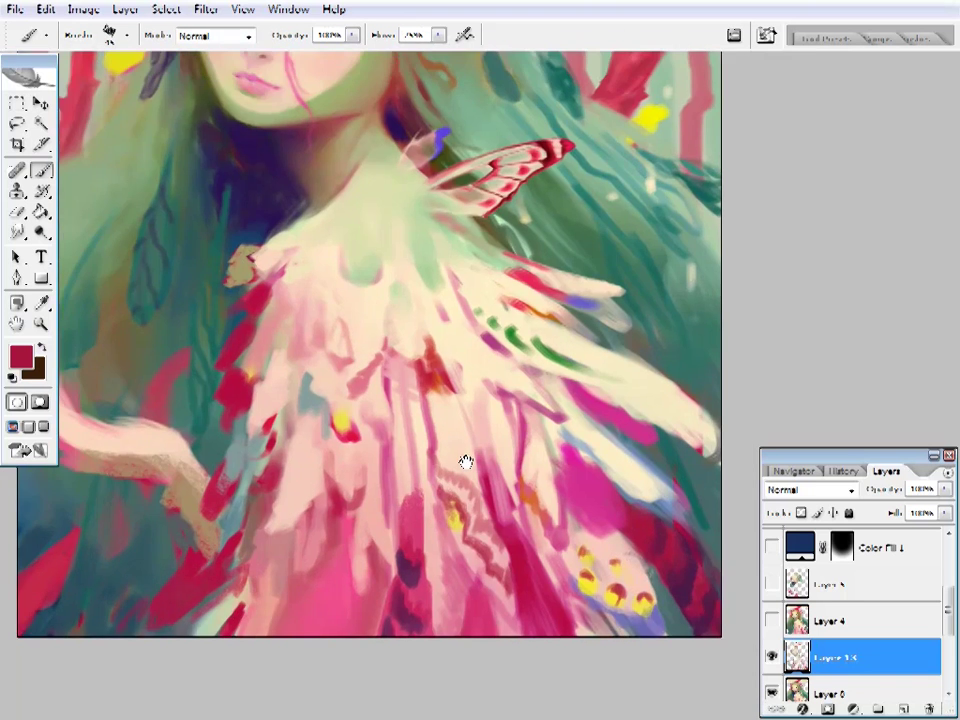
{"action": "left_click_drag", "start_coordinate": [467, 456], "coordinate": [516, 480]}
{"action": "left_click", "coordinate": [300, 310], "text": "alt"}
{"action": "key", "text": "b"}
- Dab brown onto the brooch at the shoulder, then sample pink, cream and pale green
{"action": "left_click", "coordinate": [205, 240], "text": "alt"}
{"action": "left_click", "coordinate": [215, 250], "text": "alt"}
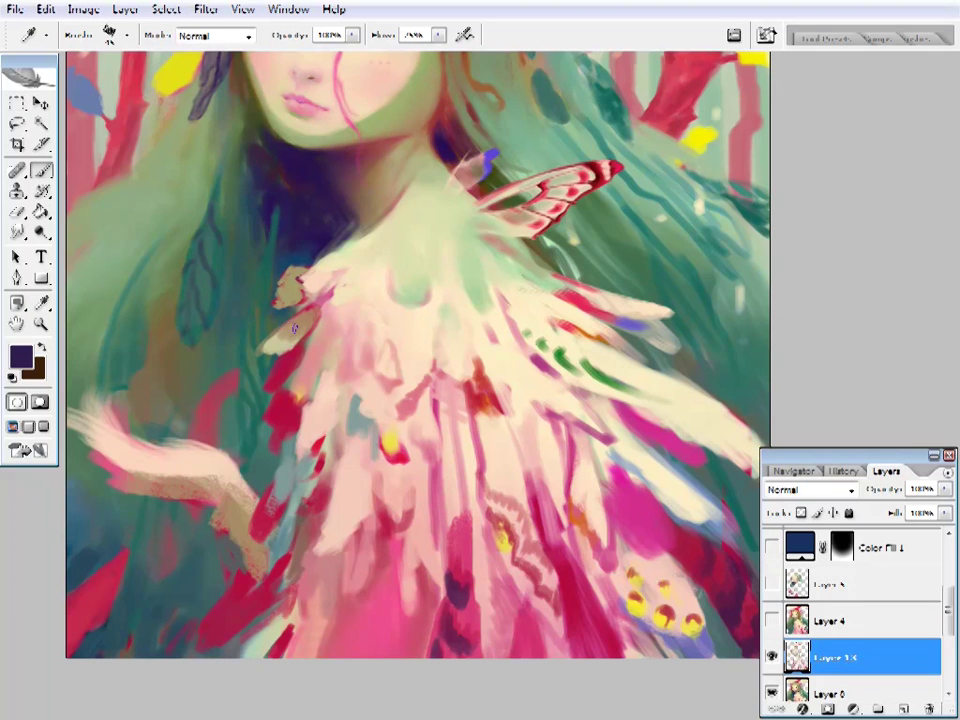
{"action": "left_click", "coordinate": [220, 250], "text": "alt"}
{"action": "left_click", "coordinate": [290, 333]}
{"action": "left_click_drag", "start_coordinate": [296, 330], "coordinate": [348, 378]}
{"action": "left_click", "coordinate": [343, 289], "text": "alt"}
{"action": "left_click", "coordinate": [342, 269], "text": "alt"}
{"action": "left_click", "coordinate": [399, 320], "text": "alt"}
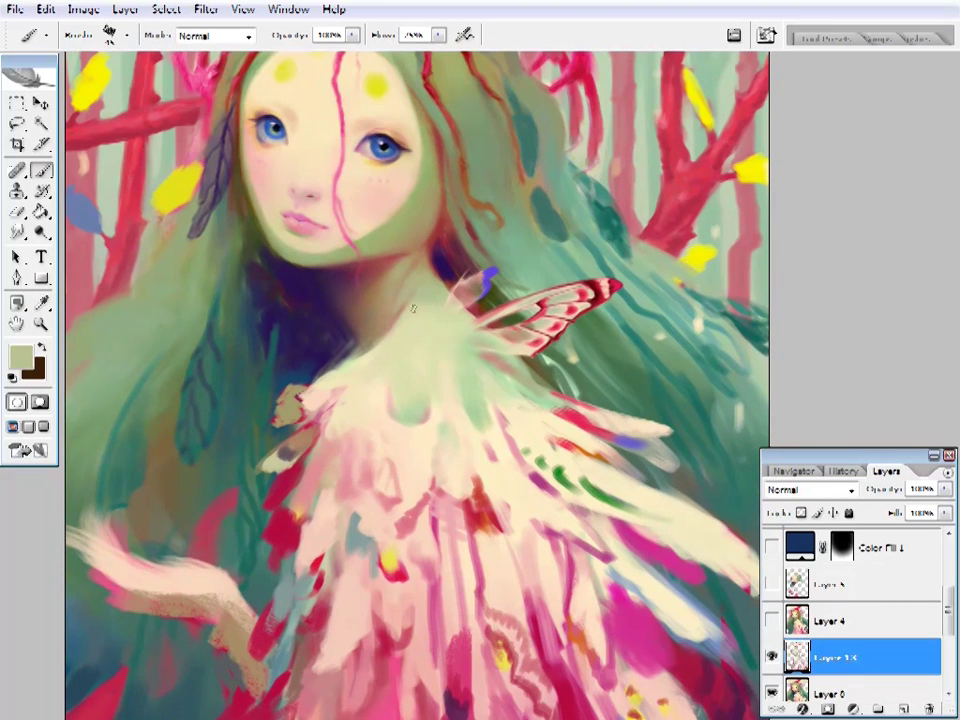
- Zoom out to review, then zoom back to the chest and sample magenta
{"action": "key", "text": "z"}
{"action": "left_click", "coordinate": [471, 310], "text": "alt"}
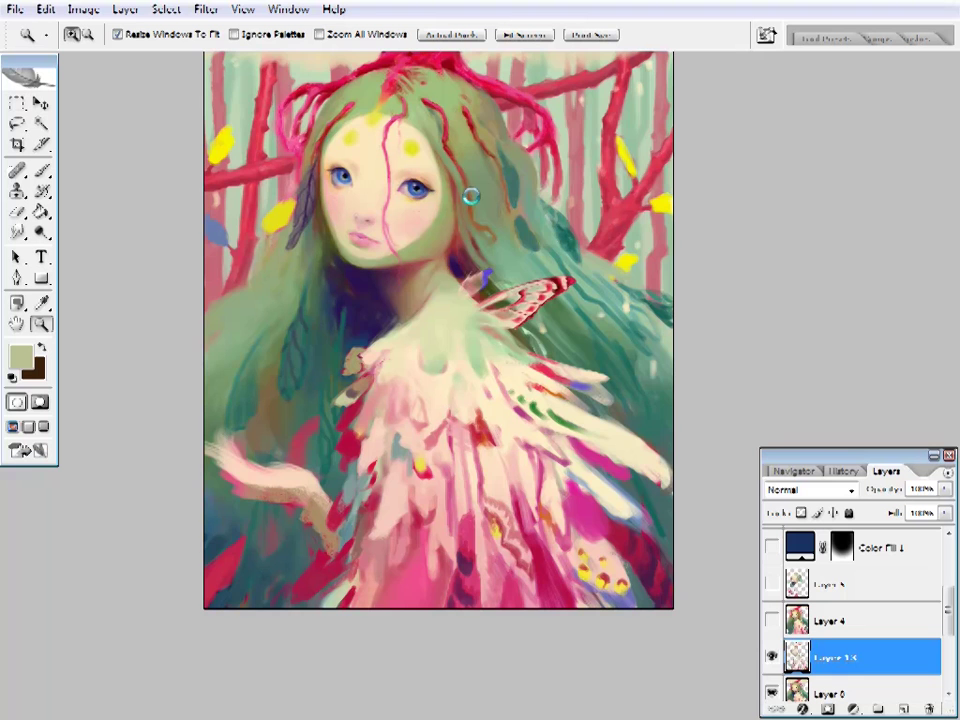
{"action": "left_click", "coordinate": [446, 380]}
{"action": "left_click_drag", "start_coordinate": [396, 465], "coordinate": [480, 355]}
{"action": "key", "text": "i"}
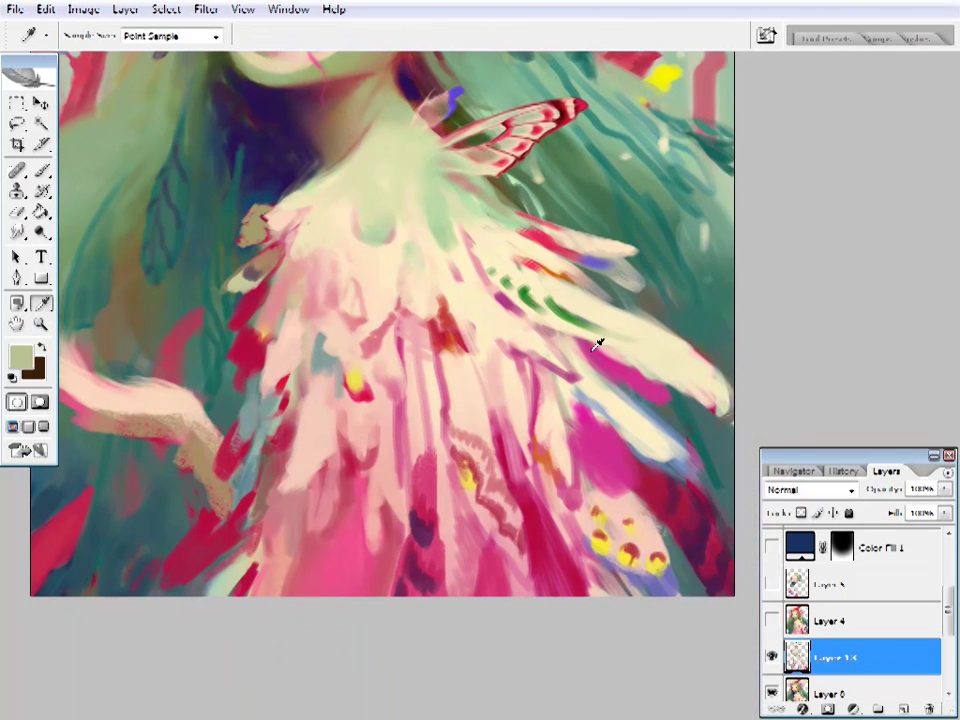
{"action": "left_click", "coordinate": [598, 343]}
{"action": "key", "text": "b"}
{"action": "right_click", "coordinate": [590, 340]}
{"action": "key", "text": "Escape"}
- Dab dark purple onto the lower-left feathers to start the brooch
{"action": "left_click", "coordinate": [577, 390], "text": "alt"}
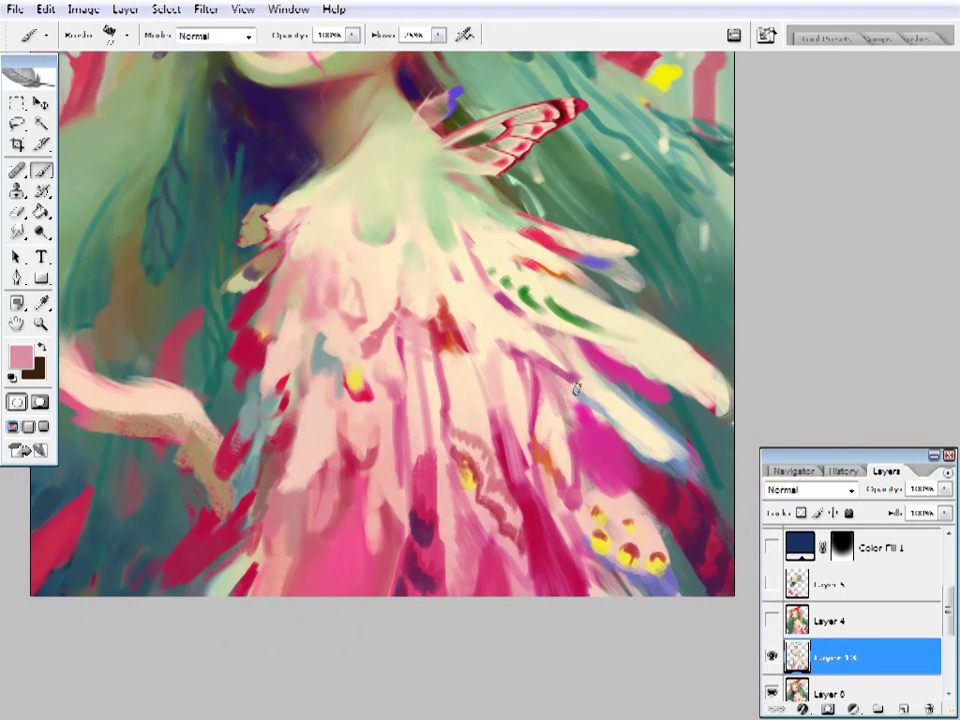
{"action": "left_click", "coordinate": [577, 390], "text": "alt"}
{"action": "left_click_drag", "start_coordinate": [577, 390], "coordinate": [540, 388]}
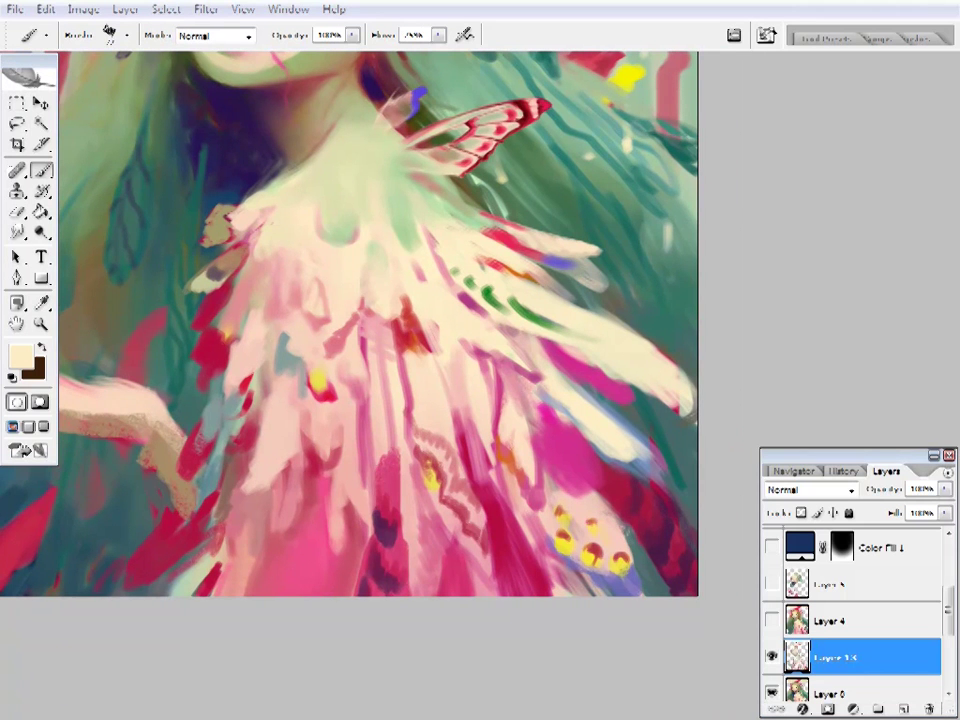
{"action": "mouse_move", "coordinate": [531, 310]}
{"action": "left_mouse_down"}
{"action": "mouse_move", "coordinate": [531, 437]}
{"action": "mouse_move", "coordinate": [645, 424]}
{"action": "left_mouse_up"}
{"action": "key", "text": "i"}
{"action": "left_click", "coordinate": [722, 547]}
{"action": "key", "text": "b"}
{"action": "right_click", "coordinate": [470, 95]}
{"action": "key", "text": "Return"}
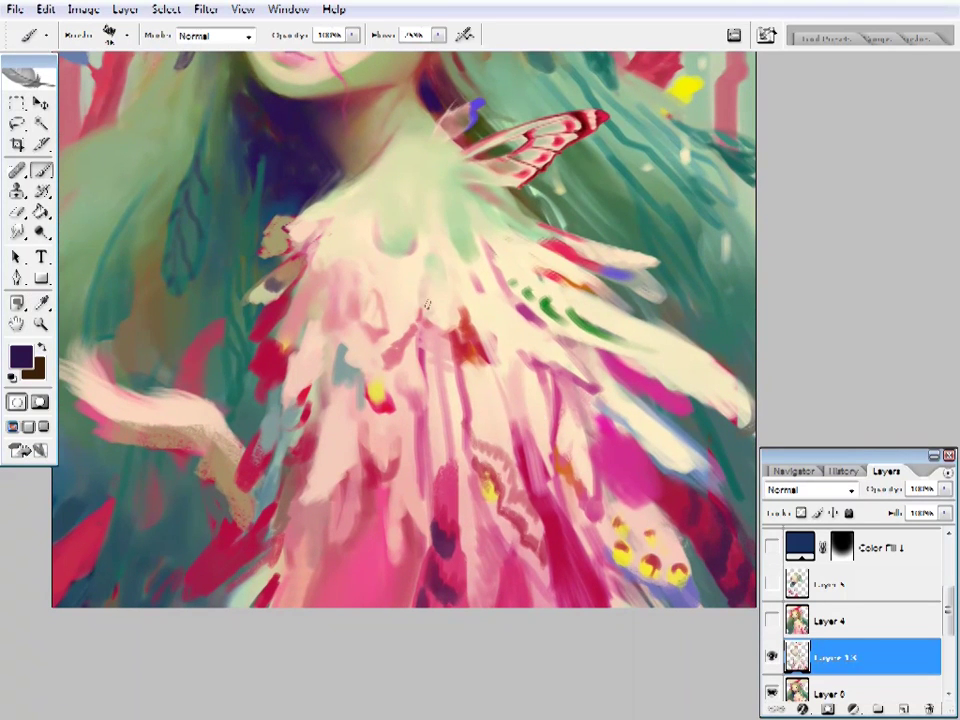
{"action": "left_click_drag", "start_coordinate": [324, 468], "coordinate": [340, 464]}
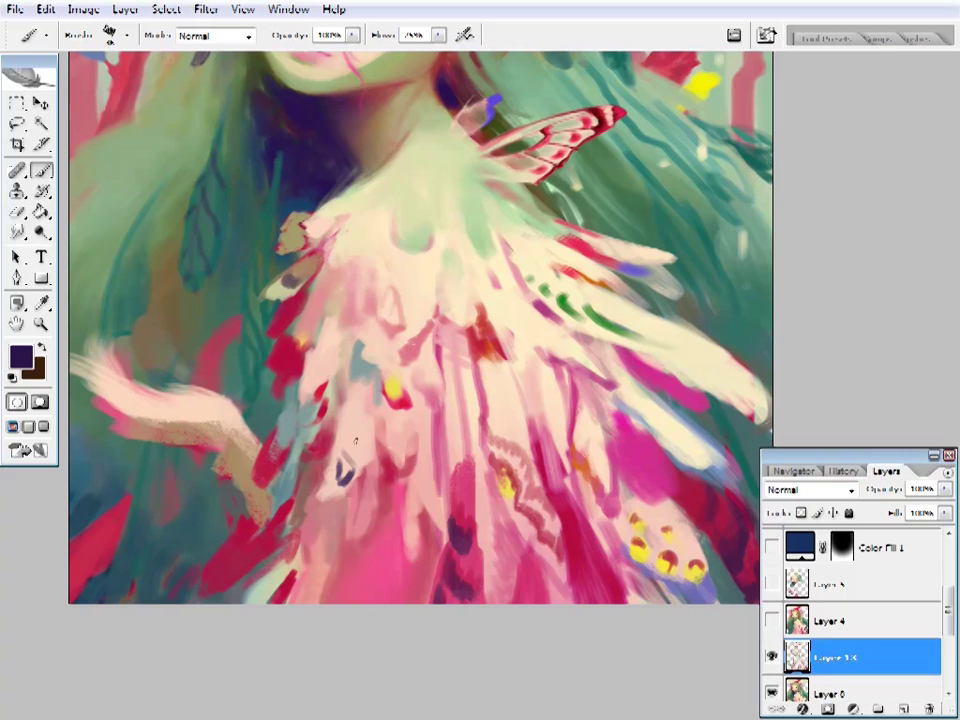
- Shape the brooch with cream over the dark marks, sampling crimson and pale pink
{"action": "left_click", "coordinate": [456, 274], "text": "alt"}
{"action": "left_click_drag", "start_coordinate": [345, 478], "coordinate": [350, 455]}
{"action": "left_click", "coordinate": [390, 388], "text": "alt"}
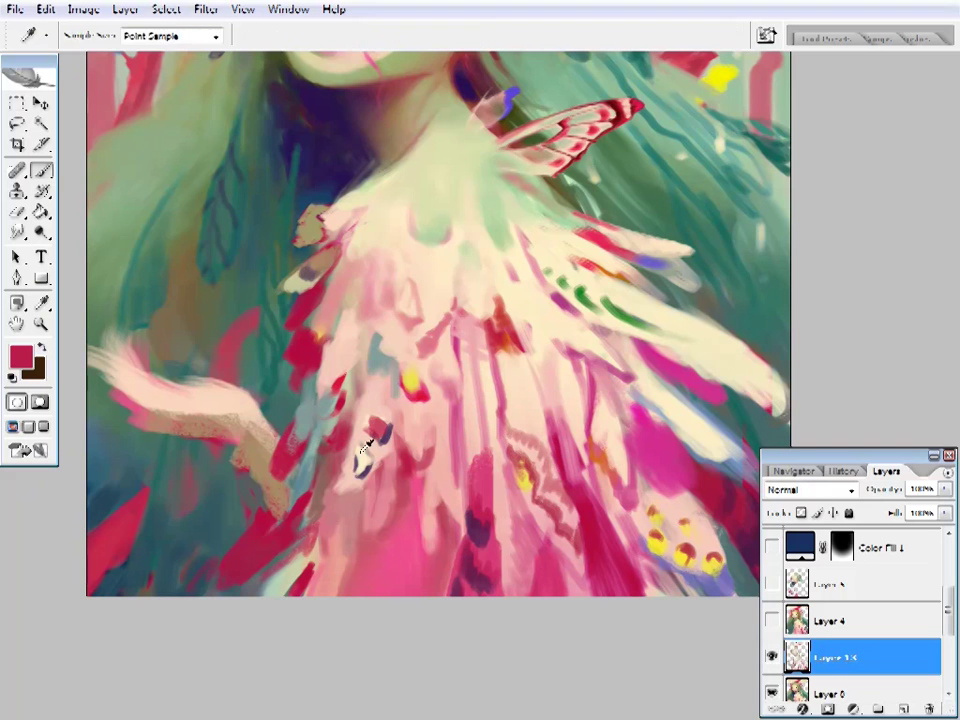
{"action": "left_click", "coordinate": [396, 424], "text": "alt"}
{"action": "left_click", "coordinate": [489, 332], "text": "ctrl+alt"}
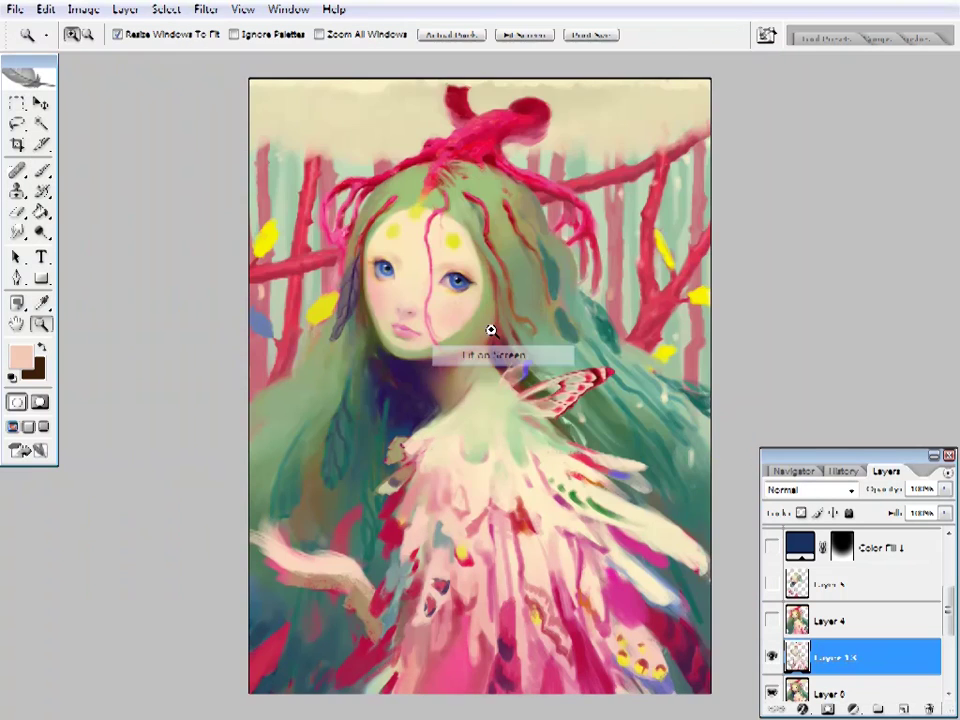
{"action": "left_click", "coordinate": [489, 332], "text": "ctrl"}
{"action": "left_click", "coordinate": [491, 504], "text": "ctrl"}
- Add crimson to the brooch shape and zoom out to view the whole painting
{"action": "key", "text": "b"}
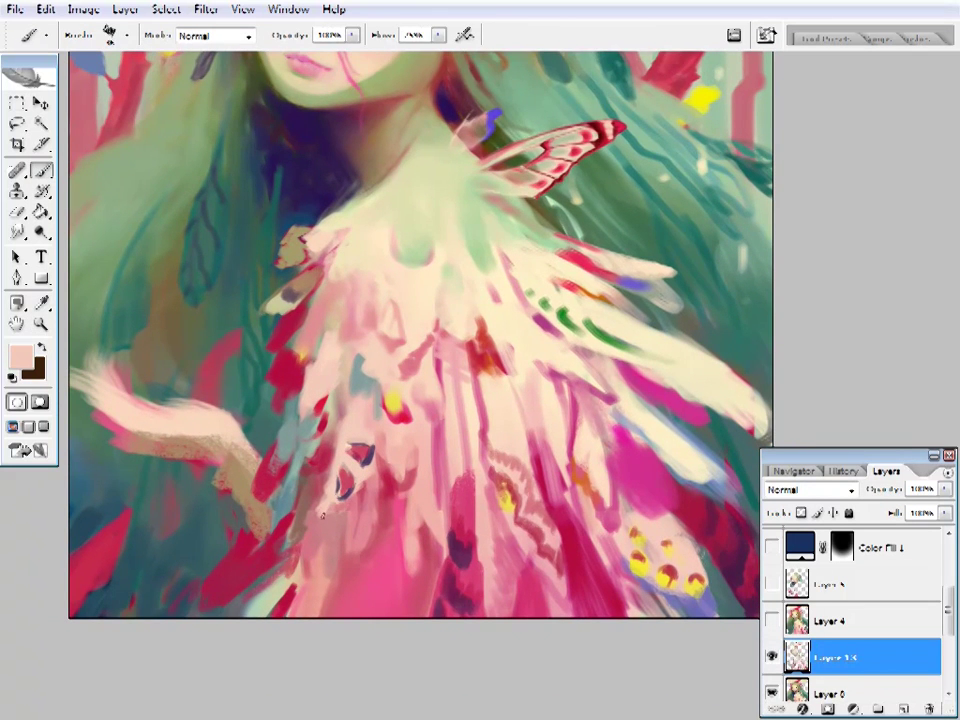
{"action": "right_click", "coordinate": [521, 208]}
{"action": "key", "text": "Return"}
{"action": "left_click_drag", "start_coordinate": [258, 351], "coordinate": [287, 353]}
{"action": "left_click", "coordinate": [287, 353], "text": "alt"}
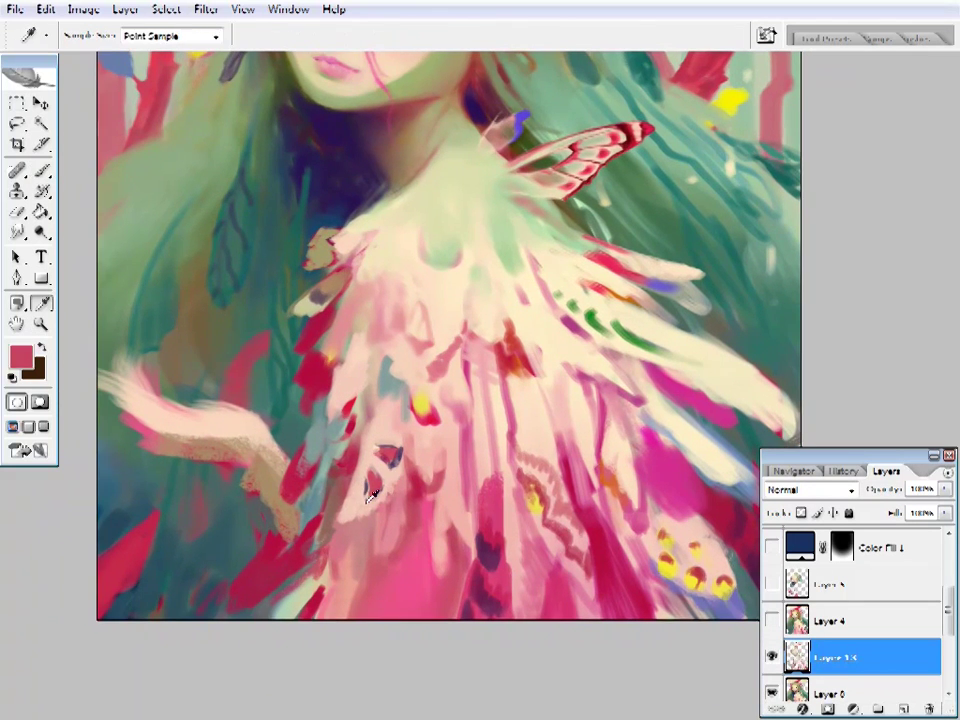
{"action": "left_click", "coordinate": [257, 393], "text": "alt"}
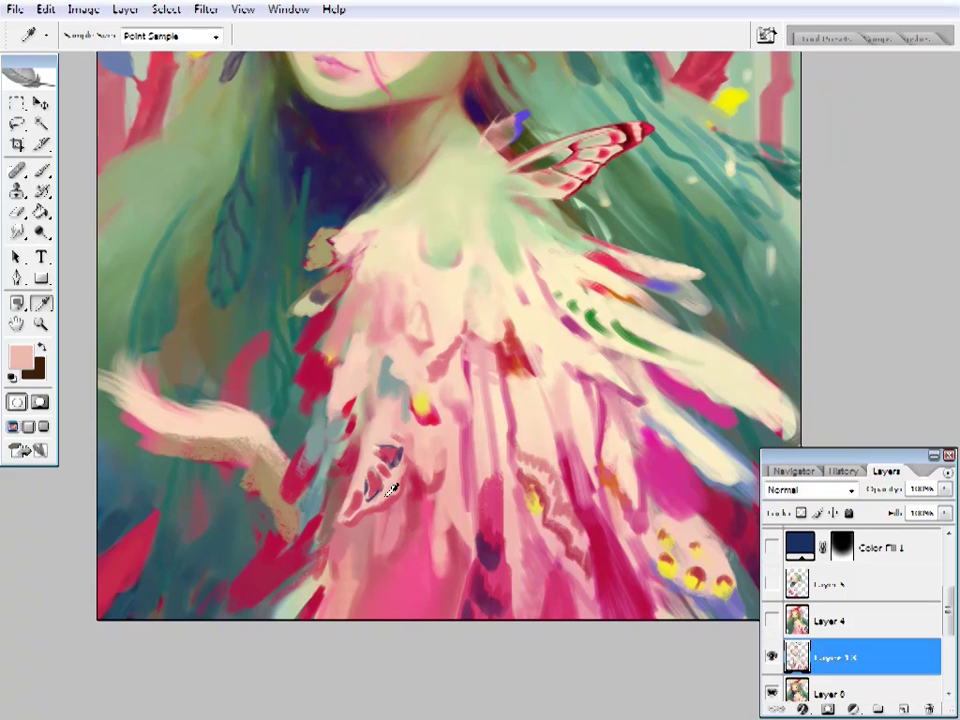
{"action": "left_click_drag", "start_coordinate": [485, 345], "coordinate": [407, 382]}
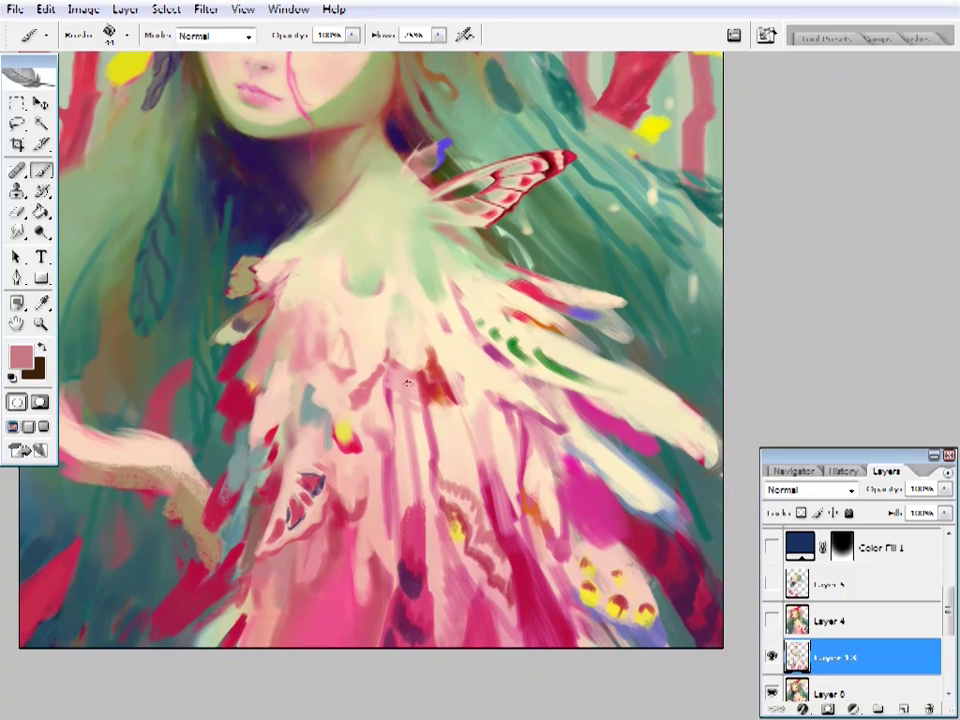
{"action": "key", "text": "z"}
{"action": "left_click", "coordinate": [595, 360], "text": "alt"}
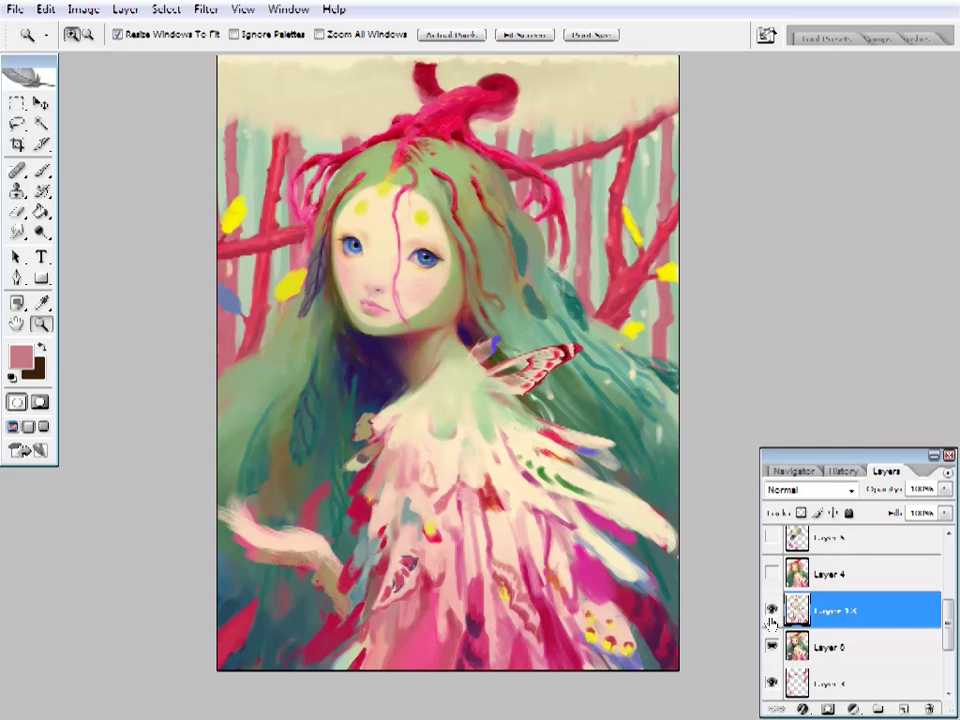
- Zoom in on the face and get the Brush ready on Layer 0
{"action": "left_click", "coordinate": [380, 242]}
{"action": "left_click", "coordinate": [386, 240]}
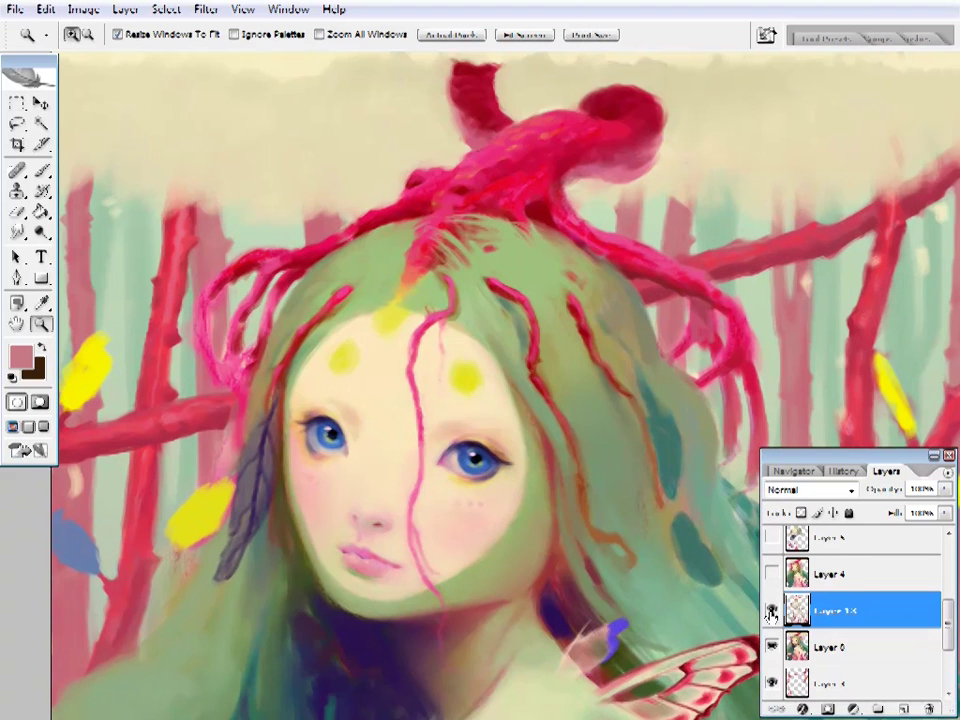
{"action": "key", "text": "alt+bracketleft"}
{"action": "key", "text": "b"}
{"action": "left_click", "coordinate": [344, 272], "text": "alt"}
{"action": "right_click", "coordinate": [341, 271]}
{"action": "left_click", "coordinate": [381, 241]}
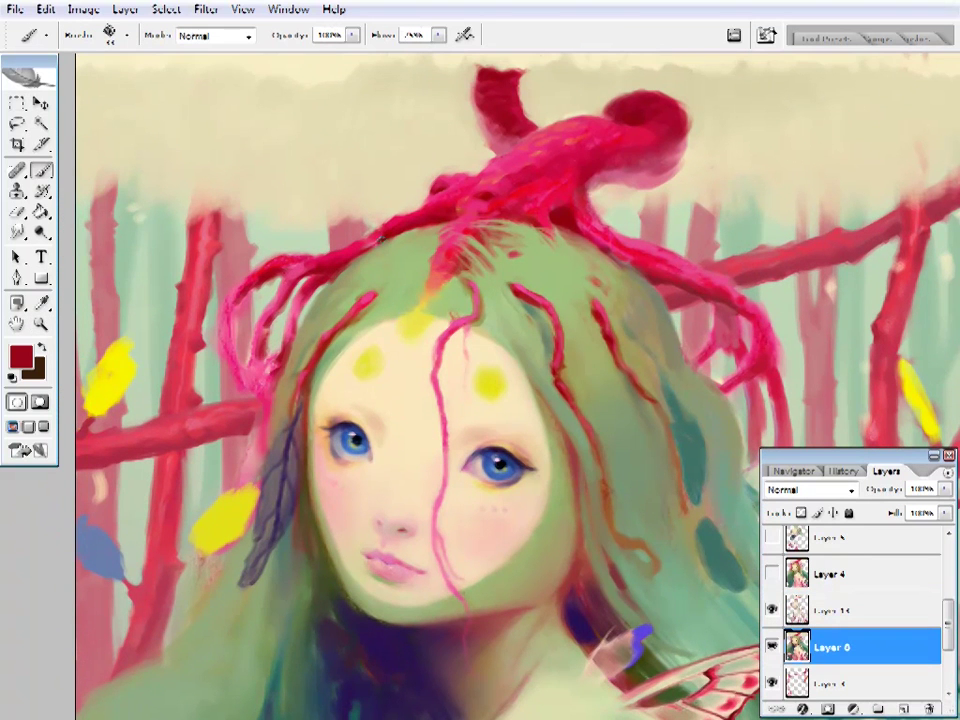
- Sample hair green and coral red, then touch up Layer 14 with tan and the eraser
{"action": "left_click", "coordinate": [349, 279], "text": "alt"}
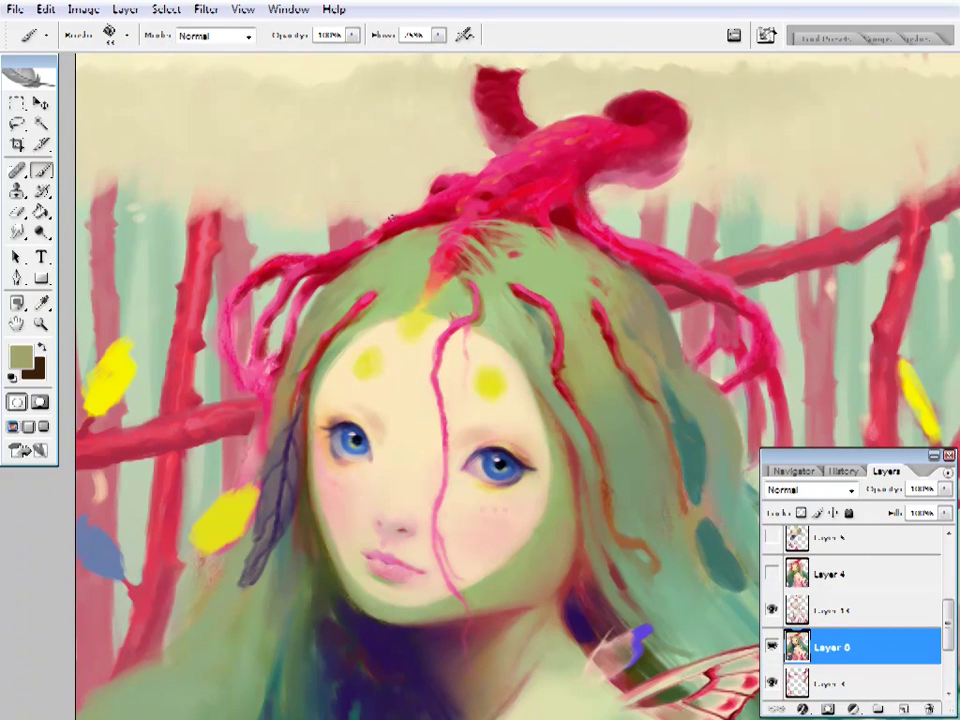
{"action": "left_click", "coordinate": [350, 268], "text": "alt"}
{"action": "scroll", "coordinate": [396, 289], "scroll_direction": "down", "scroll_amount": 3}
{"action": "scroll", "coordinate": [437, 296], "scroll_direction": "left", "scroll_amount": 2}
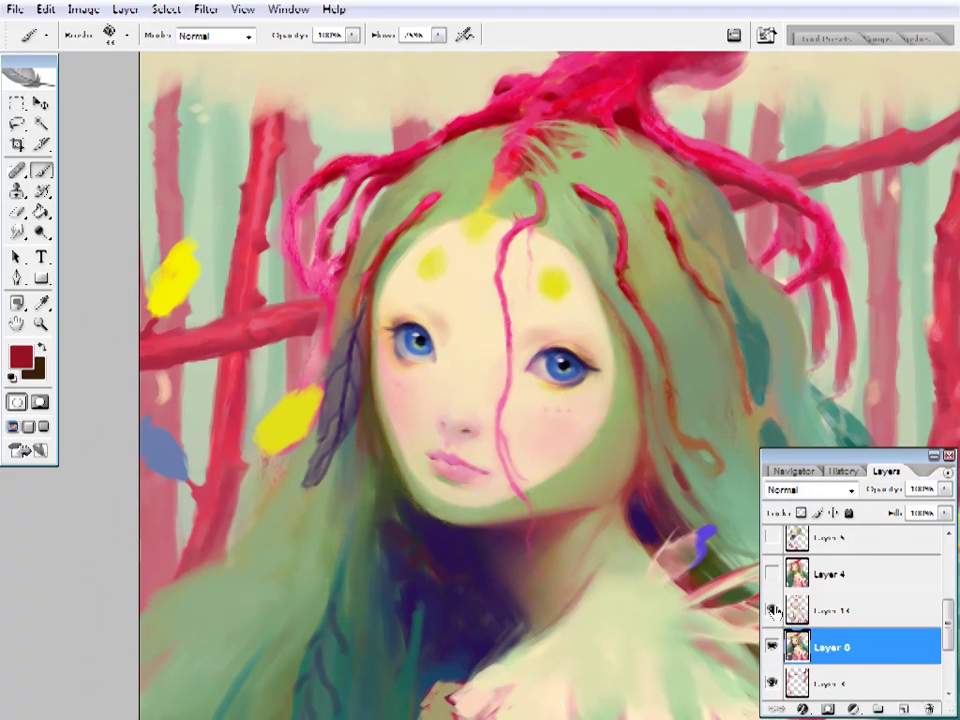
{"action": "key", "text": "alt+bracketright"}
{"action": "left_click", "coordinate": [338, 317], "text": "alt"}
{"action": "key", "text": "e"}
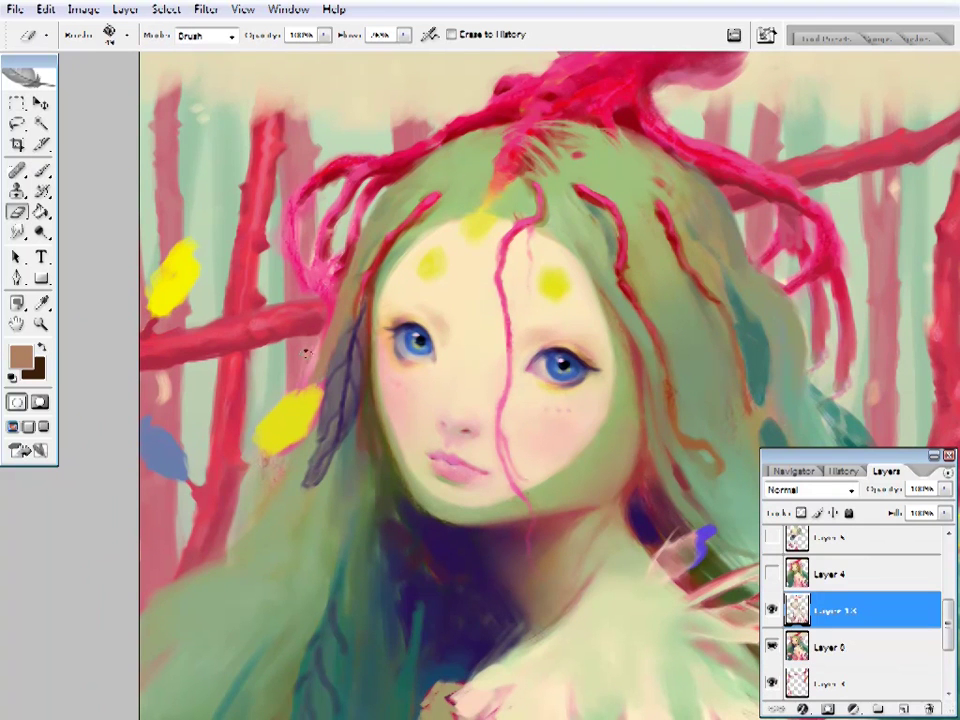
{"action": "key", "text": "alt+bracketleft"}
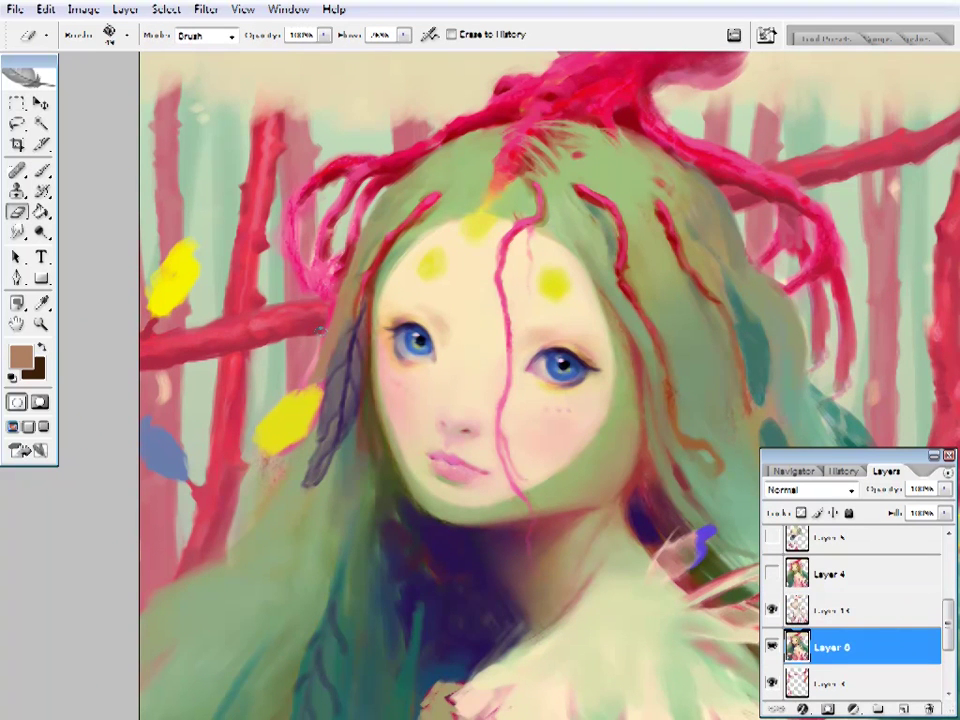
- Paint on Layer 14 with leaf yellow, brown, coral pink and dark red
{"action": "scroll", "coordinate": [290, 420], "scroll_direction": "down", "scroll_amount": 1}
{"action": "key", "text": "b"}
{"action": "key", "text": "alt+bracketright"}
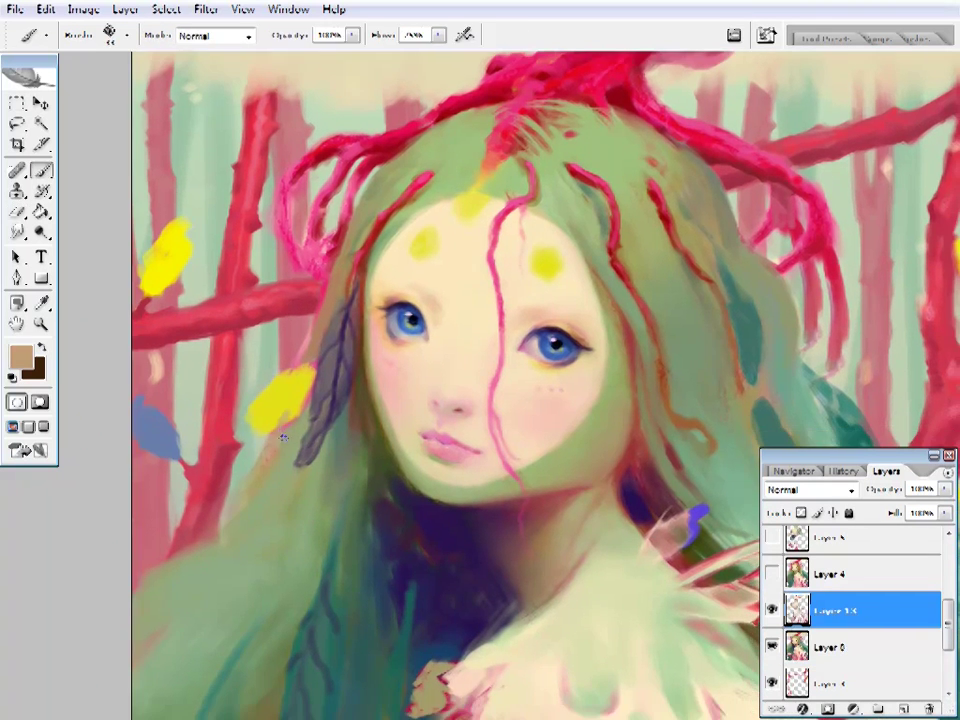
{"action": "left_click", "coordinate": [300, 388], "text": "alt"}
{"action": "left_click", "coordinate": [322, 322], "text": "alt"}
{"action": "scroll", "coordinate": [386, 250], "scroll_direction": "up", "scroll_amount": 3}
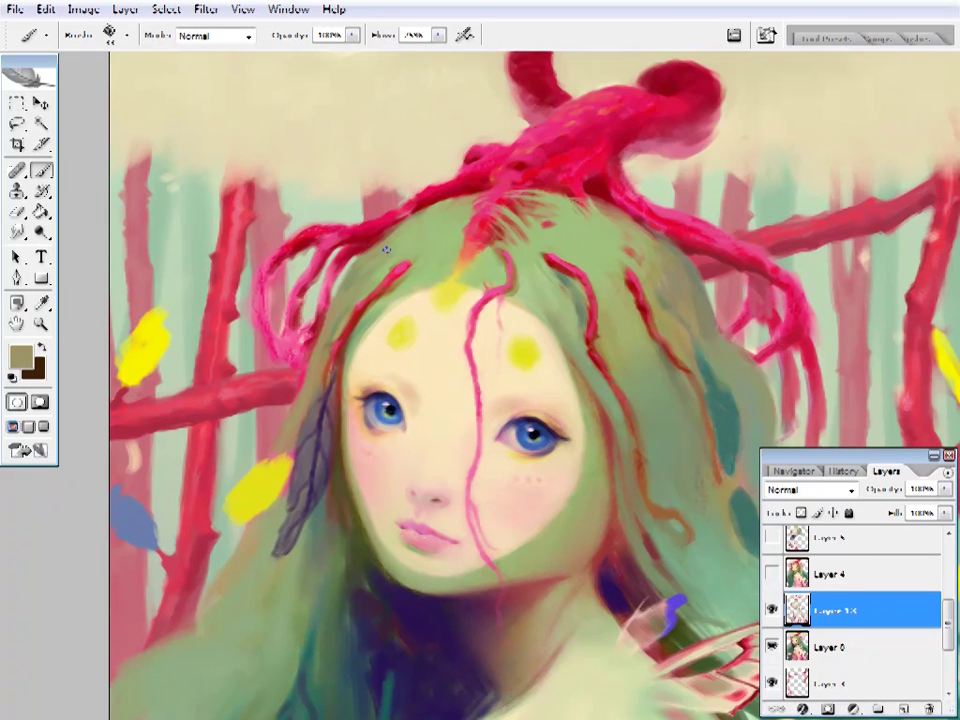
{"action": "left_click", "coordinate": [458, 222], "text": "alt"}
{"action": "scroll", "coordinate": [480, 225], "scroll_direction": "up", "scroll_amount": 2}
{"action": "left_click", "coordinate": [489, 229], "text": "alt"}
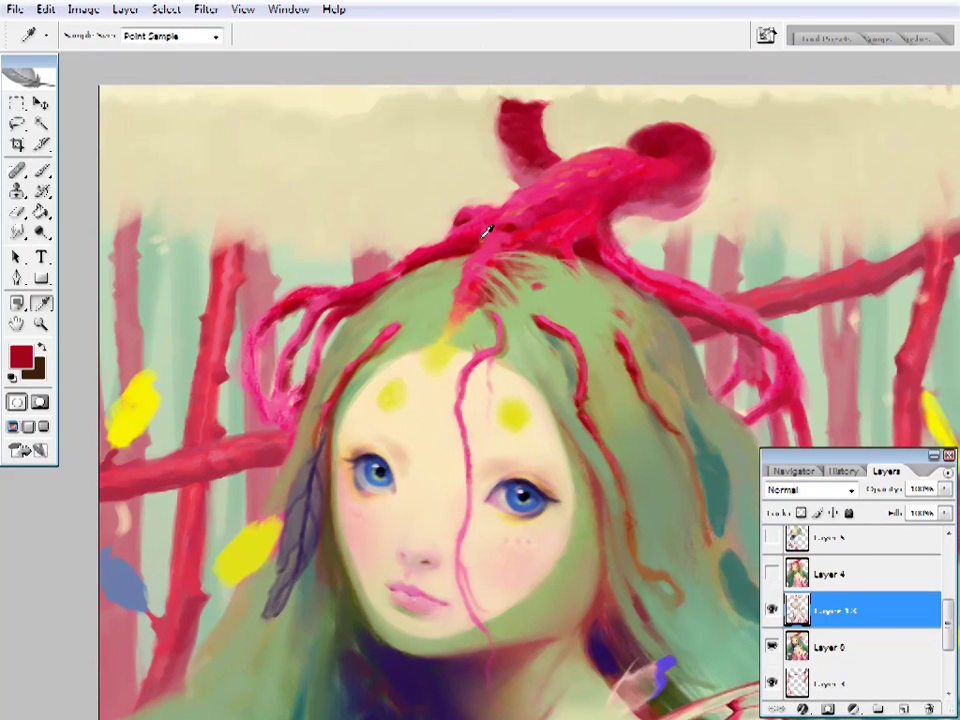
- Alternate coral pink and dark red with hair greens and leaf yellow in touch-ups
{"action": "left_click", "coordinate": [484, 236], "text": "alt"}
{"action": "left_click", "coordinate": [478, 245], "text": "alt"}
{"action": "left_click", "coordinate": [461, 280], "text": "alt"}
{"action": "left_click", "coordinate": [447, 286], "text": "alt"}
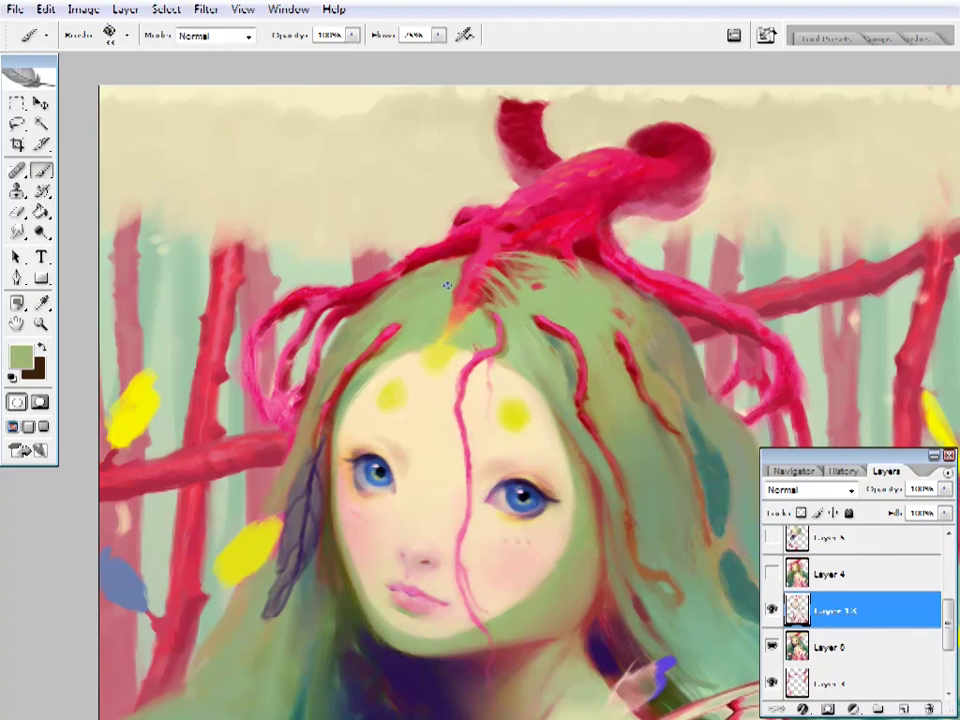
{"action": "left_click", "coordinate": [416, 272], "text": "alt"}
{"action": "scroll", "coordinate": [453, 320], "scroll_direction": "left", "scroll_amount": 1}
{"action": "scroll", "coordinate": [440, 315], "scroll_direction": "down", "scroll_amount": 2}
{"action": "left_click", "coordinate": [440, 305], "text": "alt"}
{"action": "left_click", "coordinate": [292, 442], "text": "alt"}
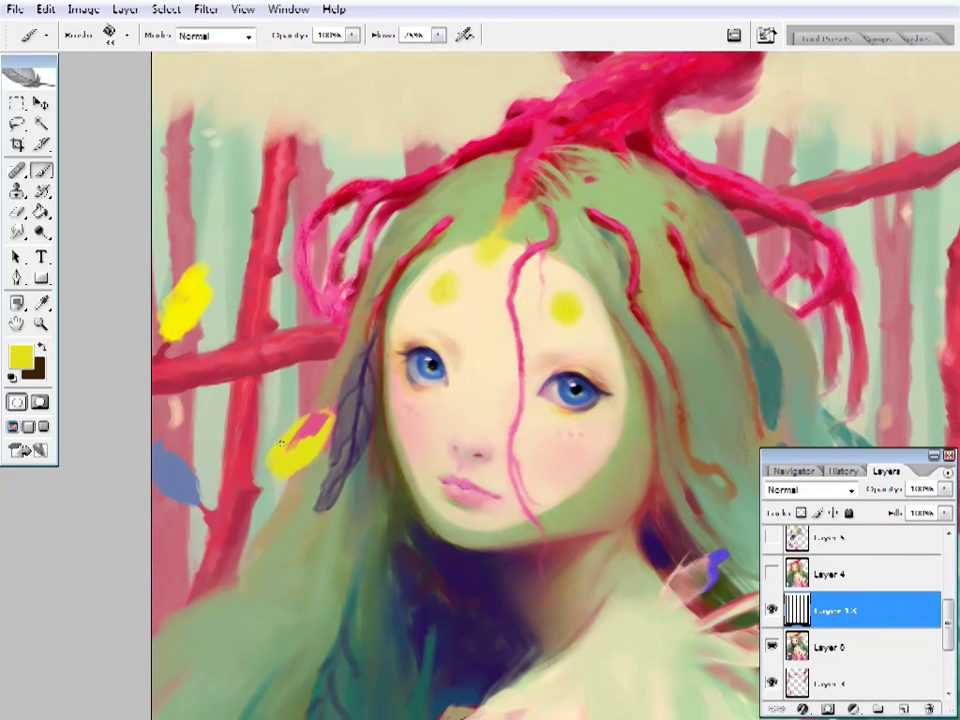
- Change the brush and paint with dark reddish-brown, crimson and hair brown
{"action": "scroll", "coordinate": [398, 362], "scroll_direction": "right", "scroll_amount": 1}
{"action": "left_click", "coordinate": [330, 330], "text": "alt"}
{"action": "left_click", "coordinate": [280, 228], "text": "alt"}
{"action": "scroll", "coordinate": [272, 219], "scroll_direction": "left", "scroll_amount": 1}
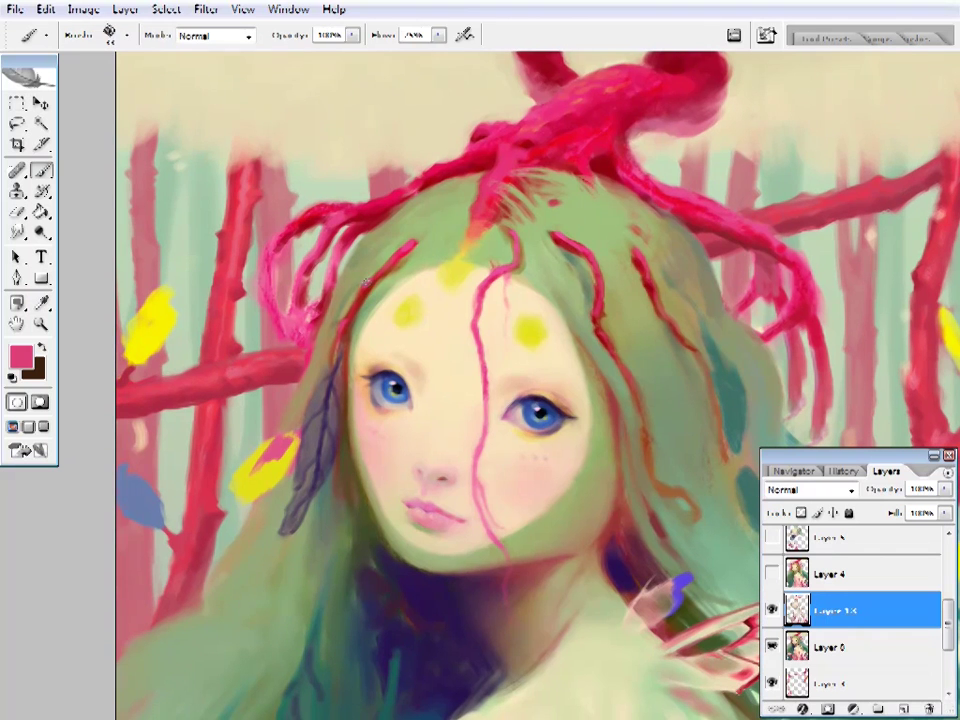
{"action": "left_click", "coordinate": [346, 309], "text": "alt"}
{"action": "right_click", "coordinate": [498, 90]}
{"action": "key", "text": "b"}
{"action": "left_click", "coordinate": [260, 245], "text": "alt"}
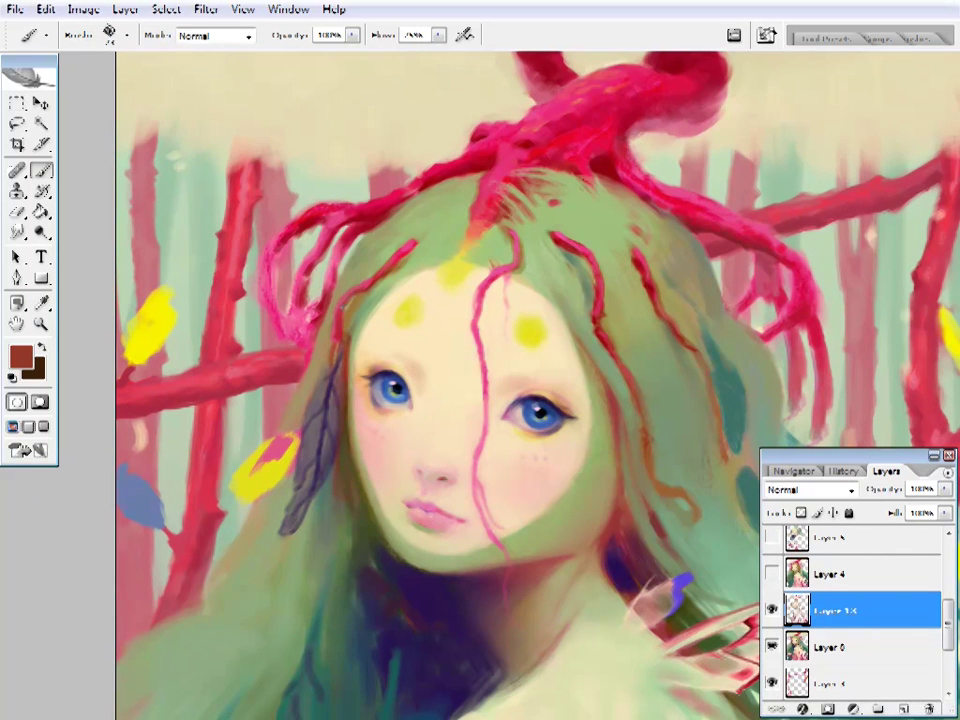
{"action": "left_click", "coordinate": [340, 318], "text": "alt"}
{"action": "left_click", "coordinate": [415, 235], "text": "alt"}
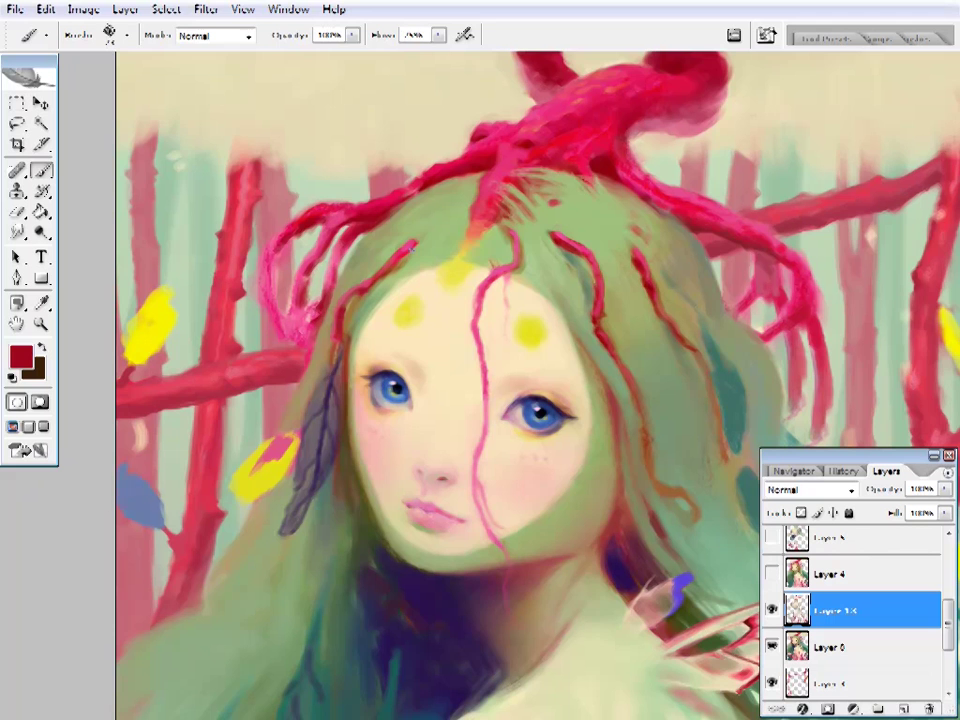
- Touch up the hair around the face in crimson, sage green, brown and olive green
{"action": "left_click_drag", "start_coordinate": [430, 400], "coordinate": [345, 428]}
{"action": "left_click", "coordinate": [400, 230], "text": "alt"}
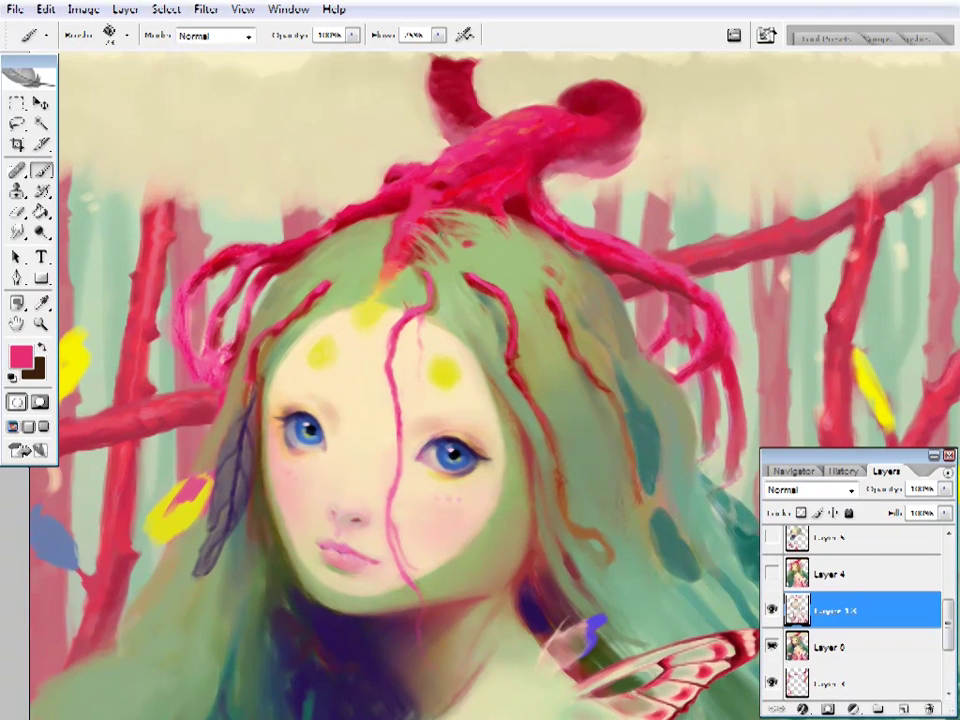
{"action": "left_click_drag", "start_coordinate": [534, 285], "coordinate": [516, 208]}
{"action": "left_click", "coordinate": [527, 408], "text": "alt"}
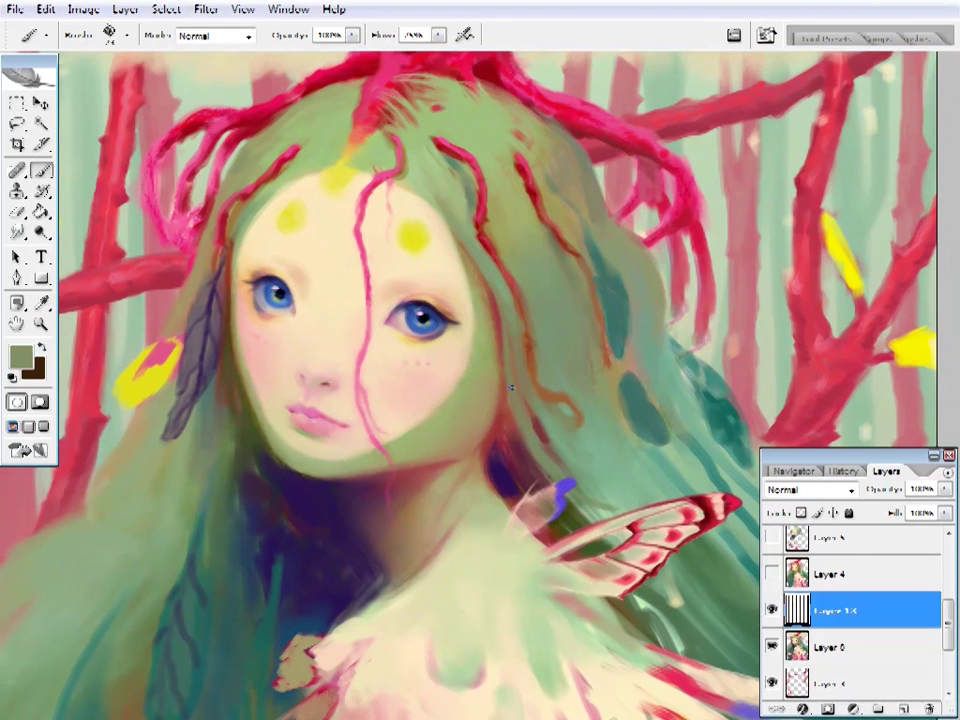
{"action": "left_click", "coordinate": [369, 328], "text": "alt"}
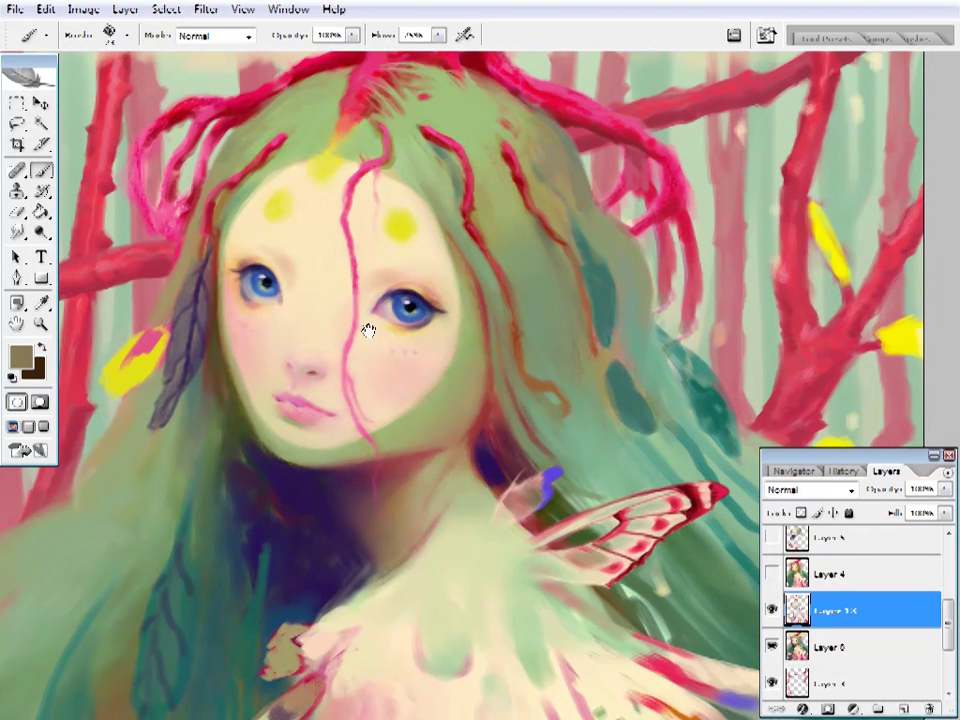
{"action": "left_click_drag", "start_coordinate": [190, 408], "coordinate": [470, 450]}
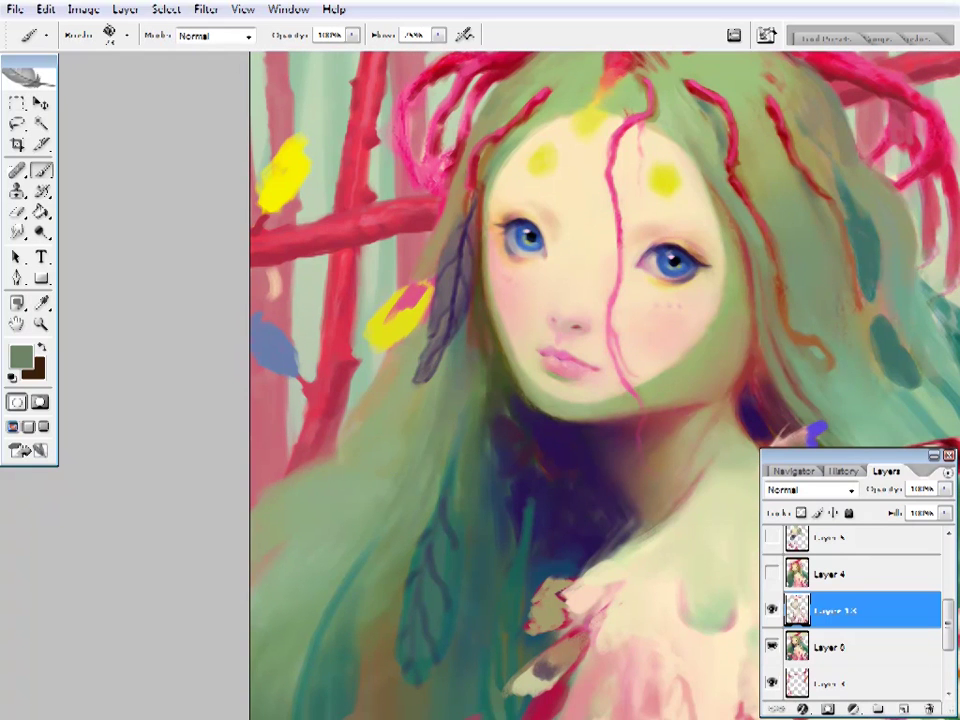
{"action": "left_click", "coordinate": [711, 306], "text": "alt"}
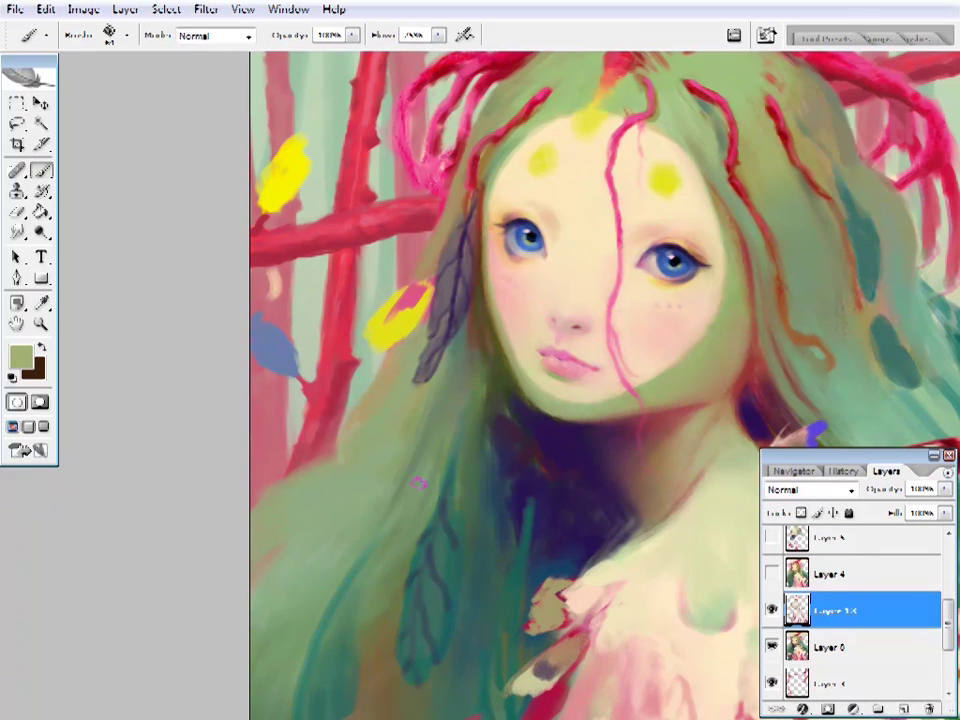
- Zoom out to see more of the painting and review the brush choices
{"action": "key", "text": "z"}
{"action": "left_click", "coordinate": [565, 345], "text": "alt"}
{"action": "key", "text": "b"}
{"action": "key", "text": "ctrl+plus"}
{"action": "right_click", "coordinate": [553, 90]}
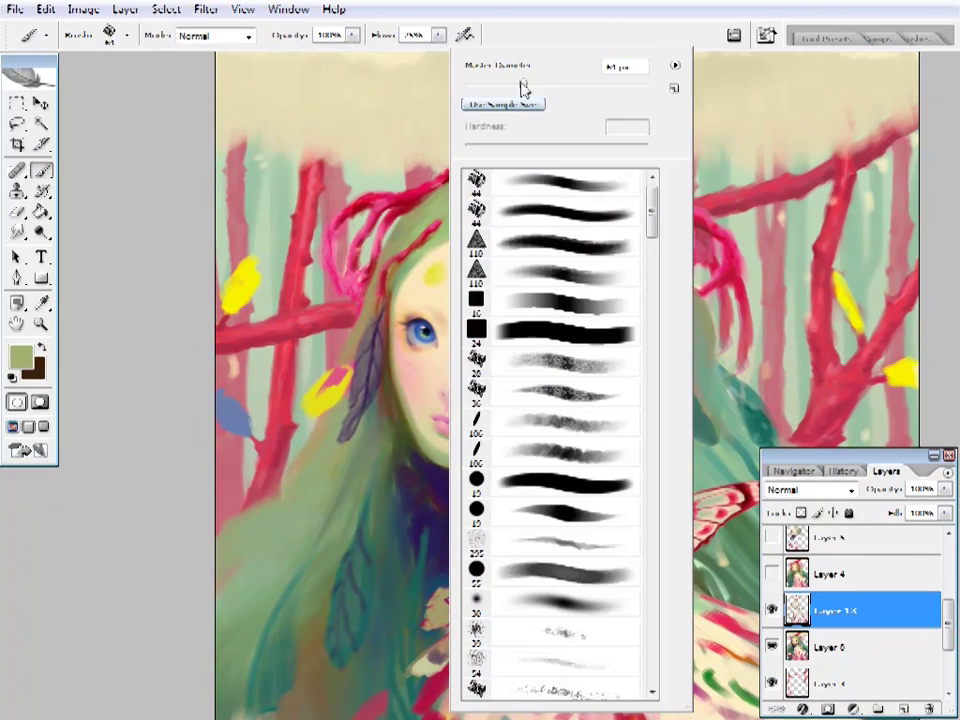
{"action": "key", "text": "Escape"}
{"action": "right_click", "coordinate": [373, 297]}
{"action": "key", "text": "Escape"}
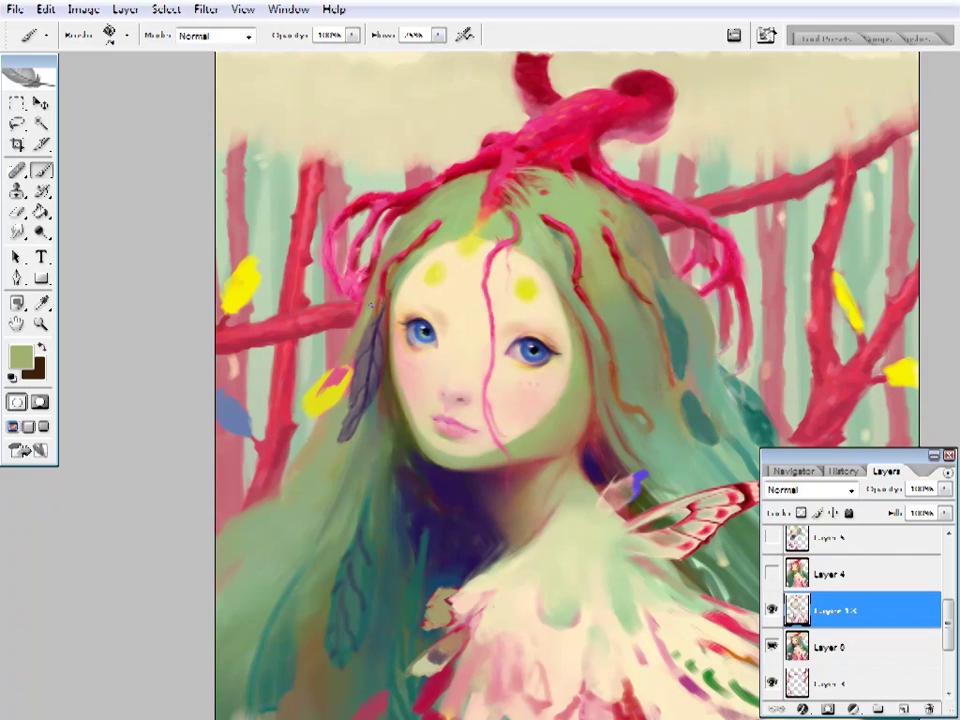
- Sample a lighter green, then dark teal, from the hair while adjusting the zoom
{"action": "key", "text": "ctrl+plus"}
{"action": "left_click", "coordinate": [343, 279], "text": "alt"}
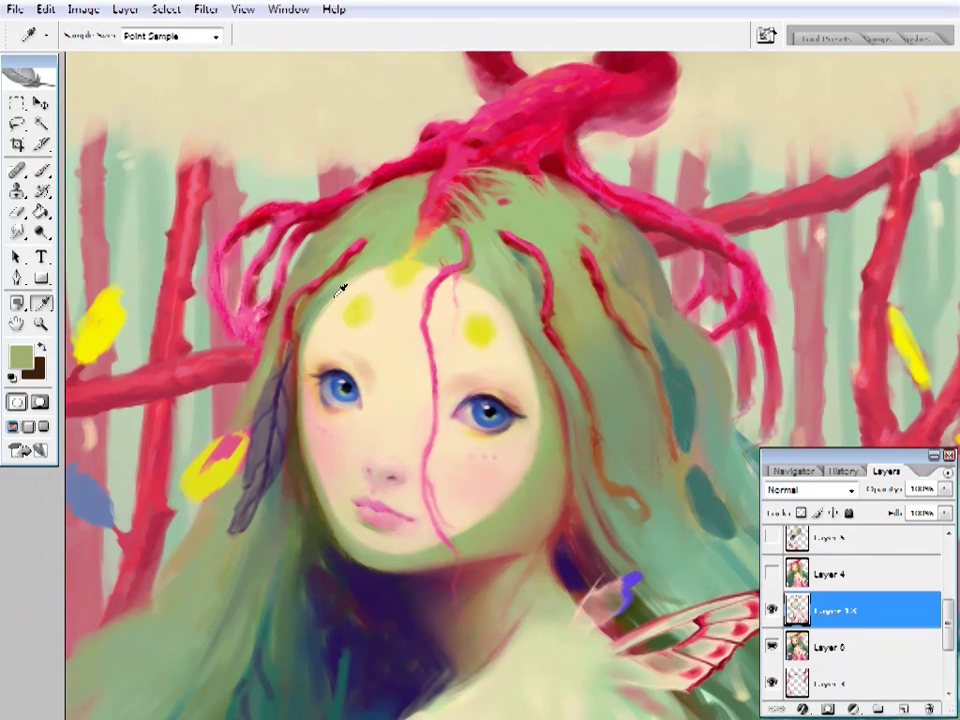
{"action": "key", "text": "z"}
{"action": "left_click", "coordinate": [381, 178], "text": "alt"}
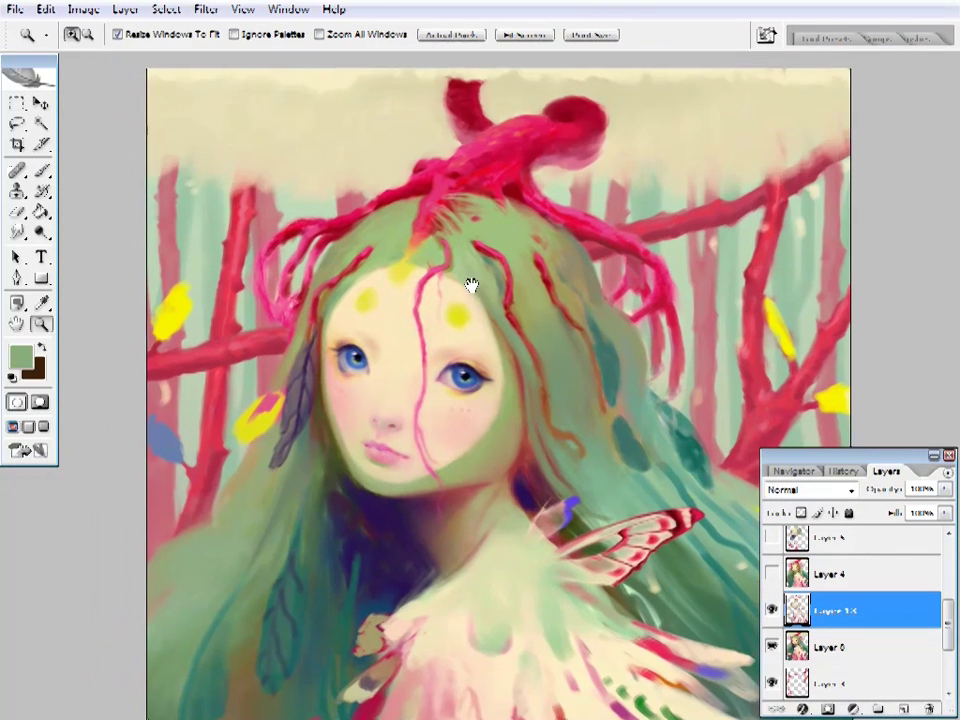
{"action": "key", "text": "b"}
{"action": "key", "text": "ctrl+alt+plus"}
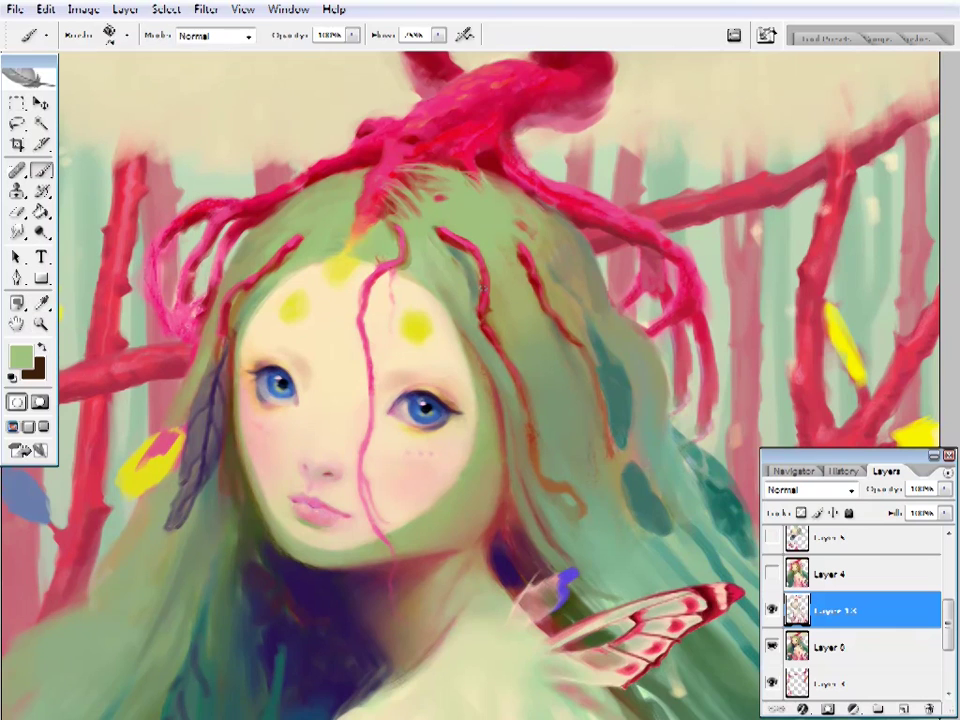
{"action": "key", "text": "ctrl+alt+plus"}
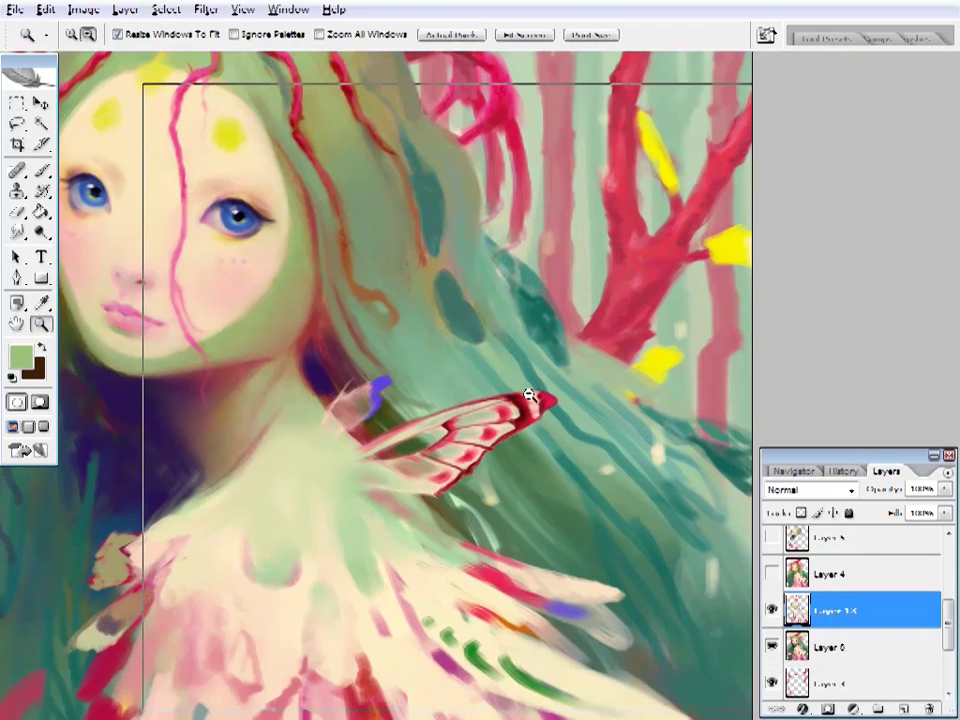
{"action": "key", "text": "ctrl+minus"}
{"action": "left_click", "coordinate": [530, 328], "text": "alt"}
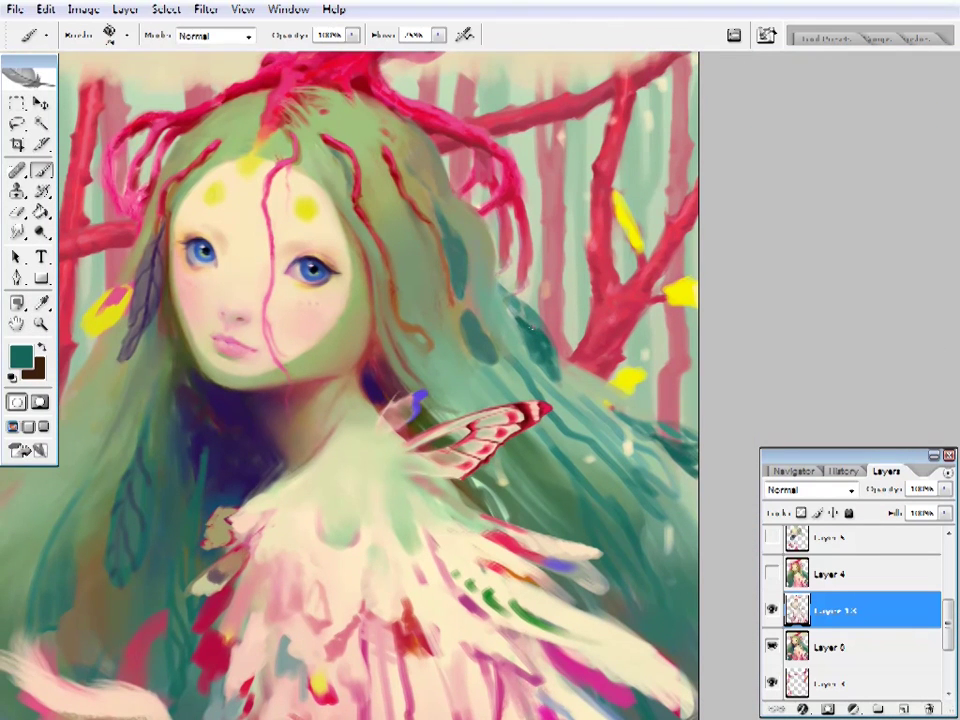
- Sample light green and dark teal, compare a layer hidden, and settle on Layer 0
{"action": "left_click", "coordinate": [562, 268], "text": "alt"}
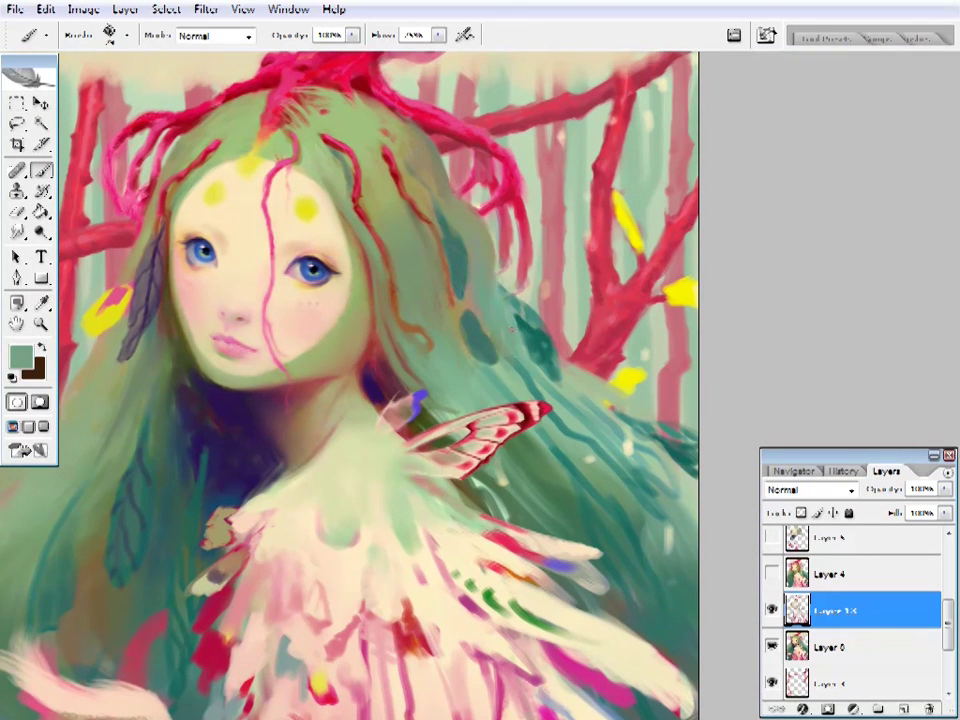
{"action": "left_click_drag", "start_coordinate": [563, 408], "coordinate": [578, 418]}
{"action": "left_click", "coordinate": [578, 418], "text": "alt"}
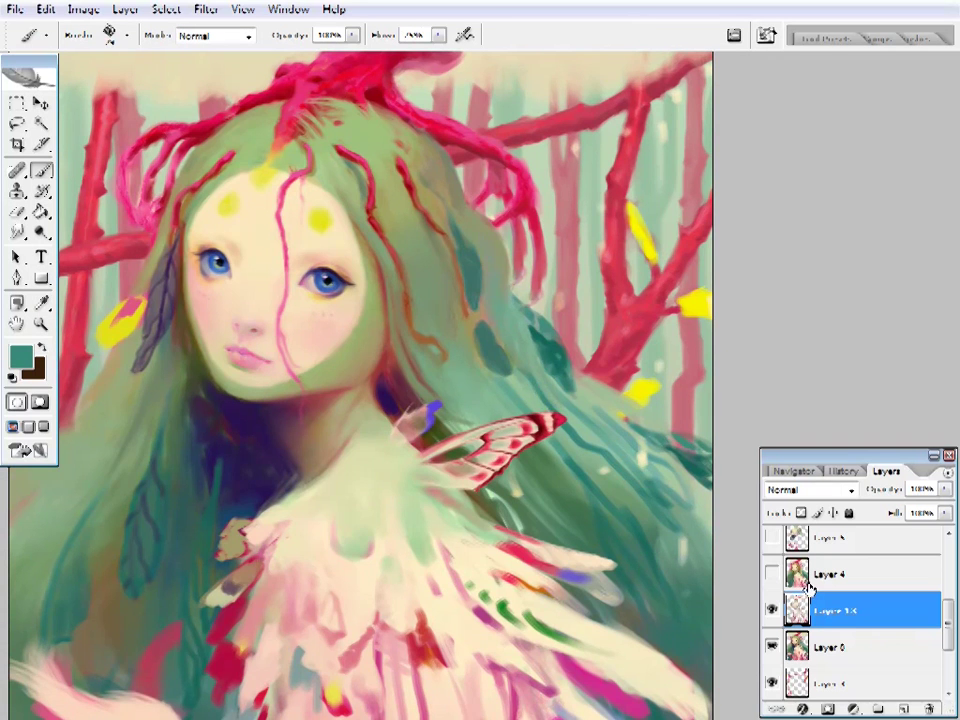
{"action": "left_click", "coordinate": [771, 646]}
{"action": "left_click", "coordinate": [771, 646]}
{"action": "left_click", "coordinate": [830, 647]}
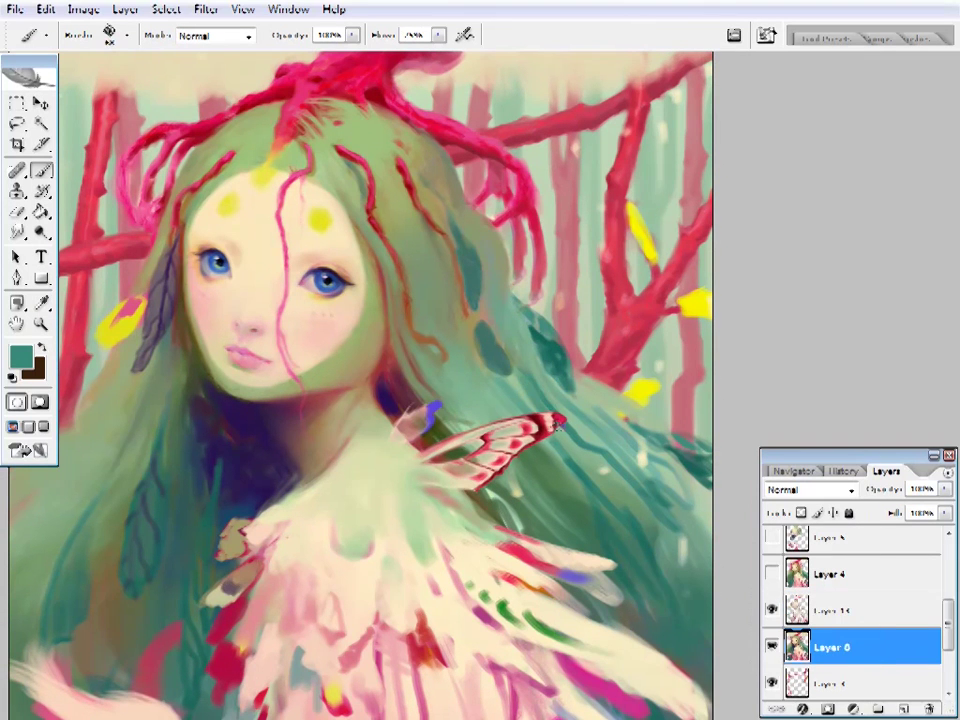
{"action": "left_click", "coordinate": [585, 392], "text": "alt"}
{"action": "left_click", "coordinate": [830, 610]}
{"action": "left_click", "coordinate": [830, 647]}
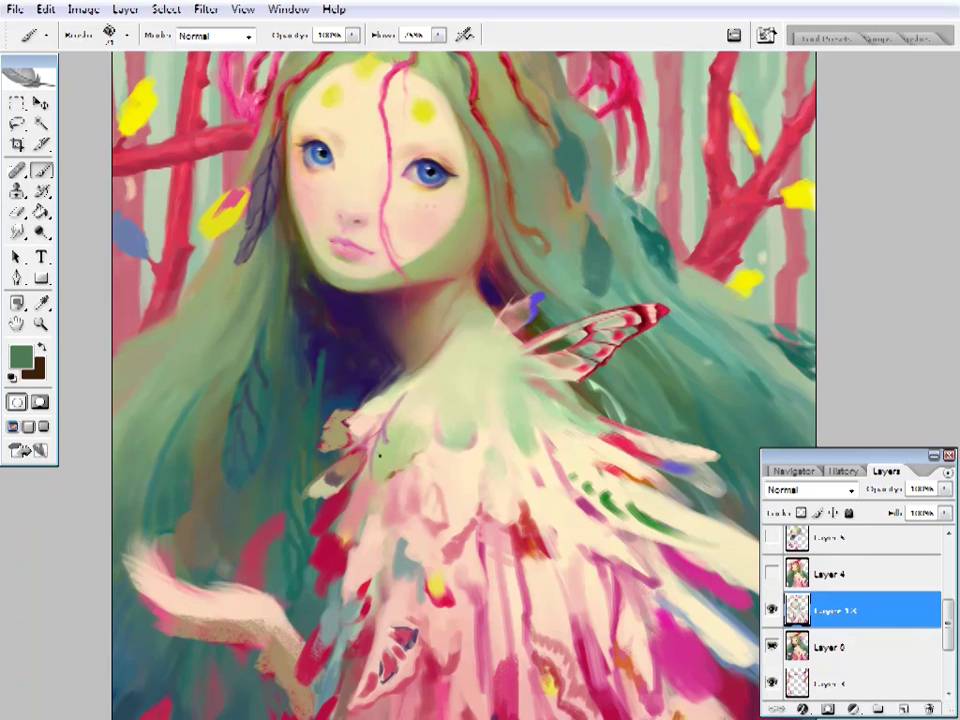
- Touch up the feathered garment with pale green, pink and grey-green
{"action": "left_click_drag", "start_coordinate": [479, 384], "coordinate": [486, 405]}
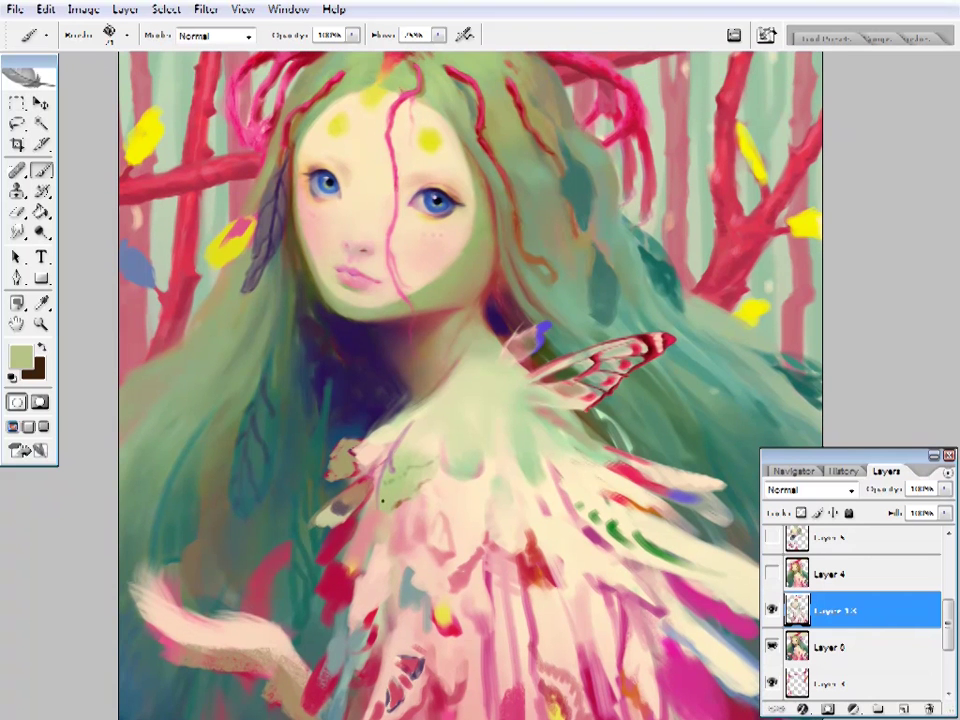
{"action": "left_click", "coordinate": [432, 424], "text": "alt"}
{"action": "left_click_drag", "start_coordinate": [448, 402], "coordinate": [380, 340]}
{"action": "left_click", "coordinate": [303, 437], "text": "alt"}
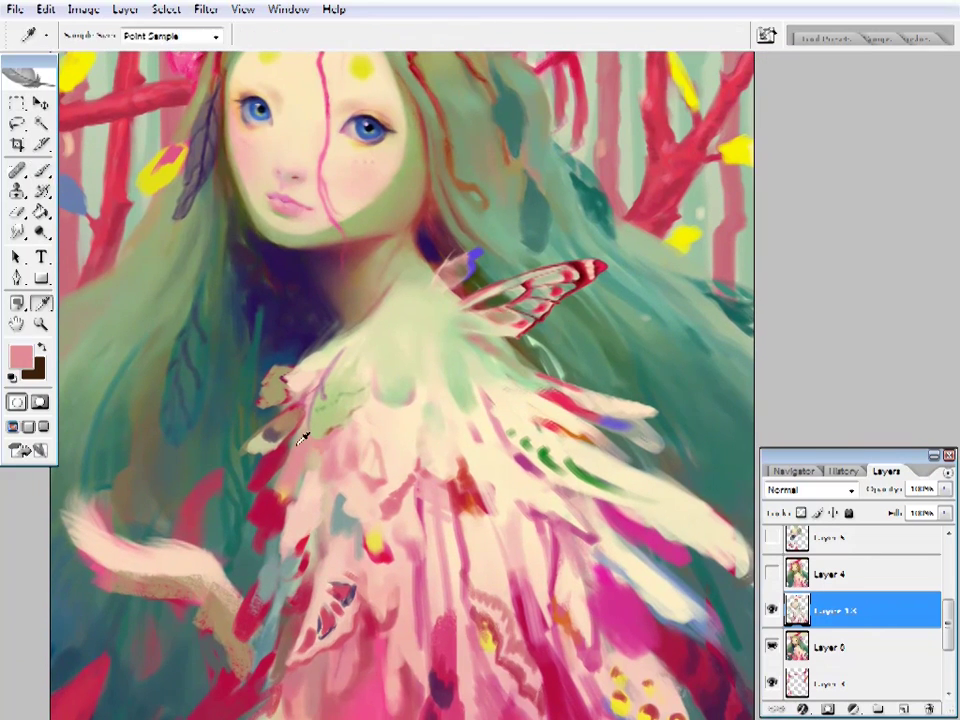
{"action": "key", "text": "b"}
{"action": "right_click", "coordinate": [303, 437]}
{"action": "key", "text": "Return"}
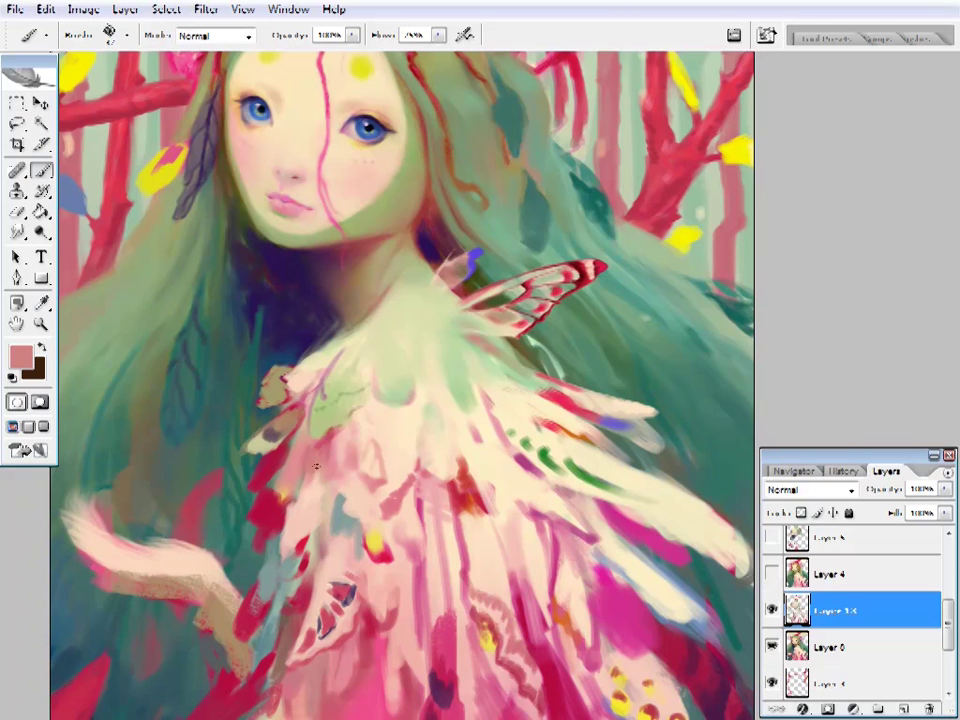
{"action": "left_click", "coordinate": [339, 461], "text": "alt"}
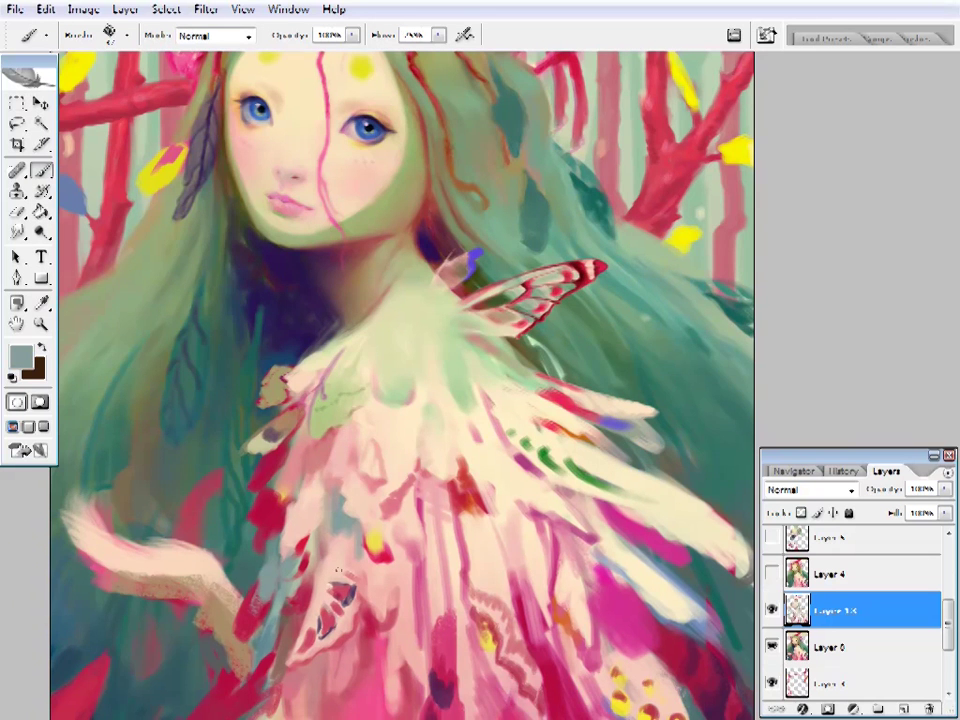
- Zoom in on the wing and paint dark red veins with brown, dark green and light tan
{"action": "left_click_drag", "start_coordinate": [427, 401], "coordinate": [397, 451]}
{"action": "left_click", "coordinate": [497, 339], "text": "ctrl"}
{"action": "left_click", "coordinate": [546, 332], "text": "alt"}
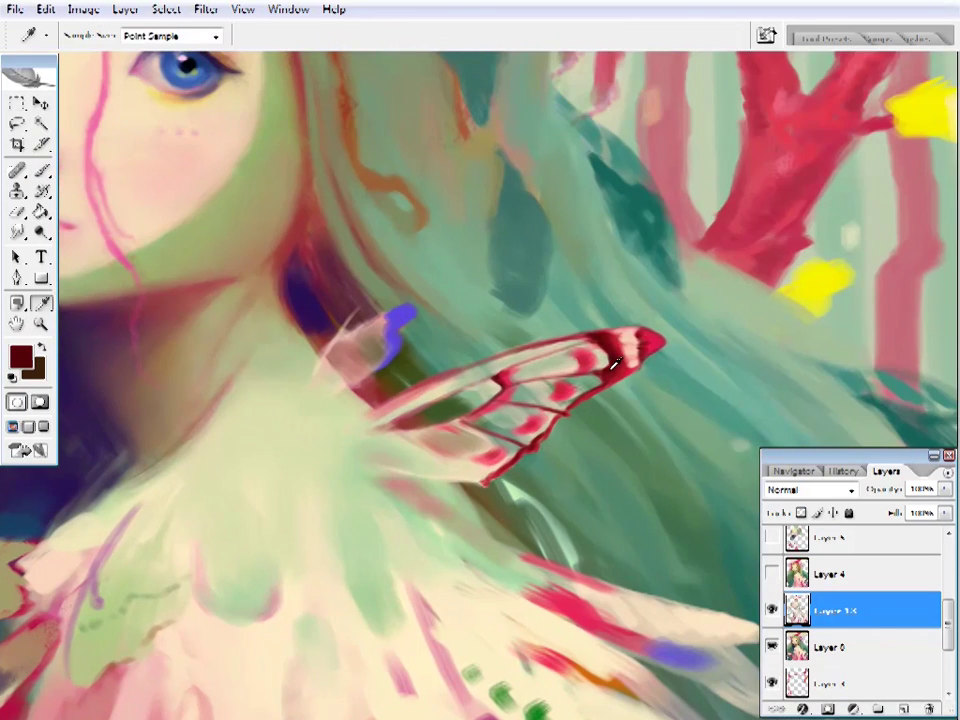
{"action": "right_click", "coordinate": [455, 286]}
{"action": "key", "text": "Return"}
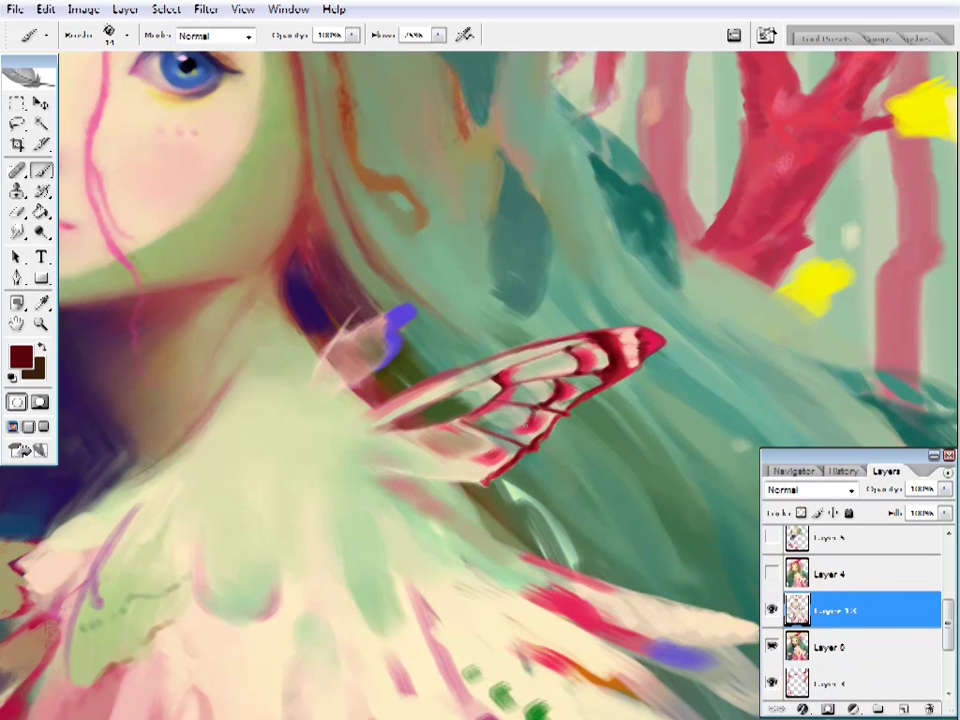
{"action": "left_click_drag", "start_coordinate": [470, 452], "coordinate": [491, 456]}
{"action": "left_click", "coordinate": [491, 456], "text": "alt"}
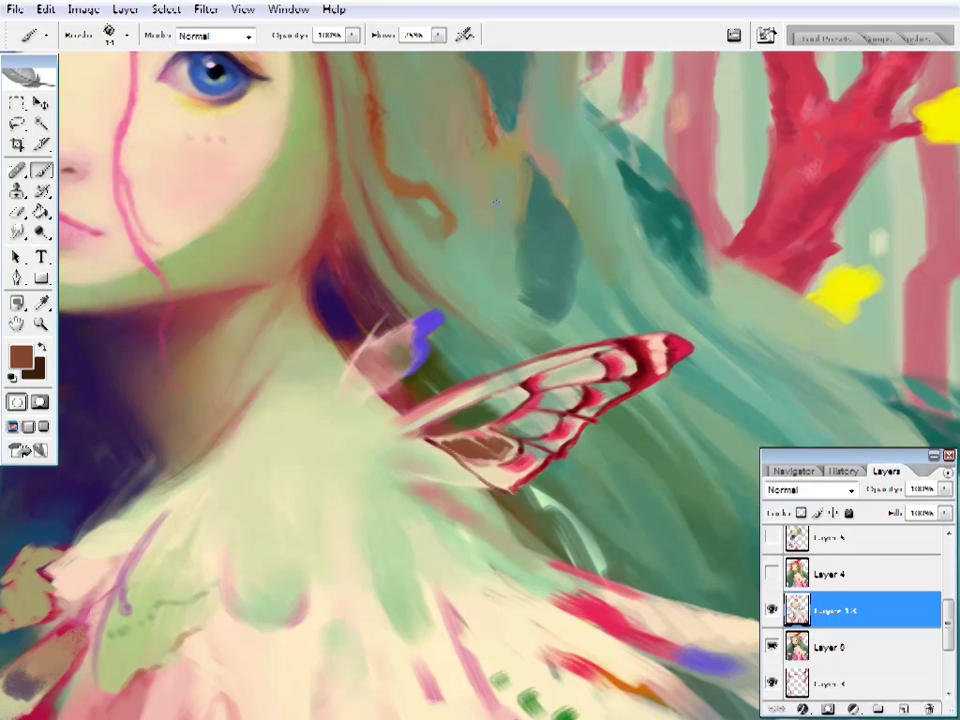
{"action": "left_click", "coordinate": [502, 452], "text": "alt"}
{"action": "left_click", "coordinate": [531, 424], "text": "alt"}
- Resize the brush and fill the wing panes with light tan, greens and pale grey-tan
{"action": "right_click", "coordinate": [500, 440]}
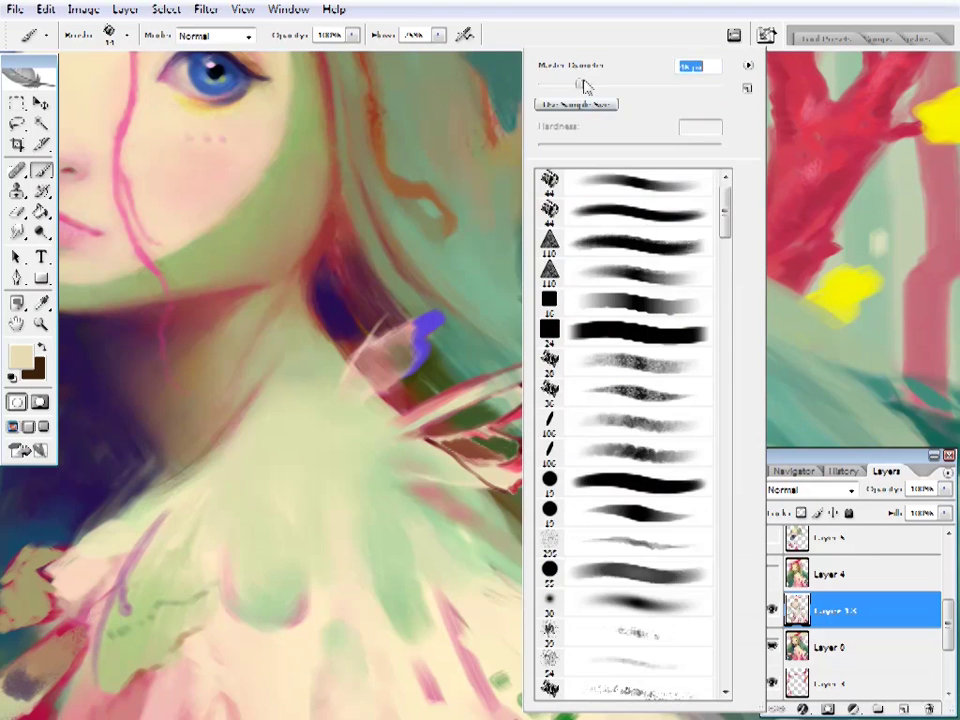
{"action": "key", "text": "Escape"}
{"action": "left_click", "coordinate": [489, 444], "text": "alt"}
{"action": "left_click_drag", "start_coordinate": [551, 320], "coordinate": [535, 322]}
{"action": "left_click", "coordinate": [535, 322], "text": "alt"}
{"action": "right_click", "coordinate": [535, 322]}
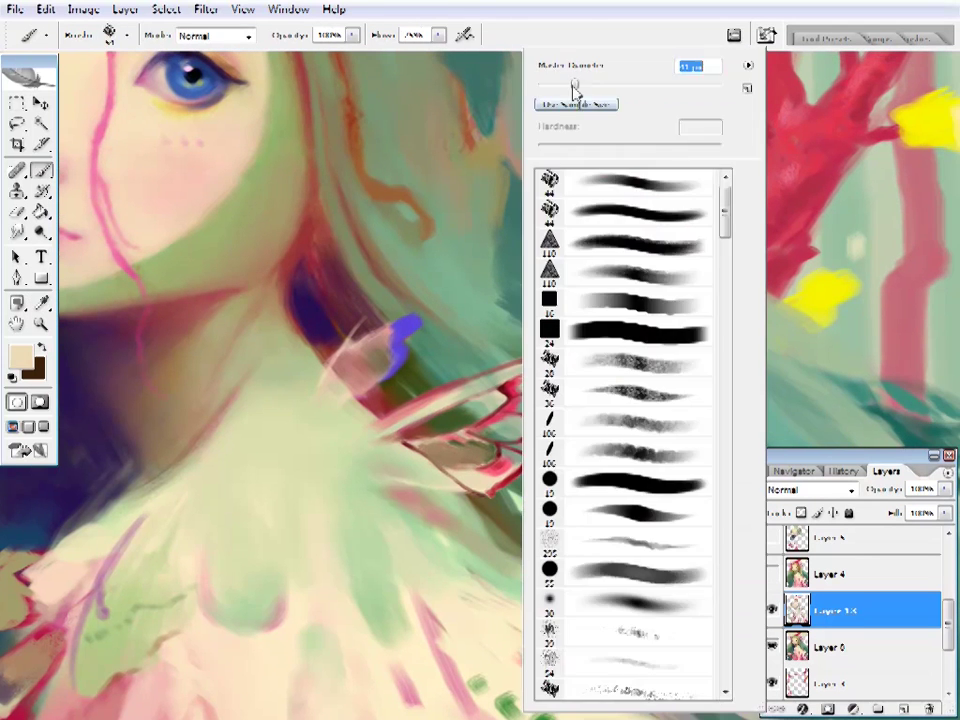
{"action": "key", "text": "Escape"}
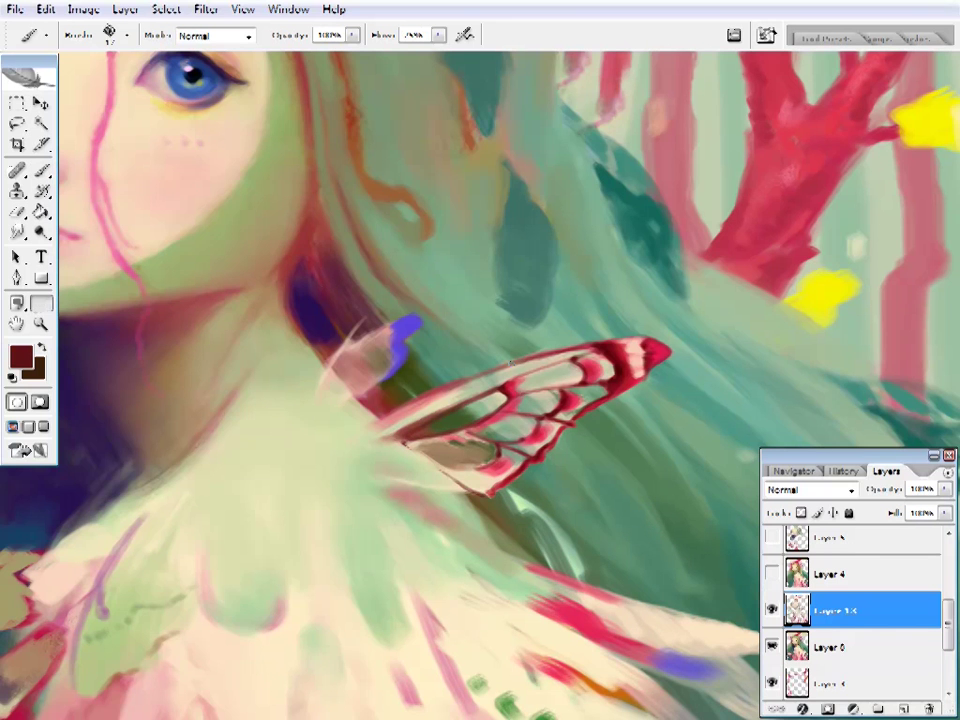
{"action": "left_click", "coordinate": [598, 456], "text": "alt"}
{"action": "left_click", "coordinate": [598, 456], "text": "alt"}
{"action": "left_click_drag", "start_coordinate": [500, 400], "coordinate": [470, 406]}
{"action": "left_click", "coordinate": [470, 406], "text": "alt"}
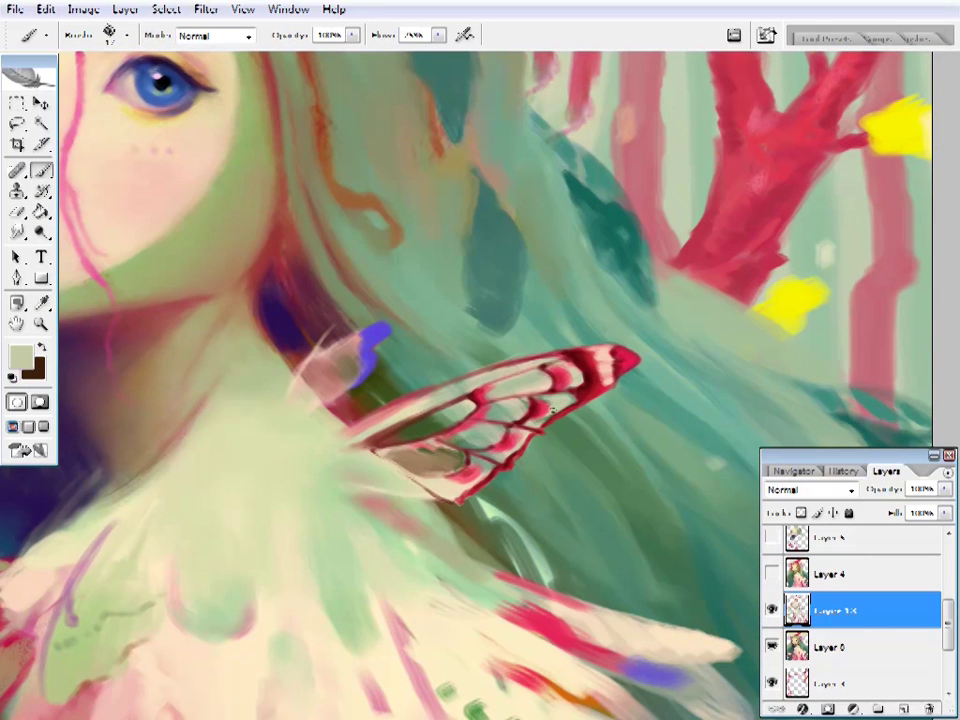
- Check the full painting, then detail vein dark red and brown with a 10-pixel brush
{"action": "key", "text": "z"}
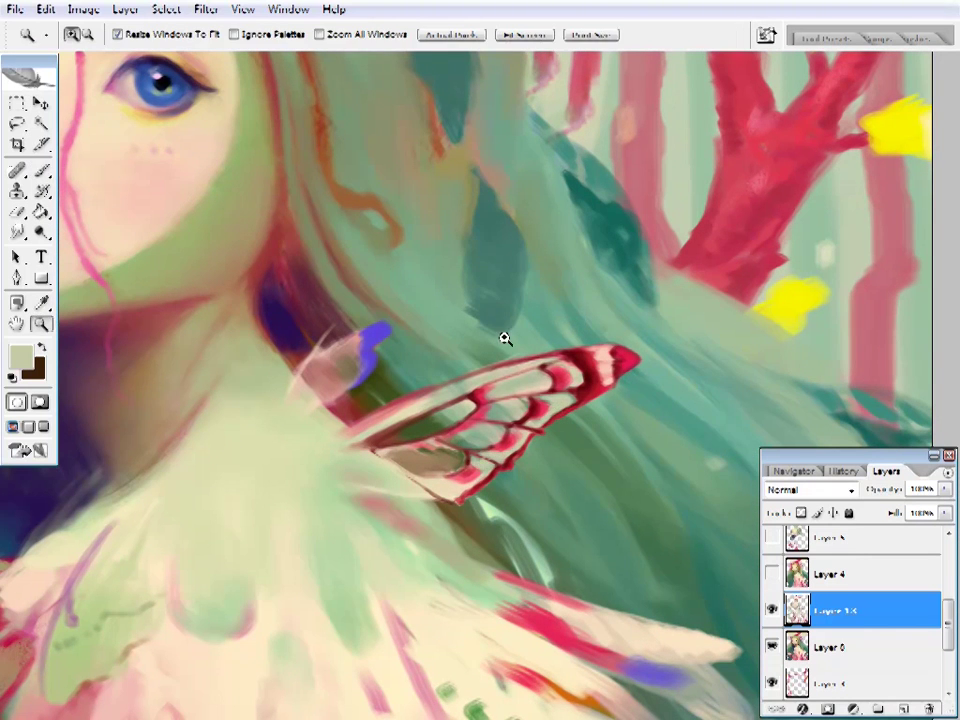
{"action": "key", "text": "ctrl+0"}
{"action": "left_click", "coordinate": [561, 407]}
{"action": "mouse_move", "coordinate": [465, 452]}
{"action": "left_mouse_down"}
{"action": "mouse_move", "coordinate": [465, 468]}
{"action": "mouse_move", "coordinate": [424, 492]}
{"action": "left_mouse_up"}
{"action": "key", "text": "b"}
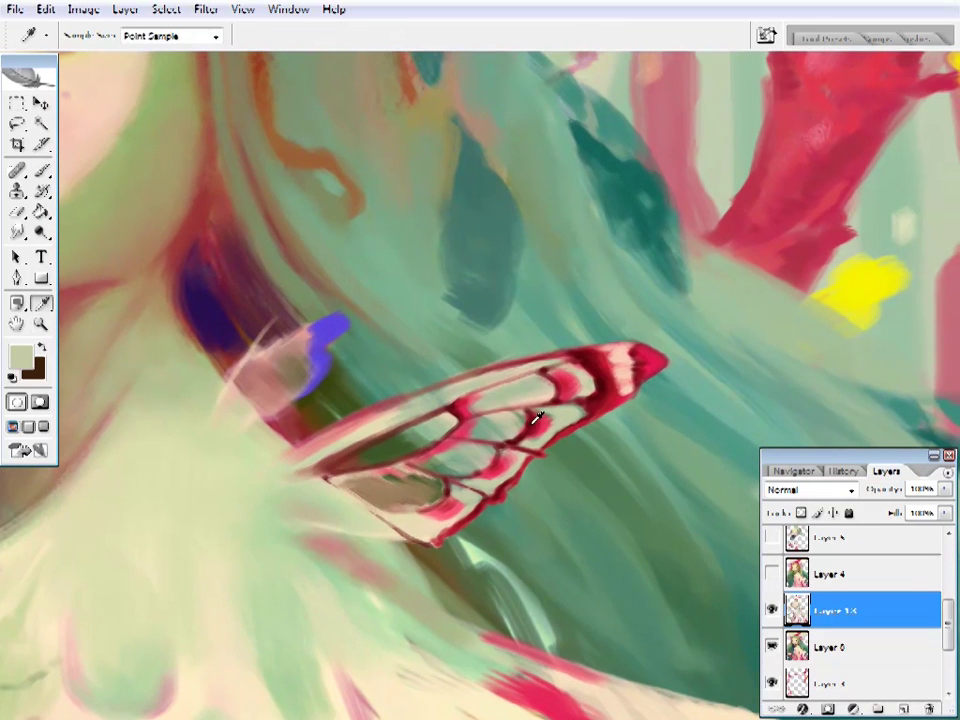
{"action": "left_click", "coordinate": [511, 443], "text": "alt"}
{"action": "right_click", "coordinate": [531, 400]}
{"action": "double_click", "coordinate": [600, 300]}
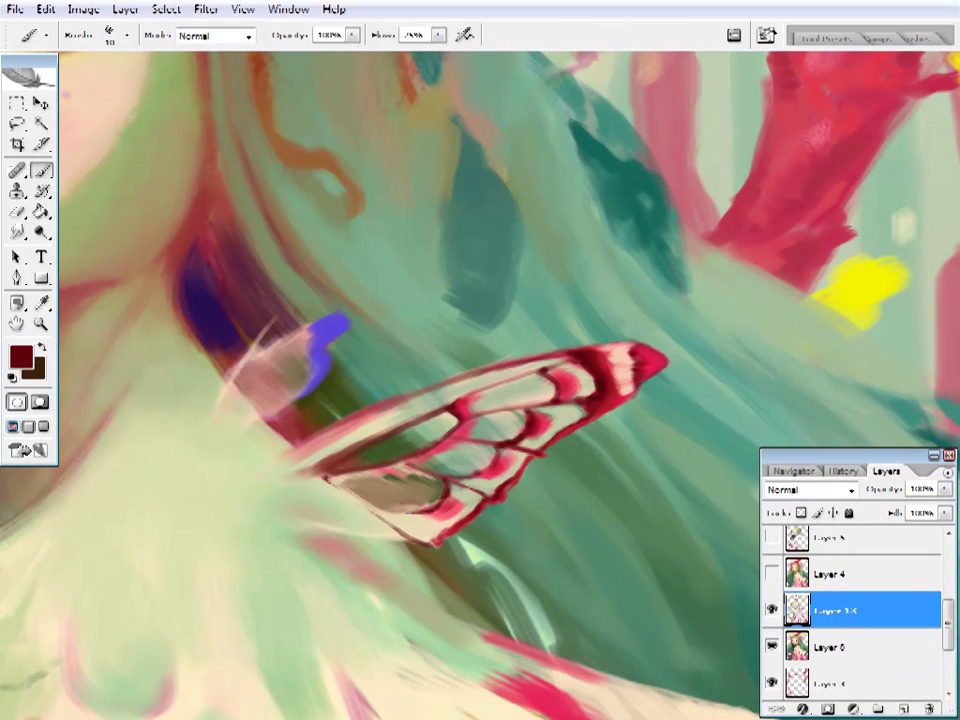
{"action": "left_click", "coordinate": [305, 381], "text": "alt"}
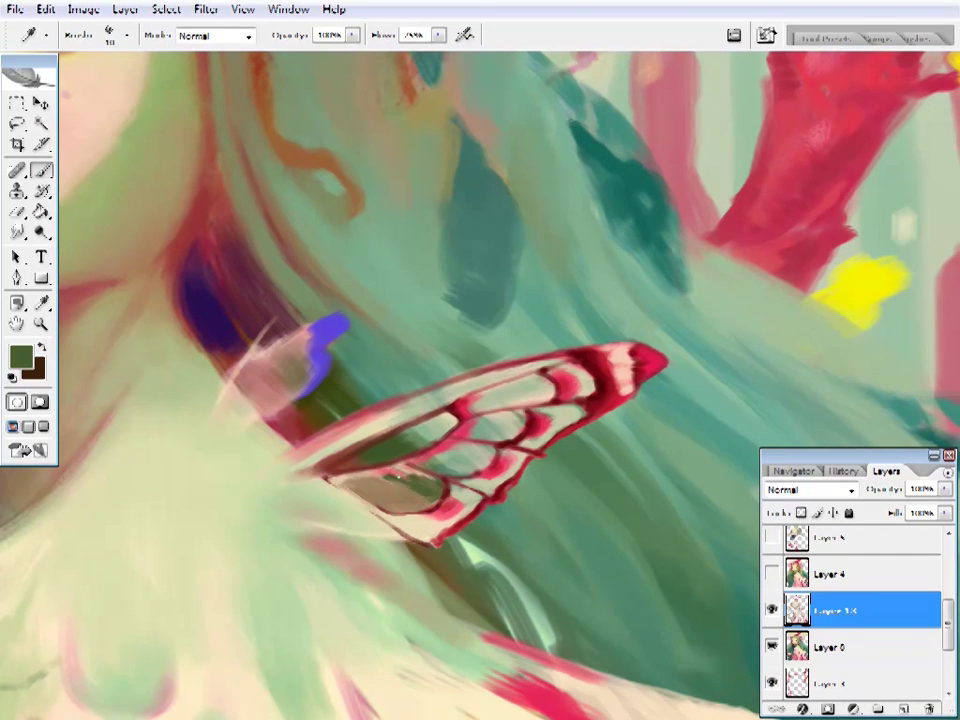
- Switch to a different brush and add dark red, bright red and crimson vein strokes
{"action": "left_click_drag", "start_coordinate": [507, 408], "coordinate": [467, 428]}
{"action": "left_click", "coordinate": [467, 428], "text": "alt"}
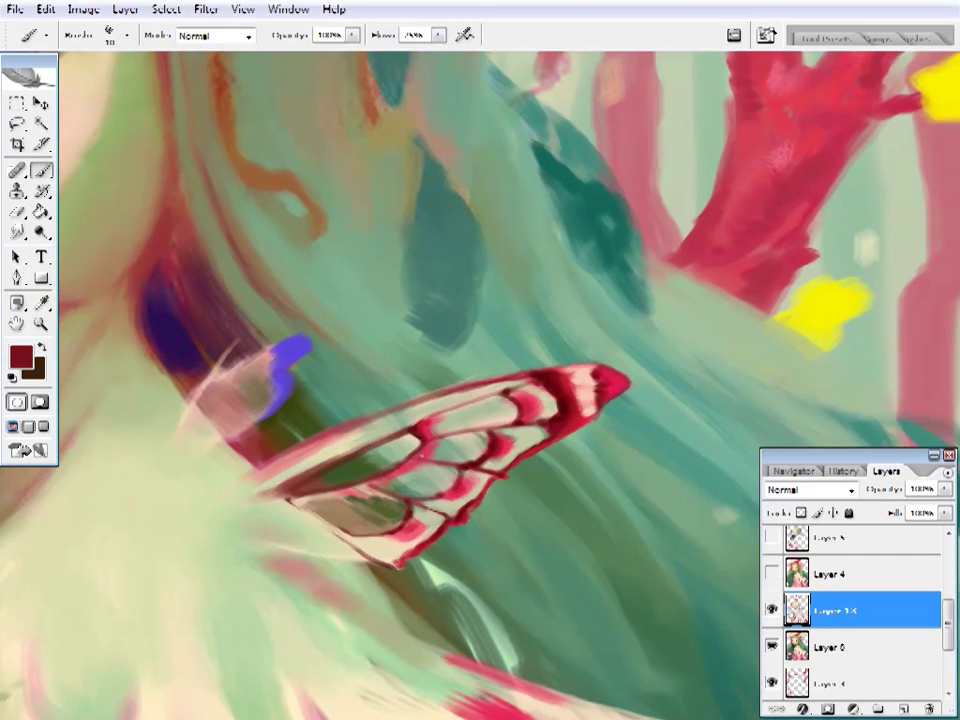
{"action": "left_click_drag", "start_coordinate": [541, 392], "coordinate": [516, 395]}
{"action": "right_click", "coordinate": [516, 395]}
{"action": "left_click", "coordinate": [600, 300]}
{"action": "key", "text": "Return"}
{"action": "left_click", "coordinate": [455, 480], "text": "alt"}
{"action": "left_click", "coordinate": [469, 471], "text": "alt"}
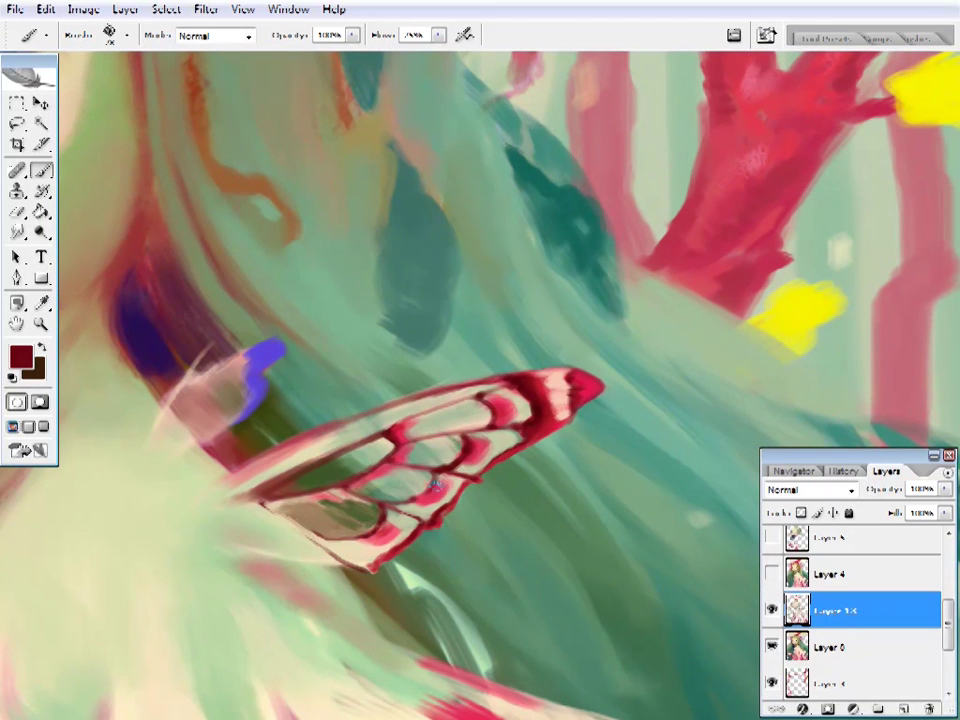
{"action": "left_click", "coordinate": [428, 501], "text": "alt"}
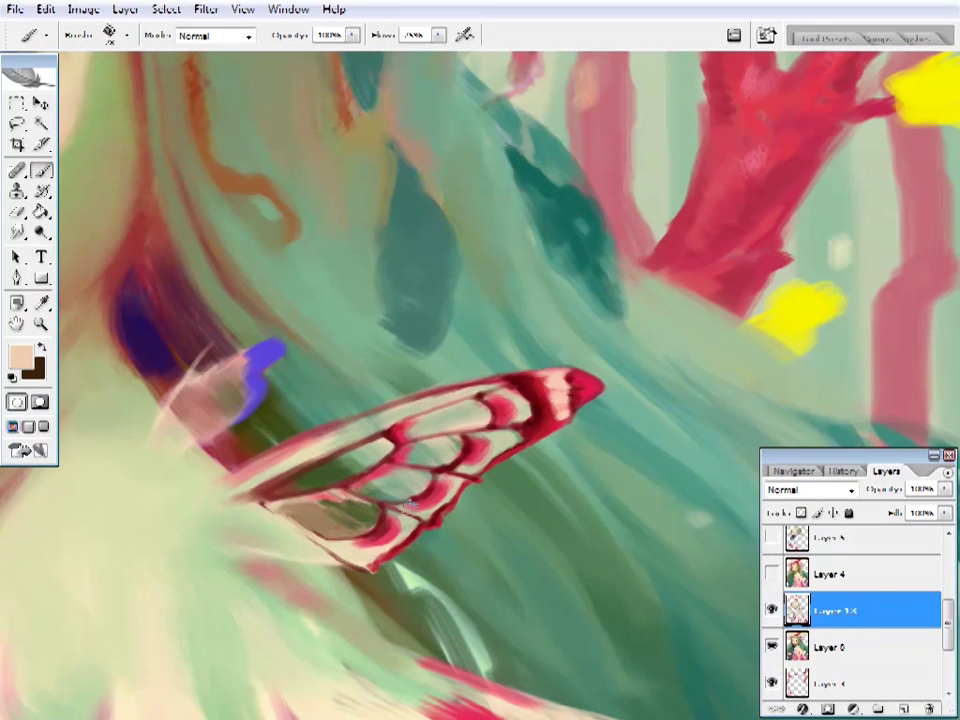
- Finish the wing veins in dark red, touch the nearby hair green, and zoom out to check
{"action": "right_click", "coordinate": [536, 398]}
{"action": "left_click_drag", "start_coordinate": [450, 400], "coordinate": [530, 392]}
{"action": "left_click", "coordinate": [369, 435], "text": "alt"}
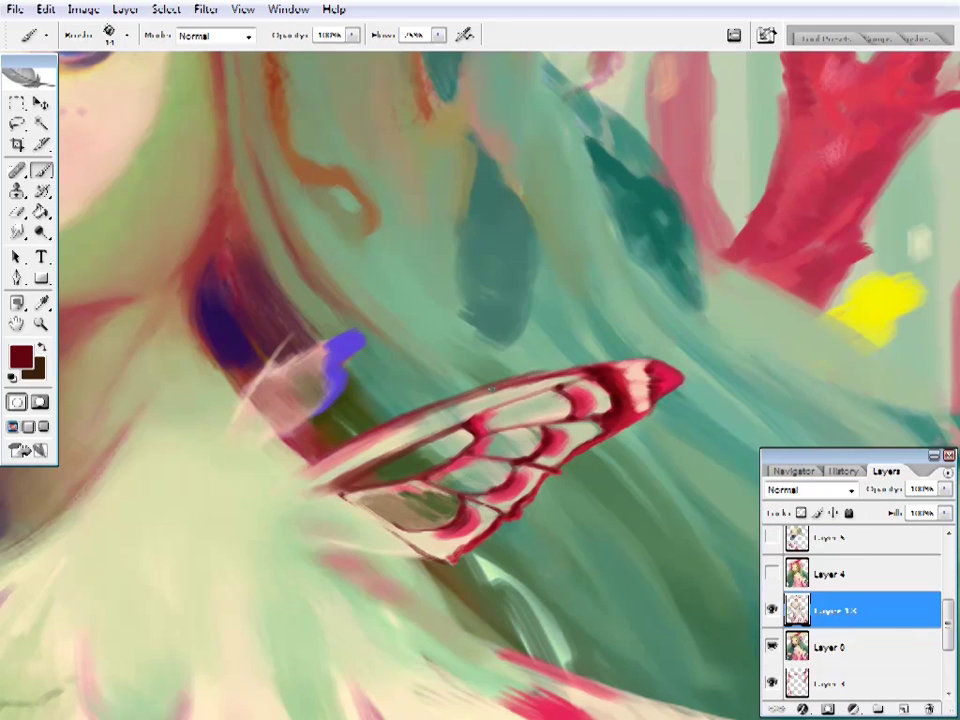
{"action": "left_click", "coordinate": [491, 422], "text": "alt"}
{"action": "left_click", "coordinate": [470, 430], "text": "alt"}
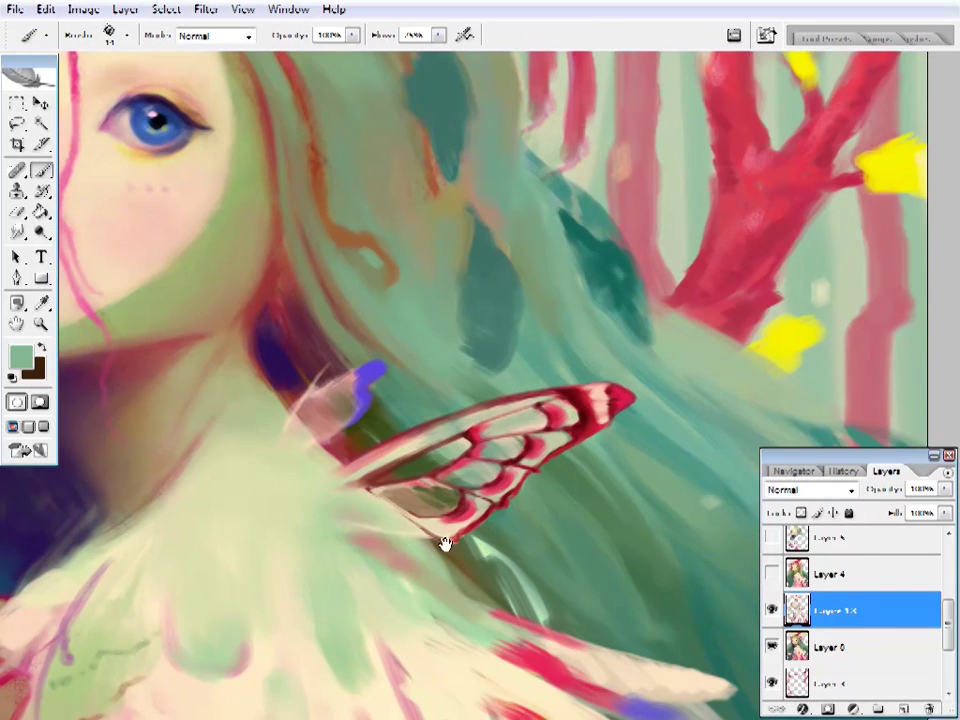
{"action": "key", "text": "ctrl+0"}
- Zoom in on the chest garment, sample a pink from it, and resize the brush
{"action": "left_click", "coordinate": [495, 446]}
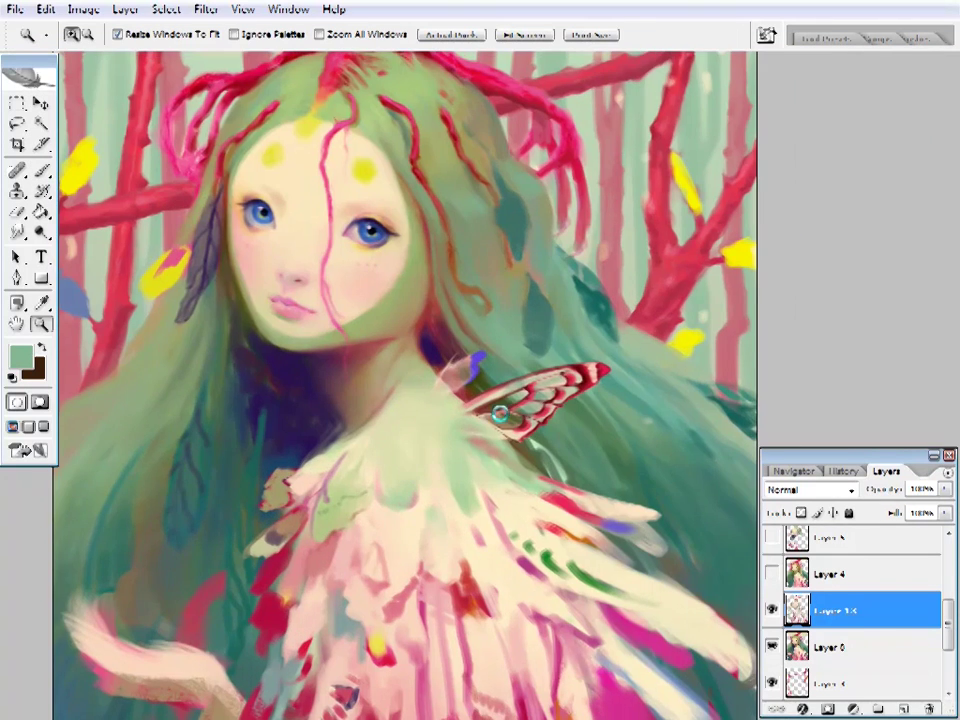
{"action": "left_click", "coordinate": [427, 480]}
{"action": "key", "text": "i"}
{"action": "left_click", "coordinate": [347, 489]}
{"action": "key", "text": "b"}
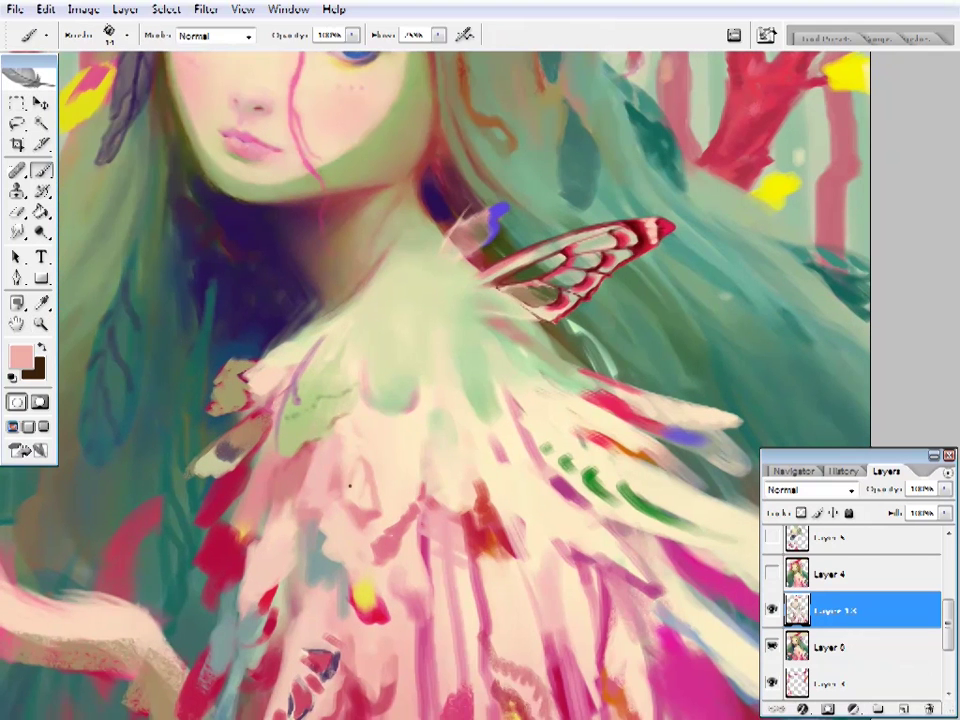
{"action": "right_click", "coordinate": [485, 93]}
{"action": "key", "text": "Return"}
- Paint pale peach and pink feather strokes on the garment, resizing the brush between colours
{"action": "left_click", "coordinate": [388, 463], "text": "alt"}
{"action": "left_click", "coordinate": [371, 479], "text": "alt"}
{"action": "right_click", "coordinate": [532, 470]}
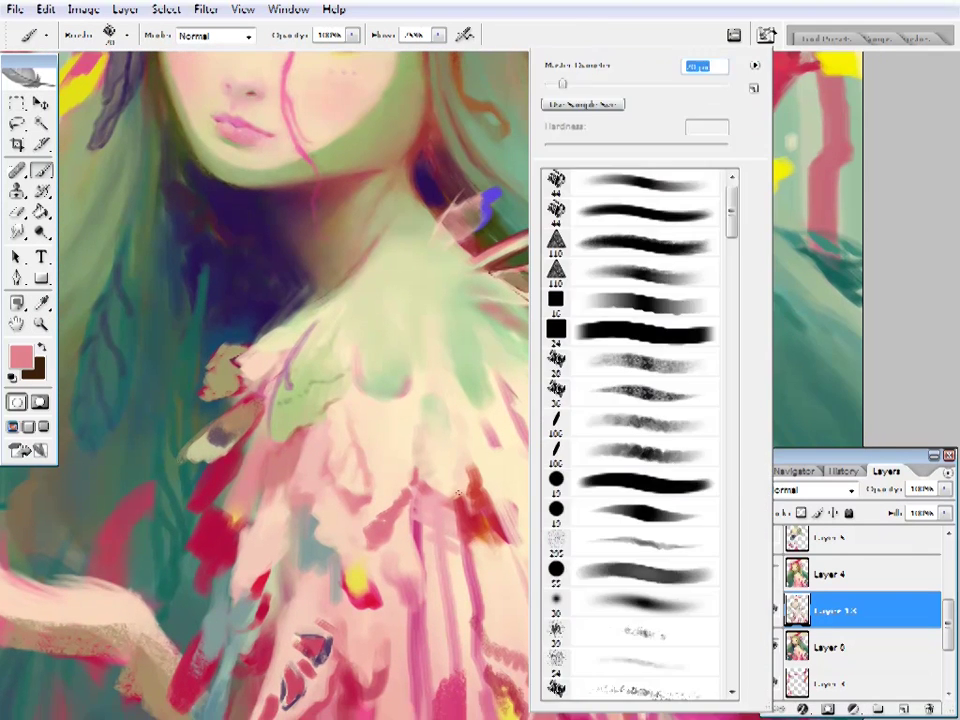
{"action": "key", "text": "Return"}
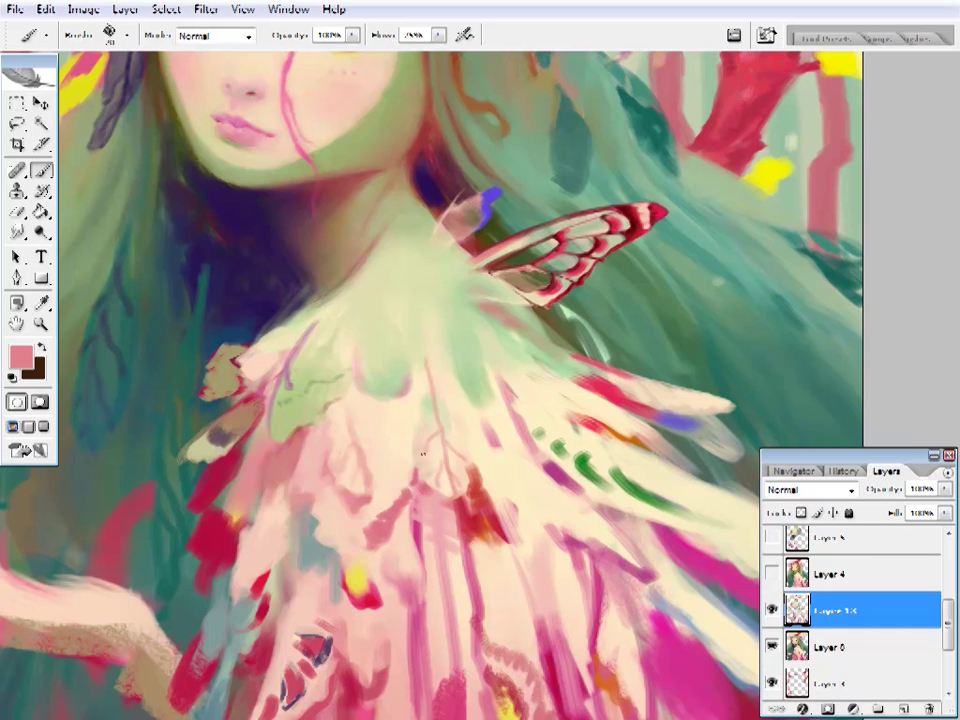
{"action": "left_click", "coordinate": [439, 414], "text": "alt"}
{"action": "left_click", "coordinate": [436, 492], "text": "alt"}
{"action": "left_click", "coordinate": [448, 498], "text": "alt"}
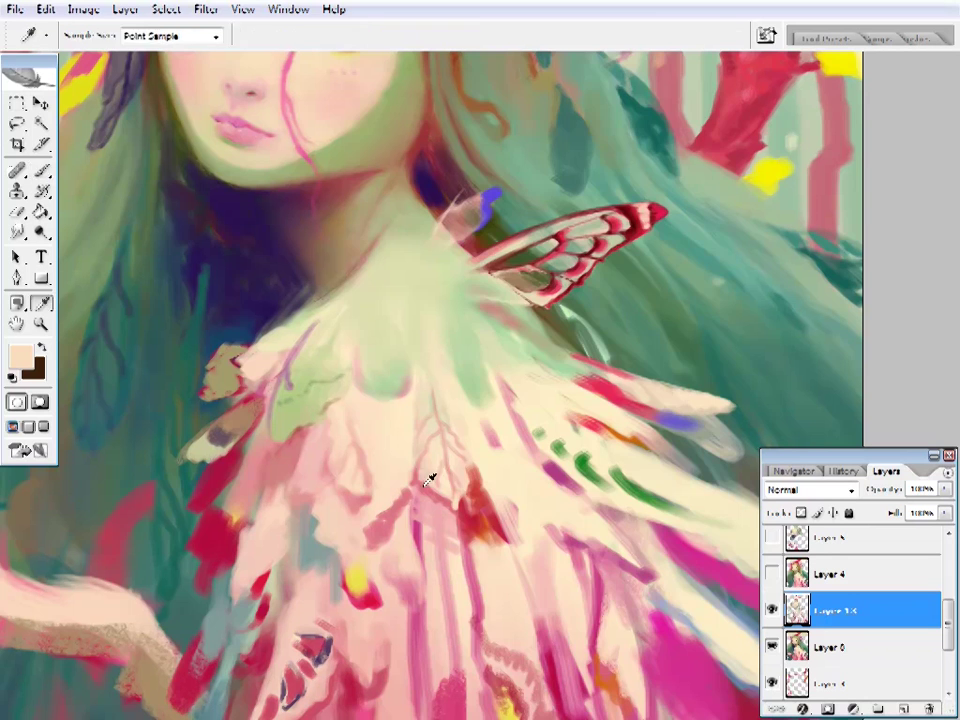
{"action": "left_click", "coordinate": [429, 482], "text": "alt"}
{"action": "right_click", "coordinate": [480, 460]}
{"action": "key", "text": "Return"}
- Add pale peach feather strokes, then light and darker green strokes across the chest
{"action": "left_click", "coordinate": [397, 420], "text": "alt"}
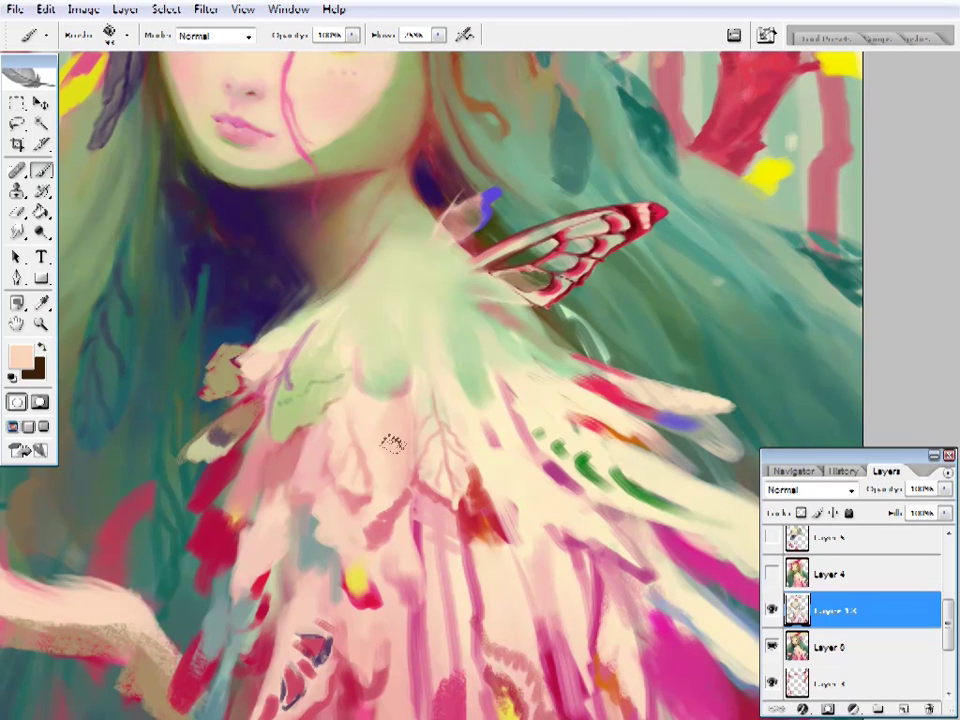
{"action": "left_click", "coordinate": [386, 370], "text": "alt"}
{"action": "right_click", "coordinate": [480, 55]}
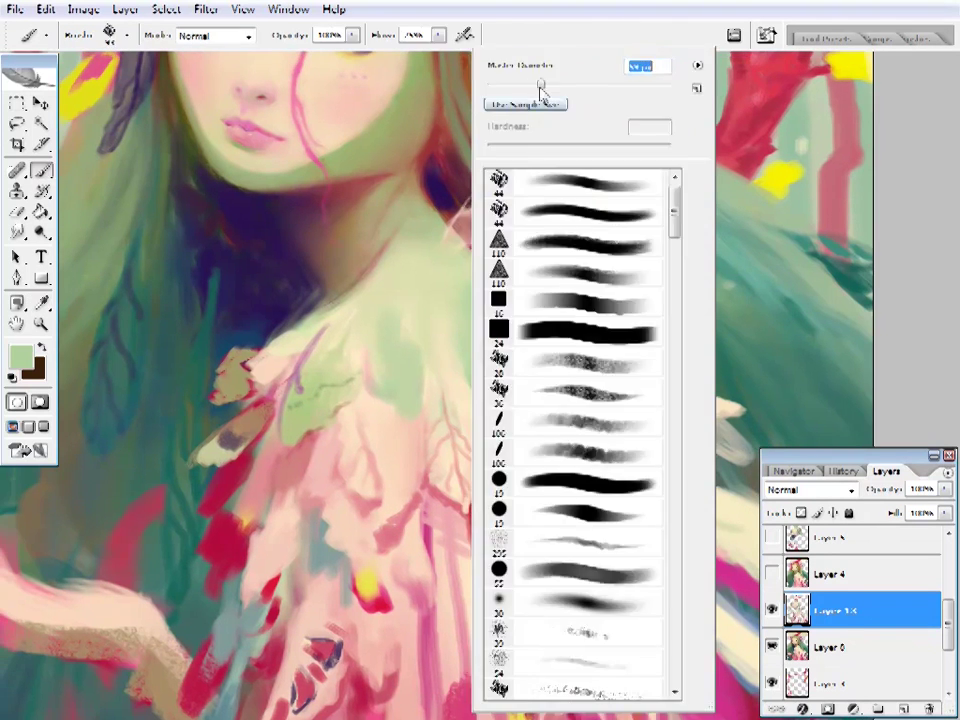
{"action": "key", "text": "Return"}
{"action": "key", "text": "alt"}
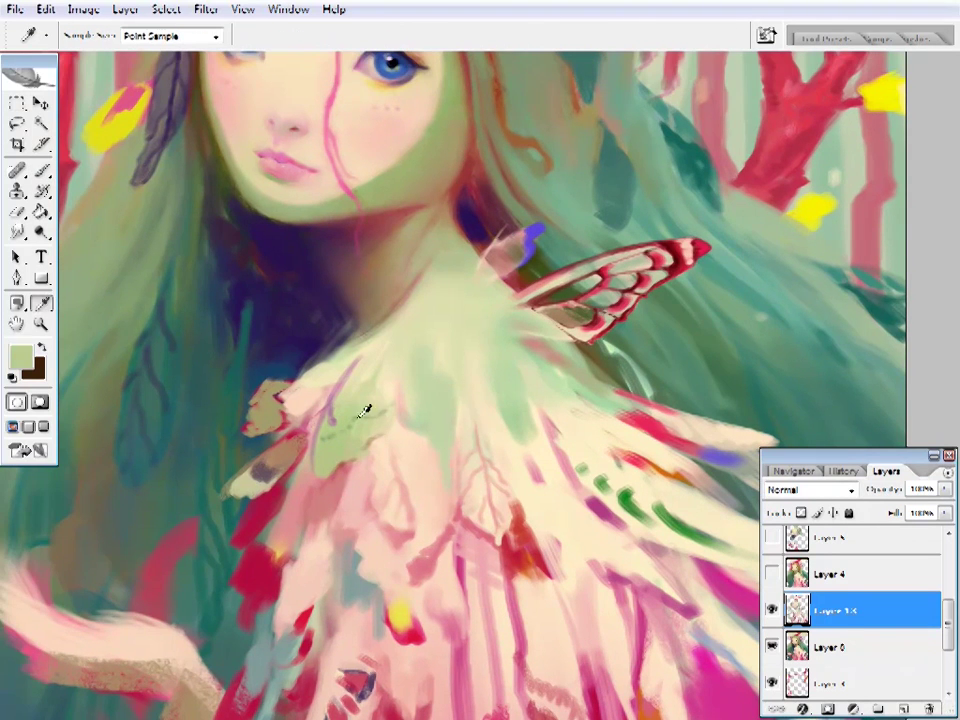
{"action": "left_click", "coordinate": [615, 488], "text": "alt"}
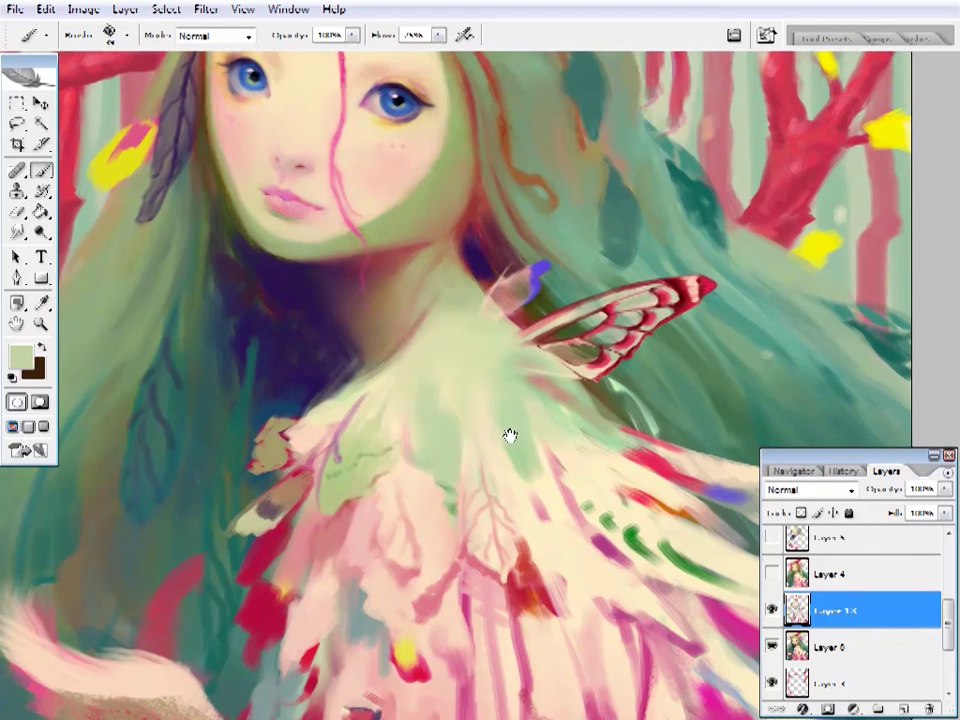
- Blend pale cream and pale green strokes over the garment, with a dark maroon accent
{"action": "left_click_drag", "start_coordinate": [446, 461], "coordinate": [453, 509]}
{"action": "left_click", "coordinate": [453, 509], "text": "alt"}
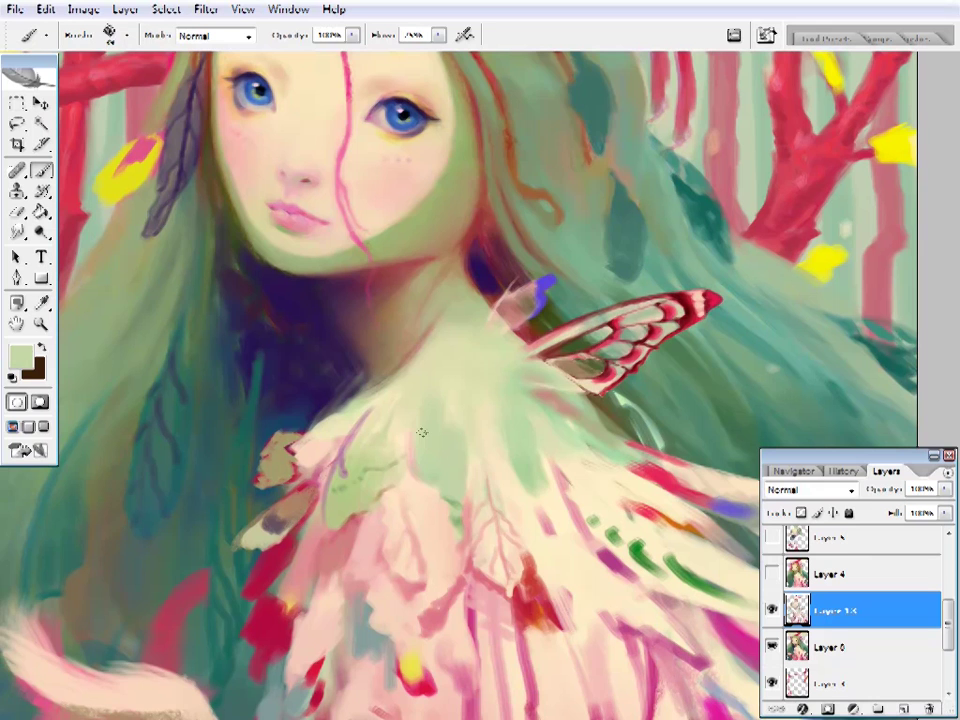
{"action": "left_click", "coordinate": [512, 393], "text": "alt"}
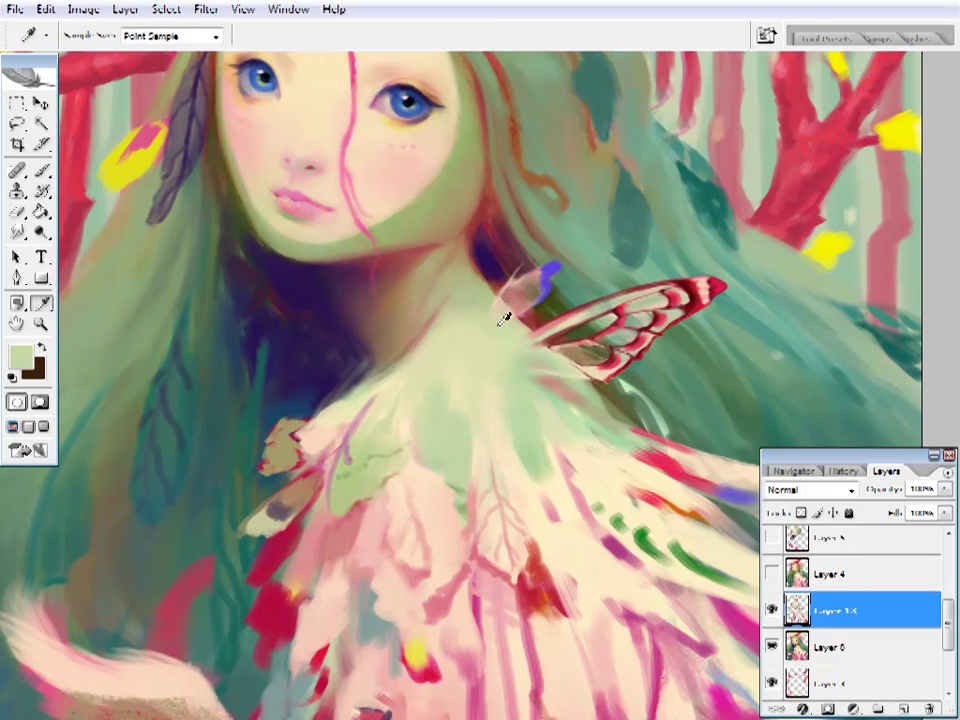
{"action": "left_click", "coordinate": [378, 240], "text": "alt"}
{"action": "right_click", "coordinate": [300, 328]}
{"action": "double_click", "coordinate": [360, 440]}
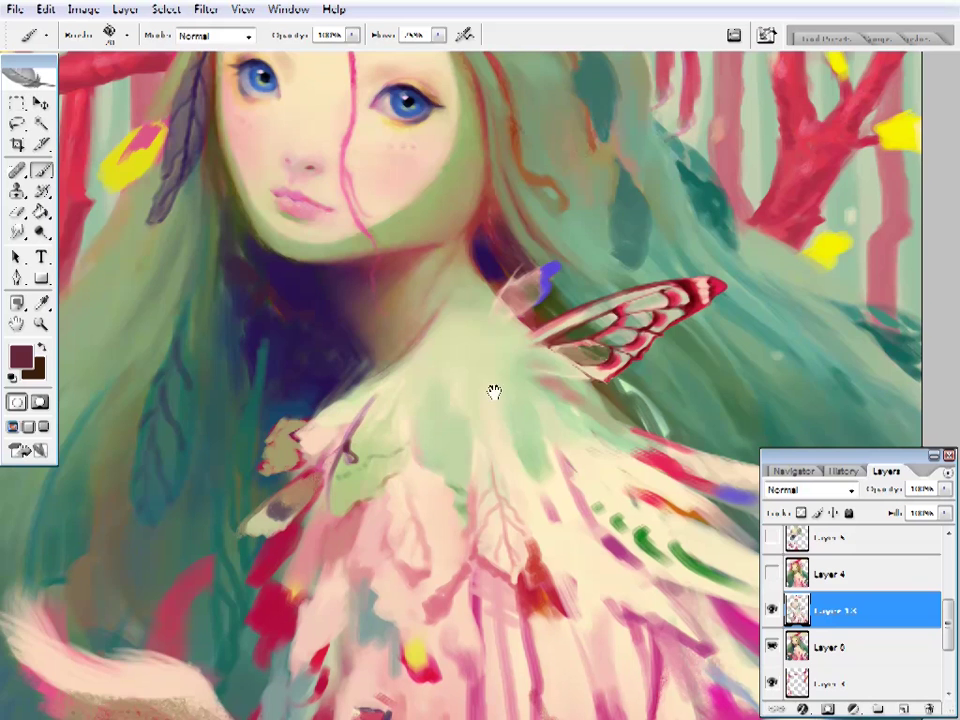
- Add red, pale pink, dark red and dark purple touches to the garment's shadows
{"action": "left_click_drag", "start_coordinate": [494, 391], "coordinate": [482, 386]}
{"action": "left_click", "coordinate": [332, 447], "text": "alt"}
{"action": "left_click_drag", "start_coordinate": [365, 312], "coordinate": [350, 310]}
{"action": "left_click", "coordinate": [445, 427], "text": "alt"}
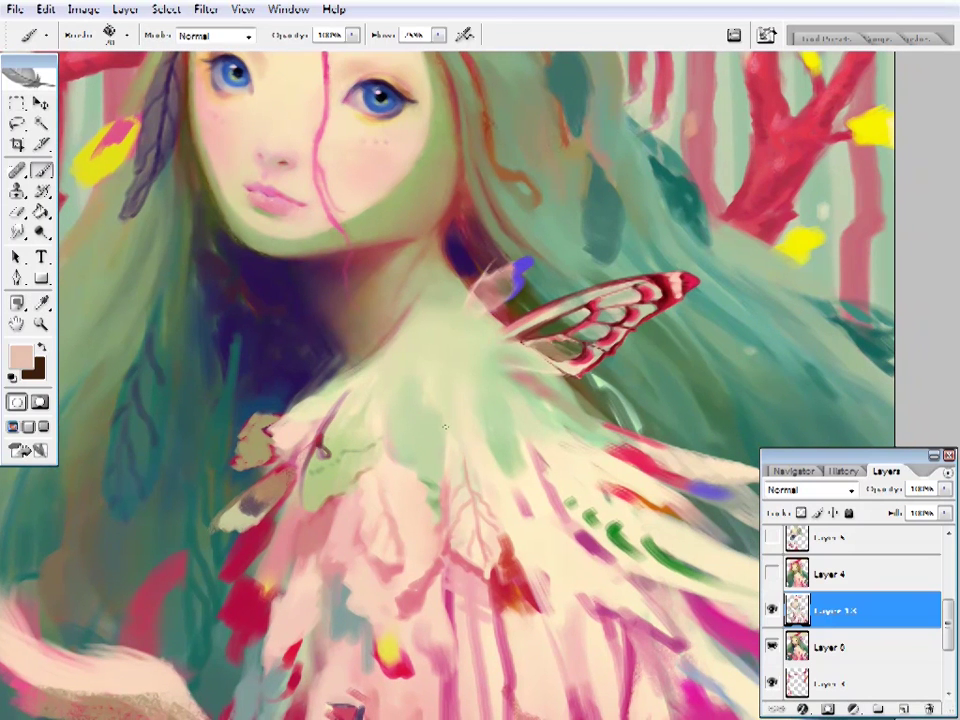
{"action": "left_click", "coordinate": [553, 298], "text": "alt"}
{"action": "left_click", "coordinate": [463, 259], "text": "alt"}
- Paint yellow, pale cream and green strokes around the brooch, with dark purple from the hair
{"action": "left_click", "coordinate": [427, 433], "text": "alt"}
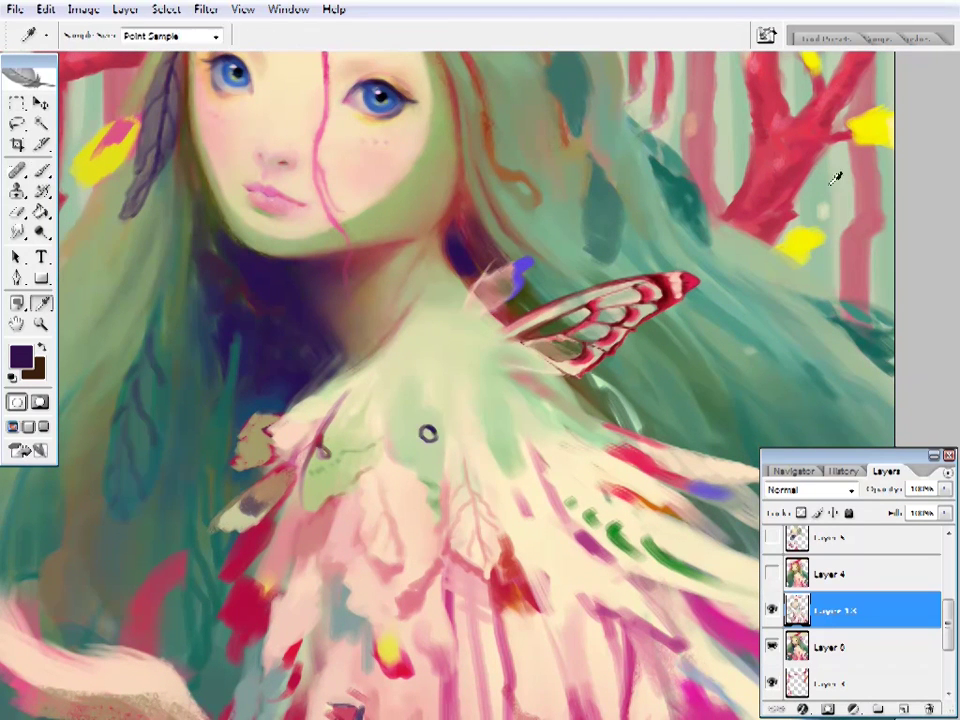
{"action": "left_click", "coordinate": [427, 433], "text": "alt"}
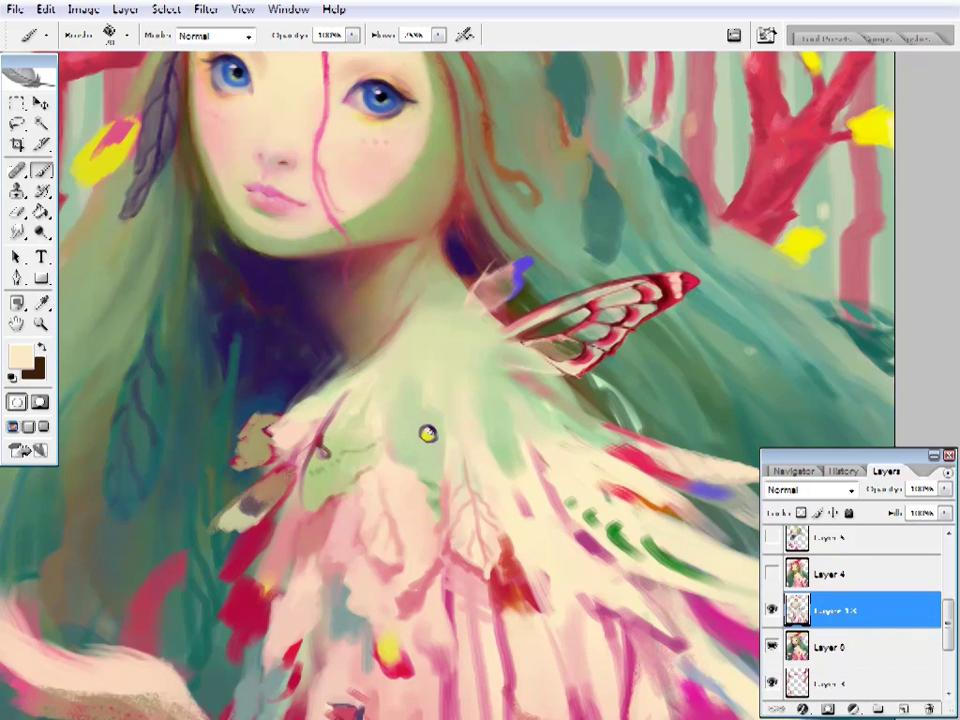
{"action": "scroll", "coordinate": [427, 433], "scroll_direction": "up", "scroll_amount": 2}
{"action": "left_click", "coordinate": [435, 441], "text": "alt"}
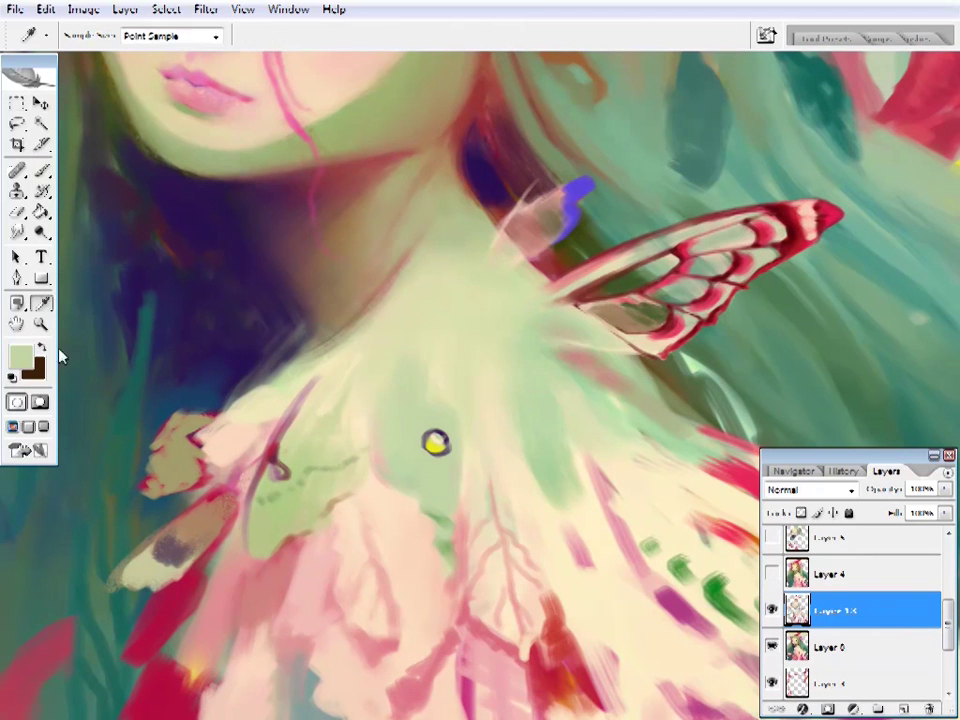
{"action": "left_click", "coordinate": [489, 424], "text": "alt"}
{"action": "left_click", "coordinate": [505, 183], "text": "alt"}
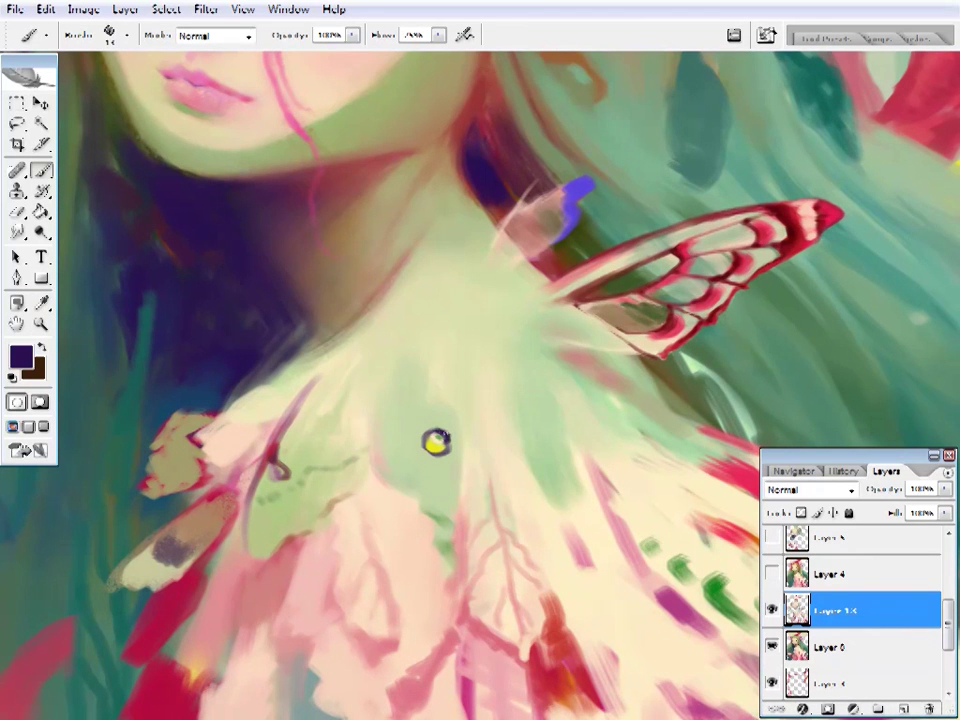
- Add red and bright green, set a pale lavender foreground, and paint yellow onto the brooch
{"action": "left_click", "coordinate": [893, 86], "text": "alt"}
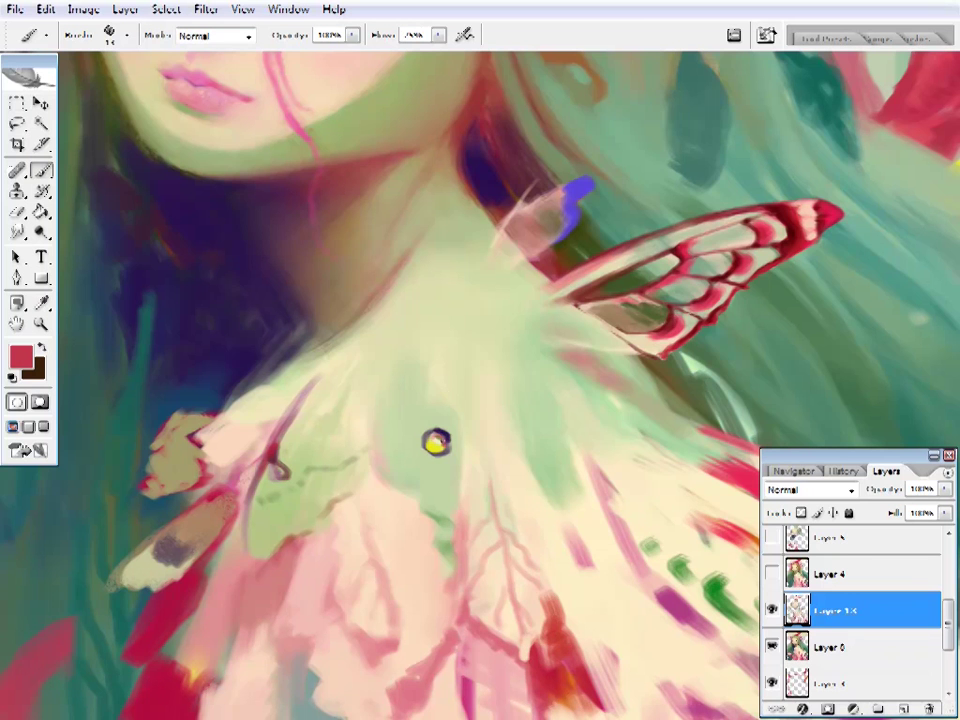
{"action": "left_click", "coordinate": [510, 465], "text": "alt"}
{"action": "left_click", "coordinate": [514, 467], "text": "alt"}
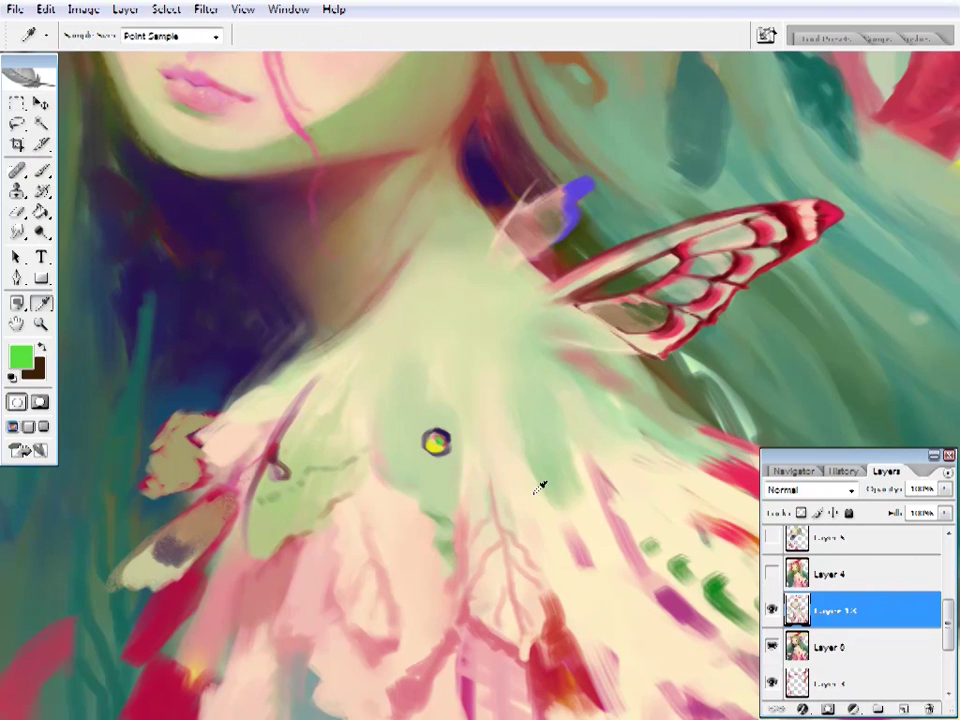
{"action": "left_click", "coordinate": [538, 487], "text": "alt"}
{"action": "left_click", "coordinate": [20, 356]}
{"action": "key", "text": "Return"}
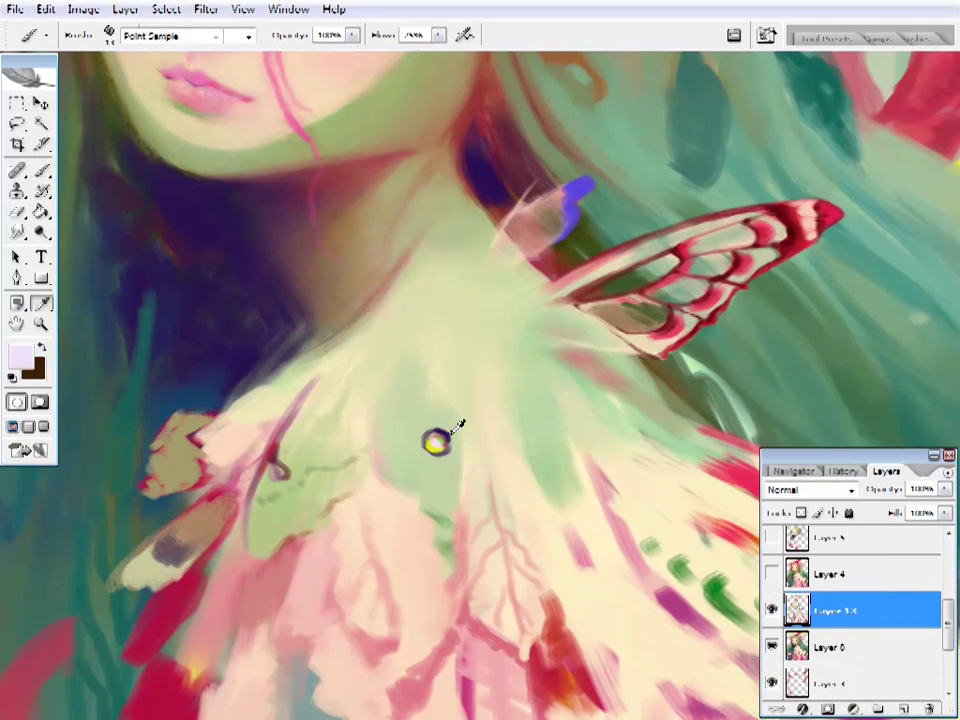
{"action": "left_click_drag", "start_coordinate": [433, 439], "coordinate": [464, 455]}
- Fit the whole painting on screen, then zoom back in on the brooch
{"action": "left_click", "coordinate": [857, 332], "text": "alt"}
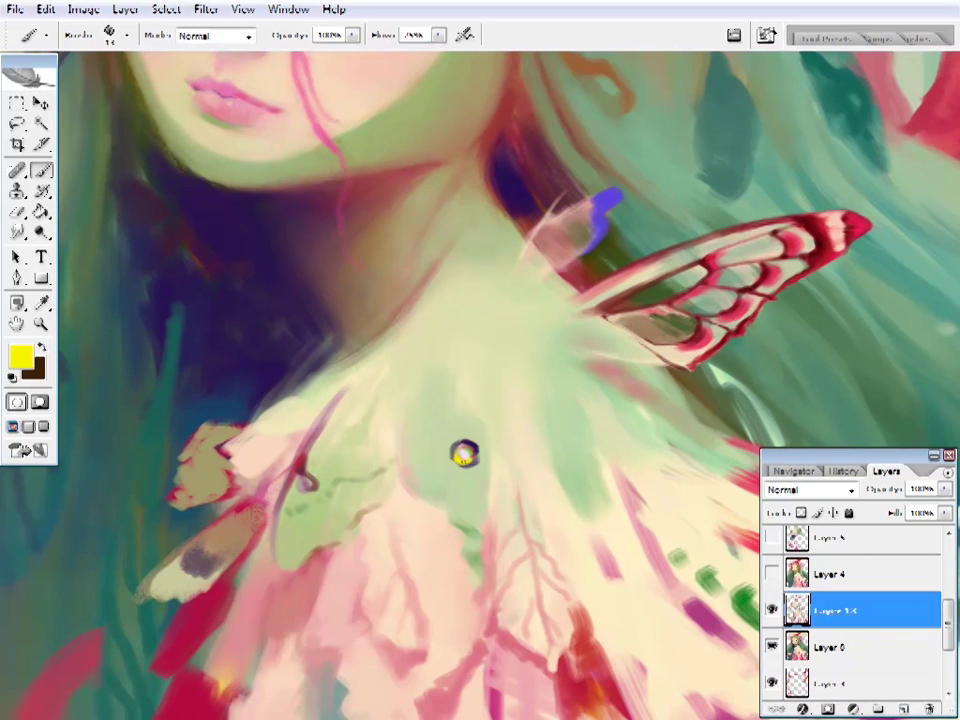
{"action": "key", "text": "z"}
{"action": "key", "text": "ctrl+0"}
{"action": "left_click", "coordinate": [472, 412]}
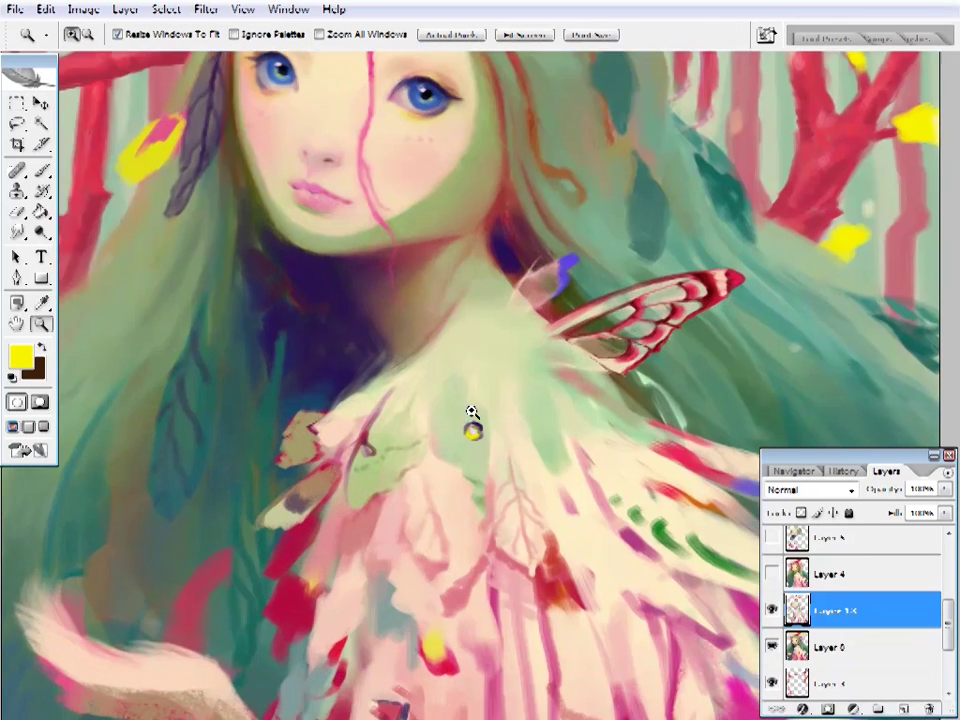
{"action": "left_click", "coordinate": [472, 412]}
{"action": "key", "text": "b"}
- Refine the brooch surroundings with pale cream and green strokes, then fit and flip the canvas horizontally
{"action": "left_click", "coordinate": [465, 450], "text": "alt"}
{"action": "right_click", "coordinate": [465, 455]}
{"action": "key", "text": "Escape"}
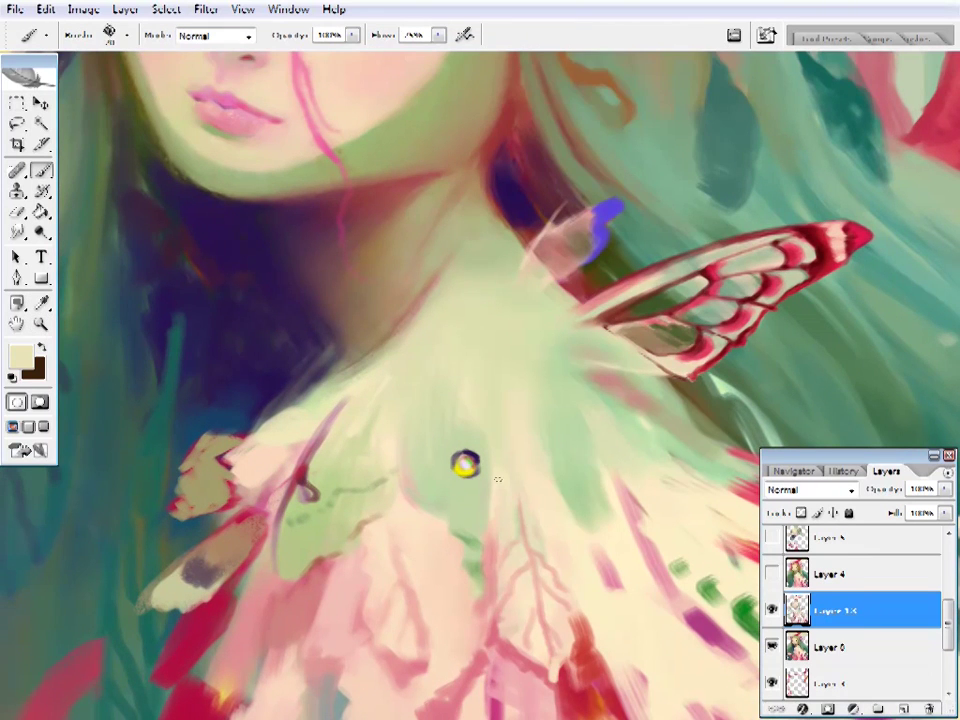
{"action": "left_click_drag", "start_coordinate": [465, 463], "coordinate": [452, 439]}
{"action": "left_click", "coordinate": [452, 439], "text": "alt"}
{"action": "left_click", "coordinate": [399, 402], "text": "alt"}
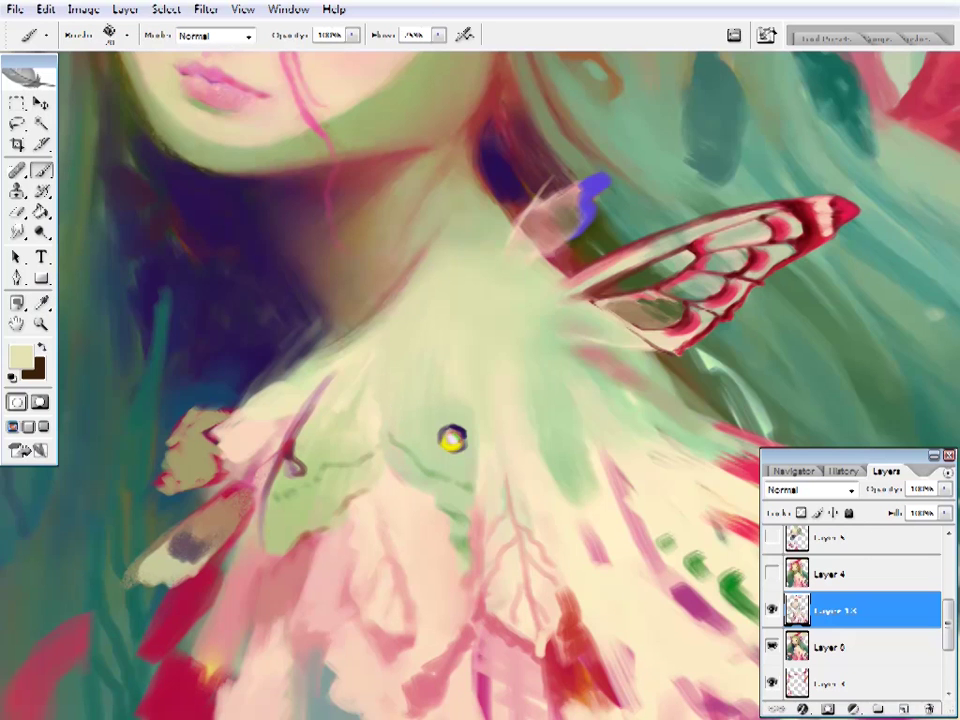
{"action": "right_click", "coordinate": [429, 407]}
{"action": "key", "text": "Escape"}
{"action": "left_click", "coordinate": [386, 400], "text": "alt"}
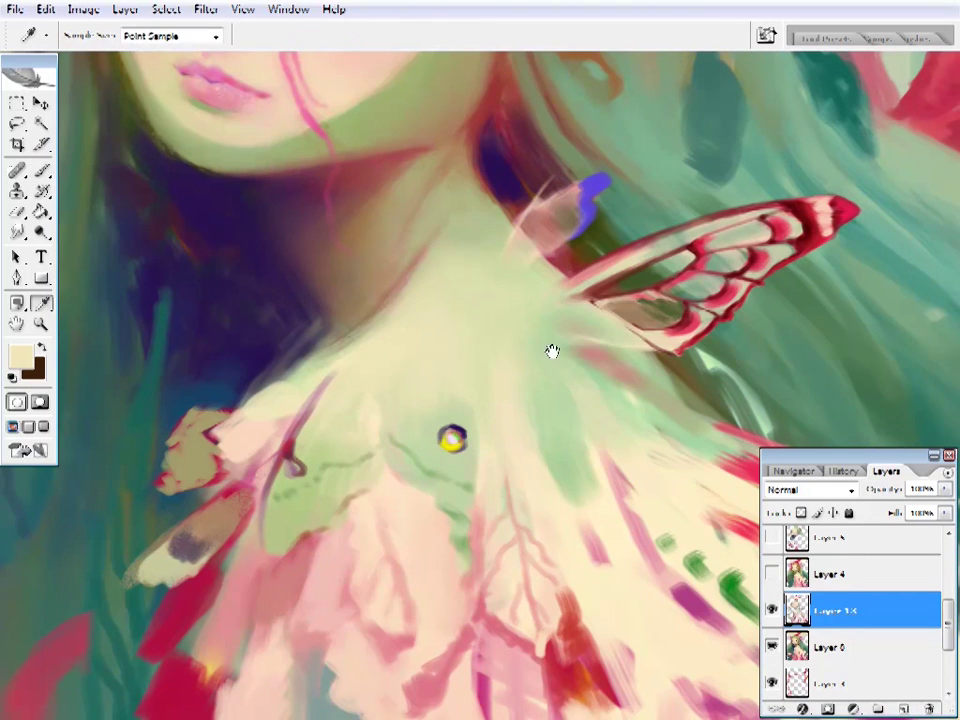
{"action": "key", "text": "ctrl+0"}
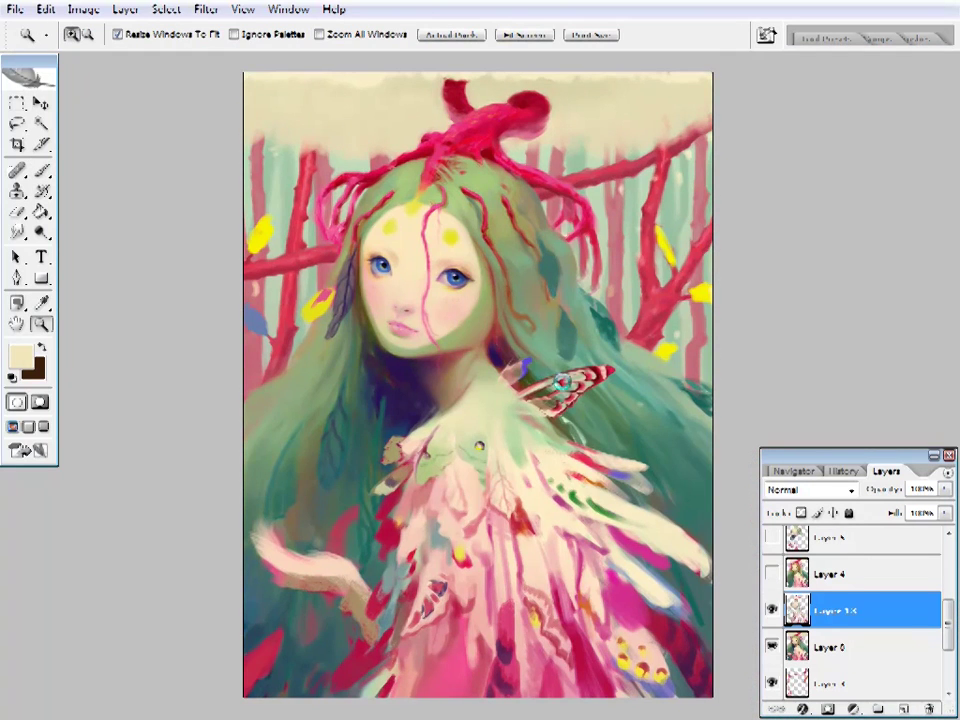
{"action": "key", "text": "ctrl+shift+h"}
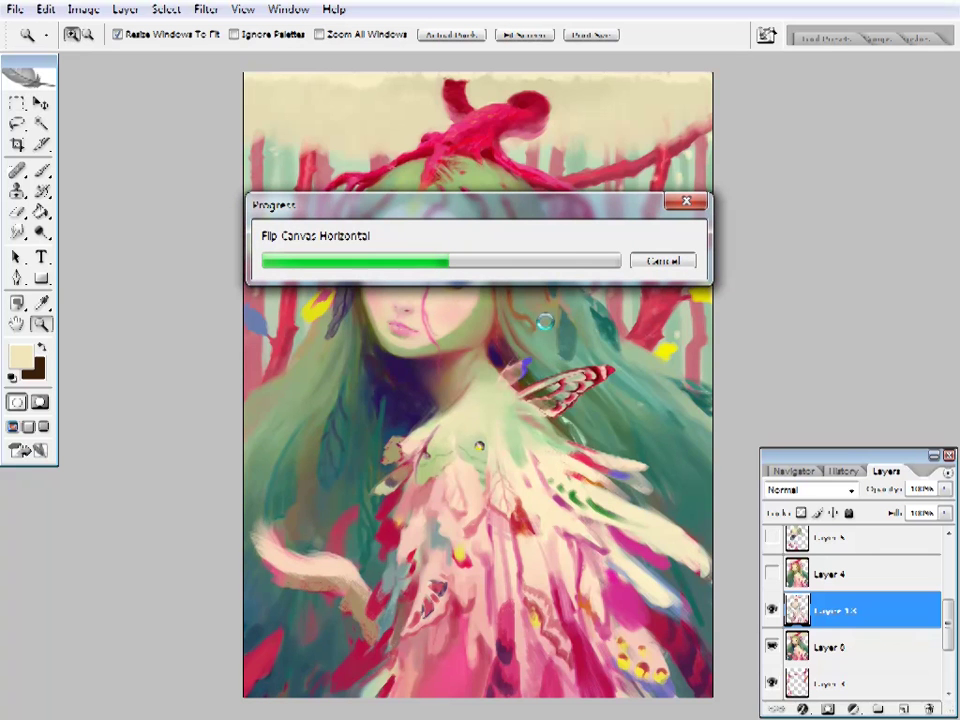
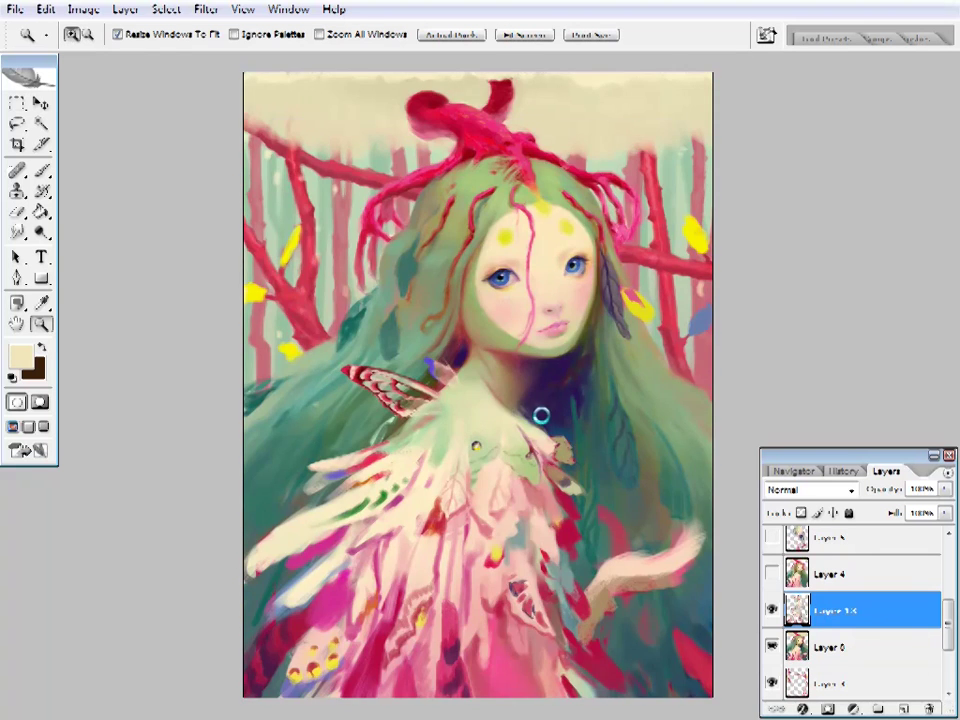
- Zoom in on the cloak's chest area with the Brush tool ready
{"action": "left_click", "coordinate": [540, 414]}
{"action": "key", "text": "b"}
{"action": "left_click", "coordinate": [424, 165], "text": "alt"}
{"action": "key", "text": "ctrl+plus"}
{"action": "right_click", "coordinate": [545, 440]}
{"action": "key", "text": "Escape"}
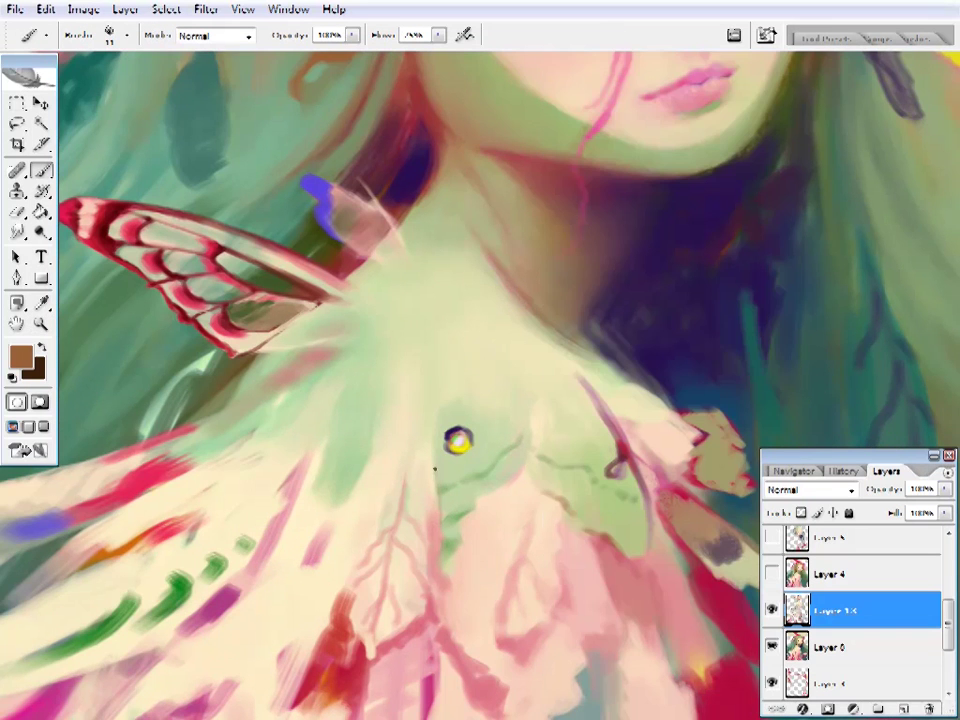
- Set the paint colour to orange in the colour picker
{"action": "scroll", "coordinate": [540, 414], "scroll_direction": "down", "scroll_amount": 1}
{"action": "scroll", "coordinate": [495, 454], "scroll_direction": "down", "scroll_amount": 1}
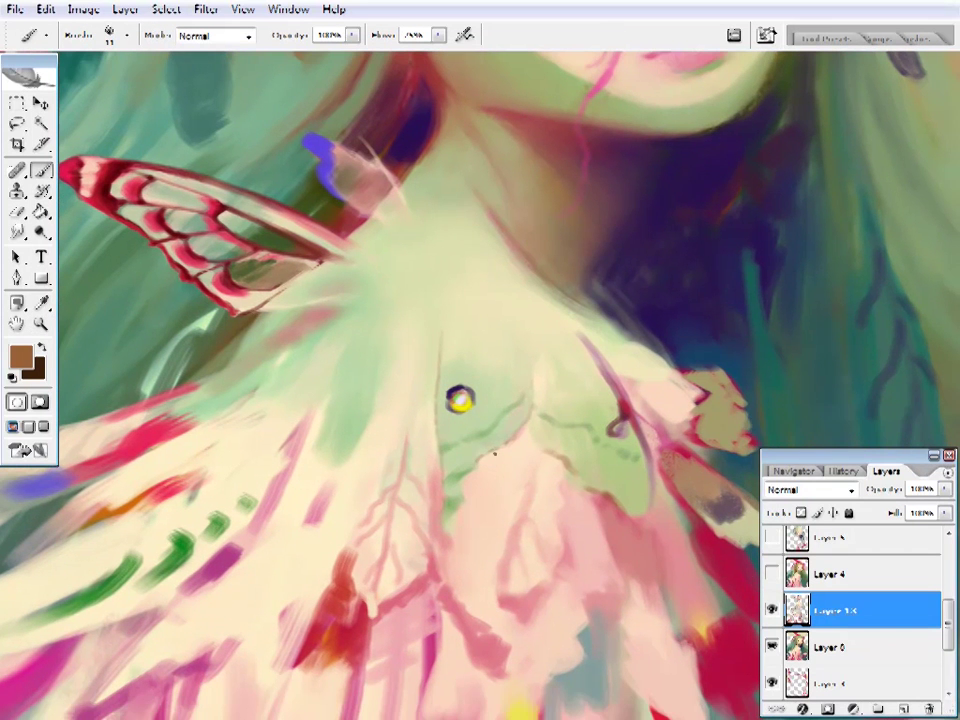
{"action": "left_click", "coordinate": [20, 356]}
{"action": "left_click", "coordinate": [585, 354]}
{"action": "key", "text": "Return"}
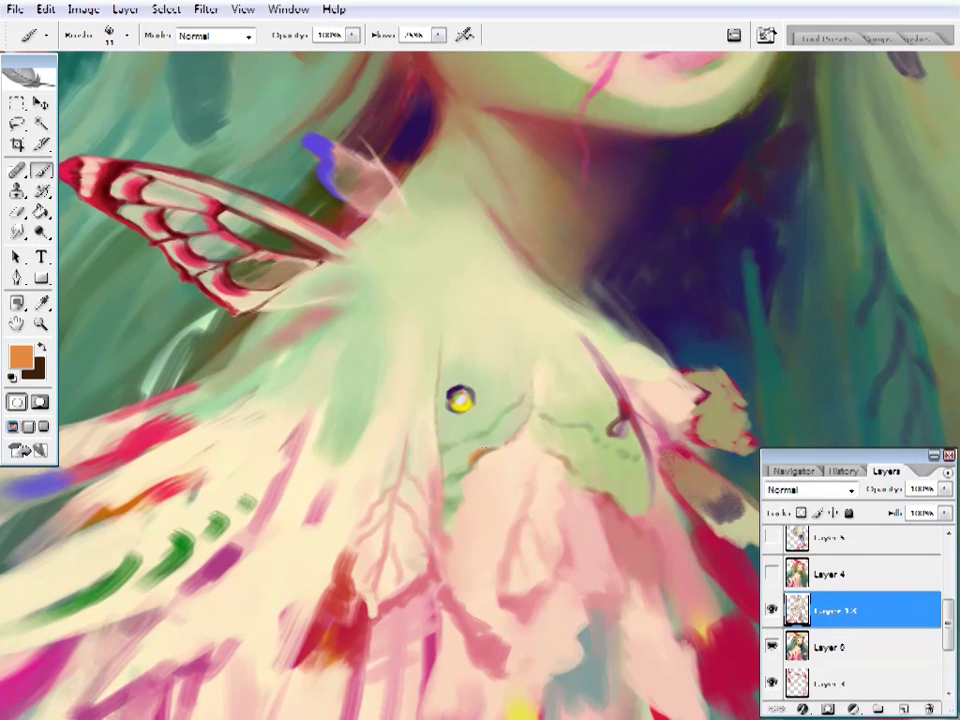
- Paint pale green, peach, pink and cream strokes over the shoulder and cloak feathers
{"action": "left_click", "coordinate": [470, 459], "text": "alt"}
{"action": "left_click_drag", "start_coordinate": [494, 472], "coordinate": [512, 464]}
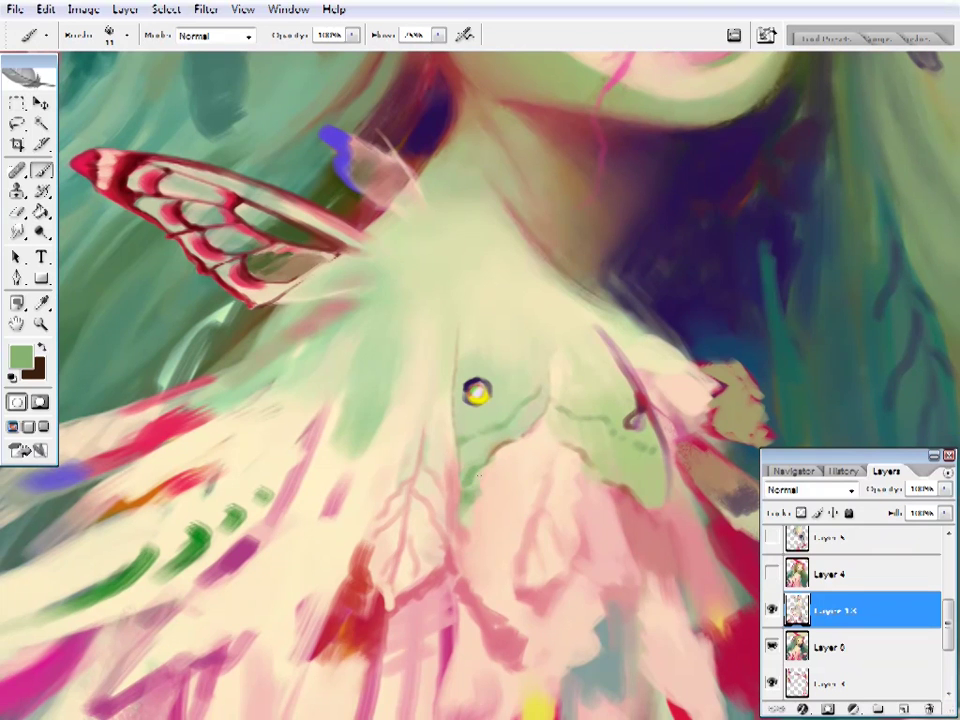
{"action": "left_click", "coordinate": [476, 497], "text": "alt"}
{"action": "left_click", "coordinate": [456, 516], "text": "alt"}
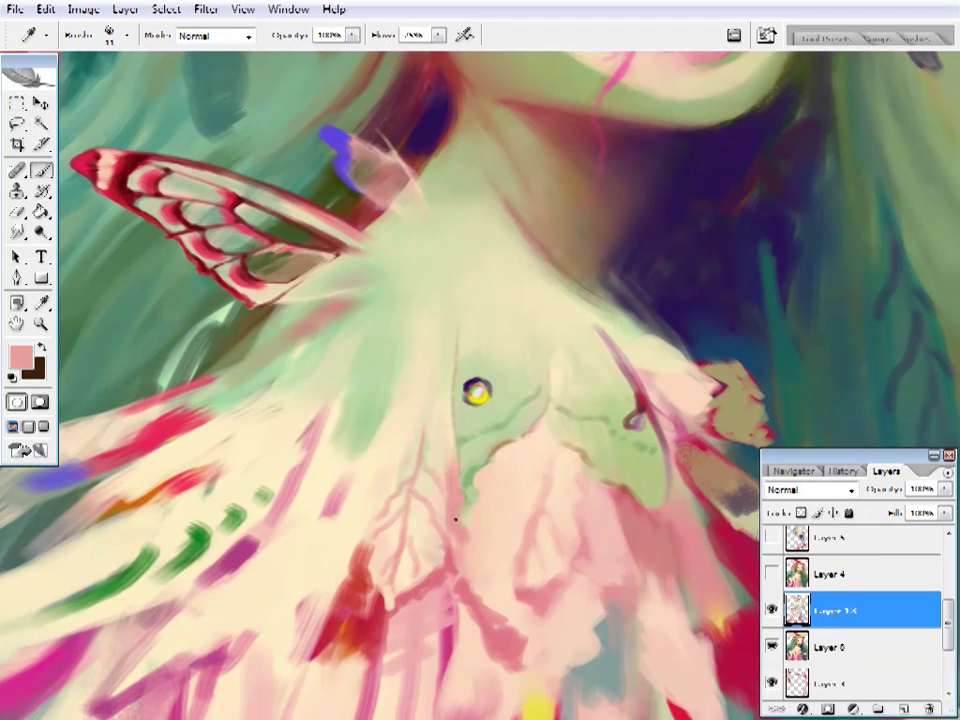
{"action": "left_click", "coordinate": [482, 482], "text": "alt"}
{"action": "left_click_drag", "start_coordinate": [473, 494], "coordinate": [488, 483]}
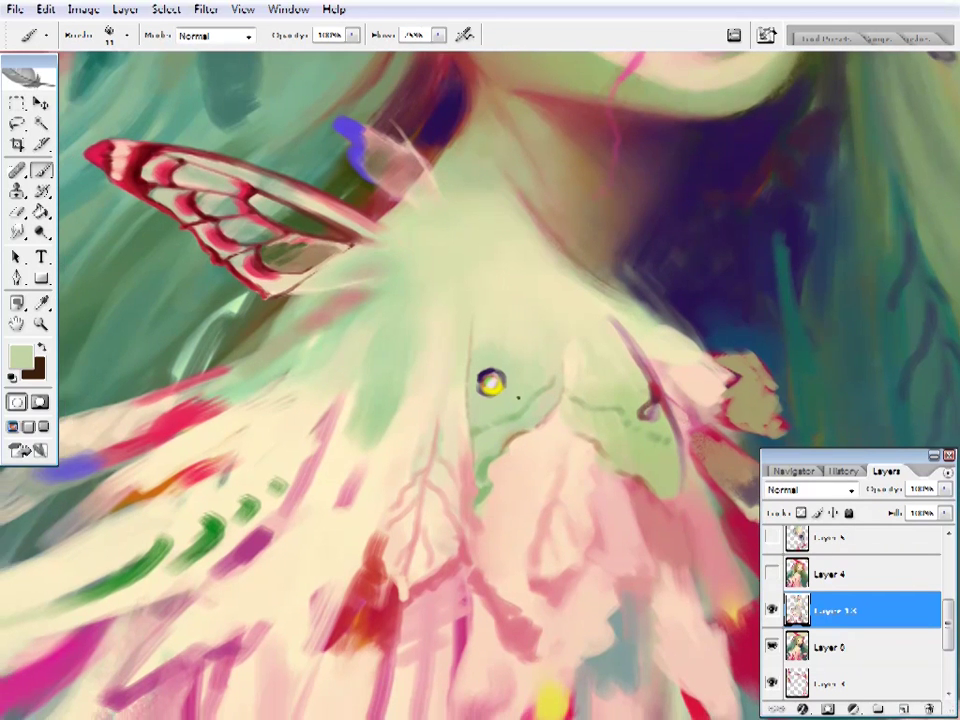
{"action": "left_click", "coordinate": [531, 444], "text": "alt"}
{"action": "left_click", "coordinate": [497, 487], "text": "alt"}
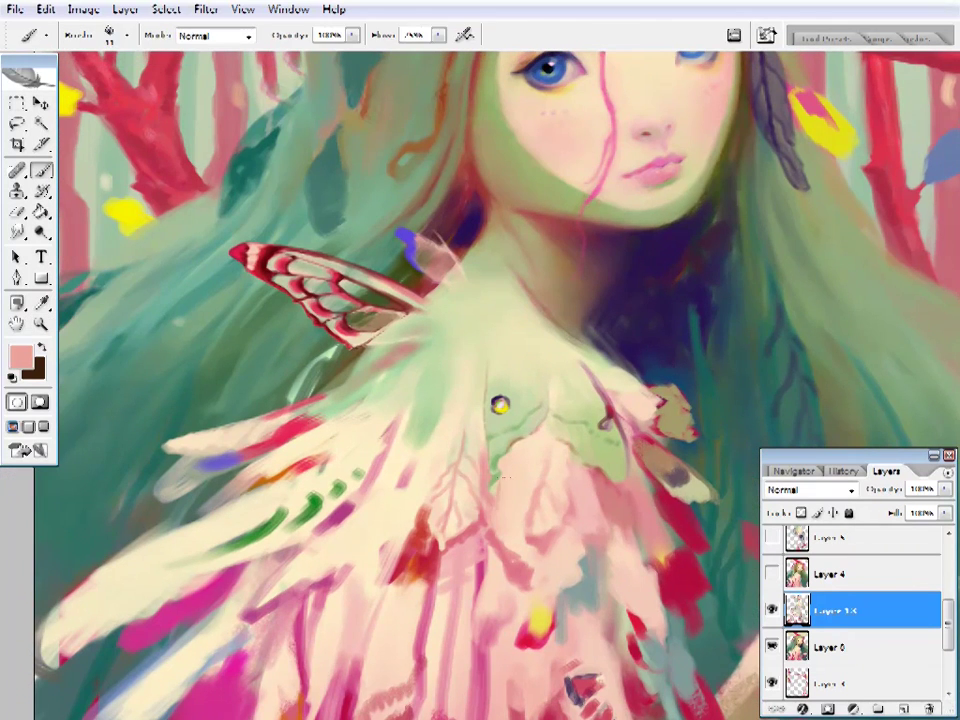
- Refine the cloak with sampled peach and muted brownish-pink strokes
{"action": "right_click", "coordinate": [504, 476]}
{"action": "key", "text": "Return"}
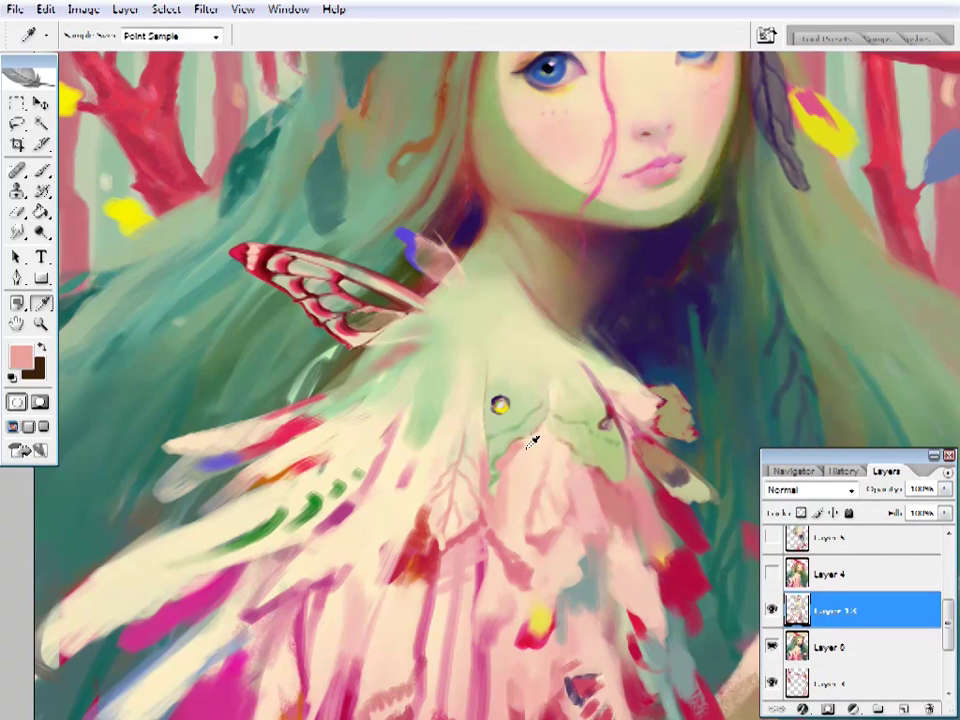
{"action": "left_click", "coordinate": [525, 450], "text": "alt"}
{"action": "left_click_drag", "start_coordinate": [565, 505], "coordinate": [550, 508]}
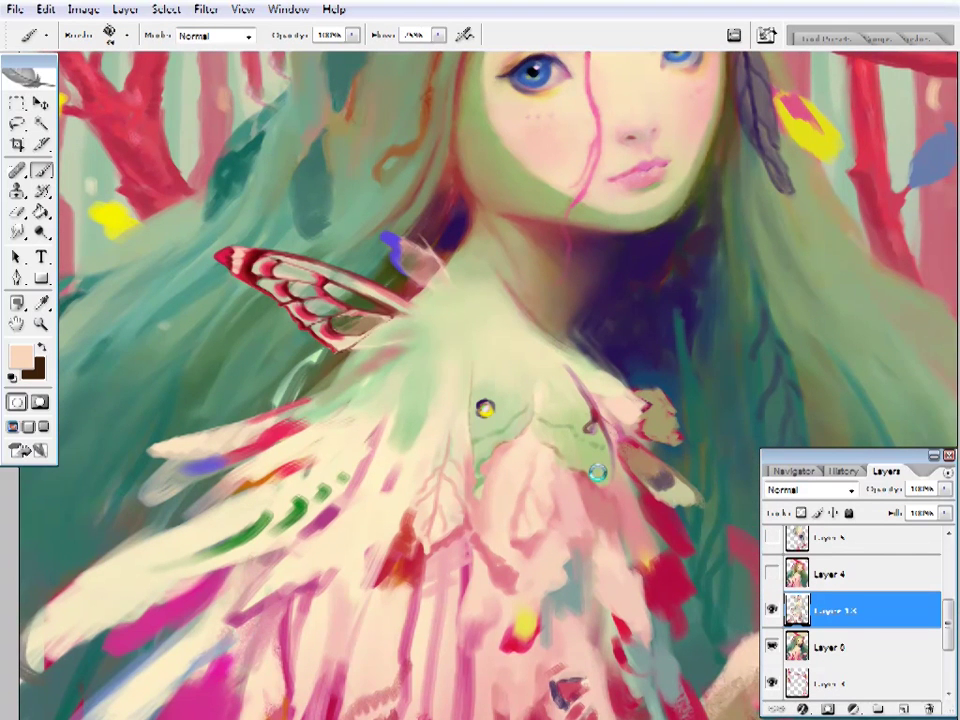
{"action": "left_click_drag", "start_coordinate": [405, 488], "coordinate": [497, 508]}
{"action": "left_click", "coordinate": [453, 394], "text": "alt"}
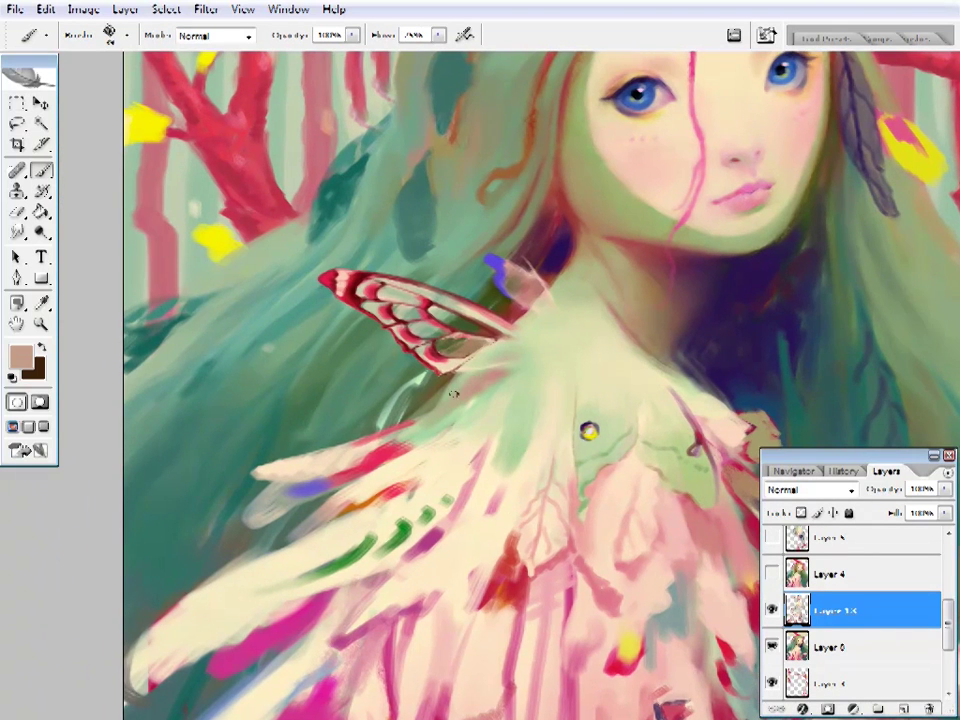
{"action": "left_click_drag", "start_coordinate": [613, 418], "coordinate": [519, 456]}
{"action": "left_click_drag", "start_coordinate": [577, 306], "coordinate": [551, 388]}
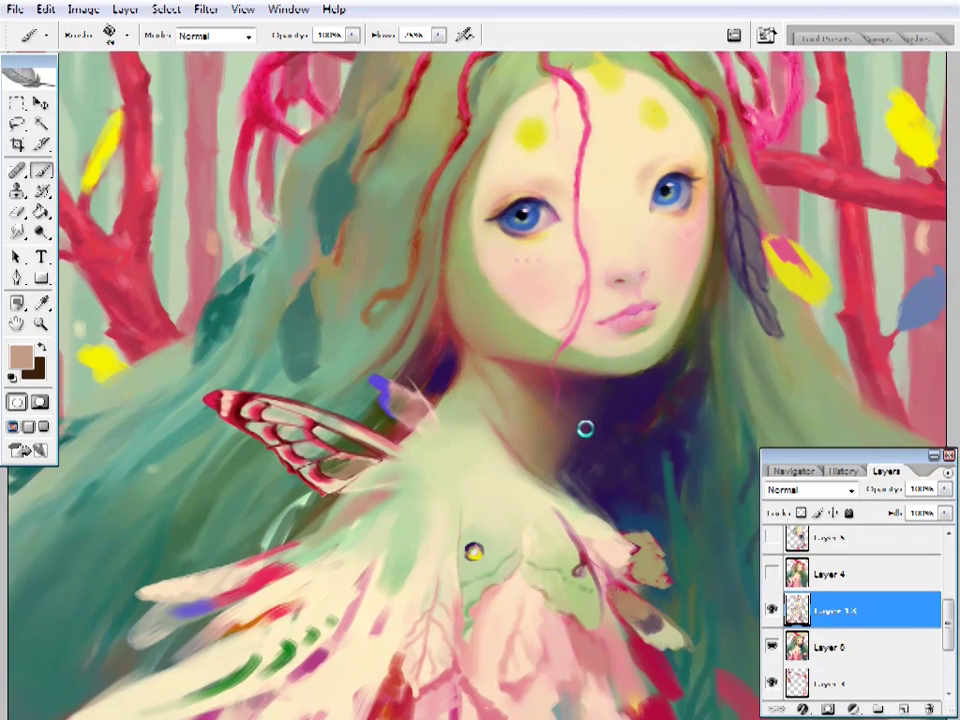
{"action": "left_click_drag", "start_coordinate": [537, 606], "coordinate": [577, 402]}
{"action": "left_click_drag", "start_coordinate": [364, 461], "coordinate": [422, 392]}
- Paint cream and pink feather strokes on the cloak, adjusting the brush size
{"action": "key", "text": "z"}
{"action": "left_click", "coordinate": [371, 447], "text": "alt"}
{"action": "left_click", "coordinate": [407, 452]}
{"action": "key", "text": "b"}
{"action": "left_click", "coordinate": [465, 385], "text": "alt"}
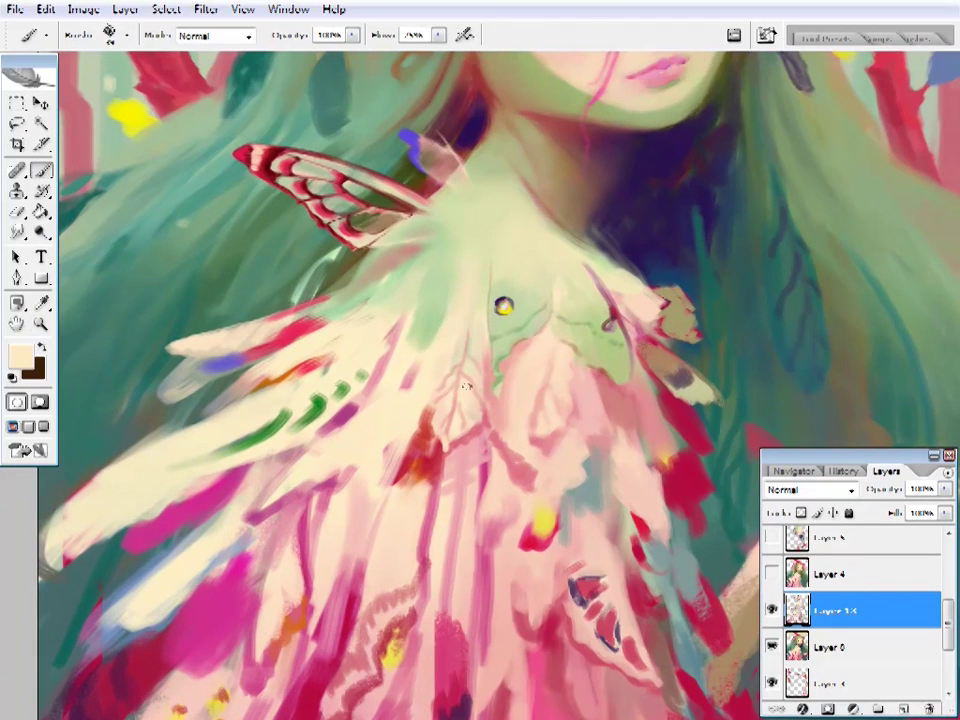
{"action": "left_click", "coordinate": [489, 364], "text": "alt"}
{"action": "right_click", "coordinate": [501, 306]}
{"action": "key", "text": "Return"}
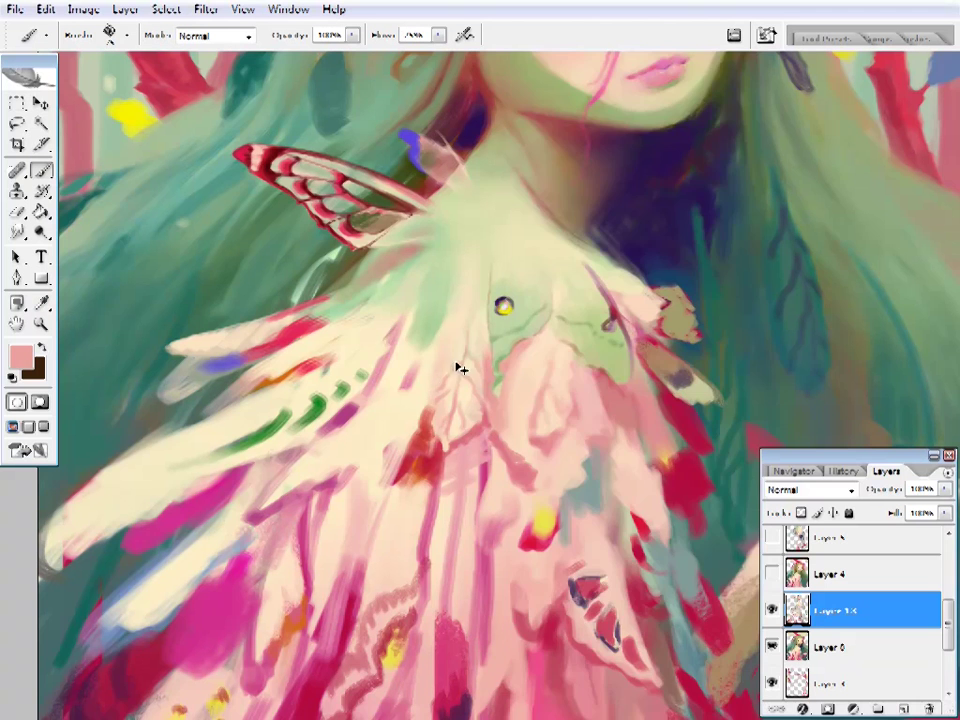
{"action": "right_click", "coordinate": [505, 278]}
{"action": "key", "text": "Return"}
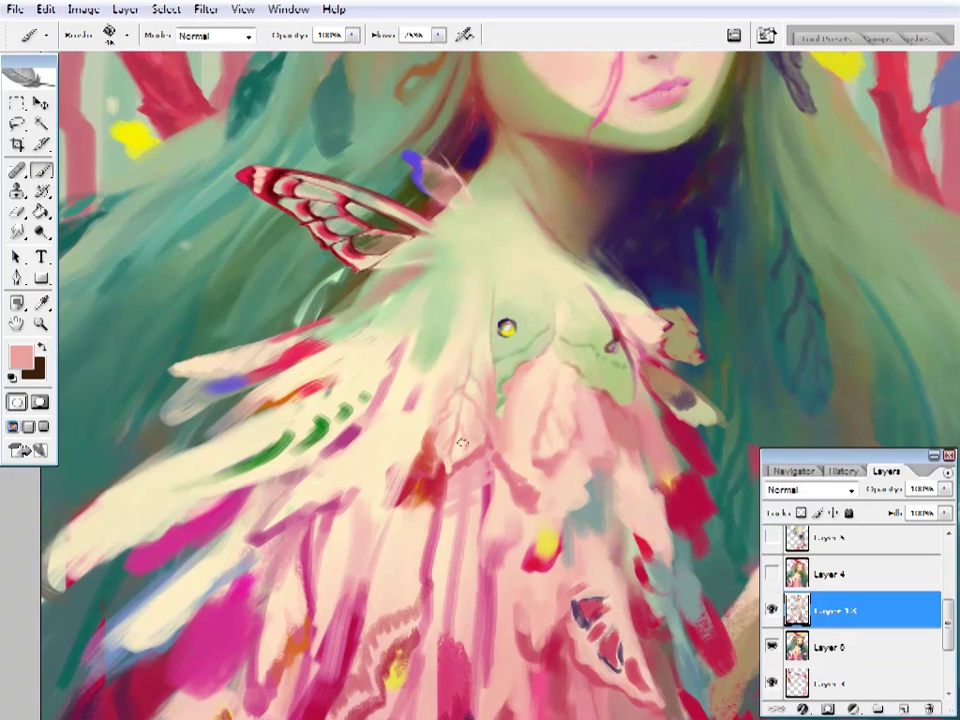
- Sharpen the red chest accent with dark red, red, dark purple and beige strokes
{"action": "mouse_move", "coordinate": [434, 454]}
{"action": "left_mouse_down"}
{"action": "mouse_move", "coordinate": [486, 328]}
{"action": "mouse_move", "coordinate": [467, 356]}
{"action": "left_mouse_up"}
{"action": "left_click", "coordinate": [461, 332], "text": "alt"}
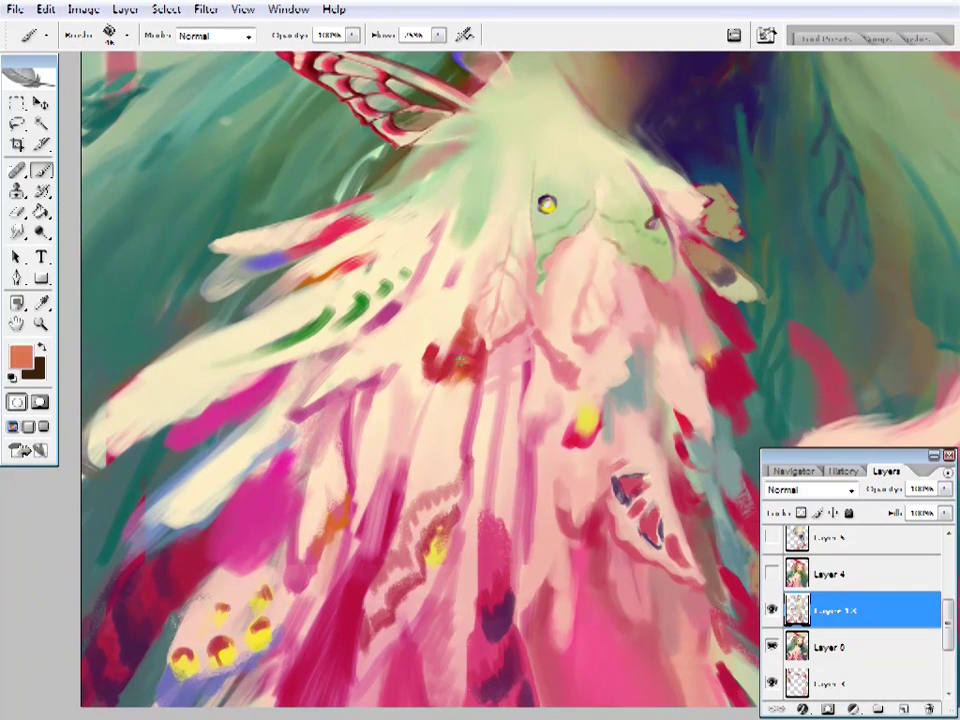
{"action": "left_click", "coordinate": [418, 364], "text": "alt"}
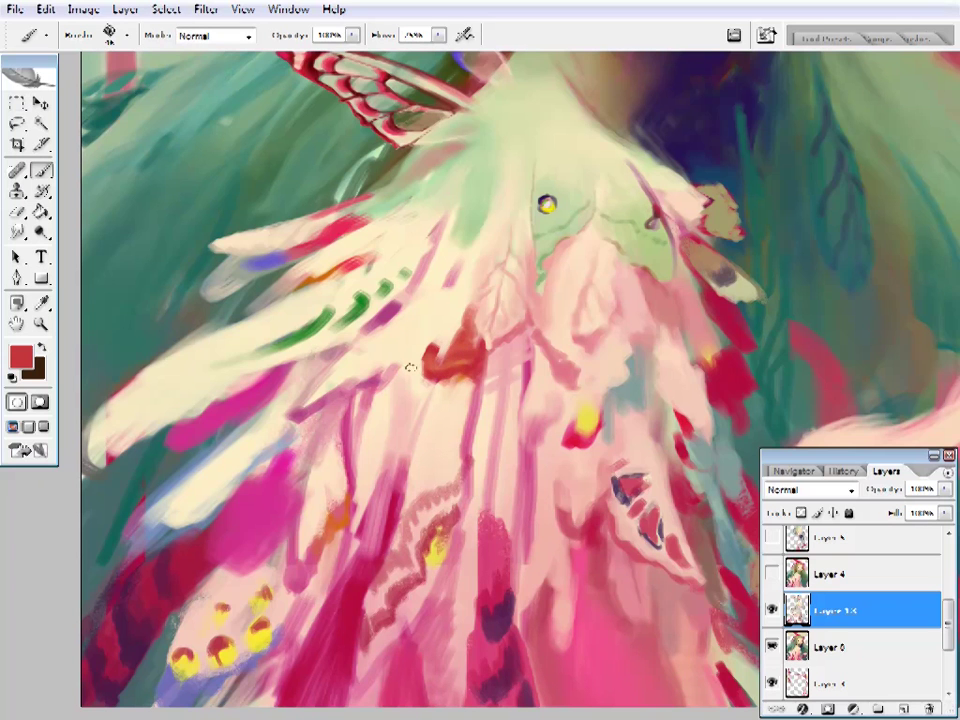
{"action": "left_click", "coordinate": [463, 356], "text": "alt"}
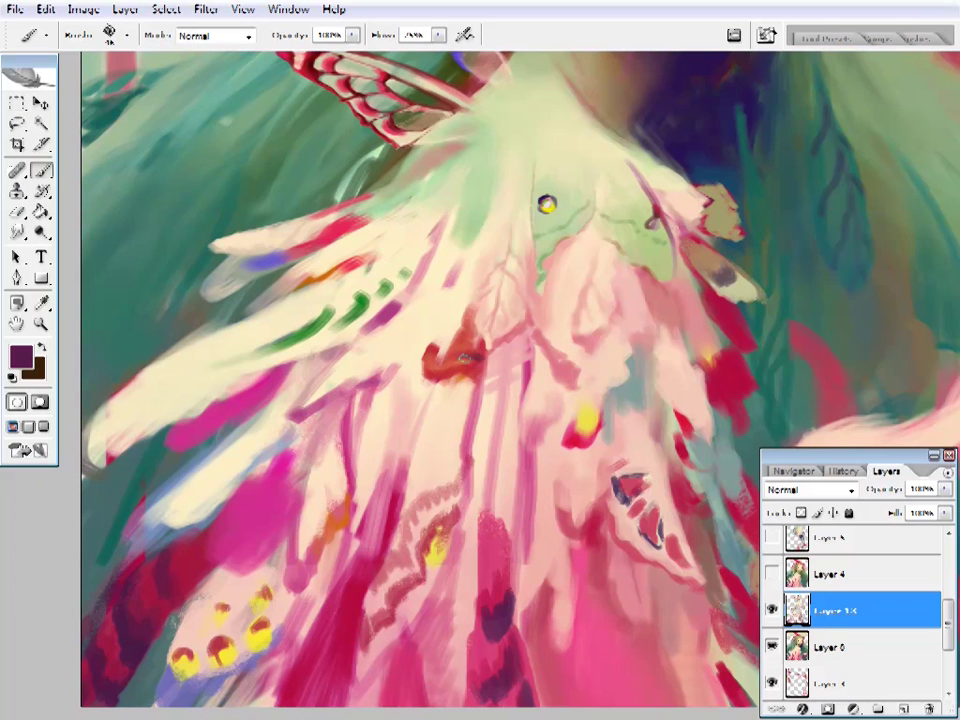
{"action": "left_click", "coordinate": [476, 343], "text": "alt"}
{"action": "left_click", "coordinate": [510, 324], "text": "alt"}
{"action": "left_click", "coordinate": [452, 366], "text": "alt"}
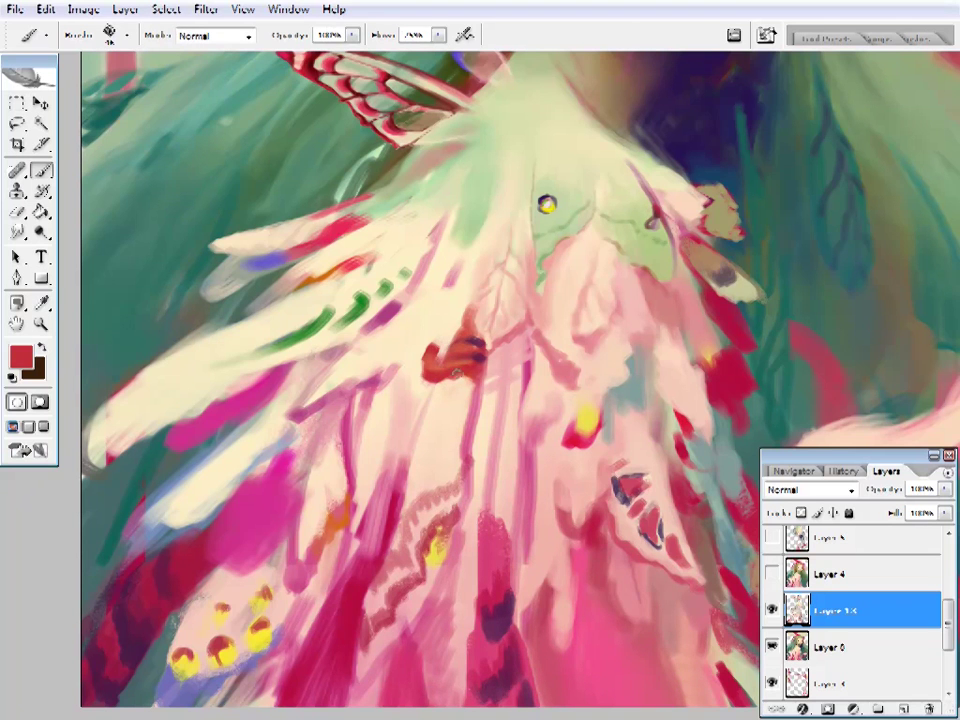
- Add magenta, light pink, beige and dark purple touches, then zoom out to the full portrait
{"action": "left_click", "coordinate": [449, 400], "text": "alt"}
{"action": "left_click", "coordinate": [446, 419], "text": "alt"}
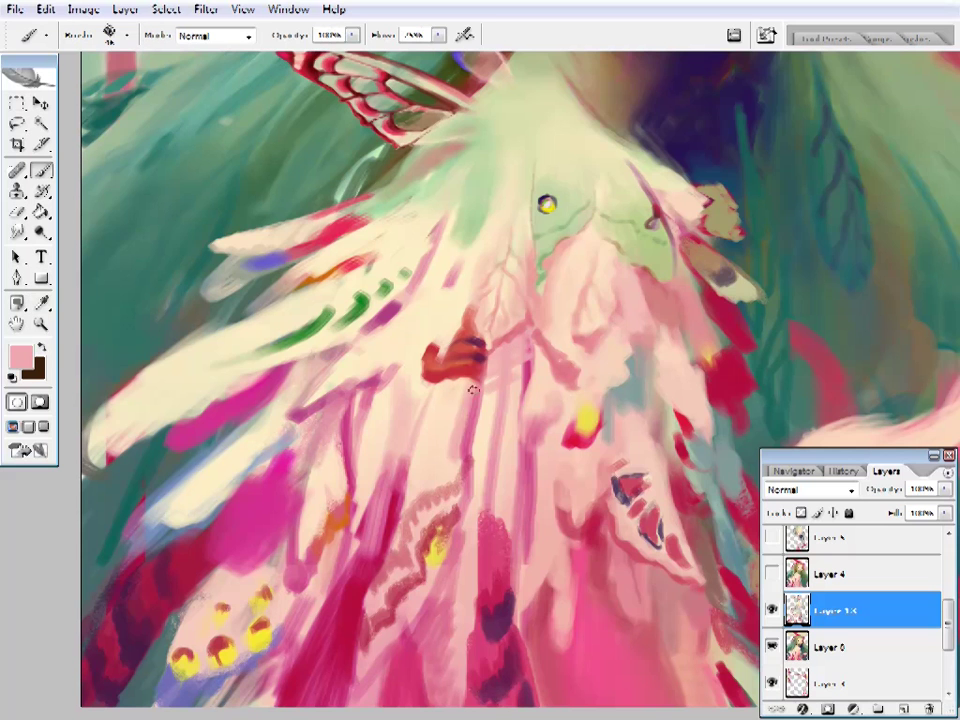
{"action": "left_click", "coordinate": [450, 467], "text": "alt"}
{"action": "right_click", "coordinate": [452, 470]}
{"action": "key", "text": "Escape"}
{"action": "left_click", "coordinate": [458, 380], "text": "alt"}
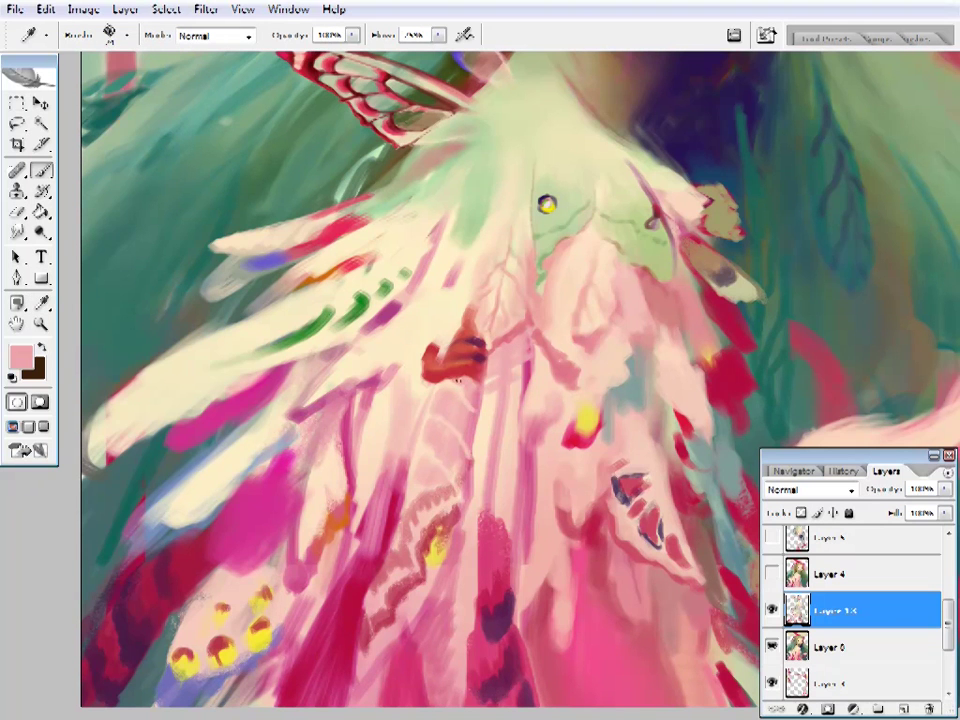
{"action": "left_click", "coordinate": [487, 350], "text": "alt"}
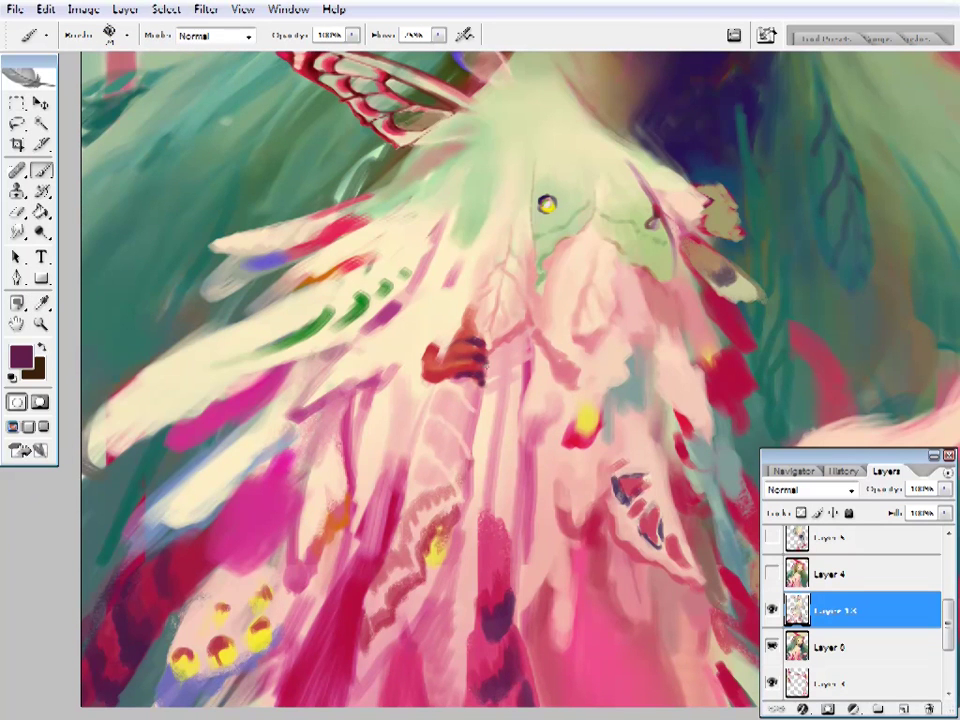
{"action": "key", "text": "z"}
{"action": "left_click", "coordinate": [521, 523], "text": "alt"}
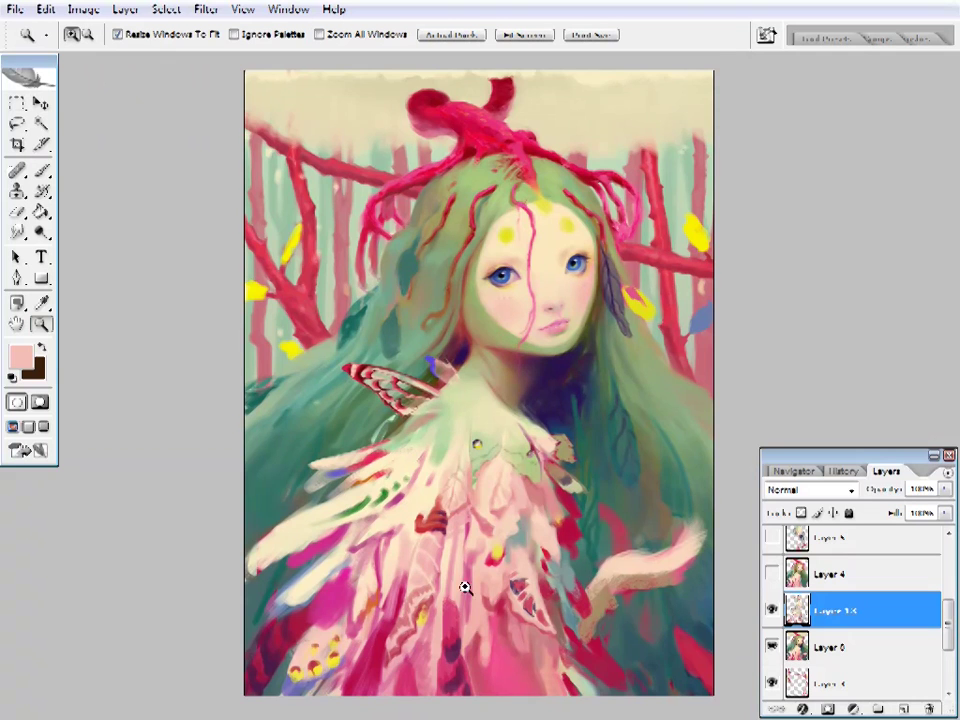
- Zoom onto the chest and wing area and paint cream and light peach strokes
{"action": "left_click_drag", "start_coordinate": [465, 587], "coordinate": [507, 516]}
{"action": "left_click", "coordinate": [530, 457]}
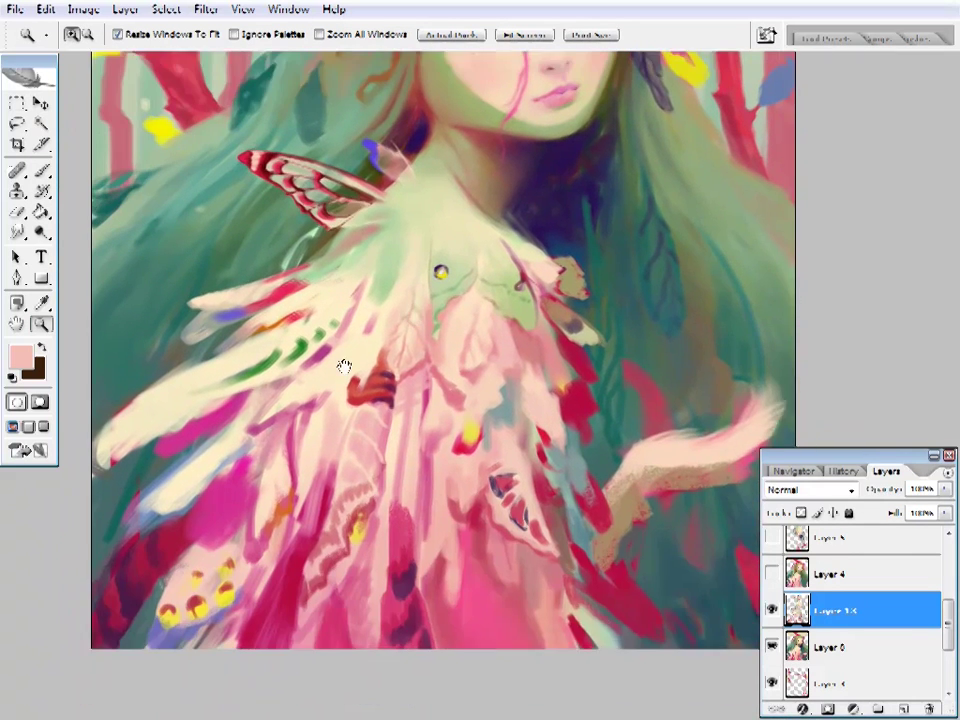
{"action": "left_click_drag", "start_coordinate": [343, 366], "coordinate": [390, 360]}
{"action": "key", "text": "b"}
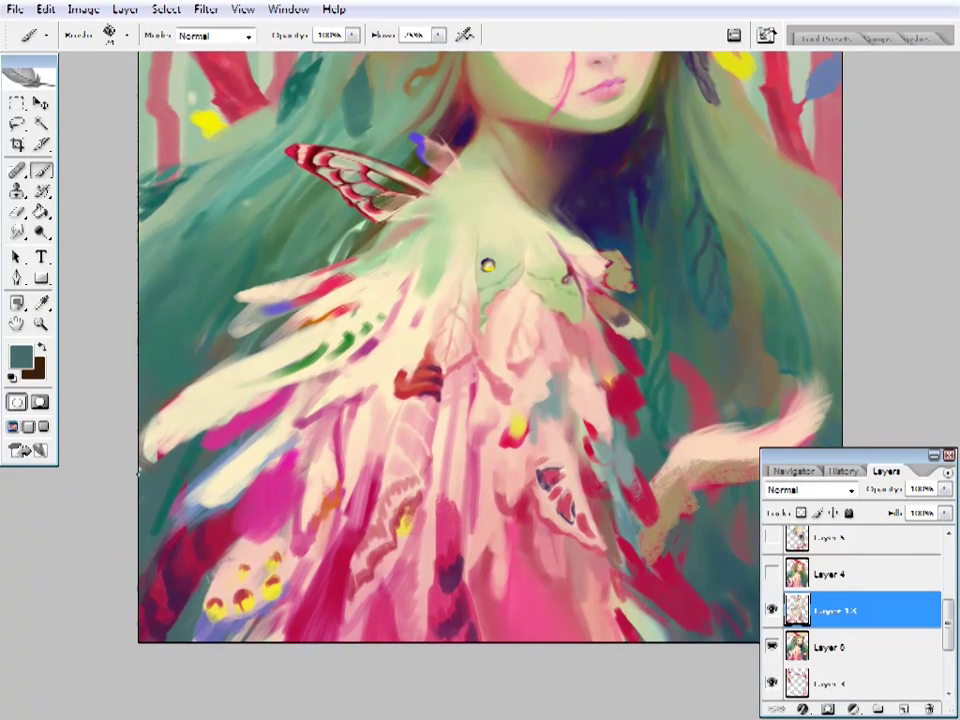
{"action": "left_click_drag", "start_coordinate": [185, 420], "coordinate": [197, 420]}
{"action": "key", "text": "i"}
{"action": "left_click", "coordinate": [201, 403]}
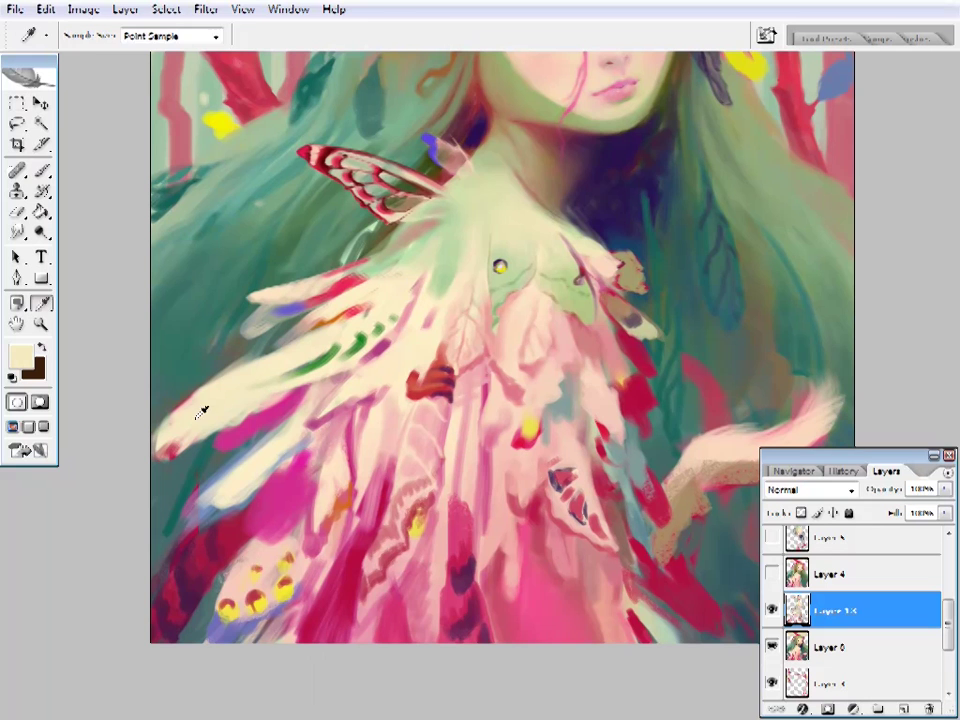
{"action": "key", "text": "b"}
{"action": "left_click", "coordinate": [228, 375], "text": "alt"}
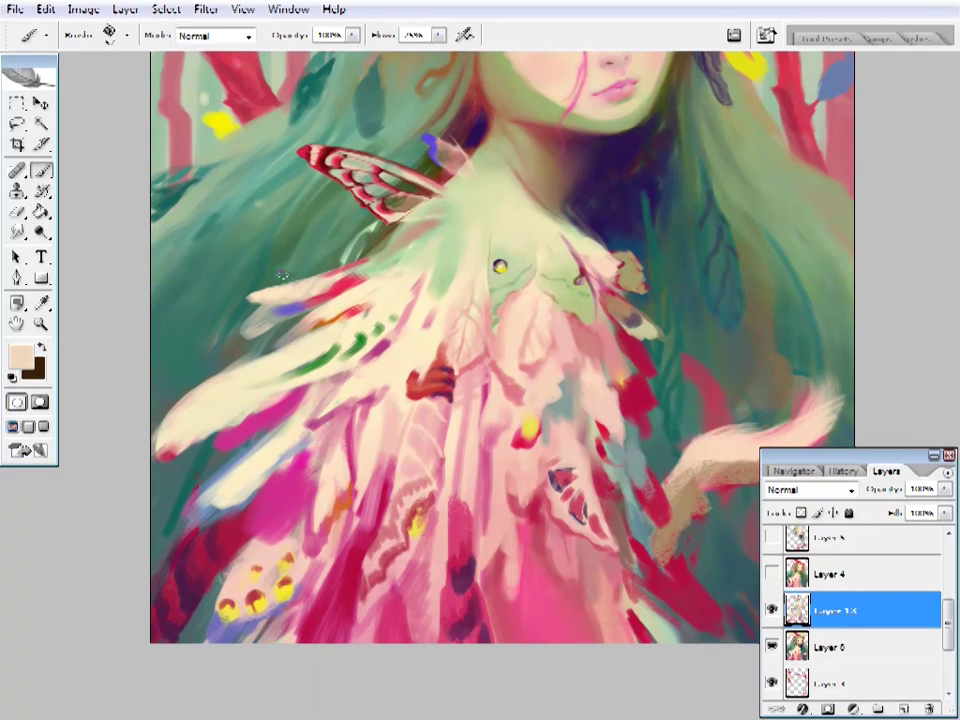
- Add pink strokes over the cloak, checking the whole painting
{"action": "left_click_drag", "start_coordinate": [385, 293], "coordinate": [361, 349]}
{"action": "scroll", "coordinate": [361, 349], "scroll_direction": "down", "scroll_amount": 2}
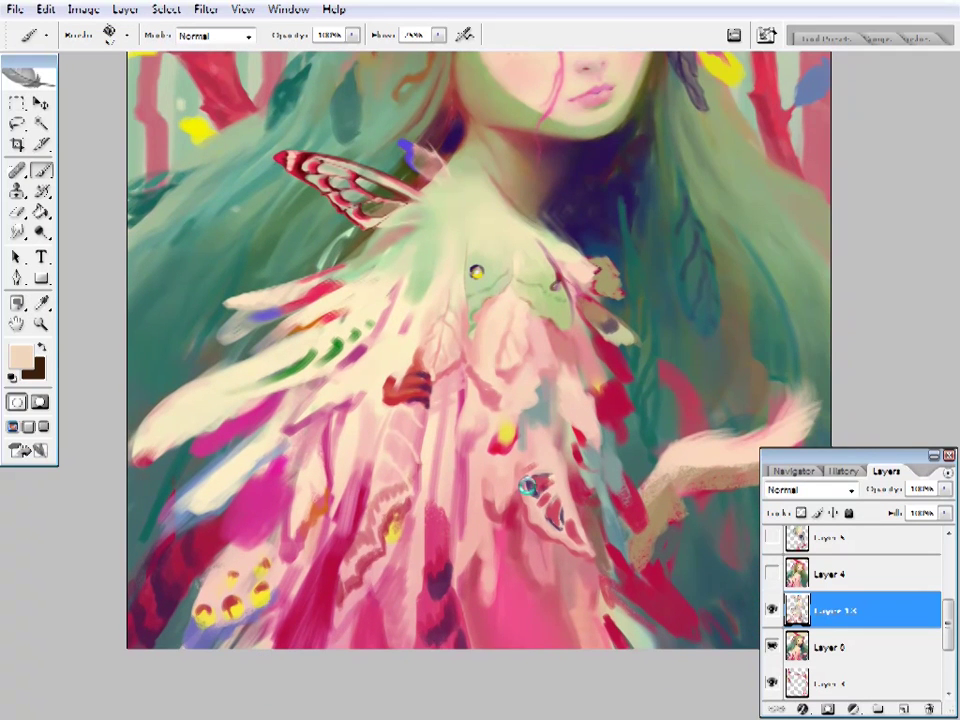
{"action": "left_click_drag", "start_coordinate": [406, 322], "coordinate": [446, 377]}
{"action": "left_click", "coordinate": [450, 385], "text": "ctrl"}
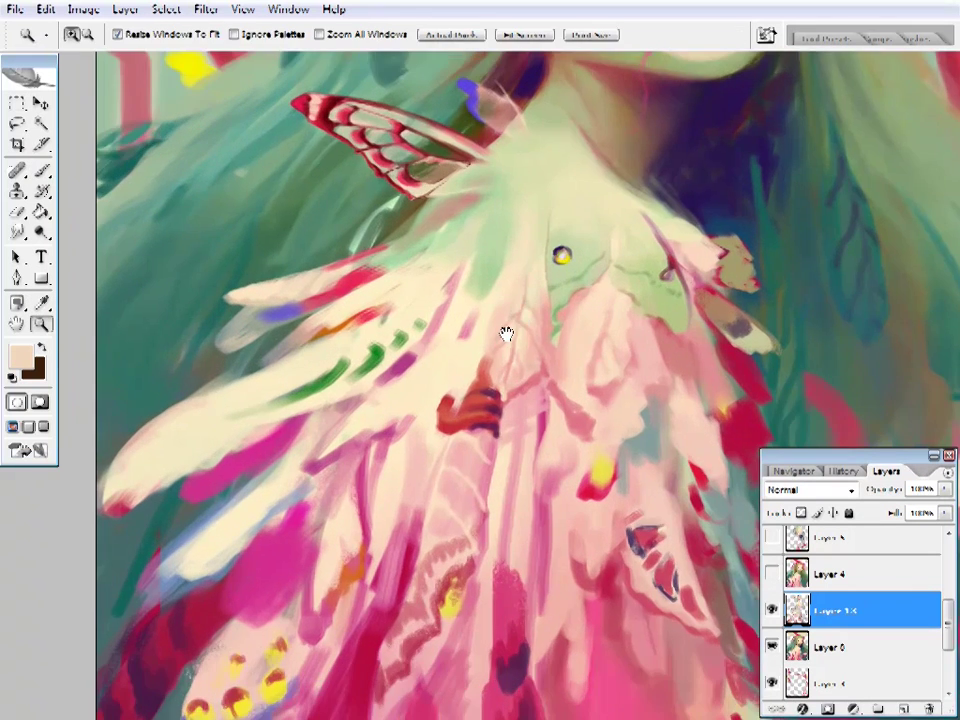
{"action": "left_click", "coordinate": [424, 343], "text": "alt"}
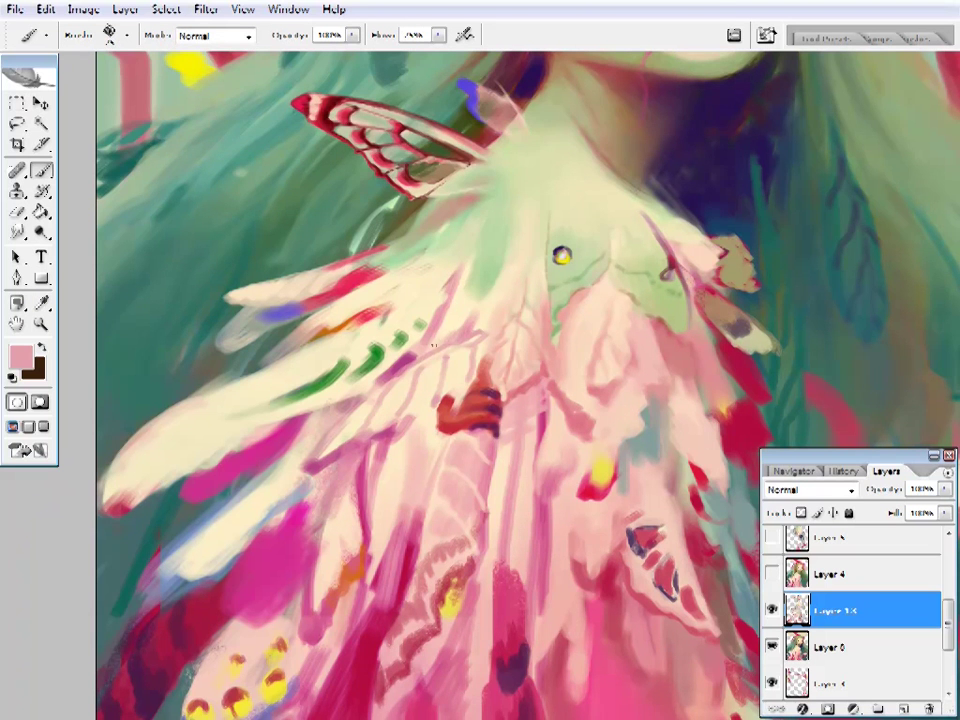
{"action": "left_click_drag", "start_coordinate": [432, 344], "coordinate": [432, 366]}
{"action": "left_click", "coordinate": [532, 184], "text": "ctrl+alt"}
{"action": "left_click", "coordinate": [422, 514], "text": "ctrl"}
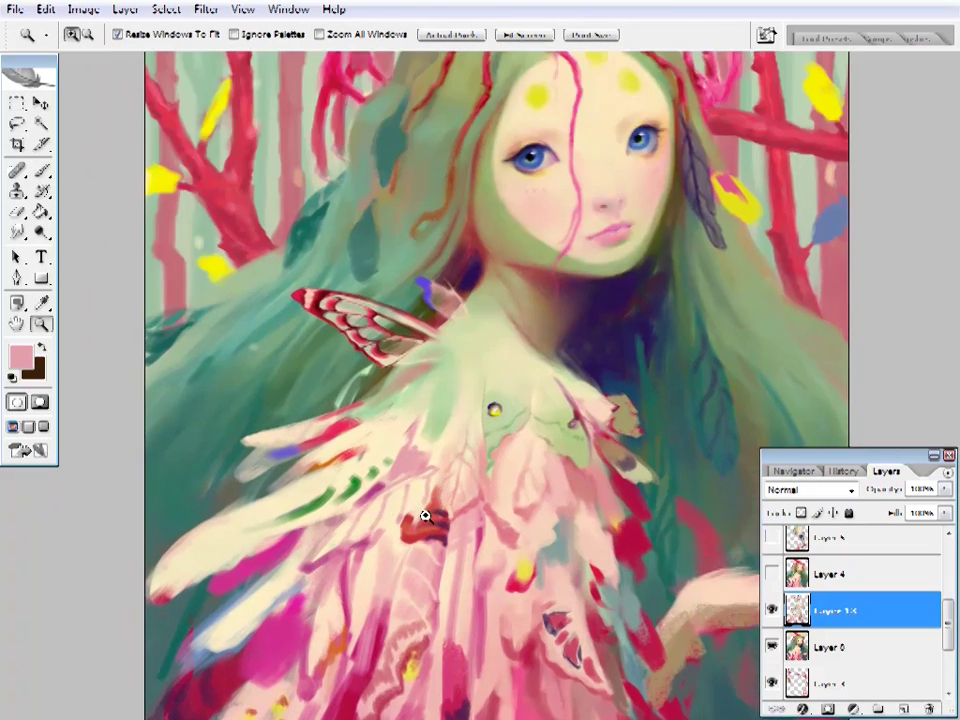
{"action": "left_click", "coordinate": [422, 514], "text": "ctrl"}
- Paint peach, cream and pink feather strokes with a resized brush
{"action": "right_click", "coordinate": [392, 435]}
{"action": "key", "text": "Escape"}
{"action": "left_click", "coordinate": [324, 324], "text": "alt"}
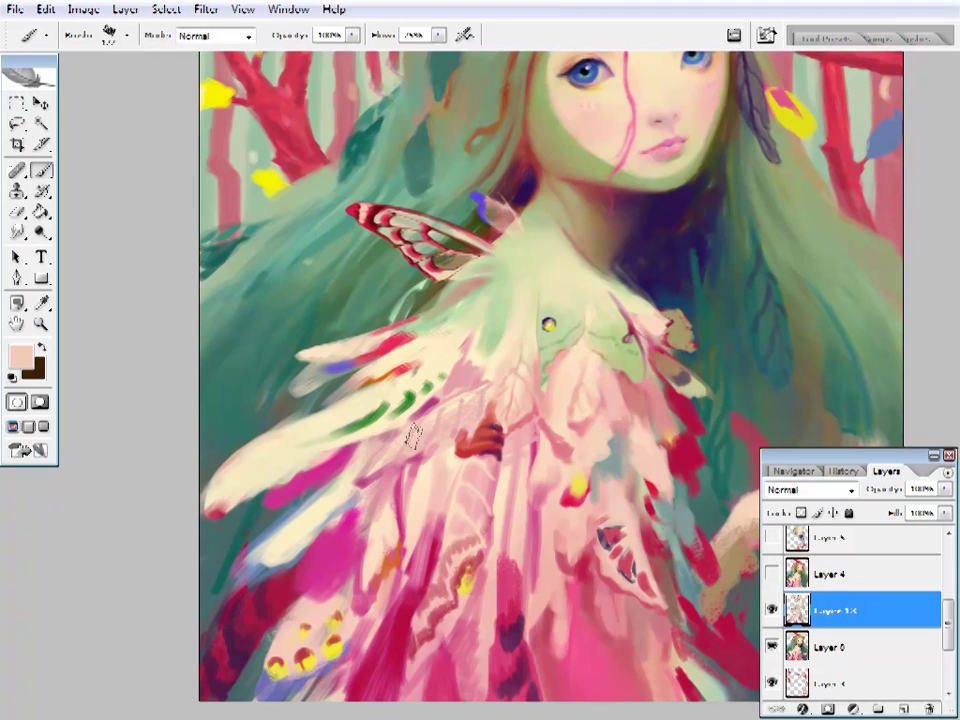
{"action": "left_click", "coordinate": [318, 318], "text": "alt"}
{"action": "right_click", "coordinate": [536, 160]}
{"action": "key", "text": "Escape"}
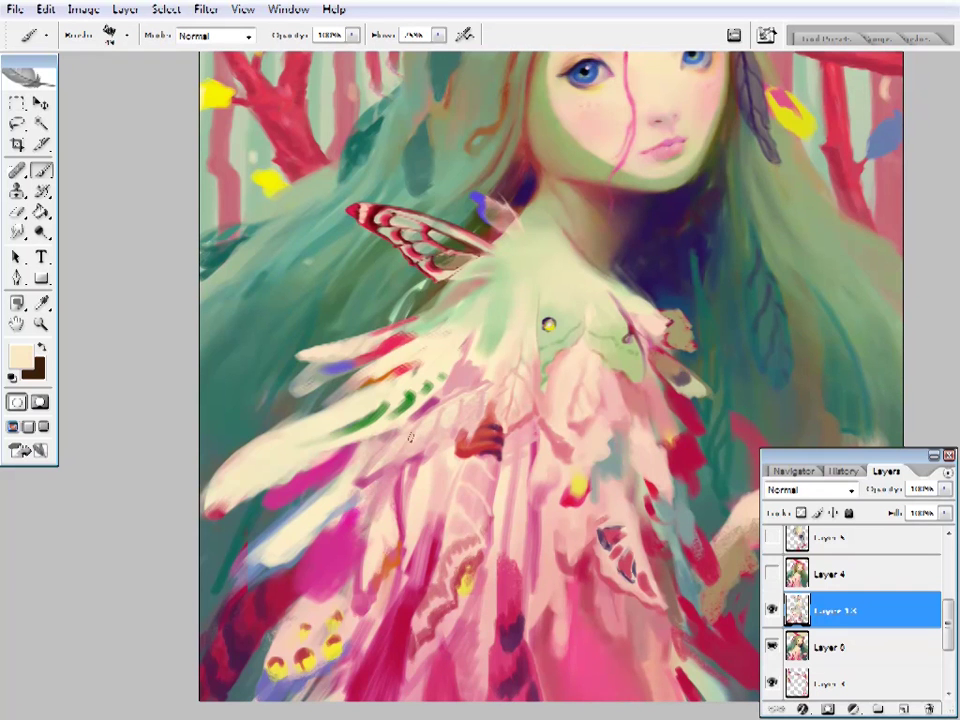
{"action": "left_click", "coordinate": [392, 477], "text": "alt"}
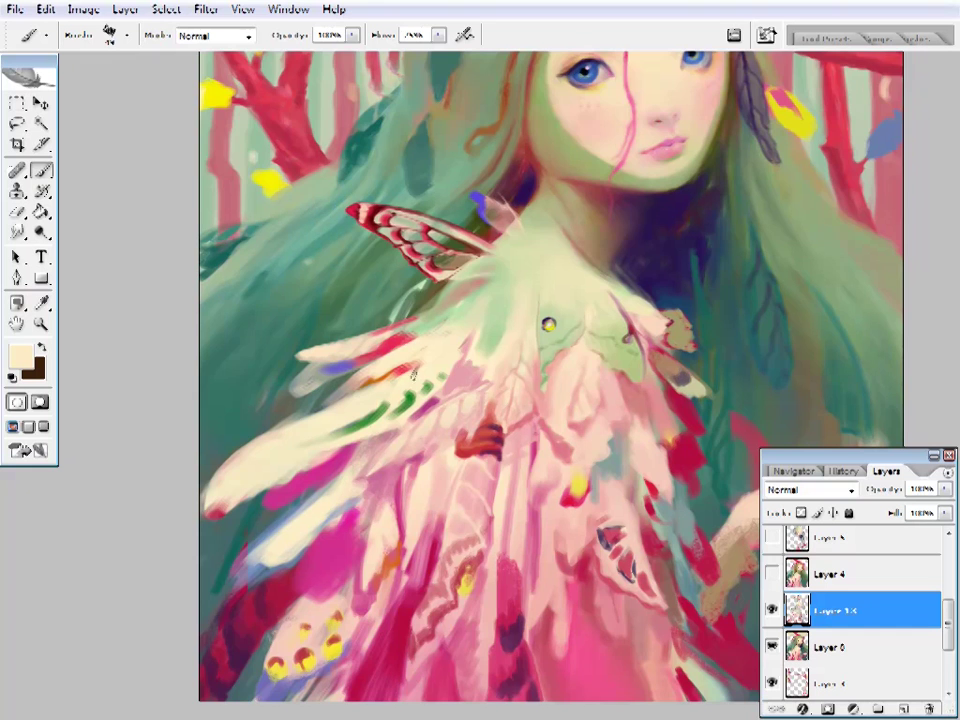
- Paint thin red vein lines across the feathers below the collar with a small brush
{"action": "scroll", "coordinate": [332, 257], "scroll_direction": "down", "scroll_amount": 2}
{"action": "left_click", "coordinate": [394, 396], "text": "ctrl"}
{"action": "left_click", "coordinate": [467, 369], "text": "alt"}
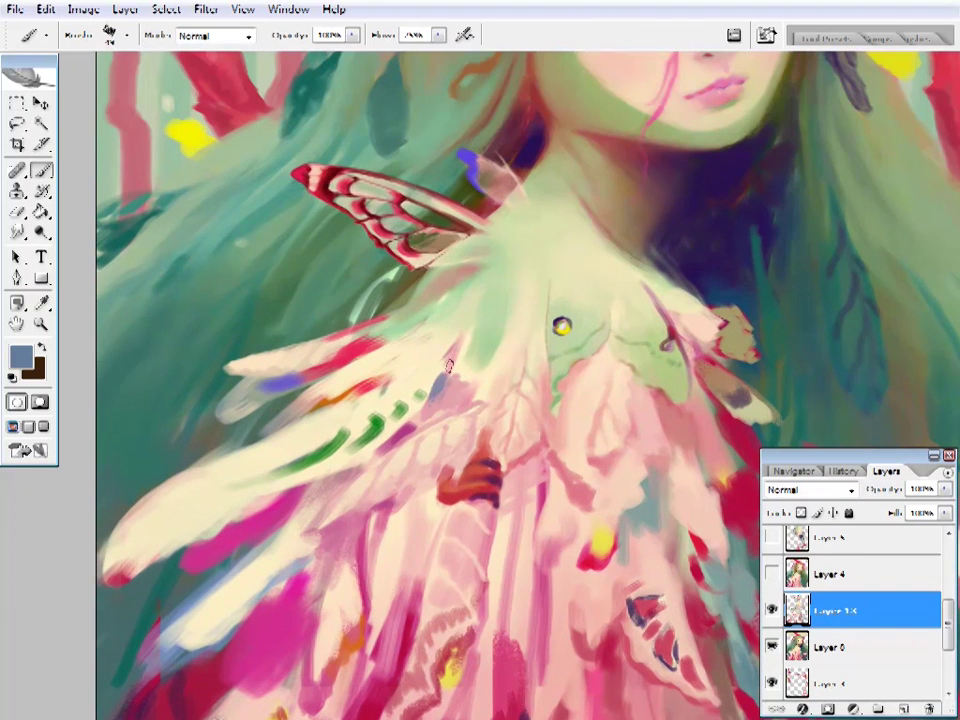
{"action": "left_click_drag", "start_coordinate": [521, 381], "coordinate": [541, 311]}
{"action": "left_click", "coordinate": [541, 311], "text": "alt"}
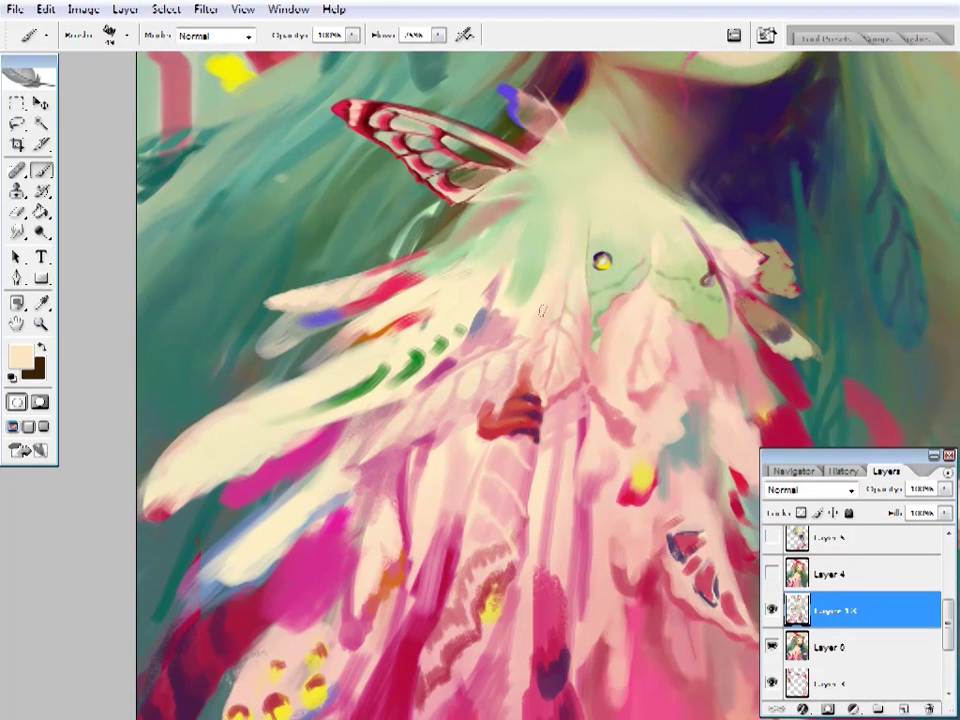
{"action": "left_click", "coordinate": [543, 367], "text": "alt"}
{"action": "right_click", "coordinate": [643, 90]}
{"action": "key", "text": "Return"}
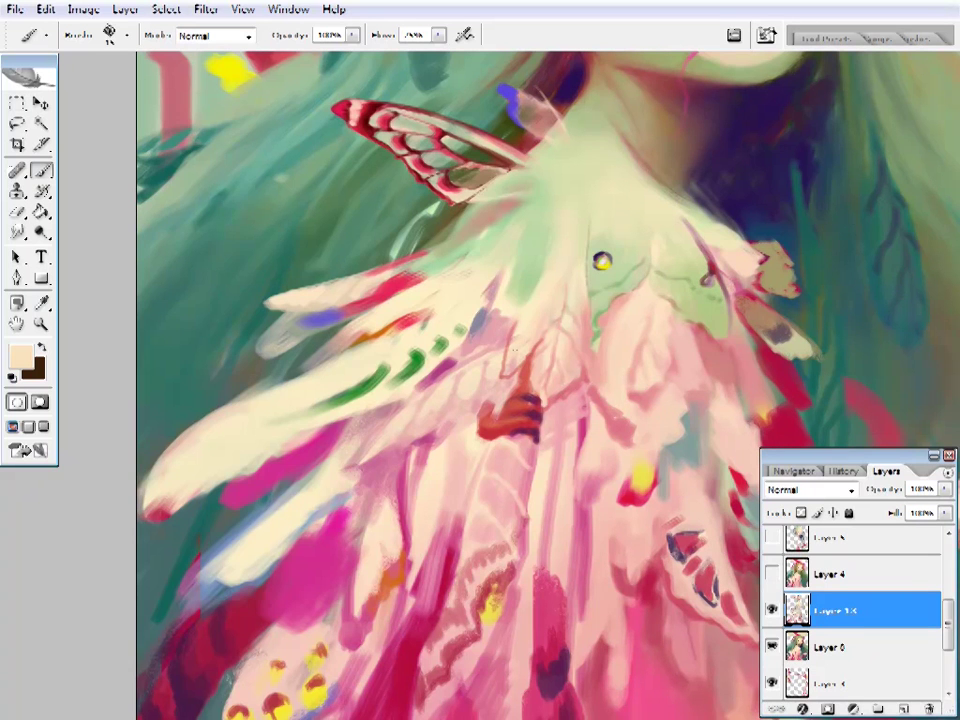
{"action": "left_click", "coordinate": [514, 349], "text": "alt"}
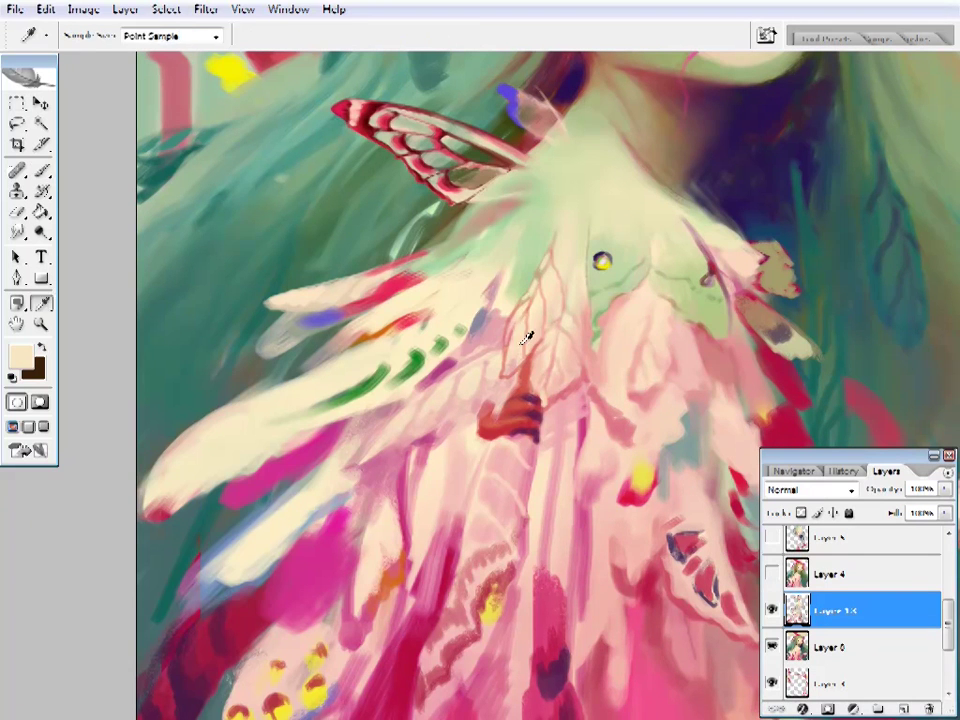
- Finish the red feather veins and sample pale green from the collar
{"action": "left_click", "coordinate": [525, 332], "text": "alt"}
{"action": "left_click_drag", "start_coordinate": [567, 311], "coordinate": [553, 336]}
{"action": "right_click", "coordinate": [553, 336]}
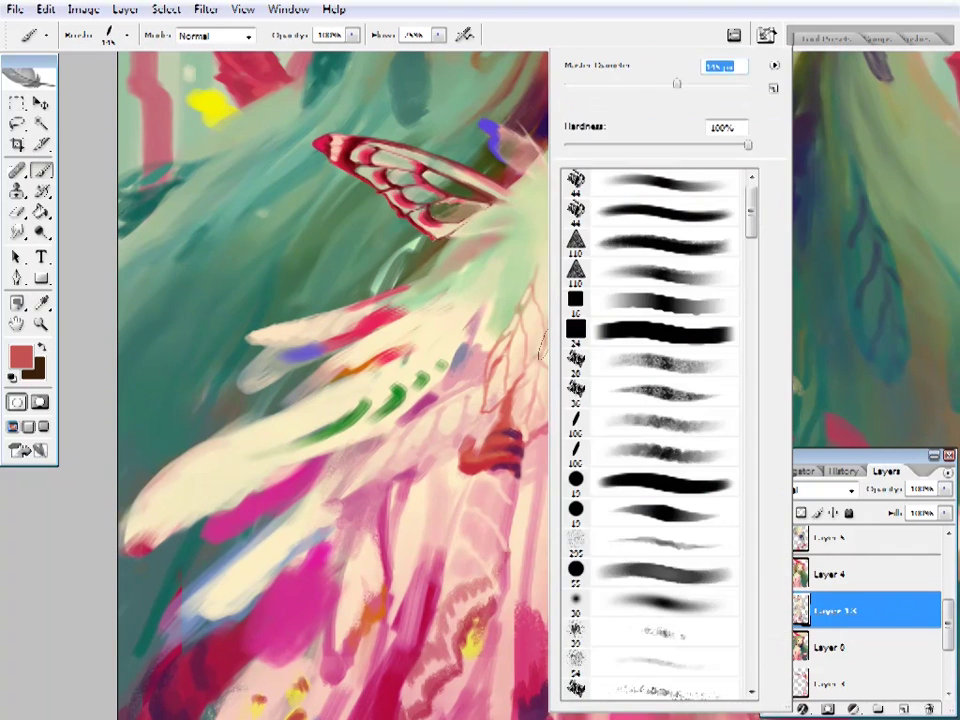
{"action": "key", "text": "Return"}
{"action": "right_click", "coordinate": [565, 290]}
{"action": "key", "text": "Return"}
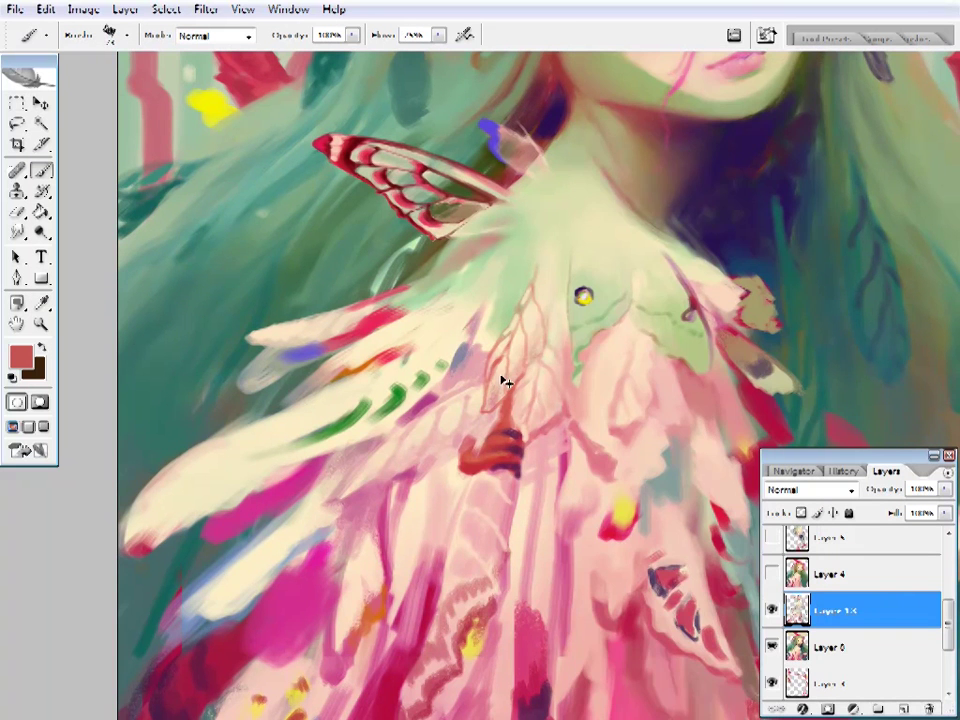
{"action": "left_click_drag", "start_coordinate": [523, 289], "coordinate": [553, 326]}
{"action": "left_click", "coordinate": [553, 326], "text": "alt"}
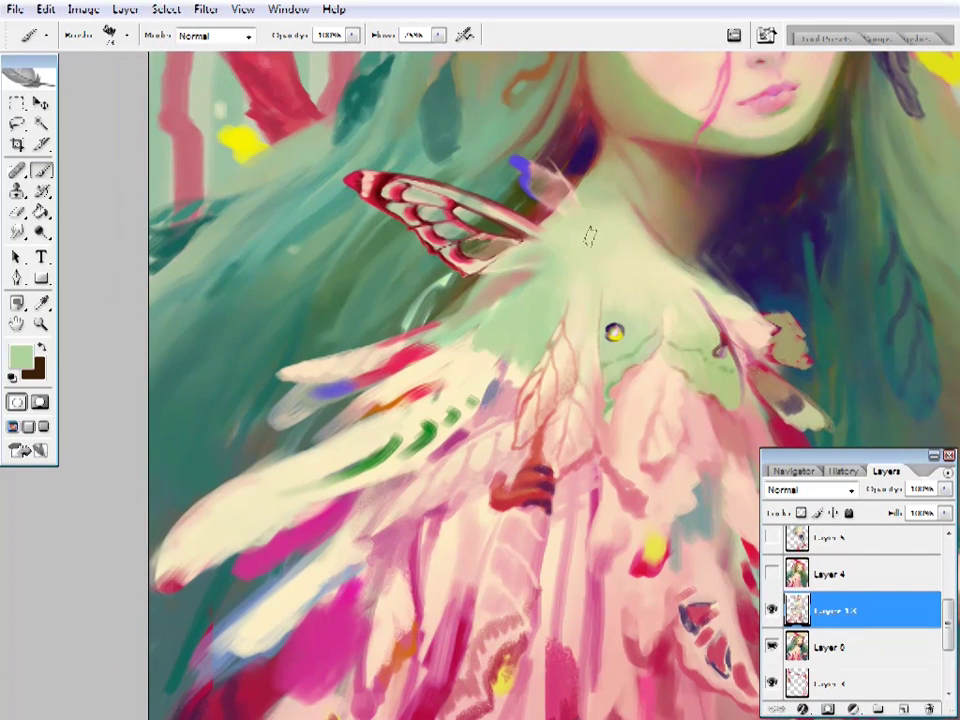
- Zoom in on the chest and choose a green foreground colour for the feather
{"action": "left_click", "coordinate": [579, 374], "text": "alt"}
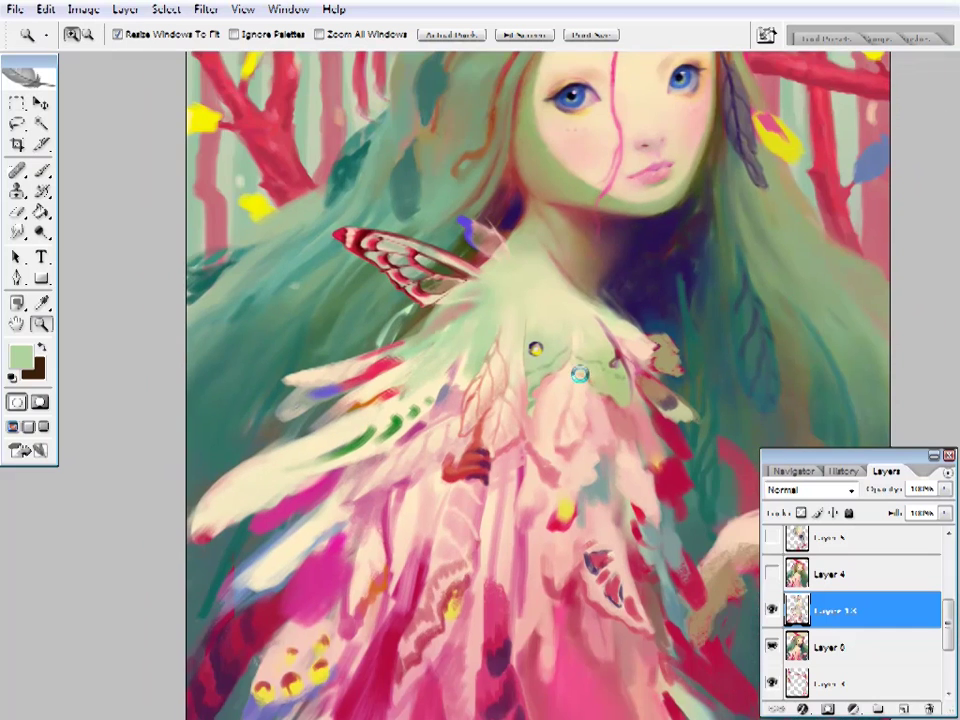
{"action": "left_click", "coordinate": [484, 360]}
{"action": "left_click", "coordinate": [484, 360]}
{"action": "left_click", "coordinate": [489, 386]}
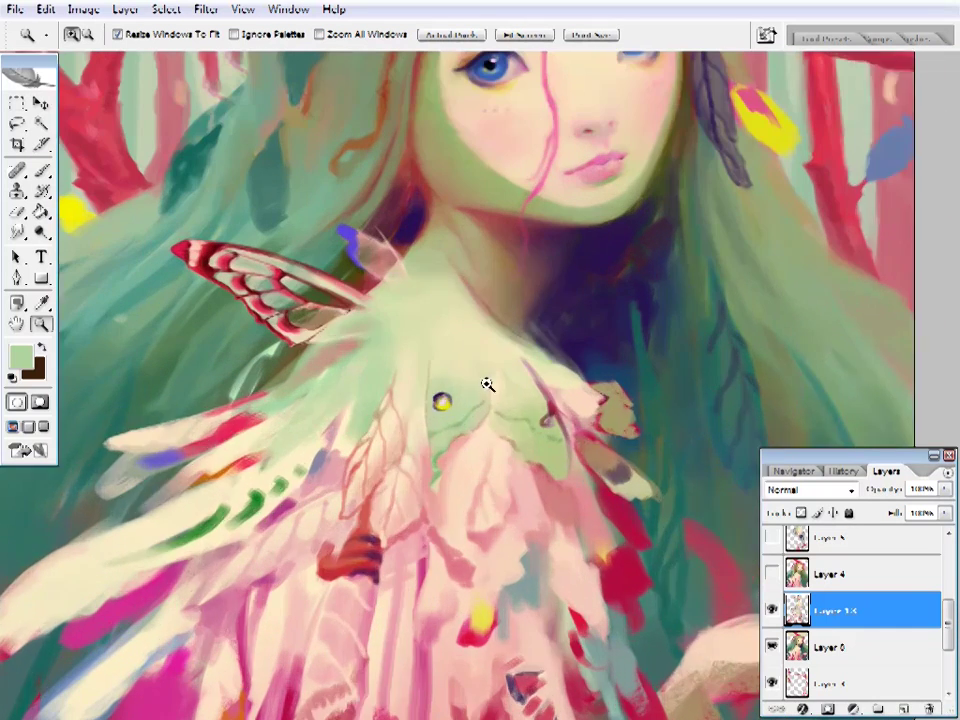
{"action": "key", "text": "i"}
{"action": "left_click", "coordinate": [20, 358]}
{"action": "left_click", "coordinate": [615, 373]}
{"action": "left_click", "coordinate": [850, 297]}
- Paint a lime-green feather at the left edge of the collar
{"action": "key", "text": "b"}
{"action": "right_click", "coordinate": [540, 60]}
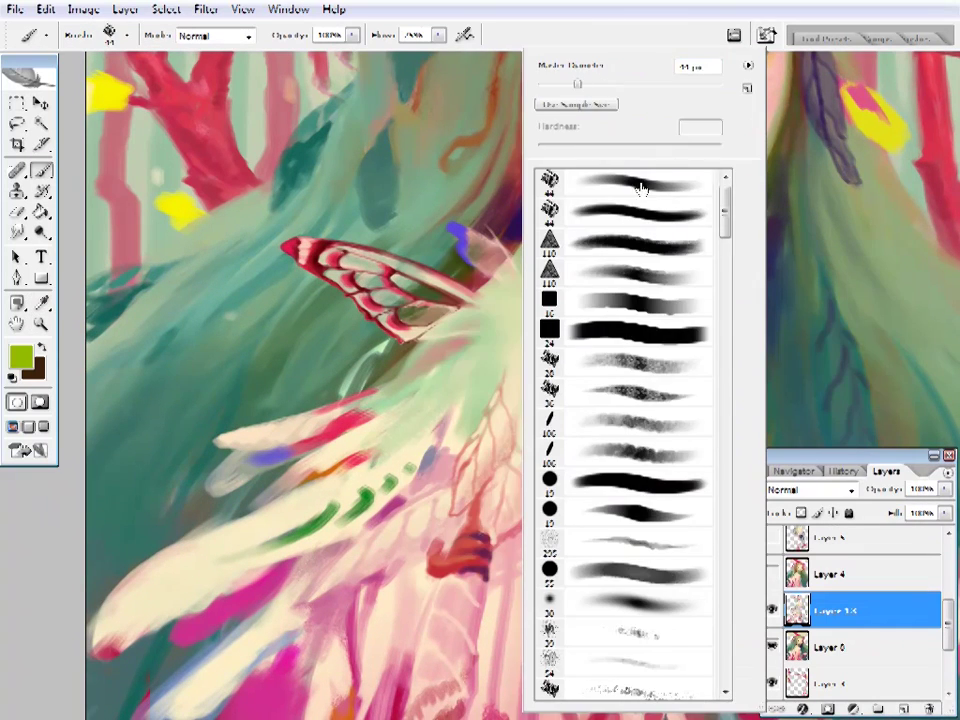
{"action": "key", "text": "Escape"}
{"action": "left_click_drag", "start_coordinate": [420, 311], "coordinate": [460, 296]}
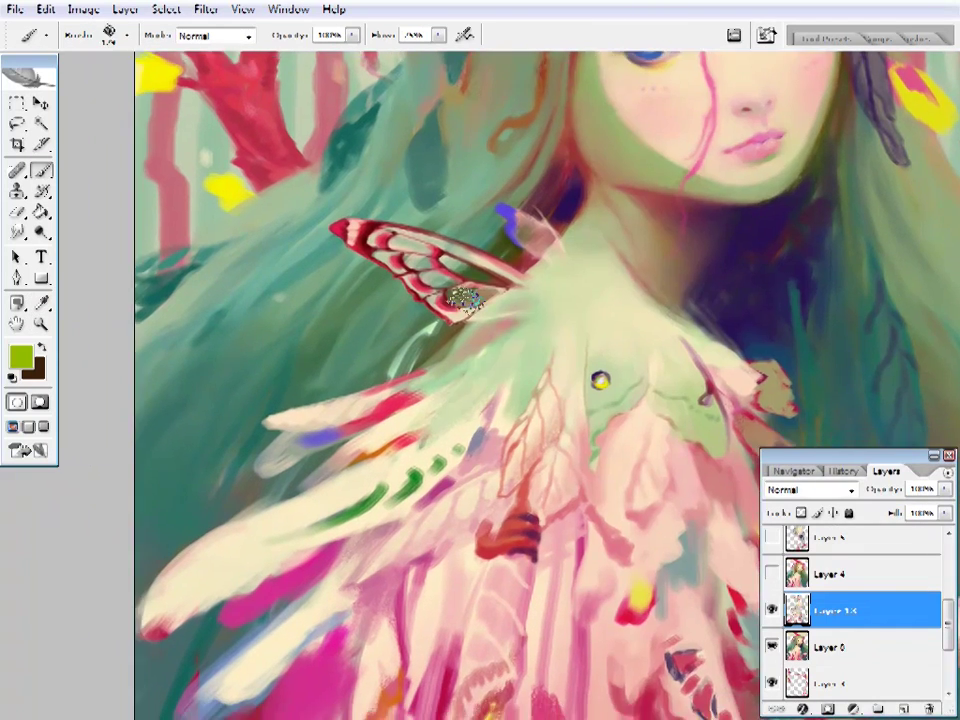
{"action": "right_click", "coordinate": [443, 386]}
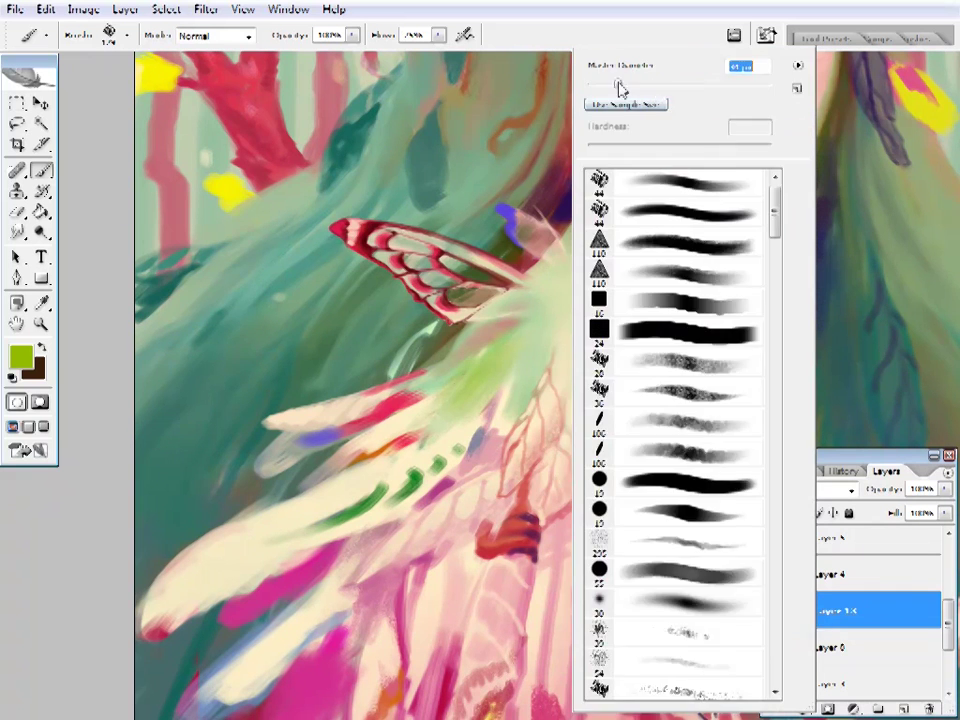
{"action": "key", "text": "Escape"}
- Outline the green feather with a thin dark red stroke sampled from the wing
{"action": "key", "text": "i"}
{"action": "left_click", "coordinate": [372, 225]}
{"action": "key", "text": "b"}
{"action": "right_click", "coordinate": [553, 103]}
{"action": "key", "text": "Escape"}
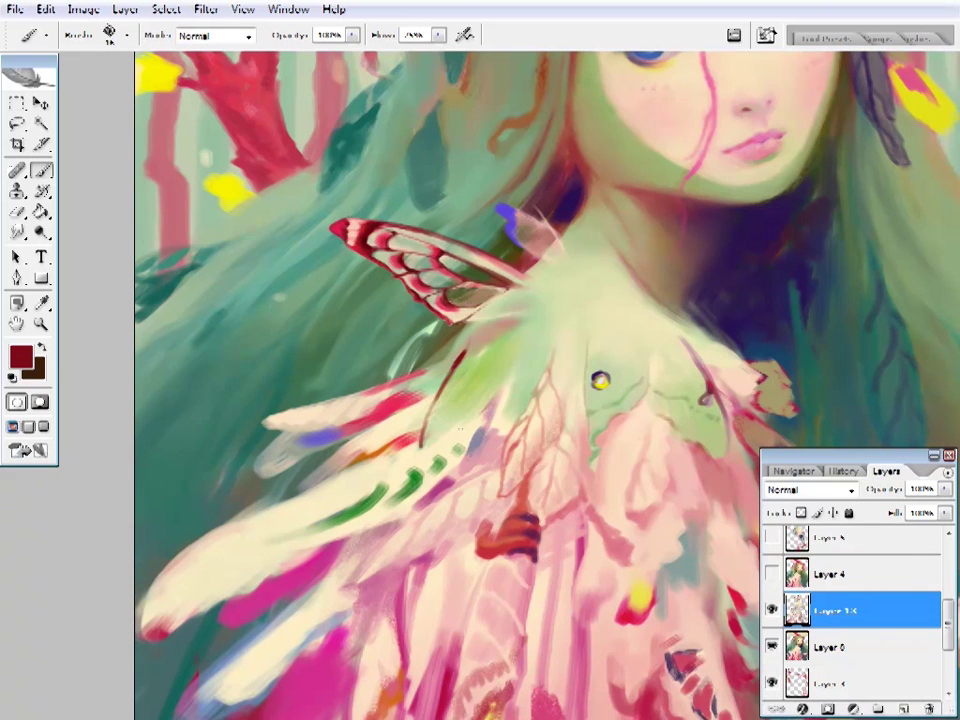
{"action": "left_click_drag", "start_coordinate": [379, 272], "coordinate": [397, 269]}
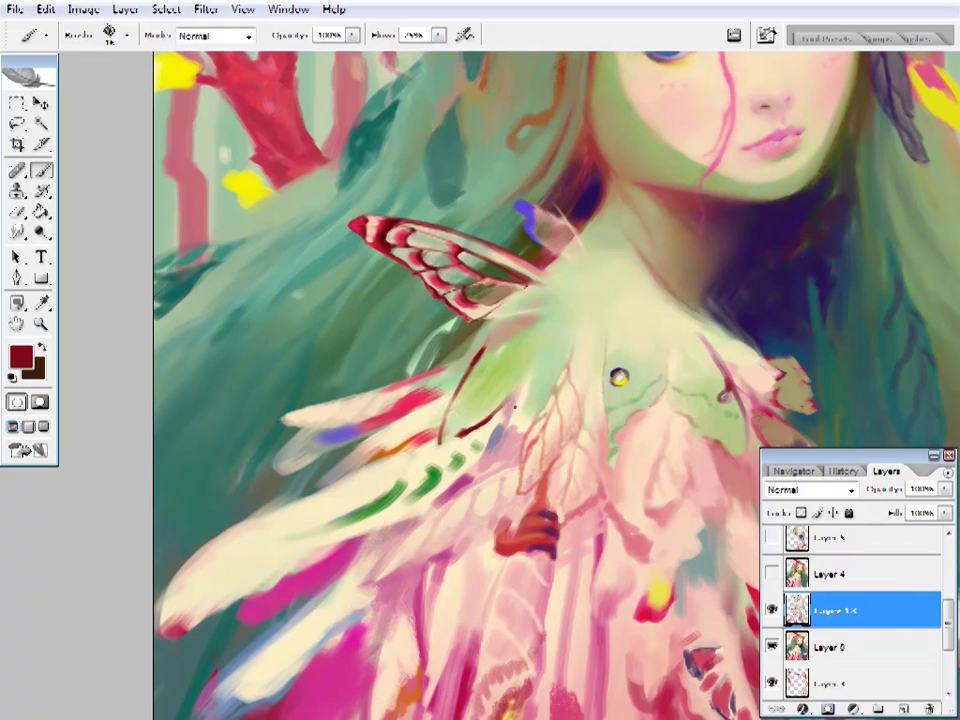
- Set the foreground colour to a deeper red, then to a yellow-green from the collar
{"action": "key", "text": "i"}
{"action": "left_click", "coordinate": [20, 357]}
{"action": "left_click", "coordinate": [643, 390]}
{"action": "key", "text": "Return"}
{"action": "left_click", "coordinate": [557, 369], "text": "alt"}
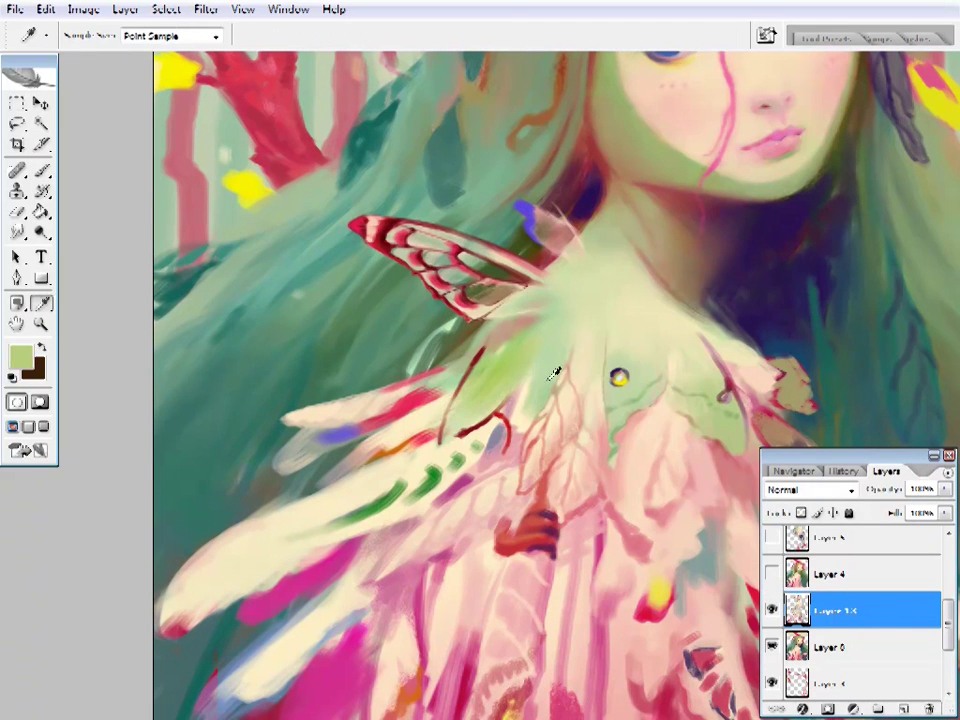
{"action": "left_click", "coordinate": [20, 357]}
{"action": "left_click", "coordinate": [609, 358]}
{"action": "left_click", "coordinate": [808, 300]}
- Return to the Brush, check its size, and set the foreground to dark green
{"action": "key", "text": "b"}
{"action": "right_click", "coordinate": [617, 378]}
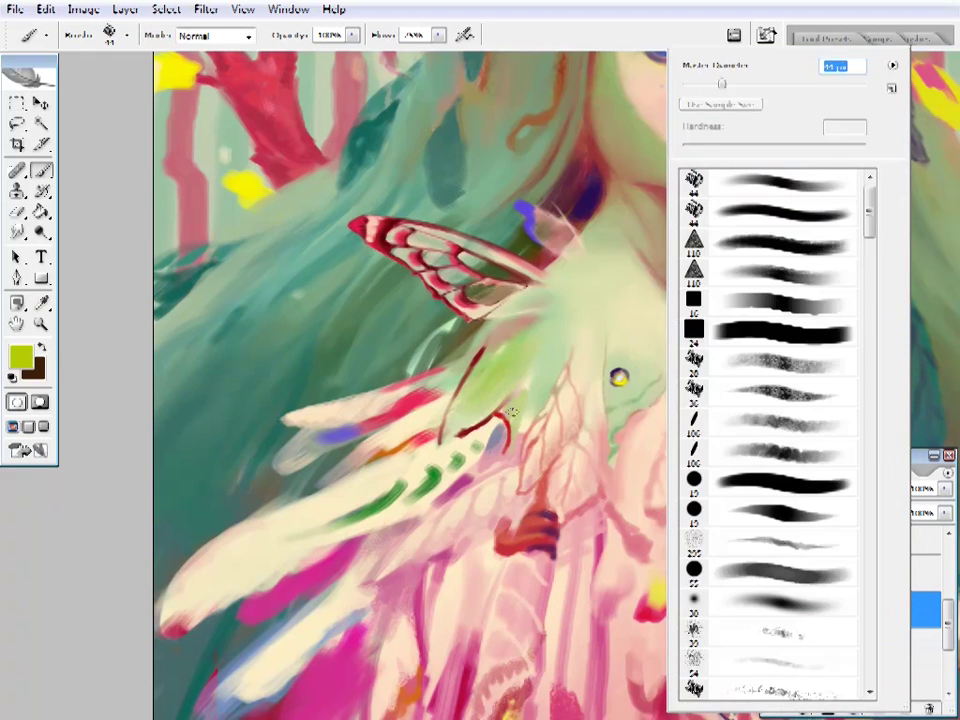
{"action": "key", "text": "Escape"}
{"action": "left_click_drag", "start_coordinate": [530, 336], "coordinate": [508, 356]}
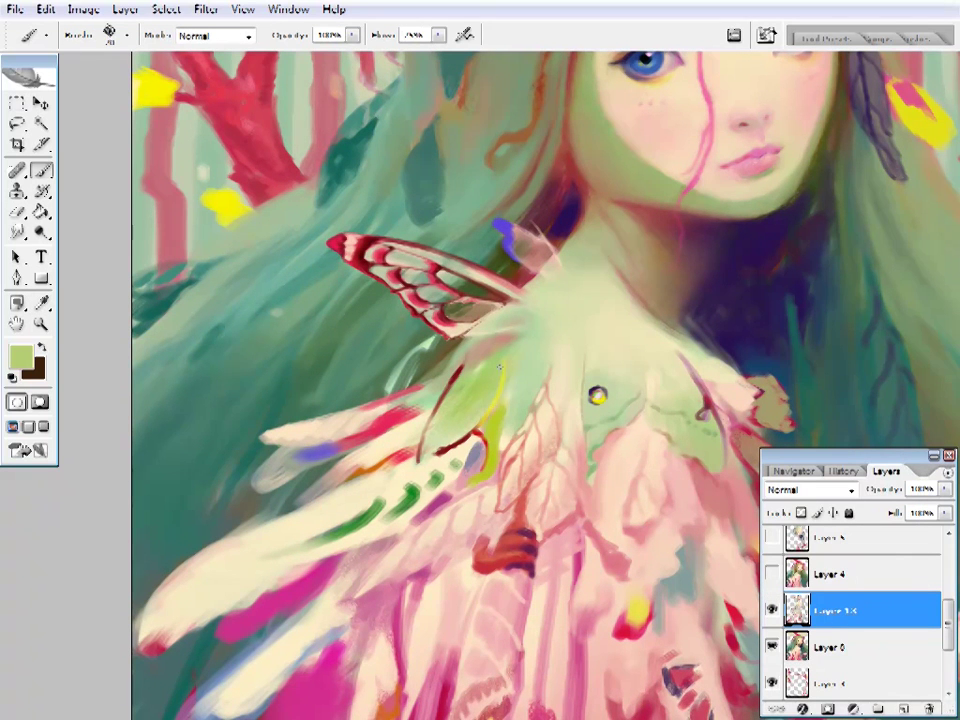
{"action": "left_click", "coordinate": [20, 355]}
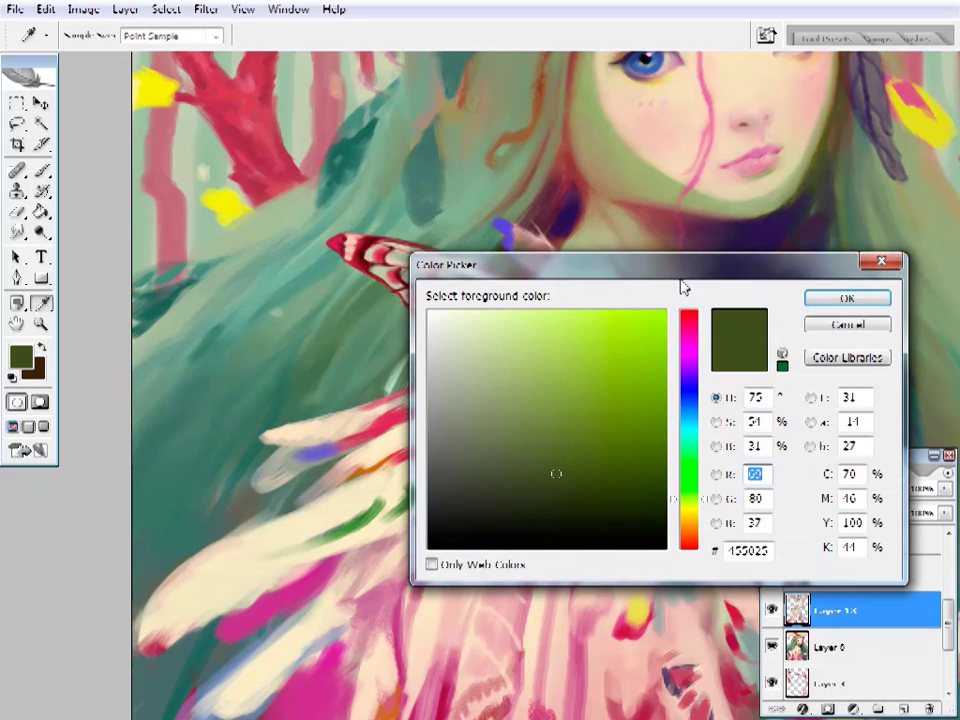
{"action": "left_click", "coordinate": [653, 482]}
{"action": "key", "text": "Return"}
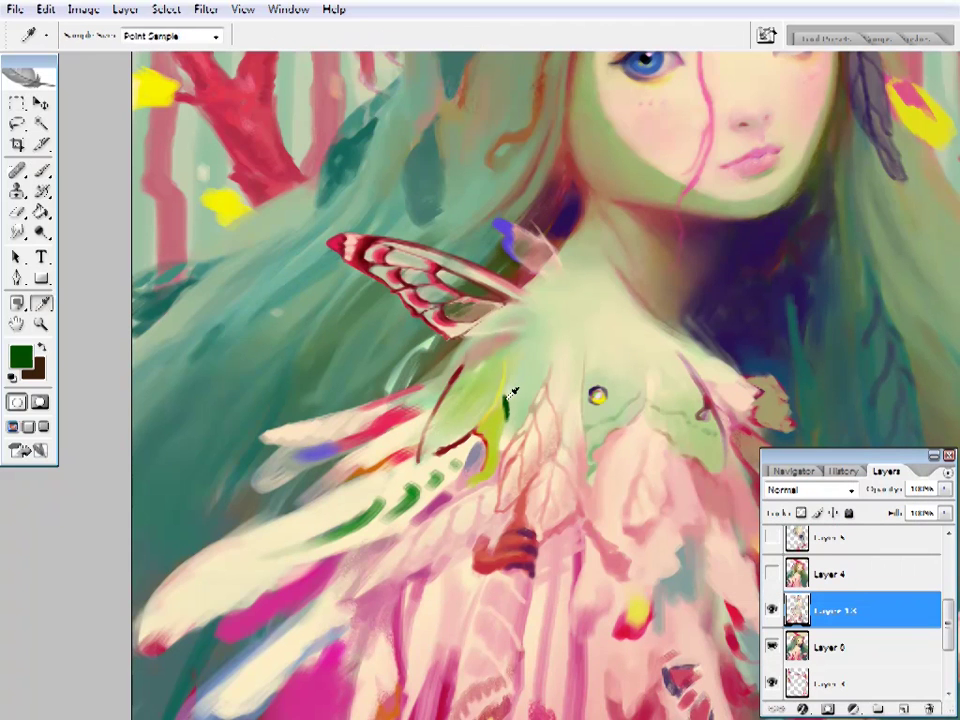
- Sample light and pale greens, pinks, orange and red from the collar and feathers
{"action": "left_click_drag", "start_coordinate": [494, 453], "coordinate": [514, 418]}
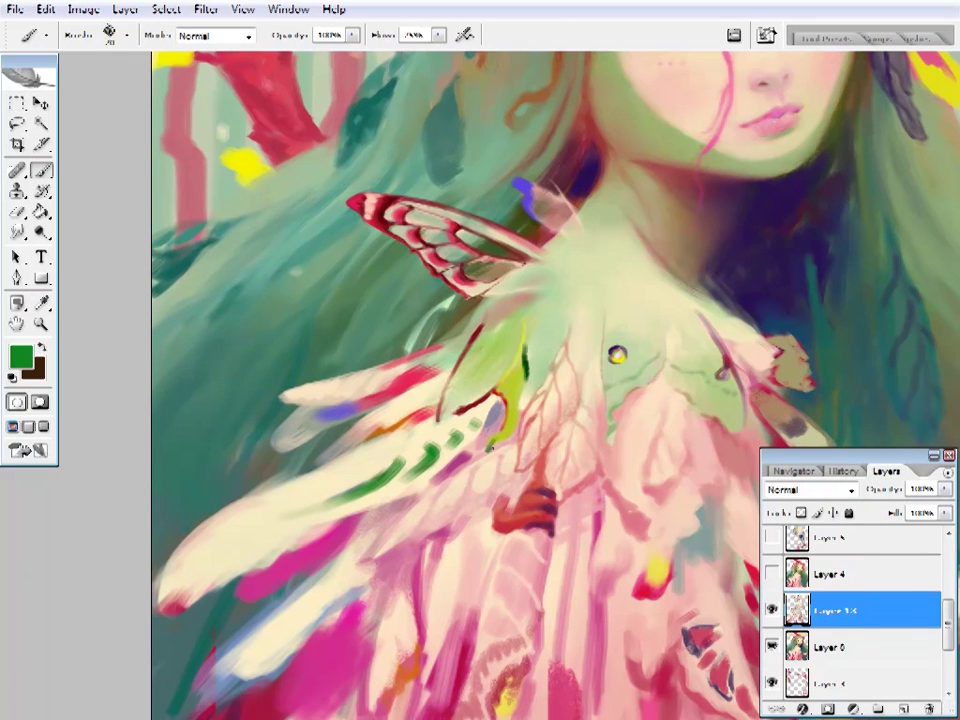
{"action": "left_click", "coordinate": [505, 400], "text": "alt"}
{"action": "left_click", "coordinate": [490, 457], "text": "alt"}
{"action": "left_click", "coordinate": [490, 457], "text": "alt"}
{"action": "left_click_drag", "start_coordinate": [521, 413], "coordinate": [501, 434]}
{"action": "left_click", "coordinate": [487, 458], "text": "alt"}
{"action": "left_click", "coordinate": [487, 458], "text": "alt"}
{"action": "left_click", "coordinate": [487, 458], "text": "alt"}
{"action": "left_click", "coordinate": [498, 438], "text": "alt"}
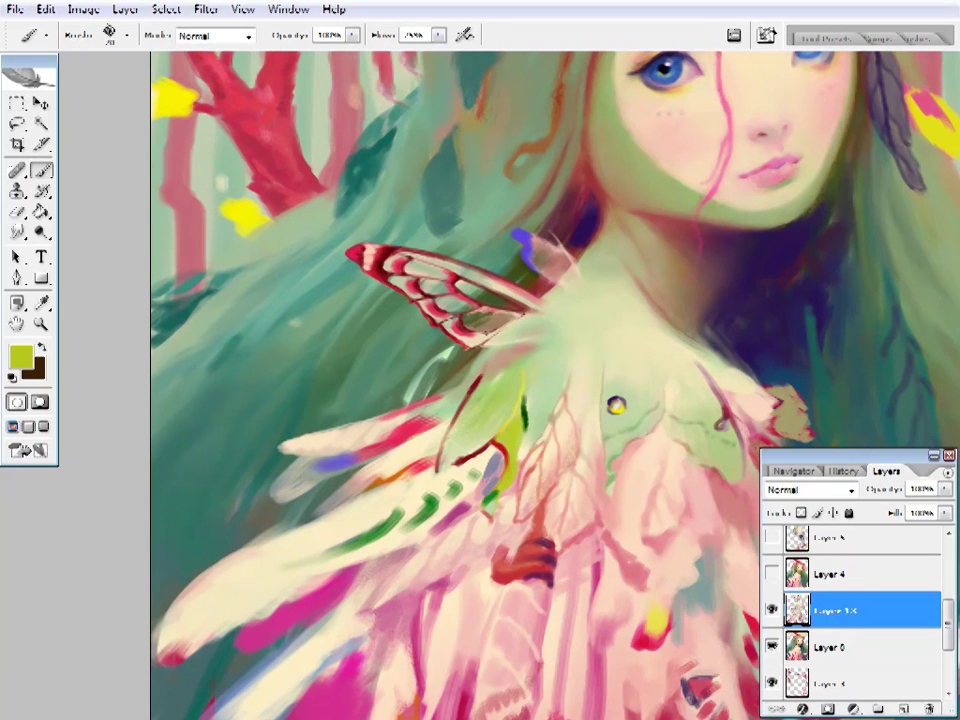
- Sample a feather green and a dark wing red, checking the brush size
{"action": "left_click_drag", "start_coordinate": [501, 267], "coordinate": [528, 277]}
{"action": "left_click", "coordinate": [528, 277], "text": "alt"}
{"action": "right_click", "coordinate": [528, 277]}
{"action": "key", "text": "Escape"}
{"action": "right_click", "coordinate": [528, 277]}
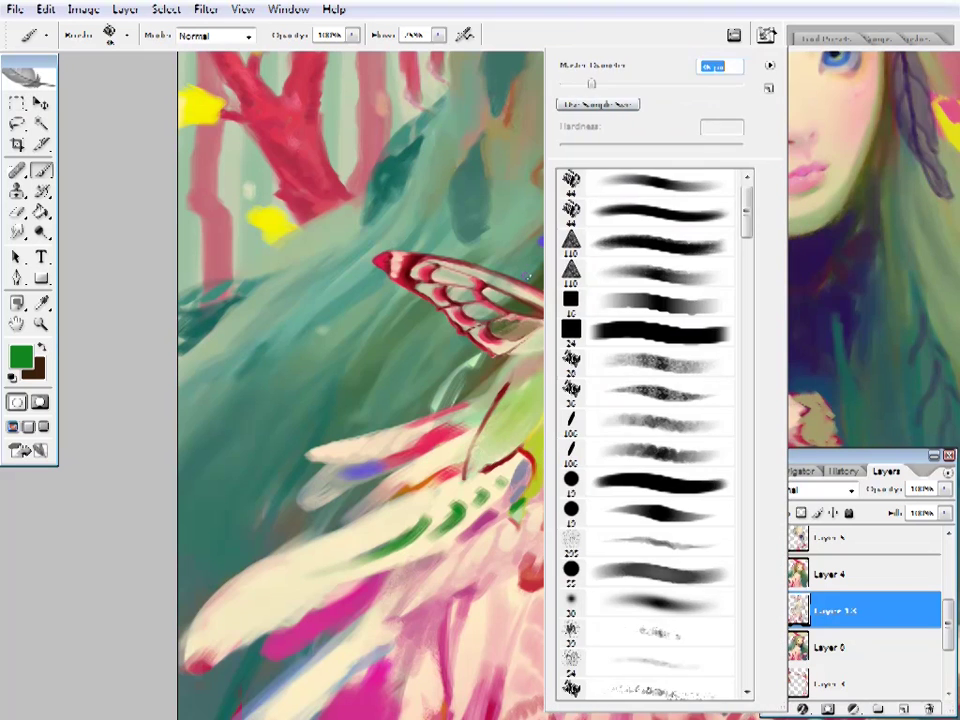
{"action": "key", "text": "Escape"}
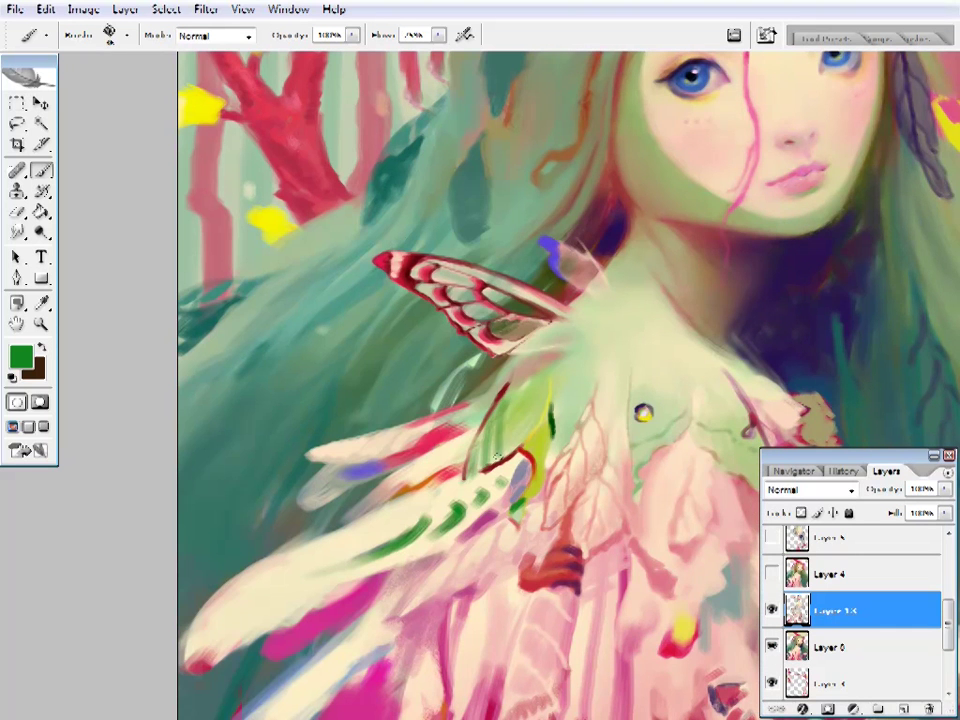
{"action": "left_click", "coordinate": [507, 381], "text": "alt"}
{"action": "right_click", "coordinate": [507, 381]}
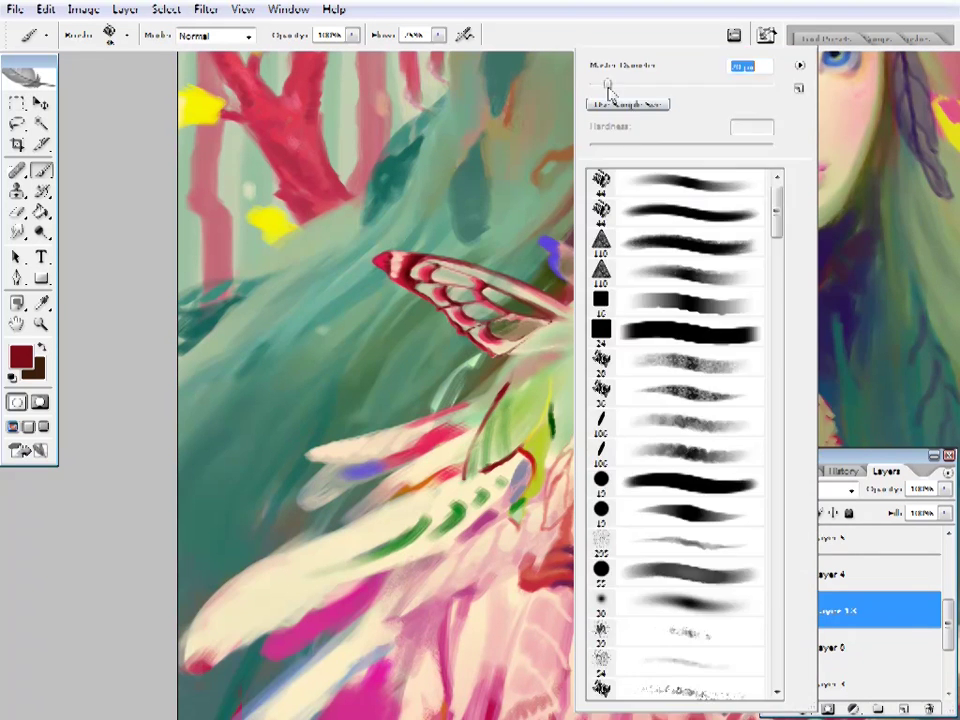
{"action": "key", "text": "Escape"}
{"action": "left_click_drag", "start_coordinate": [507, 381], "coordinate": [509, 389]}
- Sample light, darker and pale collar greens for the moth-wing shapes
{"action": "left_click", "coordinate": [643, 424], "text": "alt"}
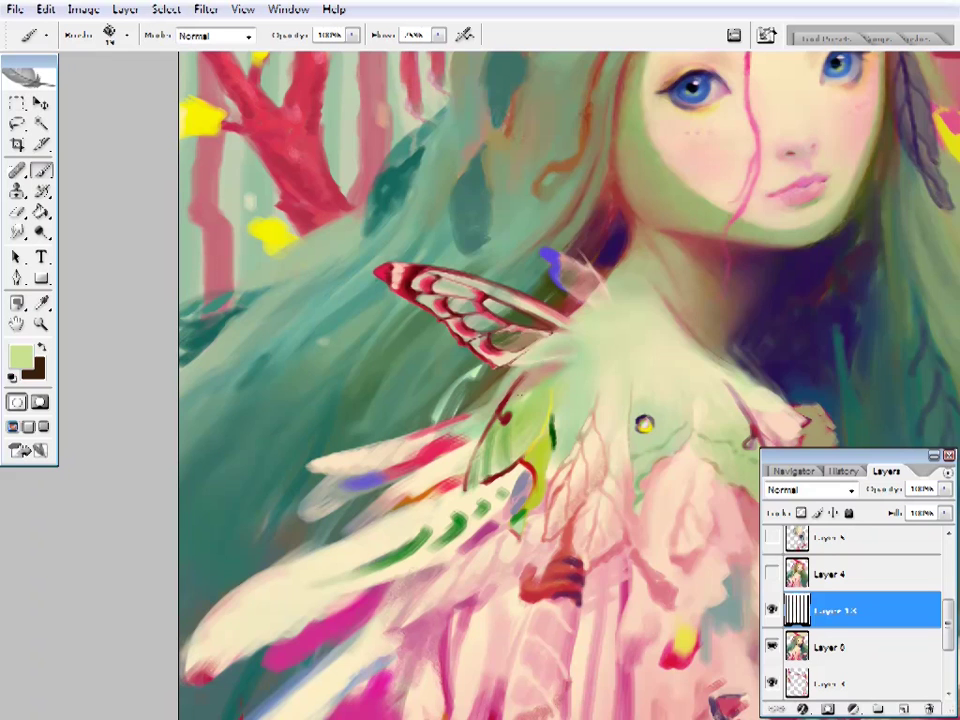
{"action": "left_click", "coordinate": [540, 367], "text": "alt"}
{"action": "right_click", "coordinate": [540, 367]}
{"action": "key", "text": "Escape"}
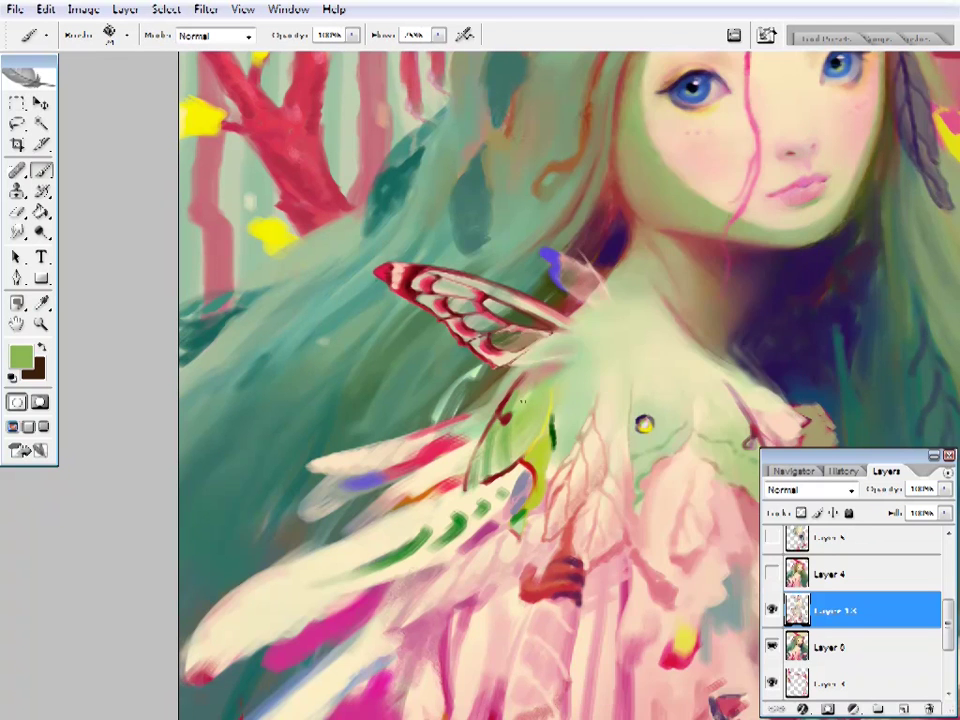
{"action": "right_click", "coordinate": [388, 305]}
{"action": "key", "text": "Escape"}
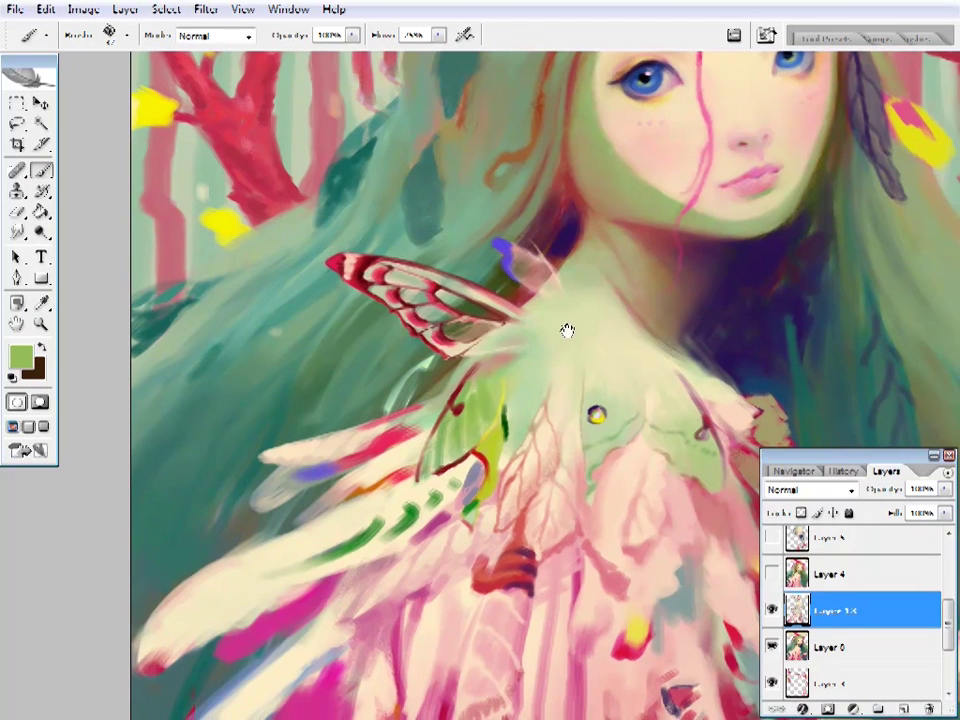
{"action": "left_click_drag", "start_coordinate": [613, 341], "coordinate": [566, 330]}
{"action": "left_click", "coordinate": [513, 369], "text": "alt"}
- Zoom in closely on the girl's chest and return to the Brush
{"action": "key", "text": "z"}
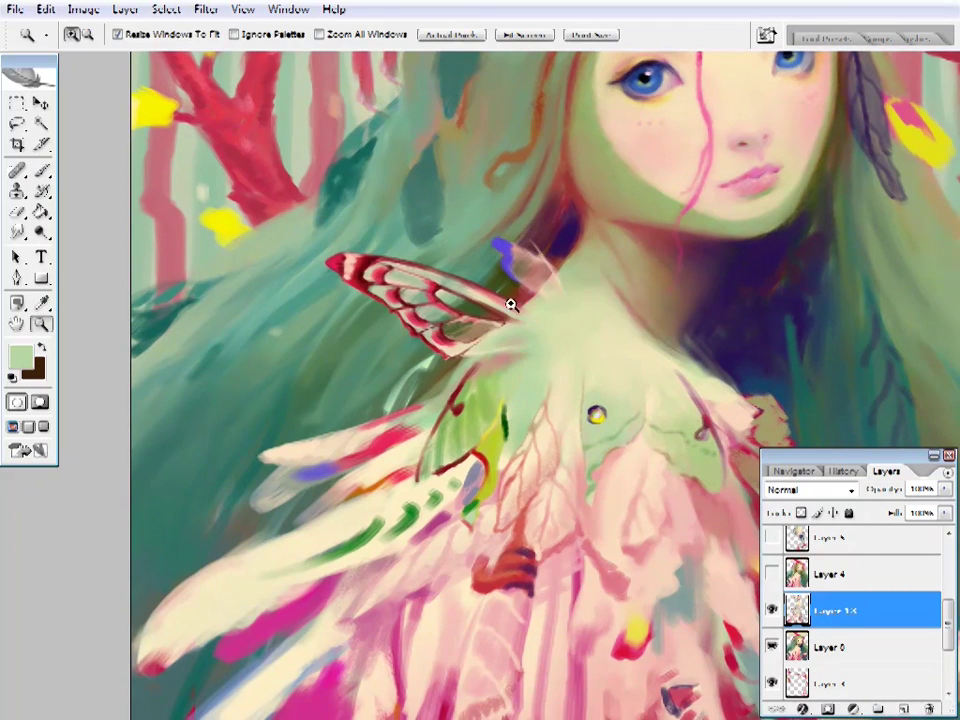
{"action": "key", "text": "ctrl+0"}
{"action": "left_click", "coordinate": [456, 446]}
{"action": "left_click", "coordinate": [456, 446]}
{"action": "key", "text": "b"}
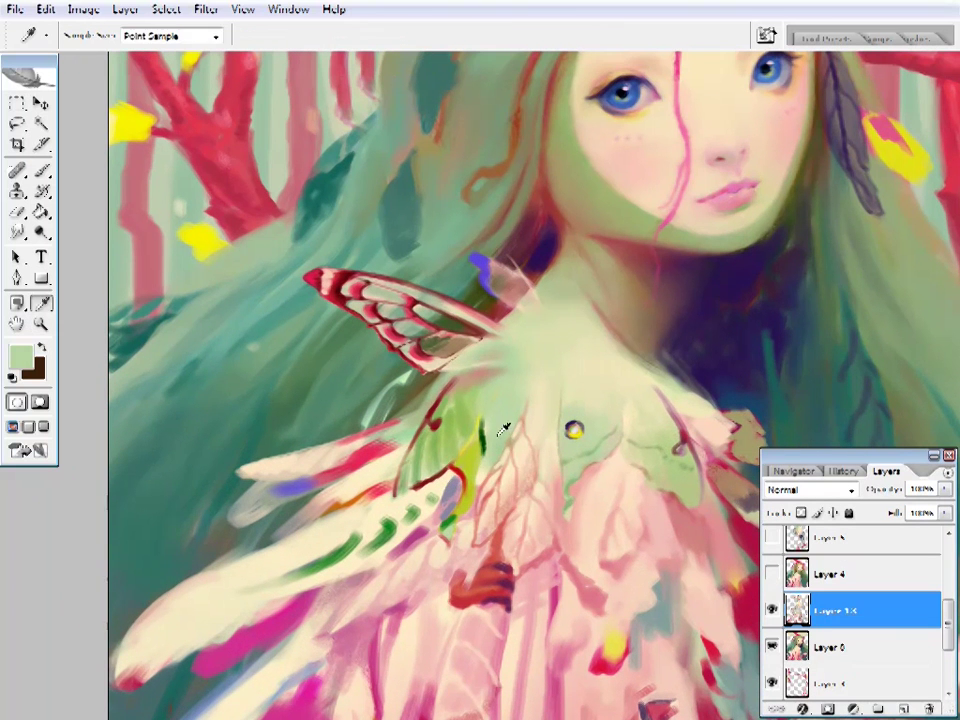
- Sample dark green, brownish pink, grey-blue and cloak greens around the shoulder
{"action": "left_click", "coordinate": [376, 320], "text": "alt"}
{"action": "left_click", "coordinate": [362, 354], "text": "alt"}
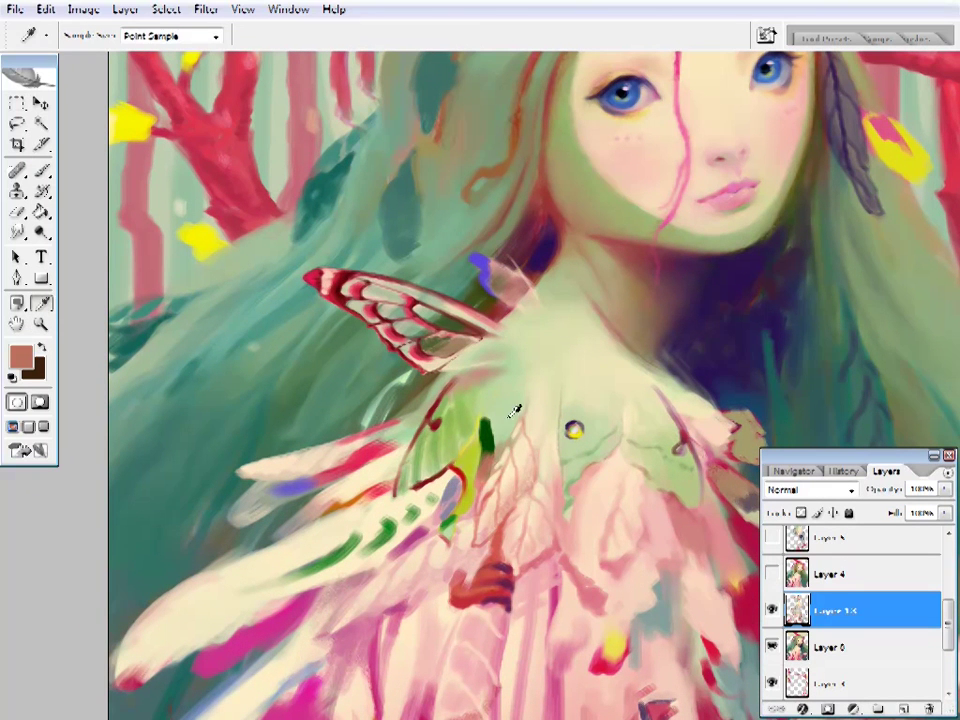
{"action": "left_click", "coordinate": [372, 316], "text": "alt"}
{"action": "left_click", "coordinate": [366, 318], "text": "alt"}
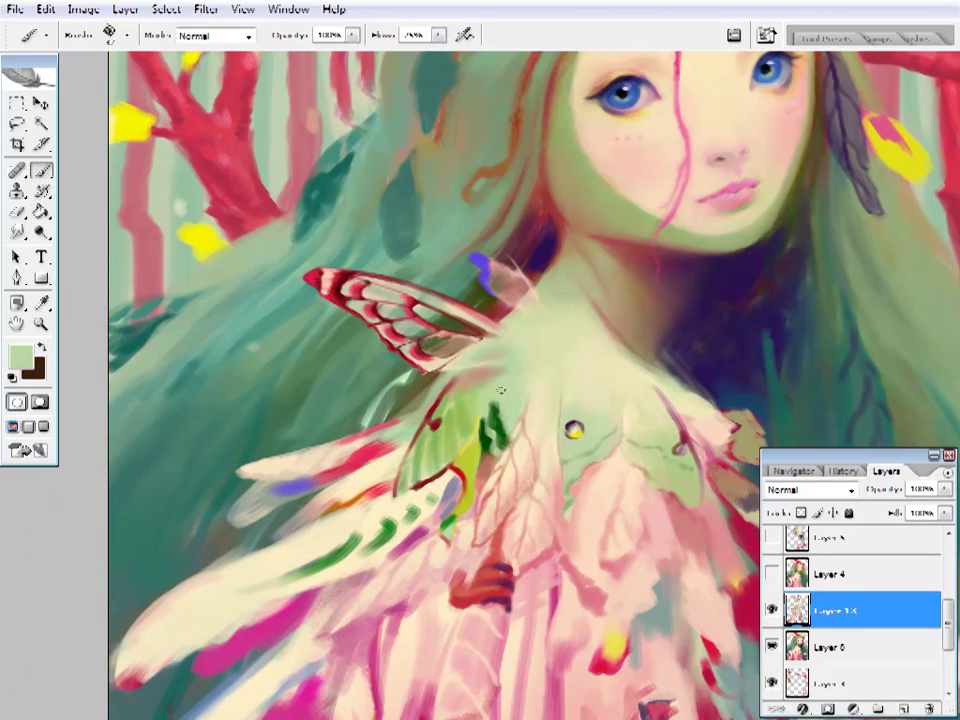
{"action": "left_click", "coordinate": [466, 340], "text": "alt"}
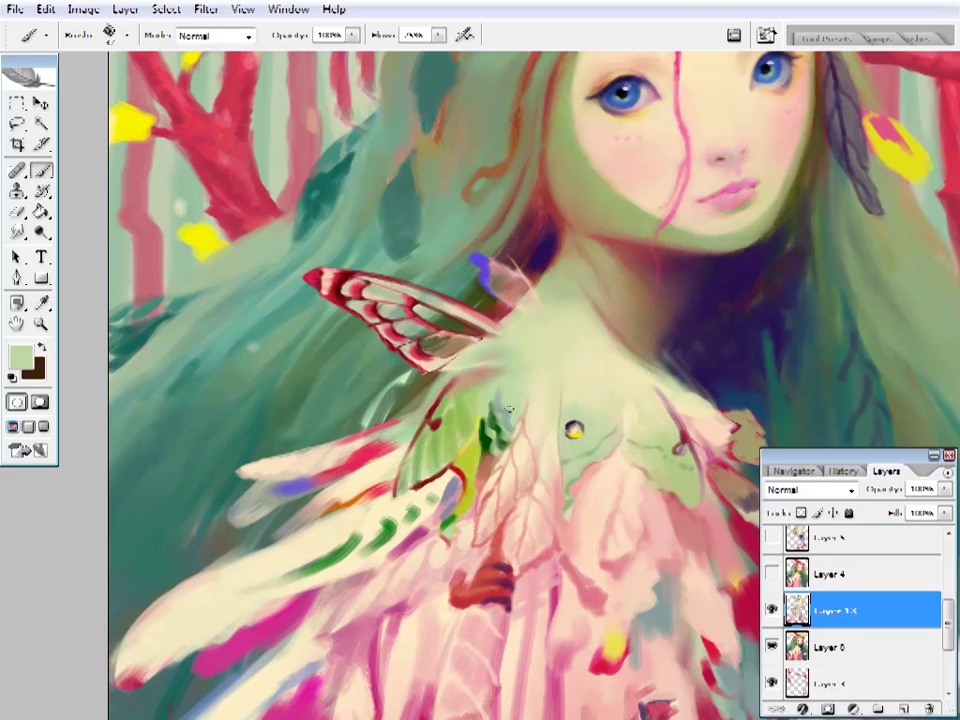
{"action": "left_click", "coordinate": [490, 406], "text": "alt"}
{"action": "left_click", "coordinate": [495, 392], "text": "alt"}
- Dab green shading onto the cloak's moth-wing shapes, then zoom out to the full painting
{"action": "left_click", "coordinate": [506, 398], "text": "alt"}
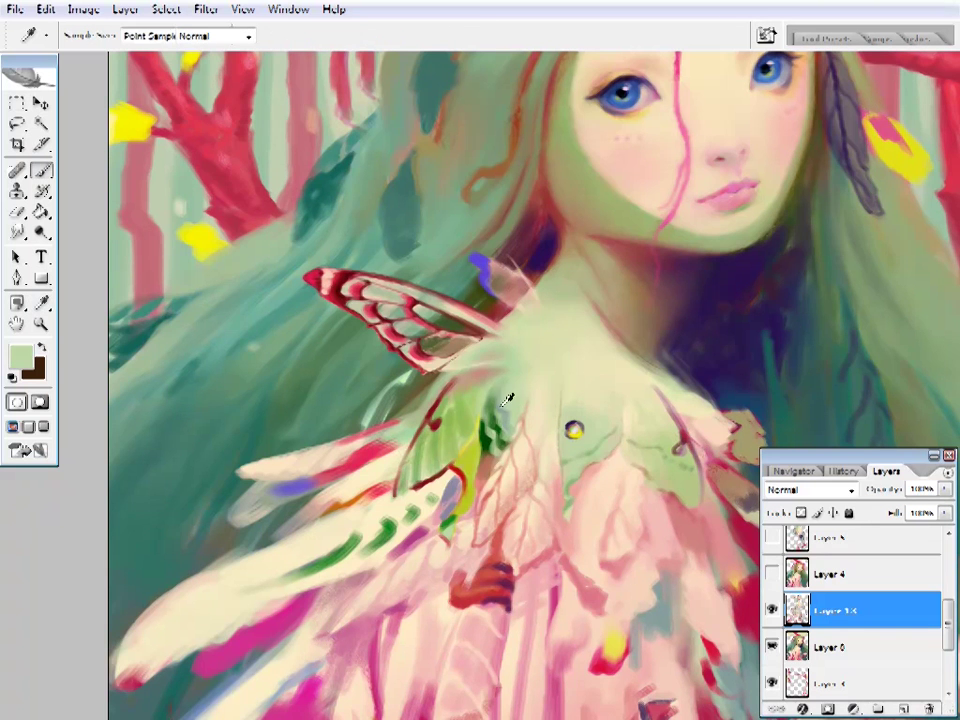
{"action": "left_click", "coordinate": [513, 374], "text": "alt"}
{"action": "left_click_drag", "start_coordinate": [583, 399], "coordinate": [538, 409]}
{"action": "left_click", "coordinate": [445, 440], "text": "alt"}
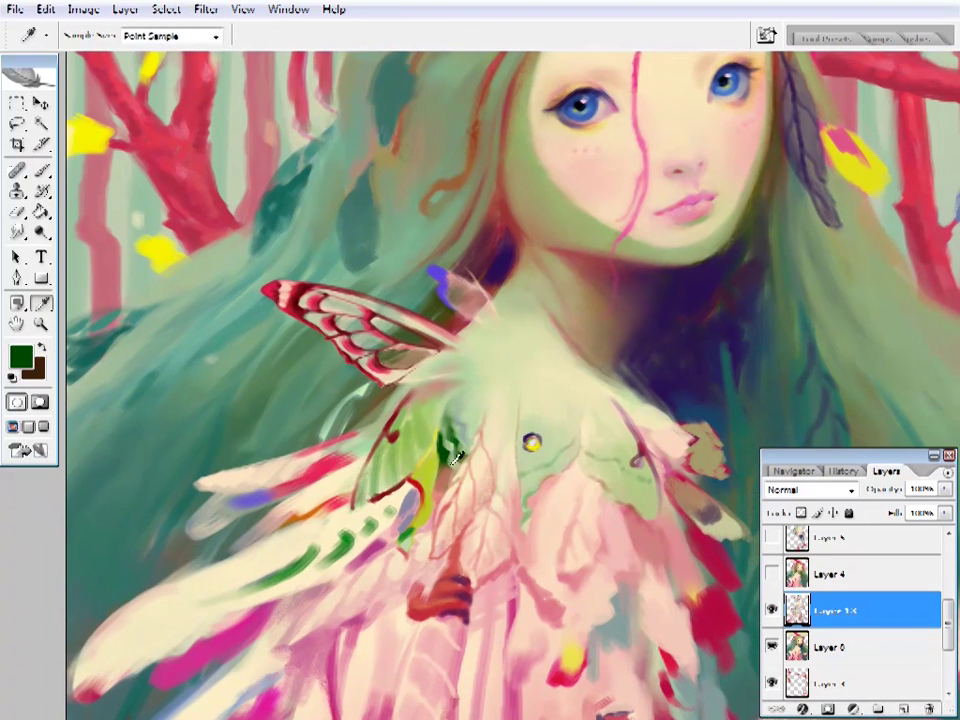
{"action": "key", "text": "z"}
{"action": "left_click", "coordinate": [604, 473], "text": "alt"}
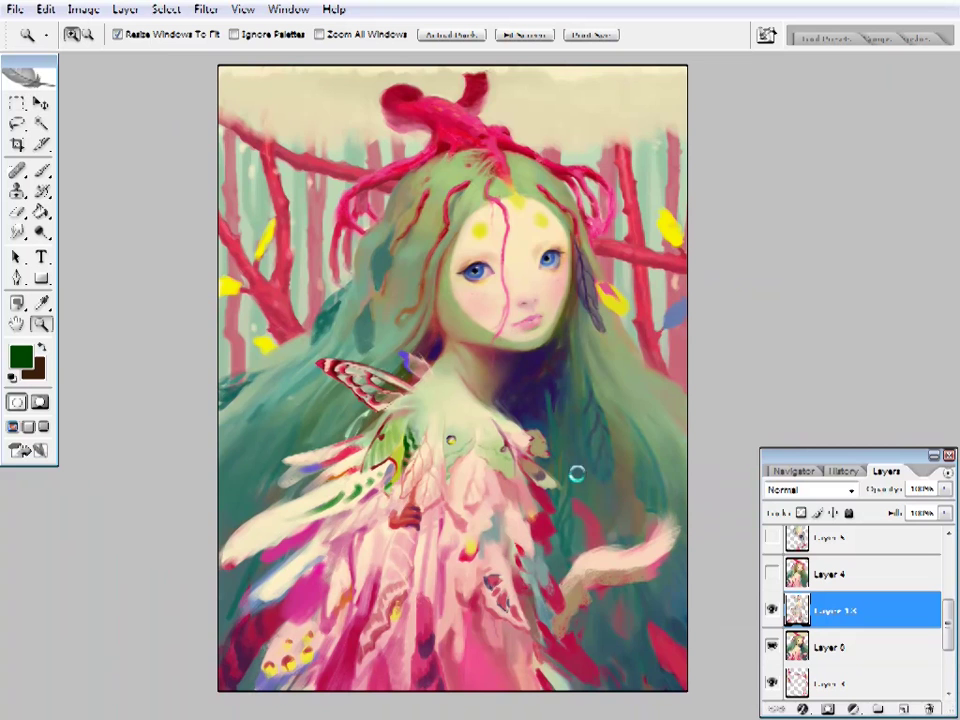
- Zoom in on the wing and sample pale and dark greens from the cloak
{"action": "left_click", "coordinate": [381, 440]}
{"action": "left_click", "coordinate": [410, 480]}
{"action": "key", "text": "b"}
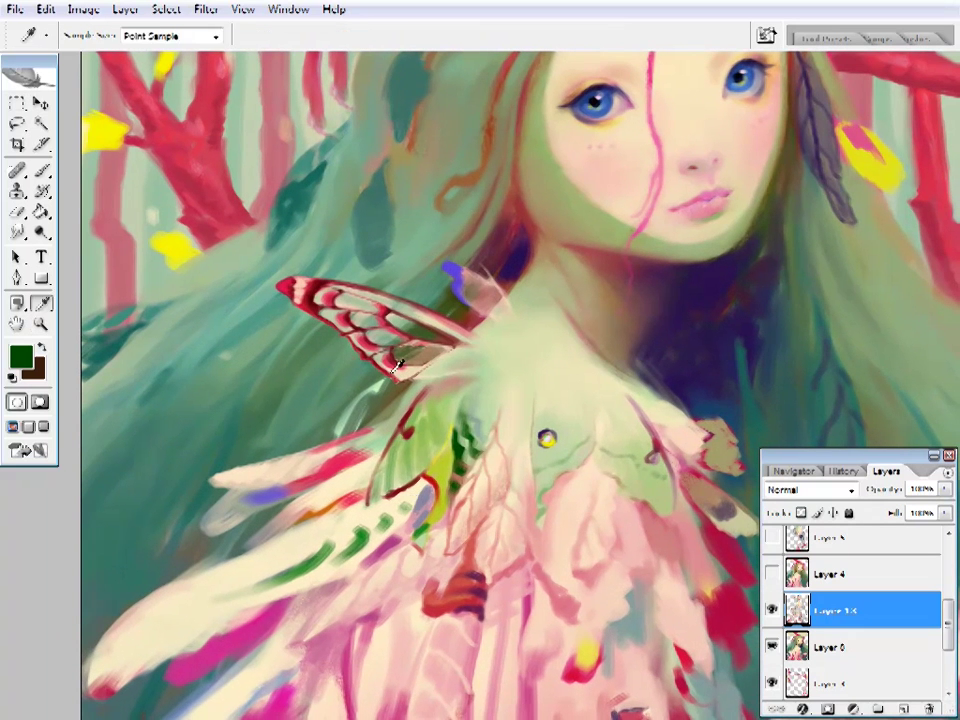
{"action": "left_click", "coordinate": [350, 416], "text": "alt"}
{"action": "left_click", "coordinate": [371, 400], "text": "alt"}
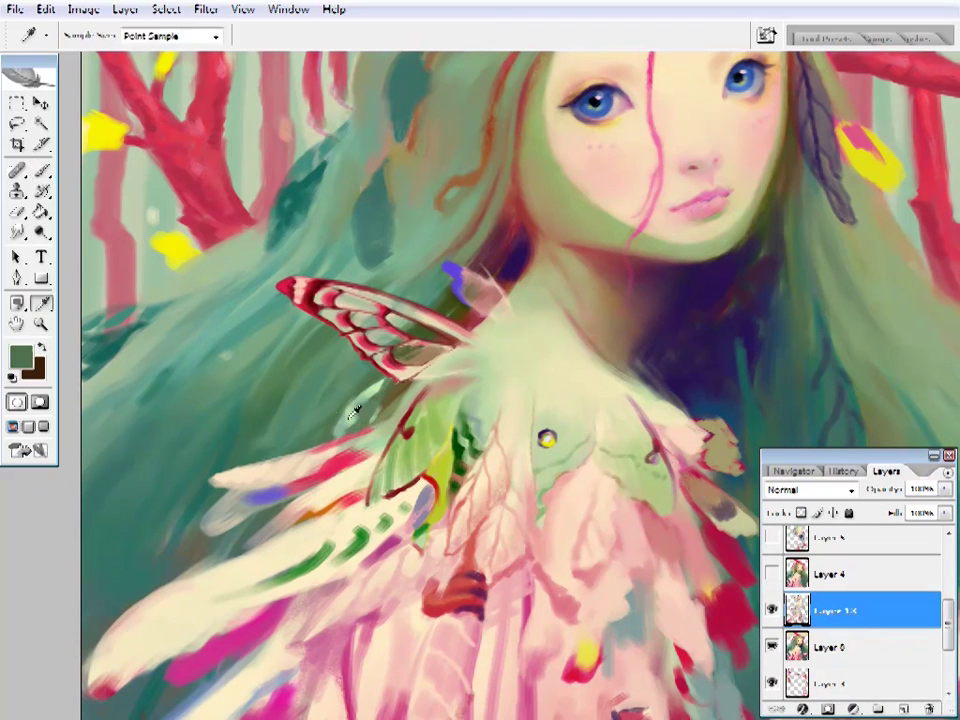
{"action": "left_click", "coordinate": [350, 414], "text": "alt"}
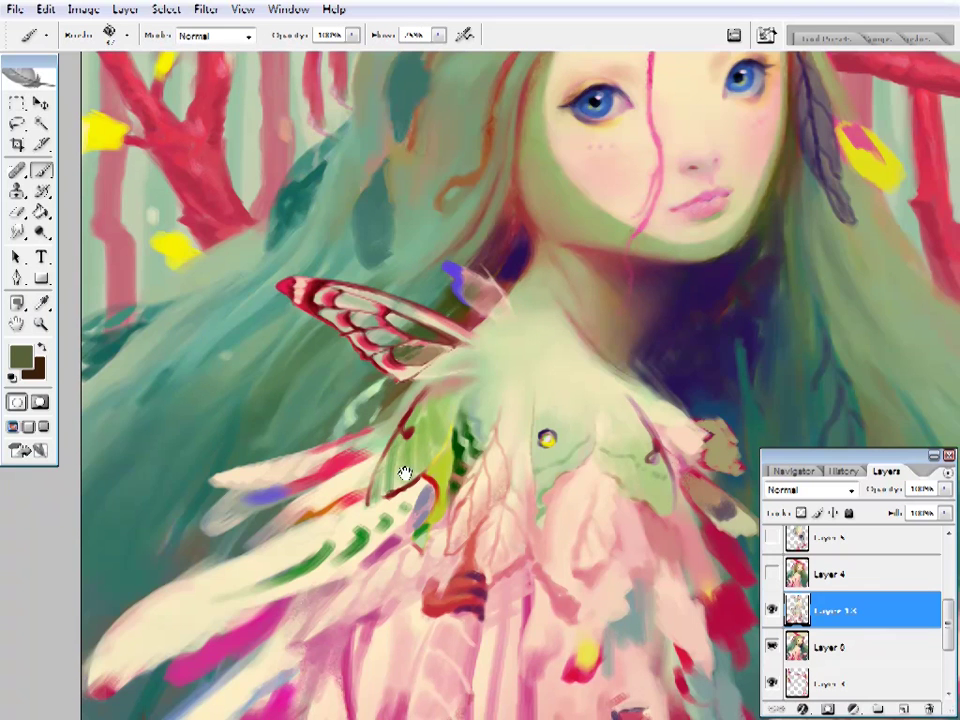
{"action": "left_click_drag", "start_coordinate": [405, 473], "coordinate": [353, 472]}
- Sample light green, dark red, crimson and brown to streak red into the green cloak
{"action": "left_click", "coordinate": [353, 404], "text": "alt"}
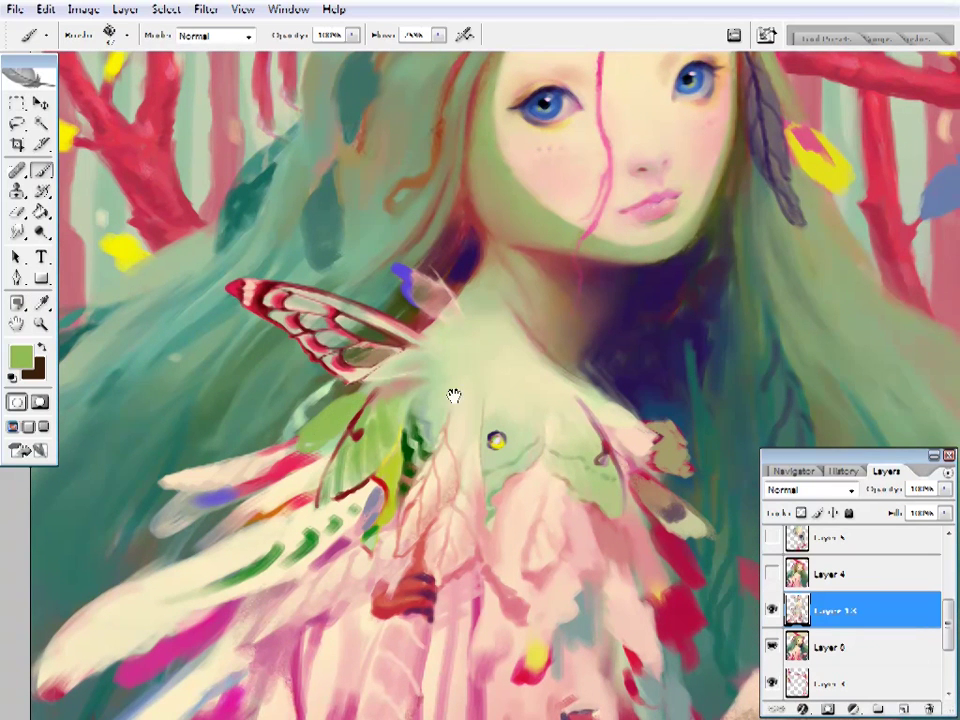
{"action": "left_click_drag", "start_coordinate": [453, 397], "coordinate": [500, 394]}
{"action": "left_click", "coordinate": [353, 437], "text": "alt"}
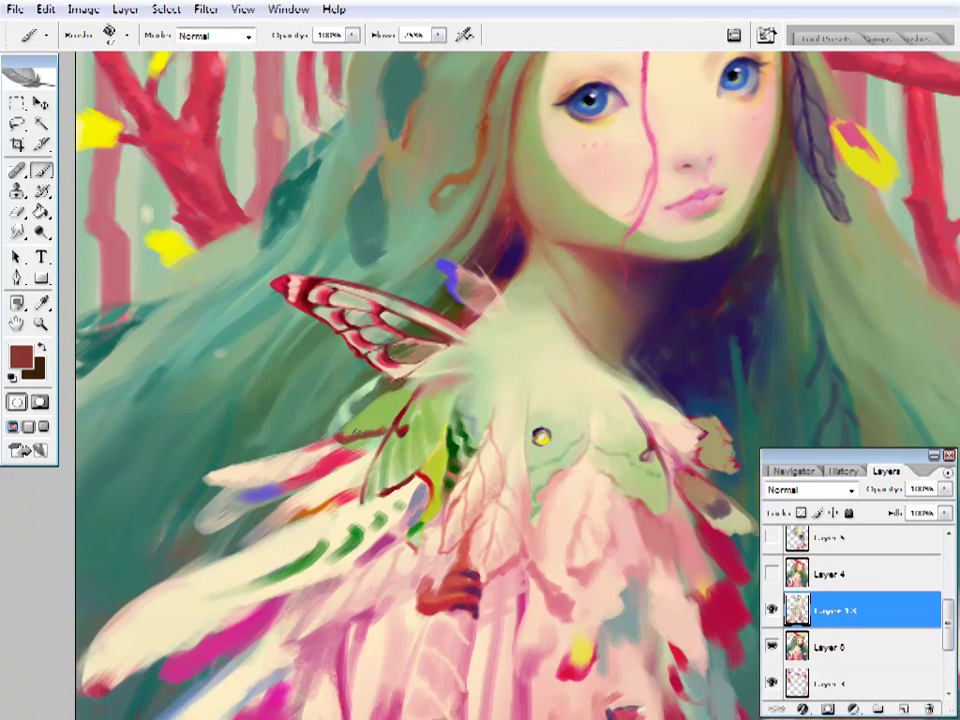
{"action": "left_click", "coordinate": [352, 412], "text": "alt"}
{"action": "left_click", "coordinate": [343, 434], "text": "alt"}
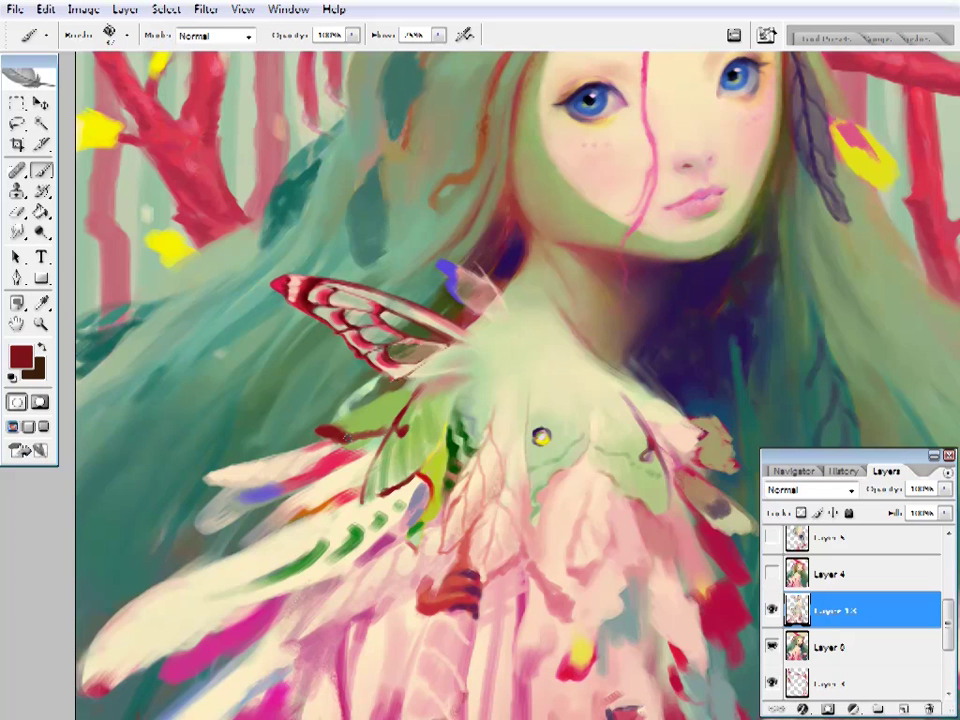
{"action": "left_click", "coordinate": [365, 408], "text": "alt"}
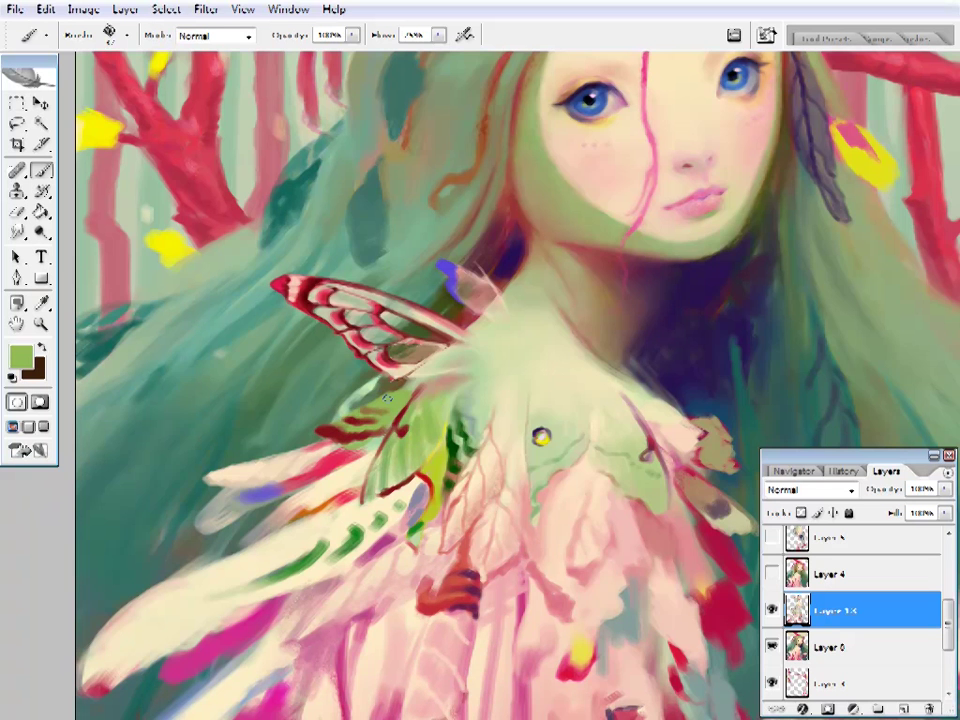
{"action": "left_click", "coordinate": [386, 397], "text": "alt"}
- Check the brush shapes, sample a cloak green, and fit the whole painting on screen
{"action": "right_click", "coordinate": [462, 400]}
{"action": "key", "text": "Escape"}
{"action": "left_click", "coordinate": [364, 386], "text": "alt"}
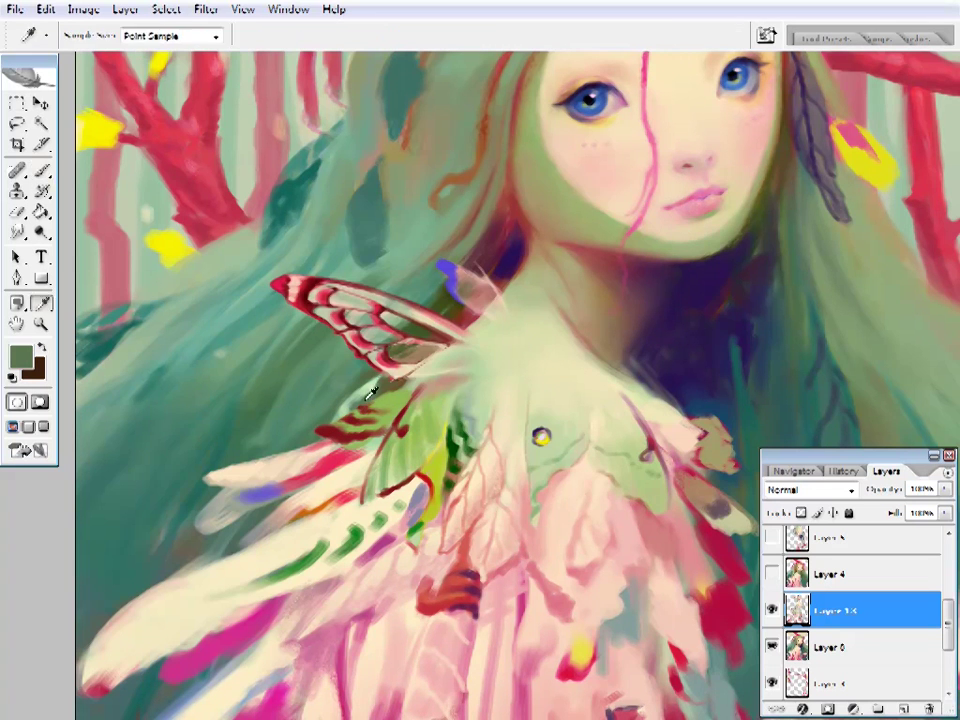
{"action": "key", "text": "z"}
{"action": "right_click", "coordinate": [435, 386]}
{"action": "left_click", "coordinate": [493, 388]}
{"action": "left_click", "coordinate": [507, 436]}
{"action": "key", "text": "ctrl+0"}
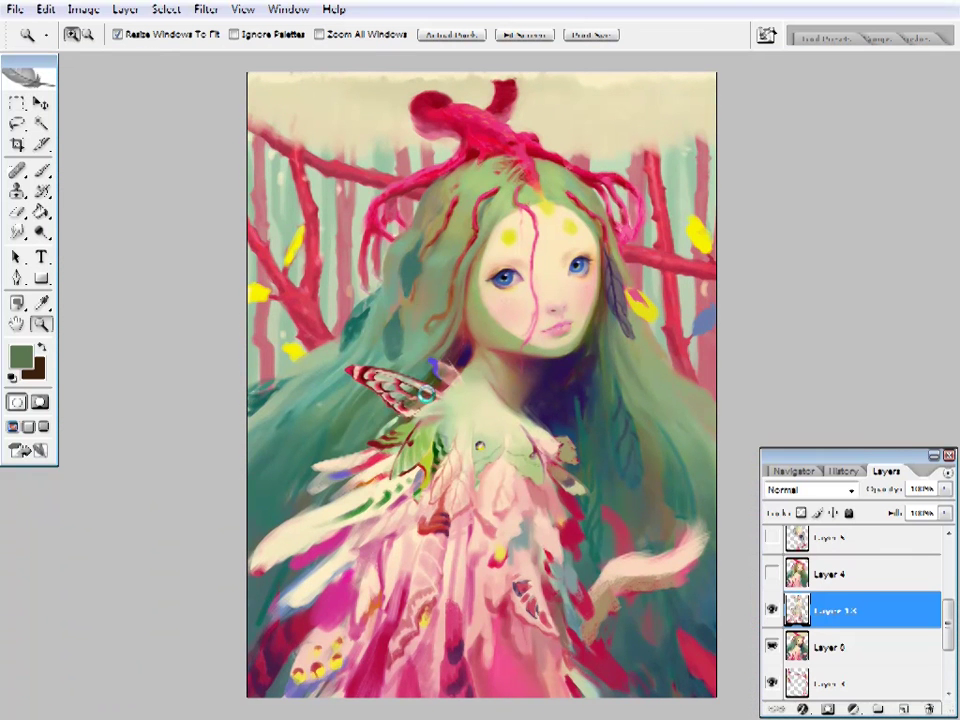
- Zoom in on the fairy's face and sample pink from a hair strand, checking brush shapes
{"action": "left_click", "coordinate": [610, 440]}
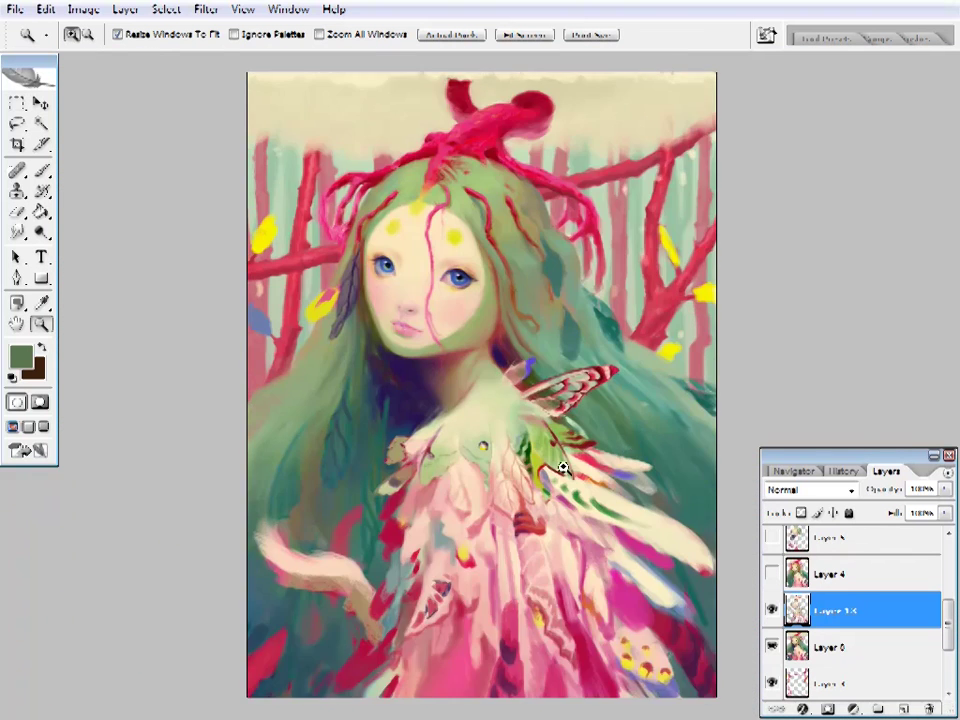
{"action": "scroll", "coordinate": [450, 415], "scroll_direction": "up", "scroll_amount": 2}
{"action": "left_click", "coordinate": [426, 368]}
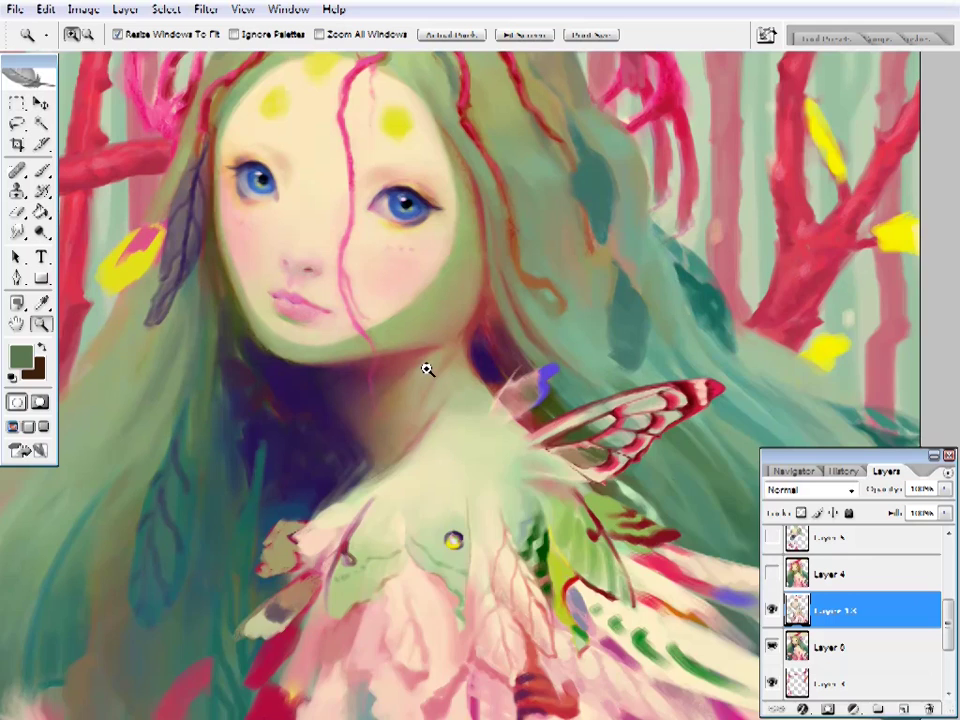
{"action": "key", "text": "b"}
{"action": "left_click", "coordinate": [388, 293], "text": "alt"}
{"action": "key", "text": "ctrl+plus"}
{"action": "right_click", "coordinate": [424, 371]}
{"action": "key", "text": "Escape"}
{"action": "right_click", "coordinate": [424, 371]}
{"action": "key", "text": "Escape"}
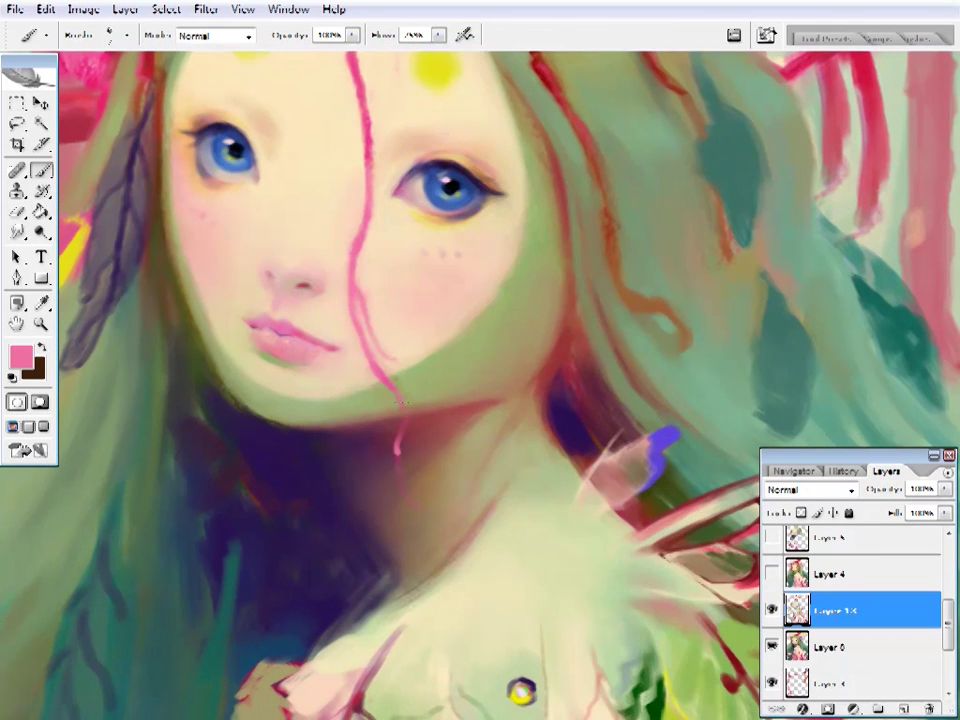
{"action": "right_click", "coordinate": [424, 371]}
{"action": "key", "text": "Escape"}
- Sample dark maroon, skin pink, face pink and forehead cream around the face
{"action": "left_click", "coordinate": [396, 452], "text": "alt"}
{"action": "scroll", "coordinate": [398, 449], "scroll_direction": "up", "scroll_amount": 2}
{"action": "left_click", "coordinate": [384, 399], "text": "alt"}
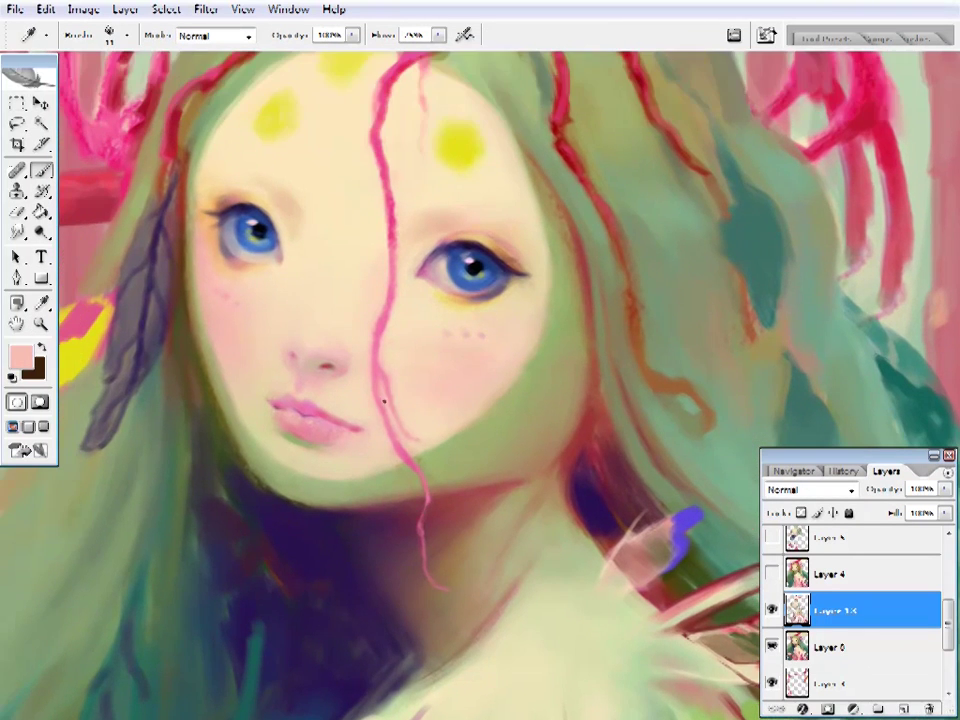
{"action": "scroll", "coordinate": [399, 437], "scroll_direction": "up", "scroll_amount": 2}
{"action": "left_click", "coordinate": [403, 94], "text": "alt"}
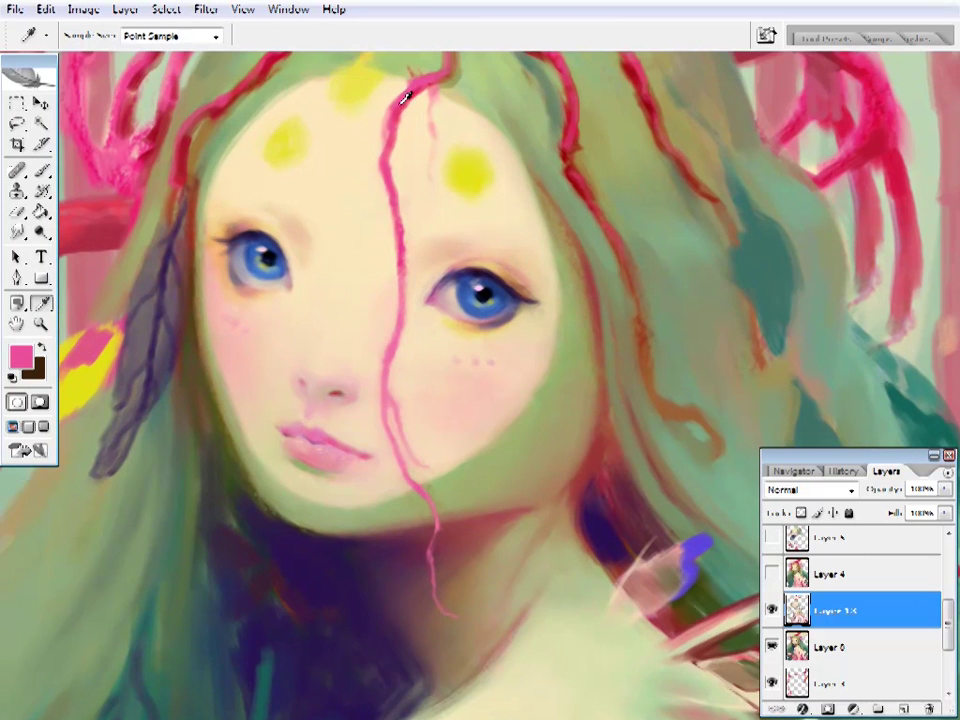
{"action": "left_click", "coordinate": [432, 193], "text": "alt"}
{"action": "left_click", "coordinate": [407, 200], "text": "alt"}
- Paint light pink on the face and sample hot pink from the hair strand
{"action": "scroll", "coordinate": [409, 229], "scroll_direction": "up", "scroll_amount": 2}
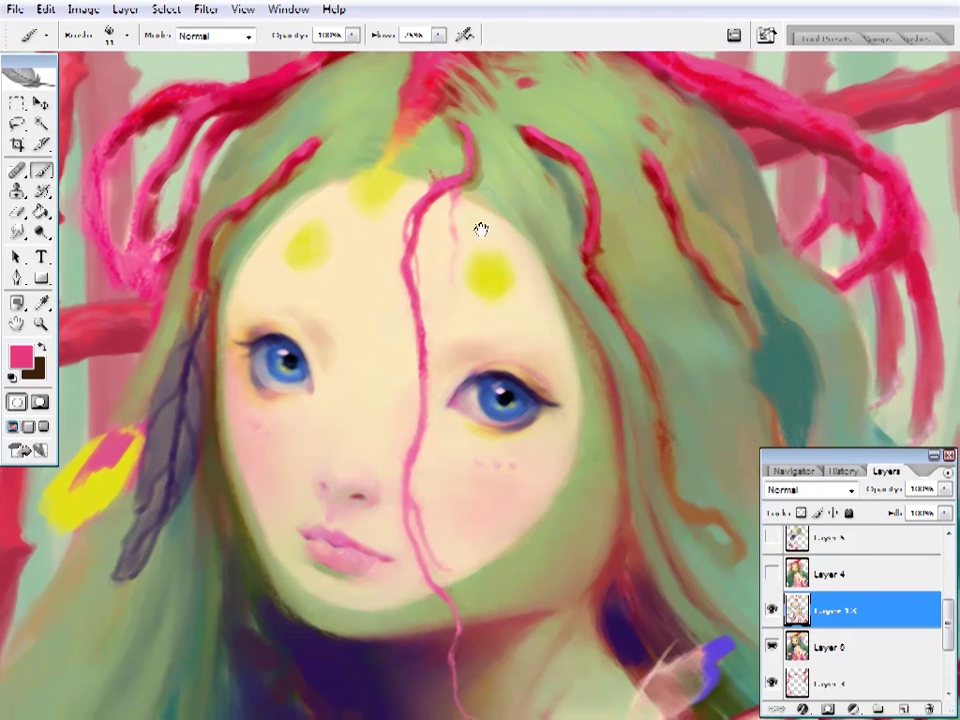
{"action": "scroll", "coordinate": [450, 280], "scroll_direction": "down", "scroll_amount": 2}
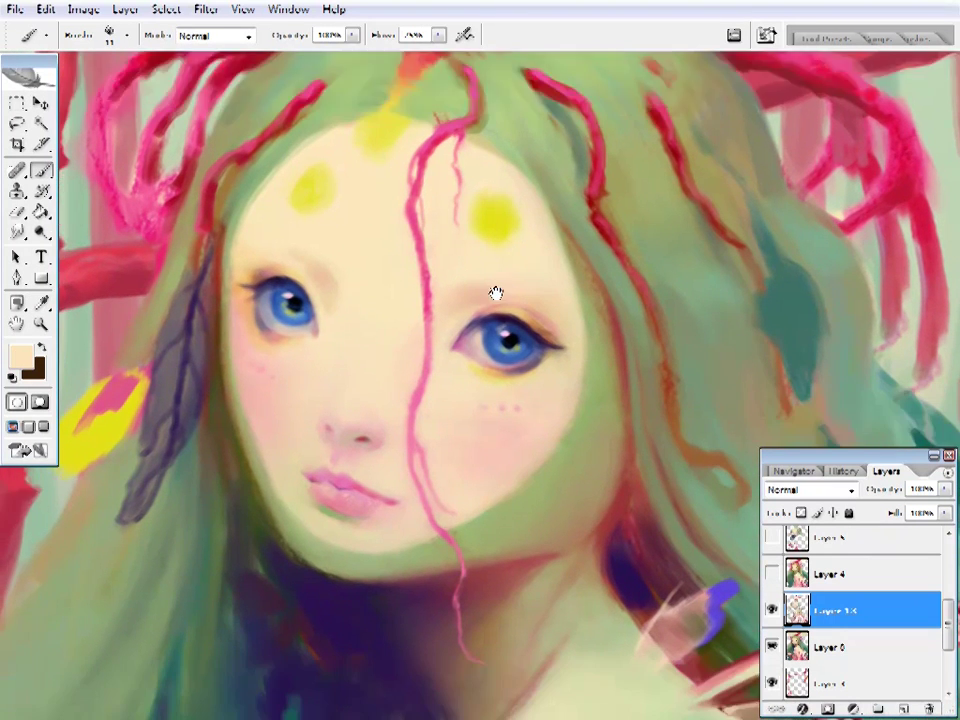
{"action": "left_click", "coordinate": [463, 444], "text": "alt"}
{"action": "left_click", "coordinate": [420, 397], "text": "alt"}
{"action": "left_click", "coordinate": [419, 392], "text": "alt"}
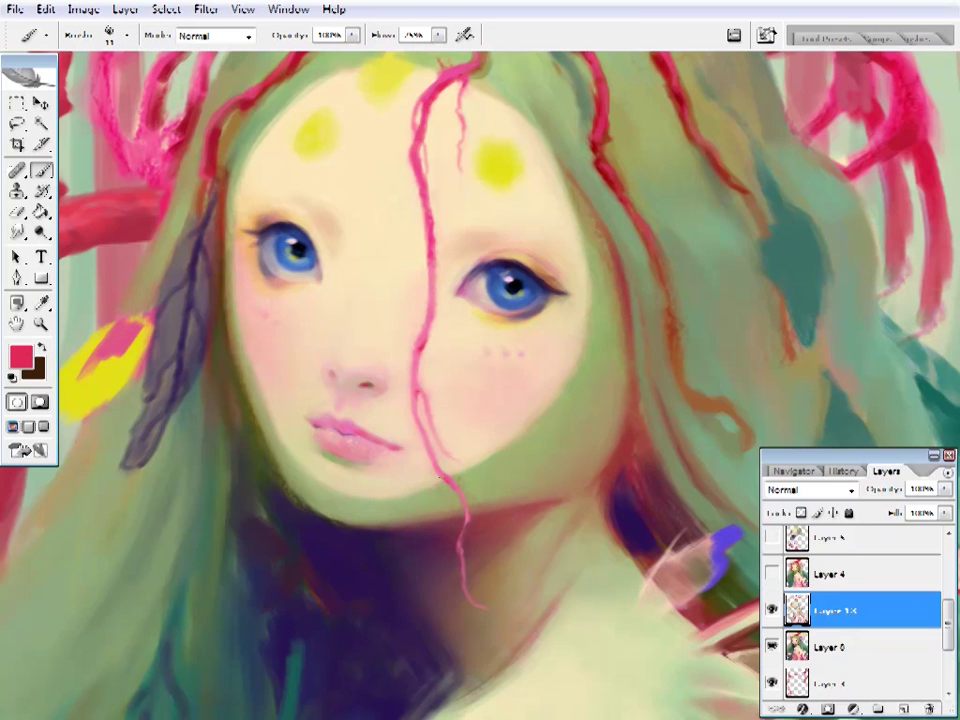
- Sample hot pink for the hair strands and reframe the zoomed view of the face
{"action": "scroll", "coordinate": [437, 478], "scroll_direction": "down", "scroll_amount": 1}
{"action": "scroll", "coordinate": [435, 413], "scroll_direction": "up", "scroll_amount": 2}
{"action": "scroll", "coordinate": [448, 358], "scroll_direction": "up", "scroll_amount": 1}
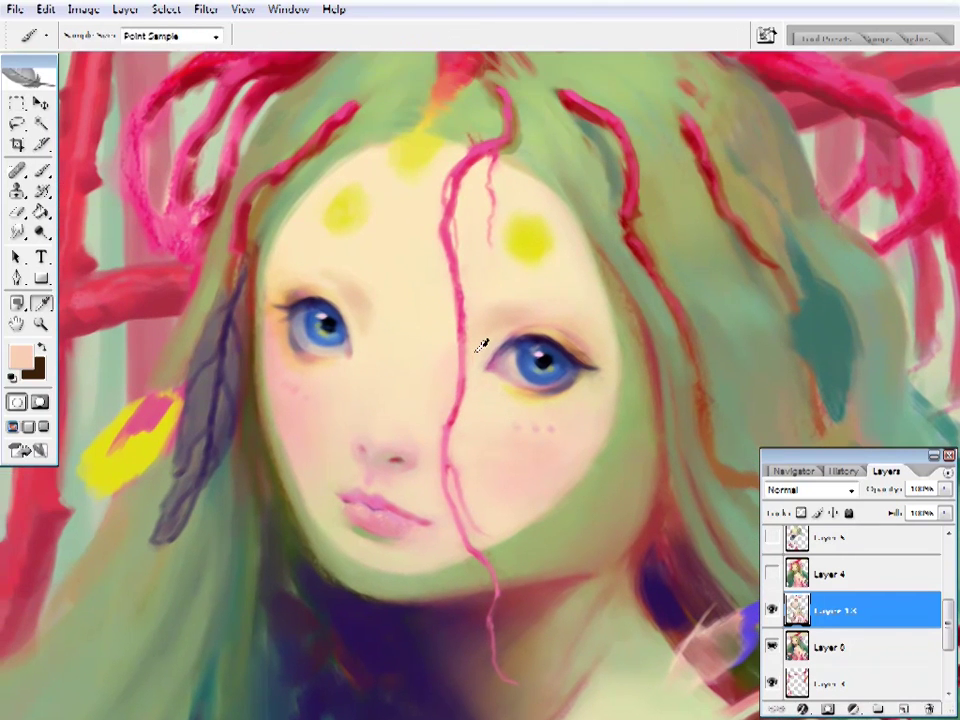
{"action": "left_click", "coordinate": [448, 358], "text": "alt"}
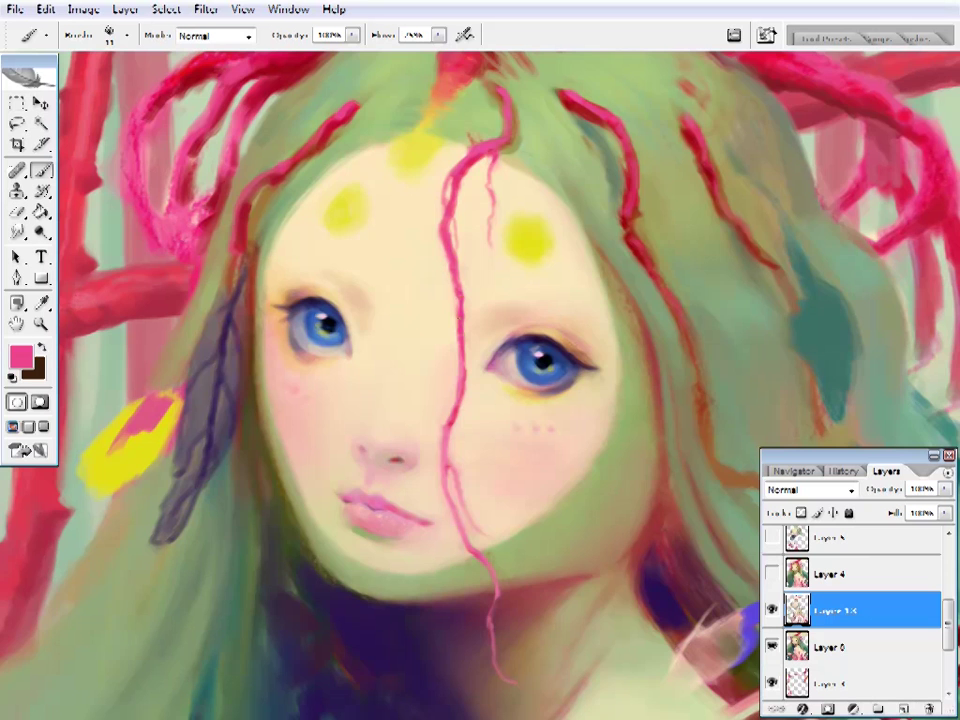
{"action": "left_click_drag", "start_coordinate": [514, 261], "coordinate": [424, 229]}
{"action": "left_click", "coordinate": [407, 469], "text": "ctrl+alt"}
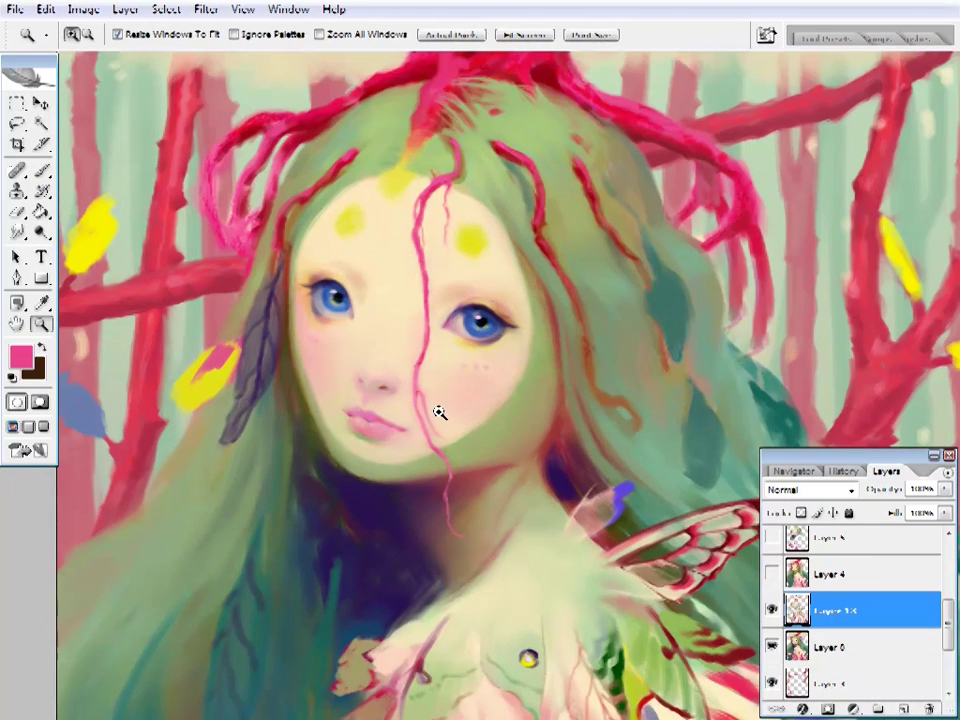
{"action": "left_click", "coordinate": [437, 411], "text": "ctrl"}
- Pick olive green with a slightly larger brush for the hair above the face
{"action": "left_click", "coordinate": [449, 463], "text": "alt"}
{"action": "key", "text": "bracketright"}
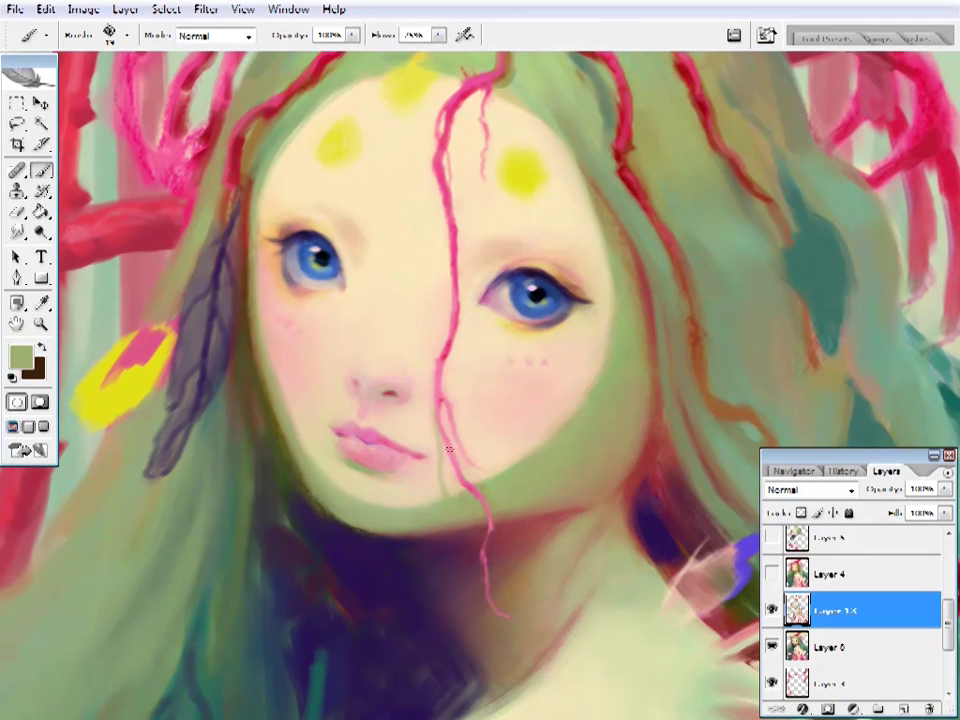
{"action": "left_click", "coordinate": [469, 421], "text": "ctrl+alt"}
{"action": "left_click", "coordinate": [487, 260], "text": "ctrl"}
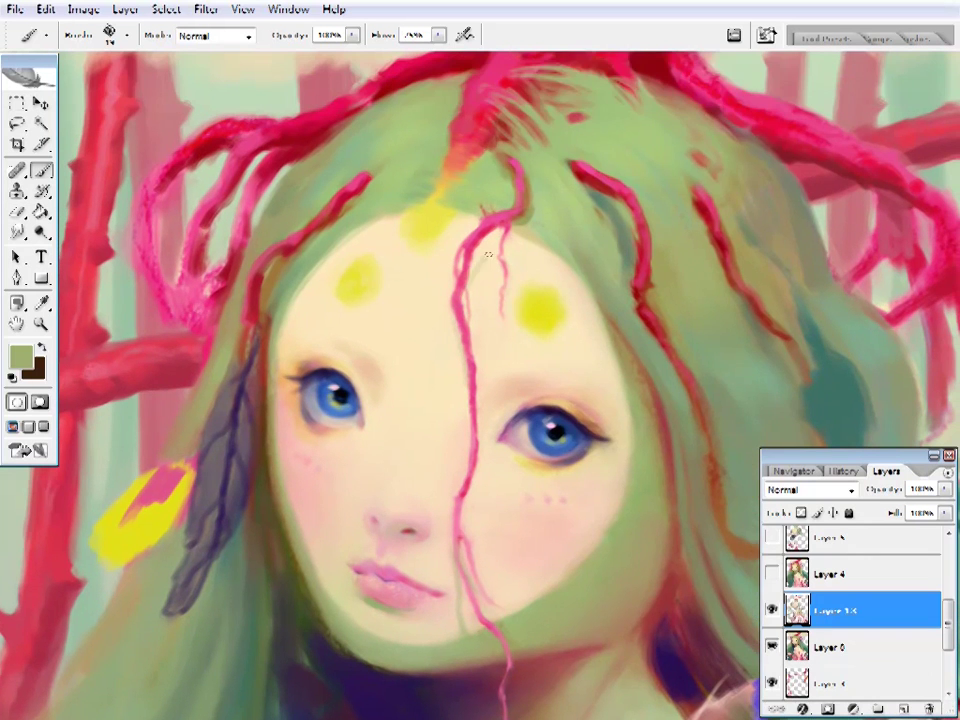
{"action": "right_click", "coordinate": [540, 180]}
{"action": "key", "text": "Escape"}
{"action": "right_click", "coordinate": [473, 312]}
{"action": "key", "text": "Escape"}
- Sample cream from the hair and paint fine pale strands below the red crown
{"action": "key", "text": "z"}
{"action": "left_click", "coordinate": [459, 243], "text": "alt"}
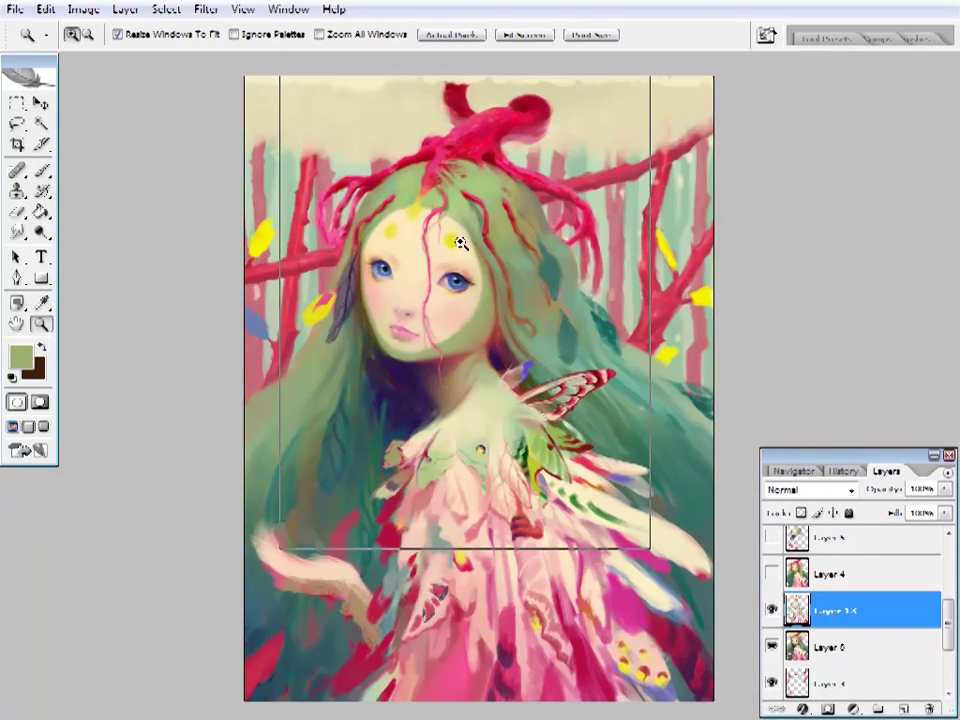
{"action": "left_click", "coordinate": [459, 243]}
{"action": "key", "text": "i"}
{"action": "left_click", "coordinate": [464, 258]}
{"action": "key", "text": "b"}
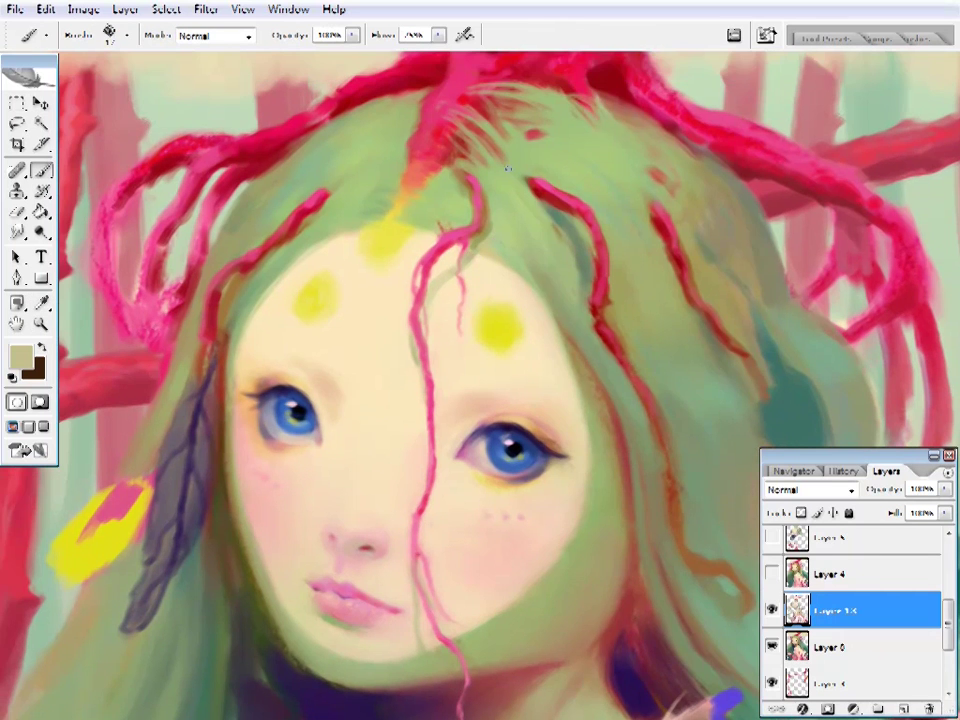
{"action": "right_click", "coordinate": [507, 170]}
{"action": "key", "text": "Escape"}
- Zoom out to view the whole painting
{"action": "key", "text": "z"}
{"action": "left_click", "coordinate": [555, 396], "text": "alt"}
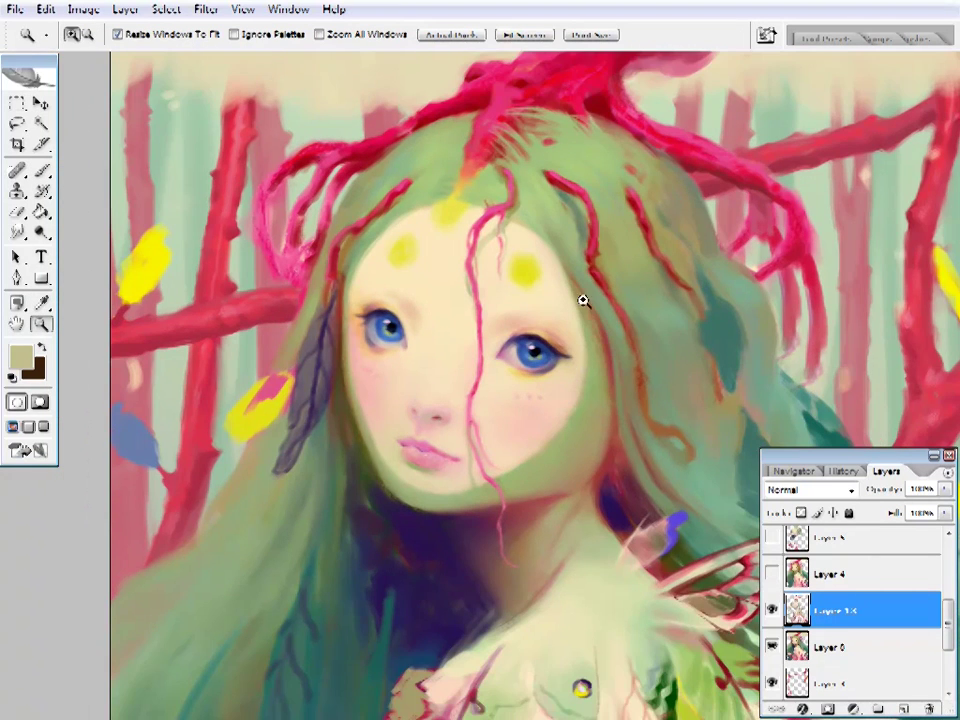
{"action": "scroll", "coordinate": [550, 340], "scroll_direction": "down", "scroll_amount": 5}
{"action": "left_click", "coordinate": [525, 386], "text": "alt"}
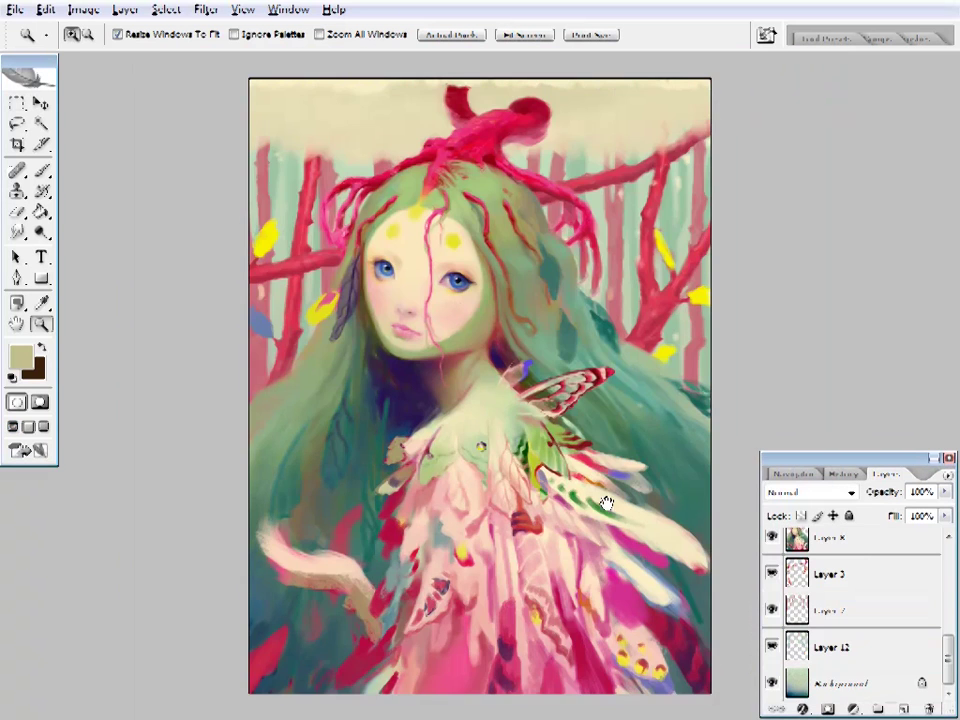
- Zoom in on the moth and feathers and pick a brush preset
{"action": "left_click", "coordinate": [606, 506]}
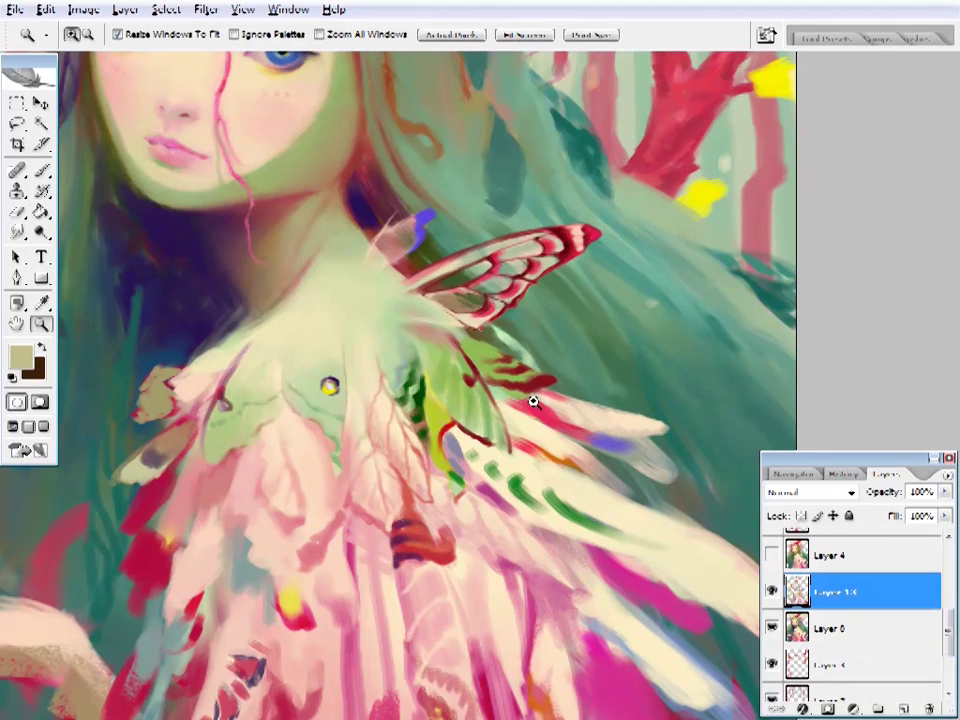
{"action": "left_click_drag", "start_coordinate": [533, 401], "coordinate": [489, 426]}
{"action": "left_click", "coordinate": [489, 426]}
{"action": "key", "text": "b"}
{"action": "right_click", "coordinate": [506, 129]}
{"action": "key", "text": "Escape"}
{"action": "right_click", "coordinate": [558, 136]}
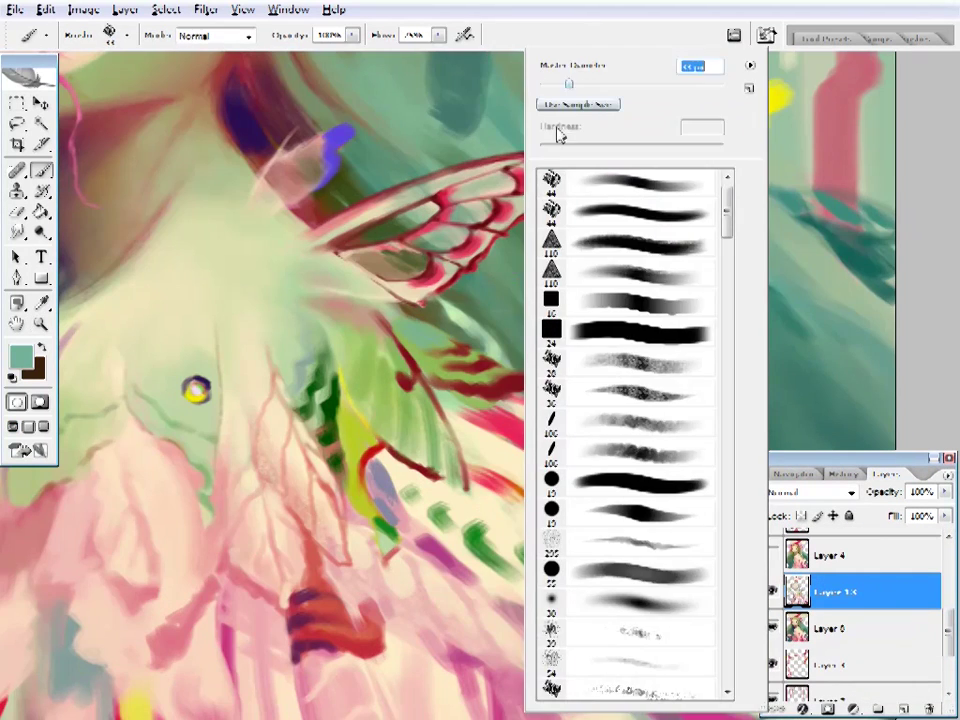
{"action": "key", "text": "Escape"}
{"action": "left_click_drag", "start_coordinate": [450, 178], "coordinate": [484, 193]}
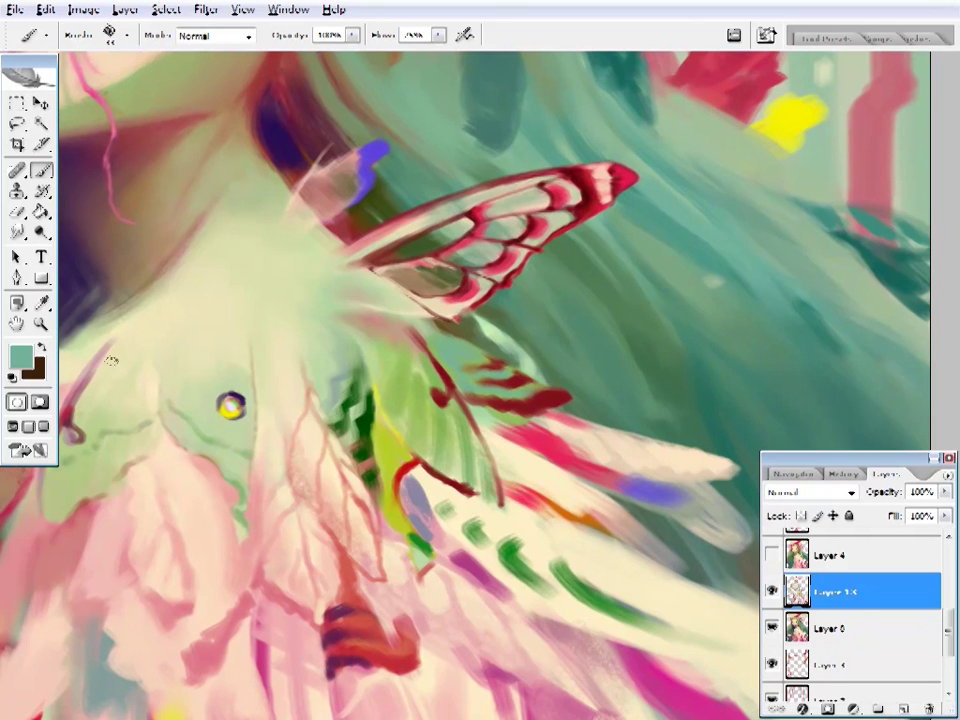
- Sample brown, grey and dusty pink-brown tones from the cloak
{"action": "key", "text": "i"}
{"action": "left_click", "coordinate": [20, 355]}
{"action": "left_click_drag", "start_coordinate": [560, 350], "coordinate": [360, 235]}
{"action": "key", "text": "Return"}
{"action": "key", "text": "b"}
{"action": "left_click", "coordinate": [463, 381], "text": "alt"}
{"action": "left_click", "coordinate": [439, 345], "text": "alt"}
{"action": "left_click", "coordinate": [440, 362], "text": "alt"}
- Paint moth-wing green over the pink area beside the moth
{"action": "left_click_drag", "start_coordinate": [448, 172], "coordinate": [514, 215]}
{"action": "left_click", "coordinate": [574, 589], "text": "alt"}
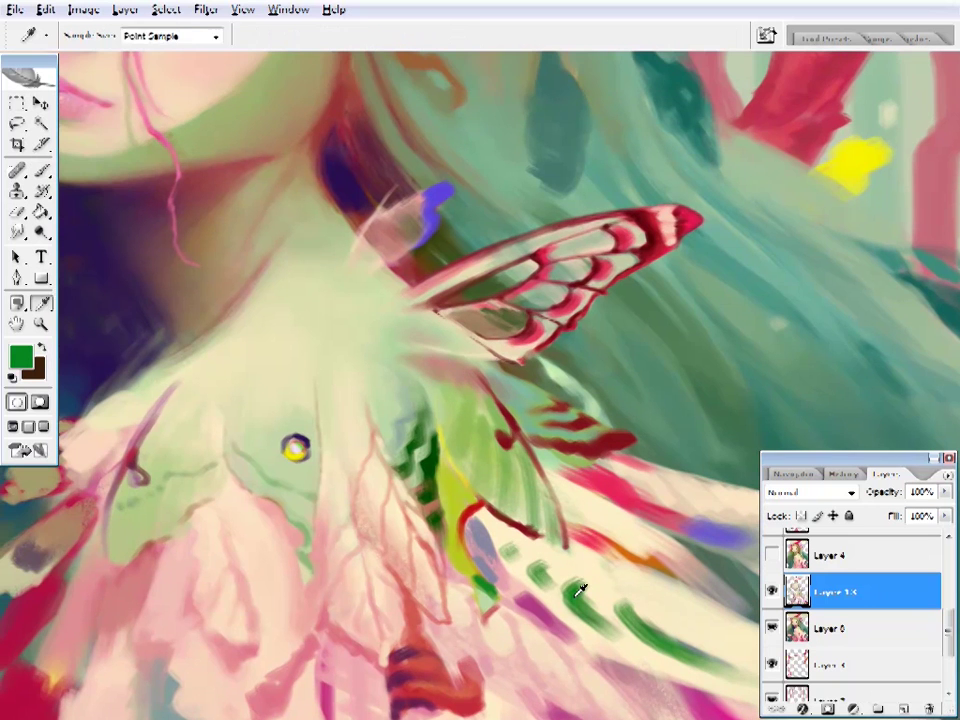
{"action": "left_click", "coordinate": [441, 372], "text": "alt"}
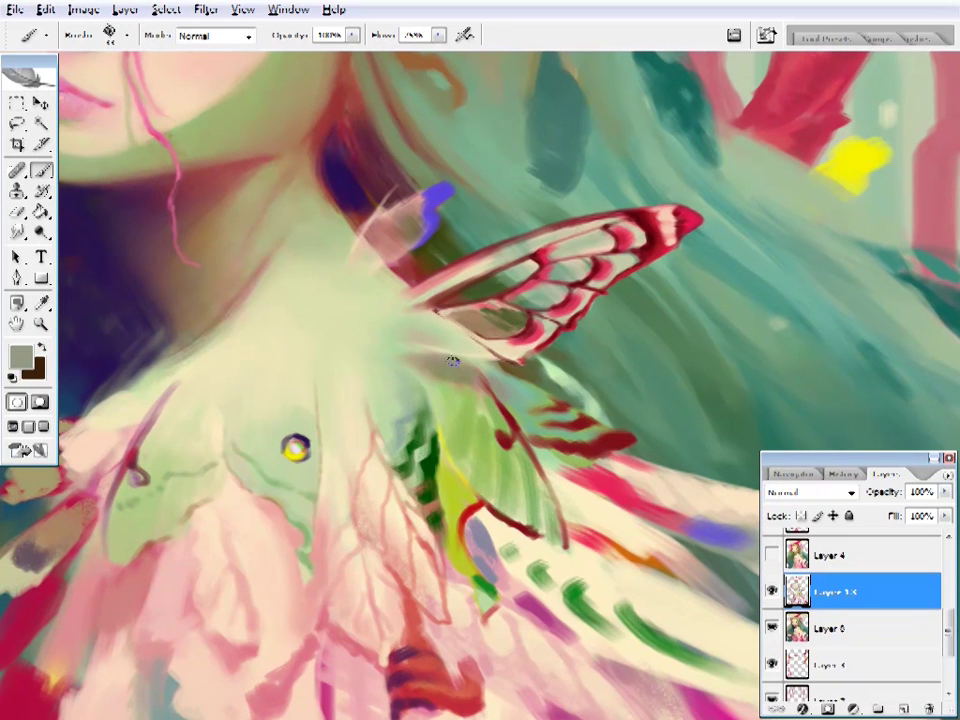
{"action": "scroll", "coordinate": [456, 336], "scroll_direction": "down", "scroll_amount": 5}
{"action": "scroll", "coordinate": [579, 411], "scroll_direction": "up", "scroll_amount": 5}
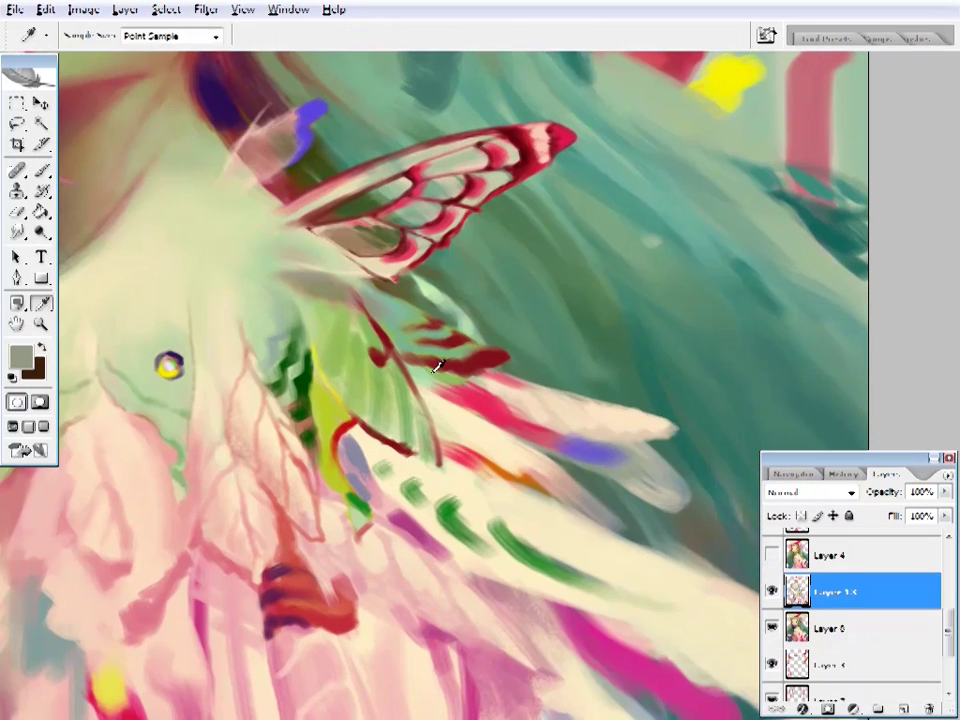
{"action": "left_click", "coordinate": [437, 366]}
{"action": "key", "text": "b"}
{"action": "right_click", "coordinate": [459, 390]}
{"action": "key", "text": "Return"}
{"action": "left_click_drag", "start_coordinate": [450, 435], "coordinate": [519, 447]}
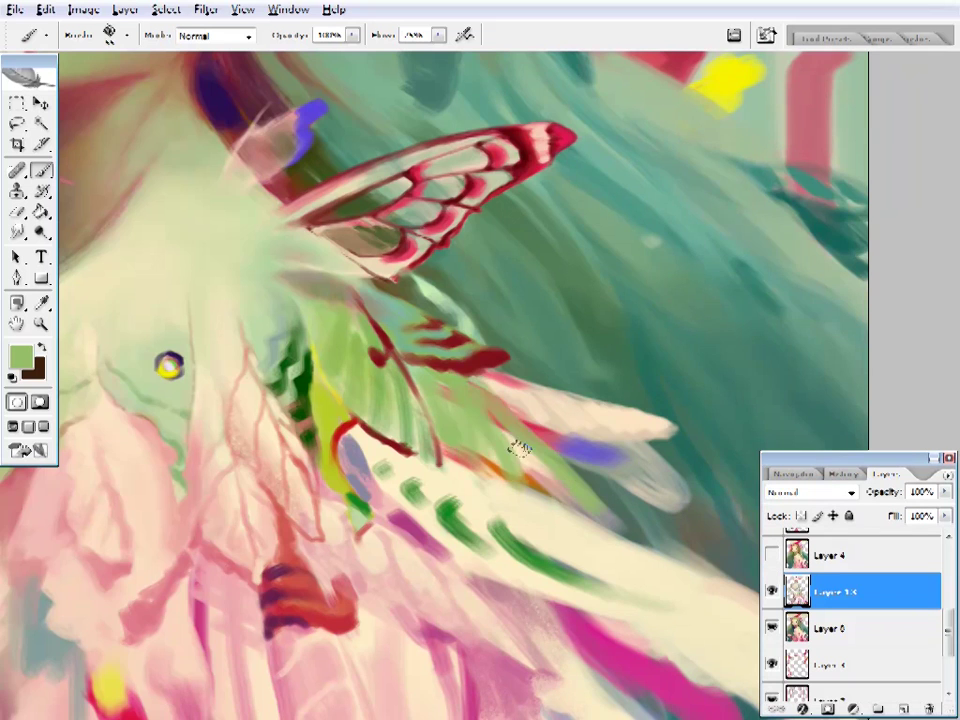
- Sample teal-green, lighter wing green and dark hair teal for the feathers
{"action": "scroll", "coordinate": [519, 447], "scroll_direction": "down", "scroll_amount": 4}
{"action": "scroll", "coordinate": [626, 407], "scroll_direction": "up", "scroll_amount": 3}
{"action": "left_click", "coordinate": [397, 360], "text": "alt"}
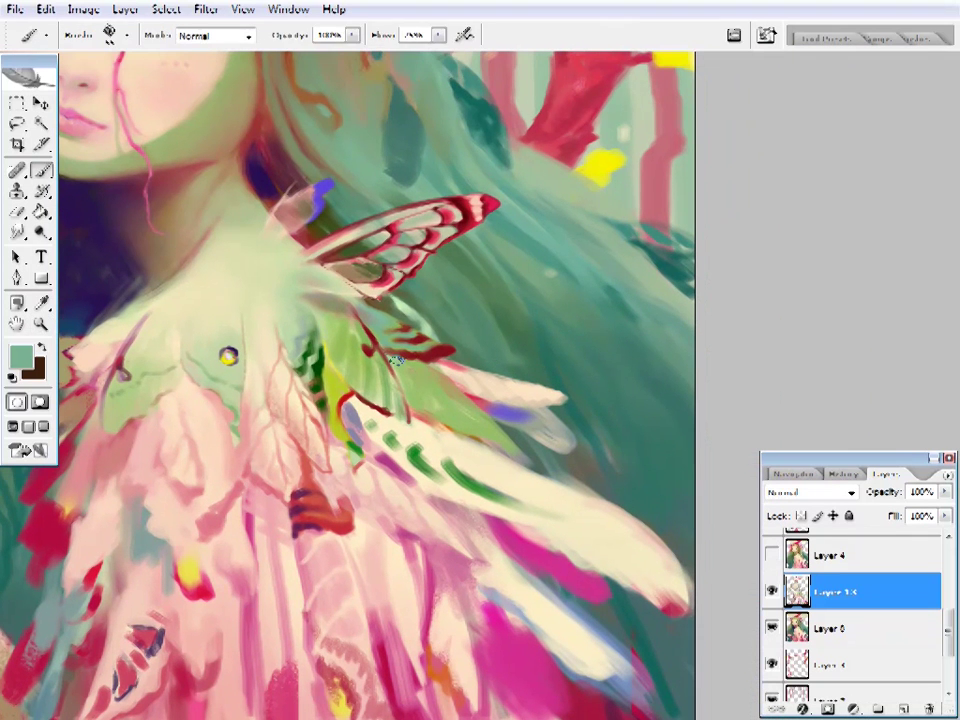
{"action": "left_click", "coordinate": [413, 398], "text": "alt"}
{"action": "scroll", "coordinate": [470, 390], "scroll_direction": "down", "scroll_amount": 1}
{"action": "left_click", "coordinate": [619, 429], "text": "alt"}
{"action": "right_click", "coordinate": [600, 450]}
{"action": "key", "text": "Return"}
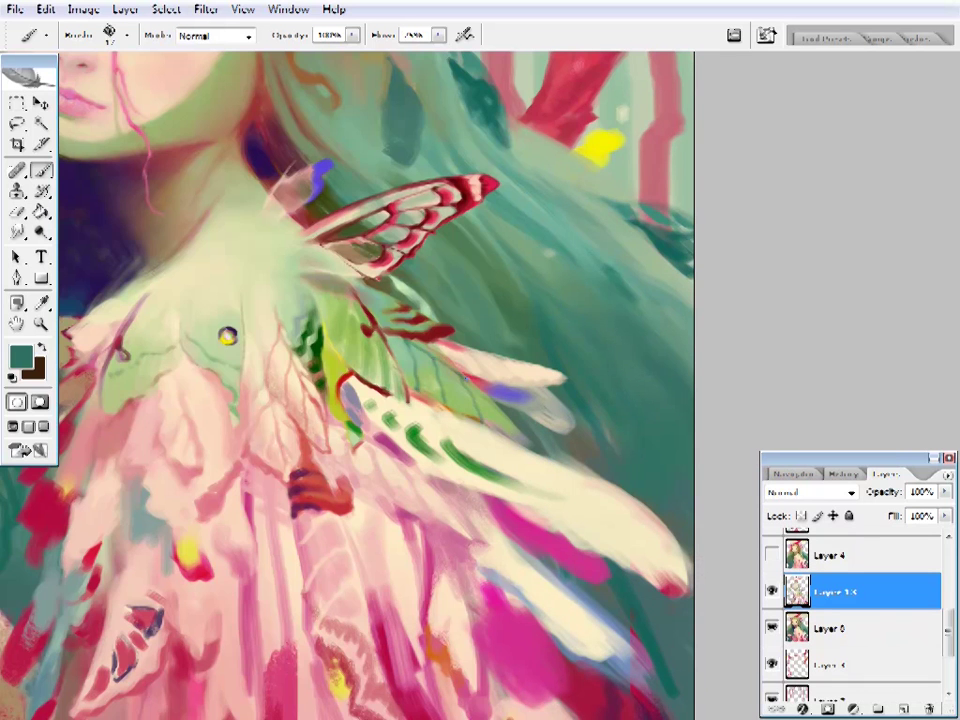
- Paint a green stroke along the feather beside the moth
{"action": "left_click", "coordinate": [422, 391], "text": "alt"}
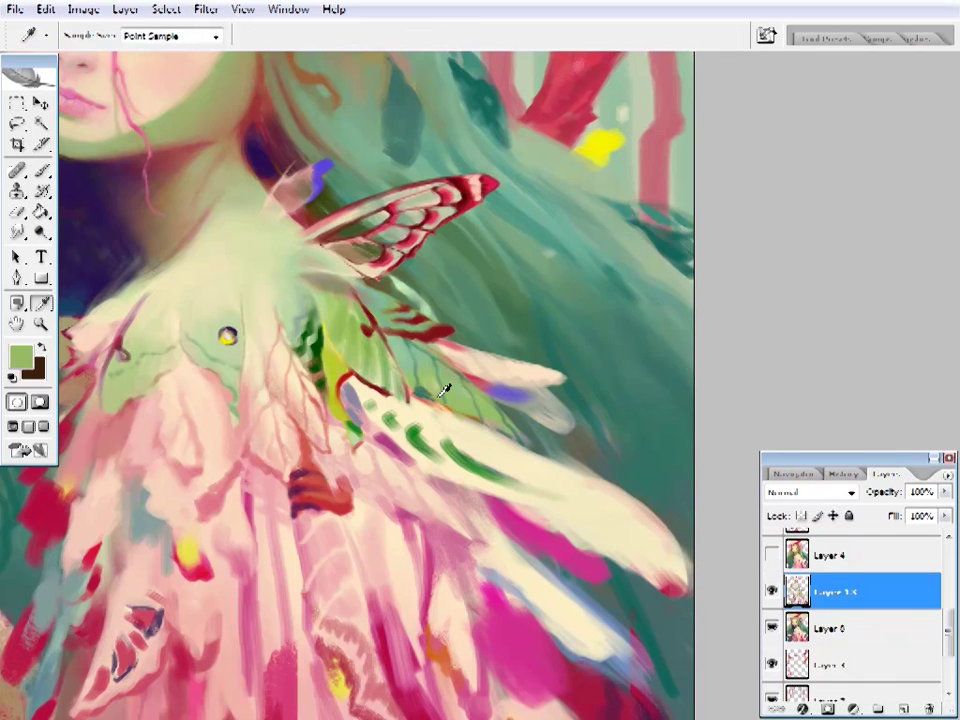
{"action": "scroll", "coordinate": [450, 400], "scroll_direction": "down", "scroll_amount": 1}
{"action": "left_click", "coordinate": [470, 461], "text": "alt"}
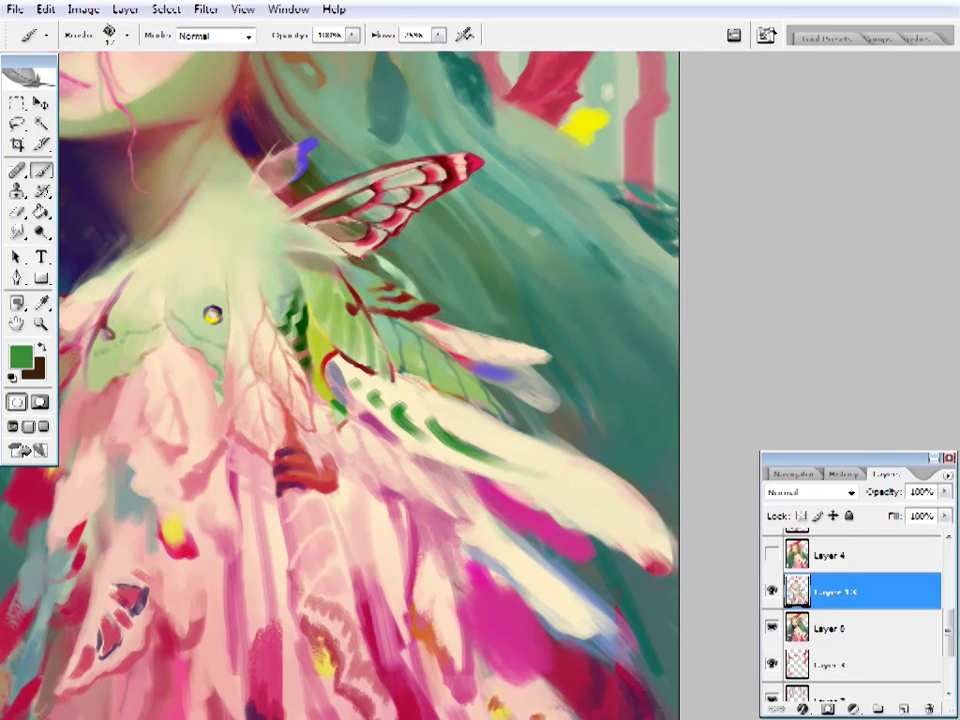
{"action": "right_click", "coordinate": [617, 470]}
{"action": "key", "text": "Return"}
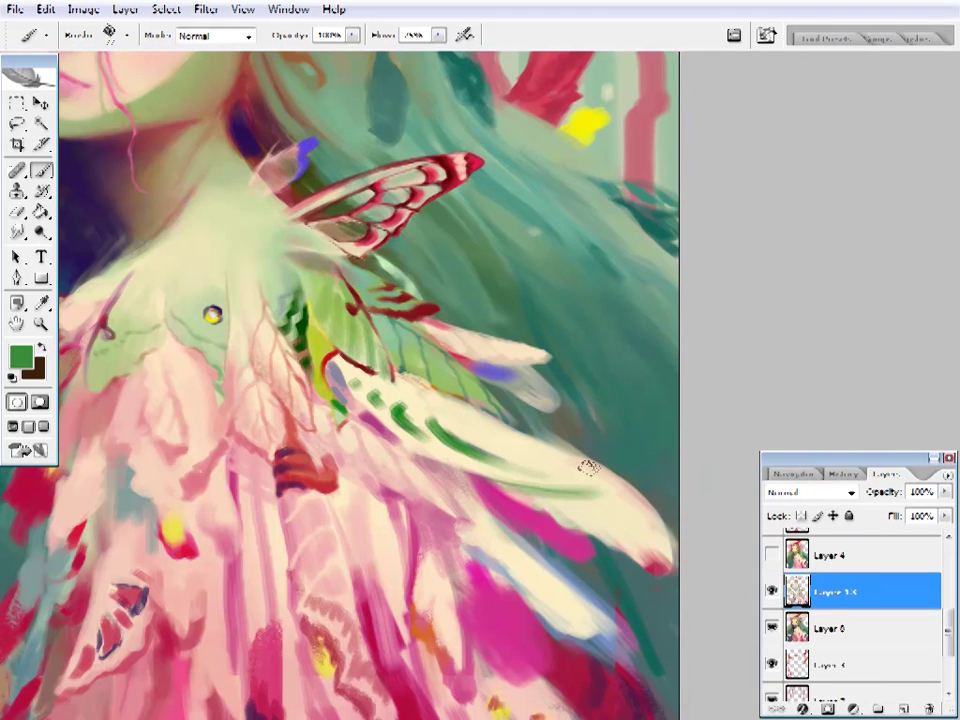
{"action": "left_click_drag", "start_coordinate": [452, 428], "coordinate": [578, 474]}
- Soften the lavender patch on the feather with light lavender strokes
{"action": "left_click_drag", "start_coordinate": [522, 398], "coordinate": [649, 454]}
{"action": "left_click", "coordinate": [470, 422], "text": "alt"}
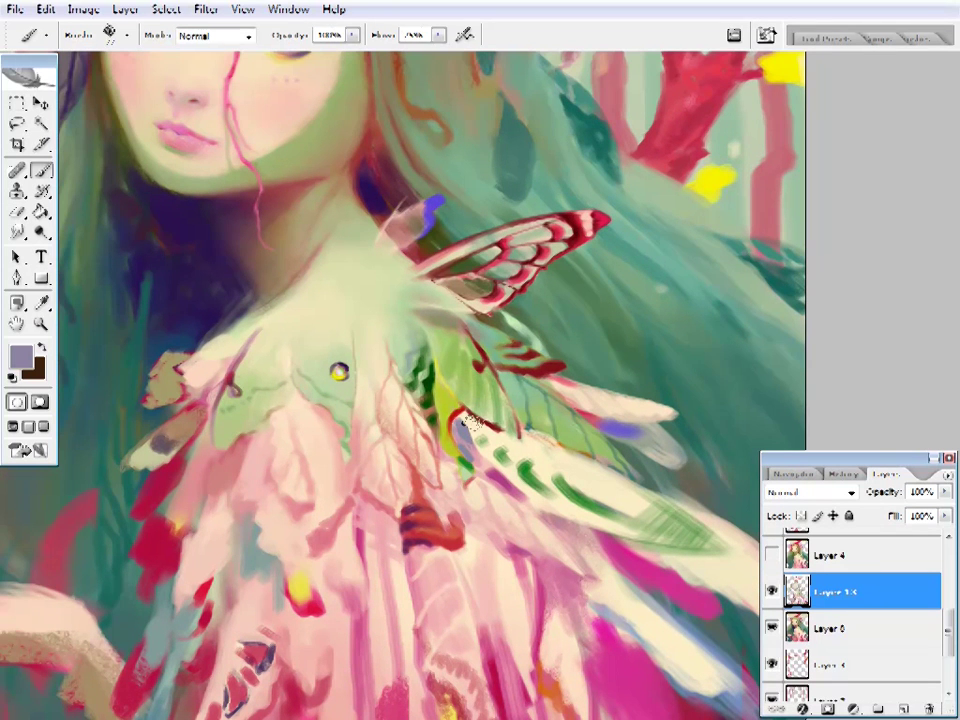
{"action": "mouse_move", "coordinate": [466, 418]}
{"action": "left_mouse_down"}
{"action": "mouse_move", "coordinate": [496, 421]}
{"action": "mouse_move", "coordinate": [481, 451]}
{"action": "left_mouse_up"}
{"action": "left_click", "coordinate": [531, 456], "text": "ctrl"}
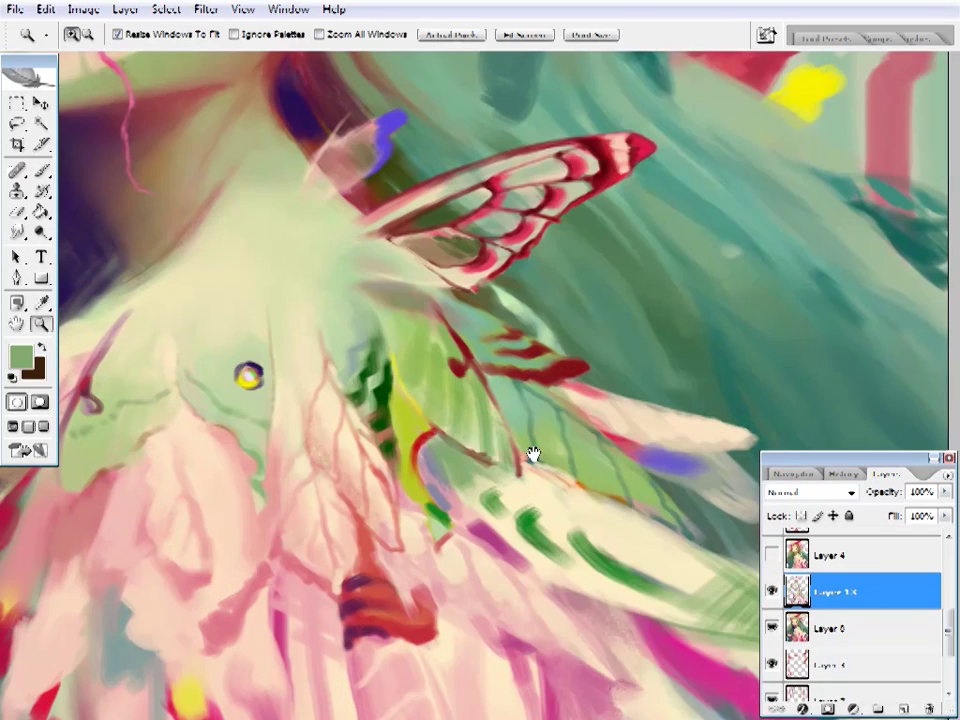
{"action": "right_click", "coordinate": [499, 475]}
{"action": "key", "text": "Escape"}
- Paint a small dark red eye spot on the moth wing
{"action": "key", "text": "i"}
{"action": "left_click", "coordinate": [772, 591]}
{"action": "key", "text": "b"}
{"action": "right_click", "coordinate": [246, 375]}
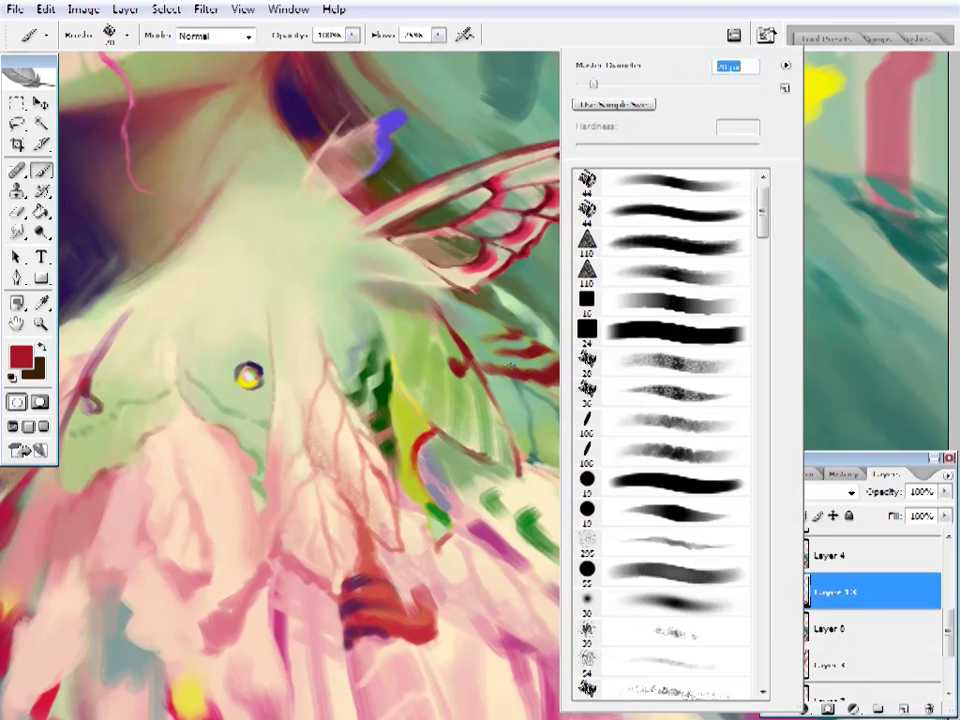
{"action": "key", "text": "Escape"}
{"action": "left_click", "coordinate": [484, 413], "text": "alt"}
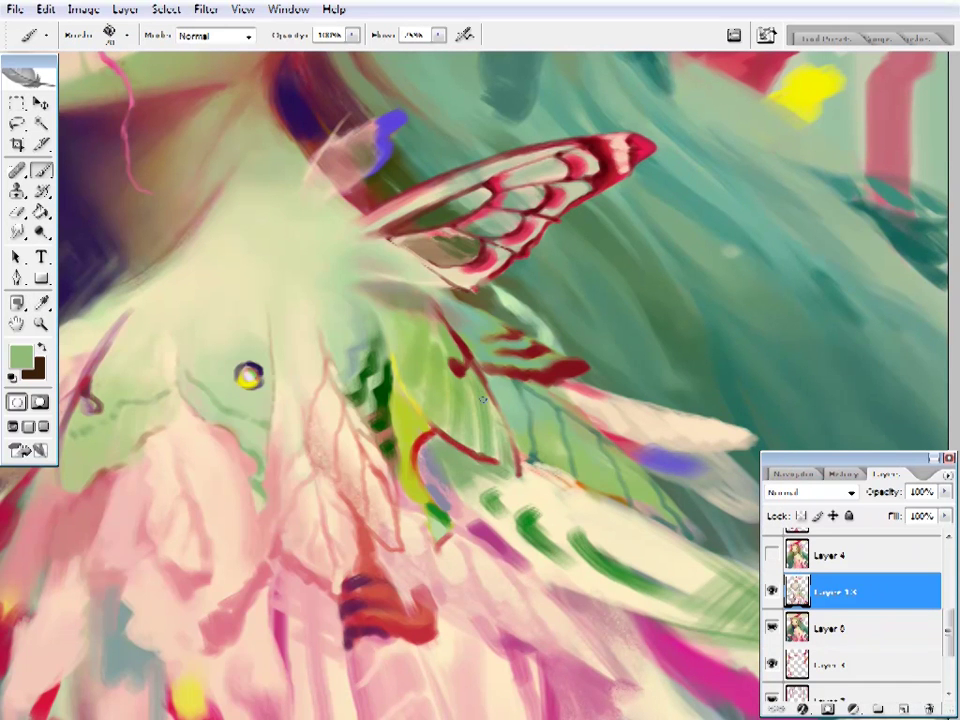
{"action": "left_click", "coordinate": [517, 454], "text": "alt"}
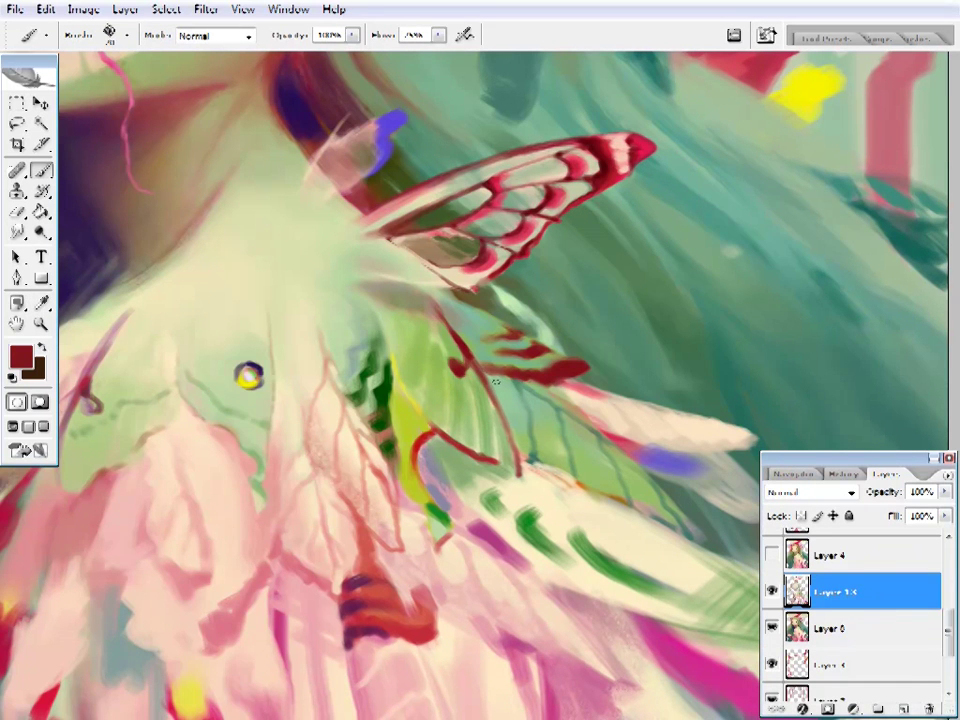
{"action": "left_click_drag", "start_coordinate": [496, 382], "coordinate": [516, 377]}
- Sample yellow, purple, dark red and dark green around the eye spot
{"action": "left_click", "coordinate": [266, 396], "text": "alt"}
{"action": "left_click", "coordinate": [470, 392]}
{"action": "left_click", "coordinate": [696, 480], "text": "alt"}
{"action": "right_click", "coordinate": [640, 480]}
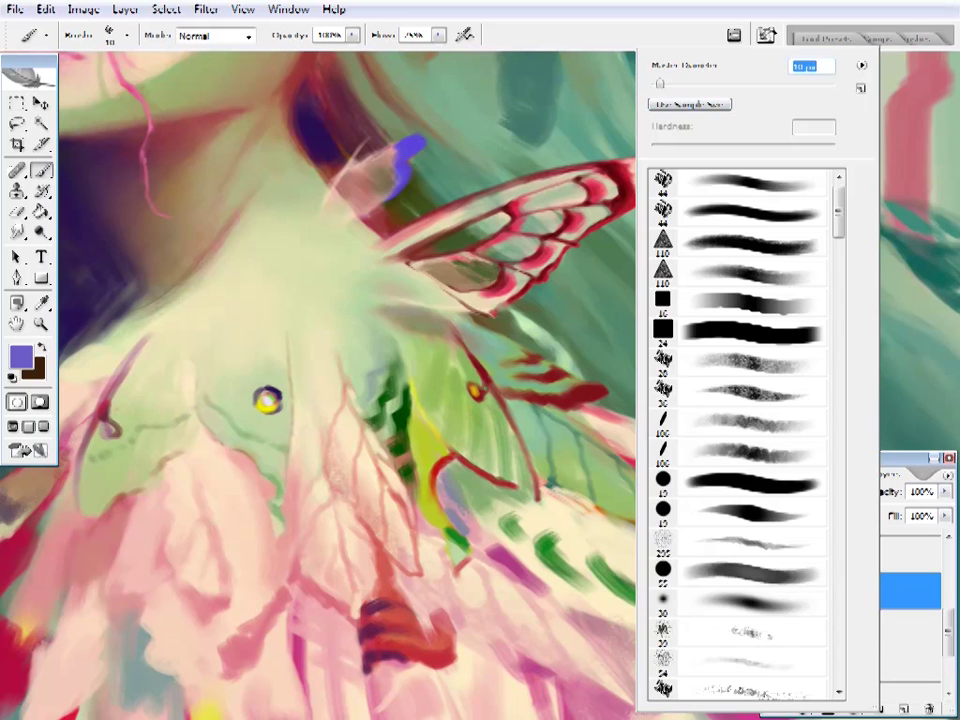
{"action": "key", "text": "Escape"}
{"action": "left_click", "coordinate": [490, 378], "text": "alt"}
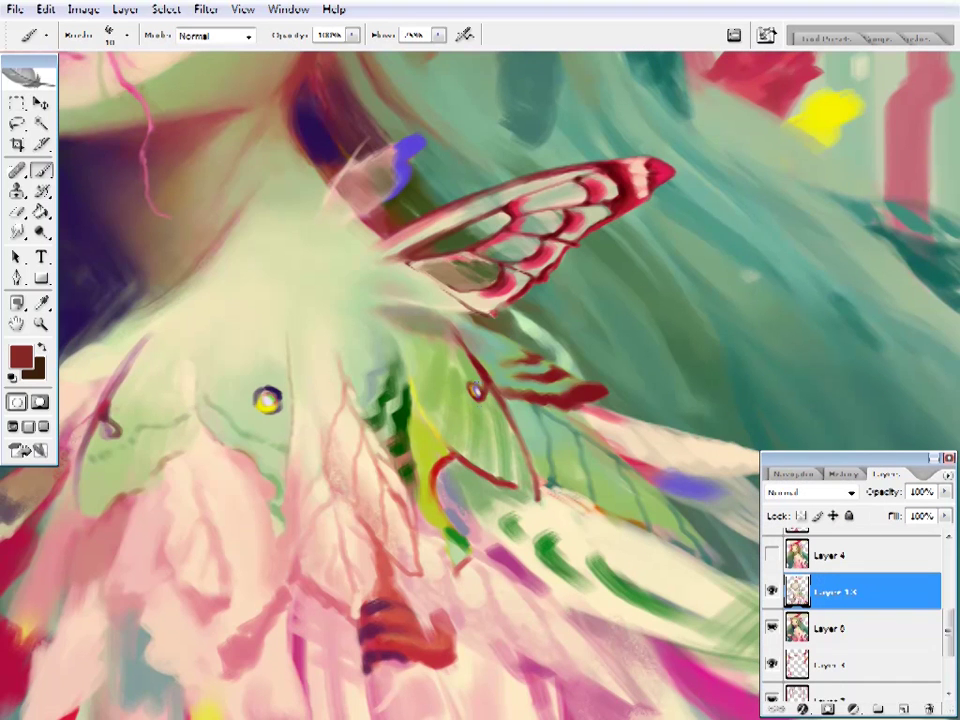
{"action": "left_click_drag", "start_coordinate": [533, 396], "coordinate": [501, 388]}
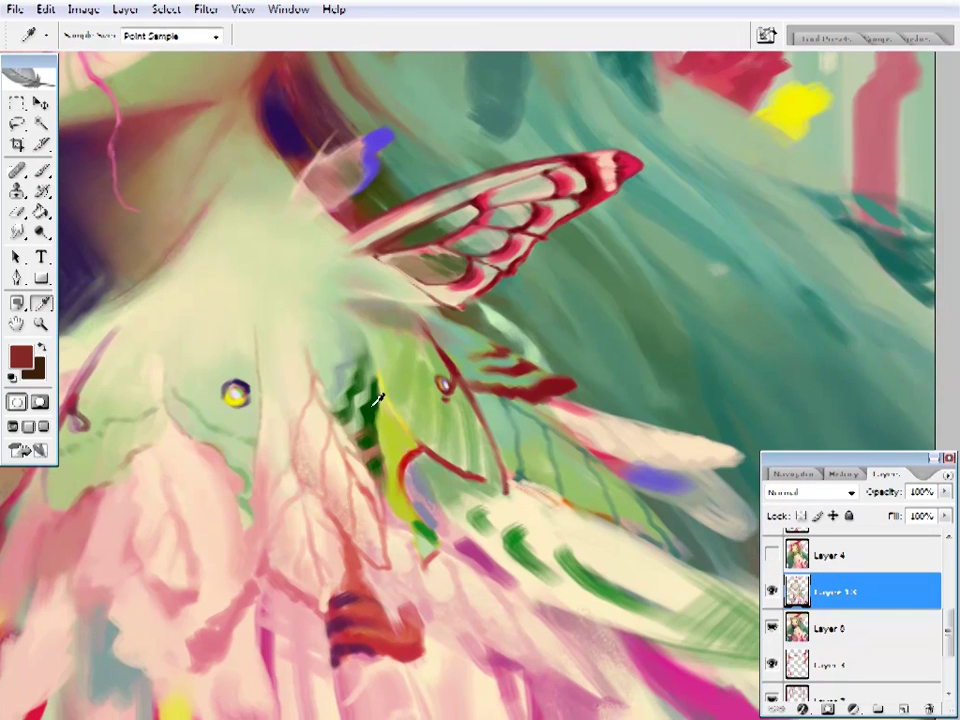
{"action": "left_click", "coordinate": [375, 396], "text": "alt"}
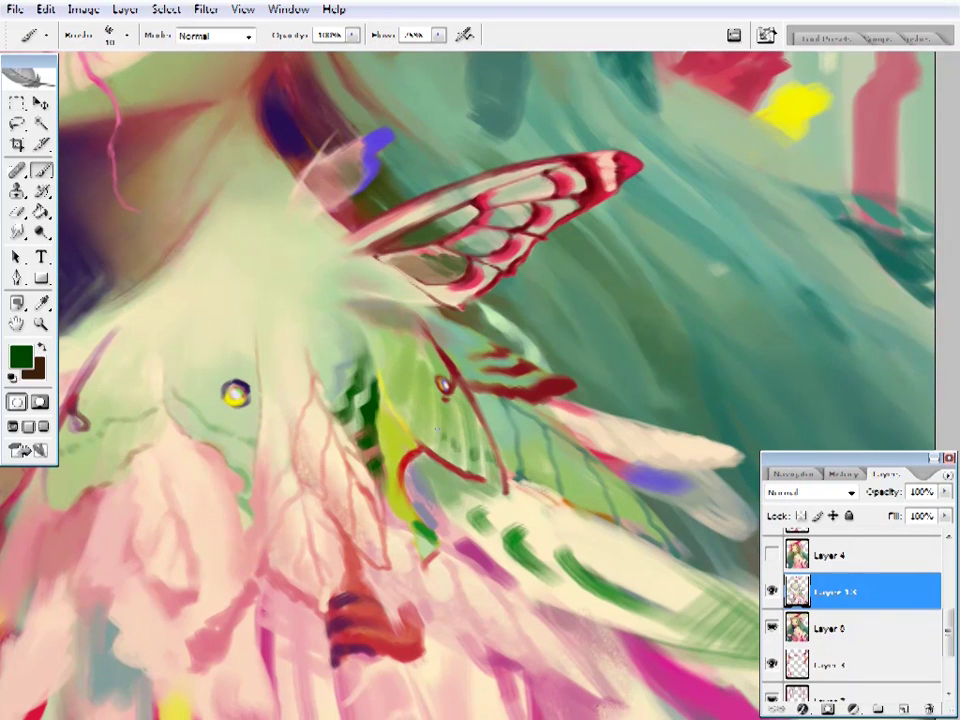
- Zoom in on the moth and sample sage green, cream, dark red and wing green
{"action": "key", "text": "ctrl+0"}
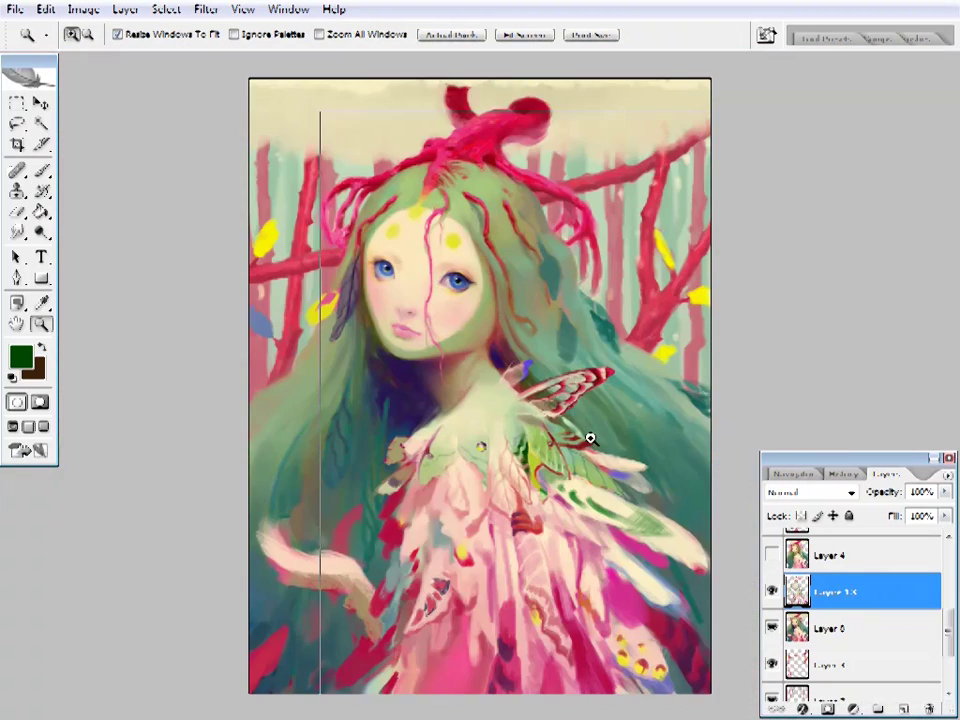
{"action": "left_click", "coordinate": [589, 439], "text": "ctrl"}
{"action": "left_click", "coordinate": [523, 405], "text": "ctrl"}
{"action": "left_click", "coordinate": [497, 400], "text": "alt"}
{"action": "left_click_drag", "start_coordinate": [597, 551], "coordinate": [542, 525]}
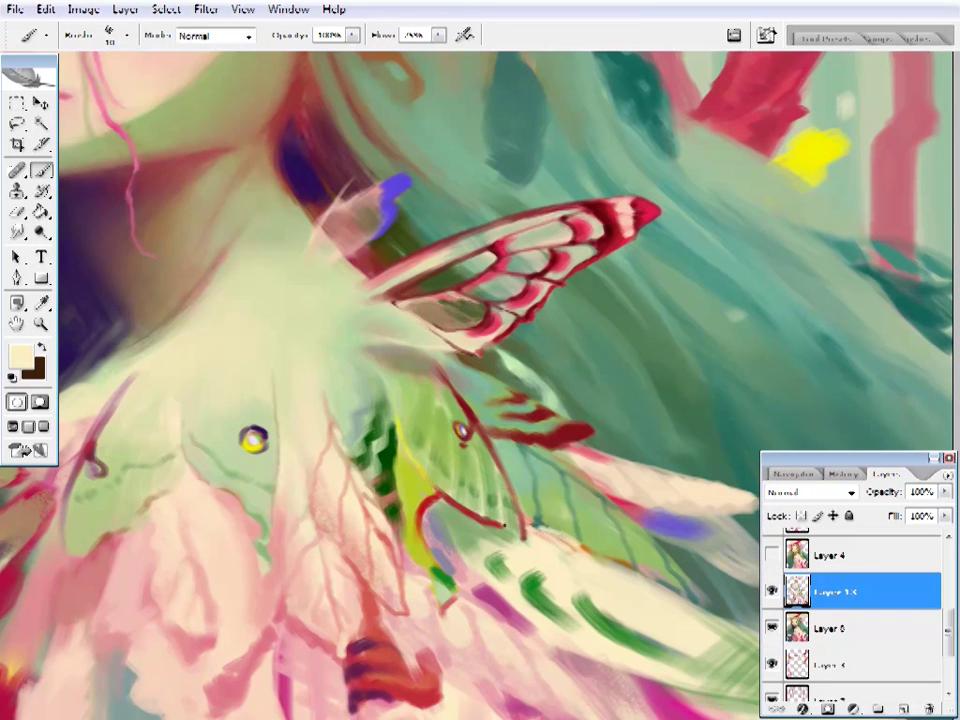
{"action": "left_click", "coordinate": [542, 525], "text": "alt"}
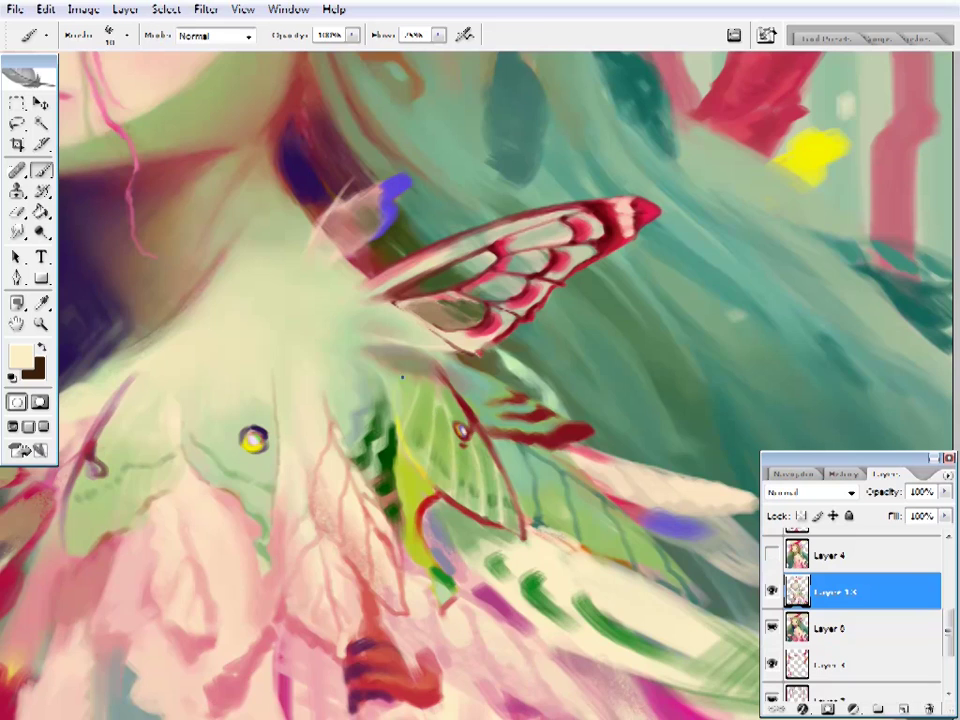
{"action": "left_click", "coordinate": [445, 502], "text": "ctrl"}
{"action": "left_click", "coordinate": [448, 506], "text": "alt"}
{"action": "left_click", "coordinate": [493, 514], "text": "ctrl"}
{"action": "left_click", "coordinate": [493, 514], "text": "alt"}
{"action": "left_click", "coordinate": [510, 470], "text": "alt"}
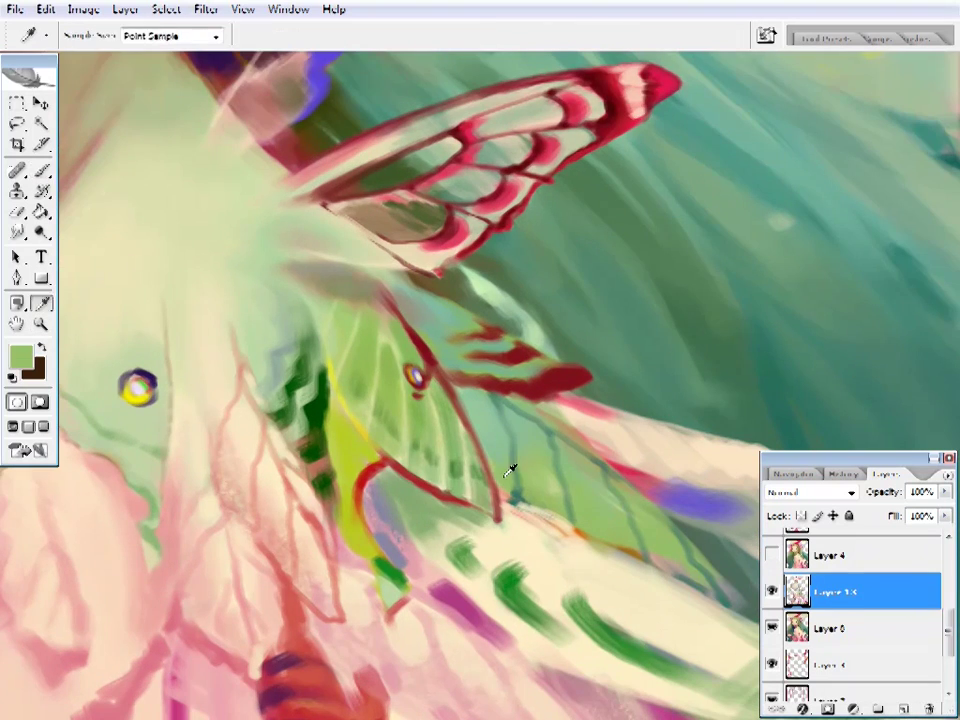
- Reframe the view down the cloak and pick up the cloak's pink
{"action": "key", "text": "b"}
{"action": "key", "text": "z"}
{"action": "left_click", "coordinate": [476, 484], "text": "alt"}
{"action": "left_click", "coordinate": [519, 452]}
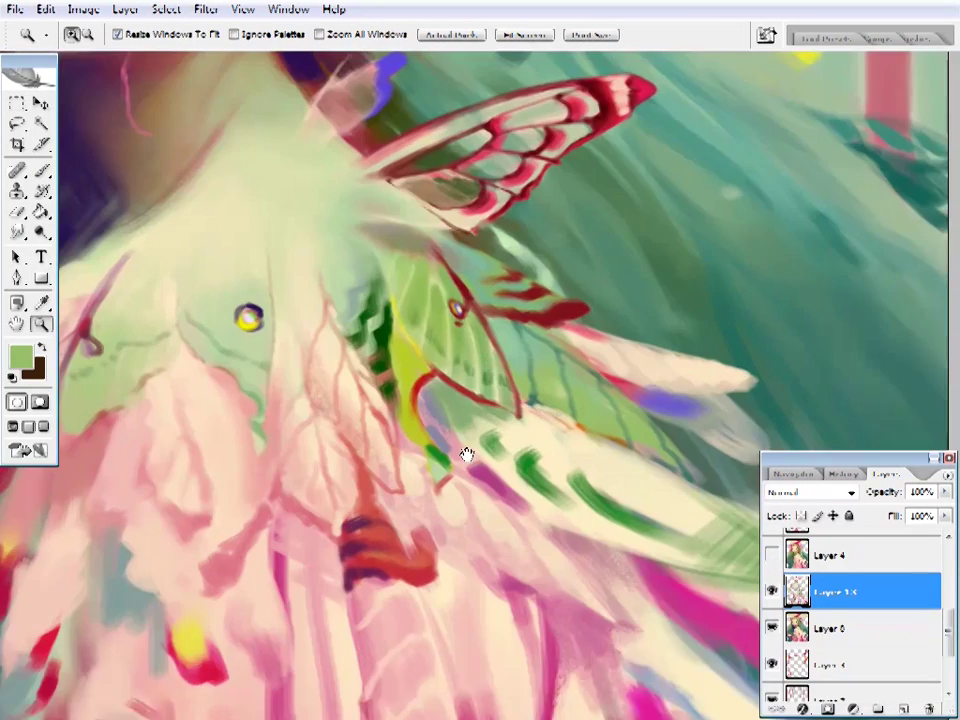
{"action": "mouse_move", "coordinate": [466, 455]}
{"action": "left_mouse_down"}
{"action": "mouse_move", "coordinate": [499, 360]}
{"action": "mouse_move", "coordinate": [500, 425]}
{"action": "mouse_move", "coordinate": [414, 421]}
{"action": "mouse_move", "coordinate": [399, 360]}
{"action": "mouse_move", "coordinate": [427, 424]}
{"action": "mouse_move", "coordinate": [470, 420]}
{"action": "left_mouse_up"}
{"action": "key", "text": "i"}
{"action": "left_click", "coordinate": [308, 271]}
{"action": "key", "text": "b"}
- Sample magenta and violet, extend the lilac stroke on the moth wing, then take light pink
{"action": "right_click", "coordinate": [476, 300]}
{"action": "key", "text": "i"}
{"action": "left_click", "coordinate": [461, 388]}
{"action": "left_click", "coordinate": [574, 315]}
{"action": "key", "text": "b"}
{"action": "left_click", "coordinate": [439, 422], "text": "alt"}
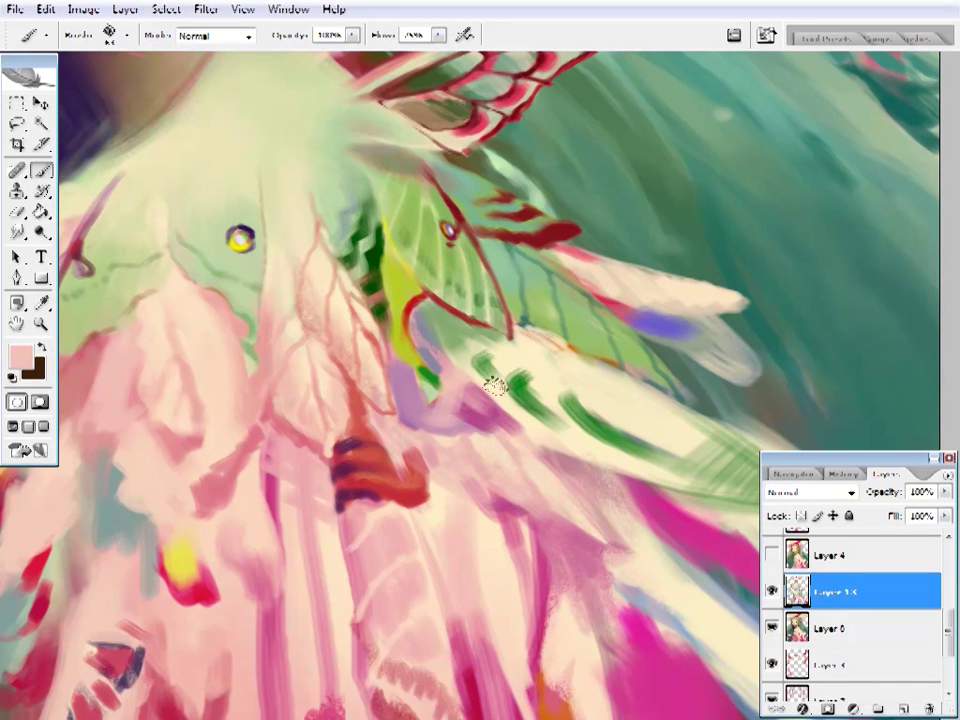
{"action": "left_click", "coordinate": [446, 401], "text": "alt"}
{"action": "left_click", "coordinate": [411, 401], "text": "alt"}
- Zoom back in close on the moth and take dark green from the wing
{"action": "key", "text": "z"}
{"action": "key", "text": "ctrl+0"}
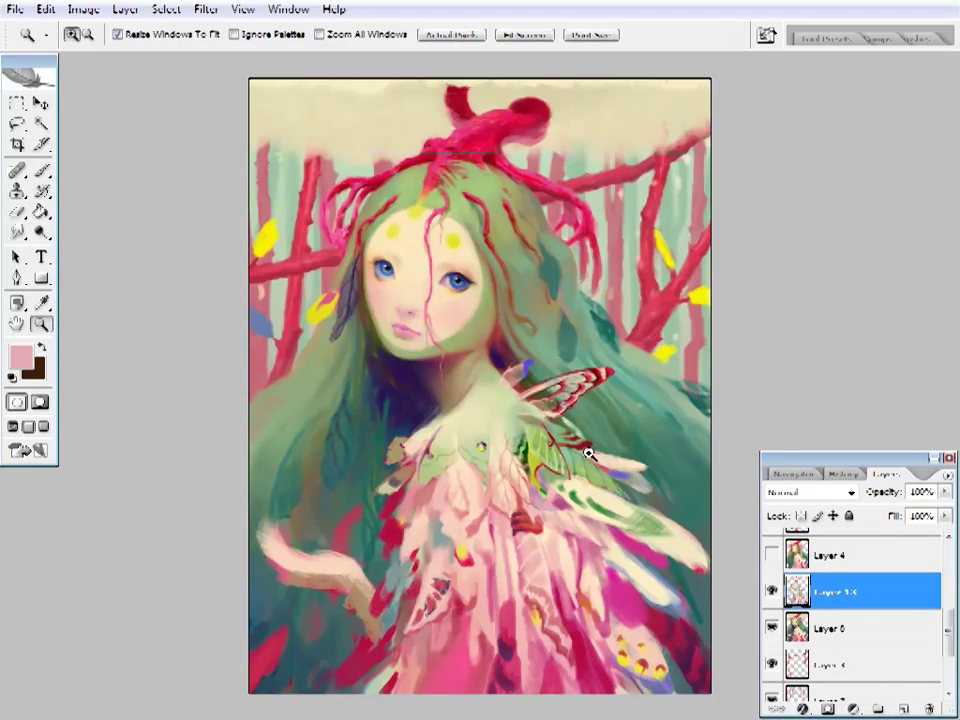
{"action": "left_click", "coordinate": [590, 455]}
{"action": "left_click", "coordinate": [542, 381]}
{"action": "left_click", "coordinate": [499, 429]}
{"action": "key", "text": "i"}
{"action": "left_click", "coordinate": [447, 333]}
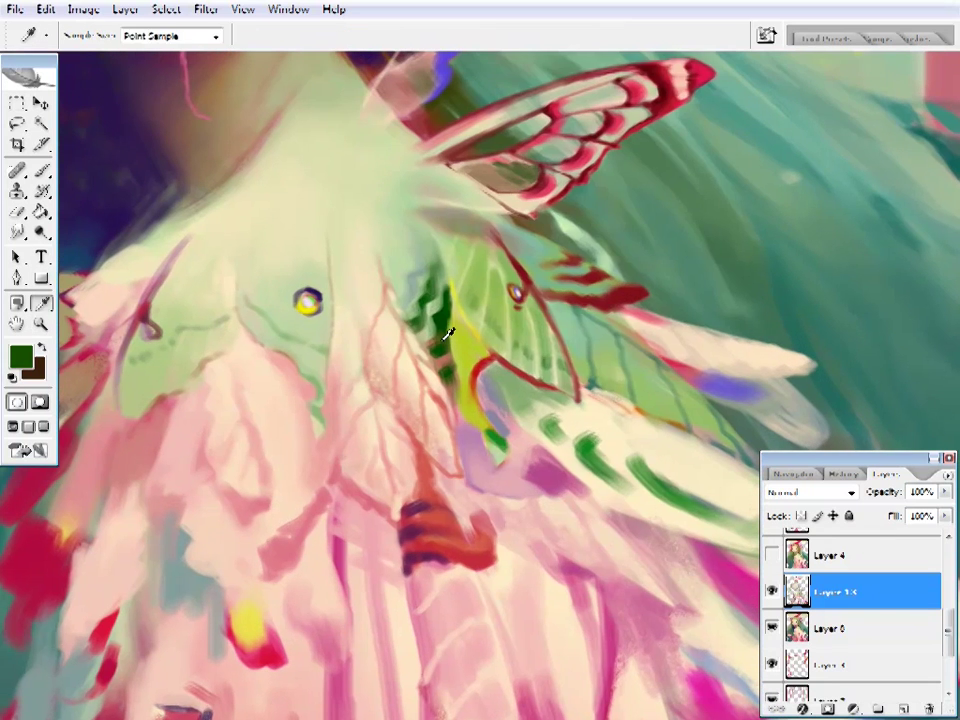
{"action": "key", "text": "b"}
{"action": "right_click", "coordinate": [450, 336]}
{"action": "key", "text": "Escape"}
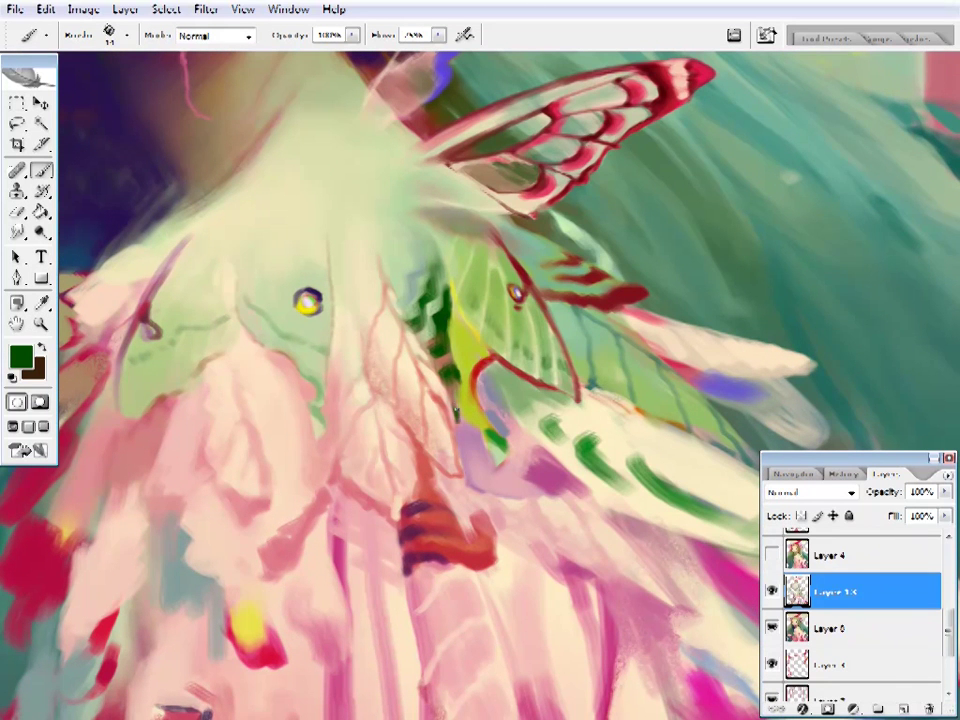
- Alternate brown, purple, light pink and magenta strokes around the cloak beside the wing
{"action": "left_click", "coordinate": [480, 376], "text": "alt"}
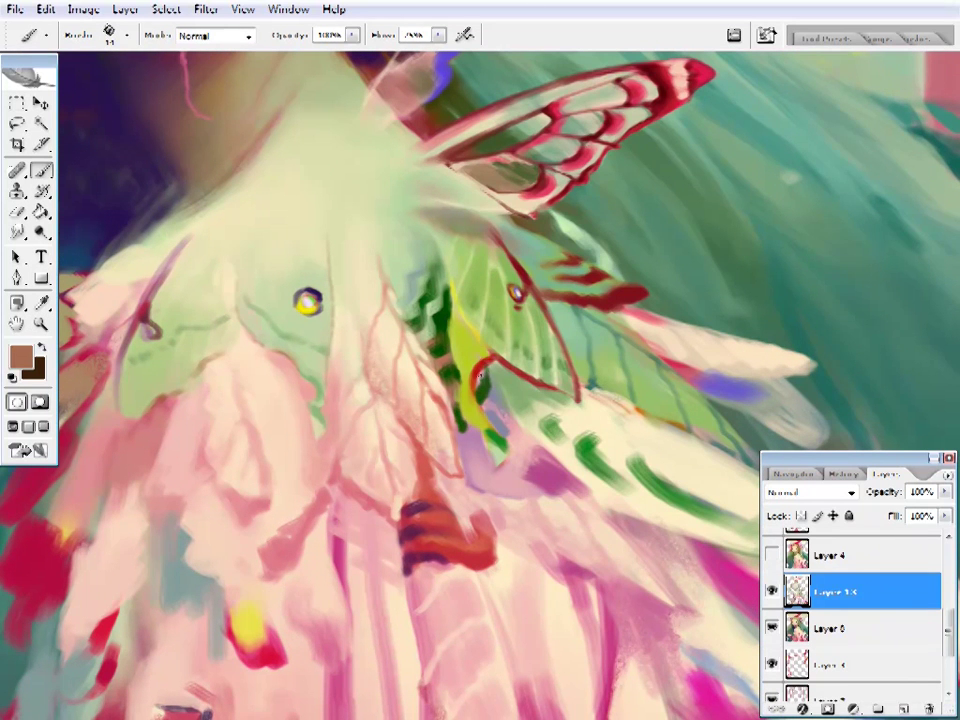
{"action": "left_click", "coordinate": [489, 208], "text": "alt"}
{"action": "left_click_drag", "start_coordinate": [538, 365], "coordinate": [458, 354]}
{"action": "left_click", "coordinate": [439, 409], "text": "alt"}
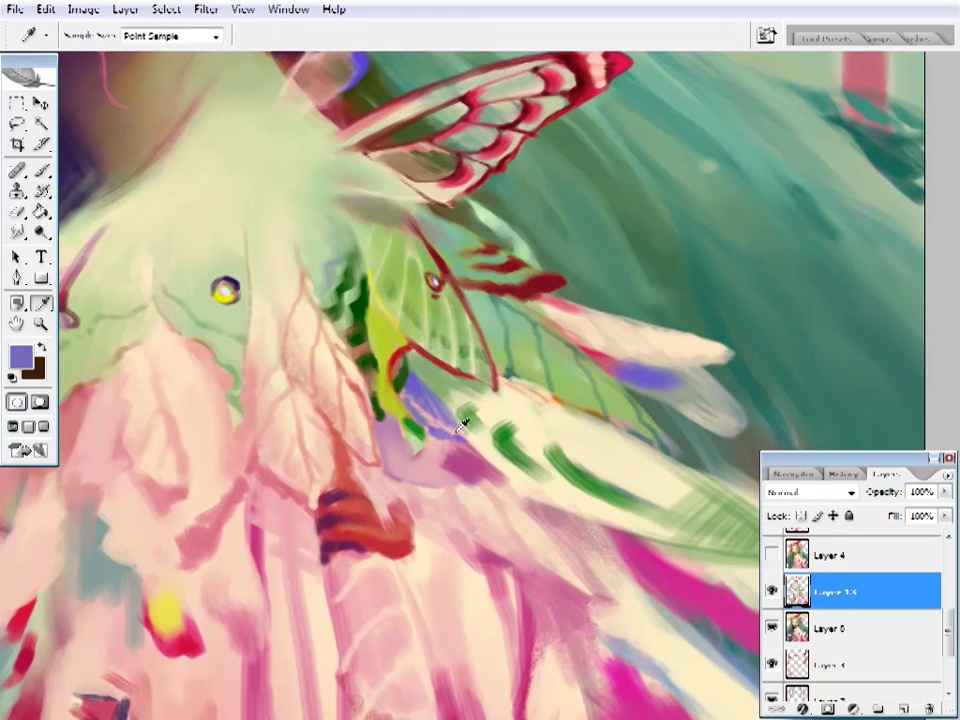
{"action": "left_click", "coordinate": [488, 456], "text": "alt"}
{"action": "left_click", "coordinate": [409, 470], "text": "alt"}
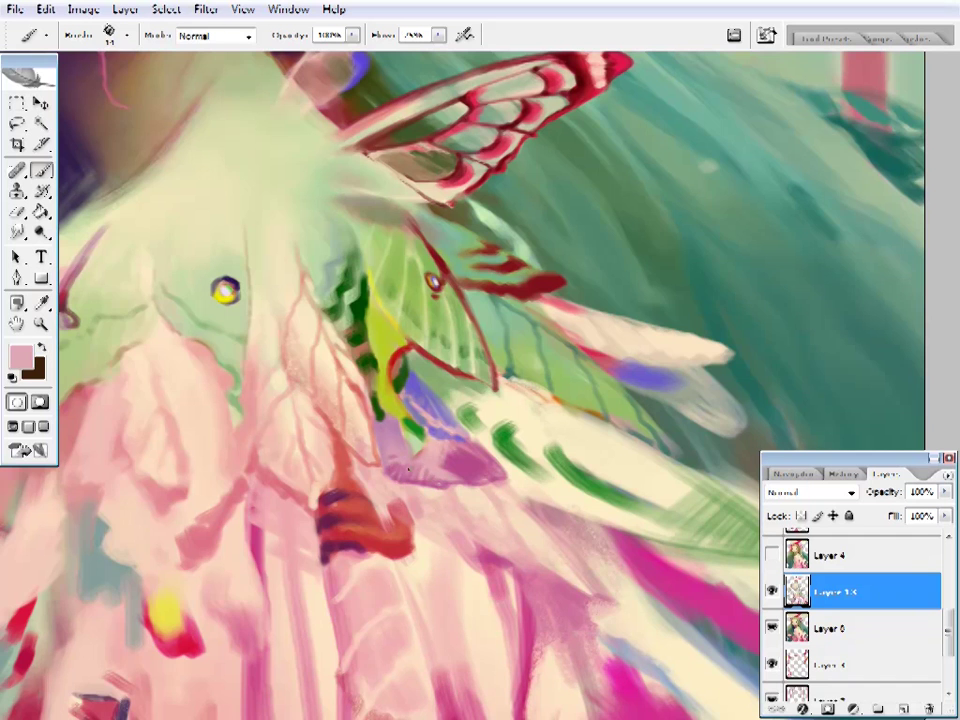
- Refocus on the cloak and wings and sample salmon and light beige
{"action": "key", "text": "z"}
{"action": "right_click", "coordinate": [476, 349]}
{"action": "left_click", "coordinate": [514, 362]}
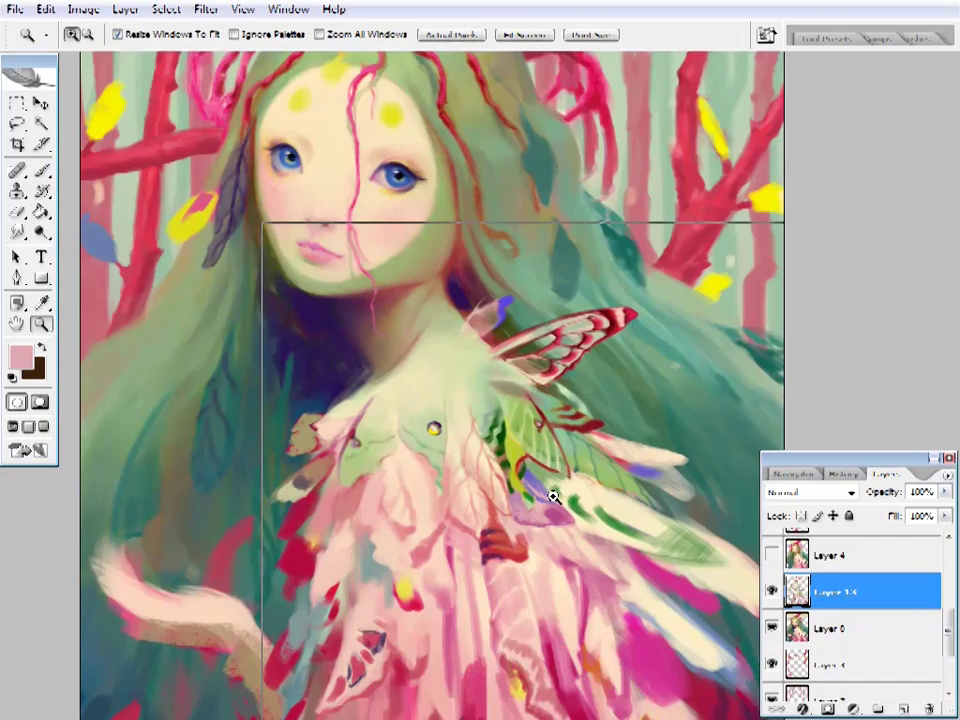
{"action": "left_click", "coordinate": [553, 497]}
{"action": "left_click", "coordinate": [458, 466], "text": "alt"}
{"action": "left_click", "coordinate": [459, 459], "text": "alt"}
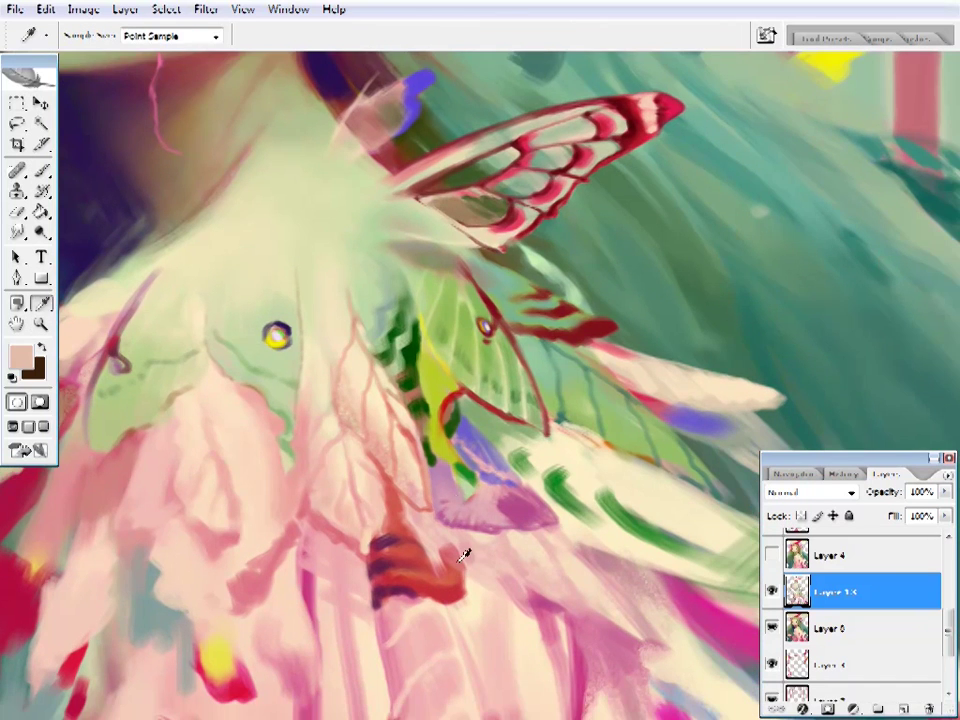
{"action": "key", "text": "b"}
- Bring the wing into view and work in red and pale pink from the cloak
{"action": "left_click_drag", "start_coordinate": [464, 555], "coordinate": [446, 505]}
{"action": "left_click", "coordinate": [482, 486], "text": "alt"}
{"action": "right_click", "coordinate": [439, 497]}
{"action": "key", "text": "Escape"}
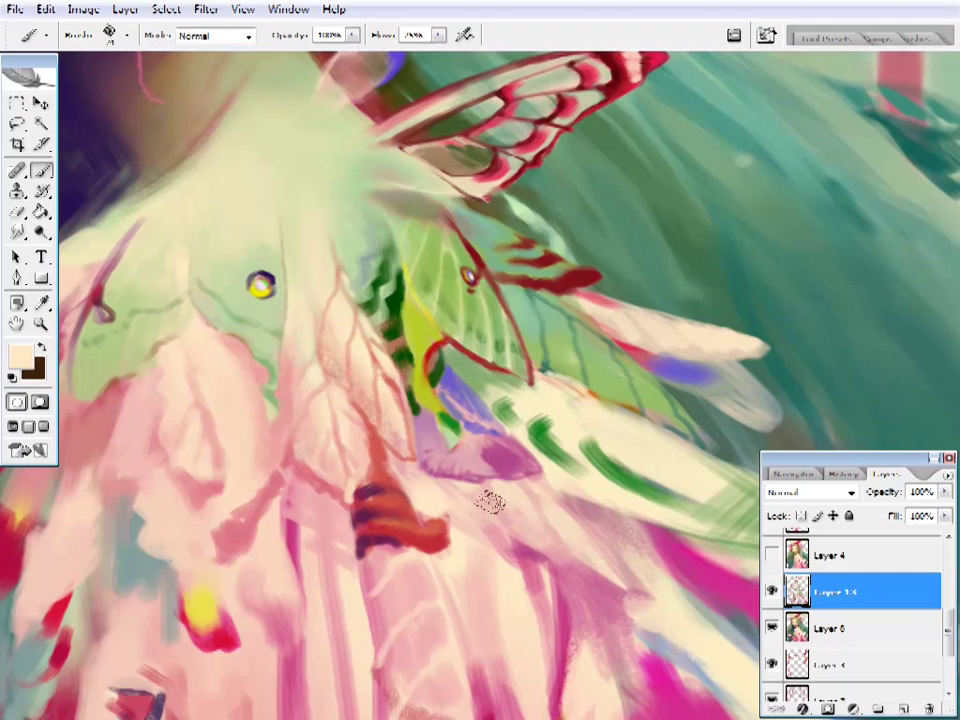
{"action": "left_click", "coordinate": [300, 352], "text": "alt"}
{"action": "left_click", "coordinate": [415, 480], "text": "alt"}
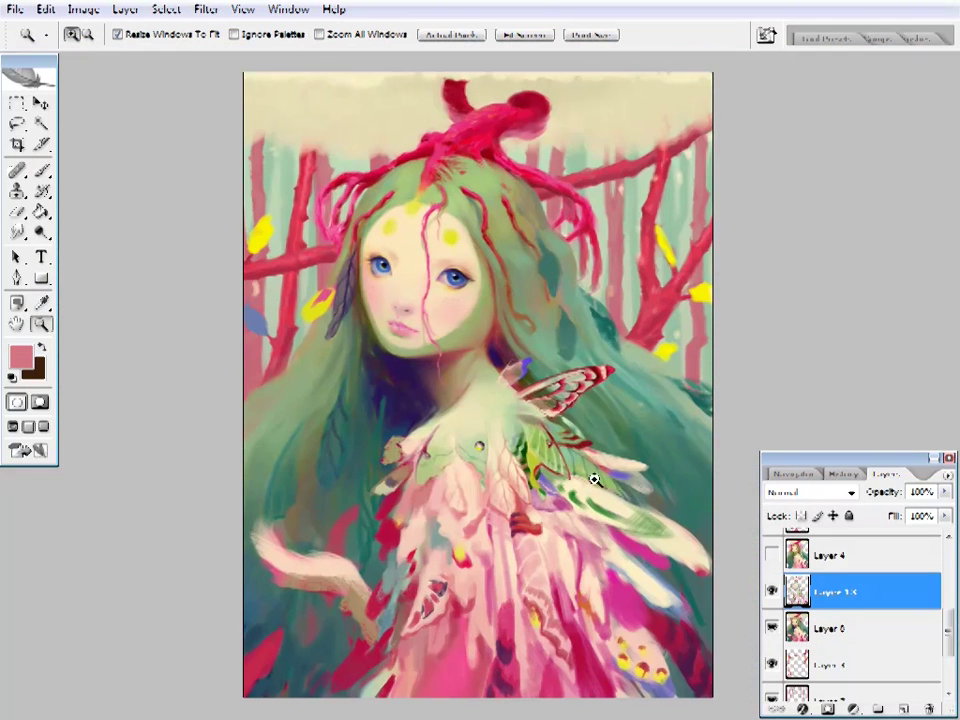
- Zoom into the moth wing, take its light green and check the brush size
{"action": "left_click", "coordinate": [589, 476]}
{"action": "left_click", "coordinate": [624, 476]}
{"action": "left_click", "coordinate": [553, 386]}
{"action": "key", "text": "i"}
{"action": "left_click", "coordinate": [472, 323]}
{"action": "key", "text": "b"}
{"action": "right_click", "coordinate": [472, 323]}
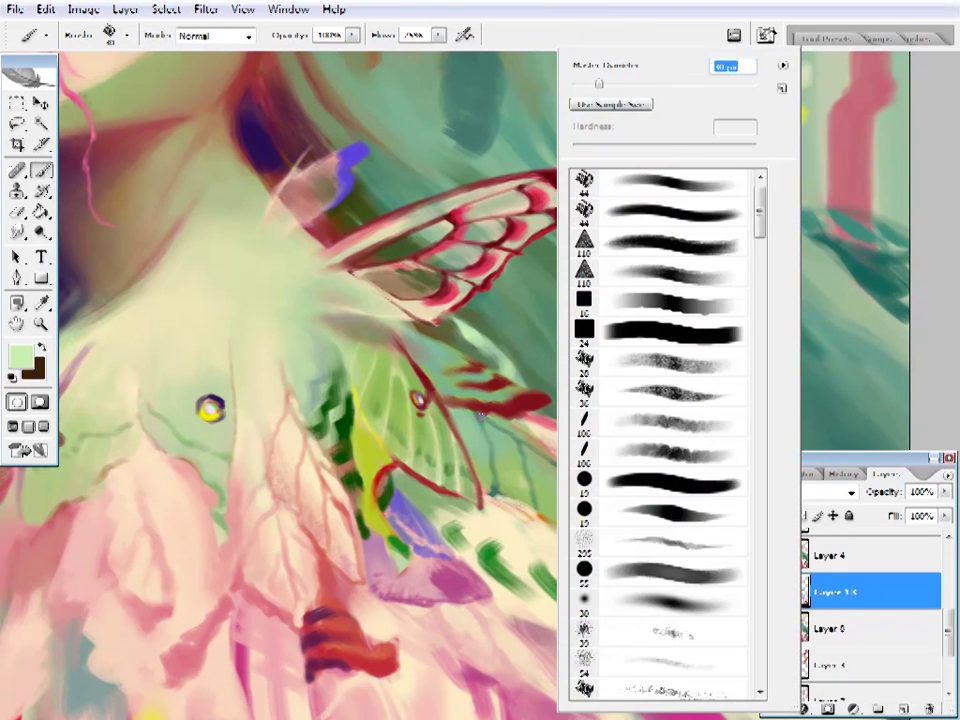
{"action": "key", "text": "Escape"}
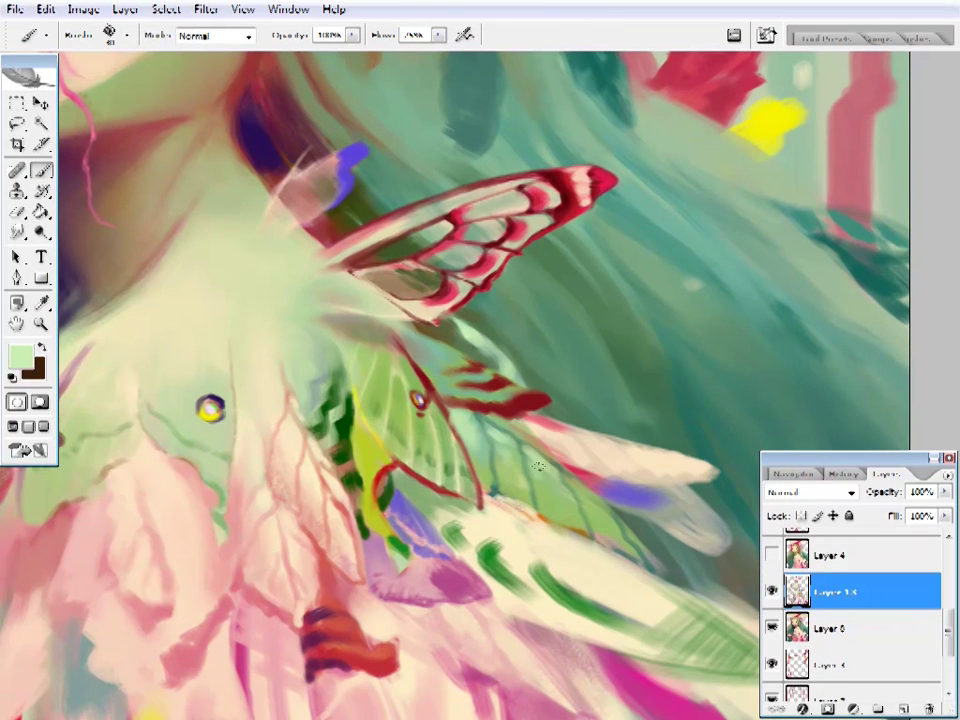
{"action": "right_click", "coordinate": [587, 495]}
{"action": "key", "text": "Escape"}
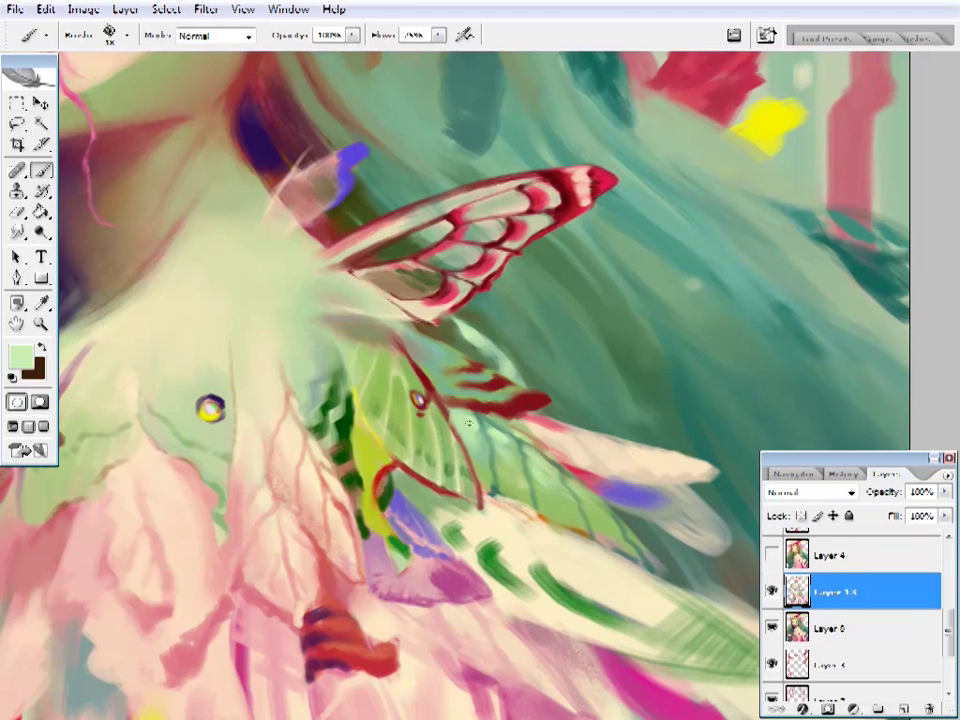
- Sample dark red and dark green from the wing for the vein strokes
{"action": "left_click", "coordinate": [470, 405], "text": "alt"}
{"action": "left_click", "coordinate": [384, 405], "text": "alt"}
{"action": "right_click", "coordinate": [590, 390]}
{"action": "key", "text": "Escape"}
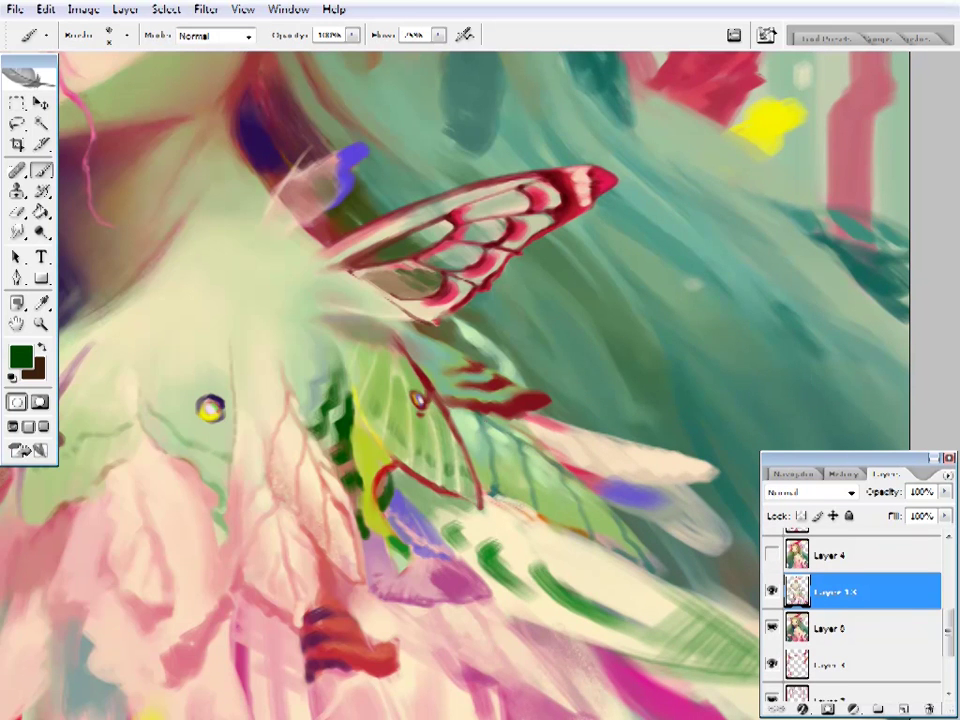
{"action": "right_click", "coordinate": [567, 70]}
{"action": "key", "text": "Escape"}
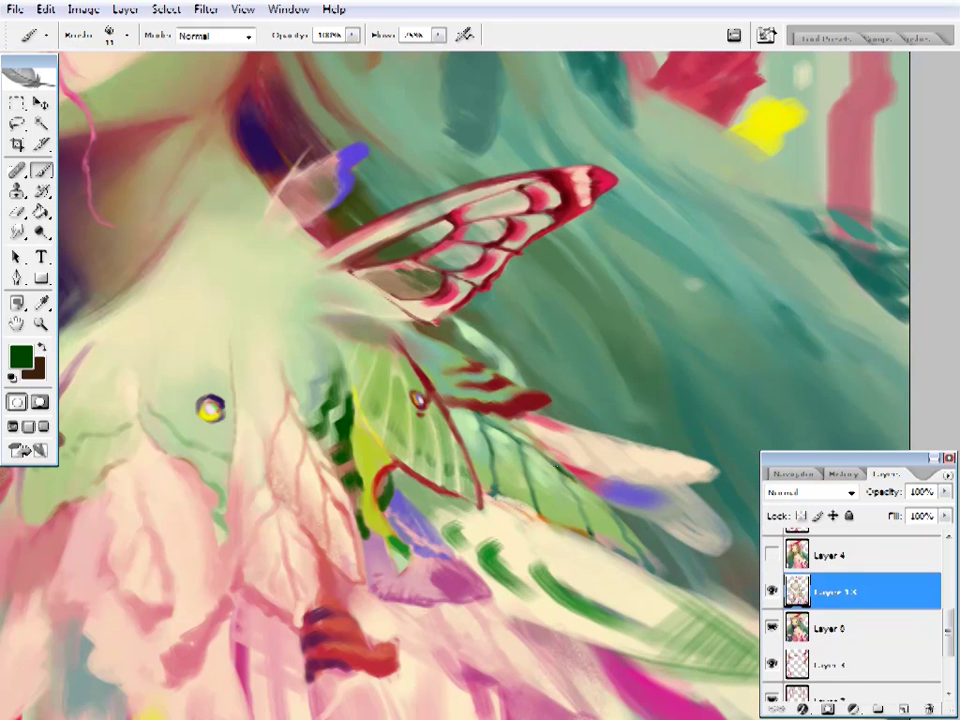
- Add pale grey-green to the wing, then review the whole figure and zoom to the chest
{"action": "left_click", "coordinate": [545, 482], "text": "ctrl+alt"}
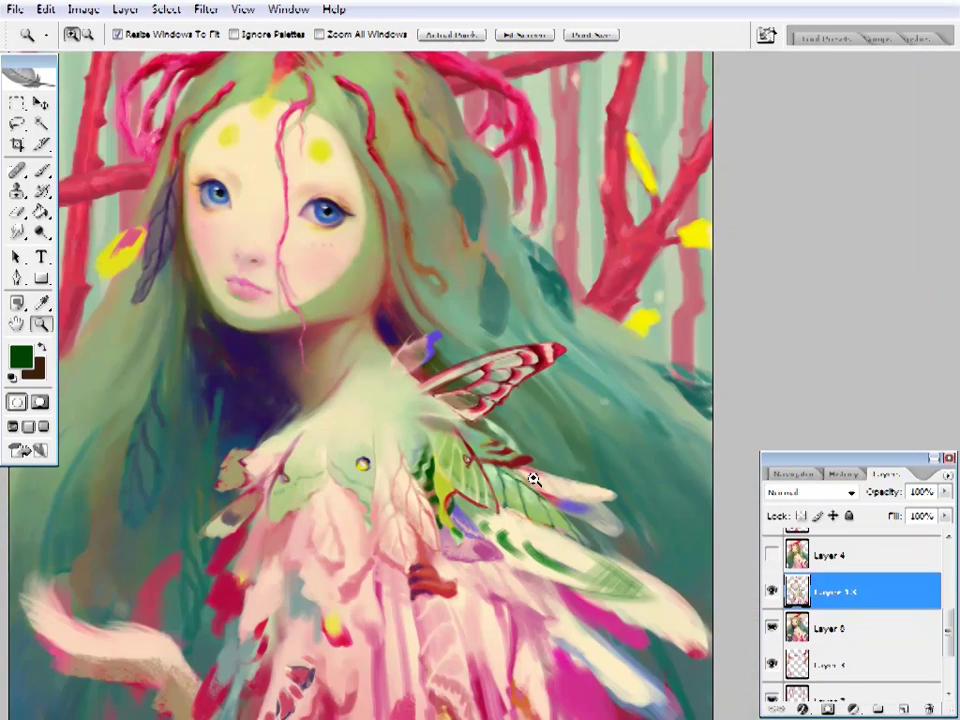
{"action": "left_click", "coordinate": [534, 480], "text": "ctrl"}
{"action": "left_click", "coordinate": [345, 405], "text": "alt"}
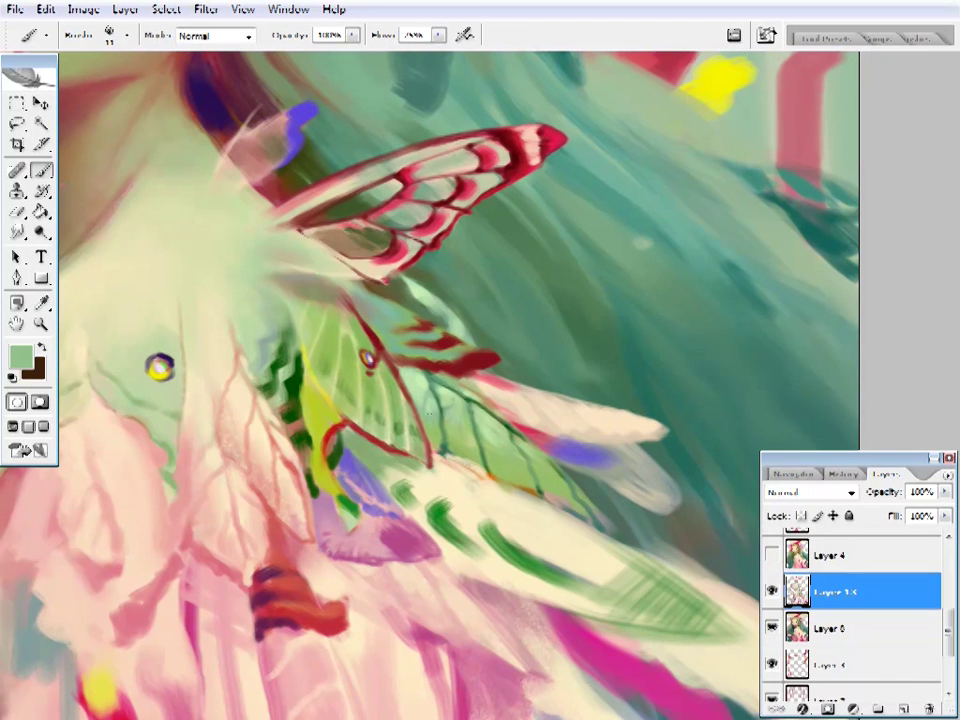
{"action": "key", "text": "ctrl+0"}
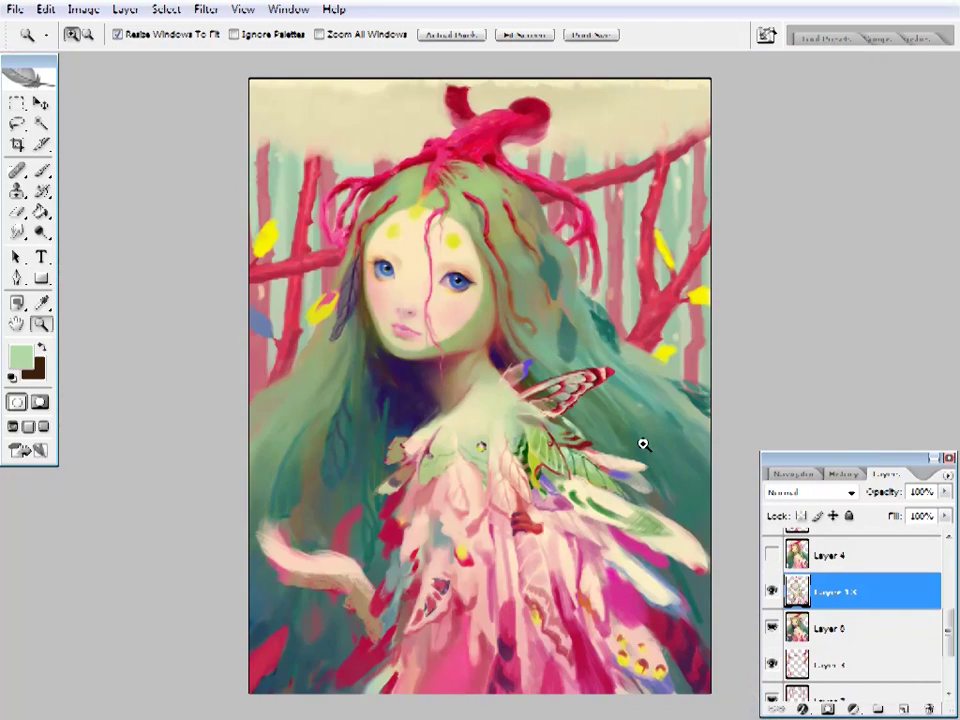
{"action": "left_click", "coordinate": [422, 450]}
{"action": "left_click", "coordinate": [385, 385]}
{"action": "left_click", "coordinate": [563, 379]}
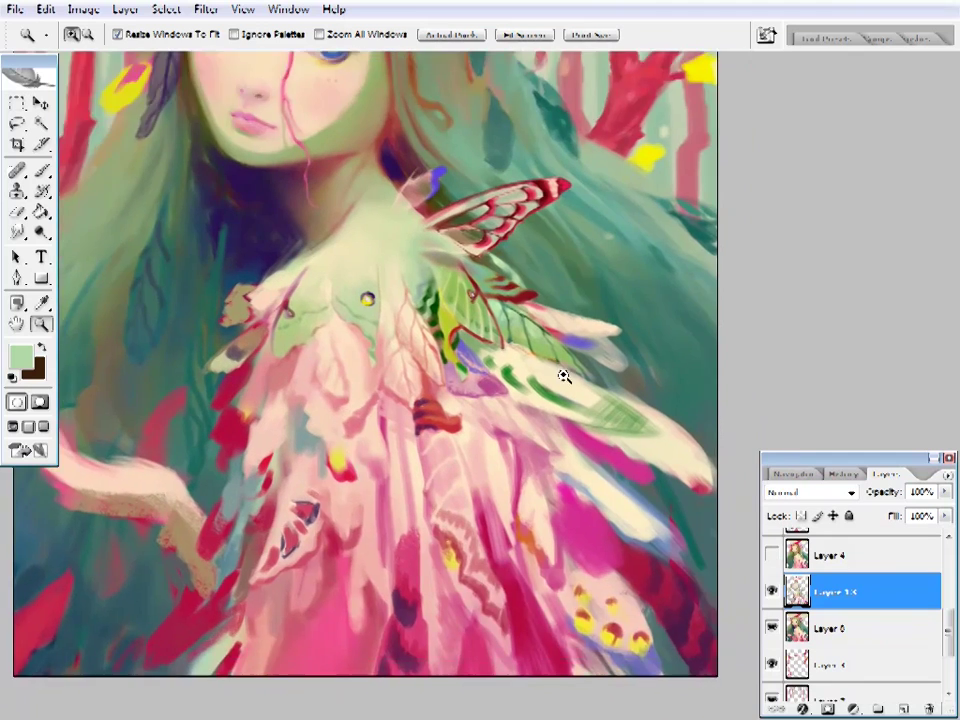
{"action": "left_click", "coordinate": [600, 418]}
- Enlarge the brush to 40 px and bring the fairy's face into view
{"action": "key", "text": "b"}
{"action": "right_click", "coordinate": [530, 300]}
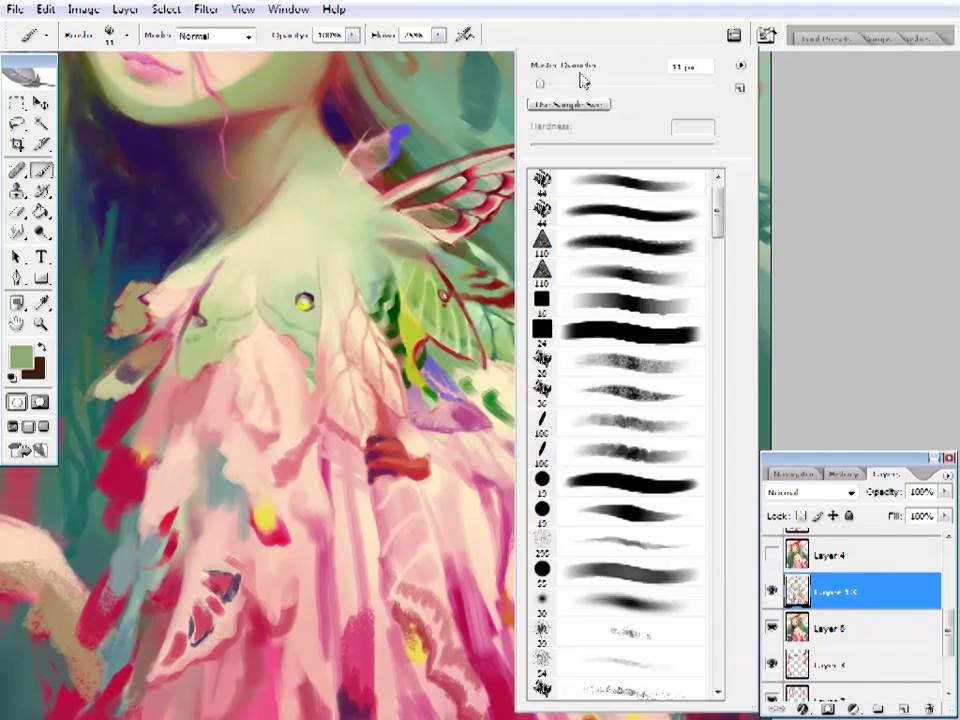
{"action": "key", "text": "Return"}
{"action": "mouse_move", "coordinate": [490, 381]}
{"action": "left_mouse_down"}
{"action": "mouse_move", "coordinate": [503, 430]}
{"action": "mouse_move", "coordinate": [510, 411]}
{"action": "left_mouse_up"}
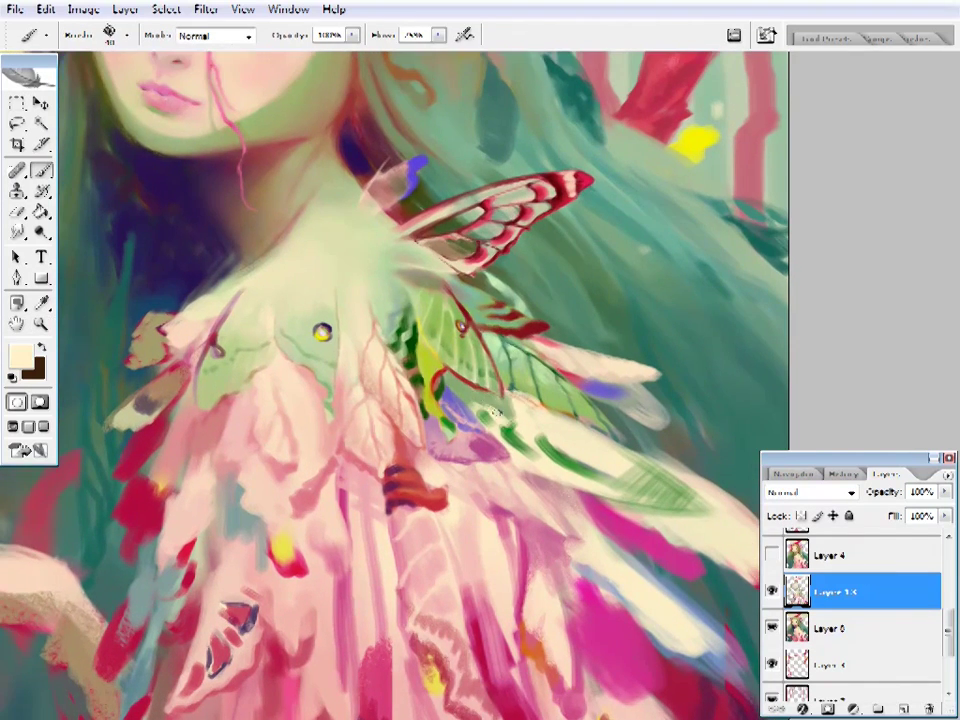
{"action": "left_click_drag", "start_coordinate": [373, 169], "coordinate": [463, 439]}
{"action": "scroll", "coordinate": [422, 289], "scroll_direction": "up", "scroll_amount": 2}
- Retouch the forehead strands with cream skin, greyish beige, pink and dark red
{"action": "left_click", "coordinate": [412, 293], "text": "alt"}
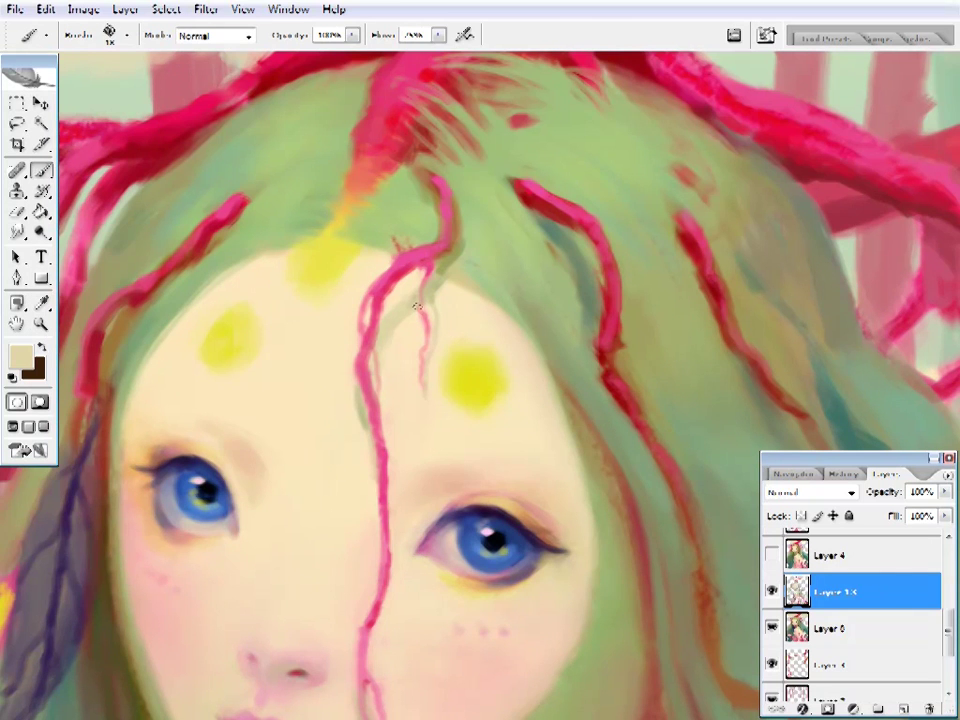
{"action": "left_click", "coordinate": [454, 242], "text": "alt"}
{"action": "scroll", "coordinate": [385, 340], "scroll_direction": "down", "scroll_amount": 2}
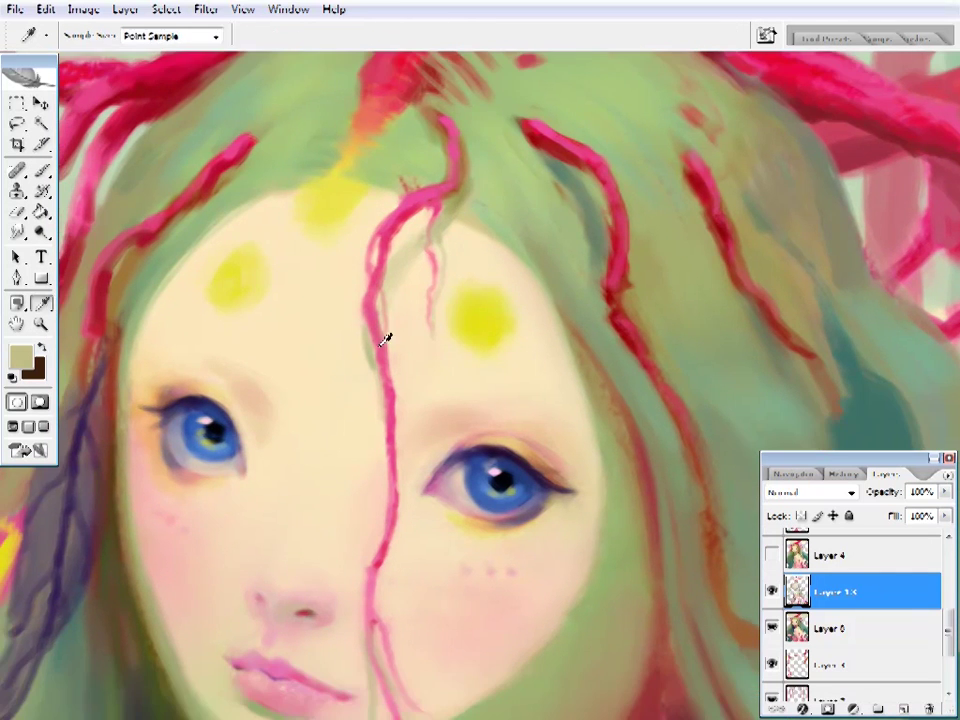
{"action": "scroll", "coordinate": [403, 285], "scroll_direction": "down", "scroll_amount": 3}
{"action": "scroll", "coordinate": [403, 285], "scroll_direction": "up", "scroll_amount": 3}
{"action": "left_click", "coordinate": [572, 125], "text": "alt"}
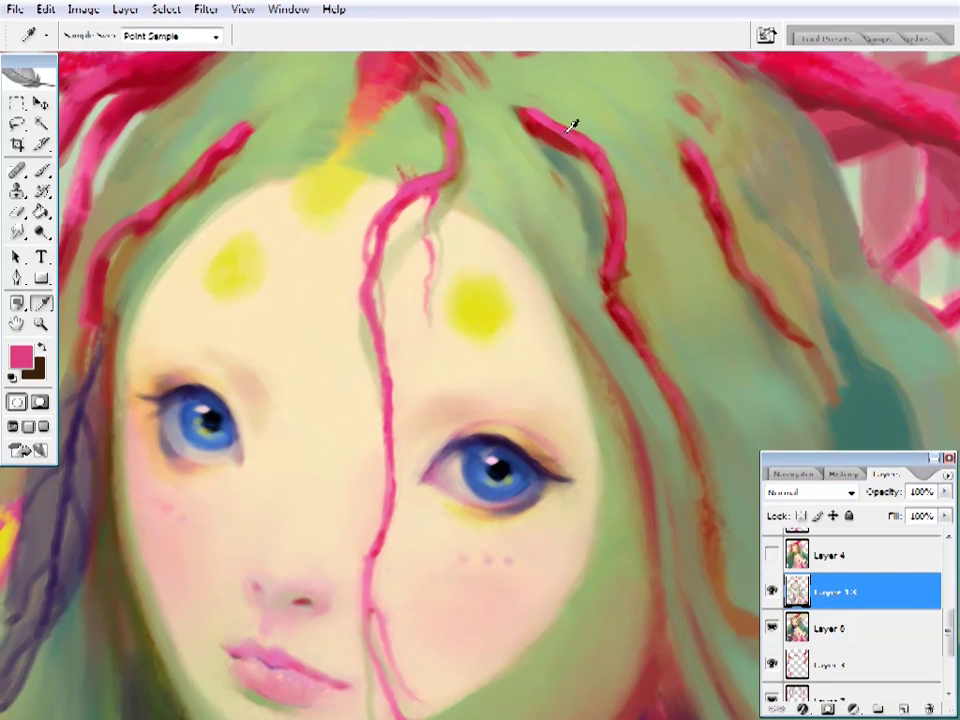
{"action": "left_click", "coordinate": [425, 102], "text": "alt"}
{"action": "right_click", "coordinate": [440, 110]}
{"action": "key", "text": "Escape"}
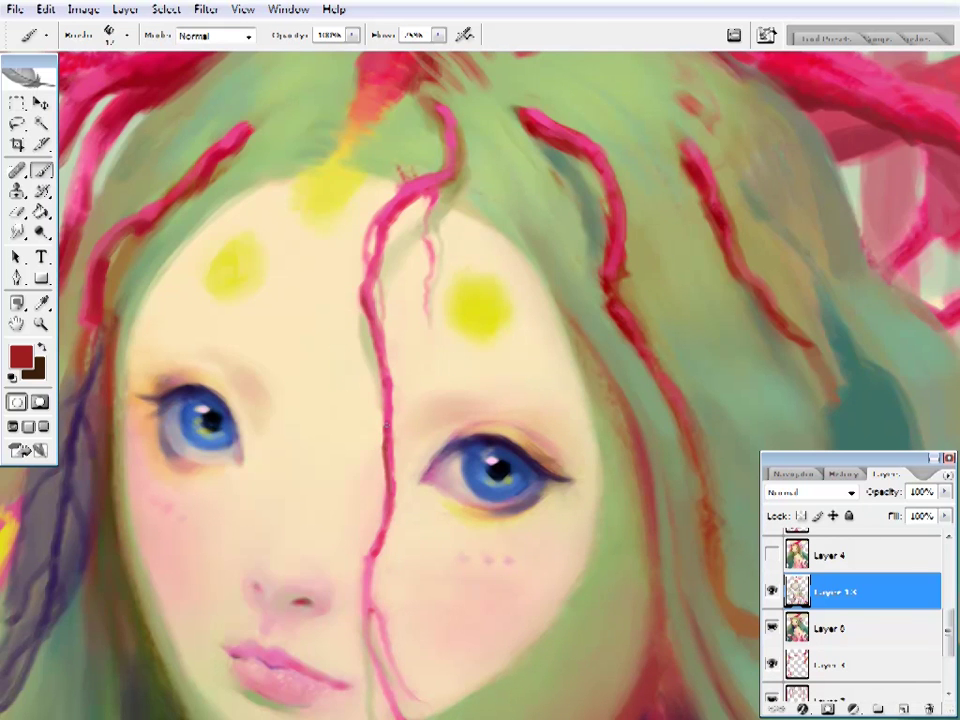
{"action": "key", "text": "z"}
{"action": "key", "text": "ctrl+0"}
{"action": "left_click", "coordinate": [489, 371]}
- Zoom in on the moth wings and sample two greens from the wing
{"action": "left_click", "coordinate": [480, 360]}
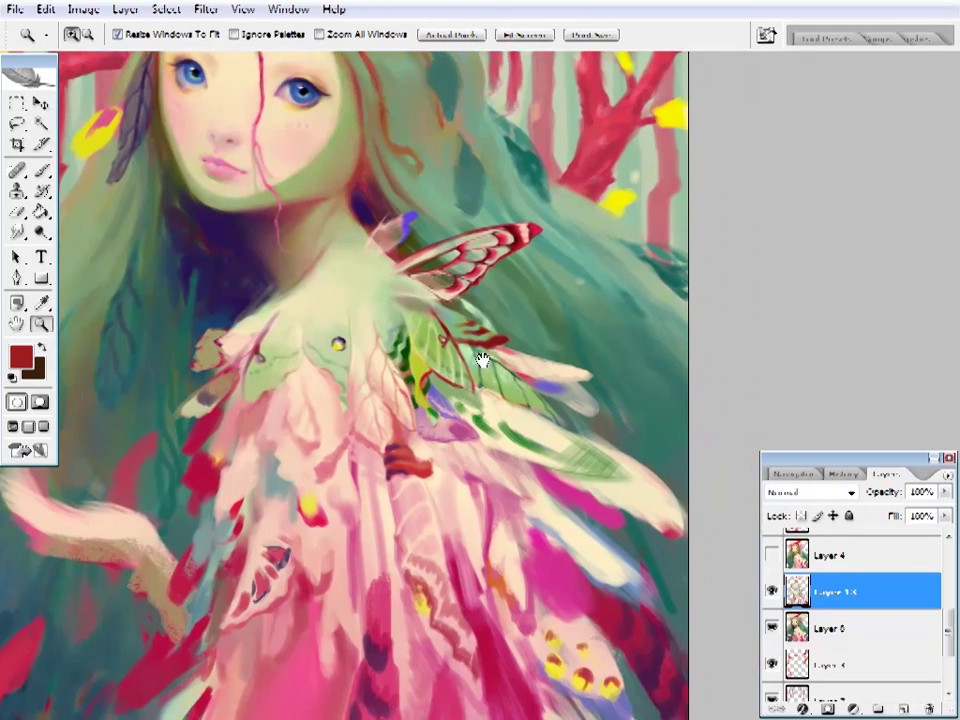
{"action": "left_click", "coordinate": [460, 433]}
{"action": "left_click", "coordinate": [460, 433]}
{"action": "key", "text": "b"}
{"action": "left_click", "coordinate": [396, 364], "text": "alt"}
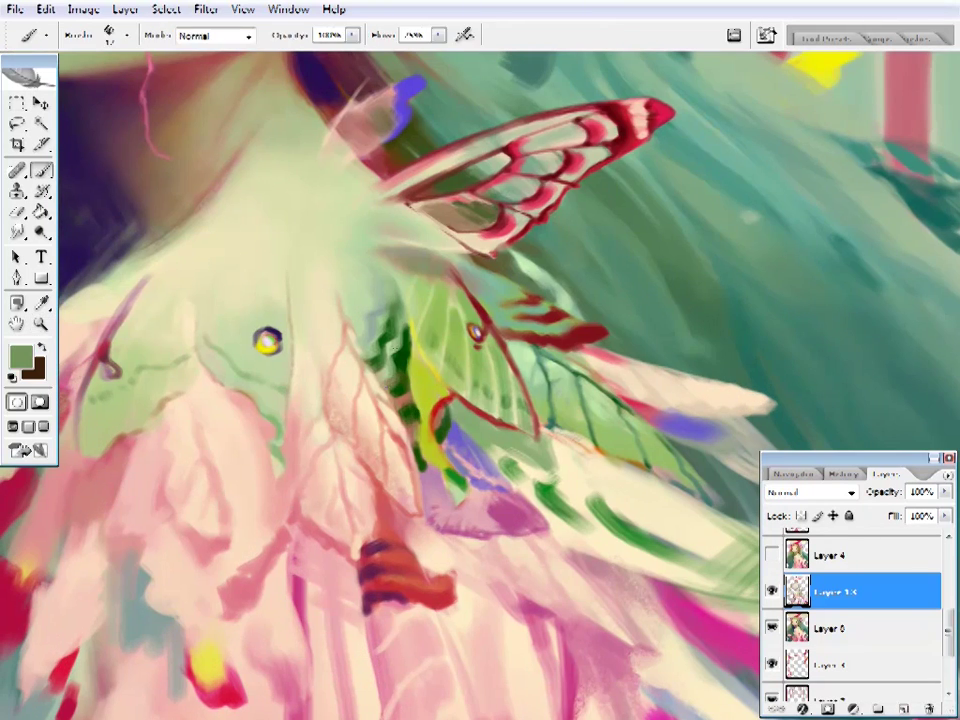
{"action": "left_click", "coordinate": [398, 341], "text": "alt"}
- Sample a darker purple, a light cloak pink and muted greens from the wing
{"action": "scroll", "coordinate": [428, 375], "scroll_direction": "down", "scroll_amount": 1}
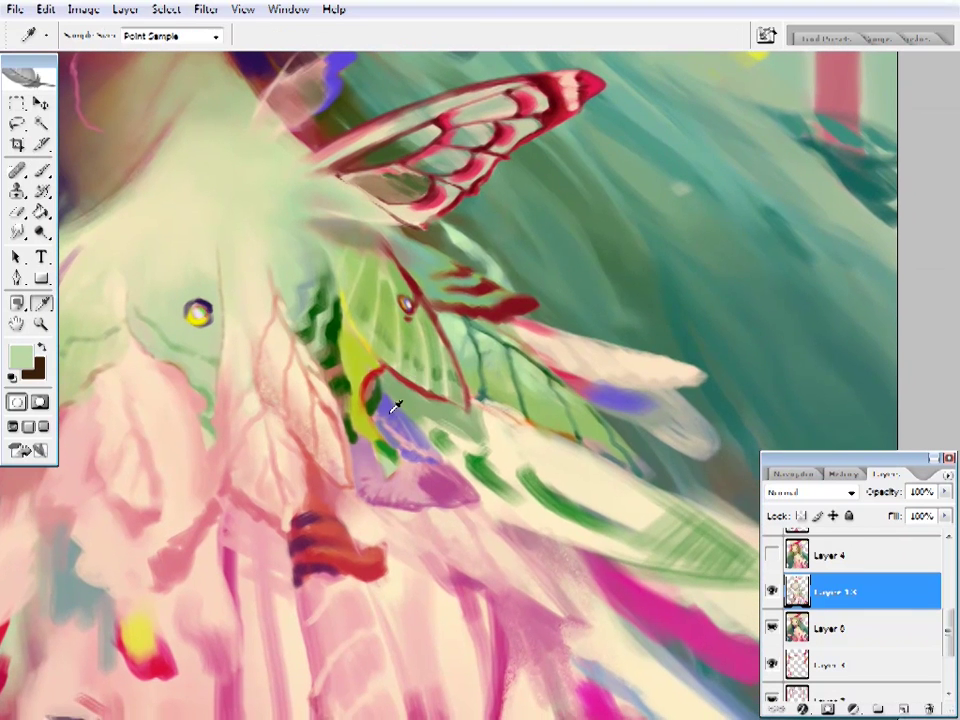
{"action": "left_click", "coordinate": [392, 403], "text": "alt"}
{"action": "key", "text": "Return"}
{"action": "right_click", "coordinate": [511, 410]}
{"action": "key", "text": "Return"}
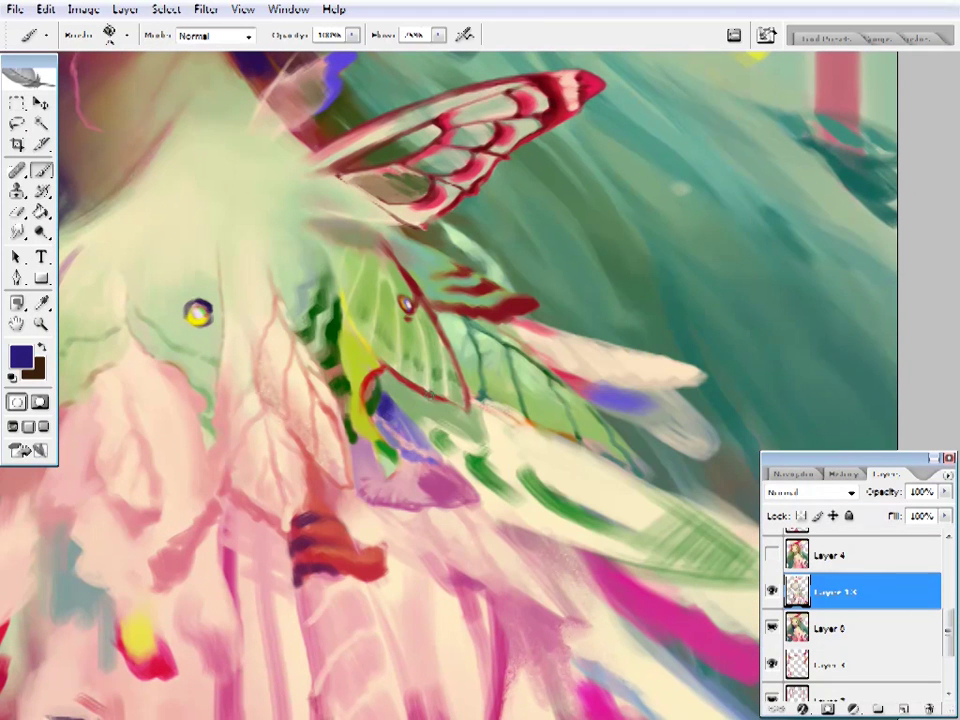
{"action": "left_click", "coordinate": [405, 445], "text": "alt"}
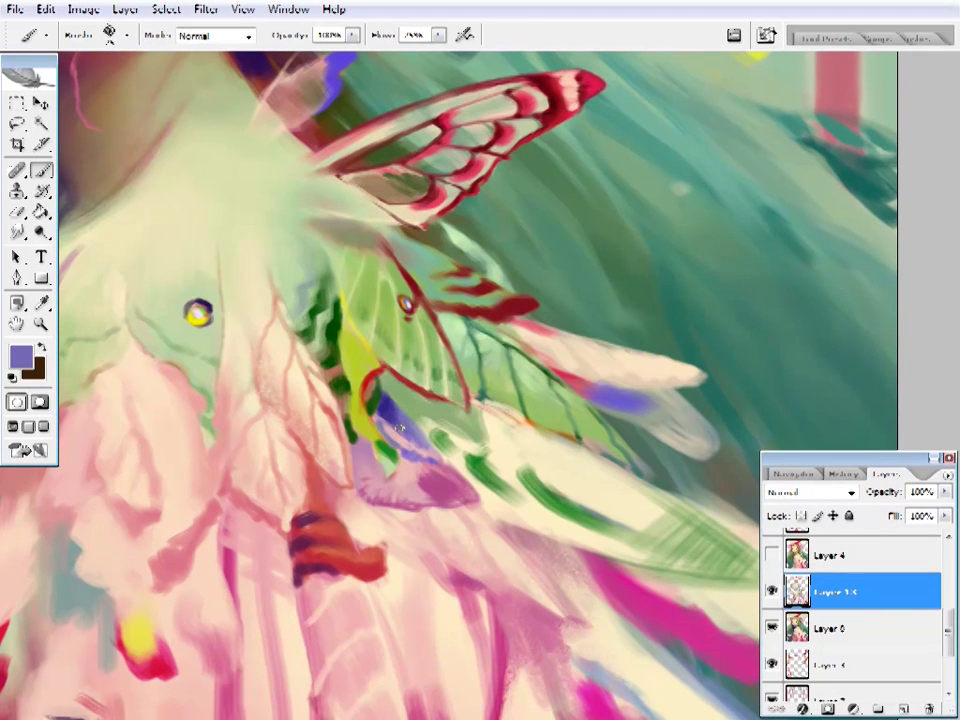
{"action": "scroll", "coordinate": [375, 408], "scroll_direction": "up", "scroll_amount": 1}
{"action": "left_click", "coordinate": [360, 402], "text": "alt"}
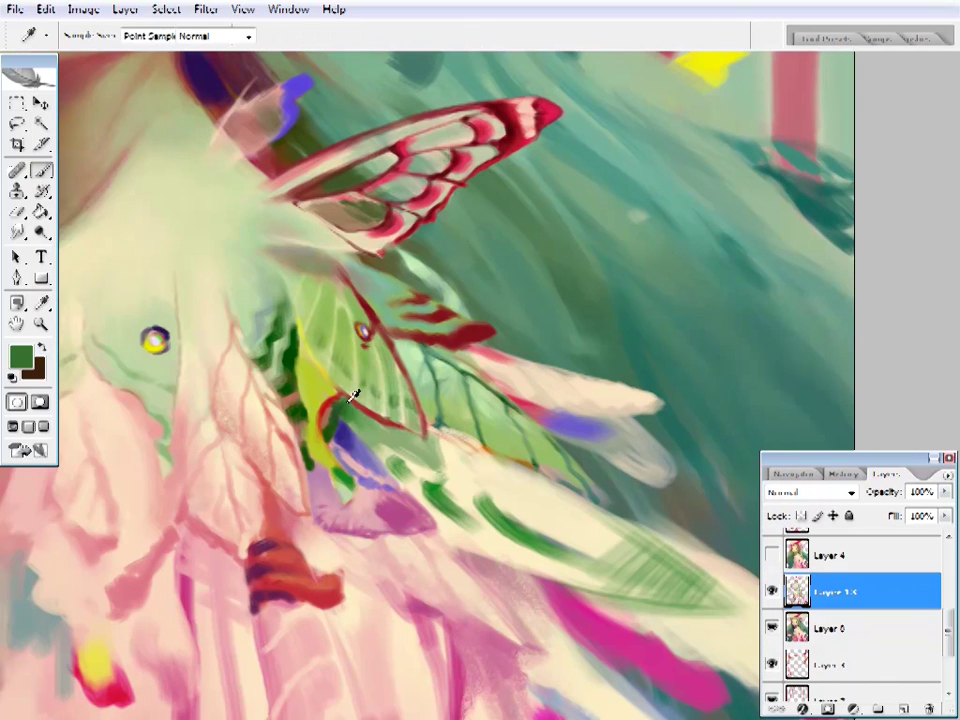
{"action": "left_click", "coordinate": [355, 395], "text": "alt"}
- Refit the painting, zoom back in on the wings and show the brush-stroke history
{"action": "key", "text": "z"}
{"action": "key", "text": "ctrl+0"}
{"action": "left_click", "coordinate": [556, 421]}
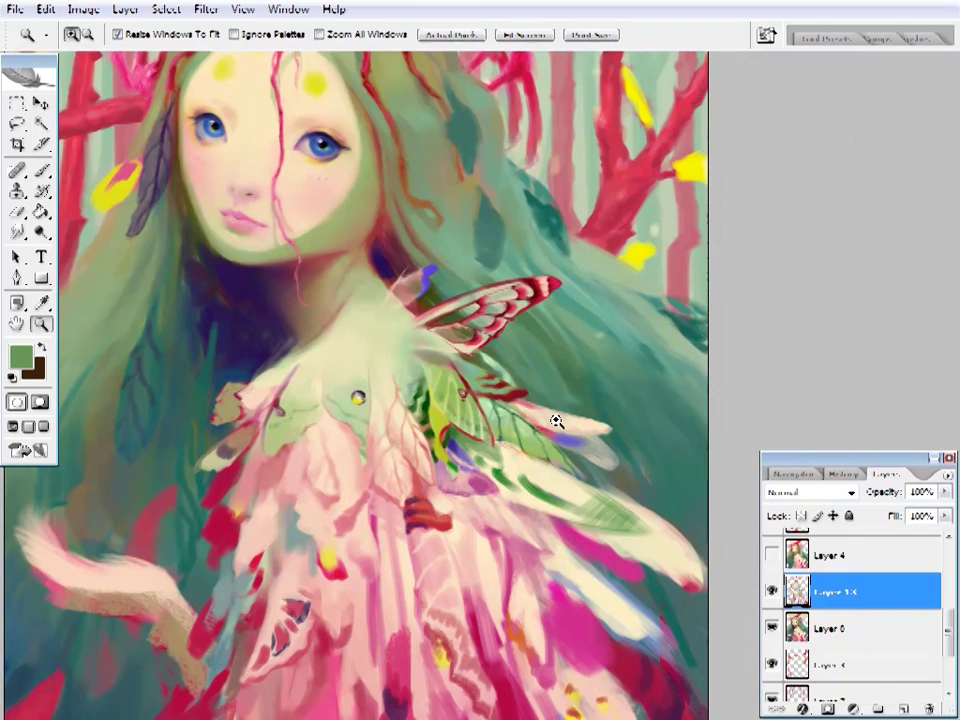
{"action": "scroll", "coordinate": [615, 430], "scroll_direction": "down", "scroll_amount": 2}
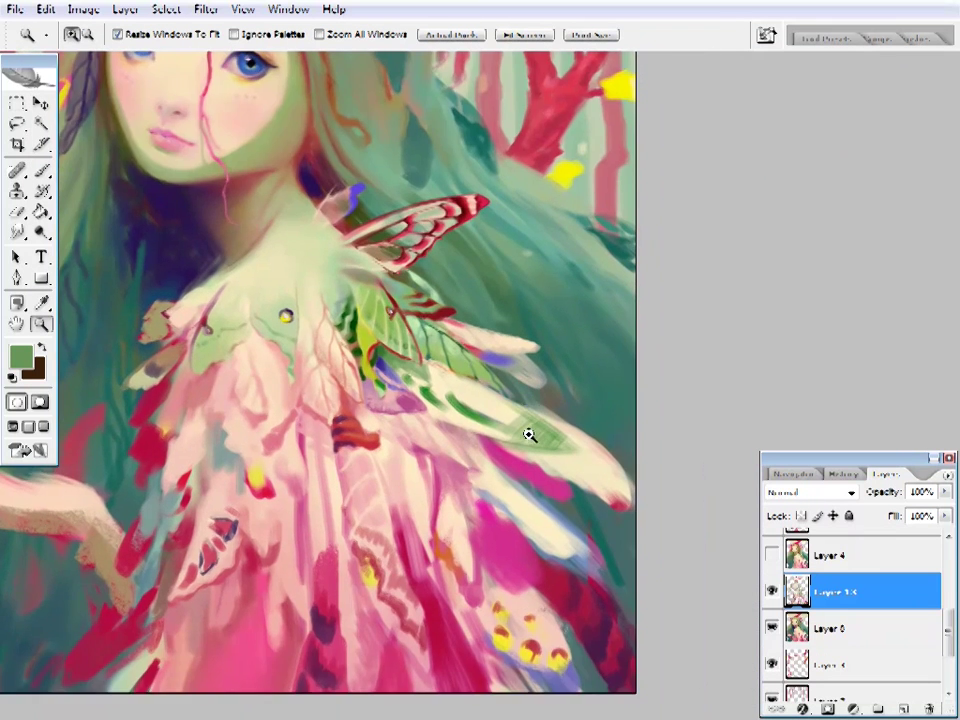
{"action": "left_click", "coordinate": [527, 435]}
{"action": "key", "text": "i"}
{"action": "key", "text": "b"}
{"action": "right_click", "coordinate": [525, 385]}
{"action": "key", "text": "Escape"}
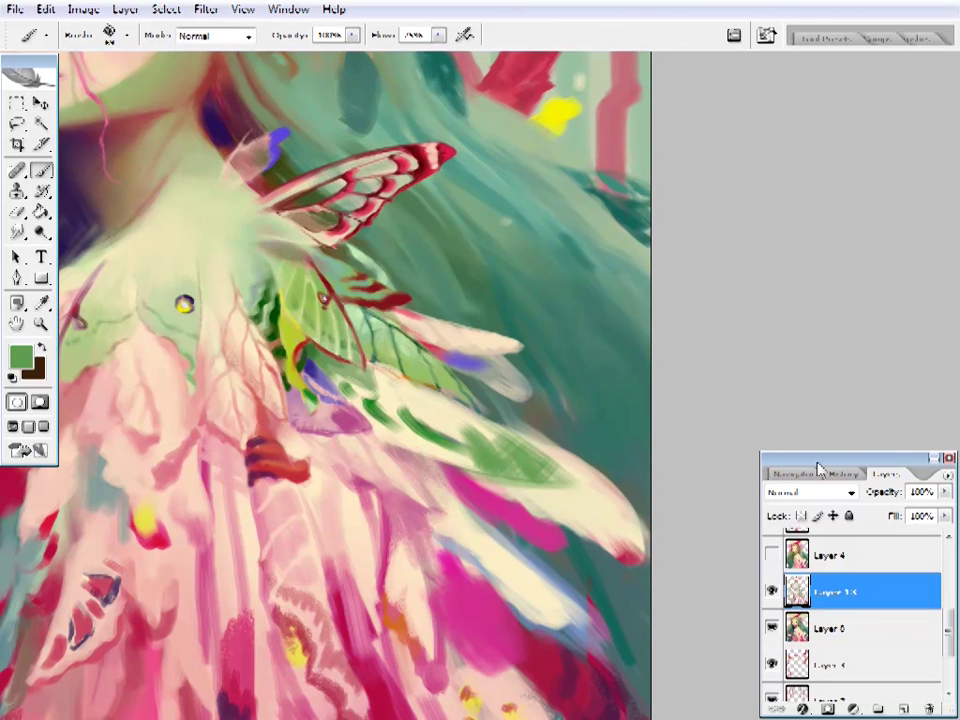
{"action": "left_click", "coordinate": [840, 473]}
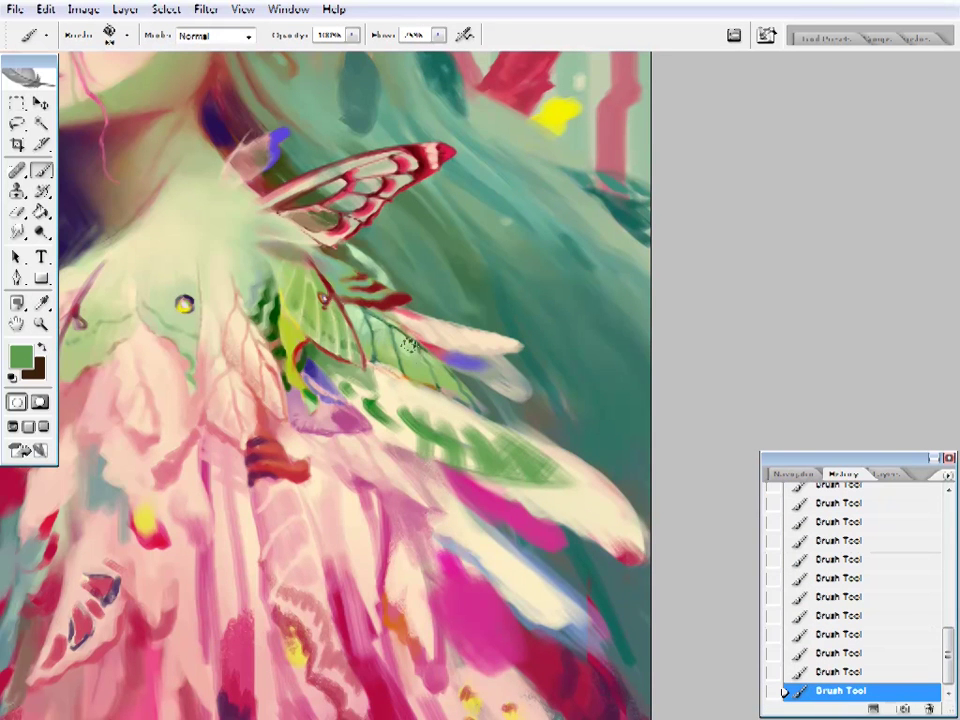
- Sample wing colours, a feather cream and a dark wing green for the brush
{"action": "left_click", "coordinate": [465, 360], "text": "alt"}
{"action": "left_click", "coordinate": [425, 348], "text": "alt"}
{"action": "left_click", "coordinate": [320, 325], "text": "alt"}
{"action": "key", "text": "i"}
{"action": "left_click", "coordinate": [418, 388]}
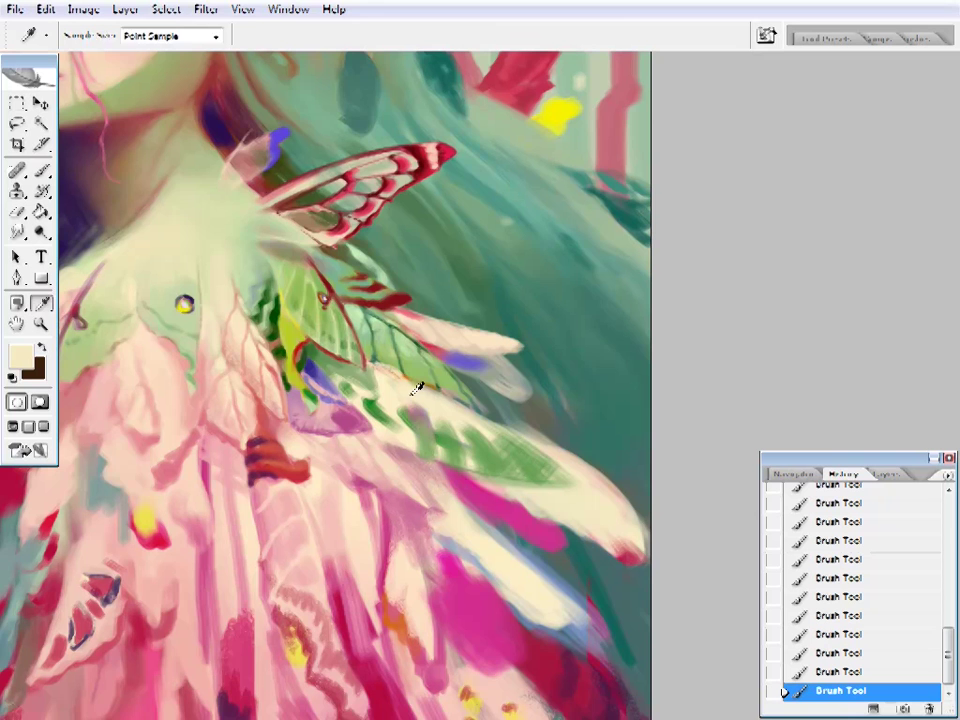
{"action": "left_click", "coordinate": [420, 428]}
{"action": "key", "text": "b"}
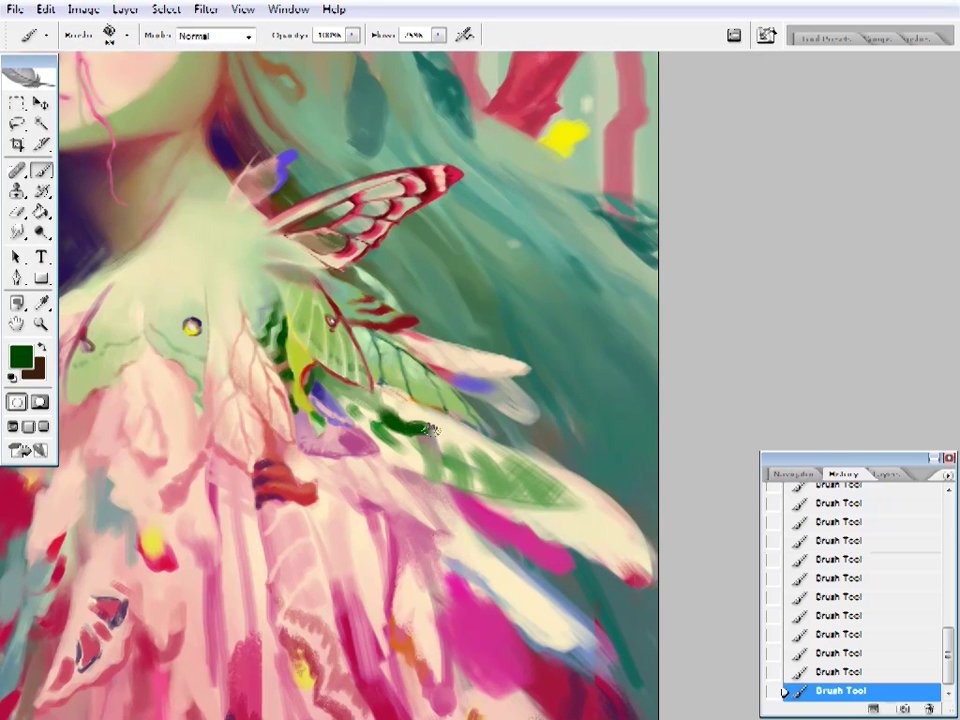
{"action": "right_click", "coordinate": [430, 430]}
{"action": "key", "text": "Return"}
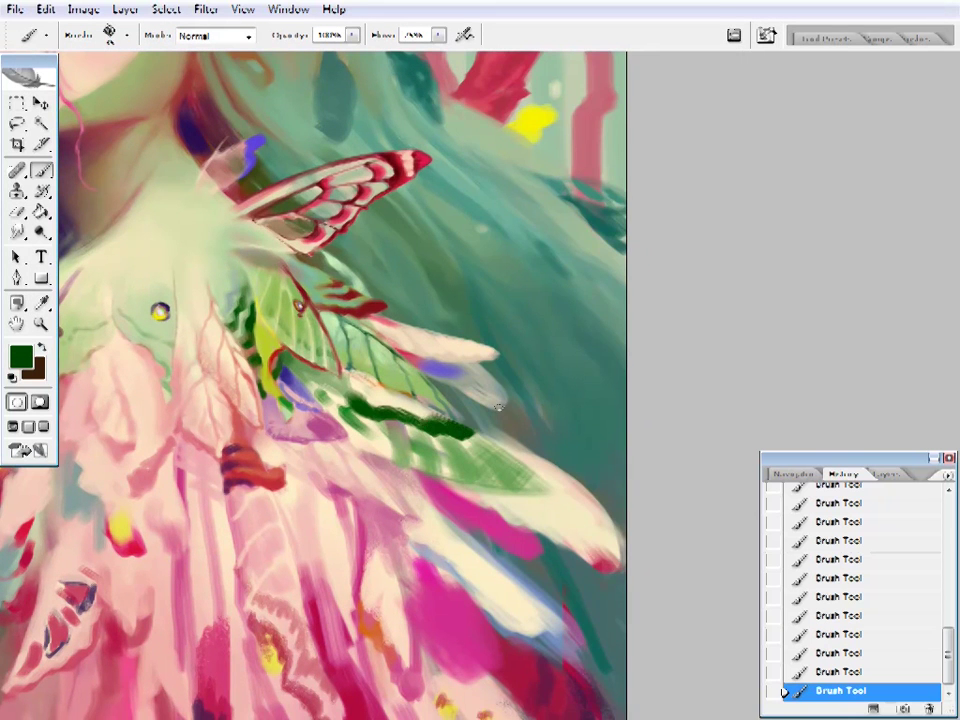
- Set the painting colour to an ochre tone in the Color Picker
{"action": "left_click_drag", "start_coordinate": [498, 406], "coordinate": [563, 429]}
{"action": "left_click", "coordinate": [21, 356]}
{"action": "left_click", "coordinate": [553, 411]}
{"action": "key", "text": "Return"}
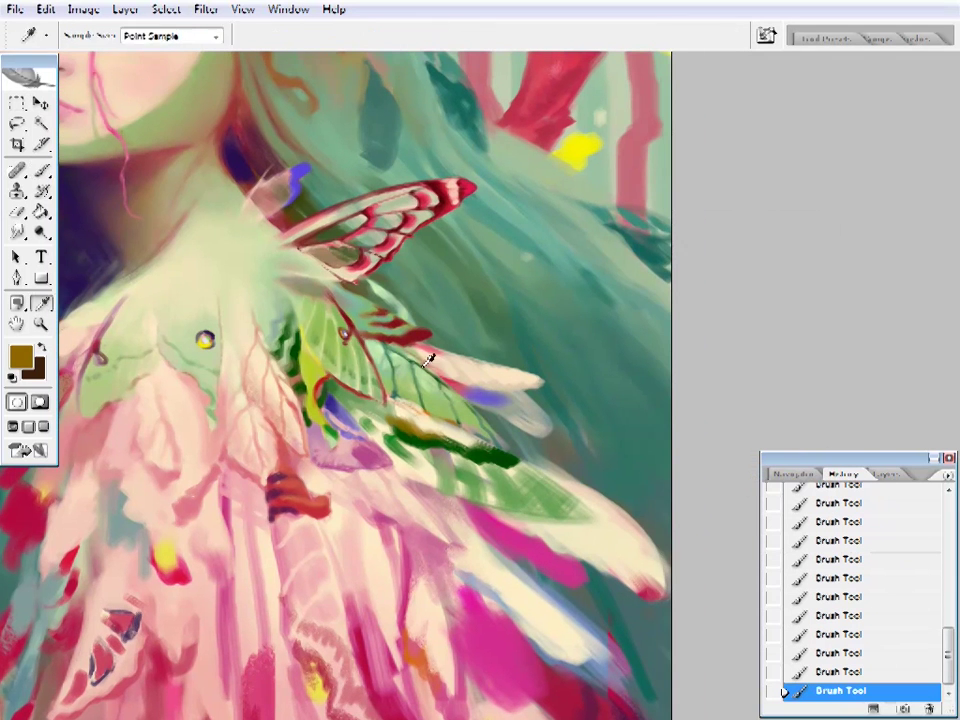
- Sample yellow-green, dark green, mid green and pale yellow tones from the wing
{"action": "left_click", "coordinate": [340, 330], "text": "alt"}
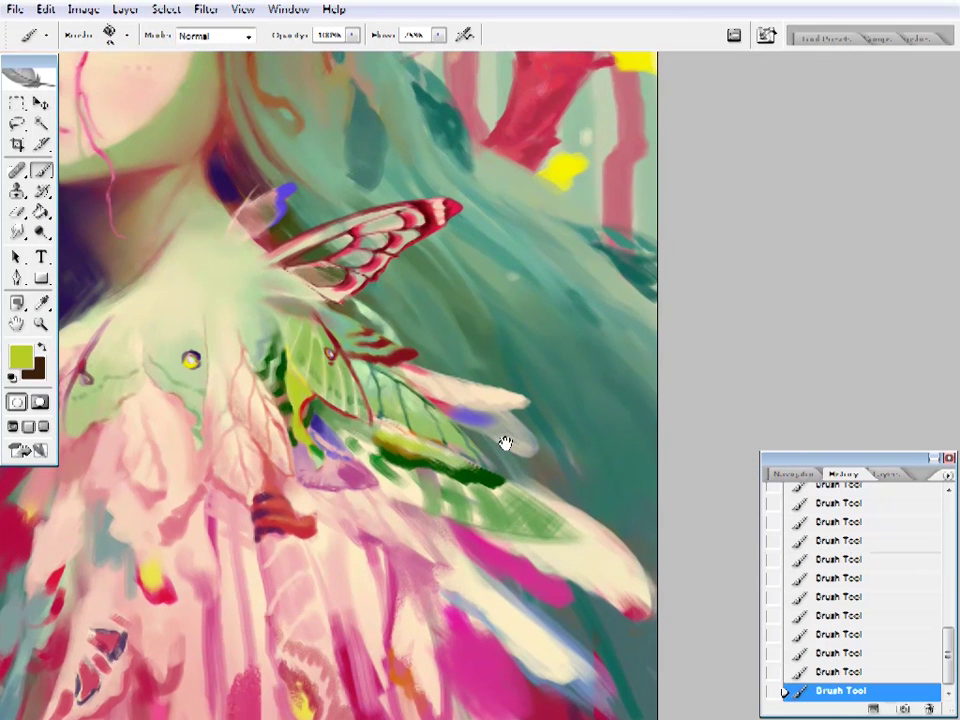
{"action": "left_click", "coordinate": [414, 434], "text": "alt"}
{"action": "left_click", "coordinate": [435, 443], "text": "alt"}
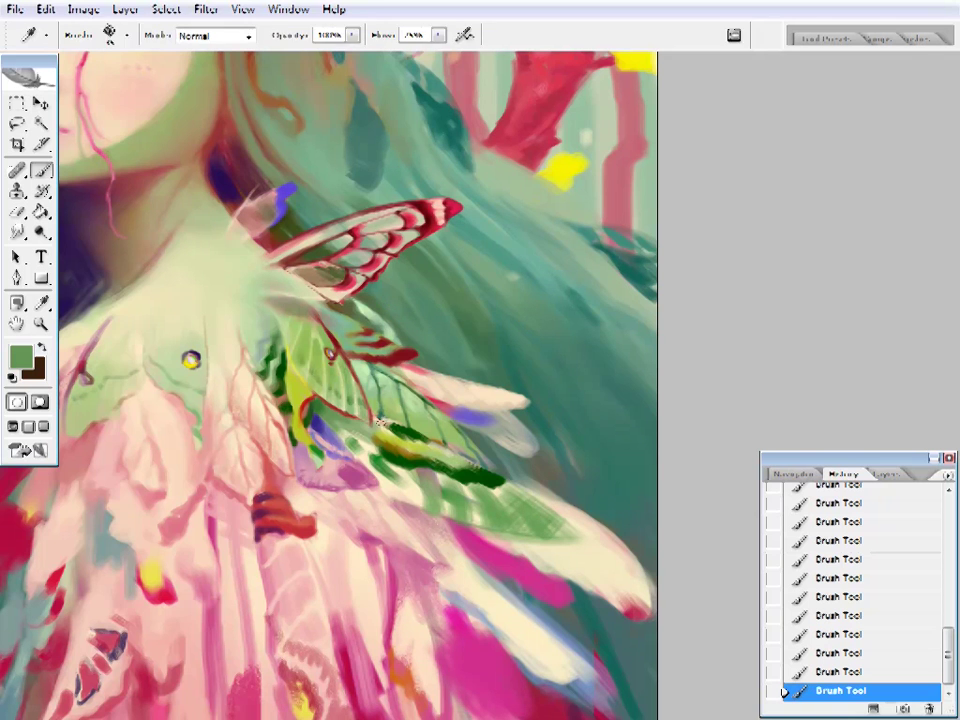
{"action": "left_click", "coordinate": [396, 422], "text": "alt"}
{"action": "left_click", "coordinate": [393, 427], "text": "alt"}
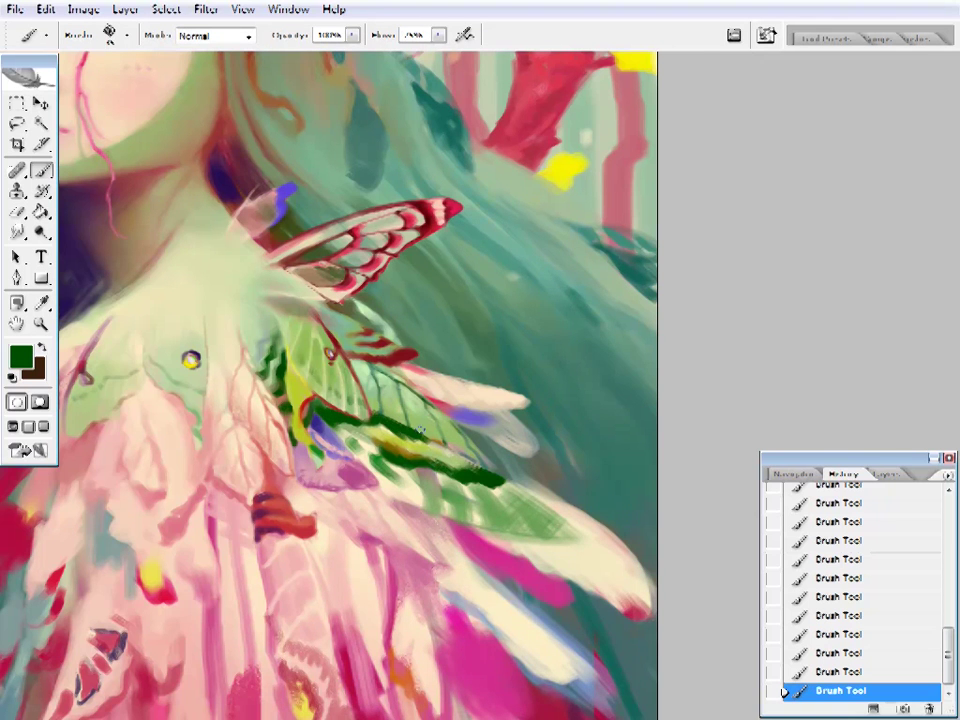
{"action": "left_click", "coordinate": [420, 429], "text": "alt"}
- Dab dark green marks along the wing's lower edge, then sample sage, purple and cream
{"action": "right_click", "coordinate": [455, 312]}
{"action": "left_click", "coordinate": [400, 430], "text": "alt"}
{"action": "right_click", "coordinate": [450, 405]}
{"action": "left_click", "coordinate": [395, 483]}
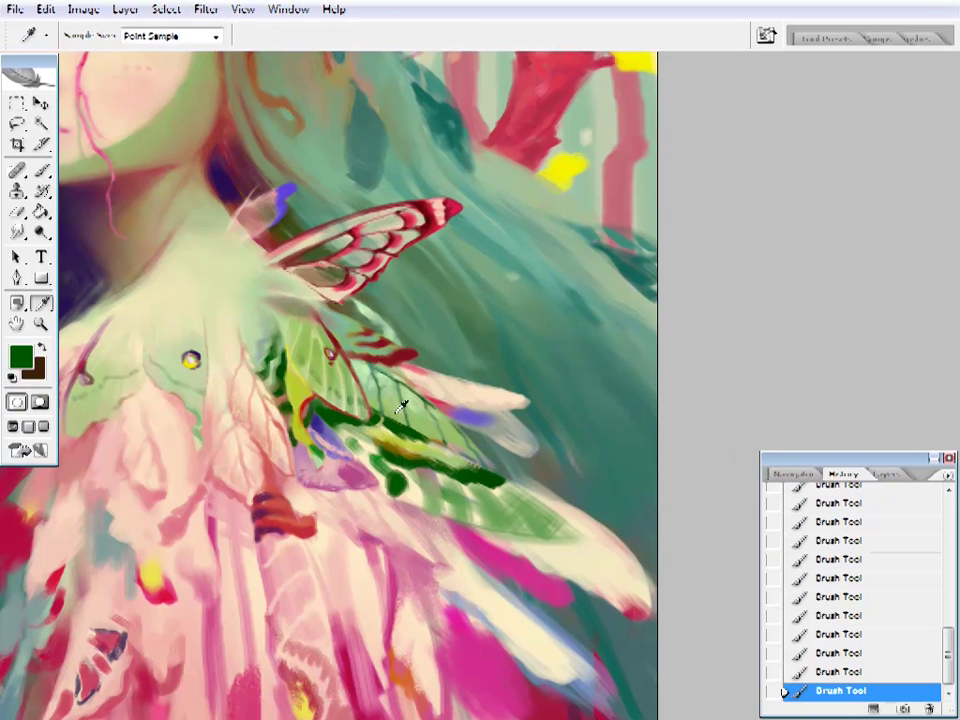
{"action": "left_click", "coordinate": [400, 405], "text": "alt"}
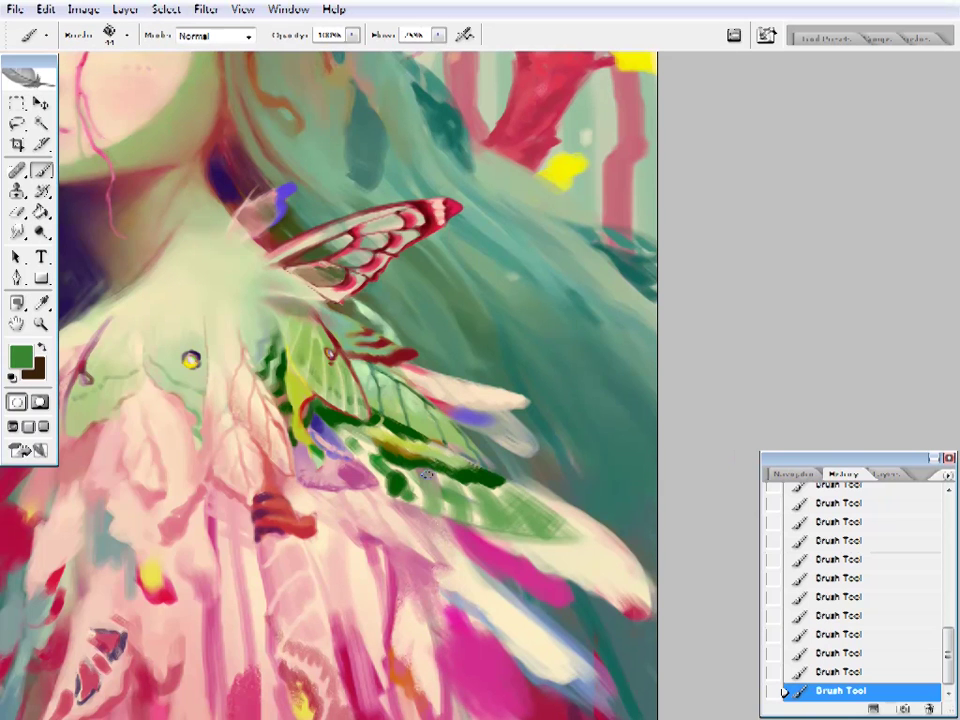
{"action": "left_click", "coordinate": [470, 414], "text": "alt"}
{"action": "left_click", "coordinate": [389, 450], "text": "alt"}
- Set a darker blue painting colour and zoom in on the moth wing area
{"action": "left_click", "coordinate": [20, 357]}
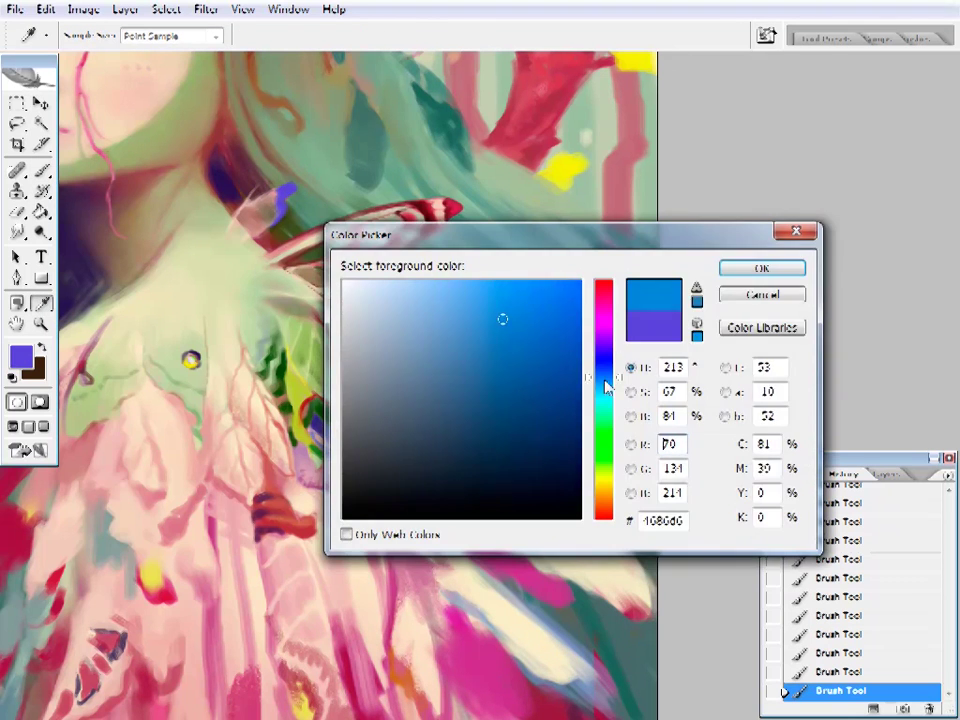
{"action": "left_click", "coordinate": [493, 364]}
{"action": "left_click", "coordinate": [776, 268]}
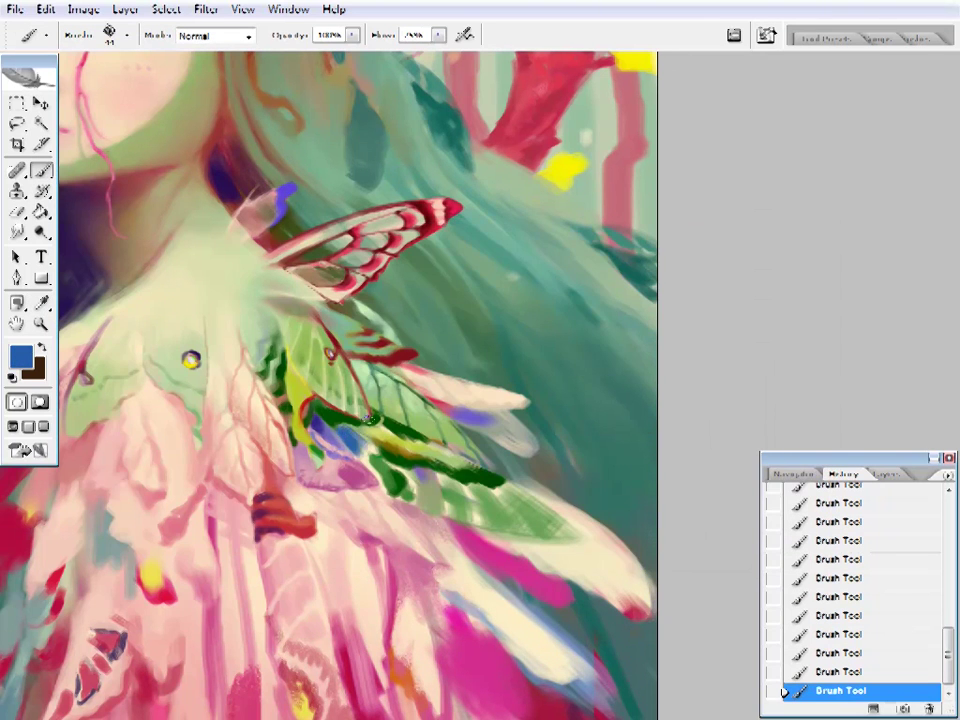
{"action": "left_click_drag", "start_coordinate": [377, 423], "coordinate": [407, 438]}
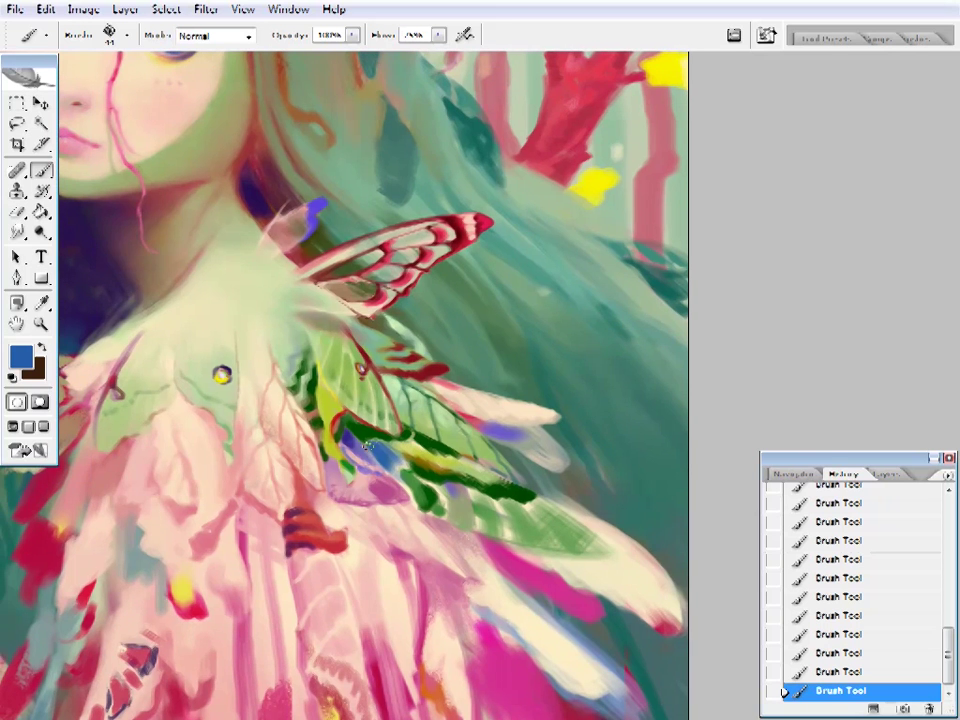
{"action": "left_click", "coordinate": [420, 440], "text": "ctrl"}
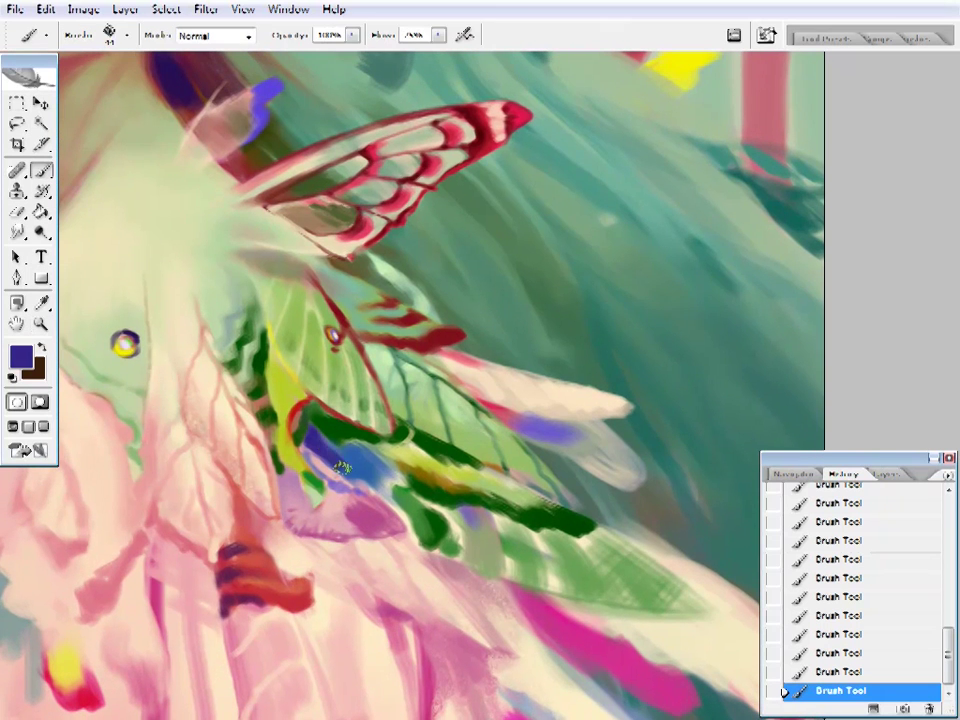
- Sample cloak pink, shrink the brush size and reframe the view on the cloak
{"action": "left_click", "coordinate": [280, 350], "text": "alt"}
{"action": "right_click", "coordinate": [280, 350]}
{"action": "left_click_drag", "start_coordinate": [488, 80], "coordinate": [370, 80]}
{"action": "key", "text": "Return"}
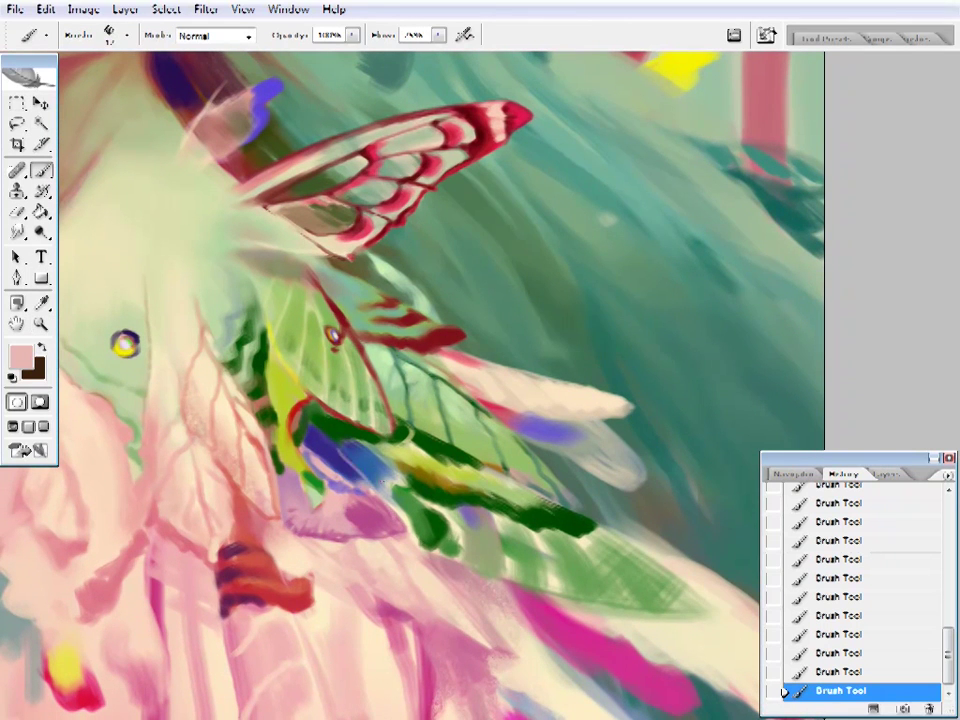
{"action": "key", "text": "ctrl+0"}
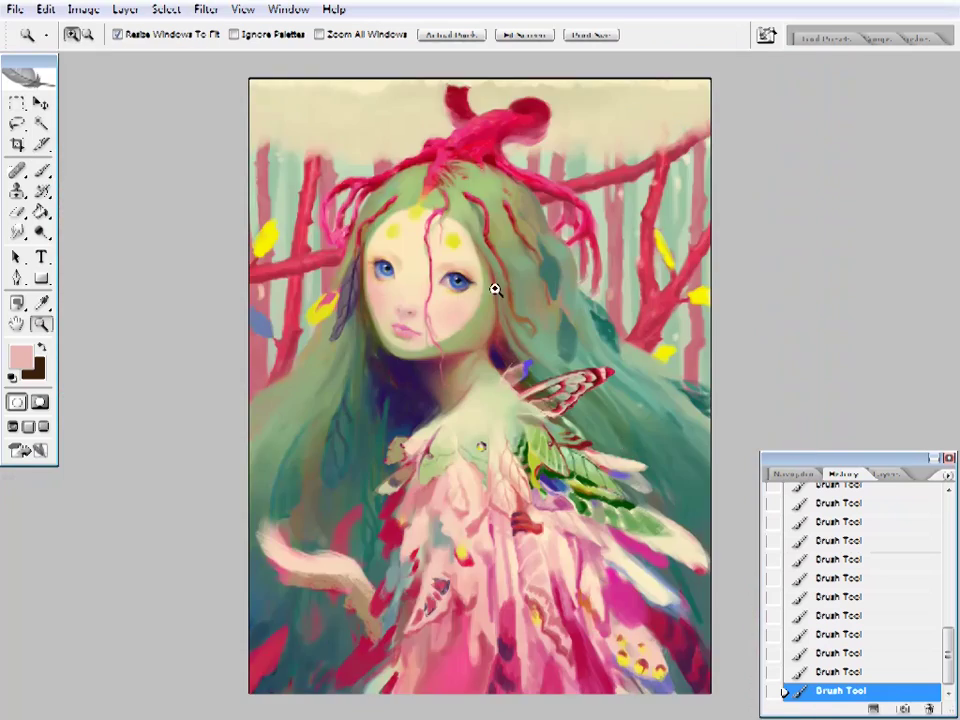
{"action": "left_click_drag", "start_coordinate": [240, 201], "coordinate": [617, 476]}
{"action": "right_click", "coordinate": [507, 384]}
{"action": "left_click", "coordinate": [524, 447]}
- Sample wing green, then set a dark purple painting colour for the brush
{"action": "left_click", "coordinate": [328, 408]}
{"action": "left_click", "coordinate": [20, 357]}
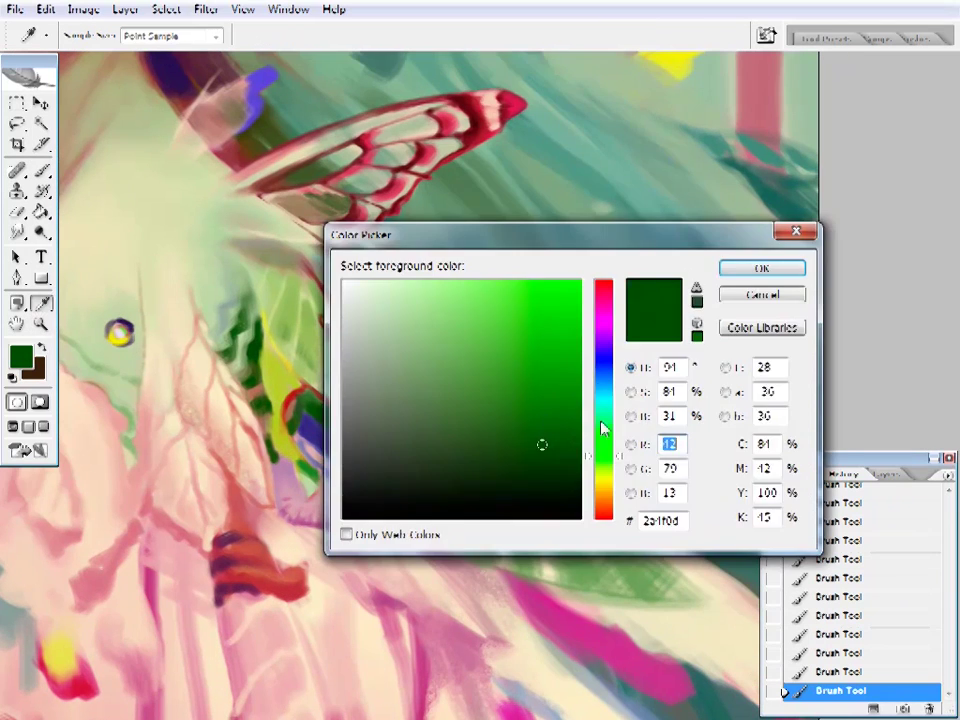
{"action": "left_click", "coordinate": [602, 345]}
{"action": "left_click", "coordinate": [778, 268]}
{"action": "key", "text": "b"}
{"action": "right_click", "coordinate": [555, 99]}
{"action": "key", "text": "Return"}
- Check the brush settings and zoom back in on the moth wing to paint
{"action": "right_click", "coordinate": [413, 321]}
{"action": "key", "text": "Return"}
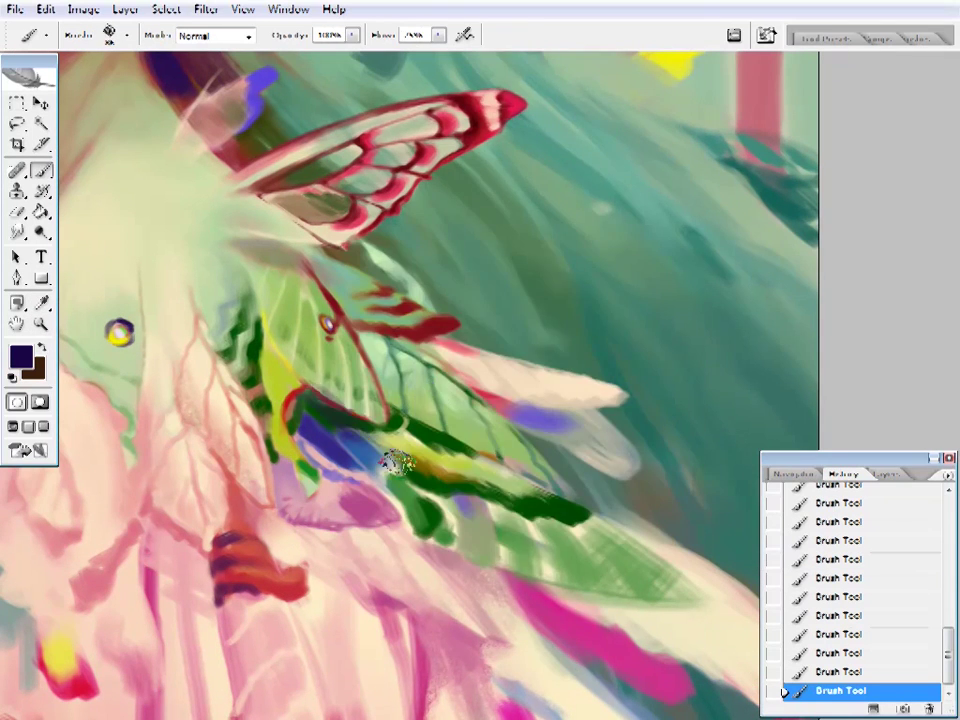
{"action": "right_click", "coordinate": [439, 414]}
{"action": "key", "text": "Return"}
{"action": "key", "text": "z"}
{"action": "key", "text": "ctrl+0"}
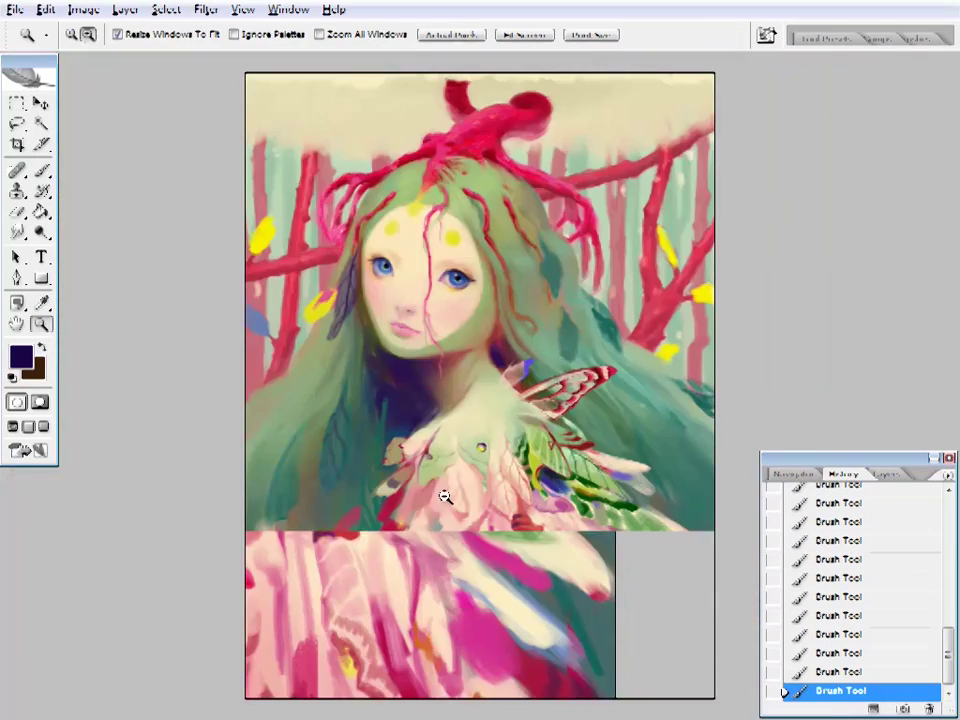
{"action": "left_click_drag", "start_coordinate": [444, 495], "coordinate": [660, 529]}
{"action": "left_click", "coordinate": [536, 390]}
{"action": "key", "text": "b"}
{"action": "right_click", "coordinate": [430, 398]}
{"action": "key", "text": "Return"}
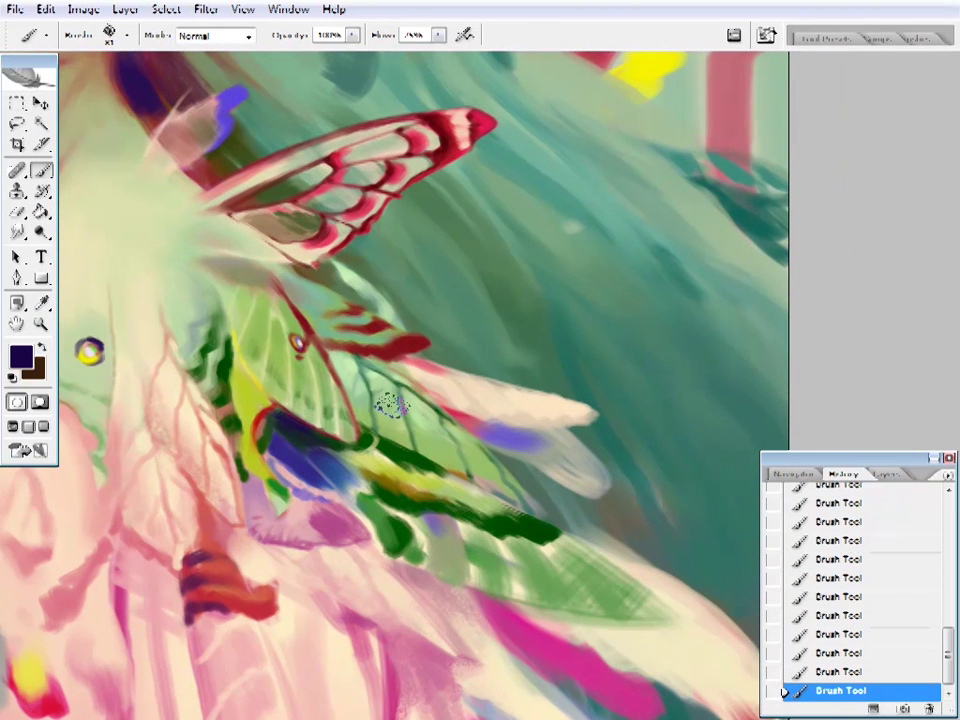
- Sample the purple under the wing plus dark, light and muted wing greens
{"action": "key", "text": "i"}
{"action": "left_click", "coordinate": [510, 422], "text": "alt"}
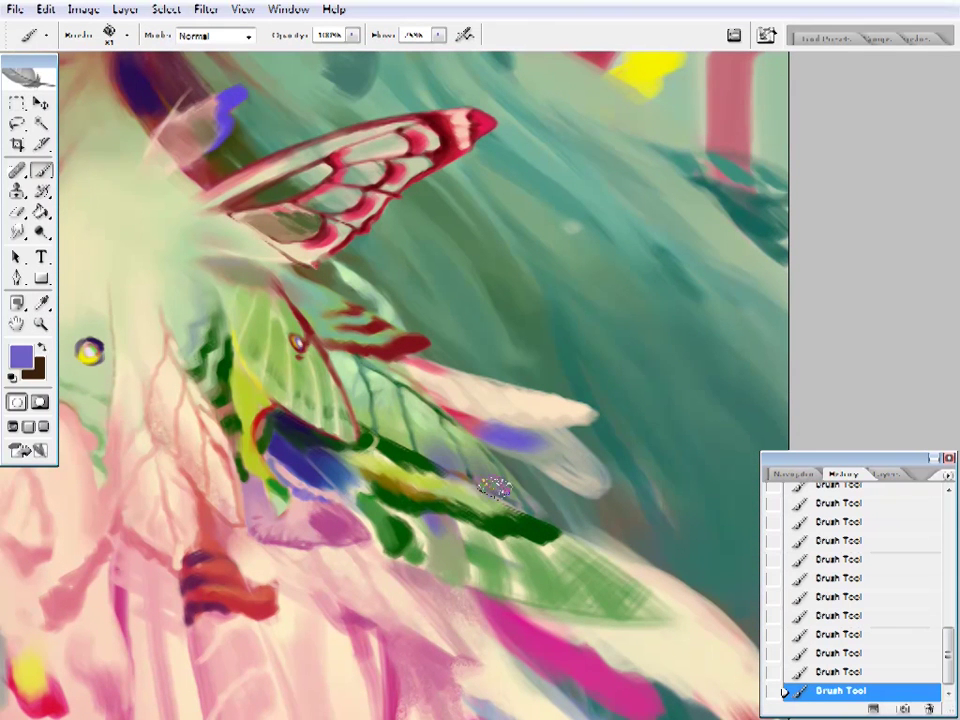
{"action": "left_click", "coordinate": [458, 442], "text": "alt"}
{"action": "left_click", "coordinate": [381, 390], "text": "alt"}
{"action": "left_click", "coordinate": [432, 443], "text": "alt"}
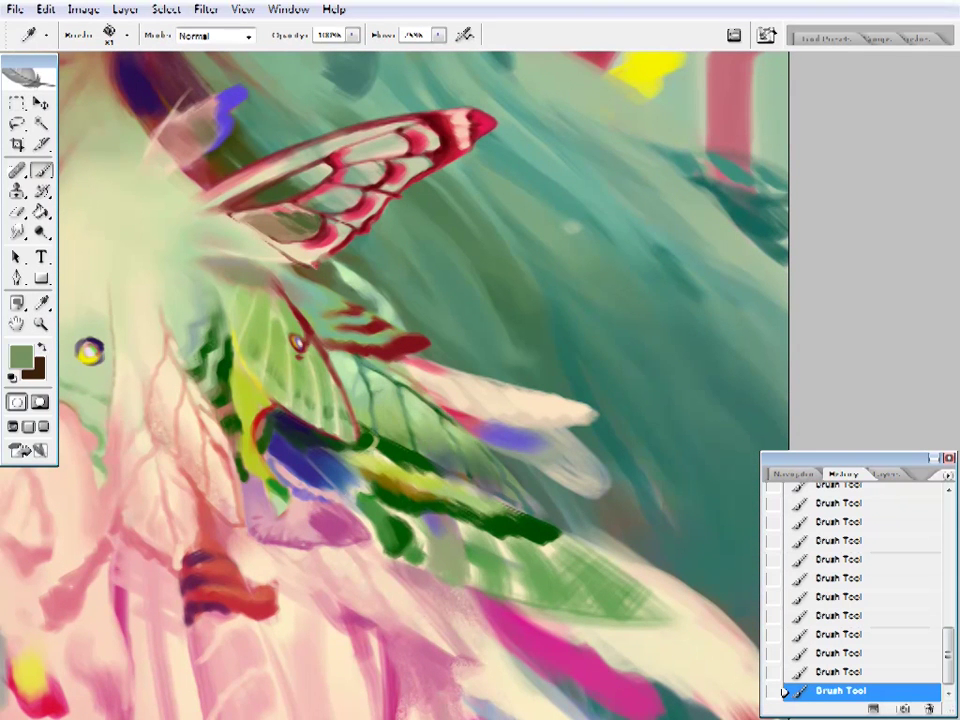
{"action": "left_click_drag", "start_coordinate": [548, 373], "coordinate": [476, 338]}
- Fit the painting on screen and flip the canvas horizontally with Ctrl+Shift+H
{"action": "key", "text": "z"}
{"action": "right_click", "coordinate": [392, 385]}
{"action": "left_click", "coordinate": [449, 394]}
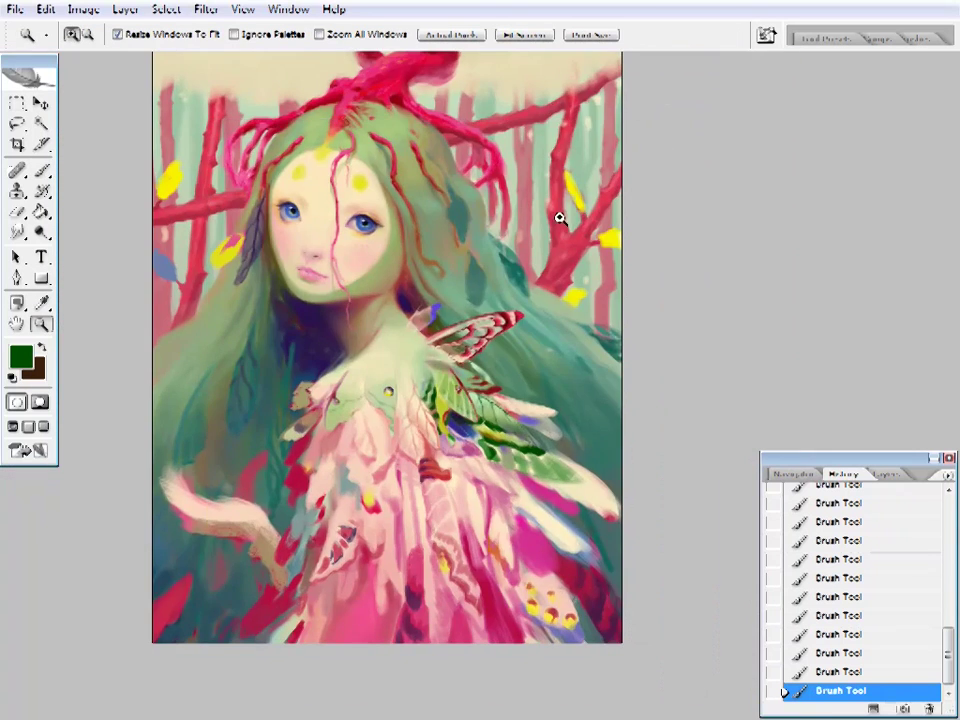
{"action": "key", "text": "ctrl+shift+h"}
{"action": "left_click", "coordinate": [393, 447]}
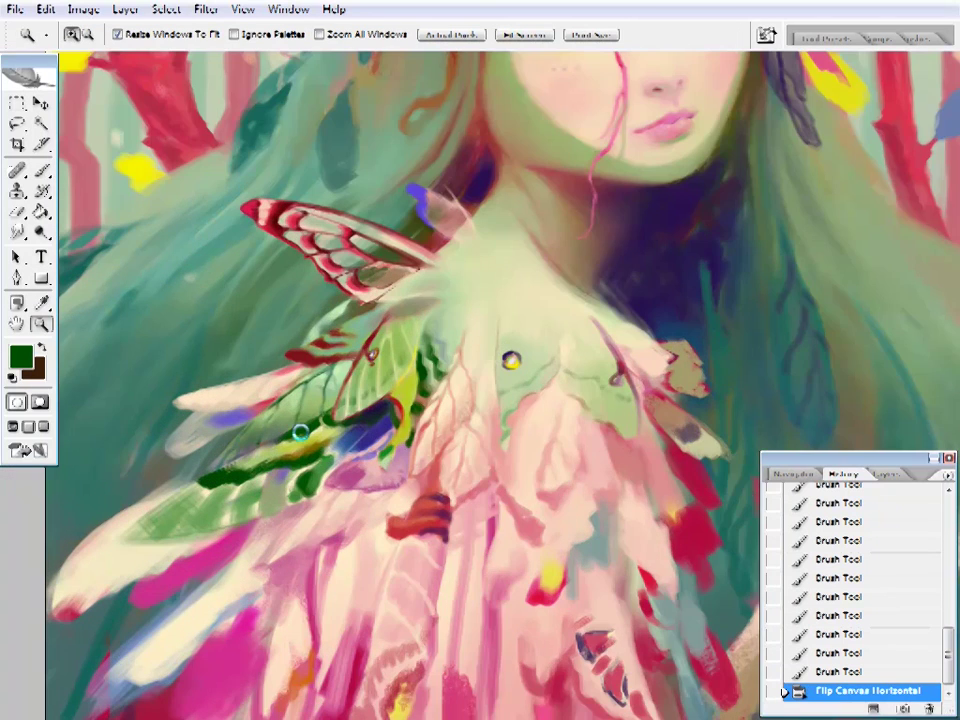
- Zoom in on the cloak feathers and paint pale green strokes on the lower green feather
{"action": "left_click", "coordinate": [258, 484]}
{"action": "key", "text": "b"}
{"action": "right_click", "coordinate": [358, 58]}
{"action": "mouse_move", "coordinate": [300, 400]}
{"action": "left_mouse_down"}
{"action": "mouse_move", "coordinate": [210, 462]}
{"action": "mouse_move", "coordinate": [250, 452]}
{"action": "mouse_move", "coordinate": [245, 495]}
{"action": "mouse_move", "coordinate": [278, 480]}
{"action": "left_mouse_up"}
{"action": "left_click", "coordinate": [222, 444], "text": "alt"}
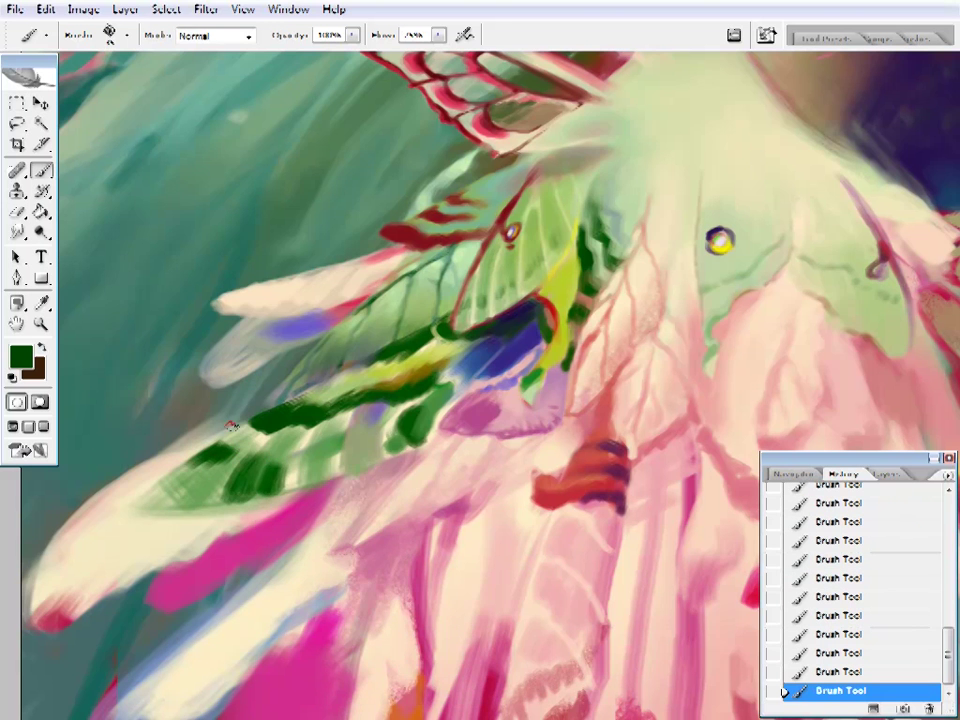
{"action": "left_click", "coordinate": [289, 435], "text": "alt"}
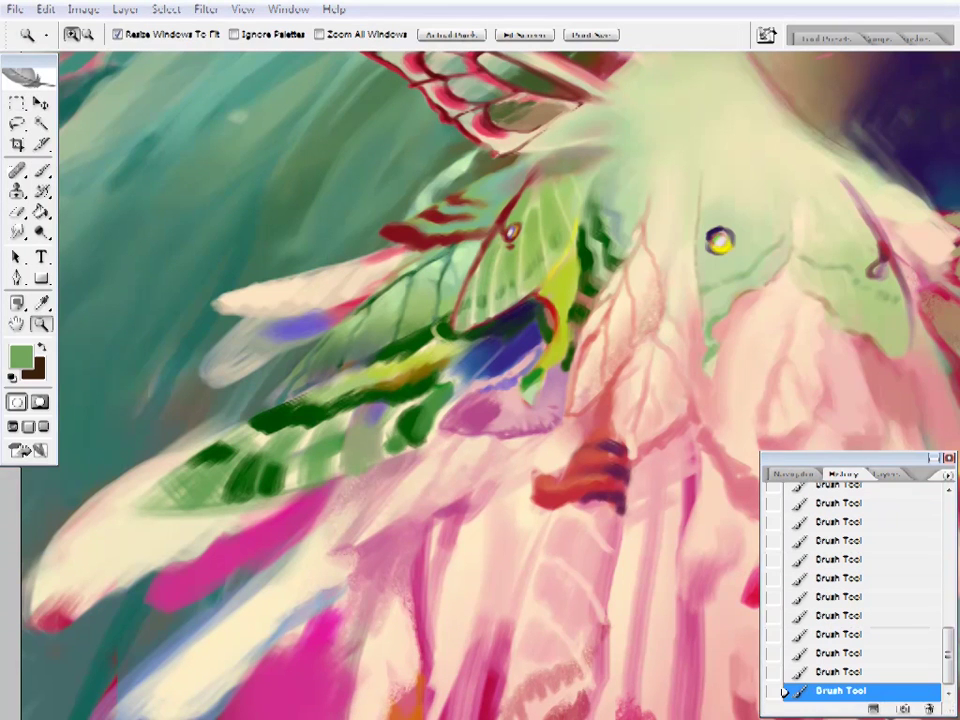
{"action": "left_click_drag", "start_coordinate": [285, 444], "coordinate": [343, 424]}
{"action": "left_click", "coordinate": [343, 424], "text": "alt"}
{"action": "right_click", "coordinate": [343, 424]}
{"action": "key", "text": "Escape"}
{"action": "left_click_drag", "start_coordinate": [229, 459], "coordinate": [198, 489]}
- Sample dark, mid and pale greens and a grey-lavender to shade the lower feather
{"action": "left_click", "coordinate": [198, 489], "text": "alt"}
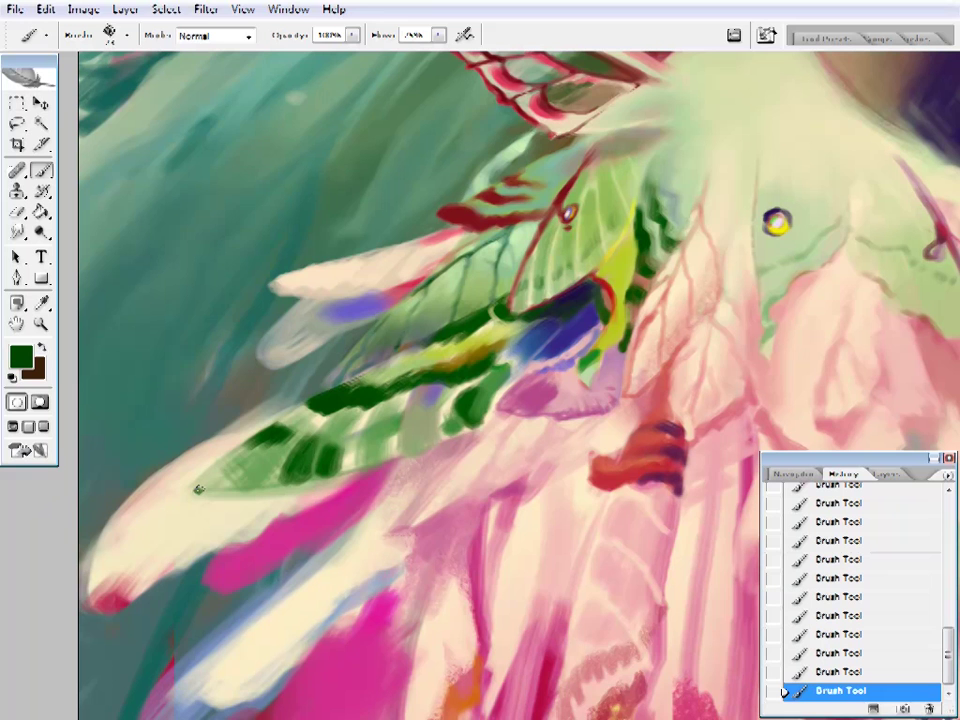
{"action": "left_click", "coordinate": [433, 392], "text": "alt"}
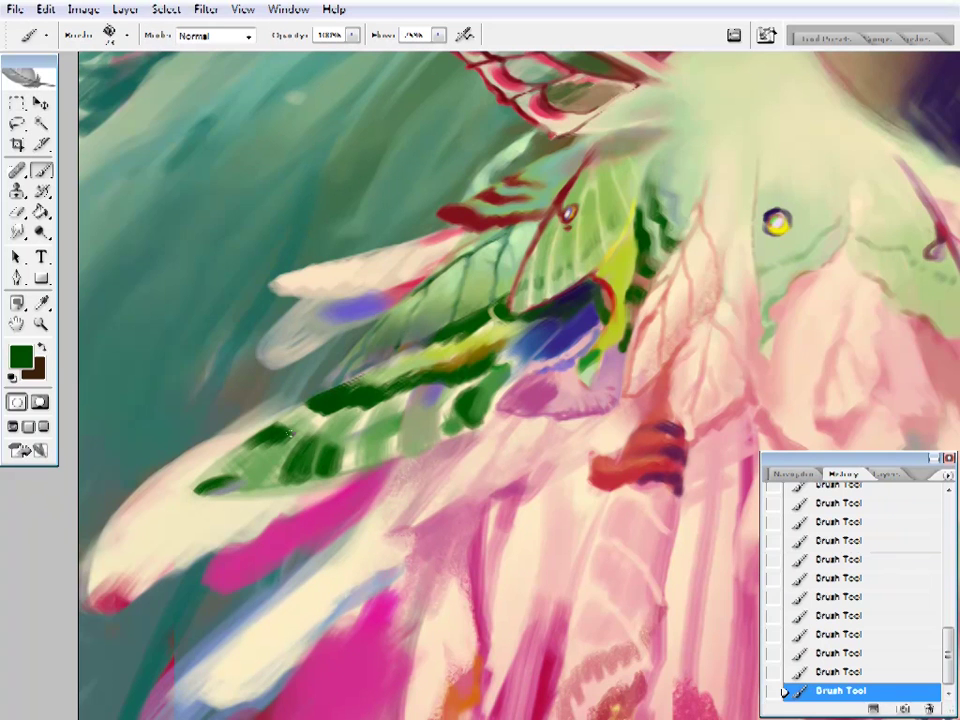
{"action": "left_click", "coordinate": [265, 467], "text": "alt"}
{"action": "left_click", "coordinate": [258, 459], "text": "alt"}
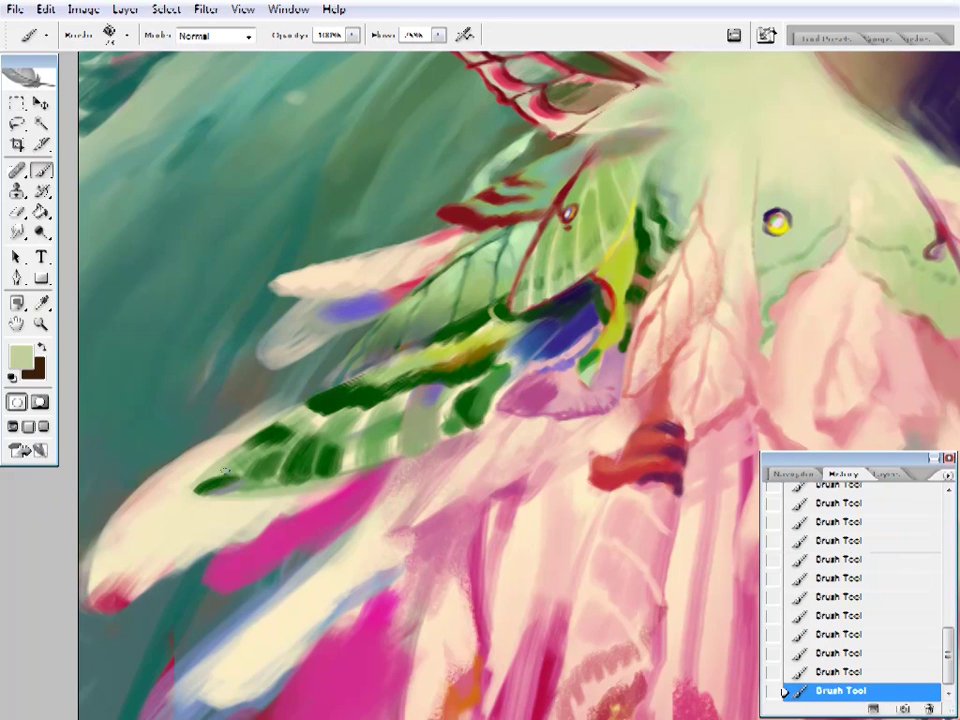
{"action": "left_click", "coordinate": [228, 461], "text": "alt"}
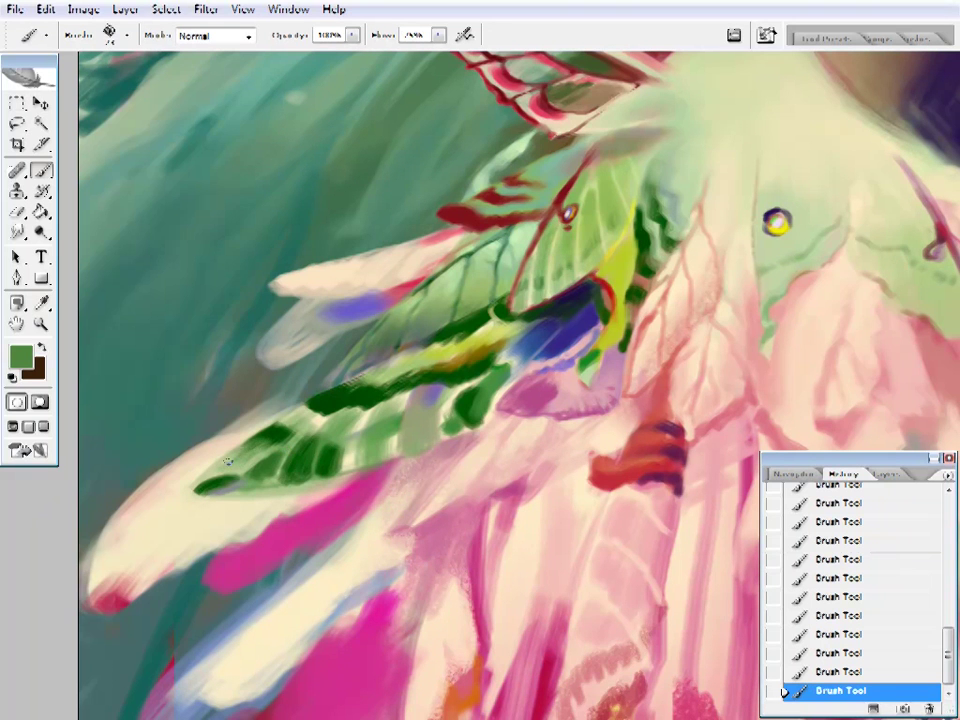
{"action": "left_click_drag", "start_coordinate": [429, 454], "coordinate": [251, 521]}
{"action": "left_click", "coordinate": [253, 493], "text": "alt"}
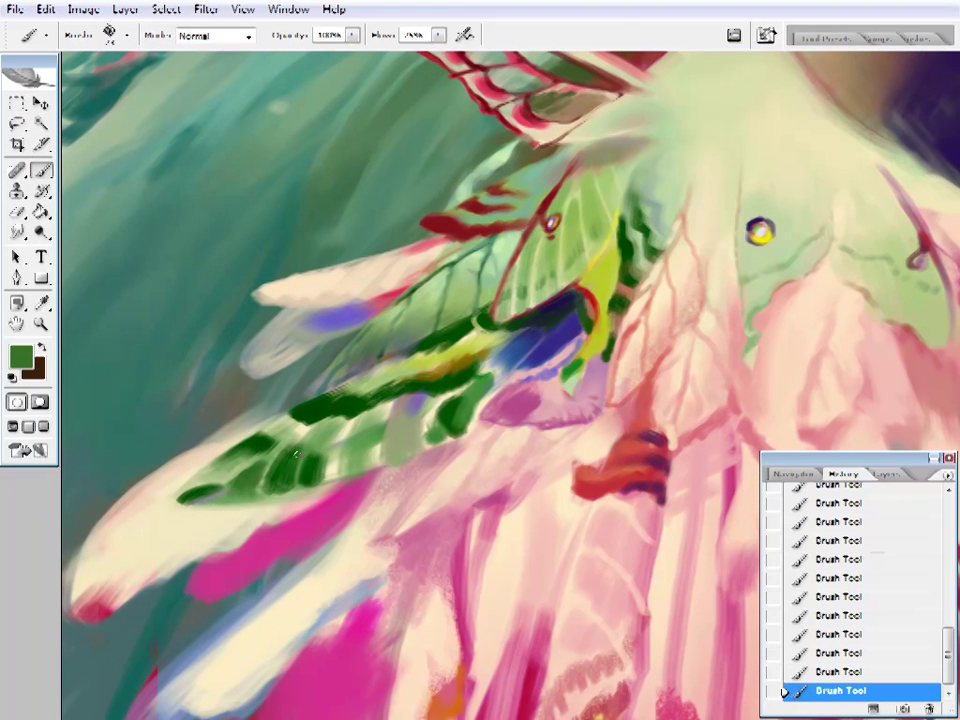
{"action": "key", "text": "alt"}
{"action": "left_click", "coordinate": [275, 433], "text": "alt"}
- Gather dark green, cream, brighter green and wing purple for the feather's veining, adjusting brush size
{"action": "right_click", "coordinate": [375, 128]}
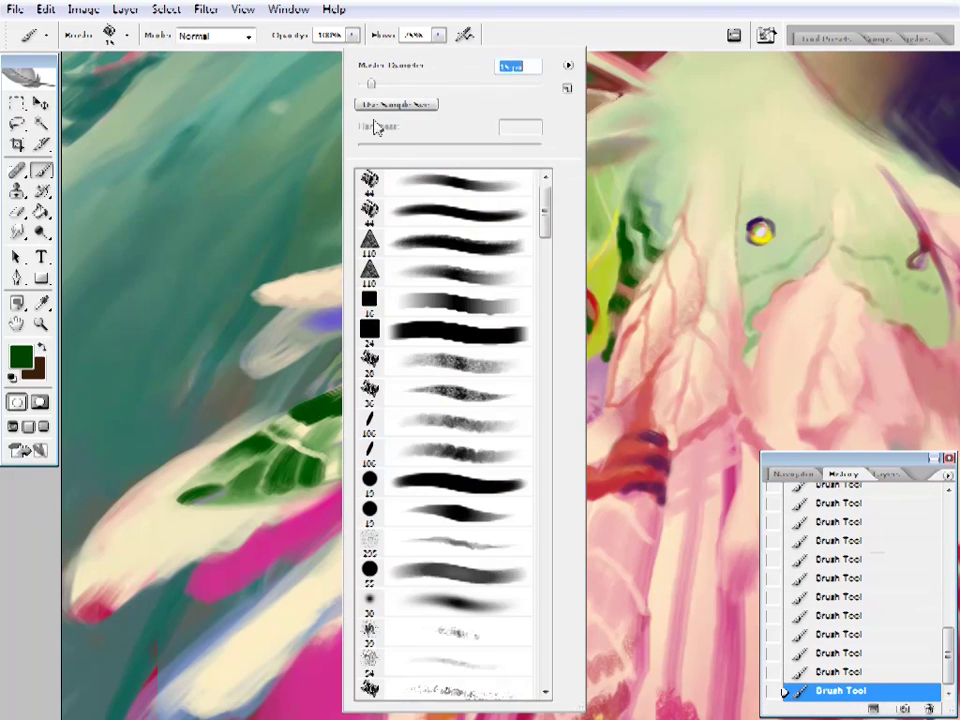
{"action": "key", "text": "Escape"}
{"action": "left_click", "coordinate": [267, 427], "text": "alt"}
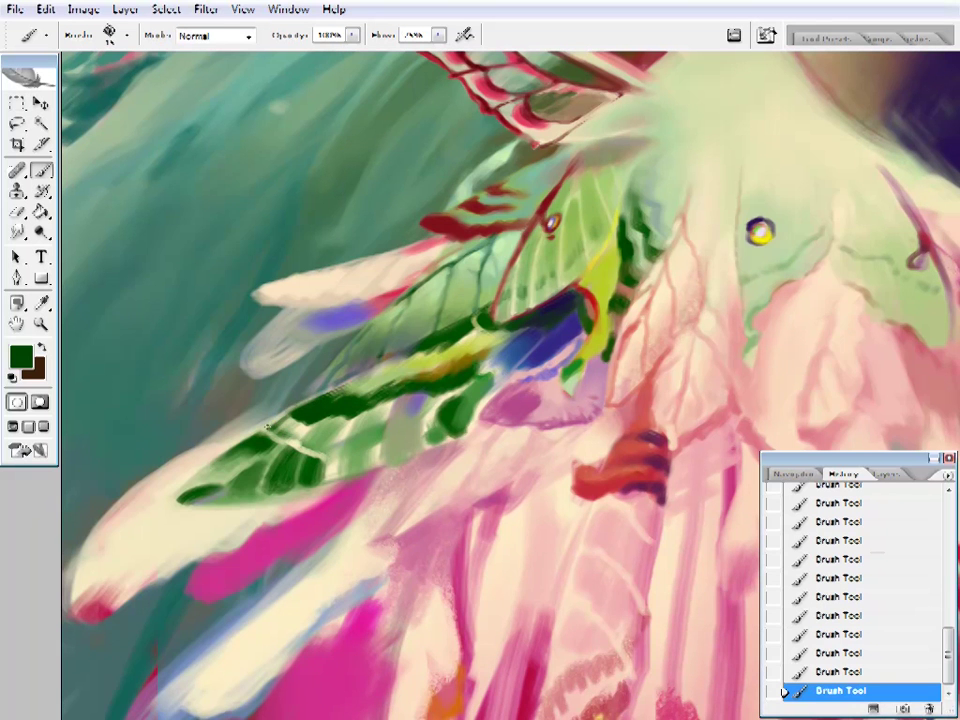
{"action": "left_click", "coordinate": [300, 410], "text": "alt"}
{"action": "left_click", "coordinate": [293, 433], "text": "alt"}
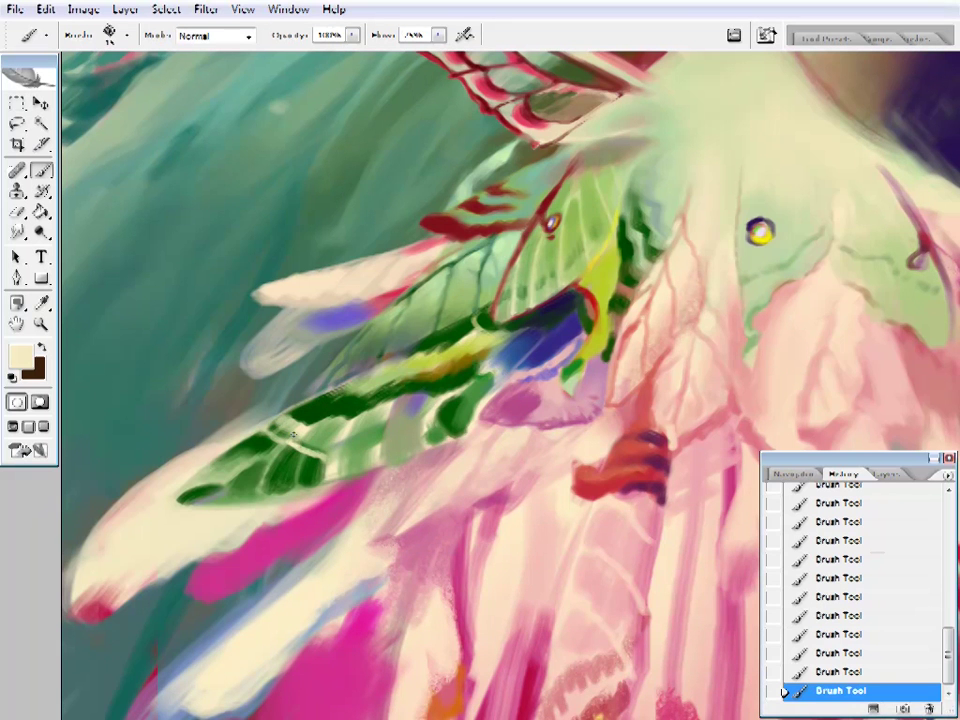
{"action": "left_click", "coordinate": [340, 410], "text": "alt"}
{"action": "left_click", "coordinate": [300, 408], "text": "alt"}
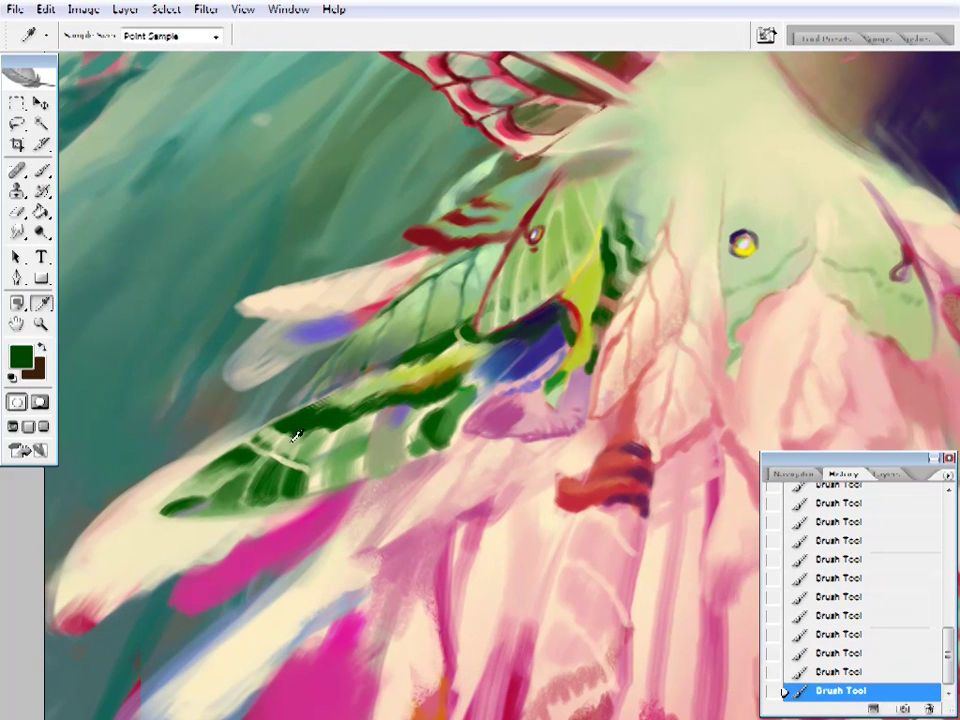
{"action": "left_click_drag", "start_coordinate": [326, 432], "coordinate": [418, 399]}
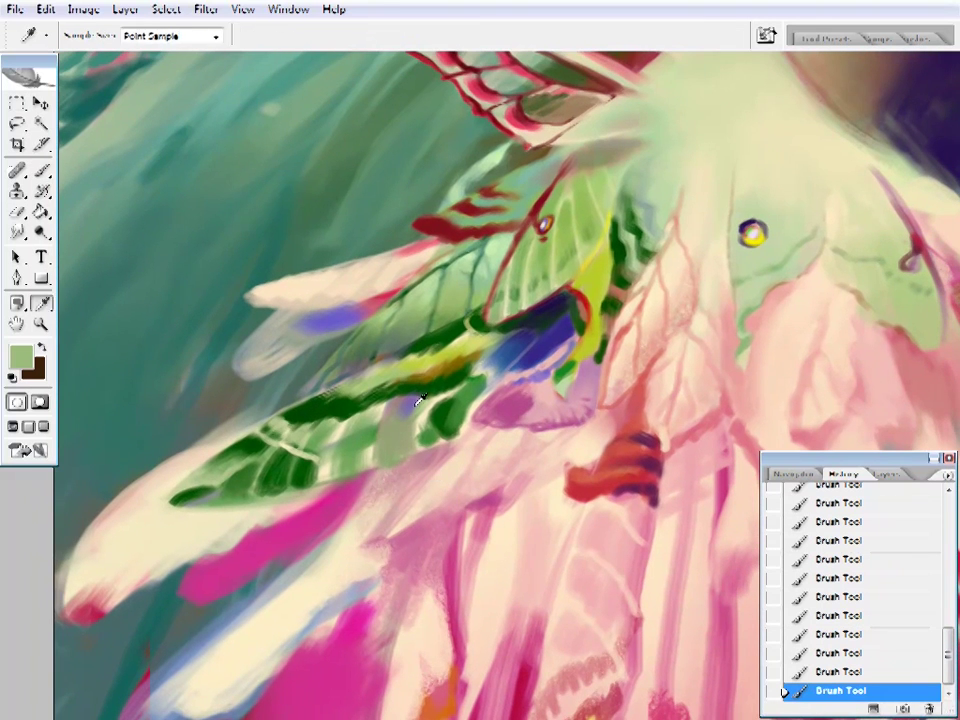
{"action": "left_click", "coordinate": [410, 403], "text": "alt"}
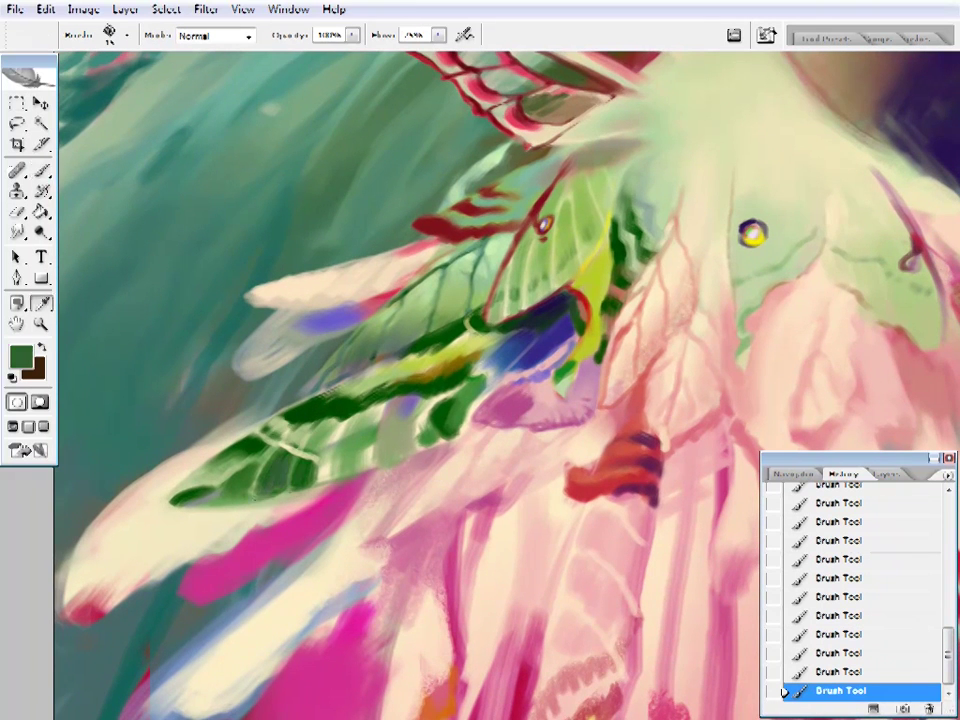
{"action": "left_click", "coordinate": [220, 368], "text": "alt"}
{"action": "left_click_drag", "start_coordinate": [220, 368], "coordinate": [181, 377]}
- Paint dark green veins and cream highlights along the green feather
{"action": "left_click", "coordinate": [296, 467], "text": "alt"}
{"action": "left_click_drag", "start_coordinate": [296, 467], "coordinate": [282, 487]}
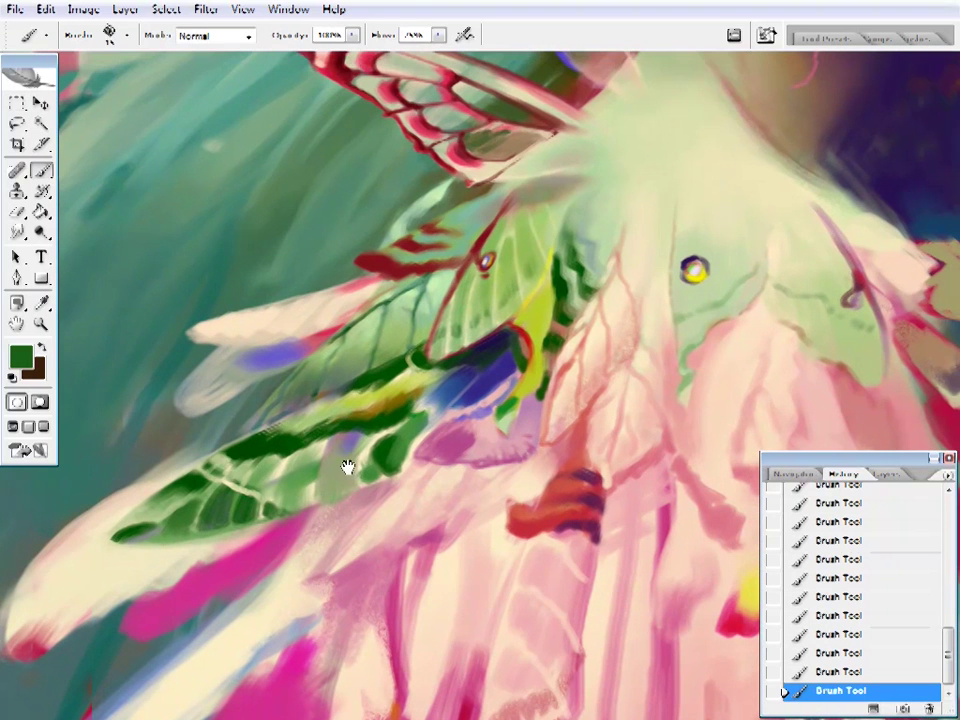
{"action": "left_click", "coordinate": [311, 452], "text": "alt"}
{"action": "left_click", "coordinate": [489, 343], "text": "alt"}
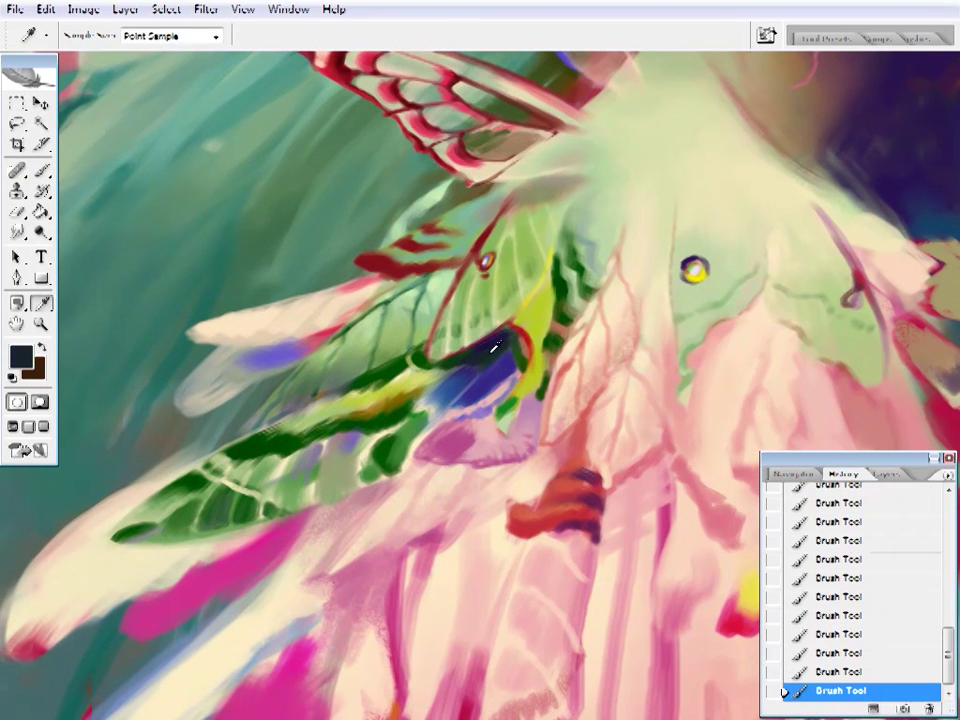
{"action": "left_click", "coordinate": [294, 467], "text": "alt"}
{"action": "left_click", "coordinate": [322, 452], "text": "alt"}
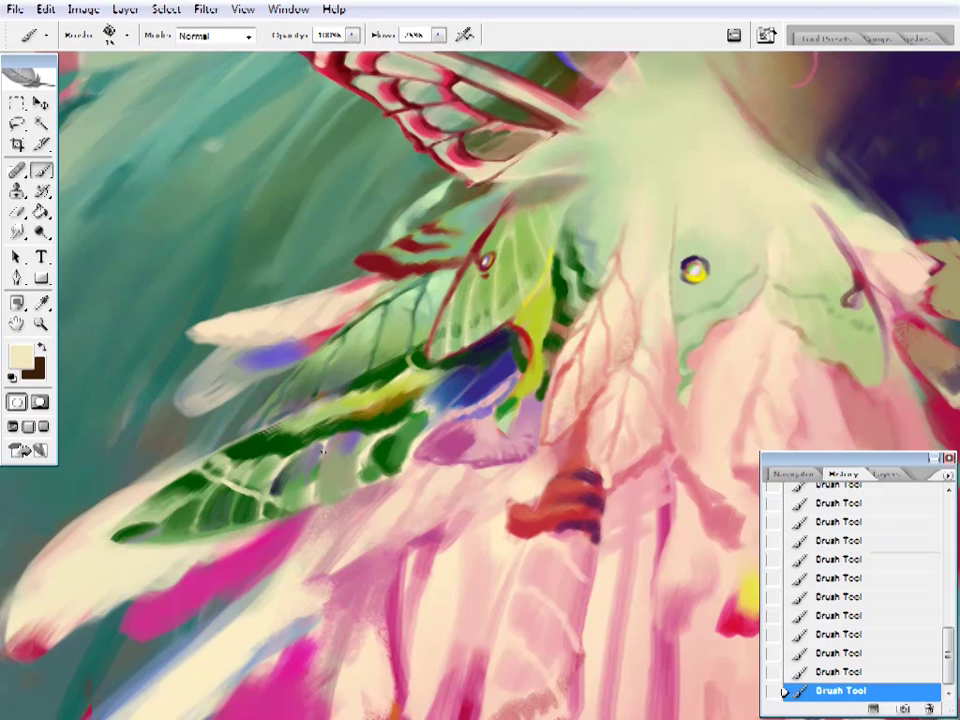
{"action": "left_click", "coordinate": [220, 366], "text": "alt"}
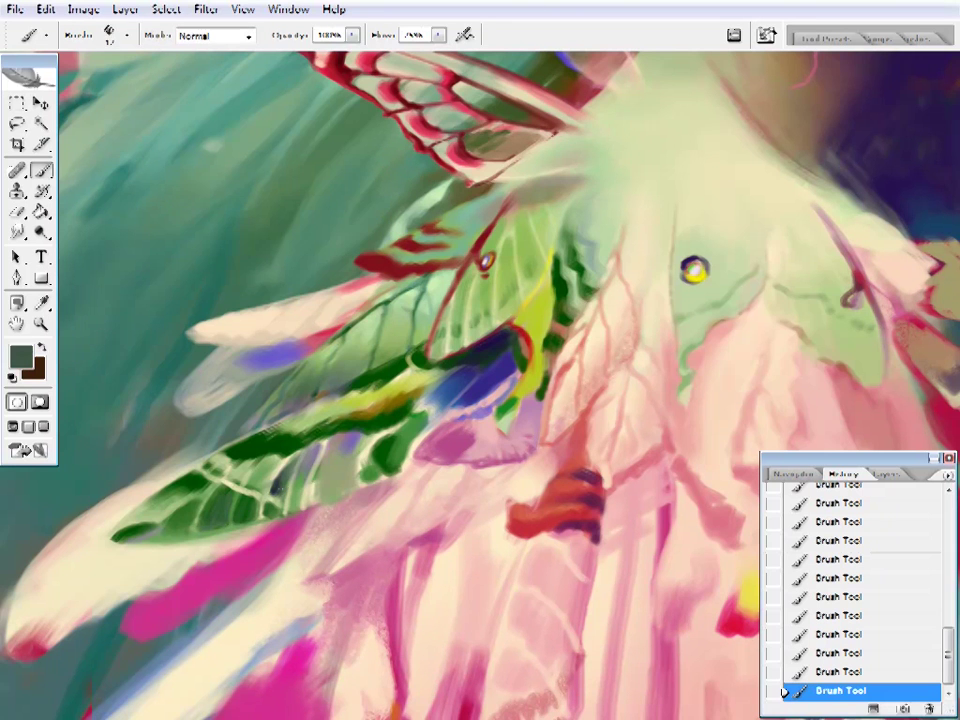
{"action": "left_click", "coordinate": [220, 366], "text": "alt"}
{"action": "left_click_drag", "start_coordinate": [338, 448], "coordinate": [330, 462]}
{"action": "left_click", "coordinate": [330, 462], "text": "alt"}
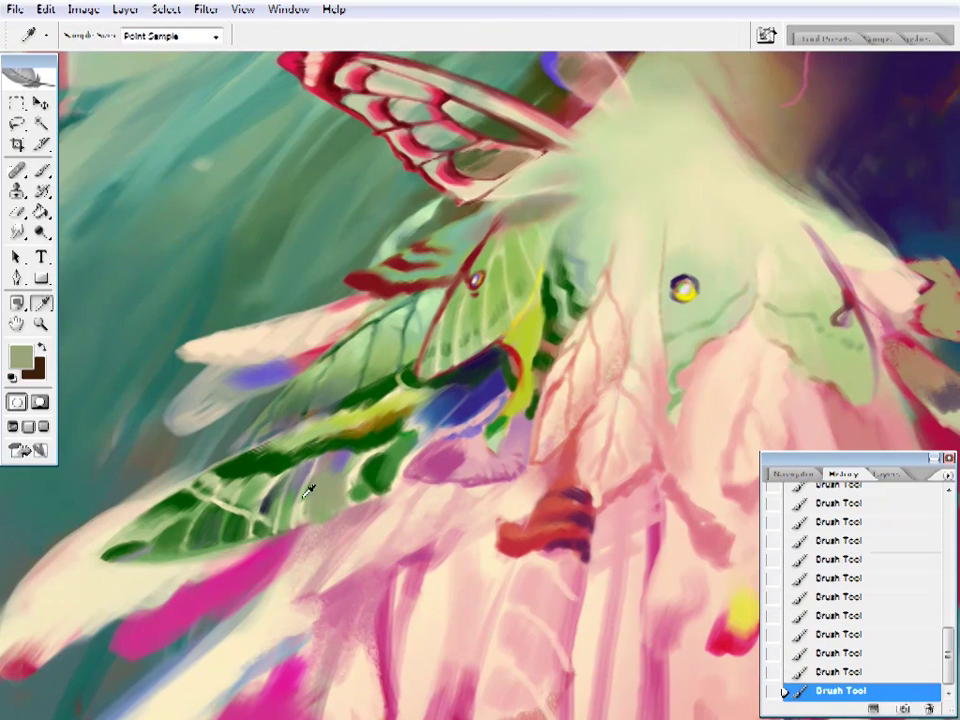
{"action": "left_click", "coordinate": [422, 607], "text": "alt"}
{"action": "left_click", "coordinate": [292, 508], "text": "alt"}
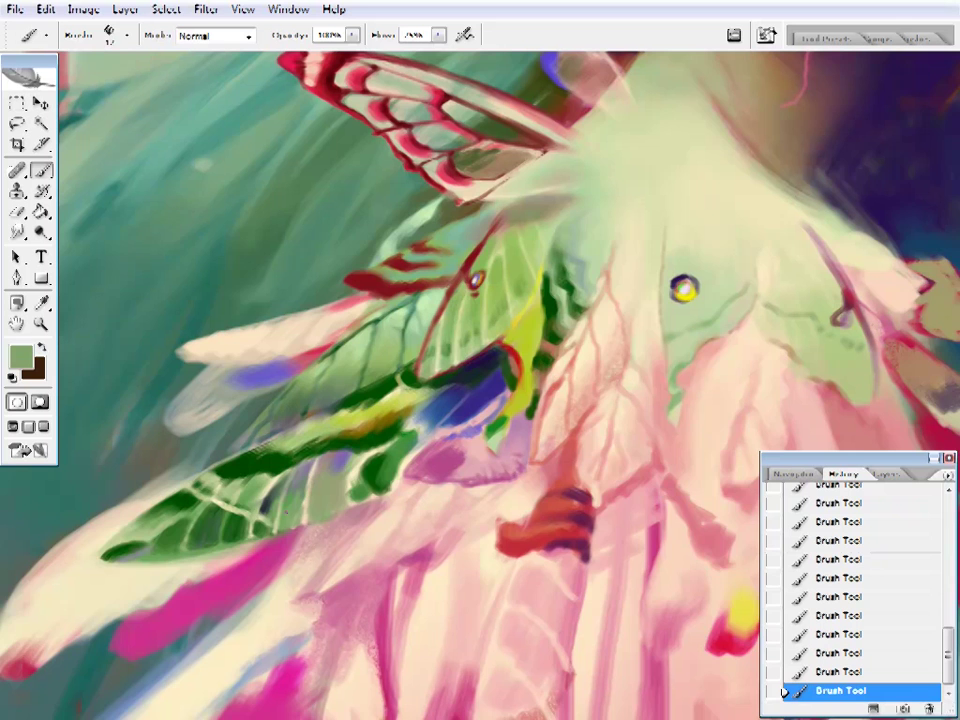
- Set a dark green paint colour and add lighter wing green and cream with a resized brush
{"action": "left_click", "coordinate": [343, 461], "text": "alt"}
{"action": "left_click", "coordinate": [20, 355]}
{"action": "left_click", "coordinate": [761, 268]}
{"action": "right_click", "coordinate": [485, 55]}
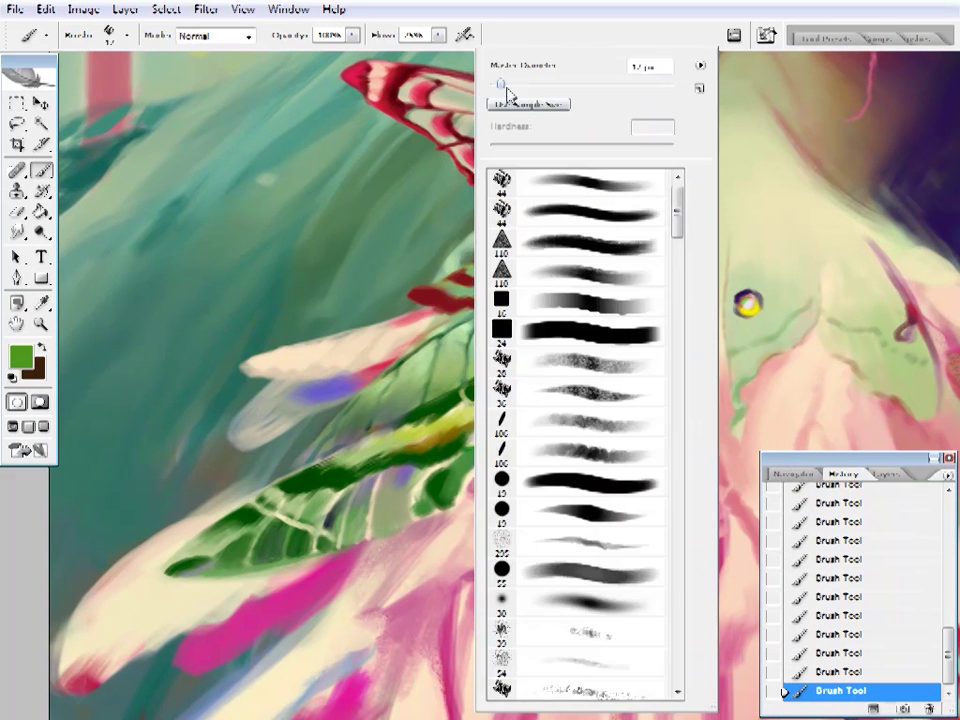
{"action": "key", "text": "Return"}
{"action": "left_click", "coordinate": [350, 457], "text": "alt"}
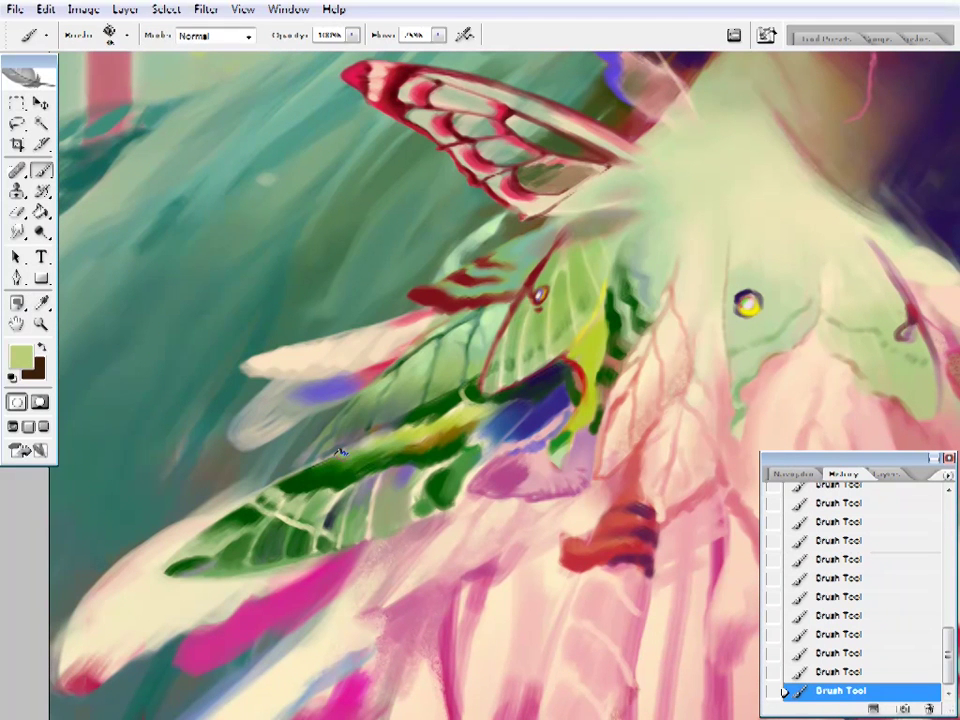
{"action": "left_click_drag", "start_coordinate": [387, 463], "coordinate": [345, 470]}
{"action": "left_click", "coordinate": [345, 470], "text": "alt"}
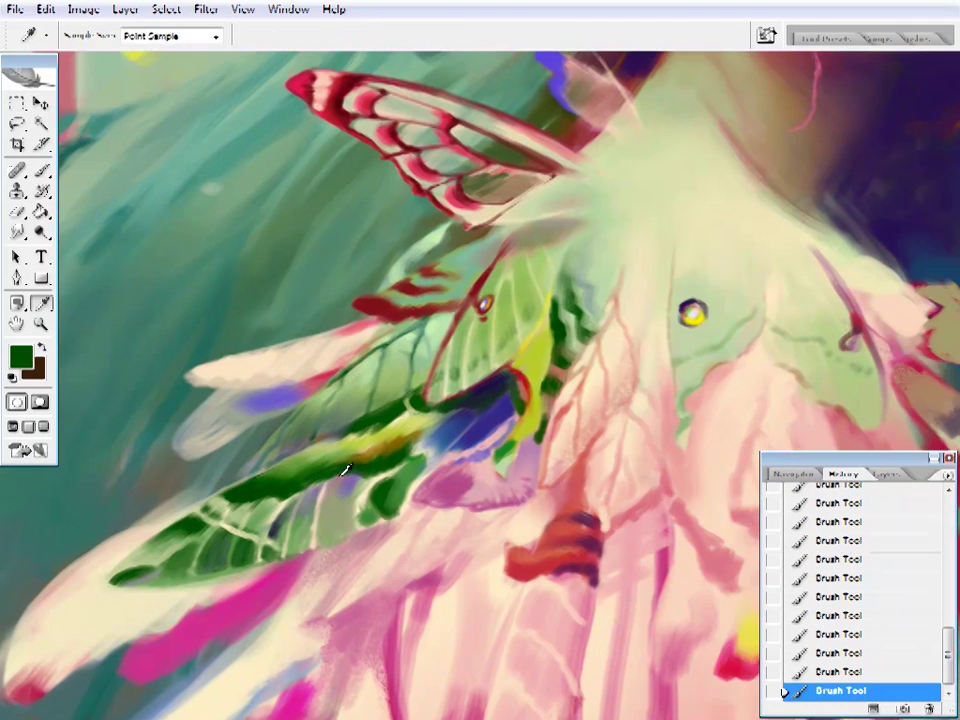
{"action": "left_click", "coordinate": [480, 158], "text": "alt"}
{"action": "right_click", "coordinate": [480, 158]}
{"action": "key", "text": "Return"}
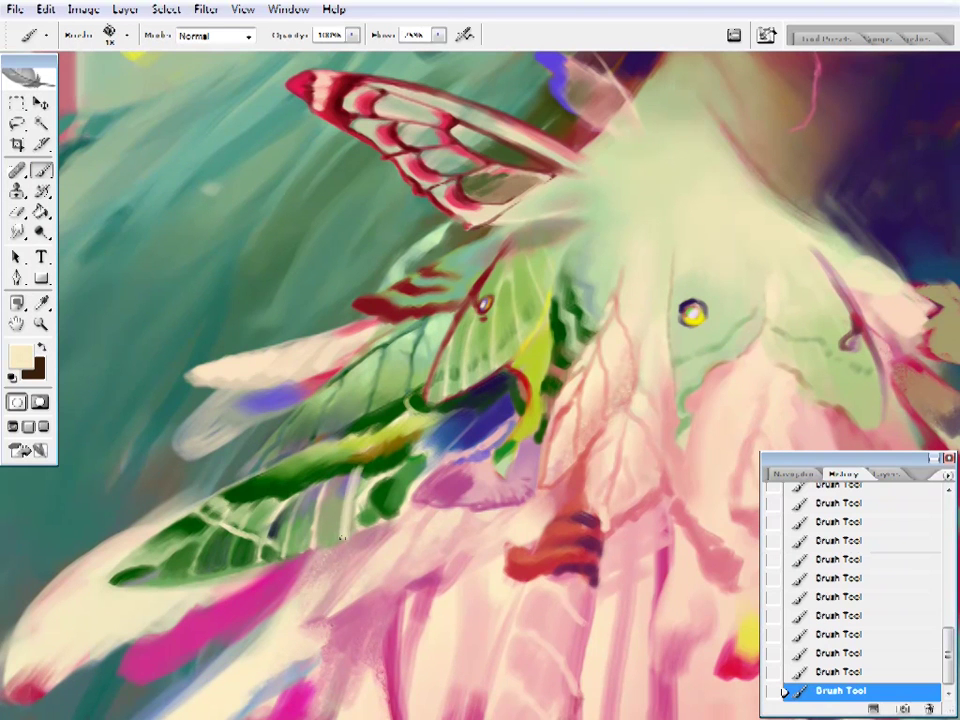
- Work sage green, golden brown, pale cream and olive brown into the feather
{"action": "left_click", "coordinate": [358, 479], "text": "alt"}
{"action": "left_click", "coordinate": [373, 468], "text": "alt"}
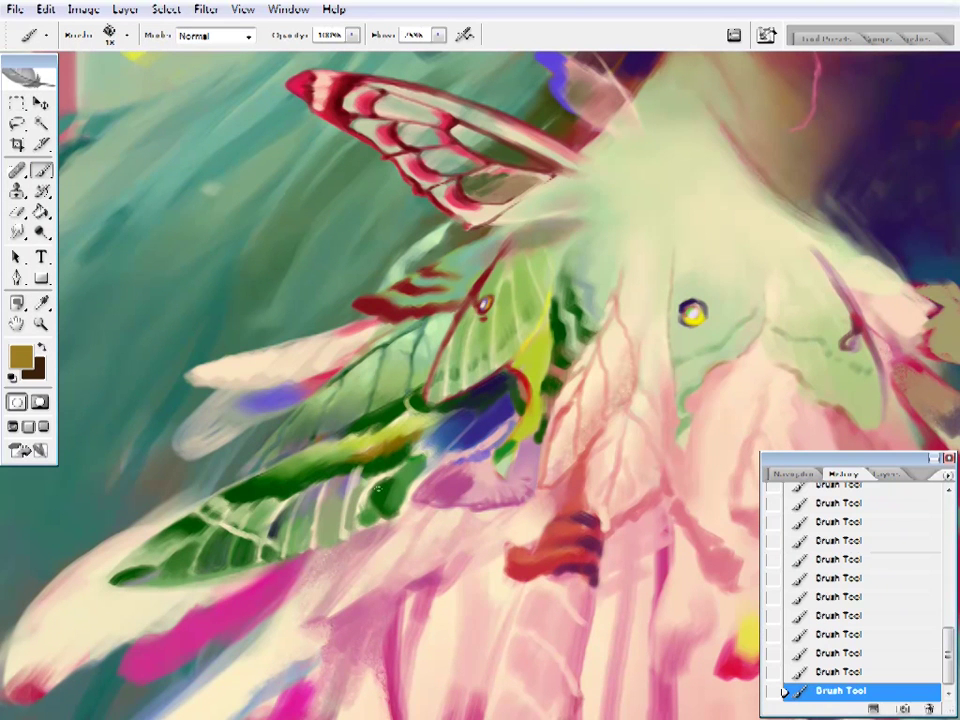
{"action": "key", "text": "alt"}
{"action": "left_click", "coordinate": [355, 478], "text": "alt"}
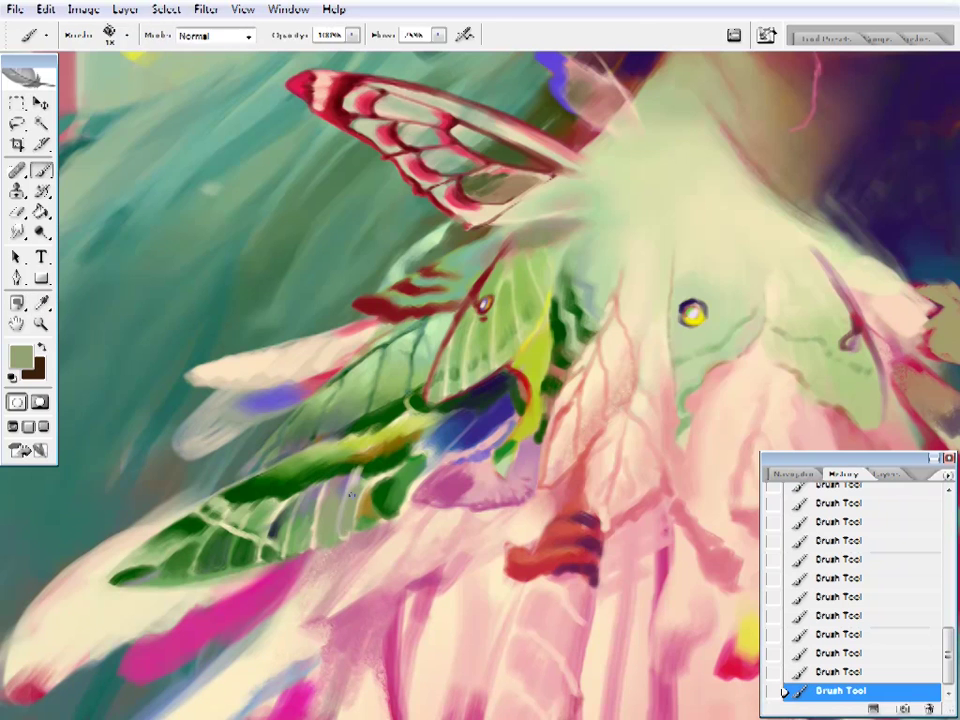
{"action": "left_click", "coordinate": [259, 356], "text": "alt"}
{"action": "right_click", "coordinate": [503, 144]}
{"action": "key", "text": "Return"}
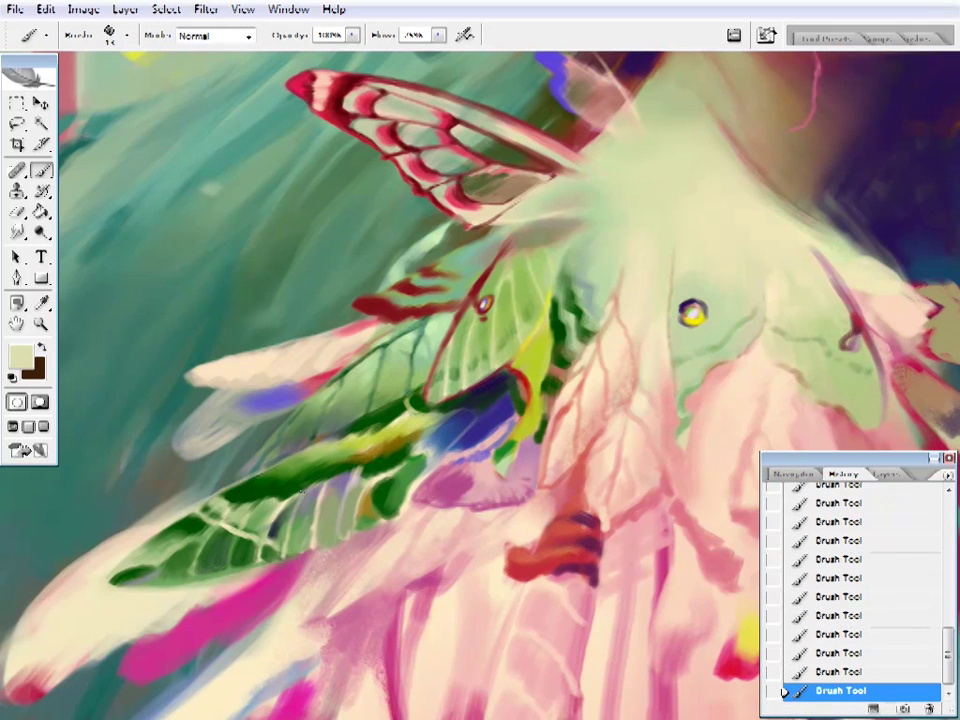
{"action": "left_click", "coordinate": [362, 466], "text": "alt"}
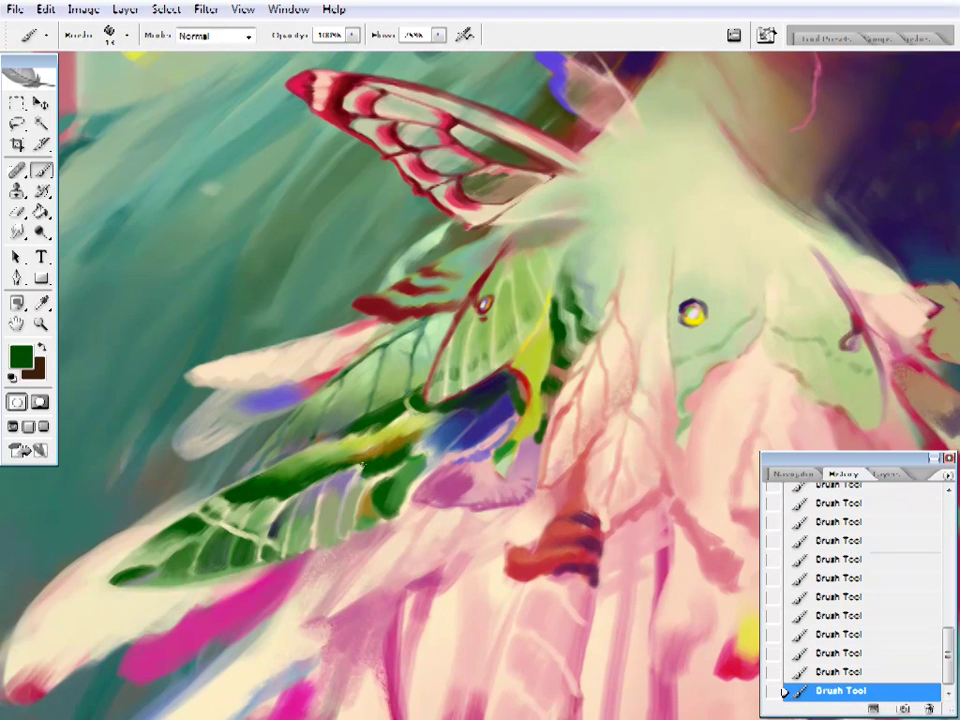
{"action": "left_click", "coordinate": [397, 437], "text": "alt"}
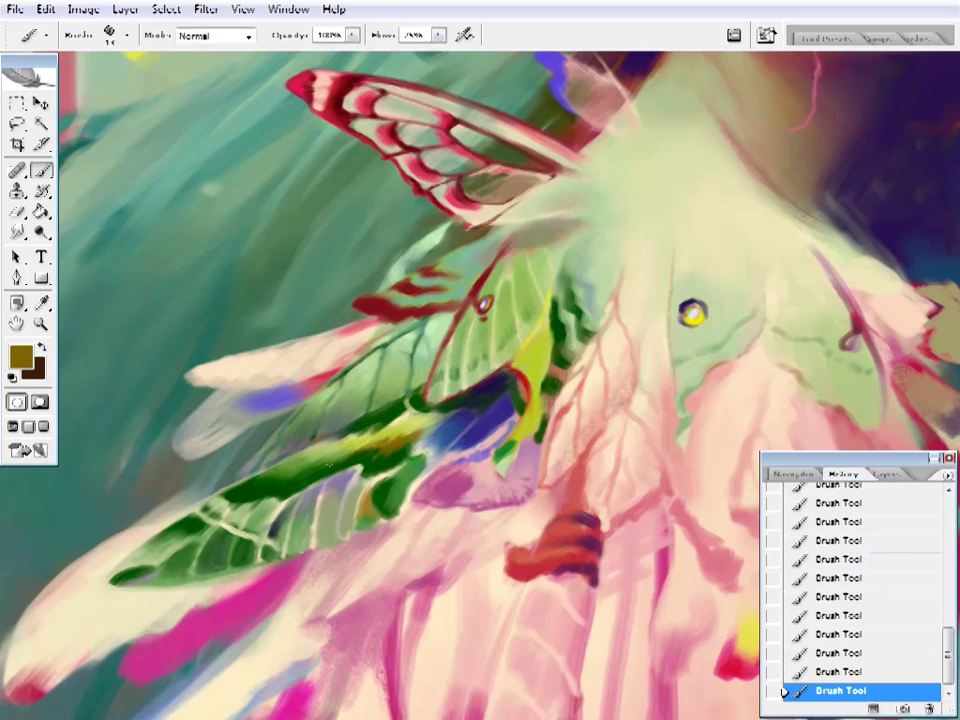
{"action": "right_click", "coordinate": [390, 440]}
{"action": "key", "text": "Return"}
- Add yellow-green, dark green shading and deep blue-purple accents beneath the green moth wing
{"action": "scroll", "coordinate": [400, 438], "scroll_direction": "up", "scroll_amount": 1}
{"action": "left_click", "coordinate": [350, 456], "text": "alt"}
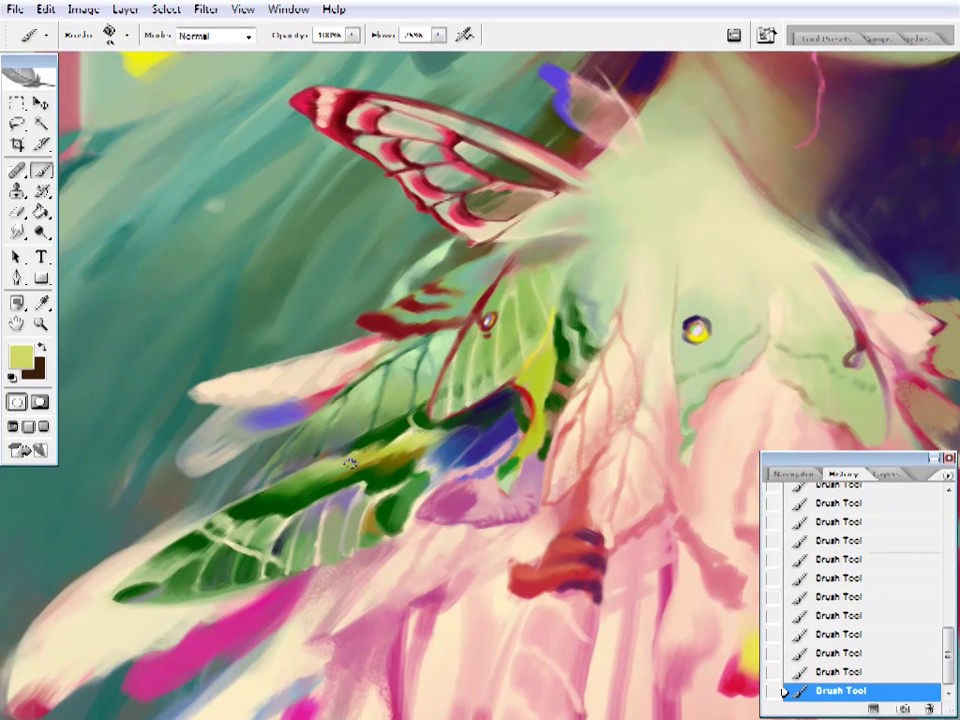
{"action": "left_click", "coordinate": [420, 432], "text": "alt"}
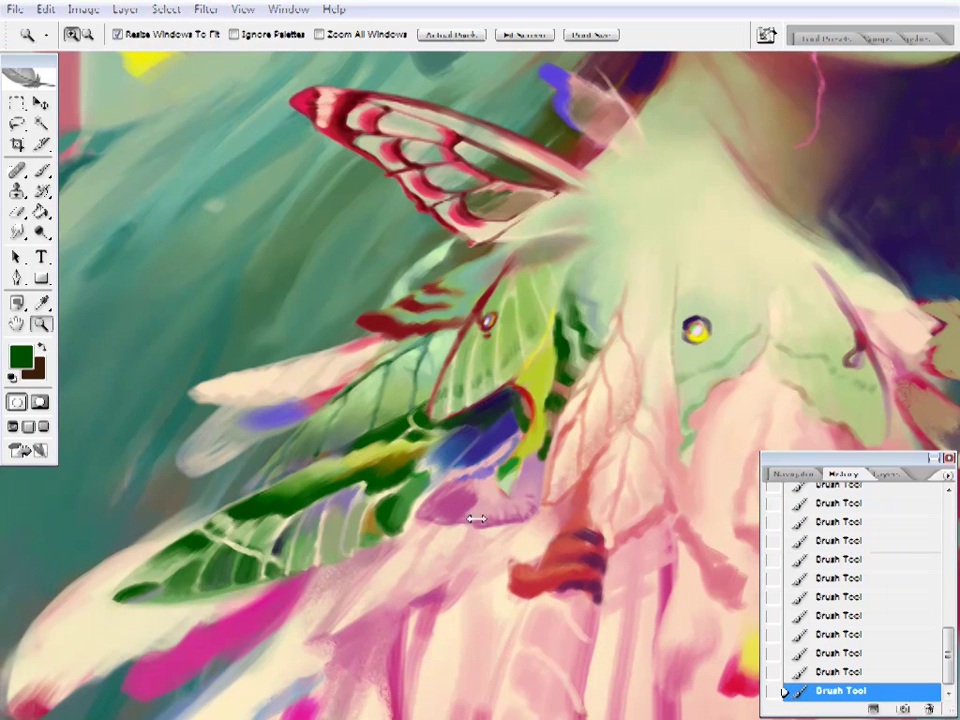
{"action": "left_click_drag", "start_coordinate": [398, 523], "coordinate": [383, 538]}
{"action": "left_click", "coordinate": [383, 538], "text": "alt"}
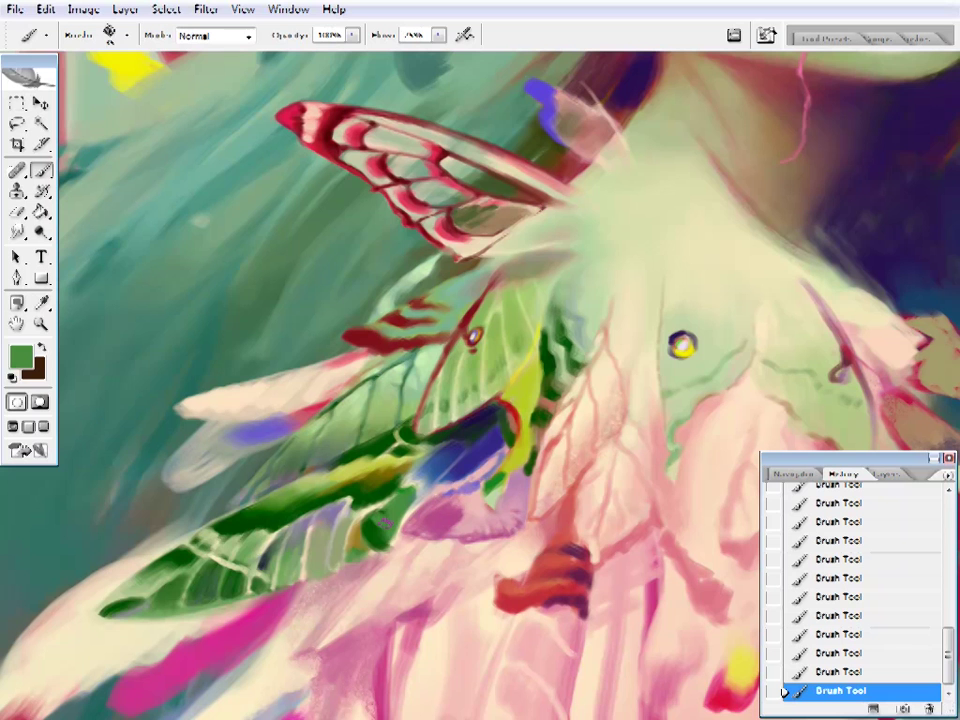
{"action": "left_click", "coordinate": [449, 451], "text": "alt"}
{"action": "left_click", "coordinate": [459, 498], "text": "alt"}
{"action": "left_click", "coordinate": [425, 487], "text": "alt"}
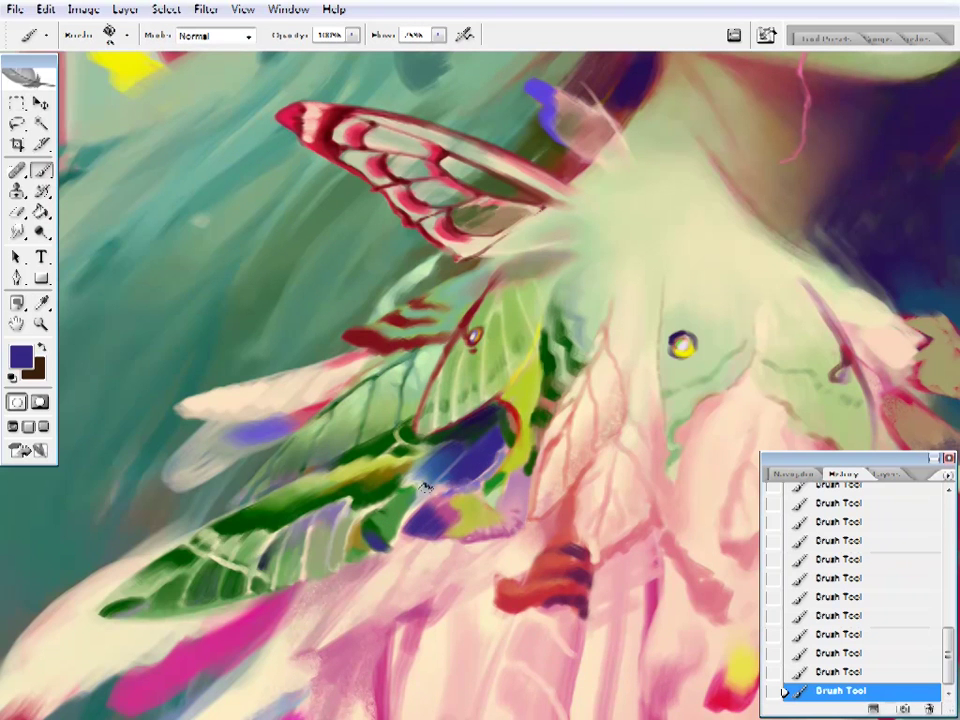
{"action": "left_click", "coordinate": [410, 495], "text": "alt"}
{"action": "left_click", "coordinate": [388, 508], "text": "alt"}
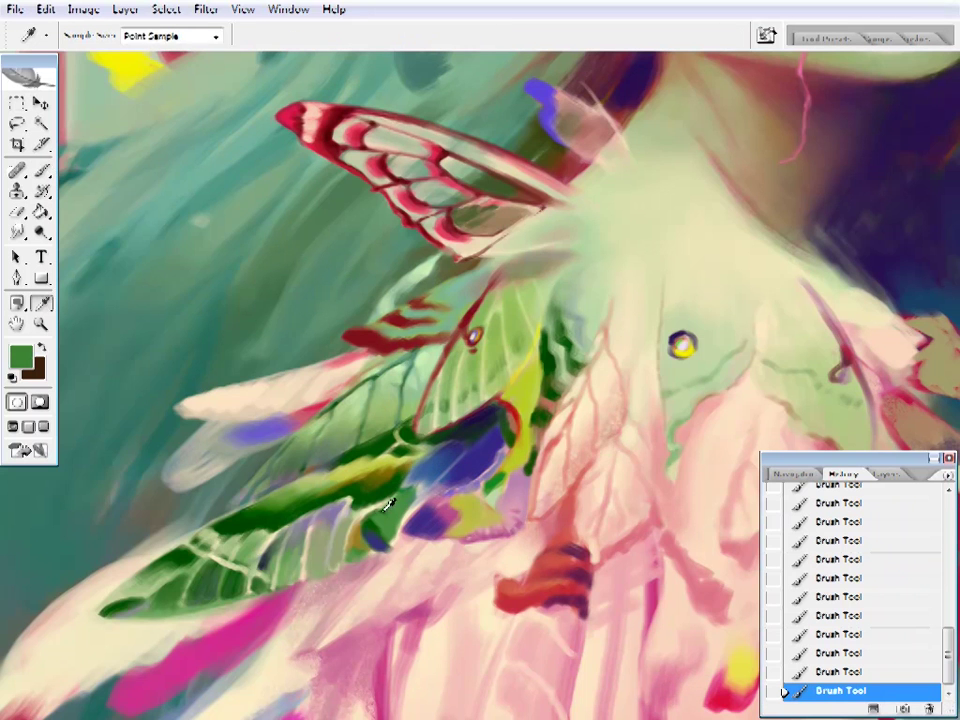
{"action": "left_click", "coordinate": [358, 510], "text": "alt"}
- Check the whole painting, then zoom back to the wing and sample grey-green, cream and purple
{"action": "key", "text": "z"}
{"action": "key", "text": "ctrl+0"}
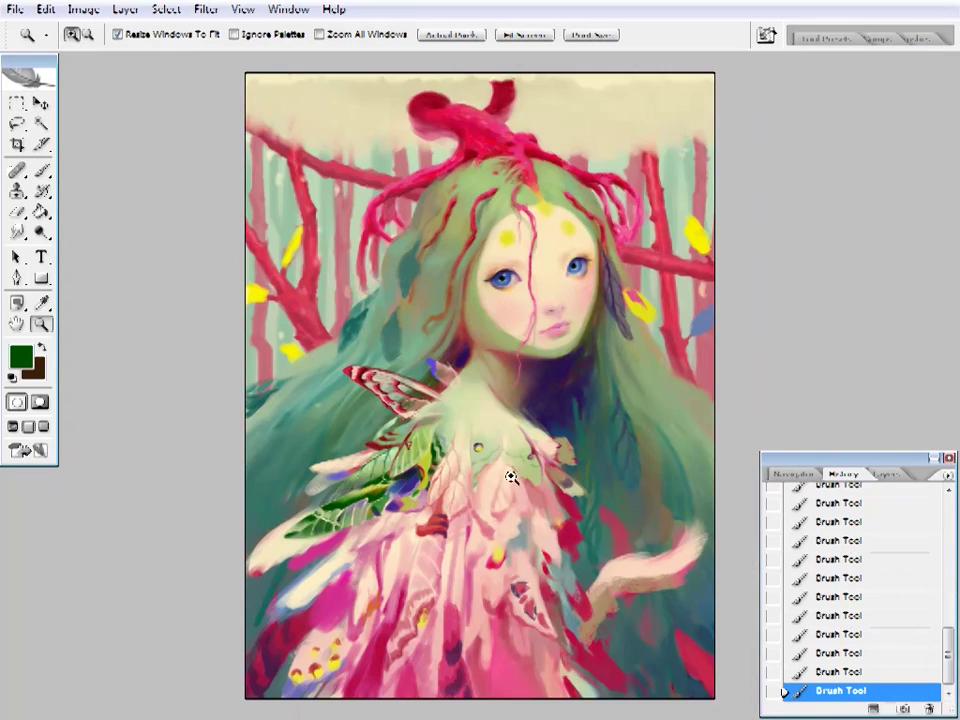
{"action": "left_click", "coordinate": [474, 521]}
{"action": "left_click", "coordinate": [862, 474]}
{"action": "left_click", "coordinate": [370, 497]}
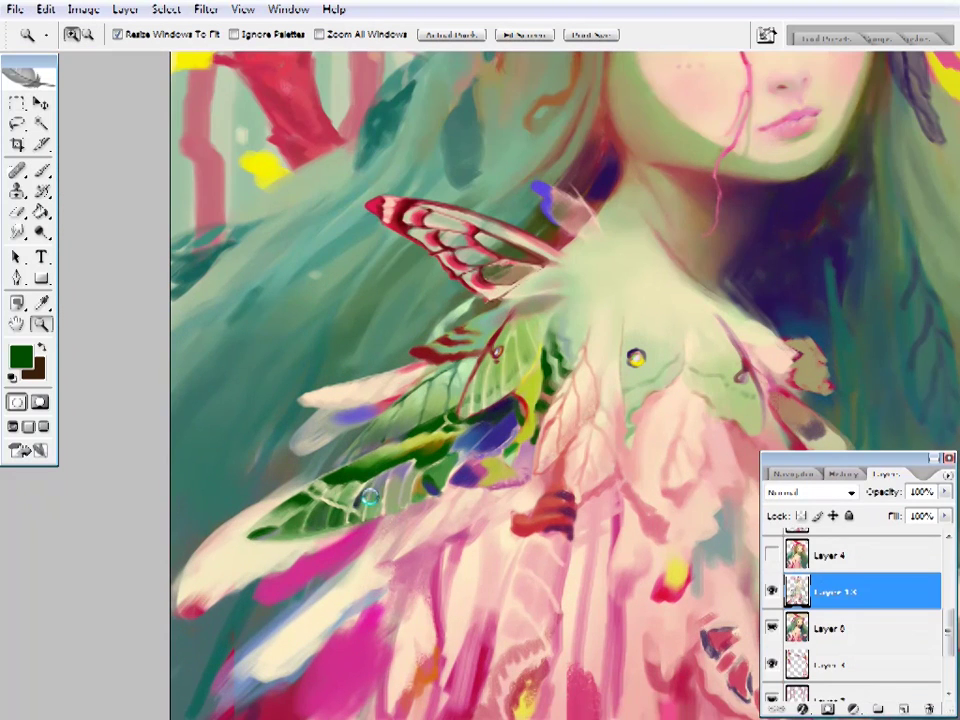
{"action": "left_click_drag", "start_coordinate": [397, 572], "coordinate": [379, 593]}
{"action": "key", "text": "b"}
{"action": "left_click", "coordinate": [305, 458], "text": "alt"}
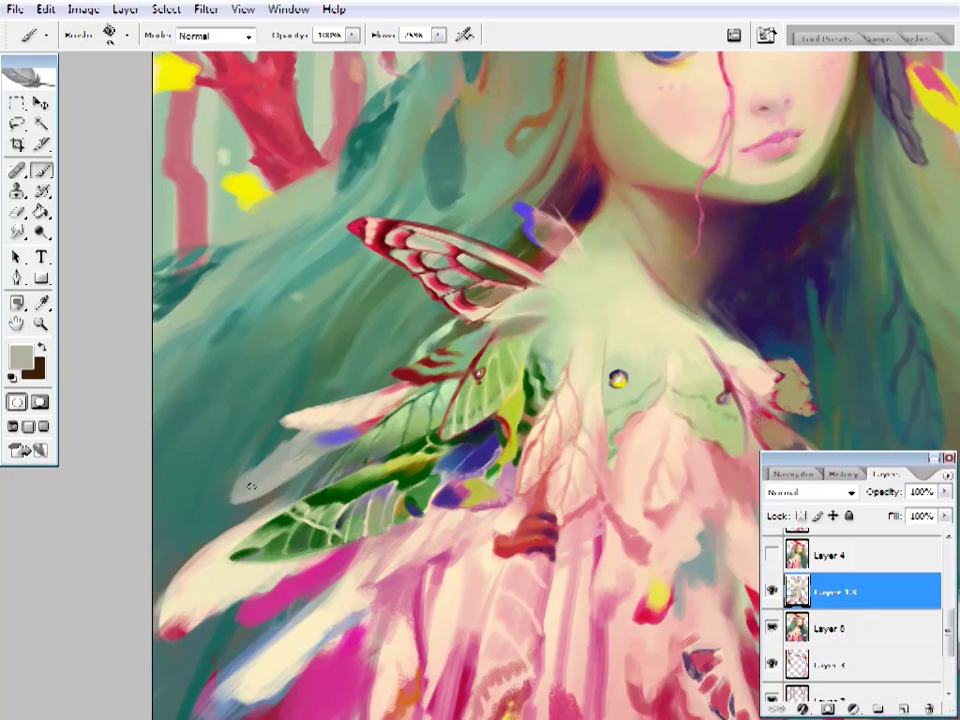
{"action": "left_click_drag", "start_coordinate": [269, 454], "coordinate": [273, 471]}
{"action": "left_click", "coordinate": [307, 443], "text": "alt"}
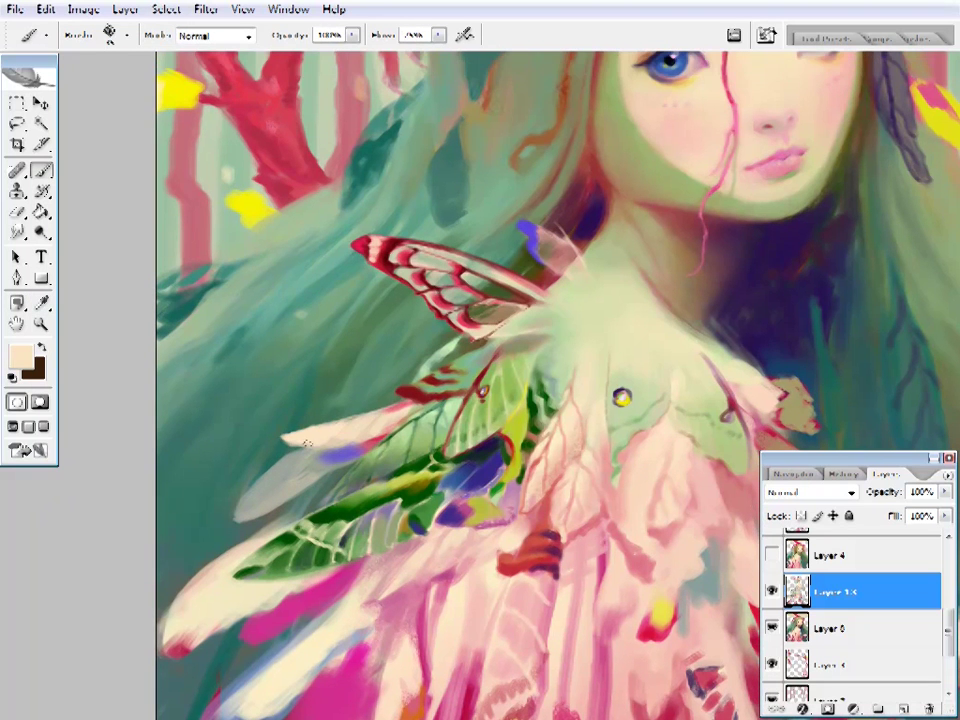
{"action": "left_click", "coordinate": [332, 443], "text": "alt"}
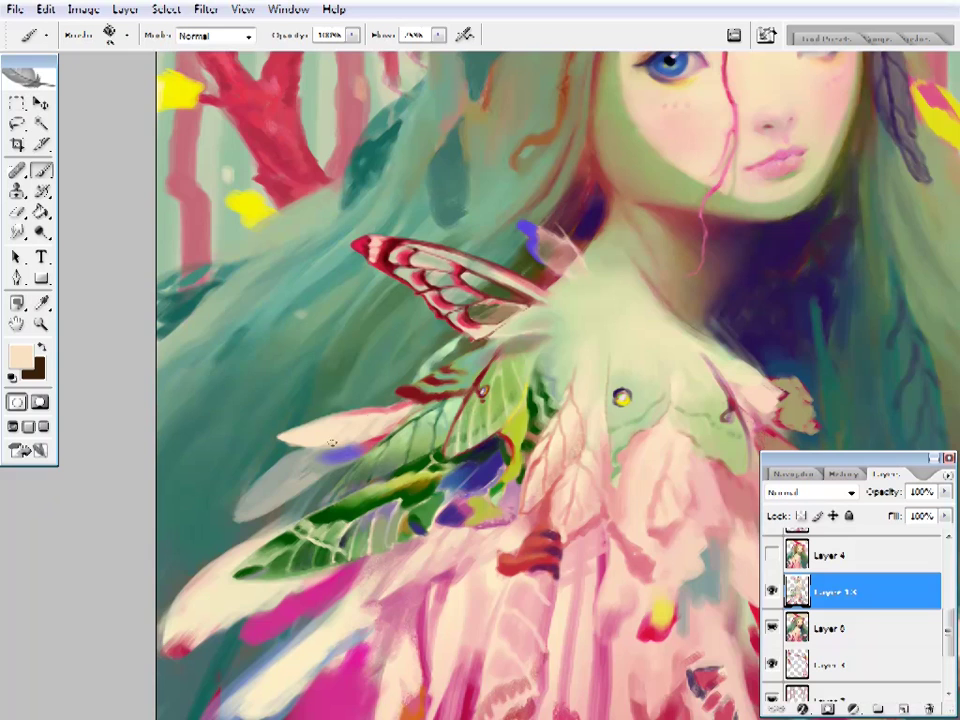
{"action": "left_click_drag", "start_coordinate": [328, 423], "coordinate": [349, 392]}
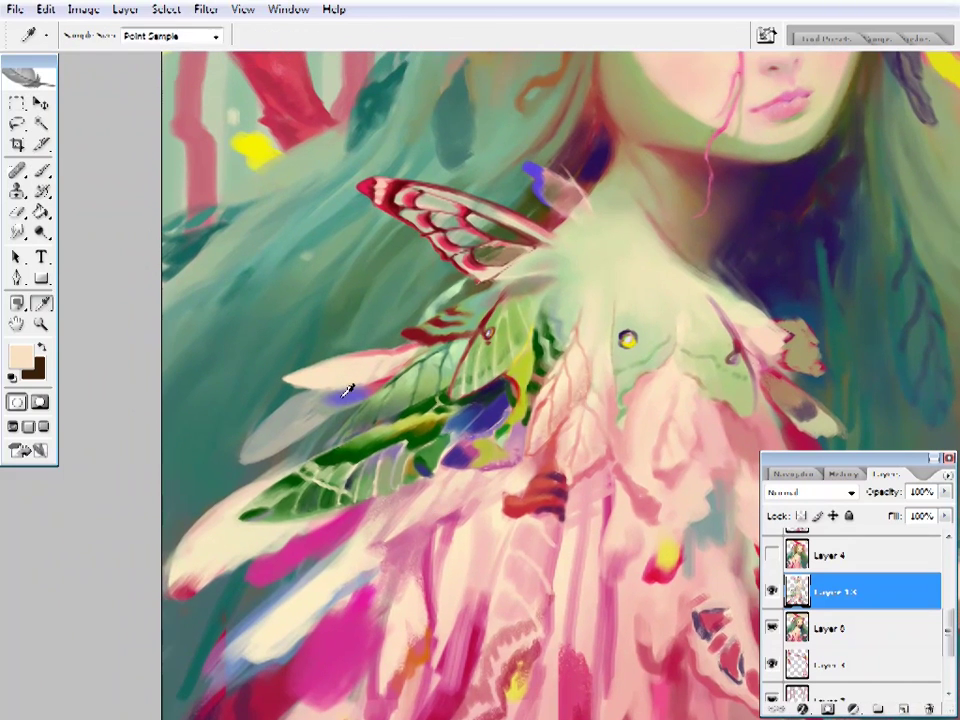
{"action": "left_click", "coordinate": [360, 385], "text": "alt"}
- Sample dark indigo and lighter blues from the wing for the feather beneath it
{"action": "left_click", "coordinate": [439, 514], "text": "ctrl"}
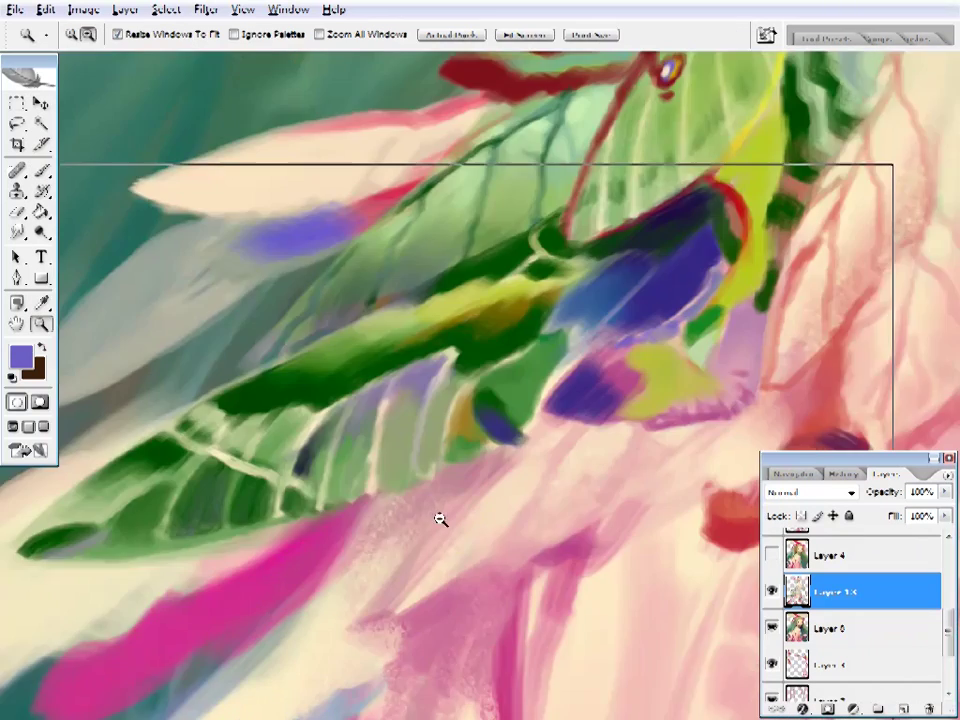
{"action": "left_click_drag", "start_coordinate": [439, 514], "coordinate": [467, 559]}
{"action": "left_click", "coordinate": [525, 364], "text": "alt"}
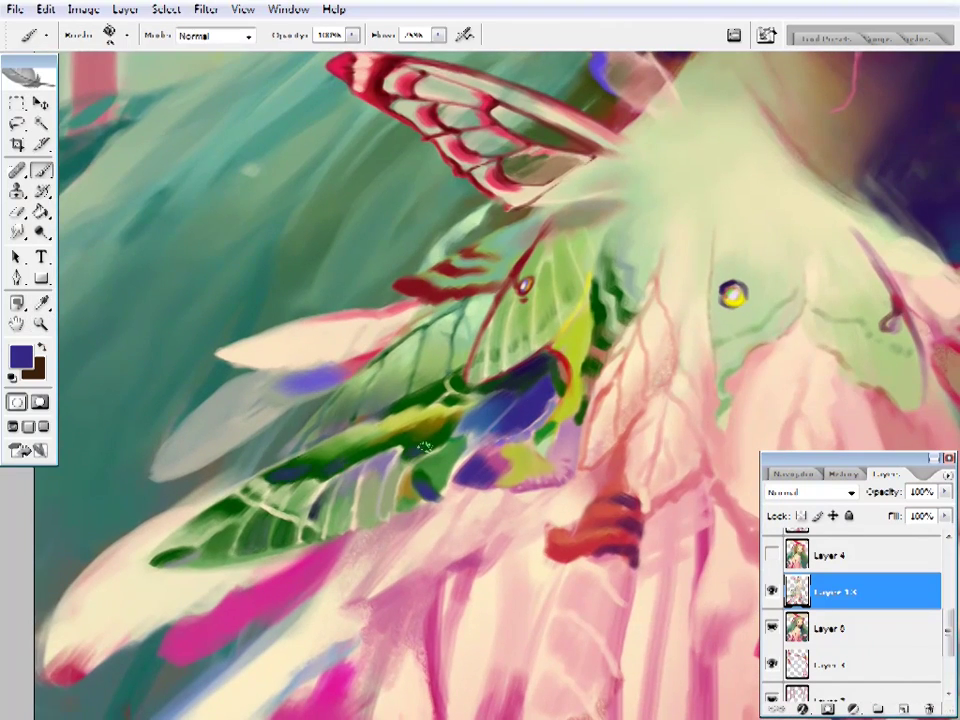
{"action": "right_click", "coordinate": [467, 413]}
{"action": "key", "text": "Escape"}
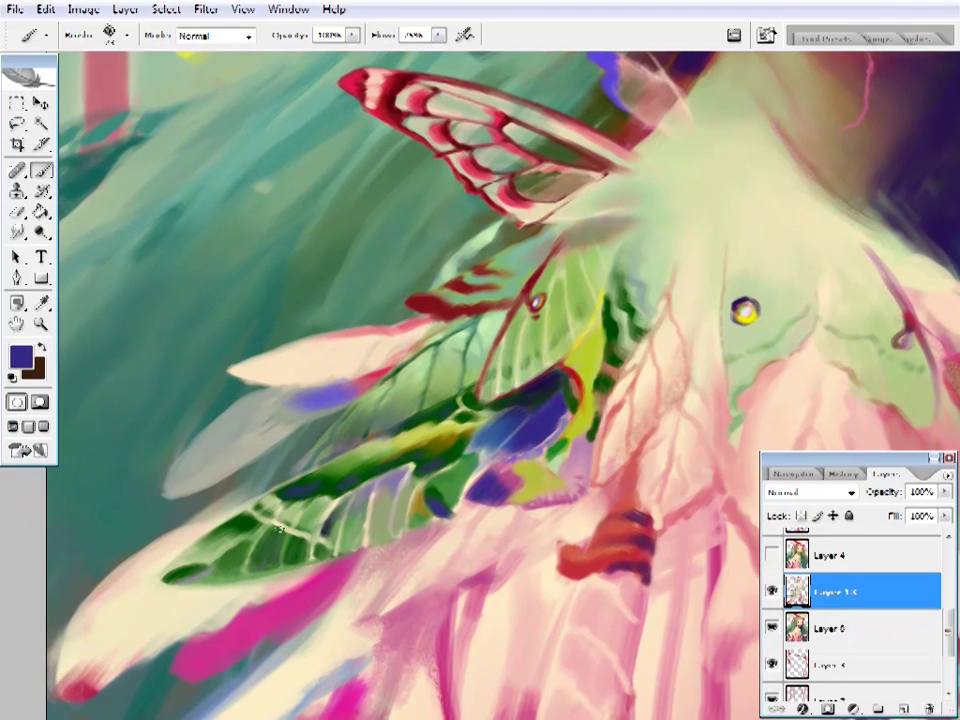
{"action": "left_click", "coordinate": [252, 530], "text": "alt"}
{"action": "left_click_drag", "start_coordinate": [279, 528], "coordinate": [343, 536]}
{"action": "left_click", "coordinate": [395, 482], "text": "alt"}
{"action": "left_click", "coordinate": [403, 476], "text": "alt"}
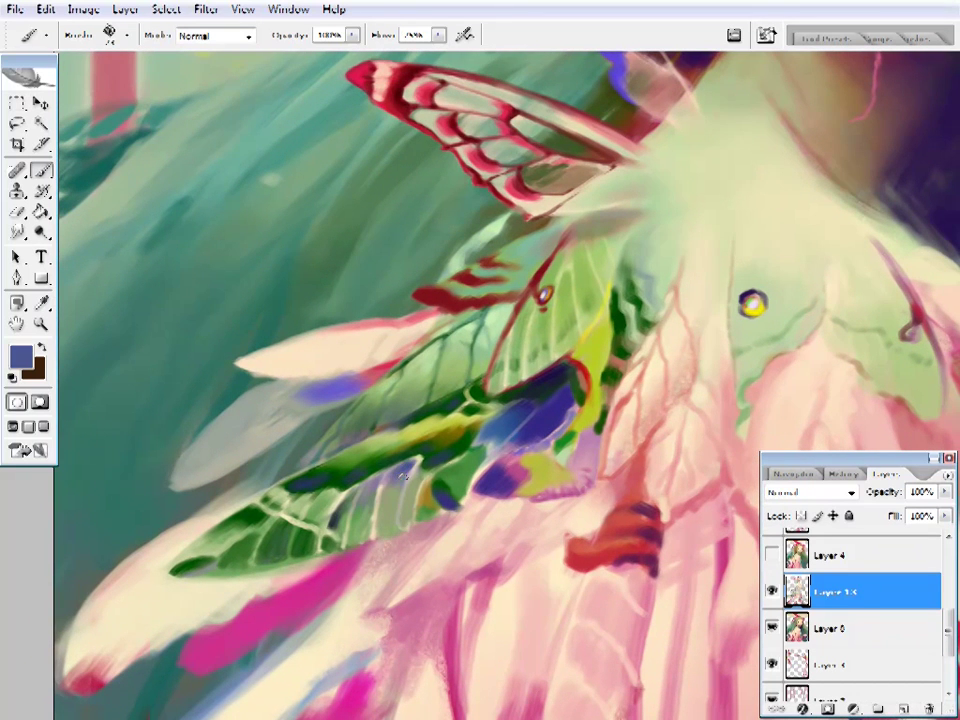
{"action": "left_click", "coordinate": [290, 386], "text": "alt"}
- Review the full painting at fit-to-screen twice and zoom back in on the shoulder wing
{"action": "key", "text": "z"}
{"action": "key", "text": "ctrl+0"}
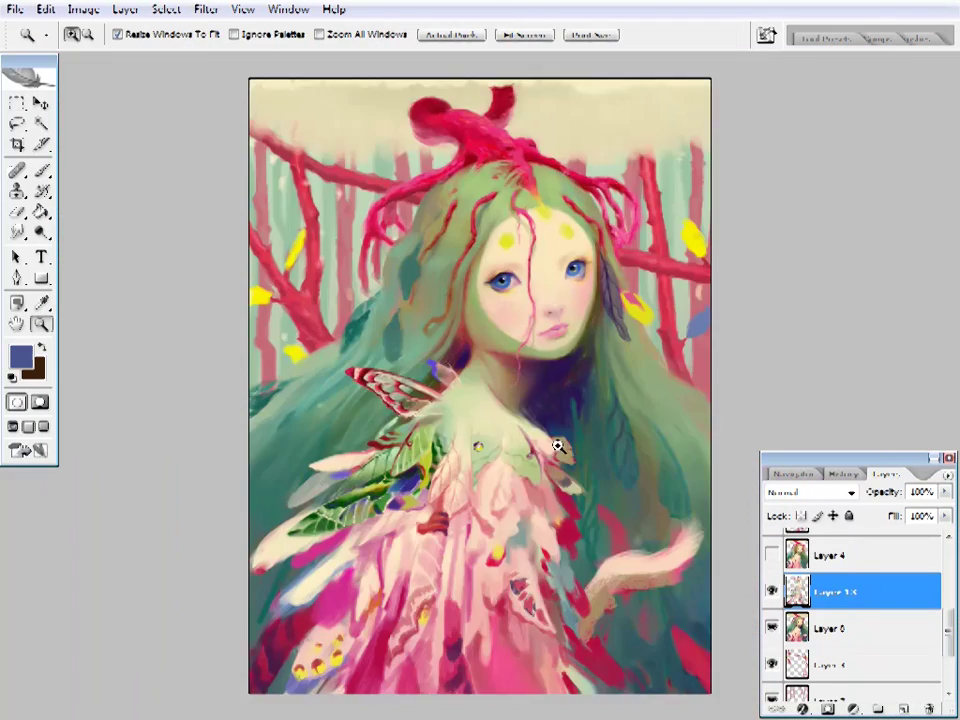
{"action": "left_click", "coordinate": [555, 444]}
{"action": "left_click", "coordinate": [360, 496]}
{"action": "left_click_drag", "start_coordinate": [360, 496], "coordinate": [390, 465]}
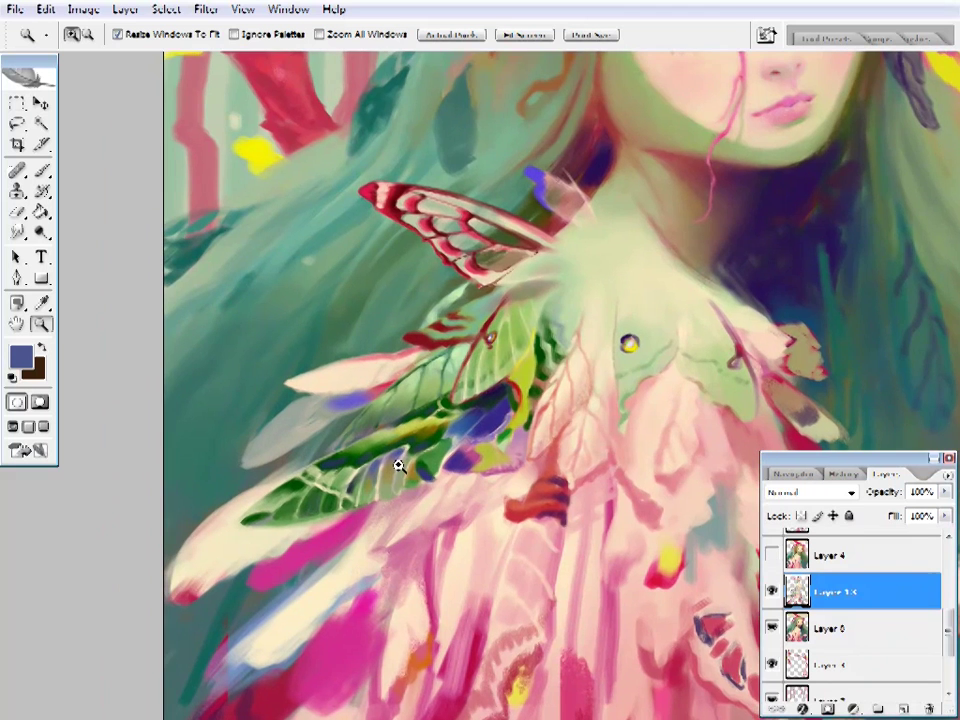
{"action": "left_click", "coordinate": [399, 514]}
{"action": "key", "text": "b"}
{"action": "left_click", "coordinate": [448, 432], "text": "alt"}
{"action": "right_click", "coordinate": [552, 48]}
{"action": "key", "text": "Escape"}
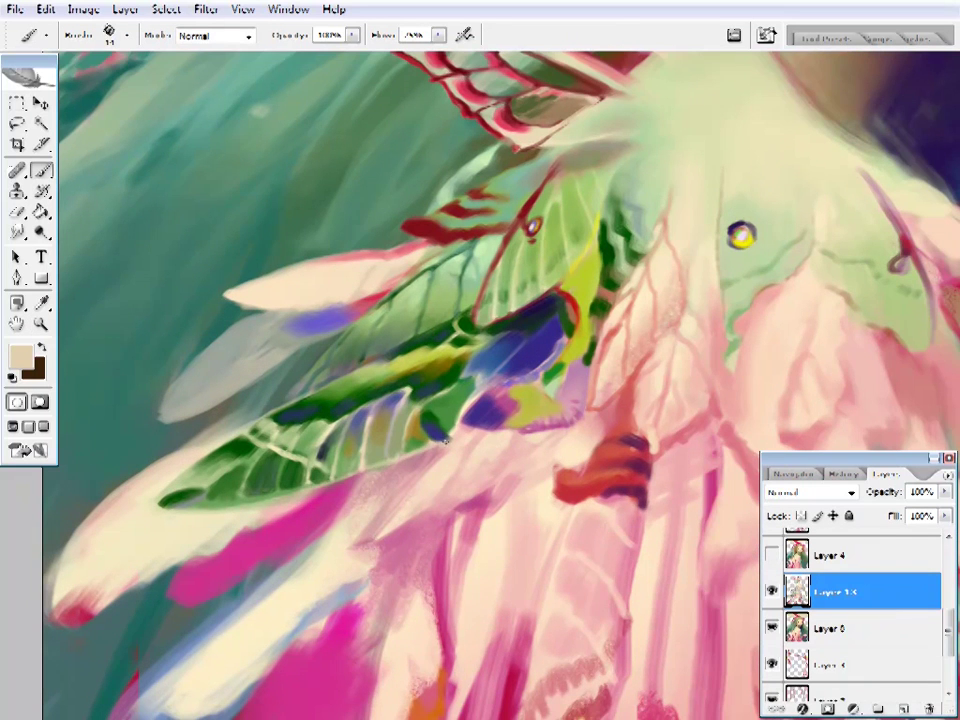
{"action": "key", "text": "z"}
{"action": "key", "text": "ctrl+0"}
{"action": "left_click", "coordinate": [482, 347]}
{"action": "left_click", "coordinate": [386, 493]}
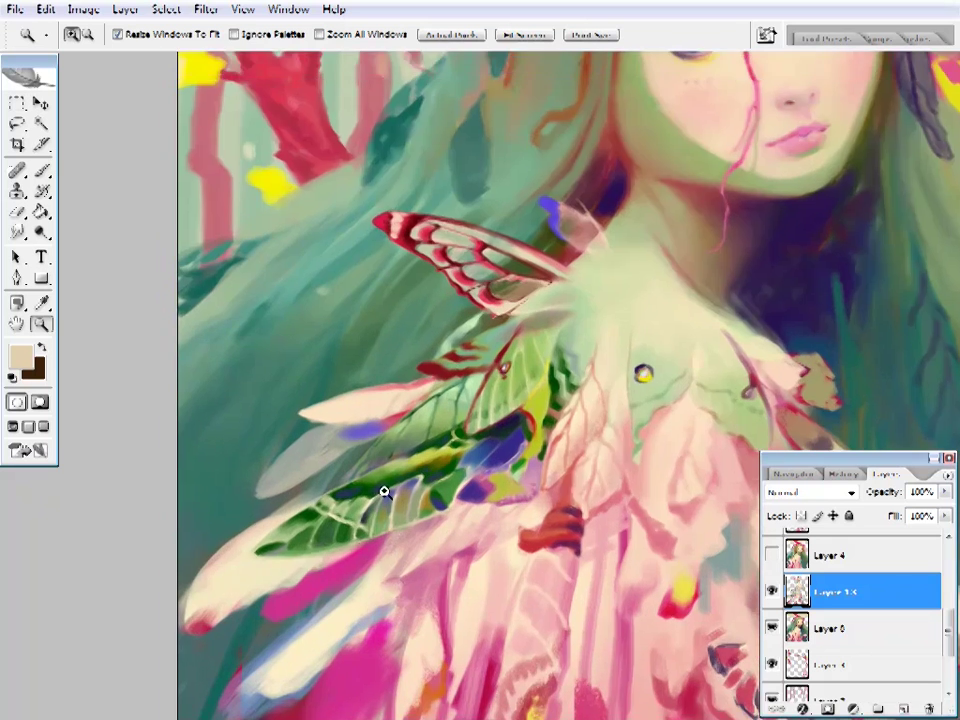
{"action": "left_click", "coordinate": [343, 461]}
{"action": "key", "text": "b"}
- Paint dark green, teal and green strokes with dark red accents across the shoulder wing
{"action": "left_click", "coordinate": [326, 424], "text": "alt"}
{"action": "left_click_drag", "start_coordinate": [302, 433], "coordinate": [311, 450]}
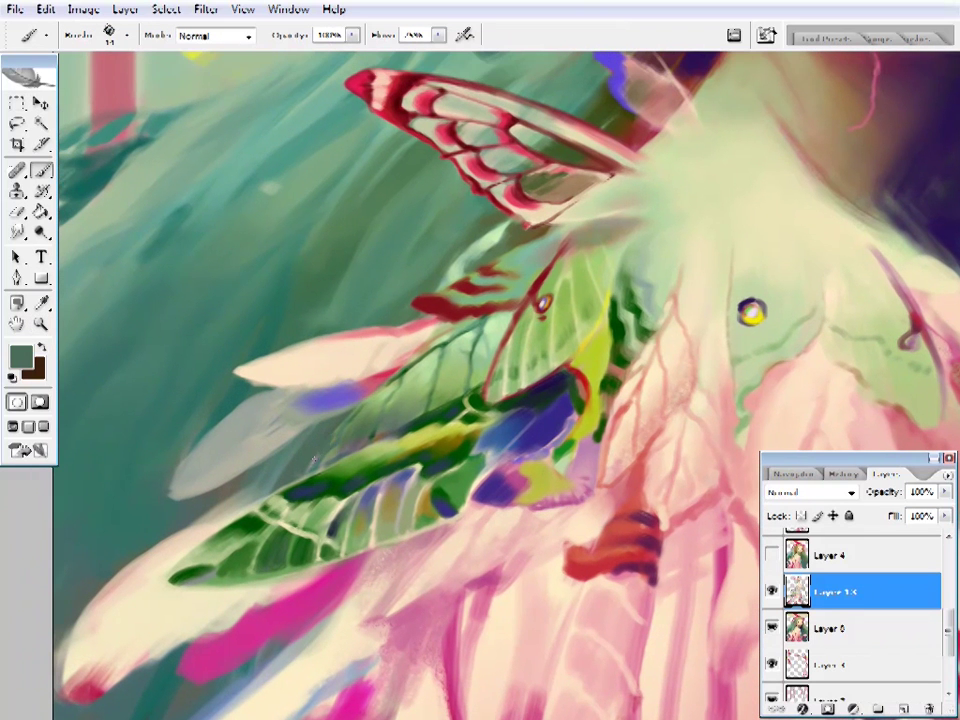
{"action": "left_click", "coordinate": [307, 469], "text": "alt"}
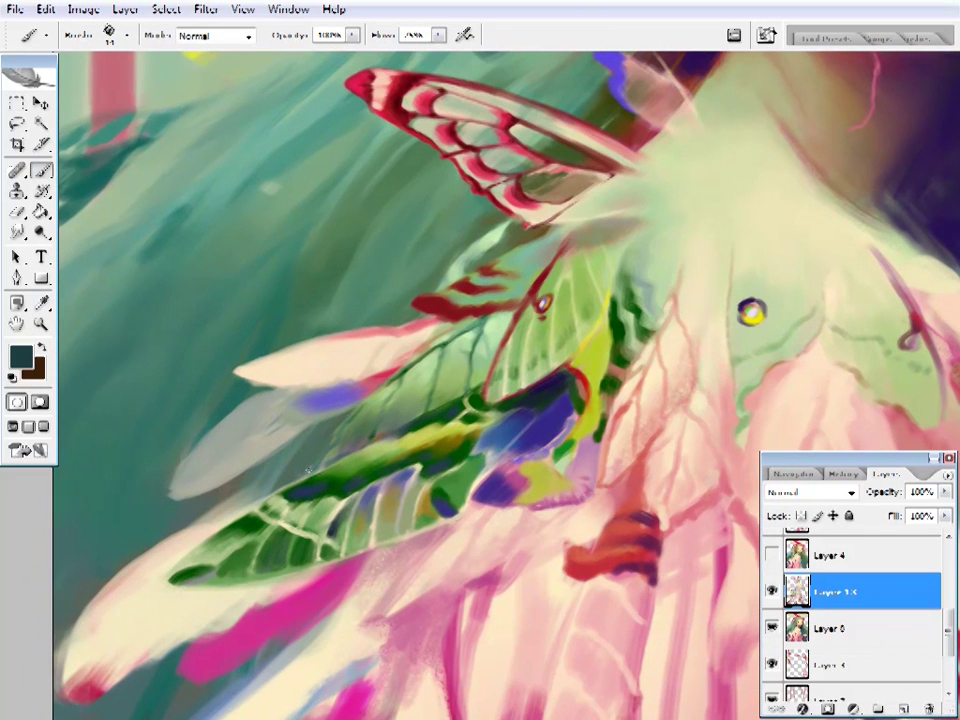
{"action": "left_click", "coordinate": [340, 425], "text": "alt"}
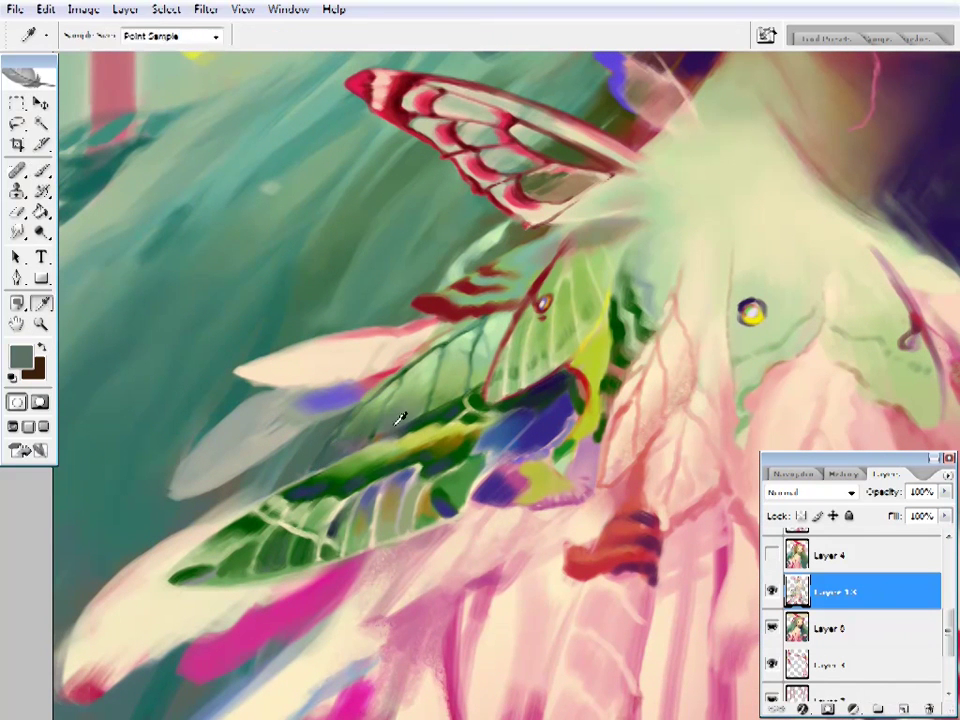
{"action": "left_click", "coordinate": [310, 479], "text": "alt"}
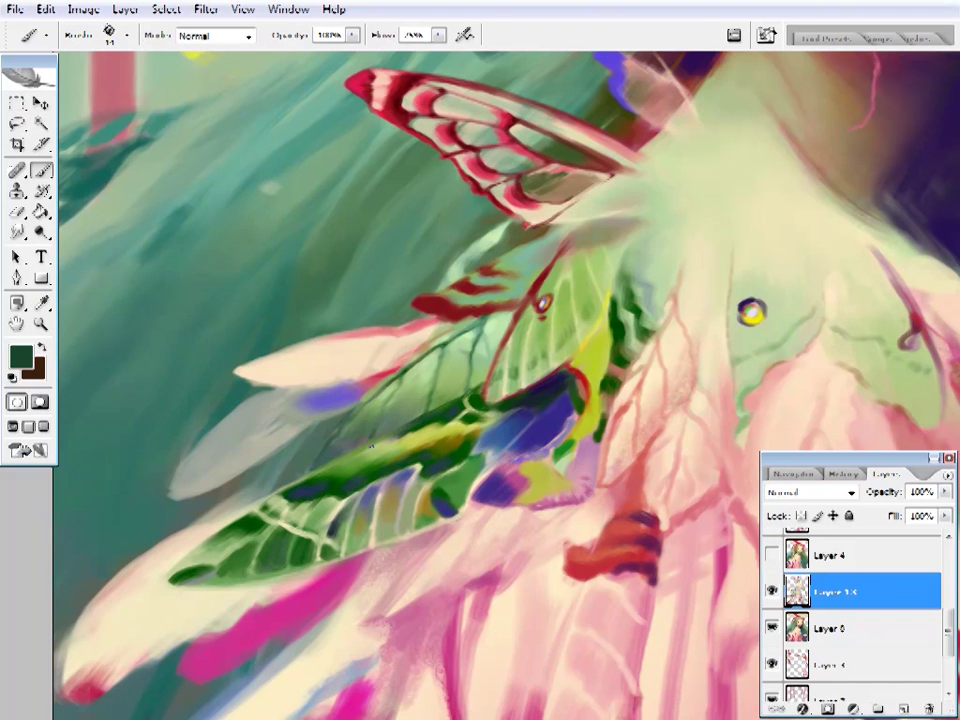
{"action": "left_click_drag", "start_coordinate": [465, 313], "coordinate": [420, 345]}
{"action": "left_click", "coordinate": [429, 343], "text": "alt"}
{"action": "left_click", "coordinate": [484, 339], "text": "alt"}
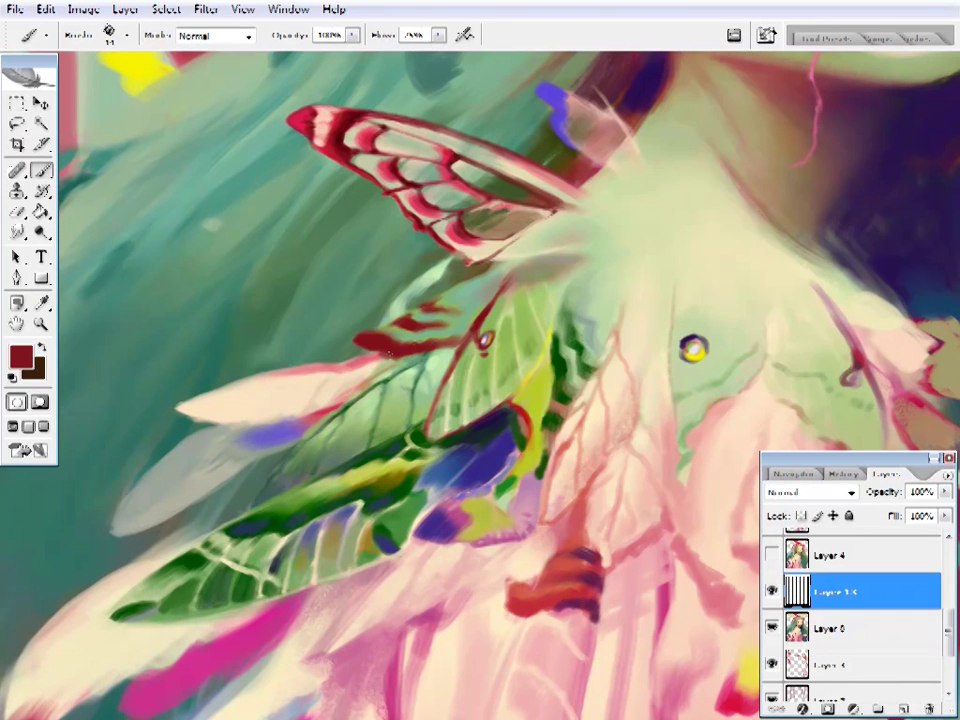
{"action": "left_click_drag", "start_coordinate": [484, 339], "coordinate": [452, 342]}
{"action": "left_click", "coordinate": [452, 342], "text": "alt"}
{"action": "key", "text": "i"}
{"action": "left_click", "coordinate": [430, 376]}
- Zoom onto the green wing and paint pink tints over the pale feathers beside it
{"action": "key", "text": "b"}
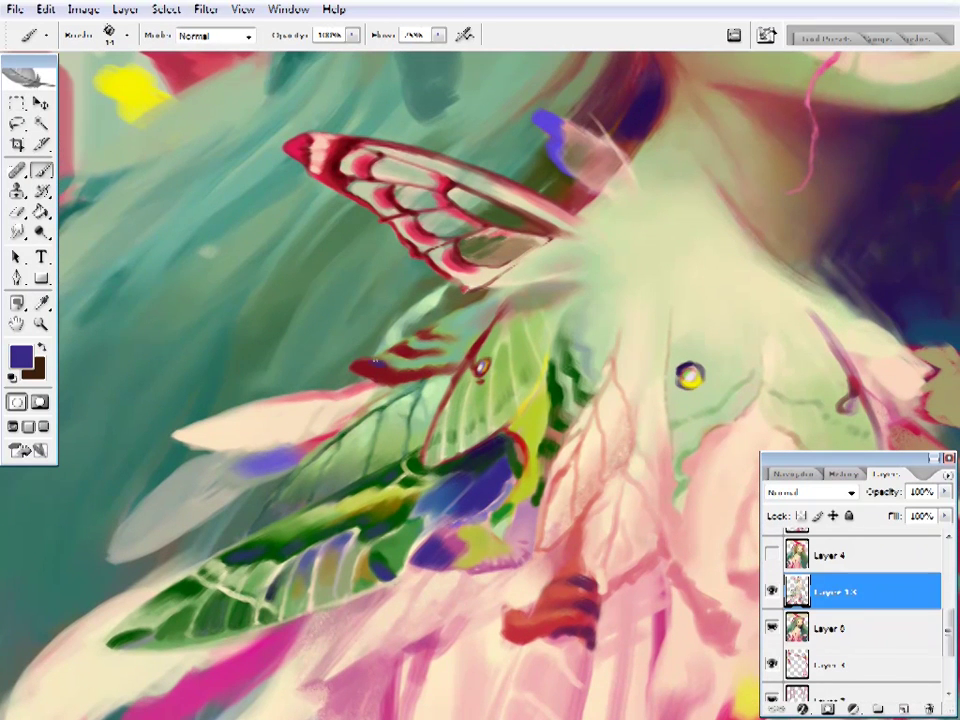
{"action": "key", "text": "ctrl+0"}
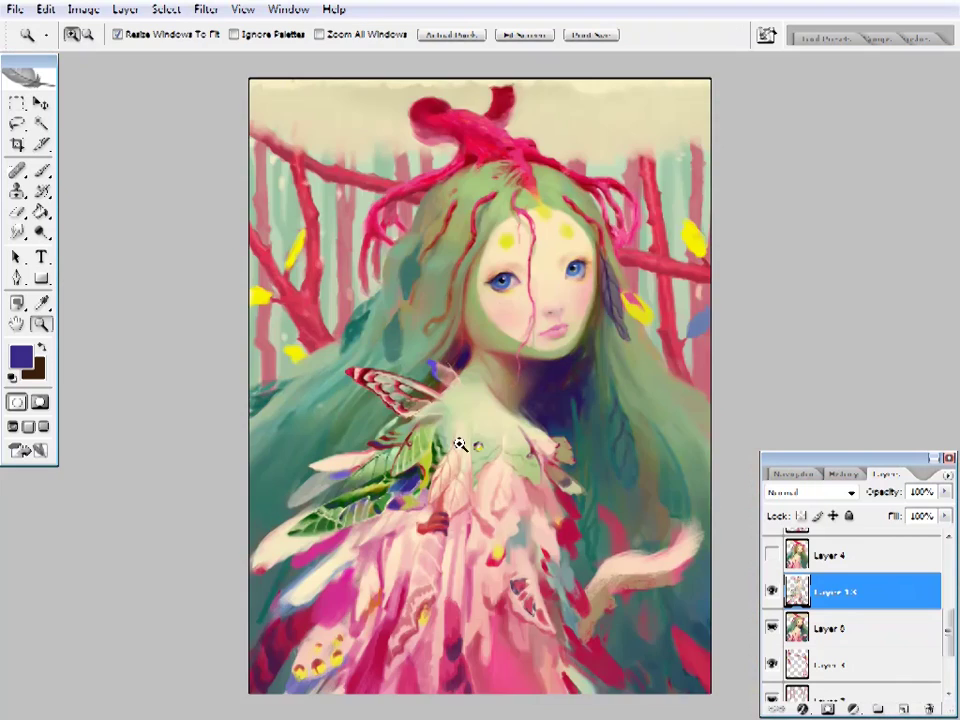
{"action": "left_click", "coordinate": [418, 422], "text": "ctrl"}
{"action": "left_click", "coordinate": [411, 420], "text": "ctrl"}
{"action": "left_click", "coordinate": [411, 420], "text": "alt"}
{"action": "left_click_drag", "start_coordinate": [380, 432], "coordinate": [589, 294]}
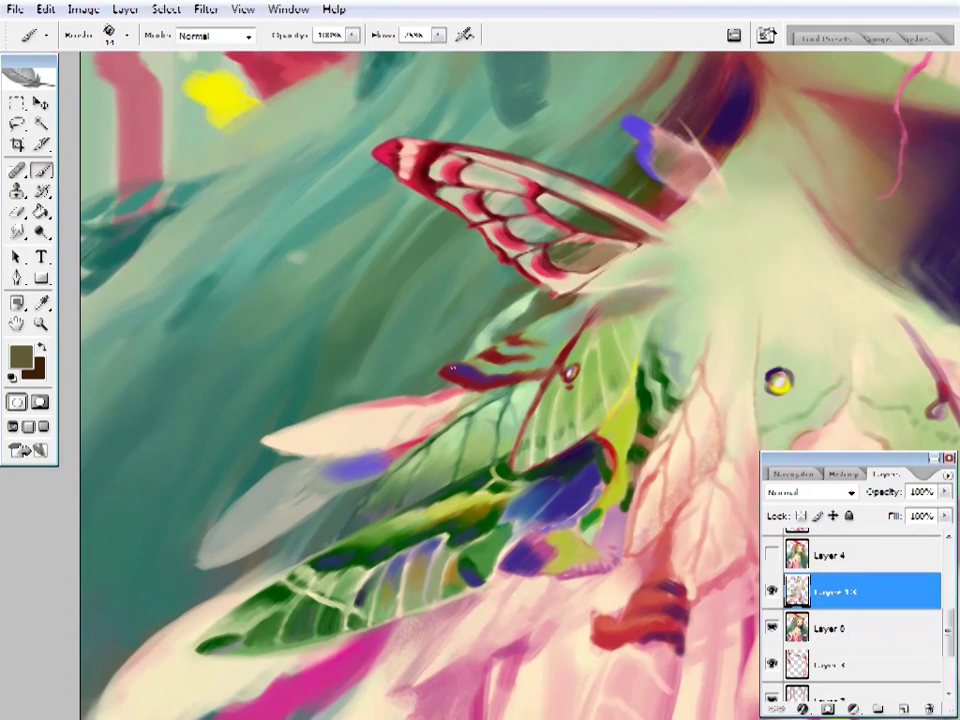
{"action": "left_click", "coordinate": [439, 396], "text": "alt"}
{"action": "left_click_drag", "start_coordinate": [432, 260], "coordinate": [458, 256]}
{"action": "left_click", "coordinate": [467, 180], "text": "alt"}
{"action": "right_click", "coordinate": [467, 180]}
{"action": "key", "text": "Escape"}
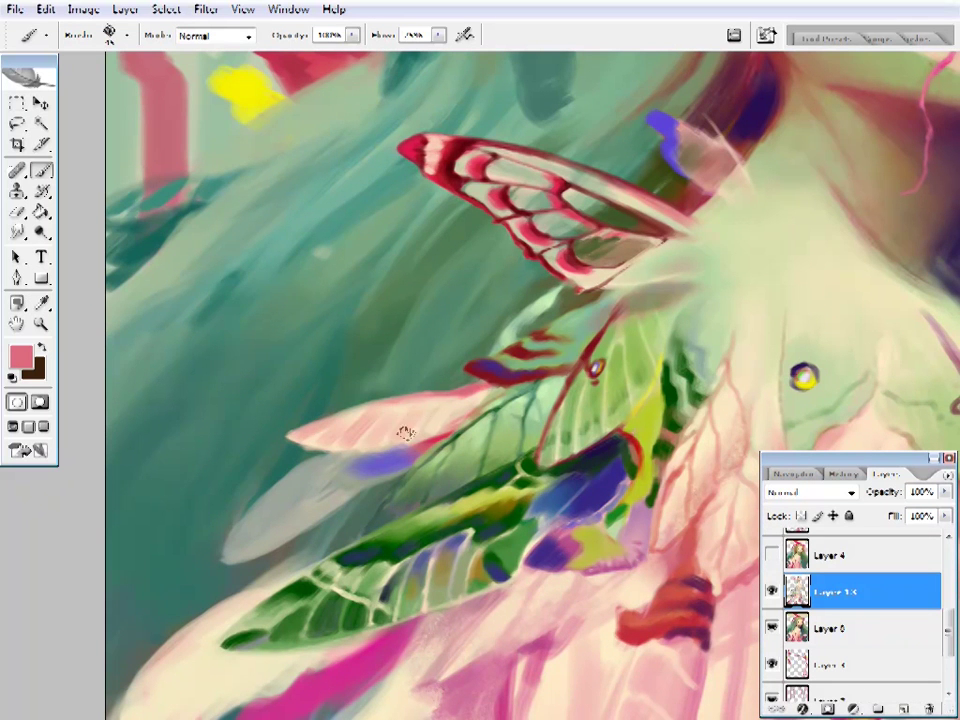
- Reframe the wing, sample blue, and paint indigo strokes over the red wing edge
{"action": "key", "text": "z"}
{"action": "left_click", "coordinate": [446, 497], "text": "alt"}
{"action": "left_click", "coordinate": [429, 444]}
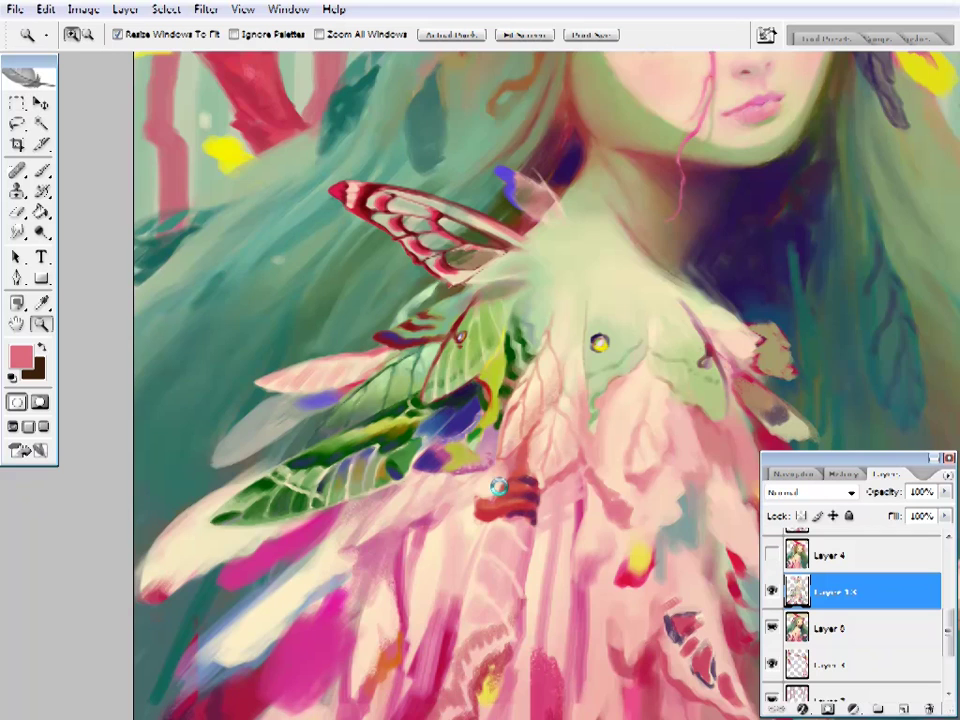
{"action": "left_click", "coordinate": [467, 388]}
{"action": "key", "text": "b"}
{"action": "left_click", "coordinate": [481, 437], "text": "alt"}
{"action": "right_click", "coordinate": [645, 90]}
{"action": "key", "text": "Escape"}
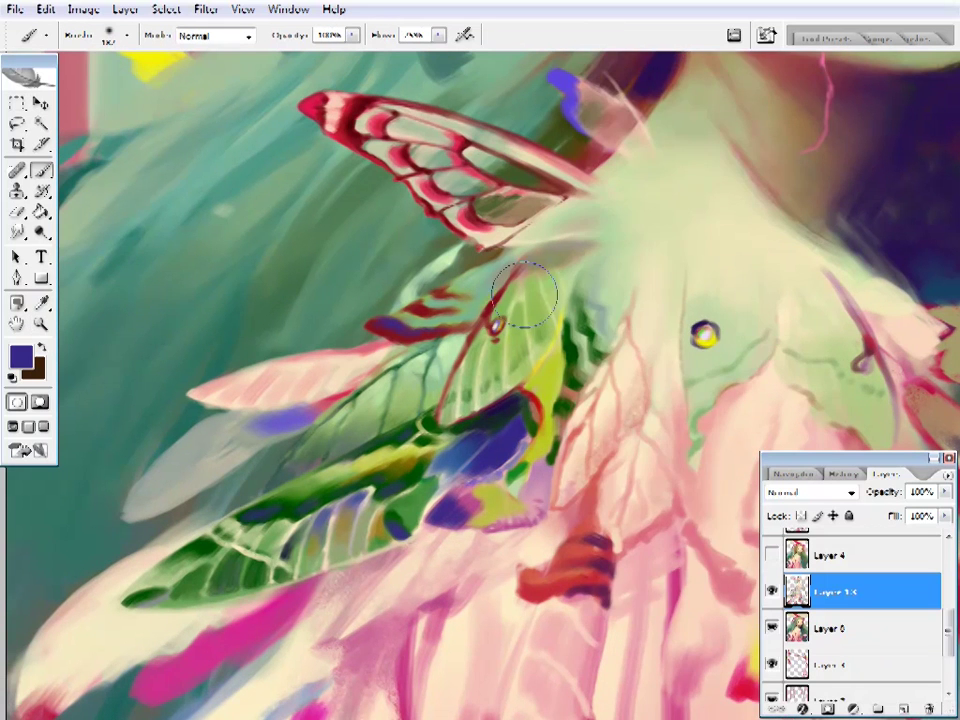
{"action": "right_click", "coordinate": [523, 292]}
{"action": "key", "text": "Return"}
{"action": "mouse_move", "coordinate": [542, 377]}
{"action": "left_mouse_down"}
{"action": "mouse_move", "coordinate": [525, 410]}
{"action": "mouse_move", "coordinate": [564, 282]}
{"action": "left_mouse_up"}
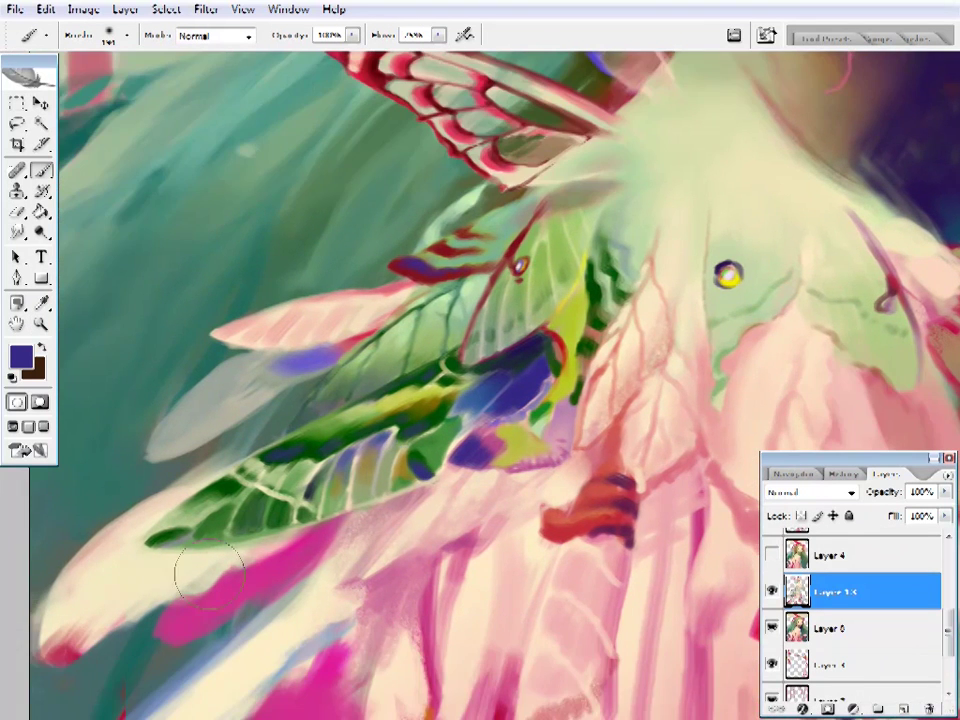
- Sample magenta and light pink from the cloak and feathers, and choose a scattered brush preset
{"action": "left_click", "coordinate": [317, 512], "text": "alt"}
{"action": "right_click", "coordinate": [318, 510]}
{"action": "key", "text": "Return"}
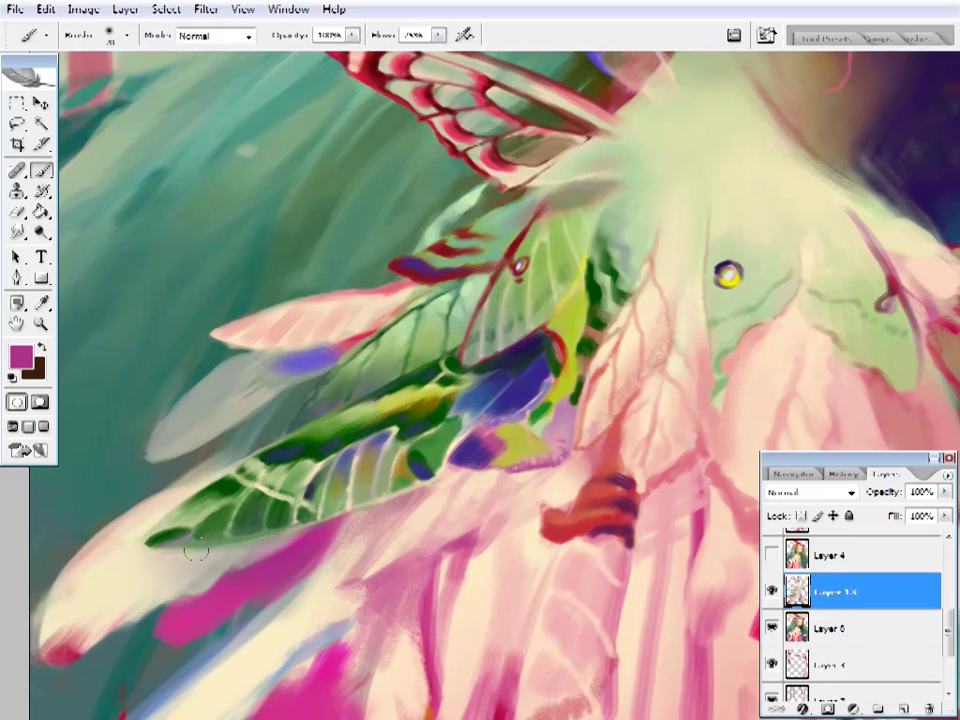
{"action": "right_click", "coordinate": [199, 552]}
{"action": "left_click", "coordinate": [454, 240]}
{"action": "right_click", "coordinate": [214, 568]}
{"action": "key", "text": "Return"}
{"action": "left_click", "coordinate": [210, 565], "text": "alt"}
- Fit the whole painting on screen and toggle the paint layer off and on to compare
{"action": "key", "text": "z"}
{"action": "left_click", "coordinate": [304, 495], "text": "alt"}
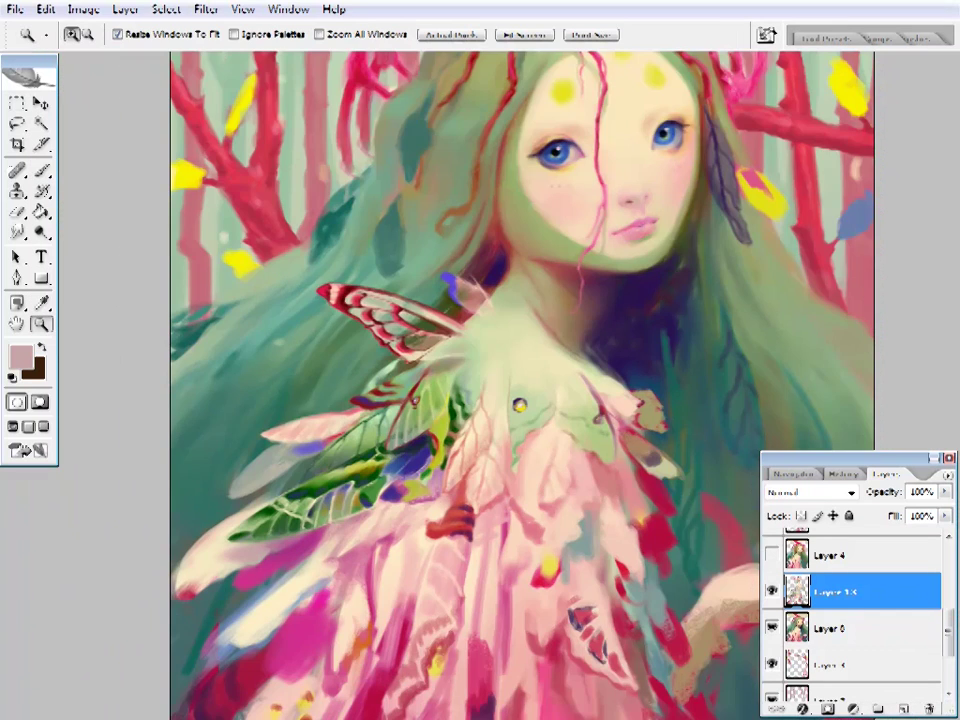
{"action": "left_click_drag", "start_coordinate": [540, 540], "coordinate": [465, 428]}
{"action": "key", "text": "ctrl+0"}
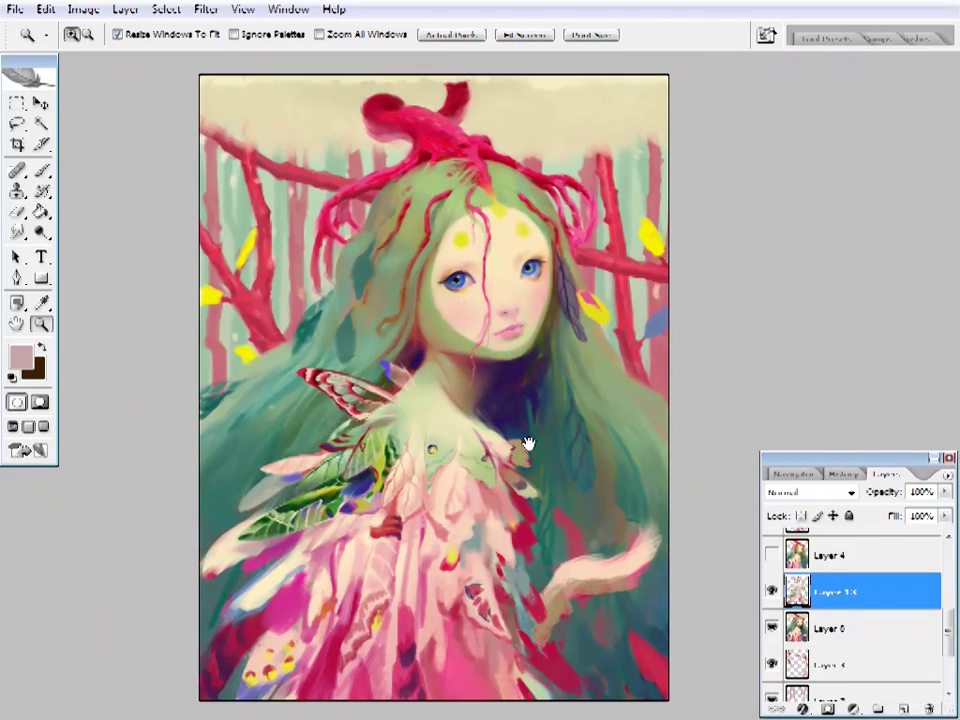
{"action": "left_click", "coordinate": [772, 592]}
{"action": "left_click", "coordinate": [772, 592]}
- Zoom in past the wings and chest and frame the lower pink cloak
{"action": "left_click", "coordinate": [461, 501]}
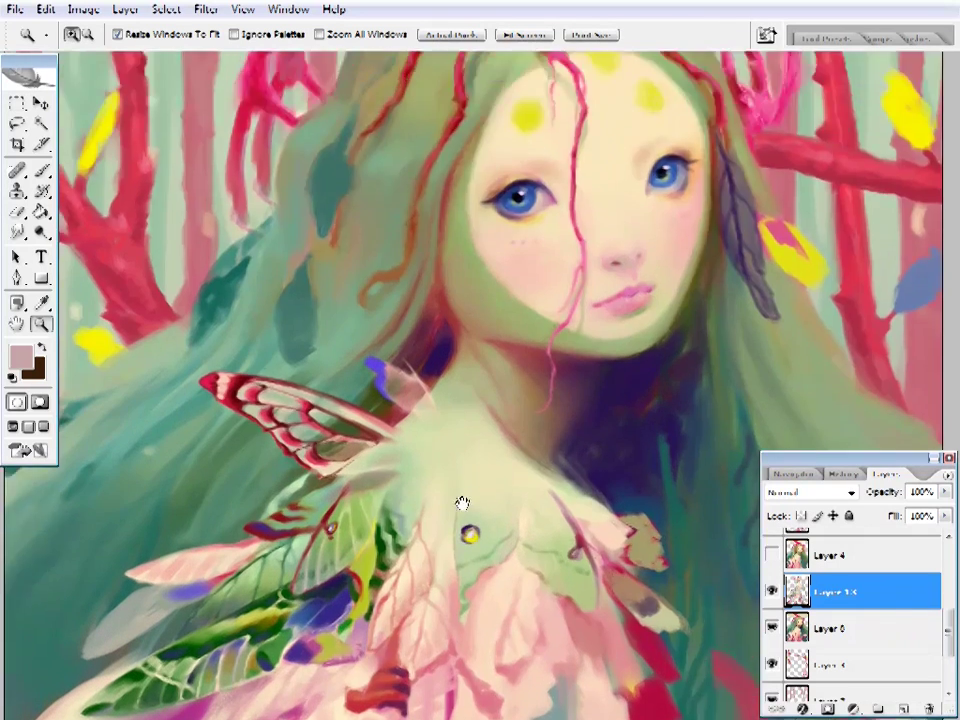
{"action": "left_click", "coordinate": [461, 429]}
{"action": "left_click", "coordinate": [433, 473]}
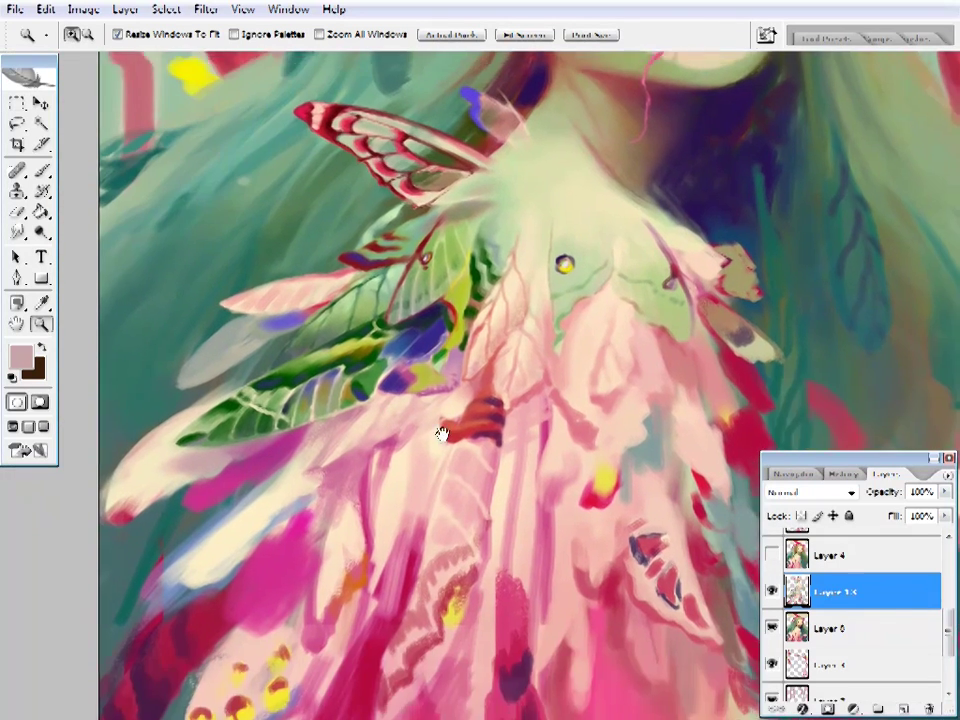
{"action": "key", "text": "b"}
{"action": "mouse_move", "coordinate": [370, 471]}
{"action": "left_mouse_down"}
{"action": "mouse_move", "coordinate": [427, 461]}
{"action": "mouse_move", "coordinate": [506, 193]}
{"action": "left_mouse_up"}
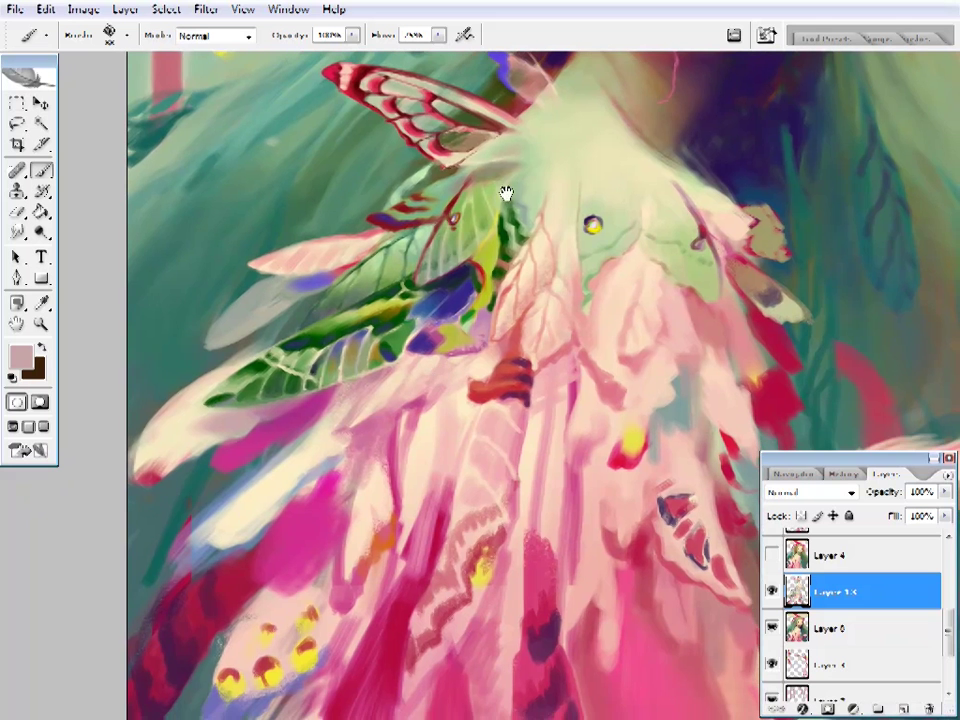
{"action": "left_click_drag", "start_coordinate": [572, 114], "coordinate": [592, 134]}
- Sample blue-grey, beige, light grey, magenta and cream tones from the cloak's left side
{"action": "left_click", "coordinate": [364, 418], "text": "alt"}
{"action": "left_click", "coordinate": [371, 435], "text": "alt"}
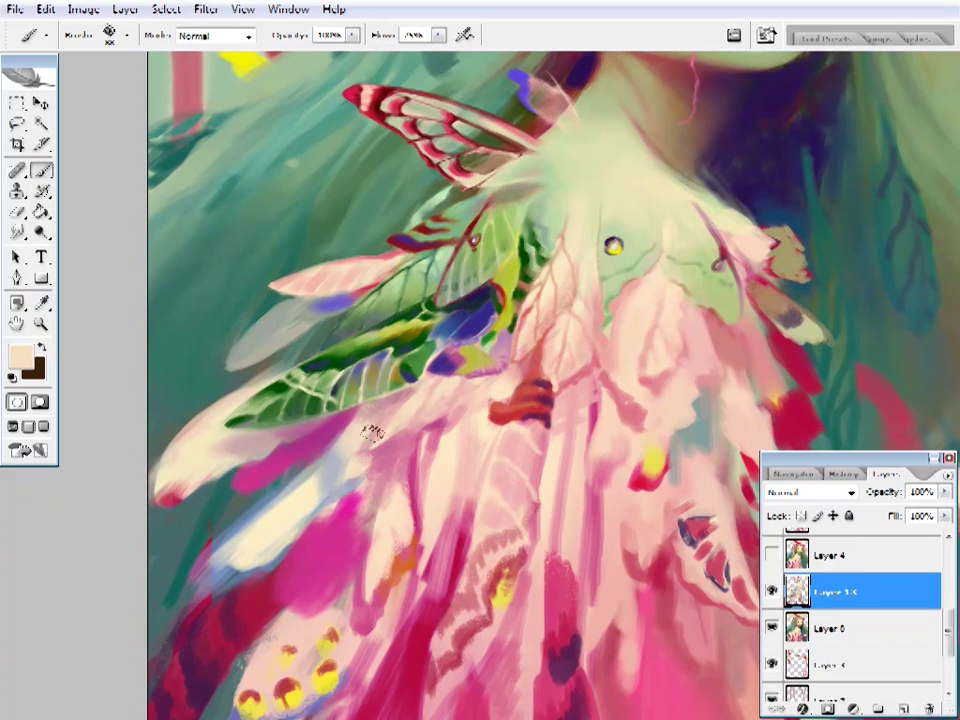
{"action": "left_click", "coordinate": [349, 468], "text": "alt"}
{"action": "left_click", "coordinate": [342, 474], "text": "alt"}
{"action": "left_click", "coordinate": [340, 500], "text": "alt"}
{"action": "left_click", "coordinate": [354, 495], "text": "alt"}
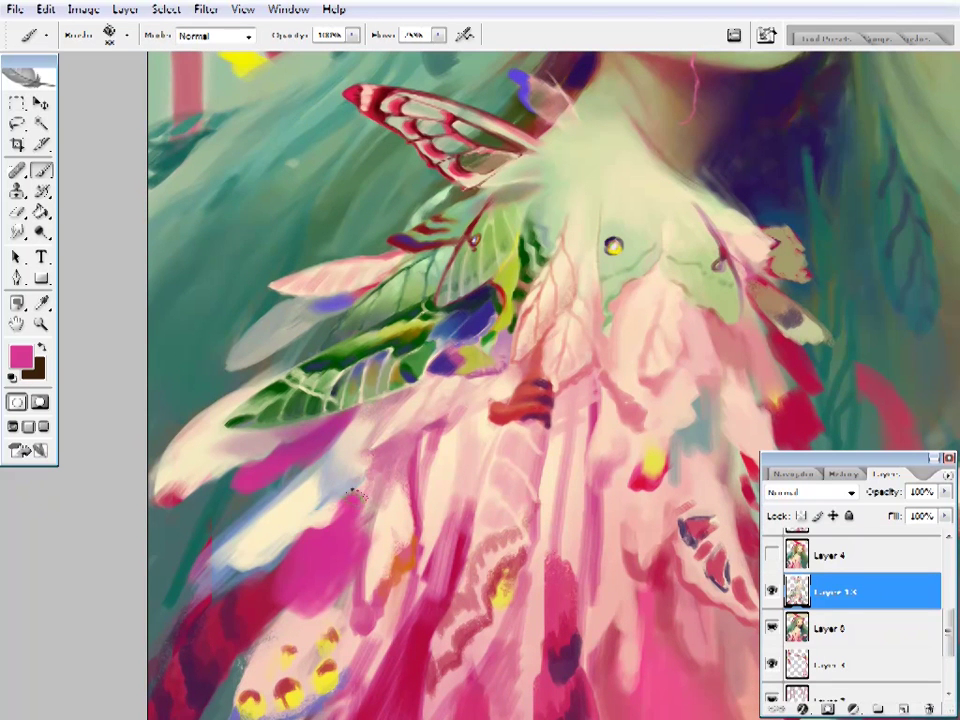
{"action": "left_click", "coordinate": [245, 530], "text": "alt"}
{"action": "left_click", "coordinate": [274, 521], "text": "alt"}
{"action": "mouse_move", "coordinate": [274, 521]}
{"action": "left_mouse_down"}
{"action": "mouse_move", "coordinate": [279, 444]}
{"action": "mouse_move", "coordinate": [305, 485]}
{"action": "left_mouse_up"}
- Sample dark purple, teal, magenta and dark blue-purple while bringing the lower cloak into view
{"action": "left_click", "coordinate": [163, 500], "text": "alt"}
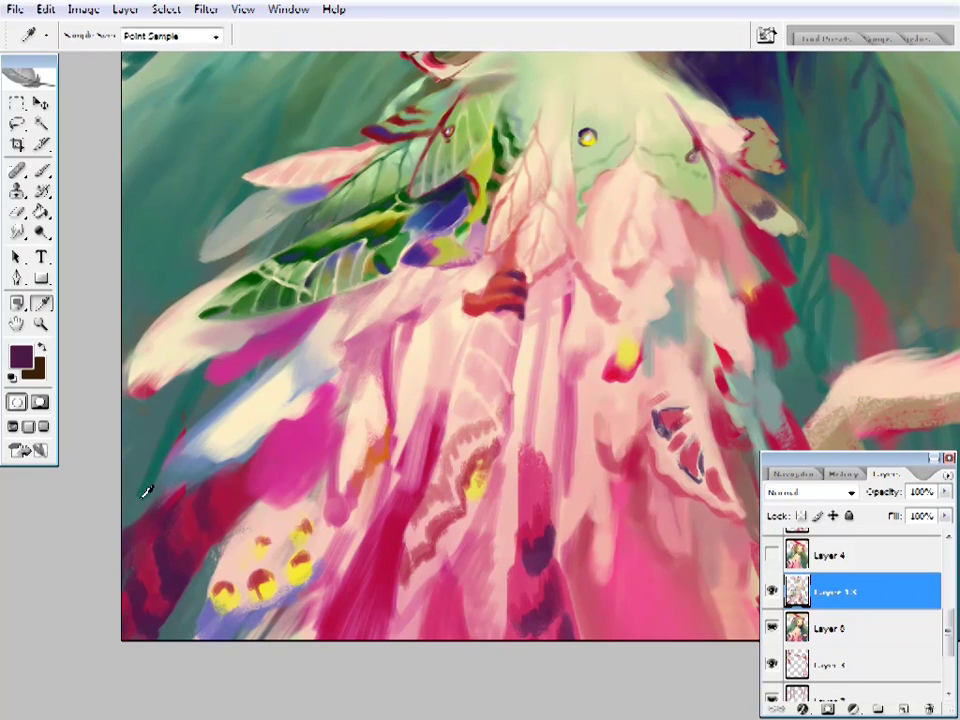
{"action": "left_click", "coordinate": [144, 456], "text": "alt"}
{"action": "left_click_drag", "start_coordinate": [174, 430], "coordinate": [155, 525]}
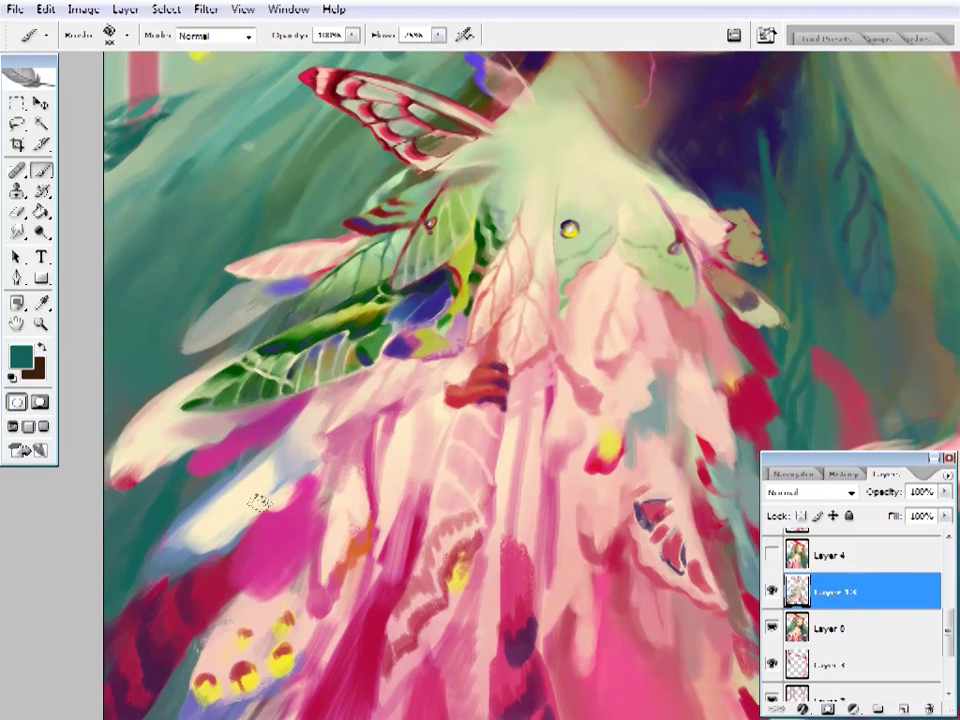
{"action": "left_click", "coordinate": [233, 456], "text": "alt"}
{"action": "right_click", "coordinate": [283, 399]}
{"action": "key", "text": "Return"}
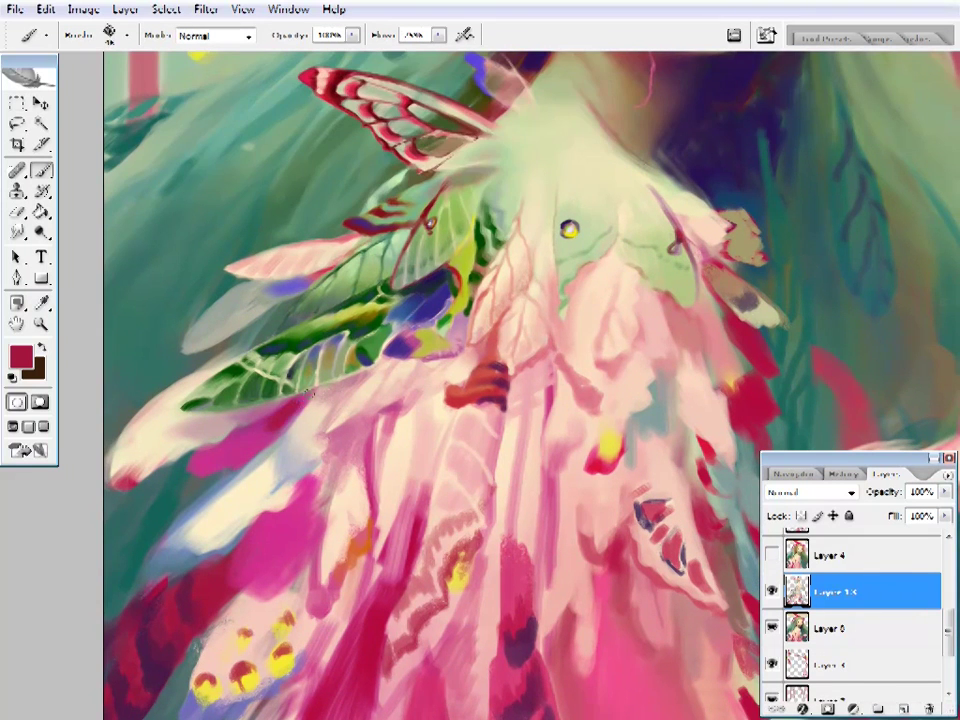
{"action": "left_click", "coordinate": [312, 393], "text": "alt"}
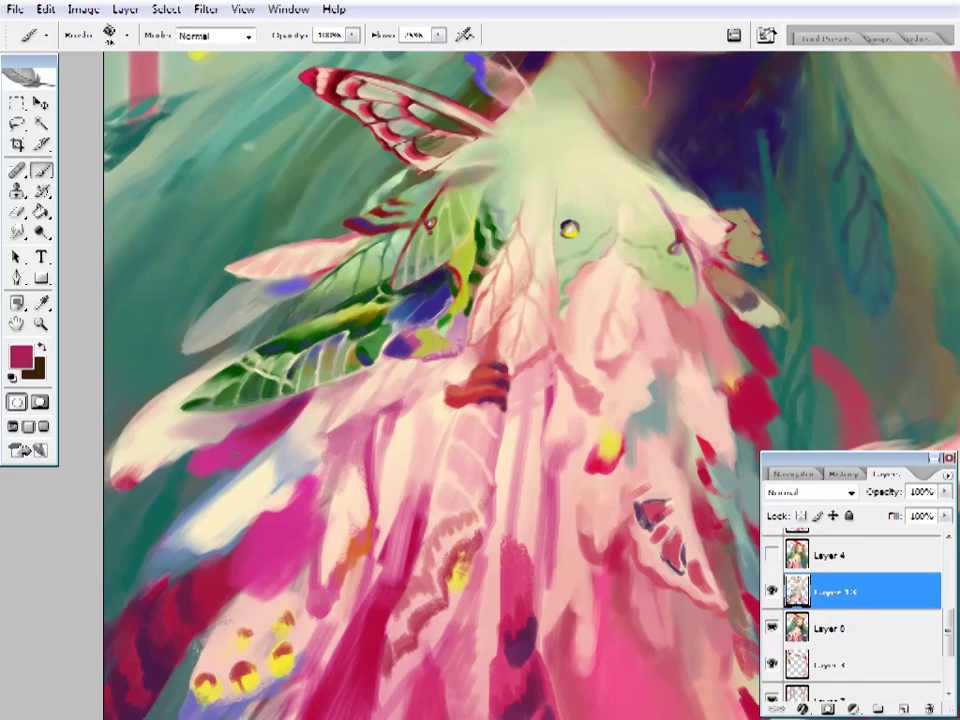
{"action": "scroll", "coordinate": [180, 551], "scroll_direction": "down", "scroll_amount": 5}
{"action": "scroll", "coordinate": [452, 549], "scroll_direction": "up", "scroll_amount": 2}
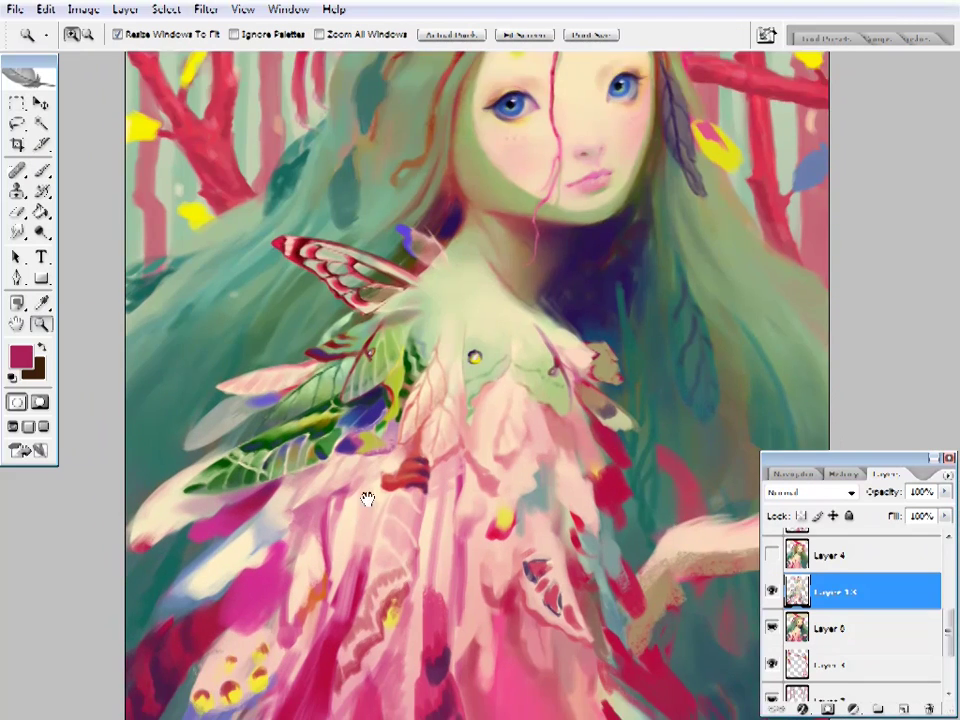
{"action": "scroll", "coordinate": [367, 500], "scroll_direction": "down", "scroll_amount": 2}
{"action": "scroll", "coordinate": [367, 456], "scroll_direction": "up", "scroll_amount": 1}
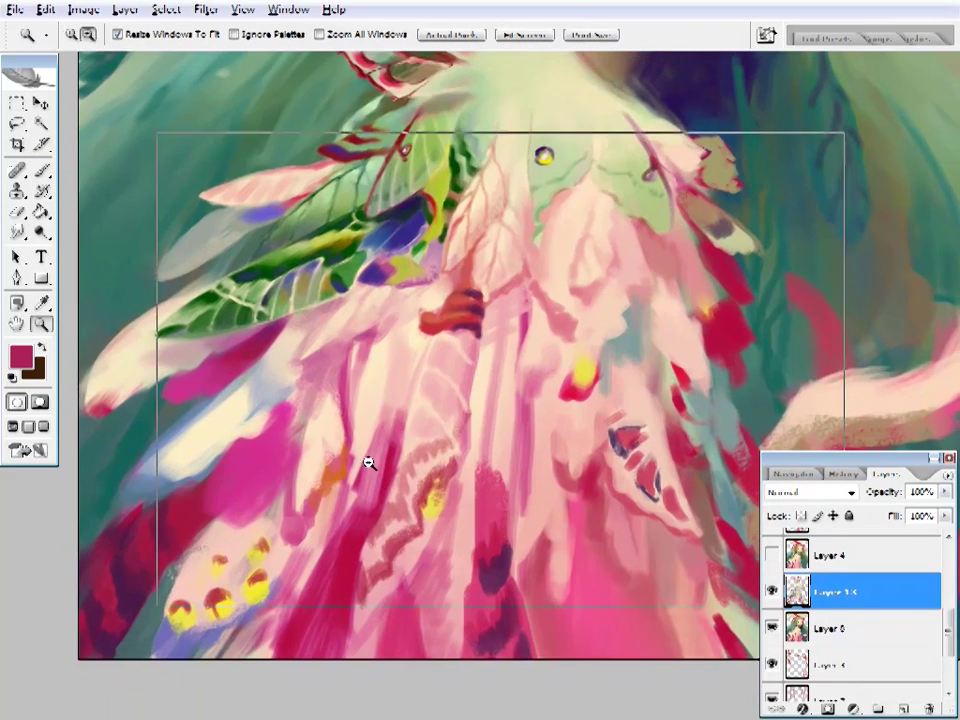
{"action": "scroll", "coordinate": [369, 461], "scroll_direction": "down", "scroll_amount": 1}
{"action": "scroll", "coordinate": [636, 456], "scroll_direction": "down", "scroll_amount": 2}
{"action": "key", "text": "ctrl+shift+h"}
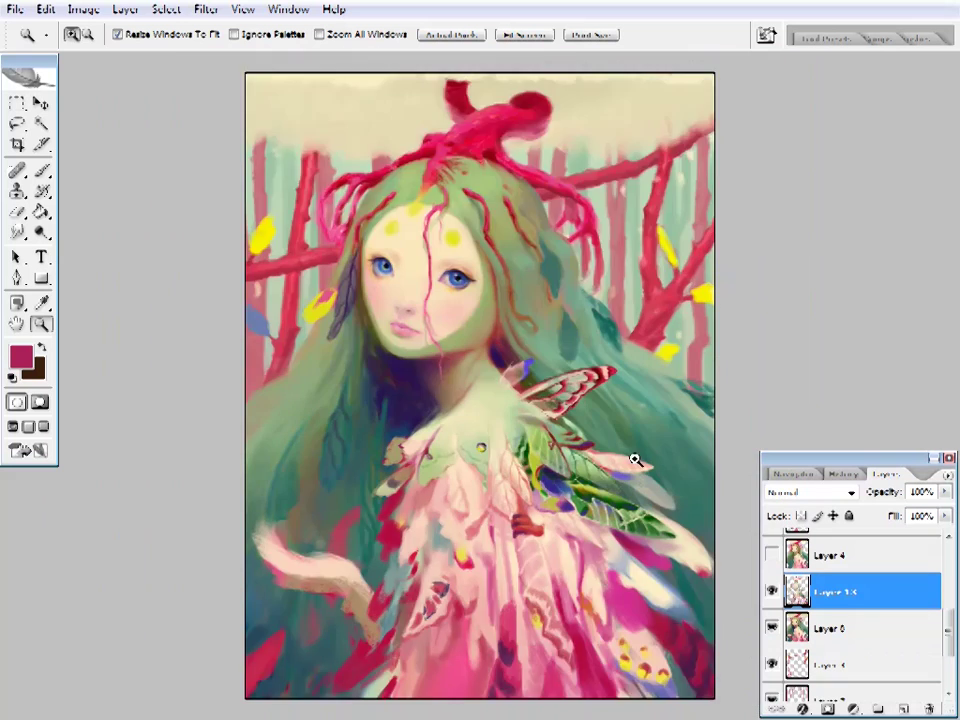
{"action": "scroll", "coordinate": [604, 446], "scroll_direction": "up", "scroll_amount": 2}
{"action": "scroll", "coordinate": [396, 542], "scroll_direction": "down", "scroll_amount": 1}
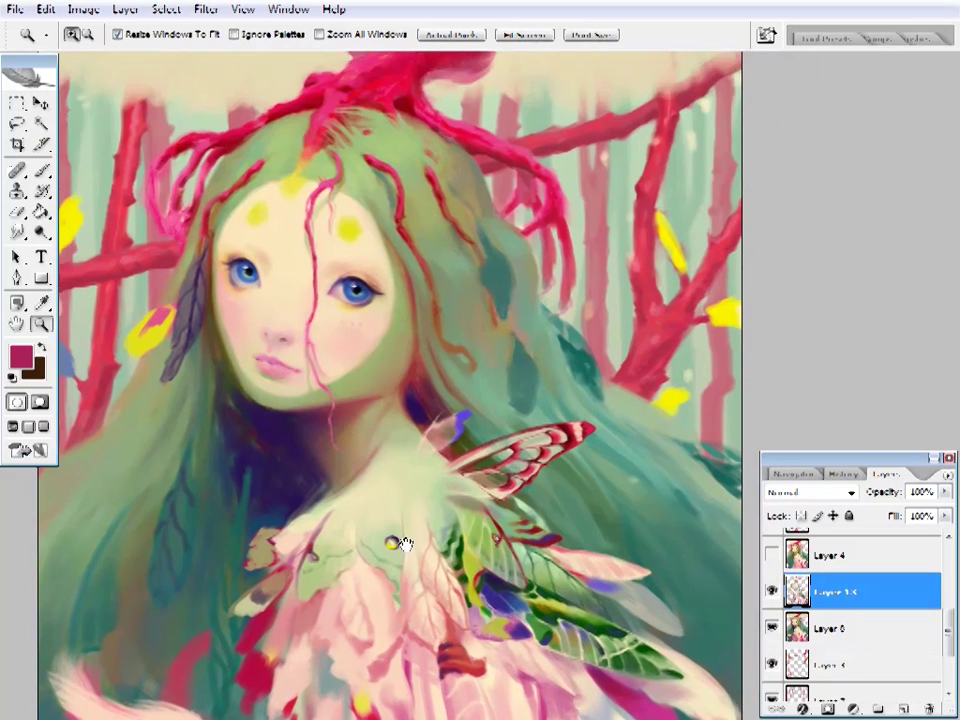
{"action": "scroll", "coordinate": [439, 443], "scroll_direction": "up", "scroll_amount": 1}
{"action": "scroll", "coordinate": [439, 443], "scroll_direction": "down", "scroll_amount": 5}
{"action": "scroll", "coordinate": [510, 375], "scroll_direction": "up", "scroll_amount": 1}
{"action": "scroll", "coordinate": [441, 367], "scroll_direction": "up", "scroll_amount": 2}
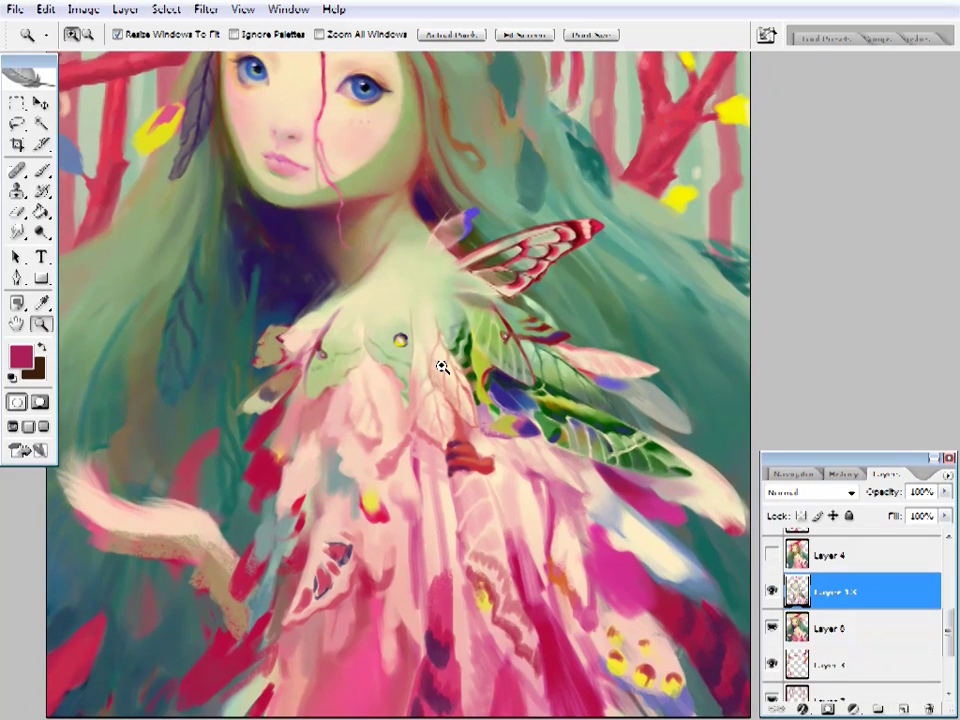
{"action": "scroll", "coordinate": [508, 372], "scroll_direction": "up", "scroll_amount": 2}
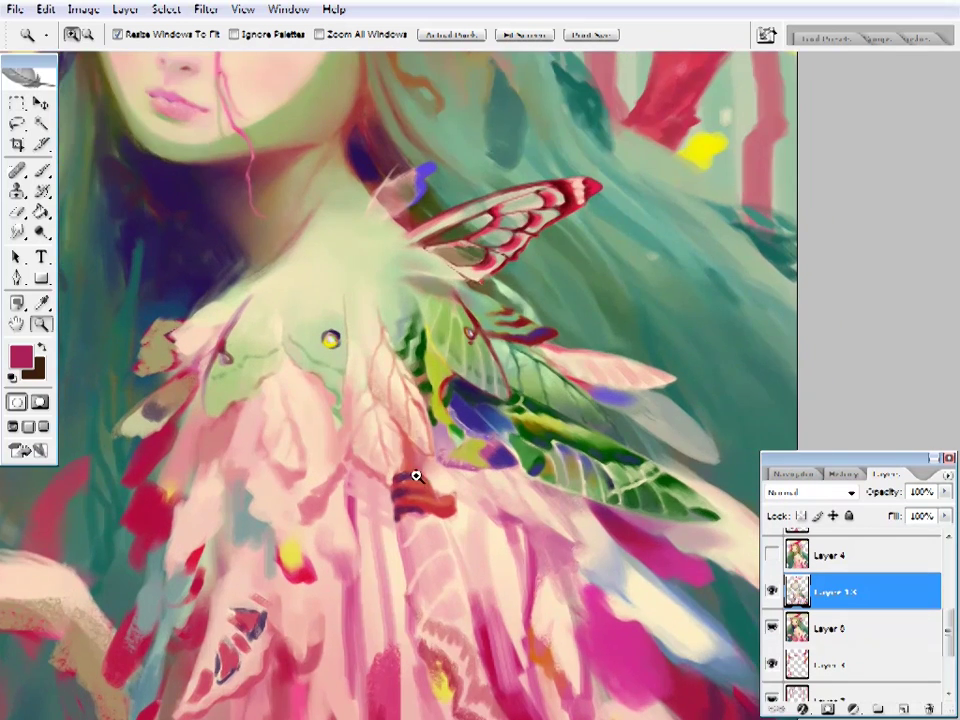
{"action": "scroll", "coordinate": [416, 477], "scroll_direction": "down", "scroll_amount": 2}
{"action": "key", "text": "b"}
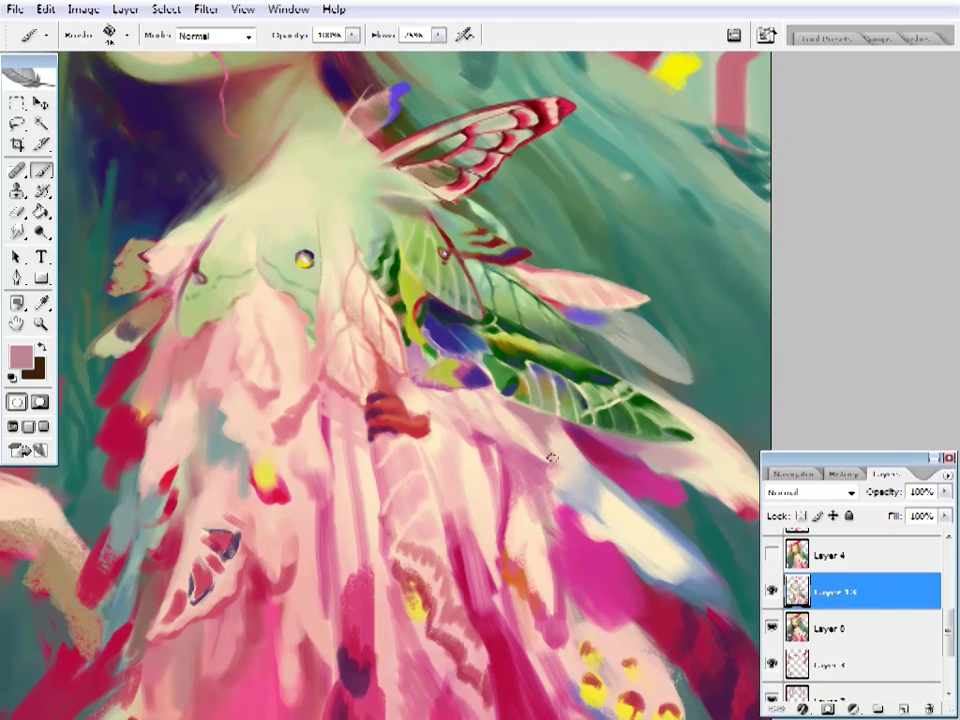
- Sample grey, light grey and pink colours from the cloak with the eyedropper
{"action": "key", "text": "i"}
{"action": "left_click", "coordinate": [568, 317]}
{"action": "left_click", "coordinate": [563, 490]}
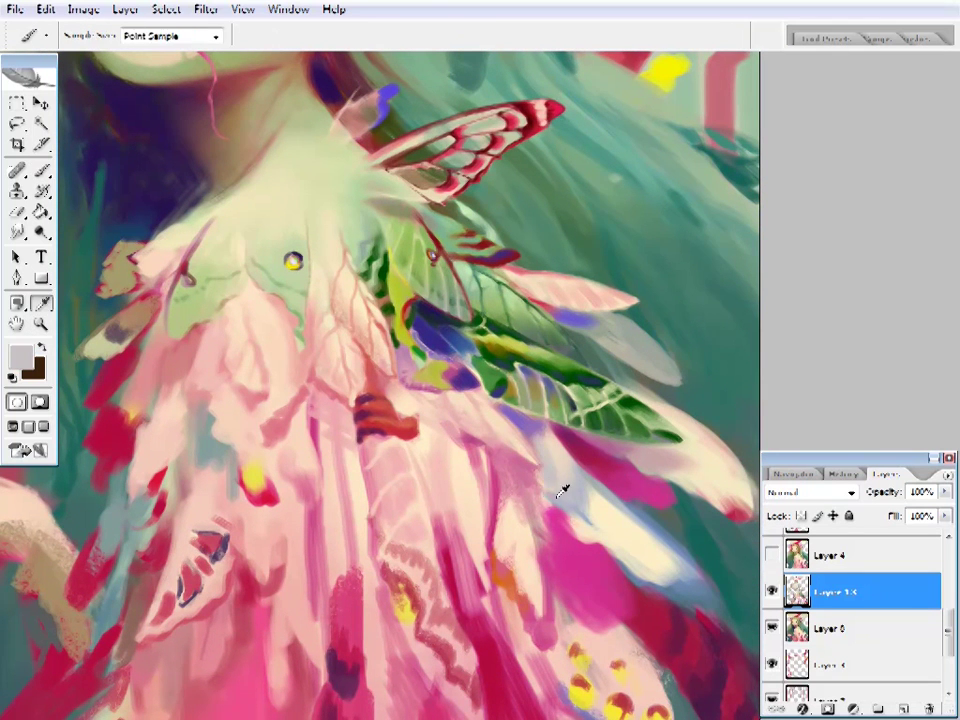
{"action": "key", "text": "b"}
{"action": "left_click", "coordinate": [578, 481], "text": "alt"}
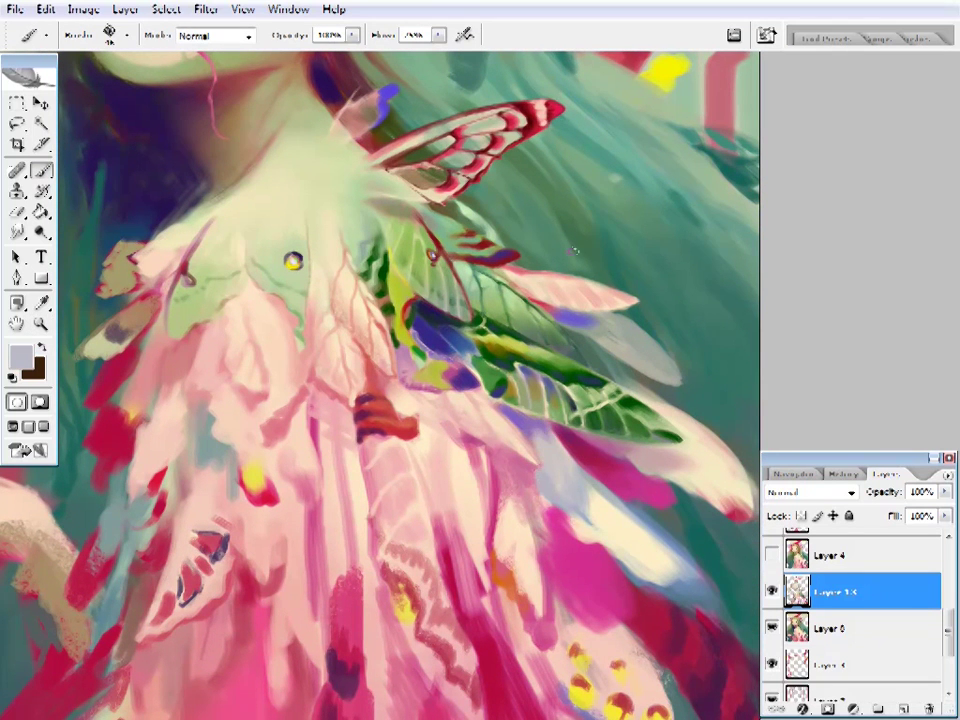
{"action": "key", "text": "i"}
{"action": "scroll", "coordinate": [450, 499], "scroll_direction": "down", "scroll_amount": 2}
{"action": "left_click", "coordinate": [482, 383]}
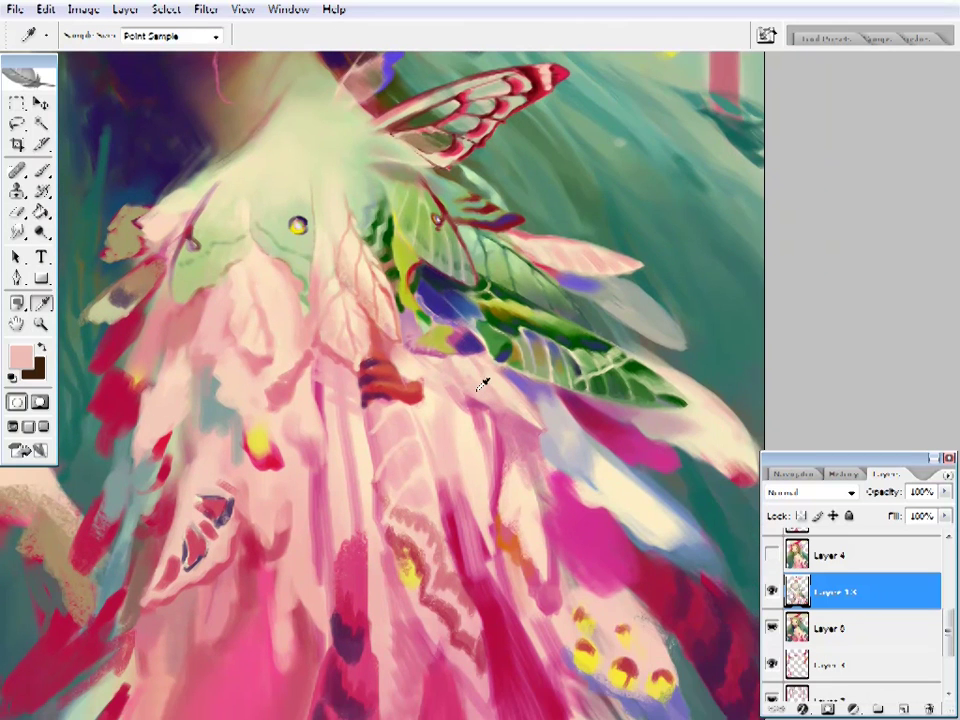
{"action": "key", "text": "b"}
{"action": "right_click", "coordinate": [553, 154]}
{"action": "key", "text": "Escape"}
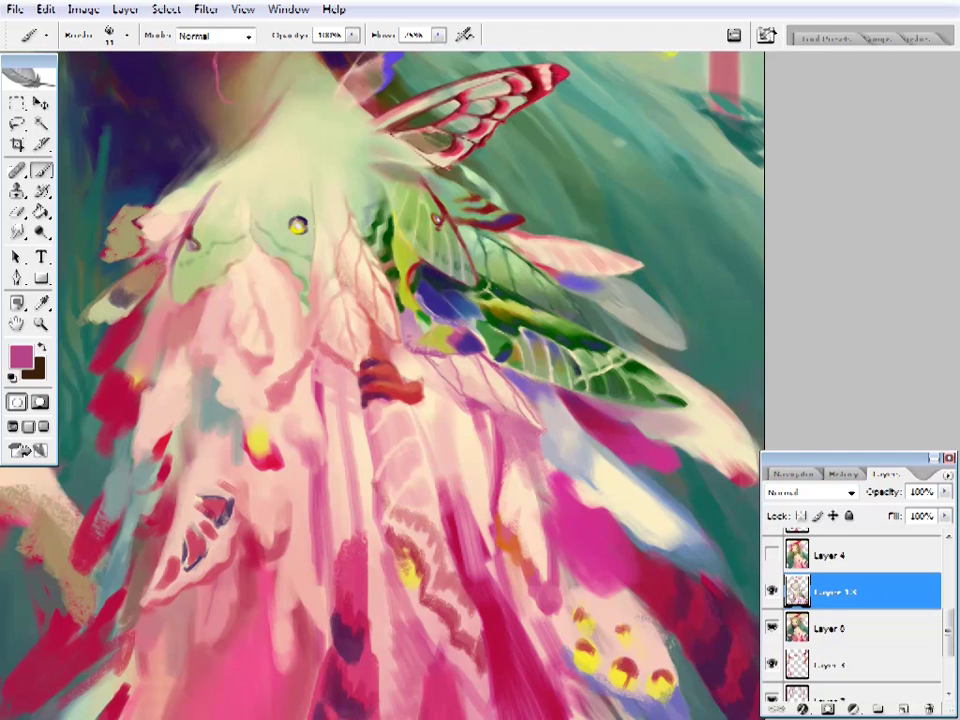
- Pan across the cloak, sampling light pink, red, dark purple and pale pink
{"action": "left_click", "coordinate": [459, 361], "text": "alt"}
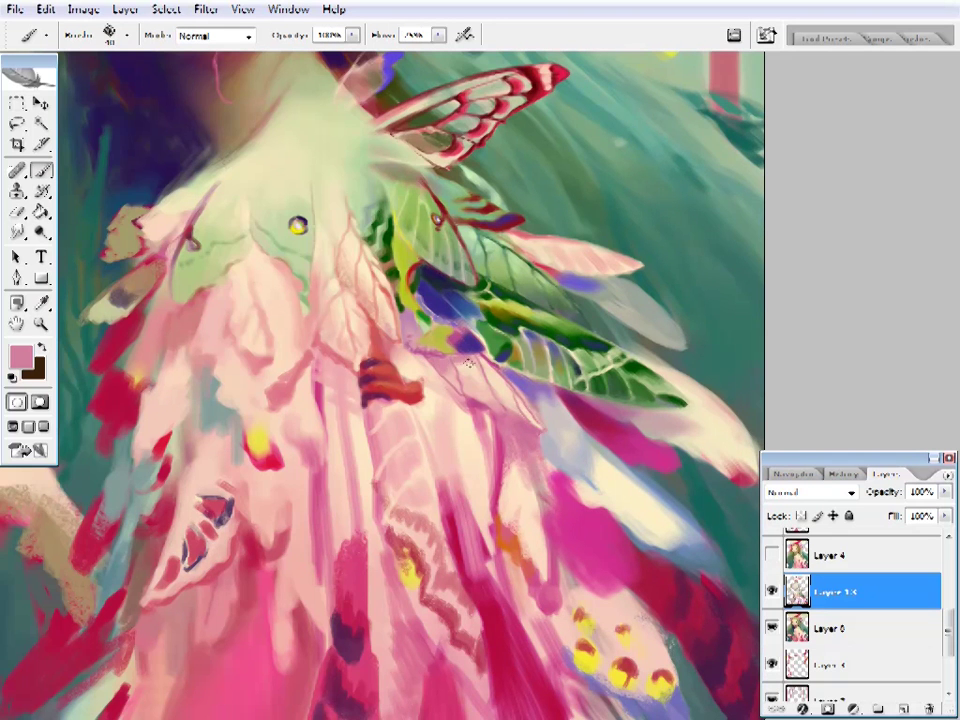
{"action": "mouse_move", "coordinate": [490, 393]}
{"action": "left_mouse_down"}
{"action": "mouse_move", "coordinate": [473, 443]}
{"action": "mouse_move", "coordinate": [503, 424]}
{"action": "mouse_move", "coordinate": [523, 372]}
{"action": "left_mouse_up"}
{"action": "left_click_drag", "start_coordinate": [541, 430], "coordinate": [433, 396]}
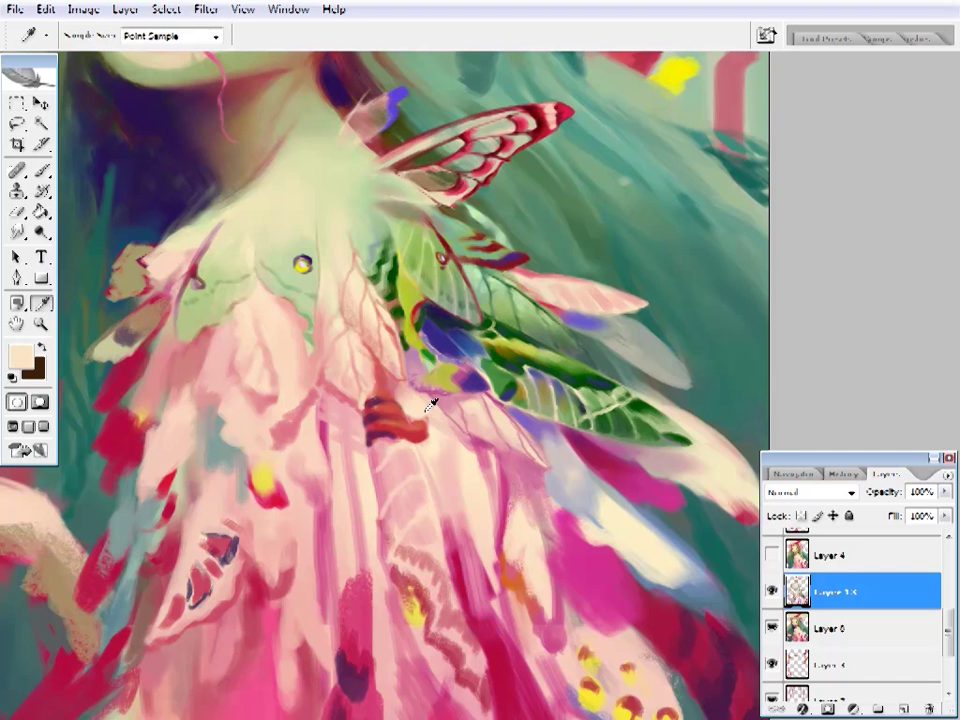
{"action": "mouse_move", "coordinate": [360, 339]}
{"action": "left_mouse_down"}
{"action": "mouse_move", "coordinate": [418, 357]}
{"action": "mouse_move", "coordinate": [396, 345]}
{"action": "left_mouse_up"}
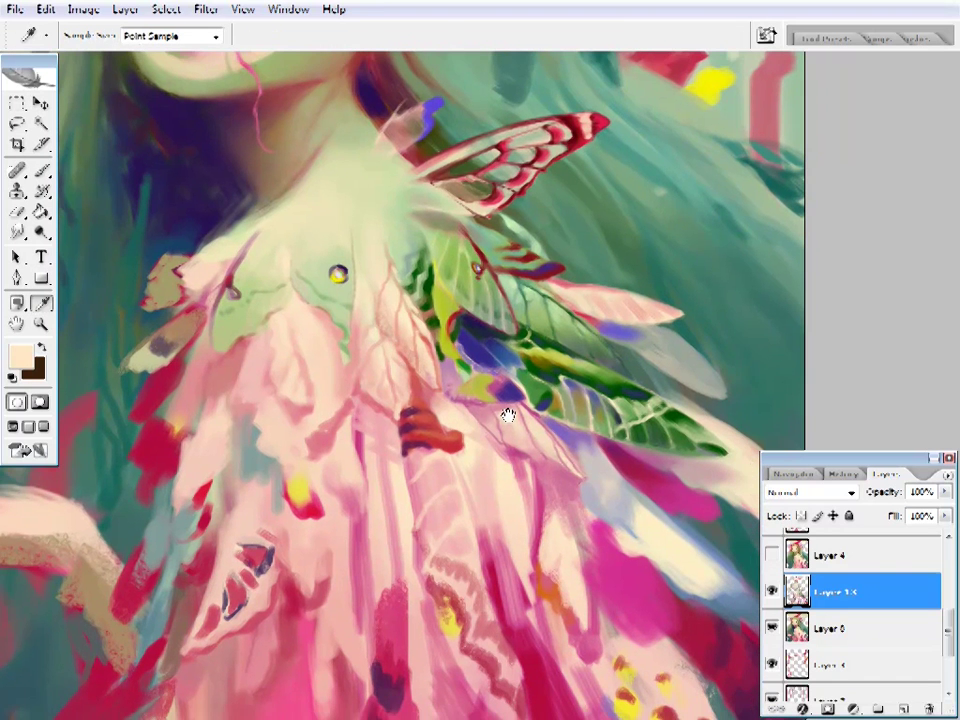
{"action": "left_click", "coordinate": [421, 452], "text": "alt"}
{"action": "key", "text": "alt"}
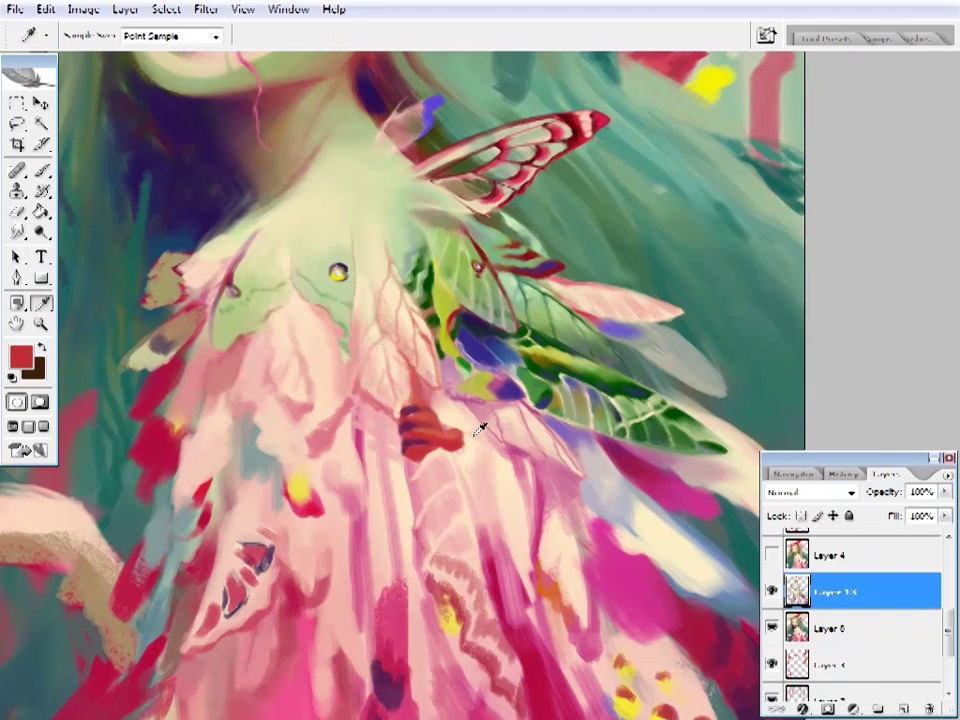
{"action": "left_click", "coordinate": [408, 438], "text": "alt"}
{"action": "left_click", "coordinate": [381, 452], "text": "alt"}
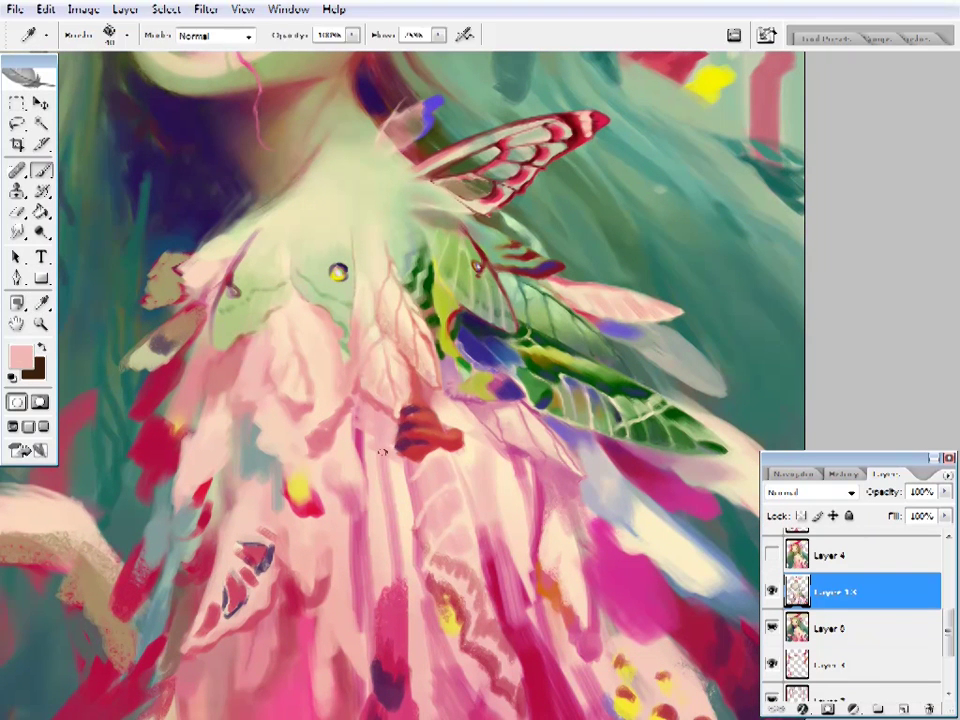
- Sample medium pink and grey-blue, then paint grey-blue strokes just below the green collar
{"action": "mouse_move", "coordinate": [381, 452]}
{"action": "left_mouse_down"}
{"action": "mouse_move", "coordinate": [407, 354]}
{"action": "mouse_move", "coordinate": [439, 392]}
{"action": "mouse_move", "coordinate": [437, 412]}
{"action": "left_mouse_up"}
{"action": "left_click", "coordinate": [437, 400], "text": "alt"}
{"action": "key", "text": "alt"}
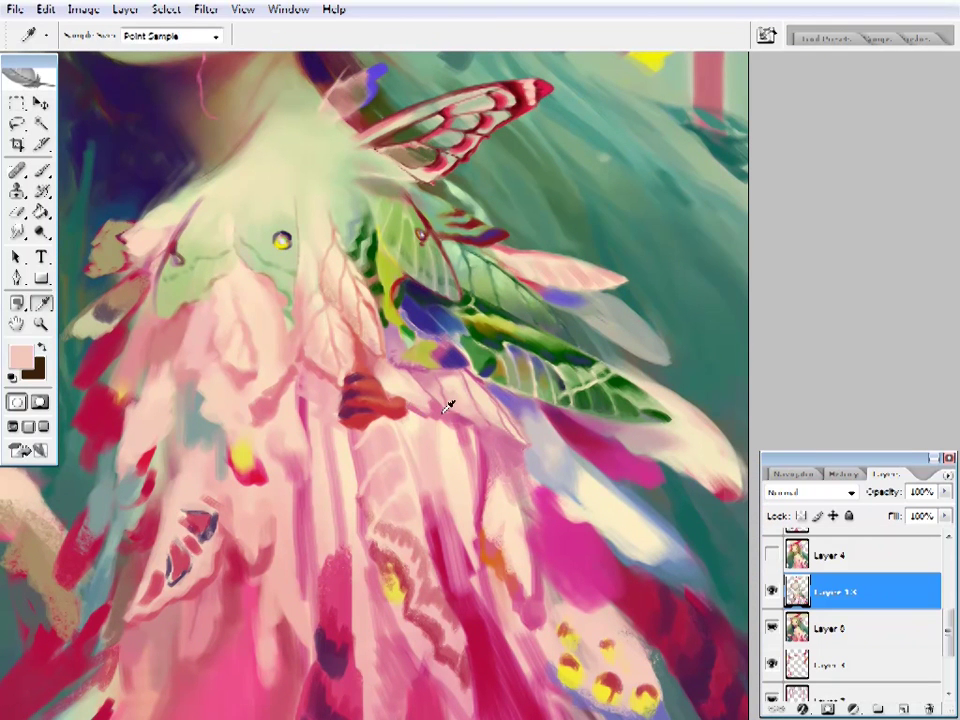
{"action": "left_click", "coordinate": [453, 416], "text": "alt"}
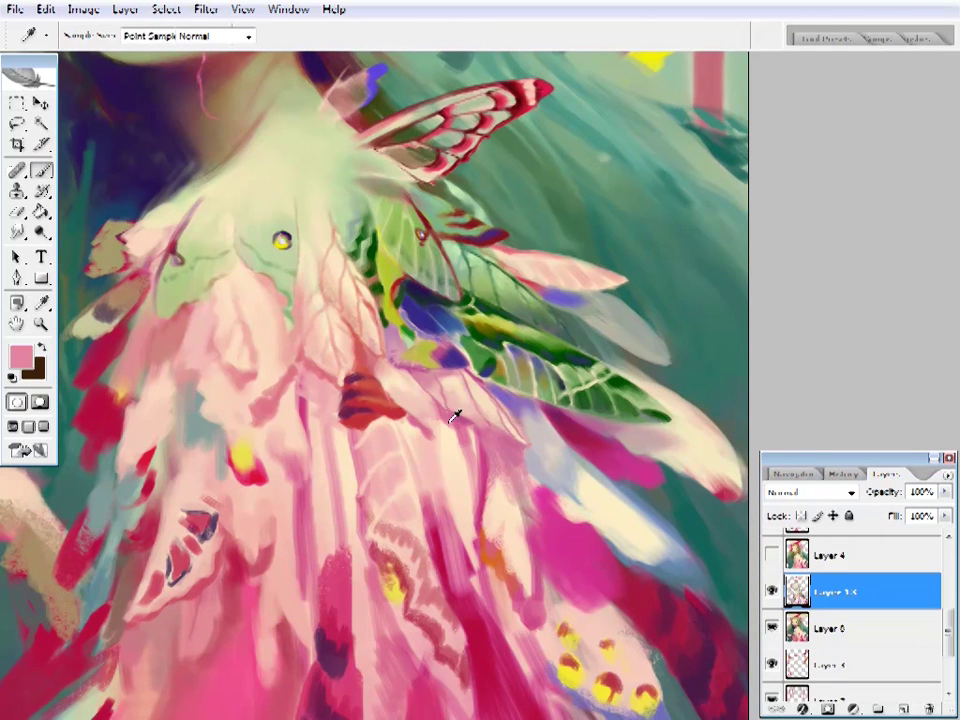
{"action": "mouse_move", "coordinate": [453, 416]}
{"action": "left_mouse_down"}
{"action": "mouse_move", "coordinate": [501, 354]}
{"action": "mouse_move", "coordinate": [420, 461]}
{"action": "mouse_move", "coordinate": [423, 478]}
{"action": "left_mouse_up"}
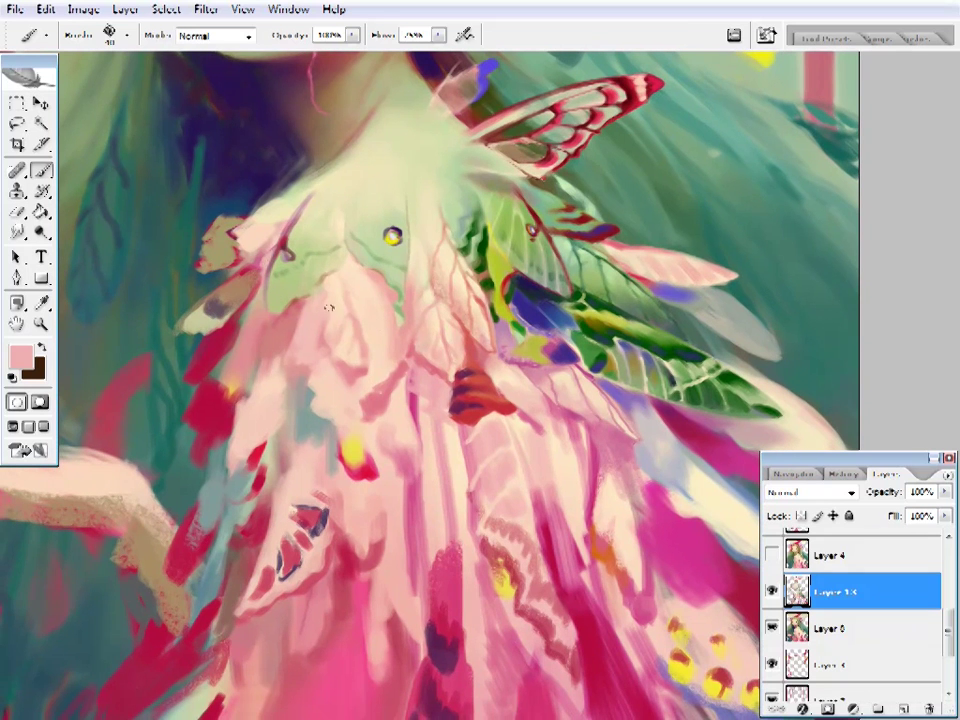
{"action": "left_click", "coordinate": [675, 446], "text": "alt"}
{"action": "mouse_move", "coordinate": [356, 362]}
{"action": "left_mouse_down"}
{"action": "mouse_move", "coordinate": [340, 330]}
{"action": "mouse_move", "coordinate": [360, 346]}
{"action": "left_mouse_up"}
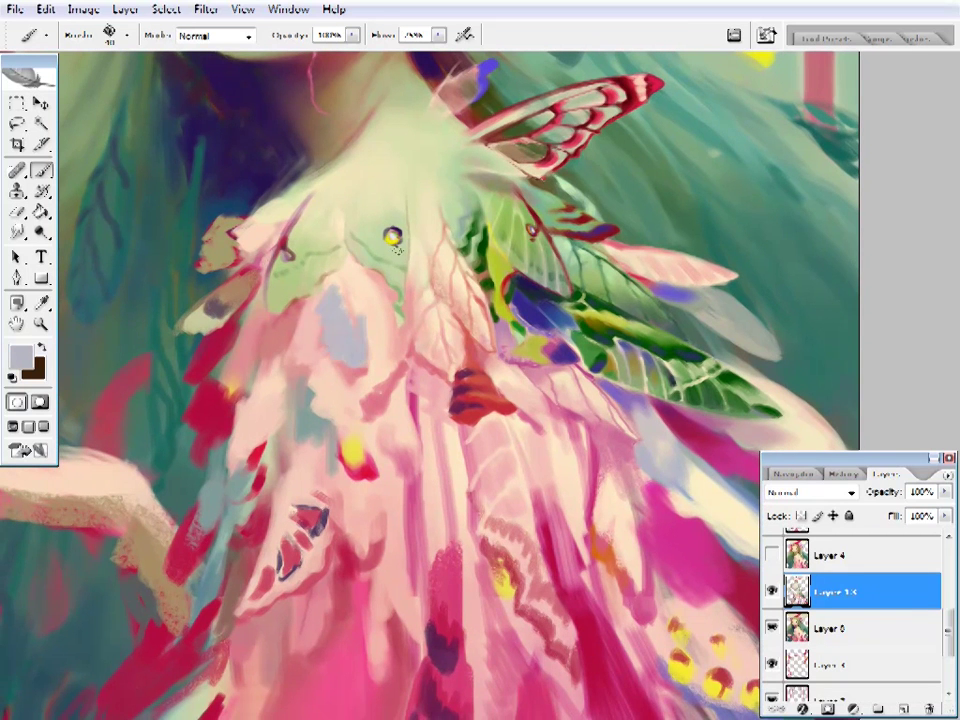
- Sample beige, grey and blue tones from the cloak and choose a larger brush preset
{"action": "scroll", "coordinate": [394, 243], "scroll_direction": "up", "scroll_amount": 1}
{"action": "left_click", "coordinate": [332, 366], "text": "alt"}
{"action": "left_click", "coordinate": [368, 399], "text": "alt"}
{"action": "left_click", "coordinate": [366, 388], "text": "alt"}
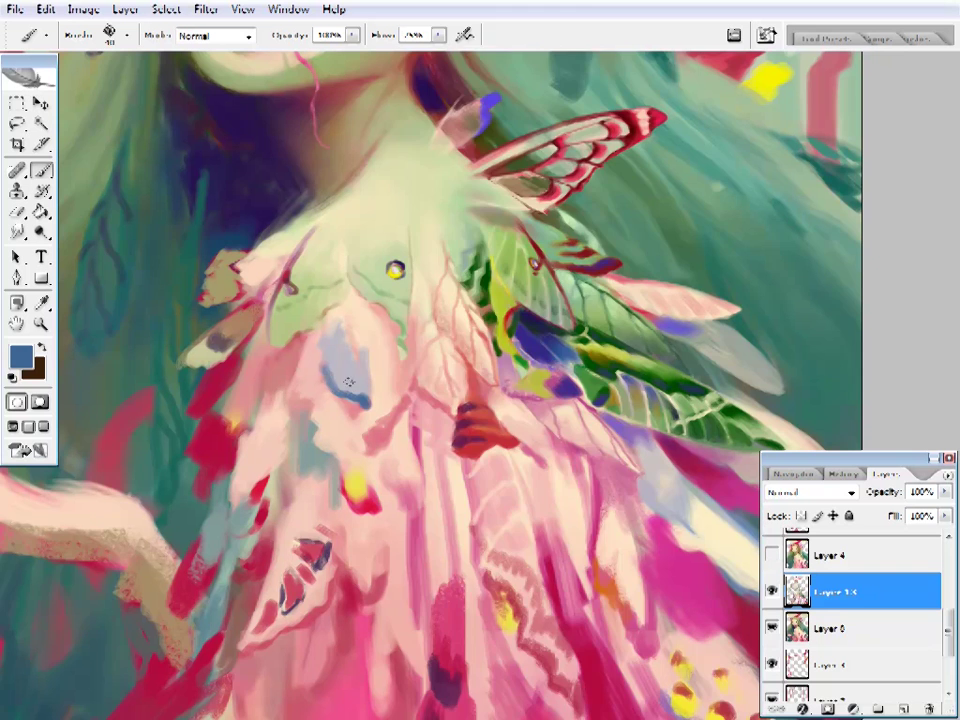
{"action": "mouse_move", "coordinate": [372, 395]}
{"action": "left_mouse_down"}
{"action": "mouse_move", "coordinate": [313, 416]}
{"action": "mouse_move", "coordinate": [348, 447]}
{"action": "mouse_move", "coordinate": [321, 433]}
{"action": "left_mouse_up"}
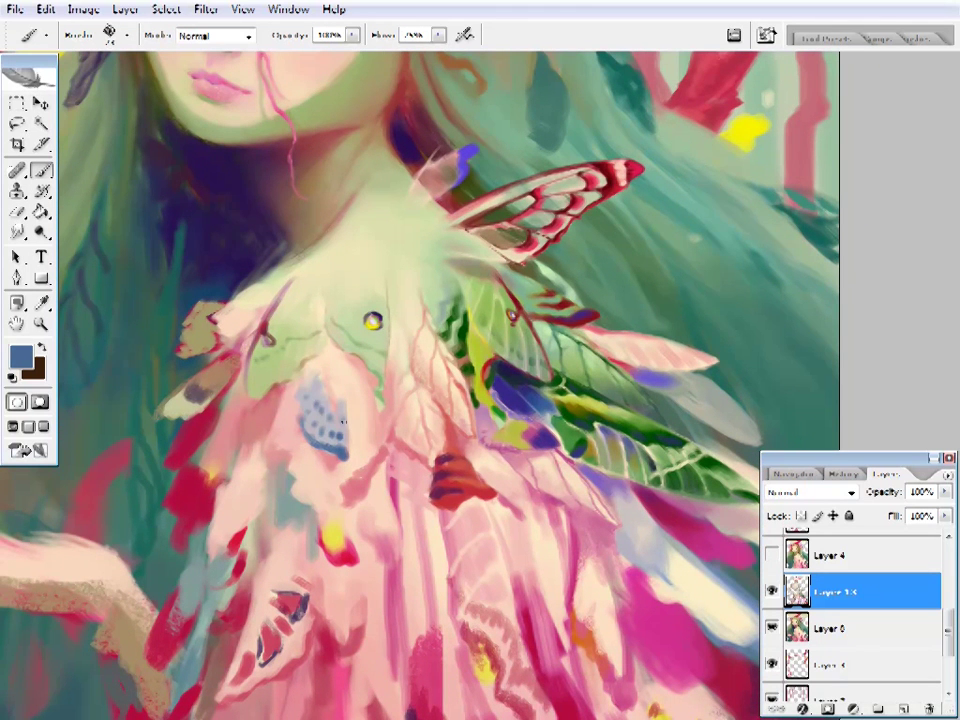
{"action": "right_click", "coordinate": [328, 354]}
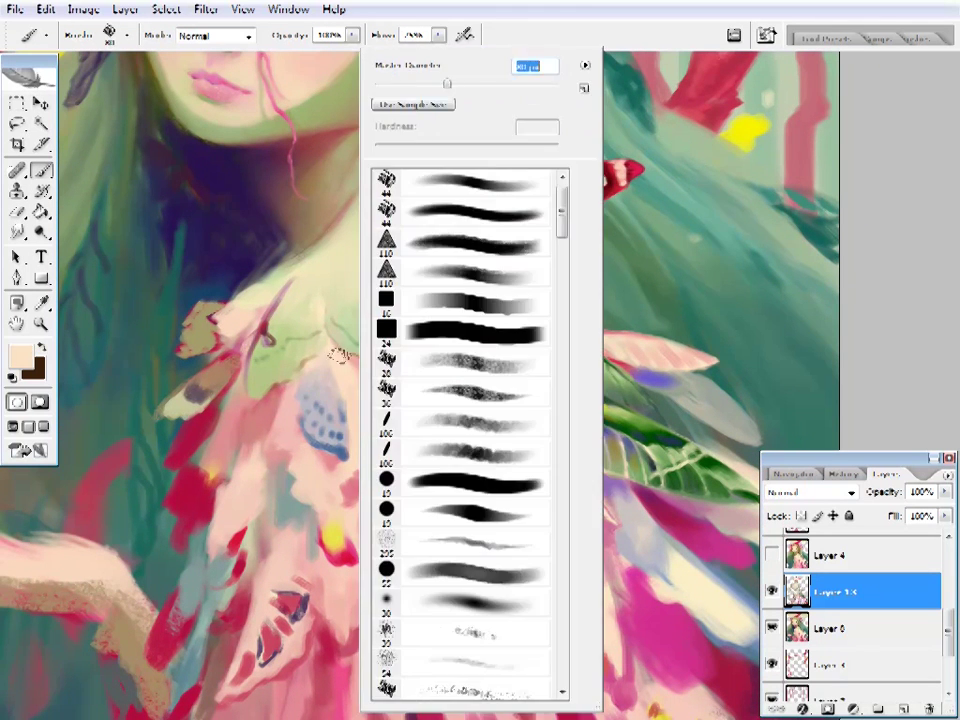
{"action": "left_click", "coordinate": [330, 388], "text": "alt"}
- Sample lavender, pink, dusty red and light green while dotting the blue patch with moth-wing marks
{"action": "left_click_drag", "start_coordinate": [421, 393], "coordinate": [453, 393]}
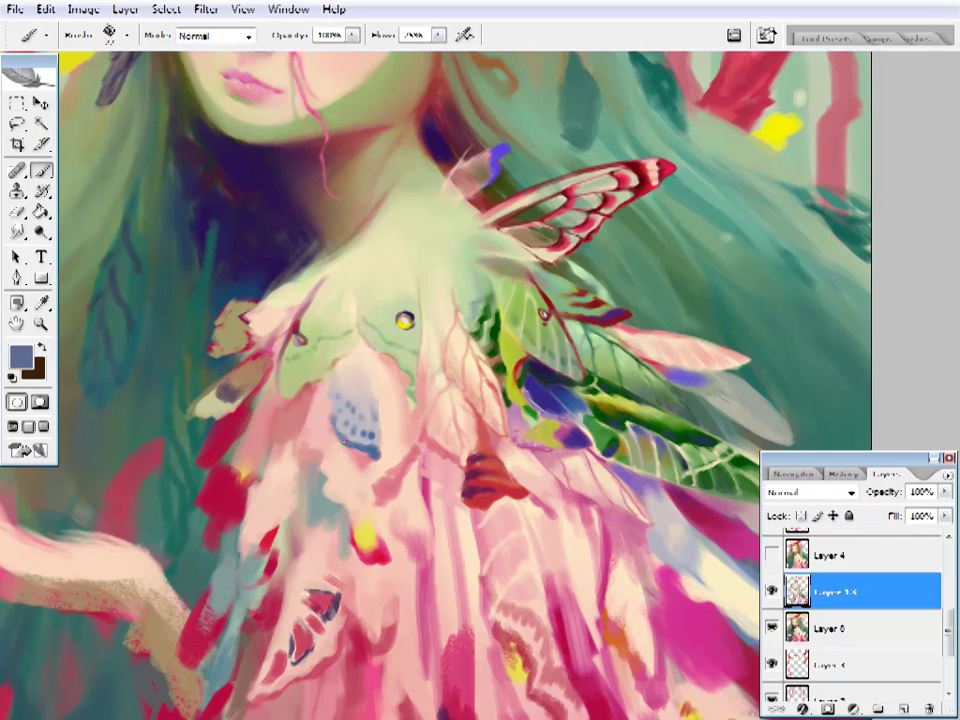
{"action": "left_click", "coordinate": [326, 410], "text": "alt"}
{"action": "left_click_drag", "start_coordinate": [340, 391], "coordinate": [387, 412]}
{"action": "left_click", "coordinate": [371, 447], "text": "alt"}
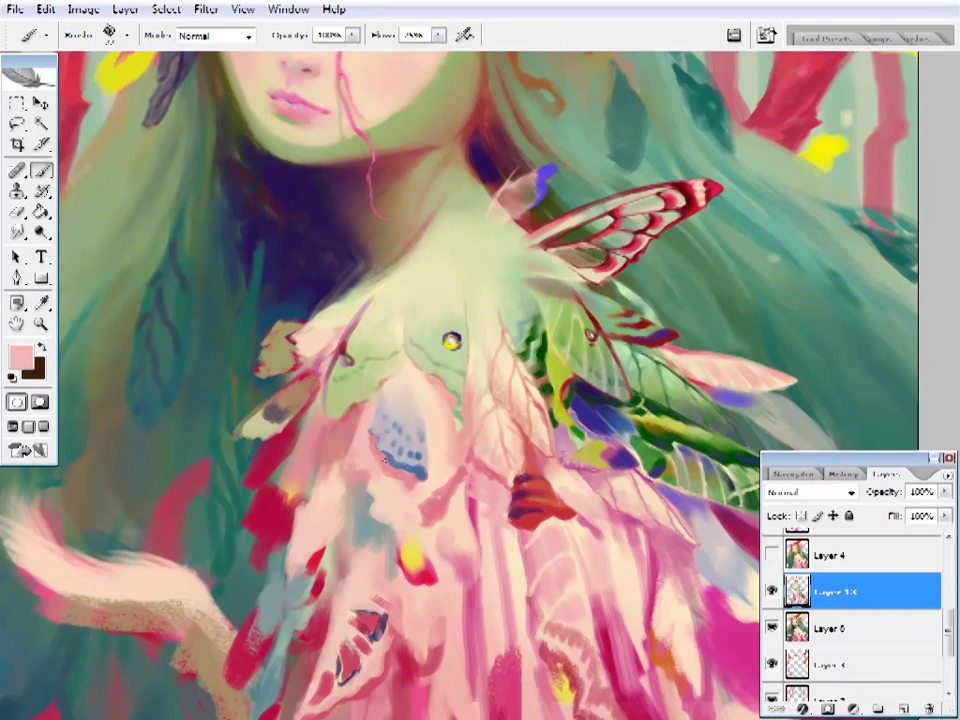
{"action": "left_click_drag", "start_coordinate": [384, 457], "coordinate": [317, 491]}
{"action": "left_click", "coordinate": [227, 328], "text": "alt"}
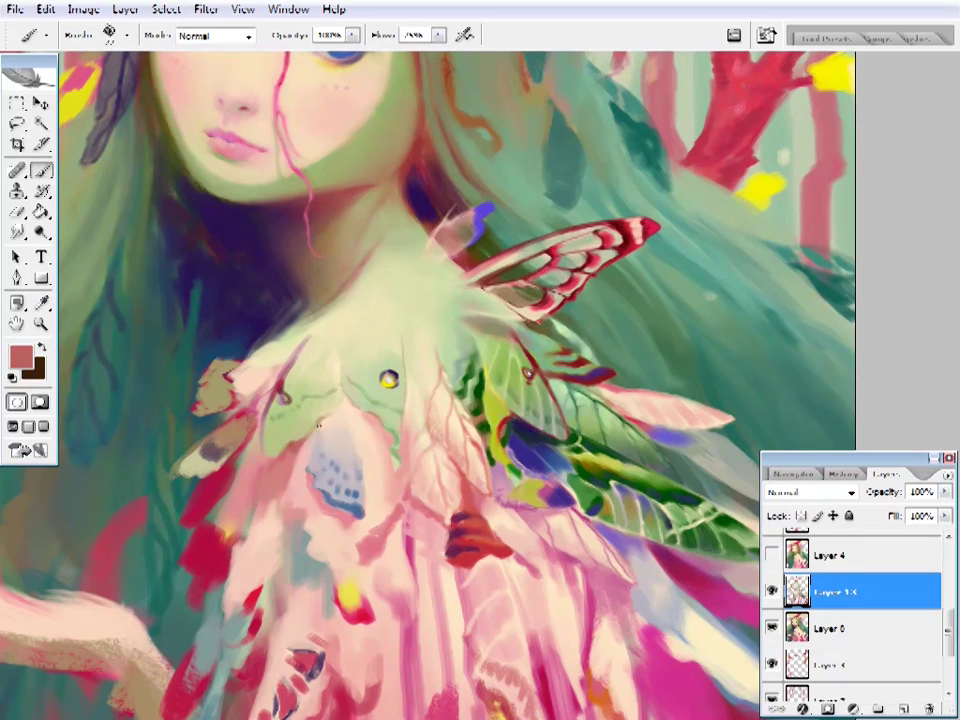
{"action": "left_click", "coordinate": [354, 369], "text": "alt"}
- Zoom out to check the whole painting, then frame the fairy's face and cloak
{"action": "key", "text": "z"}
{"action": "left_click", "coordinate": [523, 497], "text": "alt"}
{"action": "left_click", "coordinate": [551, 456]}
{"action": "left_click", "coordinate": [458, 482]}
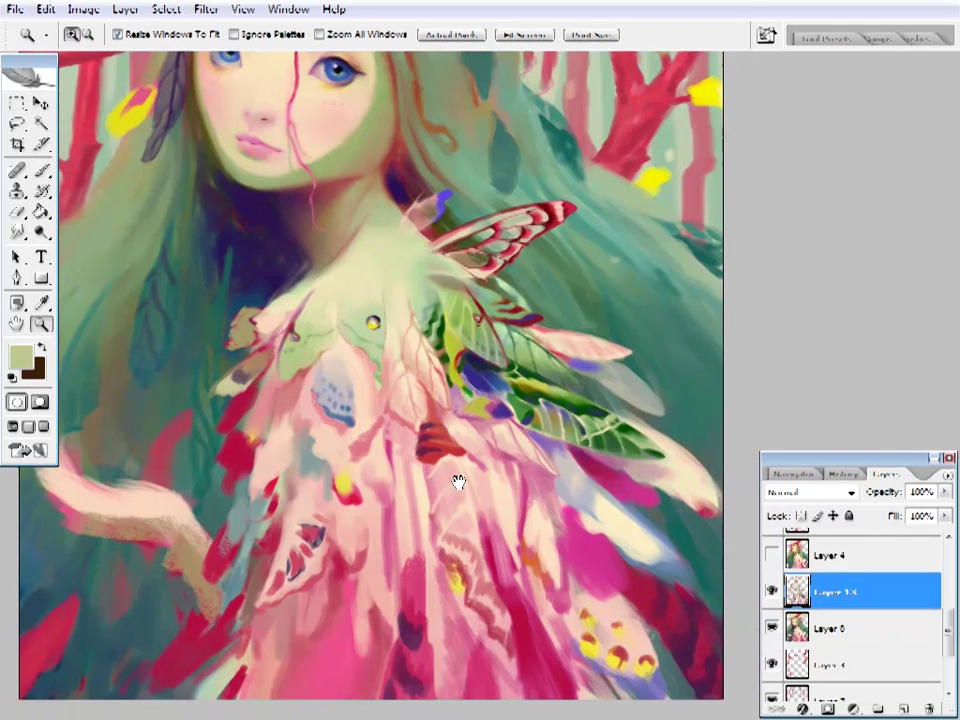
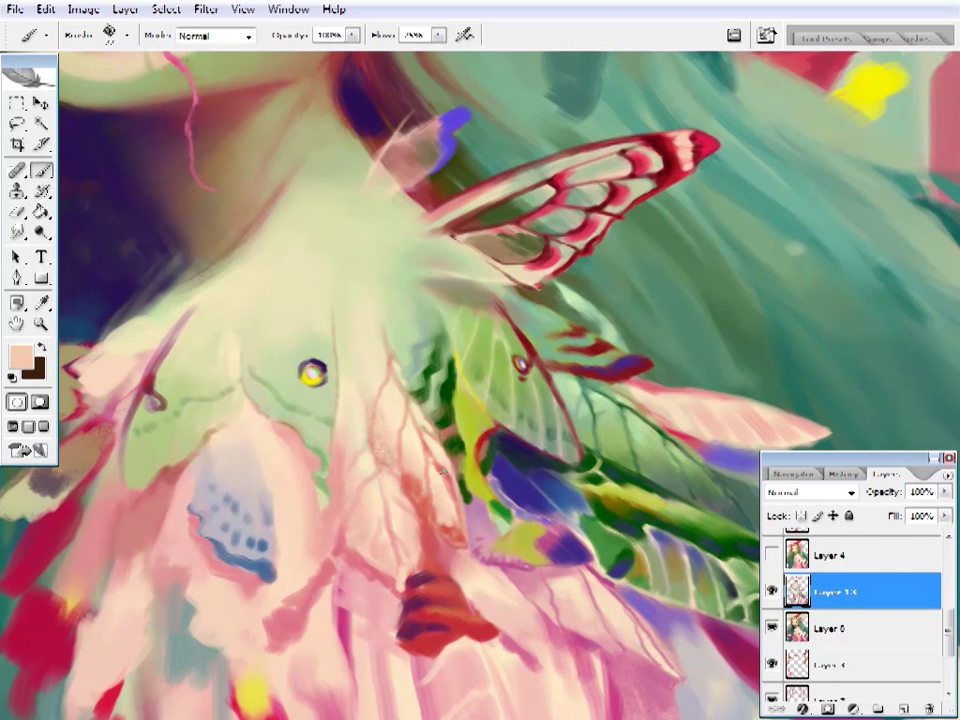
- Paint pale pink and dark purple vein strokes across the chest feathers below the moth wing
{"action": "left_click", "coordinate": [435, 544], "text": "alt"}
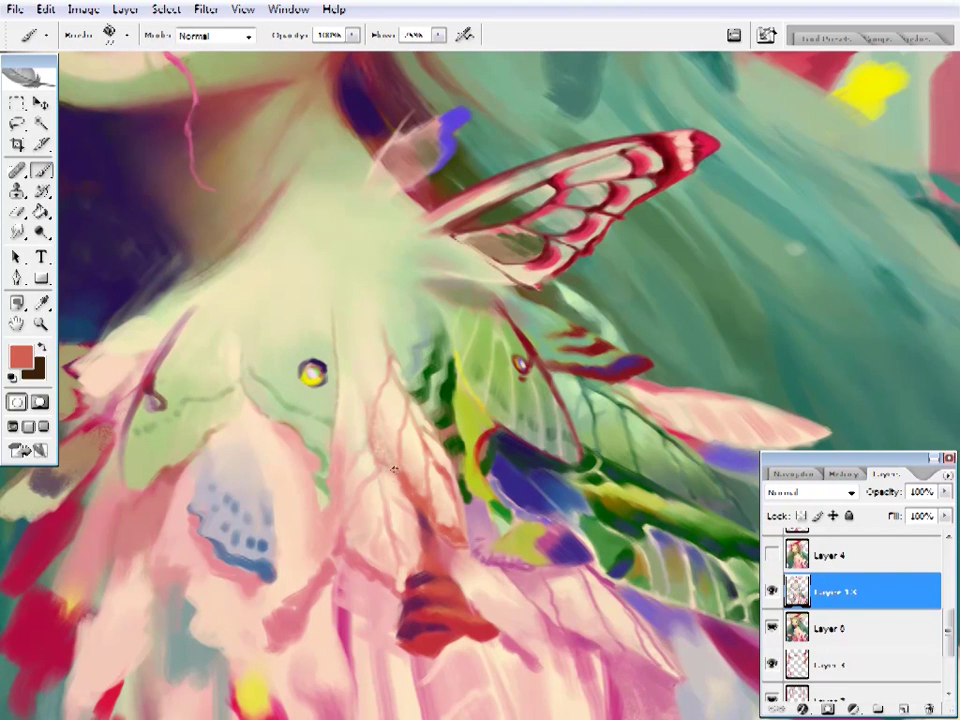
{"action": "left_click", "coordinate": [396, 435], "text": "alt"}
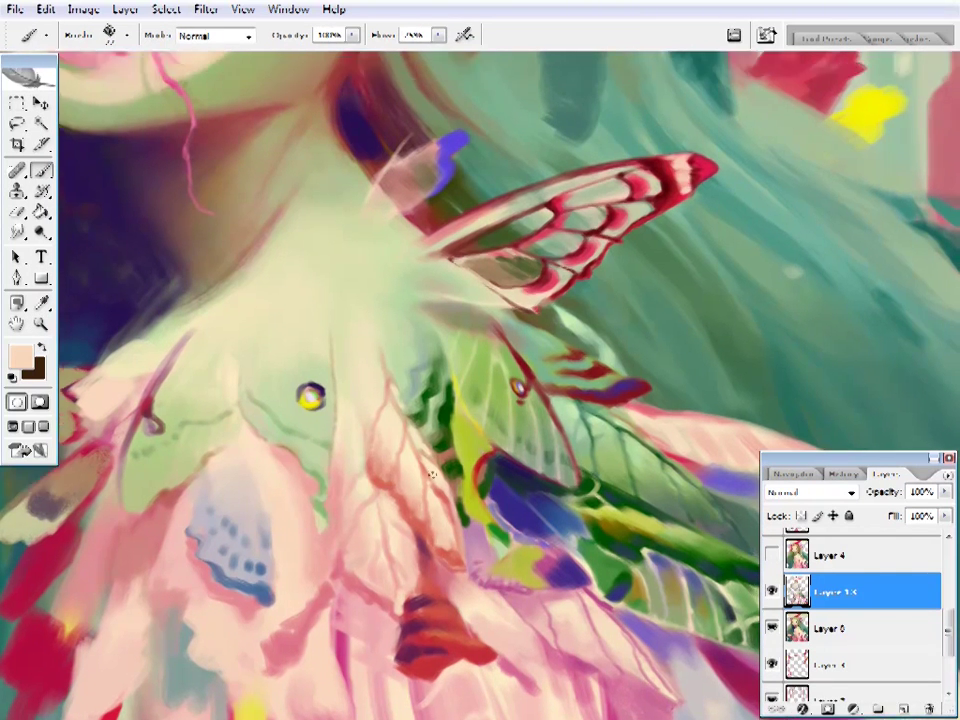
{"action": "left_click_drag", "start_coordinate": [408, 475], "coordinate": [436, 468]}
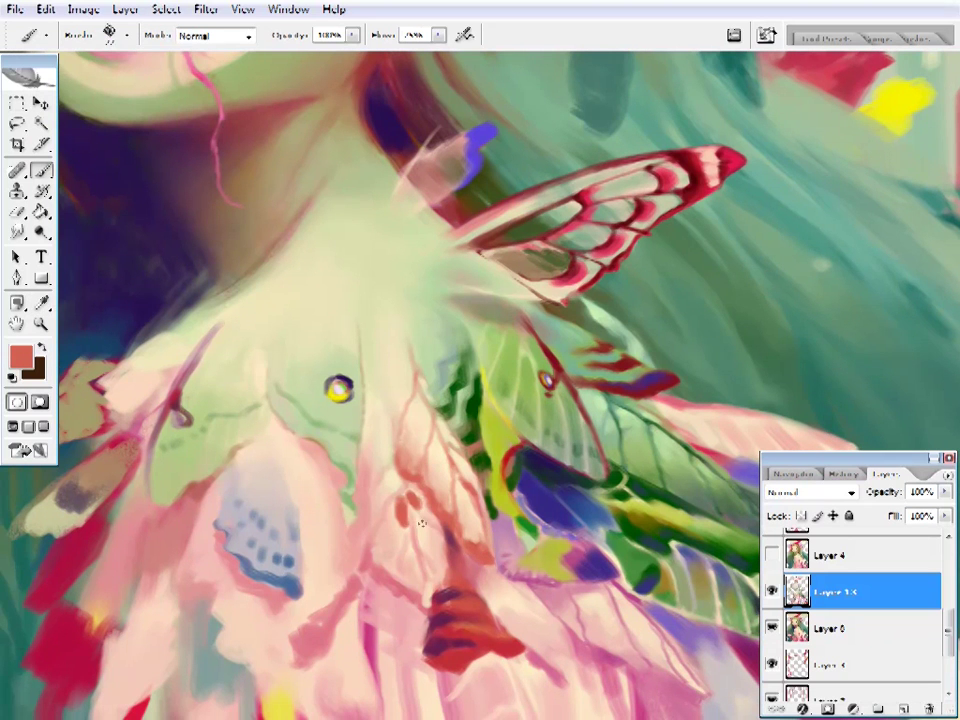
{"action": "left_click", "coordinate": [439, 615], "text": "alt"}
{"action": "key", "text": "ctrl+0"}
{"action": "left_click", "coordinate": [570, 457]}
{"action": "left_click", "coordinate": [493, 454]}
- Add thin red vein lines and small red markings near the garment's centre
{"action": "key", "text": "b"}
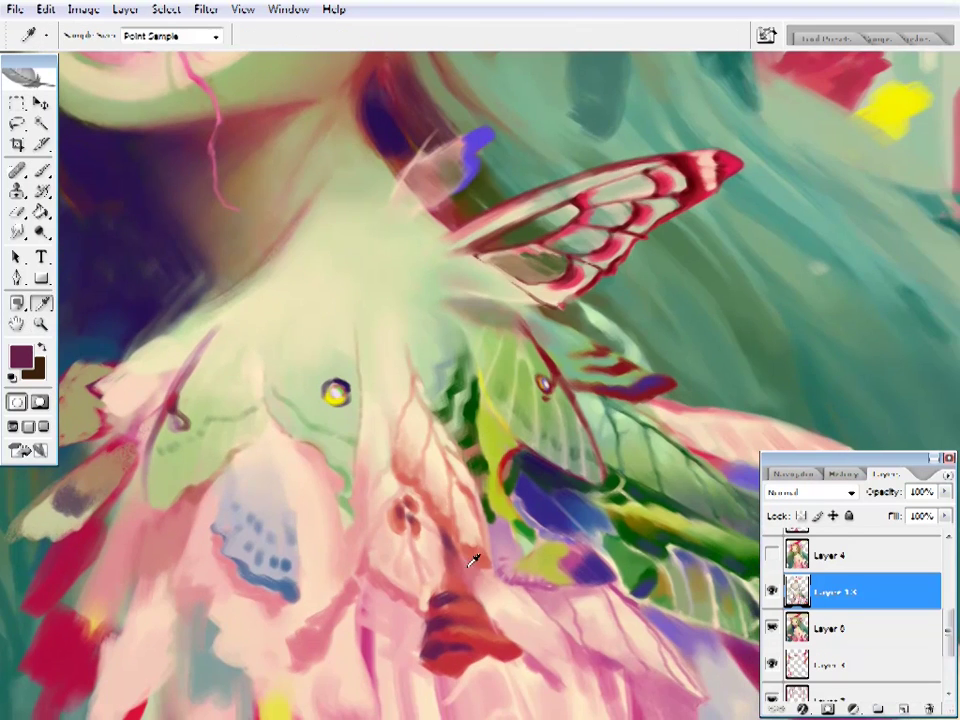
{"action": "left_click", "coordinate": [476, 561], "text": "alt"}
{"action": "left_click_drag", "start_coordinate": [500, 68], "coordinate": [512, 66]}
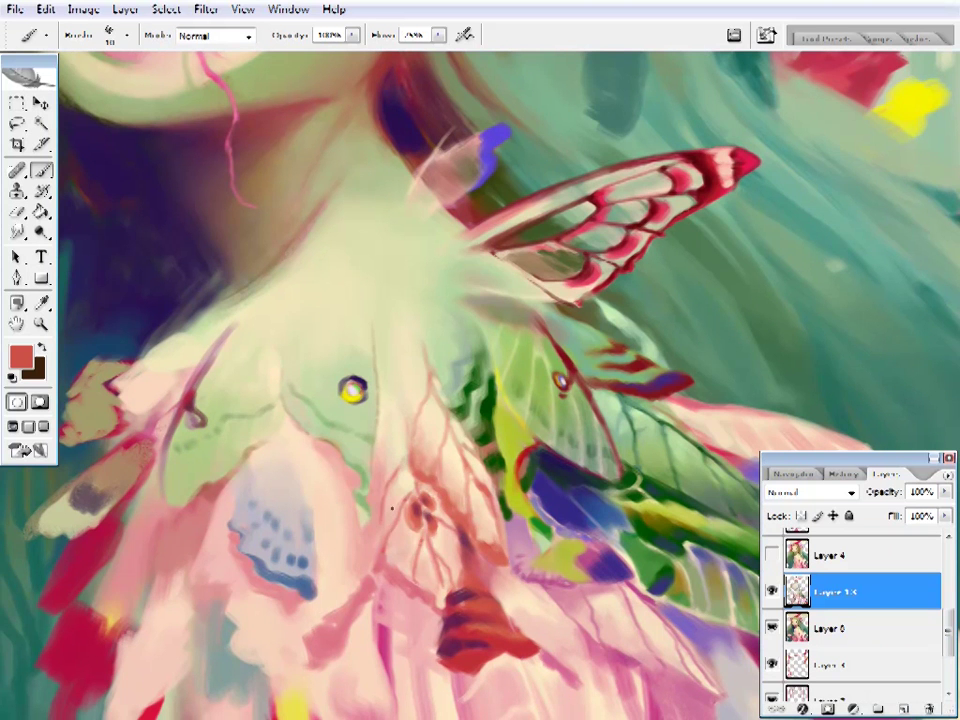
{"action": "left_click_drag", "start_coordinate": [392, 508], "coordinate": [360, 529]}
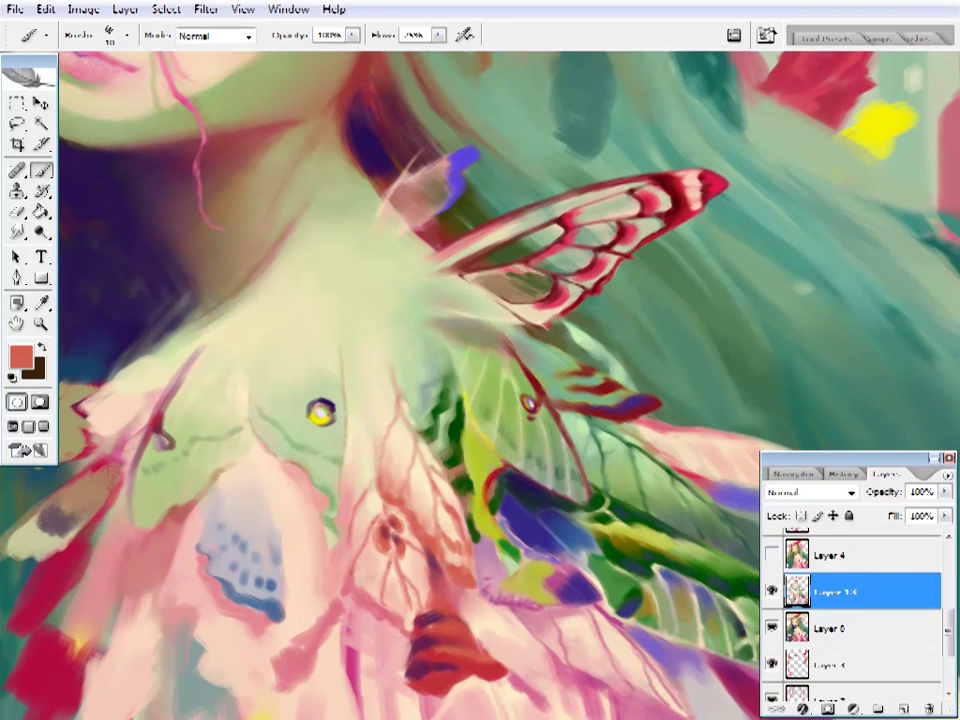
{"action": "mouse_move", "coordinate": [324, 545]}
{"action": "left_mouse_down"}
{"action": "mouse_move", "coordinate": [347, 549]}
{"action": "mouse_move", "coordinate": [381, 510]}
{"action": "left_mouse_up"}
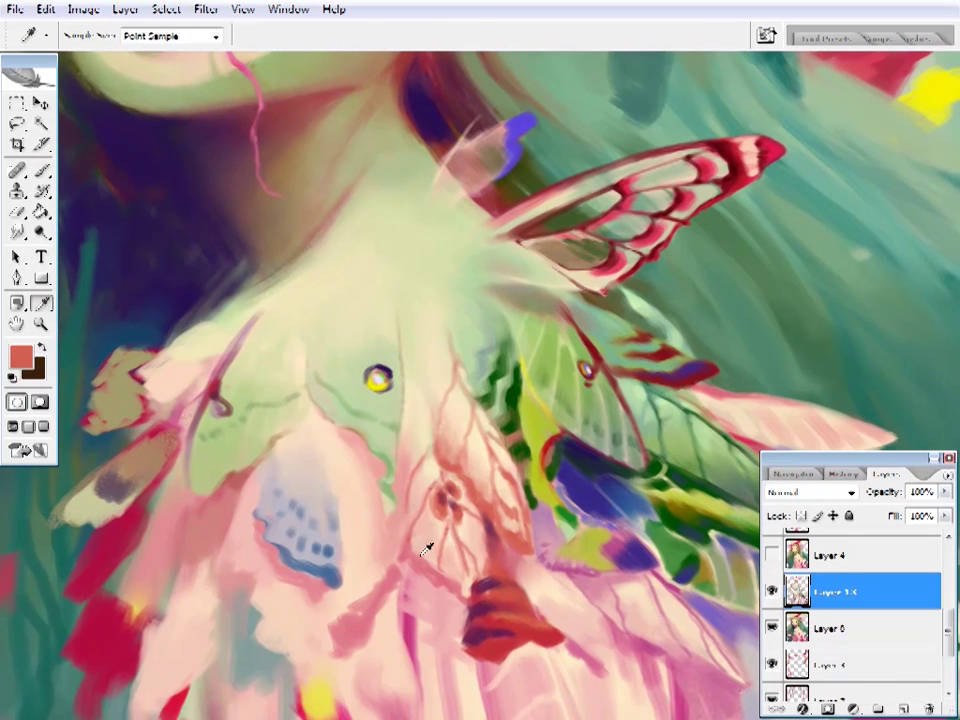
{"action": "left_click", "coordinate": [429, 544], "text": "alt"}
{"action": "left_click_drag", "start_coordinate": [461, 541], "coordinate": [386, 502]}
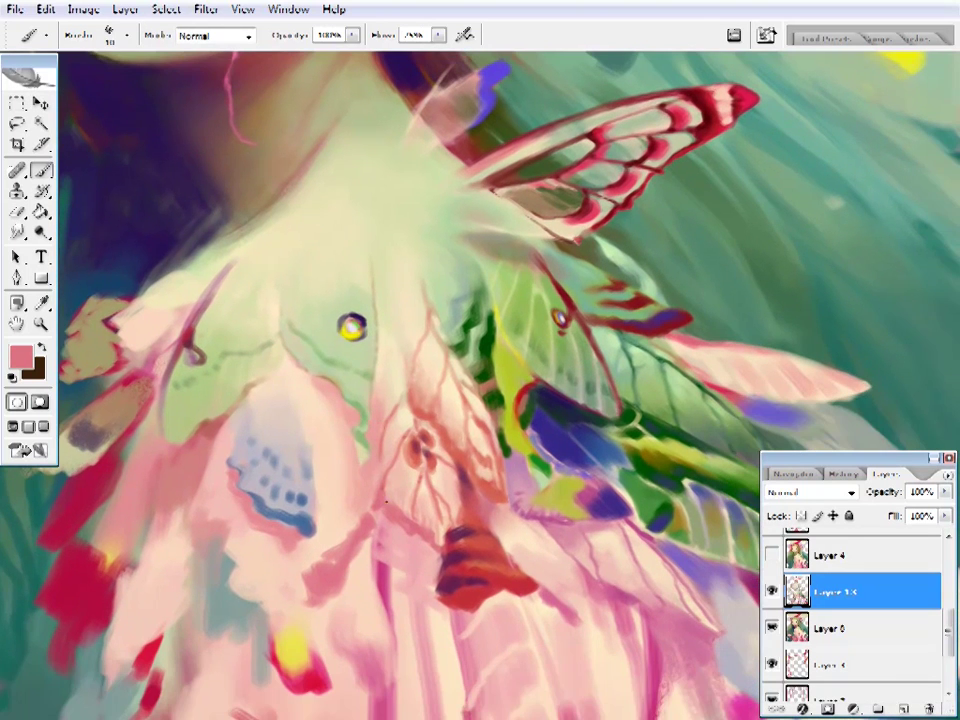
{"action": "key", "text": "z"}
{"action": "key", "text": "ctrl+0"}
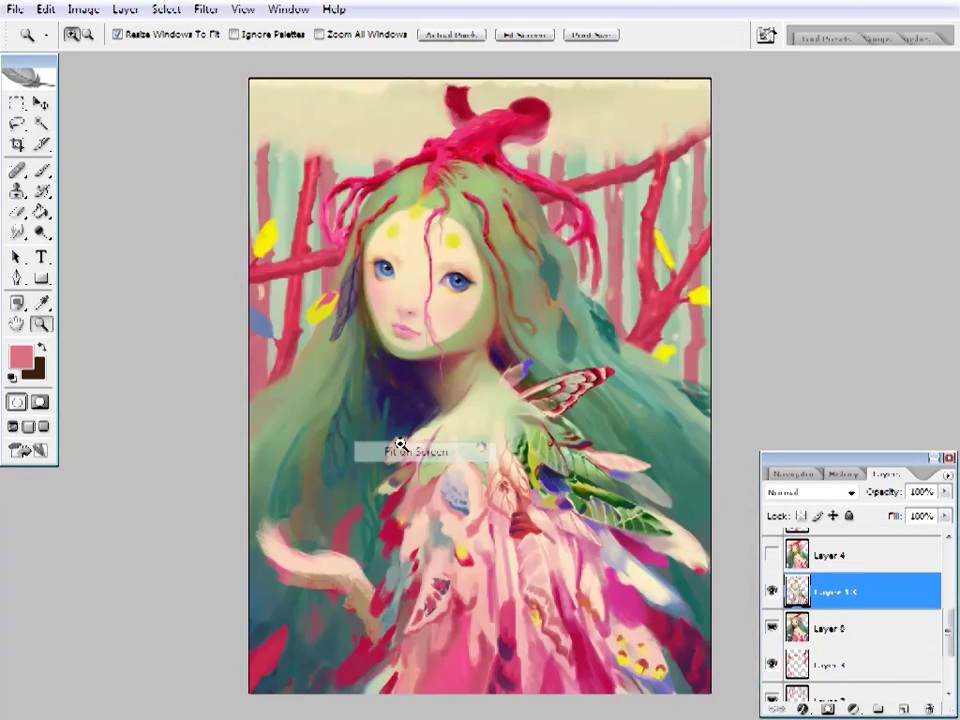
{"action": "left_click_drag", "start_coordinate": [399, 444], "coordinate": [541, 451]}
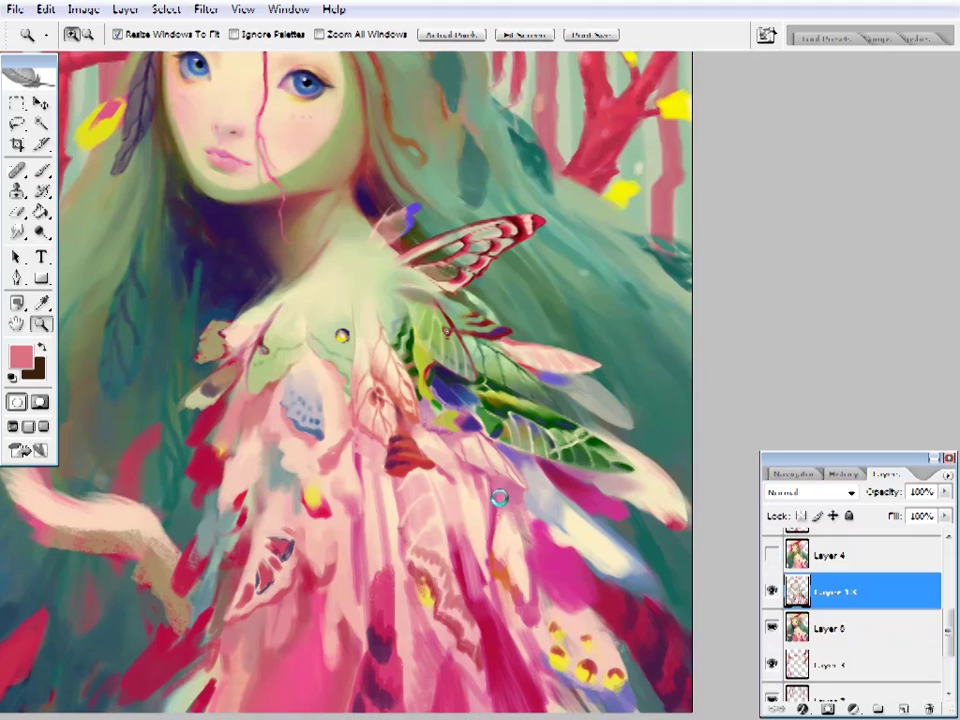
{"action": "key", "text": "ctrl+0"}
{"action": "left_click_drag", "start_coordinate": [551, 403], "coordinate": [570, 487]}
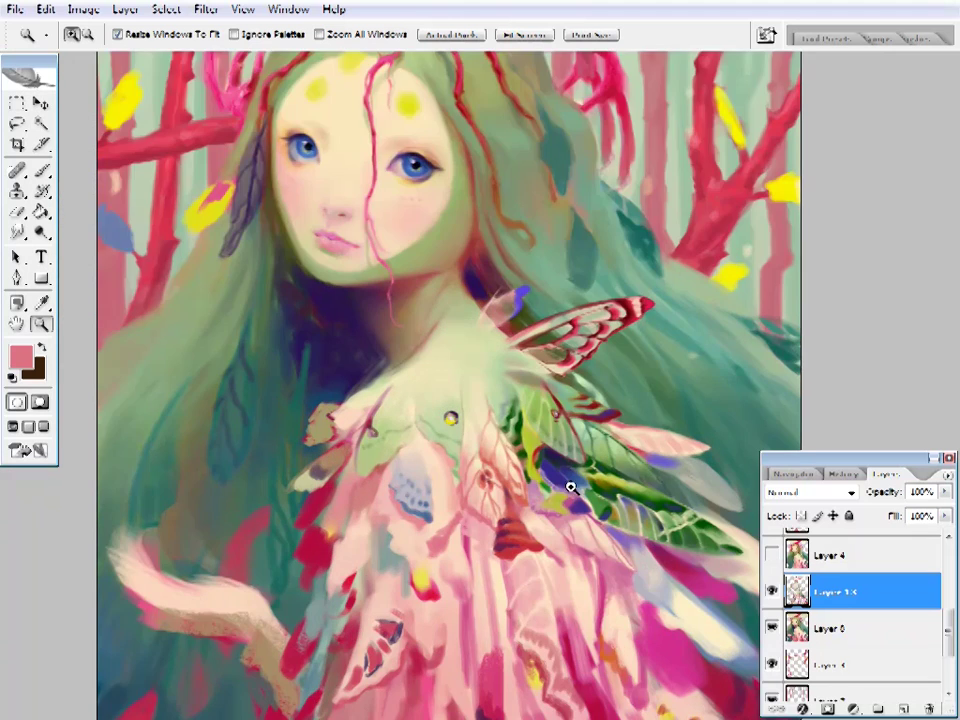
{"action": "left_click_drag", "start_coordinate": [547, 412], "coordinate": [427, 587]}
{"action": "mouse_move", "coordinate": [408, 590]}
{"action": "left_mouse_down"}
{"action": "mouse_move", "coordinate": [407, 613]}
{"action": "mouse_move", "coordinate": [460, 713]}
{"action": "left_mouse_up"}
- On Layer 8, sample the crown's pink and frame the top of the coral crown
{"action": "key", "text": "alt+bracketleft"}
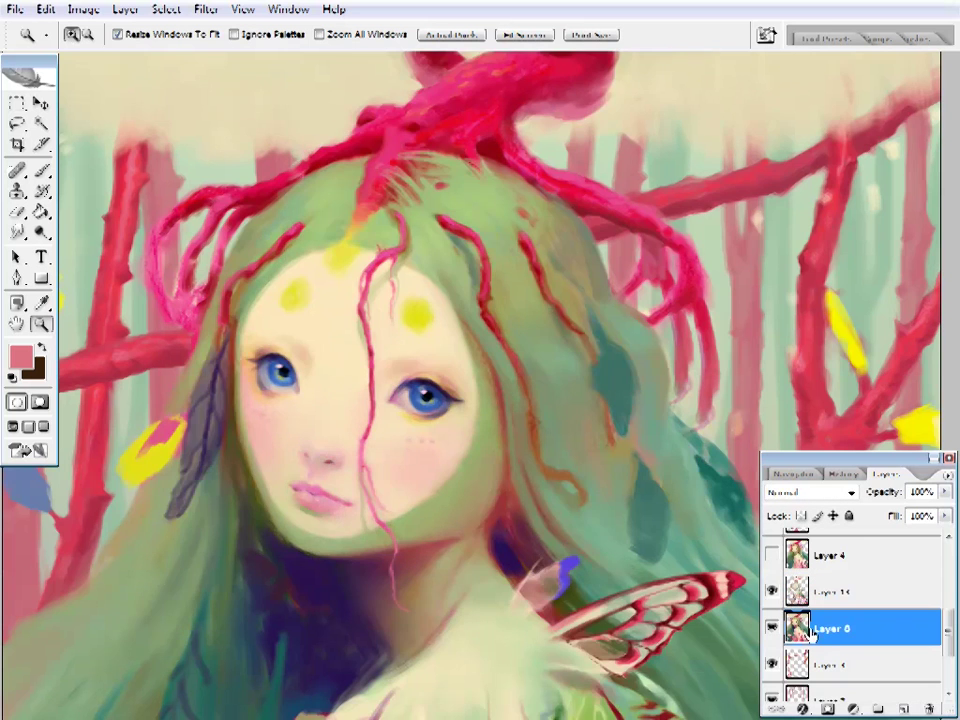
{"action": "left_click", "coordinate": [300, 240]}
{"action": "key", "text": "b"}
{"action": "right_click", "coordinate": [322, 56]}
{"action": "key", "text": "Escape"}
{"action": "left_click", "coordinate": [300, 285], "text": "alt"}
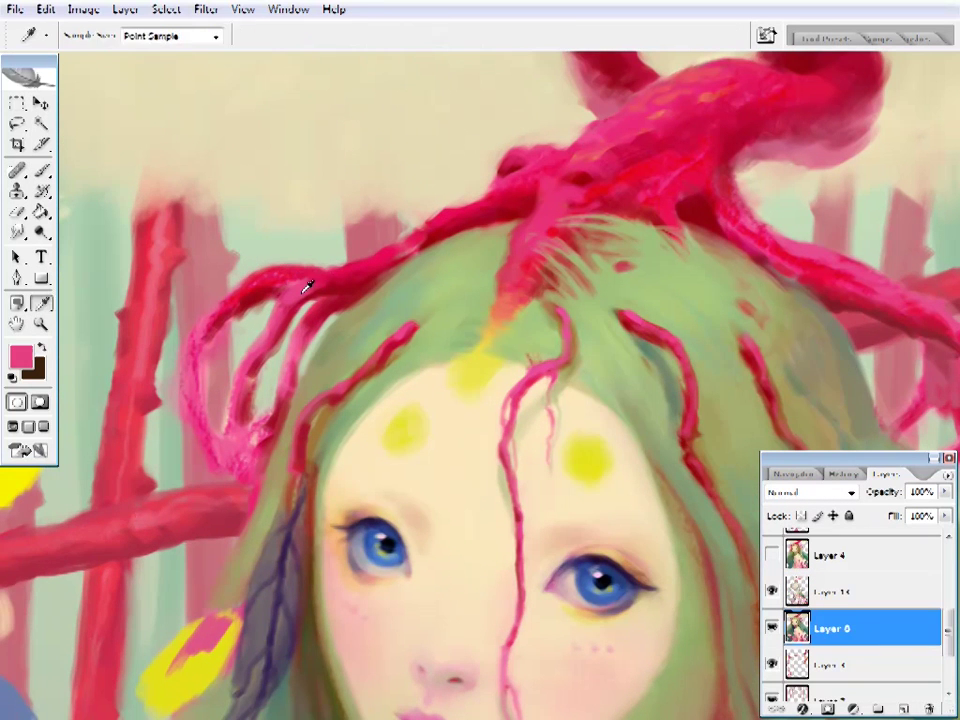
{"action": "left_click_drag", "start_coordinate": [488, 90], "coordinate": [328, 208]}
- On Layer 14, paint pink and deep red strokes over the coral crown branches
{"action": "key", "text": "alt+bracketright"}
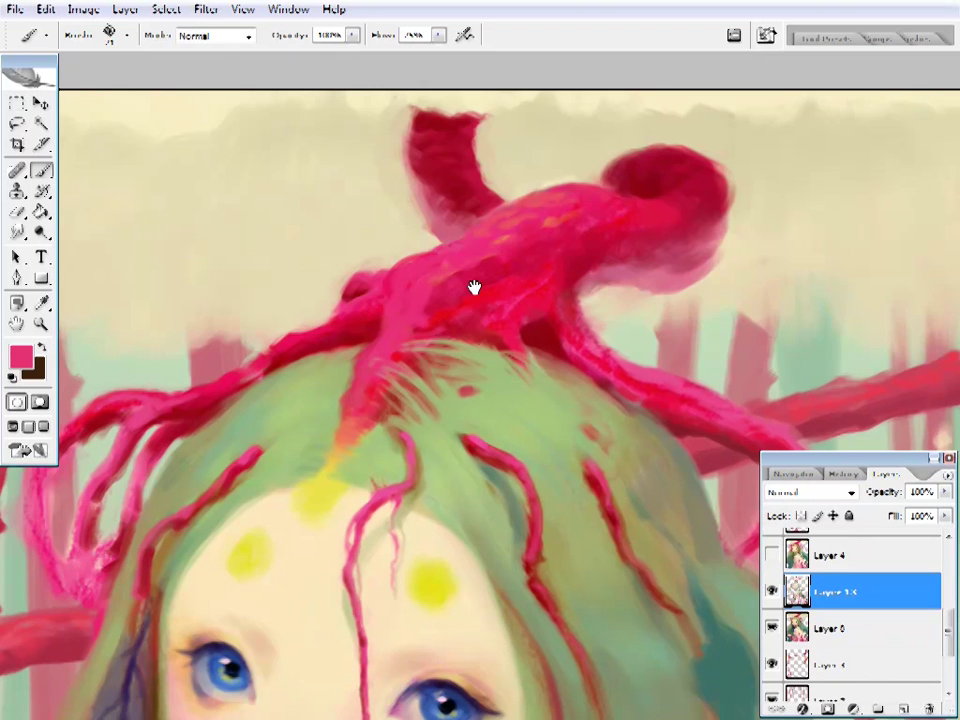
{"action": "mouse_move", "coordinate": [474, 285]}
{"action": "left_mouse_down"}
{"action": "mouse_move", "coordinate": [376, 310]}
{"action": "mouse_move", "coordinate": [436, 285]}
{"action": "left_mouse_up"}
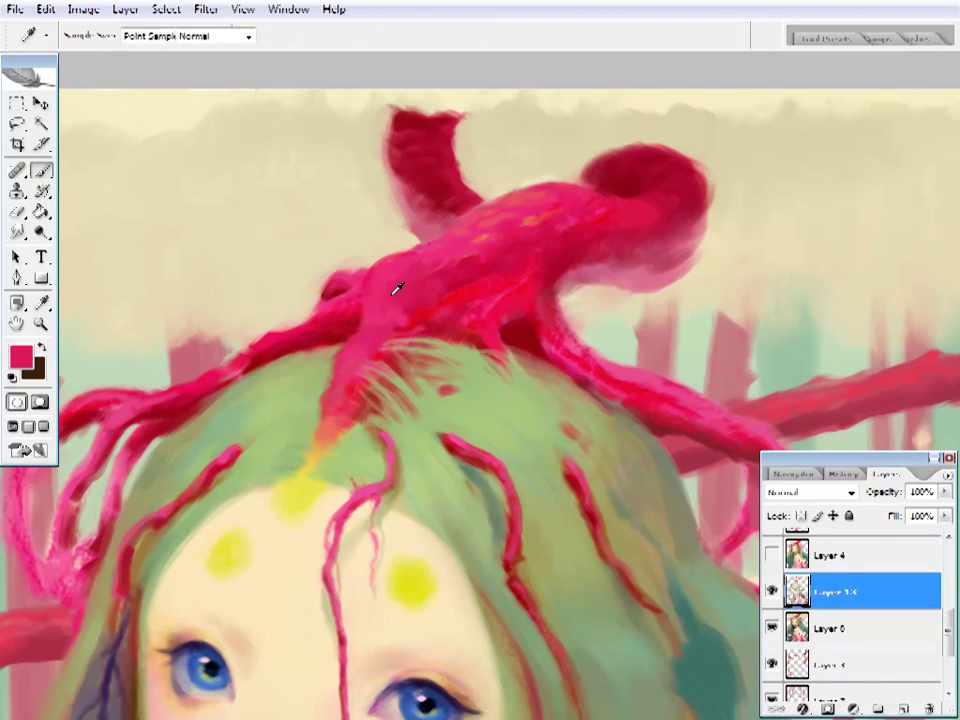
{"action": "left_click", "coordinate": [348, 324], "text": "alt"}
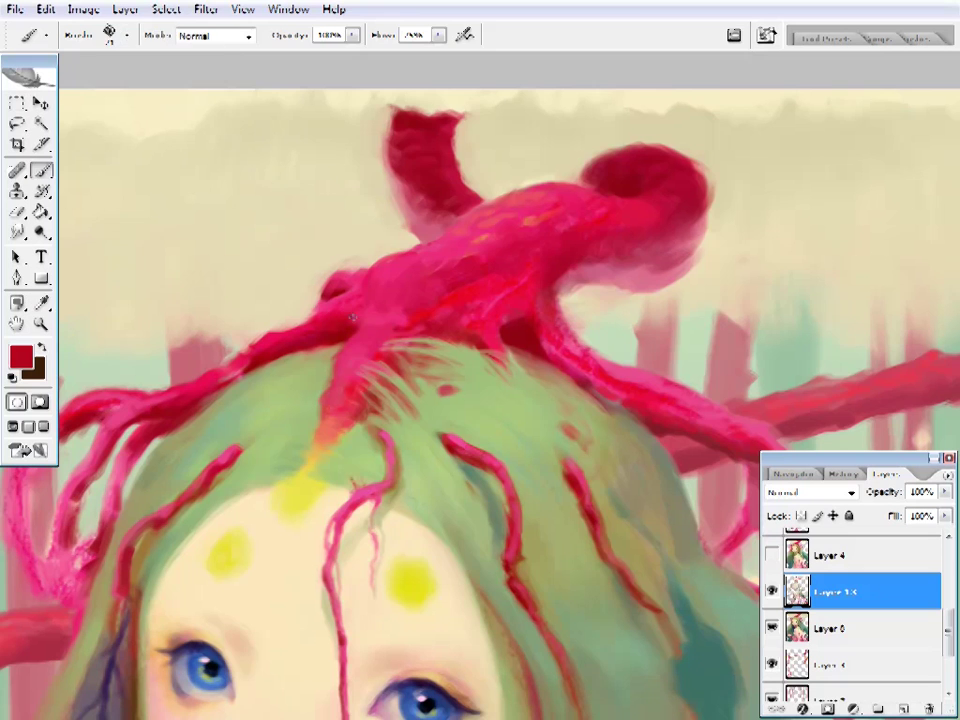
{"action": "left_click", "coordinate": [427, 281], "text": "alt"}
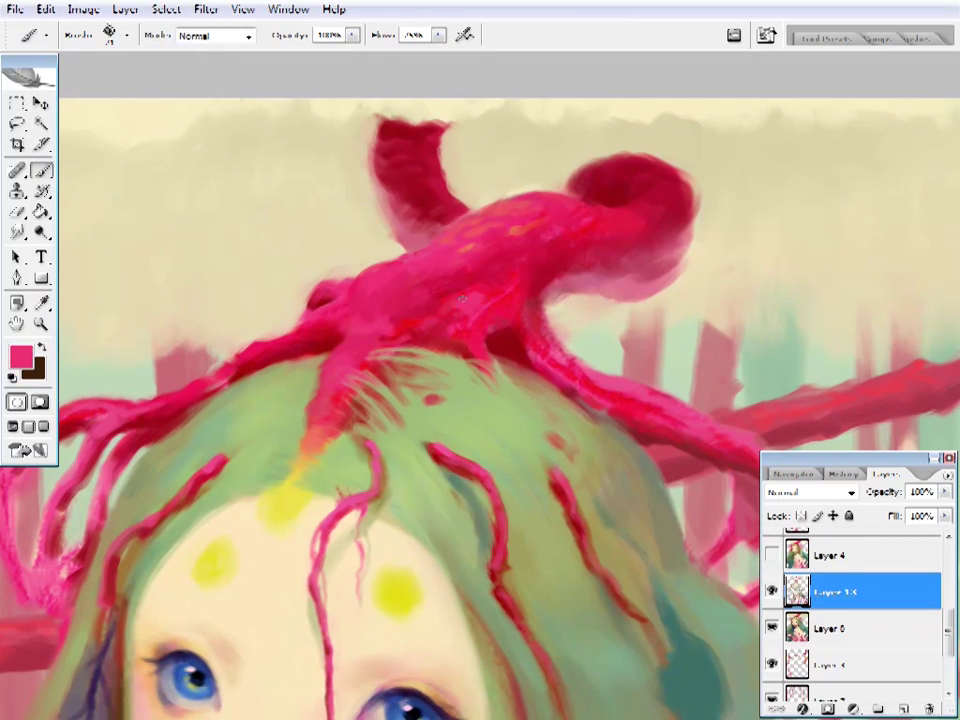
{"action": "left_click_drag", "start_coordinate": [599, 443], "coordinate": [549, 398]}
{"action": "left_click", "coordinate": [492, 407], "text": "alt"}
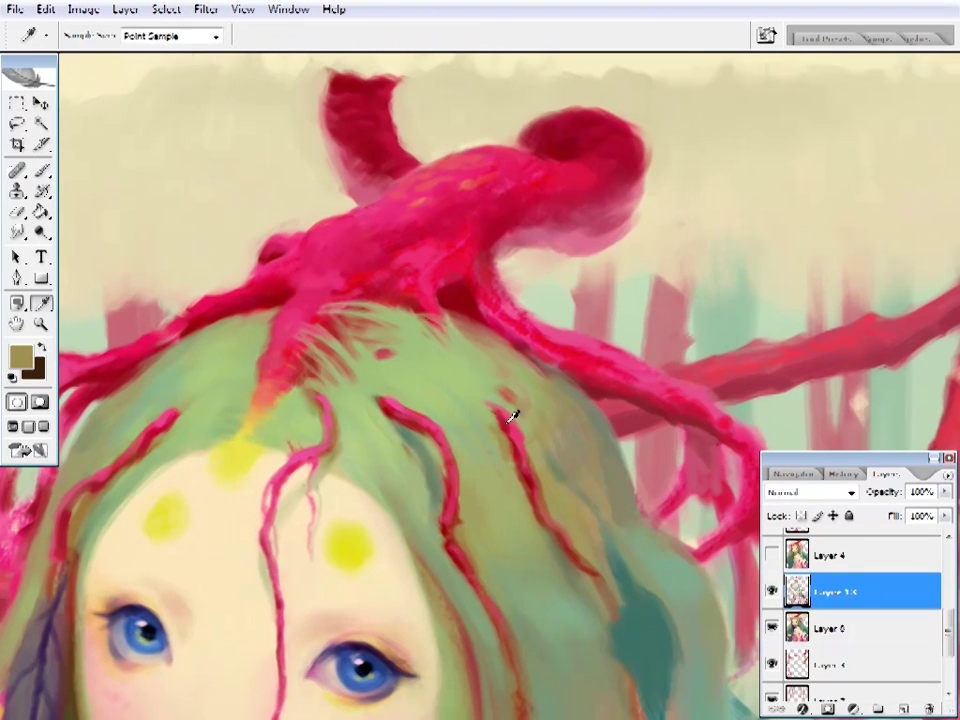
{"action": "left_click", "coordinate": [378, 336], "text": "alt"}
- Rework the red strands over the green hair with sampled greens, deep red and pink
{"action": "right_click", "coordinate": [463, 350]}
{"action": "left_click_drag", "start_coordinate": [461, 340], "coordinate": [488, 395]}
{"action": "key", "text": "Escape"}
{"action": "left_click", "coordinate": [490, 398], "text": "alt"}
{"action": "left_click_drag", "start_coordinate": [483, 287], "coordinate": [583, 317]}
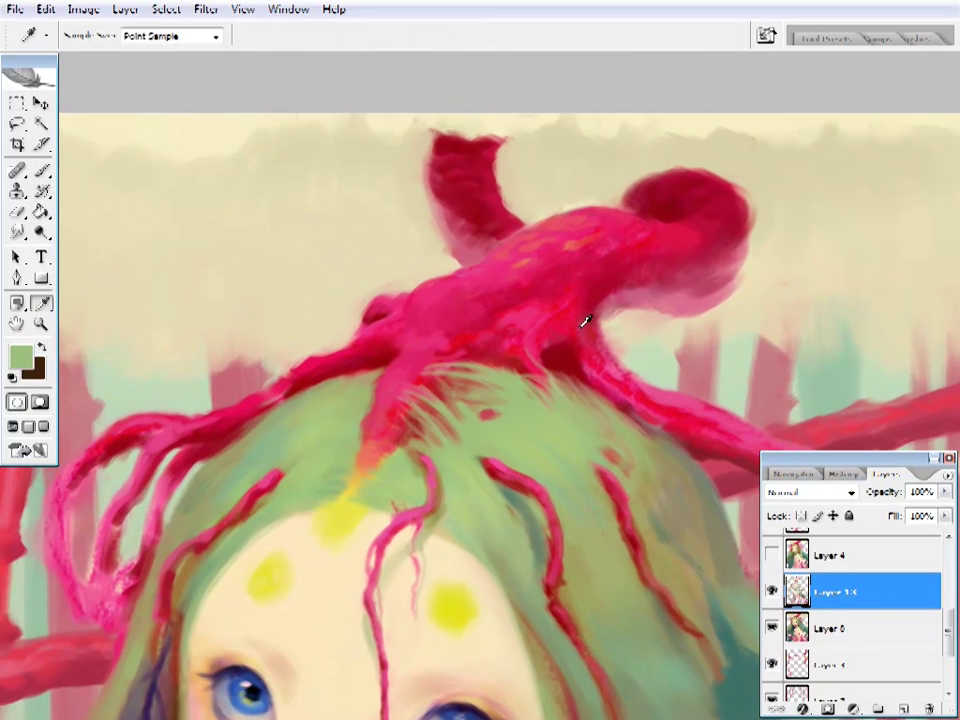
{"action": "left_click", "coordinate": [583, 317], "text": "alt"}
{"action": "left_click_drag", "start_coordinate": [647, 317], "coordinate": [529, 334]}
{"action": "right_click", "coordinate": [540, 330]}
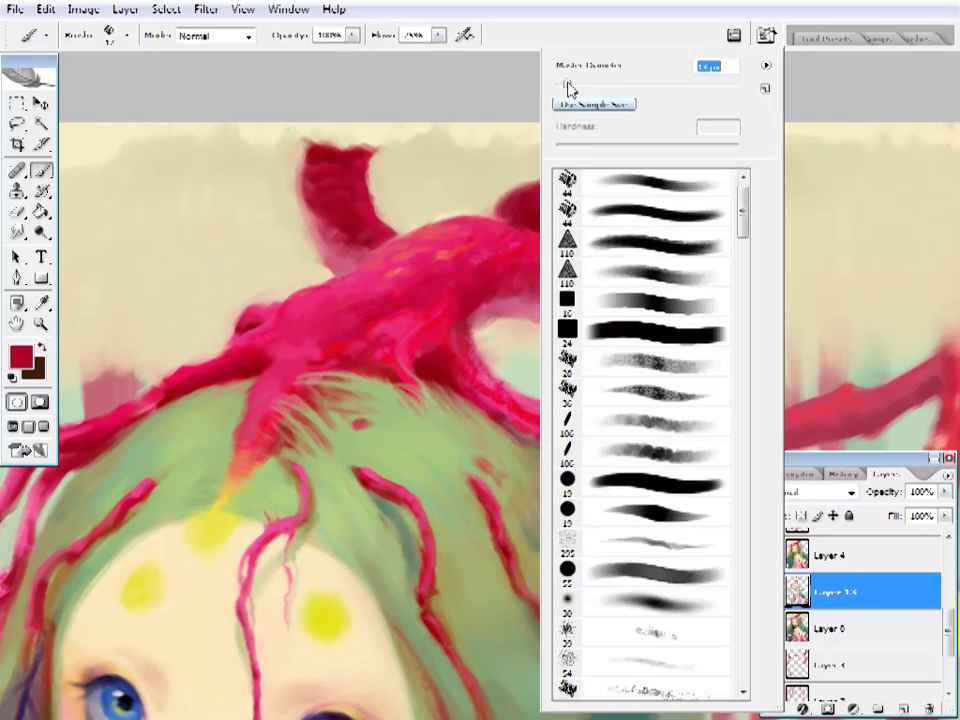
{"action": "key", "text": "Escape"}
{"action": "left_click", "coordinate": [515, 381], "text": "alt"}
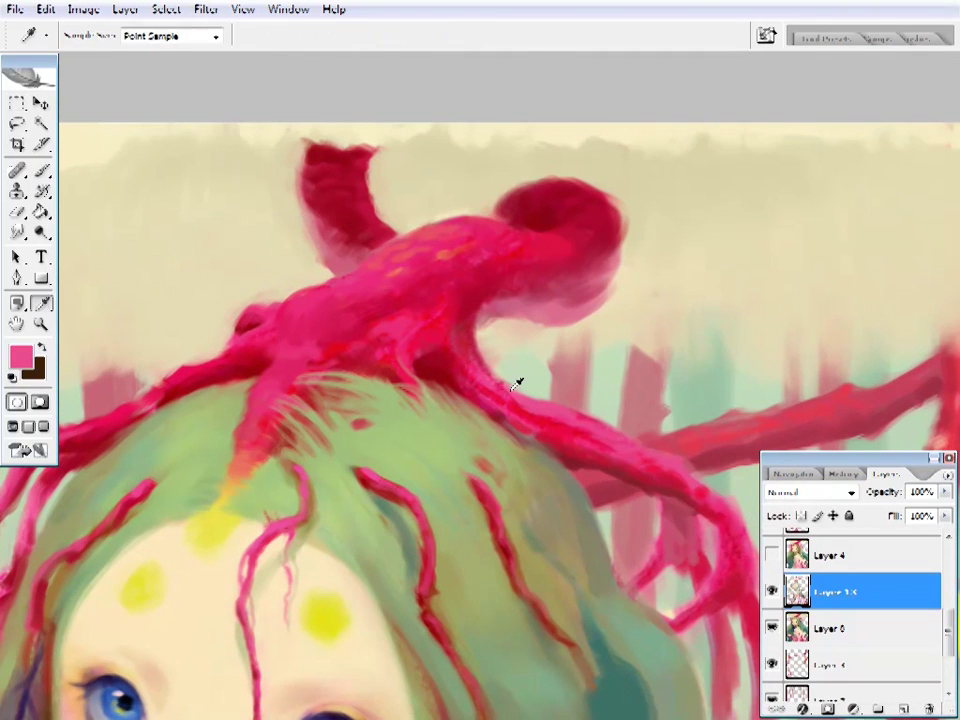
- Erase and repaint the crown edges, switching between Layer 8 and Layer 14
{"action": "left_click", "coordinate": [818, 626]}
{"action": "key", "text": "e"}
{"action": "left_click_drag", "start_coordinate": [490, 295], "coordinate": [640, 278]}
{"action": "left_click", "coordinate": [835, 592]}
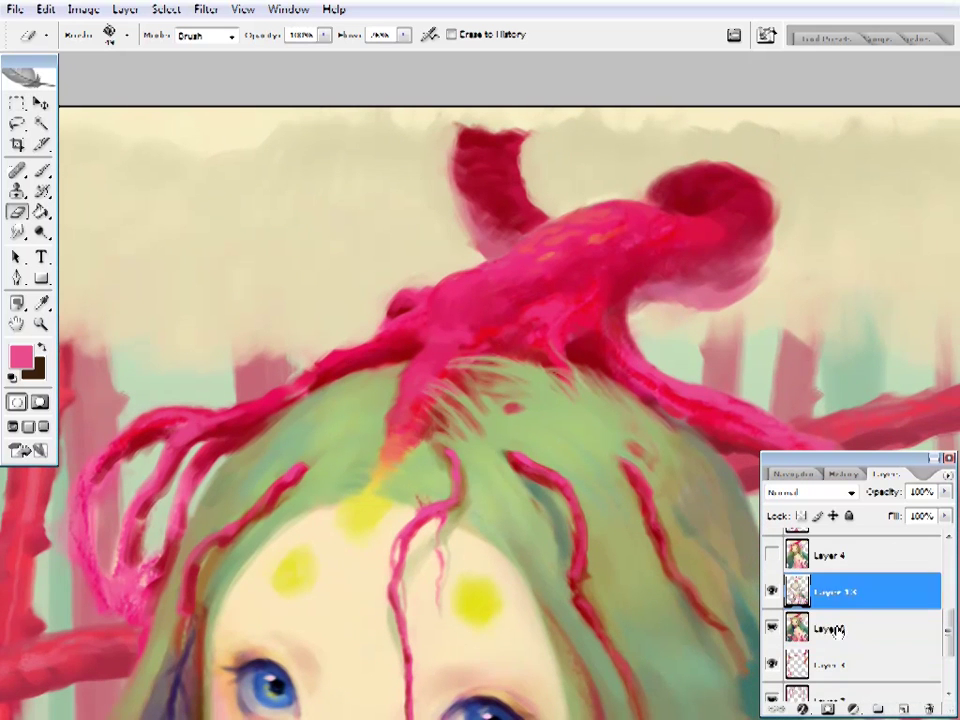
{"action": "left_click", "coordinate": [821, 626]}
{"action": "key", "text": "b"}
{"action": "left_click", "coordinate": [835, 592]}
{"action": "key", "text": "e"}
{"action": "left_click", "coordinate": [838, 622]}
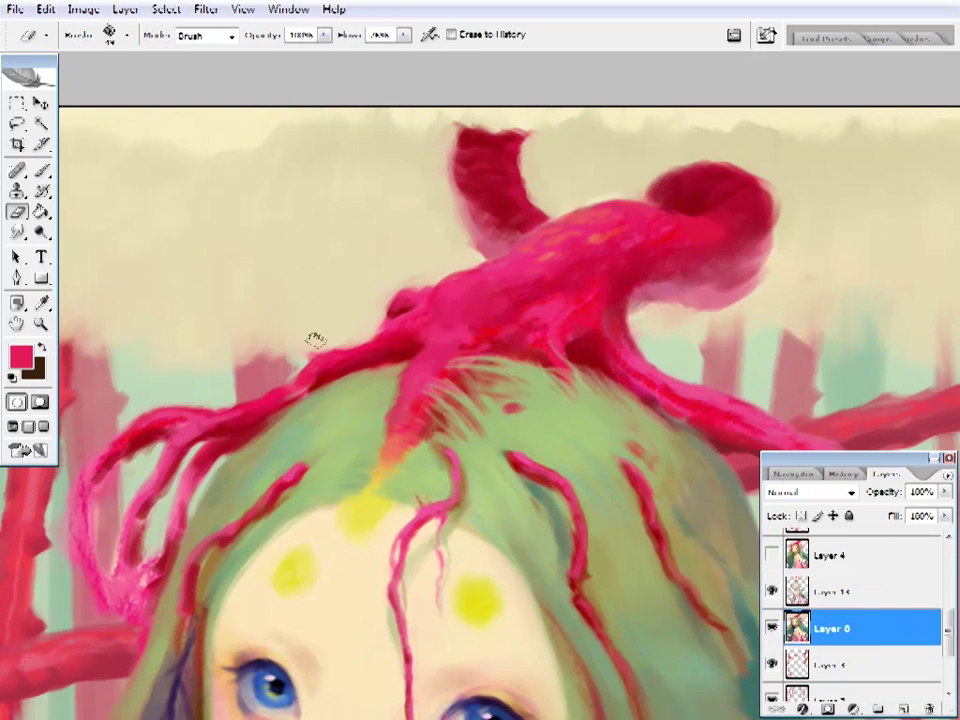
{"action": "key", "text": "b"}
- Back on Layer 8, refine the right-hand crown branch with dark red and hair green
{"action": "left_click", "coordinate": [303, 386], "text": "alt"}
{"action": "left_click", "coordinate": [331, 385], "text": "alt"}
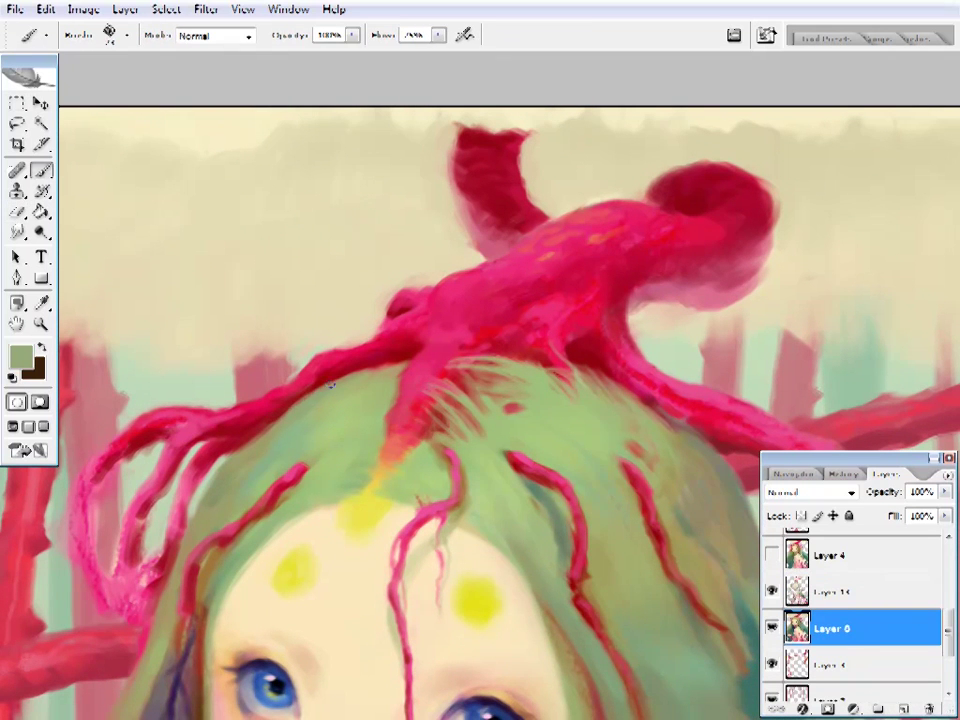
{"action": "left_click_drag", "start_coordinate": [545, 433], "coordinate": [272, 361]}
{"action": "left_click", "coordinate": [420, 295], "text": "alt"}
- Repaint the right coral branch with darker red, maroon, light pink and deep crimson
{"action": "key", "text": "e"}
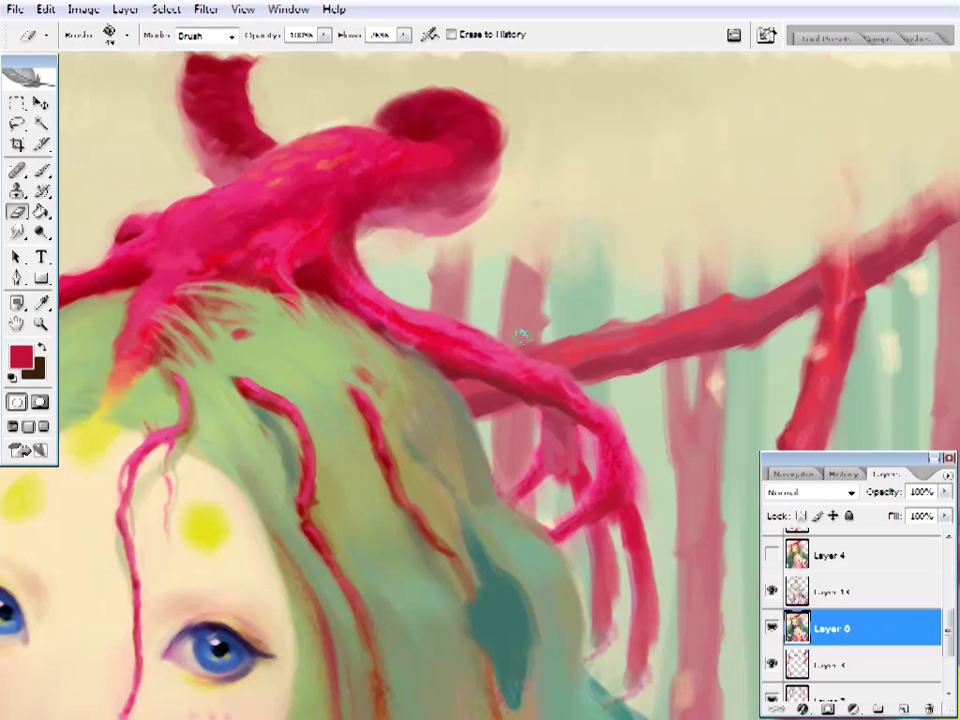
{"action": "key", "text": "b"}
{"action": "left_click", "coordinate": [487, 373], "text": "alt"}
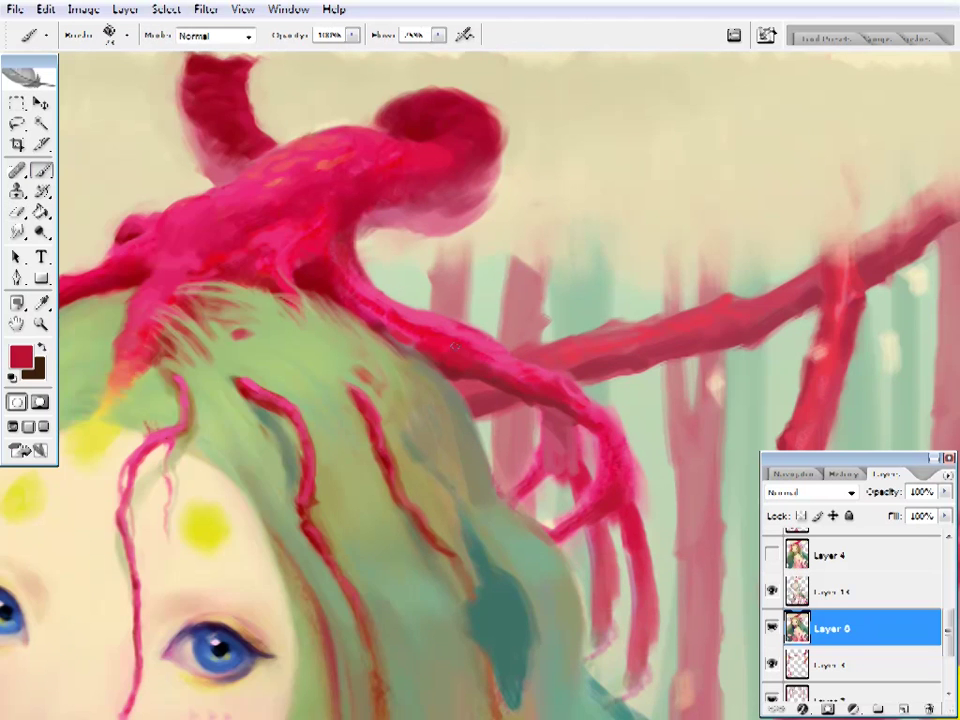
{"action": "left_click", "coordinate": [439, 353], "text": "alt"}
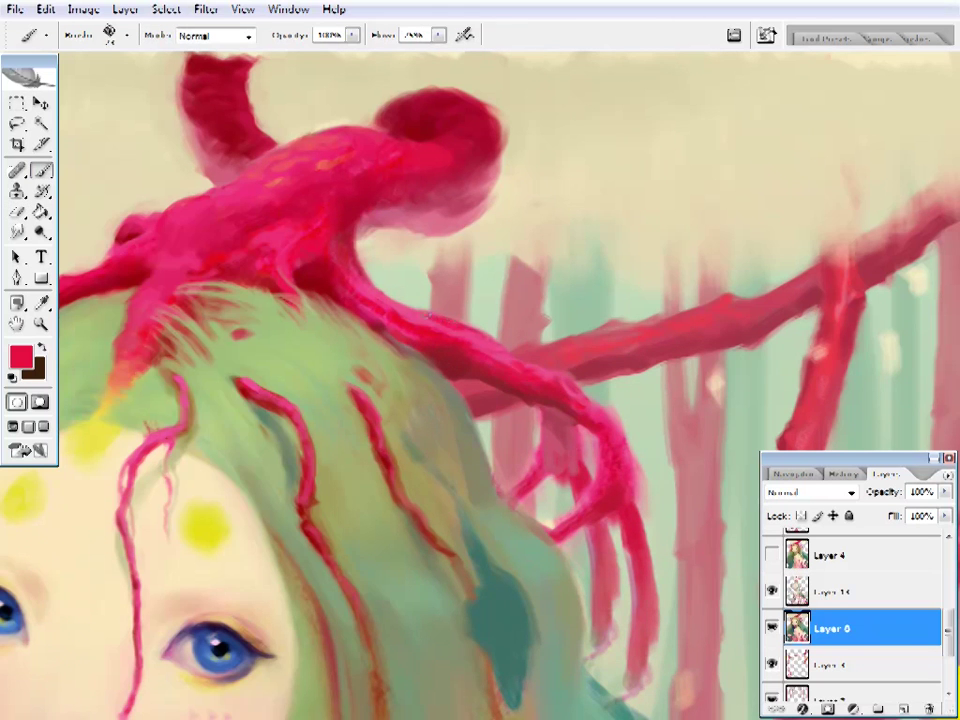
{"action": "left_click", "coordinate": [419, 316], "text": "alt"}
{"action": "left_click", "coordinate": [593, 420], "text": "alt"}
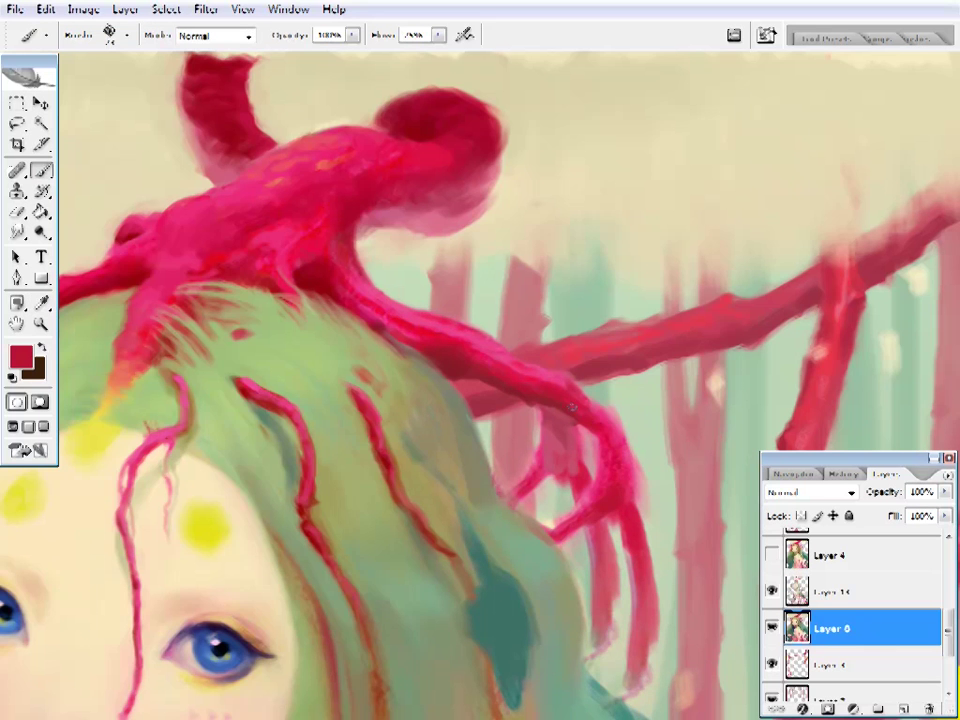
{"action": "mouse_move", "coordinate": [606, 453]}
{"action": "left_mouse_down"}
{"action": "mouse_move", "coordinate": [553, 369]}
{"action": "mouse_move", "coordinate": [494, 452]}
{"action": "left_mouse_up"}
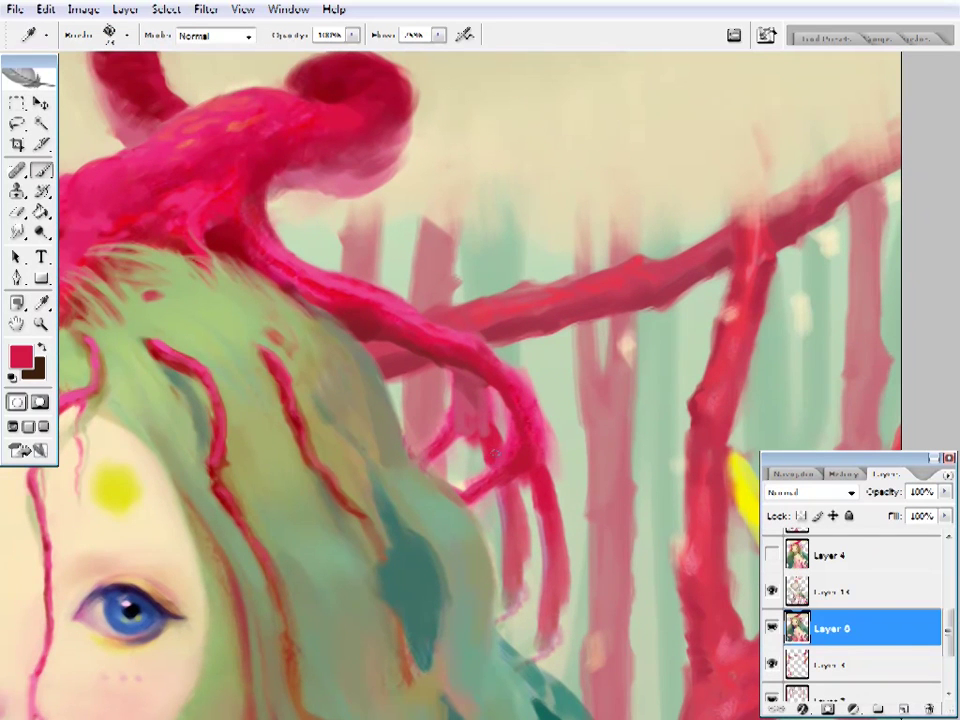
- Erase stray strokes around the branch fork and repaint it in dark maroon
{"action": "key", "text": "e"}
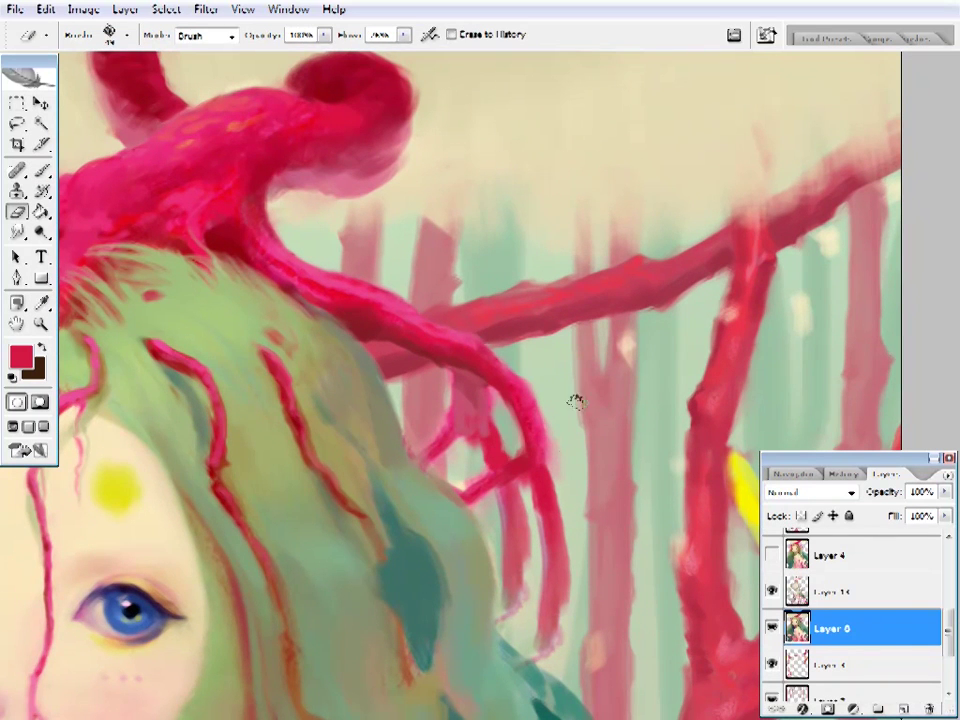
{"action": "mouse_move", "coordinate": [558, 470]}
{"action": "left_mouse_down"}
{"action": "mouse_move", "coordinate": [718, 374]}
{"action": "mouse_move", "coordinate": [632, 438]}
{"action": "left_mouse_up"}
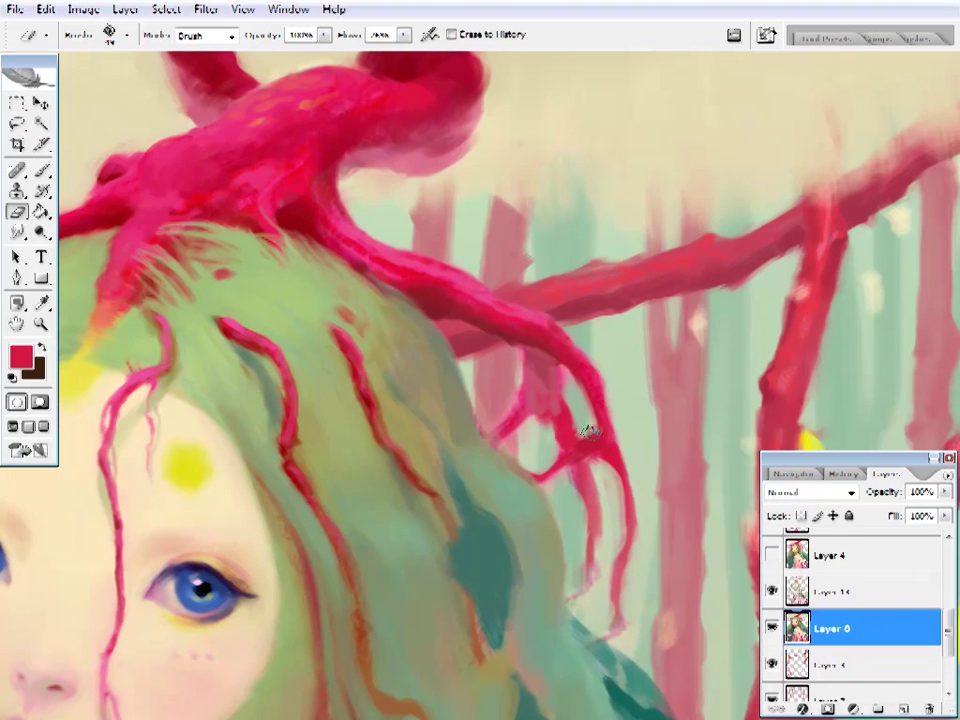
{"action": "left_click", "coordinate": [776, 594]}
{"action": "key", "text": "alt+bracketleft"}
{"action": "key", "text": "i"}
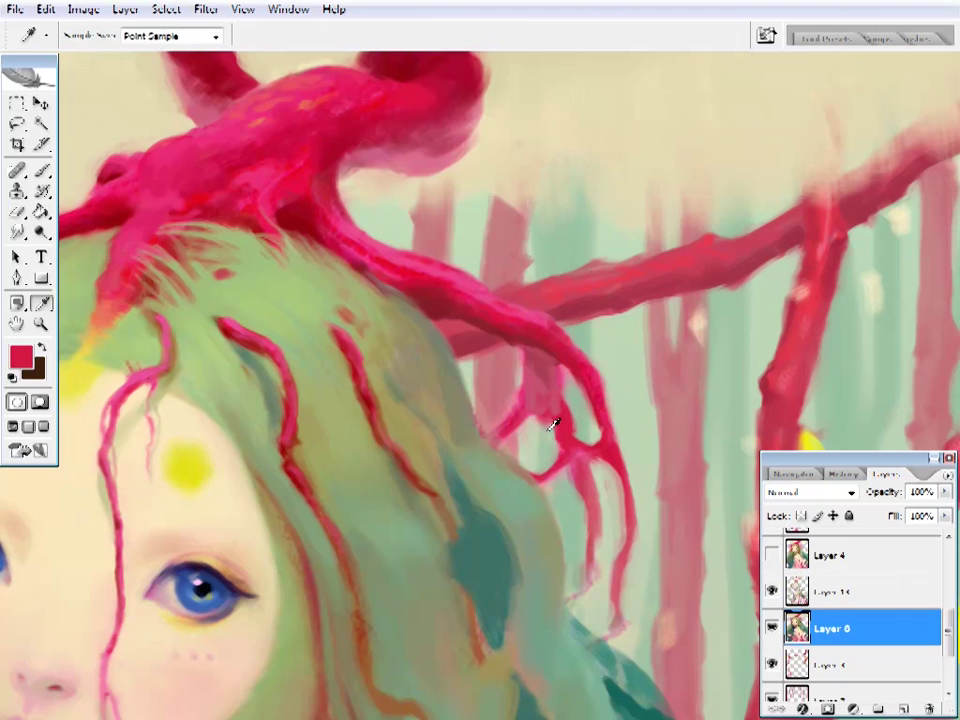
{"action": "key", "text": "e"}
{"action": "key", "text": "b"}
{"action": "left_click", "coordinate": [534, 334], "text": "alt"}
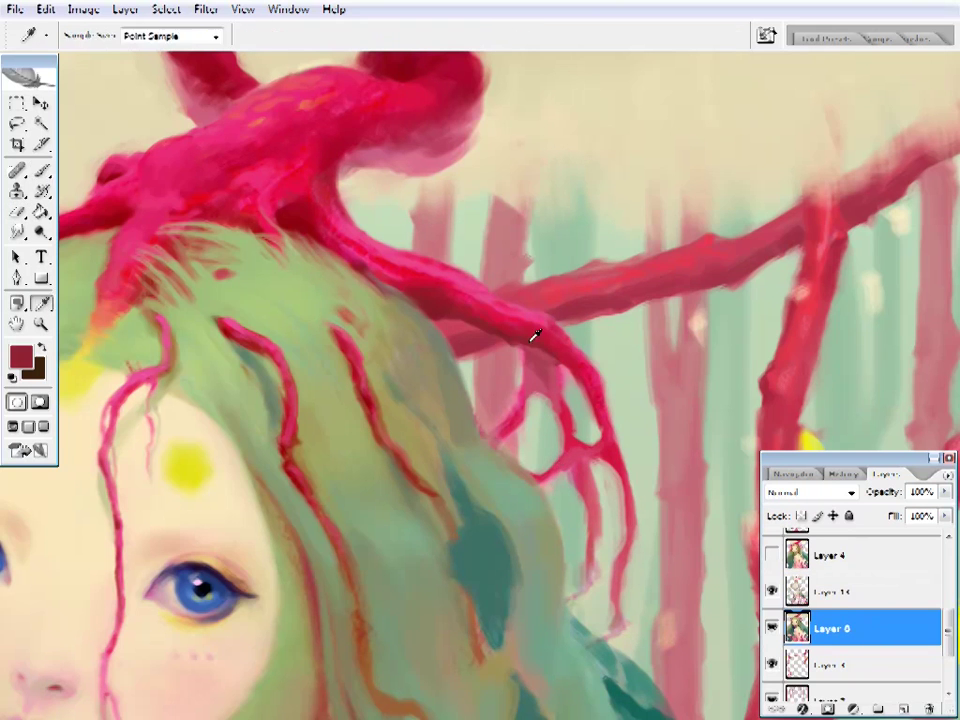
- Tidy the fork tips, alternating erasing with bright pink and green-grey hair strokes
{"action": "key", "text": "i"}
{"action": "key", "text": "b"}
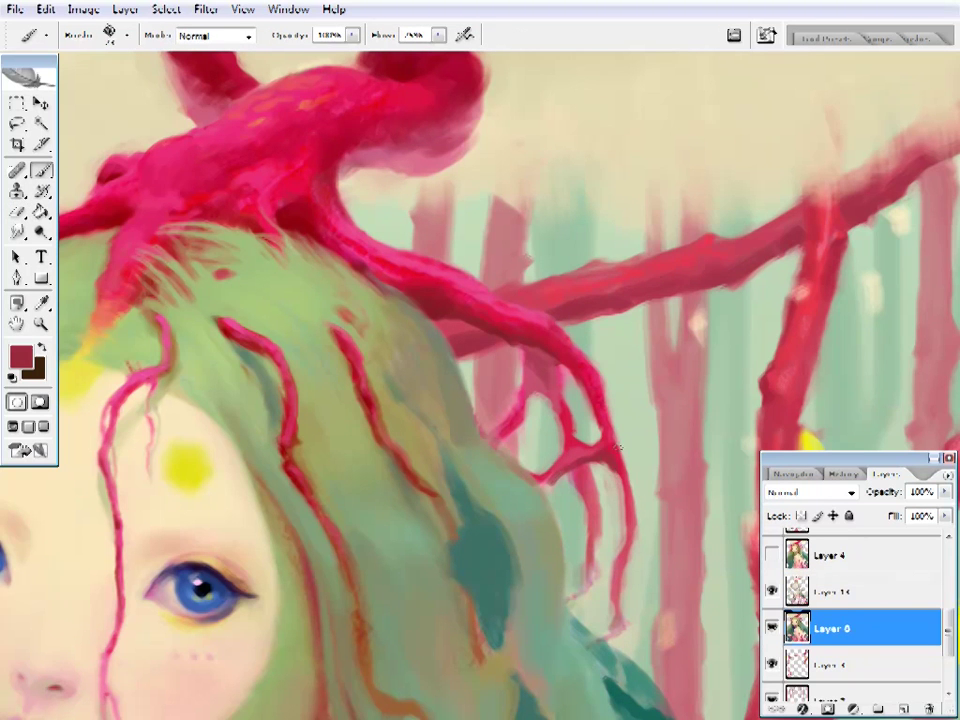
{"action": "key", "text": "e"}
{"action": "key", "text": "z"}
{"action": "key", "text": "i"}
{"action": "left_click", "coordinate": [562, 366]}
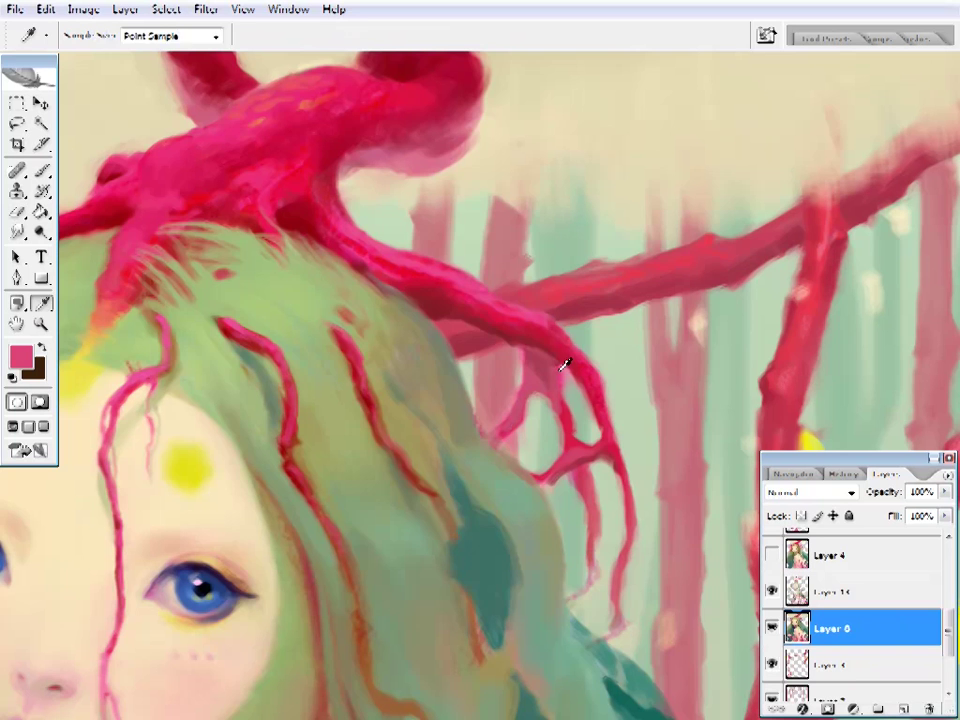
{"action": "key", "text": "e"}
{"action": "key", "text": "b"}
{"action": "left_click", "coordinate": [368, 312], "text": "alt"}
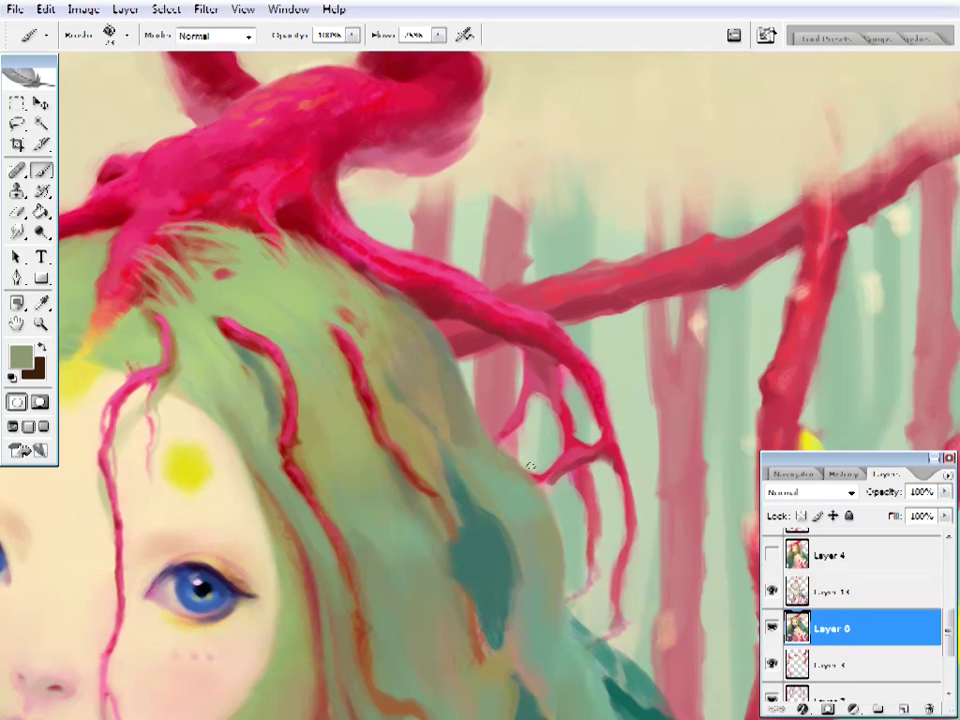
- Clean the thin twig edges with red, pink and deeper red strokes, erasing between
{"action": "key", "text": "e"}
{"action": "key", "text": "b"}
{"action": "left_click", "coordinate": [392, 330], "text": "alt"}
{"action": "left_click", "coordinate": [372, 322], "text": "alt"}
{"action": "key", "text": "e"}
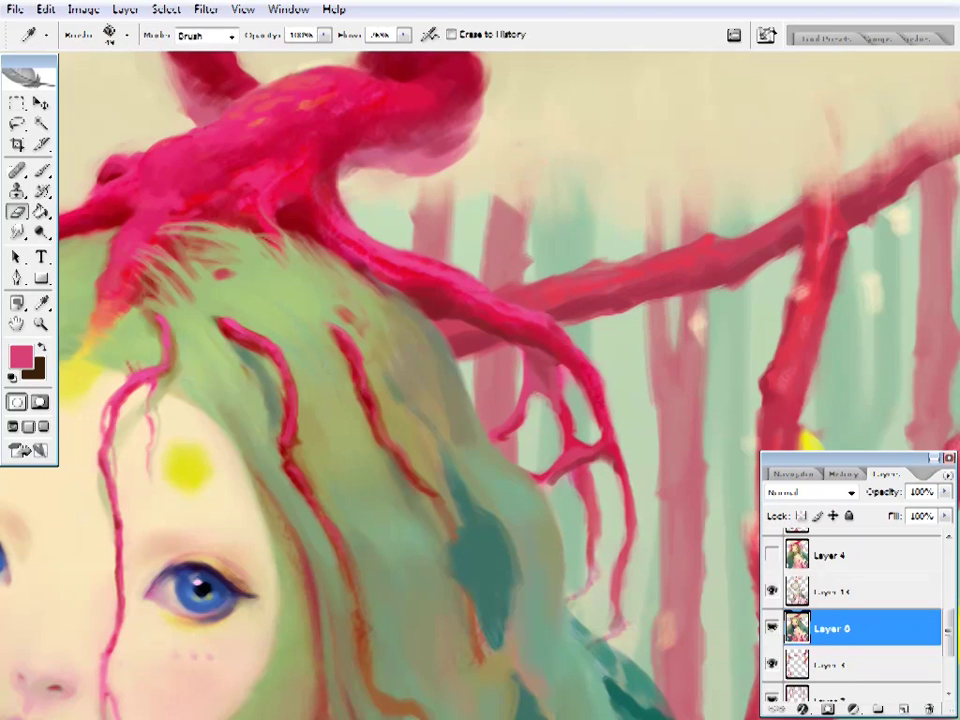
{"action": "scroll", "coordinate": [380, 330], "scroll_direction": "up", "scroll_amount": 1}
{"action": "key", "text": "b"}
{"action": "left_click", "coordinate": [556, 385], "text": "alt"}
- Adjust the brush tip size from the preset picker and re-zoom on the crown
{"action": "right_click", "coordinate": [558, 439]}
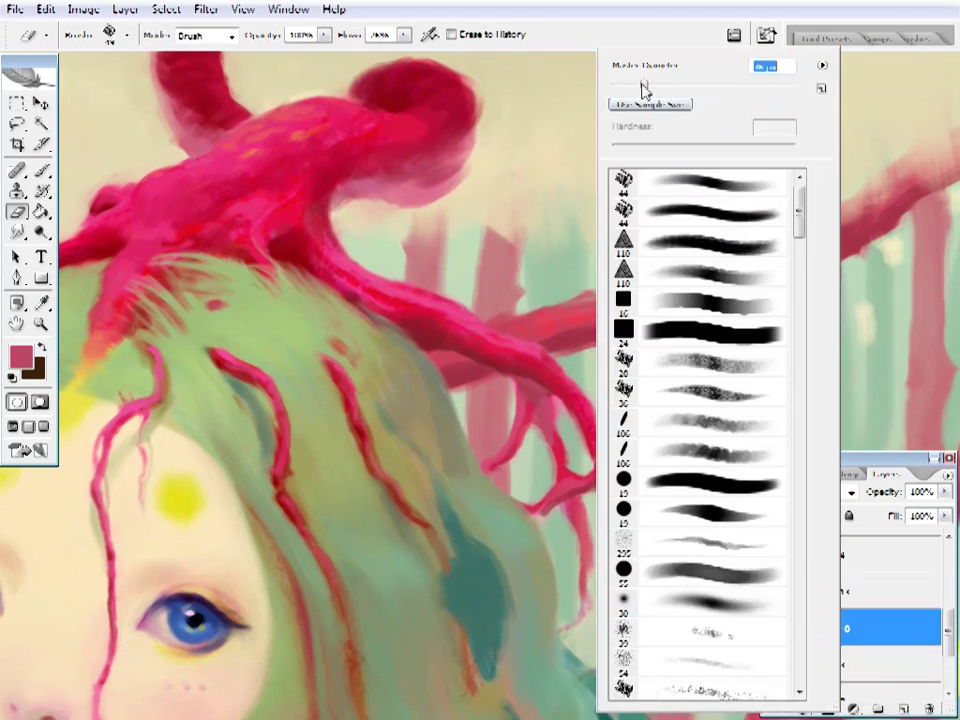
{"action": "key", "text": "z"}
{"action": "left_click_drag", "start_coordinate": [226, 466], "coordinate": [443, 424]}
{"action": "left_click", "coordinate": [443, 424], "text": "alt"}
{"action": "left_click", "coordinate": [653, 146]}
- Repaint the left crown branches with pink and dark red sampled from the coral
{"action": "mouse_move", "coordinate": [697, 491]}
{"action": "left_mouse_down"}
{"action": "mouse_move", "coordinate": [536, 467]}
{"action": "mouse_move", "coordinate": [606, 343]}
{"action": "mouse_move", "coordinate": [692, 446]}
{"action": "mouse_move", "coordinate": [352, 281]}
{"action": "left_mouse_up"}
{"action": "key", "text": "e"}
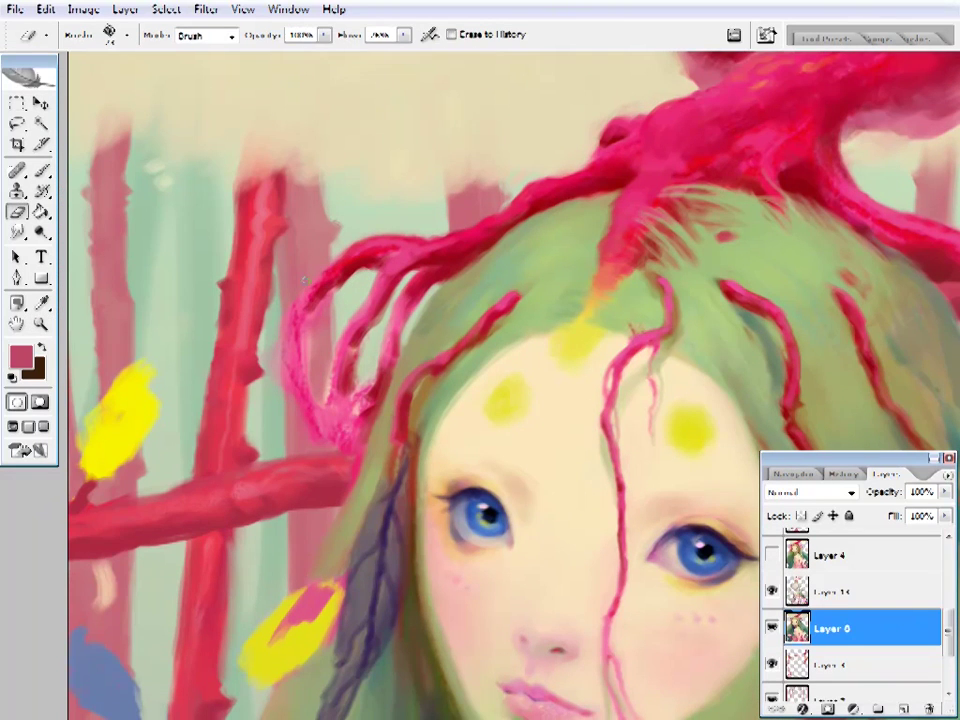
{"action": "key", "text": "b"}
{"action": "left_click_drag", "start_coordinate": [246, 325], "coordinate": [253, 307]}
{"action": "key", "text": "i"}
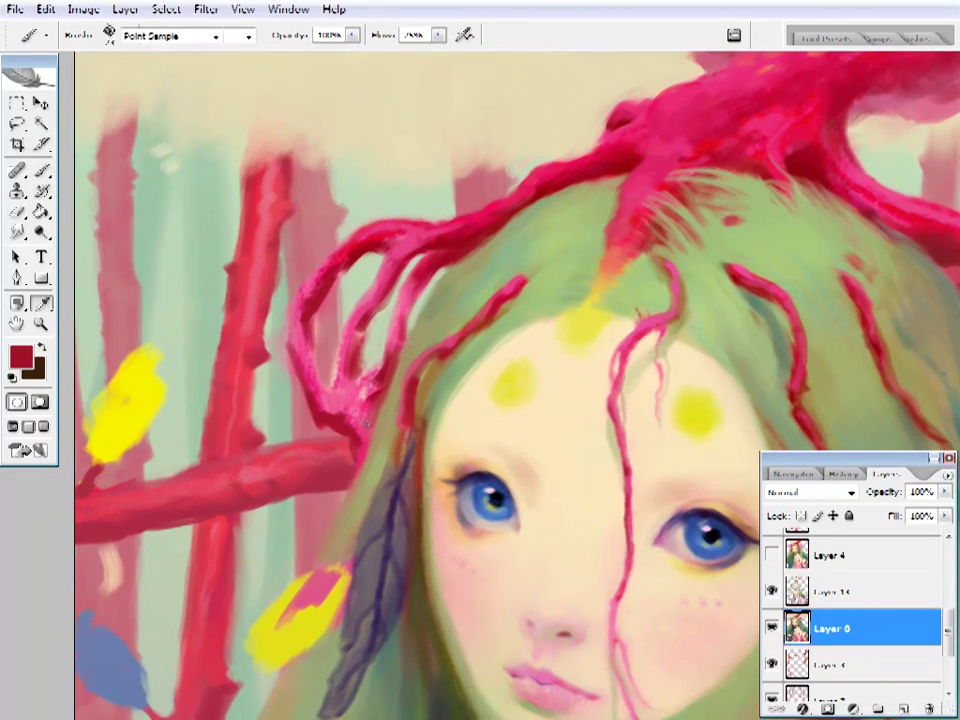
{"action": "left_click", "coordinate": [368, 424]}
{"action": "key", "text": "b"}
{"action": "left_click", "coordinate": [254, 308], "text": "alt"}
{"action": "key", "text": "e"}
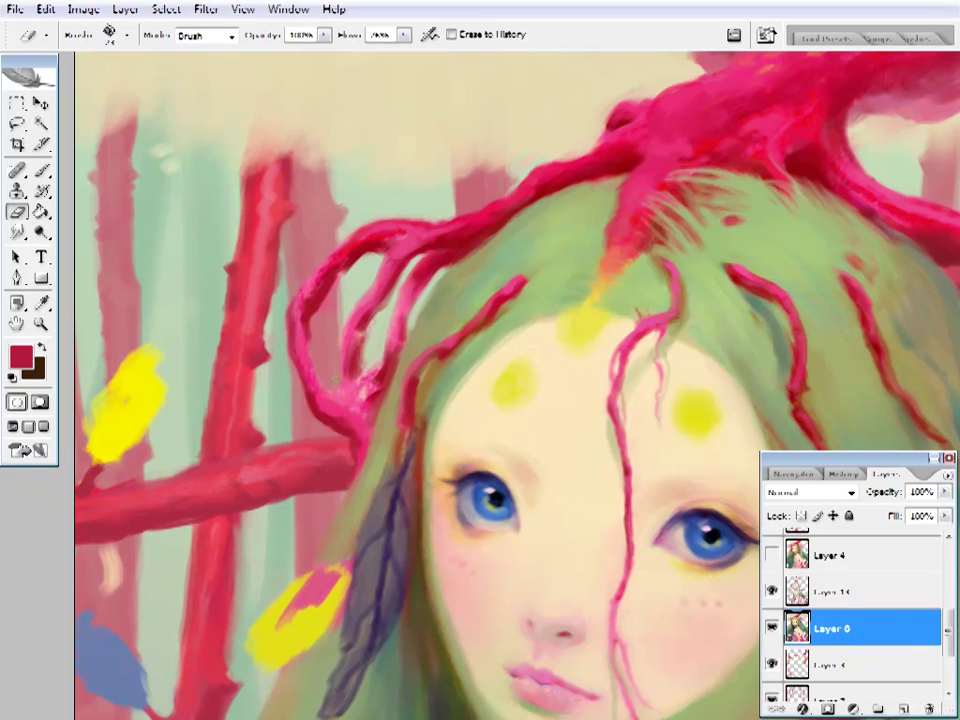
- Refine the left branches with lighter pink-red and darker red, erasing excess against the beige background
{"action": "left_click_drag", "start_coordinate": [340, 275], "coordinate": [302, 293]}
{"action": "key", "text": "i"}
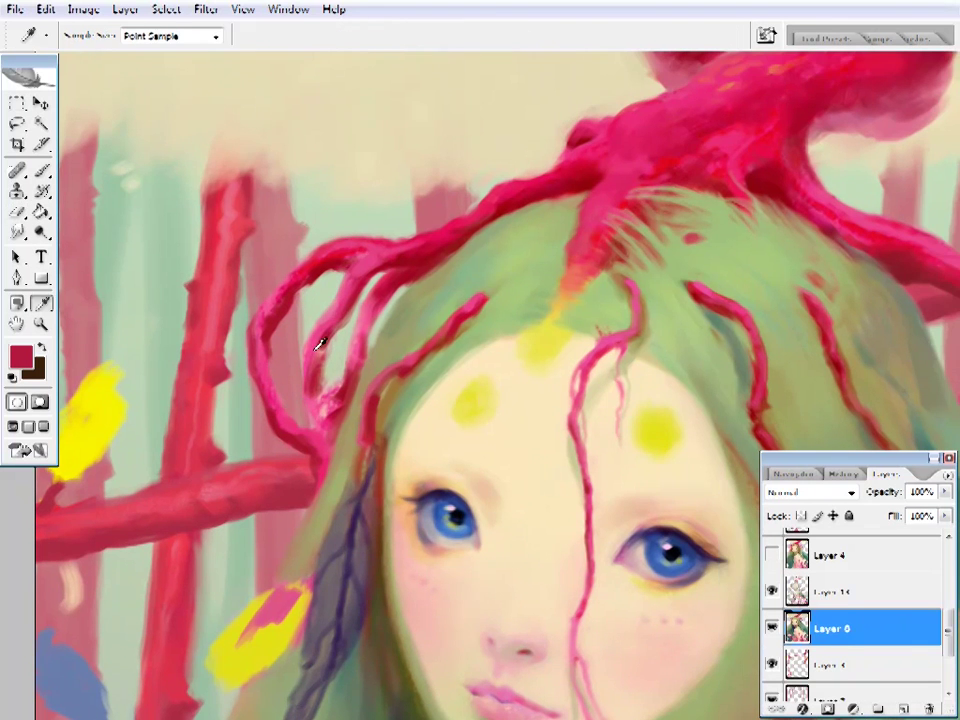
{"action": "left_click", "coordinate": [322, 360]}
{"action": "key", "text": "b"}
{"action": "key", "text": "e"}
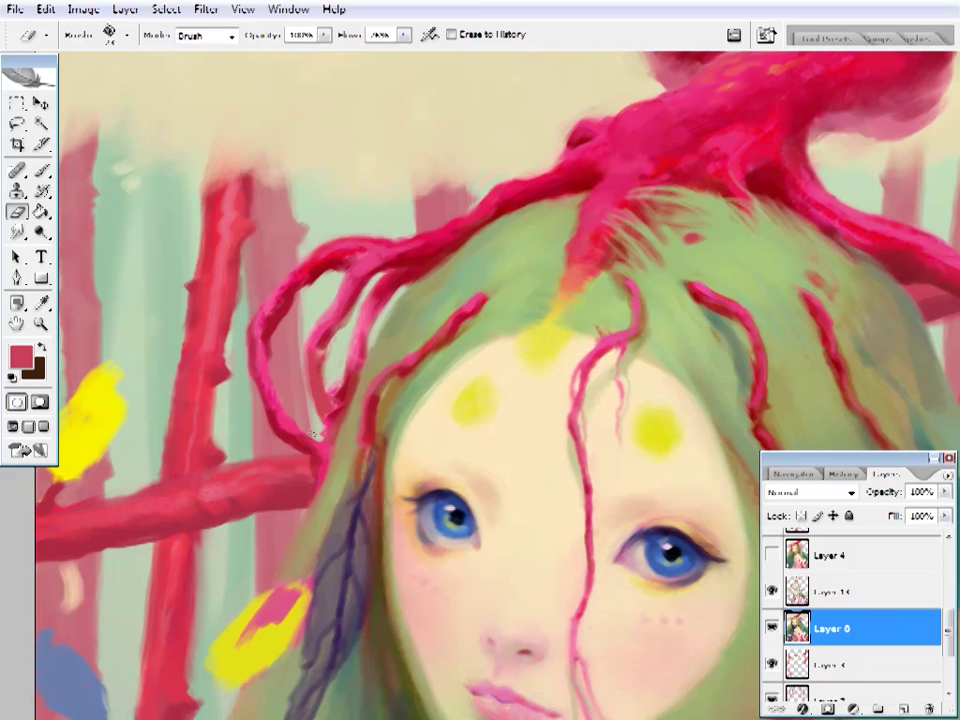
{"action": "left_click_drag", "start_coordinate": [312, 419], "coordinate": [300, 444]}
{"action": "key", "text": "b"}
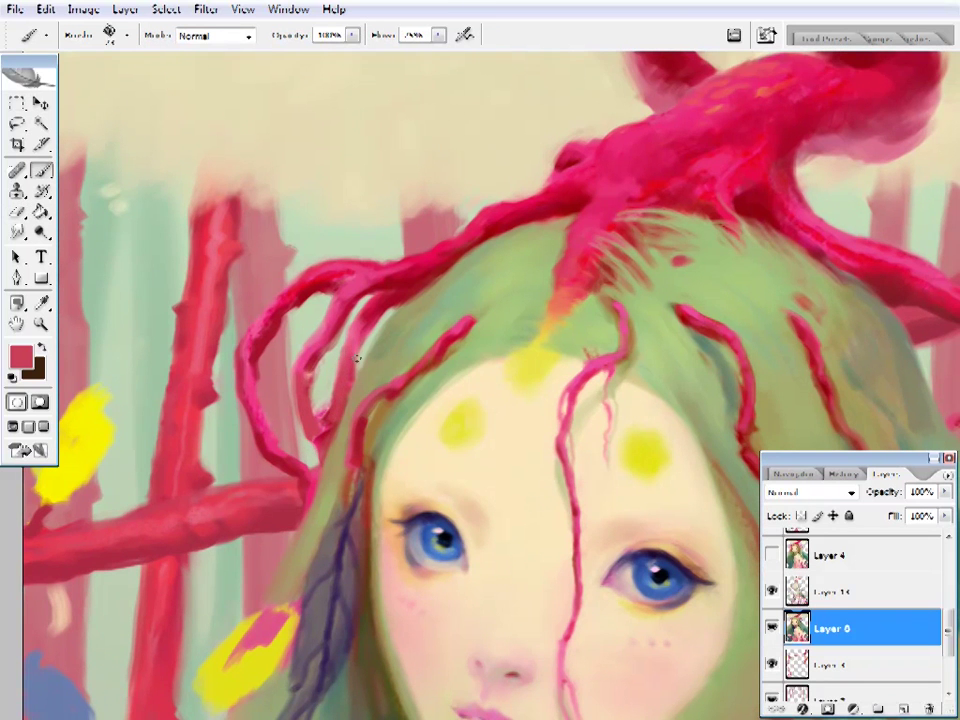
{"action": "key", "text": "e"}
{"action": "key", "text": "b"}
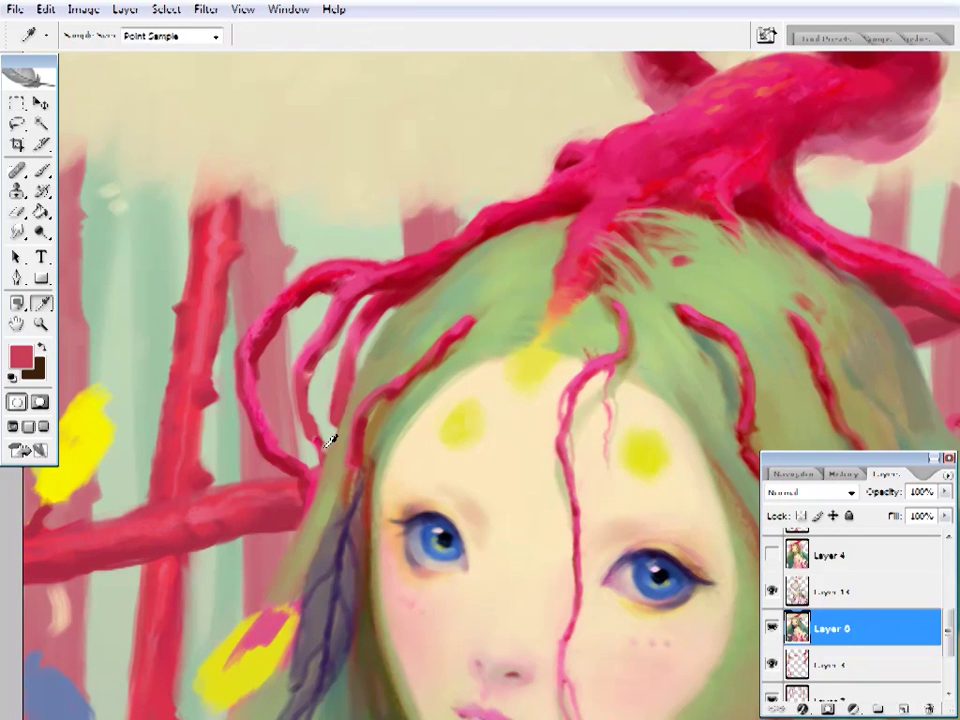
{"action": "left_click", "coordinate": [328, 429], "text": "alt"}
{"action": "left_click", "coordinate": [370, 352], "text": "alt"}
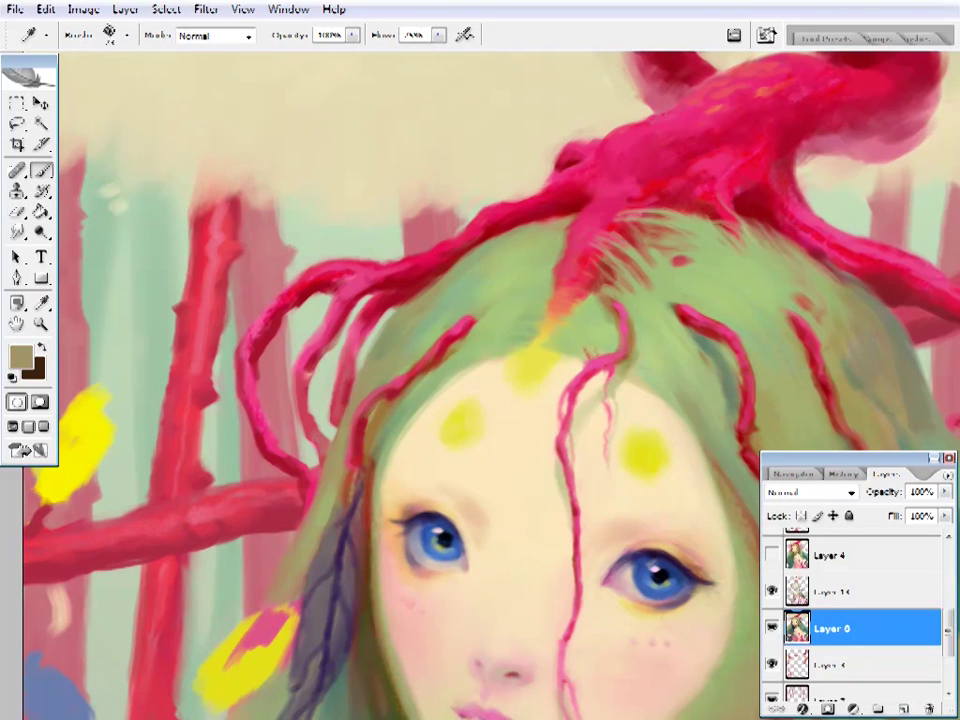
- Zoom in on the left branches and rework them in dark red and pink
{"action": "key", "text": "z"}
{"action": "right_click", "coordinate": [400, 345]}
{"action": "left_click", "coordinate": [424, 444]}
{"action": "left_click", "coordinate": [170, 259]}
{"action": "key", "text": "b"}
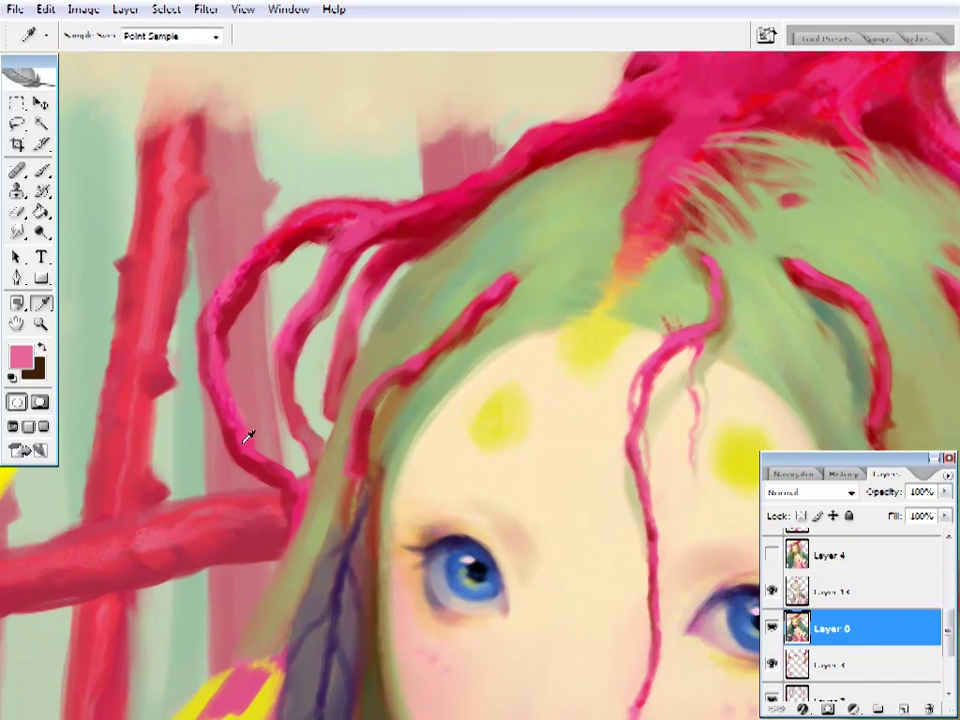
{"action": "left_click", "coordinate": [274, 456], "text": "alt"}
{"action": "right_click", "coordinate": [276, 452]}
{"action": "key", "text": "Escape"}
{"action": "key", "text": "e"}
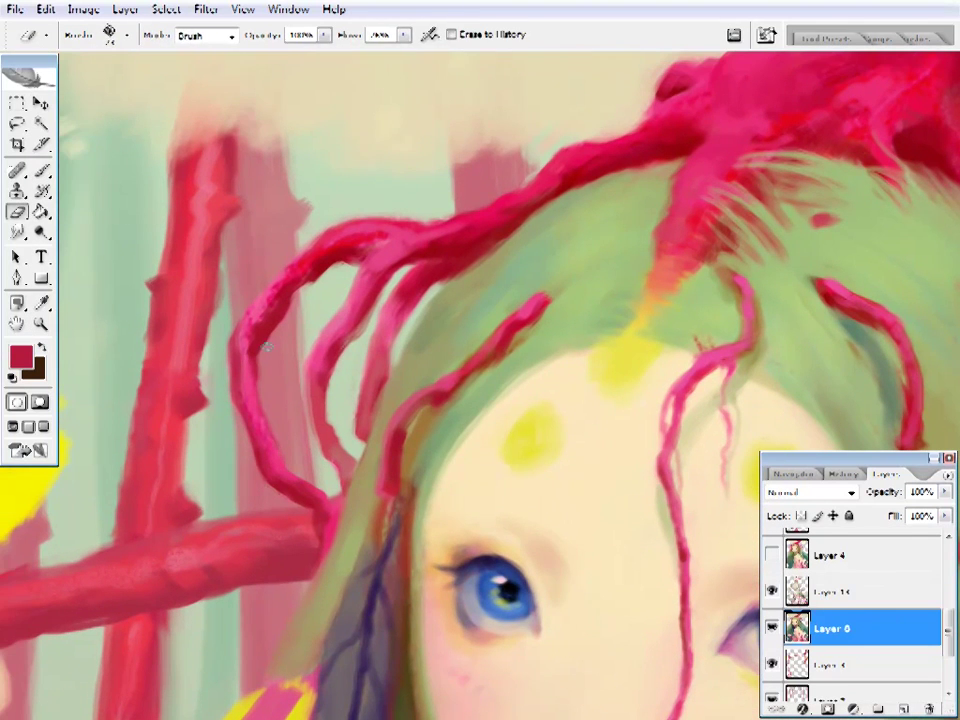
{"action": "key", "text": "b"}
{"action": "left_click", "coordinate": [403, 392], "text": "alt"}
- Paint the right-hand branches with muted pink and crimson, erasing stray strokes
{"action": "mouse_move", "coordinate": [750, 520]}
{"action": "left_mouse_down"}
{"action": "mouse_move", "coordinate": [395, 550]}
{"action": "mouse_move", "coordinate": [367, 561]}
{"action": "left_mouse_up"}
{"action": "left_click", "coordinate": [553, 434], "text": "alt"}
{"action": "left_click", "coordinate": [489, 379], "text": "alt"}
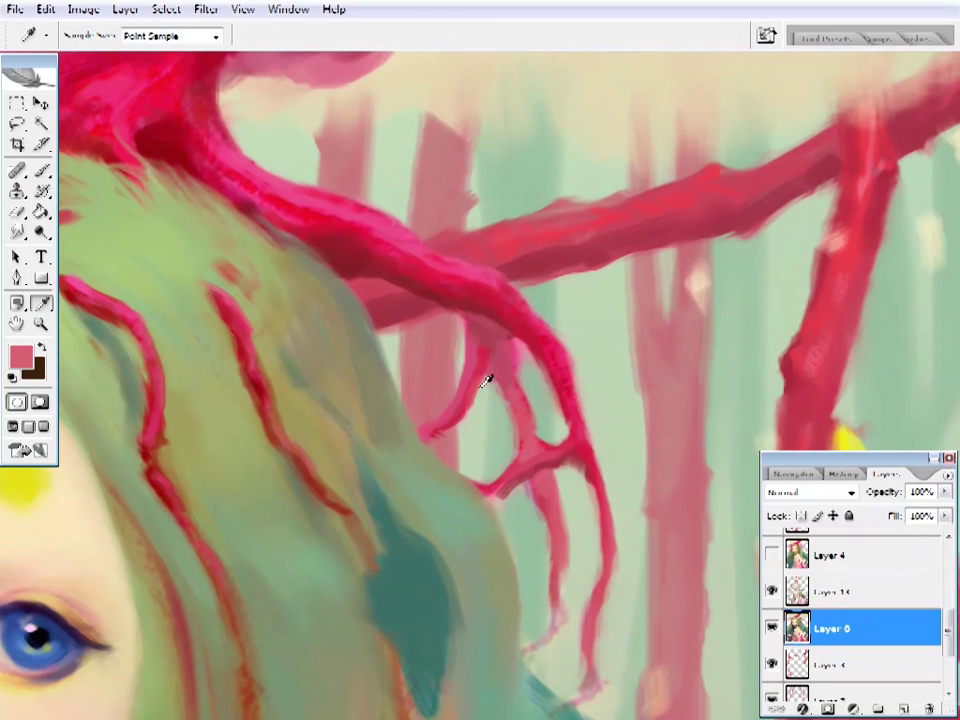
{"action": "key", "text": "e"}
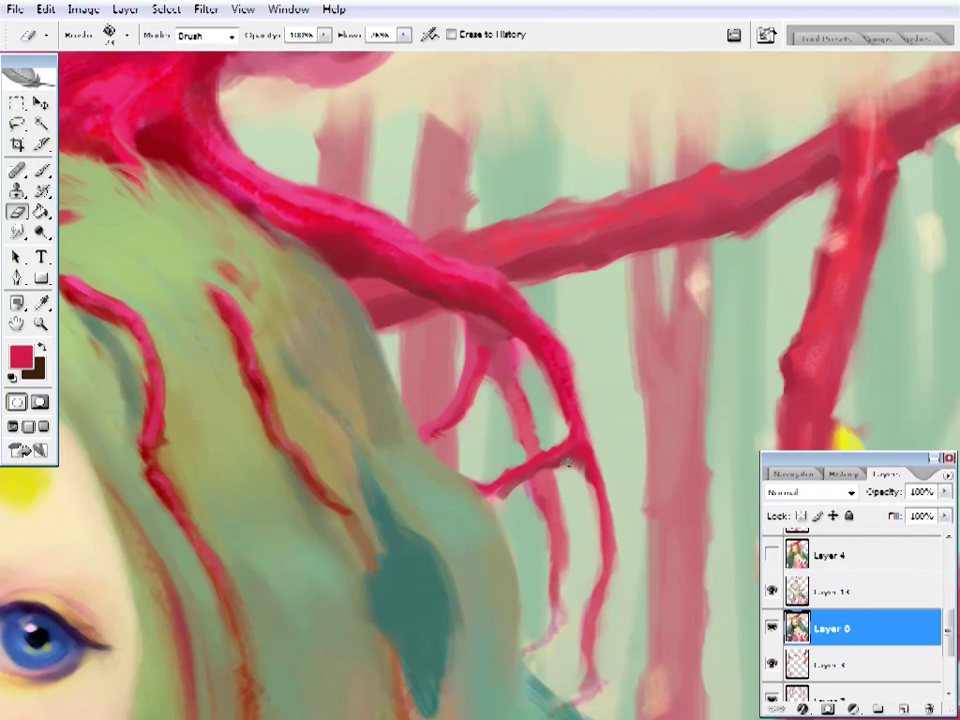
{"action": "key", "text": "ctrl+plus"}
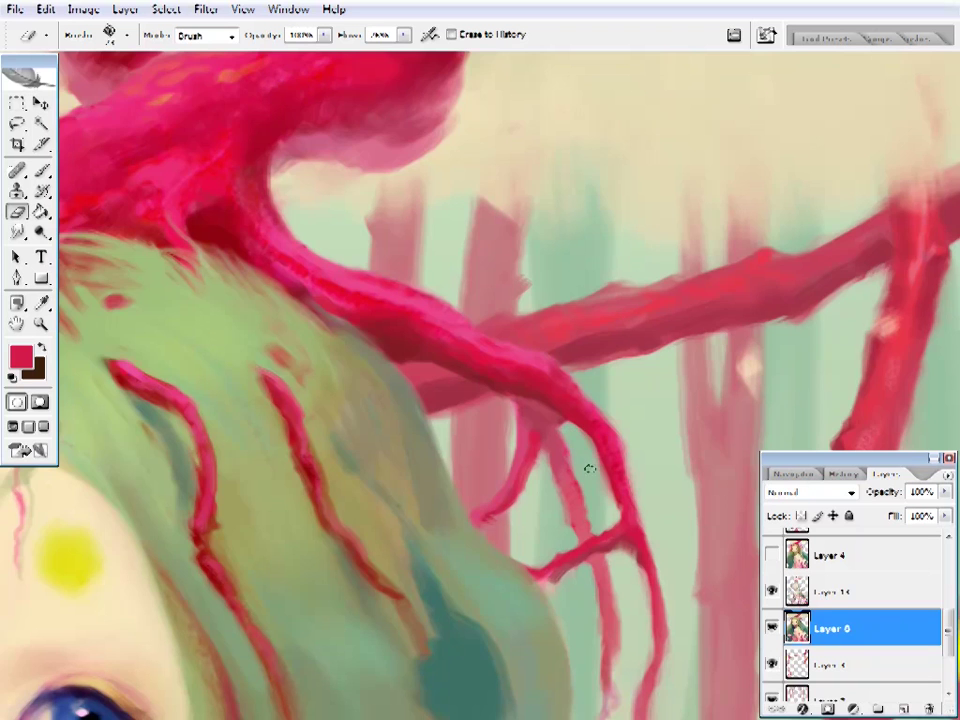
{"action": "left_click_drag", "start_coordinate": [589, 469], "coordinate": [559, 389]}
{"action": "left_click", "coordinate": [507, 479], "text": "alt"}
{"action": "key", "text": "b"}
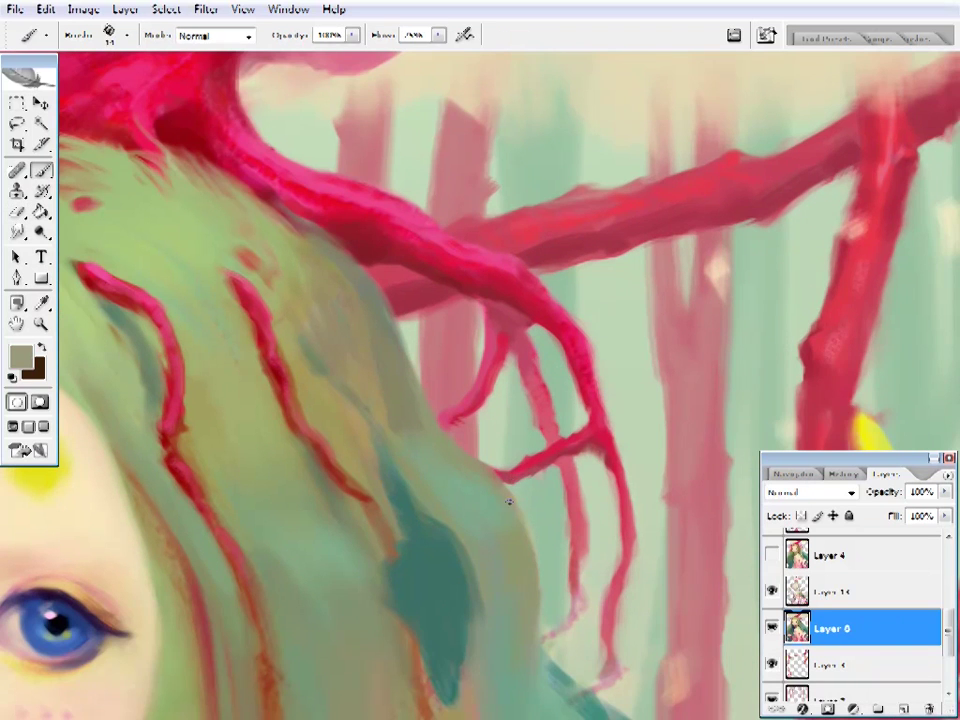
- Taper the right branch tips with red, darker crimson and a brighter pink
{"action": "left_click_drag", "start_coordinate": [508, 502], "coordinate": [561, 540]}
{"action": "left_click", "coordinate": [490, 492], "text": "alt"}
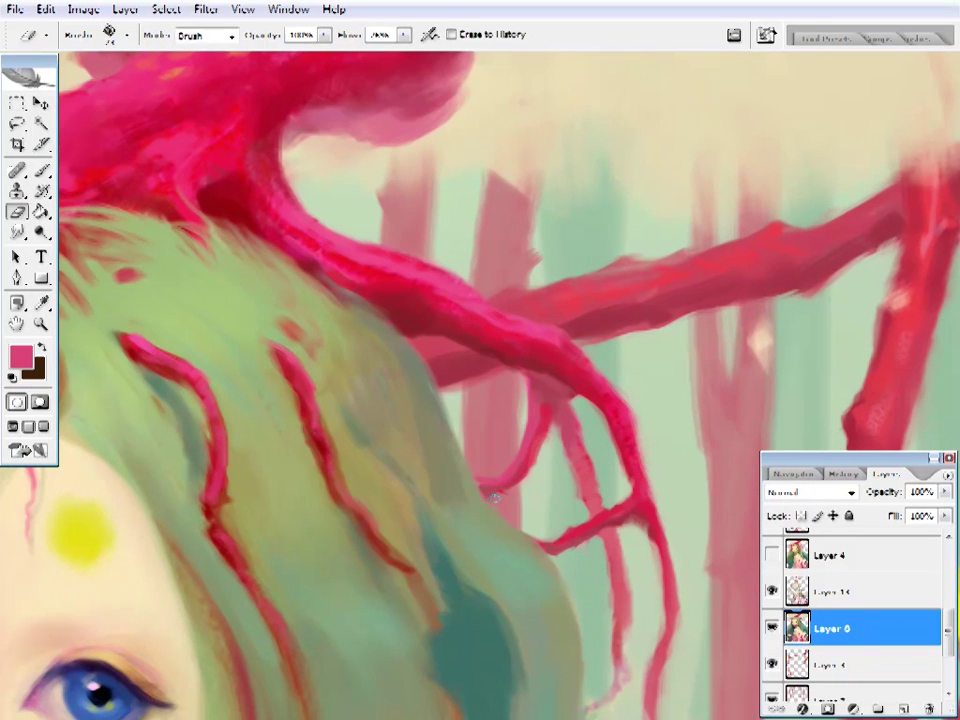
{"action": "left_click", "coordinate": [510, 471], "text": "alt"}
{"action": "left_click_drag", "start_coordinate": [567, 418], "coordinate": [570, 444]}
{"action": "key", "text": "e"}
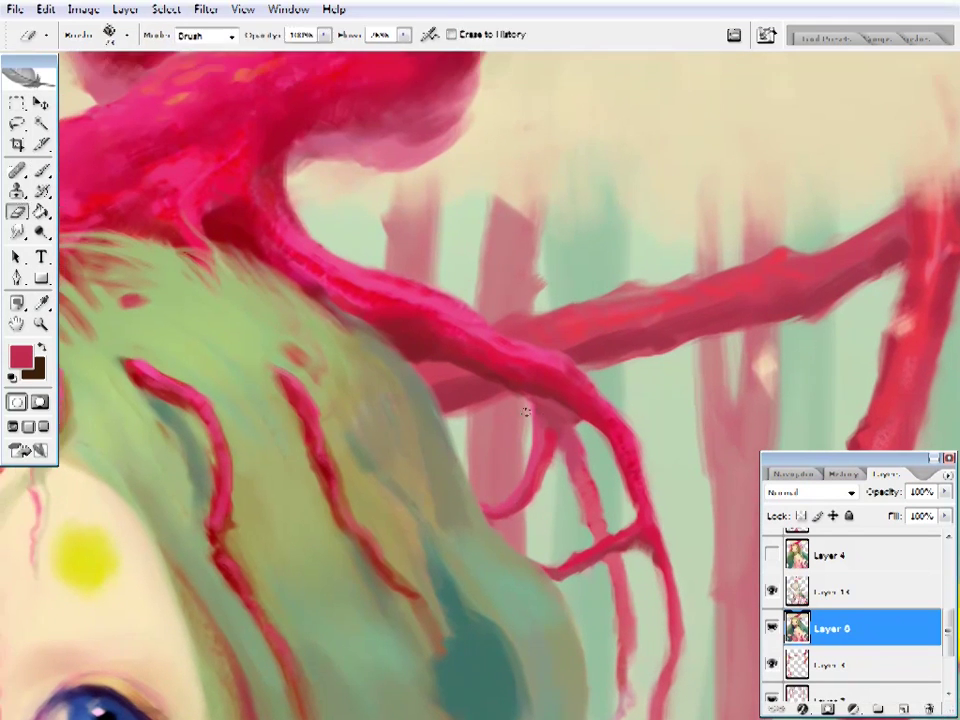
{"action": "key", "text": "b"}
{"action": "left_click_drag", "start_coordinate": [538, 400], "coordinate": [541, 425]}
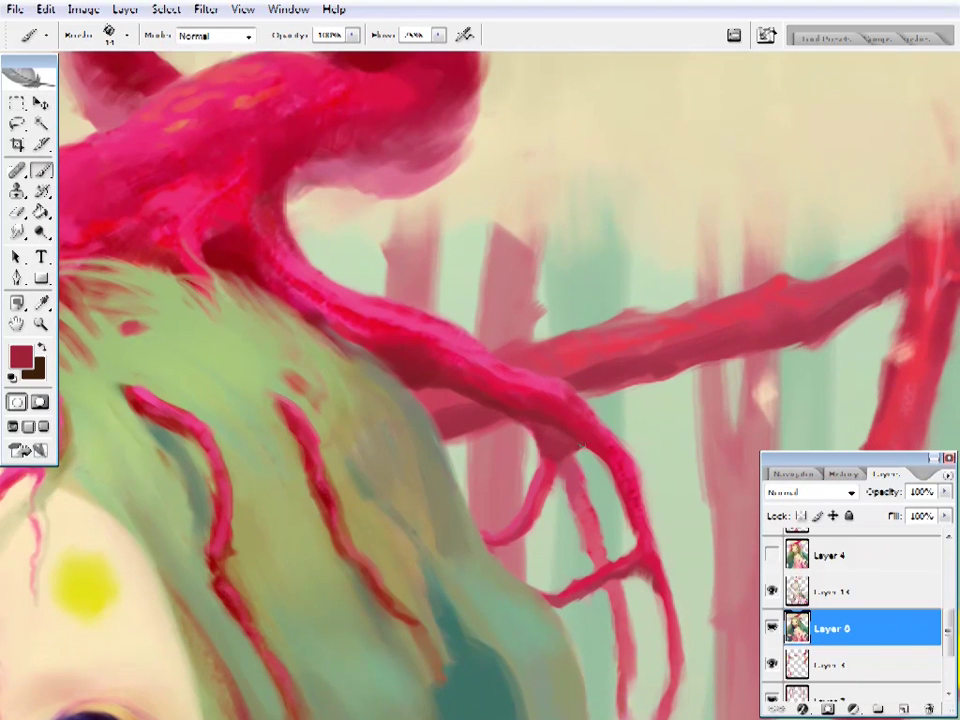
{"action": "key", "text": "e"}
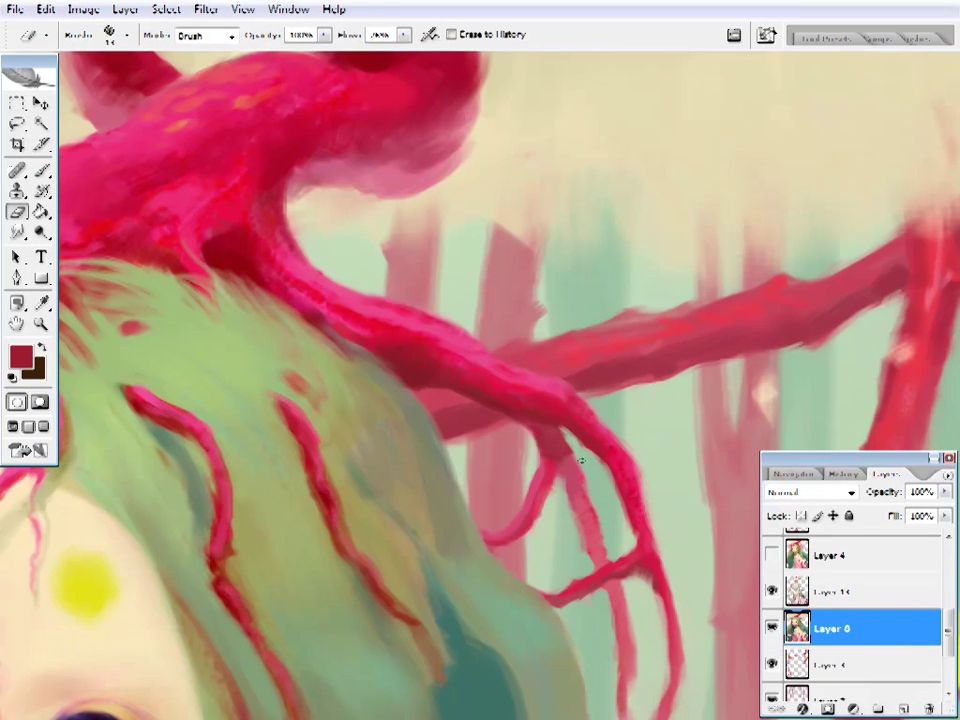
{"action": "key", "text": "b"}
{"action": "left_click", "coordinate": [569, 470], "text": "alt"}
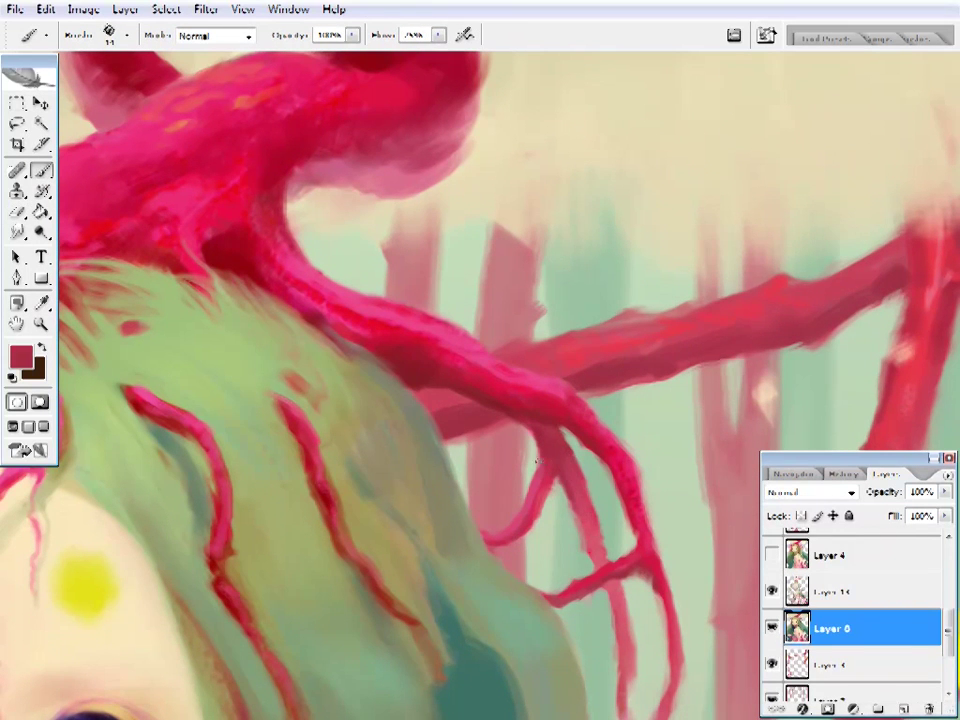
- Clean up the trailing branch tips using Erase to History
{"action": "scroll", "coordinate": [555, 465], "scroll_direction": "down", "scroll_amount": 5}
{"action": "scroll", "coordinate": [520, 520], "scroll_direction": "right", "scroll_amount": 3}
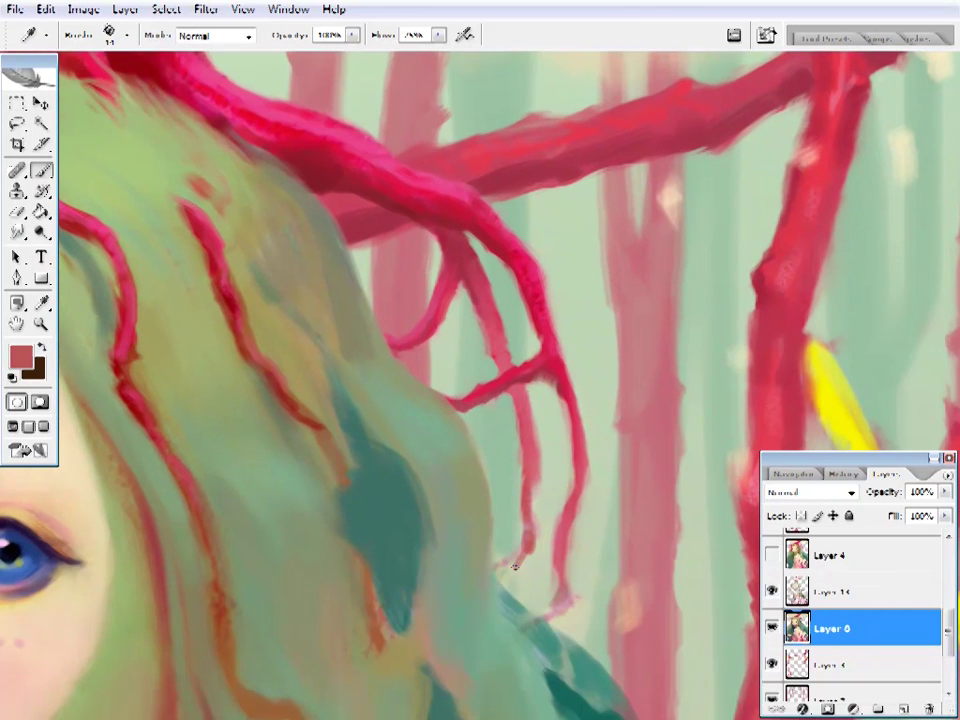
{"action": "scroll", "coordinate": [567, 600], "scroll_direction": "down", "scroll_amount": 3}
{"action": "scroll", "coordinate": [567, 600], "scroll_direction": "left", "scroll_amount": 2}
{"action": "key", "text": "e"}
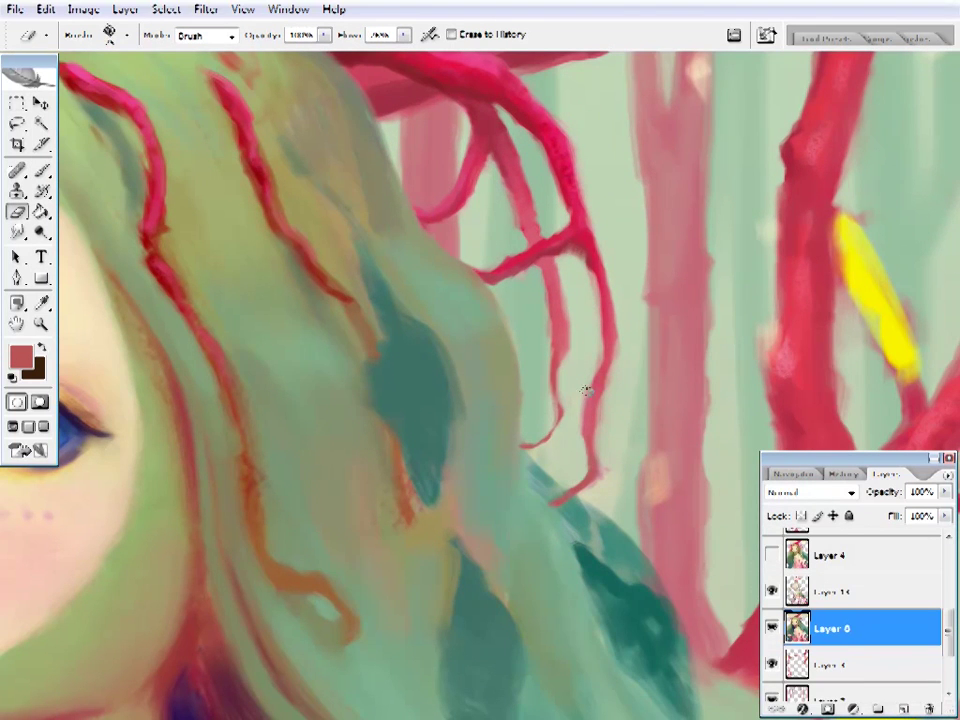
{"action": "scroll", "coordinate": [630, 460], "scroll_direction": "up", "scroll_amount": 2}
{"action": "scroll", "coordinate": [664, 328], "scroll_direction": "up", "scroll_amount": 7}
{"action": "scroll", "coordinate": [600, 360], "scroll_direction": "left", "scroll_amount": 3}
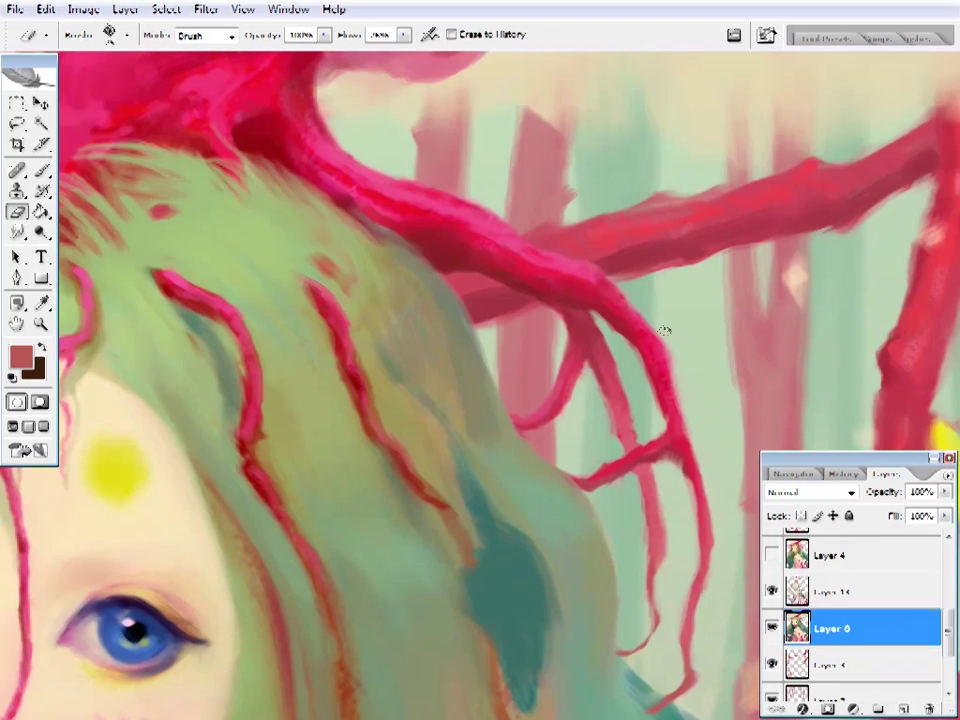
- Sample the coral's crimson red and zoom out to check the whole painting
{"action": "left_click_drag", "start_coordinate": [507, 390], "coordinate": [481, 394]}
{"action": "key", "text": "b"}
{"action": "left_click", "coordinate": [501, 343], "text": "alt"}
{"action": "left_click", "coordinate": [561, 318], "text": "alt"}
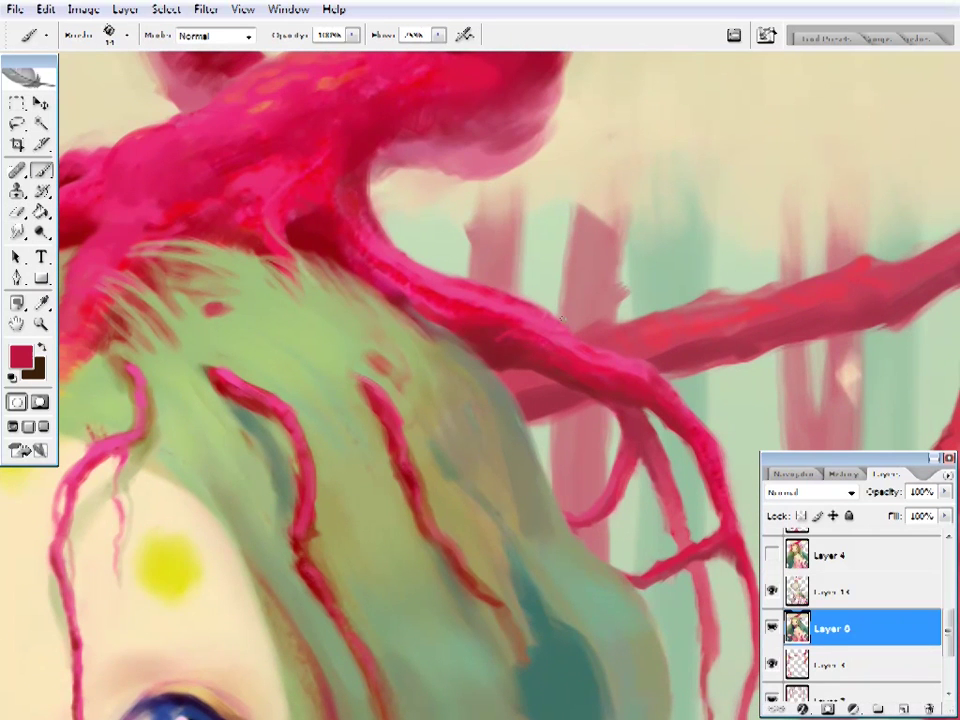
{"action": "key", "text": "ctrl+0"}
{"action": "left_click", "coordinate": [591, 351], "text": "ctrl"}
- Frame the hair beside the neck and sample its teal and green tones
{"action": "left_click", "coordinate": [510, 400], "text": "ctrl"}
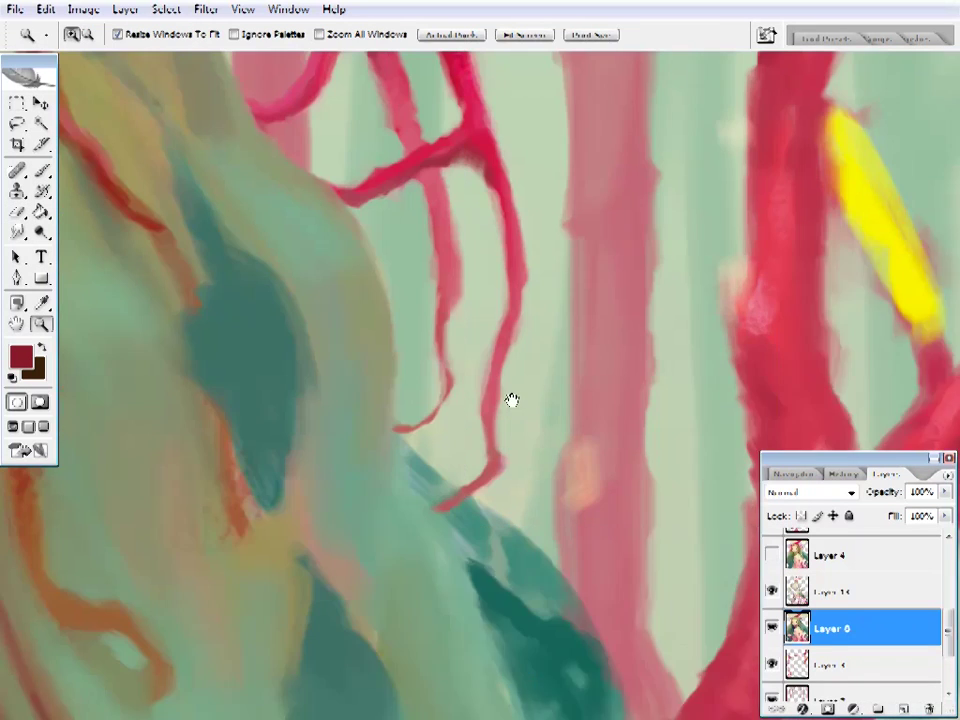
{"action": "left_click", "coordinate": [478, 457], "text": "alt"}
{"action": "left_click", "coordinate": [456, 454], "text": "alt"}
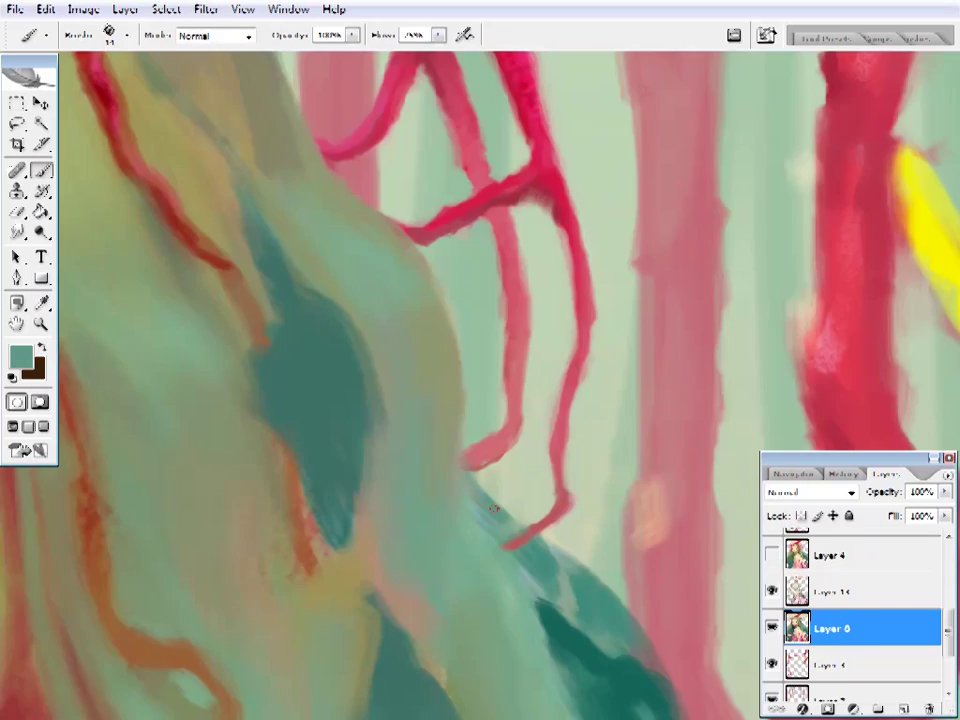
{"action": "key", "text": "ctrl+0"}
{"action": "mouse_move", "coordinate": [544, 350]}
{"action": "left_mouse_down"}
{"action": "mouse_move", "coordinate": [540, 376]}
{"action": "mouse_move", "coordinate": [514, 338]}
{"action": "mouse_move", "coordinate": [369, 497]}
{"action": "left_mouse_up"}
{"action": "key", "text": "ctrl+0"}
{"action": "key", "text": "ctrl+plus"}
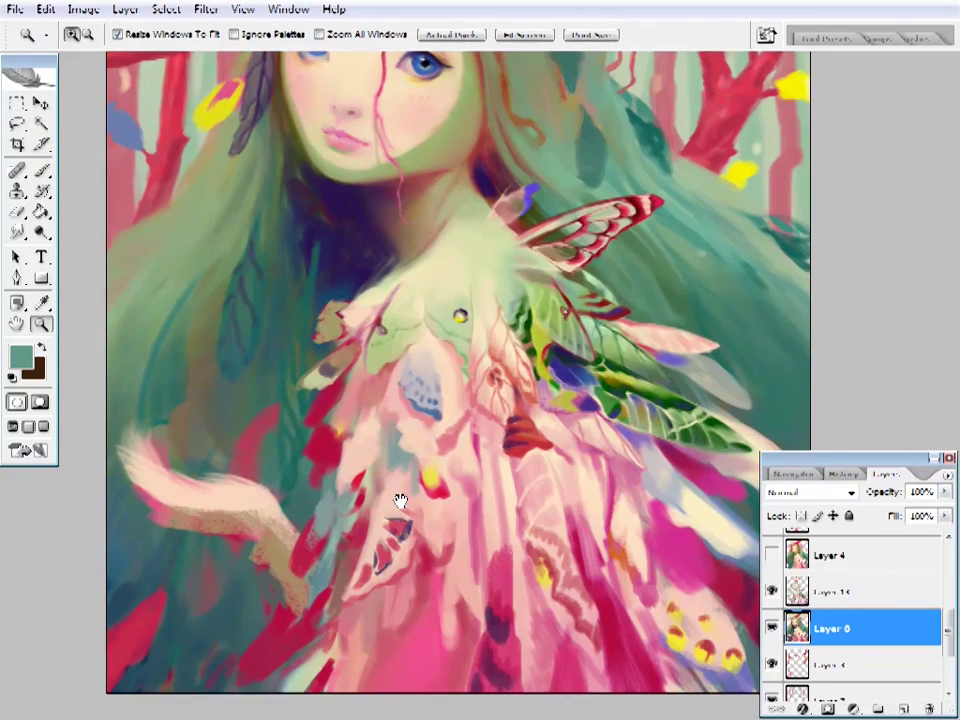
{"action": "key", "text": "b"}
{"action": "right_click", "coordinate": [396, 399]}
{"action": "key", "text": "Escape"}
{"action": "left_click_drag", "start_coordinate": [306, 484], "coordinate": [340, 508]}
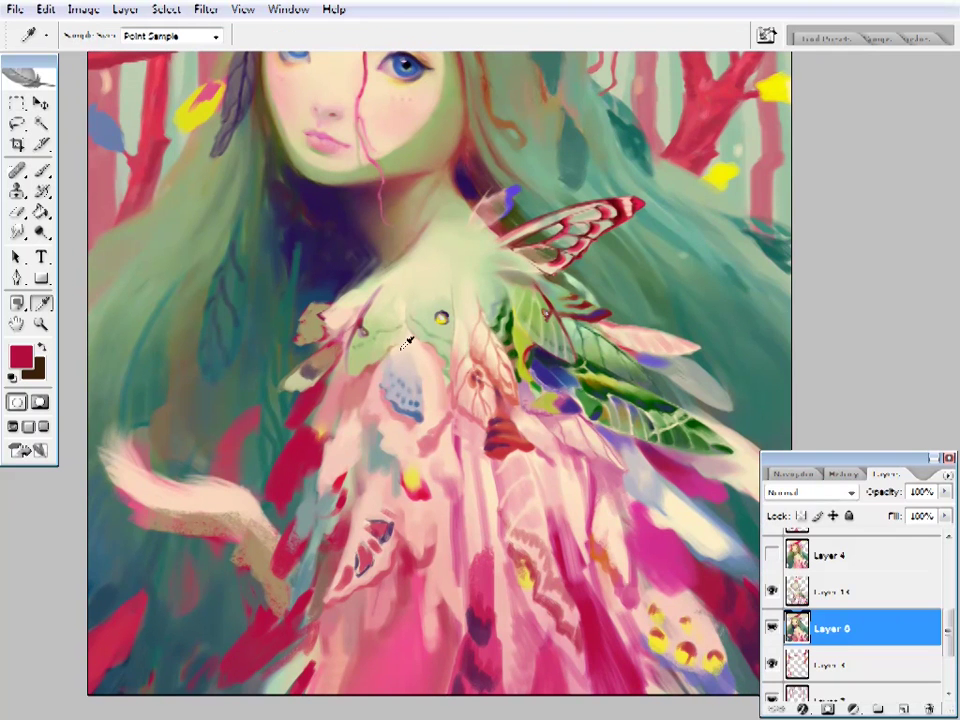
{"action": "left_click", "coordinate": [298, 483], "text": "alt"}
{"action": "left_click_drag", "start_coordinate": [278, 423], "coordinate": [293, 521]}
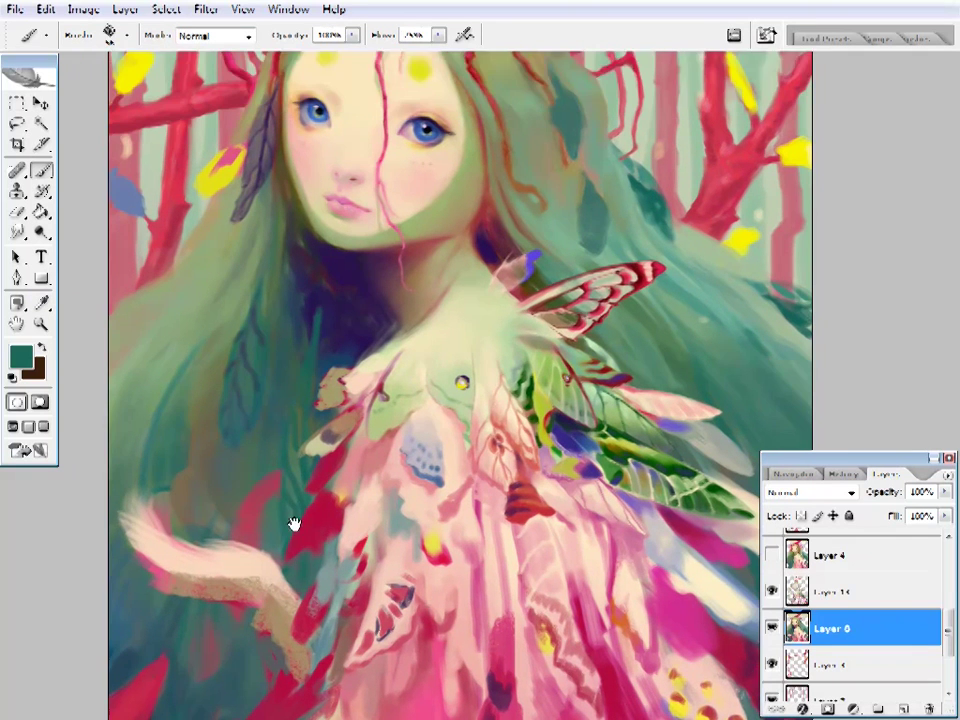
{"action": "left_click", "coordinate": [281, 388], "text": "alt"}
- Toggle Layer 6, select Layer 14, and pick a brush with a dark blue from the hair
{"action": "left_click", "coordinate": [772, 628]}
{"action": "left_click", "coordinate": [772, 628]}
{"action": "left_click", "coordinate": [830, 591]}
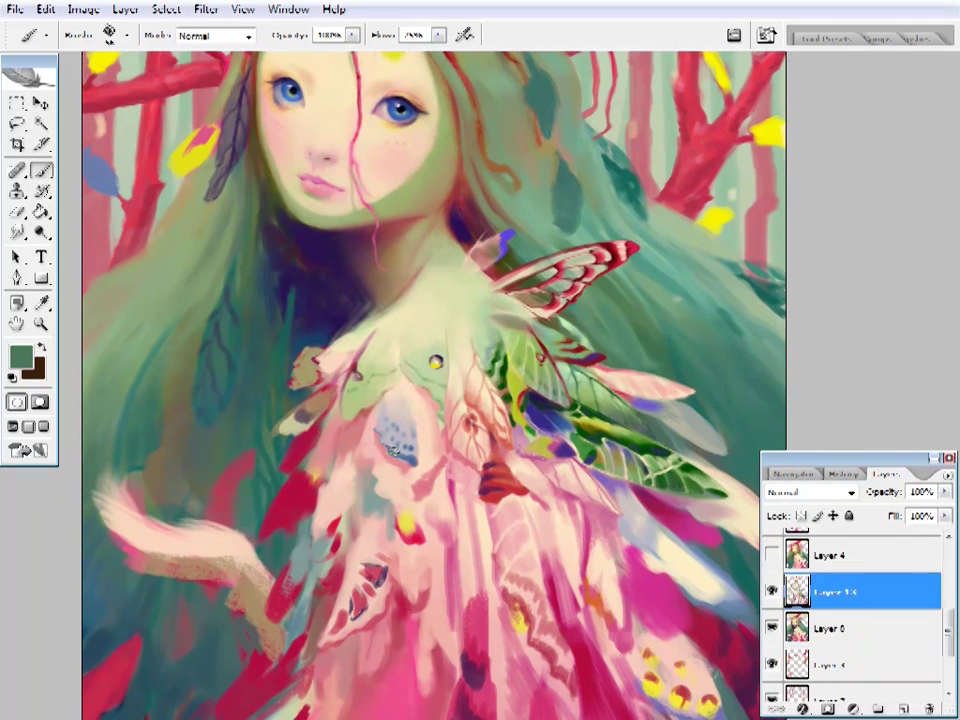
{"action": "right_click", "coordinate": [280, 372]}
{"action": "left_click", "coordinate": [268, 172]}
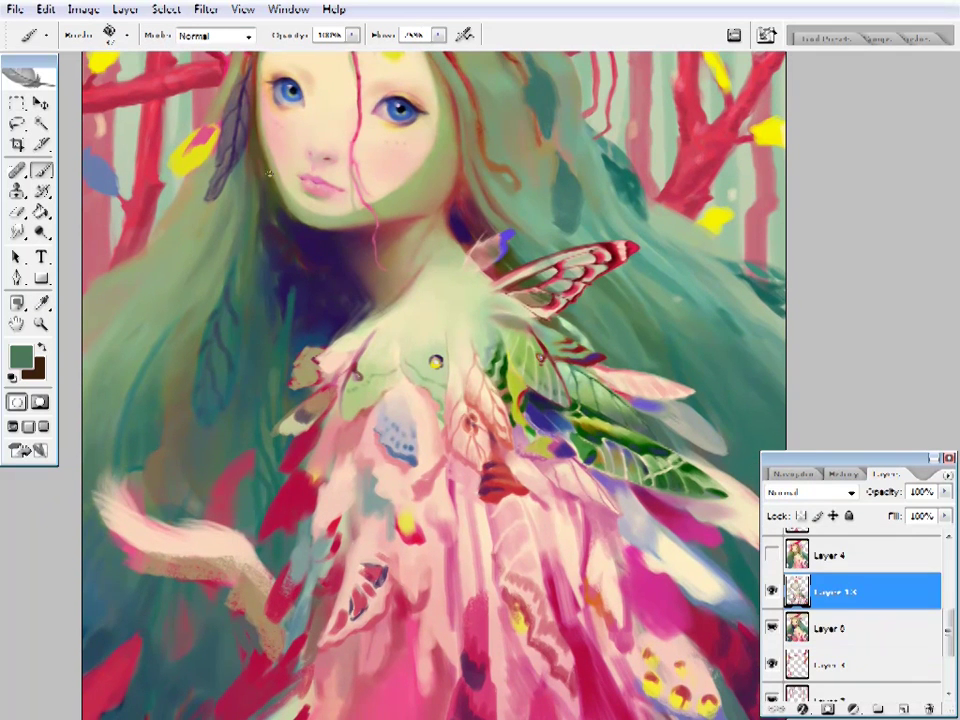
{"action": "left_click", "coordinate": [278, 364], "text": "alt"}
{"action": "right_click", "coordinate": [278, 364]}
{"action": "left_click", "coordinate": [264, 382]}
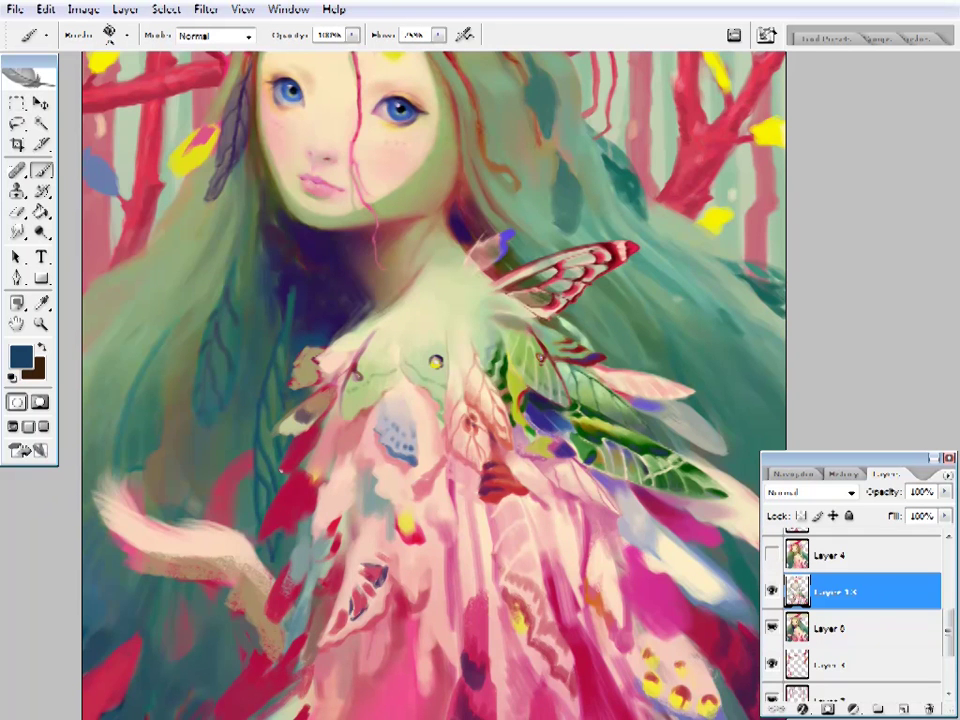
- Paint darker hair strands and a deep purple shadow under the chin
{"action": "left_click", "coordinate": [300, 285], "text": "alt"}
{"action": "right_click", "coordinate": [220, 217]}
{"action": "left_click", "coordinate": [228, 245]}
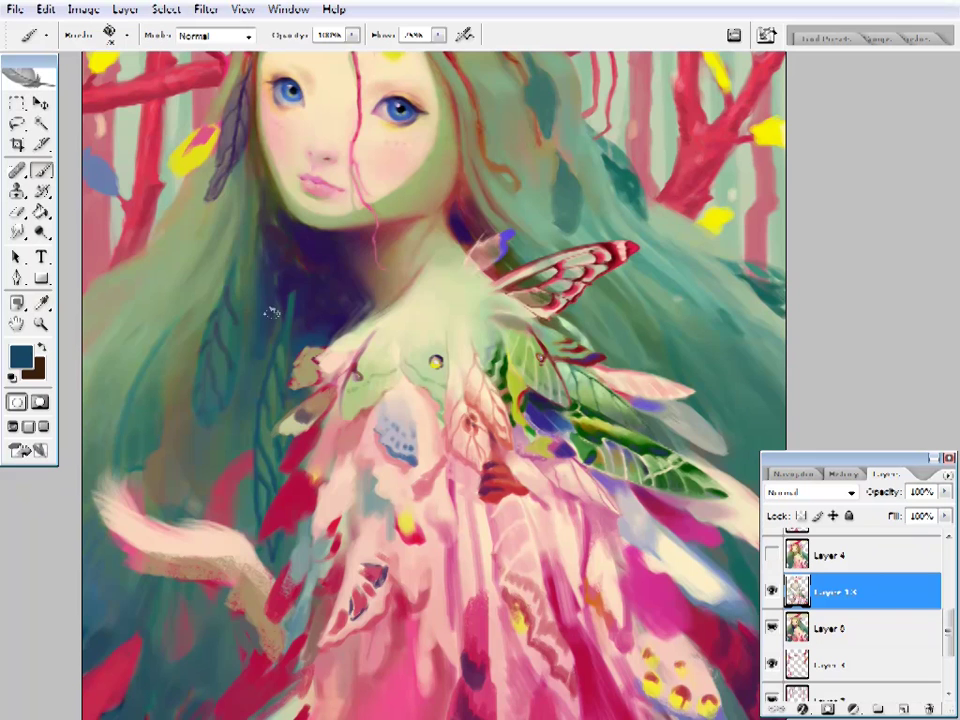
{"action": "scroll", "coordinate": [262, 320], "scroll_direction": "up", "scroll_amount": 2}
{"action": "left_click", "coordinate": [281, 270], "text": "alt"}
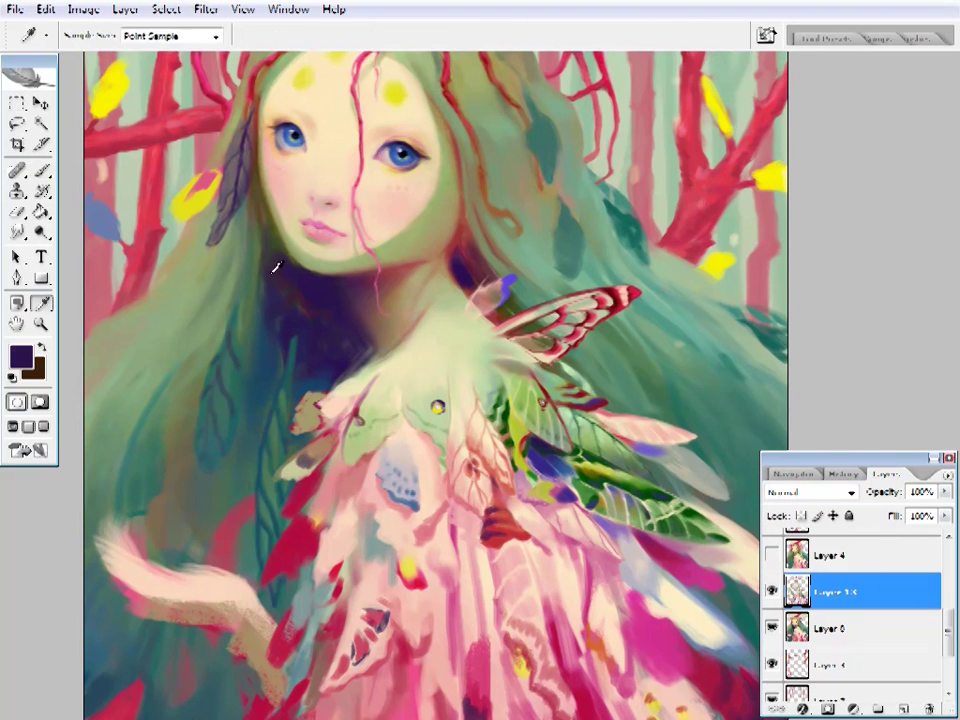
{"action": "scroll", "coordinate": [327, 268], "scroll_direction": "up", "scroll_amount": 1}
- Zoom the view in on the chest feathers
{"action": "key", "text": "z"}
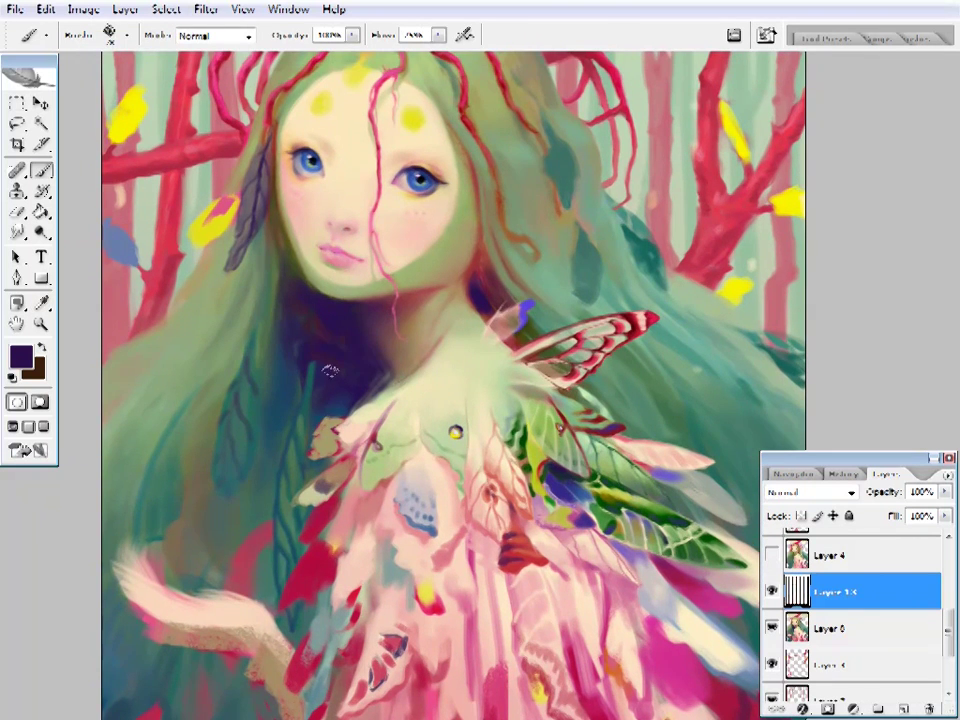
{"action": "left_click", "coordinate": [459, 418]}
{"action": "left_click", "coordinate": [459, 418], "text": "alt"}
{"action": "key", "text": "ctrl+0"}
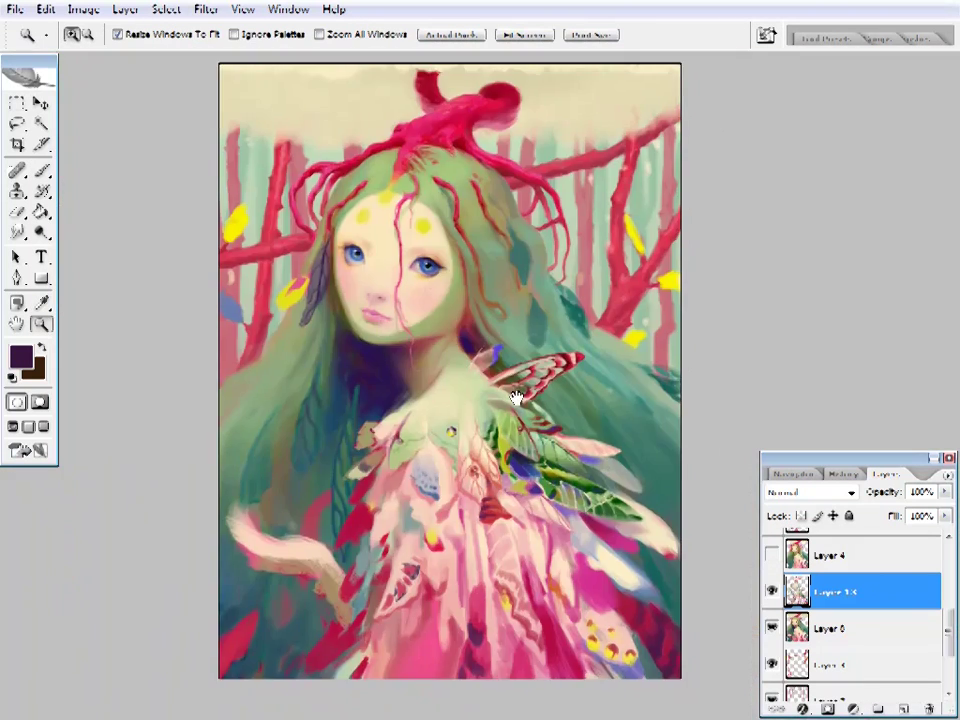
{"action": "left_click", "coordinate": [455, 447]}
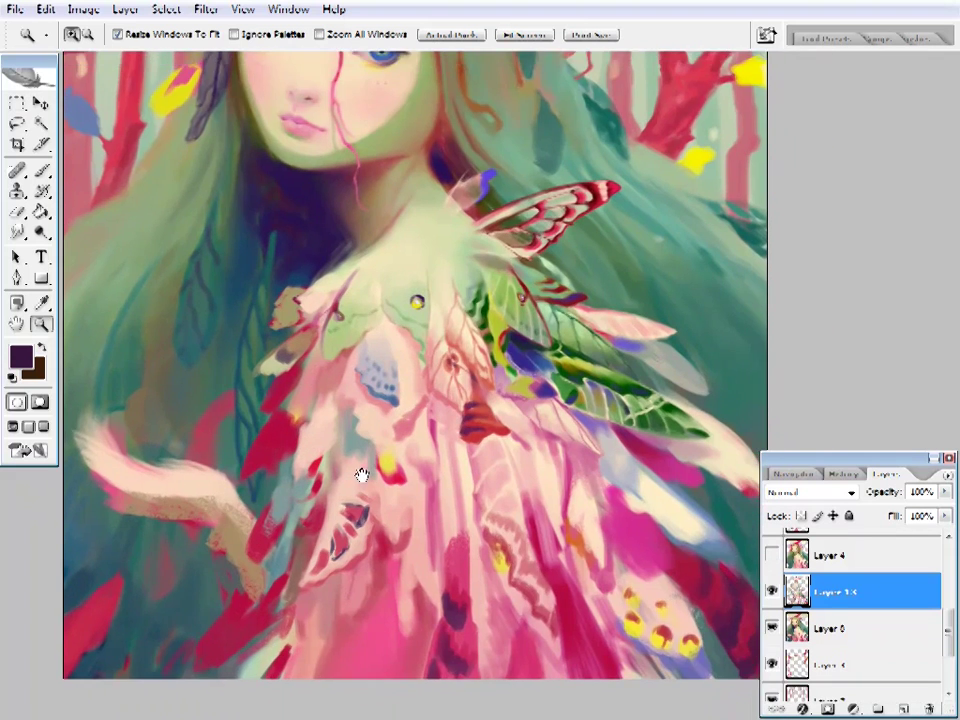
{"action": "left_click", "coordinate": [364, 469]}
- Add dark blue, red and yellow accent strokes to the pink feathers
{"action": "key", "text": "b"}
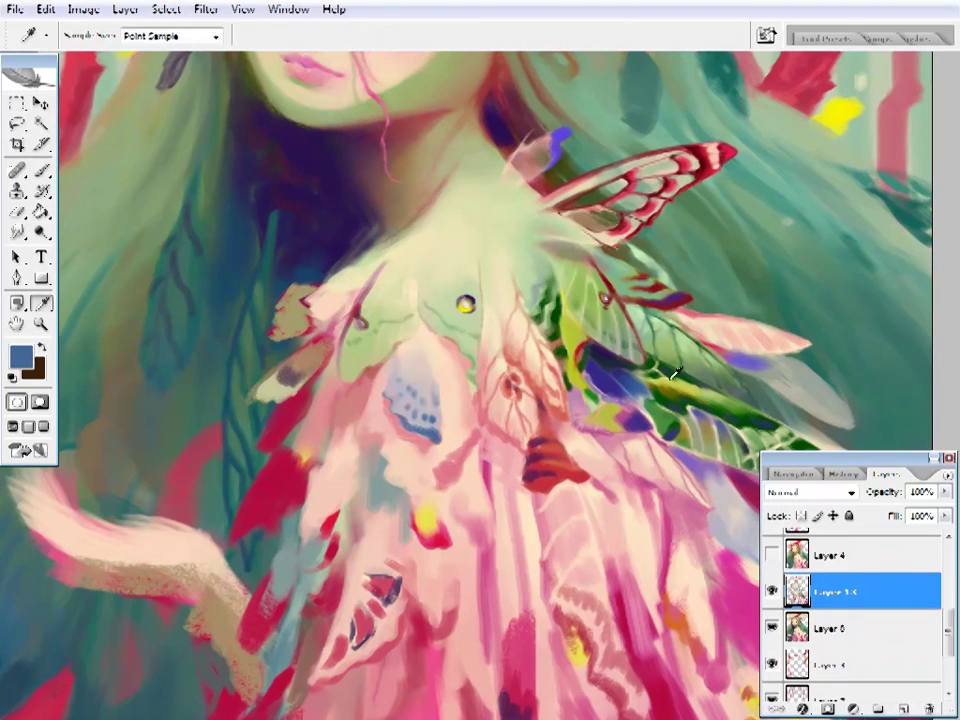
{"action": "left_click_drag", "start_coordinate": [299, 461], "coordinate": [345, 431]}
{"action": "left_click", "coordinate": [303, 455], "text": "alt"}
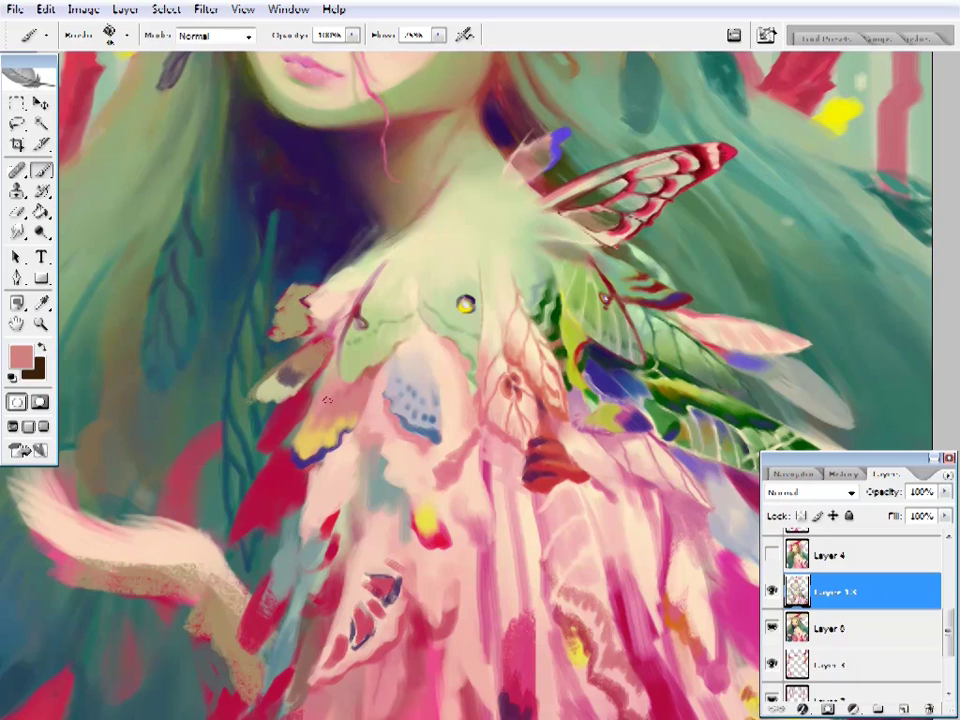
{"action": "left_click", "coordinate": [292, 305], "text": "alt"}
{"action": "left_click_drag", "start_coordinate": [405, 432], "coordinate": [381, 523]}
{"action": "left_click", "coordinate": [326, 491], "text": "alt"}
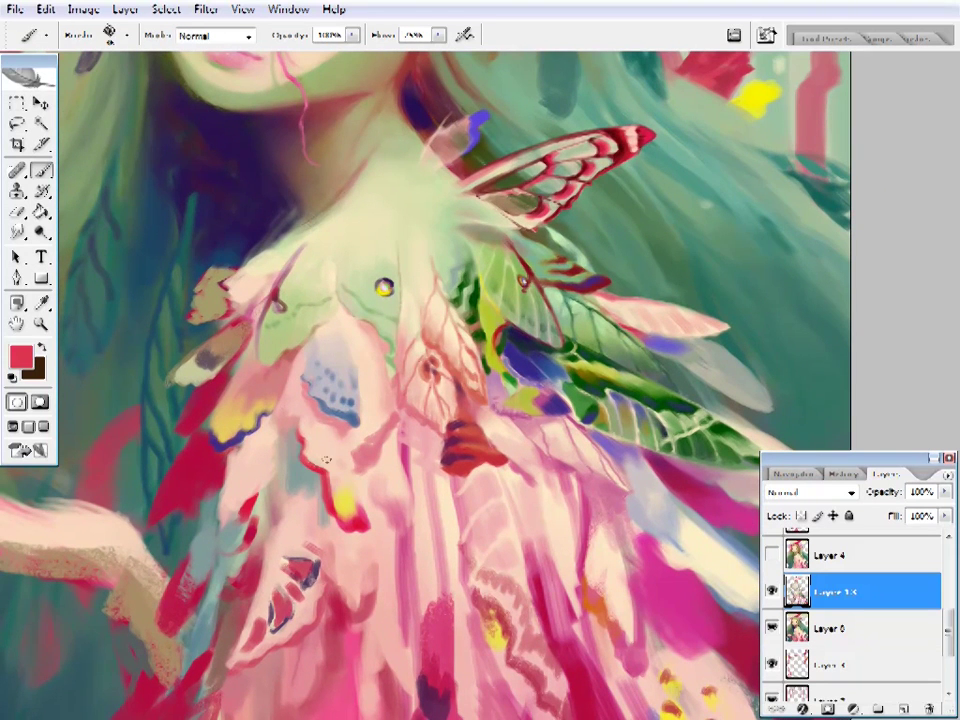
{"action": "left_click_drag", "start_coordinate": [325, 460], "coordinate": [330, 438]}
{"action": "left_click", "coordinate": [350, 502], "text": "alt"}
{"action": "left_click_drag", "start_coordinate": [348, 510], "coordinate": [333, 450]}
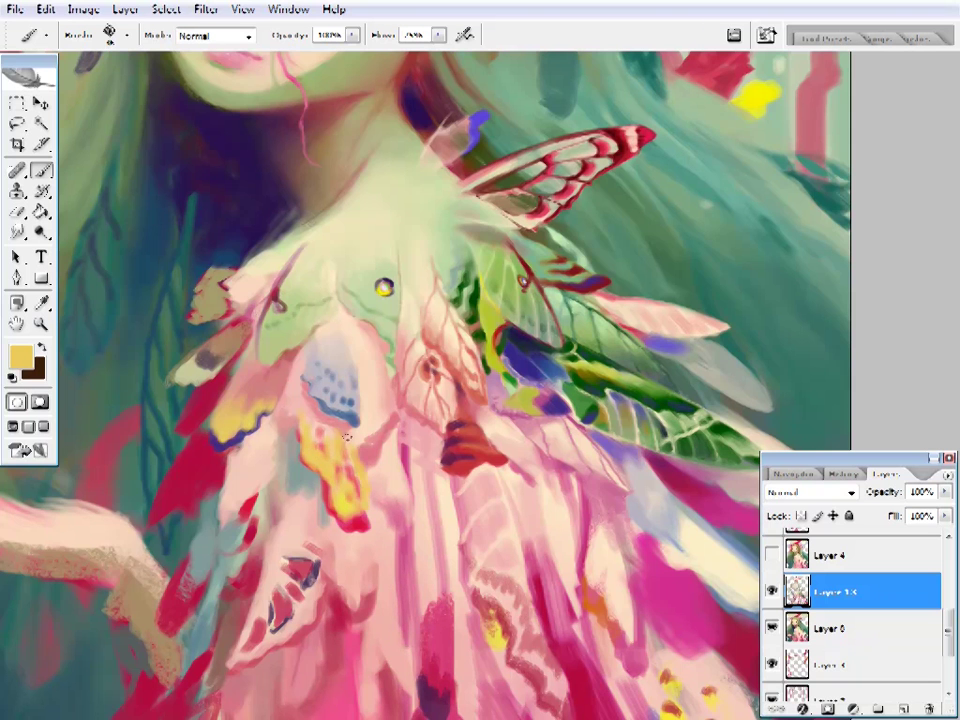
{"action": "left_click", "coordinate": [345, 440], "text": "alt"}
{"action": "left_click", "coordinate": [357, 508], "text": "alt"}
{"action": "left_click", "coordinate": [290, 422], "text": "alt"}
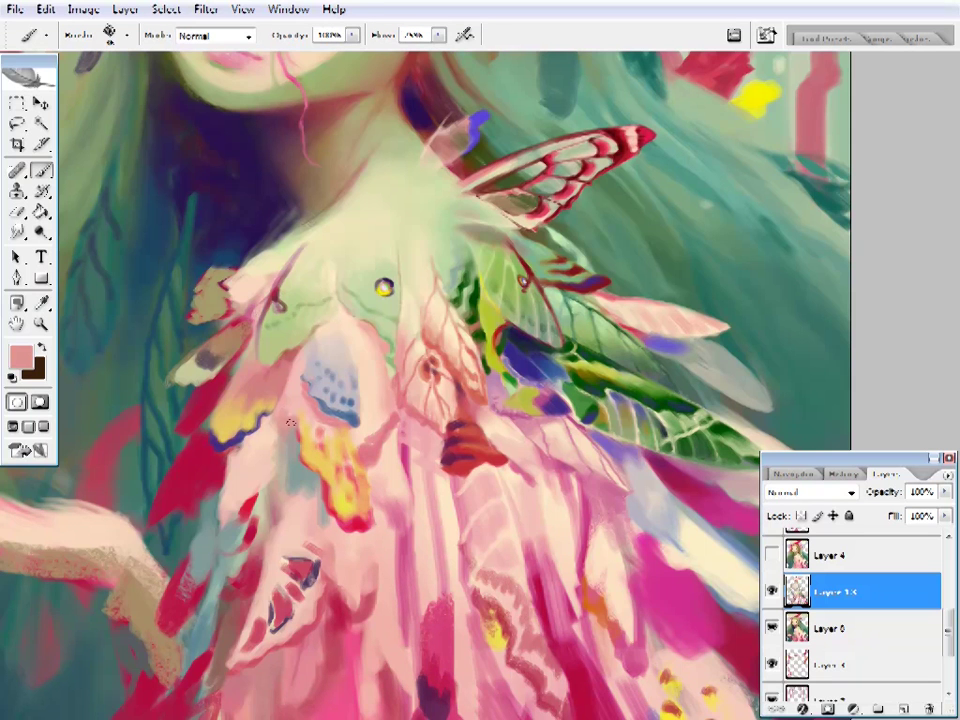
- Zoom in on the feathers under the leaves and sample light blue, grey and lavender tones
{"action": "key", "text": "ctrl+0"}
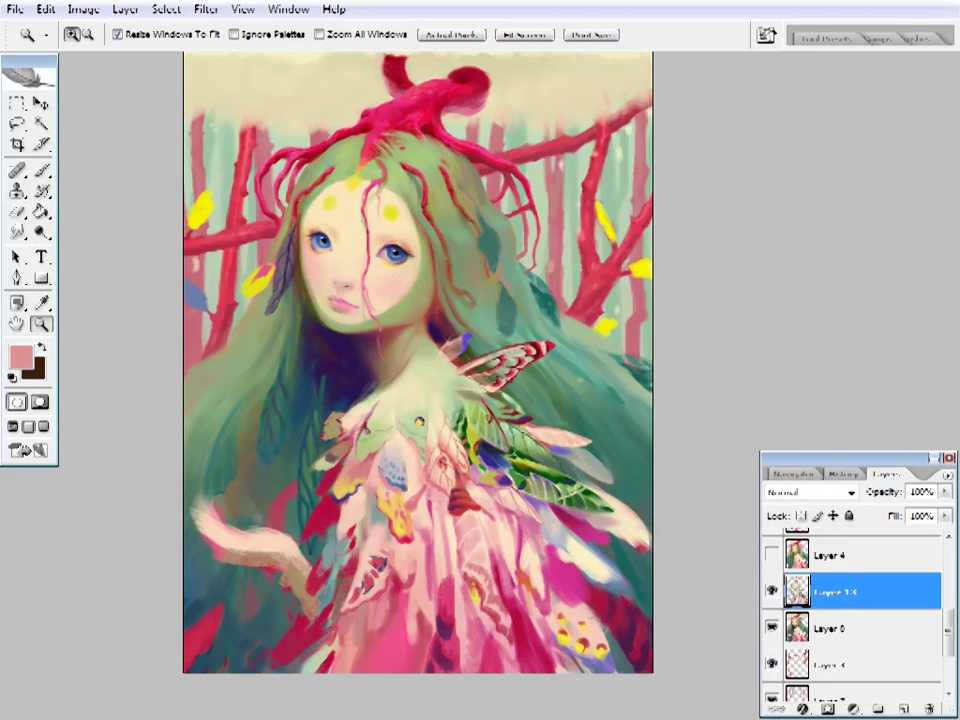
{"action": "left_click", "coordinate": [610, 507]}
{"action": "left_click", "coordinate": [519, 497]}
{"action": "key", "text": "b"}
{"action": "left_click", "coordinate": [471, 497], "text": "alt"}
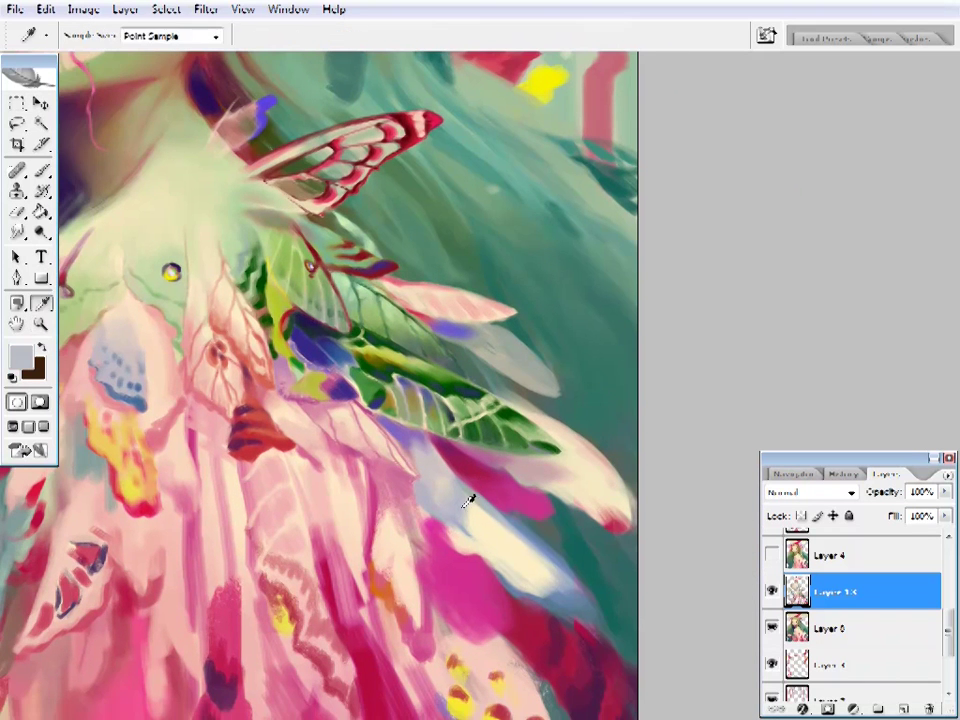
{"action": "left_click", "coordinate": [461, 542], "text": "alt"}
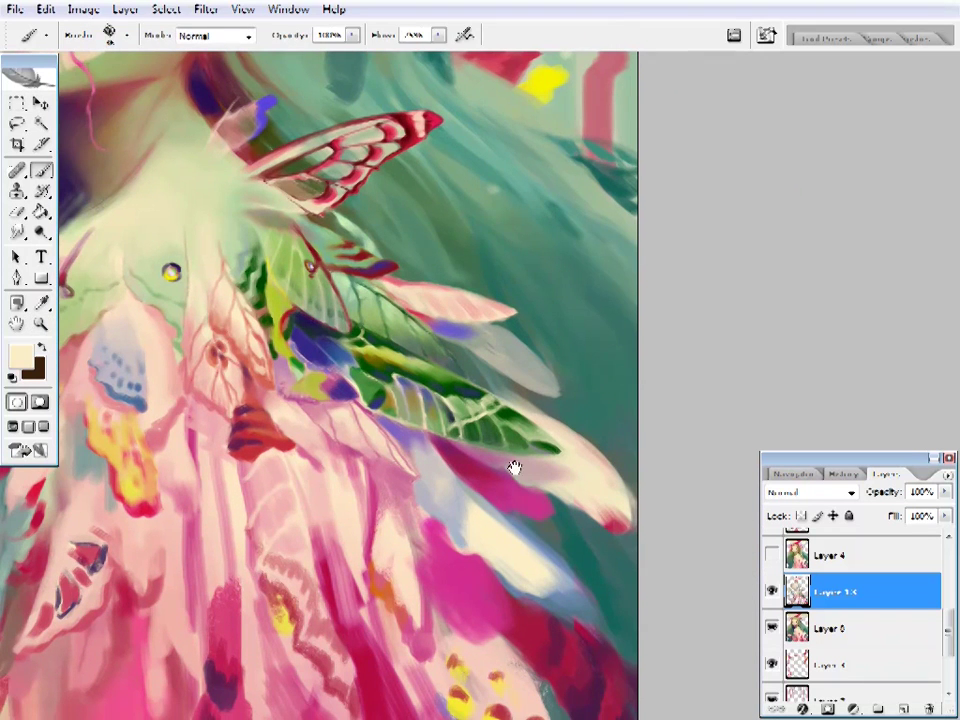
{"action": "left_click", "coordinate": [404, 454], "text": "alt"}
{"action": "left_click_drag", "start_coordinate": [514, 468], "coordinate": [453, 426]}
{"action": "left_click", "coordinate": [360, 465], "text": "alt"}
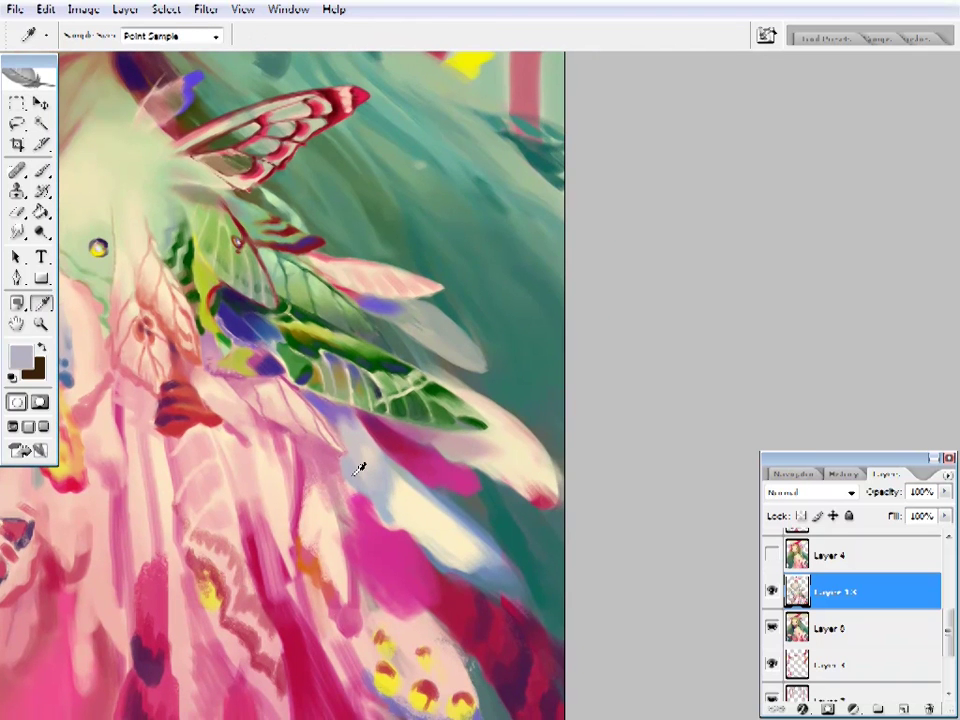
{"action": "right_click", "coordinate": [410, 513]}
{"action": "key", "text": "Escape"}
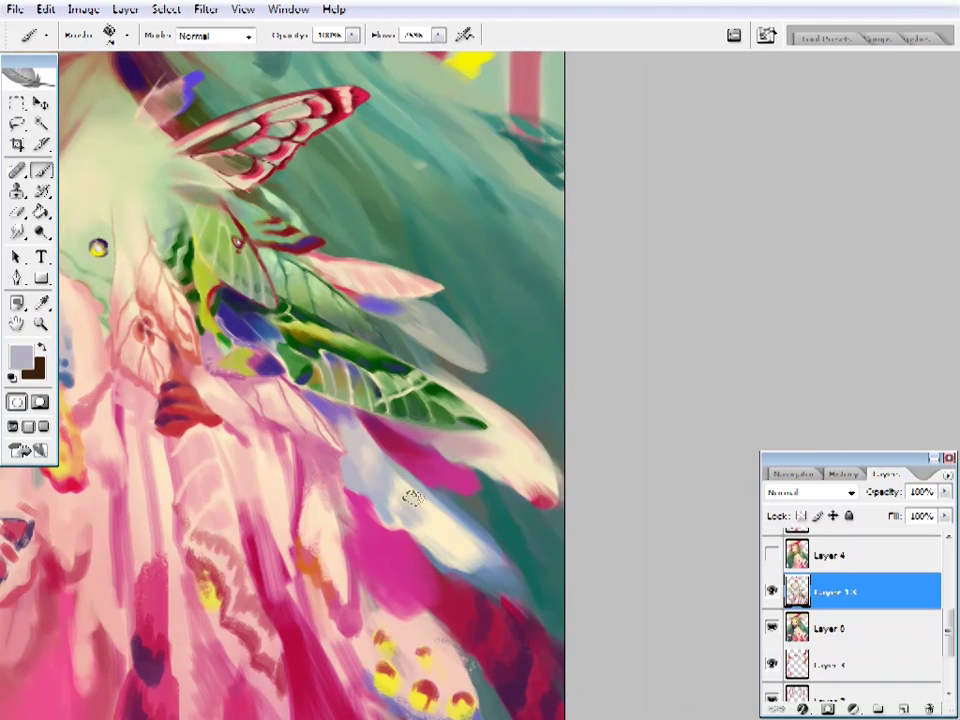
- Brush pale grey-blue and cream highlights onto the feathers, resizing the brush
{"action": "left_click", "coordinate": [444, 497], "text": "alt"}
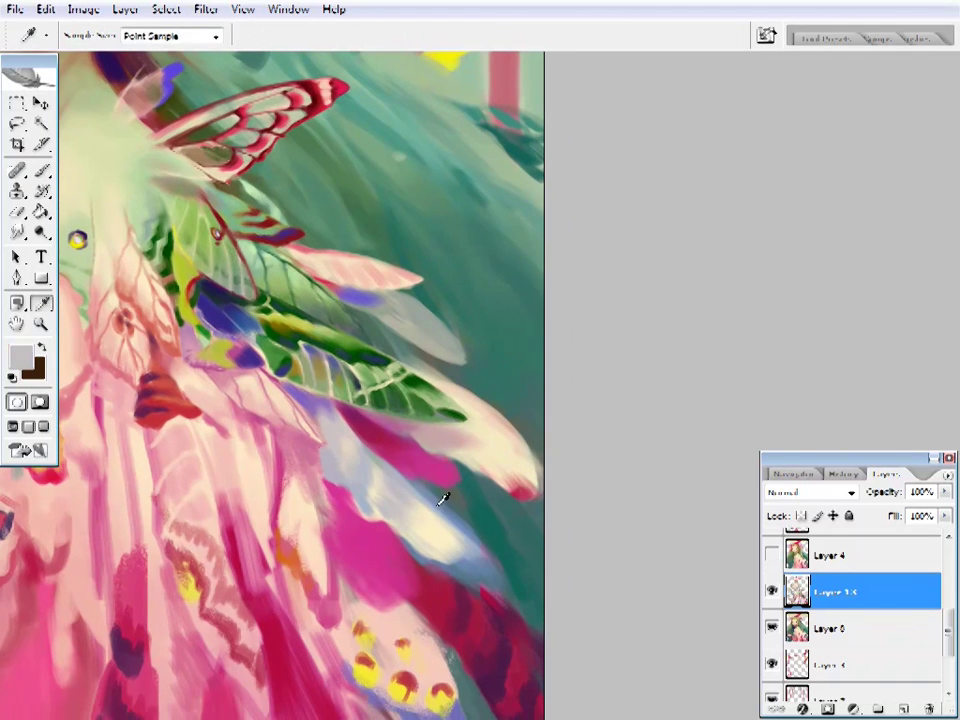
{"action": "left_click_drag", "start_coordinate": [444, 497], "coordinate": [498, 486]}
{"action": "left_click", "coordinate": [521, 519], "text": "alt"}
{"action": "right_click", "coordinate": [444, 523]}
{"action": "key", "text": "Escape"}
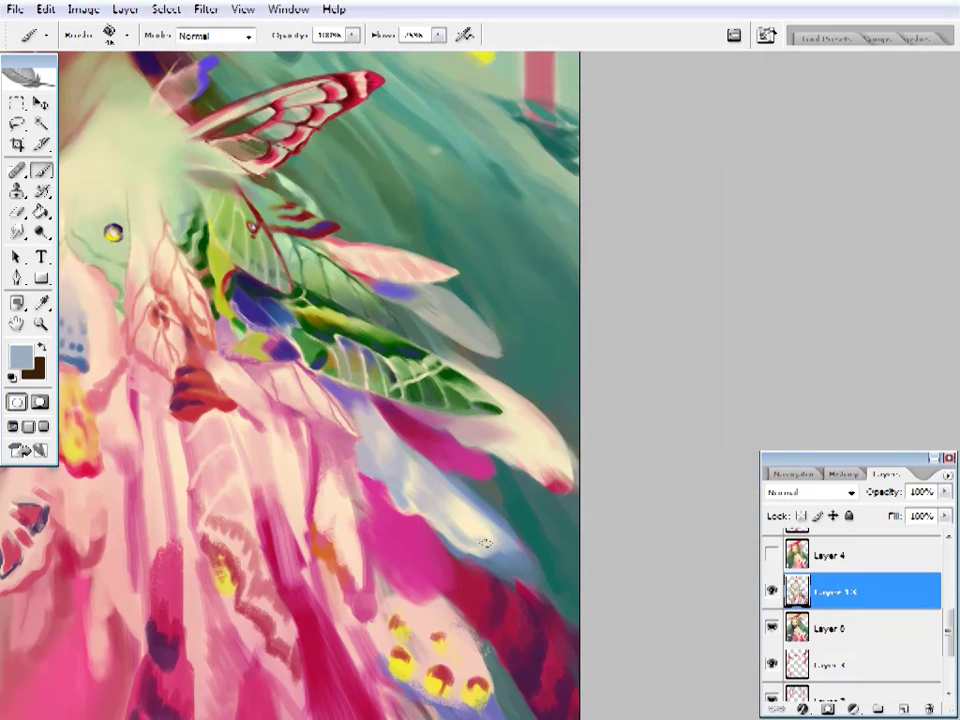
{"action": "left_click", "coordinate": [461, 520], "text": "alt"}
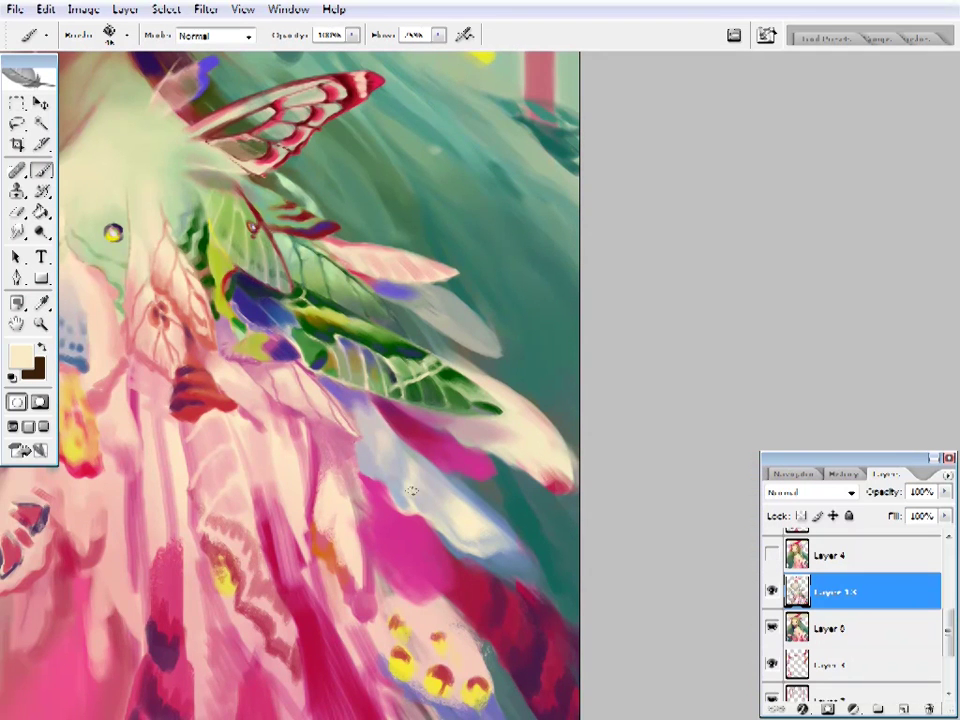
- Adjust the sampled blue in the Color Picker and paint it with a resized brush
{"action": "left_click", "coordinate": [467, 480], "text": "ctrl"}
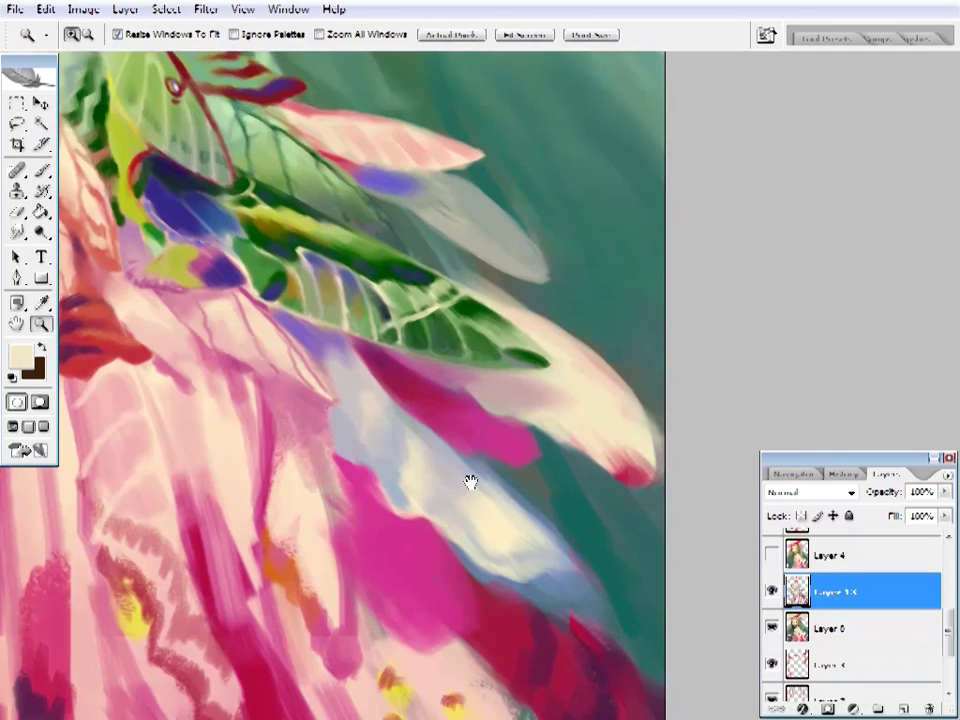
{"action": "left_click", "coordinate": [525, 546], "text": "alt"}
{"action": "left_click", "coordinate": [21, 356]}
{"action": "left_click", "coordinate": [720, 281]}
{"action": "right_click", "coordinate": [535, 55]}
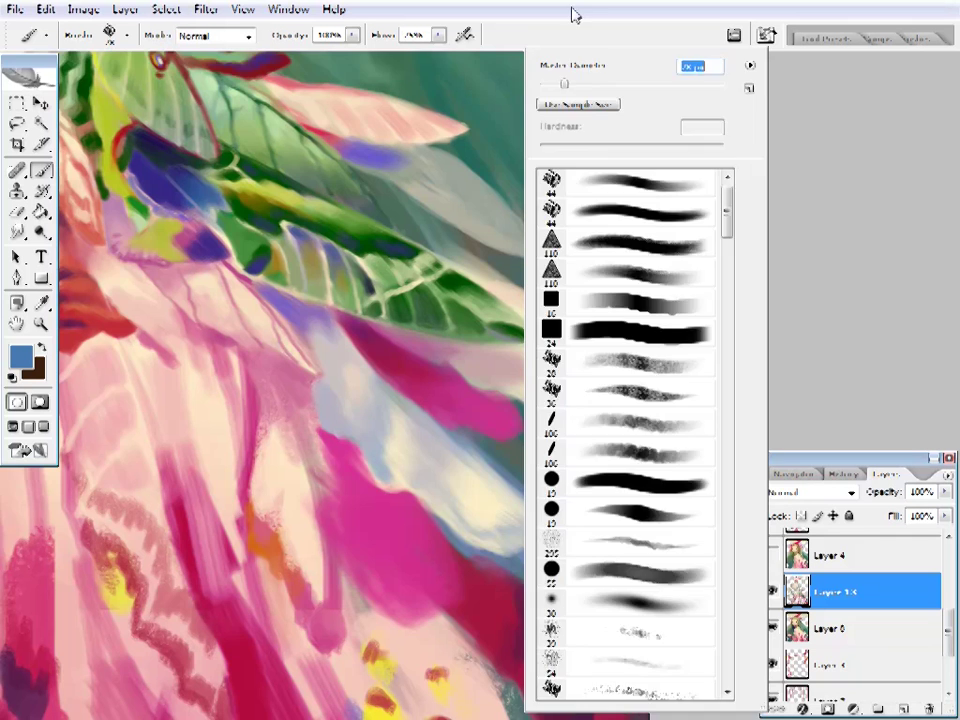
{"action": "key", "text": "Escape"}
{"action": "key", "text": "ctrl+plus"}
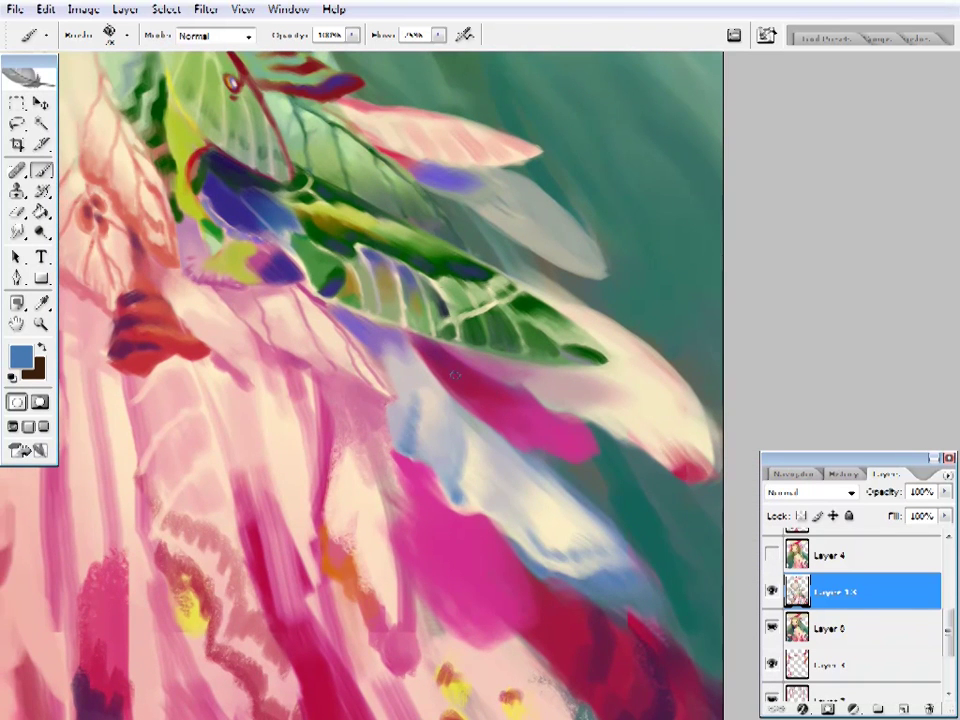
- Zoom out to view the whole figure and bring up the history of recent strokes
{"action": "key", "text": "z"}
{"action": "left_click", "coordinate": [491, 557], "text": "alt"}
{"action": "left_click", "coordinate": [843, 473]}
{"action": "left_click", "coordinate": [879, 521]}
- Step back through recent strokes and choose a brush preset for the new leaf
{"action": "left_click", "coordinate": [880, 559]}
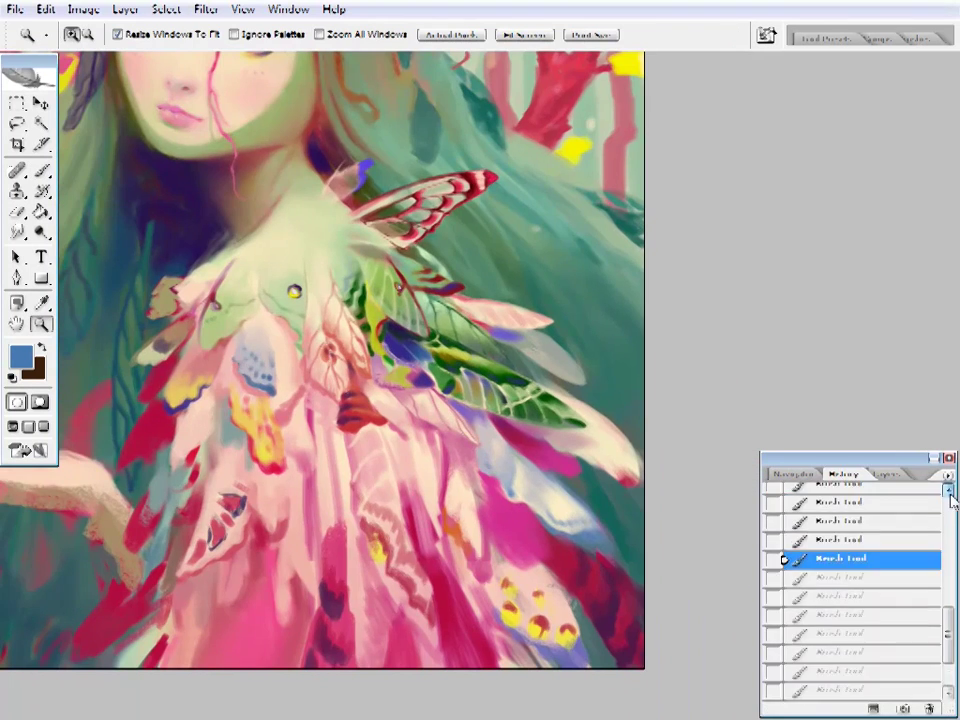
{"action": "scroll", "coordinate": [887, 553], "scroll_direction": "down", "scroll_amount": 1}
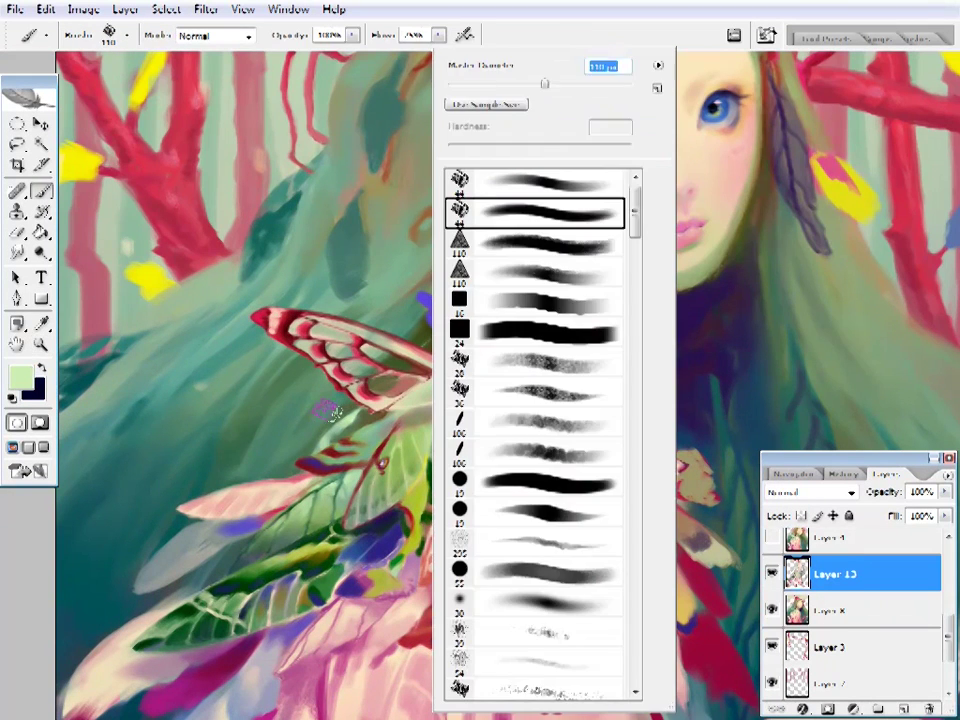
{"action": "left_click", "coordinate": [330, 410]}
{"action": "key", "text": "e"}
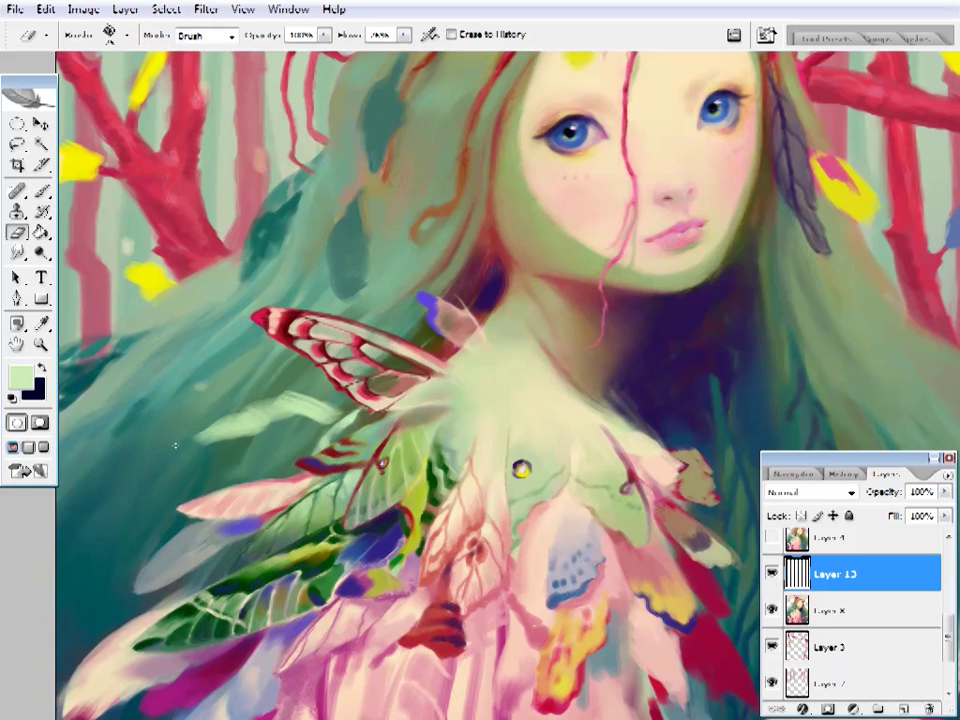
{"action": "key", "text": "b"}
{"action": "right_click", "coordinate": [290, 415]}
{"action": "key", "text": "Return"}
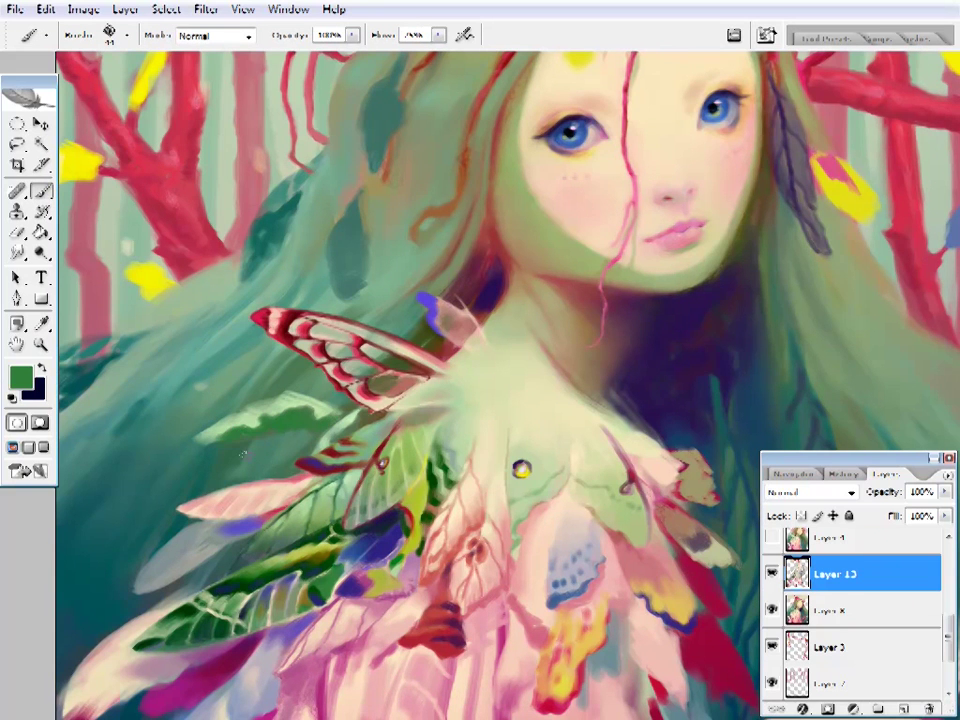
- Sample dark, lighter and light greens from the existing leaf to paint the new leaf
{"action": "left_click", "coordinate": [228, 448], "text": "alt"}
{"action": "left_click", "coordinate": [214, 442], "text": "alt"}
{"action": "left_click", "coordinate": [200, 437], "text": "alt"}
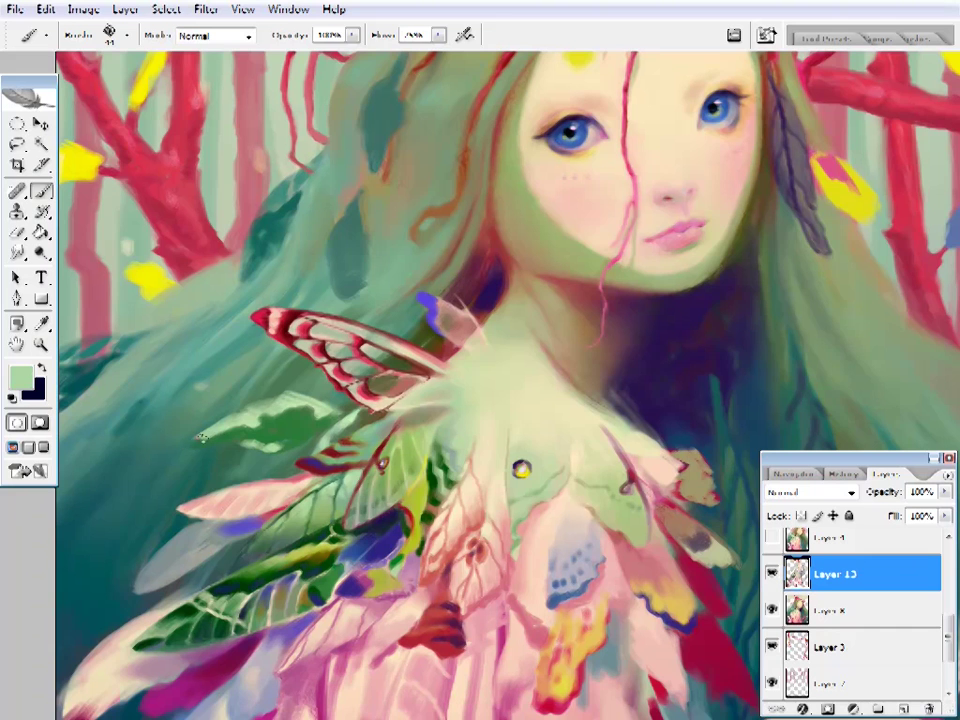
{"action": "key", "text": "e"}
{"action": "left_click_drag", "start_coordinate": [280, 404], "coordinate": [363, 380]}
{"action": "key", "text": "b"}
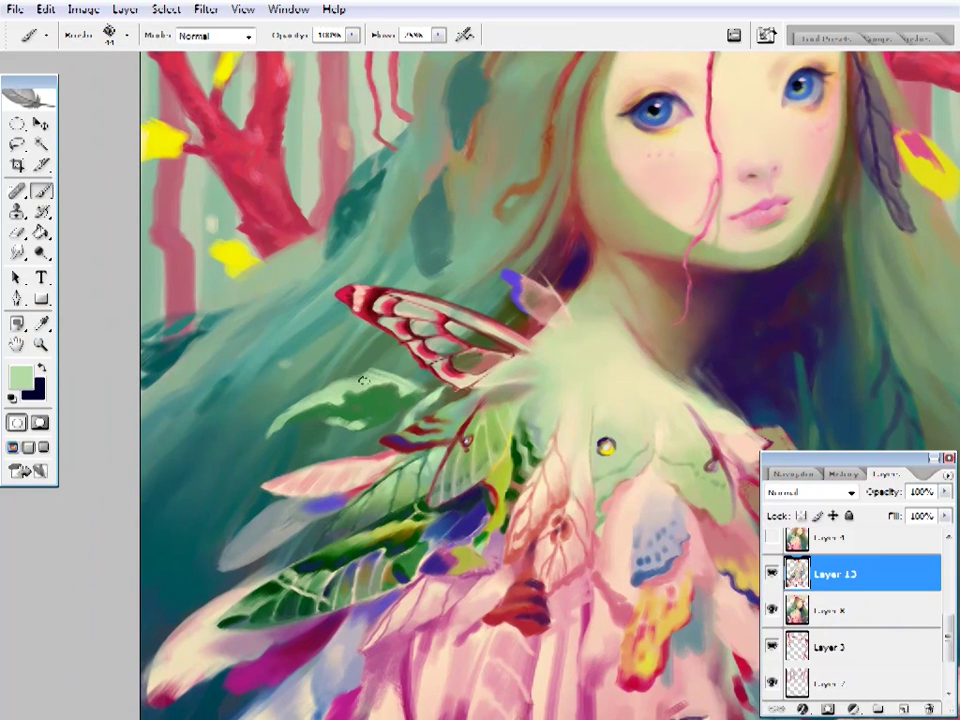
- Sample the dark leaf green and resize the brush for the leaf's darker veins
{"action": "key", "text": "e"}
{"action": "key", "text": "b"}
{"action": "left_click", "coordinate": [341, 420], "text": "alt"}
{"action": "right_click", "coordinate": [565, 180]}
{"action": "key", "text": "Return"}
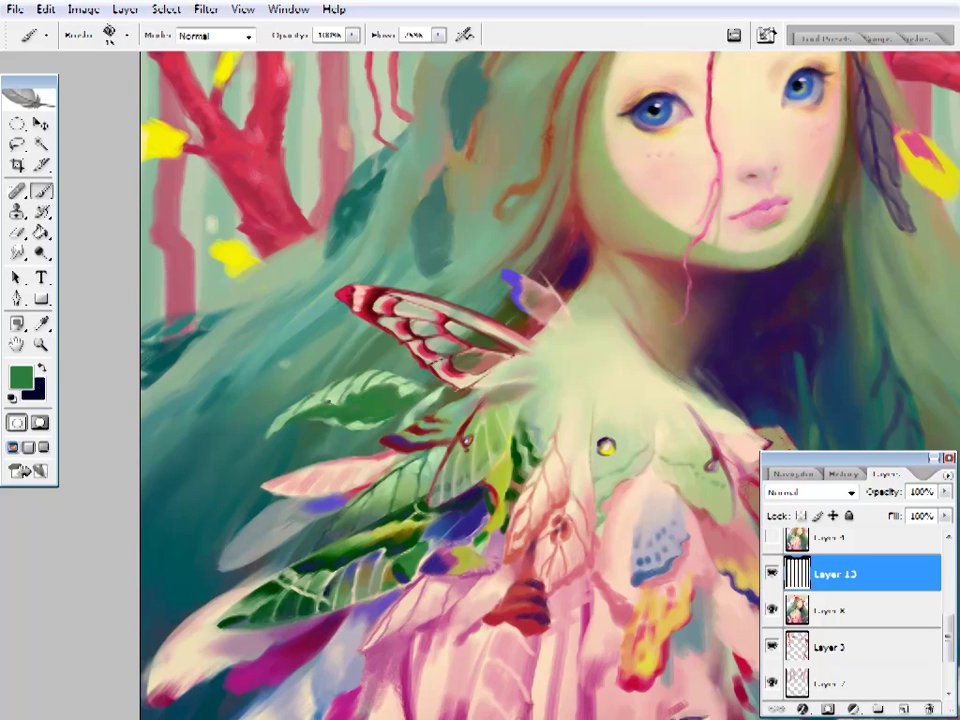
{"action": "key", "text": "z"}
{"action": "right_click", "coordinate": [403, 311]}
- Set the brush mode to Color and tint the leaf left of the wing pink-red
{"action": "left_click", "coordinate": [414, 326]}
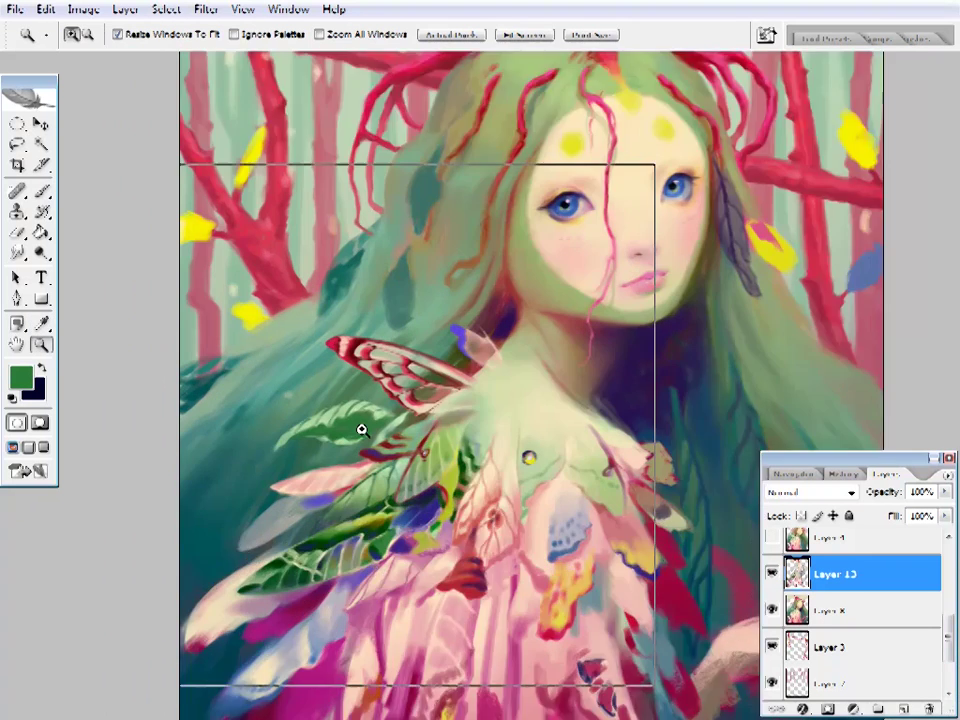
{"action": "left_click", "coordinate": [362, 430]}
{"action": "key", "text": "b"}
{"action": "left_click", "coordinate": [435, 317], "text": "alt"}
{"action": "right_click", "coordinate": [435, 317]}
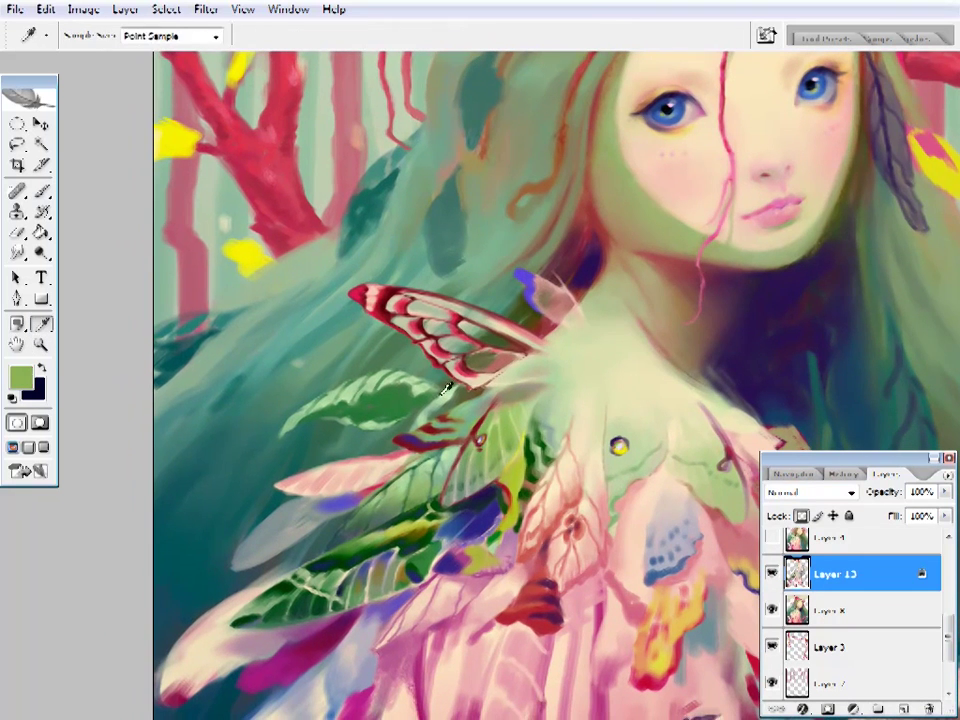
{"action": "left_click", "coordinate": [215, 35]}
{"action": "left_click", "coordinate": [190, 471]}
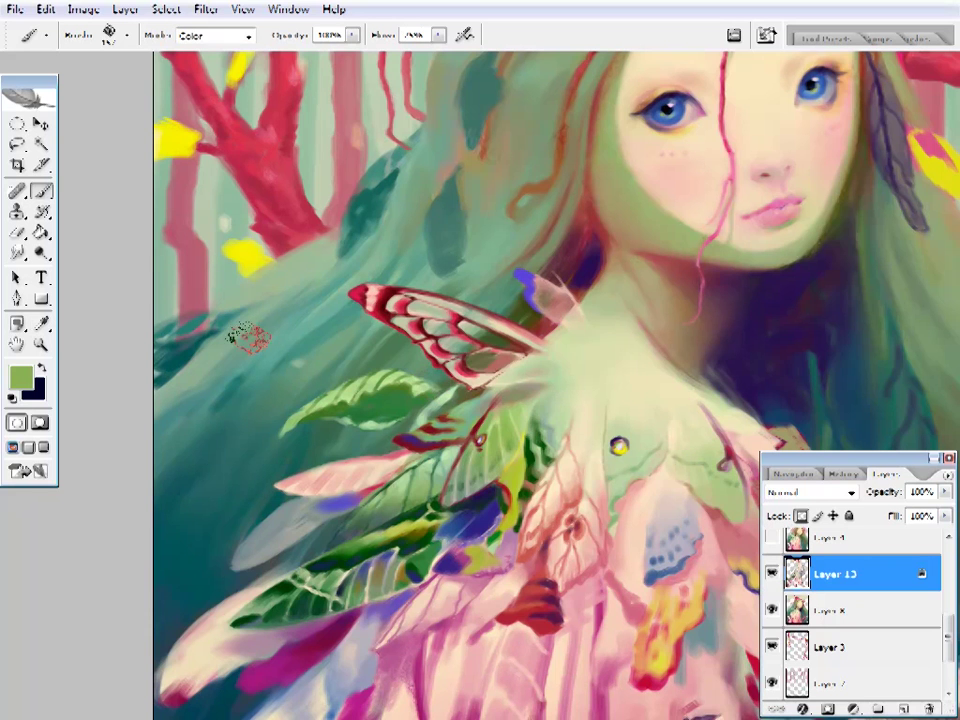
{"action": "left_click", "coordinate": [380, 305], "text": "alt"}
{"action": "left_click_drag", "start_coordinate": [420, 395], "coordinate": [240, 408]}
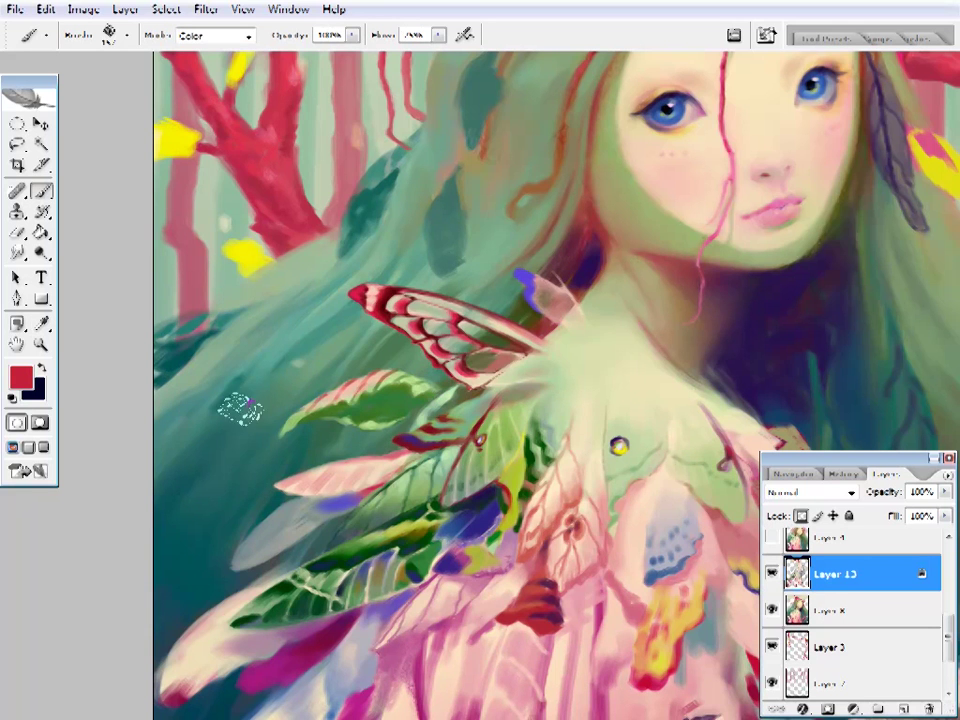
- Sample a violet from the painting and glaze it into the shadow beside the neck
{"action": "key", "text": "z"}
{"action": "key", "text": "ctrl+0"}
{"action": "left_click", "coordinate": [386, 375]}
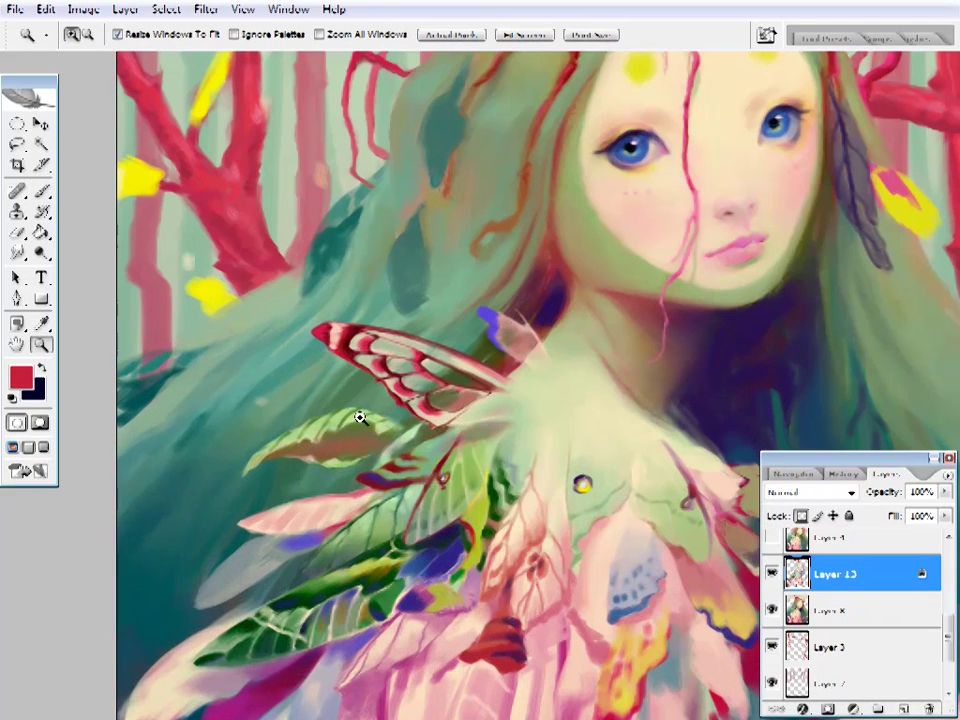
{"action": "left_click_drag", "start_coordinate": [360, 418], "coordinate": [316, 411]}
{"action": "key", "text": "i"}
{"action": "left_click", "coordinate": [440, 312]}
{"action": "key", "text": "b"}
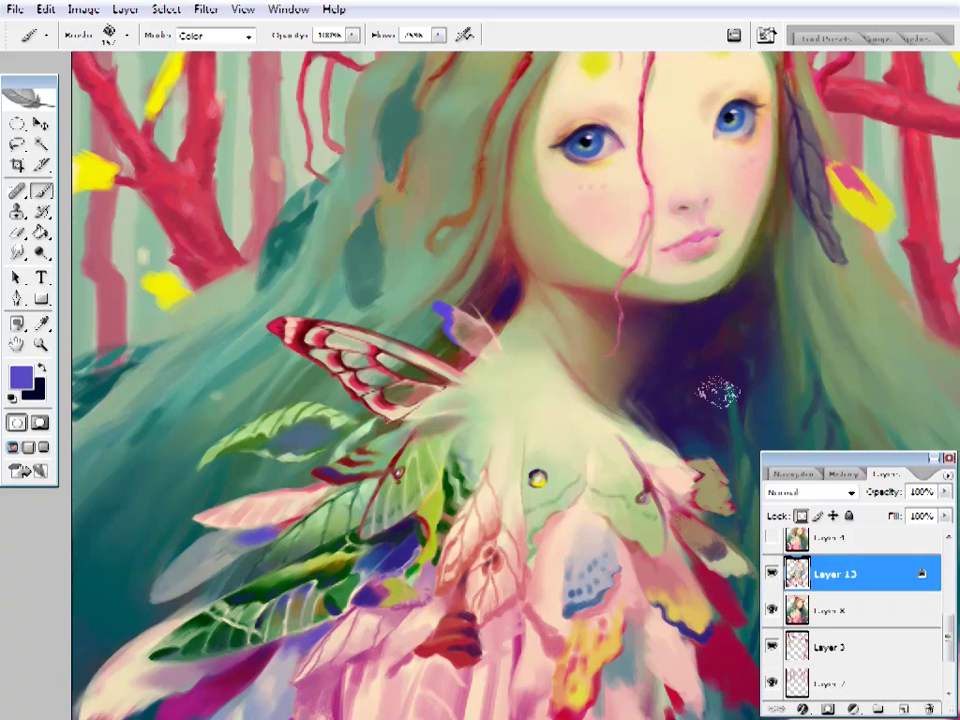
{"action": "left_click_drag", "start_coordinate": [473, 453], "coordinate": [439, 444]}
{"action": "right_click", "coordinate": [439, 444]}
{"action": "key", "text": "Return"}
- Return the brush mode to Normal and choose the large 110 px brush
{"action": "key", "text": "shift+alt+n"}
{"action": "right_click", "coordinate": [353, 289]}
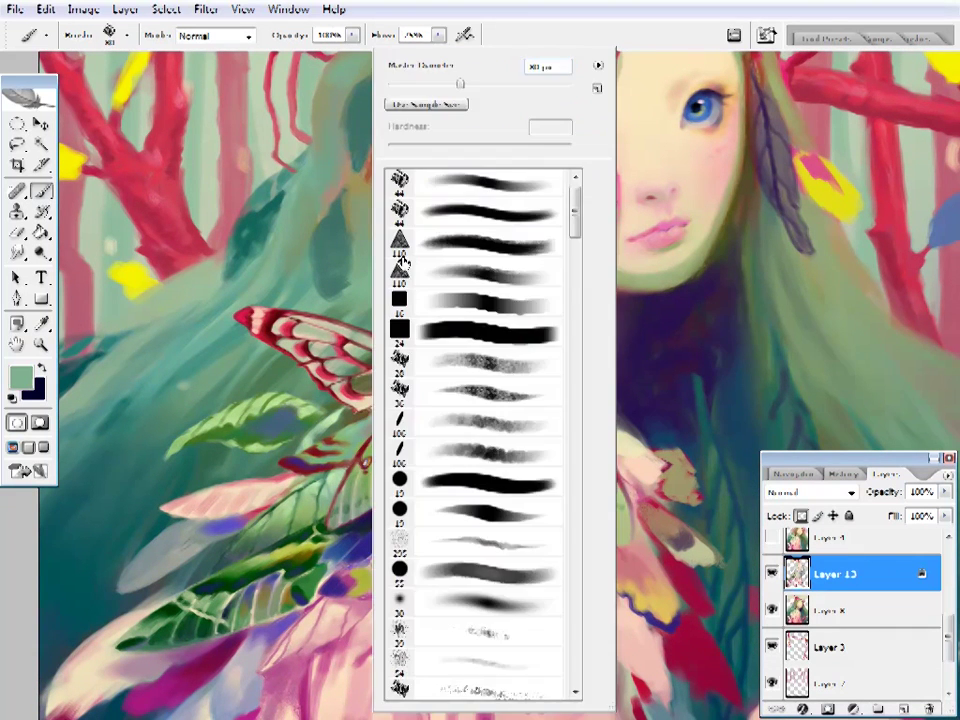
{"action": "double_click", "coordinate": [404, 262]}
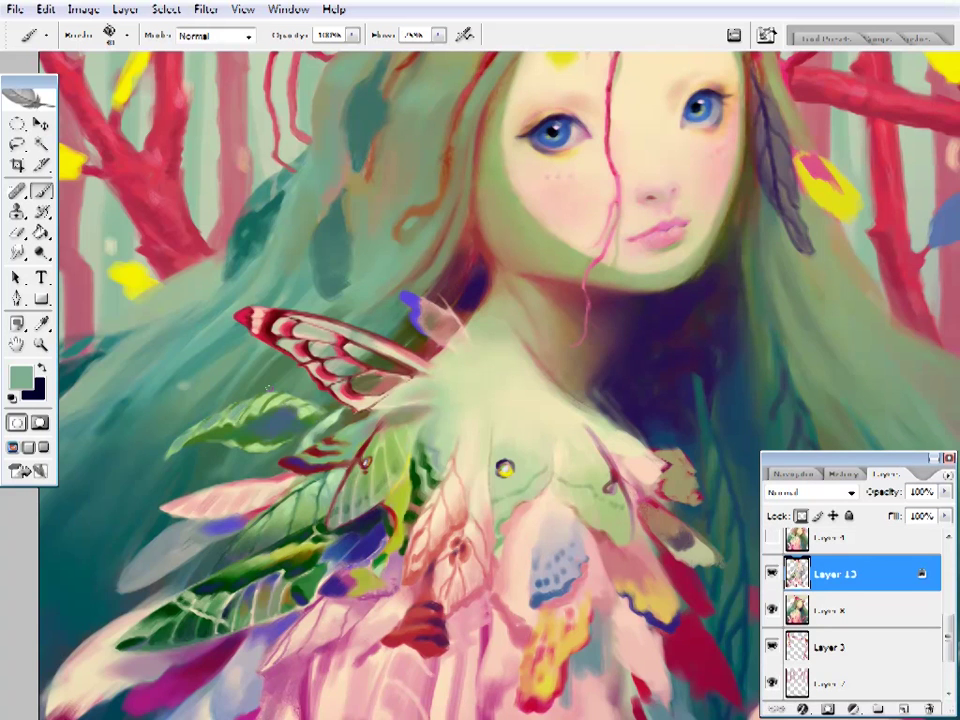
{"action": "left_click", "coordinate": [171, 369], "text": "ctrl"}
- Sample a range of light, muted and dark greens and a blue-grey from the leaves
{"action": "left_click", "coordinate": [232, 323], "text": "alt"}
{"action": "right_click", "coordinate": [350, 300]}
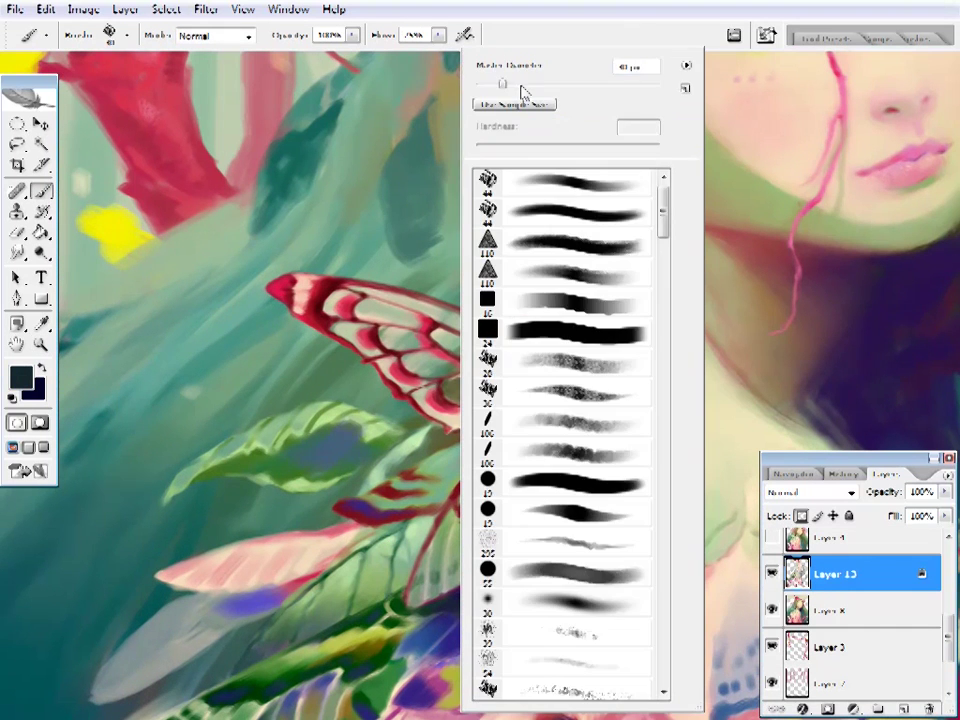
{"action": "key", "text": "Return"}
{"action": "left_click", "coordinate": [211, 451], "text": "alt"}
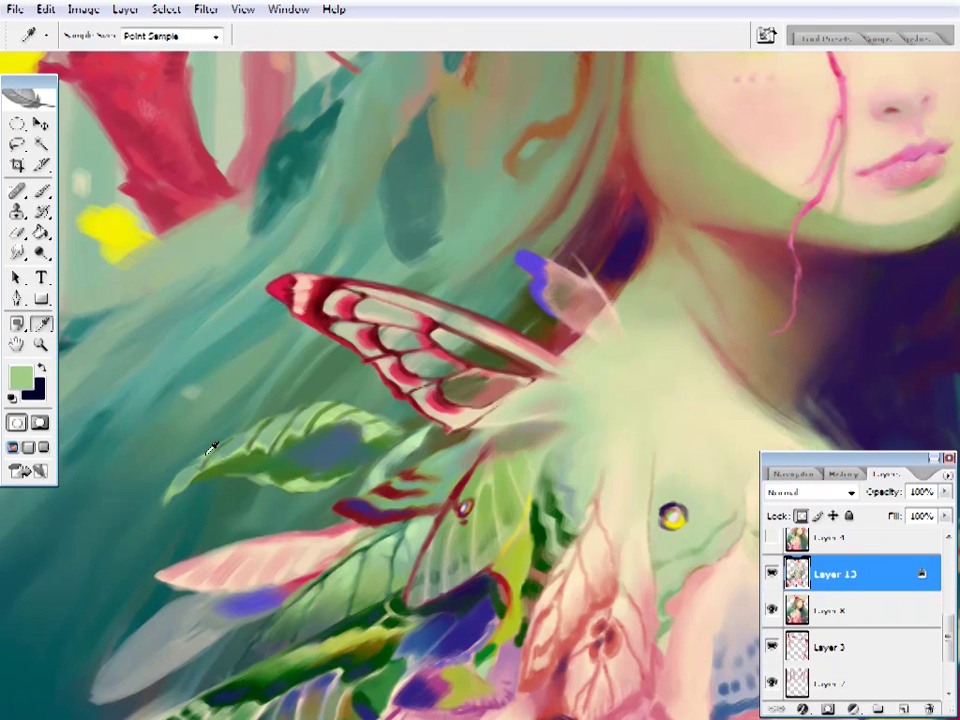
{"action": "left_click", "coordinate": [274, 439], "text": "alt"}
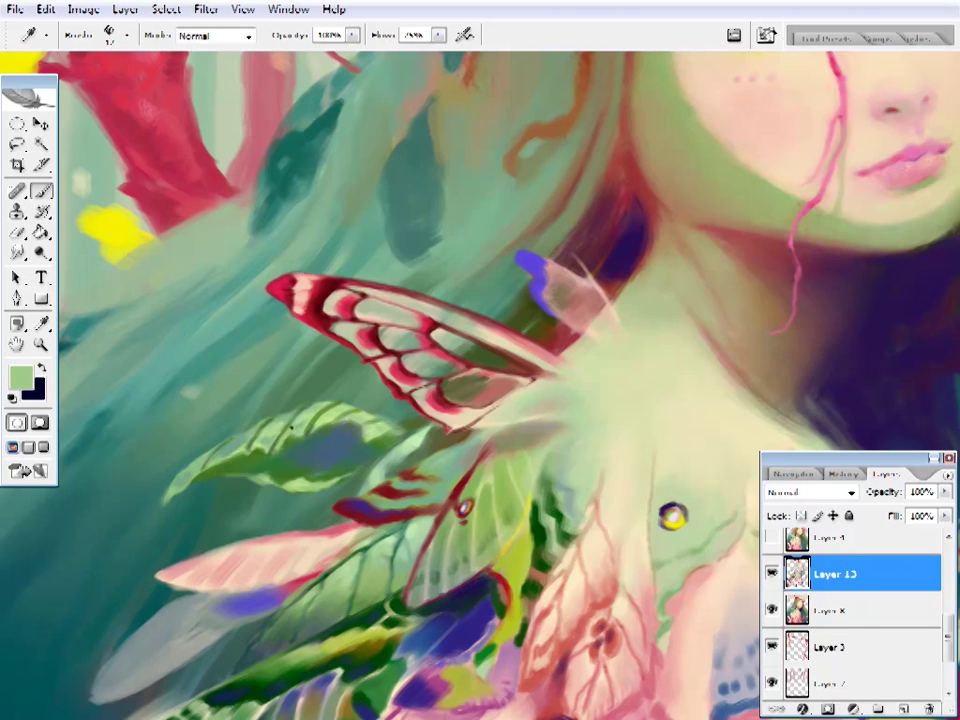
{"action": "left_click", "coordinate": [269, 458], "text": "alt"}
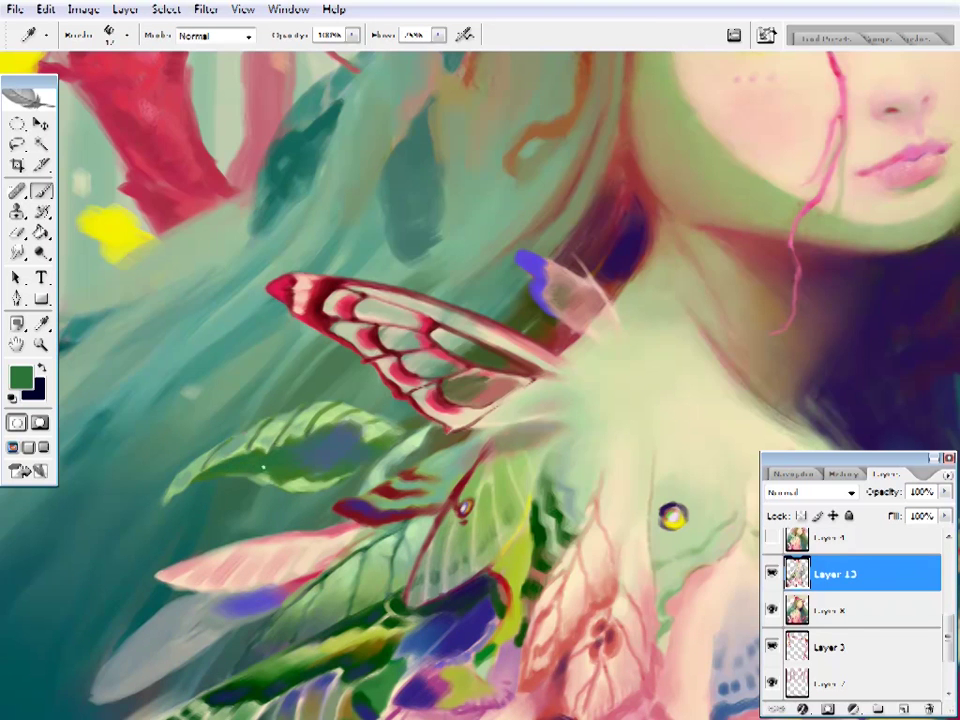
{"action": "left_click", "coordinate": [249, 439], "text": "alt"}
{"action": "left_click", "coordinate": [290, 455], "text": "alt"}
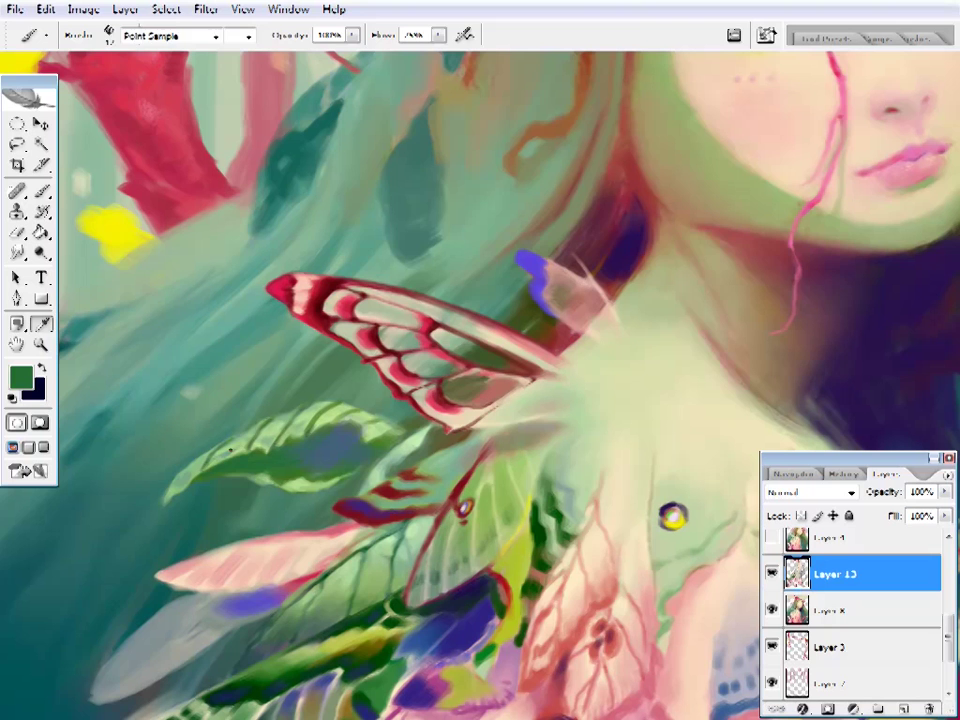
{"action": "left_click", "coordinate": [300, 440], "text": "alt"}
{"action": "left_click", "coordinate": [308, 420], "text": "alt"}
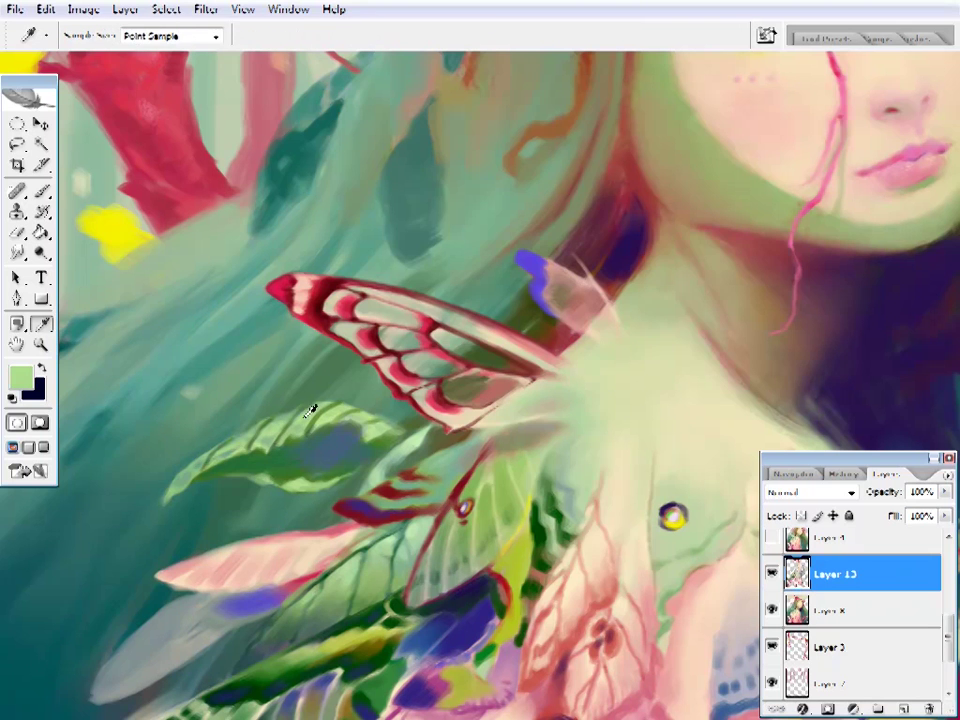
{"action": "left_click", "coordinate": [340, 410], "text": "alt"}
{"action": "left_click", "coordinate": [339, 407], "text": "alt"}
{"action": "left_click", "coordinate": [271, 427], "text": "alt"}
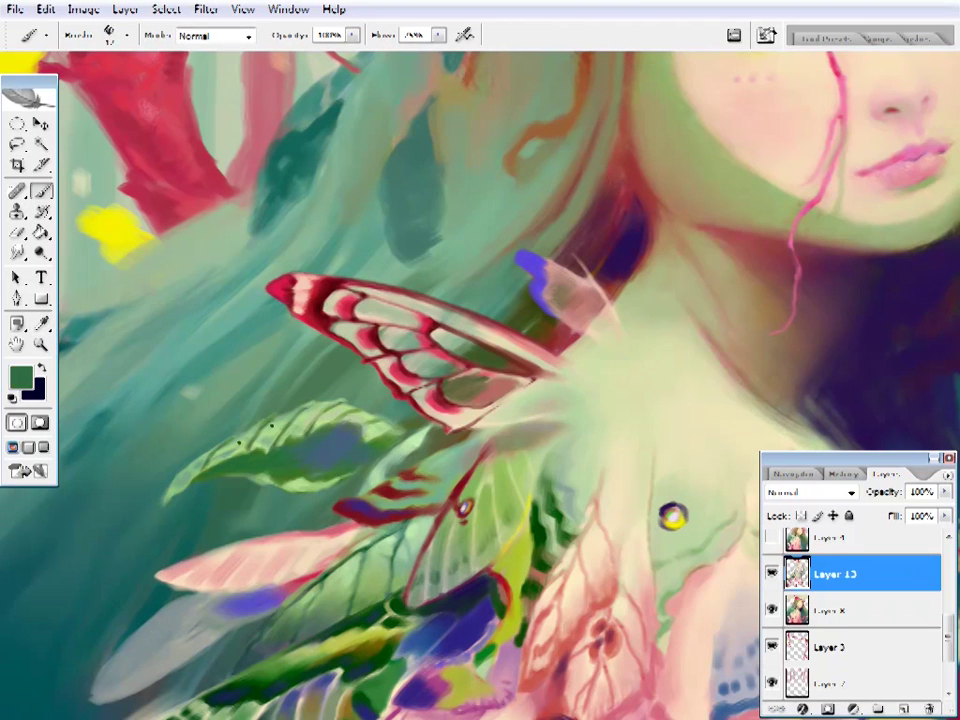
{"action": "left_click", "coordinate": [351, 399], "text": "alt"}
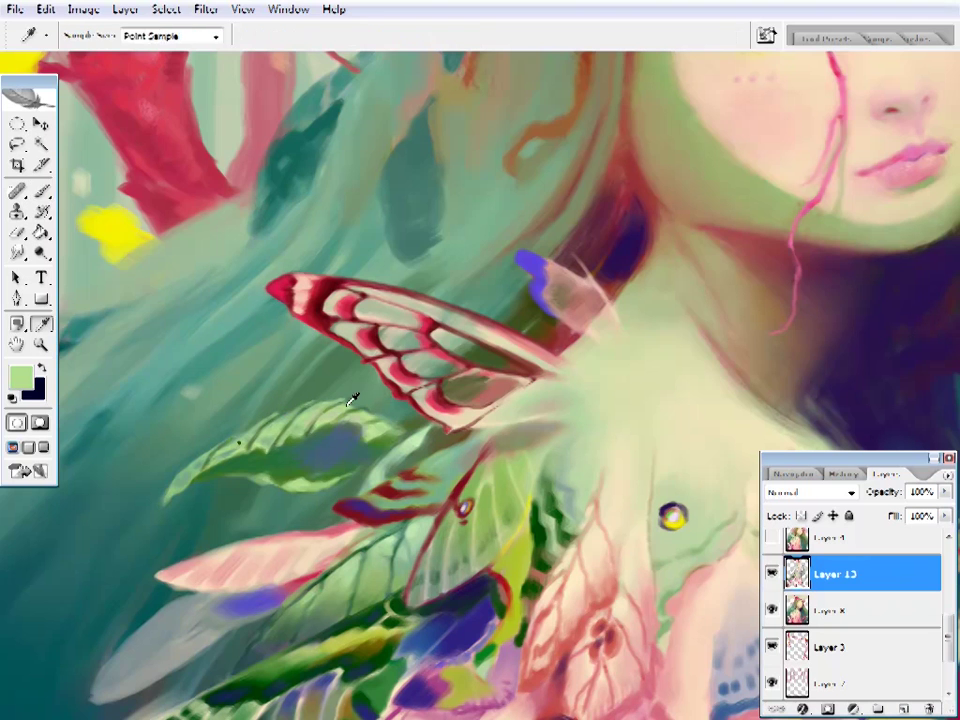
{"action": "left_click", "coordinate": [330, 398], "text": "alt"}
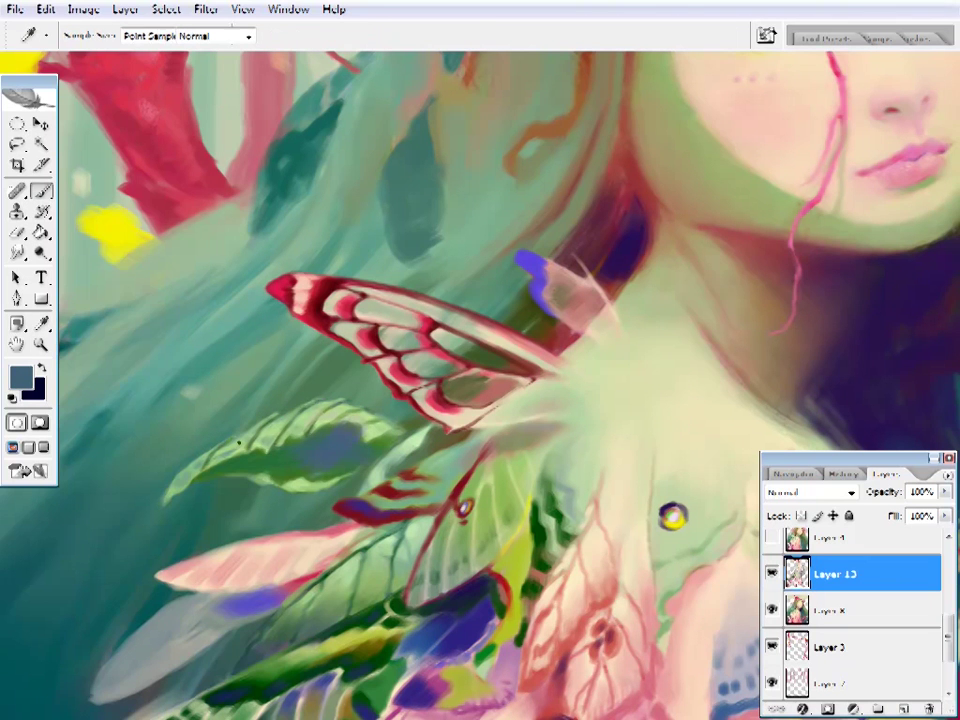
- Sample greens, feather pink, wing purple and background dark teal along the wings
{"action": "left_click_drag", "start_coordinate": [449, 373], "coordinate": [432, 392]}
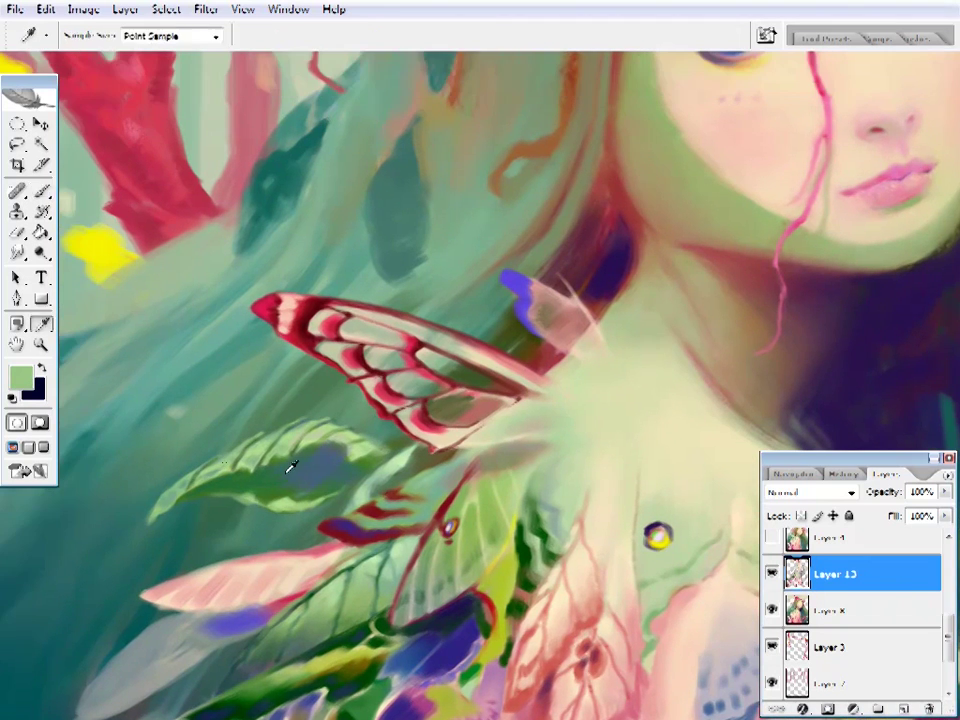
{"action": "left_click", "coordinate": [290, 463], "text": "alt"}
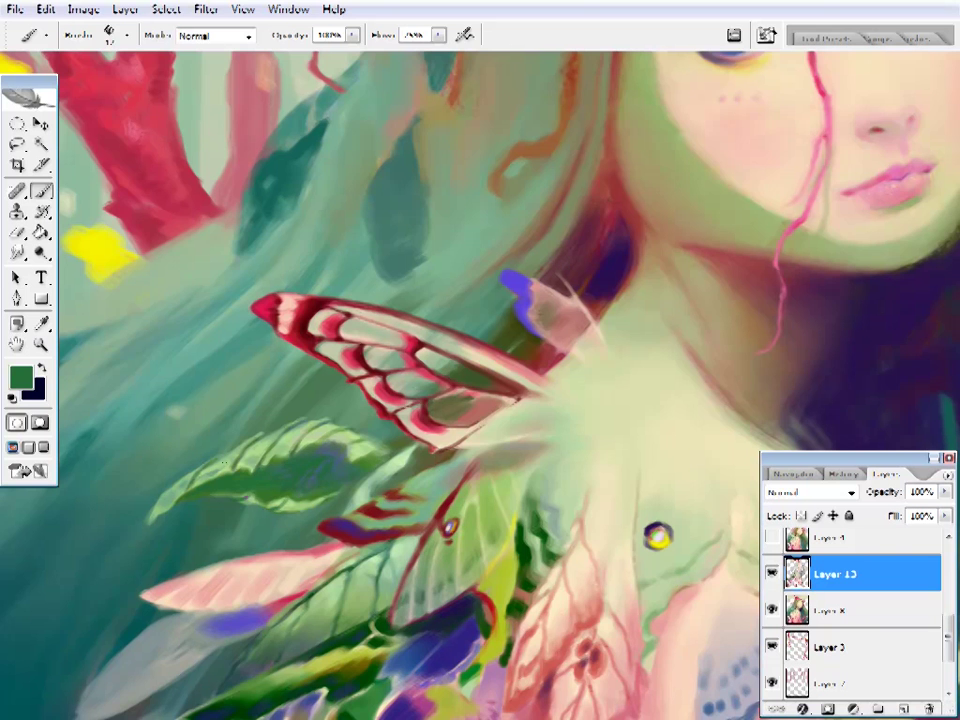
{"action": "left_click", "coordinate": [326, 484], "text": "alt"}
{"action": "left_click_drag", "start_coordinate": [292, 465], "coordinate": [345, 400]}
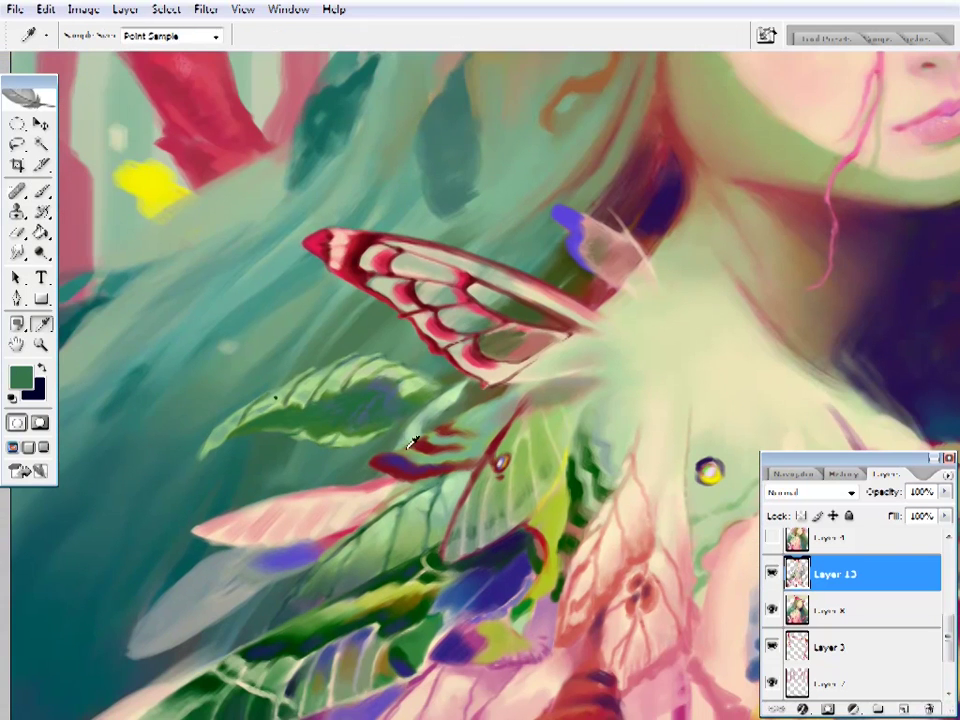
{"action": "left_click_drag", "start_coordinate": [309, 545], "coordinate": [309, 495]}
{"action": "left_click", "coordinate": [309, 495], "text": "alt"}
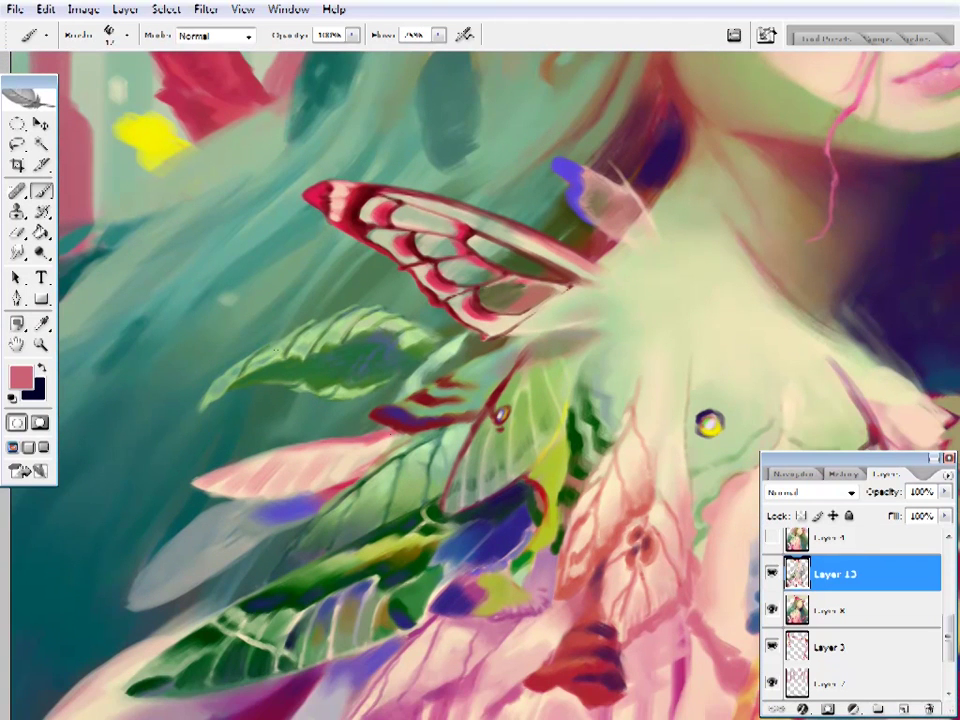
{"action": "left_click_drag", "start_coordinate": [285, 384], "coordinate": [238, 372]}
{"action": "left_click_drag", "start_coordinate": [393, 546], "coordinate": [431, 508]}
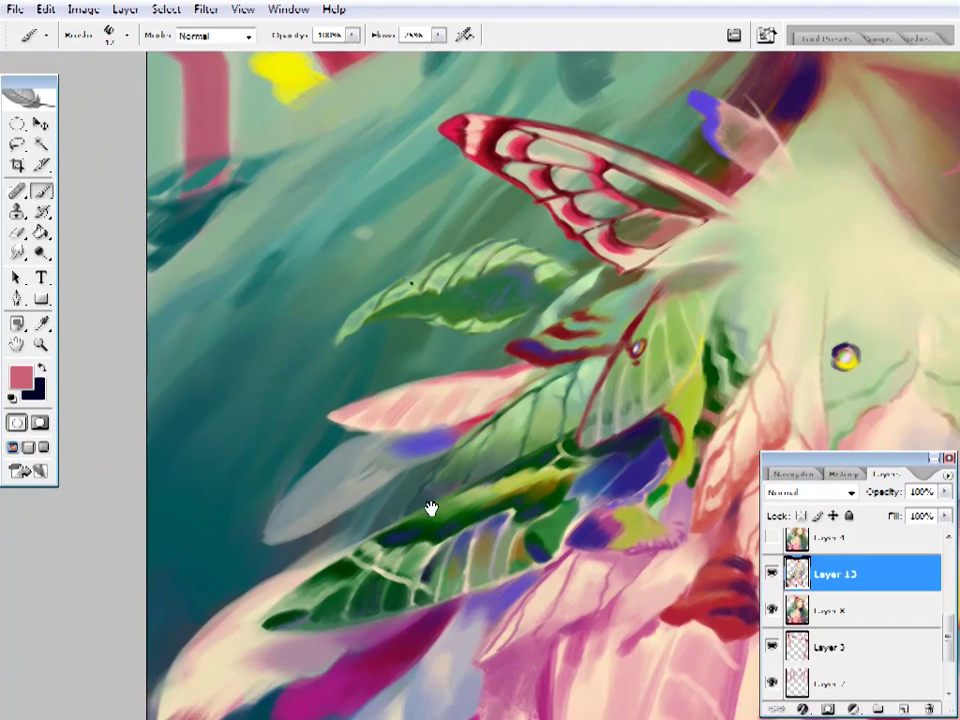
{"action": "left_click_drag", "start_coordinate": [441, 420], "coordinate": [387, 440]}
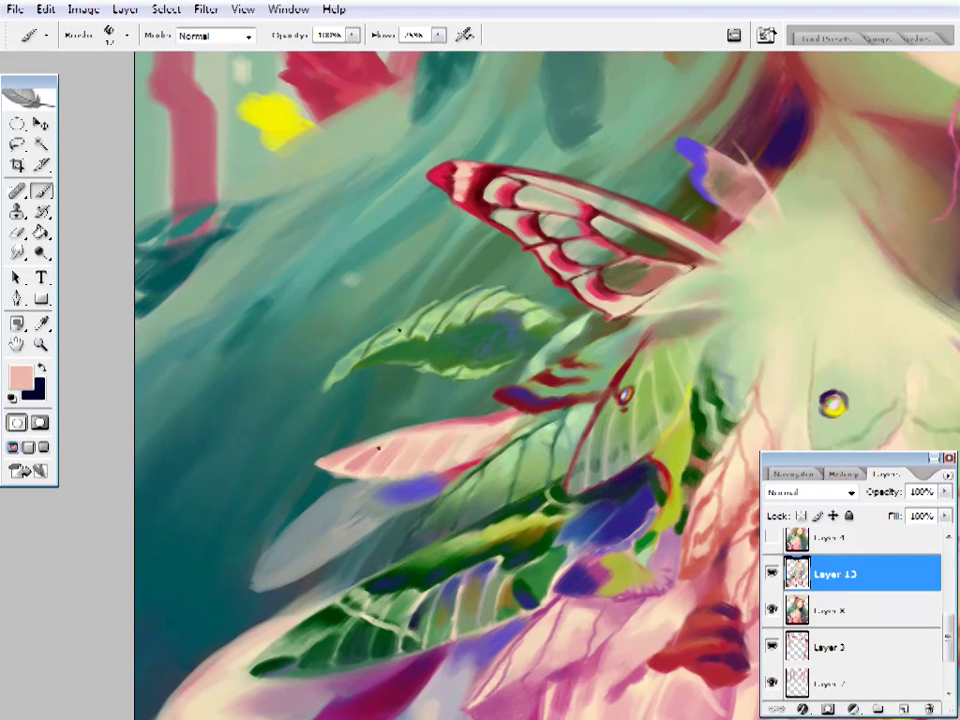
{"action": "left_click_drag", "start_coordinate": [339, 472], "coordinate": [301, 470]}
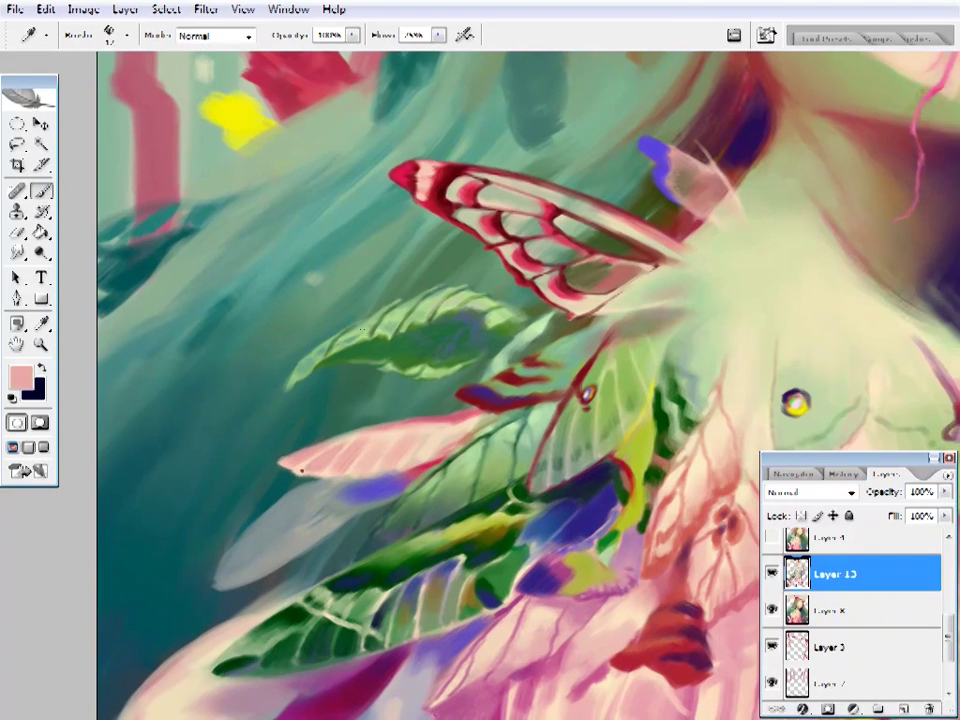
{"action": "left_click", "coordinate": [355, 483], "text": "alt"}
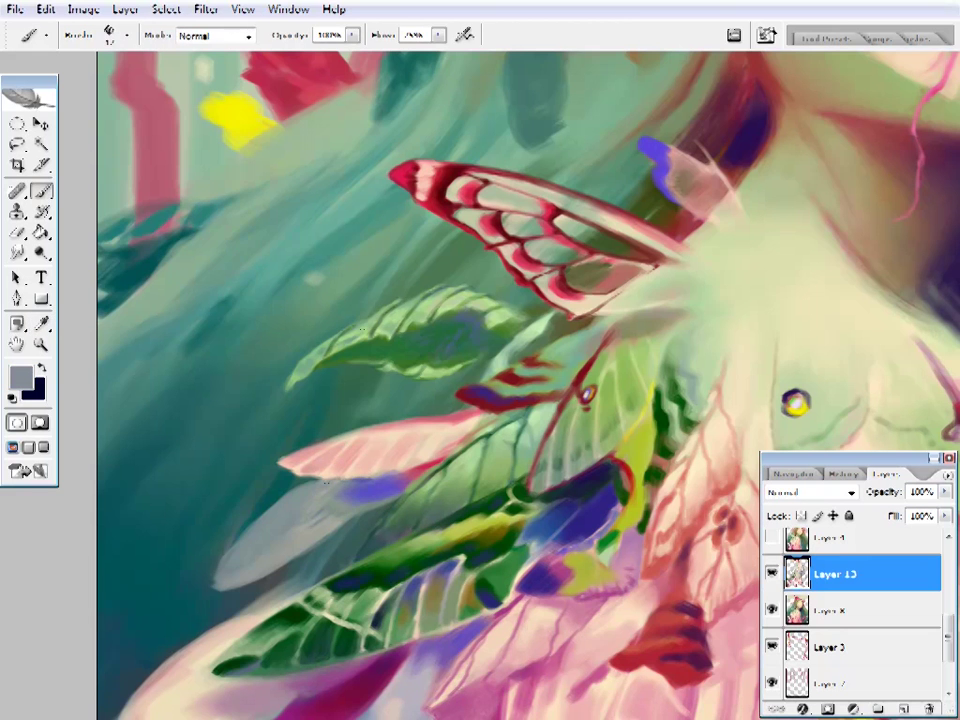
{"action": "left_click_drag", "start_coordinate": [435, 452], "coordinate": [451, 437]}
{"action": "left_click", "coordinate": [340, 509], "text": "alt"}
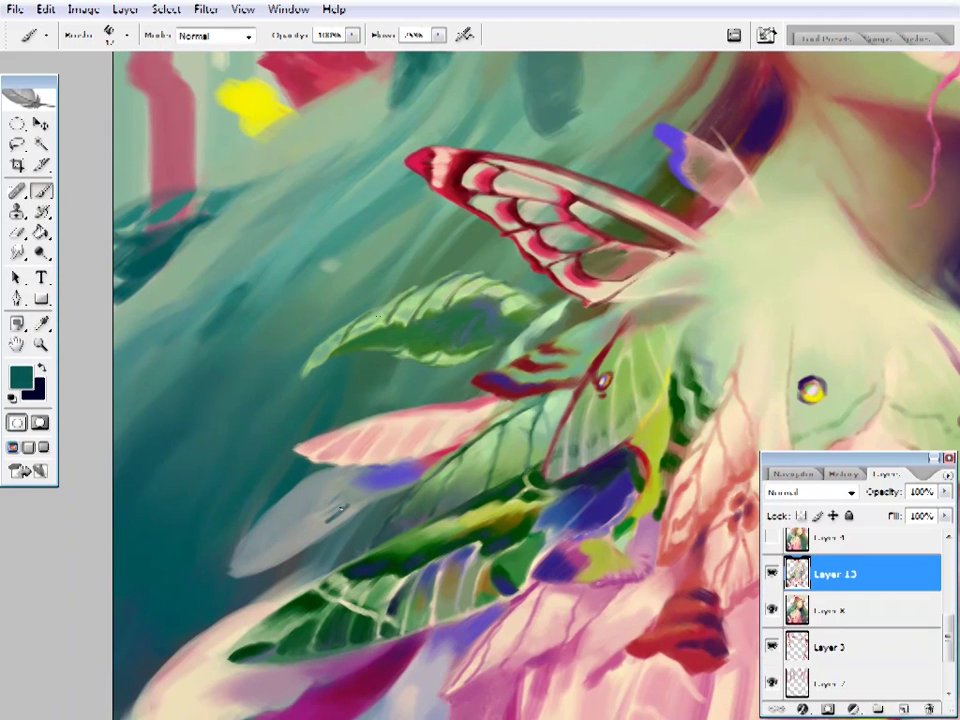
- Switch to a smaller brush and paint light veins into the grey wing
{"action": "right_click", "coordinate": [446, 392]}
{"action": "key", "text": "Return"}
{"action": "mouse_move", "coordinate": [255, 542]}
{"action": "left_mouse_down"}
{"action": "mouse_move", "coordinate": [303, 515]}
{"action": "mouse_move", "coordinate": [283, 543]}
{"action": "left_mouse_up"}
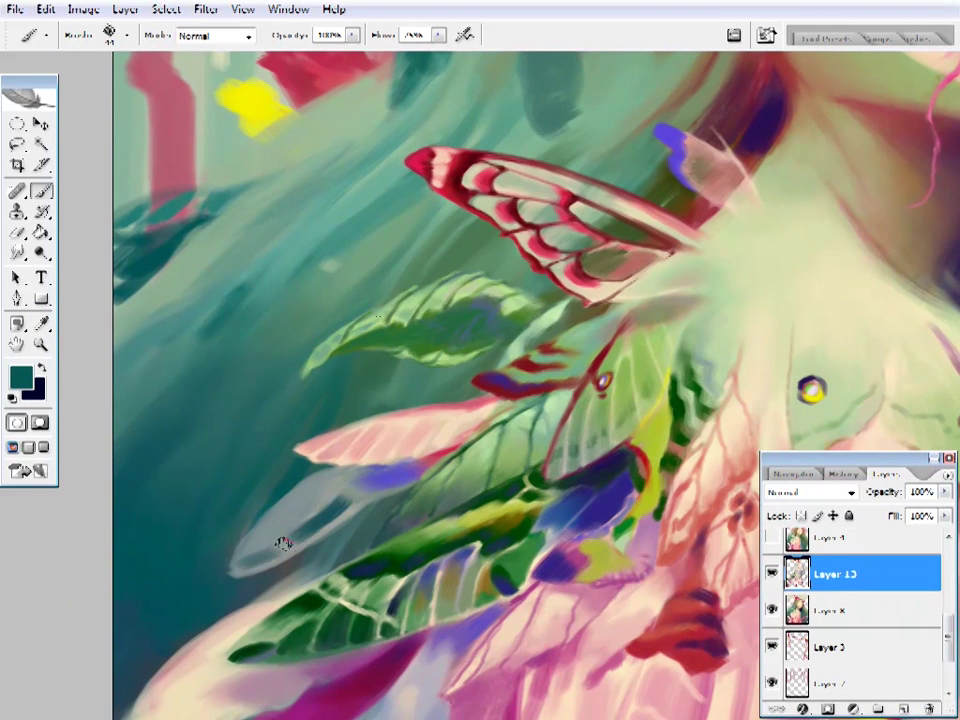
{"action": "left_click", "coordinate": [323, 497], "text": "ctrl+alt"}
{"action": "left_click", "coordinate": [326, 516], "text": "ctrl"}
{"action": "left_click", "coordinate": [231, 429], "text": "ctrl"}
{"action": "left_click_drag", "start_coordinate": [231, 429], "coordinate": [290, 428]}
{"action": "right_click", "coordinate": [290, 428]}
{"action": "key", "text": "Return"}
- Sample grey-green, purple, yellow-green and pale cream for touch-up strokes along the wing veins
{"action": "scroll", "coordinate": [860, 574], "scroll_direction": "down", "scroll_amount": 3}
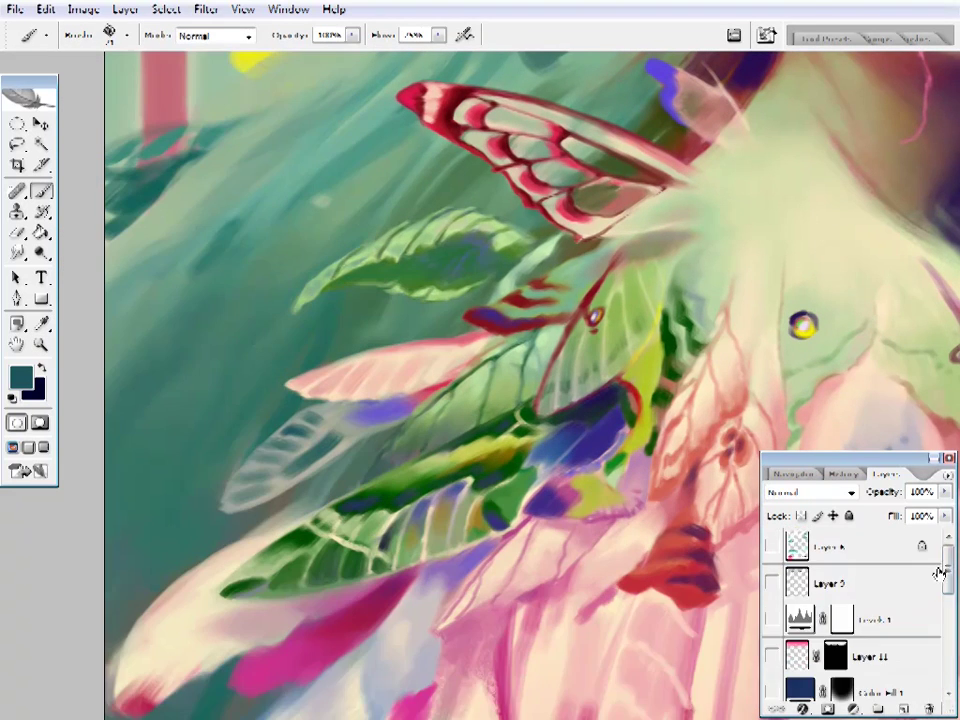
{"action": "scroll", "coordinate": [356, 493], "scroll_direction": "up", "scroll_amount": 1}
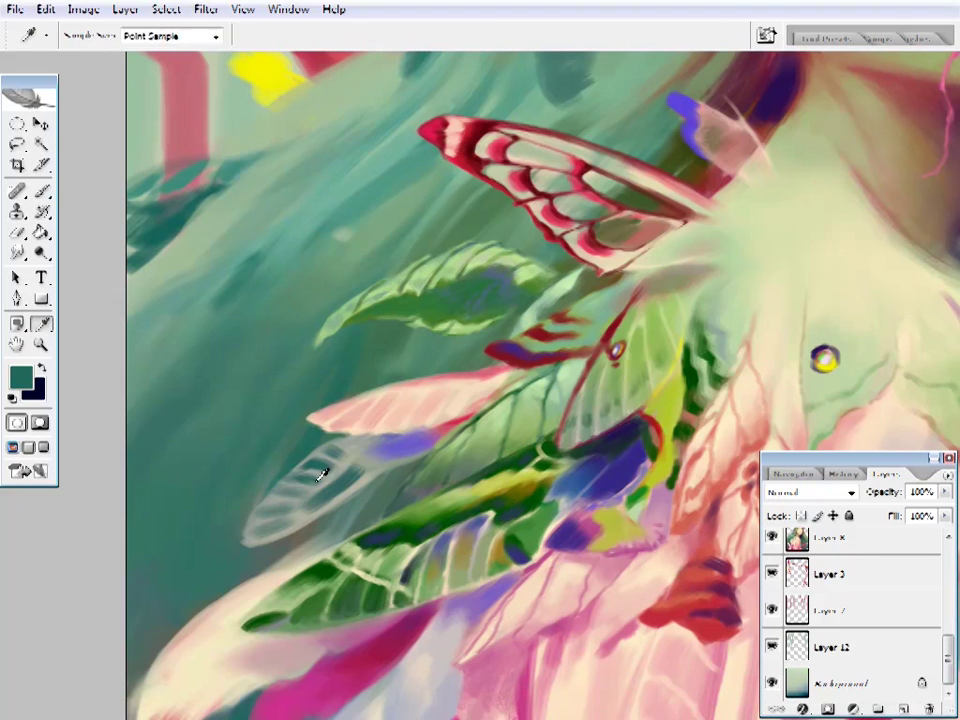
{"action": "left_click", "coordinate": [298, 470], "text": "alt"}
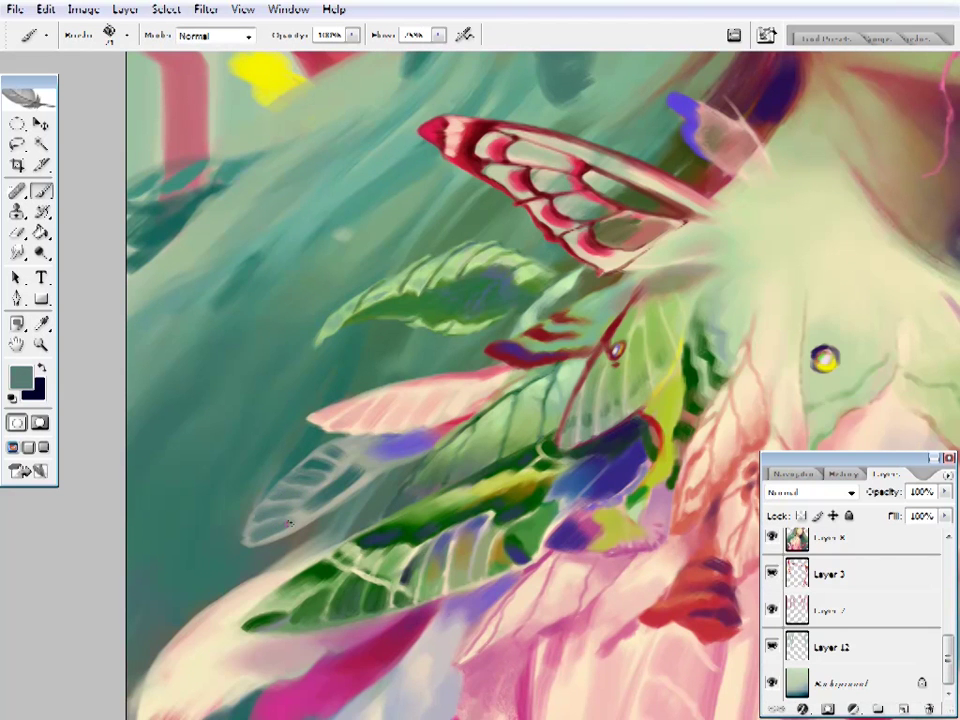
{"action": "left_click", "coordinate": [405, 445], "text": "alt"}
{"action": "left_click", "coordinate": [343, 476], "text": "alt"}
{"action": "left_click", "coordinate": [365, 477], "text": "alt"}
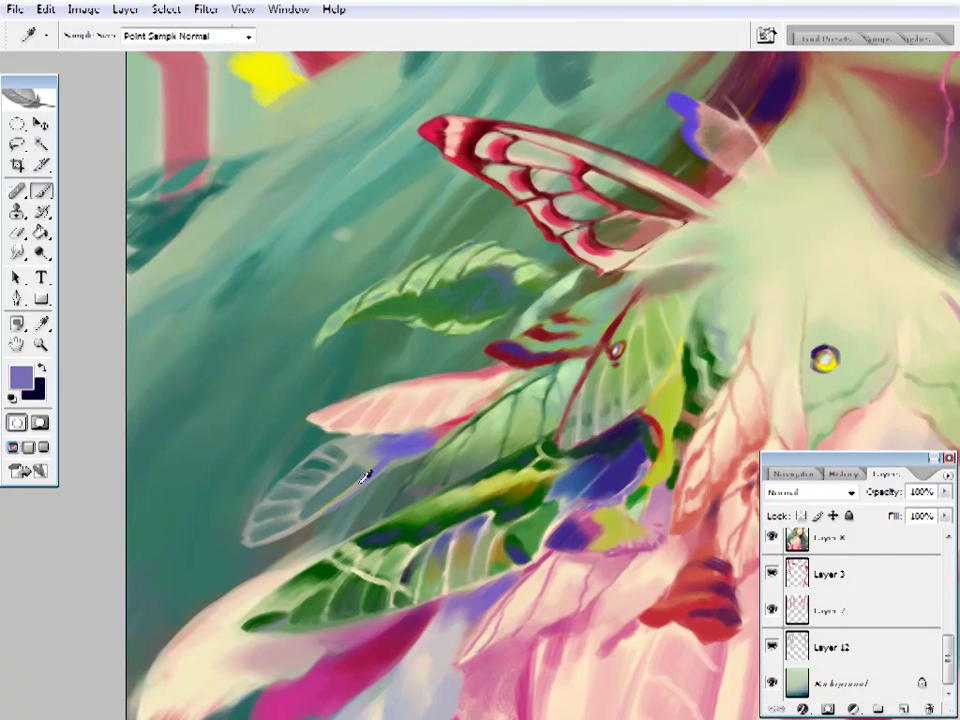
{"action": "left_click", "coordinate": [364, 428], "text": "alt"}
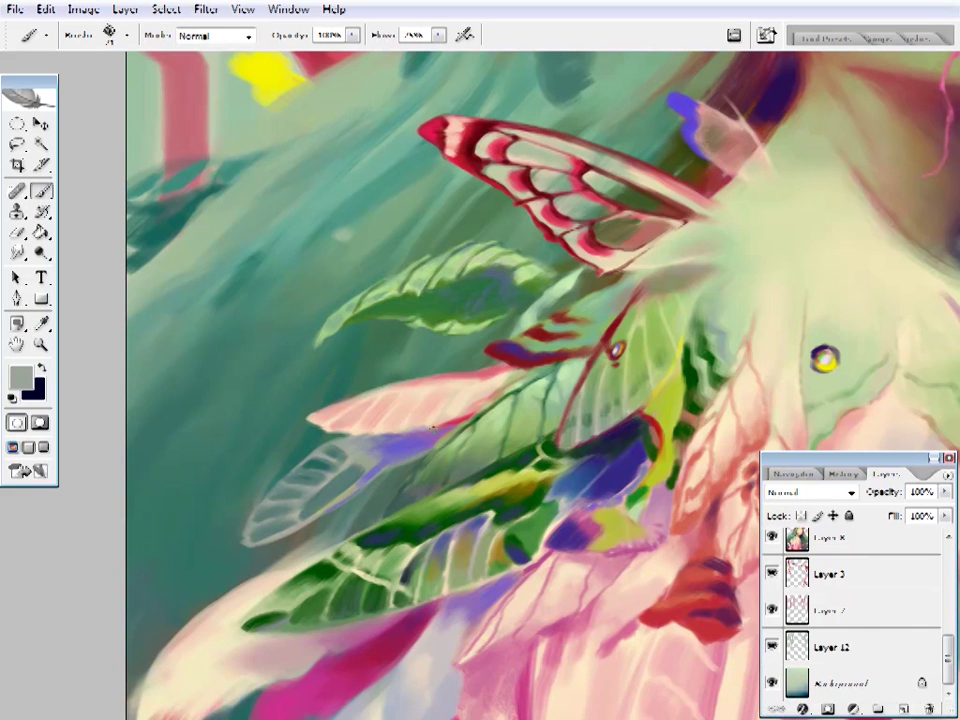
{"action": "key", "text": "f"}
{"action": "left_click", "coordinate": [340, 350], "text": "alt"}
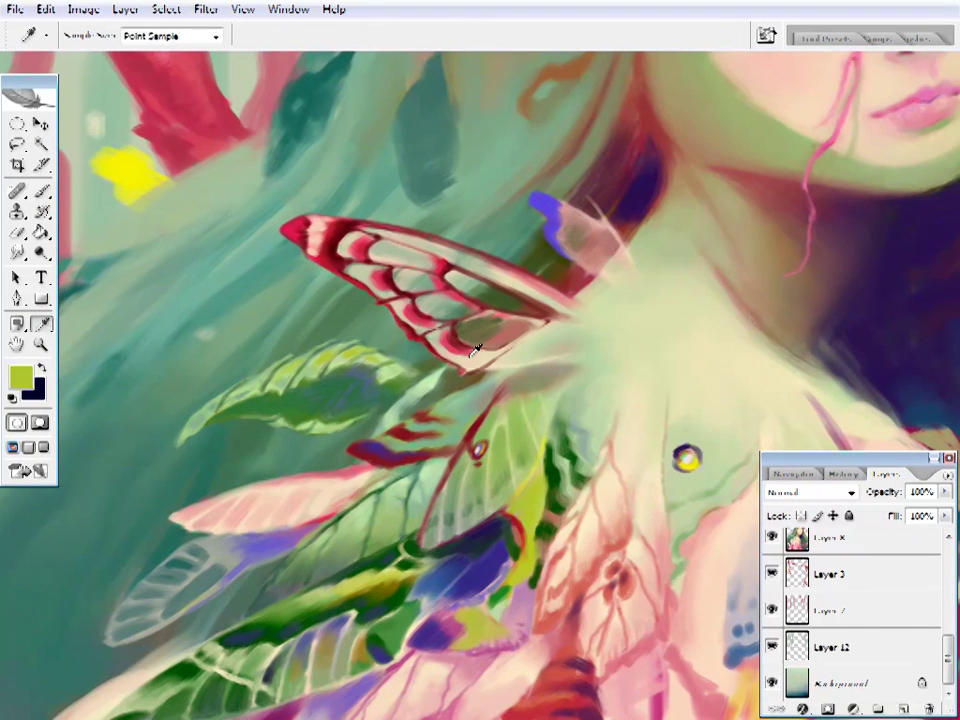
{"action": "left_click", "coordinate": [361, 356], "text": "alt"}
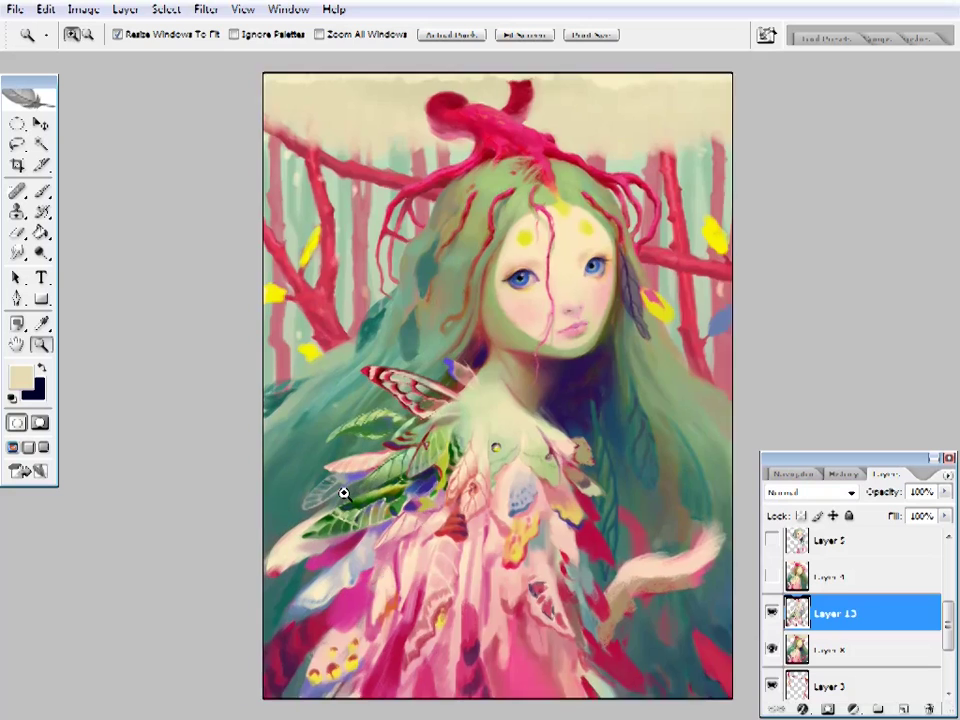
- Zoom in on the feathered wings and sample pale cream and yellow-greens
{"action": "left_click", "coordinate": [343, 493]}
{"action": "left_click", "coordinate": [274, 446]}
{"action": "key", "text": "b"}
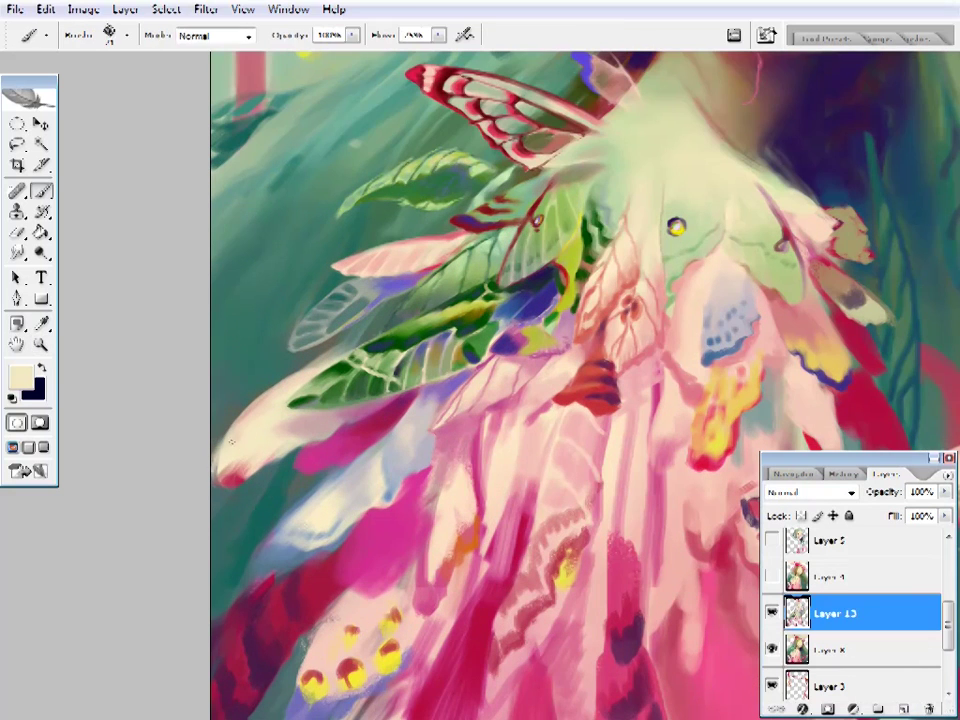
{"action": "left_click", "coordinate": [242, 437], "text": "alt"}
{"action": "mouse_move", "coordinate": [422, 439]}
{"action": "left_mouse_down"}
{"action": "mouse_move", "coordinate": [364, 469]}
{"action": "mouse_move", "coordinate": [329, 416]}
{"action": "left_mouse_up"}
{"action": "key", "text": "ctrl+plus"}
{"action": "left_click", "coordinate": [427, 324], "text": "alt"}
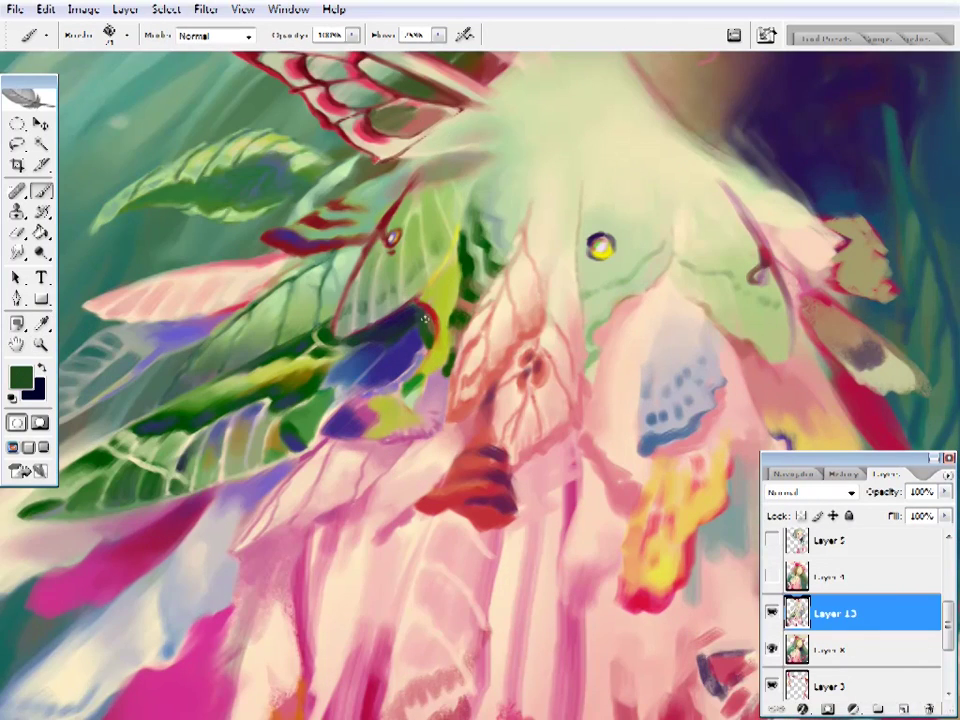
{"action": "left_click", "coordinate": [441, 311], "text": "alt"}
{"action": "left_click_drag", "start_coordinate": [463, 240], "coordinate": [453, 288]}
{"action": "left_click", "coordinate": [441, 328], "text": "alt"}
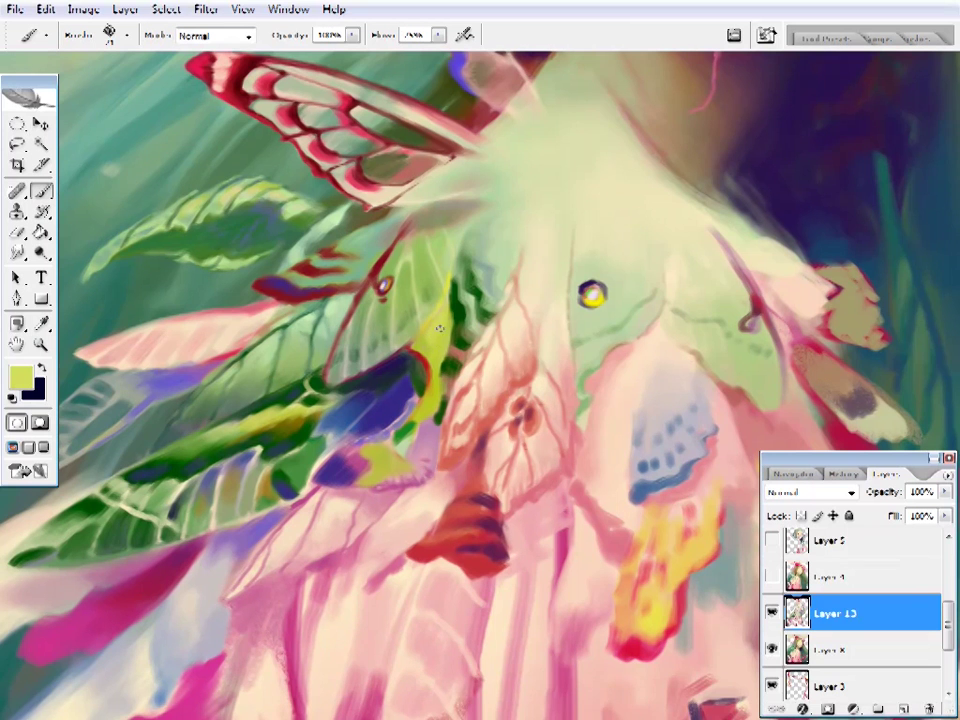
{"action": "left_click_drag", "start_coordinate": [255, 493], "coordinate": [341, 480]}
- Sample dark purples, magenta, pinks, pale tan and peach from the garment and leaves
{"action": "left_click", "coordinate": [404, 425], "text": "alt"}
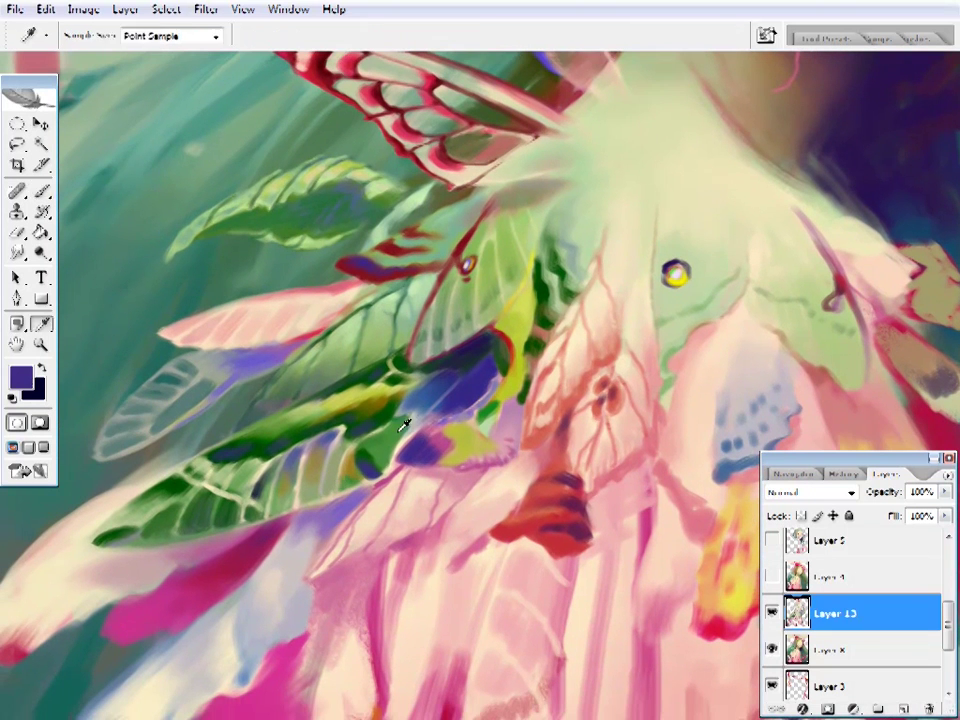
{"action": "left_click", "coordinate": [300, 335], "text": "alt"}
{"action": "left_click", "coordinate": [285, 360], "text": "alt"}
{"action": "left_click", "coordinate": [408, 466], "text": "alt"}
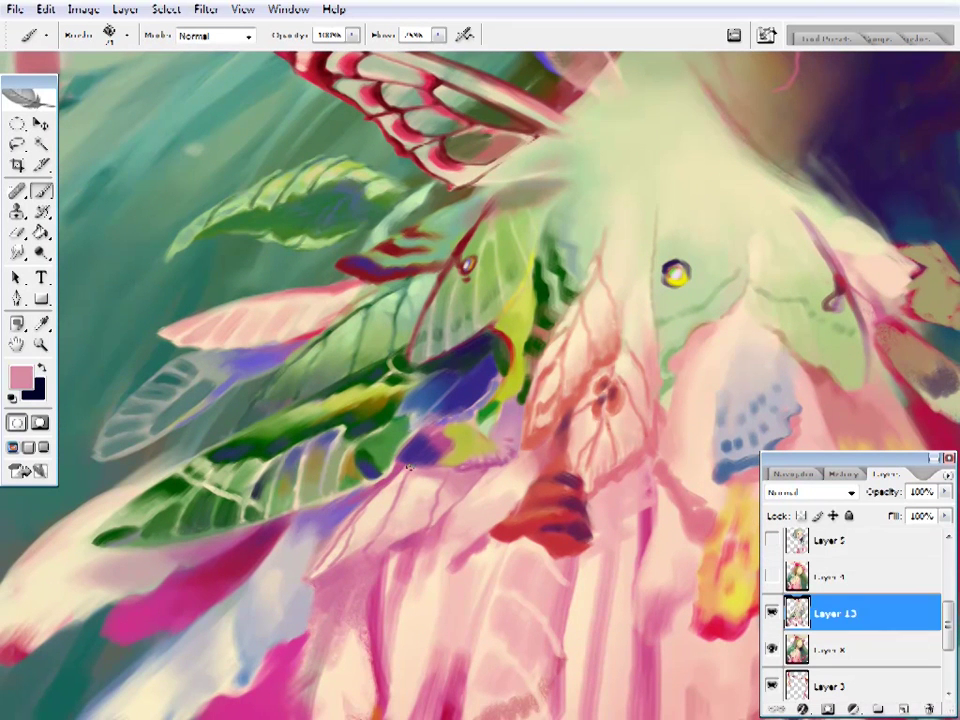
{"action": "left_click", "coordinate": [502, 453], "text": "alt"}
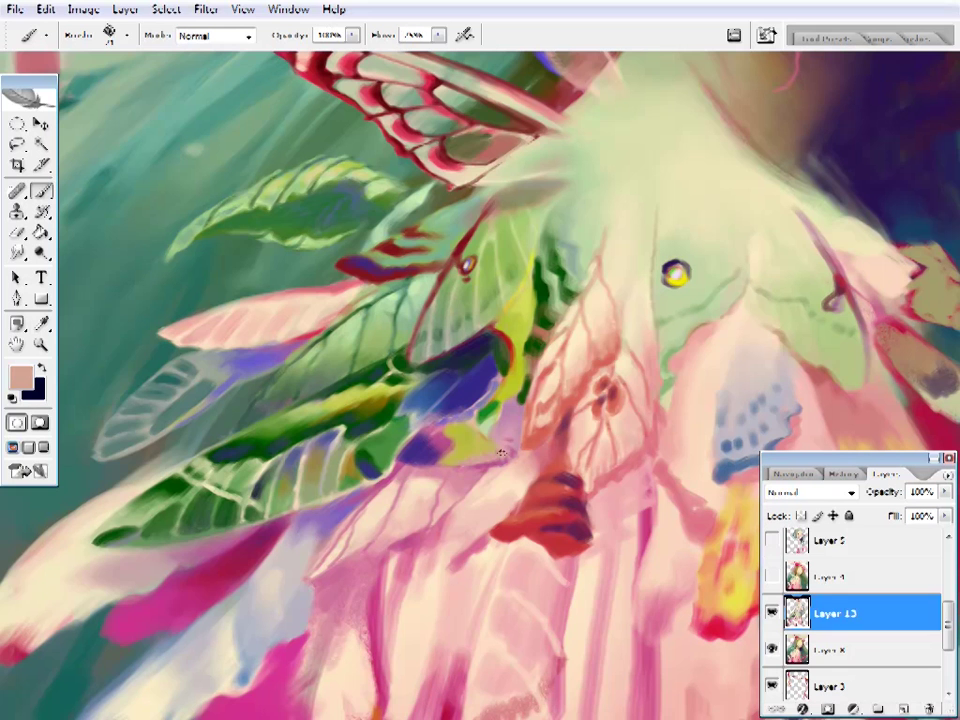
{"action": "left_click", "coordinate": [480, 412], "text": "alt"}
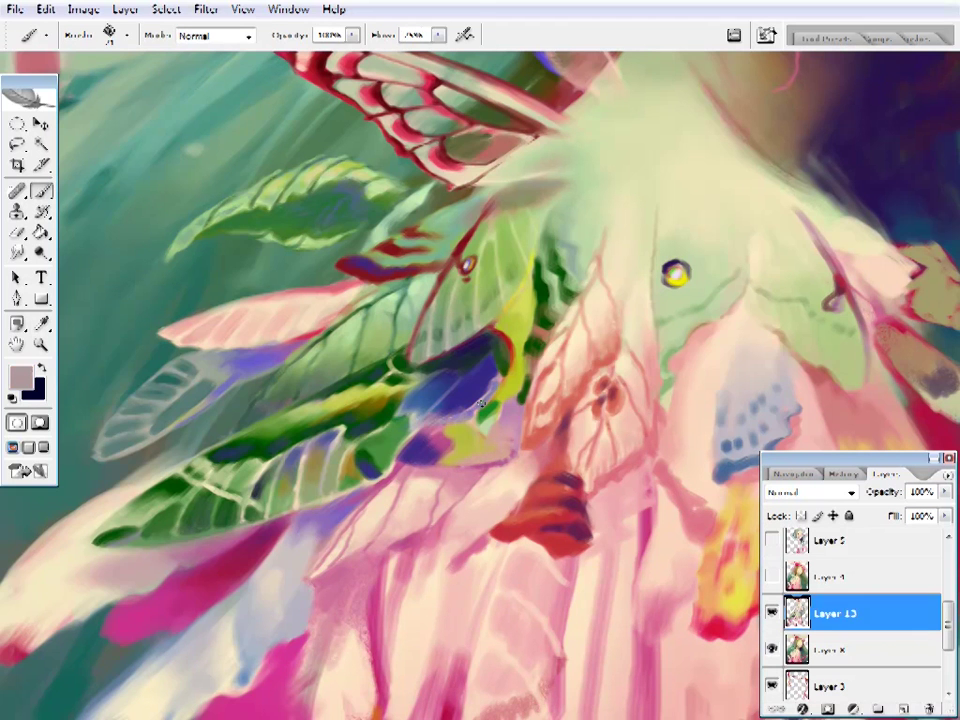
{"action": "left_click", "coordinate": [346, 317], "text": "alt"}
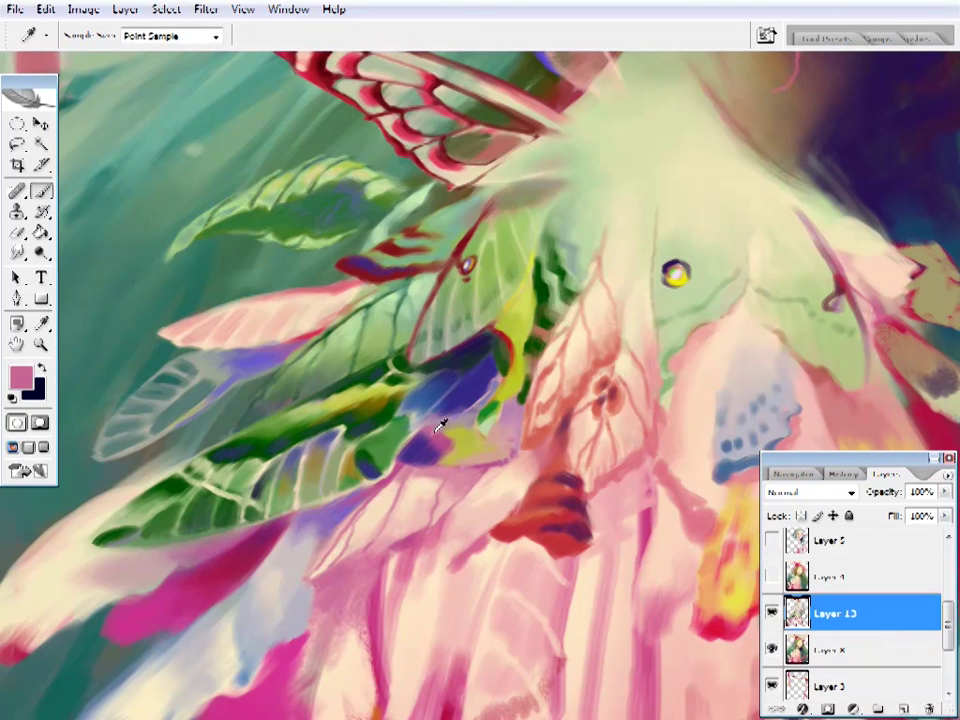
{"action": "left_click", "coordinate": [330, 305], "text": "alt"}
{"action": "left_click", "coordinate": [499, 439], "text": "alt"}
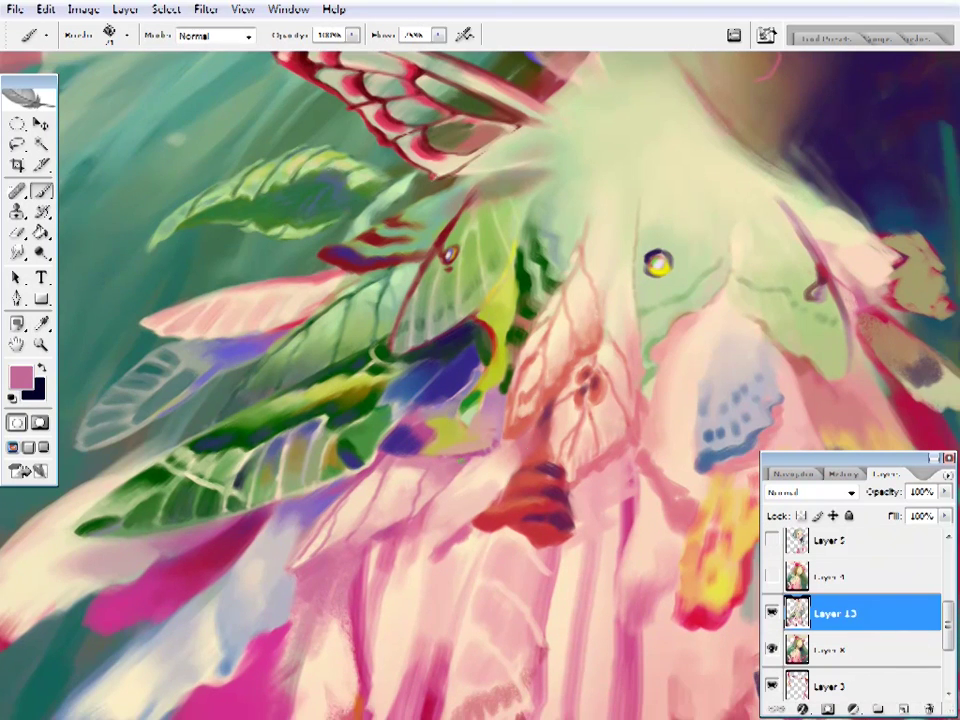
{"action": "left_click_drag", "start_coordinate": [590, 428], "coordinate": [425, 368]}
{"action": "left_click", "coordinate": [425, 368], "text": "alt"}
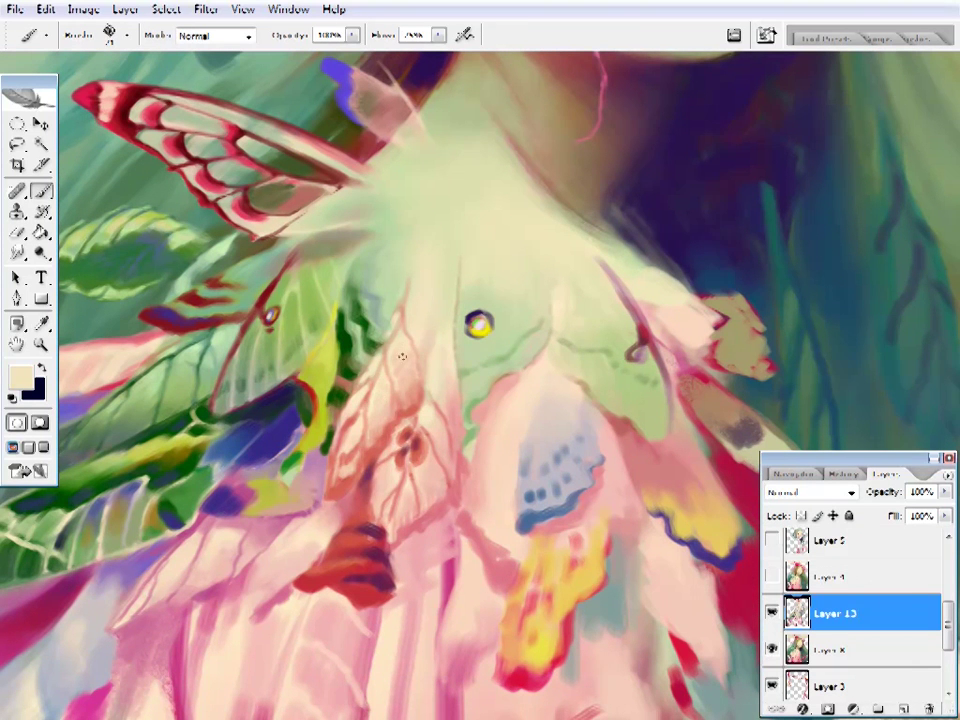
- Paint the lower feathers with sampled maroon, red, pale bluish grey, cream and pink
{"action": "left_click_drag", "start_coordinate": [357, 431], "coordinate": [392, 417]}
{"action": "left_click", "coordinate": [414, 452], "text": "alt"}
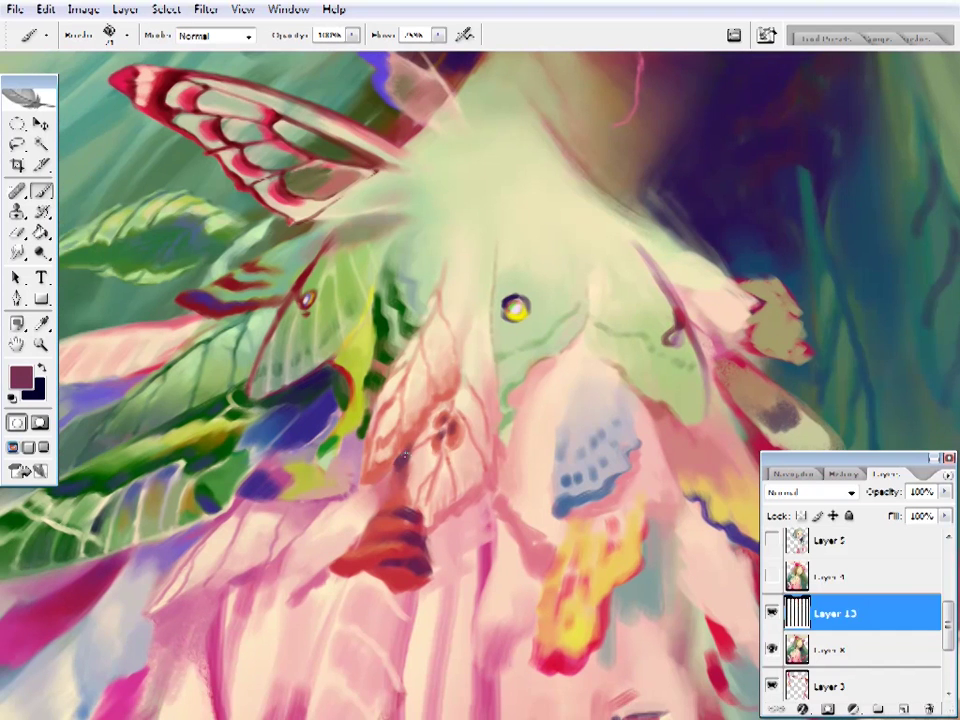
{"action": "left_click", "coordinate": [422, 469], "text": "alt"}
{"action": "left_click_drag", "start_coordinate": [422, 469], "coordinate": [369, 343]}
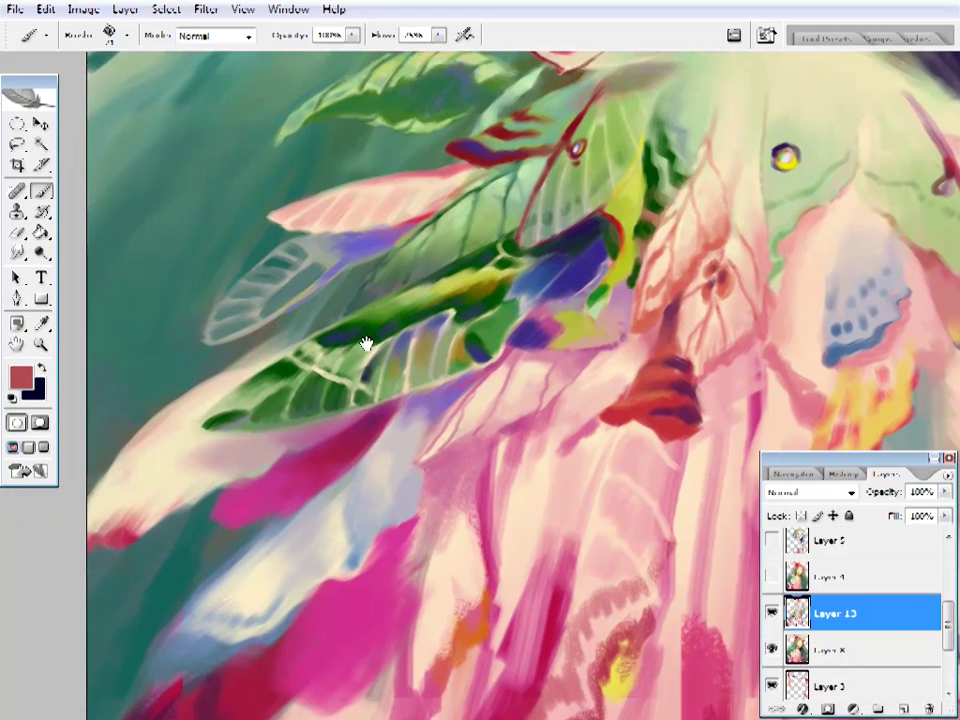
{"action": "left_click", "coordinate": [328, 488], "text": "alt"}
{"action": "left_click", "coordinate": [354, 471], "text": "alt"}
{"action": "left_click", "coordinate": [378, 442], "text": "alt"}
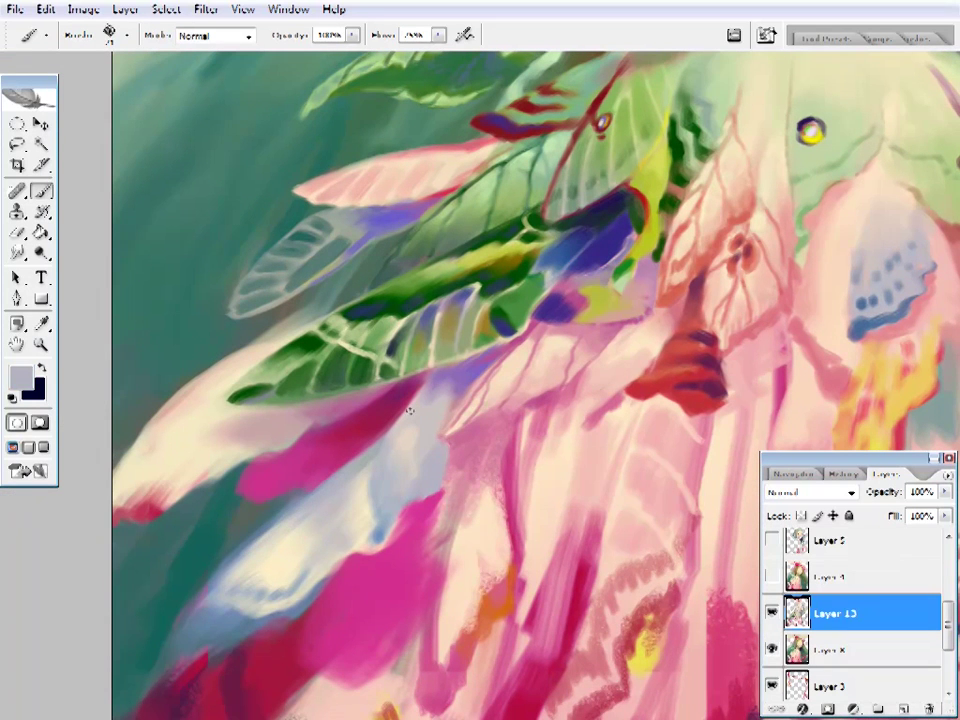
{"action": "left_click", "coordinate": [403, 414], "text": "alt"}
{"action": "left_click", "coordinate": [502, 355], "text": "alt"}
{"action": "left_click", "coordinate": [470, 375], "text": "alt"}
{"action": "left_click", "coordinate": [430, 405], "text": "alt"}
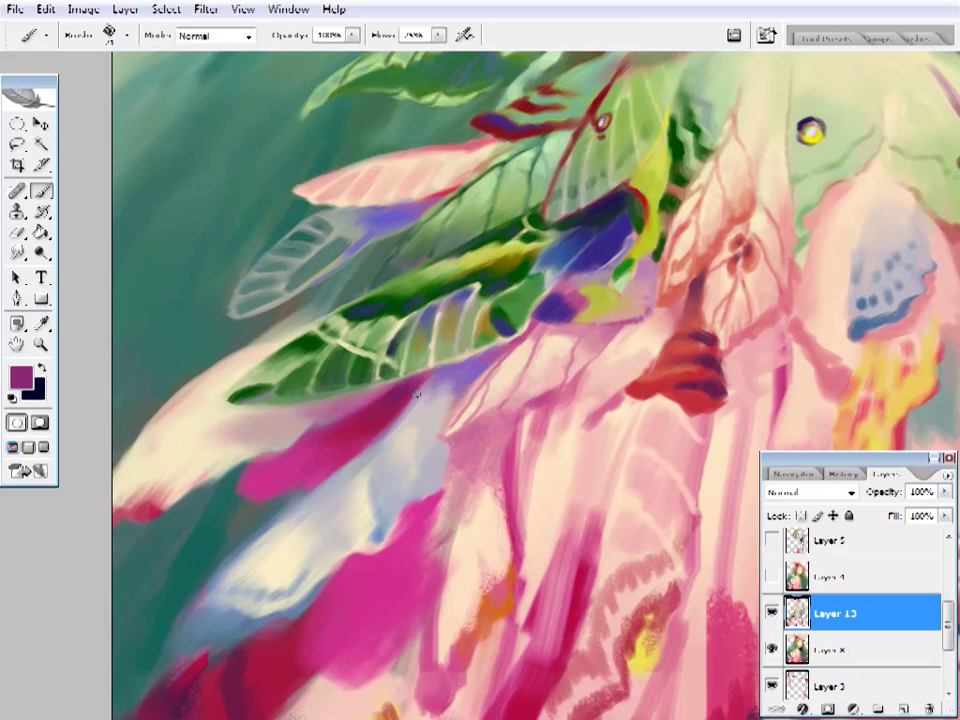
{"action": "left_click", "coordinate": [447, 390], "text": "alt"}
- Blend grey-lavender, cream and grey-blue strokes along the lower-left feathers
{"action": "left_click_drag", "start_coordinate": [480, 348], "coordinate": [527, 299]}
{"action": "left_click", "coordinate": [446, 444], "text": "alt"}
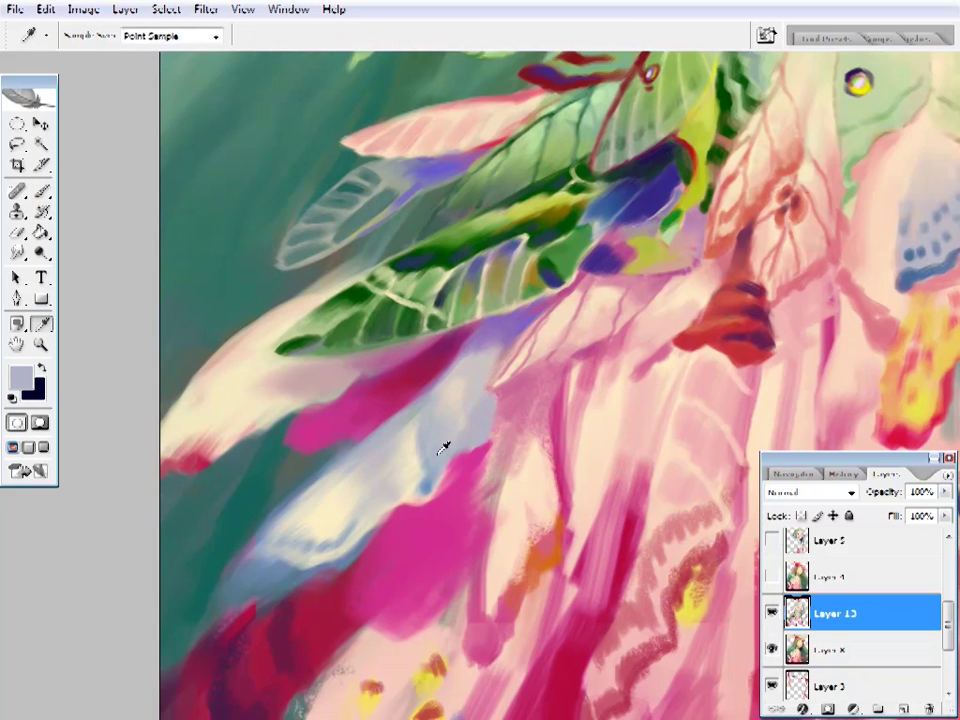
{"action": "left_click_drag", "start_coordinate": [429, 467], "coordinate": [455, 455]}
{"action": "left_click", "coordinate": [430, 470], "text": "alt"}
{"action": "left_click_drag", "start_coordinate": [323, 524], "coordinate": [374, 479]}
{"action": "left_click", "coordinate": [383, 488], "text": "alt"}
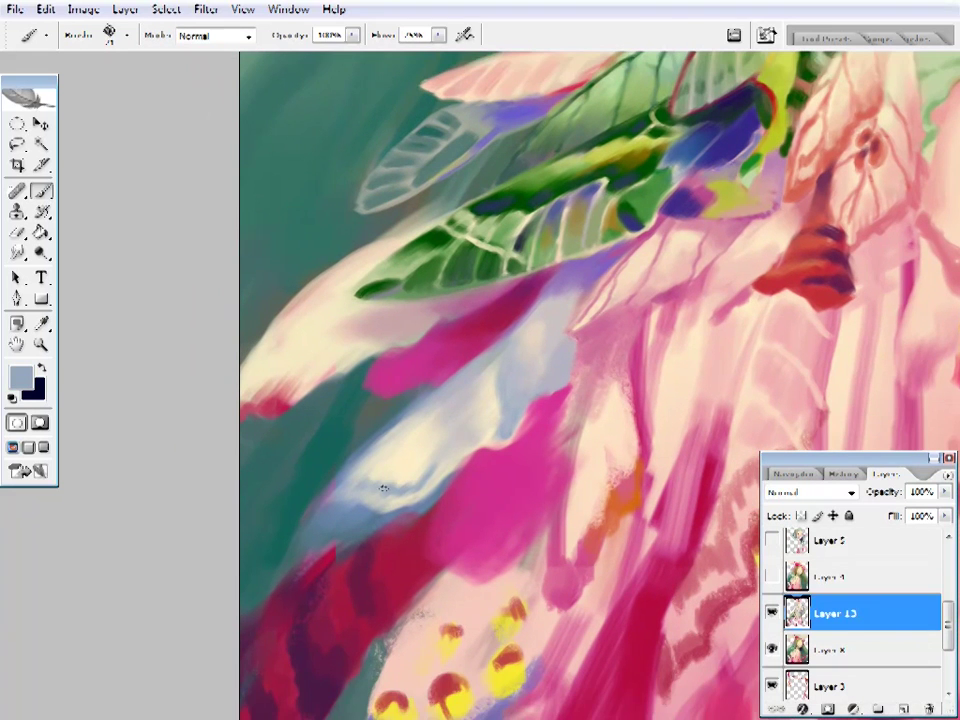
{"action": "left_click_drag", "start_coordinate": [439, 455], "coordinate": [381, 470]}
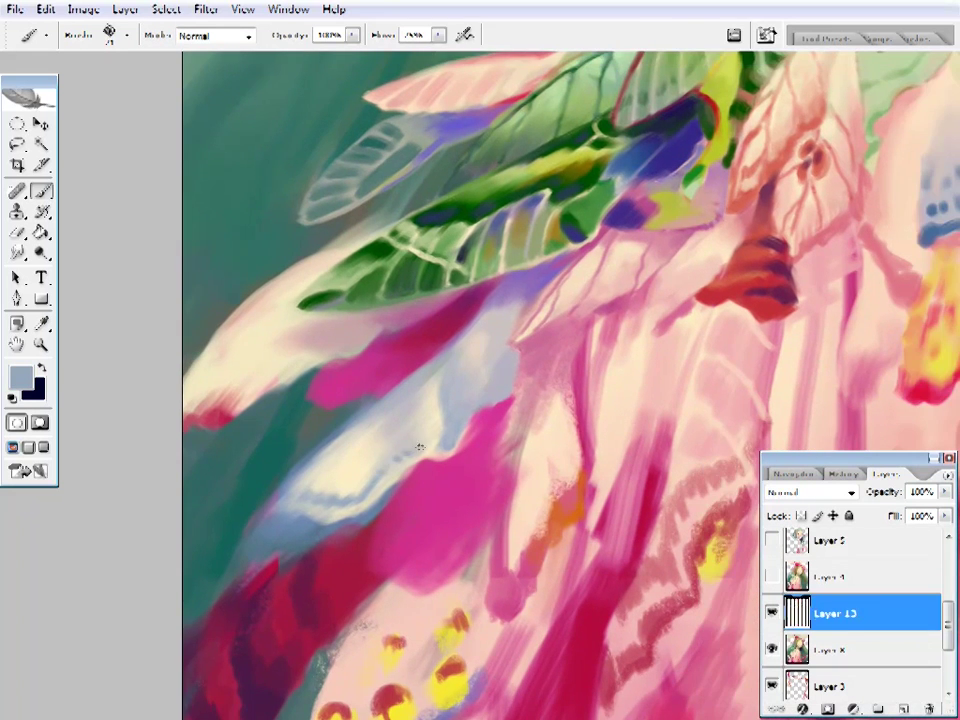
{"action": "left_click", "coordinate": [285, 484], "text": "alt"}
- Sample teal, greyish mauve and magenta, and extend the magenta feather area downward
{"action": "left_click_drag", "start_coordinate": [332, 496], "coordinate": [407, 446]}
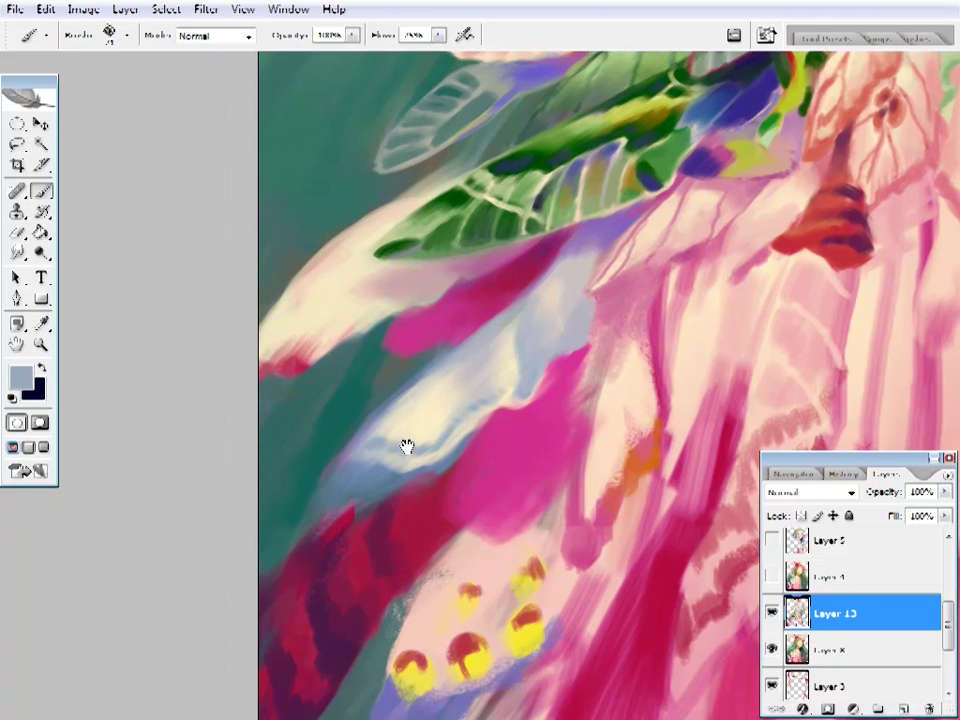
{"action": "left_click", "coordinate": [313, 525], "text": "alt"}
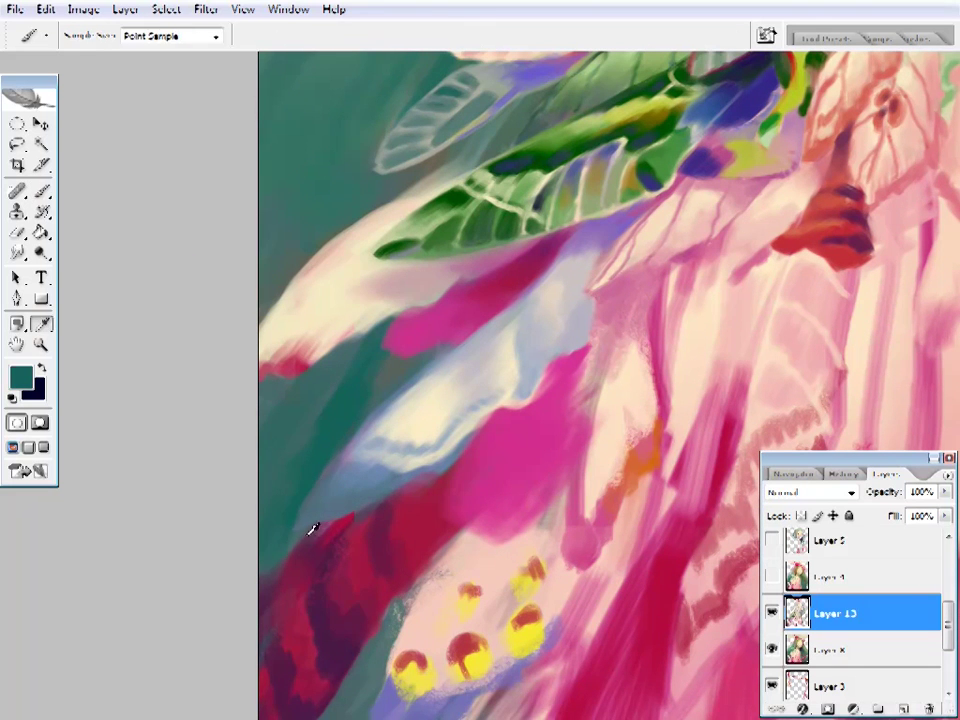
{"action": "left_click", "coordinate": [375, 514], "text": "alt"}
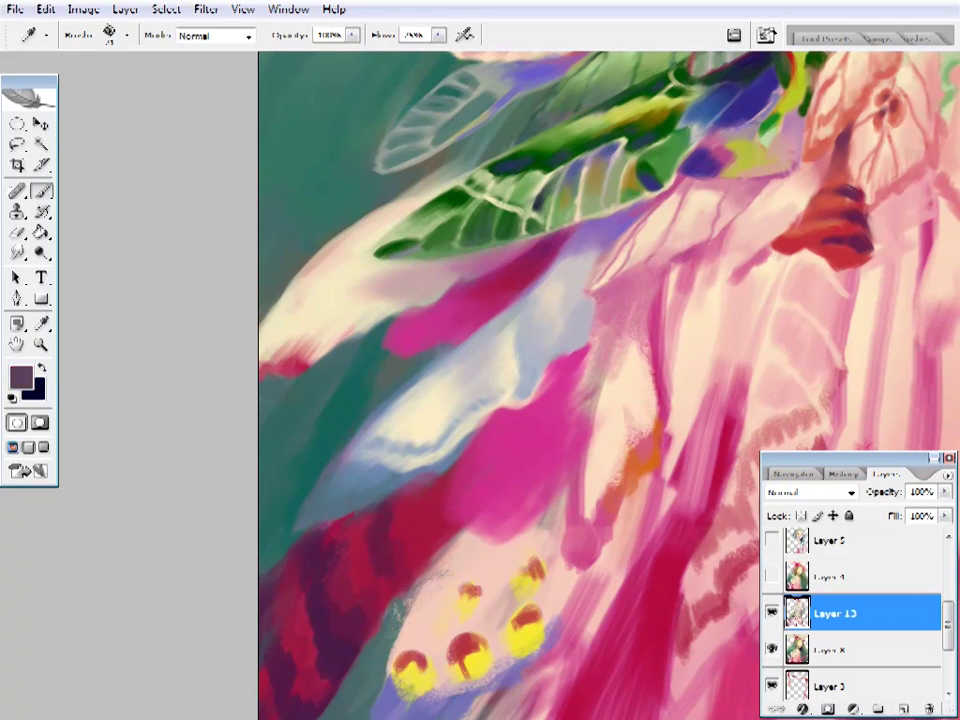
{"action": "left_click", "coordinate": [434, 476], "text": "alt"}
{"action": "mouse_move", "coordinate": [462, 524]}
{"action": "left_mouse_down"}
{"action": "mouse_move", "coordinate": [427, 534]}
{"action": "mouse_move", "coordinate": [435, 474]}
{"action": "mouse_move", "coordinate": [418, 498]}
{"action": "mouse_move", "coordinate": [421, 517]}
{"action": "mouse_move", "coordinate": [452, 548]}
{"action": "left_mouse_up"}
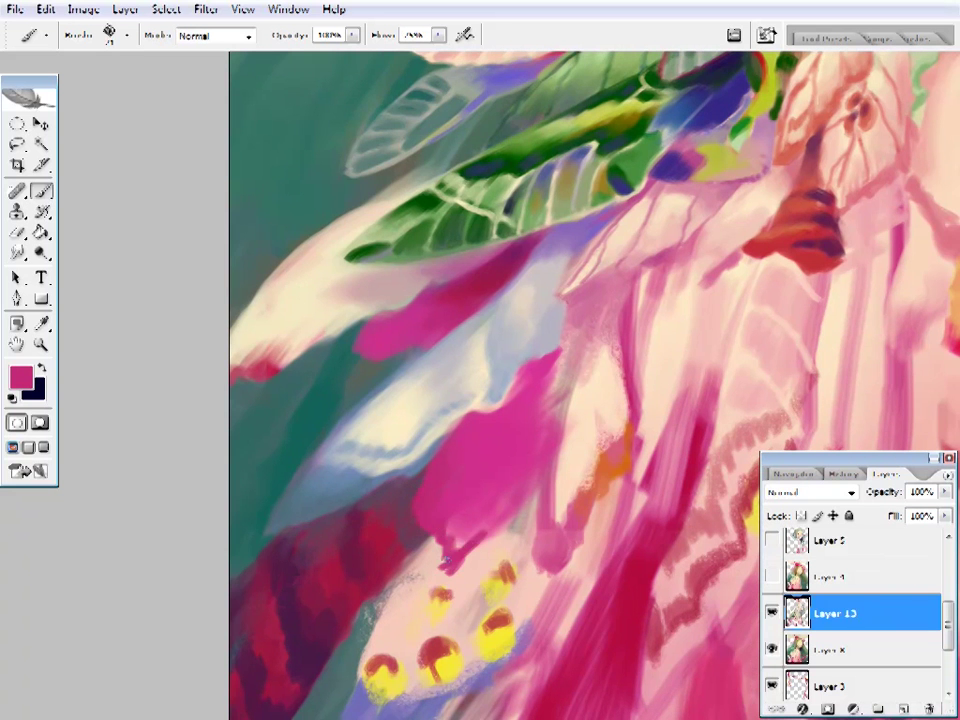
{"action": "left_click", "coordinate": [452, 548], "text": "alt"}
{"action": "key", "text": "ctrl+0"}
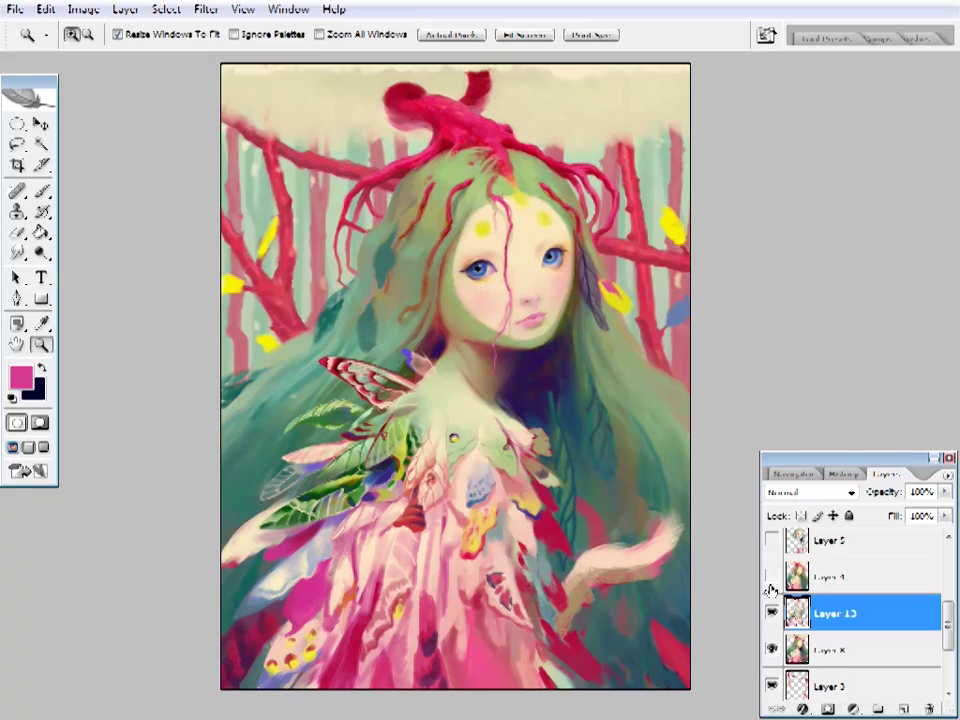
- Zoom in on the leaf, sample its olive, and pick an orange foreground colour
{"action": "left_click", "coordinate": [439, 364]}
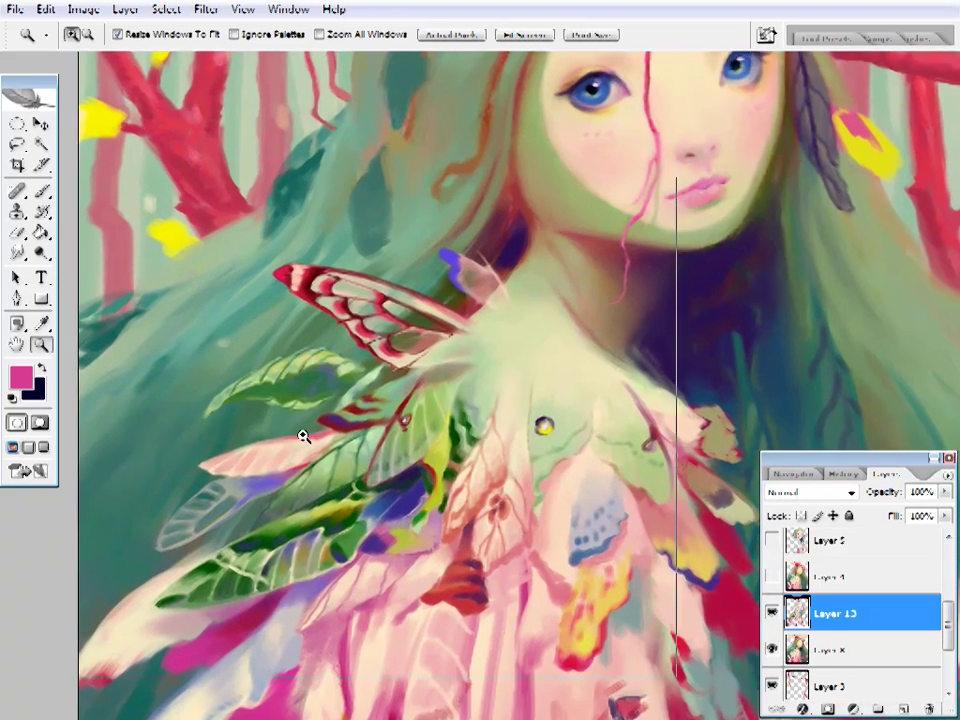
{"action": "left_click", "coordinate": [303, 436]}
{"action": "key", "text": "i"}
{"action": "left_click", "coordinate": [220, 321]}
{"action": "left_click", "coordinate": [20, 377]}
{"action": "left_click", "coordinate": [787, 420]}
{"action": "left_click", "coordinate": [730, 245]}
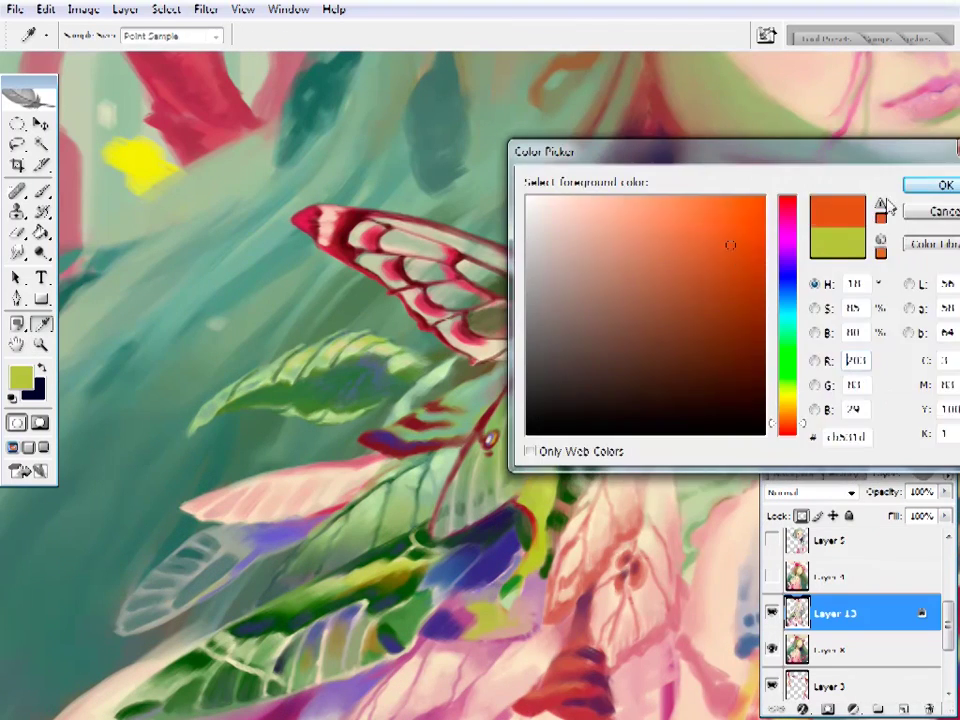
{"action": "key", "text": "Return"}
{"action": "key", "text": "b"}
{"action": "left_click", "coordinate": [214, 34]}
- Set the brush to Soft Light and tint the leaf beside the wing golden
{"action": "left_click", "coordinate": [214, 296]}
{"action": "left_click", "coordinate": [128, 34]}
{"action": "left_click_drag", "start_coordinate": [204, 396], "coordinate": [280, 375]}
{"action": "key", "text": "z"}
{"action": "key", "text": "ctrl+0"}
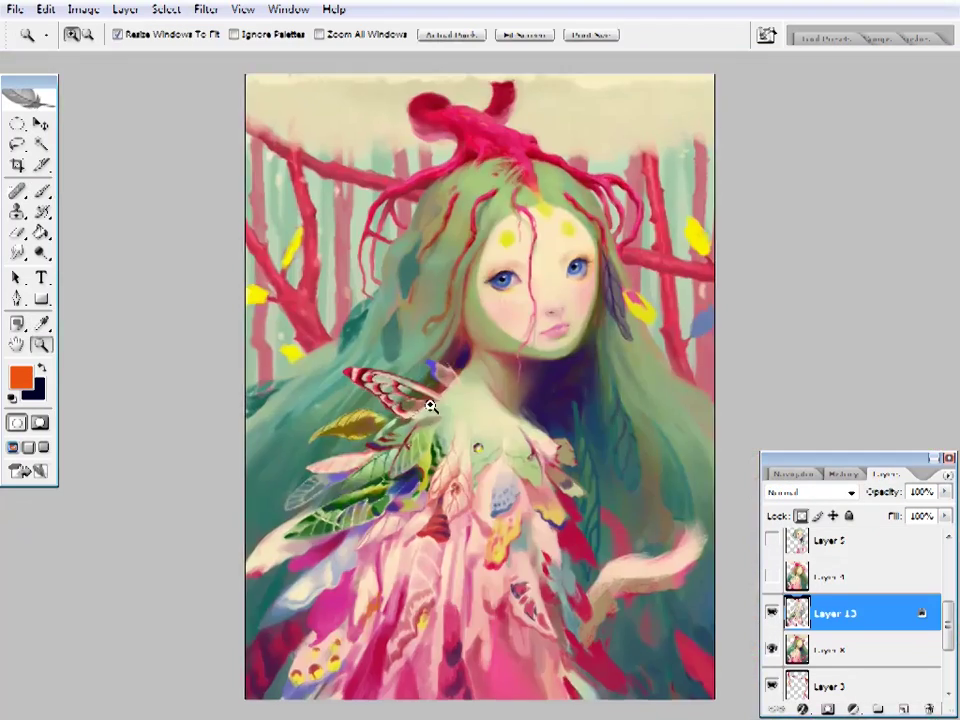
{"action": "left_click", "coordinate": [430, 405]}
{"action": "left_click", "coordinate": [384, 294]}
- Pick a dark blue and zoom back in closer on the leaf
{"action": "key", "text": "b"}
{"action": "left_click", "coordinate": [193, 461], "text": "alt"}
{"action": "mouse_move", "coordinate": [402, 421]}
{"action": "left_mouse_down"}
{"action": "mouse_move", "coordinate": [72, 472]}
{"action": "mouse_move", "coordinate": [546, 369]}
{"action": "left_mouse_up"}
{"action": "key", "text": "z"}
{"action": "key", "text": "ctrl+0"}
{"action": "left_click", "coordinate": [489, 369]}
{"action": "left_click", "coordinate": [375, 435]}
- Re-sample the leaf's olive and confirm orange as the foreground colour
{"action": "key", "text": "i"}
{"action": "left_click", "coordinate": [350, 450]}
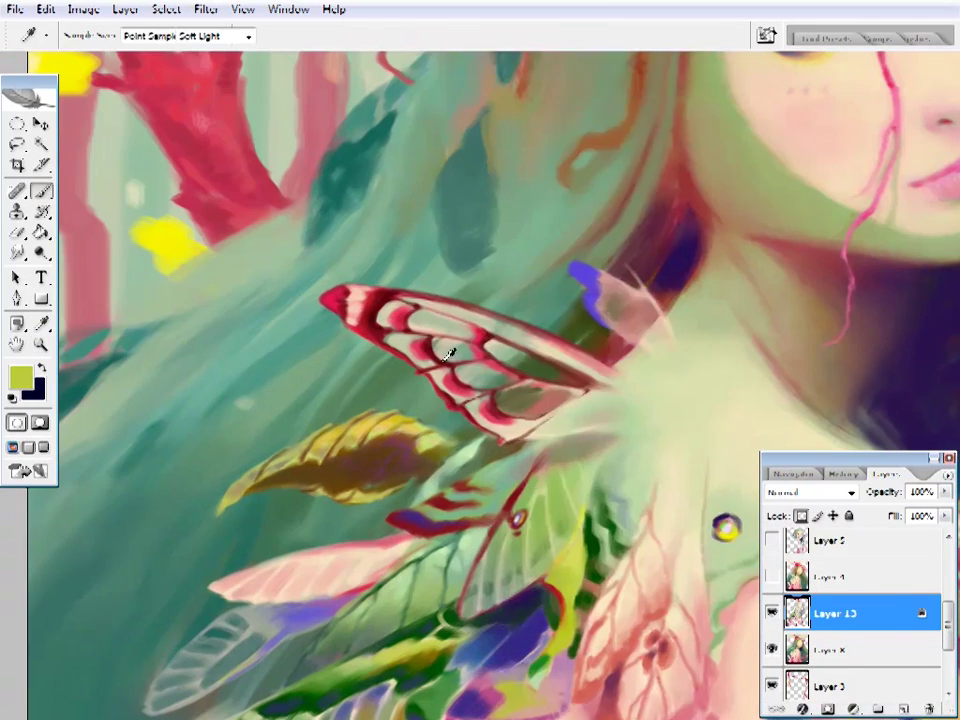
{"action": "key", "text": "b"}
{"action": "right_click", "coordinate": [447, 352]}
{"action": "key", "text": "Escape"}
{"action": "key", "text": "i"}
{"action": "left_click", "coordinate": [20, 377]}
{"action": "left_click", "coordinate": [740, 360]}
{"action": "key", "text": "Return"}
{"action": "key", "text": "b"}
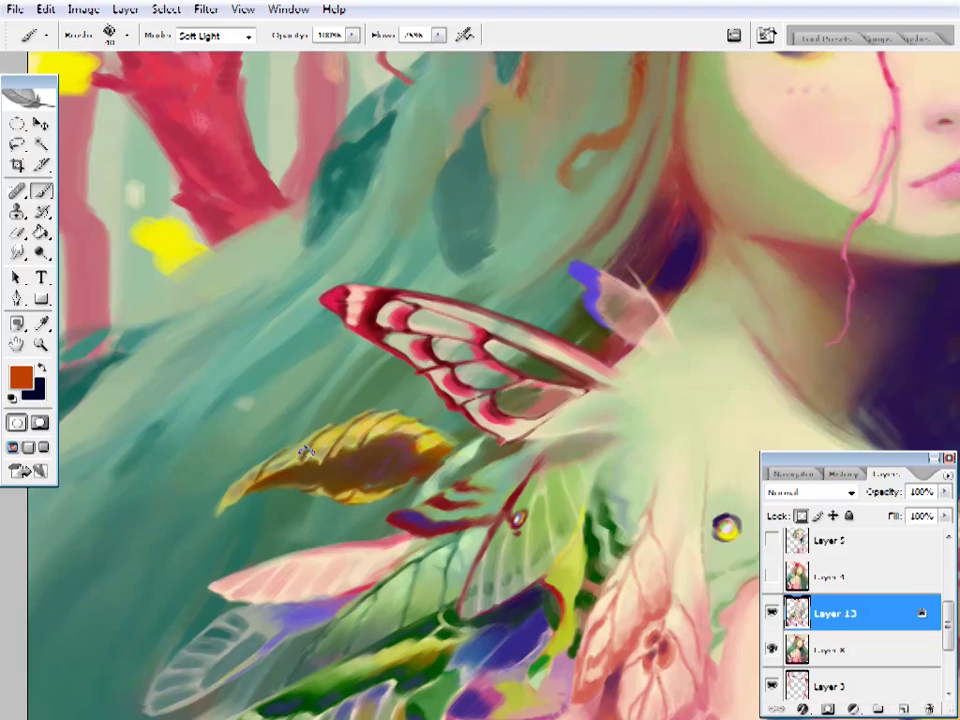
- Check the brush presets and zoom in close on the wings
{"action": "key", "text": "ctrl+minus"}
{"action": "right_click", "coordinate": [478, 400]}
{"action": "key", "text": "Escape"}
{"action": "key", "text": "ctrl+plus"}
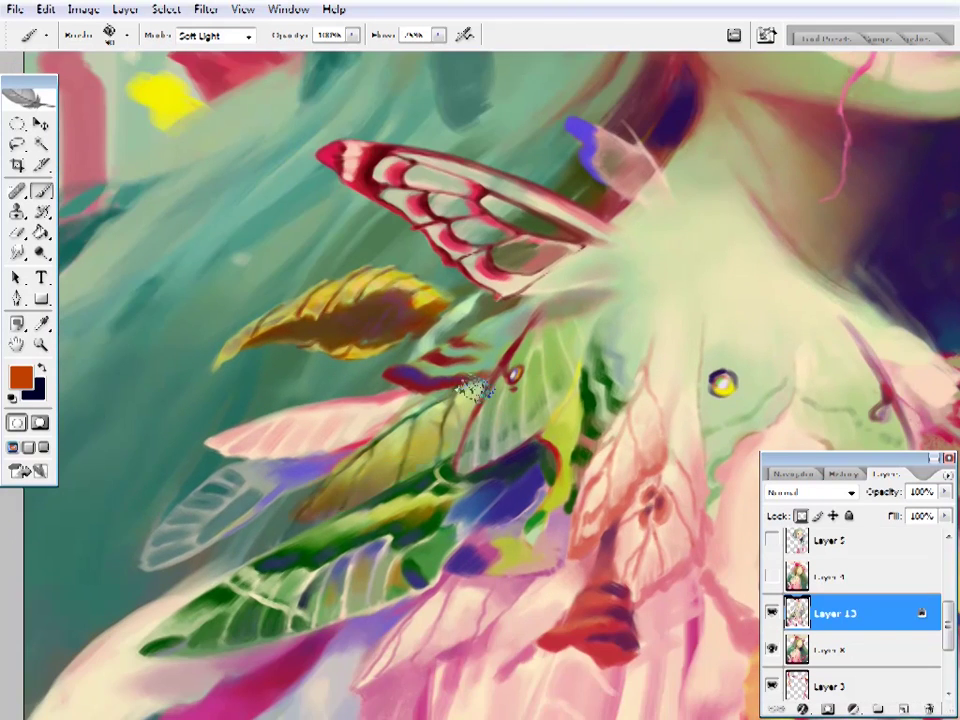
{"action": "key", "text": "z"}
{"action": "key", "text": "ctrl+0"}
{"action": "left_click", "coordinate": [467, 444]}
{"action": "left_click", "coordinate": [403, 456]}
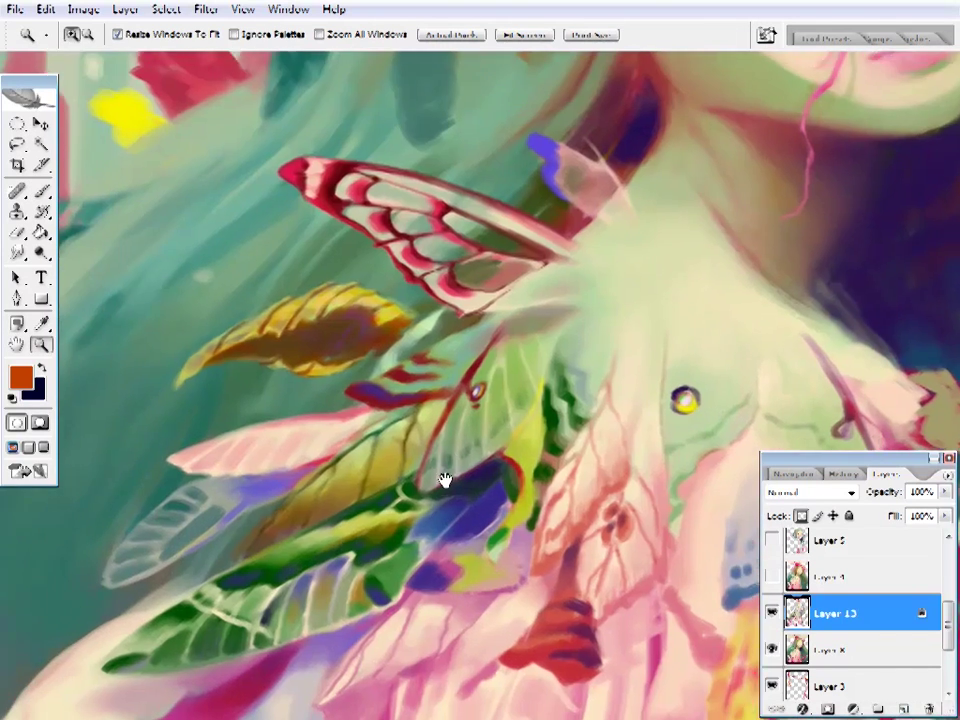
{"action": "left_click_drag", "start_coordinate": [445, 480], "coordinate": [443, 448]}
- Fit the painting, show the Navigator overview, and zoom back into the wings
{"action": "key", "text": "ctrl+0"}
{"action": "left_click", "coordinate": [427, 470]}
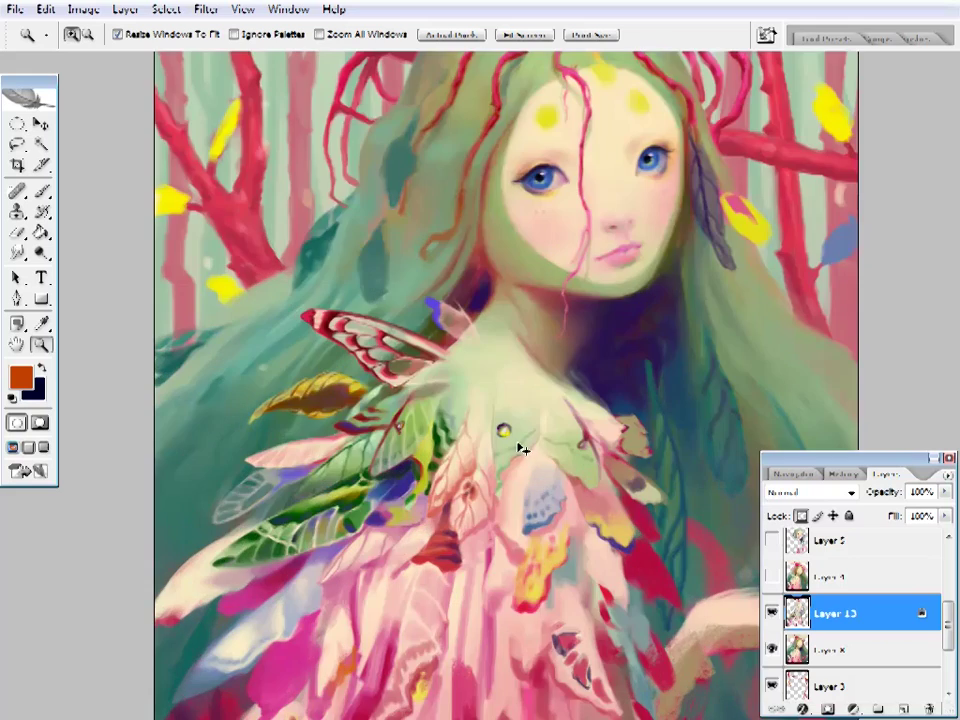
{"action": "left_click", "coordinate": [497, 440], "text": "alt"}
{"action": "key", "text": "ctrl+0"}
{"action": "left_click", "coordinate": [795, 476]}
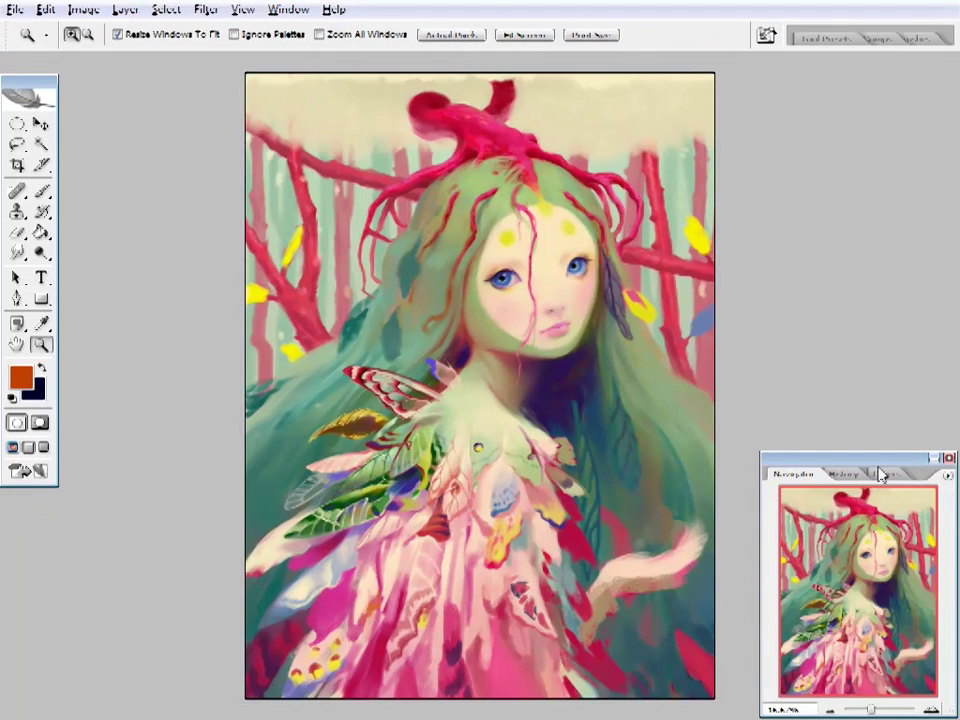
{"action": "left_click", "coordinate": [379, 450]}
{"action": "left_click", "coordinate": [392, 414]}
{"action": "left_click", "coordinate": [392, 414]}
- Restore the Layers panel and return the brush to Normal blending
{"action": "key", "text": "b"}
{"action": "right_click", "coordinate": [600, 110]}
{"action": "left_click", "coordinate": [373, 450]}
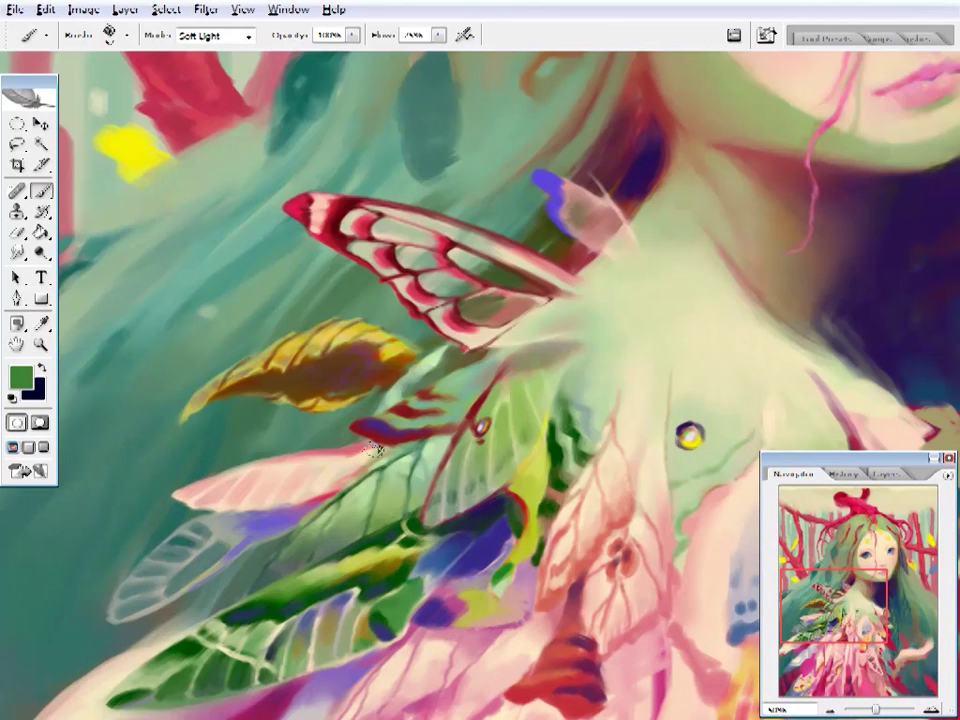
{"action": "key", "text": "F7"}
{"action": "left_click", "coordinate": [206, 9]}
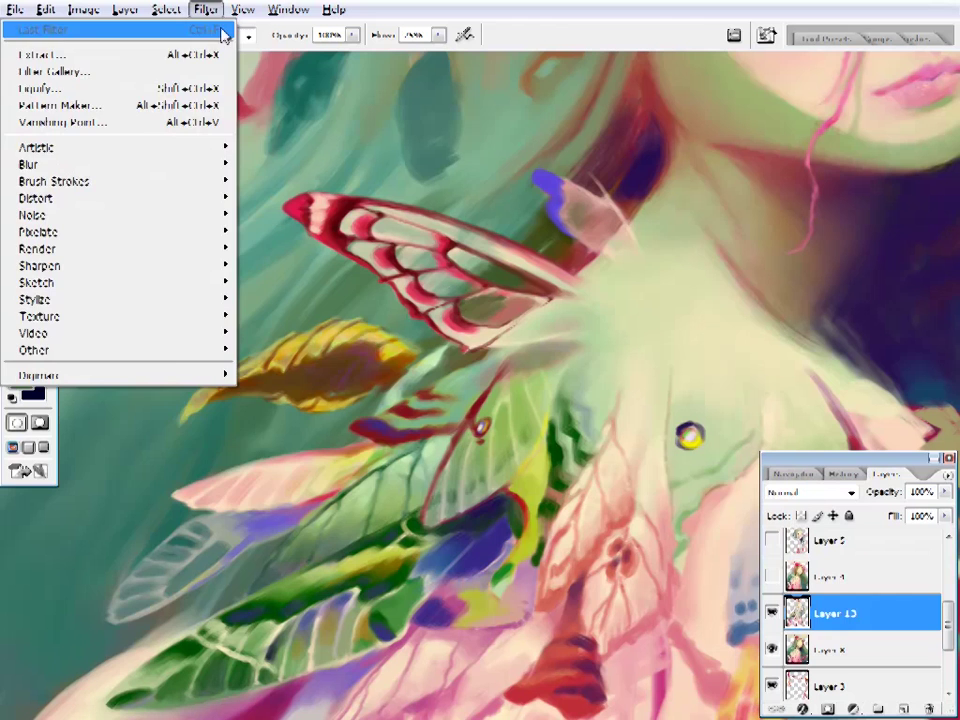
{"action": "key", "text": "Escape"}
{"action": "key", "text": "shift+alt+n"}
{"action": "left_click", "coordinate": [255, 352], "text": "alt"}
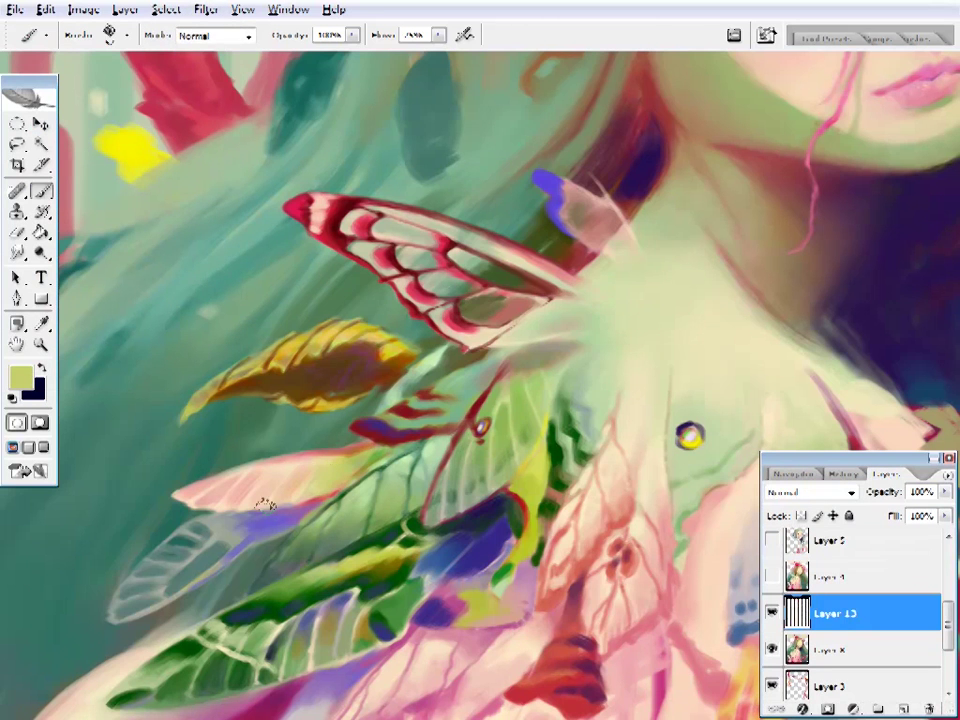
- Choose a brush preset and sample dark greens from the leaves and red from the garment
{"action": "key", "text": "i"}
{"action": "scroll", "coordinate": [420, 450], "scroll_direction": "down", "scroll_amount": 1}
{"action": "key", "text": "b"}
{"action": "right_click", "coordinate": [380, 432]}
{"action": "left_click", "coordinate": [268, 336]}
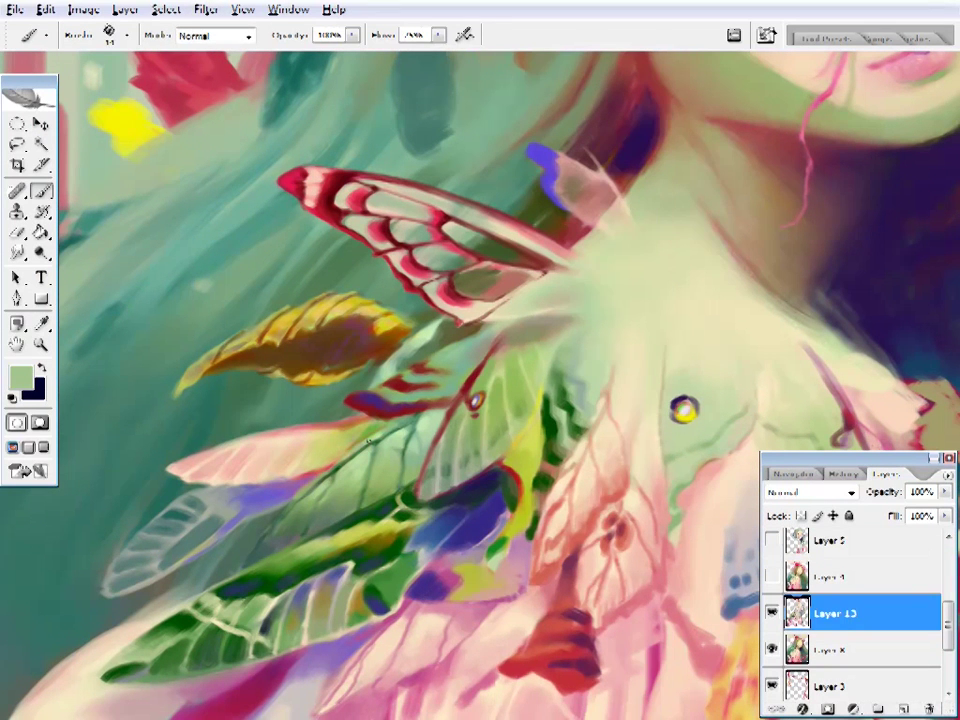
{"action": "left_click", "coordinate": [290, 318], "text": "alt"}
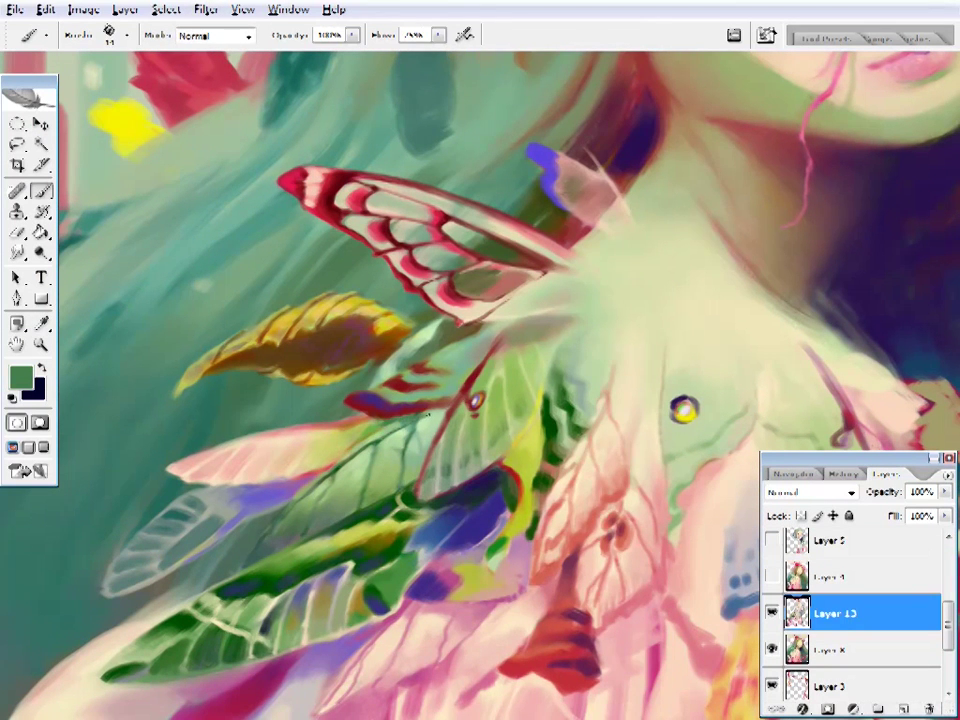
{"action": "left_click_drag", "start_coordinate": [491, 460], "coordinate": [524, 462]}
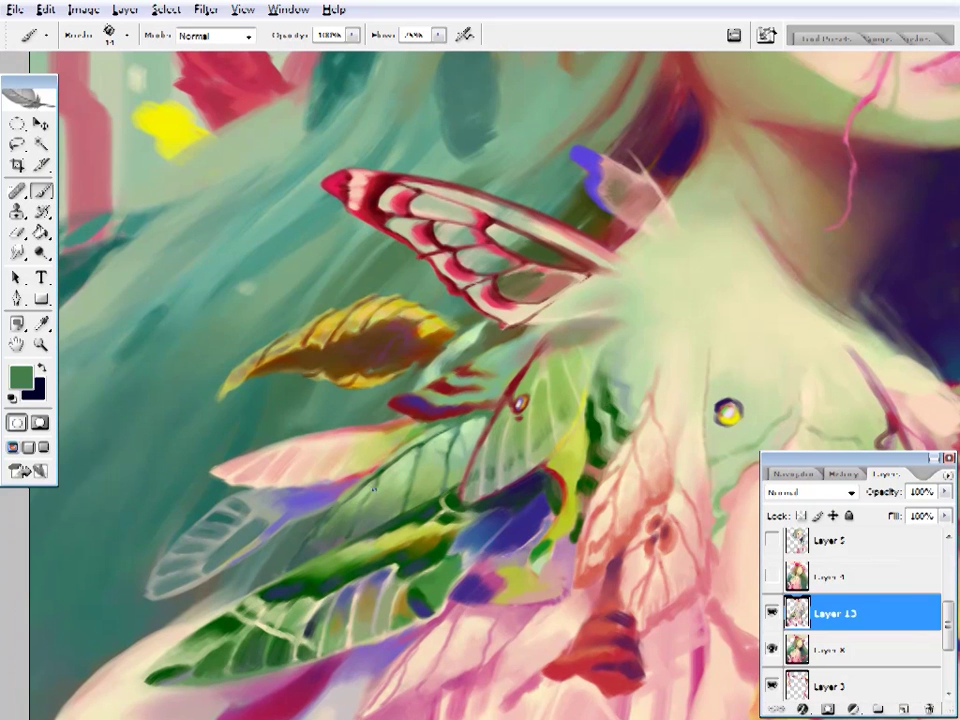
{"action": "left_click", "coordinate": [400, 515], "text": "alt"}
{"action": "key", "text": "b"}
{"action": "left_click_drag", "start_coordinate": [650, 631], "coordinate": [456, 551]}
{"action": "left_click", "coordinate": [440, 555], "text": "alt"}
- Zoom out and sample blue-grey and dark teal from the lower feathers
{"action": "key", "text": "ctrl+minus"}
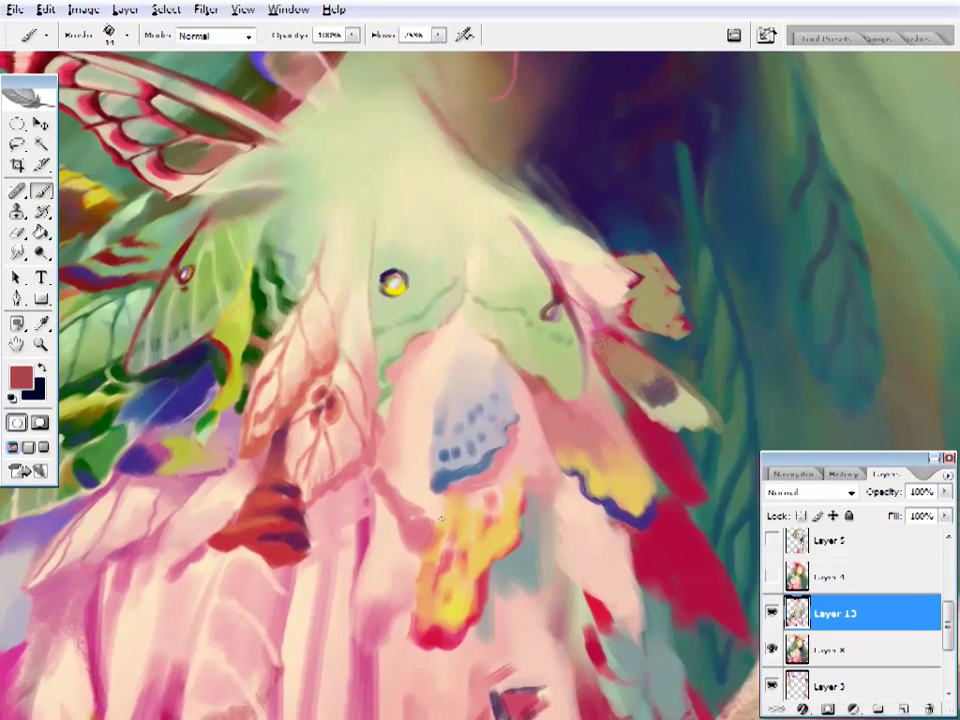
{"action": "key", "text": "z"}
{"action": "left_click", "coordinate": [429, 482], "text": "alt"}
{"action": "left_click", "coordinate": [450, 574], "text": "alt"}
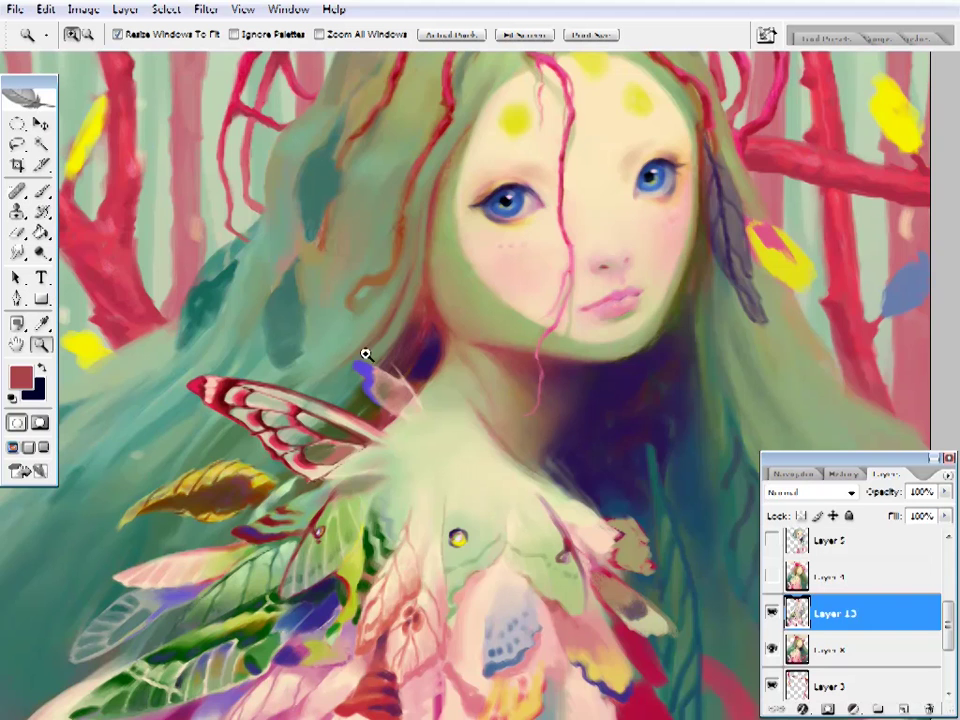
{"action": "scroll", "coordinate": [365, 354], "scroll_direction": "down", "scroll_amount": 5}
{"action": "scroll", "coordinate": [465, 289], "scroll_direction": "left", "scroll_amount": 2}
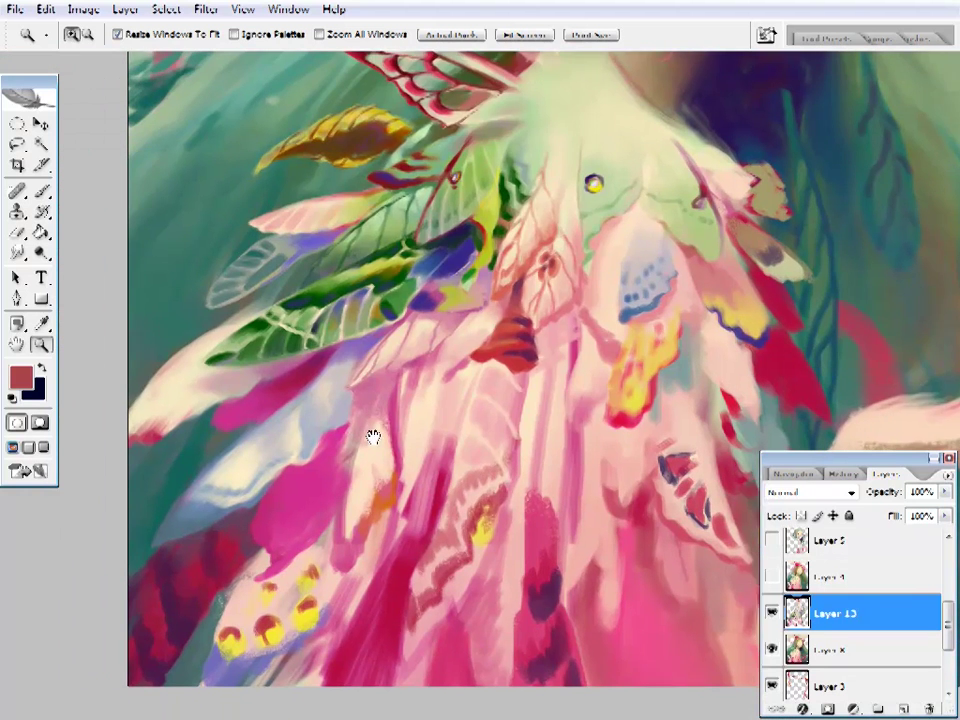
{"action": "key", "text": "i"}
{"action": "left_click", "coordinate": [238, 488]}
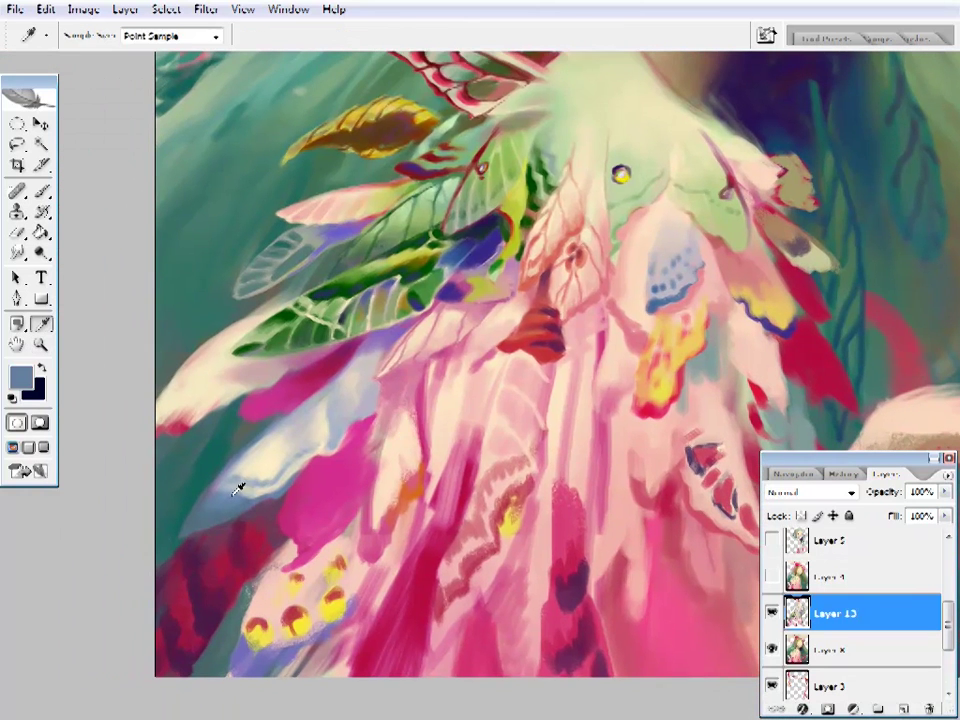
{"action": "key", "text": "b"}
{"action": "right_click", "coordinate": [238, 488]}
{"action": "key", "text": "Escape"}
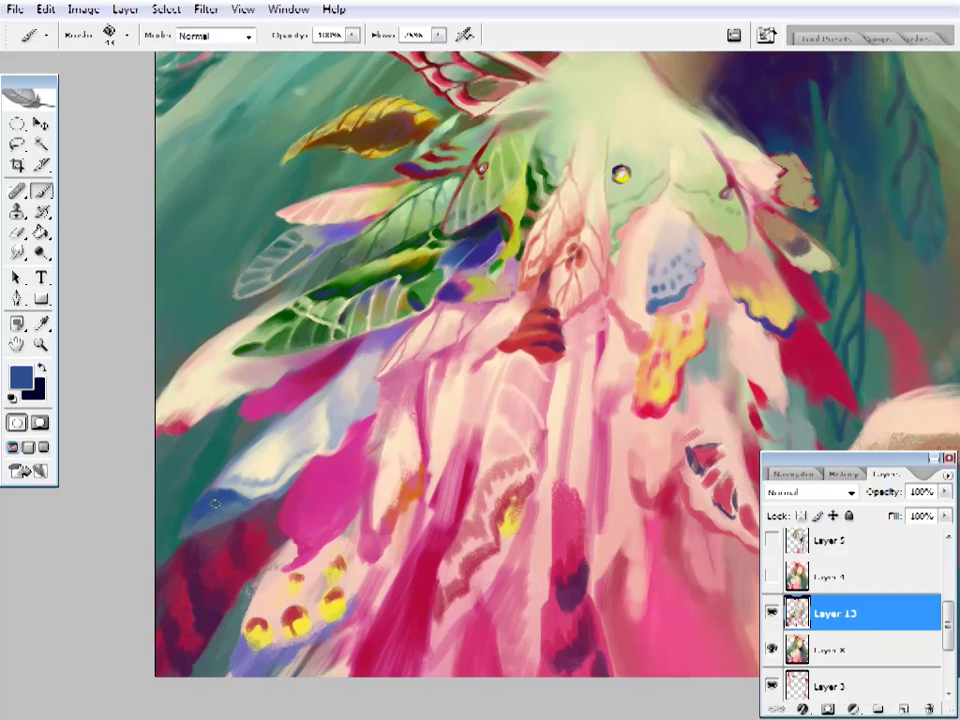
{"action": "left_click", "coordinate": [222, 493], "text": "alt"}
- Paint beige and magenta strokes across the pink garment
{"action": "key", "text": "i"}
{"action": "mouse_move", "coordinate": [301, 488]}
{"action": "left_mouse_down"}
{"action": "mouse_move", "coordinate": [279, 516]}
{"action": "mouse_move", "coordinate": [302, 520]}
{"action": "left_mouse_up"}
{"action": "key", "text": "b"}
{"action": "left_click", "coordinate": [381, 422], "text": "alt"}
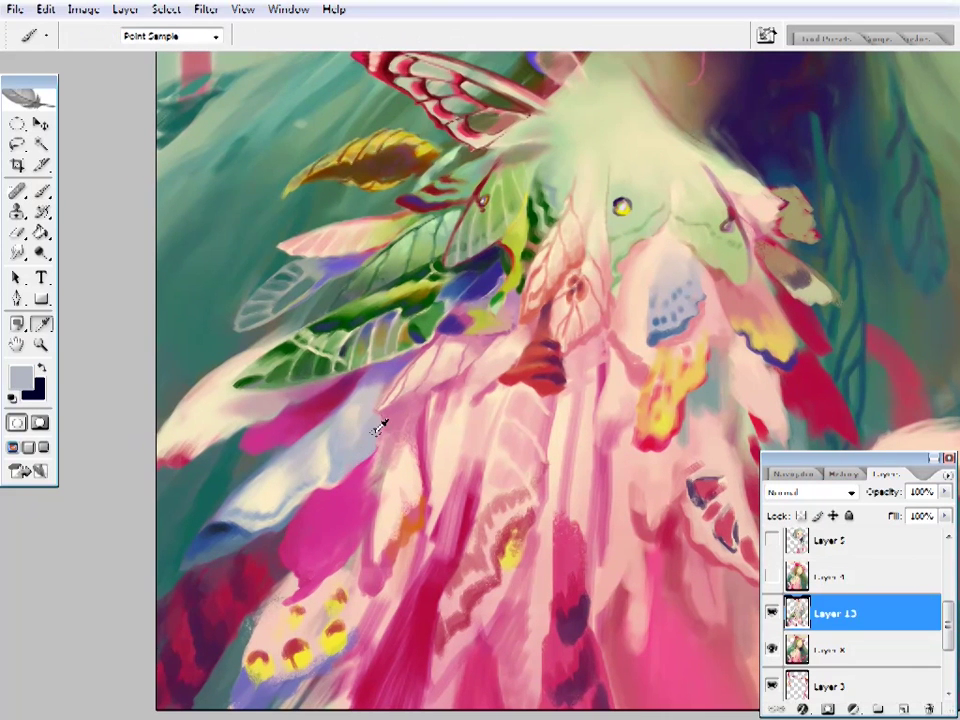
{"action": "left_click_drag", "start_coordinate": [500, 272], "coordinate": [498, 263]}
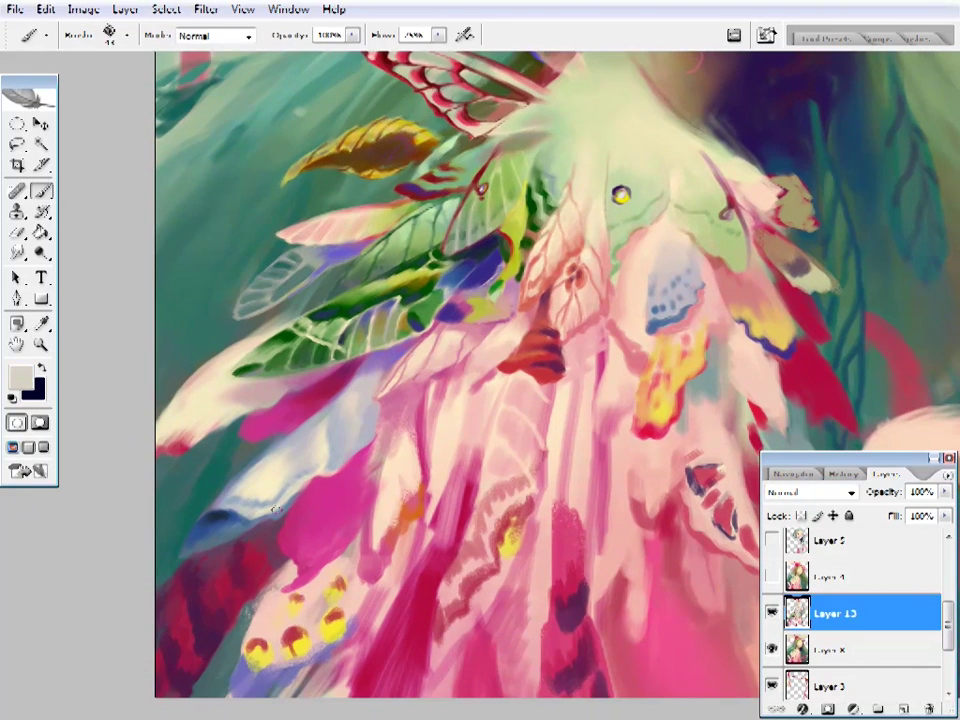
{"action": "left_click", "coordinate": [283, 505], "text": "alt"}
{"action": "left_click_drag", "start_coordinate": [429, 360], "coordinate": [300, 429]}
- Dab peach, salmon, pale yellow, orange and red strokes on the chest patch
{"action": "left_click_drag", "start_coordinate": [484, 433], "coordinate": [506, 471]}
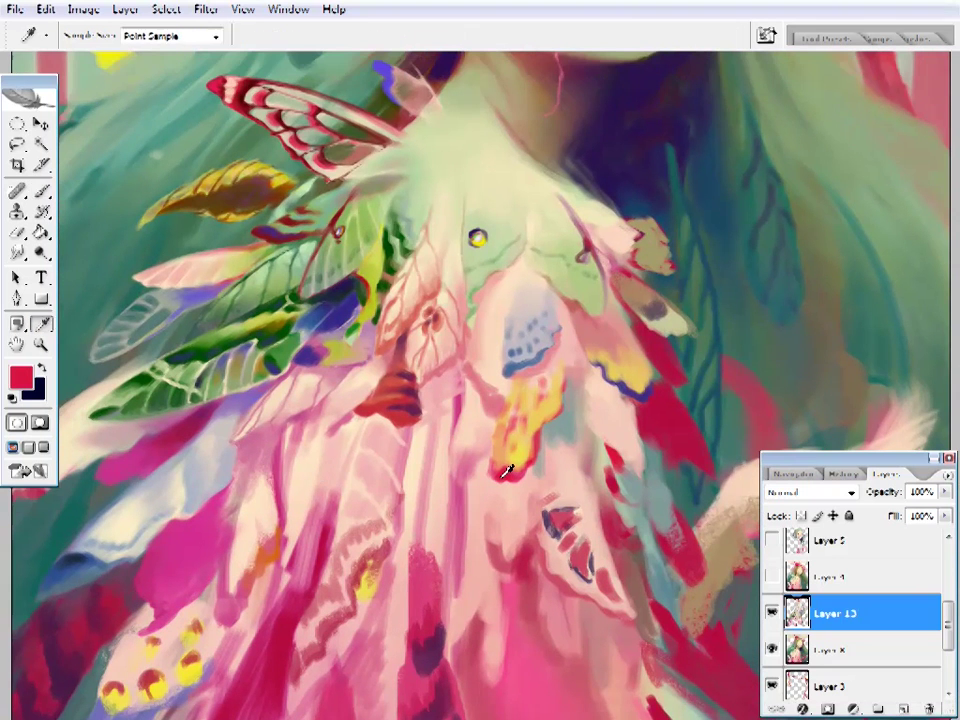
{"action": "left_click", "coordinate": [517, 413], "text": "alt"}
{"action": "left_click", "coordinate": [385, 309], "text": "alt"}
{"action": "scroll", "coordinate": [380, 314], "scroll_direction": "up", "scroll_amount": 1}
{"action": "left_click", "coordinate": [377, 316], "text": "alt"}
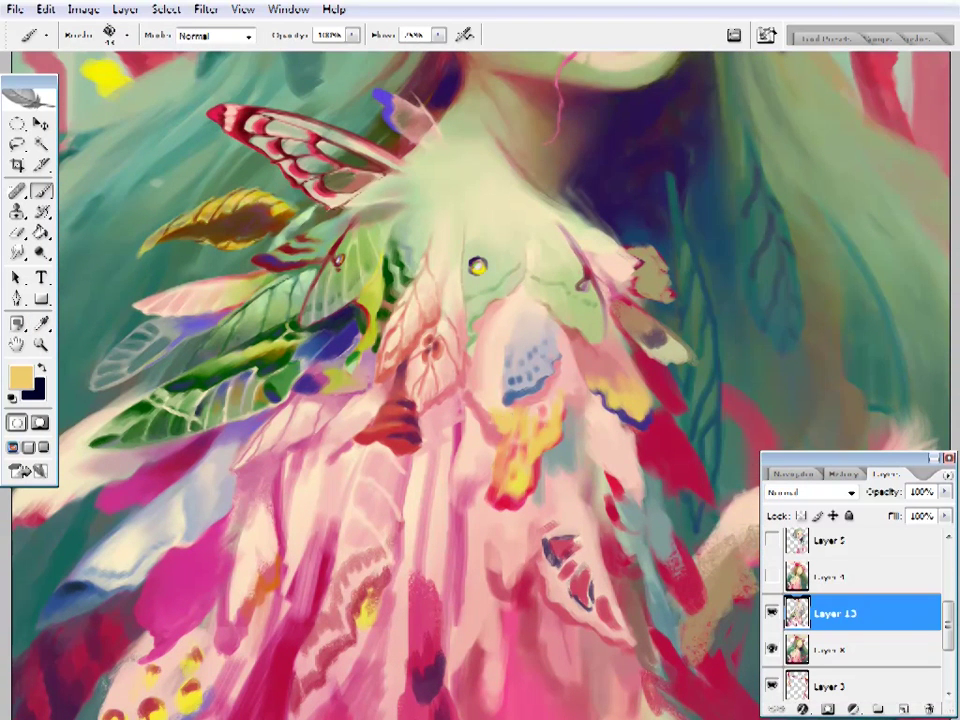
{"action": "left_click", "coordinate": [505, 437], "text": "alt"}
{"action": "left_click", "coordinate": [507, 430], "text": "alt"}
{"action": "left_click", "coordinate": [508, 426], "text": "alt"}
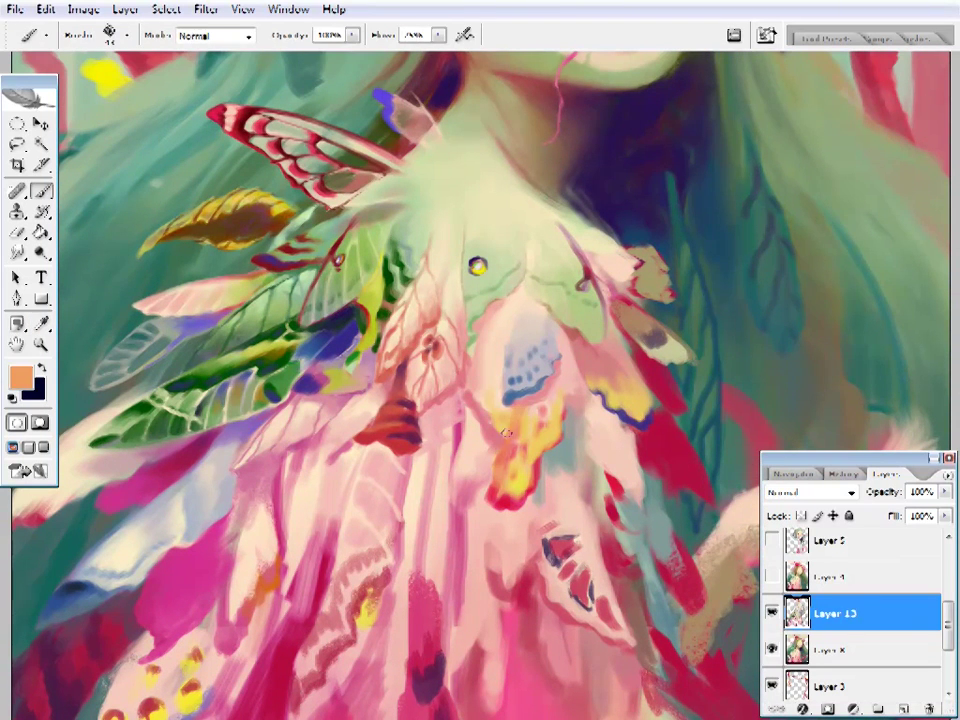
{"action": "left_click", "coordinate": [508, 422], "text": "alt"}
{"action": "left_click", "coordinate": [510, 426], "text": "alt"}
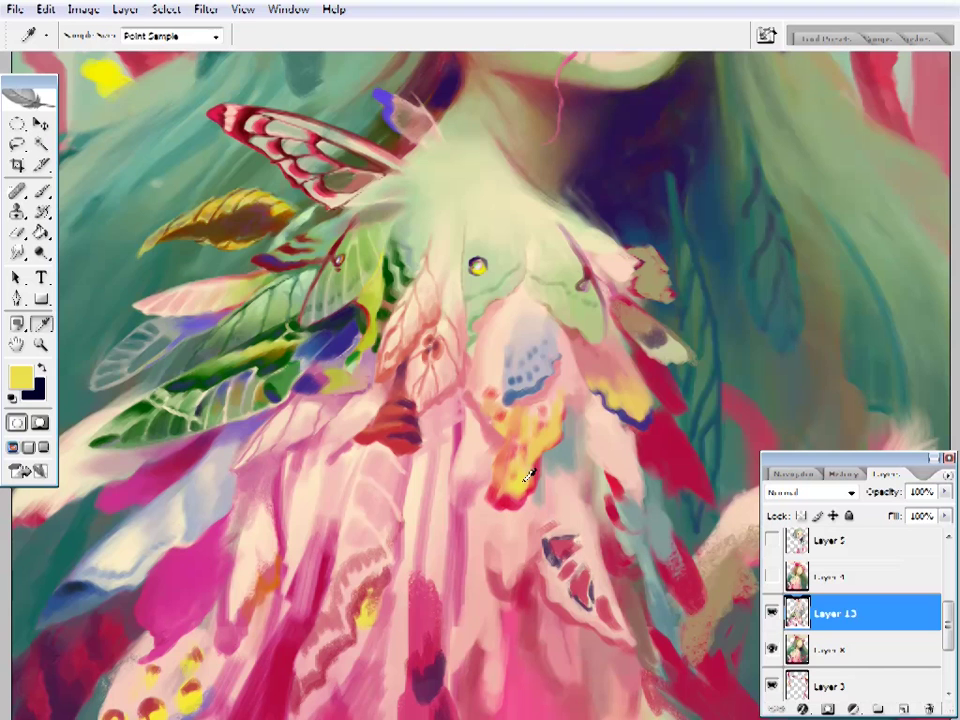
- Add more salmon, tan, yellow and red dabs along the blue-spotted feather's edge
{"action": "left_click", "coordinate": [507, 390], "text": "alt"}
{"action": "left_click", "coordinate": [504, 412], "text": "alt"}
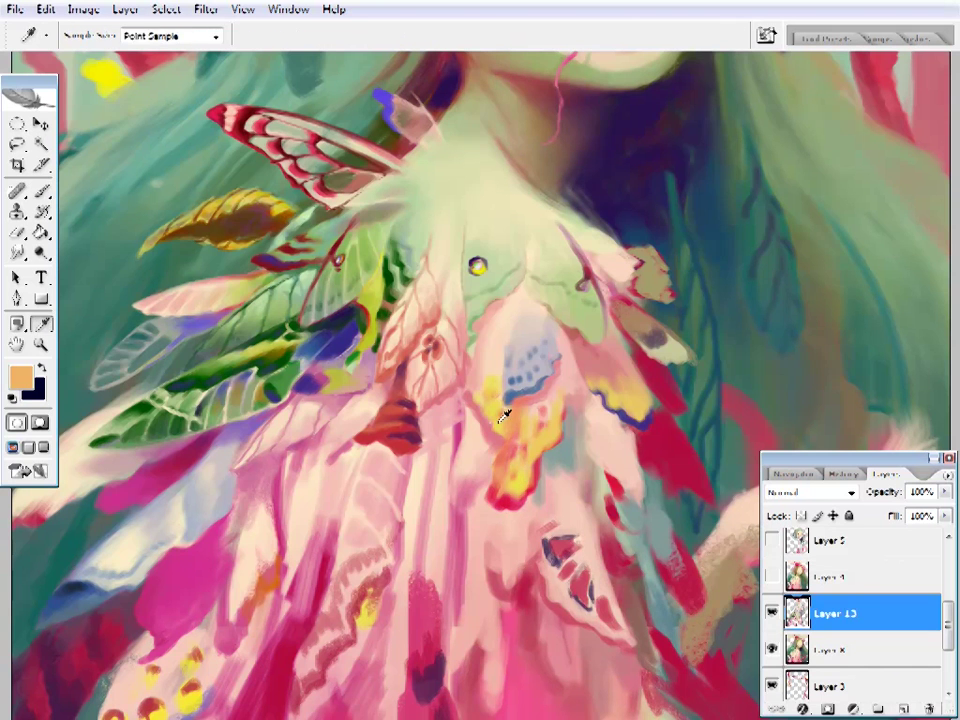
{"action": "left_click", "coordinate": [500, 400], "text": "alt"}
{"action": "left_click", "coordinate": [535, 443], "text": "alt"}
{"action": "right_click", "coordinate": [535, 443]}
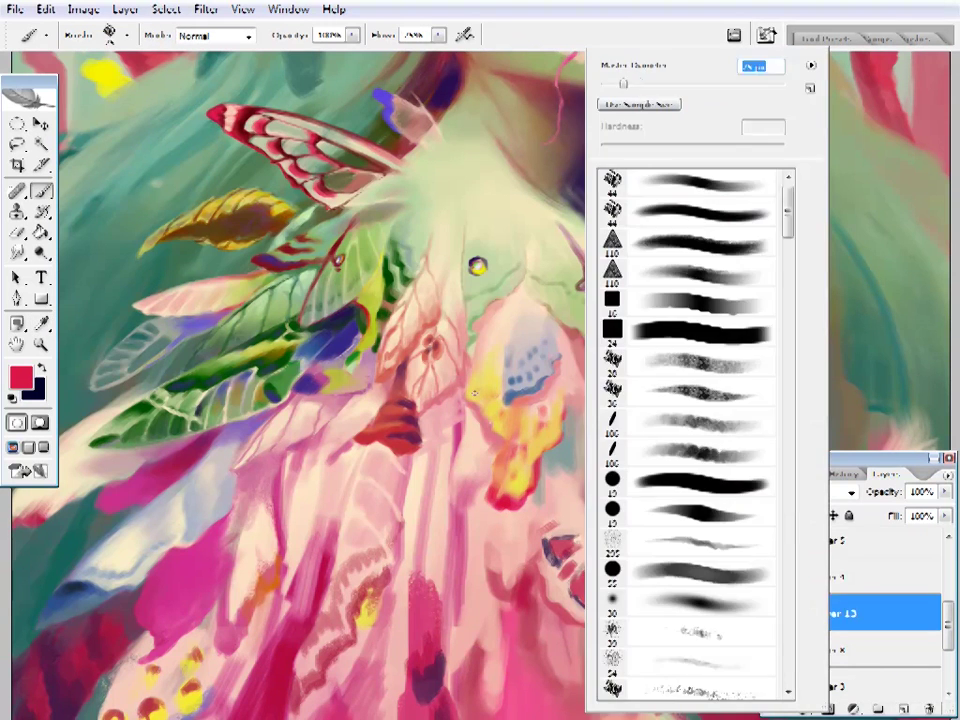
{"action": "key", "text": "Escape"}
{"action": "left_click", "coordinate": [508, 455], "text": "alt"}
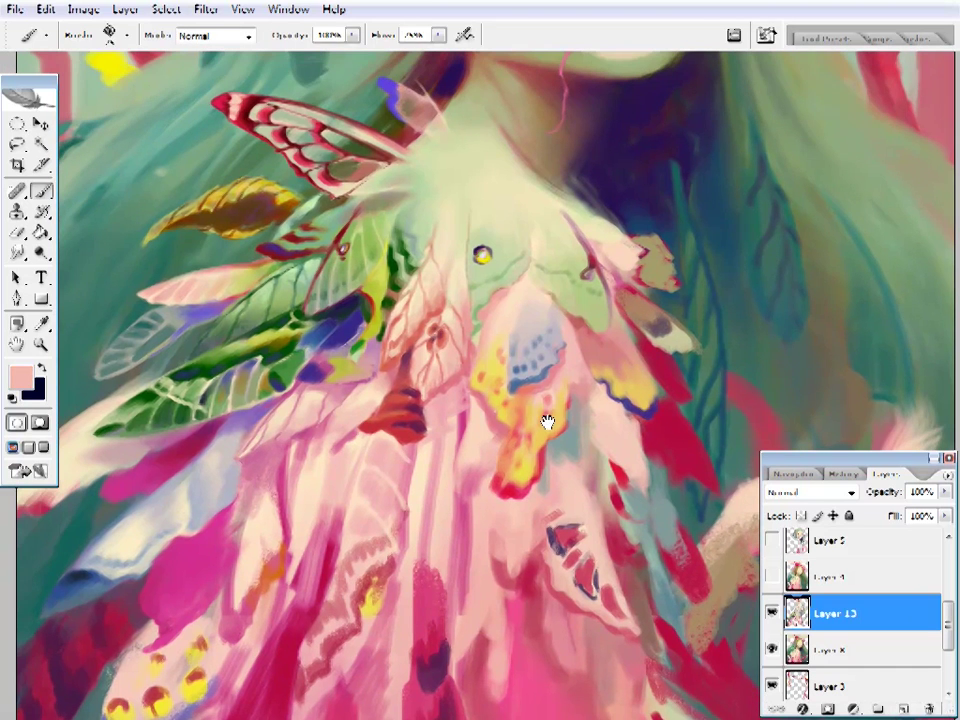
{"action": "left_click", "coordinate": [548, 418], "text": "alt"}
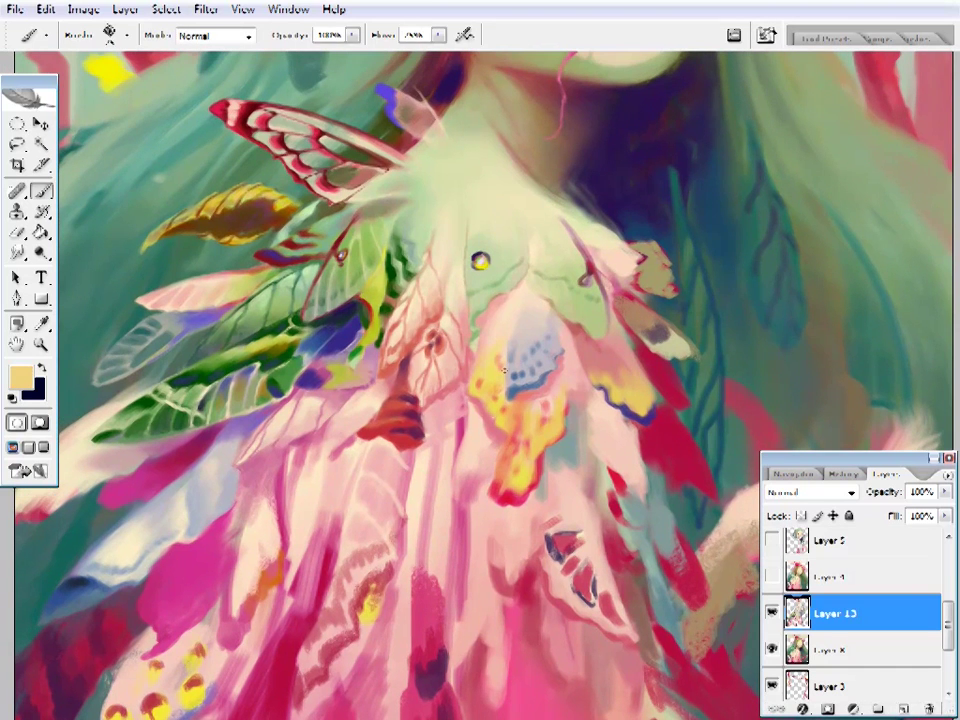
{"action": "left_click", "coordinate": [560, 396], "text": "alt"}
- Fit the canvas, then zoom into the face and the hair on its left
{"action": "key", "text": "z"}
{"action": "left_click", "coordinate": [448, 334]}
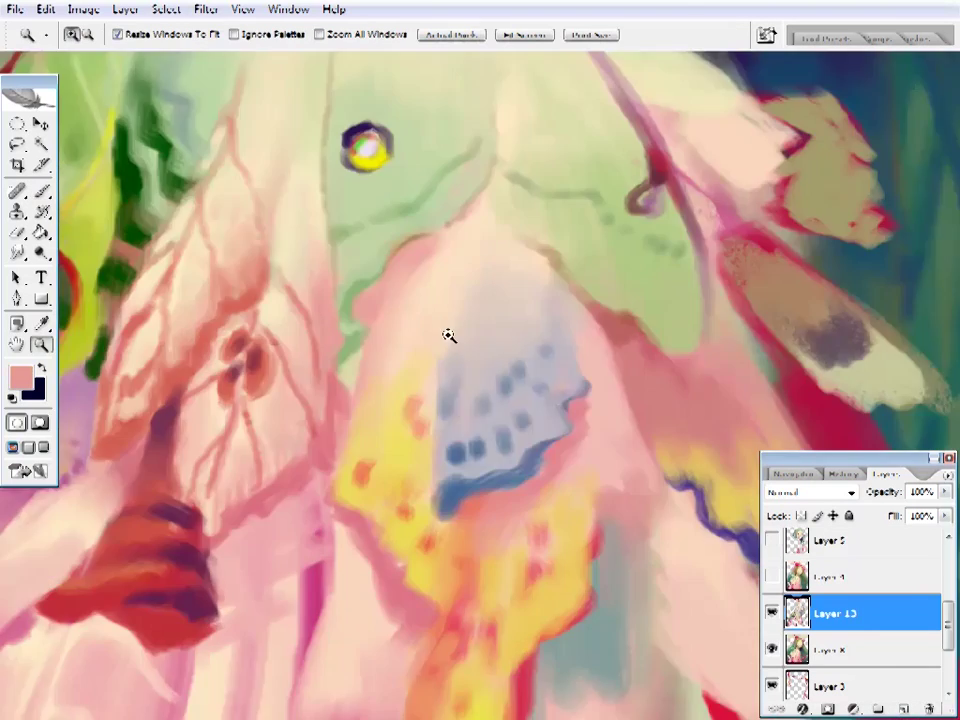
{"action": "key", "text": "ctrl+0"}
{"action": "left_click", "coordinate": [509, 502]}
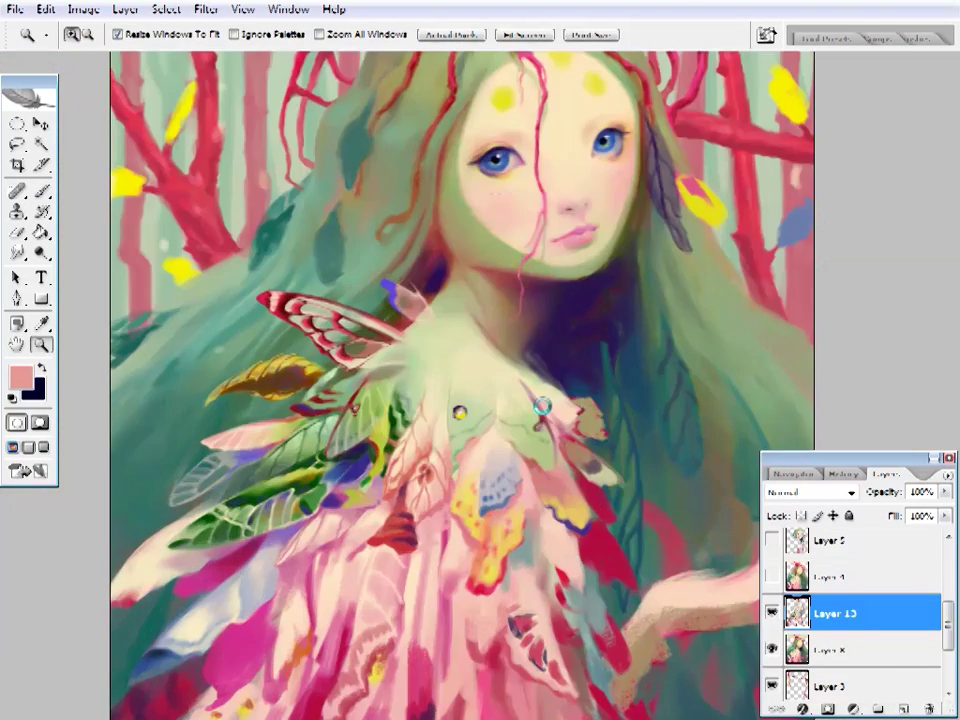
{"action": "left_click_drag", "start_coordinate": [533, 492], "coordinate": [470, 585]}
{"action": "left_click", "coordinate": [606, 420]}
{"action": "left_click_drag", "start_coordinate": [285, 484], "coordinate": [413, 381]}
- Resize the brush and paint dark and light teal strokes in the left hair
{"action": "key", "text": "b"}
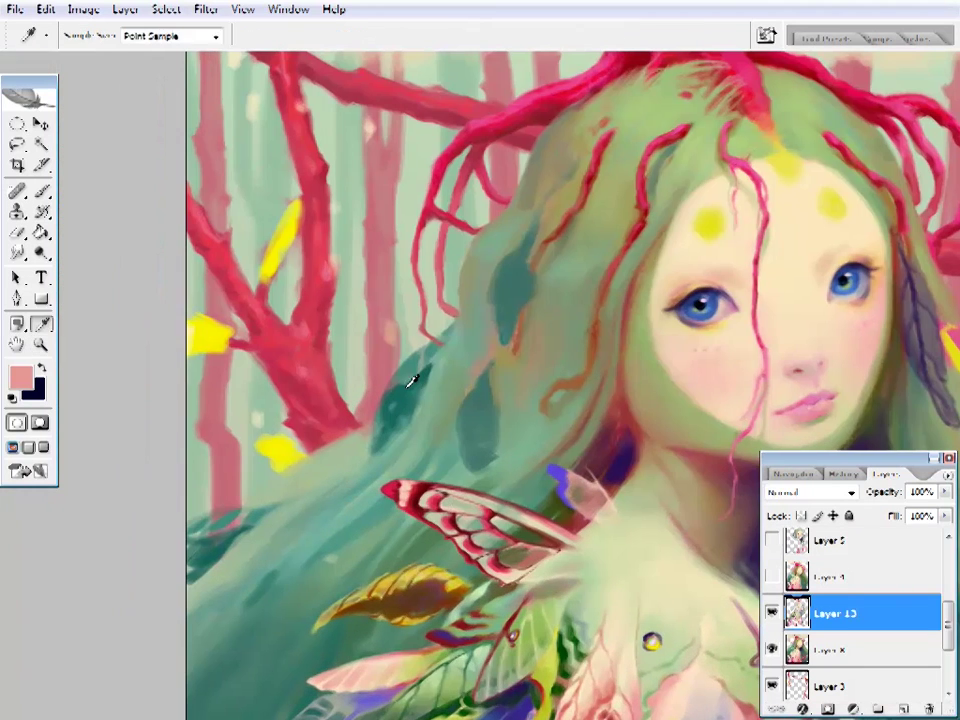
{"action": "left_click", "coordinate": [410, 388], "text": "alt"}
{"action": "right_click", "coordinate": [421, 359]}
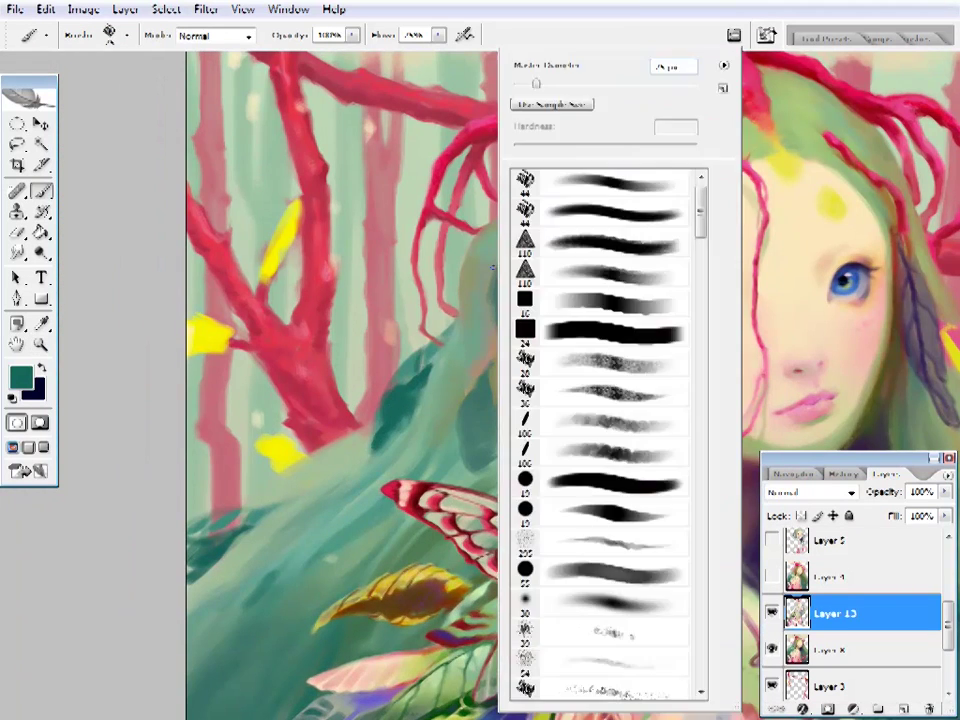
{"action": "key", "text": "Return"}
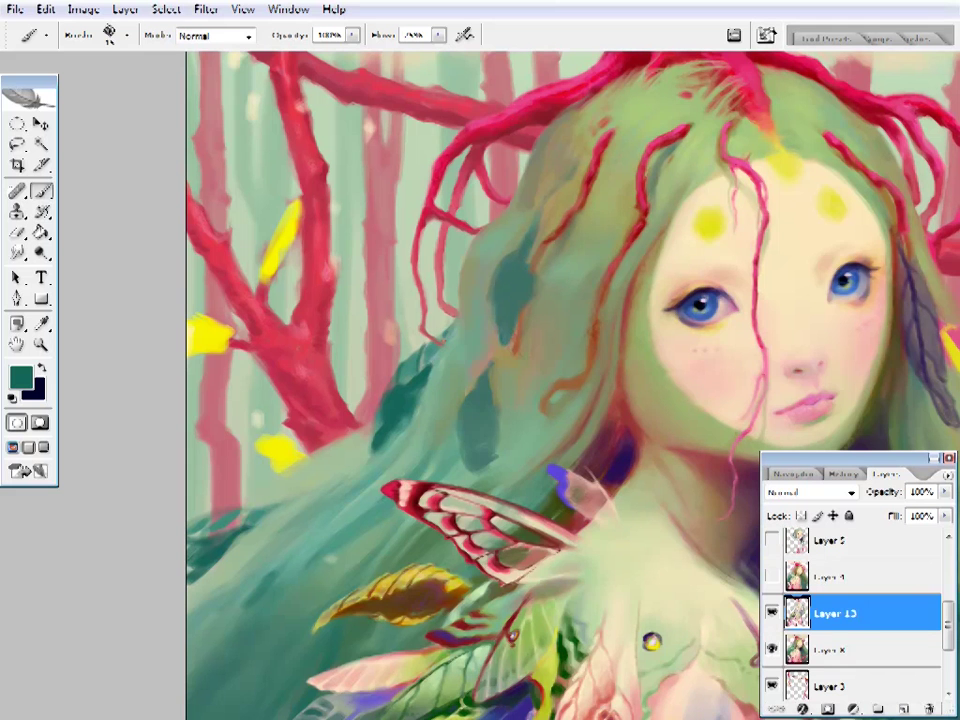
{"action": "left_click_drag", "start_coordinate": [453, 366], "coordinate": [446, 386]}
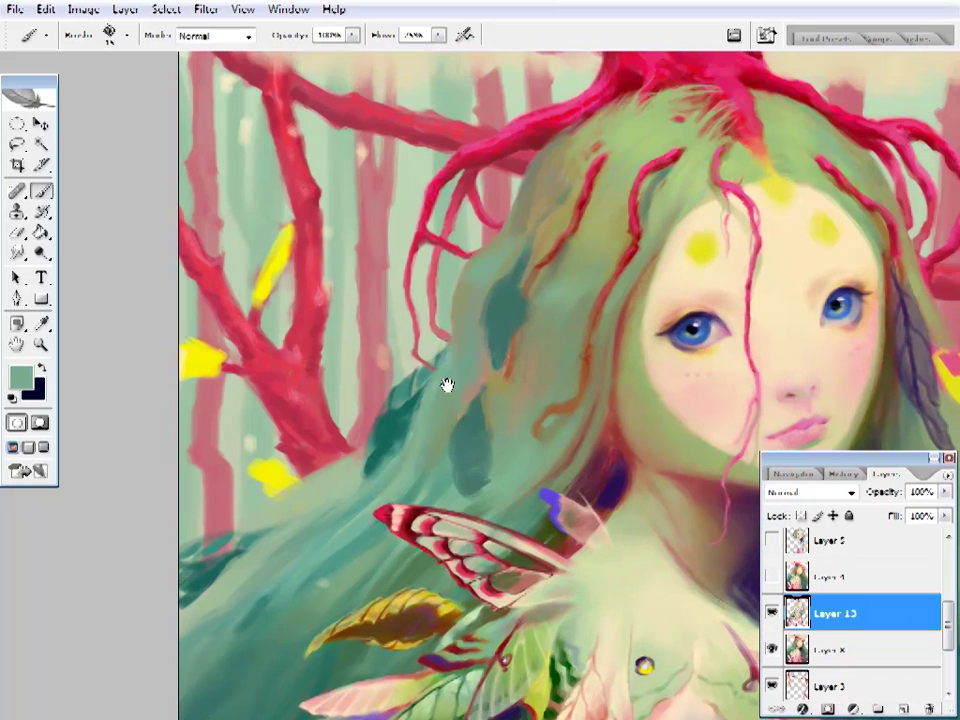
{"action": "left_click_drag", "start_coordinate": [308, 487], "coordinate": [393, 385]}
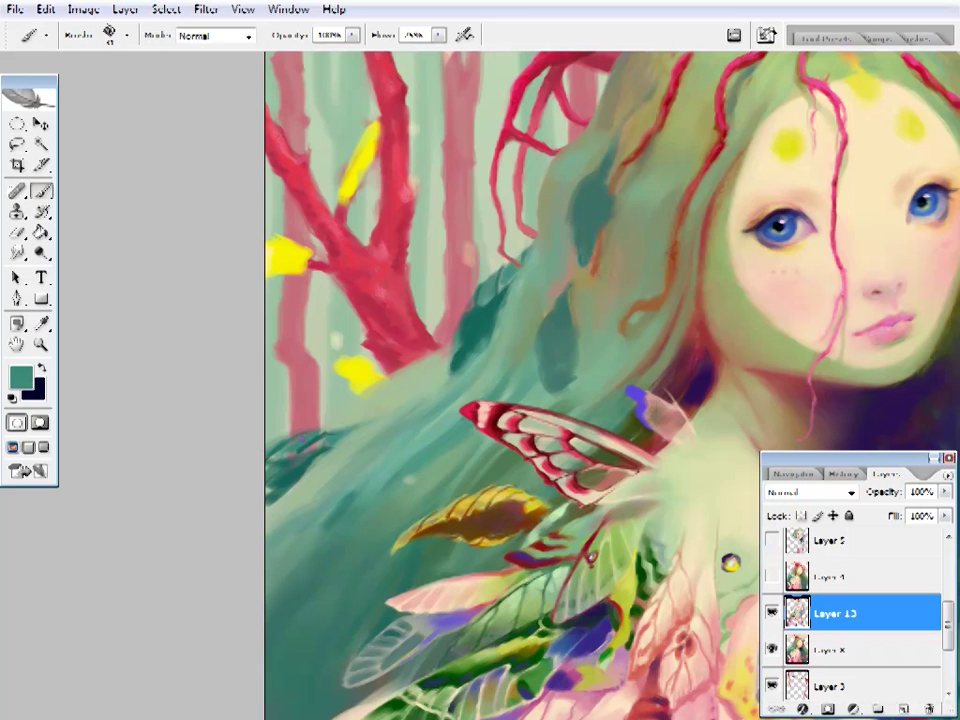
{"action": "left_click", "coordinate": [298, 455], "text": "alt"}
{"action": "left_click", "coordinate": [290, 460], "text": "alt"}
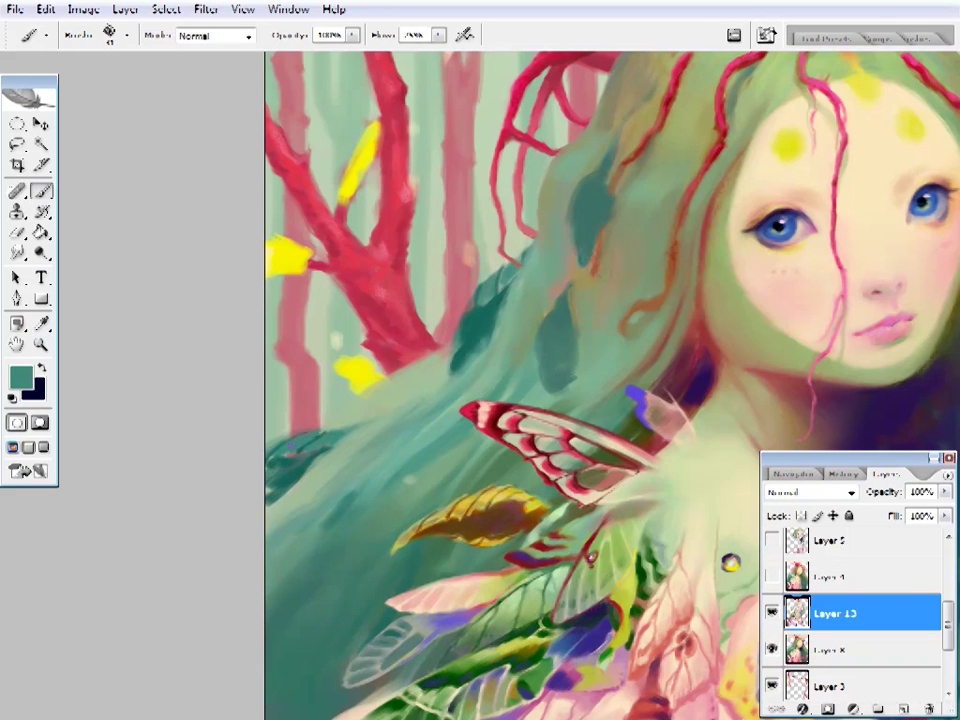
- Blend sage, teal and grey-sage hair strokes, ending on a pale lilac colour (#c49dd1)
{"action": "mouse_move", "coordinate": [300, 462]}
{"action": "left_mouse_down"}
{"action": "mouse_move", "coordinate": [315, 456]}
{"action": "mouse_move", "coordinate": [264, 492]}
{"action": "left_mouse_up"}
{"action": "left_click", "coordinate": [293, 492], "text": "alt"}
{"action": "left_click", "coordinate": [250, 480], "text": "alt"}
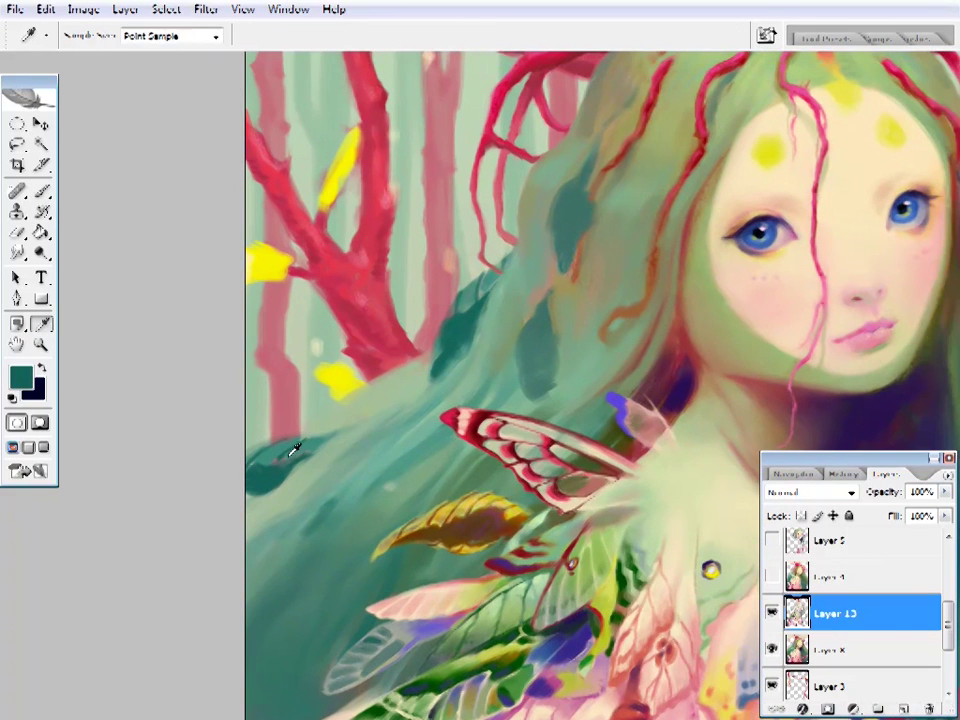
{"action": "left_click", "coordinate": [549, 421], "text": "alt"}
{"action": "left_click", "coordinate": [262, 458], "text": "alt"}
{"action": "left_click_drag", "start_coordinate": [502, 275], "coordinate": [460, 338]}
{"action": "left_click", "coordinate": [460, 338], "text": "alt"}
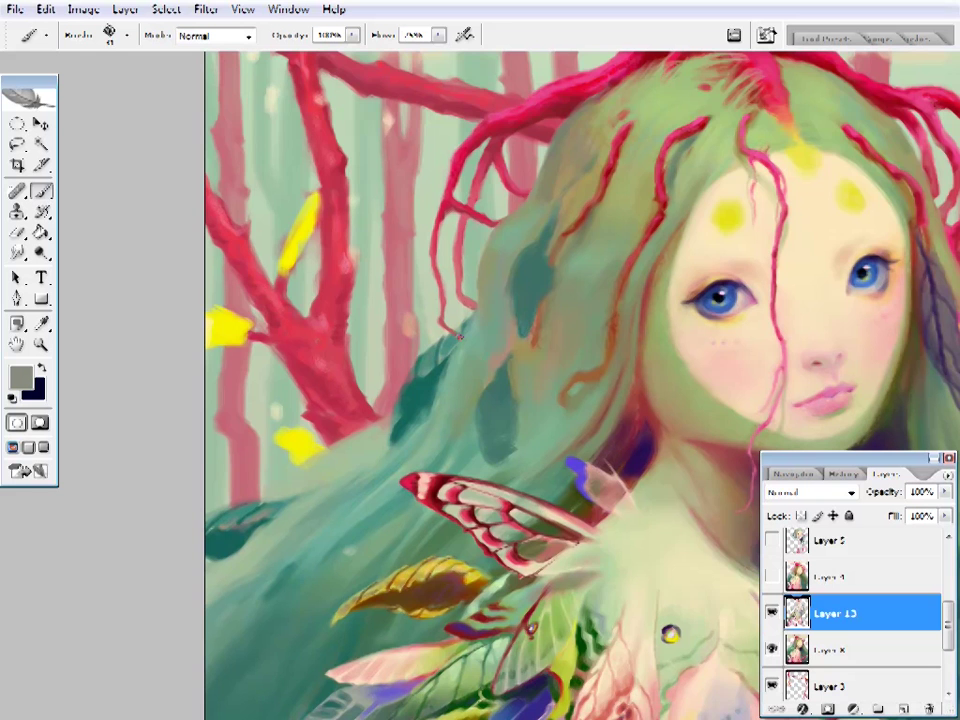
{"action": "left_click_drag", "start_coordinate": [502, 282], "coordinate": [409, 435]}
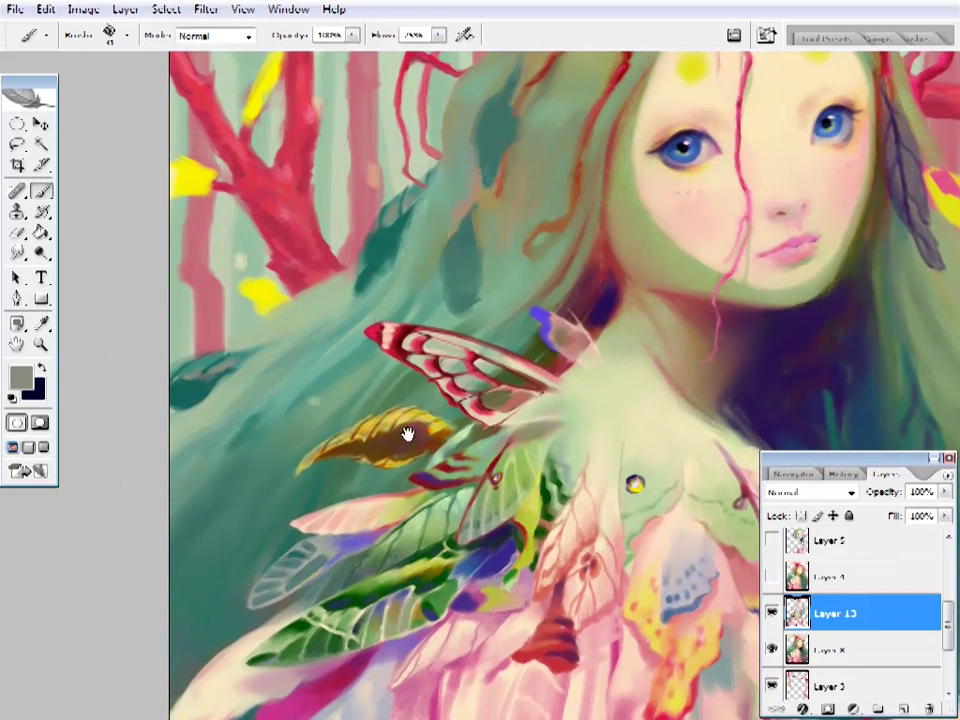
{"action": "left_click", "coordinate": [416, 411], "text": "alt"}
- Set the foreground colour to pink-lavender, then change it to a darker purple
{"action": "left_click", "coordinate": [20, 378]}
{"action": "left_click", "coordinate": [580, 230]}
{"action": "left_click", "coordinate": [932, 186]}
{"action": "left_click", "coordinate": [20, 378]}
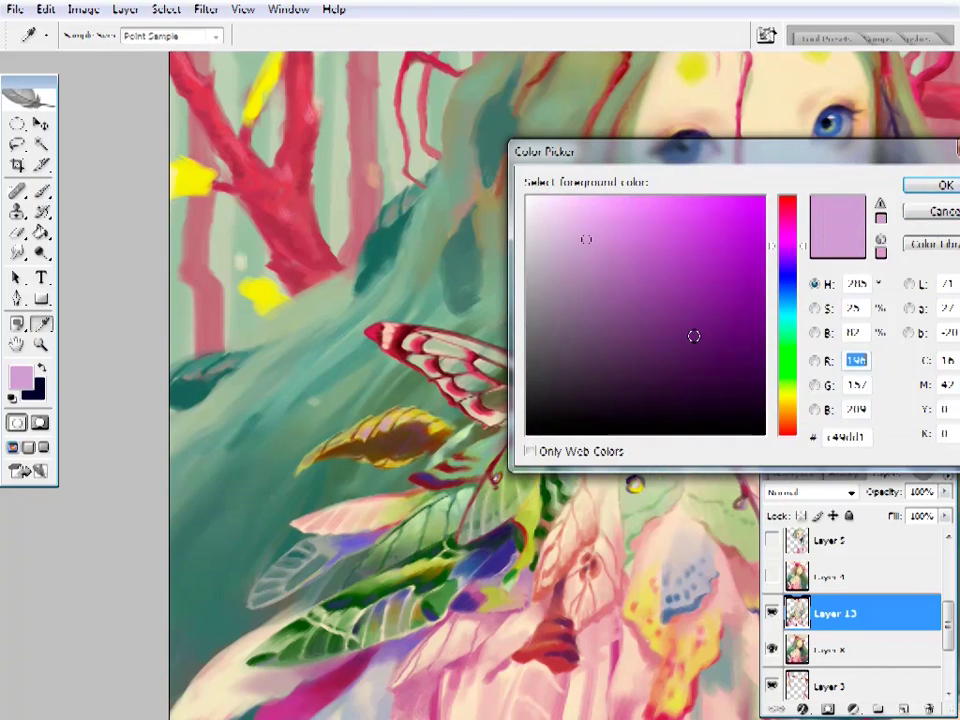
{"action": "left_click", "coordinate": [692, 336]}
{"action": "left_click", "coordinate": [930, 184]}
- Zoom into the wing-and-leaf cluster, sample beige from the leaves and choose a detail brush
{"action": "left_click_drag", "start_coordinate": [536, 455], "coordinate": [496, 330]}
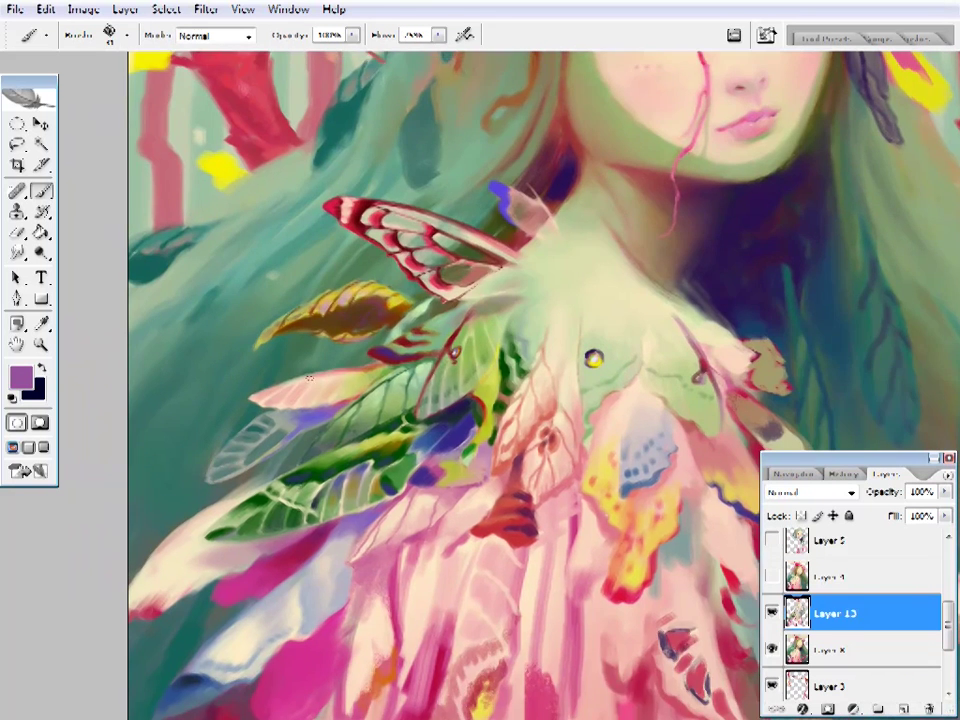
{"action": "scroll", "coordinate": [200, 505], "scroll_direction": "up", "scroll_amount": 1}
{"action": "left_click", "coordinate": [229, 521], "text": "alt"}
{"action": "right_click", "coordinate": [420, 360]}
{"action": "double_click", "coordinate": [440, 360]}
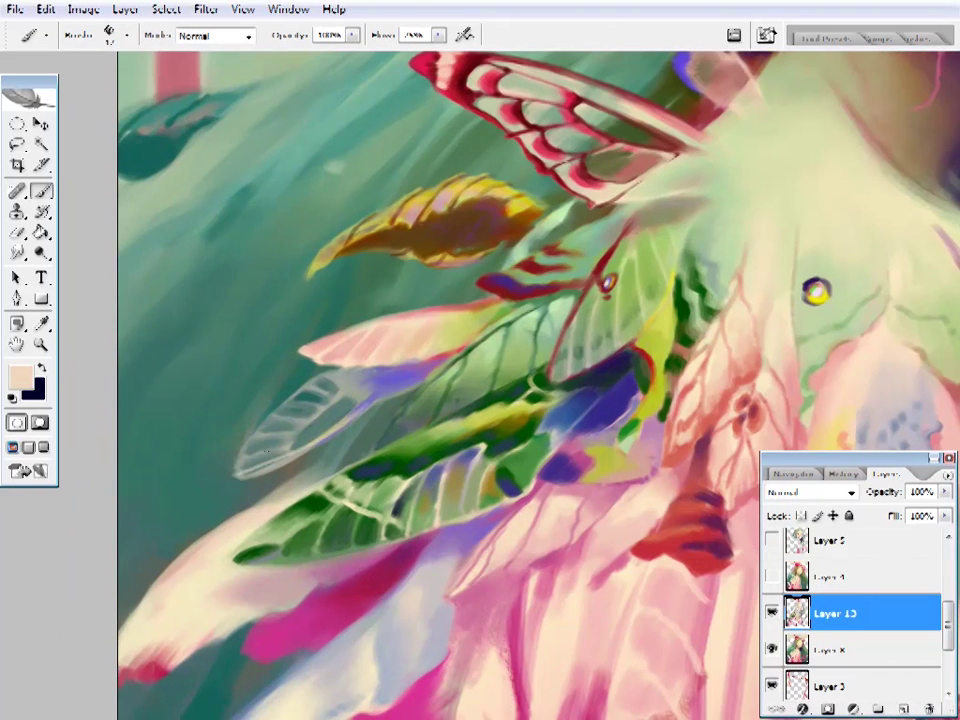
- Sample mustard, khaki and teal tones and dab yellow dots on the translucent wing tip
{"action": "left_click", "coordinate": [331, 449], "text": "alt"}
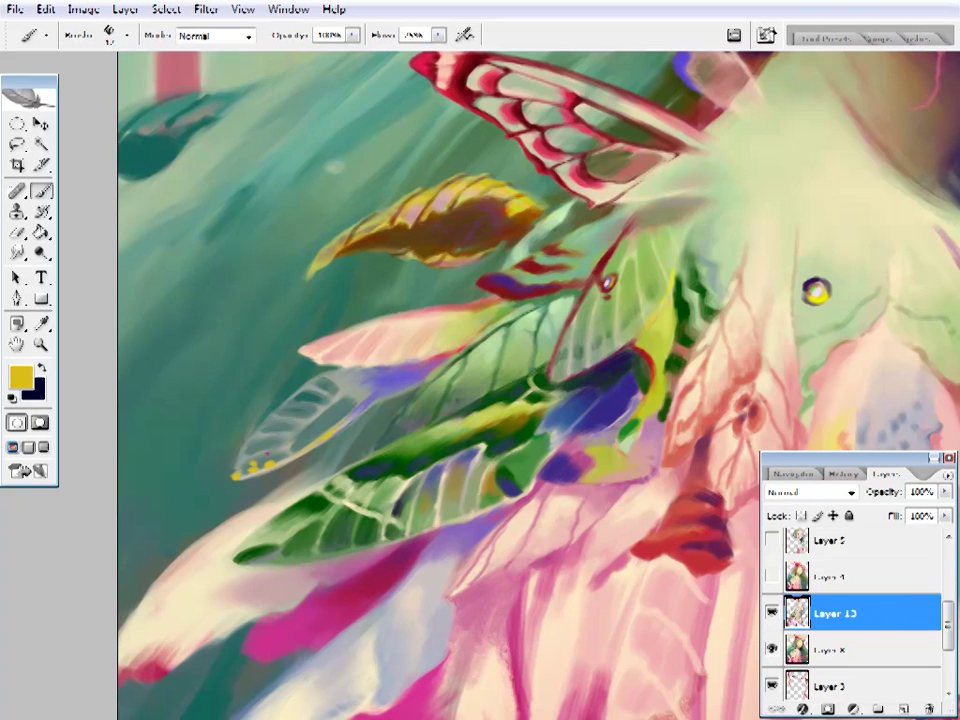
{"action": "left_click", "coordinate": [191, 347], "text": "alt"}
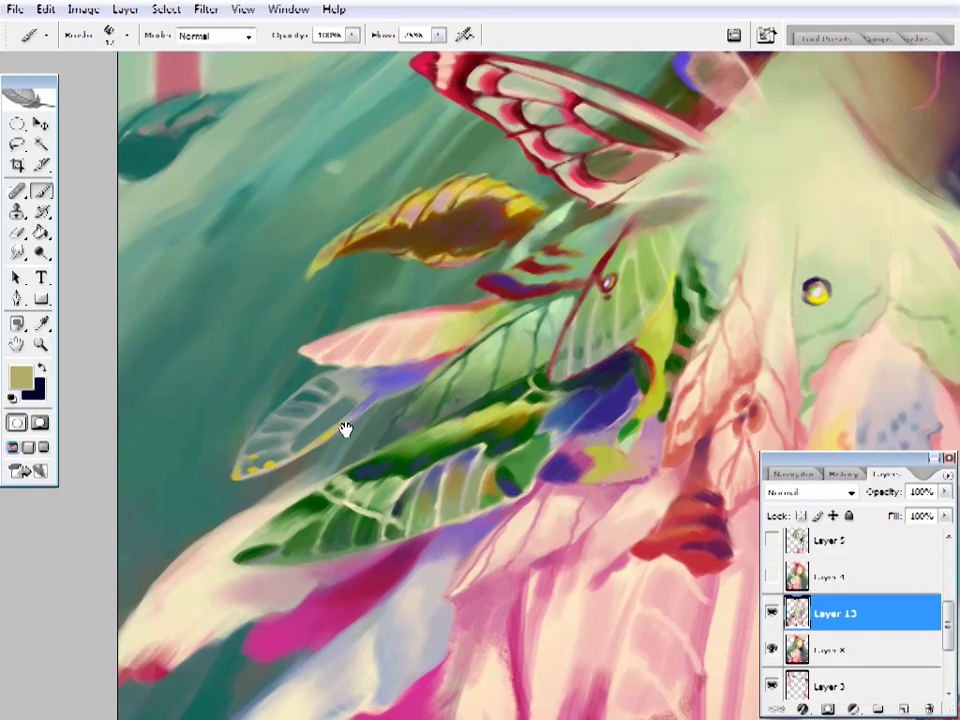
{"action": "left_click_drag", "start_coordinate": [345, 430], "coordinate": [322, 444]}
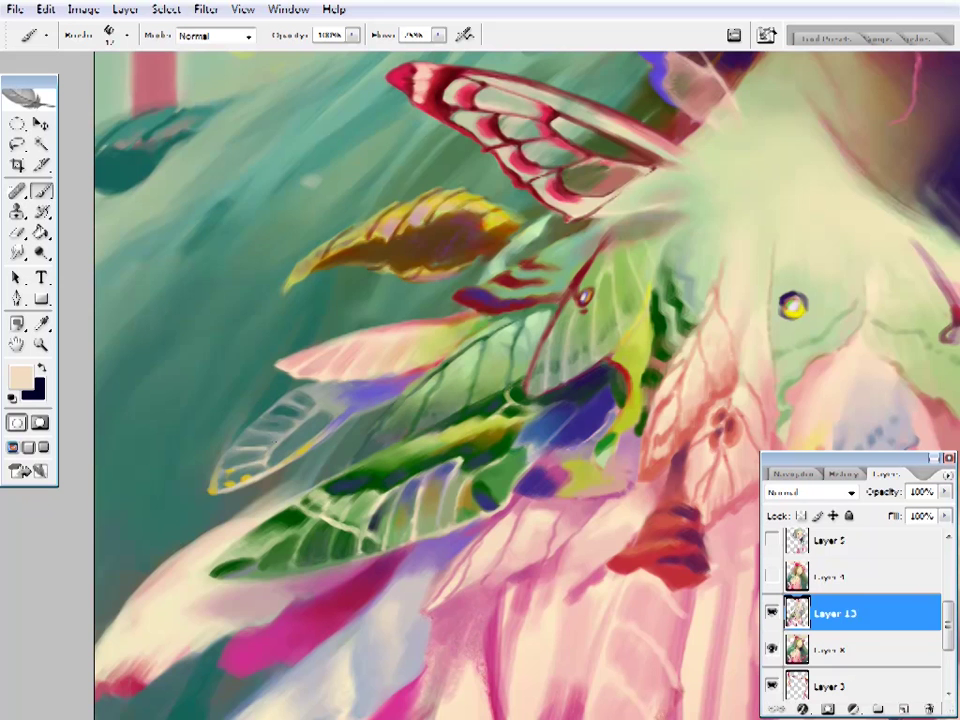
{"action": "left_click", "coordinate": [216, 327], "text": "alt"}
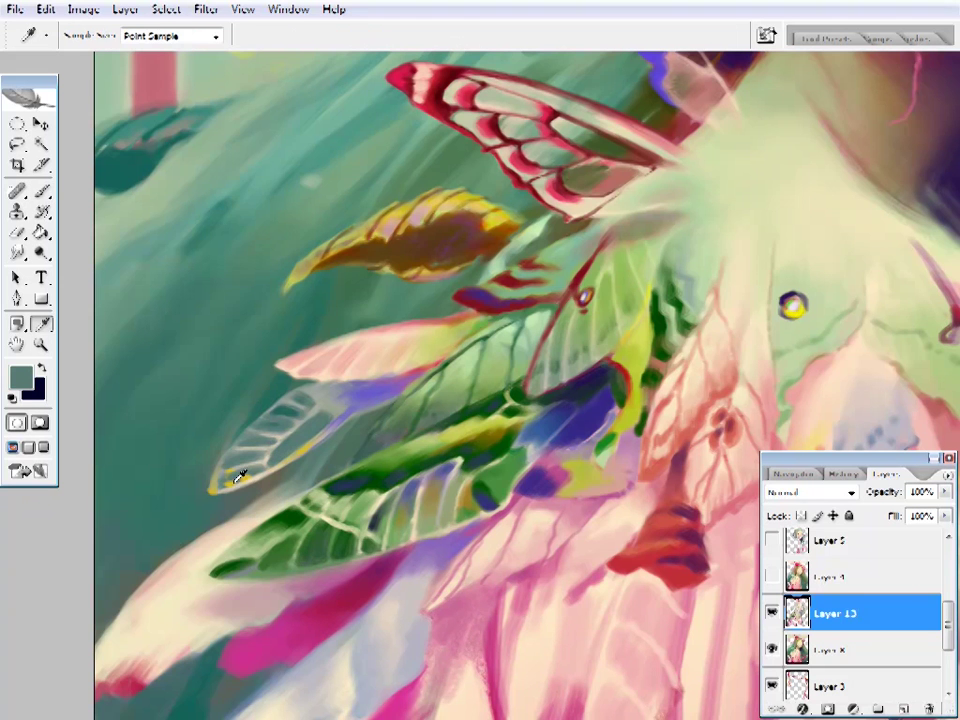
{"action": "left_click", "coordinate": [450, 193], "text": "alt"}
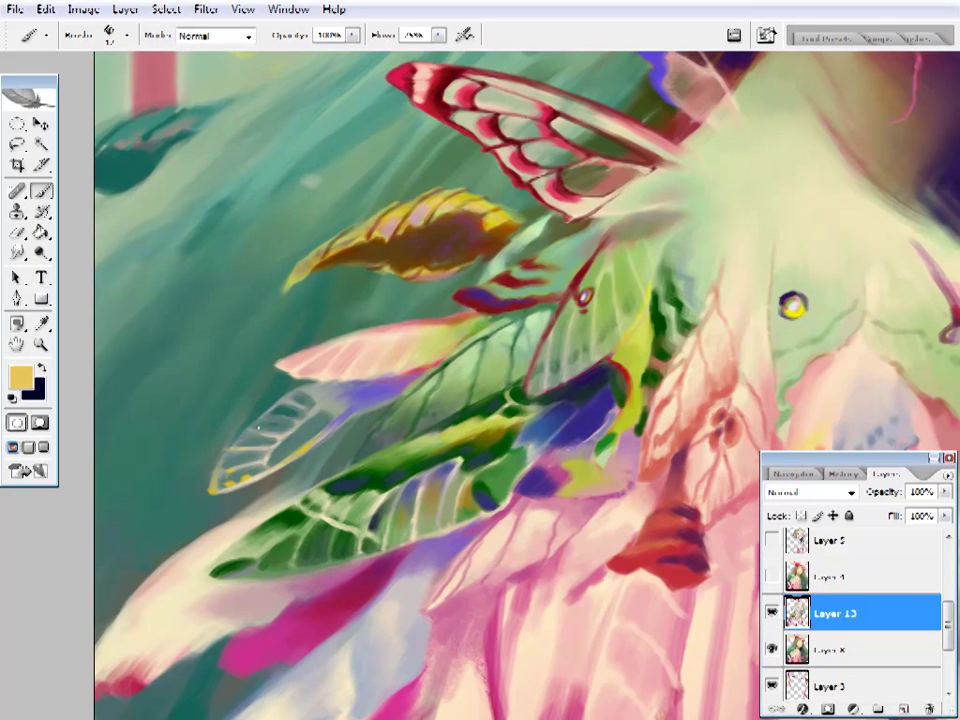
- Zoom in on the shoulder leaves and sample grey and dark teal tones
{"action": "key", "text": "ctrl+0"}
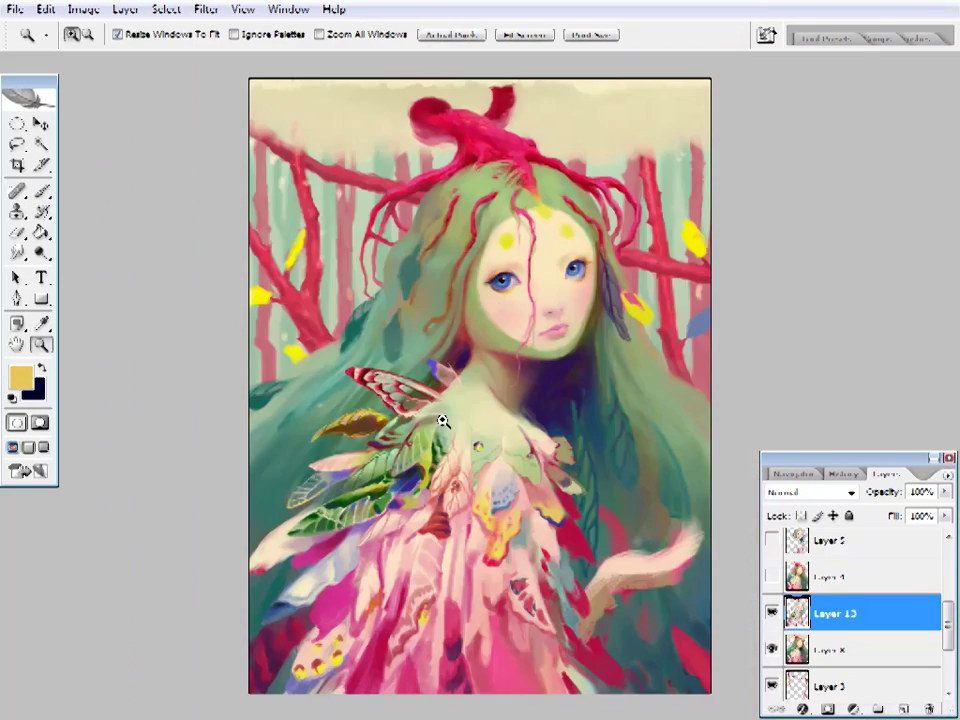
{"action": "left_click", "coordinate": [317, 476], "text": "ctrl"}
{"action": "left_click", "coordinate": [317, 476], "text": "ctrl"}
{"action": "left_click", "coordinate": [315, 466], "text": "alt"}
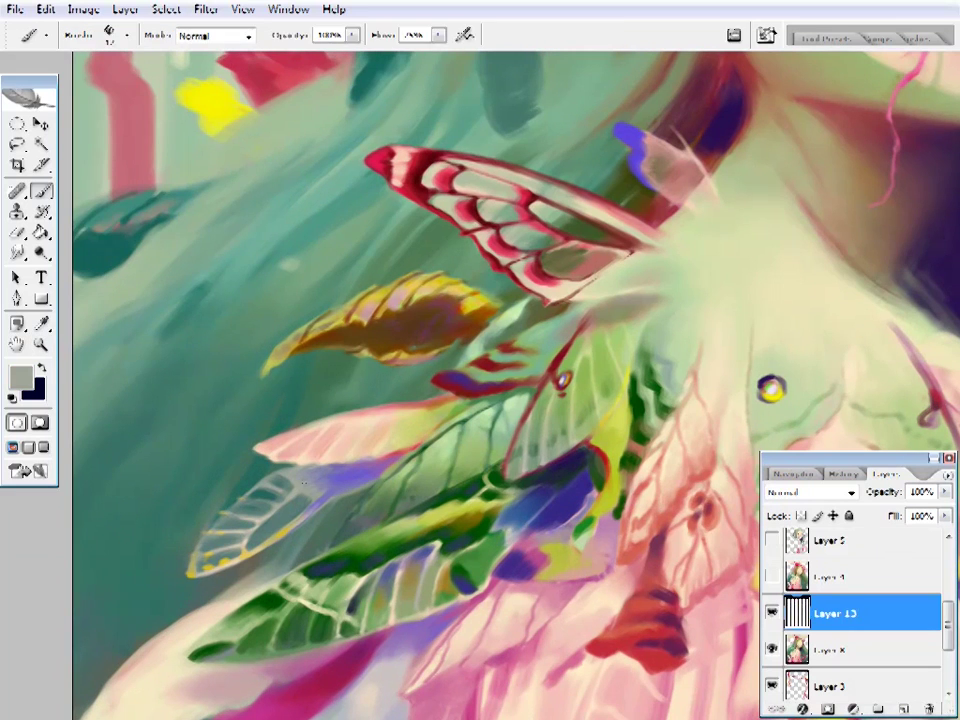
{"action": "left_click", "coordinate": [231, 362], "text": "alt"}
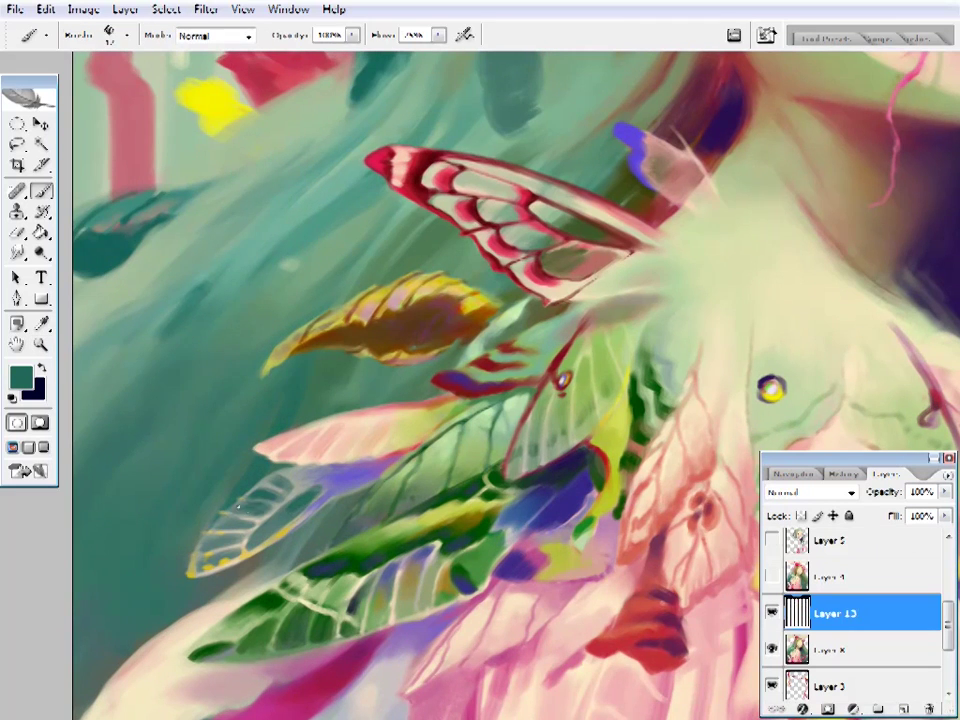
- Zoom in on the chest and garment, sampling pink, dark purple and magenta-pink
{"action": "key", "text": "ctrl+0"}
{"action": "left_click", "coordinate": [380, 452], "text": "ctrl"}
{"action": "left_click", "coordinate": [385, 446], "text": "ctrl"}
{"action": "left_click", "coordinate": [310, 488], "text": "alt"}
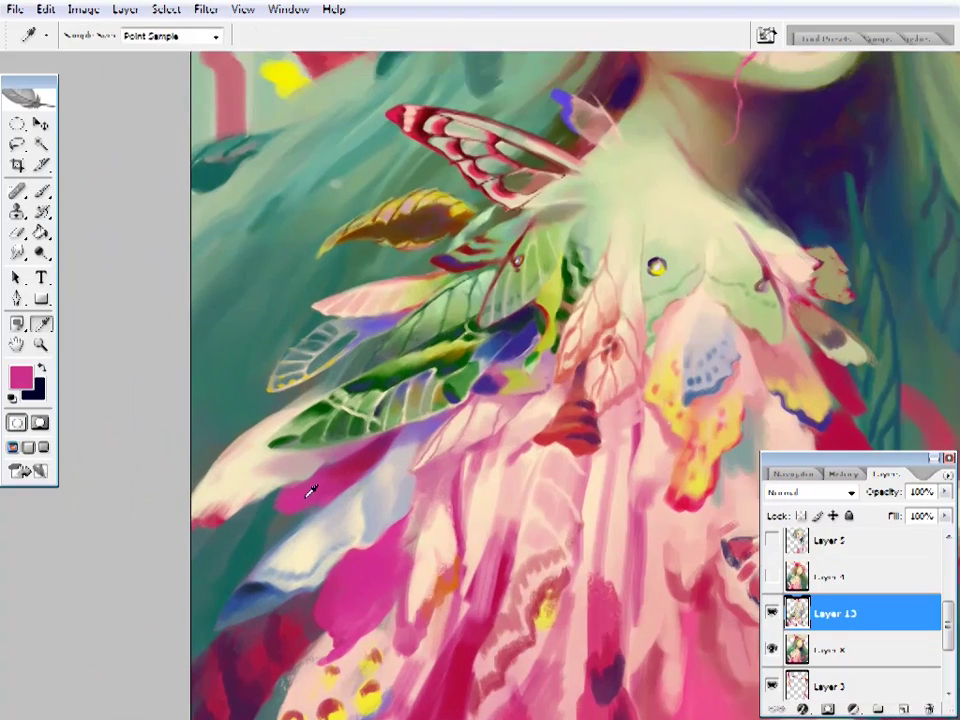
{"action": "left_click_drag", "start_coordinate": [574, 445], "coordinate": [341, 387]}
{"action": "left_click", "coordinate": [380, 380], "text": "alt"}
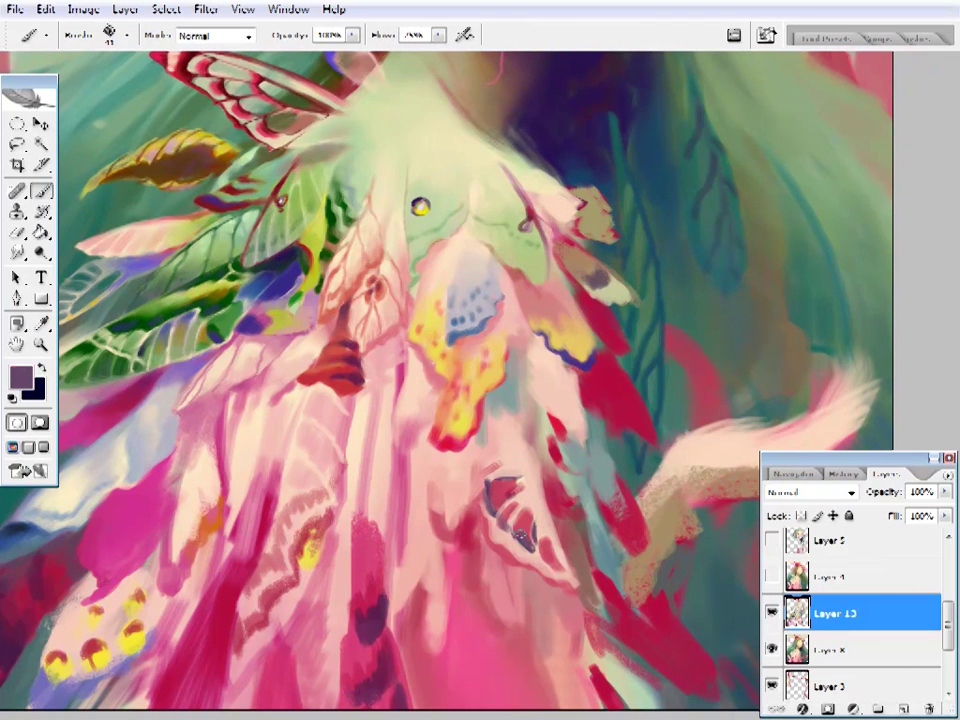
{"action": "left_click", "coordinate": [437, 541], "text": "ctrl+alt"}
{"action": "left_click", "coordinate": [512, 497], "text": "alt"}
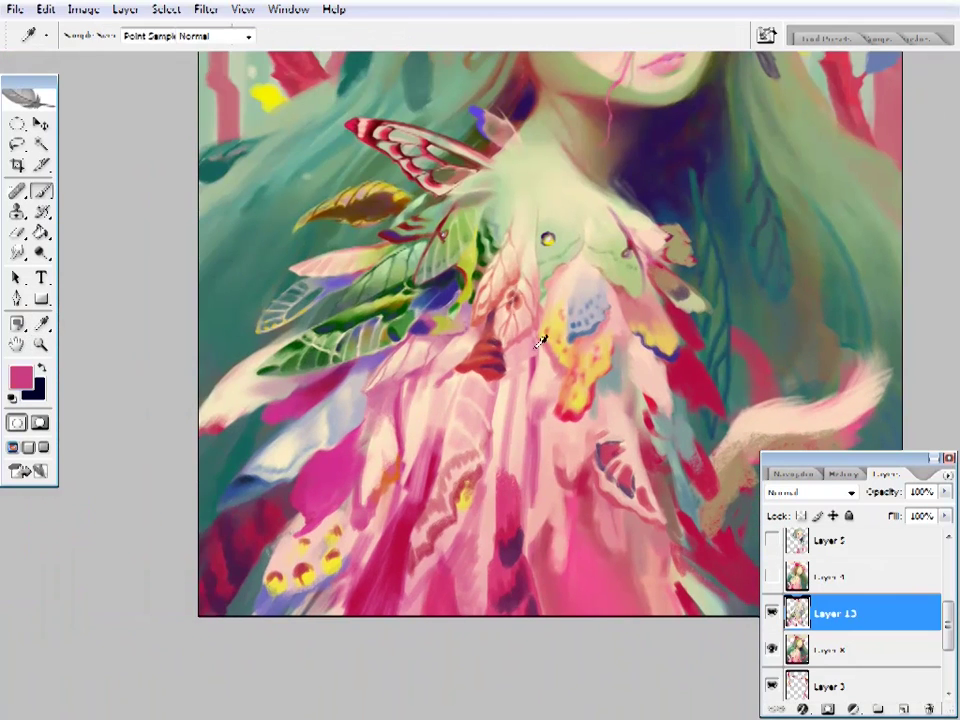
- Resize the brush and paint the garment and chest with light pink, pale peach and magenta
{"action": "right_click", "coordinate": [650, 55]}
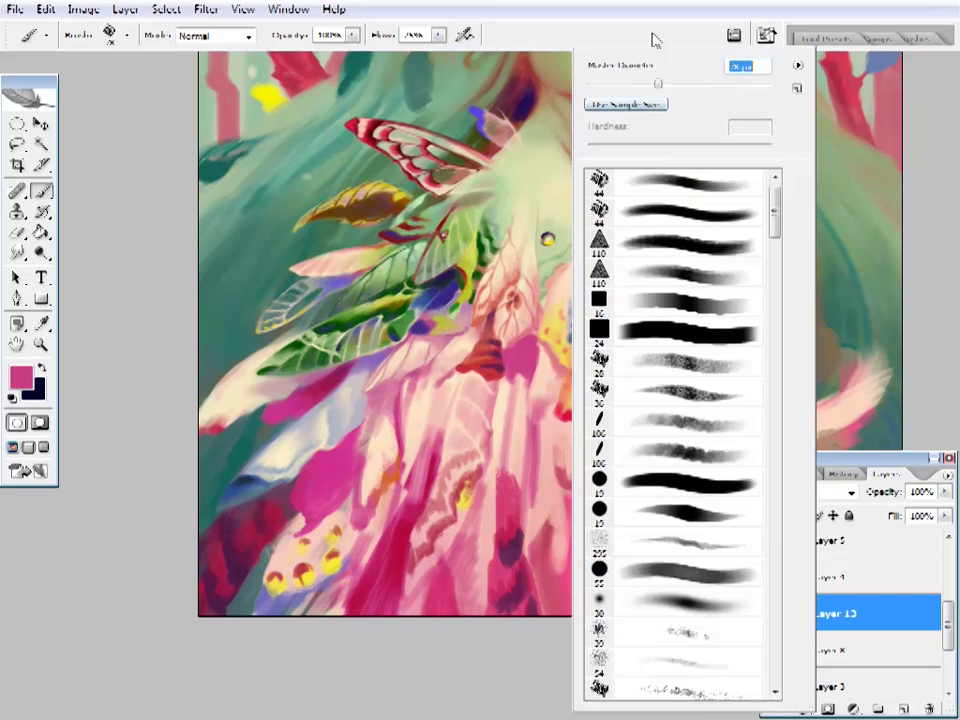
{"action": "left_click_drag", "start_coordinate": [500, 300], "coordinate": [510, 318]}
{"action": "left_click", "coordinate": [563, 368], "text": "alt"}
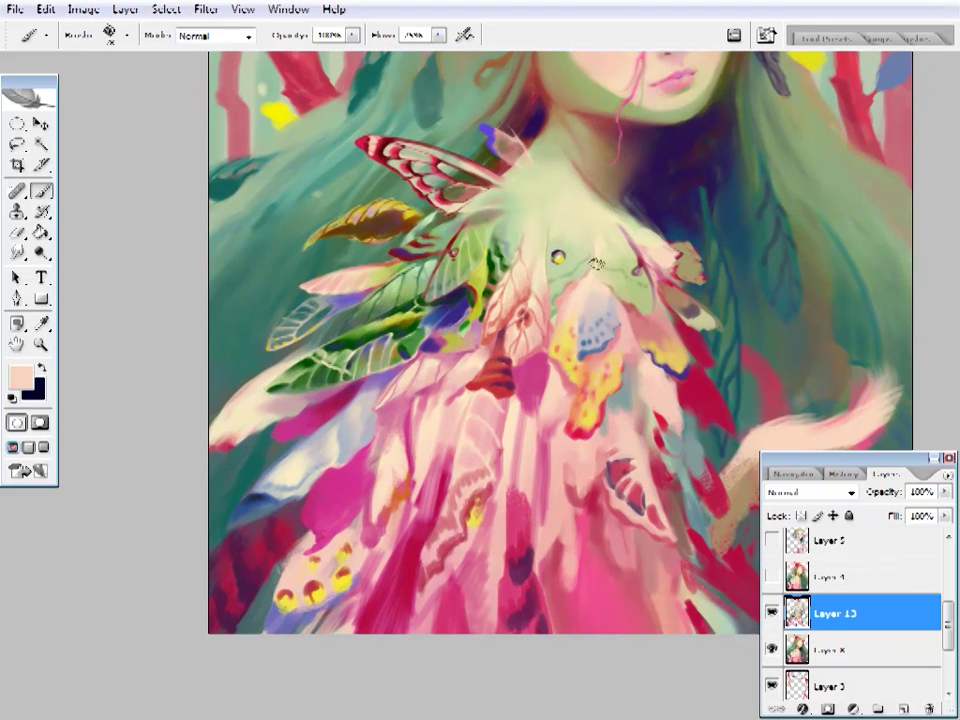
{"action": "left_click", "coordinate": [560, 395], "text": "alt"}
{"action": "left_click", "coordinate": [555, 420], "text": "alt"}
{"action": "left_click", "coordinate": [580, 375], "text": "alt"}
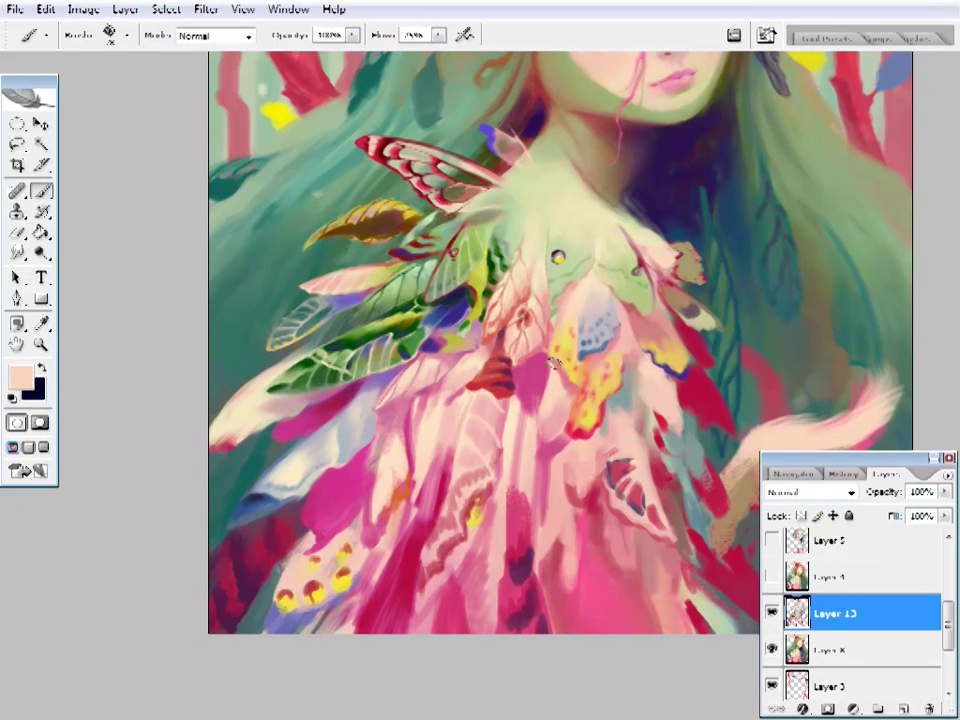
{"action": "left_click", "coordinate": [545, 418], "text": "alt"}
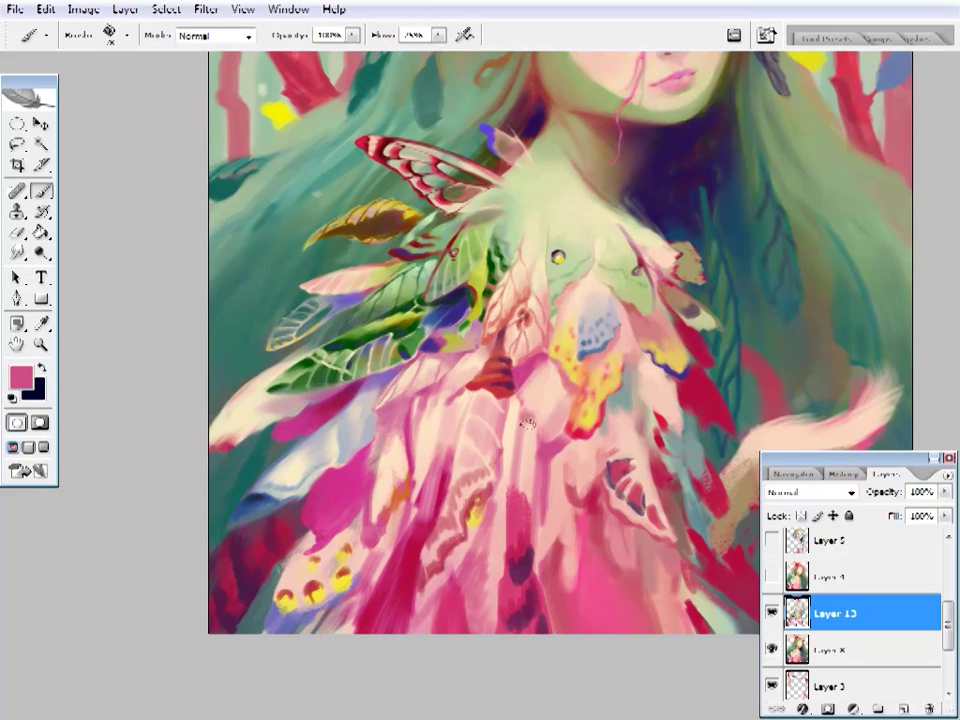
{"action": "left_click", "coordinate": [528, 440], "text": "alt"}
{"action": "left_click_drag", "start_coordinate": [608, 330], "coordinate": [518, 345]}
{"action": "left_click", "coordinate": [430, 432], "text": "alt"}
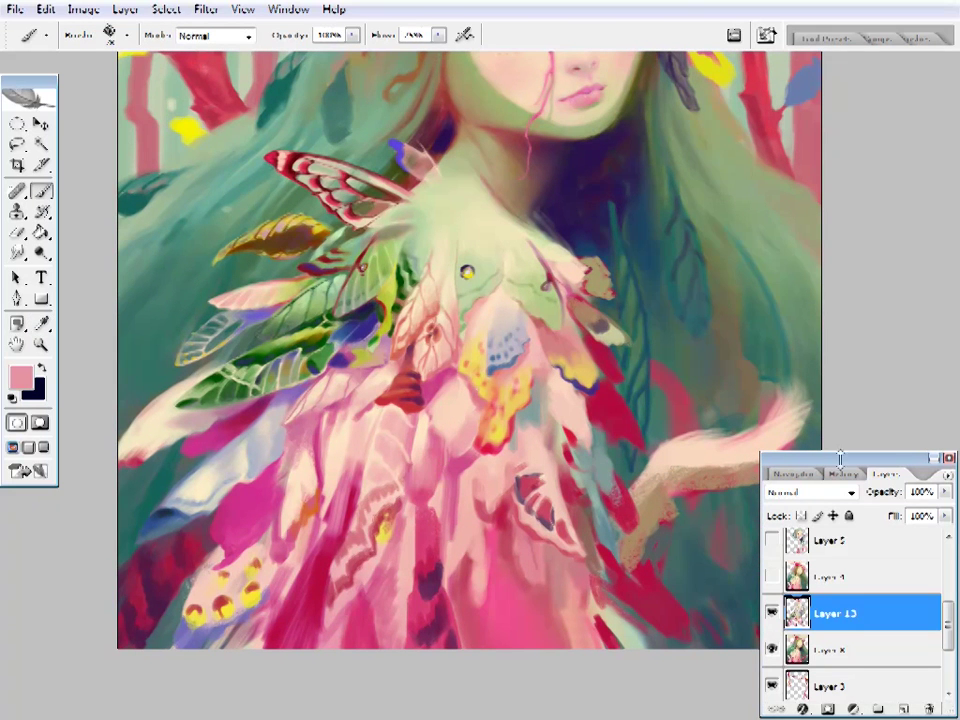
- Step back one Brush Tool state in History to undo the stroke near the hand
{"action": "left_click", "coordinate": [843, 473]}
{"action": "left_click", "coordinate": [845, 636]}
{"action": "key", "text": "ctrl+alt+z"}
{"action": "left_click_drag", "start_coordinate": [544, 505], "coordinate": [492, 487]}
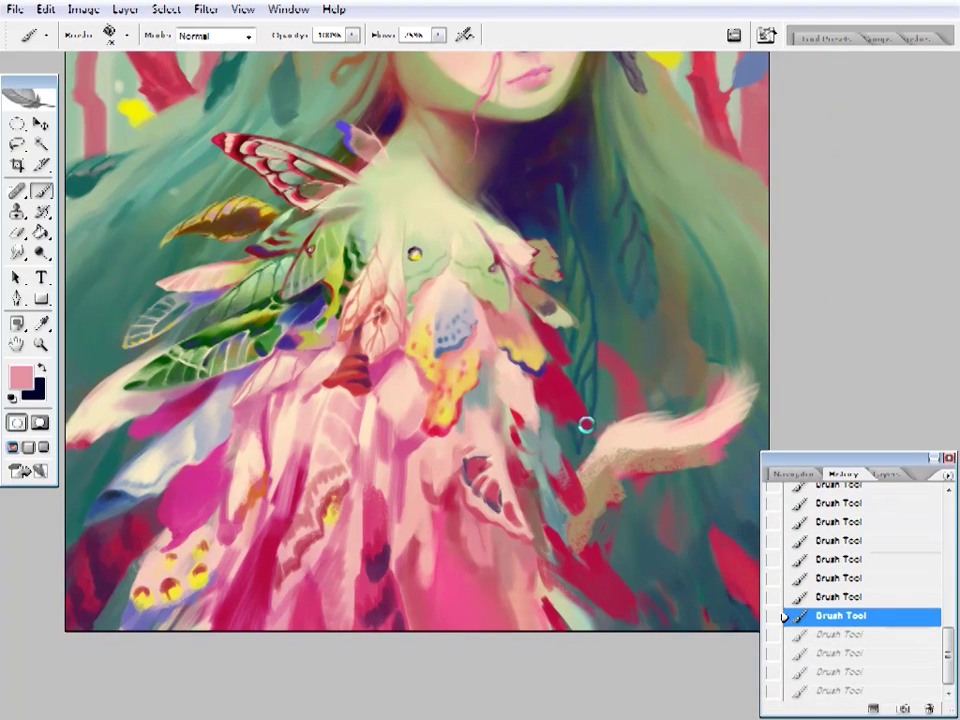
- Paint a new crimson stroke across the garment, then add peach and grey on the chest
{"action": "left_click_drag", "start_coordinate": [596, 458], "coordinate": [628, 476]}
{"action": "left_click", "coordinate": [620, 500], "text": "alt"}
{"action": "left_click_drag", "start_coordinate": [590, 525], "coordinate": [710, 460]}
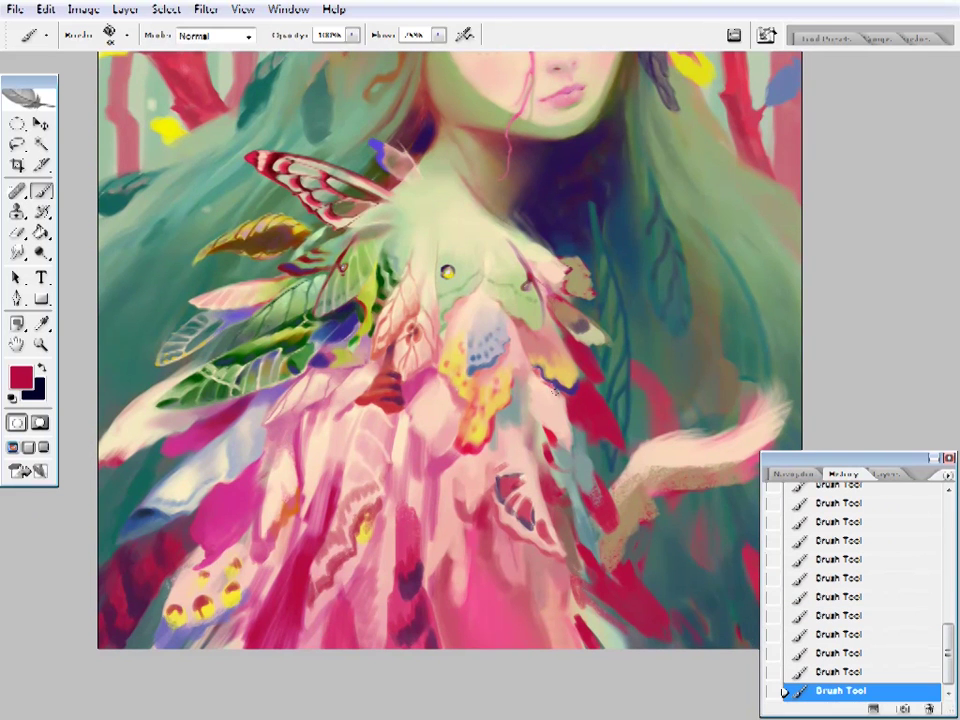
{"action": "left_click", "coordinate": [546, 390], "text": "alt"}
{"action": "left_click", "coordinate": [556, 396], "text": "alt"}
{"action": "left_click_drag", "start_coordinate": [585, 236], "coordinate": [594, 246]}
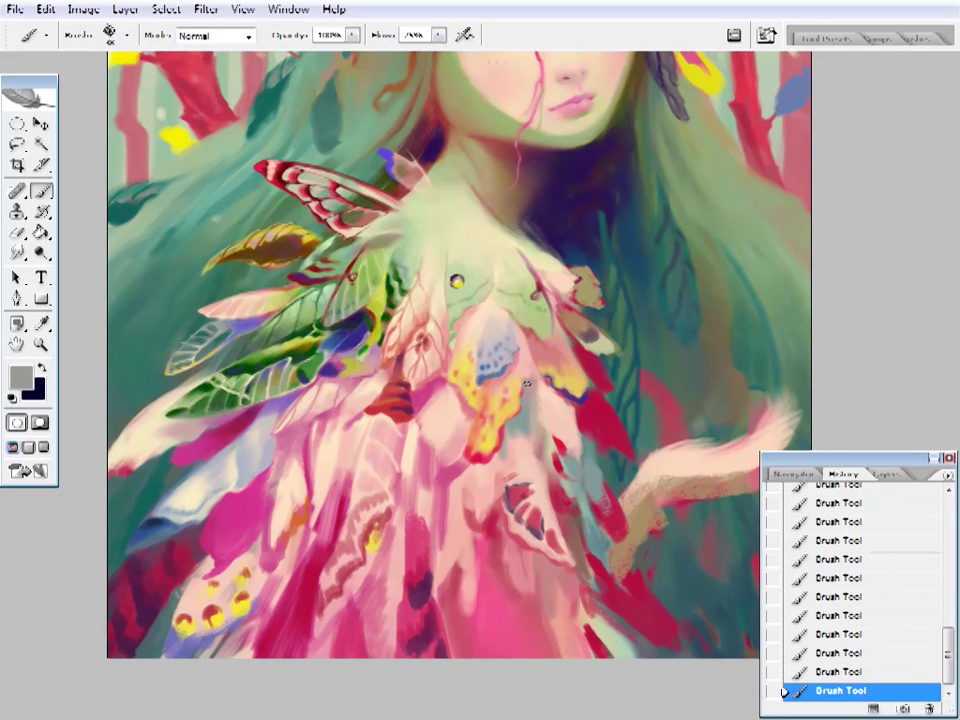
{"action": "left_click", "coordinate": [520, 428], "text": "alt"}
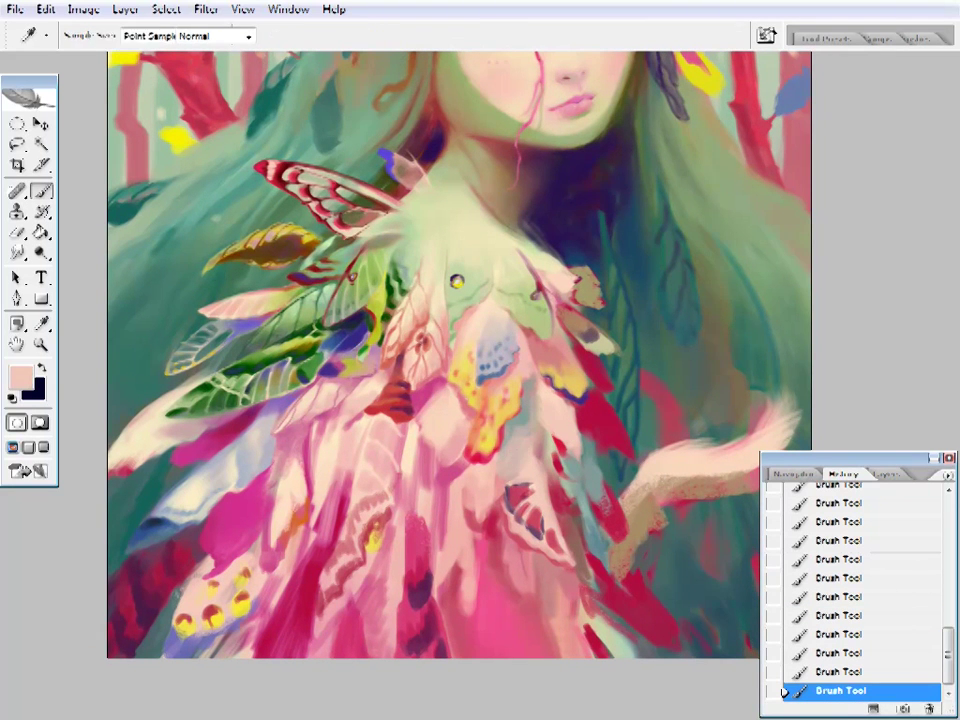
{"action": "mouse_move", "coordinate": [527, 432]}
{"action": "left_mouse_down"}
{"action": "mouse_move", "coordinate": [506, 447]}
{"action": "mouse_move", "coordinate": [501, 439]}
{"action": "left_mouse_up"}
- Paint salmon, crimson, peach, pink and mauve strokes on the garment's lower left
{"action": "left_click", "coordinate": [330, 313], "text": "alt"}
{"action": "left_click", "coordinate": [368, 323], "text": "alt"}
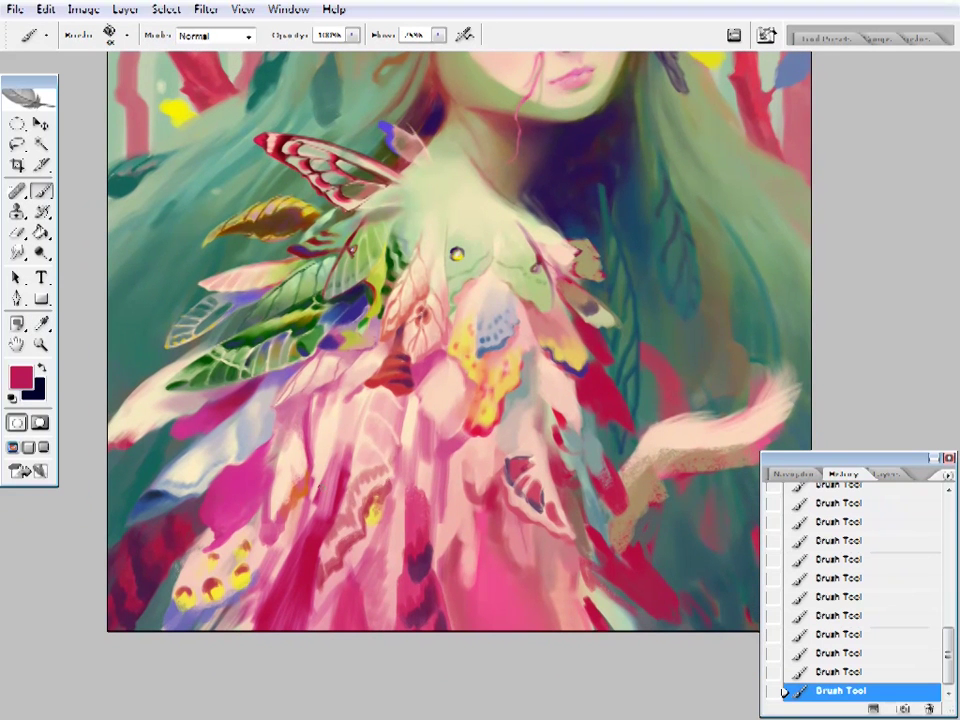
{"action": "left_click", "coordinate": [311, 446], "text": "alt"}
{"action": "left_click", "coordinate": [316, 424], "text": "alt"}
{"action": "left_click", "coordinate": [327, 408], "text": "alt"}
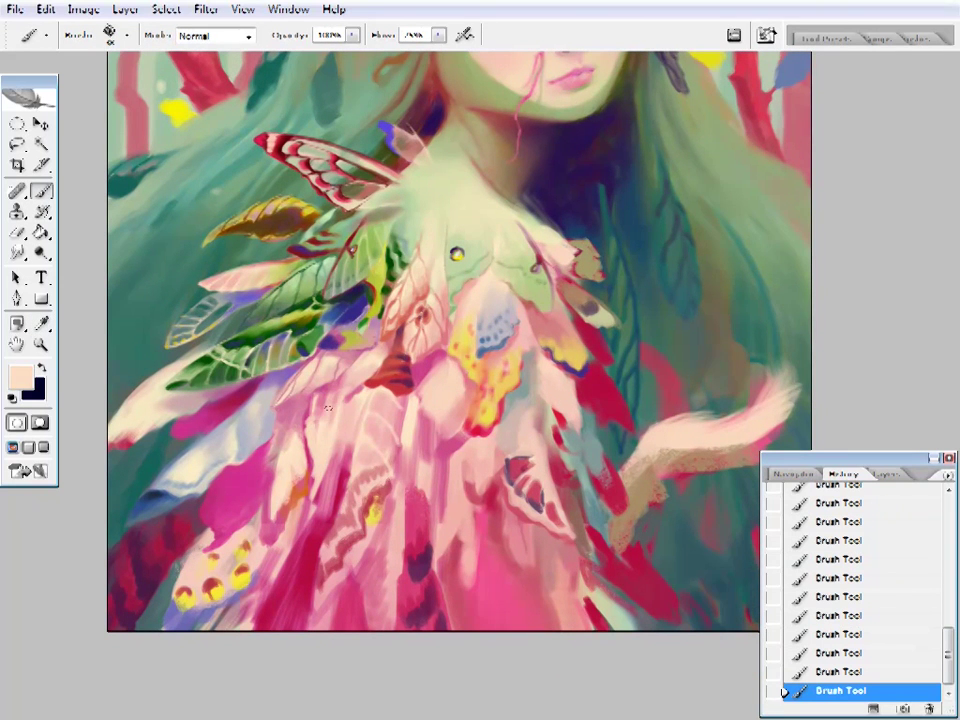
{"action": "left_click", "coordinate": [323, 399], "text": "alt"}
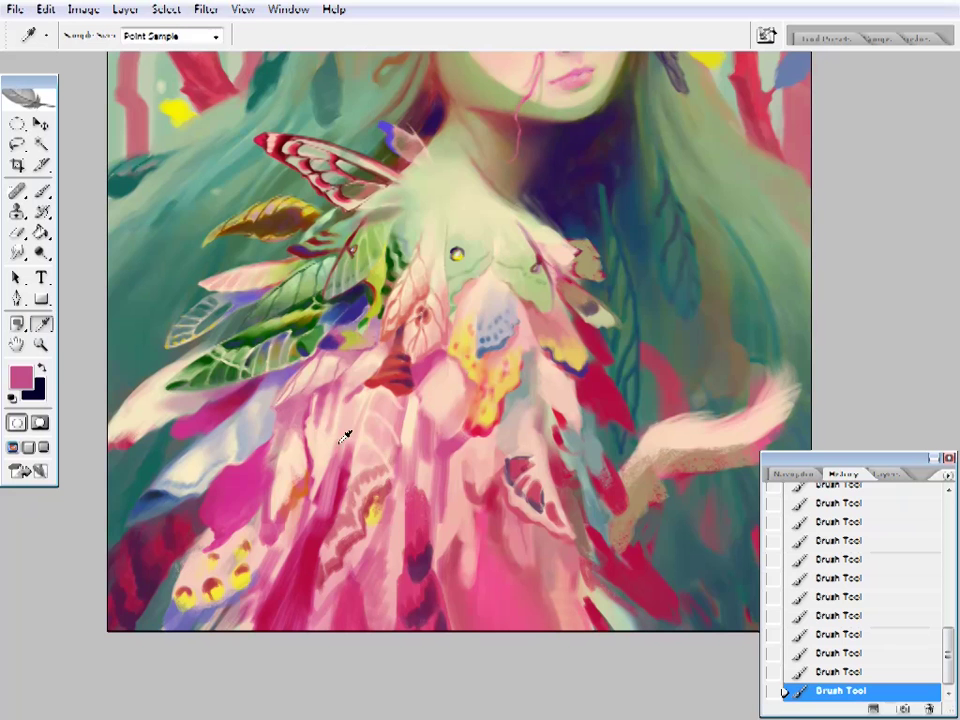
- Refine the pale feathers with alternating peach, light pink and mauve brushwork
{"action": "left_click", "coordinate": [374, 374], "text": "alt"}
{"action": "left_click", "coordinate": [346, 386], "text": "alt"}
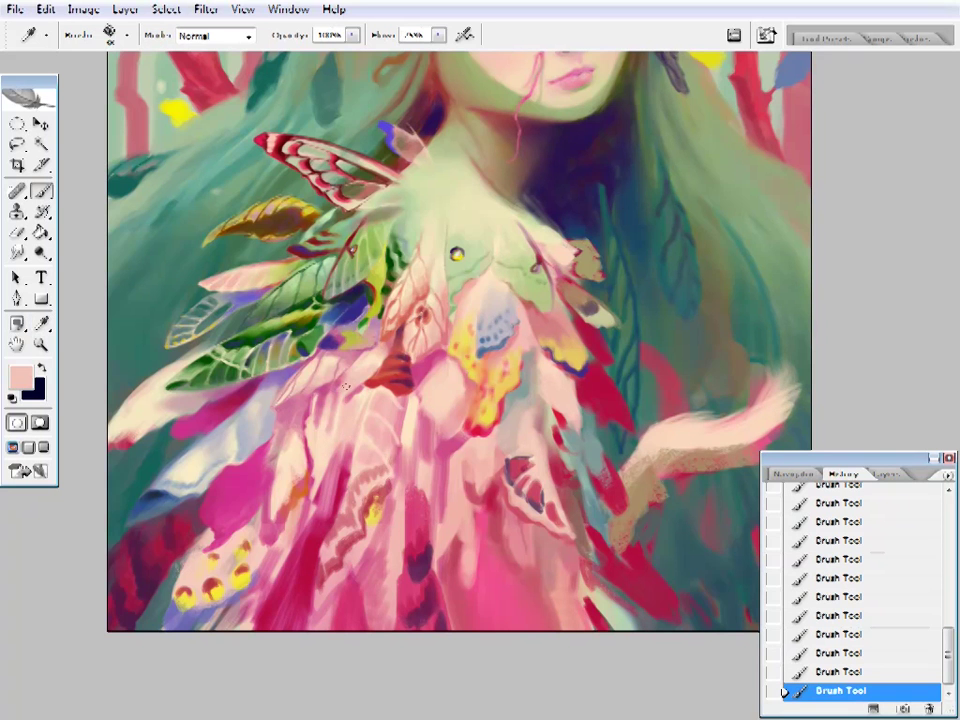
{"action": "left_click", "coordinate": [331, 382], "text": "alt"}
{"action": "left_click", "coordinate": [343, 407], "text": "alt"}
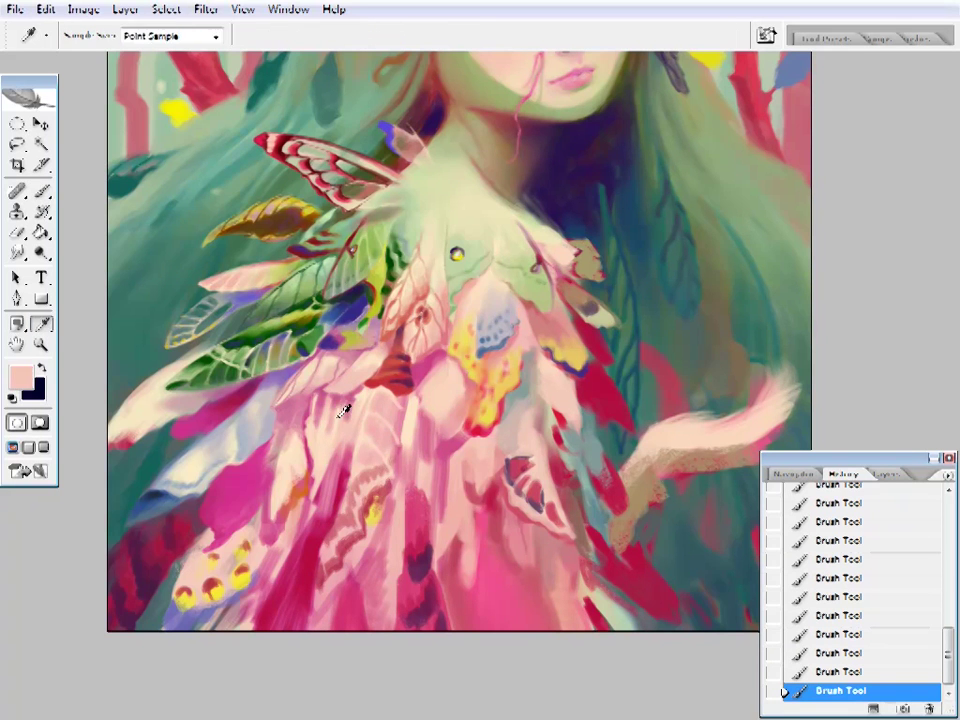
{"action": "left_click", "coordinate": [344, 420], "text": "alt"}
{"action": "left_click", "coordinate": [360, 430], "text": "alt"}
{"action": "left_click", "coordinate": [311, 407], "text": "alt"}
- Add crimson, deeper red, pink and pale peach markings along the garment's edge
{"action": "left_click_drag", "start_coordinate": [398, 460], "coordinate": [376, 480]}
{"action": "left_click", "coordinate": [317, 516], "text": "alt"}
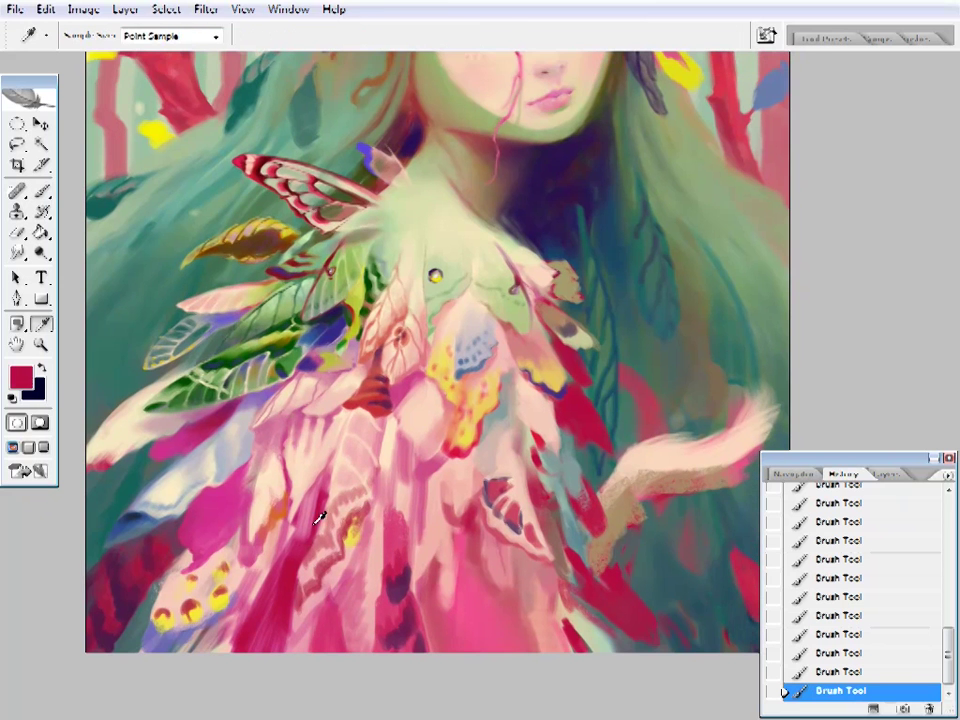
{"action": "left_click", "coordinate": [252, 452], "text": "alt"}
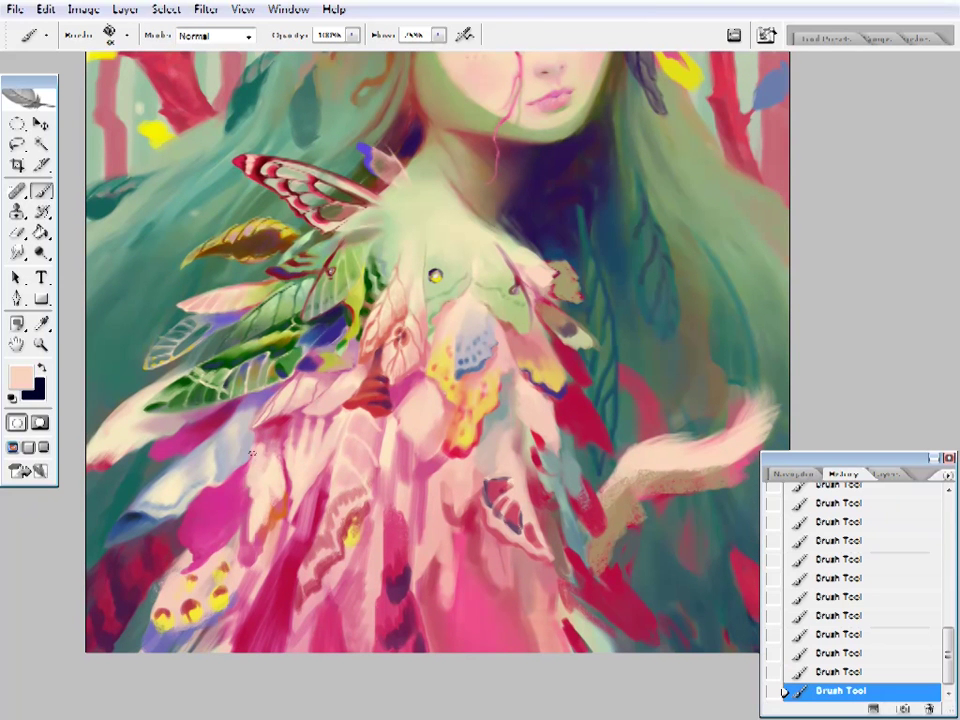
{"action": "left_click_drag", "start_coordinate": [341, 374], "coordinate": [324, 380]}
{"action": "left_click", "coordinate": [247, 453], "text": "alt"}
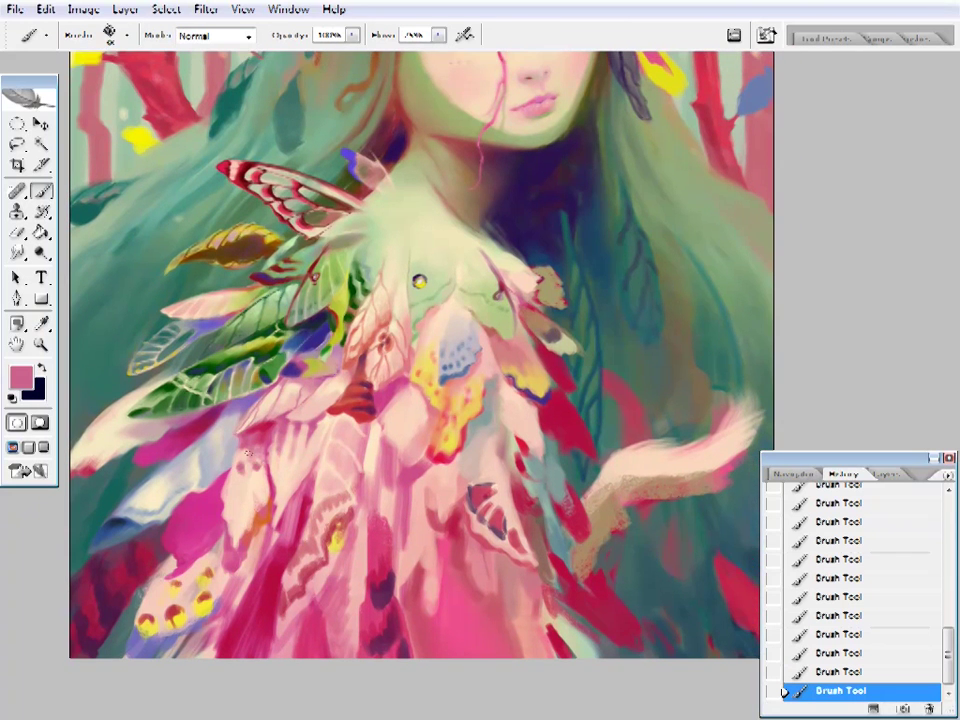
{"action": "left_click", "coordinate": [243, 491], "text": "alt"}
{"action": "left_click", "coordinate": [254, 455], "text": "alt"}
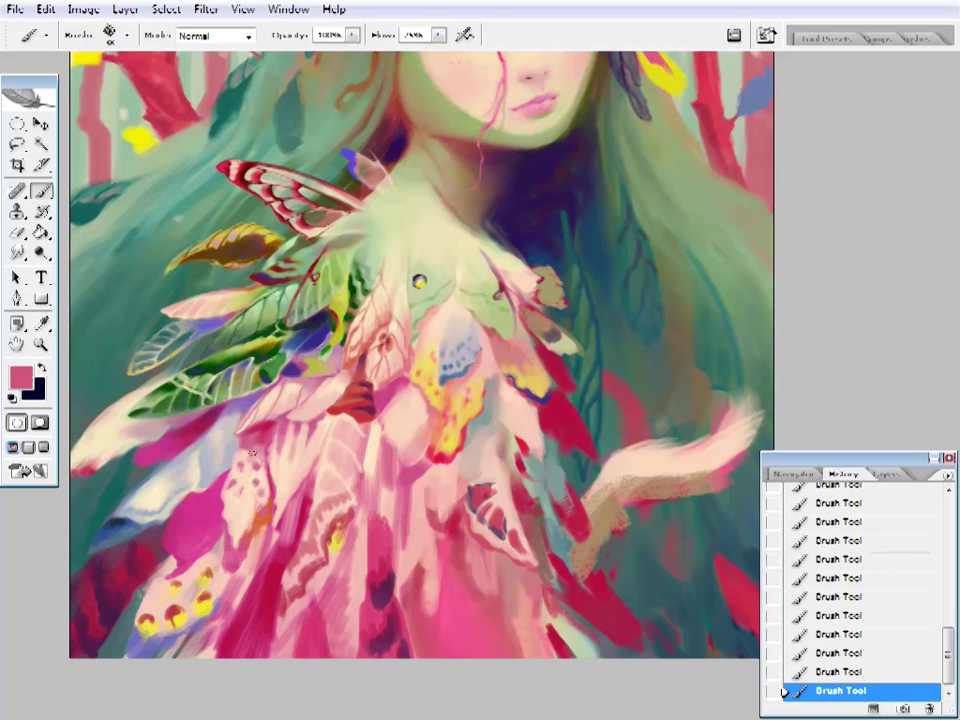
{"action": "left_click", "coordinate": [247, 444], "text": "alt"}
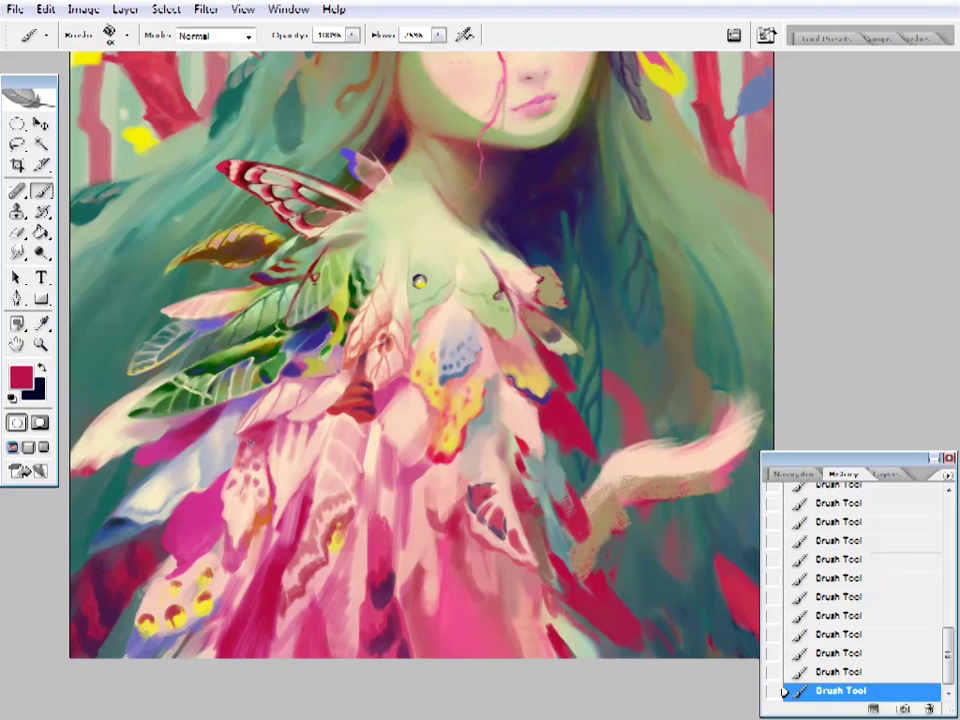
{"action": "left_click", "coordinate": [190, 342], "text": "alt"}
- Zoom out to check the painting, then zoom back in on the chest feathers to resume brushing
{"action": "key", "text": "z"}
{"action": "left_click", "coordinate": [339, 437], "text": "alt"}
{"action": "left_click", "coordinate": [381, 503]}
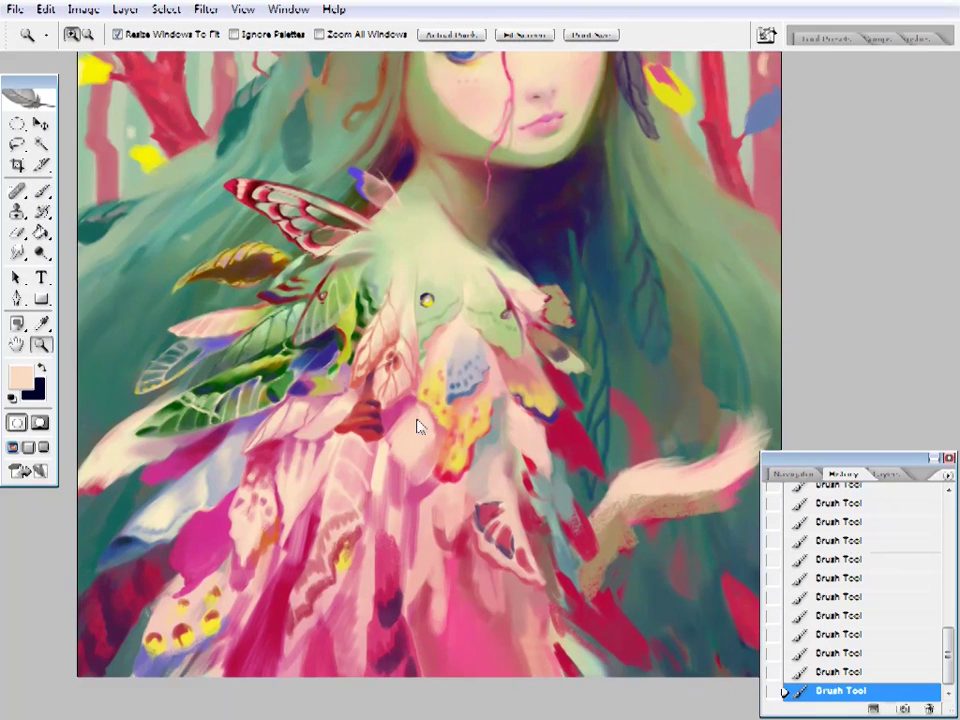
{"action": "left_click", "coordinate": [510, 435], "text": "alt"}
{"action": "left_click", "coordinate": [439, 514]}
{"action": "left_click_drag", "start_coordinate": [439, 514], "coordinate": [452, 454]}
{"action": "key", "text": "b"}
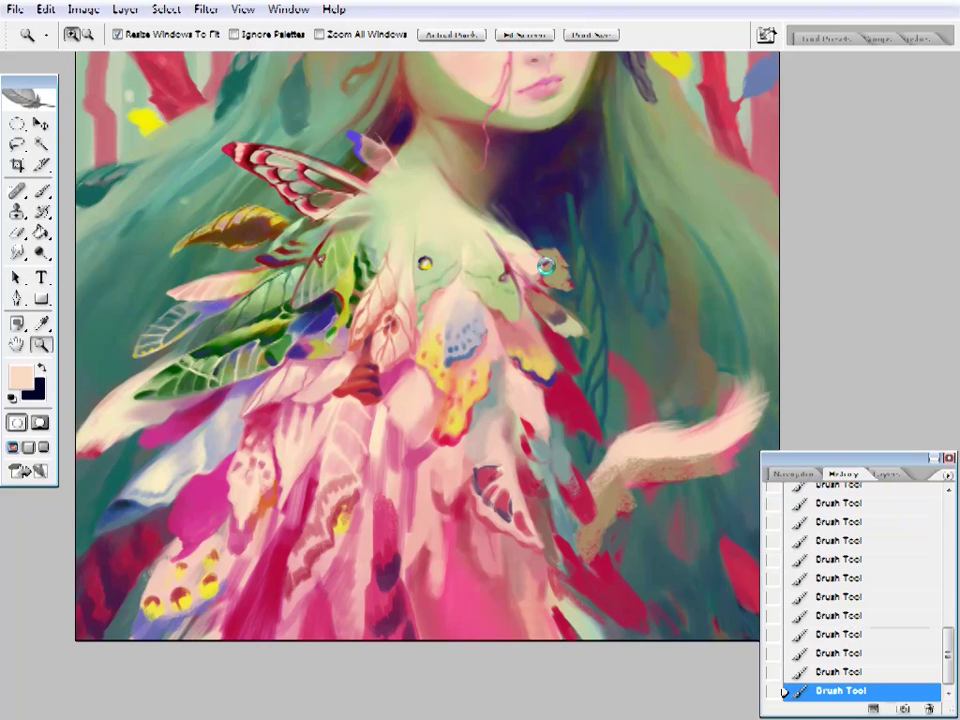
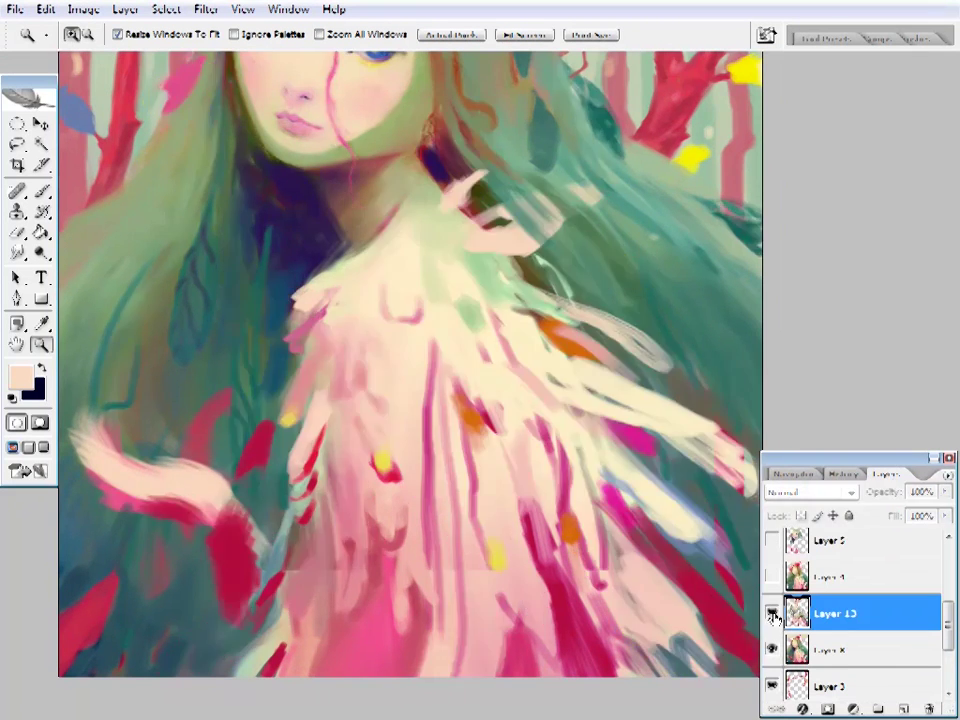
- Show Layer 13 again and zoom in on the pink feather-and-butterfly-wing dress
{"action": "left_click", "coordinate": [772, 612]}
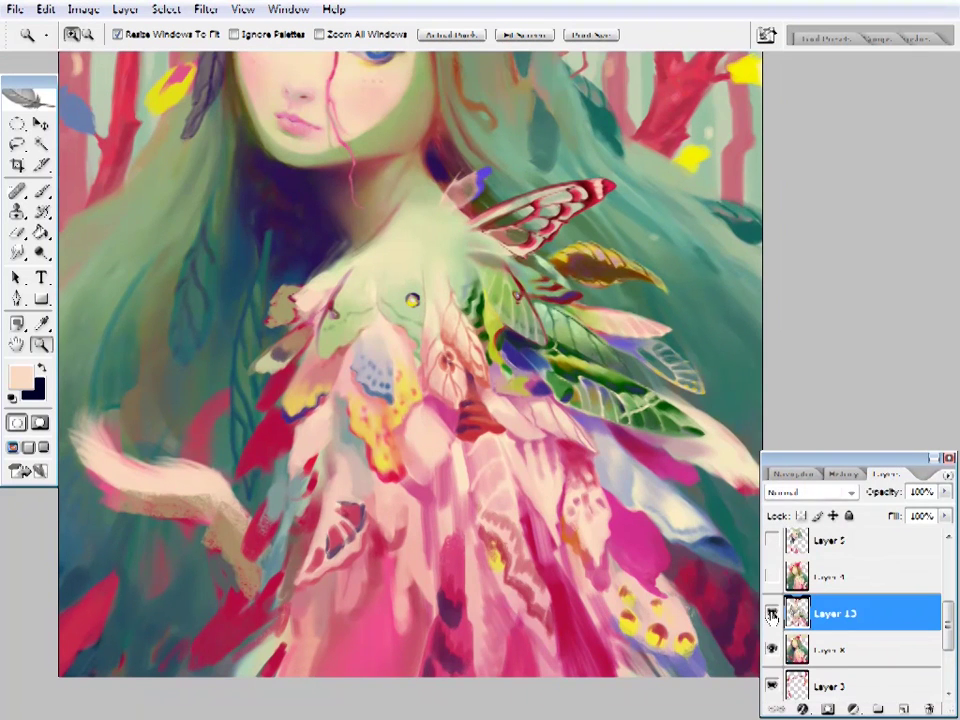
{"action": "left_click_drag", "start_coordinate": [385, 509], "coordinate": [421, 483]}
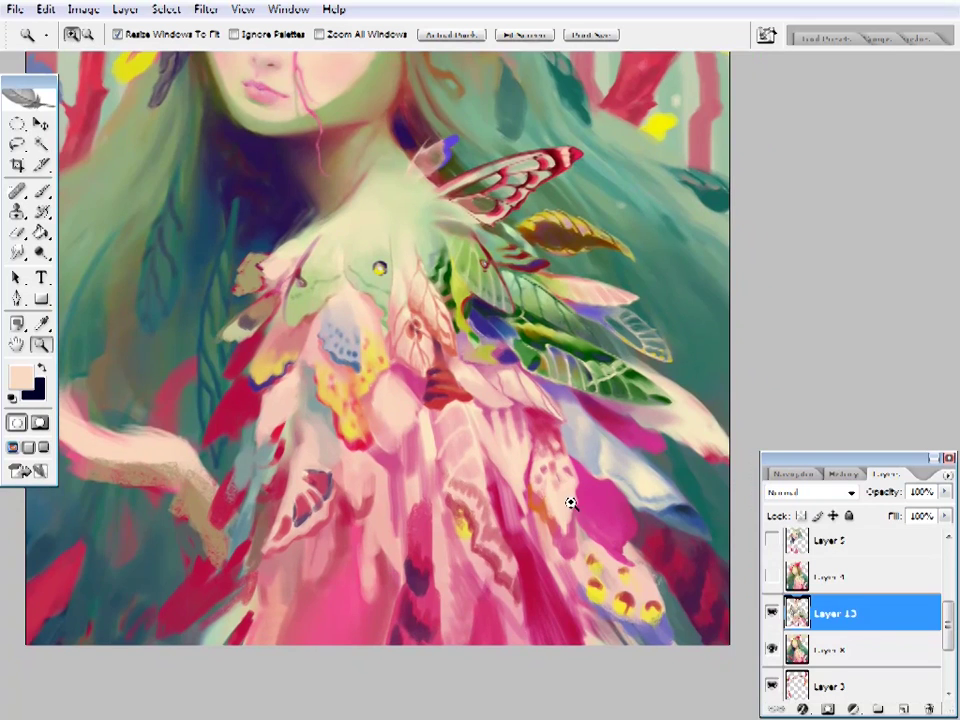
{"action": "left_click", "coordinate": [425, 385]}
- Sample pink, beige and red-pink tones from the dress and begin painting the petals
{"action": "key", "text": "i"}
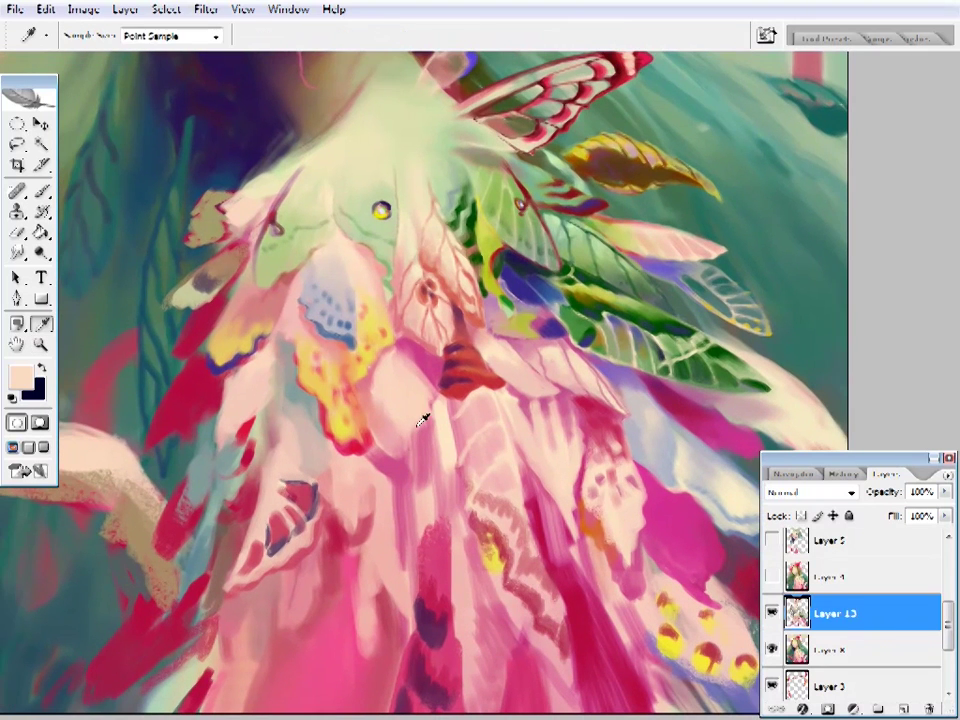
{"action": "left_click", "coordinate": [403, 430]}
{"action": "key", "text": "b"}
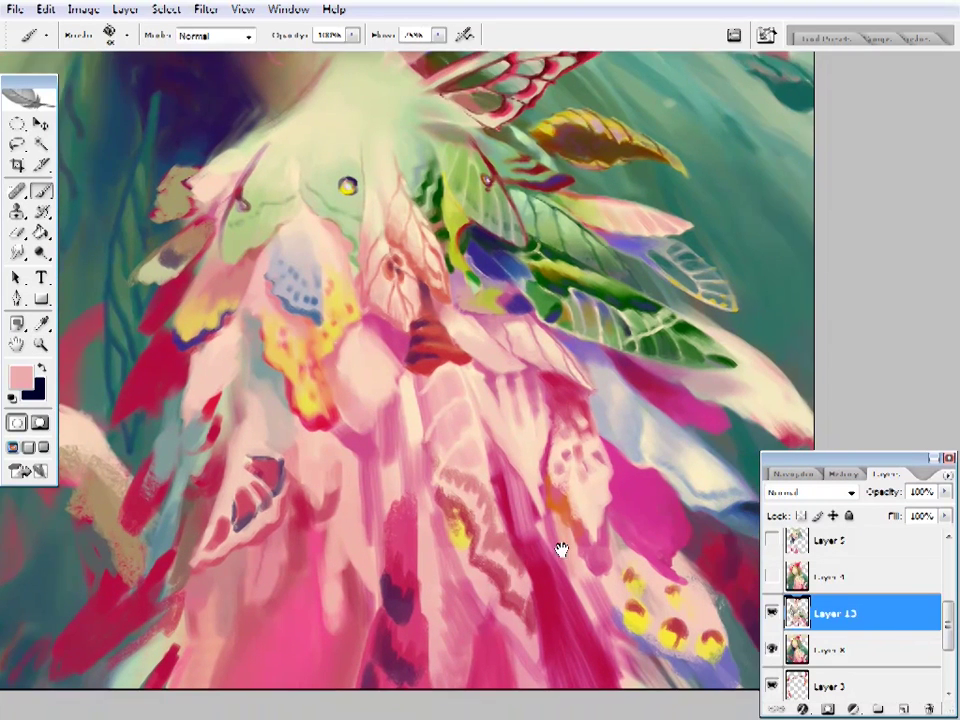
{"action": "key", "text": "i"}
{"action": "key", "text": "b"}
{"action": "left_click", "coordinate": [505, 478], "text": "alt"}
{"action": "left_click", "coordinate": [492, 480], "text": "alt"}
{"action": "left_click", "coordinate": [480, 483], "text": "alt"}
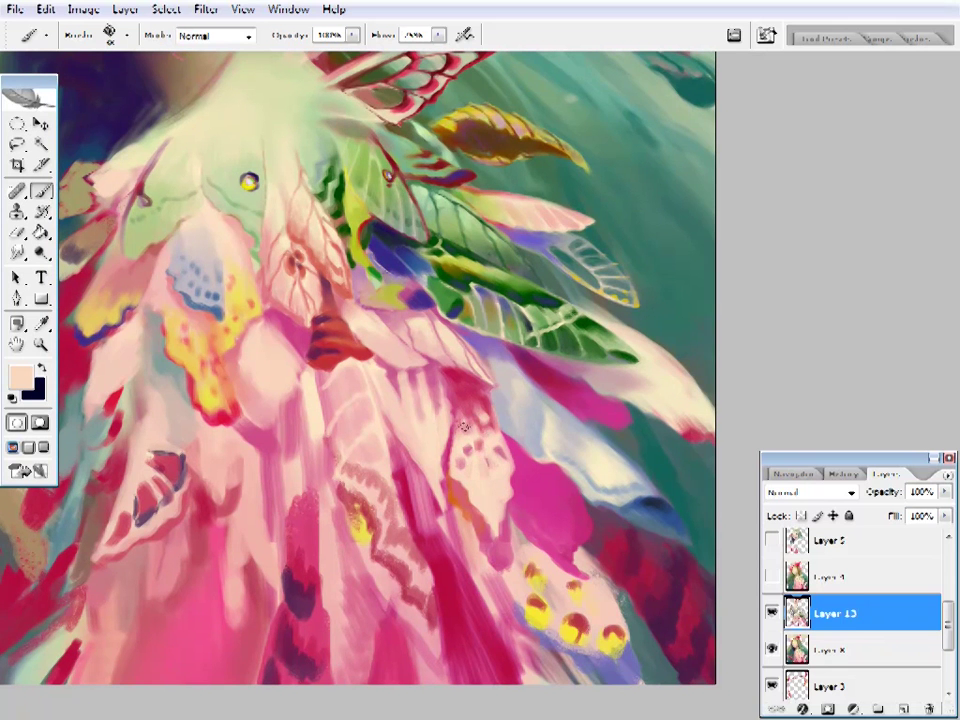
{"action": "left_click", "coordinate": [478, 431], "text": "alt"}
{"action": "right_click", "coordinate": [478, 430]}
{"action": "key", "text": "Escape"}
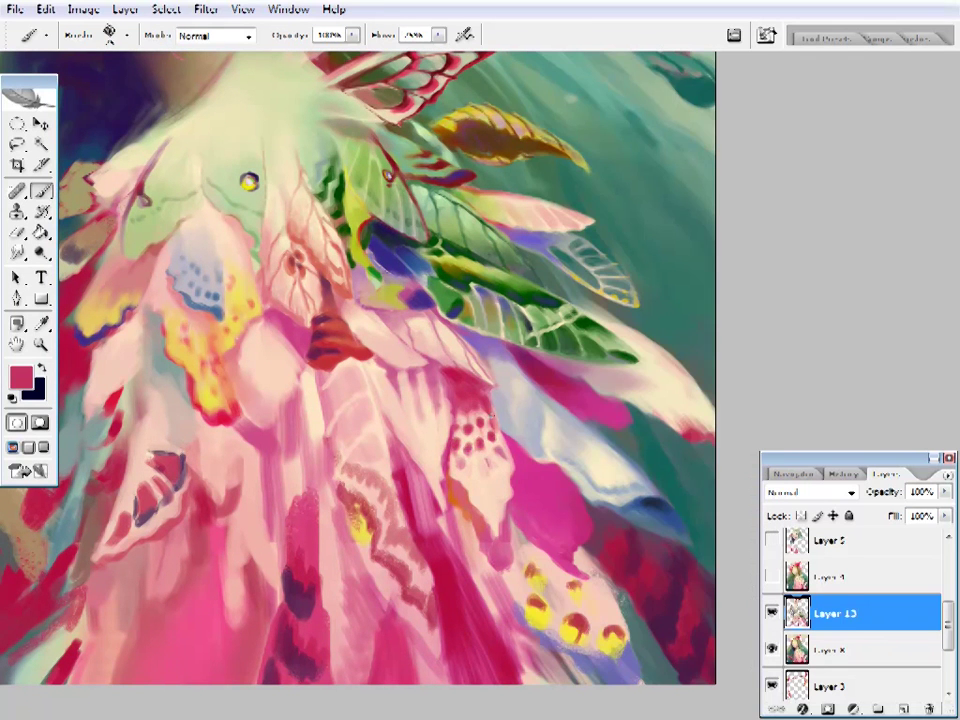
- Paint small deep red-pink dots and light pink strokes on the pale petal right of centre
{"action": "left_click", "coordinate": [376, 325], "text": "alt"}
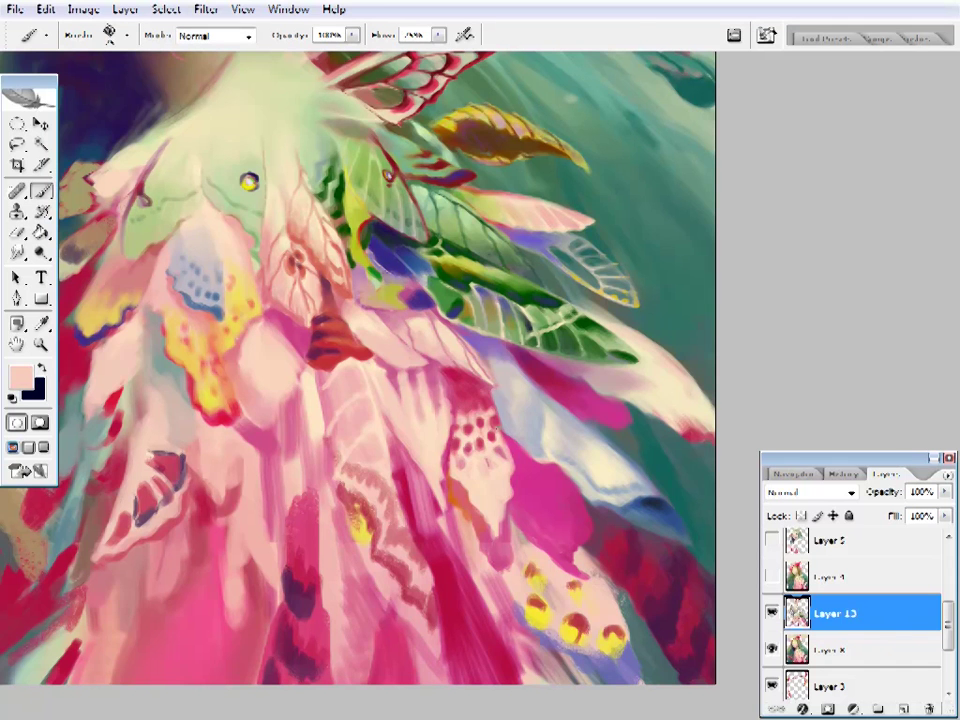
{"action": "left_click", "coordinate": [466, 398], "text": "alt"}
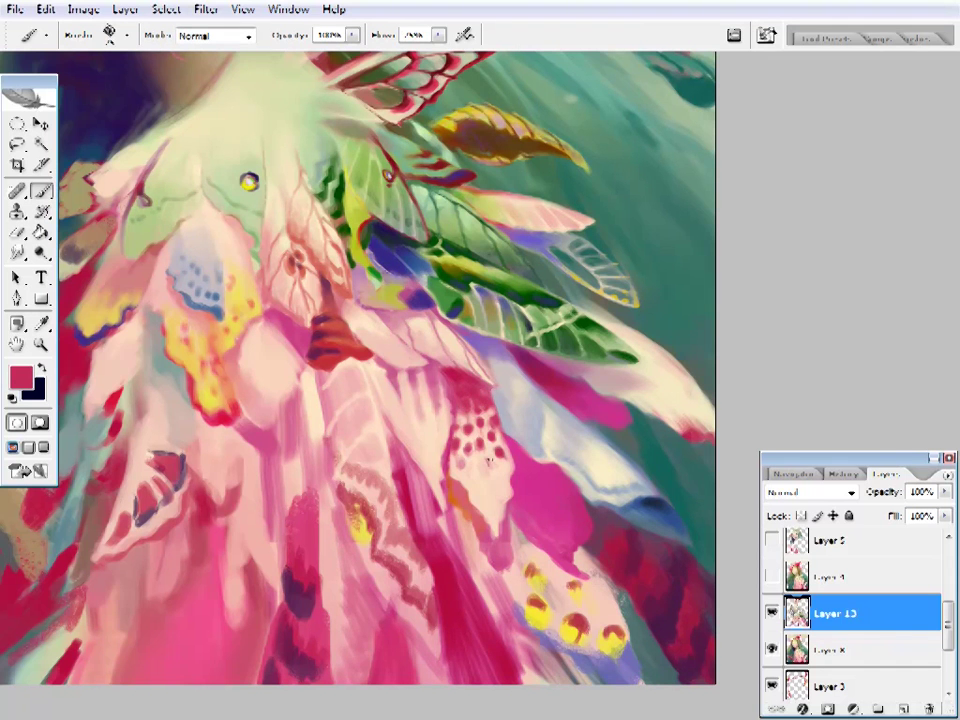
{"action": "left_click", "coordinate": [477, 491], "text": "alt"}
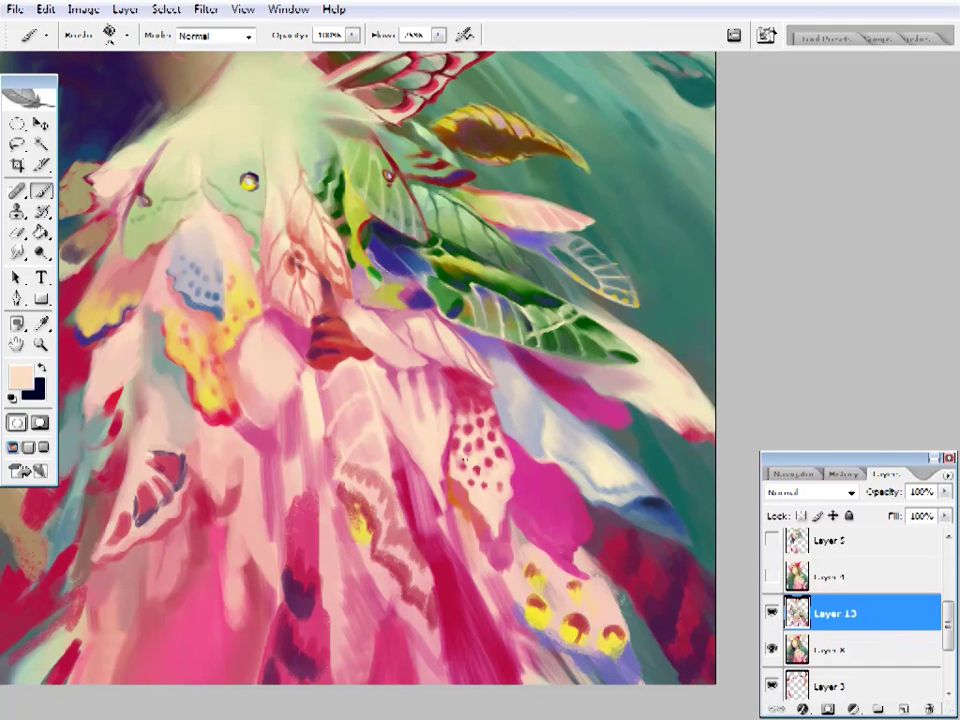
{"action": "left_click", "coordinate": [470, 468], "text": "alt"}
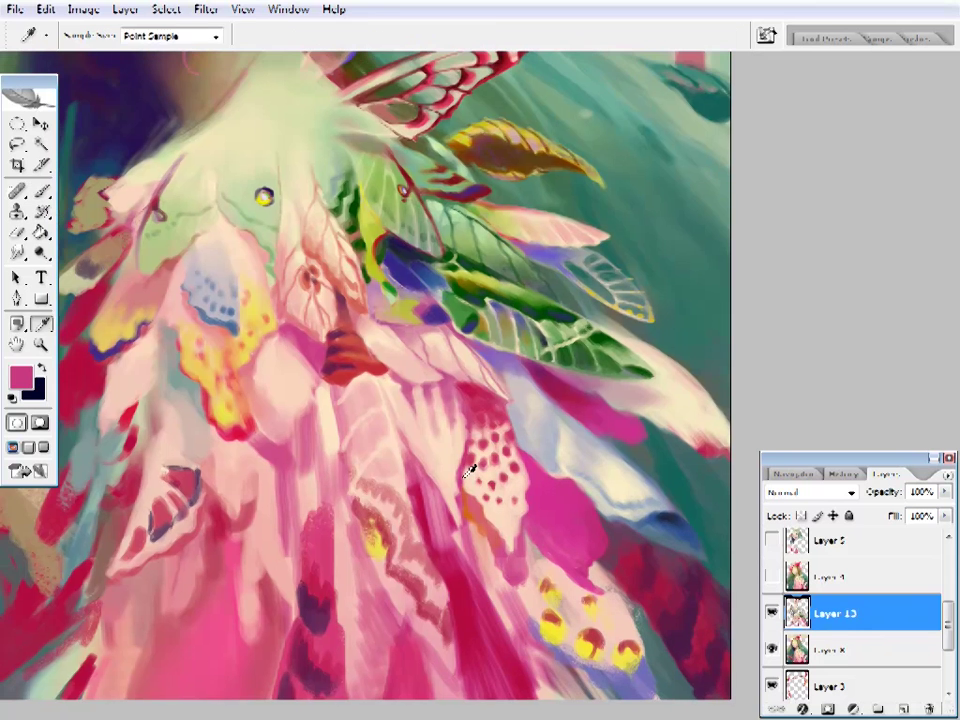
{"action": "left_click", "coordinate": [356, 362], "text": "alt"}
{"action": "left_click", "coordinate": [375, 402], "text": "alt"}
{"action": "left_click", "coordinate": [514, 551], "text": "alt"}
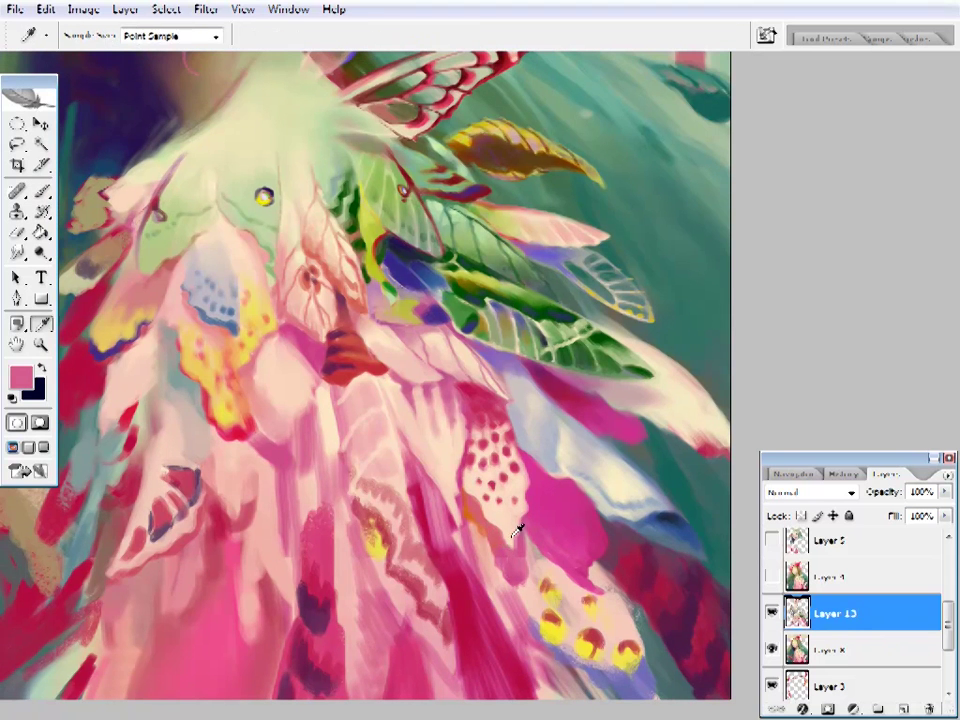
{"action": "left_click", "coordinate": [516, 531], "text": "alt"}
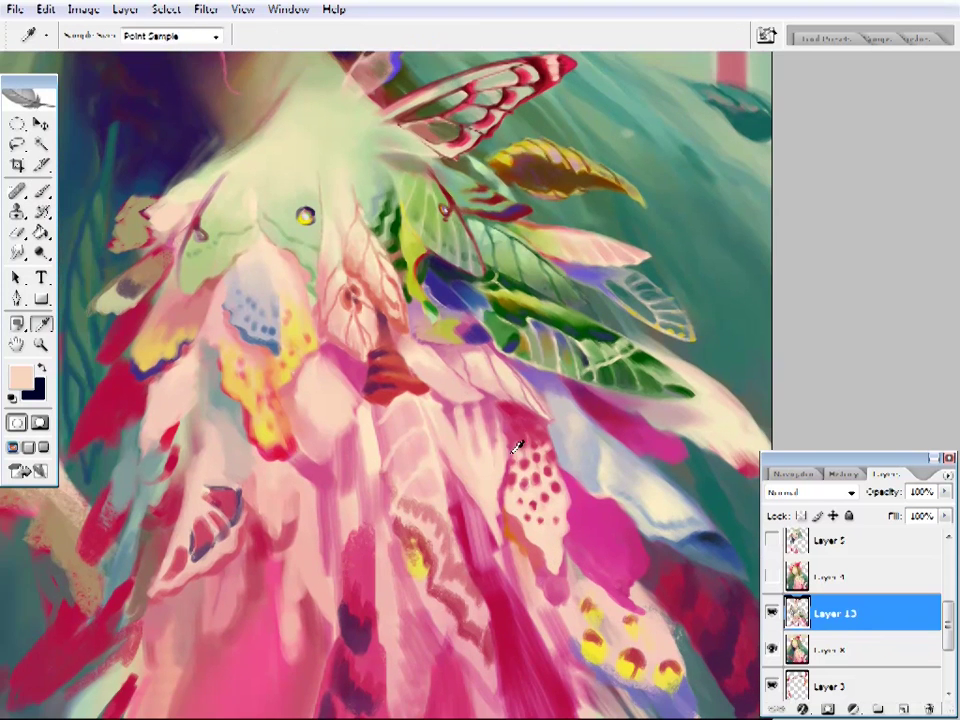
- Refine the surrounding dress strokes in peach, pink and crimson, then zoom out
{"action": "left_click", "coordinate": [519, 444], "text": "alt"}
{"action": "left_click", "coordinate": [476, 452], "text": "alt"}
{"action": "left_click", "coordinate": [480, 455], "text": "alt"}
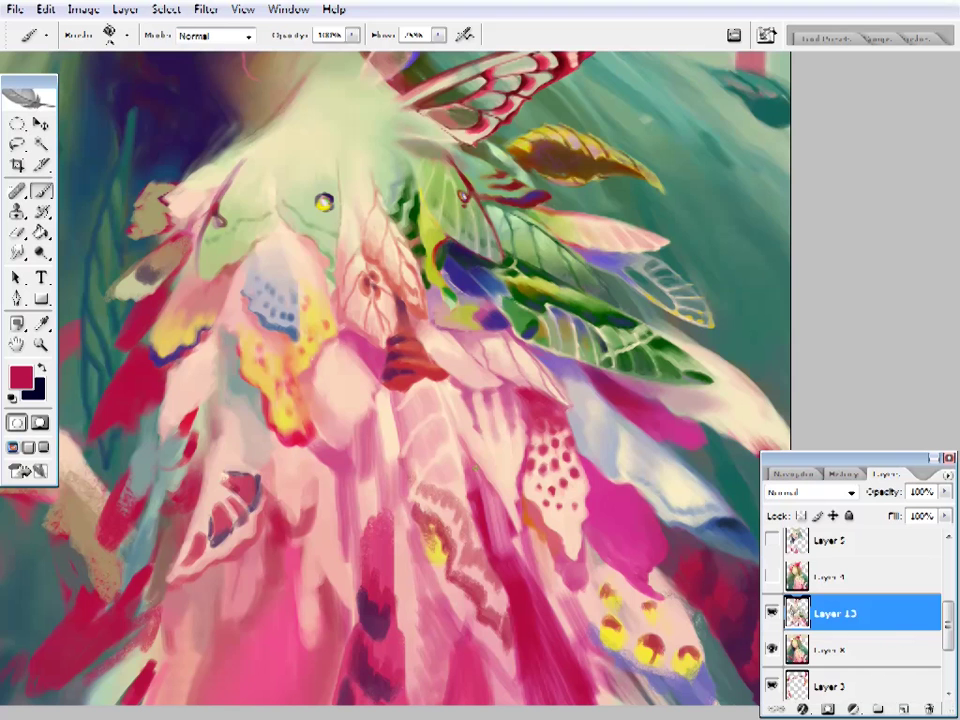
{"action": "left_click", "coordinate": [467, 441], "text": "alt"}
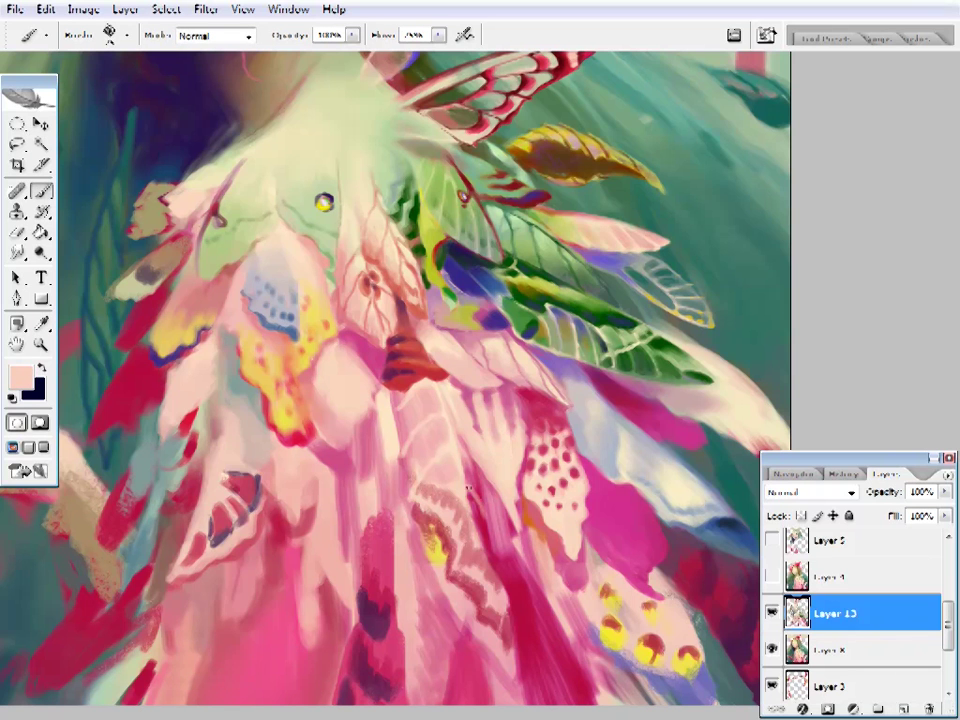
{"action": "left_click", "coordinate": [465, 459], "text": "alt"}
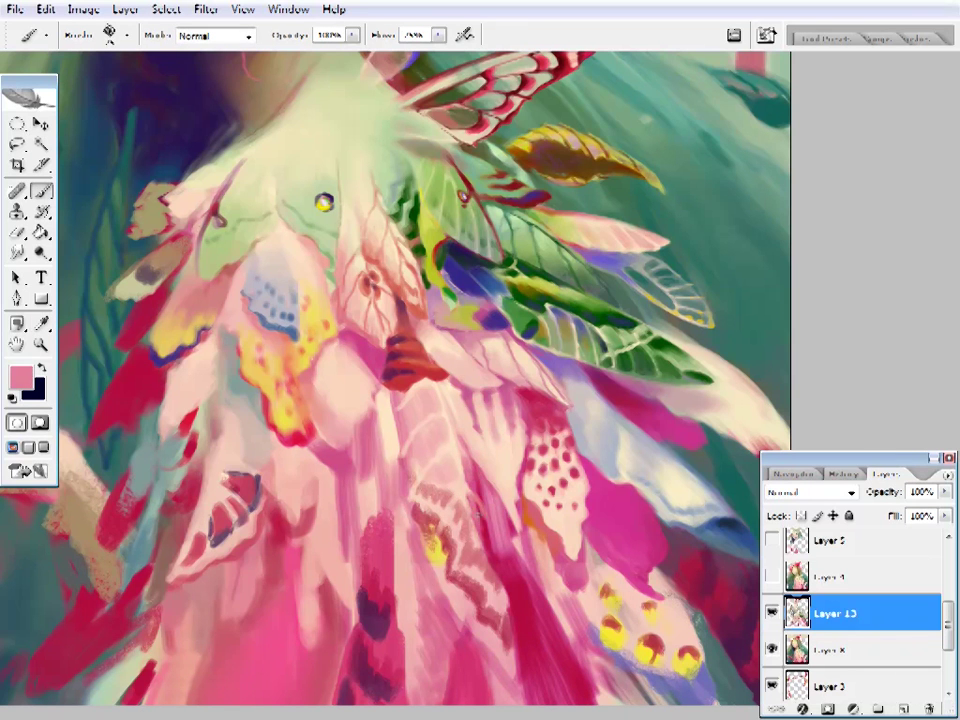
{"action": "left_click", "coordinate": [368, 392], "text": "alt"}
{"action": "left_click", "coordinate": [493, 470], "text": "alt"}
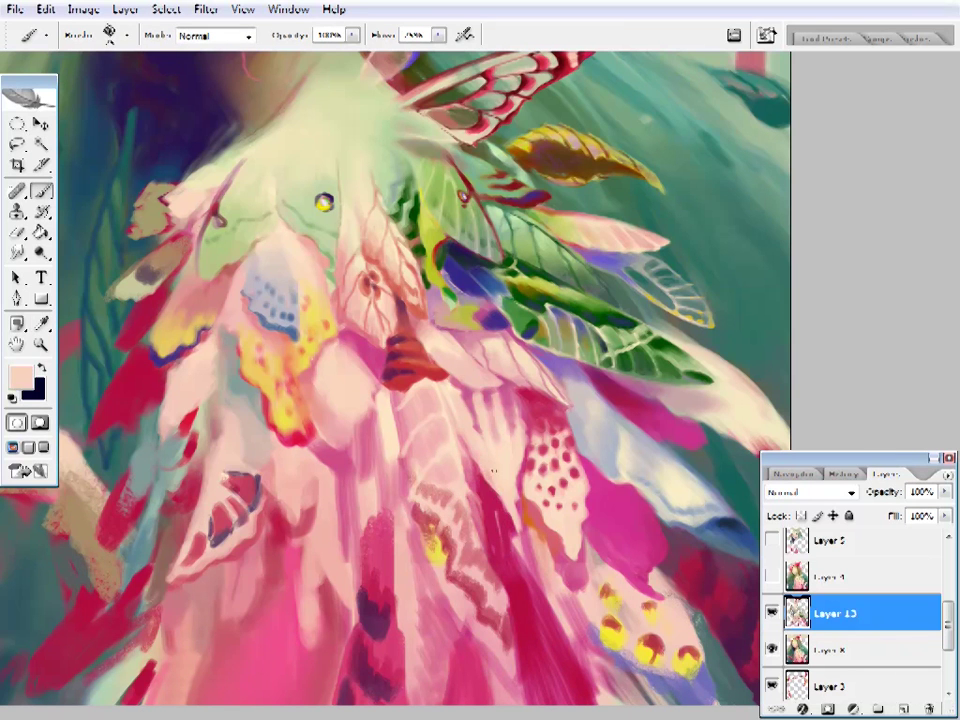
{"action": "left_click", "coordinate": [386, 396], "text": "alt"}
{"action": "left_click", "coordinate": [536, 457], "text": "alt"}
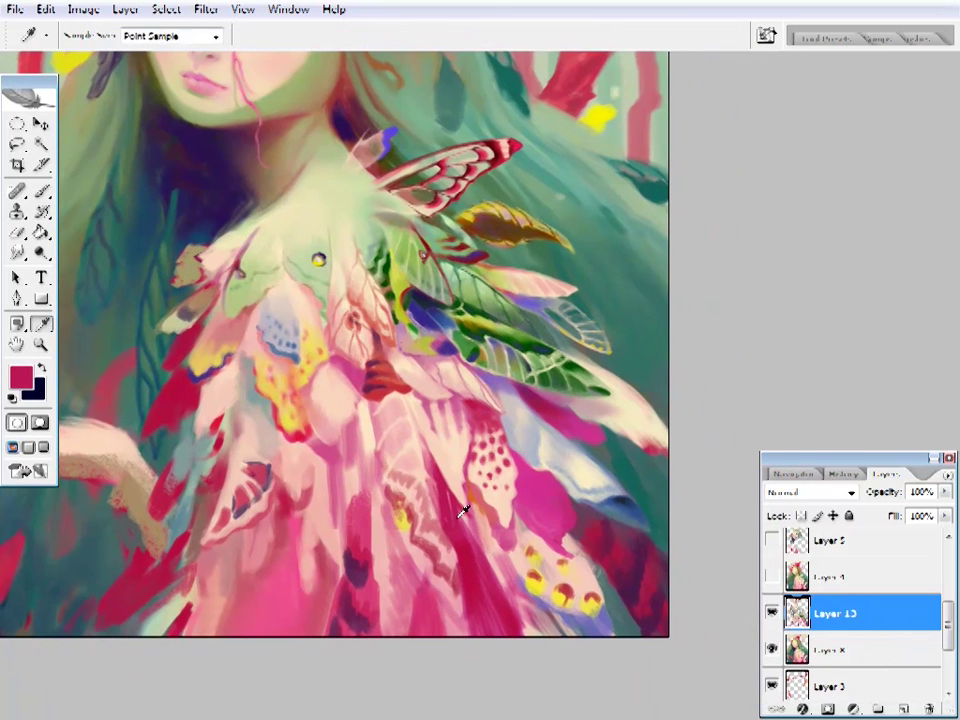
- Paint the middle dress feathers with sampled deep red and bright pink
{"action": "key", "text": "b"}
{"action": "key", "text": "Escape"}
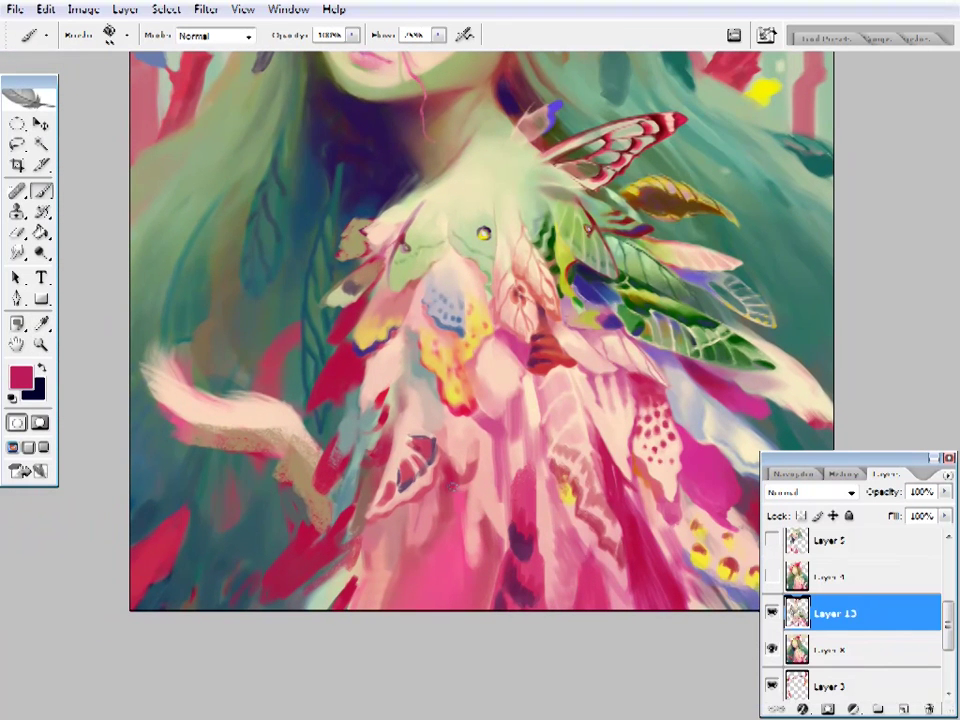
{"action": "key", "text": "b"}
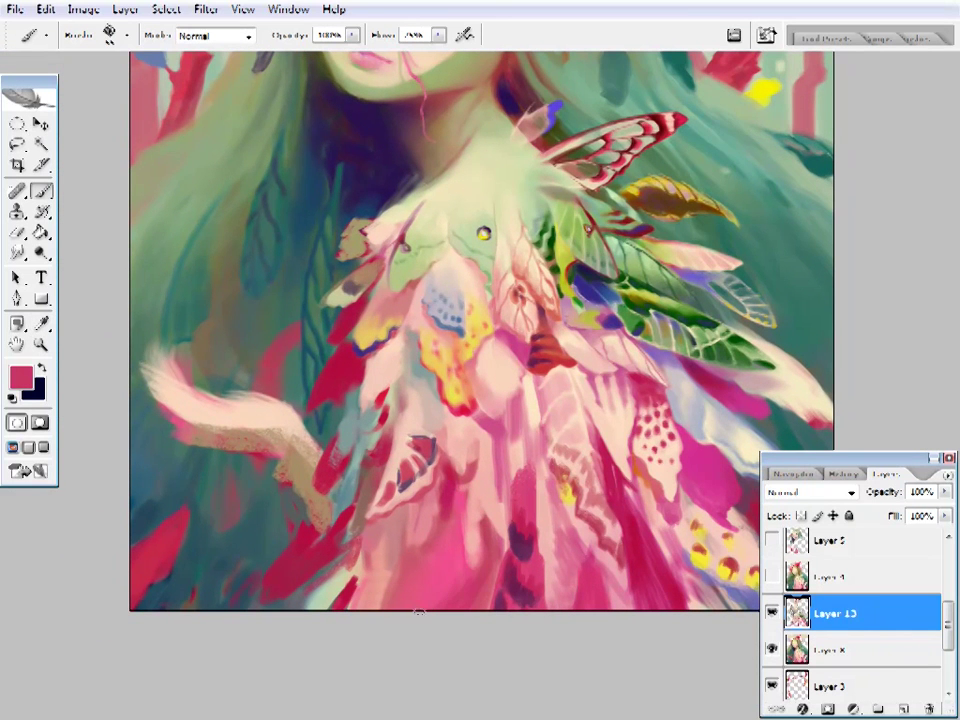
{"action": "left_click", "coordinate": [428, 540], "text": "alt"}
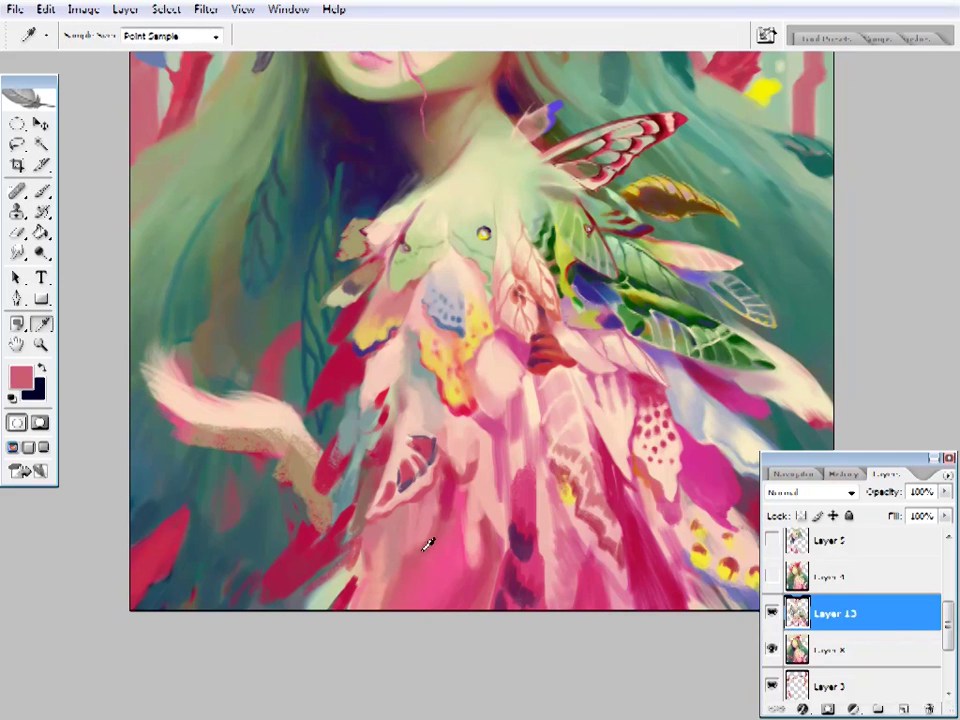
{"action": "left_click", "coordinate": [449, 527], "text": "alt"}
- Paint the lower dress near the hem with dark purple, pink and red-pink strokes
{"action": "left_click_drag", "start_coordinate": [510, 527], "coordinate": [467, 589]}
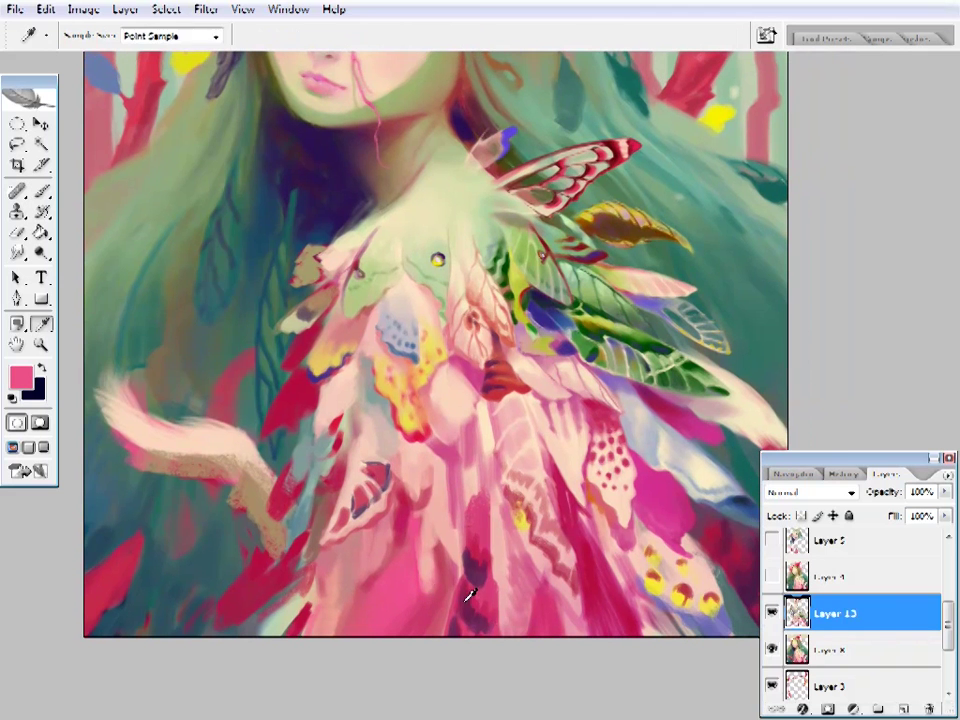
{"action": "left_click", "coordinate": [462, 588], "text": "alt"}
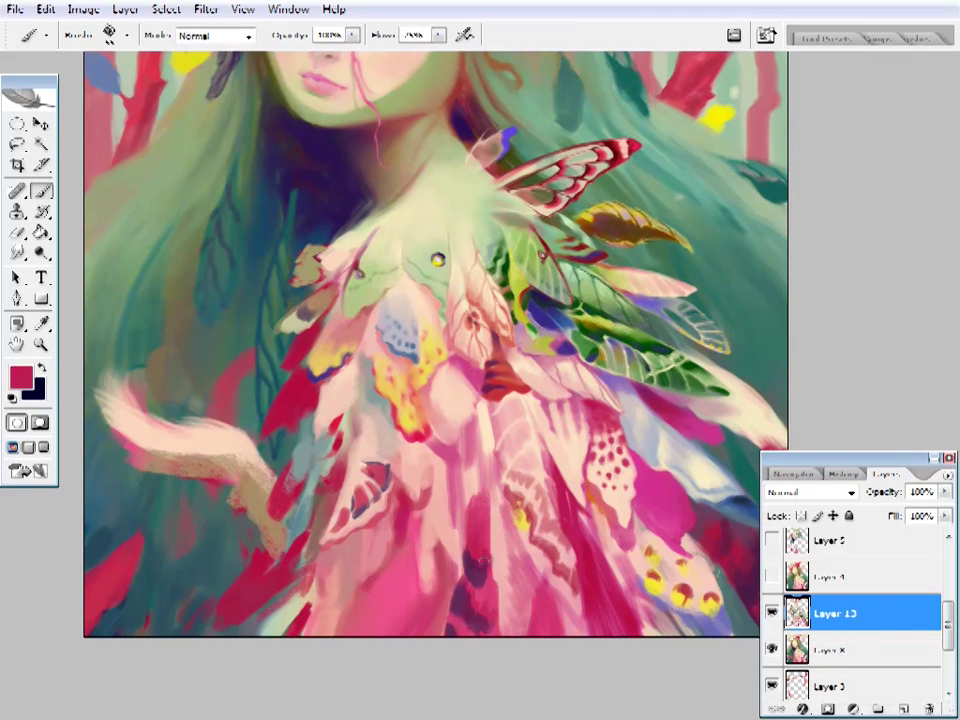
{"action": "left_click", "coordinate": [468, 595], "text": "alt"}
{"action": "left_click", "coordinate": [471, 625], "text": "alt"}
{"action": "left_click", "coordinate": [468, 626], "text": "alt"}
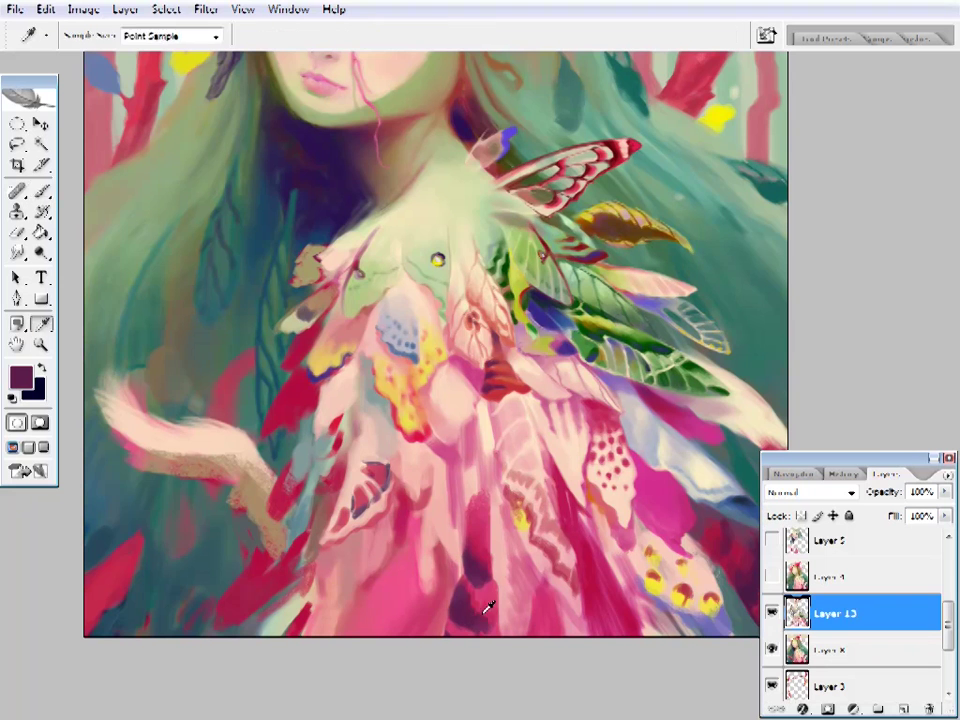
{"action": "left_click", "coordinate": [488, 637], "text": "alt"}
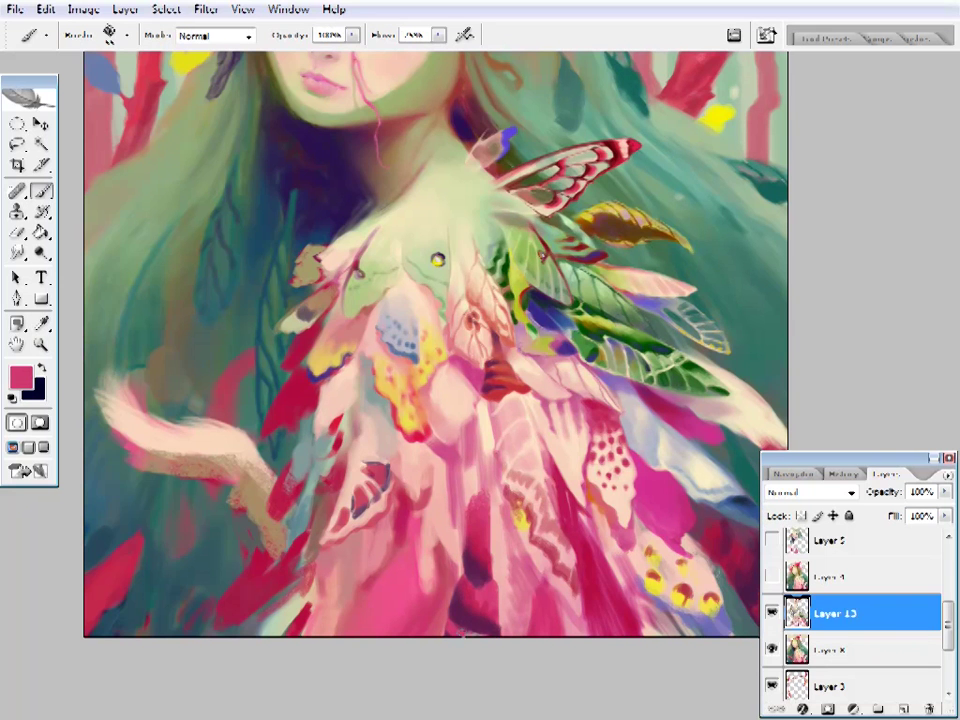
{"action": "left_click", "coordinate": [452, 620], "text": "alt"}
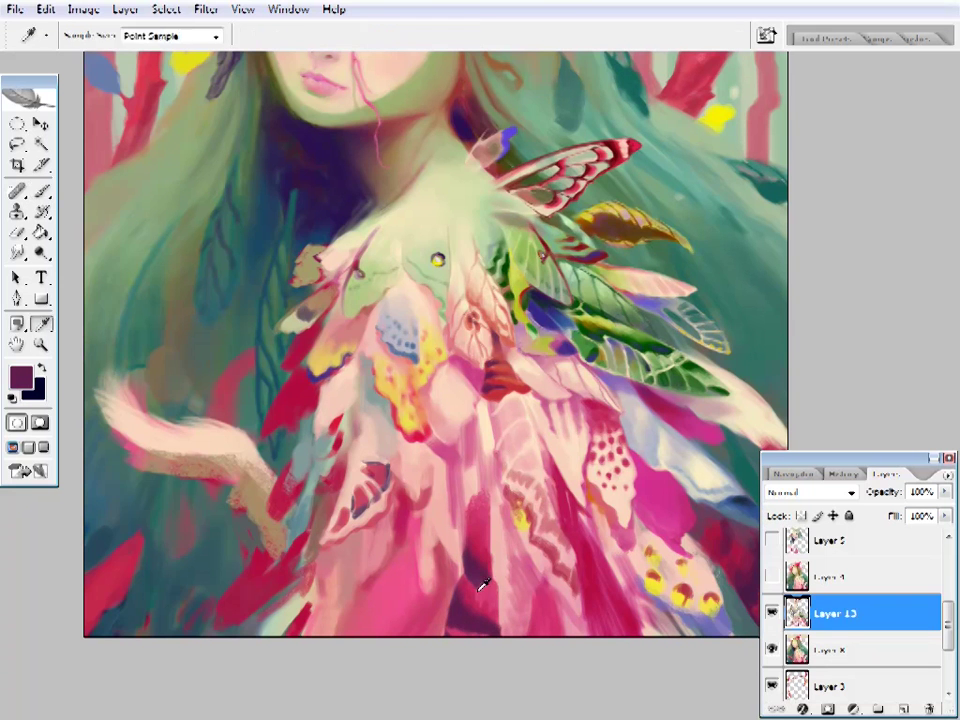
{"action": "left_click", "coordinate": [407, 636], "text": "alt"}
{"action": "left_click", "coordinate": [439, 589], "text": "alt"}
{"action": "left_click", "coordinate": [425, 645], "text": "alt"}
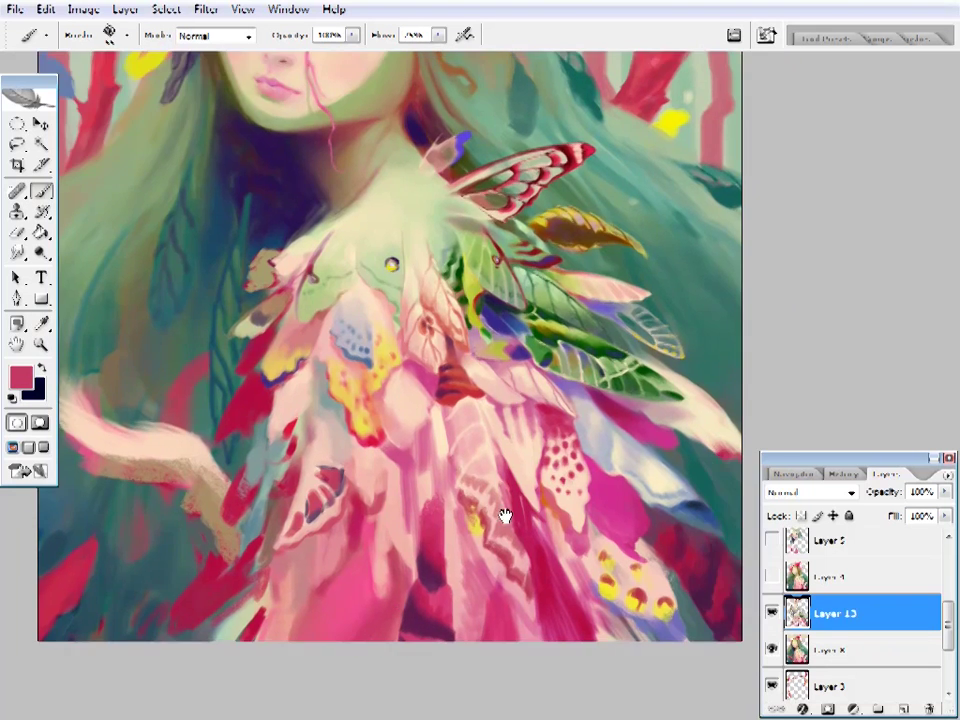
- Blend the central dress feathers with crimson, deeper and lighter pinks, and light peach
{"action": "key", "text": "i"}
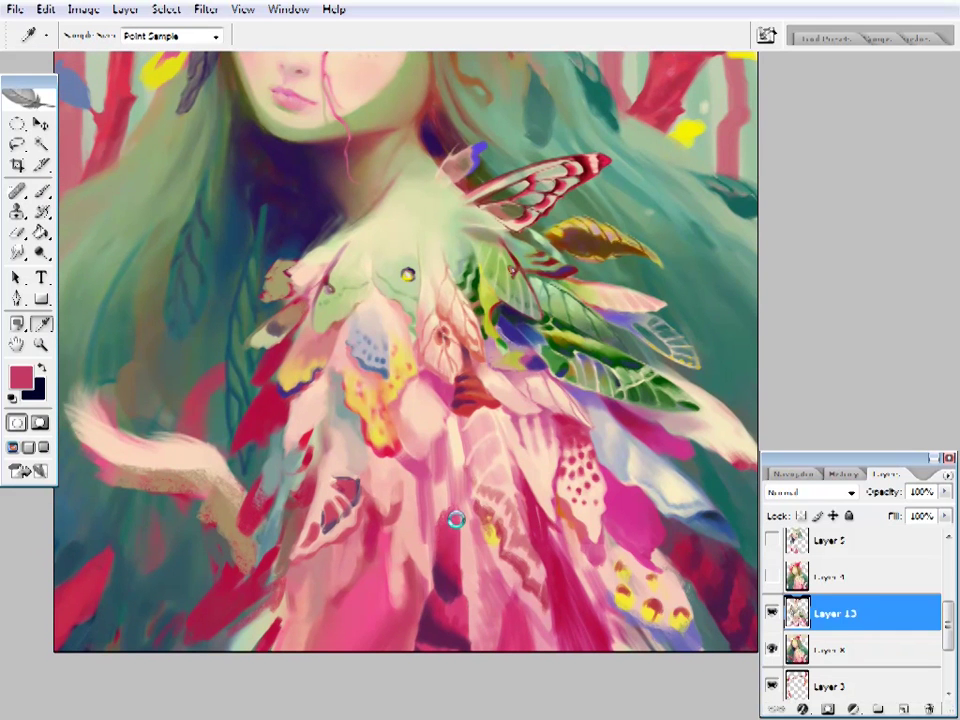
{"action": "left_click", "coordinate": [524, 529]}
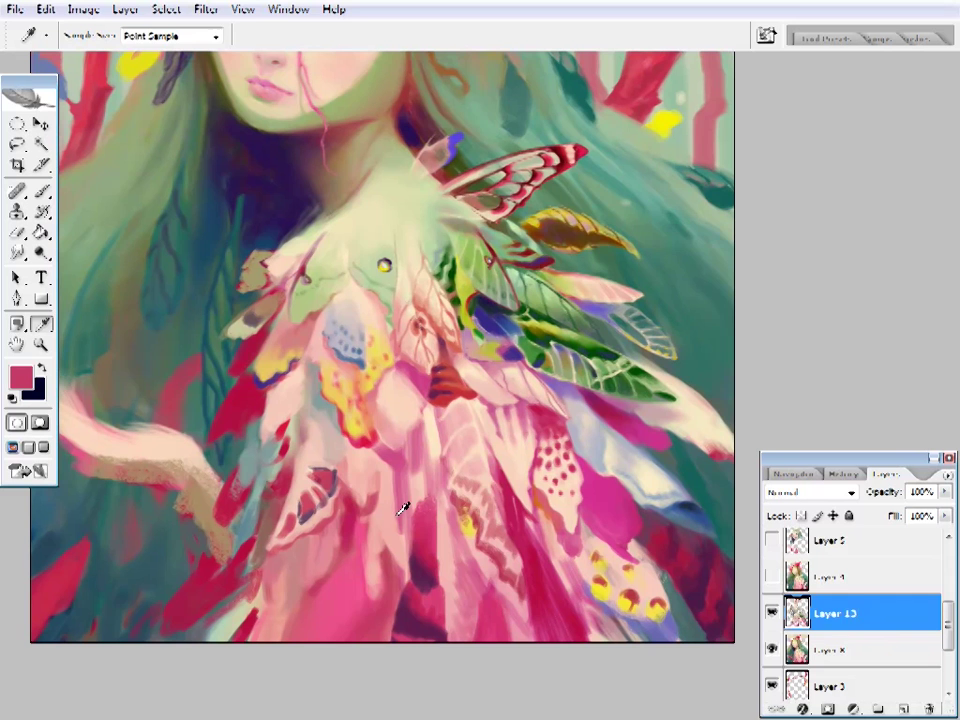
{"action": "left_click", "coordinate": [390, 530]}
{"action": "key", "text": "b"}
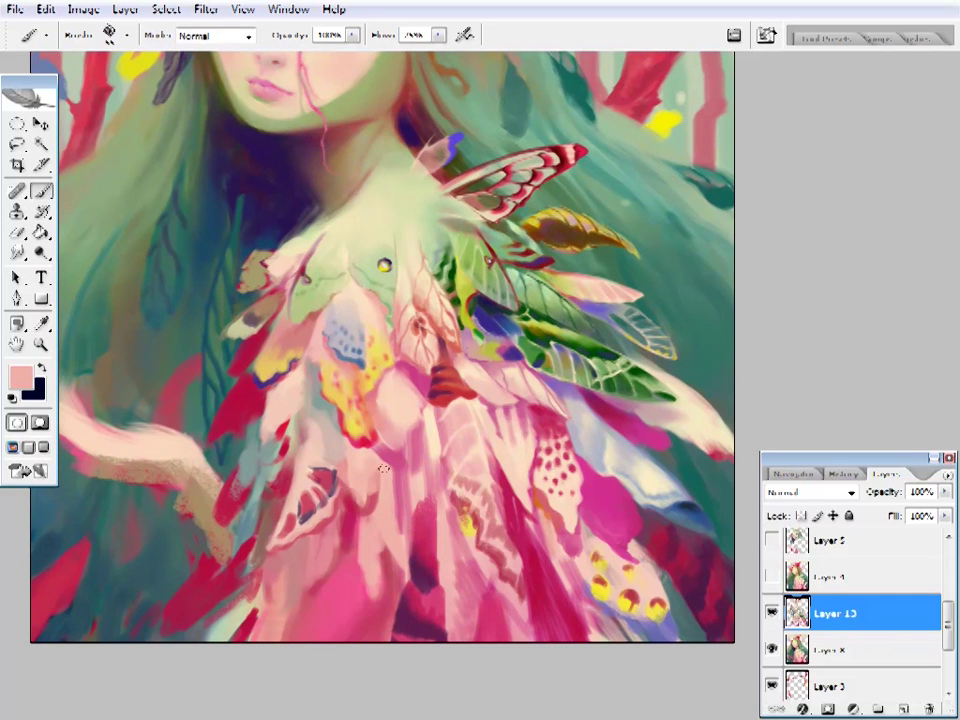
{"action": "left_click", "coordinate": [414, 508], "text": "alt"}
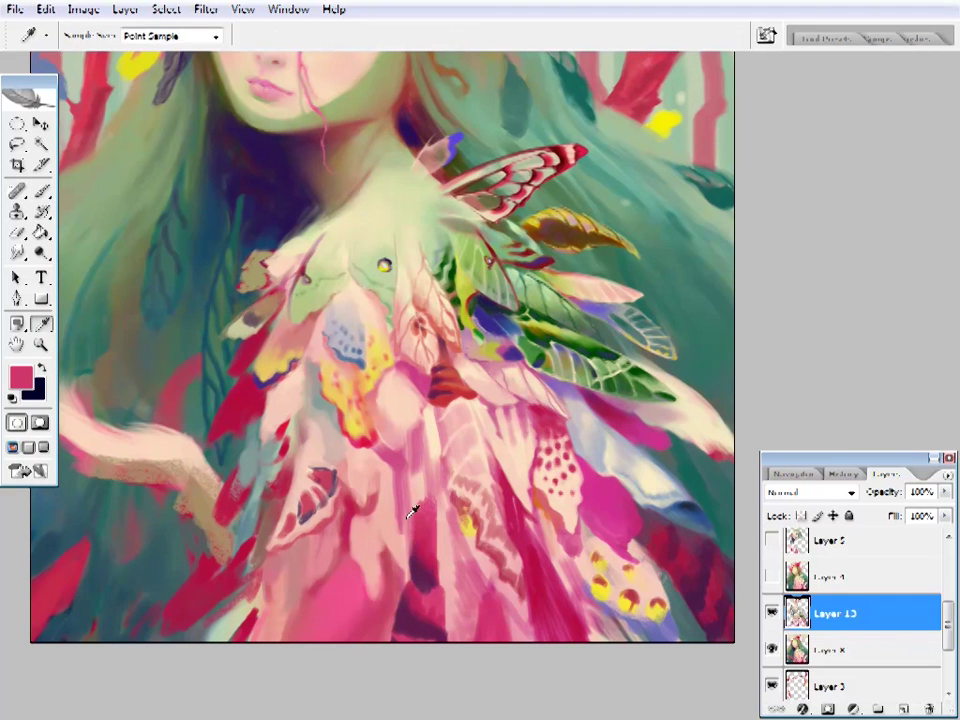
{"action": "left_click", "coordinate": [388, 491], "text": "alt"}
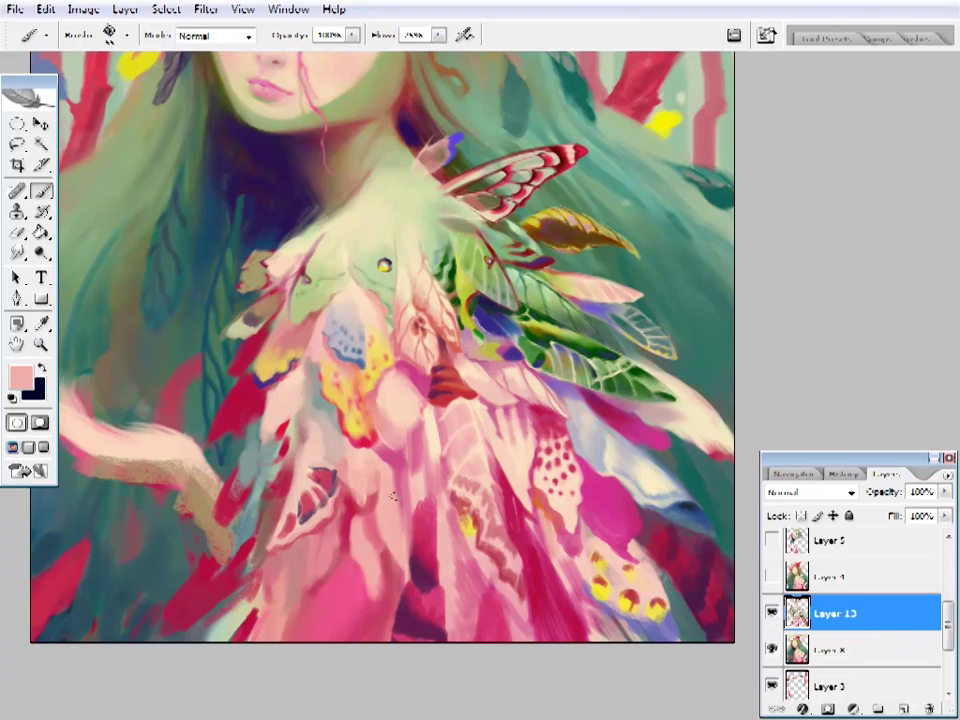
{"action": "left_click", "coordinate": [392, 456], "text": "alt"}
{"action": "left_click", "coordinate": [378, 452], "text": "alt"}
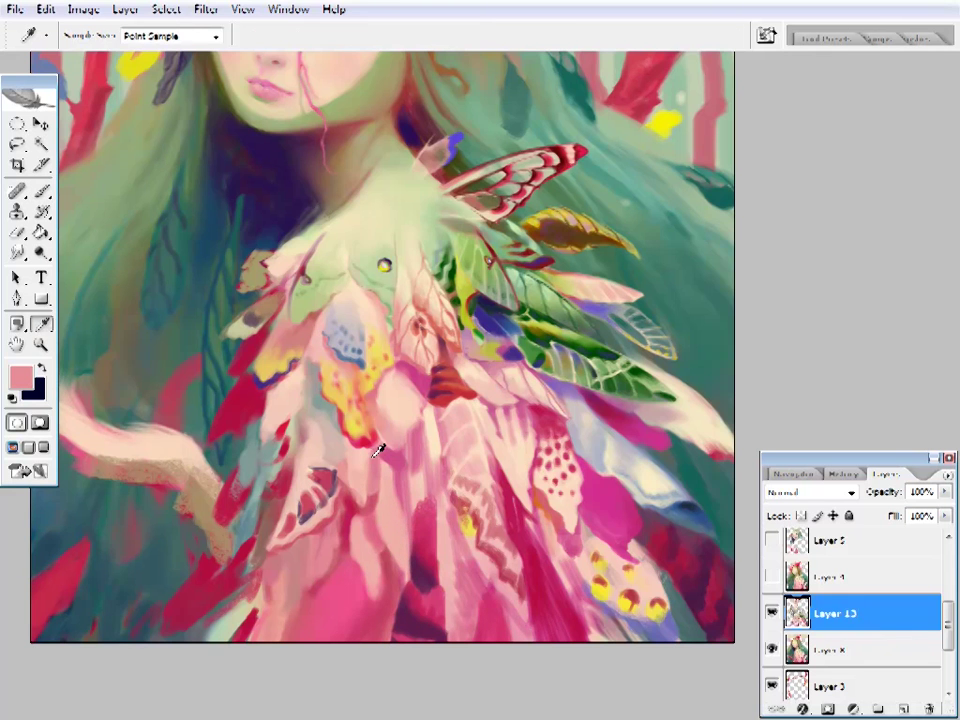
{"action": "left_click", "coordinate": [280, 336], "text": "alt"}
{"action": "left_click", "coordinate": [378, 437], "text": "alt"}
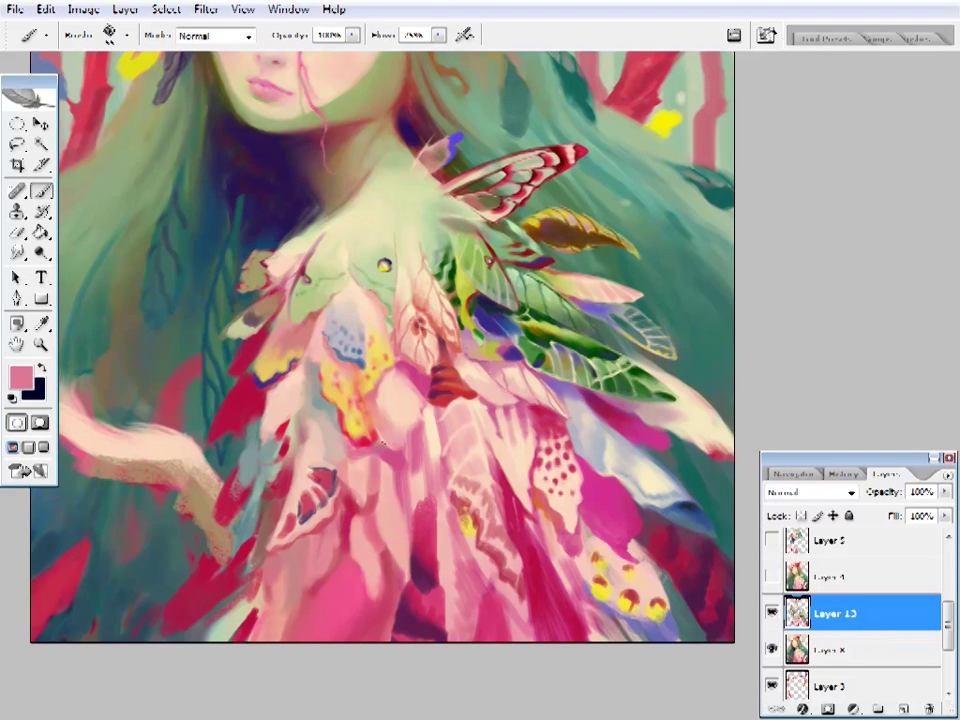
{"action": "left_click", "coordinate": [371, 450], "text": "alt"}
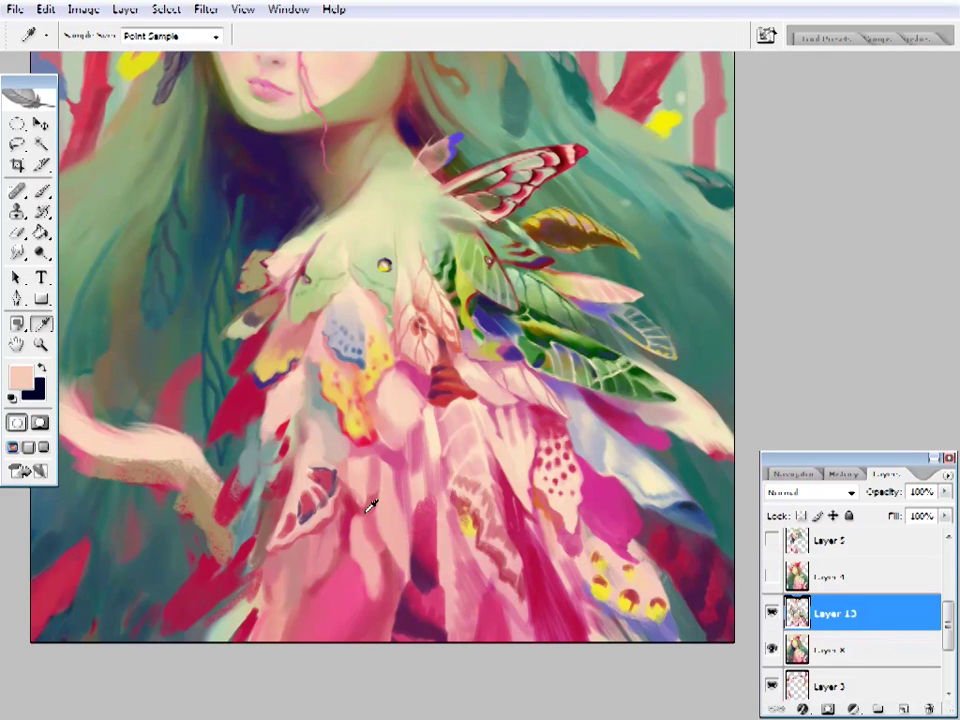
{"action": "left_click", "coordinate": [371, 506], "text": "alt"}
- Add light pink, deep red, crimson, blue and muted purple strokes to the lower-left feathers
{"action": "left_click_drag", "start_coordinate": [398, 310], "coordinate": [432, 303]}
{"action": "left_click", "coordinate": [396, 503], "text": "alt"}
{"action": "left_click", "coordinate": [398, 500], "text": "alt"}
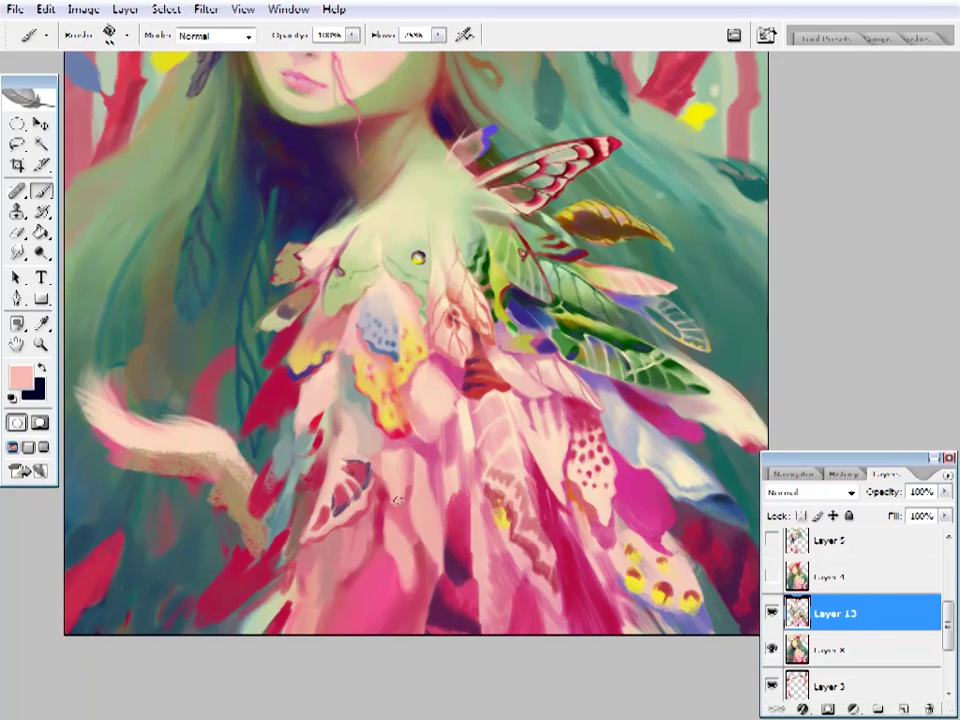
{"action": "left_click", "coordinate": [383, 497], "text": "alt"}
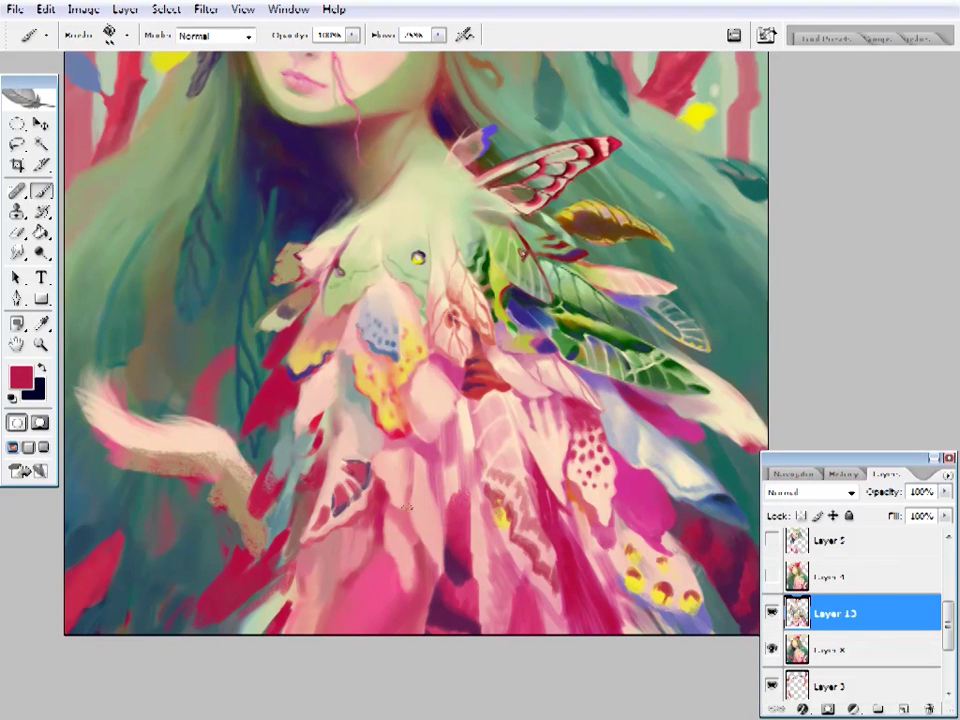
{"action": "left_click", "coordinate": [407, 505], "text": "alt"}
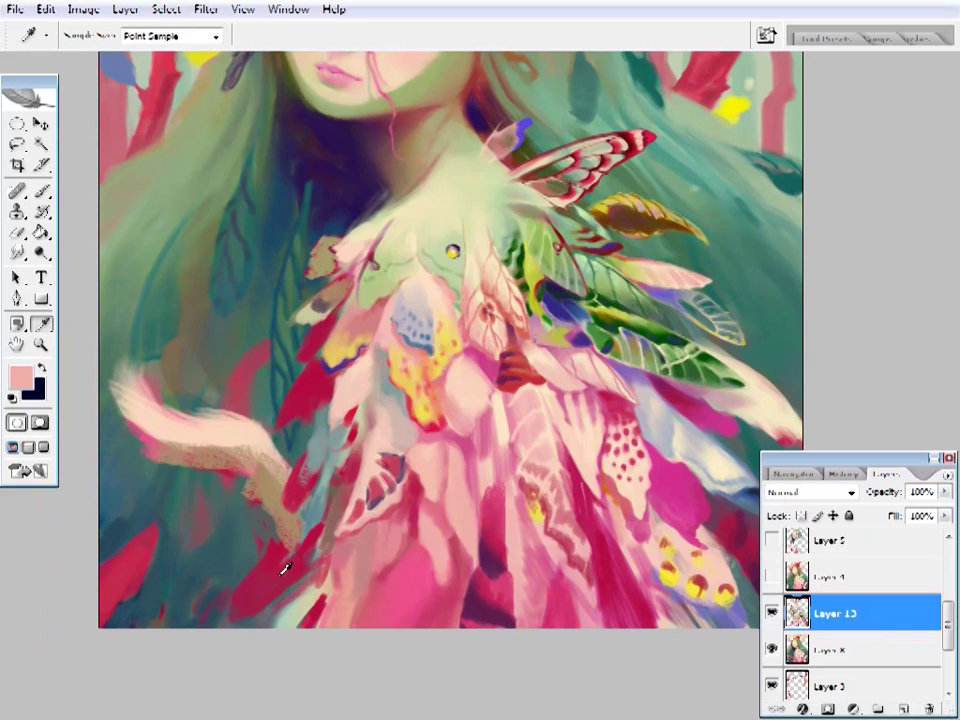
{"action": "left_click", "coordinate": [285, 568], "text": "alt"}
{"action": "left_click", "coordinate": [565, 335], "text": "alt"}
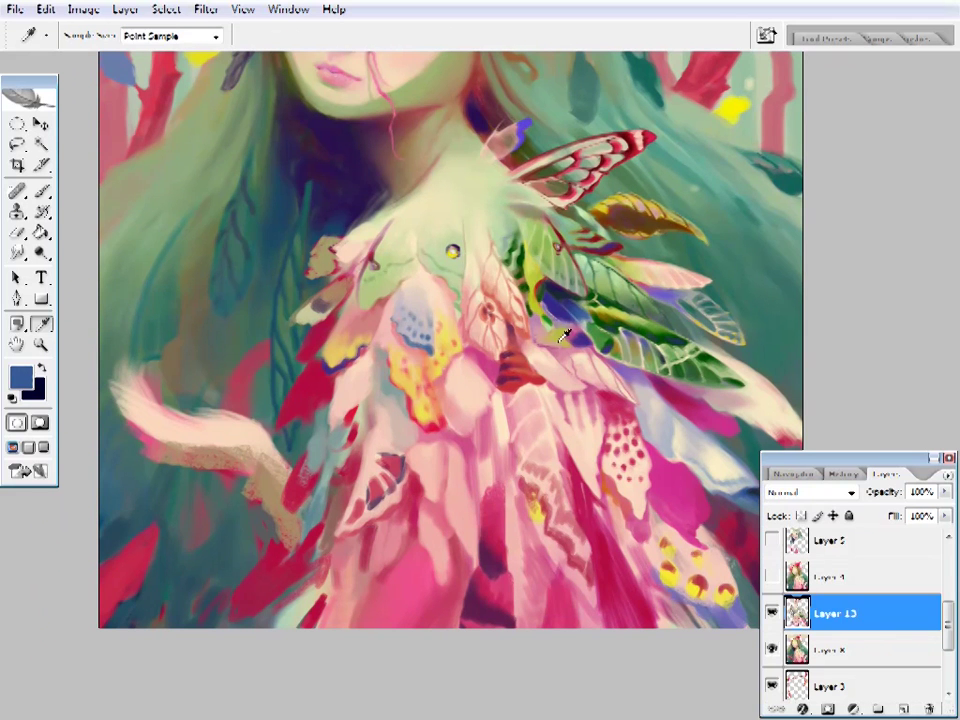
{"action": "left_click", "coordinate": [386, 551], "text": "alt"}
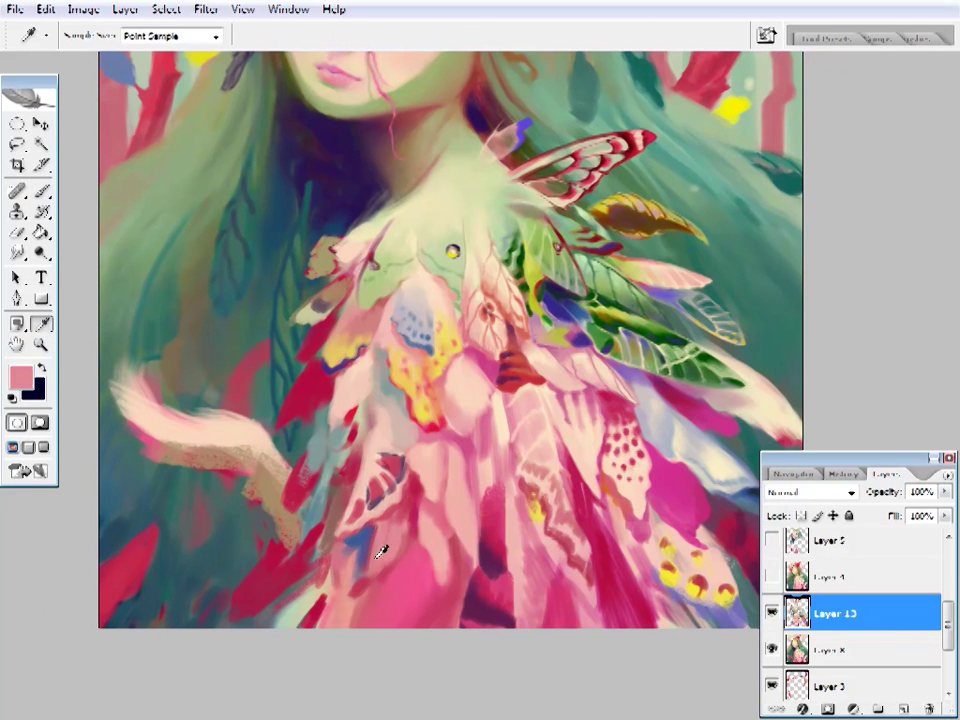
{"action": "left_click", "coordinate": [343, 592], "text": "alt"}
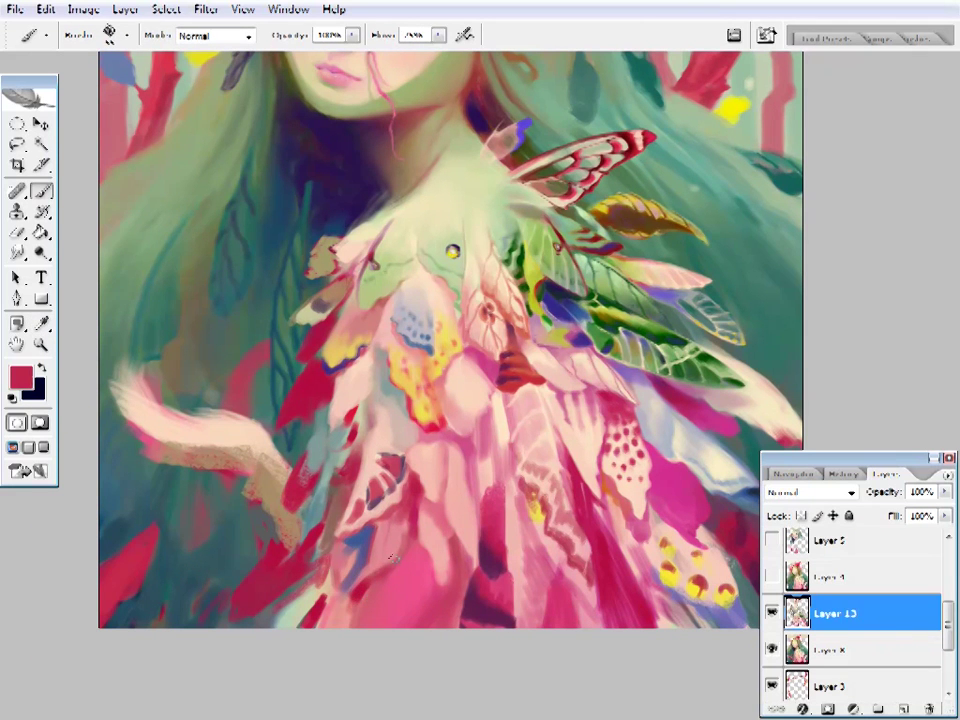
{"action": "left_click", "coordinate": [345, 598], "text": "alt"}
{"action": "key", "text": "z"}
{"action": "left_click", "coordinate": [489, 446], "text": "alt"}
- Toggle Layer 13 off and on to compare, then zoom in on the right feathers
{"action": "left_click", "coordinate": [771, 612]}
{"action": "left_click", "coordinate": [771, 612]}
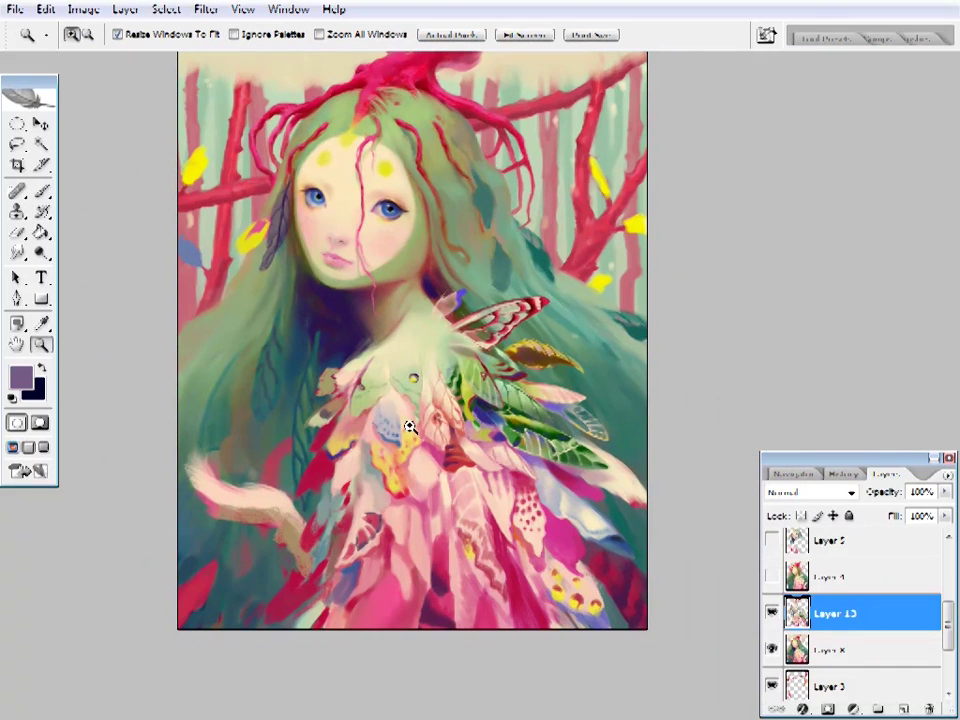
{"action": "left_click", "coordinate": [425, 467]}
{"action": "left_click_drag", "start_coordinate": [369, 469], "coordinate": [371, 407]}
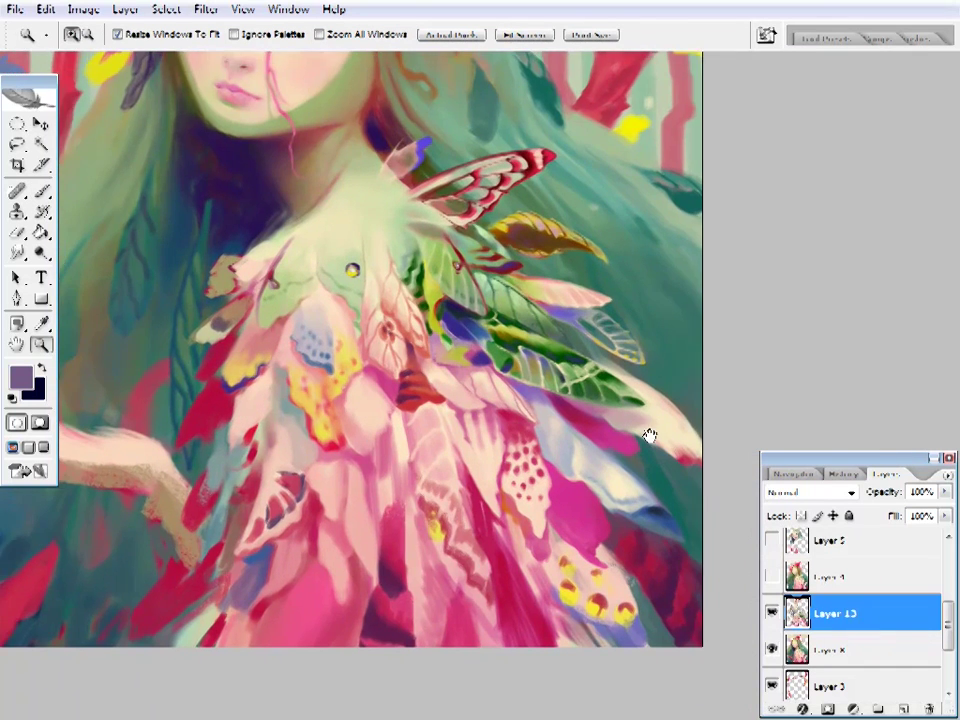
{"action": "left_click", "coordinate": [660, 450]}
- Paint red and beige strokes on the feather tips beside the green leaves
{"action": "key", "text": "i"}
{"action": "left_click", "coordinate": [686, 463]}
{"action": "key", "text": "b"}
{"action": "right_click", "coordinate": [686, 463]}
{"action": "key", "text": "Escape"}
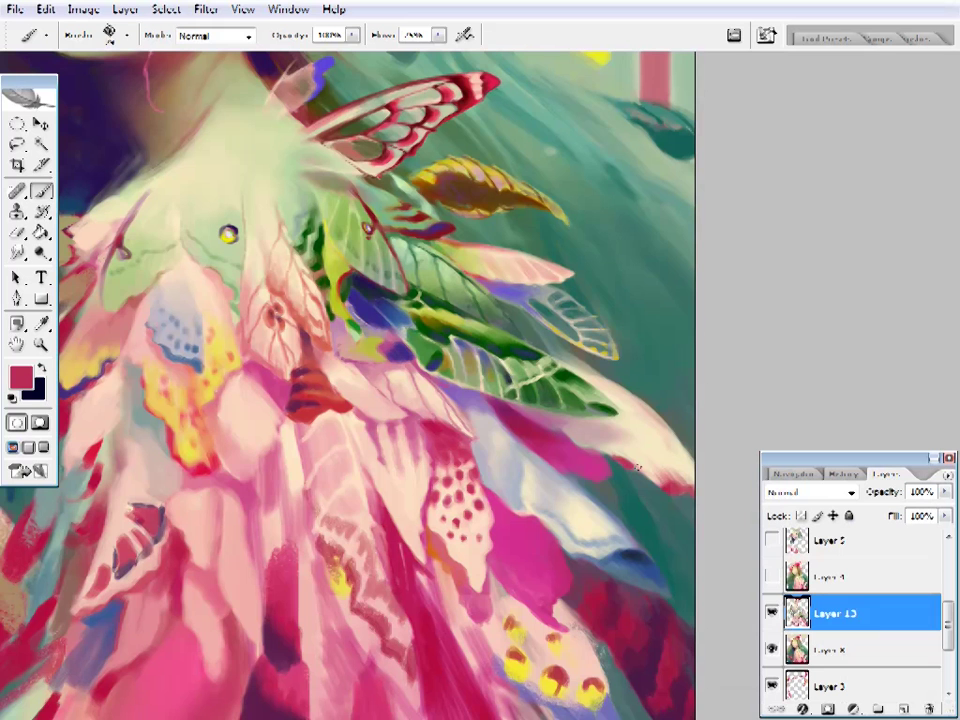
{"action": "left_click", "coordinate": [677, 467], "text": "alt"}
{"action": "left_click", "coordinate": [654, 454], "text": "alt"}
{"action": "left_click_drag", "start_coordinate": [651, 412], "coordinate": [661, 421]}
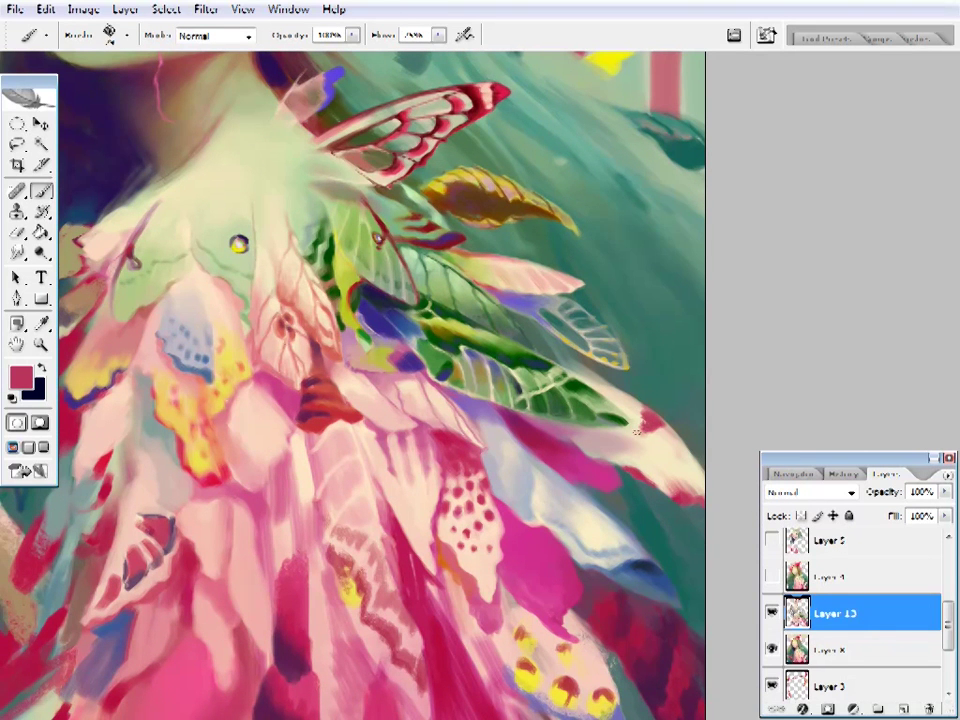
{"action": "left_click_drag", "start_coordinate": [576, 356], "coordinate": [603, 391]}
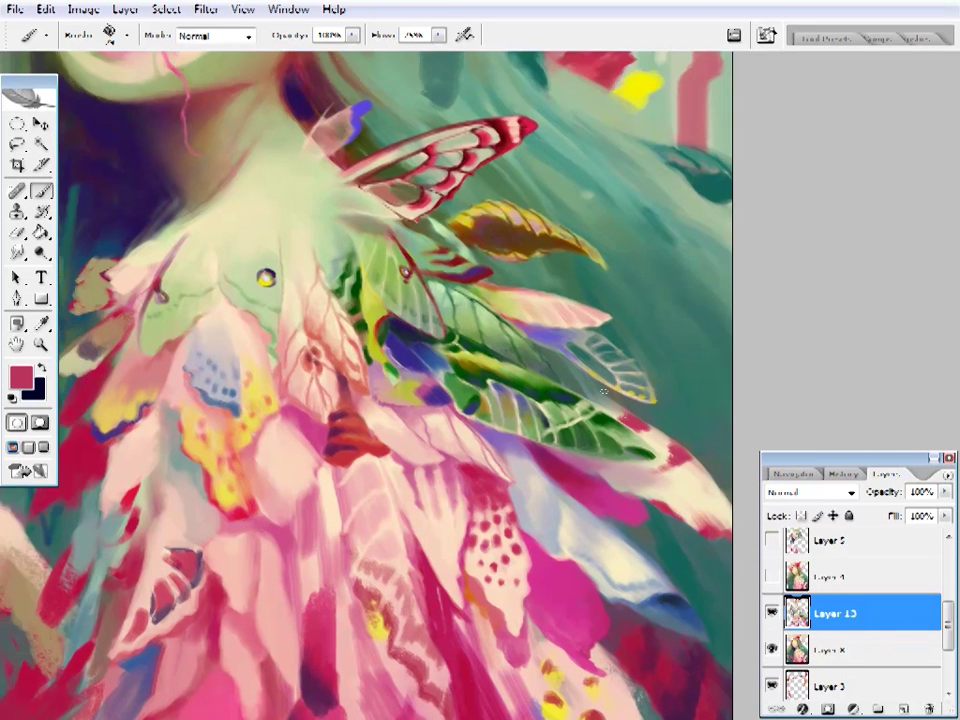
- Add pale cream and pink touches to the right-side feathers, then fit the painting on screen
{"action": "left_click", "coordinate": [615, 395], "text": "alt"}
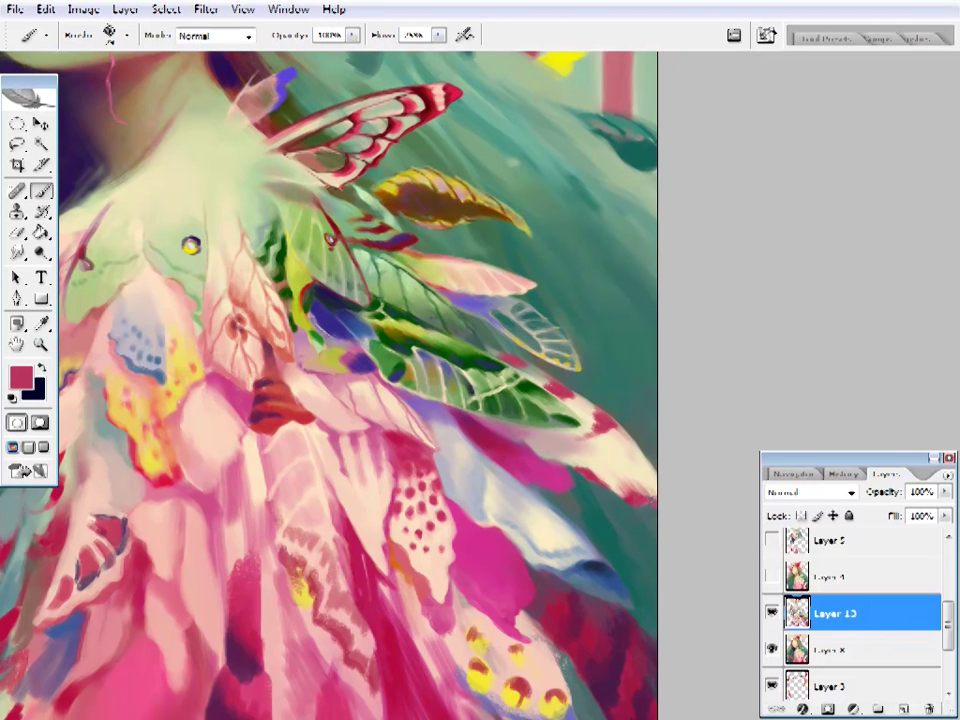
{"action": "left_click", "coordinate": [636, 448], "text": "alt"}
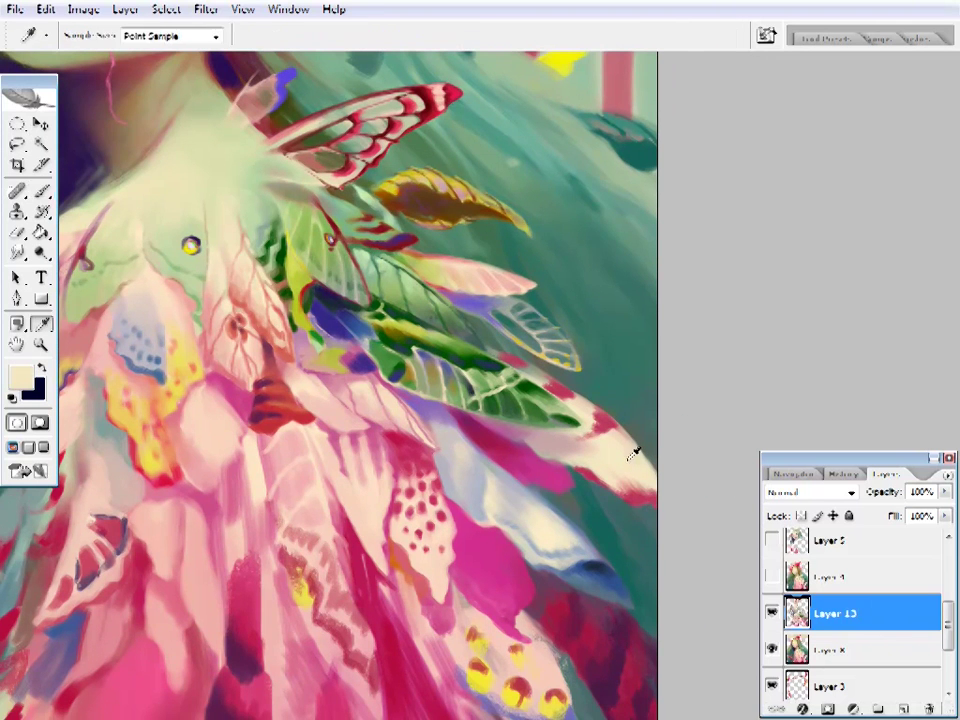
{"action": "left_click", "coordinate": [589, 298], "text": "ctrl+alt"}
{"action": "left_click", "coordinate": [439, 484], "text": "ctrl"}
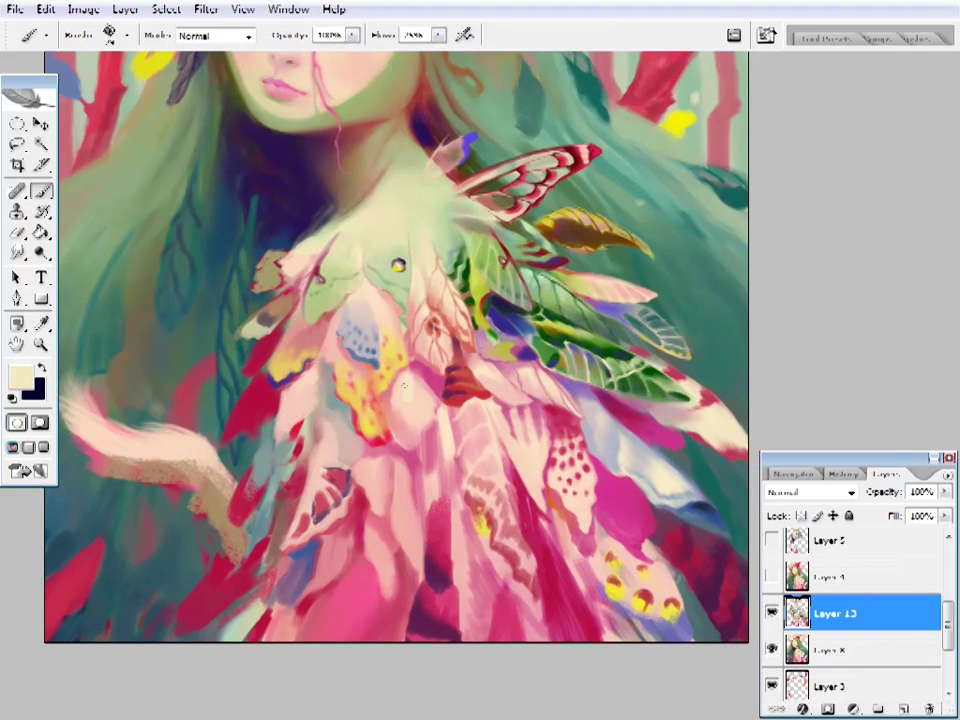
{"action": "right_click", "coordinate": [307, 292]}
{"action": "key", "text": "Escape"}
{"action": "left_click", "coordinate": [304, 316], "text": "alt"}
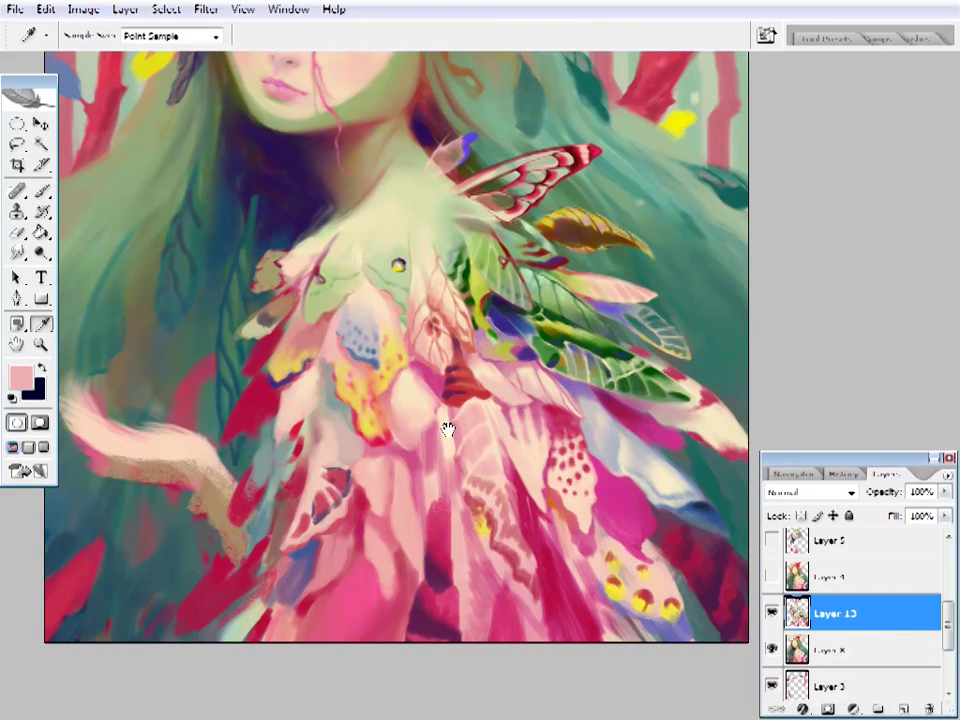
{"action": "left_click_drag", "start_coordinate": [447, 428], "coordinate": [487, 418]}
{"action": "key", "text": "ctrl+0"}
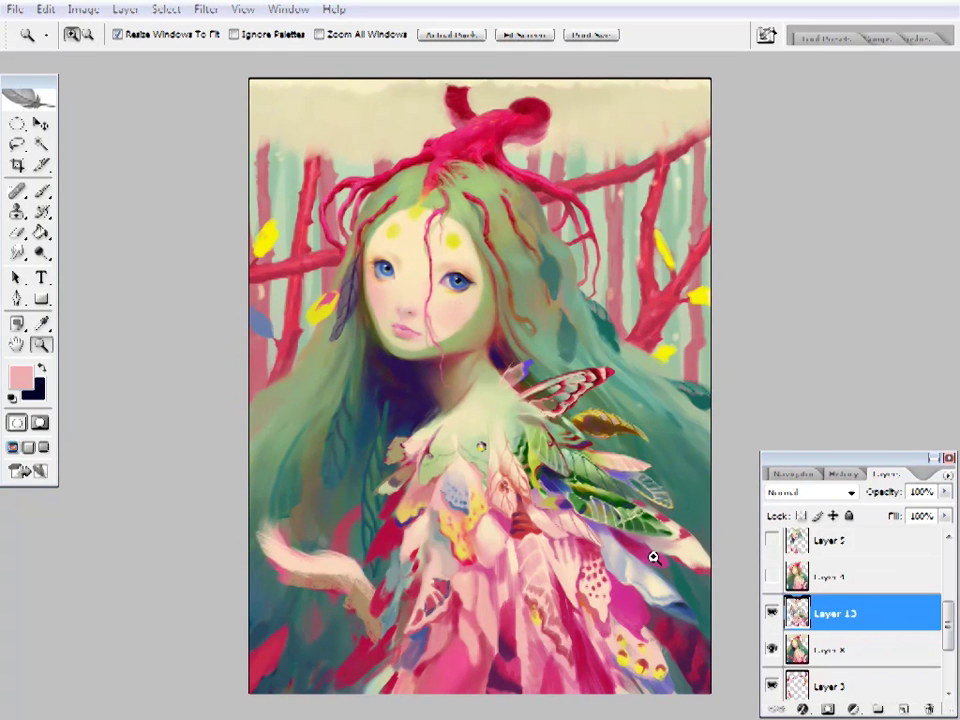
- Zoom in on the wing and leaf and paint them in olive, light and dark green
{"action": "left_click", "coordinate": [537, 403]}
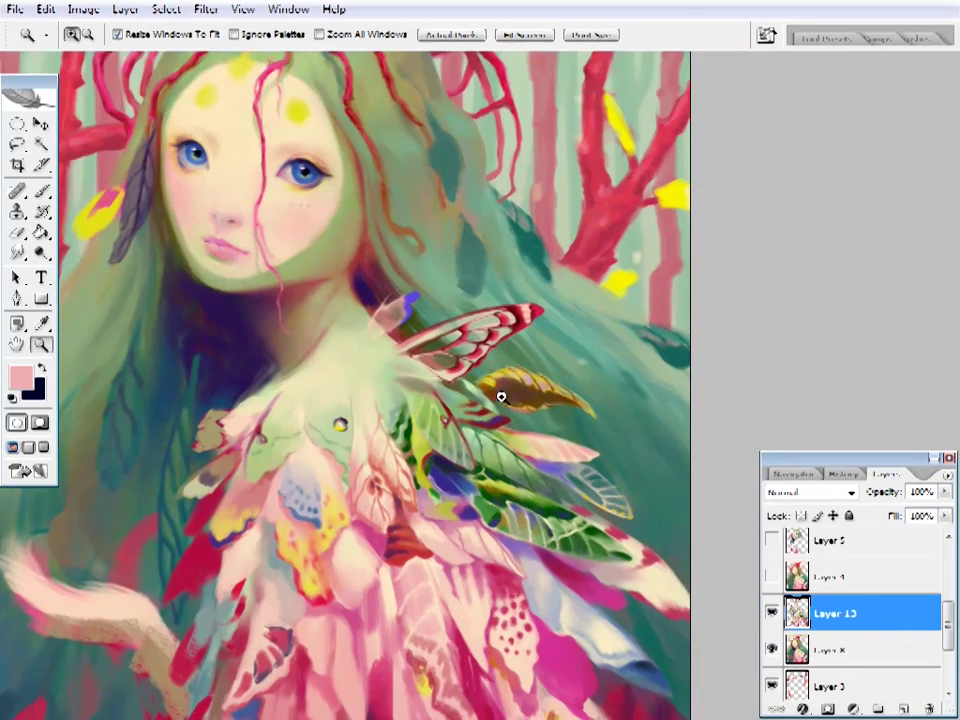
{"action": "left_click", "coordinate": [501, 394]}
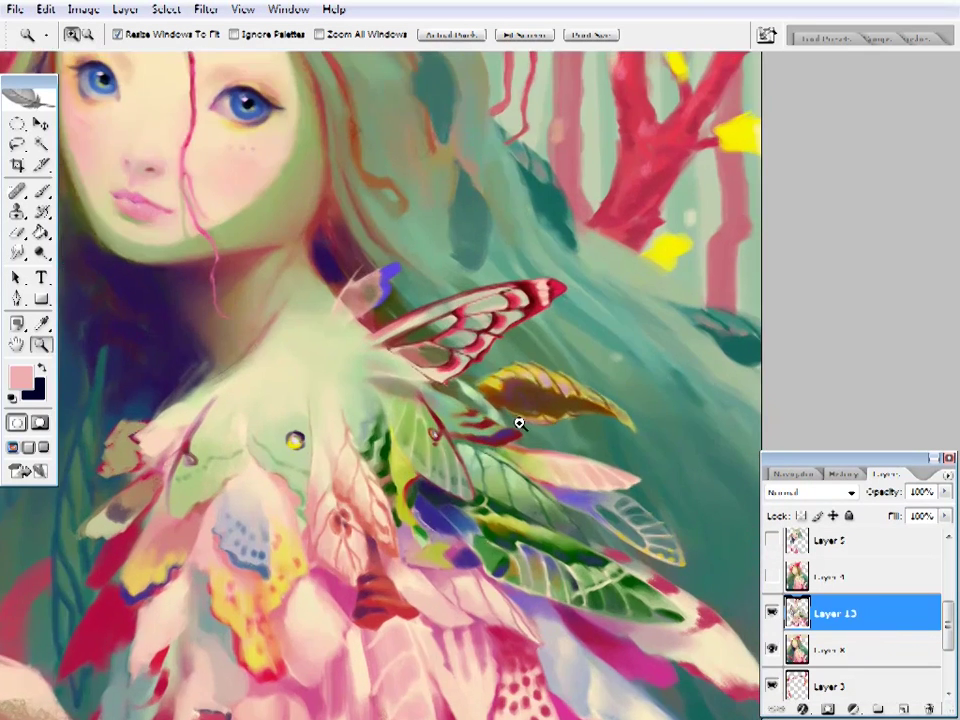
{"action": "left_click", "coordinate": [518, 422], "text": "alt"}
{"action": "left_click", "coordinate": [490, 410]}
{"action": "key", "text": "b"}
{"action": "left_click", "coordinate": [538, 300], "text": "alt"}
{"action": "right_click", "coordinate": [538, 300]}
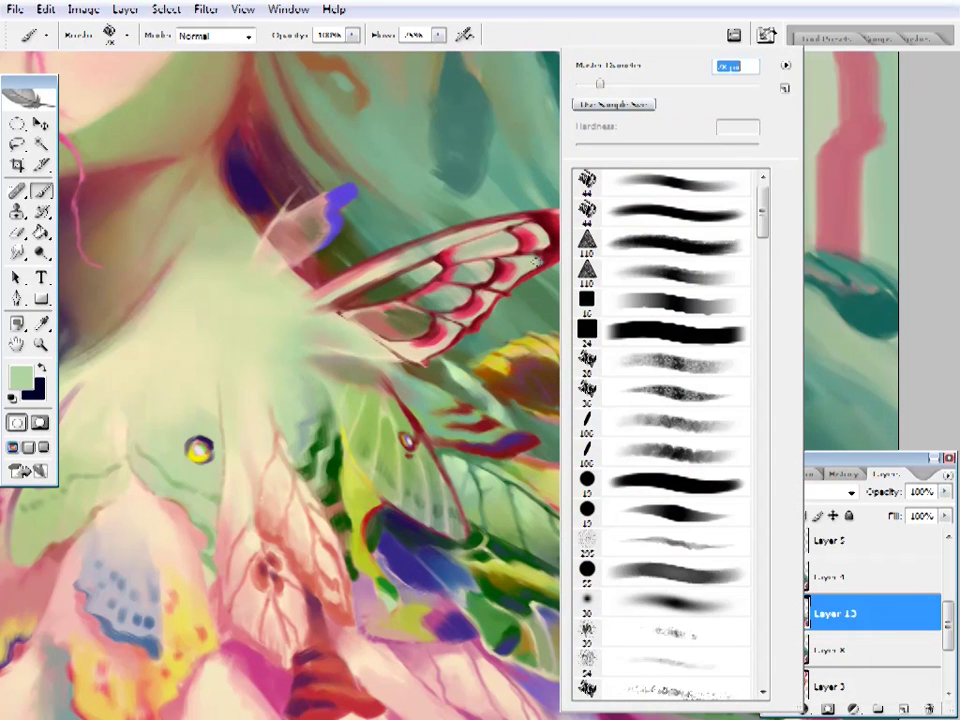
{"action": "key", "text": "Escape"}
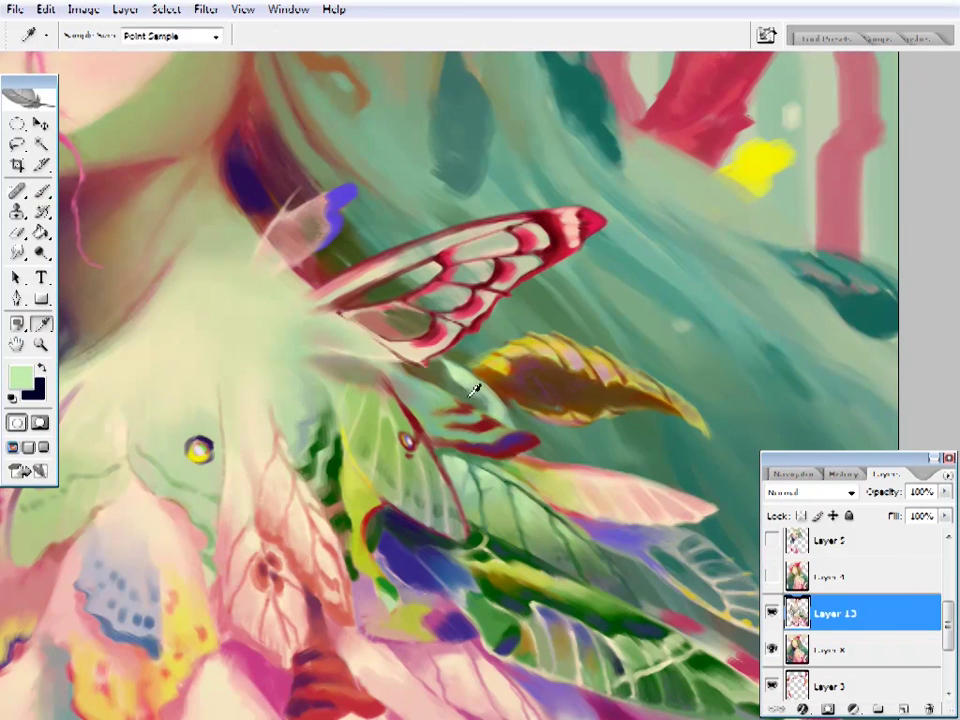
{"action": "left_click", "coordinate": [494, 411], "text": "alt"}
- Touch up the wing and leaf area with light green and golden yellow
{"action": "left_click_drag", "start_coordinate": [494, 411], "coordinate": [534, 418]}
{"action": "left_click", "coordinate": [471, 421], "text": "alt"}
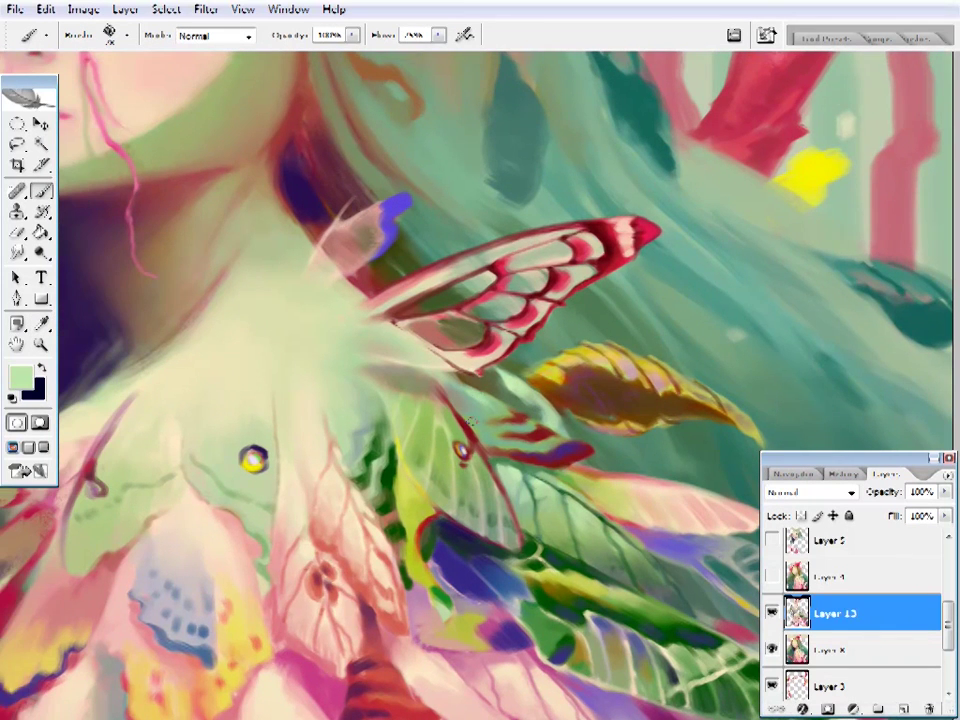
{"action": "left_click", "coordinate": [497, 401], "text": "alt"}
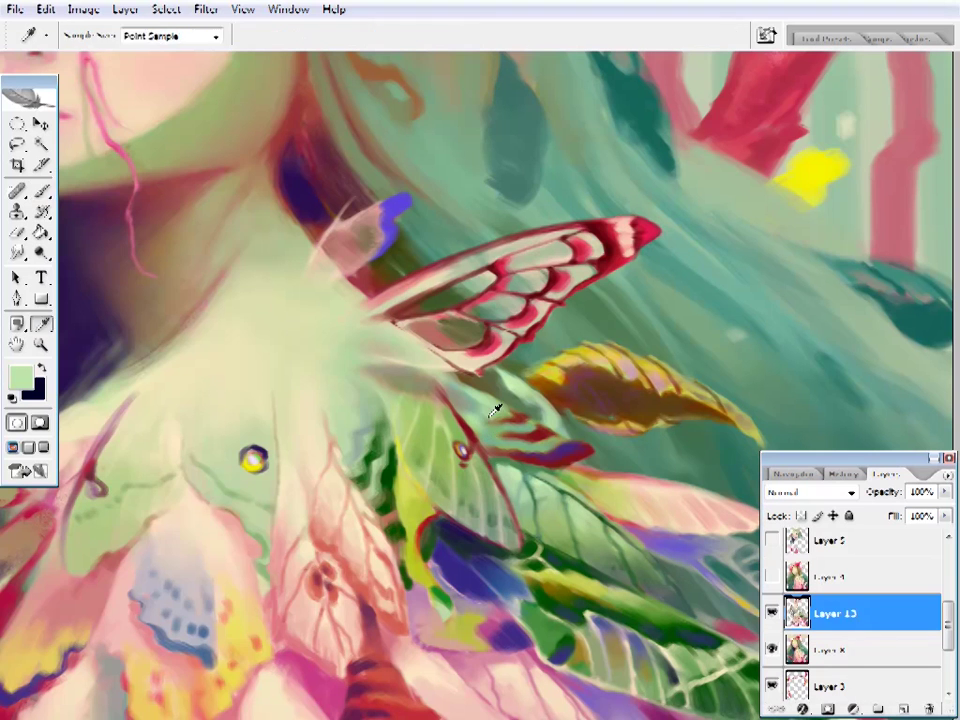
{"action": "left_click_drag", "start_coordinate": [513, 370], "coordinate": [473, 370]}
{"action": "left_click", "coordinate": [510, 364], "text": "alt"}
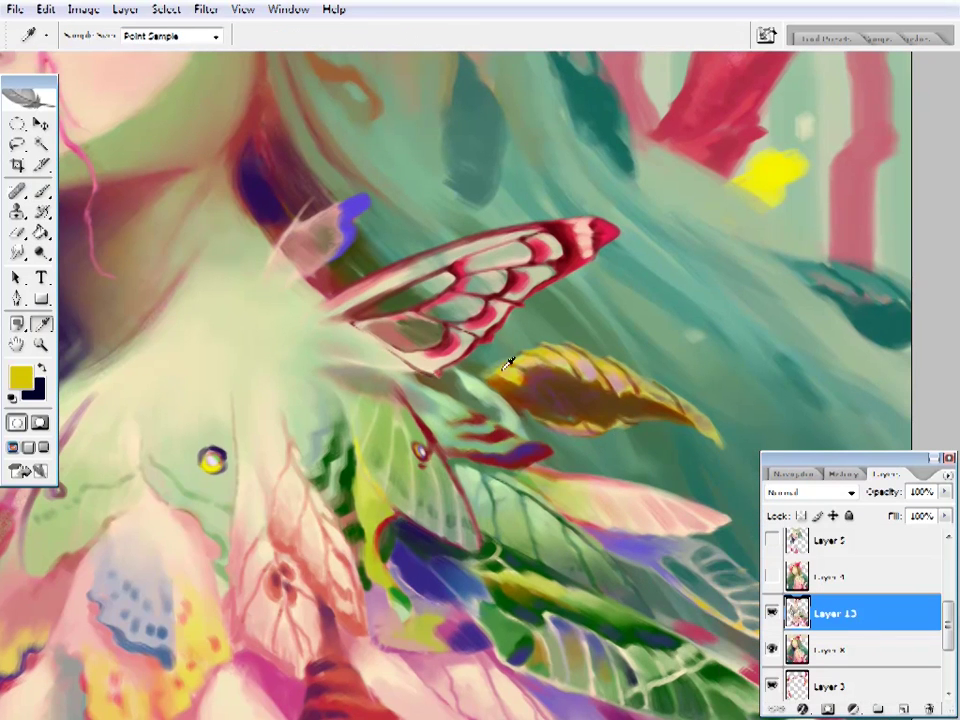
{"action": "scroll", "coordinate": [482, 411], "scroll_direction": "down", "scroll_amount": 5}
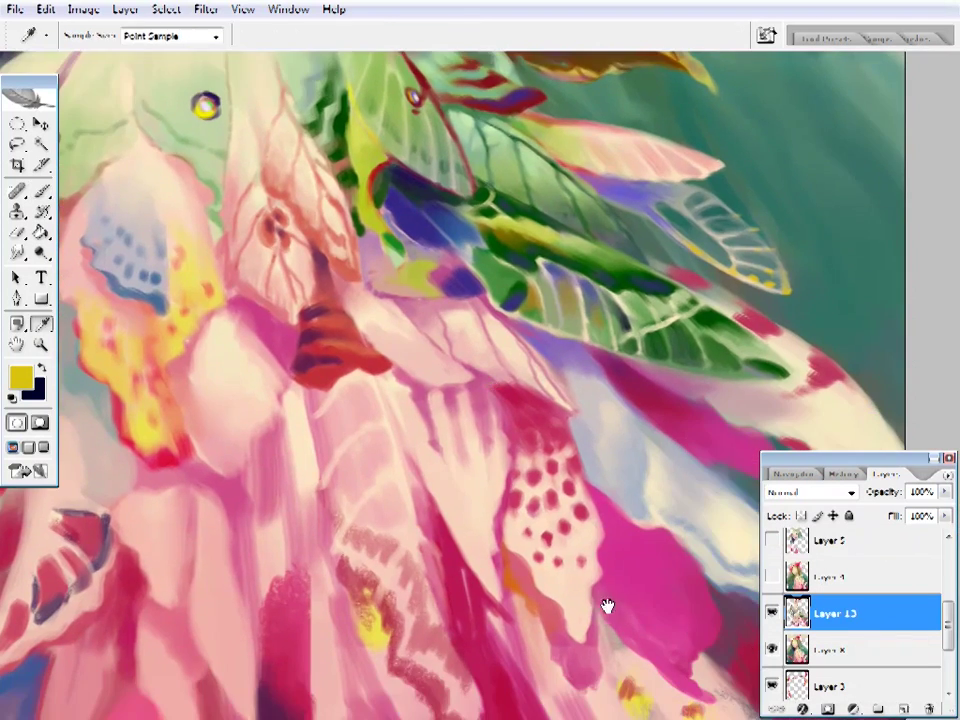
- Paint dark pink strokes over the lower dress feathers
{"action": "left_click_drag", "start_coordinate": [607, 605], "coordinate": [540, 527]}
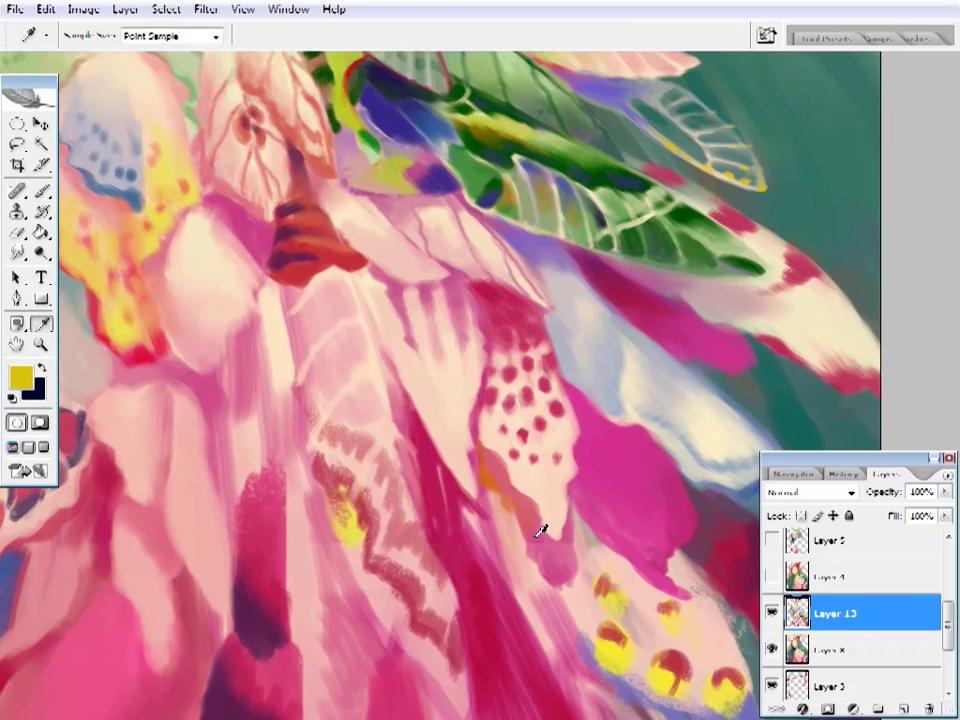
{"action": "left_click", "coordinate": [404, 430], "text": "alt"}
{"action": "left_click", "coordinate": [496, 440], "text": "alt"}
{"action": "left_click", "coordinate": [430, 450], "text": "alt"}
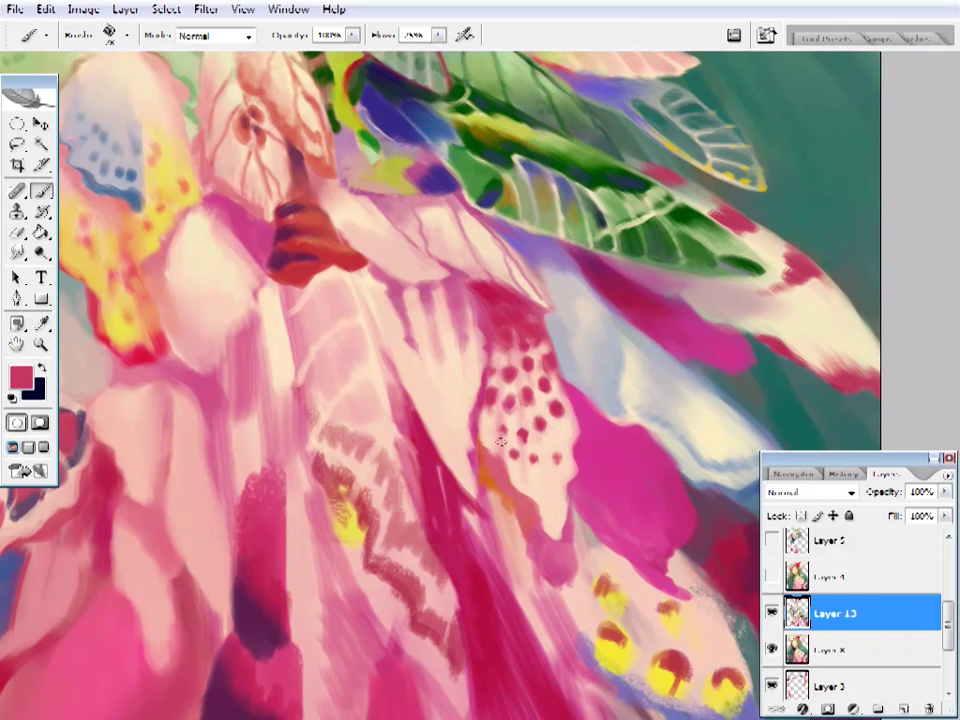
{"action": "left_click_drag", "start_coordinate": [375, 325], "coordinate": [378, 353]}
{"action": "mouse_move", "coordinate": [398, 308]}
{"action": "left_mouse_down"}
{"action": "mouse_move", "coordinate": [403, 389]}
{"action": "mouse_move", "coordinate": [418, 385]}
{"action": "left_mouse_up"}
{"action": "left_click_drag", "start_coordinate": [412, 295], "coordinate": [428, 378]}
- Alternate peach, light pink, deep pink and magenta strokes around the red-dotted dress petal
{"action": "left_click", "coordinate": [551, 437], "text": "alt"}
{"action": "left_click", "coordinate": [556, 455], "text": "alt"}
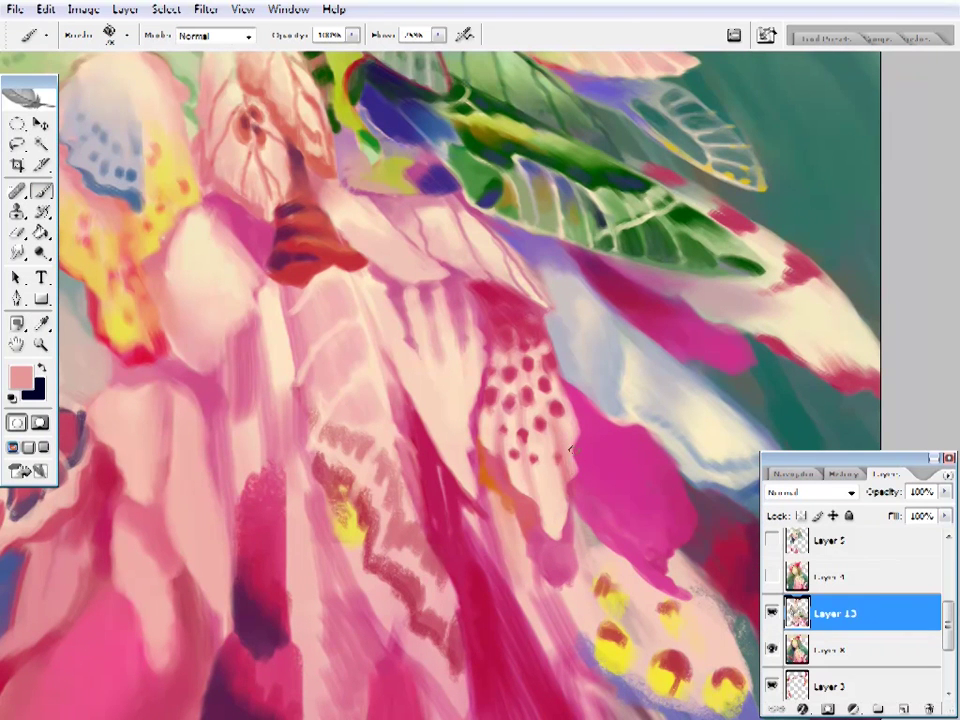
{"action": "left_click", "coordinate": [600, 460], "text": "alt"}
{"action": "left_click", "coordinate": [570, 495], "text": "alt"}
{"action": "left_click", "coordinate": [556, 458], "text": "alt"}
{"action": "left_click", "coordinate": [568, 497], "text": "alt"}
{"action": "left_click", "coordinate": [566, 455], "text": "alt"}
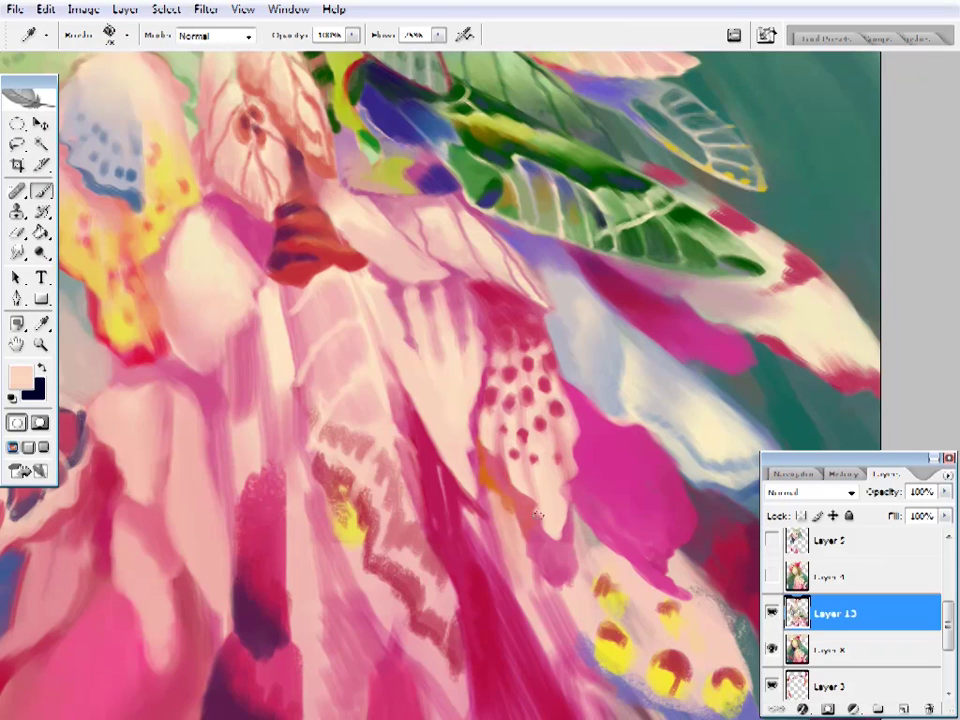
{"action": "left_click", "coordinate": [545, 505], "text": "alt"}
{"action": "left_click", "coordinate": [560, 455], "text": "alt"}
{"action": "left_click", "coordinate": [570, 458], "text": "alt"}
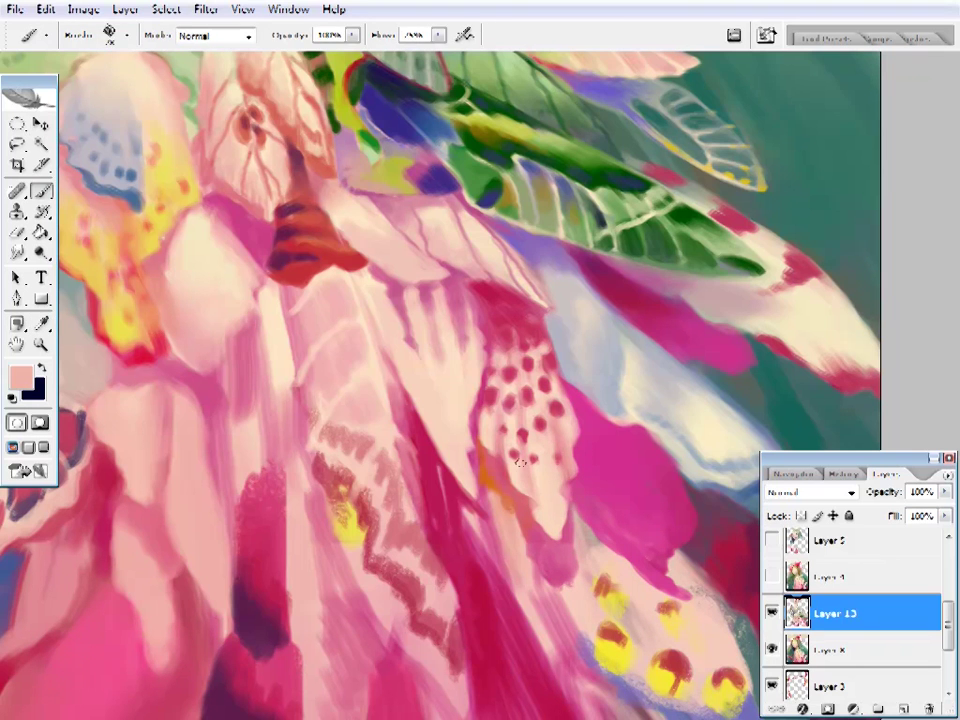
{"action": "left_click", "coordinate": [505, 432], "text": "alt"}
- Blend the dress feathers with sampled pink, peach and deep pink
{"action": "left_click", "coordinate": [375, 345], "text": "alt"}
{"action": "left_click", "coordinate": [380, 348], "text": "alt"}
{"action": "left_click", "coordinate": [378, 356], "text": "alt"}
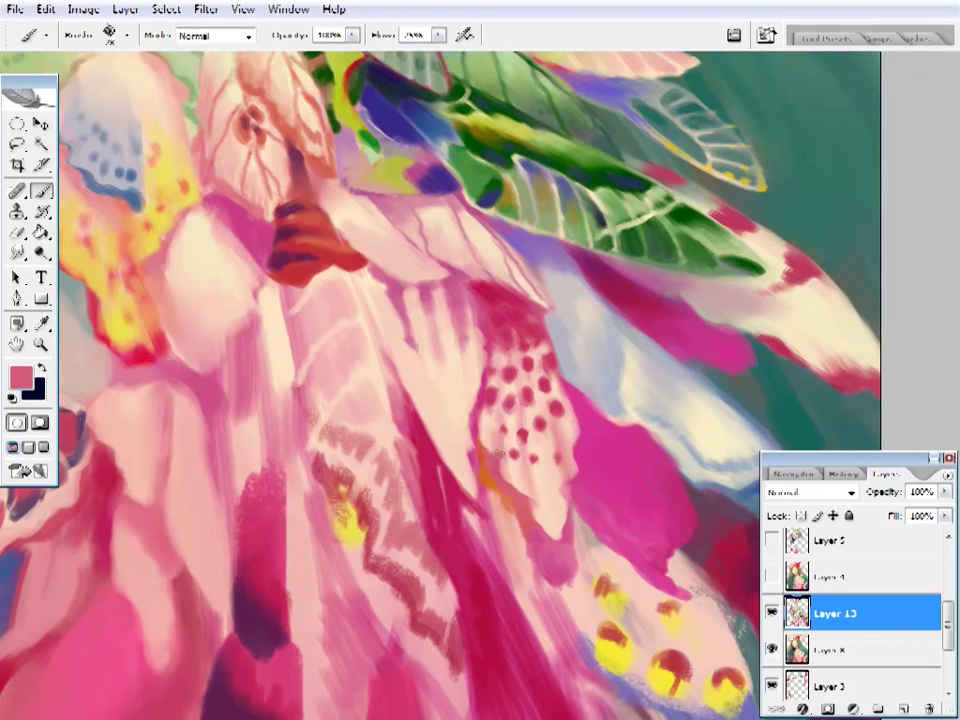
{"action": "left_click", "coordinate": [378, 350], "text": "alt"}
- Frame the dress and raised hand, then sample teal from the background
{"action": "key", "text": "ctrl+0"}
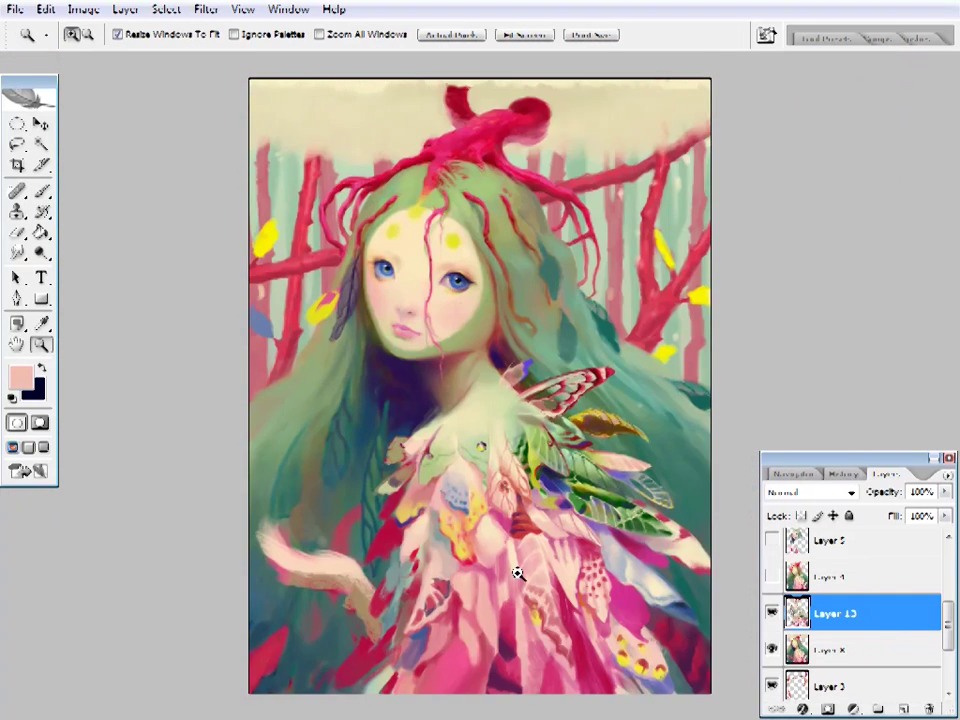
{"action": "left_click", "coordinate": [500, 440]}
{"action": "left_click_drag", "start_coordinate": [507, 440], "coordinate": [491, 399]}
{"action": "key", "text": "i"}
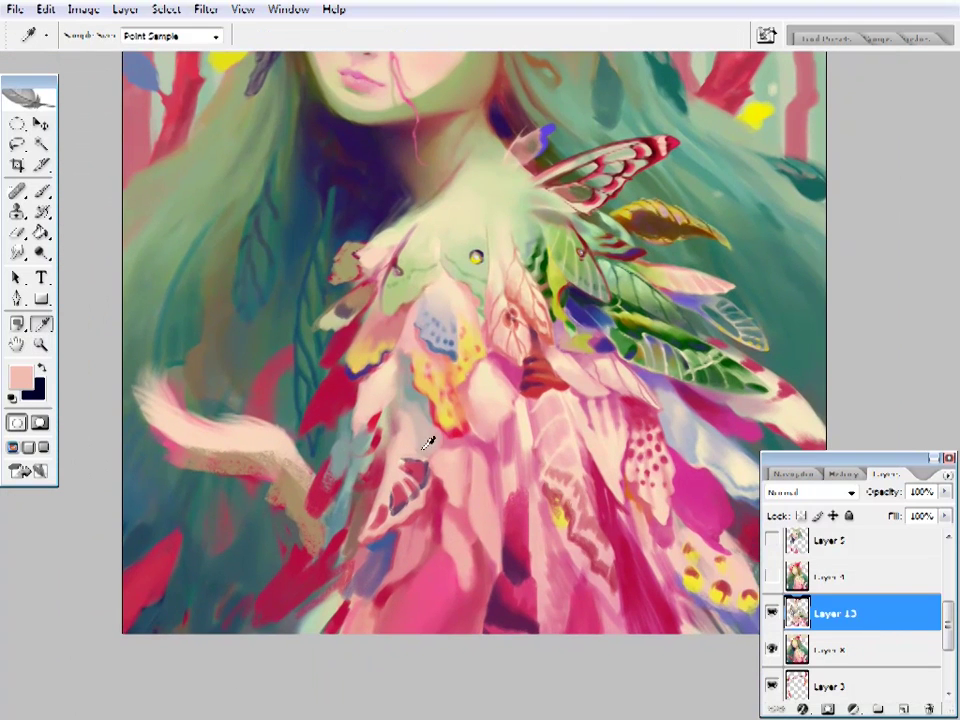
{"action": "left_click_drag", "start_coordinate": [431, 439], "coordinate": [288, 459]}
{"action": "left_click", "coordinate": [350, 450], "text": "alt"}
{"action": "right_click", "coordinate": [352, 455]}
{"action": "key", "text": "Escape"}
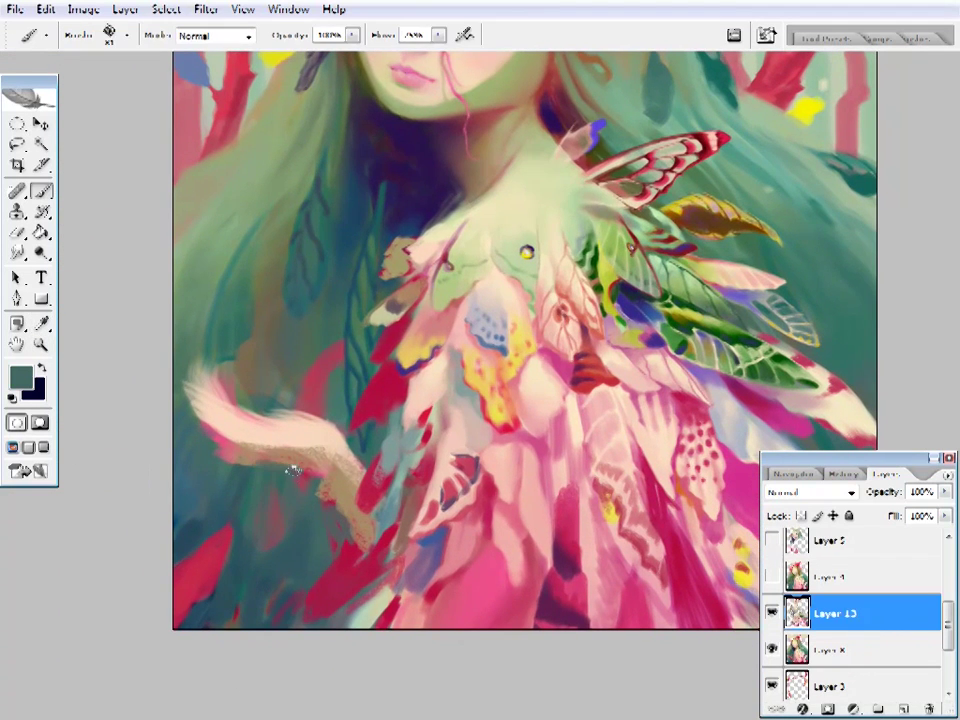
- Paint the hand's edge with sampled brown, cream, pink and crimson tones
{"action": "key", "text": "b"}
{"action": "left_click", "coordinate": [342, 457], "text": "alt"}
{"action": "left_click", "coordinate": [355, 472], "text": "alt"}
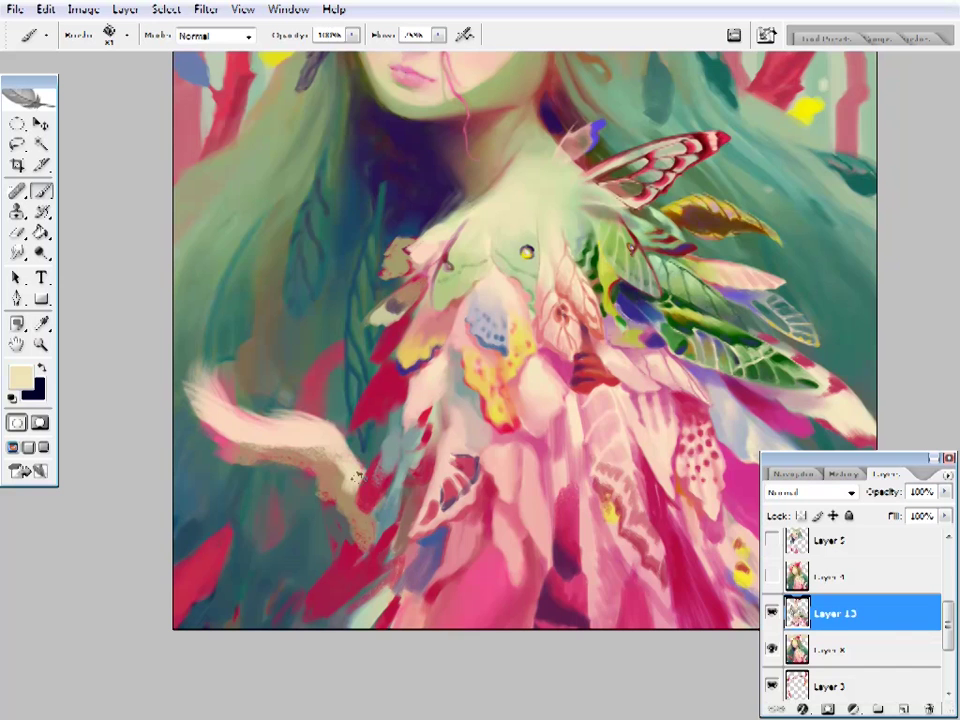
{"action": "left_click", "coordinate": [240, 437], "text": "alt"}
{"action": "left_click", "coordinate": [250, 390], "text": "alt"}
{"action": "right_click", "coordinate": [250, 390]}
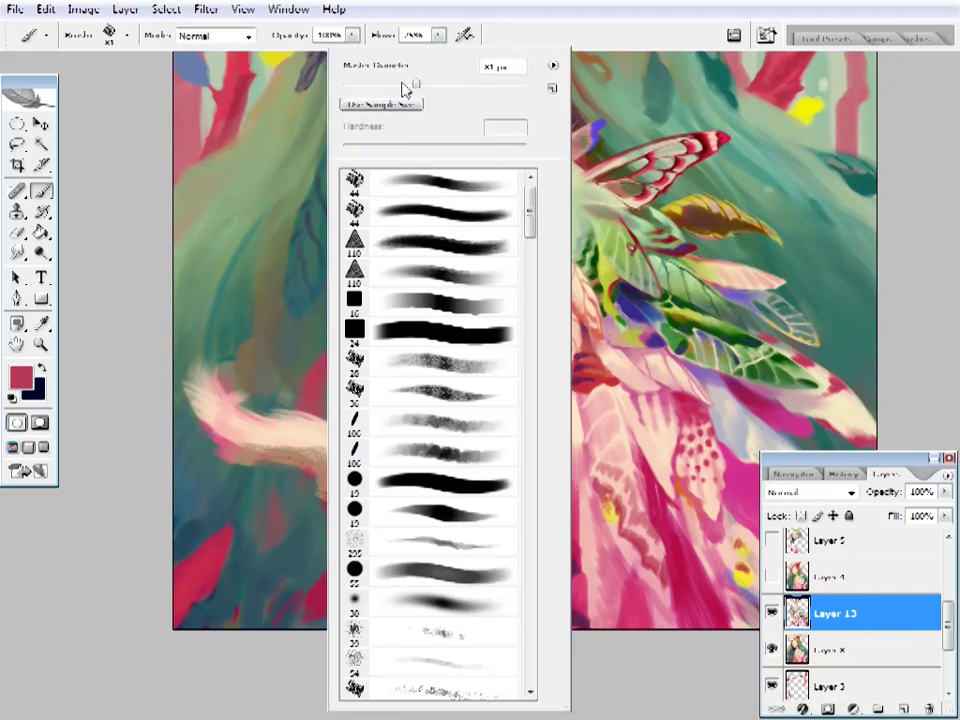
{"action": "key", "text": "Escape"}
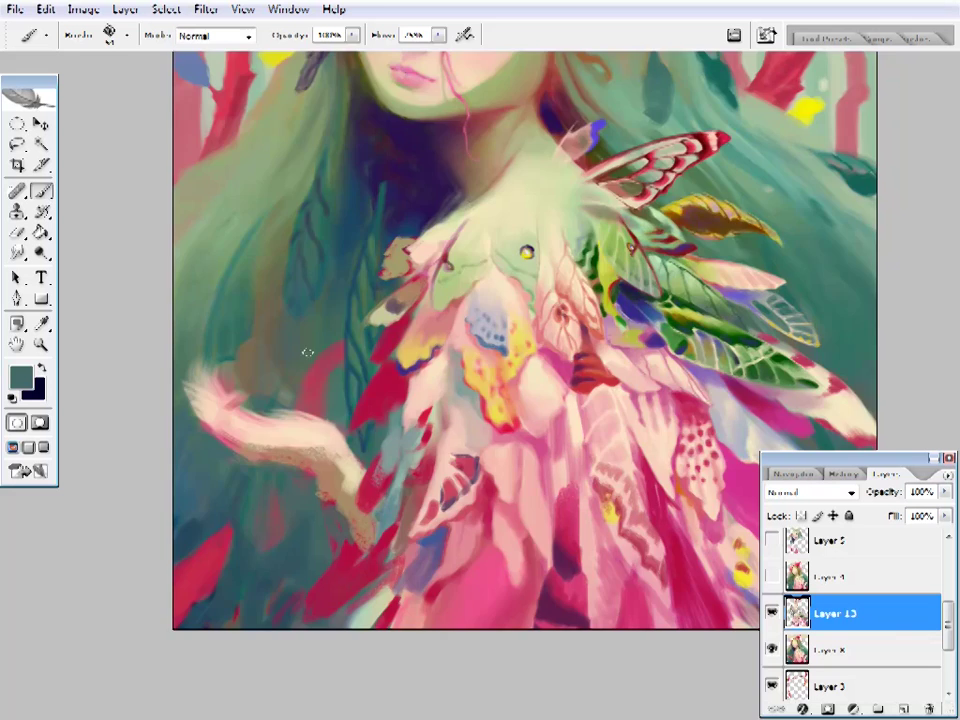
- Blend the hand with sampled teal, peach, cream and crimson strokes
{"action": "left_click_drag", "start_coordinate": [308, 352], "coordinate": [269, 358]}
{"action": "left_click", "coordinate": [200, 415], "text": "alt"}
{"action": "left_click", "coordinate": [190, 430], "text": "alt"}
{"action": "left_click", "coordinate": [290, 372], "text": "alt"}
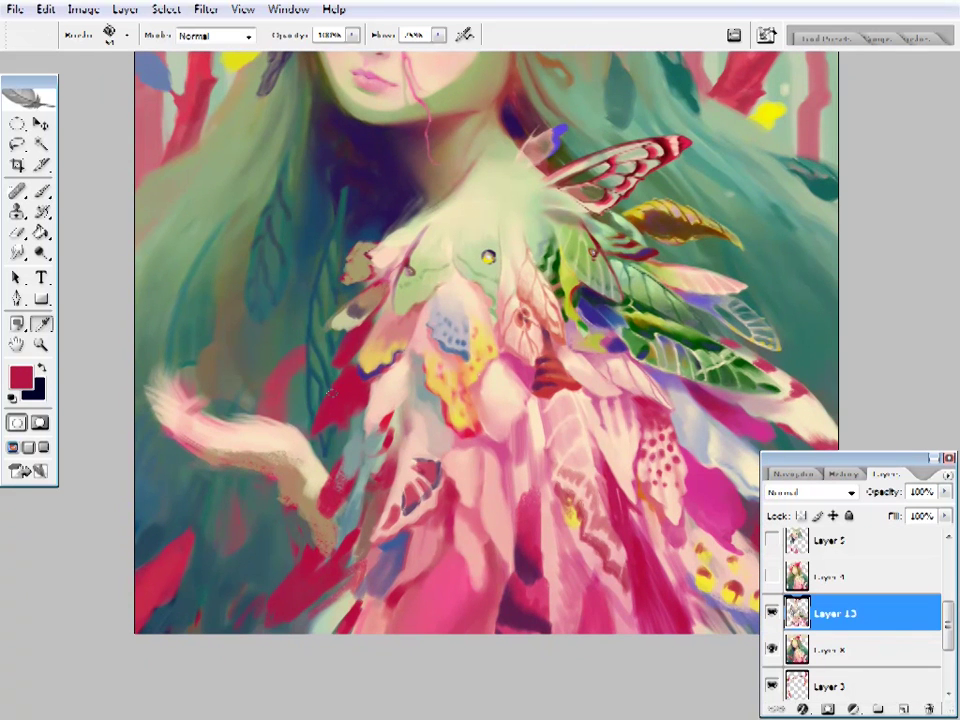
{"action": "left_click", "coordinate": [285, 452], "text": "alt"}
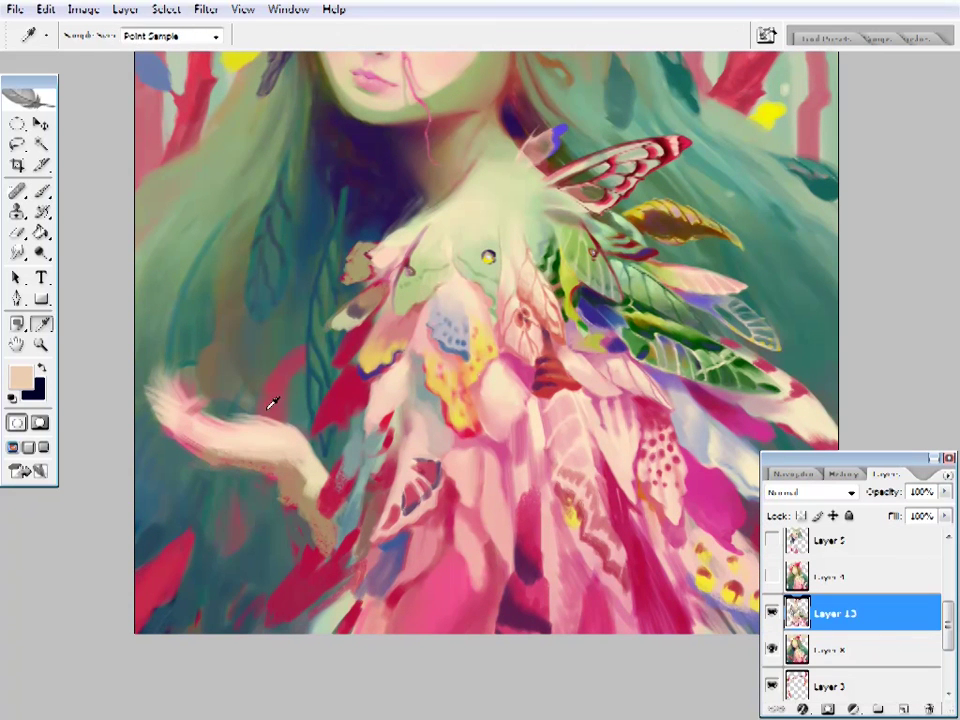
{"action": "left_click", "coordinate": [220, 412], "text": "alt"}
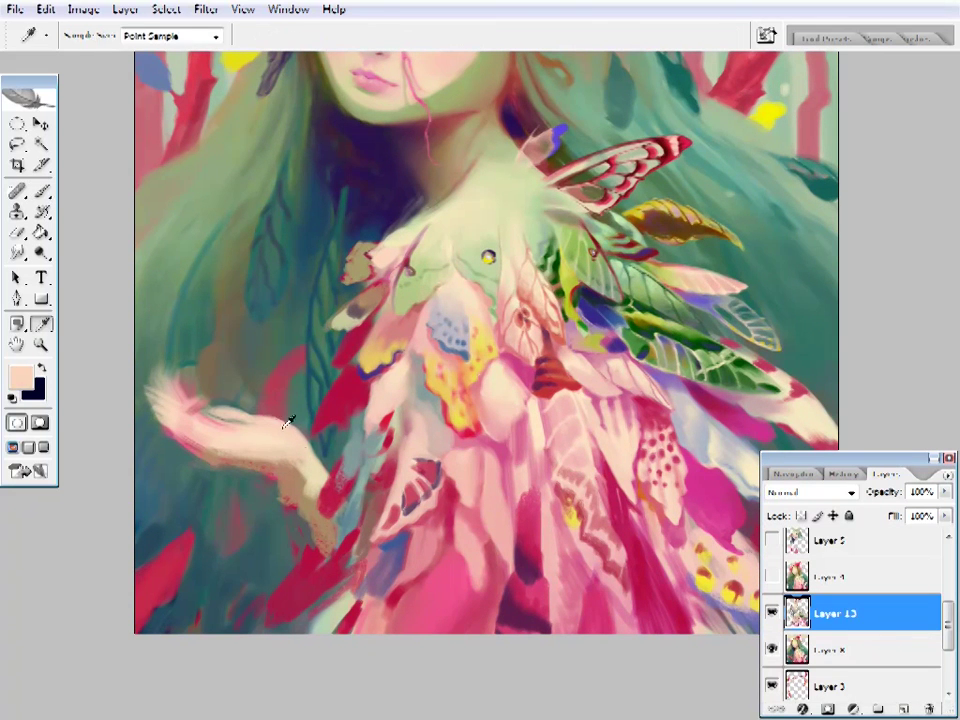
{"action": "left_click", "coordinate": [242, 418], "text": "alt"}
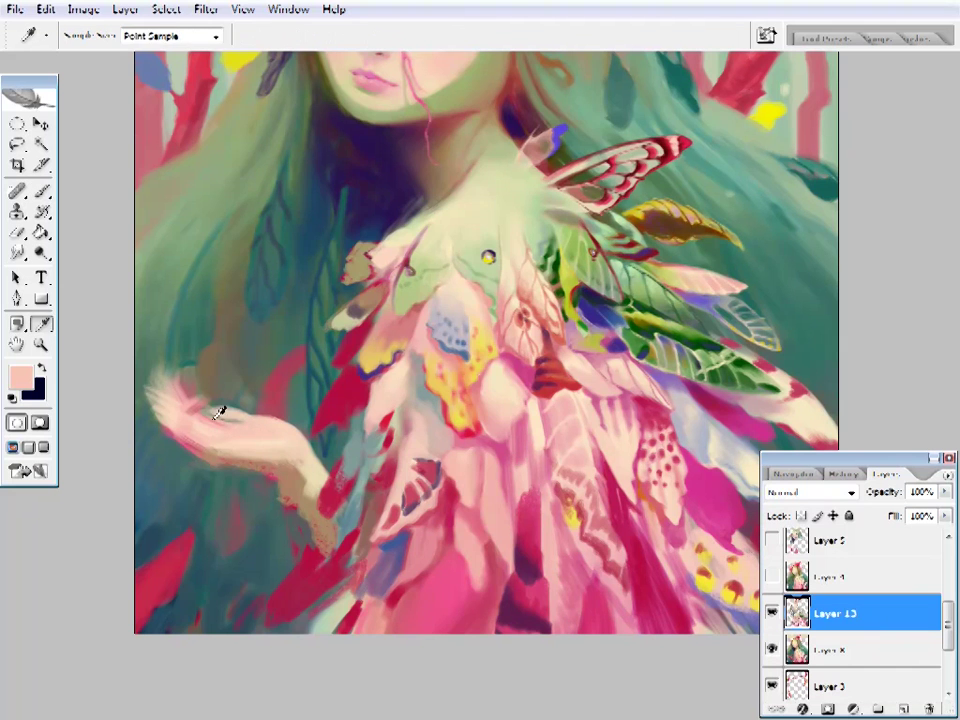
{"action": "left_click", "coordinate": [317, 381], "text": "alt"}
{"action": "right_click", "coordinate": [317, 381]}
{"action": "key", "text": "Return"}
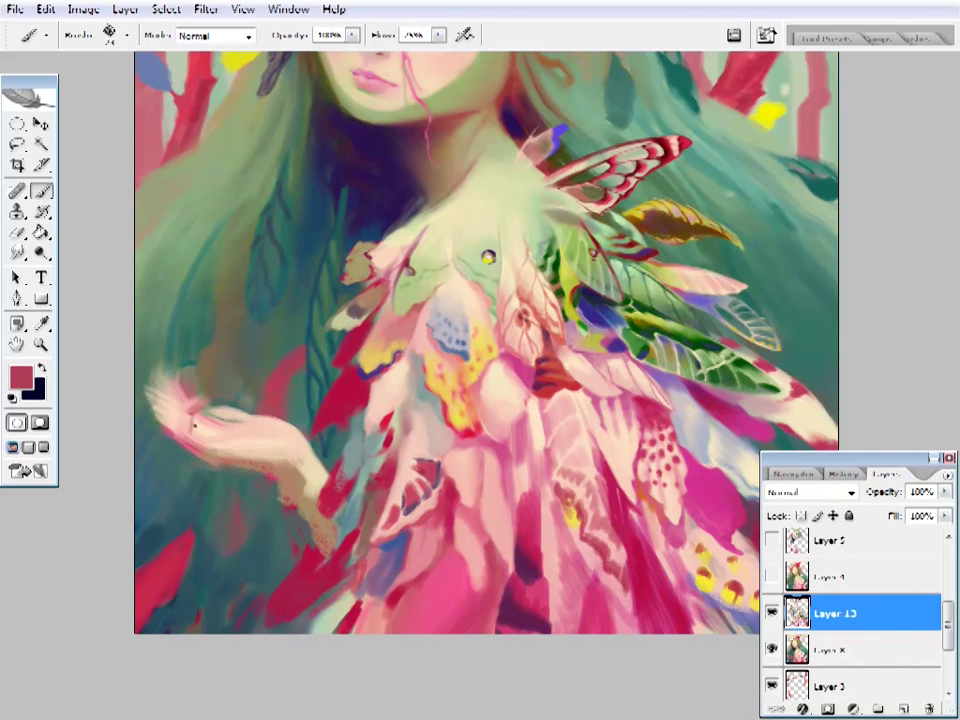
- Add light and pinker peach strokes with crimson accents around the hand
{"action": "left_click", "coordinate": [249, 403], "text": "alt"}
{"action": "left_click", "coordinate": [218, 372], "text": "alt"}
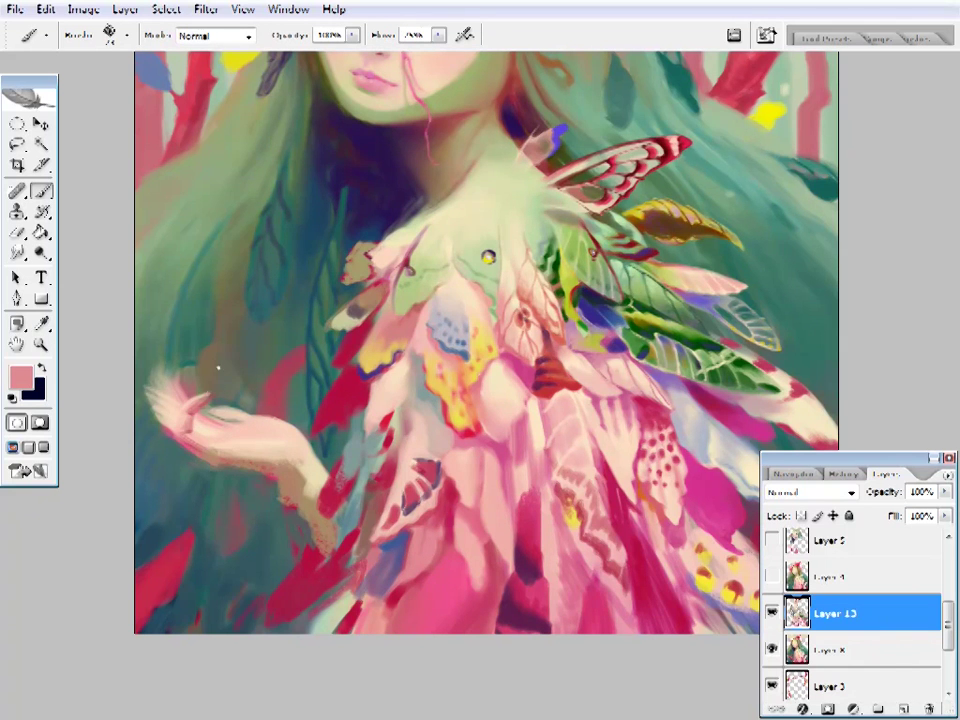
{"action": "left_click_drag", "start_coordinate": [249, 459], "coordinate": [267, 491]}
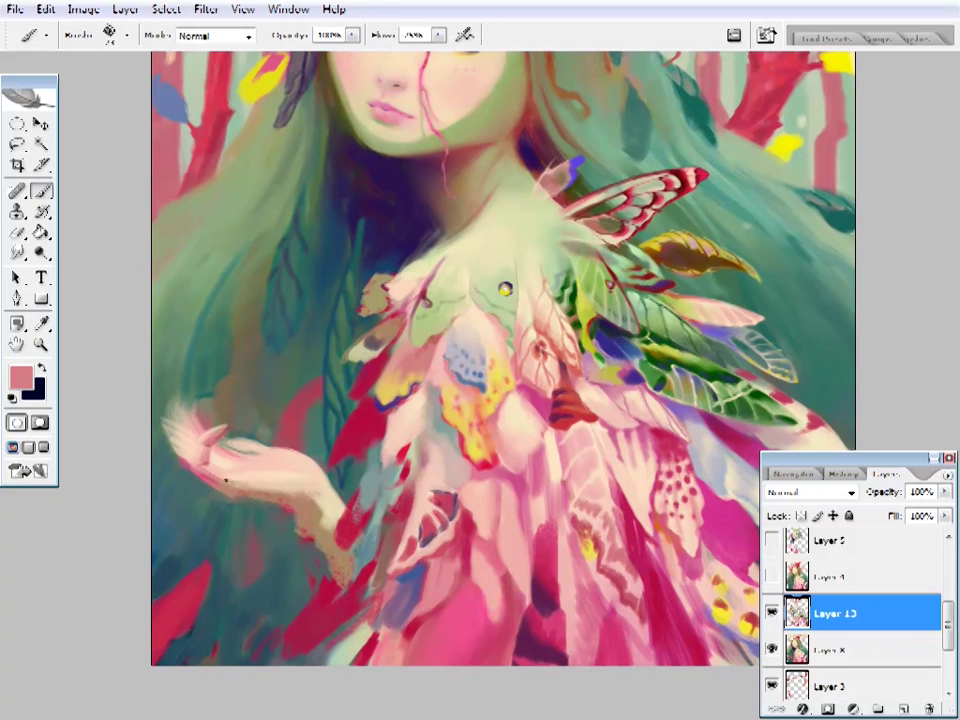
{"action": "left_click", "coordinate": [238, 480], "text": "alt"}
{"action": "left_click_drag", "start_coordinate": [187, 364], "coordinate": [169, 367]}
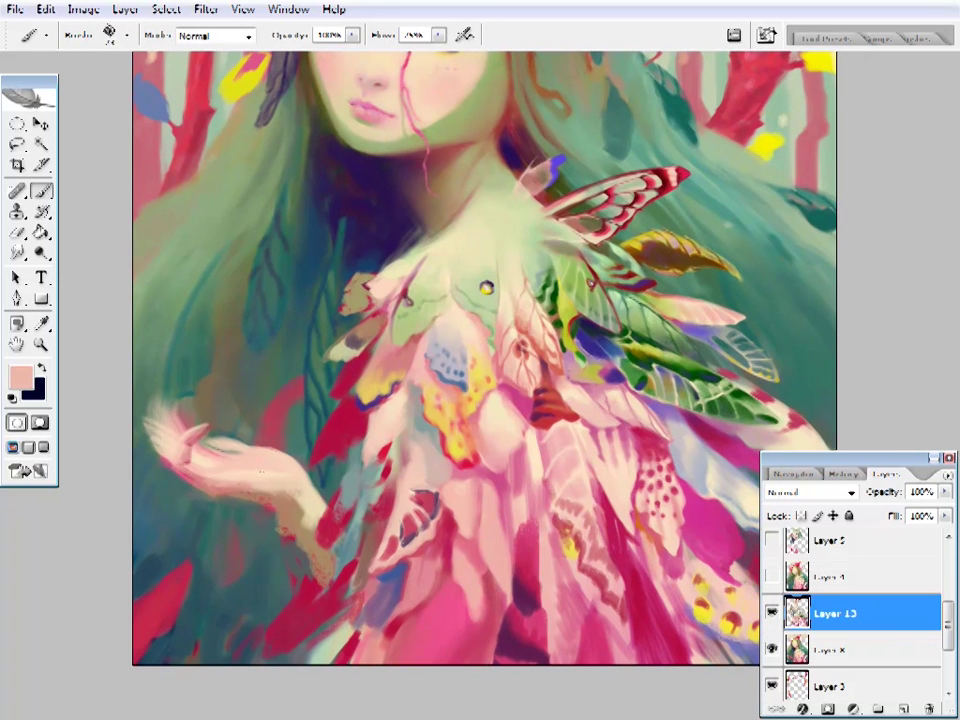
{"action": "left_click", "coordinate": [183, 452], "text": "alt"}
- Touch up the hand with sampled pink, mauve and dark teal-green
{"action": "key", "text": "i"}
{"action": "left_click", "coordinate": [190, 448]}
{"action": "key", "text": "b"}
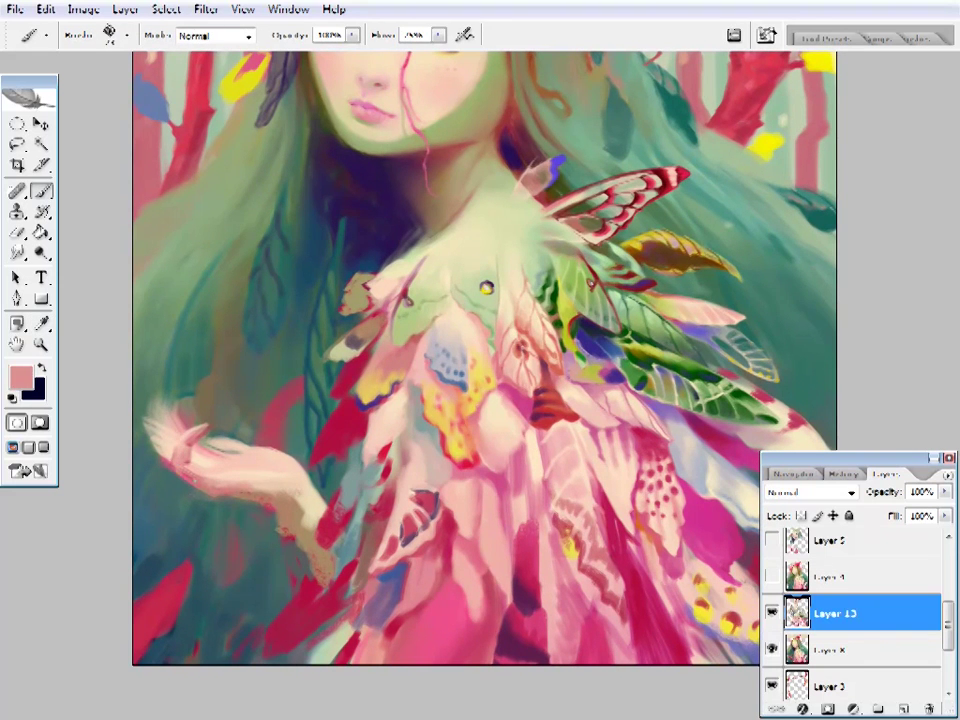
{"action": "left_click", "coordinate": [204, 491], "text": "alt"}
{"action": "left_click", "coordinate": [236, 476], "text": "alt"}
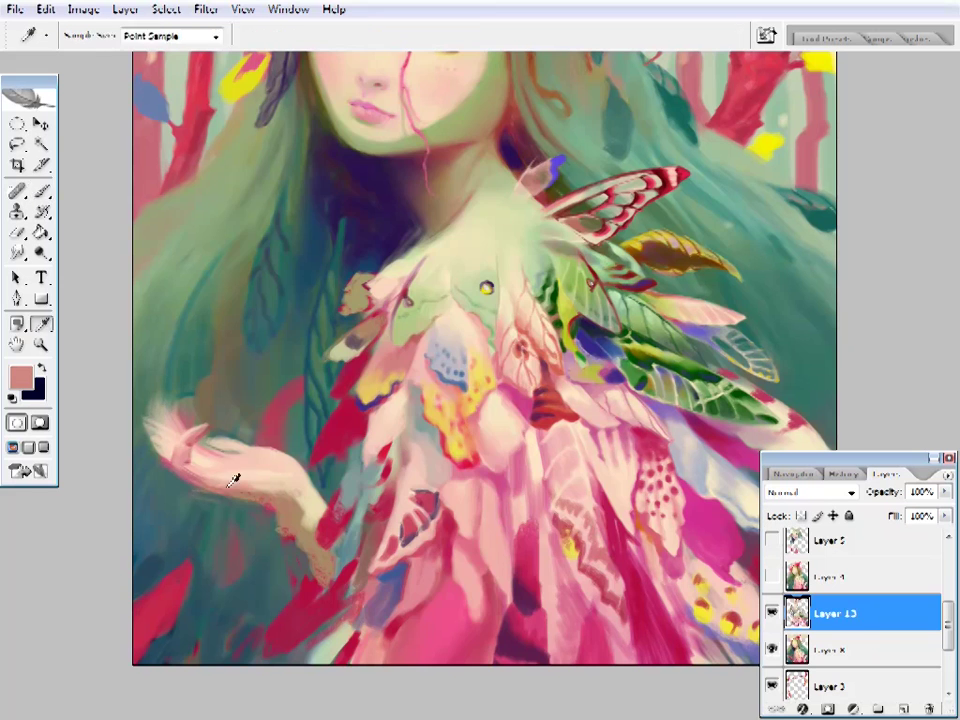
{"action": "right_click", "coordinate": [236, 476]}
{"action": "left_click", "coordinate": [258, 487], "text": "alt"}
{"action": "left_click", "coordinate": [194, 491], "text": "alt"}
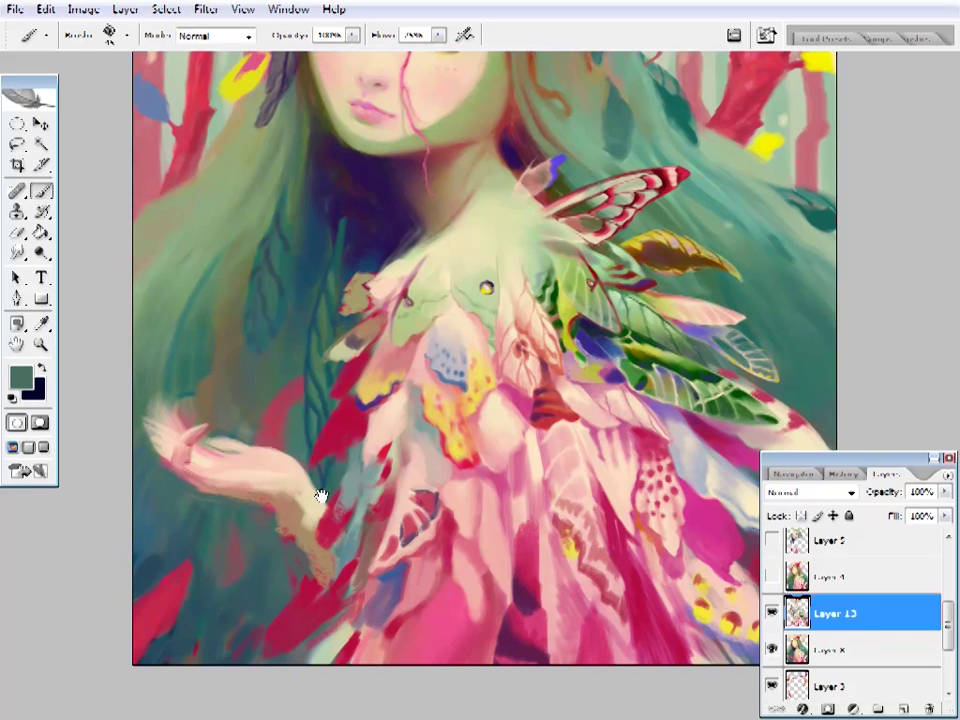
- Paint the dress feathers with sampled maroon, teal, light pink and peach
{"action": "left_click_drag", "start_coordinate": [321, 497], "coordinate": [279, 485]}
{"action": "left_click", "coordinate": [272, 528], "text": "alt"}
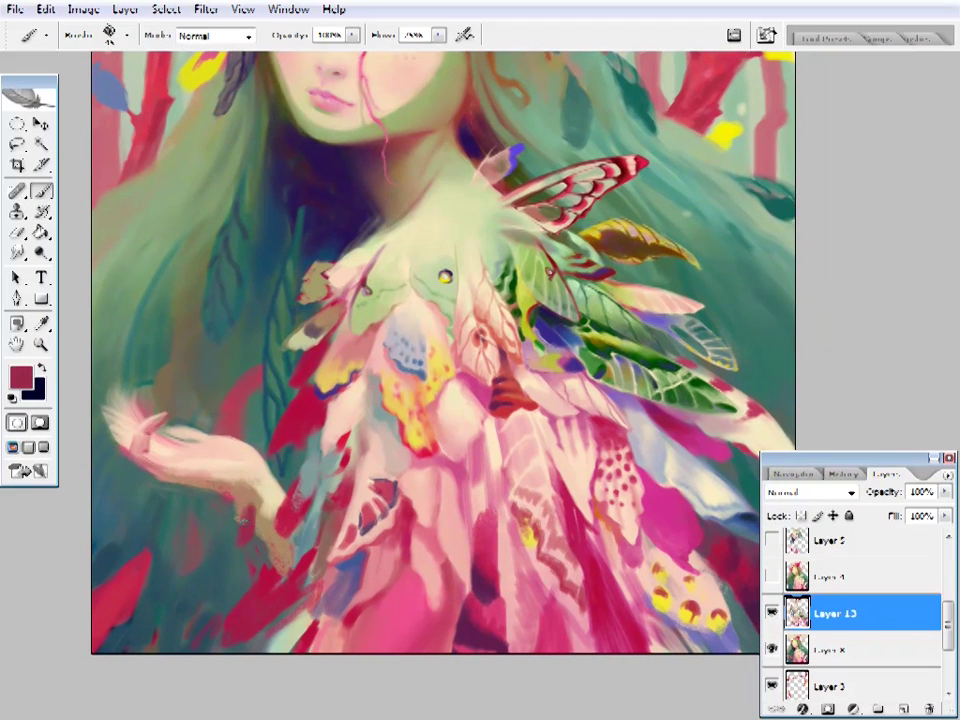
{"action": "left_click", "coordinate": [250, 522], "text": "alt"}
{"action": "left_click_drag", "start_coordinate": [368, 547], "coordinate": [356, 514]}
{"action": "key", "text": "alt"}
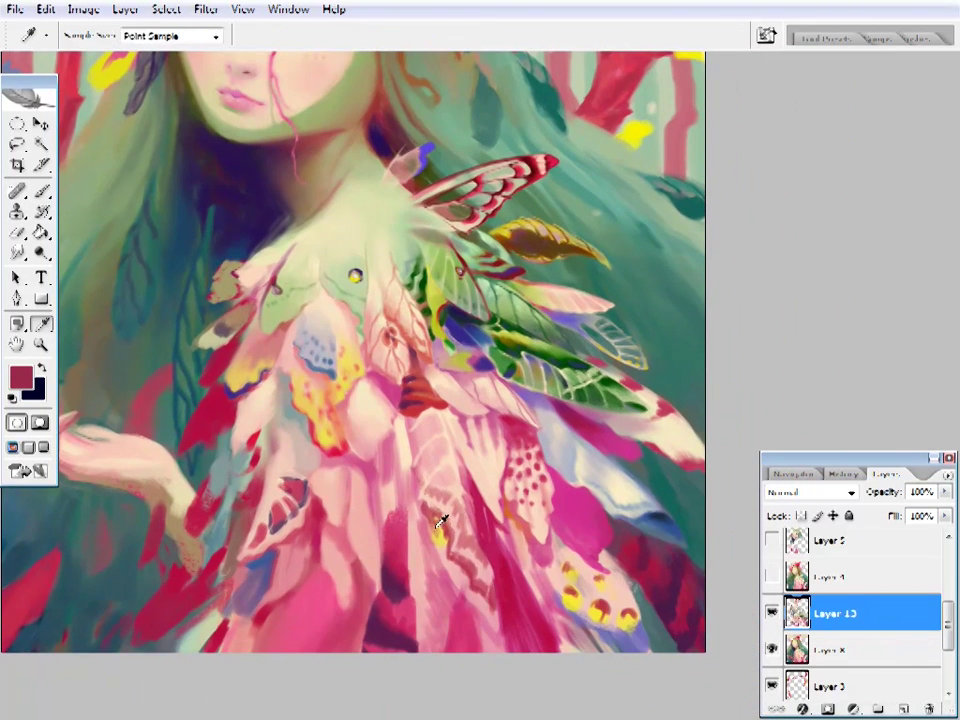
{"action": "left_click", "coordinate": [441, 521], "text": "alt"}
{"action": "key", "text": "alt"}
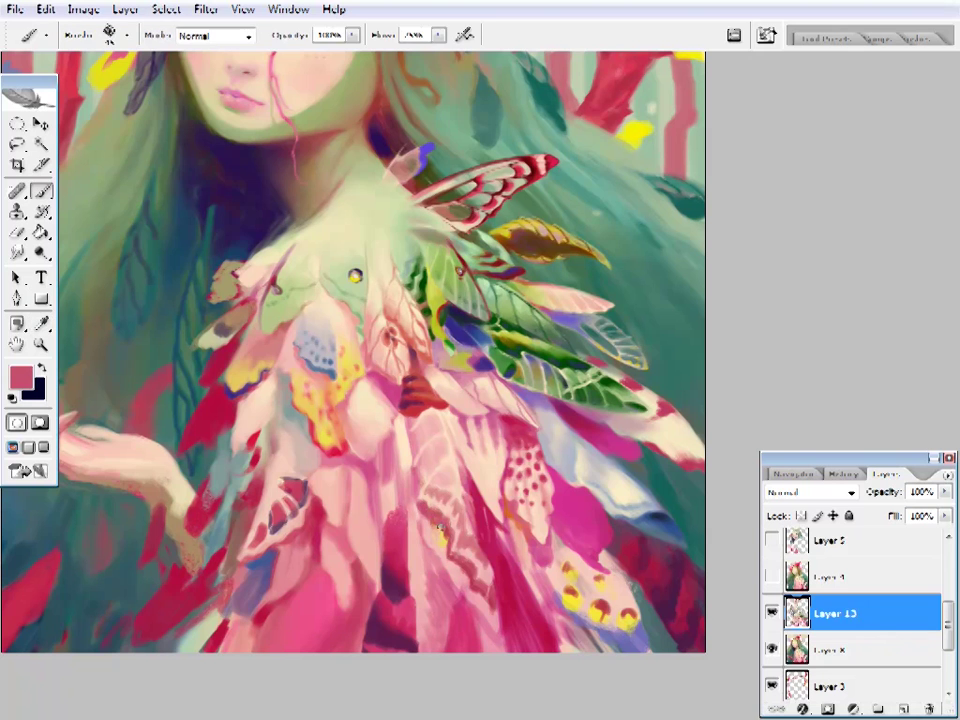
{"action": "left_click", "coordinate": [440, 528], "text": "alt"}
{"action": "left_click", "coordinate": [429, 504], "text": "alt"}
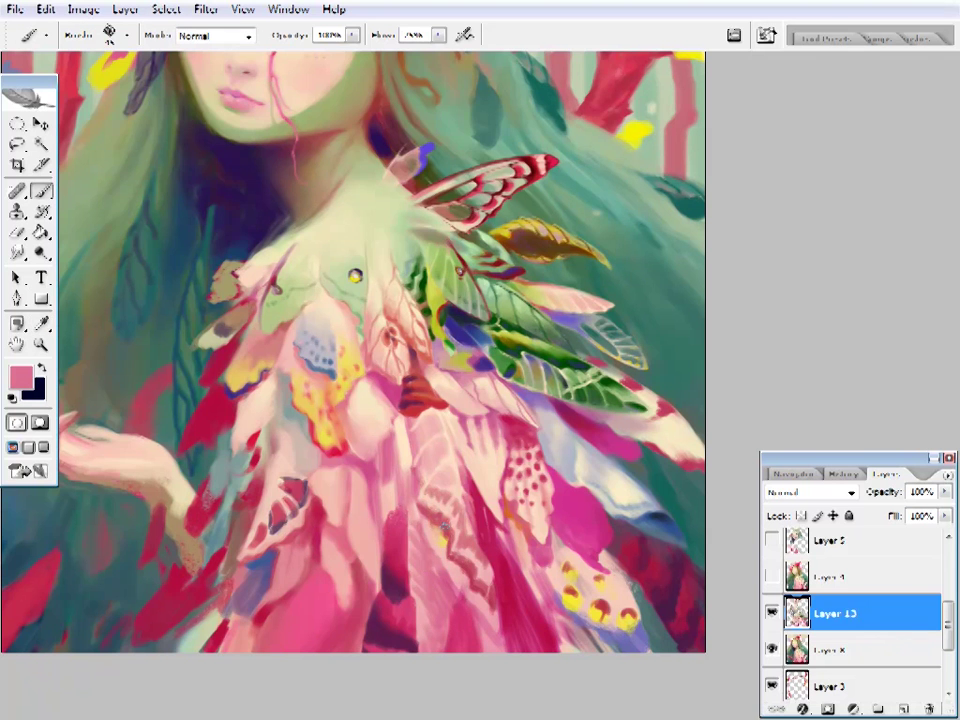
- Layer peach and deeper pink strokes over the dress feathers
{"action": "left_click_drag", "start_coordinate": [440, 456], "coordinate": [459, 476]}
{"action": "left_click", "coordinate": [422, 480], "text": "alt"}
{"action": "key", "text": "alt"}
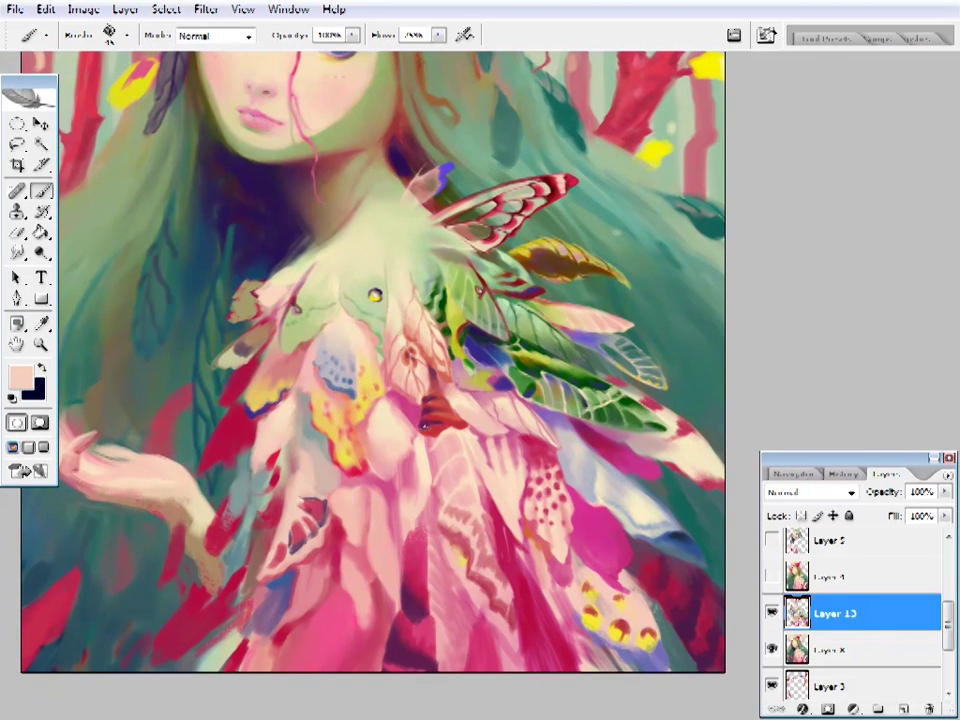
{"action": "left_click", "coordinate": [403, 570], "text": "alt"}
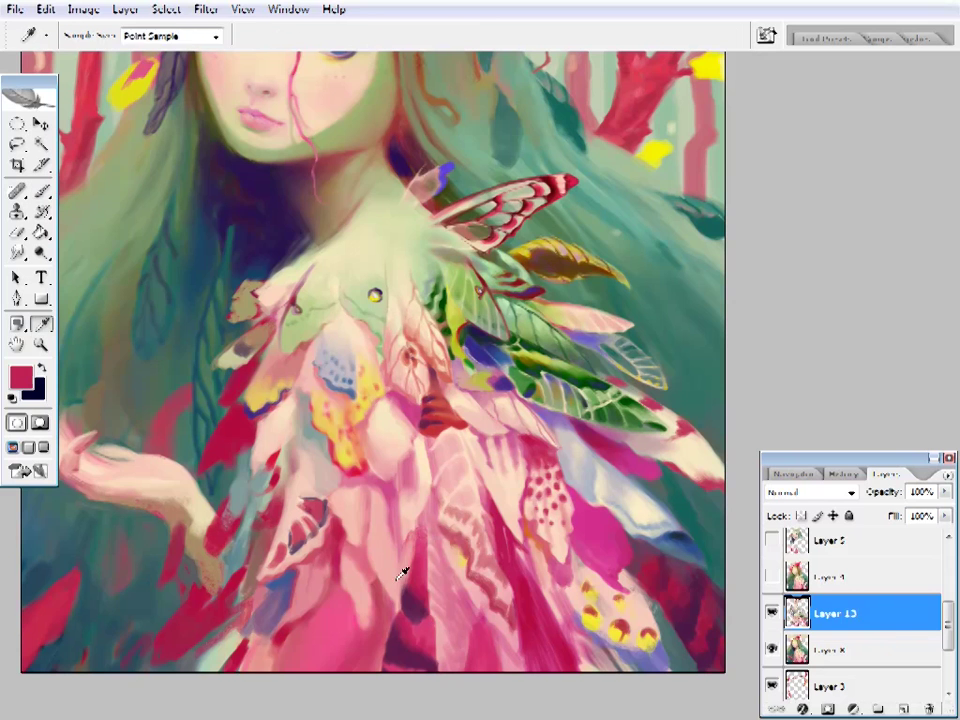
{"action": "left_click", "coordinate": [400, 567], "text": "alt"}
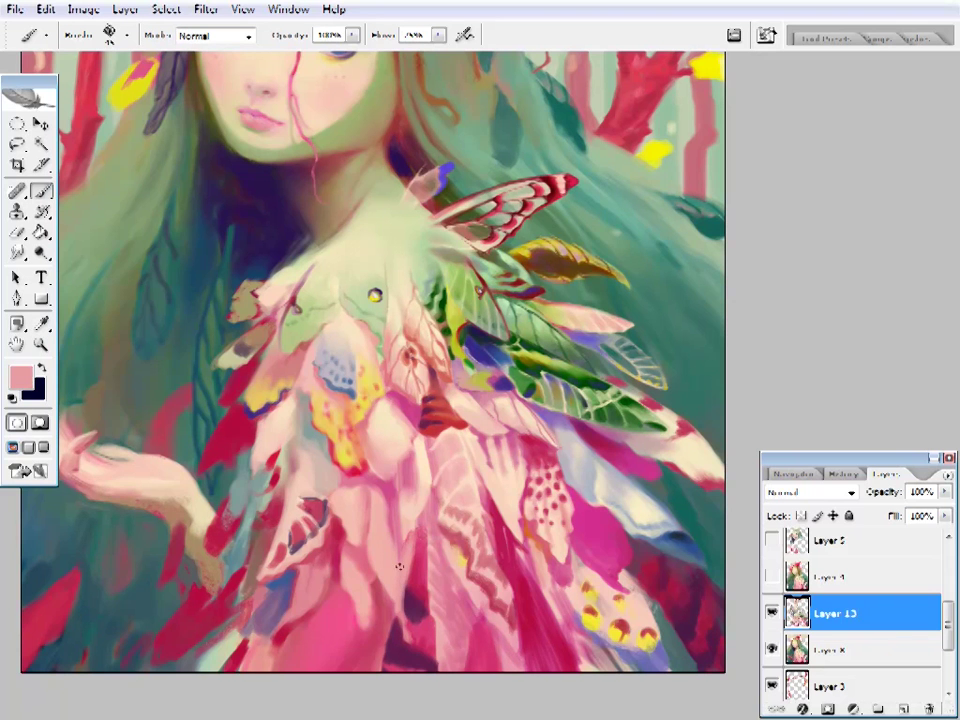
{"action": "left_click_drag", "start_coordinate": [408, 447], "coordinate": [422, 460]}
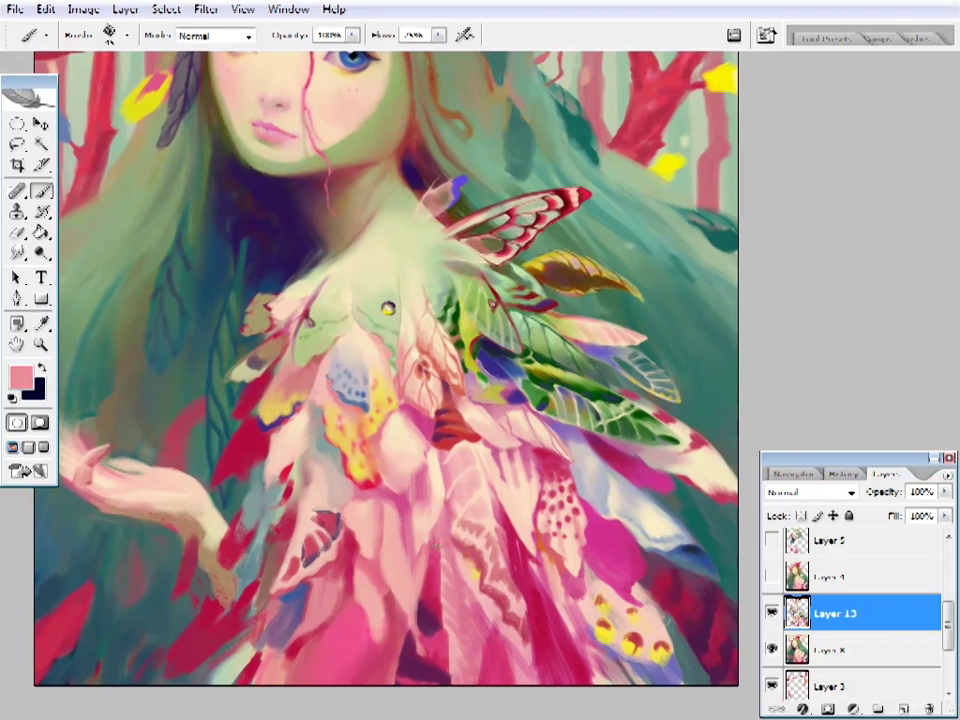
{"action": "left_click", "coordinate": [454, 540], "text": "alt"}
{"action": "left_click", "coordinate": [443, 564], "text": "alt"}
- Blend light peach and pink tones across the lower dress feathers
{"action": "left_click_drag", "start_coordinate": [507, 544], "coordinate": [483, 566]}
{"action": "left_click", "coordinate": [402, 518], "text": "alt"}
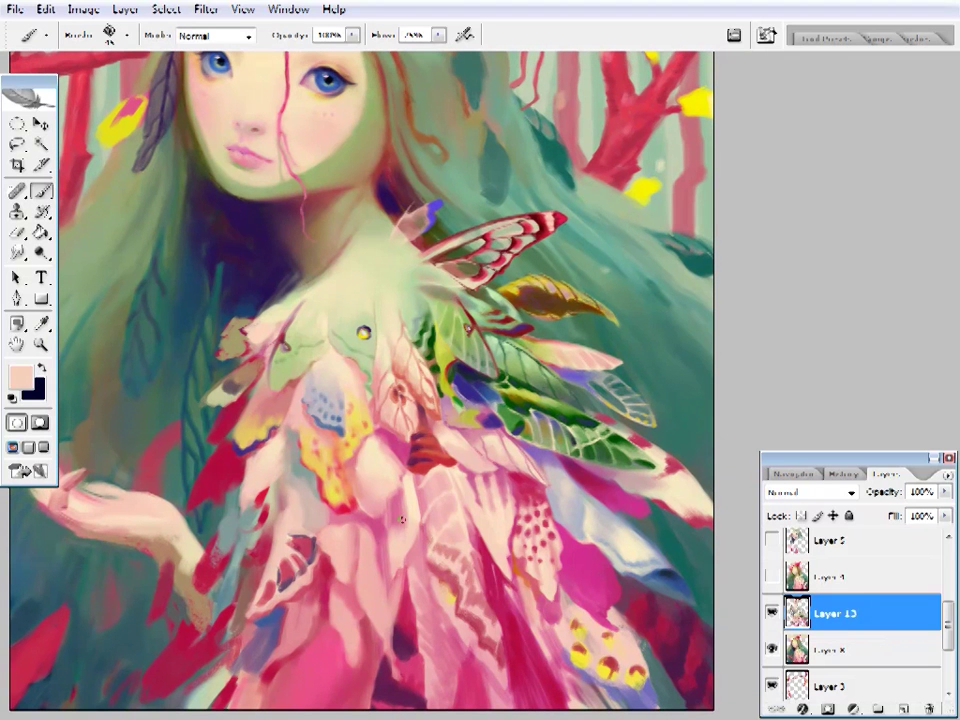
{"action": "left_click", "coordinate": [394, 531], "text": "alt"}
{"action": "left_click", "coordinate": [390, 521], "text": "alt"}
{"action": "scroll", "coordinate": [381, 599], "scroll_direction": "up", "scroll_amount": 1}
{"action": "left_click", "coordinate": [410, 522], "text": "alt"}
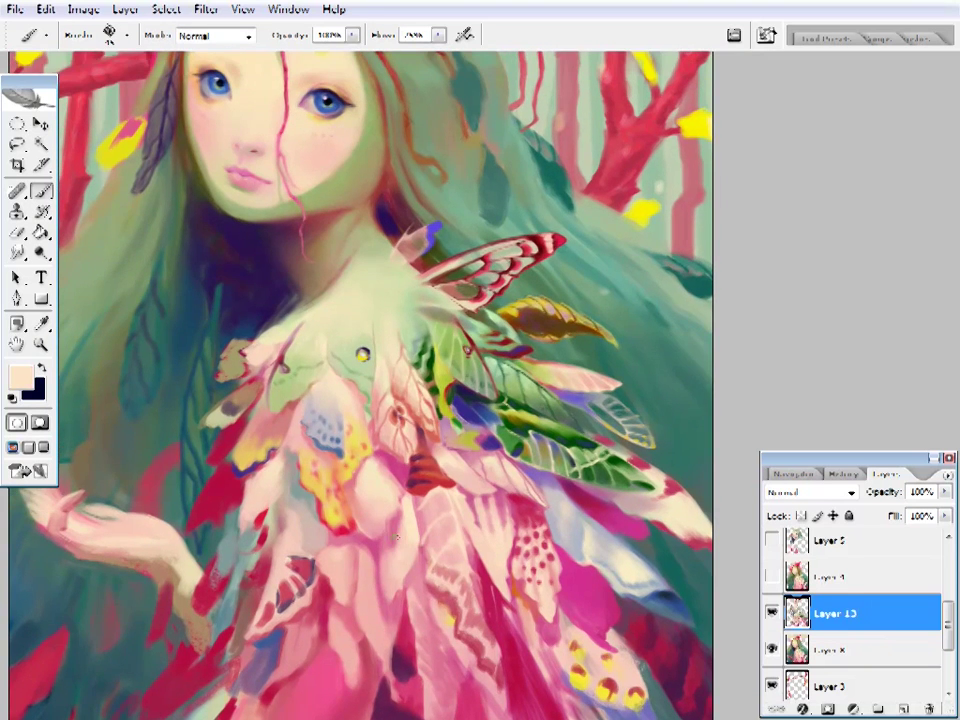
{"action": "left_click", "coordinate": [400, 550], "text": "alt"}
{"action": "left_click", "coordinate": [400, 550], "text": "alt"}
{"action": "left_click_drag", "start_coordinate": [337, 558], "coordinate": [421, 514]}
- Add muted teal and blue touches among the pink and peach dress feathers
{"action": "left_click", "coordinate": [311, 489], "text": "alt"}
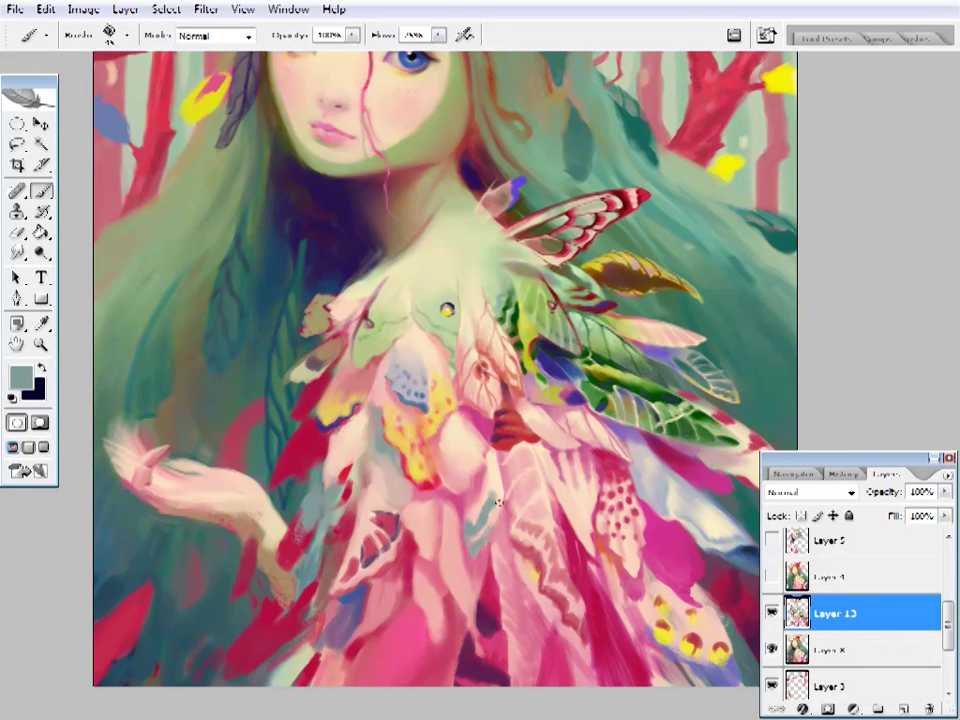
{"action": "left_click_drag", "start_coordinate": [472, 540], "coordinate": [417, 536]}
{"action": "left_click", "coordinate": [417, 536], "text": "alt"}
{"action": "left_click", "coordinate": [417, 536], "text": "alt"}
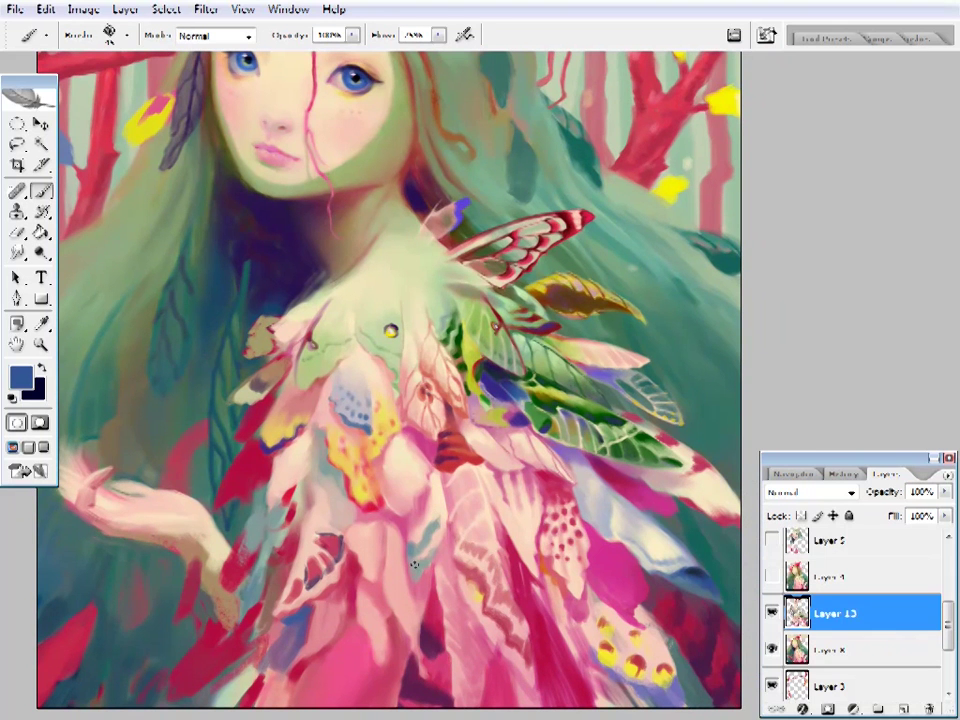
{"action": "left_click", "coordinate": [422, 549], "text": "alt"}
{"action": "left_click", "coordinate": [328, 387], "text": "alt"}
{"action": "left_click_drag", "start_coordinate": [285, 546], "coordinate": [350, 518]}
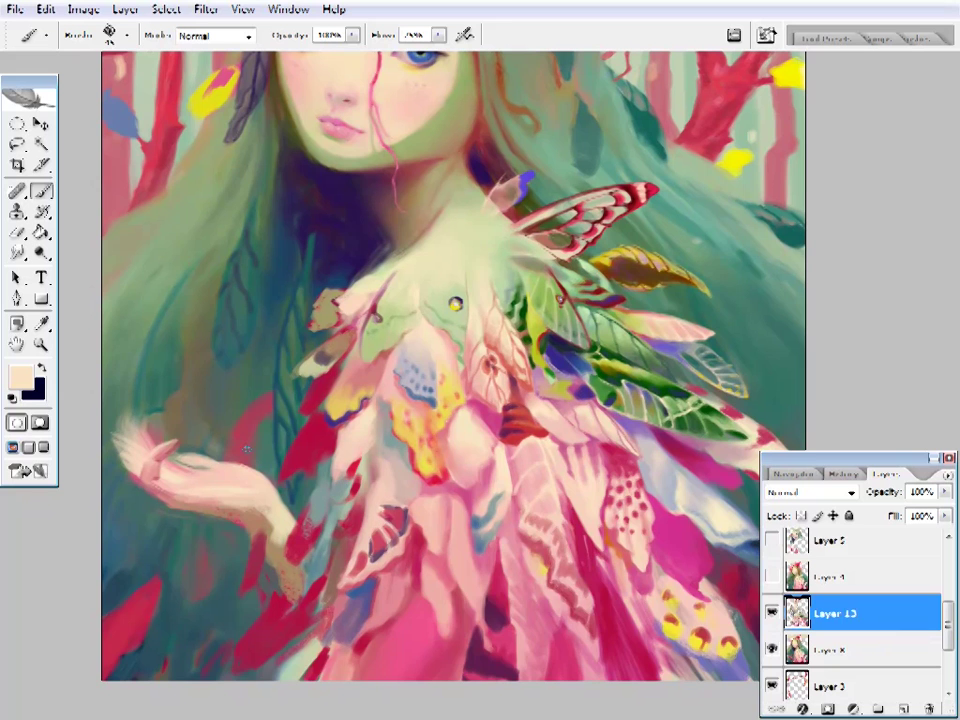
{"action": "left_click_drag", "start_coordinate": [402, 466], "coordinate": [471, 466]}
- Work dusty pink, red, grey, blue and grey-green tones into the chest feathers
{"action": "left_click", "coordinate": [471, 481], "text": "alt"}
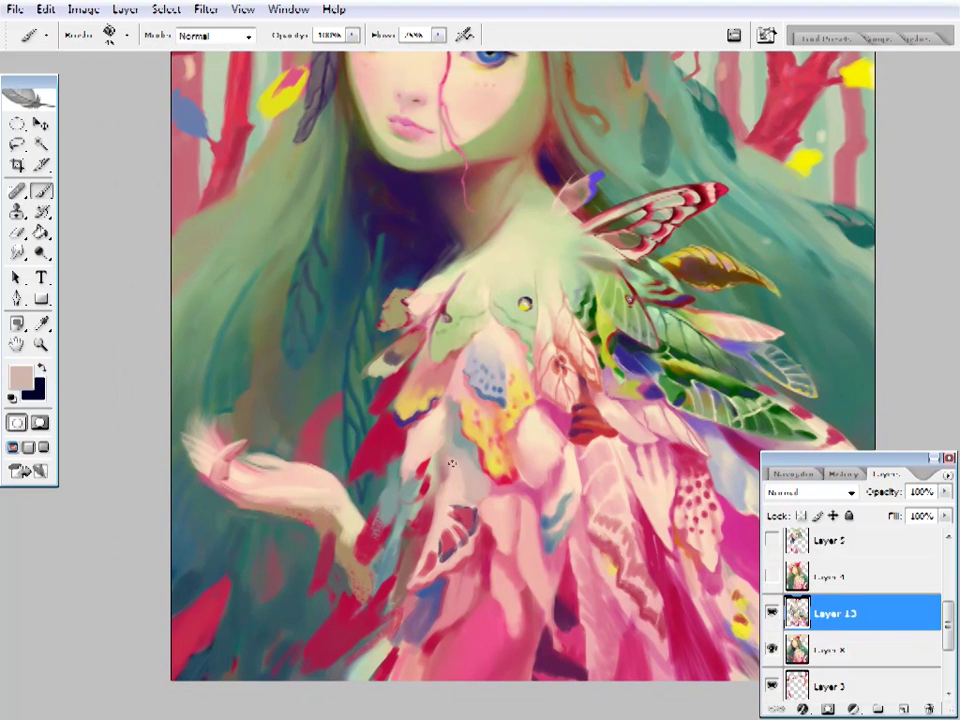
{"action": "left_click", "coordinate": [430, 472], "text": "alt"}
{"action": "left_click", "coordinate": [426, 480], "text": "alt"}
{"action": "left_click", "coordinate": [424, 486], "text": "alt"}
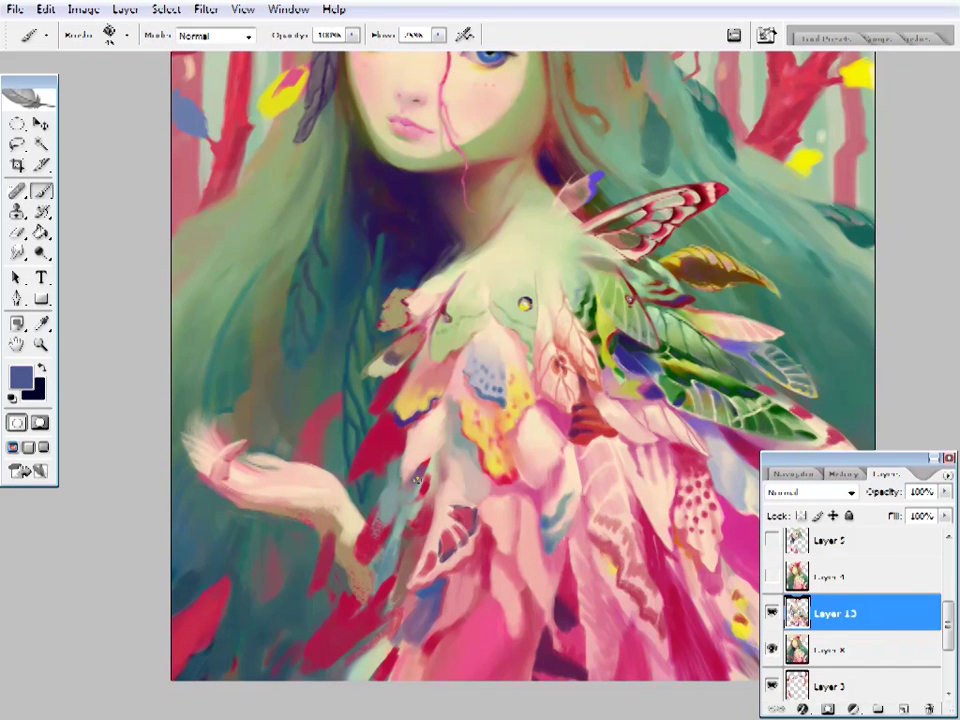
{"action": "left_click", "coordinate": [310, 366], "text": "alt"}
{"action": "left_click", "coordinate": [292, 404], "text": "alt"}
{"action": "left_click", "coordinate": [295, 396], "text": "alt"}
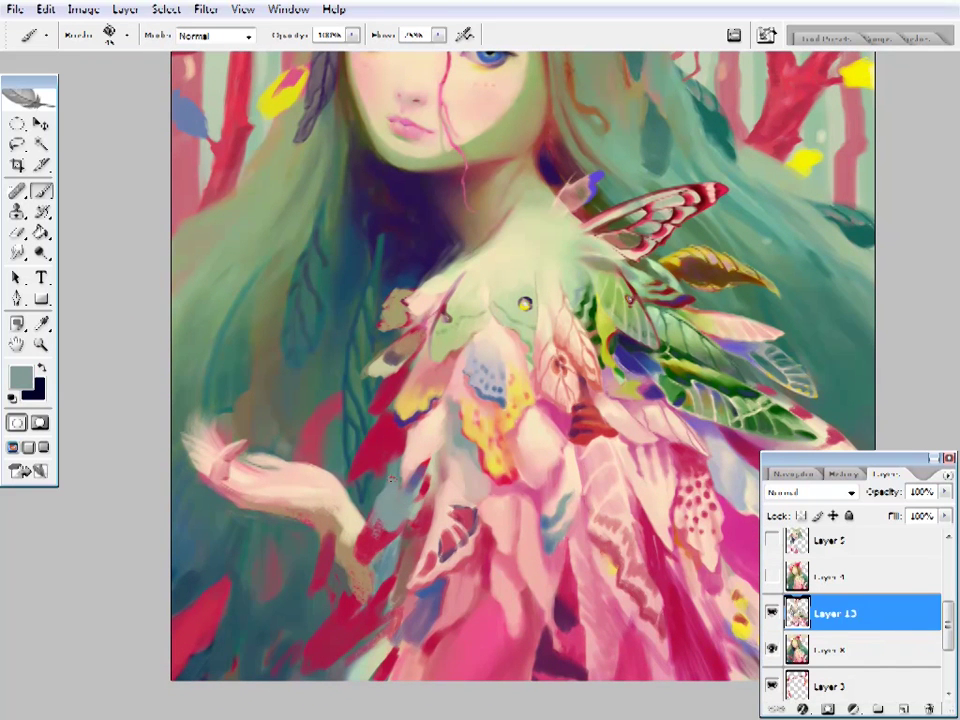
{"action": "left_click", "coordinate": [477, 484], "text": "ctrl"}
- Dab pink and deeper pink paint onto the shoulder feathers
{"action": "left_click", "coordinate": [451, 420], "text": "alt"}
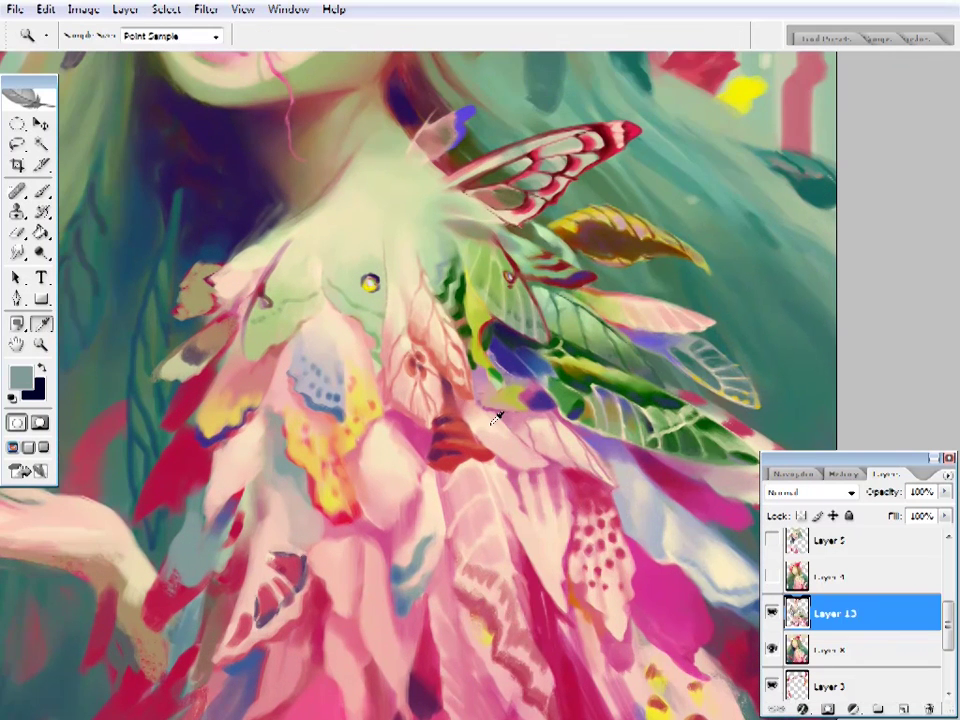
{"action": "left_click", "coordinate": [451, 420], "text": "alt"}
{"action": "right_click", "coordinate": [451, 420]}
{"action": "left_click", "coordinate": [330, 315]}
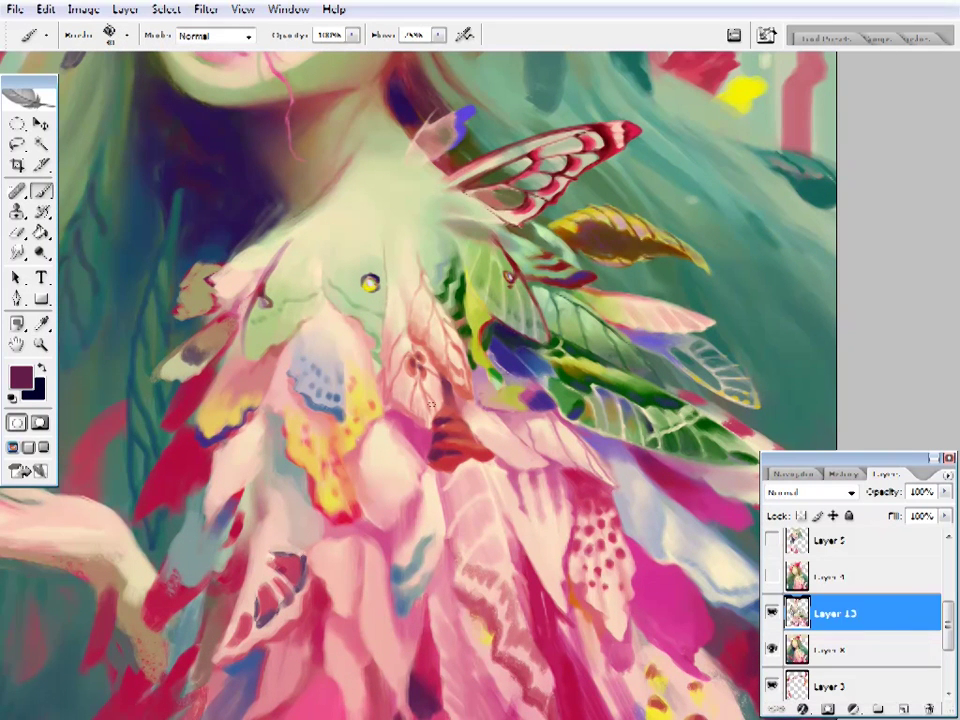
{"action": "left_click", "coordinate": [323, 312], "text": "alt"}
{"action": "left_click", "coordinate": [312, 307], "text": "alt"}
{"action": "left_click", "coordinate": [298, 290], "text": "alt"}
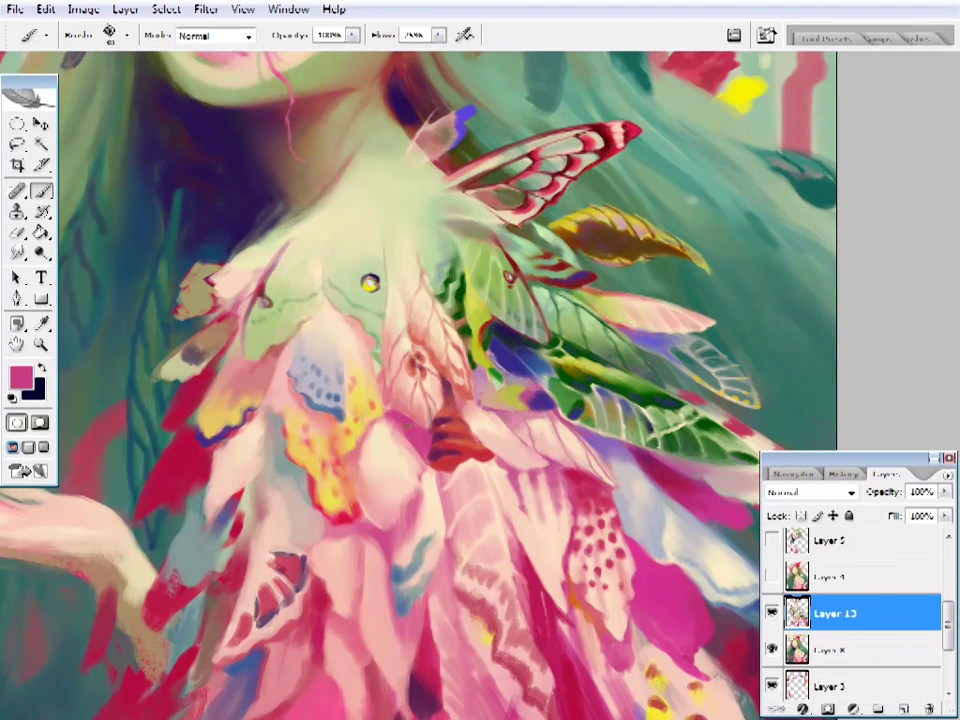
{"action": "left_click", "coordinate": [300, 306], "text": "alt"}
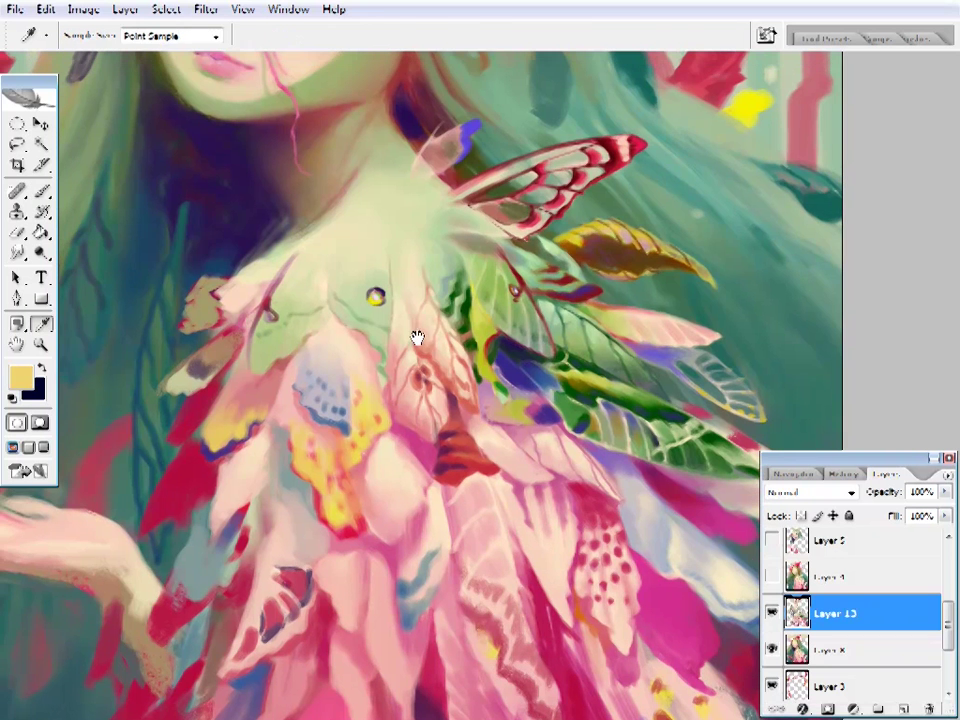
- Paint red-pink accents into the feathers near the collar
{"action": "left_click", "coordinate": [384, 383], "text": "alt"}
{"action": "left_click", "coordinate": [388, 378], "text": "alt"}
{"action": "left_click", "coordinate": [395, 372], "text": "alt"}
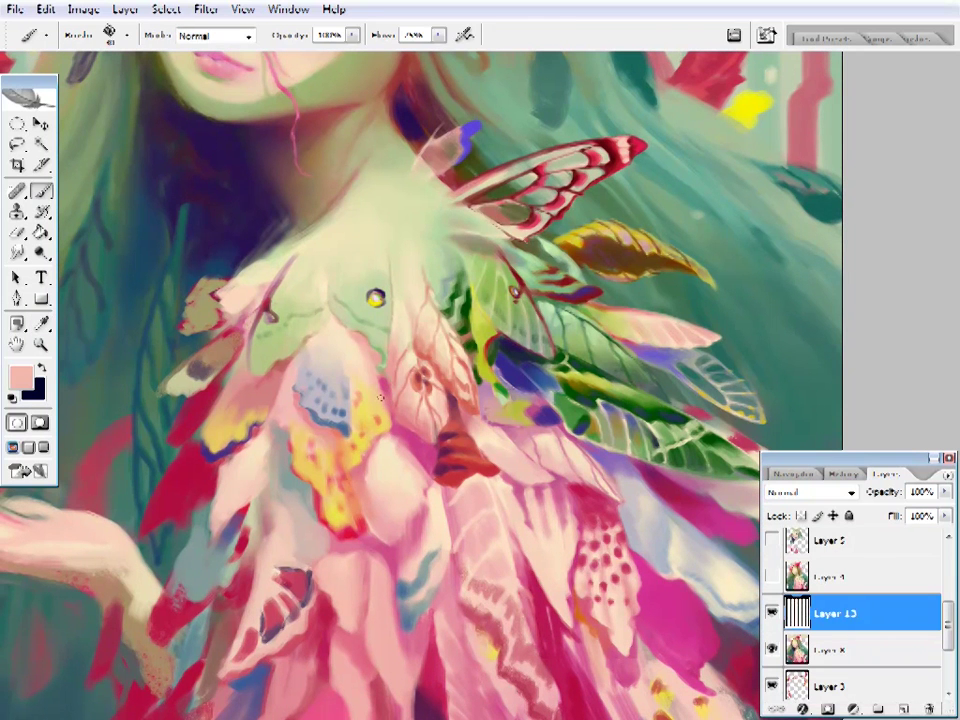
{"action": "left_click", "coordinate": [401, 369], "text": "alt"}
{"action": "left_click", "coordinate": [391, 370], "text": "alt"}
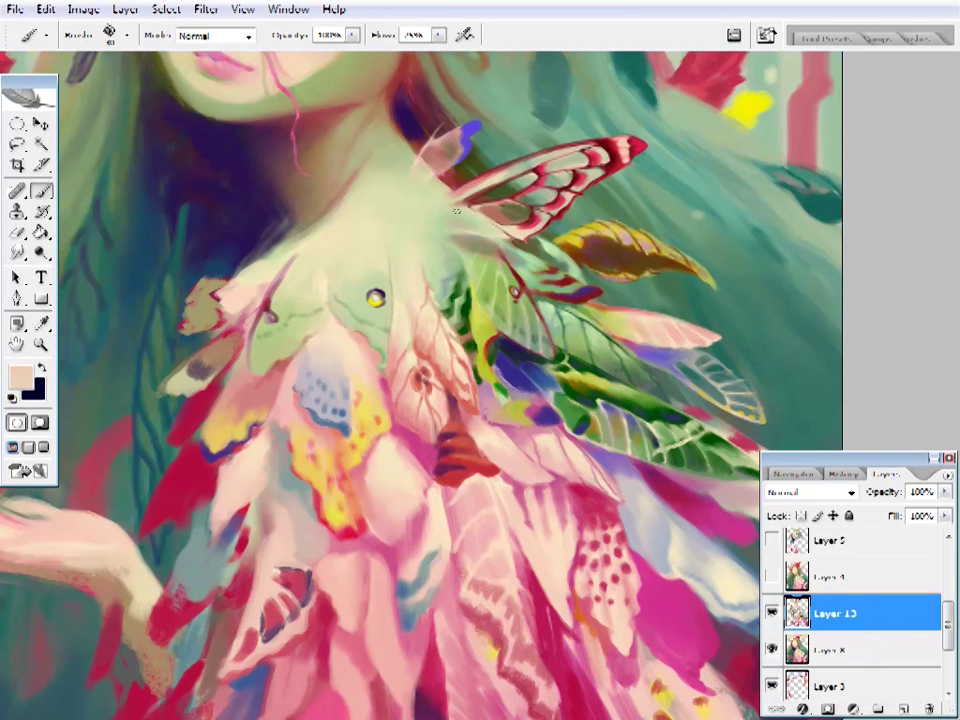
{"action": "left_click", "coordinate": [415, 390], "text": "alt"}
{"action": "left_click", "coordinate": [444, 418], "text": "alt"}
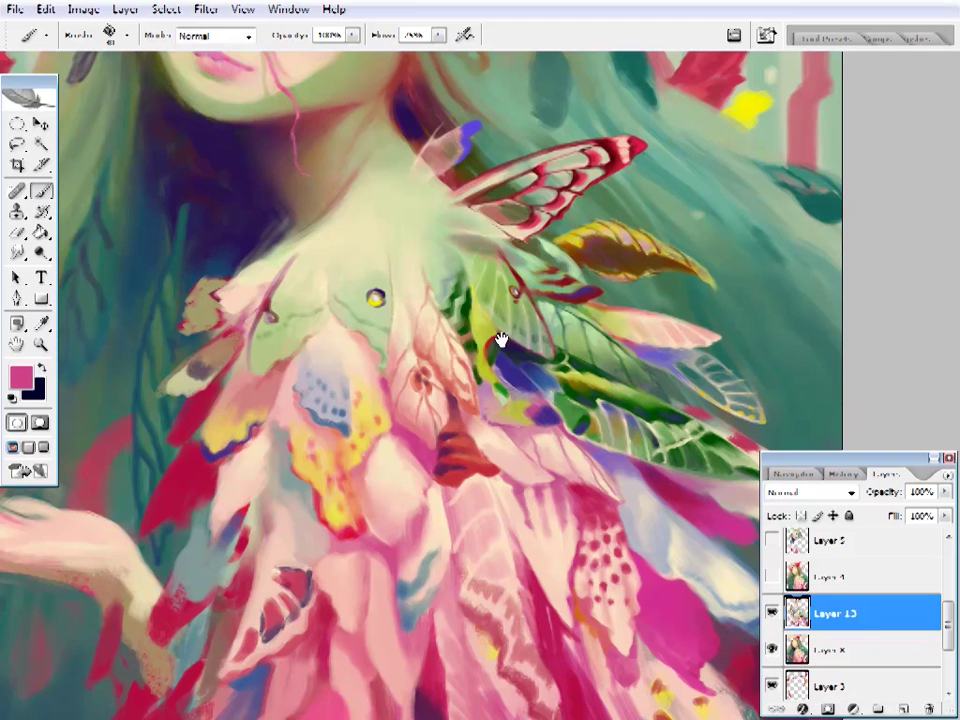
- Dab red-pink and peach over the feathers, sampling yellow from the wing patterns
{"action": "left_click_drag", "start_coordinate": [501, 340], "coordinate": [531, 332]}
{"action": "left_click", "coordinate": [390, 468], "text": "alt"}
{"action": "left_click", "coordinate": [384, 486], "text": "alt"}
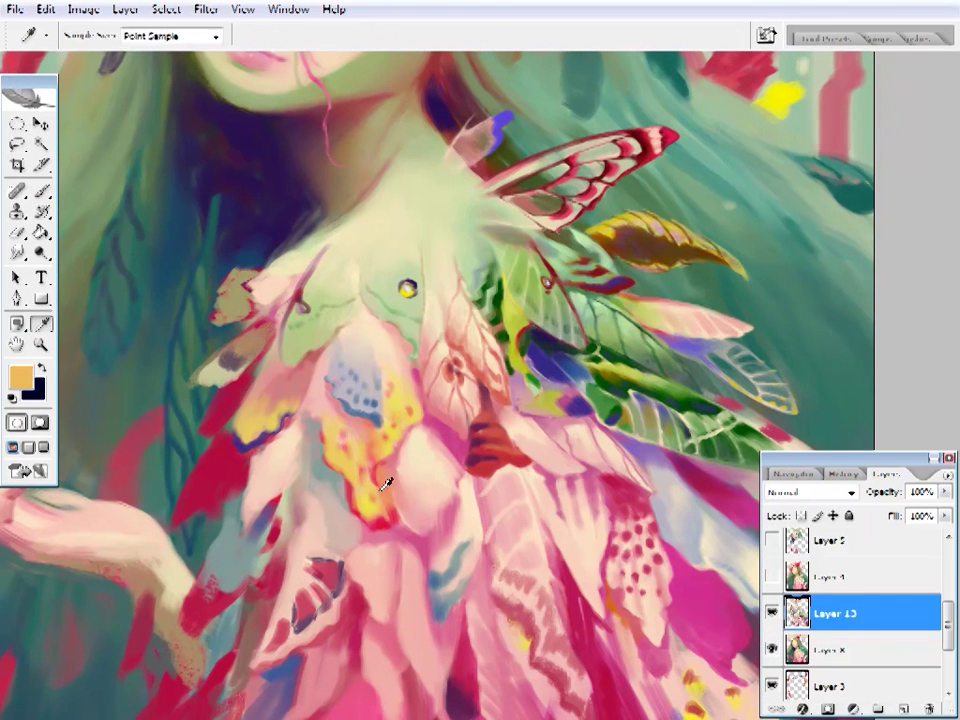
{"action": "left_click", "coordinate": [382, 470], "text": "alt"}
{"action": "left_click", "coordinate": [386, 484], "text": "alt"}
{"action": "left_click", "coordinate": [380, 462], "text": "alt"}
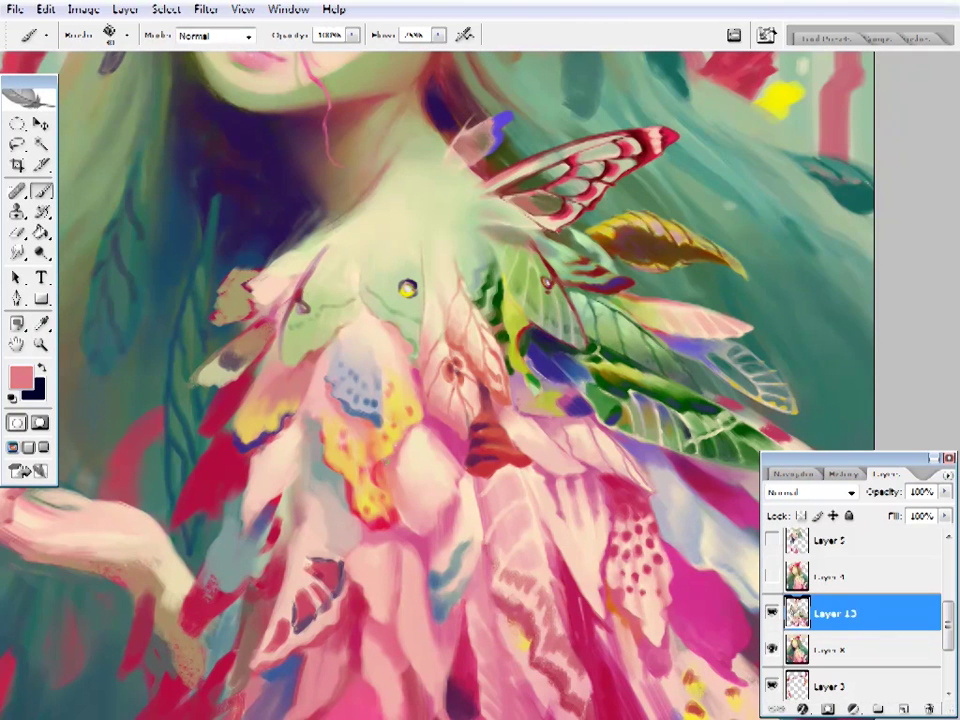
{"action": "left_click", "coordinate": [403, 428], "text": "alt"}
{"action": "left_click", "coordinate": [267, 324], "text": "alt"}
- Blend cream, dark purple, crimson, green and beige tones around the collar feathers
{"action": "left_click_drag", "start_coordinate": [267, 324], "coordinate": [346, 407]}
{"action": "left_click", "coordinate": [310, 436], "text": "alt"}
{"action": "left_click", "coordinate": [307, 440], "text": "alt"}
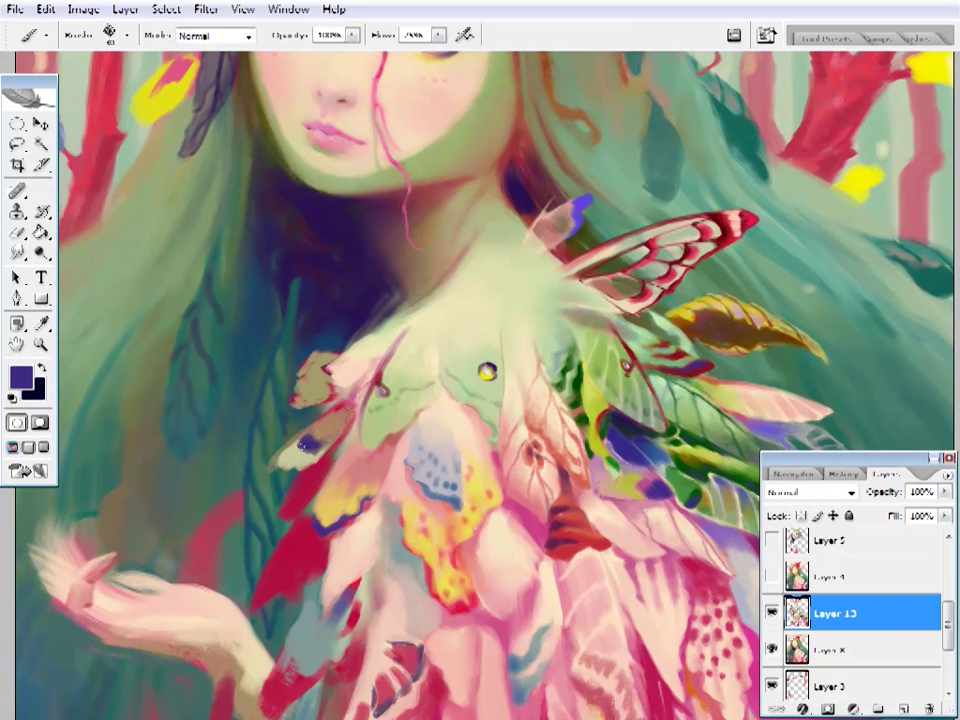
{"action": "left_click", "coordinate": [375, 282], "text": "alt"}
{"action": "left_click", "coordinate": [444, 266], "text": "alt"}
{"action": "left_click_drag", "start_coordinate": [444, 266], "coordinate": [464, 268]}
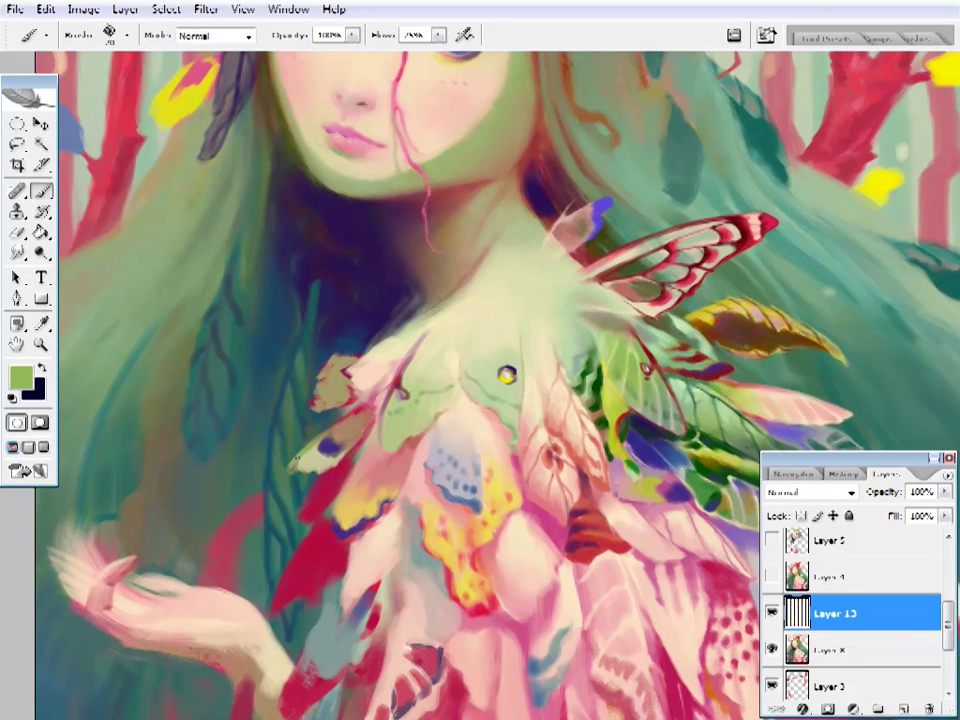
{"action": "left_click", "coordinate": [301, 466], "text": "alt"}
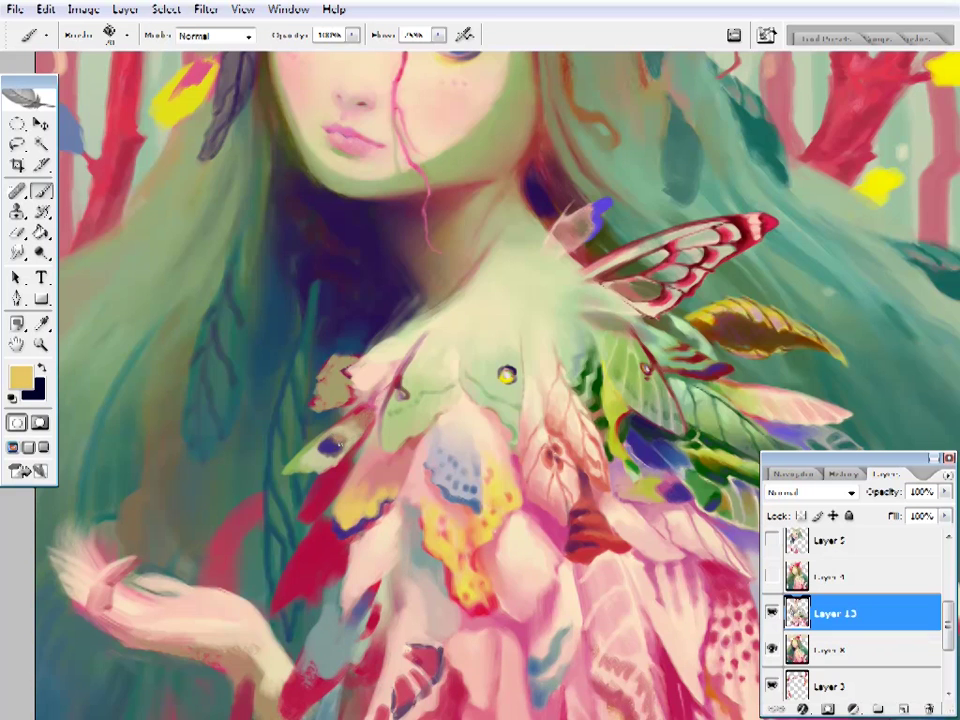
{"action": "left_click", "coordinate": [362, 426], "text": "alt"}
{"action": "left_click", "coordinate": [300, 540], "text": "alt"}
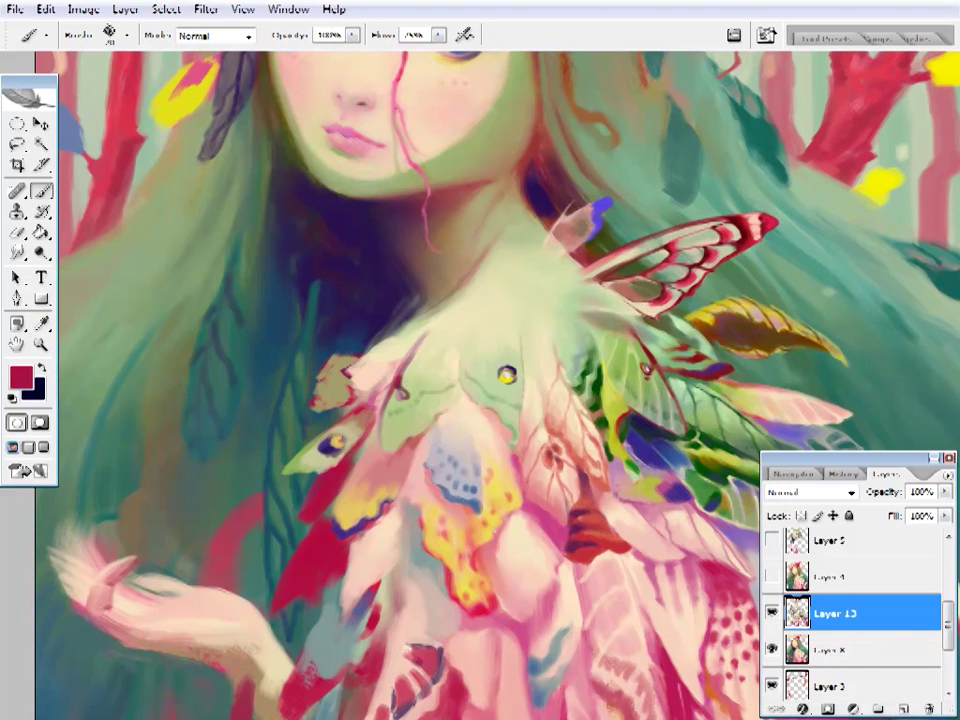
- Sample beige from the collar while moving the view down over the dress
{"action": "left_click_drag", "start_coordinate": [246, 332], "coordinate": [218, 336]}
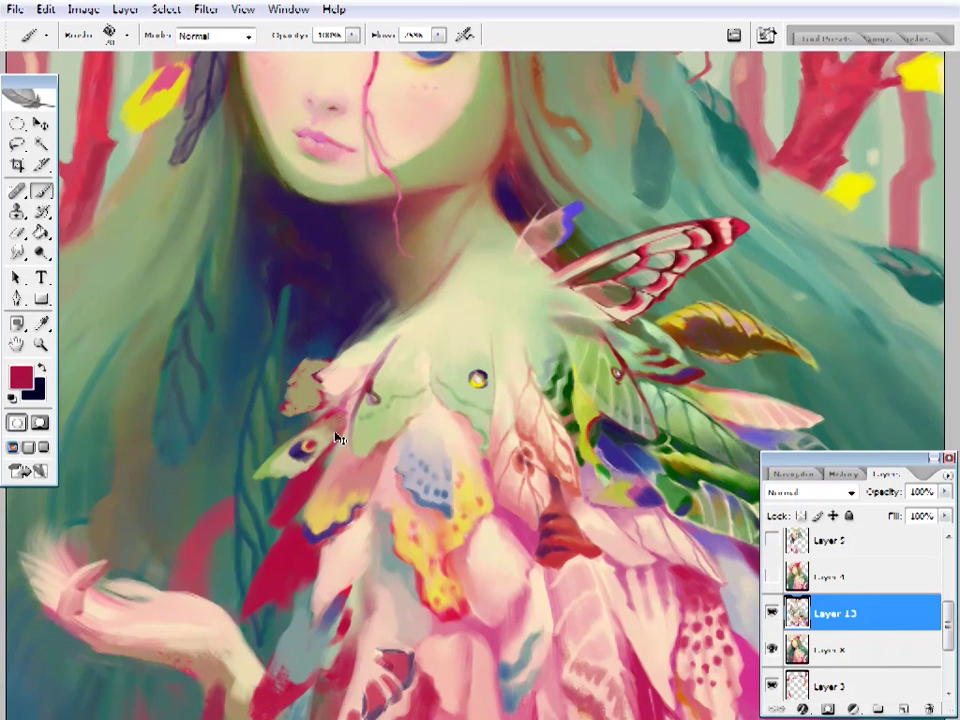
{"action": "left_click_drag", "start_coordinate": [395, 442], "coordinate": [448, 508]}
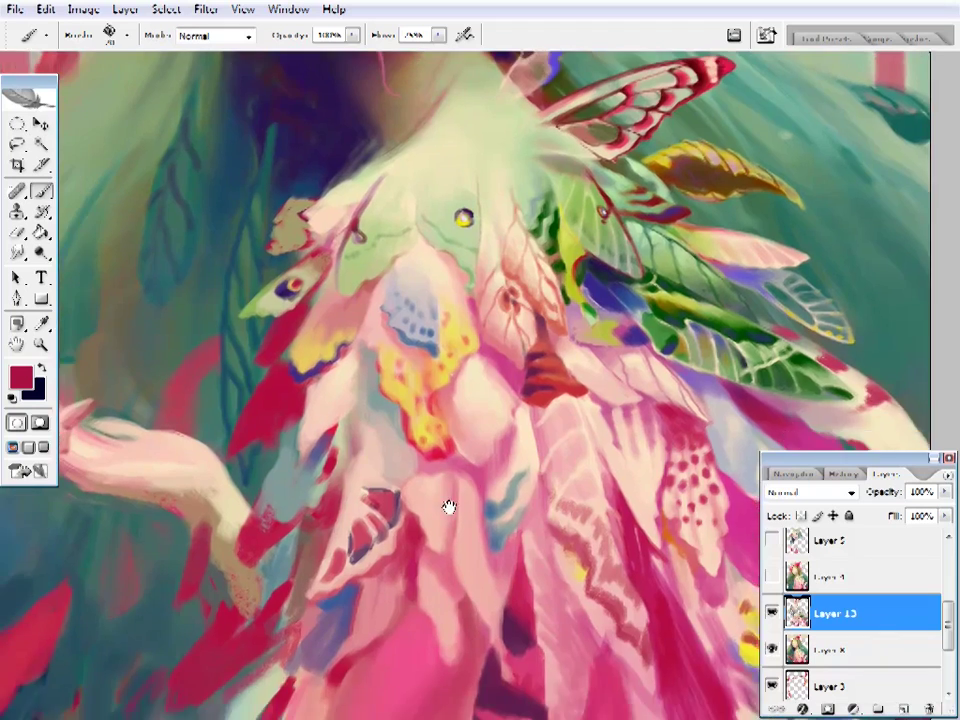
{"action": "left_click", "coordinate": [467, 422], "text": "alt"}
{"action": "left_click_drag", "start_coordinate": [467, 422], "coordinate": [280, 421]}
{"action": "key", "text": "z"}
{"action": "left_click", "coordinate": [439, 300], "text": "alt"}
- Check the whole painting, then zoom in and sample green from the hair beside the hand
{"action": "left_click", "coordinate": [516, 332], "text": "alt"}
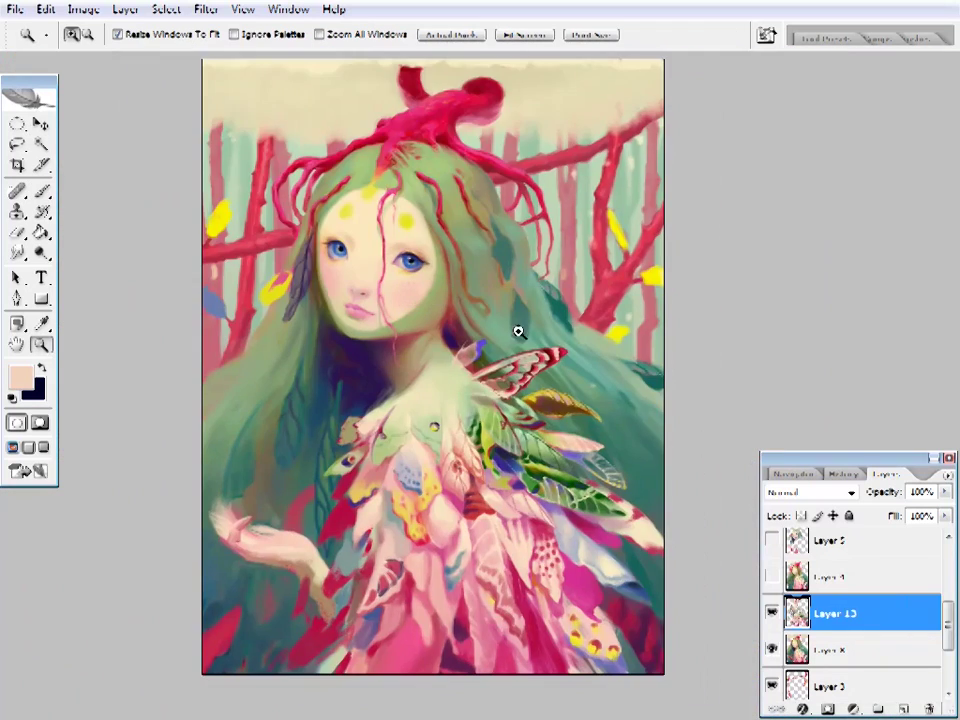
{"action": "left_click", "coordinate": [386, 444]}
{"action": "left_click", "coordinate": [330, 478]}
{"action": "left_click", "coordinate": [305, 478], "text": "alt"}
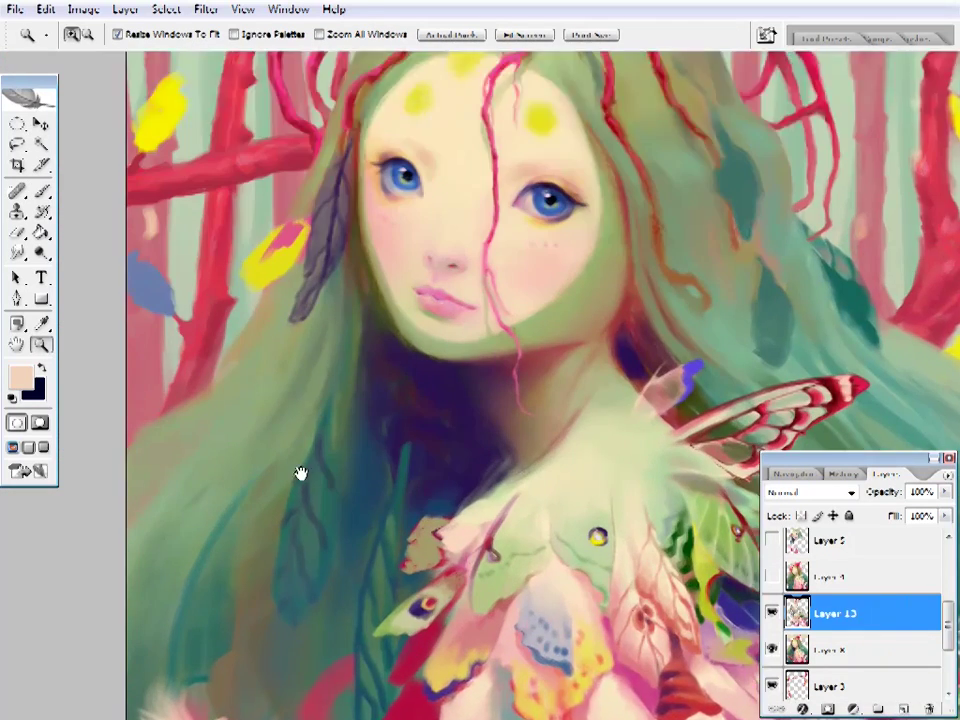
{"action": "left_click", "coordinate": [296, 484]}
{"action": "key", "text": "i"}
{"action": "left_click_drag", "start_coordinate": [278, 533], "coordinate": [343, 456]}
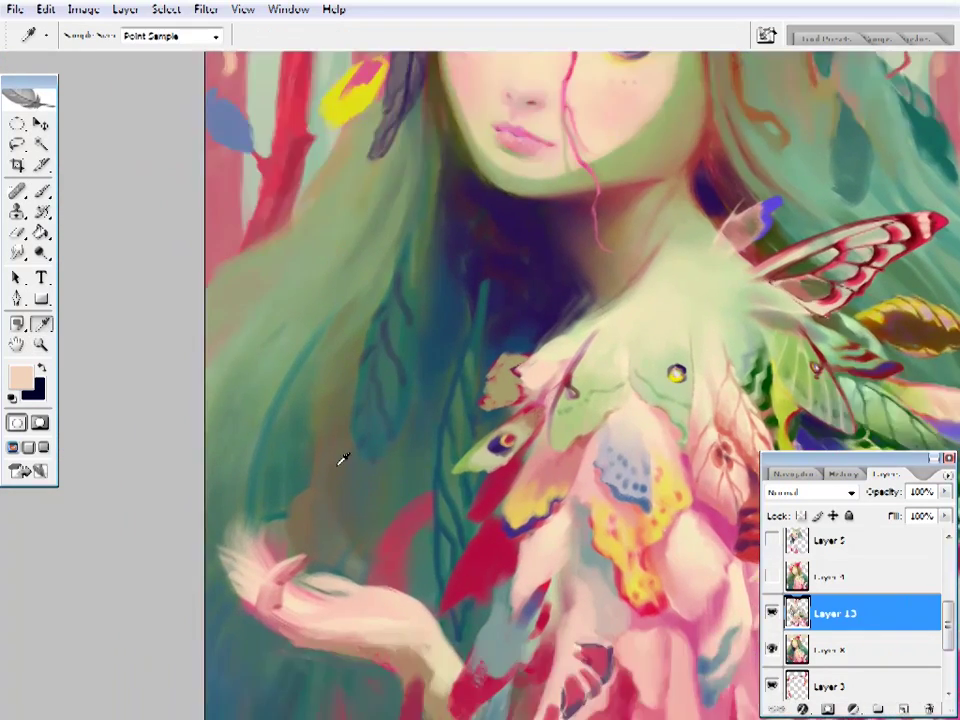
{"action": "left_click", "coordinate": [343, 456]}
{"action": "key", "text": "b"}
- Draw dark teal and purple leaf outlines into the green hair above the hand
{"action": "key", "text": "i"}
{"action": "left_click", "coordinate": [404, 341]}
{"action": "key", "text": "b"}
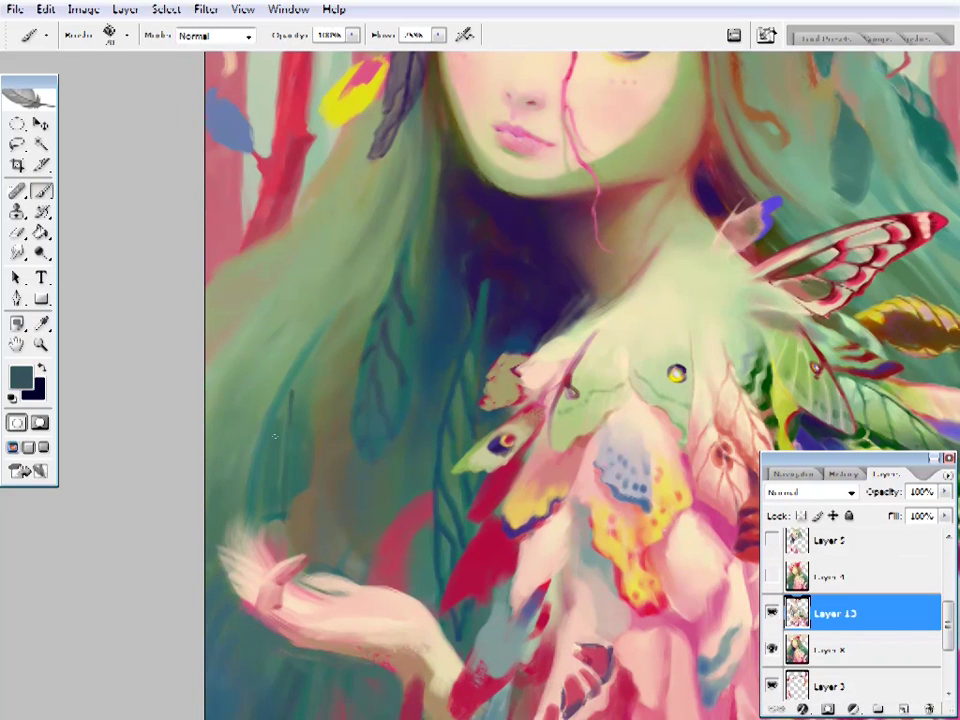
{"action": "left_click", "coordinate": [308, 423], "text": "alt"}
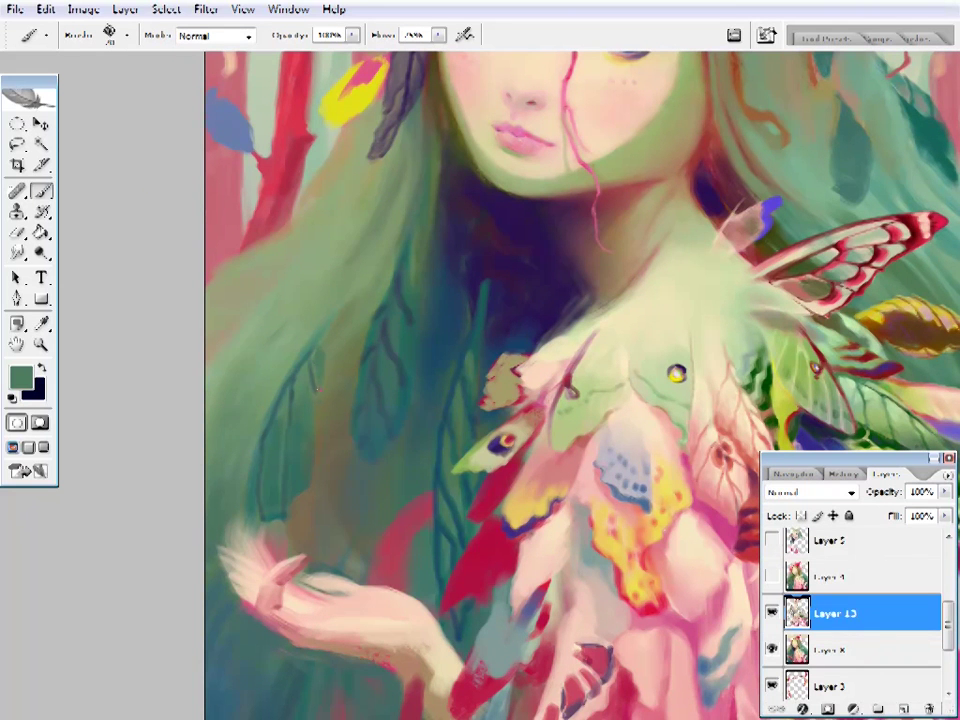
{"action": "left_click", "coordinate": [316, 397], "text": "alt"}
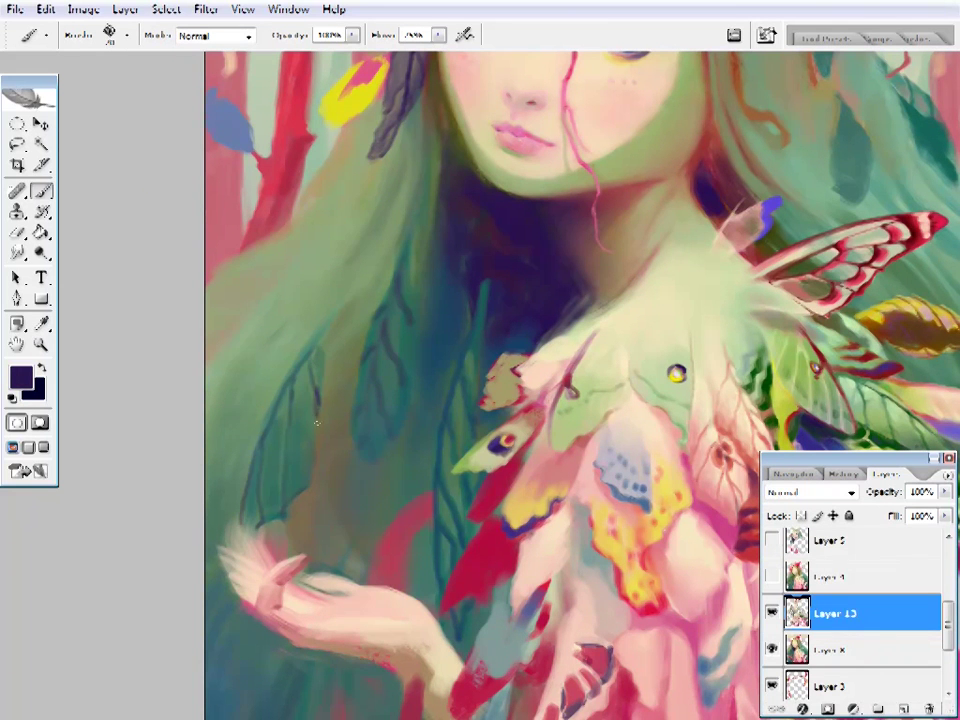
{"action": "left_click", "coordinate": [316, 423], "text": "alt"}
{"action": "key", "text": "i"}
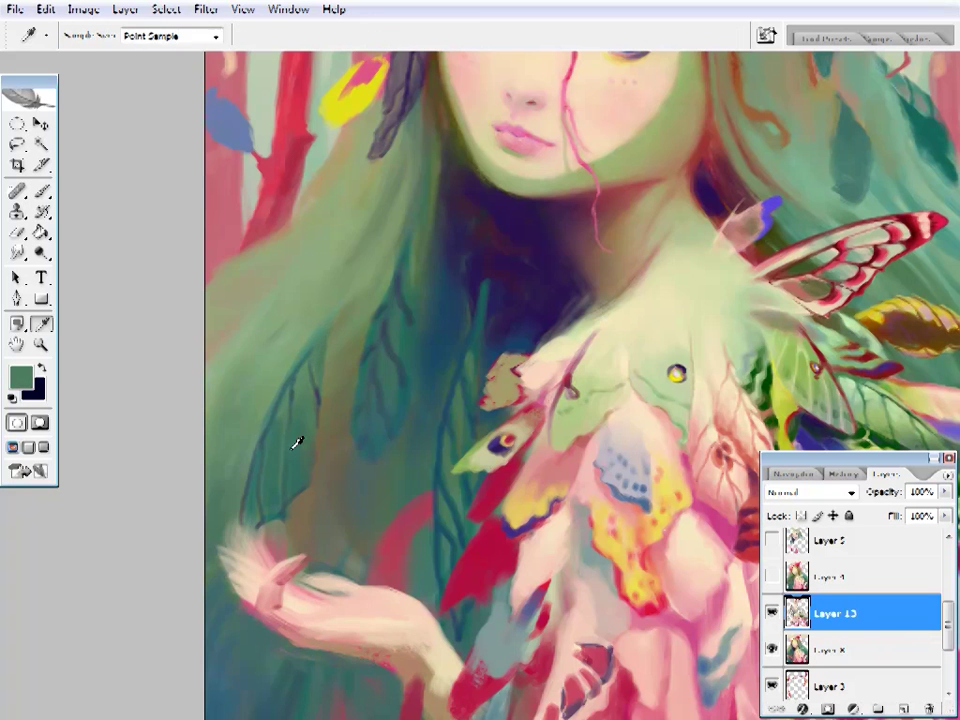
{"action": "key", "text": "b"}
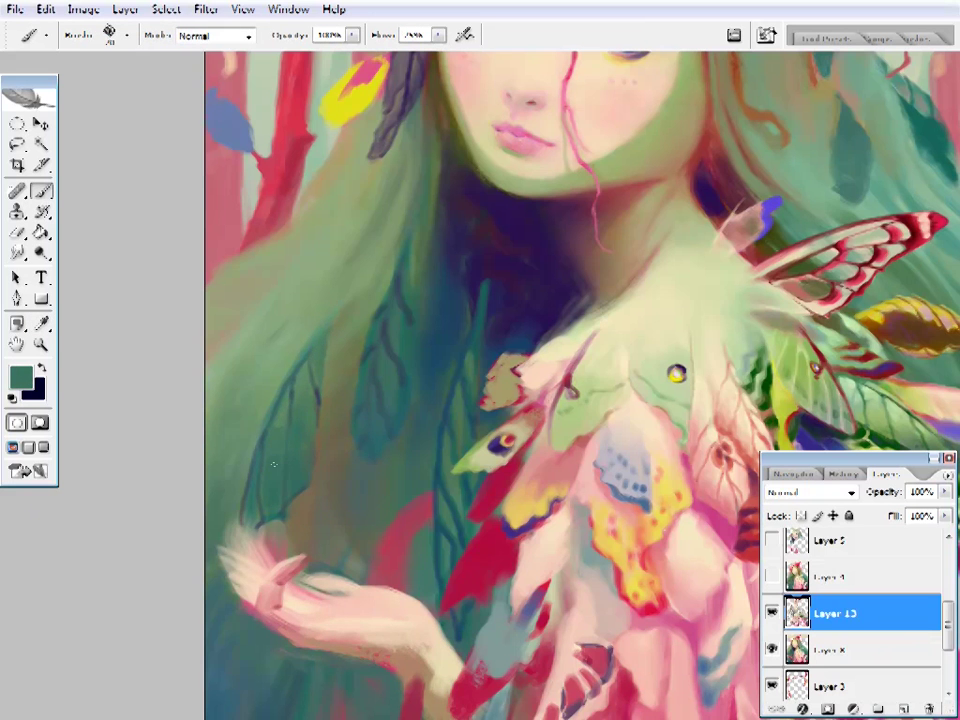
- Add dark blue and teal vein strokes to the leaf shapes in the left hair
{"action": "mouse_move", "coordinate": [319, 461]}
{"action": "left_mouse_down"}
{"action": "mouse_move", "coordinate": [317, 448]}
{"action": "mouse_move", "coordinate": [295, 460]}
{"action": "mouse_move", "coordinate": [407, 504]}
{"action": "mouse_move", "coordinate": [439, 204]}
{"action": "left_mouse_up"}
{"action": "left_click", "coordinate": [439, 204], "text": "alt"}
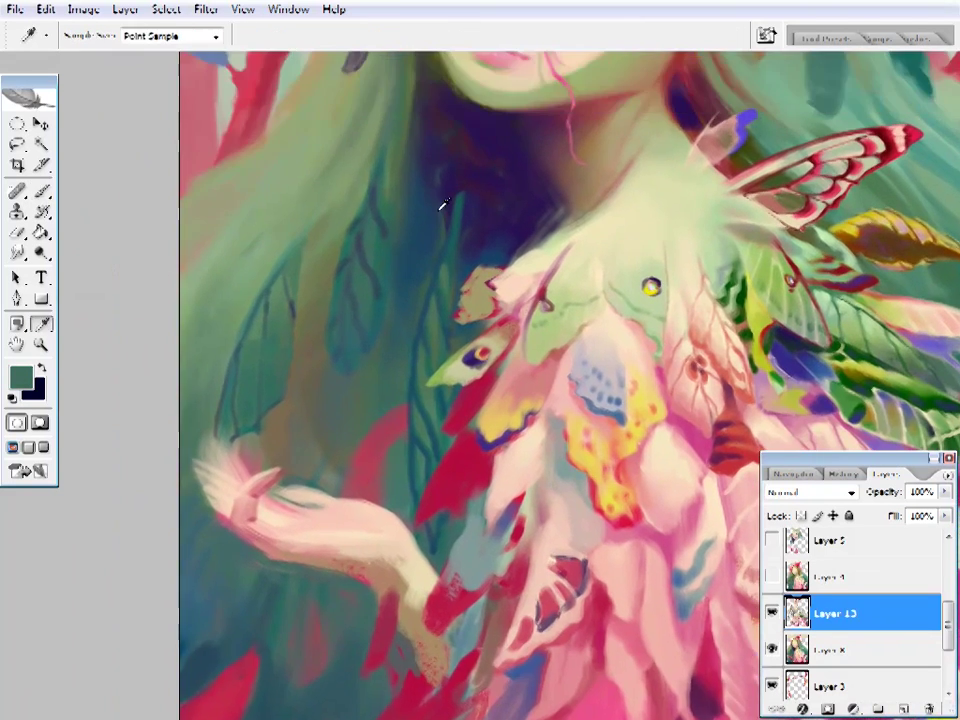
{"action": "left_click", "coordinate": [253, 381], "text": "alt"}
{"action": "left_click_drag", "start_coordinate": [326, 343], "coordinate": [445, 360]}
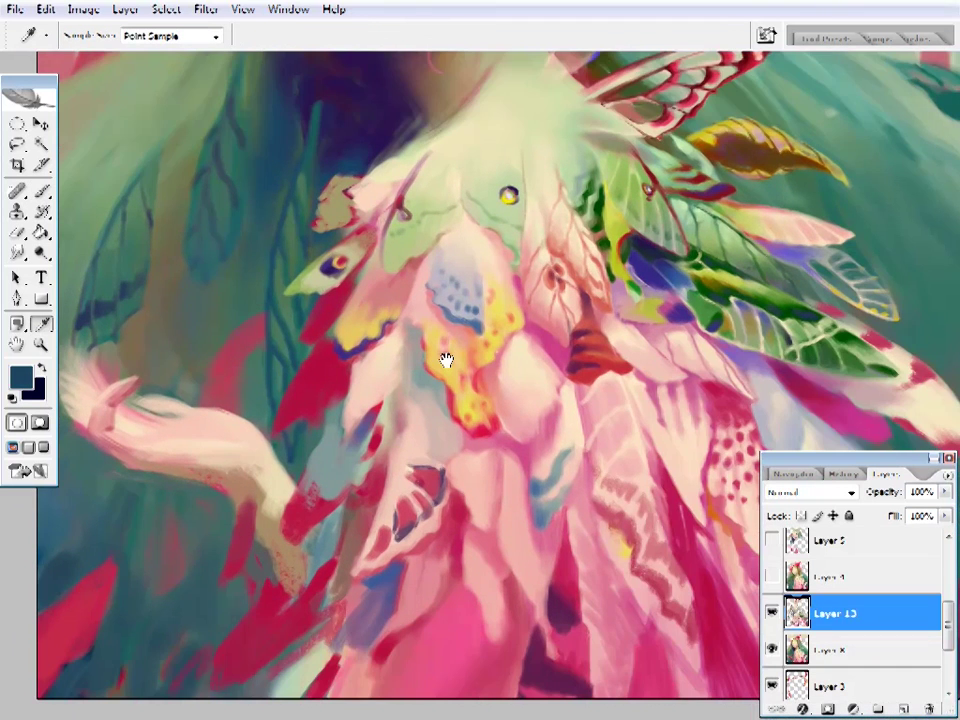
- Sample tan from the wings and crimson and light pinks from the feather dress
{"action": "left_click", "coordinate": [590, 468], "text": "alt"}
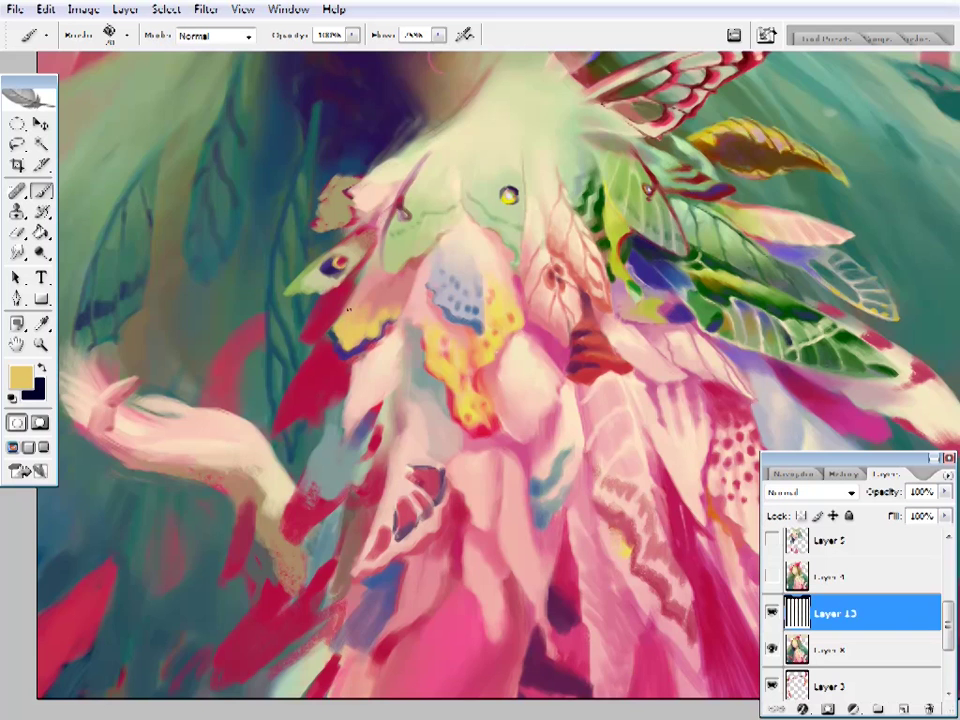
{"action": "left_click", "coordinate": [271, 319], "text": "alt"}
{"action": "mouse_move", "coordinate": [348, 398]}
{"action": "left_mouse_down"}
{"action": "mouse_move", "coordinate": [376, 384]}
{"action": "mouse_move", "coordinate": [343, 415]}
{"action": "left_mouse_up"}
{"action": "left_click", "coordinate": [376, 384], "text": "alt"}
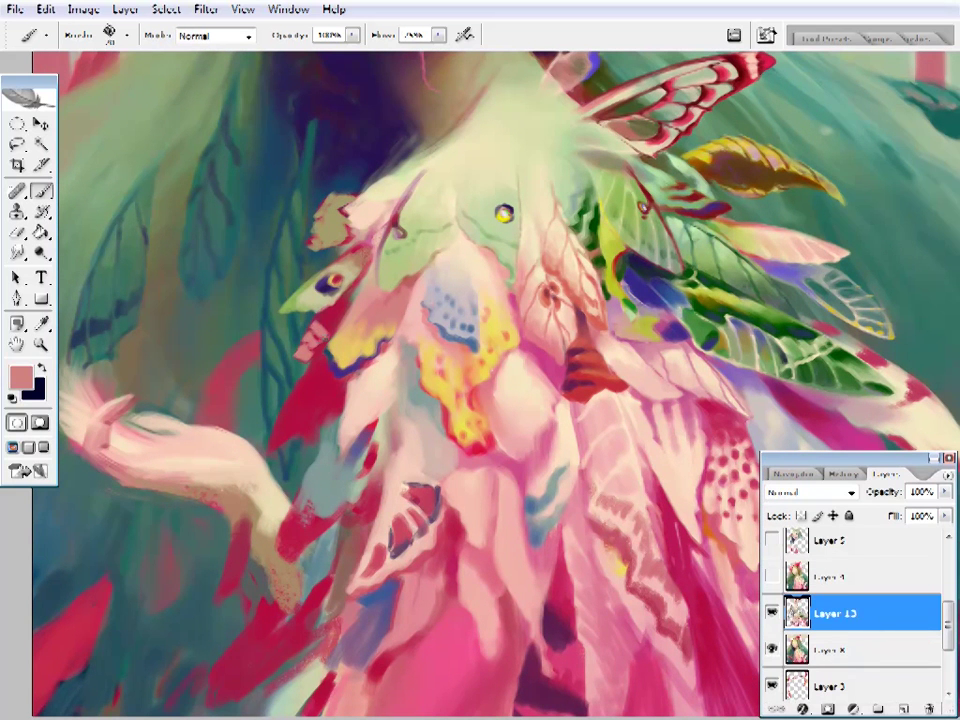
{"action": "left_click", "coordinate": [312, 335], "text": "alt"}
{"action": "left_click", "coordinate": [352, 308], "text": "alt"}
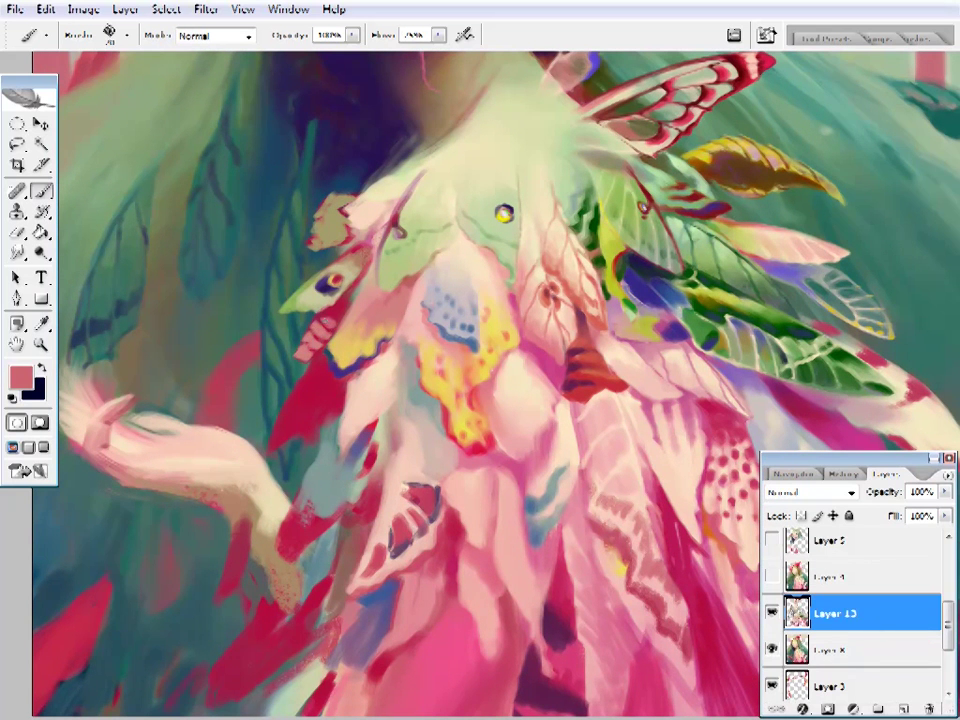
{"action": "left_click", "coordinate": [302, 352], "text": "alt"}
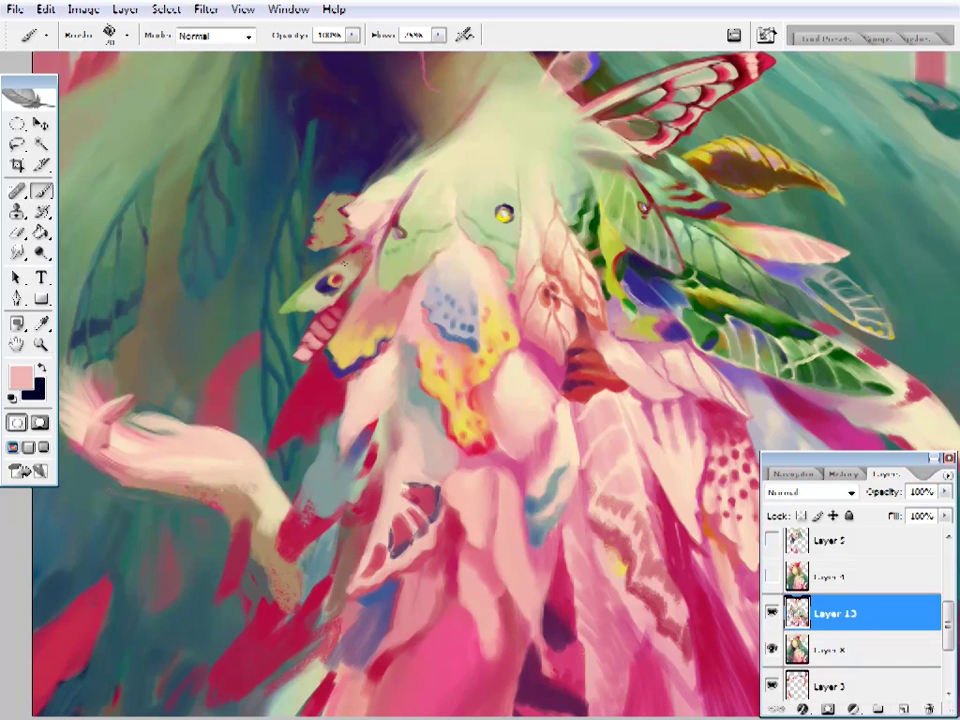
- Zoom in on the feather dress and pick up deeper pink and magenta tones
{"action": "key", "text": "z"}
{"action": "left_click", "coordinate": [544, 356]}
{"action": "key", "text": "ctrl+0"}
{"action": "left_click", "coordinate": [360, 402]}
{"action": "left_click", "coordinate": [360, 402]}
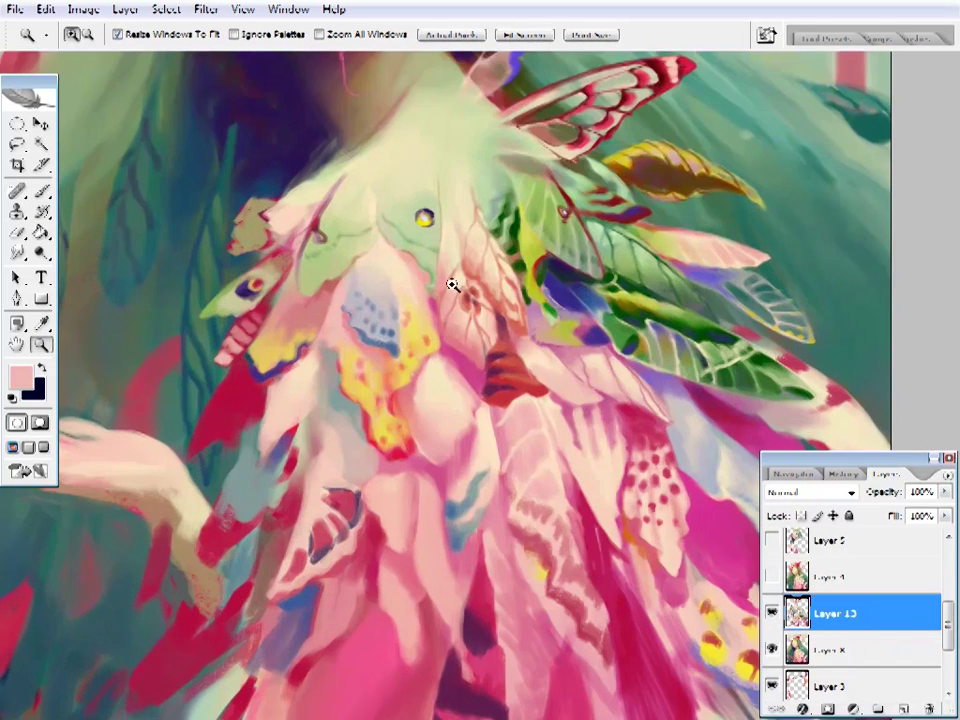
{"action": "key", "text": "b"}
{"action": "left_click", "coordinate": [431, 369], "text": "alt"}
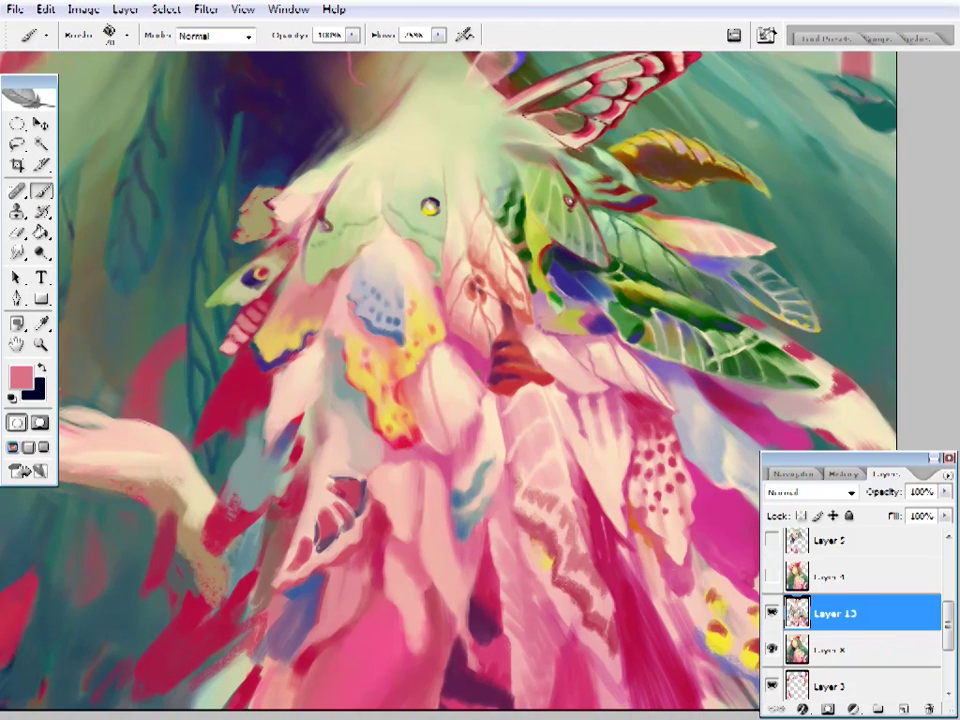
{"action": "left_click", "coordinate": [478, 381], "text": "alt"}
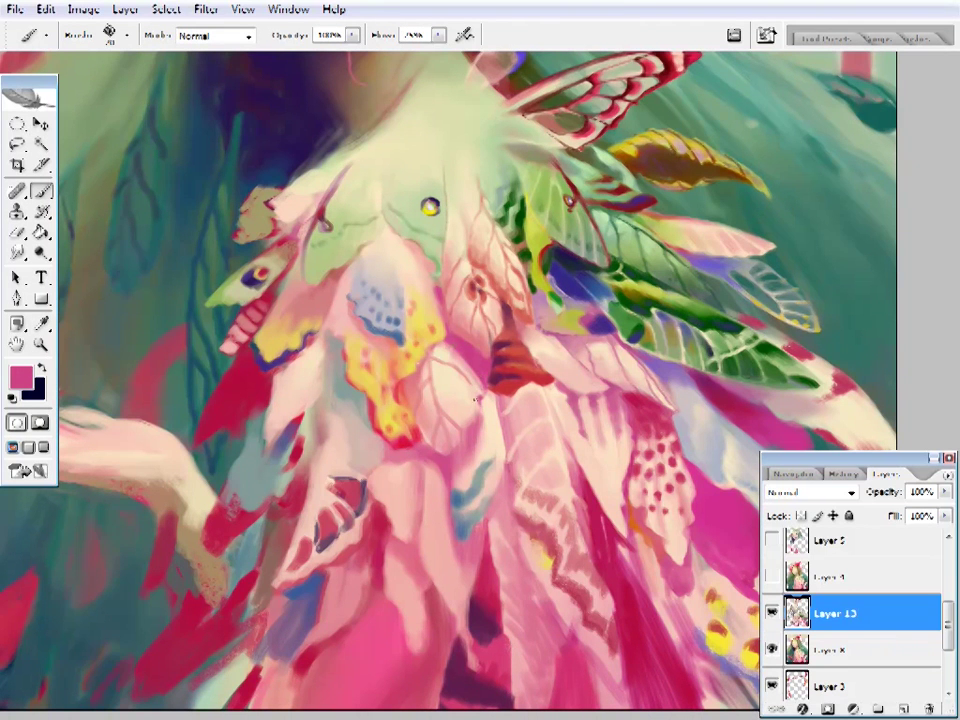
- Sample blue, pale cream, grey-blue and mauve tones around the dress centre
{"action": "scroll", "coordinate": [514, 317], "scroll_direction": "down", "scroll_amount": 3}
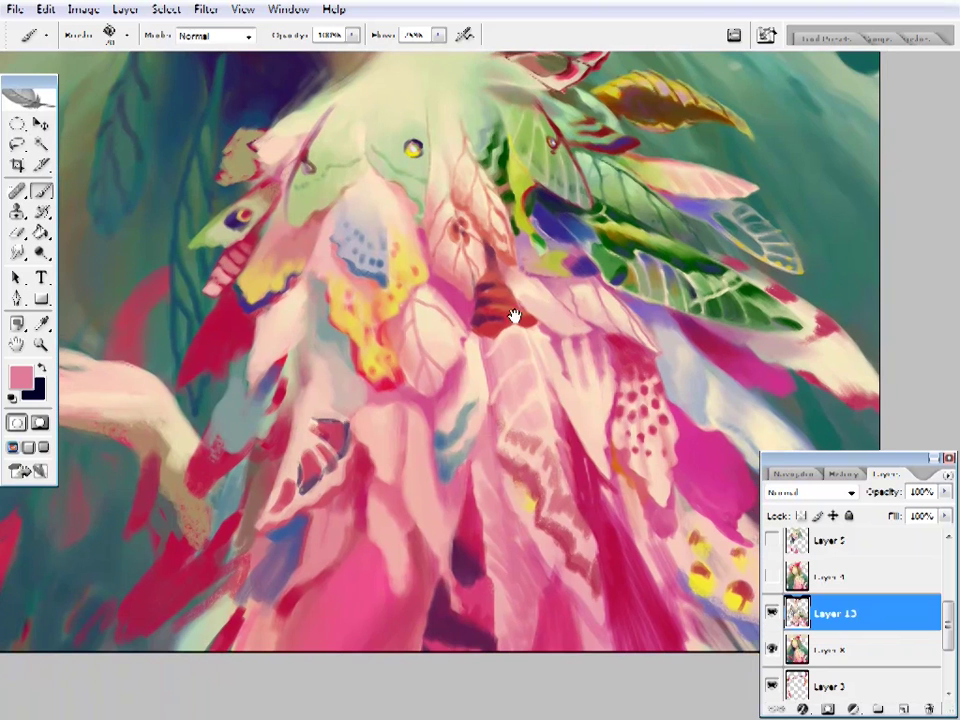
{"action": "left_click", "coordinate": [448, 415], "text": "alt"}
{"action": "left_click", "coordinate": [468, 396], "text": "alt"}
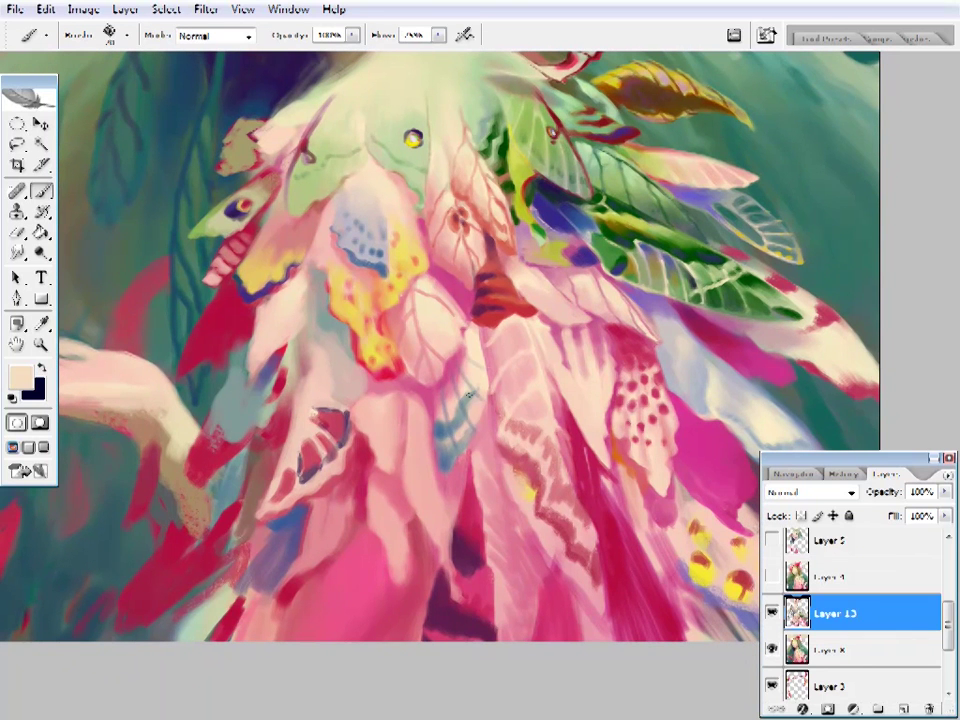
{"action": "left_click", "coordinate": [455, 386], "text": "alt"}
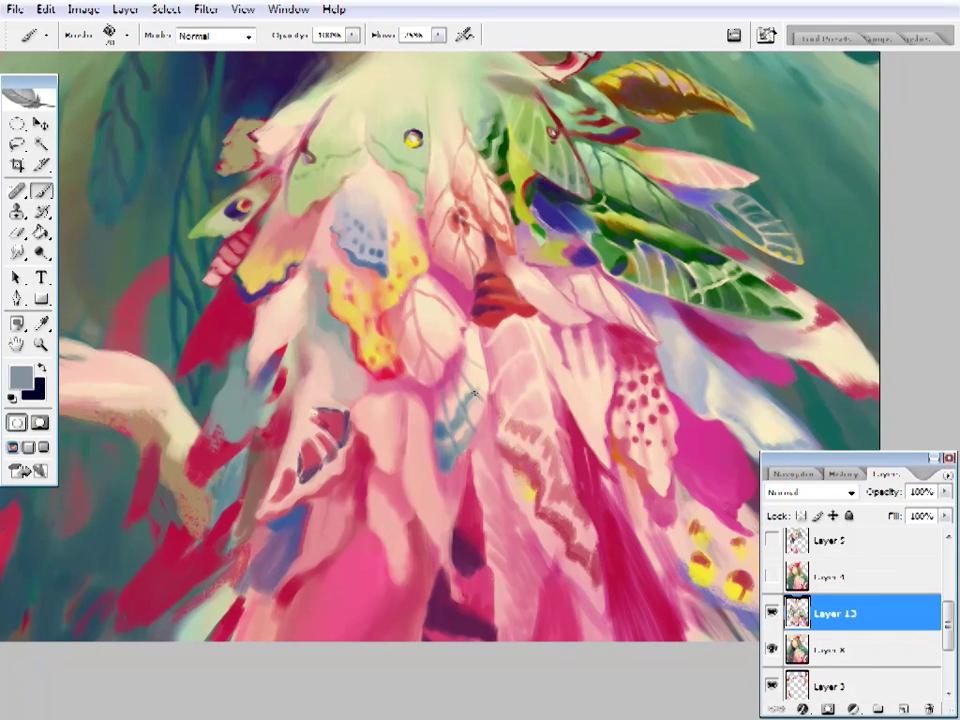
{"action": "left_click", "coordinate": [496, 381], "text": "alt"}
{"action": "left_click", "coordinate": [484, 368], "text": "alt"}
{"action": "left_click", "coordinate": [481, 360], "text": "alt"}
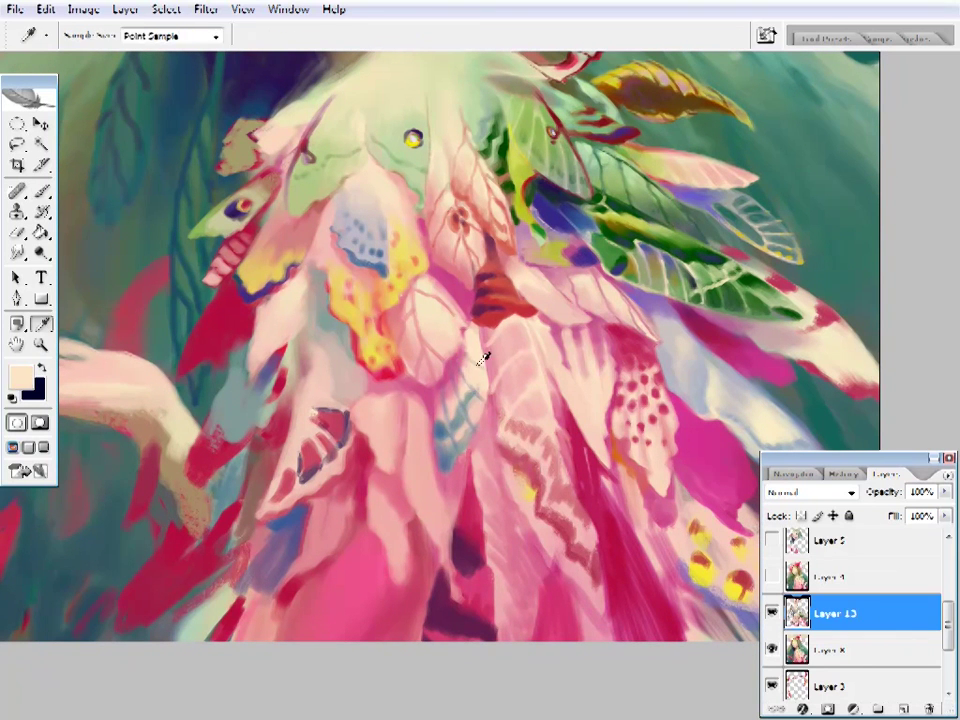
- Touch up the central feathers with pink, crimson, mauve and pale pink
{"action": "left_click", "coordinate": [506, 450], "text": "alt"}
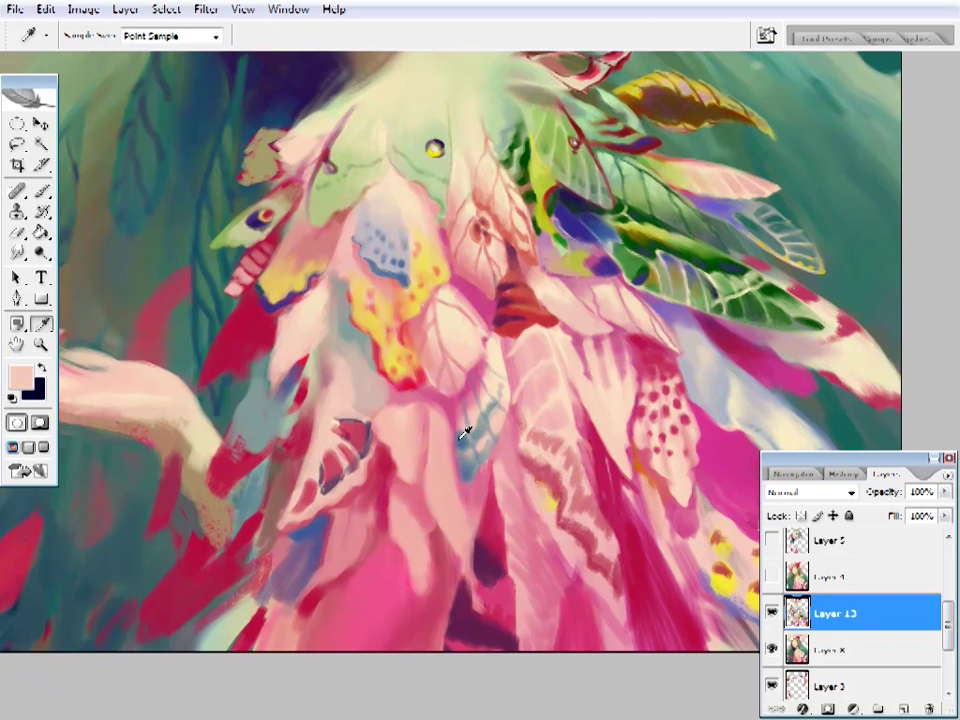
{"action": "left_click", "coordinate": [462, 432], "text": "alt"}
{"action": "left_click", "coordinate": [466, 470], "text": "alt"}
{"action": "left_click", "coordinate": [467, 428], "text": "alt"}
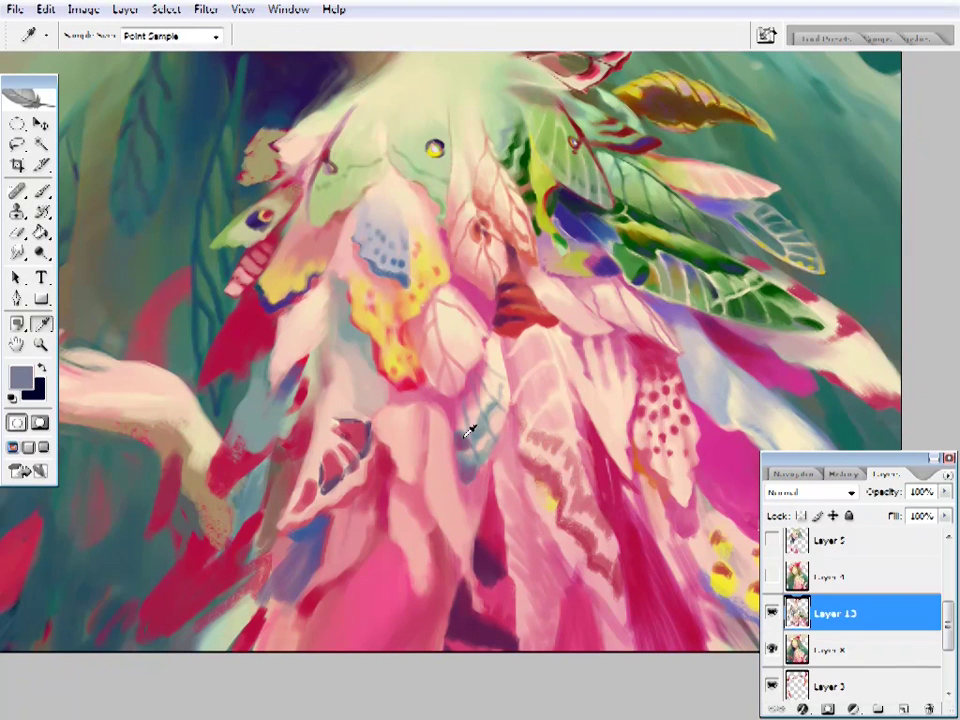
{"action": "left_click", "coordinate": [477, 437], "text": "alt"}
{"action": "left_click", "coordinate": [466, 433], "text": "alt"}
{"action": "left_click", "coordinate": [470, 430], "text": "alt"}
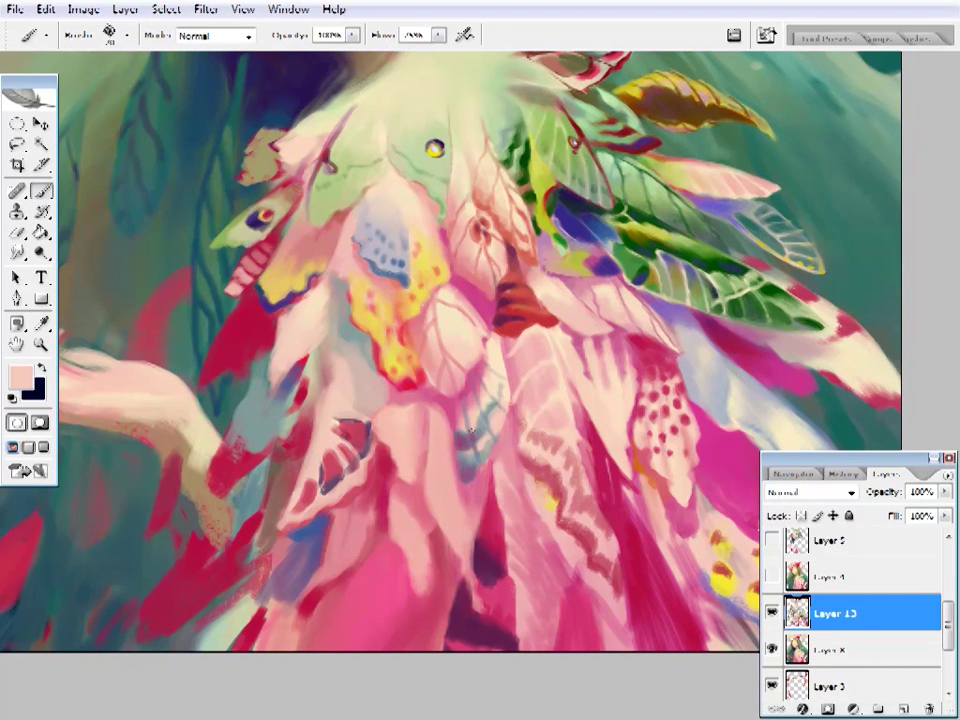
- Extend the red-brown patch downward with a crimson stroke
{"action": "mouse_move", "coordinate": [538, 364]}
{"action": "left_mouse_down"}
{"action": "mouse_move", "coordinate": [508, 364]}
{"action": "mouse_move", "coordinate": [407, 444]}
{"action": "mouse_move", "coordinate": [407, 540]}
{"action": "mouse_move", "coordinate": [376, 533]}
{"action": "left_mouse_up"}
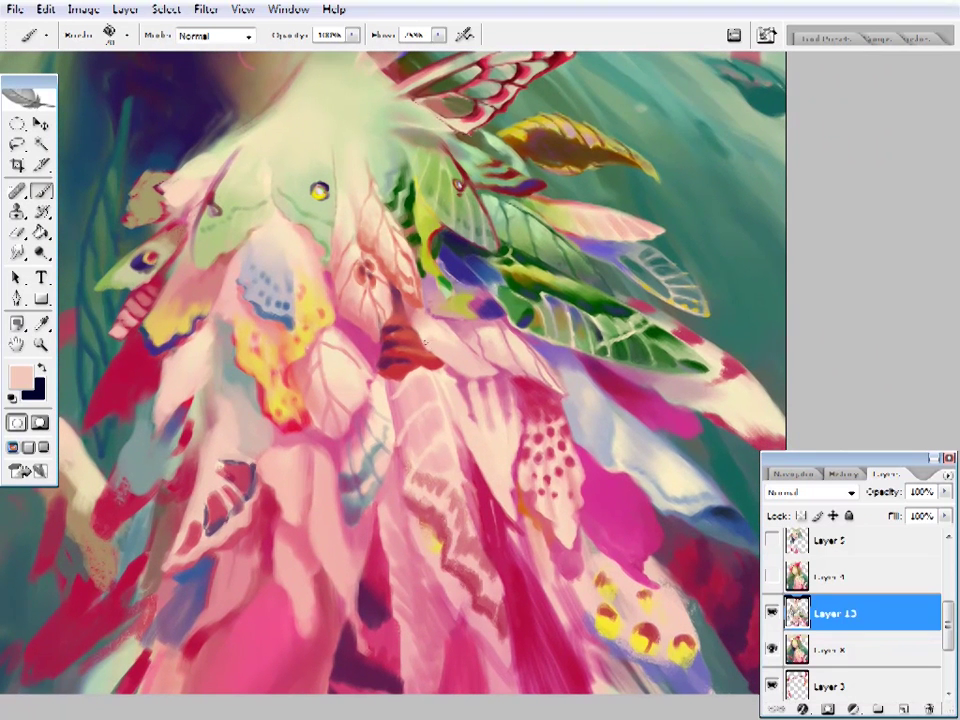
{"action": "left_click", "coordinate": [408, 370], "text": "alt"}
{"action": "right_click", "coordinate": [408, 370]}
{"action": "key", "text": "Escape"}
{"action": "left_click", "coordinate": [368, 325], "text": "alt"}
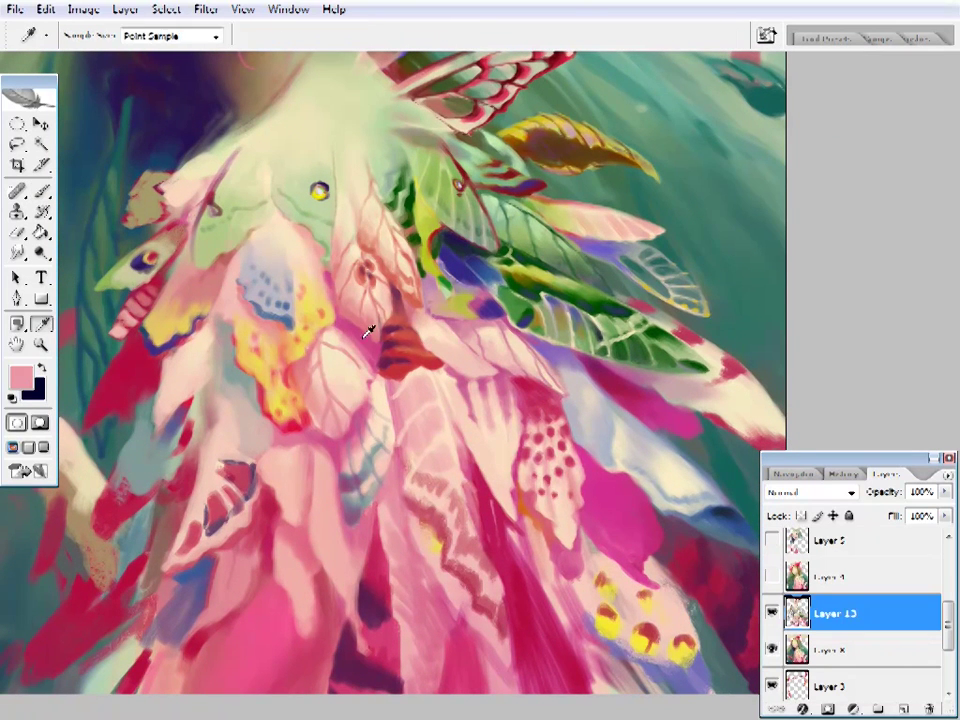
{"action": "left_click", "coordinate": [384, 372], "text": "alt"}
{"action": "left_click_drag", "start_coordinate": [384, 372], "coordinate": [399, 386]}
- Blend pink and cream around the patch, then darken it with maroon and red
{"action": "left_click", "coordinate": [392, 386], "text": "alt"}
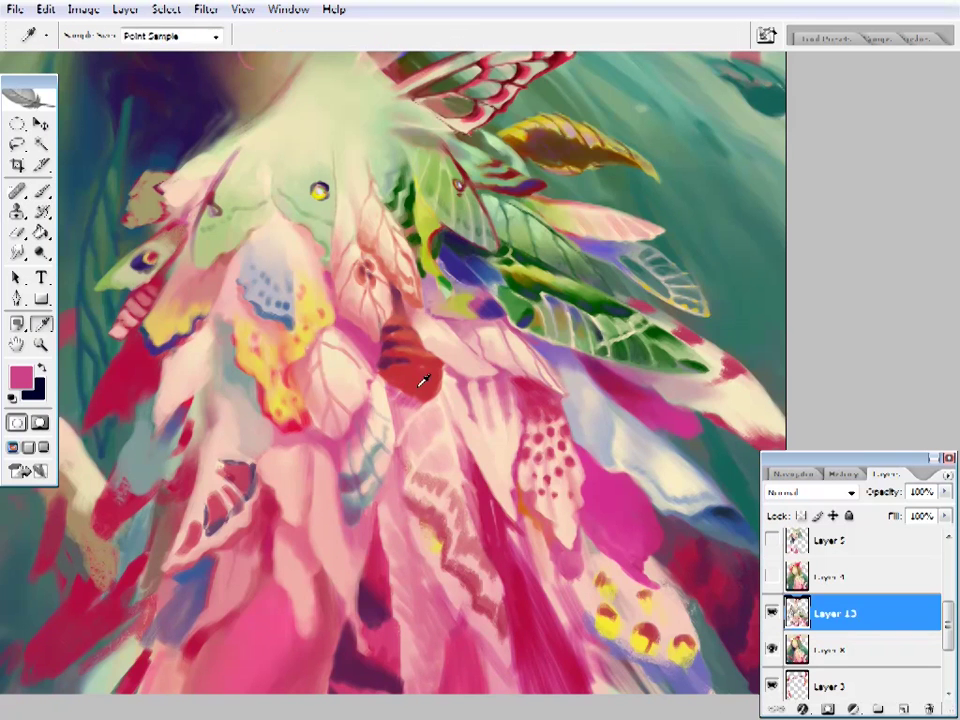
{"action": "left_click", "coordinate": [407, 413], "text": "alt"}
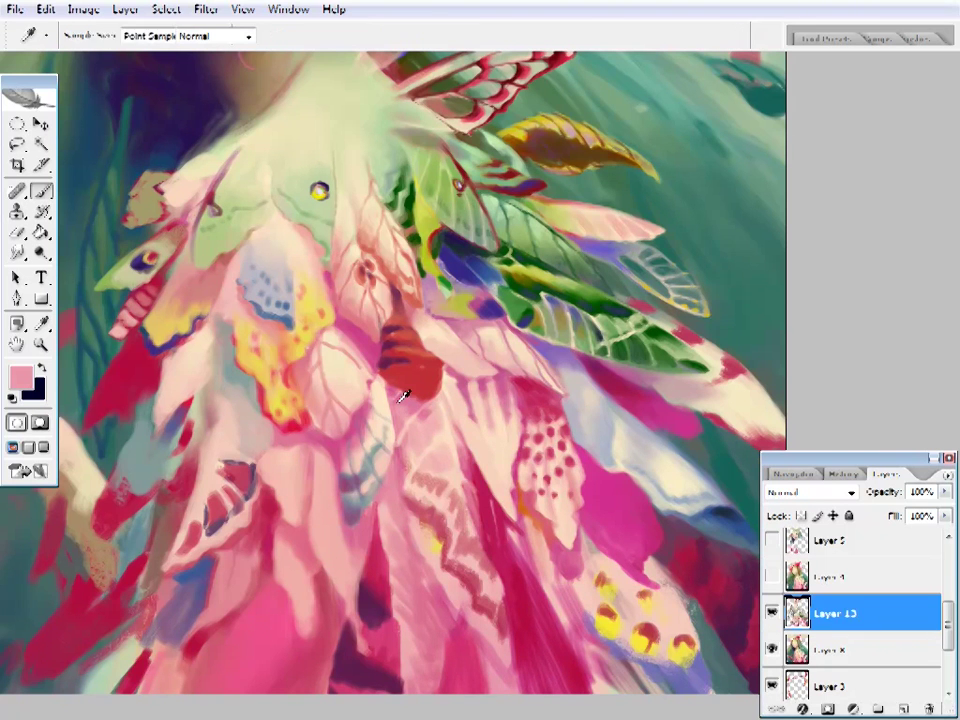
{"action": "left_click", "coordinate": [401, 392], "text": "alt"}
{"action": "scroll", "coordinate": [398, 392], "scroll_direction": "up", "scroll_amount": 1}
{"action": "left_click", "coordinate": [420, 402], "text": "alt"}
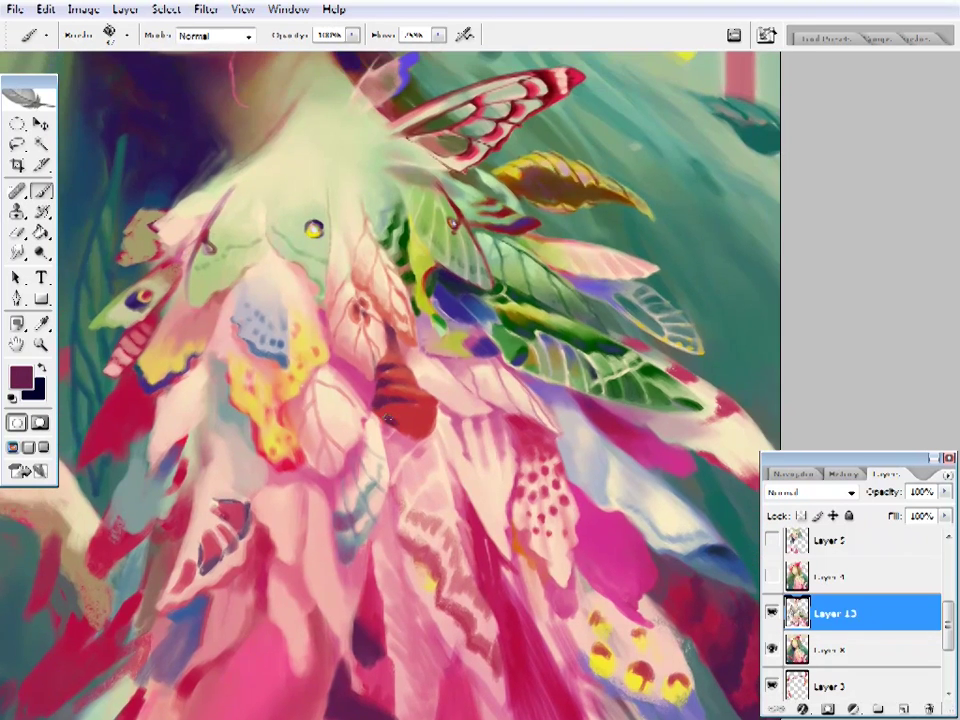
{"action": "left_click", "coordinate": [439, 401], "text": "alt"}
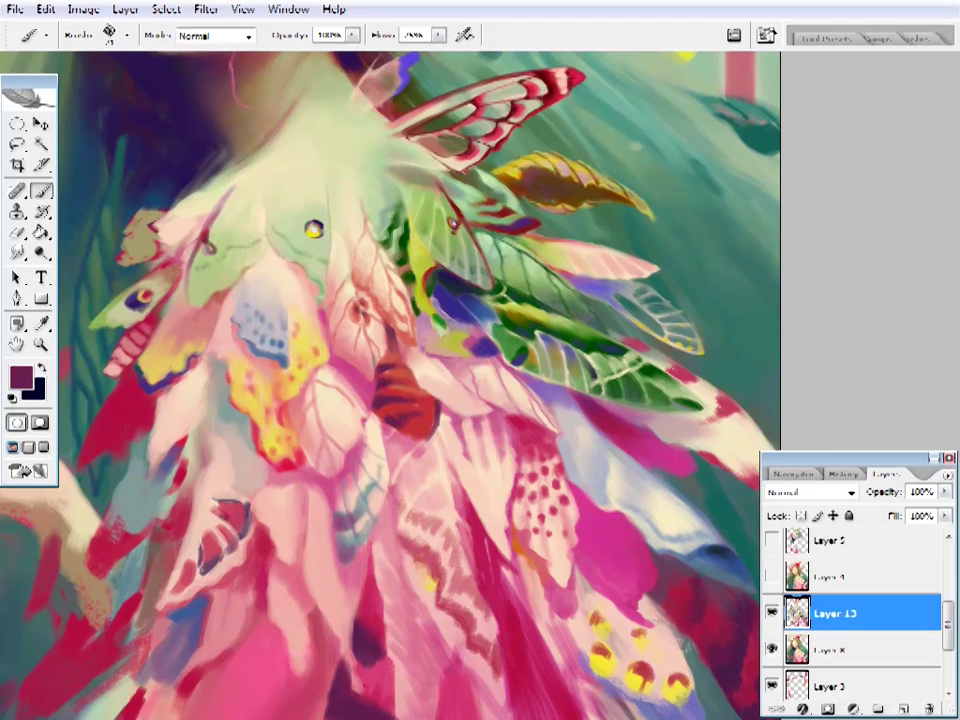
{"action": "left_click", "coordinate": [435, 405], "text": "alt"}
- Sample dark red from the patch and adjust it to crimson in the colour picker
{"action": "key", "text": "alt"}
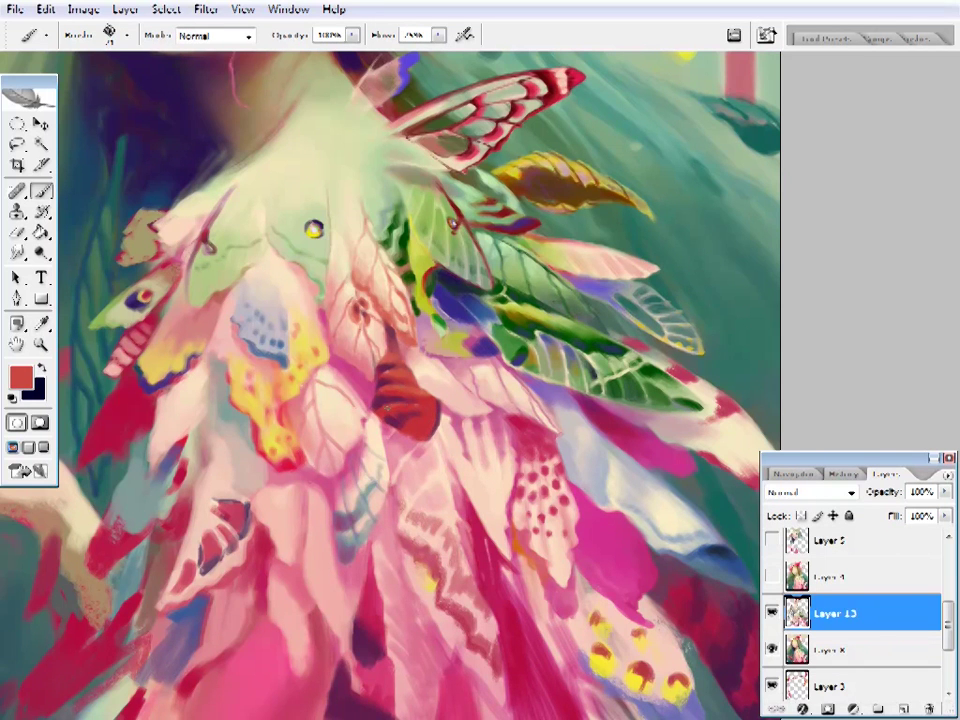
{"action": "left_click_drag", "start_coordinate": [455, 280], "coordinate": [480, 319]}
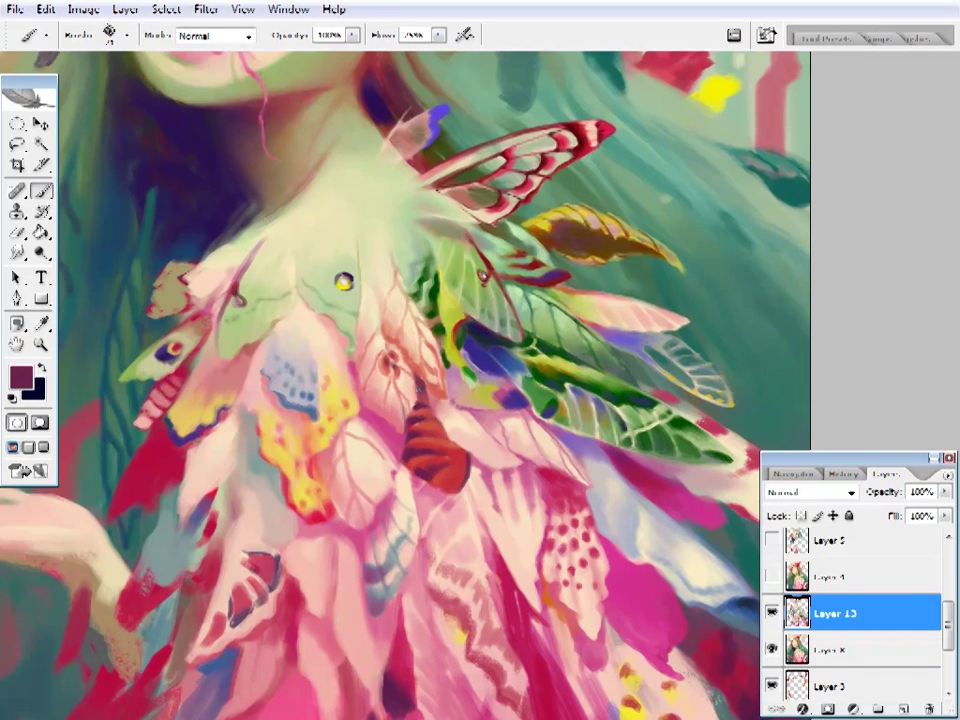
{"action": "left_click_drag", "start_coordinate": [459, 396], "coordinate": [436, 388]}
{"action": "key", "text": "i"}
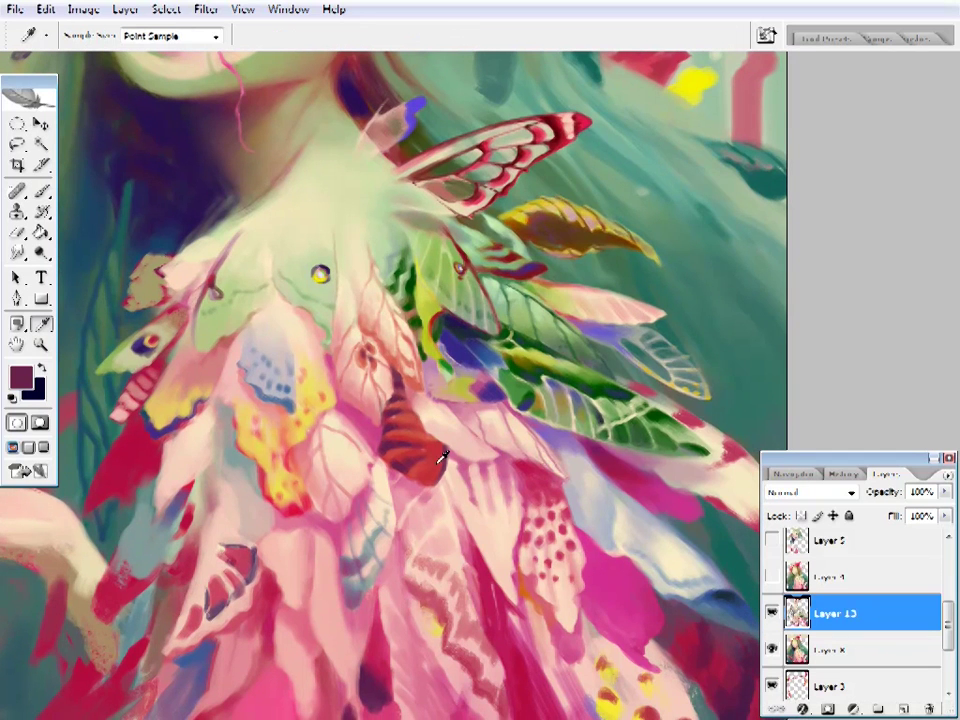
{"action": "left_click", "coordinate": [202, 284]}
{"action": "left_click", "coordinate": [20, 376]}
{"action": "key", "text": "Return"}
{"action": "key", "text": "b"}
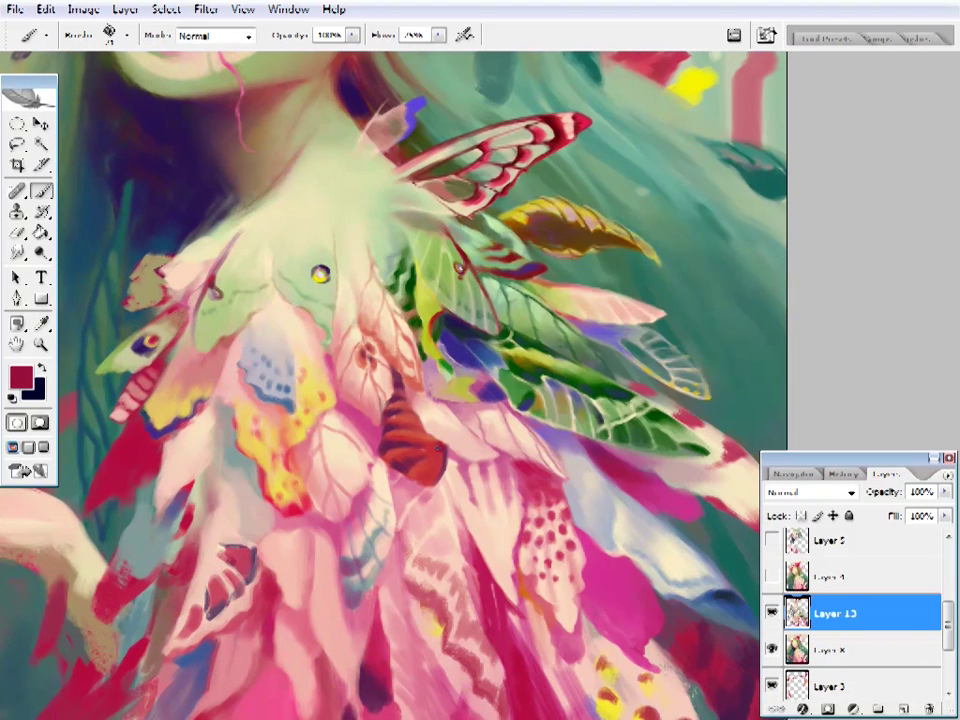
- Add red-orange and crimson vein strokes to the leaf shape, then fit the canvas
{"action": "right_click", "coordinate": [430, 440]}
{"action": "key", "text": "Return"}
{"action": "left_click", "coordinate": [299, 304], "text": "alt"}
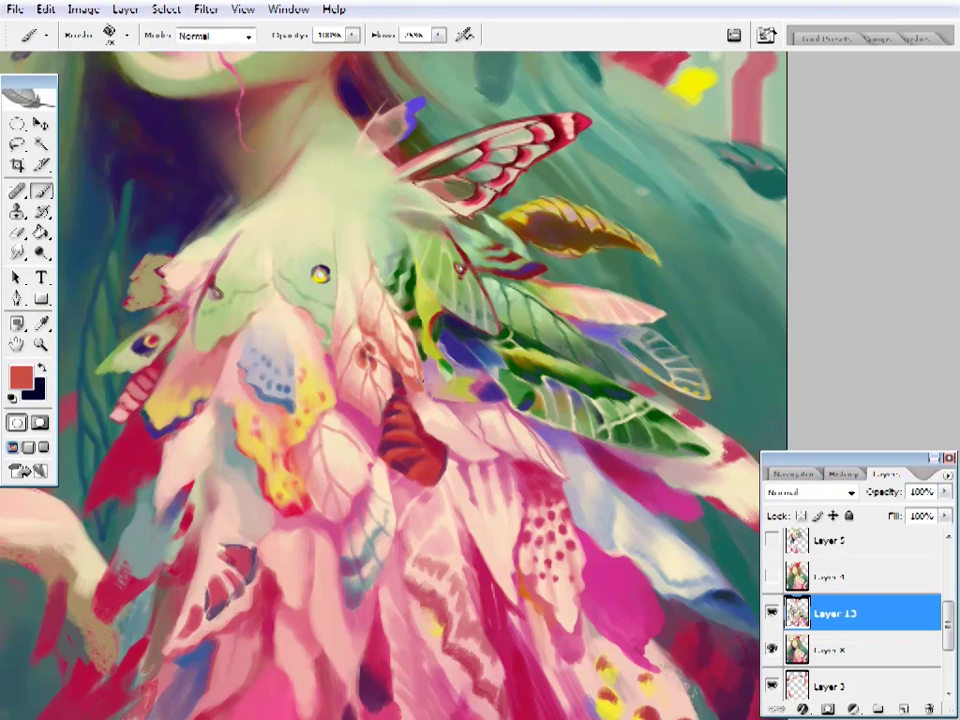
{"action": "left_click_drag", "start_coordinate": [438, 400], "coordinate": [456, 409]}
{"action": "left_click", "coordinate": [440, 402], "text": "alt"}
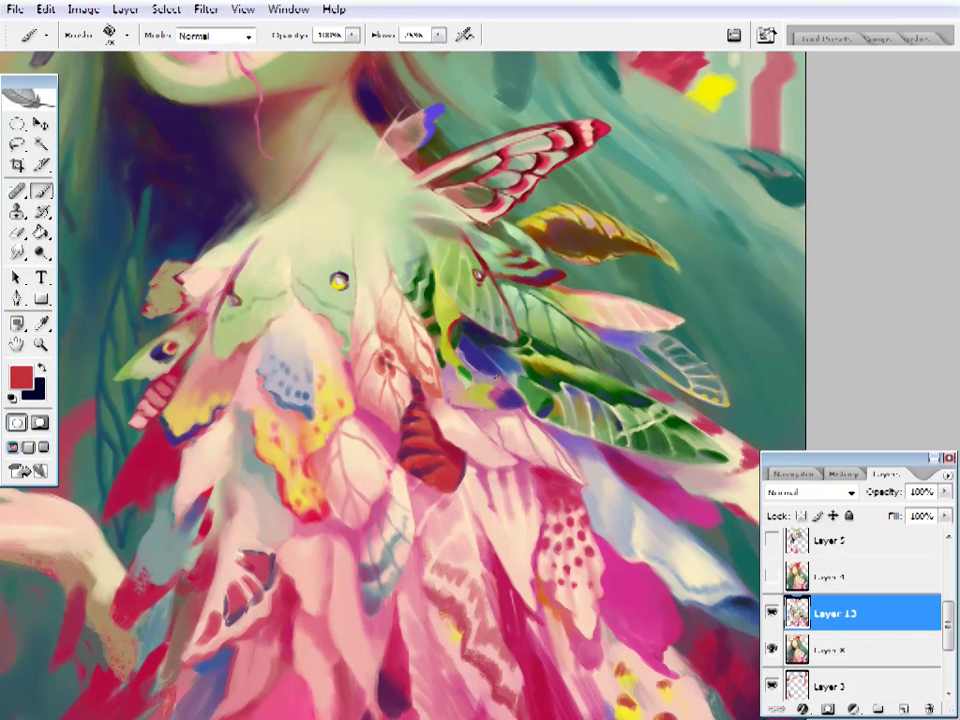
{"action": "key", "text": "z"}
{"action": "key", "text": "ctrl+0"}
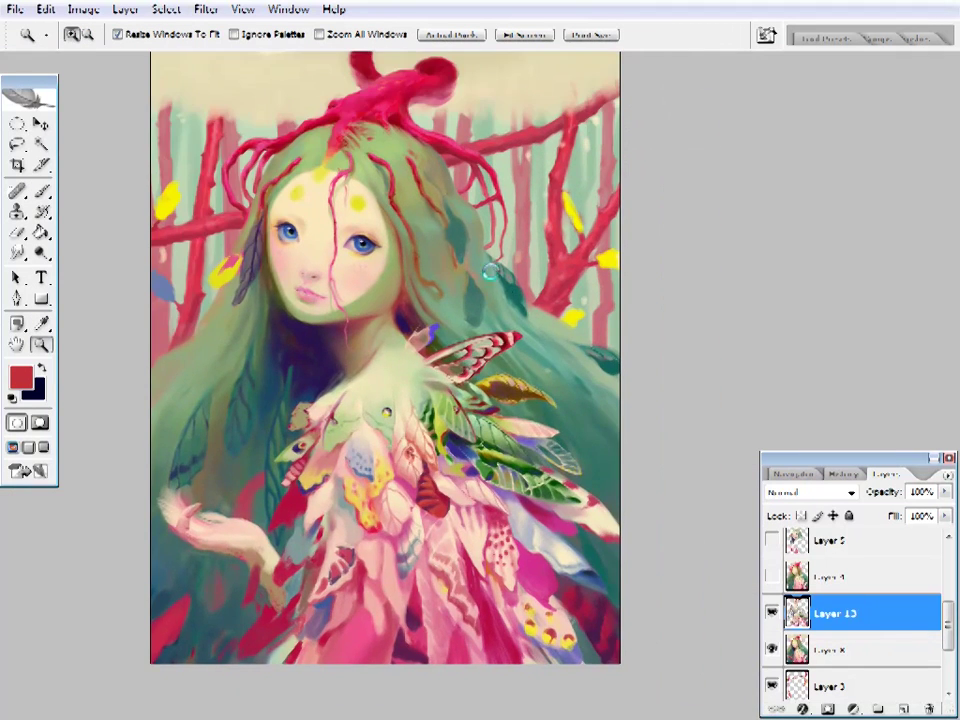
- Zoom in on the hair and set a dark teal from the leaves
{"action": "left_click", "coordinate": [490, 270]}
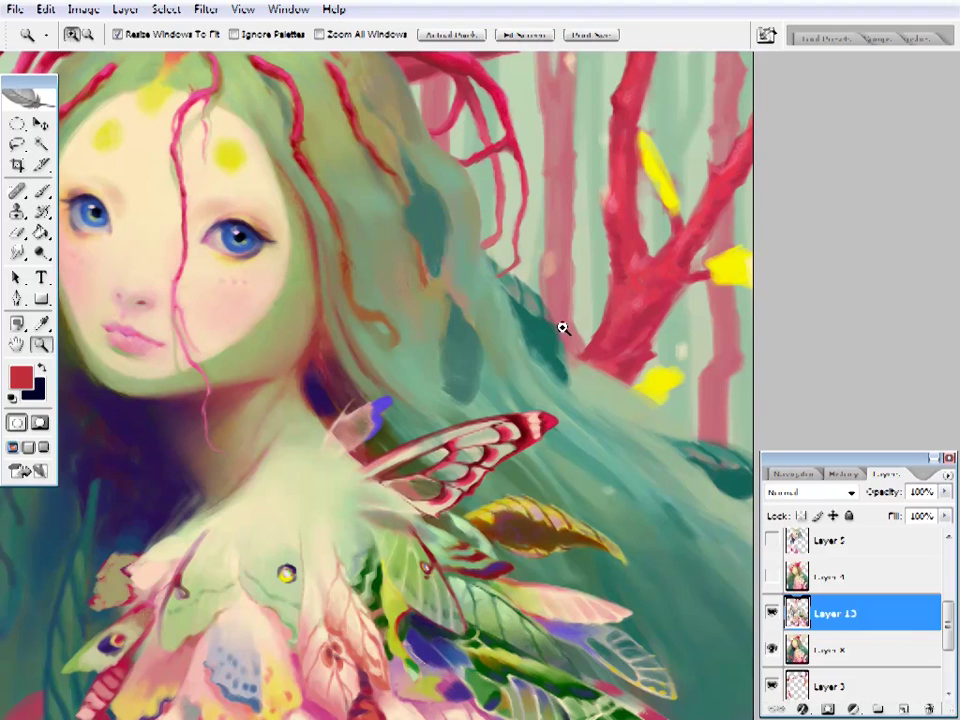
{"action": "left_click", "coordinate": [540, 347], "text": "alt"}
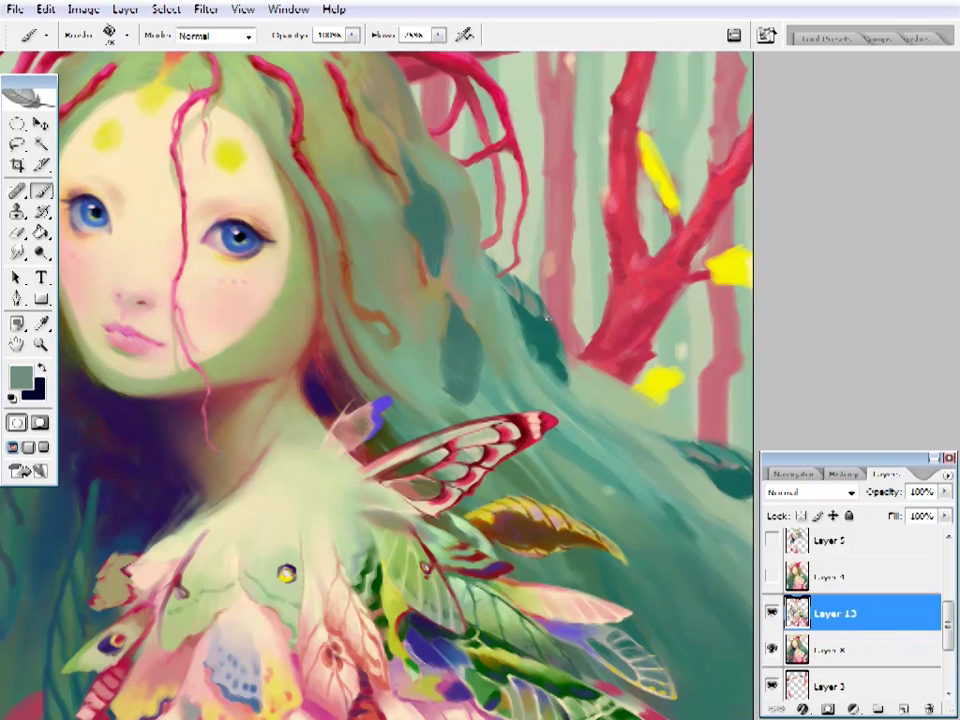
{"action": "left_click_drag", "start_coordinate": [321, 398], "coordinate": [343, 450]}
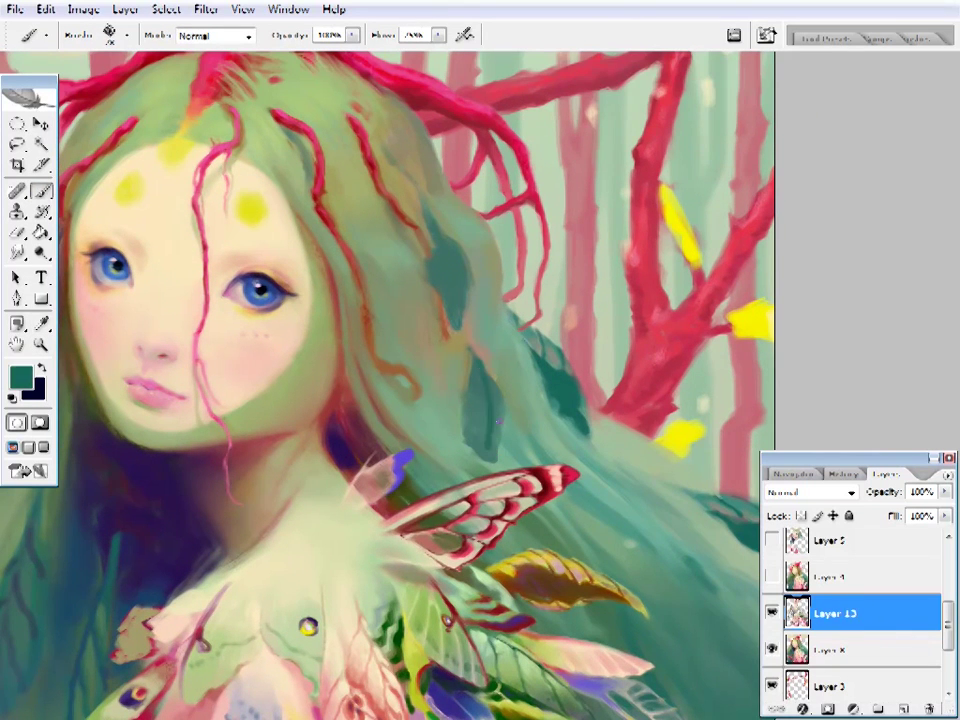
{"action": "right_click", "coordinate": [575, 50]}
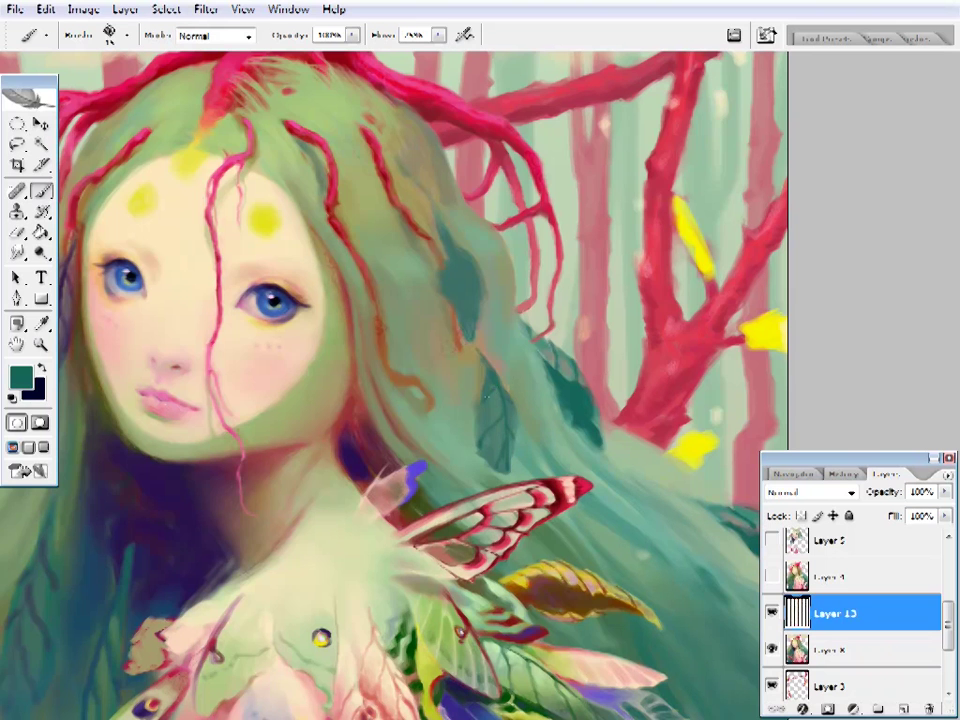
{"action": "left_click", "coordinate": [519, 257], "text": "alt"}
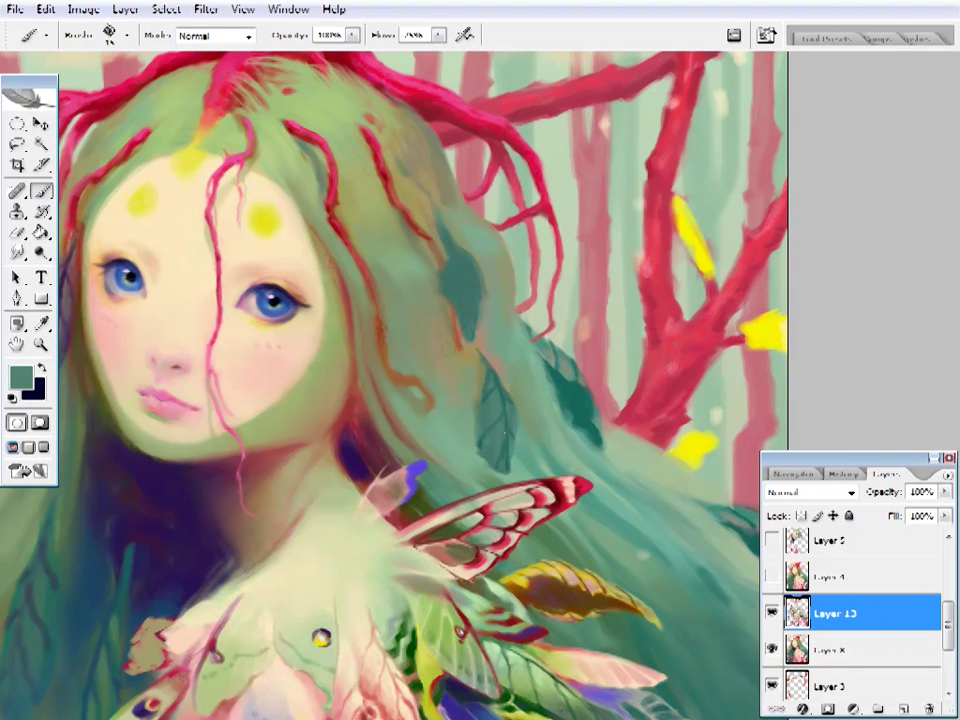
{"action": "left_click", "coordinate": [542, 364], "text": "alt"}
{"action": "left_click", "coordinate": [20, 377]}
{"action": "key", "text": "Return"}
- Paint grey-green and dark teal into the leaves right of the face
{"action": "left_click", "coordinate": [487, 458], "text": "alt"}
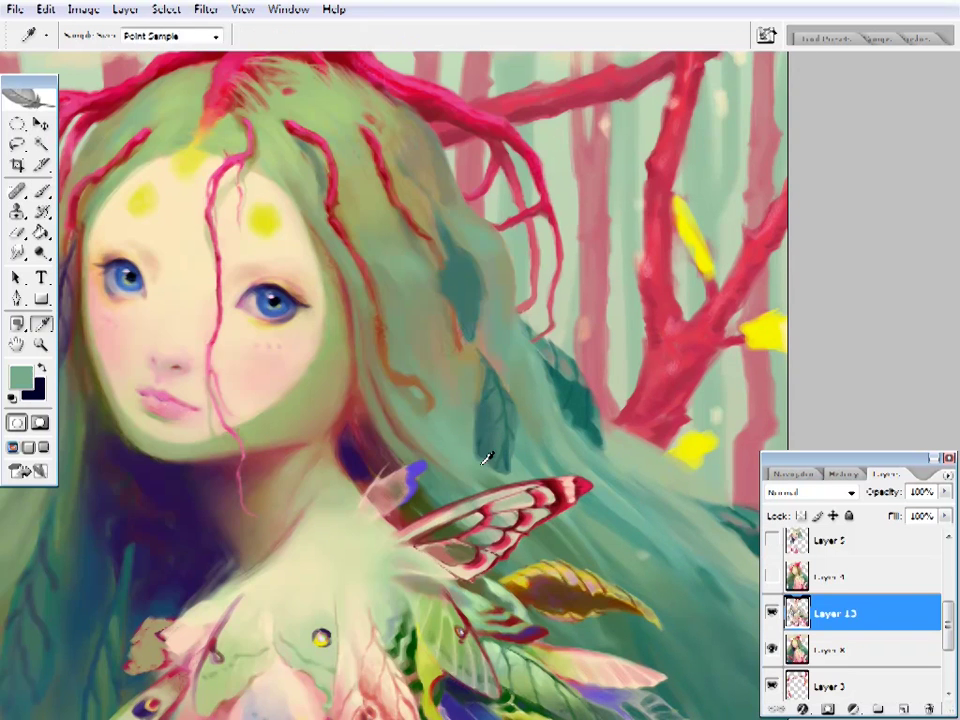
{"action": "left_click", "coordinate": [503, 367], "text": "alt"}
{"action": "mouse_move", "coordinate": [497, 261]}
{"action": "left_mouse_down"}
{"action": "mouse_move", "coordinate": [542, 361]}
{"action": "mouse_move", "coordinate": [519, 376]}
{"action": "left_mouse_up"}
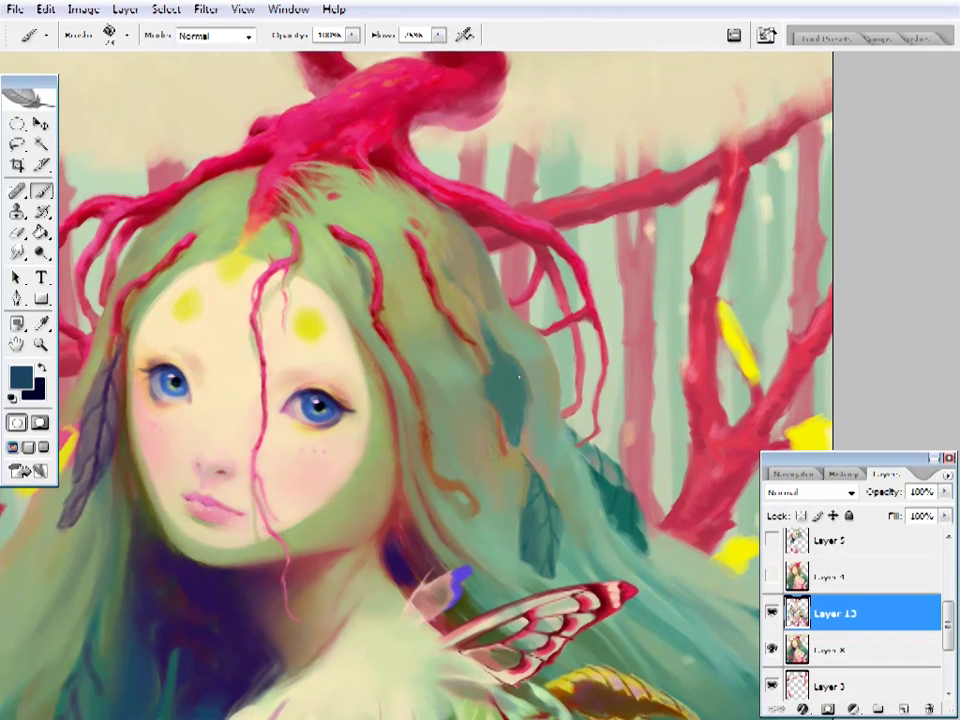
{"action": "right_click", "coordinate": [519, 376]}
{"action": "key", "text": "Escape"}
{"action": "right_click", "coordinate": [519, 385]}
{"action": "key", "text": "Escape"}
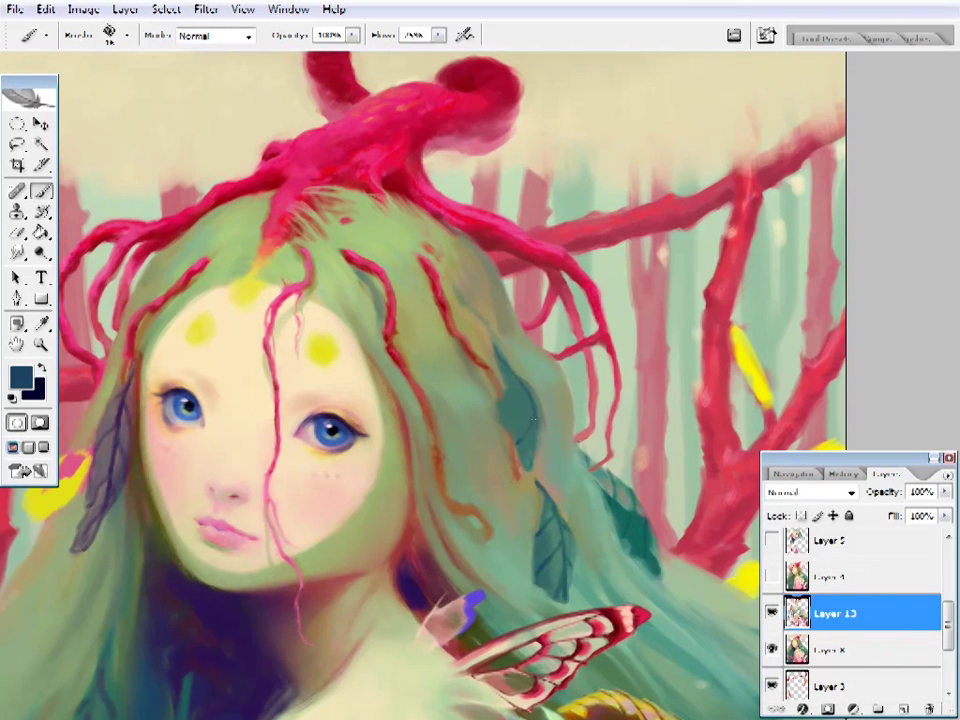
- Shape the hair leaves with darker greens, khaki and light green
{"action": "left_click", "coordinate": [533, 450], "text": "alt"}
{"action": "left_click", "coordinate": [515, 410], "text": "alt"}
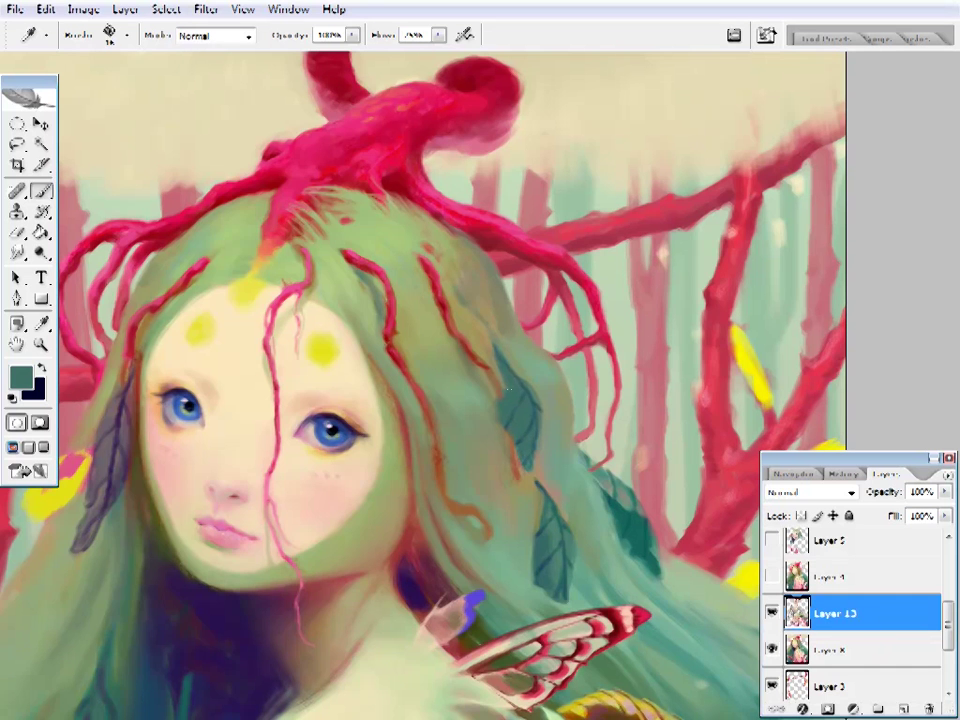
{"action": "left_click", "coordinate": [508, 381], "text": "alt"}
{"action": "left_click", "coordinate": [561, 336], "text": "alt"}
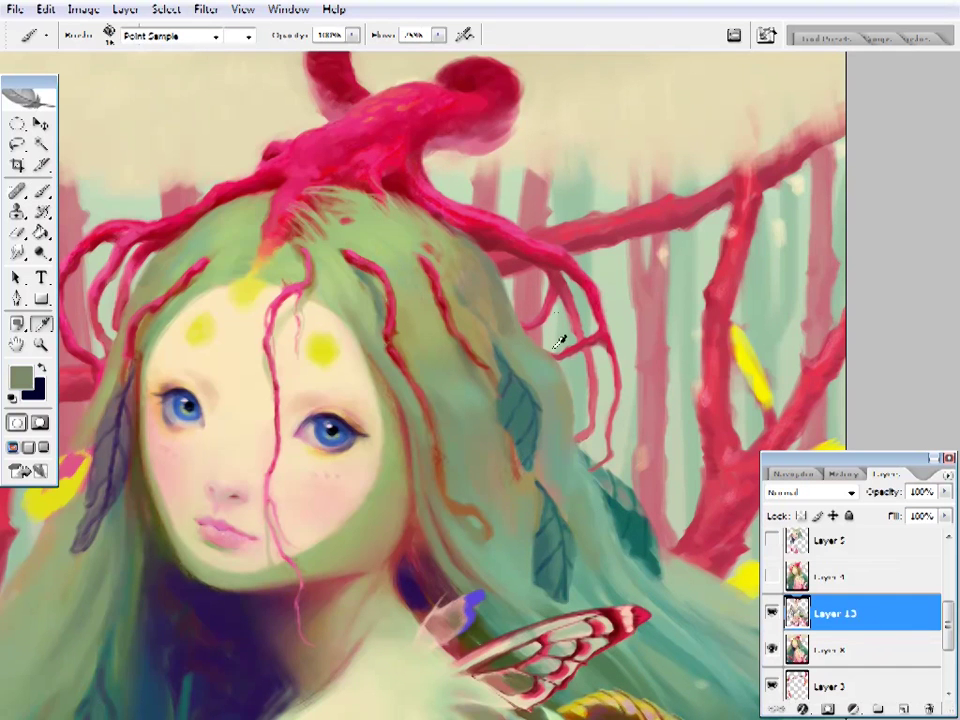
{"action": "left_click", "coordinate": [558, 370], "text": "alt"}
{"action": "left_click", "coordinate": [555, 400], "text": "alt"}
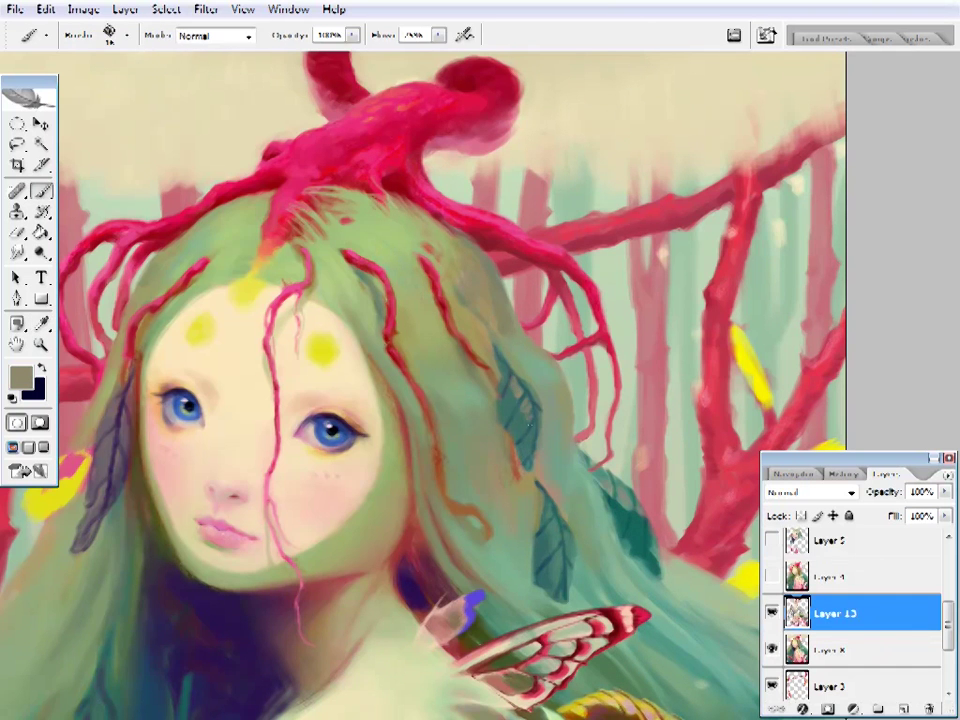
{"action": "left_click", "coordinate": [529, 410], "text": "alt"}
- Refine the leaf edges in dark green, light green and teal, then fit the painting
{"action": "right_click", "coordinate": [528, 400]}
{"action": "key", "text": "Escape"}
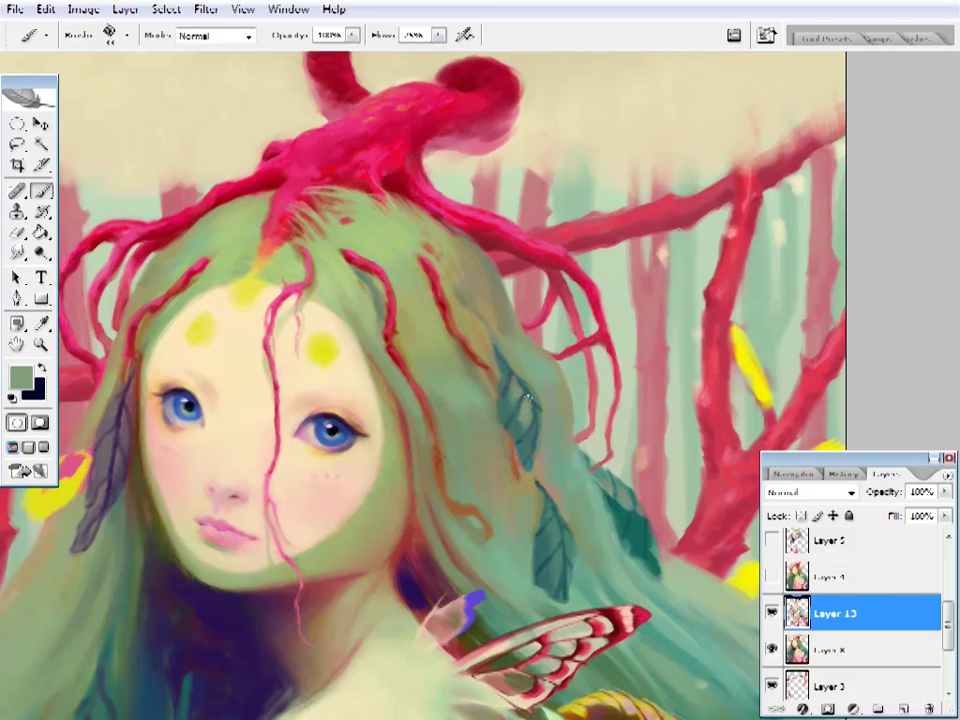
{"action": "right_click", "coordinate": [526, 392]}
{"action": "key", "text": "Escape"}
{"action": "left_click", "coordinate": [521, 386], "text": "alt"}
{"action": "left_click", "coordinate": [530, 415], "text": "alt"}
{"action": "left_click", "coordinate": [514, 340], "text": "alt"}
{"action": "key", "text": "z"}
{"action": "left_click", "coordinate": [514, 332]}
{"action": "key", "text": "ctrl+0"}
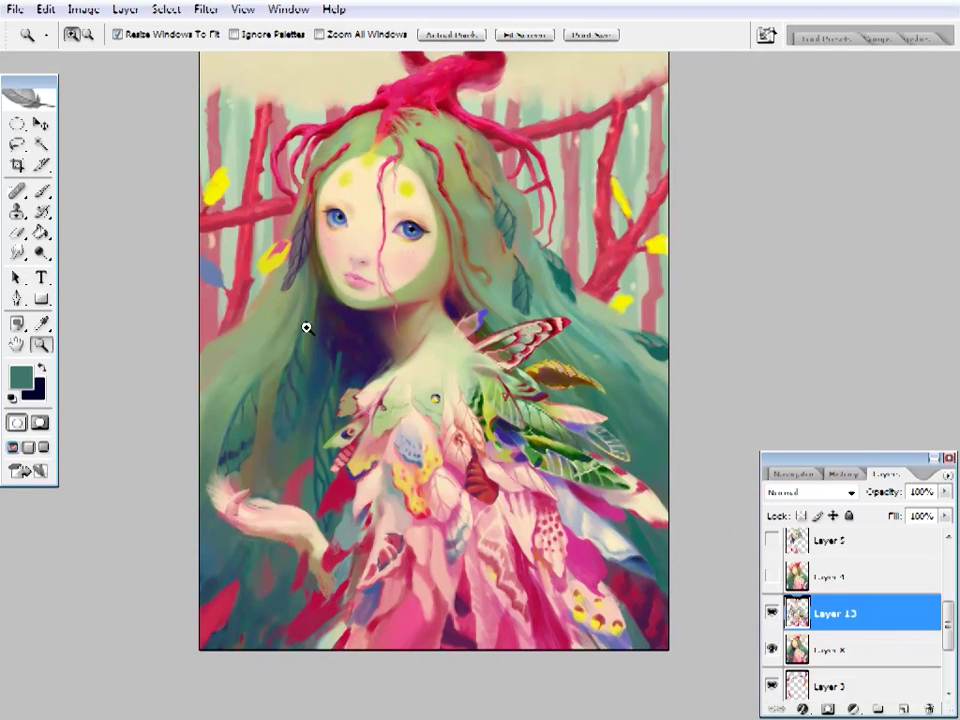
- Paint the leaf in the hair on the right blue-grey
{"action": "left_click_drag", "start_coordinate": [306, 327], "coordinate": [562, 326]}
{"action": "key", "text": "b"}
{"action": "right_click", "coordinate": [630, 75]}
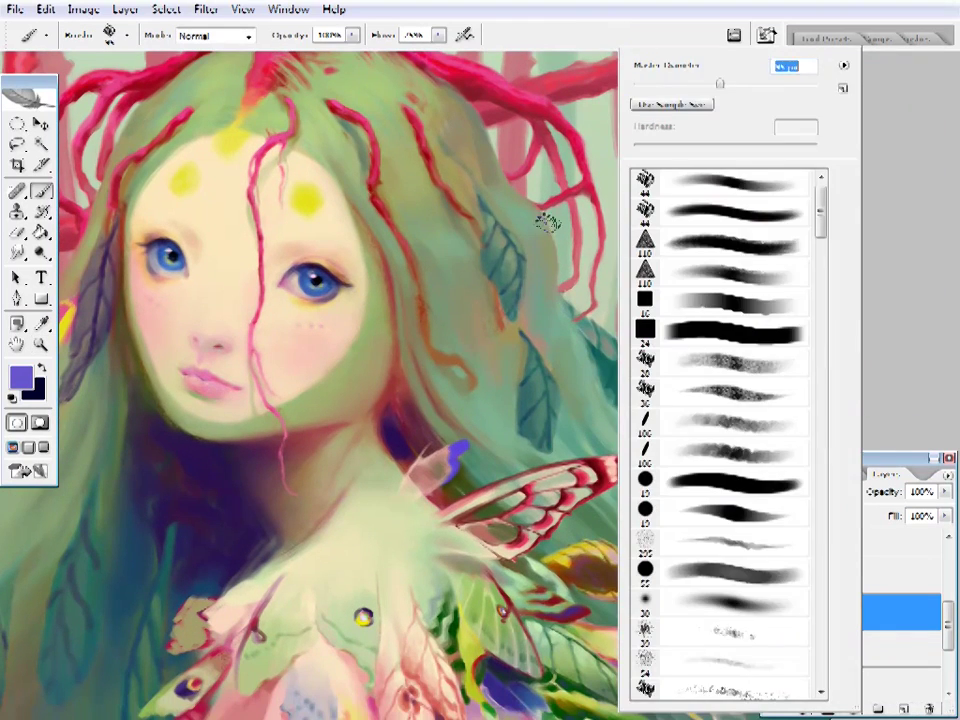
{"action": "key", "text": "Return"}
{"action": "left_click", "coordinate": [540, 228], "text": "alt"}
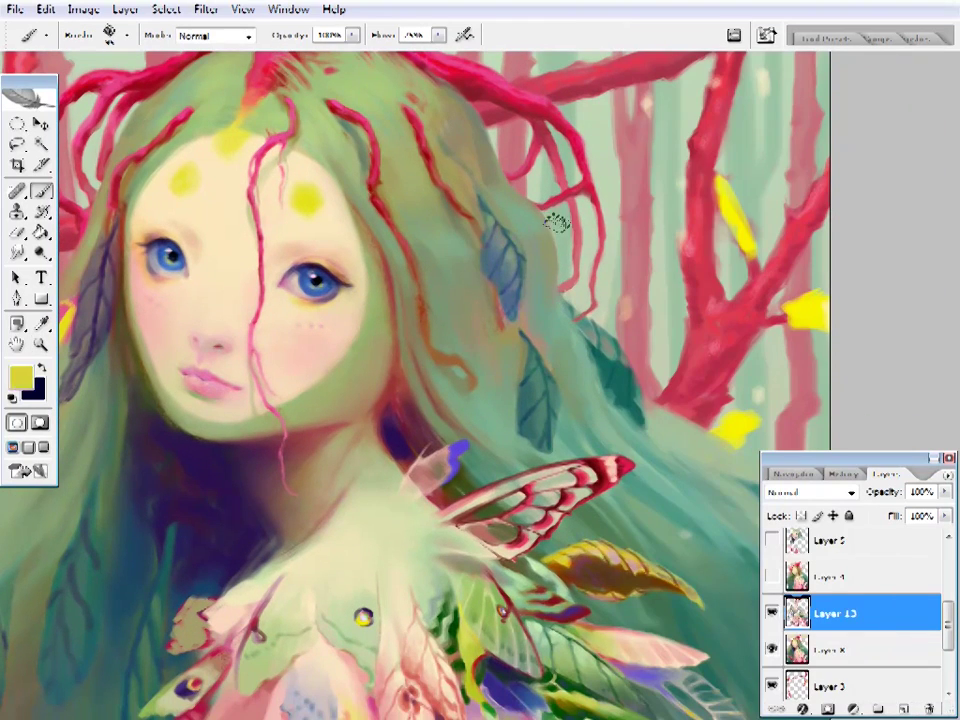
{"action": "right_click", "coordinate": [568, 231]}
{"action": "key", "text": "Return"}
{"action": "right_click", "coordinate": [582, 184]}
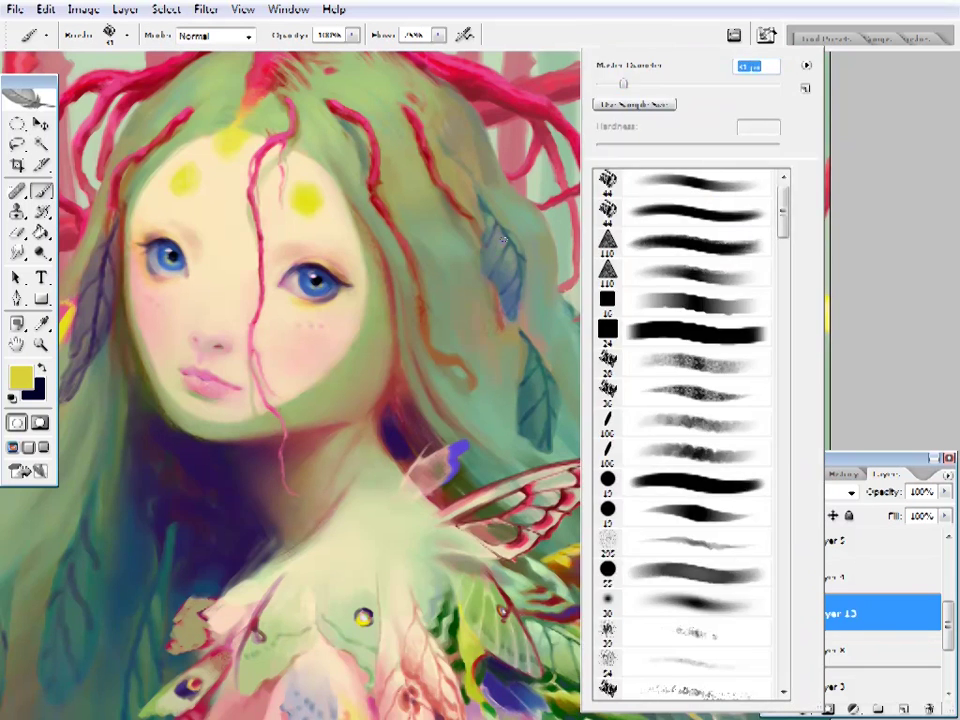
{"action": "key", "text": "Return"}
- Shade the coral headpiece with red, pink-red, dark red and bright red
{"action": "key", "text": "z"}
{"action": "left_click", "coordinate": [537, 323], "text": "alt"}
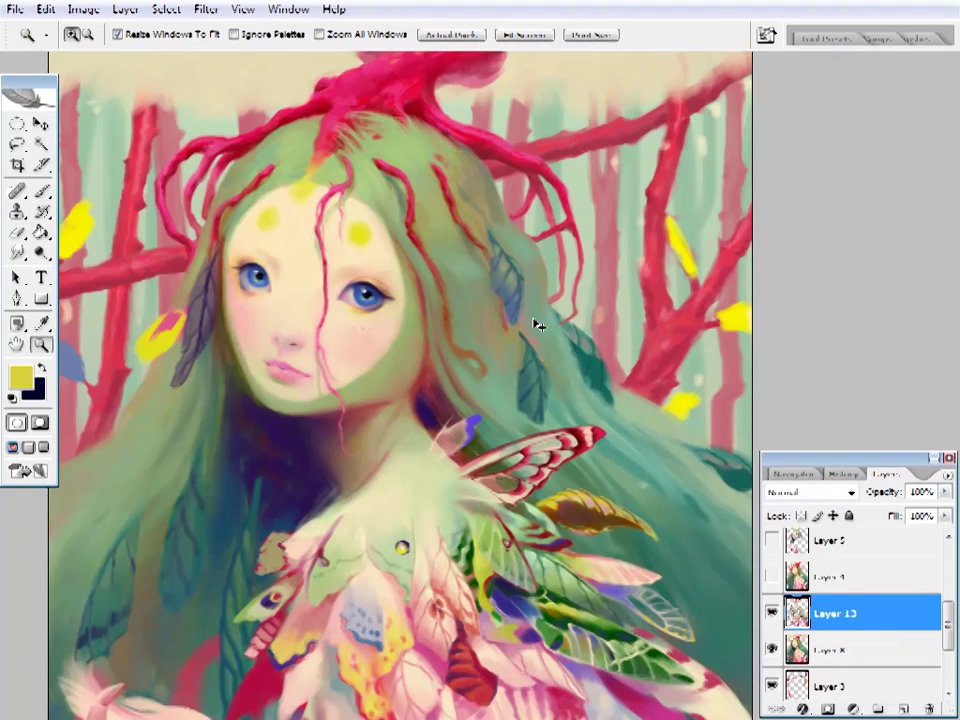
{"action": "left_click", "coordinate": [527, 332]}
{"action": "key", "text": "b"}
{"action": "left_click", "coordinate": [437, 219], "text": "alt"}
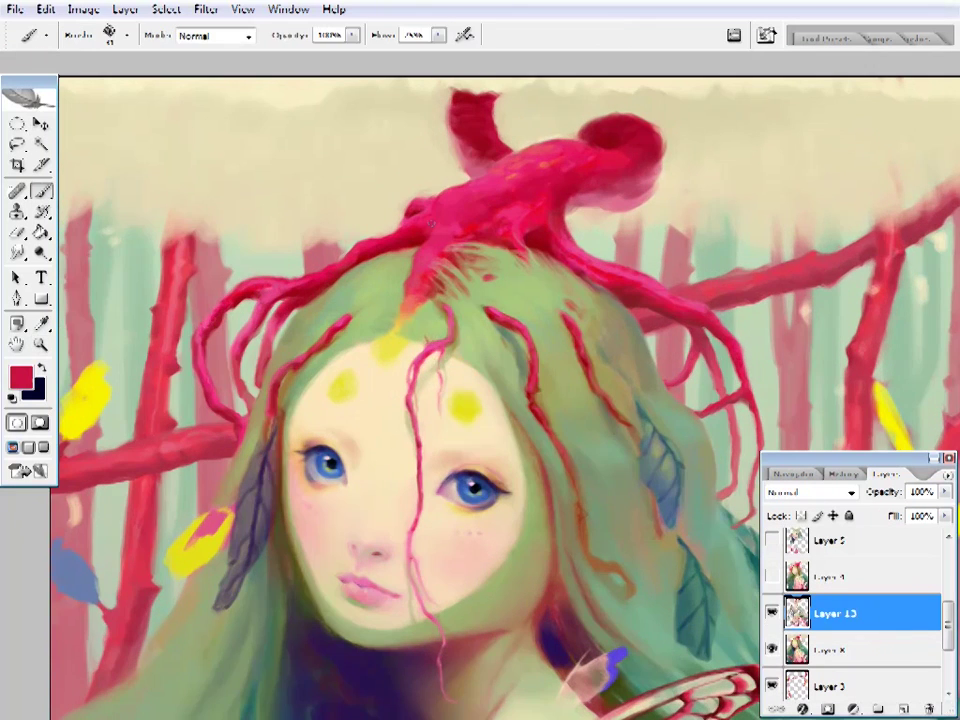
{"action": "left_click", "coordinate": [440, 221], "text": "alt"}
{"action": "left_click", "coordinate": [444, 224], "text": "alt"}
{"action": "left_click", "coordinate": [430, 212], "text": "alt"}
- Check the top of the head up close, then fit the whole painting on screen
{"action": "left_click", "coordinate": [501, 203], "text": "ctrl+alt"}
{"action": "left_click_drag", "start_coordinate": [561, 96], "coordinate": [366, 242]}
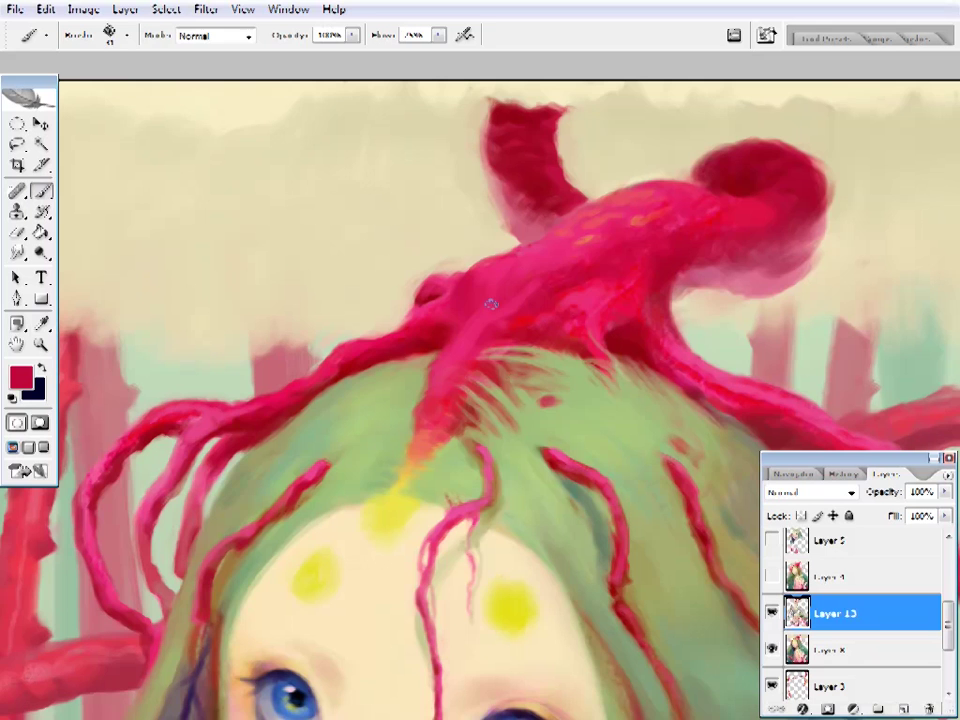
{"action": "key", "text": "alt"}
{"action": "key", "text": "z"}
{"action": "key", "text": "ctrl+0"}
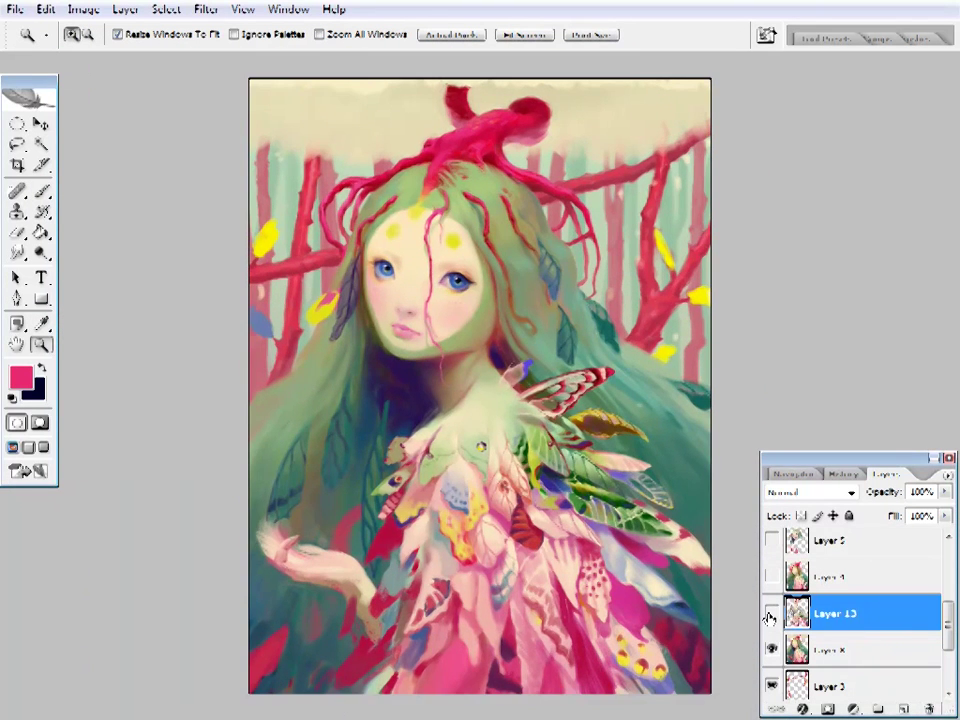
- Toggle Layer 13 on and off to compare, then zoom in on the feather dress
{"action": "left_click", "coordinate": [771, 613]}
{"action": "left_click", "coordinate": [771, 613]}
{"action": "left_click", "coordinate": [771, 613]}
{"action": "left_click", "coordinate": [771, 613]}
{"action": "left_click", "coordinate": [621, 568]}
{"action": "left_click", "coordinate": [589, 482]}
{"action": "left_click_drag", "start_coordinate": [536, 429], "coordinate": [562, 443]}
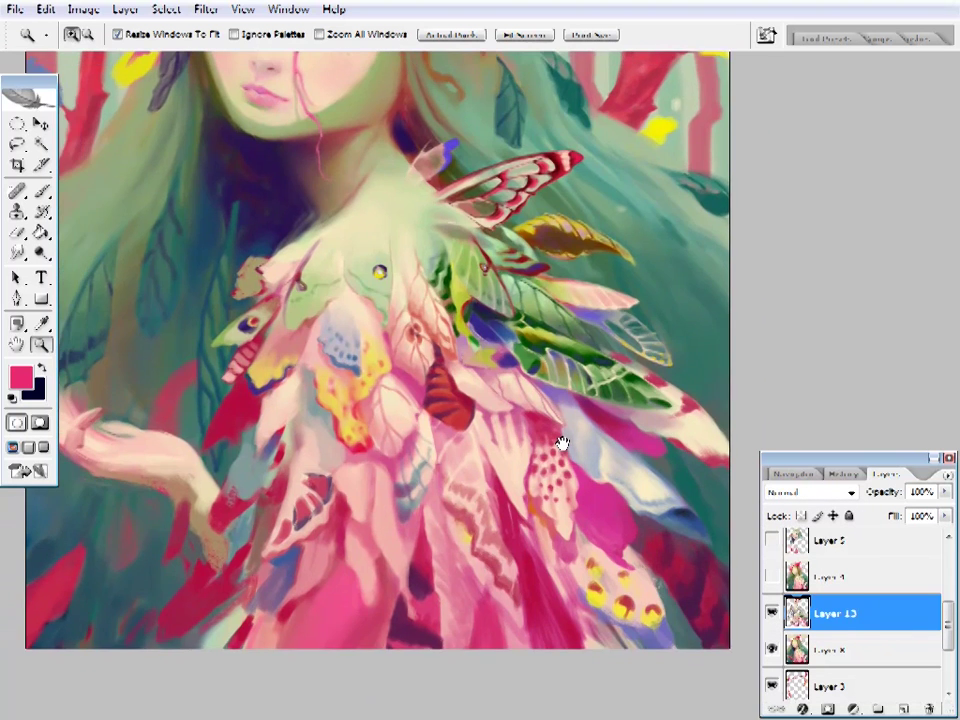
- Sample a dark purple from the dress and check the brush choices
{"action": "key", "text": "i"}
{"action": "left_click", "coordinate": [675, 606]}
{"action": "key", "text": "b"}
{"action": "right_click", "coordinate": [690, 180]}
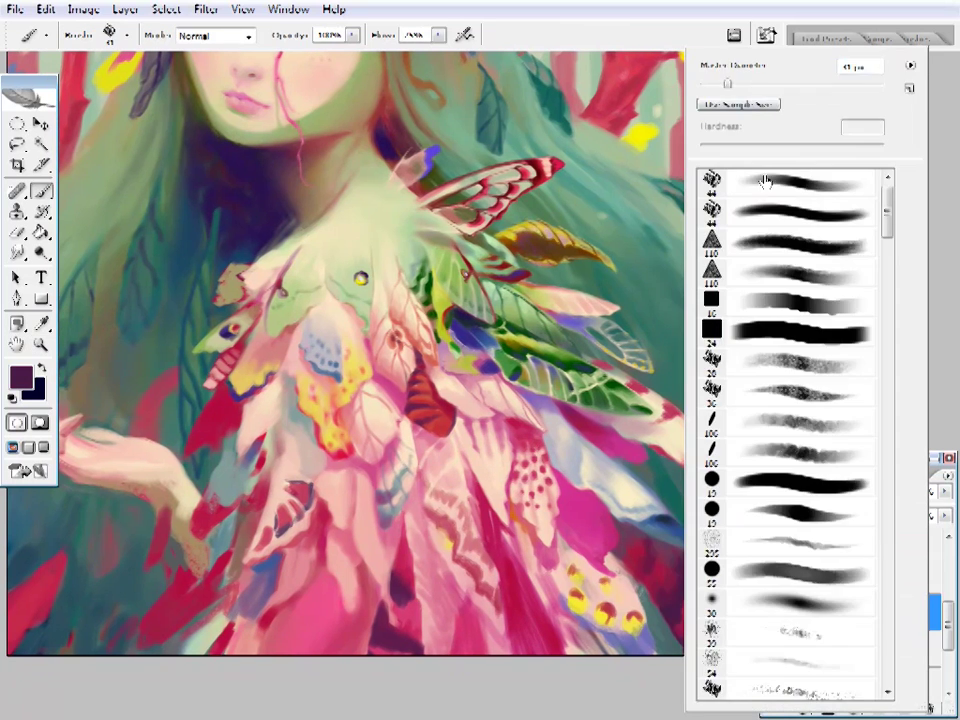
{"action": "key", "text": "Escape"}
{"action": "key", "text": "i"}
{"action": "key", "text": "b"}
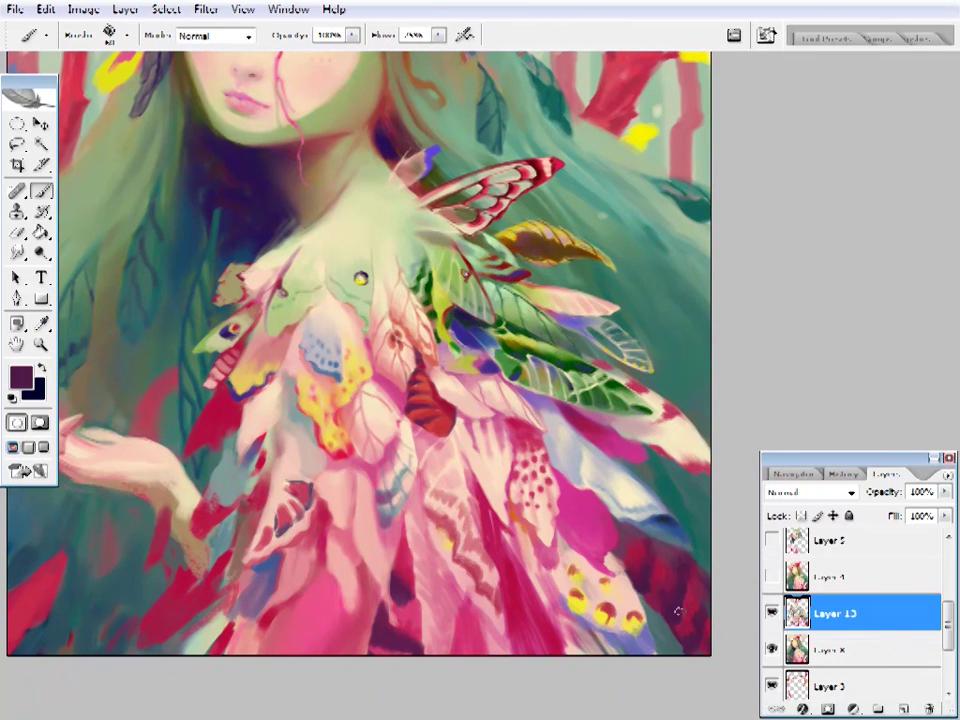
{"action": "key", "text": "i"}
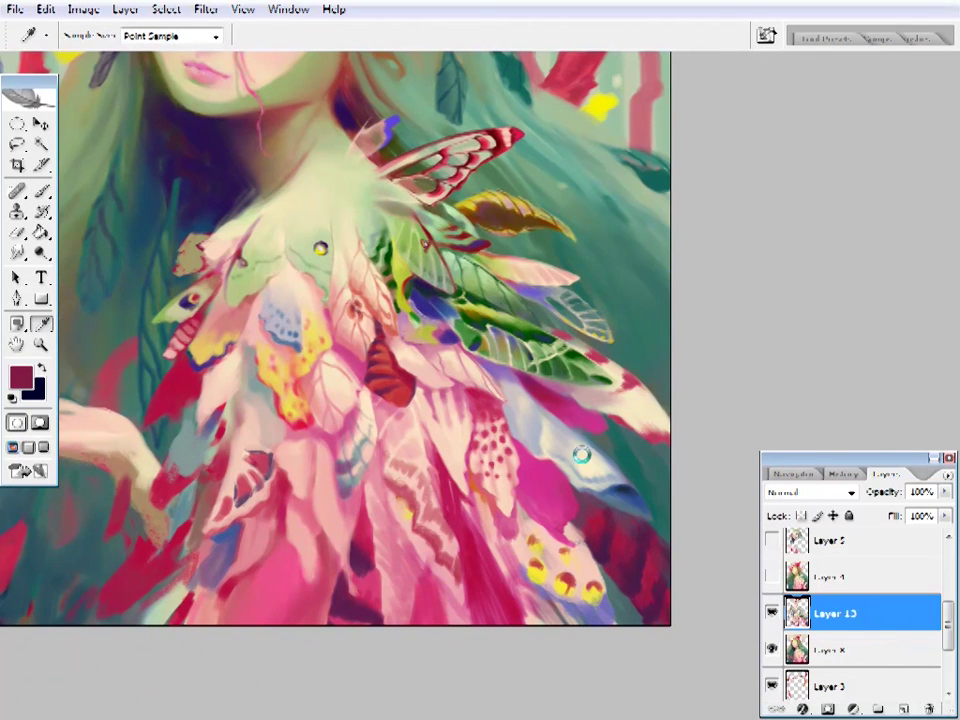
- Zoom in closely on the face and sample pink and light cream tones near the eye
{"action": "key", "text": "z"}
{"action": "left_click_drag", "start_coordinate": [493, 311], "coordinate": [424, 396]}
{"action": "left_click", "coordinate": [424, 396]}
{"action": "left_click", "coordinate": [401, 251]}
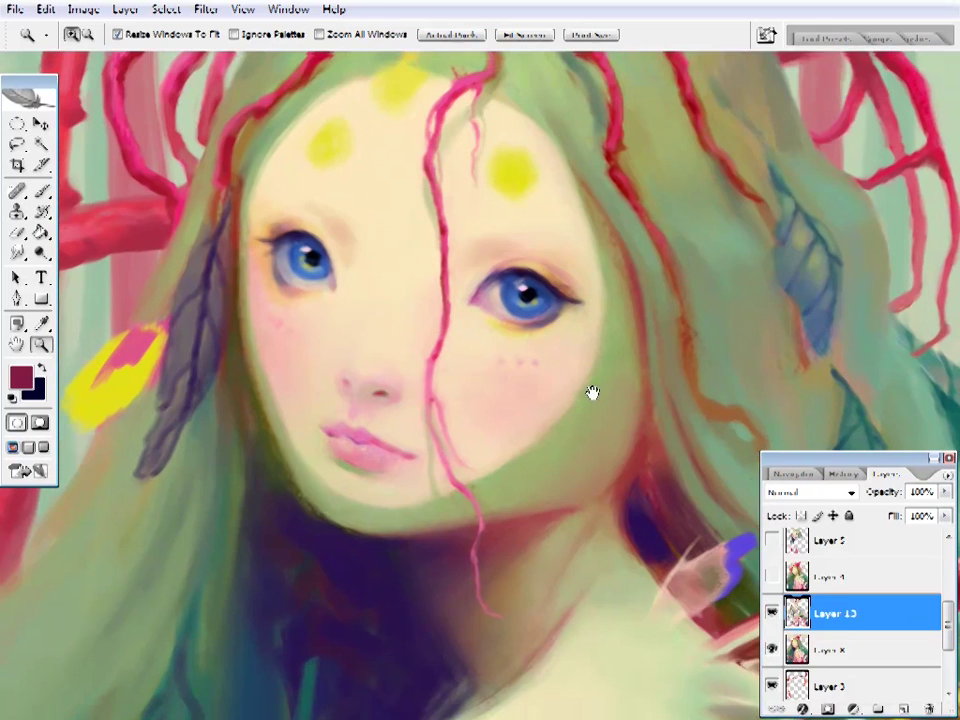
{"action": "right_click", "coordinate": [670, 88]}
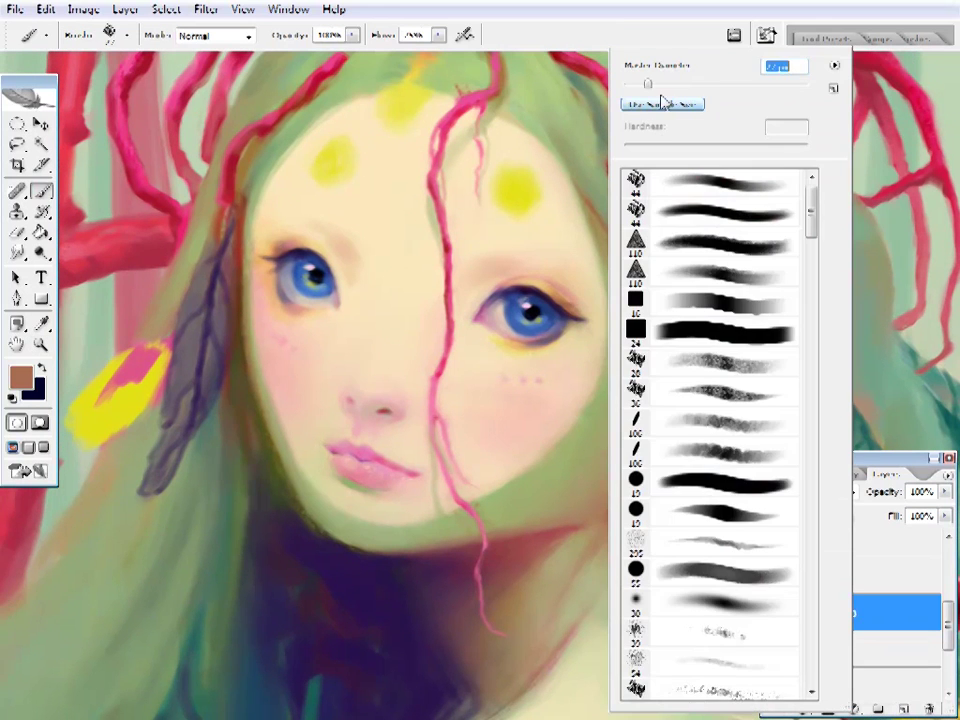
{"action": "key", "text": "Escape"}
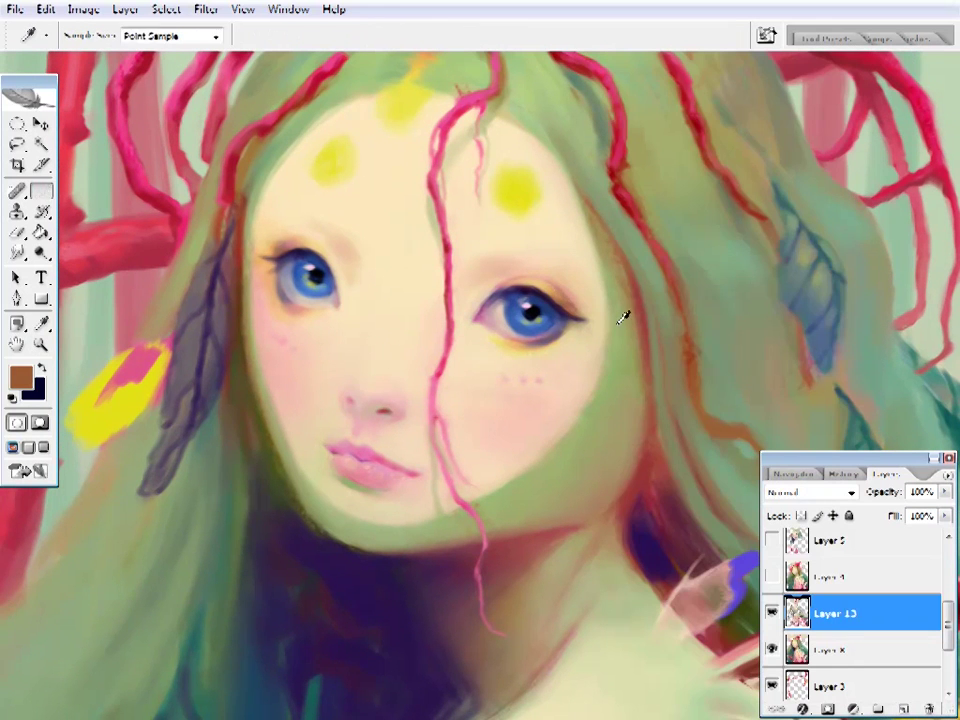
{"action": "left_click", "coordinate": [573, 293], "text": "alt"}
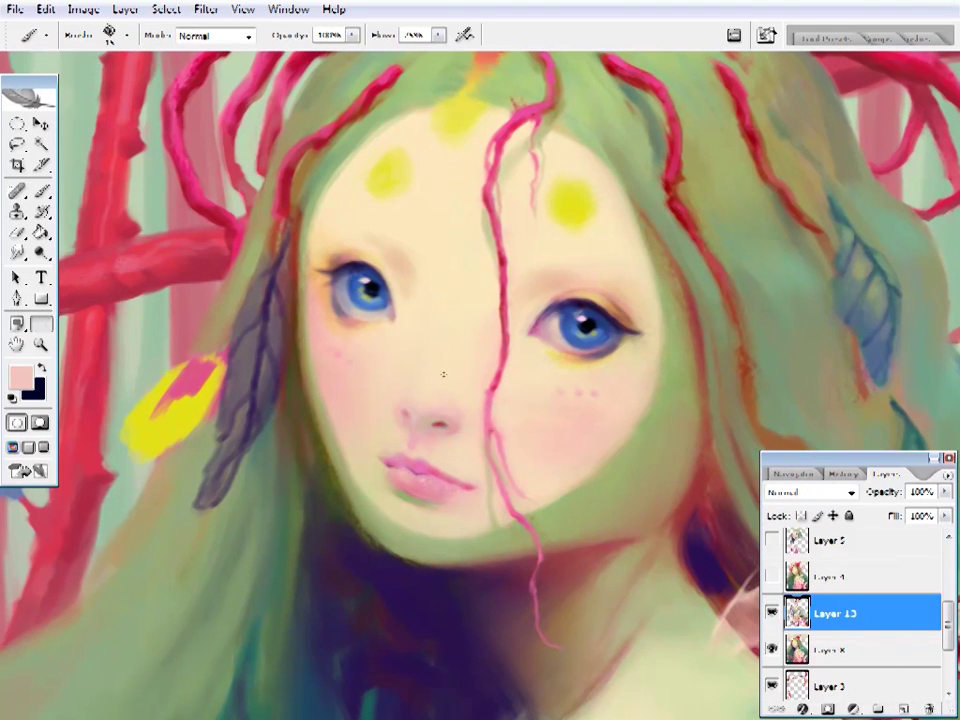
{"action": "left_click", "coordinate": [20, 377]}
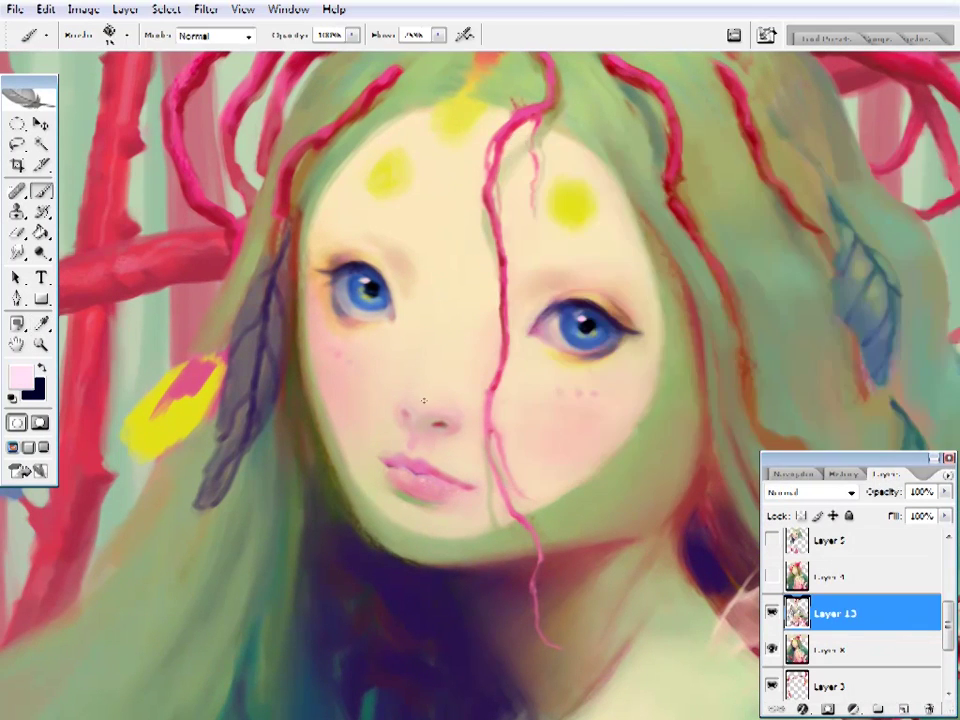
- Sample cream, beige and light pink skin tones to paint the cheeks
{"action": "scroll", "coordinate": [453, 358], "scroll_direction": "up", "scroll_amount": 2}
{"action": "right_click", "coordinate": [395, 327]}
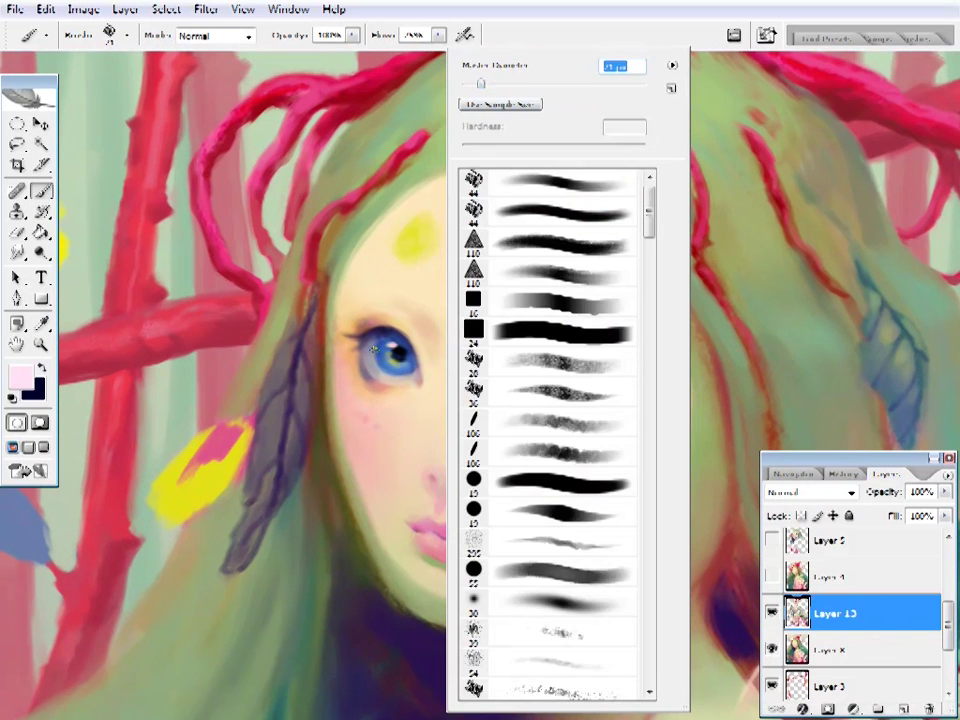
{"action": "left_click", "coordinate": [372, 348], "text": "alt"}
{"action": "left_click", "coordinate": [372, 348], "text": "alt"}
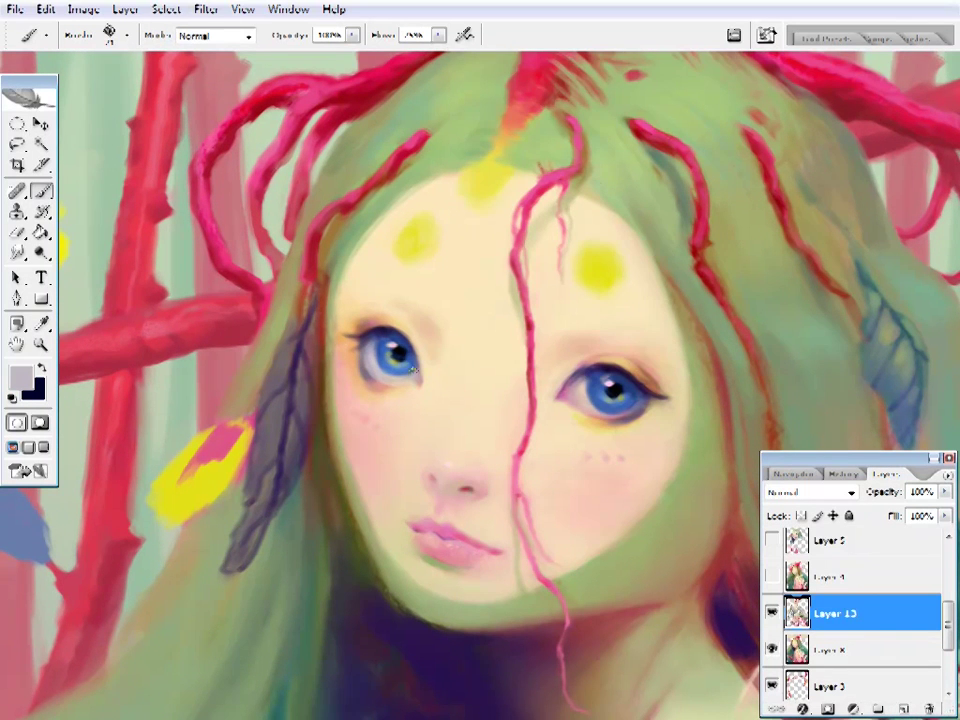
{"action": "scroll", "coordinate": [413, 370], "scroll_direction": "down", "scroll_amount": 2}
{"action": "left_click", "coordinate": [533, 382], "text": "alt"}
{"action": "left_click_drag", "start_coordinate": [380, 305], "coordinate": [400, 293]}
{"action": "left_click", "coordinate": [580, 340], "text": "alt"}
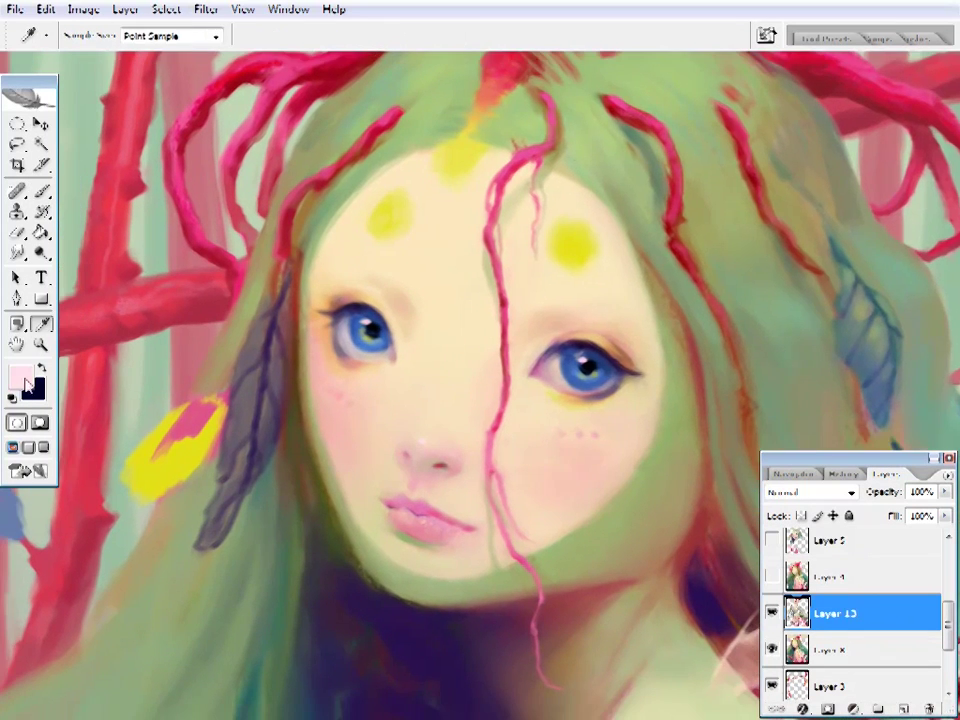
- Sample black and paint the eyelashes
{"action": "right_click", "coordinate": [443, 476]}
{"action": "key", "text": "Return"}
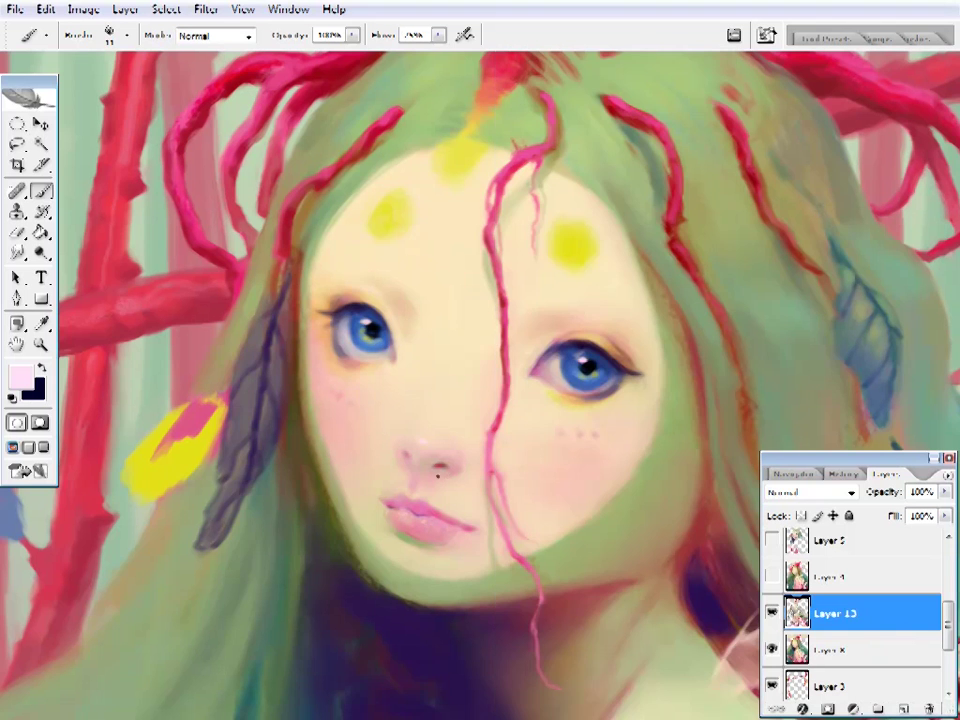
{"action": "scroll", "coordinate": [408, 400], "scroll_direction": "up", "scroll_amount": 1}
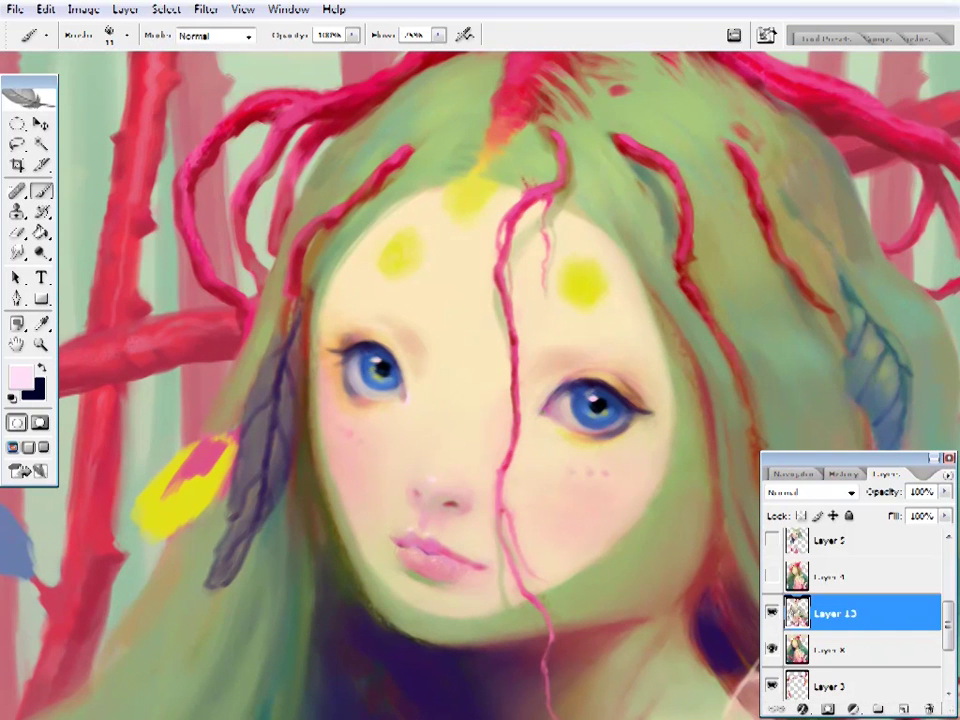
{"action": "left_click_drag", "start_coordinate": [400, 390], "coordinate": [424, 410]}
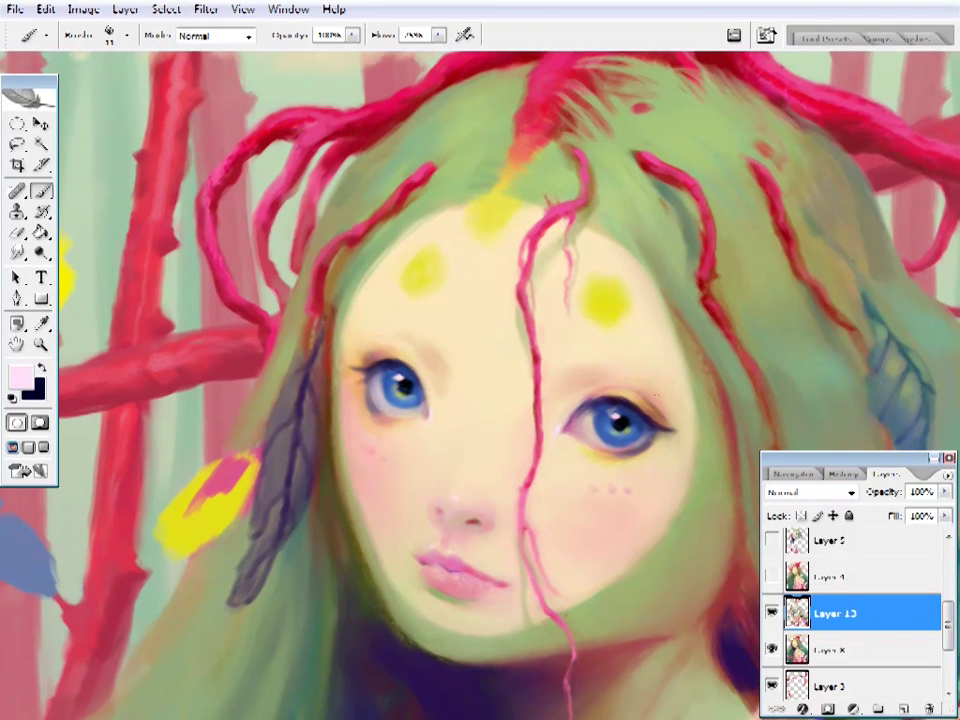
{"action": "left_click", "coordinate": [402, 384], "text": "alt"}
{"action": "right_click", "coordinate": [447, 322]}
{"action": "key", "text": "Return"}
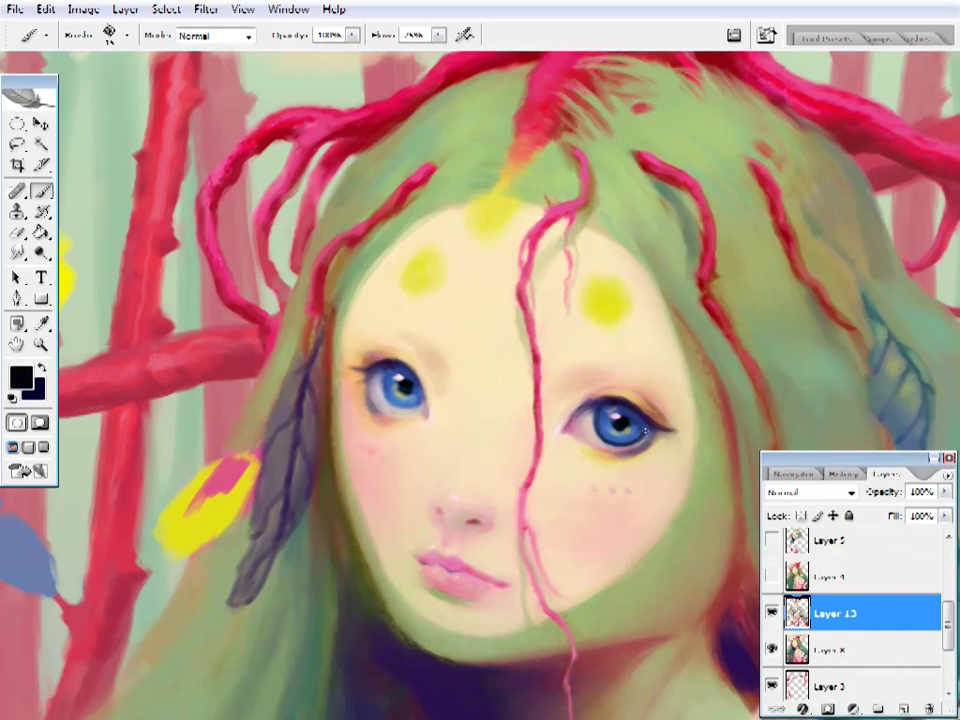
- Fit the painting on screen, zoom back into the eyes and sample a lavender tone
{"action": "key", "text": "z"}
{"action": "key", "text": "ctrl+0"}
{"action": "left_click", "coordinate": [518, 323]}
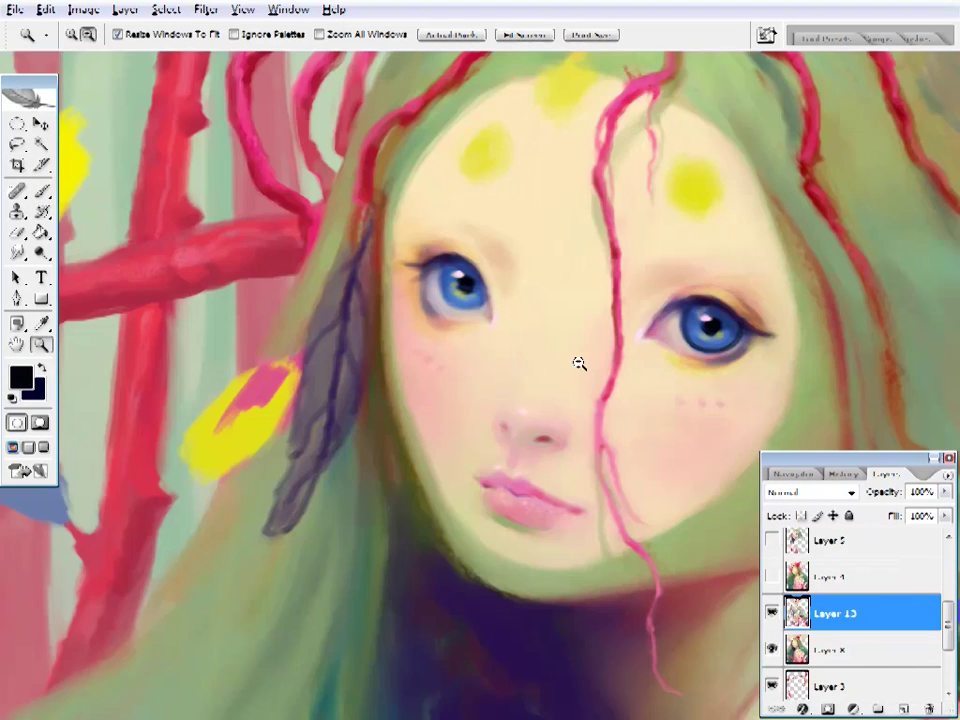
{"action": "left_click_drag", "start_coordinate": [563, 378], "coordinate": [523, 426]}
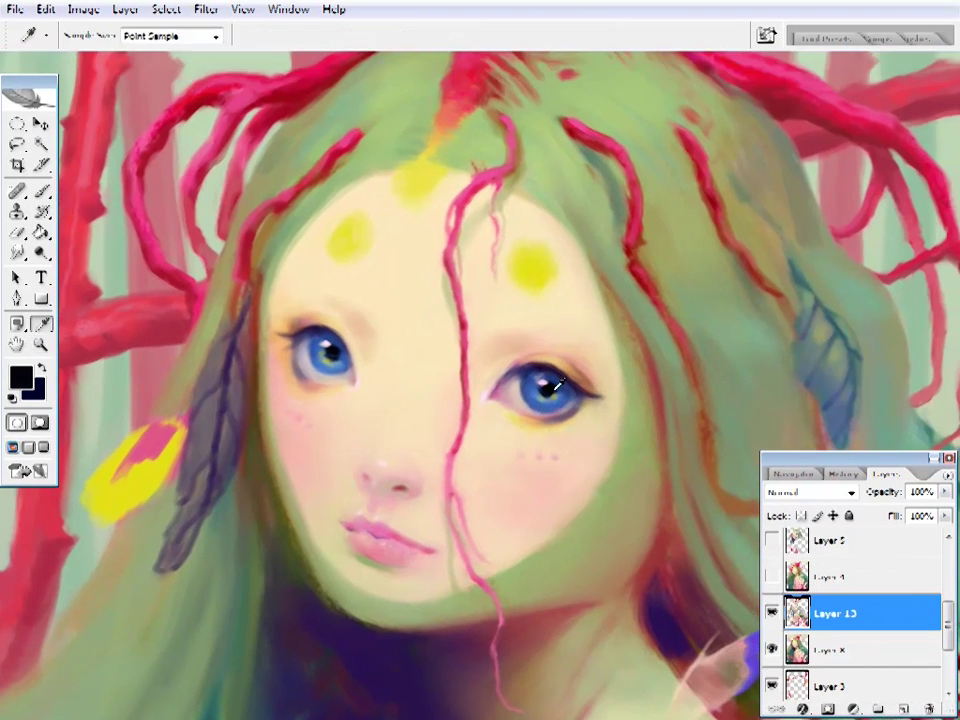
{"action": "left_click", "coordinate": [523, 426], "text": "alt"}
{"action": "right_click", "coordinate": [632, 43]}
{"action": "key", "text": "Escape"}
- Set a bright blue foreground colour for the iris and sample slate blue from the eye
{"action": "left_click", "coordinate": [20, 378]}
{"action": "left_click", "coordinate": [696, 216]}
{"action": "left_click", "coordinate": [945, 185]}
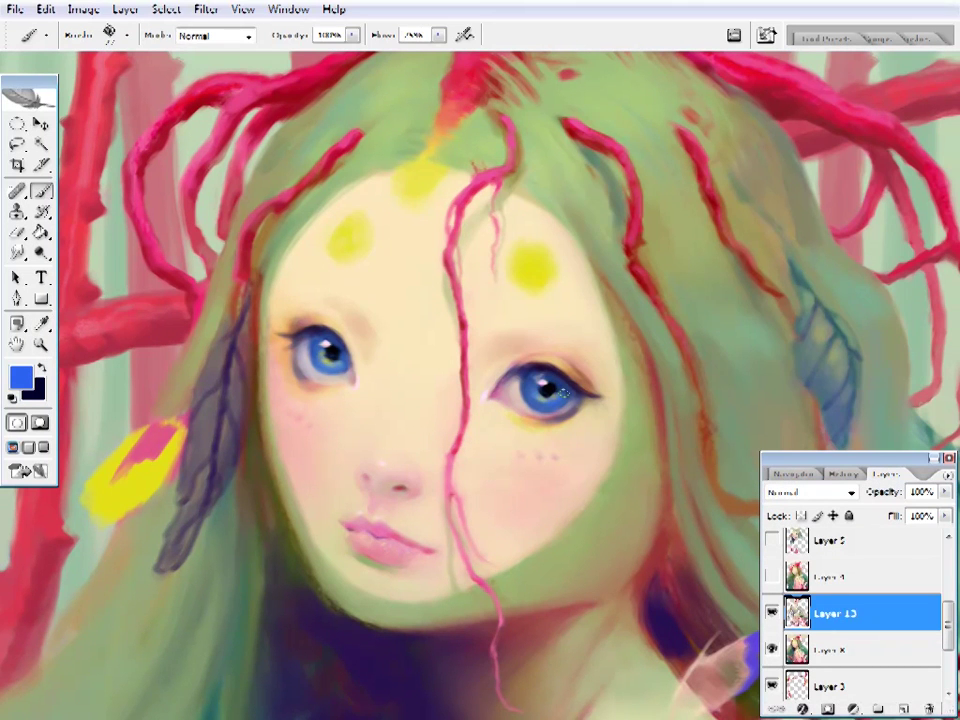
{"action": "left_click", "coordinate": [530, 268], "text": "alt"}
{"action": "left_click", "coordinate": [553, 398], "text": "alt"}
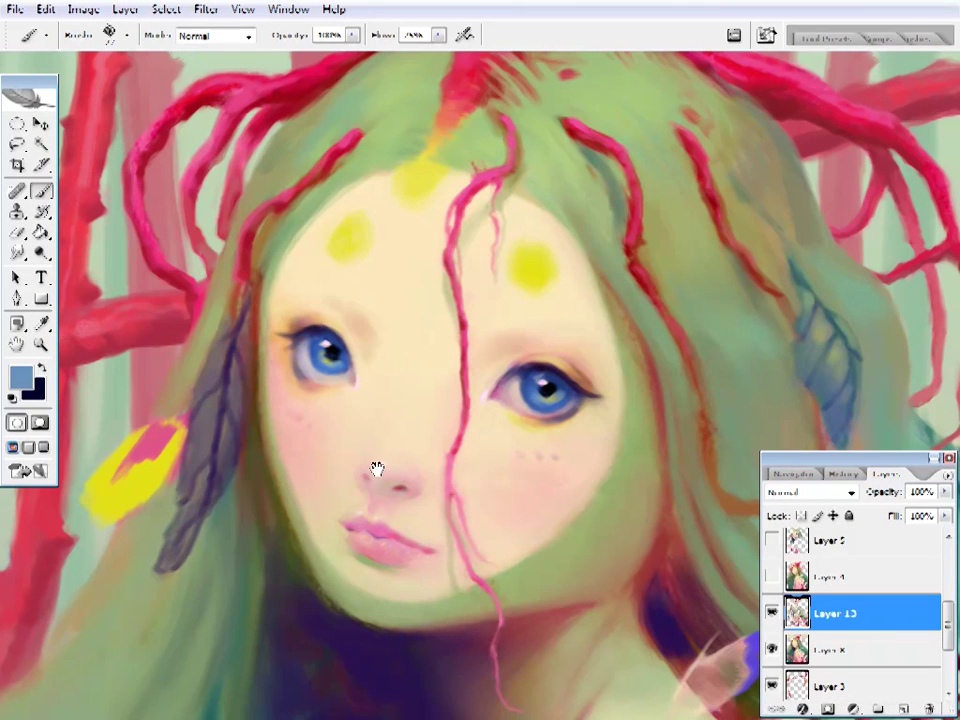
{"action": "left_click_drag", "start_coordinate": [377, 469], "coordinate": [420, 474]}
- Paint peach and light pink skin tones with a 14 px brush
{"action": "left_click", "coordinate": [343, 407], "text": "alt"}
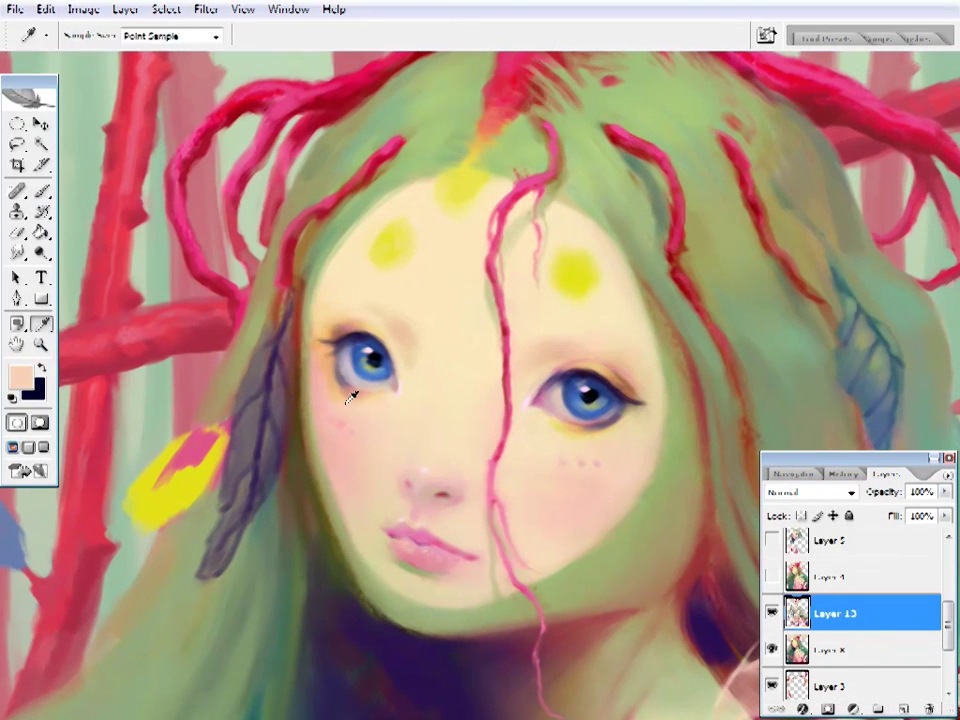
{"action": "left_click", "coordinate": [381, 420], "text": "alt"}
{"action": "right_click", "coordinate": [420, 375]}
{"action": "key", "text": "Return"}
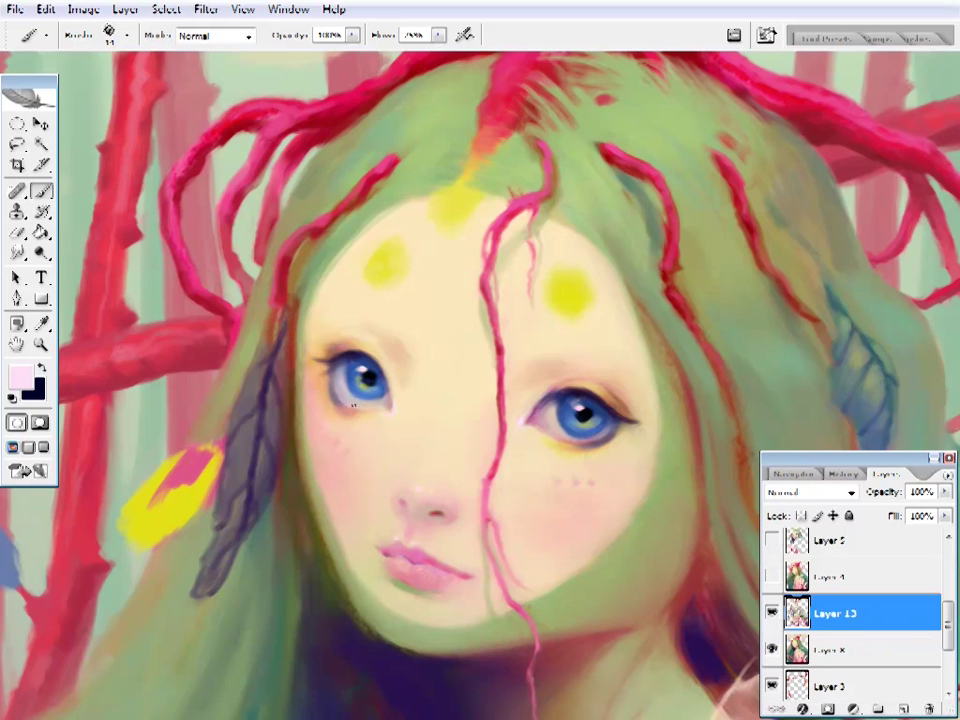
{"action": "left_click_drag", "start_coordinate": [409, 451], "coordinate": [326, 470]}
- Refine the eyes and cheeks with tan, brown, navy and pink, deepening the lips
{"action": "left_click", "coordinate": [555, 422], "text": "alt"}
{"action": "left_click", "coordinate": [412, 330], "text": "alt"}
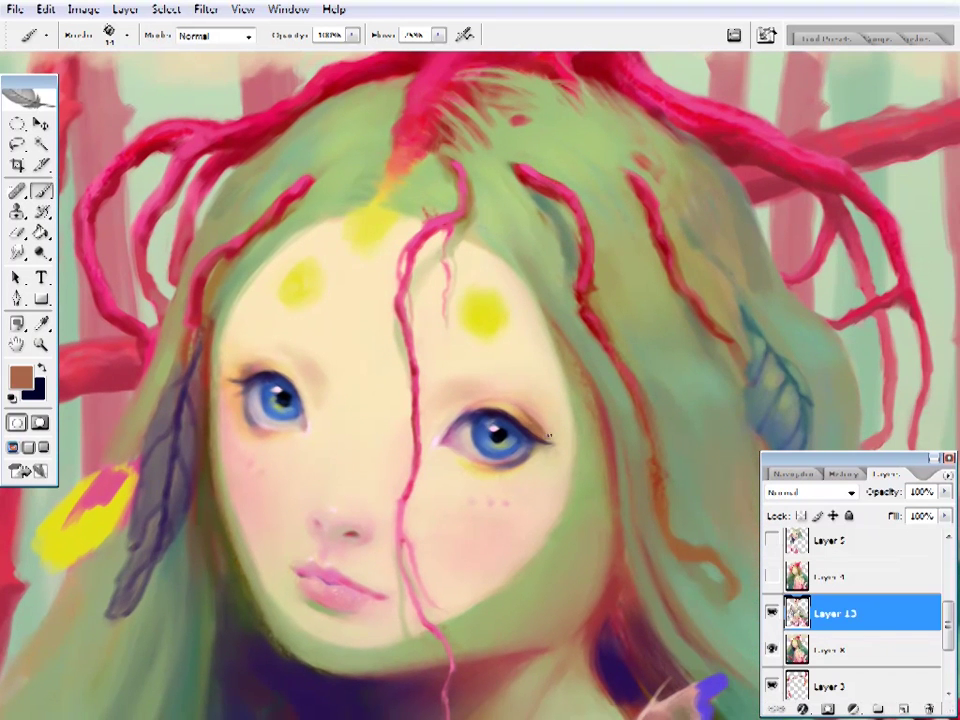
{"action": "left_click", "coordinate": [499, 396], "text": "alt"}
{"action": "left_click", "coordinate": [483, 402], "text": "alt"}
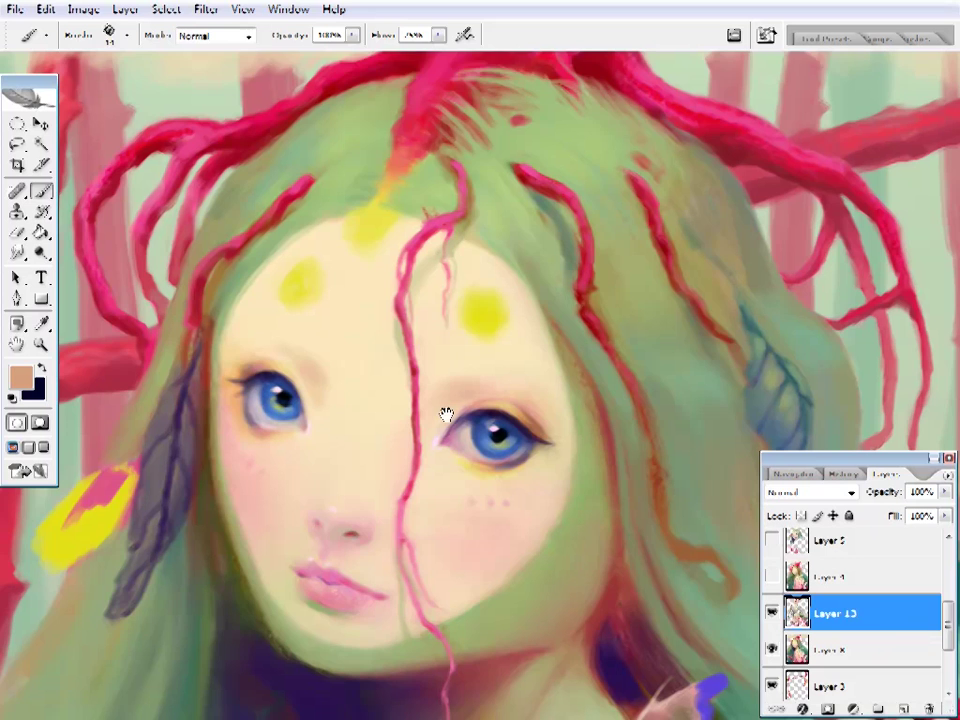
{"action": "left_click_drag", "start_coordinate": [446, 414], "coordinate": [453, 397]}
{"action": "left_click", "coordinate": [358, 471], "text": "alt"}
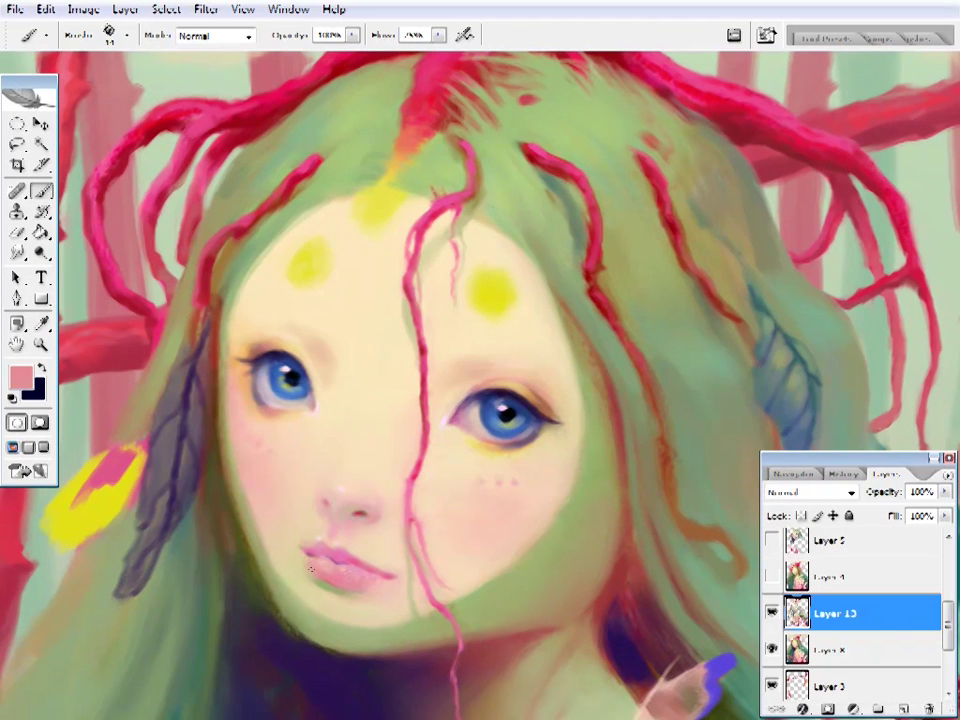
{"action": "left_click", "coordinate": [383, 578], "text": "alt"}
{"action": "left_click", "coordinate": [392, 568], "text": "alt"}
- Sample tan and the olive hair green, then fit the whole painting on screen
{"action": "left_click_drag", "start_coordinate": [499, 541], "coordinate": [370, 529]}
{"action": "left_click", "coordinate": [294, 568], "text": "alt"}
{"action": "left_click", "coordinate": [298, 592], "text": "alt"}
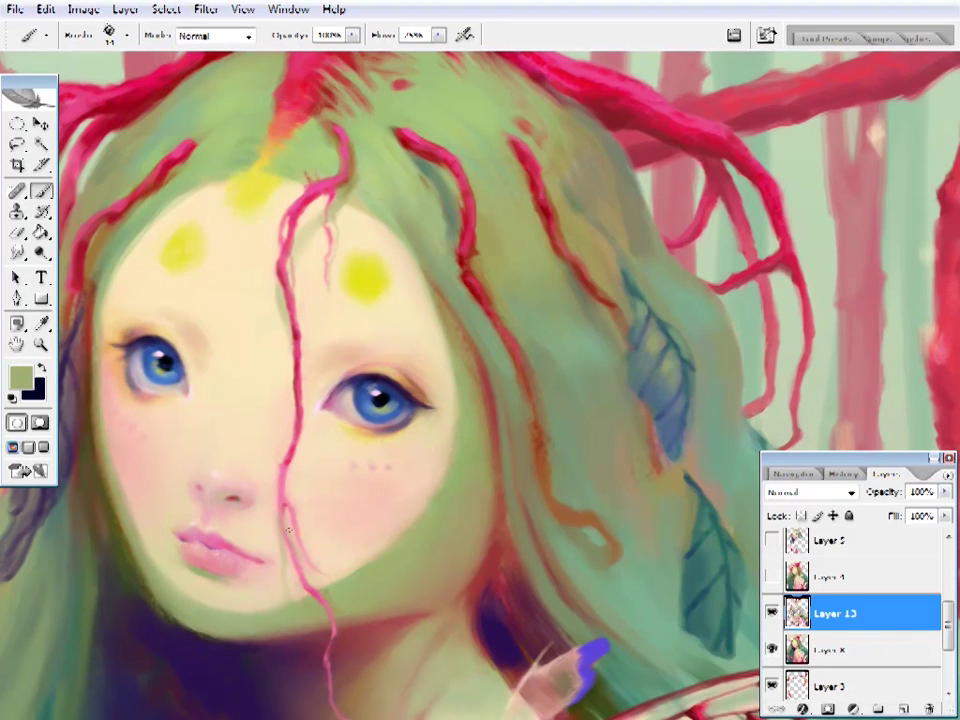
{"action": "key", "text": "z"}
{"action": "right_click", "coordinate": [311, 494]}
{"action": "left_click", "coordinate": [335, 501]}
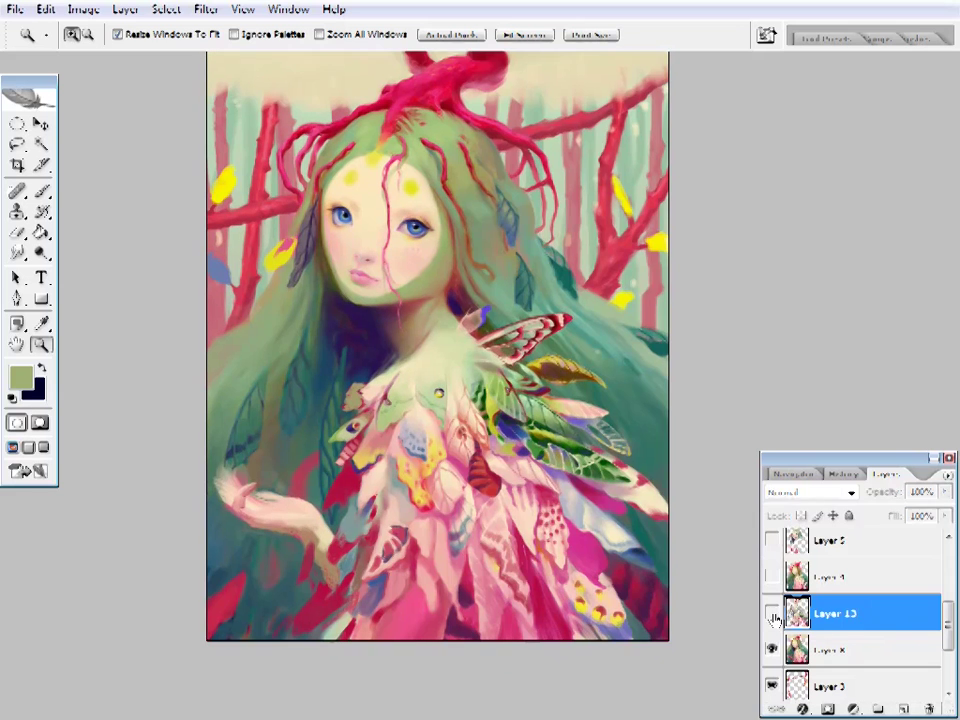
- Add new Layer 14 and paint light cream strokes on the chest
{"action": "key", "text": "ctrl+shift+alt+n"}
{"action": "key", "text": "b"}
{"action": "right_click", "coordinate": [467, 62]}
{"action": "left_click_drag", "start_coordinate": [300, 345], "coordinate": [393, 467]}
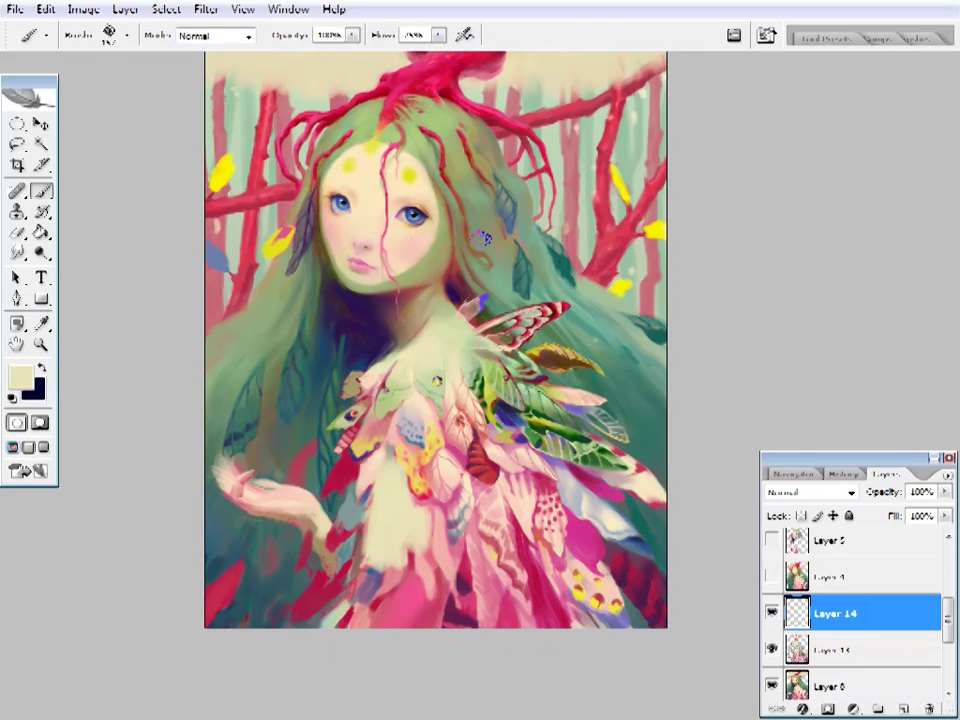
- Sample green, yellow-green and cream, then zoom in closer on the chest feathers
{"action": "left_click", "coordinate": [483, 355], "text": "alt"}
{"action": "left_click", "coordinate": [392, 490], "text": "alt"}
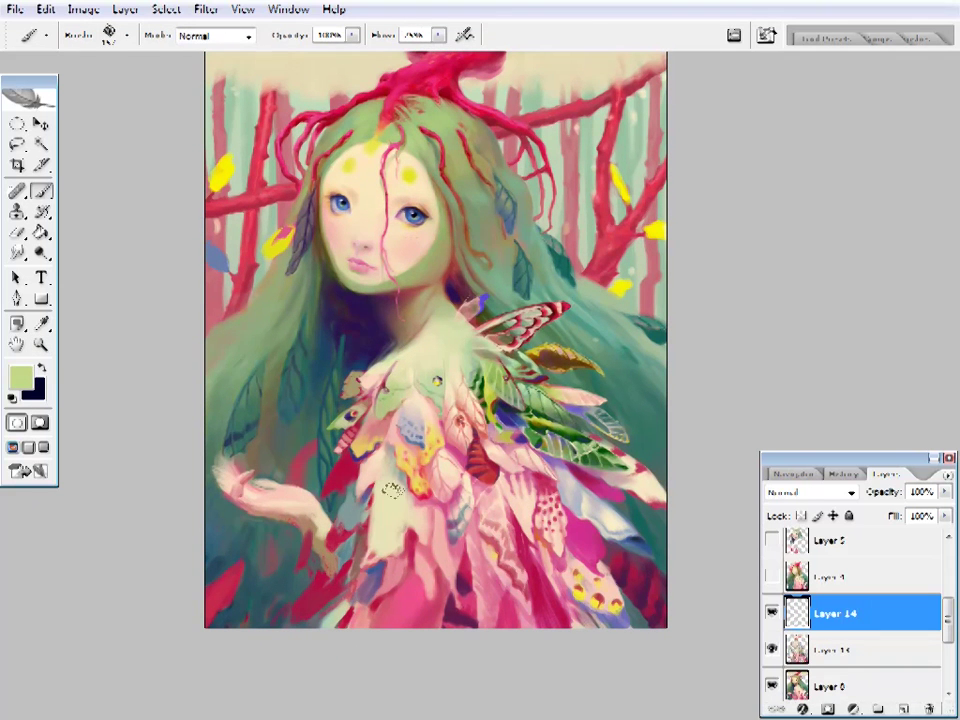
{"action": "left_click", "coordinate": [386, 549], "text": "alt"}
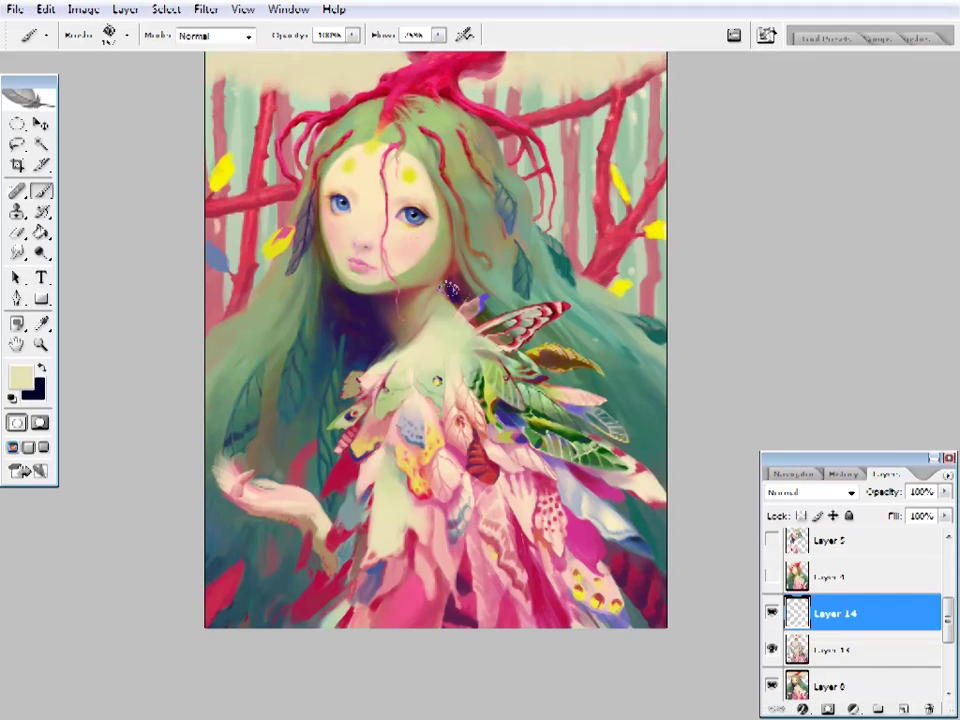
{"action": "key", "text": "z"}
{"action": "left_click", "coordinate": [449, 459], "text": "alt"}
{"action": "left_click", "coordinate": [420, 400]}
{"action": "left_click_drag", "start_coordinate": [400, 457], "coordinate": [412, 467]}
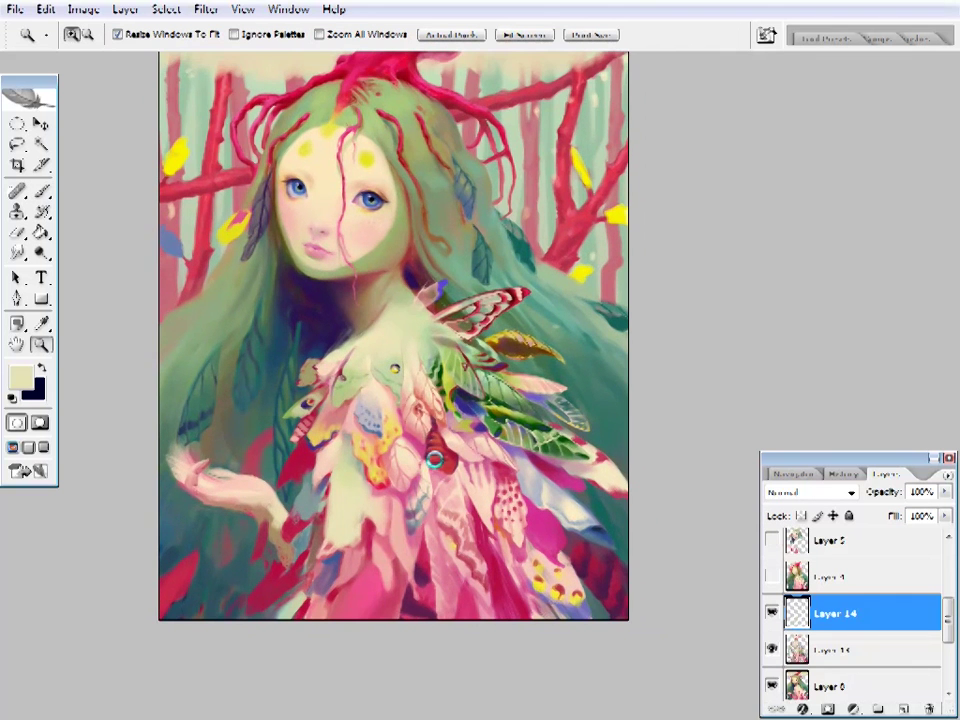
{"action": "left_click", "coordinate": [439, 489]}
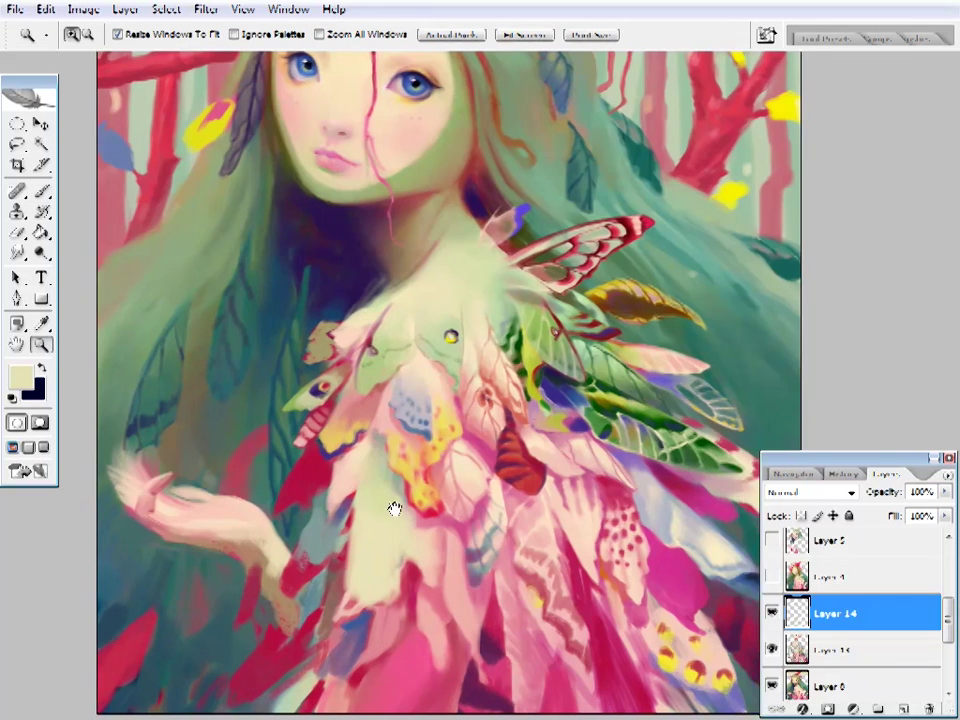
- Sample a purple and paint purple strokes on the chest feathers
{"action": "key", "text": "i"}
{"action": "left_click", "coordinate": [559, 214]}
{"action": "key", "text": "b"}
{"action": "mouse_move", "coordinate": [360, 440]}
{"action": "left_mouse_down"}
{"action": "mouse_move", "coordinate": [386, 480]}
{"action": "mouse_move", "coordinate": [406, 455]}
{"action": "left_mouse_up"}
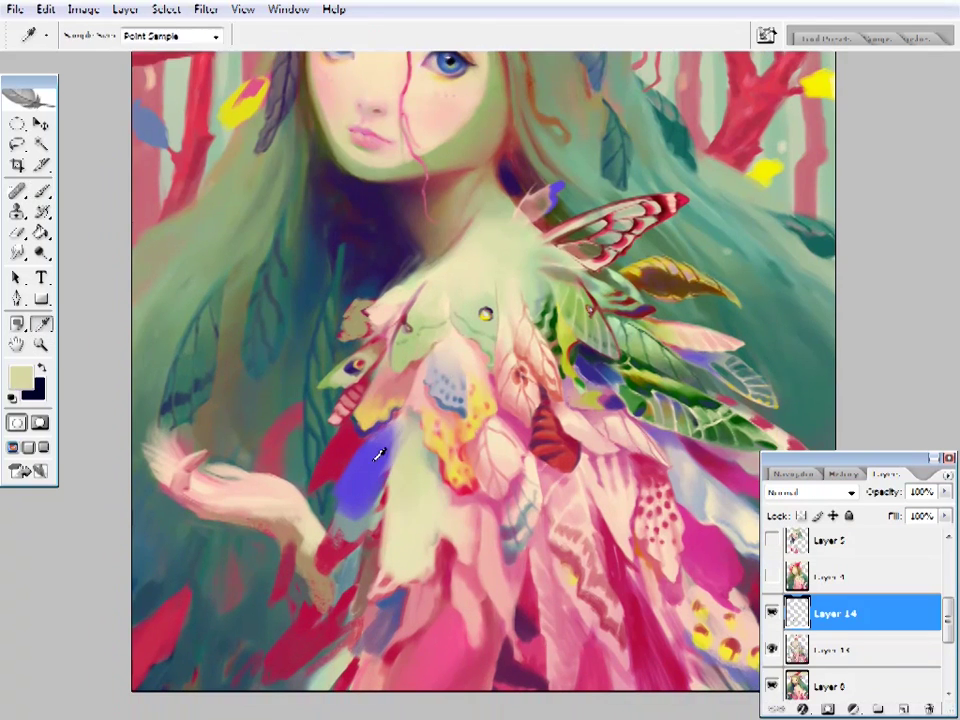
{"action": "left_click", "coordinate": [366, 500], "text": "alt"}
{"action": "right_click", "coordinate": [440, 341]}
{"action": "left_click", "coordinate": [452, 343]}
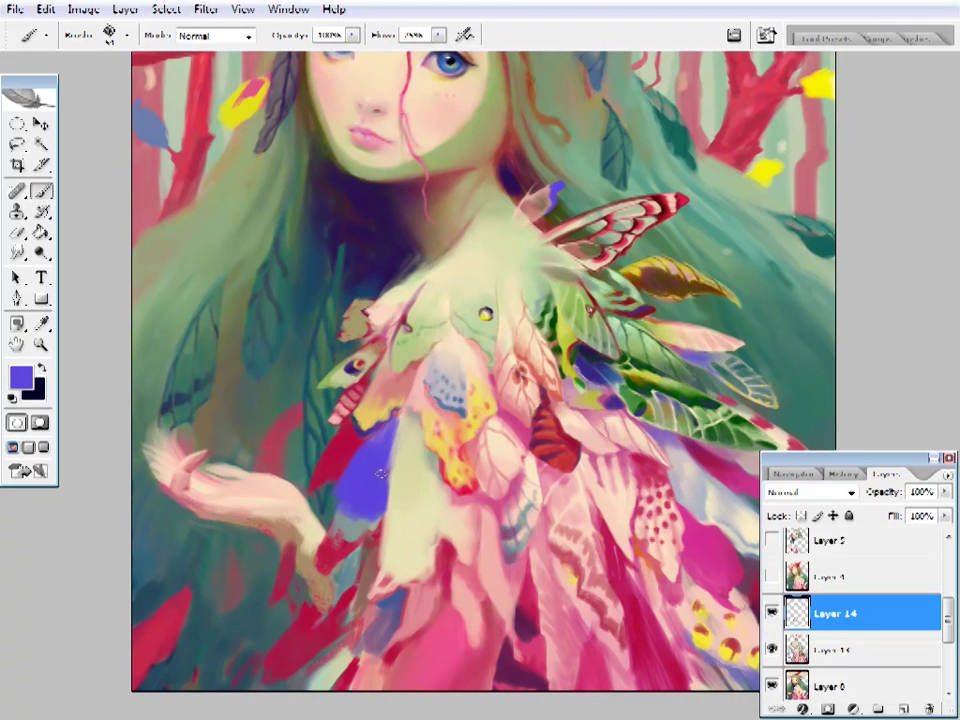
- Sample red from the feathers and reposition the view across the chest
{"action": "key", "text": "i"}
{"action": "left_click", "coordinate": [312, 305]}
{"action": "left_click", "coordinate": [262, 392]}
{"action": "key", "text": "b"}
{"action": "left_click_drag", "start_coordinate": [262, 392], "coordinate": [180, 405]}
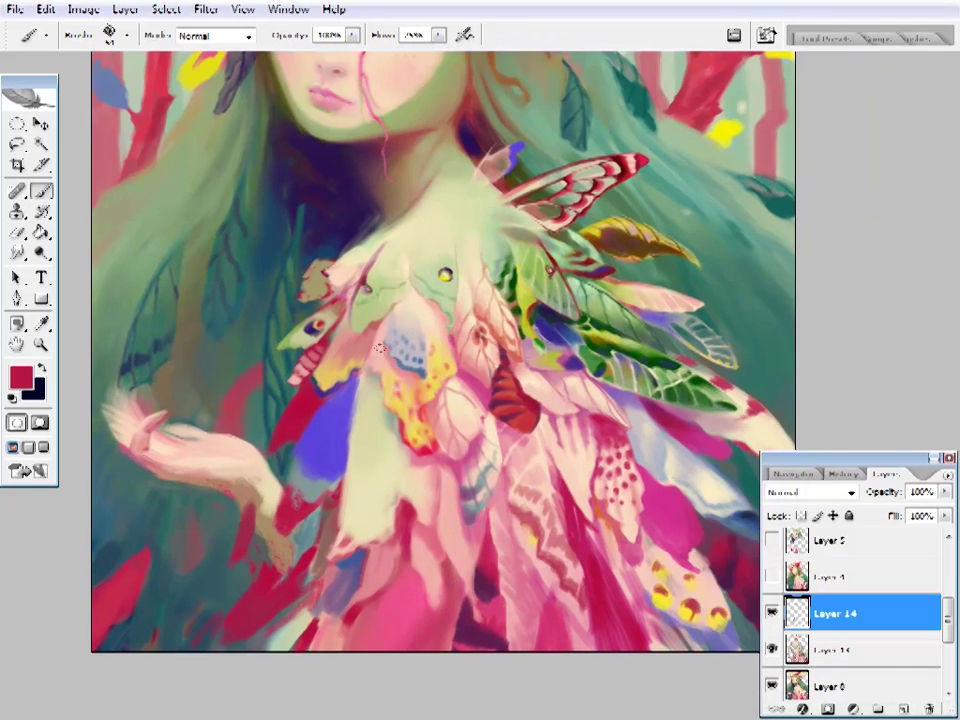
{"action": "key", "text": "z"}
{"action": "right_click", "coordinate": [478, 412]}
{"action": "left_click", "coordinate": [490, 425]}
{"action": "left_click_drag", "start_coordinate": [490, 470], "coordinate": [470, 503]}
- Paint peach, red and brown touches into the chest feathers
{"action": "key", "text": "b"}
{"action": "left_click", "coordinate": [471, 503], "text": "alt"}
{"action": "left_click_drag", "start_coordinate": [396, 471], "coordinate": [418, 443]}
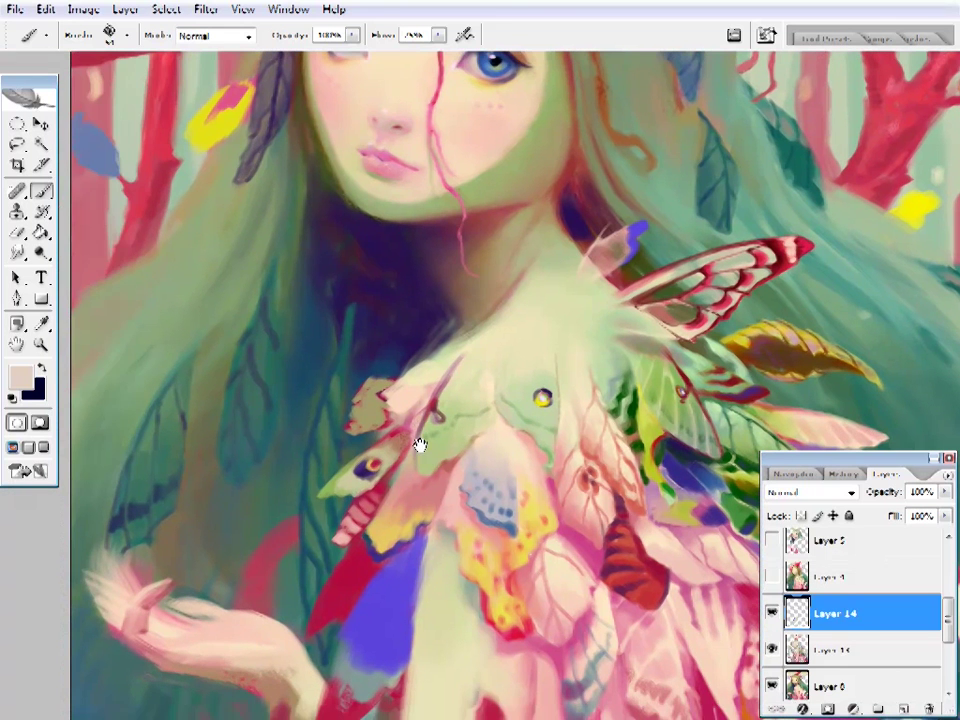
{"action": "left_click", "coordinate": [418, 415], "text": "alt"}
{"action": "left_click", "coordinate": [378, 392], "text": "alt"}
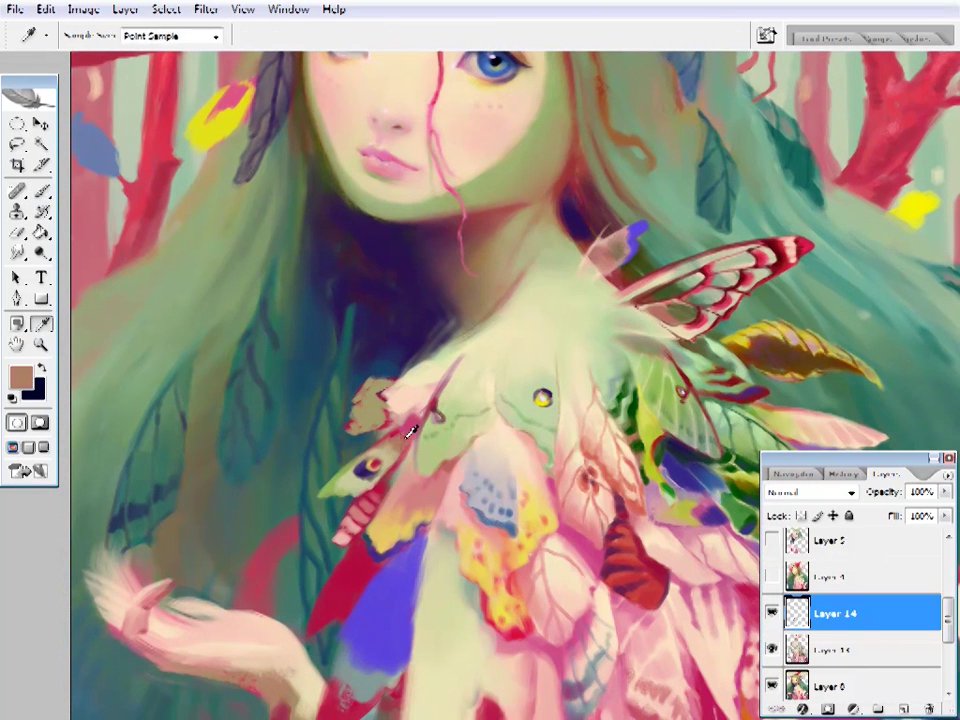
{"action": "left_click", "coordinate": [420, 417], "text": "alt"}
{"action": "left_click", "coordinate": [424, 400], "text": "alt"}
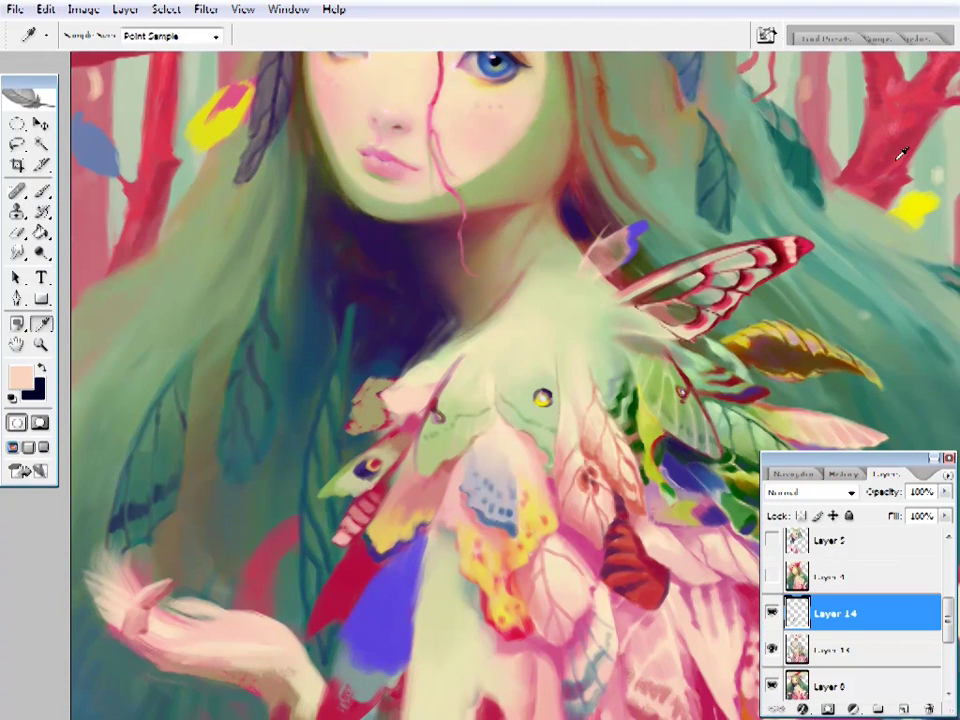
{"action": "left_click", "coordinate": [760, 95], "text": "alt"}
- Adjust the brush choices and sample a colour near the feathers
{"action": "right_click", "coordinate": [587, 124]}
{"action": "left_click", "coordinate": [370, 400]}
{"action": "left_click", "coordinate": [380, 402], "text": "alt"}
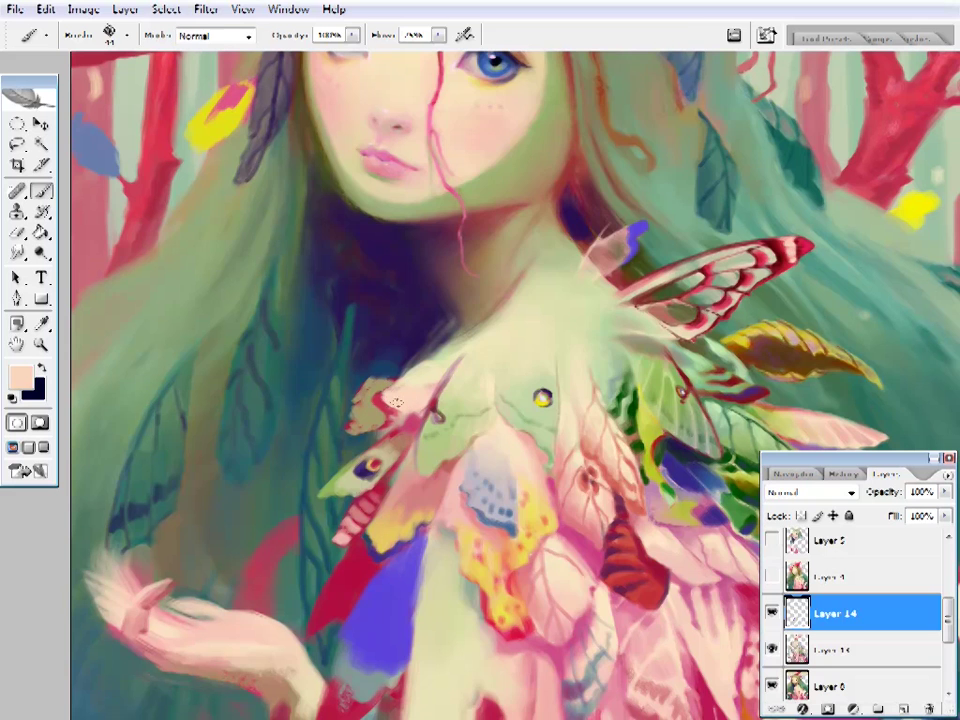
{"action": "right_click", "coordinate": [484, 124]}
{"action": "key", "text": "Return"}
{"action": "scroll", "coordinate": [400, 380], "scroll_direction": "up", "scroll_amount": 1}
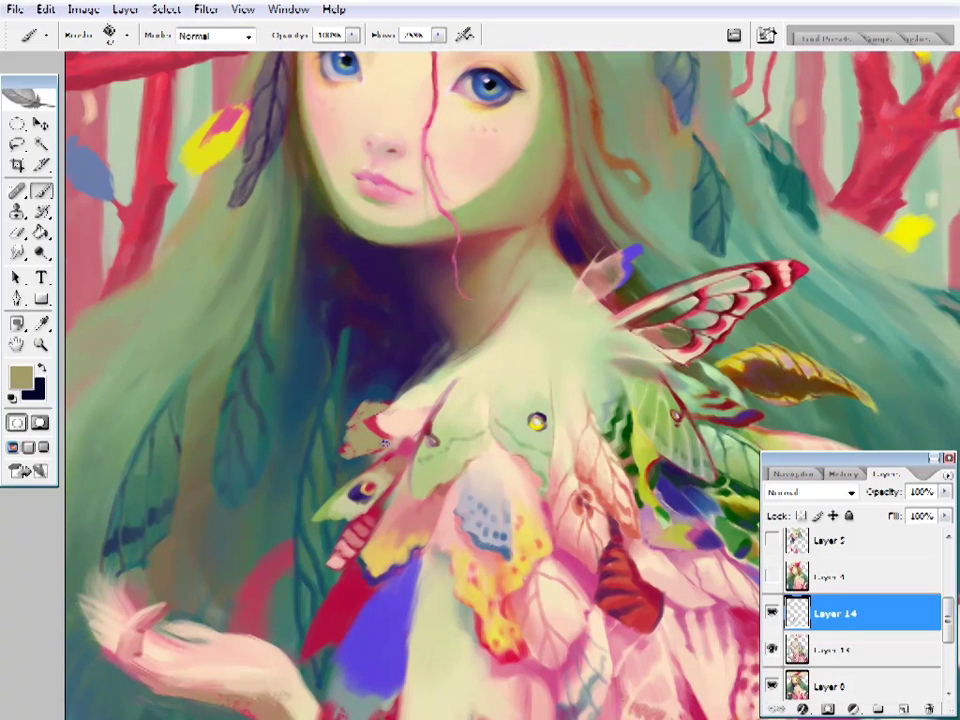
- Work olive, green, tan, dark teal, dark red, pale pink and peach into the feathers
{"action": "left_click", "coordinate": [467, 398], "text": "alt"}
{"action": "left_click", "coordinate": [352, 301], "text": "alt"}
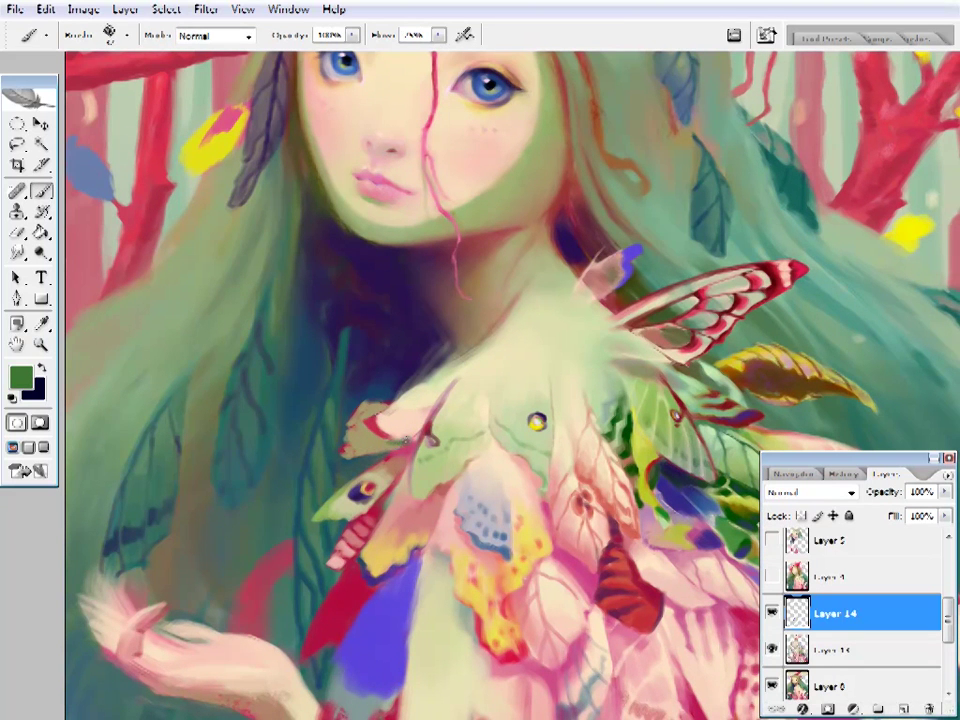
{"action": "left_click", "coordinate": [420, 440], "text": "alt"}
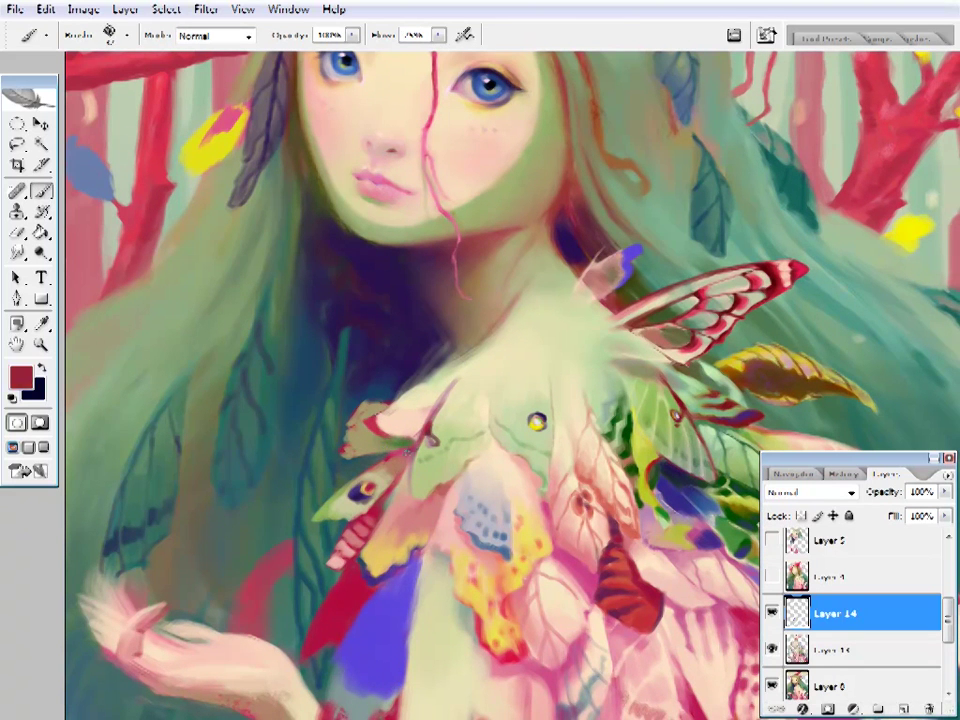
{"action": "left_click", "coordinate": [288, 346], "text": "alt"}
{"action": "left_click", "coordinate": [368, 428], "text": "alt"}
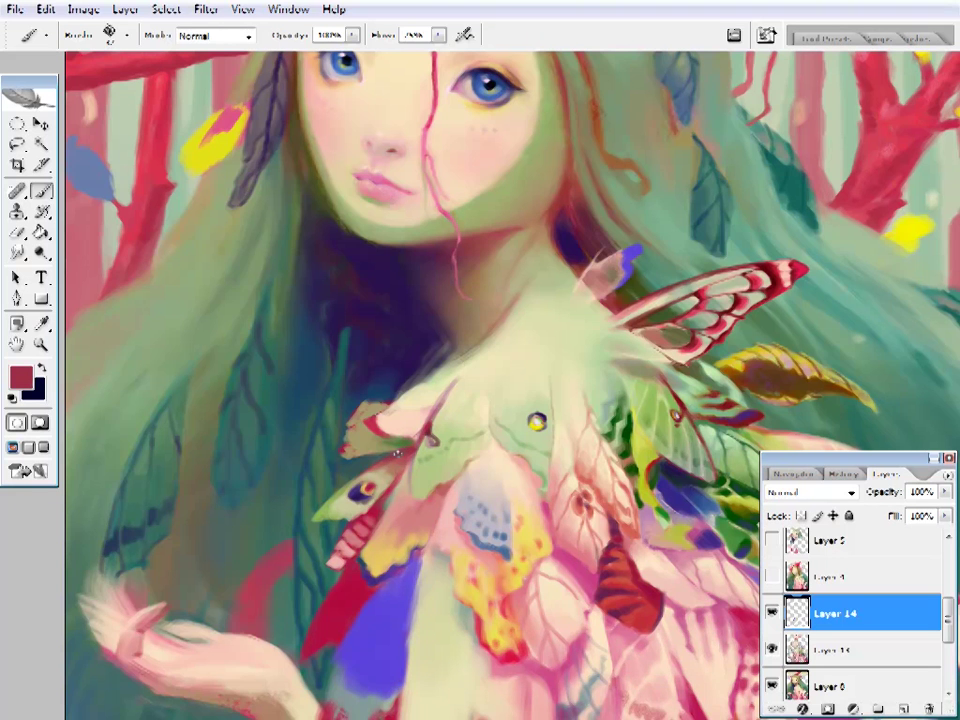
{"action": "left_click", "coordinate": [395, 440], "text": "alt"}
{"action": "left_click", "coordinate": [420, 428], "text": "alt"}
{"action": "left_click", "coordinate": [400, 428], "text": "alt"}
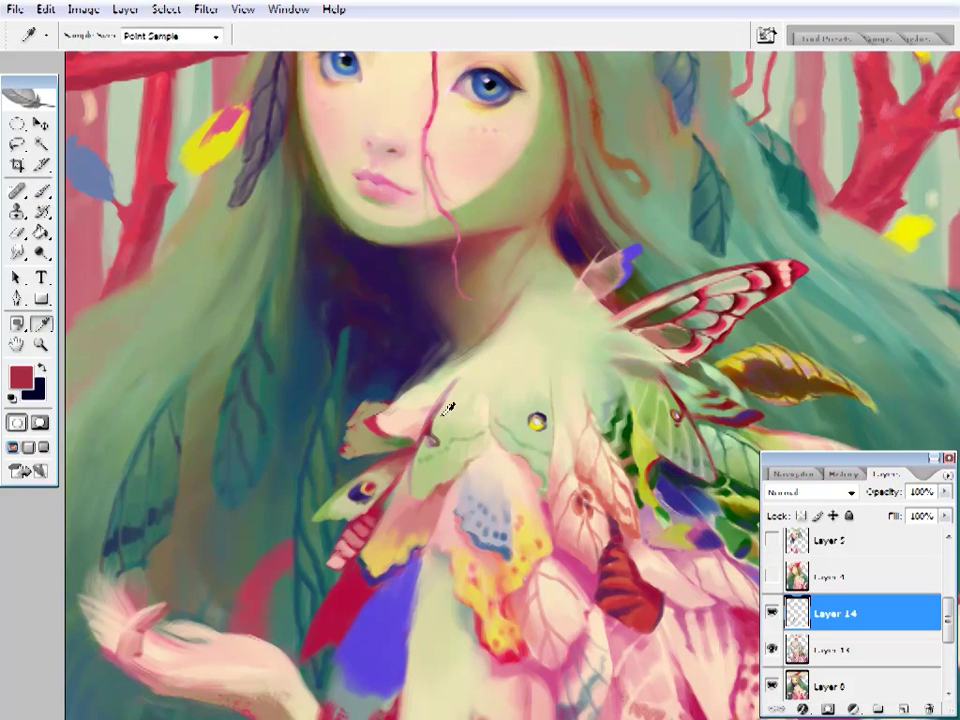
{"action": "left_click", "coordinate": [420, 430], "text": "alt"}
- Add pale green, dark purple, dark red, tan and navy accents to the collar feathers
{"action": "left_click_drag", "start_coordinate": [431, 398], "coordinate": [397, 399]}
{"action": "left_click", "coordinate": [400, 386], "text": "alt"}
{"action": "left_click", "coordinate": [394, 392], "text": "alt"}
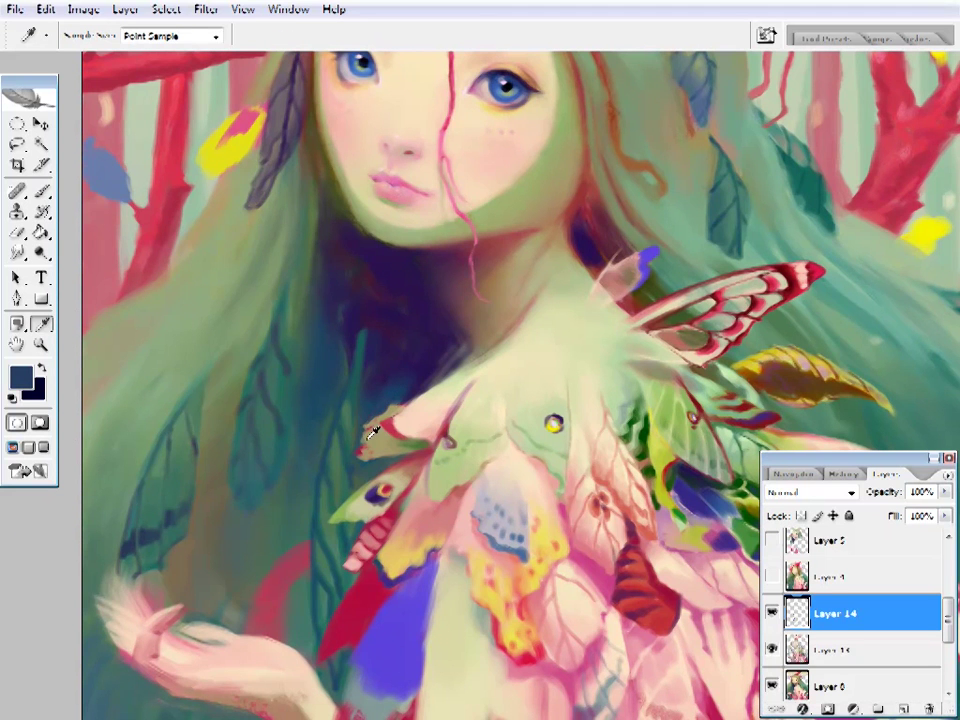
{"action": "left_click", "coordinate": [388, 428], "text": "alt"}
{"action": "left_click", "coordinate": [380, 420], "text": "alt"}
{"action": "left_click", "coordinate": [360, 452], "text": "alt"}
{"action": "left_click", "coordinate": [410, 400], "text": "alt"}
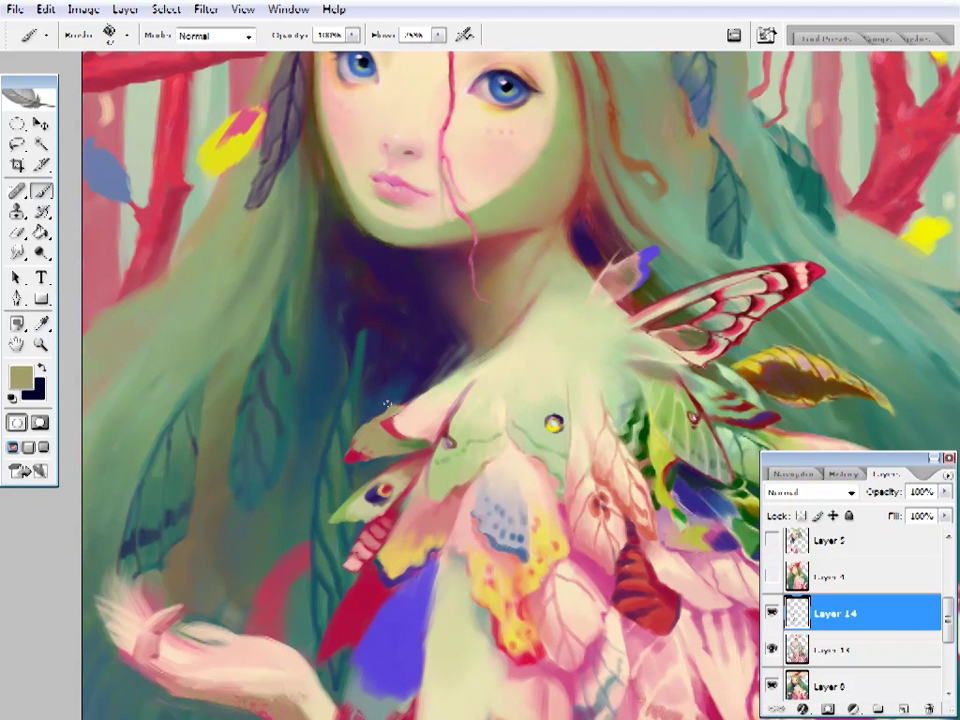
{"action": "left_click", "coordinate": [418, 386], "text": "alt"}
{"action": "left_click", "coordinate": [420, 386], "text": "ctrl"}
{"action": "left_click", "coordinate": [375, 432], "text": "alt"}
- Fit the painting on screen, zoom to the chest and paint purple over the light strip
{"action": "key", "text": "ctrl+0"}
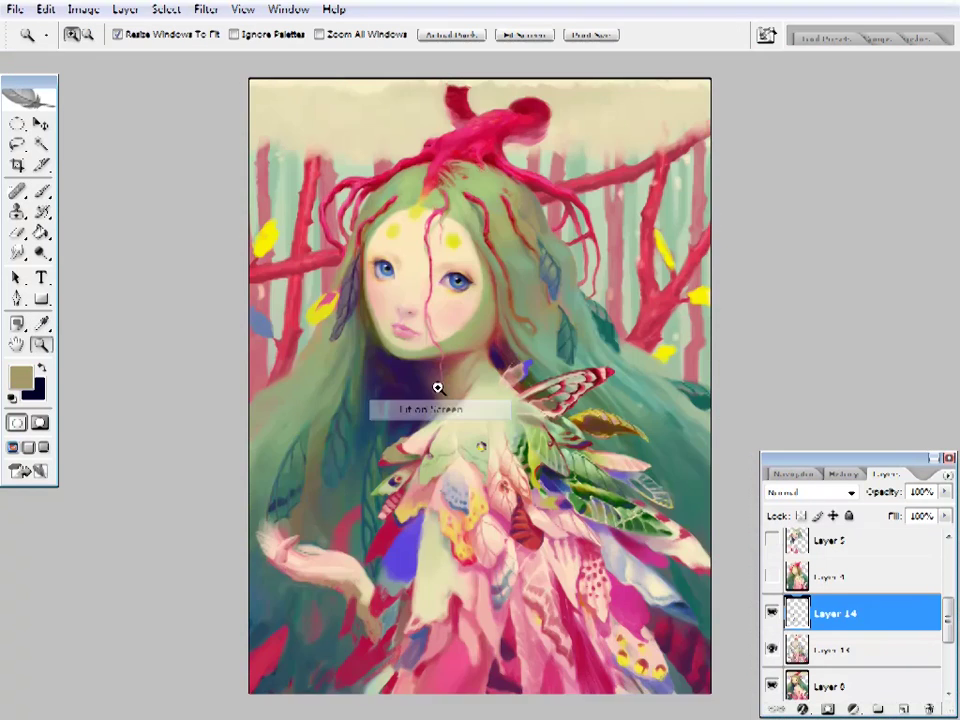
{"action": "left_click", "coordinate": [445, 495]}
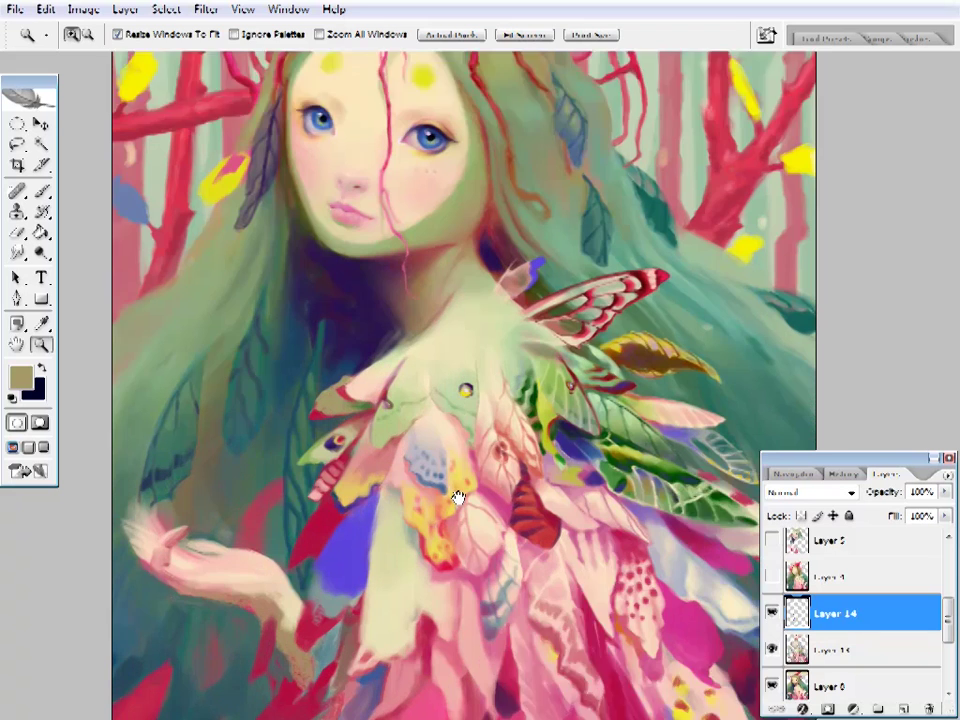
{"action": "key", "text": "b"}
{"action": "left_click", "coordinate": [420, 455], "text": "alt"}
{"action": "left_click_drag", "start_coordinate": [408, 448], "coordinate": [394, 462]}
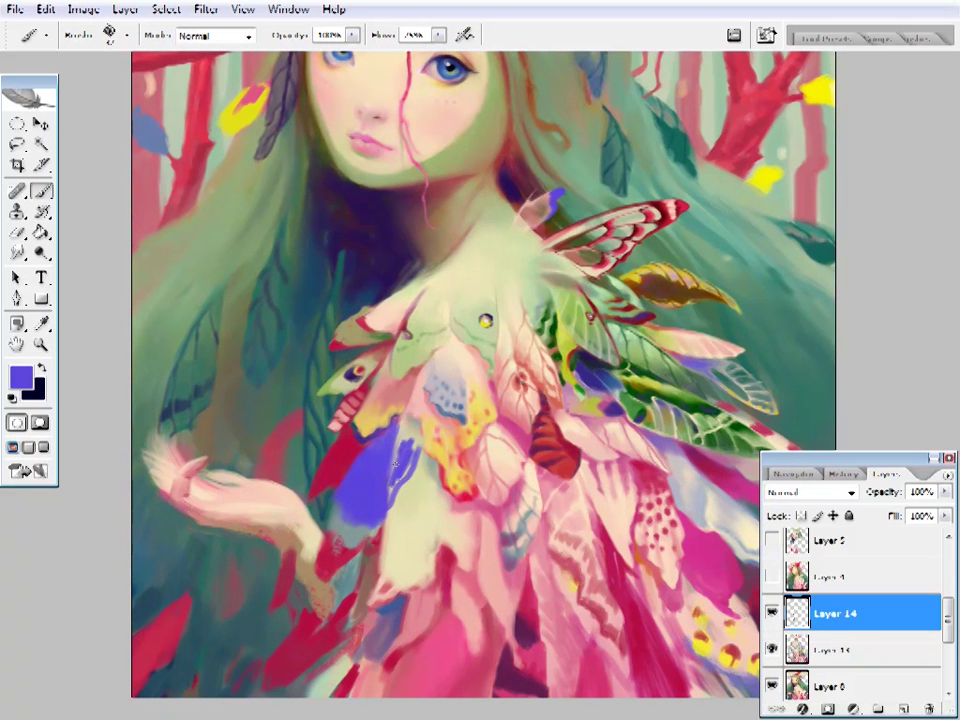
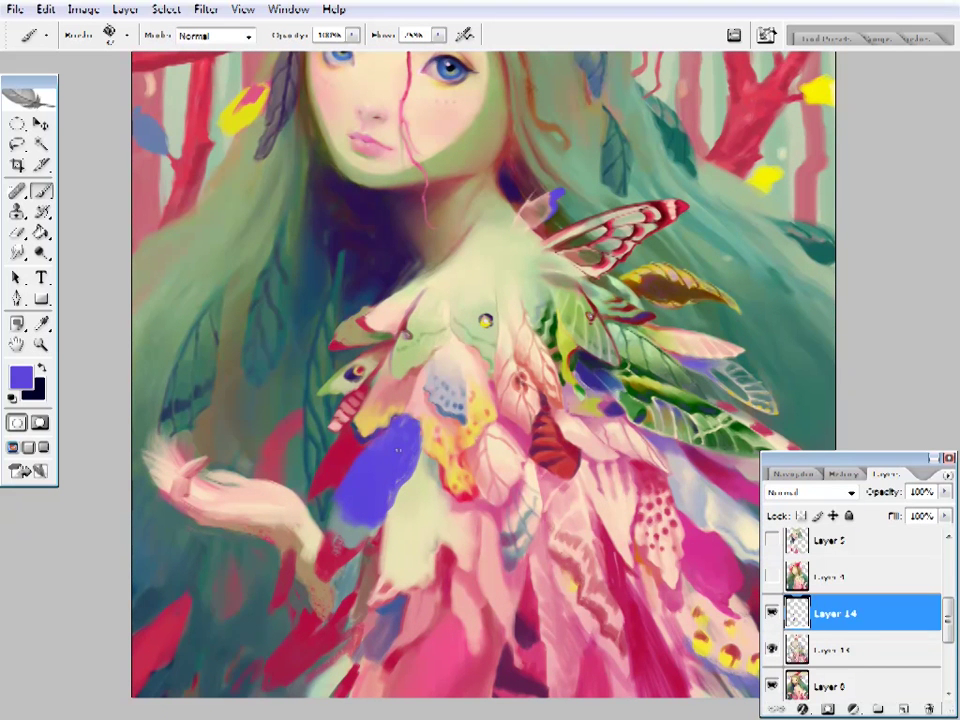
- Sample grey-green, salmon, tan and pale pink colours from the chest feathers
{"action": "key", "text": "ctrl+0"}
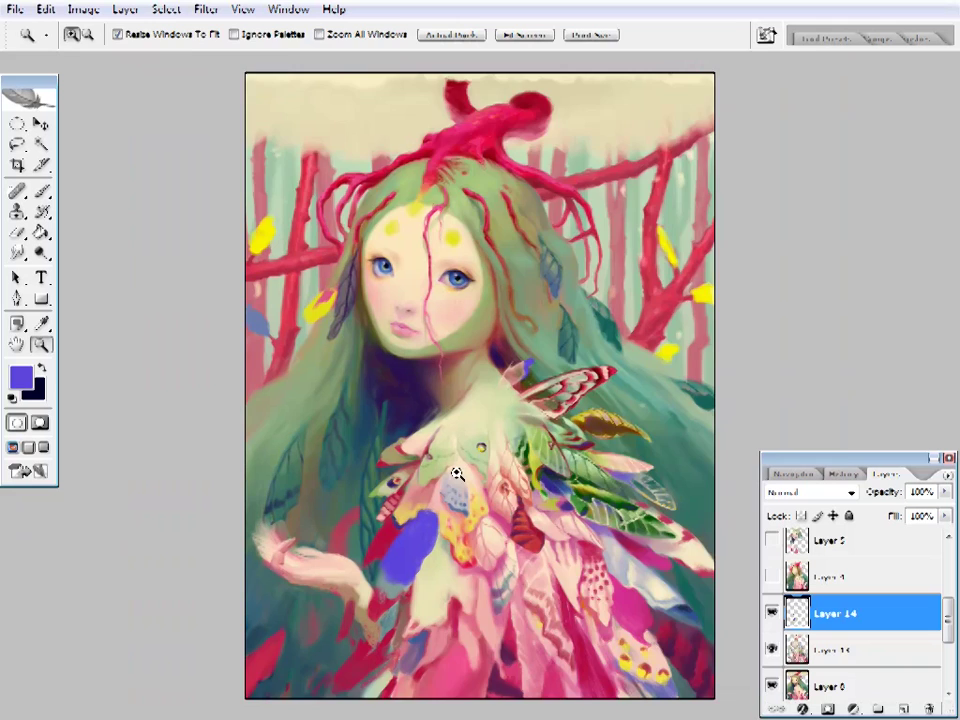
{"action": "left_click", "coordinate": [456, 471]}
{"action": "left_click", "coordinate": [450, 490], "text": "alt"}
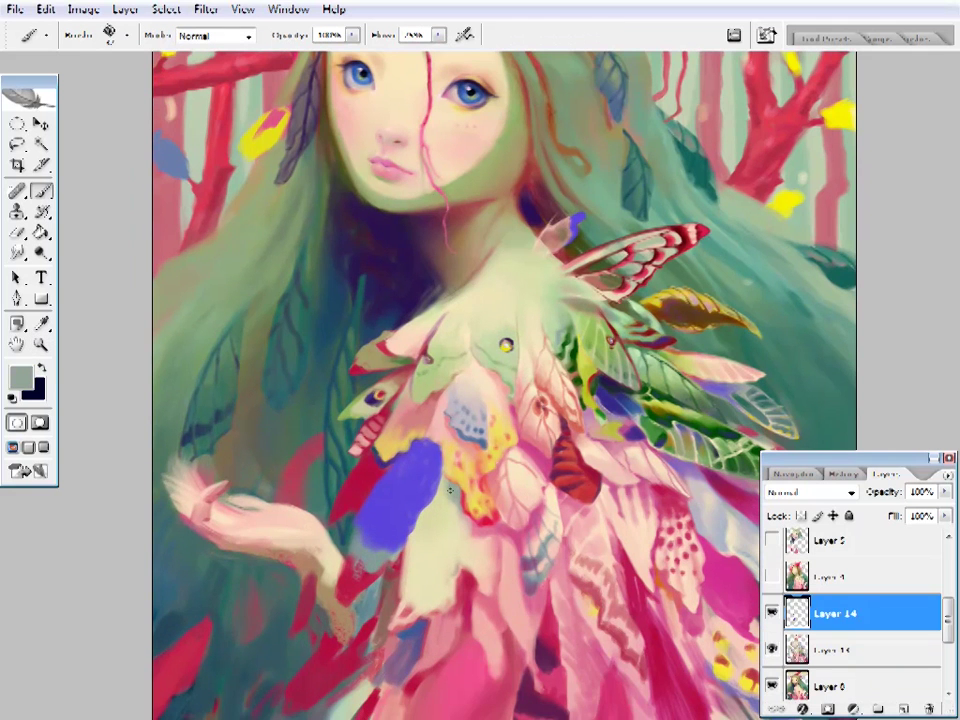
{"action": "left_click", "coordinate": [416, 535], "text": "alt"}
{"action": "left_click_drag", "start_coordinate": [460, 452], "coordinate": [464, 460]}
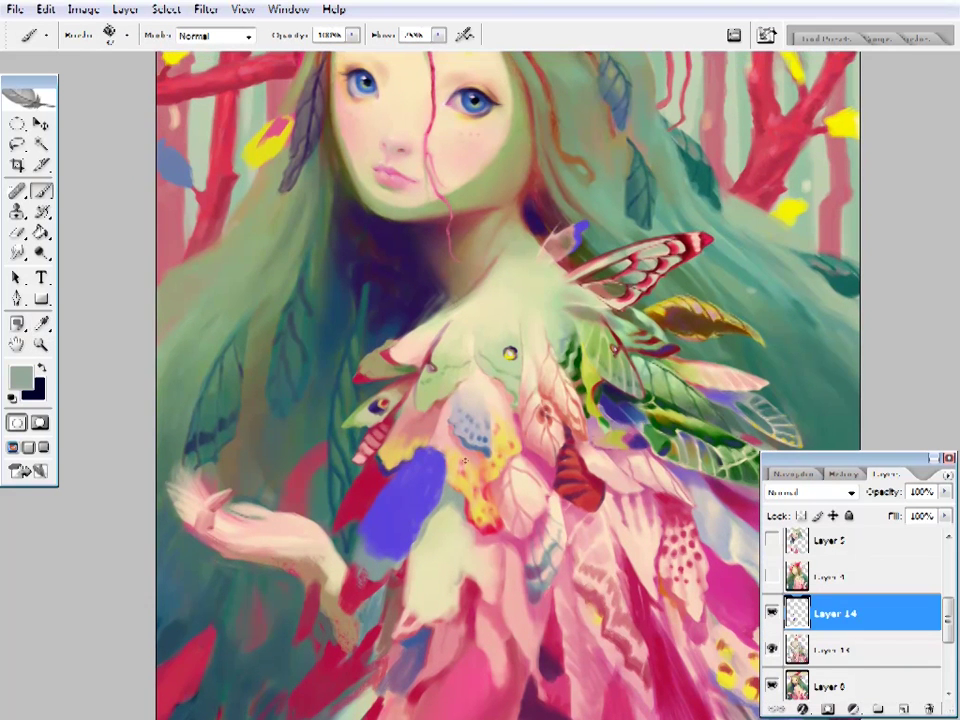
{"action": "left_click", "coordinate": [466, 494], "text": "alt"}
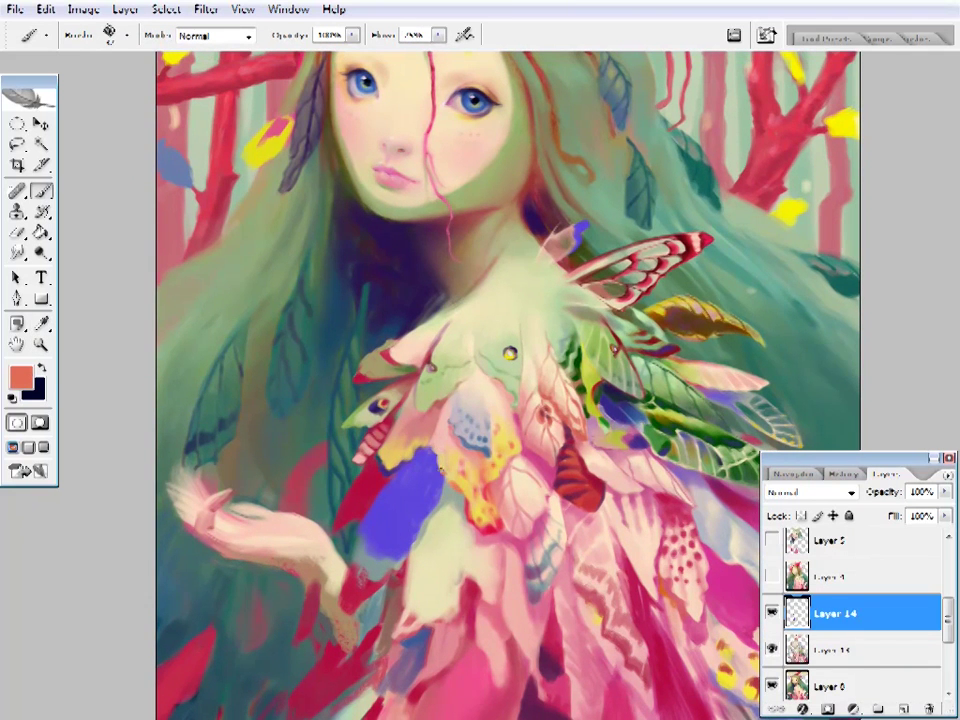
{"action": "left_click", "coordinate": [452, 470], "text": "alt"}
{"action": "left_click", "coordinate": [456, 483], "text": "alt"}
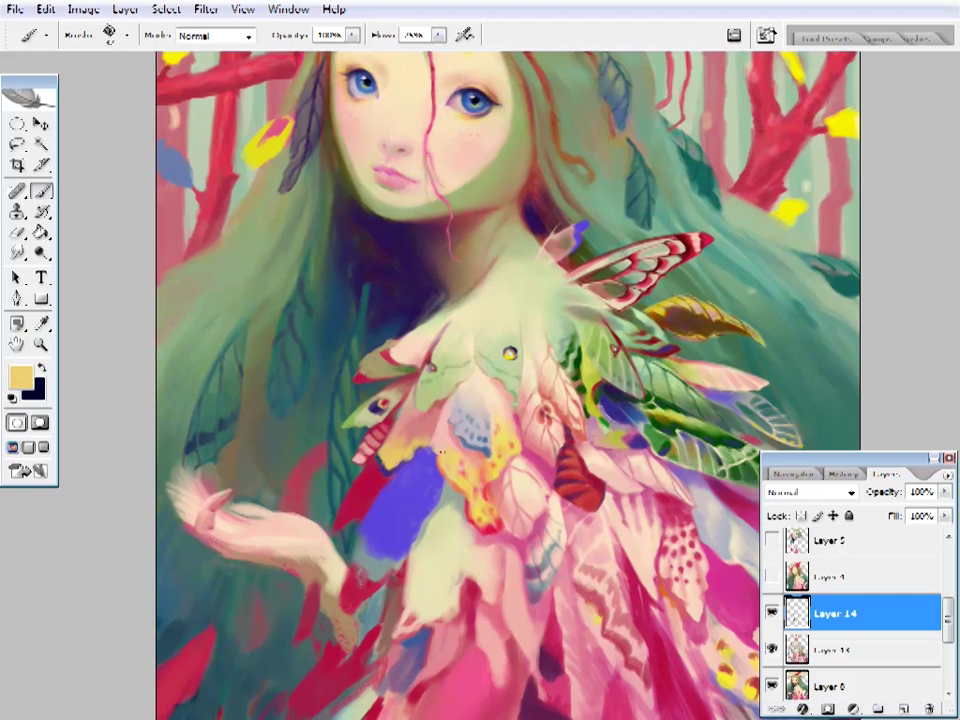
{"action": "left_click", "coordinate": [450, 463], "text": "alt"}
{"action": "left_click", "coordinate": [448, 451], "text": "alt"}
- Zoom in on the girl's face, pick a purple, and bring up the foreground Color Picker
{"action": "left_click", "coordinate": [435, 467], "text": "alt"}
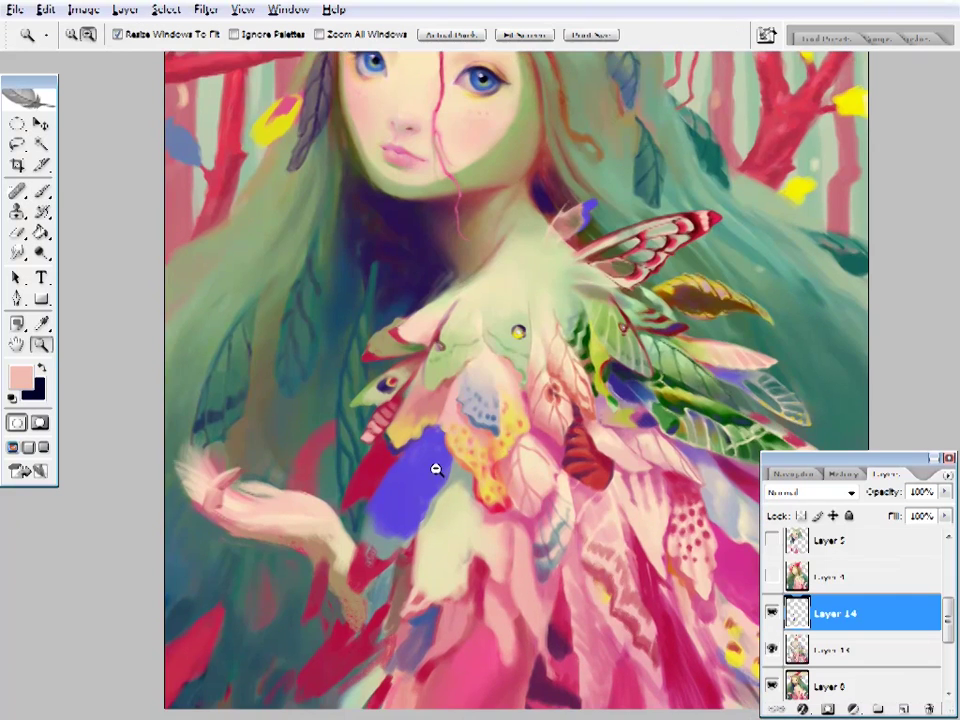
{"action": "left_click", "coordinate": [435, 467], "text": "alt"}
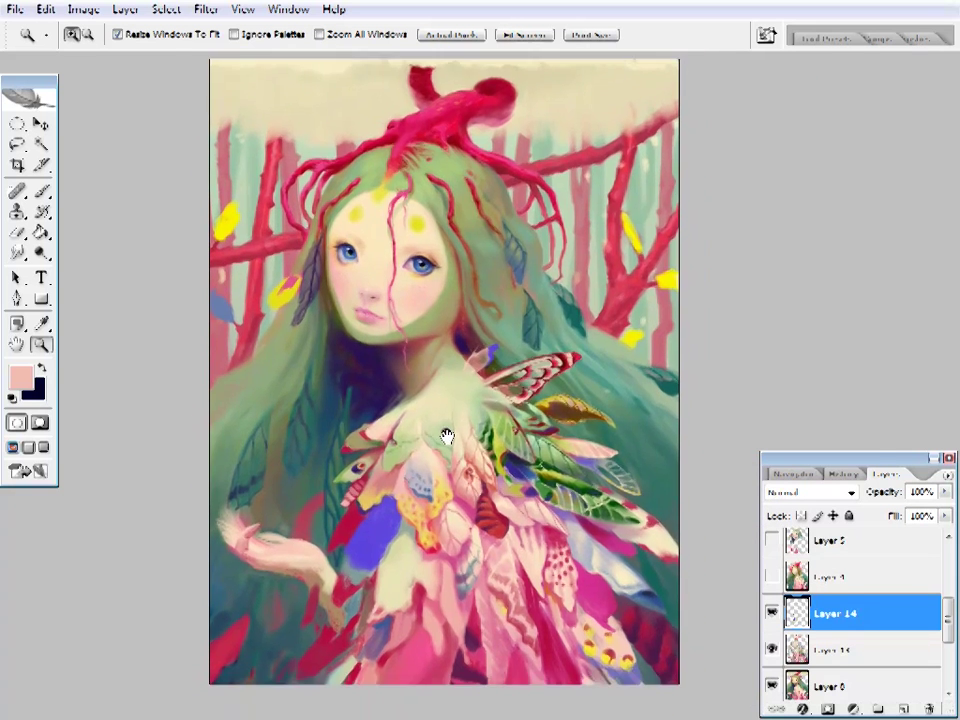
{"action": "left_click", "coordinate": [446, 437]}
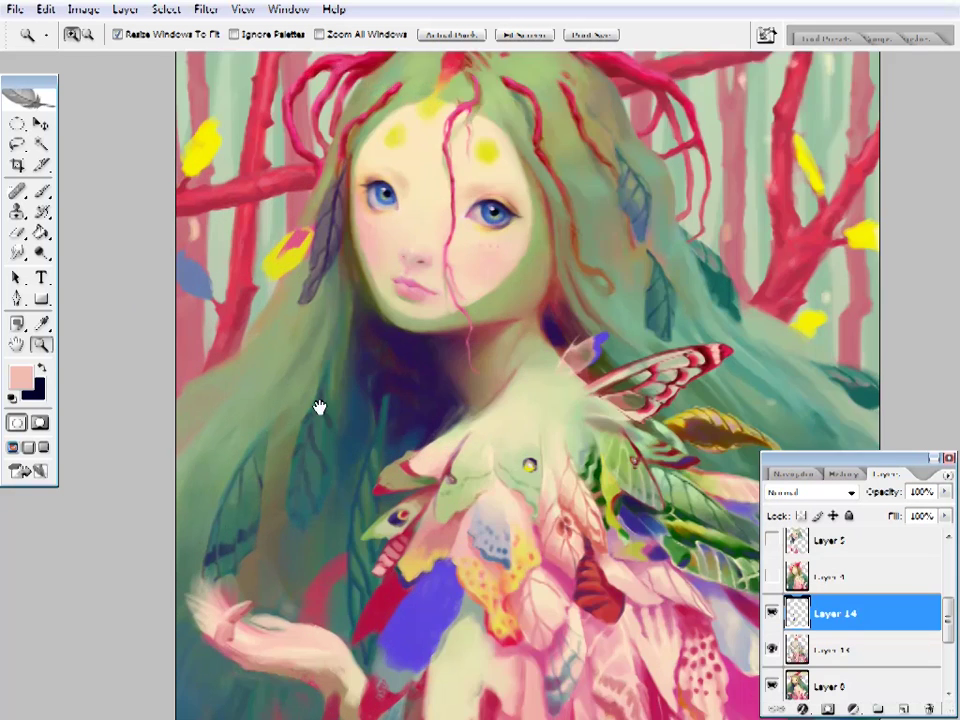
{"action": "left_click", "coordinate": [570, 290], "text": "alt"}
{"action": "left_click", "coordinate": [20, 377]}
- Choose a violet, then darken the top of the purple leaf in the hair
{"action": "left_click", "coordinate": [651, 291]}
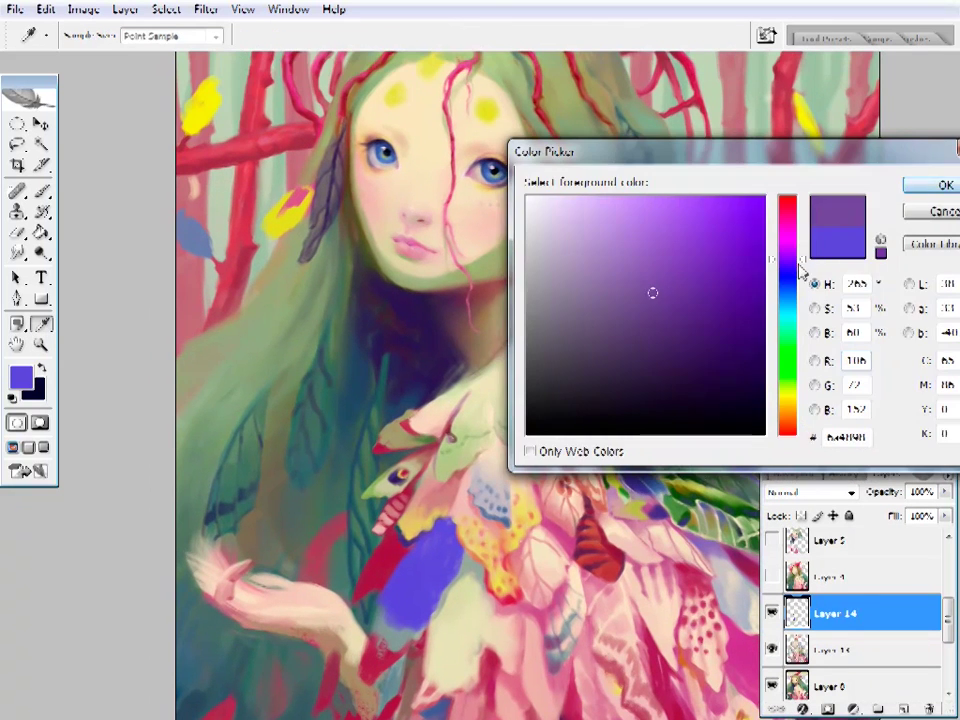
{"action": "left_click", "coordinate": [937, 184]}
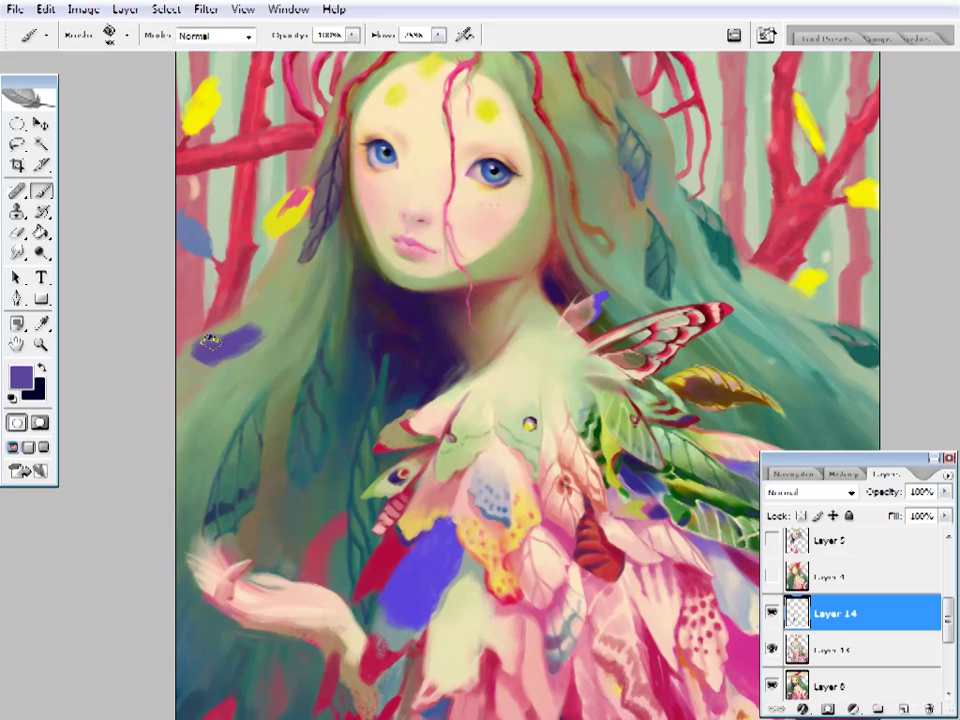
{"action": "left_click", "coordinate": [212, 339], "text": "alt"}
{"action": "left_click_drag", "start_coordinate": [212, 339], "coordinate": [202, 330]}
{"action": "left_click", "coordinate": [228, 338], "text": "alt"}
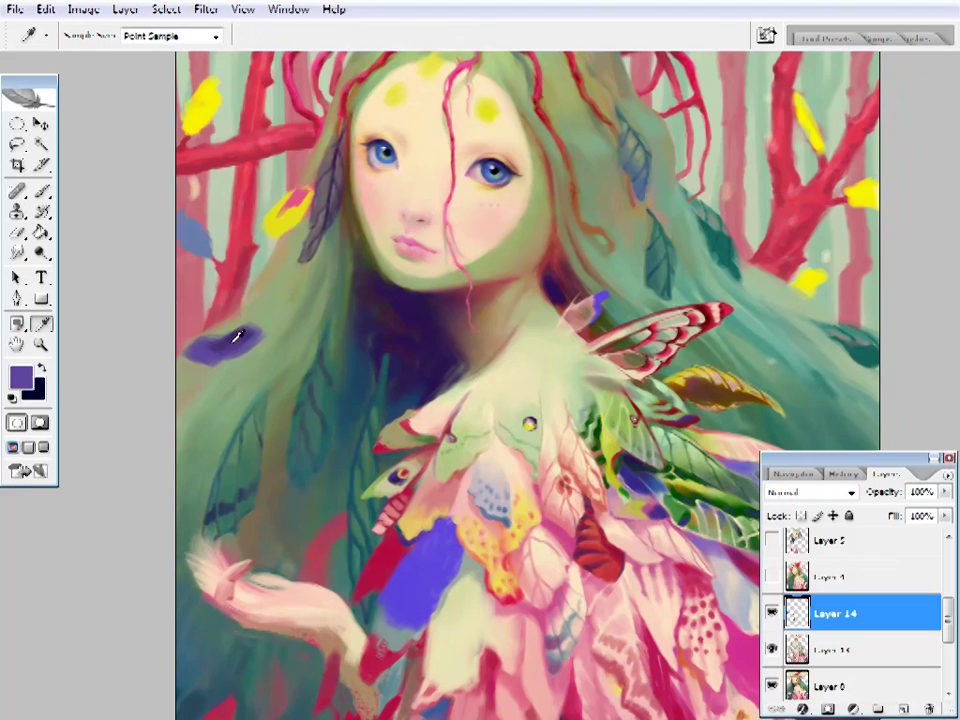
- Adjust the brush preset and sample teal, beige and lighter and darker violets from the leaf
{"action": "right_click", "coordinate": [268, 161]}
{"action": "key", "text": "Escape"}
{"action": "right_click", "coordinate": [268, 161]}
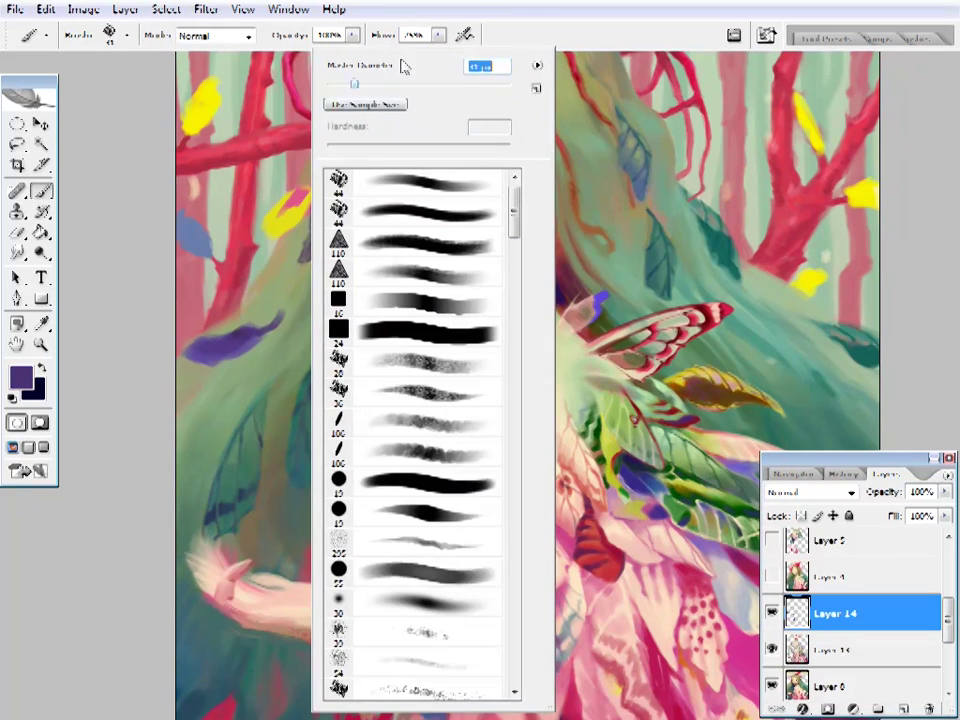
{"action": "left_click", "coordinate": [332, 317], "text": "alt"}
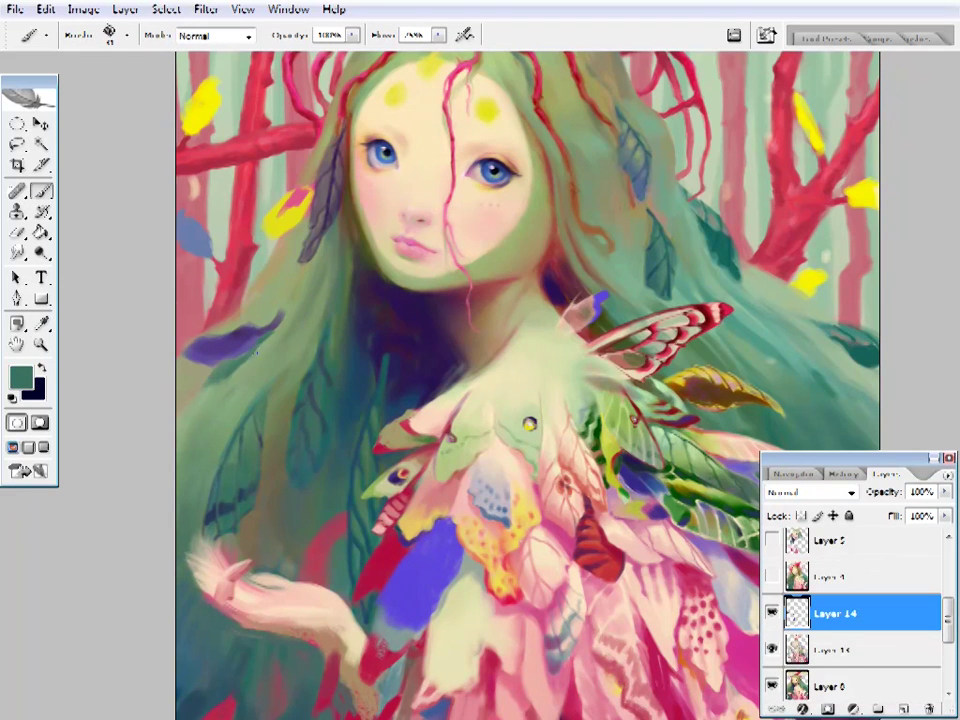
{"action": "left_click", "coordinate": [205, 386], "text": "alt"}
{"action": "left_click", "coordinate": [246, 339], "text": "alt"}
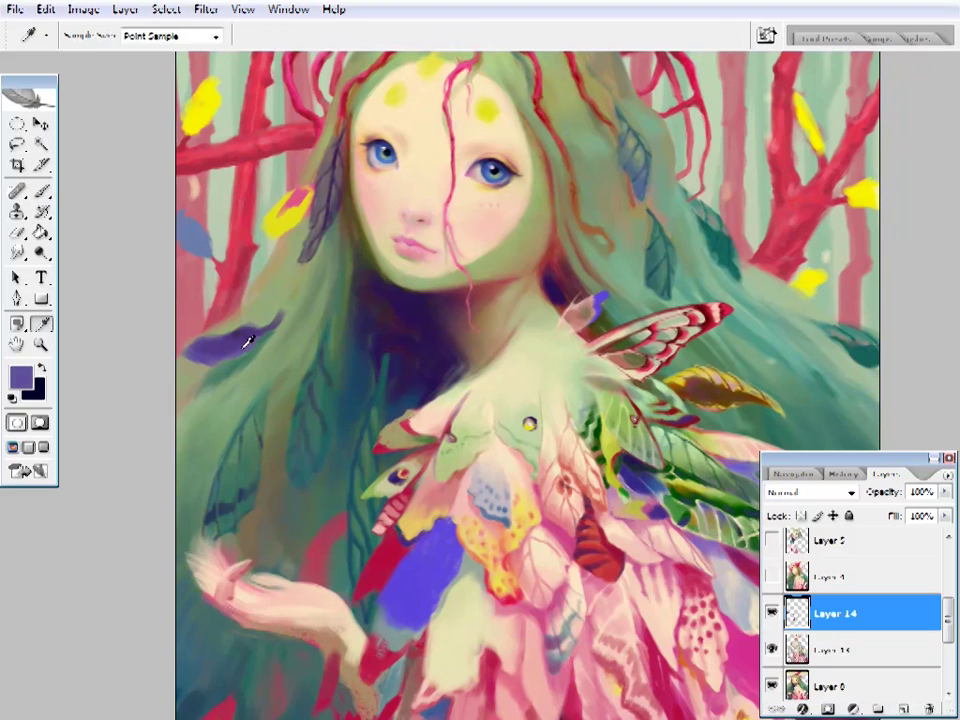
{"action": "scroll", "coordinate": [279, 354], "scroll_direction": "up", "scroll_amount": 3}
{"action": "left_click", "coordinate": [207, 405], "text": "alt"}
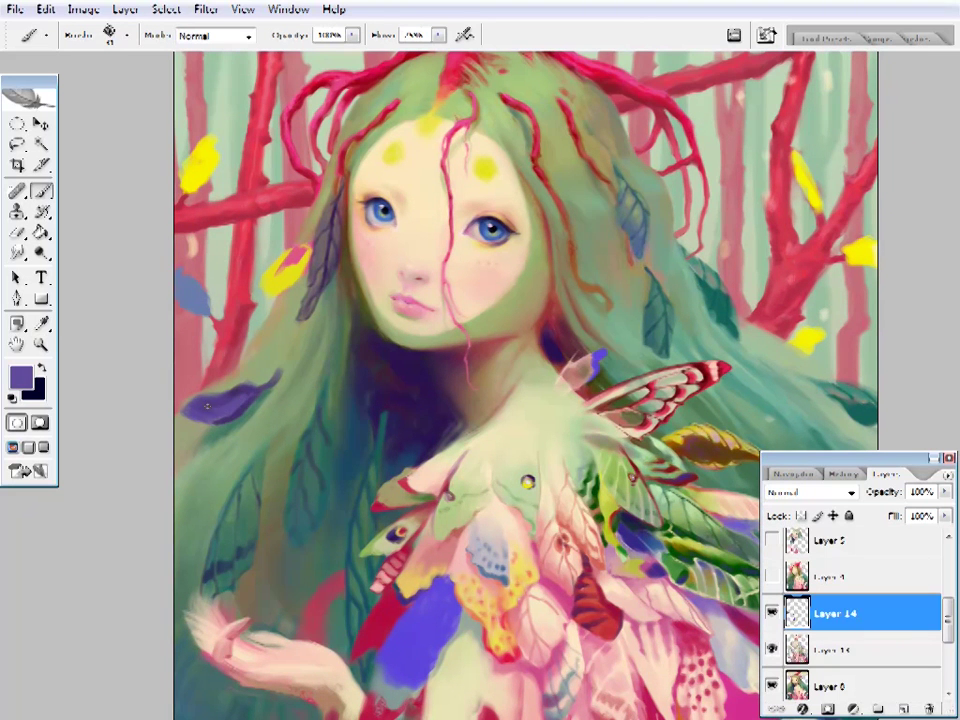
{"action": "left_click", "coordinate": [208, 417], "text": "alt"}
- Resample the leaf's lighter violet, then zoom out and back in on the painting
{"action": "key", "text": "e"}
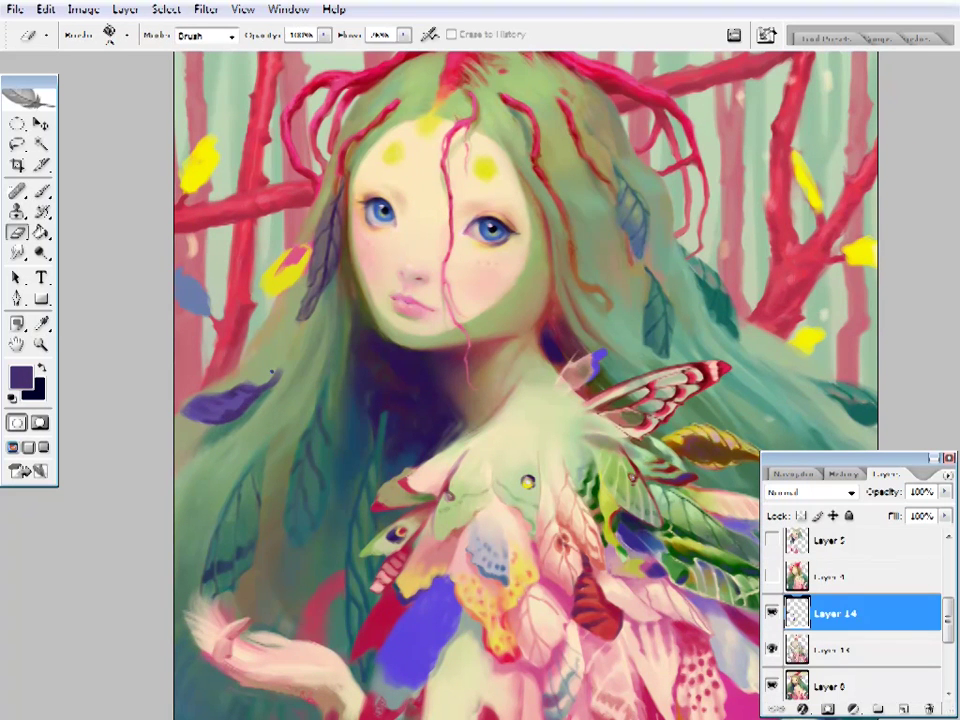
{"action": "key", "text": "b"}
{"action": "left_click", "coordinate": [244, 392], "text": "alt"}
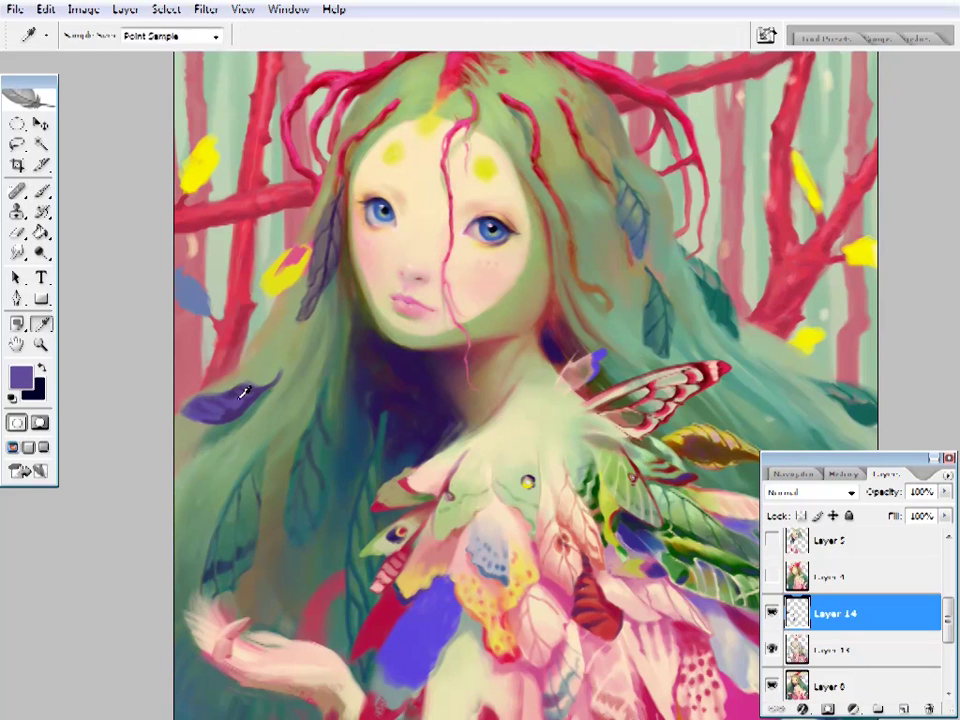
{"action": "left_click", "coordinate": [200, 418], "text": "alt"}
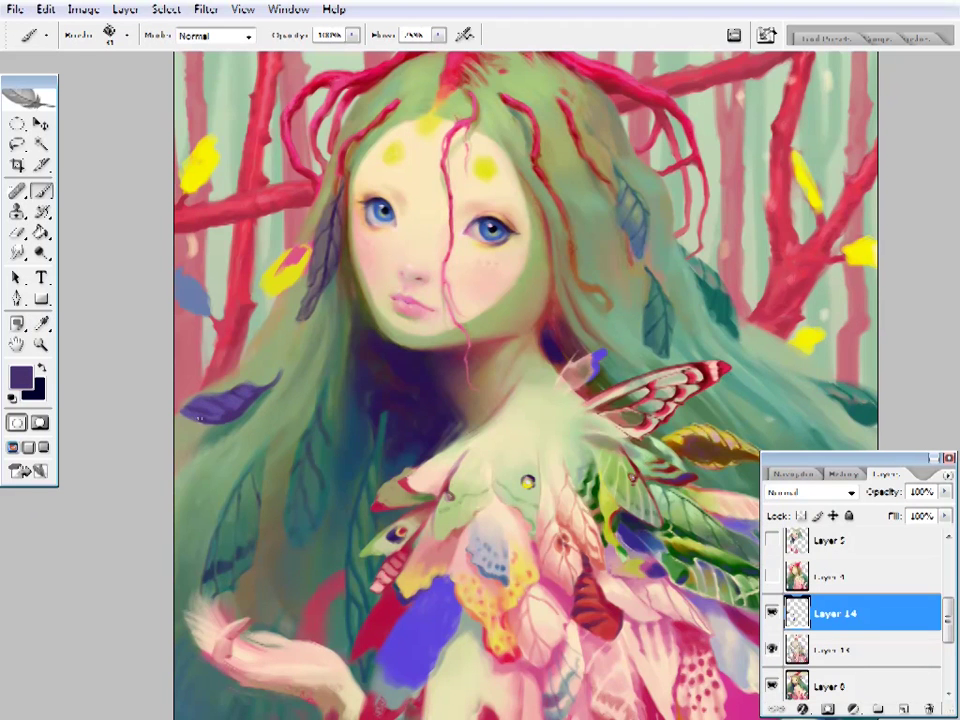
{"action": "key", "text": "z"}
{"action": "left_click", "coordinate": [408, 398], "text": "alt"}
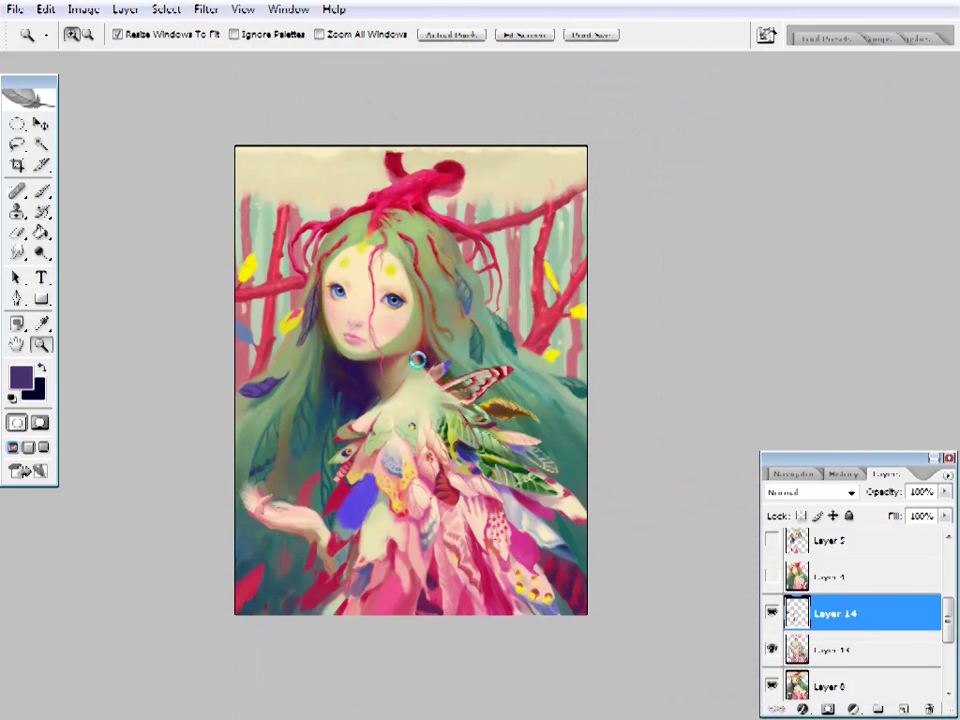
{"action": "left_click", "coordinate": [428, 434]}
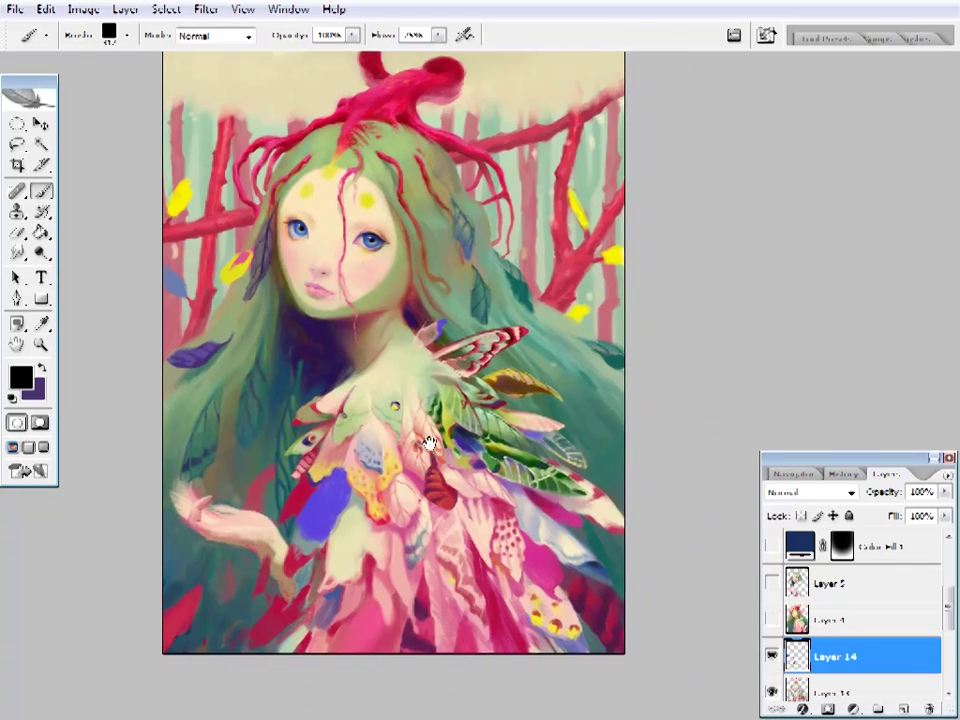
- Zoom further in on the face and adjust the brush preset
{"action": "right_click", "coordinate": [447, 54]}
{"action": "key", "text": "z"}
{"action": "left_click", "coordinate": [315, 403], "text": "alt"}
{"action": "left_click", "coordinate": [306, 349]}
{"action": "left_click", "coordinate": [306, 349]}
{"action": "key", "text": "i"}
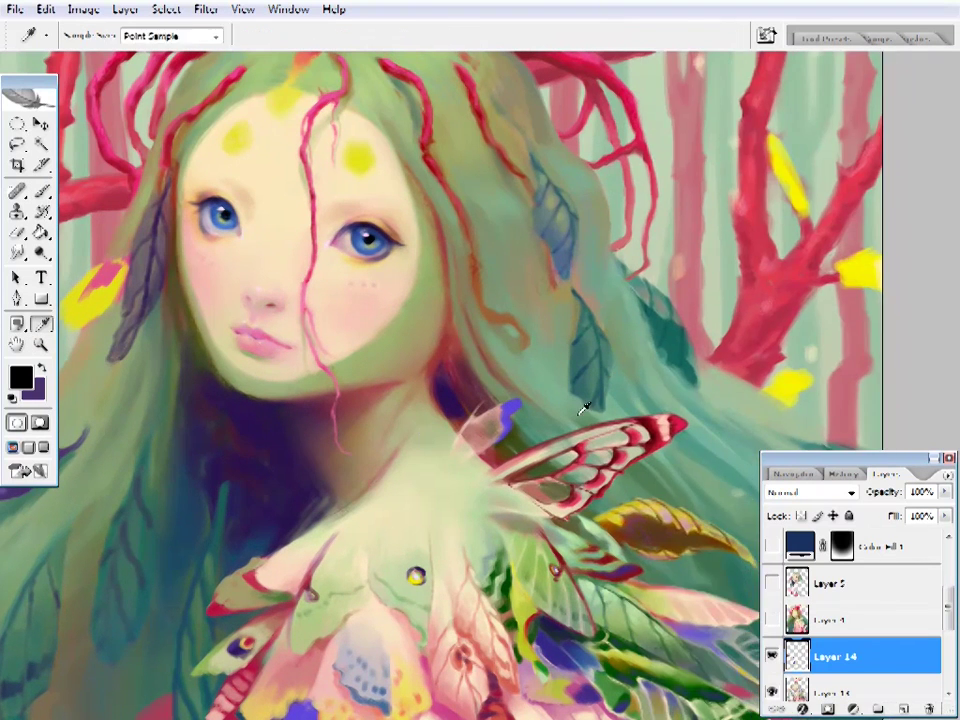
{"action": "left_click", "coordinate": [579, 407]}
{"action": "key", "text": "b"}
{"action": "right_click", "coordinate": [648, 54]}
{"action": "left_click", "coordinate": [590, 385]}
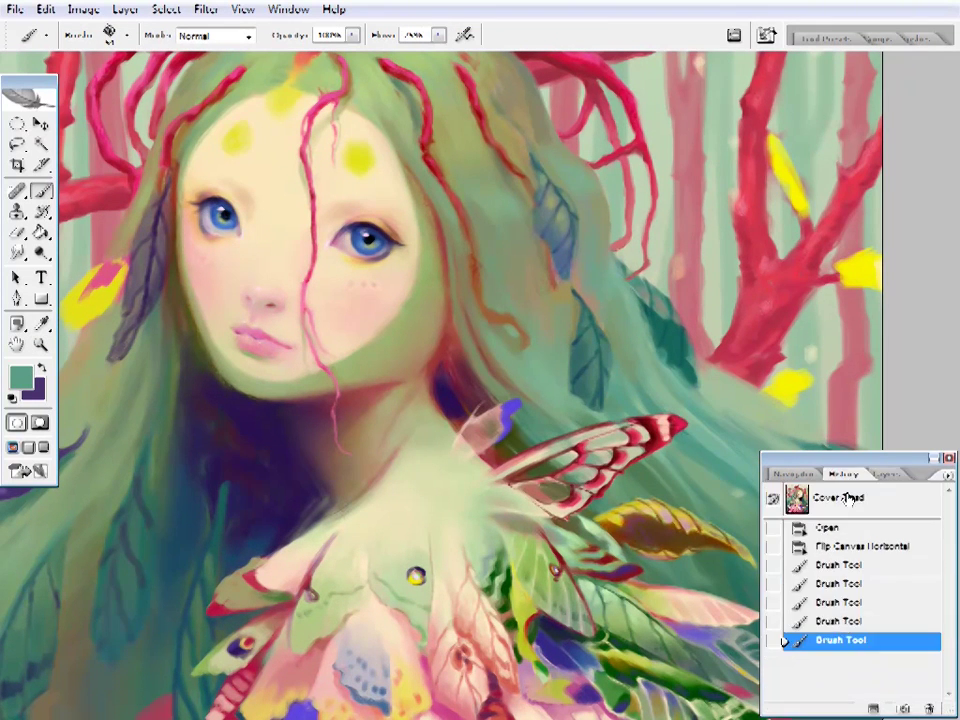
{"action": "right_click", "coordinate": [696, 340]}
{"action": "key", "text": "Escape"}
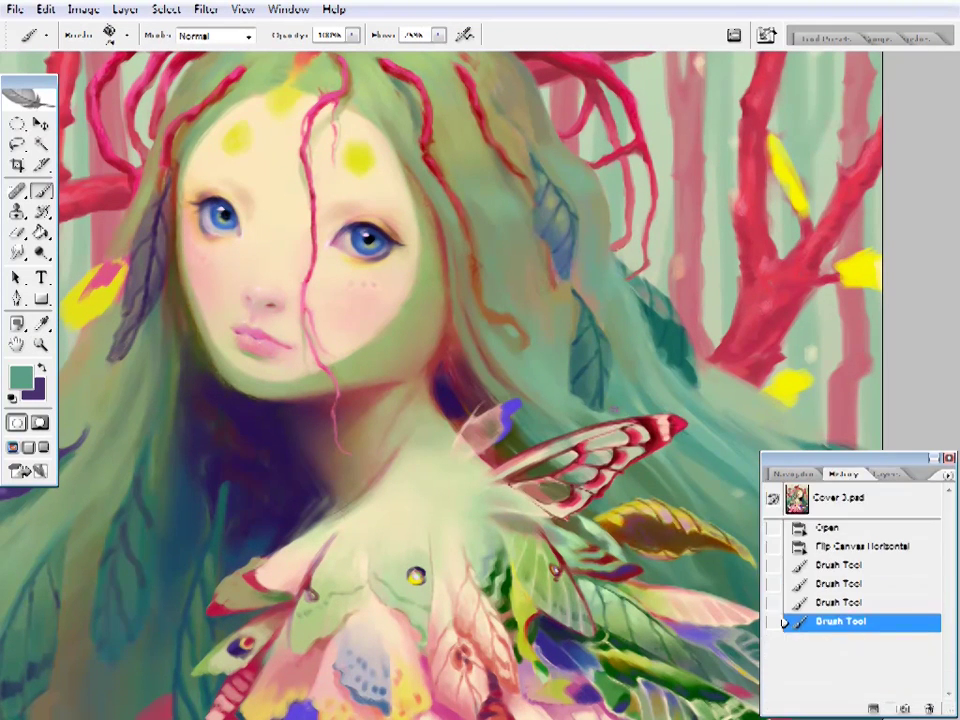
- Paint olive strands into the hair around the face, sampling olive, teal and grey tones
{"action": "left_click", "coordinate": [599, 338], "text": "alt"}
{"action": "mouse_move", "coordinate": [599, 338]}
{"action": "left_mouse_down"}
{"action": "mouse_move", "coordinate": [576, 317]}
{"action": "mouse_move", "coordinate": [568, 324]}
{"action": "mouse_move", "coordinate": [550, 238]}
{"action": "mouse_move", "coordinate": [576, 335]}
{"action": "left_mouse_up"}
{"action": "left_click", "coordinate": [574, 317], "text": "alt"}
{"action": "left_click", "coordinate": [606, 356], "text": "alt"}
{"action": "left_click", "coordinate": [606, 356], "text": "alt"}
{"action": "left_click", "coordinate": [606, 356], "text": "alt"}
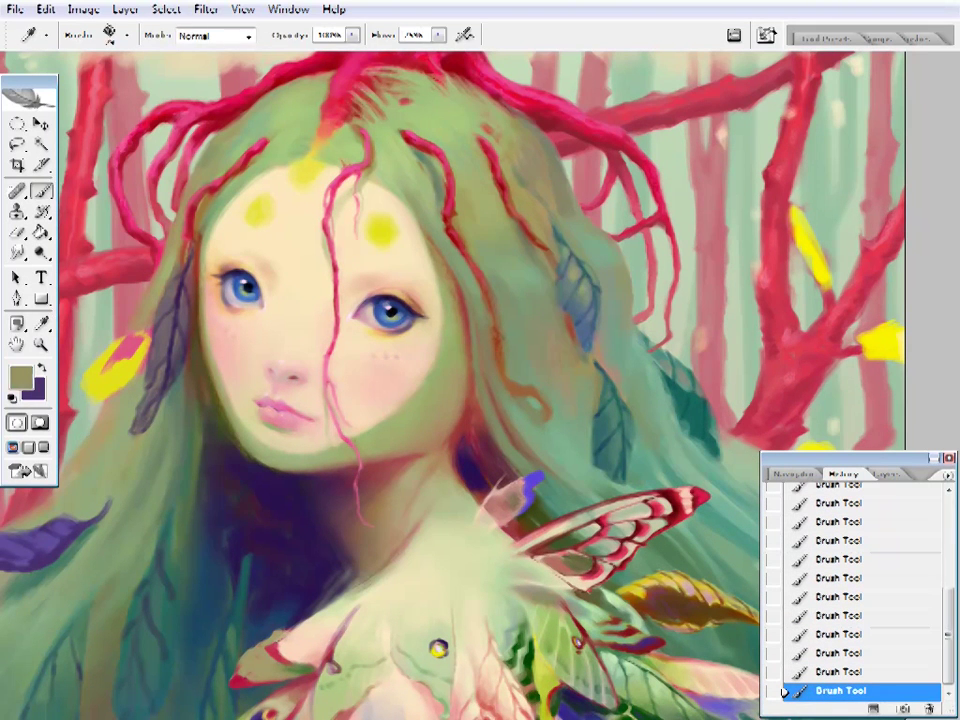
{"action": "left_click", "coordinate": [582, 340], "text": "alt"}
{"action": "left_click", "coordinate": [582, 340], "text": "alt"}
{"action": "scroll", "coordinate": [328, 439], "scroll_direction": "left", "scroll_amount": 6}
- Pick up the leaf's purple and a lighter purple, and resize the brush
{"action": "left_click", "coordinate": [341, 456], "text": "alt"}
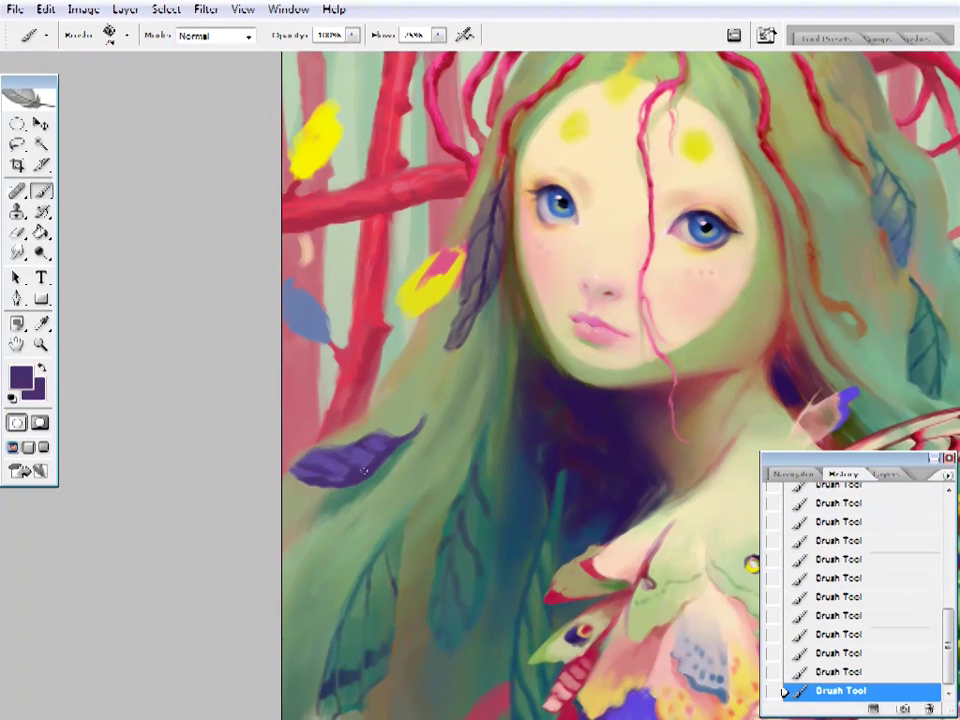
{"action": "key", "text": "F7"}
{"action": "key", "text": "e"}
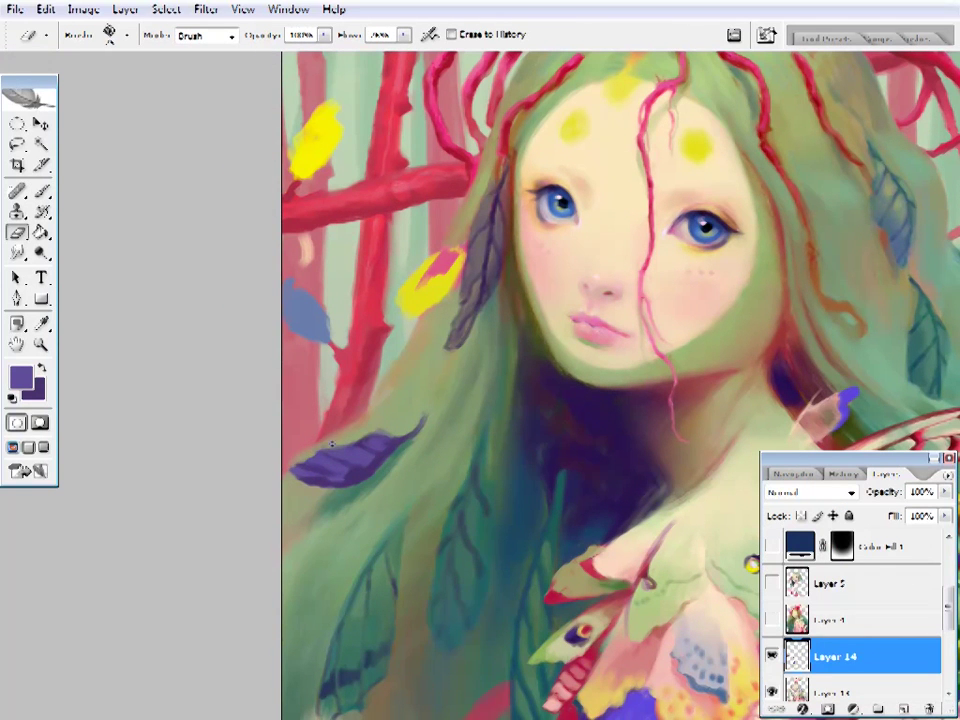
{"action": "key", "text": "b"}
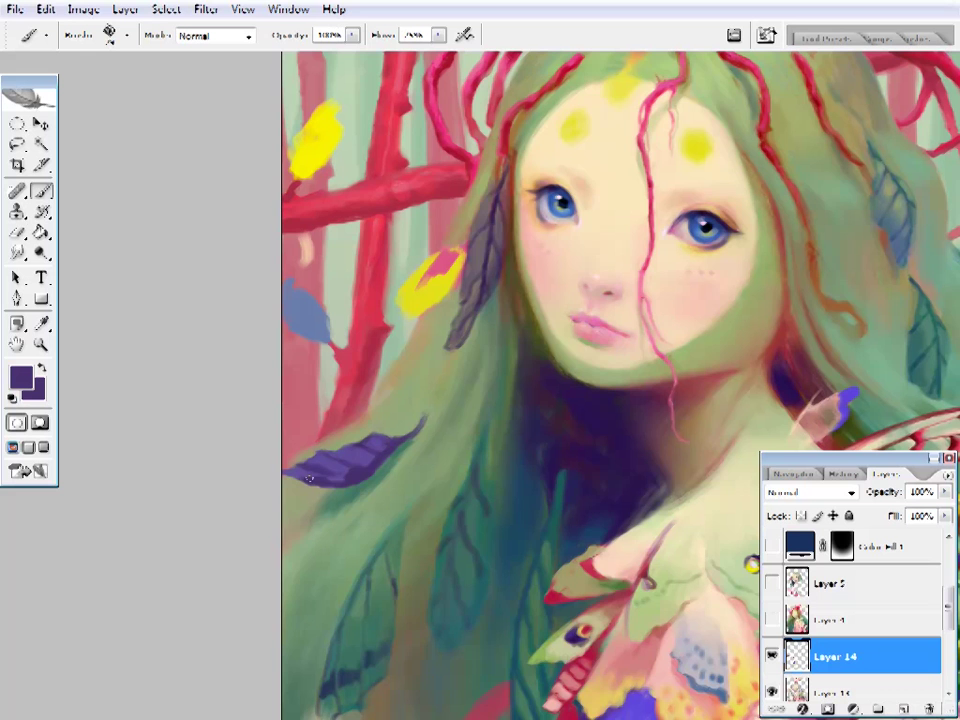
{"action": "left_click", "coordinate": [298, 467], "text": "alt"}
{"action": "right_click", "coordinate": [354, 467]}
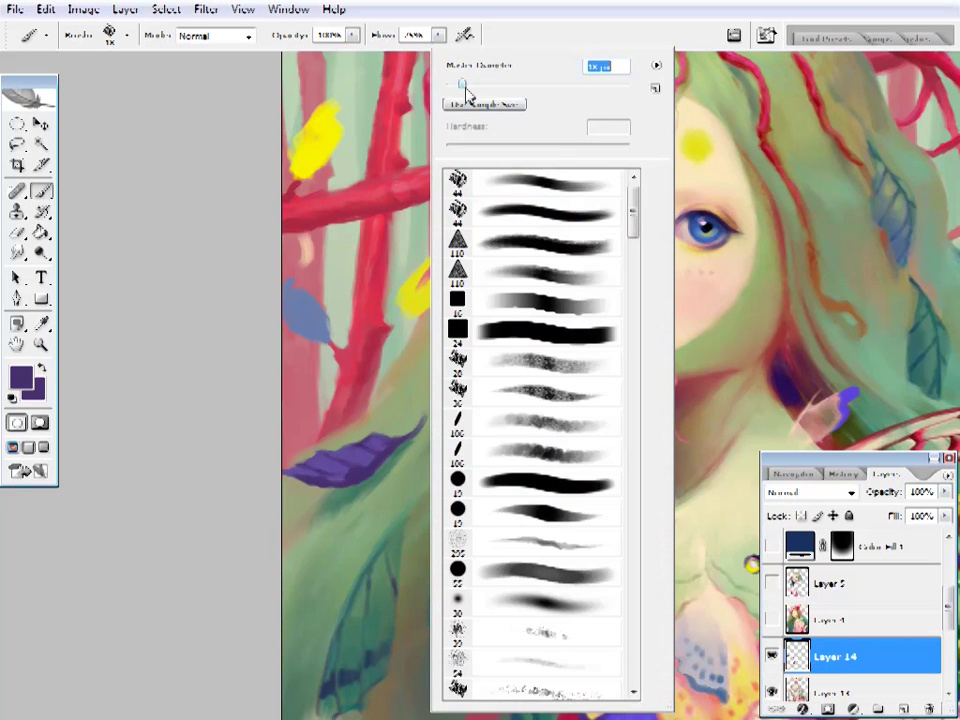
{"action": "key", "text": "Return"}
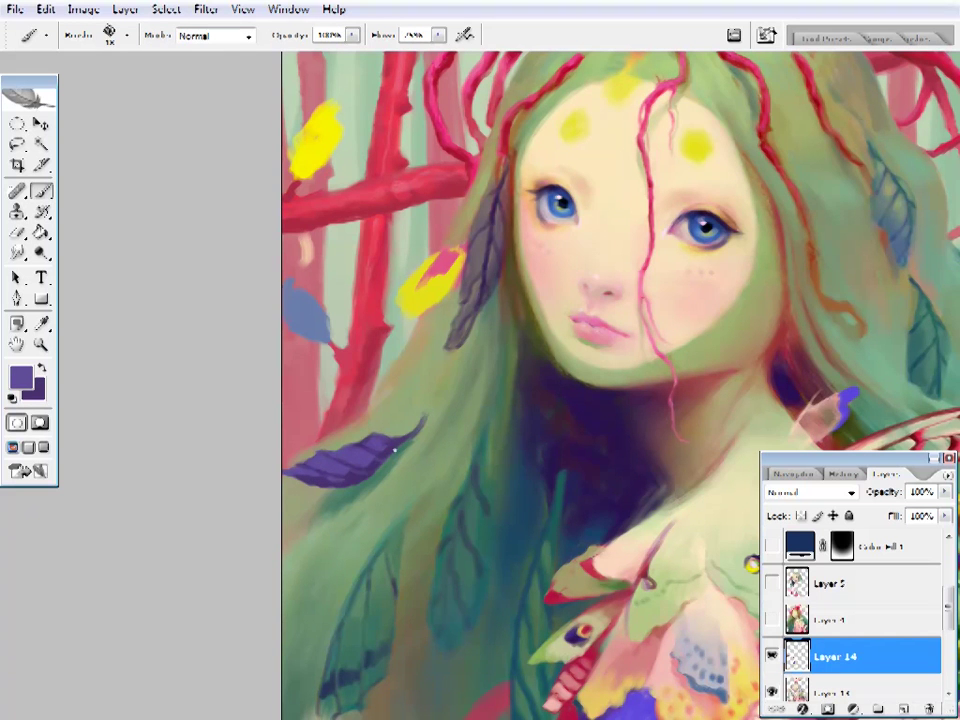
- Zoom in on the hair leaf and sample dark navy and blue-violet tones from it
{"action": "left_click_drag", "start_coordinate": [398, 445], "coordinate": [392, 450]}
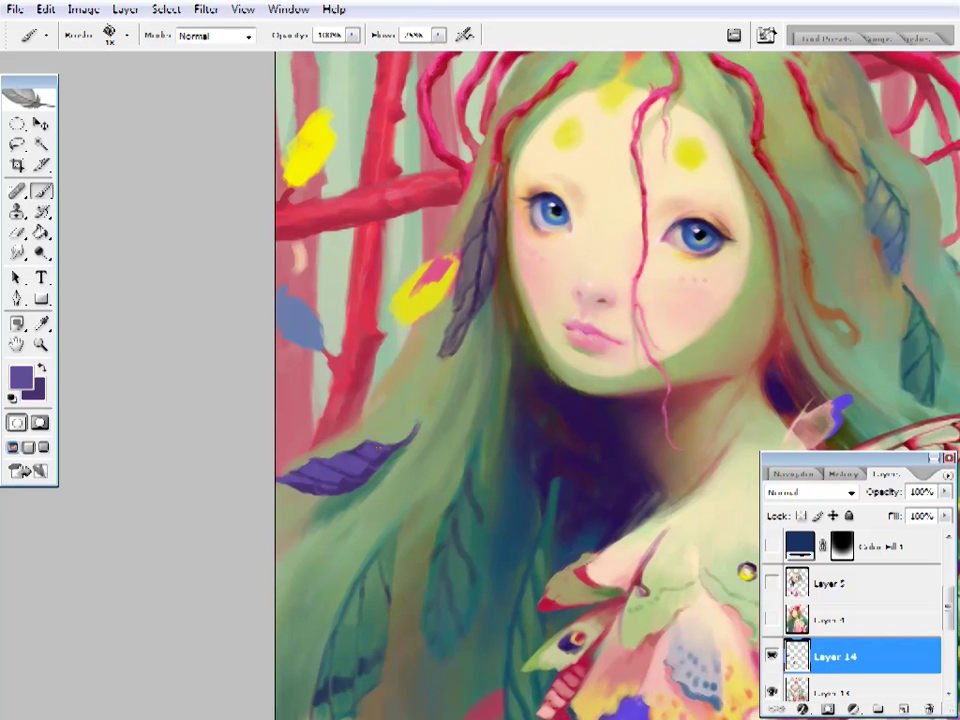
{"action": "left_click", "coordinate": [718, 621], "text": "alt"}
{"action": "scroll", "coordinate": [718, 621], "scroll_direction": "down", "scroll_amount": 3}
{"action": "left_click", "coordinate": [630, 621], "text": "alt"}
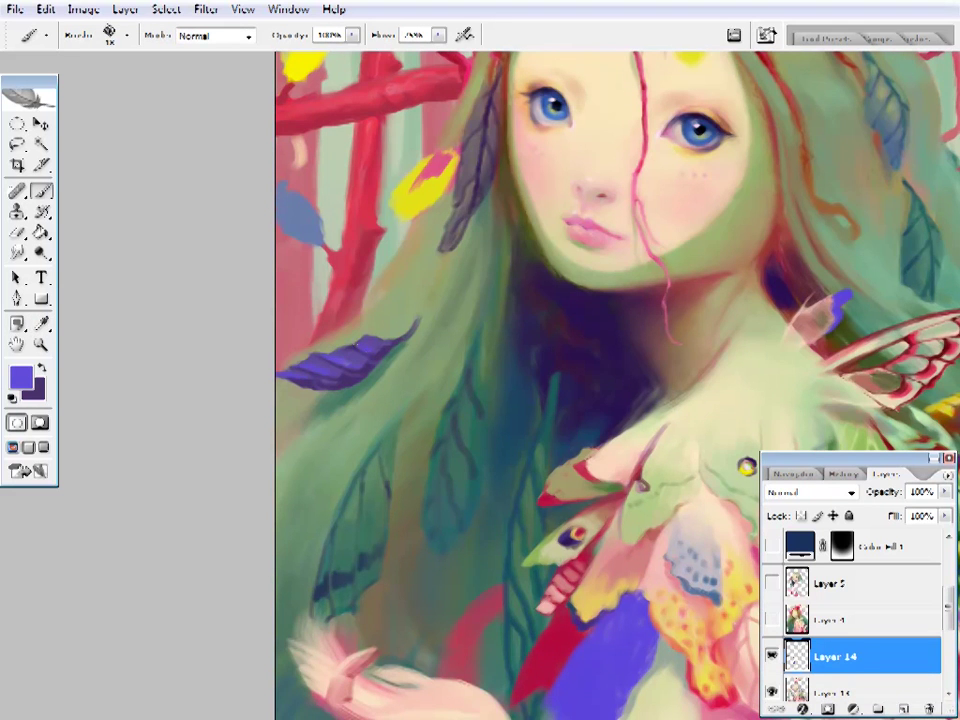
{"action": "left_click", "coordinate": [482, 439], "text": "ctrl+alt"}
{"action": "left_click", "coordinate": [261, 424], "text": "ctrl"}
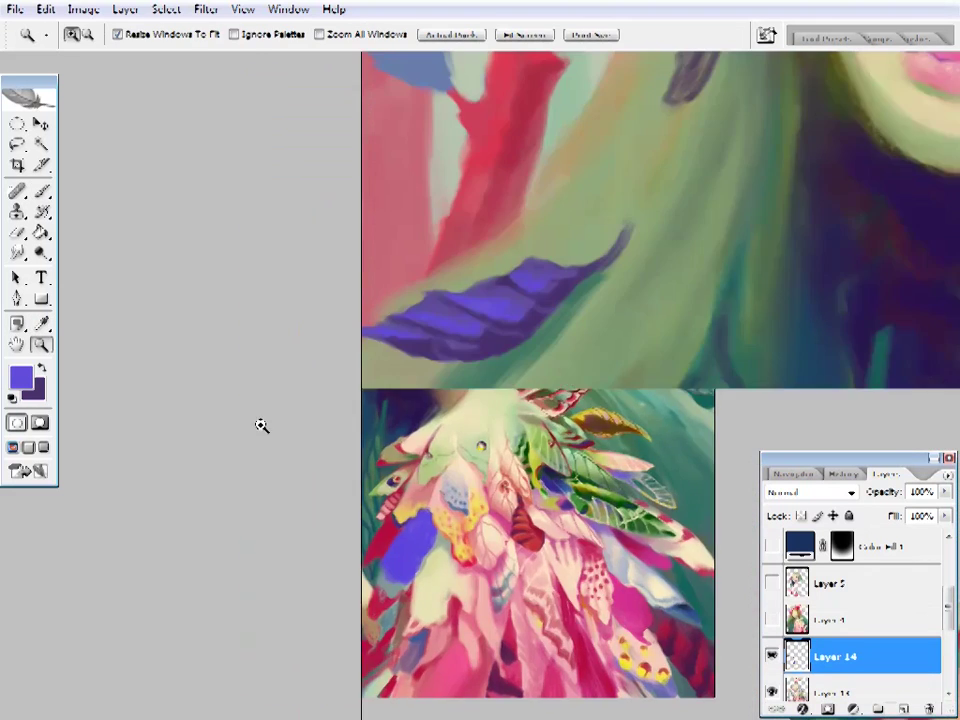
{"action": "left_click", "coordinate": [750, 360], "text": "alt"}
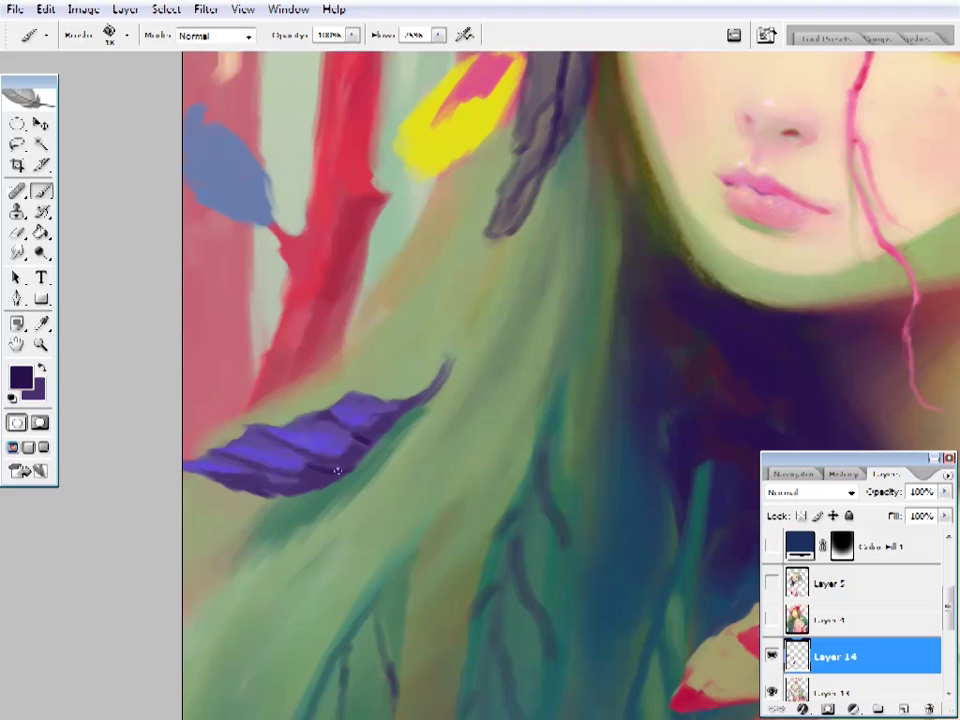
{"action": "left_click", "coordinate": [372, 440], "text": "alt"}
{"action": "left_click", "coordinate": [352, 442], "text": "alt"}
{"action": "left_click", "coordinate": [328, 449], "text": "alt"}
{"action": "left_click", "coordinate": [312, 456], "text": "alt"}
{"action": "left_click", "coordinate": [295, 445], "text": "alt"}
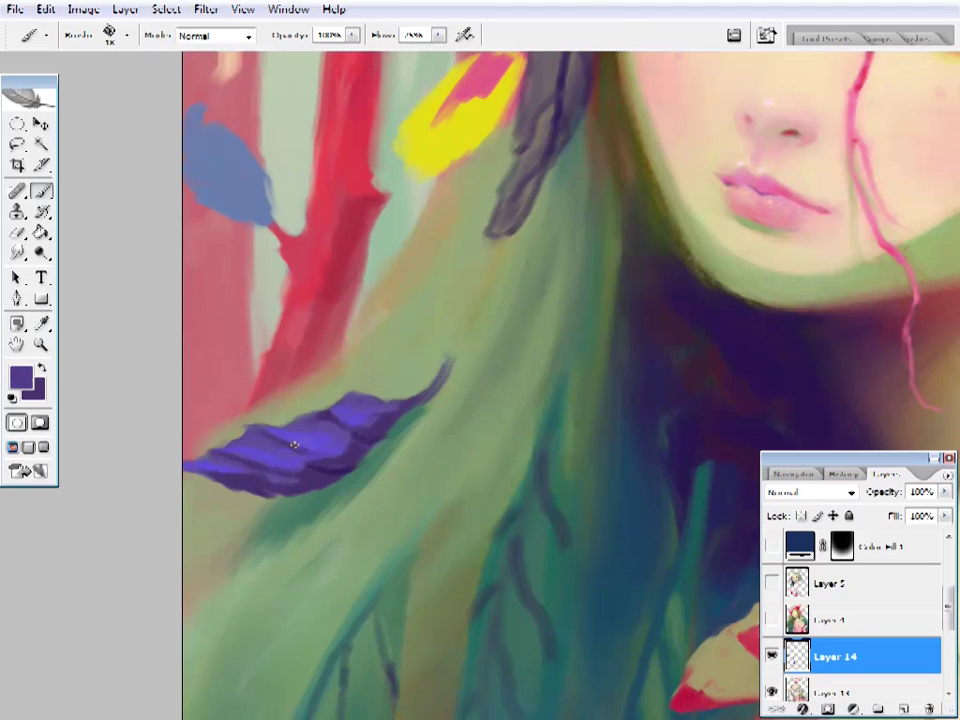
- Fit the whole painting on screen, then zoom into the feathered chest area
{"action": "key", "text": "z"}
{"action": "key", "text": "ctrl+0"}
{"action": "left_click", "coordinate": [559, 489]}
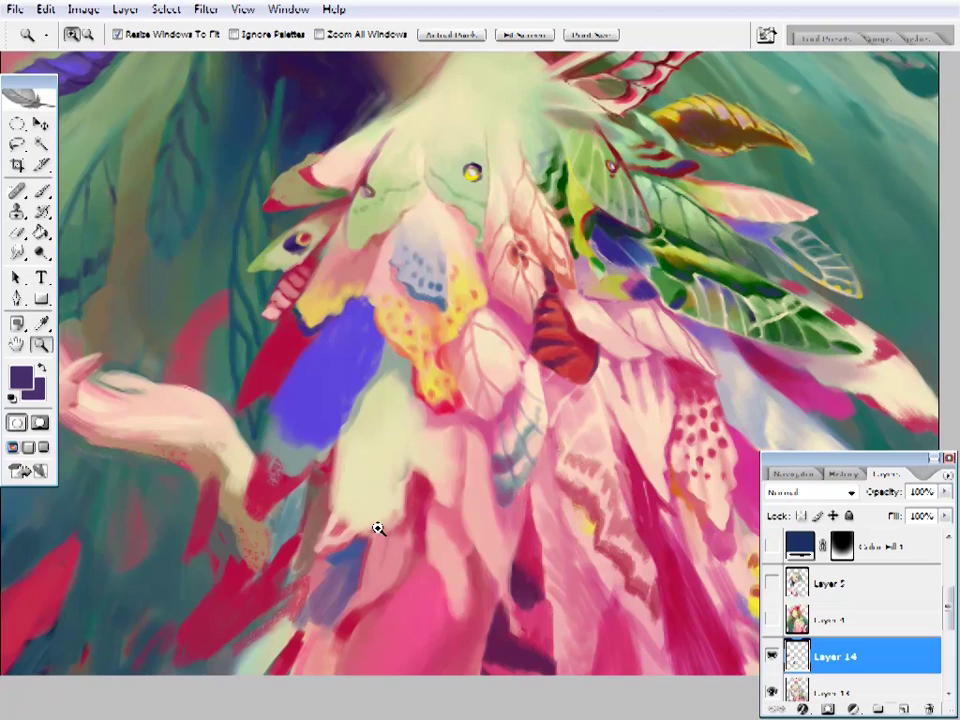
- Darken the top of the blue feather with a navy stroke
{"action": "left_click_drag", "start_coordinate": [377, 529], "coordinate": [454, 592]}
{"action": "key", "text": "i"}
{"action": "key", "text": "x"}
{"action": "key", "text": "b"}
{"action": "right_click", "coordinate": [428, 392]}
{"action": "key", "text": "Escape"}
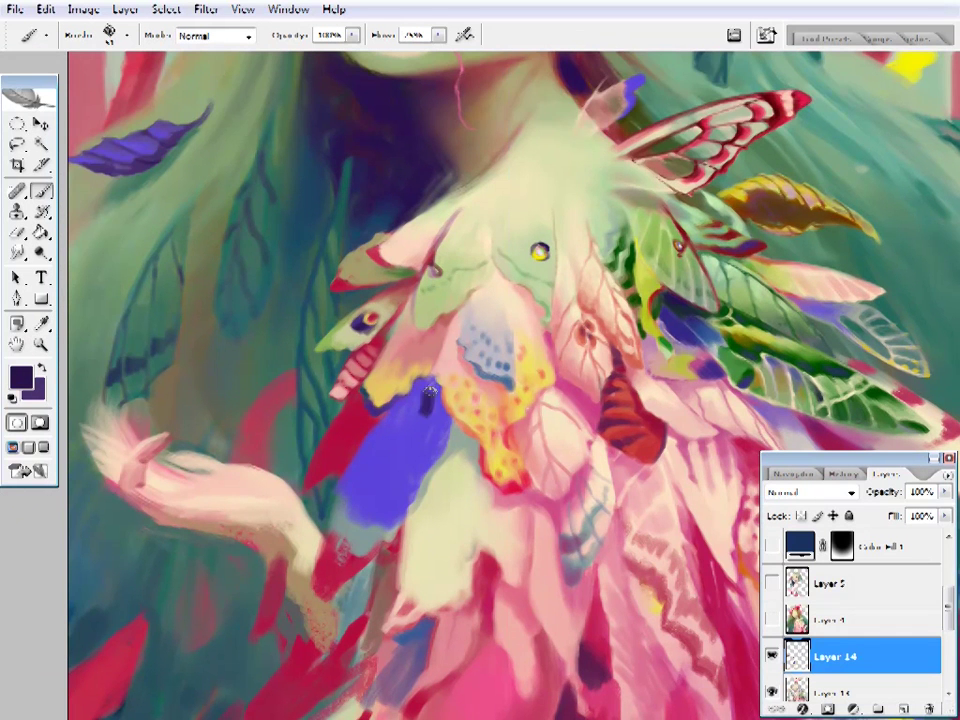
{"action": "mouse_move", "coordinate": [439, 411]}
{"action": "left_mouse_down"}
{"action": "mouse_move", "coordinate": [435, 400]}
{"action": "mouse_move", "coordinate": [398, 420]}
{"action": "left_mouse_up"}
{"action": "right_click", "coordinate": [437, 373]}
{"action": "key", "text": "Escape"}
- Sample tan, salmon, pink and dark purple tones from the garment around the feather
{"action": "key", "text": "i"}
{"action": "left_click", "coordinate": [440, 400], "text": "alt"}
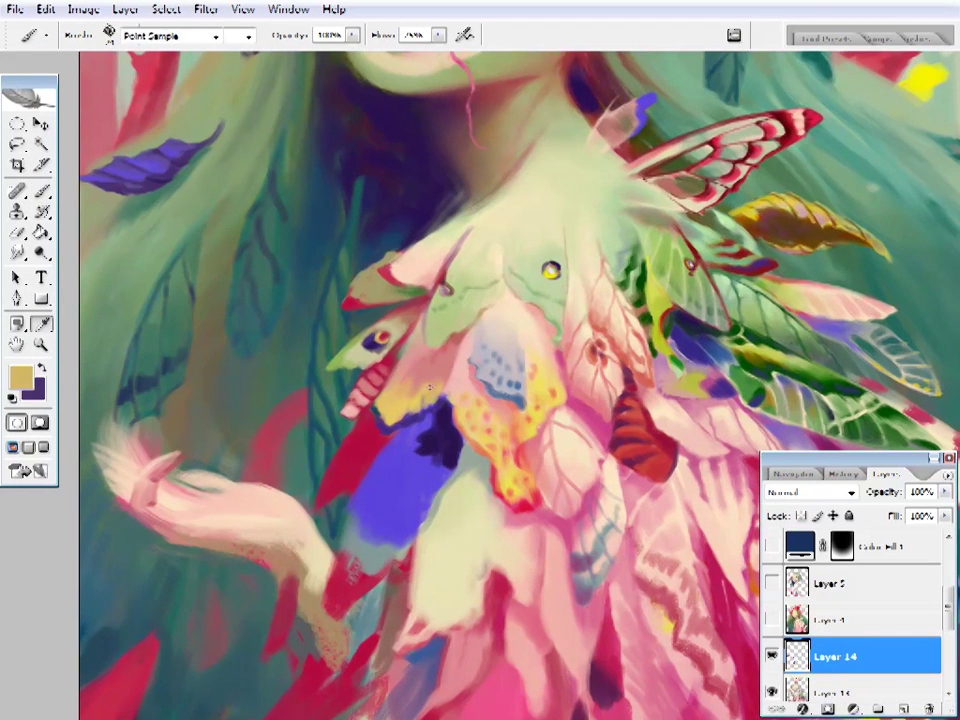
{"action": "left_click", "coordinate": [432, 420], "text": "alt"}
{"action": "left_click", "coordinate": [425, 395], "text": "alt"}
{"action": "left_click", "coordinate": [443, 397], "text": "alt"}
{"action": "left_click", "coordinate": [440, 400], "text": "alt"}
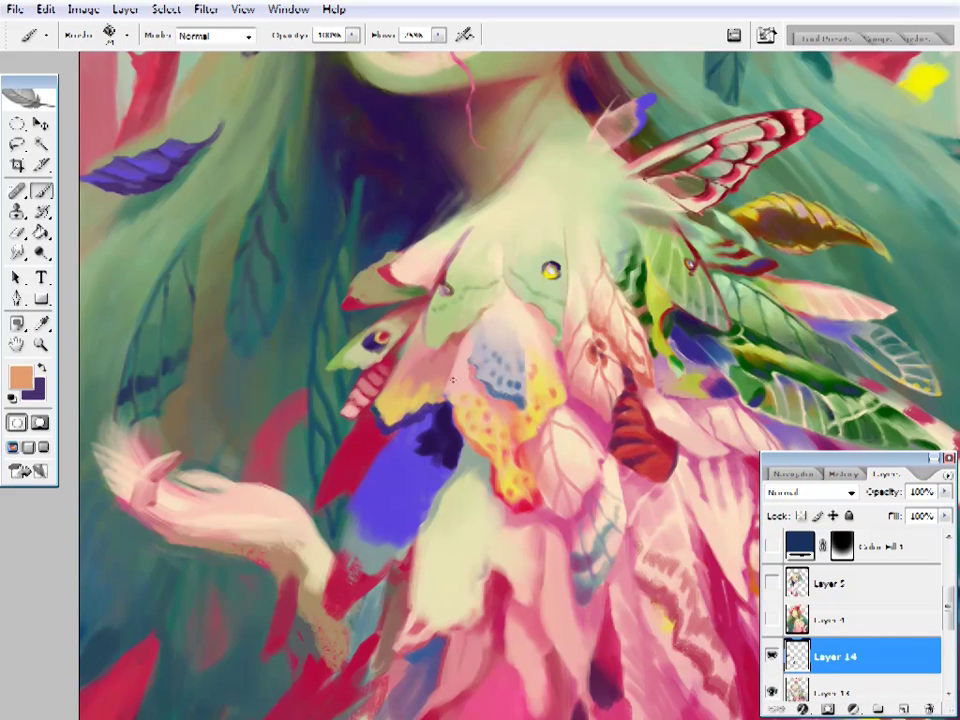
{"action": "left_click", "coordinate": [436, 410], "text": "alt"}
{"action": "left_click", "coordinate": [440, 435], "text": "alt"}
{"action": "left_click_drag", "start_coordinate": [440, 435], "coordinate": [420, 385]}
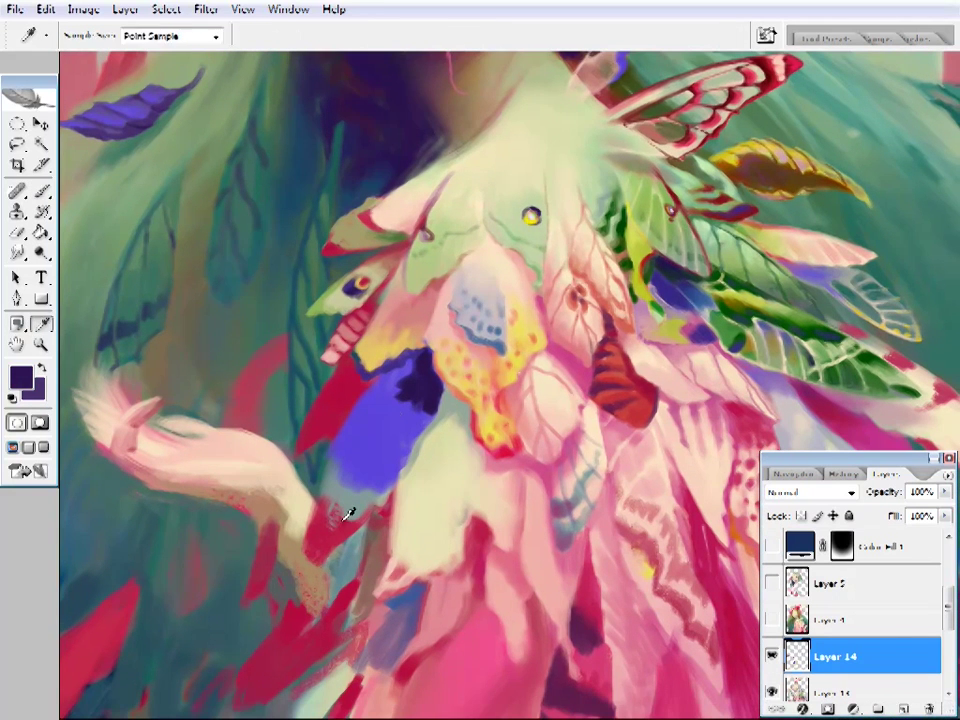
{"action": "left_click", "coordinate": [339, 422], "text": "alt"}
{"action": "left_click", "coordinate": [343, 418], "text": "alt"}
- Choose a brighter blue for the feather in the foreground colour chooser
{"action": "right_click", "coordinate": [480, 104]}
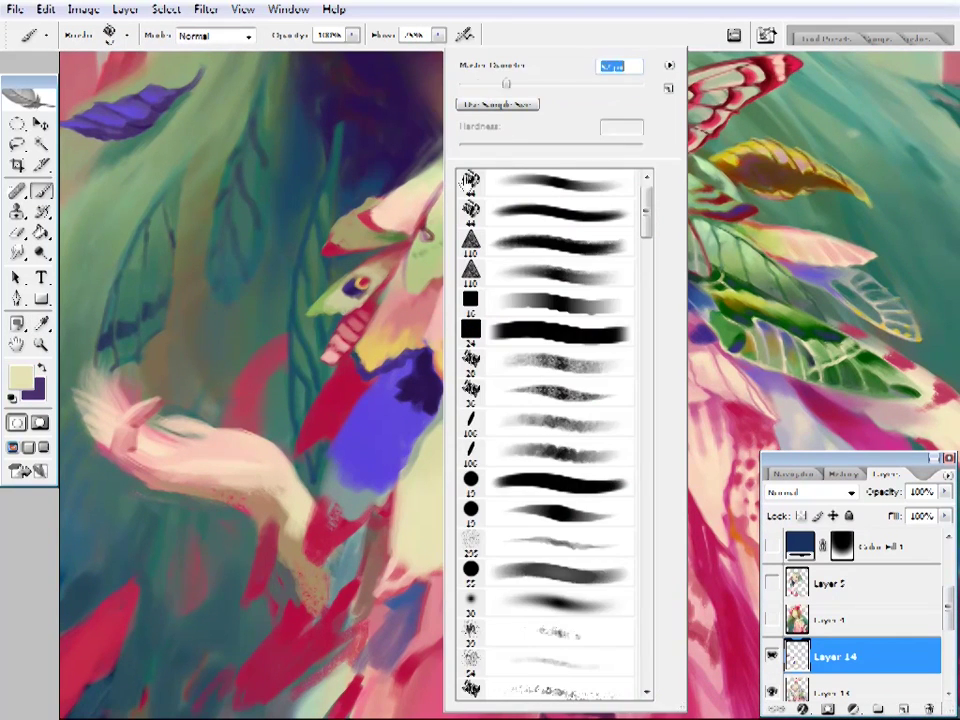
{"action": "left_click", "coordinate": [350, 138]}
{"action": "key", "text": "i"}
{"action": "left_click", "coordinate": [354, 462]}
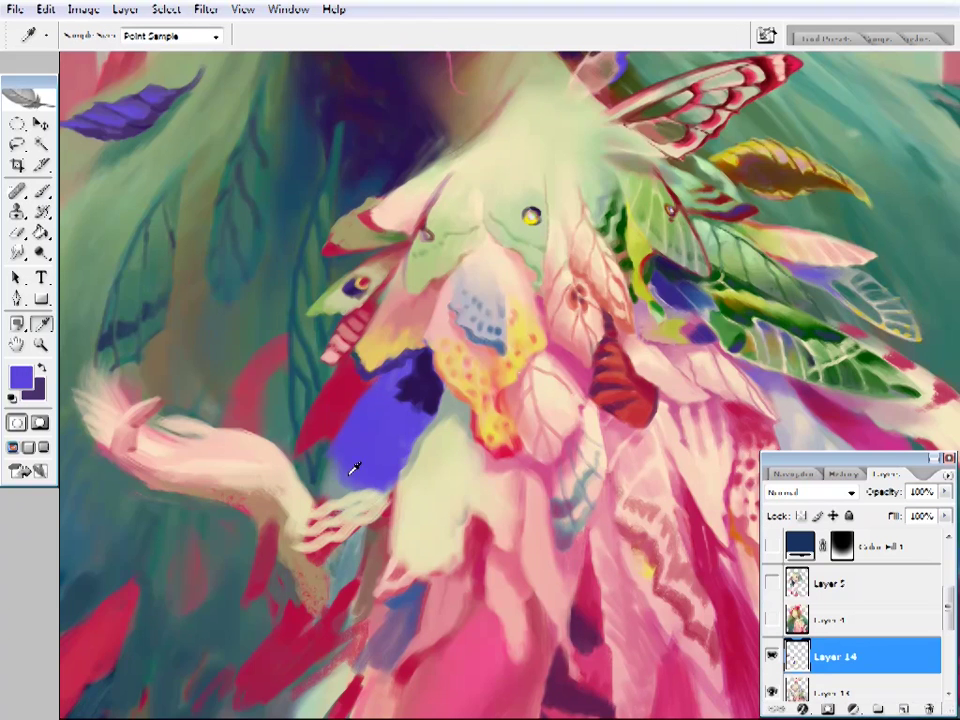
{"action": "left_click", "coordinate": [566, 258]}
{"action": "left_click", "coordinate": [20, 377]}
{"action": "left_click", "coordinate": [591, 244]}
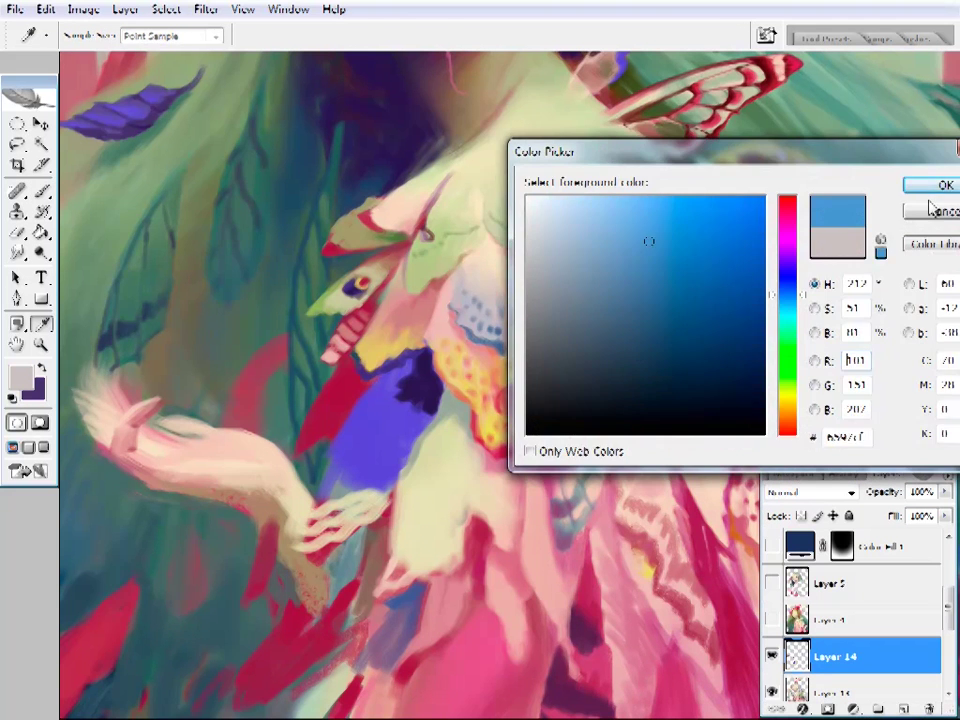
{"action": "key", "text": "Return"}
{"action": "key", "text": "b"}
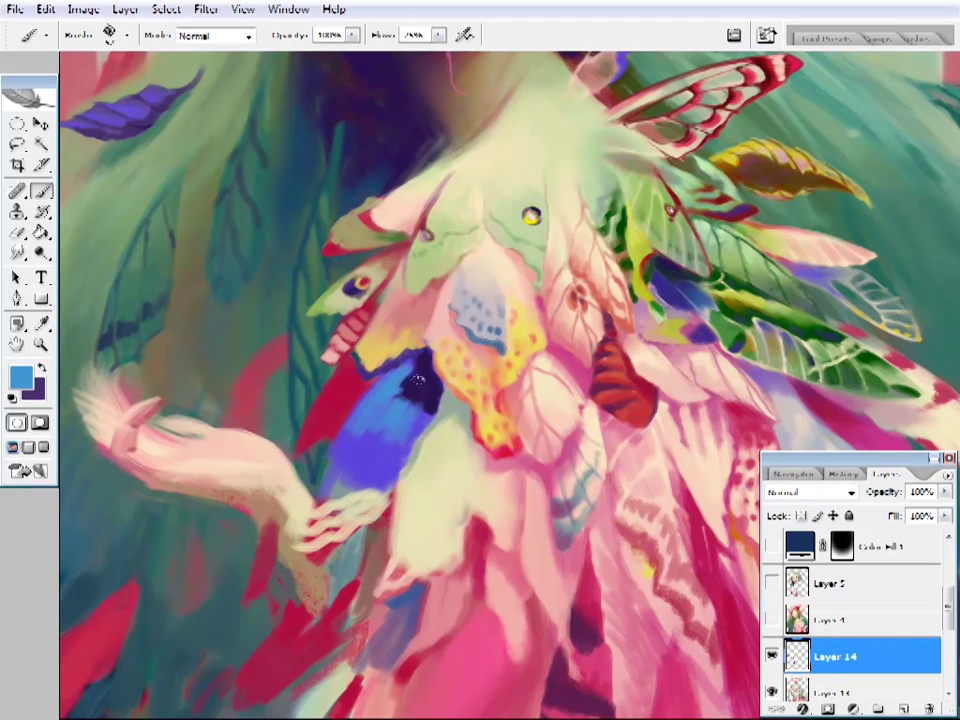
- Paint a small dark indigo ring for the eyespot on the blue feather
{"action": "right_click", "coordinate": [380, 400]}
{"action": "key", "text": "Escape"}
{"action": "left_click", "coordinate": [335, 485], "text": "alt"}
{"action": "left_click", "coordinate": [367, 469], "text": "alt"}
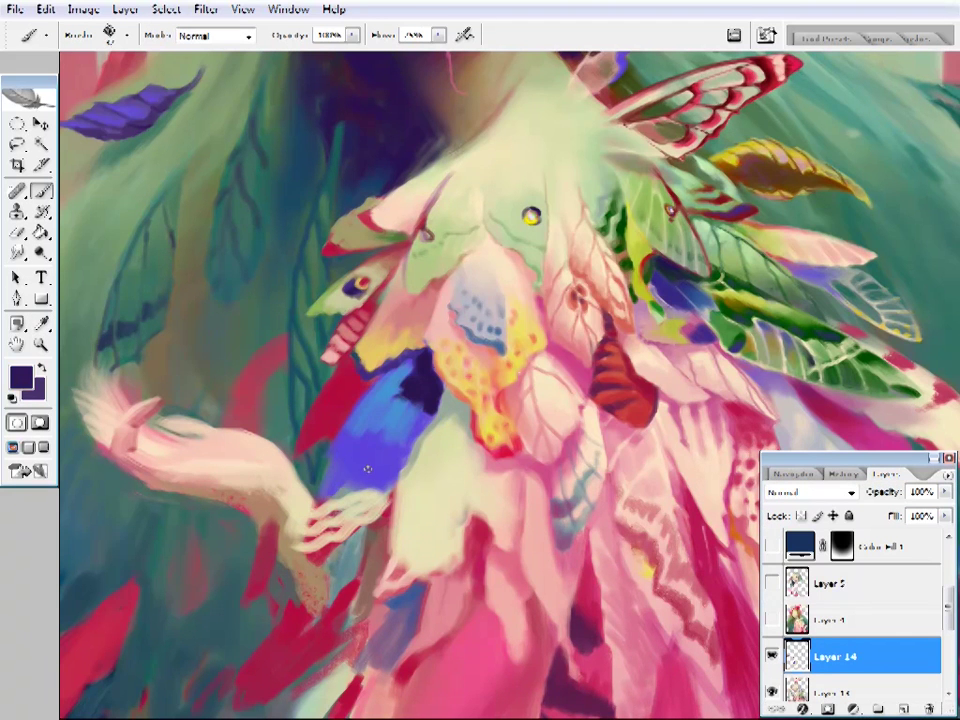
{"action": "left_click", "coordinate": [413, 418], "text": "alt"}
{"action": "left_click", "coordinate": [415, 405], "text": "alt"}
{"action": "left_click", "coordinate": [418, 420], "text": "alt"}
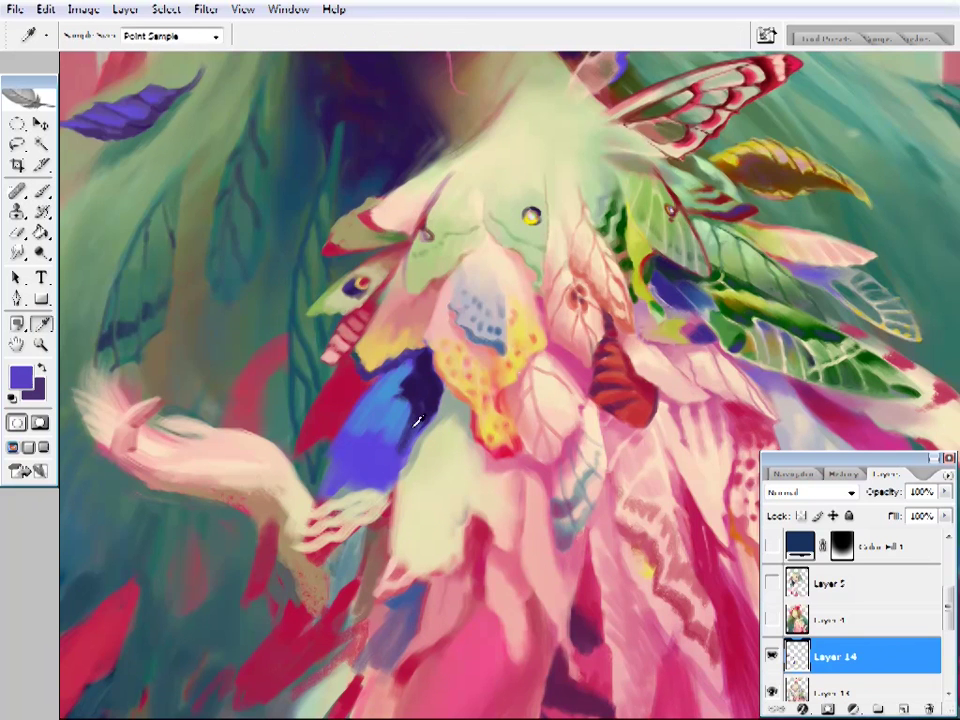
{"action": "left_click", "coordinate": [424, 390], "text": "alt"}
{"action": "left_click_drag", "start_coordinate": [372, 462], "coordinate": [366, 466]}
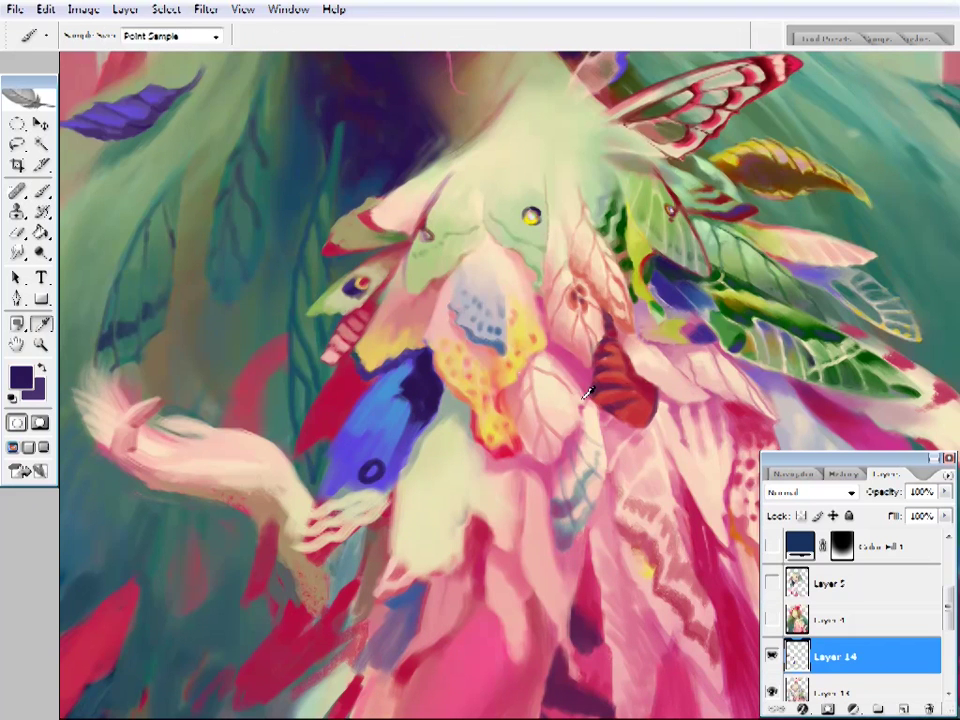
- Add a red eyespot centre and paint blue back over part of the dark patch
{"action": "left_click", "coordinate": [588, 393], "text": "alt"}
{"action": "left_click", "coordinate": [412, 380], "text": "alt"}
{"action": "left_click", "coordinate": [385, 410], "text": "alt"}
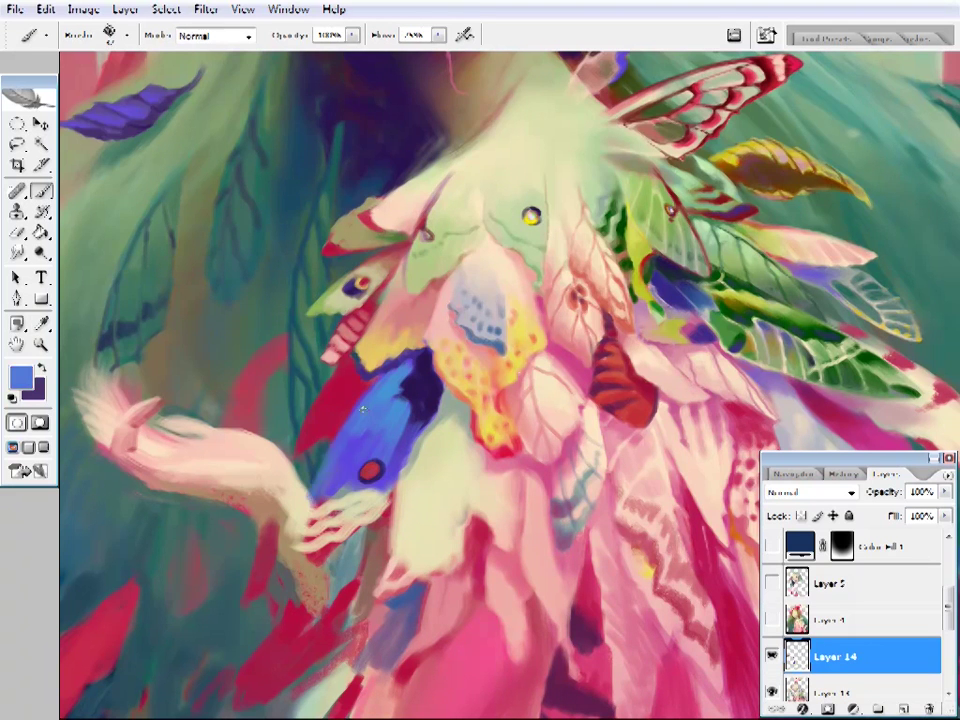
{"action": "left_click_drag", "start_coordinate": [395, 400], "coordinate": [378, 415]}
{"action": "left_click", "coordinate": [336, 463], "text": "alt"}
{"action": "left_click_drag", "start_coordinate": [341, 480], "coordinate": [364, 465]}
{"action": "left_click", "coordinate": [336, 455], "text": "alt"}
{"action": "left_click", "coordinate": [334, 469], "text": "alt"}
{"action": "left_click", "coordinate": [328, 457], "text": "alt"}
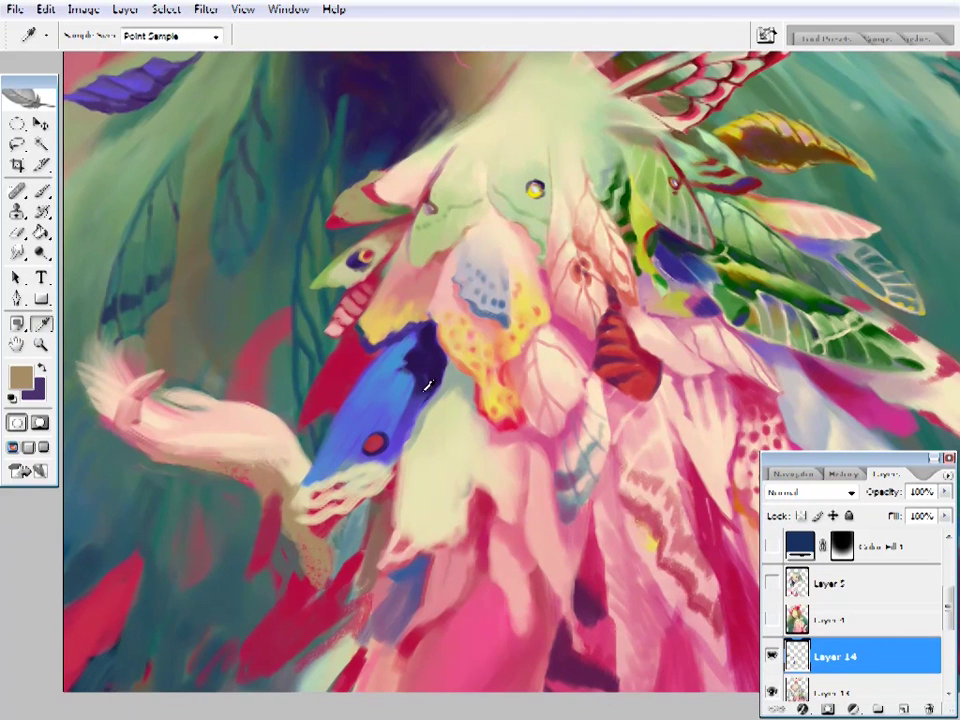
- Resize the brush and pick maroon and pale beige tones for the wing's stripes
{"action": "right_click", "coordinate": [480, 62]}
{"action": "left_click", "coordinate": [575, 98], "text": "alt"}
{"action": "left_click", "coordinate": [297, 494], "text": "alt"}
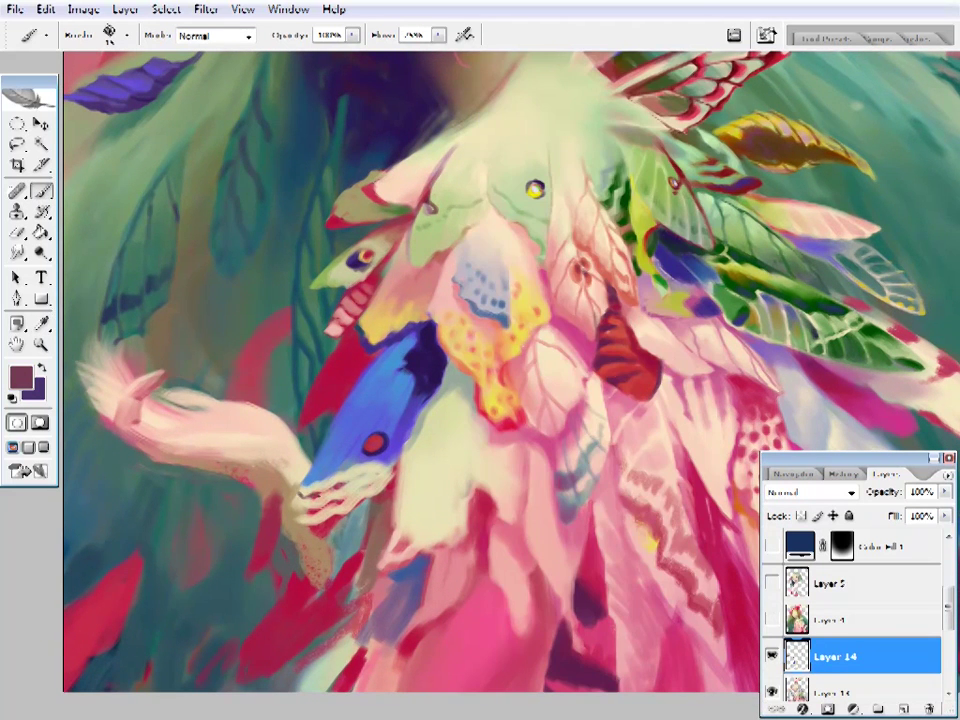
{"action": "right_click", "coordinate": [490, 50]}
{"action": "key", "text": "Return"}
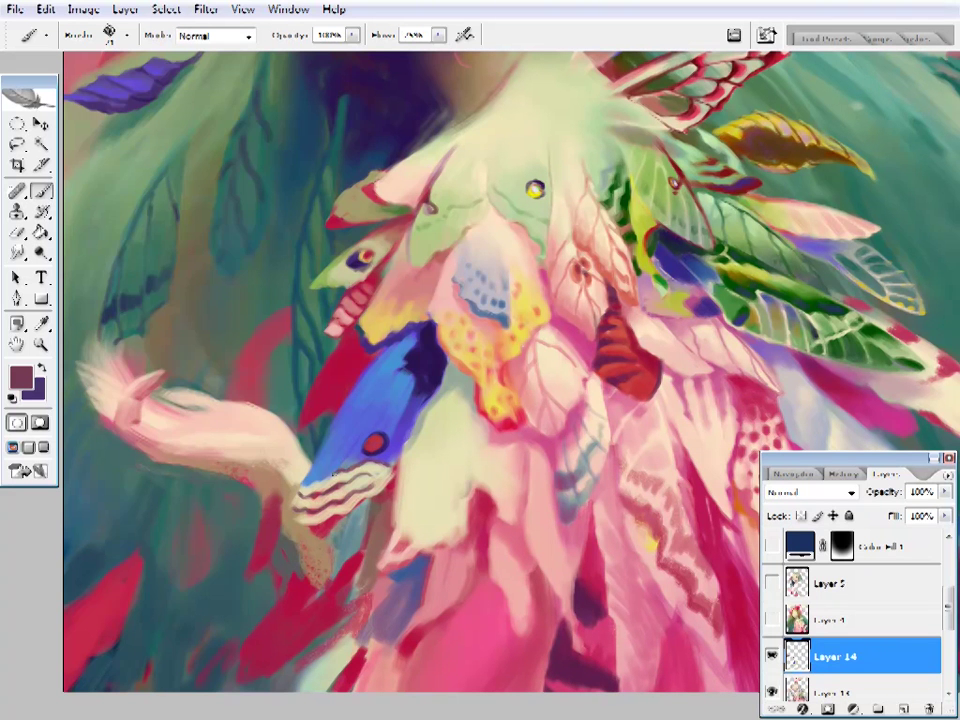
{"action": "left_click", "coordinate": [290, 514], "text": "alt"}
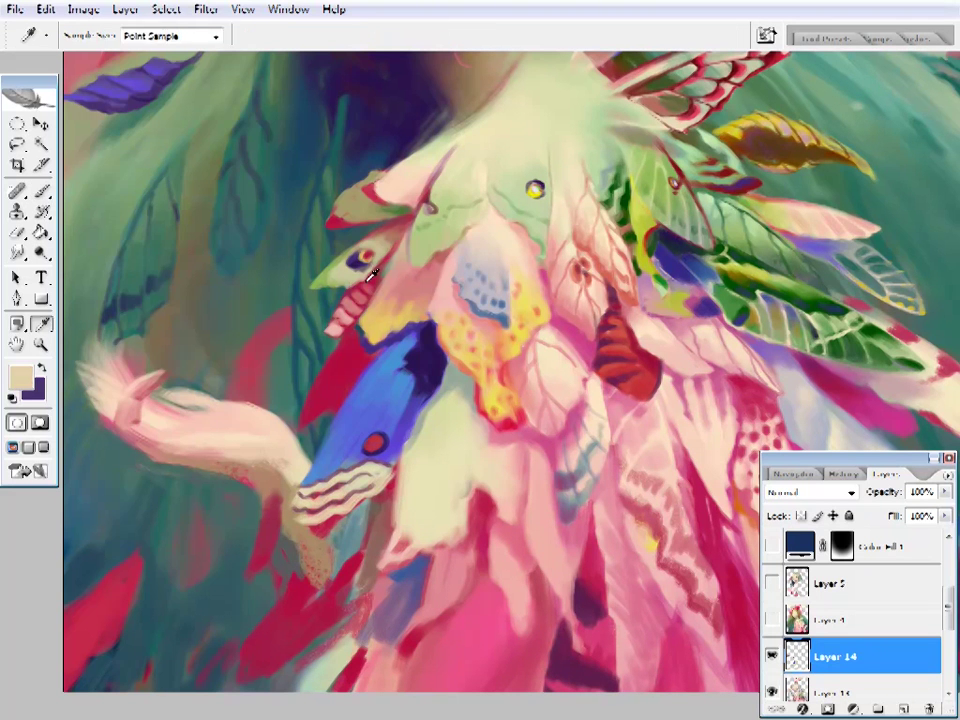
{"action": "left_click", "coordinate": [348, 500], "text": "alt"}
{"action": "left_click", "coordinate": [350, 503], "text": "alt"}
{"action": "left_click", "coordinate": [352, 506], "text": "alt"}
{"action": "left_click", "coordinate": [354, 510], "text": "alt"}
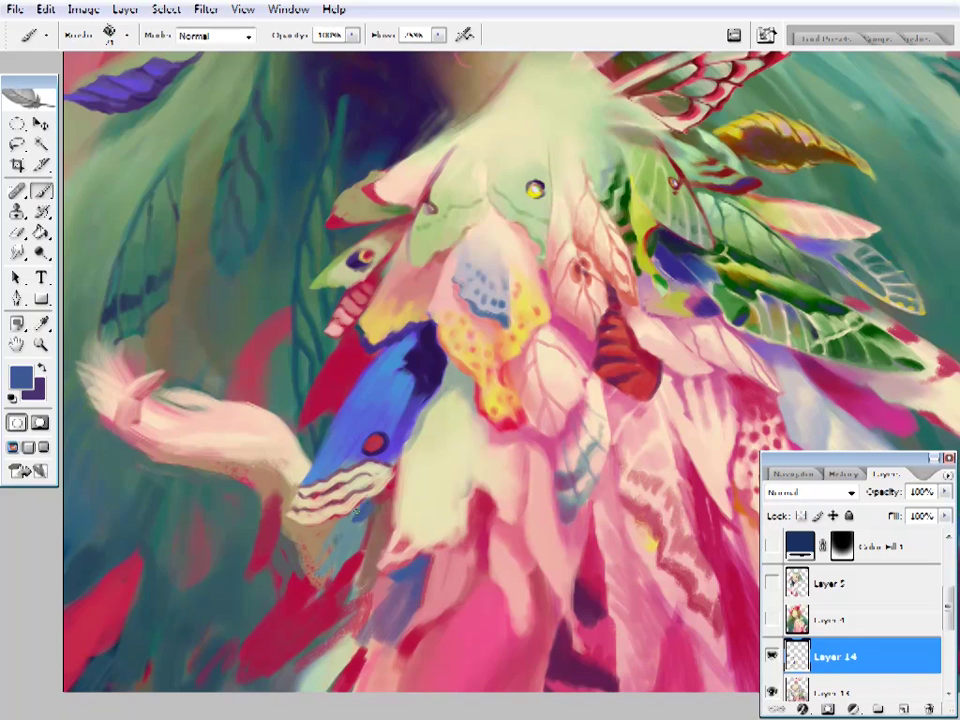
{"action": "left_click", "coordinate": [270, 380], "text": "alt"}
- Work pale beige, tan, grey and violet strokes along the wing, then view the whole painting
{"action": "left_click_drag", "start_coordinate": [424, 434], "coordinate": [392, 456]}
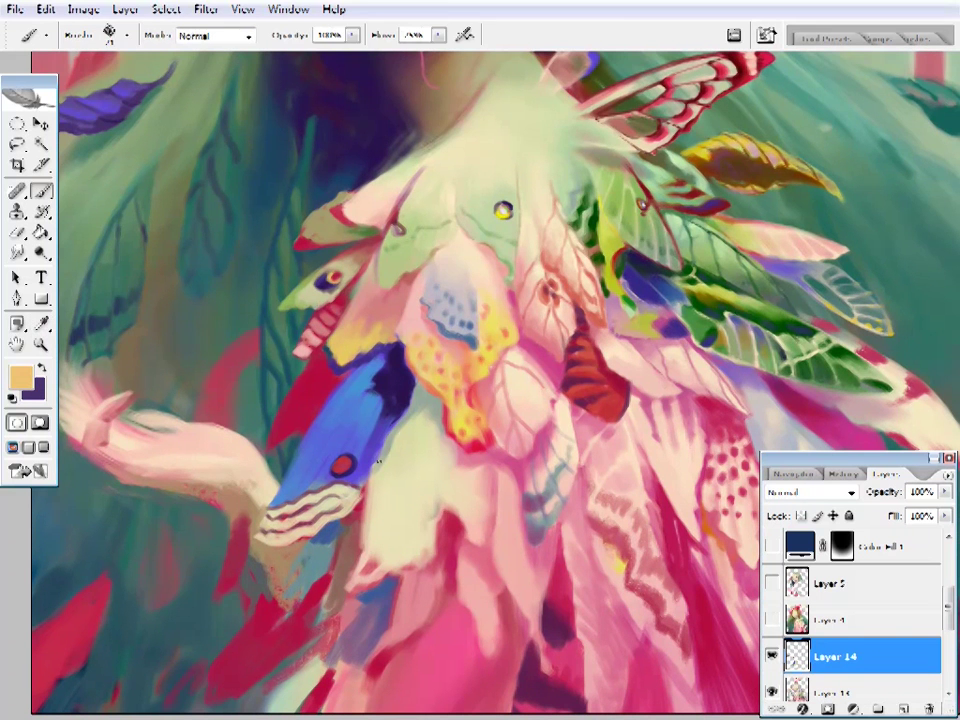
{"action": "left_click", "coordinate": [382, 460], "text": "alt"}
{"action": "left_click", "coordinate": [388, 457], "text": "alt"}
{"action": "left_click", "coordinate": [395, 453], "text": "alt"}
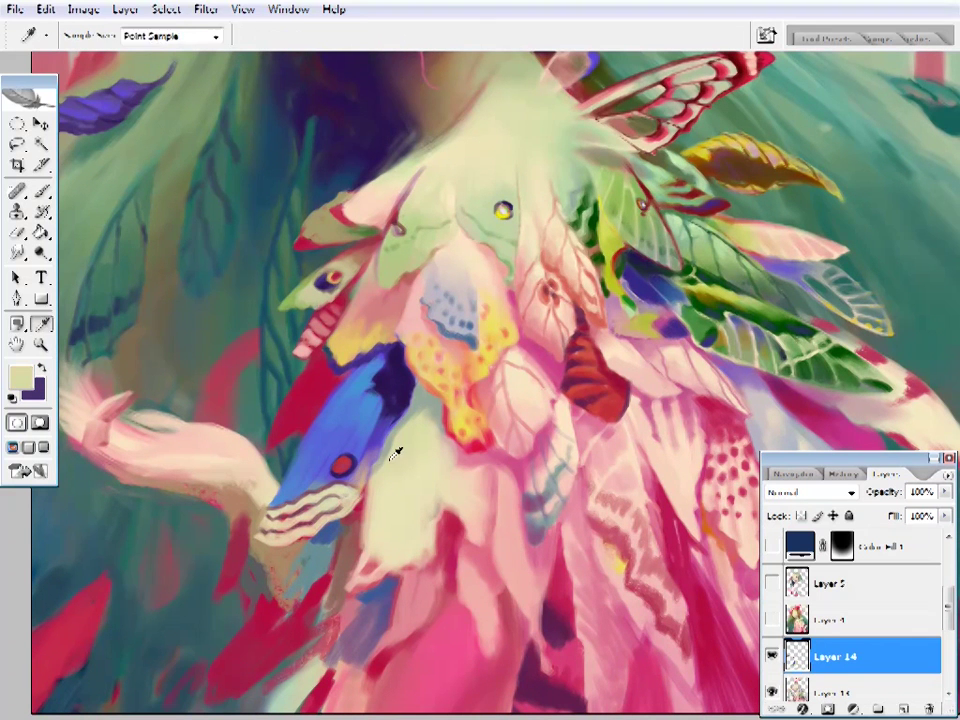
{"action": "left_click", "coordinate": [381, 467], "text": "alt"}
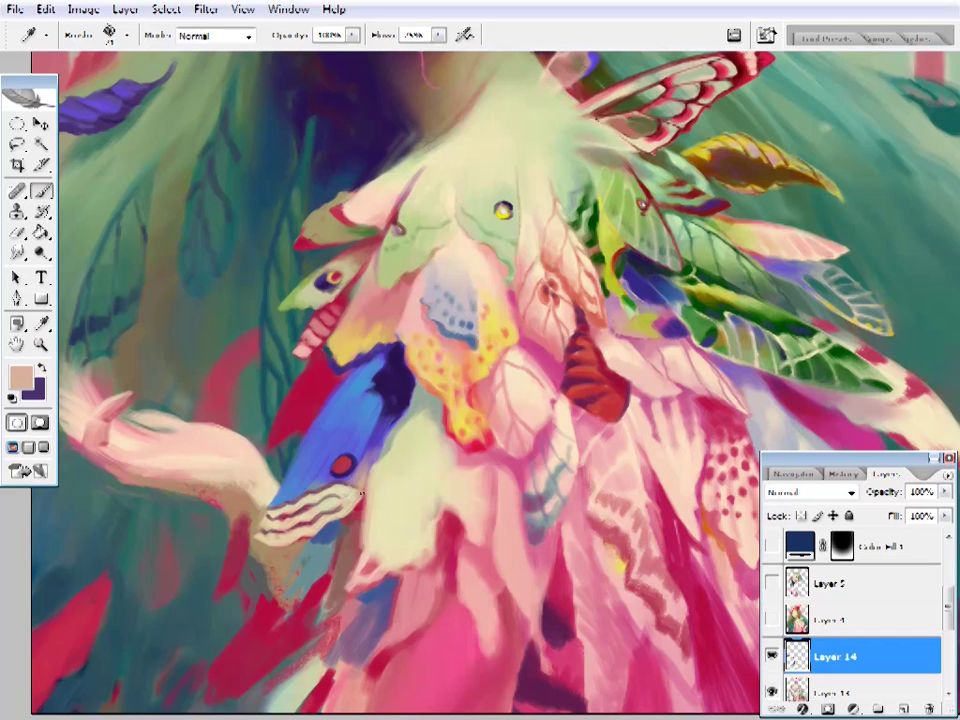
{"action": "left_click_drag", "start_coordinate": [362, 492], "coordinate": [380, 492]}
{"action": "left_click", "coordinate": [790, 405], "text": "alt"}
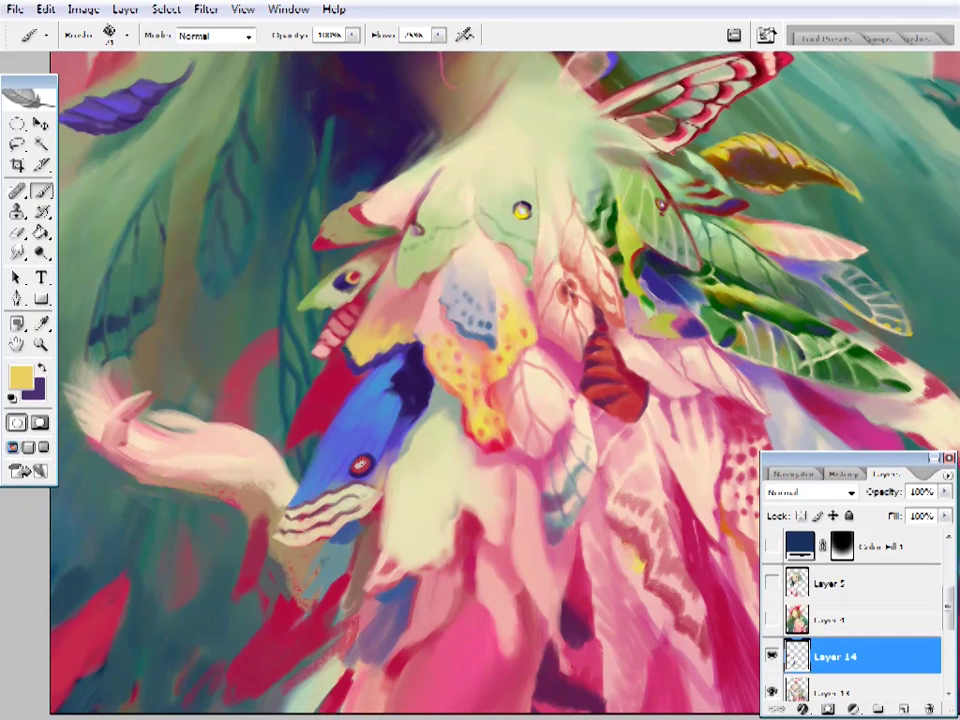
{"action": "left_click", "coordinate": [375, 407], "text": "alt"}
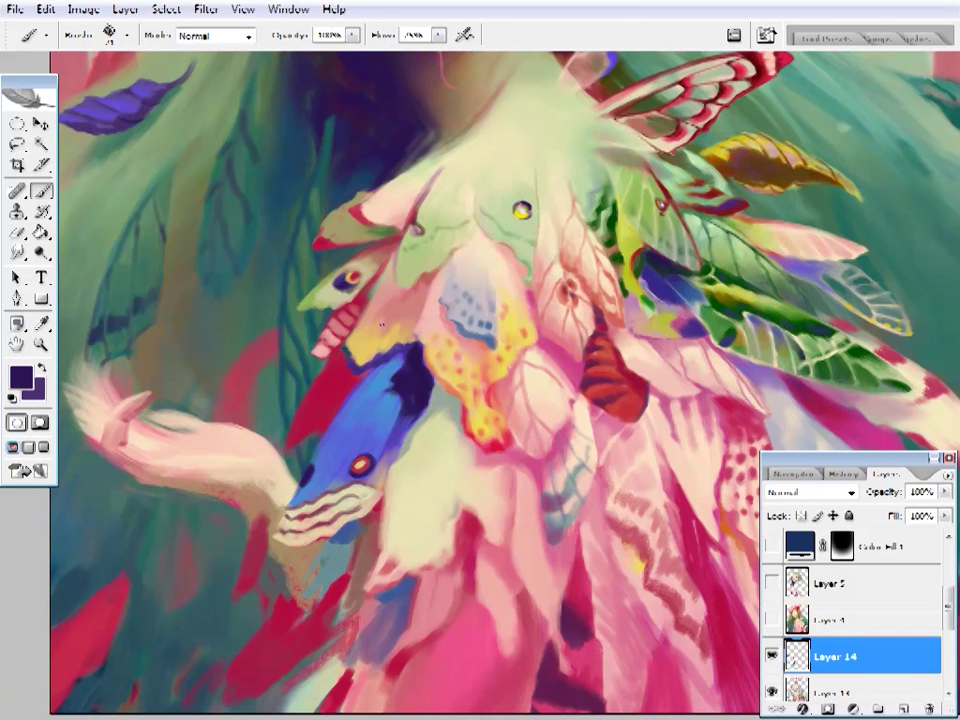
{"action": "left_click_drag", "start_coordinate": [381, 325], "coordinate": [364, 334]}
{"action": "right_click", "coordinate": [452, 193]}
{"action": "key", "text": "Escape"}
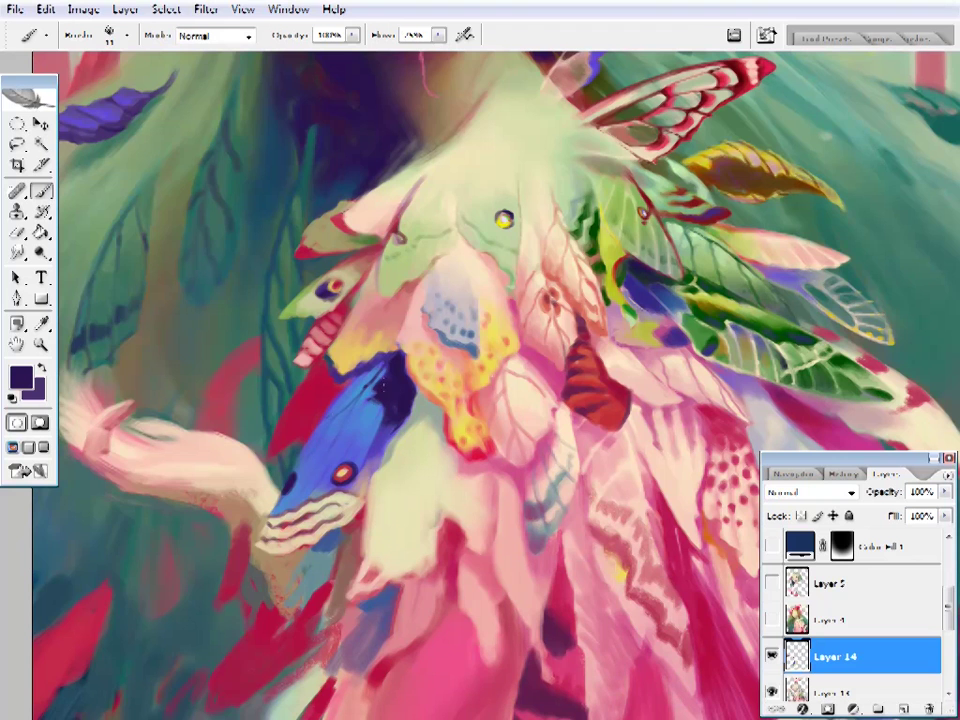
{"action": "left_click", "coordinate": [422, 396], "text": "alt"}
{"action": "left_click", "coordinate": [431, 585]}
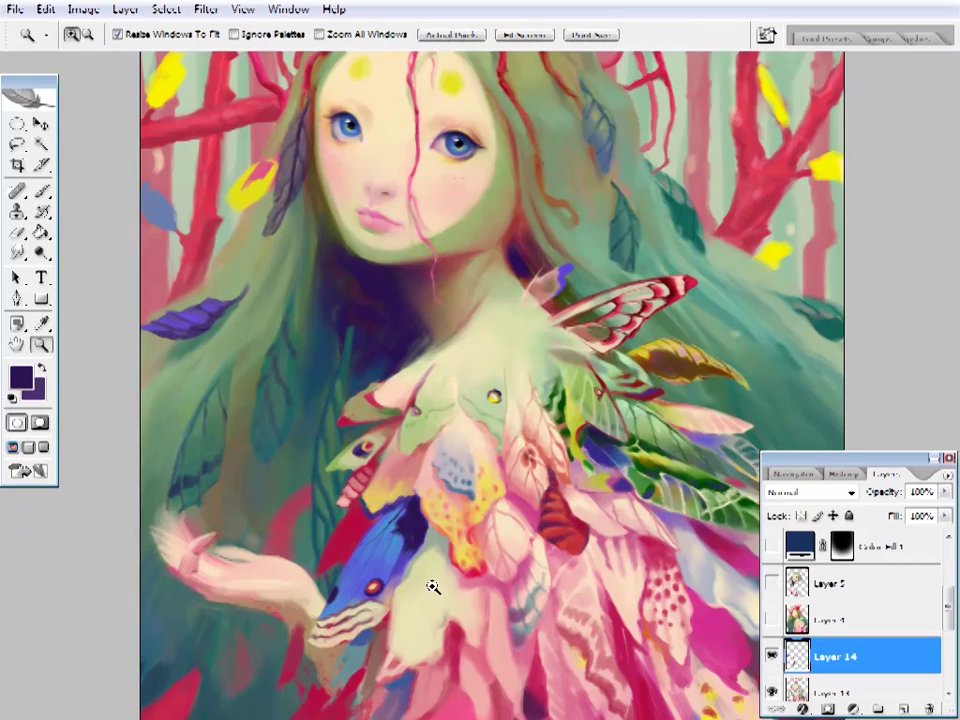
{"action": "left_click", "coordinate": [431, 585]}
{"action": "left_click", "coordinate": [450, 55], "text": "alt"}
{"action": "right_click", "coordinate": [450, 55]}
{"action": "key", "text": "Escape"}
{"action": "left_click", "coordinate": [312, 360], "text": "alt"}
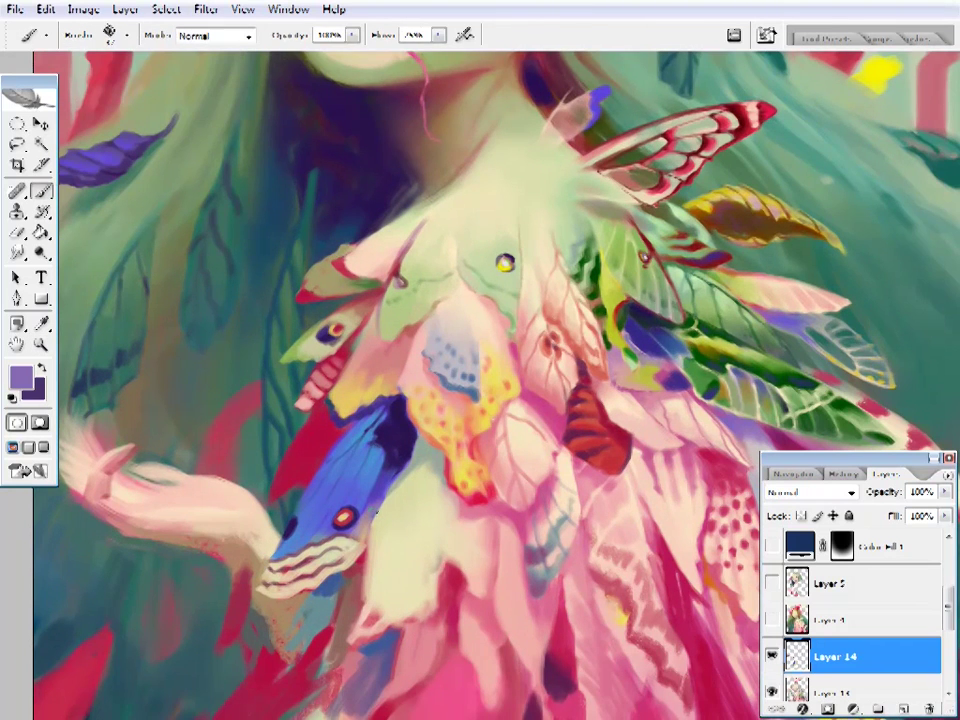
{"action": "left_click", "coordinate": [428, 460], "text": "alt"}
{"action": "left_click_drag", "start_coordinate": [428, 460], "coordinate": [368, 403]}
{"action": "left_click", "coordinate": [388, 200]}
{"action": "key", "text": "b"}
{"action": "right_click", "coordinate": [334, 497]}
{"action": "key", "text": "Escape"}
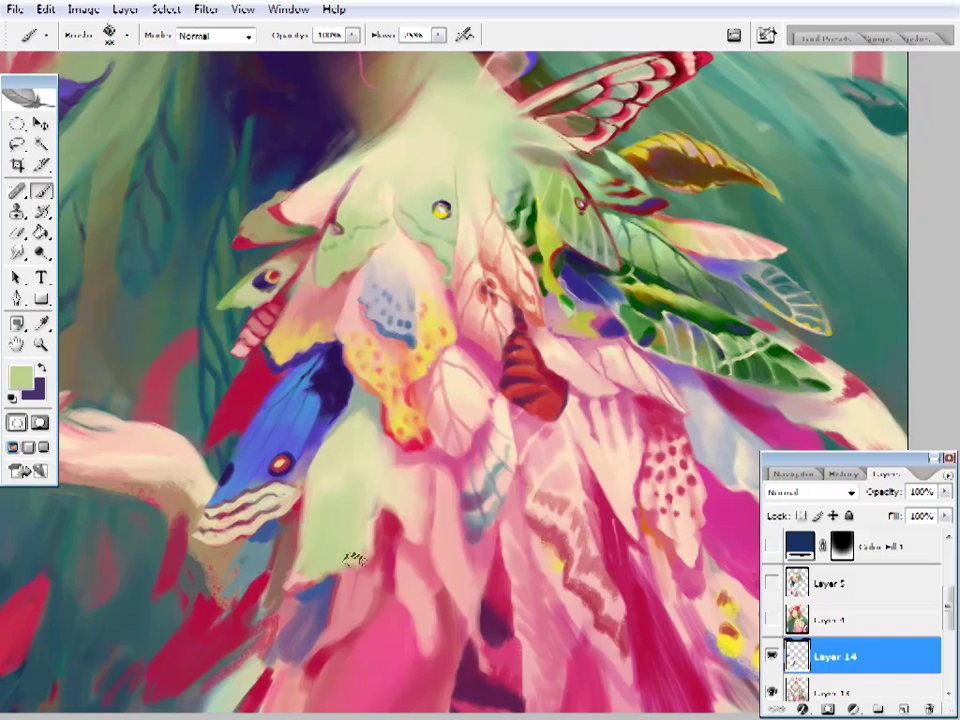
{"action": "left_click_drag", "start_coordinate": [392, 497], "coordinate": [410, 503]}
{"action": "left_click", "coordinate": [401, 454], "text": "alt"}
{"action": "key", "text": "z"}
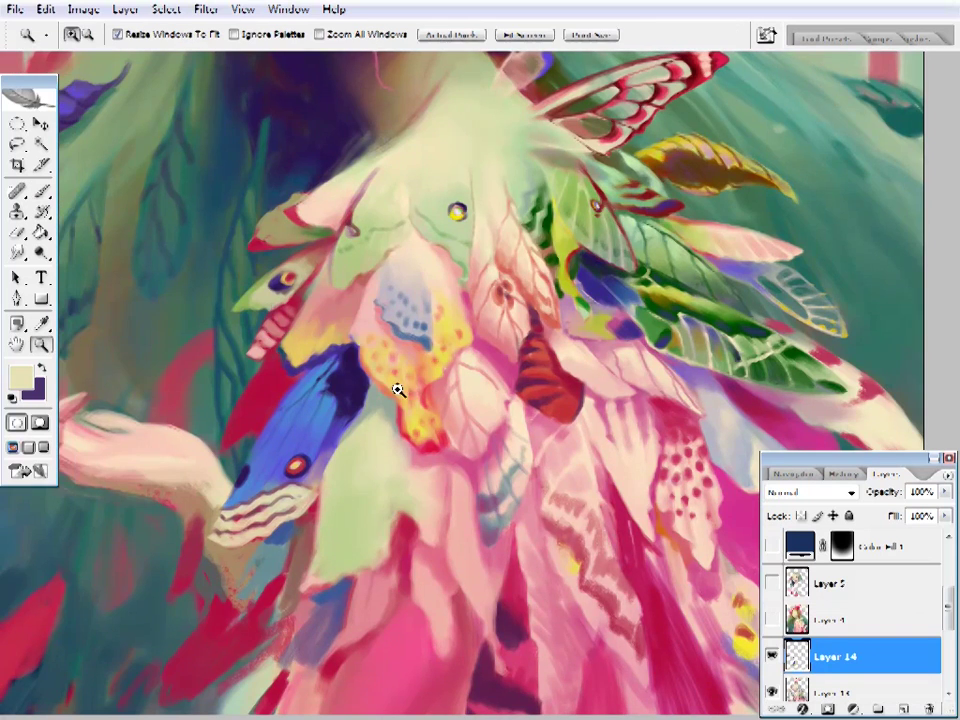
{"action": "left_click", "coordinate": [399, 390], "text": "alt"}
{"action": "left_click", "coordinate": [480, 542]}
{"action": "left_click", "coordinate": [379, 422]}
{"action": "key", "text": "b"}
{"action": "left_click", "coordinate": [439, 300], "text": "alt"}
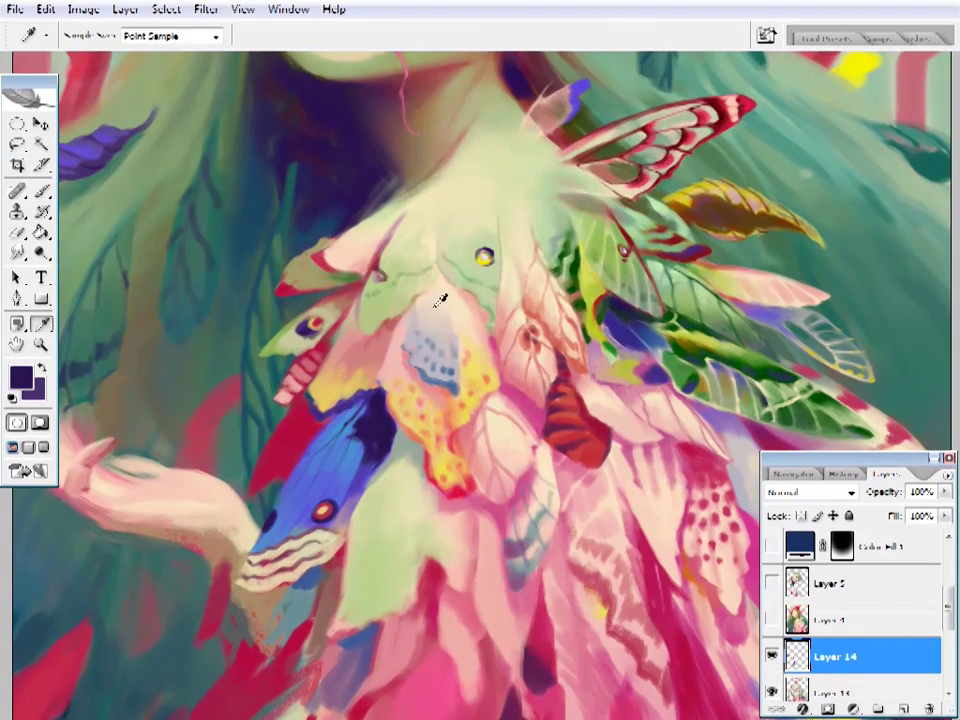
{"action": "right_click", "coordinate": [439, 300]}
{"action": "key", "text": "Escape"}
{"action": "right_click", "coordinate": [486, 150]}
{"action": "key", "text": "Escape"}
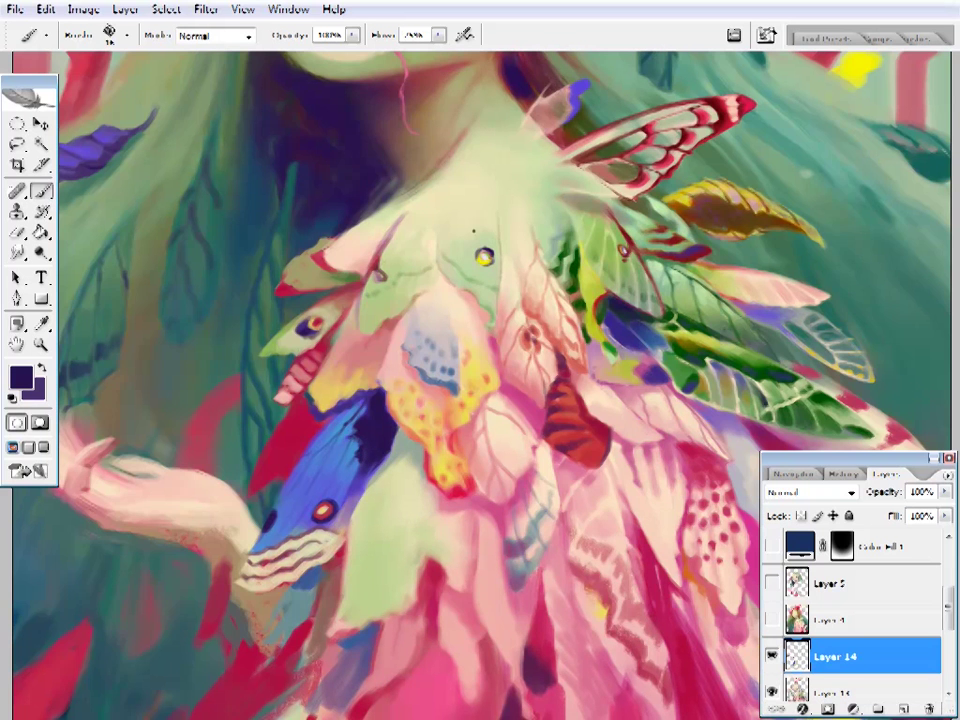
{"action": "left_click_drag", "start_coordinate": [474, 231], "coordinate": [484, 233]}
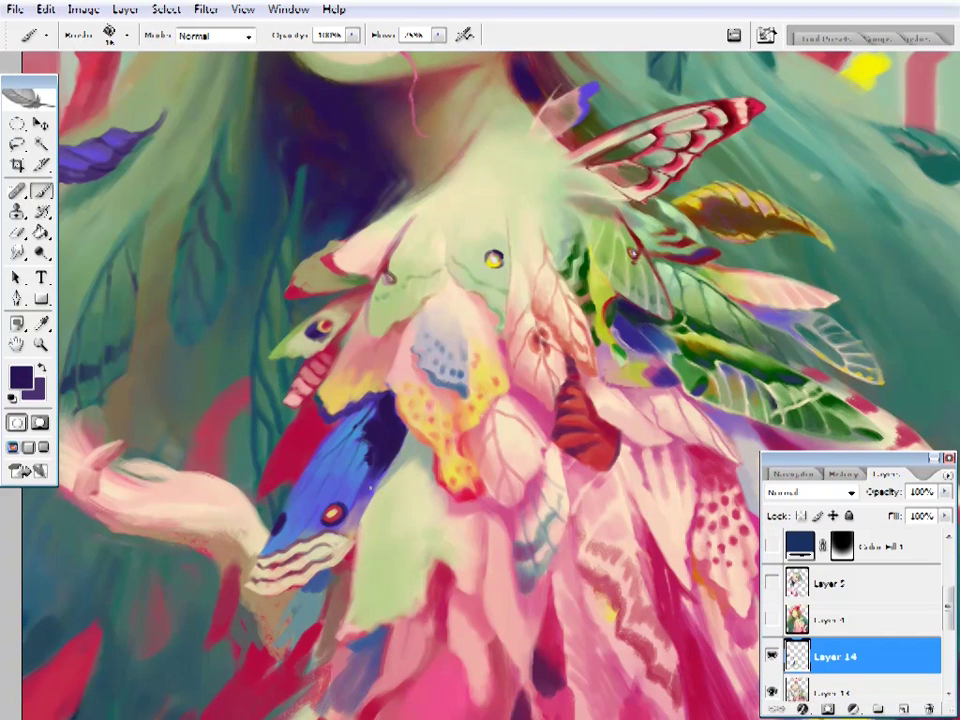
{"action": "mouse_move", "coordinate": [447, 436]}
{"action": "left_mouse_down"}
{"action": "mouse_move", "coordinate": [401, 394]}
{"action": "mouse_move", "coordinate": [403, 440]}
{"action": "left_mouse_up"}
{"action": "mouse_move", "coordinate": [325, 385]}
{"action": "left_mouse_down"}
{"action": "mouse_move", "coordinate": [234, 389]}
{"action": "mouse_move", "coordinate": [268, 432]}
{"action": "mouse_move", "coordinate": [336, 441]}
{"action": "left_mouse_up"}
{"action": "key", "text": "i"}
{"action": "key", "text": "b"}
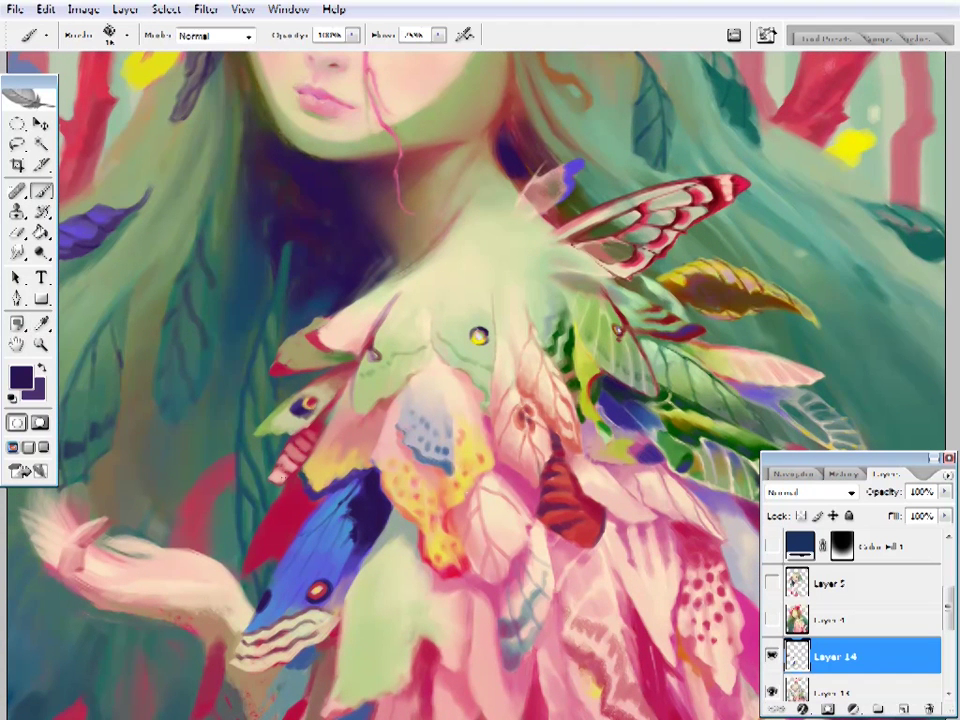
{"action": "left_click", "coordinate": [223, 352], "text": "alt"}
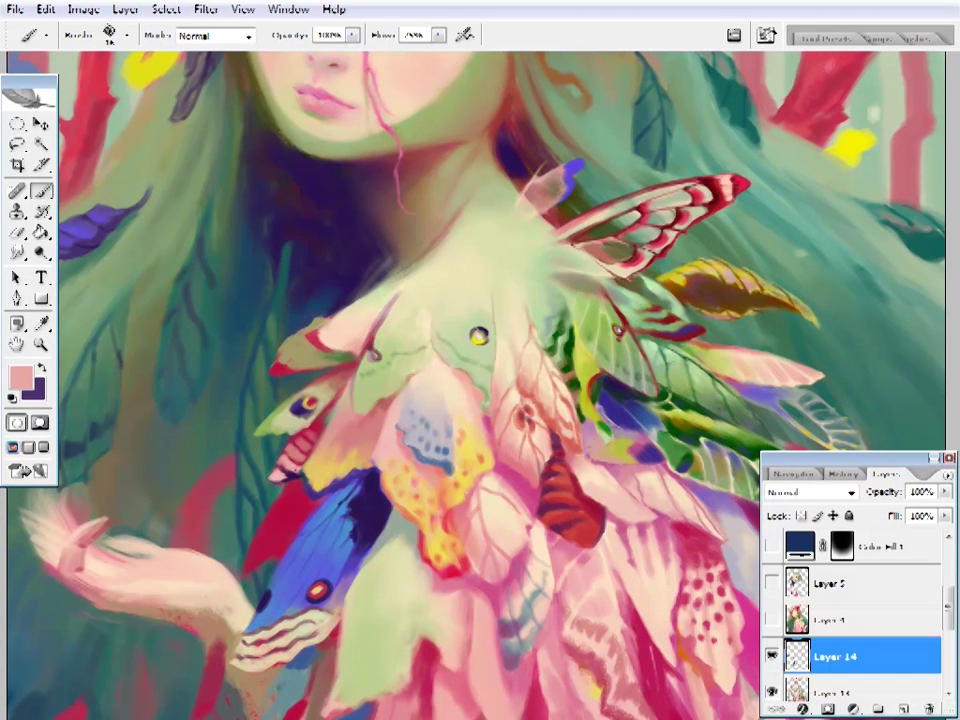
{"action": "left_click", "coordinate": [232, 340], "text": "alt"}
{"action": "left_click", "coordinate": [339, 420], "text": "alt"}
{"action": "left_click", "coordinate": [305, 403], "text": "alt"}
{"action": "left_click", "coordinate": [323, 452], "text": "alt"}
{"action": "right_click", "coordinate": [505, 90]}
{"action": "key", "text": "Escape"}
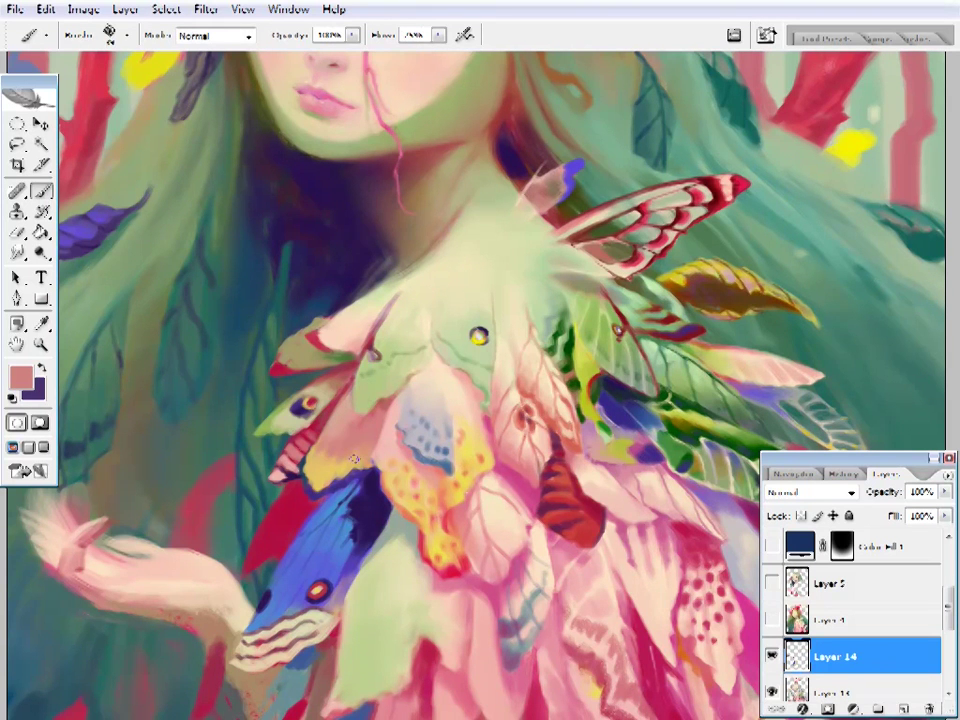
{"action": "left_click", "coordinate": [333, 452], "text": "alt"}
{"action": "left_click", "coordinate": [252, 342], "text": "alt"}
{"action": "left_click", "coordinate": [249, 342], "text": "alt"}
{"action": "left_click", "coordinate": [257, 328], "text": "alt"}
{"action": "left_click_drag", "start_coordinate": [454, 236], "coordinate": [426, 252]}
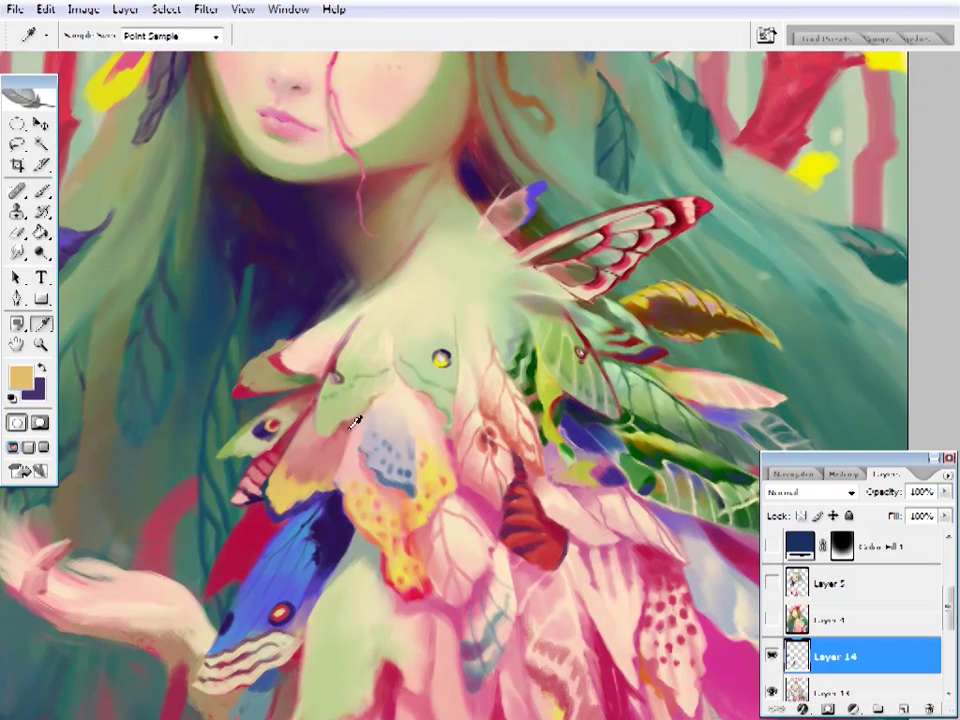
{"action": "left_click", "coordinate": [351, 420], "text": "alt"}
{"action": "key", "text": "ctrl+0"}
{"action": "left_click", "coordinate": [468, 490]}
{"action": "scroll", "coordinate": [455, 440], "scroll_direction": "down", "scroll_amount": 3}
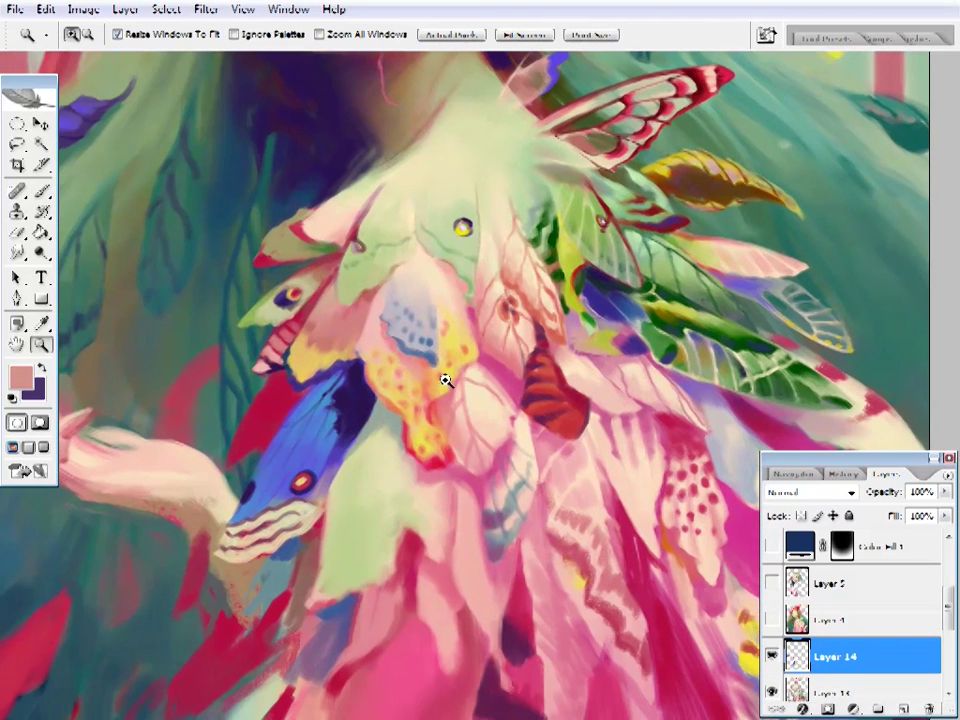
{"action": "scroll", "coordinate": [518, 445], "scroll_direction": "down", "scroll_amount": 1}
{"action": "key", "text": "b"}
{"action": "left_click", "coordinate": [296, 499], "text": "alt"}
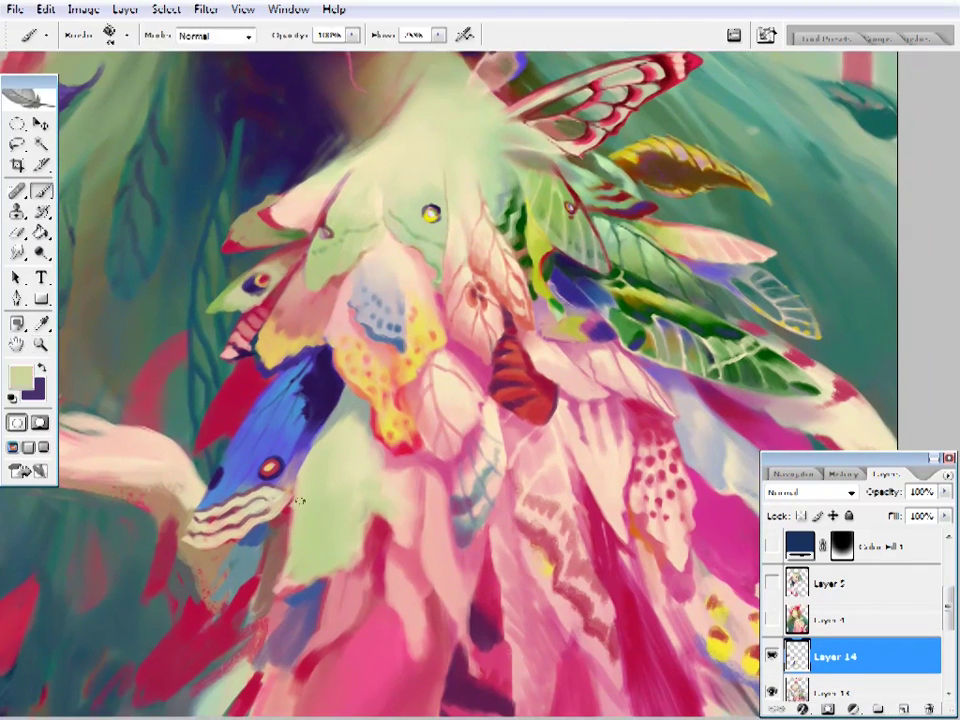
{"action": "left_click", "coordinate": [296, 508], "text": "alt"}
{"action": "left_click", "coordinate": [296, 527], "text": "alt"}
{"action": "key", "text": "x"}
{"action": "key", "text": "x"}
{"action": "key", "text": "z"}
{"action": "scroll", "coordinate": [408, 438], "scroll_direction": "down", "scroll_amount": 2}
{"action": "left_click", "coordinate": [408, 438], "text": "alt"}
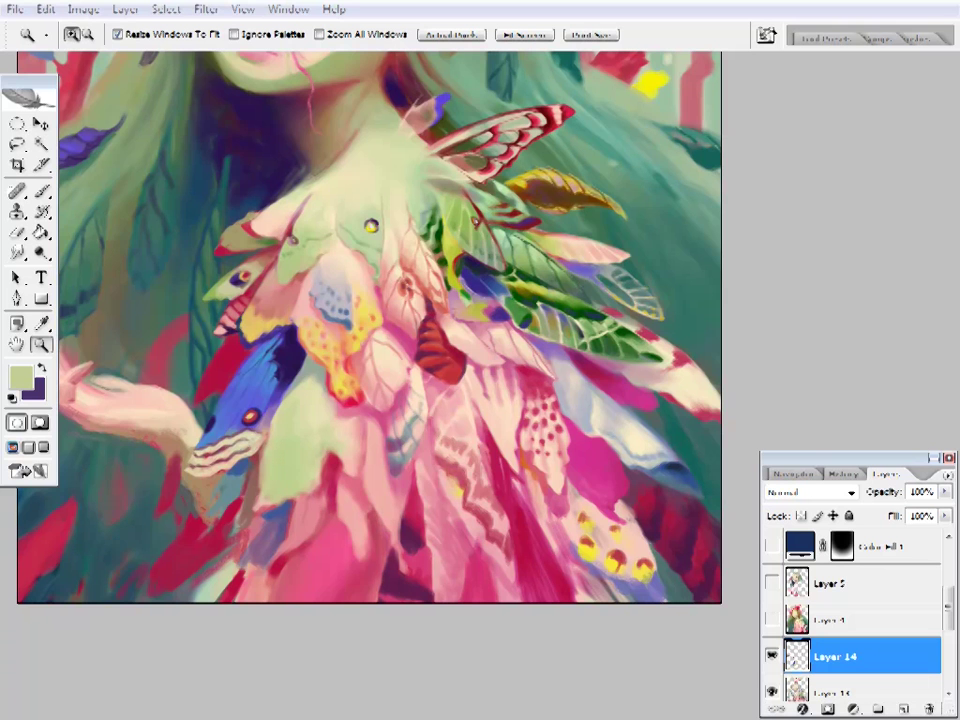
- Paint a darker brown mark across the pale green wing on the chest feathers
{"action": "left_click", "coordinate": [324, 439]}
{"action": "key", "text": "i"}
{"action": "left_click", "coordinate": [283, 538]}
{"action": "key", "text": "b"}
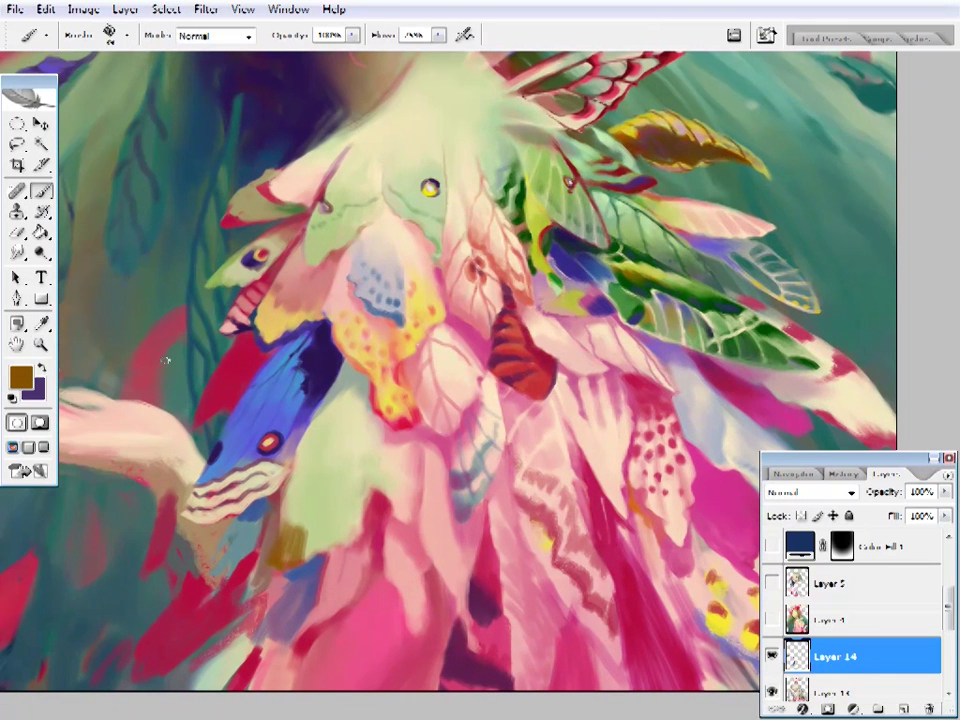
{"action": "left_click", "coordinate": [20, 377]}
{"action": "left_click", "coordinate": [707, 336]}
{"action": "key", "text": "Return"}
{"action": "mouse_move", "coordinate": [292, 550]}
{"action": "left_mouse_down"}
{"action": "mouse_move", "coordinate": [316, 523]}
{"action": "mouse_move", "coordinate": [338, 522]}
{"action": "left_mouse_up"}
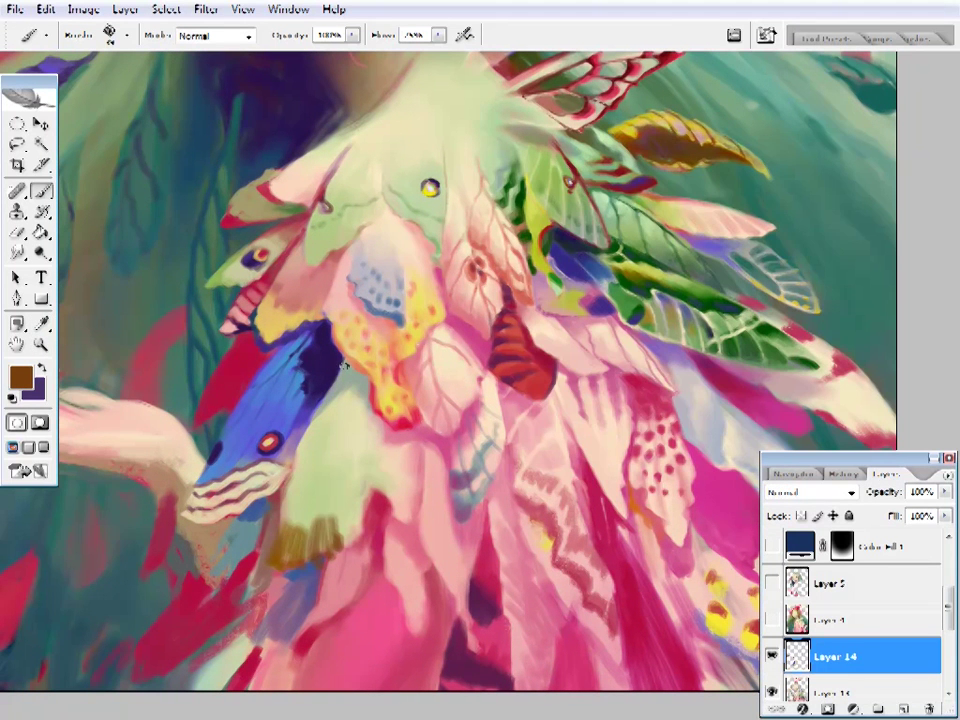
- Add pale green near the blue wing and brown strokes along the wing's lower edge
{"action": "left_click", "coordinate": [285, 385], "text": "alt"}
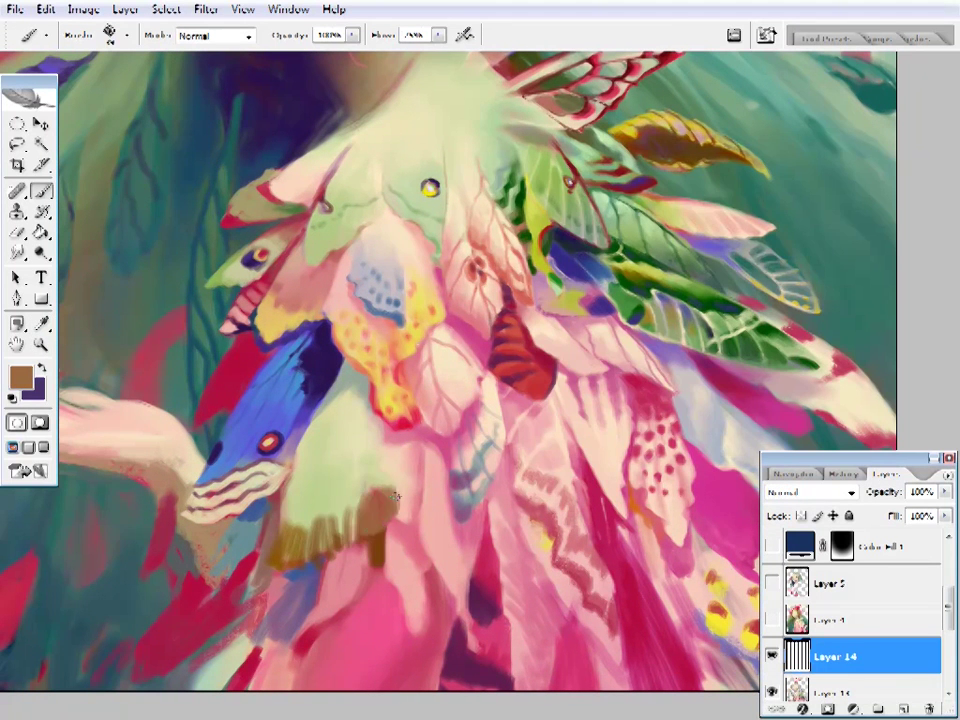
{"action": "left_click_drag", "start_coordinate": [280, 420], "coordinate": [300, 370]}
{"action": "left_click", "coordinate": [378, 498], "text": "alt"}
{"action": "left_click", "coordinate": [376, 505], "text": "alt"}
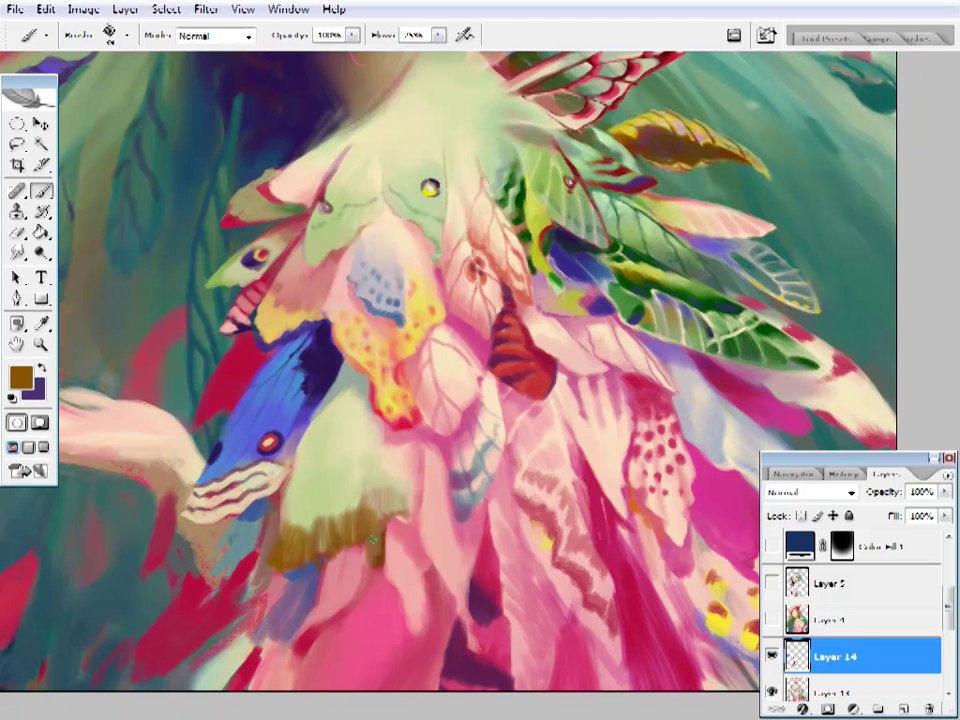
{"action": "left_click_drag", "start_coordinate": [345, 522], "coordinate": [495, 510]}
- Paint an olive-tan stroke and olive loop patterns on the wing's lower left
{"action": "left_click", "coordinate": [439, 461], "text": "alt"}
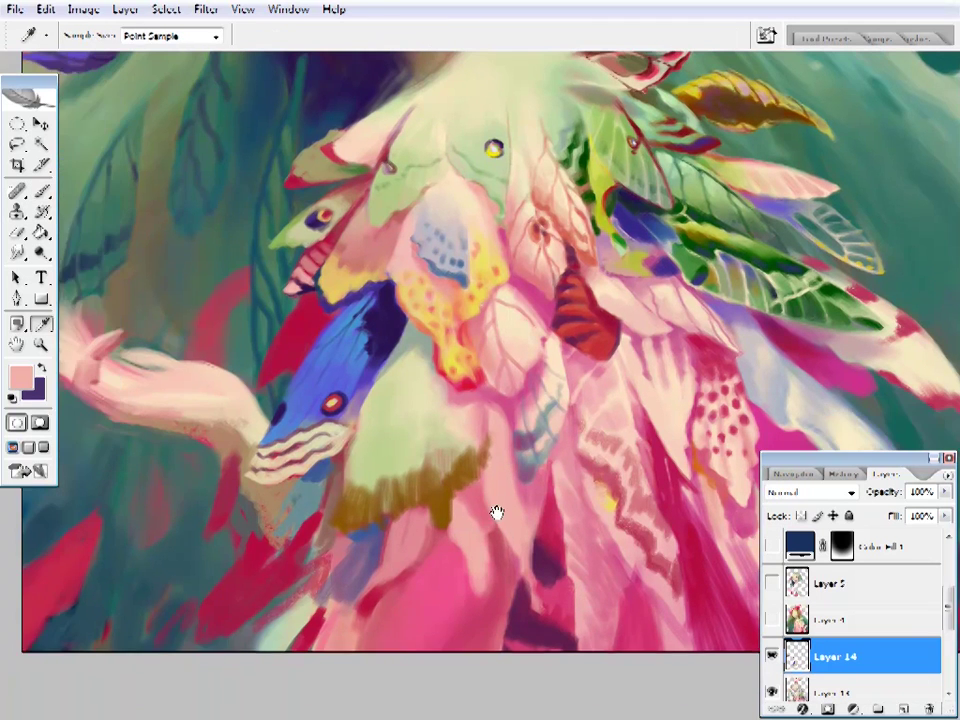
{"action": "left_click", "coordinate": [336, 454], "text": "alt"}
{"action": "left_click", "coordinate": [324, 515], "text": "alt"}
{"action": "left_click_drag", "start_coordinate": [422, 450], "coordinate": [407, 454]}
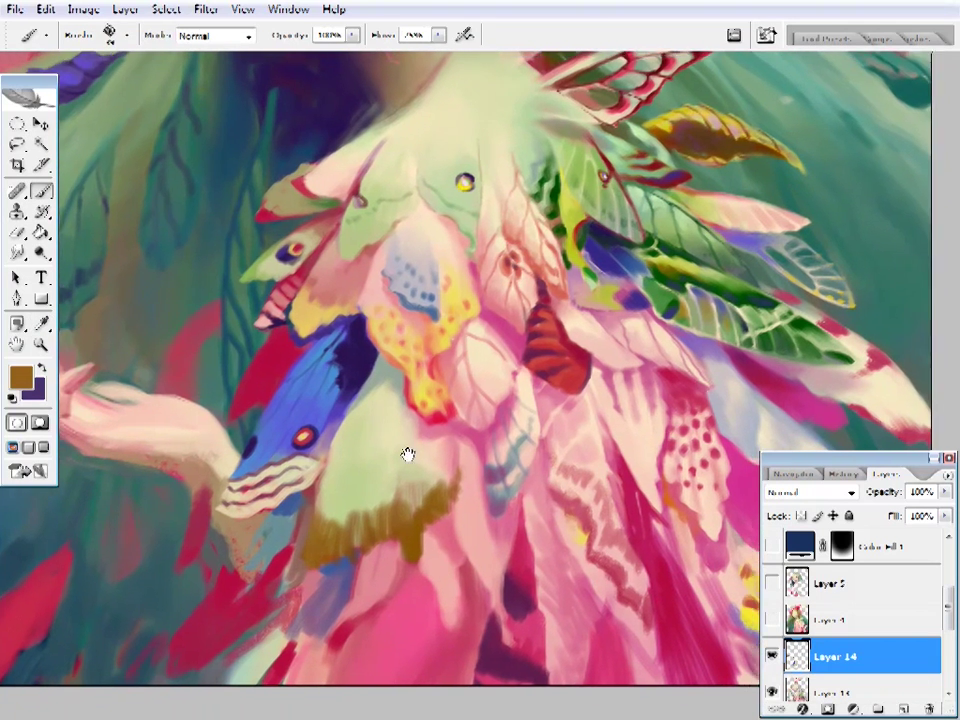
{"action": "right_click", "coordinate": [388, 413]}
{"action": "key", "text": "Escape"}
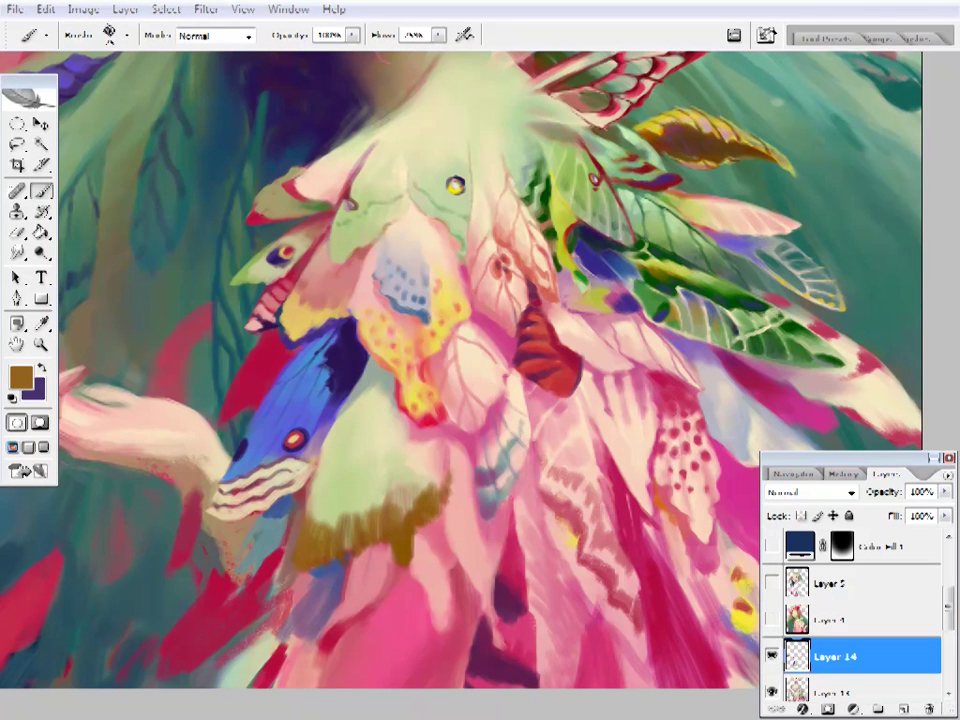
{"action": "left_click_drag", "start_coordinate": [400, 486], "coordinate": [375, 497]}
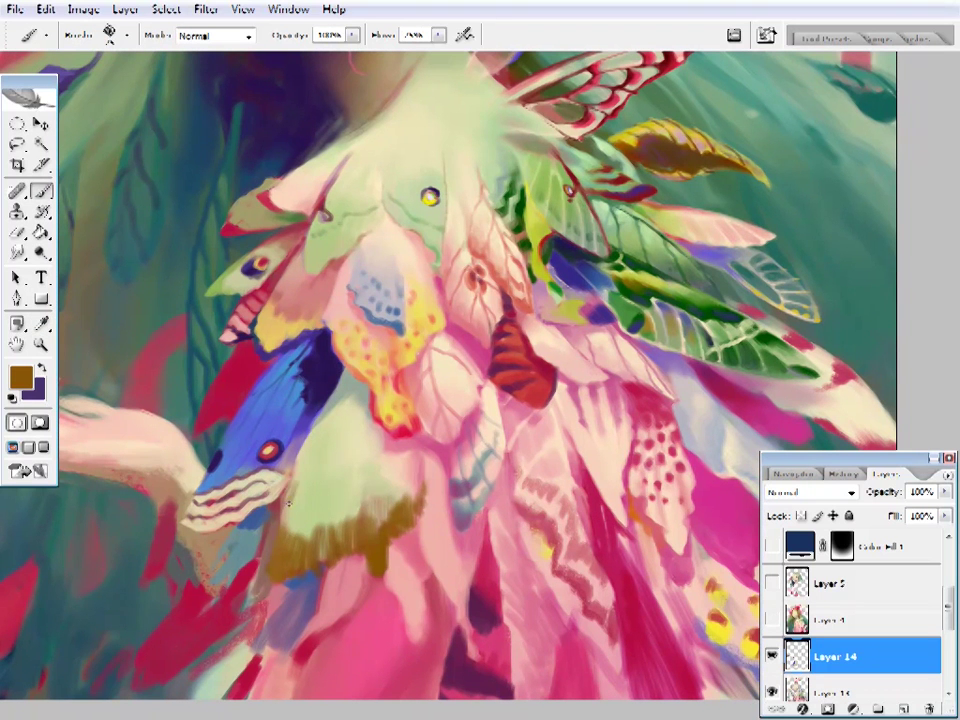
{"action": "mouse_move", "coordinate": [291, 504]}
{"action": "left_mouse_down"}
{"action": "mouse_move", "coordinate": [376, 467]}
{"action": "mouse_move", "coordinate": [411, 475]}
{"action": "left_mouse_up"}
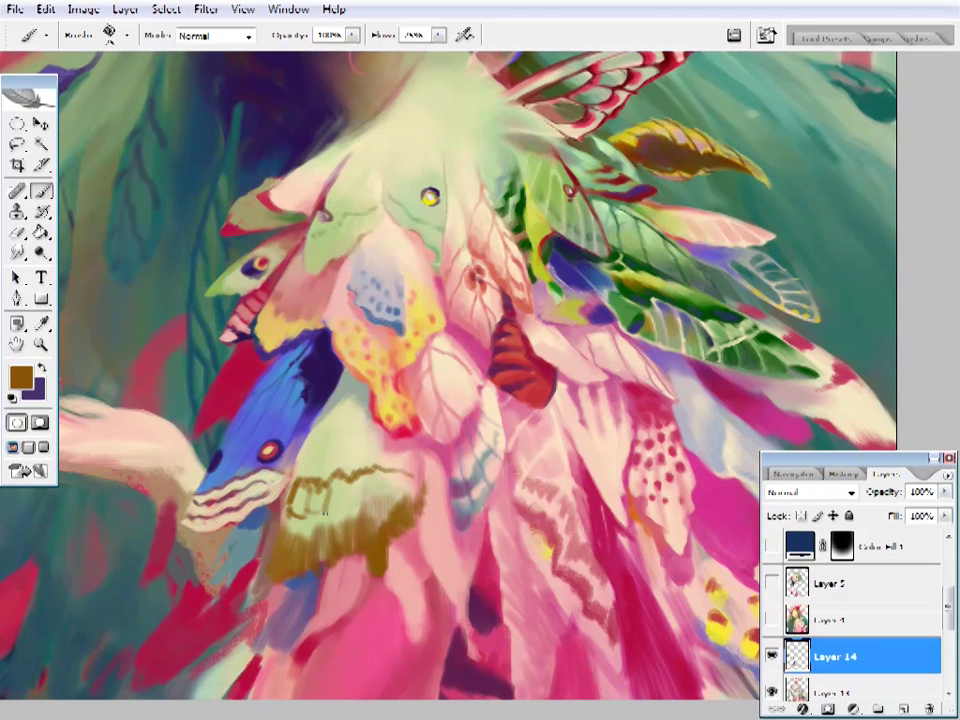
{"action": "mouse_move", "coordinate": [325, 513]}
{"action": "left_mouse_down"}
{"action": "mouse_move", "coordinate": [351, 484]}
{"action": "mouse_move", "coordinate": [377, 480]}
{"action": "mouse_move", "coordinate": [354, 483]}
{"action": "mouse_move", "coordinate": [375, 501]}
{"action": "mouse_move", "coordinate": [400, 470]}
{"action": "left_mouse_up"}
- Paint brighter orange along the wing's gold band and a small mark on its edge
{"action": "left_click", "coordinate": [20, 375]}
{"action": "left_click", "coordinate": [720, 235]}
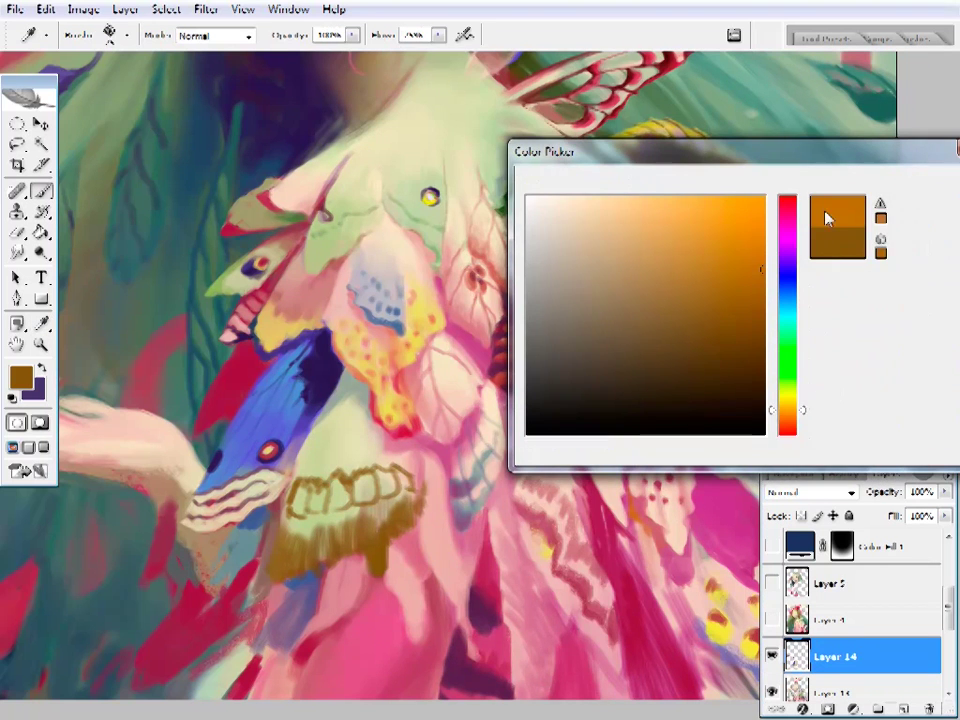
{"action": "left_click", "coordinate": [932, 186]}
{"action": "right_click", "coordinate": [410, 300]}
{"action": "key", "text": "Escape"}
{"action": "mouse_move", "coordinate": [288, 535]}
{"action": "left_mouse_down"}
{"action": "mouse_move", "coordinate": [312, 518]}
{"action": "mouse_move", "coordinate": [392, 507]}
{"action": "mouse_move", "coordinate": [380, 508]}
{"action": "left_mouse_up"}
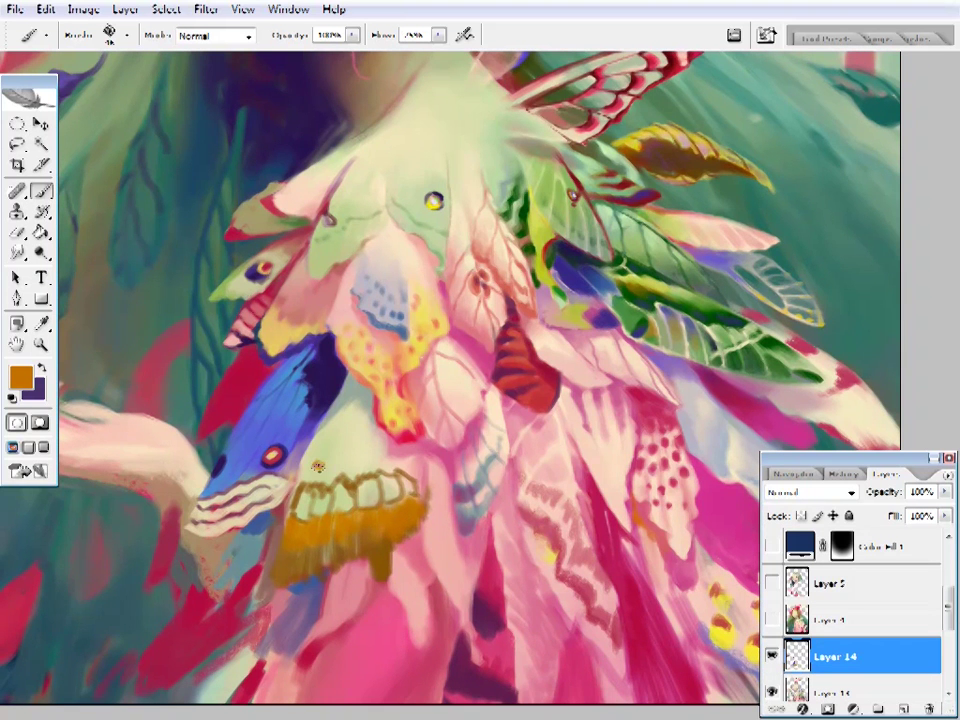
{"action": "mouse_move", "coordinate": [317, 466]}
{"action": "left_mouse_down"}
{"action": "mouse_move", "coordinate": [293, 491]}
{"action": "mouse_move", "coordinate": [306, 494]}
{"action": "mouse_move", "coordinate": [330, 461]}
{"action": "mouse_move", "coordinate": [408, 462]}
{"action": "left_mouse_up"}
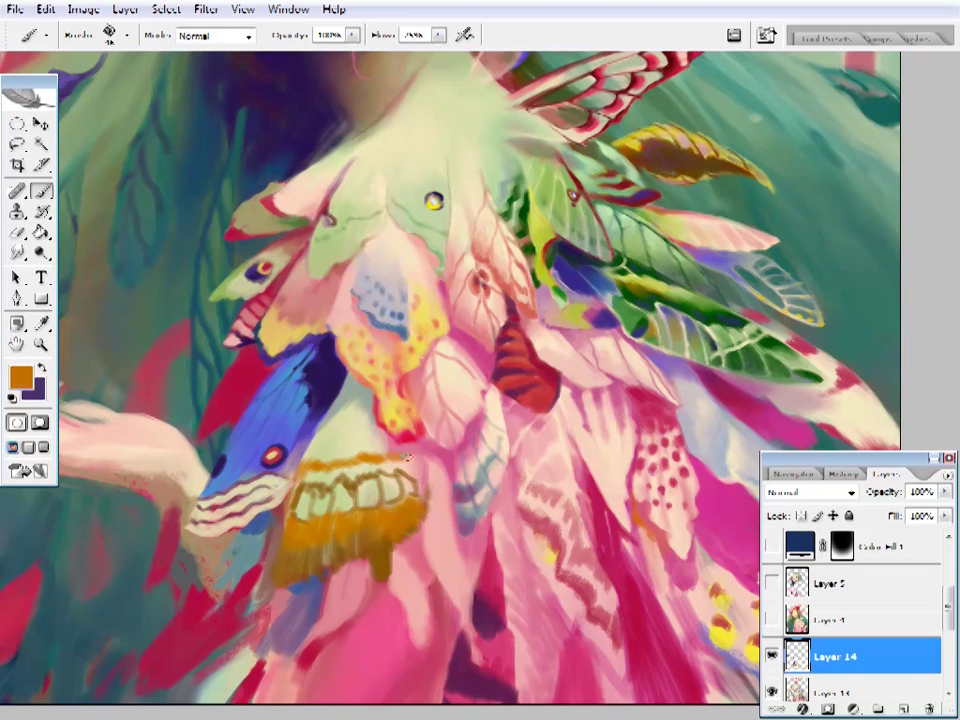
- Draw a dark brown vein line across the wing
{"action": "right_click", "coordinate": [428, 462]}
{"action": "left_click", "coordinate": [502, 100]}
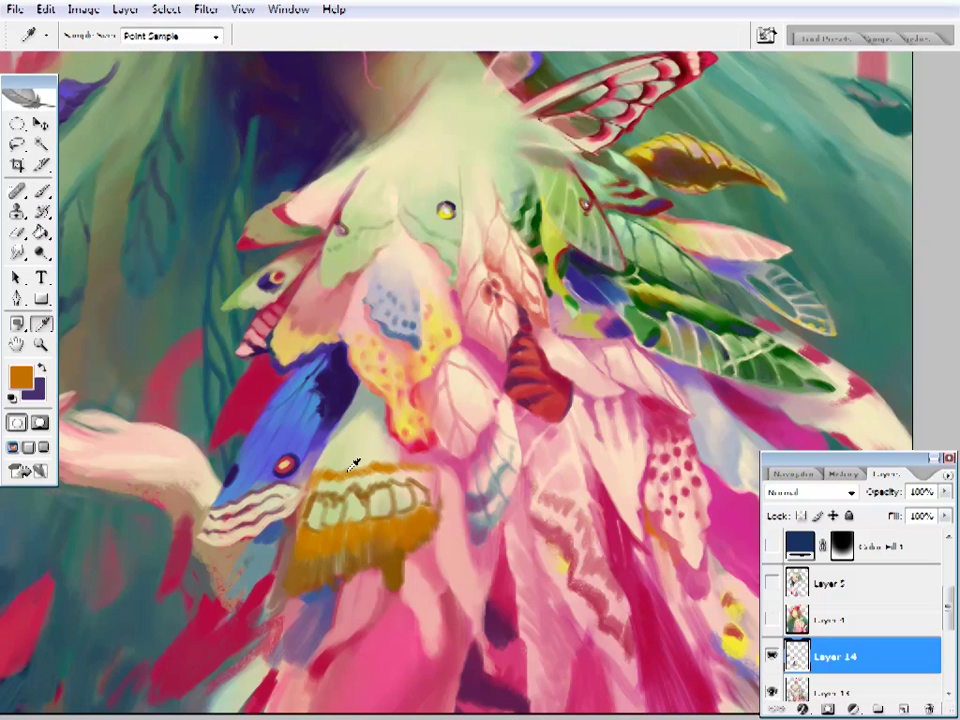
{"action": "left_click", "coordinate": [573, 229], "text": "alt"}
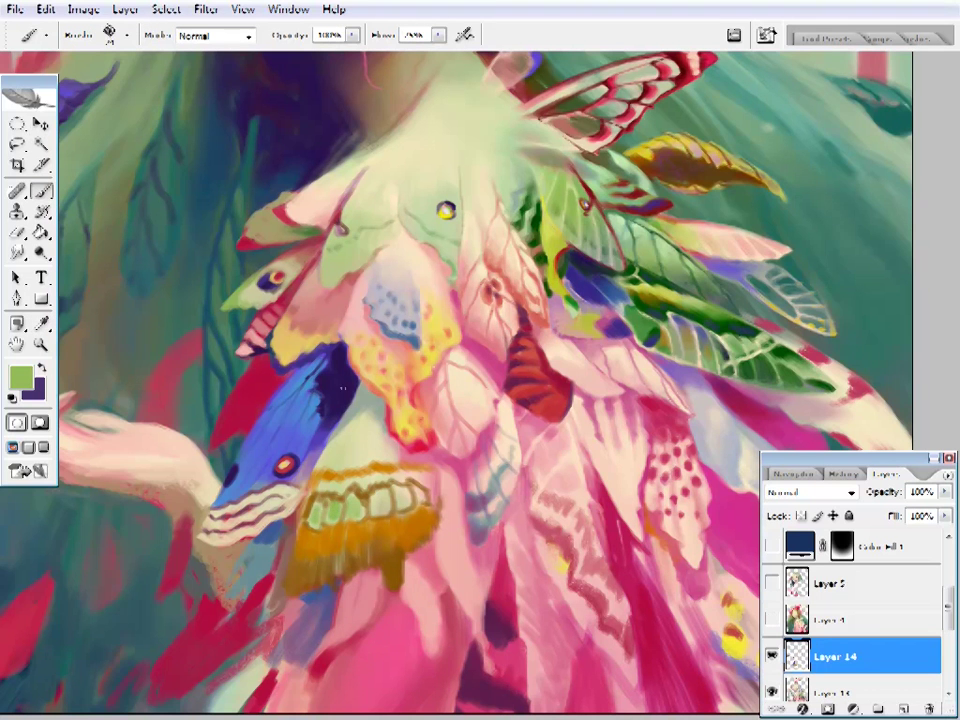
{"action": "left_click", "coordinate": [17, 376]}
{"action": "left_click", "coordinate": [758, 360]}
{"action": "left_click", "coordinate": [926, 186]}
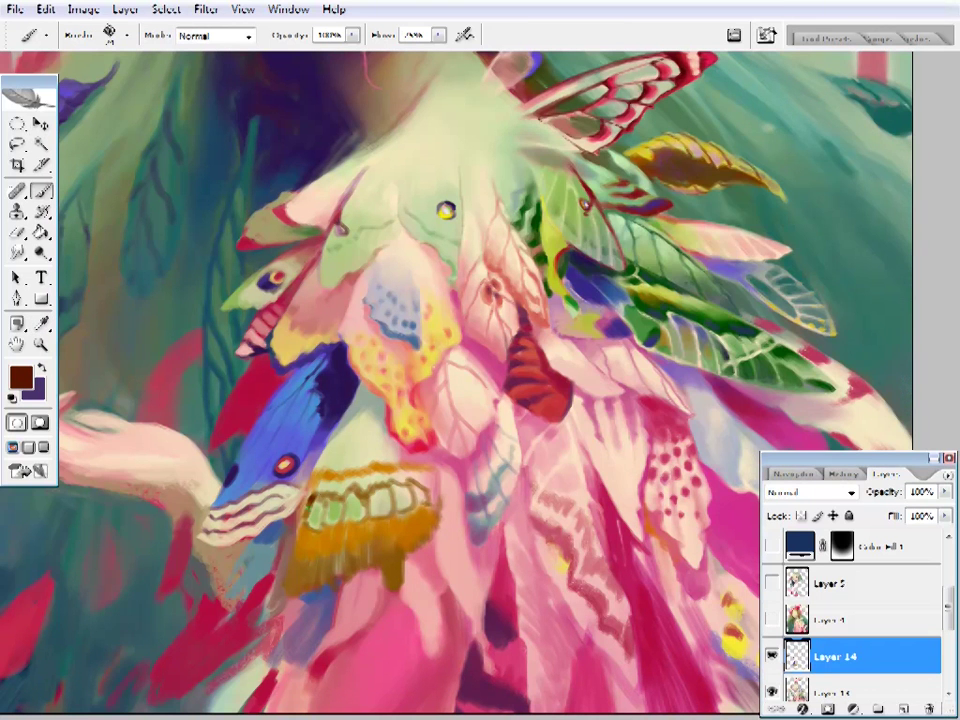
{"action": "left_click_drag", "start_coordinate": [278, 366], "coordinate": [318, 362]}
- Paint a faint dark rusty brown stroke down the moth wing
{"action": "left_click", "coordinate": [435, 446], "text": "alt"}
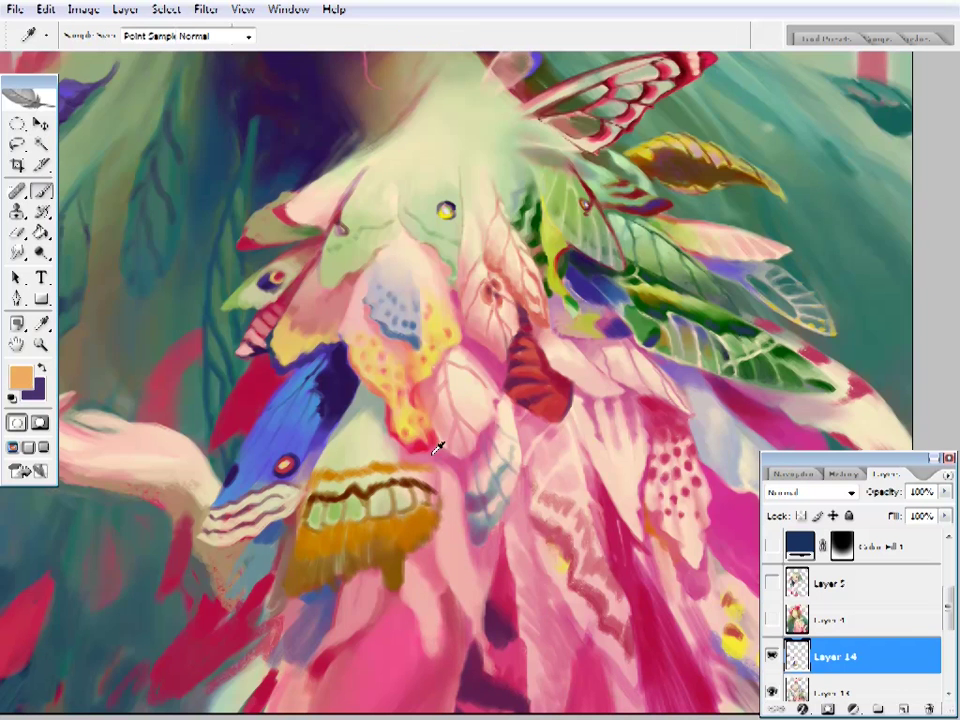
{"action": "left_click", "coordinate": [413, 360], "text": "alt"}
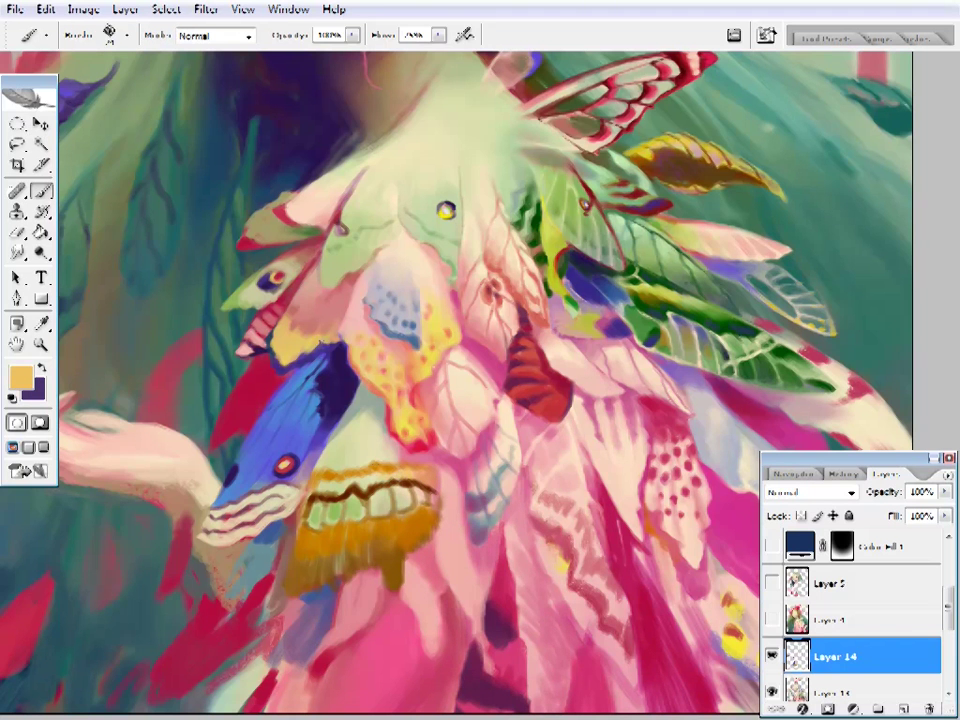
{"action": "left_click", "coordinate": [343, 519], "text": "alt"}
{"action": "right_click", "coordinate": [458, 62]}
{"action": "key", "text": "Escape"}
{"action": "left_click", "coordinate": [20, 377]}
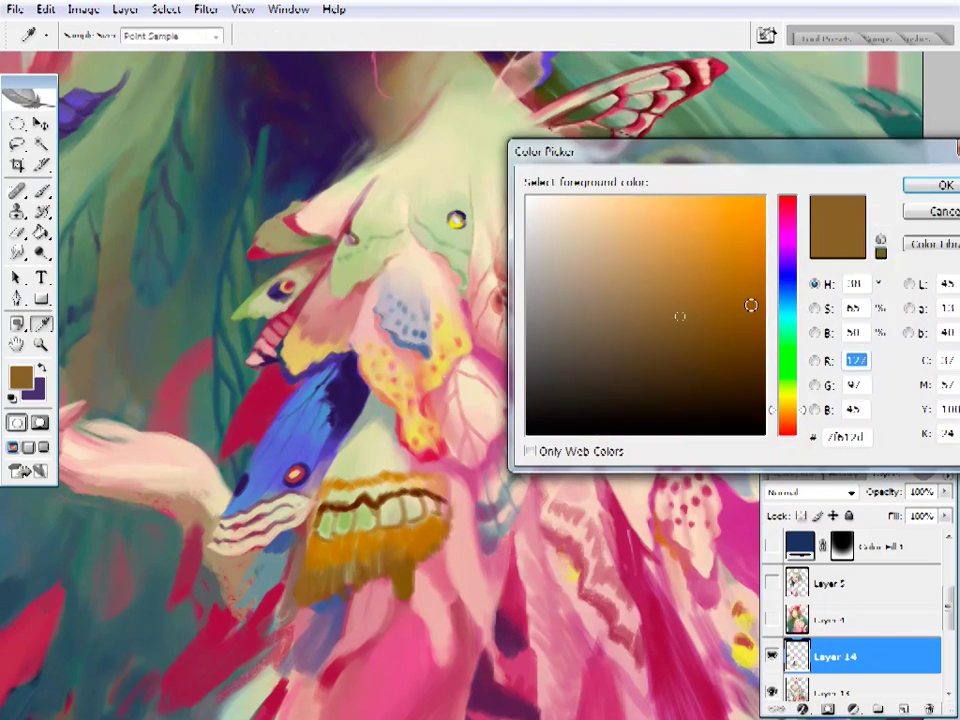
{"action": "left_click", "coordinate": [751, 305]}
{"action": "key", "text": "Return"}
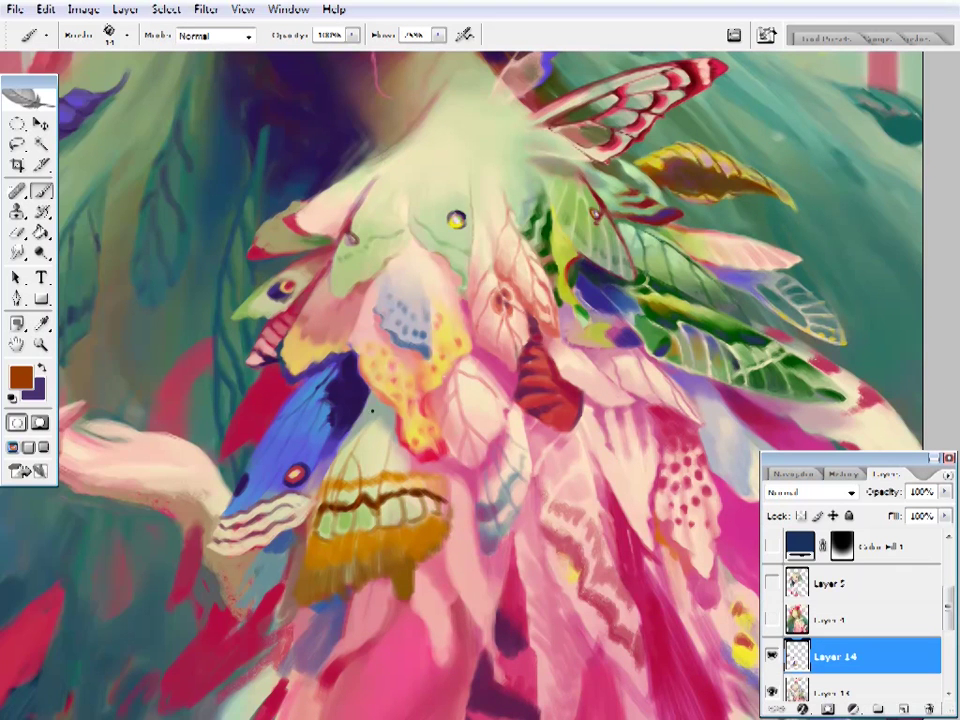
{"action": "left_click", "coordinate": [352, 455], "text": "alt"}
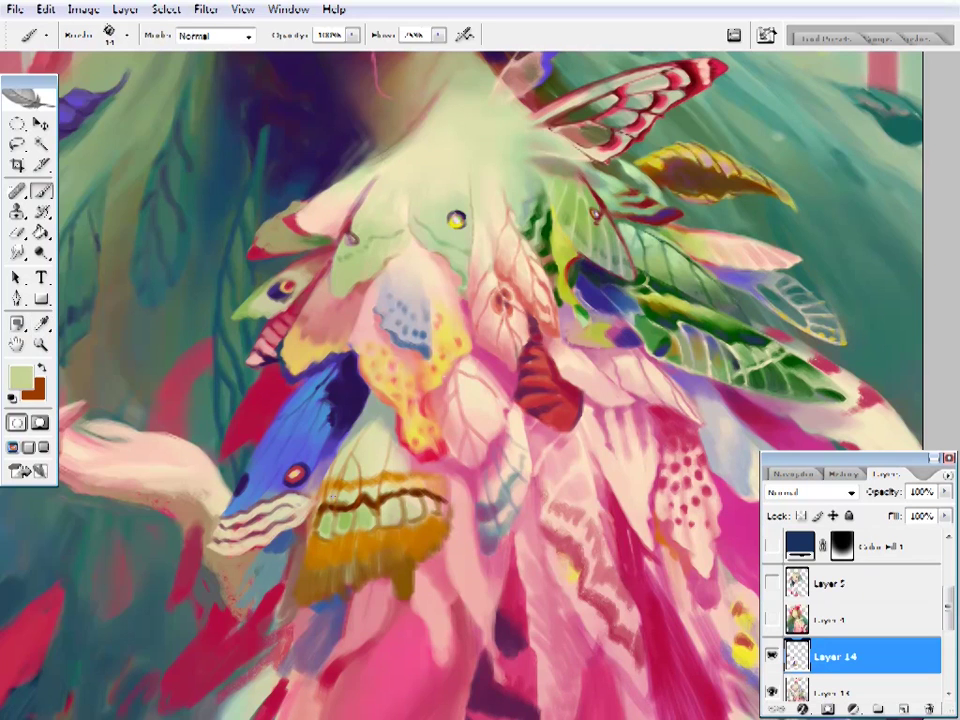
{"action": "left_click", "coordinate": [248, 363], "text": "alt"}
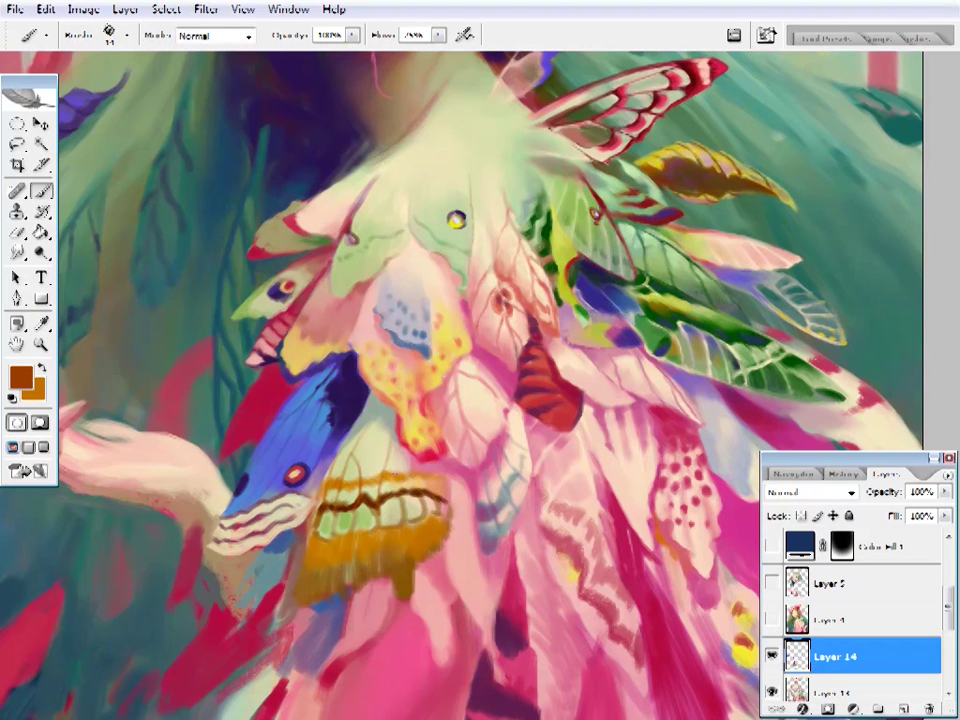
{"action": "mouse_move", "coordinate": [390, 432]}
{"action": "left_mouse_down"}
{"action": "mouse_move", "coordinate": [396, 476]}
{"action": "mouse_move", "coordinate": [410, 492]}
{"action": "left_mouse_up"}
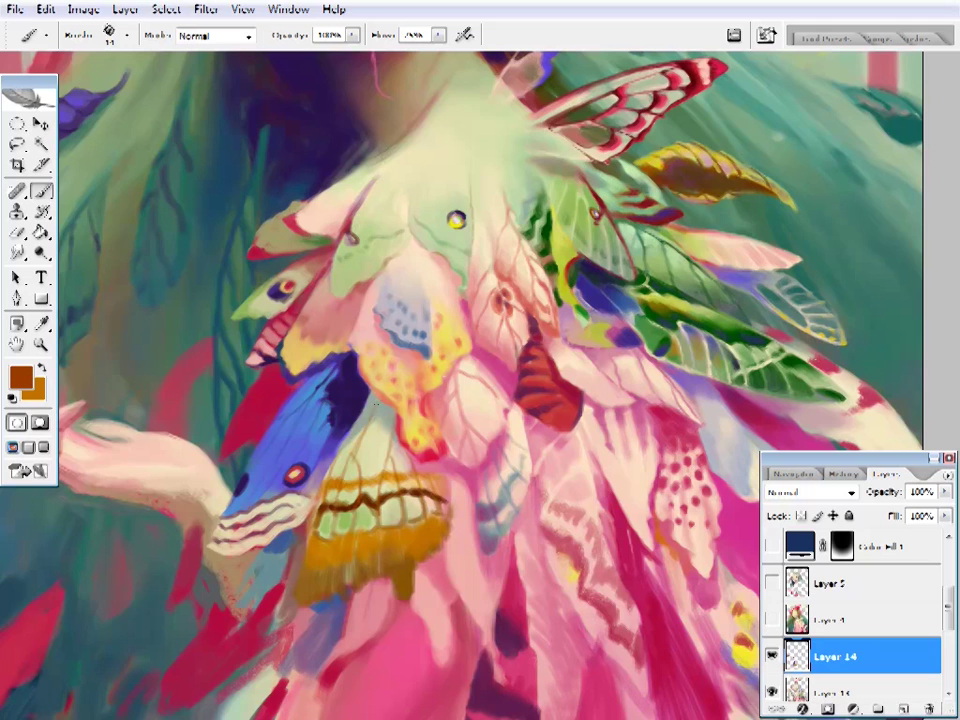
- Zoom in on the moth wings and extend the lower-right edge with thin strokes
{"action": "key", "text": "z"}
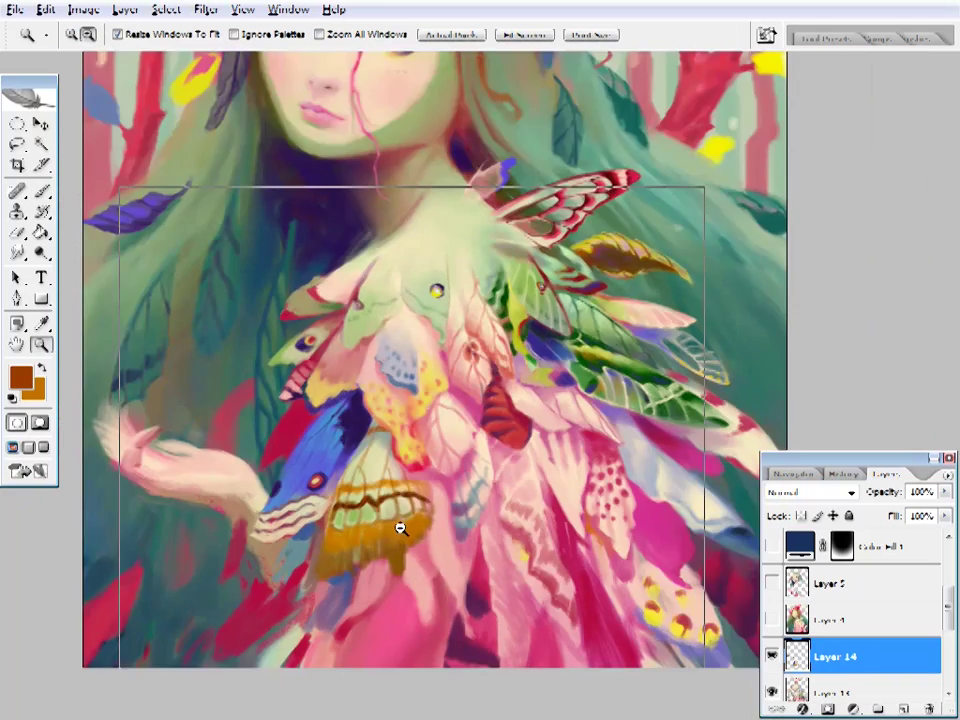
{"action": "left_click", "coordinate": [517, 543], "text": "alt"}
{"action": "left_click", "coordinate": [517, 543]}
{"action": "left_click", "coordinate": [407, 437]}
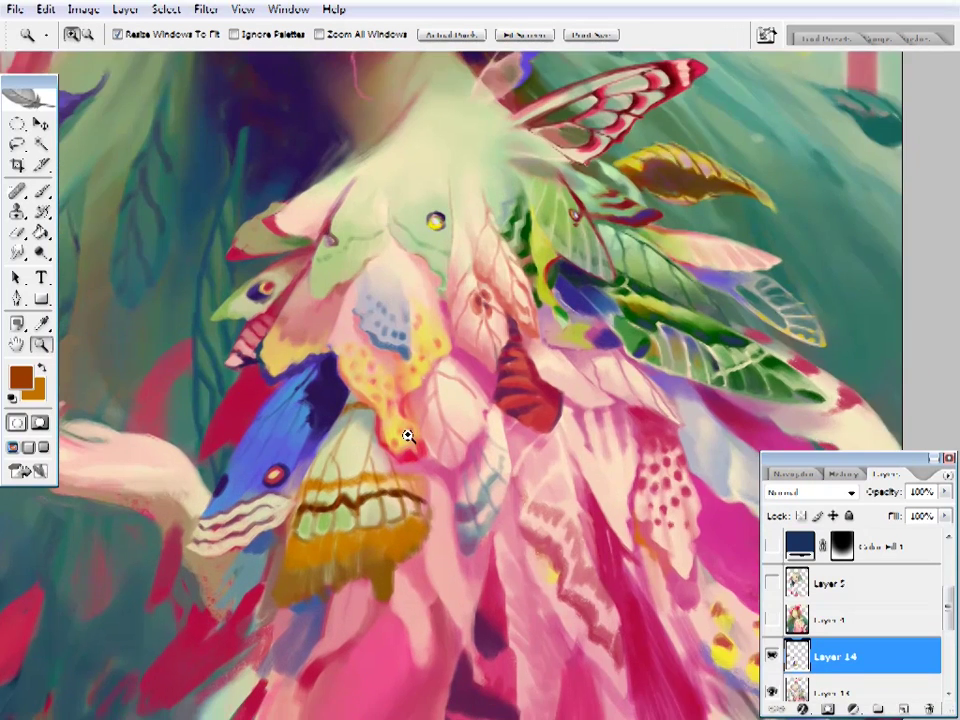
{"action": "key", "text": "b"}
{"action": "left_click_drag", "start_coordinate": [376, 478], "coordinate": [370, 548]}
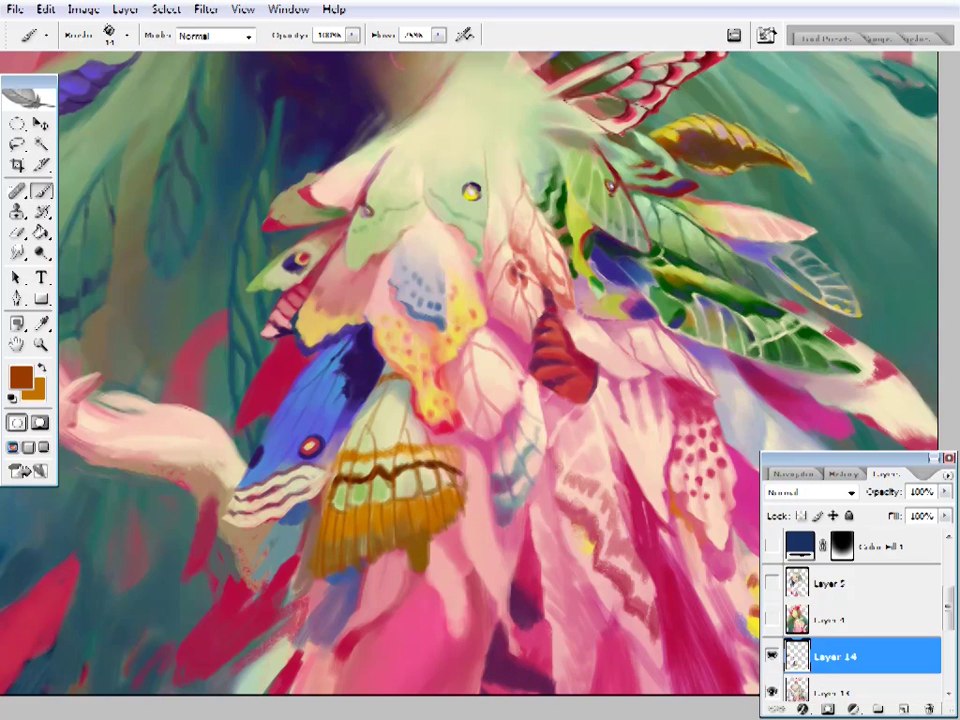
{"action": "right_click", "coordinate": [440, 175]}
{"action": "key", "text": "Return"}
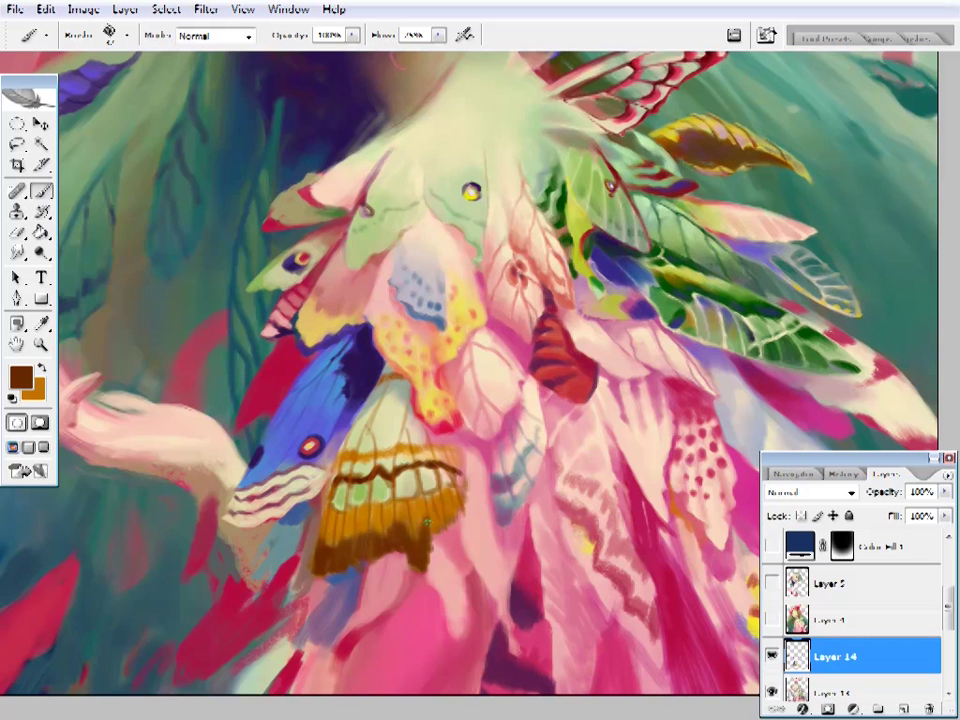
{"action": "mouse_move", "coordinate": [432, 540]}
{"action": "left_mouse_down"}
{"action": "mouse_move", "coordinate": [457, 508]}
{"action": "mouse_move", "coordinate": [439, 476]}
{"action": "left_mouse_up"}
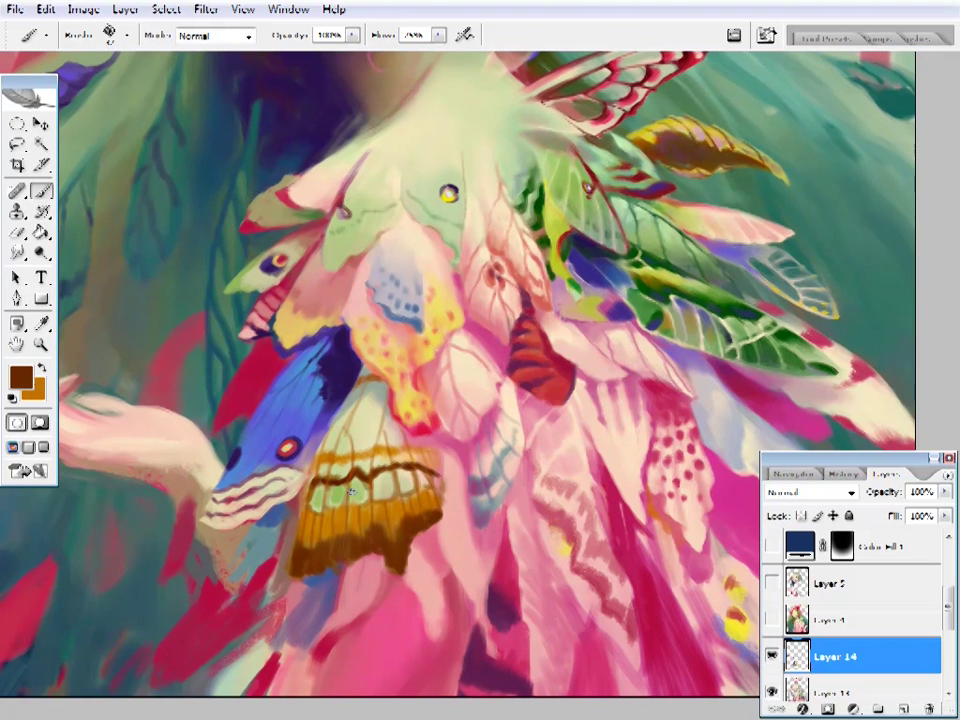
- Brush light green onto the pale upper part of the moth wing
{"action": "left_click", "coordinate": [20, 378]}
{"action": "left_click", "coordinate": [336, 503]}
{"action": "key", "text": "Return"}
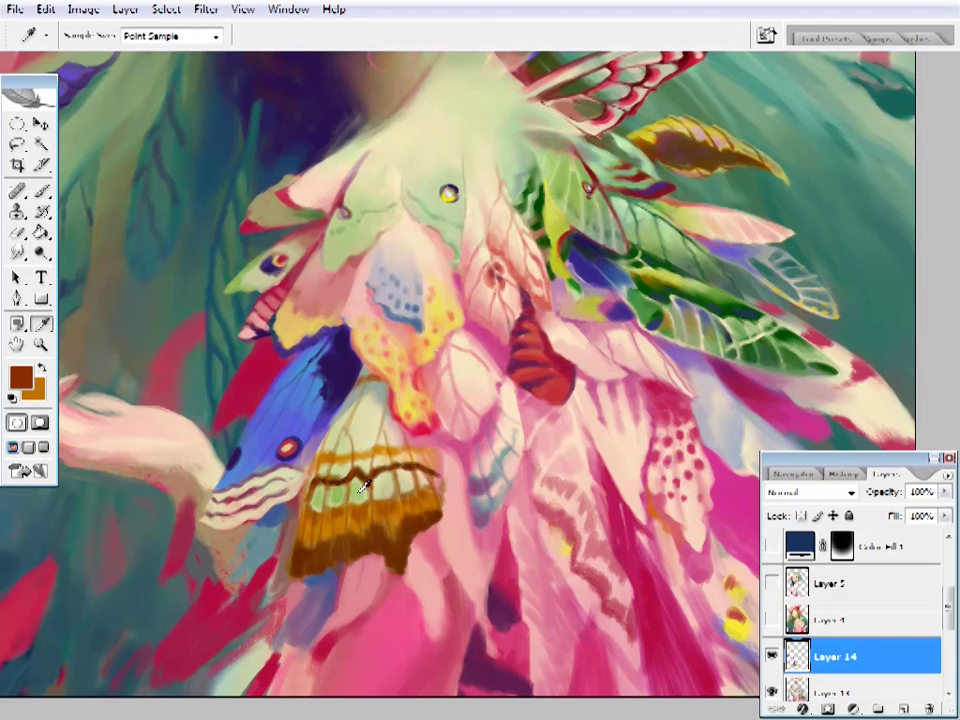
{"action": "left_click", "coordinate": [408, 475], "text": "alt"}
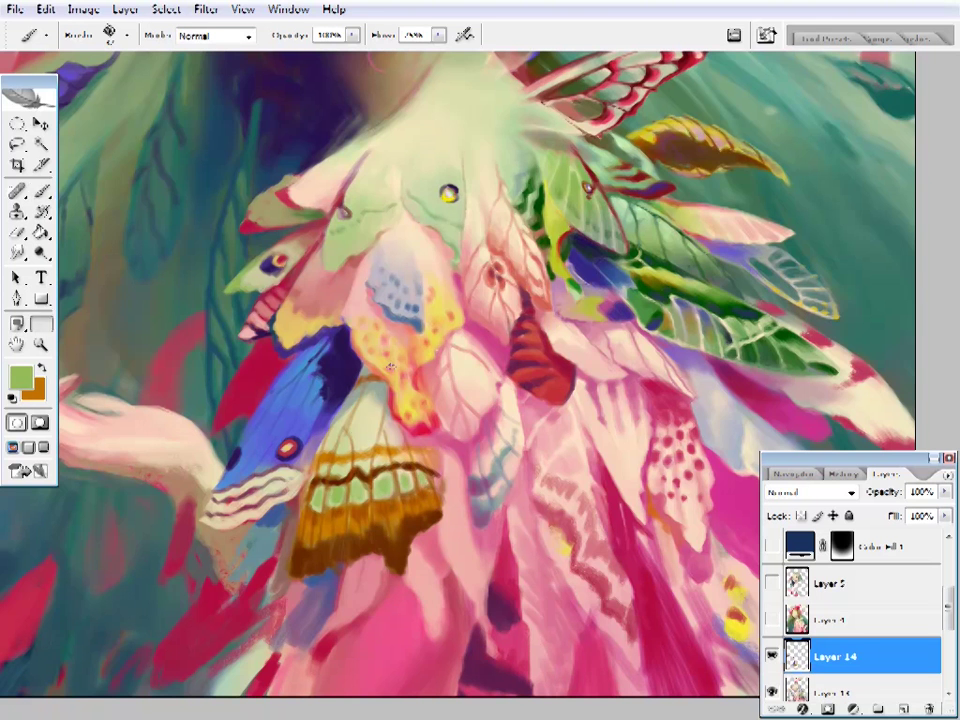
{"action": "right_click", "coordinate": [413, 478]}
{"action": "left_click", "coordinate": [350, 432]}
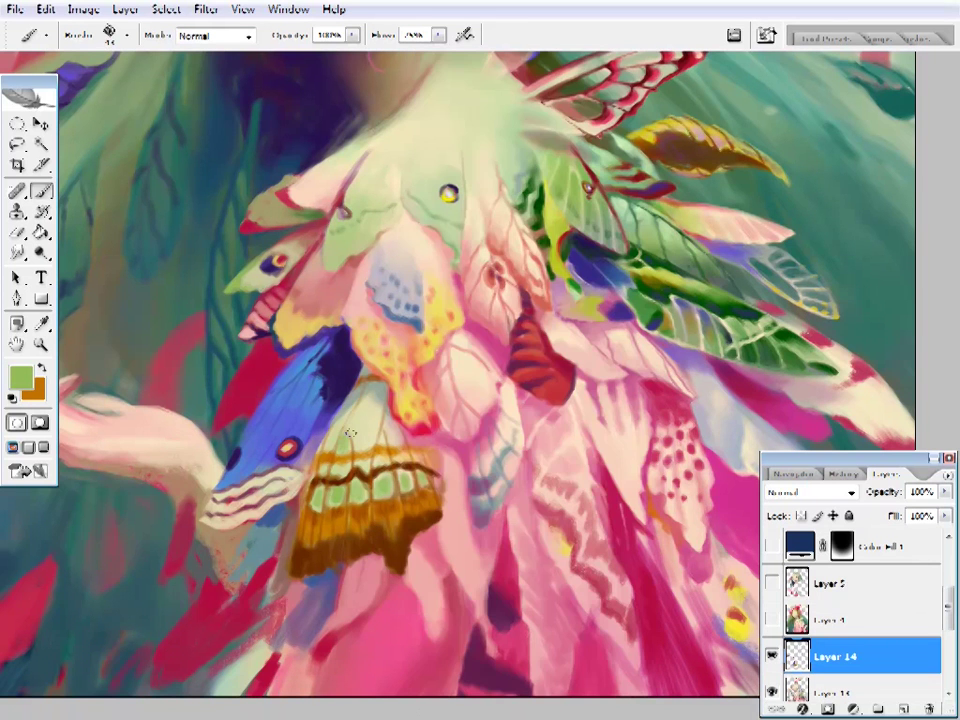
{"action": "mouse_move", "coordinate": [344, 437]}
{"action": "left_mouse_down"}
{"action": "mouse_move", "coordinate": [358, 420]}
{"action": "mouse_move", "coordinate": [367, 440]}
{"action": "left_mouse_up"}
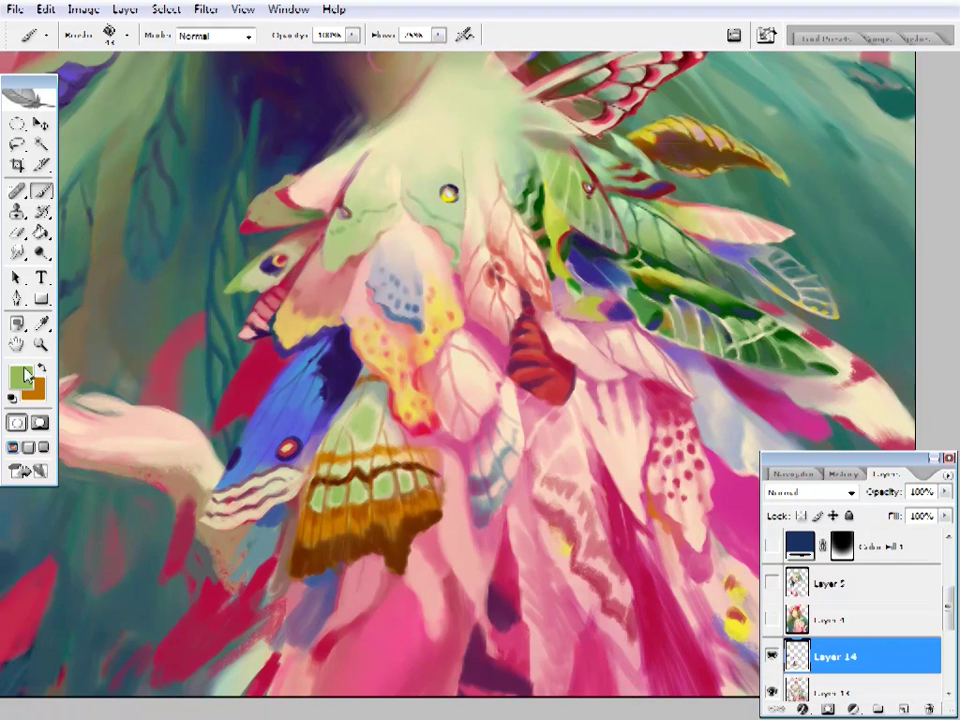
- Set a lighter yellow-green paint colour and reframe the view on the moth wing
{"action": "left_click", "coordinate": [22, 376]}
{"action": "left_click", "coordinate": [654, 236]}
{"action": "key", "text": "Return"}
{"action": "right_click", "coordinate": [380, 366]}
{"action": "key", "text": "Escape"}
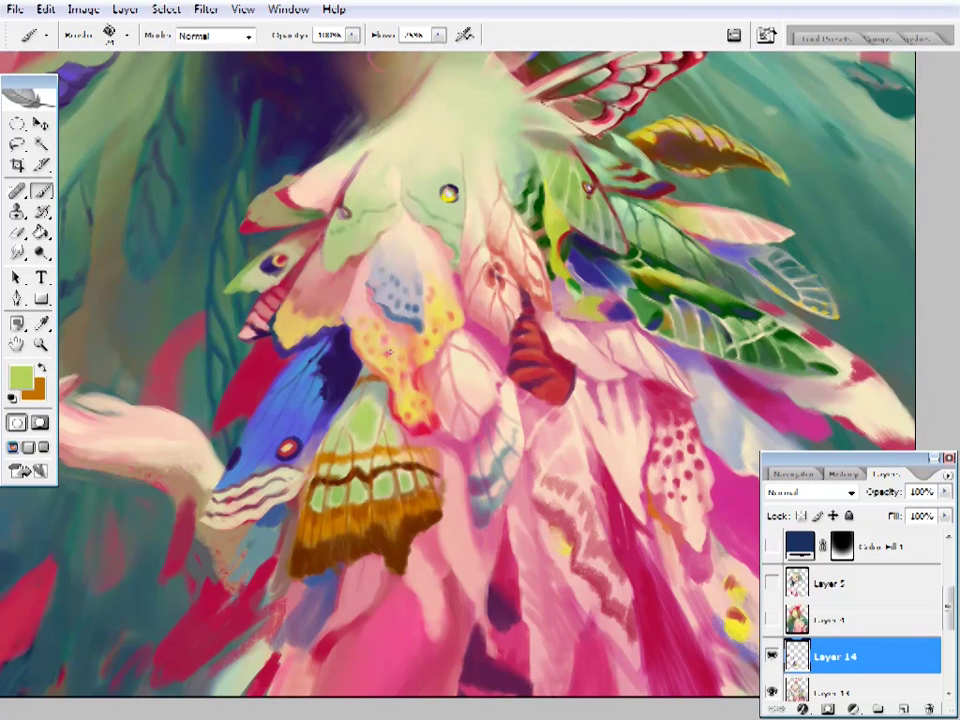
{"action": "left_click", "coordinate": [363, 403], "text": "alt"}
{"action": "key", "text": "z"}
{"action": "key", "text": "ctrl+0"}
{"action": "left_click", "coordinate": [385, 550]}
- Zoom in close on the moth wing and sample its orange-brown
{"action": "key", "text": "ctrl+0"}
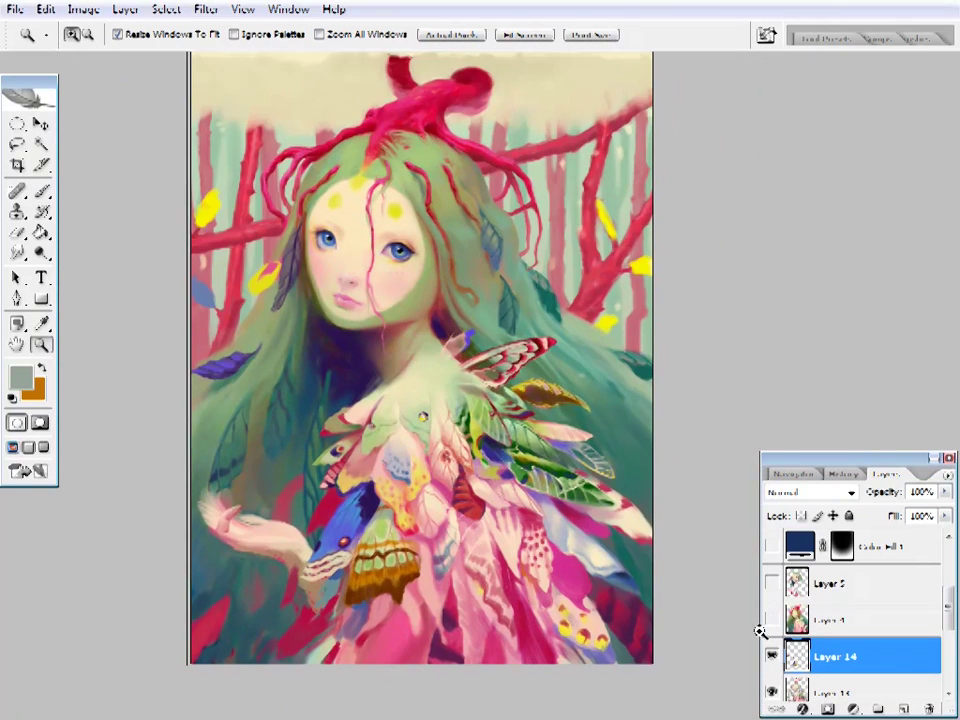
{"action": "key", "text": "ctrl+plus"}
{"action": "key", "text": "b"}
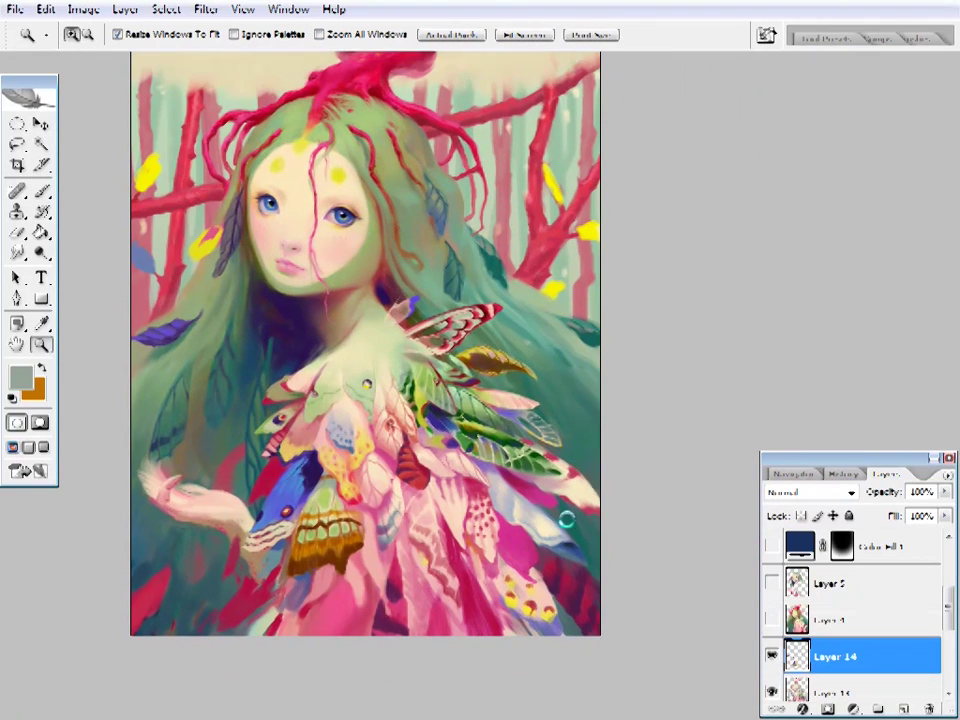
{"action": "left_click", "coordinate": [410, 400]}
{"action": "left_click", "coordinate": [300, 467]}
{"action": "key", "text": "b"}
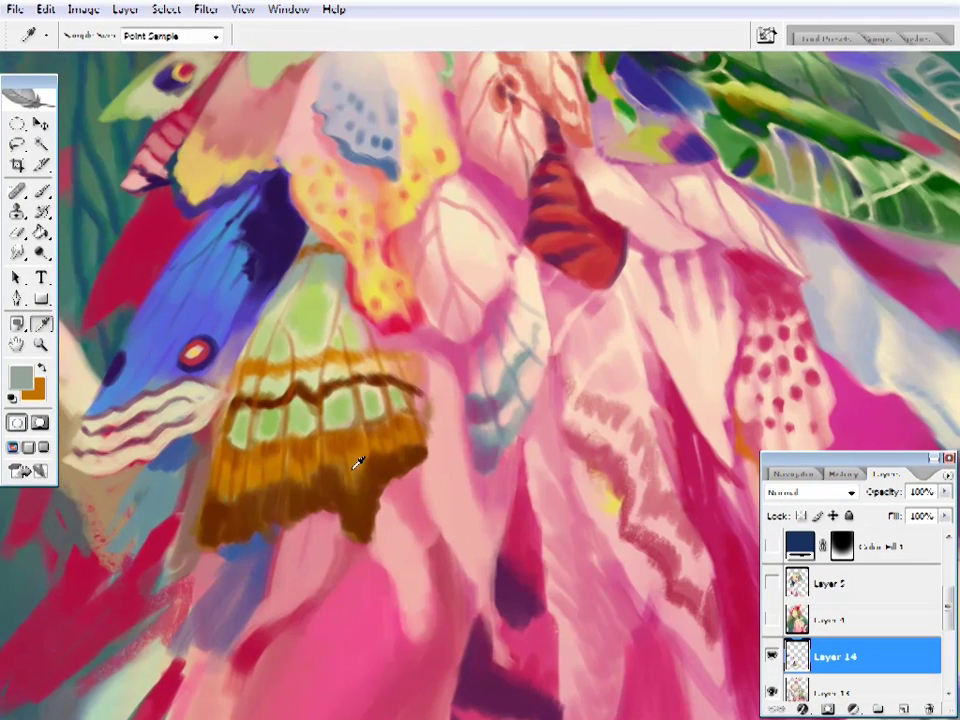
{"action": "left_click", "coordinate": [360, 459], "text": "alt"}
- Paint a blue-violet stroke beneath the moth wing
{"action": "left_click_drag", "start_coordinate": [400, 385], "coordinate": [456, 413]}
{"action": "left_click", "coordinate": [456, 413], "text": "alt"}
{"action": "right_click", "coordinate": [381, 208]}
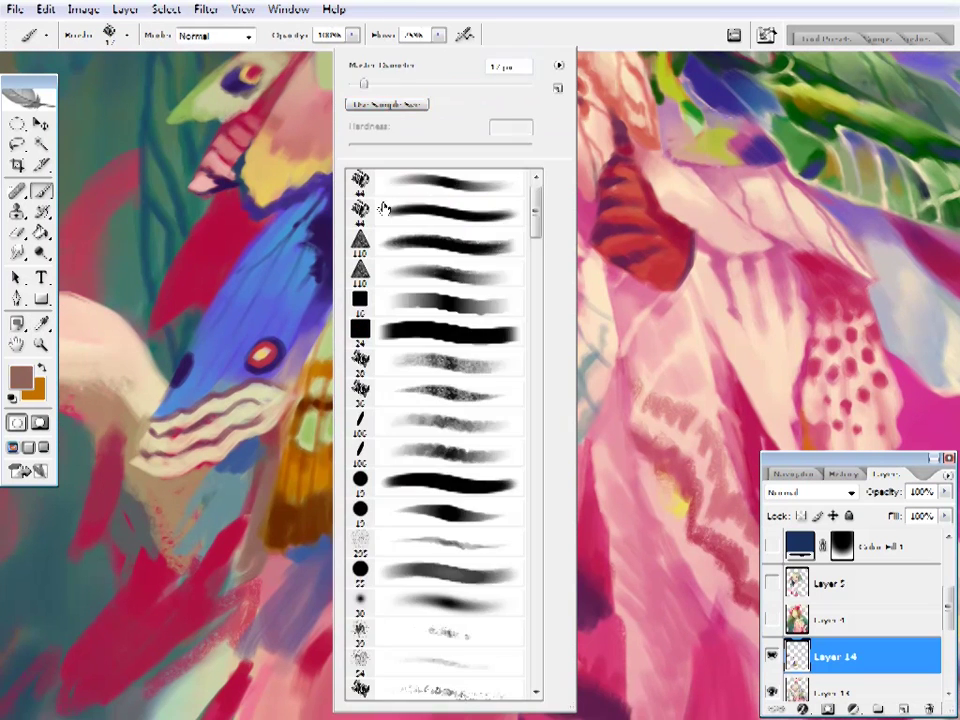
{"action": "key", "text": "Return"}
{"action": "left_click", "coordinate": [271, 550], "text": "alt"}
{"action": "left_click_drag", "start_coordinate": [311, 520], "coordinate": [294, 522]}
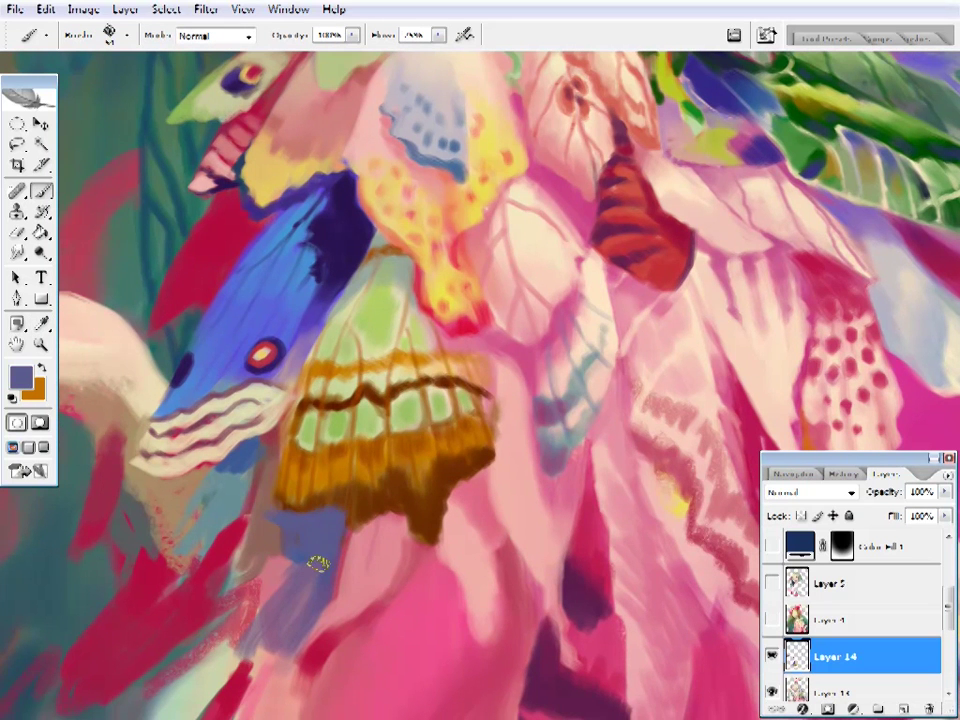
- Trim the wing's lower brown lobe back with pink from the garment
{"action": "left_click", "coordinate": [375, 530], "text": "alt"}
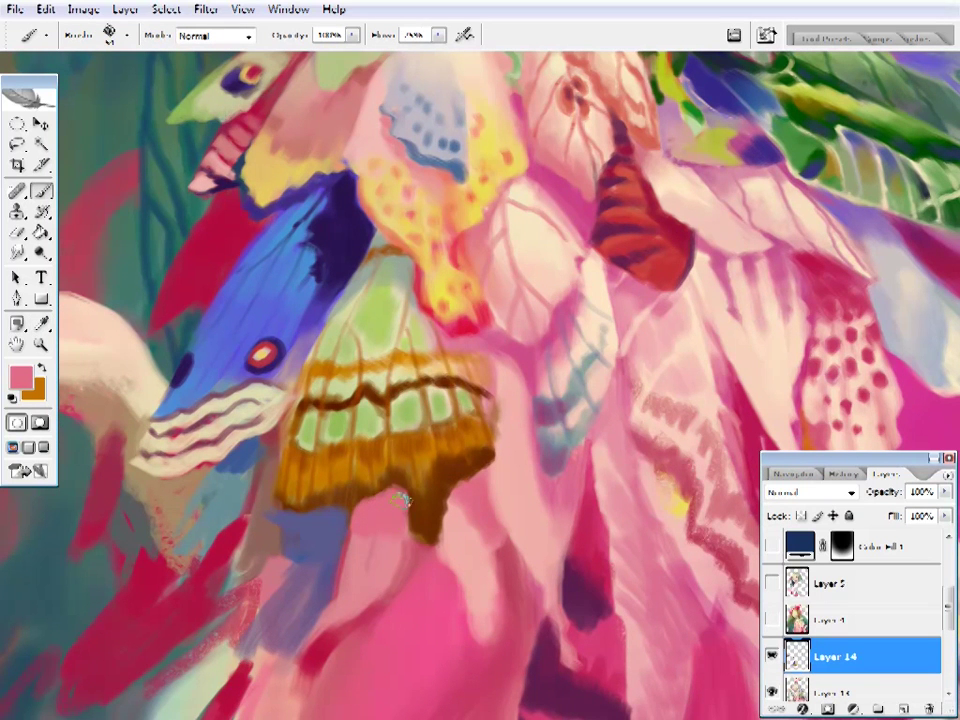
{"action": "left_click_drag", "start_coordinate": [398, 500], "coordinate": [440, 505]}
{"action": "left_click", "coordinate": [478, 459], "text": "alt"}
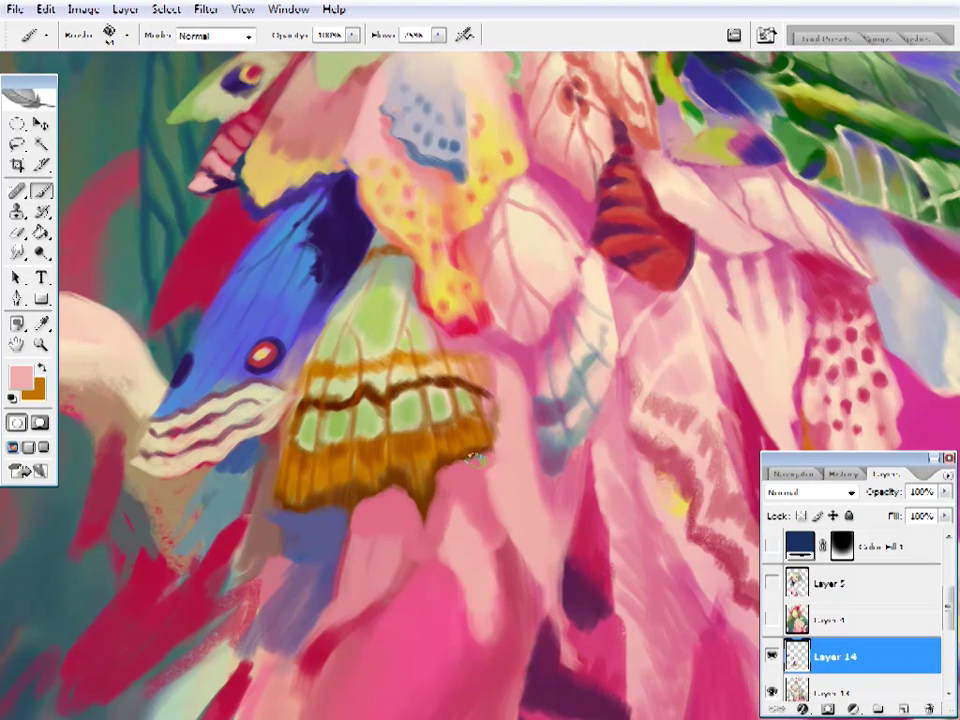
{"action": "left_click_drag", "start_coordinate": [478, 459], "coordinate": [421, 476]}
{"action": "right_click", "coordinate": [240, 332]}
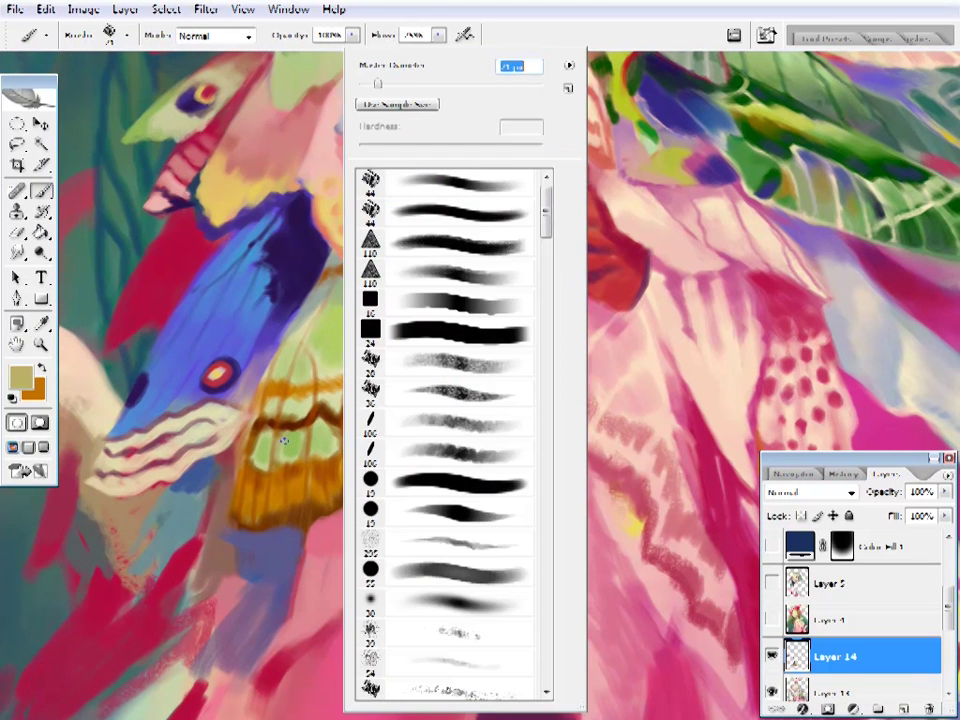
{"action": "key", "text": "Escape"}
{"action": "left_click", "coordinate": [332, 389], "text": "alt"}
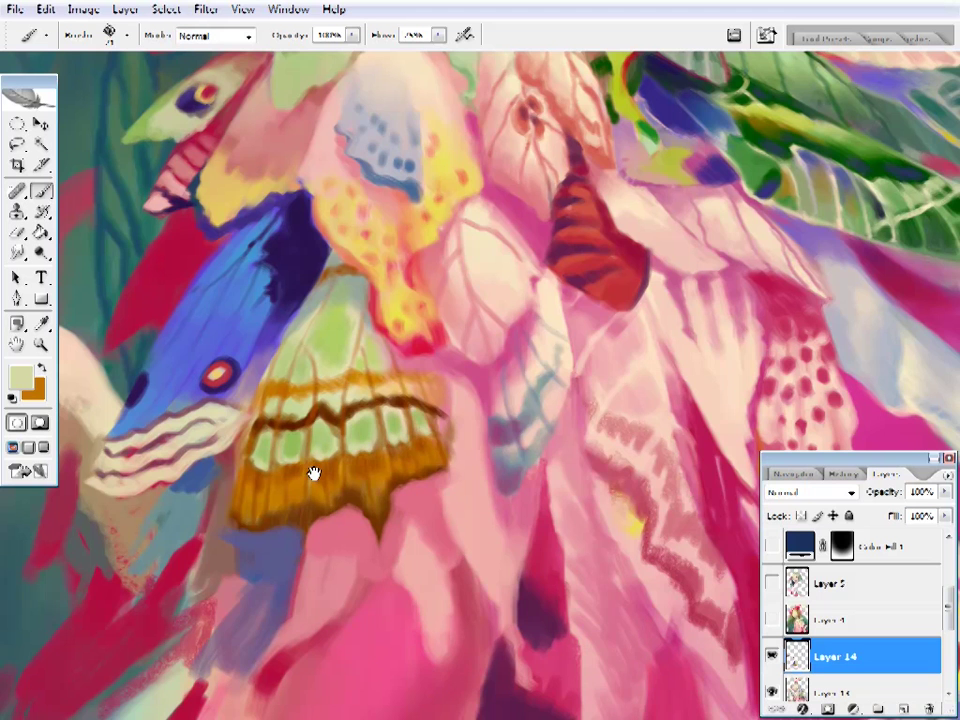
- Paint a dark brown vein down the wing to outline its green cells
{"action": "left_click_drag", "start_coordinate": [313, 473], "coordinate": [338, 475]}
{"action": "left_click", "coordinate": [332, 461], "text": "alt"}
{"action": "left_click", "coordinate": [20, 377]}
{"action": "left_click", "coordinate": [758, 364]}
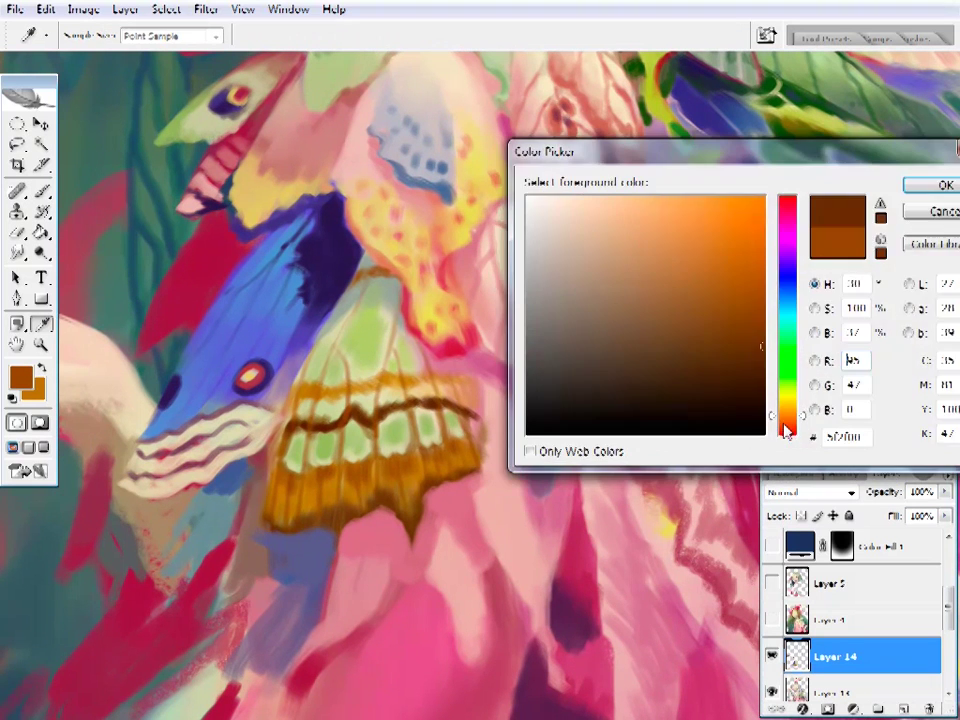
{"action": "key", "text": "Return"}
{"action": "left_click_drag", "start_coordinate": [340, 428], "coordinate": [340, 510]}
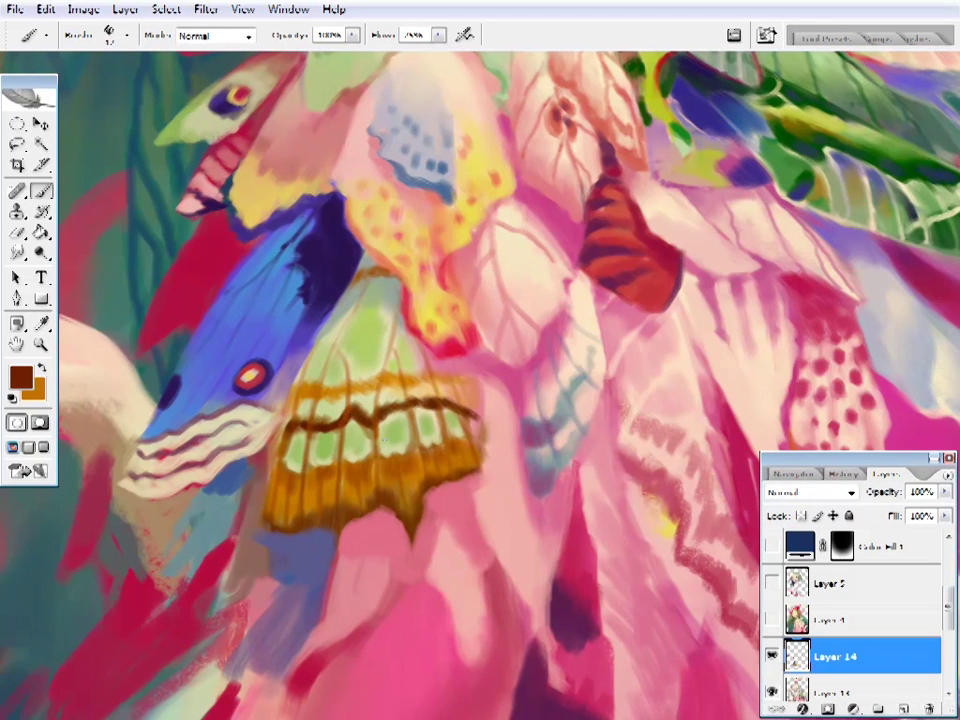
- Work over the wing's cells, alternating its greens, browns and pale beiges
{"action": "left_click_drag", "start_coordinate": [454, 463], "coordinate": [439, 493]}
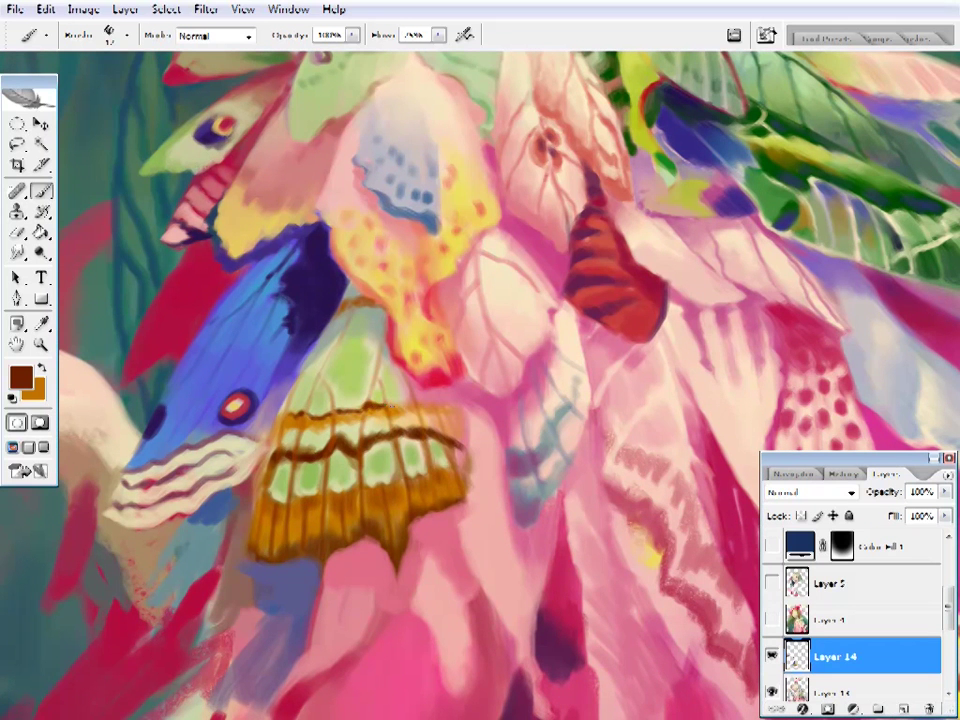
{"action": "right_click", "coordinate": [219, 298]}
{"action": "key", "text": "Escape"}
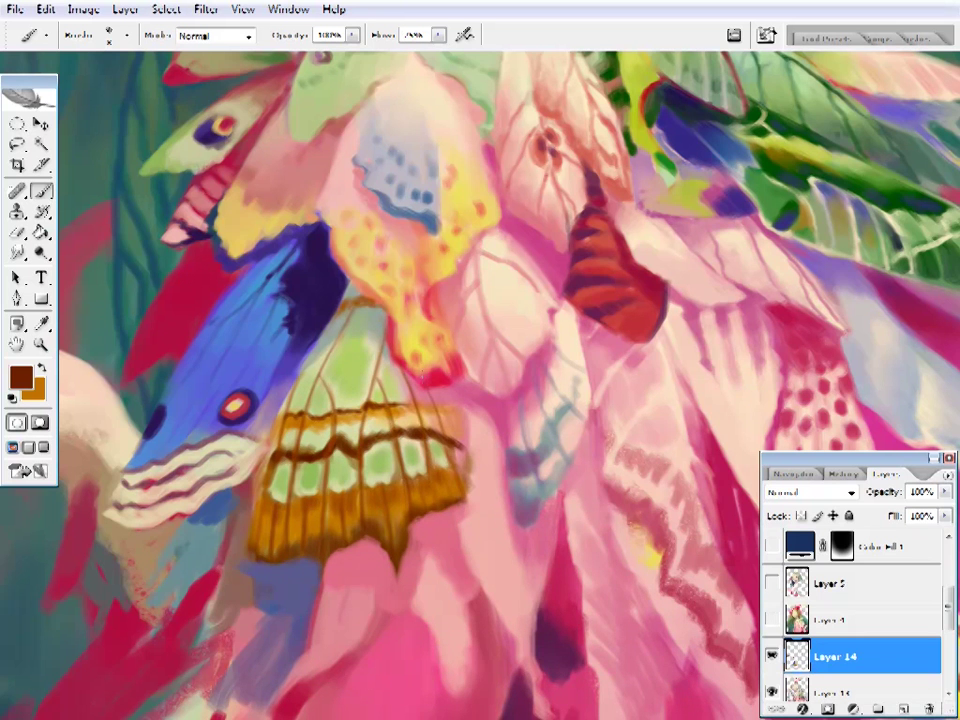
{"action": "scroll", "coordinate": [343, 444], "scroll_direction": "up", "scroll_amount": 1}
{"action": "left_click", "coordinate": [343, 444], "text": "alt"}
{"action": "left_click", "coordinate": [357, 439], "text": "alt"}
{"action": "left_click", "coordinate": [333, 472], "text": "alt"}
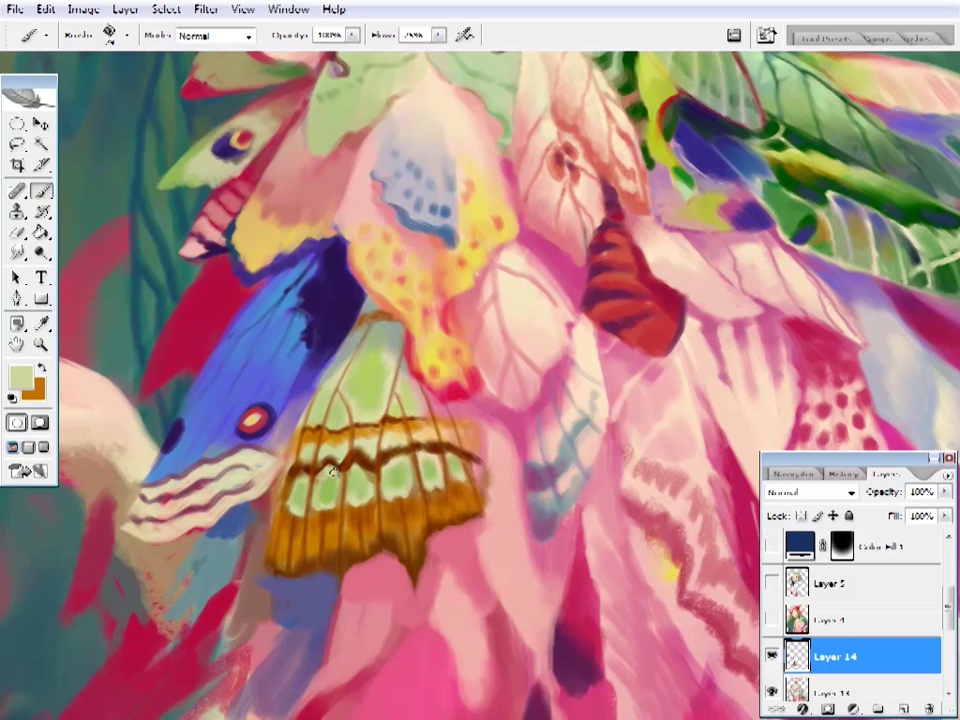
{"action": "left_click", "coordinate": [340, 462], "text": "alt"}
{"action": "left_click", "coordinate": [357, 478], "text": "alt"}
{"action": "left_click", "coordinate": [370, 440], "text": "alt"}
{"action": "left_click", "coordinate": [391, 453], "text": "alt"}
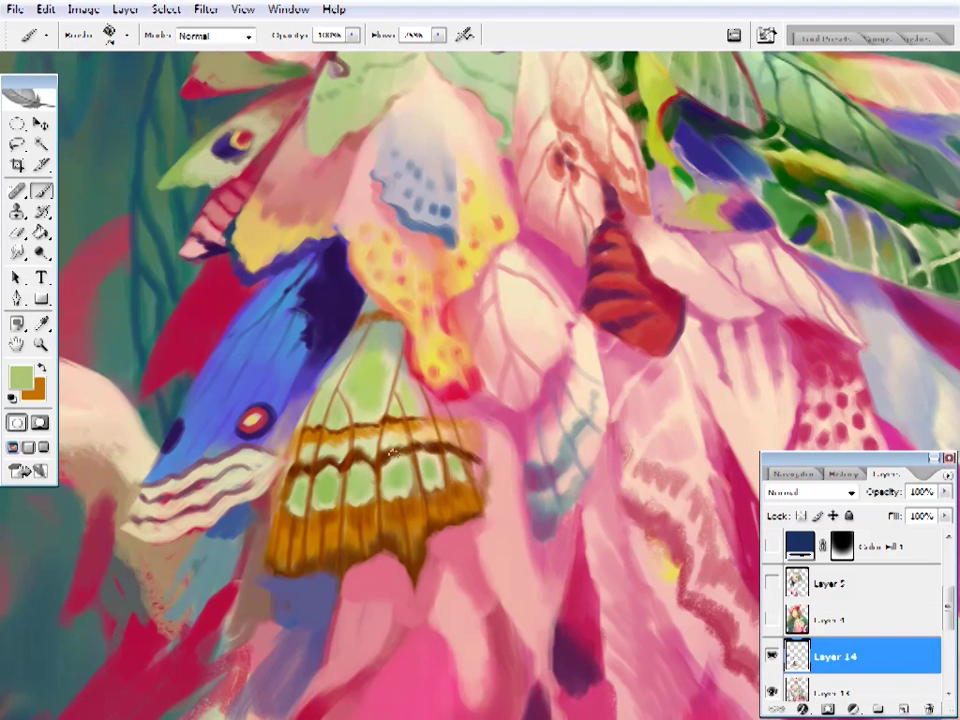
{"action": "scroll", "coordinate": [393, 451], "scroll_direction": "up", "scroll_amount": 1}
{"action": "left_click", "coordinate": [320, 469], "text": "alt"}
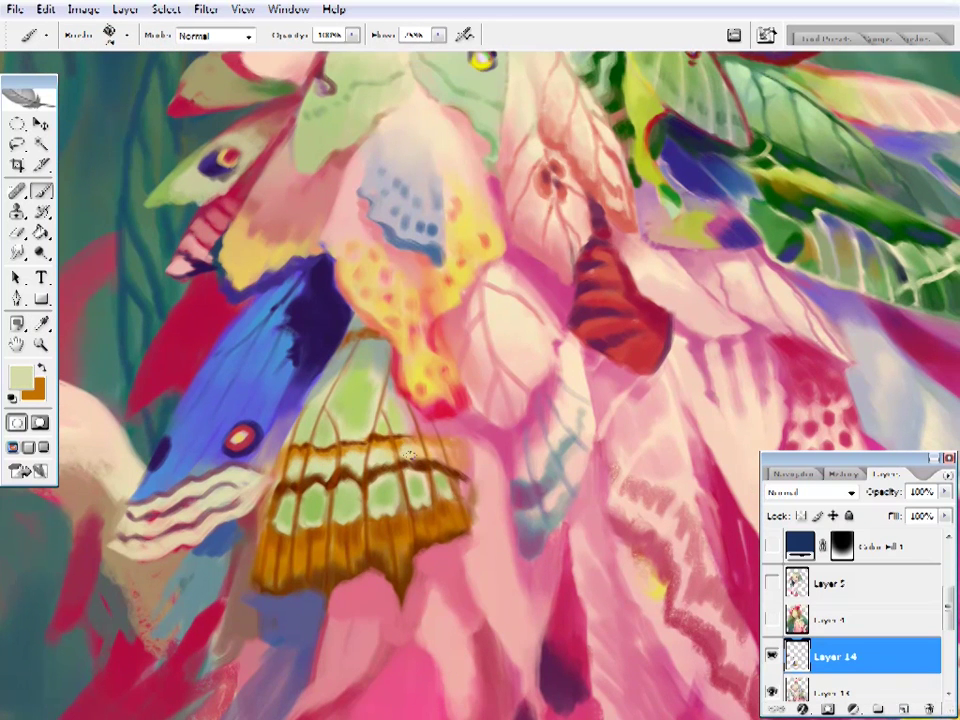
{"action": "left_click", "coordinate": [337, 407], "text": "alt"}
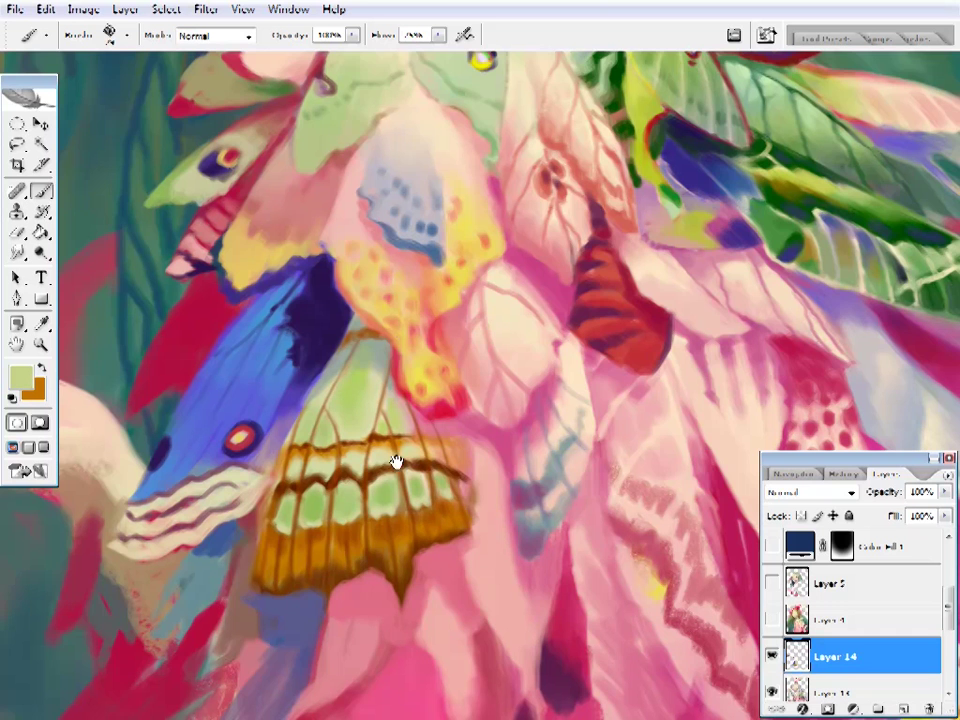
{"action": "scroll", "coordinate": [396, 462], "scroll_direction": "down", "scroll_amount": 1}
- Set the foreground colour to a warm yellow
{"action": "key", "text": "i"}
{"action": "left_click", "coordinate": [358, 508]}
{"action": "left_click", "coordinate": [20, 377]}
{"action": "left_click", "coordinate": [733, 225]}
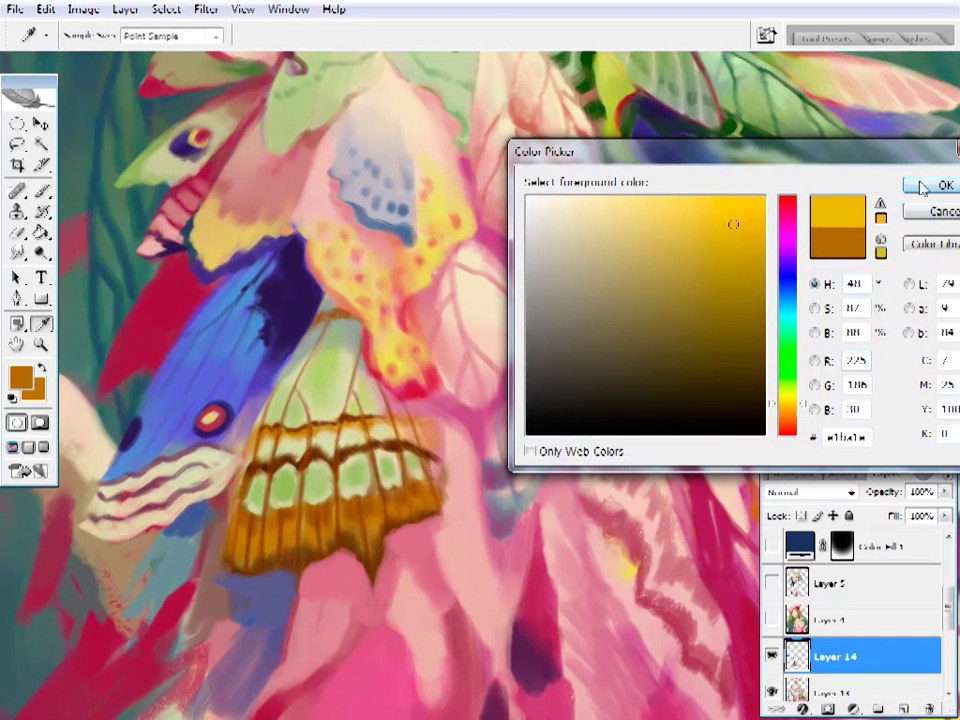
{"action": "left_click", "coordinate": [922, 188]}
- Switch the brush blending mode to Soft Light, then to Overlay
{"action": "key", "text": "b"}
{"action": "left_click", "coordinate": [215, 35]}
{"action": "left_click", "coordinate": [214, 291]}
{"action": "right_click", "coordinate": [420, 60]}
{"action": "key", "text": "Escape"}
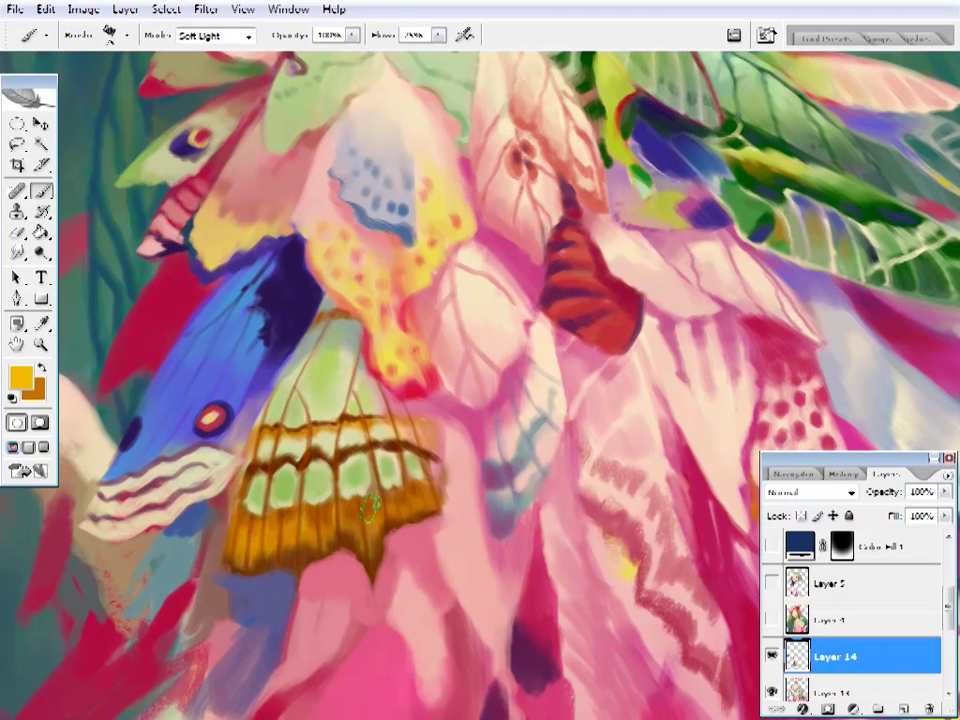
{"action": "key", "text": "shift+minus"}
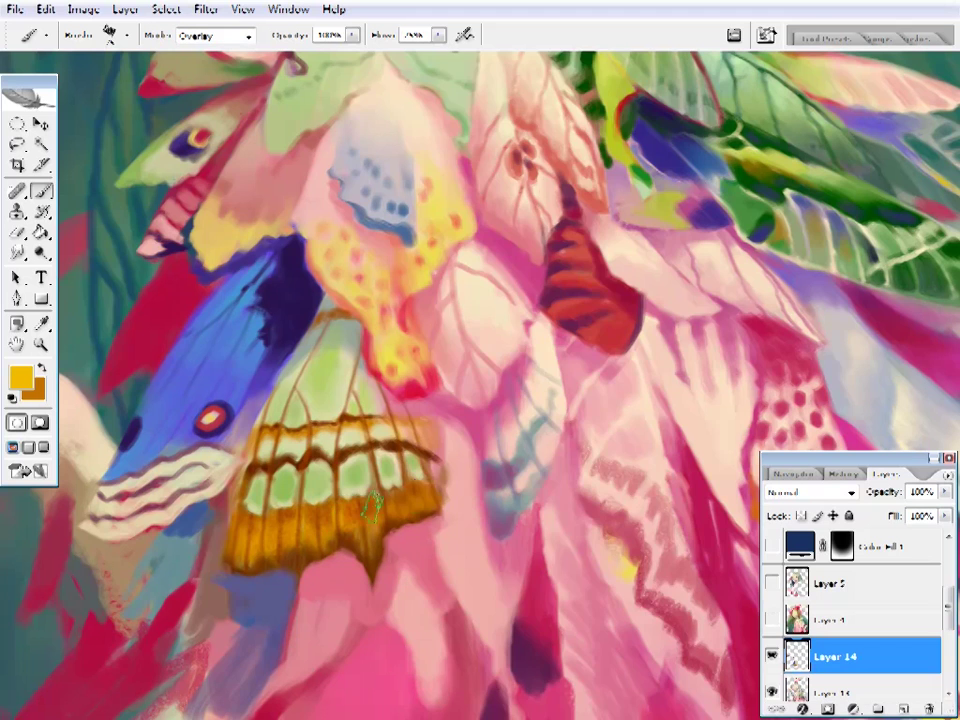
{"action": "right_click", "coordinate": [448, 52]}
{"action": "key", "text": "Escape"}
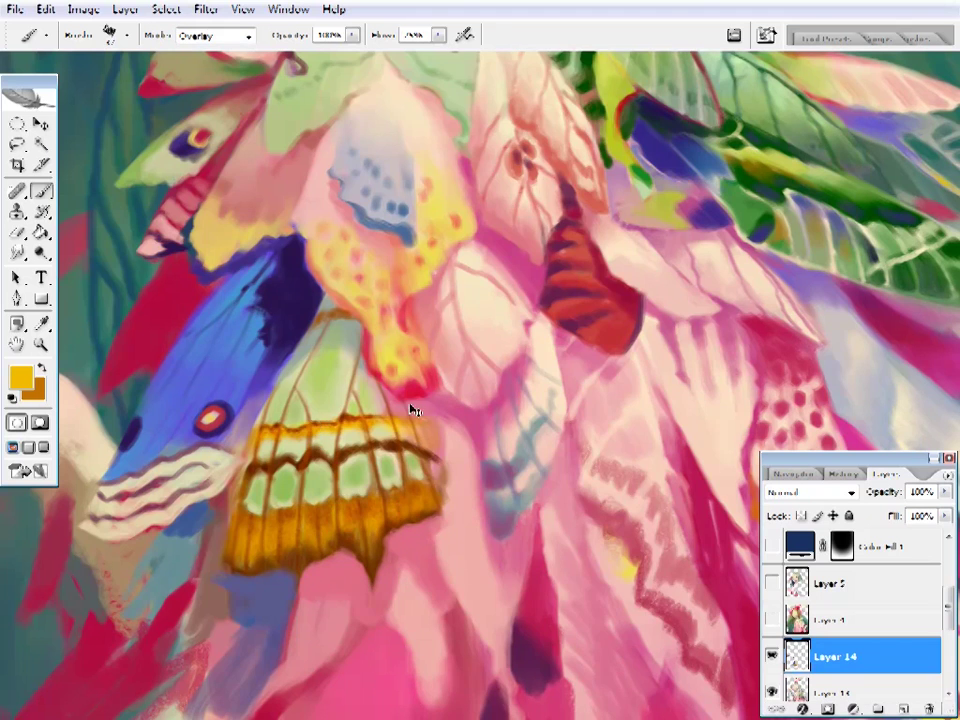
- Zoom out and pan to see the golden wing within the whole painting
{"action": "key", "text": "z"}
{"action": "left_click", "coordinate": [360, 506]}
{"action": "key", "text": "ctrl+0"}
{"action": "left_click", "coordinate": [497, 553]}
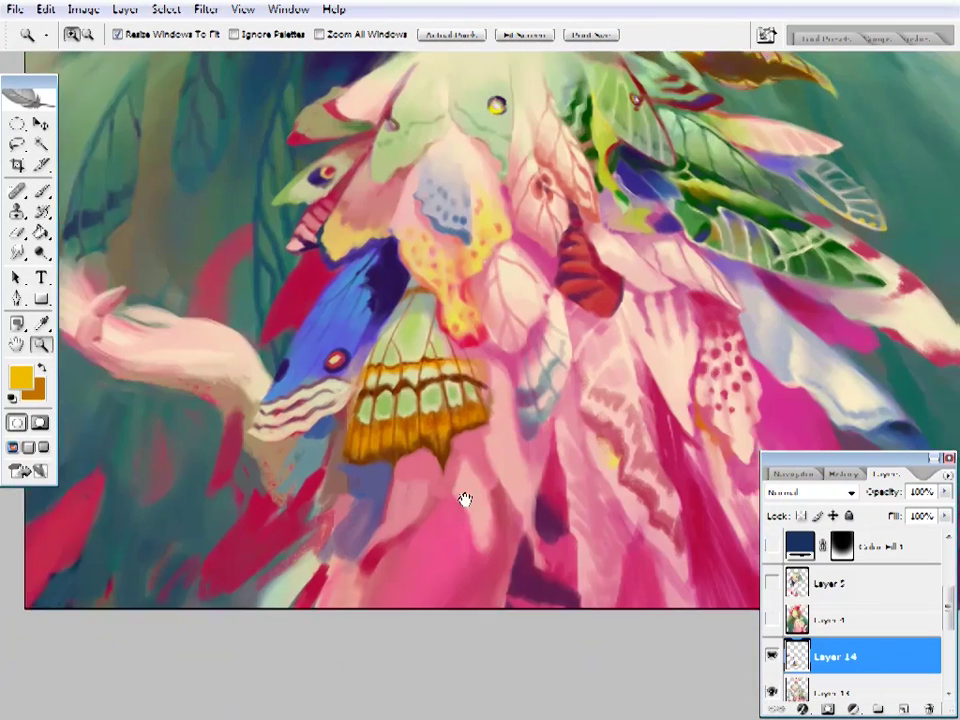
{"action": "key", "text": "ctrl+minus"}
{"action": "left_click_drag", "start_coordinate": [516, 379], "coordinate": [474, 296]}
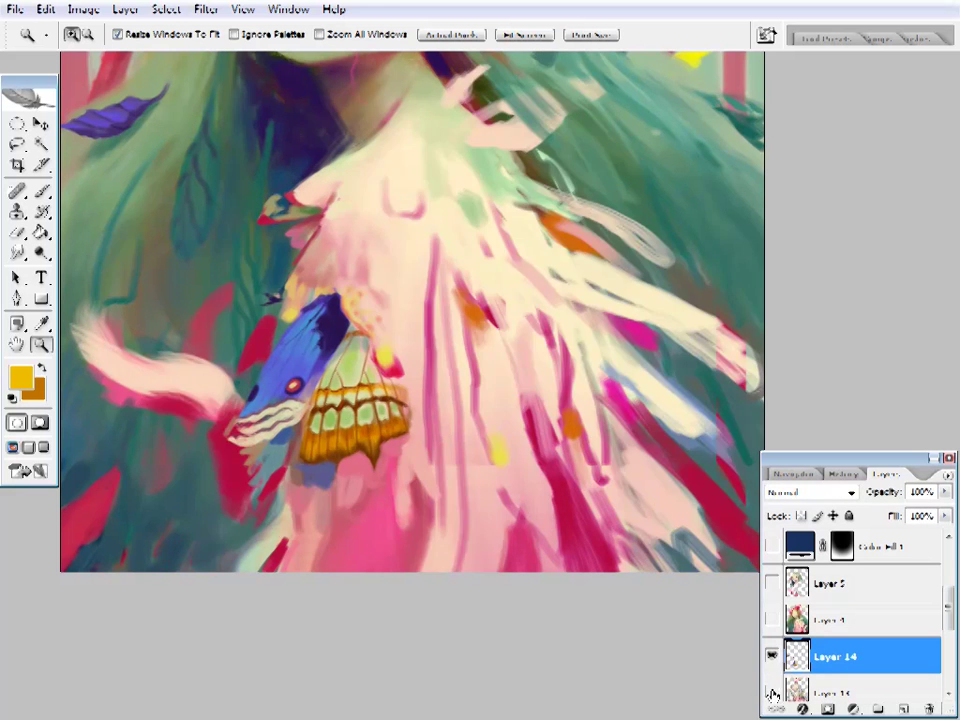
- Sample a crimson from the garment and paint a scale stroke across the lower pink garment
{"action": "key", "text": "i"}
{"action": "left_click", "coordinate": [349, 518]}
{"action": "key", "text": "b"}
{"action": "right_click", "coordinate": [523, 410]}
{"action": "key", "text": "Escape"}
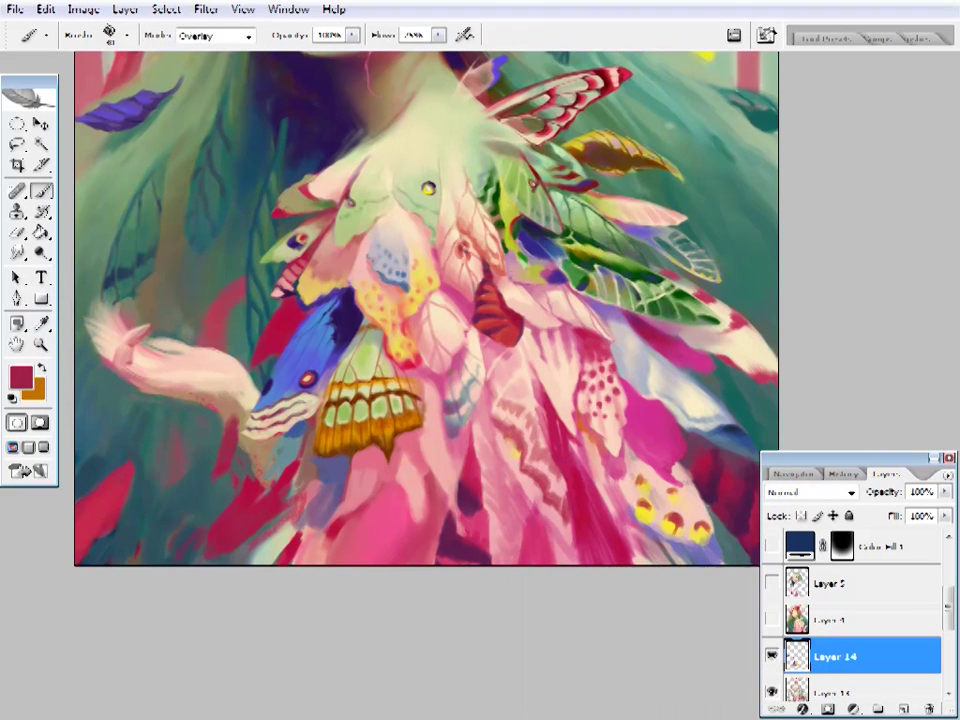
{"action": "left_click_drag", "start_coordinate": [357, 517], "coordinate": [418, 538]}
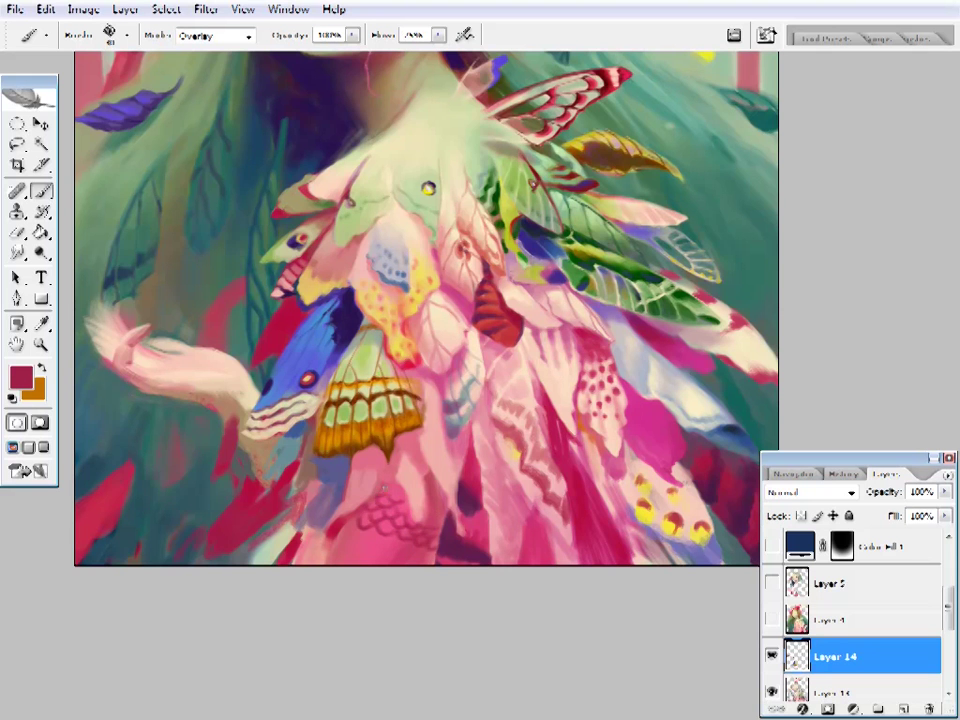
{"action": "left_click", "coordinate": [450, 615], "text": "ctrl+alt"}
{"action": "left_click", "coordinate": [414, 497], "text": "ctrl"}
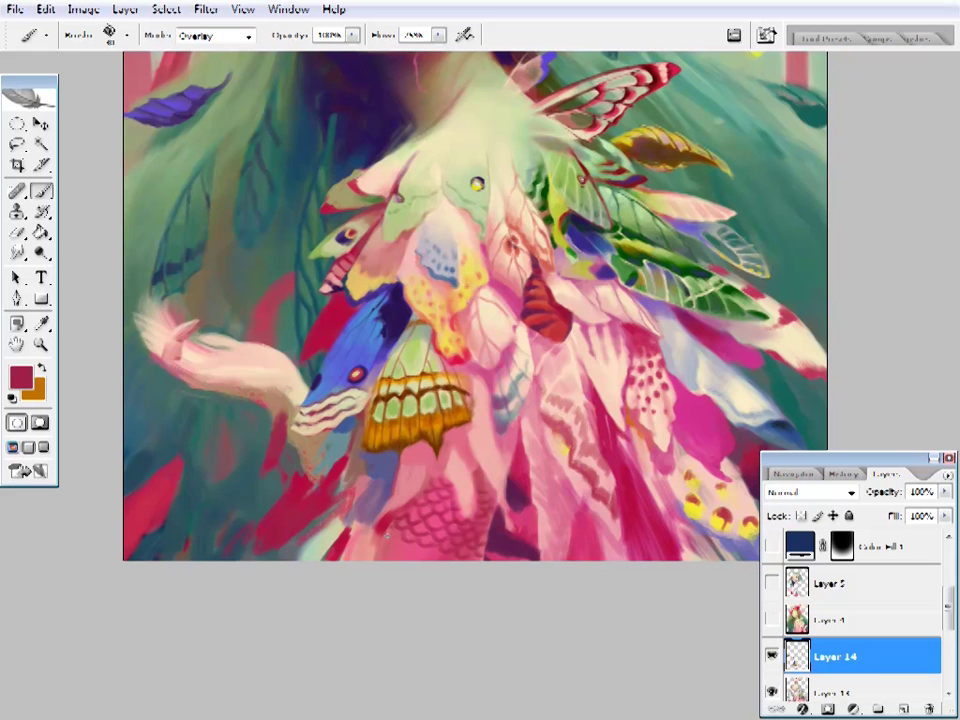
{"action": "mouse_move", "coordinate": [298, 407]}
{"action": "left_mouse_down"}
{"action": "mouse_move", "coordinate": [499, 476]}
{"action": "mouse_move", "coordinate": [424, 551]}
{"action": "left_mouse_up"}
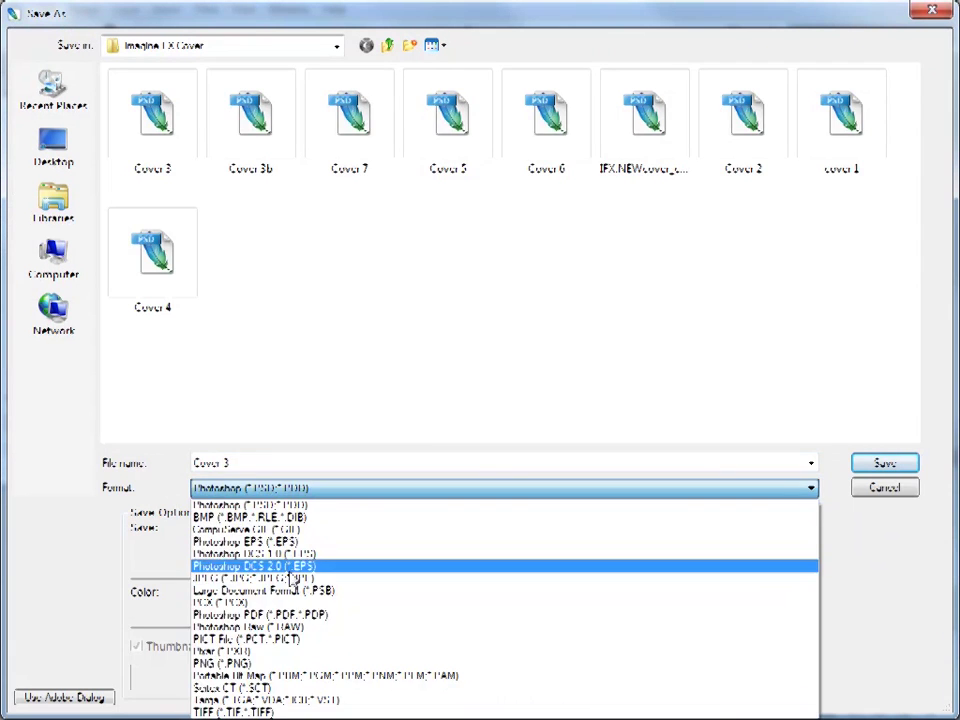
- Save a copy of the painting in JPEG format
{"action": "left_click", "coordinate": [300, 557]}
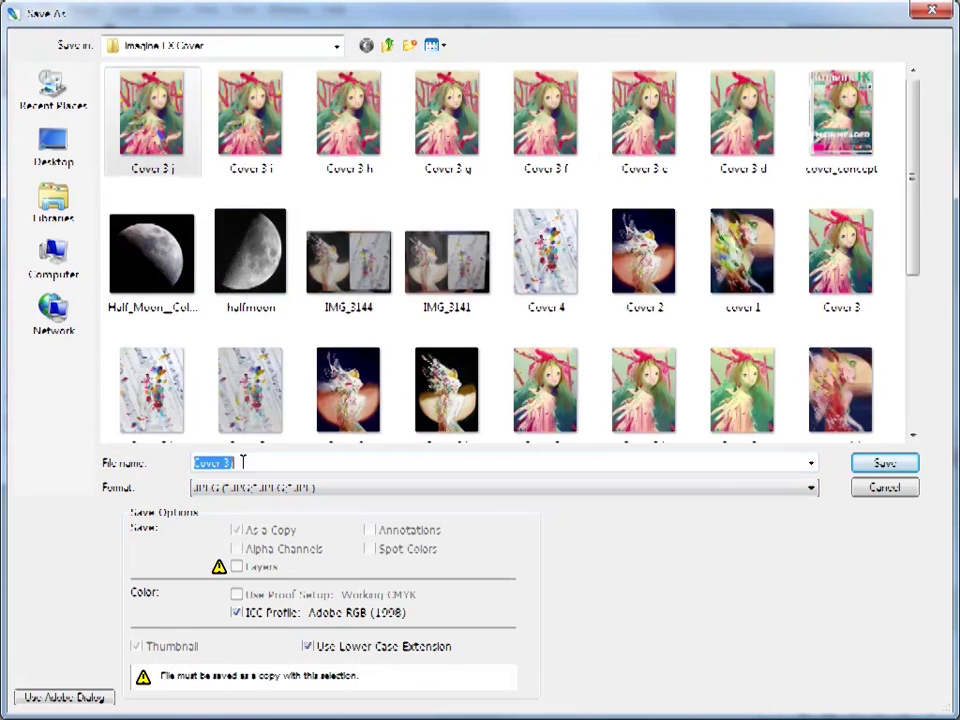
{"action": "left_click", "coordinate": [246, 462]}
{"action": "type", "text": "j"}
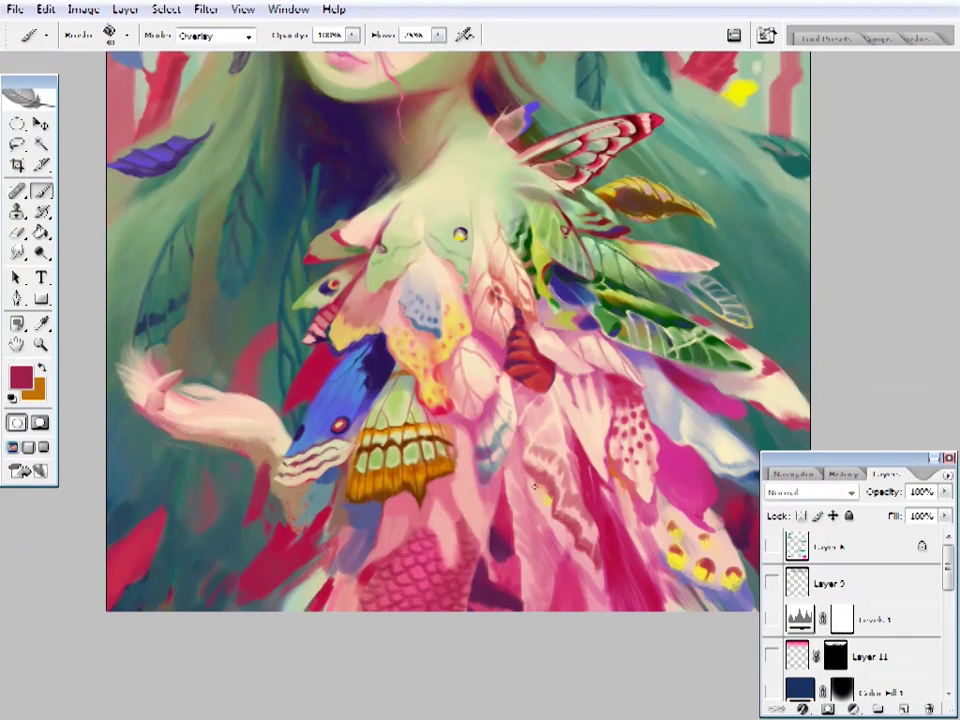
{"action": "left_click_drag", "start_coordinate": [489, 541], "coordinate": [475, 537]}
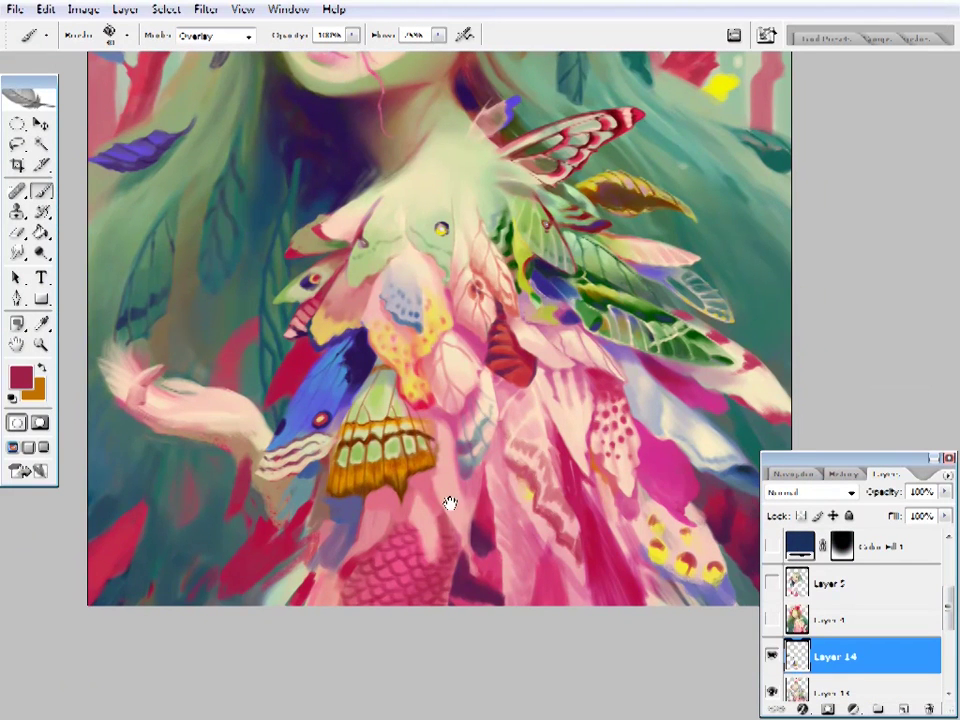
{"action": "mouse_move", "coordinate": [450, 503]}
{"action": "left_mouse_down"}
{"action": "mouse_move", "coordinate": [418, 600]}
{"action": "mouse_move", "coordinate": [492, 501]}
{"action": "mouse_move", "coordinate": [392, 536]}
{"action": "left_mouse_up"}
- Sample the garment pink and choose a brighter pink as the painting colour
{"action": "key", "text": "i"}
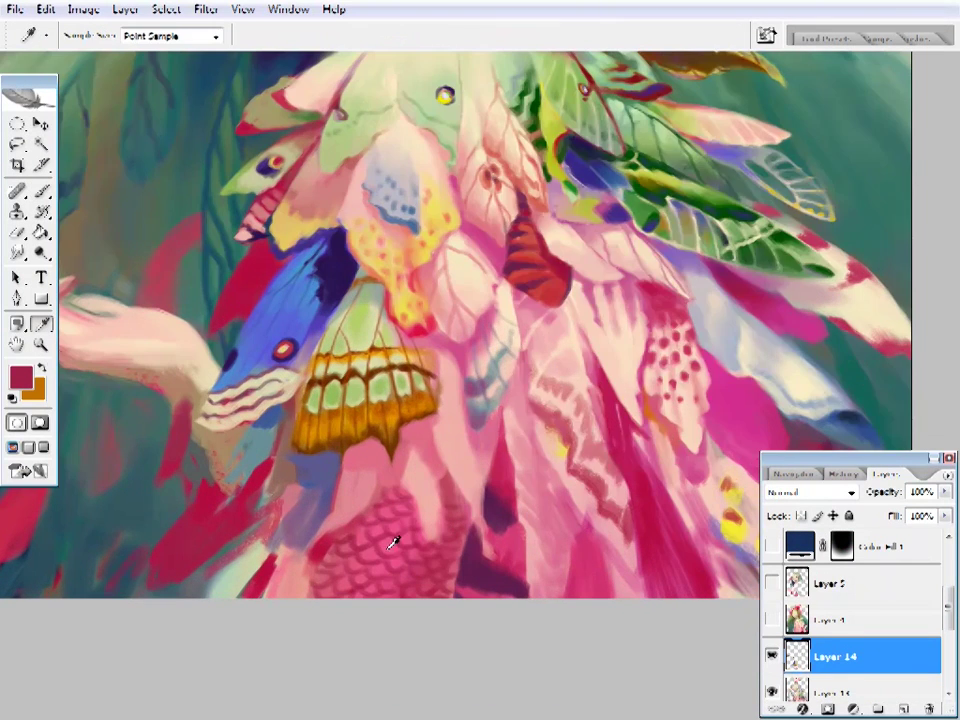
{"action": "left_click", "coordinate": [20, 377]}
{"action": "left_click", "coordinate": [718, 204]}
{"action": "left_click", "coordinate": [932, 184]}
{"action": "key", "text": "b"}
{"action": "key", "text": "i"}
{"action": "left_click", "coordinate": [20, 377]}
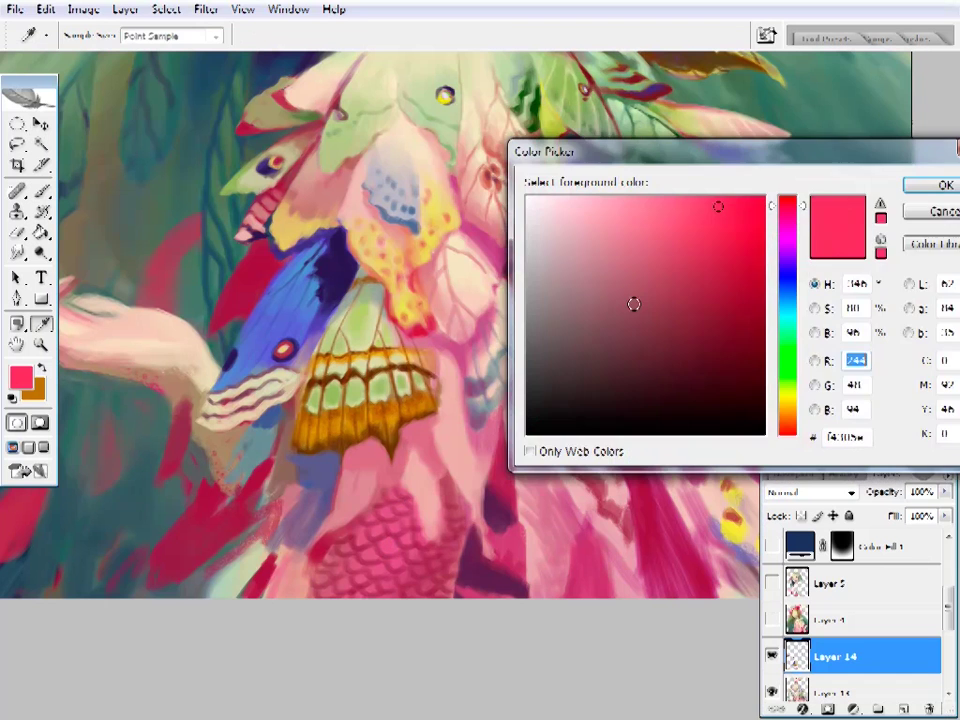
{"action": "left_click", "coordinate": [739, 204]}
{"action": "left_click", "coordinate": [934, 184]}
{"action": "key", "text": "b"}
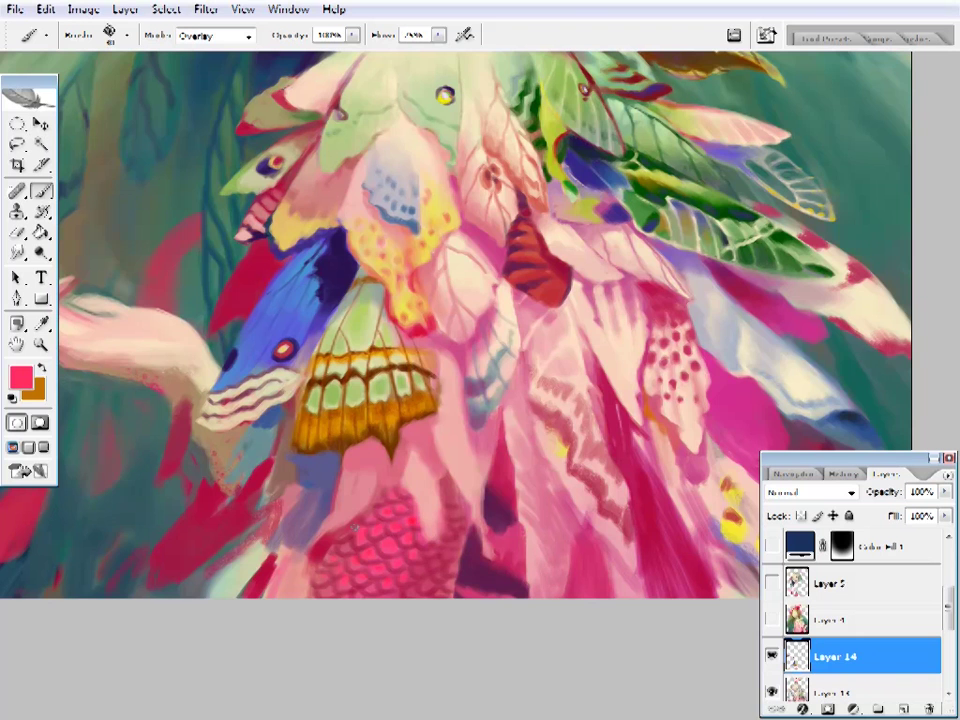
- Zoom in close on the scales and choose a dark maroon foreground colour
{"action": "key", "text": "z"}
{"action": "left_click", "coordinate": [531, 627], "text": "alt"}
{"action": "left_click", "coordinate": [426, 597]}
{"action": "left_click", "coordinate": [389, 529]}
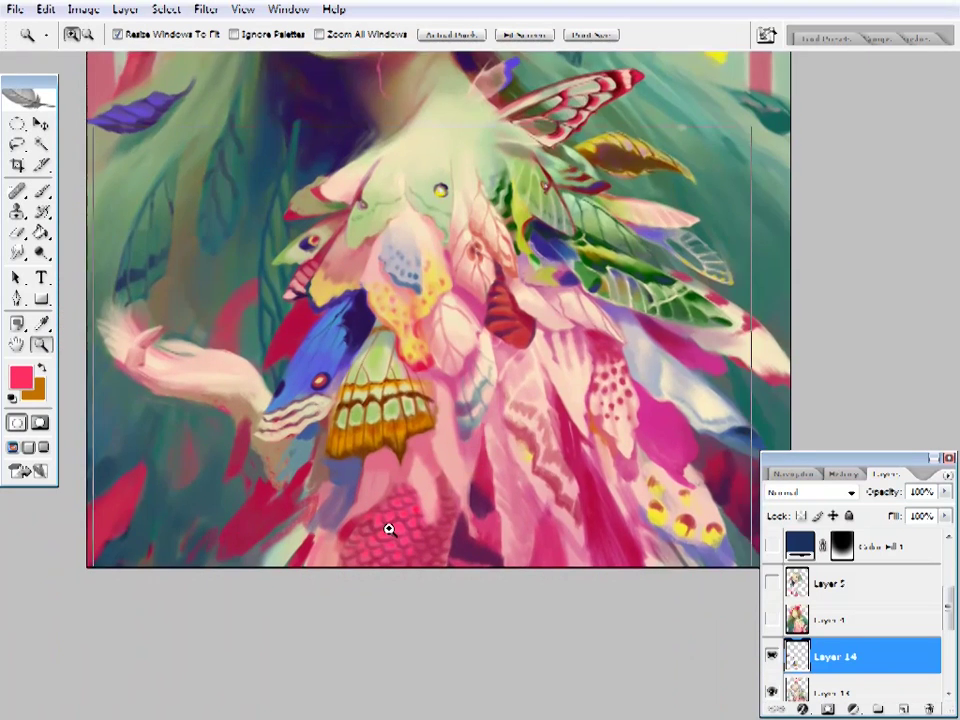
{"action": "key", "text": "b"}
{"action": "key", "text": "i"}
{"action": "left_click", "coordinate": [21, 377]}
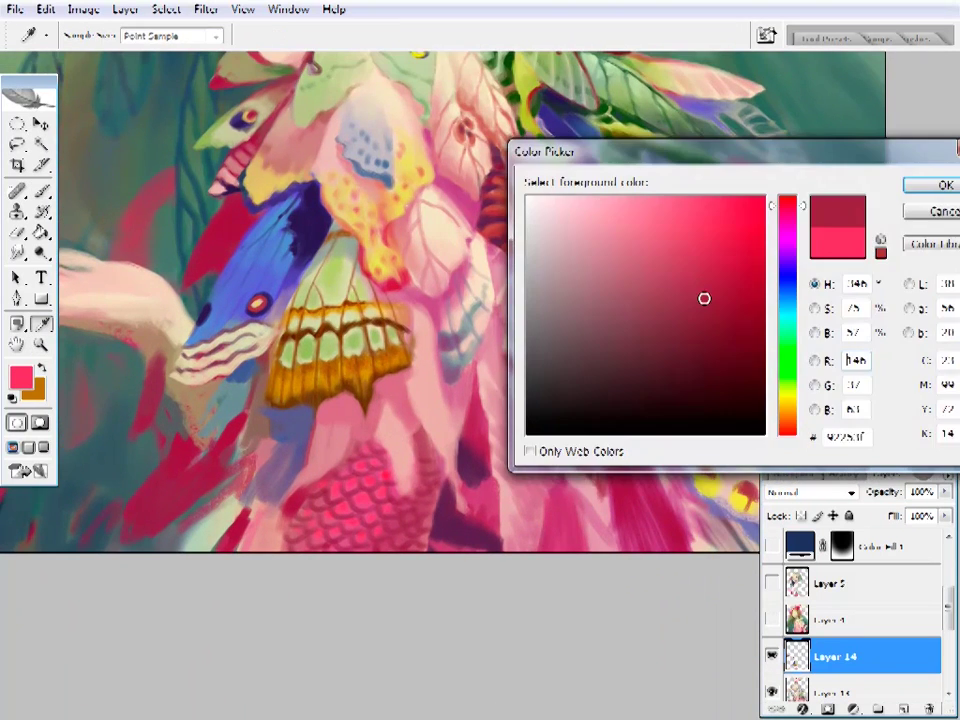
{"action": "left_click", "coordinate": [762, 349]}
{"action": "key", "text": "Return"}
{"action": "key", "text": "b"}
- Change the brush blending mode and paint dark maroon shading between the scales
{"action": "right_click", "coordinate": [510, 317]}
{"action": "key", "text": "Return"}
{"action": "left_click", "coordinate": [211, 35]}
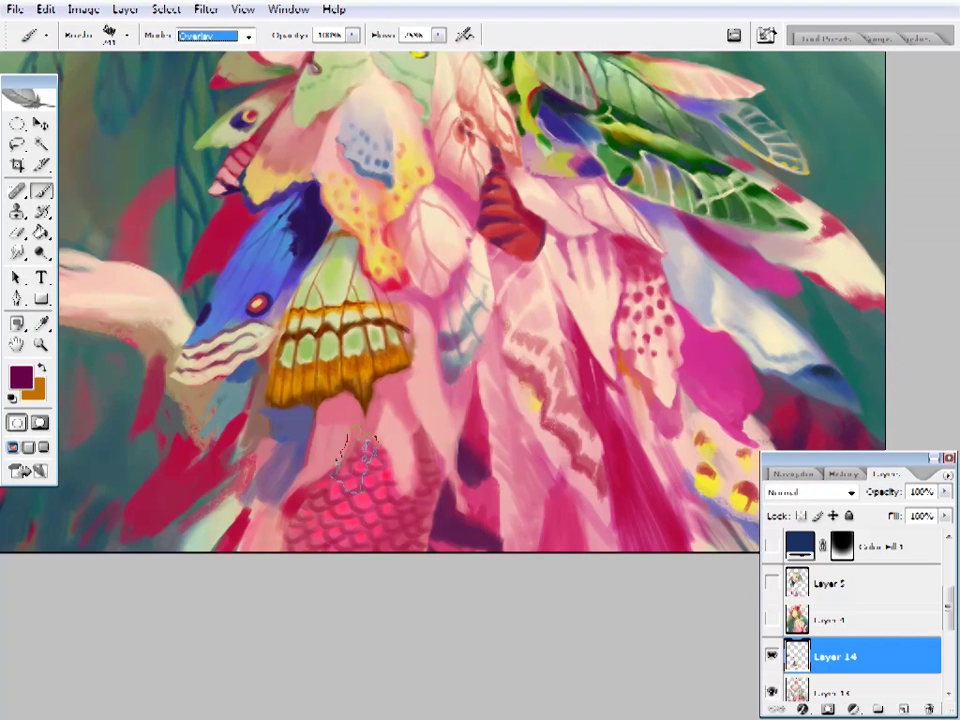
{"action": "key", "text": "Return"}
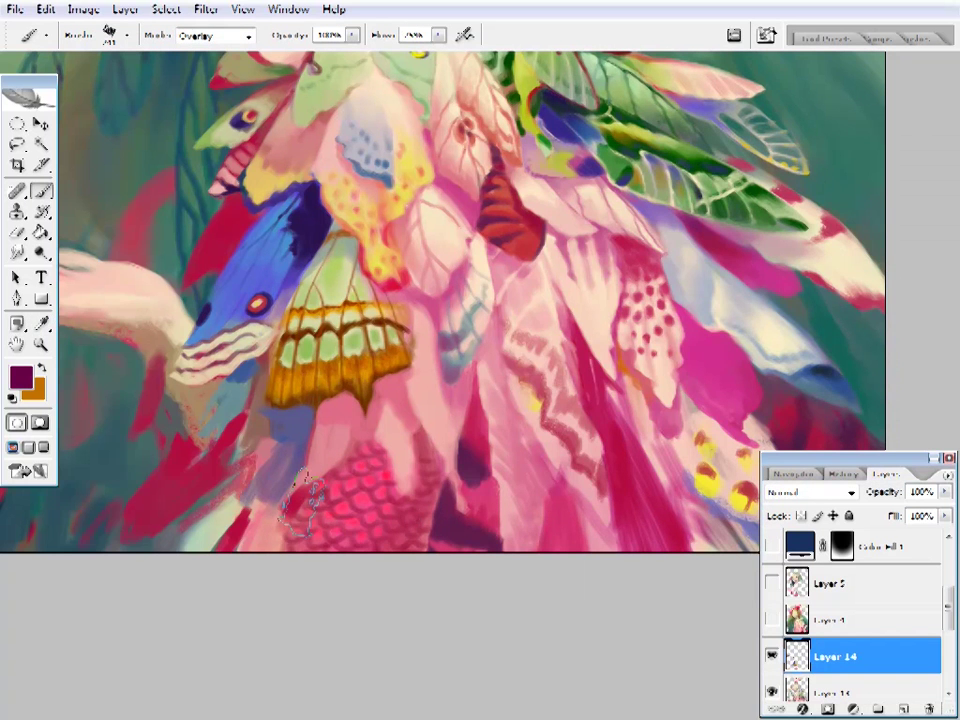
{"action": "left_click", "coordinate": [380, 483], "text": "alt"}
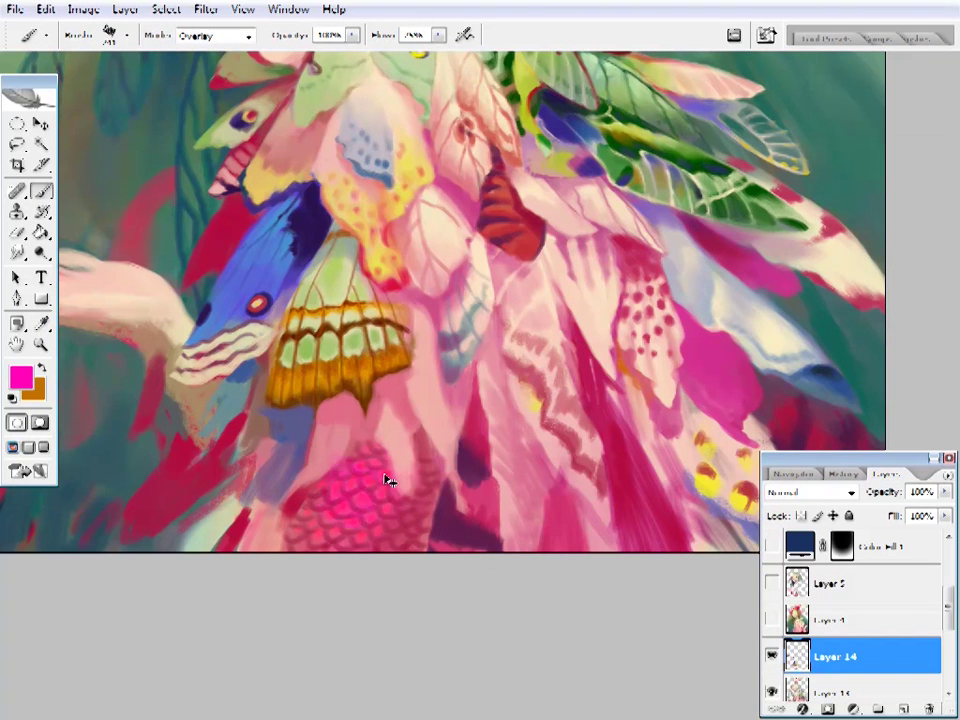
{"action": "left_click", "coordinate": [20, 377]}
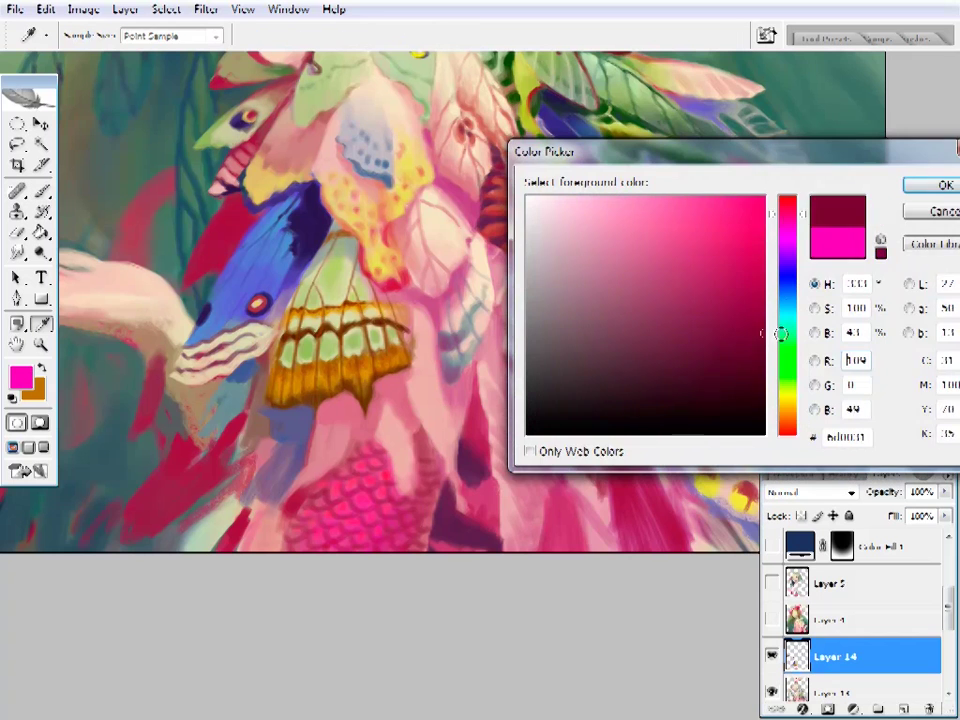
{"action": "key", "text": "Return"}
{"action": "key", "text": "b"}
{"action": "right_click", "coordinate": [495, 60]}
{"action": "key", "text": "Escape"}
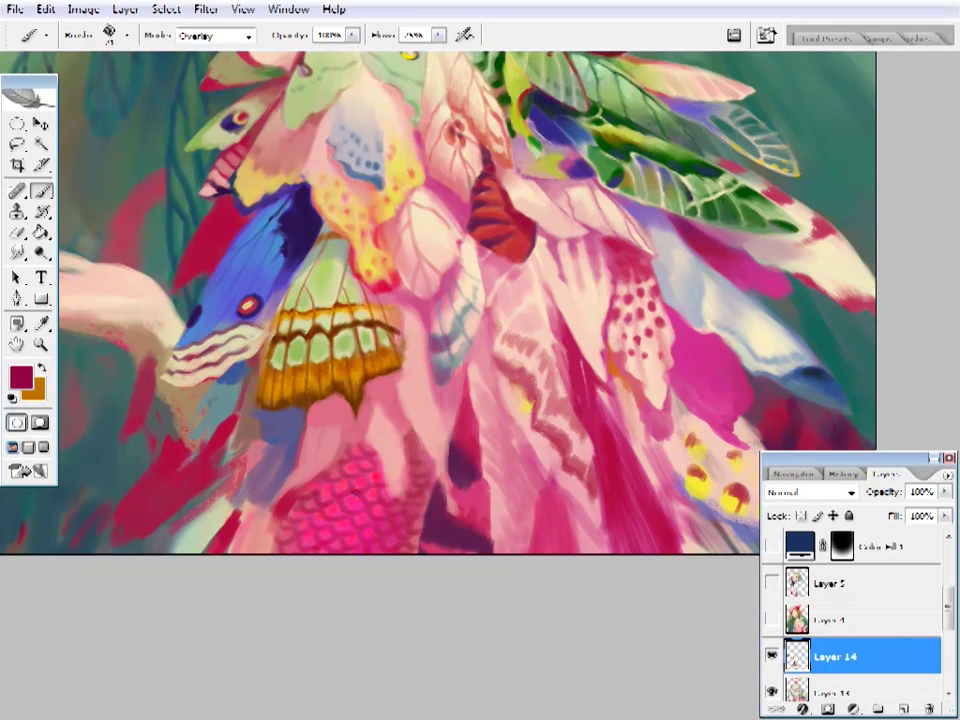
{"action": "left_click_drag", "start_coordinate": [366, 432], "coordinate": [376, 436]}
- Switch the brush to Normal blending and resample bright pink-red and maroon from the scales
{"action": "key", "text": "shift+alt+n"}
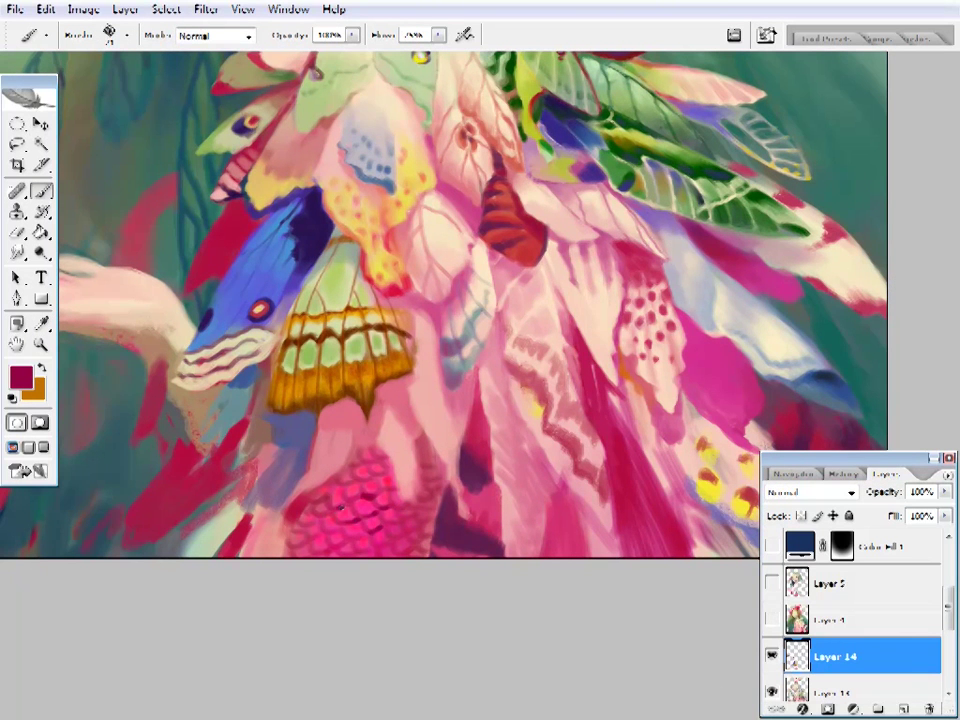
{"action": "left_click_drag", "start_coordinate": [424, 511], "coordinate": [435, 507]}
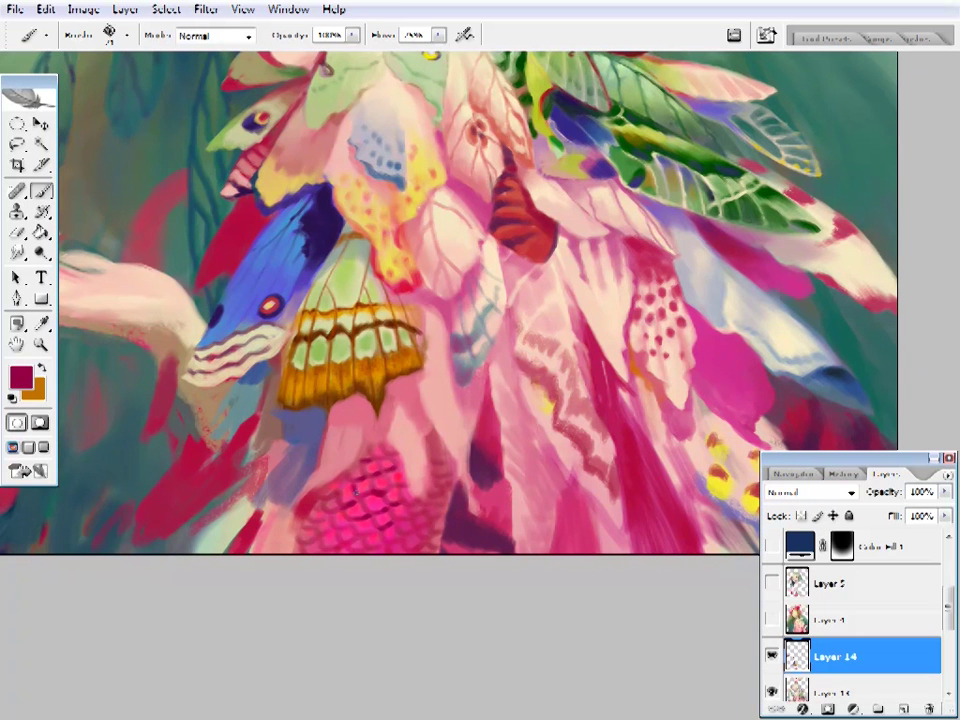
{"action": "left_click", "coordinate": [435, 507], "text": "alt"}
{"action": "left_click", "coordinate": [435, 507], "text": "alt"}
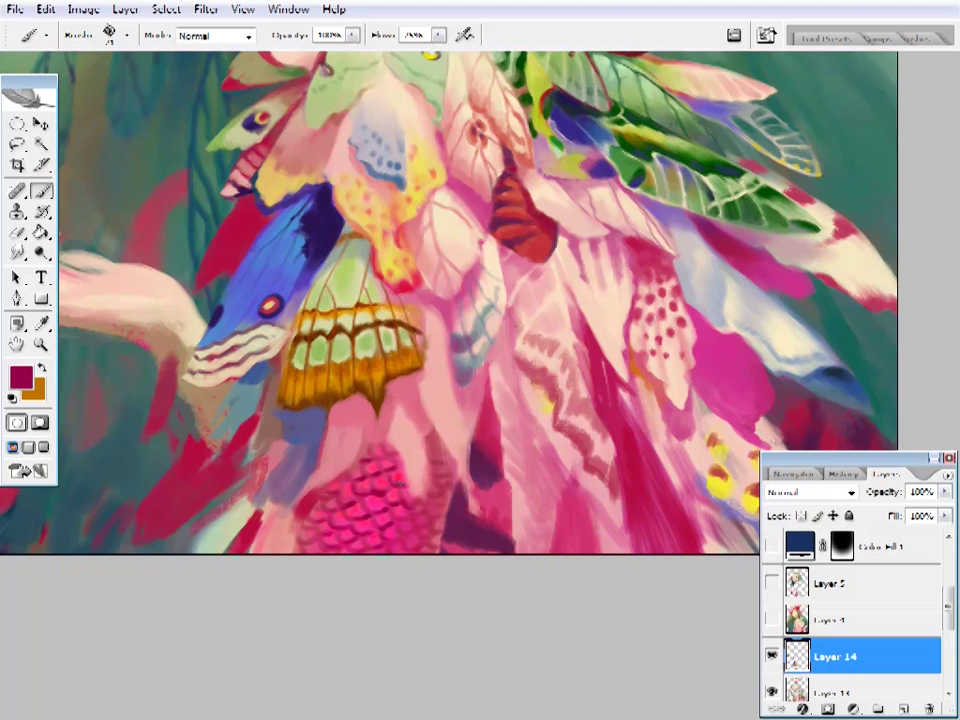
{"action": "key", "text": "z"}
{"action": "left_click", "coordinate": [432, 499], "text": "alt"}
{"action": "scroll", "coordinate": [560, 520], "scroll_direction": "down", "scroll_amount": 3}
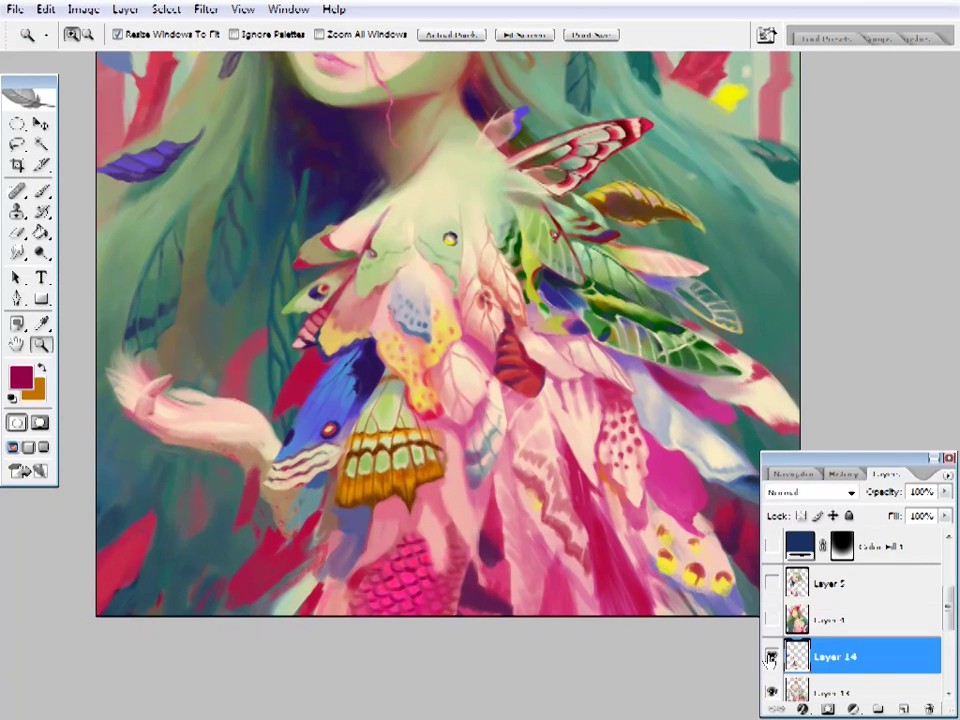
{"action": "left_click", "coordinate": [580, 525]}
{"action": "key", "text": "b"}
{"action": "scroll", "coordinate": [850, 620], "scroll_direction": "down", "scroll_amount": 1}
- Add a new layer above Layer 14 and set the brush to Overlay mode
{"action": "left_click", "coordinate": [771, 620]}
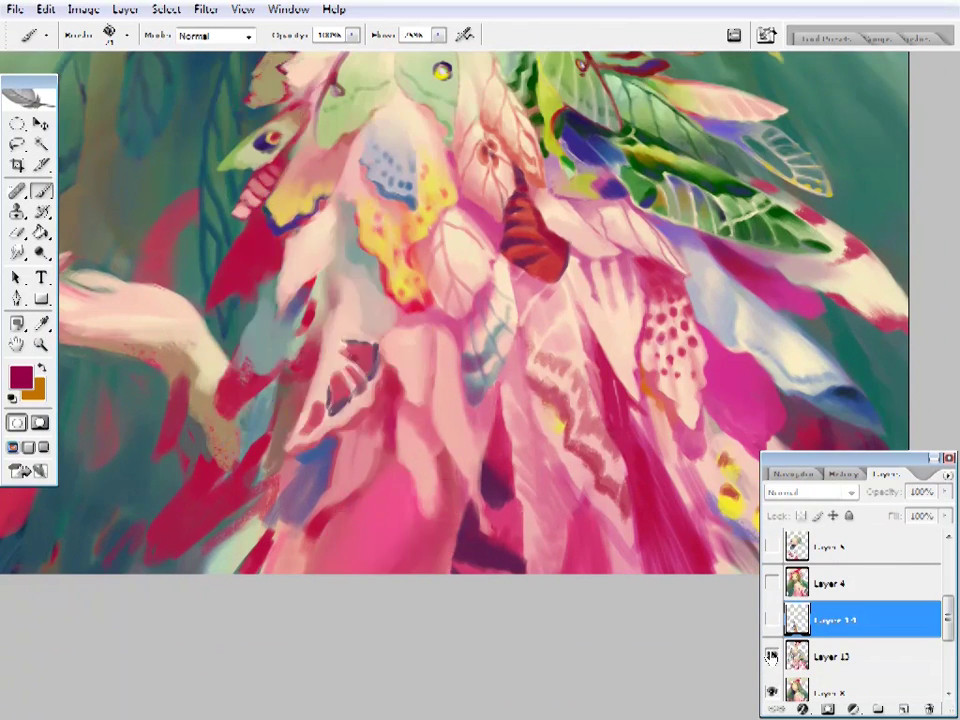
{"action": "left_click", "coordinate": [771, 620]}
{"action": "left_click", "coordinate": [903, 708]}
{"action": "left_click", "coordinate": [215, 35]}
{"action": "left_click", "coordinate": [214, 272]}
{"action": "right_click", "coordinate": [536, 150]}
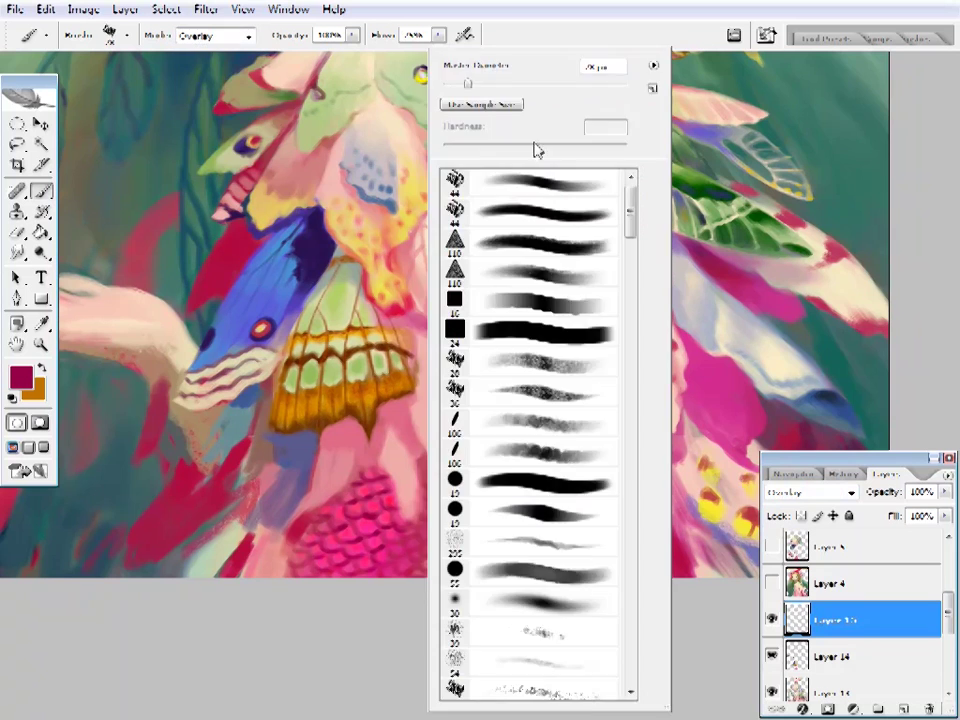
{"action": "key", "text": "Escape"}
- Zoom in on the scales and pick a purple painting colour
{"action": "key", "text": "z"}
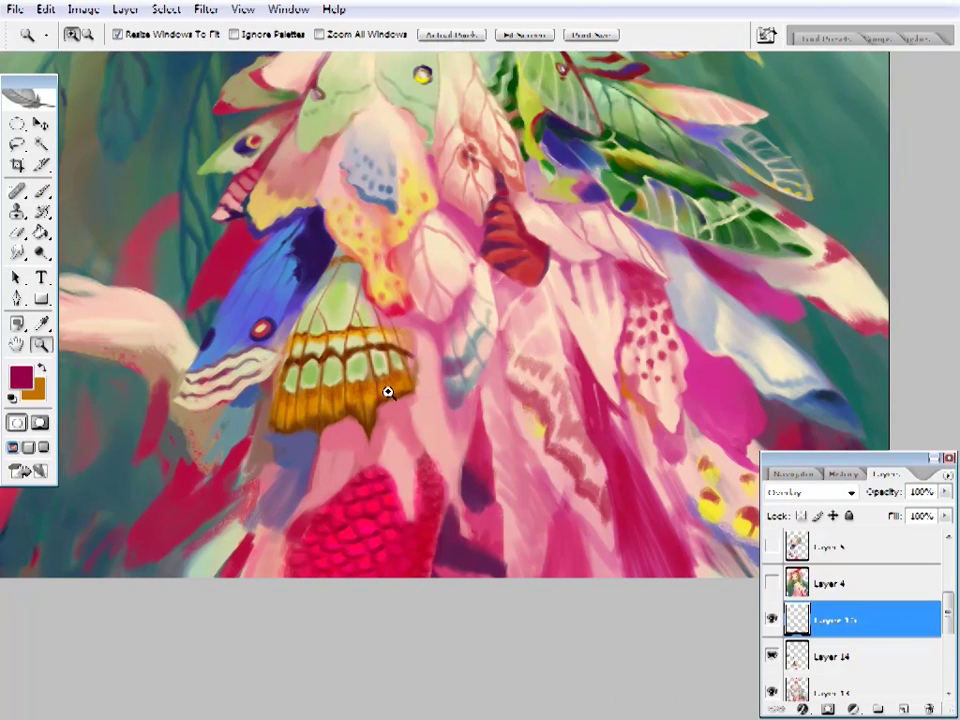
{"action": "key", "text": "ctrl+0"}
{"action": "left_click", "coordinate": [479, 624]}
{"action": "left_click", "coordinate": [495, 527]}
{"action": "key", "text": "b"}
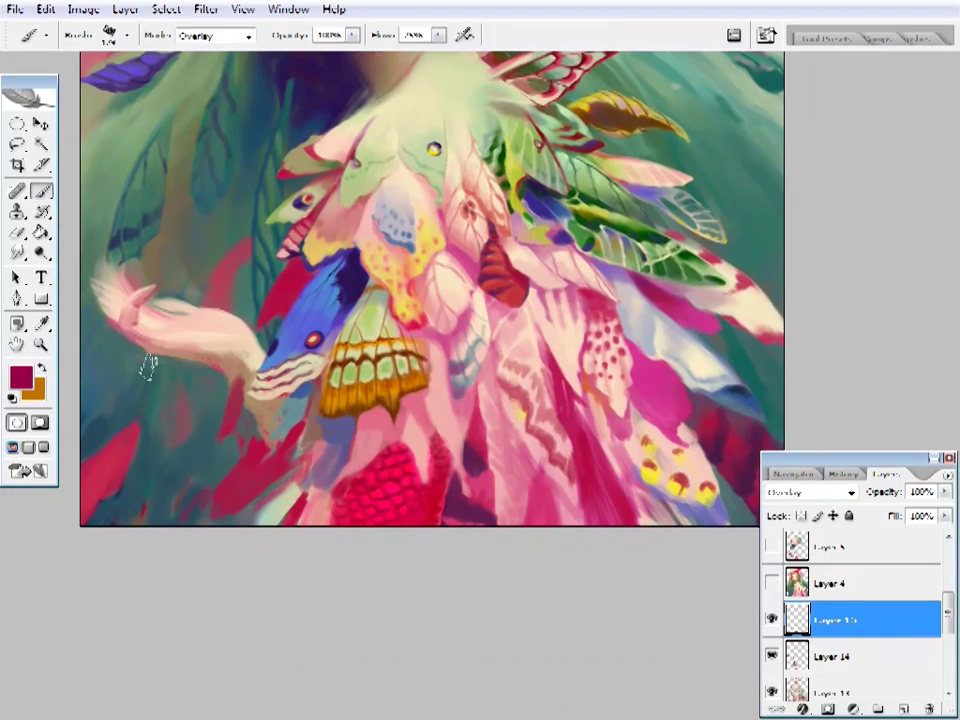
{"action": "left_click", "coordinate": [20, 377]}
{"action": "left_click", "coordinate": [787, 250]}
{"action": "left_click", "coordinate": [945, 185]}
- Sketch dark purple strokes on the lower scales and switch to a small brush
{"action": "right_click", "coordinate": [621, 79]}
{"action": "key", "text": "Escape"}
{"action": "key", "text": "z"}
{"action": "left_click", "coordinate": [401, 473]}
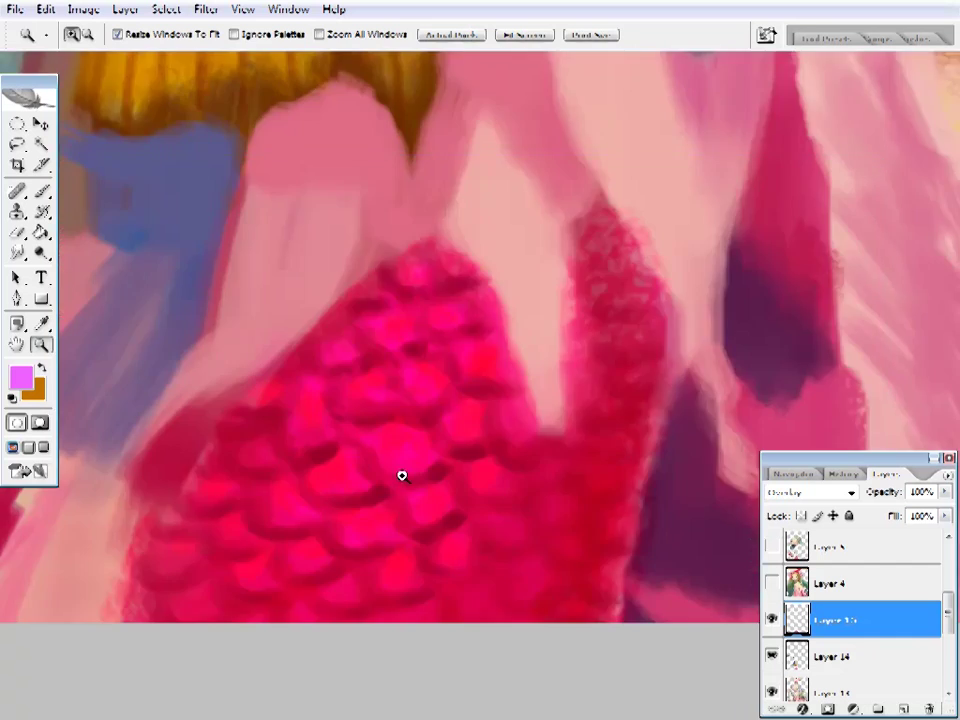
{"action": "left_click", "coordinate": [401, 473], "text": "alt"}
{"action": "key", "text": "b"}
{"action": "left_click", "coordinate": [515, 445], "text": "alt"}
{"action": "left_click_drag", "start_coordinate": [450, 500], "coordinate": [430, 600]}
{"action": "right_click", "coordinate": [432, 598]}
{"action": "double_click", "coordinate": [520, 440]}
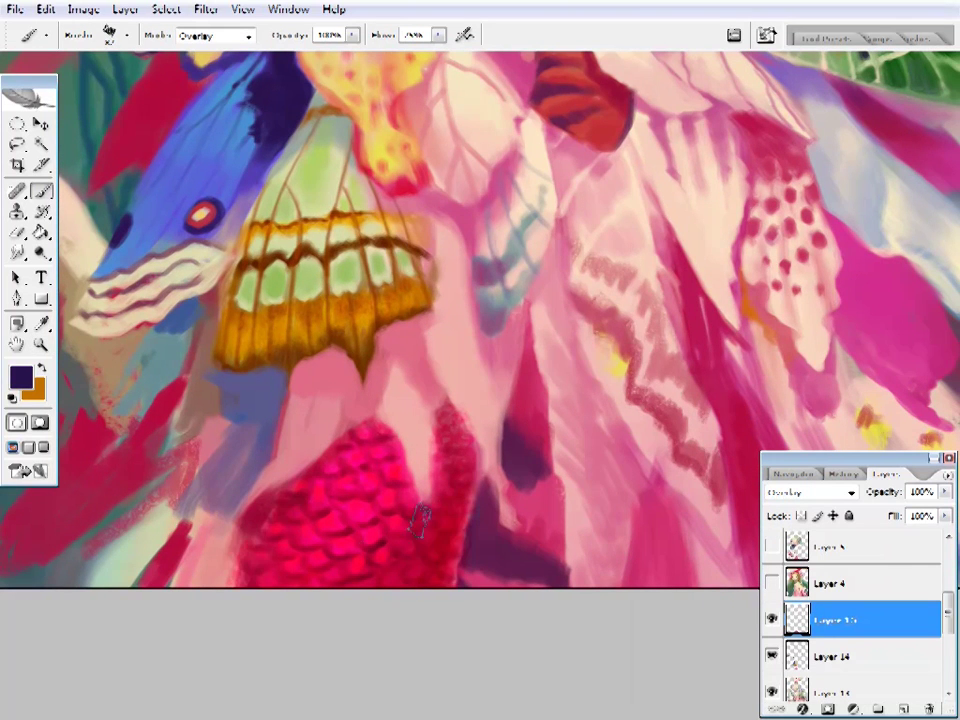
- Move Layer 15 copy below Layer 15, lower its opacity to about 10%, and clip it
{"action": "key", "text": "z"}
{"action": "left_click", "coordinate": [386, 544], "text": "alt"}
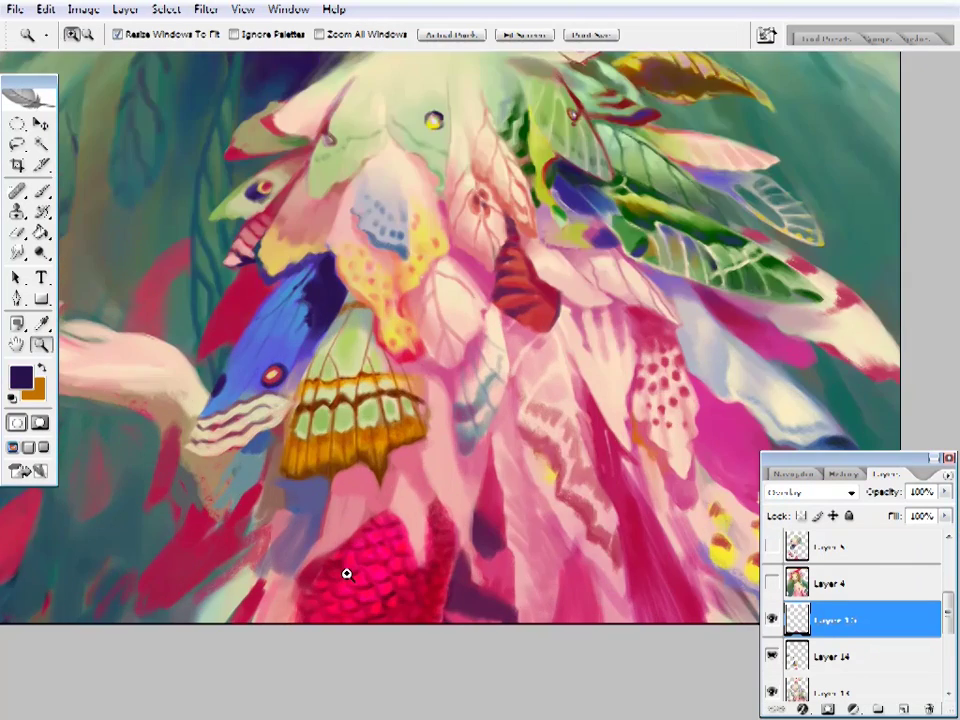
{"action": "key", "text": "ctrl+e"}
{"action": "left_click", "coordinate": [491, 523], "text": "alt"}
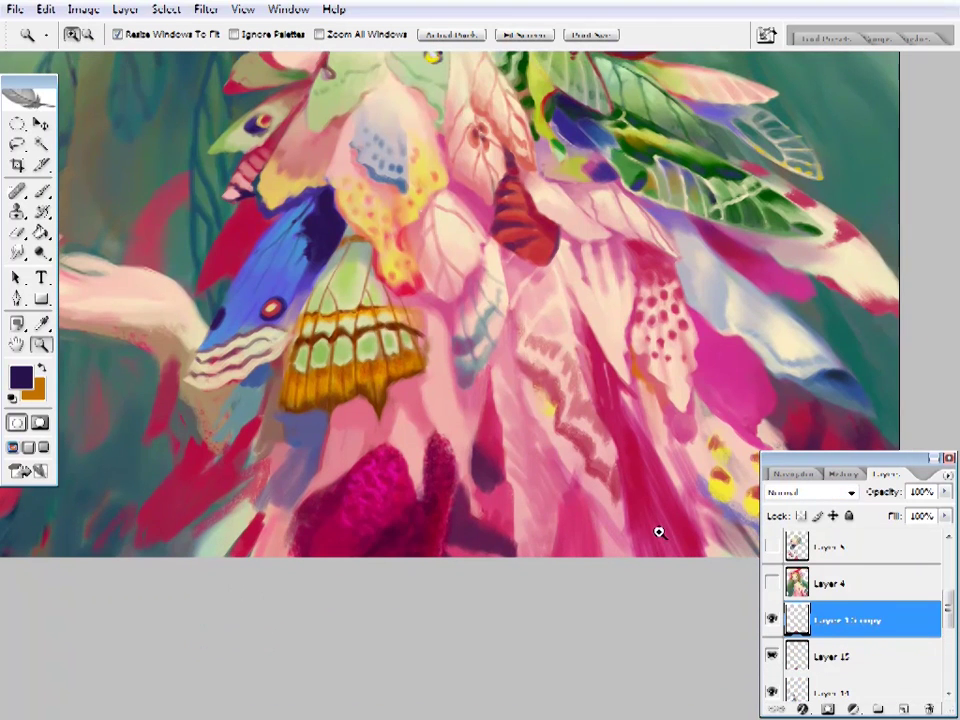
{"action": "key", "text": "alt+bracketleft"}
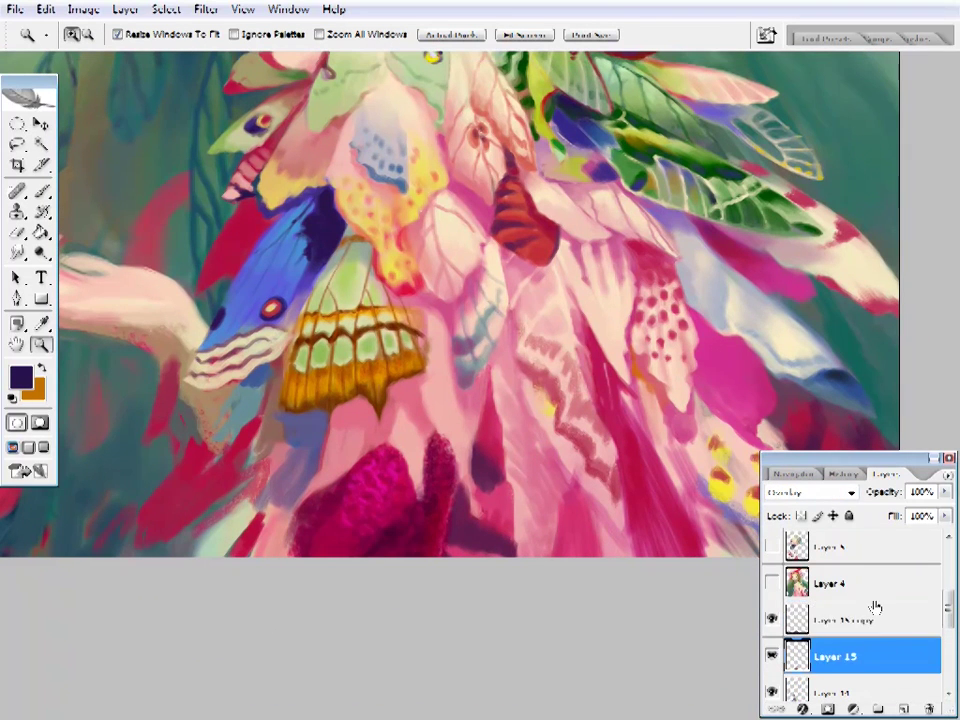
{"action": "left_click_drag", "start_coordinate": [875, 607], "coordinate": [870, 672]}
{"action": "left_click_drag", "start_coordinate": [944, 492], "coordinate": [868, 513]}
{"action": "right_click", "coordinate": [850, 606]}
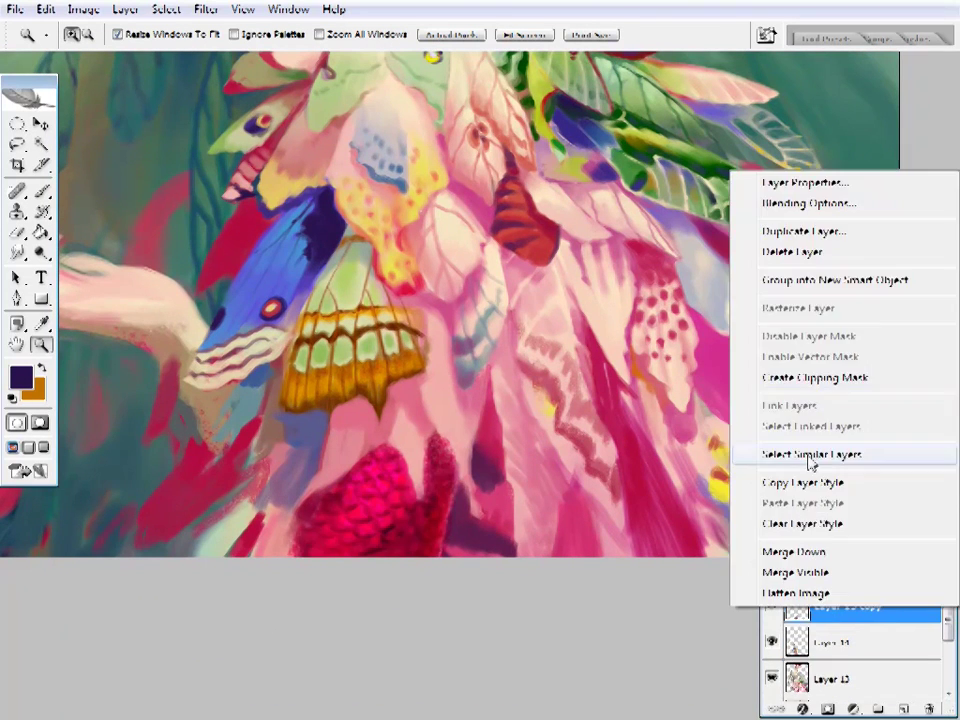
{"action": "left_click", "coordinate": [806, 356]}
- Set Layer 15 copy to Soft Light, try Overlay, then return it to Soft Light
{"action": "left_click", "coordinate": [860, 569]}
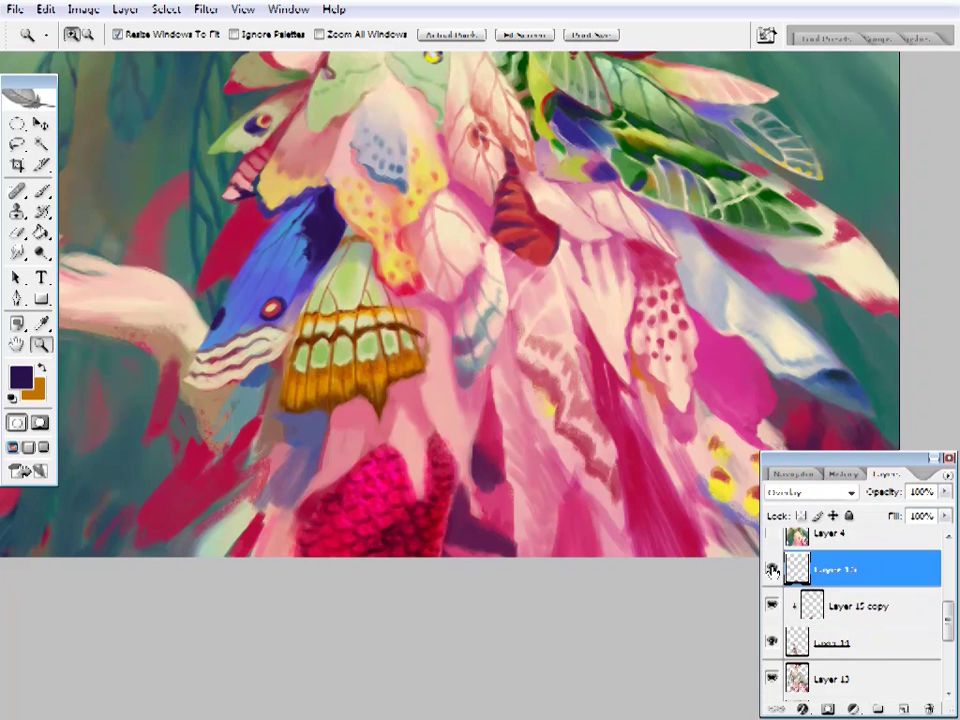
{"action": "scroll", "coordinate": [467, 480], "scroll_direction": "down", "scroll_amount": 5}
{"action": "scroll", "coordinate": [476, 643], "scroll_direction": "up", "scroll_amount": 5}
{"action": "left_click", "coordinate": [812, 492]}
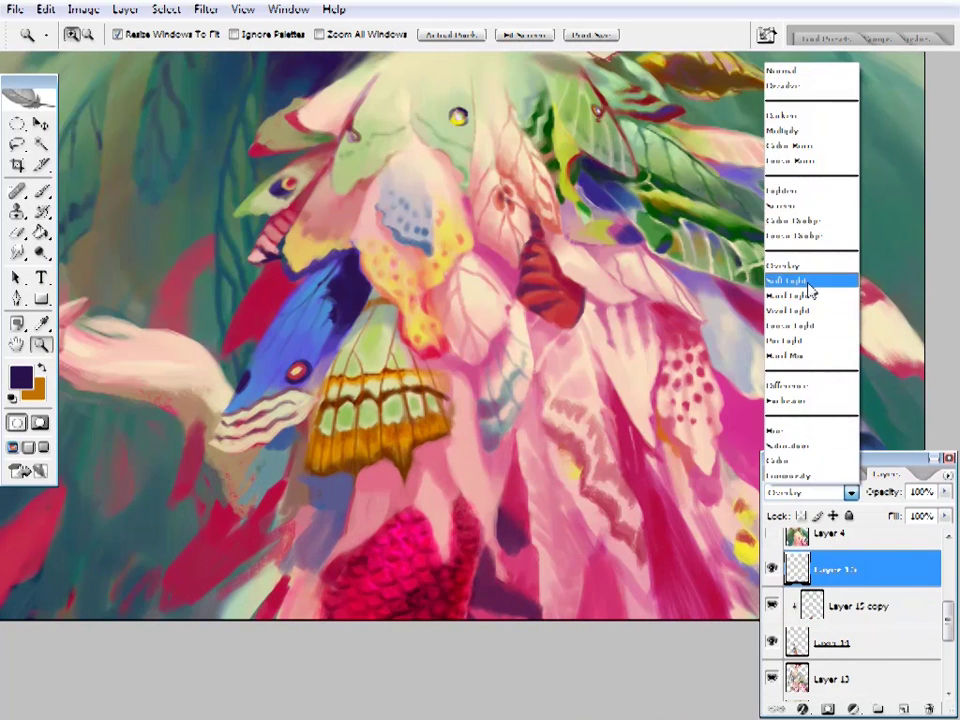
{"action": "left_click", "coordinate": [793, 279]}
{"action": "left_click", "coordinate": [860, 606]}
{"action": "left_click", "coordinate": [812, 492]}
{"action": "left_click", "coordinate": [793, 279]}
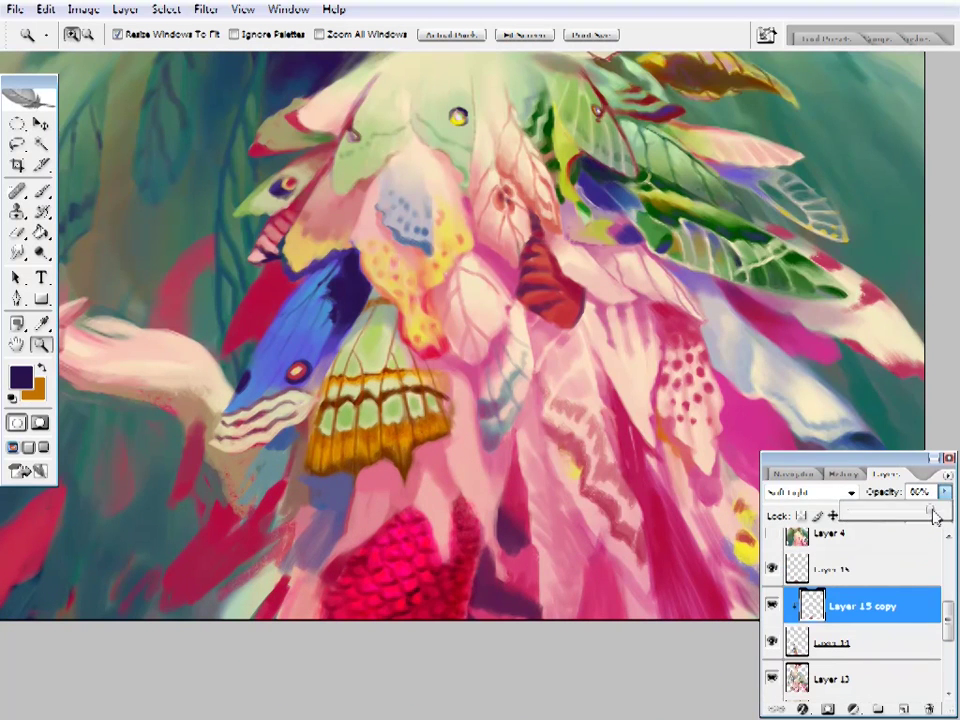
{"action": "left_click", "coordinate": [812, 492]}
{"action": "left_click", "coordinate": [793, 265]}
{"action": "scroll", "coordinate": [650, 450], "scroll_direction": "down", "scroll_amount": 1}
{"action": "left_click", "coordinate": [812, 492]}
{"action": "left_click", "coordinate": [793, 279]}
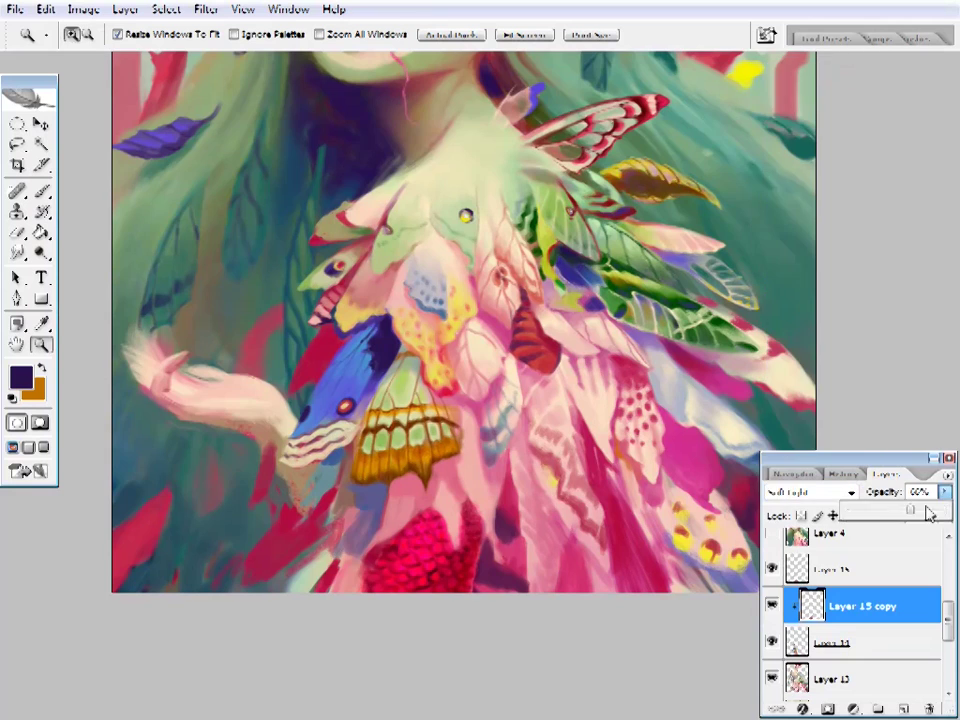
{"action": "scroll", "coordinate": [506, 497], "scroll_direction": "down", "scroll_amount": 3}
{"action": "scroll", "coordinate": [455, 573], "scroll_direction": "up", "scroll_amount": 3}
{"action": "scroll", "coordinate": [448, 510], "scroll_direction": "up", "scroll_amount": 1}
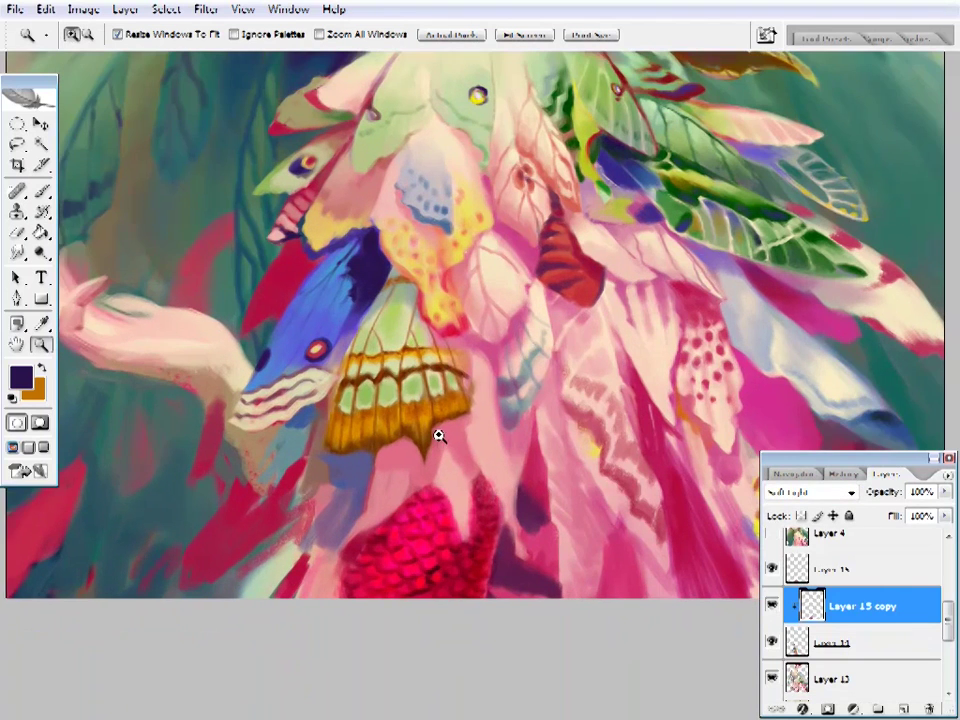
- Switch Layer 15 copy to Multiply and merge it down into Layer 15
{"action": "left_click", "coordinate": [842, 573]}
{"action": "left_click", "coordinate": [842, 606]}
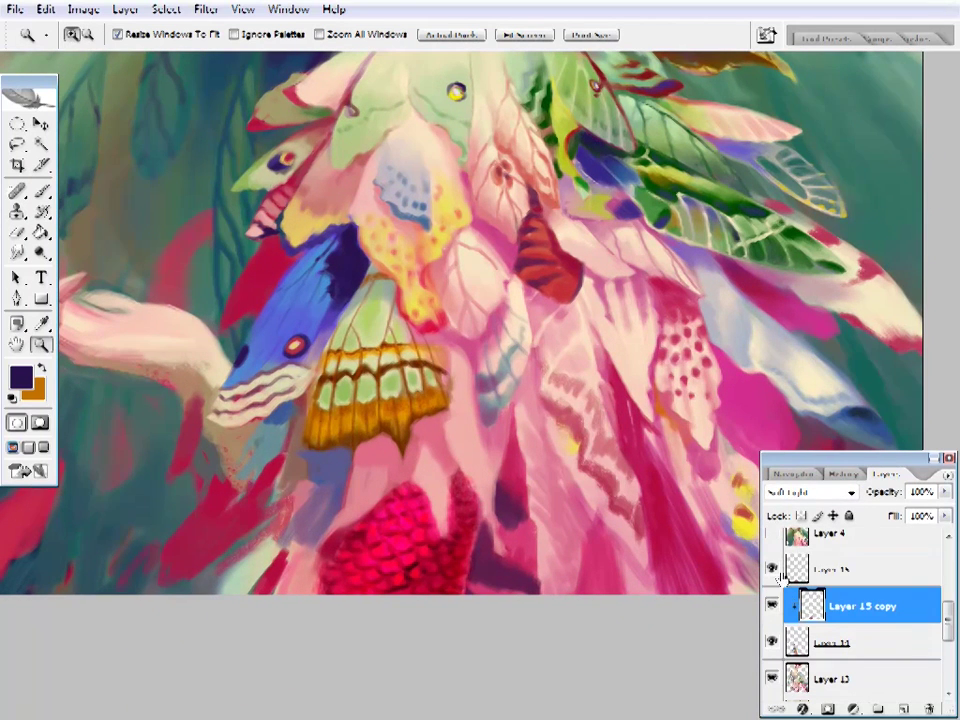
{"action": "left_click", "coordinate": [812, 492]}
{"action": "left_click", "coordinate": [782, 261]}
{"action": "scroll", "coordinate": [751, 550], "scroll_direction": "down", "scroll_amount": 3}
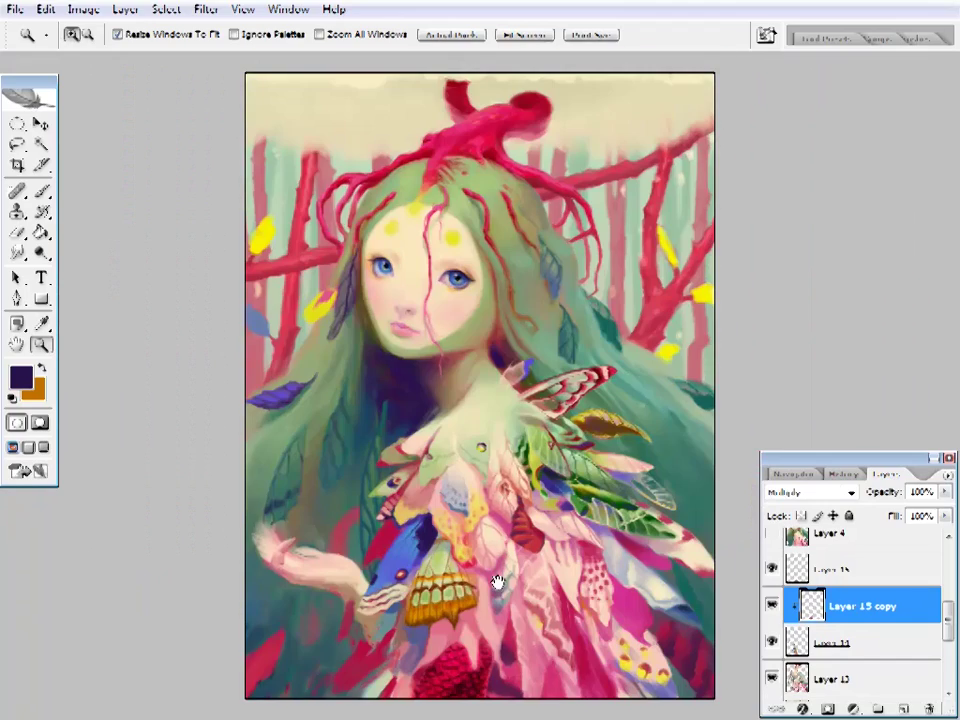
{"action": "left_click", "coordinate": [475, 492]}
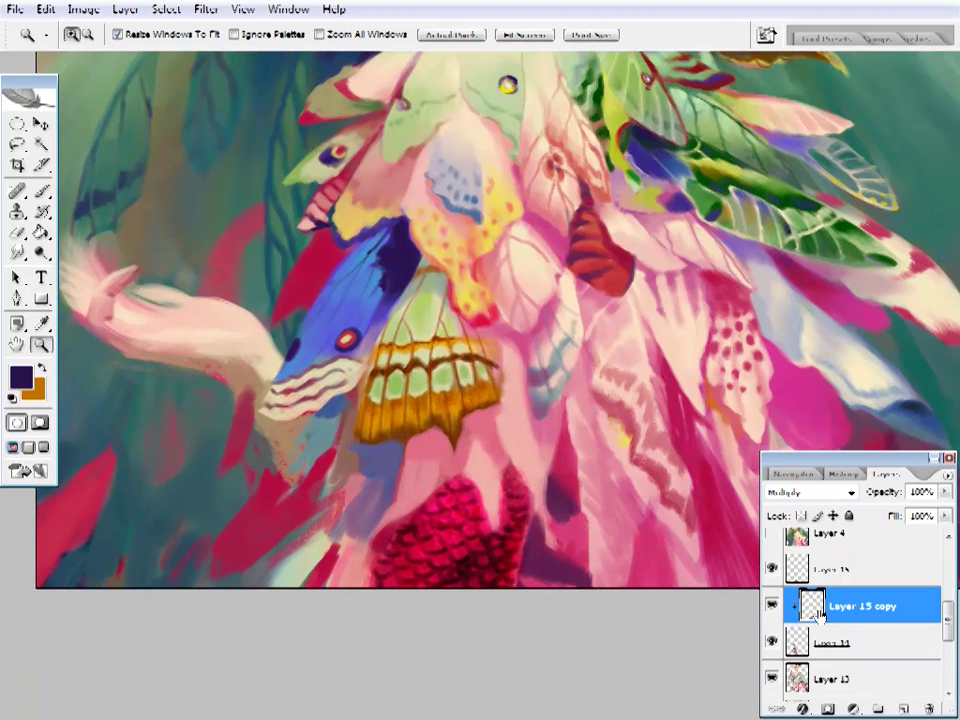
{"action": "key", "text": "b"}
{"action": "right_click", "coordinate": [669, 92]}
{"action": "key", "text": "Return"}
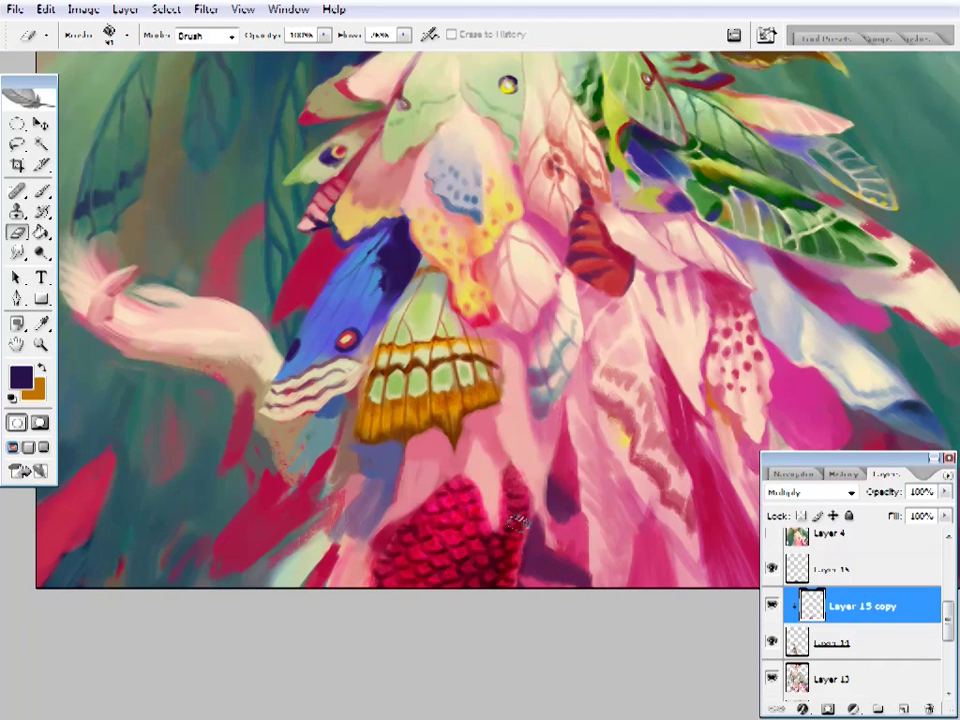
{"action": "key", "text": "ctrl+e"}
{"action": "left_click", "coordinate": [836, 569]}
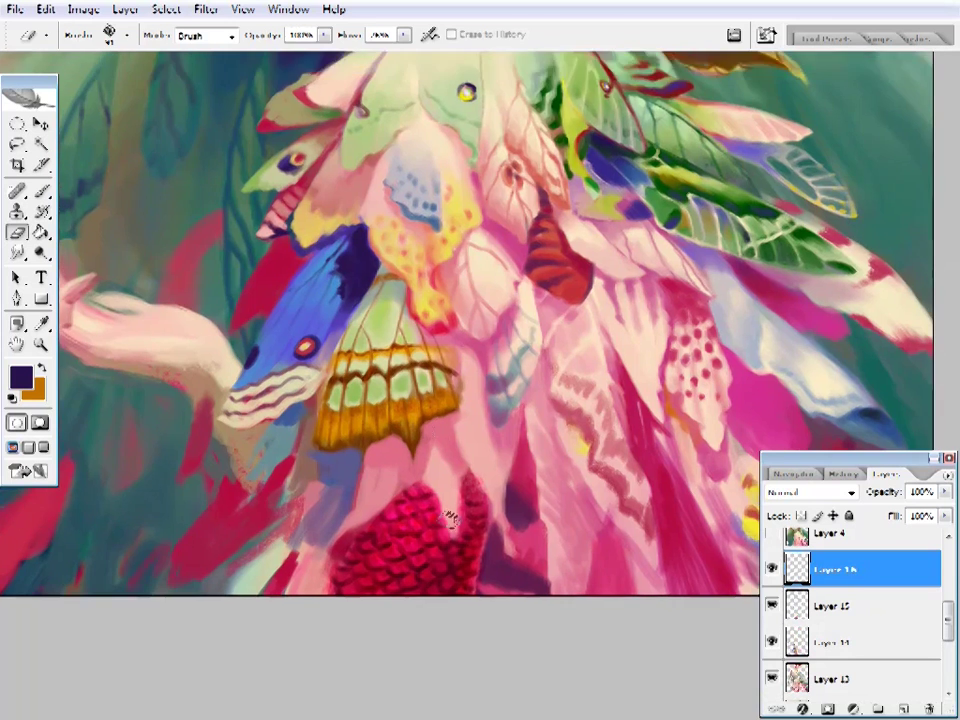
- Pick a light purple, then try Overlay brush blending before switching back to Normal
{"action": "left_click", "coordinate": [493, 497], "text": "ctrl"}
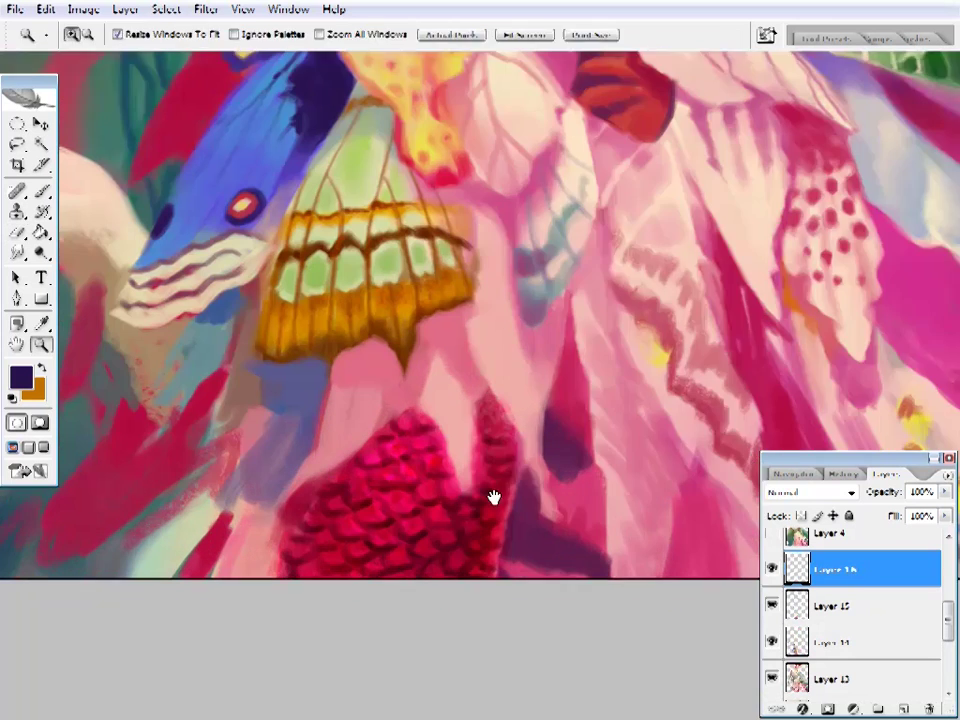
{"action": "left_click", "coordinate": [470, 480], "text": "alt"}
{"action": "left_click", "coordinate": [20, 377]}
{"action": "left_click", "coordinate": [606, 193]}
{"action": "left_click", "coordinate": [936, 184]}
{"action": "right_click", "coordinate": [597, 97]}
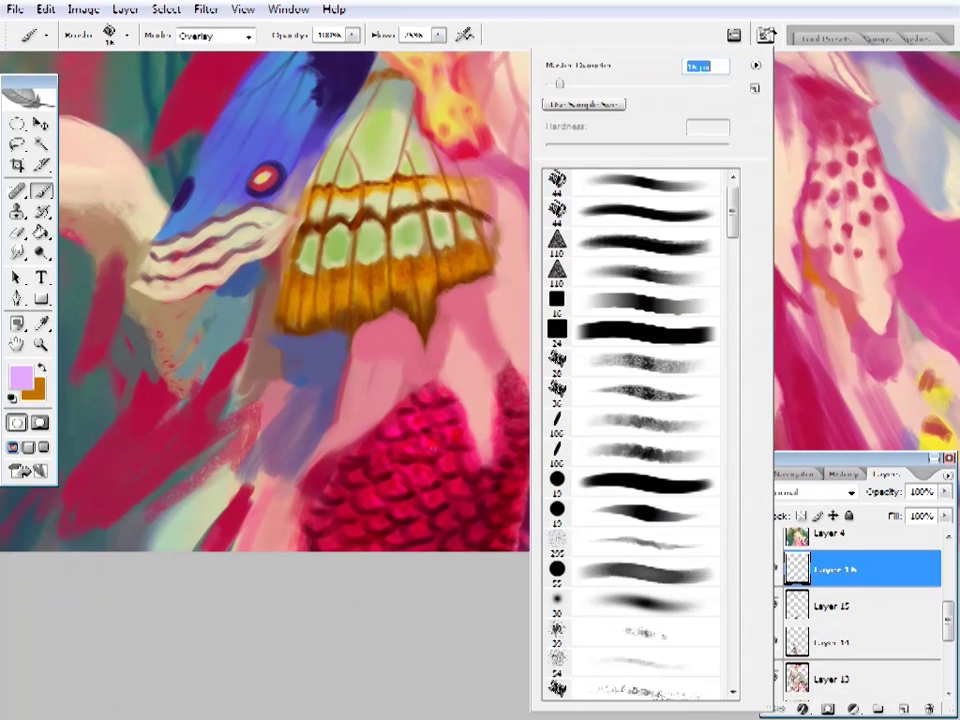
{"action": "left_click", "coordinate": [216, 35]}
{"action": "left_click", "coordinate": [204, 63]}
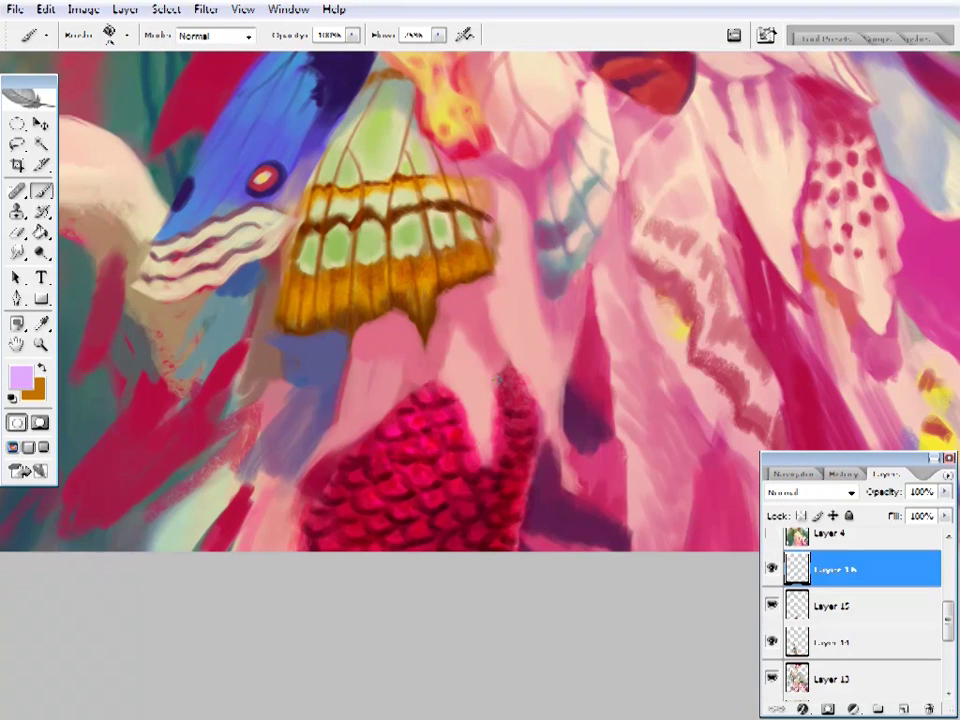
- Set a hot pink foreground colour and return to the Brush tool
{"action": "right_click", "coordinate": [498, 378]}
{"action": "key", "text": "Escape"}
{"action": "key", "text": "i"}
{"action": "left_click", "coordinate": [20, 377]}
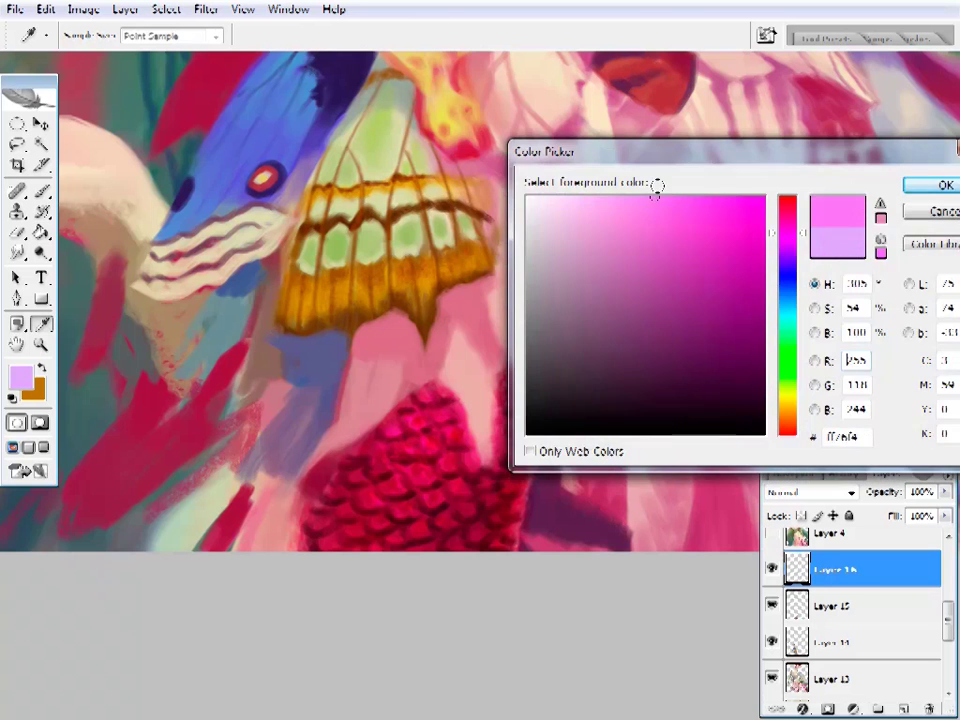
{"action": "key", "text": "Return"}
{"action": "key", "text": "b"}
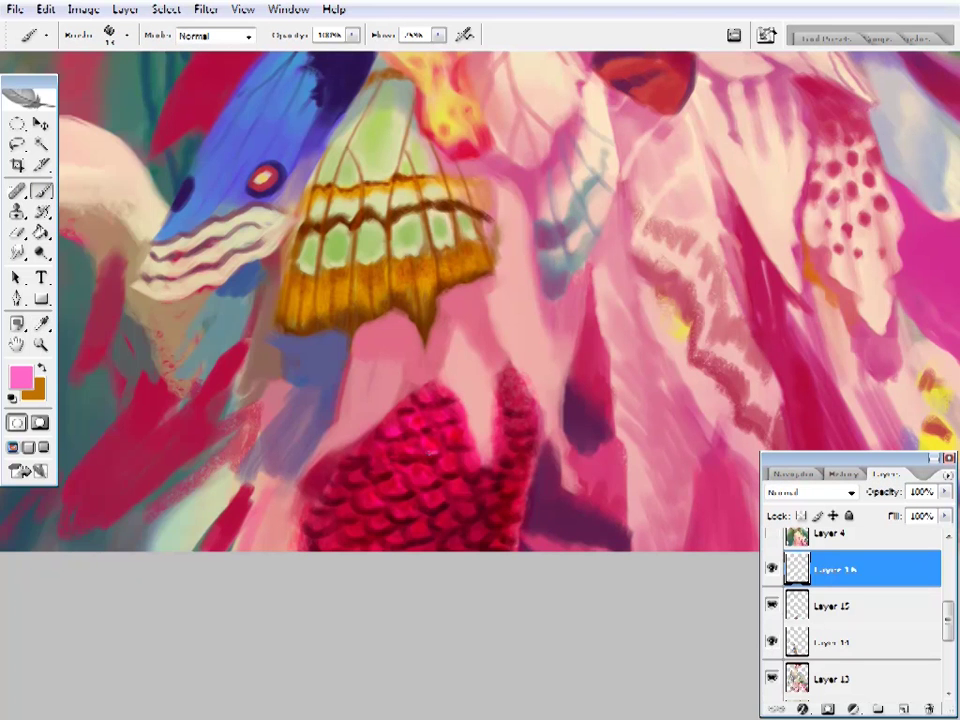
- Check the whole painting, then zoom in on the lower feathers near the butterfly and raspberry
{"action": "left_click", "coordinate": [411, 416], "text": "ctrl+alt"}
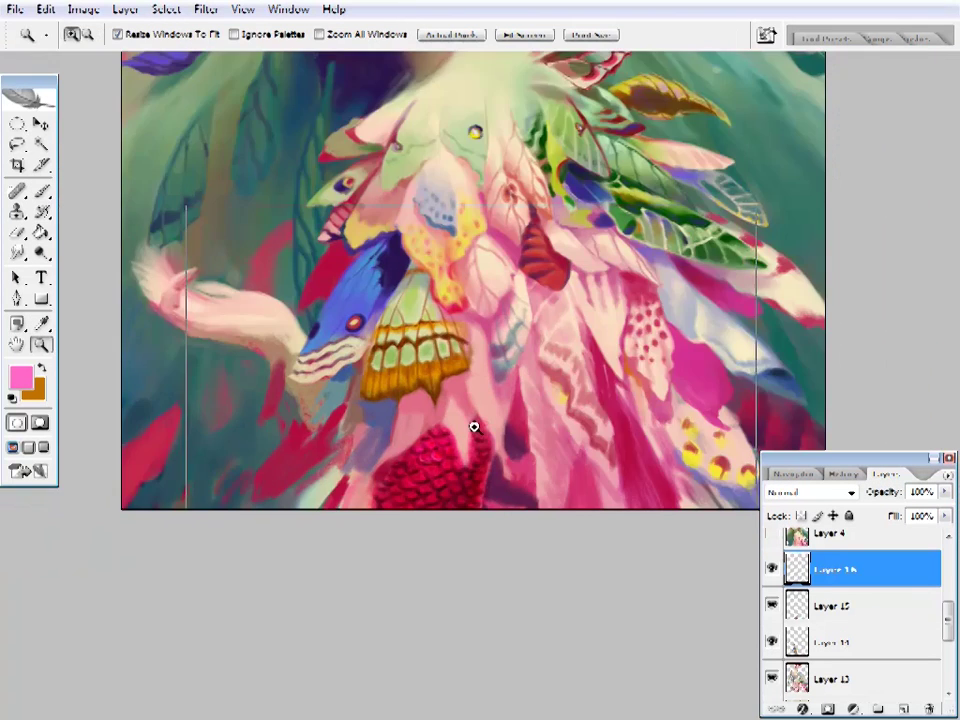
{"action": "left_click", "coordinate": [474, 424], "text": "ctrl"}
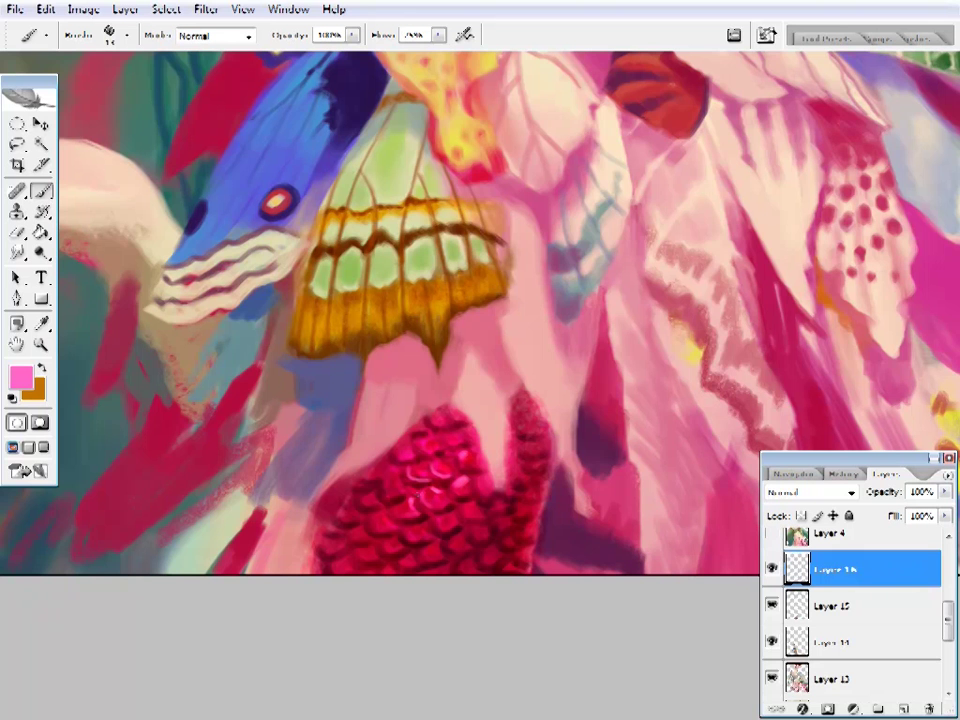
{"action": "left_click", "coordinate": [407, 499]}
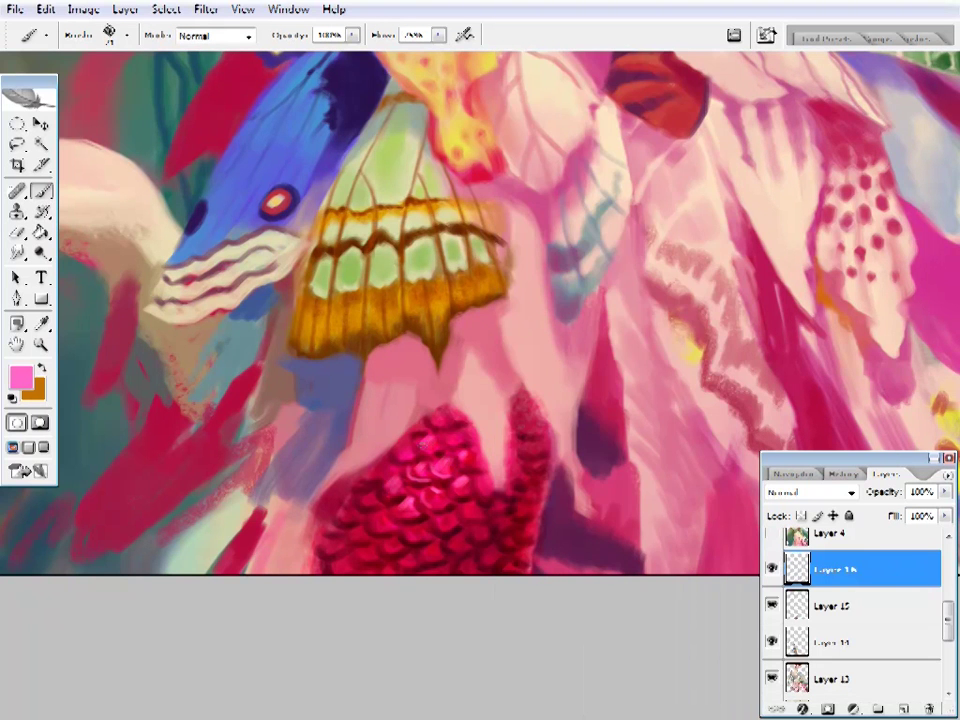
{"action": "key", "text": "ctrl+0"}
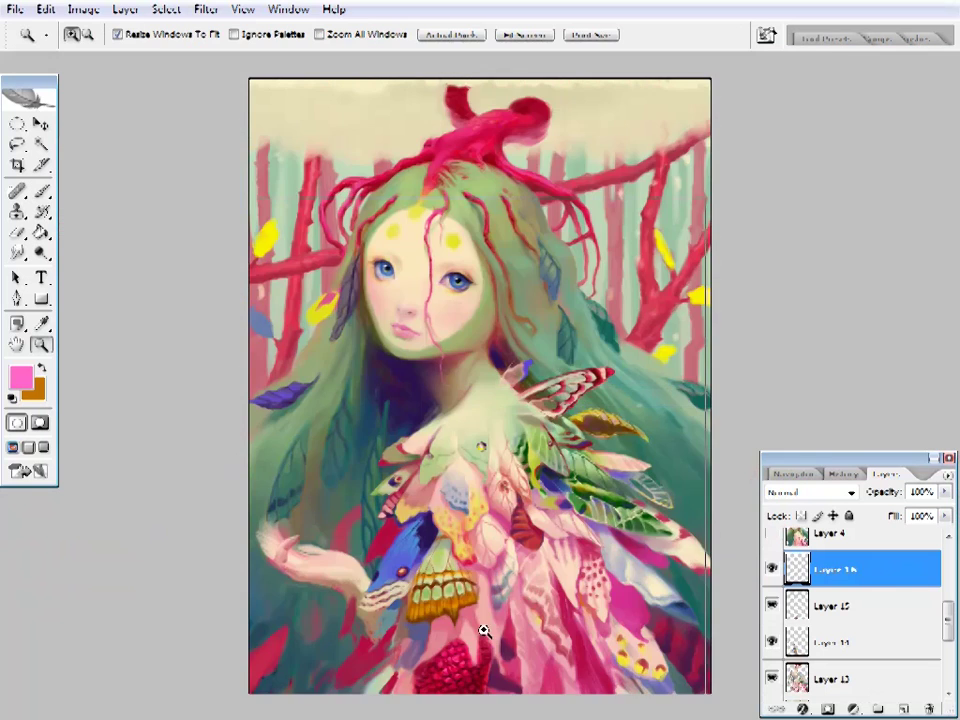
{"action": "left_click", "coordinate": [482, 628], "text": "ctrl"}
{"action": "left_click", "coordinate": [491, 495], "text": "ctrl"}
{"action": "left_click", "coordinate": [460, 375], "text": "ctrl"}
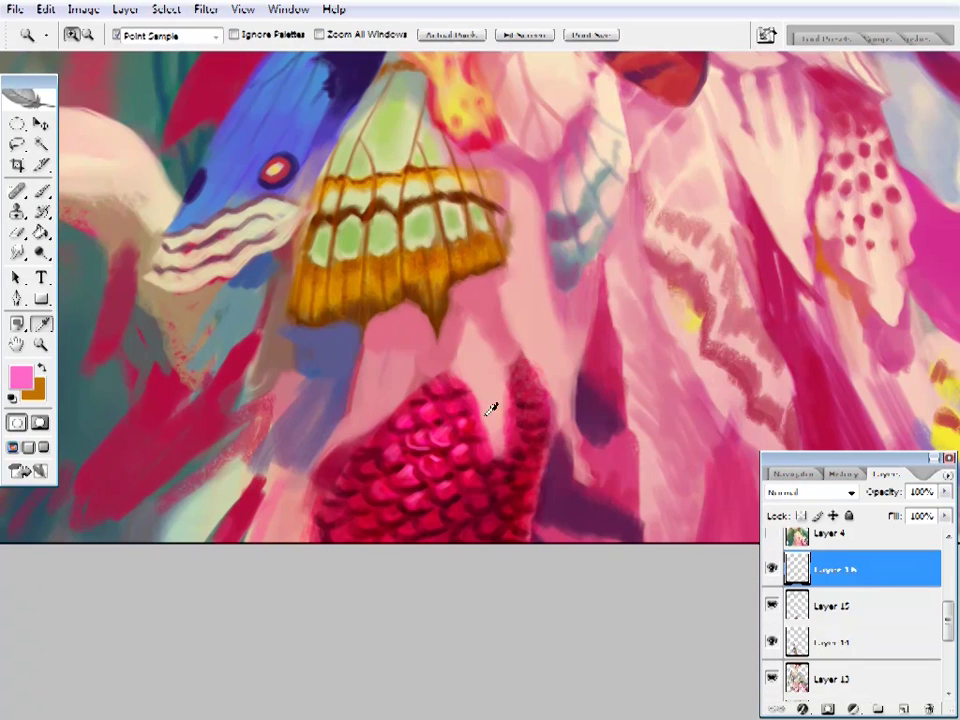
- Sample dark reds and maroon from the raspberry to paint the feathers
{"action": "left_click", "coordinate": [433, 405], "text": "alt"}
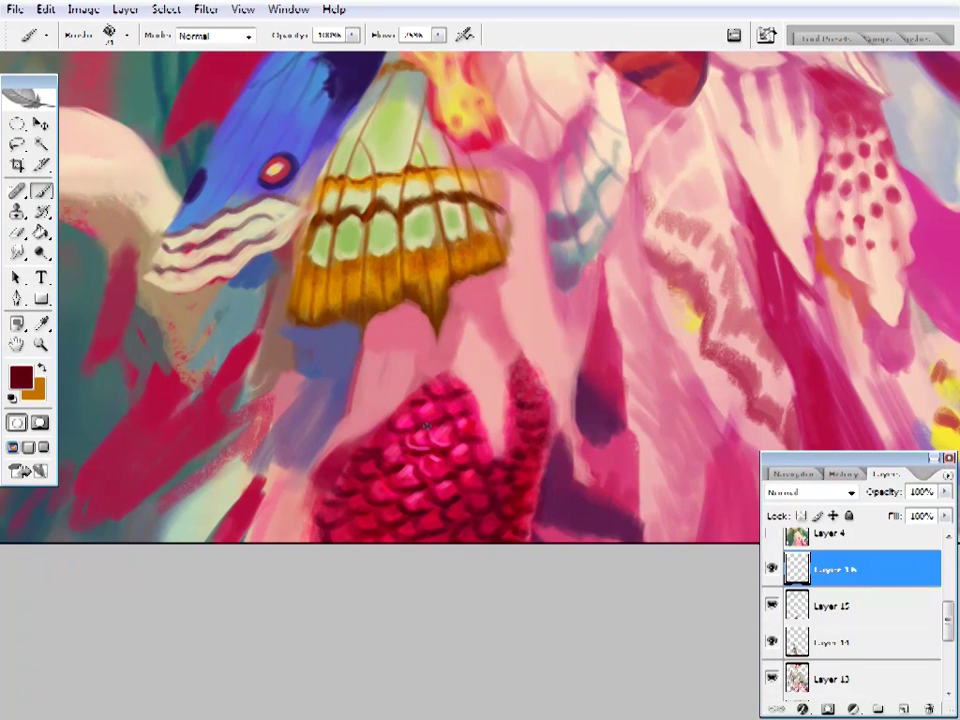
{"action": "left_click", "coordinate": [406, 437], "text": "alt"}
{"action": "scroll", "coordinate": [420, 450], "scroll_direction": "down", "scroll_amount": 1}
{"action": "left_click", "coordinate": [420, 456], "text": "alt"}
{"action": "left_click", "coordinate": [433, 474], "text": "alt"}
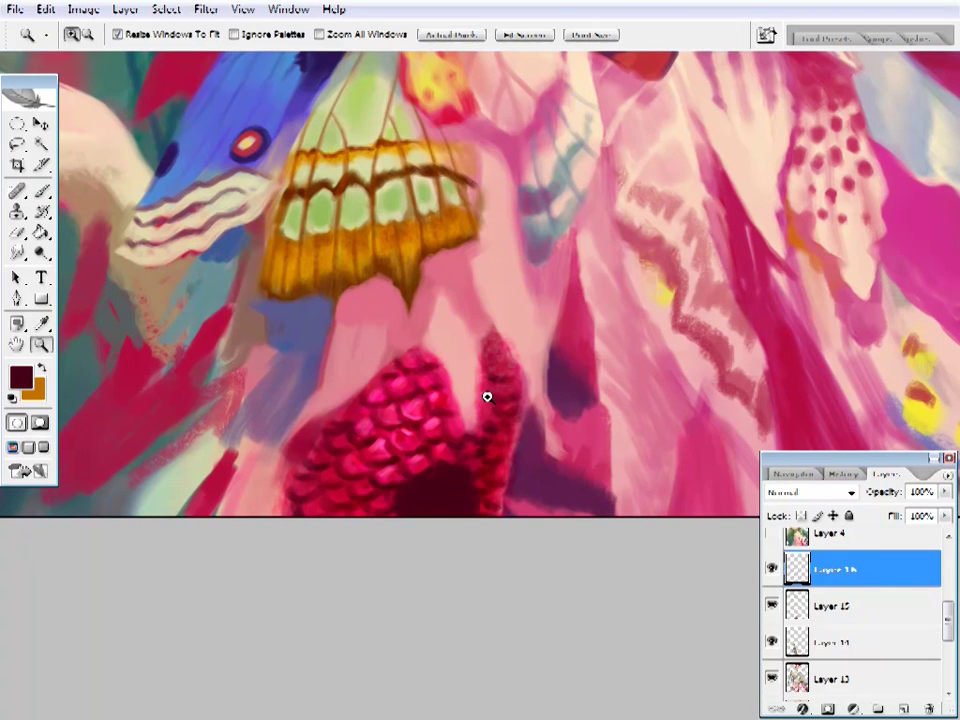
{"action": "left_click", "coordinate": [489, 619], "text": "ctrl+alt"}
{"action": "left_click", "coordinate": [482, 480], "text": "ctrl"}
- Sample raspberry reds, feather pink and maroon shadow tones near the butterfly
{"action": "right_click", "coordinate": [731, 218]}
{"action": "left_click", "coordinate": [731, 218]}
{"action": "left_click_drag", "start_coordinate": [551, 477], "coordinate": [531, 450]}
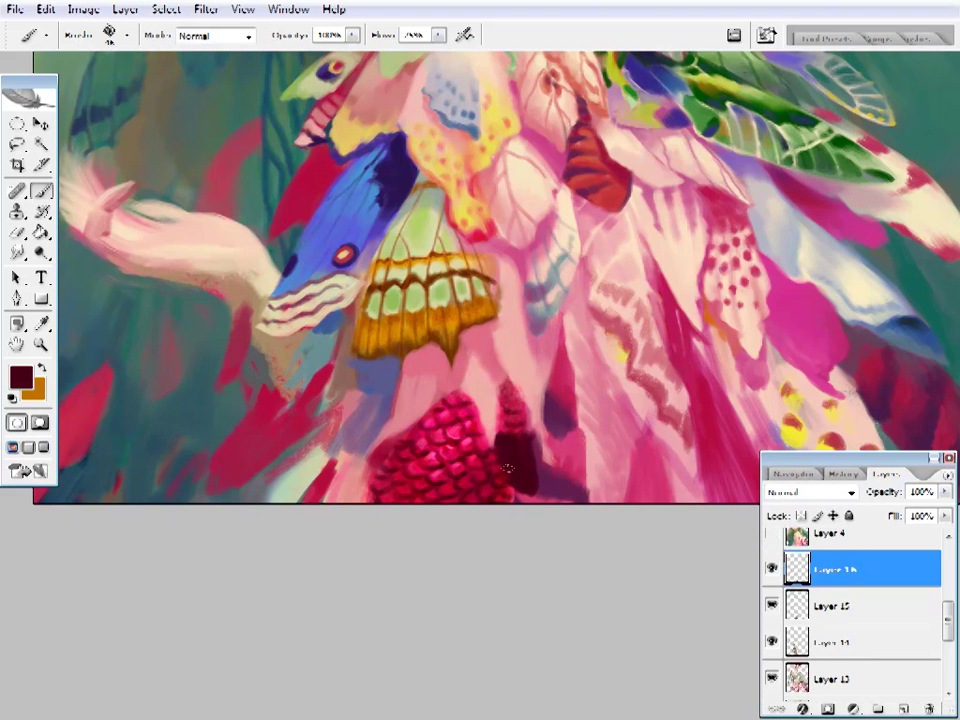
{"action": "left_click", "coordinate": [516, 407], "text": "alt"}
{"action": "left_click", "coordinate": [525, 430], "text": "alt"}
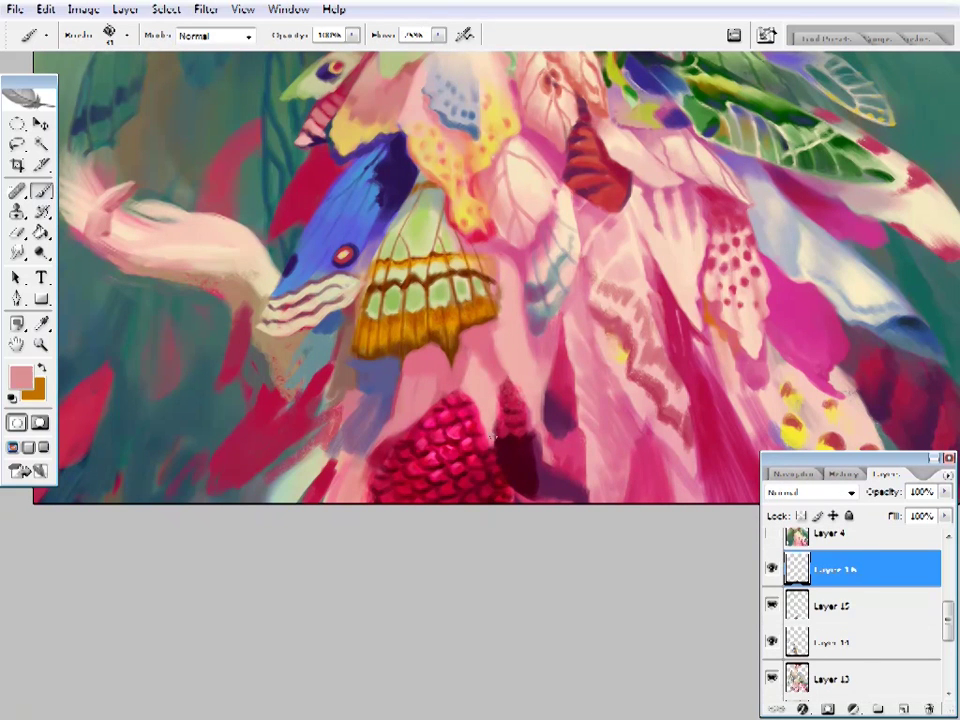
{"action": "left_click", "coordinate": [538, 480], "text": "alt"}
{"action": "left_click", "coordinate": [548, 462], "text": "alt"}
{"action": "left_click", "coordinate": [563, 437], "text": "alt"}
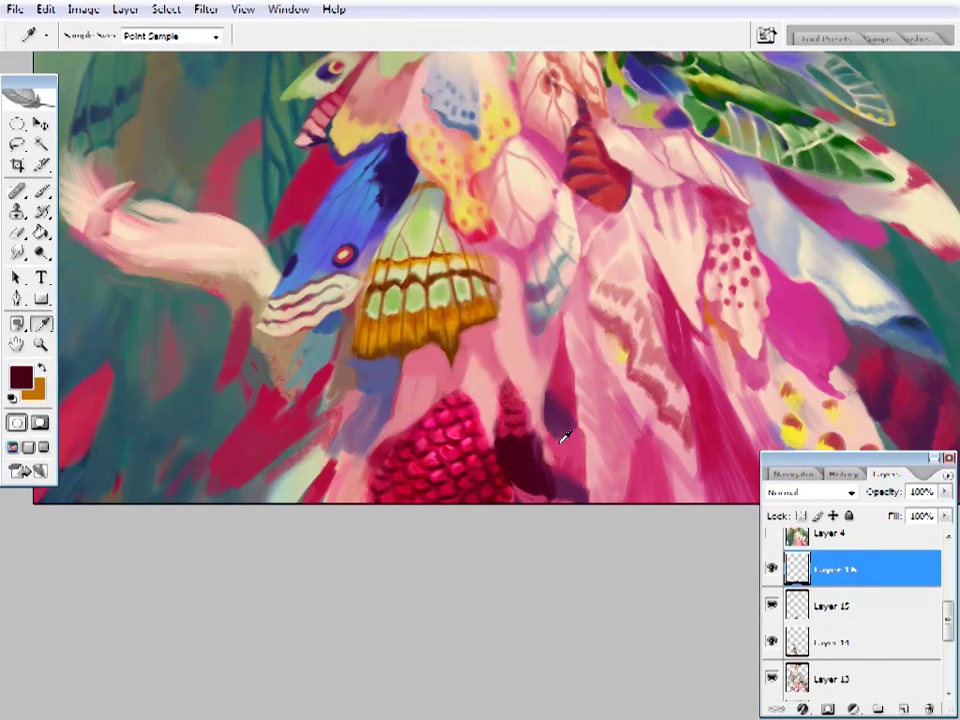
{"action": "key", "text": "alt"}
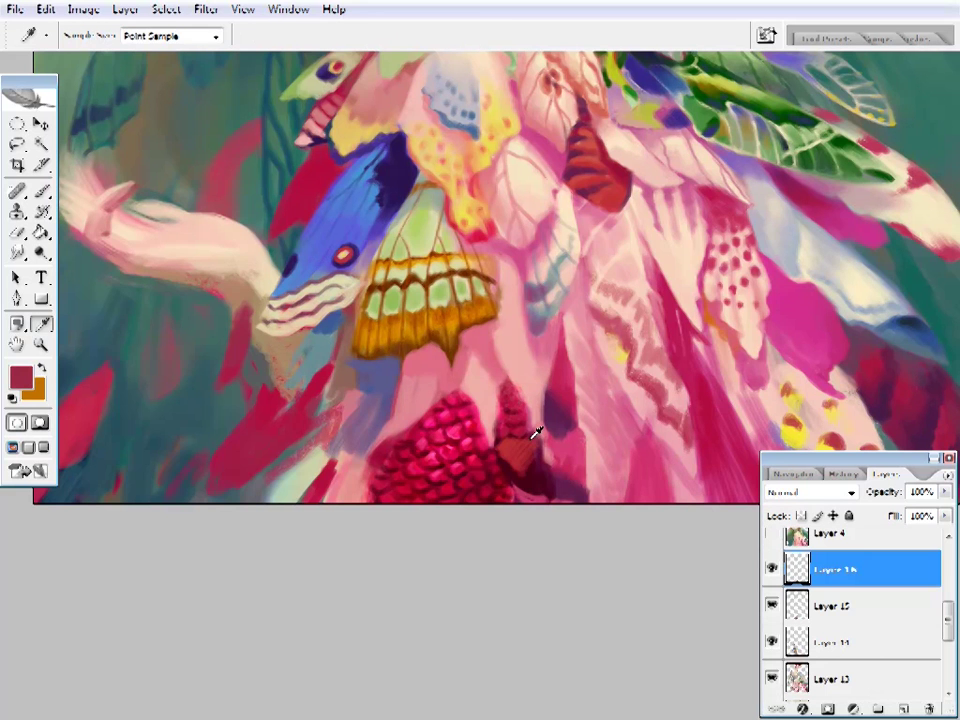
{"action": "left_click", "coordinate": [513, 480], "text": "alt"}
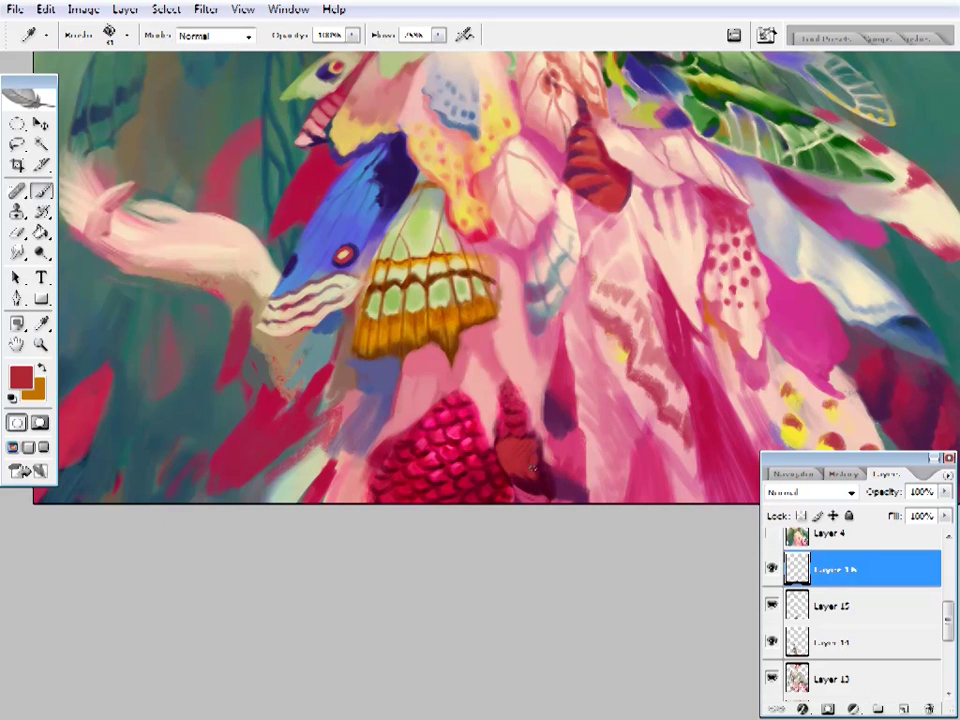
- Check the full view, then zoom back in on the feathers with the brush ready
{"action": "key", "text": "z"}
{"action": "key", "text": "ctrl+0"}
{"action": "left_click", "coordinate": [581, 321]}
{"action": "left_click", "coordinate": [493, 497]}
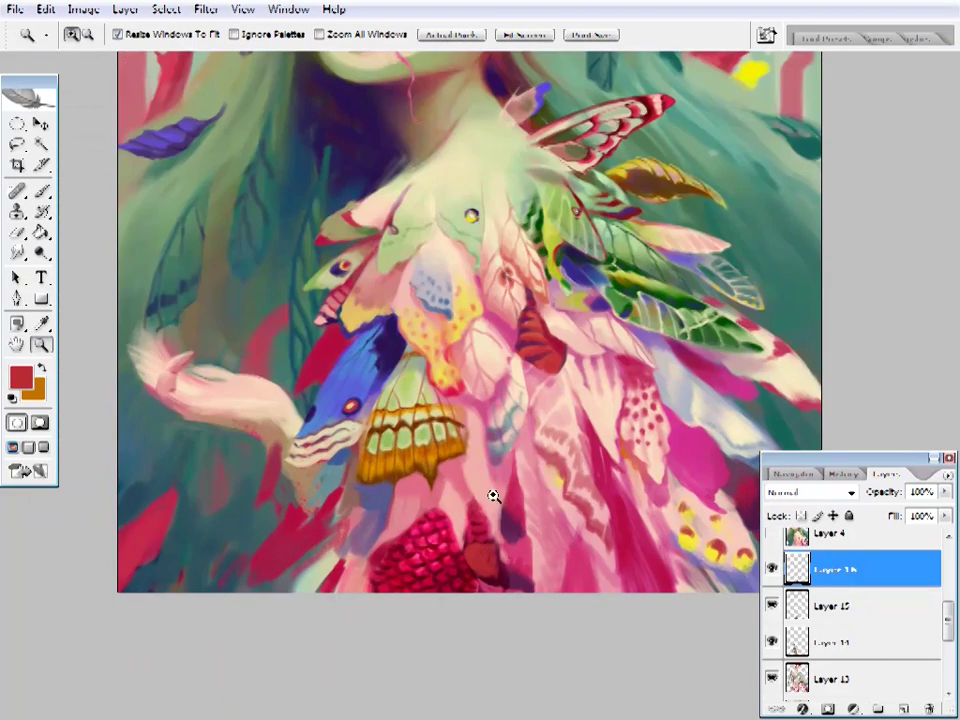
{"action": "left_click", "coordinate": [481, 590], "text": "alt"}
{"action": "left_click", "coordinate": [481, 590]}
{"action": "key", "text": "b"}
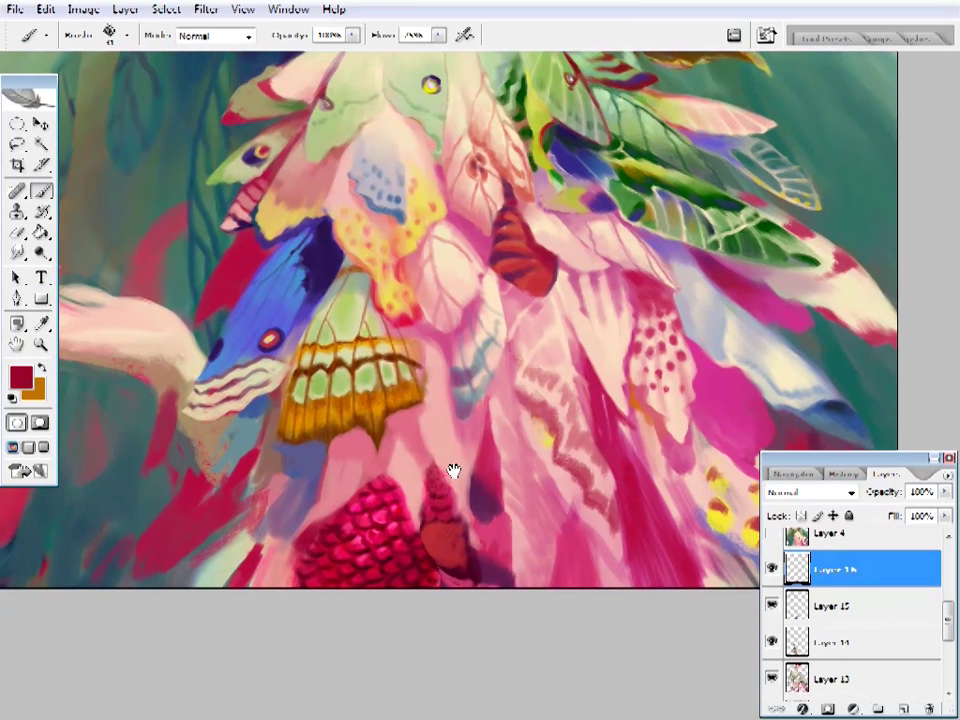
{"action": "mouse_move", "coordinate": [454, 467]}
{"action": "left_mouse_down"}
{"action": "mouse_move", "coordinate": [516, 458]}
{"action": "mouse_move", "coordinate": [533, 443]}
{"action": "left_mouse_up"}
- Sample reds, crimson and maroon, then take a feather pink as the paint colour
{"action": "left_click", "coordinate": [478, 532], "text": "alt"}
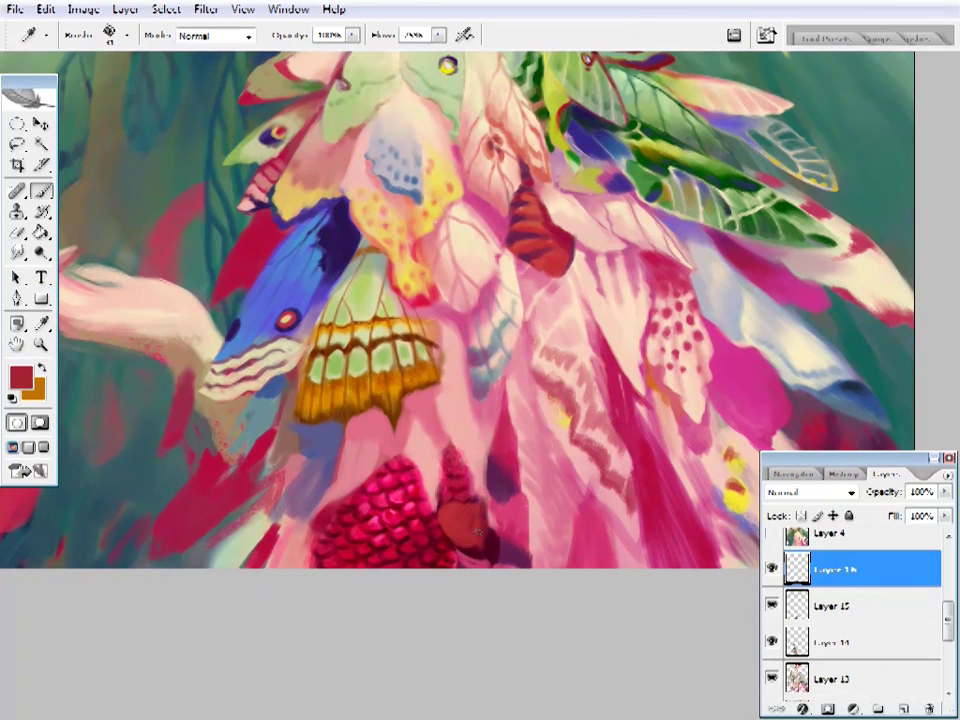
{"action": "left_click", "coordinate": [490, 515], "text": "alt"}
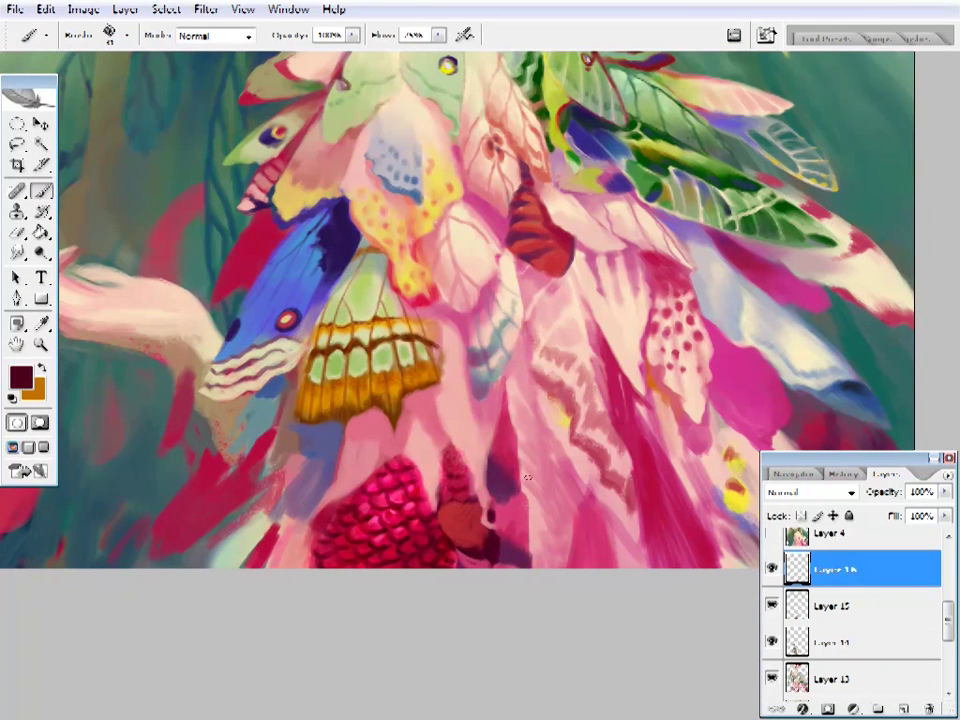
{"action": "left_click", "coordinate": [480, 530], "text": "alt"}
{"action": "left_click", "coordinate": [20, 377]}
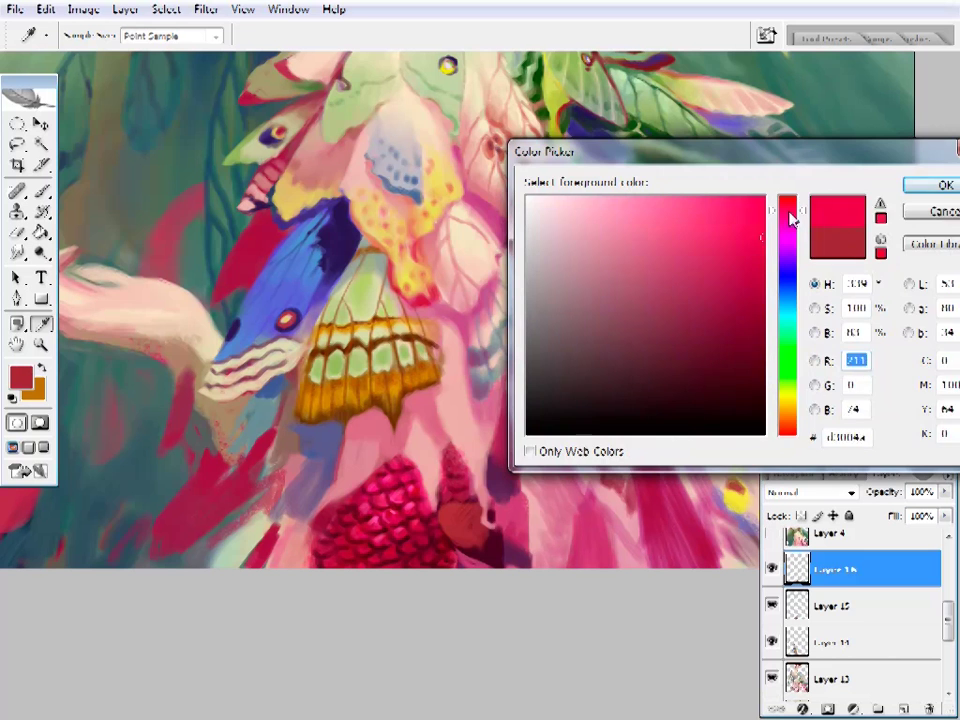
{"action": "key", "text": "Return"}
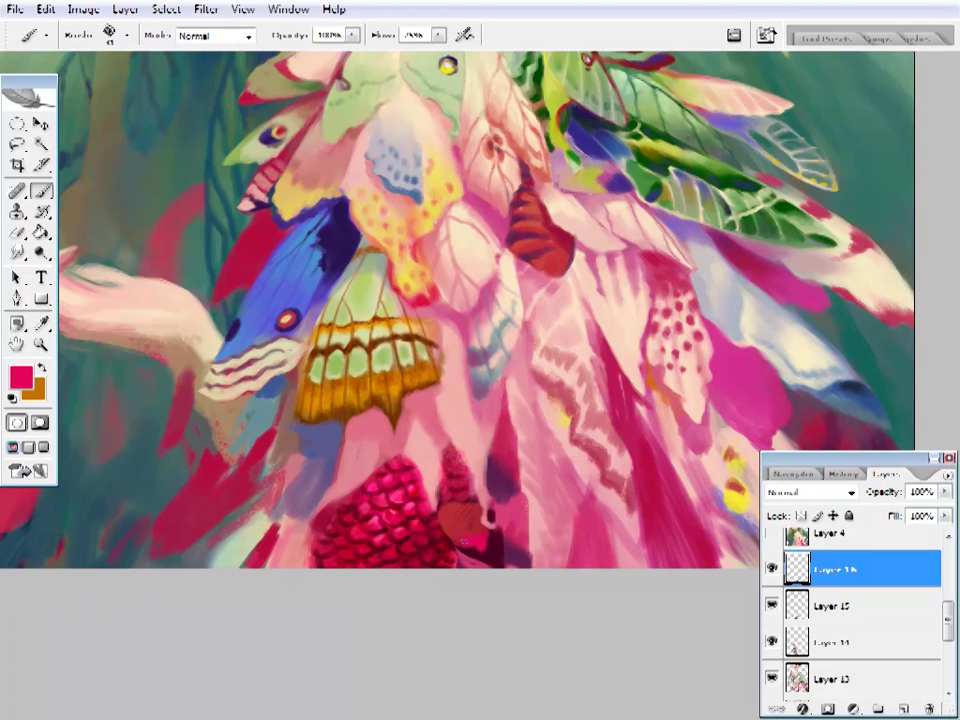
{"action": "left_click", "coordinate": [489, 514], "text": "alt"}
{"action": "left_click", "coordinate": [465, 490], "text": "alt"}
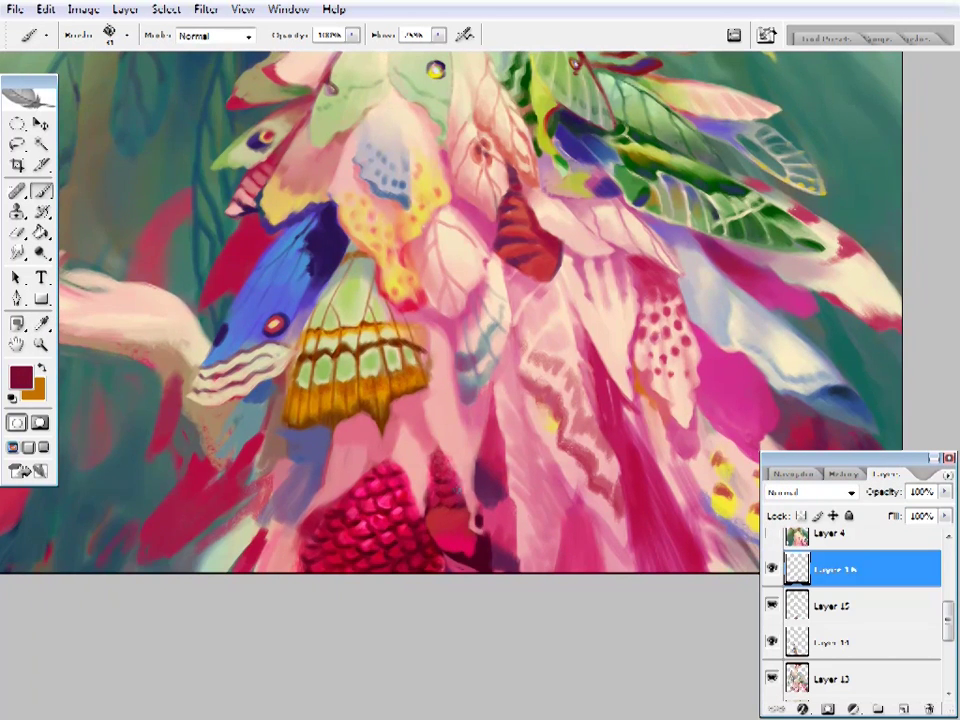
{"action": "left_click", "coordinate": [489, 467], "text": "alt"}
{"action": "right_click", "coordinate": [489, 467]}
{"action": "key", "text": "Escape"}
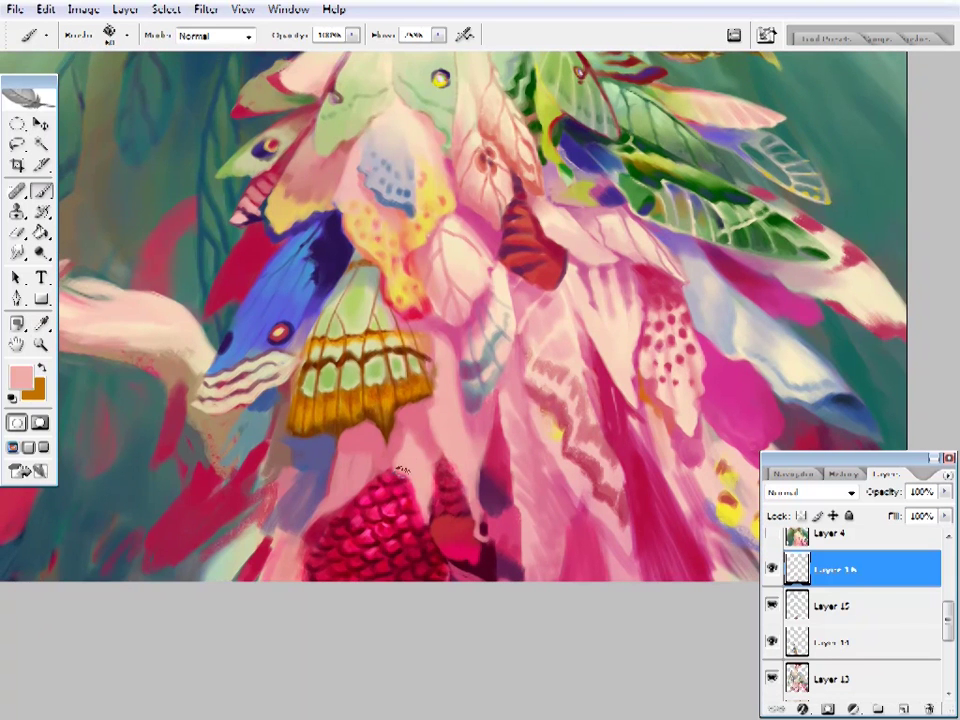
- Paint with lighter feather pinks, checking the whole painting between strokes
{"action": "left_click", "coordinate": [439, 492], "text": "alt"}
{"action": "key", "text": "z"}
{"action": "left_click", "coordinate": [446, 344], "text": "alt"}
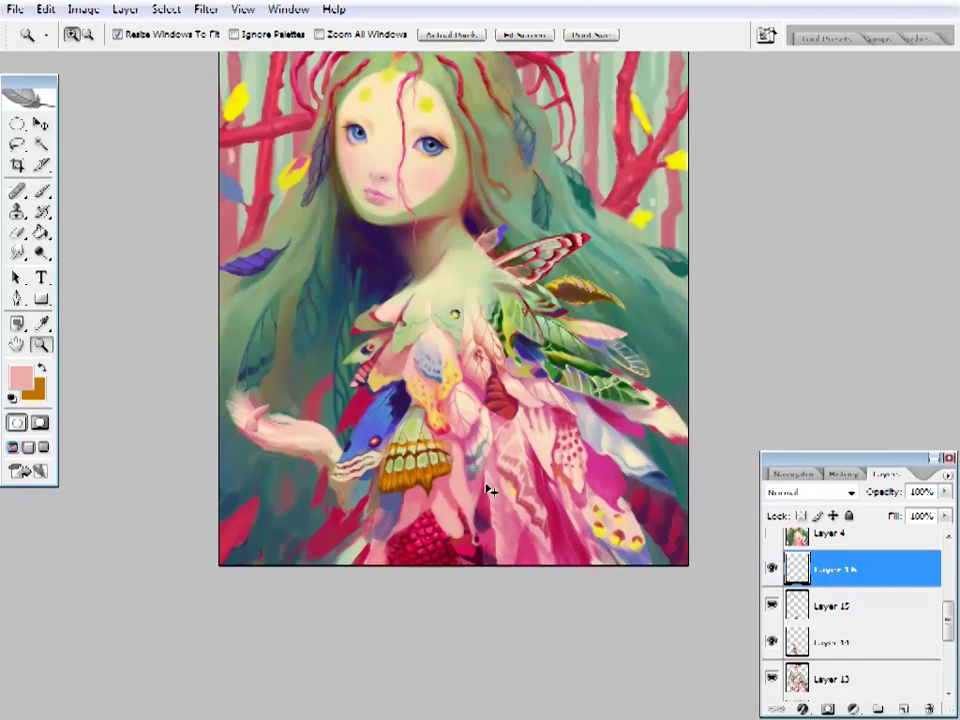
{"action": "left_click", "coordinate": [497, 483]}
{"action": "key", "text": "b"}
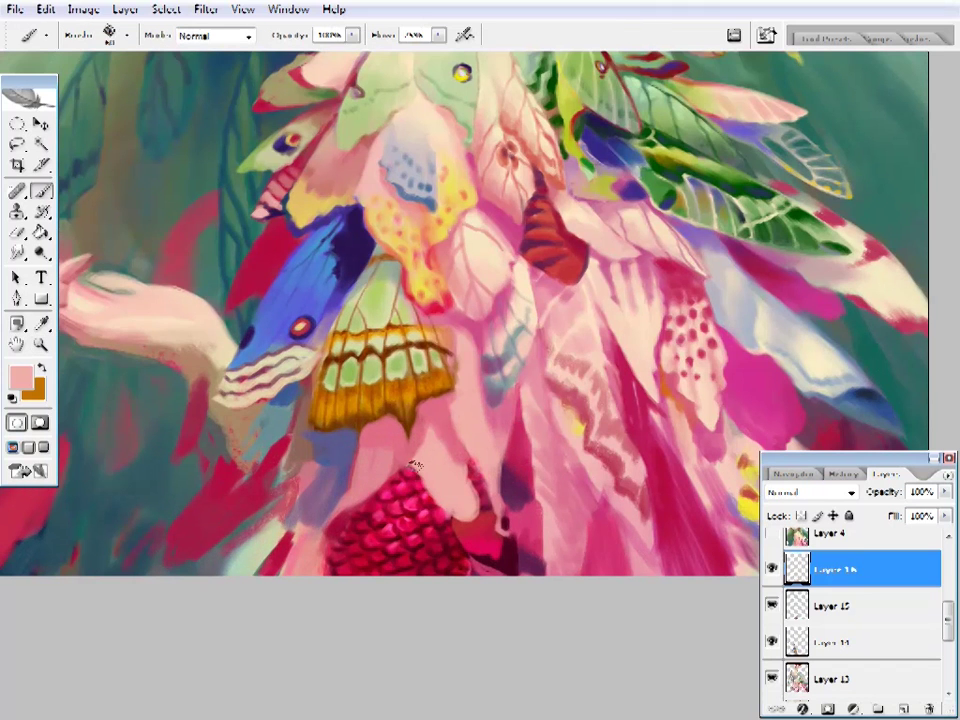
{"action": "left_click", "coordinate": [383, 441], "text": "alt"}
{"action": "key", "text": "z"}
{"action": "left_click", "coordinate": [401, 453], "text": "alt"}
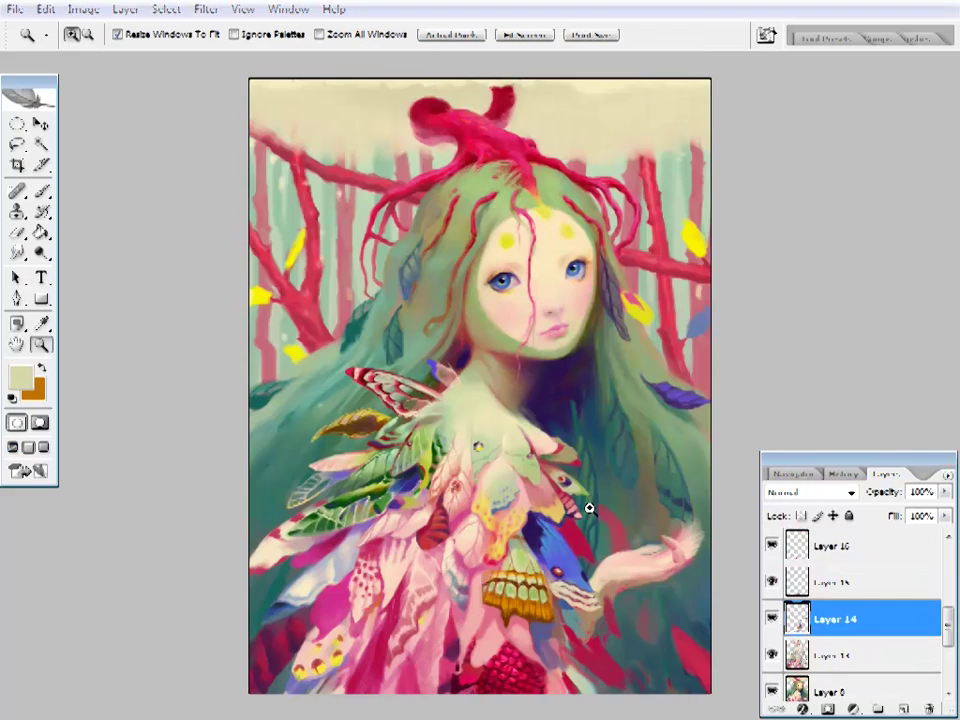
- Sample reds, pinks, tan and salmon to paint the chest feathers
{"action": "left_click", "coordinate": [390, 618]}
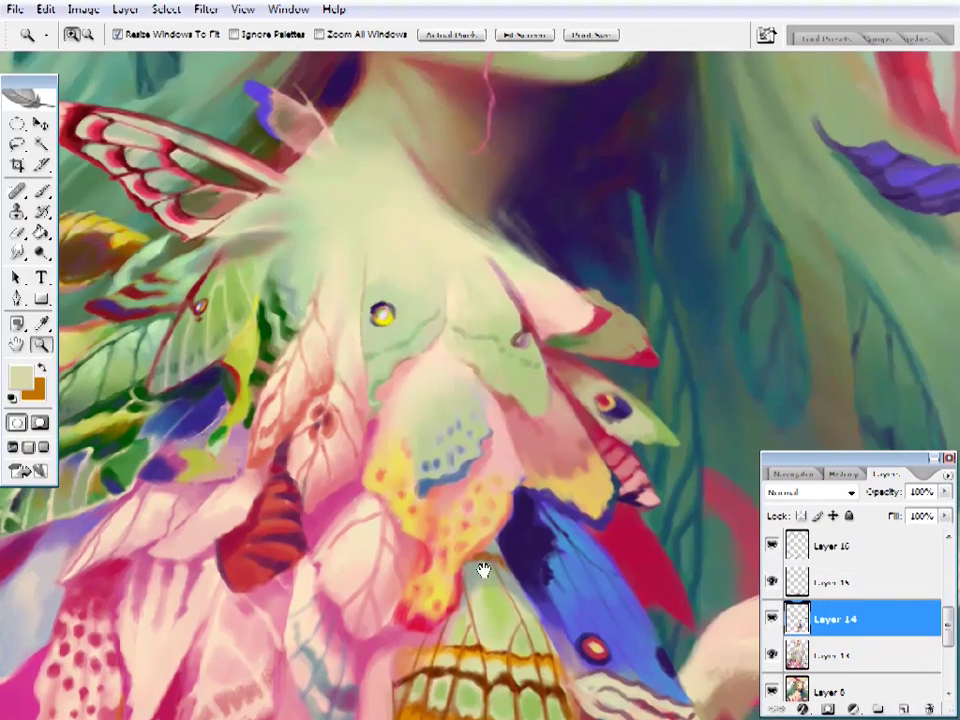
{"action": "key", "text": "i"}
{"action": "left_click", "coordinate": [437, 589]}
{"action": "key", "text": "b"}
{"action": "right_click", "coordinate": [505, 580]}
{"action": "key", "text": "Return"}
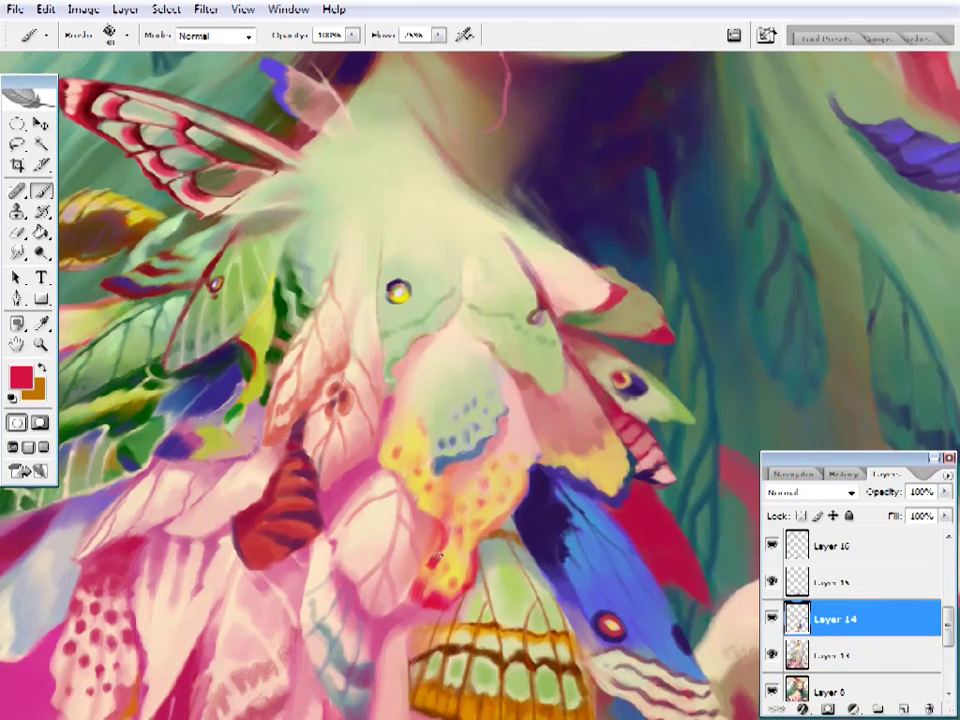
{"action": "key", "text": "alt"}
{"action": "key", "text": "alt"}
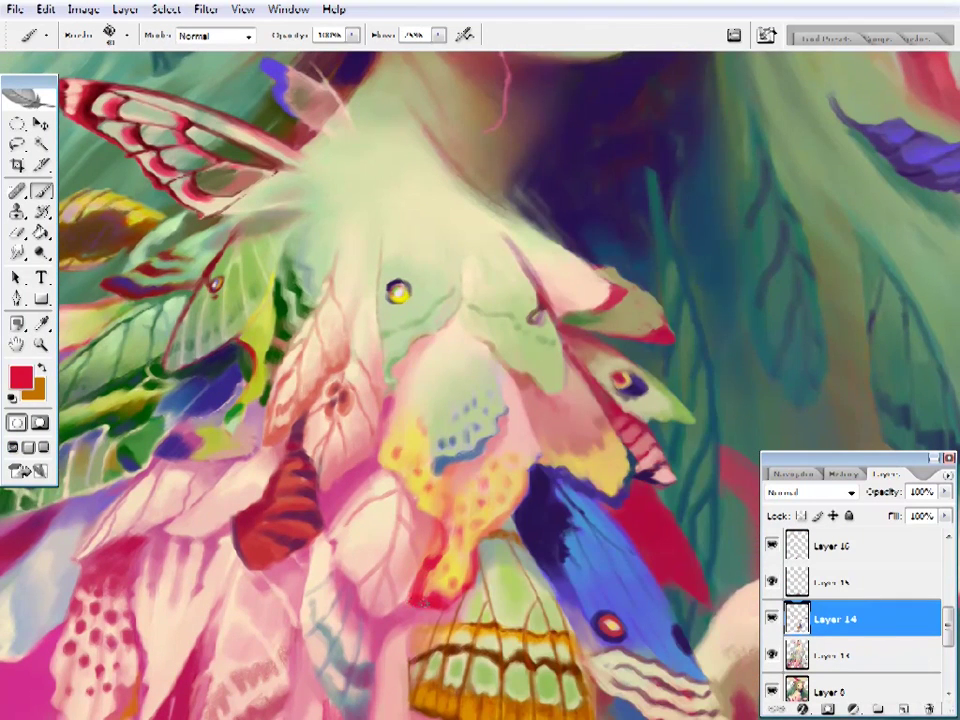
{"action": "left_click", "coordinate": [439, 582], "text": "alt"}
{"action": "left_click", "coordinate": [414, 608], "text": "alt"}
{"action": "left_click_drag", "start_coordinate": [414, 608], "coordinate": [436, 459]}
{"action": "left_click", "coordinate": [455, 565], "text": "alt"}
{"action": "left_click", "coordinate": [505, 540], "text": "alt"}
- Pick blue in the Color Picker and paint the butterfly wing tip, then a darker blue
{"action": "left_click", "coordinate": [20, 377]}
{"action": "mouse_move", "coordinate": [786, 200]}
{"action": "left_mouse_down"}
{"action": "mouse_move", "coordinate": [786, 313]}
{"action": "mouse_move", "coordinate": [786, 285]}
{"action": "left_mouse_up"}
{"action": "left_click", "coordinate": [934, 184]}
{"action": "right_click", "coordinate": [548, 215]}
{"action": "left_click", "coordinate": [540, 220]}
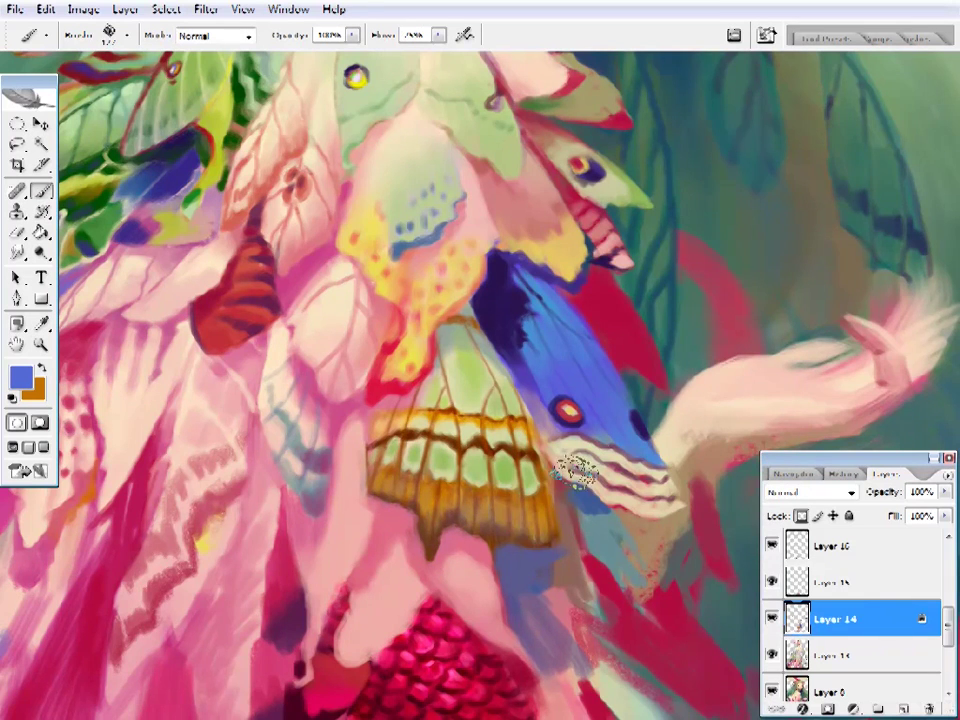
{"action": "left_click_drag", "start_coordinate": [544, 363], "coordinate": [632, 378]}
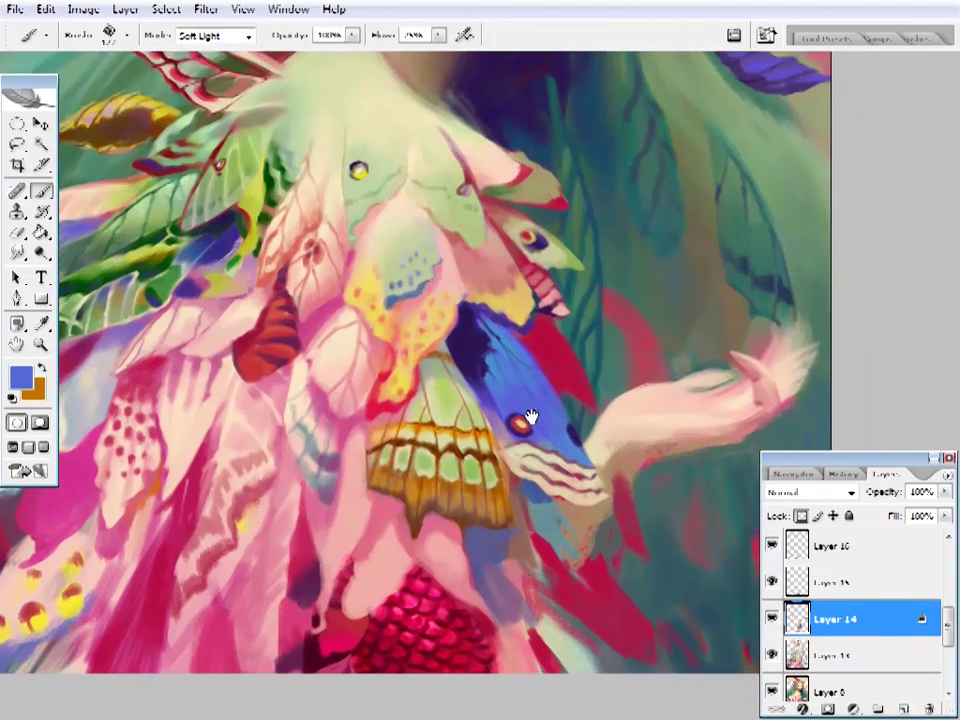
{"action": "left_click", "coordinate": [20, 377]}
{"action": "key", "text": "Return"}
{"action": "key", "text": "b"}
{"action": "right_click", "coordinate": [397, 481]}
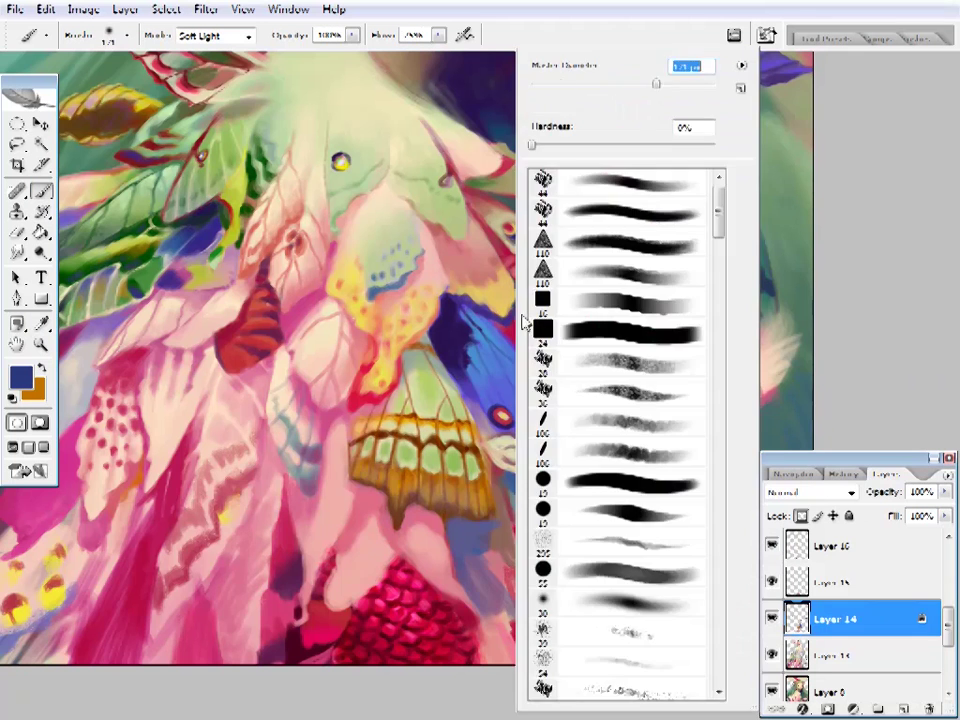
{"action": "key", "text": "Return"}
- Zoom in on the blue wing, unlock Layer 14's transparent pixels and set blending to Normal
{"action": "key", "text": "f"}
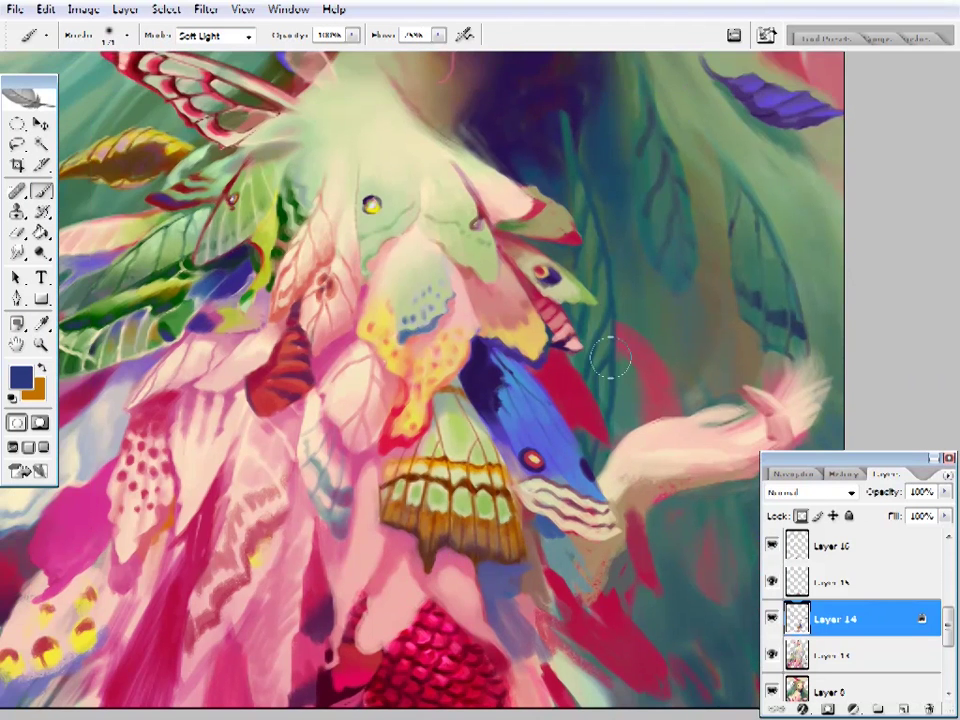
{"action": "left_click", "coordinate": [536, 489], "text": "ctrl"}
{"action": "left_click_drag", "start_coordinate": [600, 540], "coordinate": [583, 461]}
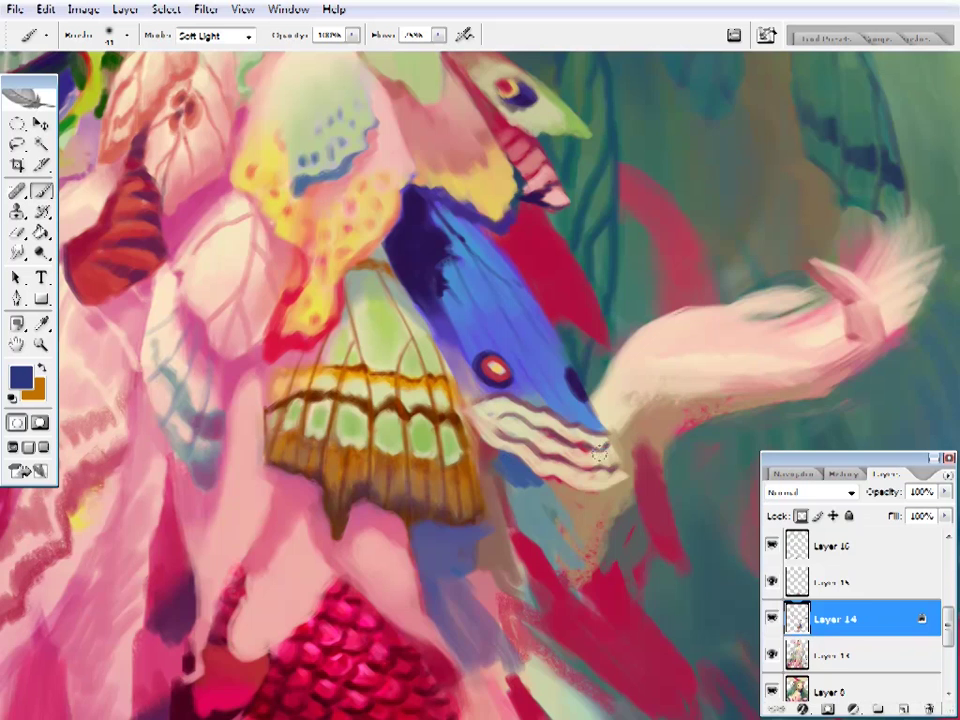
{"action": "left_click_drag", "start_coordinate": [573, 403], "coordinate": [605, 415]}
{"action": "right_click", "coordinate": [605, 390]}
{"action": "key", "text": "Return"}
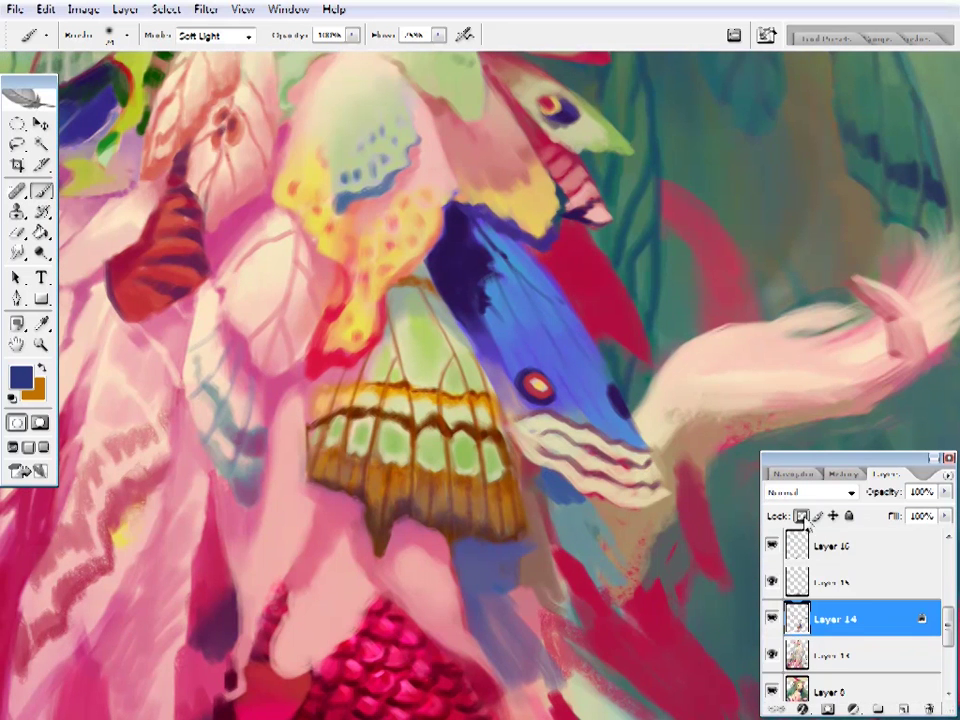
{"action": "left_click", "coordinate": [486, 414], "text": "alt"}
{"action": "key", "text": "shift+alt+n"}
{"action": "right_click", "coordinate": [486, 414]}
{"action": "key", "text": "Return"}
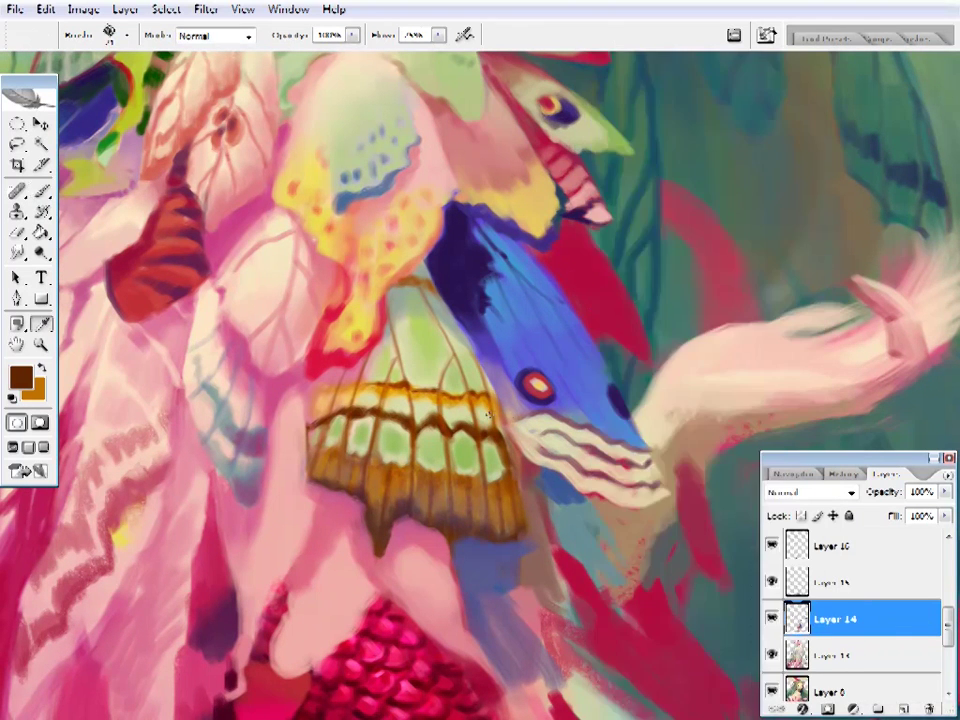
- Sample mauve, beige and orange-brown tones to paint the golden wing's lower edge
{"action": "key", "text": "i"}
{"action": "left_click", "coordinate": [532, 464]}
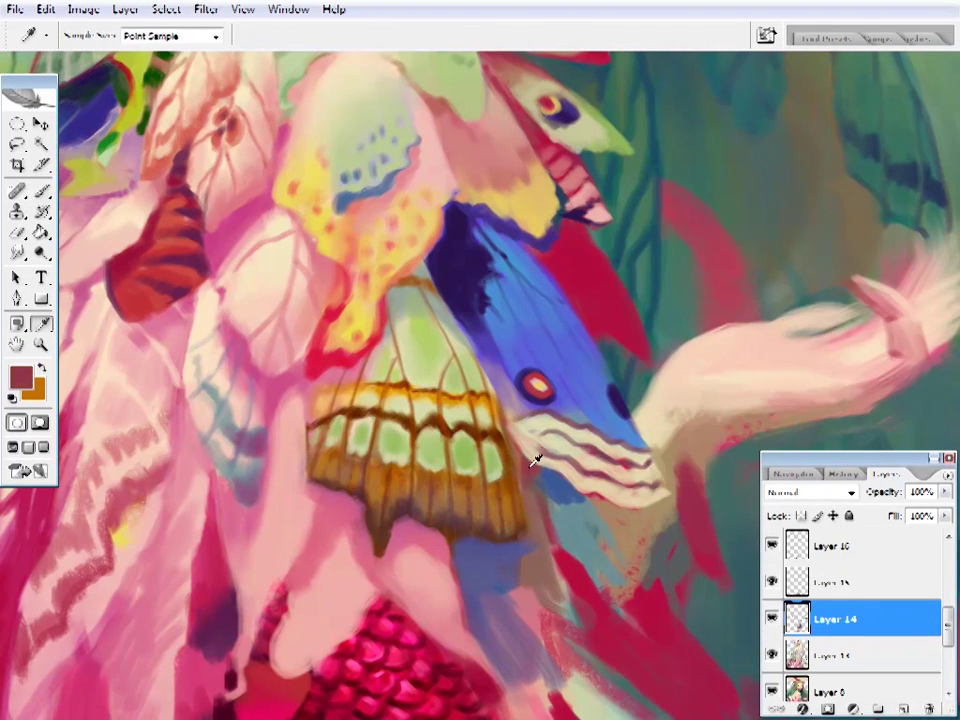
{"action": "key", "text": "b"}
{"action": "left_click_drag", "start_coordinate": [536, 445], "coordinate": [528, 472]}
{"action": "left_click", "coordinate": [539, 471], "text": "alt"}
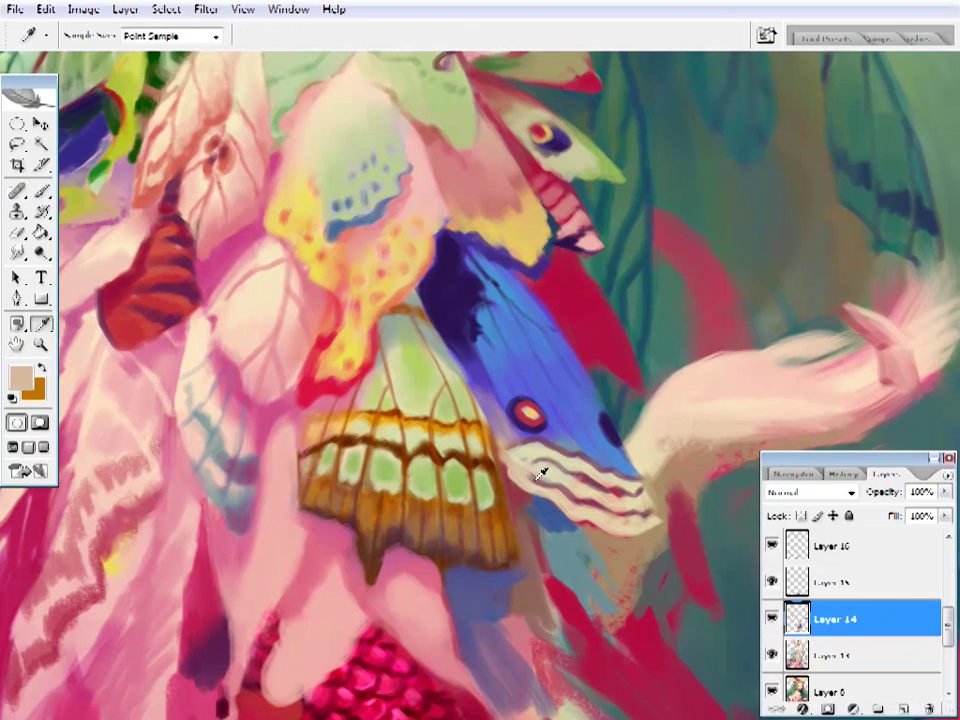
{"action": "left_click", "coordinate": [471, 204], "text": "alt"}
{"action": "left_click", "coordinate": [352, 153], "text": "alt"}
{"action": "left_click", "coordinate": [508, 478], "text": "alt"}
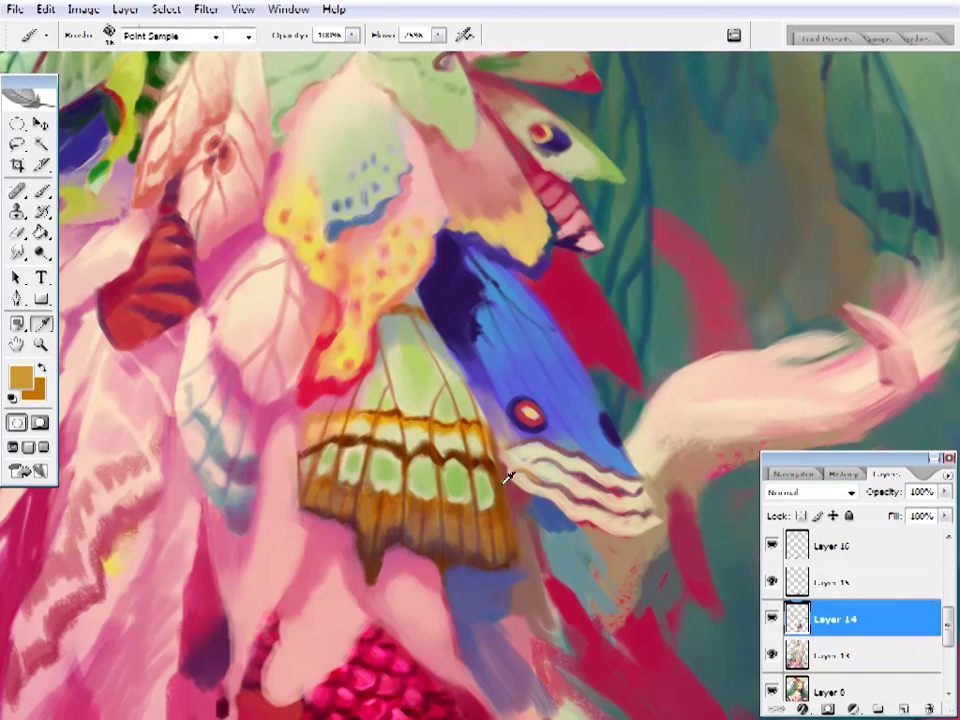
{"action": "left_click", "coordinate": [508, 478], "text": "alt"}
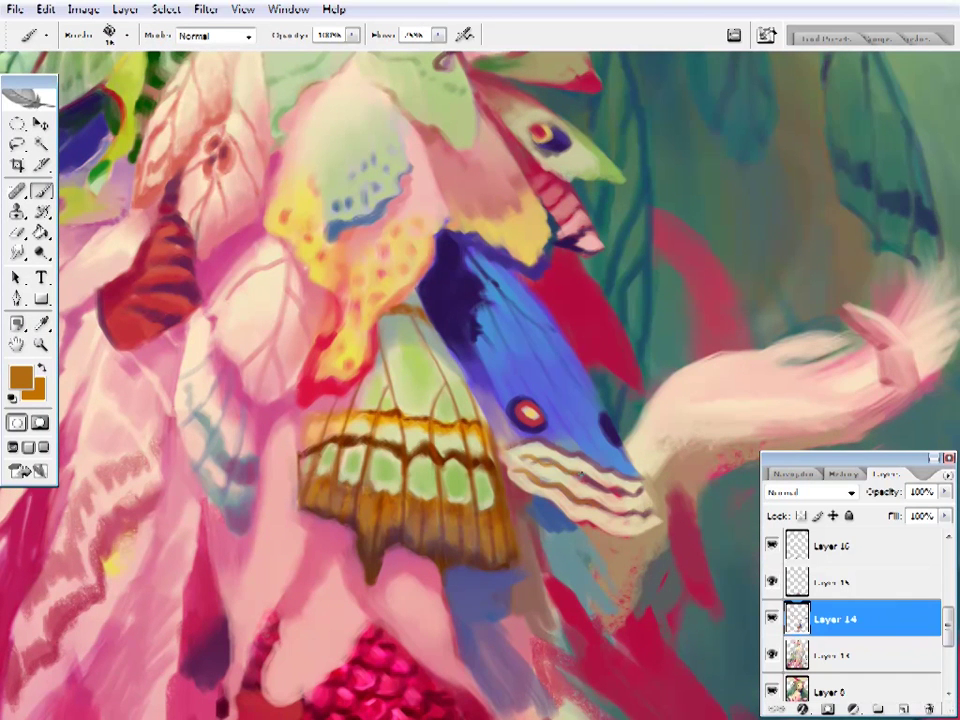
{"action": "left_click", "coordinate": [630, 488], "text": "alt"}
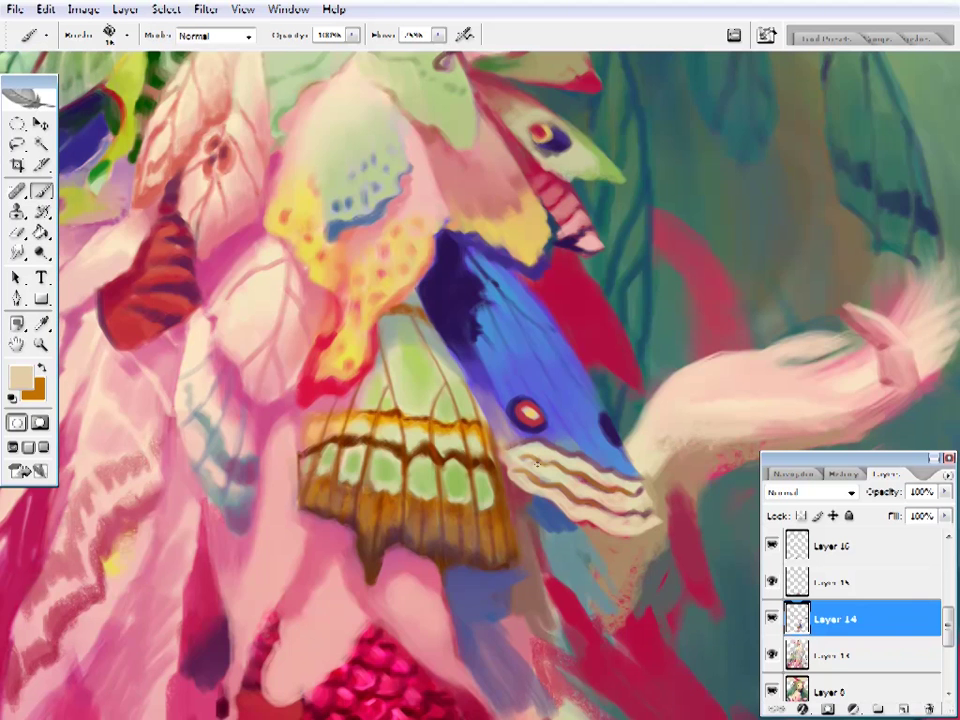
- Sample red-browns from the golden wing and set the brush to Overlay blending
{"action": "scroll", "coordinate": [632, 430], "scroll_direction": "left", "scroll_amount": 1}
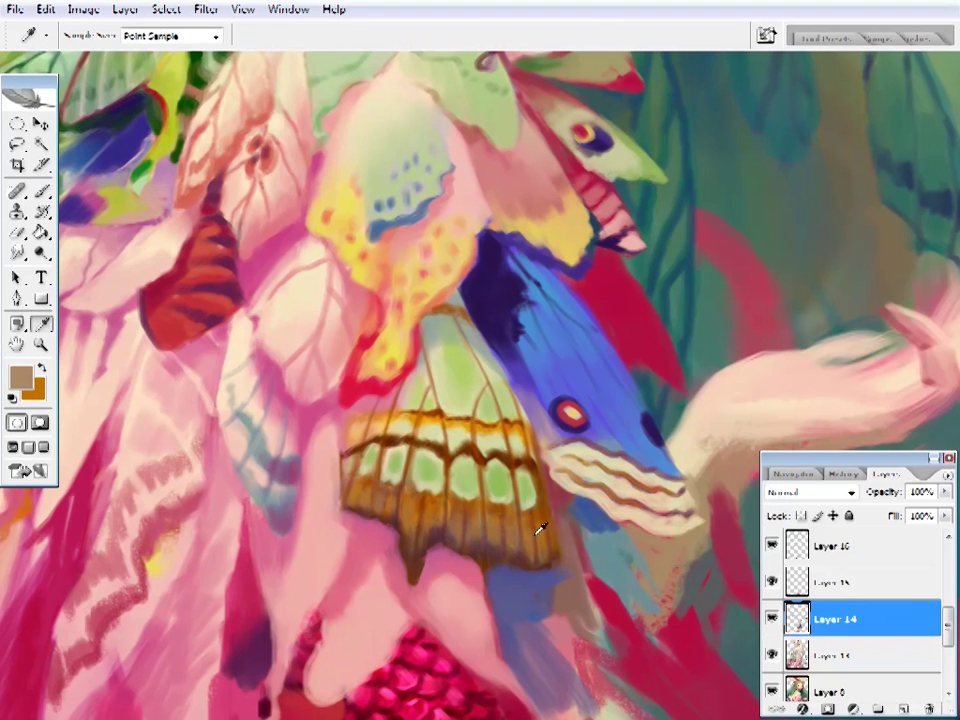
{"action": "left_click", "coordinate": [540, 525], "text": "alt"}
{"action": "left_click", "coordinate": [489, 454], "text": "alt"}
{"action": "right_click", "coordinate": [620, 132]}
{"action": "left_click", "coordinate": [215, 36]}
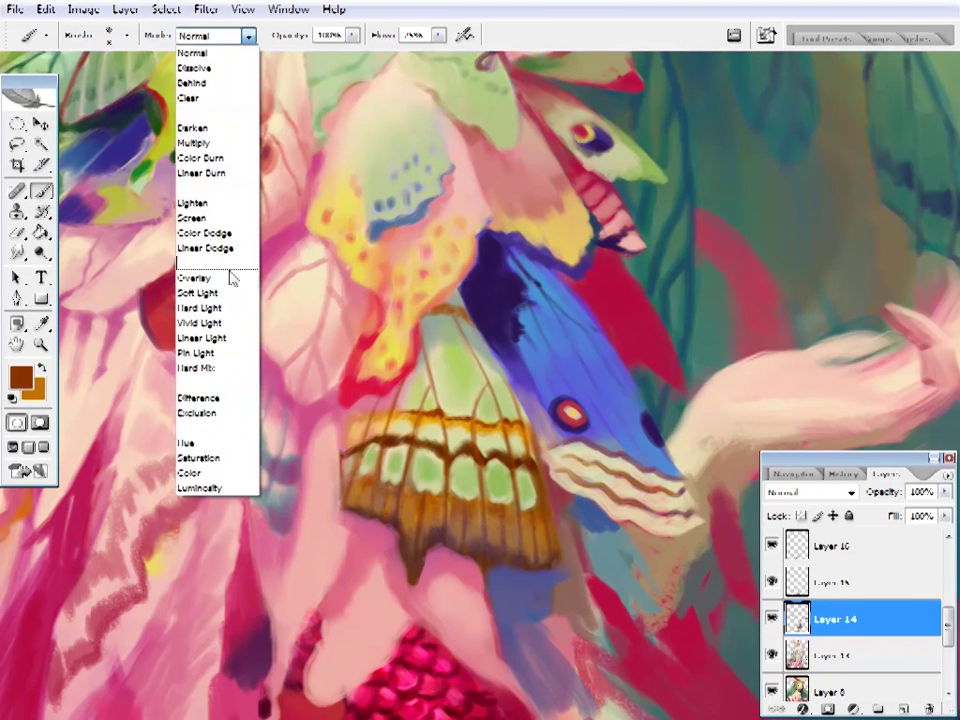
{"action": "left_click", "coordinate": [229, 274]}
{"action": "right_click", "coordinate": [518, 138]}
{"action": "key", "text": "Return"}
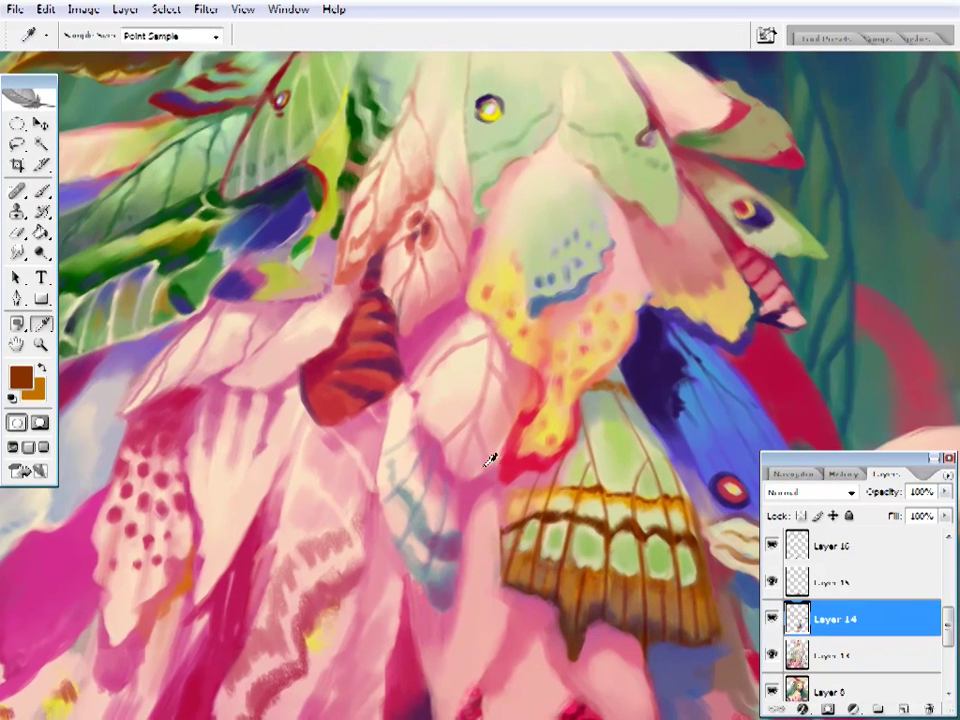
- Paint feather pink in Overlay, then set the brush back to Normal blending
{"action": "left_click", "coordinate": [490, 459], "text": "alt"}
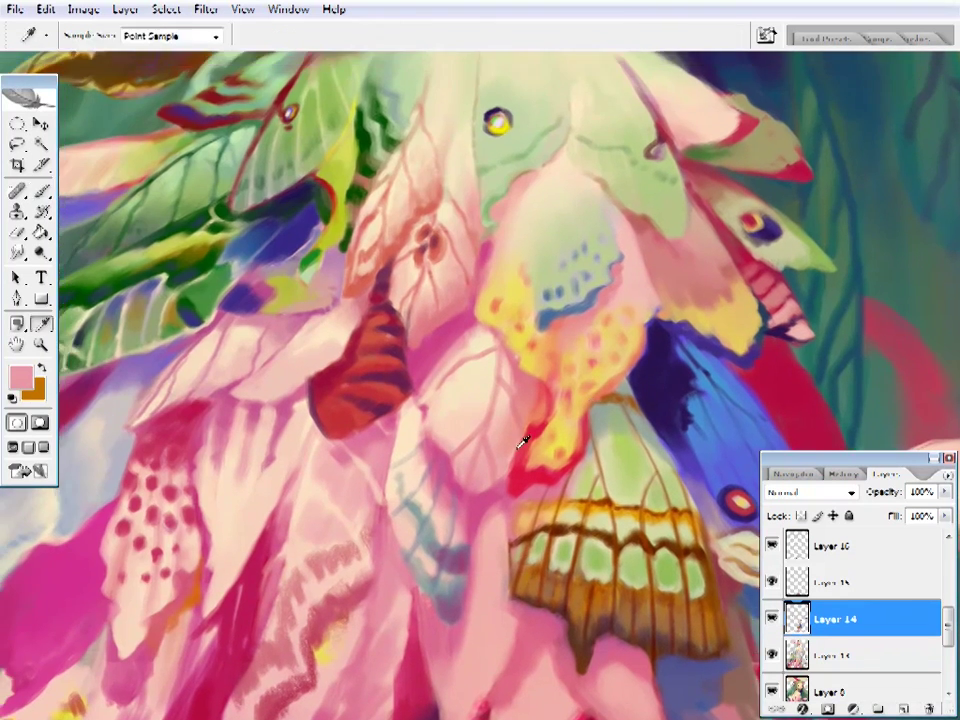
{"action": "right_click", "coordinate": [521, 439]}
{"action": "key", "text": "Return"}
{"action": "key", "text": "b"}
{"action": "left_click", "coordinate": [214, 36]}
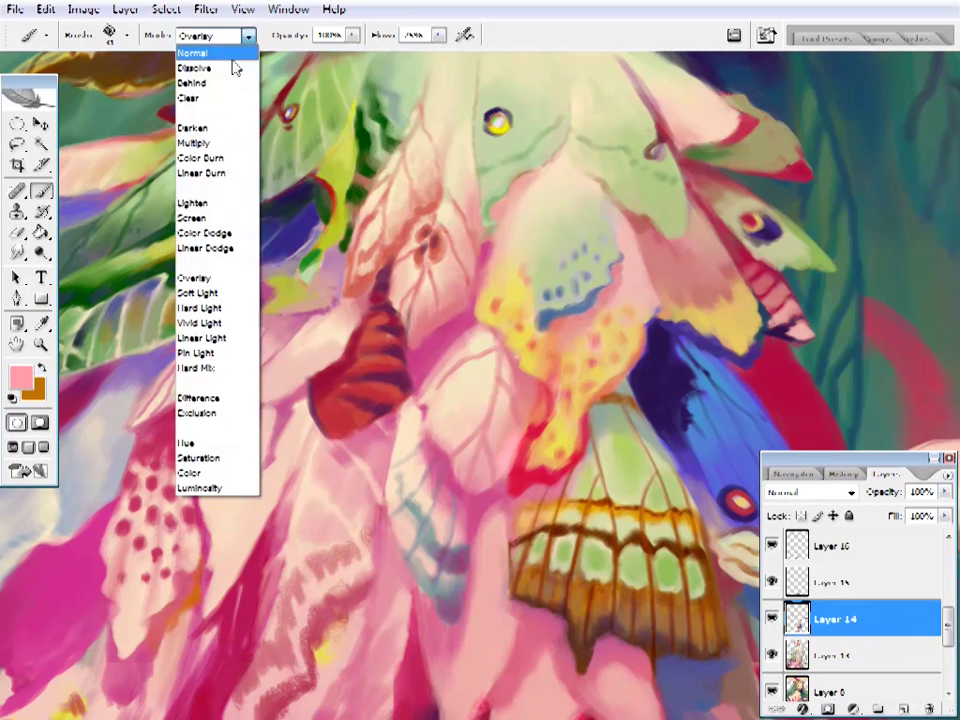
{"action": "left_click", "coordinate": [200, 49]}
- Sample deeper pinks and reds to retouch the feather edges
{"action": "left_click", "coordinate": [526, 425], "text": "alt"}
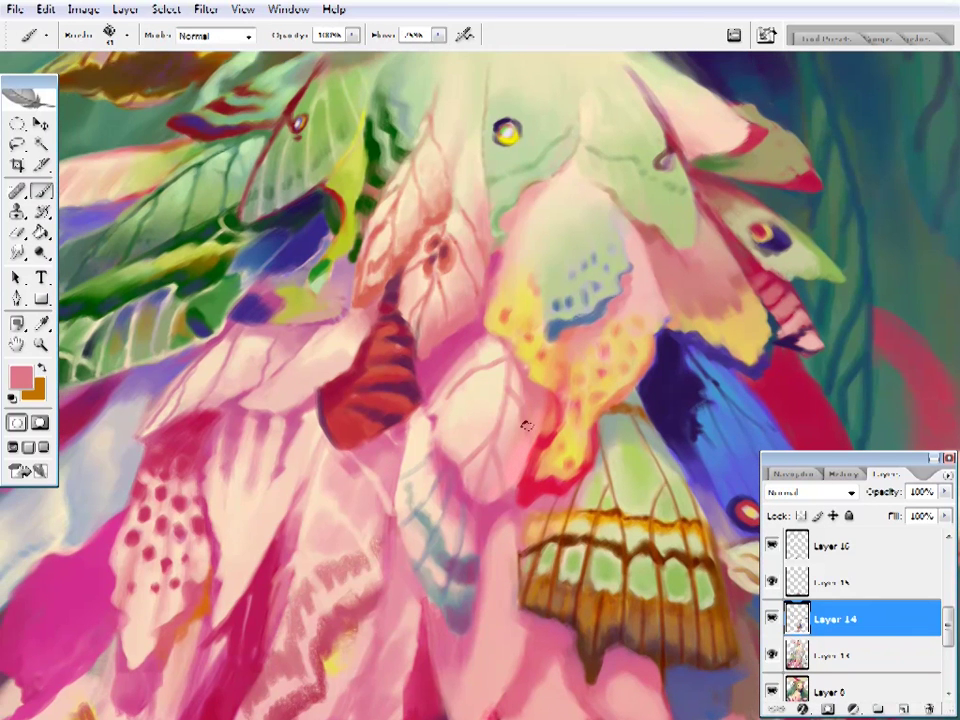
{"action": "left_click", "coordinate": [544, 424], "text": "alt"}
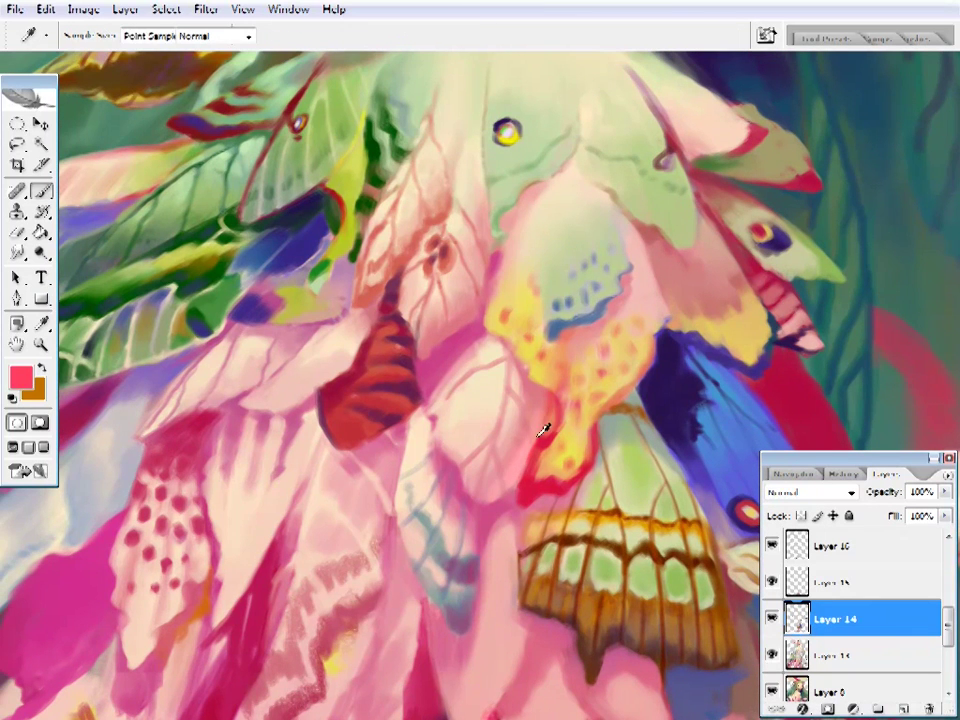
{"action": "left_click", "coordinate": [523, 451], "text": "alt"}
{"action": "left_click", "coordinate": [570, 411], "text": "alt"}
{"action": "left_click", "coordinate": [431, 259], "text": "alt"}
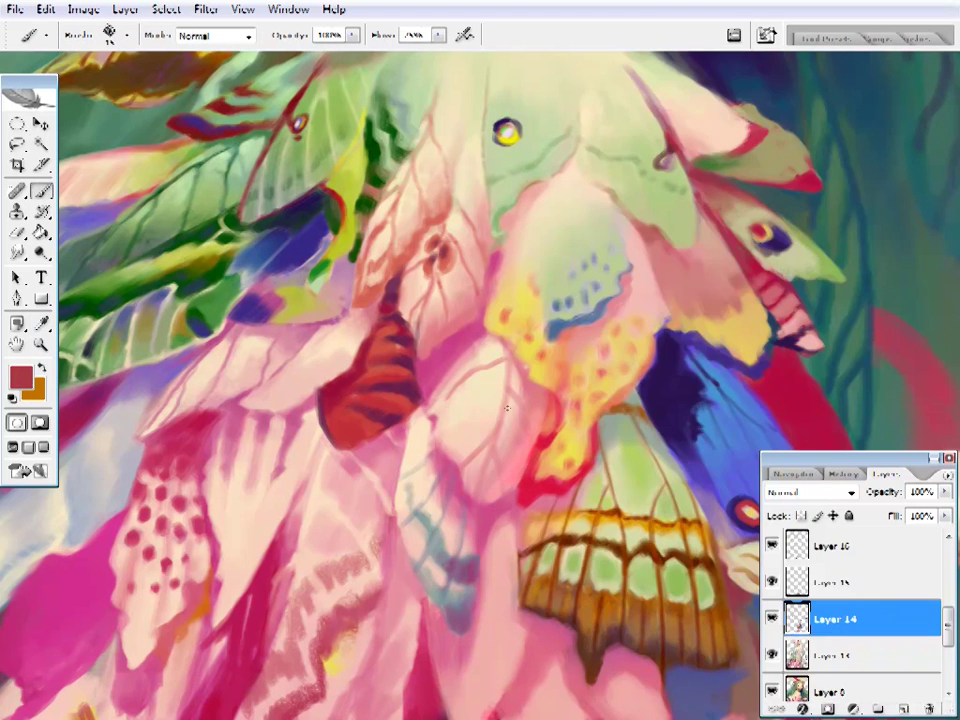
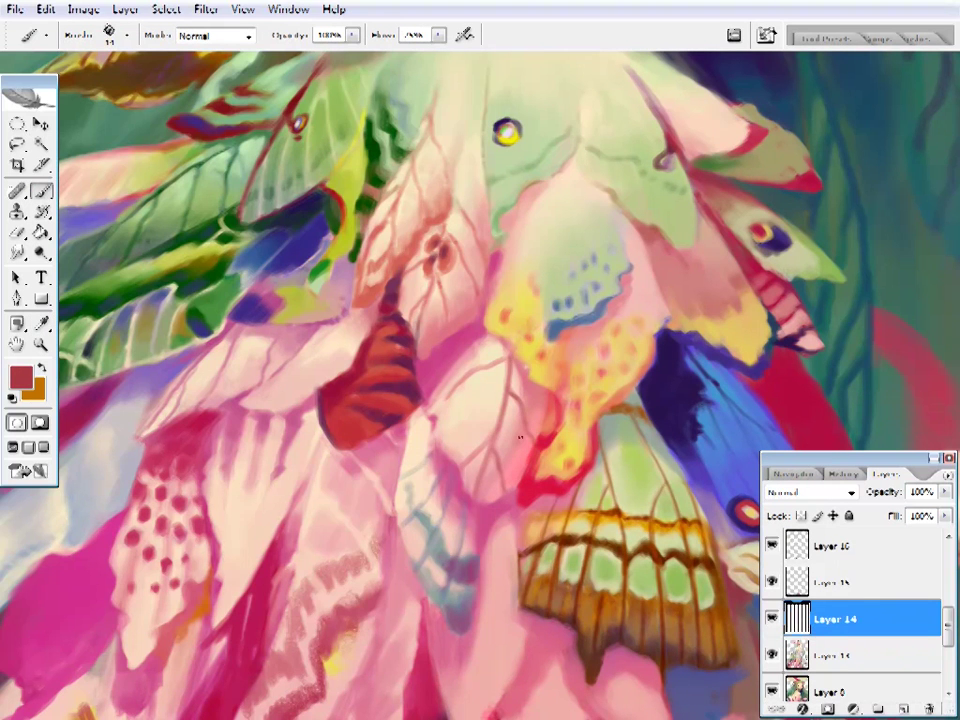
- Sample light pinks, peaches and creams from the wings and paint them over the pale dress wings
{"action": "left_click", "coordinate": [480, 453], "text": "alt"}
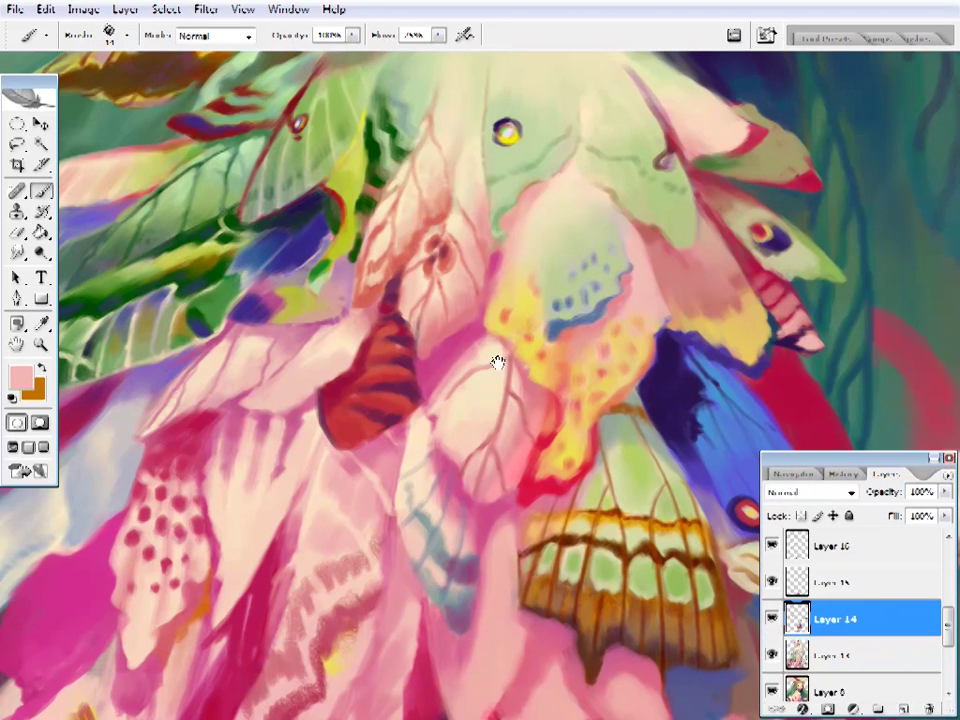
{"action": "left_click_drag", "start_coordinate": [498, 362], "coordinate": [522, 391]}
{"action": "left_click", "coordinate": [506, 430], "text": "alt"}
{"action": "right_click", "coordinate": [495, 462]}
{"action": "left_click", "coordinate": [493, 422]}
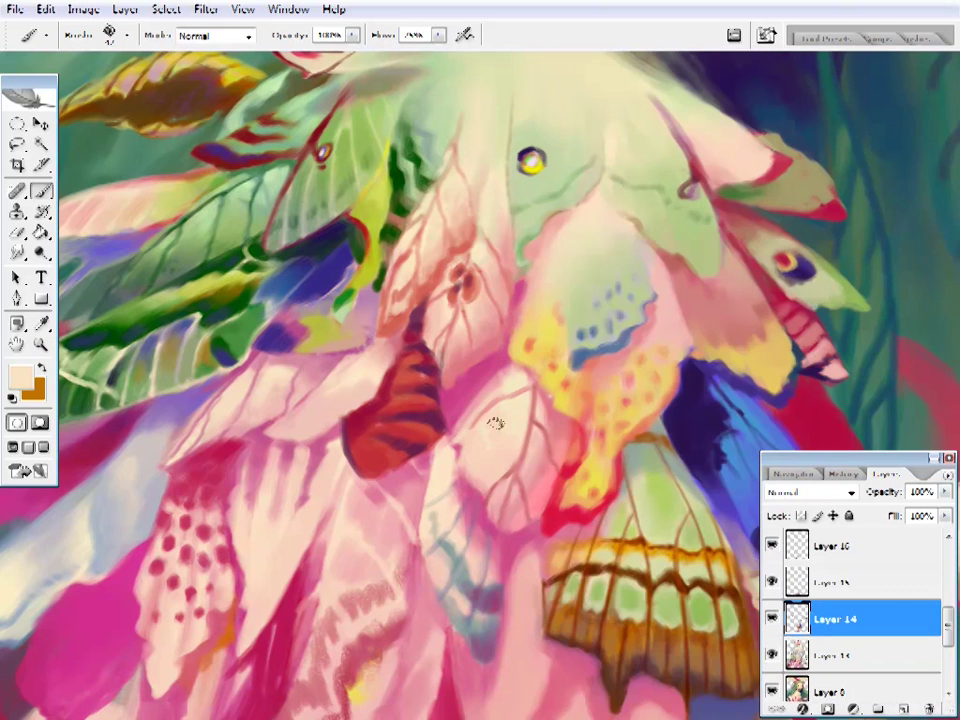
{"action": "left_click", "coordinate": [507, 366], "text": "alt"}
{"action": "left_click", "coordinate": [506, 416], "text": "alt"}
{"action": "mouse_move", "coordinate": [510, 364]}
{"action": "left_mouse_down"}
{"action": "mouse_move", "coordinate": [506, 416]}
{"action": "mouse_move", "coordinate": [461, 371]}
{"action": "left_mouse_up"}
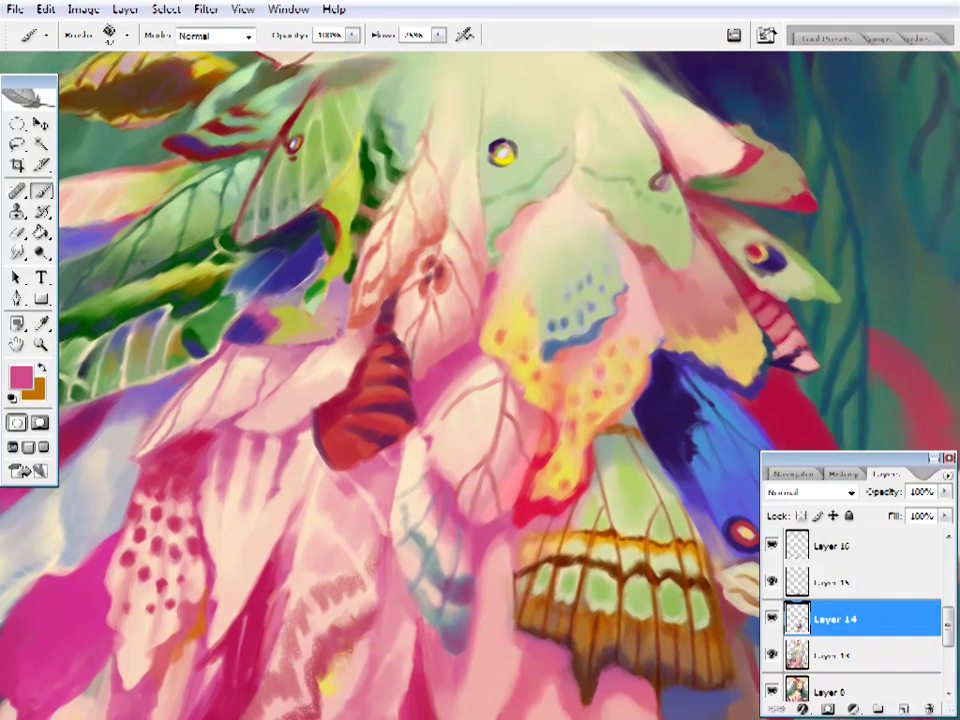
{"action": "left_click", "coordinate": [410, 551], "text": "alt"}
{"action": "left_click", "coordinate": [499, 456], "text": "alt"}
- Soften the wings further with red, salmon and peach tones, then add a new empty layer
{"action": "left_click", "coordinate": [471, 447], "text": "ctrl"}
{"action": "left_click", "coordinate": [583, 446], "text": "alt"}
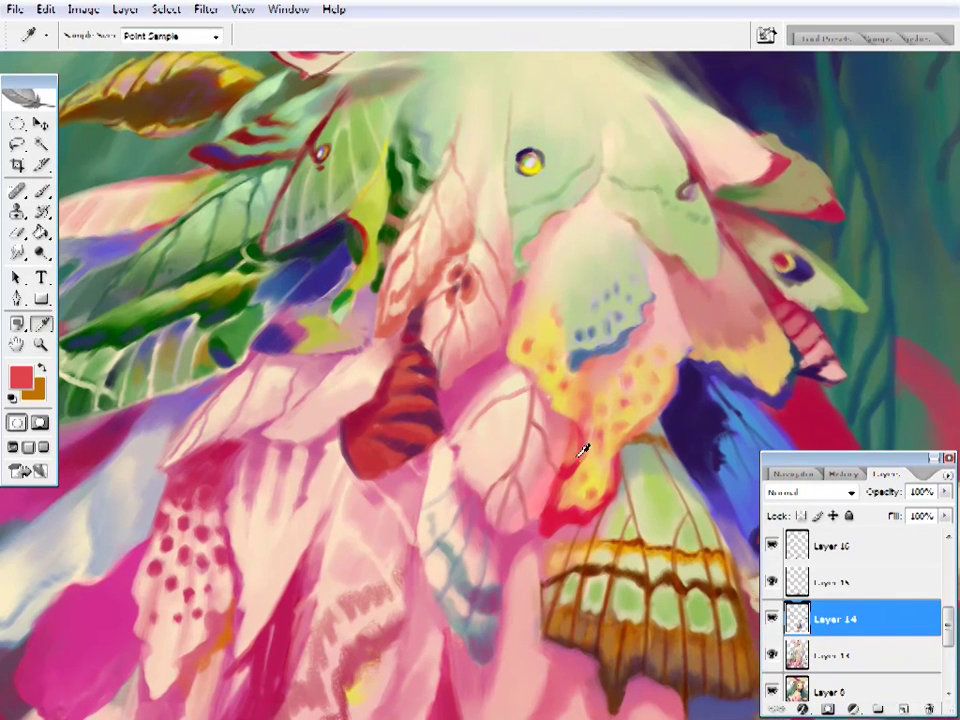
{"action": "left_click", "coordinate": [477, 484], "text": "alt"}
{"action": "left_click", "coordinate": [514, 450], "text": "alt"}
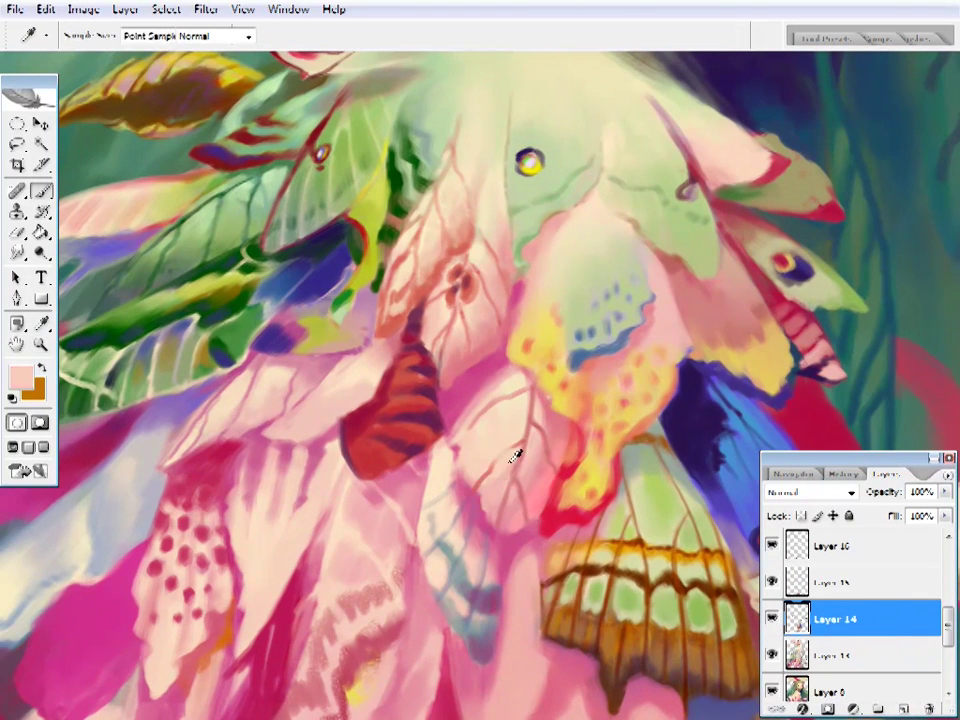
{"action": "left_click", "coordinate": [523, 435], "text": "alt"}
{"action": "left_click", "coordinate": [503, 470], "text": "alt"}
{"action": "left_click", "coordinate": [502, 470], "text": "ctrl+alt"}
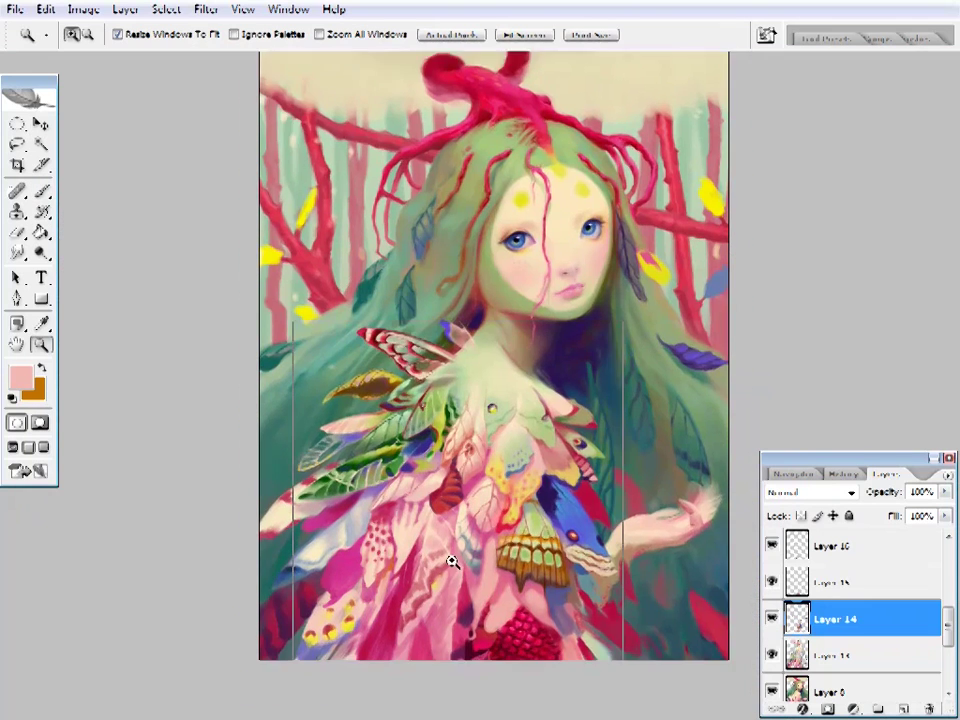
{"action": "left_click", "coordinate": [452, 562], "text": "ctrl"}
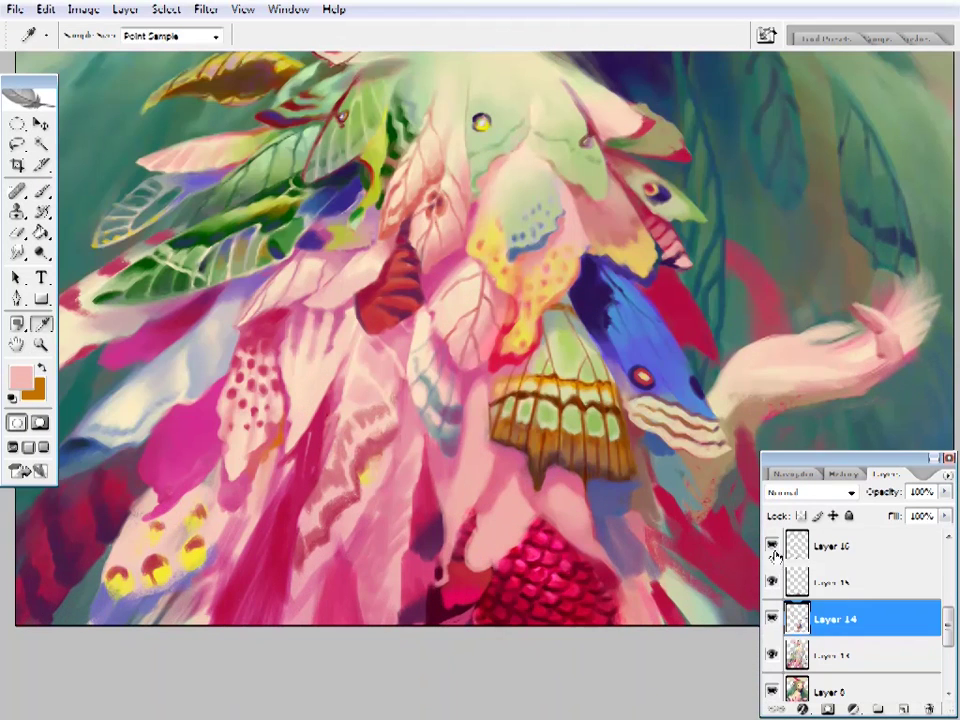
{"action": "left_click", "coordinate": [700, 530], "text": "alt"}
{"action": "key", "text": "ctrl+alt+shift+n"}
{"action": "left_click", "coordinate": [437, 597], "text": "alt"}
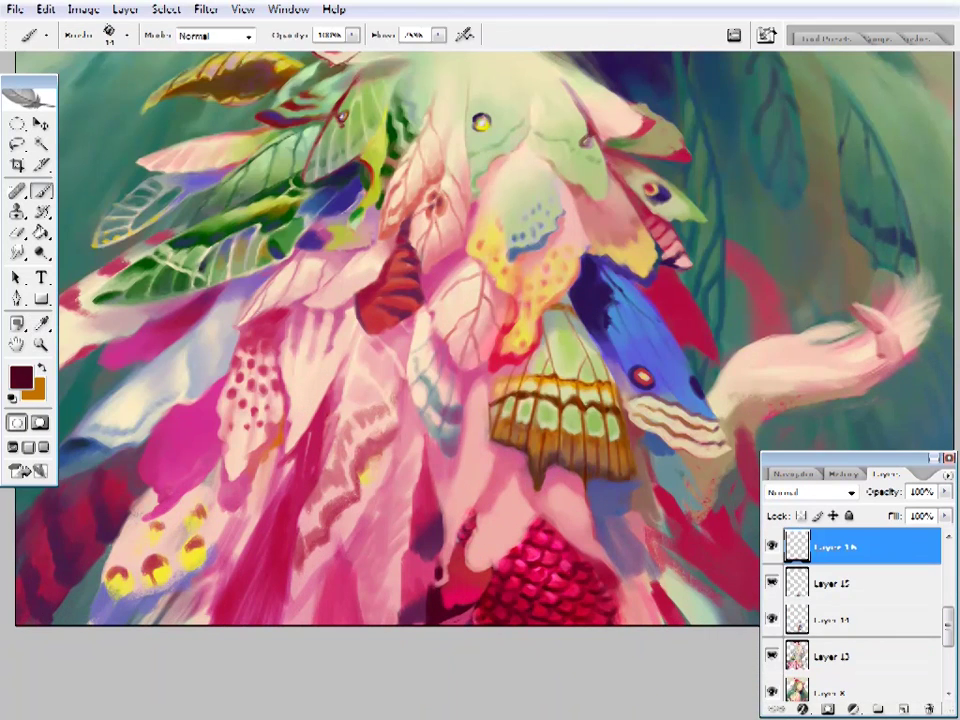
- Compare the painting with Layer 14 hidden and shown, then zoom in on the lower dress hem
{"action": "left_click_drag", "start_coordinate": [405, 553], "coordinate": [460, 552]}
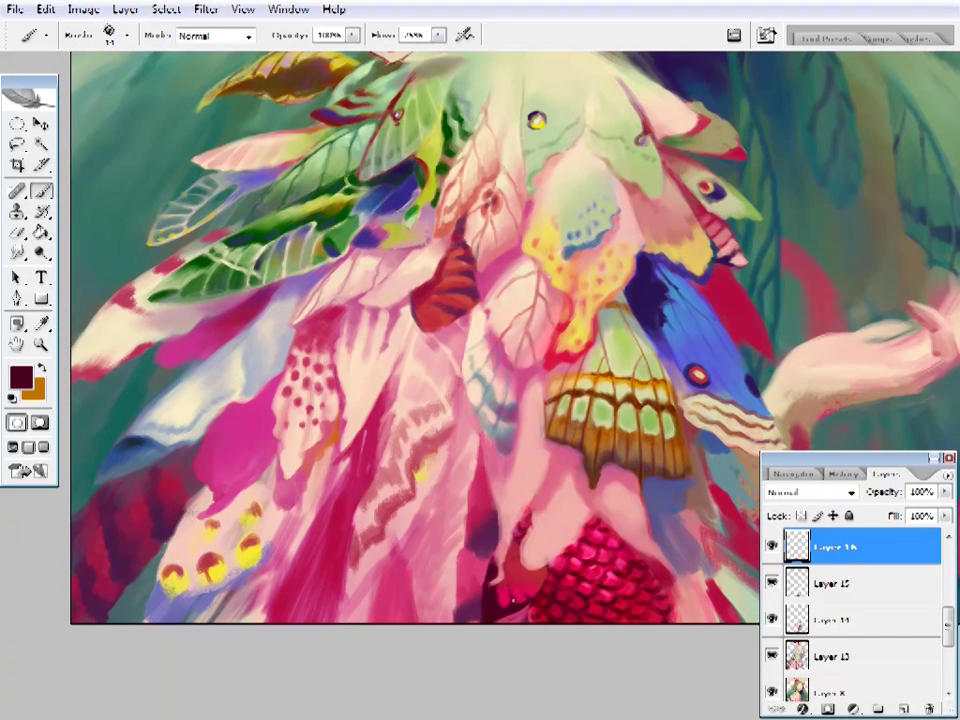
{"action": "left_click", "coordinate": [551, 510], "text": "ctrl+alt"}
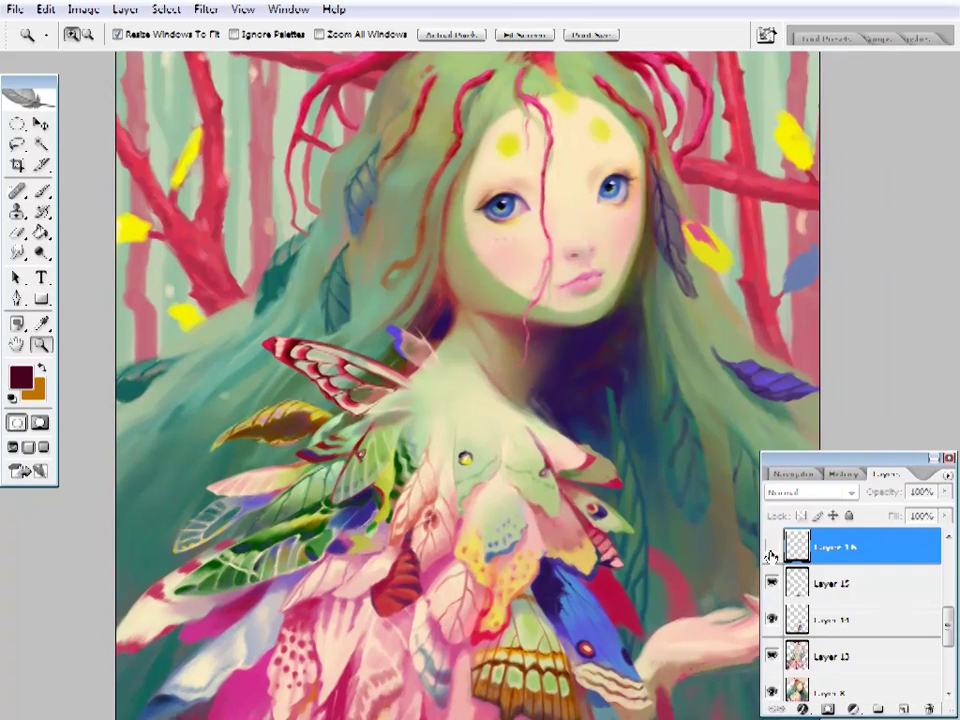
{"action": "left_click", "coordinate": [771, 583]}
{"action": "left_click", "coordinate": [771, 622]}
{"action": "left_click", "coordinate": [771, 622]}
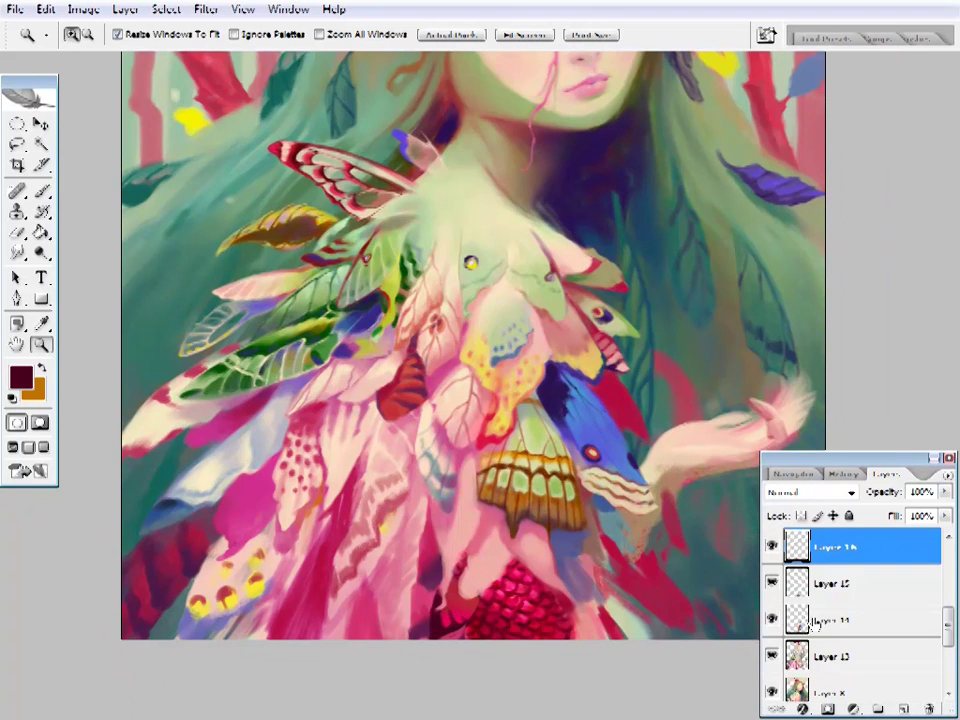
{"action": "left_click", "coordinate": [835, 620]}
{"action": "left_click", "coordinate": [566, 574]}
{"action": "key", "text": "alt+]"}
{"action": "key", "text": "alt+]"}
{"action": "key", "text": "b"}
{"action": "right_click", "coordinate": [606, 202]}
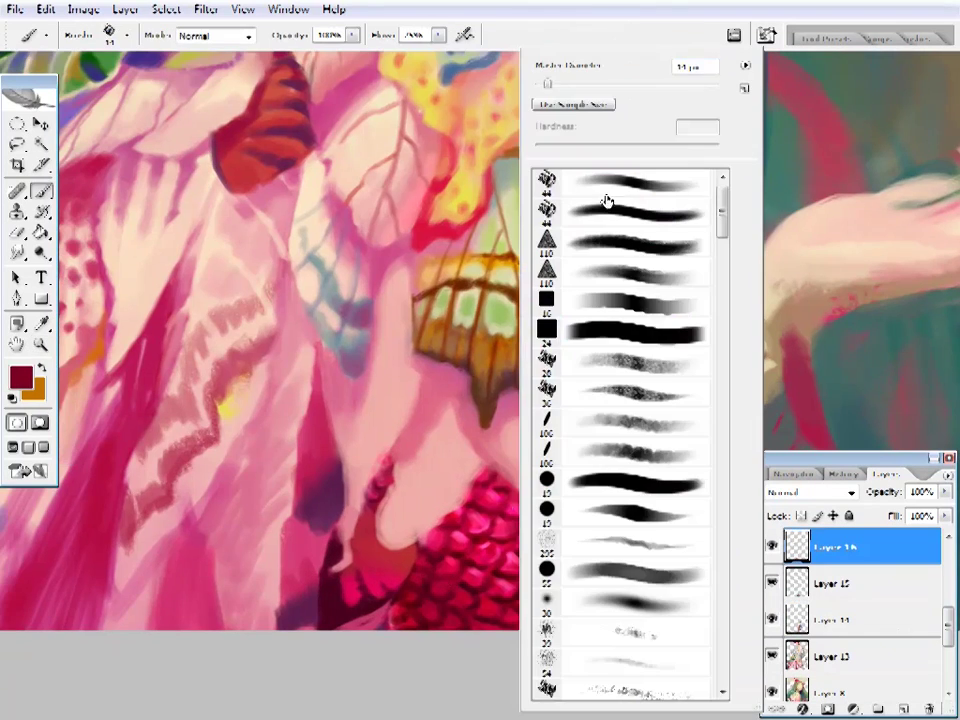
{"action": "key", "text": "Escape"}
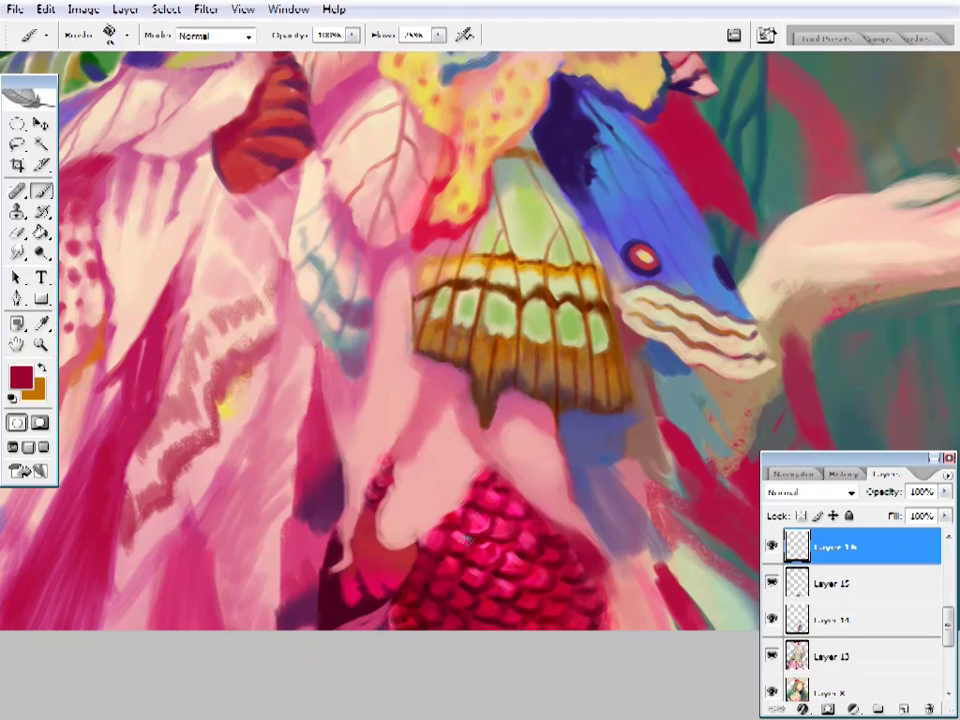
- Paint dark maroon and bright red strokes around the red scales, then resize the brush
{"action": "left_click", "coordinate": [452, 574], "text": "alt"}
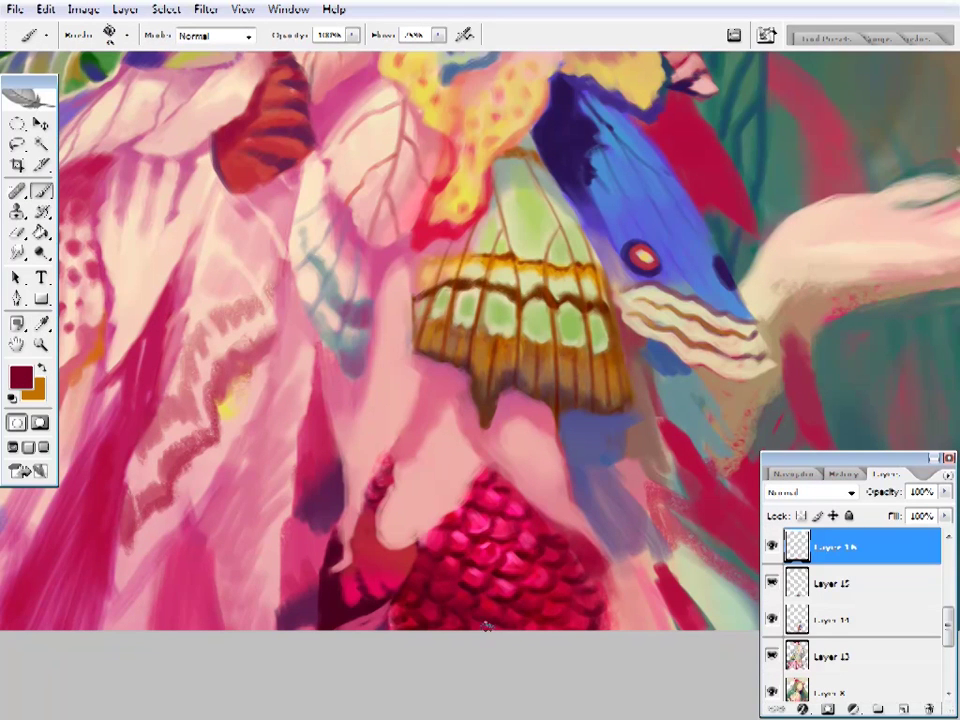
{"action": "left_click", "coordinate": [487, 570], "text": "alt"}
{"action": "left_click", "coordinate": [440, 540], "text": "alt"}
{"action": "left_click", "coordinate": [425, 545], "text": "alt"}
{"action": "scroll", "coordinate": [416, 540], "scroll_direction": "up", "scroll_amount": 1}
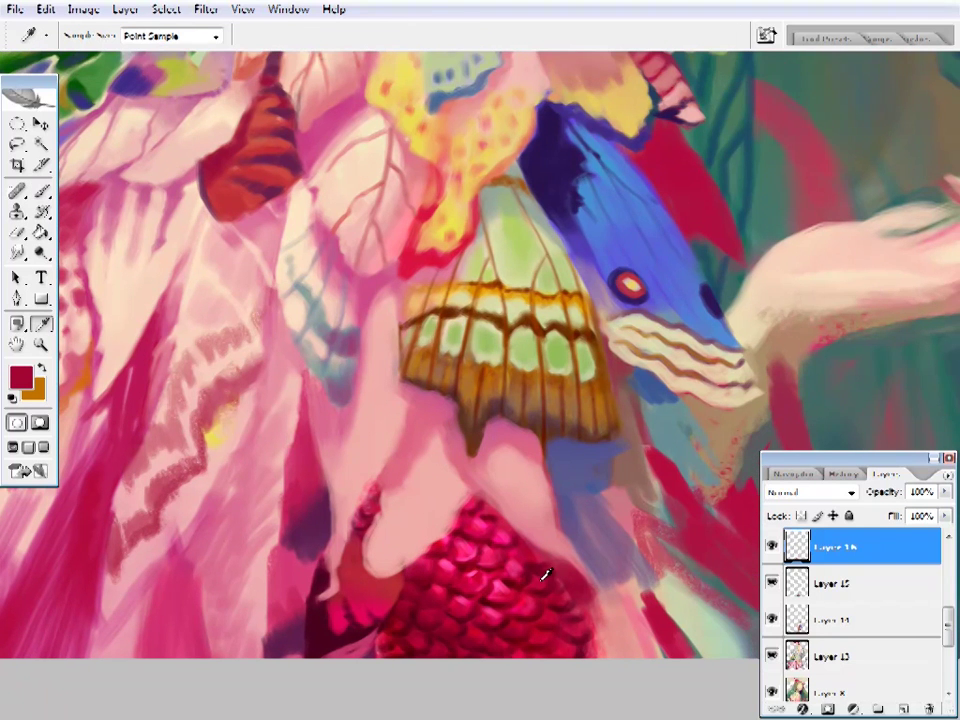
{"action": "scroll", "coordinate": [530, 565], "scroll_direction": "down", "scroll_amount": 1}
{"action": "right_click", "coordinate": [560, 560]}
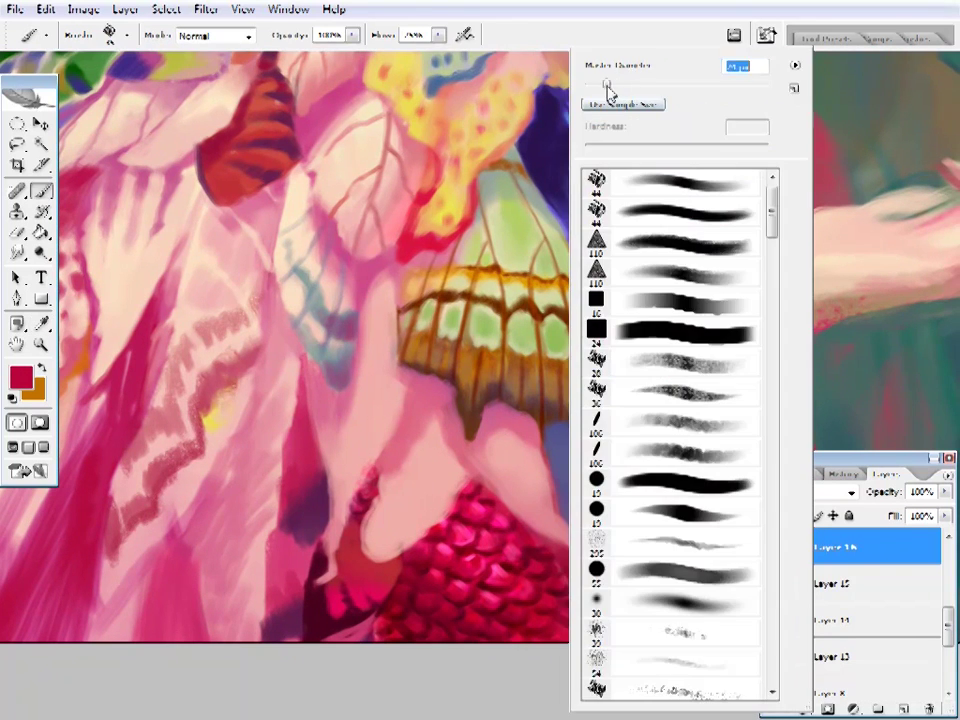
{"action": "key", "text": "Escape"}
- Add more maroon, red and pink detail strokes along the hem and its pale folds
{"action": "left_click", "coordinate": [486, 574], "text": "alt"}
{"action": "left_click", "coordinate": [478, 577], "text": "alt"}
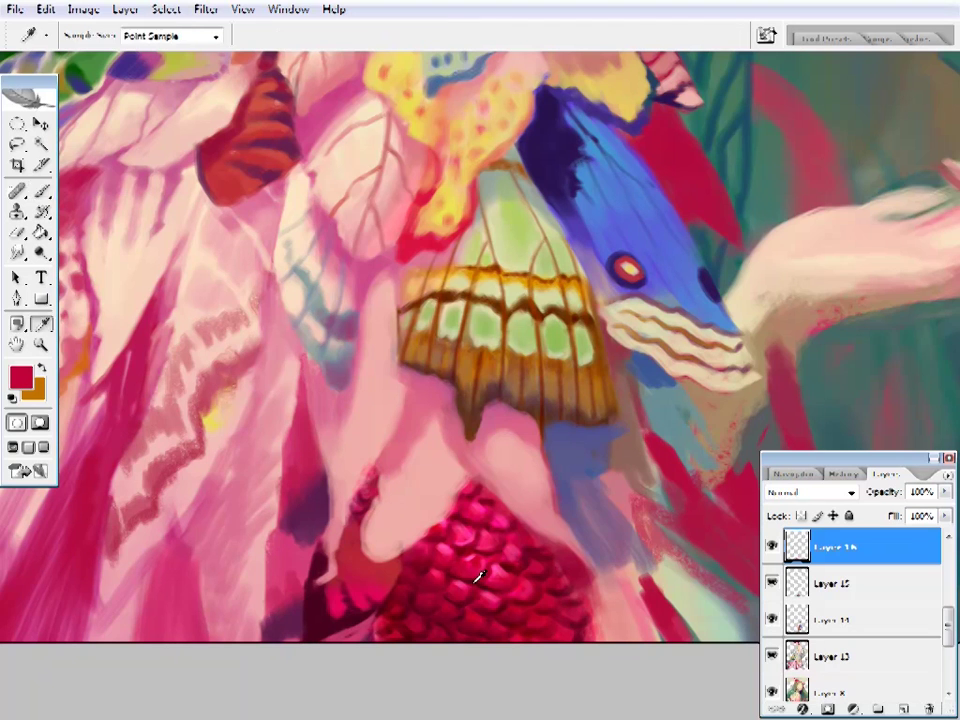
{"action": "left_click", "coordinate": [514, 570], "text": "alt"}
{"action": "left_click", "coordinate": [519, 562], "text": "alt"}
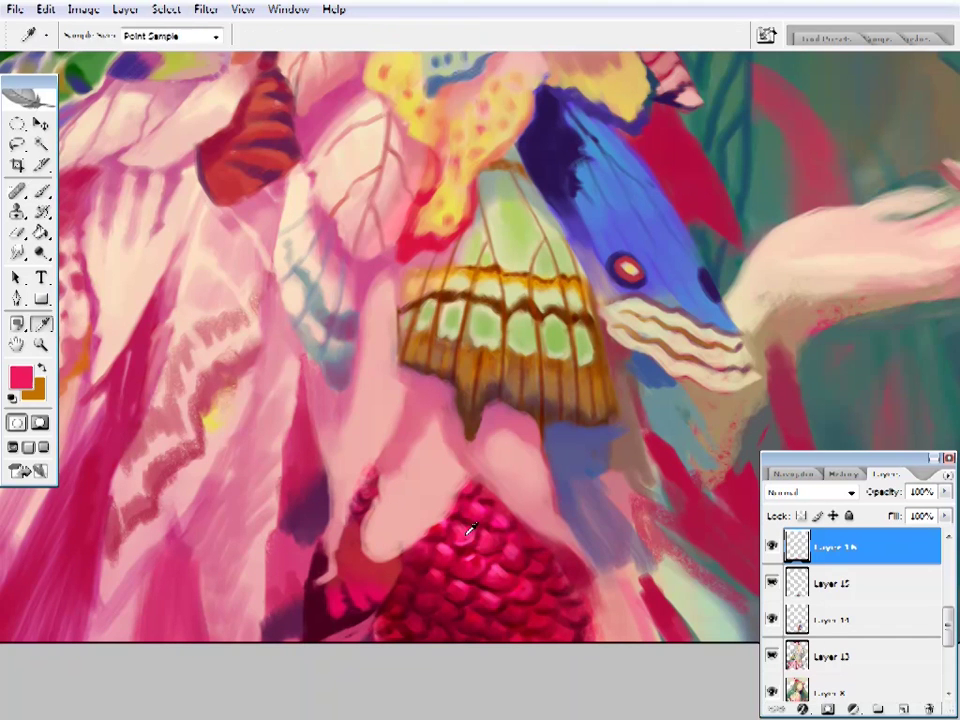
{"action": "left_click", "coordinate": [415, 562], "text": "alt"}
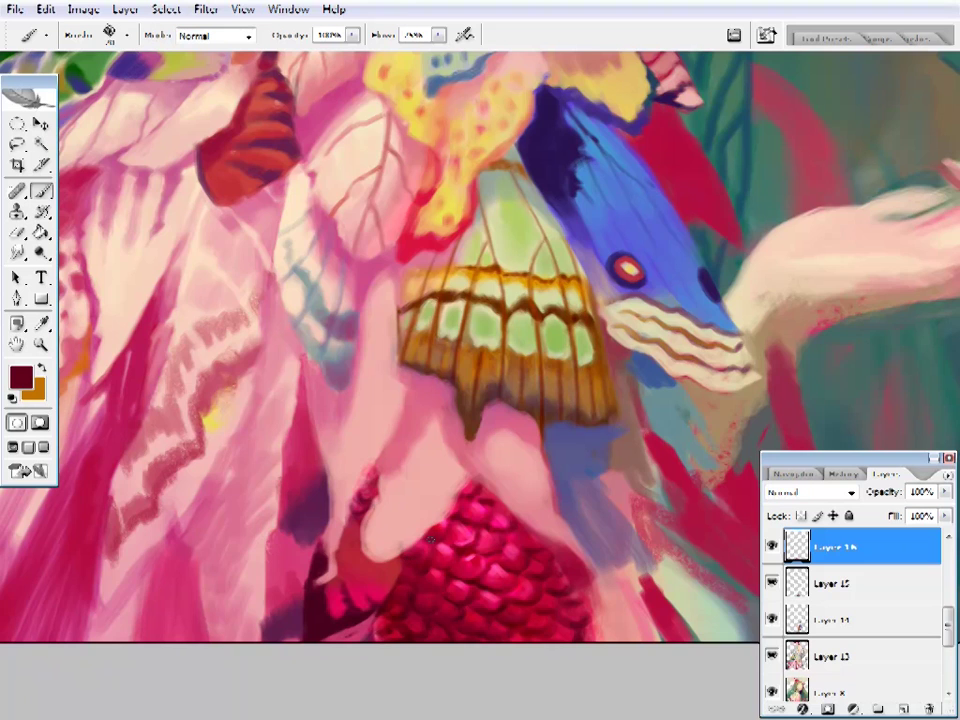
- Zoom out to view the whole dress and face, and select the bottom painting layer
{"action": "left_click", "coordinate": [413, 563], "text": "alt"}
{"action": "left_click", "coordinate": [470, 555], "text": "alt"}
{"action": "left_click", "coordinate": [533, 544], "text": "alt"}
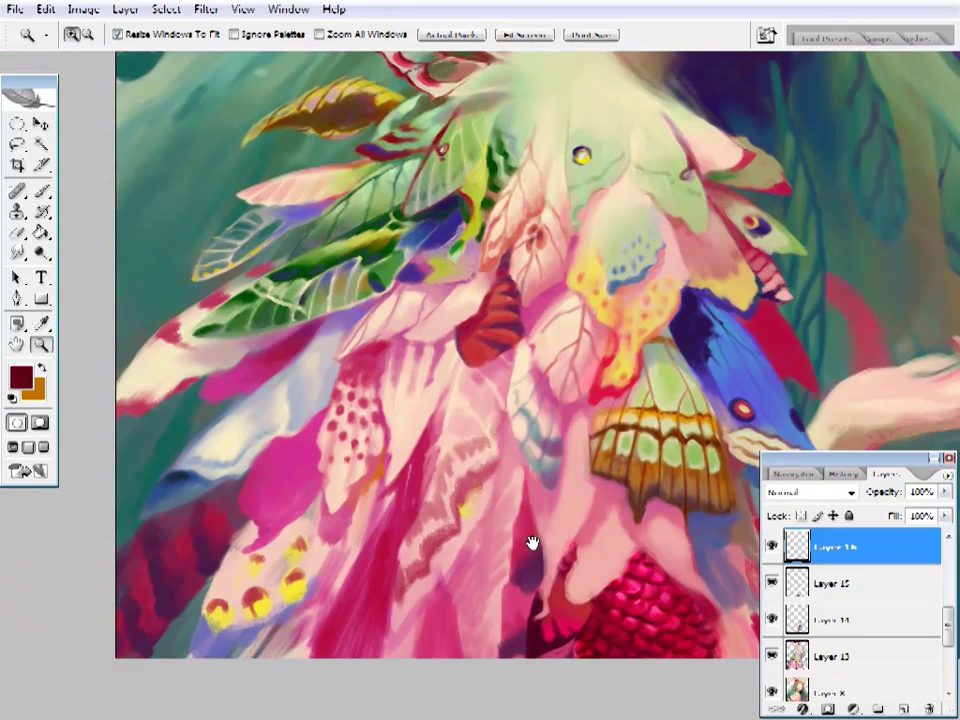
{"action": "left_click", "coordinate": [490, 575], "text": "alt"}
{"action": "left_click_drag", "start_coordinate": [546, 536], "coordinate": [484, 570]}
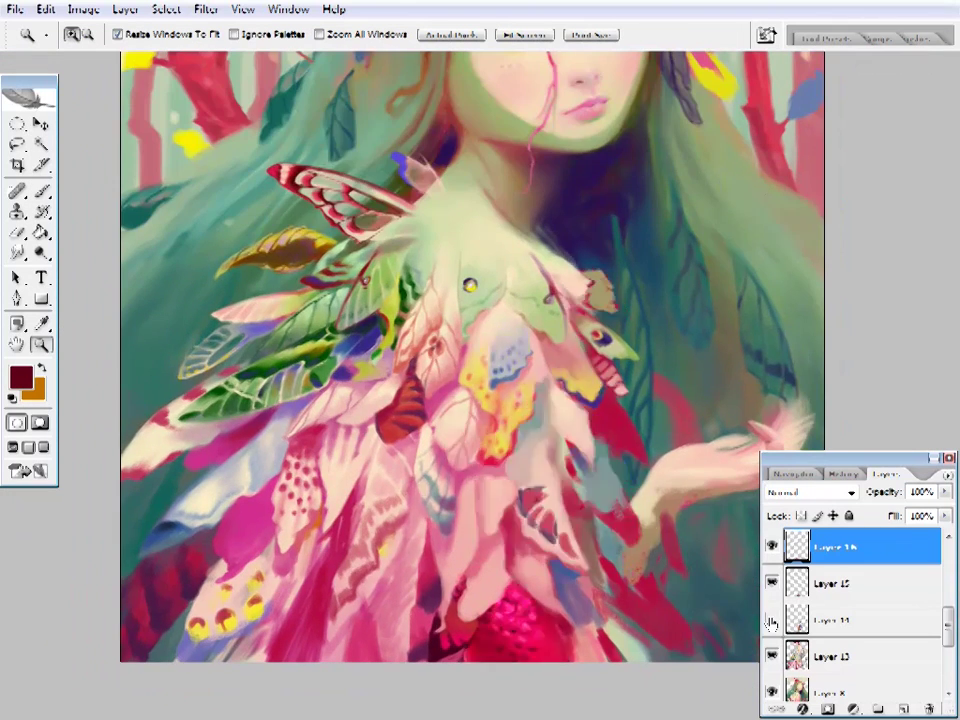
{"action": "left_click", "coordinate": [772, 690]}
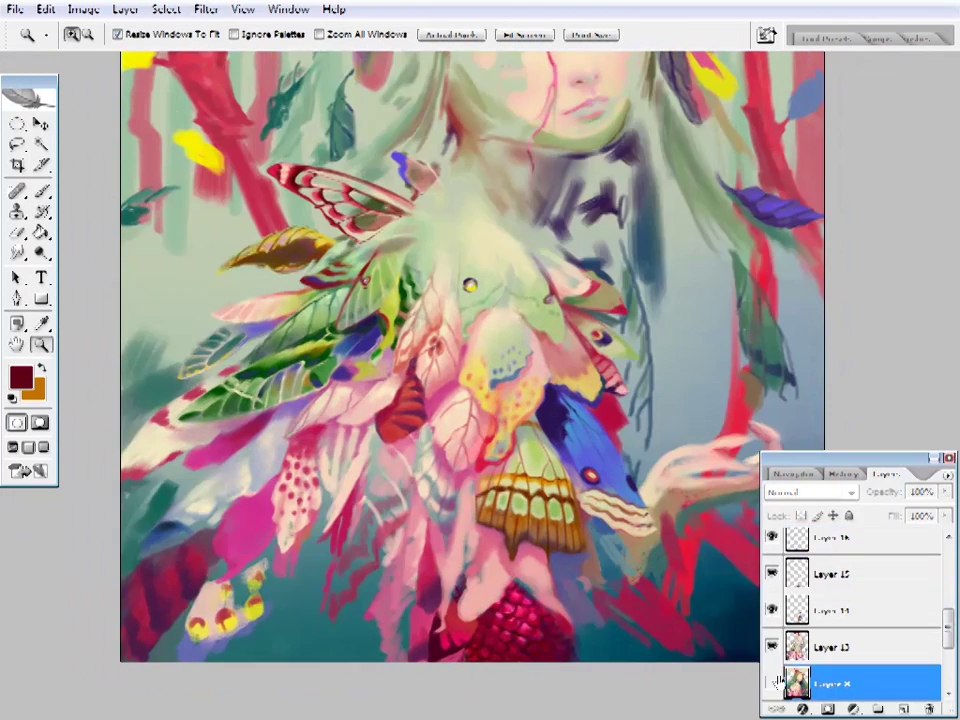
- Toggle the bottom painting layer's visibility to compare, then add a white layer mask to it
{"action": "left_click", "coordinate": [579, 484], "text": "alt"}
{"action": "left_click", "coordinate": [772, 686]}
{"action": "key", "text": "i"}
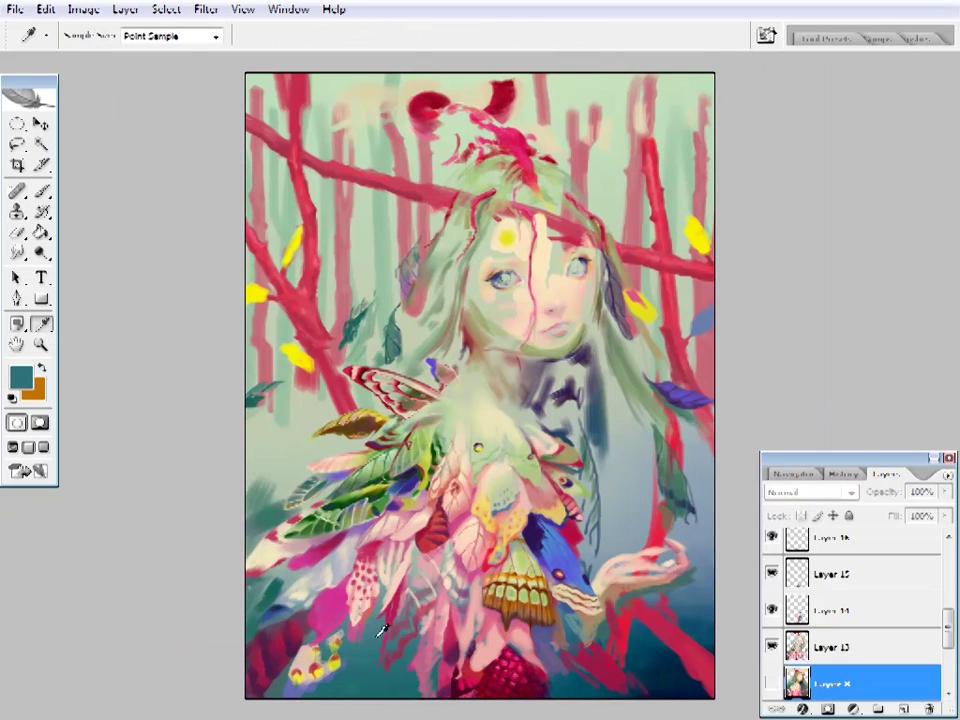
{"action": "left_click", "coordinate": [772, 686]}
{"action": "left_click", "coordinate": [772, 686]}
{"action": "left_click", "coordinate": [772, 686]}
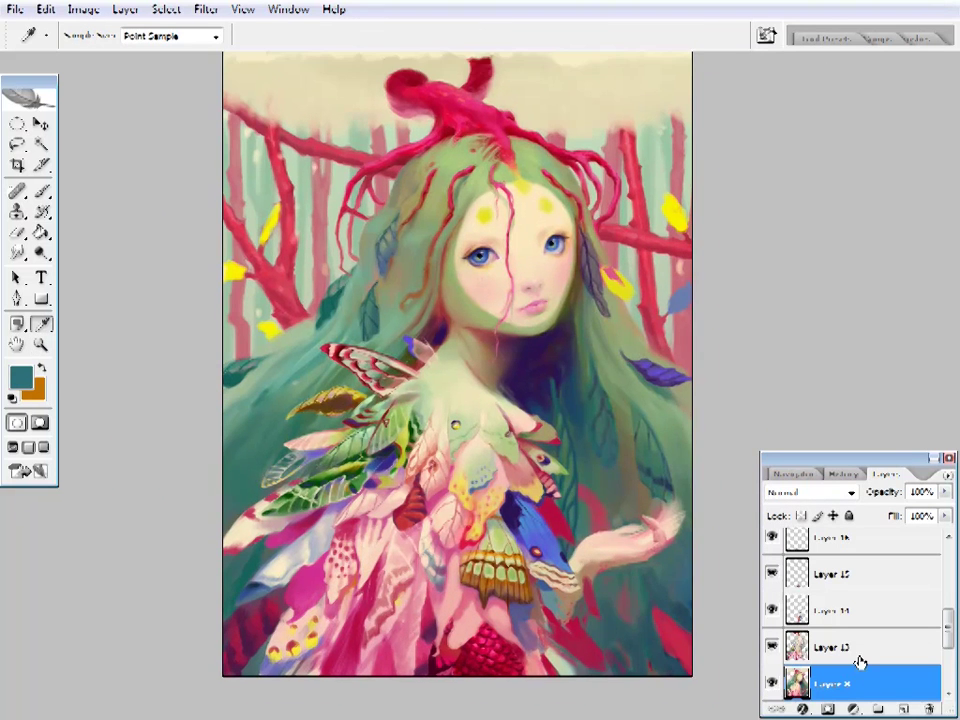
{"action": "left_click", "coordinate": [828, 709]}
- Check the brush size presets and compare the bottom layer on and off again
{"action": "key", "text": "b"}
{"action": "right_click", "coordinate": [628, 26]}
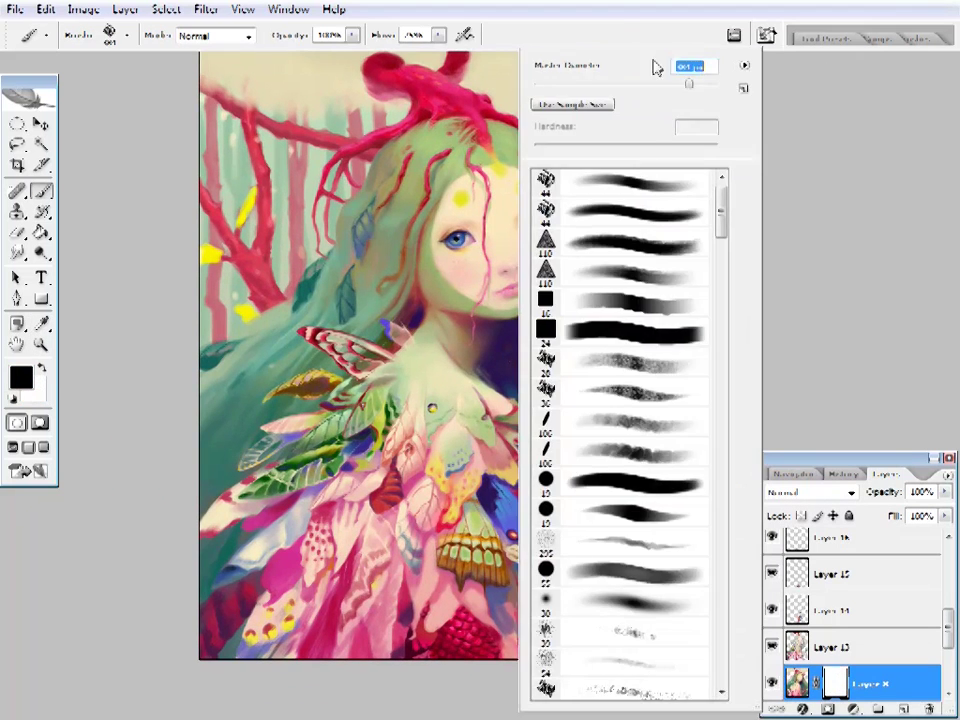
{"action": "key", "text": "Return"}
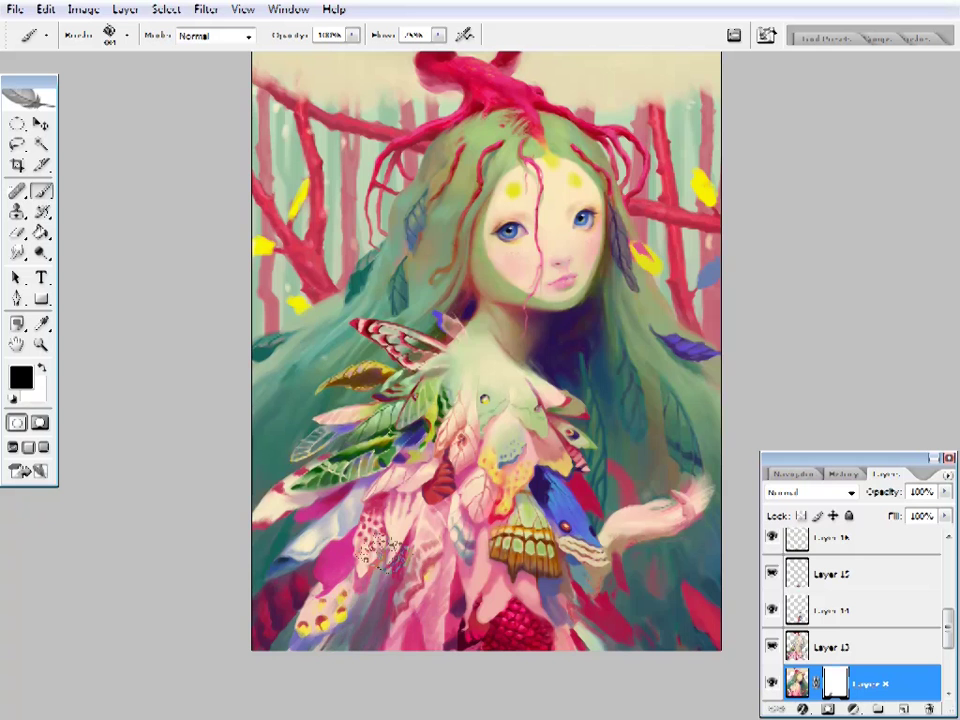
{"action": "left_click", "coordinate": [772, 683]}
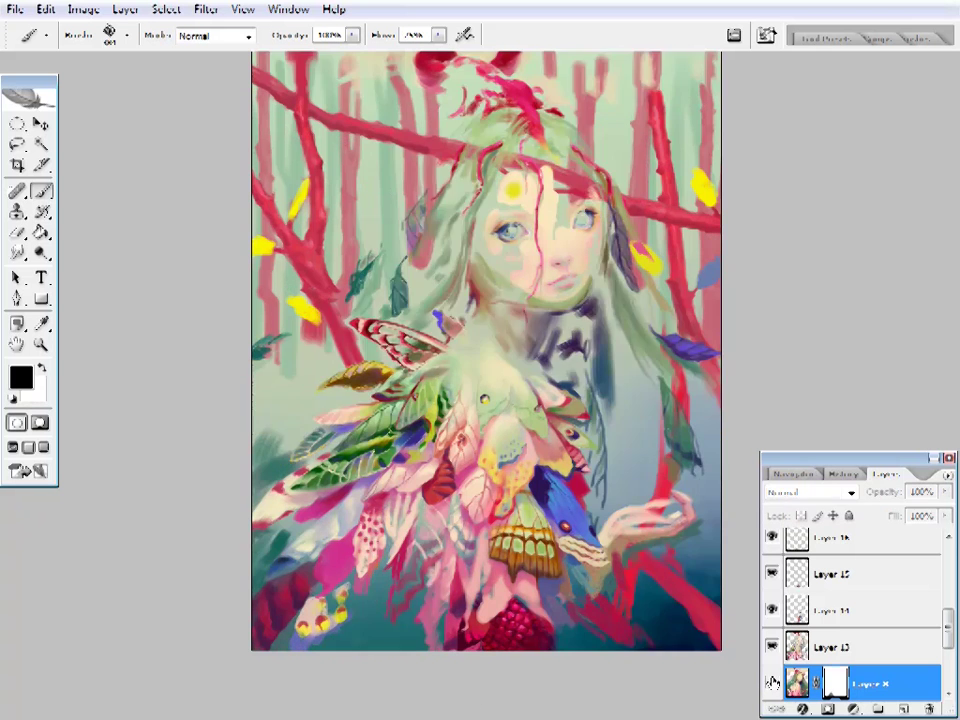
{"action": "left_click", "coordinate": [772, 683]}
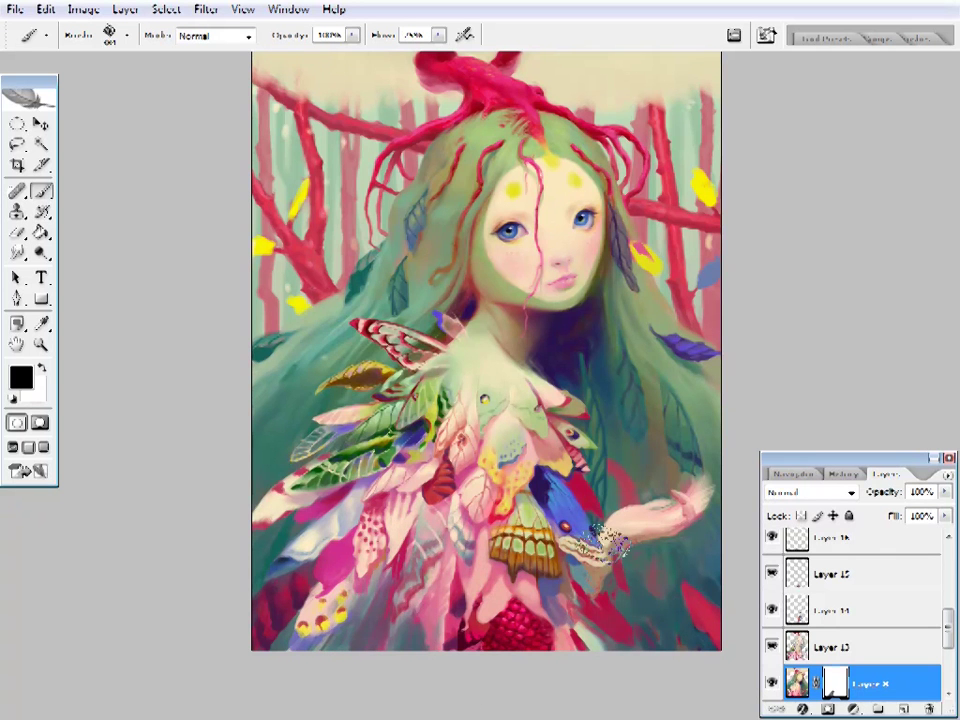
{"action": "right_click", "coordinate": [565, 655]}
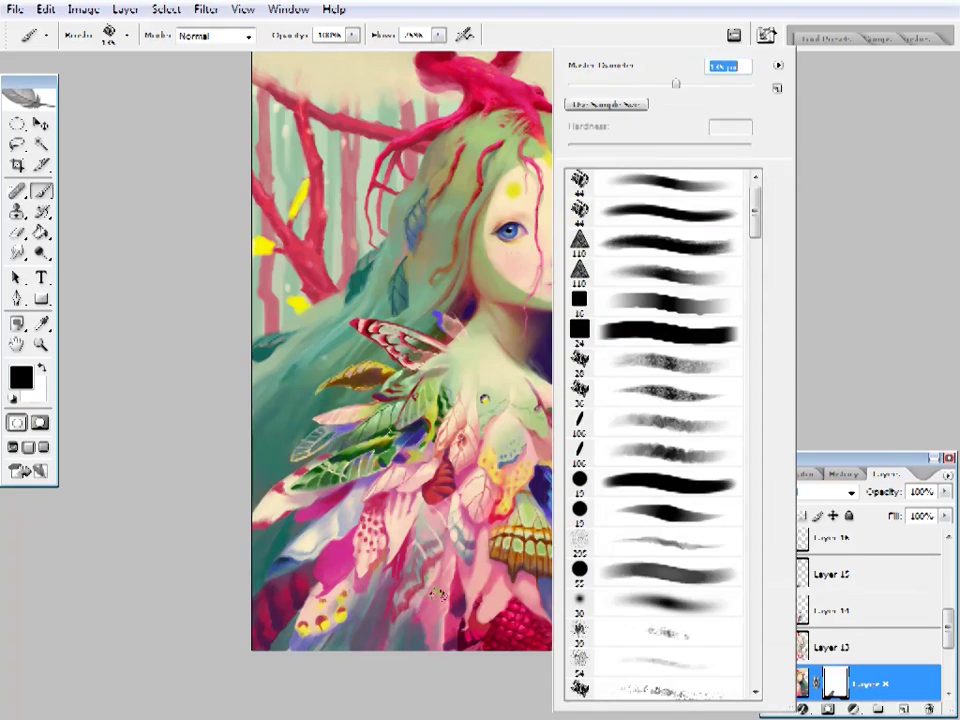
{"action": "key", "text": "Return"}
- Load a different brush preset from the Brush picker and zoom out to see the whole figure
{"action": "key", "text": "z"}
{"action": "left_click", "coordinate": [501, 508]}
{"action": "key", "text": "b"}
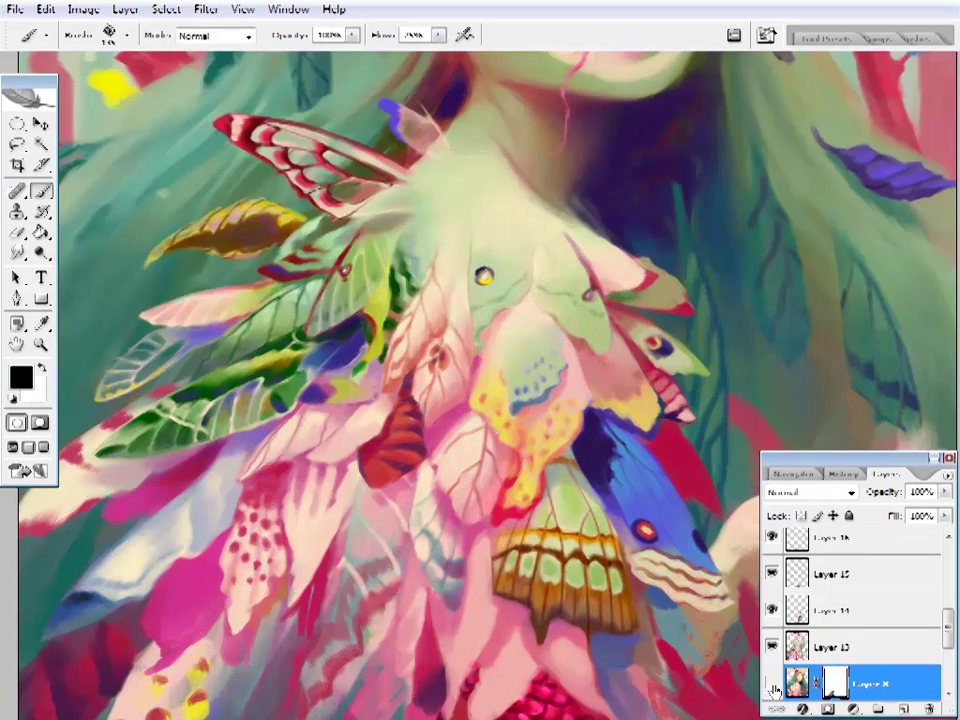
{"action": "left_click_drag", "start_coordinate": [537, 536], "coordinate": [484, 450]}
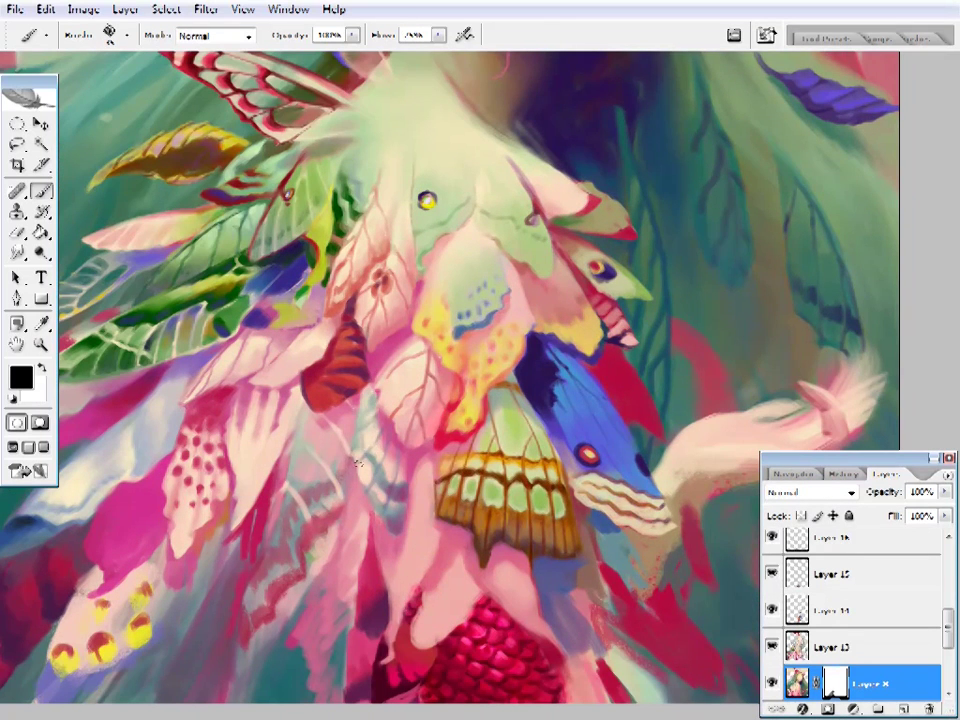
{"action": "key", "text": "ctrl+minus"}
{"action": "key", "text": "ctrl+minus"}
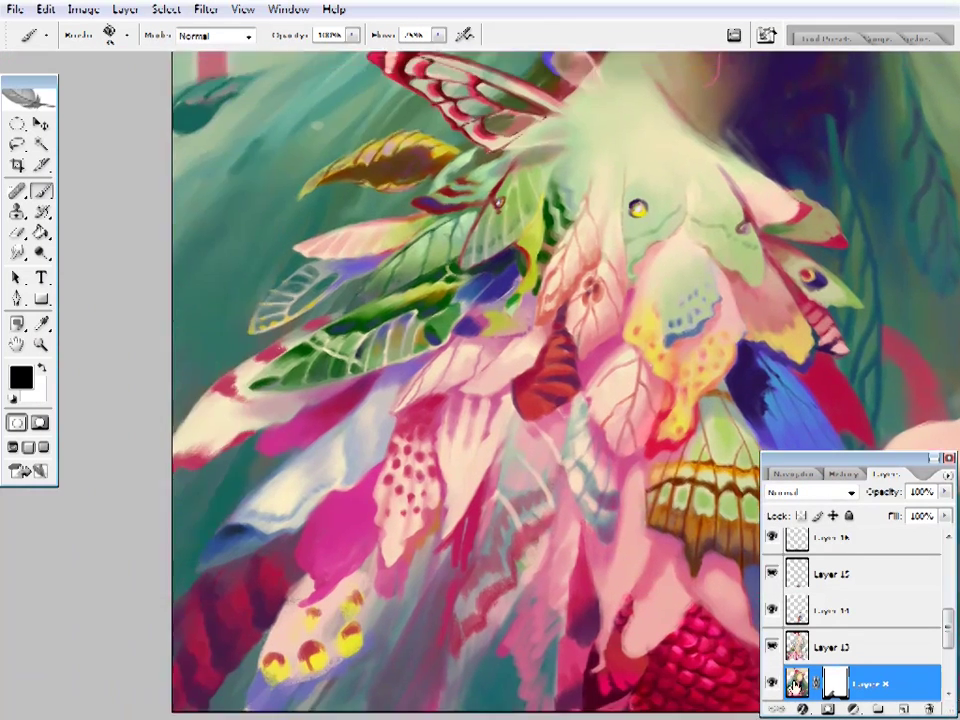
{"action": "right_click", "coordinate": [557, 190]}
{"action": "double_click", "coordinate": [557, 190]}
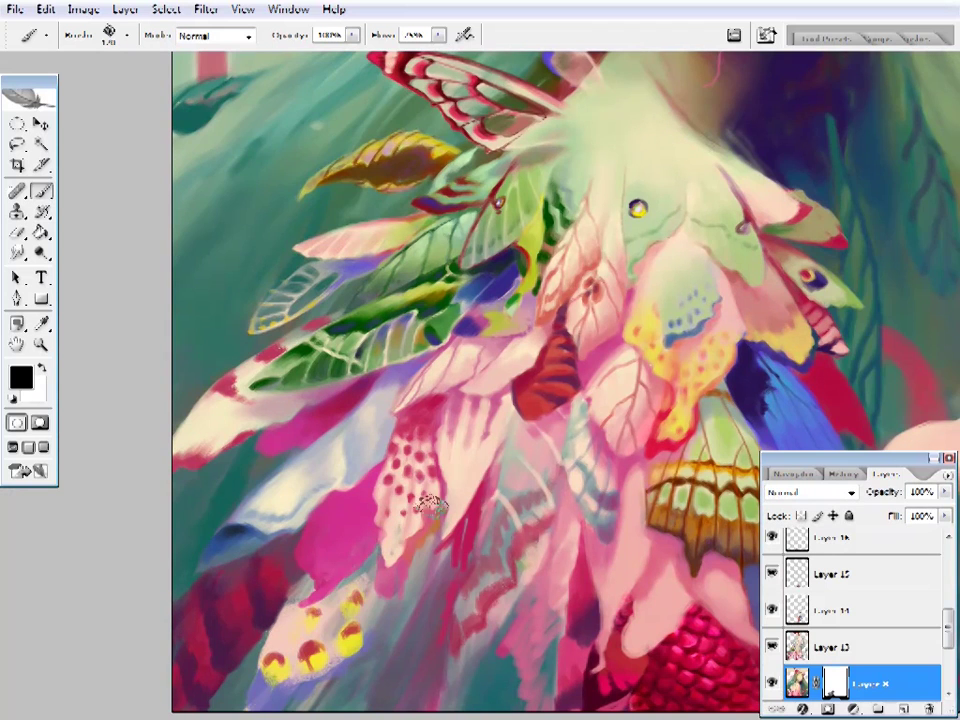
{"action": "key", "text": "z"}
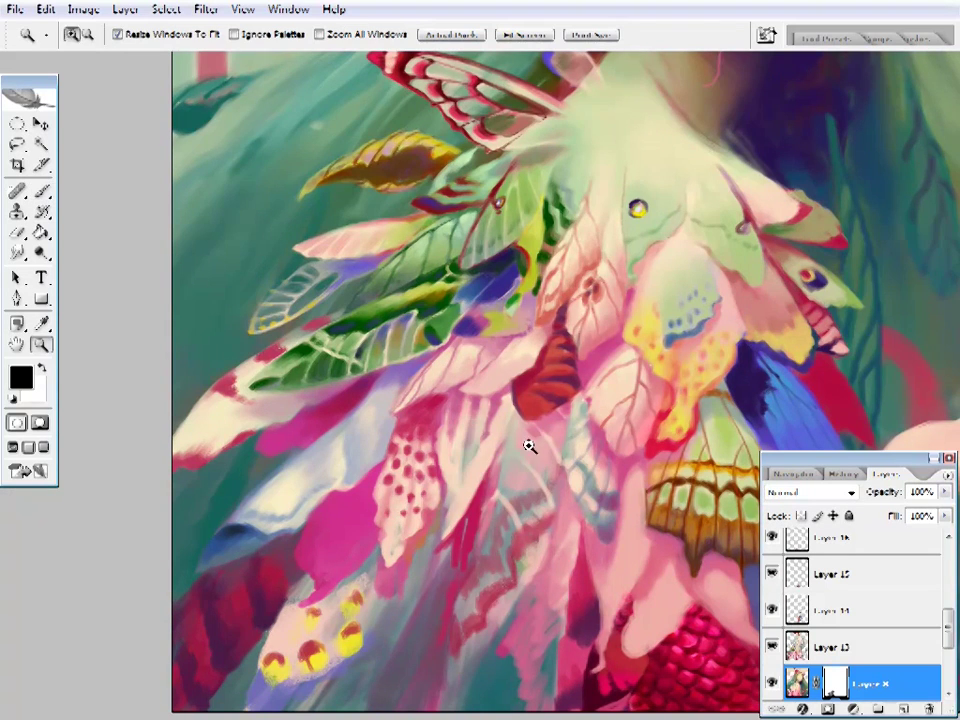
{"action": "left_click", "coordinate": [545, 472], "text": "alt"}
- Lock Layer 13's transparent pixels, set the brush to Soft Light, and glaze the chest feathers
{"action": "left_click", "coordinate": [826, 647]}
{"action": "left_click", "coordinate": [461, 574]}
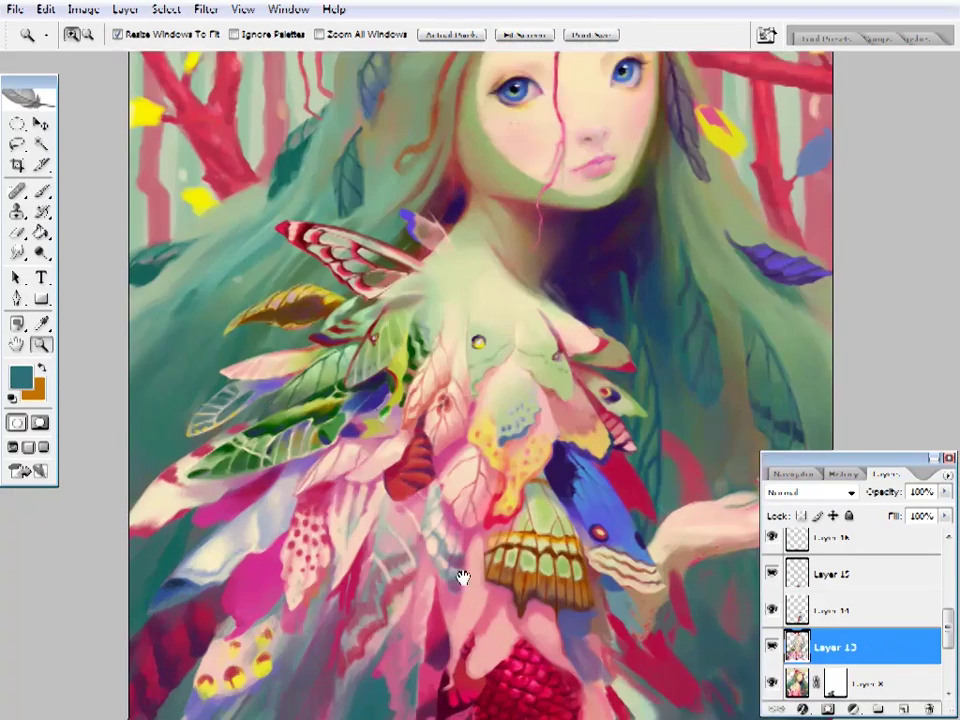
{"action": "scroll", "coordinate": [461, 574], "scroll_direction": "down", "scroll_amount": 1}
{"action": "left_click", "coordinate": [801, 515]}
{"action": "key", "text": "b"}
{"action": "scroll", "coordinate": [480, 400], "scroll_direction": "down", "scroll_amount": 2}
{"action": "left_click", "coordinate": [215, 35]}
{"action": "left_click", "coordinate": [165, 212]}
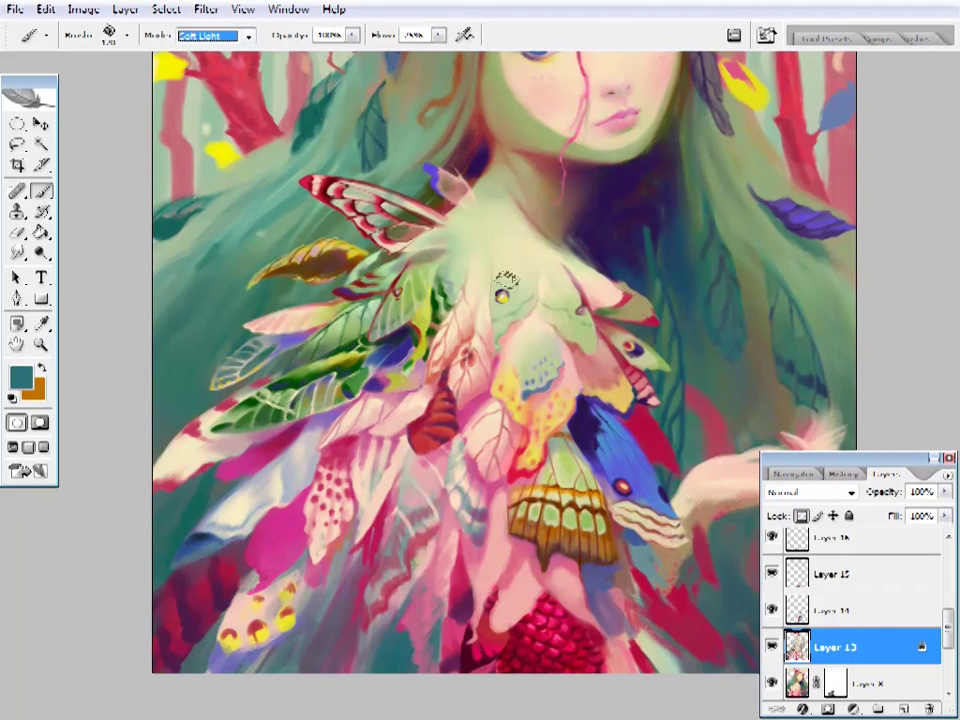
{"action": "mouse_move", "coordinate": [428, 500]}
{"action": "left_mouse_down"}
{"action": "mouse_move", "coordinate": [447, 475]}
{"action": "mouse_move", "coordinate": [430, 540]}
{"action": "left_mouse_up"}
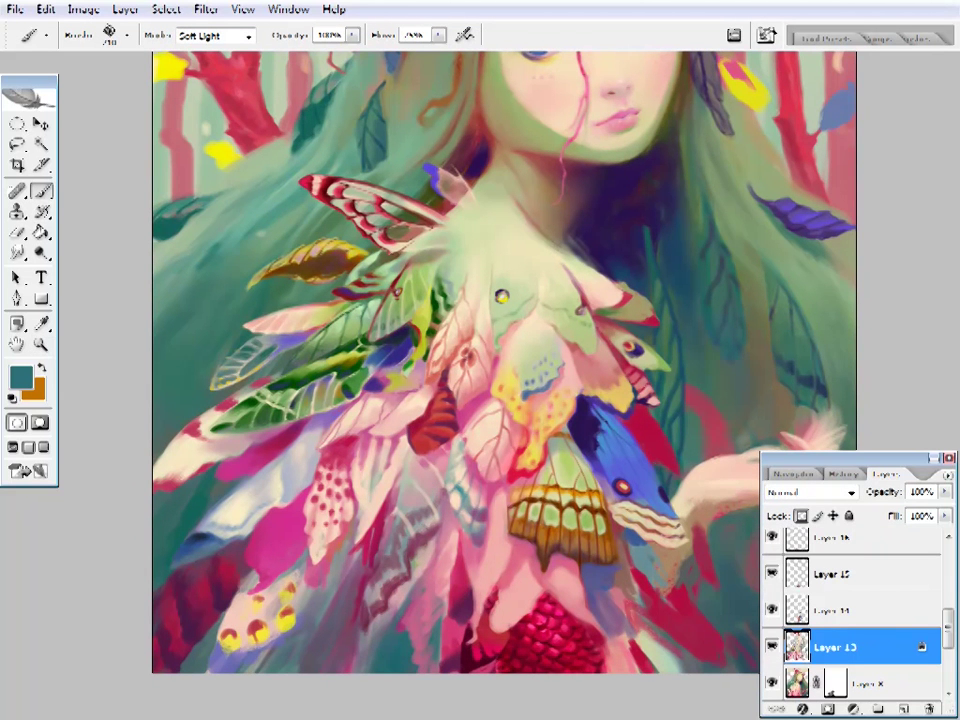
- Glaze a darker blue over the dress, then switch brush preset and glaze the green leaves
{"action": "mouse_move", "coordinate": [497, 381]}
{"action": "left_mouse_down"}
{"action": "mouse_move", "coordinate": [447, 376]}
{"action": "mouse_move", "coordinate": [381, 427]}
{"action": "left_mouse_up"}
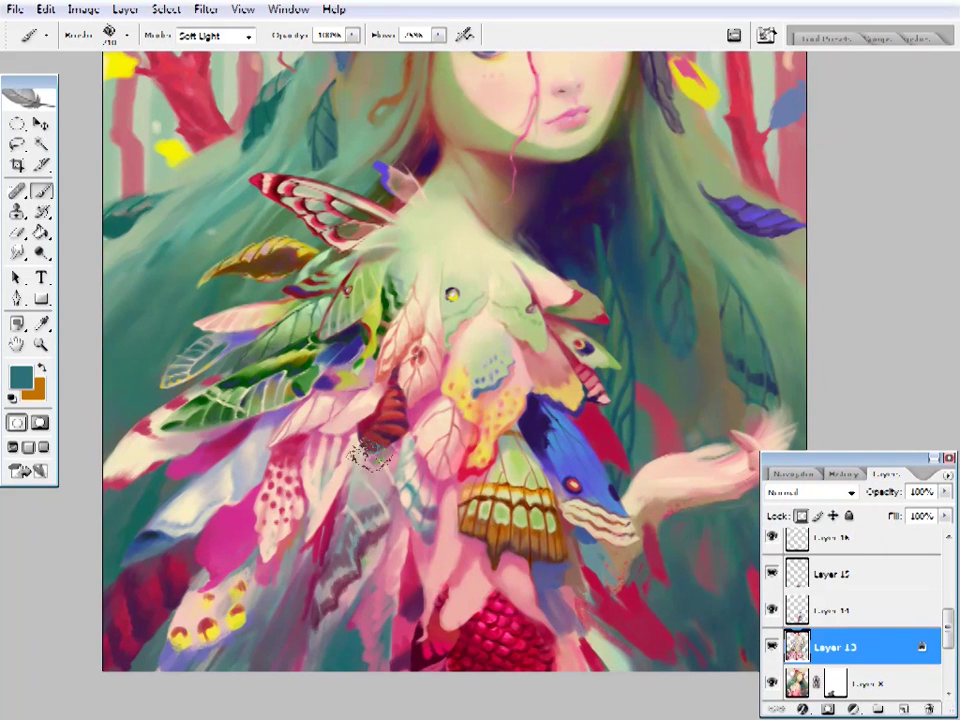
{"action": "mouse_move", "coordinate": [422, 321]}
{"action": "left_mouse_down"}
{"action": "mouse_move", "coordinate": [314, 524]}
{"action": "mouse_move", "coordinate": [431, 432]}
{"action": "mouse_move", "coordinate": [326, 531]}
{"action": "mouse_move", "coordinate": [581, 481]}
{"action": "mouse_move", "coordinate": [322, 450]}
{"action": "mouse_move", "coordinate": [398, 467]}
{"action": "left_mouse_up"}
{"action": "left_click", "coordinate": [20, 376]}
{"action": "key", "text": "Return"}
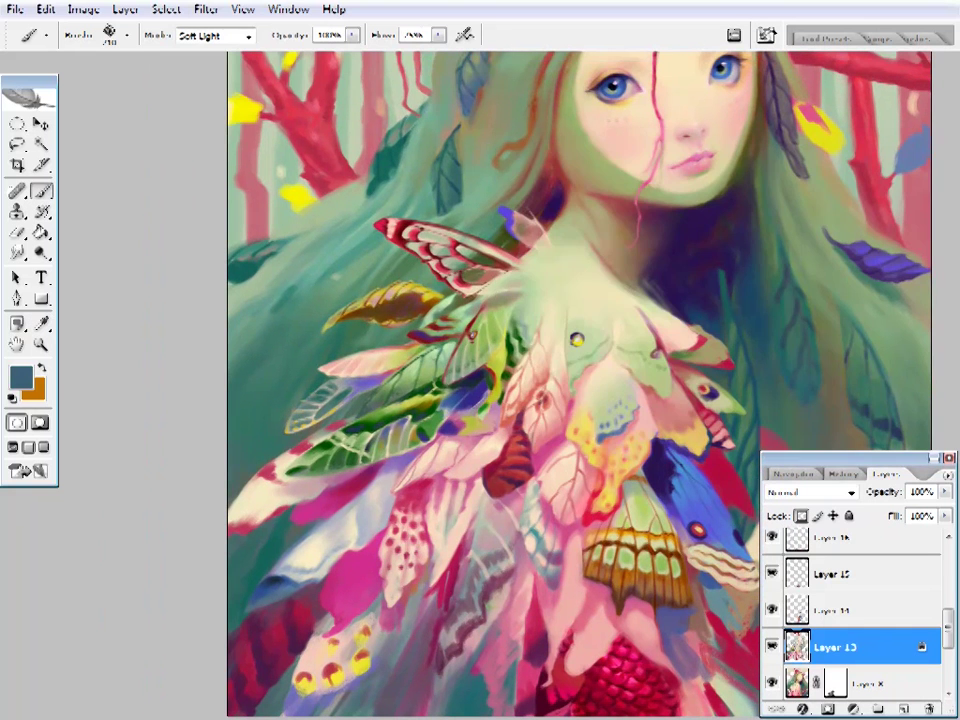
{"action": "left_click_drag", "start_coordinate": [415, 390], "coordinate": [432, 398]}
{"action": "right_click", "coordinate": [440, 390]}
{"action": "double_click", "coordinate": [478, 356]}
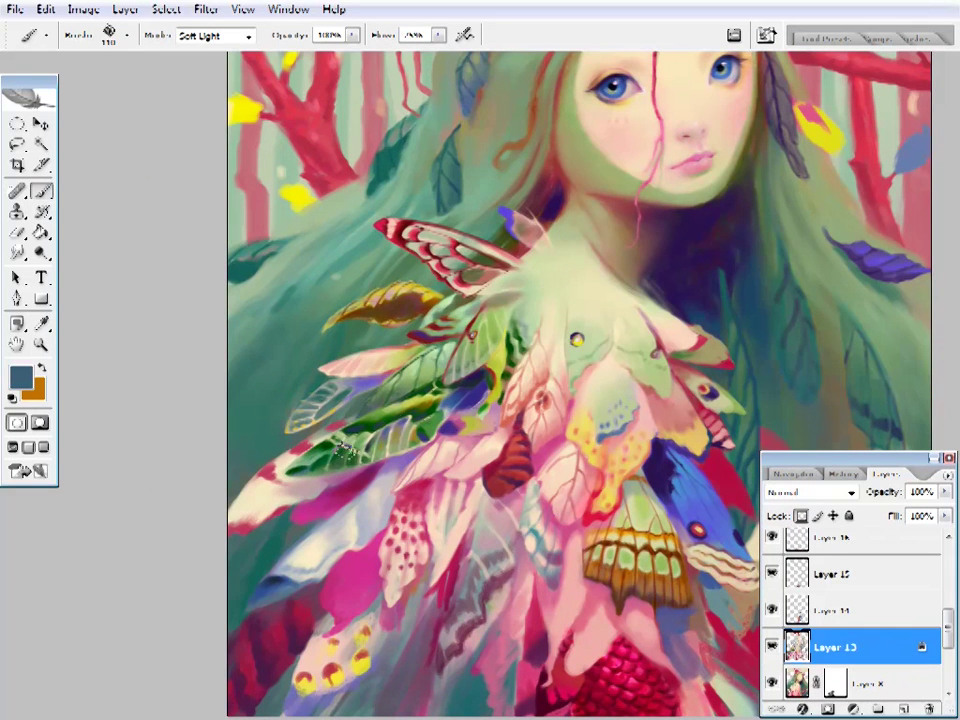
{"action": "left_click_drag", "start_coordinate": [478, 355], "coordinate": [488, 375]}
{"action": "left_click", "coordinate": [482, 422], "text": "alt"}
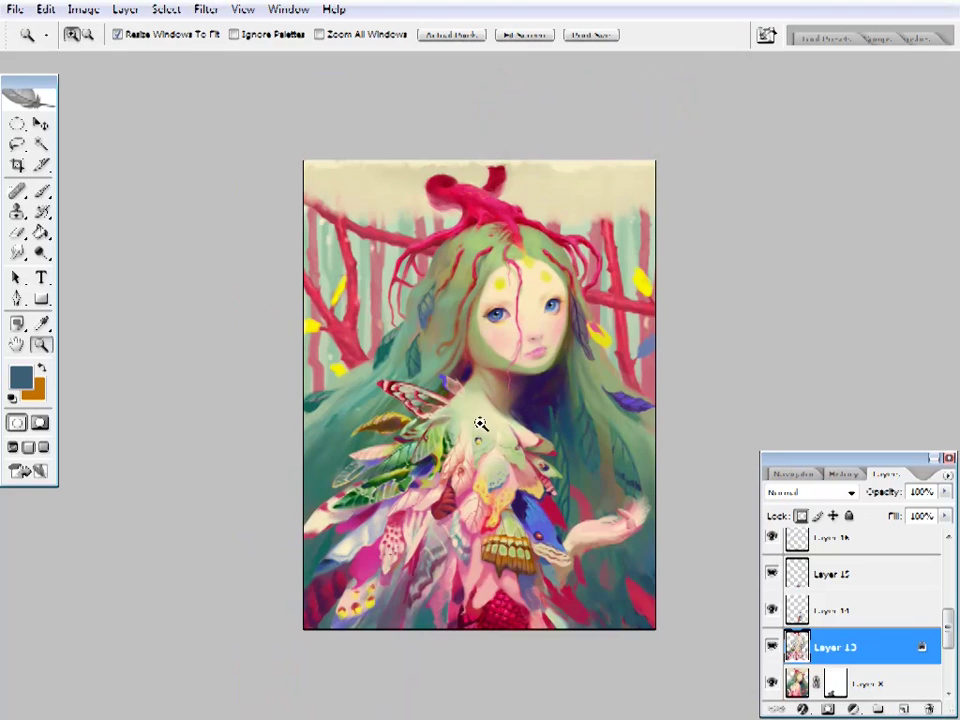
{"action": "left_click", "coordinate": [446, 452], "text": "ctrl"}
{"action": "mouse_move", "coordinate": [429, 443]}
{"action": "left_mouse_down"}
{"action": "mouse_move", "coordinate": [431, 488]}
{"action": "mouse_move", "coordinate": [466, 466]}
{"action": "mouse_move", "coordinate": [451, 480]}
{"action": "mouse_move", "coordinate": [466, 478]}
{"action": "mouse_move", "coordinate": [441, 463]}
{"action": "mouse_move", "coordinate": [443, 506]}
{"action": "mouse_move", "coordinate": [464, 458]}
{"action": "left_mouse_up"}
- Sample a yellow-green, then pick a brighter green and a teal for the Soft Light glaze
{"action": "left_click", "coordinate": [464, 458], "text": "alt"}
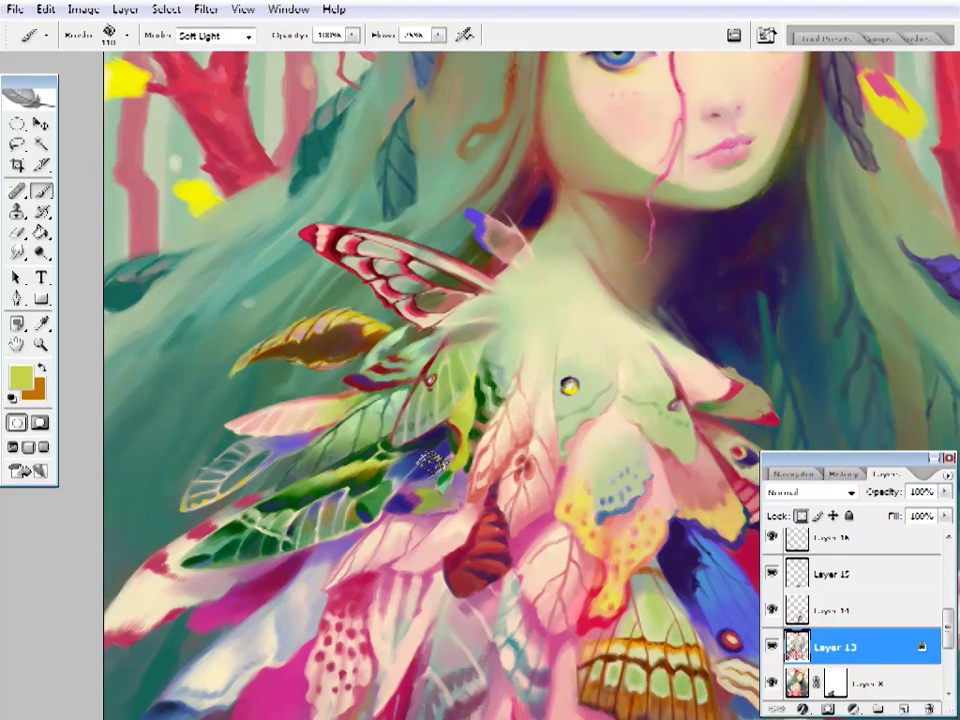
{"action": "key", "text": "f"}
{"action": "key", "text": "o"}
{"action": "key", "text": "b"}
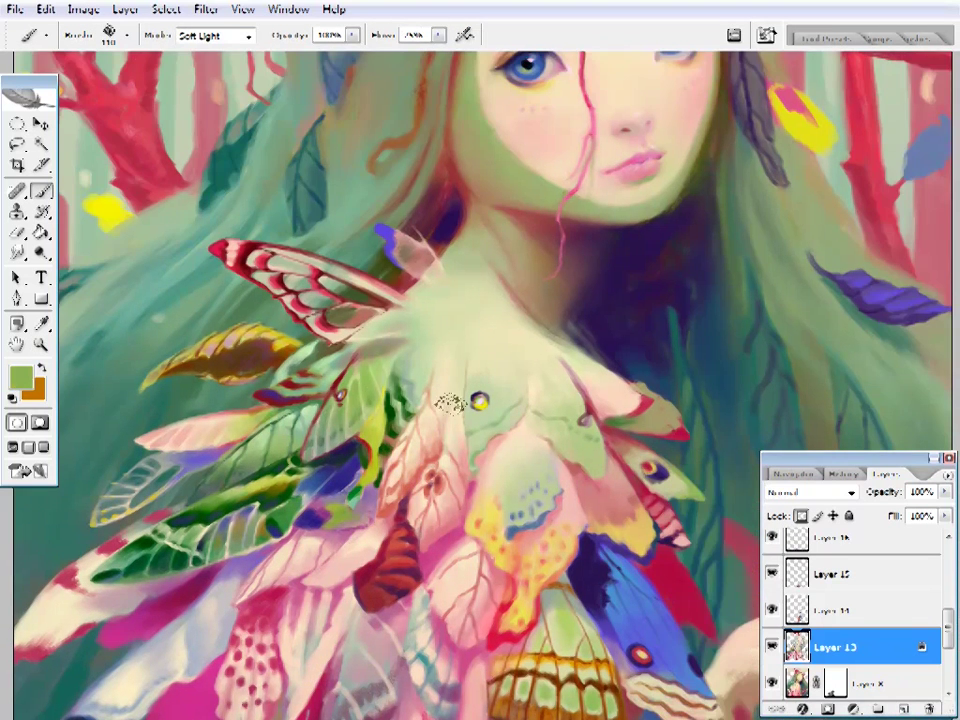
{"action": "left_click", "coordinate": [20, 376]}
{"action": "left_click", "coordinate": [724, 272]}
{"action": "key", "text": "Return"}
{"action": "left_click", "coordinate": [20, 376]}
{"action": "left_click", "coordinate": [724, 272]}
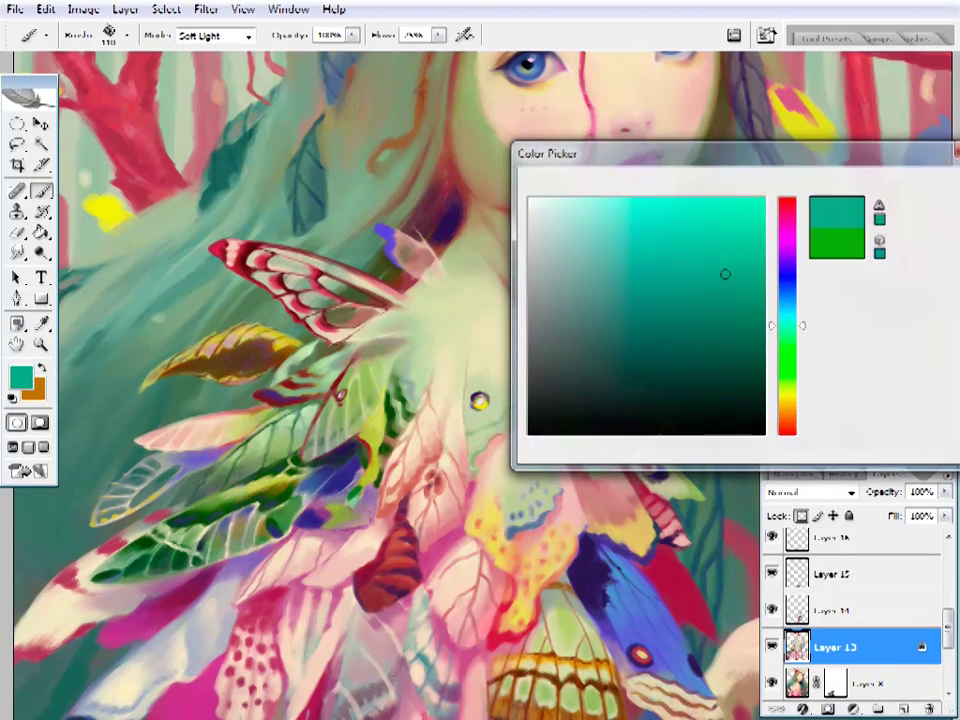
{"action": "key", "text": "Return"}
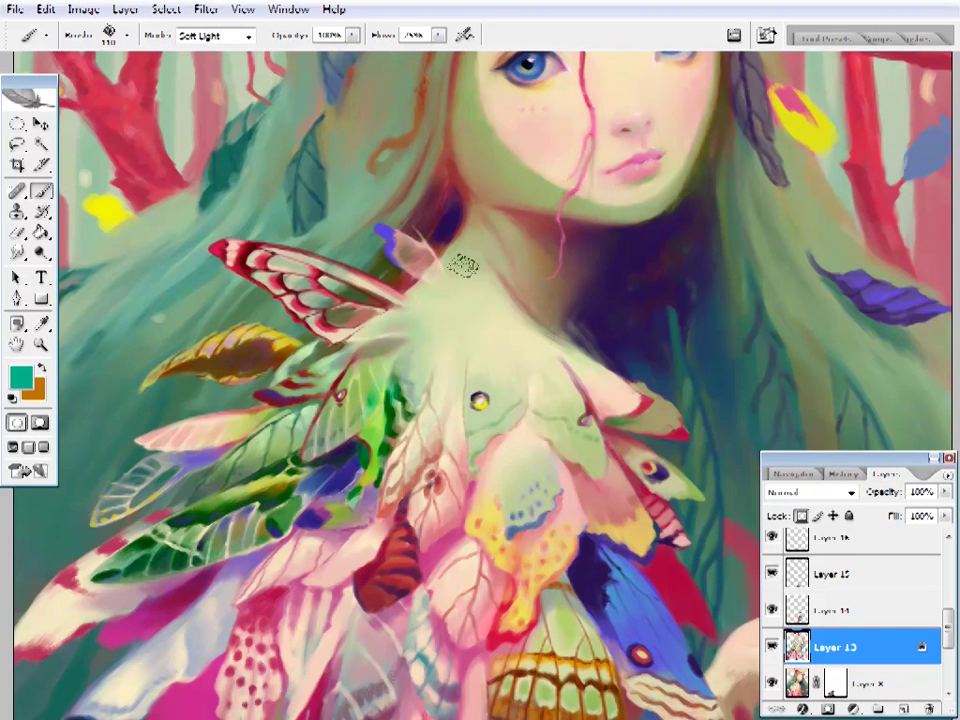
- Zoom and pan around the chest, head and lower dress to review the glazes
{"action": "key", "text": "z"}
{"action": "key", "text": "ctrl+0"}
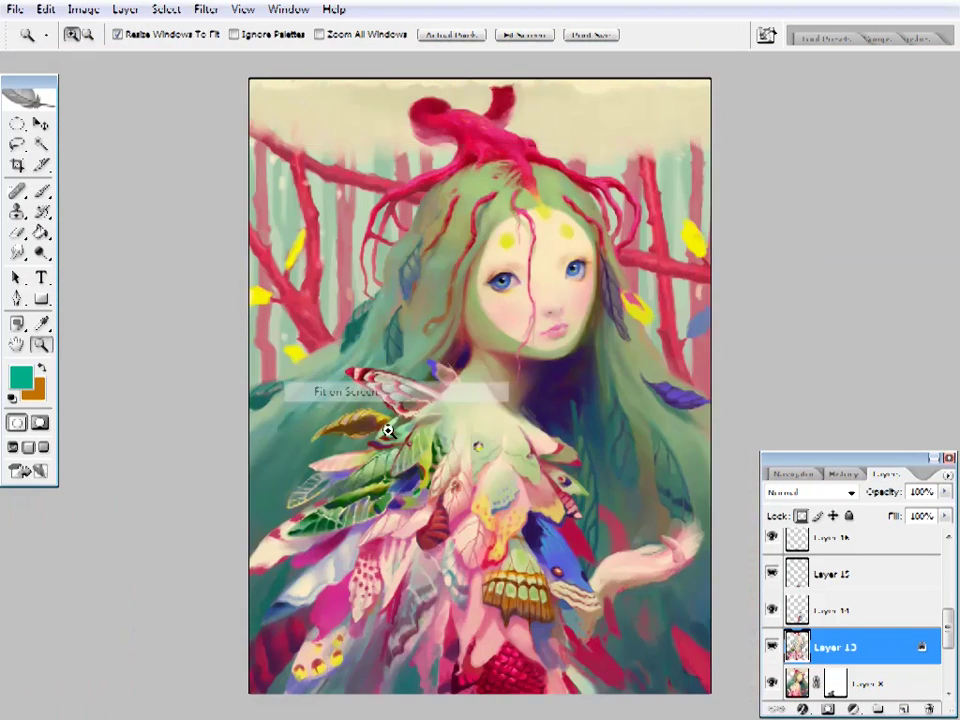
{"action": "left_click", "coordinate": [476, 448]}
{"action": "left_click", "coordinate": [435, 469]}
{"action": "key", "text": "b"}
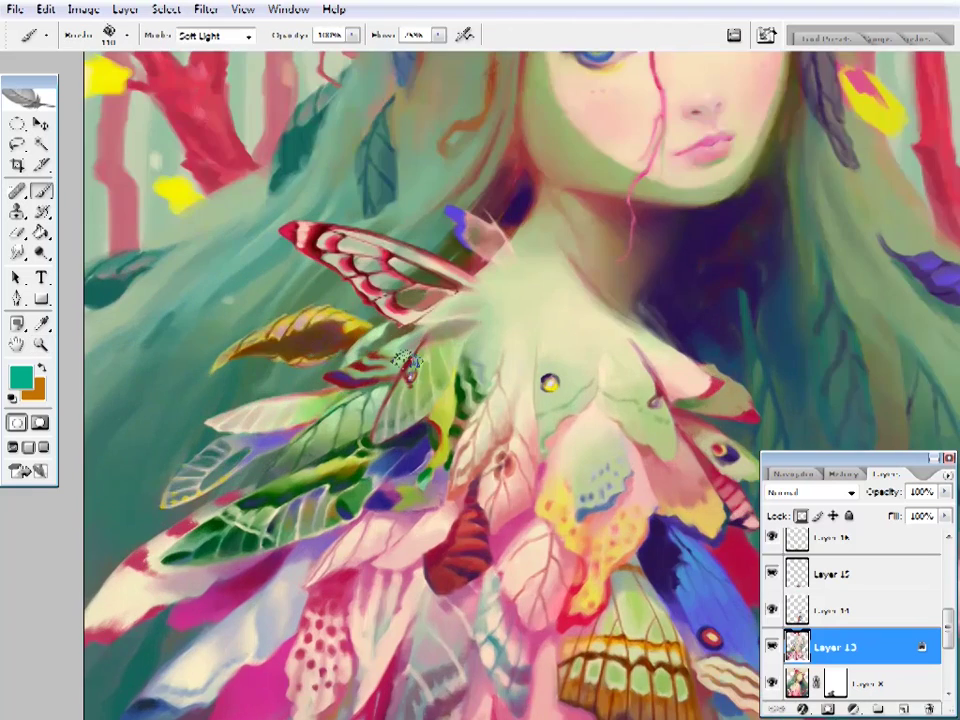
{"action": "key", "text": "z"}
{"action": "key", "text": "ctrl+0"}
{"action": "left_click", "coordinate": [413, 440]}
{"action": "key", "text": "b"}
{"action": "key", "text": "z"}
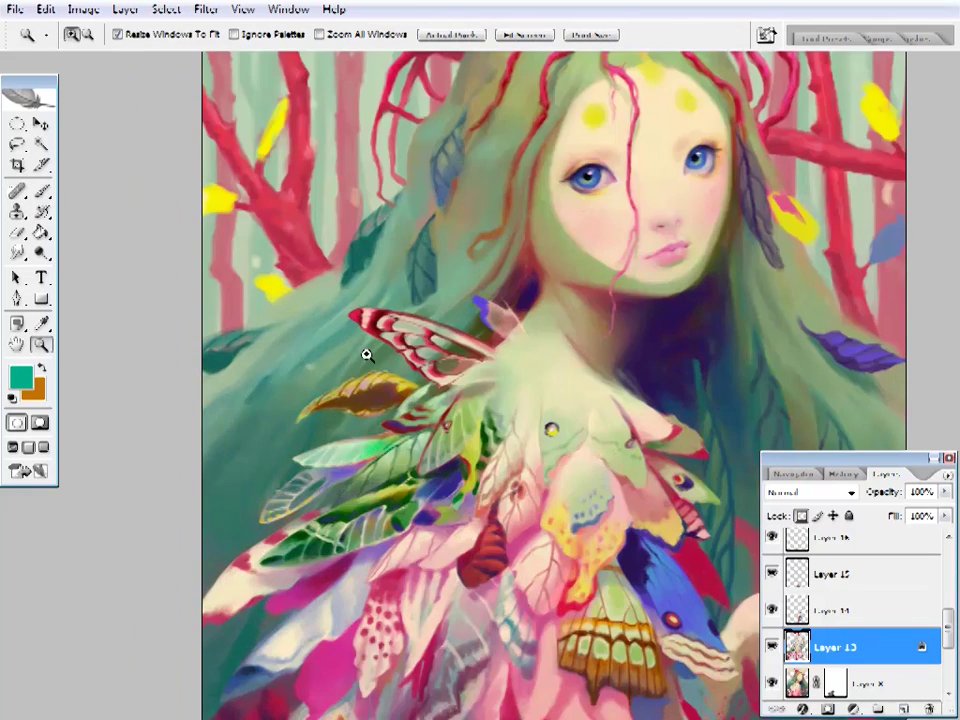
{"action": "left_click", "coordinate": [366, 351], "text": "alt"}
{"action": "left_click", "coordinate": [386, 461]}
{"action": "key", "text": "b"}
{"action": "scroll", "coordinate": [350, 434], "scroll_direction": "down", "scroll_amount": 2}
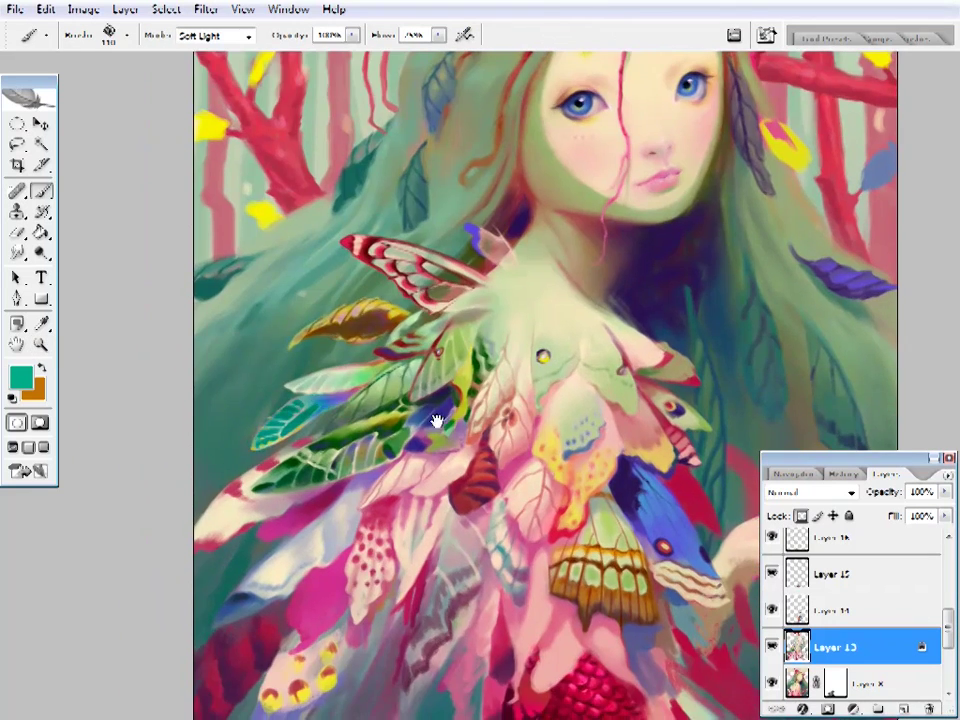
{"action": "left_click_drag", "start_coordinate": [437, 421], "coordinate": [410, 545]}
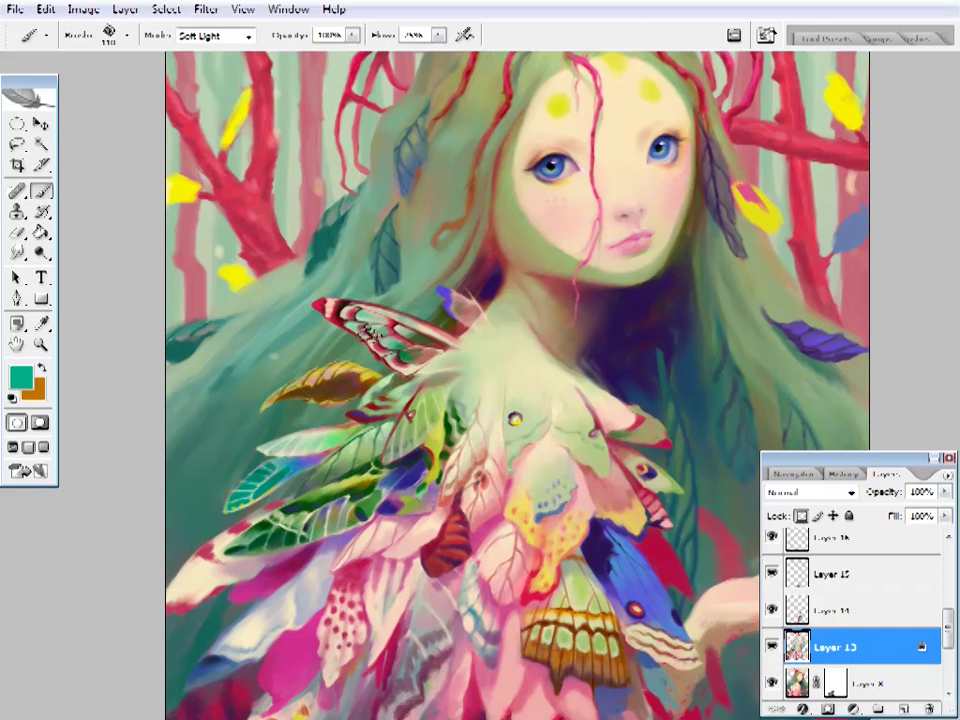
{"action": "mouse_move", "coordinate": [467, 431]}
{"action": "left_mouse_down"}
{"action": "mouse_move", "coordinate": [450, 431]}
{"action": "mouse_move", "coordinate": [450, 452]}
{"action": "left_mouse_up"}
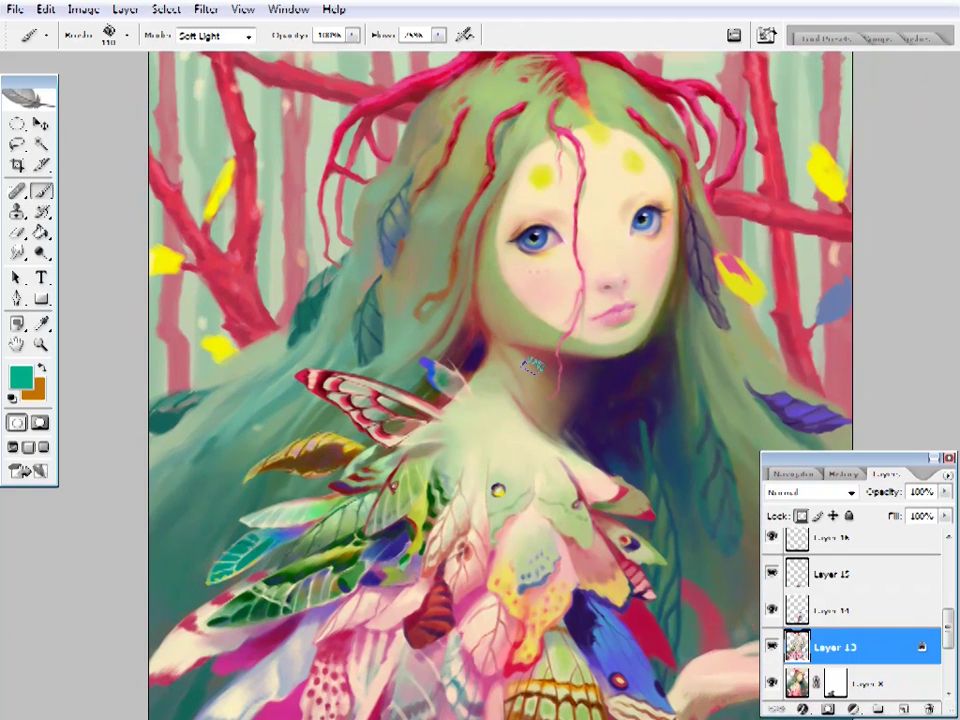
{"action": "left_click_drag", "start_coordinate": [589, 562], "coordinate": [497, 432]}
{"action": "left_click_drag", "start_coordinate": [515, 506], "coordinate": [616, 437]}
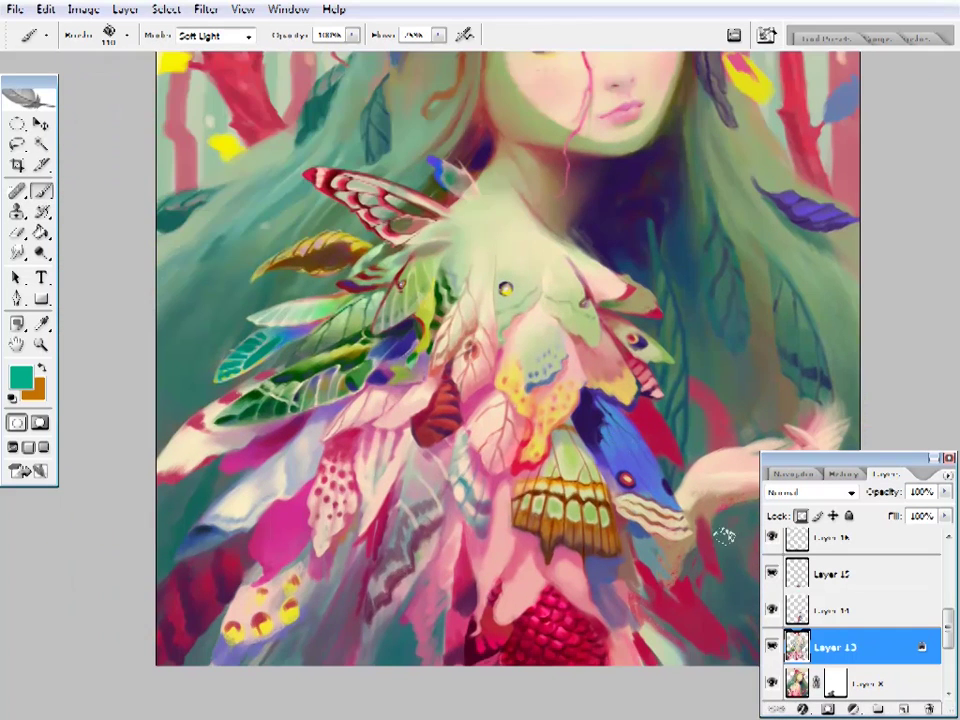
- Switch to Layer 14 and back to Layer 13, then zoom out to the whole painting
{"action": "left_click", "coordinate": [800, 610]}
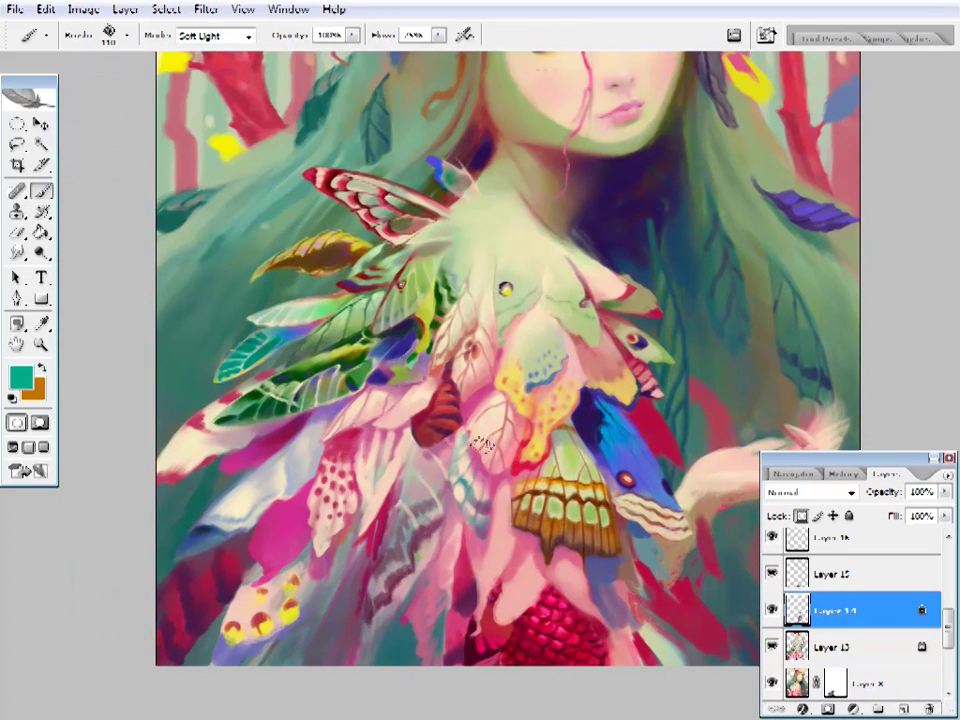
{"action": "left_click_drag", "start_coordinate": [482, 443], "coordinate": [519, 451]}
{"action": "key", "text": "alt+bracketleft"}
{"action": "left_click_drag", "start_coordinate": [681, 485], "coordinate": [675, 510]}
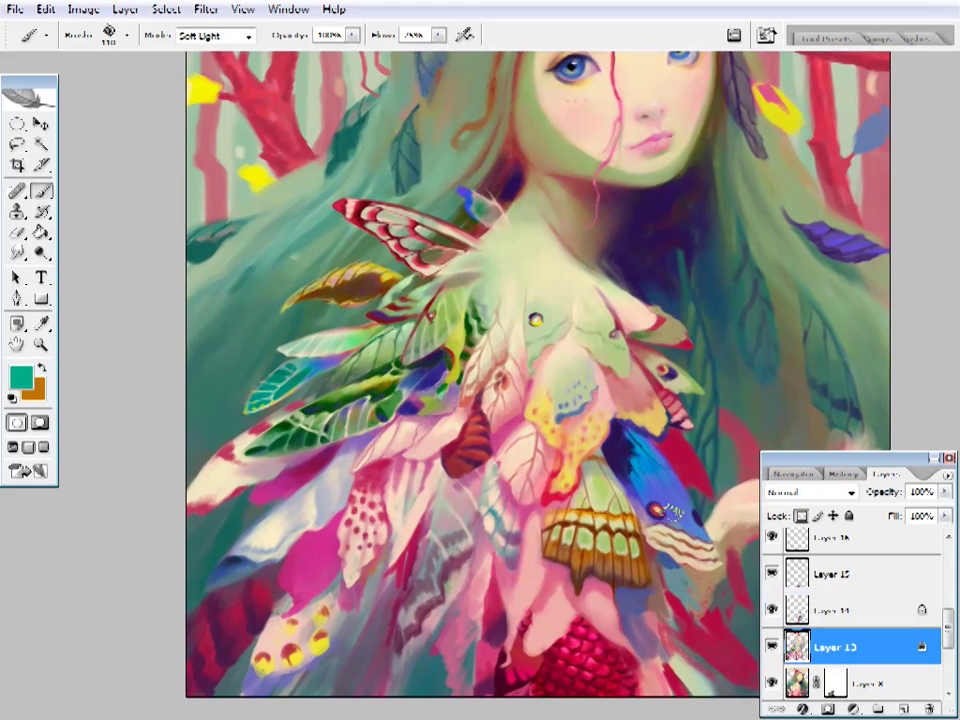
{"action": "key", "text": "z"}
{"action": "left_click", "coordinate": [546, 446], "text": "alt"}
{"action": "scroll", "coordinate": [949, 609], "scroll_direction": "up", "scroll_amount": 4}
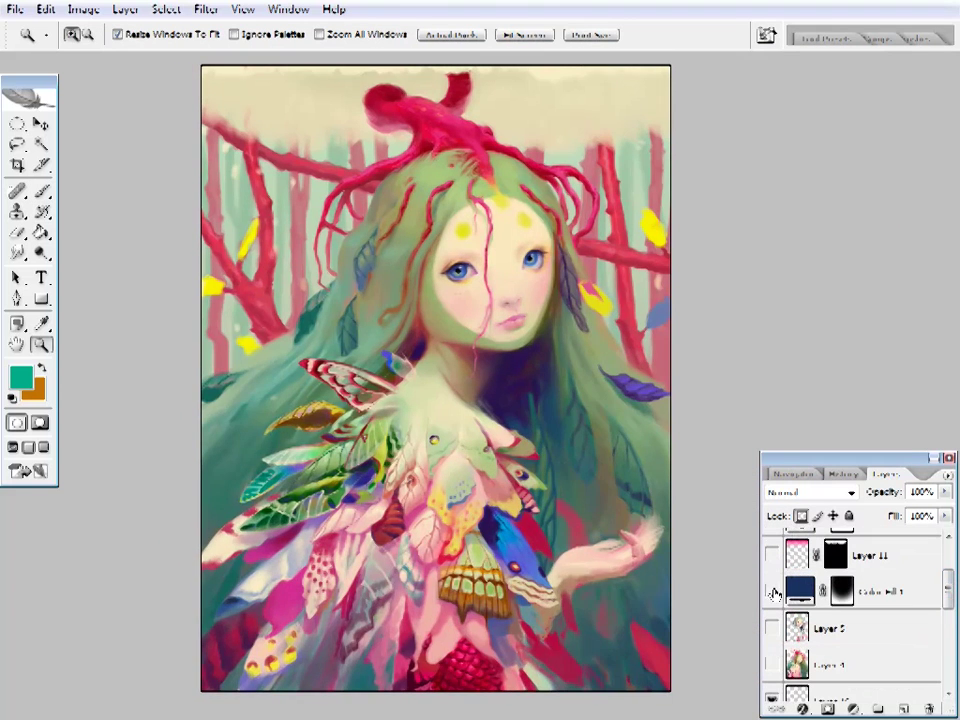
- Show and select Color Fill 1 and set its blend mode to Soft Light
{"action": "left_click", "coordinate": [775, 592]}
{"action": "left_click", "coordinate": [840, 591]}
{"action": "key", "text": "alt+shift+f"}
{"action": "double_click", "coordinate": [800, 591]}
{"action": "key", "text": "Return"}
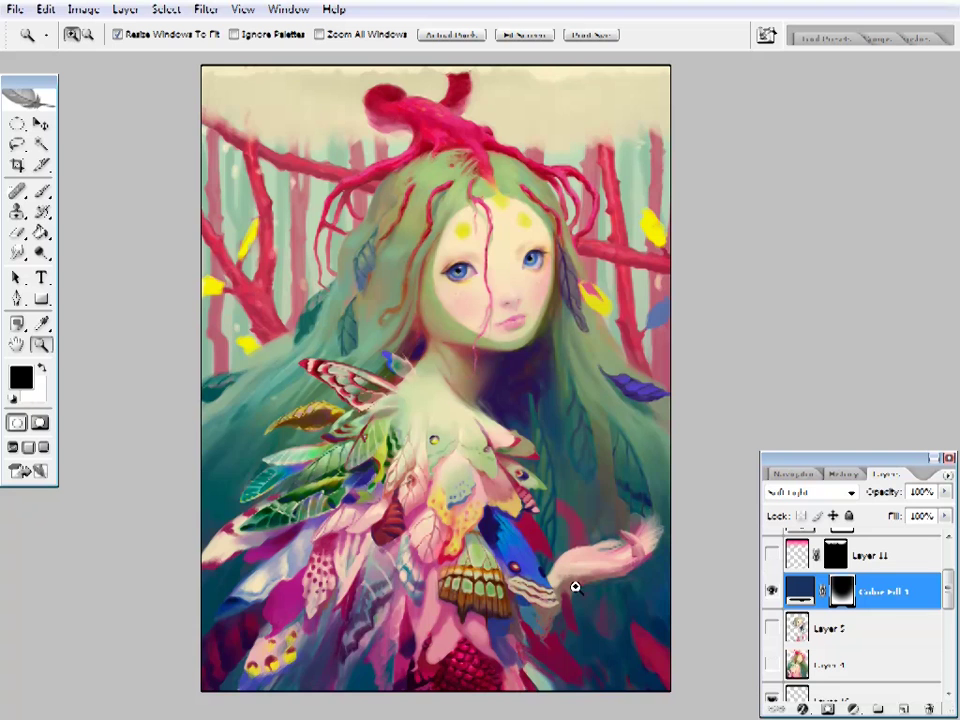
- Compare Color Fill 1 on and off, then lower its opacity to 64%
{"action": "left_click", "coordinate": [771, 595]}
{"action": "left_click", "coordinate": [771, 595]}
{"action": "left_click", "coordinate": [772, 600]}
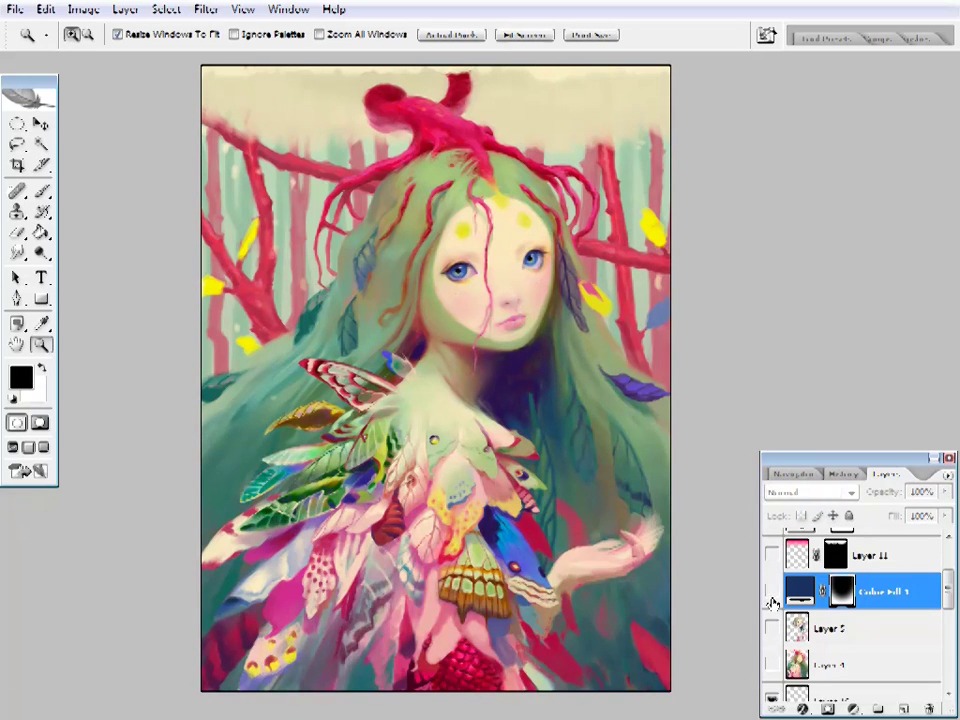
{"action": "left_click", "coordinate": [772, 600]}
{"action": "left_click", "coordinate": [772, 600]}
{"action": "left_click", "coordinate": [772, 600]}
{"action": "left_click_drag", "start_coordinate": [944, 492], "coordinate": [913, 521]}
- Change Color Fill 1's colour from green to a dark teal
{"action": "left_click", "coordinate": [125, 9]}
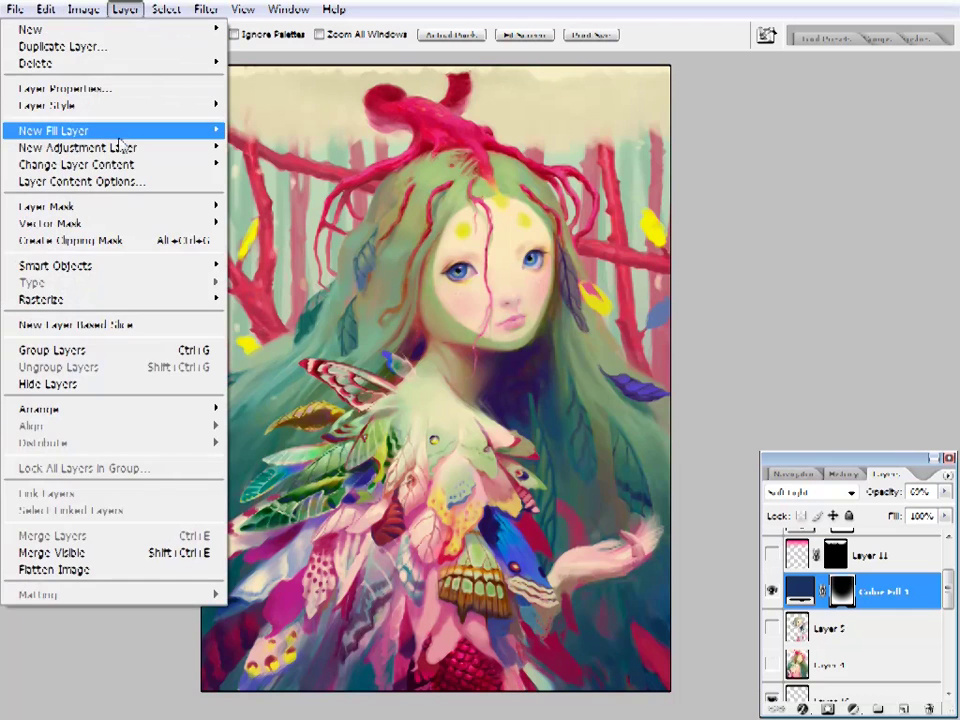
{"action": "left_click", "coordinate": [290, 166]}
{"action": "left_click", "coordinate": [706, 325]}
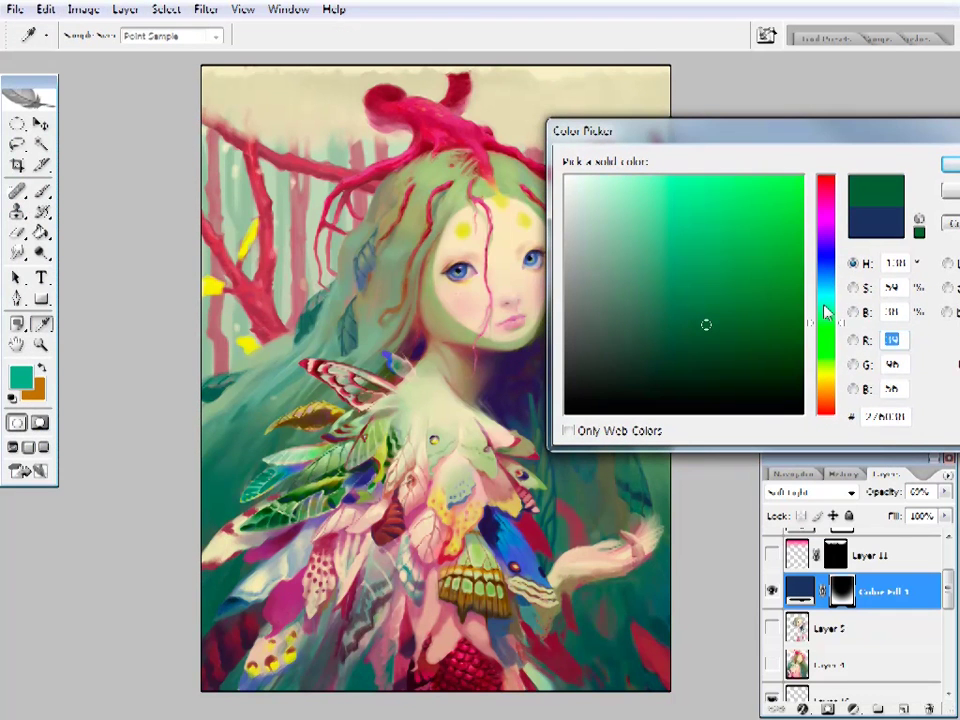
{"action": "left_click_drag", "start_coordinate": [826, 312], "coordinate": [828, 310]}
{"action": "left_click_drag", "start_coordinate": [810, 136], "coordinate": [789, 101]}
{"action": "mouse_move", "coordinate": [805, 264]}
{"action": "left_mouse_down"}
{"action": "mouse_move", "coordinate": [804, 326]}
{"action": "mouse_move", "coordinate": [790, 240]}
{"action": "mouse_move", "coordinate": [806, 157]}
{"action": "mouse_move", "coordinate": [806, 373]}
{"action": "mouse_move", "coordinate": [818, 268]}
{"action": "left_mouse_up"}
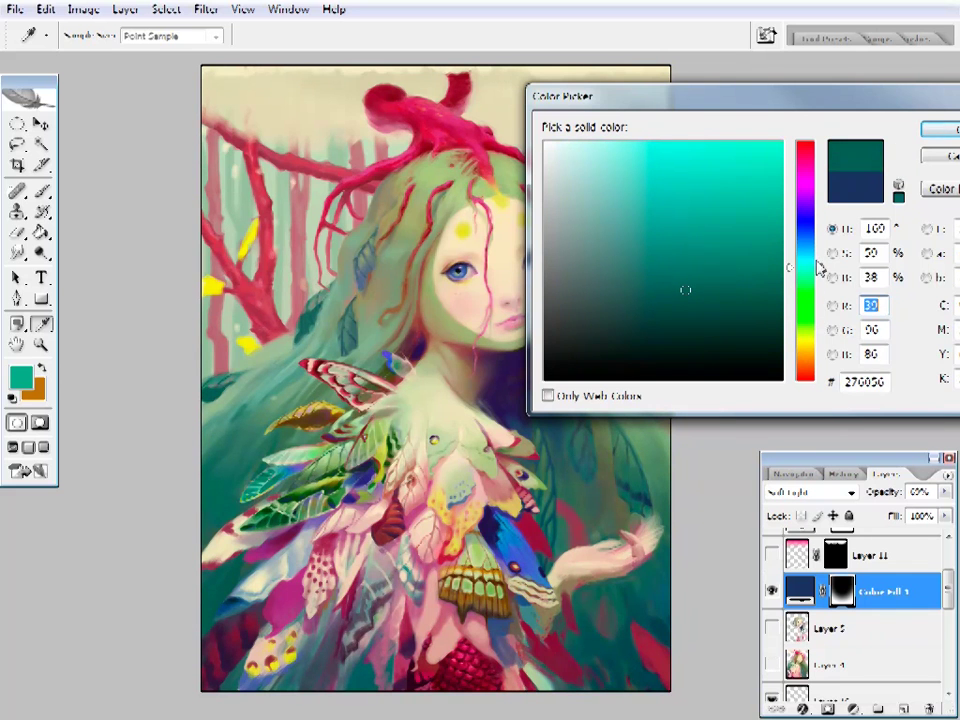
{"action": "left_click", "coordinate": [937, 137]}
- Raise the fill layer's opacity to 100% and compare against the earlier History state
{"action": "key", "text": "0"}
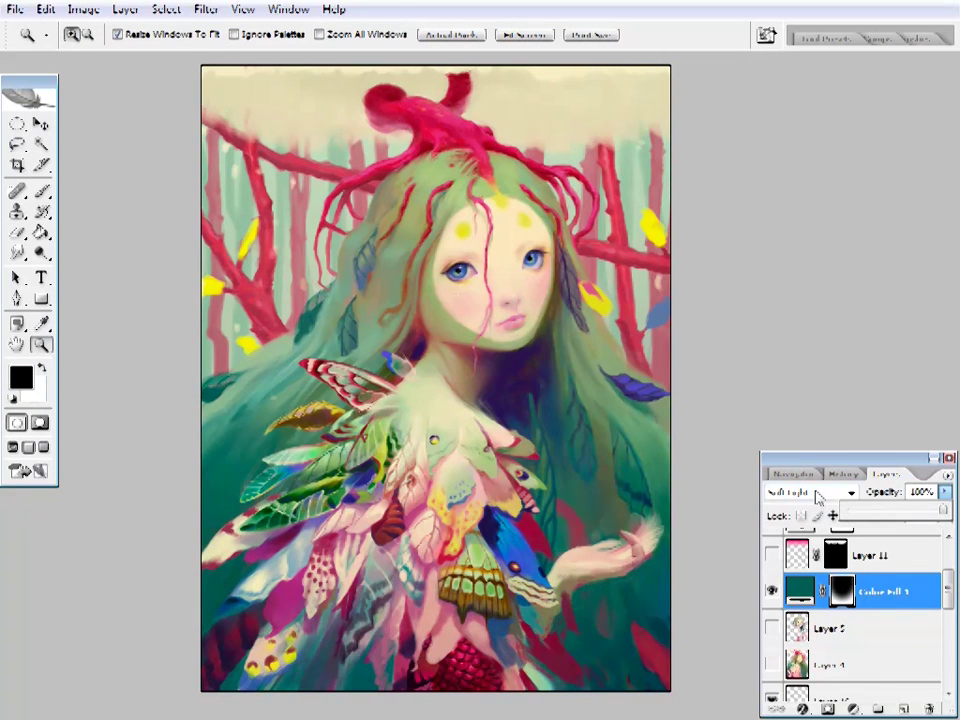
{"action": "left_click", "coordinate": [843, 473]}
{"action": "left_click", "coordinate": [840, 652]}
{"action": "left_click", "coordinate": [840, 690]}
{"action": "left_click", "coordinate": [840, 652]}
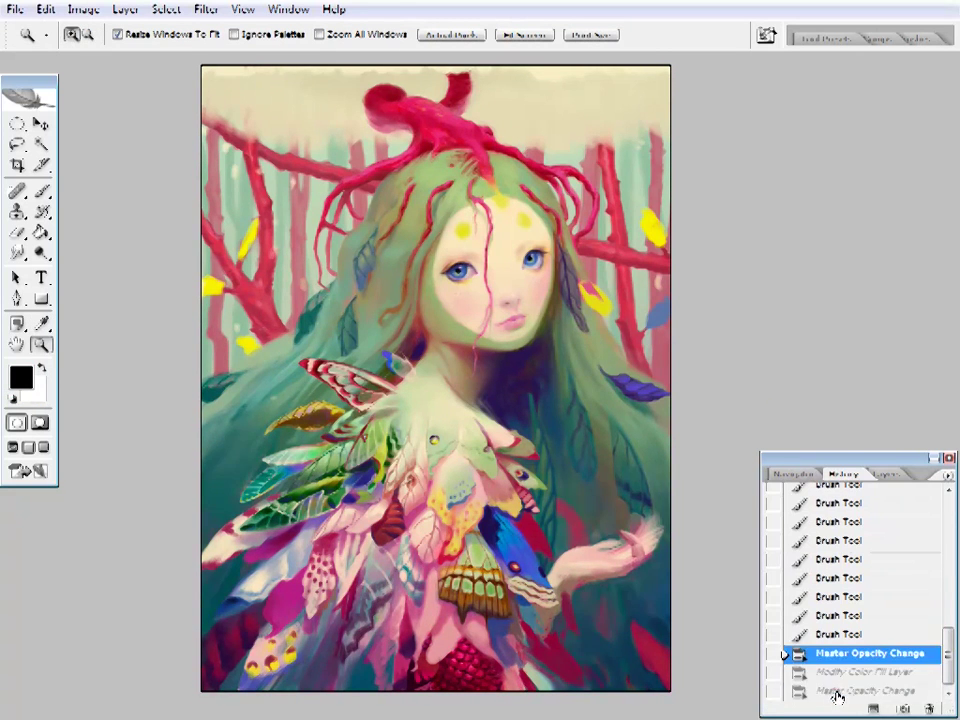
{"action": "left_click", "coordinate": [836, 690]}
- Review the whole painting and hide the magazine-cover overlay layer
{"action": "left_click", "coordinate": [536, 431], "text": "alt"}
{"action": "left_click", "coordinate": [450, 489]}
{"action": "left_click", "coordinate": [883, 473]}
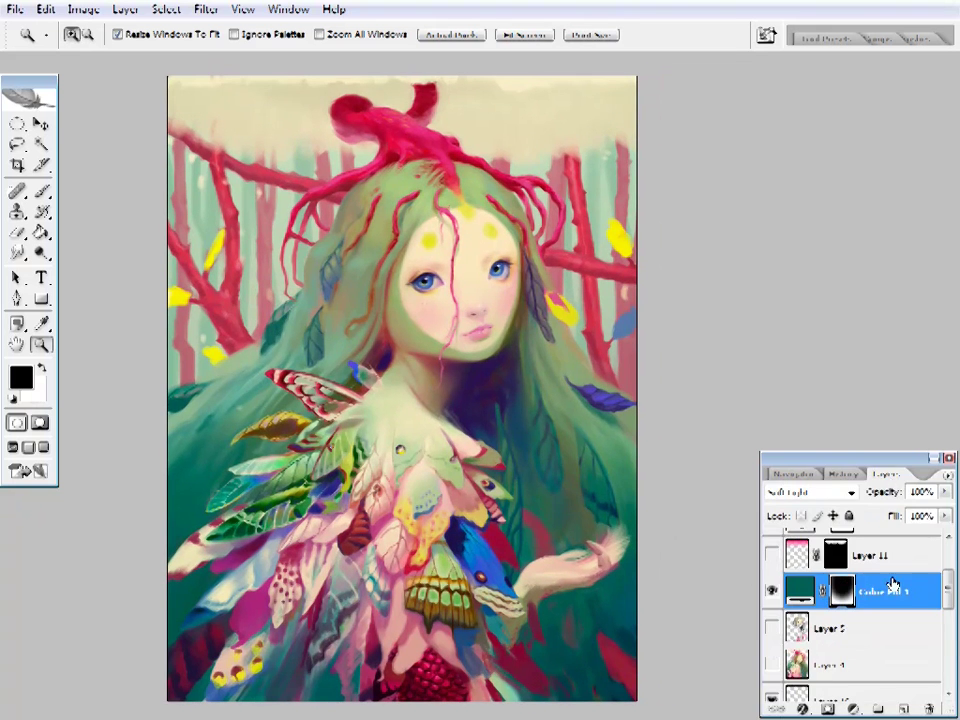
{"action": "left_click", "coordinate": [838, 474]}
{"action": "left_click", "coordinate": [886, 474]}
{"action": "left_click", "coordinate": [773, 545]}
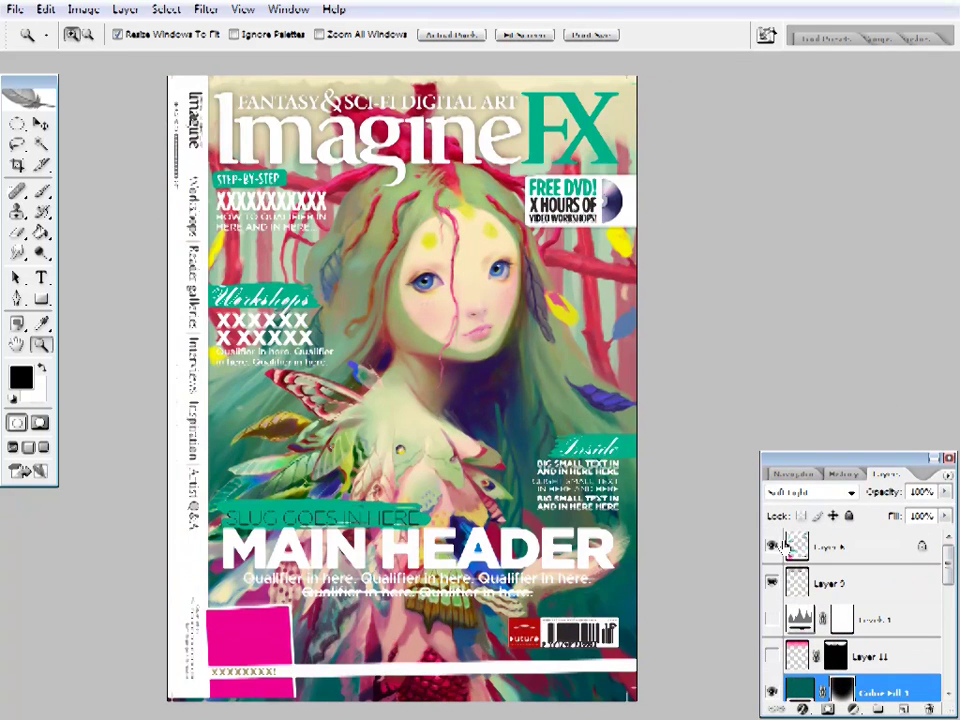
{"action": "left_click", "coordinate": [773, 545]}
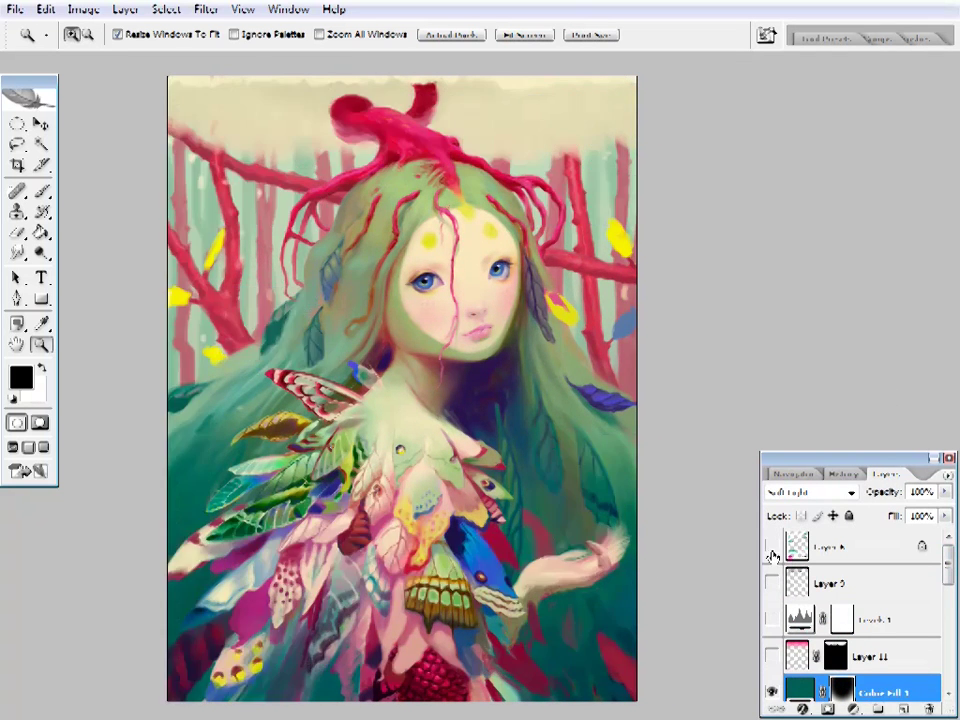
{"action": "left_click", "coordinate": [773, 545]}
{"action": "left_click", "coordinate": [773, 545]}
{"action": "scroll", "coordinate": [780, 590], "scroll_direction": "down", "scroll_amount": 2}
- Compare the painting with and without the Color Fill 1 tint, leaving it hidden
{"action": "left_click", "coordinate": [773, 622]}
{"action": "left_click", "coordinate": [773, 622]}
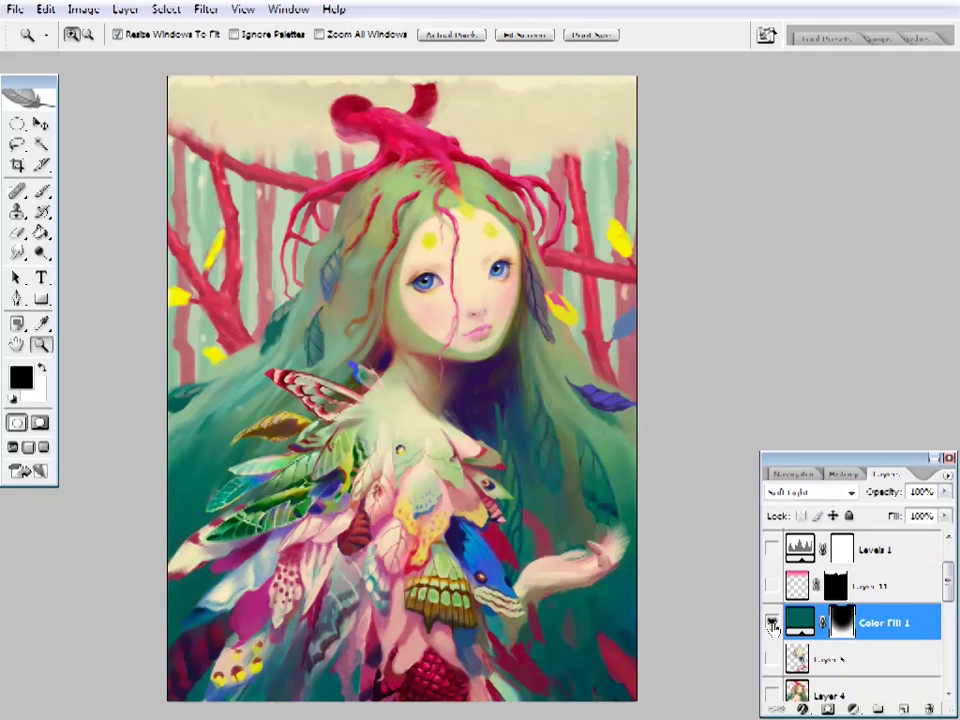
{"action": "left_click", "coordinate": [773, 622]}
{"action": "left_click", "coordinate": [773, 622]}
{"action": "left_click", "coordinate": [773, 622]}
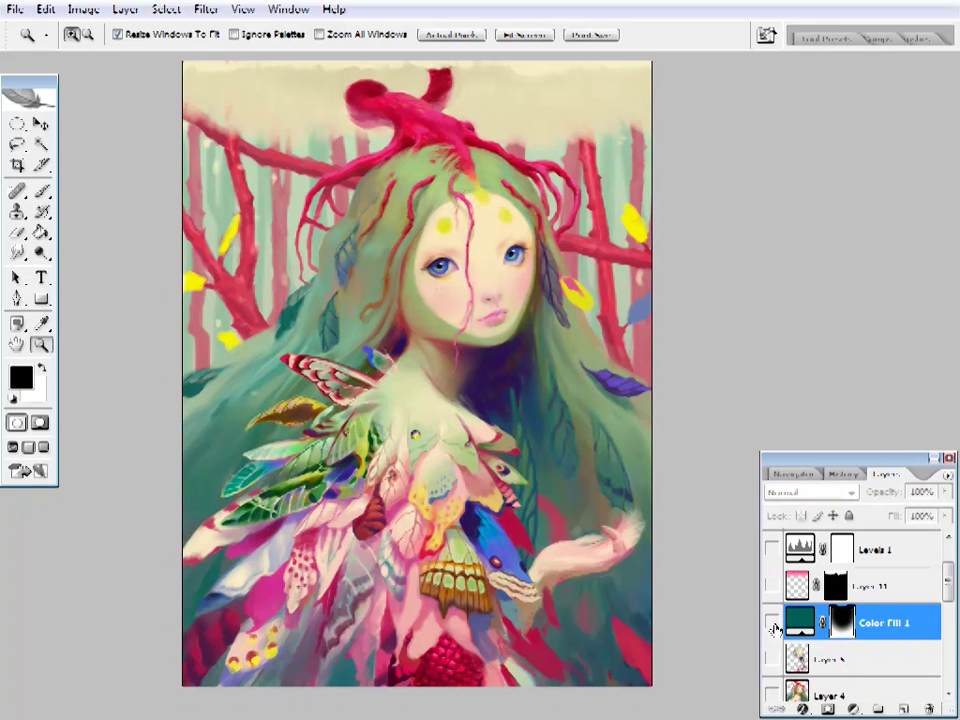
{"action": "left_click", "coordinate": [773, 622]}
{"action": "left_click", "coordinate": [773, 622]}
{"action": "key", "text": "ctrl+plus"}
- Select Layer 14 and compare the striped wing with it shown and hidden
{"action": "scroll", "coordinate": [818, 612], "scroll_direction": "down", "scroll_amount": 4}
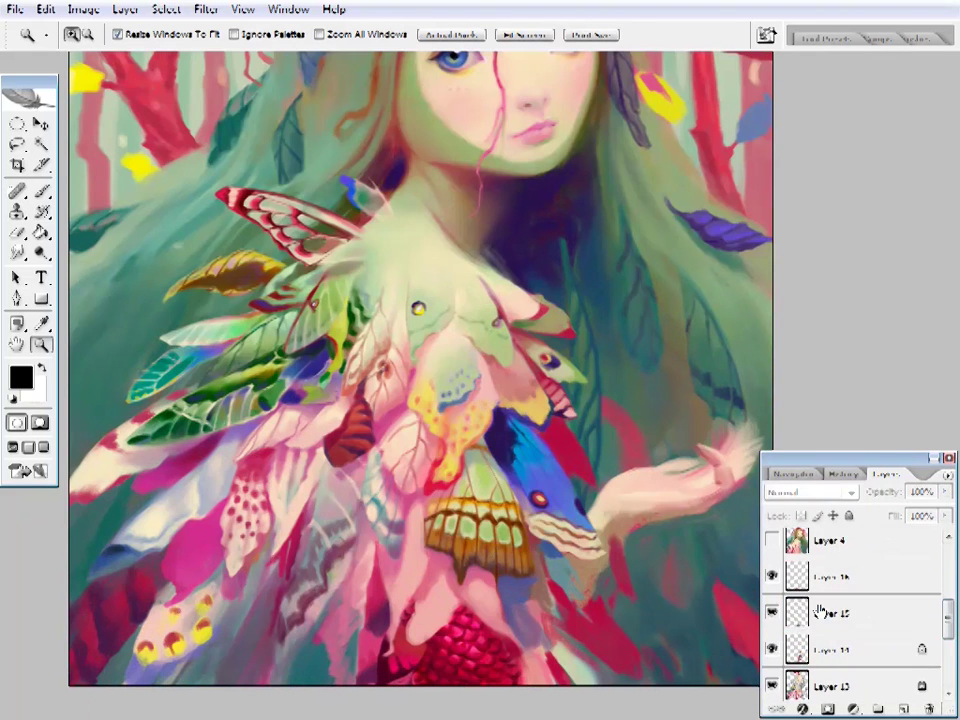
{"action": "left_click", "coordinate": [795, 640]}
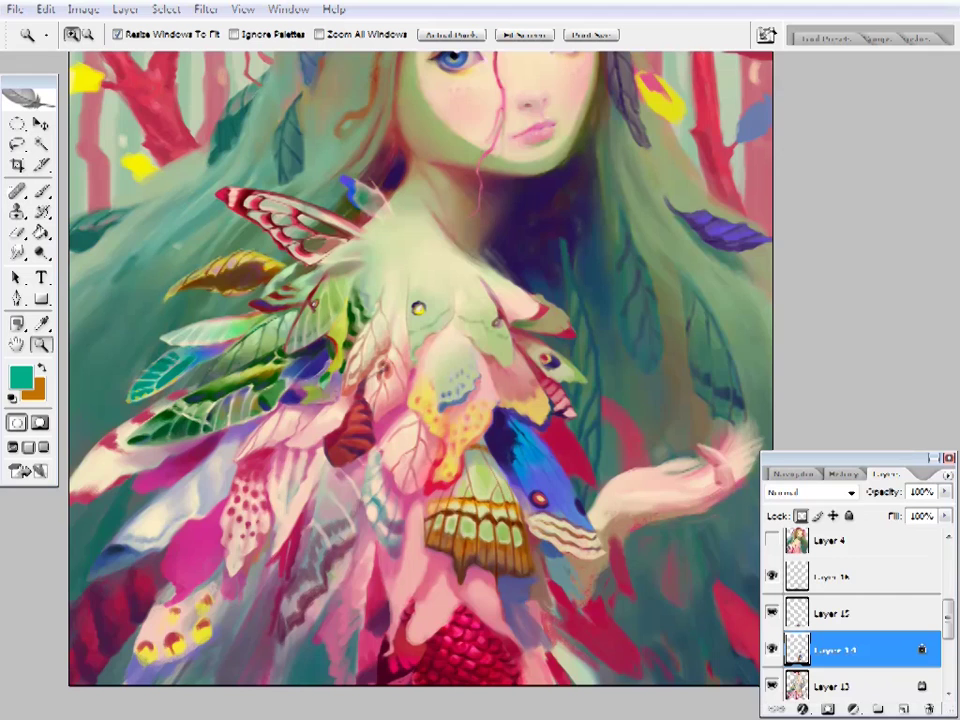
{"action": "key", "text": "ctrl+plus"}
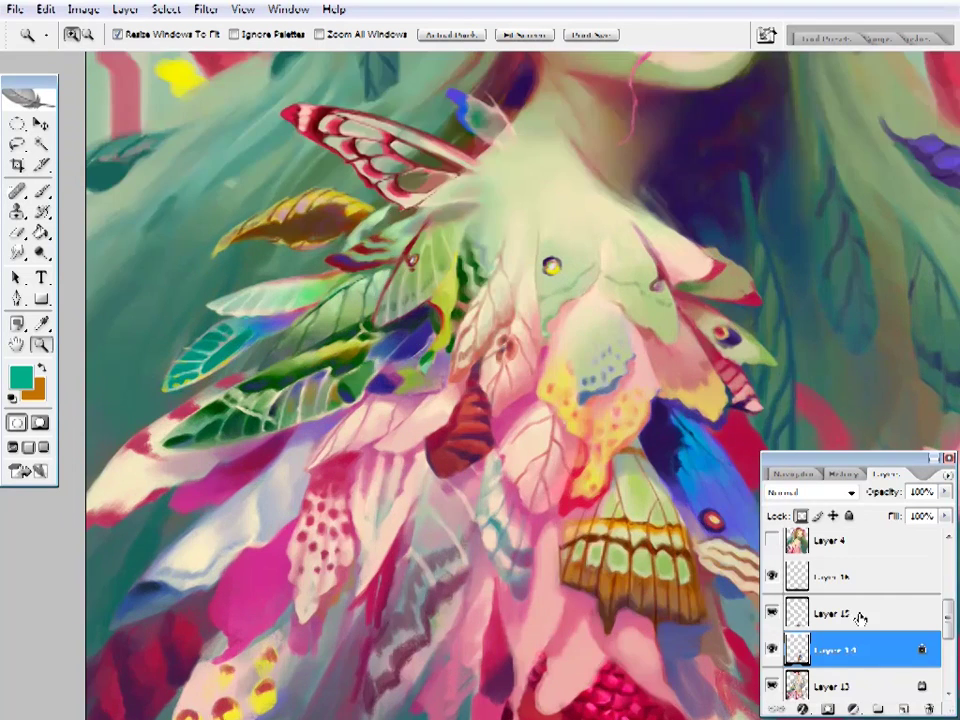
{"action": "left_click", "coordinate": [771, 650]}
{"action": "left_click", "coordinate": [771, 650]}
{"action": "left_click", "coordinate": [771, 650]}
{"action": "left_click", "coordinate": [470, 475]}
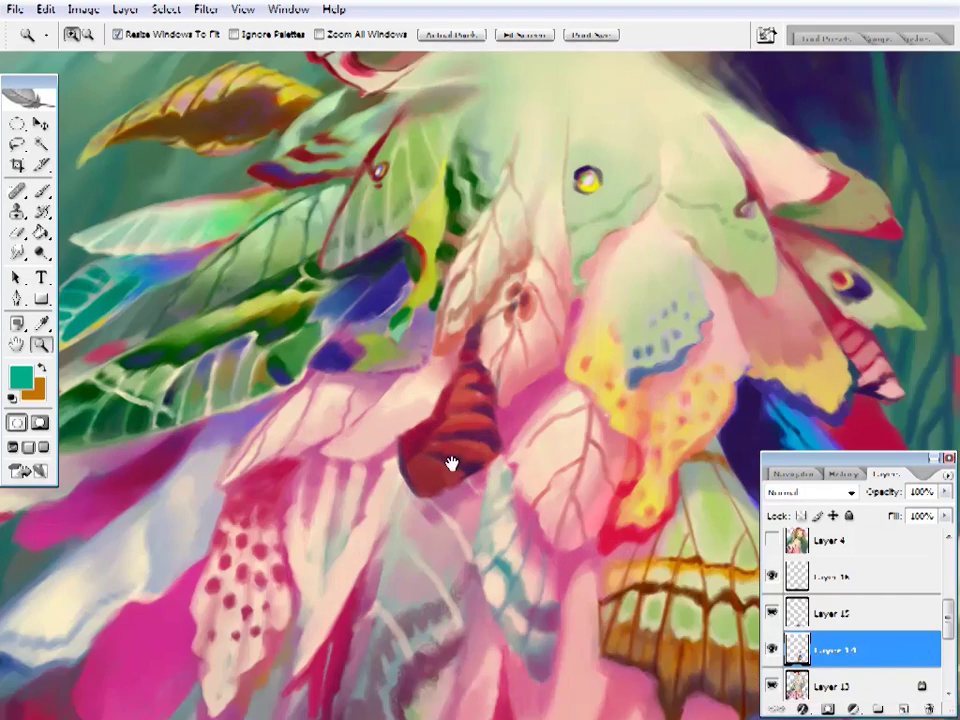
{"action": "left_click_drag", "start_coordinate": [452, 461], "coordinate": [502, 518]}
- Zoom in on the striped wing and sample a pale green and a medium leaf green
{"action": "key", "text": "i"}
{"action": "left_click", "coordinate": [660, 248]}
{"action": "key", "text": "b"}
{"action": "key", "text": "z"}
{"action": "left_click", "coordinate": [471, 450], "text": "alt"}
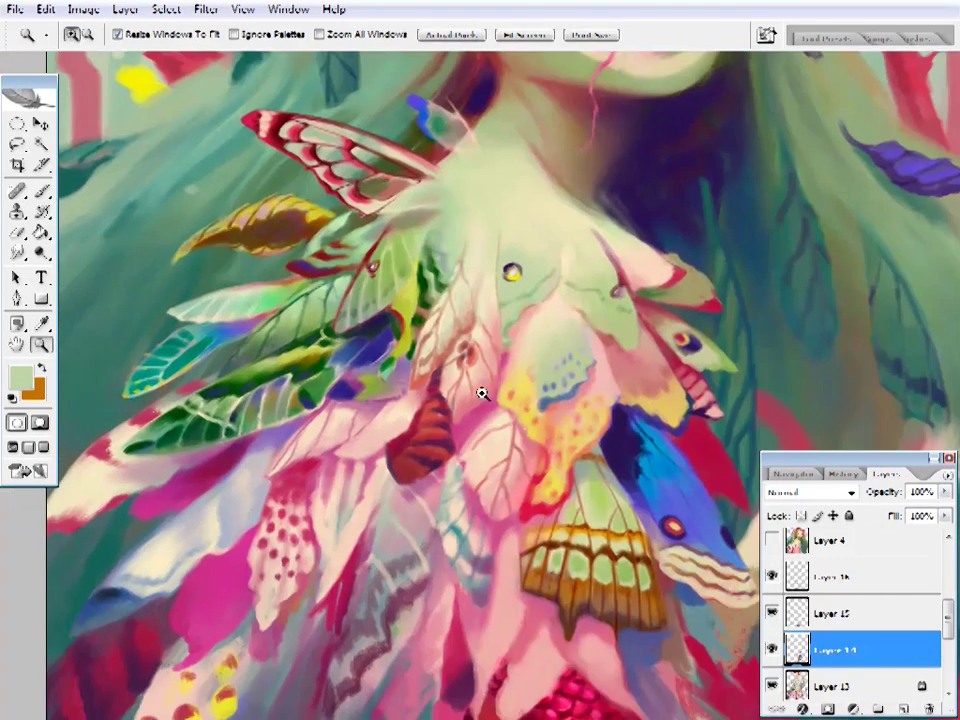
{"action": "key", "text": "b"}
{"action": "right_click", "coordinate": [490, 392]}
{"action": "key", "text": "Escape"}
{"action": "left_click", "coordinate": [312, 305], "text": "alt"}
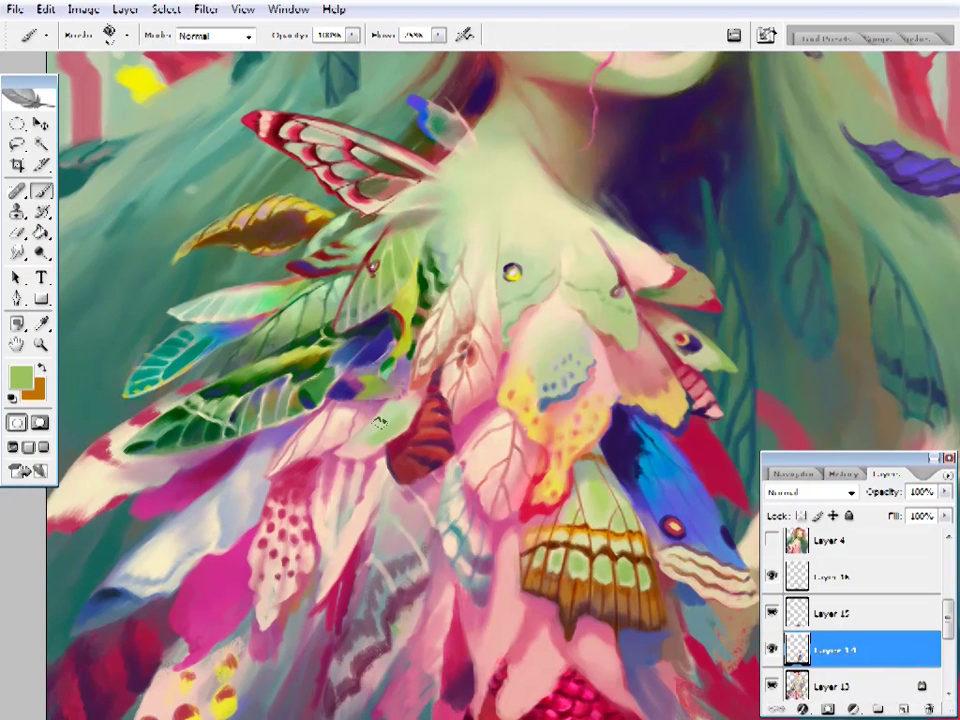
- Sample a pink and a red from the dress centre
{"action": "key", "text": "z"}
{"action": "left_click", "coordinate": [386, 437]}
{"action": "key", "text": "b"}
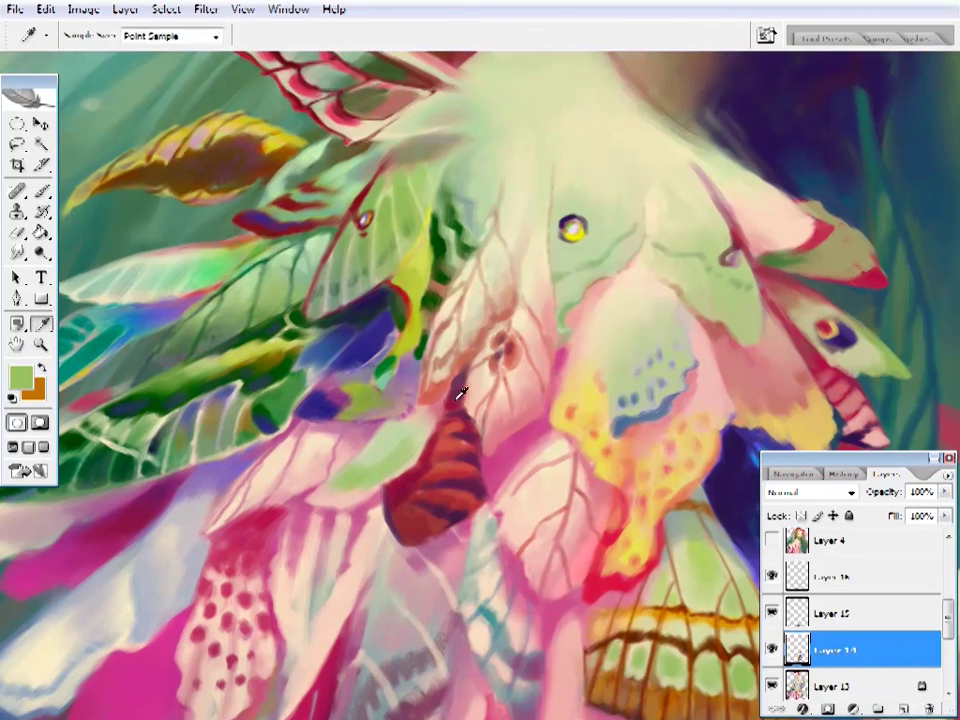
{"action": "left_click", "coordinate": [456, 392], "text": "alt"}
{"action": "right_click", "coordinate": [495, 47]}
{"action": "key", "text": "Escape"}
{"action": "left_click", "coordinate": [815, 280], "text": "alt"}
- Resize the brush and paint the first strokes on the wing with a dress colour
{"action": "right_click", "coordinate": [316, 331]}
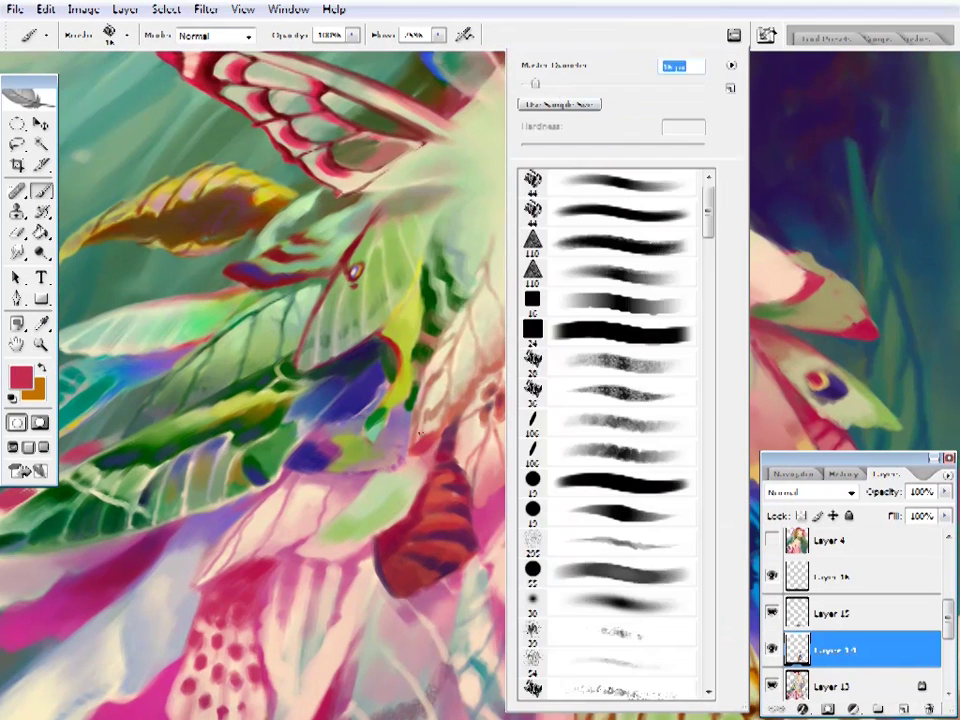
{"action": "key", "text": "Escape"}
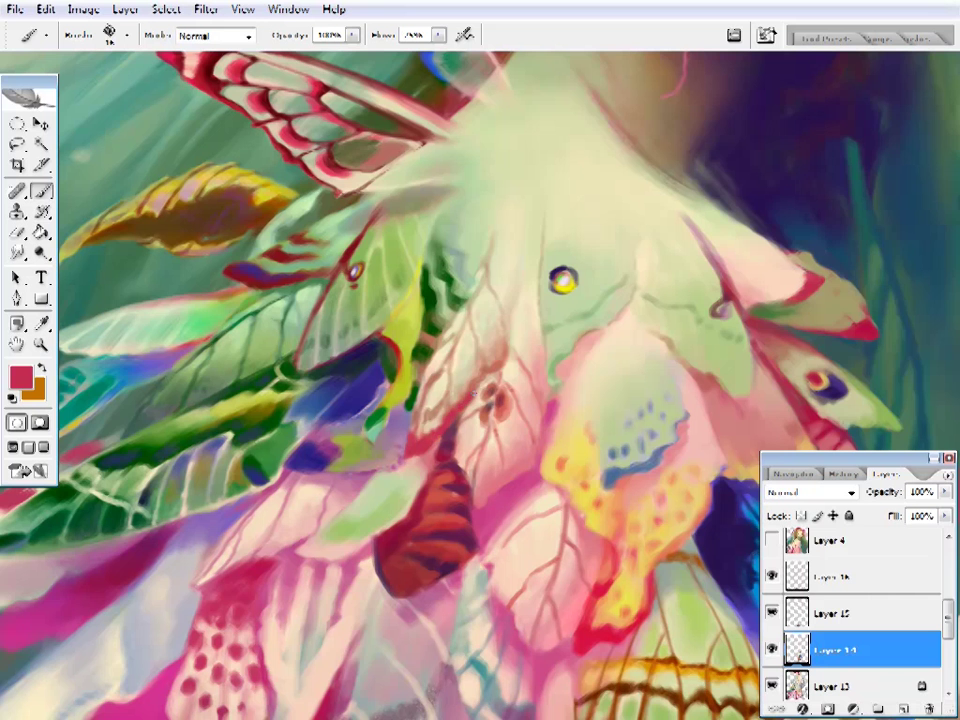
{"action": "left_click", "coordinate": [439, 414], "text": "alt"}
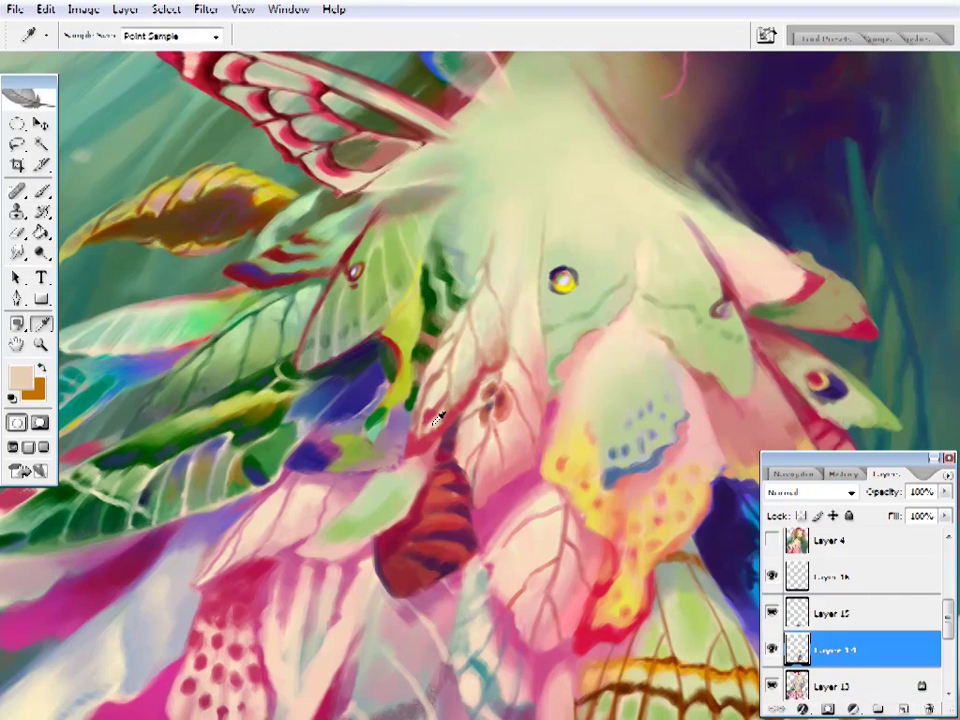
{"action": "left_click_drag", "start_coordinate": [410, 459], "coordinate": [435, 461]}
{"action": "left_click_drag", "start_coordinate": [390, 526], "coordinate": [401, 513]}
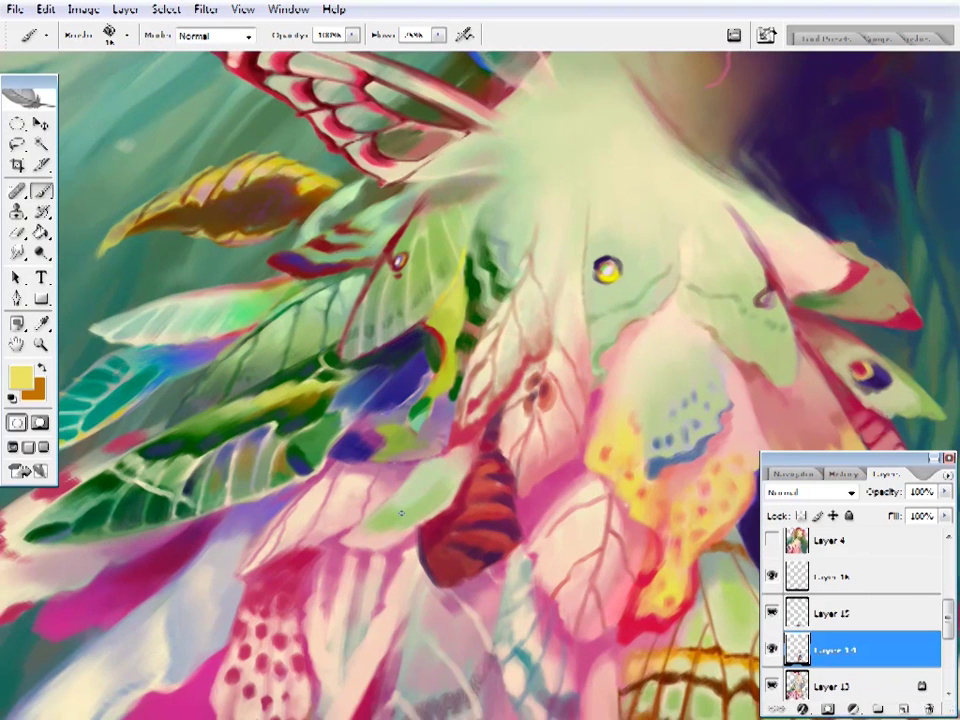
- Fit the painting on screen, zoom into the dress, and sample a leaf green
{"action": "key", "text": "z"}
{"action": "key", "text": "ctrl+0"}
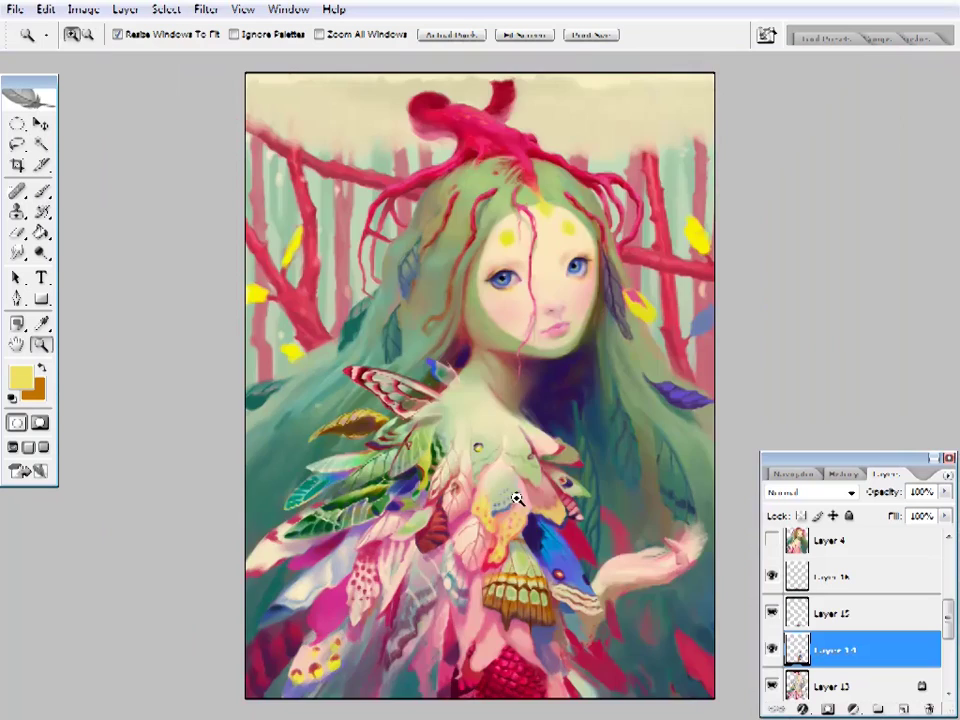
{"action": "left_click", "coordinate": [493, 511]}
{"action": "left_click", "coordinate": [424, 521]}
{"action": "key", "text": "b"}
{"action": "left_click", "coordinate": [553, 332], "text": "alt"}
{"action": "right_click", "coordinate": [405, 460]}
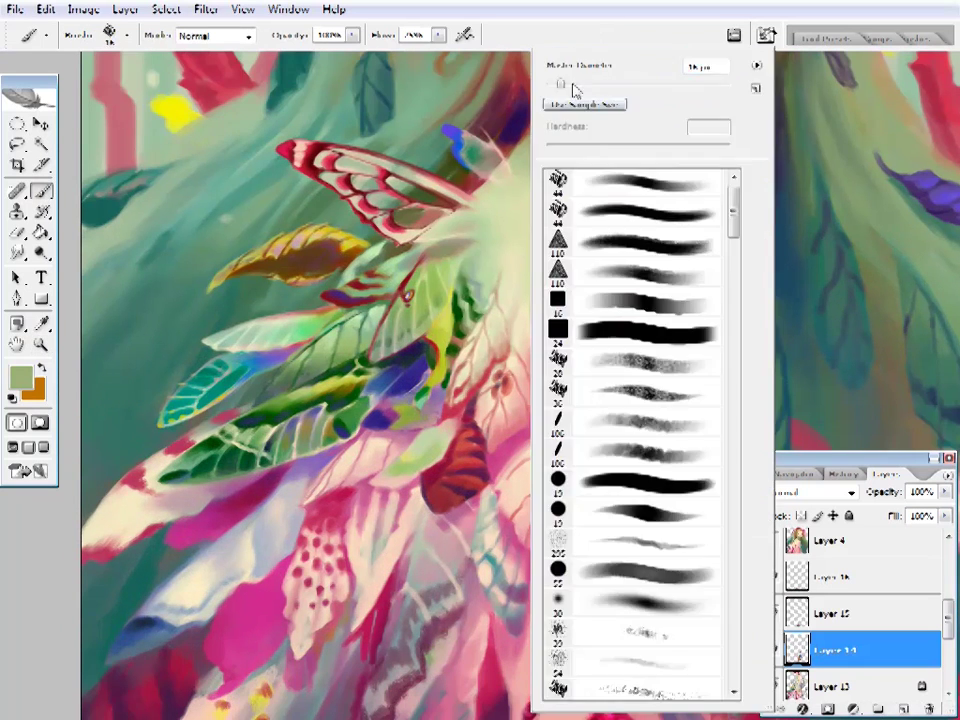
{"action": "key", "text": "Escape"}
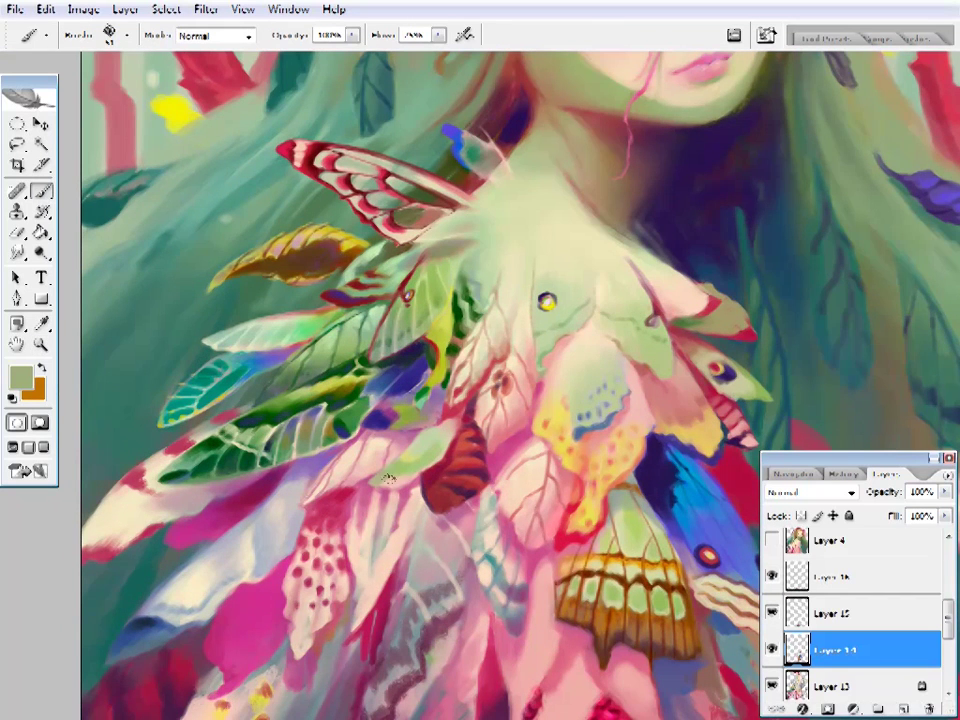
- Sample a red from the dress, then dark and lighter greens from the leaves
{"action": "key", "text": "z"}
{"action": "left_click", "coordinate": [450, 450]}
{"action": "key", "text": "b"}
{"action": "left_click", "coordinate": [478, 403], "text": "alt"}
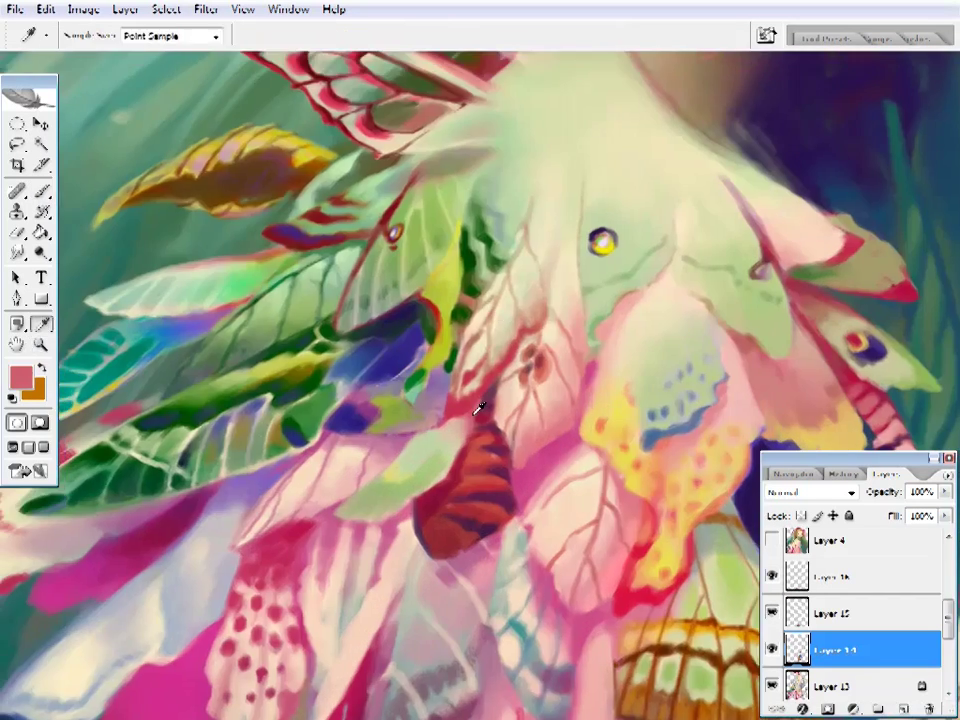
{"action": "right_click", "coordinate": [521, 250]}
{"action": "key", "text": "Escape"}
{"action": "left_click", "coordinate": [500, 250], "text": "alt"}
{"action": "left_click", "coordinate": [449, 415], "text": "alt"}
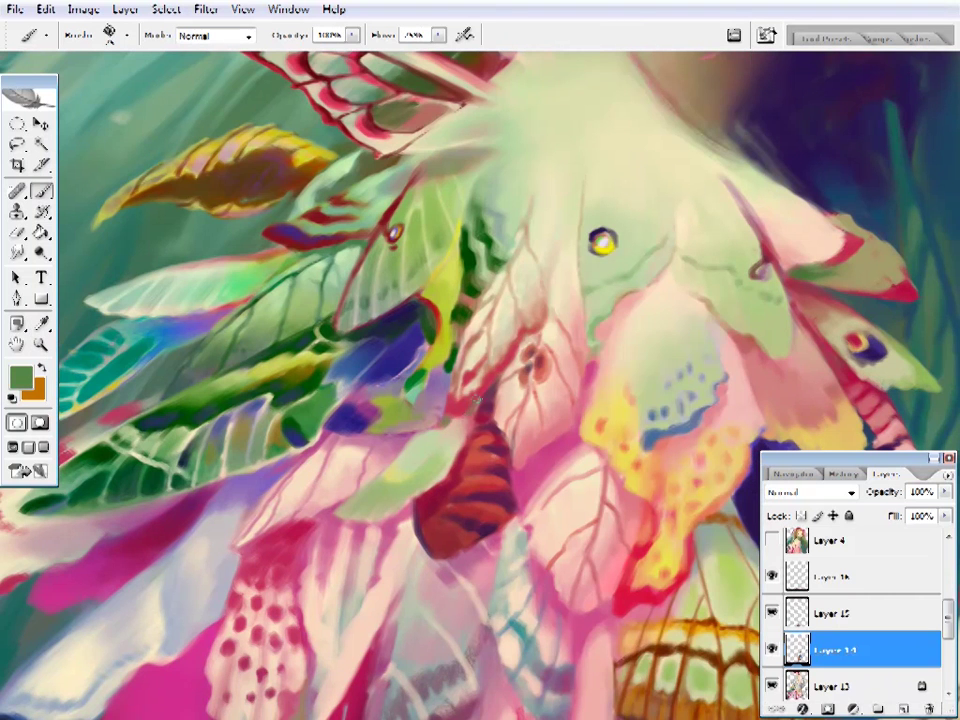
- Sample brown, tan, khaki, grey-blue, cream and pink-magenta tones from the dress
{"action": "left_click", "coordinate": [465, 480], "text": "alt"}
{"action": "left_click", "coordinate": [461, 429], "text": "alt"}
{"action": "left_click", "coordinate": [455, 440], "text": "alt"}
{"action": "left_click", "coordinate": [420, 495], "text": "alt"}
{"action": "left_click_drag", "start_coordinate": [349, 607], "coordinate": [357, 459]}
{"action": "left_click", "coordinate": [387, 497], "text": "alt"}
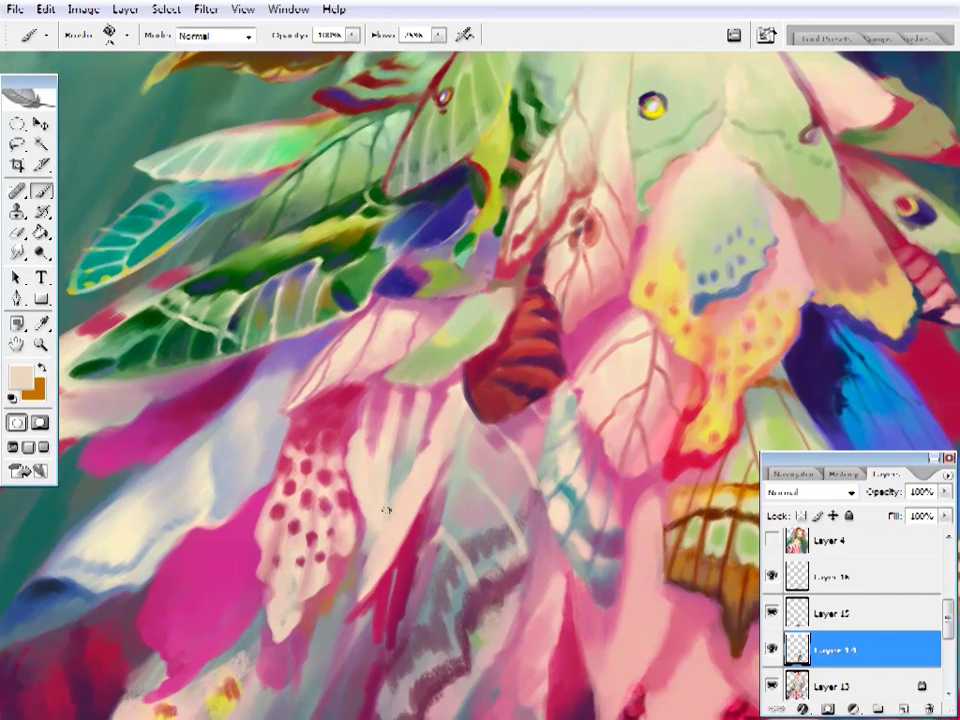
{"action": "left_click", "coordinate": [366, 520], "text": "alt"}
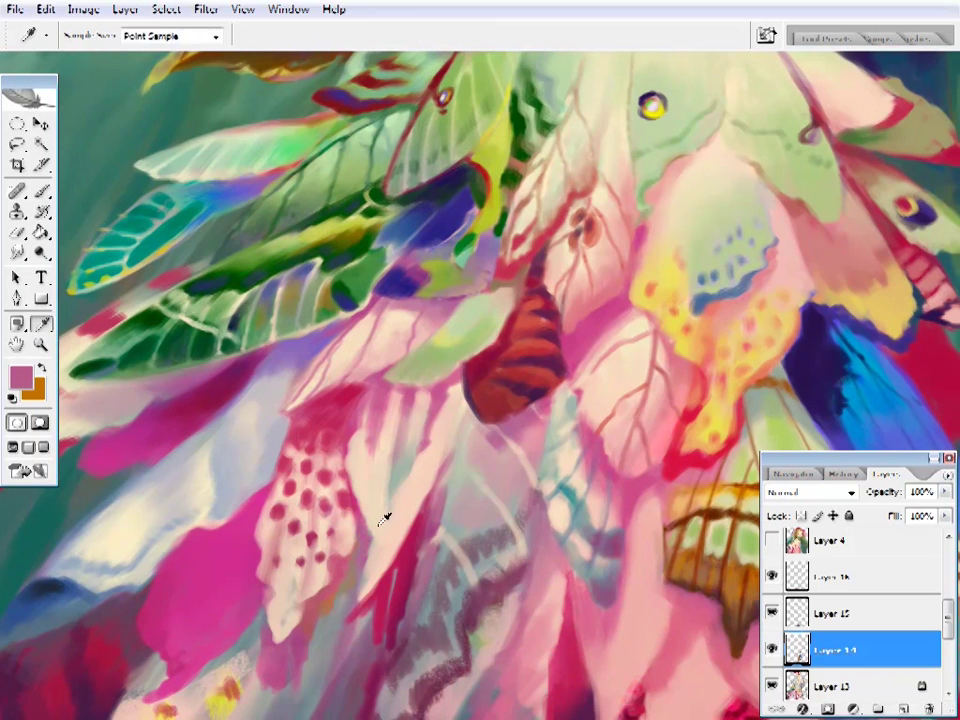
{"action": "left_click", "coordinate": [390, 515], "text": "alt"}
{"action": "left_click", "coordinate": [422, 414], "text": "alt"}
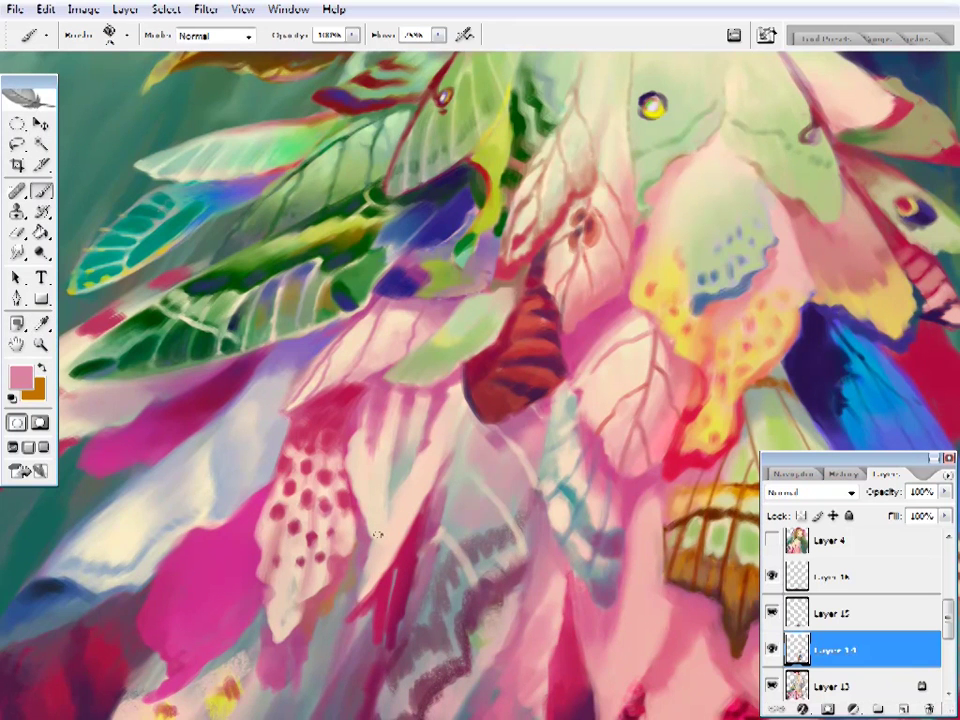
- Work light peach, grey-tan, light pink and light green into the central dress wings
{"action": "left_click", "coordinate": [366, 583], "text": "alt"}
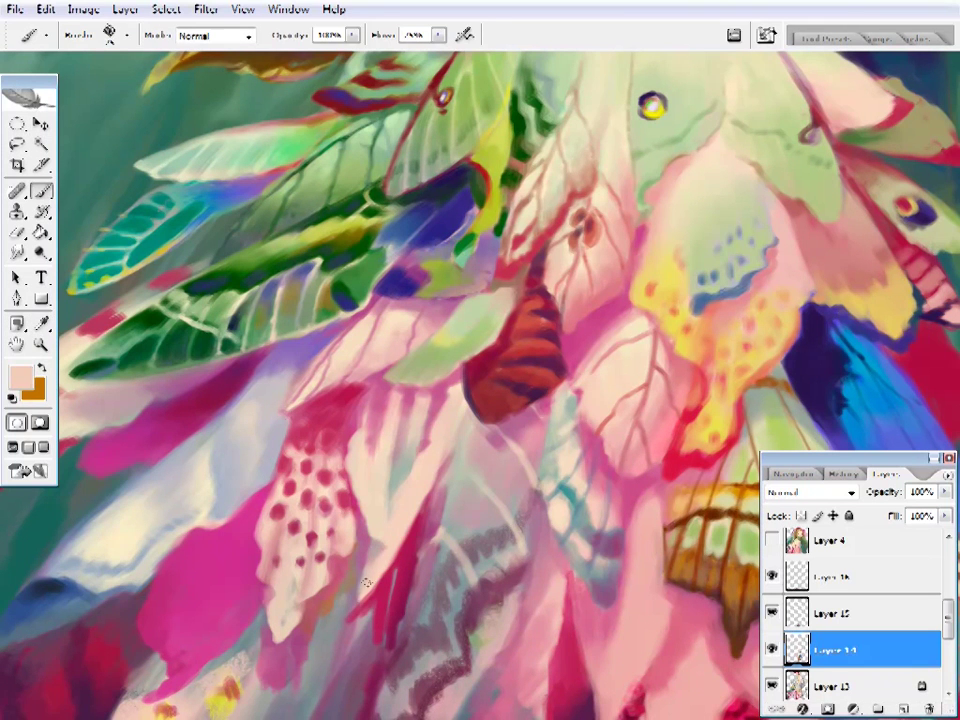
{"action": "left_click", "coordinate": [424, 446], "text": "alt"}
{"action": "left_click", "coordinate": [431, 499], "text": "ctrl"}
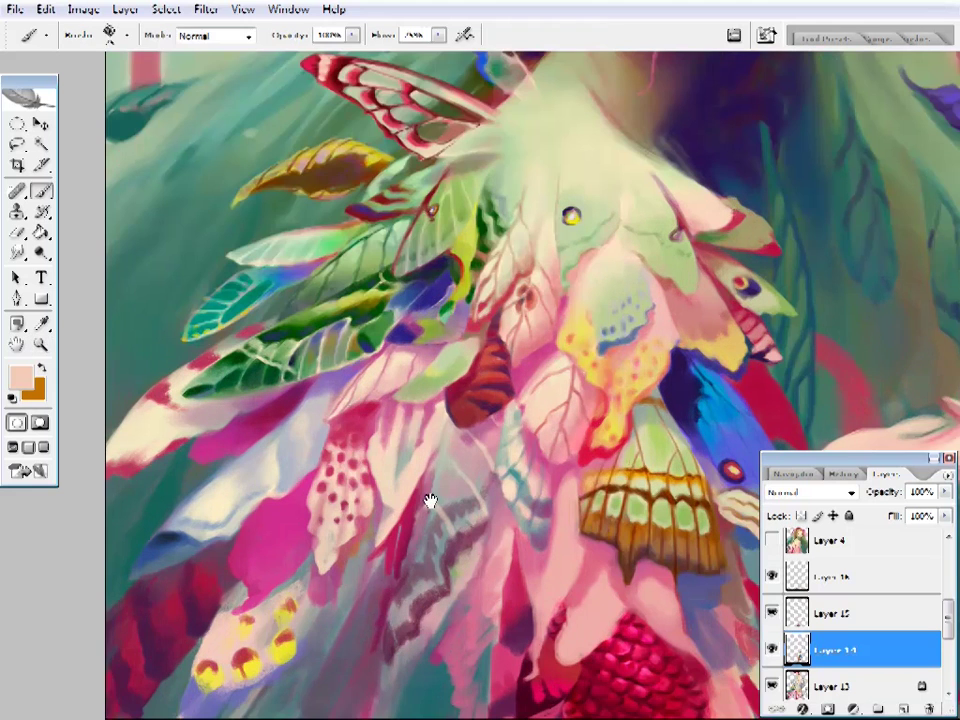
{"action": "left_click", "coordinate": [444, 435], "text": "alt"}
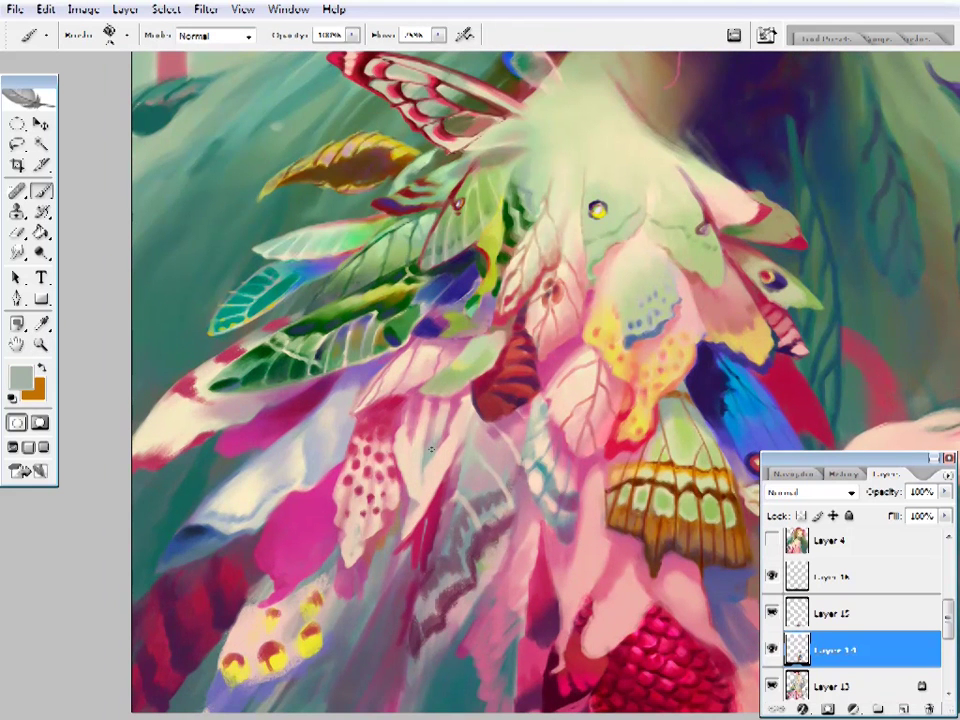
{"action": "left_click", "coordinate": [452, 430], "text": "alt"}
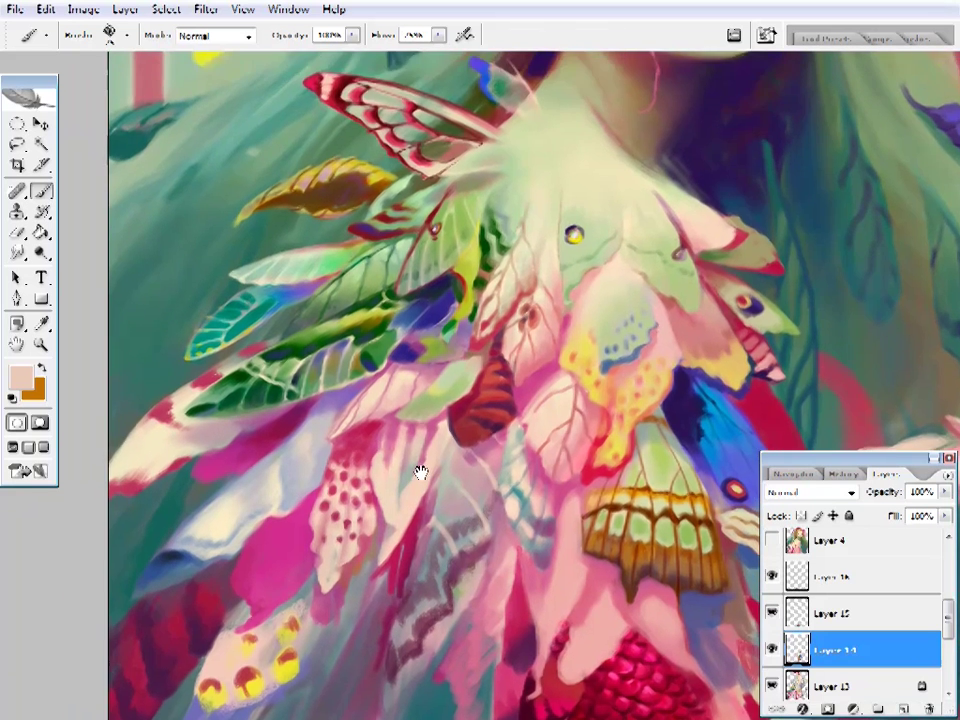
{"action": "left_click", "coordinate": [446, 471], "text": "ctrl"}
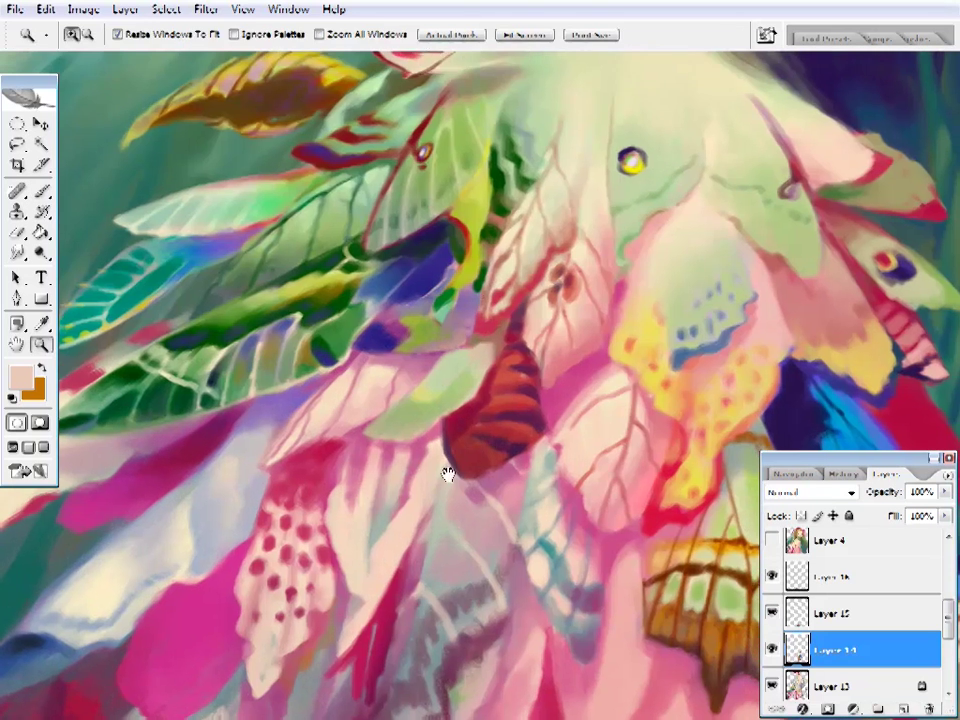
{"action": "left_click", "coordinate": [407, 400], "text": "alt"}
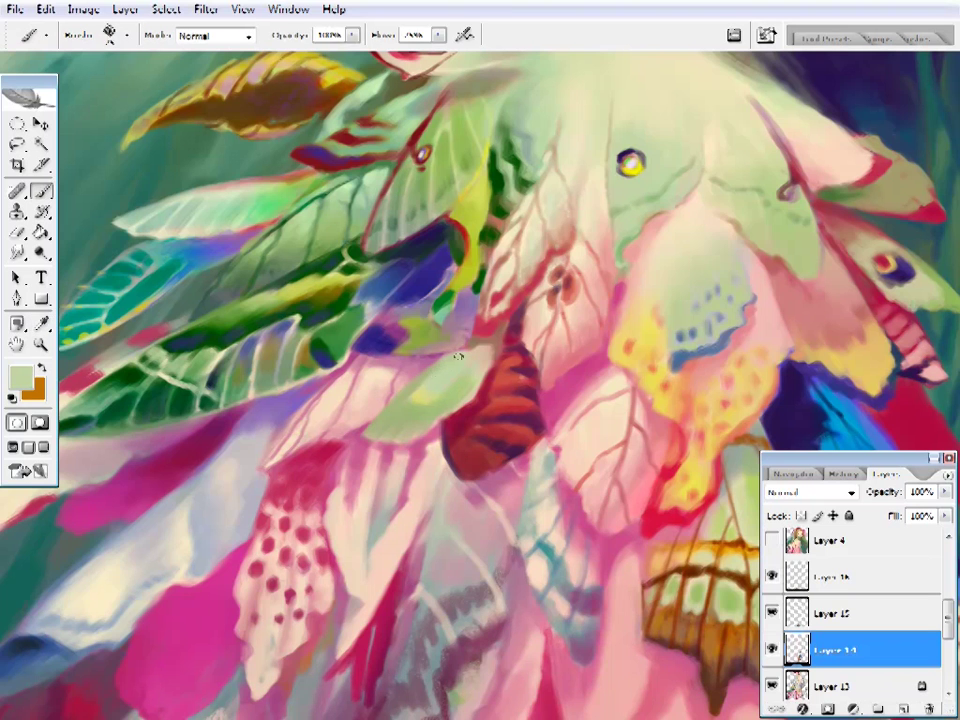
- Resize the brush and paint pale beige, yellow-green and yellow tones on the wing
{"action": "right_click", "coordinate": [413, 373]}
{"action": "key", "text": "Escape"}
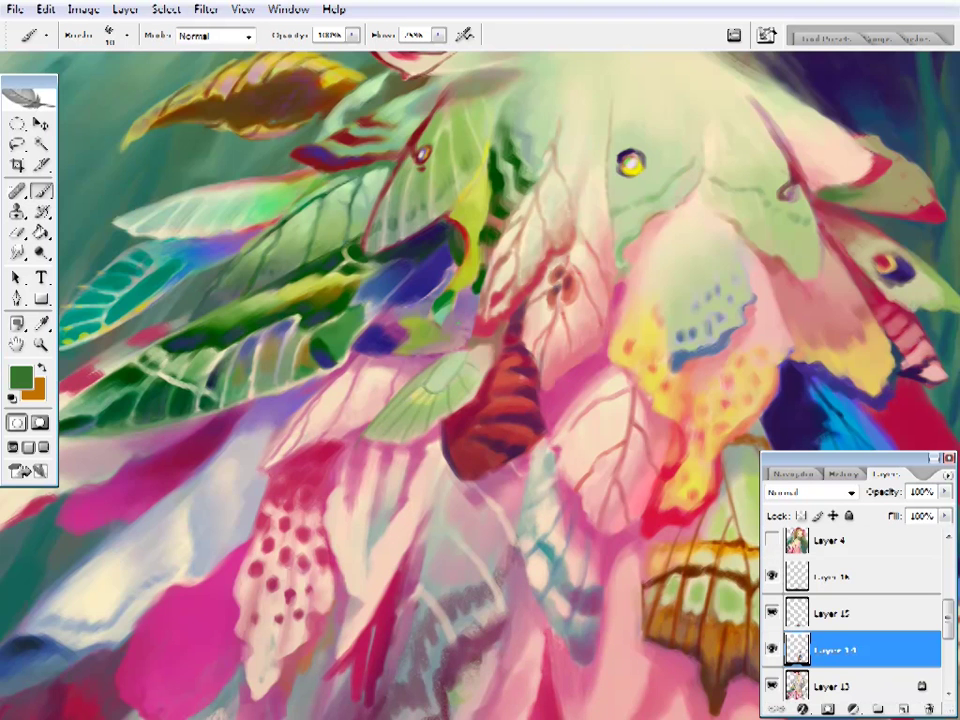
{"action": "left_click", "coordinate": [458, 346], "text": "alt"}
{"action": "right_click", "coordinate": [497, 399]}
{"action": "key", "text": "Escape"}
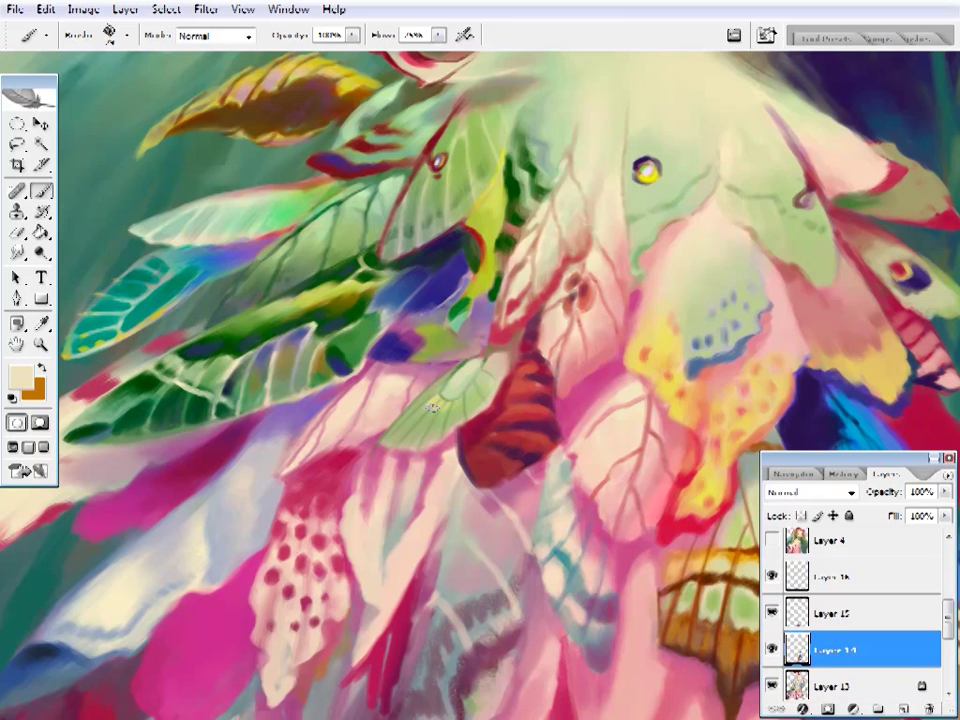
{"action": "right_click", "coordinate": [448, 386]}
{"action": "key", "text": "Escape"}
{"action": "left_click", "coordinate": [438, 392], "text": "alt"}
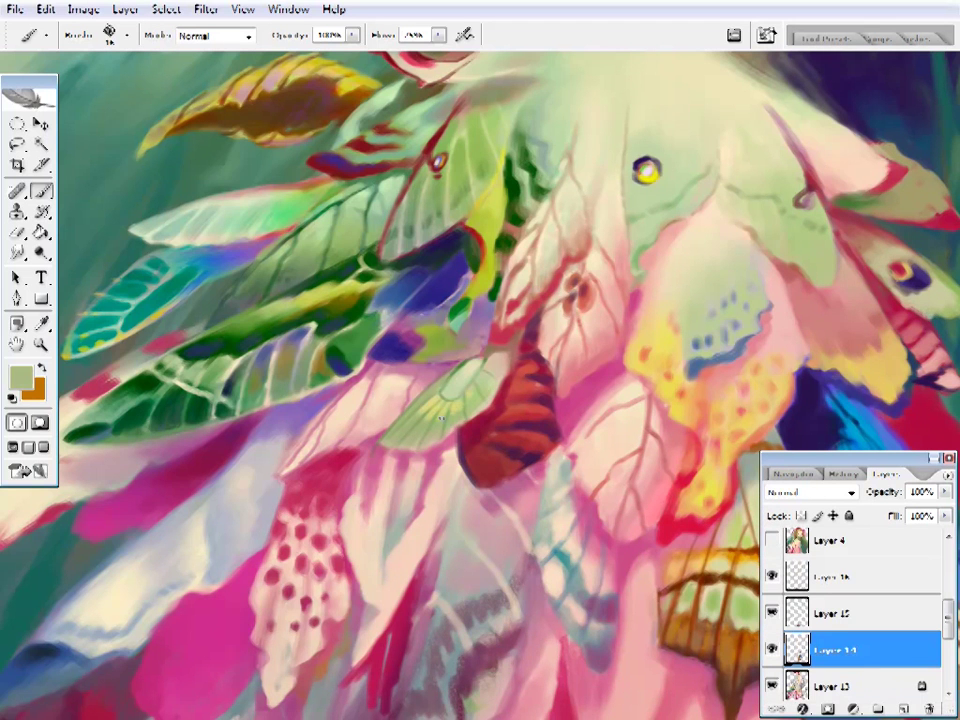
{"action": "left_click", "coordinate": [437, 383], "text": "alt"}
- Paint the green eye spot on the green wing with dark and light greens
{"action": "left_click_drag", "start_coordinate": [580, 338], "coordinate": [596, 342]}
{"action": "left_click", "coordinate": [514, 289], "text": "alt"}
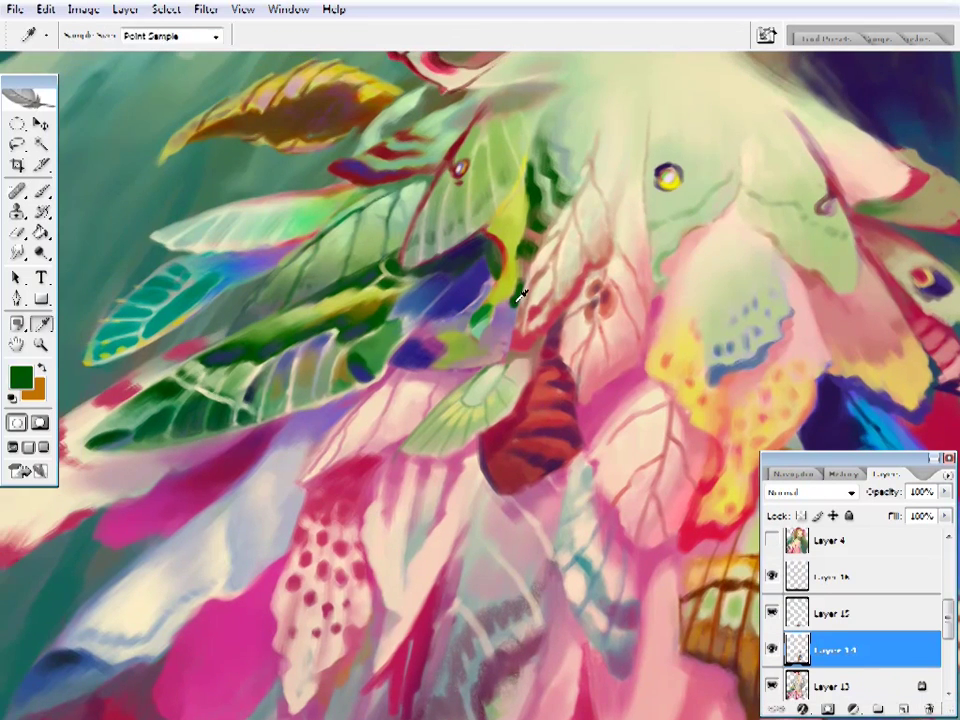
{"action": "left_click", "coordinate": [481, 395], "text": "alt"}
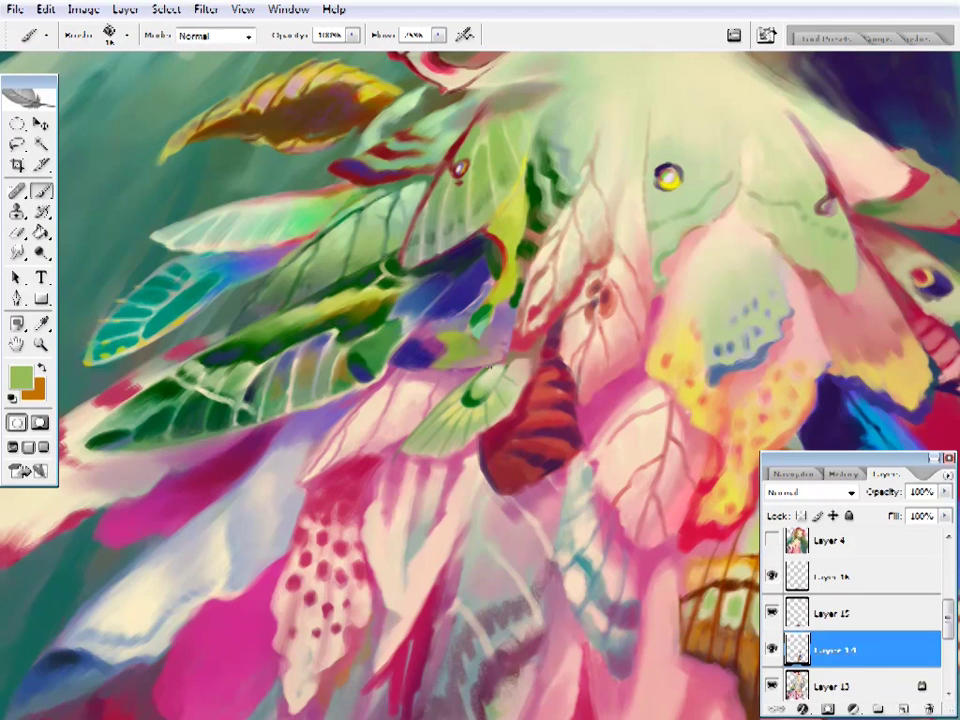
{"action": "left_click", "coordinate": [497, 362], "text": "alt"}
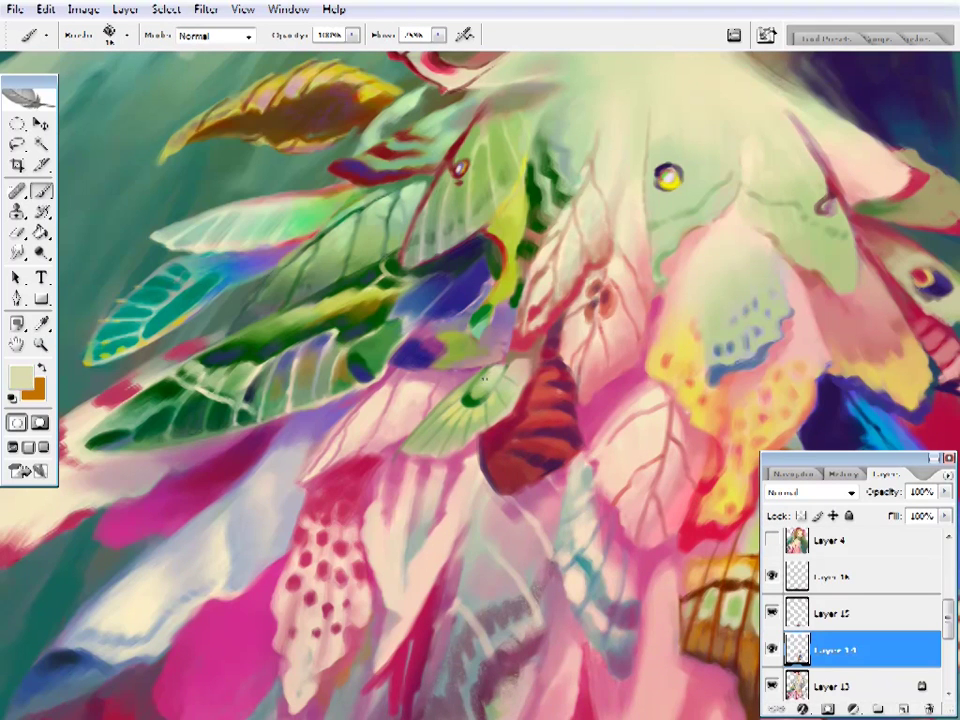
{"action": "left_click", "coordinate": [469, 410], "text": "alt"}
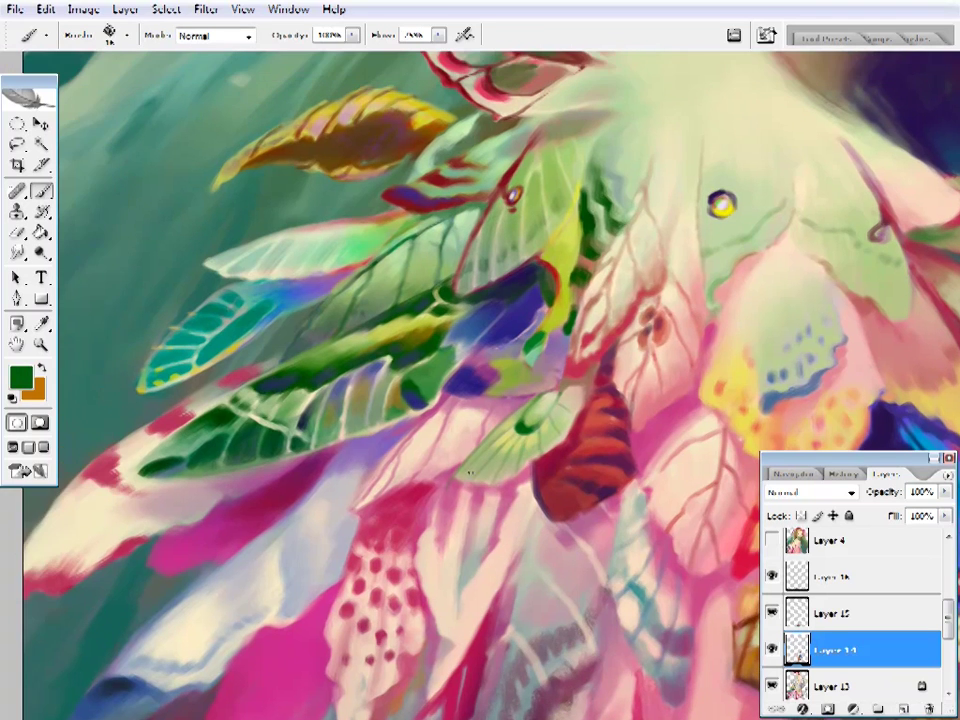
{"action": "right_click", "coordinate": [497, 386]}
{"action": "key", "text": "Escape"}
- Paint dark red dots along the green wing's edge and zoom out to review
{"action": "left_click", "coordinate": [476, 407], "text": "alt"}
{"action": "left_click_drag", "start_coordinate": [401, 411], "coordinate": [392, 429]}
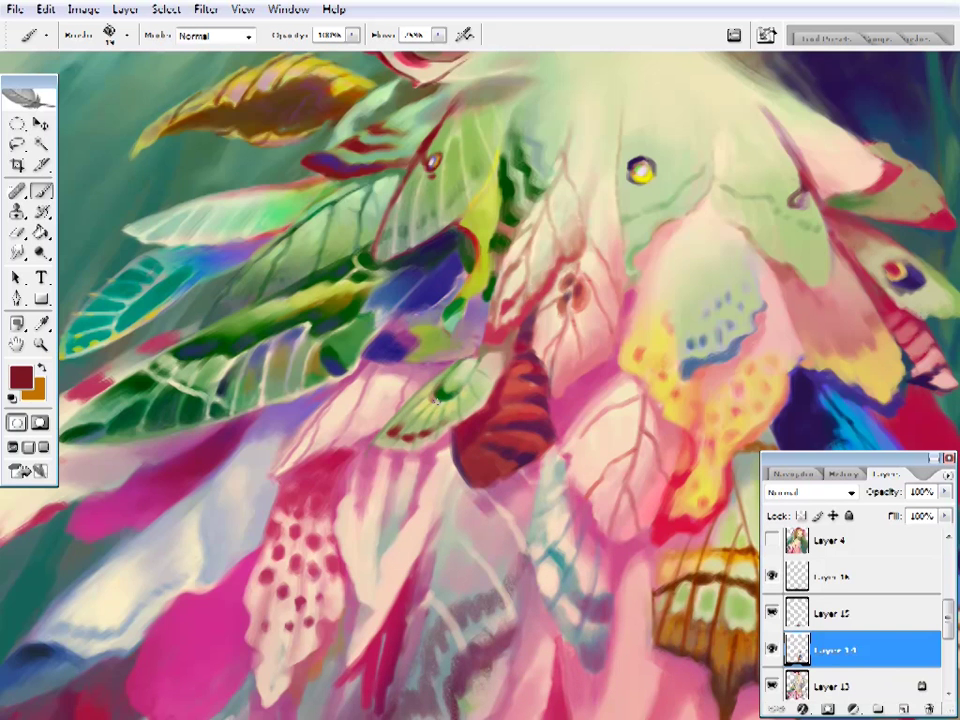
{"action": "left_click_drag", "start_coordinate": [434, 398], "coordinate": [465, 378]}
{"action": "left_click", "coordinate": [489, 531], "text": "ctrl+alt"}
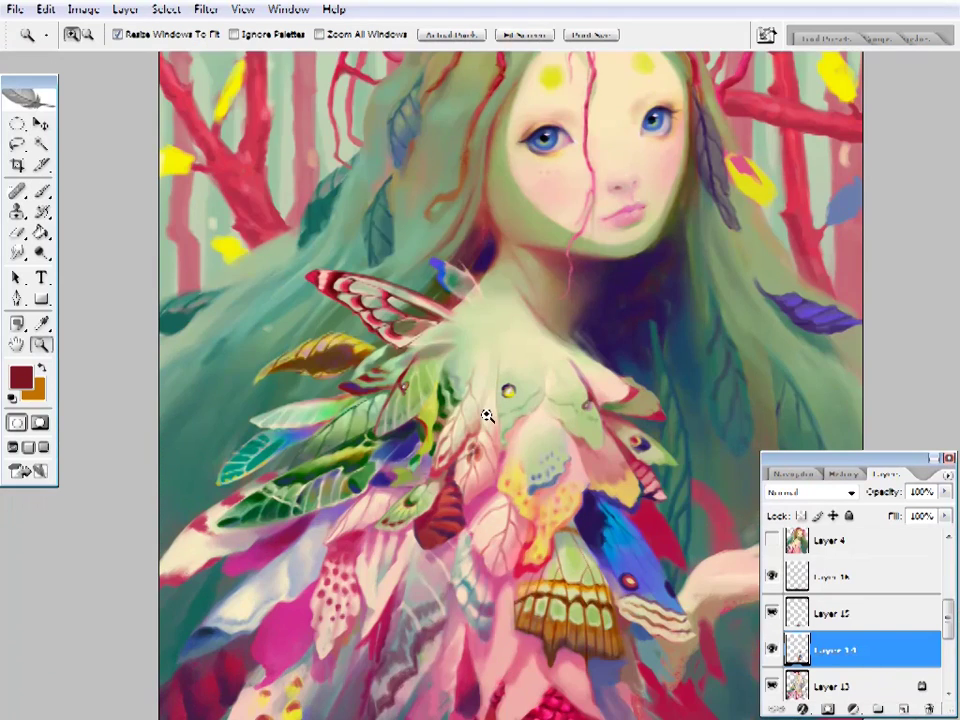
- Zoom in on the lower dress and shade the yellow-spotted feather's lower edge purple-blue
{"action": "left_click", "coordinate": [489, 414], "text": "ctrl"}
{"action": "left_click", "coordinate": [474, 449], "text": "alt"}
{"action": "right_click", "coordinate": [474, 449]}
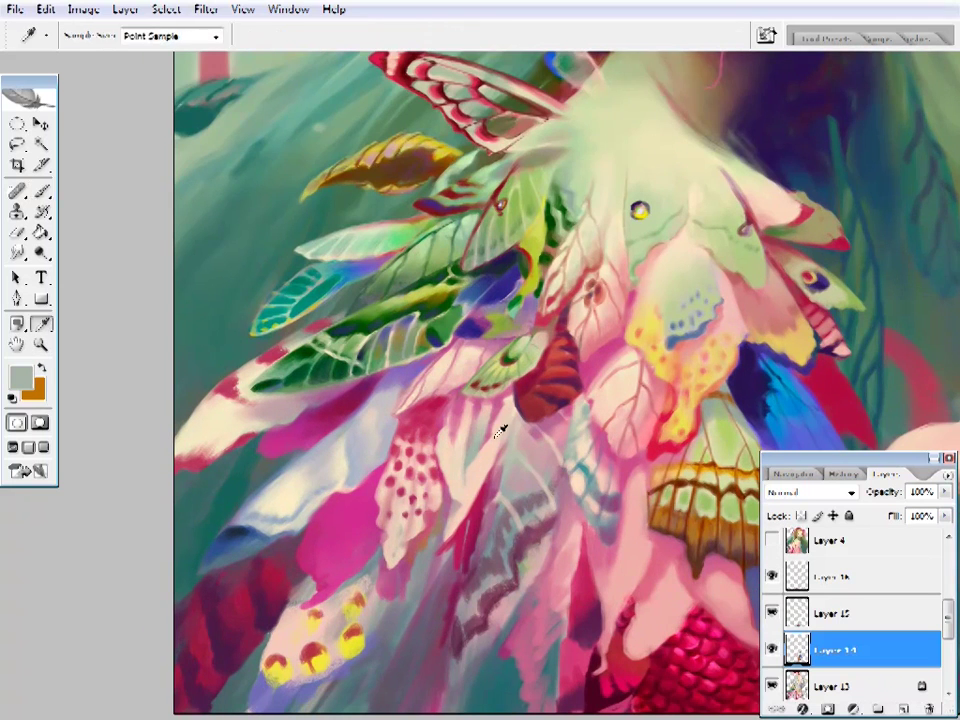
{"action": "left_click", "coordinate": [500, 430], "text": "alt"}
{"action": "mouse_move", "coordinate": [618, 577]}
{"action": "left_mouse_down"}
{"action": "mouse_move", "coordinate": [509, 477]}
{"action": "mouse_move", "coordinate": [339, 561]}
{"action": "left_mouse_up"}
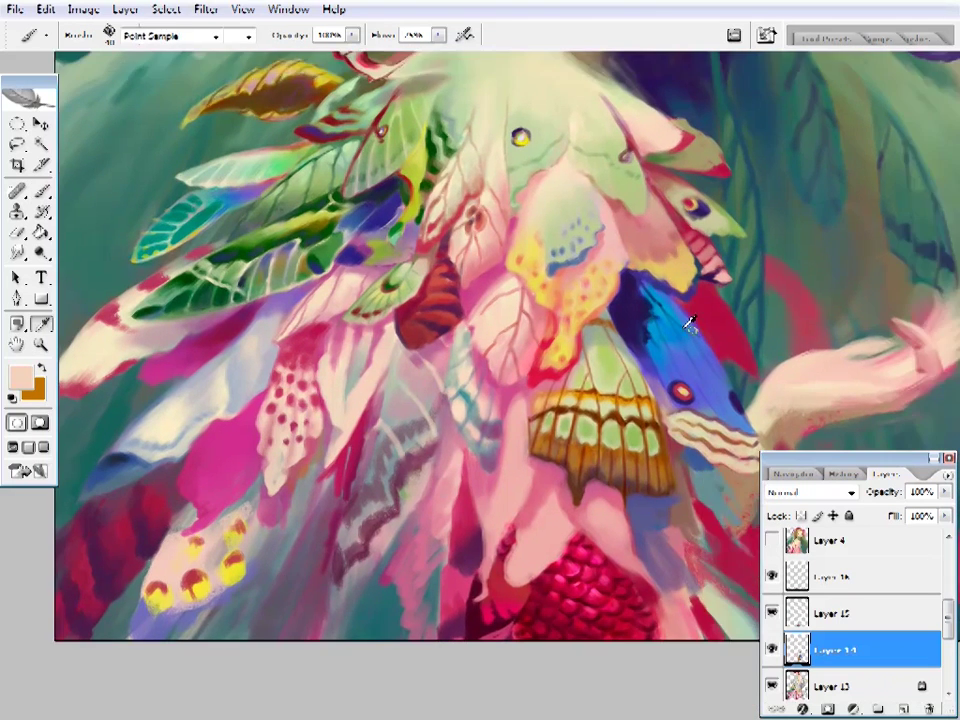
{"action": "left_click", "coordinate": [690, 321], "text": "alt"}
{"action": "mouse_move", "coordinate": [209, 578]}
{"action": "left_mouse_down"}
{"action": "mouse_move", "coordinate": [253, 587]}
{"action": "mouse_move", "coordinate": [289, 556]}
{"action": "left_mouse_up"}
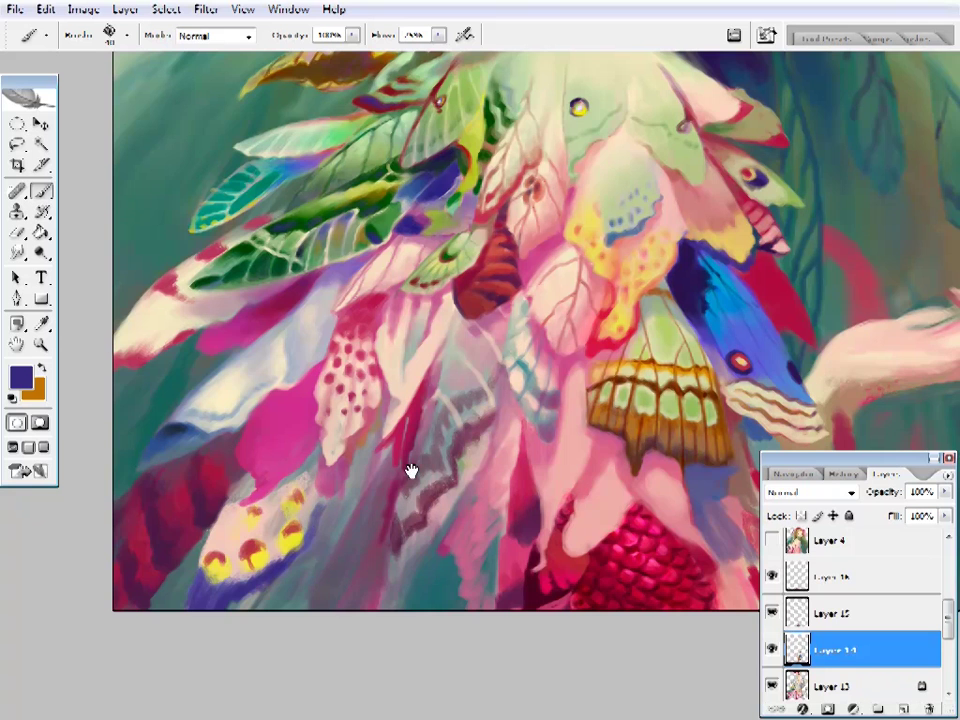
- Sample peach, light pink and dark purple around the feather, then refine its yellow spots
{"action": "left_click_drag", "start_coordinate": [410, 470], "coordinate": [514, 463]}
{"action": "left_click", "coordinate": [370, 513], "text": "alt"}
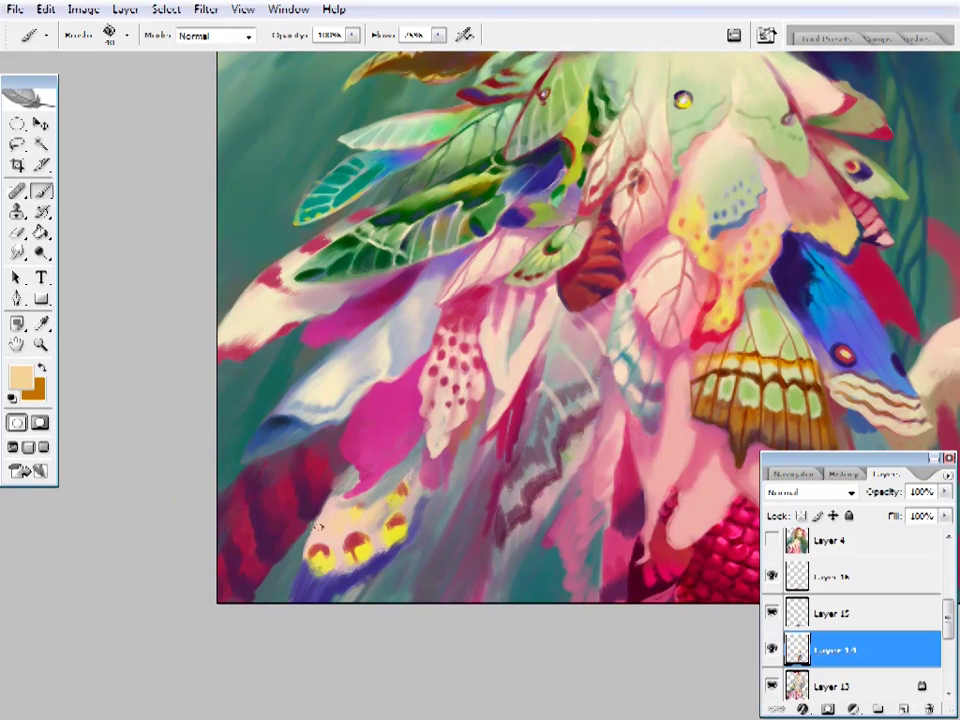
{"action": "left_click", "coordinate": [348, 481], "text": "alt"}
{"action": "left_click", "coordinate": [347, 467], "text": "alt"}
{"action": "key", "text": "i"}
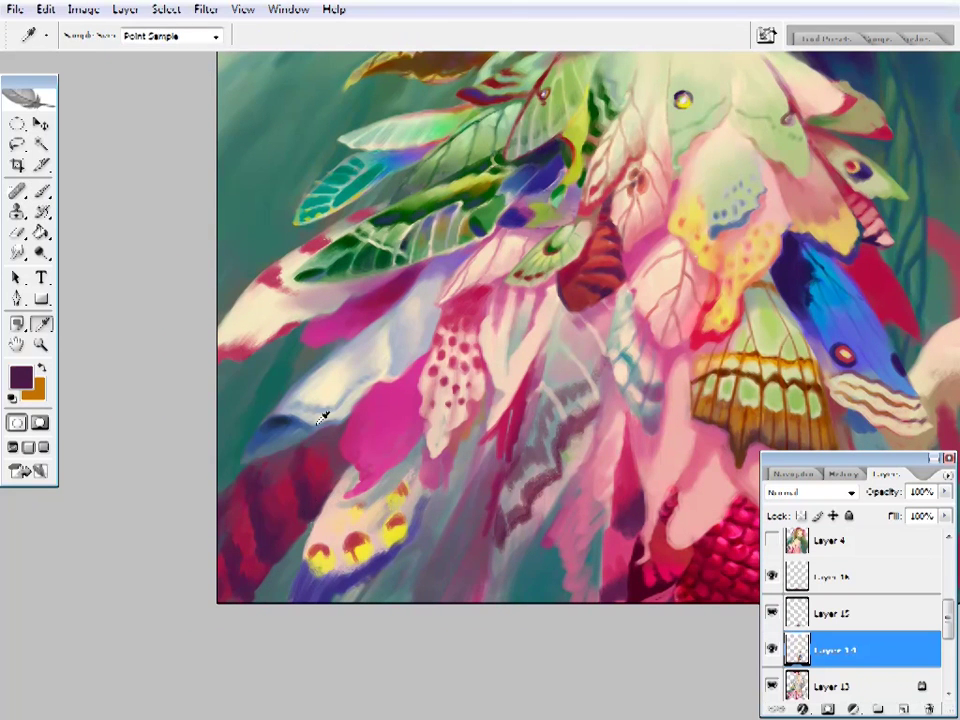
{"action": "mouse_move", "coordinate": [443, 528]}
{"action": "left_mouse_down"}
{"action": "mouse_move", "coordinate": [413, 517]}
{"action": "mouse_move", "coordinate": [457, 469]}
{"action": "left_mouse_up"}
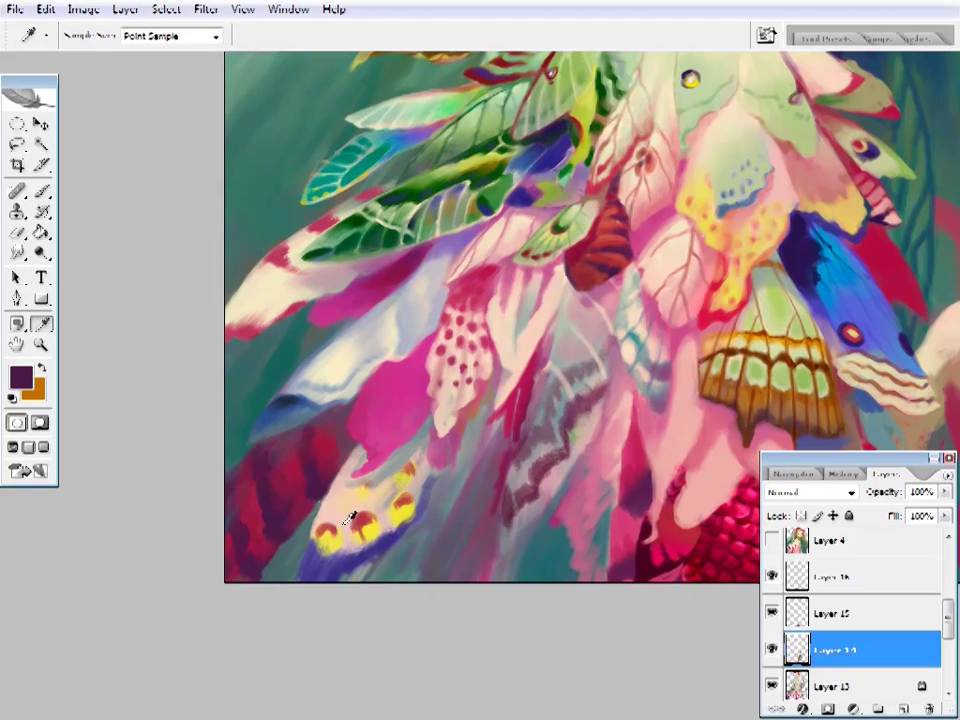
{"action": "key", "text": "b"}
{"action": "left_click", "coordinate": [310, 550], "text": "alt"}
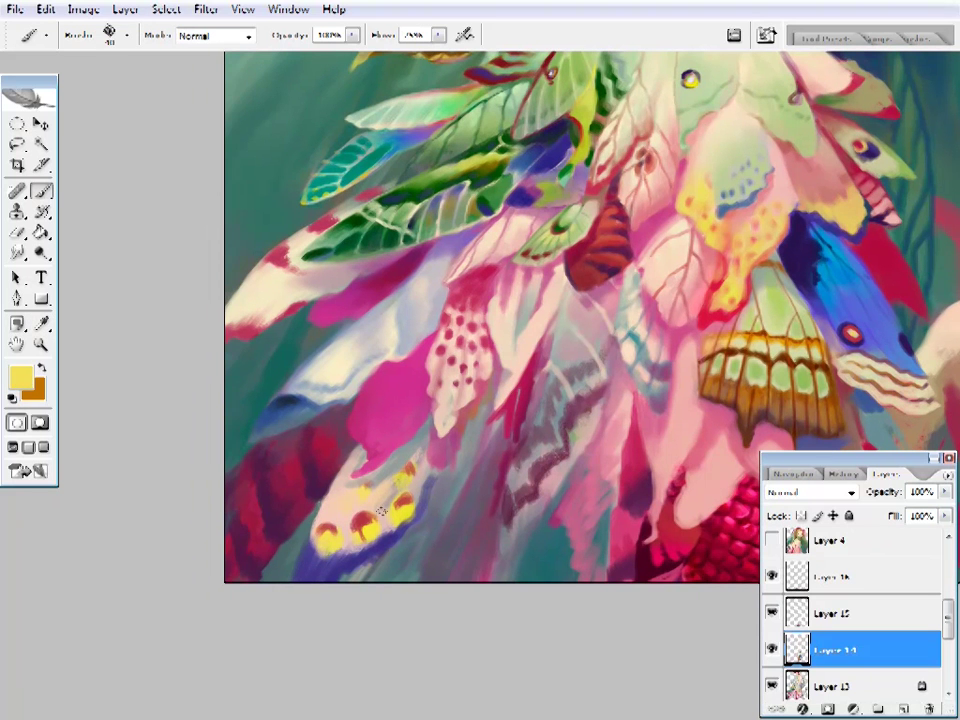
{"action": "left_click", "coordinate": [330, 535], "text": "alt"}
{"action": "left_click_drag", "start_coordinate": [330, 535], "coordinate": [336, 544]}
- Sample pale yellow, purple and orange from the spots, then zoom out to the whole painting
{"action": "left_click", "coordinate": [363, 550], "text": "alt"}
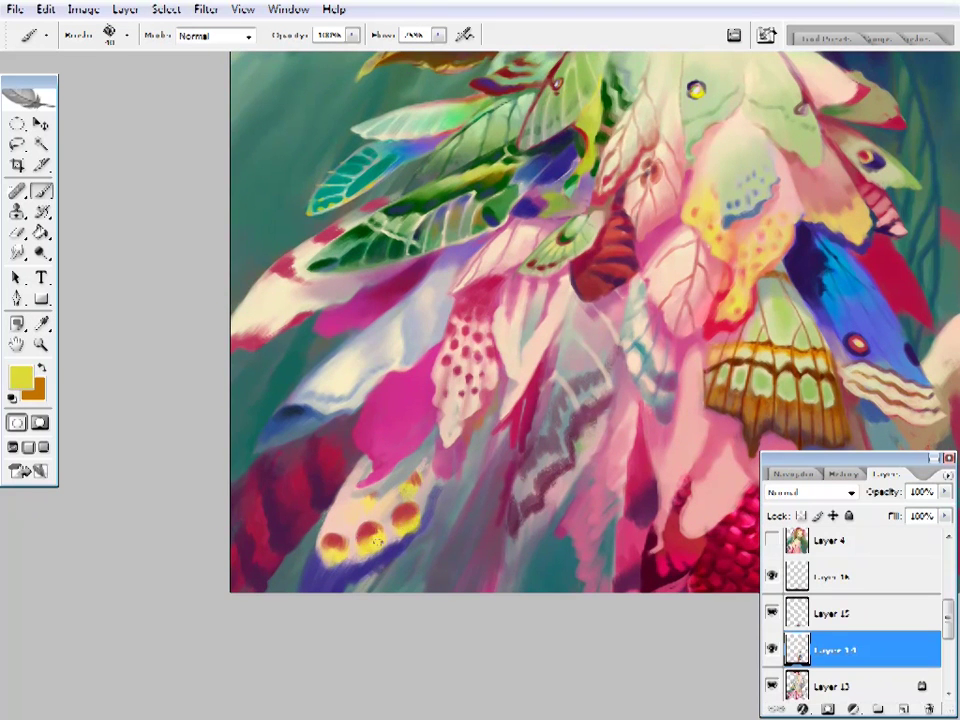
{"action": "left_click", "coordinate": [356, 561], "text": "alt"}
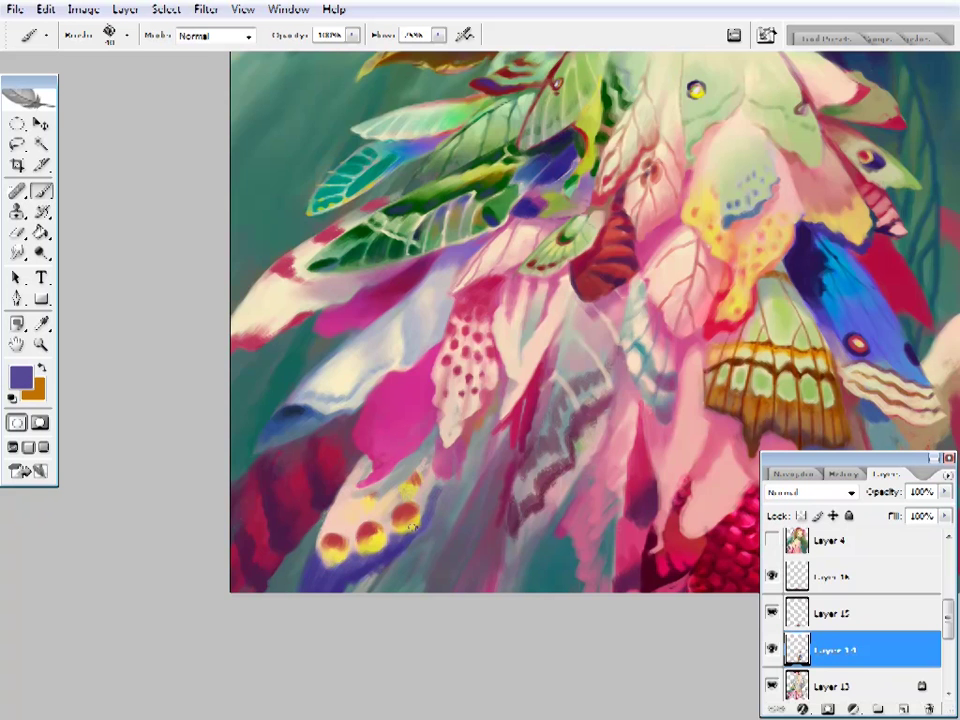
{"action": "left_click", "coordinate": [410, 525], "text": "alt"}
{"action": "left_click_drag", "start_coordinate": [380, 501], "coordinate": [333, 460]}
{"action": "left_click", "coordinate": [343, 454], "text": "alt"}
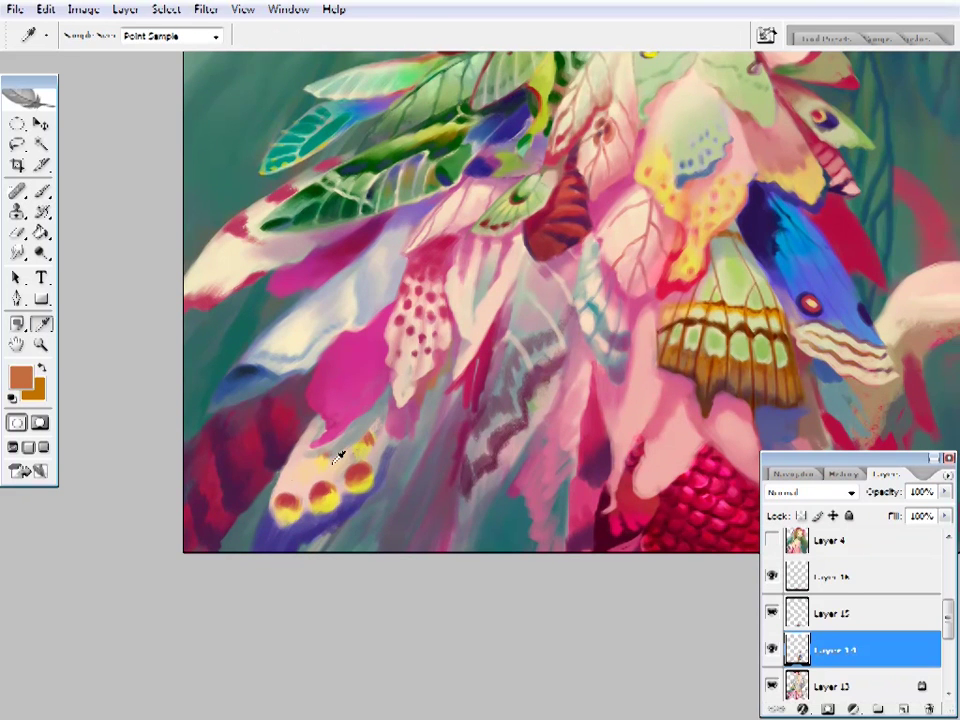
{"action": "left_click", "coordinate": [583, 412], "text": "alt"}
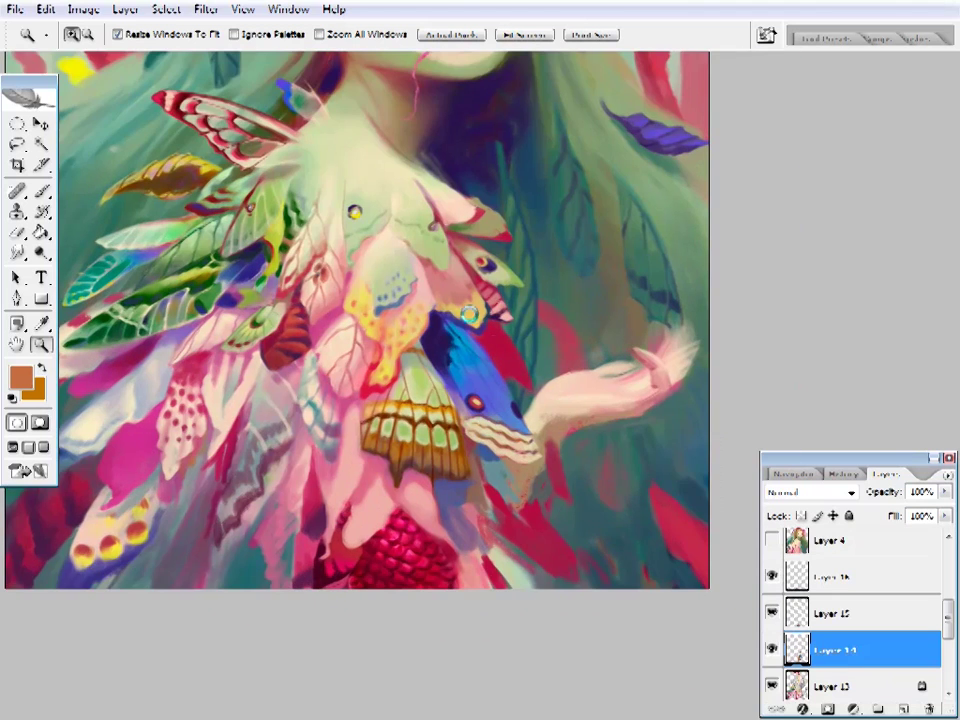
{"action": "mouse_move", "coordinate": [441, 367]}
{"action": "left_mouse_down"}
{"action": "mouse_move", "coordinate": [437, 422]}
{"action": "mouse_move", "coordinate": [379, 557]}
{"action": "mouse_move", "coordinate": [407, 692]}
{"action": "left_mouse_up"}
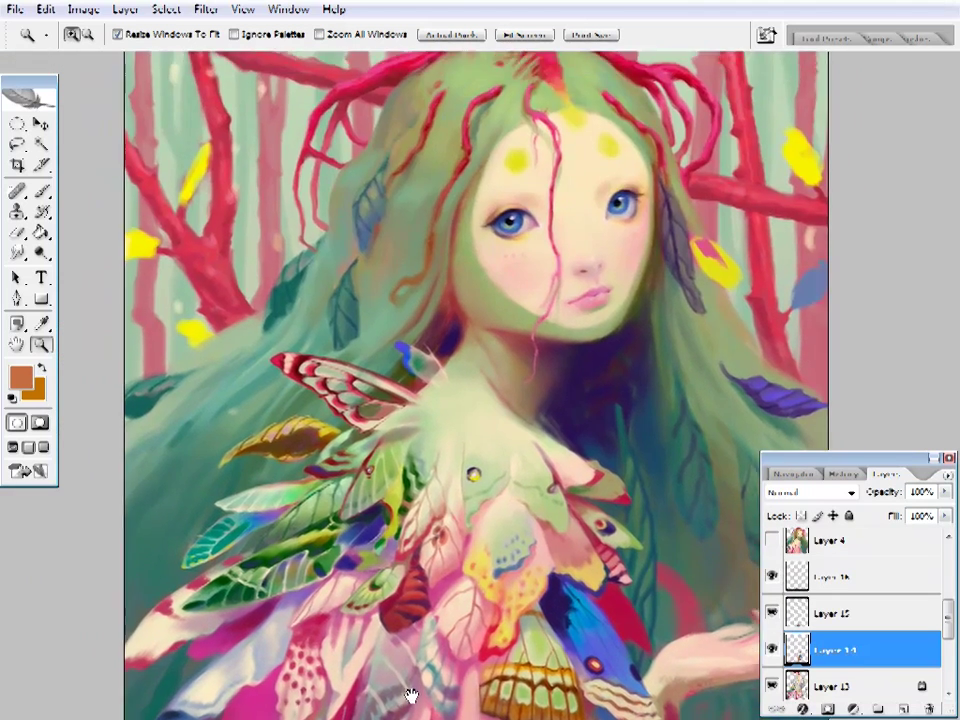
- Zoom in on the red octopus headpiece, sample its red, and choose a brush
{"action": "left_click_drag", "start_coordinate": [431, 190], "coordinate": [431, 407]}
{"action": "left_click", "coordinate": [497, 270]}
{"action": "key", "text": "i"}
{"action": "left_click", "coordinate": [480, 274]}
{"action": "key", "text": "b"}
{"action": "right_click", "coordinate": [600, 380]}
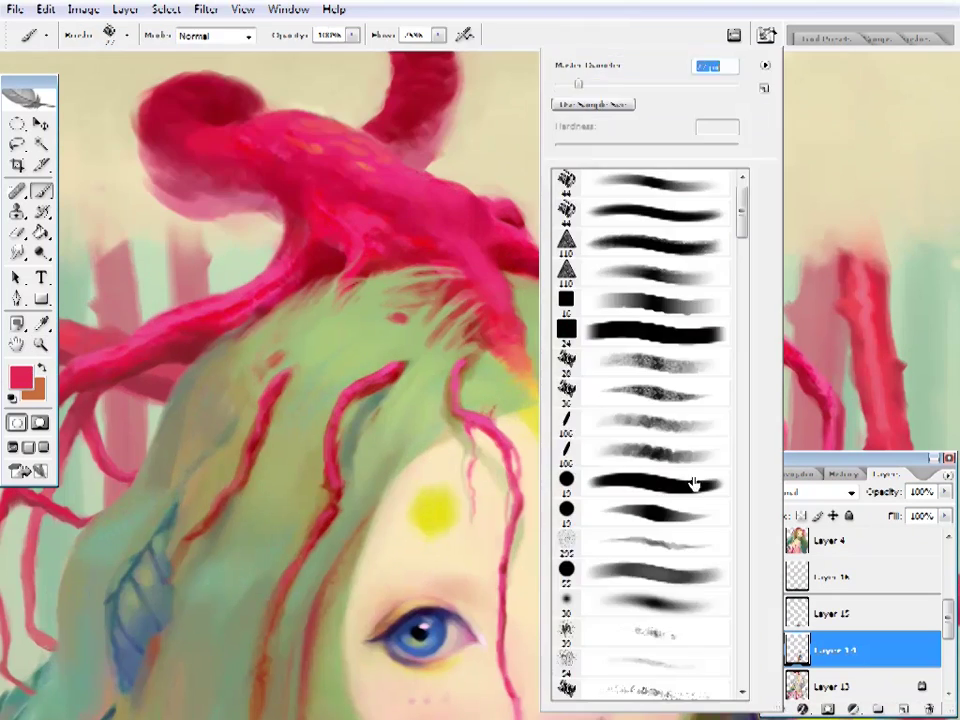
{"action": "left_click", "coordinate": [691, 482]}
{"action": "key", "text": "Return"}
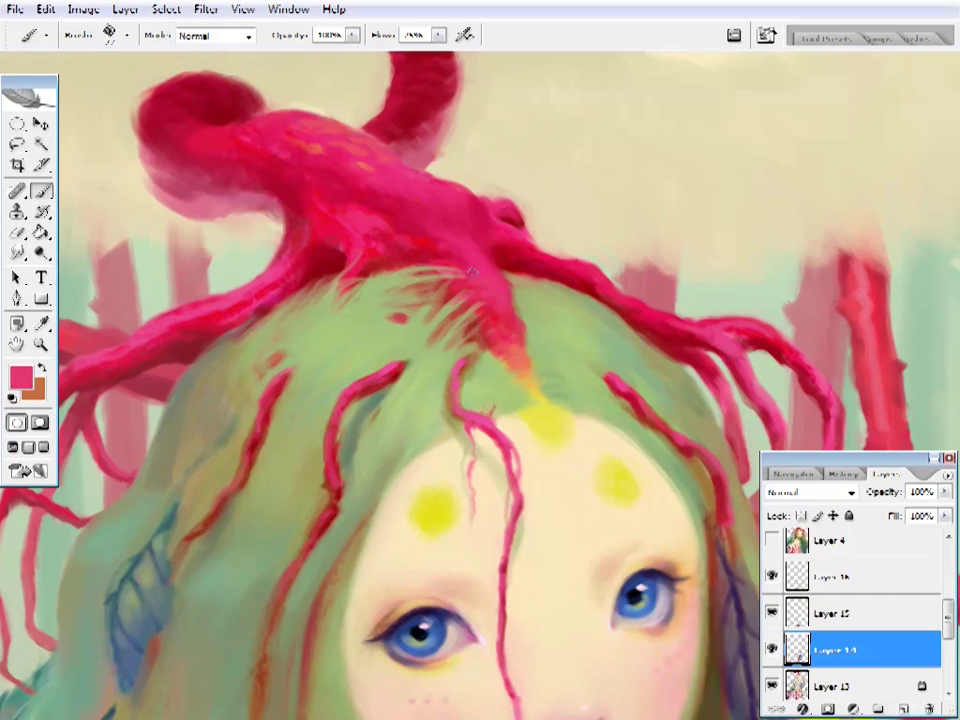
- Sample dark red, pink-red, brownish red, pink and orange tones across the octopus
{"action": "left_click_drag", "start_coordinate": [461, 314], "coordinate": [470, 318]}
{"action": "left_click", "coordinate": [470, 318], "text": "alt"}
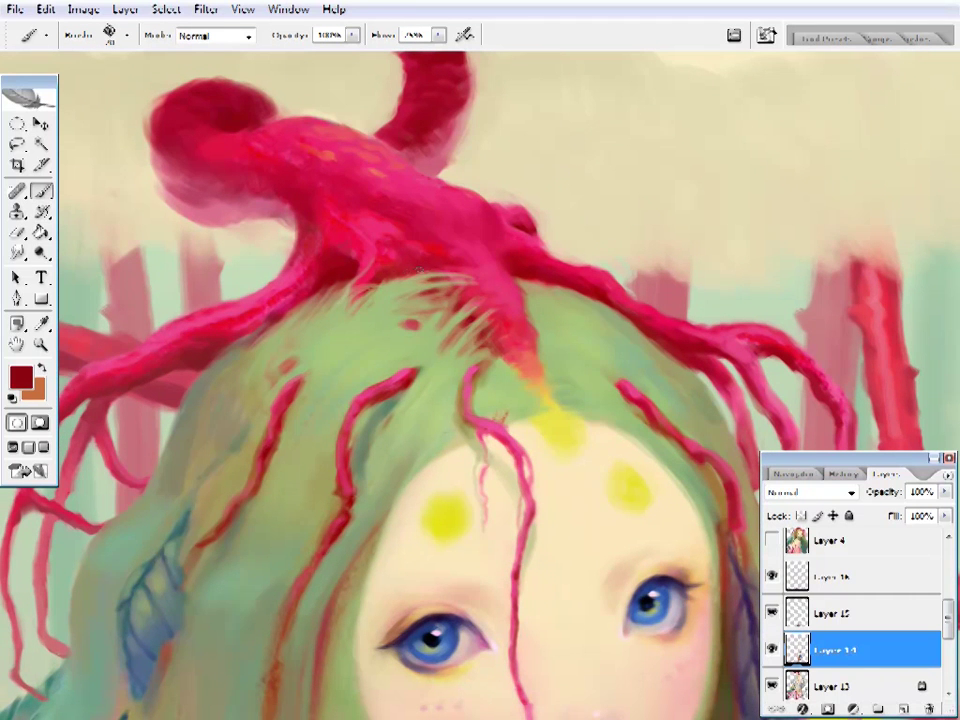
{"action": "left_click", "coordinate": [470, 280], "text": "alt"}
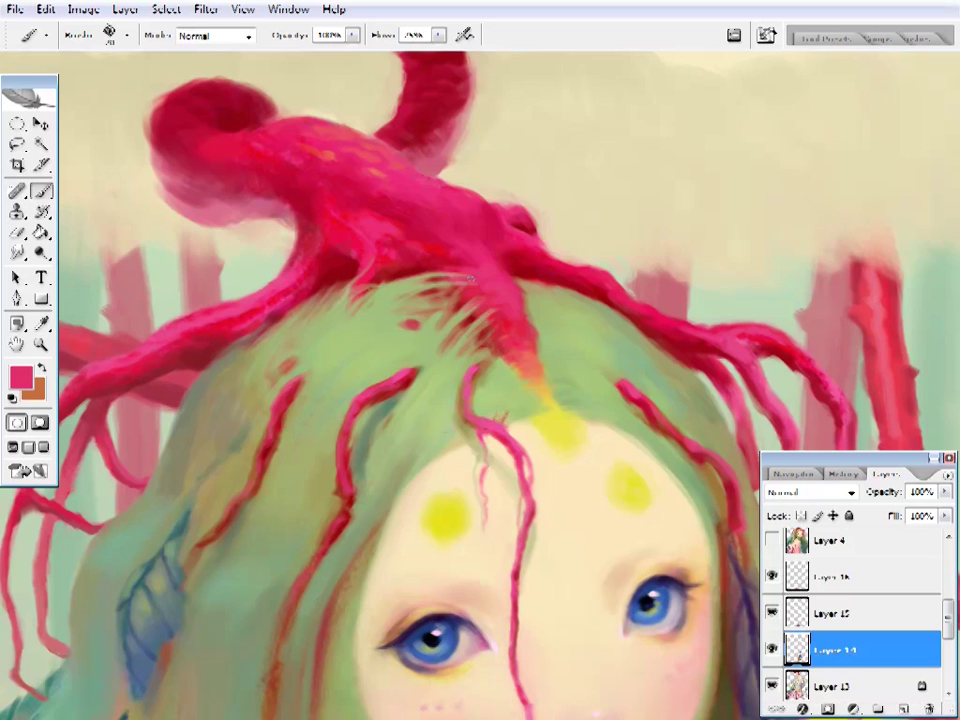
{"action": "left_click_drag", "start_coordinate": [505, 132], "coordinate": [495, 134]}
{"action": "left_click", "coordinate": [497, 283], "text": "alt"}
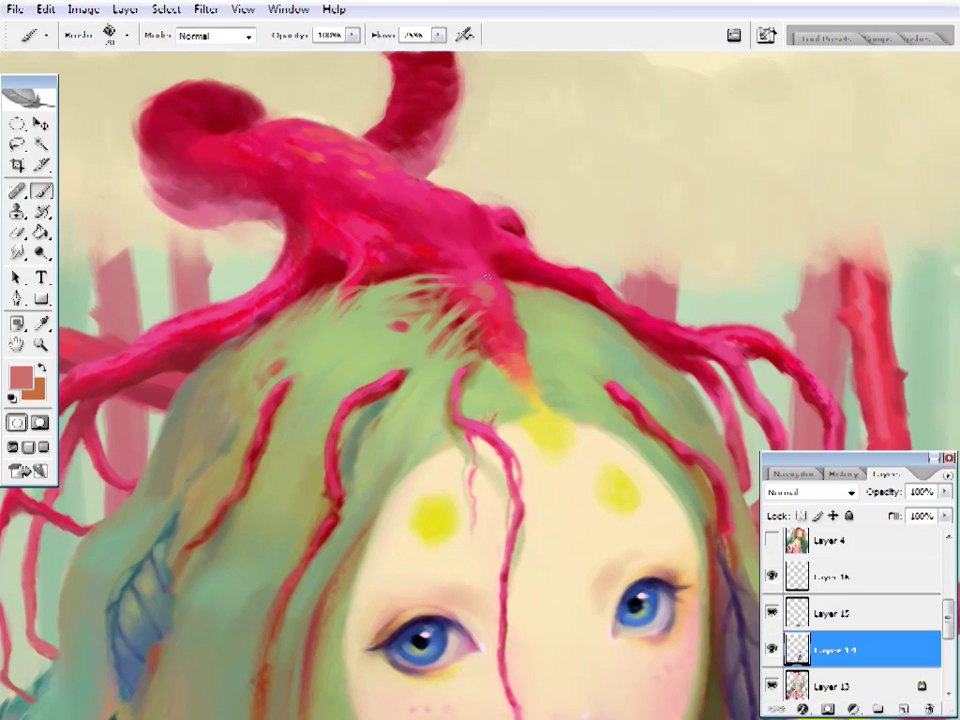
{"action": "left_click", "coordinate": [491, 268], "text": "alt"}
{"action": "left_click", "coordinate": [444, 221], "text": "alt"}
{"action": "left_click_drag", "start_coordinate": [444, 221], "coordinate": [492, 261]}
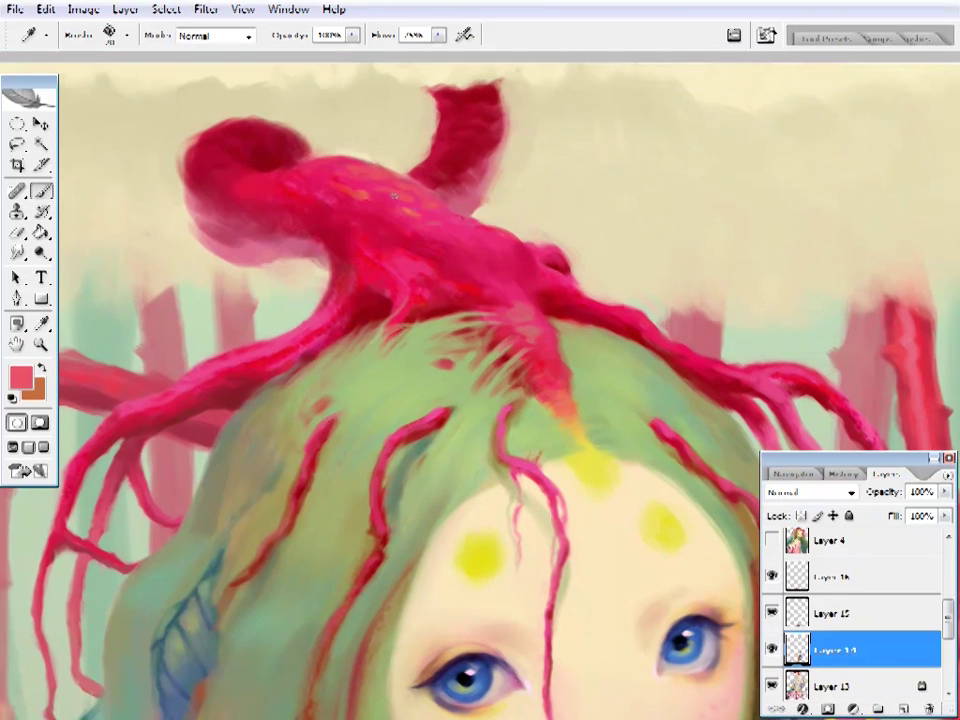
{"action": "left_click", "coordinate": [437, 198], "text": "alt"}
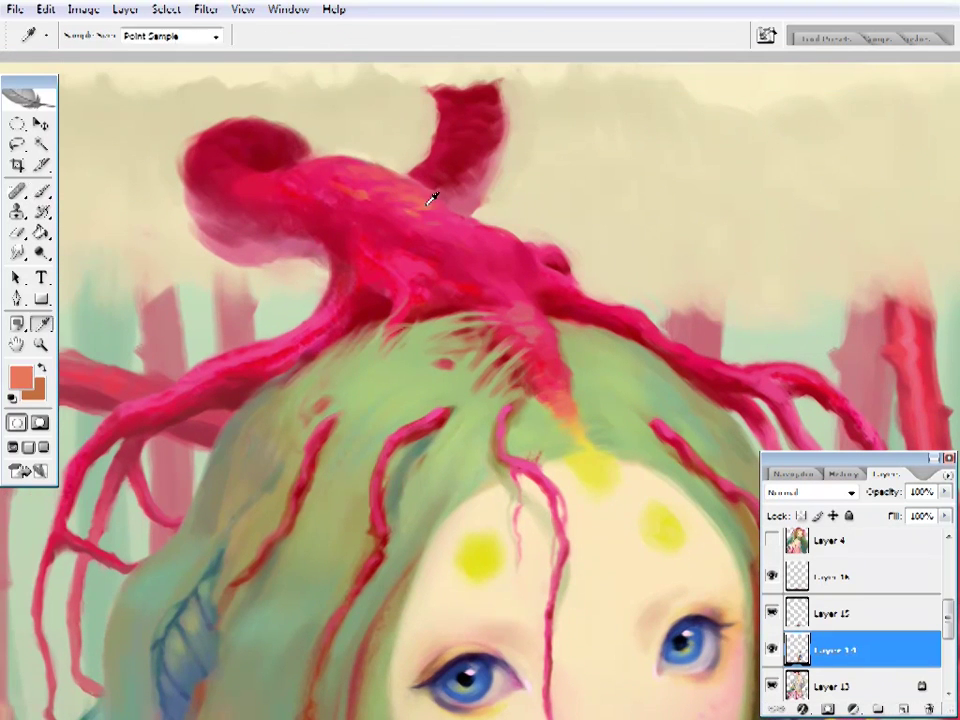
{"action": "left_click", "coordinate": [525, 317], "text": "alt"}
{"action": "left_click_drag", "start_coordinate": [556, 284], "coordinate": [566, 334]}
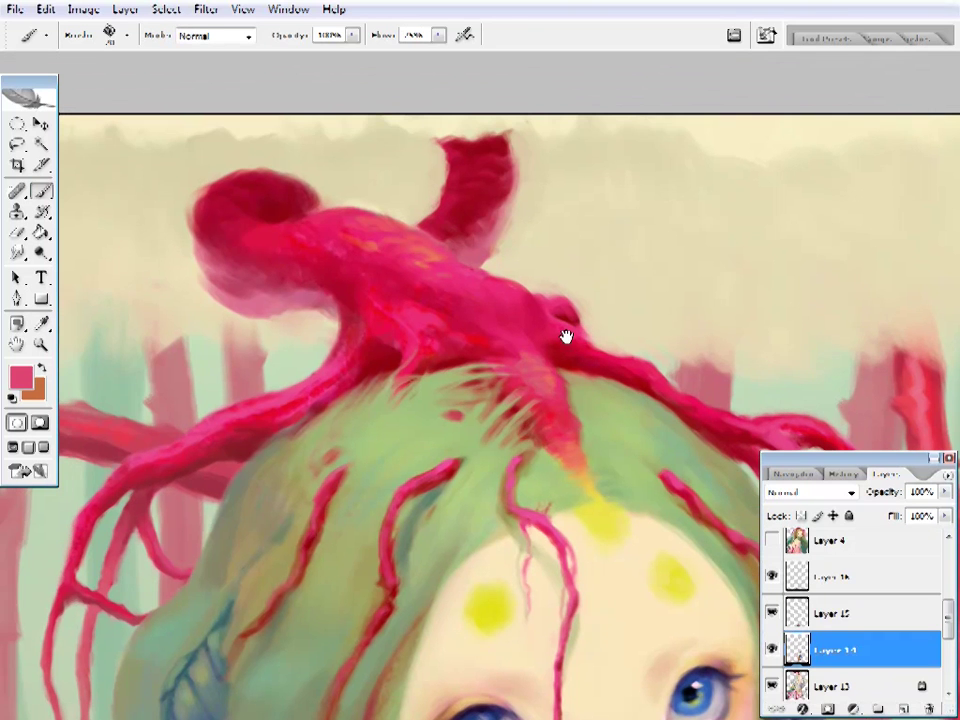
- Pick deeper crimson, brighter pink-red and dusty pink shades from the octopus body
{"action": "left_click", "coordinate": [527, 352], "text": "alt"}
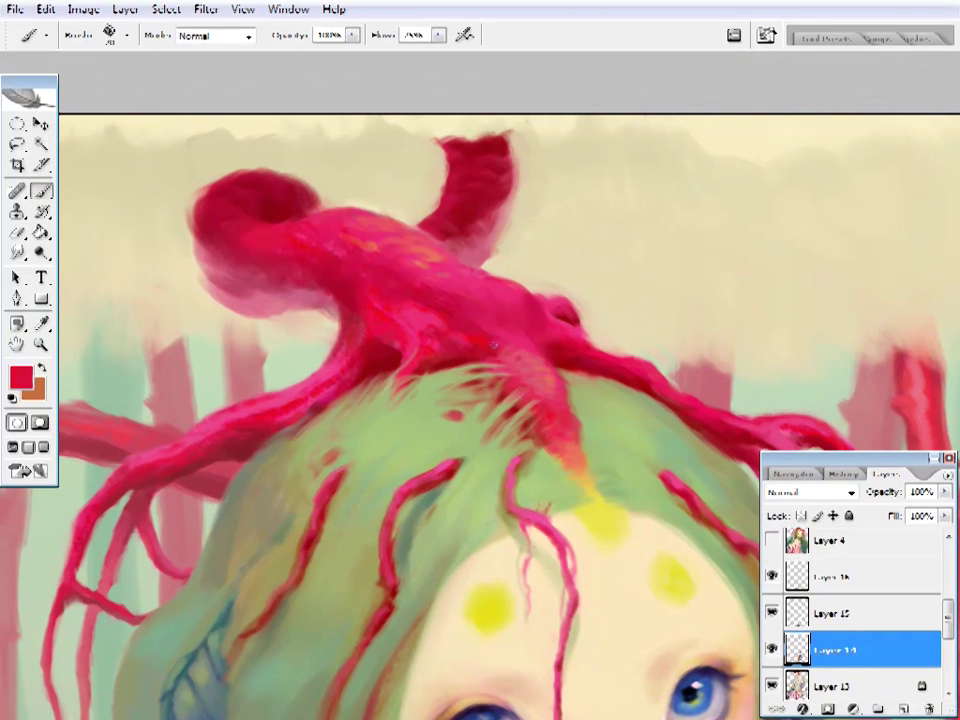
{"action": "left_click", "coordinate": [433, 294], "text": "alt"}
{"action": "left_click_drag", "start_coordinate": [384, 334], "coordinate": [444, 342]}
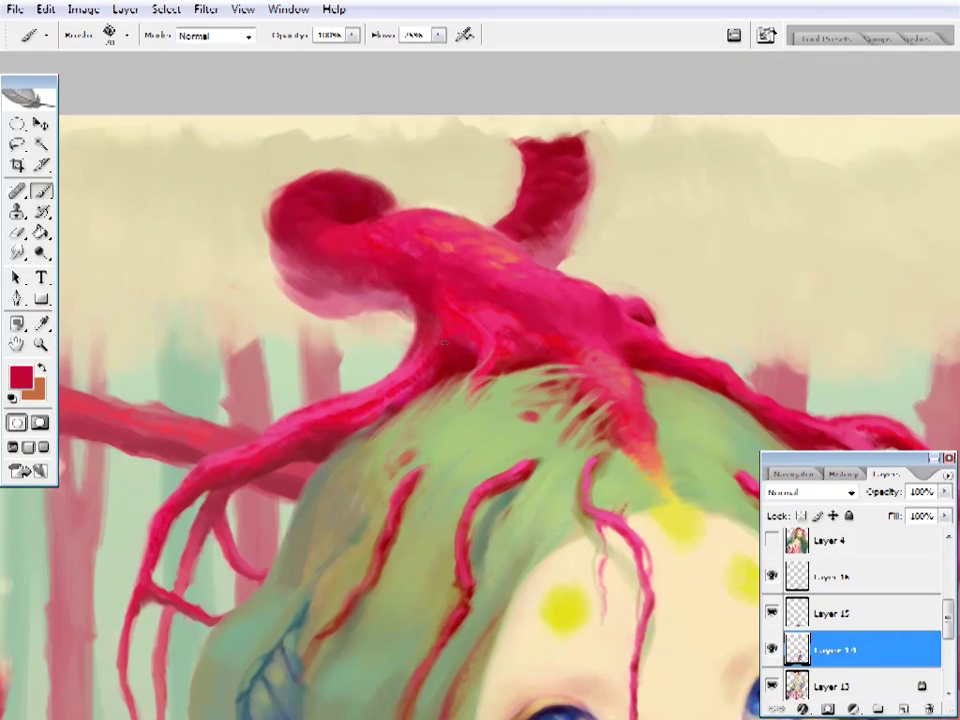
{"action": "left_click", "coordinate": [423, 342], "text": "alt"}
{"action": "left_click", "coordinate": [378, 404], "text": "alt"}
{"action": "left_click", "coordinate": [411, 379], "text": "alt"}
{"action": "left_click_drag", "start_coordinate": [411, 379], "coordinate": [433, 426]}
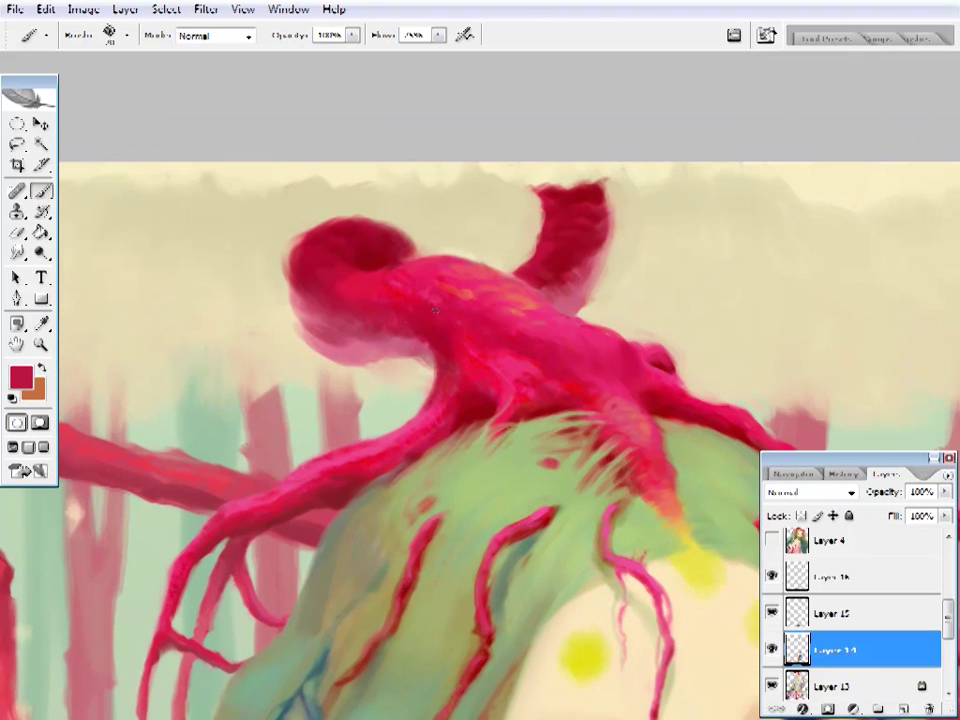
{"action": "left_click", "coordinate": [423, 337], "text": "alt"}
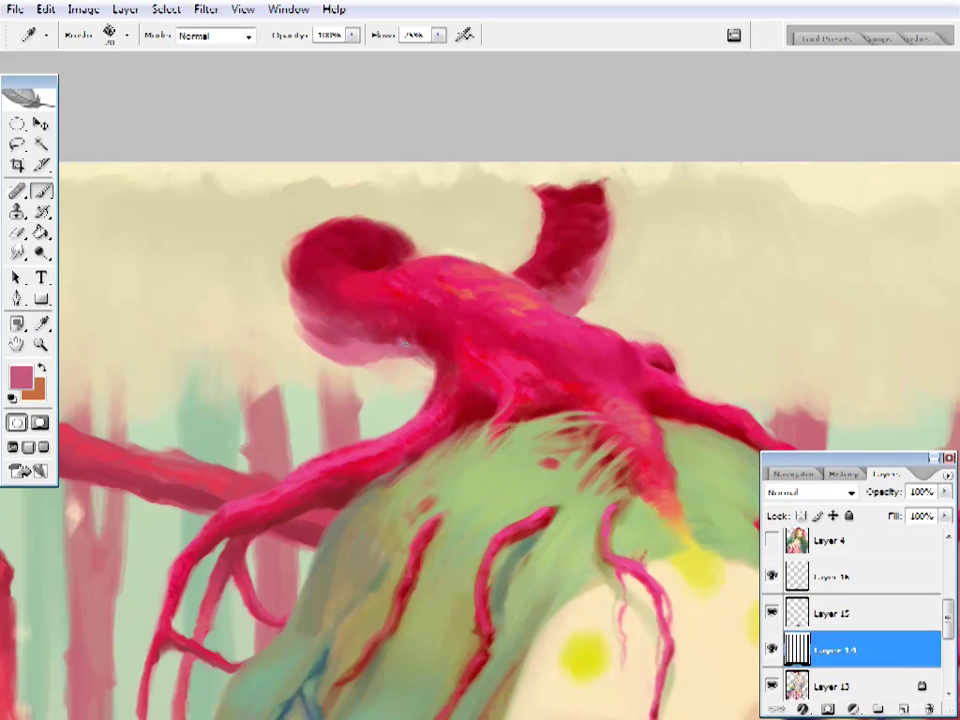
{"action": "left_click", "coordinate": [422, 355], "text": "alt"}
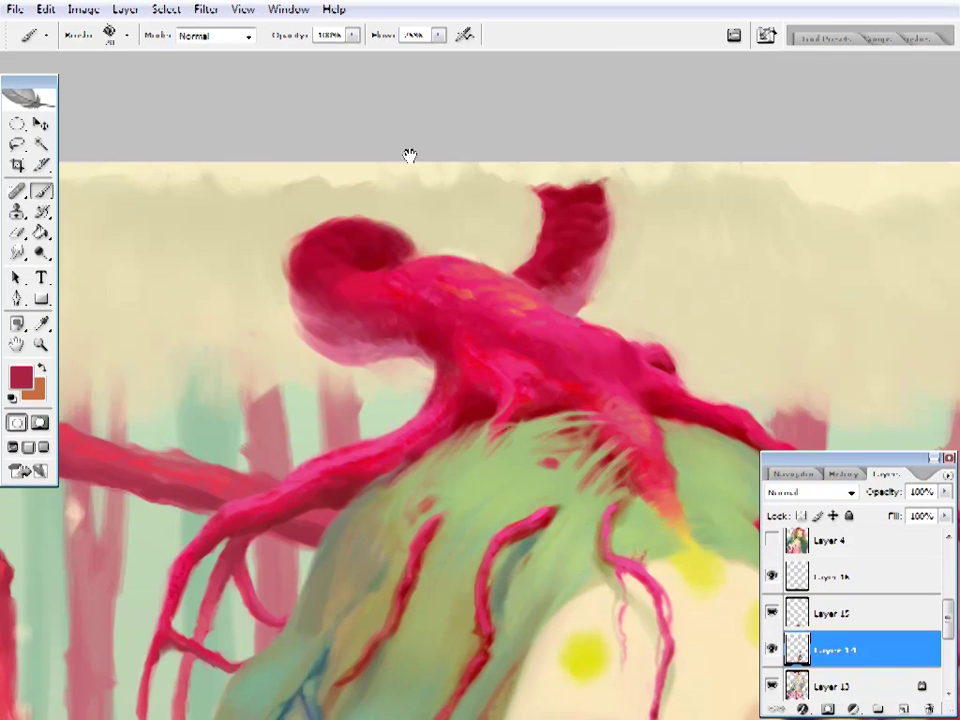
- Sample dark crimson, salmon-orange and beige tones, then set the brush to 14 px
{"action": "left_click_drag", "start_coordinate": [407, 154], "coordinate": [409, 180]}
{"action": "left_click", "coordinate": [285, 312], "text": "alt"}
{"action": "left_click", "coordinate": [295, 293], "text": "alt"}
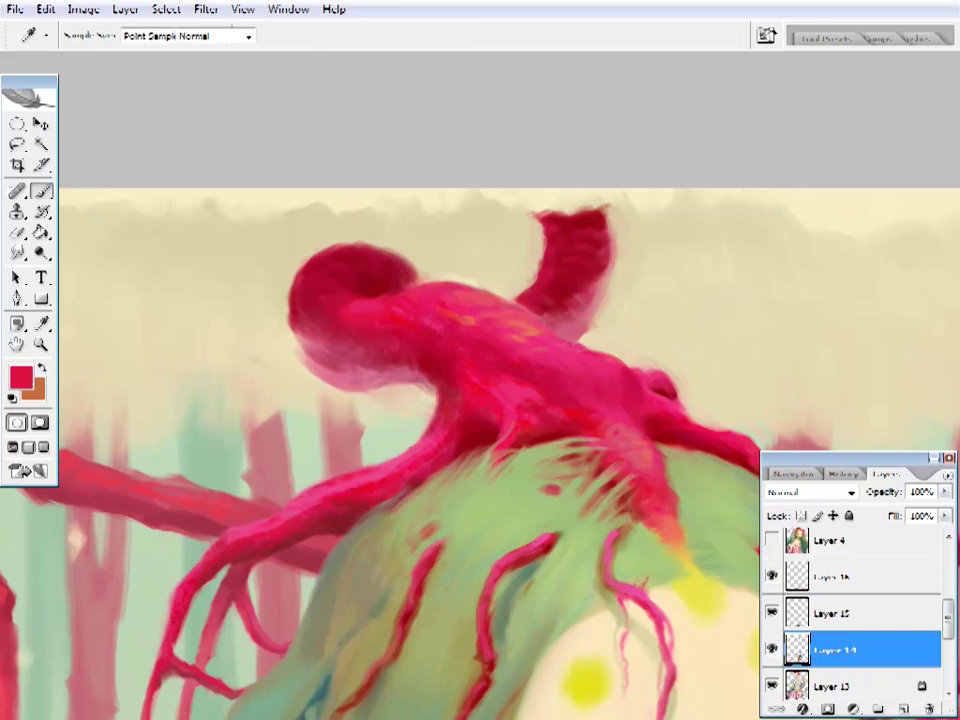
{"action": "left_click", "coordinate": [380, 308], "text": "alt"}
{"action": "left_click", "coordinate": [533, 342], "text": "alt"}
{"action": "left_click_drag", "start_coordinate": [554, 263], "coordinate": [514, 294]}
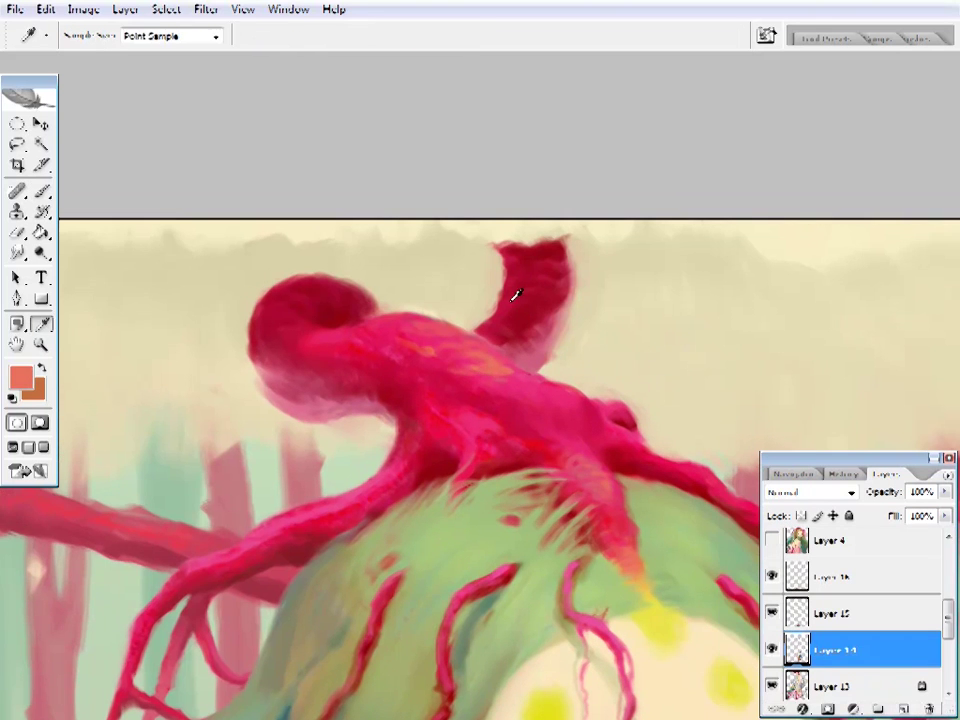
{"action": "left_click", "coordinate": [514, 294], "text": "alt"}
{"action": "left_click", "coordinate": [562, 348], "text": "alt"}
{"action": "left_click", "coordinate": [300, 308], "text": "alt"}
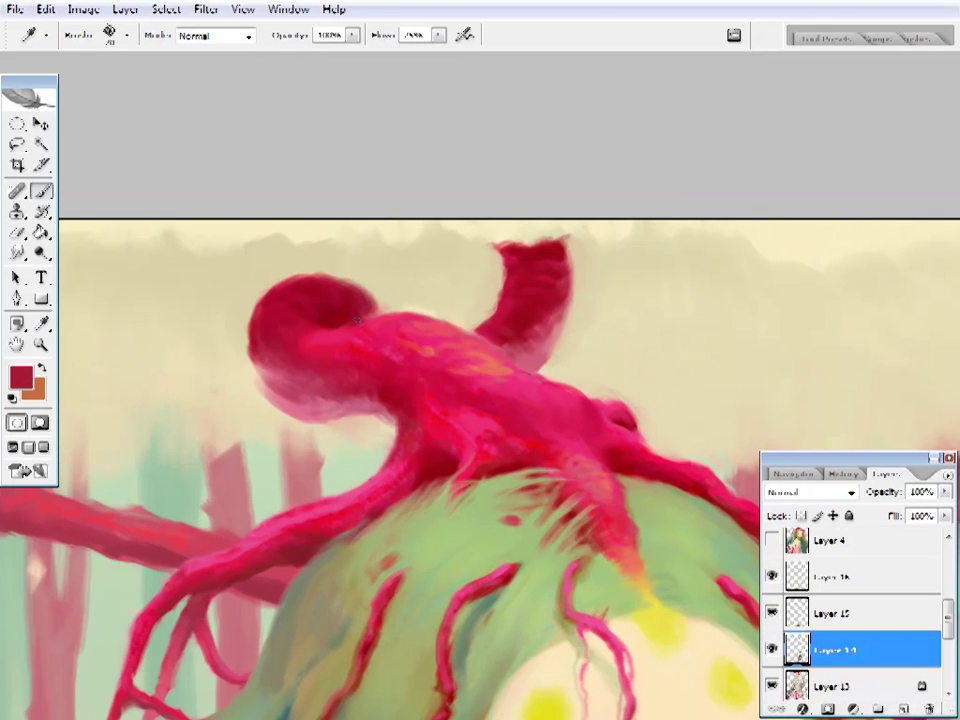
{"action": "left_click", "coordinate": [296, 227], "text": "alt"}
{"action": "left_click", "coordinate": [306, 311], "text": "alt"}
{"action": "right_click", "coordinate": [306, 311]}
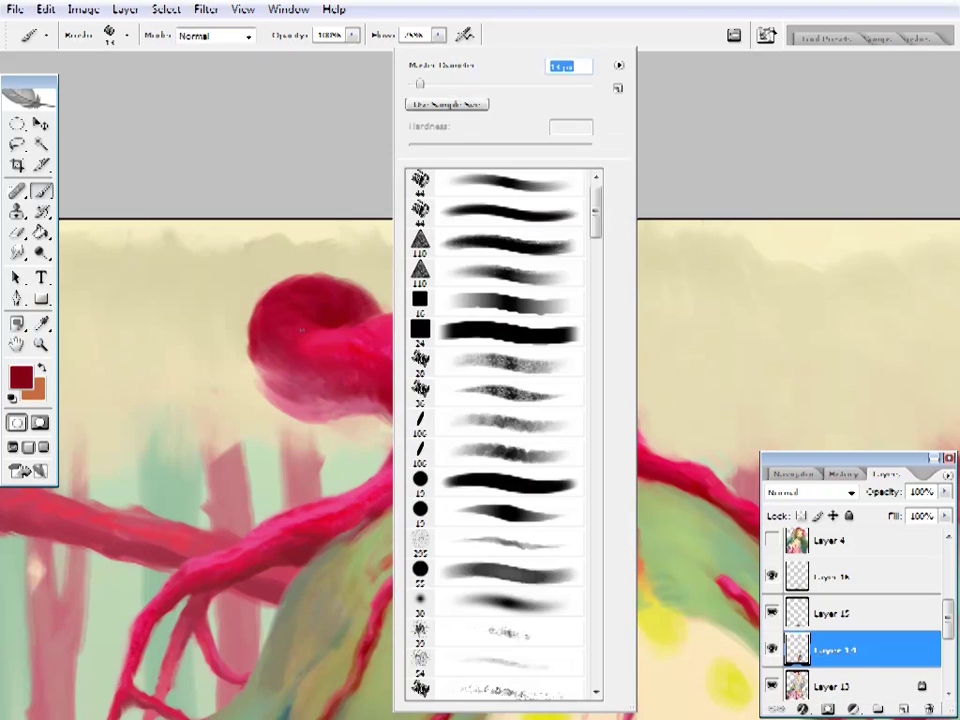
{"action": "key", "text": "Return"}
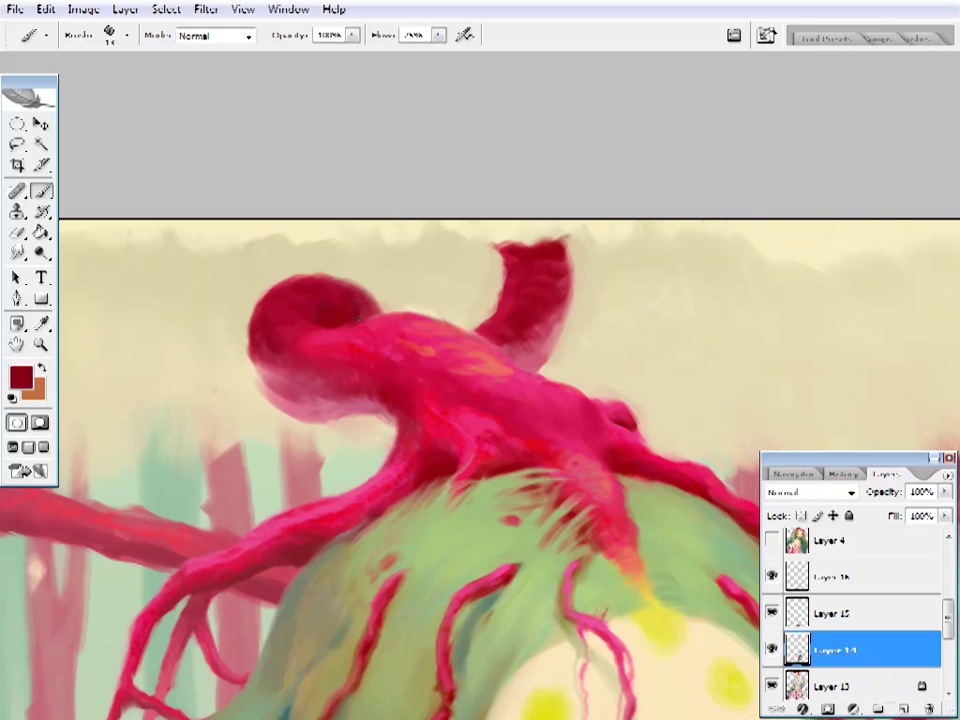
- Paint crimson shading on the octopus head on Layer 14, then fit the painting with Ctrl+0
{"action": "left_click", "coordinate": [386, 382], "text": "alt"}
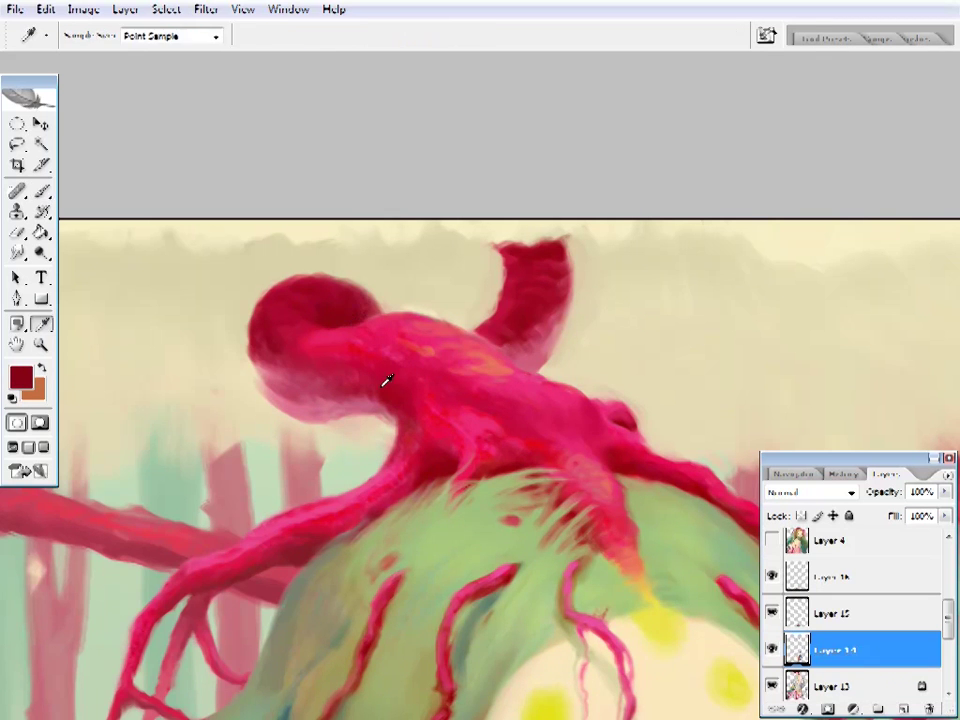
{"action": "left_click", "coordinate": [285, 368], "text": "alt"}
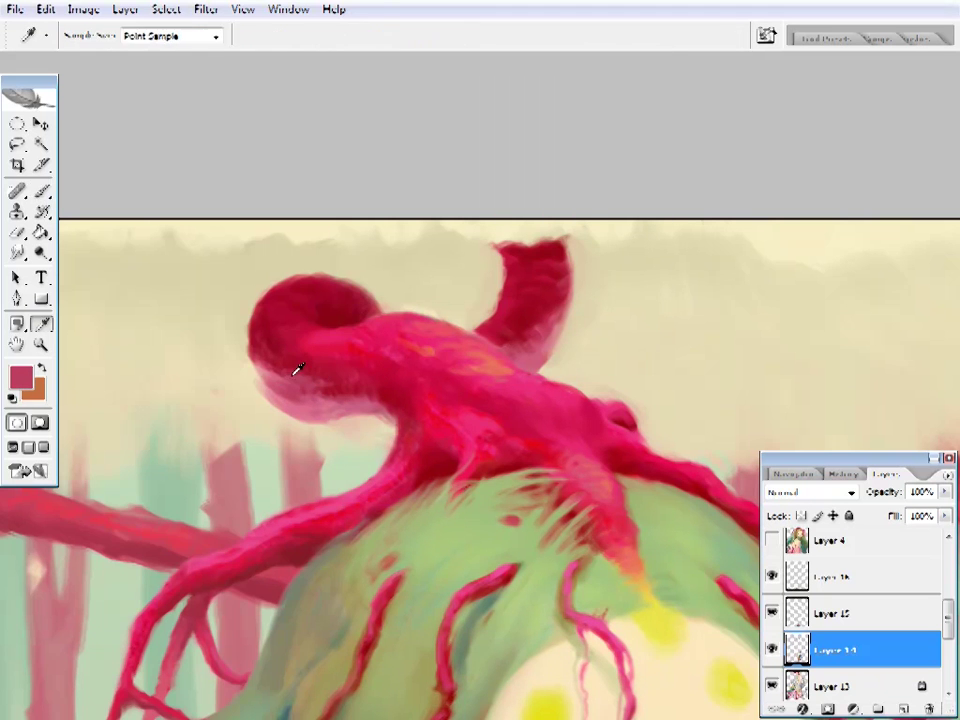
{"action": "left_click", "coordinate": [336, 347], "text": "alt"}
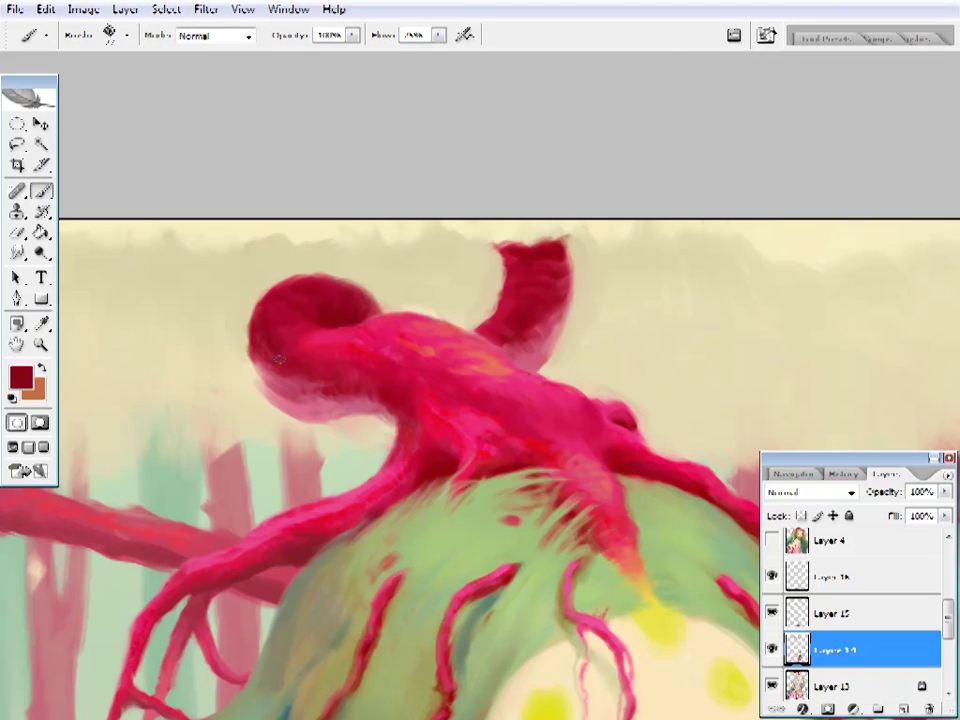
{"action": "left_click", "coordinate": [298, 331], "text": "alt"}
{"action": "left_click", "coordinate": [521, 334], "text": "ctrl+alt"}
{"action": "left_click", "coordinate": [444, 321], "text": "ctrl"}
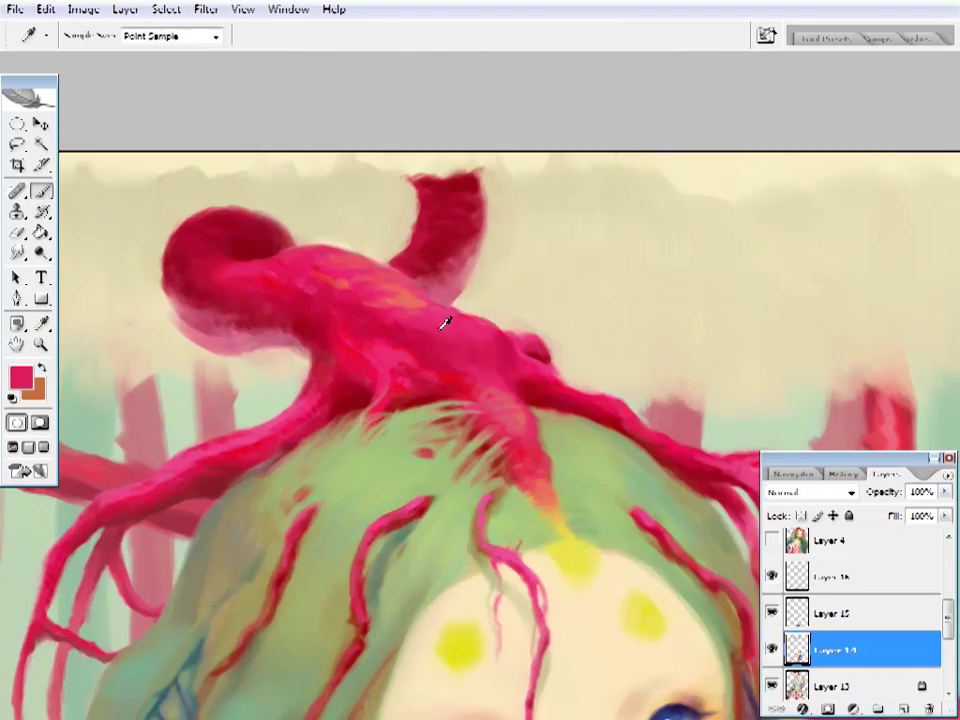
{"action": "left_click", "coordinate": [521, 343], "text": "alt"}
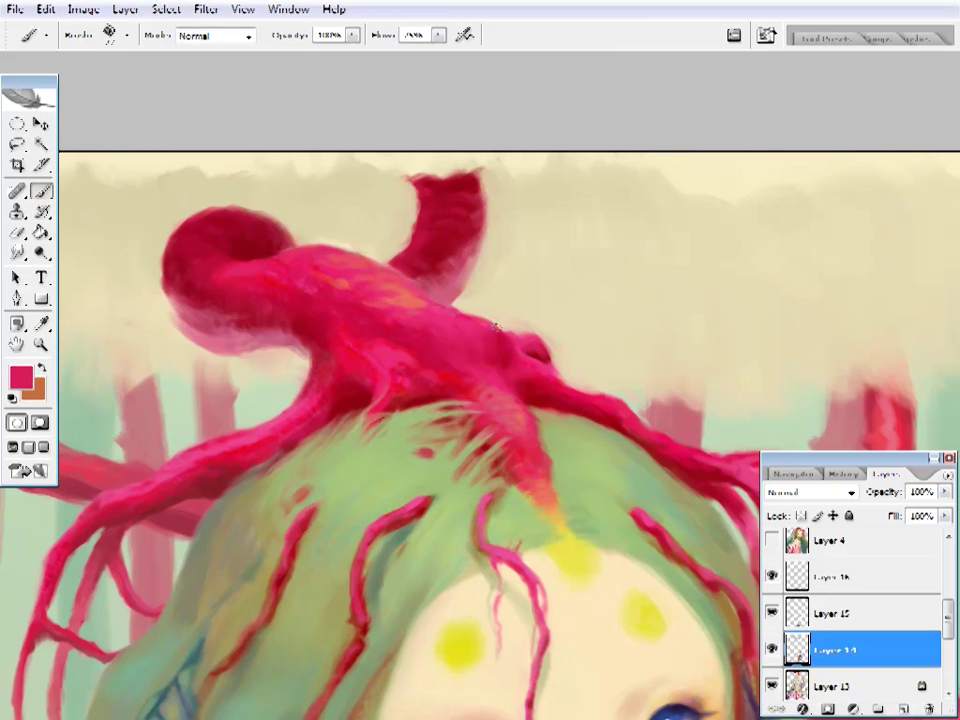
{"action": "left_click", "coordinate": [514, 370], "text": "ctrl+alt"}
{"action": "left_click", "coordinate": [546, 214], "text": "ctrl"}
{"action": "left_click", "coordinate": [435, 332], "text": "alt"}
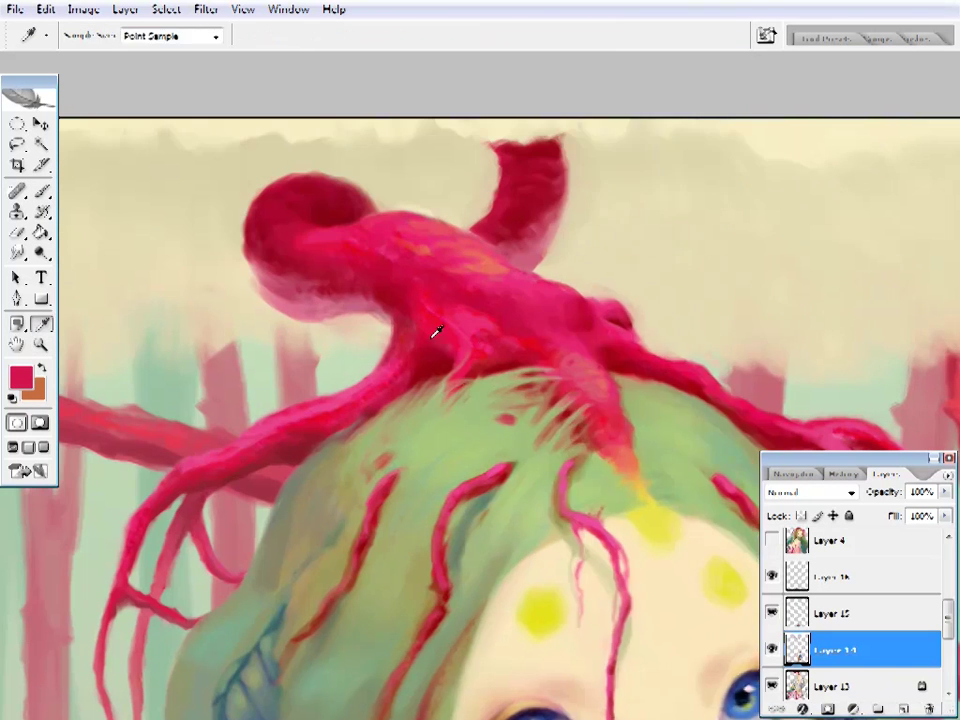
{"action": "right_click", "coordinate": [464, 300]}
{"action": "key", "text": "Escape"}
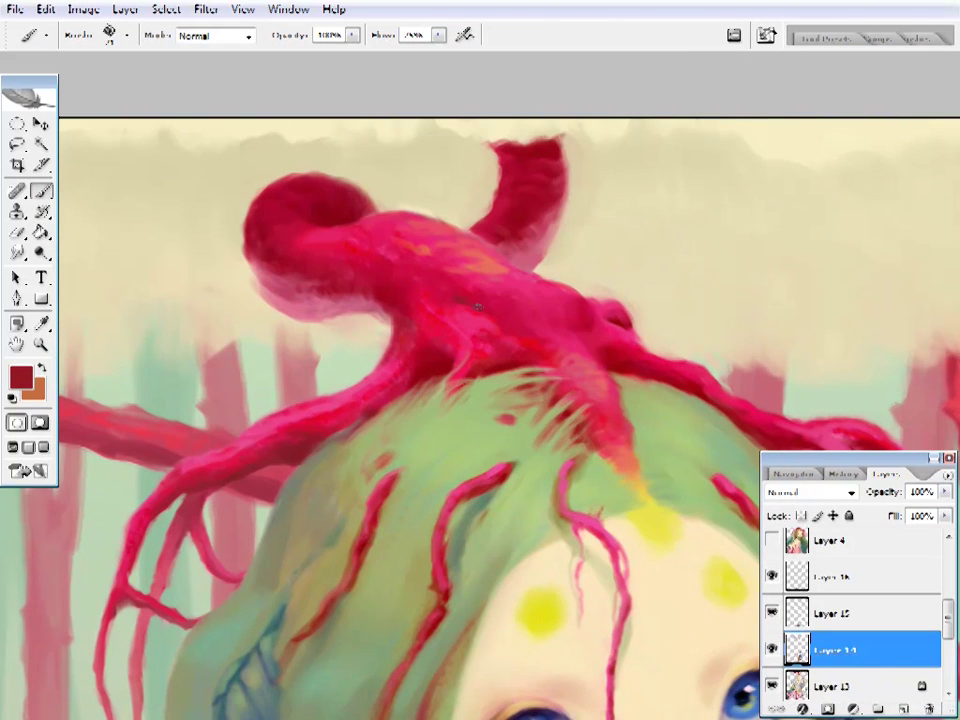
{"action": "key", "text": "z"}
{"action": "key", "text": "ctrl+0"}
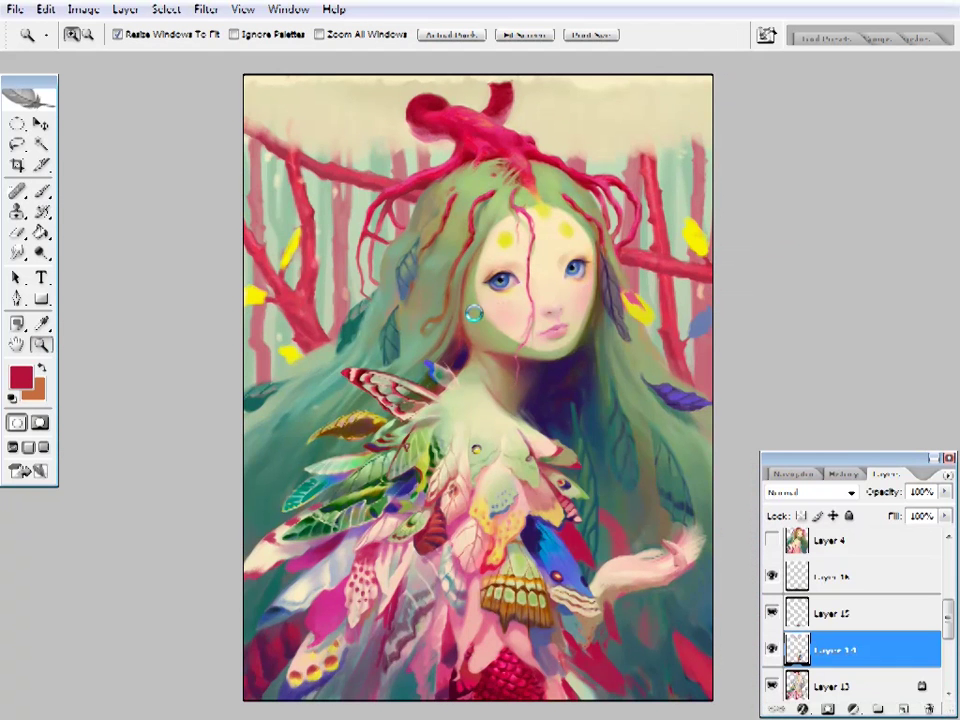
{"action": "left_click", "coordinate": [772, 649]}
{"action": "left_click", "coordinate": [772, 649]}
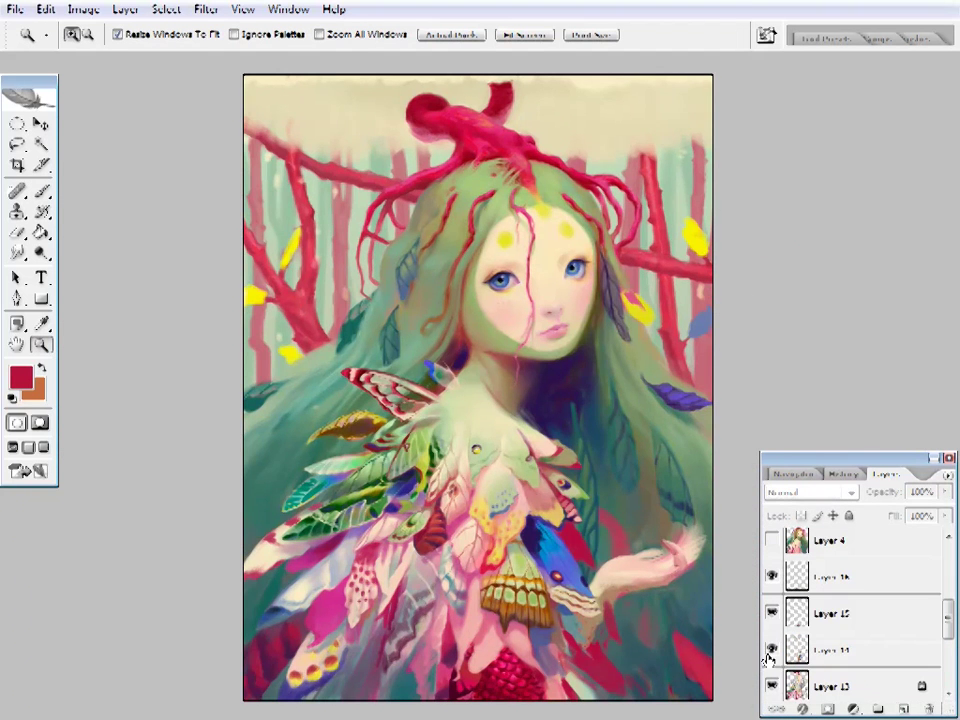
{"action": "key", "text": "i"}
{"action": "left_click", "coordinate": [553, 432], "text": "ctrl"}
{"action": "left_click", "coordinate": [553, 432]}
{"action": "key", "text": "b"}
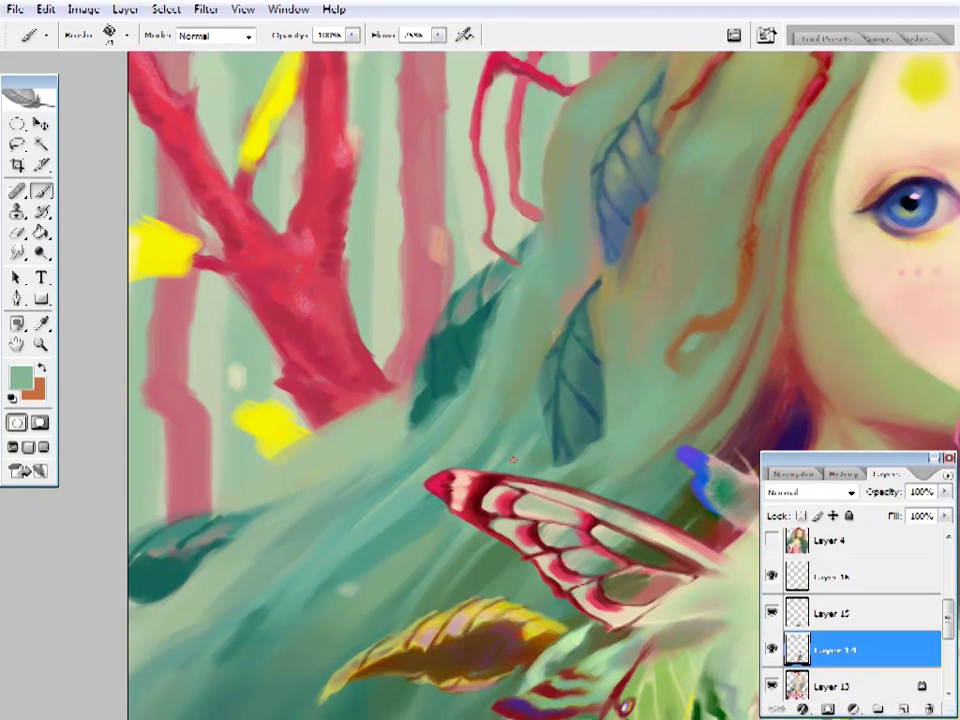
{"action": "left_click", "coordinate": [540, 439], "text": "alt"}
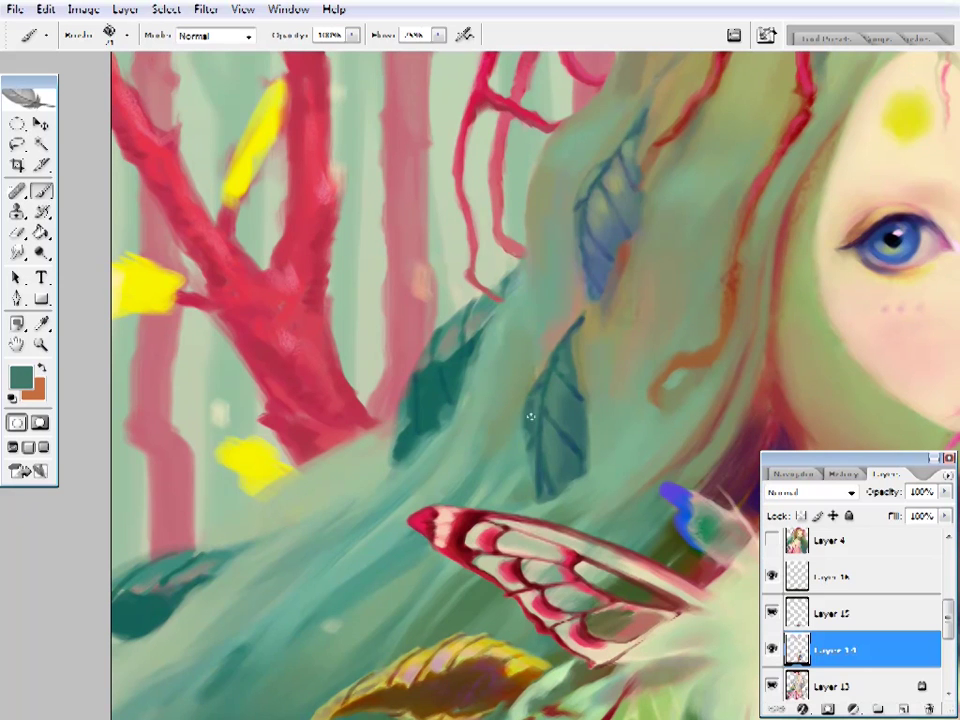
{"action": "left_click", "coordinate": [534, 396], "text": "alt"}
{"action": "left_click", "coordinate": [557, 484], "text": "alt"}
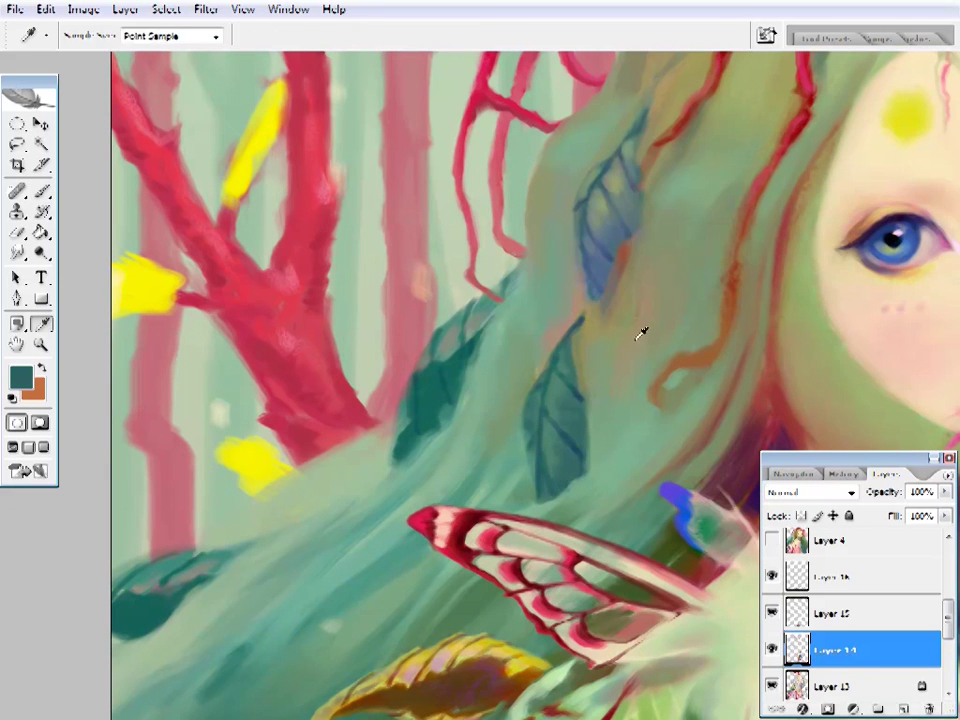
{"action": "scroll", "coordinate": [639, 332], "scroll_direction": "up", "scroll_amount": 5}
{"action": "left_click", "coordinate": [602, 336], "text": "alt"}
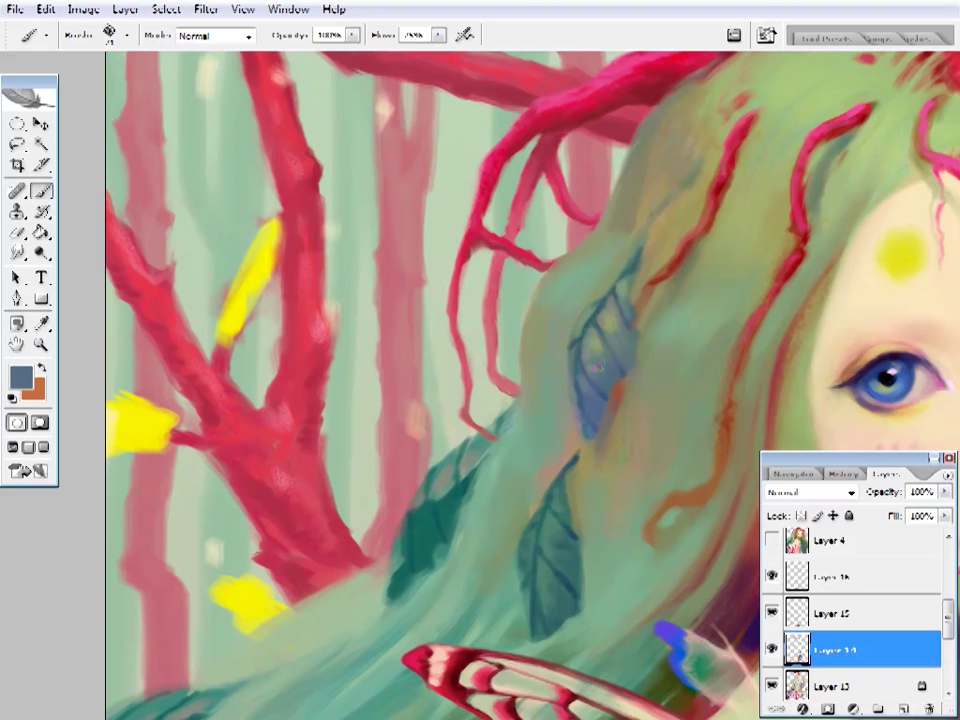
{"action": "left_click", "coordinate": [630, 328], "text": "alt"}
{"action": "scroll", "coordinate": [604, 329], "scroll_direction": "down", "scroll_amount": 3}
{"action": "scroll", "coordinate": [604, 329], "scroll_direction": "left", "scroll_amount": 4}
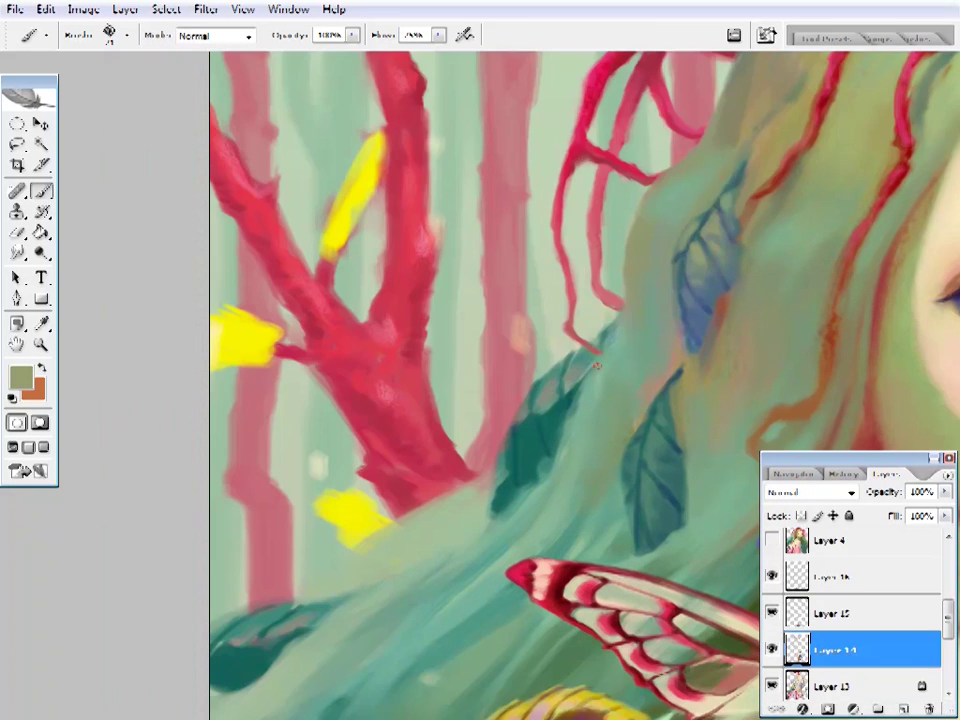
{"action": "left_click", "coordinate": [544, 397], "text": "alt"}
{"action": "scroll", "coordinate": [597, 306], "scroll_direction": "down", "scroll_amount": 3}
{"action": "scroll", "coordinate": [597, 306], "scroll_direction": "left", "scroll_amount": 3}
- Sample purple, green and dark navy tones from the leaves in the hair
{"action": "scroll", "coordinate": [597, 306], "scroll_direction": "right", "scroll_amount": 20}
{"action": "scroll", "coordinate": [597, 306], "scroll_direction": "down", "scroll_amount": 9}
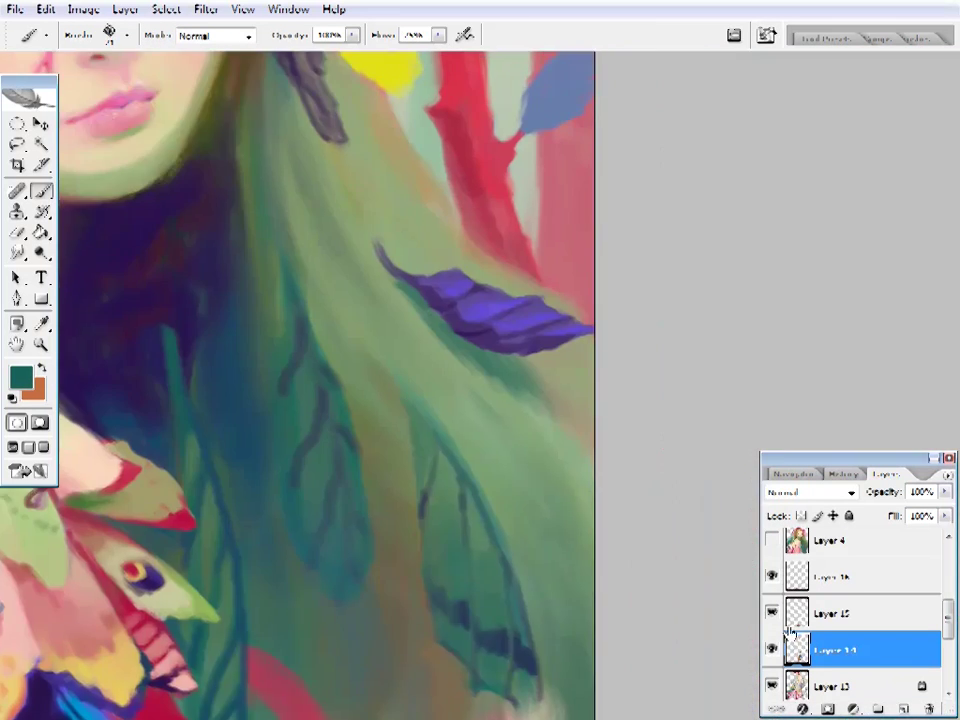
{"action": "scroll", "coordinate": [539, 424], "scroll_direction": "up", "scroll_amount": 4}
{"action": "scroll", "coordinate": [539, 424], "scroll_direction": "left", "scroll_amount": 2}
{"action": "left_click", "coordinate": [539, 423], "text": "alt"}
{"action": "left_click", "coordinate": [525, 428], "text": "alt"}
{"action": "right_click", "coordinate": [520, 425]}
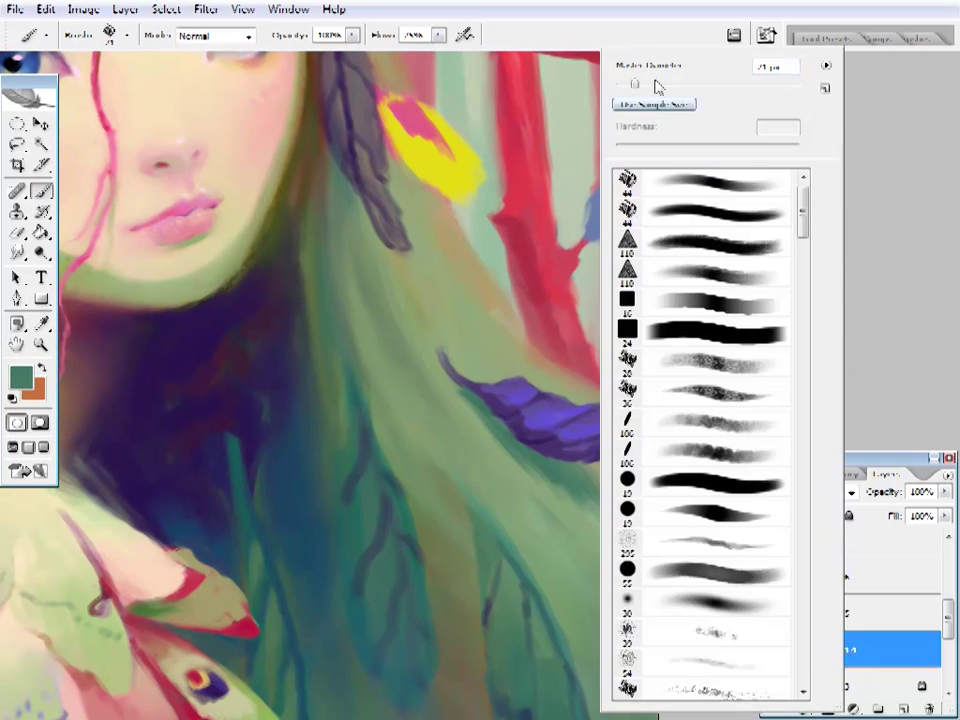
{"action": "key", "text": "Escape"}
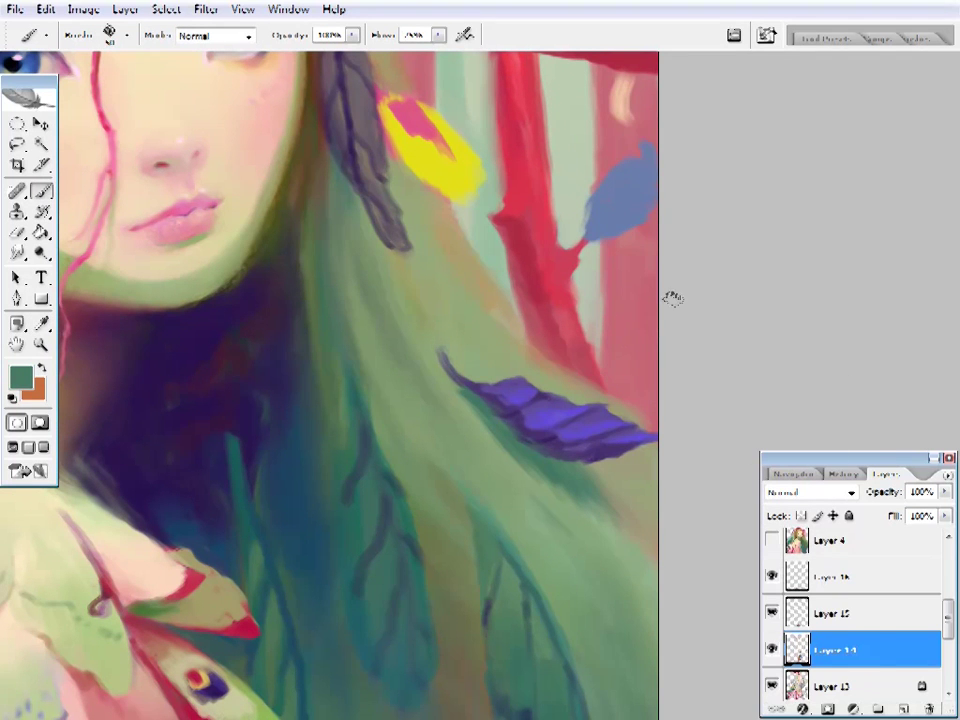
{"action": "left_click", "coordinate": [522, 432], "text": "alt"}
{"action": "right_click", "coordinate": [522, 432]}
{"action": "key", "text": "Escape"}
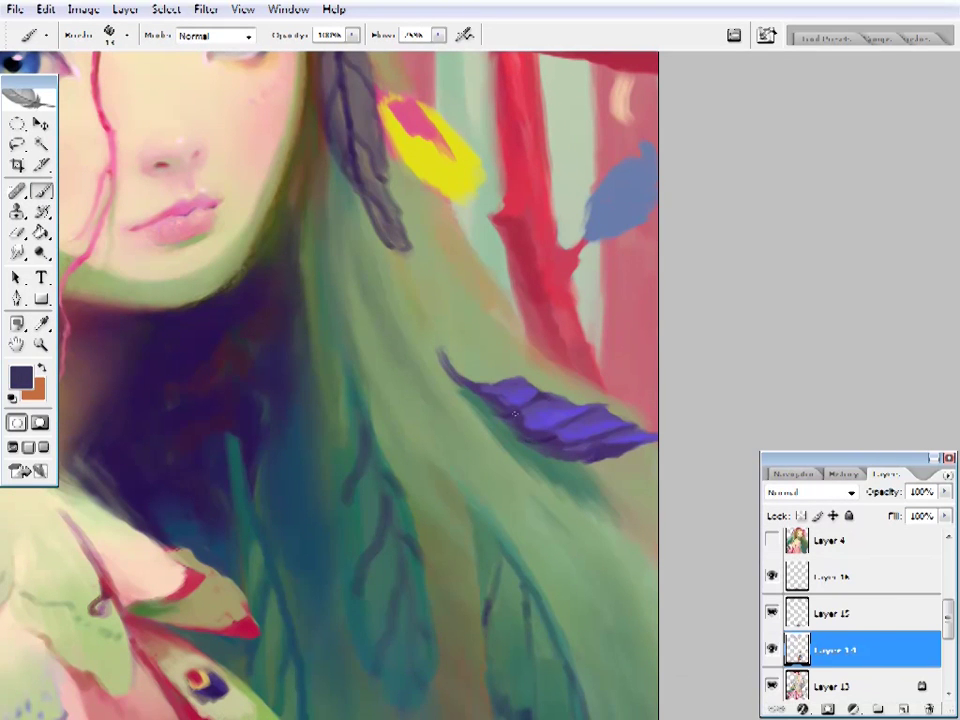
{"action": "left_click", "coordinate": [580, 436], "text": "alt"}
- Make Layer 13 the working layer and sample dark navy and darker teal from the hair
{"action": "scroll", "coordinate": [540, 360], "scroll_direction": "up", "scroll_amount": 1}
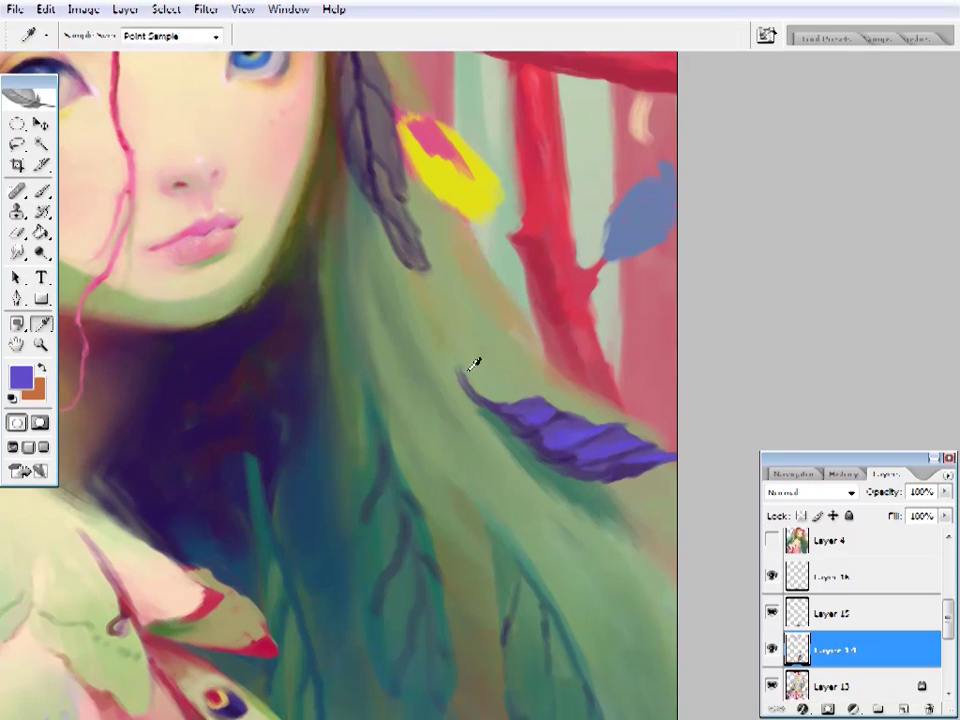
{"action": "left_click", "coordinate": [476, 362], "text": "alt"}
{"action": "key", "text": "z"}
{"action": "left_click", "coordinate": [484, 324], "text": "alt"}
{"action": "left_click", "coordinate": [786, 684]}
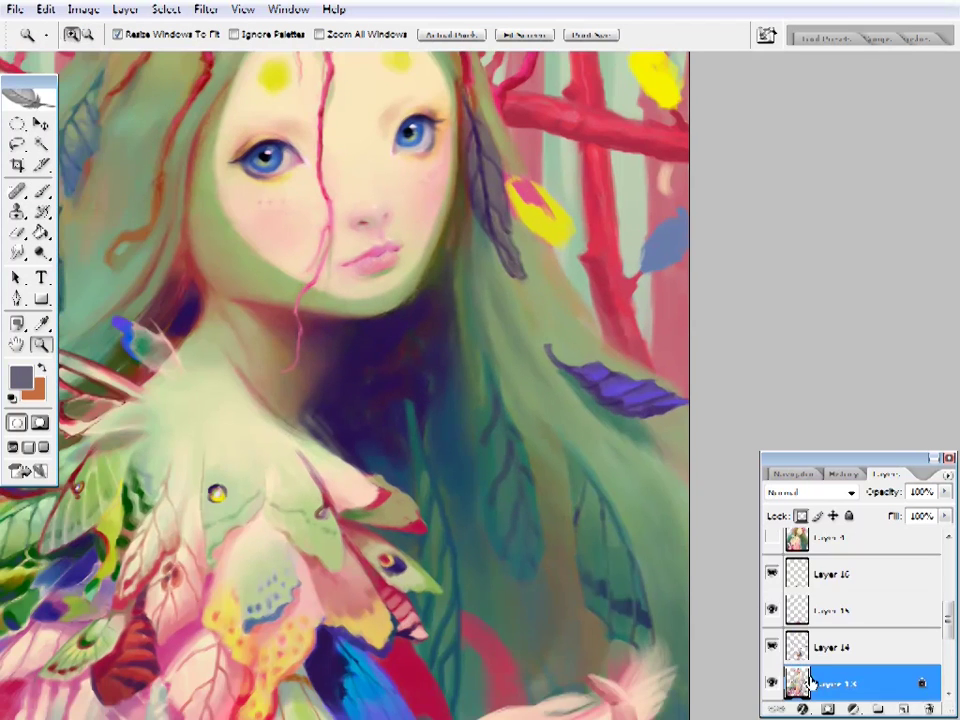
{"action": "key", "text": "b"}
{"action": "left_click_drag", "start_coordinate": [486, 444], "coordinate": [537, 430]}
{"action": "left_click", "coordinate": [537, 430], "text": "alt"}
{"action": "right_click", "coordinate": [537, 430]}
{"action": "key", "text": "Escape"}
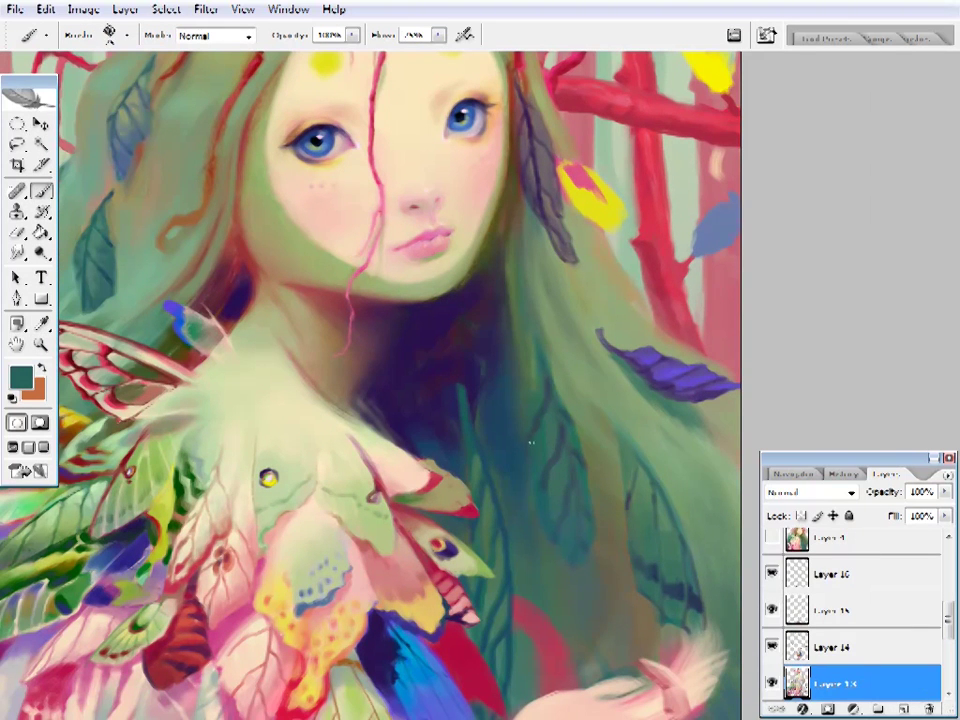
{"action": "left_click", "coordinate": [546, 450], "text": "alt"}
- Pick deeper, greyer and darker teal shades and green from the hair around the leaves
{"action": "left_click_drag", "start_coordinate": [557, 490], "coordinate": [542, 401]}
{"action": "left_click", "coordinate": [454, 441], "text": "alt"}
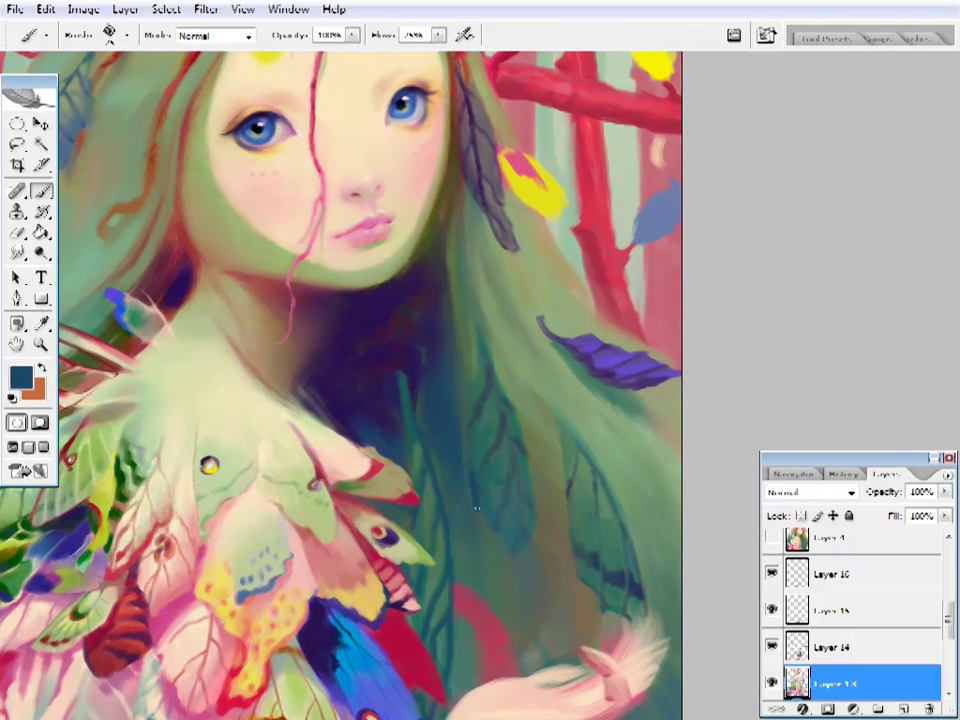
{"action": "left_click_drag", "start_coordinate": [477, 509], "coordinate": [462, 450]}
{"action": "right_click", "coordinate": [462, 450]}
{"action": "key", "text": "Escape"}
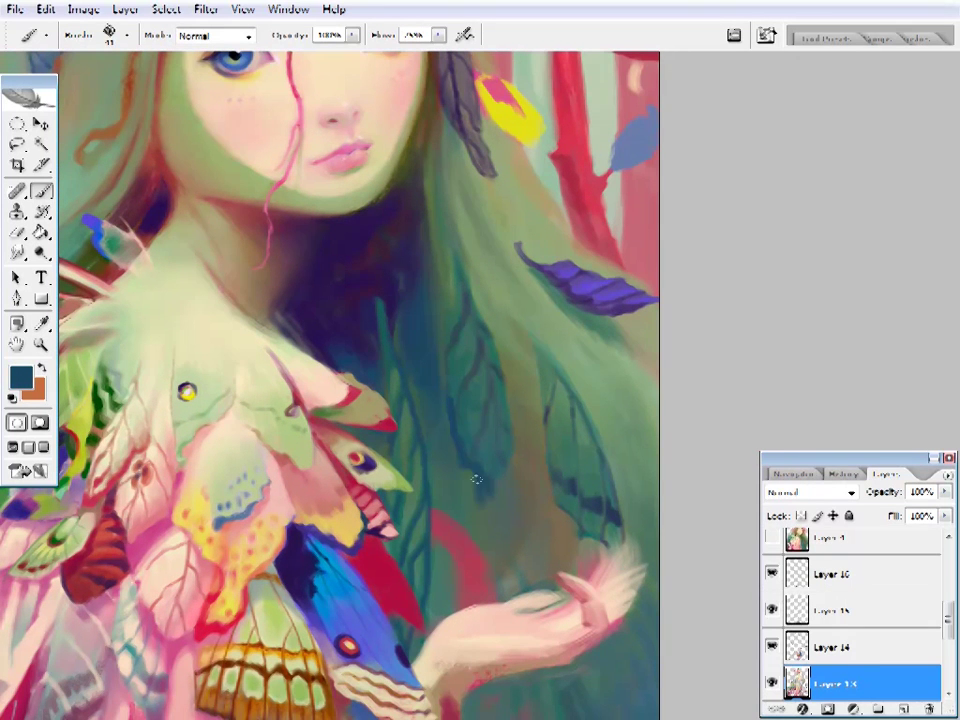
{"action": "left_click", "coordinate": [489, 489], "text": "alt"}
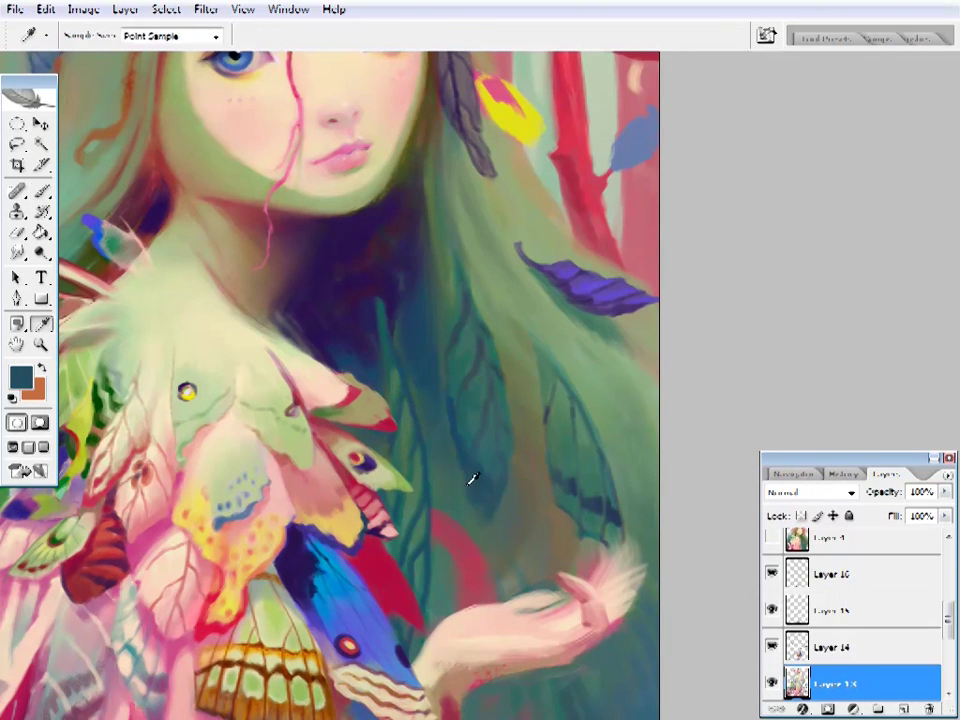
{"action": "left_click_drag", "start_coordinate": [469, 510], "coordinate": [460, 526]}
{"action": "left_click", "coordinate": [492, 366], "text": "alt"}
{"action": "left_click_drag", "start_coordinate": [441, 397], "coordinate": [478, 407]}
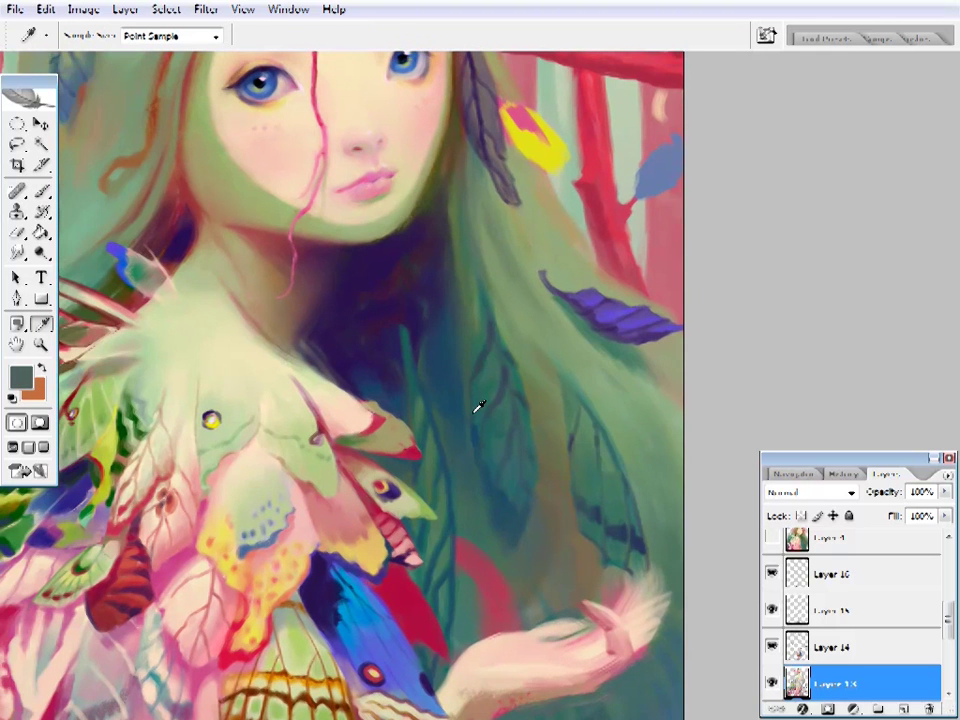
{"action": "scroll", "coordinate": [478, 407], "scroll_direction": "up", "scroll_amount": 1}
{"action": "left_click", "coordinate": [538, 358], "text": "alt"}
{"action": "right_click", "coordinate": [520, 355]}
{"action": "key", "text": "Escape"}
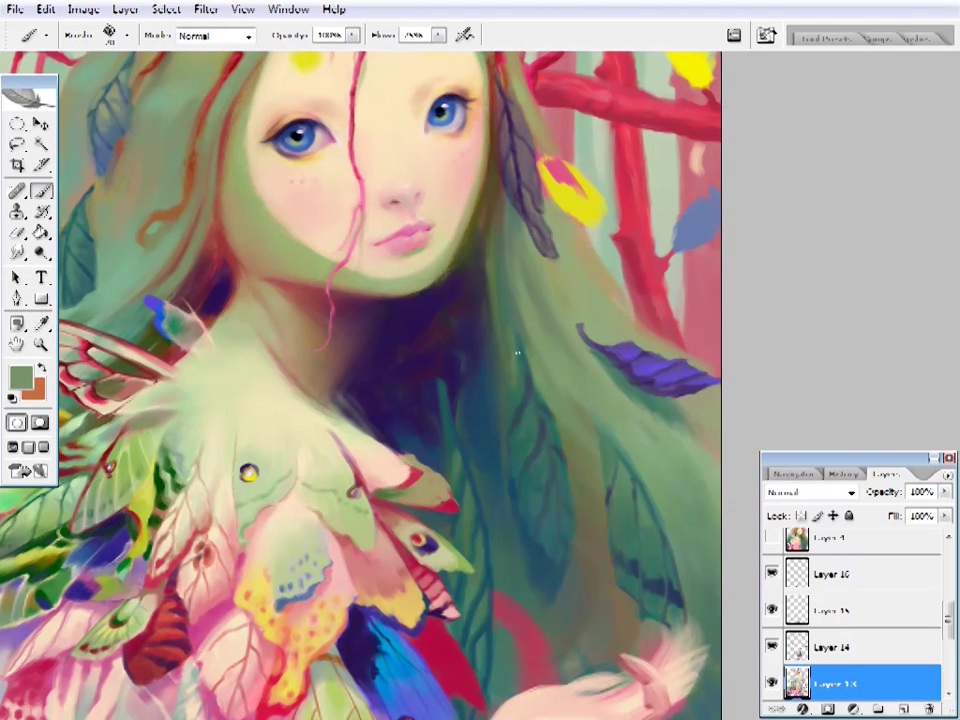
{"action": "left_click", "coordinate": [538, 330], "text": "alt"}
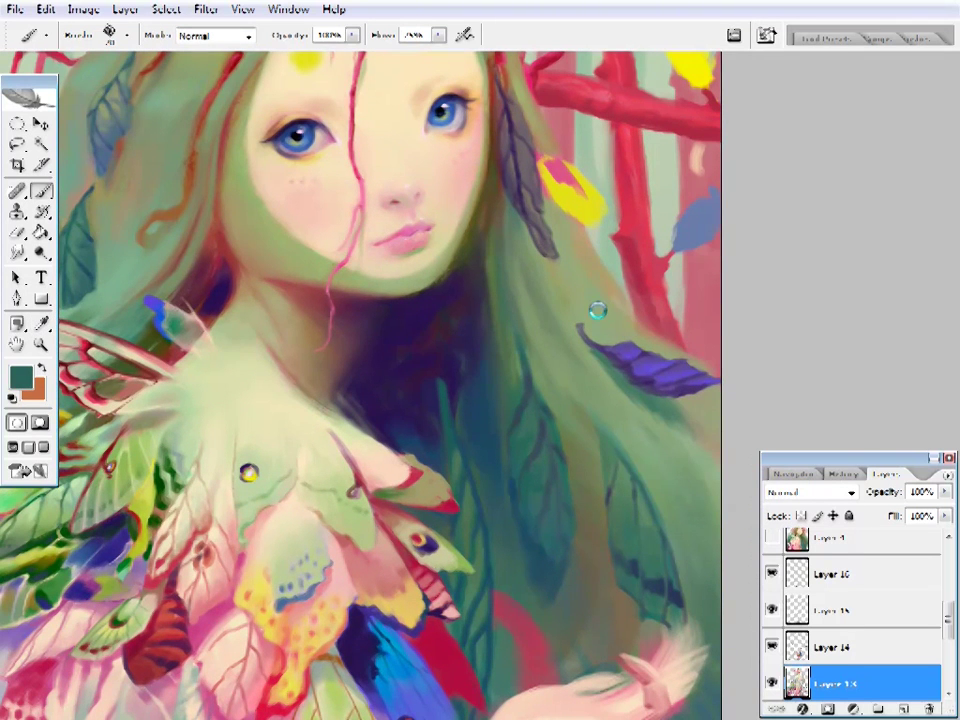
- Sample dark indigo for the veins, zoom onto the leaves, and set the brush mode to Soft Light
{"action": "left_click_drag", "start_coordinate": [600, 318], "coordinate": [528, 285]}
{"action": "left_click", "coordinate": [300, 280], "text": "alt"}
{"action": "right_click", "coordinate": [497, 102]}
{"action": "key", "text": "Escape"}
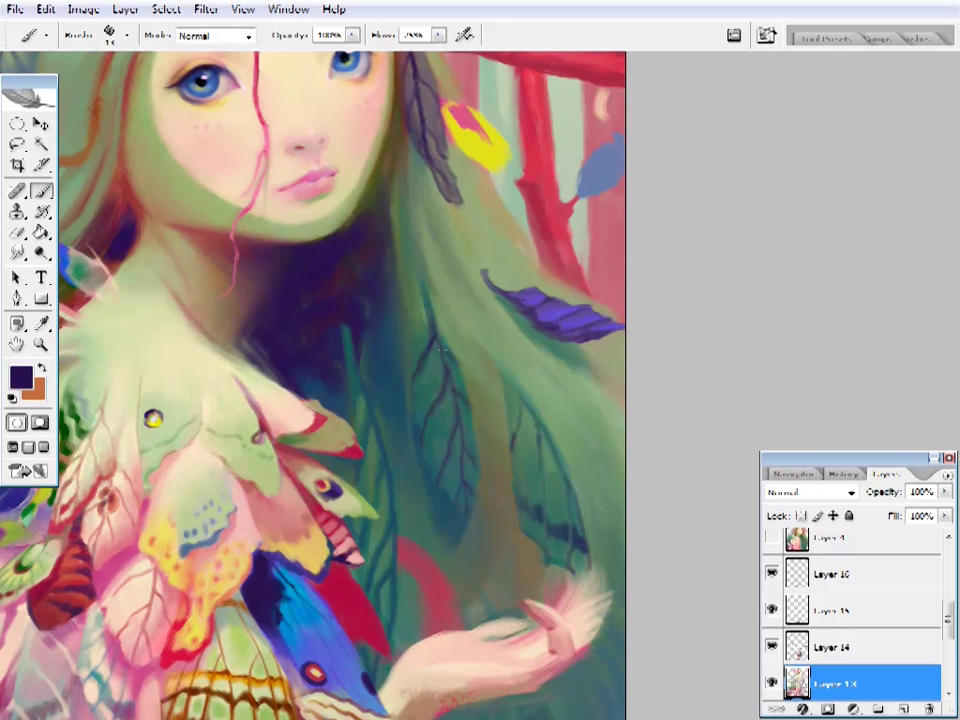
{"action": "key", "text": "z"}
{"action": "left_click", "coordinate": [604, 446]}
{"action": "left_click", "coordinate": [452, 482], "text": "alt"}
{"action": "left_click", "coordinate": [493, 414]}
{"action": "key", "text": "b"}
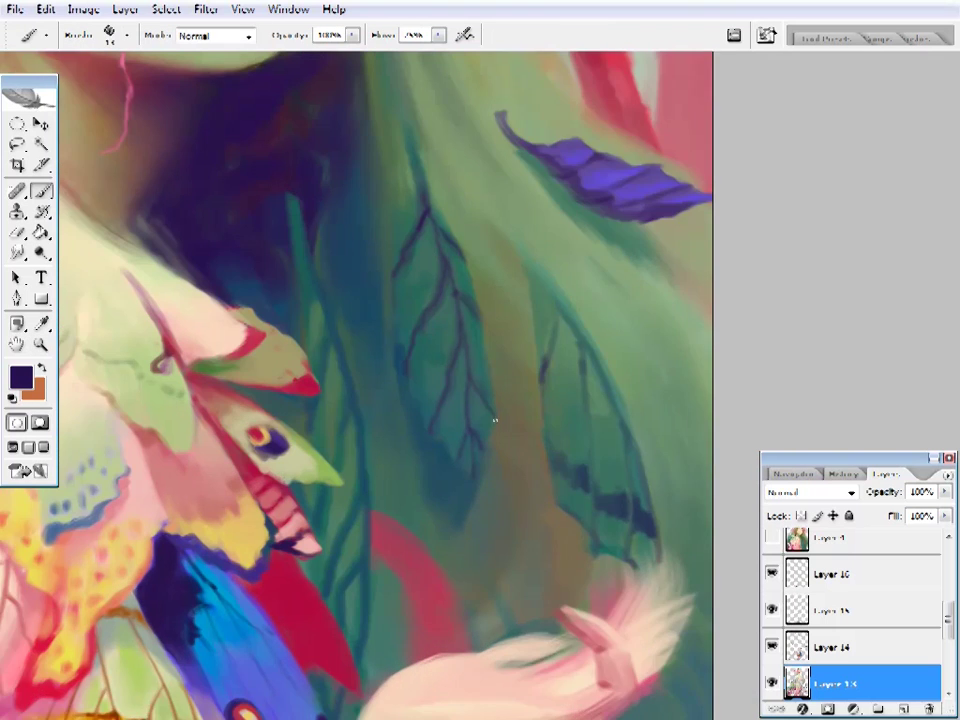
{"action": "right_click", "coordinate": [495, 400]}
{"action": "key", "text": "Escape"}
{"action": "key", "text": "shift+alt+f"}
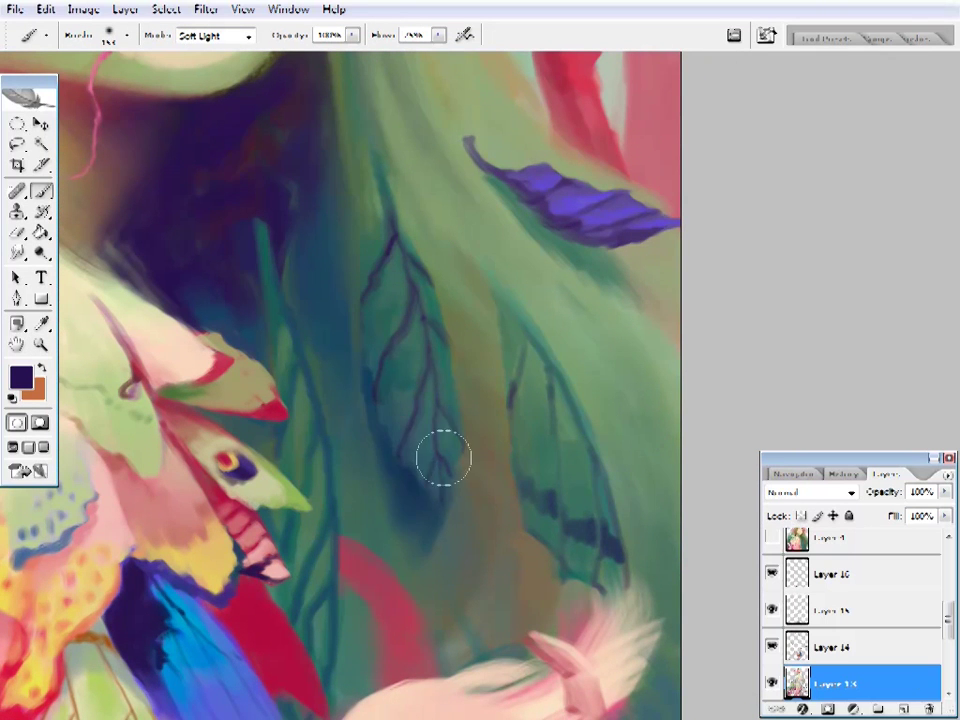
{"action": "key", "text": "ctrl+minus"}
- View the whole painting, toggle a layer to compare, and select Layer 14
{"action": "key", "text": "z"}
{"action": "left_click", "coordinate": [536, 467], "text": "alt"}
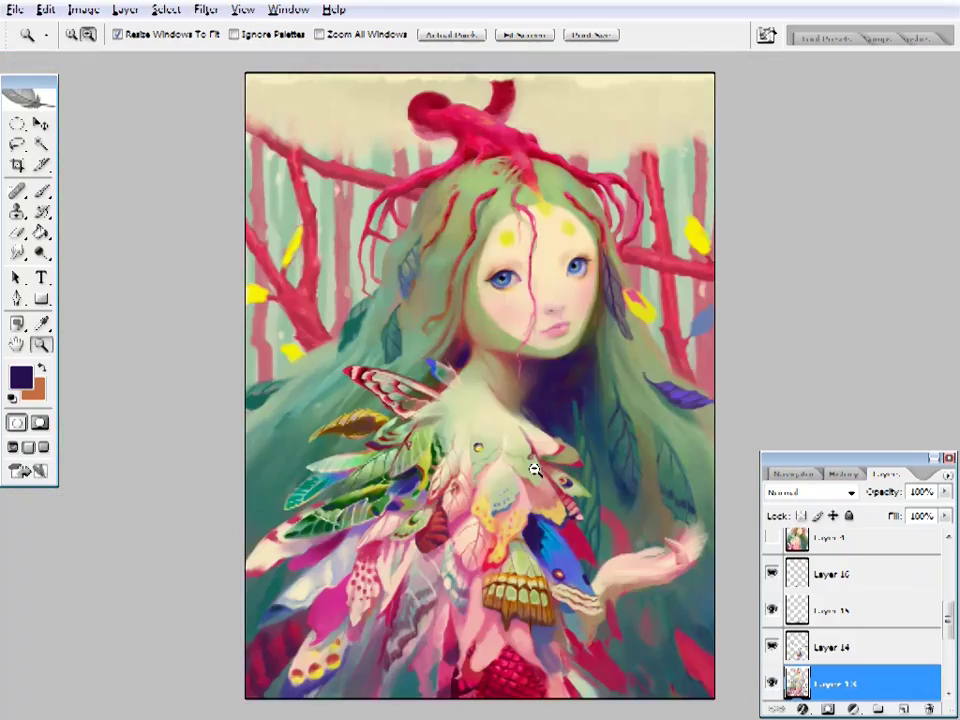
{"action": "left_click", "coordinate": [645, 467]}
{"action": "scroll", "coordinate": [632, 514], "scroll_direction": "down", "scroll_amount": 1}
{"action": "key", "text": "ctrl+minus"}
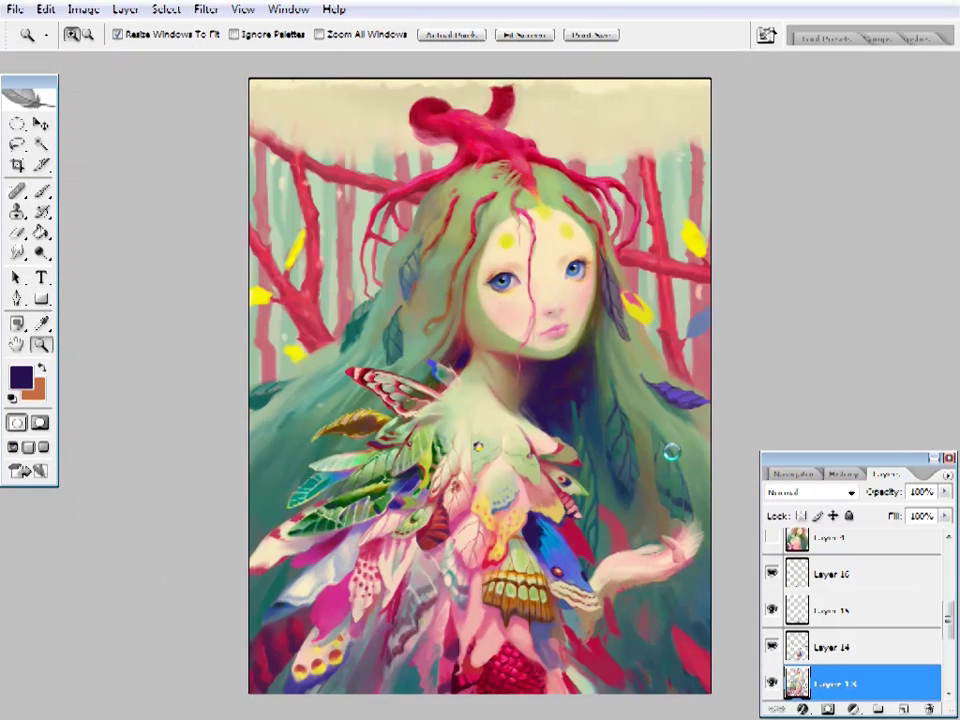
{"action": "right_click", "coordinate": [534, 439]}
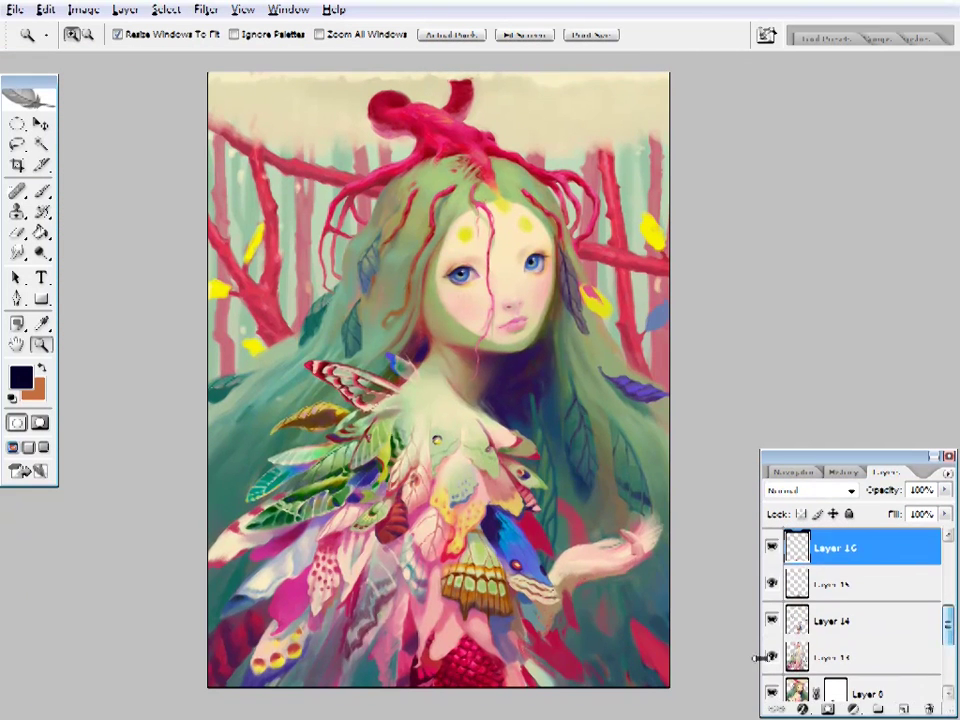
{"action": "left_click", "coordinate": [771, 657]}
{"action": "left_click", "coordinate": [771, 657]}
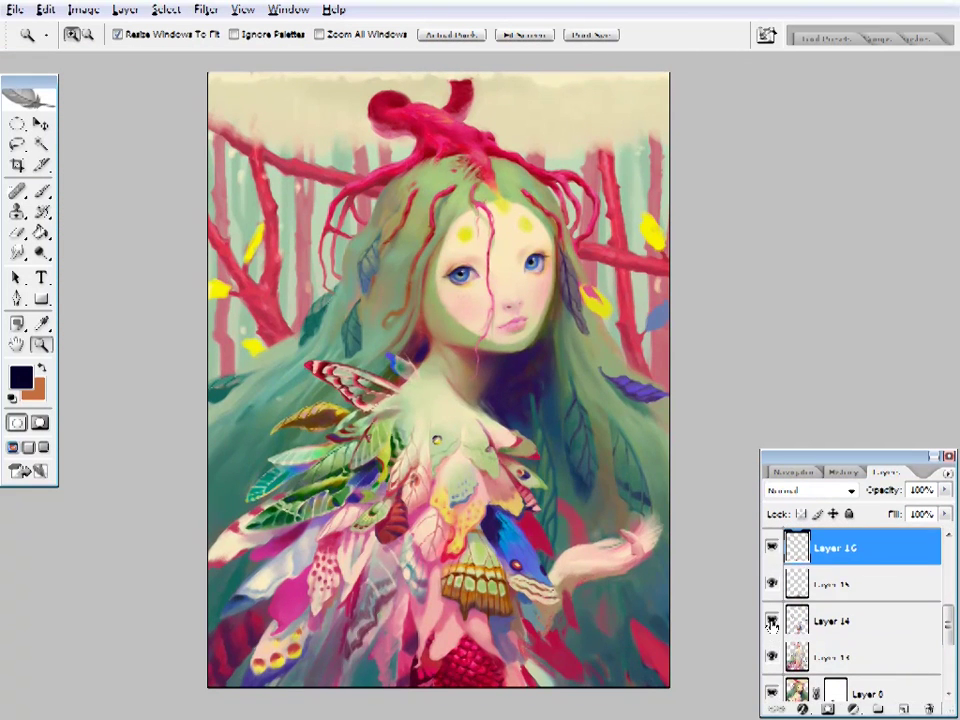
{"action": "left_click", "coordinate": [835, 621]}
- Zoom in on the upper-left branches and paint a blue-grey leaf beside the red branch
{"action": "key", "text": "ctrl+plus"}
{"action": "key", "text": "i"}
{"action": "key", "text": "ctrl+plus"}
{"action": "key", "text": "z"}
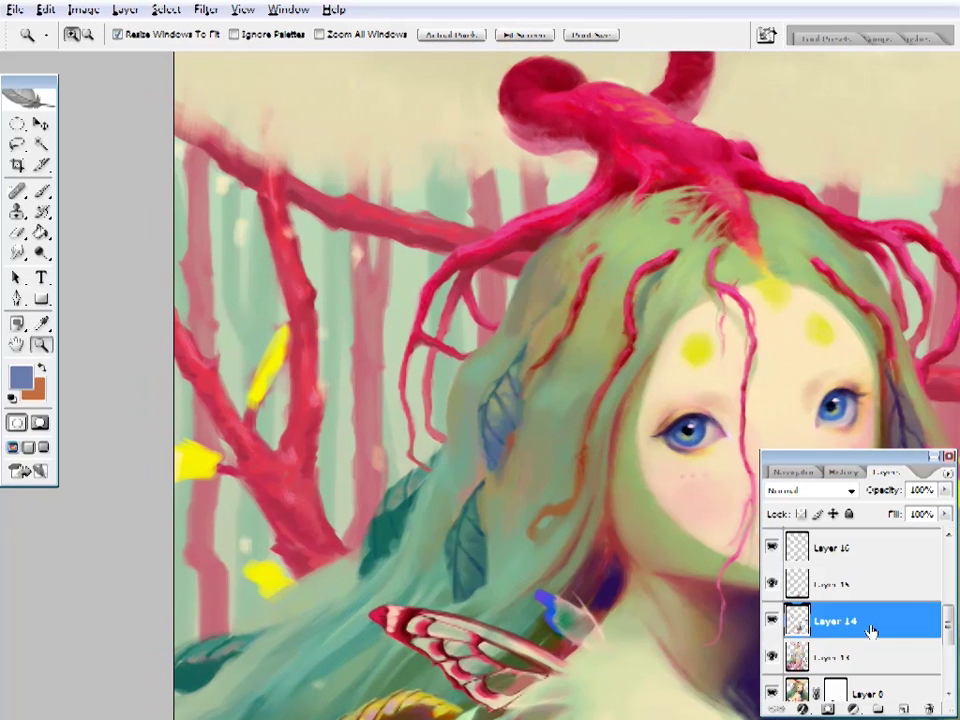
{"action": "scroll", "coordinate": [770, 580], "scroll_direction": "down", "scroll_amount": 2}
{"action": "key", "text": "b"}
{"action": "right_click", "coordinate": [418, 161]}
{"action": "key", "text": "Return"}
{"action": "left_click_drag", "start_coordinate": [405, 255], "coordinate": [383, 300]}
- Tidy the leaf's edges with the Eraser, then sample red from the branch
{"action": "key", "text": "e"}
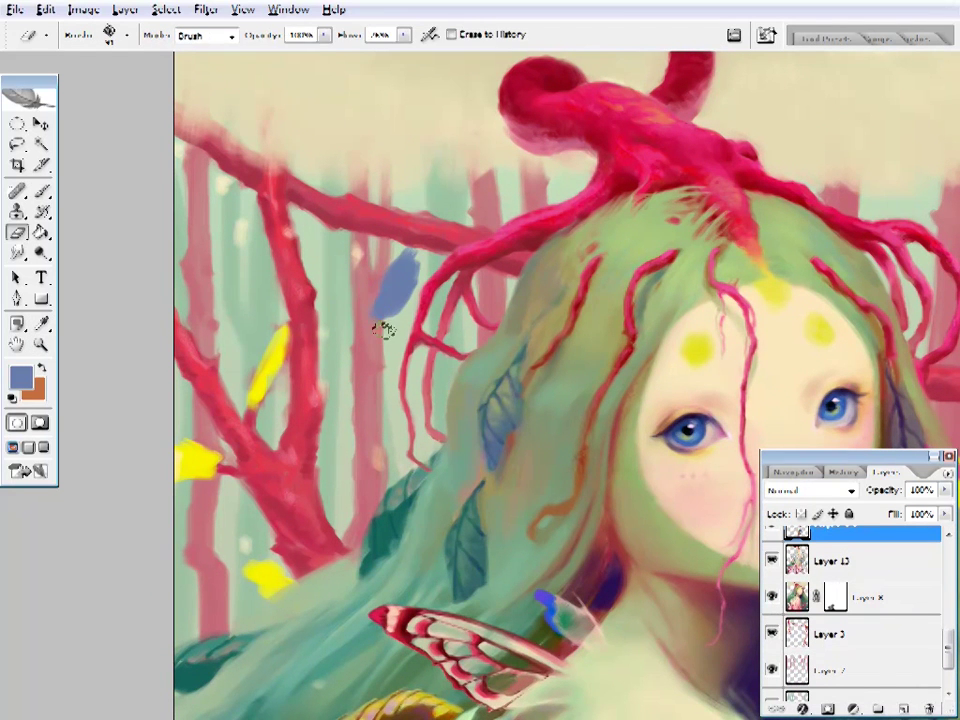
{"action": "key", "text": "b"}
{"action": "key", "text": "e"}
{"action": "right_click", "coordinate": [407, 203]}
{"action": "key", "text": "Return"}
{"action": "key", "text": "b"}
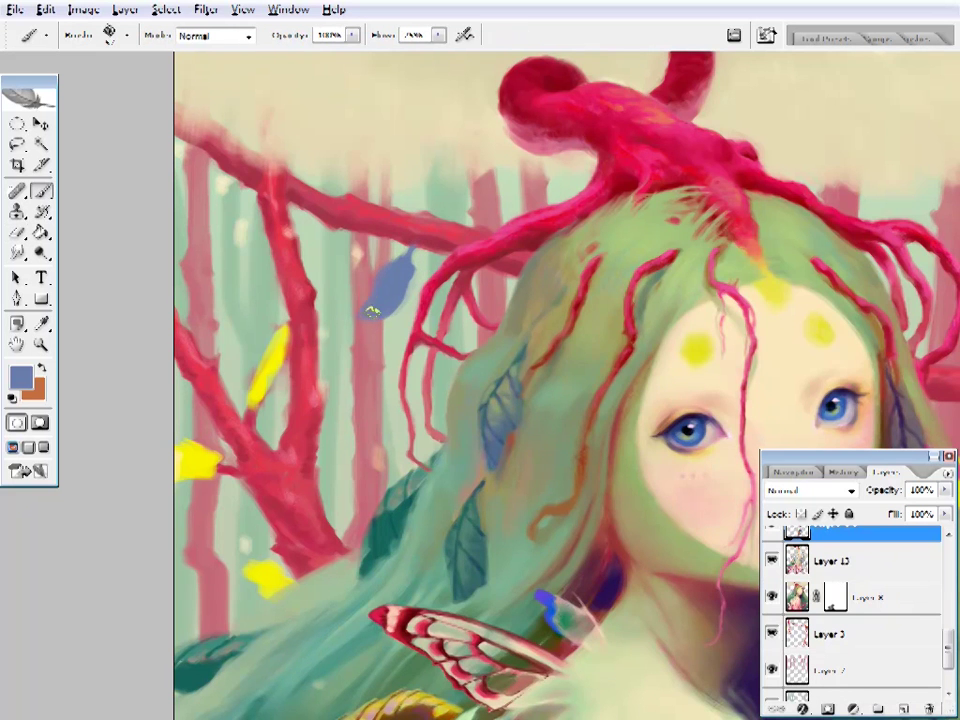
{"action": "left_click", "coordinate": [428, 210], "text": "alt"}
{"action": "right_click", "coordinate": [428, 210]}
{"action": "key", "text": "Return"}
- Select Layer 13 and sample light red, olive green and headpiece red from the canvas
{"action": "left_click", "coordinate": [835, 561]}
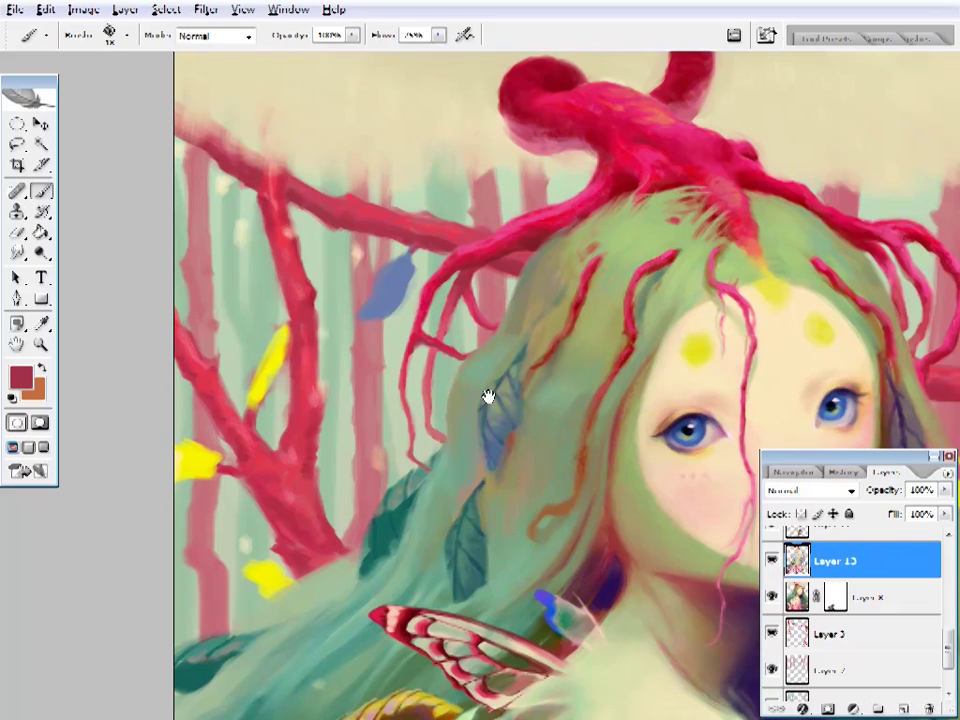
{"action": "left_click_drag", "start_coordinate": [488, 396], "coordinate": [453, 376]}
{"action": "key", "text": "e"}
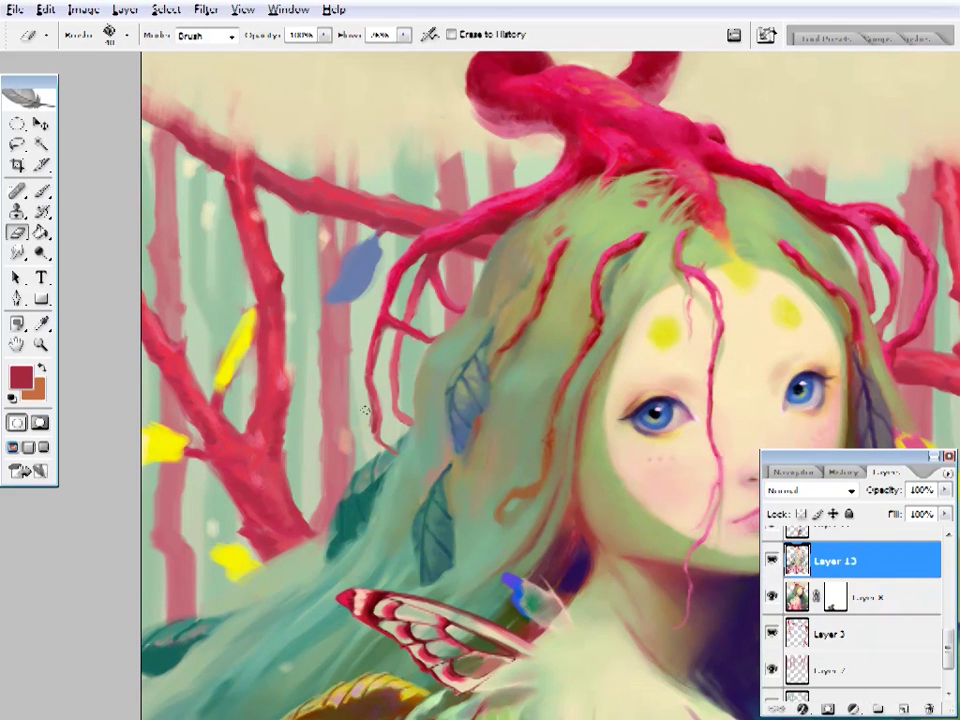
{"action": "key", "text": "b"}
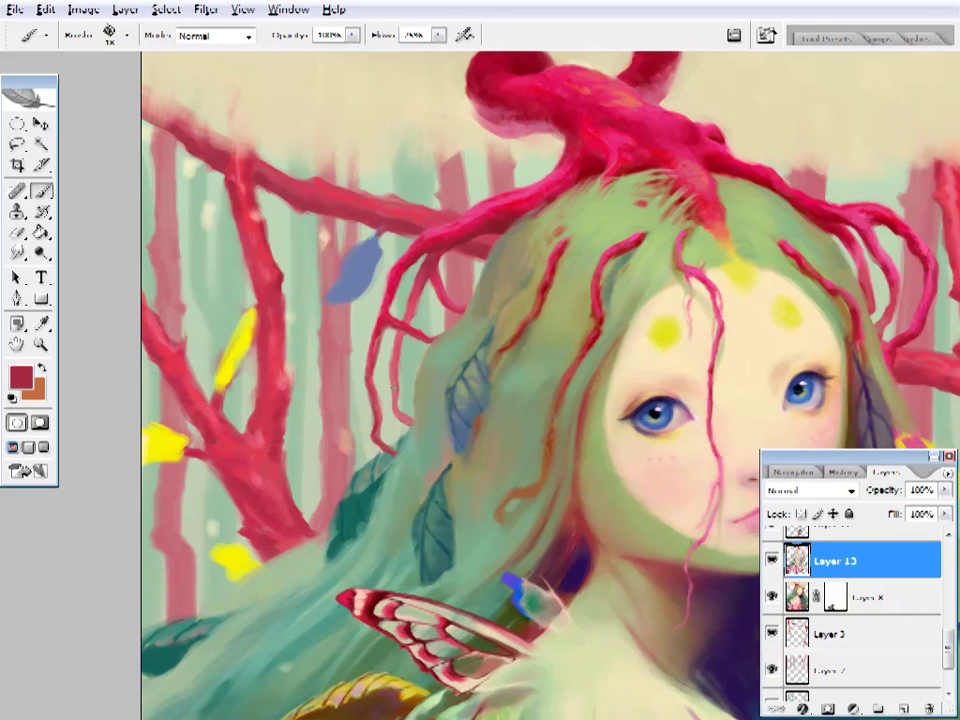
{"action": "left_click", "coordinate": [404, 395], "text": "alt"}
{"action": "mouse_move", "coordinate": [658, 272]}
{"action": "left_mouse_down"}
{"action": "mouse_move", "coordinate": [558, 263]}
{"action": "mouse_move", "coordinate": [536, 372]}
{"action": "left_mouse_up"}
{"action": "left_click_drag", "start_coordinate": [489, 310], "coordinate": [505, 322]}
{"action": "left_click", "coordinate": [505, 322], "text": "alt"}
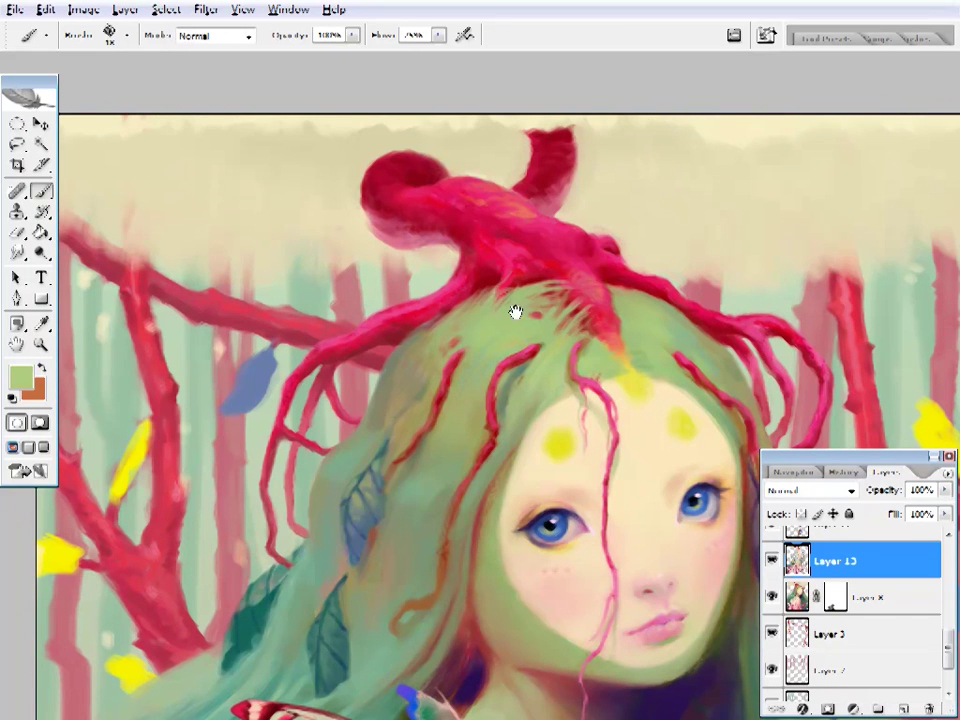
{"action": "left_click_drag", "start_coordinate": [515, 312], "coordinate": [593, 279]}
{"action": "left_click", "coordinate": [542, 289], "text": "alt"}
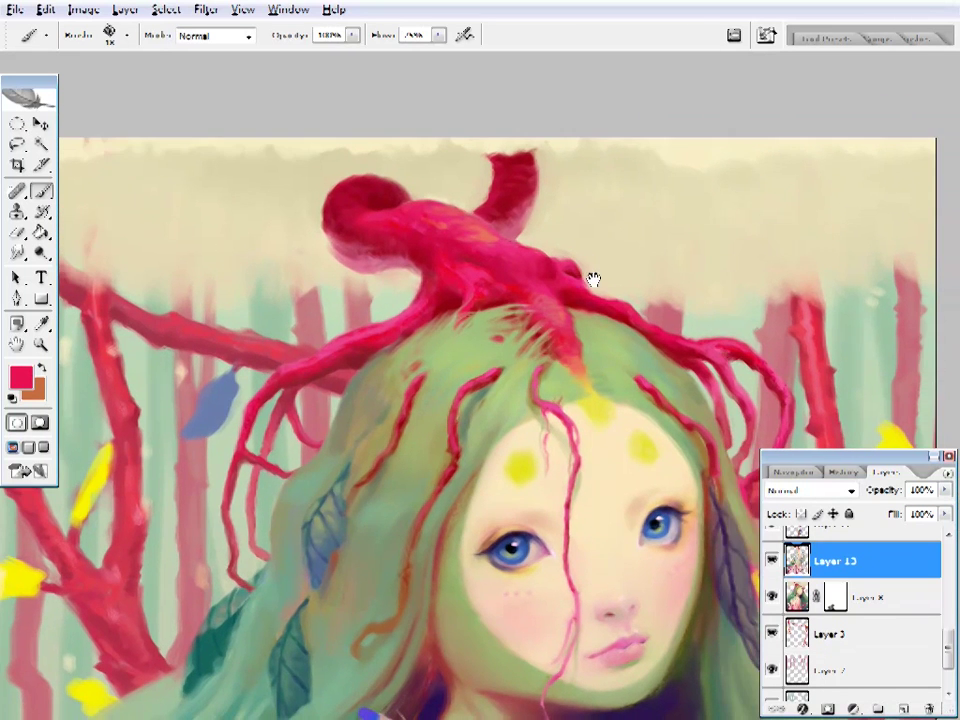
{"action": "left_click", "coordinate": [577, 318], "text": "alt"}
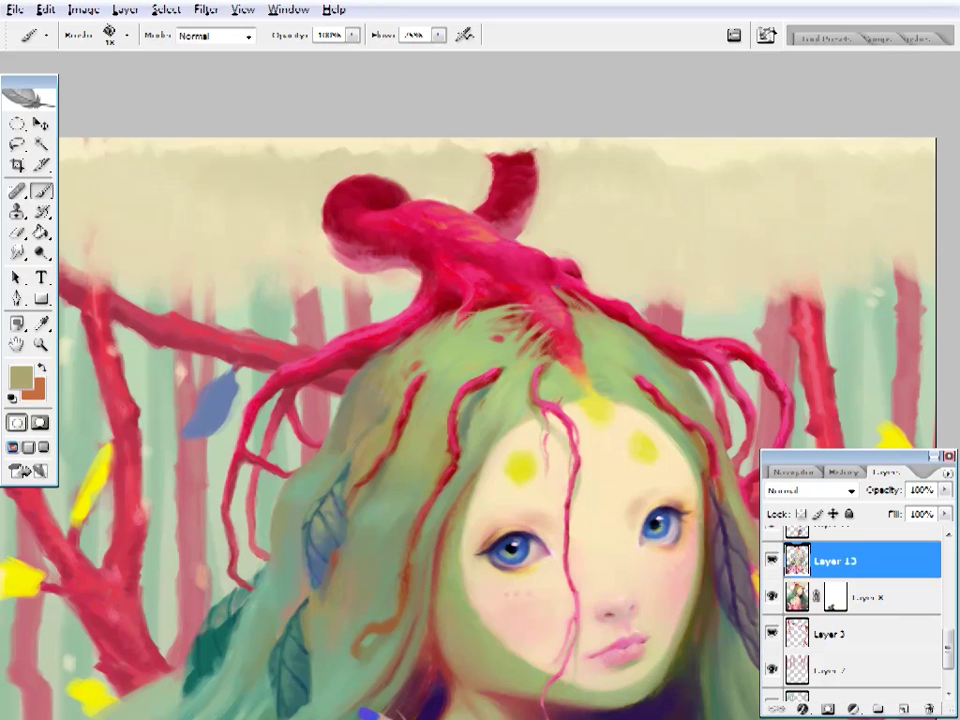
- Sample more hair greens, khaki and dark coral red with the Eyedropper
{"action": "key", "text": "e"}
{"action": "key", "text": "o"}
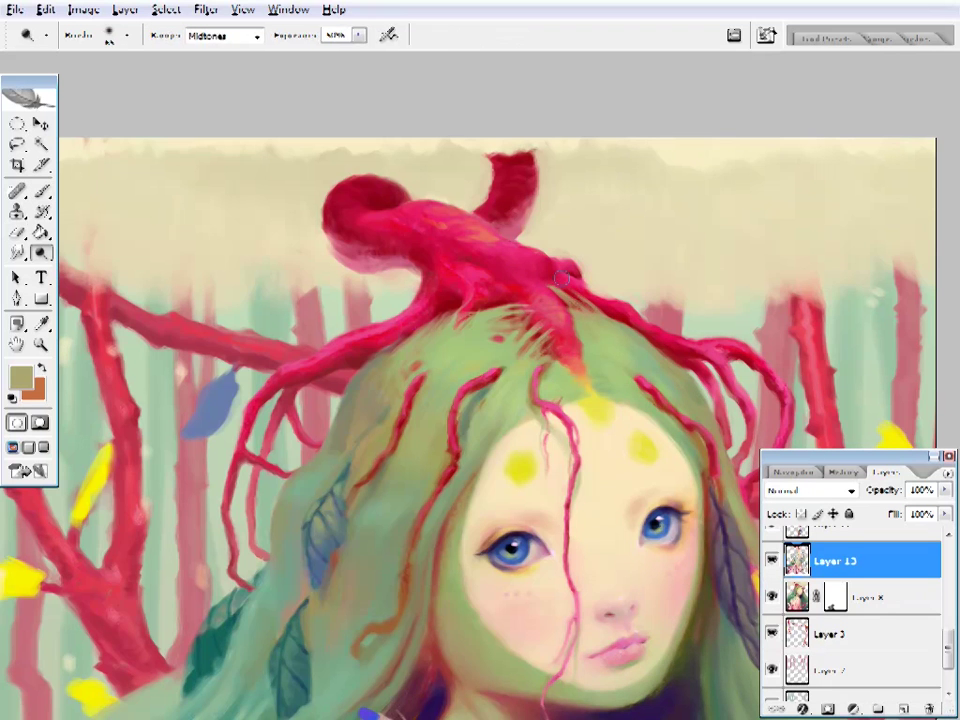
{"action": "key", "text": "b"}
{"action": "key", "text": "i"}
{"action": "left_click", "coordinate": [690, 378]}
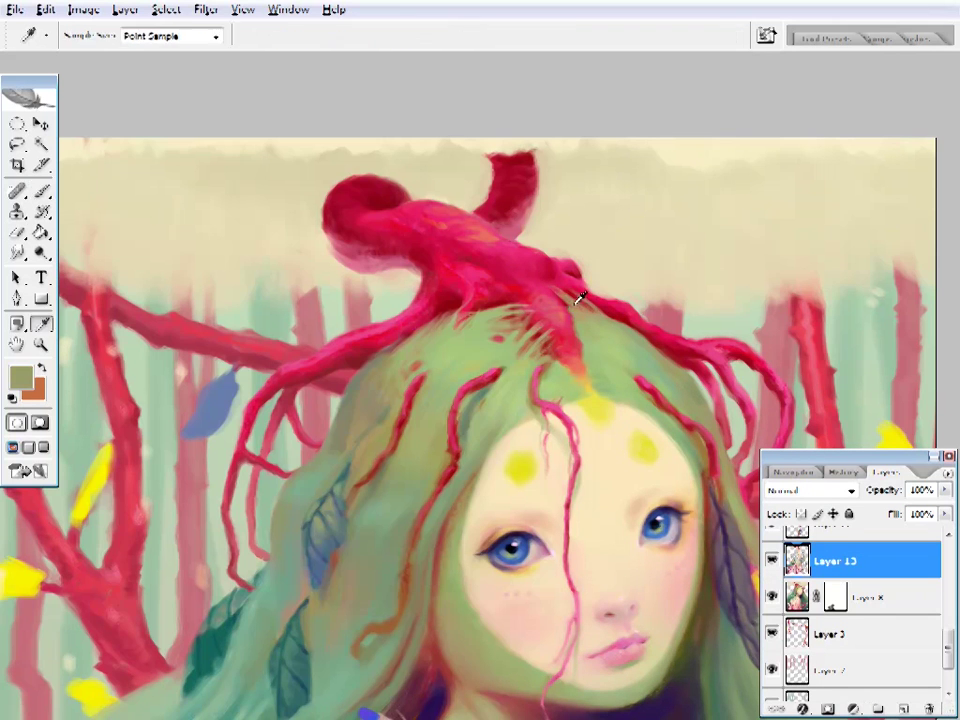
{"action": "left_click", "coordinate": [583, 306]}
{"action": "left_click", "coordinate": [606, 317]}
{"action": "key", "text": "b"}
{"action": "left_click_drag", "start_coordinate": [542, 350], "coordinate": [612, 355]}
{"action": "left_click", "coordinate": [460, 266], "text": "alt"}
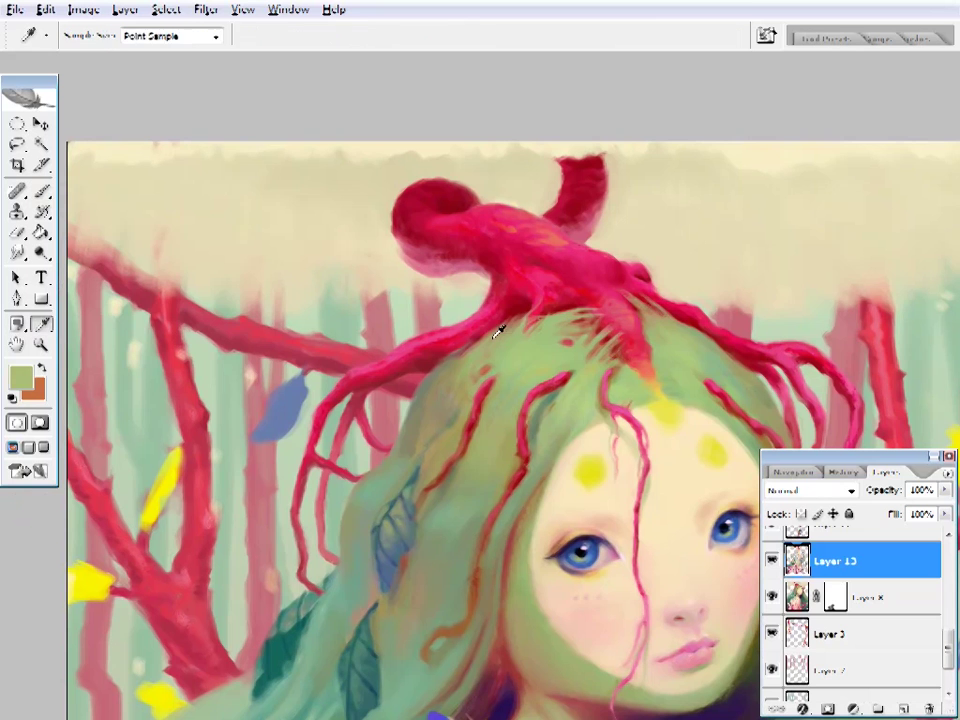
- Add a new empty Layer 14 above Layer 13 and sample coral red and khaki
{"action": "key", "text": "ctrl+shift+alt+n"}
{"action": "left_click", "coordinate": [364, 248], "text": "alt"}
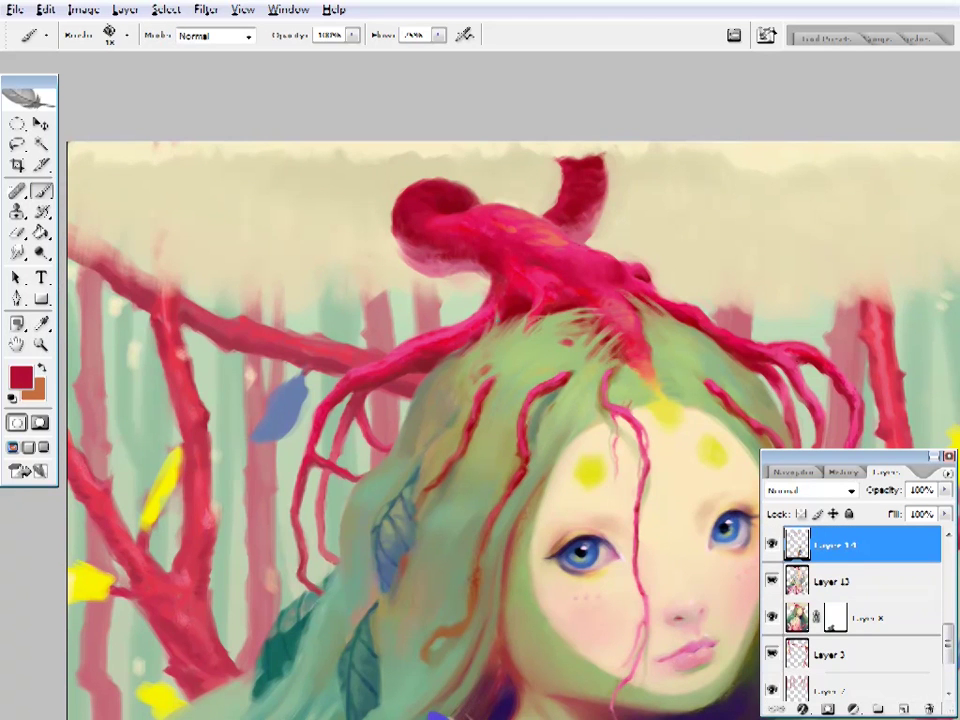
{"action": "left_click", "coordinate": [373, 238], "text": "alt"}
{"action": "key", "text": "i"}
- Zoom out to check the painting, sample a dark purple, and review brush tip options
{"action": "left_click_drag", "start_coordinate": [489, 373], "coordinate": [505, 319]}
{"action": "key", "text": "ctrl+minus"}
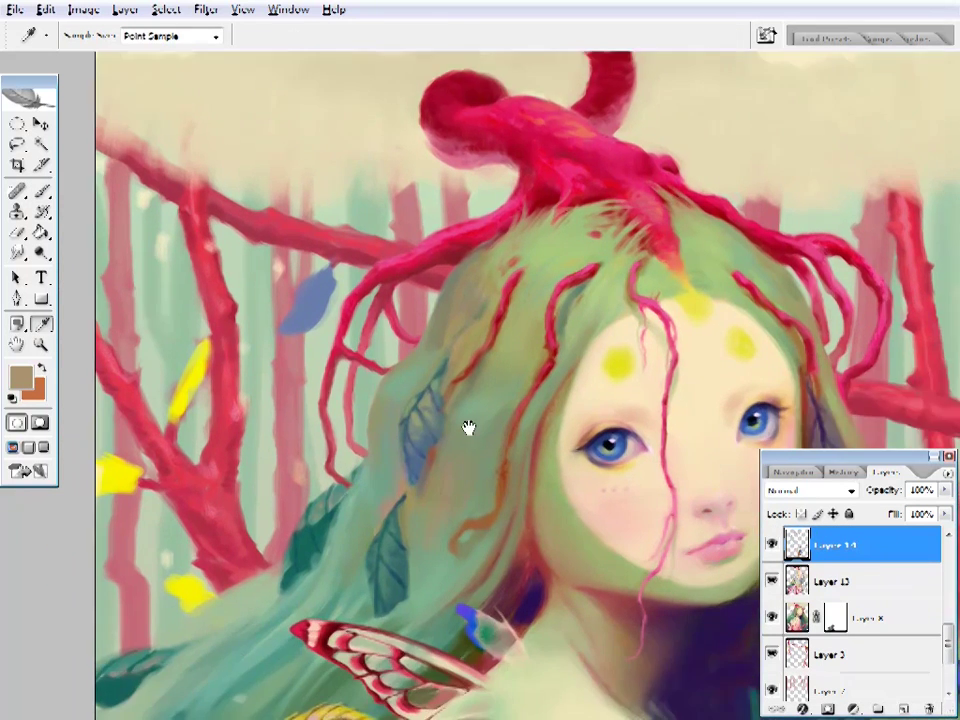
{"action": "key", "text": "z"}
{"action": "key", "text": "ctrl+0"}
{"action": "left_click", "coordinate": [521, 364]}
{"action": "left_click", "coordinate": [296, 335]}
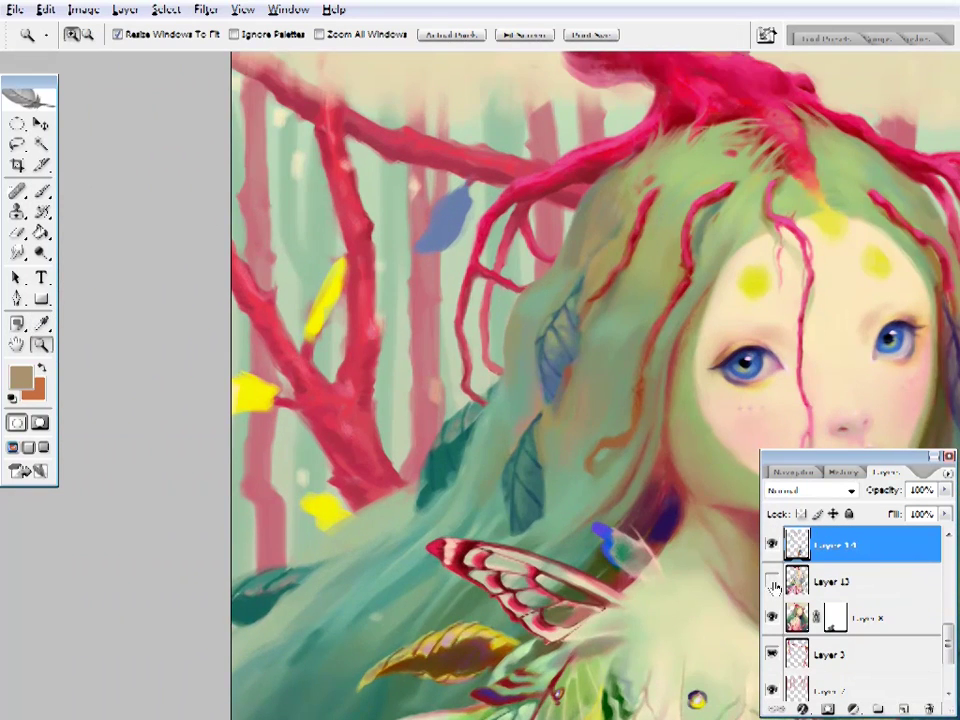
{"action": "key", "text": "ctrl+minus"}
{"action": "key", "text": "i"}
{"action": "left_click", "coordinate": [643, 632]}
{"action": "key", "text": "b"}
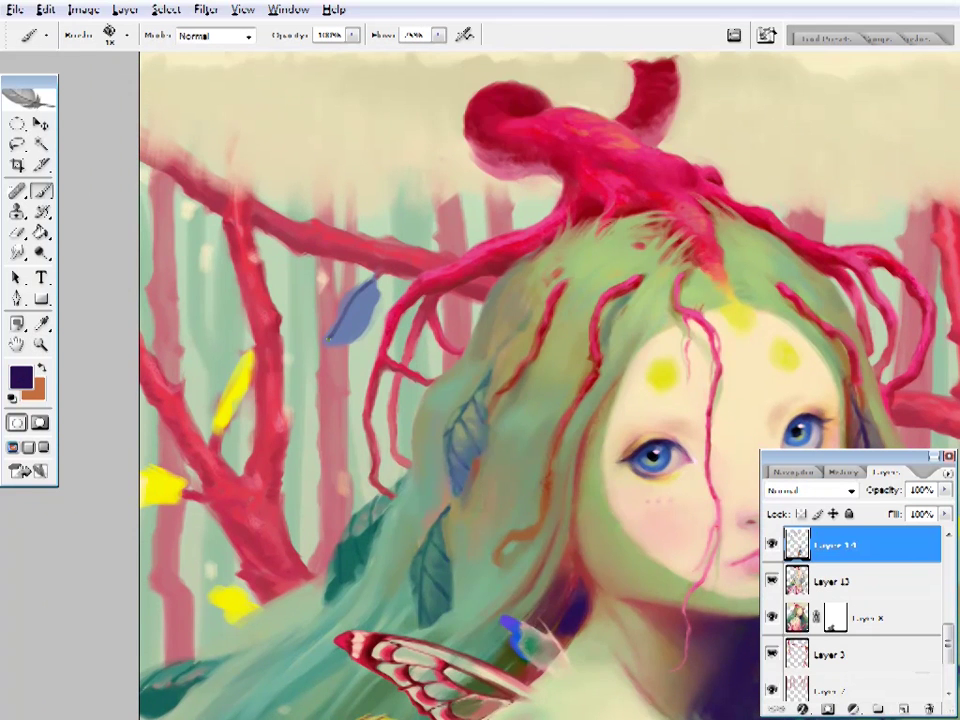
{"action": "right_click", "coordinate": [423, 228]}
{"action": "key", "text": "Escape"}
- Zoom in on the blue leaf and sample dark navy for its veins
{"action": "left_click_drag", "start_coordinate": [139, 107], "coordinate": [677, 579]}
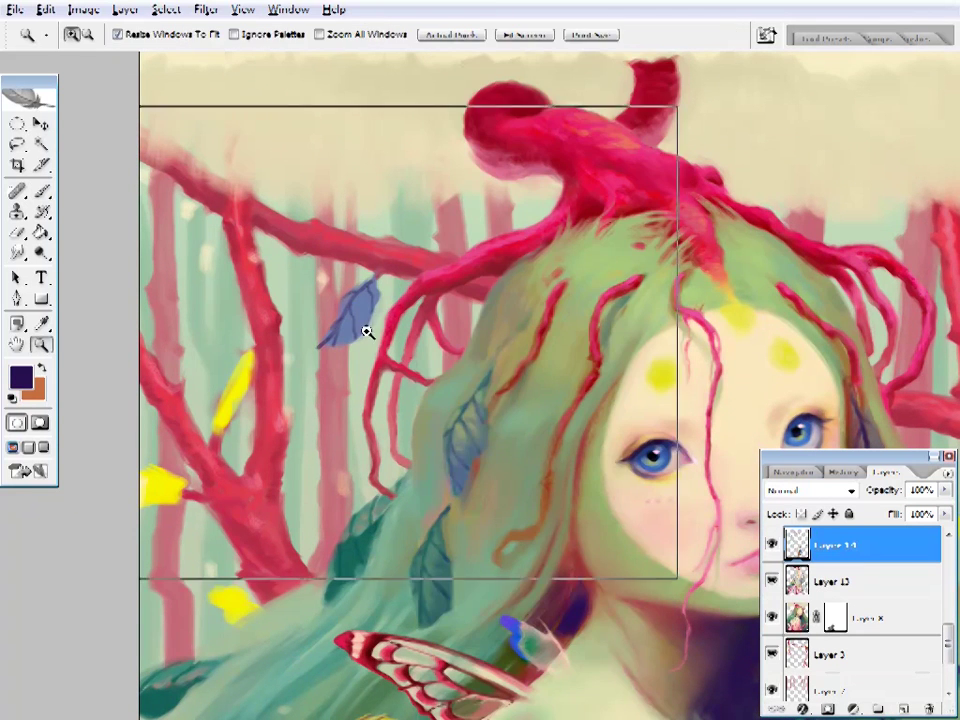
{"action": "left_click", "coordinate": [345, 310], "text": "alt"}
{"action": "key", "text": "i"}
{"action": "scroll", "coordinate": [563, 489], "scroll_direction": "down", "scroll_amount": 5}
{"action": "left_click", "coordinate": [563, 489]}
{"action": "scroll", "coordinate": [429, 381], "scroll_direction": "up", "scroll_amount": 10}
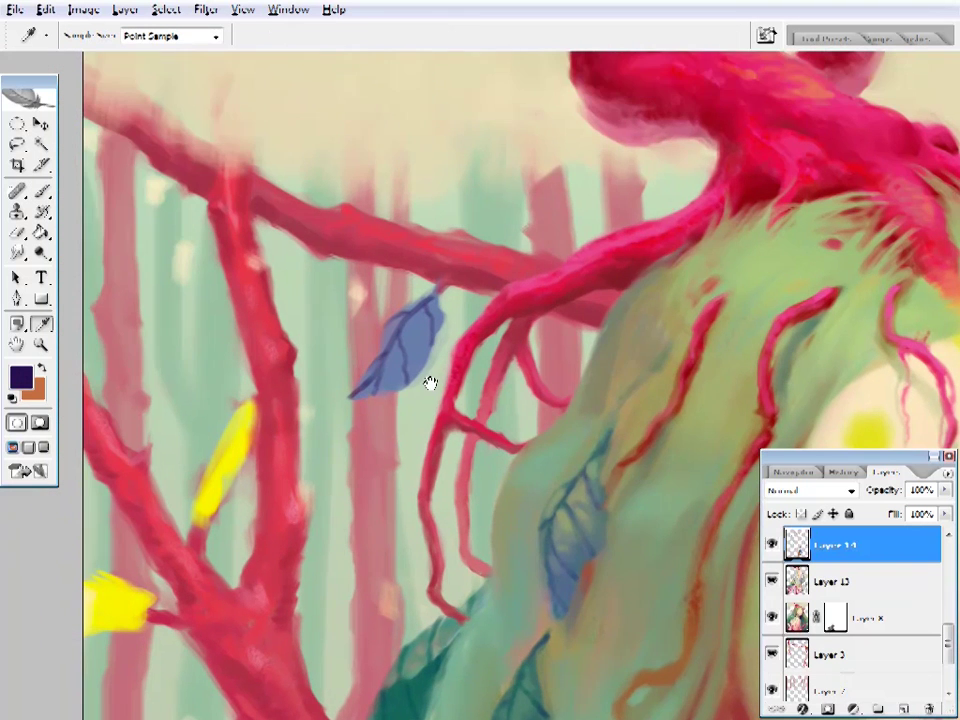
{"action": "key", "text": "b"}
{"action": "right_click", "coordinate": [510, 90]}
{"action": "key", "text": "Escape"}
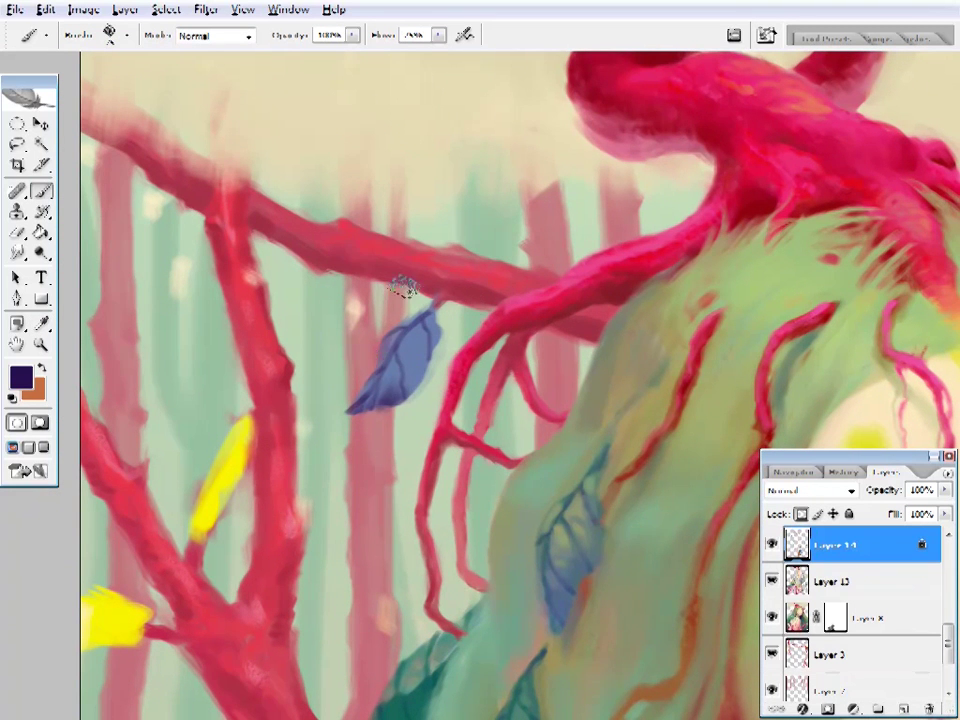
{"action": "right_click", "coordinate": [490, 100]}
{"action": "key", "text": "Escape"}
- Sample the leaf's blue-purple, erase around the leaf, and zoom in closely on it
{"action": "left_click", "coordinate": [418, 365], "text": "alt"}
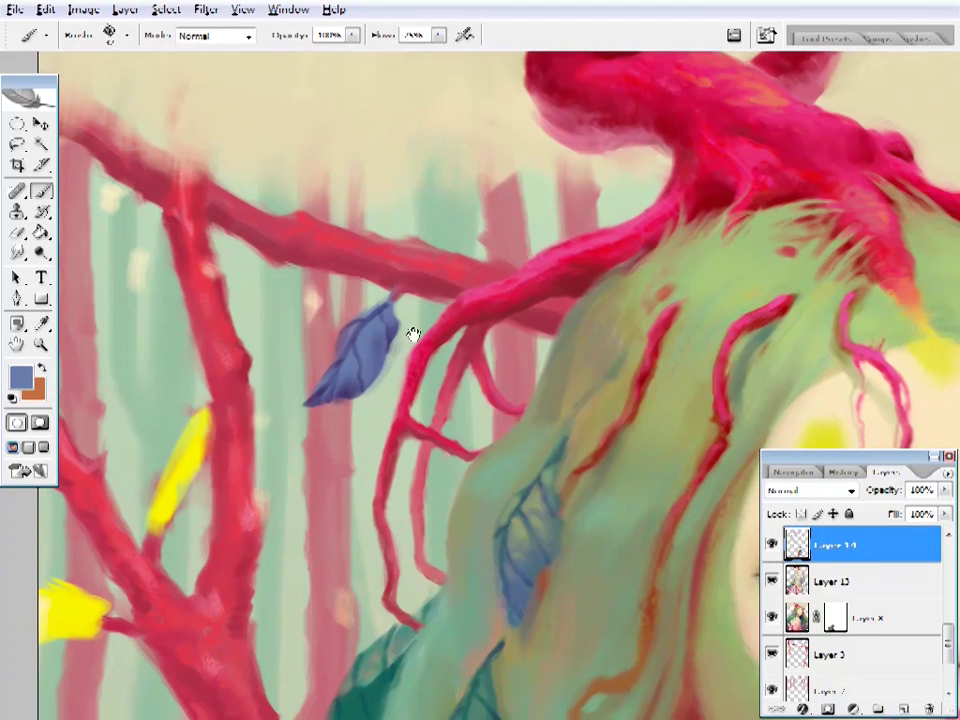
{"action": "right_click", "coordinate": [411, 336]}
{"action": "key", "text": "Escape"}
{"action": "key", "text": "e"}
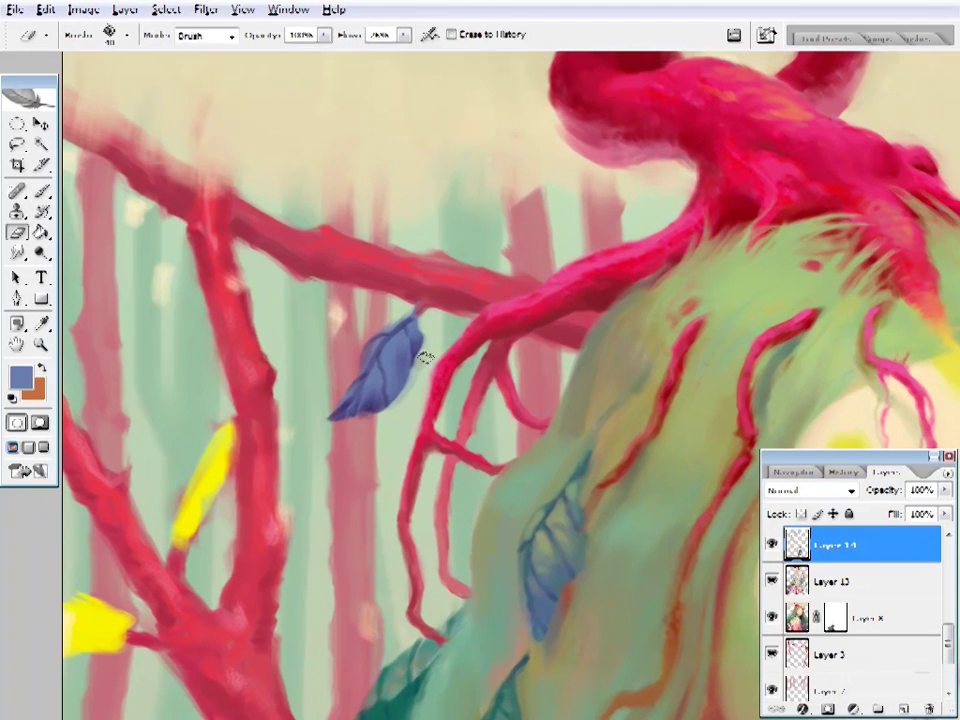
{"action": "key", "text": "z"}
{"action": "key", "text": "ctrl+0"}
{"action": "left_click_drag", "start_coordinate": [364, 274], "coordinate": [422, 332]}
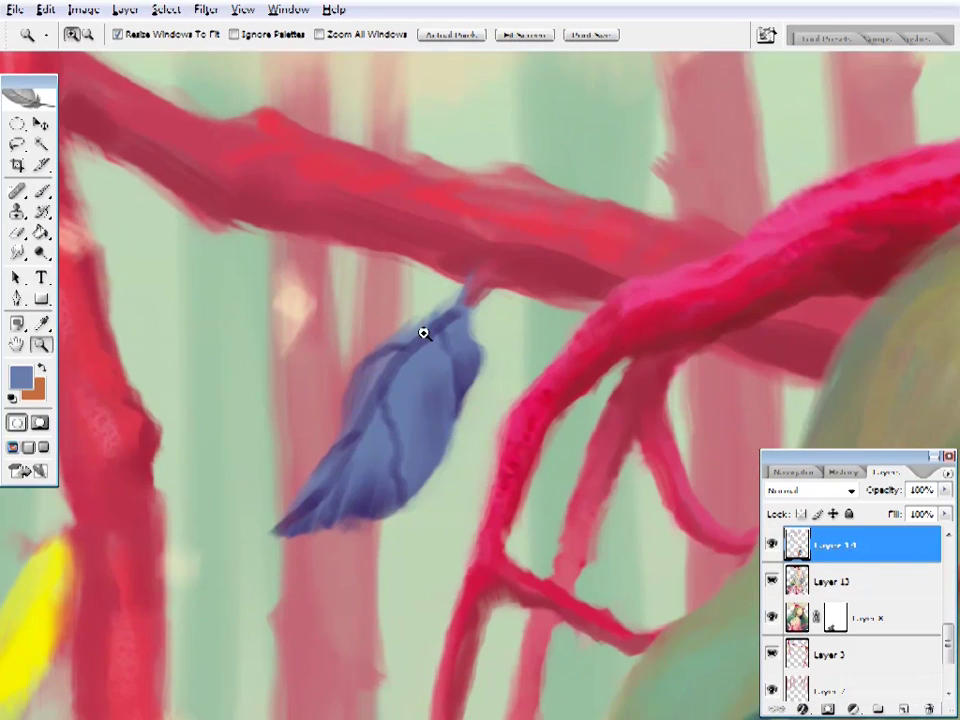
- Paint dark navy vein lines and shape the leaf's pointed tip
{"action": "key", "text": "b"}
{"action": "right_click", "coordinate": [500, 90]}
{"action": "key", "text": "Return"}
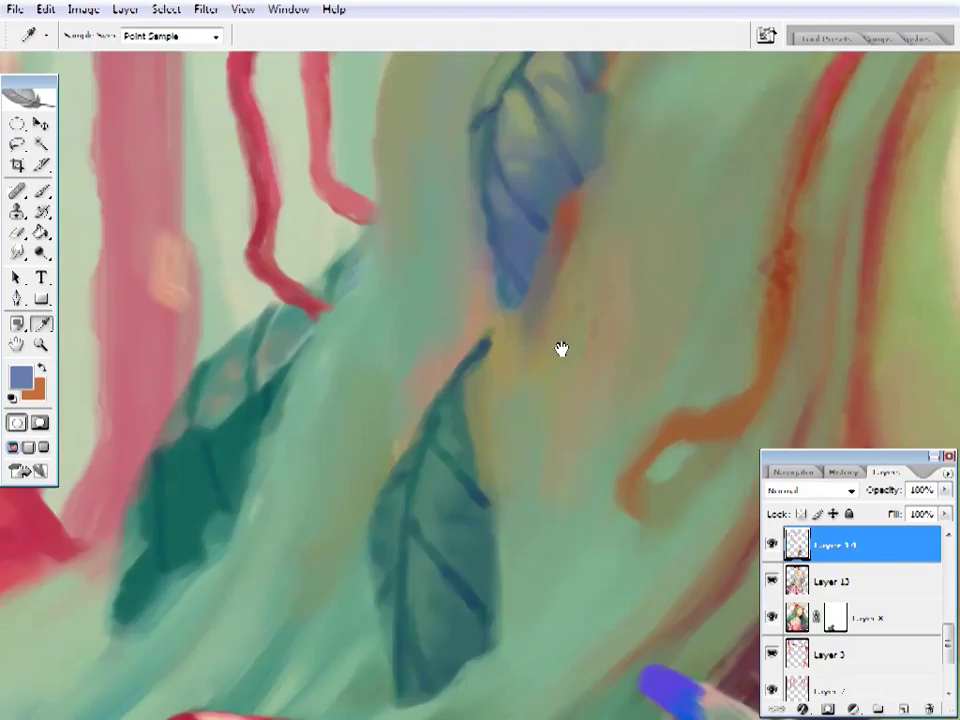
{"action": "left_click", "coordinate": [437, 281], "text": "alt"}
{"action": "right_click", "coordinate": [490, 90]}
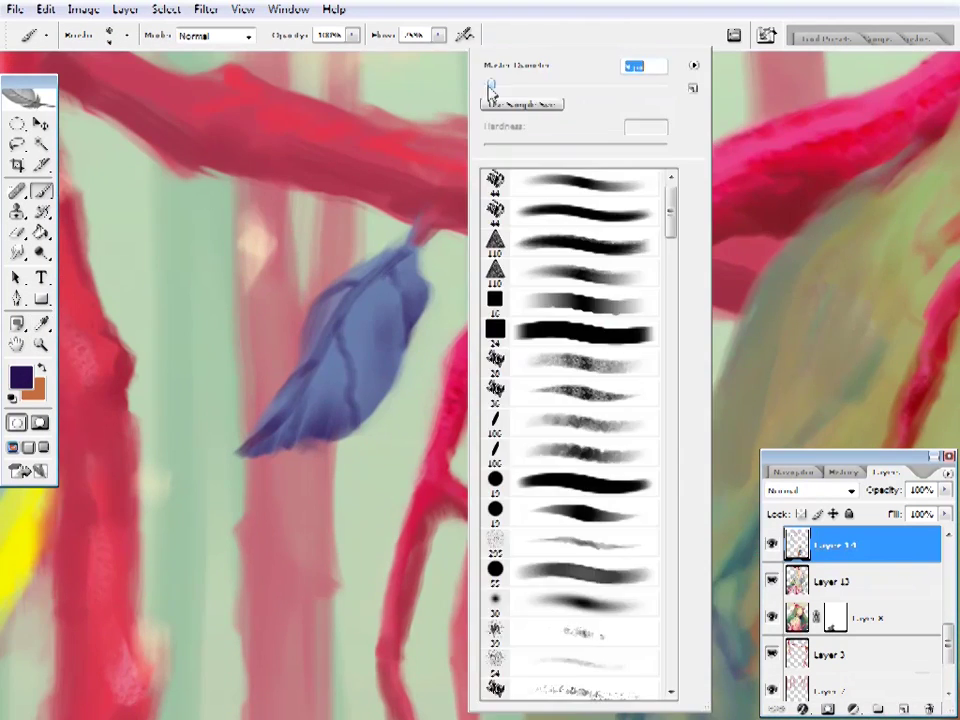
{"action": "key", "text": "Return"}
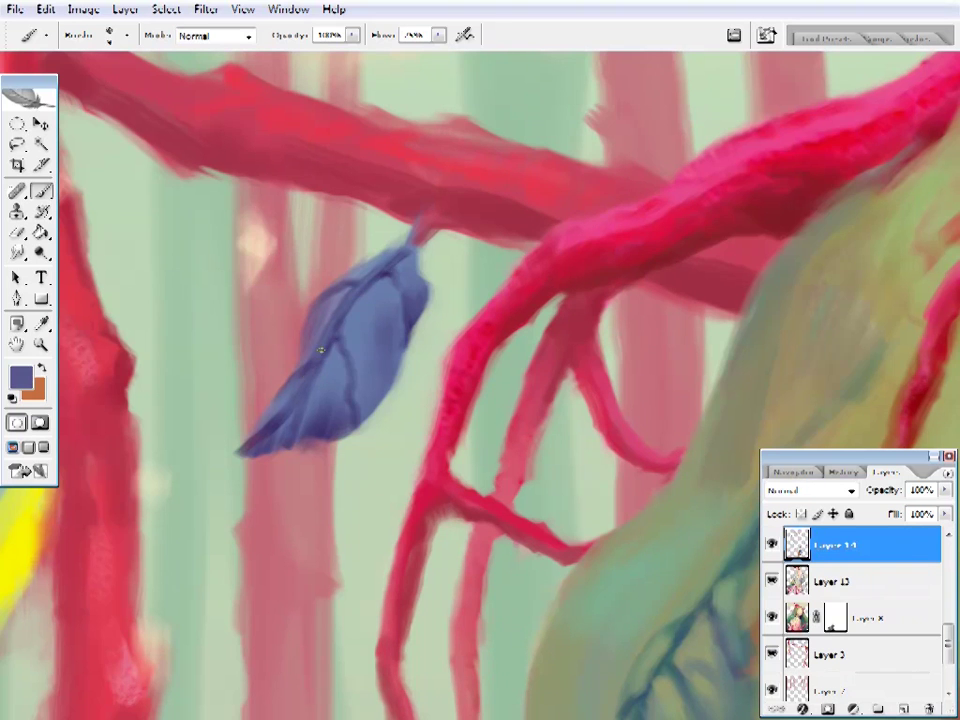
{"action": "left_click", "coordinate": [341, 296], "text": "alt"}
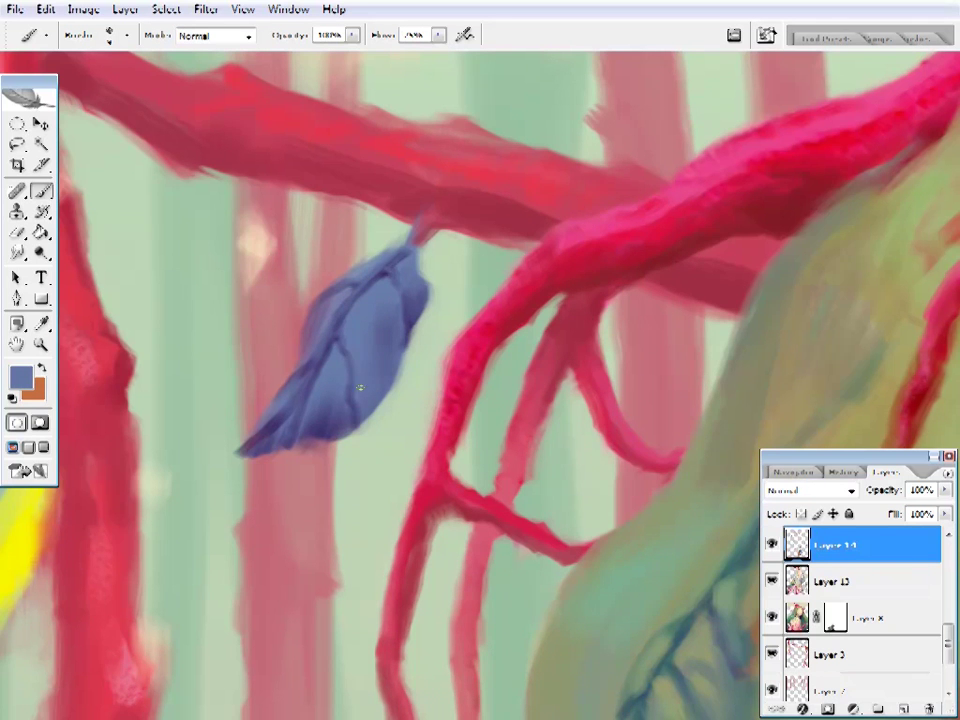
{"action": "right_click", "coordinate": [381, 274]}
{"action": "left_click_drag", "start_coordinate": [328, 354], "coordinate": [368, 351]}
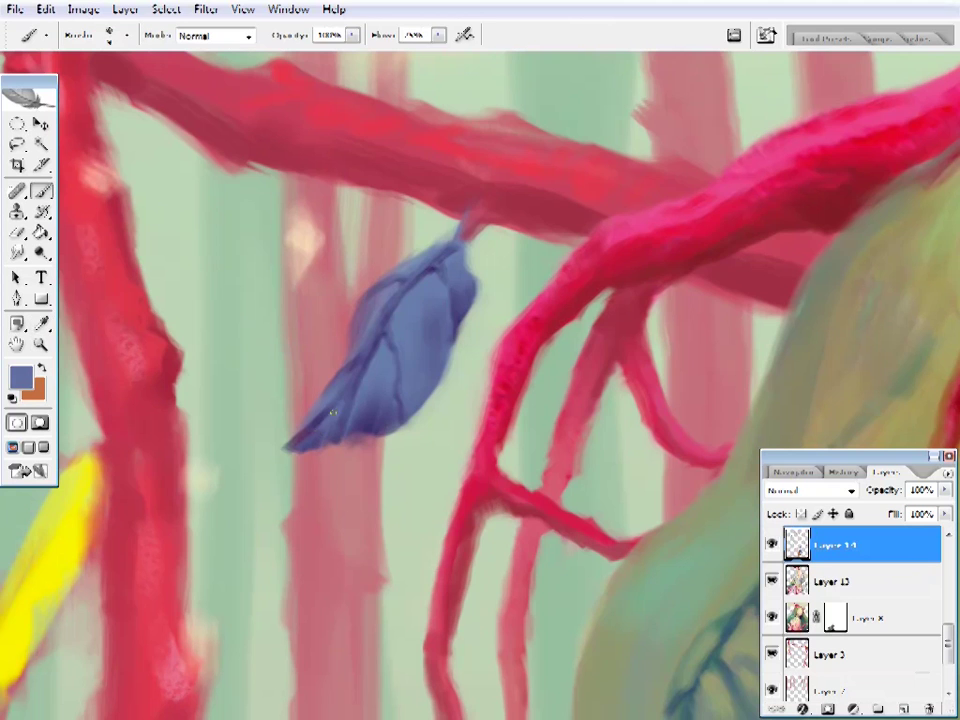
- Zoom out to check the leaf, then select Layer 3 and sample yellow from a leaf
{"action": "key", "text": "z"}
{"action": "key", "text": "ctrl+0"}
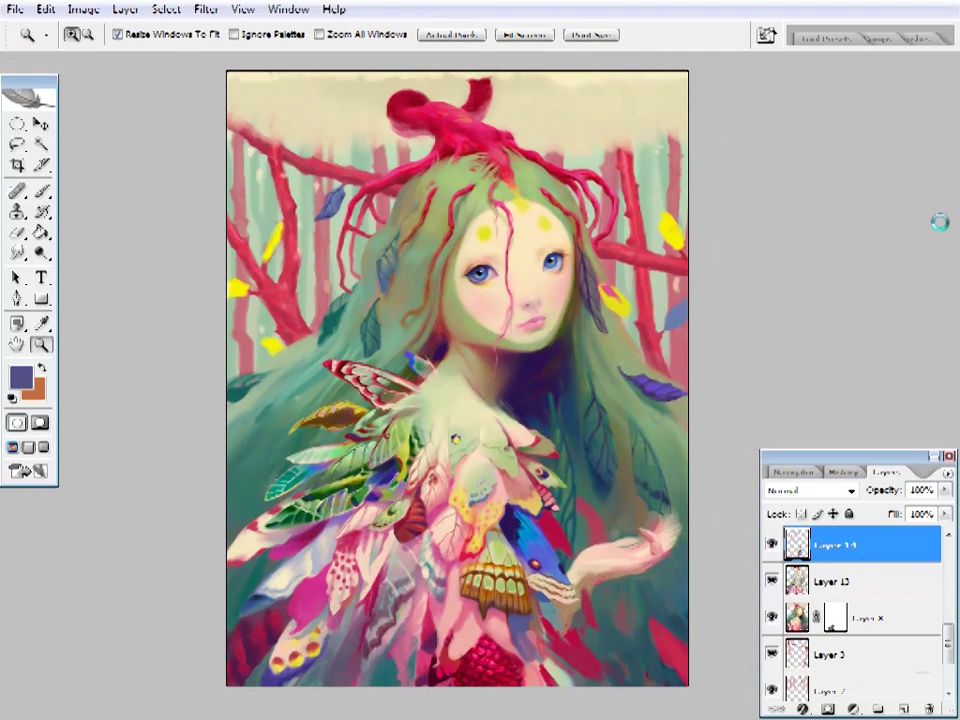
{"action": "left_click_drag", "start_coordinate": [426, 405], "coordinate": [371, 400]}
{"action": "key", "text": "alt+bracketleft"}
{"action": "key", "text": "alt+bracketleft"}
{"action": "key", "text": "alt+bracketleft"}
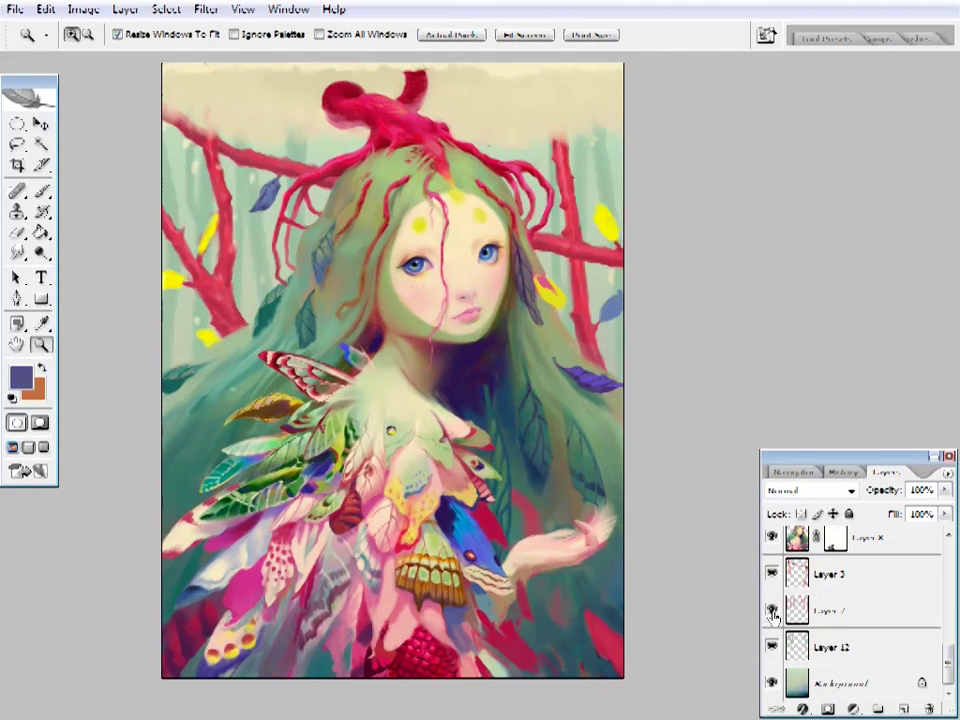
{"action": "left_click_drag", "start_coordinate": [396, 325], "coordinate": [565, 340]}
{"action": "left_click", "coordinate": [467, 290]}
{"action": "key", "text": "b"}
{"action": "left_click", "coordinate": [369, 261], "text": "alt"}
- Shrink the brush size and check the eraser tip for working around the yellow leaf
{"action": "right_click", "coordinate": [368, 259]}
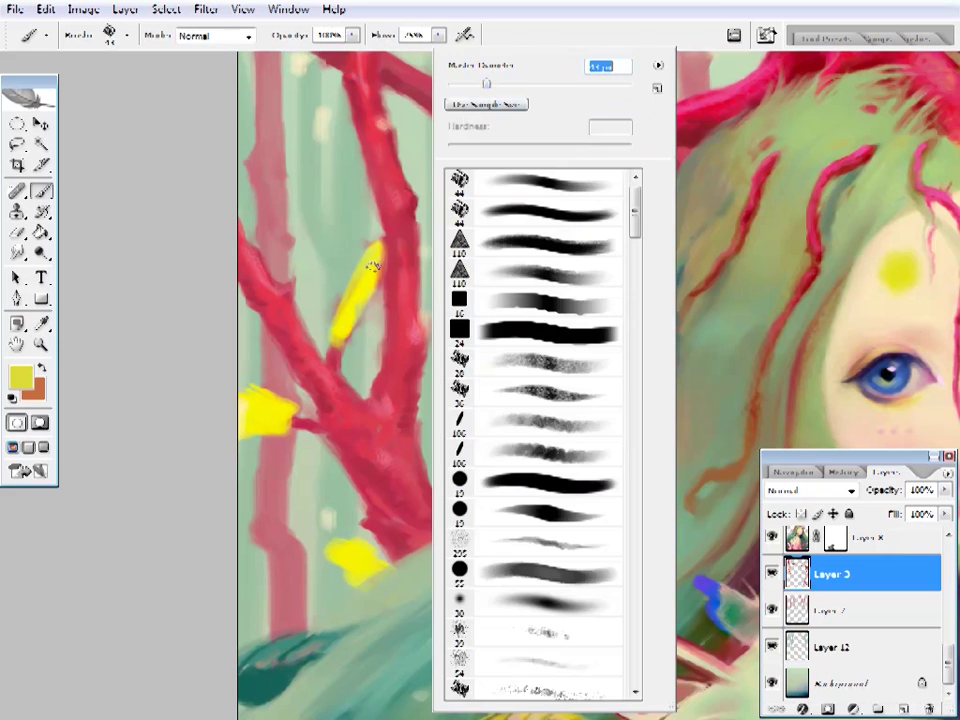
{"action": "key", "text": "Escape"}
{"action": "left_click", "coordinate": [366, 265], "text": "alt"}
{"action": "key", "text": "e"}
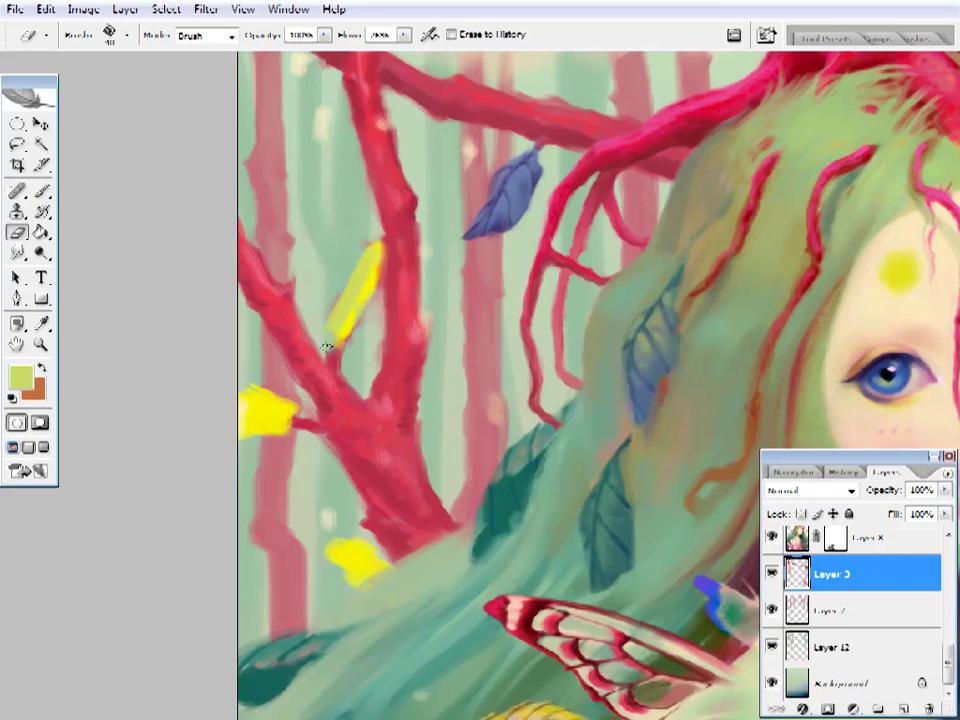
{"action": "right_click", "coordinate": [328, 350]}
{"action": "key", "text": "Escape"}
- Sample green from the background, red from the branch and yellow-orange from the leaf
{"action": "key", "text": "i"}
{"action": "left_click_drag", "start_coordinate": [424, 256], "coordinate": [424, 268]}
{"action": "left_click", "coordinate": [375, 272]}
{"action": "left_click", "coordinate": [383, 266]}
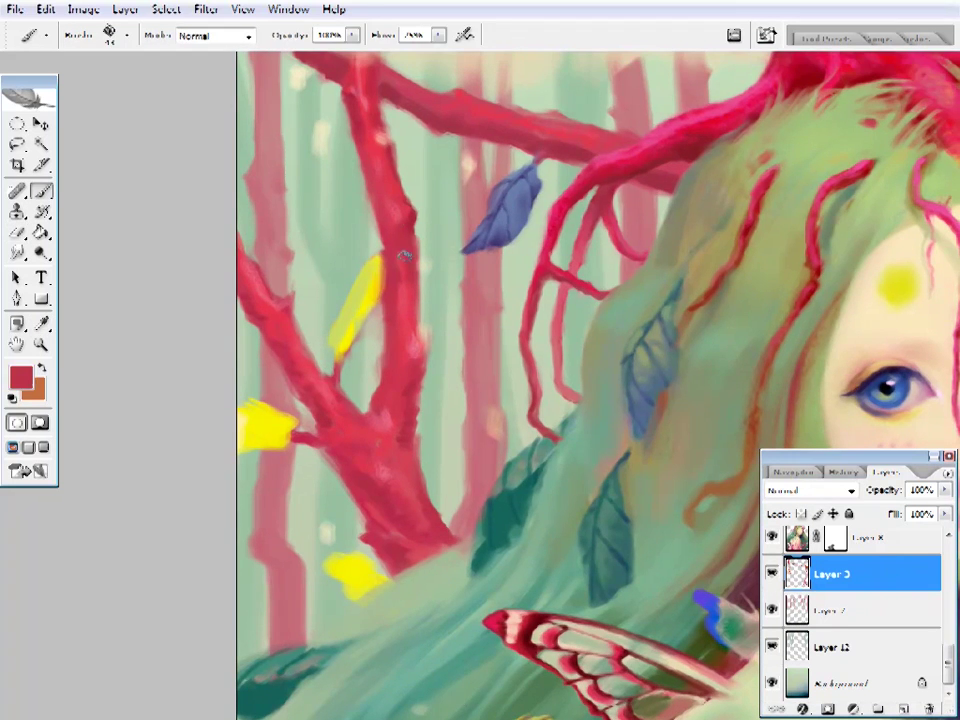
{"action": "left_click", "coordinate": [378, 296]}
{"action": "key", "text": "b"}
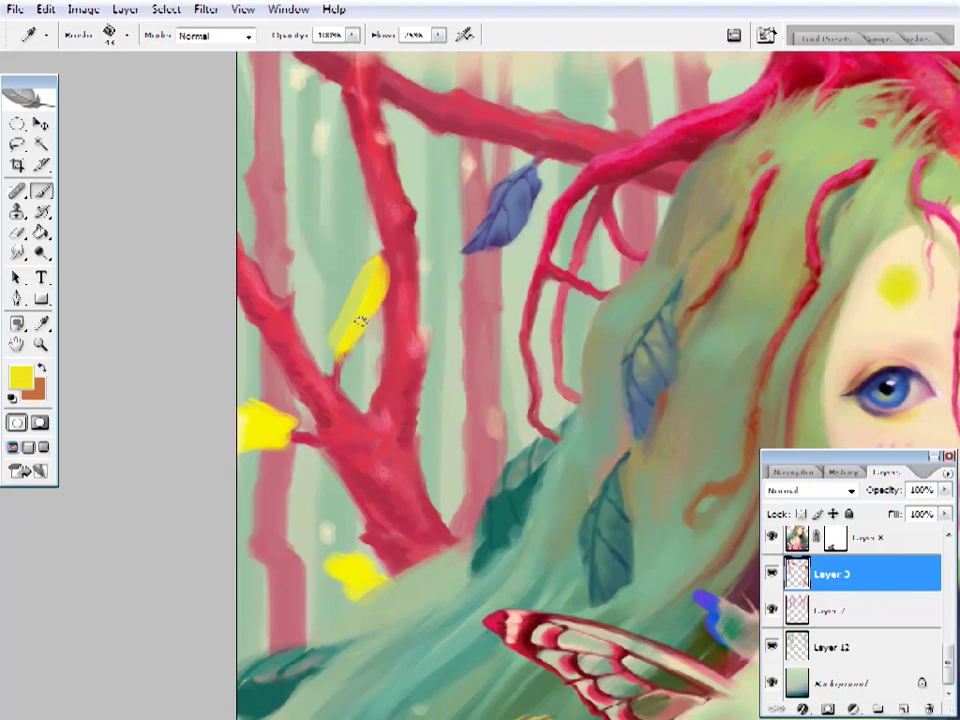
{"action": "key", "text": "i"}
{"action": "key", "text": "b"}
{"action": "key", "text": "i"}
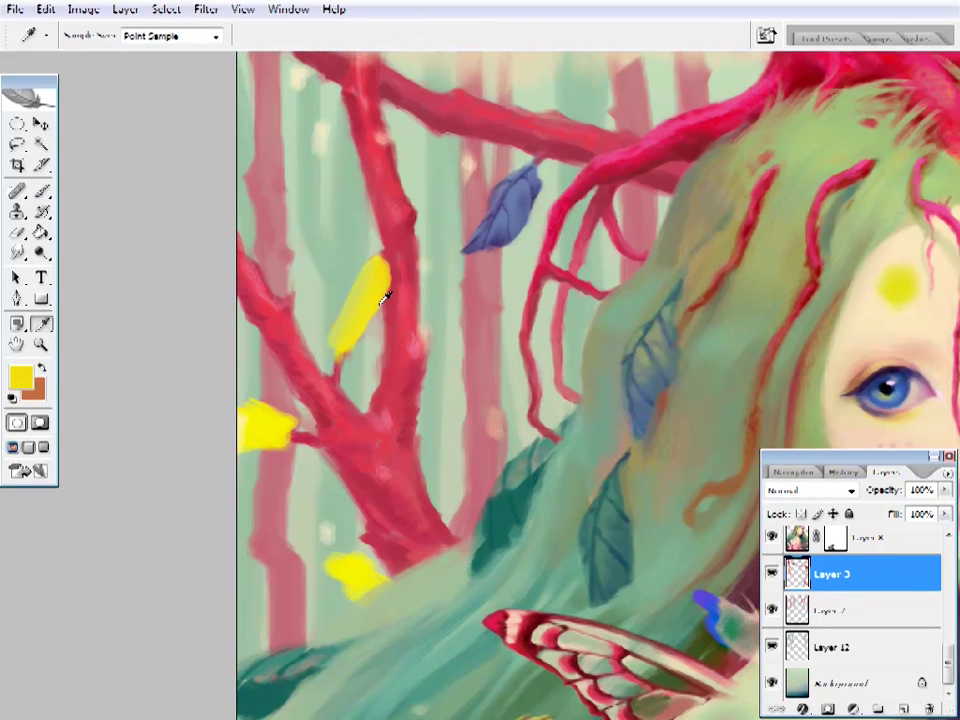
{"action": "key", "text": "e"}
- Sample dark teal from a hair leaf and yellow from the leaf, adjusting the brush
{"action": "left_click_drag", "start_coordinate": [469, 244], "coordinate": [462, 264]}
{"action": "key", "text": "i"}
{"action": "left_click", "coordinate": [540, 456]}
{"action": "key", "text": "b"}
{"action": "right_click", "coordinate": [440, 250]}
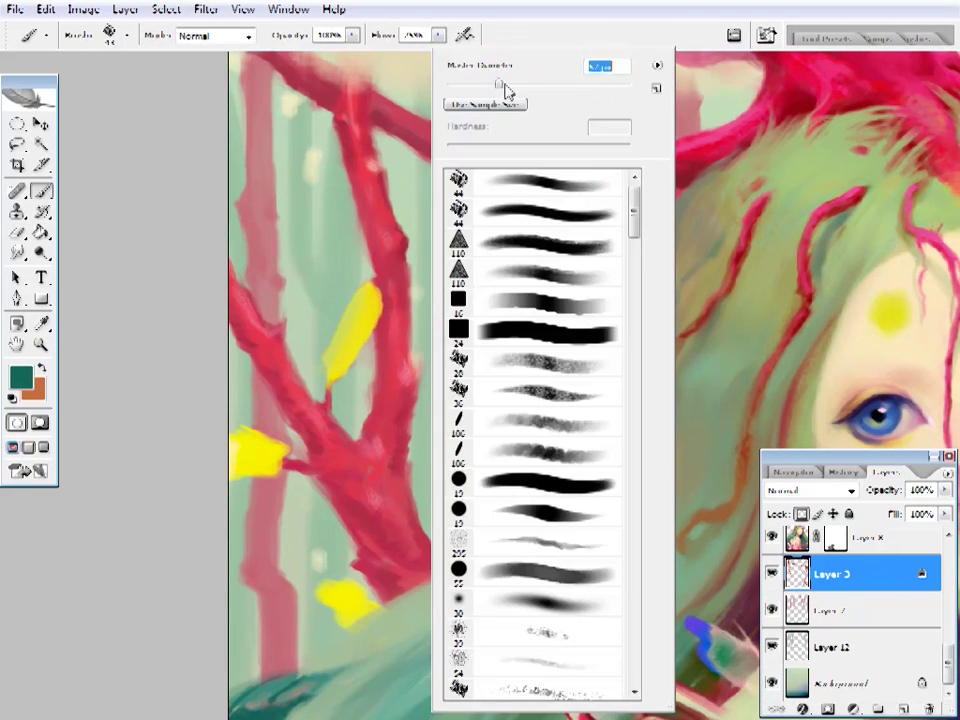
{"action": "key", "text": "Return"}
{"action": "key", "text": "i"}
{"action": "left_click", "coordinate": [381, 303]}
{"action": "key", "text": "b"}
{"action": "right_click", "coordinate": [365, 318]}
{"action": "key", "text": "Return"}
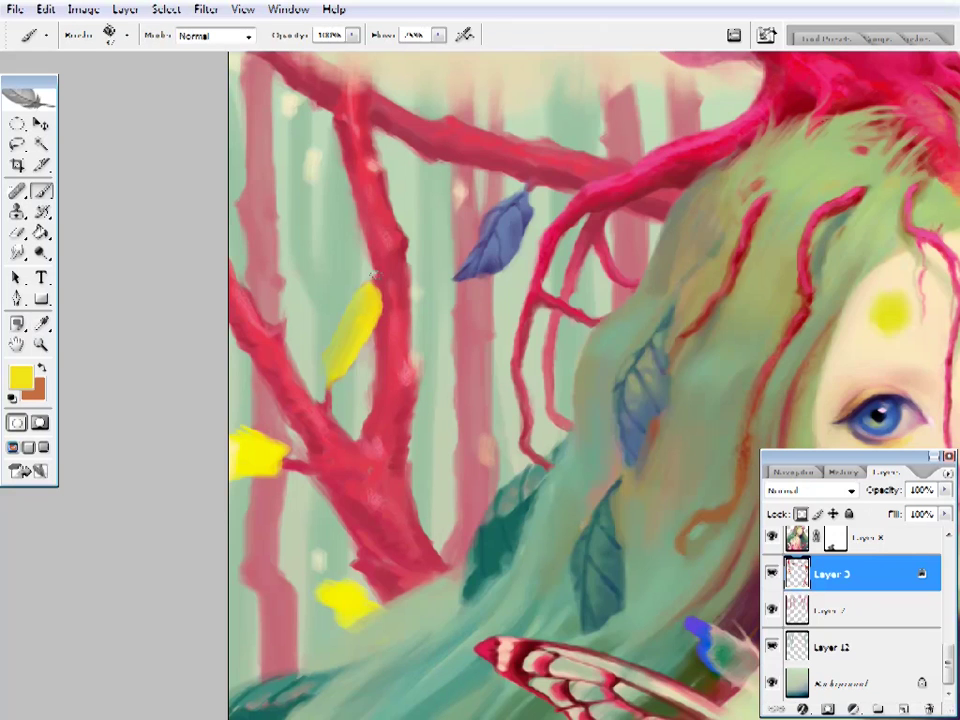
- Pick dark teal for the veins, zoom in on the upper-left trees and resample leaf yellow
{"action": "key", "text": "i"}
{"action": "left_click", "coordinate": [501, 514]}
{"action": "key", "text": "b"}
{"action": "right_click", "coordinate": [372, 340]}
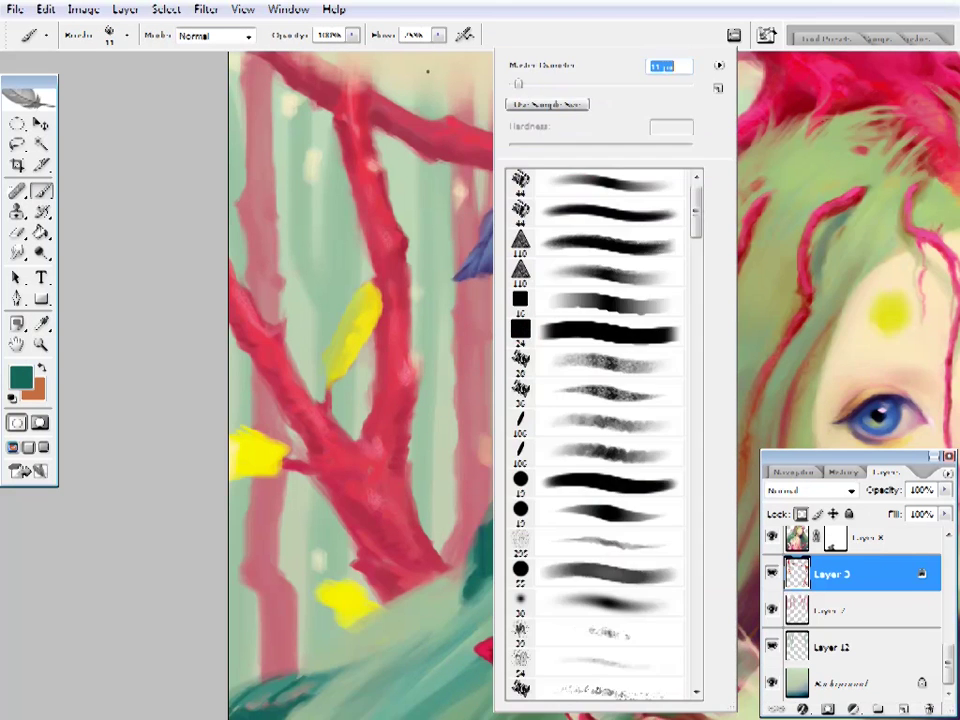
{"action": "key", "text": "Return"}
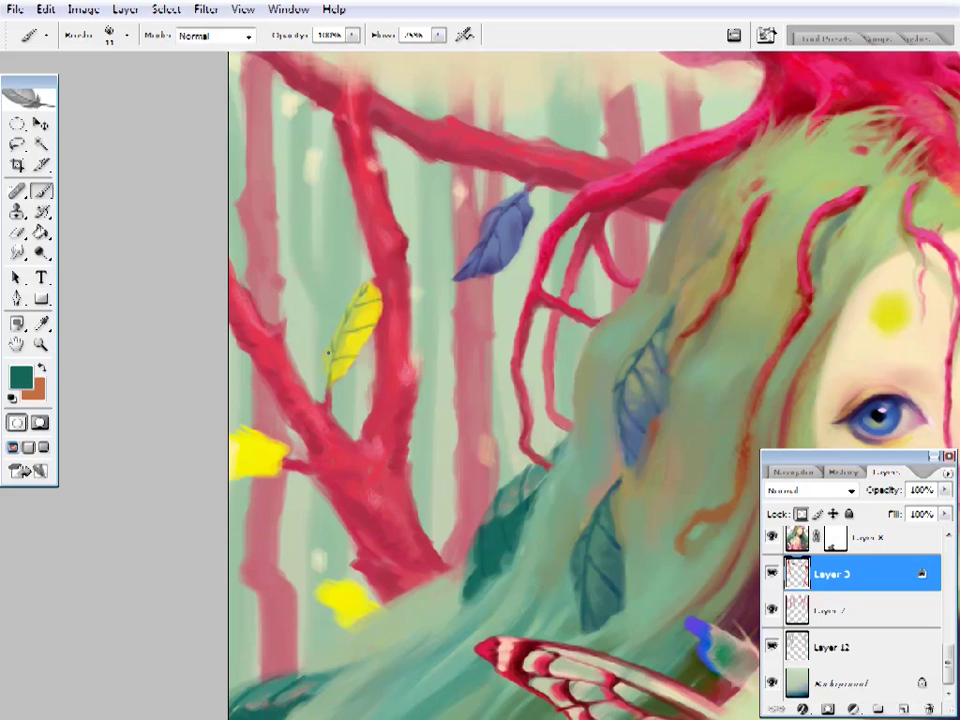
{"action": "key", "text": "e"}
{"action": "key", "text": "z"}
{"action": "left_click", "coordinate": [403, 334]}
{"action": "key", "text": "i"}
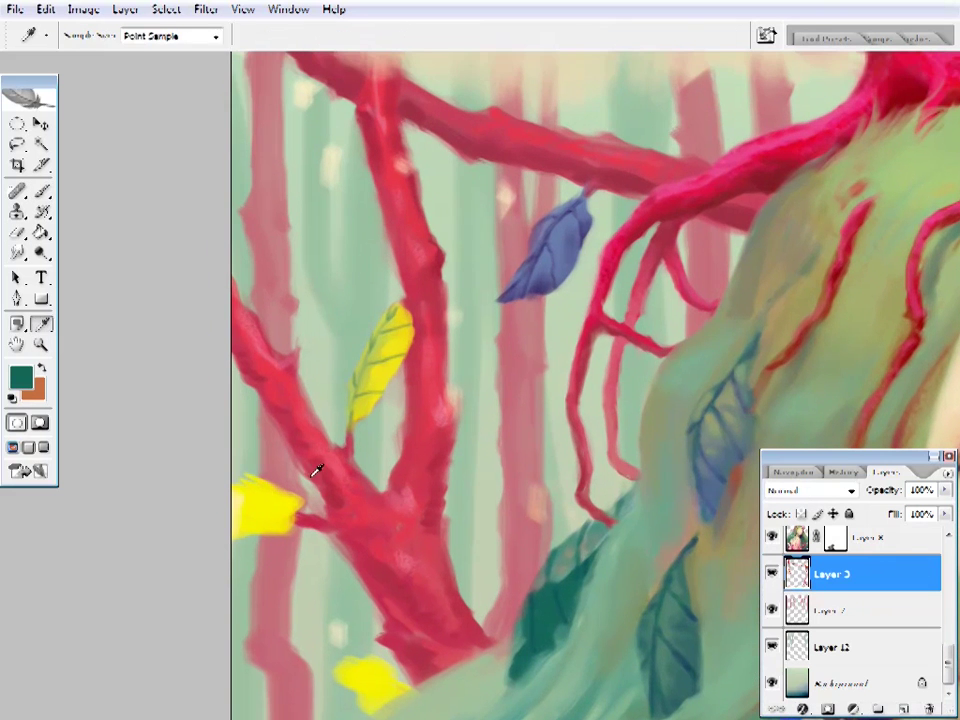
{"action": "left_click", "coordinate": [290, 490]}
{"action": "key", "text": "b"}
- Sample pale yellow-green and dark teal, then choose the soft 30 px brush preset
{"action": "right_click", "coordinate": [377, 344]}
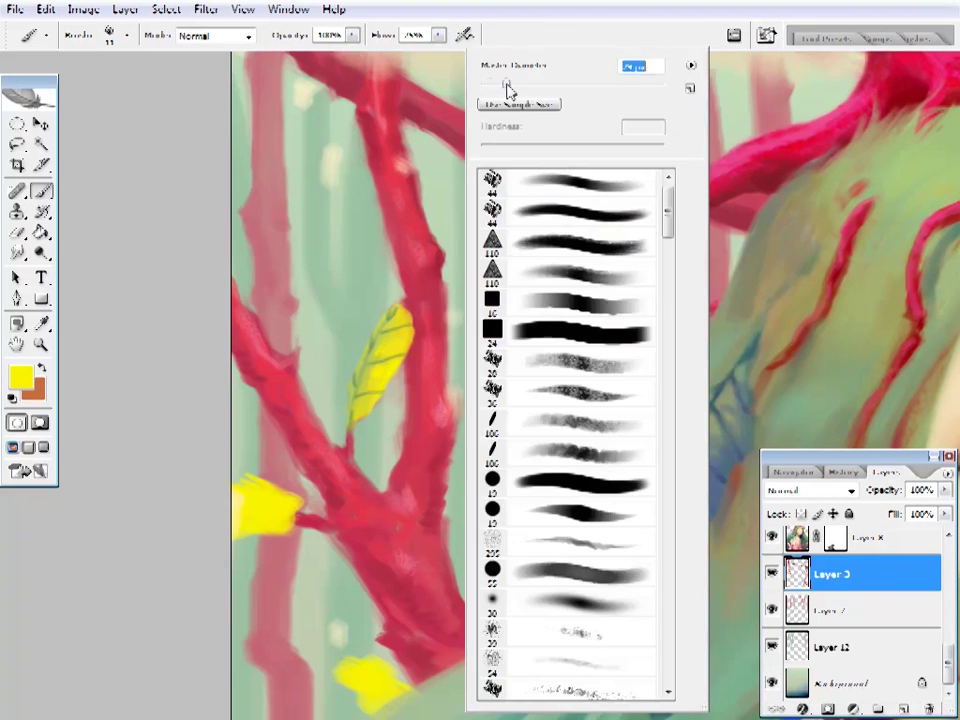
{"action": "key", "text": "Return"}
{"action": "mouse_move", "coordinate": [432, 324]}
{"action": "left_mouse_down"}
{"action": "mouse_move", "coordinate": [407, 360]}
{"action": "mouse_move", "coordinate": [368, 311]}
{"action": "left_mouse_up"}
{"action": "left_click", "coordinate": [364, 361], "text": "alt"}
{"action": "left_click", "coordinate": [470, 620], "text": "alt"}
{"action": "right_click", "coordinate": [470, 620]}
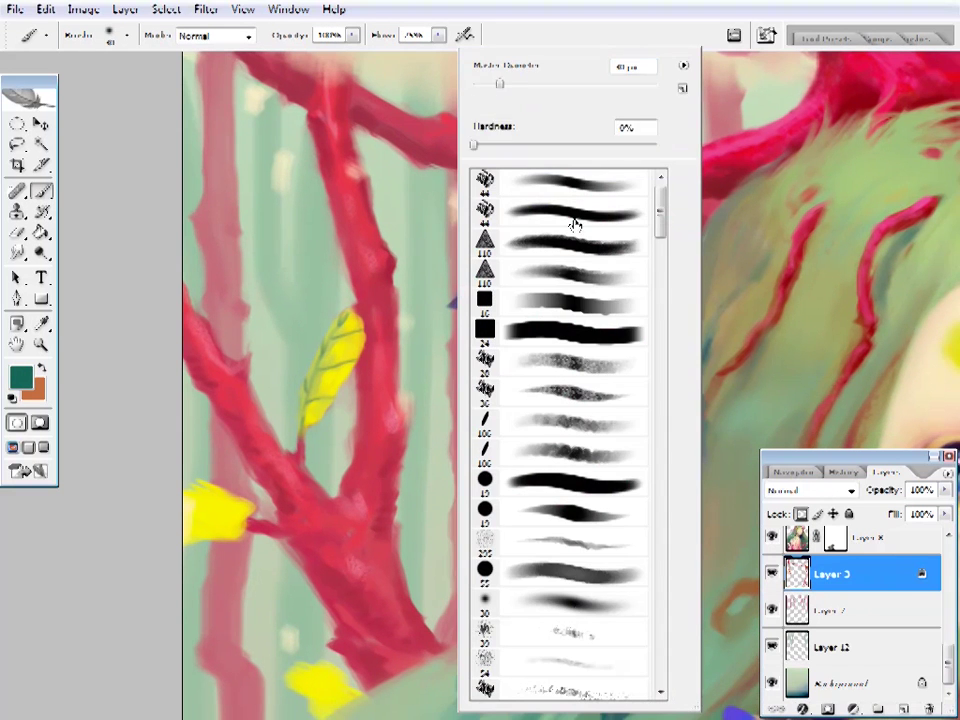
{"action": "left_click", "coordinate": [570, 601]}
{"action": "key", "text": "Return"}
- Zoom far in on the yellow leaf, sample its yellow and set a new brush diameter
{"action": "key", "text": "z"}
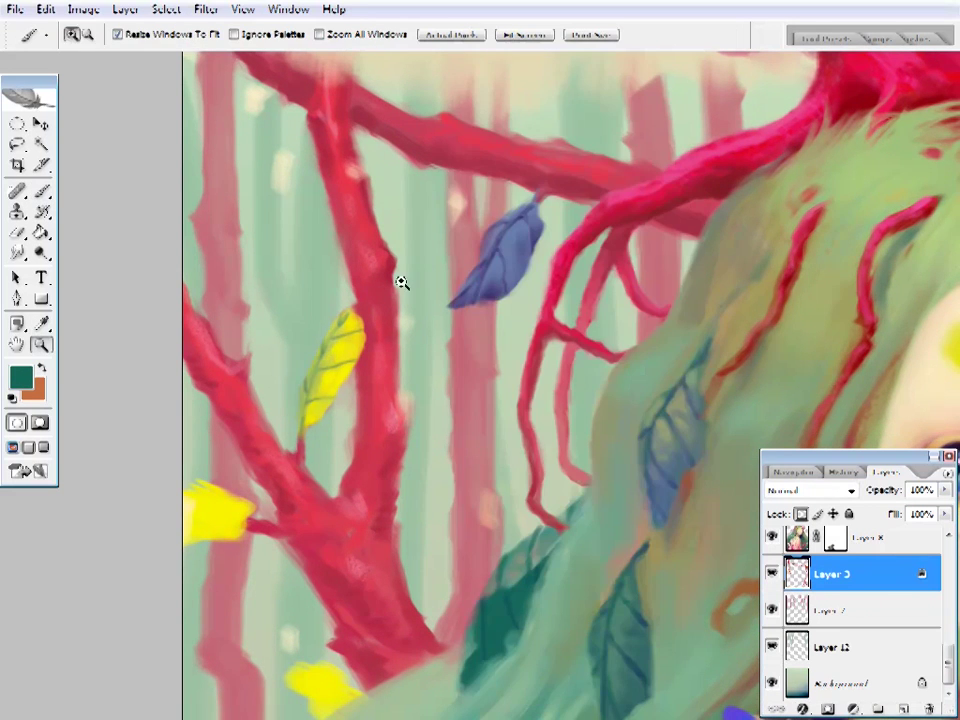
{"action": "left_click", "coordinate": [364, 306], "text": "alt"}
{"action": "left_click", "coordinate": [270, 298]}
{"action": "key", "text": "b"}
{"action": "left_click", "coordinate": [520, 320], "text": "alt"}
{"action": "right_click", "coordinate": [445, 40]}
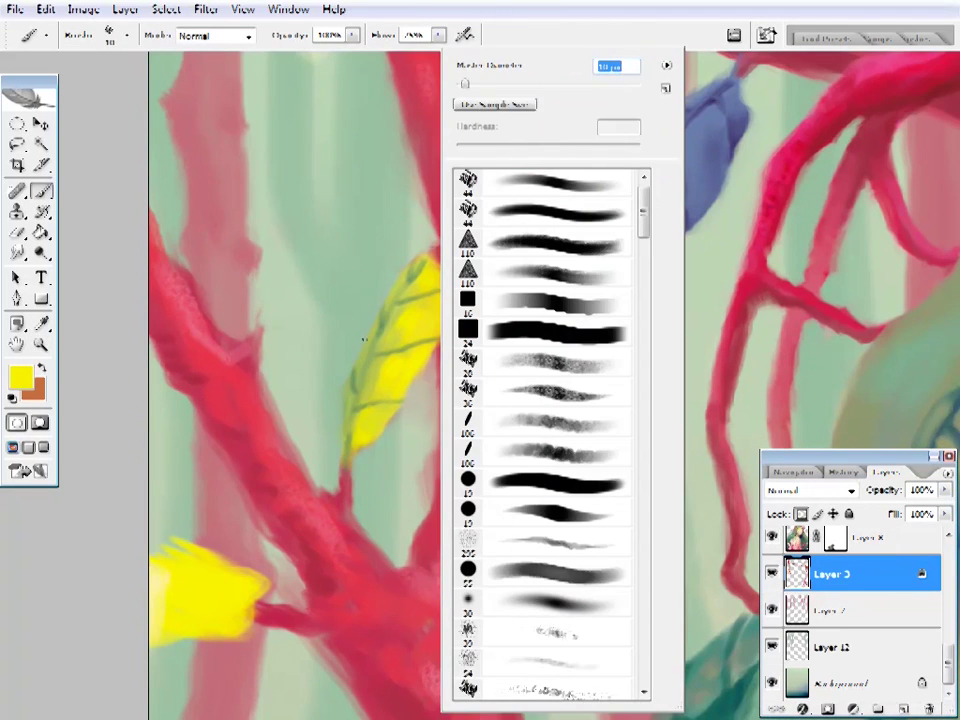
{"action": "key", "text": "Return"}
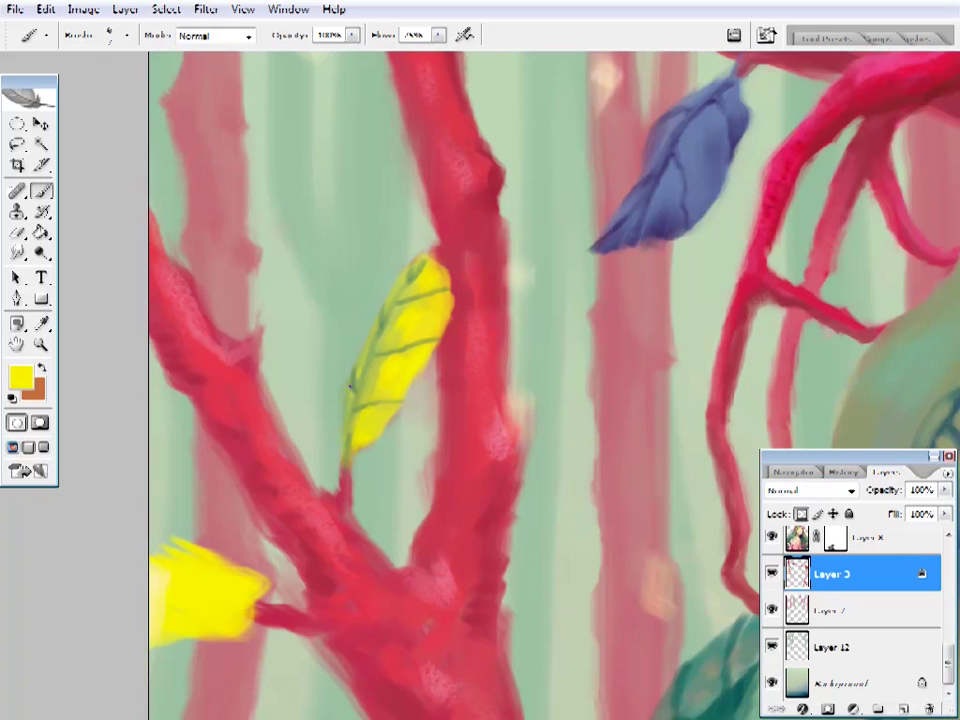
- Sample dark indigo, yellow-green and dark tones around the leaf to paint its veins
{"action": "left_click_drag", "start_coordinate": [452, 375], "coordinate": [427, 390]}
{"action": "left_click", "coordinate": [353, 342], "text": "alt"}
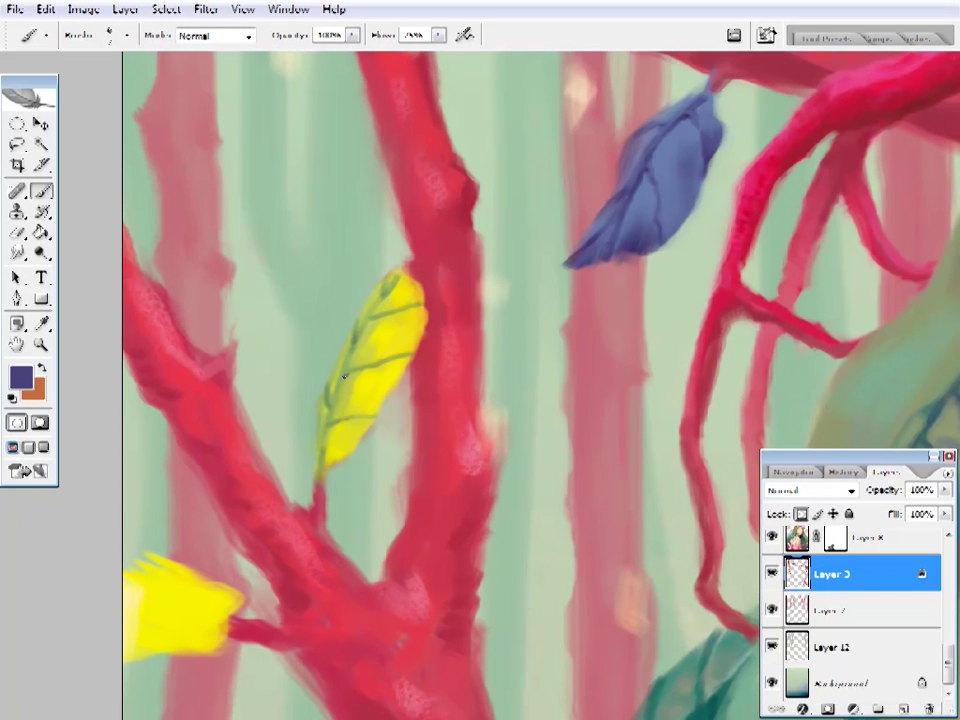
{"action": "left_click_drag", "start_coordinate": [259, 315], "coordinate": [256, 344]}
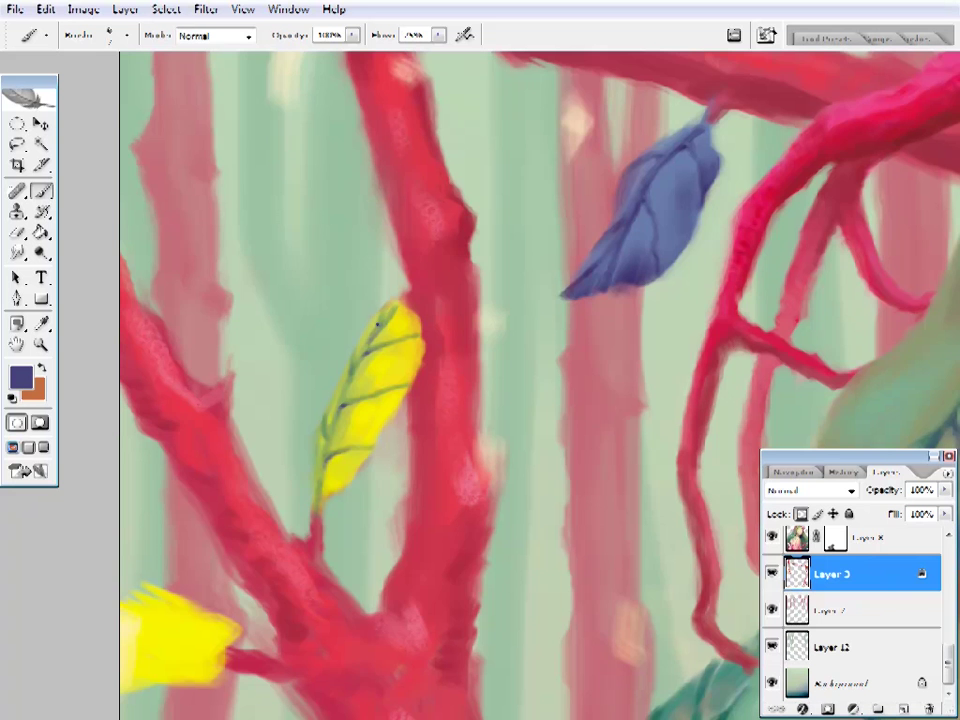
{"action": "left_click", "coordinate": [378, 324], "text": "alt"}
{"action": "left_click", "coordinate": [385, 314], "text": "alt"}
{"action": "left_click", "coordinate": [372, 380], "text": "alt"}
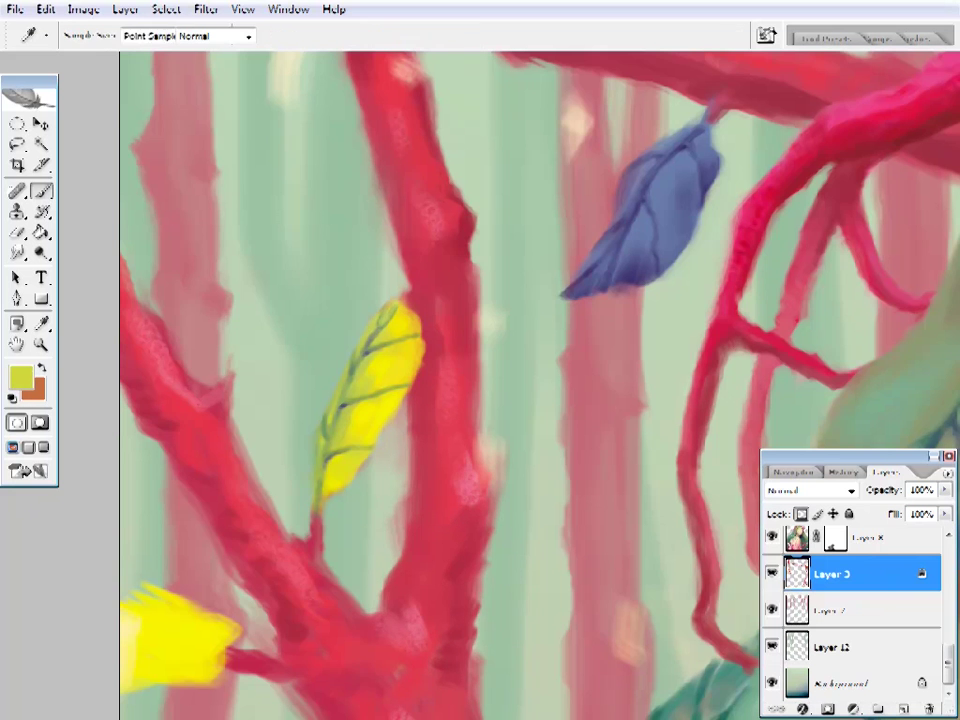
- Fit the painting on screen, then zoom in close on the left yellow leaf area
{"action": "key", "text": "z"}
{"action": "key", "text": "ctrl+0"}
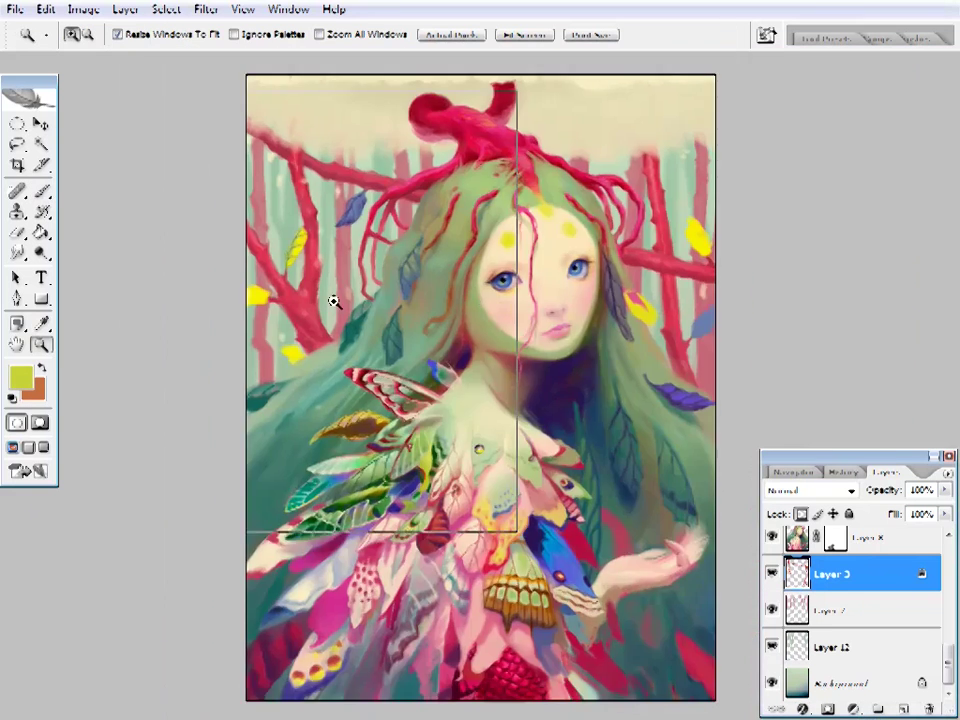
{"action": "left_click", "coordinate": [330, 302]}
{"action": "left_click", "coordinate": [290, 245]}
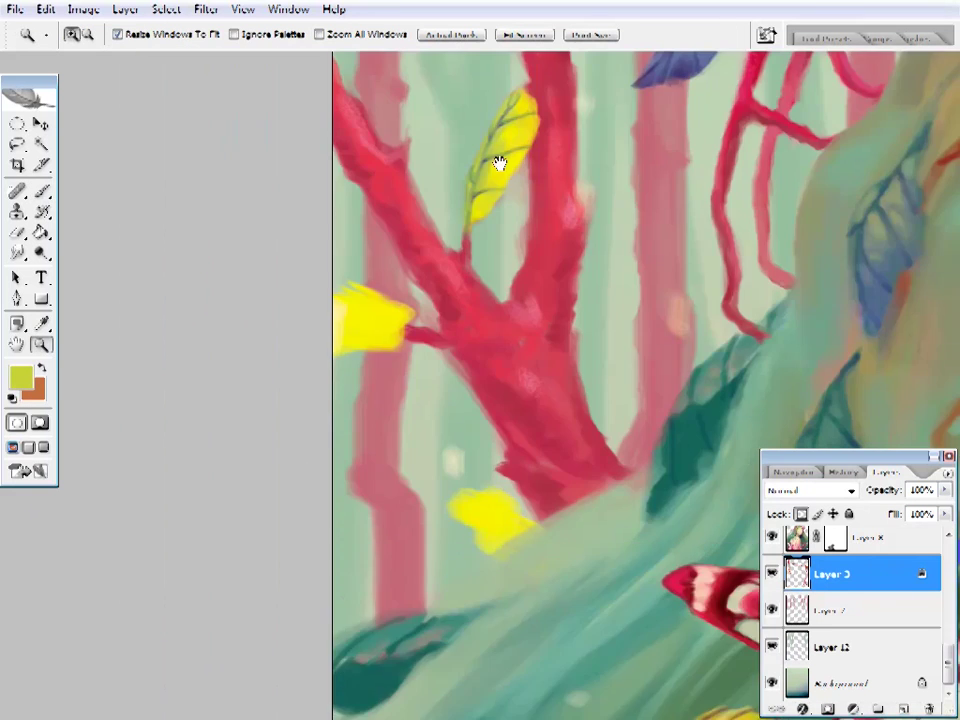
{"action": "key", "text": "e"}
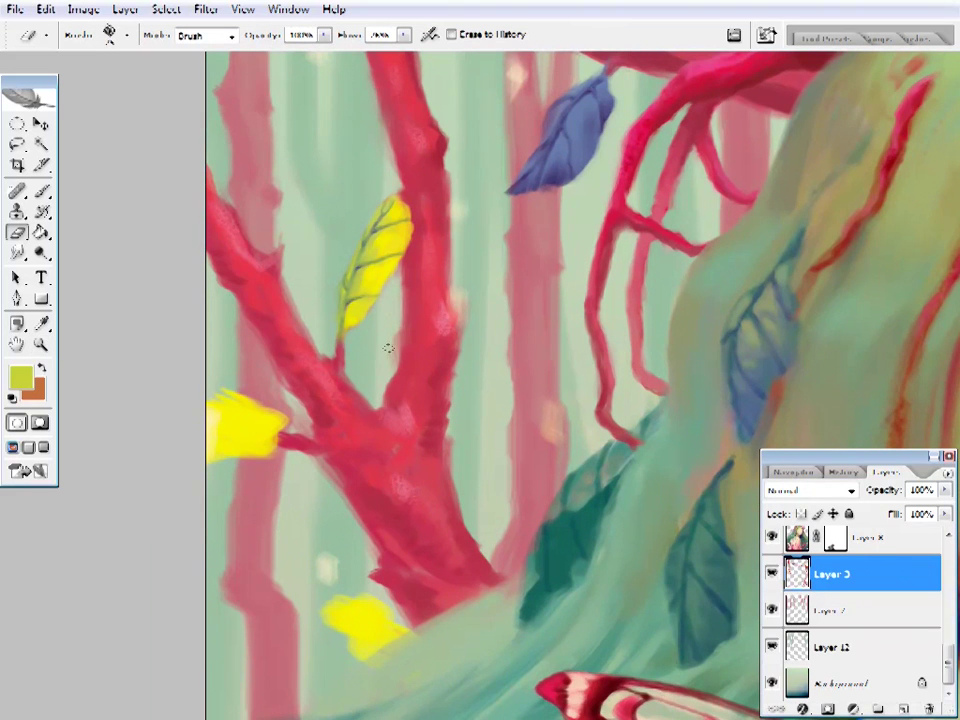
{"action": "left_click_drag", "start_coordinate": [388, 348], "coordinate": [323, 319]}
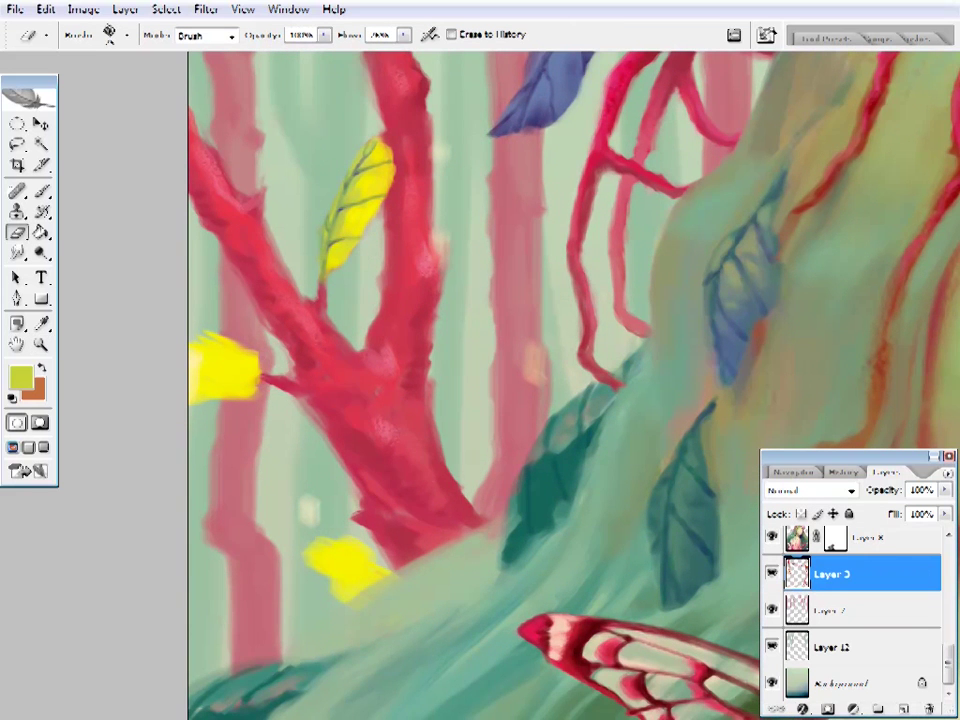
- Sample golden yellow from the leaf and make Layer 8 the active layer
{"action": "key", "text": "b"}
{"action": "right_click", "coordinate": [283, 374]}
{"action": "key", "text": "Escape"}
{"action": "key", "text": "e"}
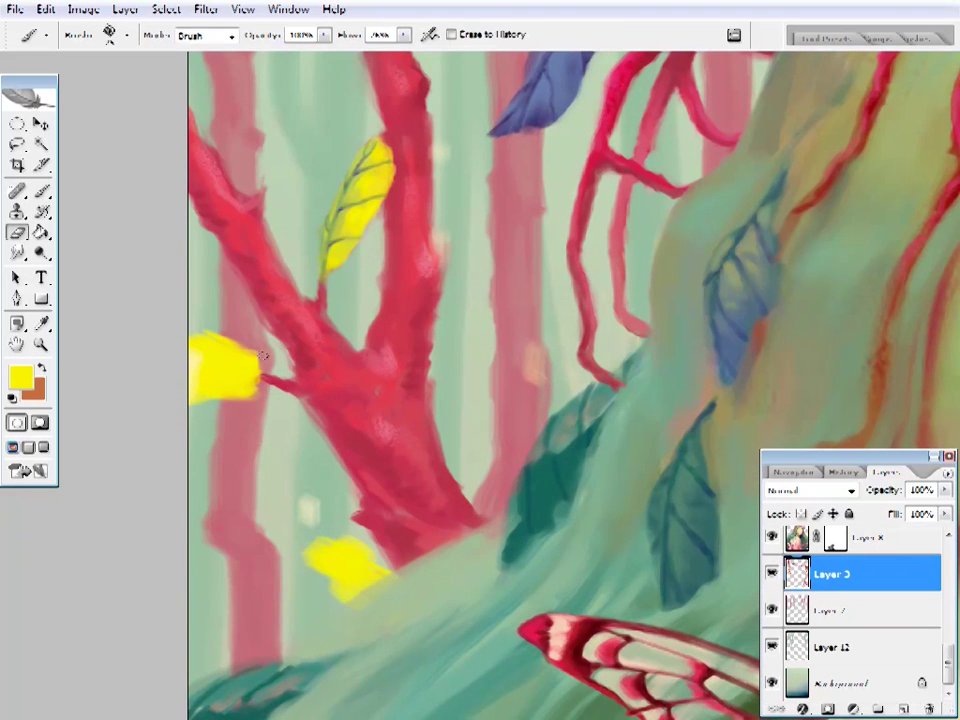
{"action": "right_click", "coordinate": [323, 311]}
{"action": "key", "text": "Escape"}
{"action": "key", "text": "i"}
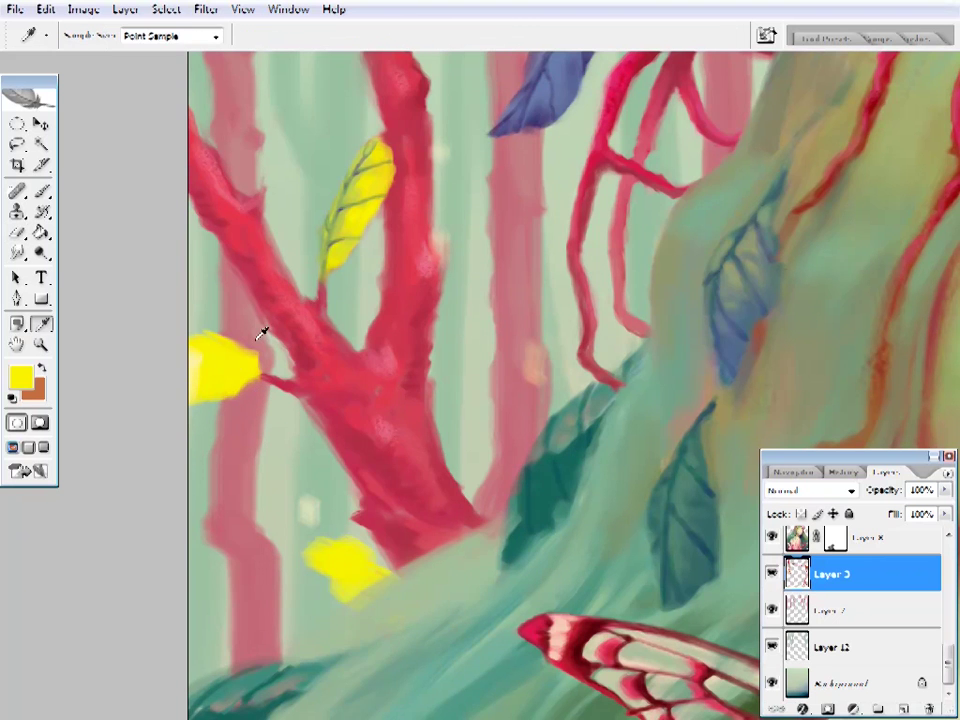
{"action": "key", "text": "b"}
{"action": "left_click", "coordinate": [208, 386], "text": "alt"}
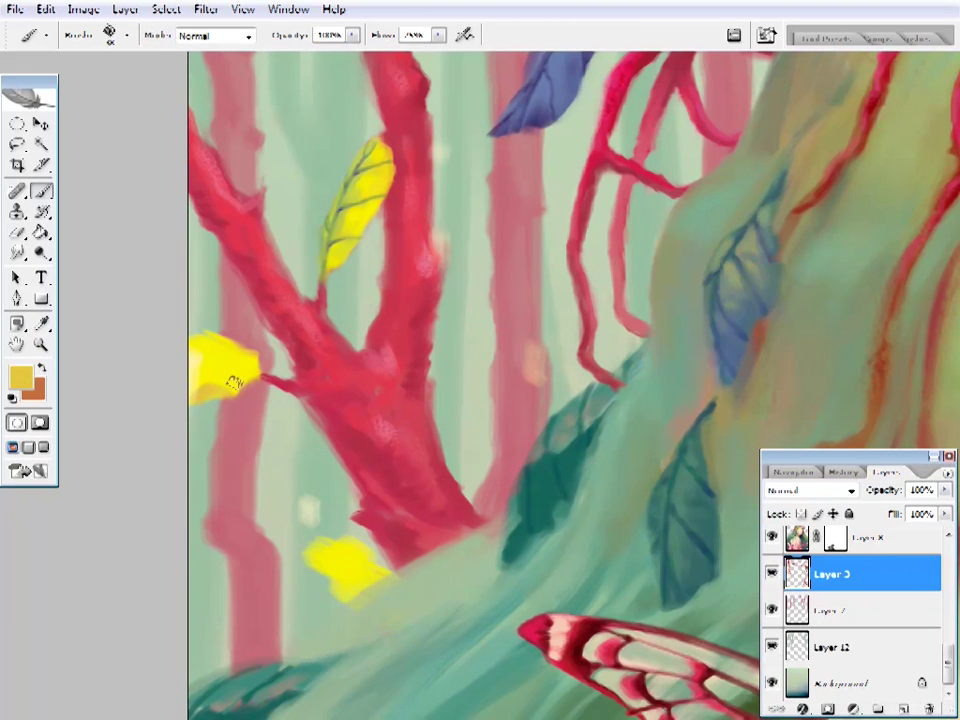
{"action": "key", "text": "alt+]"}
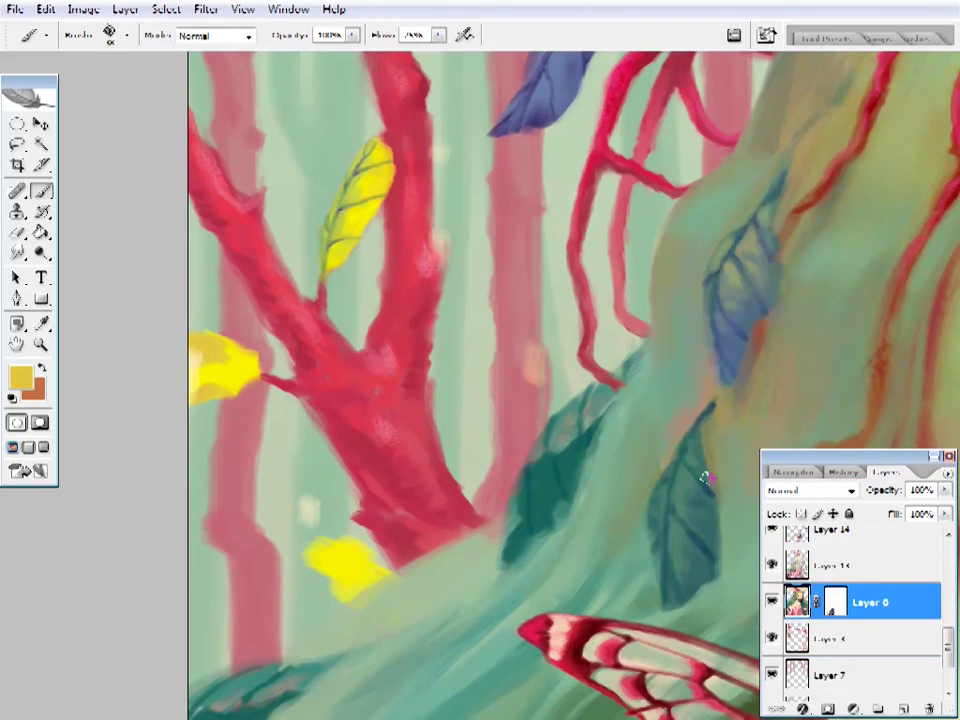
- Switch to the layer below Layer 8 and ready the brush over the left leaf
{"action": "key", "text": "e"}
{"action": "key", "text": "alt+["}
{"action": "key", "text": "b"}
{"action": "left_click_drag", "start_coordinate": [233, 355], "coordinate": [248, 375]}
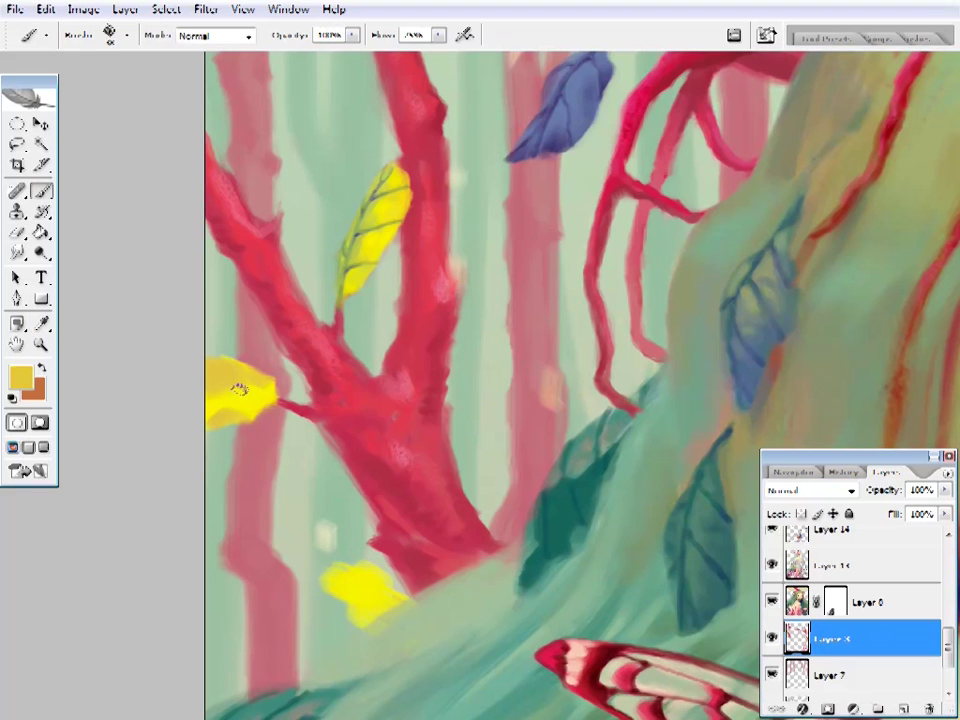
{"action": "left_click", "coordinate": [240, 389], "text": "alt"}
{"action": "right_click", "coordinate": [382, 325]}
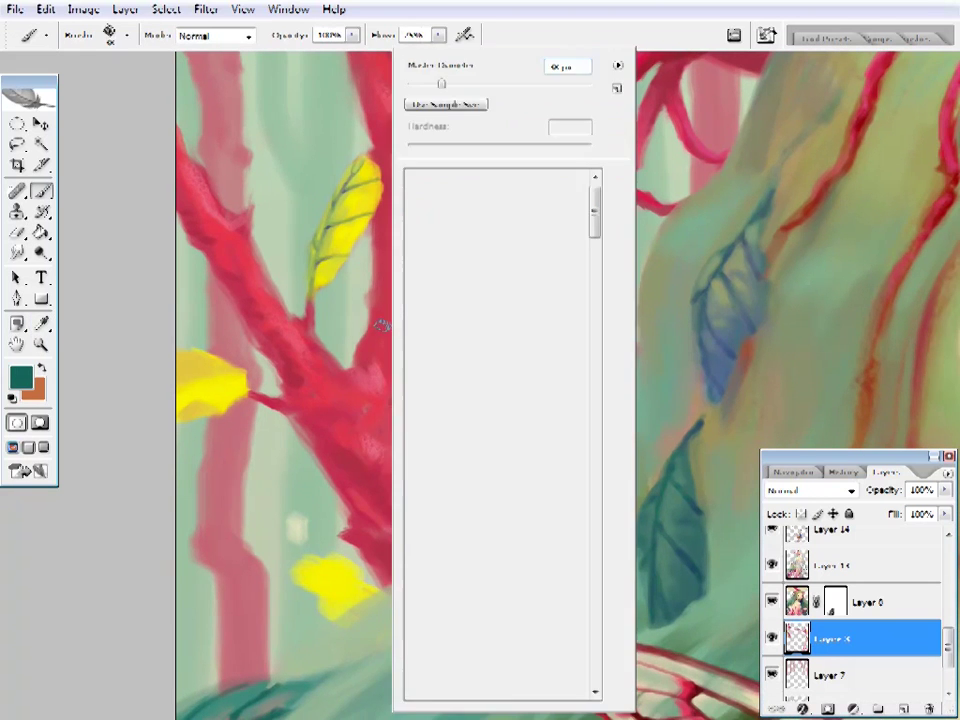
- Sample red, bright yellow, dull gold and orange-gold for veins, then zoom to lower-left leaves
{"action": "left_click", "coordinate": [298, 375], "text": "alt"}
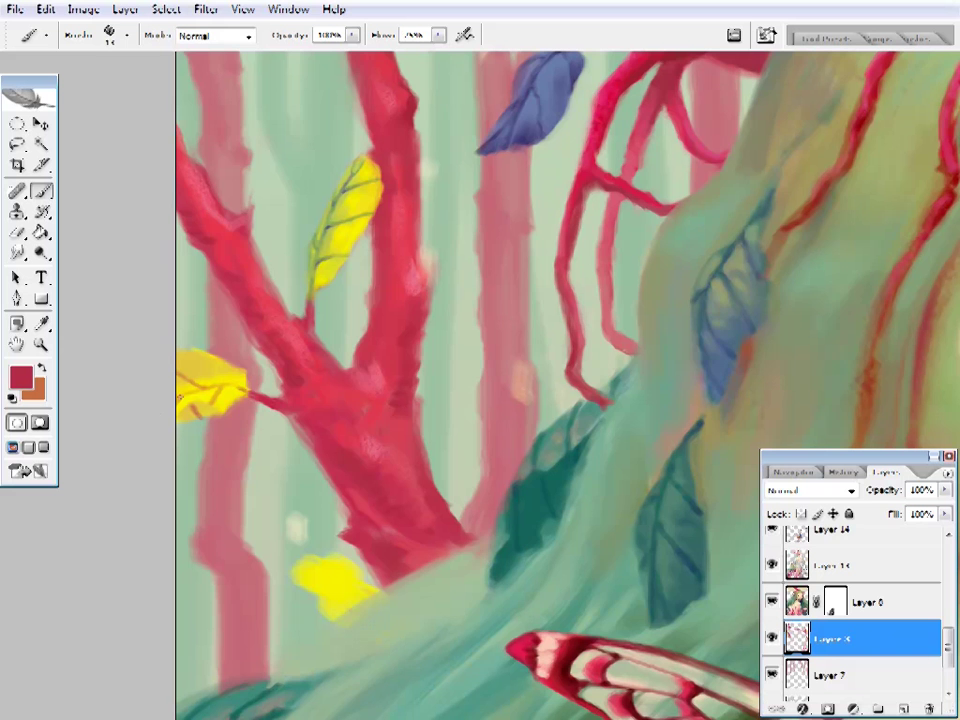
{"action": "left_click", "coordinate": [205, 389], "text": "alt"}
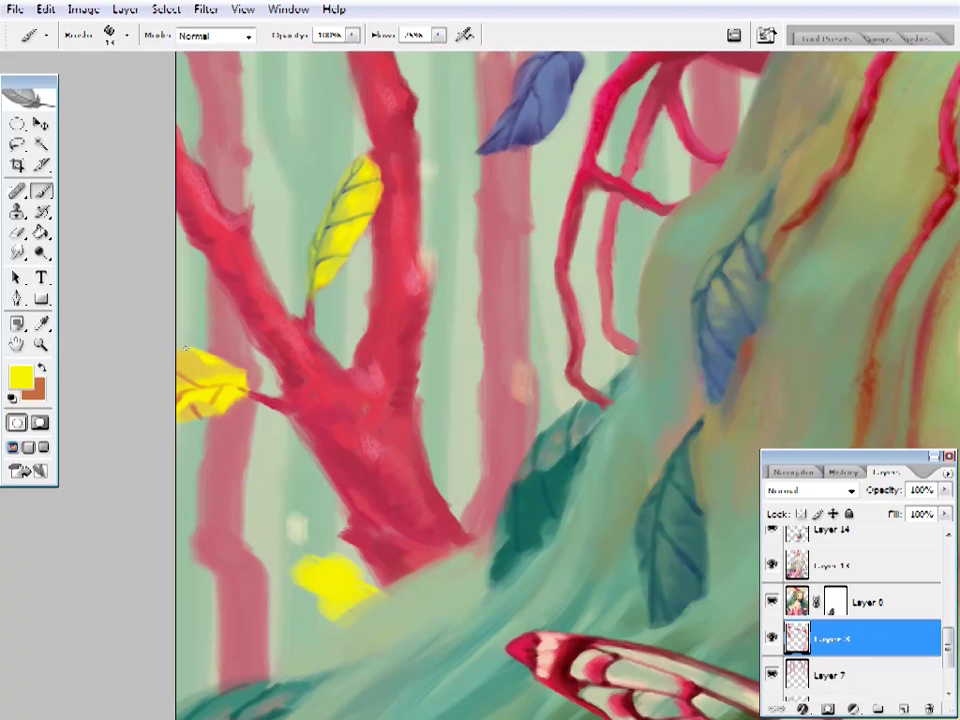
{"action": "left_click", "coordinate": [207, 372], "text": "alt"}
{"action": "left_click", "coordinate": [225, 392], "text": "alt"}
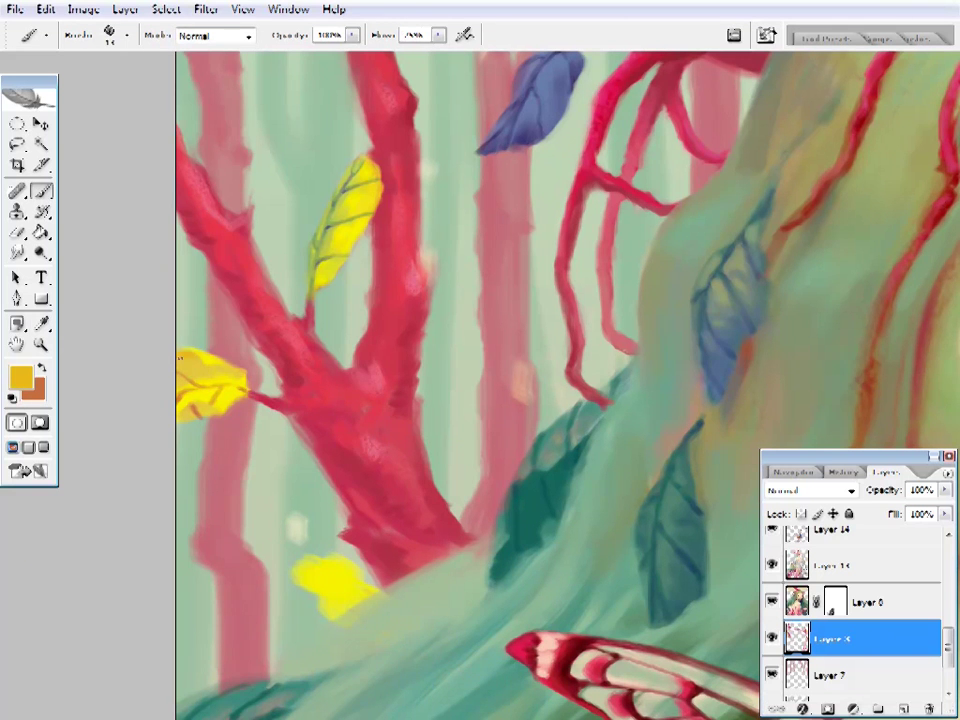
{"action": "left_click", "coordinate": [207, 410], "text": "alt"}
{"action": "left_click_drag", "start_coordinate": [240, 393], "coordinate": [220, 390]}
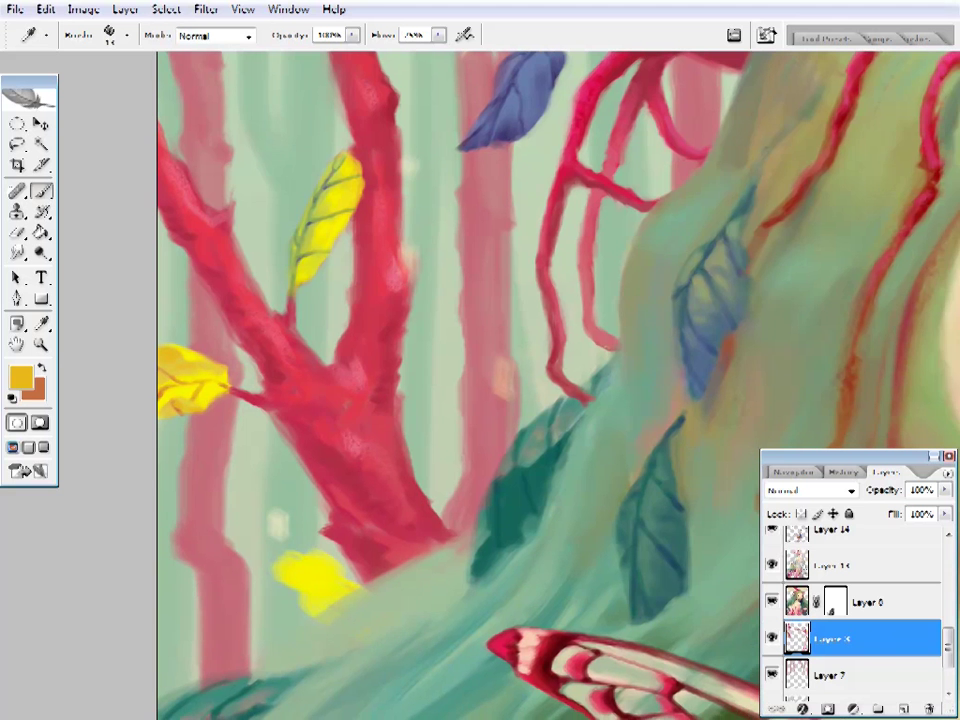
{"action": "left_click", "coordinate": [221, 377], "text": "alt"}
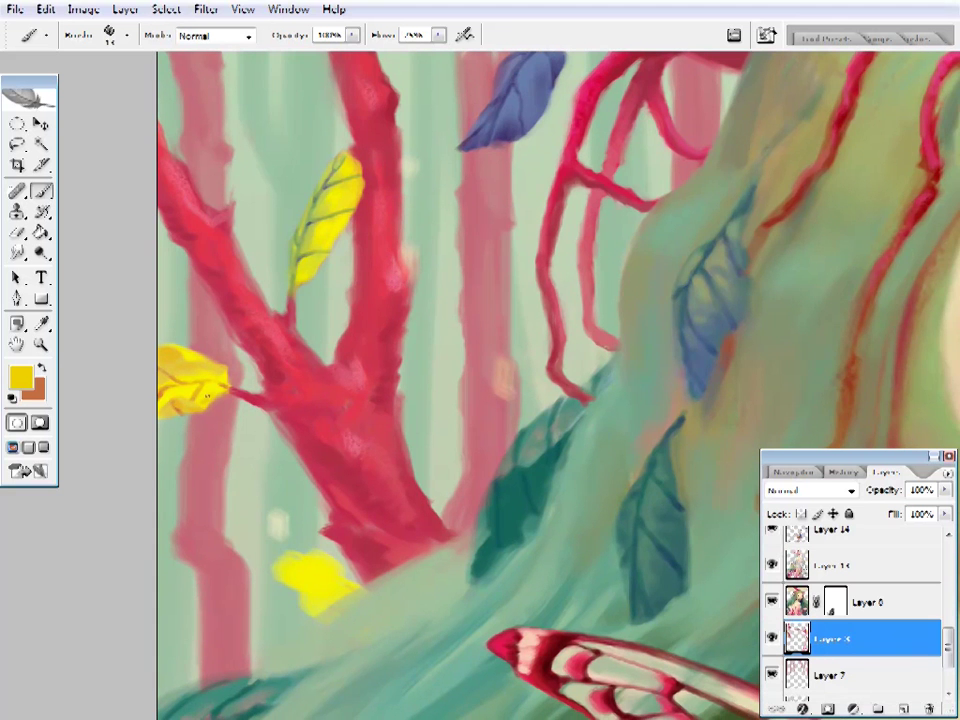
{"action": "left_click", "coordinate": [340, 300], "text": "alt"}
{"action": "mouse_move", "coordinate": [336, 317]}
{"action": "left_mouse_down"}
{"action": "mouse_move", "coordinate": [285, 360]}
{"action": "mouse_move", "coordinate": [214, 386]}
{"action": "mouse_move", "coordinate": [200, 412]}
{"action": "mouse_move", "coordinate": [204, 429]}
{"action": "left_mouse_up"}
{"action": "left_click", "coordinate": [250, 404], "text": "ctrl"}
- Add a small blue stroke beside the leaf, then cover it with light green
{"action": "key", "text": "e"}
{"action": "key", "text": "b"}
{"action": "right_click", "coordinate": [206, 396]}
{"action": "key", "text": "Return"}
{"action": "left_click", "coordinate": [204, 430], "text": "alt"}
{"action": "left_click", "coordinate": [216, 422], "text": "alt"}
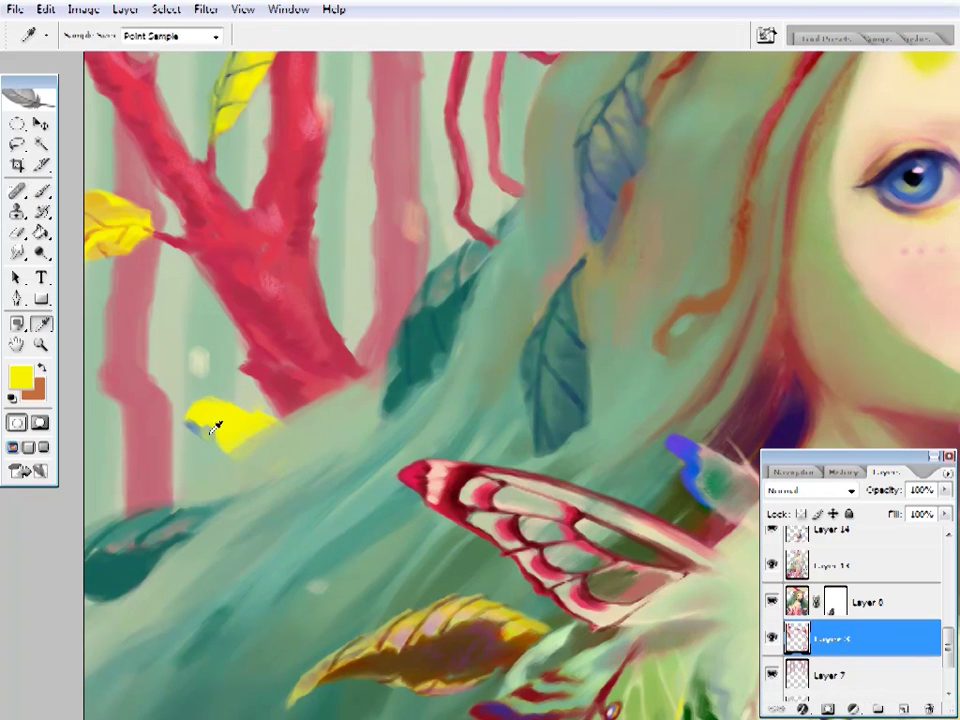
{"action": "left_click", "coordinate": [454, 381], "text": "alt"}
{"action": "left_click", "coordinate": [224, 424], "text": "alt"}
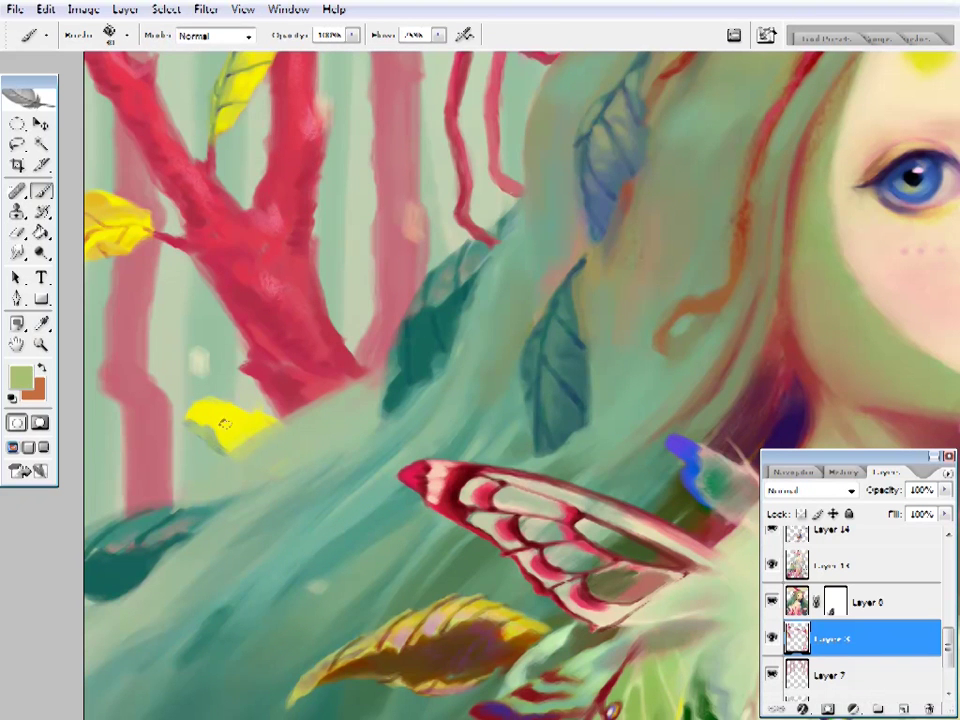
- Paint a blue stroke along the leaf's lower-left edge and resample yellow
{"action": "left_click", "coordinate": [692, 443], "text": "alt"}
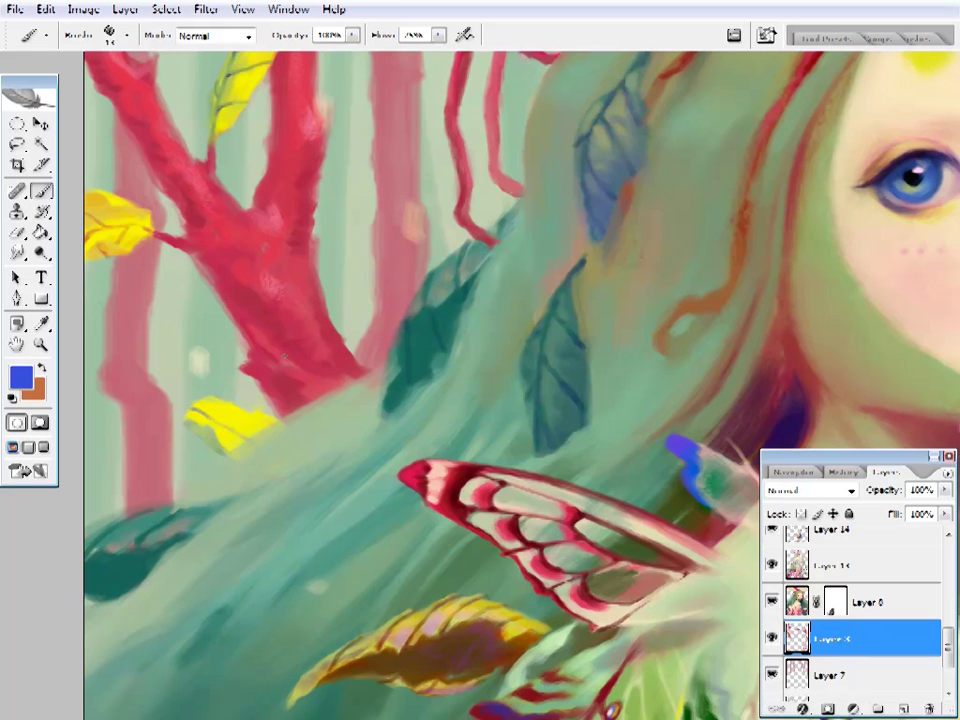
{"action": "left_click_drag", "start_coordinate": [211, 443], "coordinate": [218, 455]}
{"action": "left_click", "coordinate": [194, 405], "text": "alt"}
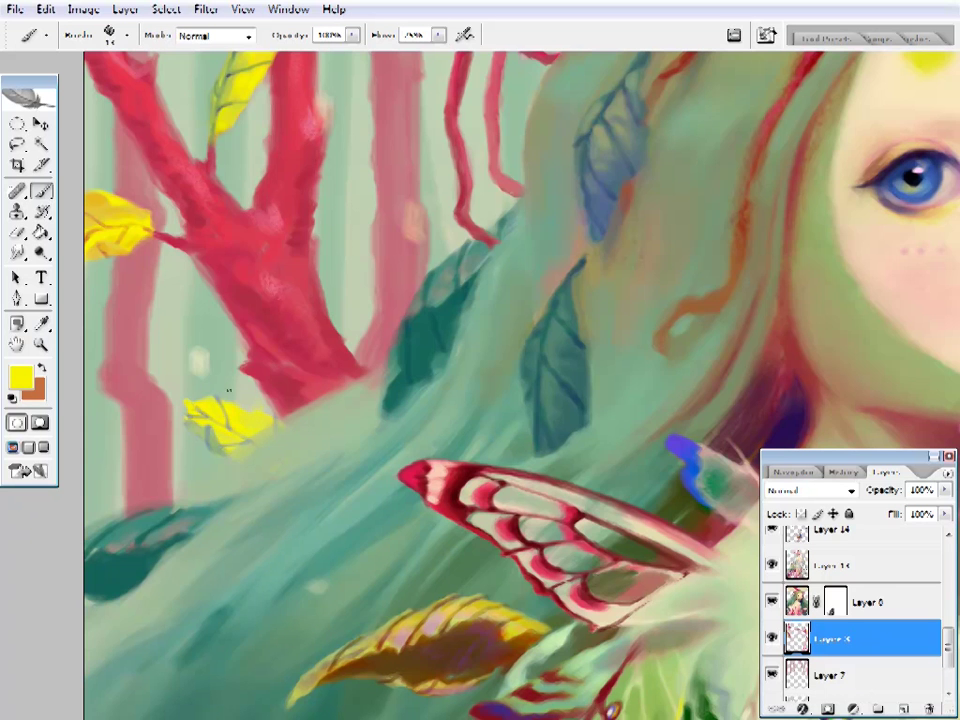
- Zoom in on the right-hand yellow leaf and paint salmon shading onto it
{"action": "key", "text": "z"}
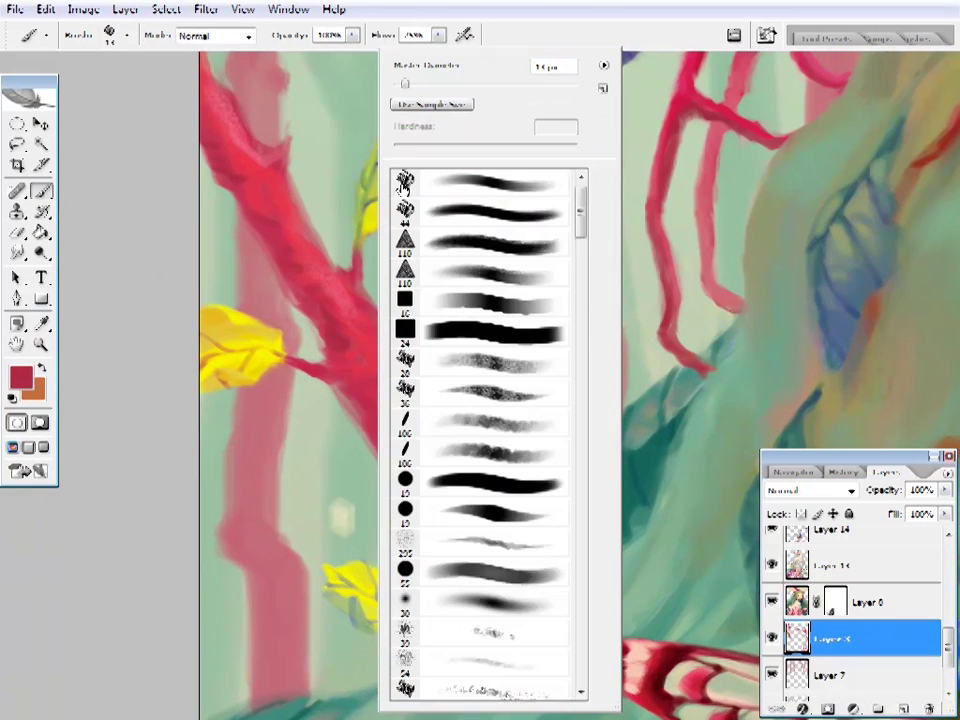
{"action": "key", "text": "Escape"}
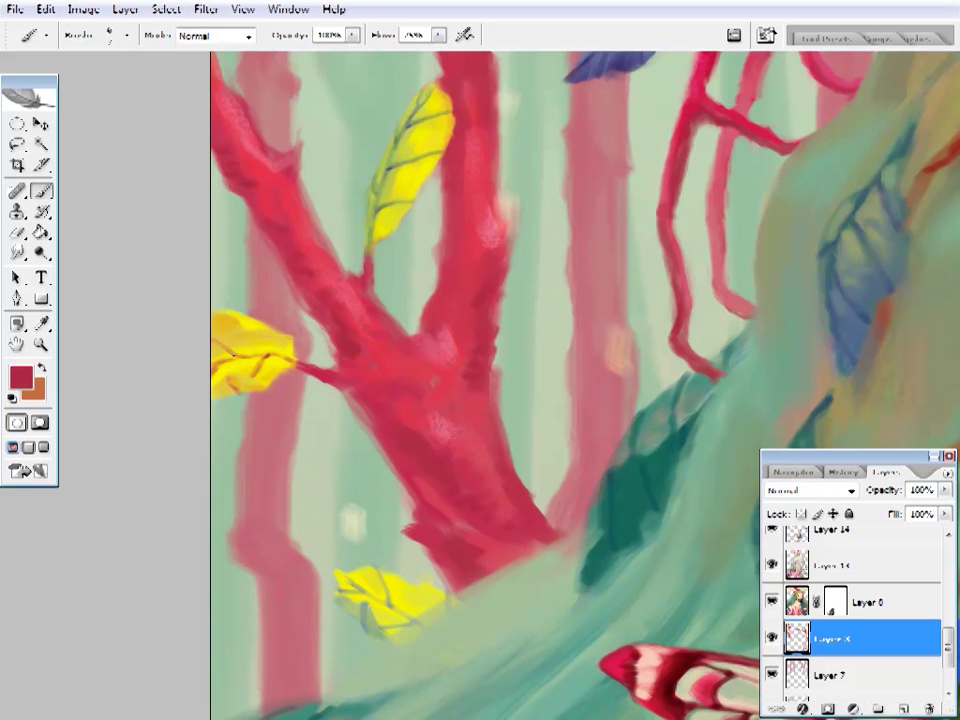
{"action": "key", "text": "z"}
{"action": "key", "text": "ctrl+0"}
{"action": "left_click", "coordinate": [360, 360]}
{"action": "left_click", "coordinate": [489, 420]}
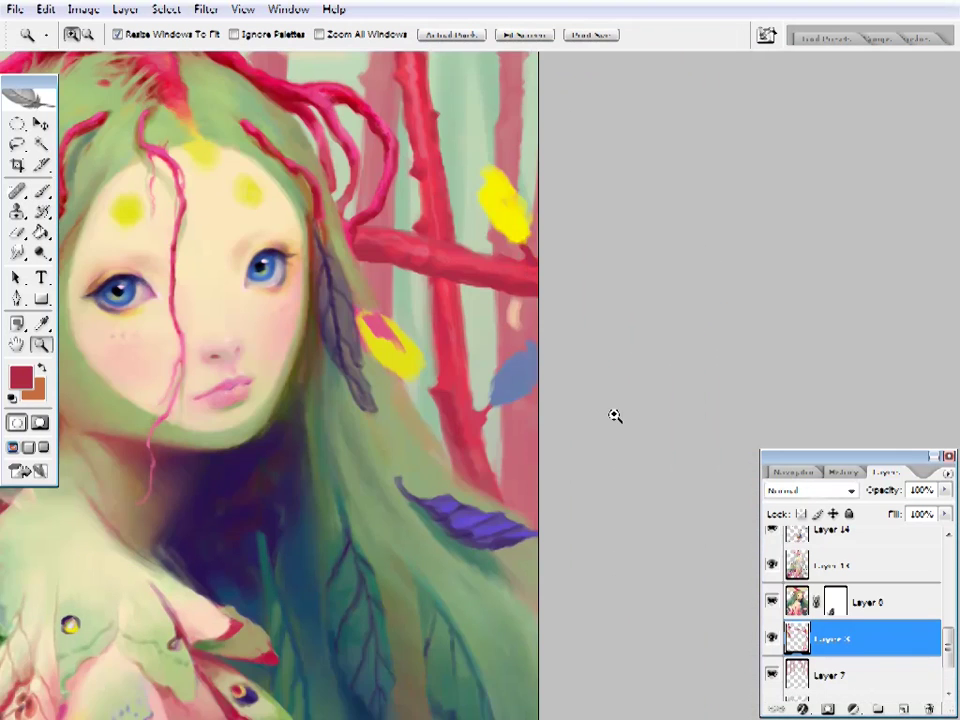
{"action": "key", "text": "i"}
{"action": "scroll", "coordinate": [615, 415], "scroll_direction": "up", "scroll_amount": 3}
{"action": "left_click", "coordinate": [485, 282]}
{"action": "key", "text": "b"}
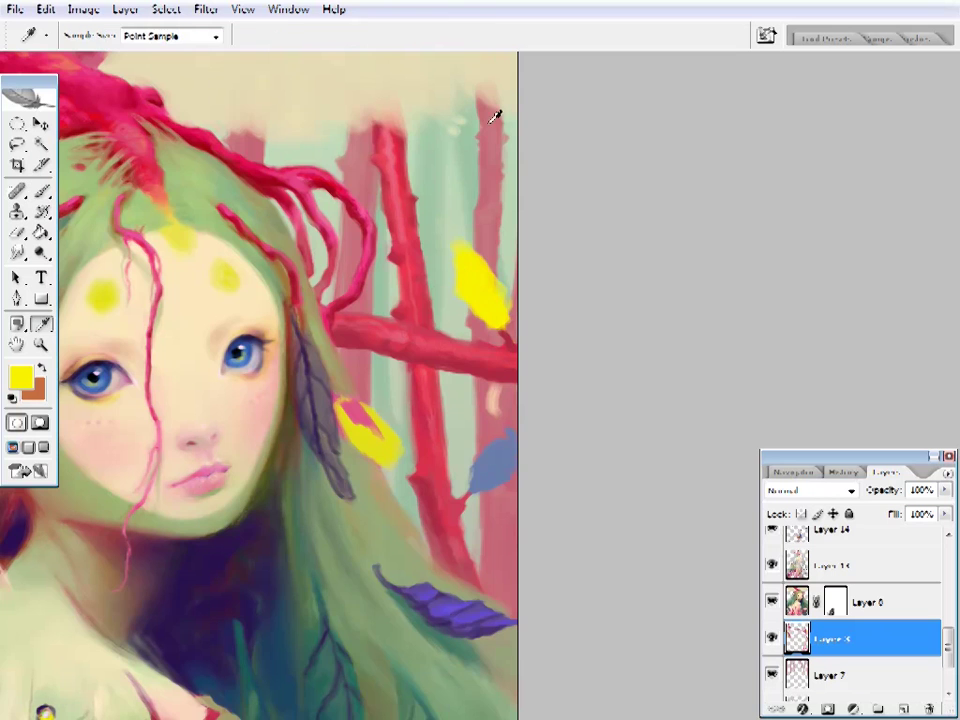
{"action": "left_click", "coordinate": [499, 114], "text": "alt"}
{"action": "left_click_drag", "start_coordinate": [468, 290], "coordinate": [495, 320]}
- Add more salmon shading to the leaf, resizing the brush and erasing stray paint
{"action": "left_click_drag", "start_coordinate": [199, 54], "coordinate": [508, 579]}
{"action": "right_click", "coordinate": [603, 87]}
{"action": "left_click", "coordinate": [459, 289]}
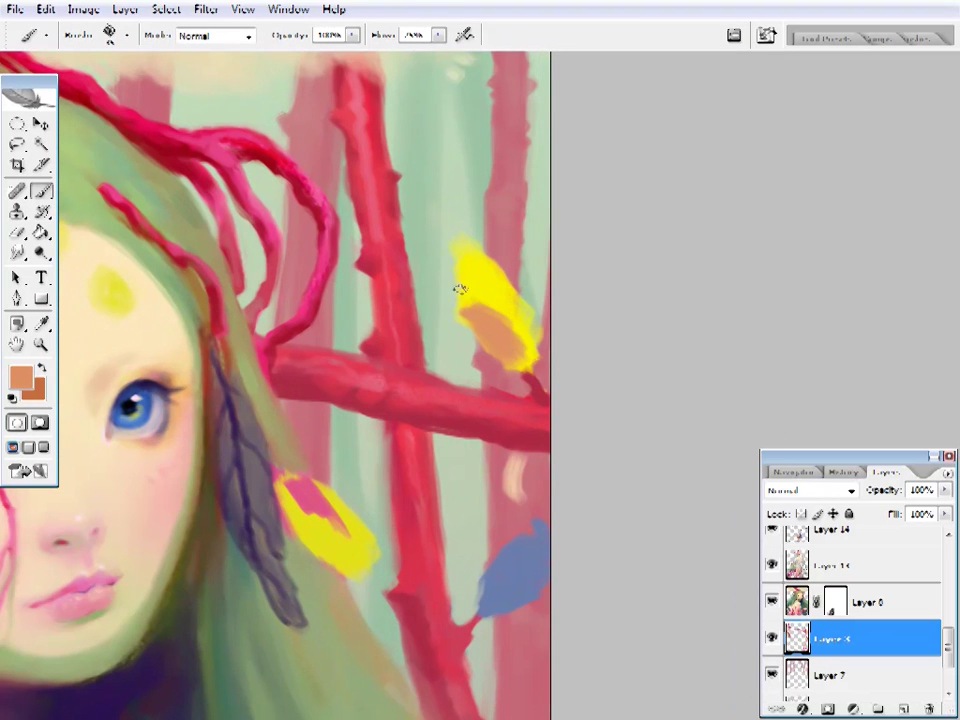
{"action": "key", "text": "e"}
{"action": "right_click", "coordinate": [553, 231]}
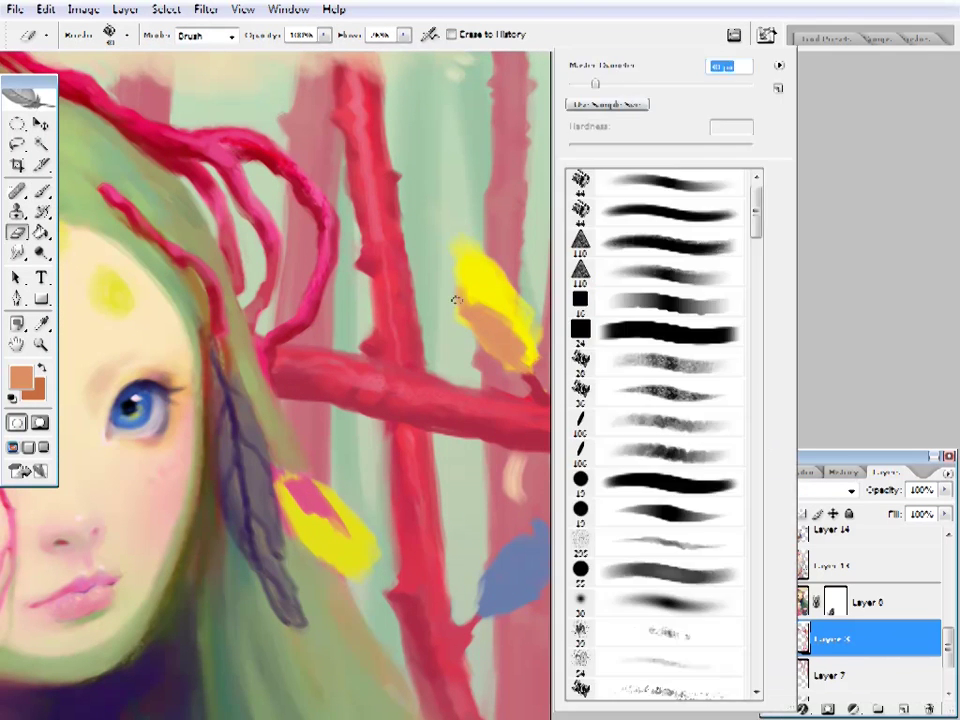
{"action": "left_click", "coordinate": [512, 374]}
{"action": "key", "text": "b"}
{"action": "left_click", "coordinate": [543, 385], "text": "alt"}
{"action": "left_click", "coordinate": [506, 360], "text": "alt"}
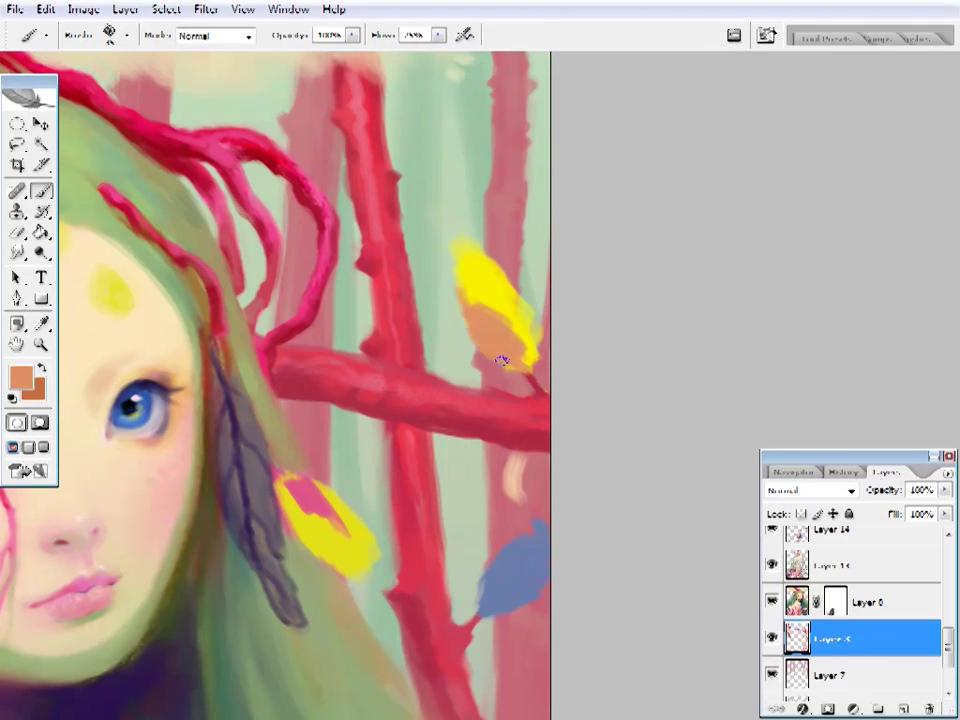
{"action": "left_click", "coordinate": [473, 293], "text": "alt"}
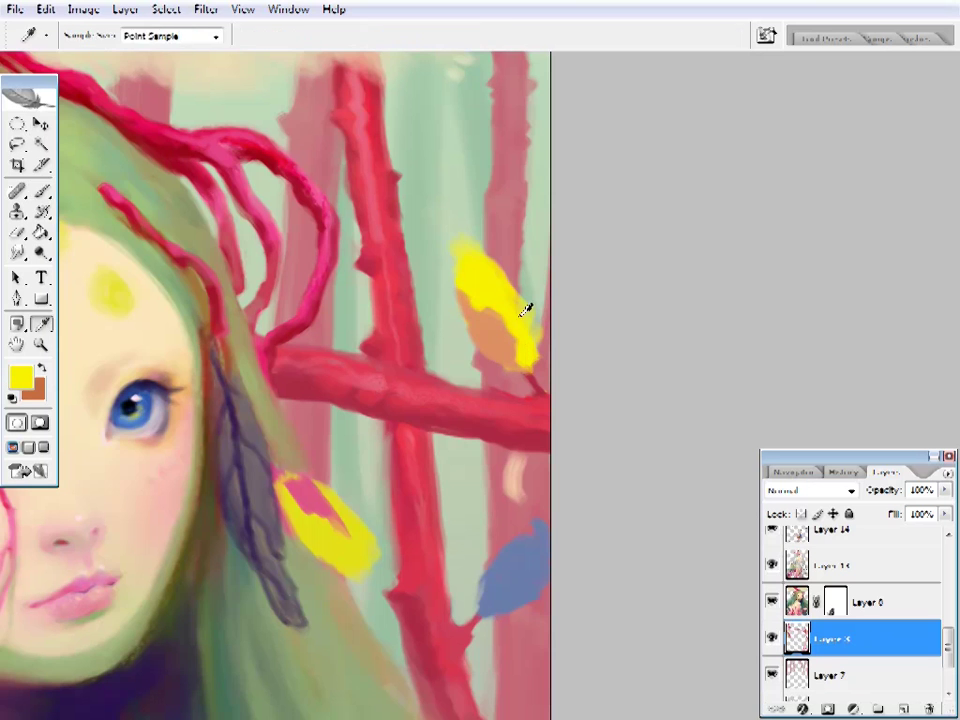
- Build up orange shading across the leaf using sampled orange and yellow
{"action": "key", "text": "e"}
{"action": "key", "text": "b"}
{"action": "left_click", "coordinate": [495, 325], "text": "alt"}
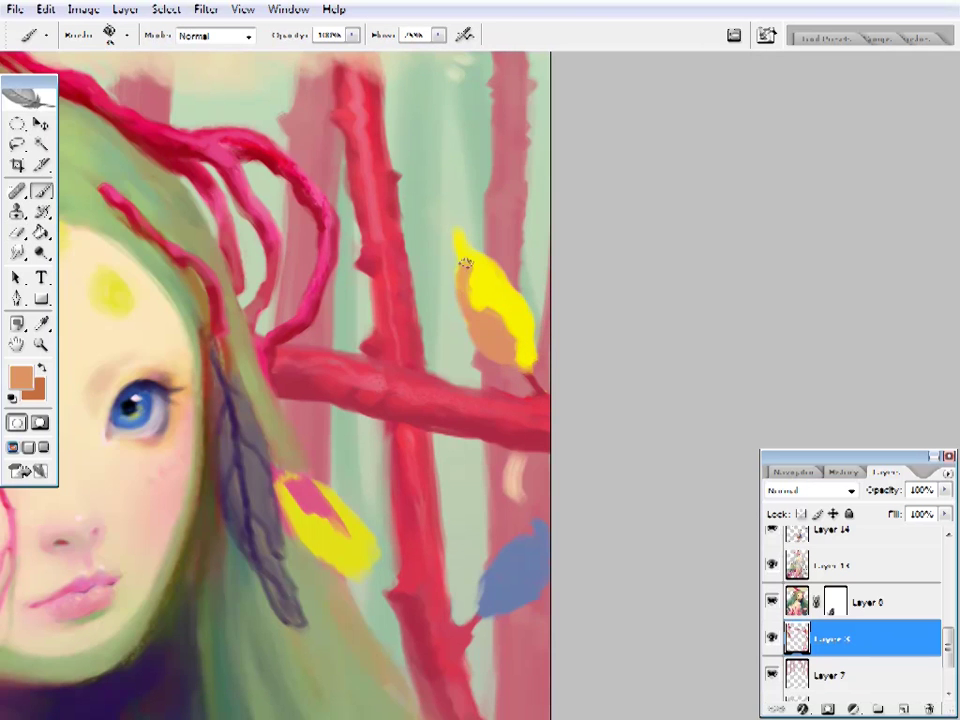
{"action": "left_click", "coordinate": [461, 261], "text": "alt"}
{"action": "left_click", "coordinate": [499, 321], "text": "alt"}
{"action": "left_click", "coordinate": [512, 320], "text": "alt"}
{"action": "scroll", "coordinate": [480, 321], "scroll_direction": "up", "scroll_amount": 1}
{"action": "left_click", "coordinate": [471, 332], "text": "alt"}
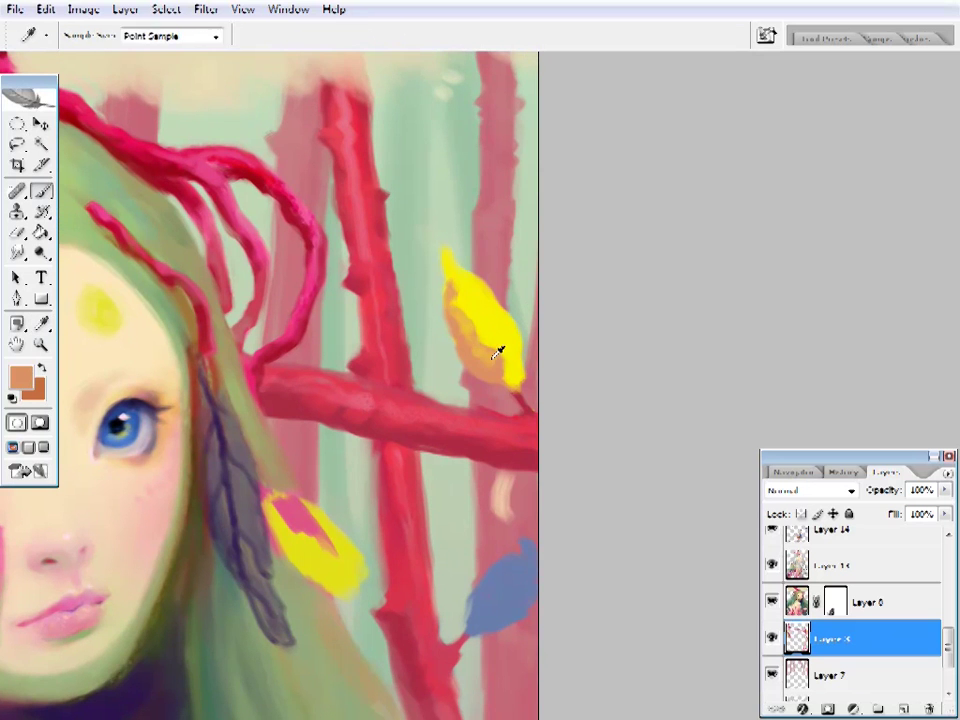
{"action": "scroll", "coordinate": [470, 345], "scroll_direction": "down", "scroll_amount": 1}
{"action": "left_click", "coordinate": [491, 360], "text": "alt"}
{"action": "right_click", "coordinate": [491, 360]}
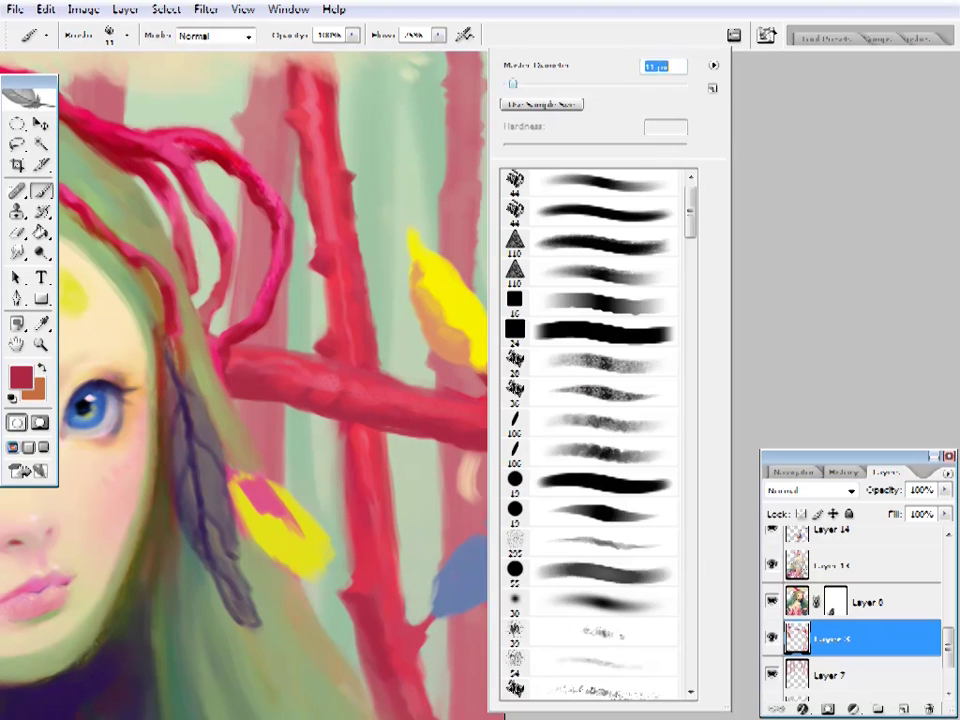
{"action": "key", "text": "Escape"}
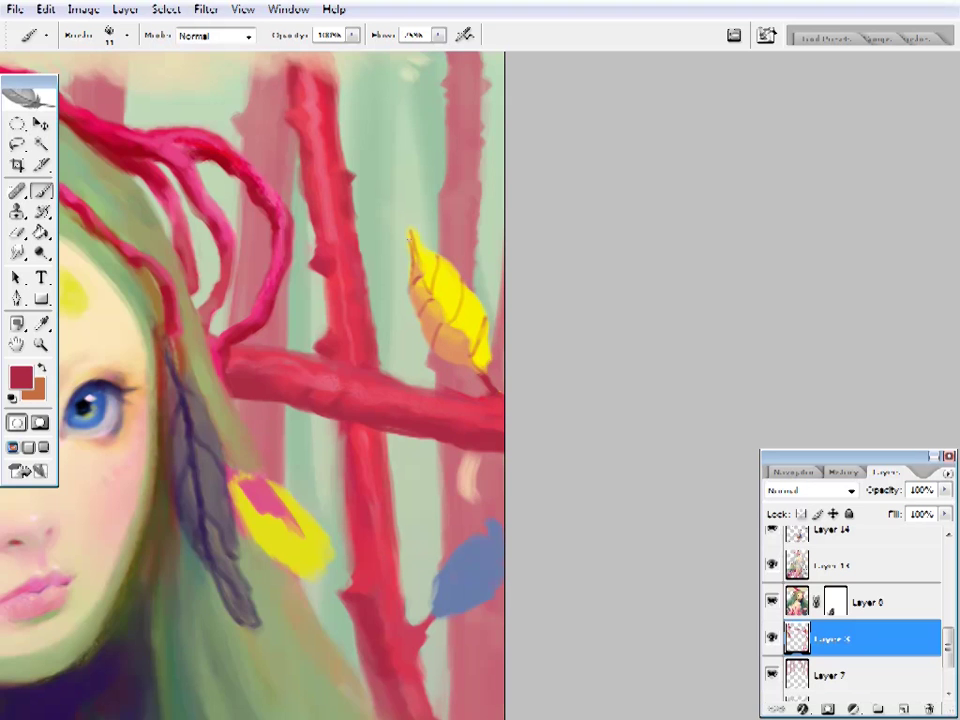
- Paint thin red-orange vein lines across the yellow leaf
{"action": "left_click", "coordinate": [440, 250], "text": "alt"}
{"action": "scroll", "coordinate": [450, 246], "scroll_direction": "up", "scroll_amount": 1}
{"action": "key", "text": "e"}
{"action": "scroll", "coordinate": [422, 270], "scroll_direction": "right", "scroll_amount": 1}
{"action": "key", "text": "i"}
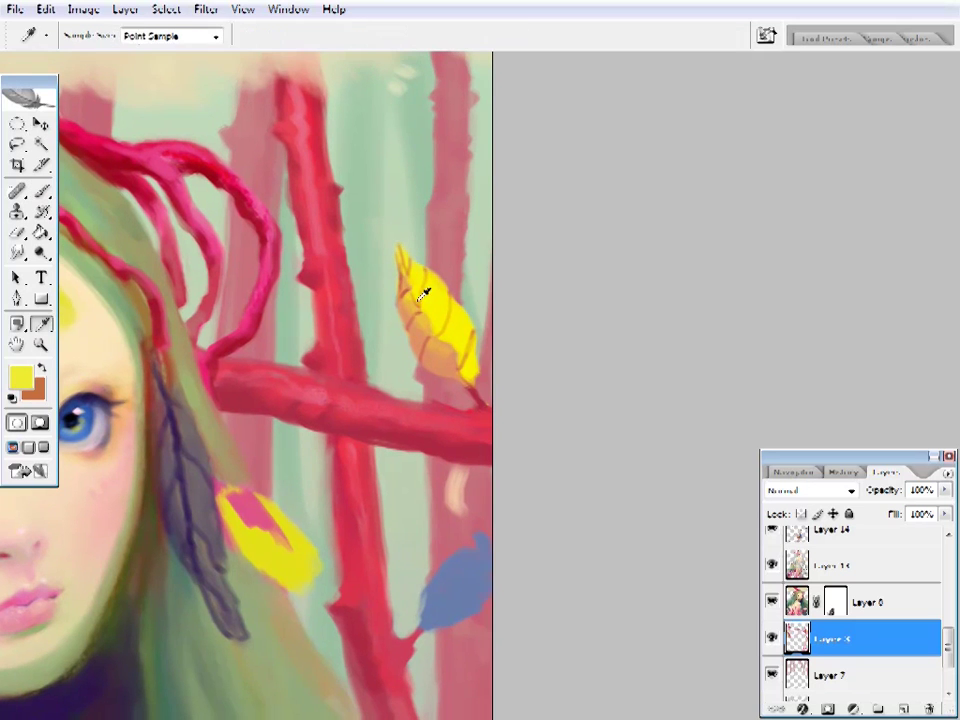
{"action": "key", "text": "b"}
{"action": "left_click", "coordinate": [340, 230], "text": "alt"}
{"action": "left_click", "coordinate": [430, 310], "text": "alt"}
{"action": "key", "text": "i"}
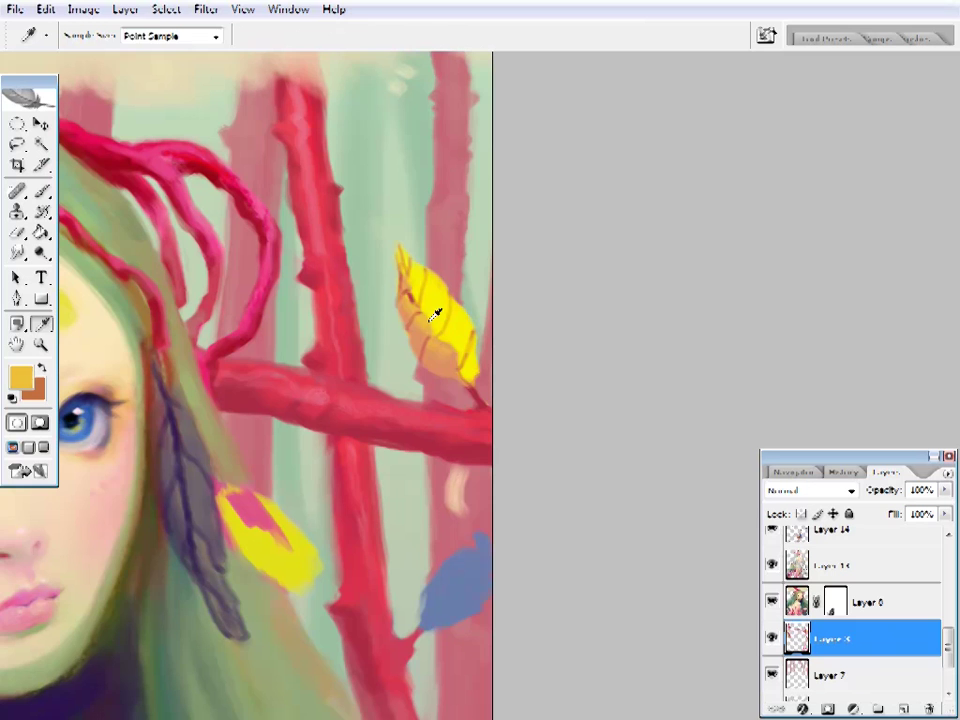
{"action": "key", "text": "b"}
{"action": "left_click", "coordinate": [330, 250], "text": "alt"}
{"action": "scroll", "coordinate": [441, 305], "scroll_direction": "right", "scroll_amount": 1}
- Refine the leaf with alternating yellow and orange-gold touches
{"action": "key", "text": "i"}
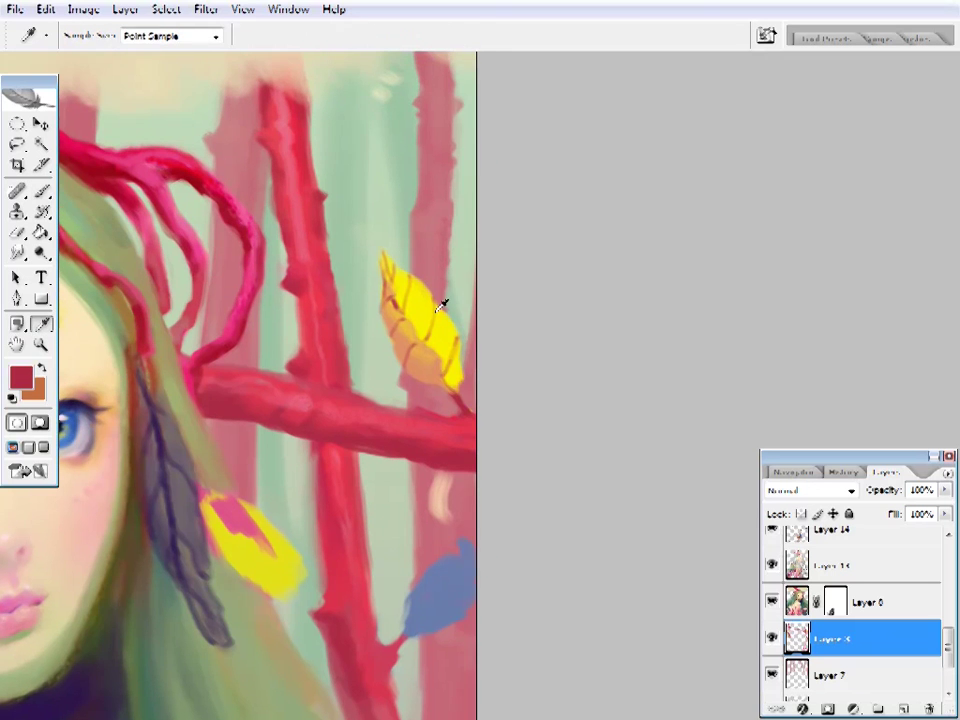
{"action": "key", "text": "b"}
{"action": "left_click", "coordinate": [441, 305], "text": "alt"}
{"action": "key", "text": "i"}
{"action": "key", "text": "b"}
{"action": "left_click", "coordinate": [440, 350], "text": "alt"}
{"action": "left_click", "coordinate": [441, 320], "text": "alt"}
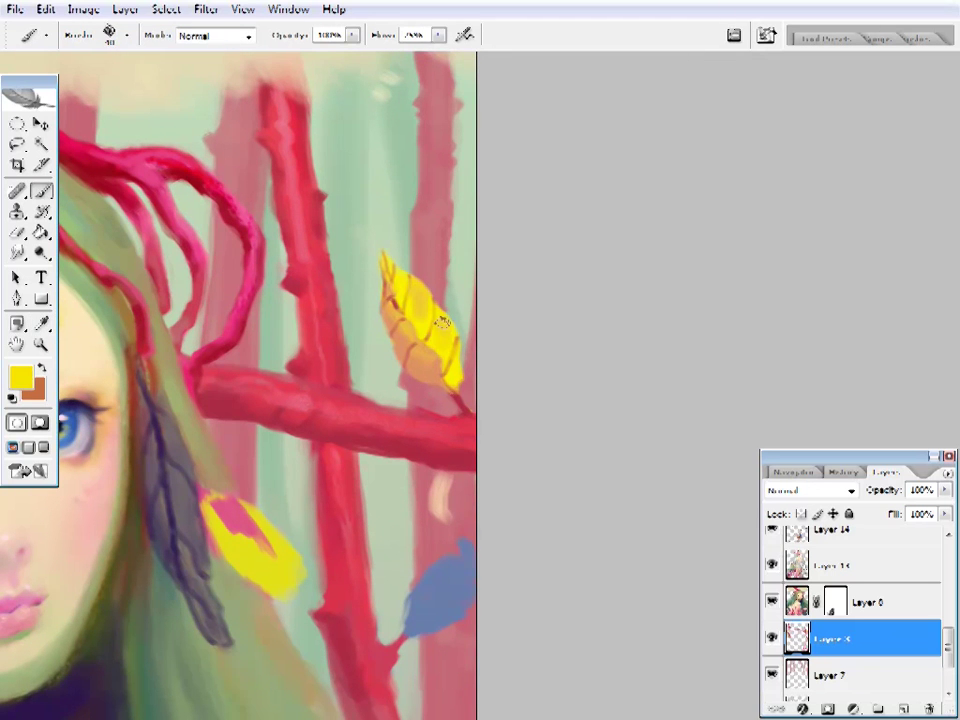
{"action": "key", "text": "i"}
{"action": "key", "text": "b"}
- Erase small touch-ups, set a new brush size, and fit the painting on screen
{"action": "key", "text": "e"}
{"action": "key", "text": "b"}
{"action": "right_click", "coordinate": [480, 388]}
{"action": "key", "text": "Return"}
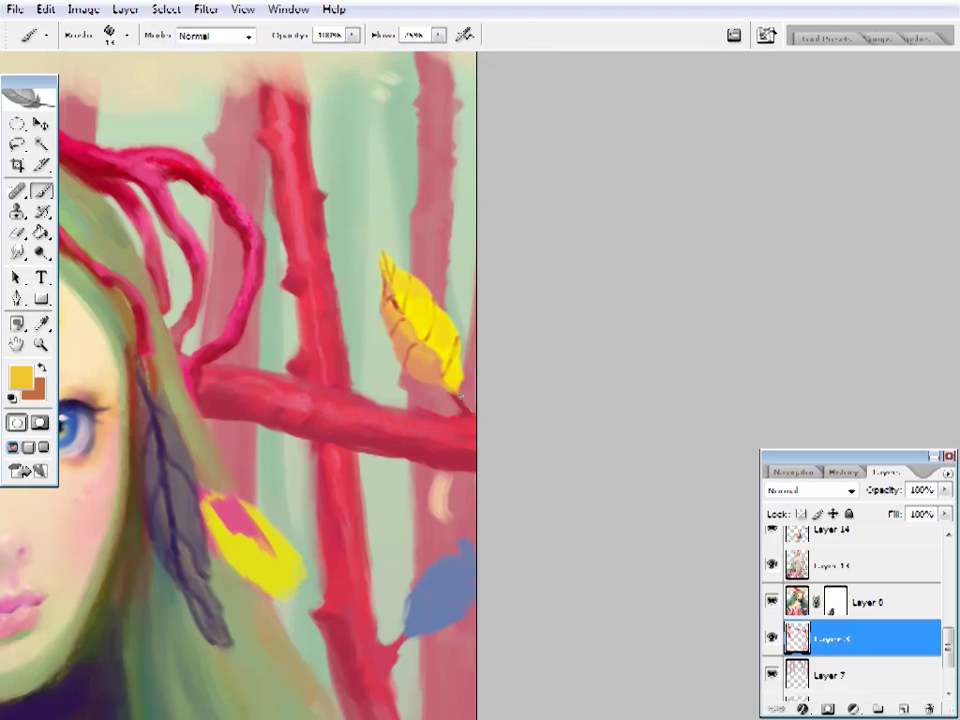
{"action": "key", "text": "z"}
{"action": "key", "text": "ctrl+0"}
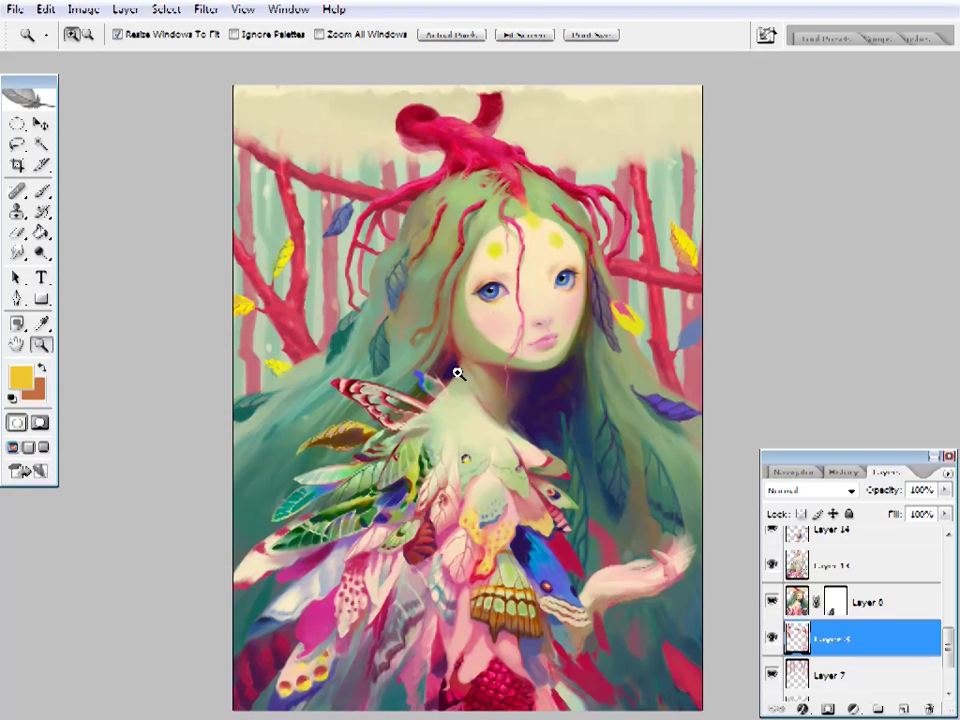
- Zoom into the upper-left branch and dab a small yellow leaf at its tip
{"action": "key", "text": "ctrl+plus"}
{"action": "key", "text": "i"}
{"action": "key", "text": "z"}
{"action": "key", "text": "ctrl+plus"}
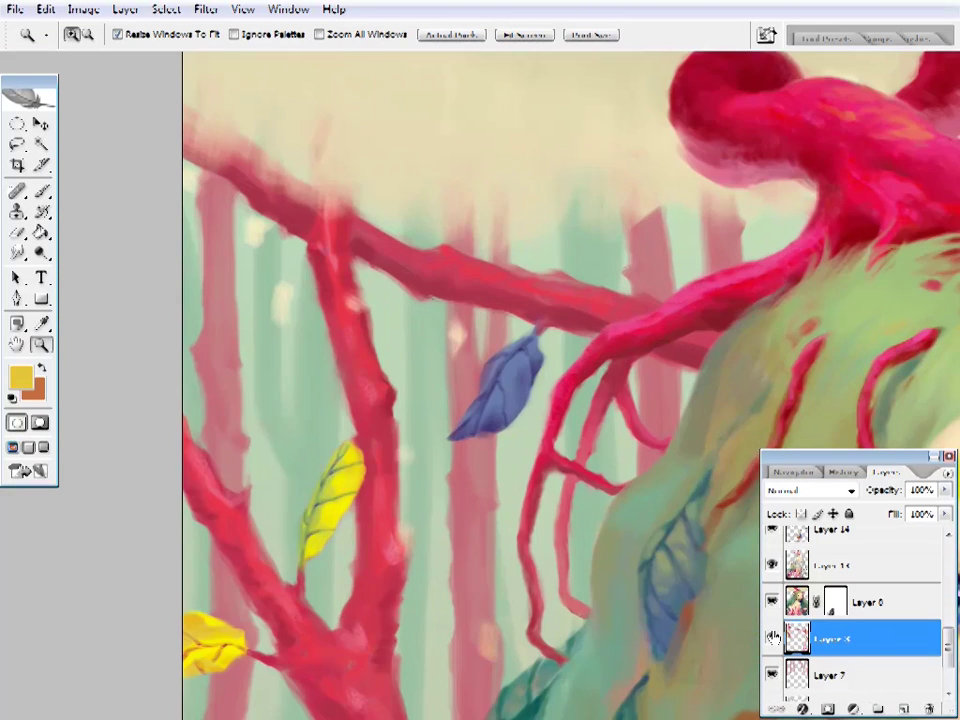
{"action": "key", "text": "b"}
{"action": "right_click", "coordinate": [425, 95]}
{"action": "left_click", "coordinate": [261, 268]}
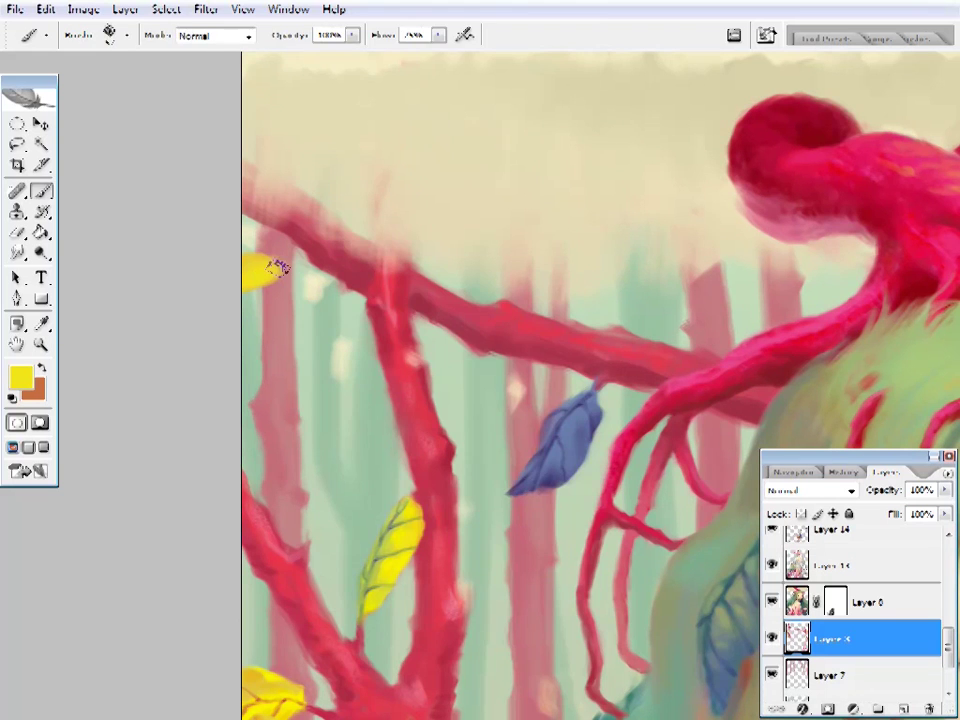
- With a larger brush, add reddish stem touches where the leaf meets the branch
{"action": "key", "text": "bracketright"}
{"action": "right_click", "coordinate": [409, 100]}
{"action": "left_click", "coordinate": [299, 259], "text": "alt"}
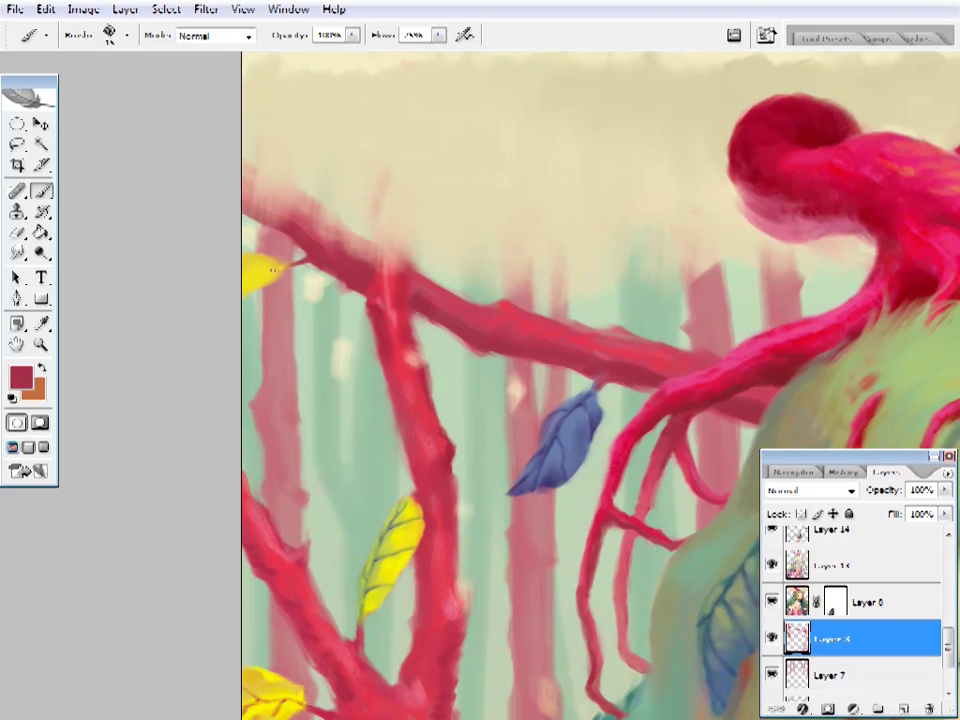
{"action": "left_click", "coordinate": [266, 279], "text": "alt"}
{"action": "left_click", "coordinate": [296, 253], "text": "alt"}
{"action": "right_click", "coordinate": [252, 262]}
{"action": "key", "text": "Escape"}
{"action": "left_click", "coordinate": [266, 277], "text": "alt"}
{"action": "left_click", "coordinate": [270, 244], "text": "alt"}
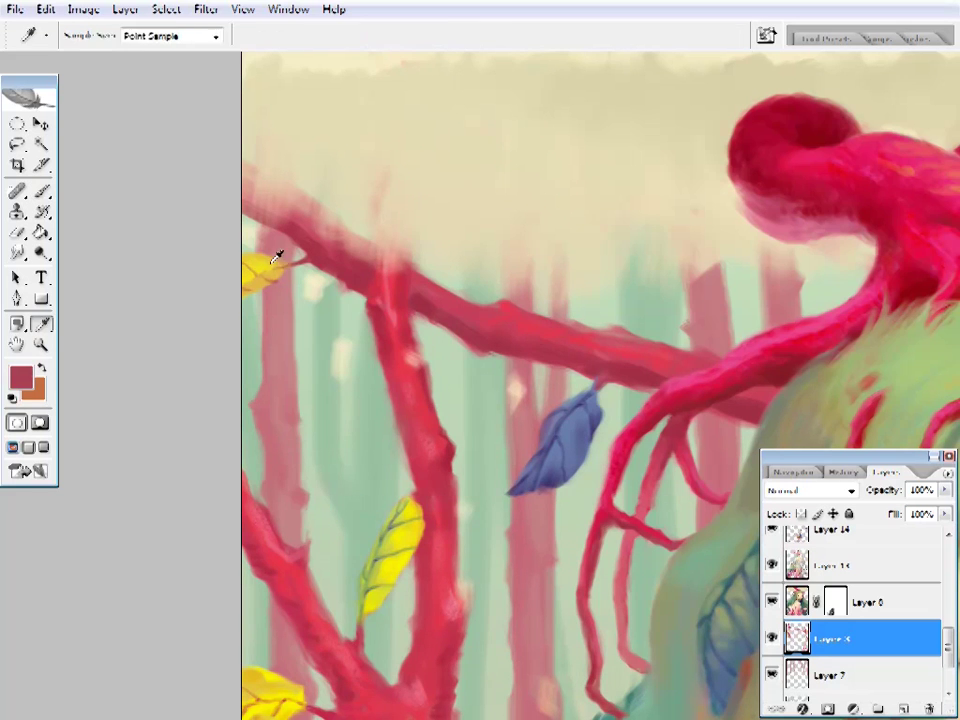
- Shade the leaf with darker orange-yellow and a lighter orange edge, then fit the canvas
{"action": "left_click", "coordinate": [264, 274], "text": "alt"}
{"action": "left_click", "coordinate": [253, 256], "text": "alt"}
{"action": "right_click", "coordinate": [253, 256]}
{"action": "key", "text": "Escape"}
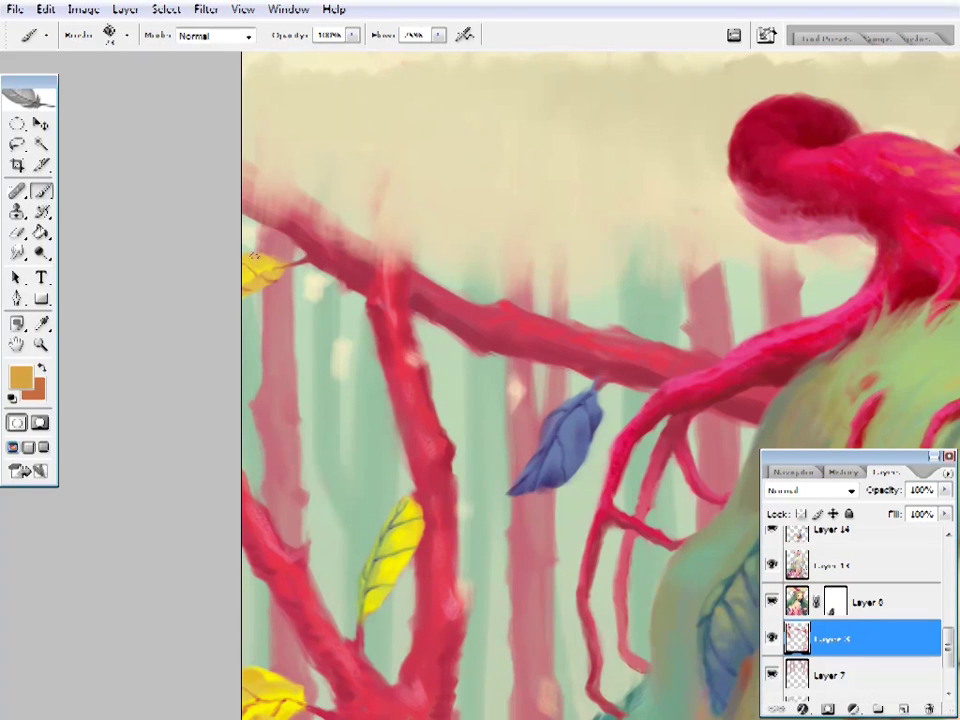
{"action": "left_click", "coordinate": [332, 253], "text": "alt"}
{"action": "left_click", "coordinate": [277, 268], "text": "alt"}
{"action": "key", "text": "z"}
{"action": "key", "text": "ctrl+0"}
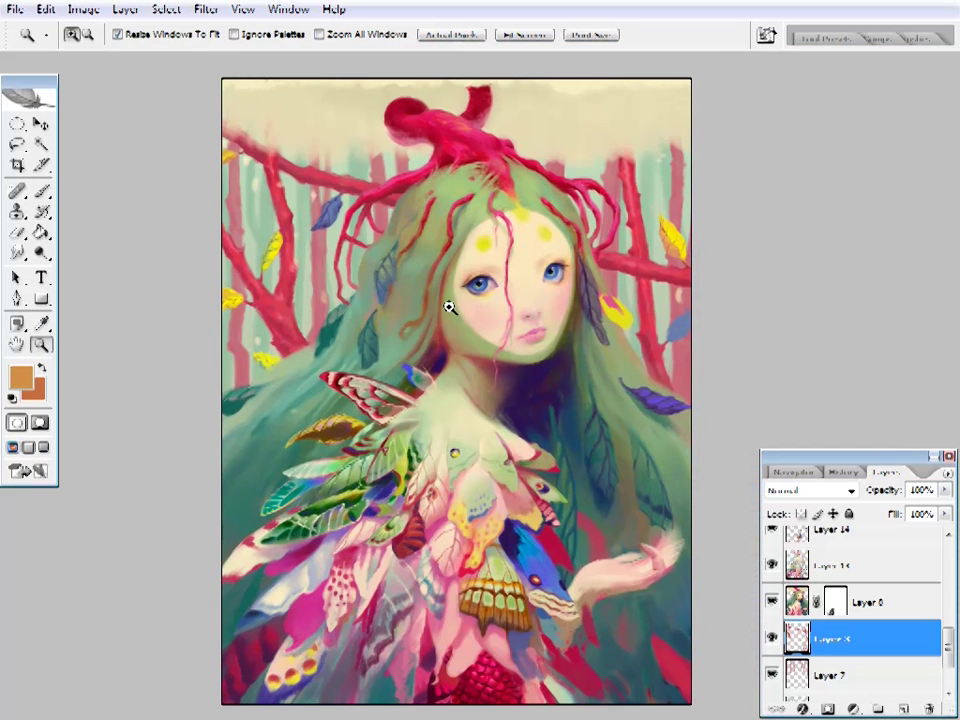
- Zoom in beside the face and paint a dark purple stroke on the blue leaf
{"action": "scroll", "coordinate": [949, 636], "scroll_direction": "down", "scroll_amount": 2}
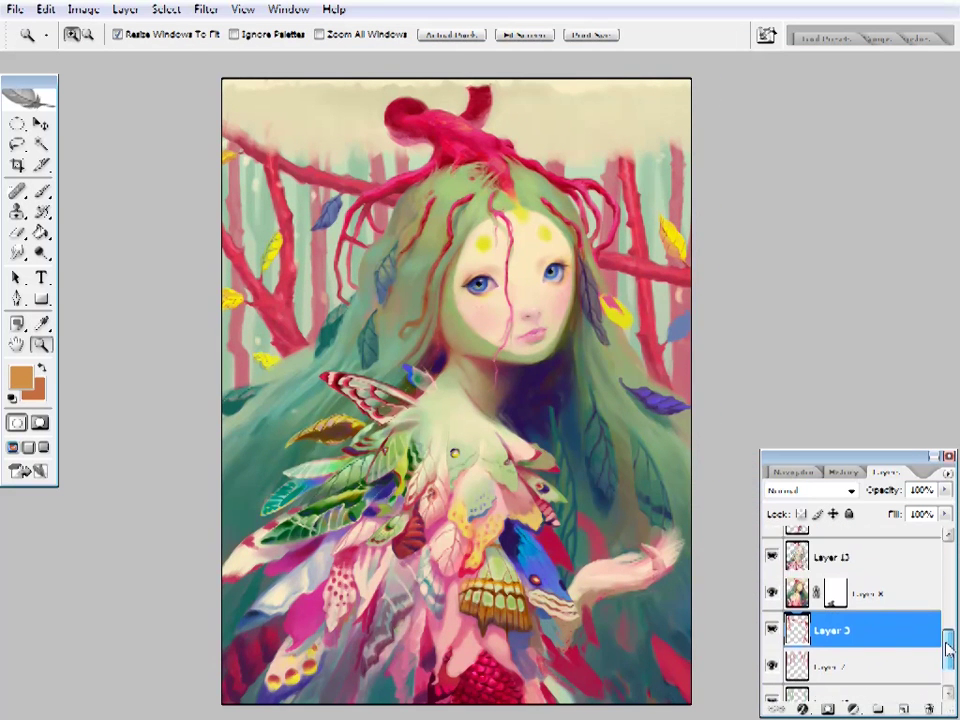
{"action": "left_click", "coordinate": [678, 347]}
{"action": "key", "text": "b"}
{"action": "left_click", "coordinate": [360, 443], "text": "alt"}
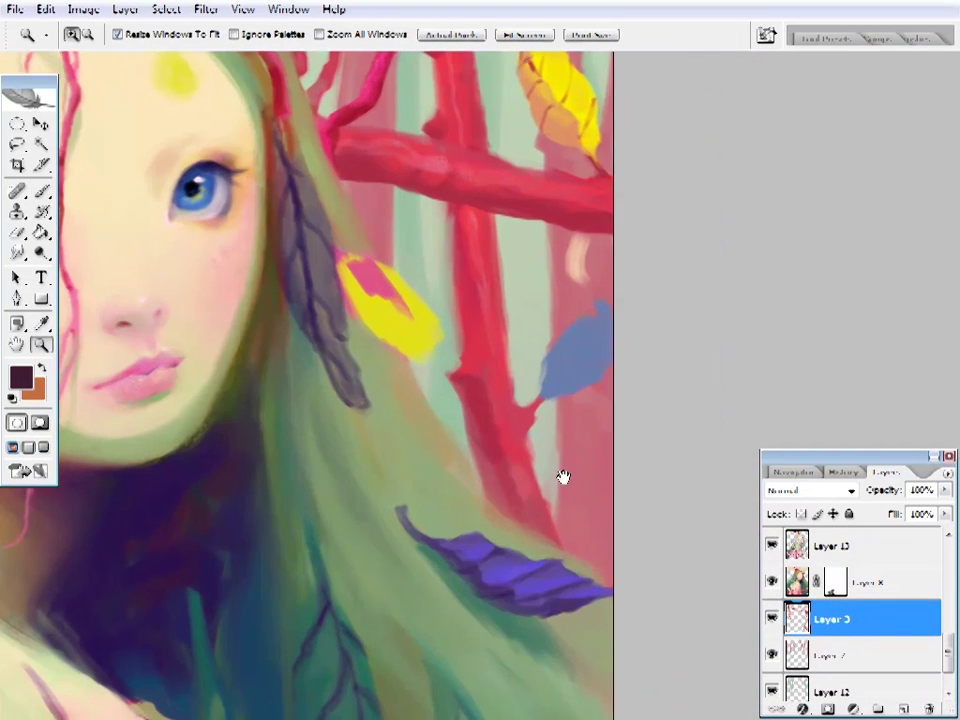
{"action": "left_click_drag", "start_coordinate": [612, 318], "coordinate": [556, 418]}
{"action": "left_click", "coordinate": [585, 350], "text": "alt"}
{"action": "right_click", "coordinate": [636, 279]}
{"action": "double_click", "coordinate": [700, 300]}
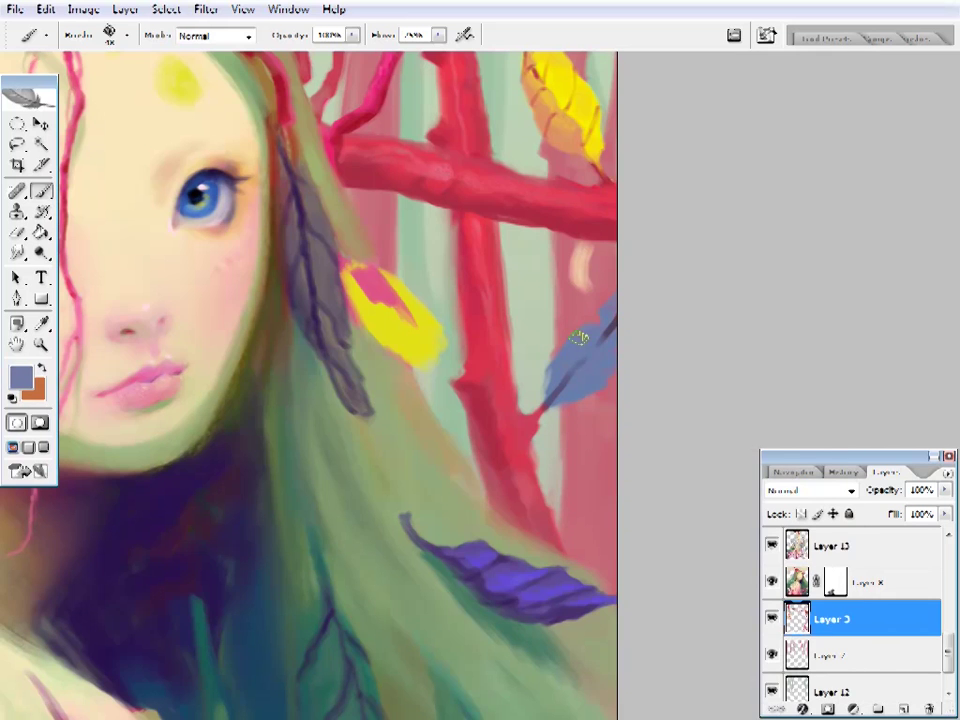
- Lock Layer 3's transparent pixels after sampling dark purple and blue-grey from the leaf
{"action": "left_click", "coordinate": [561, 401], "text": "alt"}
{"action": "right_click", "coordinate": [573, 279]}
{"action": "double_click", "coordinate": [573, 279]}
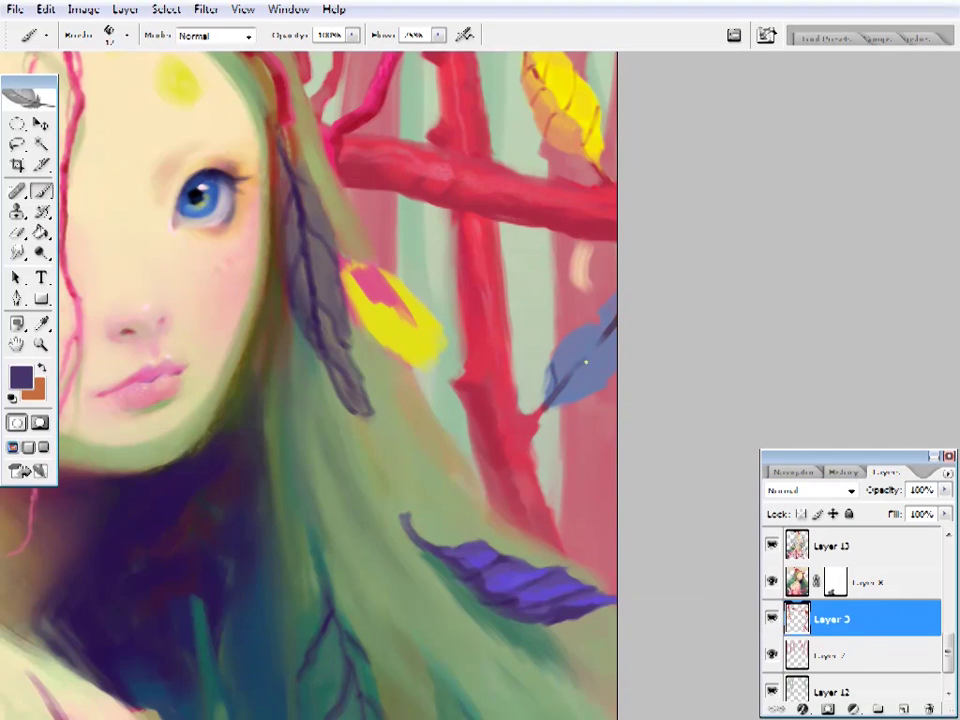
{"action": "left_click", "coordinate": [607, 377], "text": "alt"}
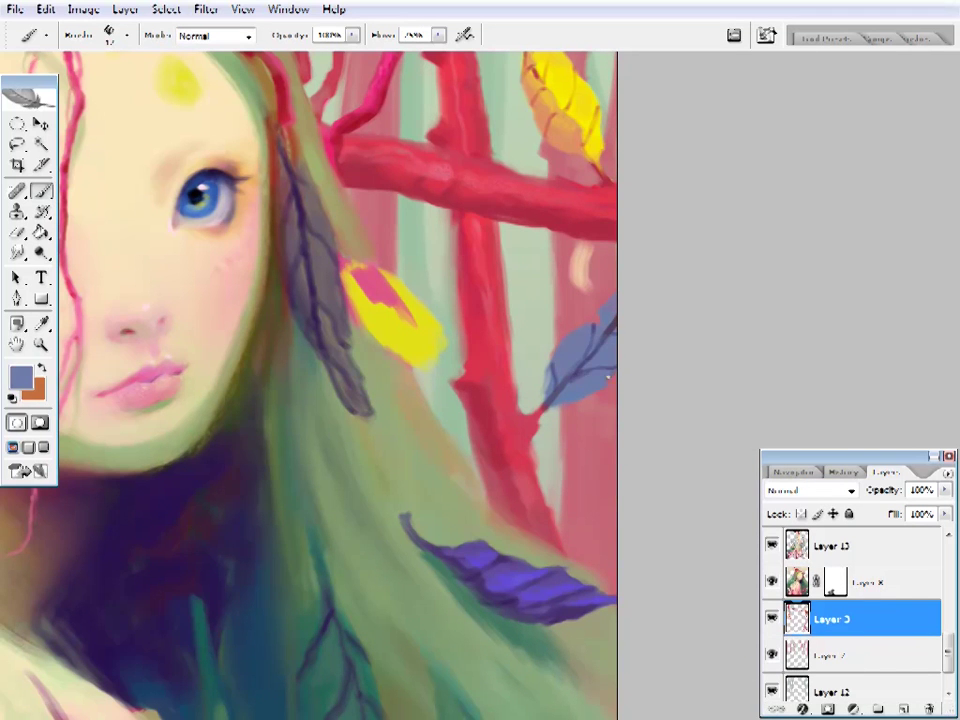
{"action": "scroll", "coordinate": [379, 411], "scroll_direction": "up", "scroll_amount": 3}
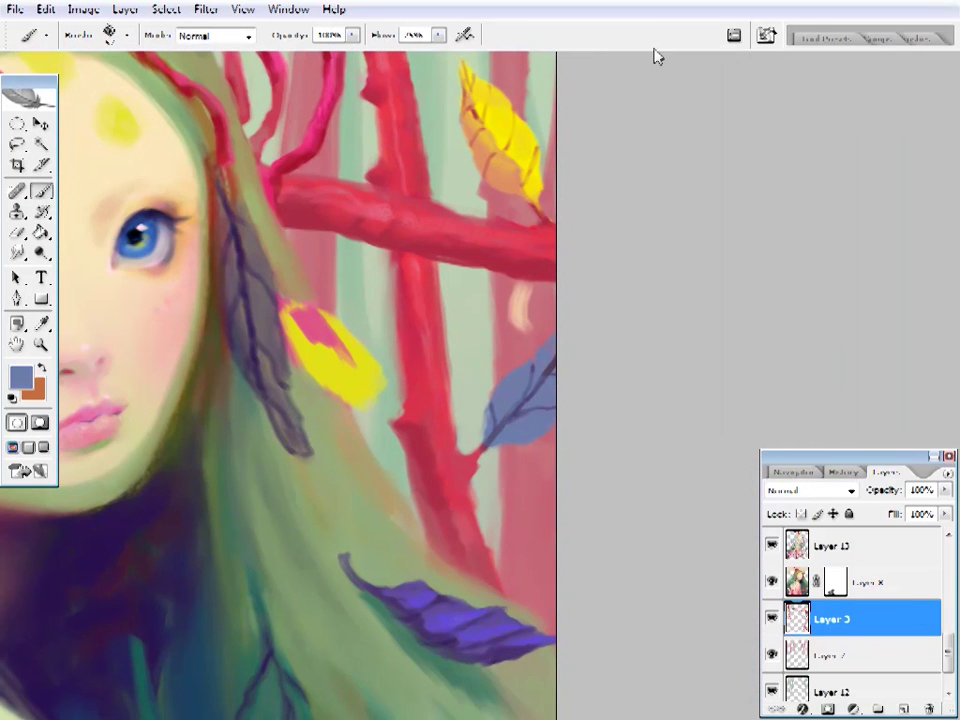
{"action": "left_click", "coordinate": [506, 403], "text": "alt"}
{"action": "key", "text": "slash"}
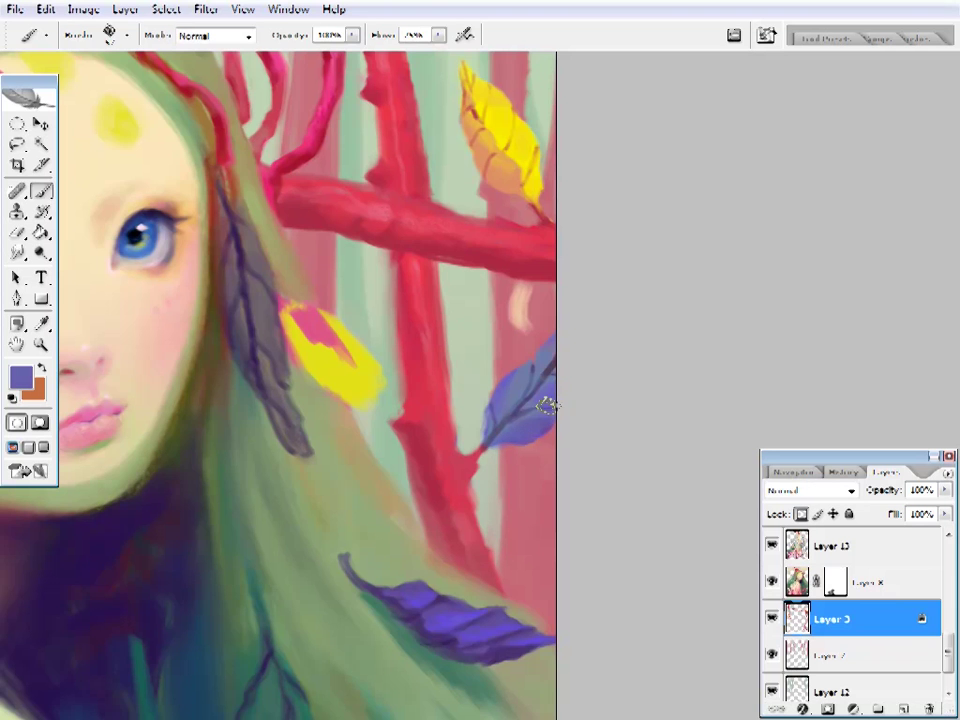
{"action": "right_click", "coordinate": [563, 320]}
{"action": "key", "text": "Escape"}
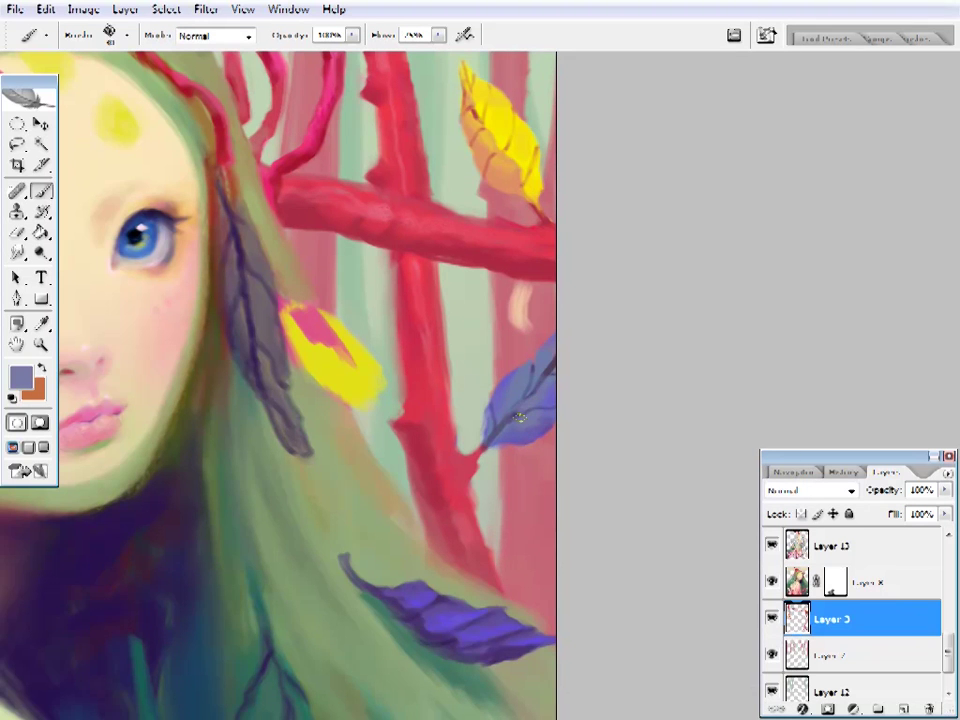
- Set a muted teal paint colour in the Color Picker
{"action": "left_click_drag", "start_coordinate": [503, 384], "coordinate": [495, 401]}
{"action": "left_click", "coordinate": [424, 619], "text": "alt"}
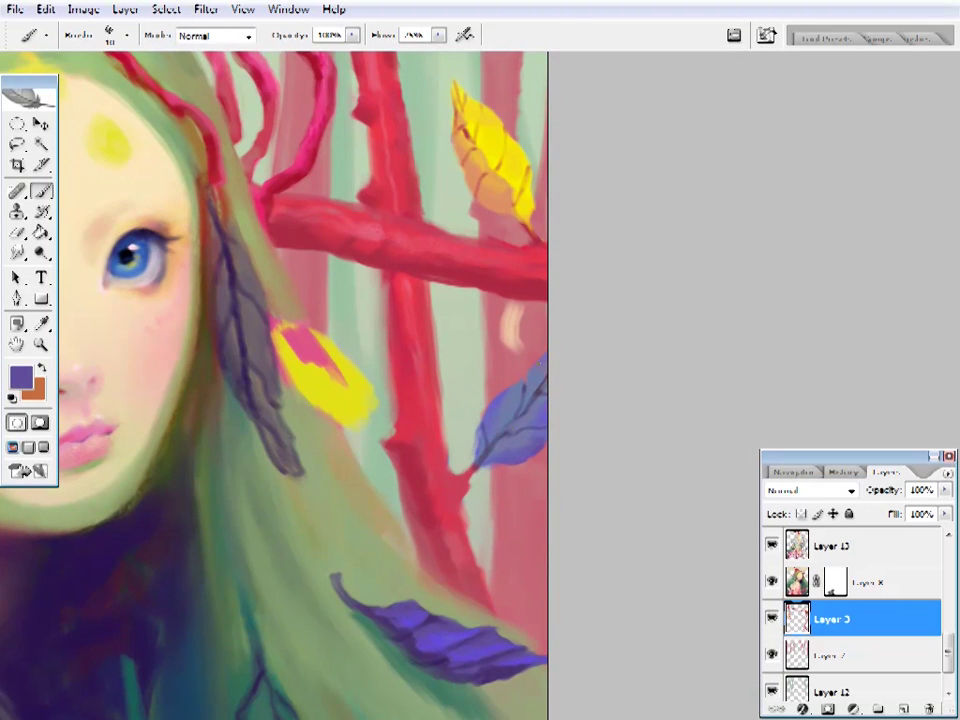
{"action": "key", "text": "i"}
{"action": "left_click_drag", "start_coordinate": [536, 369], "coordinate": [497, 386]}
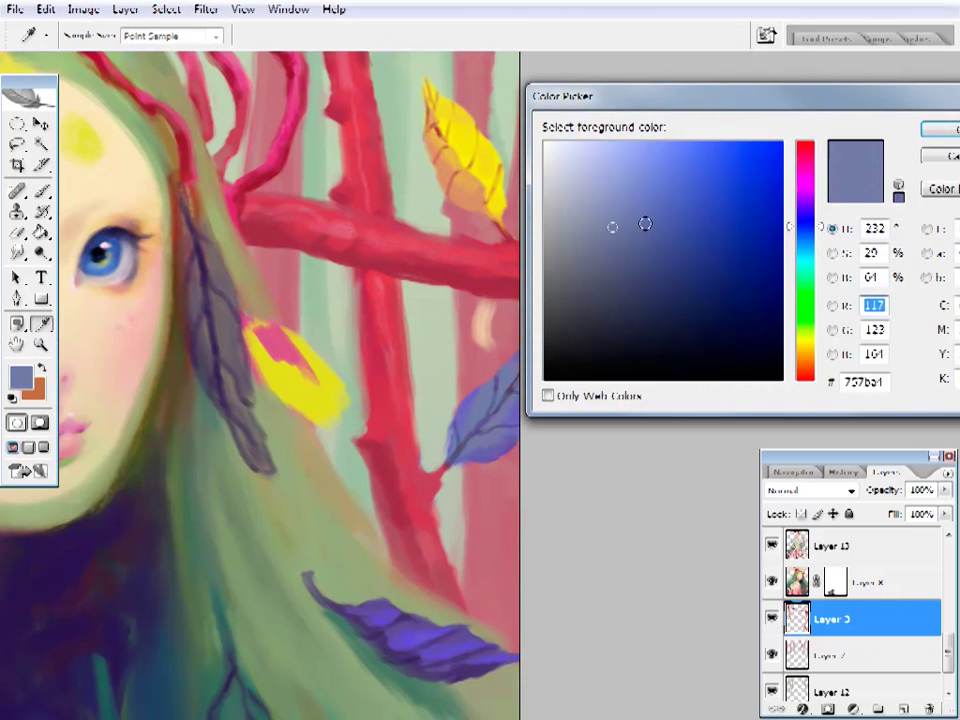
{"action": "left_click", "coordinate": [665, 240]}
{"action": "left_click", "coordinate": [944, 136]}
{"action": "key", "text": "b"}
- Brush a lighter teal-blue over the leaf and fit the painting on screen
{"action": "left_click", "coordinate": [653, 272]}
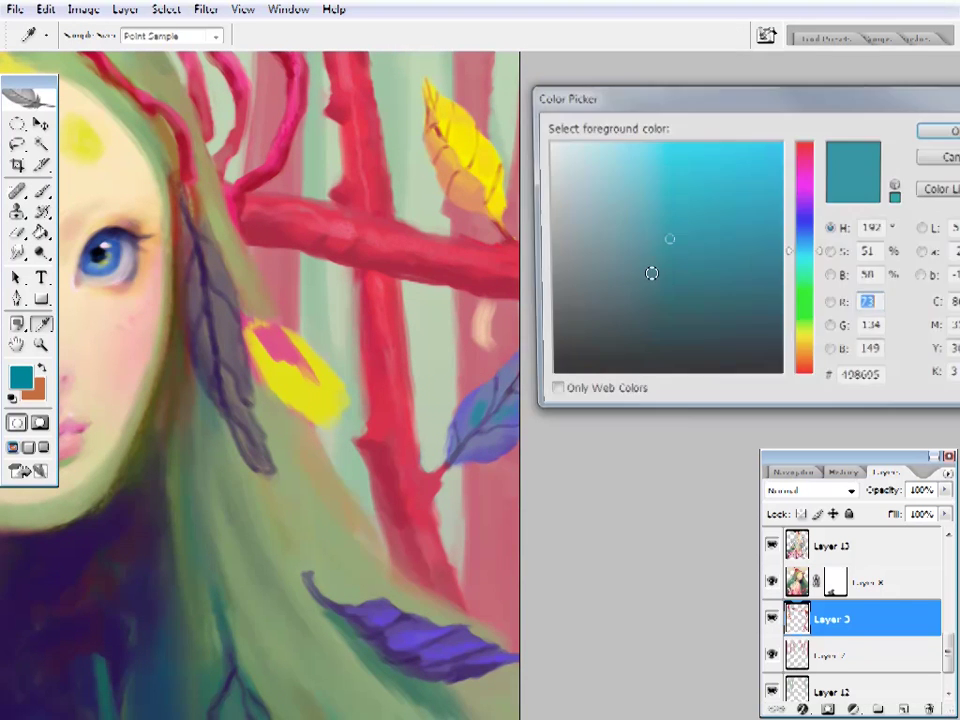
{"action": "key", "text": "Return"}
{"action": "double_click", "coordinate": [553, 197]}
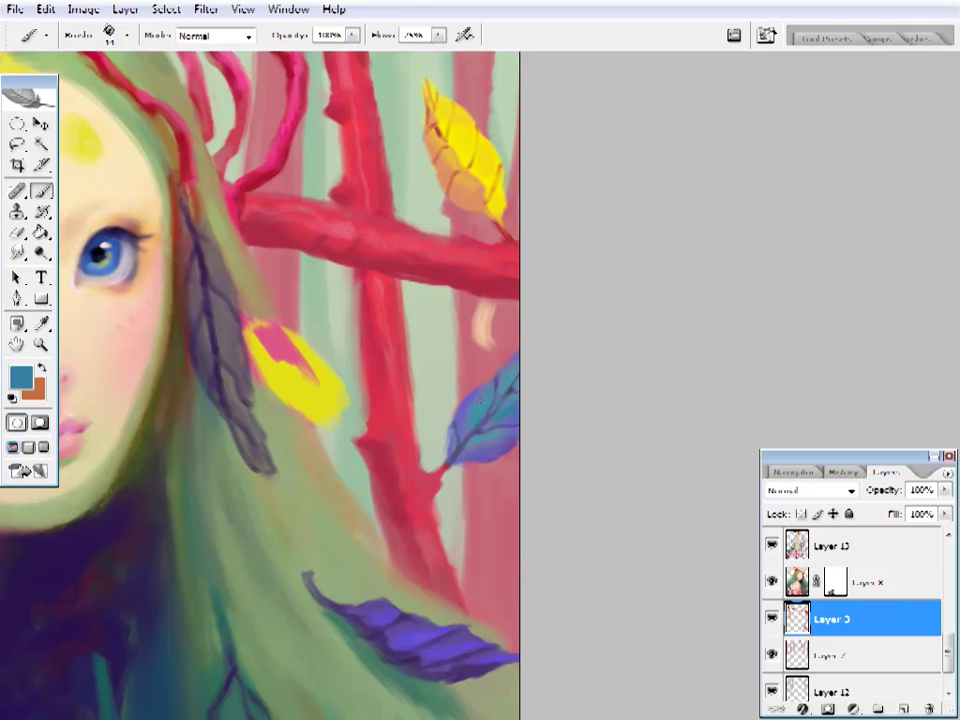
{"action": "left_click", "coordinate": [503, 437], "text": "alt"}
{"action": "key", "text": "z"}
{"action": "right_click", "coordinate": [441, 369]}
- Zoom in on the face, make Layer 13 active, and erase around the raised hand
{"action": "left_click", "coordinate": [454, 379]}
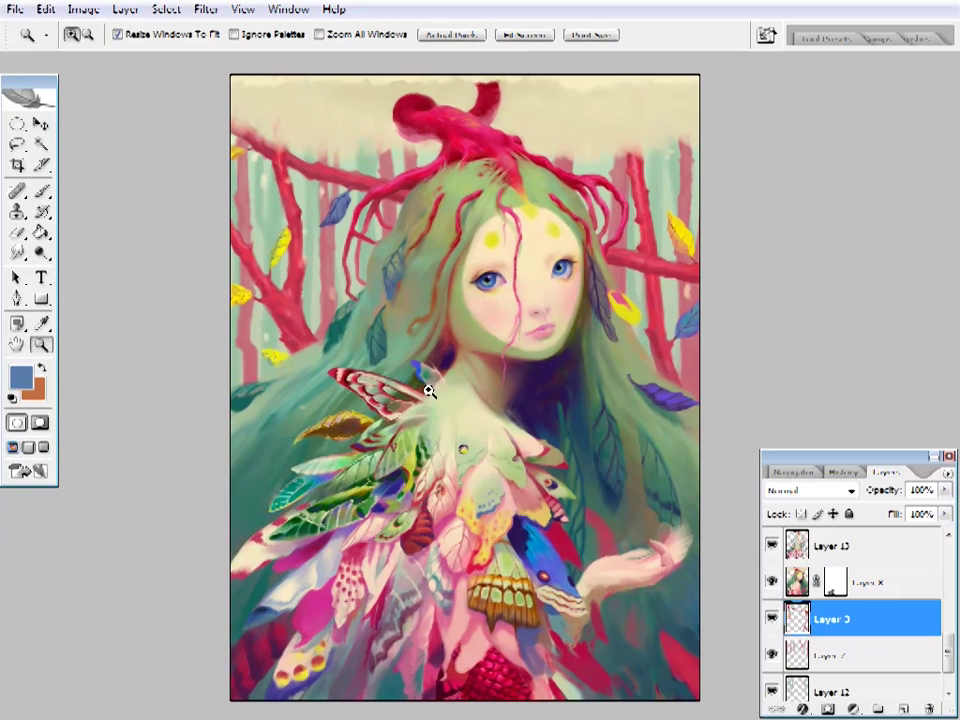
{"action": "left_click", "coordinate": [454, 360]}
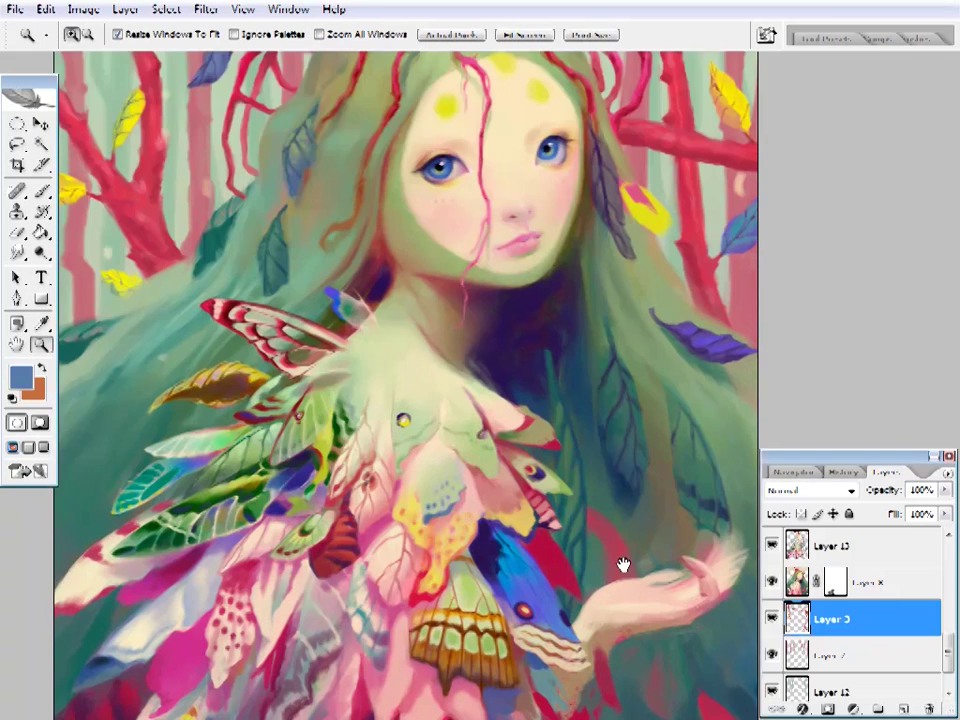
{"action": "scroll", "coordinate": [621, 563], "scroll_direction": "down", "scroll_amount": 3}
{"action": "left_click", "coordinate": [860, 546]}
{"action": "scroll", "coordinate": [952, 651], "scroll_direction": "up", "scroll_amount": 2}
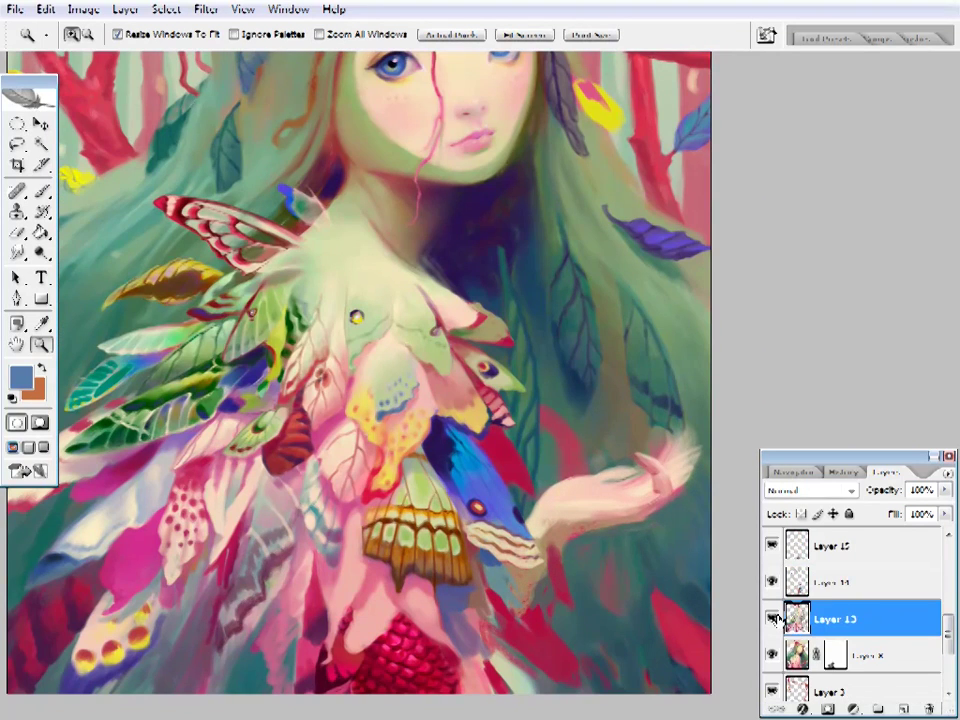
{"action": "left_click_drag", "start_coordinate": [653, 468], "coordinate": [596, 435]}
{"action": "key", "text": "i"}
{"action": "key", "text": "e"}
{"action": "right_click", "coordinate": [569, 380]}
{"action": "key", "text": "Return"}
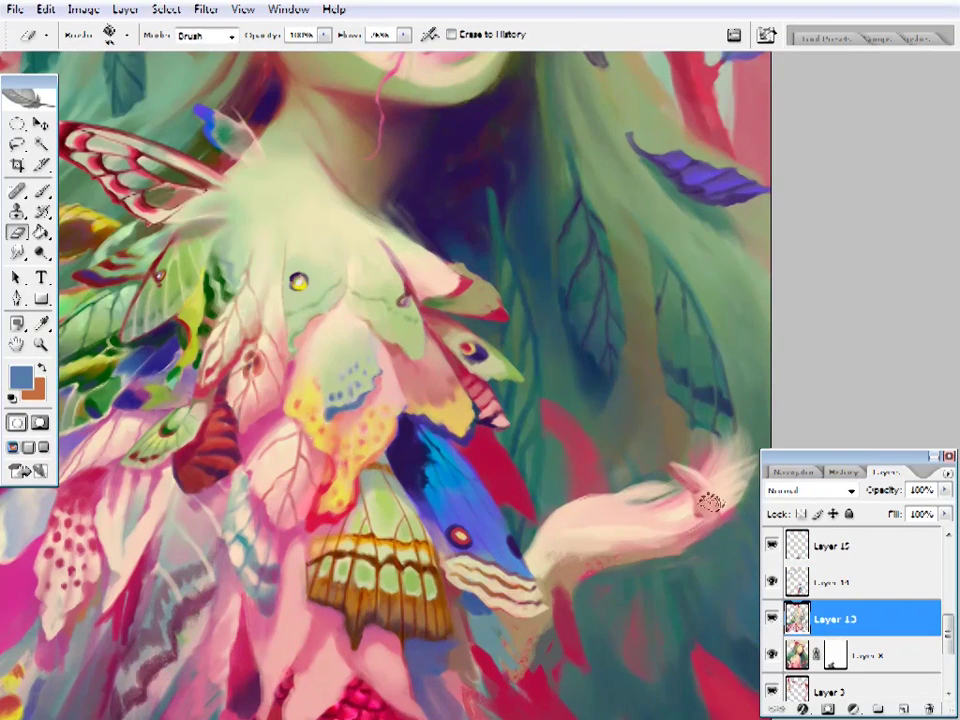
{"action": "key", "text": "ctrl+z"}
{"action": "key", "text": "ctrl+z"}
- Sample dark green and teal from the hair for brush painting
{"action": "key", "text": "i"}
{"action": "left_click", "coordinate": [553, 446]}
{"action": "key", "text": "b"}
{"action": "right_click", "coordinate": [553, 446]}
{"action": "key", "text": "Return"}
{"action": "key", "text": "i"}
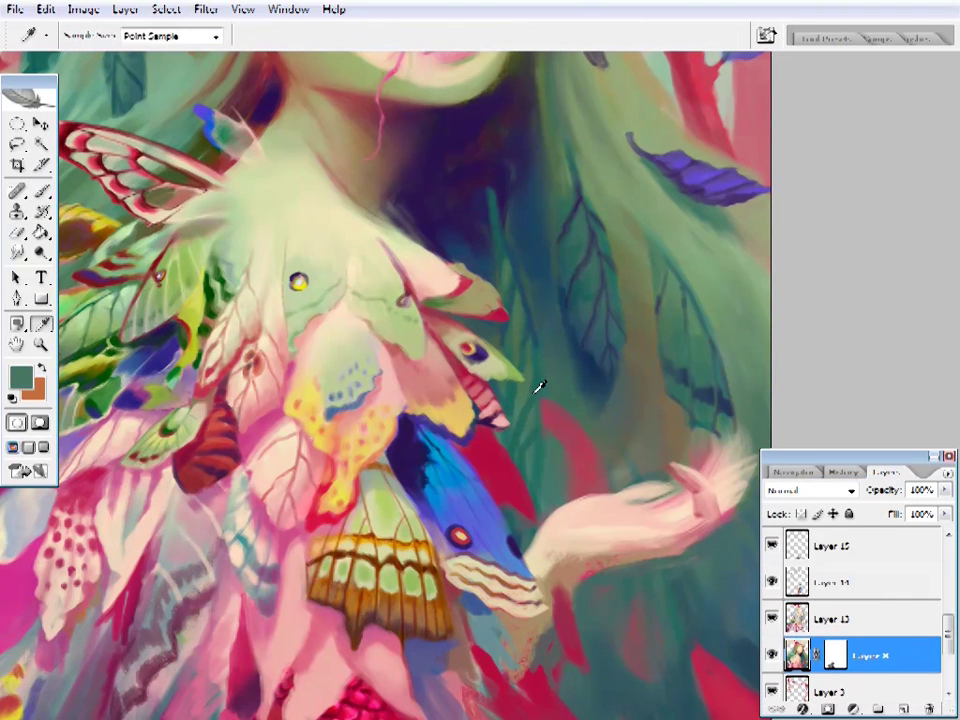
{"action": "key", "text": "b"}
{"action": "left_click", "coordinate": [583, 439], "text": "alt"}
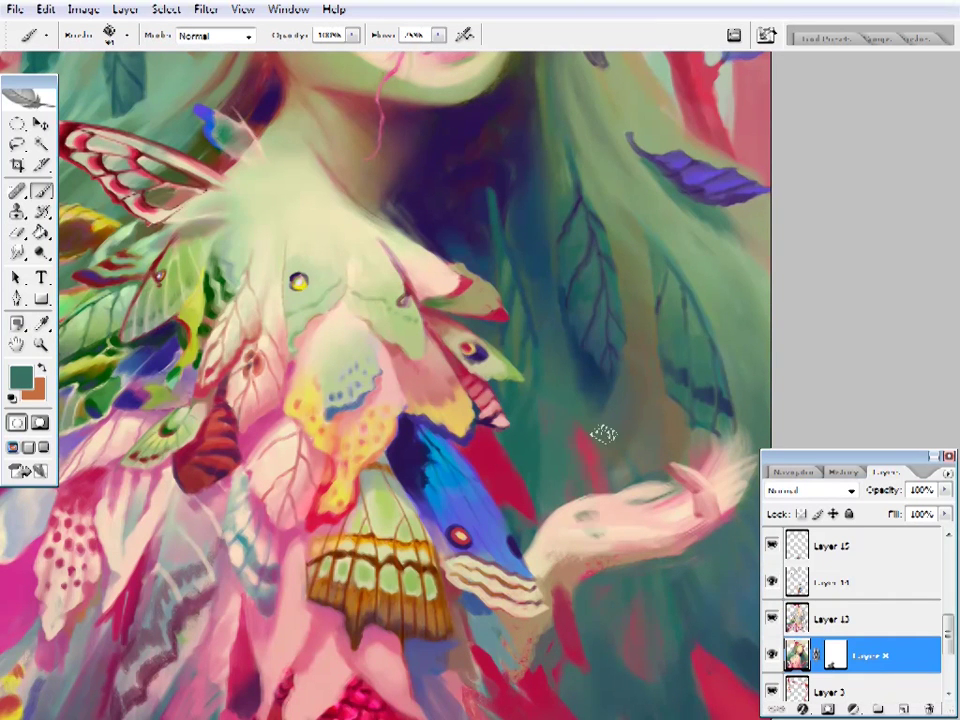
- Sample dark navy from the neck shadow and several teals from the hair
{"action": "scroll", "coordinate": [553, 429], "scroll_direction": "up", "scroll_amount": 2}
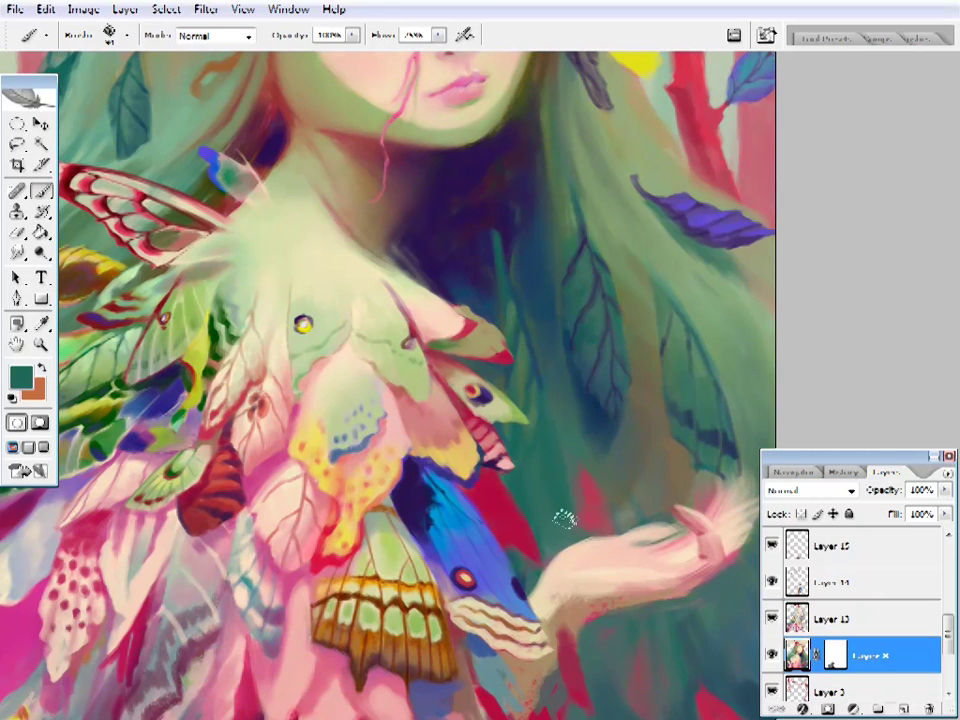
{"action": "scroll", "coordinate": [558, 458], "scroll_direction": "up", "scroll_amount": 3}
{"action": "left_click", "coordinate": [525, 279], "text": "alt"}
{"action": "key", "text": "alt+bracketright"}
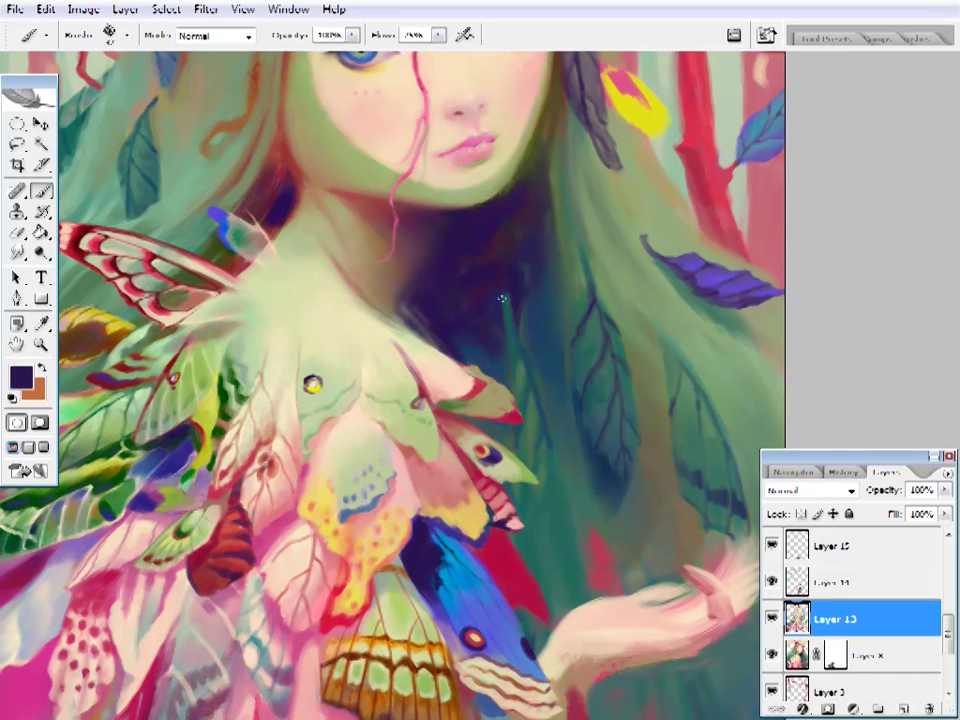
{"action": "left_click", "coordinate": [514, 354], "text": "alt"}
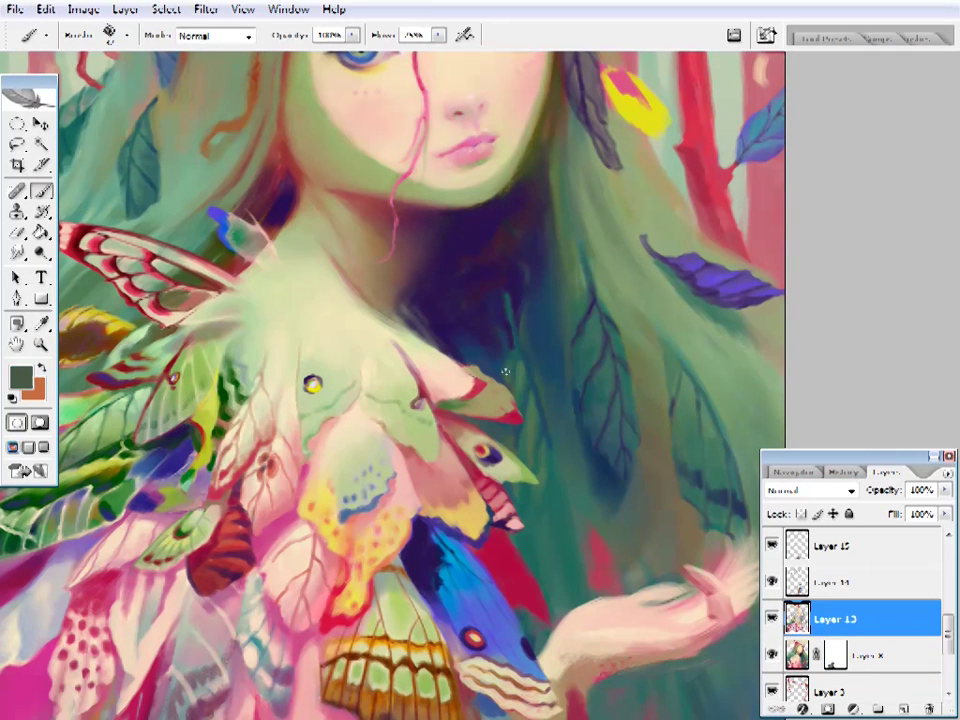
{"action": "left_click", "coordinate": [527, 439], "text": "alt"}
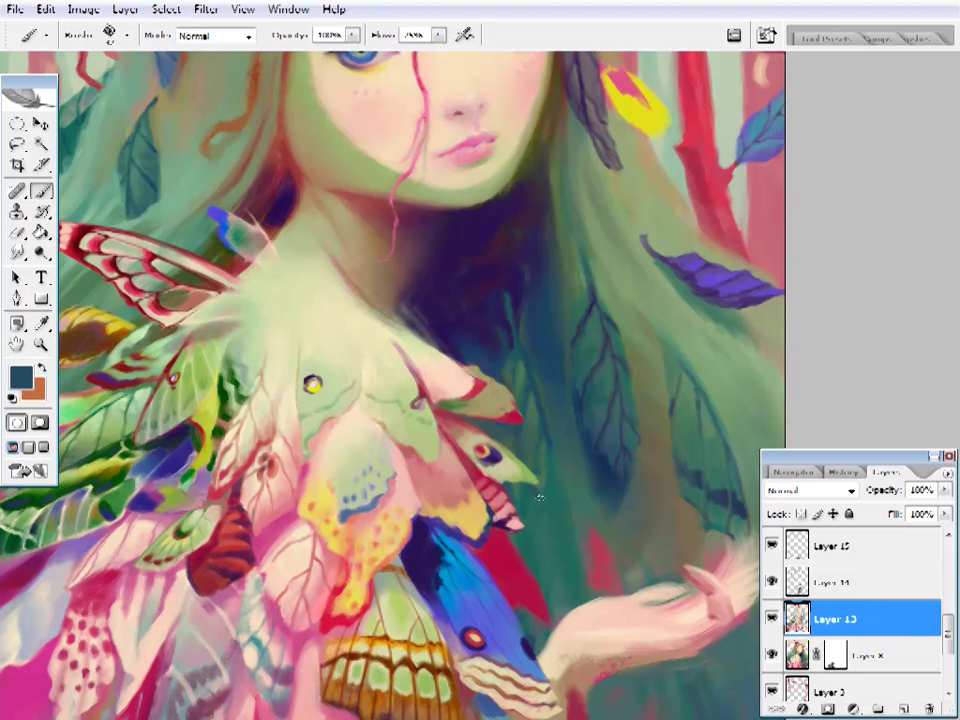
{"action": "left_click", "coordinate": [549, 454], "text": "alt"}
- On Layer 8, paint the neck shadow with sampled navy and teal
{"action": "left_click_drag", "start_coordinate": [586, 353], "coordinate": [613, 393]}
{"action": "right_click", "coordinate": [600, 480]}
{"action": "key", "text": "Escape"}
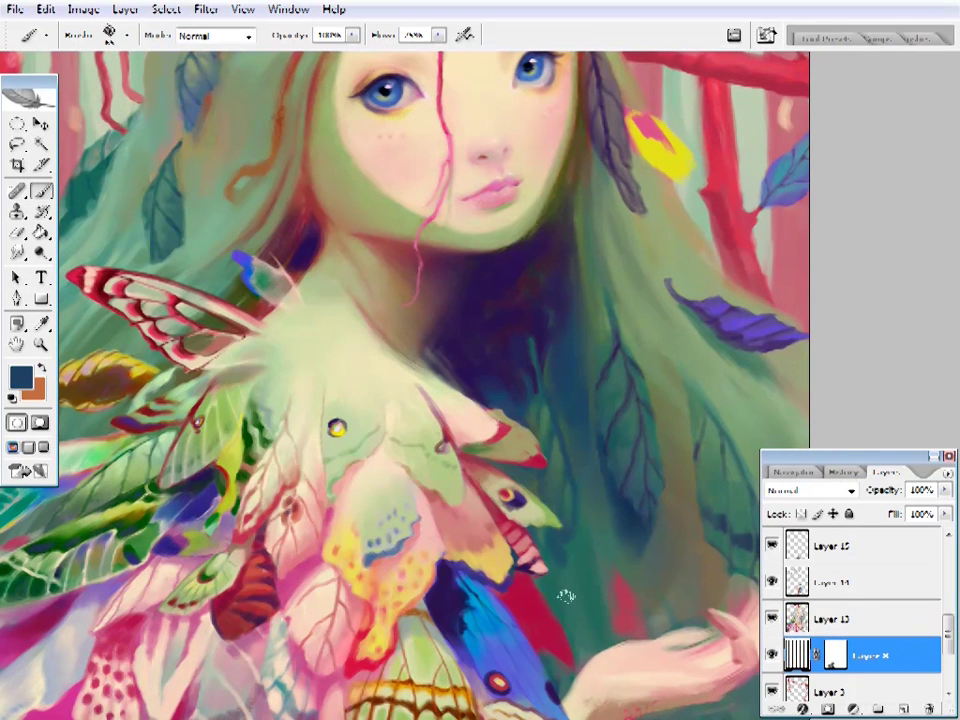
{"action": "key", "text": "alt+bracketleft"}
{"action": "left_click", "coordinate": [603, 453], "text": "alt"}
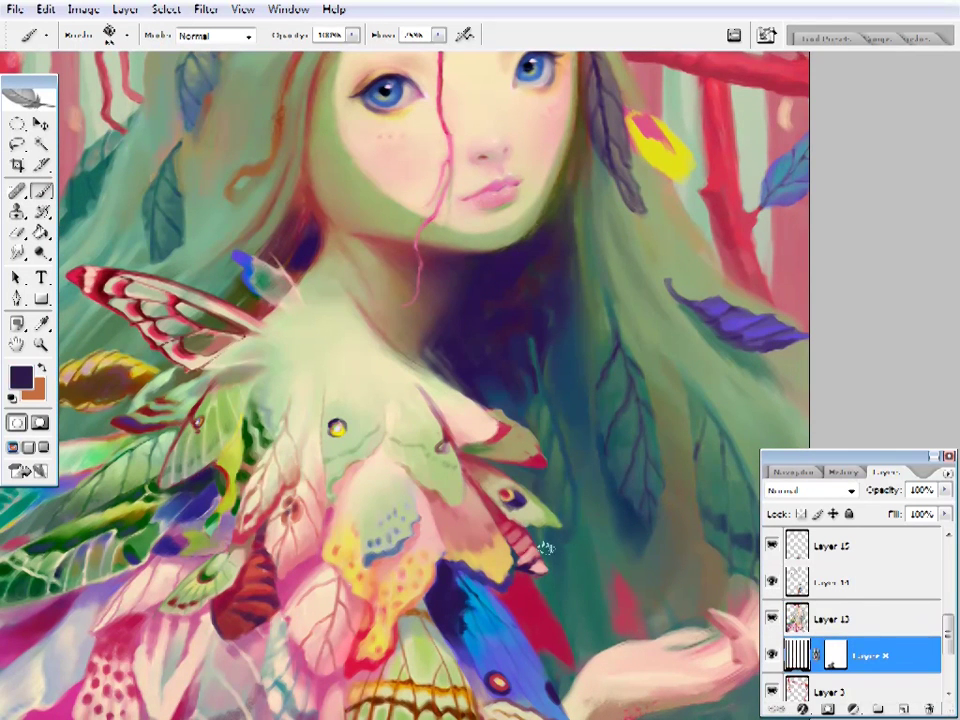
{"action": "right_click", "coordinate": [568, 540]}
{"action": "key", "text": "Escape"}
{"action": "left_click", "coordinate": [563, 575], "text": "alt"}
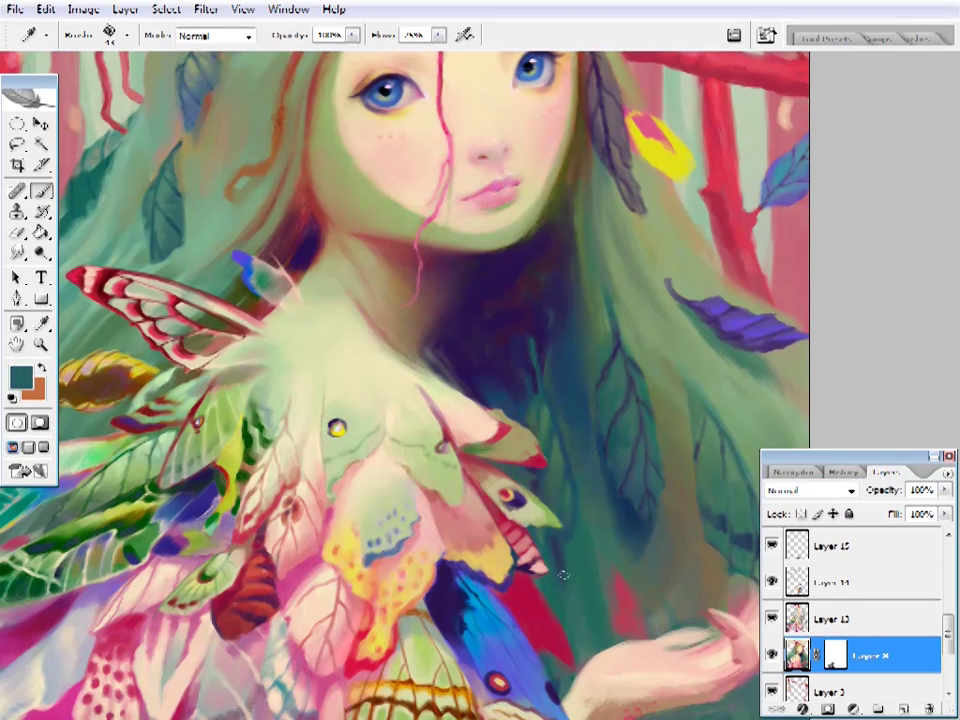
{"action": "left_click", "coordinate": [553, 549], "text": "alt"}
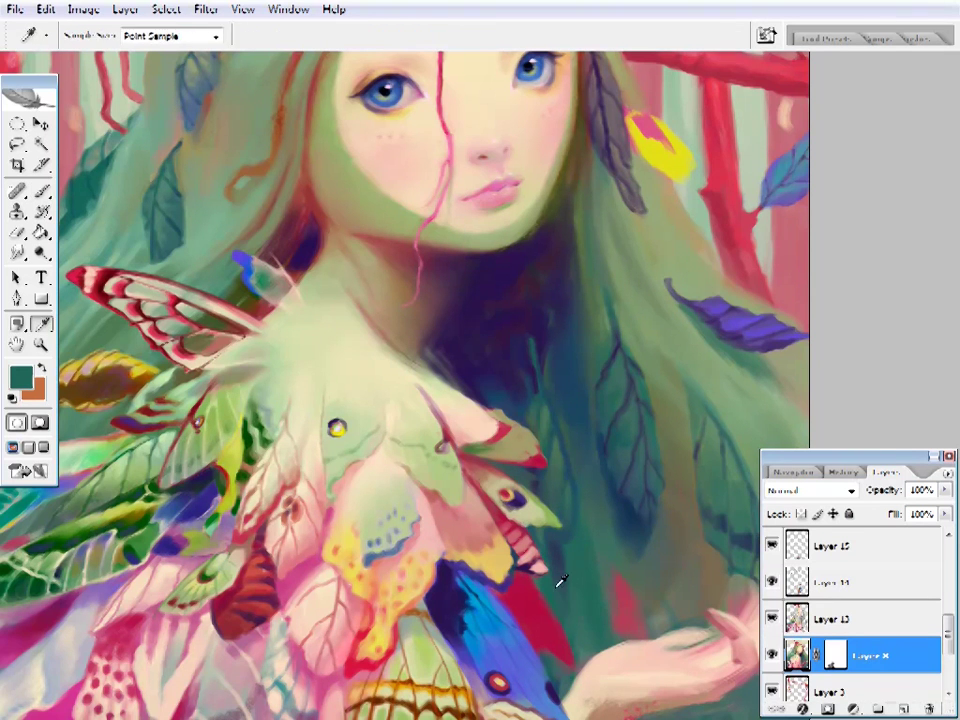
{"action": "left_click_drag", "start_coordinate": [557, 579], "coordinate": [523, 481]}
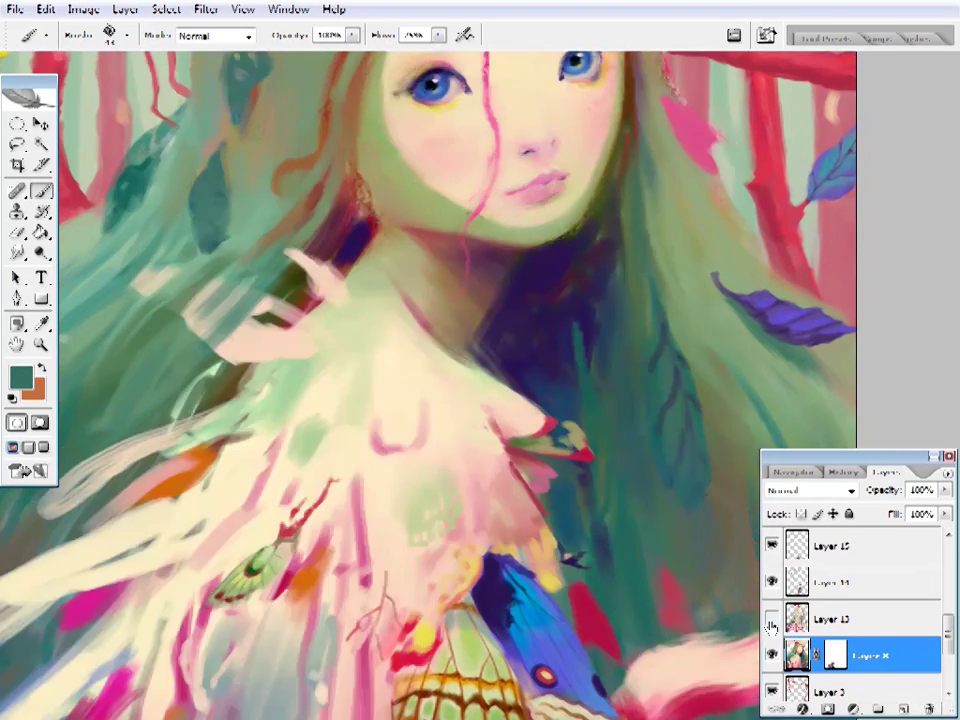
- Toggle Layer 13 to compare, sample a skin tone, and move up to Layer 14
{"action": "left_click", "coordinate": [826, 620]}
{"action": "left_click", "coordinate": [574, 420], "text": "alt"}
{"action": "left_click_drag", "start_coordinate": [574, 420], "coordinate": [594, 431]}
{"action": "left_click", "coordinate": [533, 452], "text": "alt"}
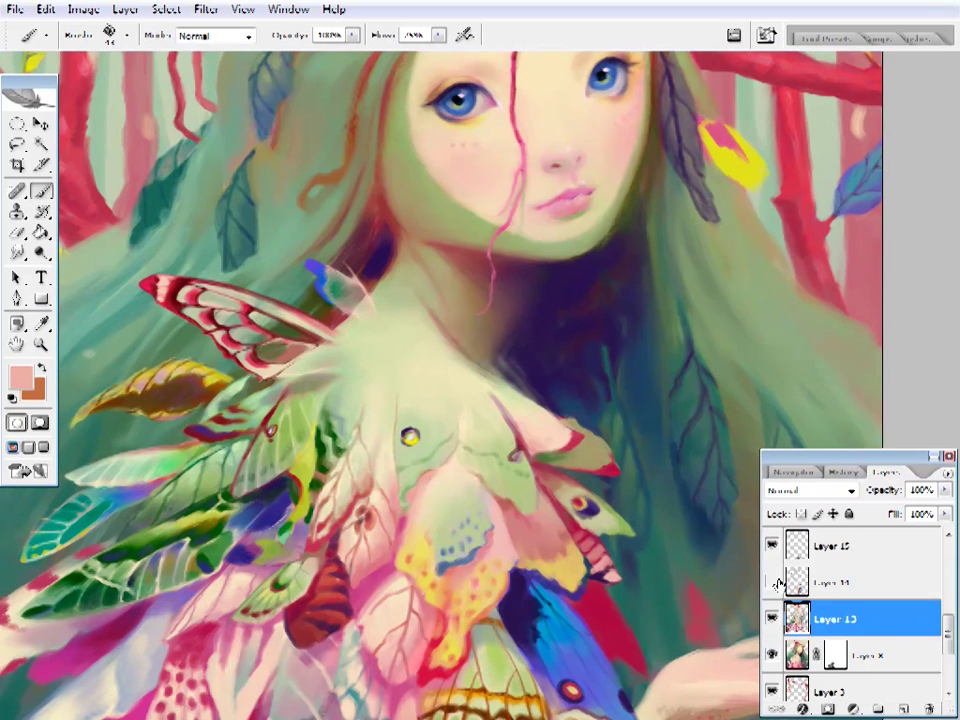
{"action": "key", "text": "alt+bracketright"}
- Sample red, peach and pink tones from the collar feathers and skin
{"action": "left_click_drag", "start_coordinate": [590, 363], "coordinate": [542, 381]}
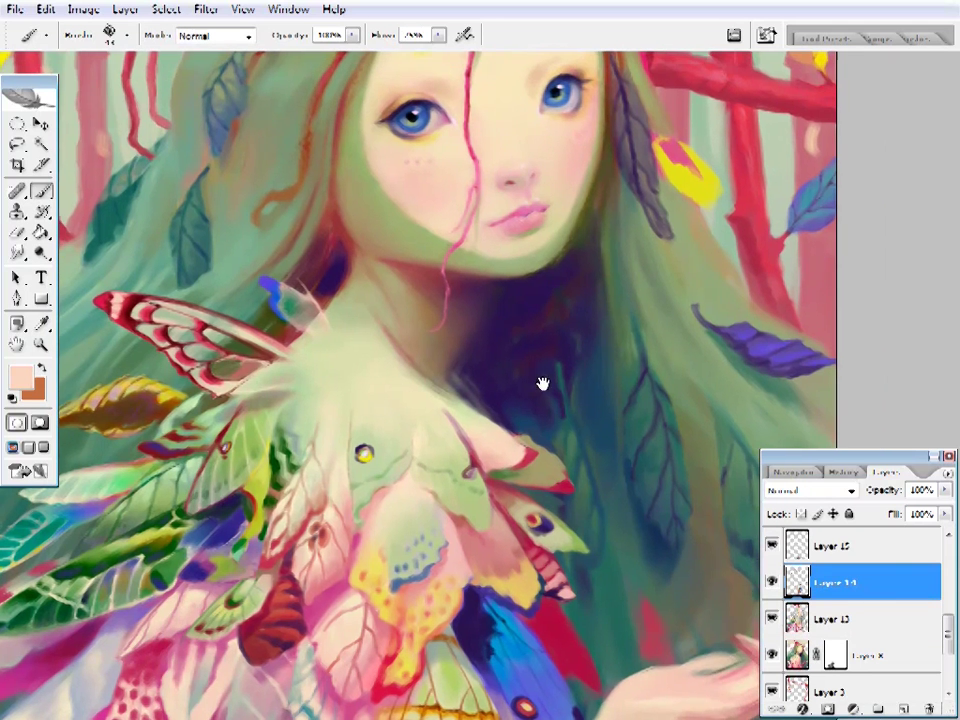
{"action": "left_click", "coordinate": [521, 439], "text": "alt"}
{"action": "left_click", "coordinate": [490, 424], "text": "alt"}
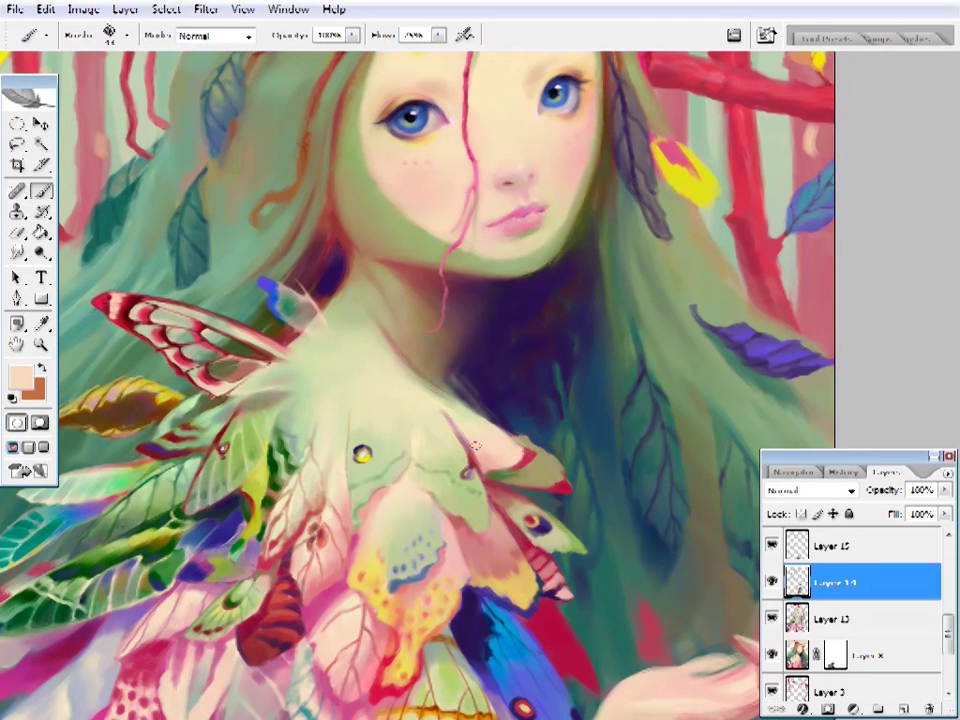
{"action": "left_click", "coordinate": [483, 401], "text": "alt"}
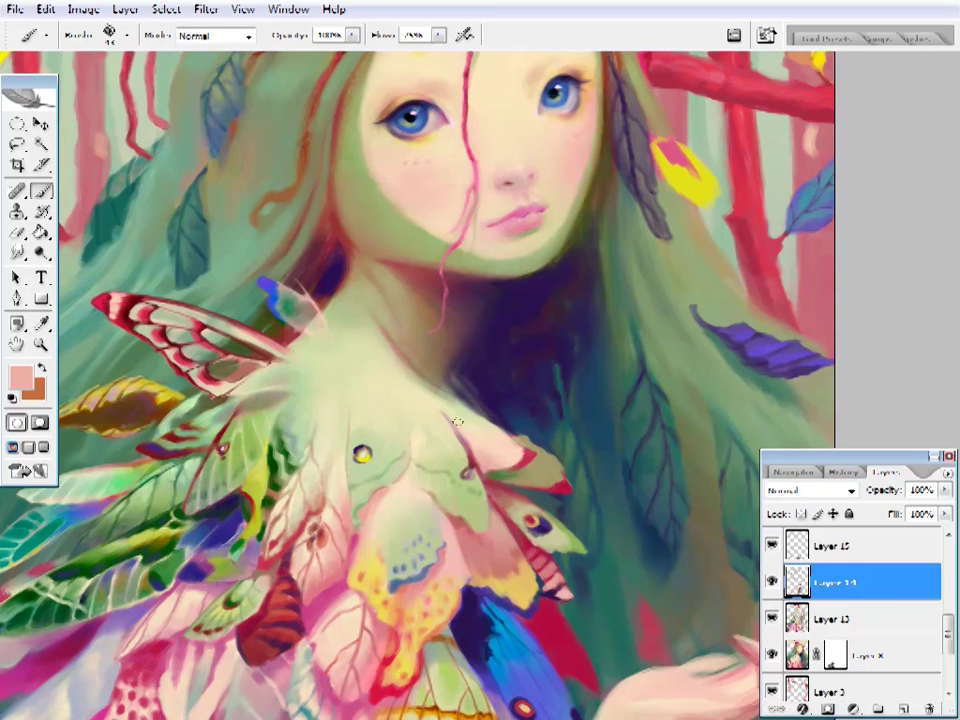
{"action": "left_click_drag", "start_coordinate": [554, 391], "coordinate": [492, 366]}
{"action": "left_click_drag", "start_coordinate": [488, 316], "coordinate": [607, 321]}
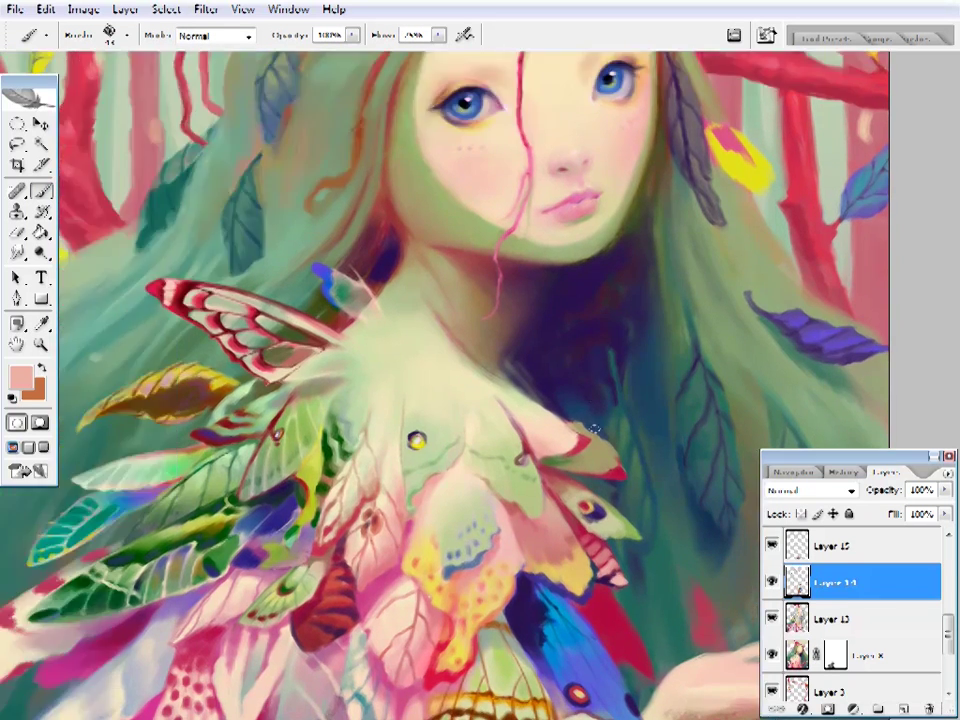
{"action": "left_click", "coordinate": [630, 441], "text": "ctrl"}
{"action": "left_click", "coordinate": [522, 432], "text": "alt"}
{"action": "left_click", "coordinate": [540, 428], "text": "alt"}
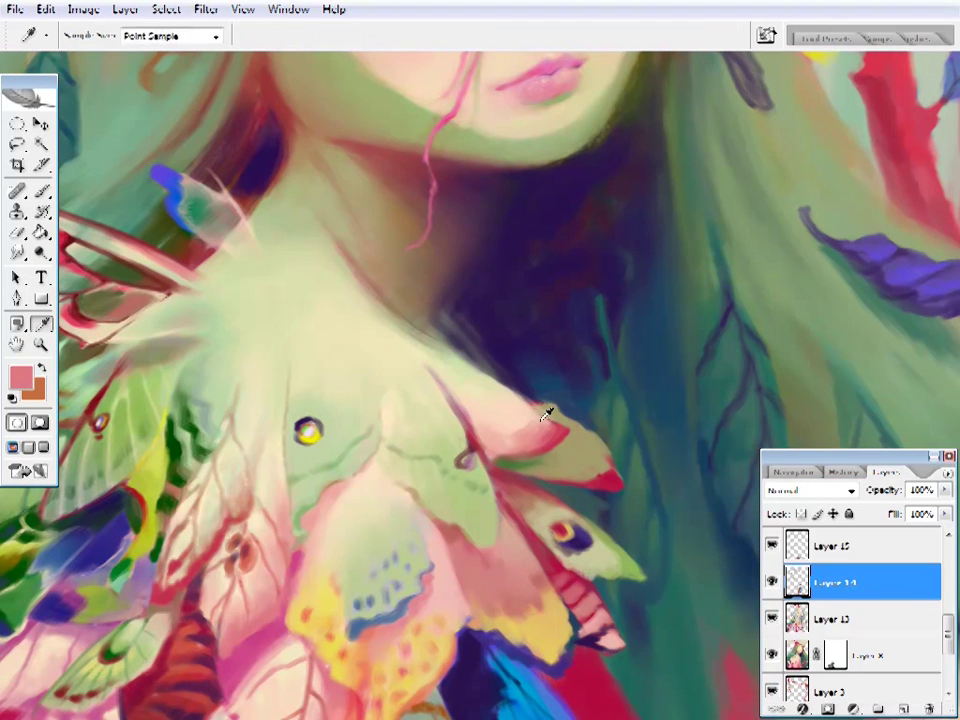
{"action": "left_click", "coordinate": [531, 403], "text": "alt"}
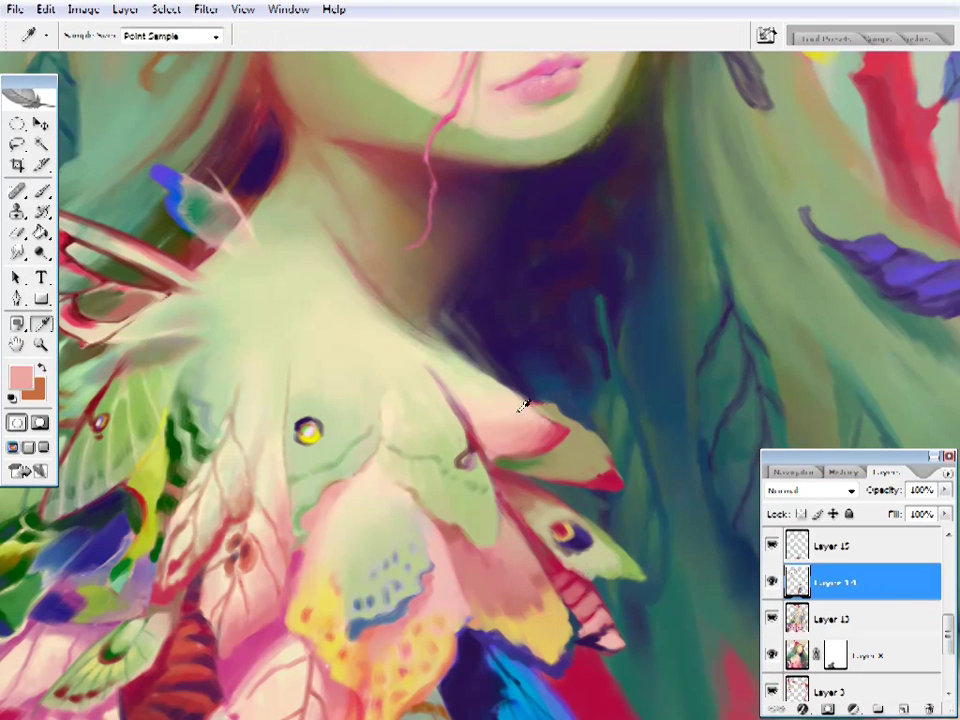
{"action": "left_click", "coordinate": [516, 418], "text": "alt"}
- Zoom in on the moth collar and turn on Layer 14 for brush painting
{"action": "key", "text": "z"}
{"action": "left_click", "coordinate": [593, 378], "text": "alt"}
{"action": "right_click", "coordinate": [553, 381]}
{"action": "left_click", "coordinate": [542, 435], "text": "alt"}
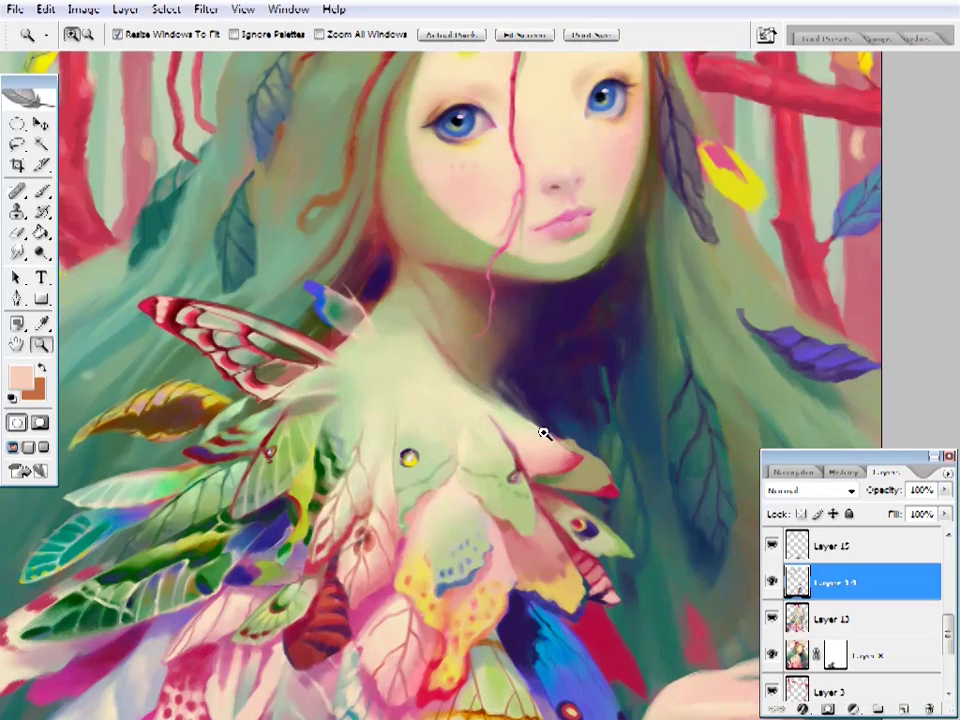
{"action": "left_click", "coordinate": [356, 435]}
{"action": "left_click", "coordinate": [356, 435]}
{"action": "left_click", "coordinate": [772, 581]}
{"action": "key", "text": "b"}
{"action": "right_click", "coordinate": [440, 380]}
{"action": "key", "text": "Escape"}
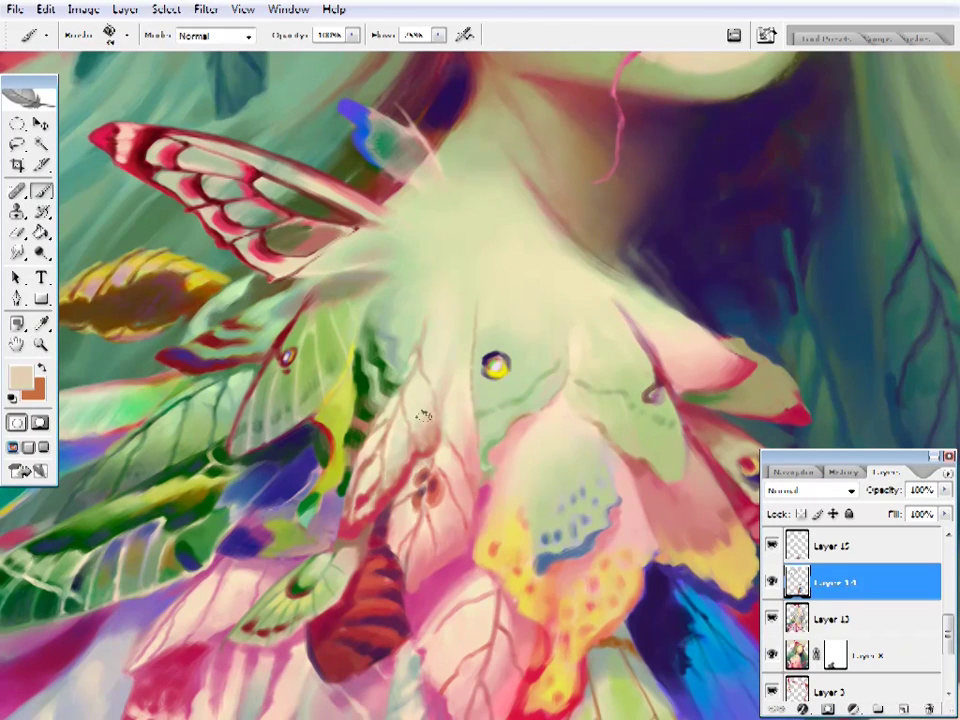
{"action": "key", "text": "i"}
{"action": "left_click_drag", "start_coordinate": [459, 347], "coordinate": [401, 378]}
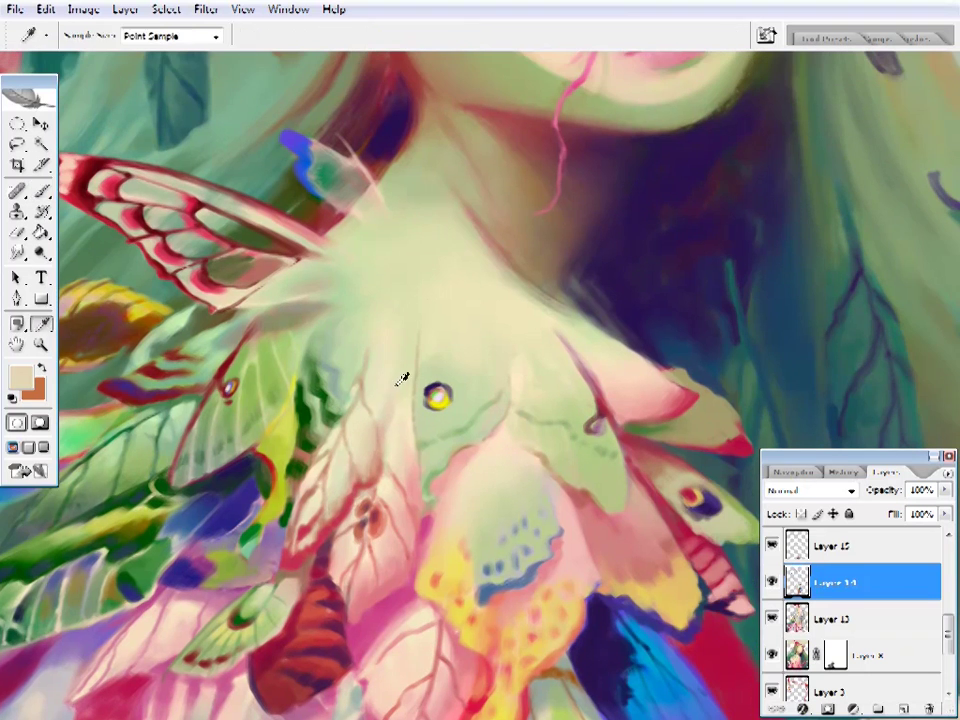
{"action": "key", "text": "b"}
- Sample purple and brown, then dab green paint onto the moth wing
{"action": "left_click_drag", "start_coordinate": [561, 191], "coordinate": [375, 160]}
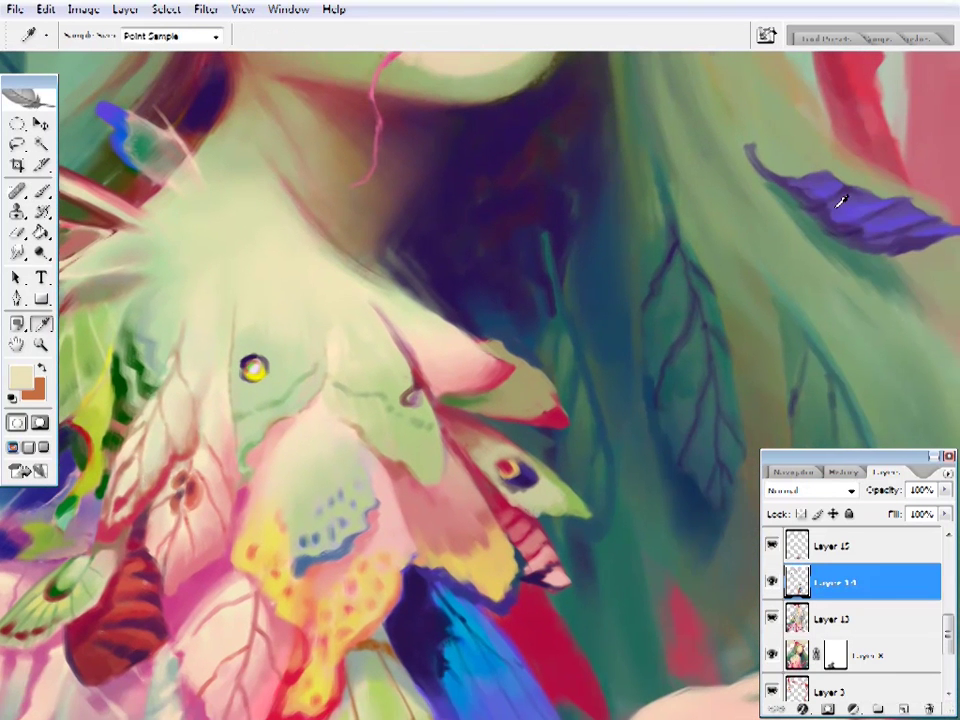
{"action": "left_click", "coordinate": [842, 199], "text": "alt"}
{"action": "left_click", "coordinate": [435, 349], "text": "alt"}
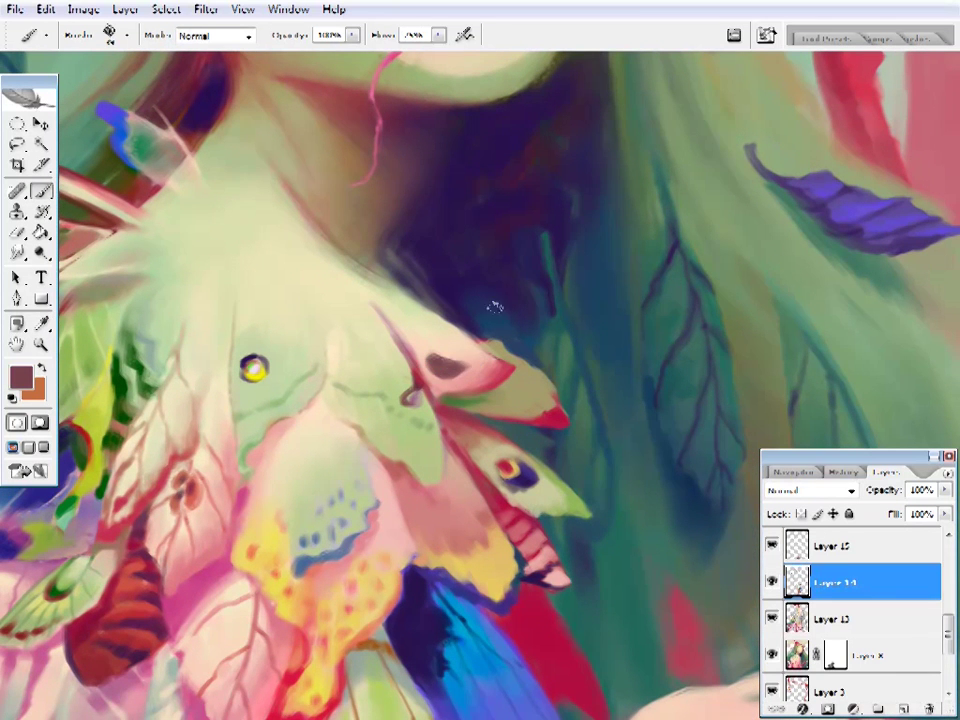
{"action": "left_click", "coordinate": [94, 343], "text": "alt"}
{"action": "left_click", "coordinate": [437, 357]}
{"action": "left_click", "coordinate": [456, 343], "text": "alt"}
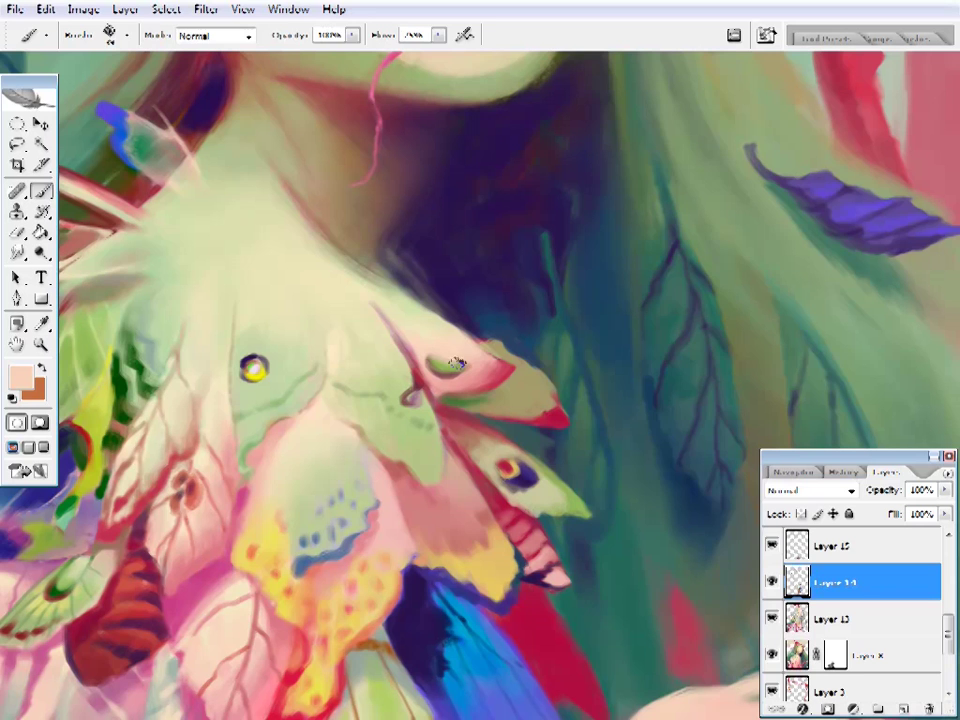
{"action": "left_click", "coordinate": [352, 272], "text": "alt"}
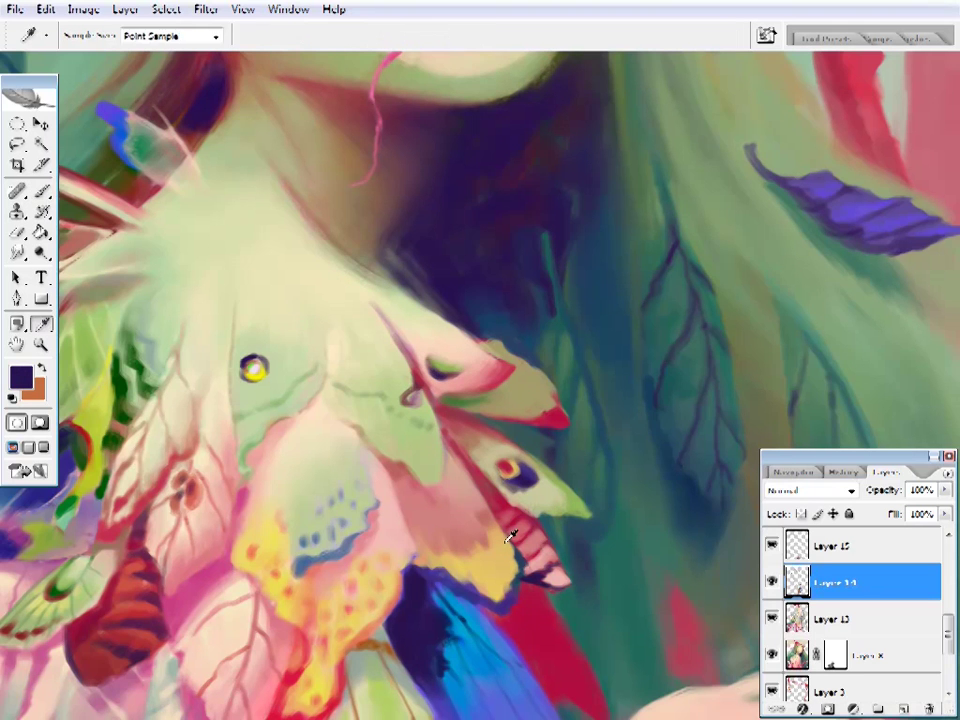
{"action": "left_click", "coordinate": [341, 273], "text": "alt"}
{"action": "left_click", "coordinate": [446, 362], "text": "alt"}
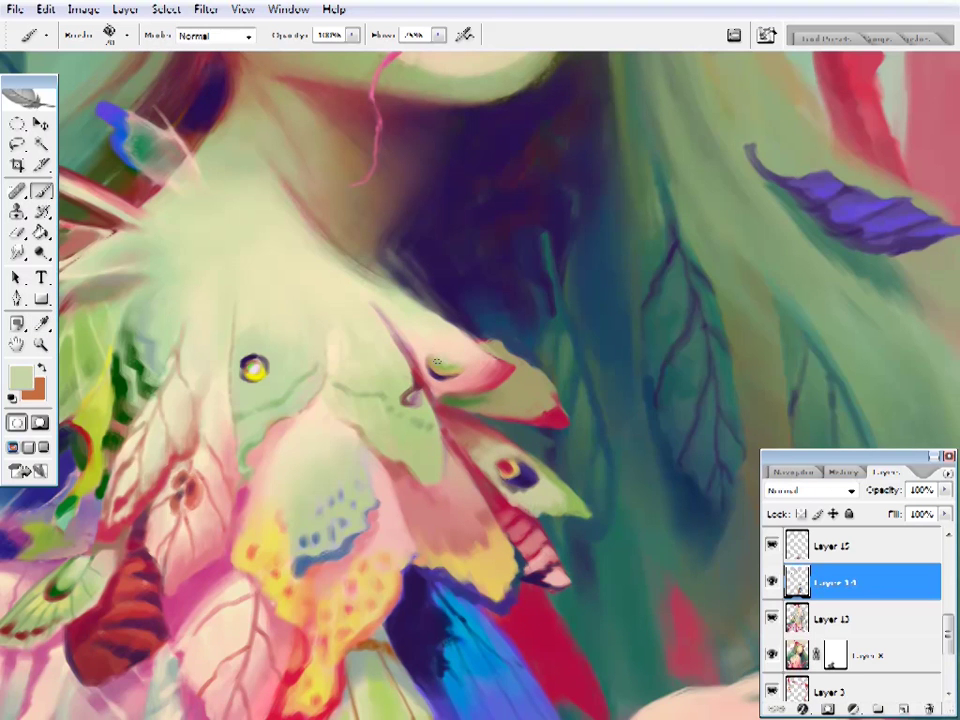
{"action": "left_click", "coordinate": [467, 350], "text": "alt"}
- Zoom in on the chest moth wings and paint light green shading onto them
{"action": "key", "text": "z"}
{"action": "right_click", "coordinate": [482, 308]}
{"action": "left_click", "coordinate": [508, 317]}
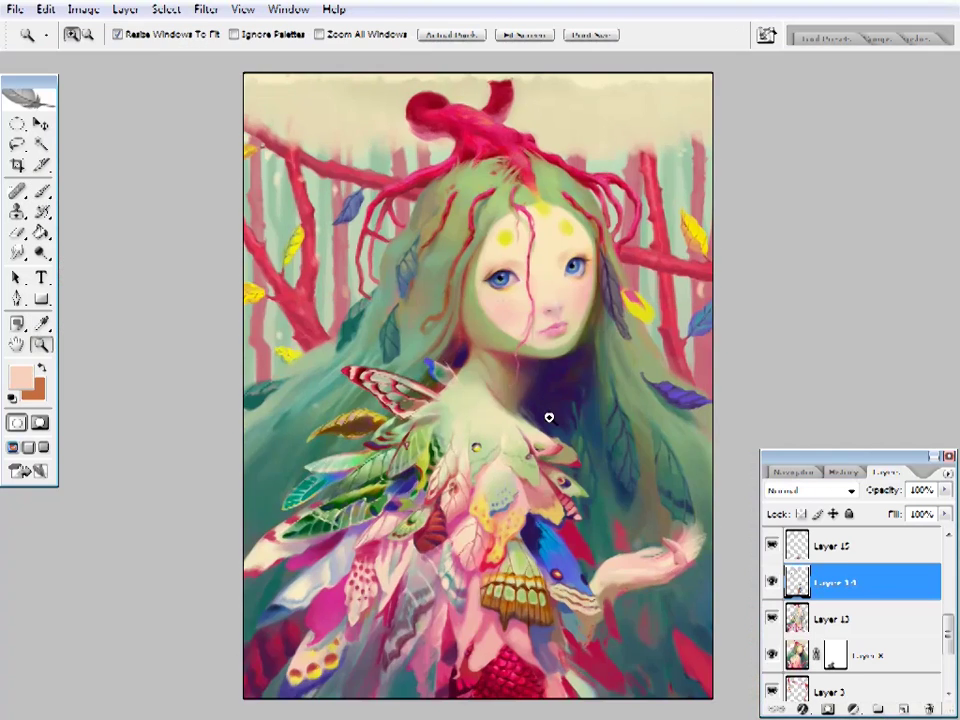
{"action": "left_click", "coordinate": [549, 414]}
{"action": "left_click", "coordinate": [557, 469]}
{"action": "left_click", "coordinate": [531, 371]}
{"action": "key", "text": "b"}
{"action": "right_click", "coordinate": [505, 370]}
{"action": "key", "text": "Escape"}
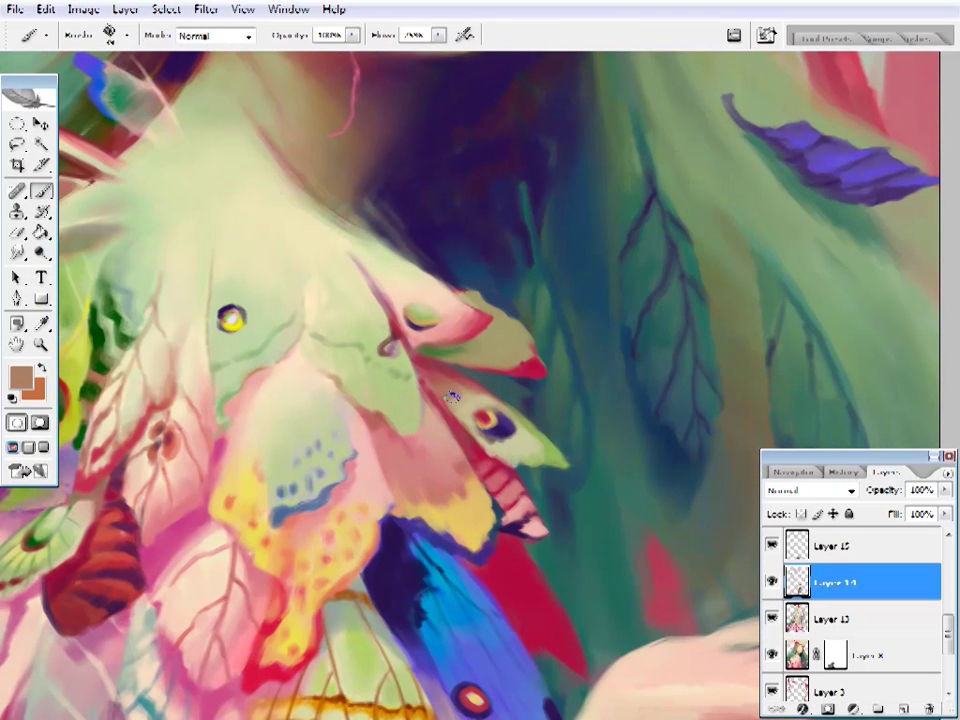
{"action": "left_click", "coordinate": [476, 385], "text": "alt"}
{"action": "key", "text": "b"}
{"action": "right_click", "coordinate": [587, 88]}
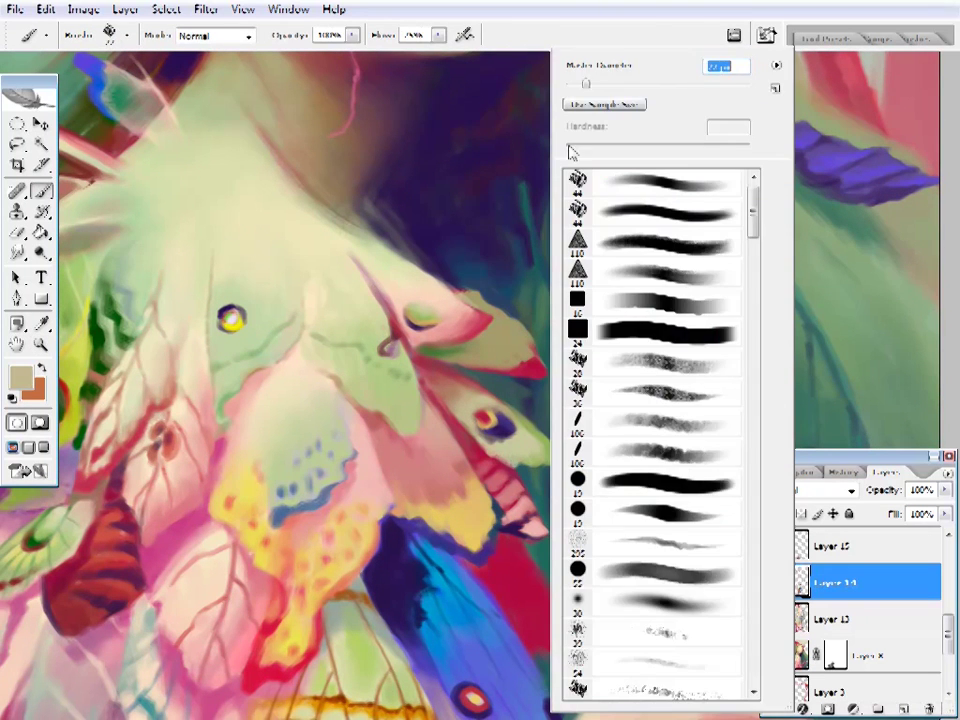
{"action": "key", "text": "Escape"}
{"action": "left_click", "coordinate": [545, 457], "text": "alt"}
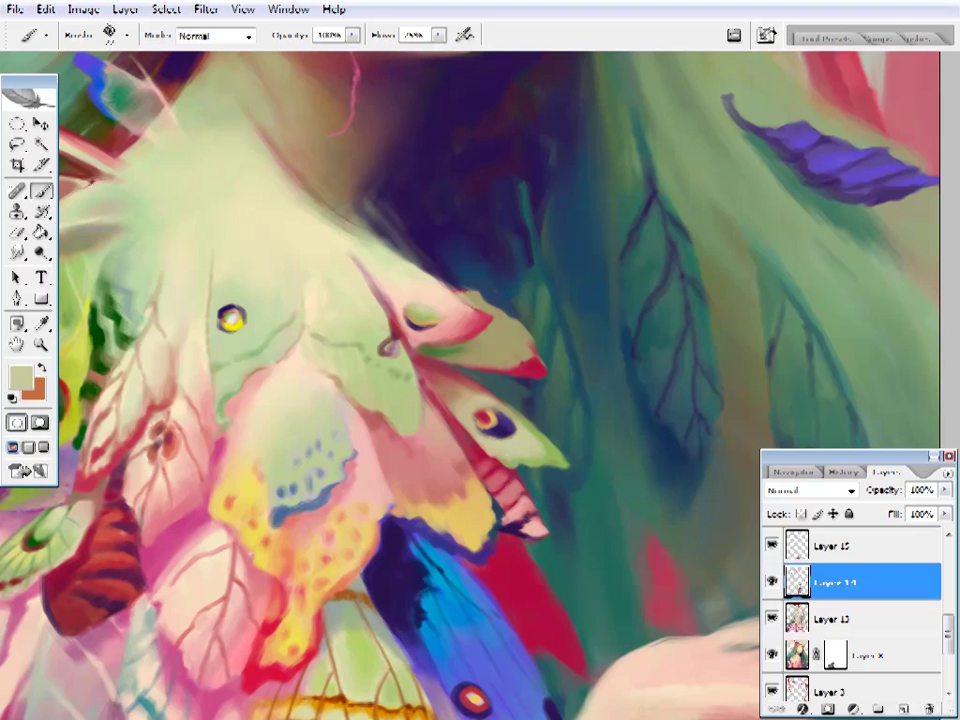
- Refine wing edges with dark purple, navy, tan, crimson and sage, then fit the painting on screen
{"action": "mouse_move", "coordinate": [388, 344]}
{"action": "left_mouse_down"}
{"action": "mouse_move", "coordinate": [540, 364]}
{"action": "mouse_move", "coordinate": [476, 407]}
{"action": "left_mouse_up"}
{"action": "left_click", "coordinate": [476, 407], "text": "alt"}
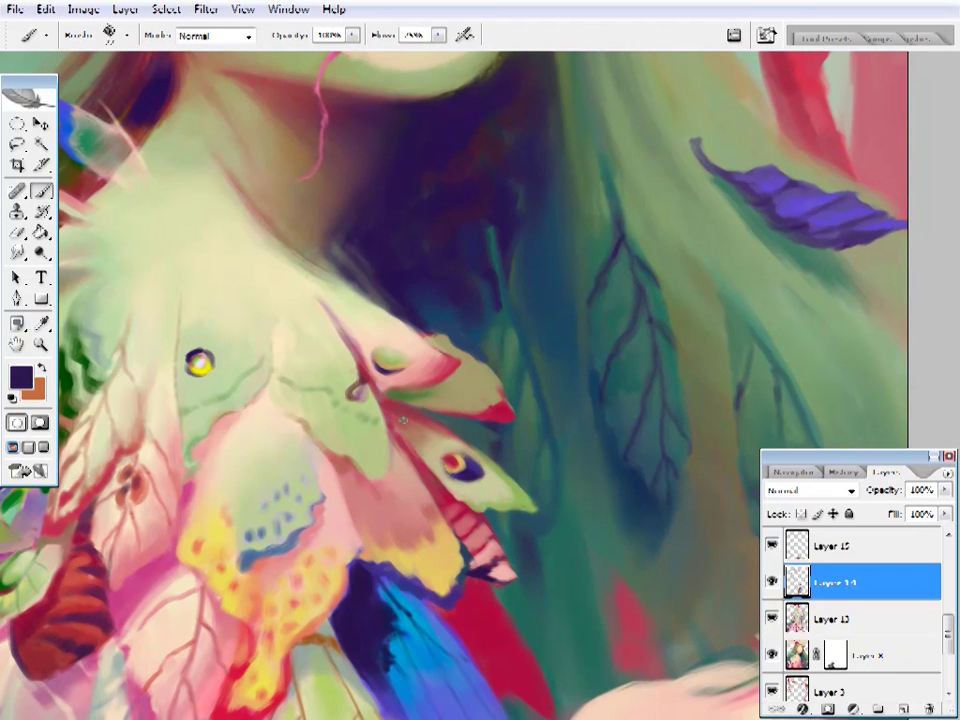
{"action": "left_click", "coordinate": [418, 441], "text": "alt"}
{"action": "left_click", "coordinate": [403, 420], "text": "alt"}
{"action": "mouse_move", "coordinate": [530, 416]}
{"action": "left_mouse_down"}
{"action": "mouse_move", "coordinate": [509, 397]}
{"action": "mouse_move", "coordinate": [519, 400]}
{"action": "left_mouse_up"}
{"action": "left_click_drag", "start_coordinate": [591, 354], "coordinate": [609, 356]}
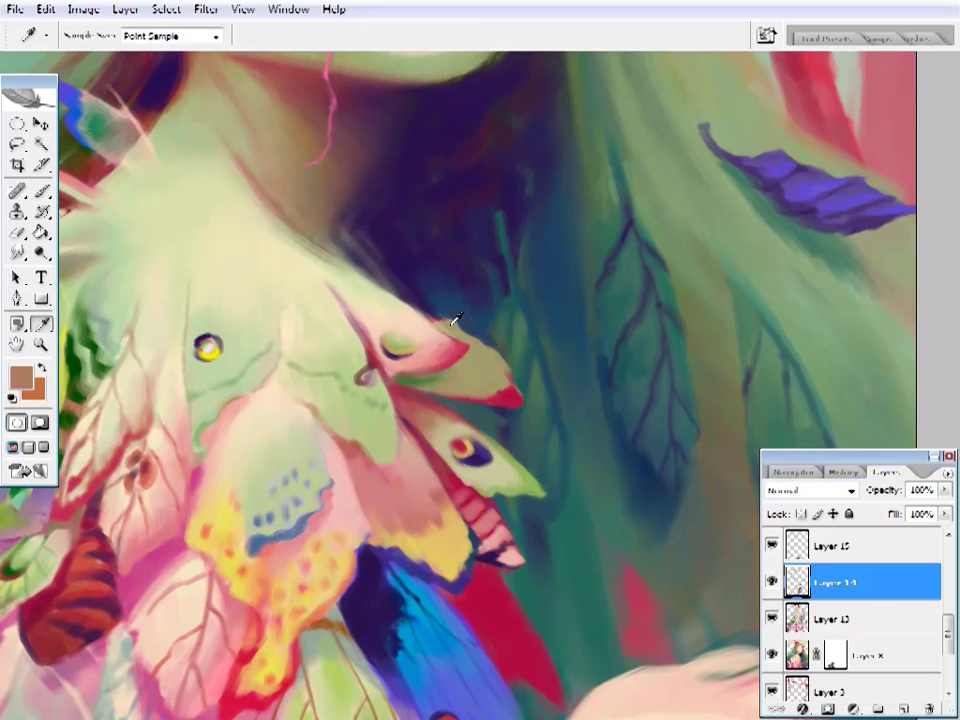
{"action": "left_click", "coordinate": [454, 321], "text": "alt"}
{"action": "right_click", "coordinate": [600, 386]}
{"action": "key", "text": "Return"}
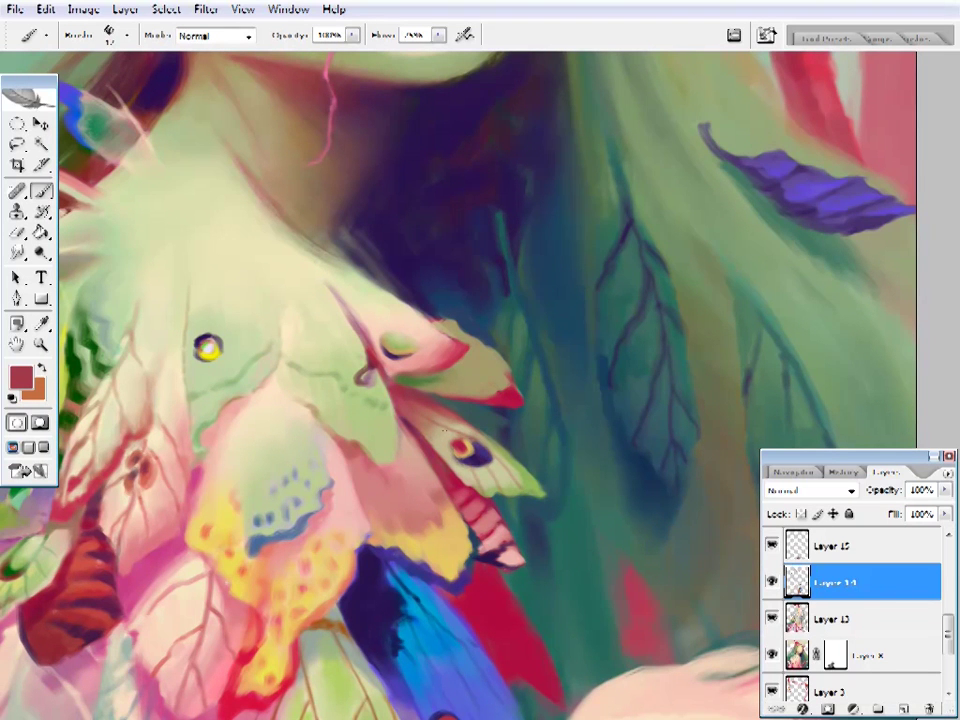
{"action": "left_click", "coordinate": [485, 479], "text": "alt"}
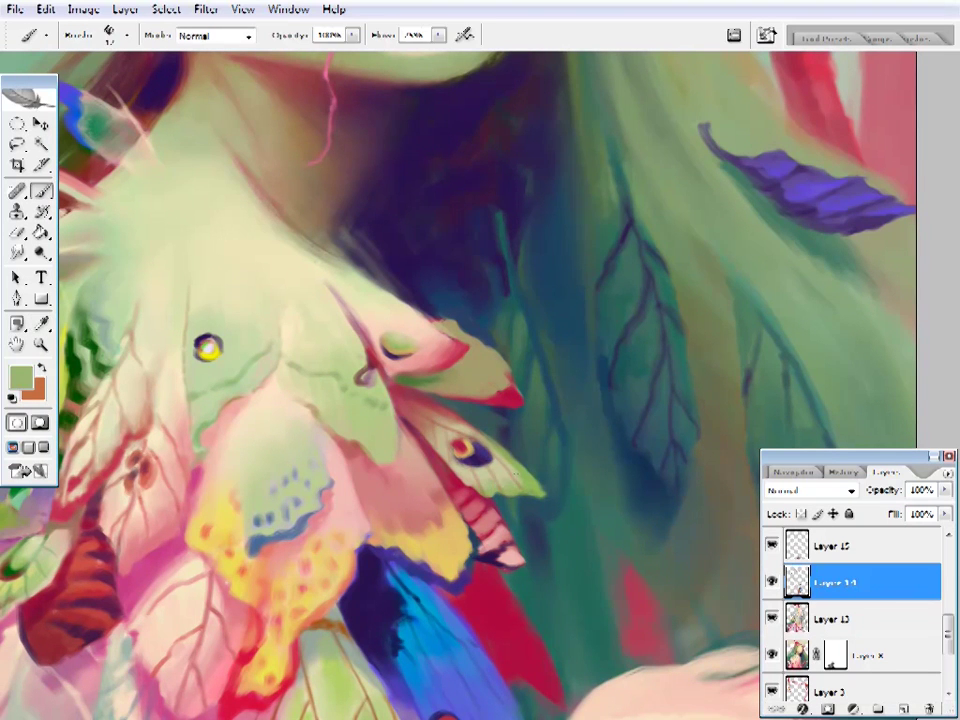
{"action": "left_click", "coordinate": [454, 401], "text": "alt"}
{"action": "key", "text": "z"}
{"action": "key", "text": "ctrl+0"}
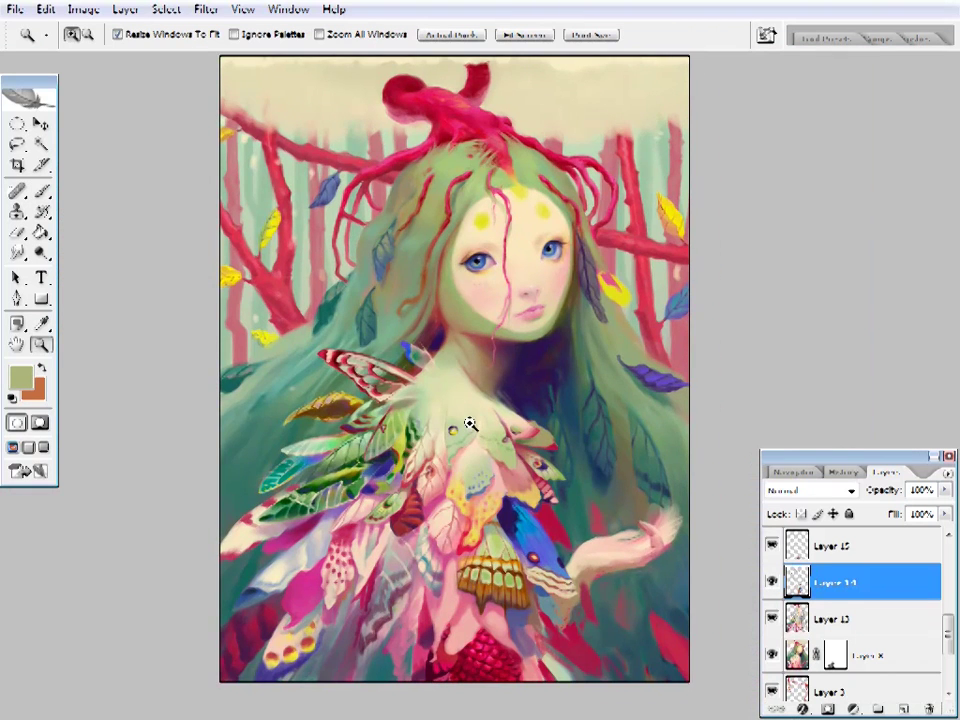
- Compare the painting with Layer 13 toggled off and on, then add a new Layer 16
{"action": "left_click", "coordinate": [490, 560]}
{"action": "left_click", "coordinate": [772, 619]}
{"action": "left_click", "coordinate": [772, 619]}
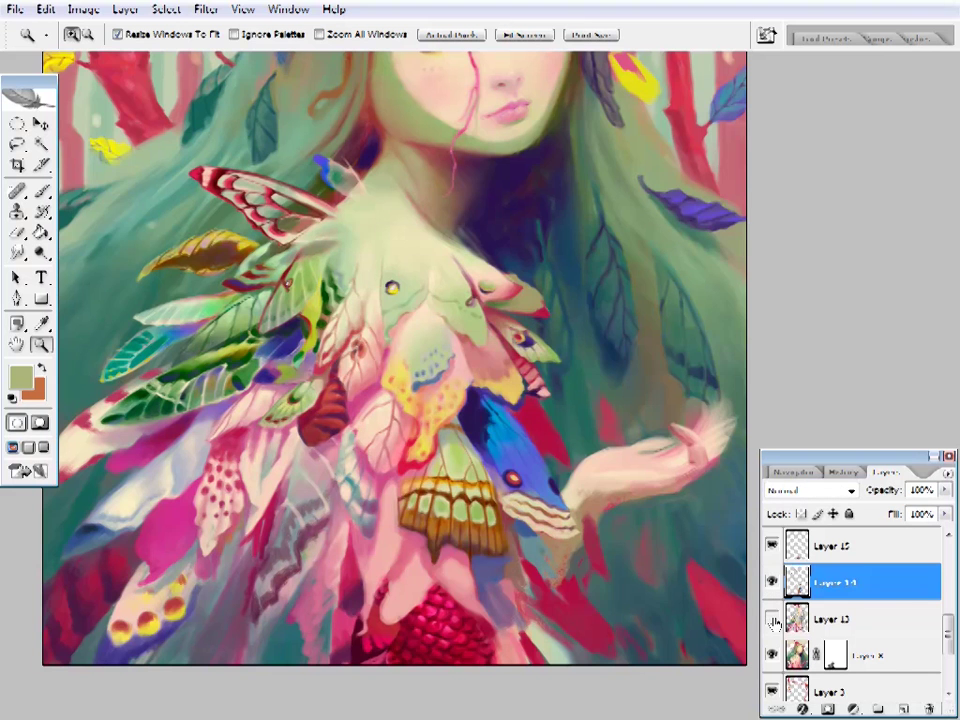
{"action": "key", "text": "ctrl+shift+alt+n"}
{"action": "key", "text": "ctrl+bracketright"}
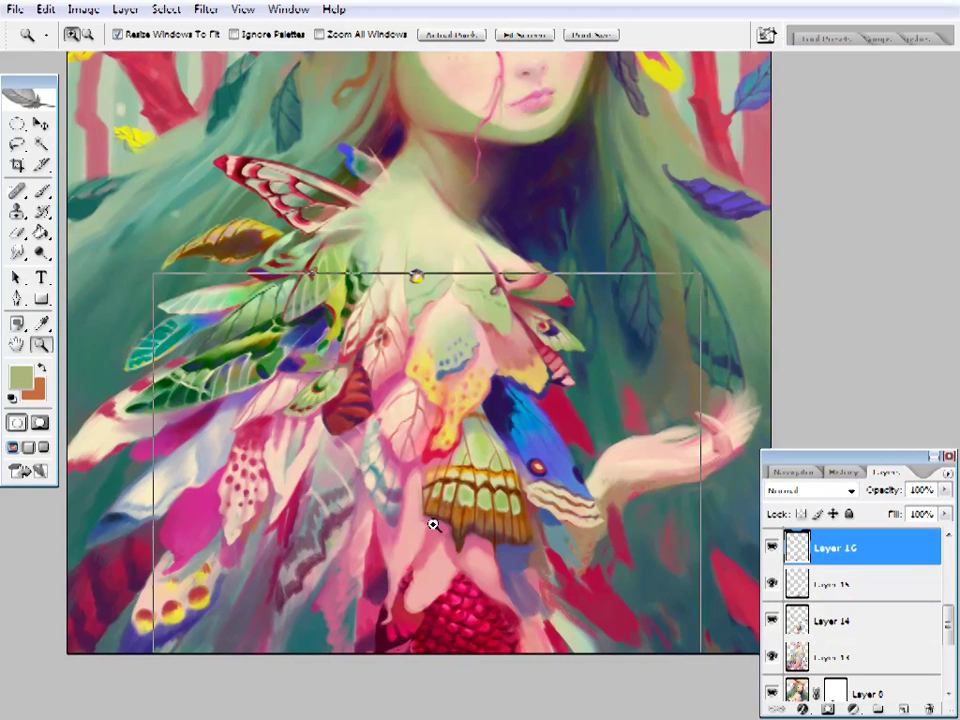
- Paint pink, crimson and light pink strokes on the lower feathers, sampling colours from the dress
{"action": "left_click", "coordinate": [432, 524]}
{"action": "key", "text": "i"}
{"action": "left_click", "coordinate": [403, 516]}
{"action": "key", "text": "b"}
{"action": "right_click", "coordinate": [403, 516]}
{"action": "key", "text": "Escape"}
{"action": "left_click", "coordinate": [369, 553], "text": "alt"}
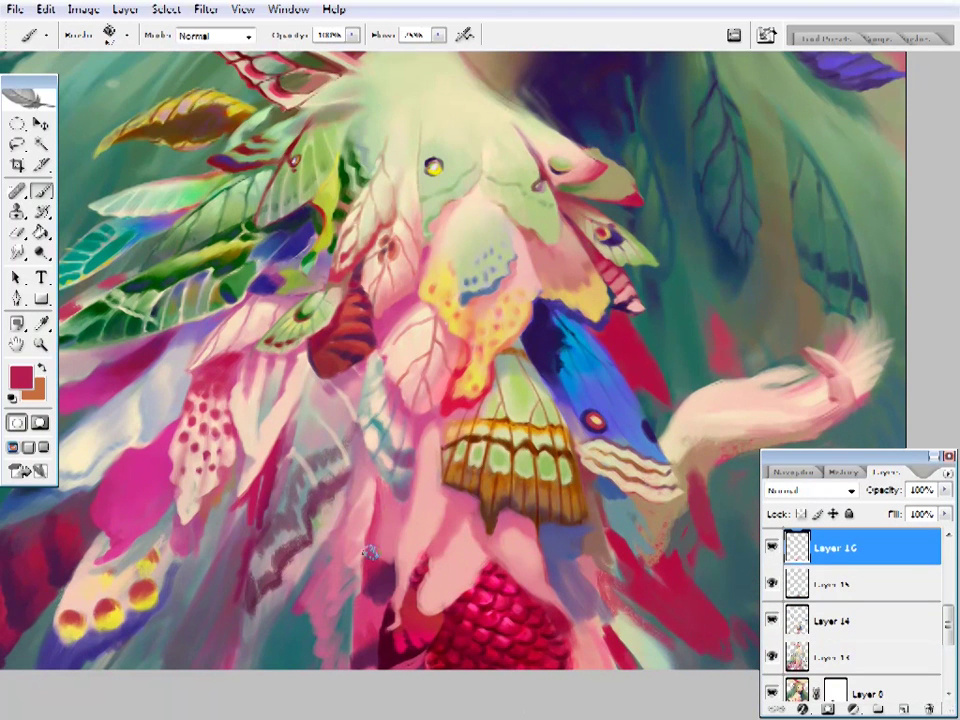
{"action": "left_click", "coordinate": [450, 355], "text": "alt"}
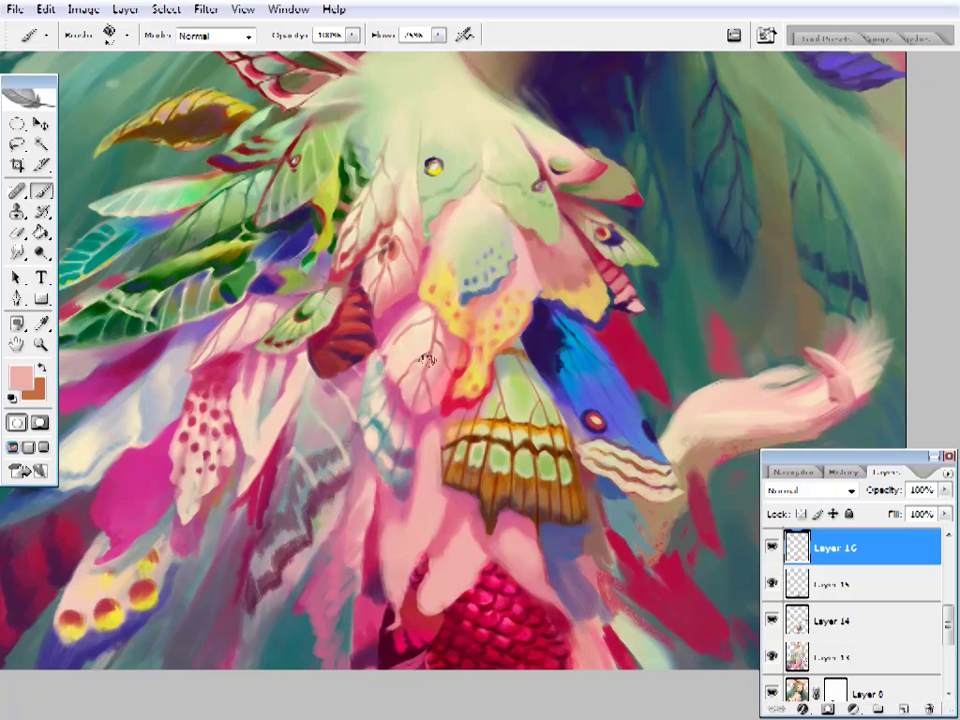
- Refine the lower feathers with alternating crimson and light pink strokes
{"action": "left_click_drag", "start_coordinate": [444, 524], "coordinate": [456, 511]}
{"action": "left_click", "coordinate": [440, 560], "text": "alt"}
{"action": "right_click", "coordinate": [520, 160]}
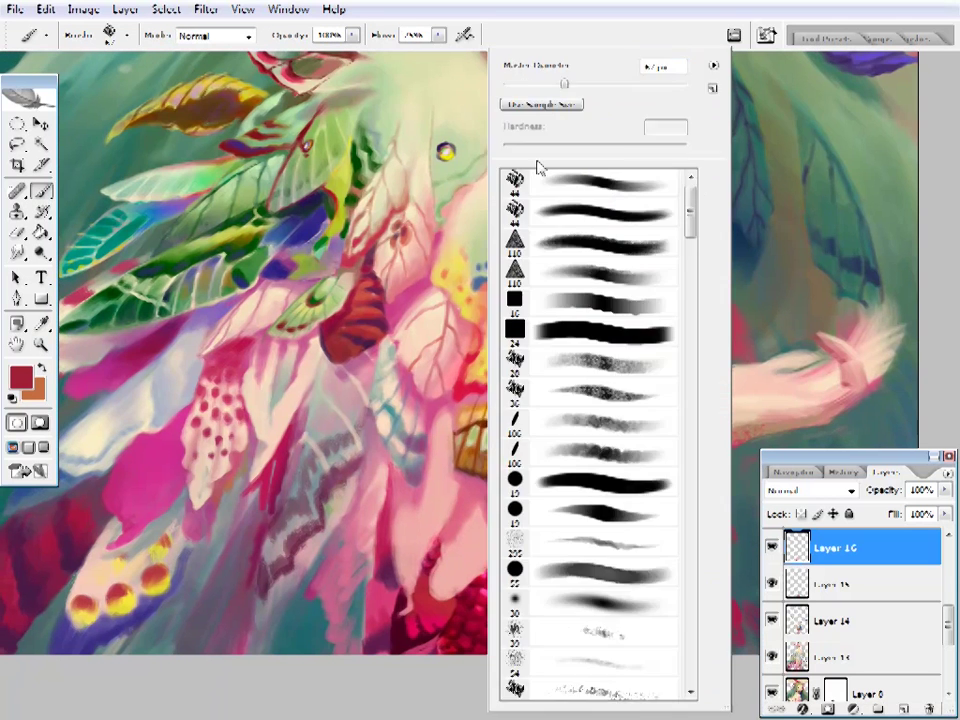
{"action": "key", "text": "Escape"}
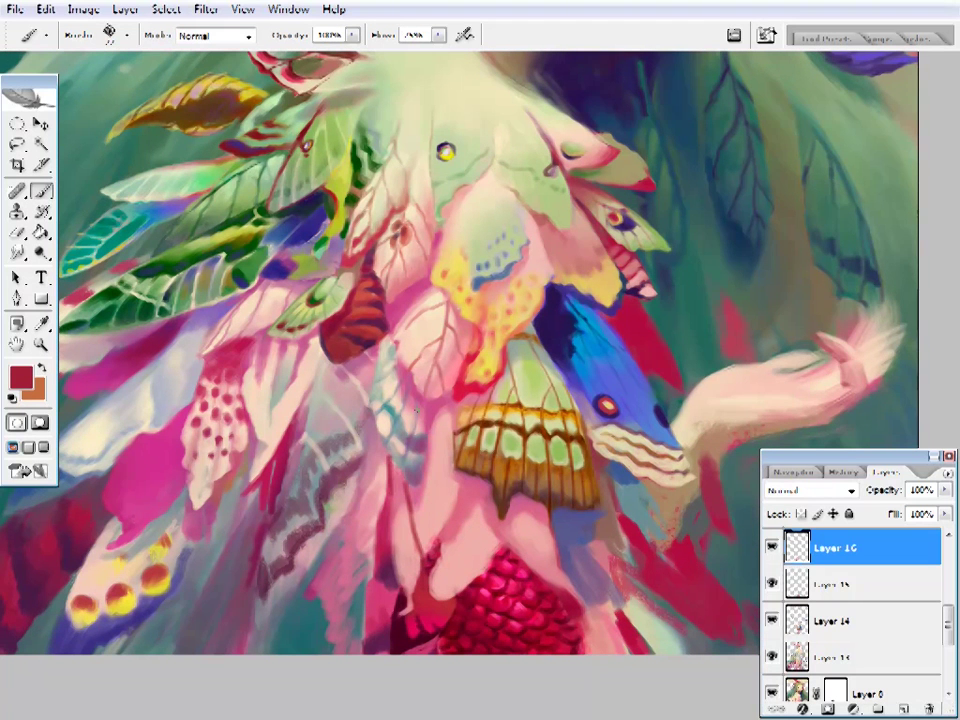
{"action": "left_click", "coordinate": [418, 410], "text": "alt"}
{"action": "left_click", "coordinate": [435, 598], "text": "alt"}
{"action": "left_click", "coordinate": [447, 504], "text": "alt"}
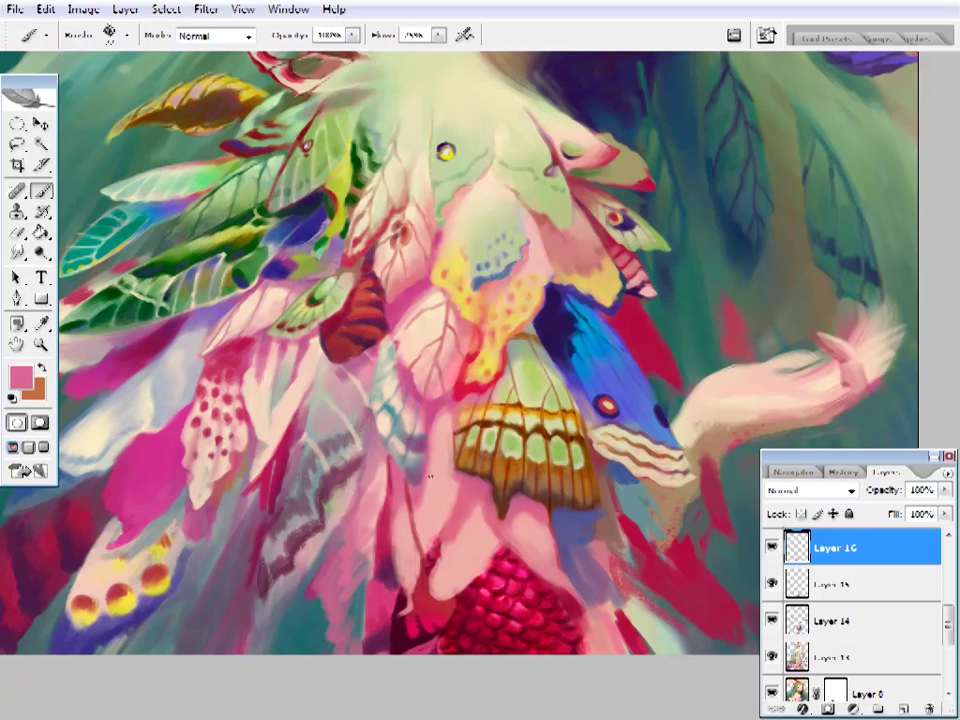
{"action": "left_click", "coordinate": [430, 560], "text": "alt"}
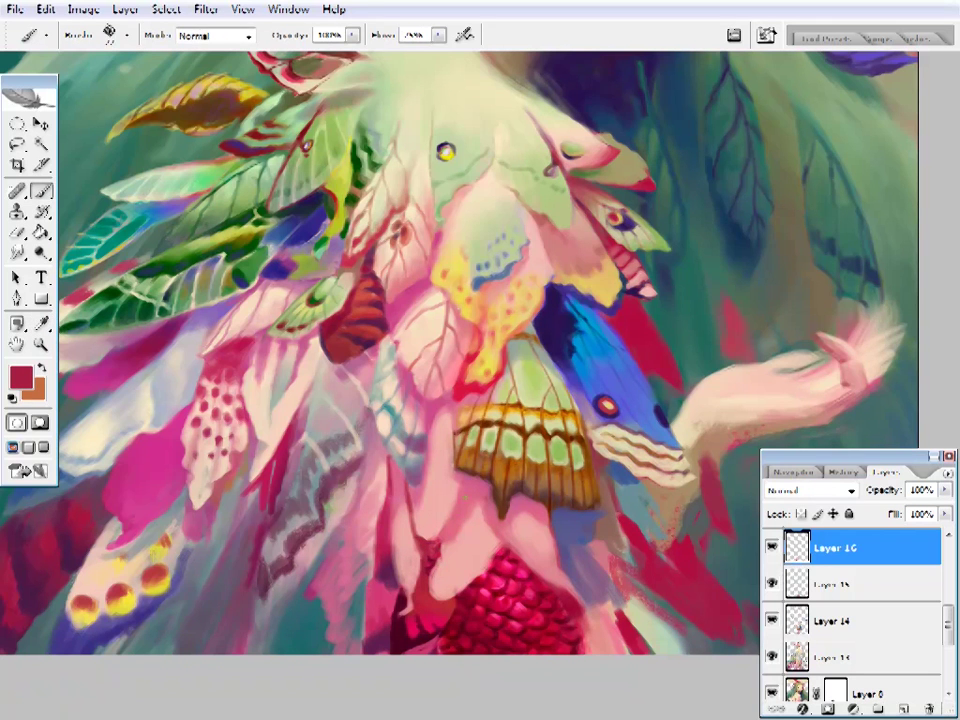
{"action": "left_click", "coordinate": [444, 413], "text": "alt"}
- Add light pink, deeper magenta, wing blue and dark teal touches to the feathers
{"action": "right_click", "coordinate": [444, 413]}
{"action": "key", "text": "Escape"}
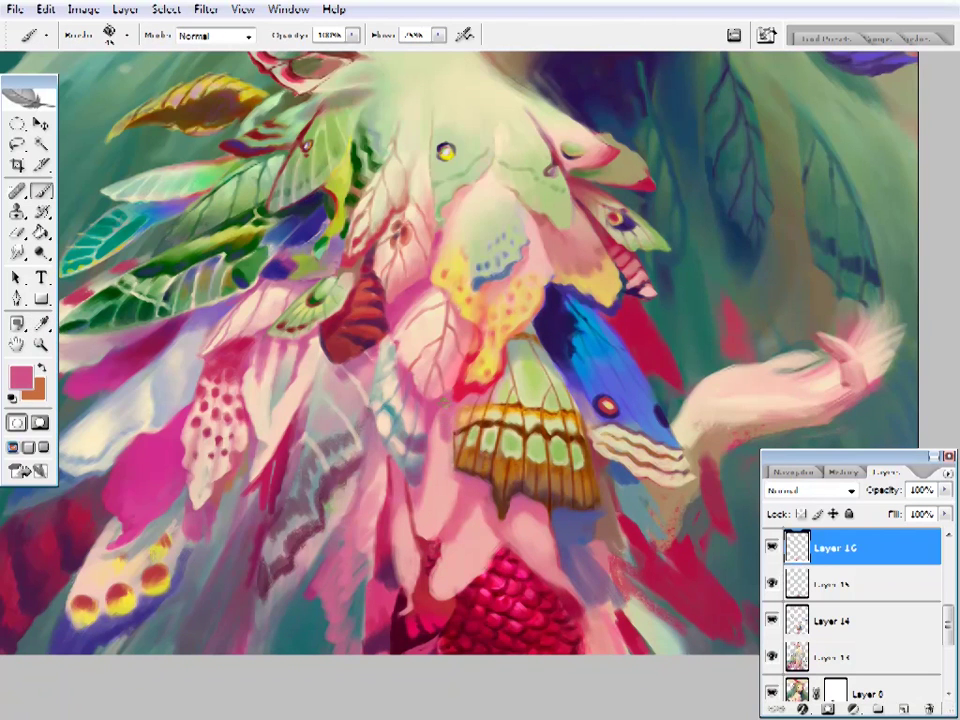
{"action": "left_click", "coordinate": [440, 425], "text": "alt"}
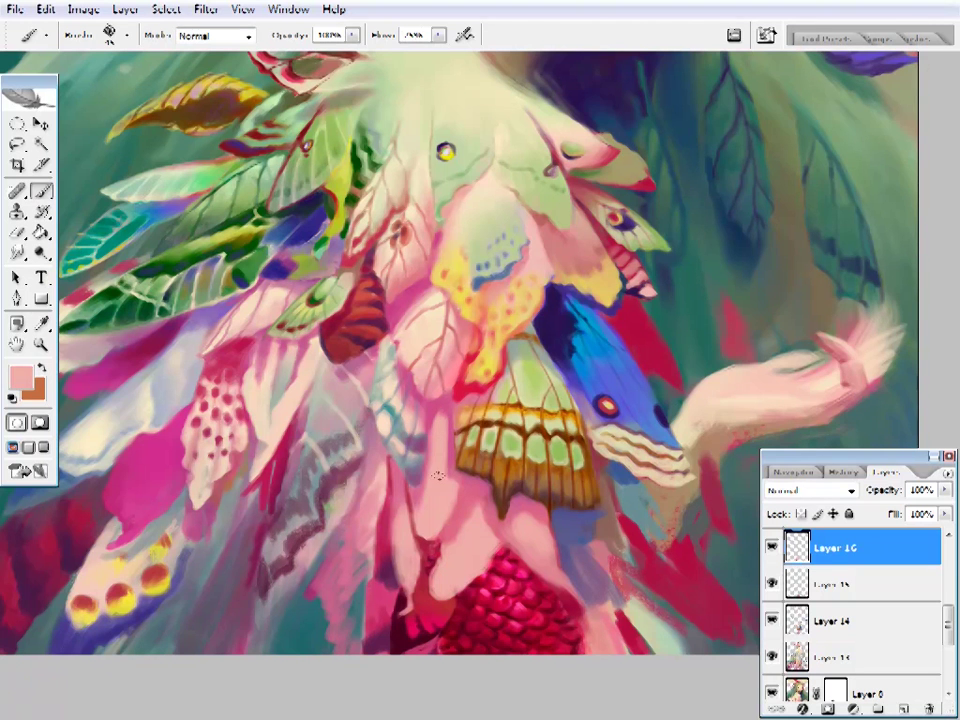
{"action": "left_click", "coordinate": [330, 357], "text": "alt"}
{"action": "left_click_drag", "start_coordinate": [572, 366], "coordinate": [605, 362]}
{"action": "left_click", "coordinate": [605, 362], "text": "alt"}
{"action": "right_click", "coordinate": [605, 362]}
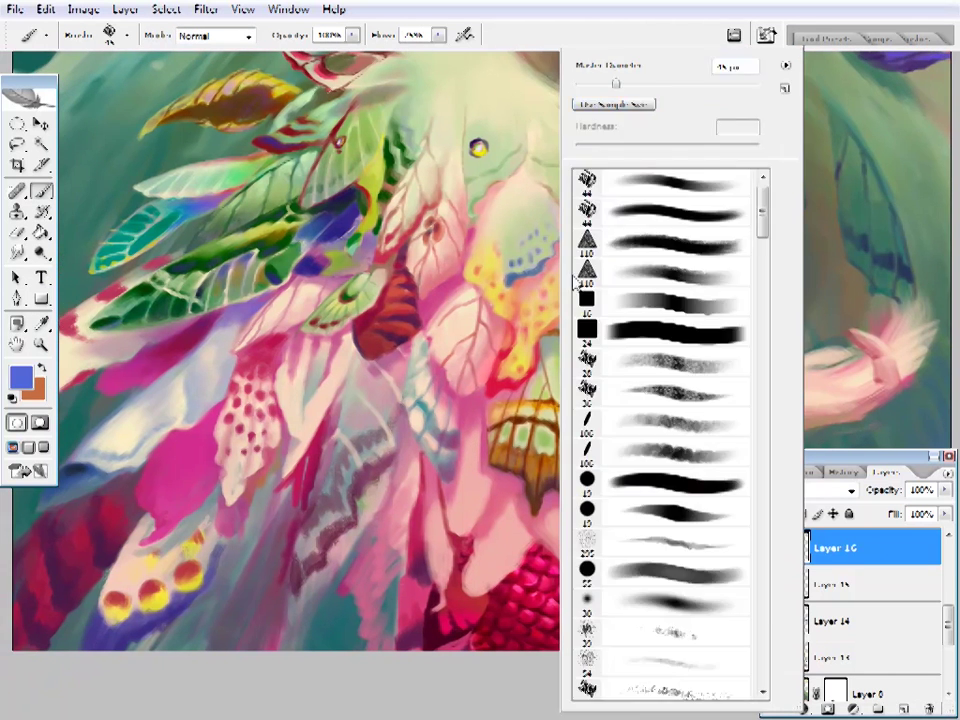
{"action": "key", "text": "Escape"}
{"action": "left_click", "coordinate": [750, 274], "text": "alt"}
- Paint grey-mauve, dark slate, teal and navy accents into the feathered chest
{"action": "key", "text": "z"}
{"action": "left_click", "coordinate": [519, 567], "text": "alt"}
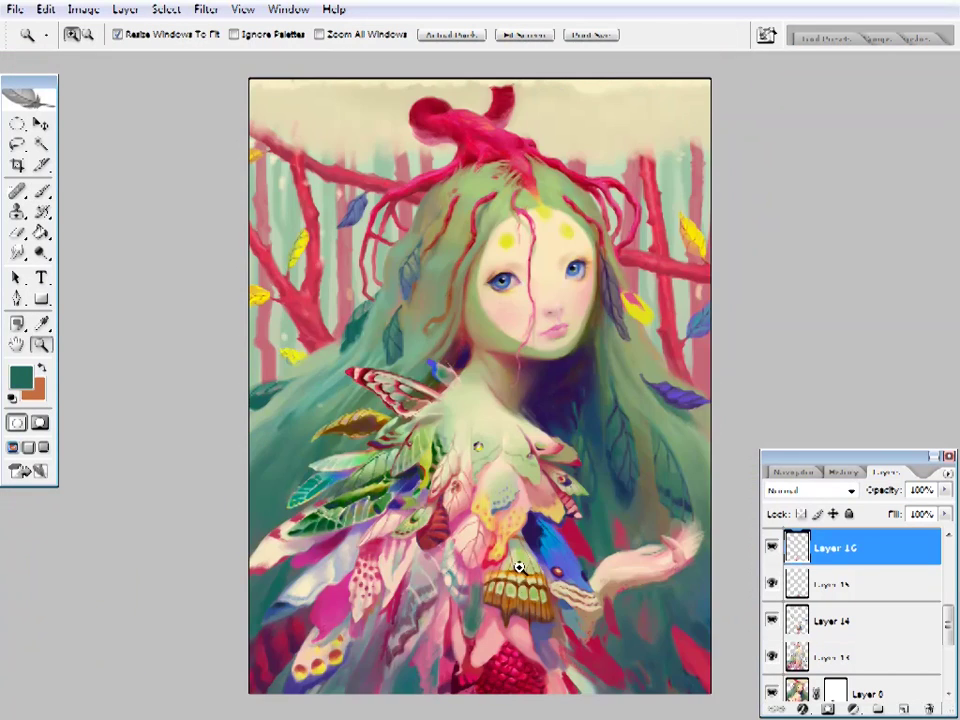
{"action": "left_click", "coordinate": [493, 587]}
{"action": "left_click", "coordinate": [516, 386]}
{"action": "key", "text": "b"}
{"action": "right_click", "coordinate": [482, 467]}
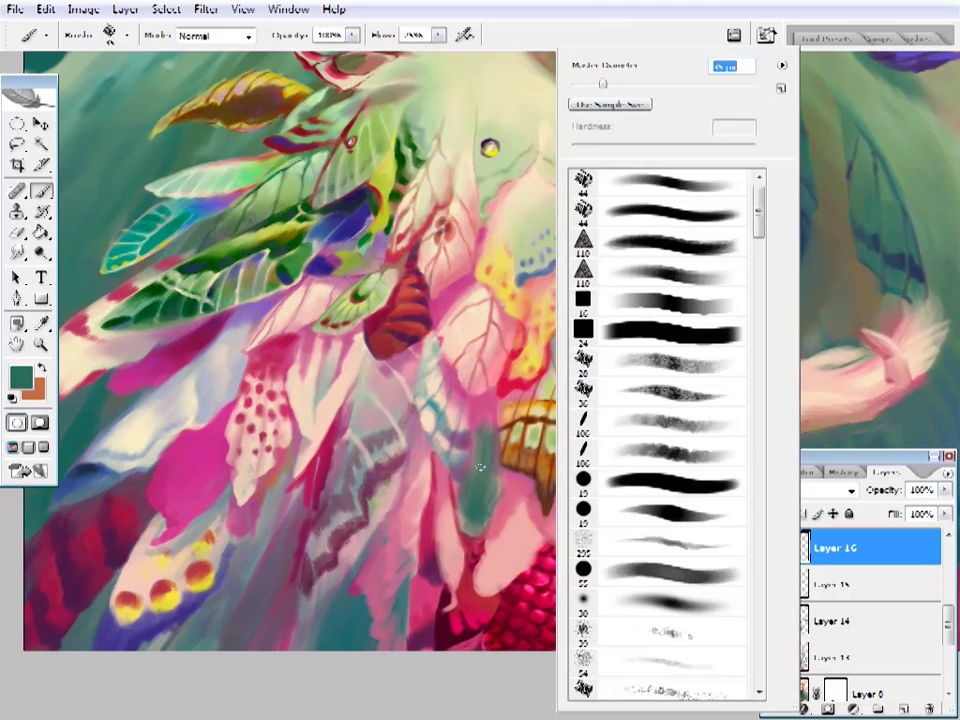
{"action": "key", "text": "Escape"}
{"action": "left_click", "coordinate": [482, 520], "text": "alt"}
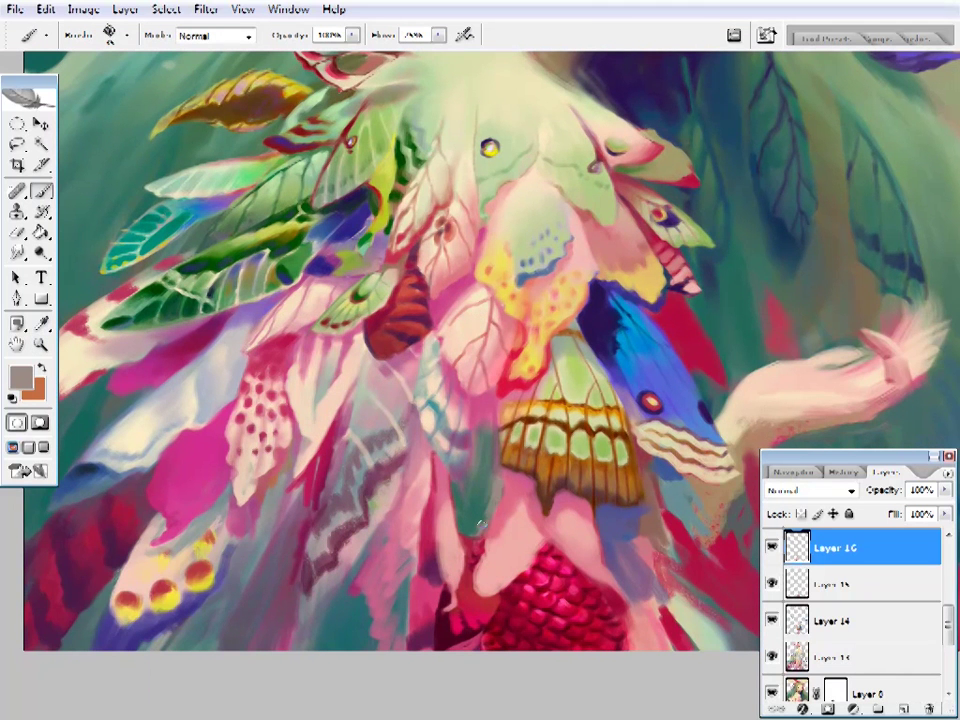
{"action": "left_click", "coordinate": [750, 332], "text": "alt"}
{"action": "left_click", "coordinate": [471, 471], "text": "alt"}
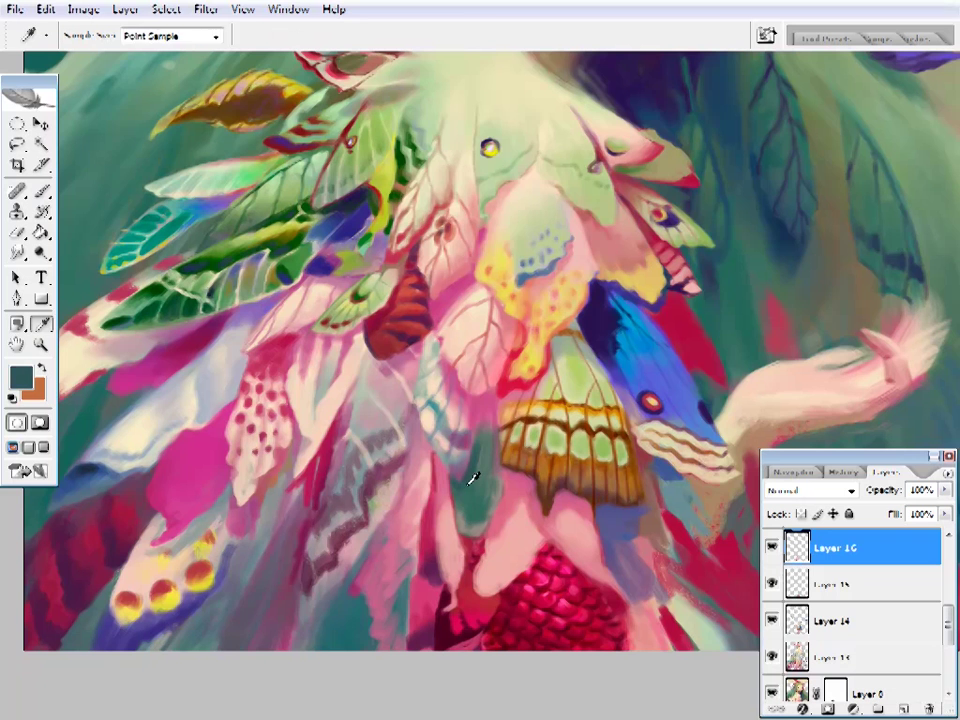
{"action": "left_click", "coordinate": [605, 330], "text": "alt"}
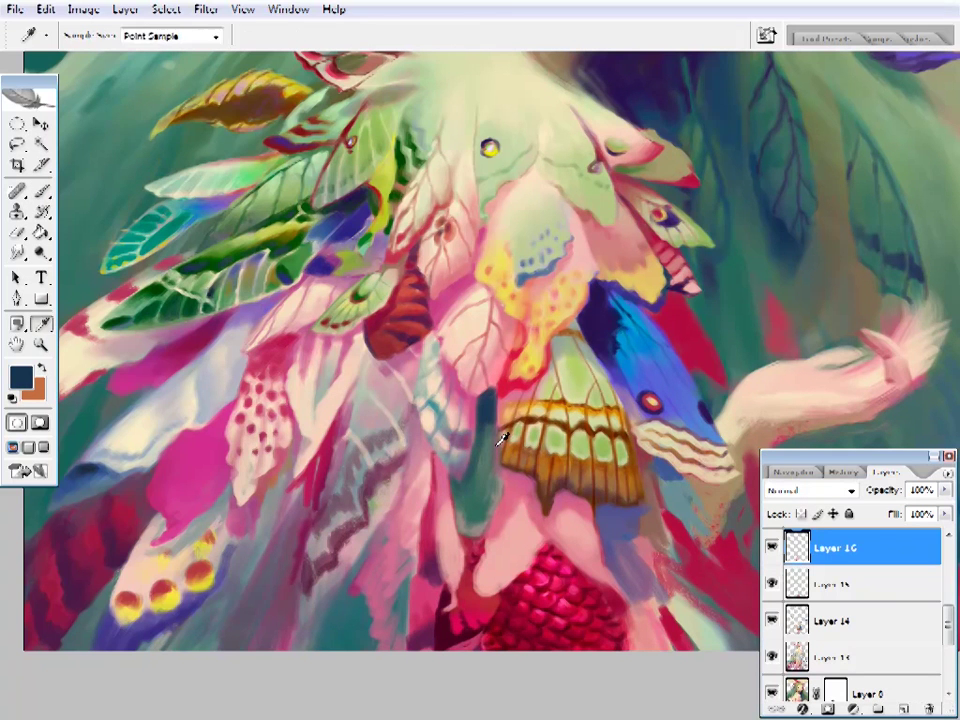
- Touch up the butterfly wing with teal, navy, grey-brown and grey strokes
{"action": "key", "text": "z"}
{"action": "left_click", "coordinate": [533, 441]}
{"action": "key", "text": "e"}
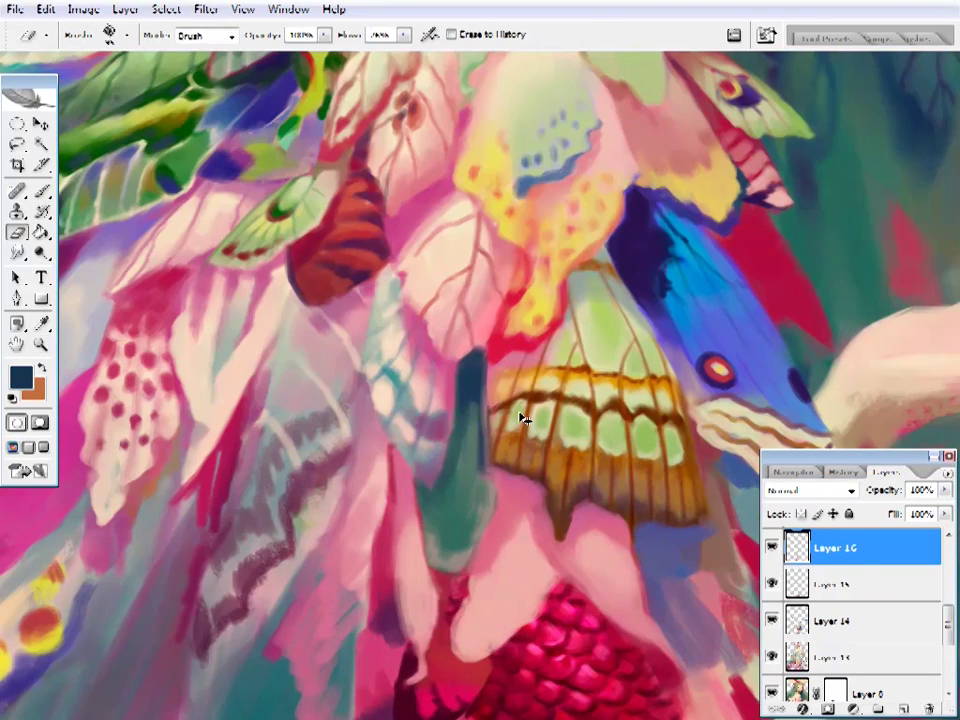
{"action": "key", "text": "b"}
{"action": "left_click", "coordinate": [467, 448], "text": "alt"}
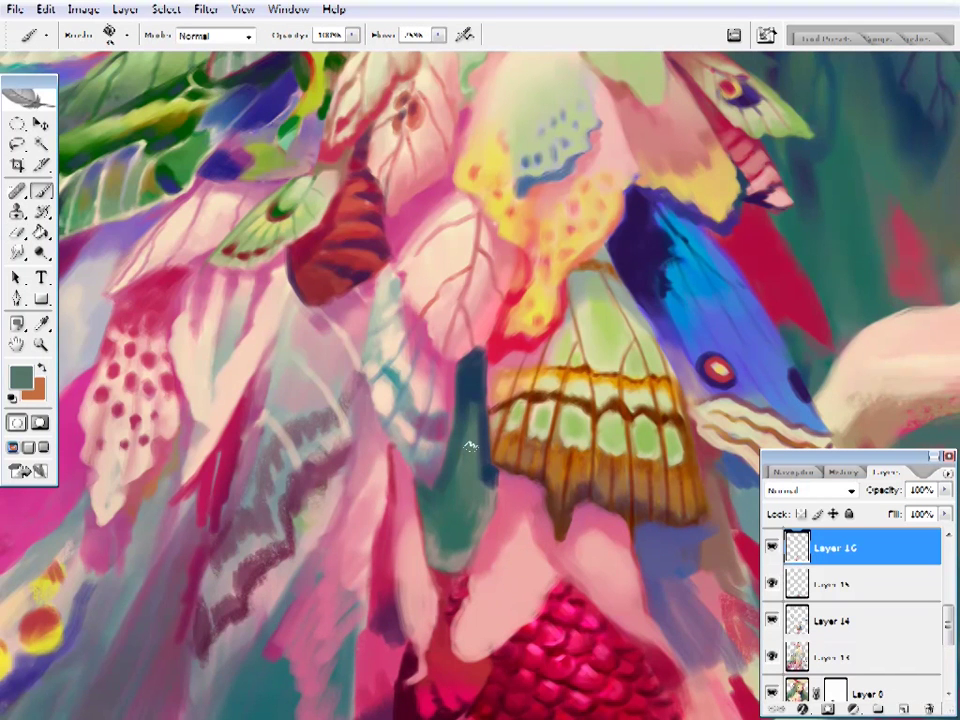
{"action": "left_click", "coordinate": [469, 459], "text": "alt"}
{"action": "left_click", "coordinate": [444, 553], "text": "alt"}
{"action": "left_click", "coordinate": [432, 540], "text": "alt"}
{"action": "left_click", "coordinate": [418, 525], "text": "alt"}
{"action": "left_click", "coordinate": [435, 508], "text": "alt"}
- Work pink, dark maroon and red strokes into the lower dress feathers
{"action": "key", "text": "z"}
{"action": "key", "text": "ctrl+0"}
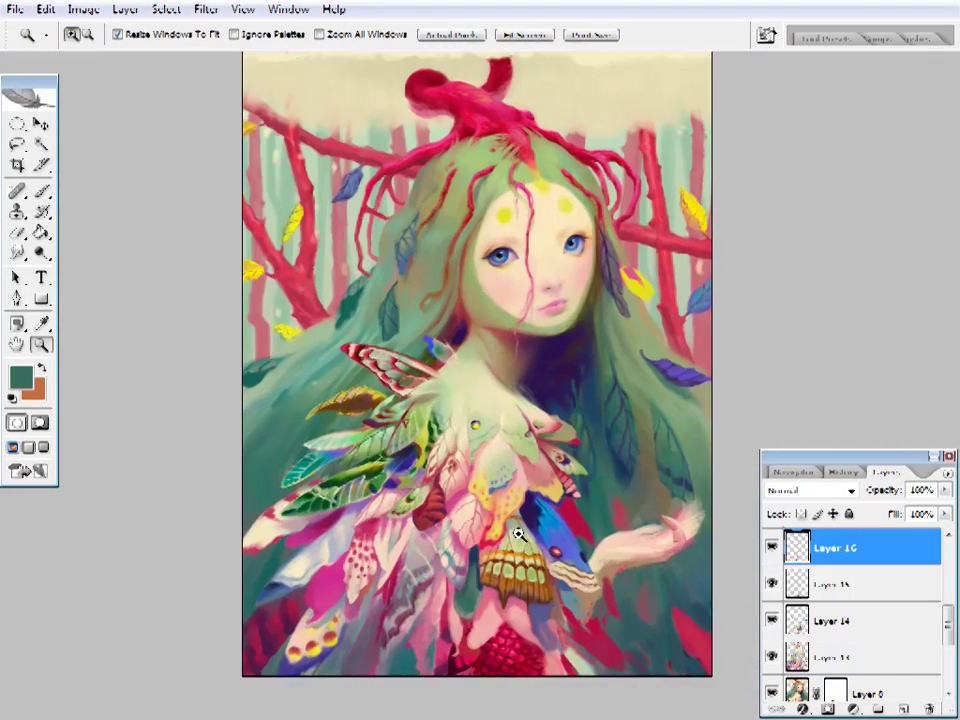
{"action": "left_click", "coordinate": [455, 570]}
{"action": "key", "text": "b"}
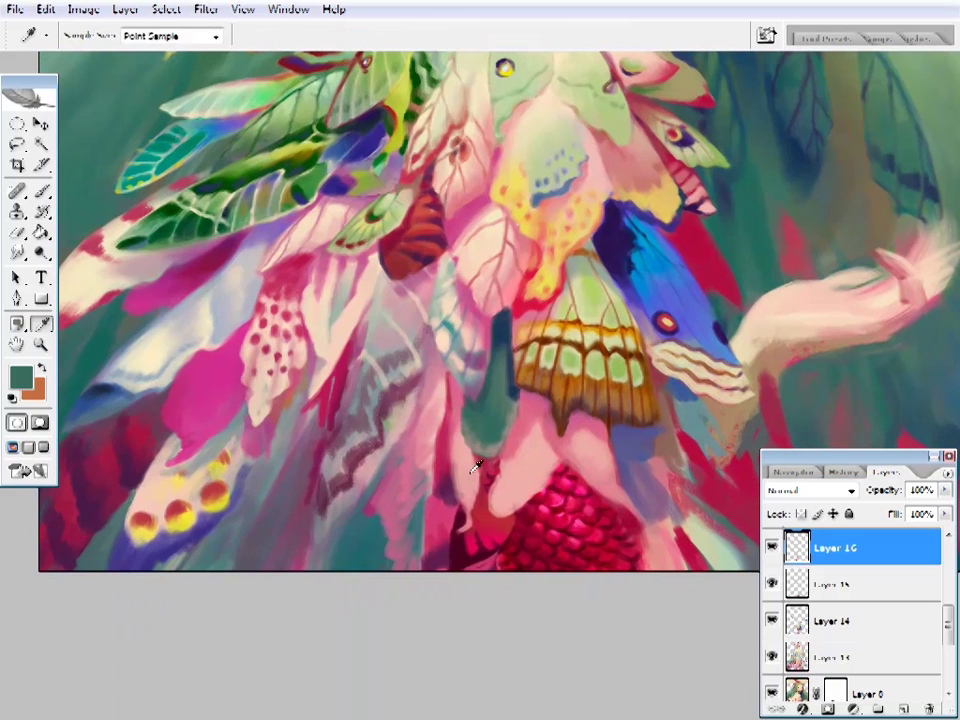
{"action": "left_click", "coordinate": [467, 446], "text": "alt"}
{"action": "left_click", "coordinate": [470, 516], "text": "alt"}
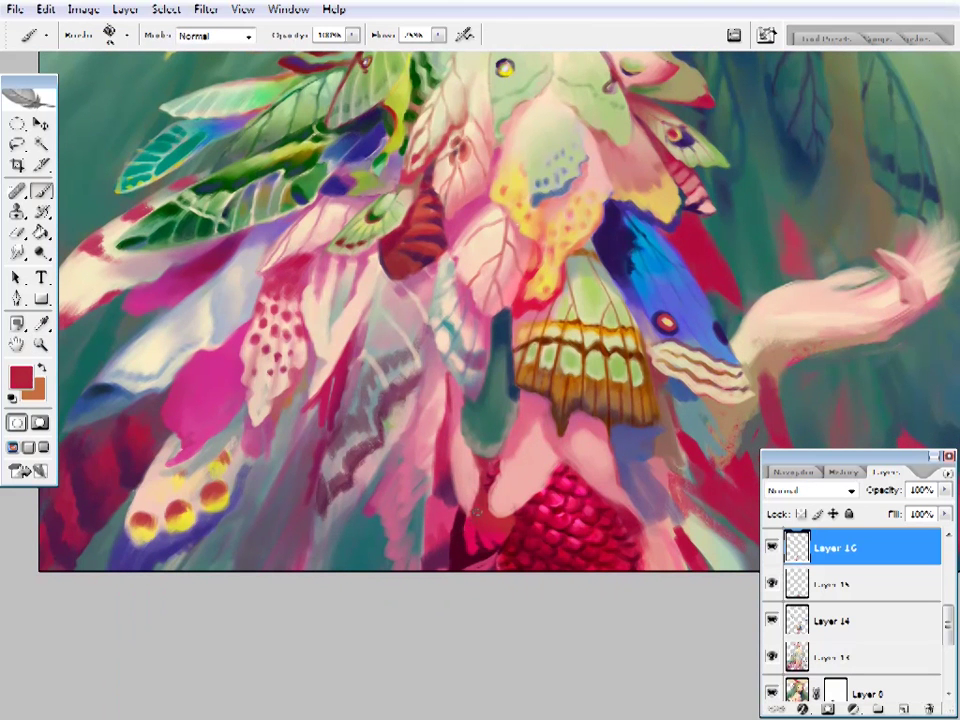
{"action": "left_click", "coordinate": [466, 516], "text": "alt"}
{"action": "left_click", "coordinate": [489, 437], "text": "alt"}
{"action": "left_click_drag", "start_coordinate": [489, 437], "coordinate": [502, 445]}
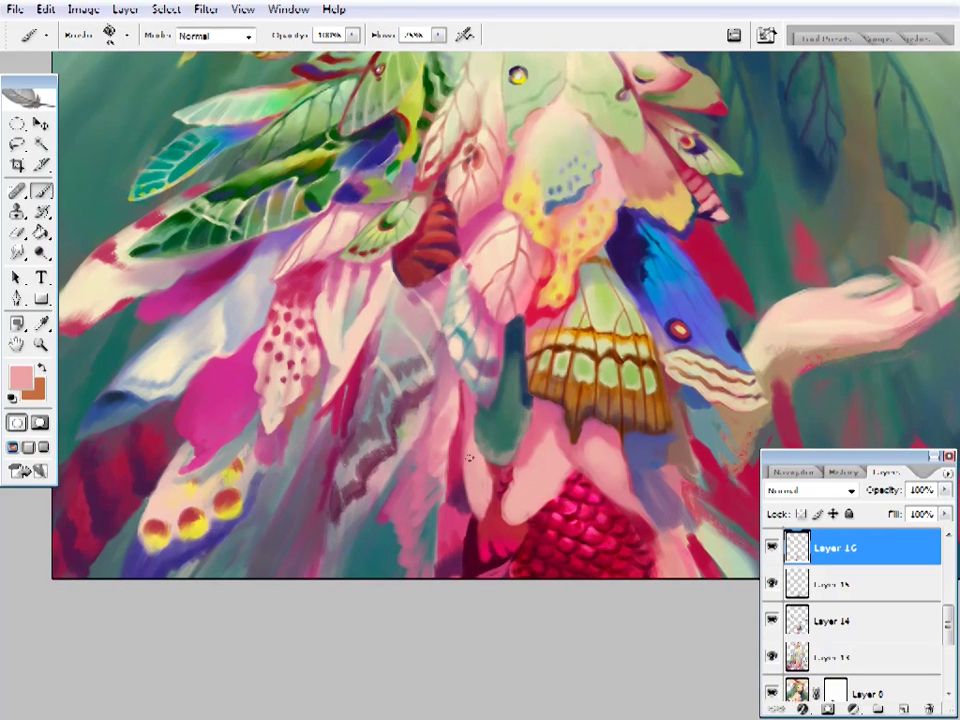
{"action": "left_click", "coordinate": [468, 461], "text": "alt"}
- Paint dark maroon accent strokes on the left-side feathers
{"action": "left_click_drag", "start_coordinate": [457, 543], "coordinate": [551, 576]}
{"action": "left_click", "coordinate": [497, 484], "text": "alt"}
{"action": "left_click", "coordinate": [484, 545], "text": "alt"}
{"action": "left_click", "coordinate": [366, 398], "text": "alt"}
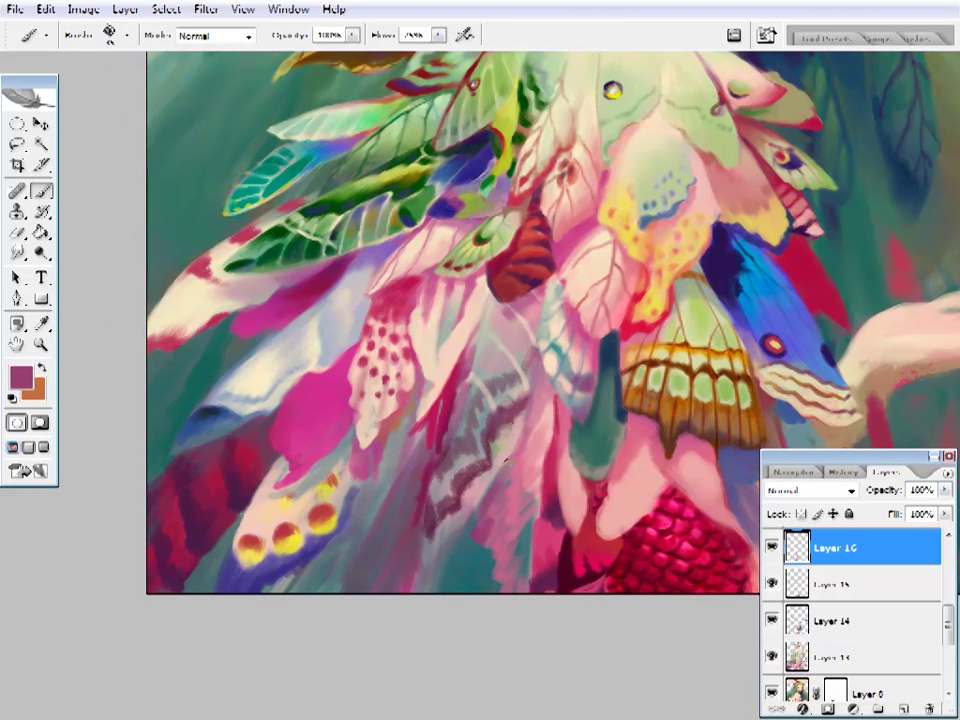
{"action": "mouse_move", "coordinate": [368, 395]}
{"action": "left_mouse_down"}
{"action": "mouse_move", "coordinate": [372, 437]}
{"action": "mouse_move", "coordinate": [400, 430]}
{"action": "left_mouse_up"}
- Refine the left feathers with pink, maroon, darker plum and light pink strokes
{"action": "left_click", "coordinate": [553, 454], "text": "alt"}
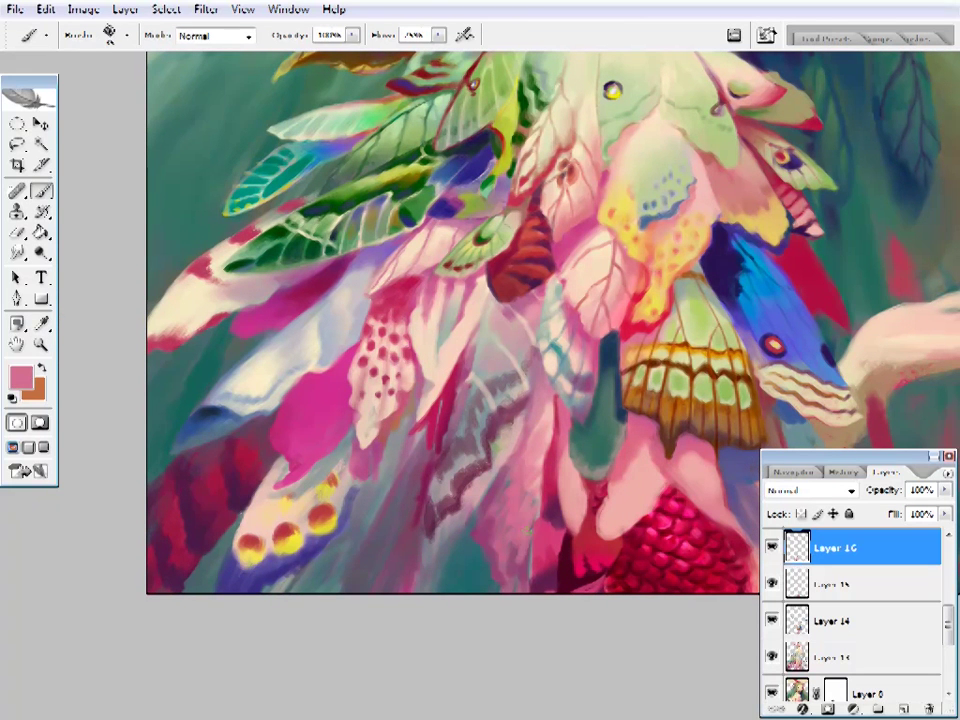
{"action": "left_click", "coordinate": [531, 510], "text": "alt"}
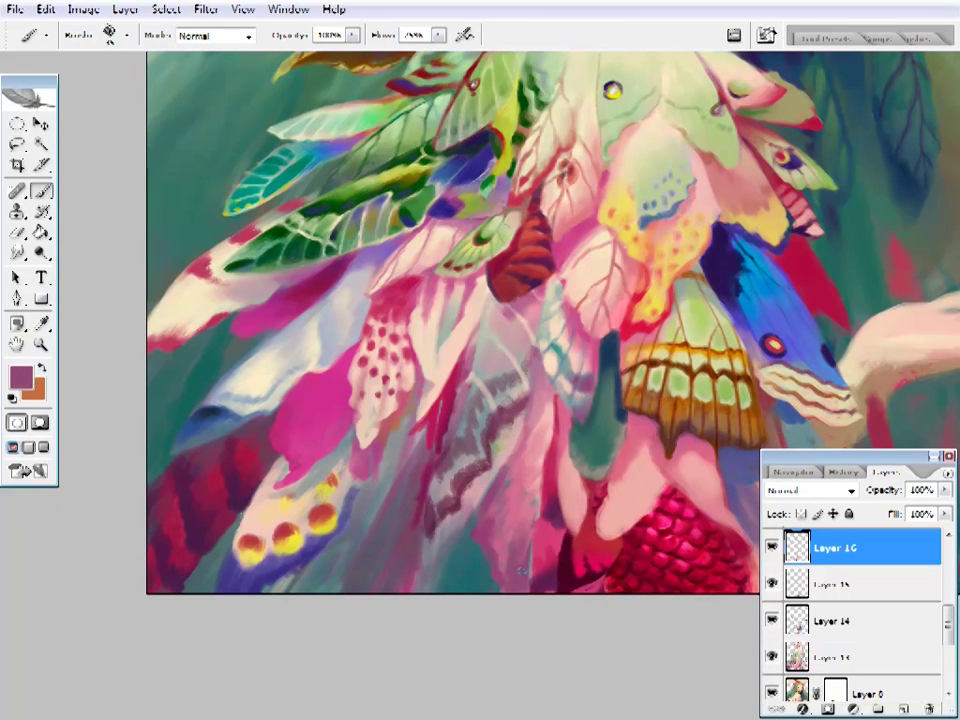
{"action": "left_click", "coordinate": [521, 506], "text": "alt"}
{"action": "left_click", "coordinate": [540, 424], "text": "alt"}
{"action": "left_click_drag", "start_coordinate": [572, 414], "coordinate": [511, 444]}
{"action": "left_click", "coordinate": [515, 550], "text": "alt"}
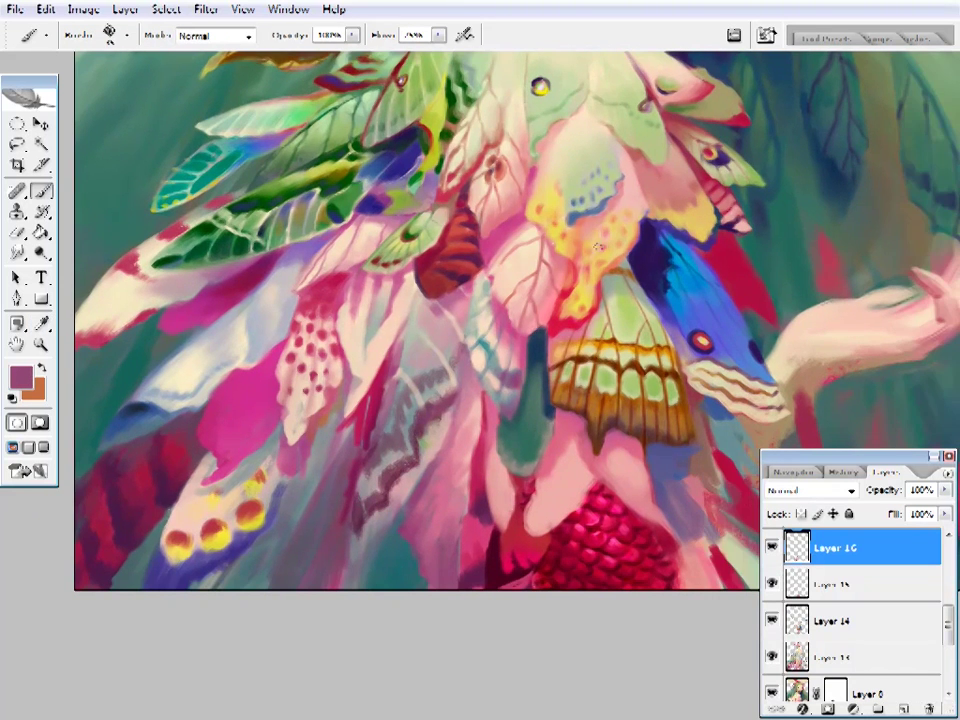
{"action": "left_click", "coordinate": [511, 444], "text": "alt"}
{"action": "right_click", "coordinate": [420, 440]}
{"action": "key", "text": "Escape"}
- Zoom in close on the feather dress and choose a different brush preset
{"action": "key", "text": "z"}
{"action": "key", "text": "ctrl+0"}
{"action": "left_click", "coordinate": [456, 536]}
{"action": "left_click", "coordinate": [437, 536]}
{"action": "left_click", "coordinate": [471, 353]}
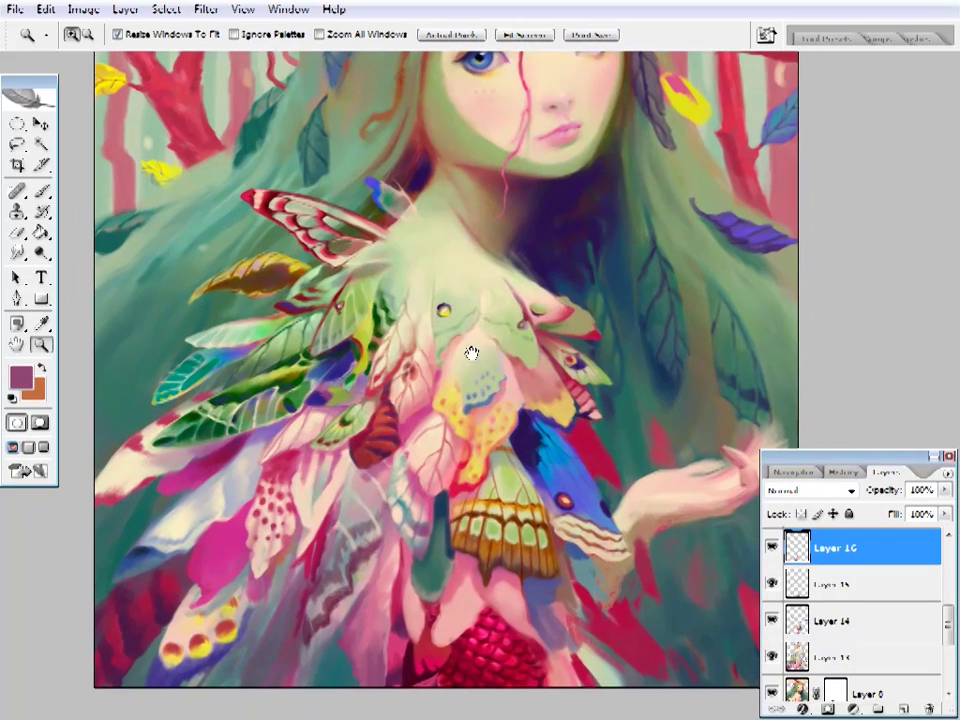
{"action": "left_click_drag", "start_coordinate": [471, 353], "coordinate": [456, 340]}
{"action": "left_click", "coordinate": [350, 440]}
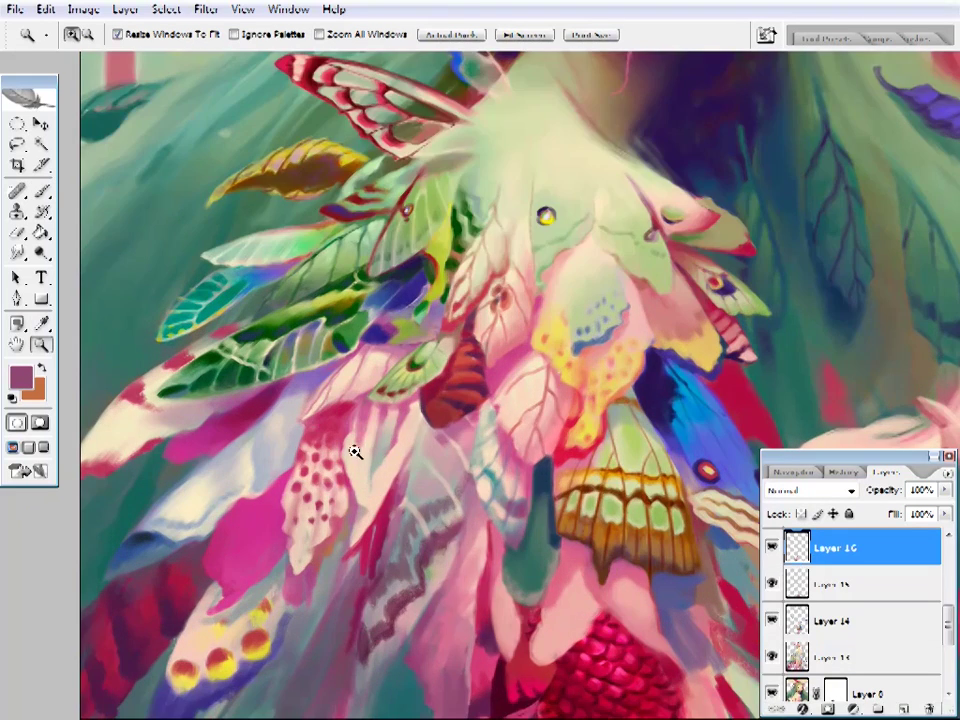
{"action": "key", "text": "b"}
{"action": "right_click", "coordinate": [295, 425]}
{"action": "key", "text": "Escape"}
{"action": "left_click", "coordinate": [303, 425], "text": "alt"}
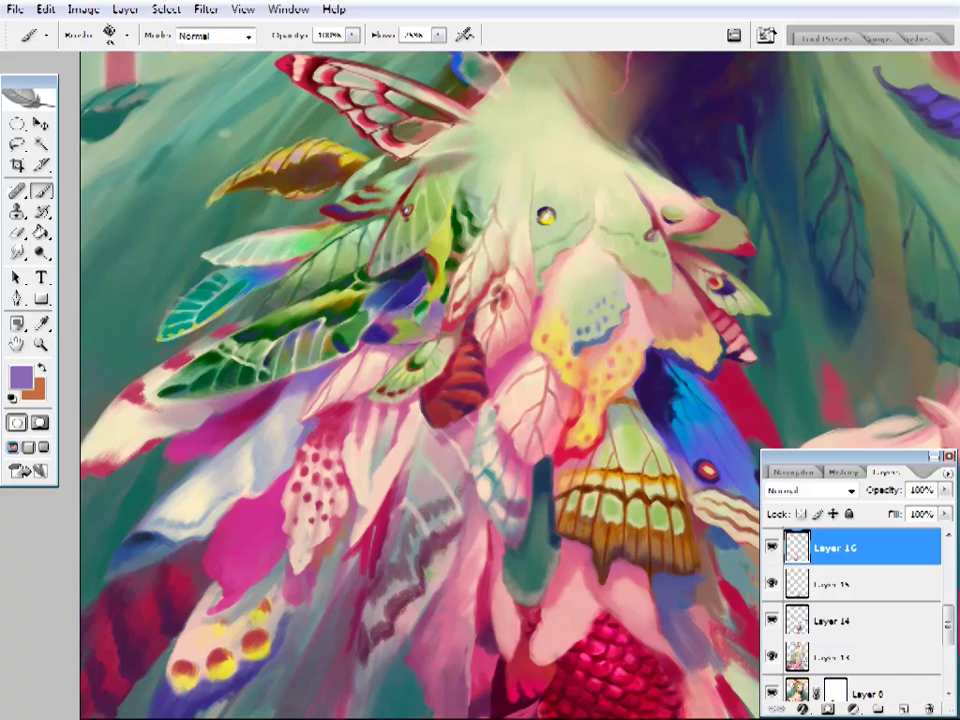
- Add pale grey-lavender and crimson strokes to the feathers, then fit the whole painting on screen
{"action": "left_click", "coordinate": [294, 435], "text": "alt"}
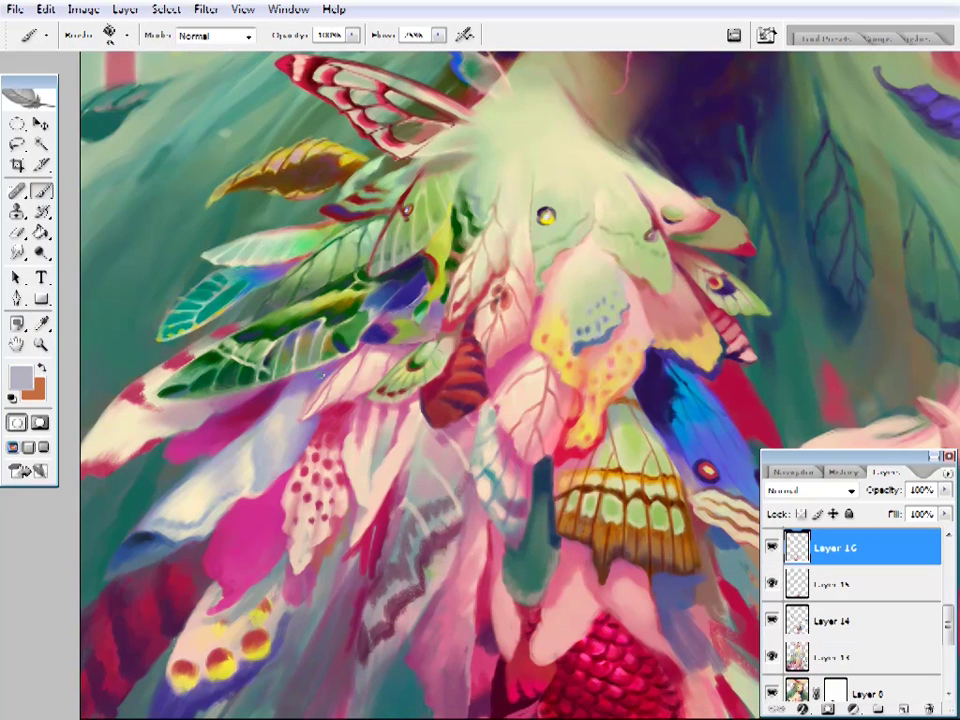
{"action": "key", "text": "i"}
{"action": "left_click", "coordinate": [339, 406]}
{"action": "key", "text": "b"}
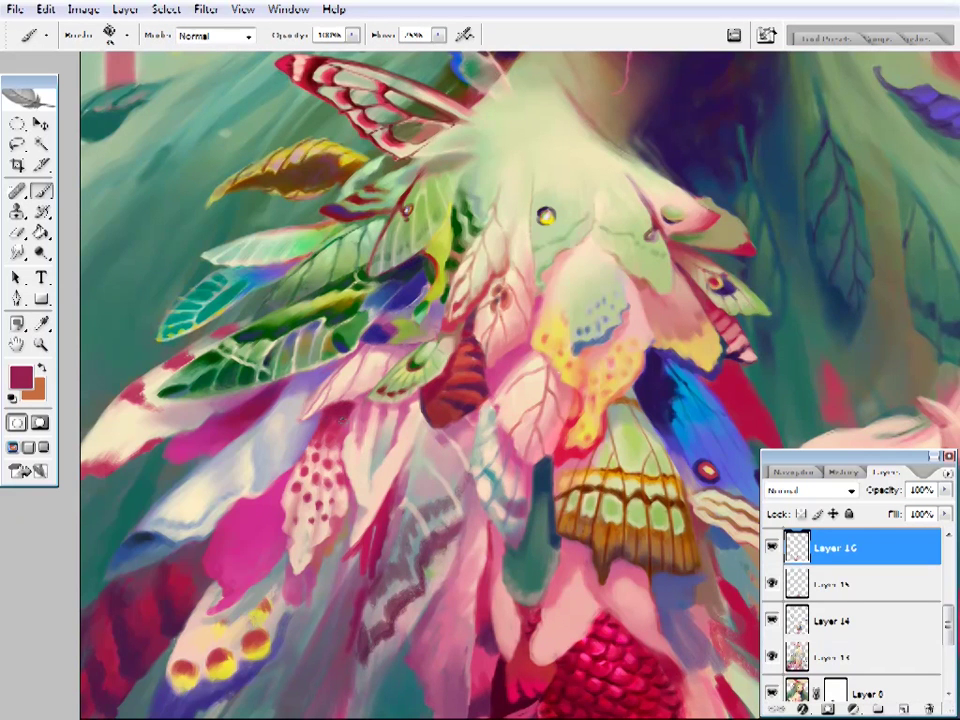
{"action": "key", "text": "z"}
{"action": "key", "text": "ctrl+0"}
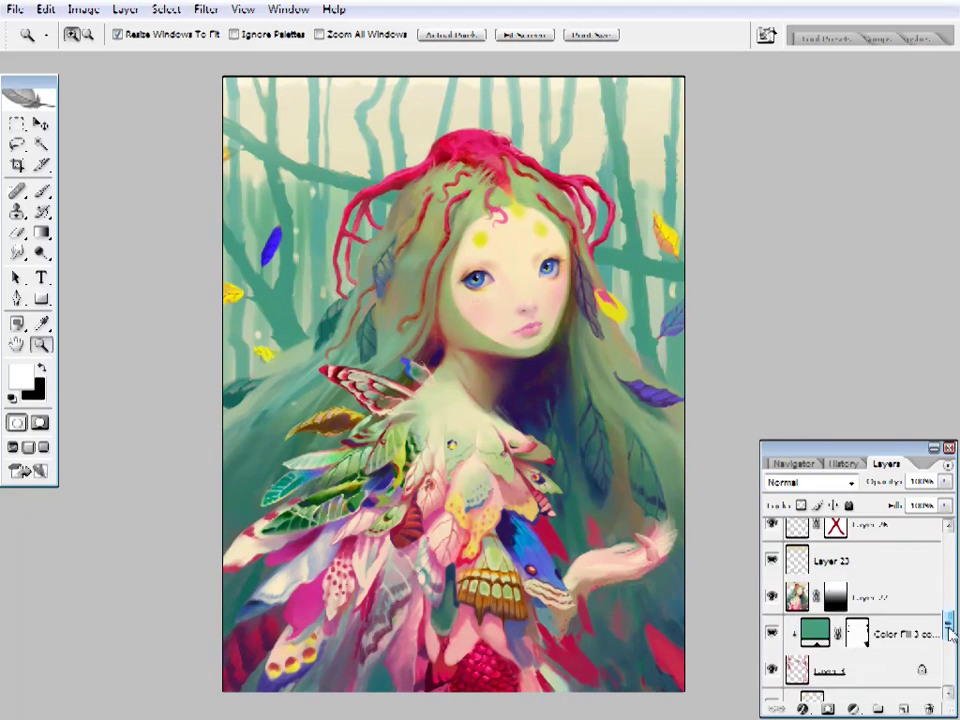
- Show the Layer 6 cover overlay and toggle Color Fill 1, Layer 26 and Layer 25 to compare
{"action": "left_click_drag", "start_coordinate": [950, 635], "coordinate": [948, 545]}
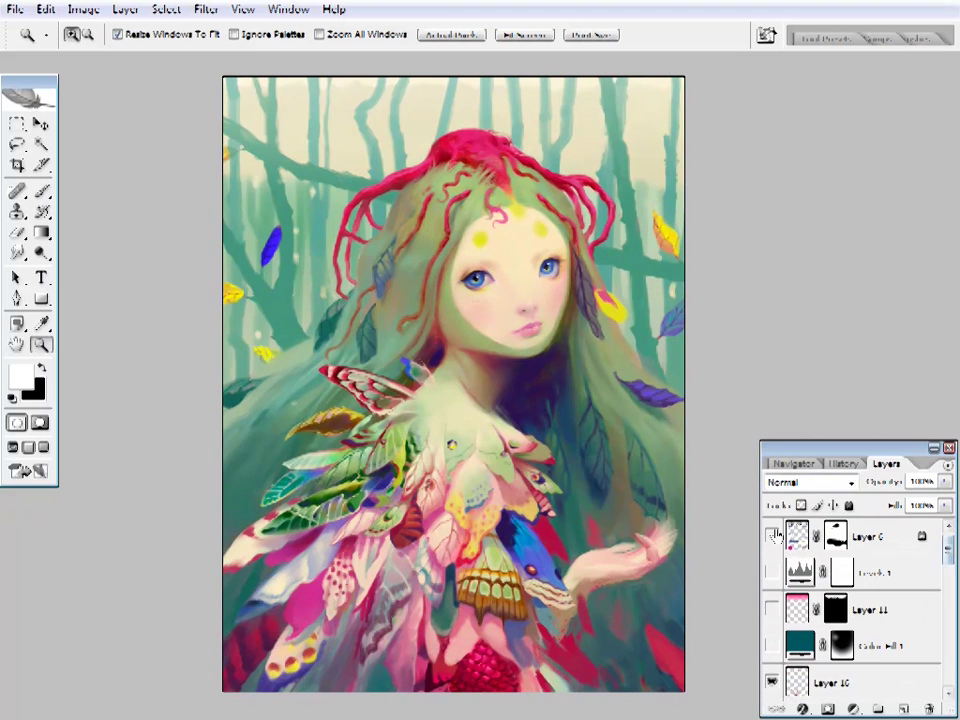
{"action": "left_click", "coordinate": [770, 537]}
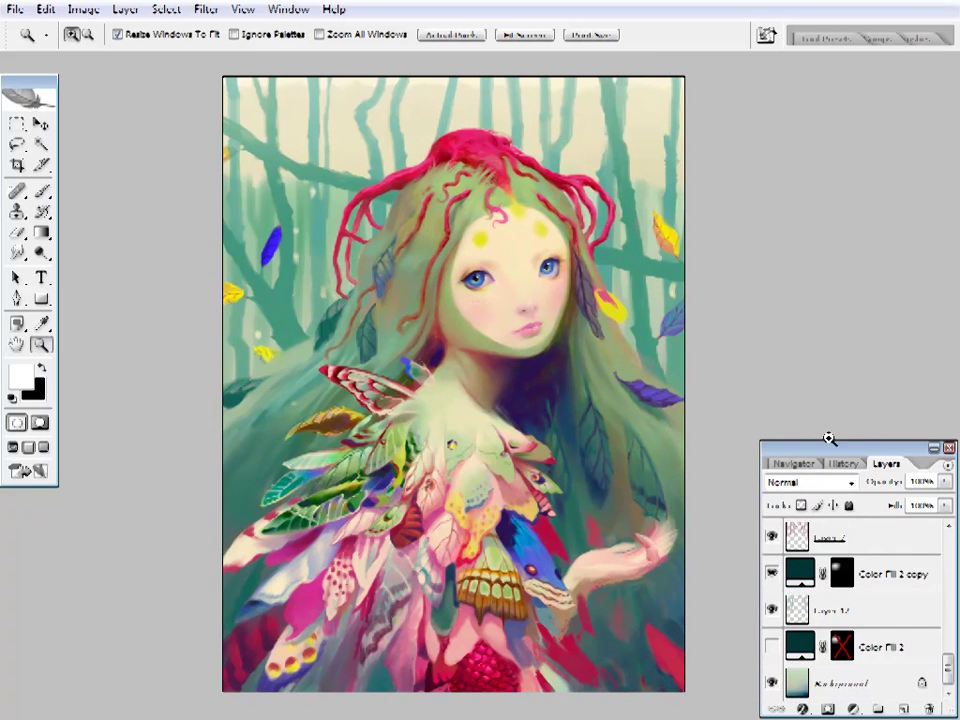
{"action": "left_click_drag", "start_coordinate": [829, 441], "coordinate": [846, 64]}
{"action": "left_click", "coordinate": [771, 500]}
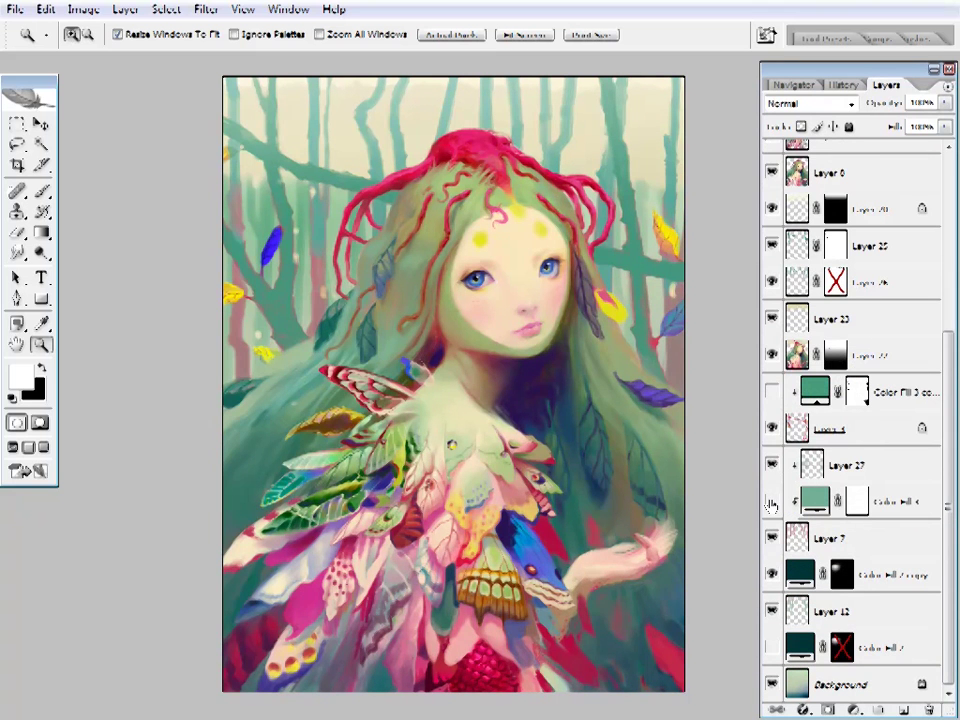
{"action": "left_click", "coordinate": [771, 282]}
{"action": "left_click", "coordinate": [771, 245]}
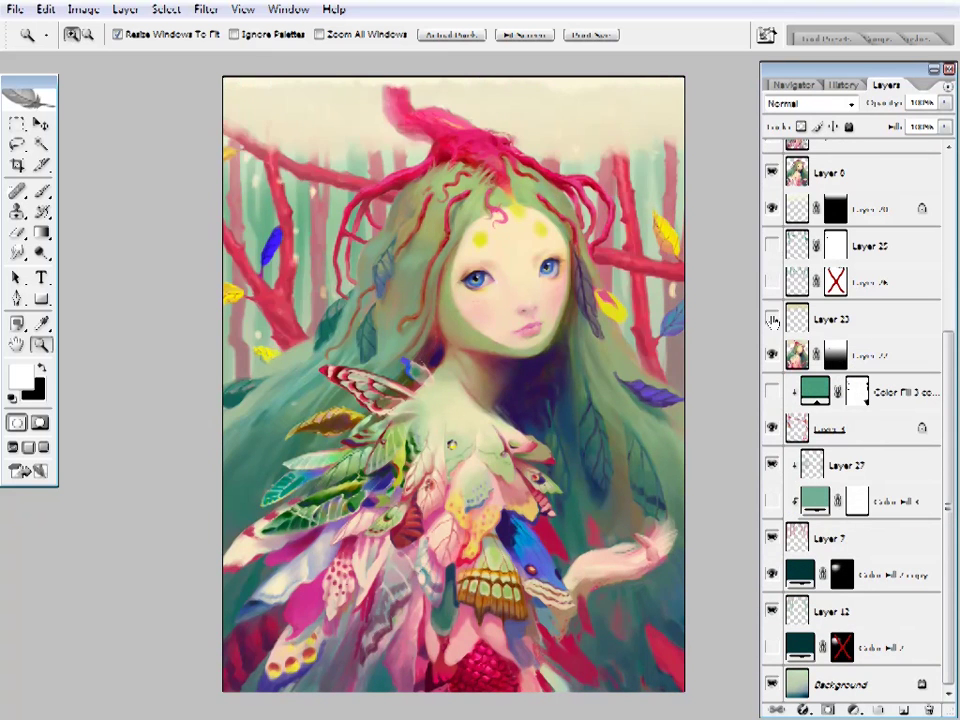
{"action": "left_click", "coordinate": [771, 247]}
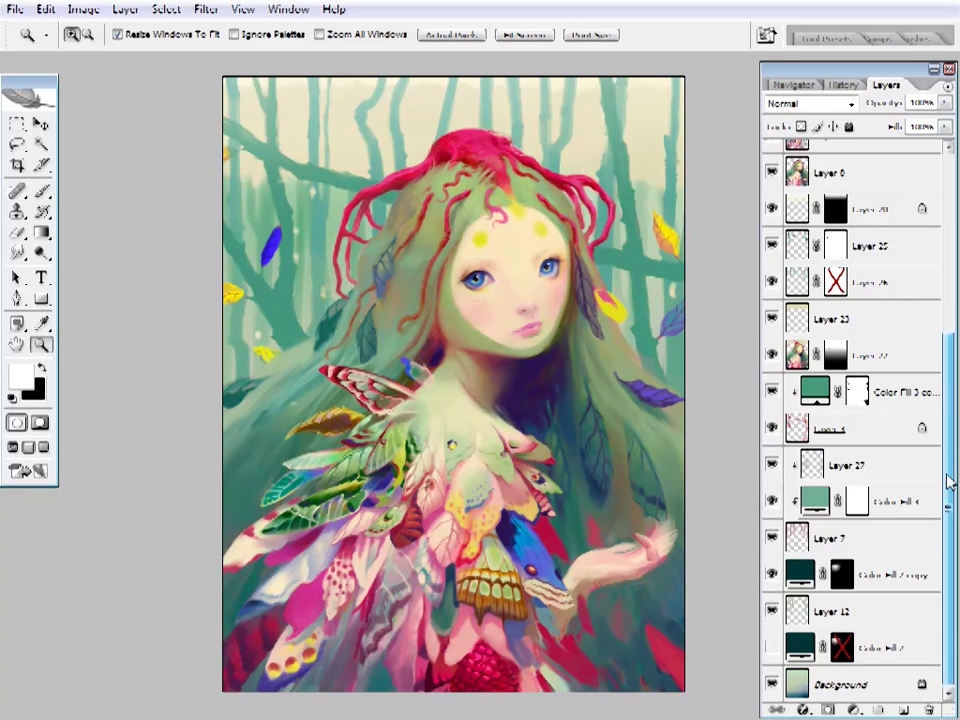
- Hide the ImagineFX cover overlay again so the painting shows on its own
{"action": "left_click_drag", "start_coordinate": [945, 478], "coordinate": [926, 241]}
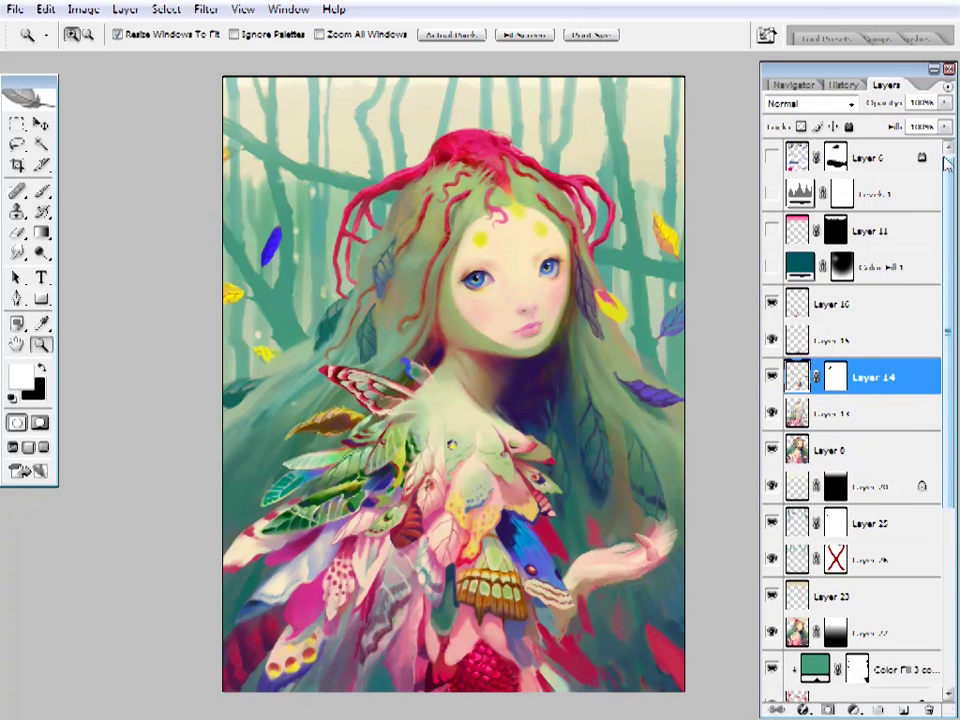
{"action": "left_click", "coordinate": [771, 158]}
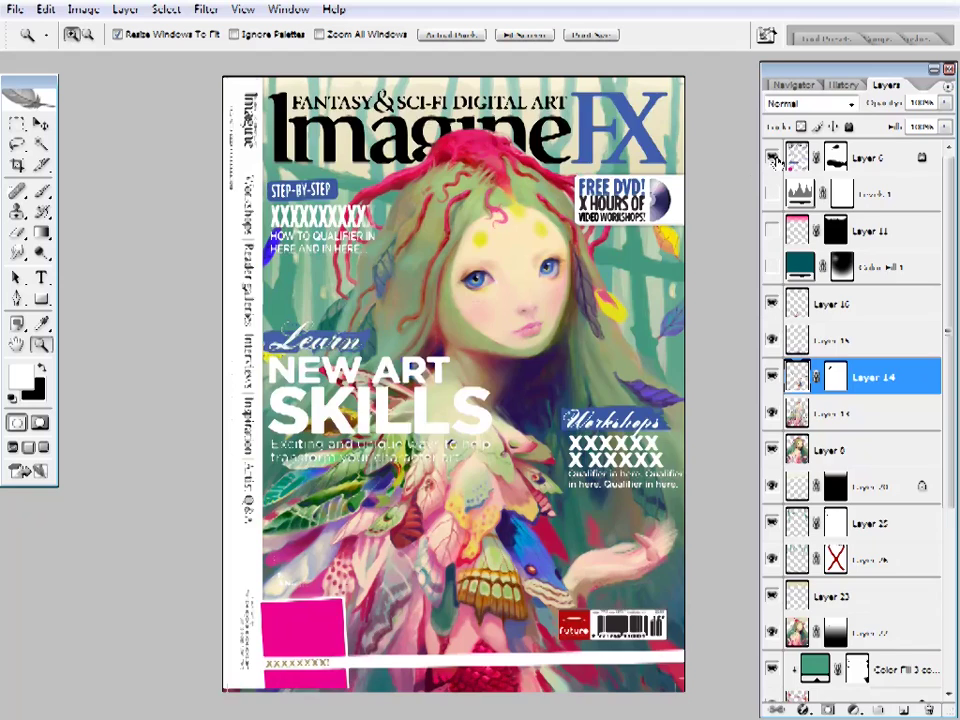
{"action": "left_click", "coordinate": [771, 158]}
{"action": "scroll", "coordinate": [949, 354], "scroll_direction": "down", "scroll_amount": 2}
- Zoom in on the girl's face and sample a red from the painting for the brush
{"action": "left_click", "coordinate": [489, 186]}
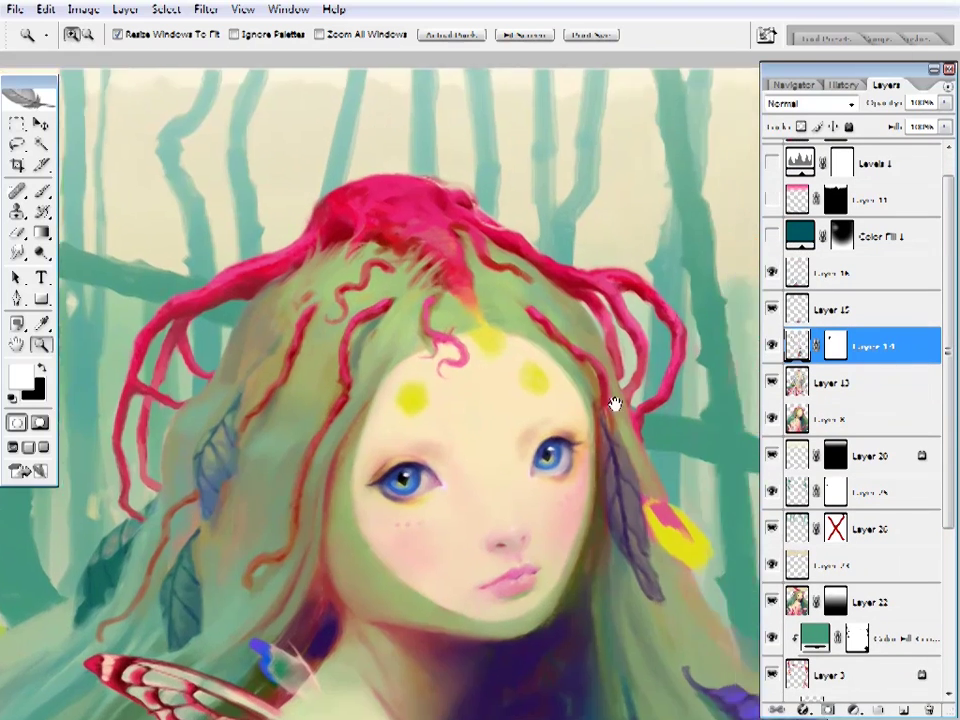
{"action": "key", "text": "ctrl+0"}
{"action": "left_click", "coordinate": [546, 343]}
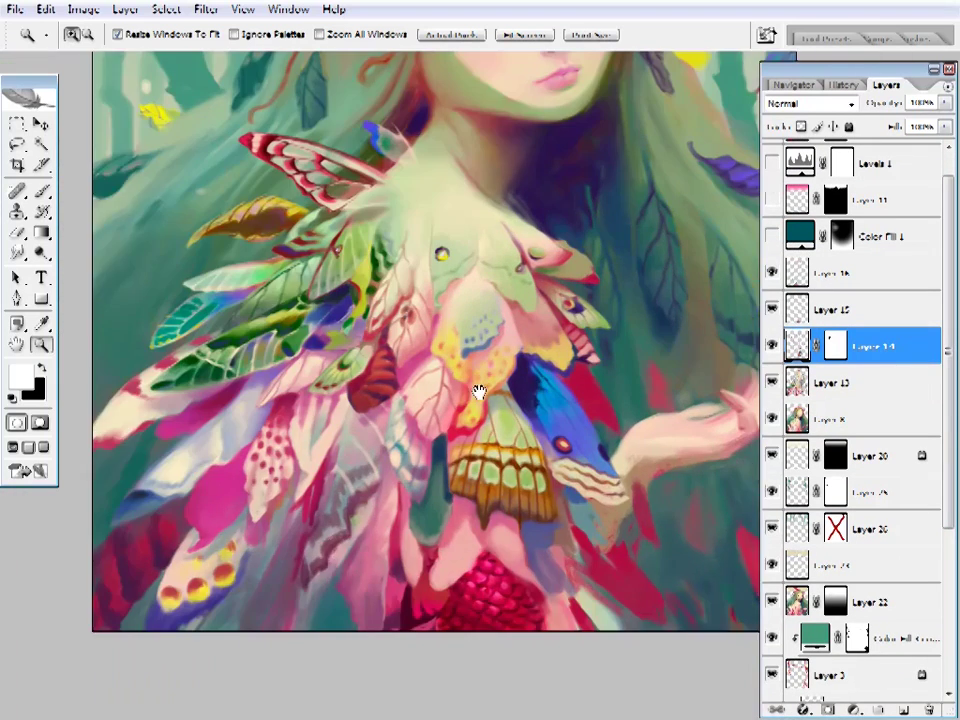
{"action": "mouse_move", "coordinate": [479, 392]}
{"action": "left_mouse_down"}
{"action": "mouse_move", "coordinate": [467, 375]}
{"action": "mouse_move", "coordinate": [339, 418]}
{"action": "mouse_move", "coordinate": [549, 364]}
{"action": "mouse_move", "coordinate": [516, 458]}
{"action": "mouse_move", "coordinate": [532, 400]}
{"action": "left_mouse_up"}
{"action": "key", "text": "ctrl+plus"}
{"action": "key", "text": "i"}
{"action": "left_click", "coordinate": [521, 236]}
{"action": "key", "text": "b"}
{"action": "right_click", "coordinate": [577, 254]}
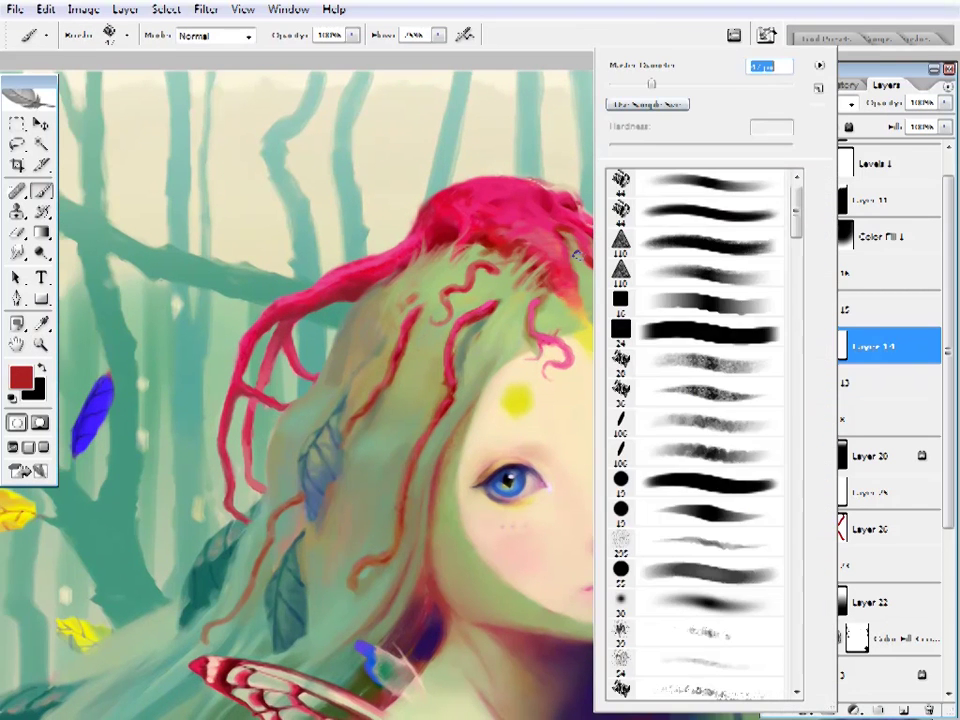
{"action": "key", "text": "Escape"}
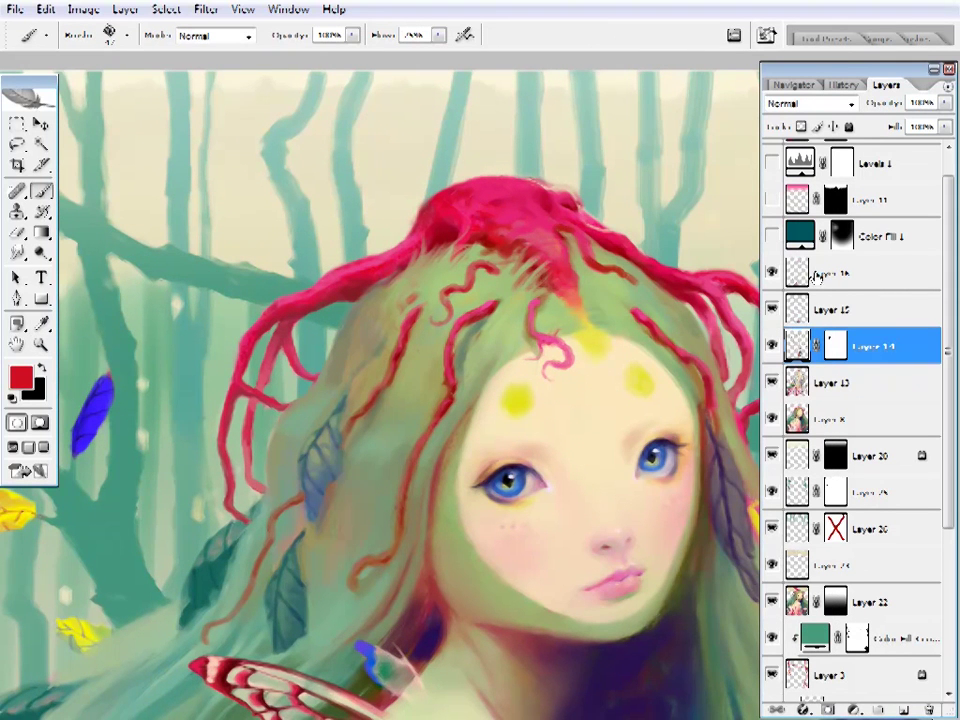
- On Layer 16, sample dark, brighter and bright reds from the crown and resize the brush
{"action": "left_click", "coordinate": [820, 273]}
{"action": "left_click", "coordinate": [478, 218], "text": "alt"}
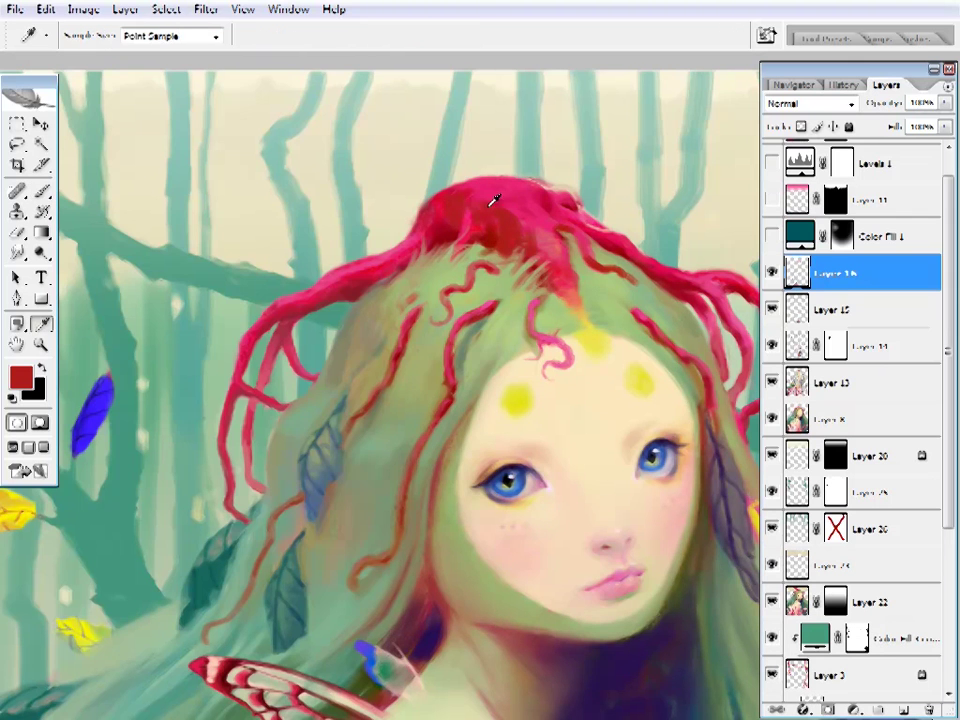
{"action": "left_click", "coordinate": [523, 218], "text": "alt"}
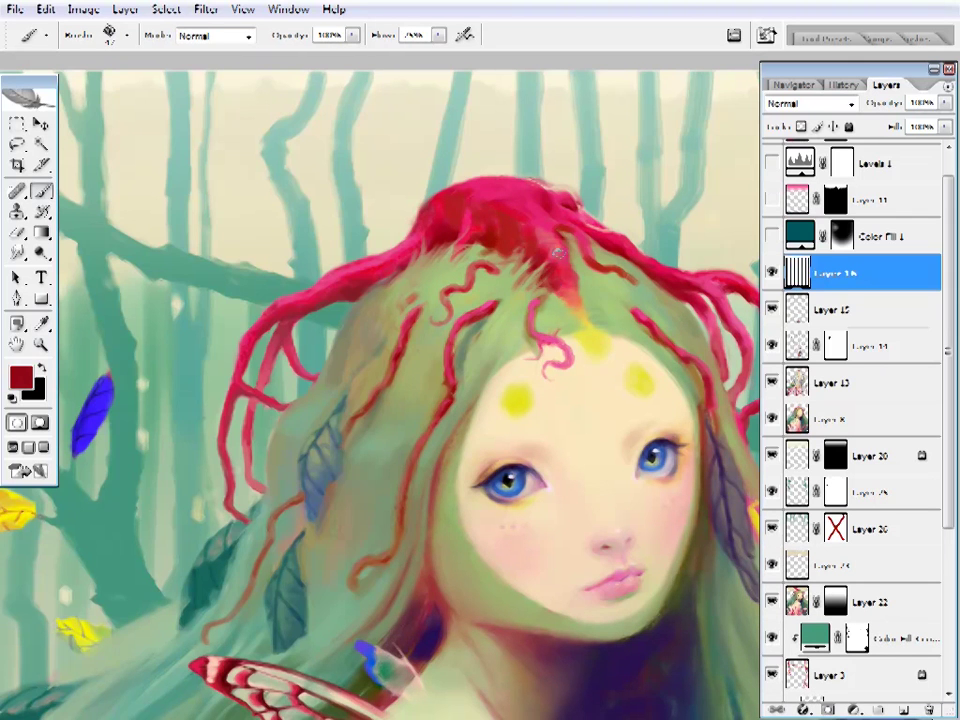
{"action": "left_click", "coordinate": [556, 262], "text": "alt"}
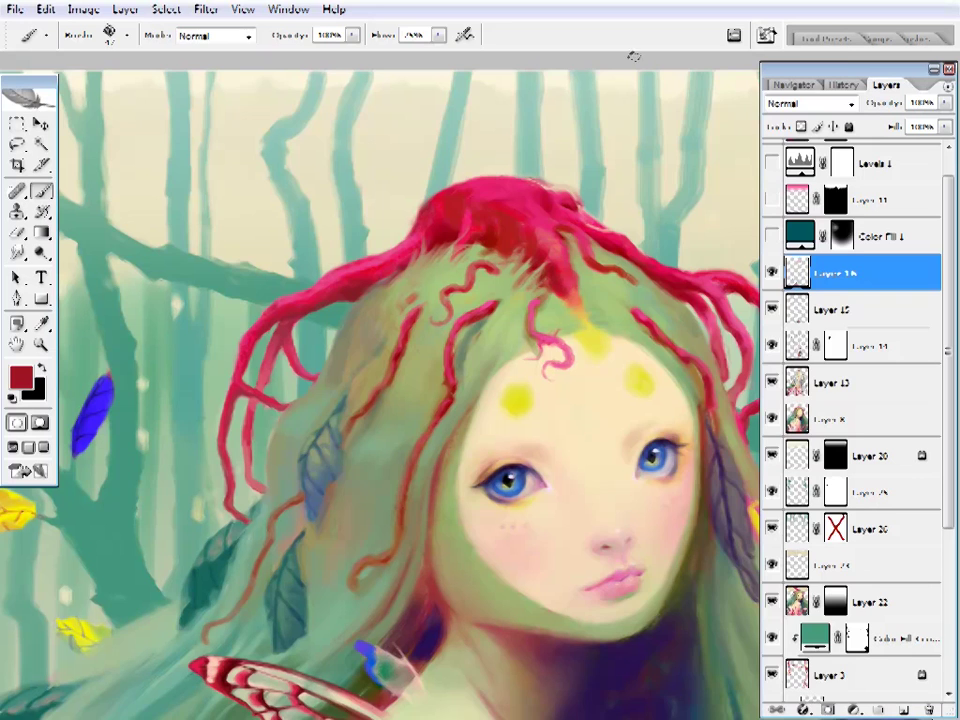
{"action": "scroll", "coordinate": [565, 267], "scroll_direction": "up", "scroll_amount": 1}
{"action": "right_click", "coordinate": [565, 267]}
{"action": "key", "text": "Escape"}
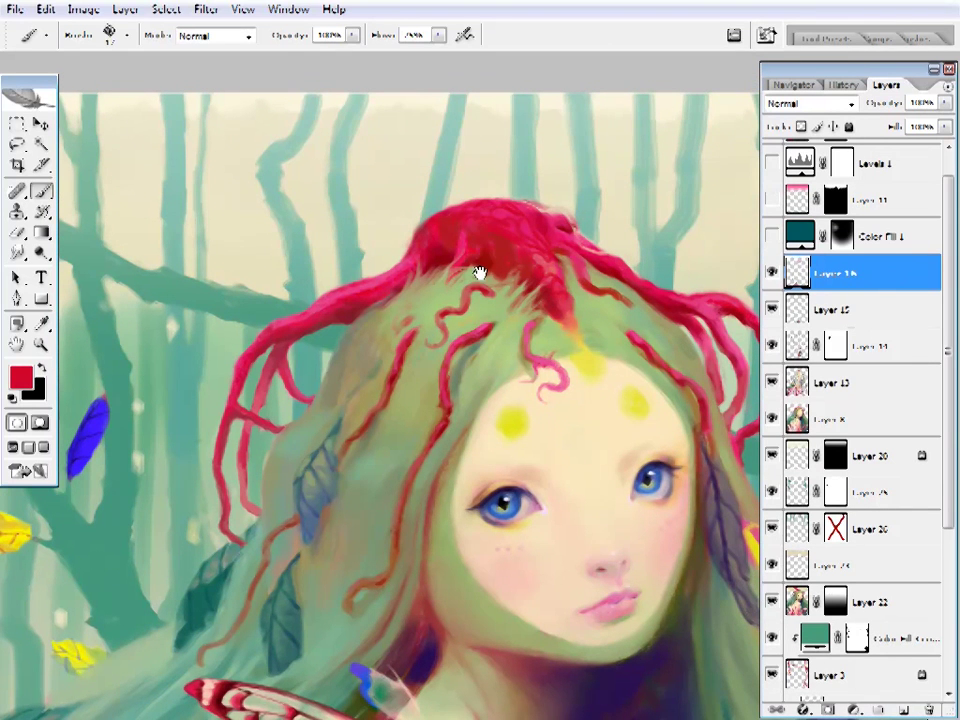
- Hide Layer 20 and sample beige, dark red and brighter red around the crown's left strands
{"action": "left_click_drag", "start_coordinate": [480, 272], "coordinate": [527, 259]}
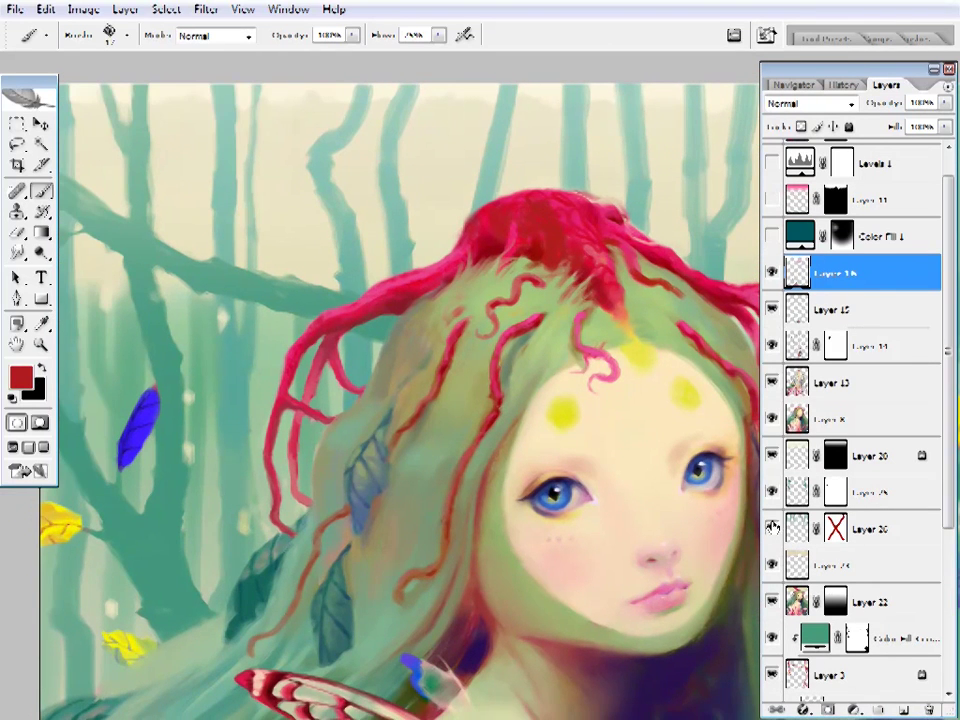
{"action": "left_click", "coordinate": [772, 527]}
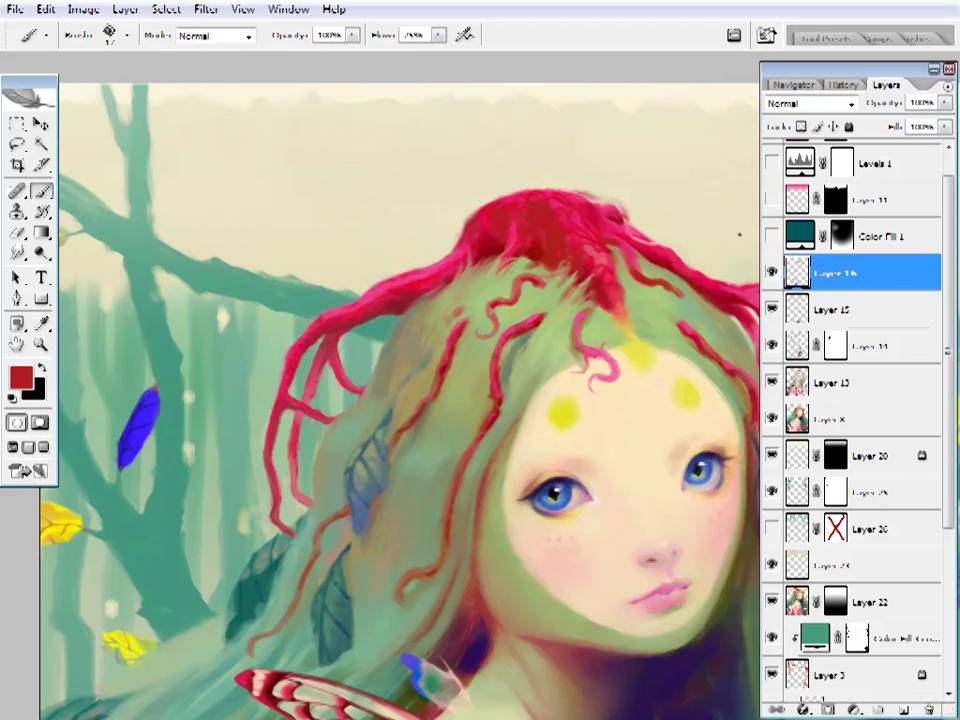
{"action": "right_click", "coordinate": [615, 81]}
{"action": "right_click", "coordinate": [583, 81]}
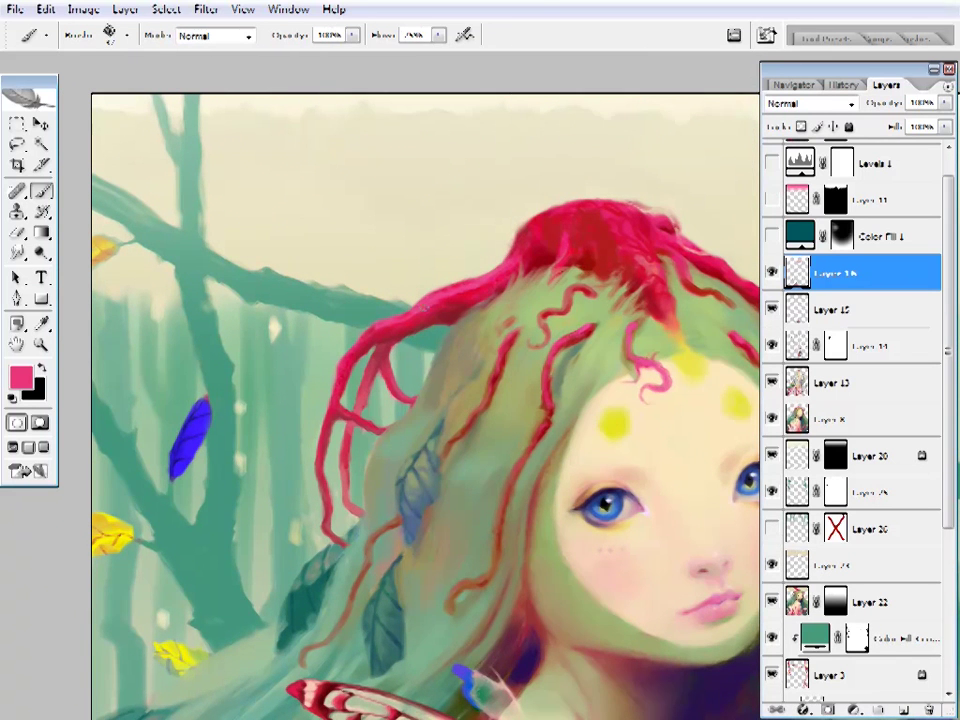
{"action": "left_click", "coordinate": [446, 277], "text": "alt"}
{"action": "left_click", "coordinate": [483, 289], "text": "alt"}
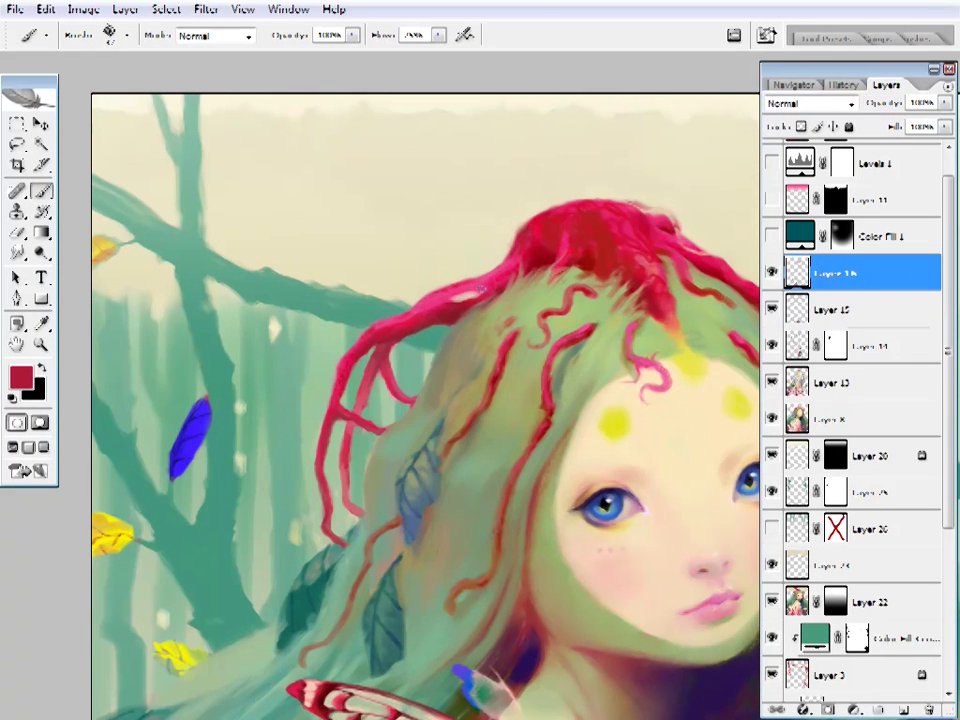
{"action": "left_click", "coordinate": [448, 311], "text": "alt"}
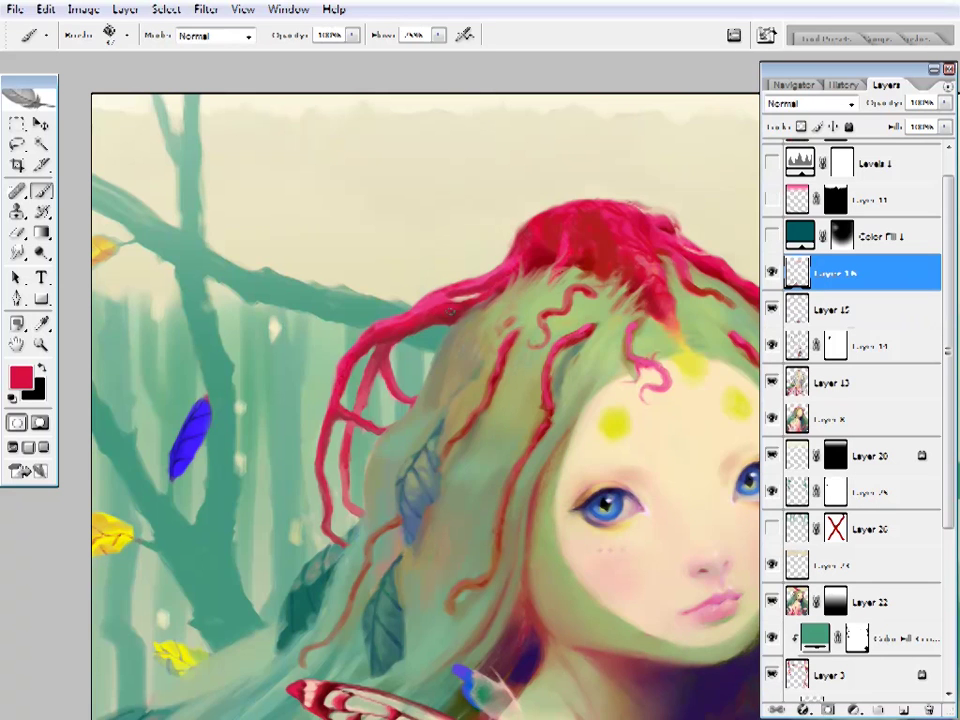
{"action": "right_click", "coordinate": [510, 232]}
- Sample pale beige background, pink from the hair, and crown colours while painting the strands
{"action": "left_click", "coordinate": [467, 279], "text": "alt"}
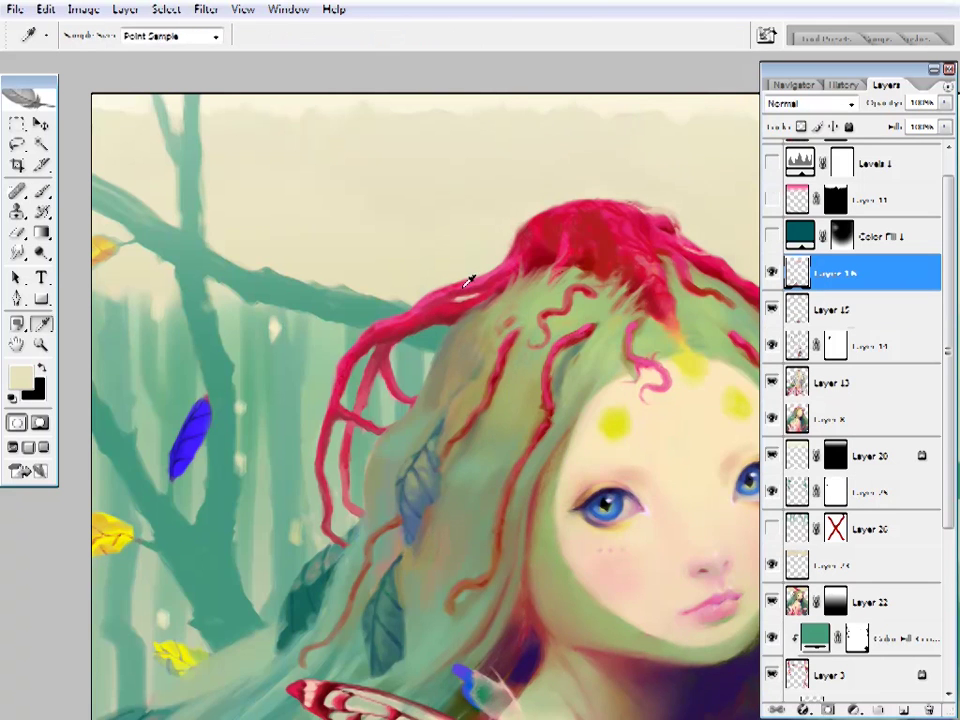
{"action": "right_click", "coordinate": [512, 275]}
{"action": "key", "text": "Escape"}
{"action": "left_click", "coordinate": [650, 245], "text": "alt"}
{"action": "left_click_drag", "start_coordinate": [569, 157], "coordinate": [487, 181]}
{"action": "left_click", "coordinate": [487, 181], "text": "alt"}
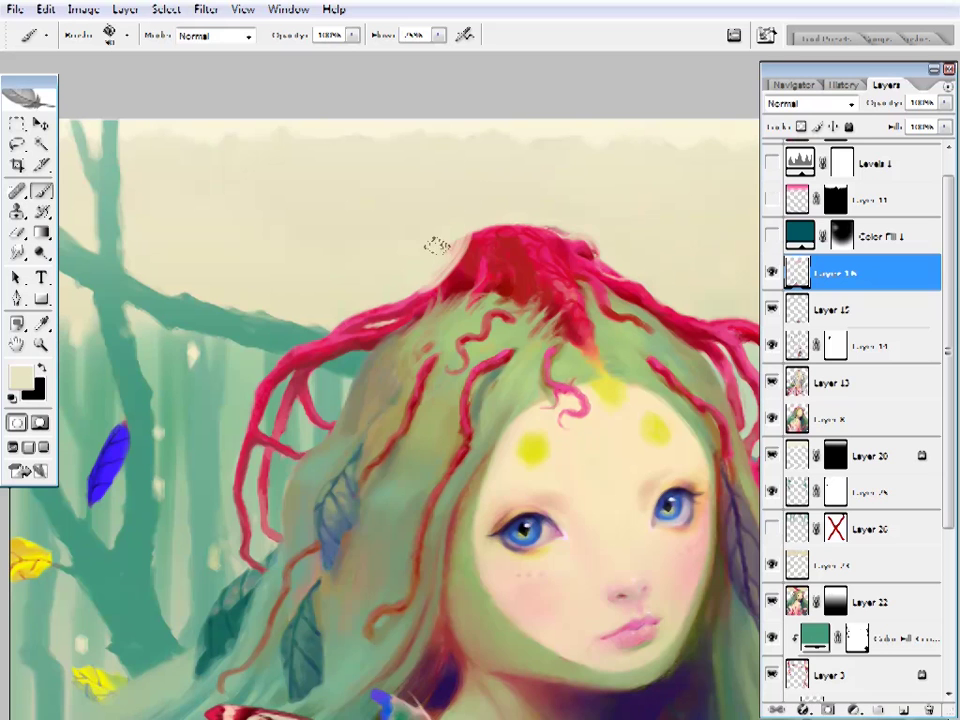
{"action": "left_click", "coordinate": [557, 227], "text": "alt"}
{"action": "left_click", "coordinate": [521, 212], "text": "alt"}
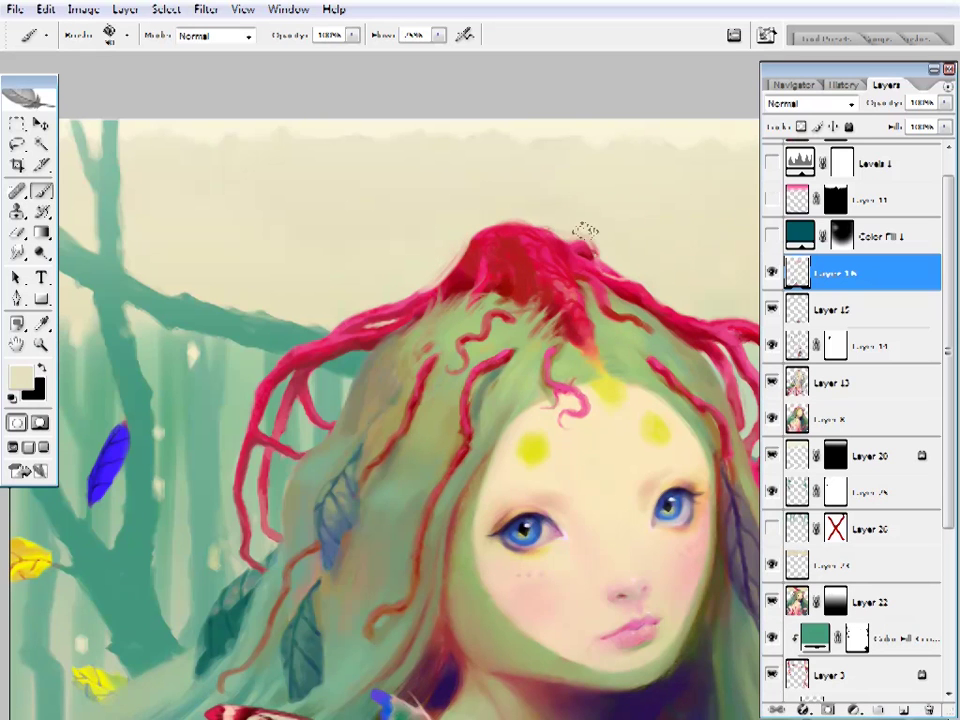
- Resize the brush, sample olive and pink-red, then zoom in closer on the crown
{"action": "right_click", "coordinate": [669, 199]}
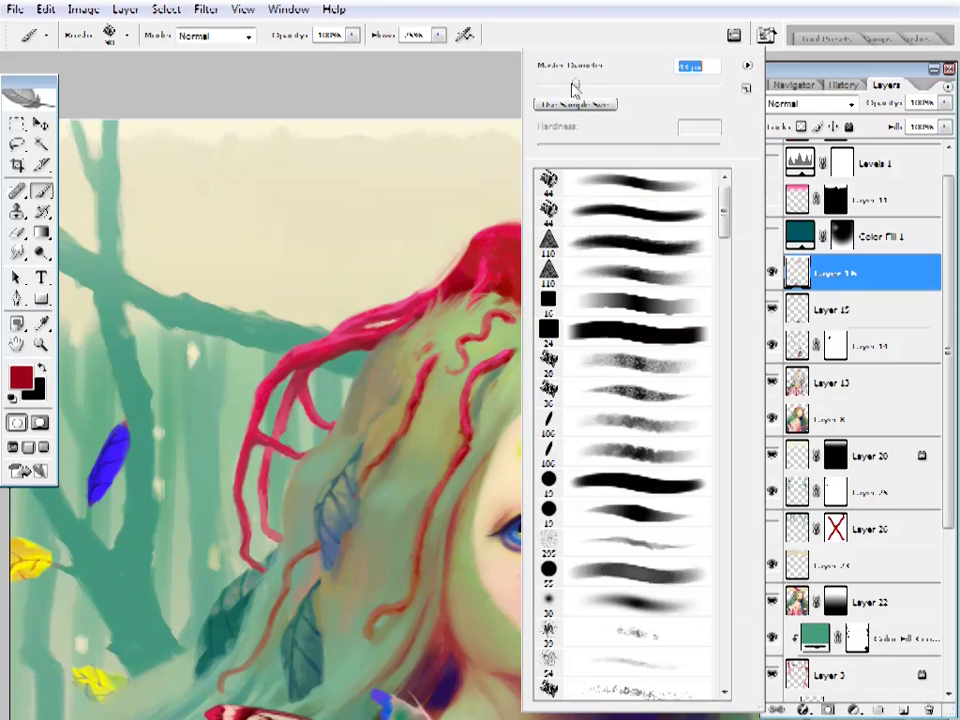
{"action": "key", "text": "Escape"}
{"action": "left_click", "coordinate": [413, 334], "text": "alt"}
{"action": "left_click", "coordinate": [484, 279], "text": "alt"}
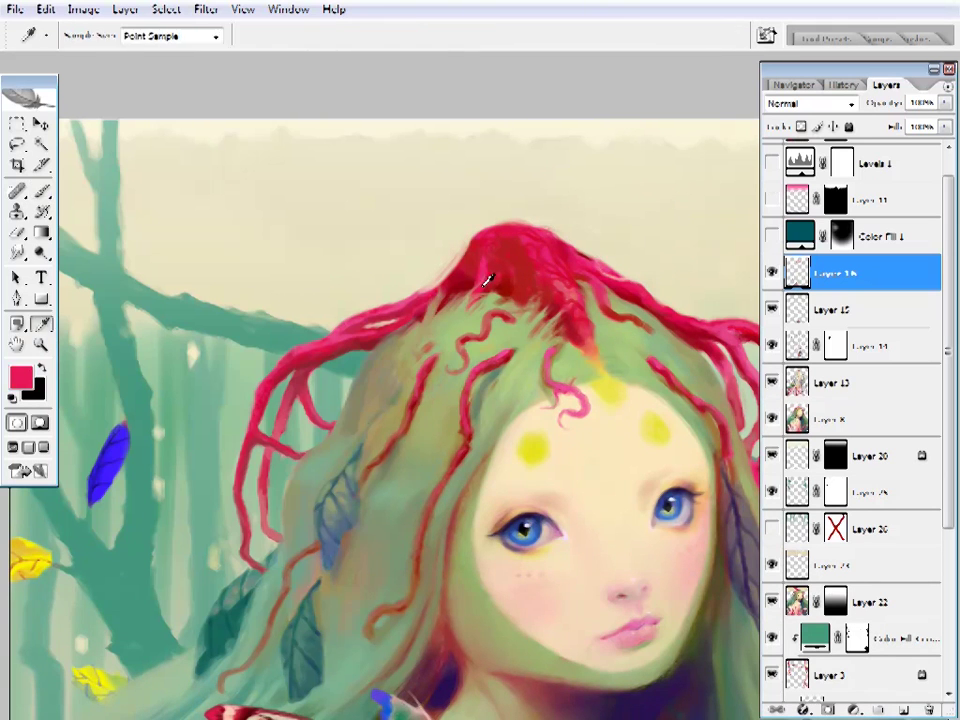
{"action": "key", "text": "z"}
{"action": "key", "text": "ctrl+0"}
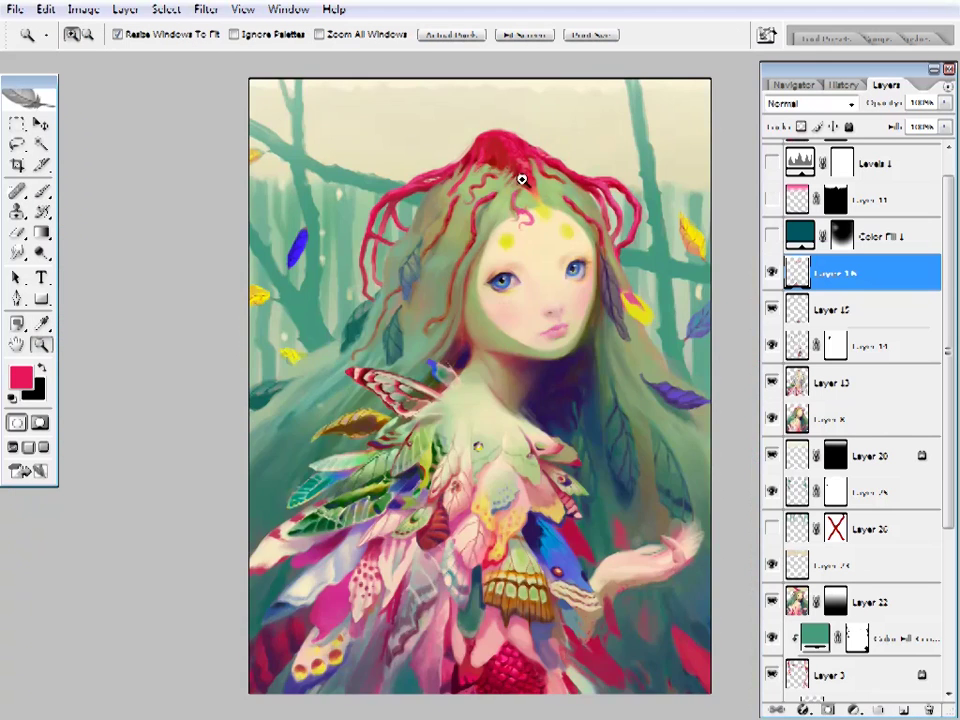
{"action": "left_click", "coordinate": [521, 178]}
{"action": "left_click", "coordinate": [505, 230]}
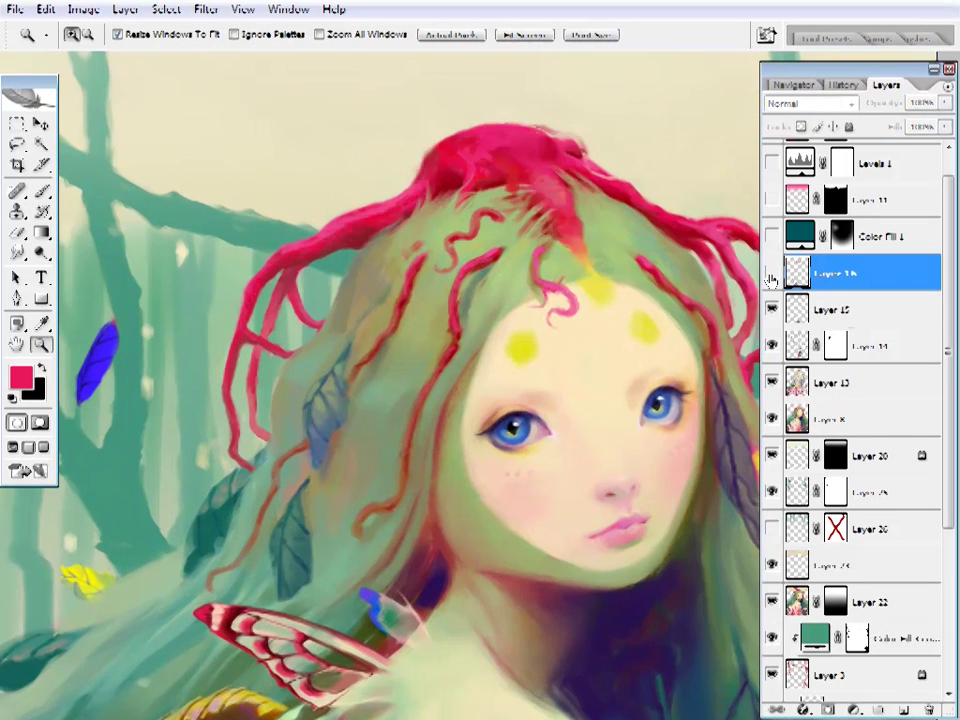
- Paint the crown strands with darker red, pink-red and pink sampled from the crown and hair
{"action": "key", "text": "b"}
{"action": "left_click", "coordinate": [490, 214], "text": "alt"}
{"action": "right_click", "coordinate": [450, 258]}
{"action": "key", "text": "Escape"}
{"action": "left_click", "coordinate": [500, 179], "text": "alt"}
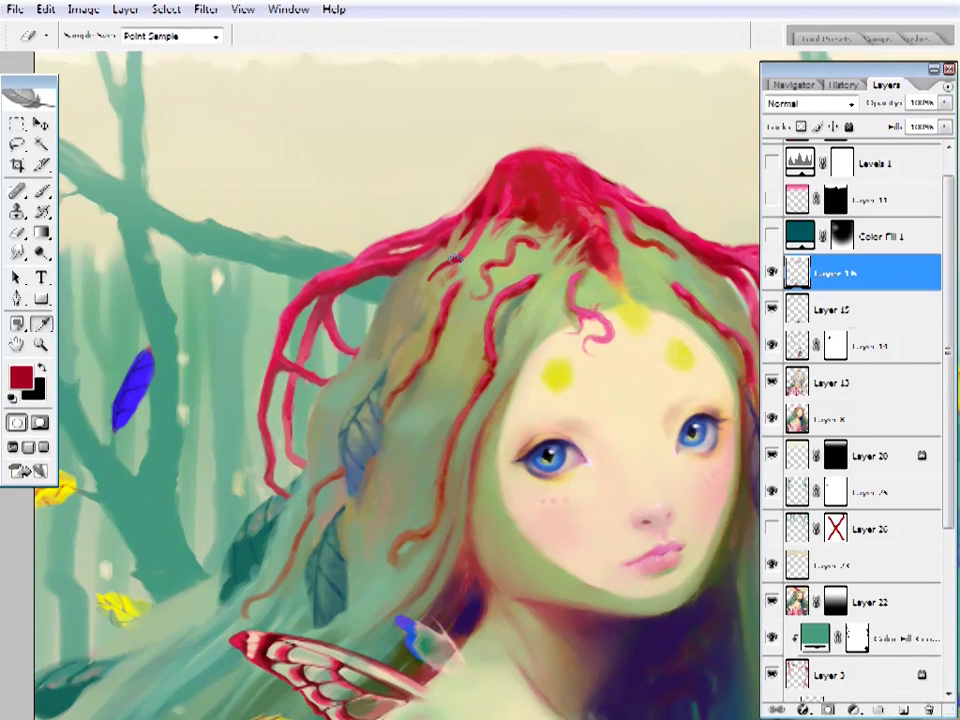
{"action": "left_click", "coordinate": [597, 203], "text": "alt"}
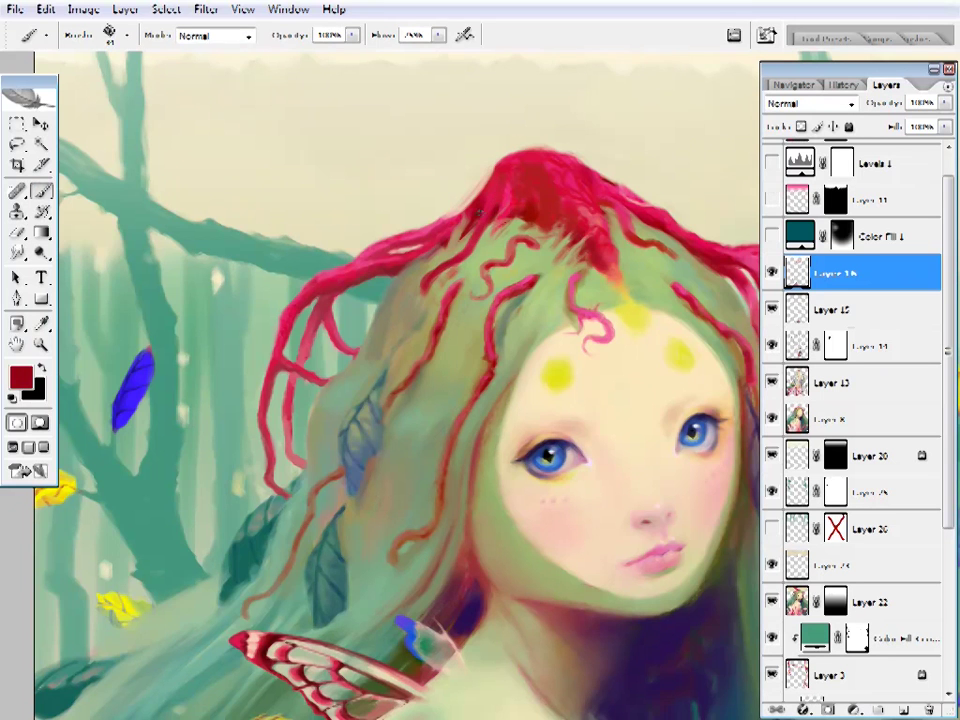
{"action": "left_click", "coordinate": [454, 214], "text": "alt"}
{"action": "left_click_drag", "start_coordinate": [466, 115], "coordinate": [438, 65]}
{"action": "left_click", "coordinate": [384, 285], "text": "alt"}
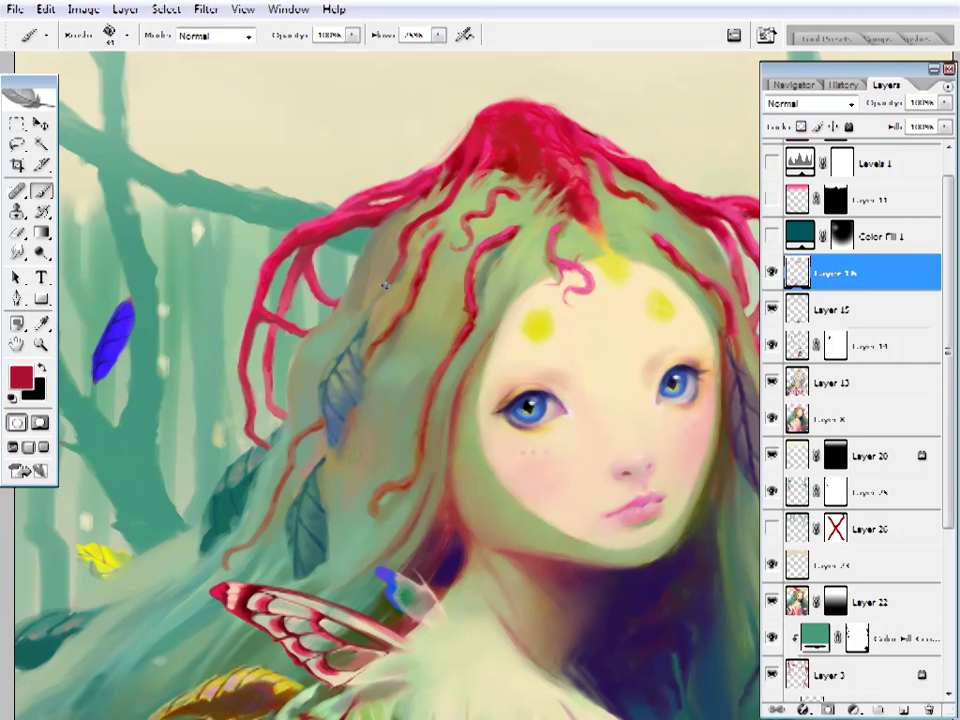
{"action": "left_click_drag", "start_coordinate": [441, 231], "coordinate": [426, 236]}
- Set the eraser size to 14 for trimming the red strands
{"action": "key", "text": "e"}
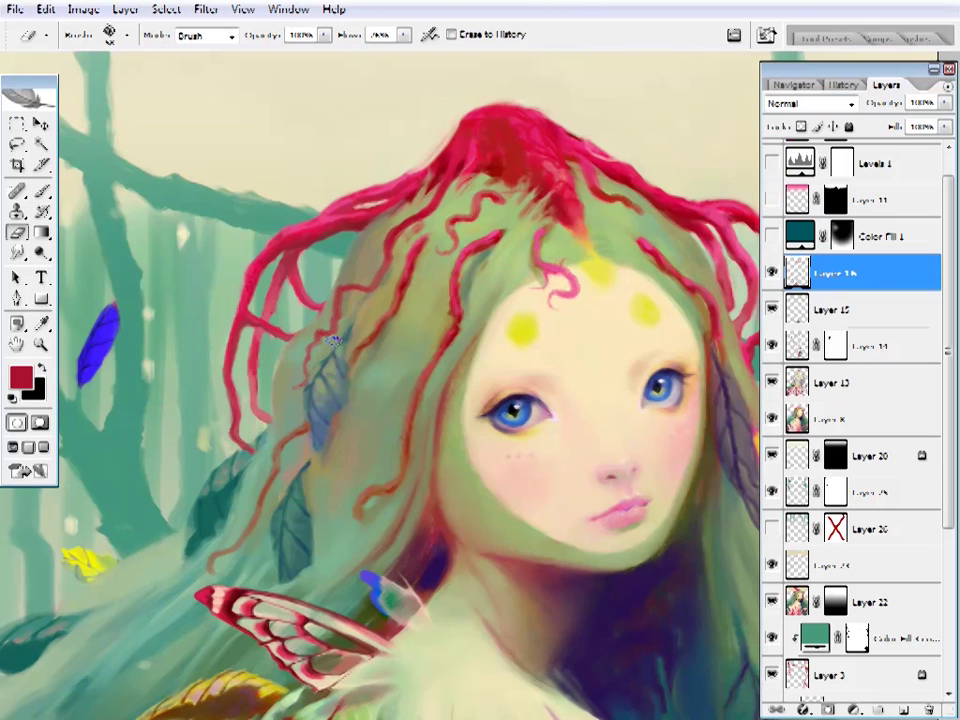
{"action": "right_click", "coordinate": [334, 340]}
{"action": "key", "text": "Return"}
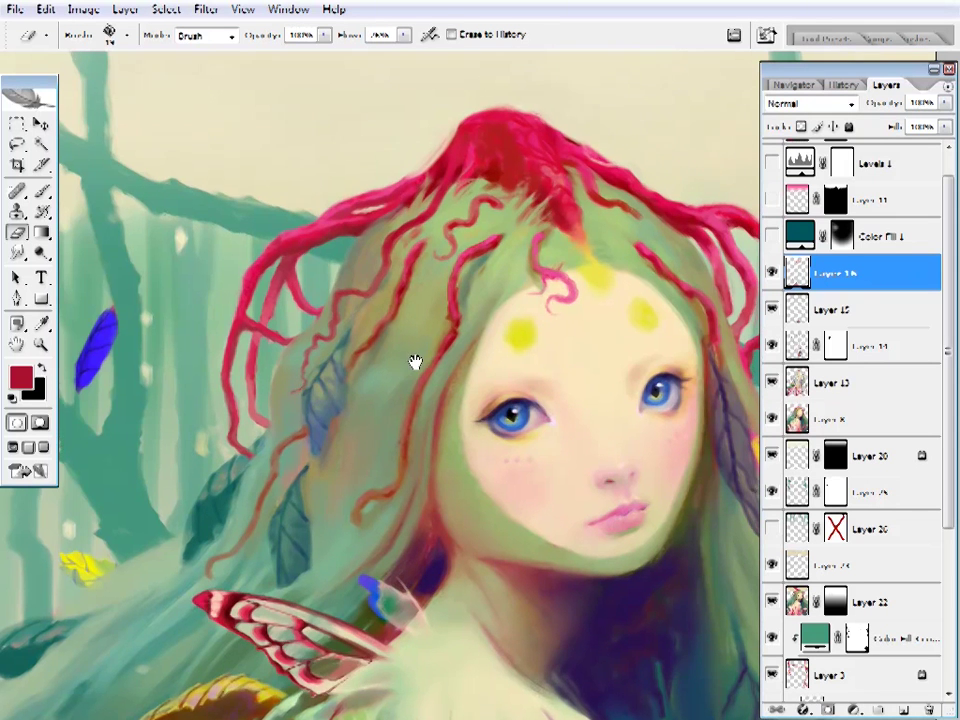
{"action": "scroll", "coordinate": [414, 360], "scroll_direction": "up", "scroll_amount": 2}
- Sample an olive khaki from the hair to blend the strands into the green
{"action": "key", "text": "i"}
{"action": "key", "text": "b"}
{"action": "key", "text": "i"}
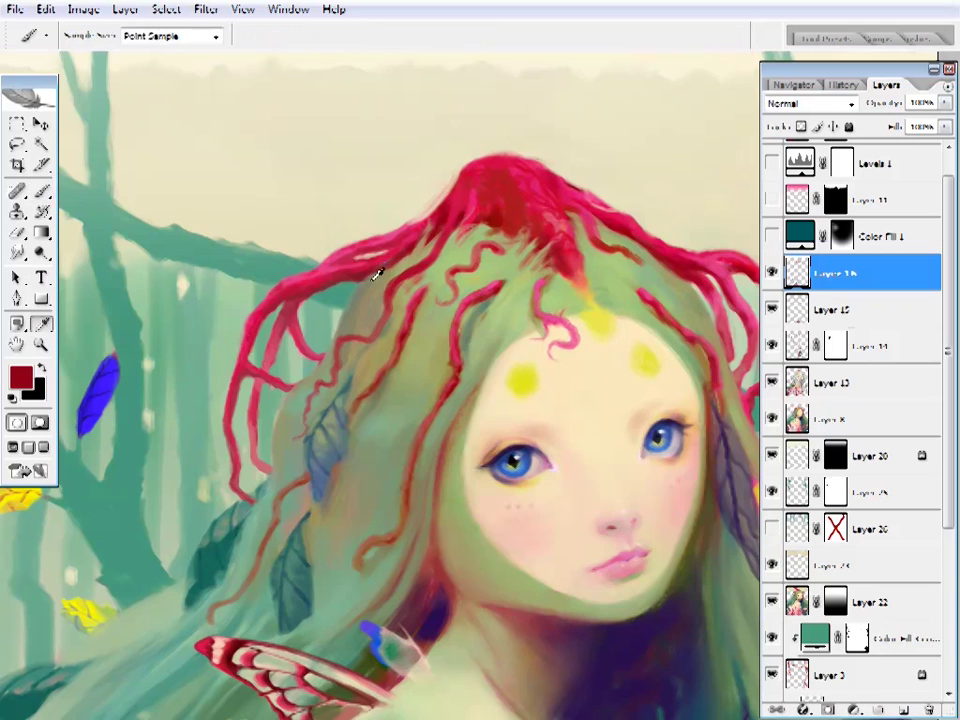
{"action": "left_click", "coordinate": [407, 257]}
{"action": "key", "text": "b"}
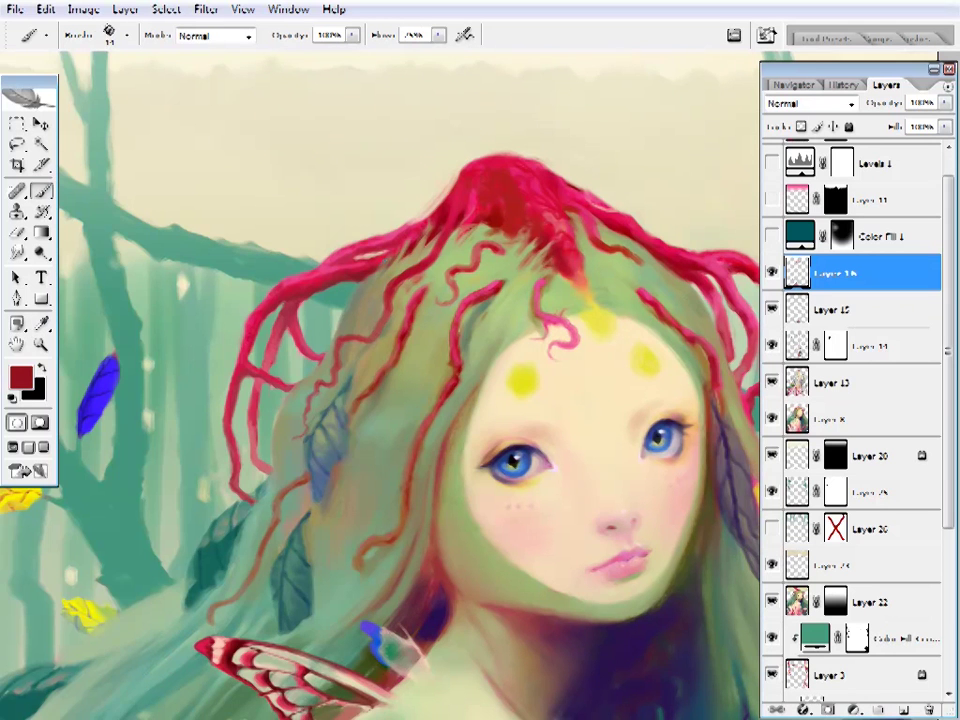
{"action": "left_click_drag", "start_coordinate": [510, 290], "coordinate": [440, 310]}
- Sample crimson and maroon from the crown shadows, resize the brush, then select Layer 8 for erasing
{"action": "left_click", "coordinate": [305, 266], "text": "alt"}
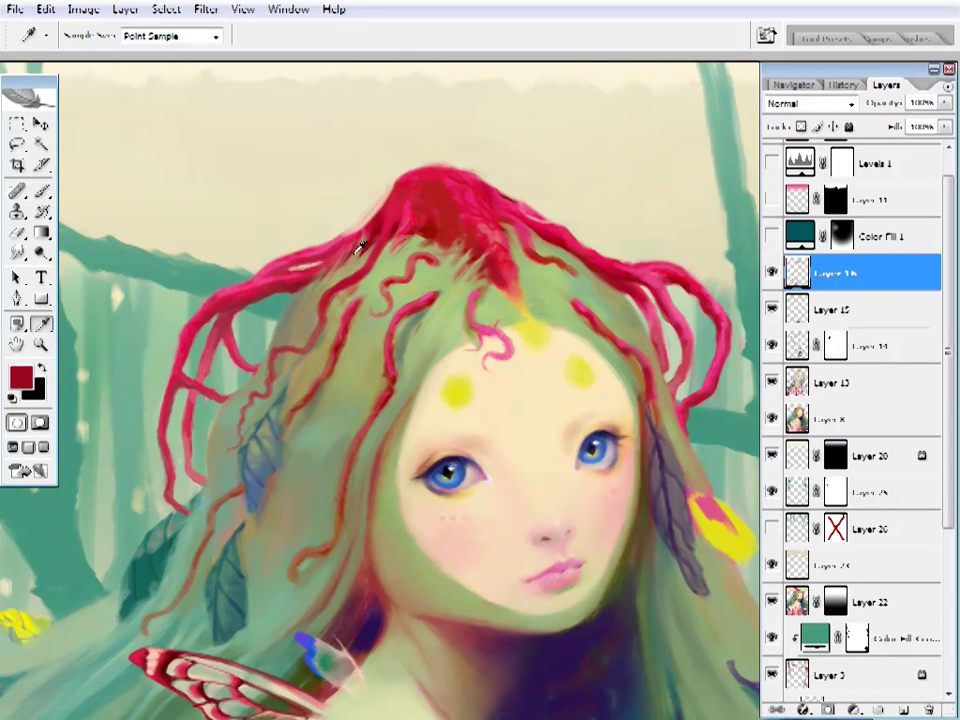
{"action": "left_click", "coordinate": [321, 154], "text": "alt"}
{"action": "left_click_drag", "start_coordinate": [321, 154], "coordinate": [396, 154]}
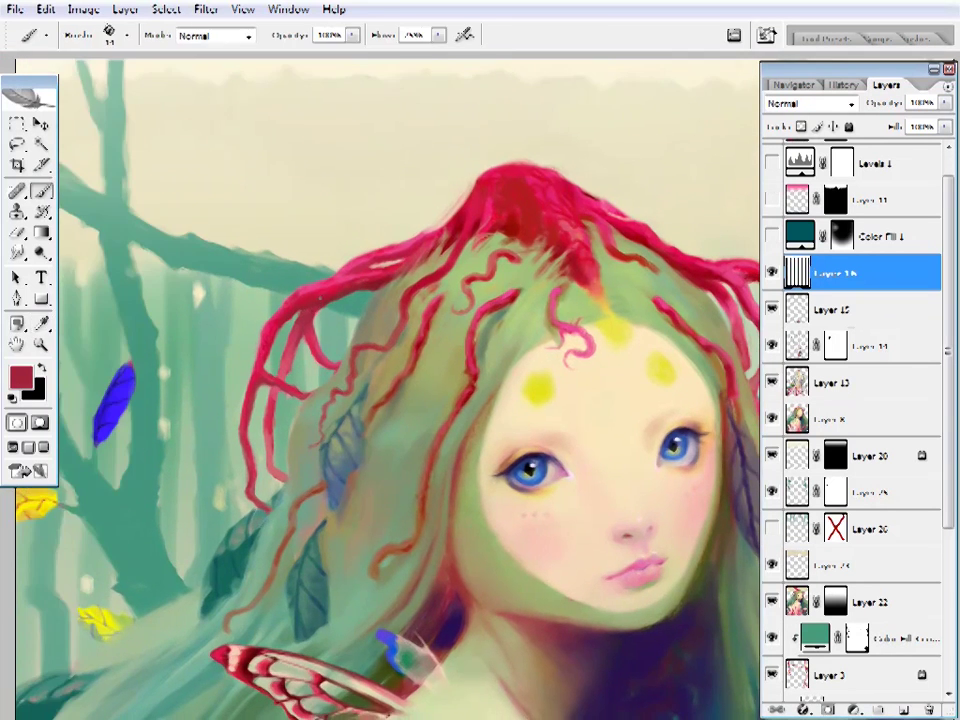
{"action": "right_click", "coordinate": [280, 285]}
{"action": "key", "text": "Return"}
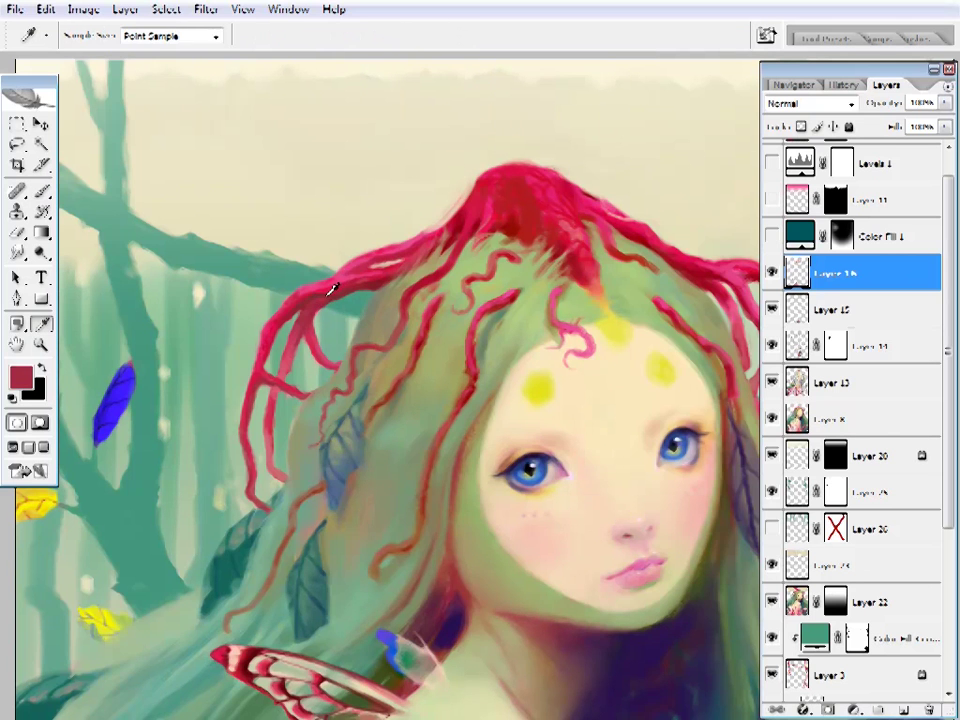
{"action": "left_click", "coordinate": [785, 419]}
{"action": "key", "text": "e"}
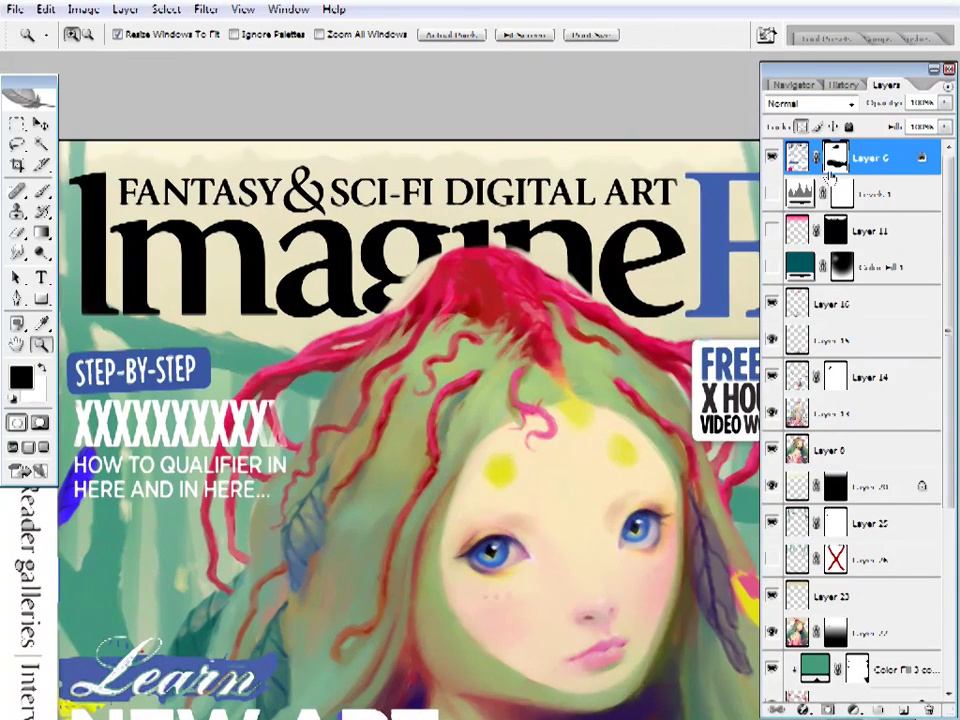
- Make white the painting colour and flip the canvas horizontally
{"action": "key", "text": "b"}
{"action": "right_click", "coordinate": [574, 17]}
{"action": "key", "text": "Escape"}
{"action": "key", "text": "x"}
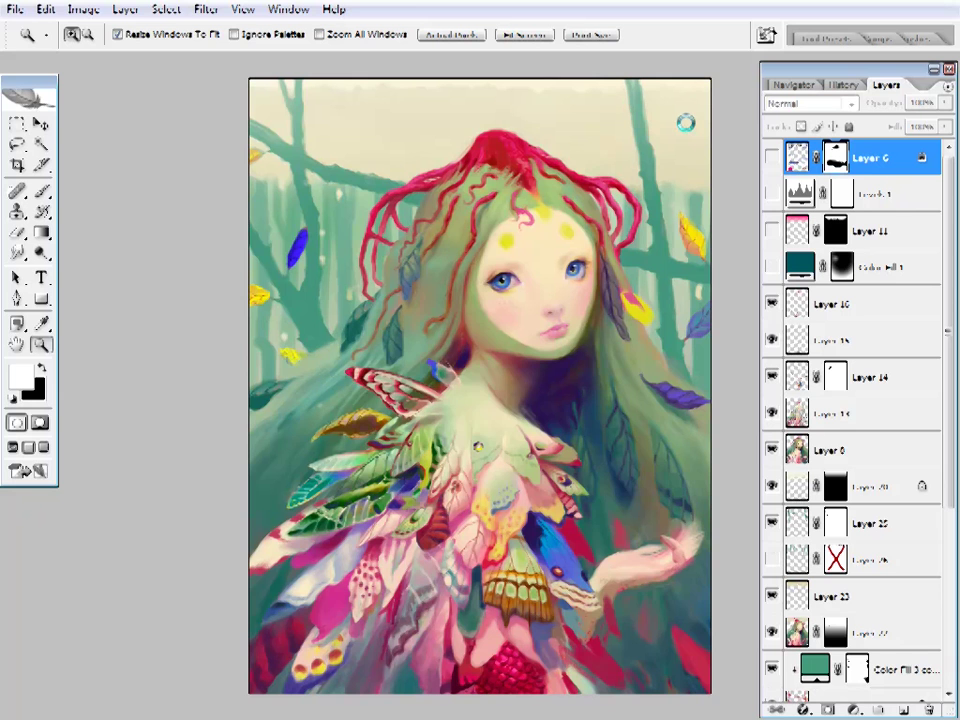
{"action": "key", "text": "h"}
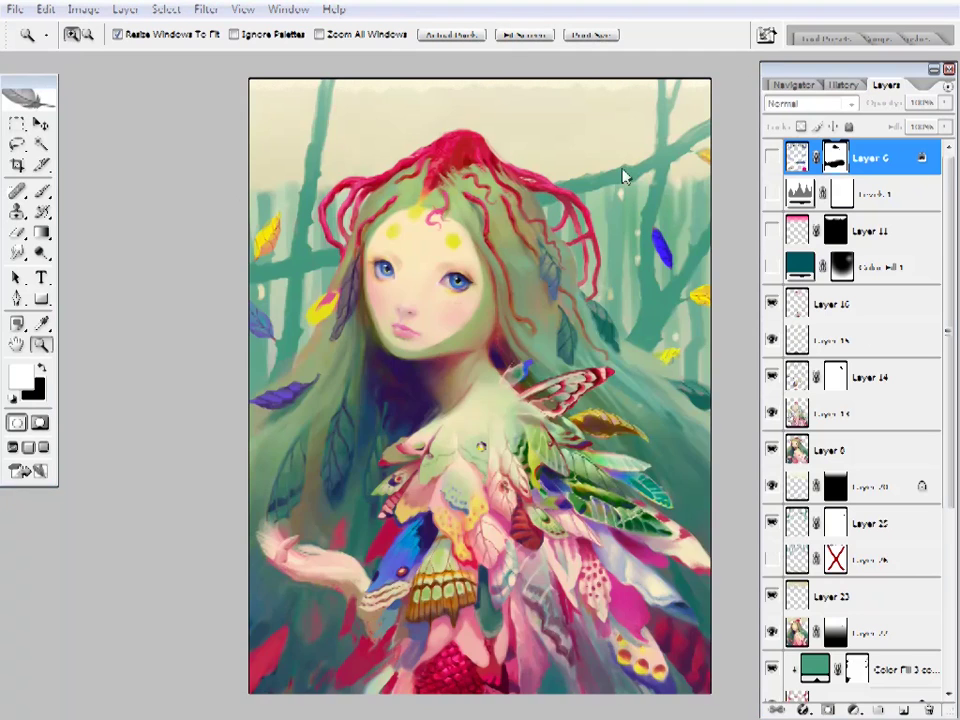
- Zoom in on the hair and toggle Layer 14 repeatedly to compare the red forehead strands
{"action": "left_click", "coordinate": [516, 178]}
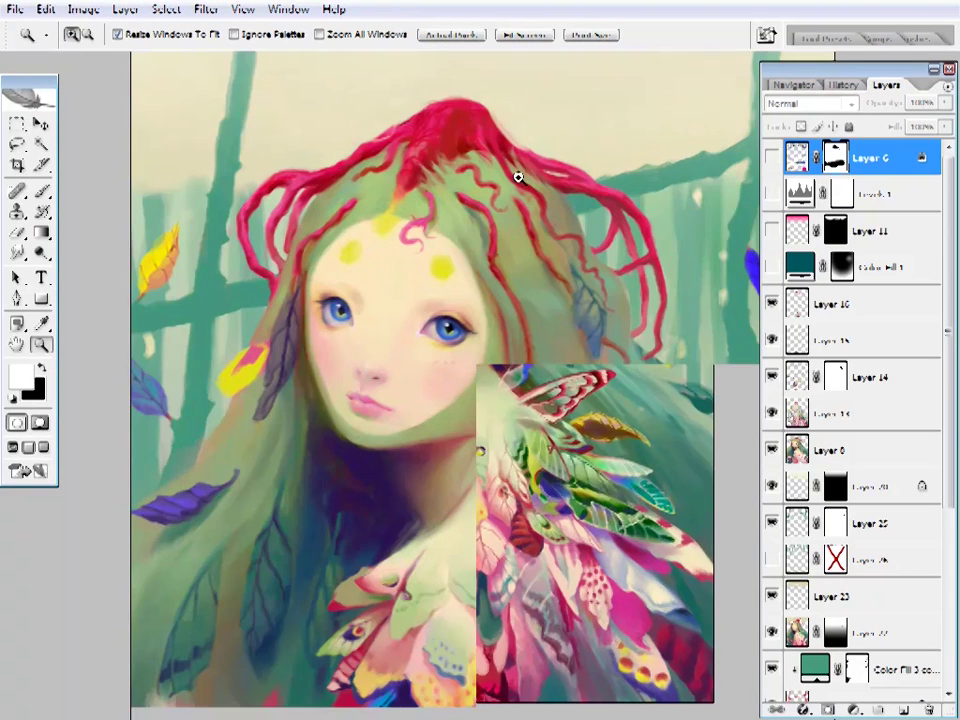
{"action": "left_click", "coordinate": [495, 182]}
{"action": "left_click", "coordinate": [772, 340]}
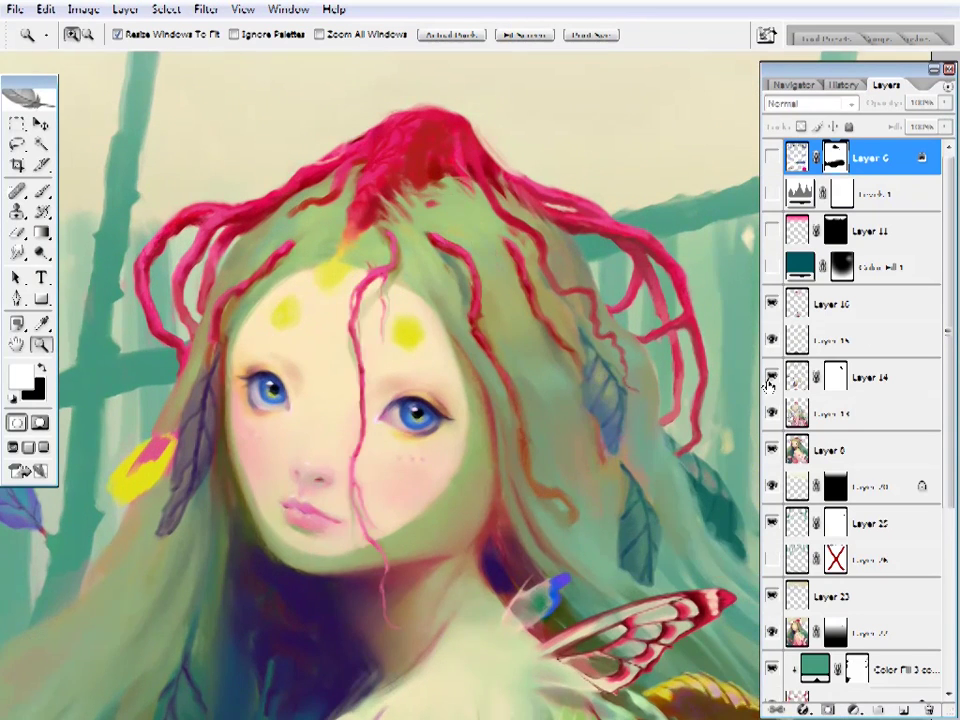
{"action": "left_click", "coordinate": [771, 379]}
{"action": "left_click", "coordinate": [771, 379]}
{"action": "left_click", "coordinate": [772, 379]}
{"action": "left_click", "coordinate": [772, 379]}
{"action": "left_click", "coordinate": [773, 380]}
{"action": "left_click", "coordinate": [773, 380]}
- Sample crimson red from the crown and make Layer 14 the working layer
{"action": "key", "text": "i"}
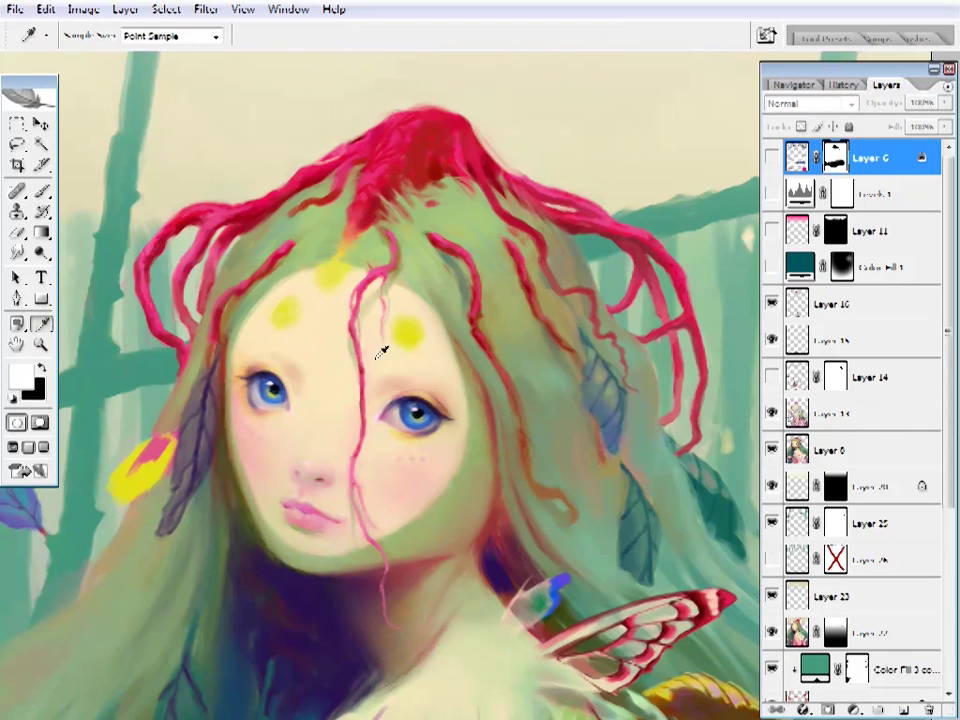
{"action": "left_click", "coordinate": [386, 347]}
{"action": "left_click", "coordinate": [375, 348]}
- Show Layer 14's curly red strands and sample pink and red from the crown for painting
{"action": "left_click", "coordinate": [772, 379]}
{"action": "key", "text": "b"}
{"action": "right_click", "coordinate": [490, 200]}
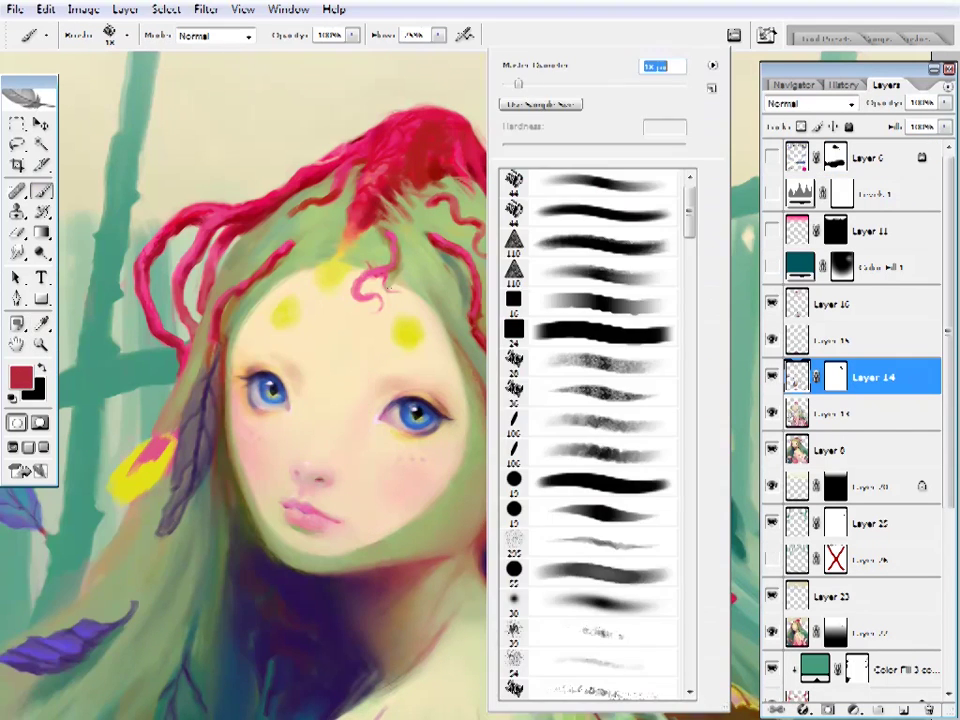
{"action": "key", "text": "Escape"}
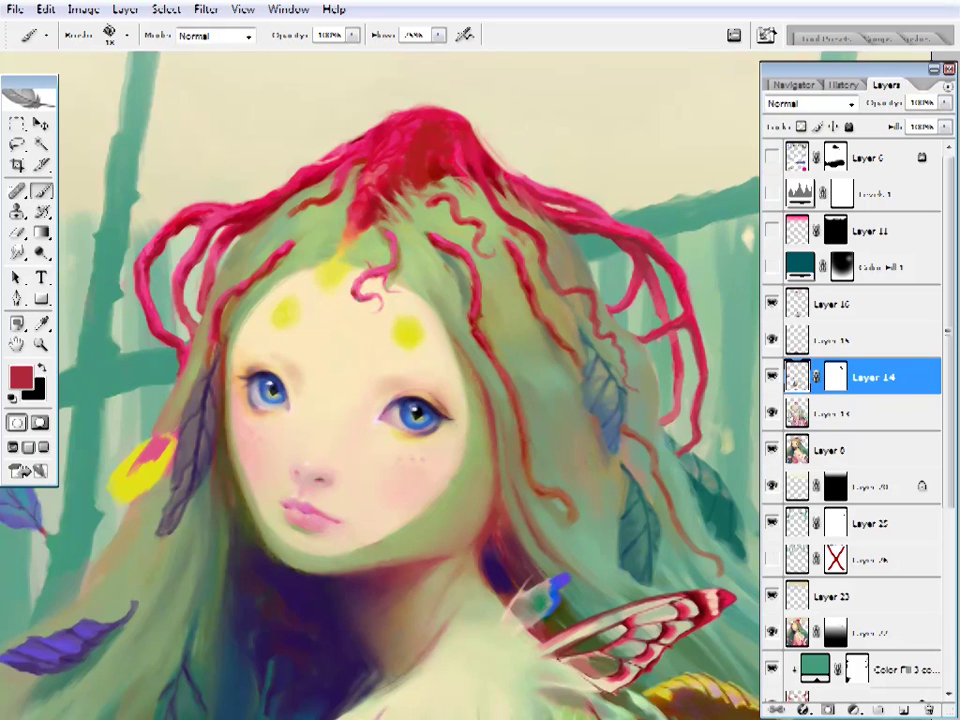
{"action": "left_click_drag", "start_coordinate": [400, 276], "coordinate": [383, 290]}
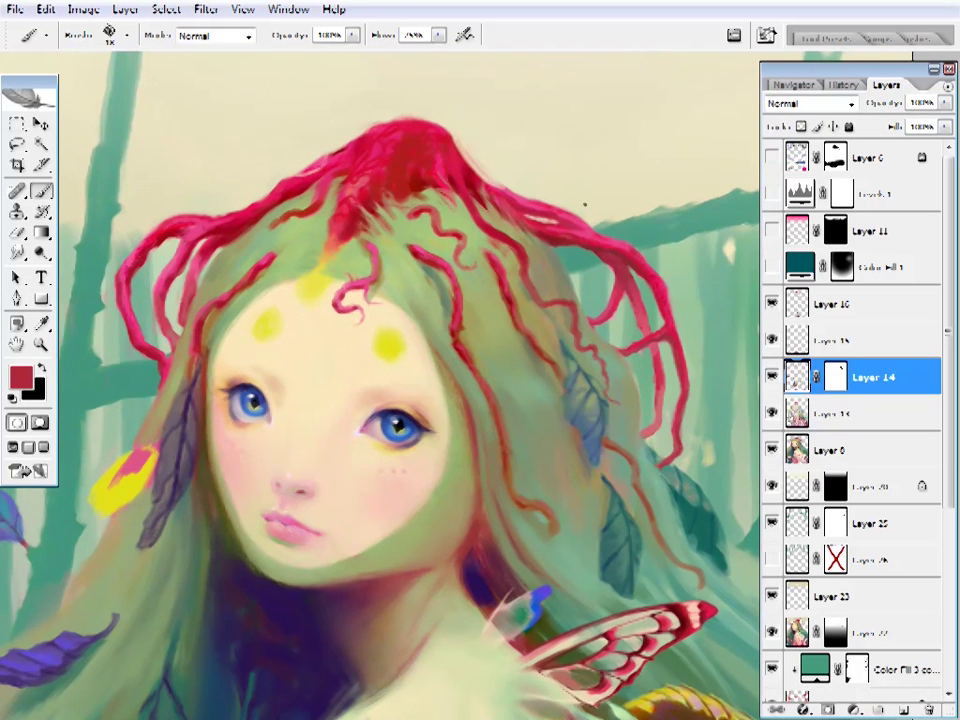
{"action": "left_click_drag", "start_coordinate": [585, 205], "coordinate": [592, 211]}
{"action": "left_click_drag", "start_coordinate": [500, 278], "coordinate": [514, 268]}
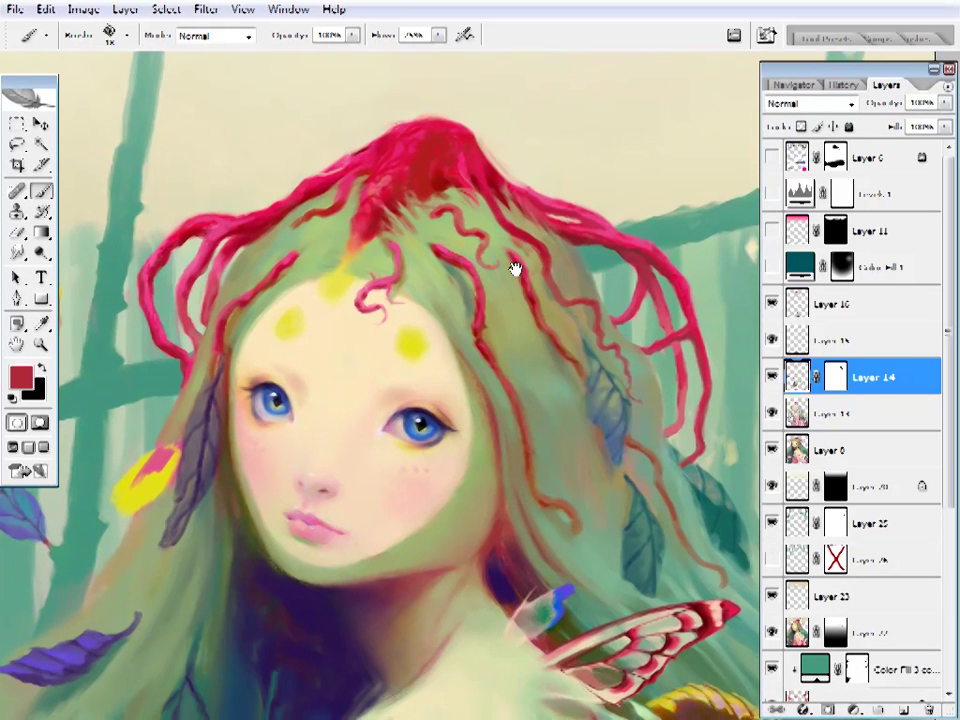
{"action": "left_click", "coordinate": [521, 208], "text": "alt"}
{"action": "right_click", "coordinate": [521, 208]}
{"action": "key", "text": "Escape"}
{"action": "left_click", "coordinate": [467, 226], "text": "alt"}
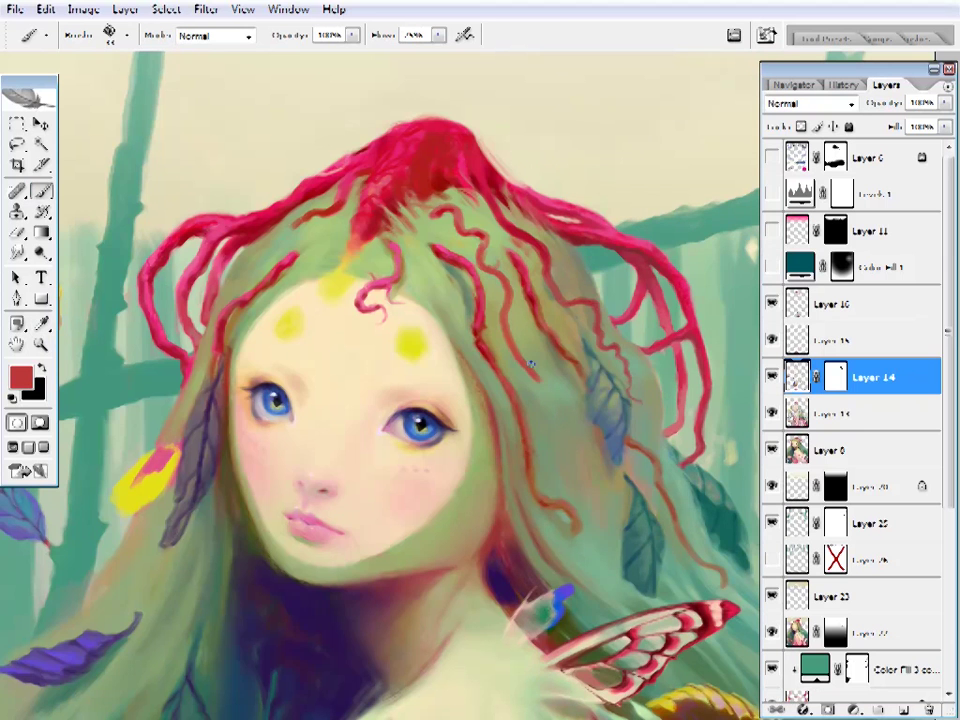
- Zoom in on the crown and sample its dark red with the Brush
{"action": "key", "text": "e"}
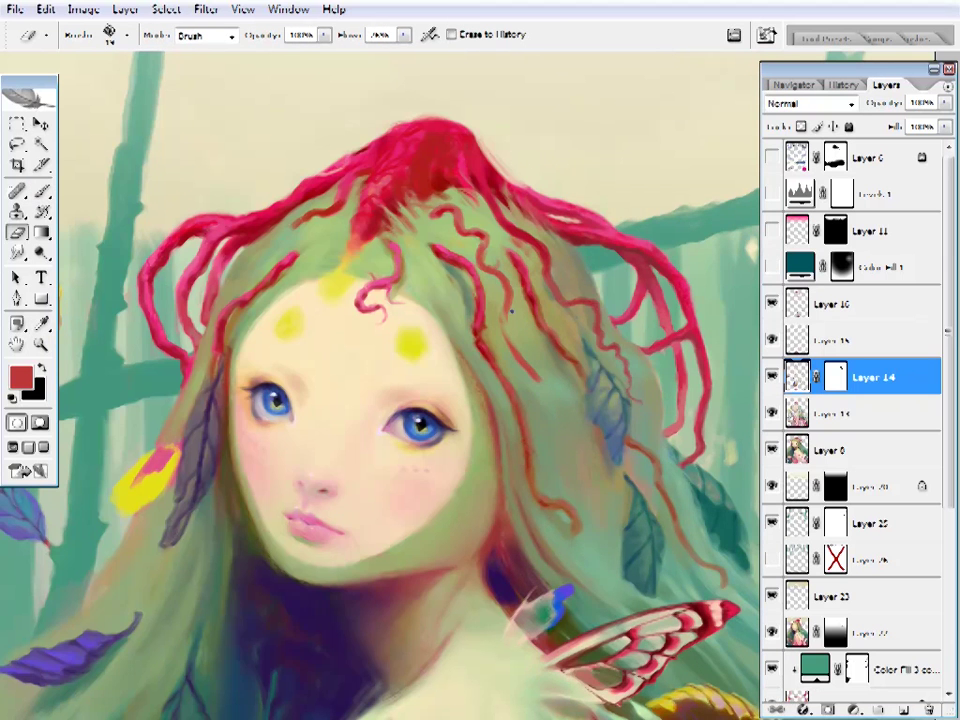
{"action": "key", "text": "b"}
{"action": "scroll", "coordinate": [536, 296], "scroll_direction": "up", "scroll_amount": 1}
{"action": "left_click", "coordinate": [340, 206], "text": "alt"}
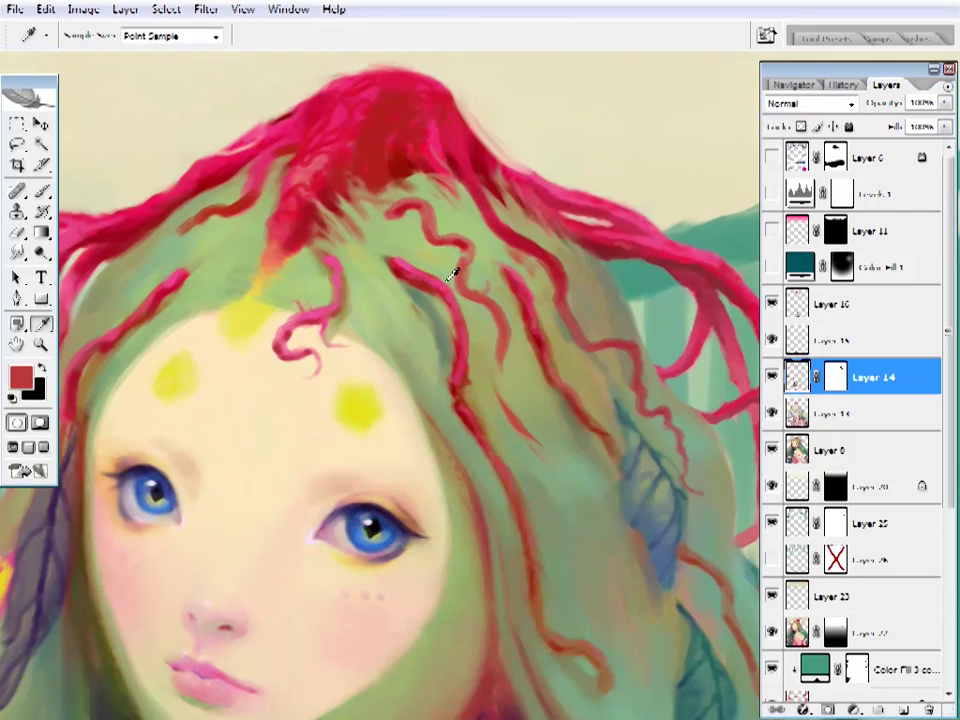
{"action": "right_click", "coordinate": [430, 210]}
{"action": "key", "text": "Escape"}
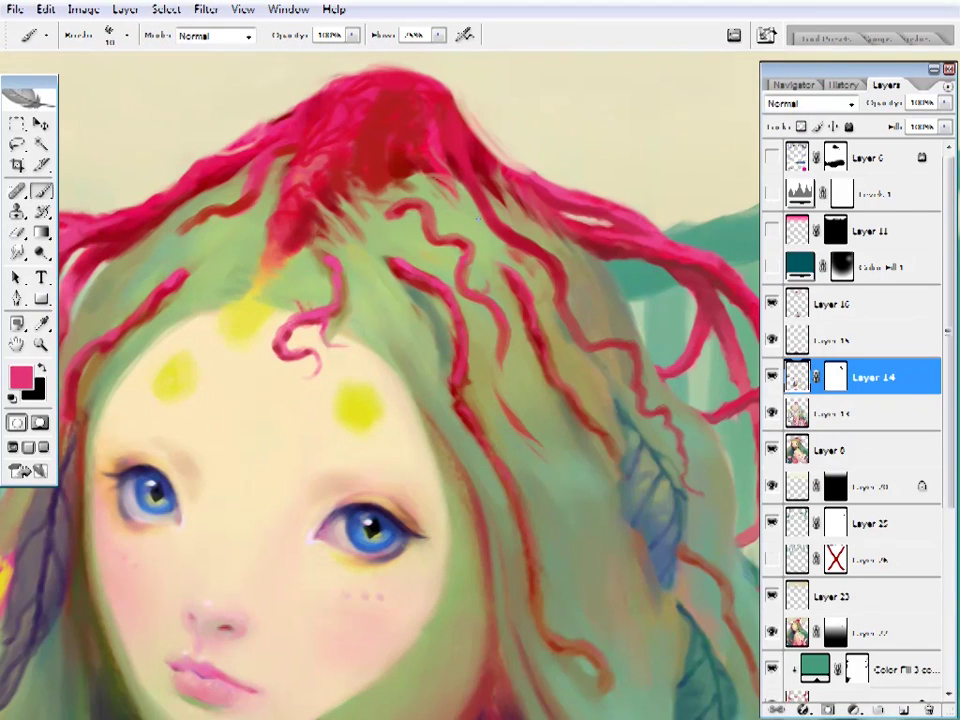
{"action": "left_click", "coordinate": [429, 274], "text": "alt"}
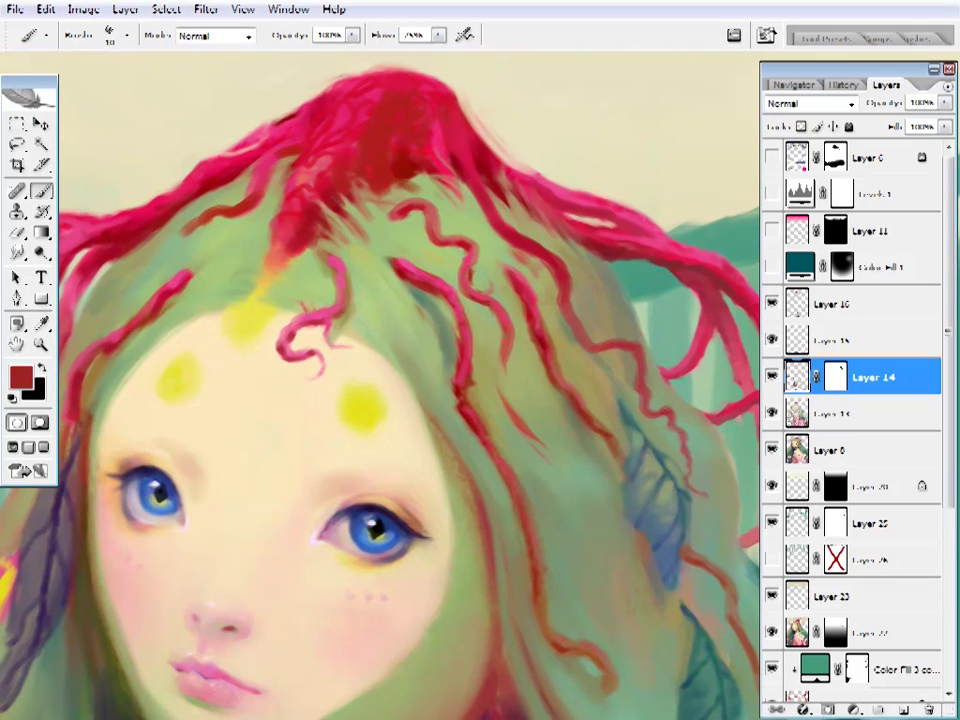
- Reposition the view over the crown and check the brush presets
{"action": "key", "text": "e"}
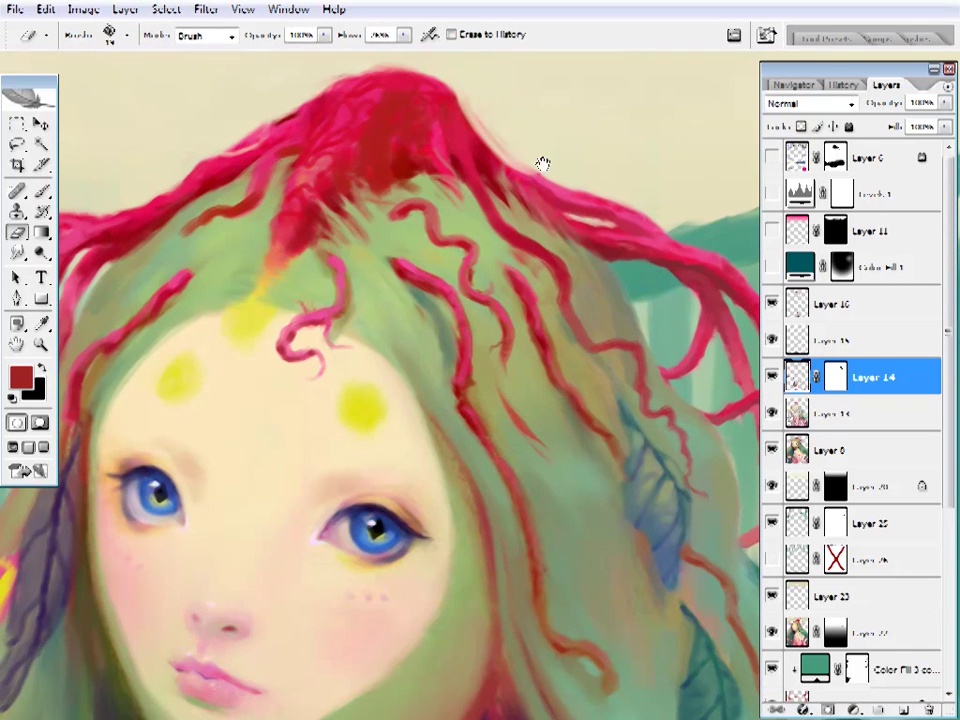
{"action": "left_click_drag", "start_coordinate": [541, 163], "coordinate": [510, 317]}
{"action": "key", "text": "b"}
{"action": "scroll", "coordinate": [390, 266], "scroll_direction": "down", "scroll_amount": 3}
{"action": "mouse_move", "coordinate": [390, 266]}
{"action": "left_mouse_down"}
{"action": "mouse_move", "coordinate": [415, 297]}
{"action": "mouse_move", "coordinate": [376, 338]}
{"action": "mouse_move", "coordinate": [369, 362]}
{"action": "mouse_move", "coordinate": [402, 300]}
{"action": "mouse_move", "coordinate": [364, 311]}
{"action": "mouse_move", "coordinate": [345, 371]}
{"action": "left_mouse_up"}
{"action": "right_click", "coordinate": [465, 268]}
{"action": "left_click", "coordinate": [378, 338]}
- Repaint the top of the crown in a brighter pink, then frame the top of the head
{"action": "right_click", "coordinate": [545, 186]}
{"action": "left_click", "coordinate": [600, 190], "text": "alt"}
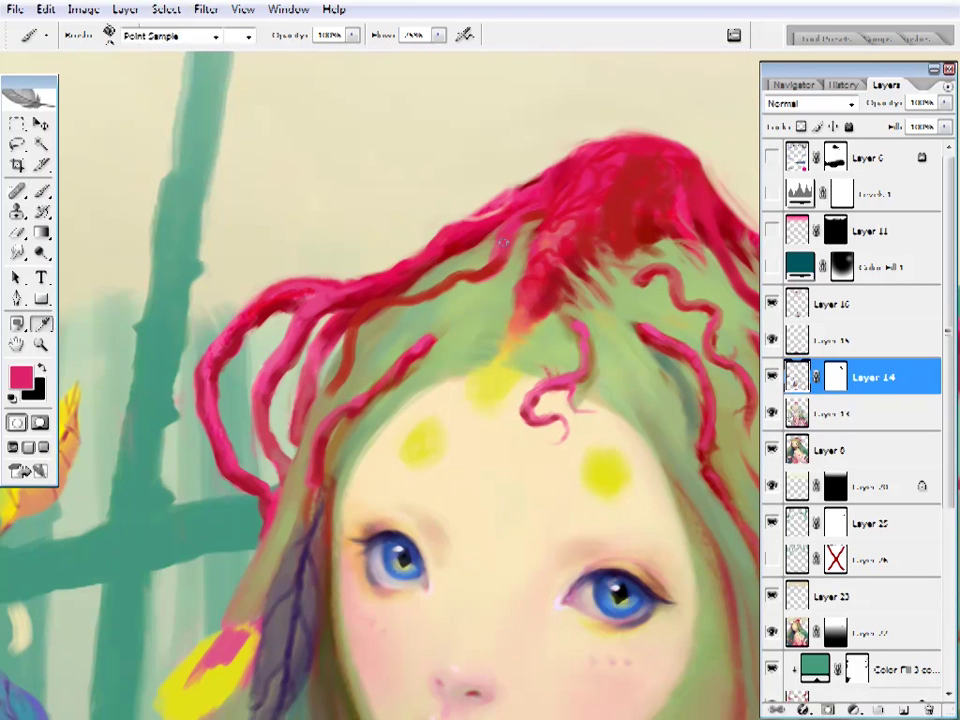
{"action": "left_click", "coordinate": [772, 306]}
{"action": "left_click", "coordinate": [830, 304]}
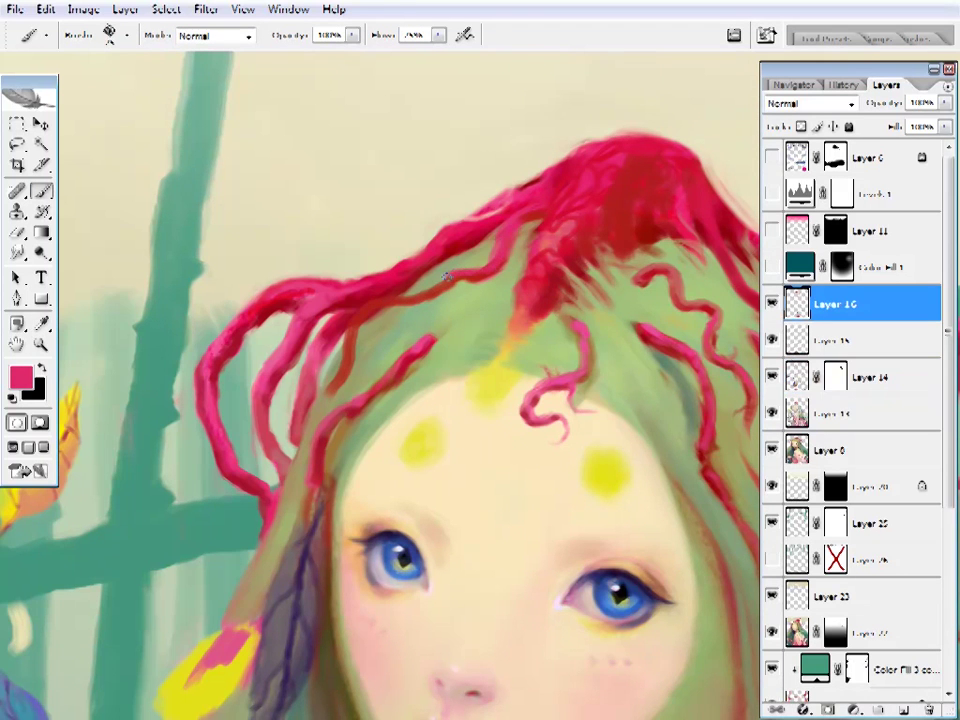
{"action": "key", "text": "z"}
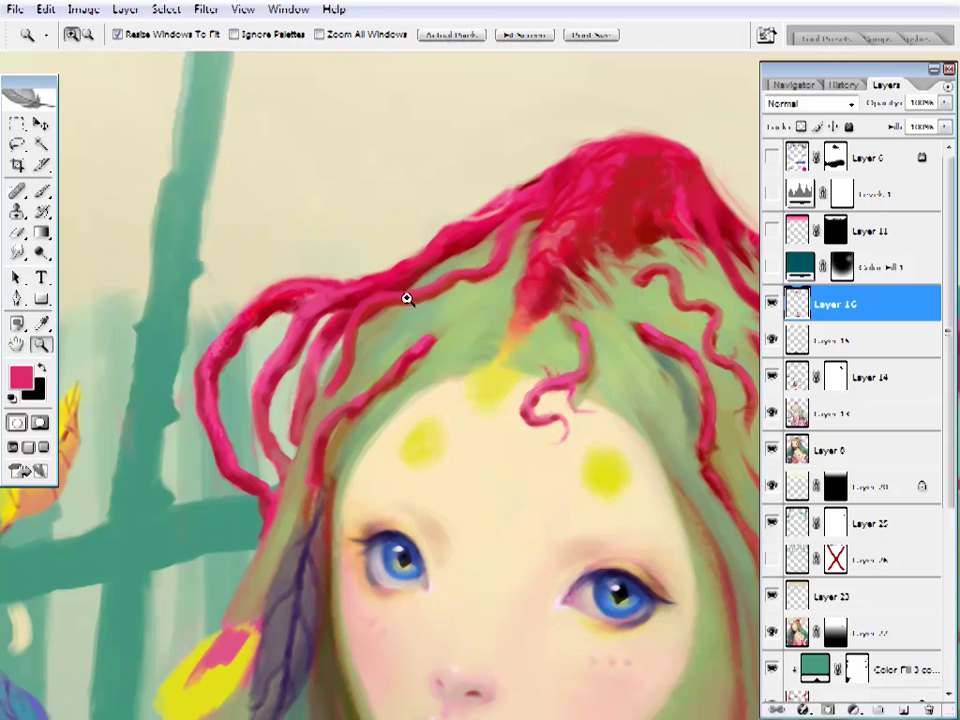
{"action": "key", "text": "ctrl+minus"}
{"action": "left_click", "coordinate": [361, 207]}
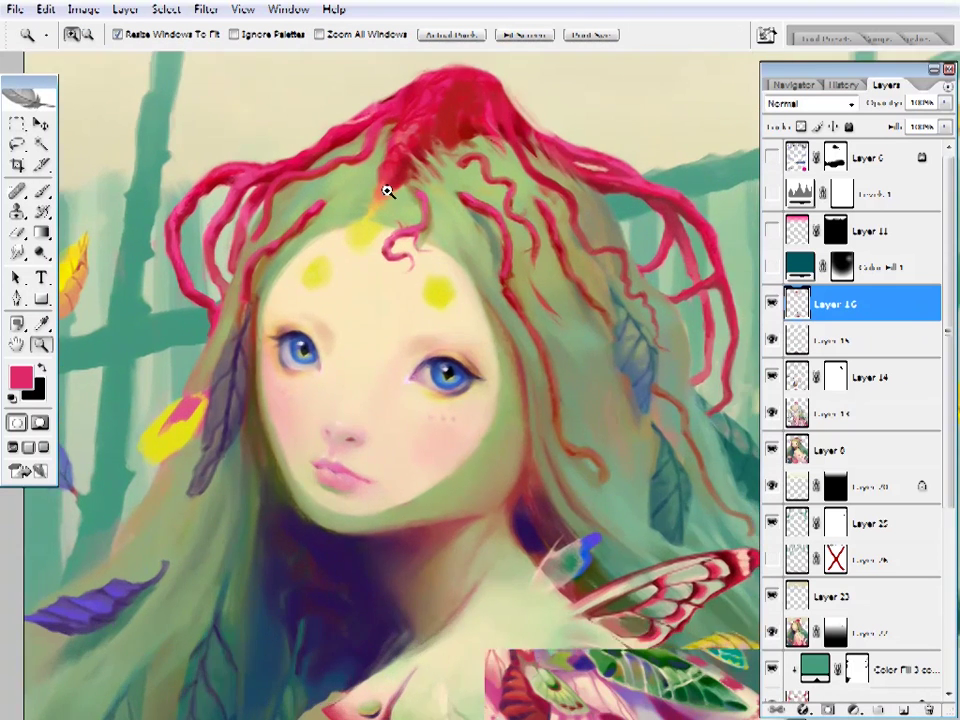
{"action": "left_click_drag", "start_coordinate": [386, 193], "coordinate": [394, 369]}
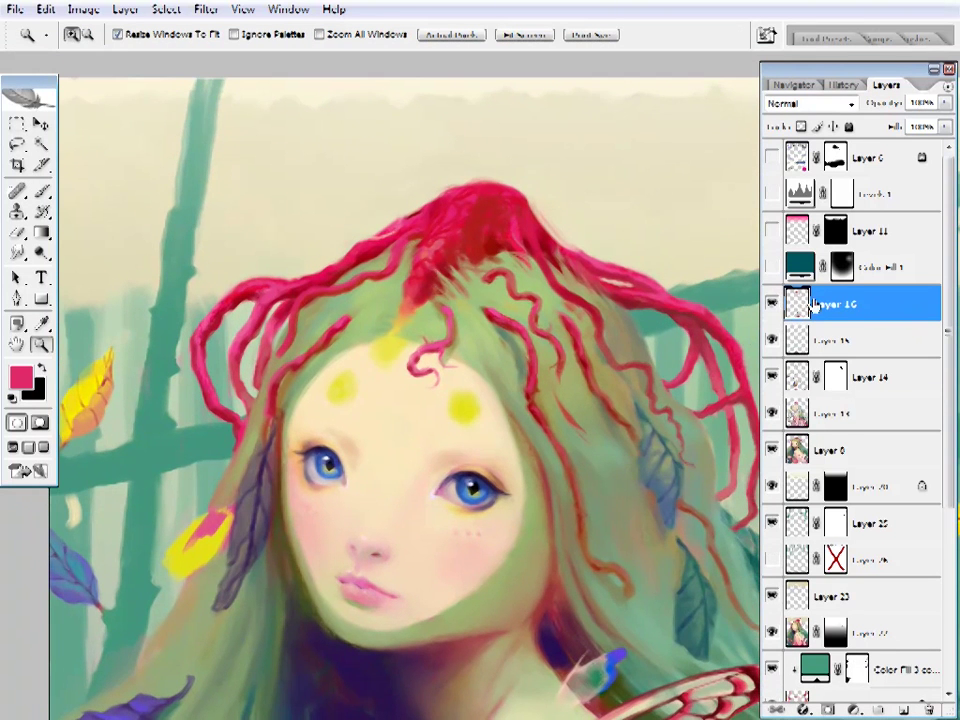
- Select Layer 14's mask and set up a black brush for masking
{"action": "left_click", "coordinate": [835, 377]}
{"action": "key", "text": "b"}
{"action": "key", "text": "d"}
{"action": "right_click", "coordinate": [606, 58]}
{"action": "key", "text": "Escape"}
{"action": "key", "text": "x"}
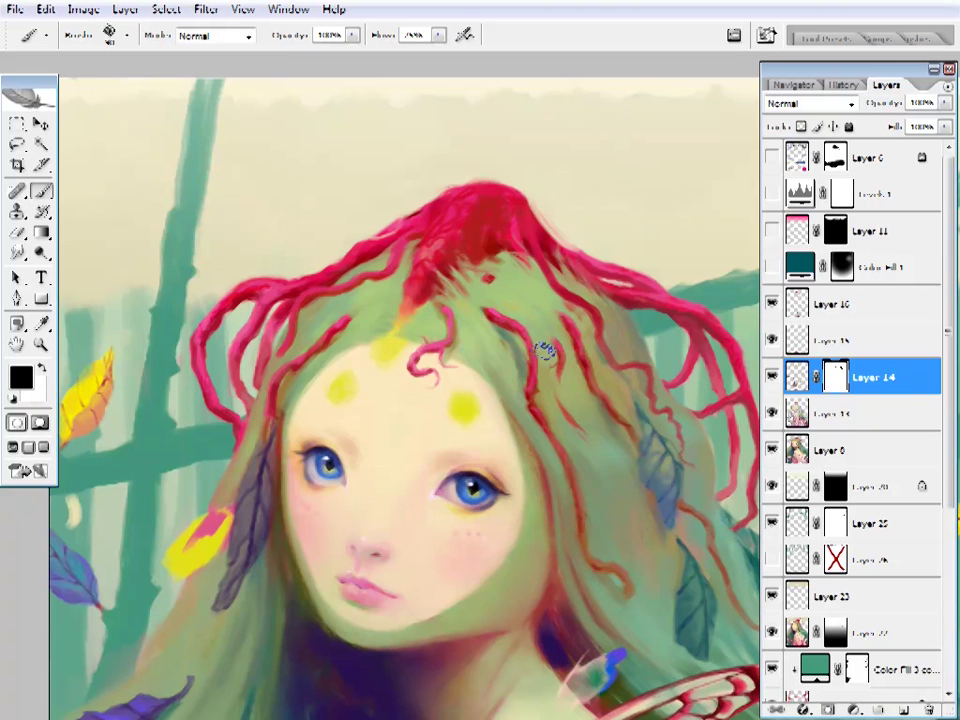
{"action": "left_click_drag", "start_coordinate": [640, 242], "coordinate": [707, 237]}
- Toggle Layer 14's visibility to check the red strand, then sample red on Layer 16
{"action": "left_click", "coordinate": [785, 306]}
{"action": "left_click", "coordinate": [790, 377]}
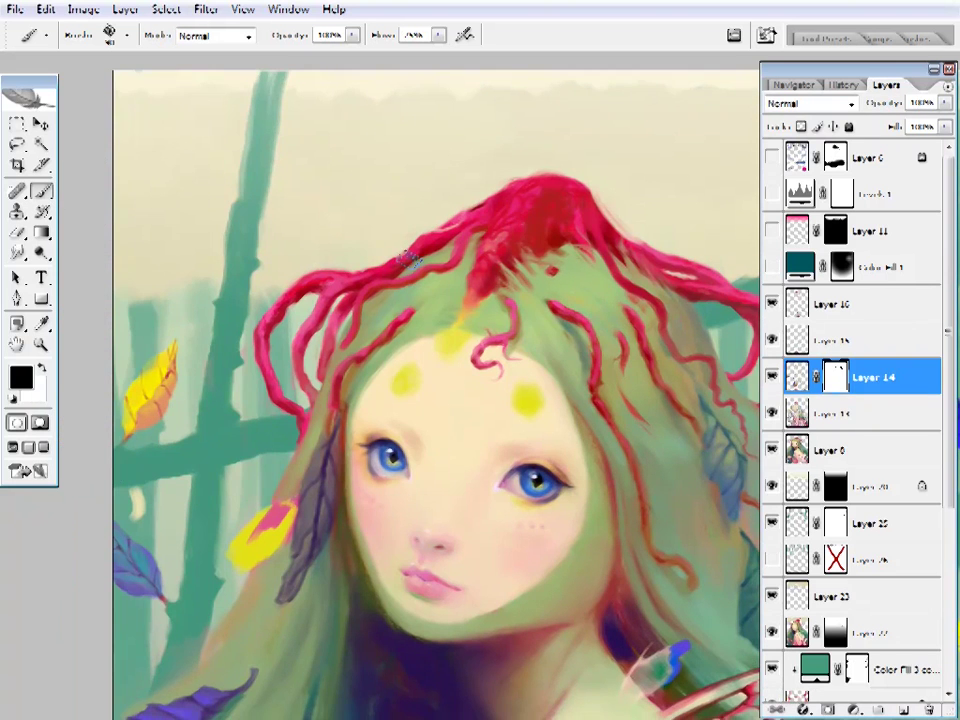
{"action": "left_click", "coordinate": [773, 376]}
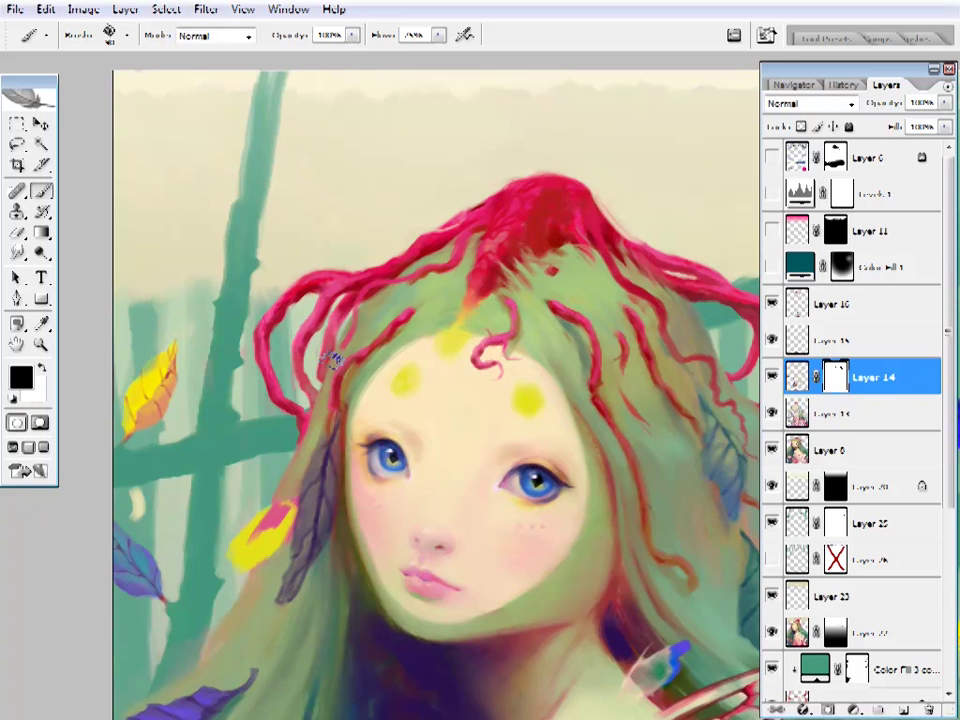
{"action": "left_click", "coordinate": [449, 275], "text": "alt"}
{"action": "left_click", "coordinate": [449, 275], "text": "ctrl"}
{"action": "left_click", "coordinate": [449, 275], "text": "ctrl"}
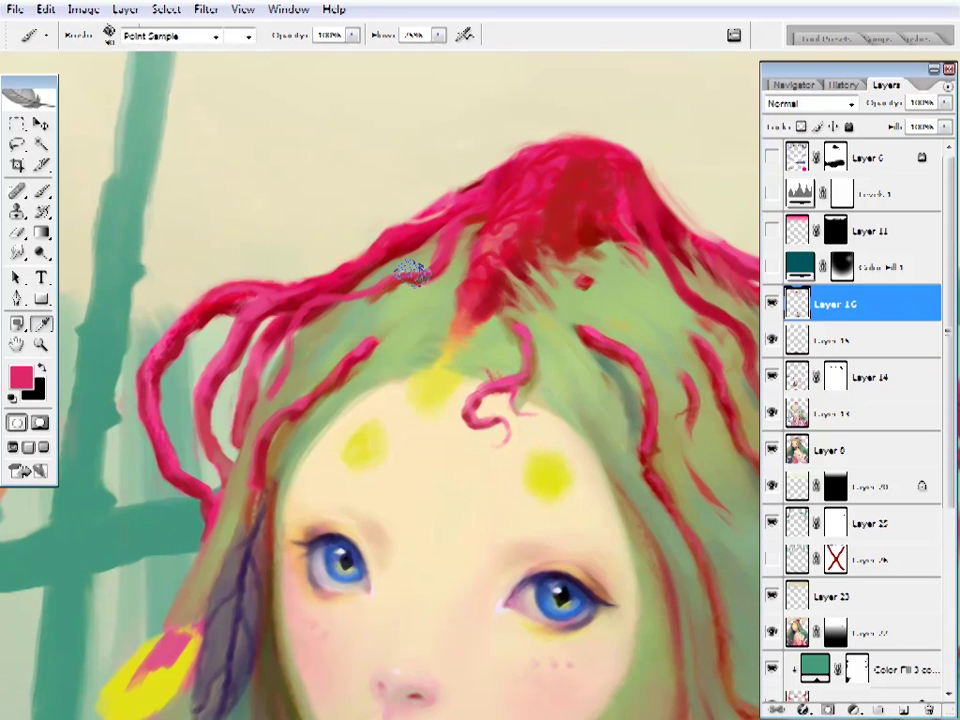
{"action": "left_click", "coordinate": [403, 268], "text": "alt"}
{"action": "right_click", "coordinate": [460, 120]}
{"action": "left_click", "coordinate": [394, 291]}
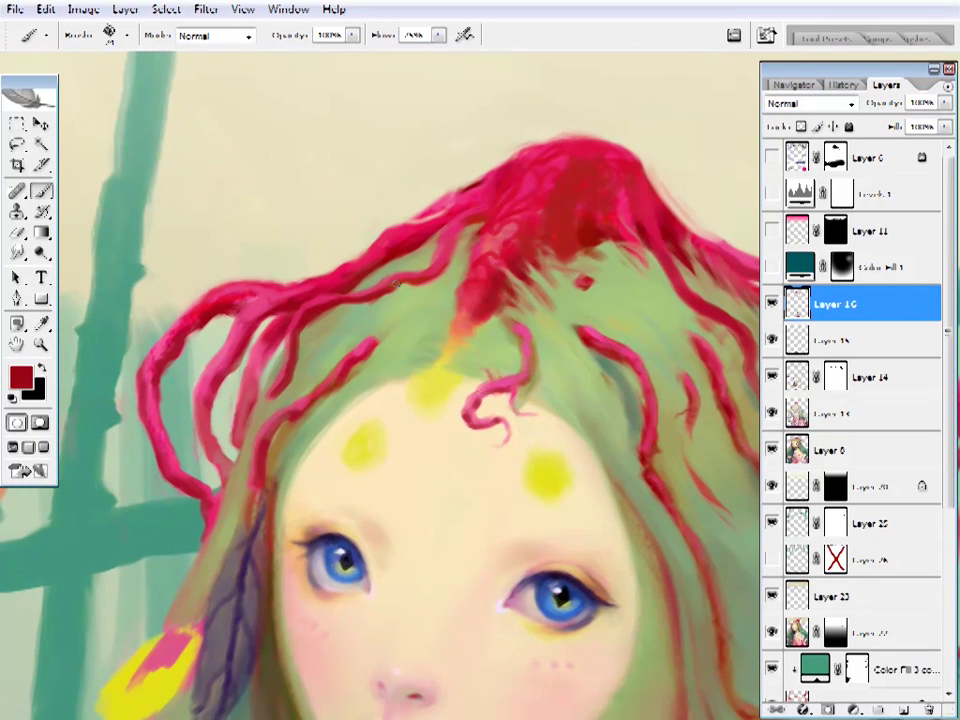
{"action": "left_click", "coordinate": [400, 290], "text": "alt"}
{"action": "left_click", "coordinate": [420, 280], "text": "ctrl"}
- Erase stray red from the left crown strands and resample the hair's pink-red
{"action": "key", "text": "e"}
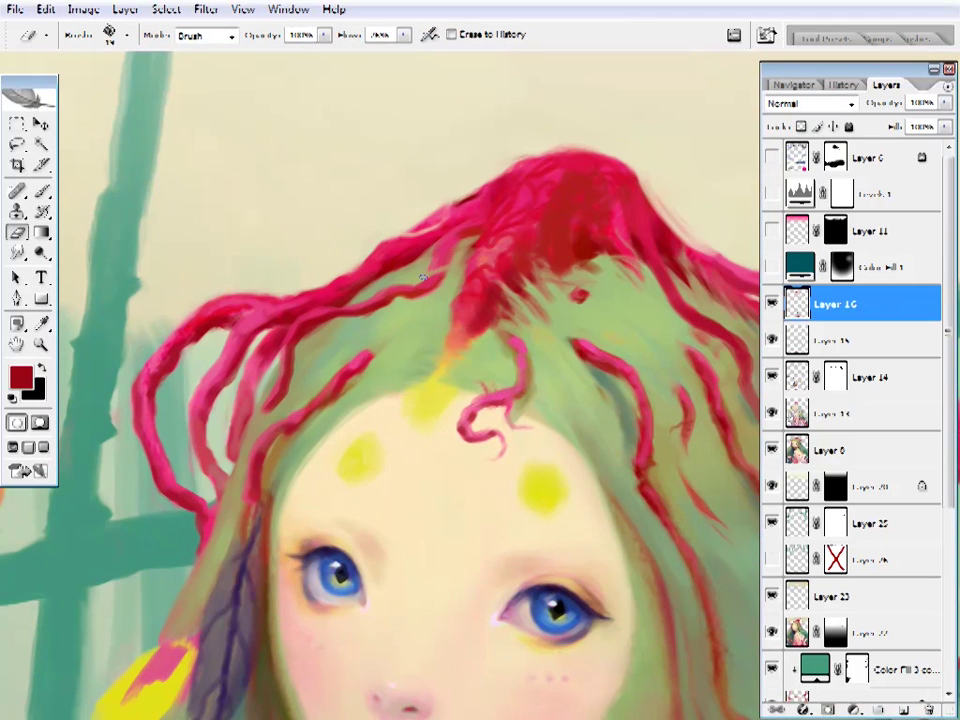
{"action": "left_click_drag", "start_coordinate": [207, 288], "coordinate": [201, 306]}
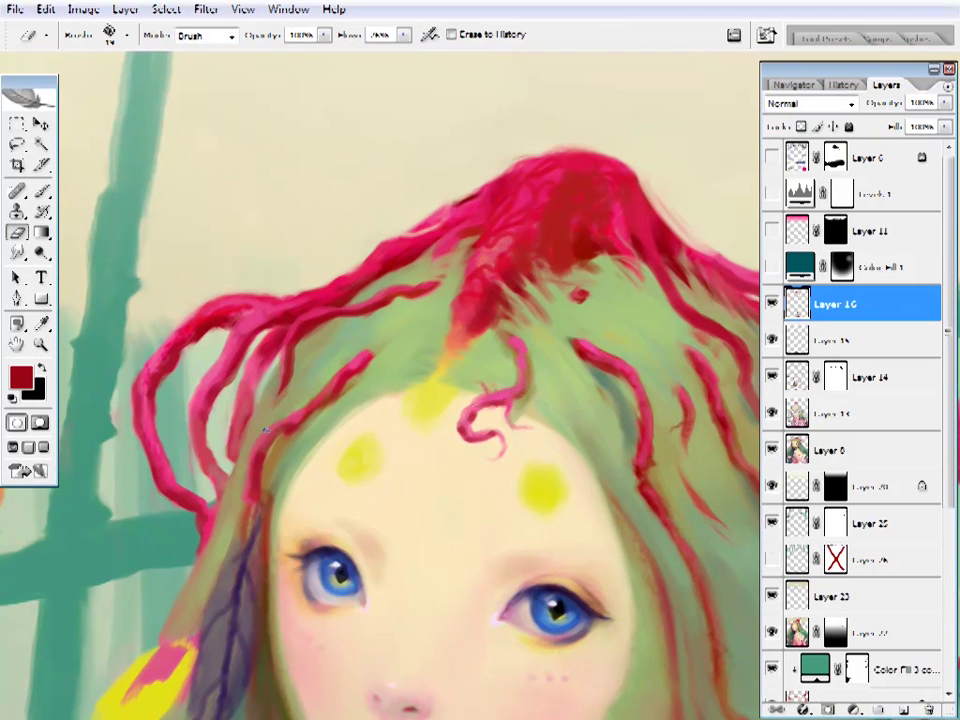
{"action": "left_click", "coordinate": [435, 336], "text": "alt"}
{"action": "left_click", "coordinate": [407, 315], "text": "ctrl"}
{"action": "right_click", "coordinate": [465, 55]}
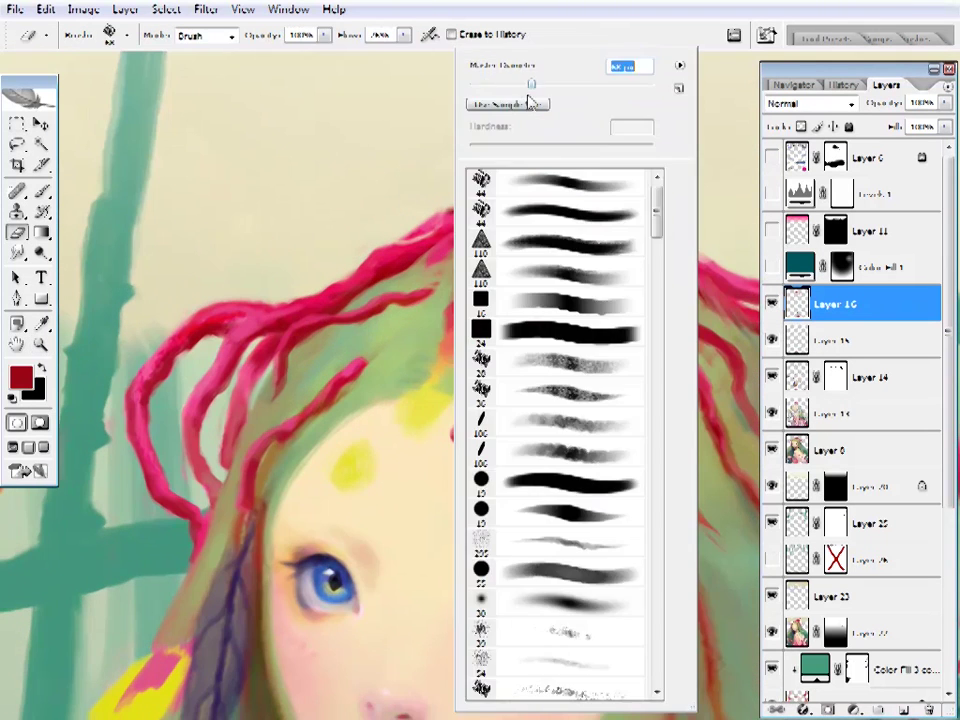
{"action": "left_click", "coordinate": [511, 218]}
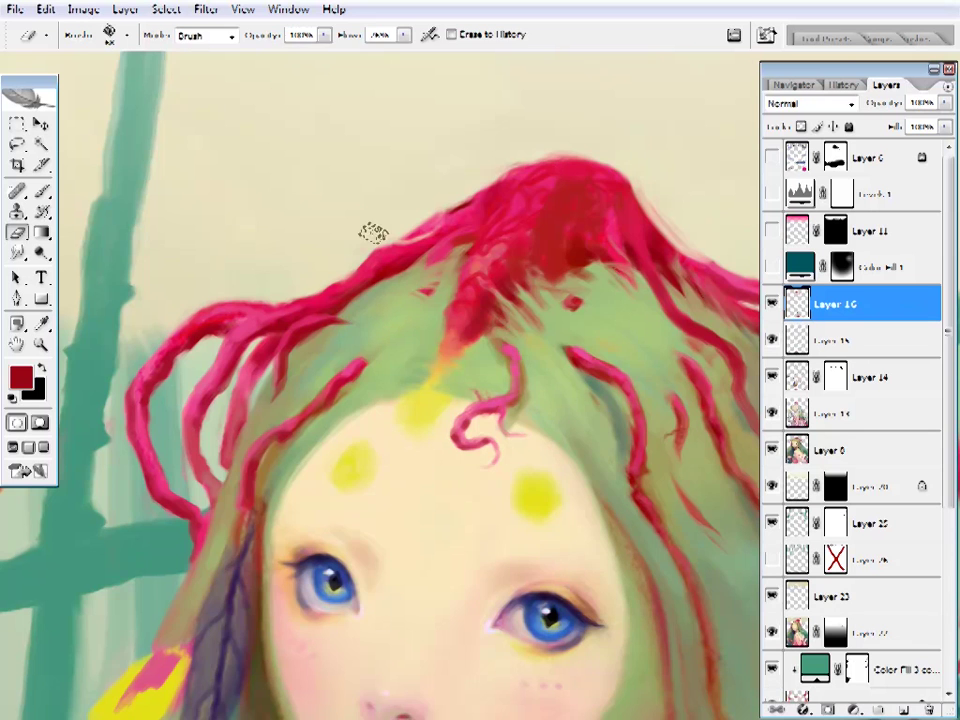
{"action": "key", "text": "b"}
{"action": "left_click", "coordinate": [558, 323], "text": "alt"}
{"action": "key", "text": "z"}
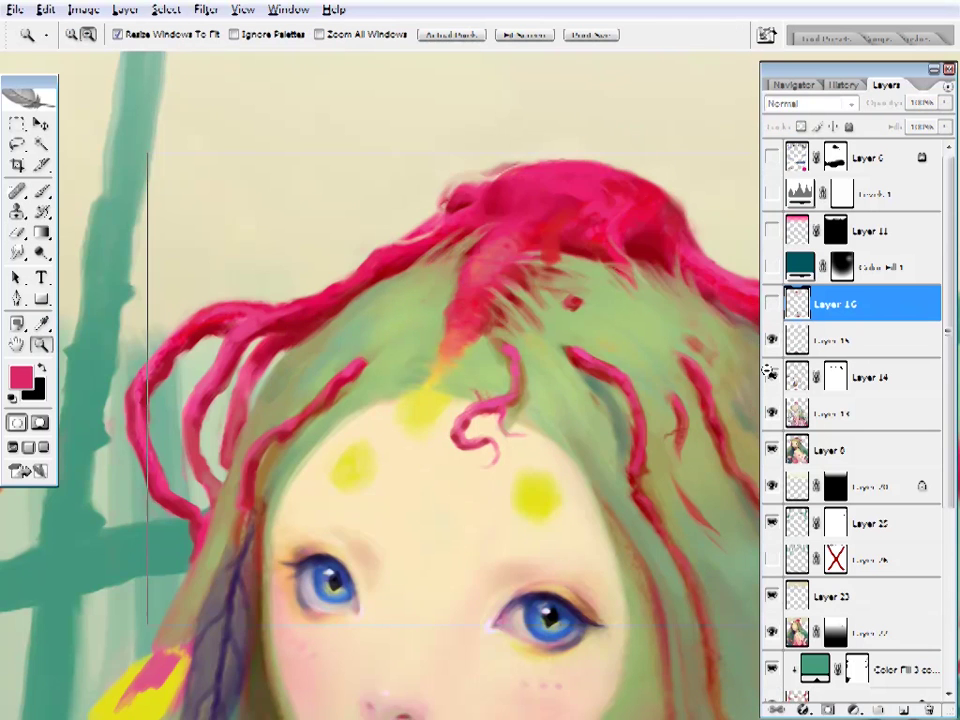
{"action": "key", "text": "ctrl+minus"}
{"action": "left_click", "coordinate": [772, 450]}
{"action": "left_click", "coordinate": [772, 450]}
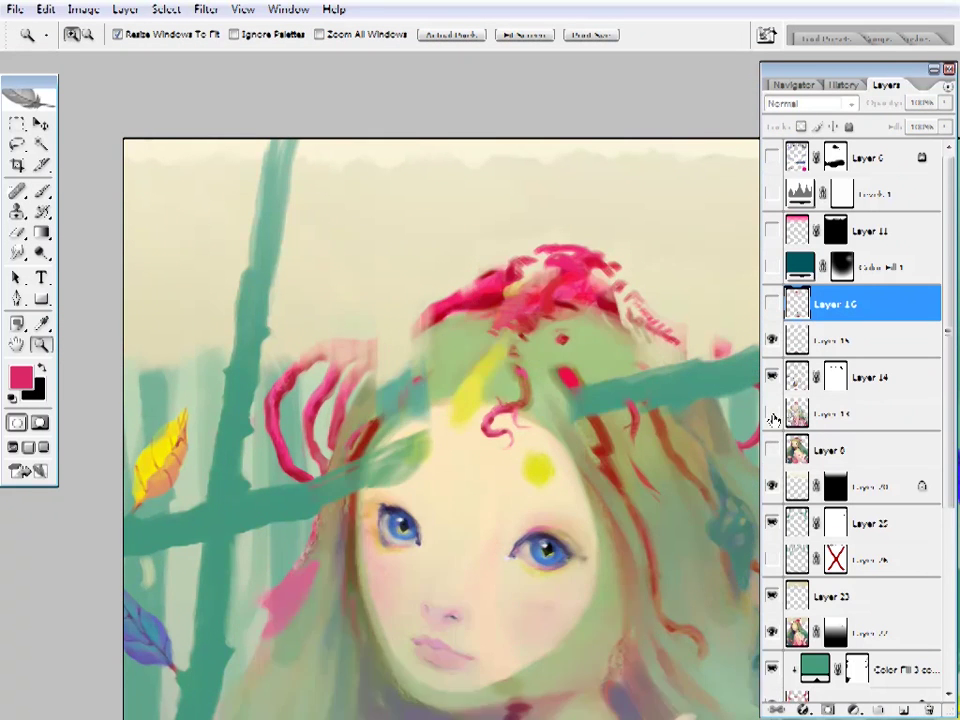
{"action": "left_click", "coordinate": [772, 450]}
{"action": "left_click", "coordinate": [771, 633]}
{"action": "left_click", "coordinate": [771, 633]}
{"action": "left_click", "coordinate": [800, 633]}
{"action": "key", "text": "b"}
{"action": "right_click", "coordinate": [462, 352]}
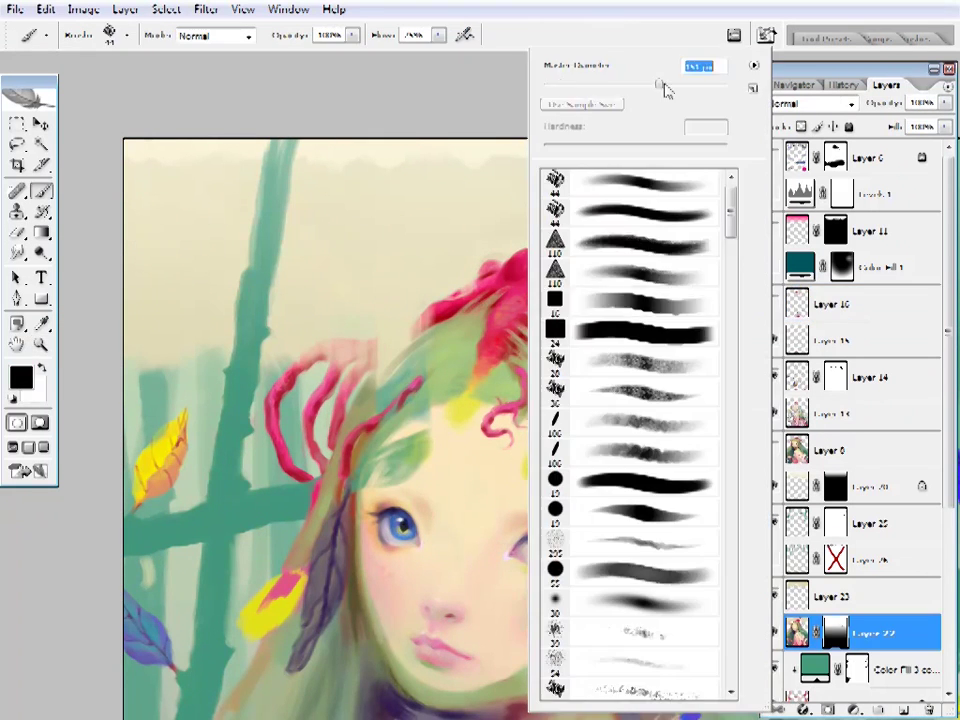
{"action": "key", "text": "z"}
{"action": "key", "text": "ctrl+minus"}
{"action": "left_click_drag", "start_coordinate": [772, 412], "coordinate": [772, 339]}
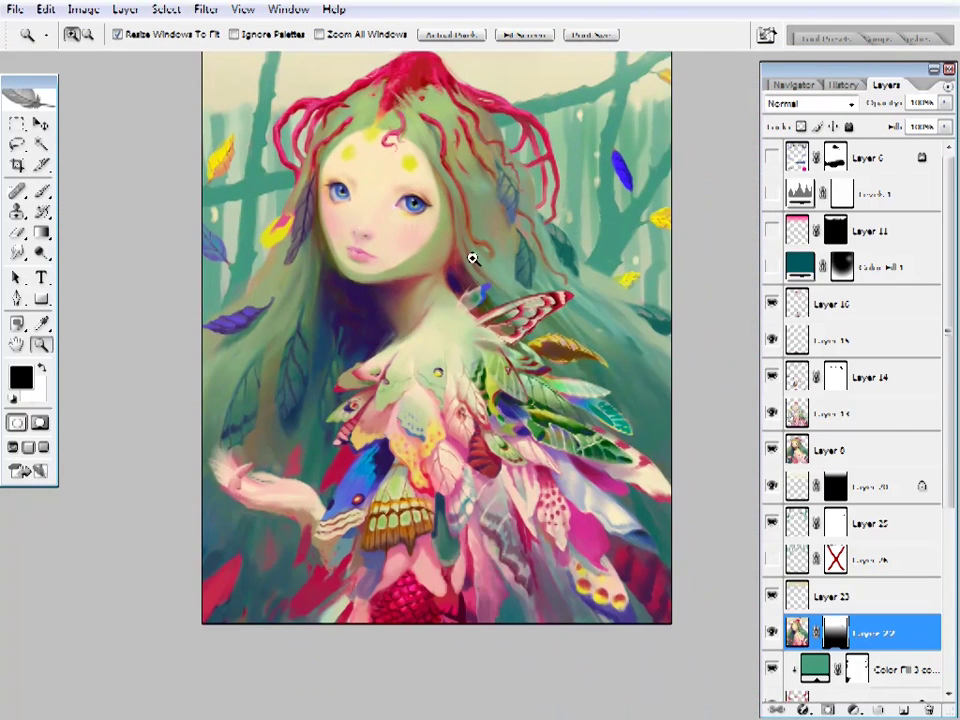
{"action": "left_click", "coordinate": [472, 259]}
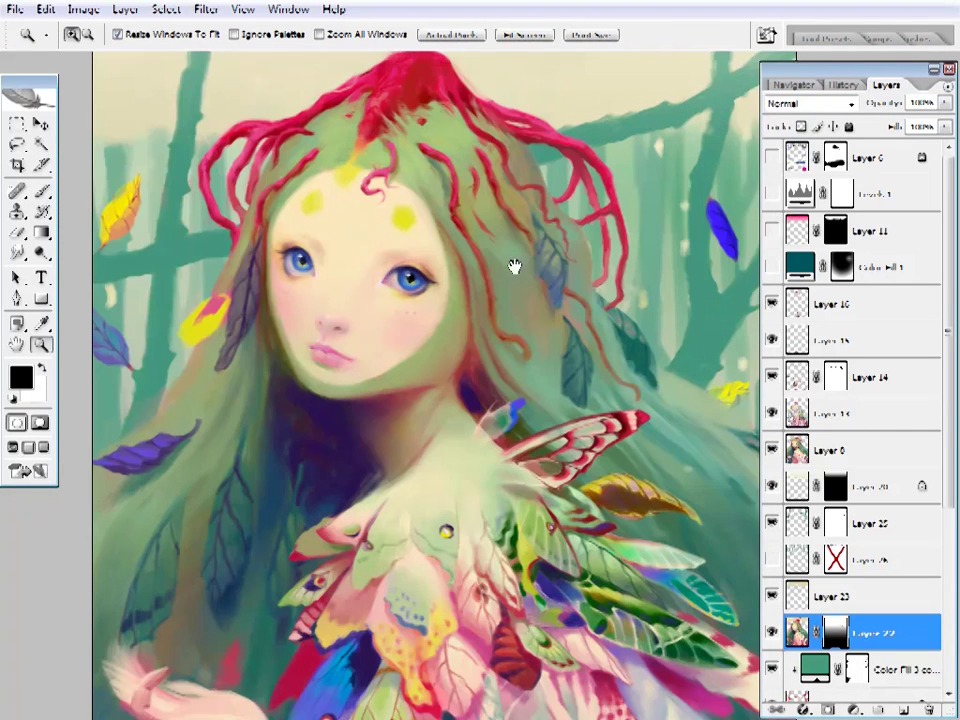
{"action": "left_click", "coordinate": [772, 308]}
{"action": "left_click", "coordinate": [772, 304]}
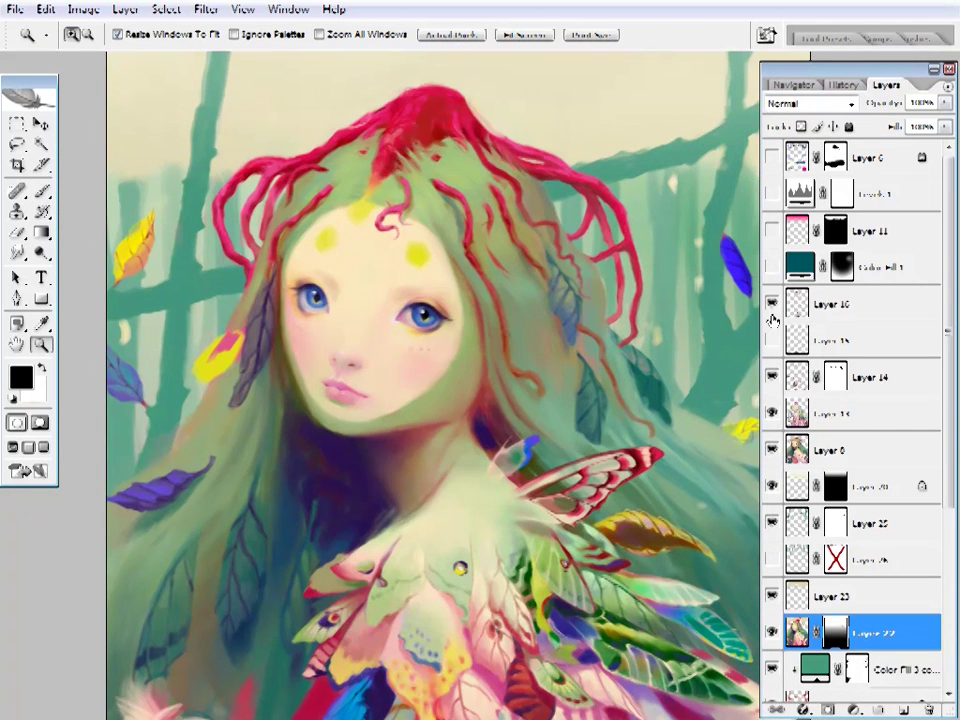
{"action": "left_click_drag", "start_coordinate": [505, 362], "coordinate": [475, 300]}
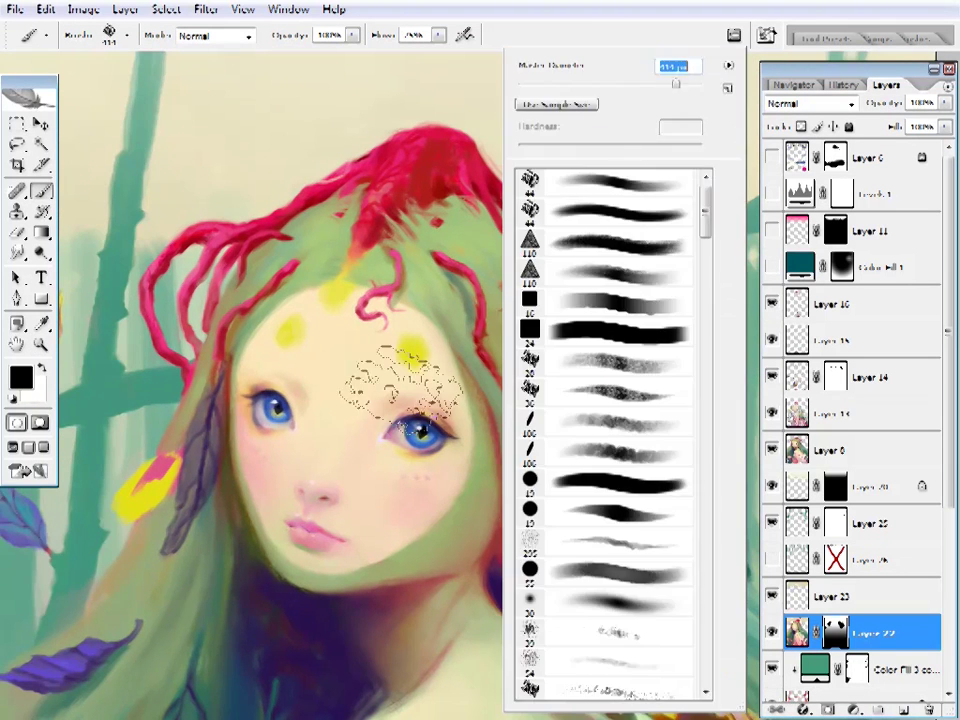
- Zoom in on the crown and sample dark red and hair green
{"action": "key", "text": "Return"}
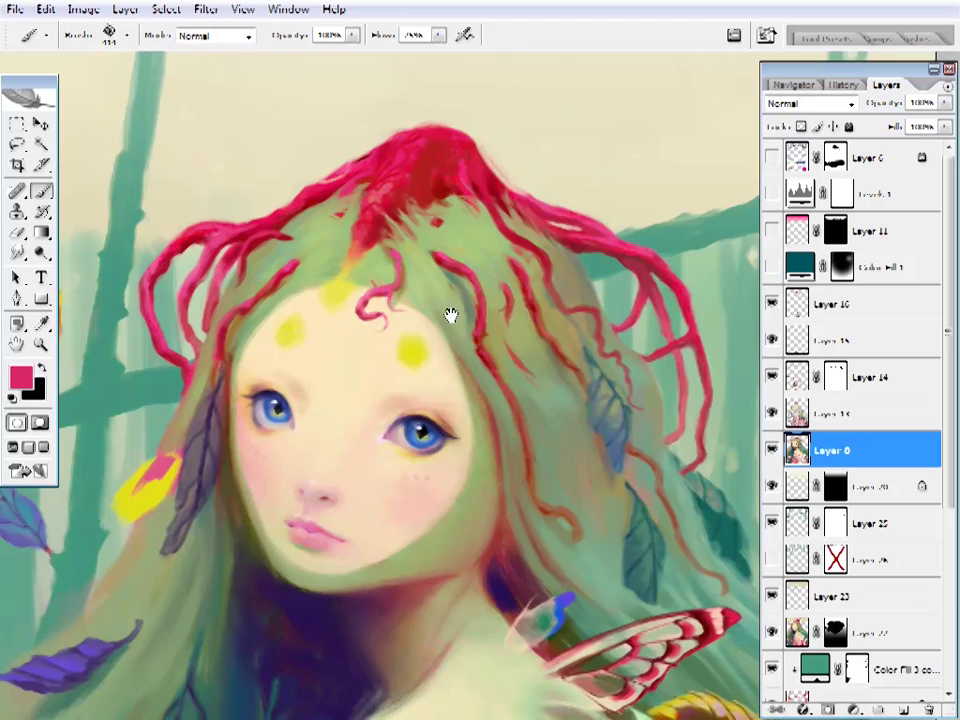
{"action": "key", "text": "z"}
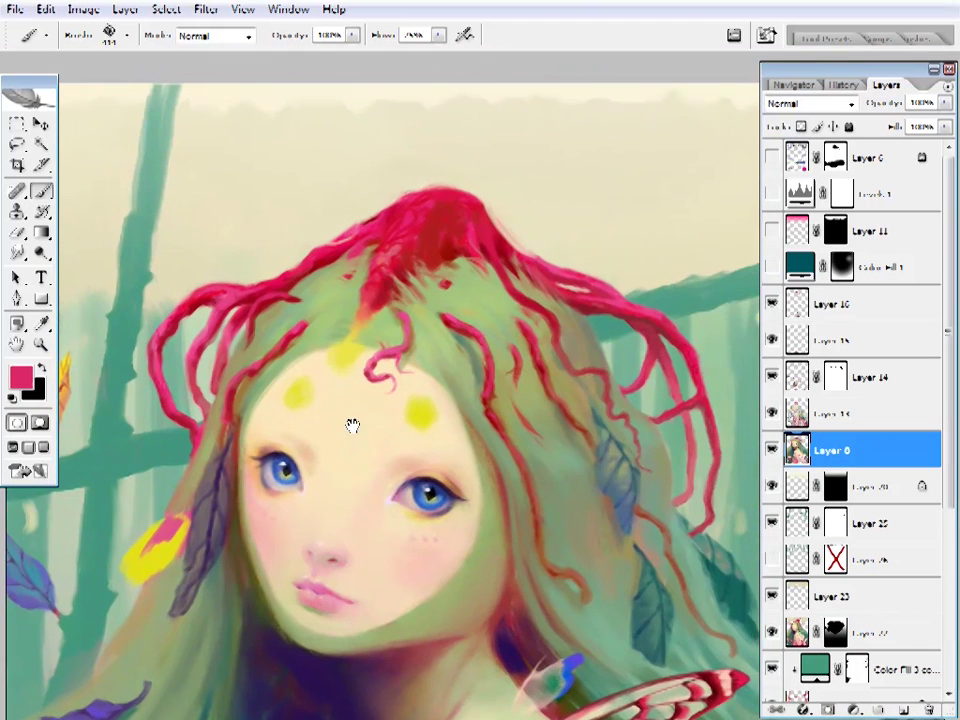
{"action": "mouse_move", "coordinate": [351, 422]}
{"action": "left_mouse_down"}
{"action": "mouse_move", "coordinate": [369, 407]}
{"action": "mouse_move", "coordinate": [380, 357]}
{"action": "left_mouse_up"}
{"action": "left_click", "coordinate": [380, 357]}
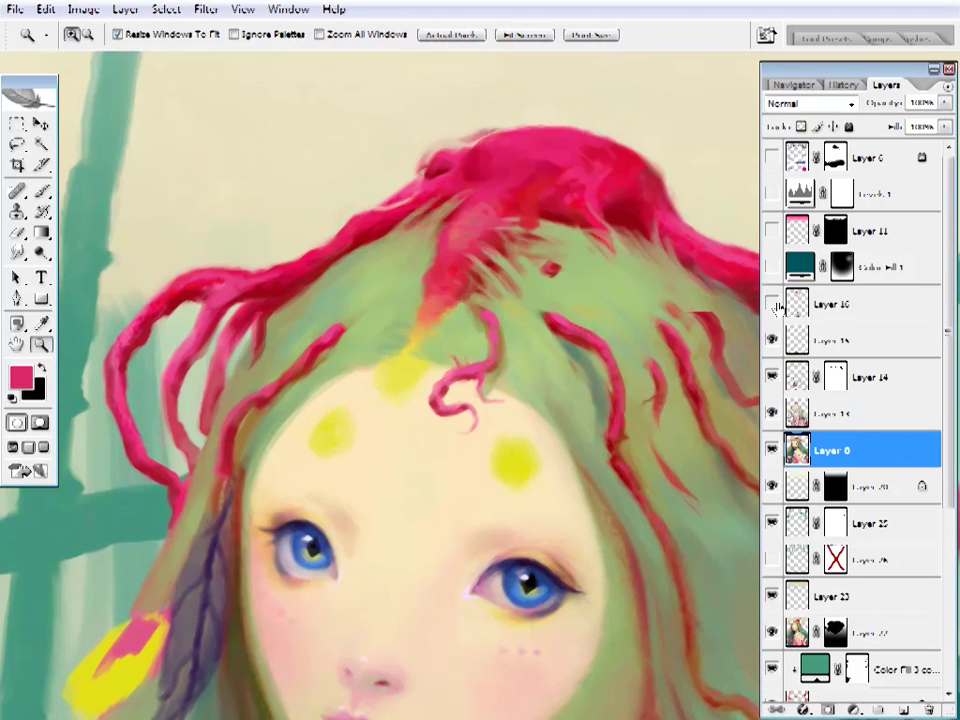
{"action": "key", "text": "b"}
{"action": "left_click", "coordinate": [450, 204], "text": "alt"}
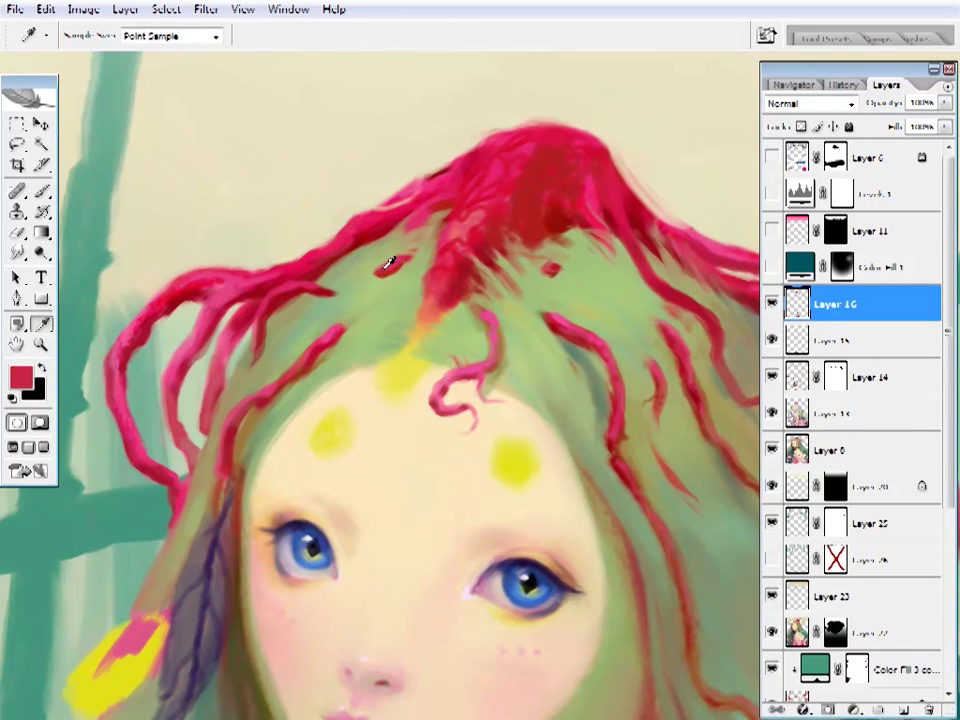
{"action": "left_click", "coordinate": [382, 272], "text": "alt"}
{"action": "key", "text": "e"}
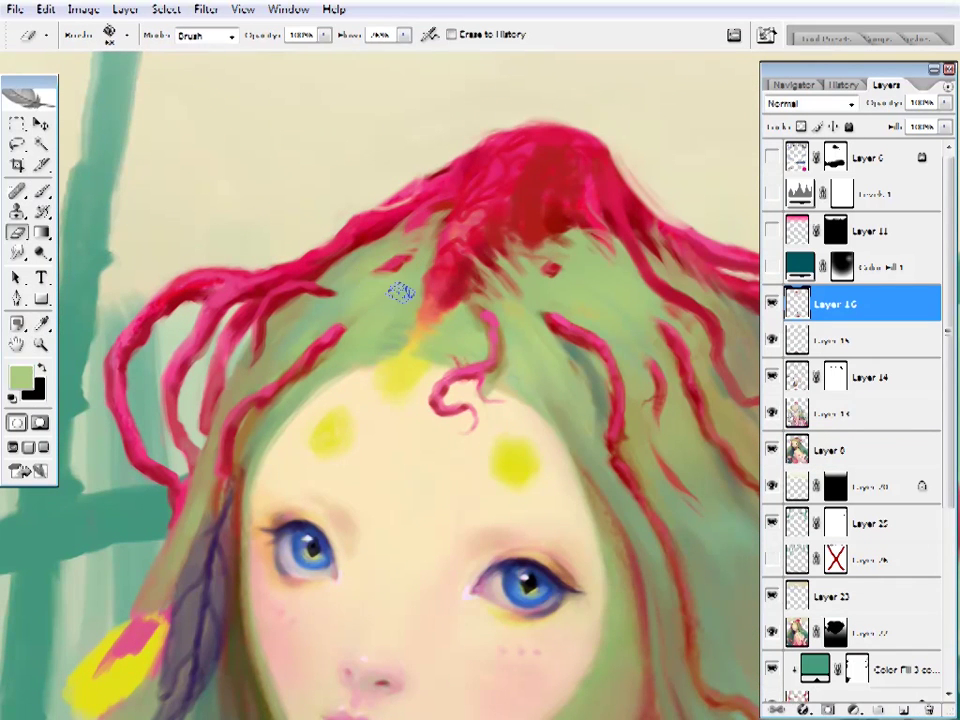
{"action": "key", "text": "z"}
{"action": "left_click", "coordinate": [437, 223], "text": "alt"}
{"action": "left_click", "coordinate": [407, 214]}
- Sample crown reds and pinks, resize the brush, and paint a darker red stroke on the crown top
{"action": "key", "text": "i"}
{"action": "left_click", "coordinate": [517, 228]}
{"action": "key", "text": "b"}
{"action": "right_click", "coordinate": [390, 170]}
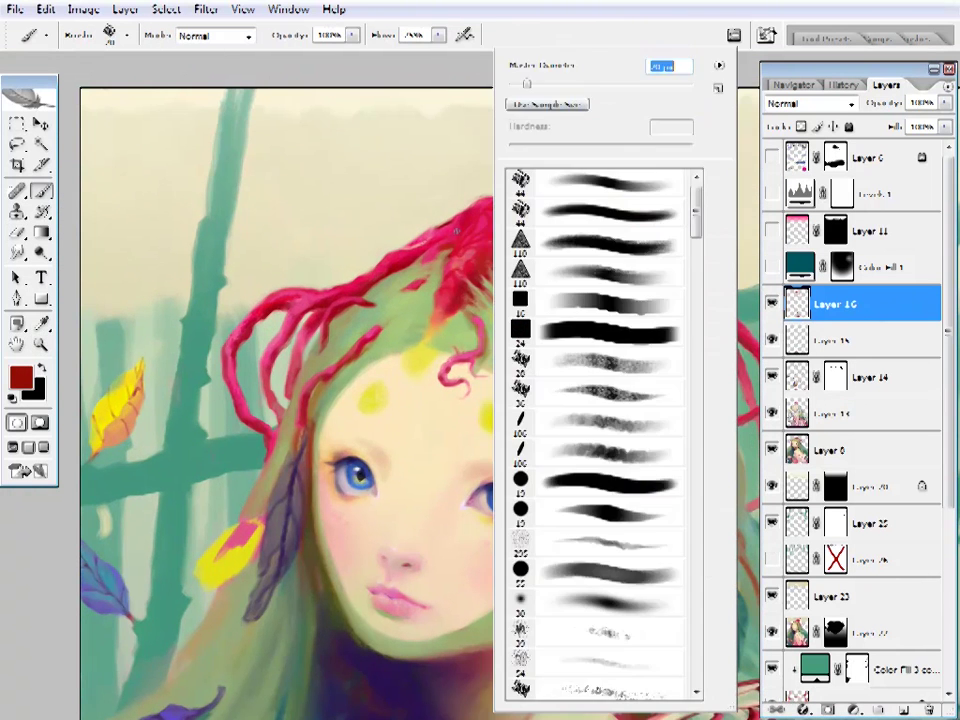
{"action": "key", "text": "Escape"}
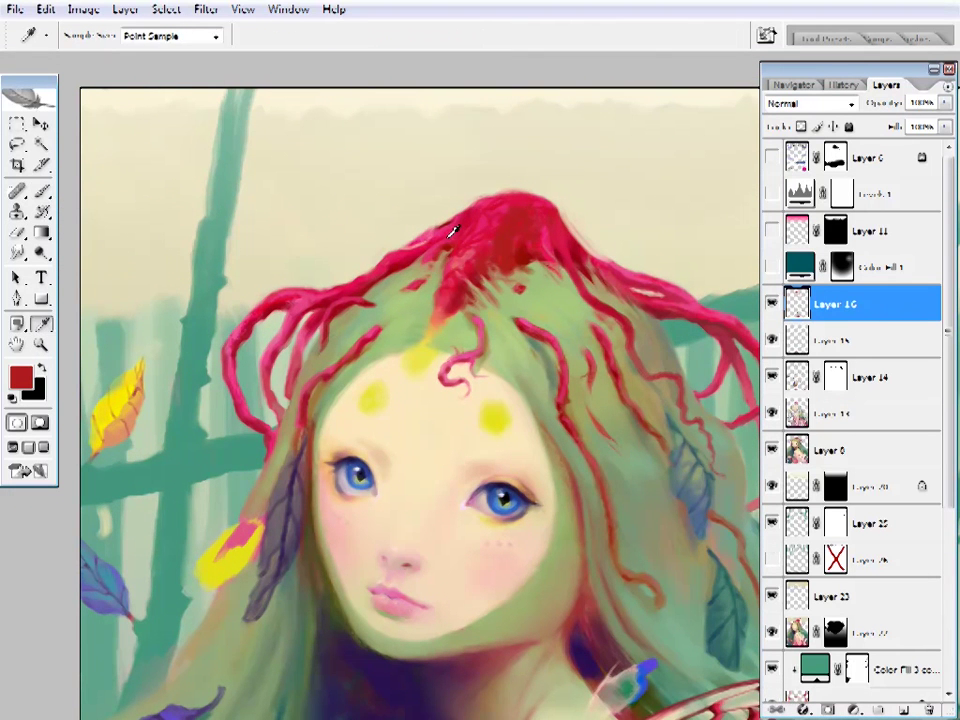
{"action": "left_click", "coordinate": [425, 262], "text": "alt"}
{"action": "left_click_drag", "start_coordinate": [518, 235], "coordinate": [506, 251]}
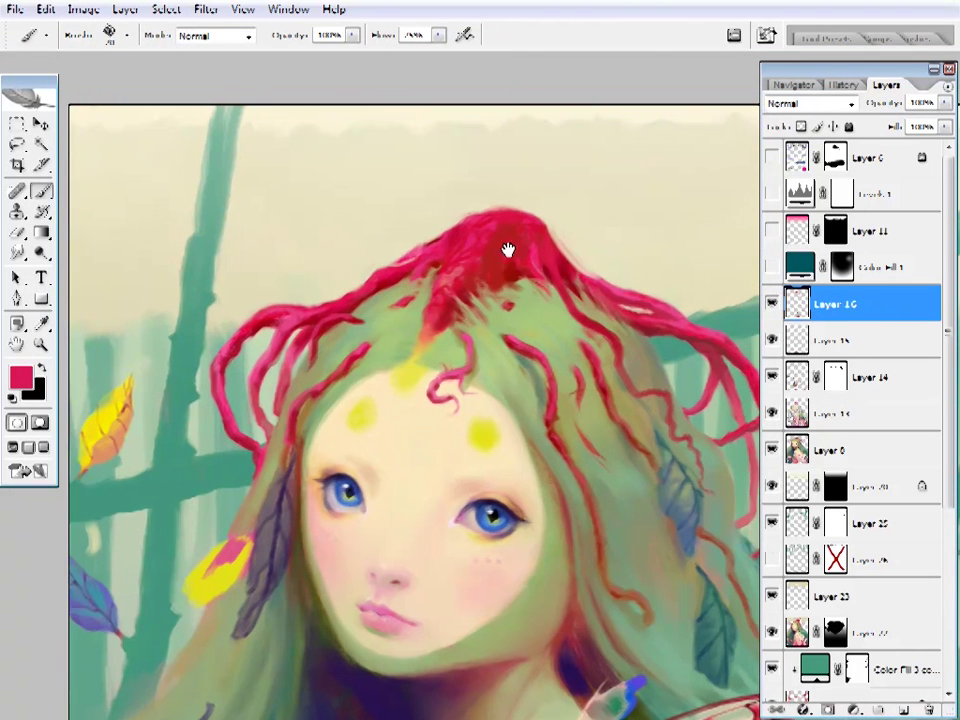
{"action": "left_click", "coordinate": [456, 250], "text": "alt"}
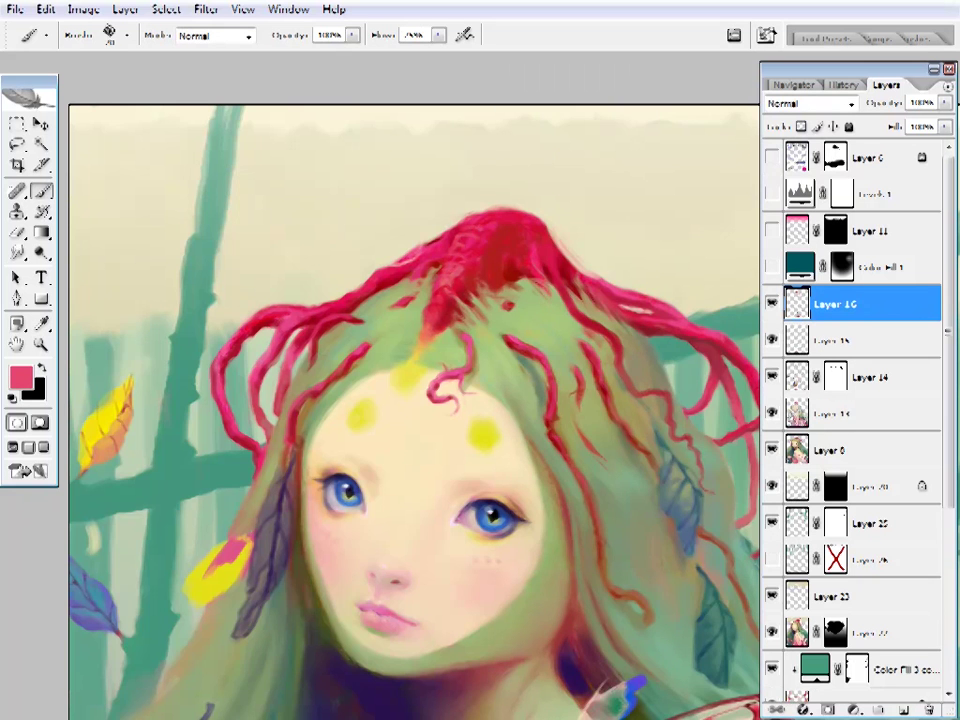
{"action": "left_click", "coordinate": [505, 262], "text": "alt"}
{"action": "right_click", "coordinate": [555, 190]}
{"action": "double_click", "coordinate": [664, 293]}
{"action": "left_click_drag", "start_coordinate": [490, 245], "coordinate": [542, 208]}
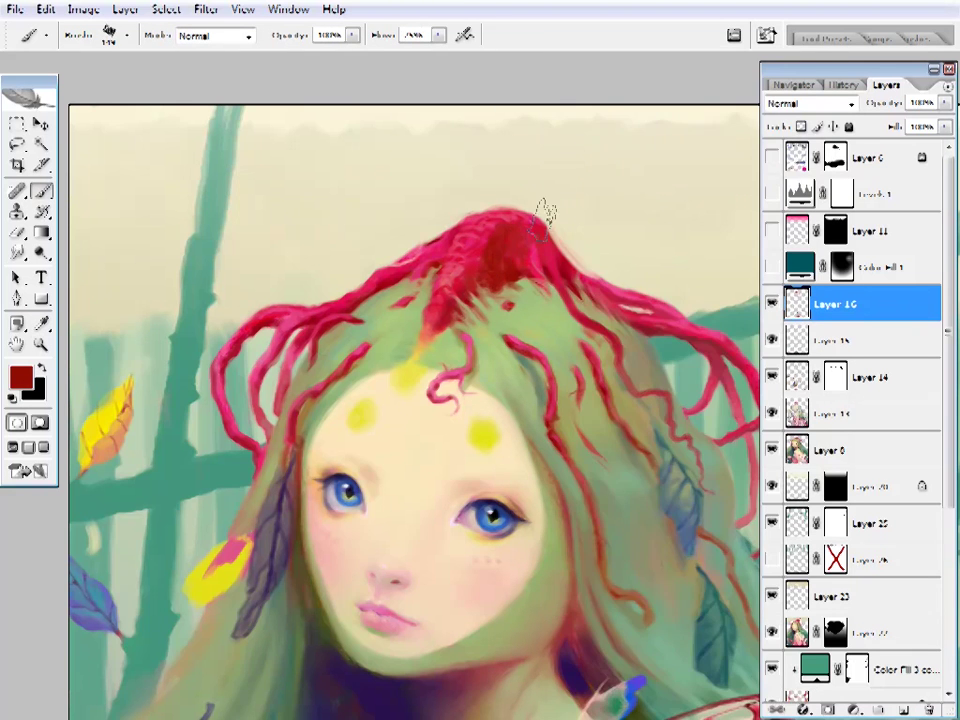
- Resize the brush, review the whole image, and paint a pink stroke on the coral crown
{"action": "right_click", "coordinate": [477, 256]}
{"action": "double_click", "coordinate": [477, 256]}
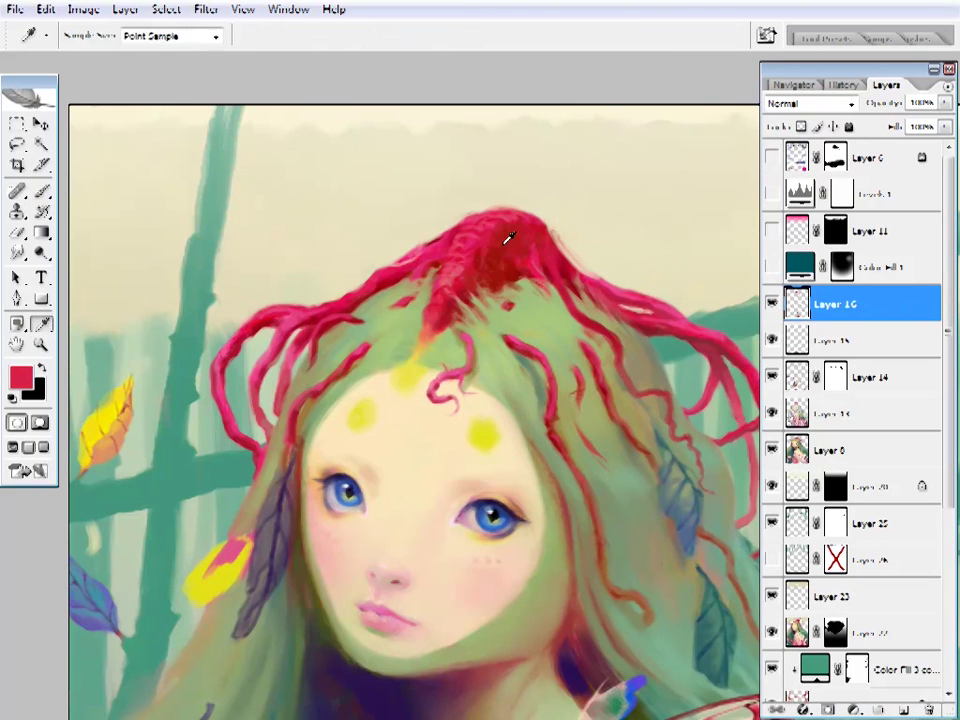
{"action": "left_click", "coordinate": [508, 240], "text": "alt"}
{"action": "key", "text": "z"}
{"action": "right_click", "coordinate": [489, 292]}
{"action": "left_click", "coordinate": [515, 303]}
{"action": "left_click", "coordinate": [501, 171]}
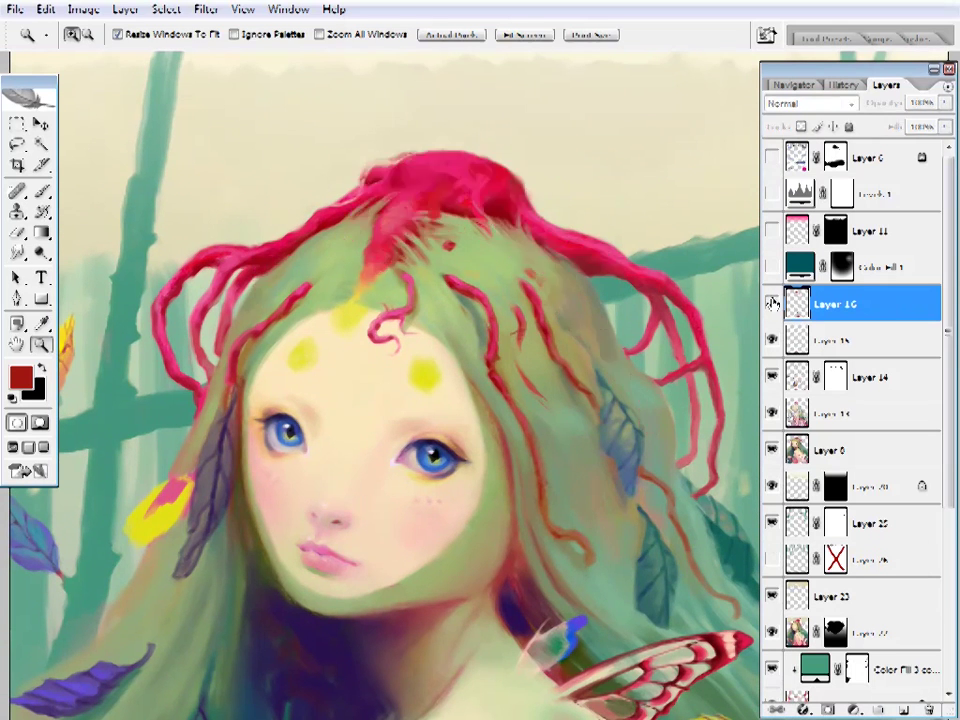
{"action": "key", "text": "b"}
{"action": "left_click", "coordinate": [340, 193], "text": "alt"}
{"action": "left_click", "coordinate": [410, 158], "text": "alt"}
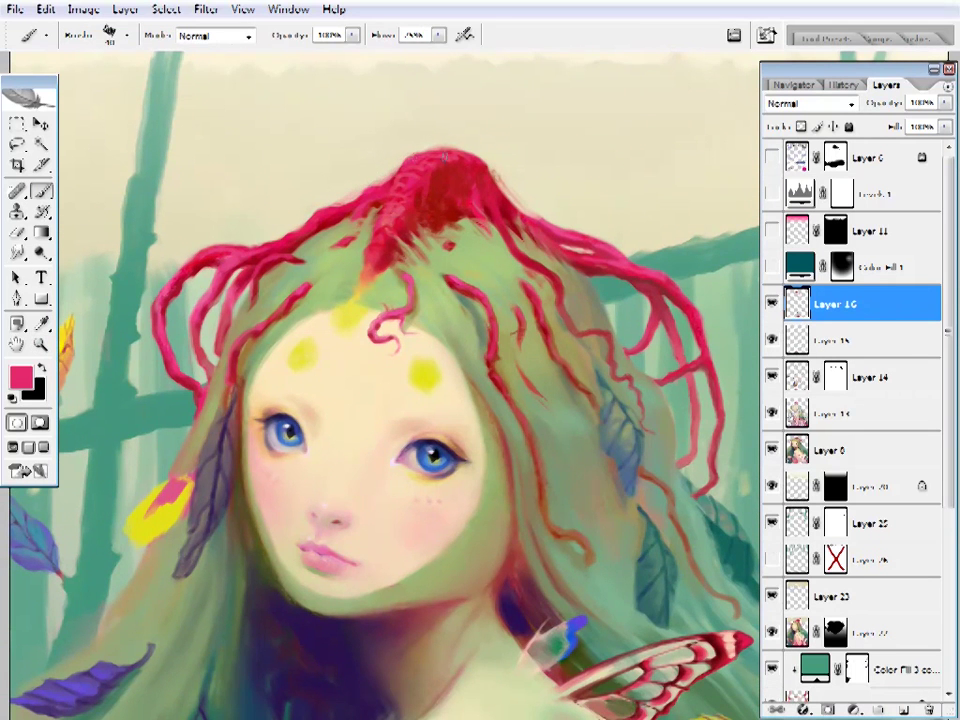
{"action": "left_click_drag", "start_coordinate": [440, 116], "coordinate": [510, 141]}
- Paint dark-red shading and pink-red detail strokes into the crown top
{"action": "left_click", "coordinate": [396, 201], "text": "alt"}
{"action": "left_click_drag", "start_coordinate": [458, 219], "coordinate": [392, 174]}
{"action": "left_click", "coordinate": [372, 222], "text": "alt"}
{"action": "left_click_drag", "start_coordinate": [357, 256], "coordinate": [328, 262]}
{"action": "left_click", "coordinate": [445, 212], "text": "alt"}
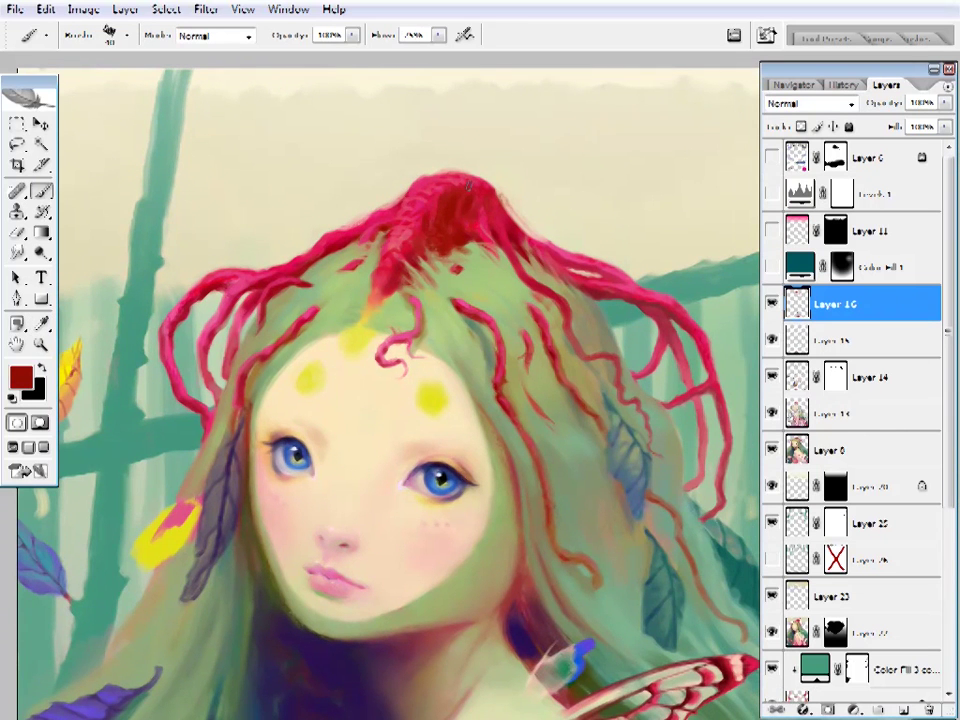
{"action": "left_click_drag", "start_coordinate": [599, 247], "coordinate": [578, 257]}
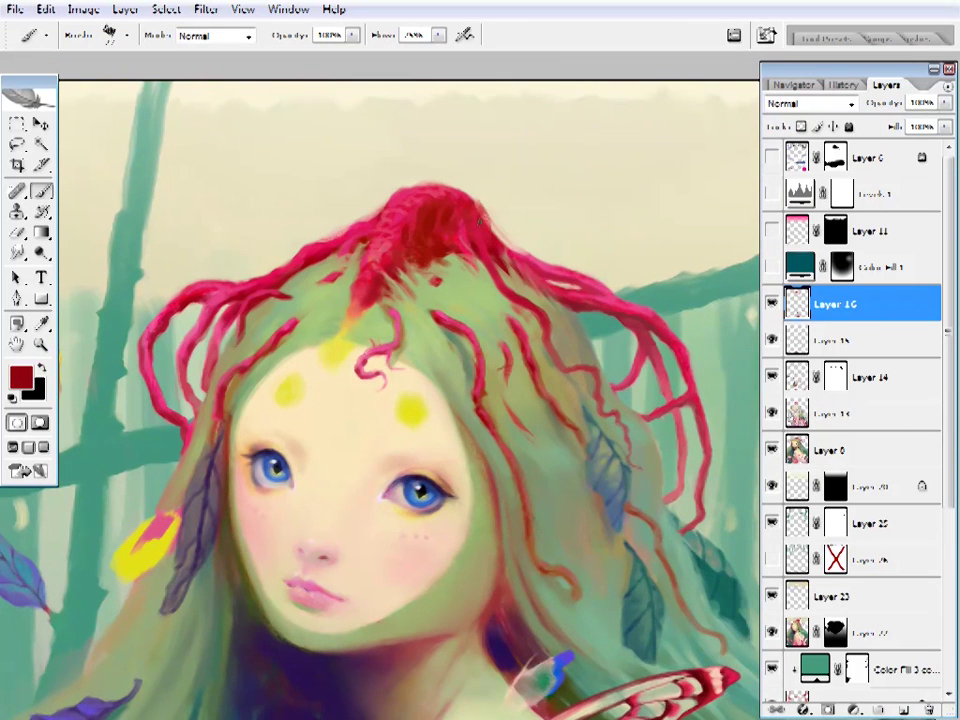
{"action": "left_click_drag", "start_coordinate": [440, 235], "coordinate": [488, 243]}
{"action": "left_click", "coordinate": [488, 243], "text": "alt"}
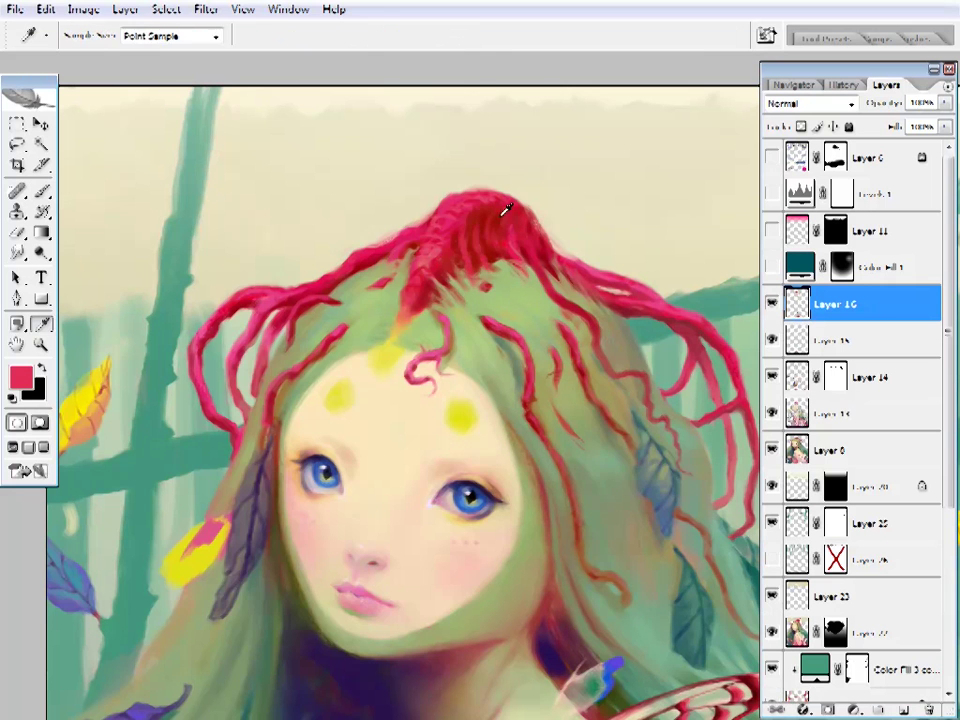
{"action": "left_click", "coordinate": [500, 215], "text": "alt"}
{"action": "left_click", "coordinate": [500, 237], "text": "alt"}
{"action": "left_click_drag", "start_coordinate": [452, 399], "coordinate": [512, 424]}
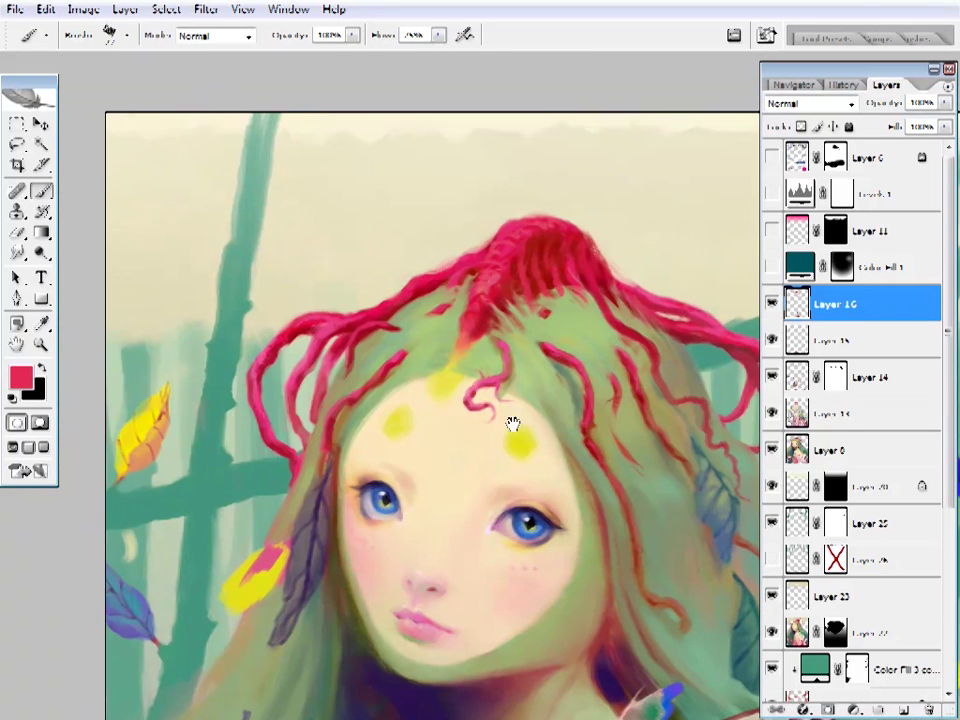
- Fit the painting on screen, flip it horizontally, and zoom in on the face and crown
{"action": "key", "text": "z"}
{"action": "right_click", "coordinate": [428, 343]}
{"action": "left_click", "coordinate": [438, 346]}
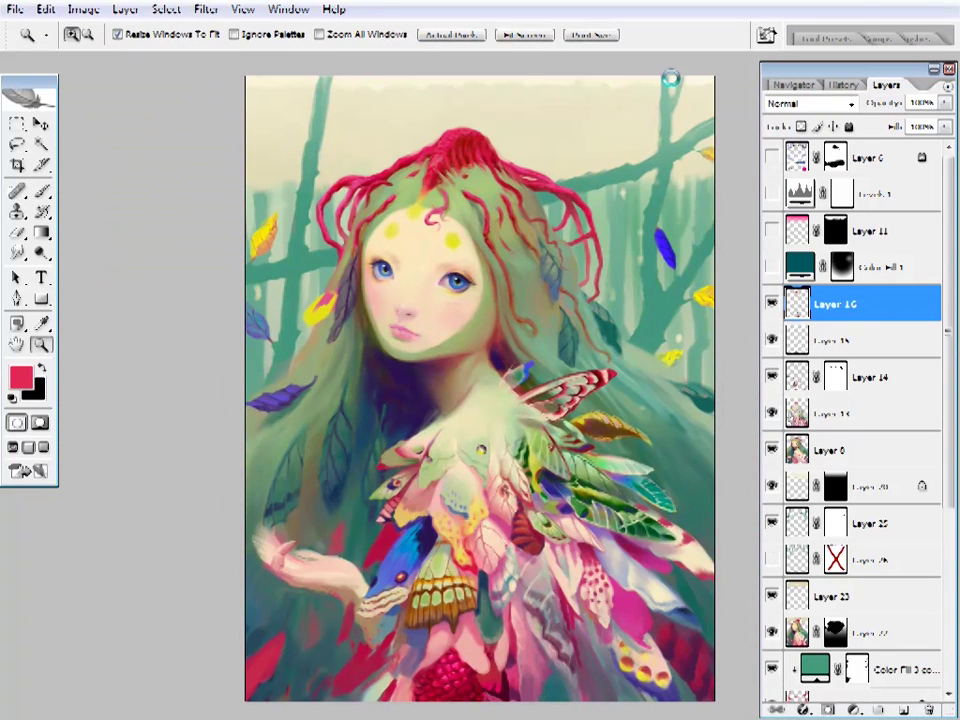
{"action": "key", "text": "h"}
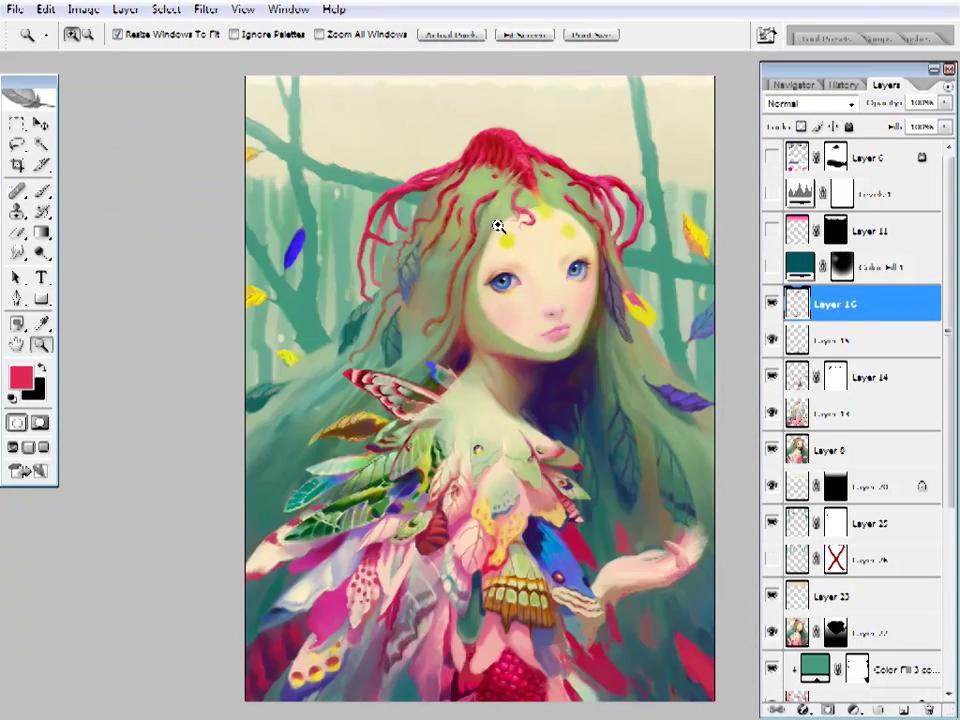
{"action": "left_click", "coordinate": [565, 247]}
- Sample pinkish red, khaki and dark red from the crown and hair with the Brush
{"action": "key", "text": "b"}
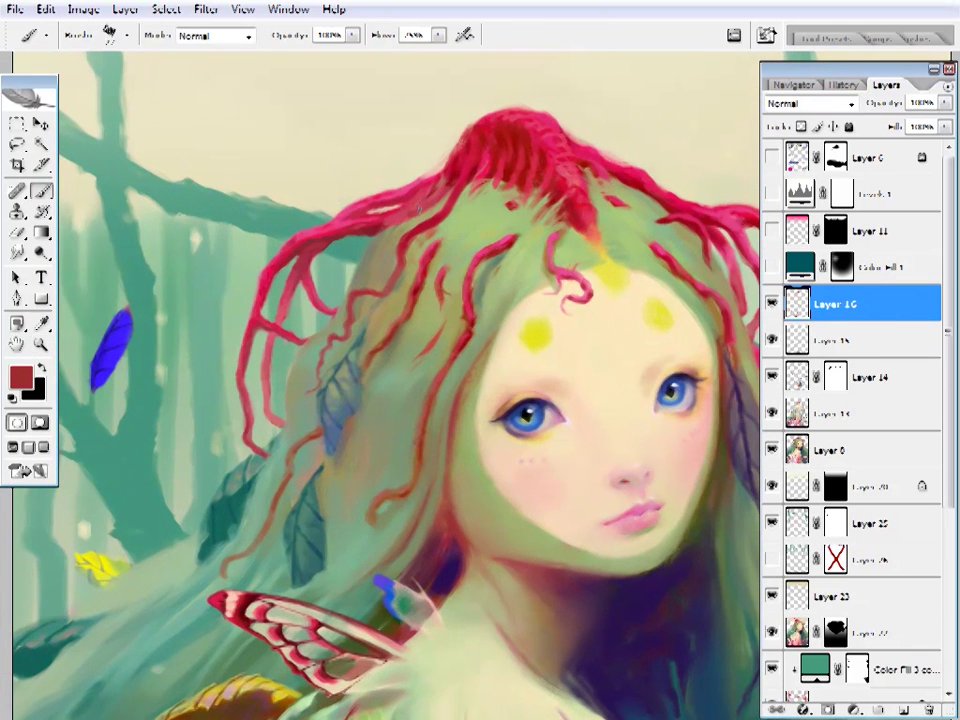
{"action": "left_click", "coordinate": [452, 180], "text": "alt"}
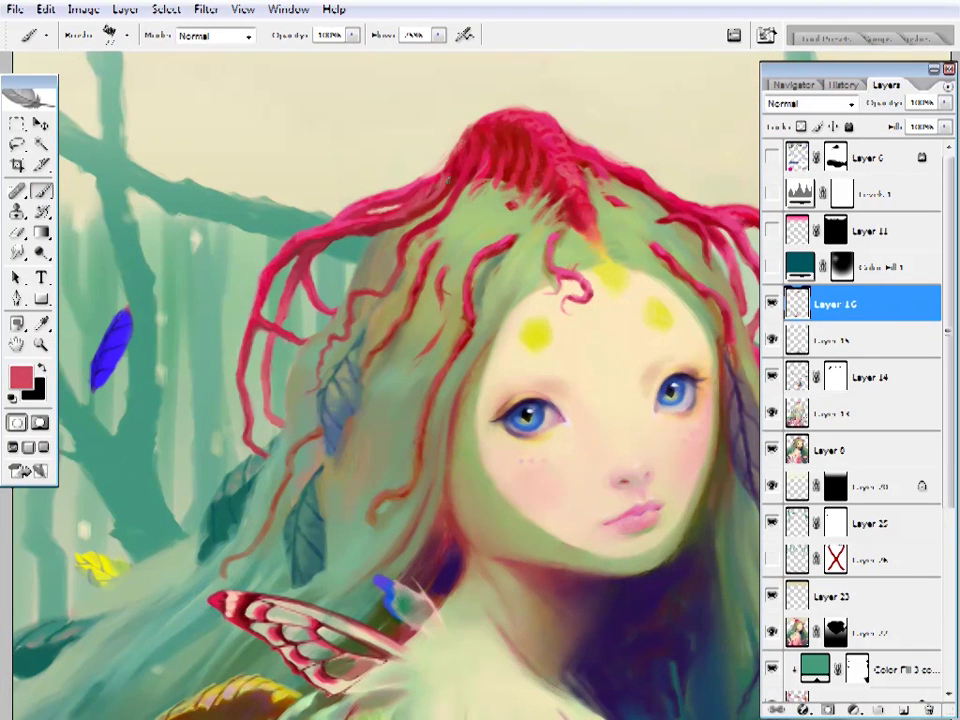
{"action": "scroll", "coordinate": [472, 165], "scroll_direction": "up", "scroll_amount": 2}
{"action": "left_click", "coordinate": [510, 242], "text": "alt"}
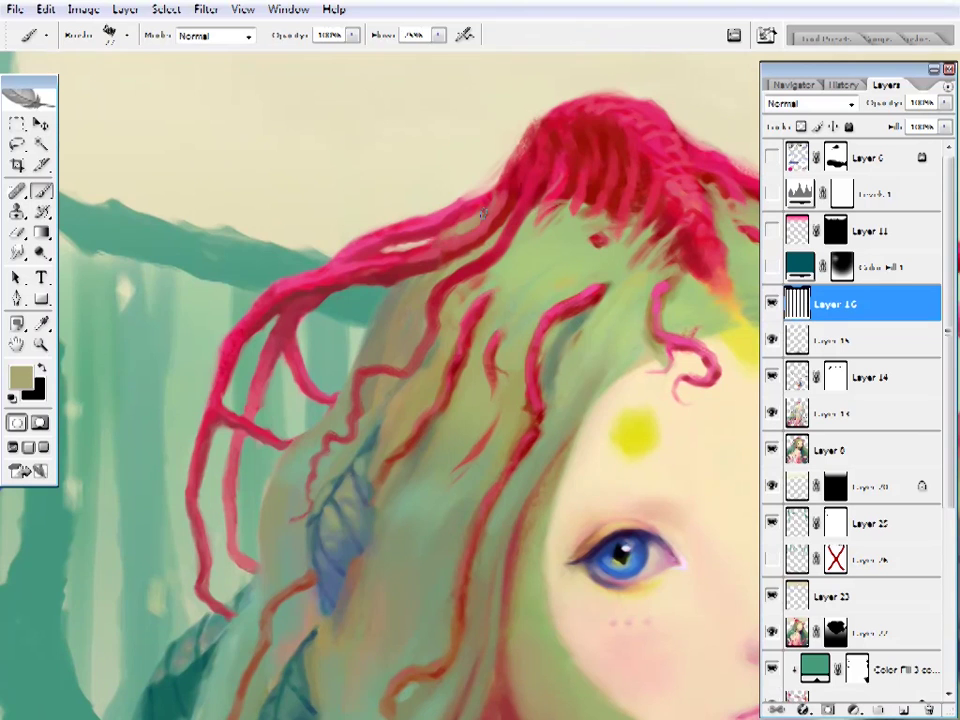
{"action": "left_click", "coordinate": [477, 210], "text": "alt"}
{"action": "left_click", "coordinate": [480, 210], "text": "alt"}
{"action": "key", "text": "z"}
{"action": "scroll", "coordinate": [471, 193], "scroll_direction": "down", "scroll_amount": 3}
{"action": "scroll", "coordinate": [456, 272], "scroll_direction": "up", "scroll_amount": 3}
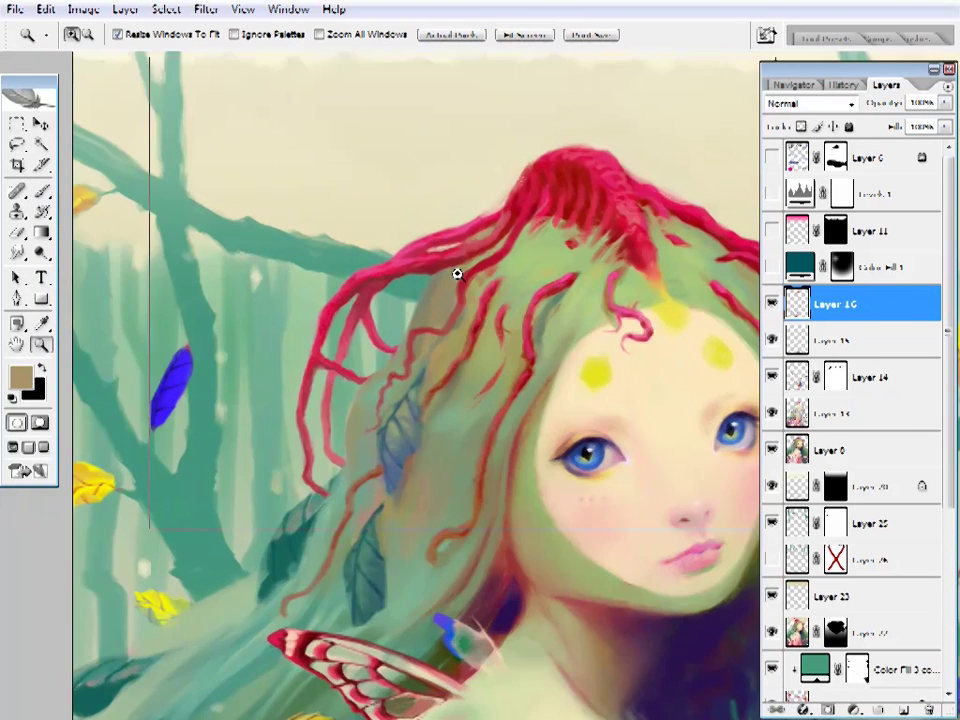
- Work on Layers 8 and 10, painting a pink stroke along a crown strand
{"action": "left_click", "coordinate": [772, 310]}
{"action": "key", "text": "alt+bracketleft"}
{"action": "key", "text": "alt+bracketleft"}
{"action": "key", "text": "alt+bracketleft"}
{"action": "key", "text": "alt+bracketleft"}
{"action": "key", "text": "e"}
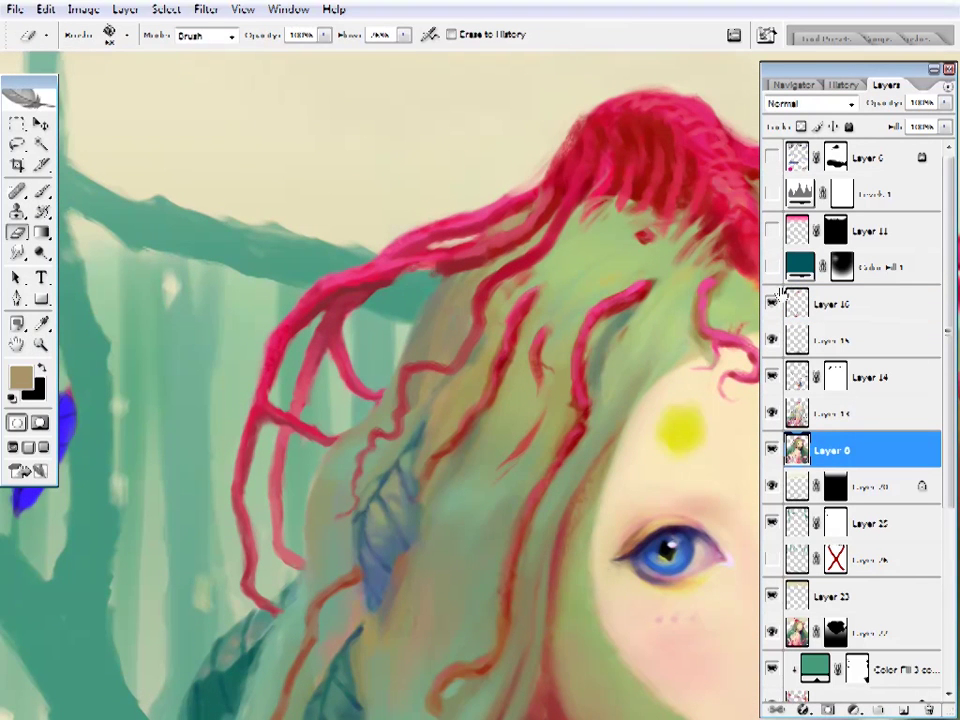
{"action": "key", "text": "b"}
{"action": "right_click", "coordinate": [482, 250]}
{"action": "key", "text": "Escape"}
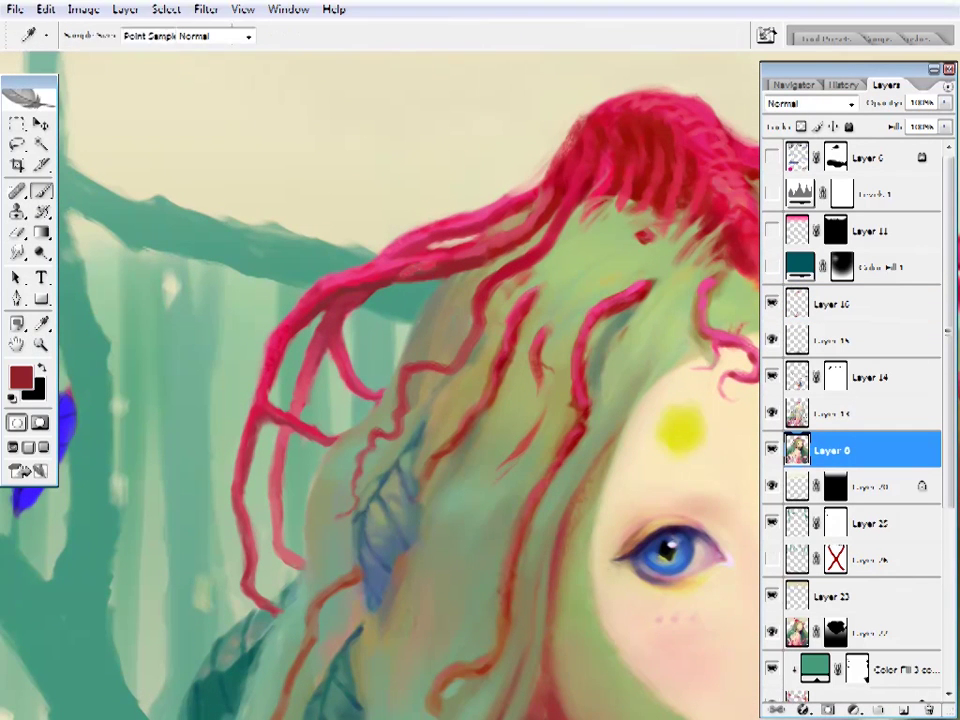
{"action": "key", "text": "alt"}
{"action": "left_click", "coordinate": [816, 308]}
{"action": "key", "text": "e"}
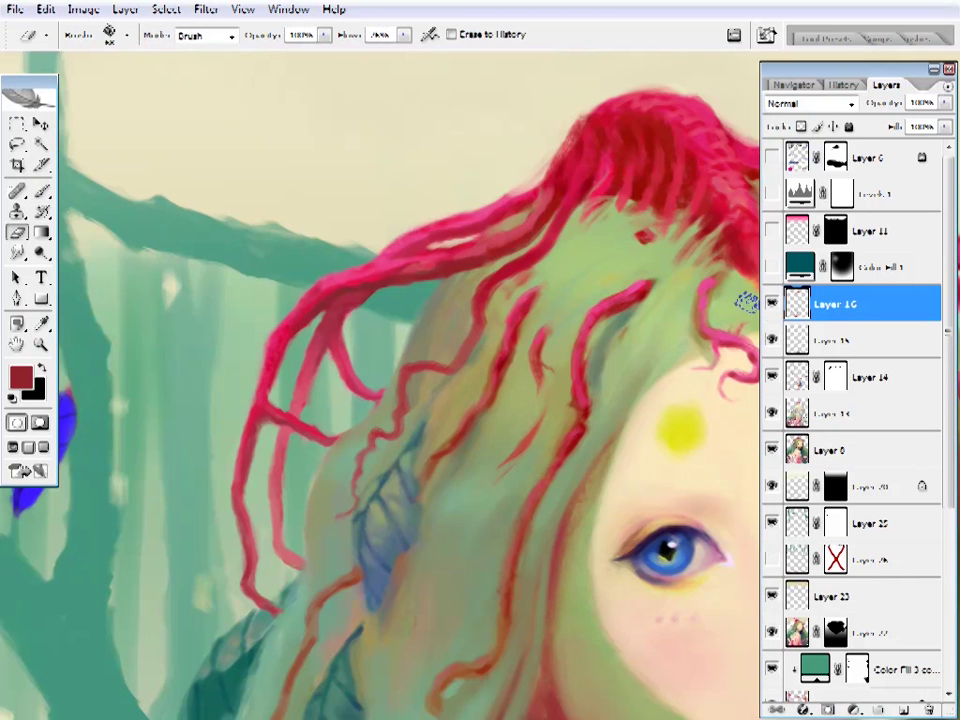
{"action": "key", "text": "b"}
{"action": "left_click", "coordinate": [599, 228], "text": "alt"}
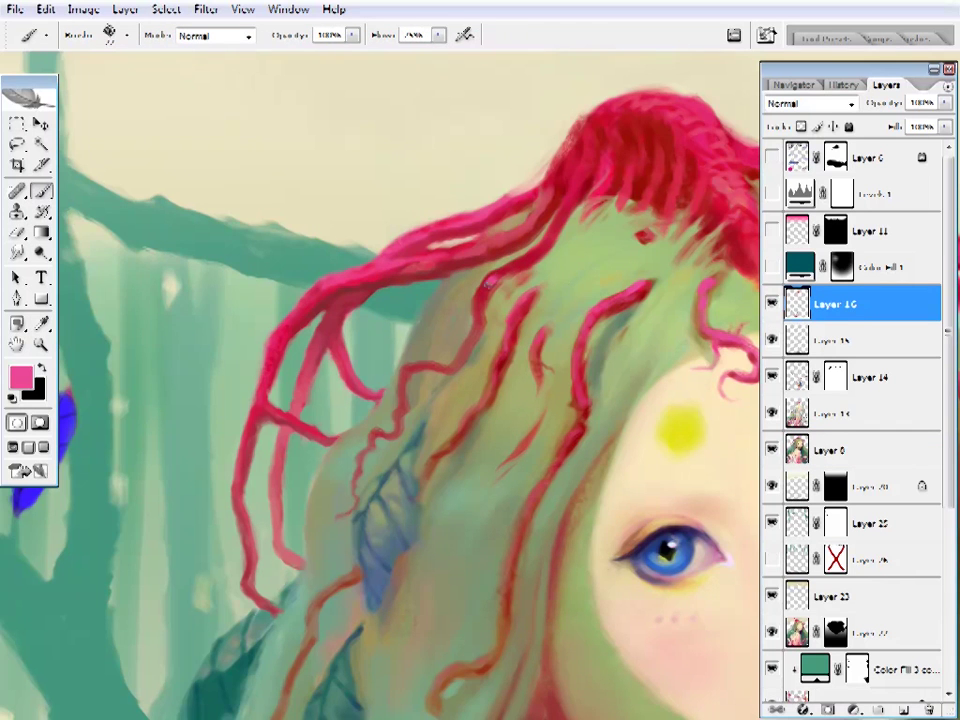
{"action": "left_click_drag", "start_coordinate": [599, 228], "coordinate": [465, 274]}
- Erase back part of the crown strand, then zoom out to see the whole face
{"action": "key", "text": "e"}
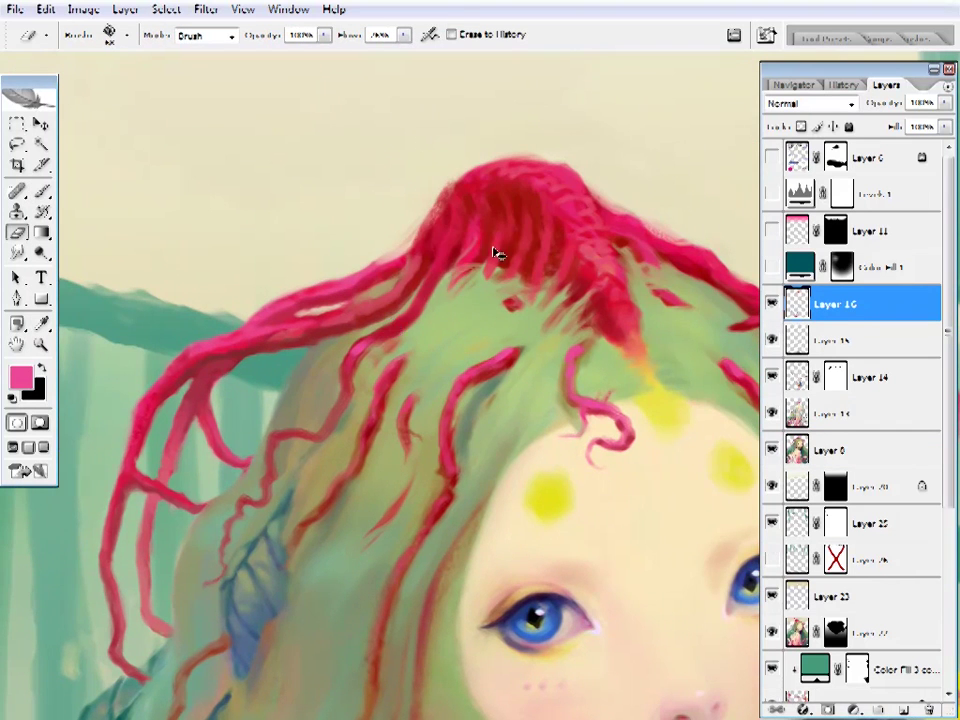
{"action": "right_click", "coordinate": [454, 321]}
{"action": "key", "text": "Escape"}
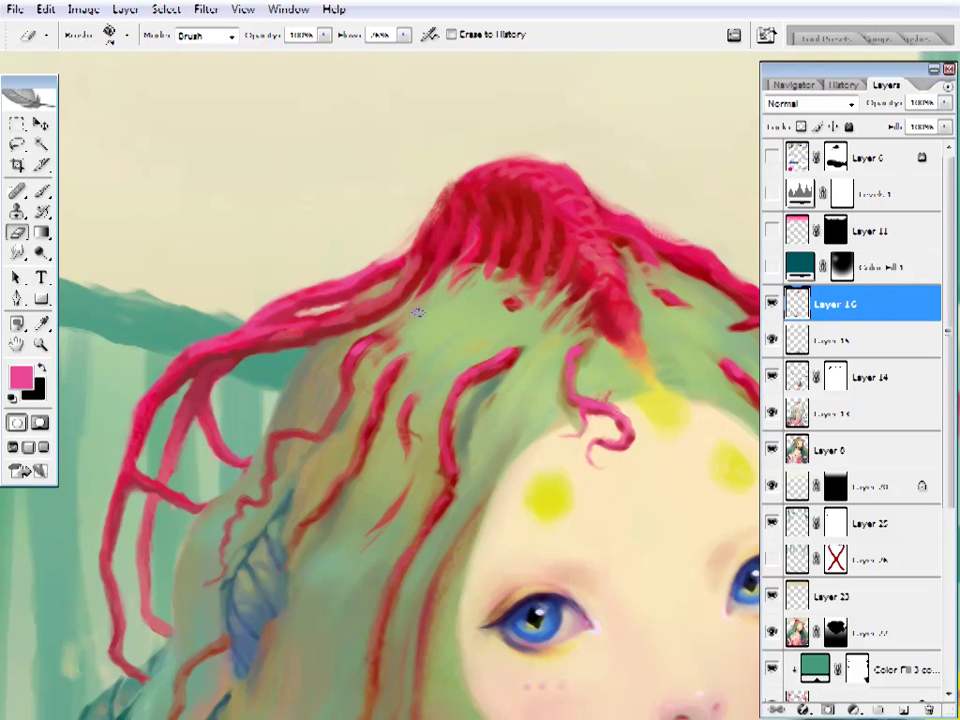
{"action": "key", "text": "z"}
{"action": "left_click", "coordinate": [542, 283], "text": "alt"}
{"action": "left_click", "coordinate": [486, 321], "text": "alt"}
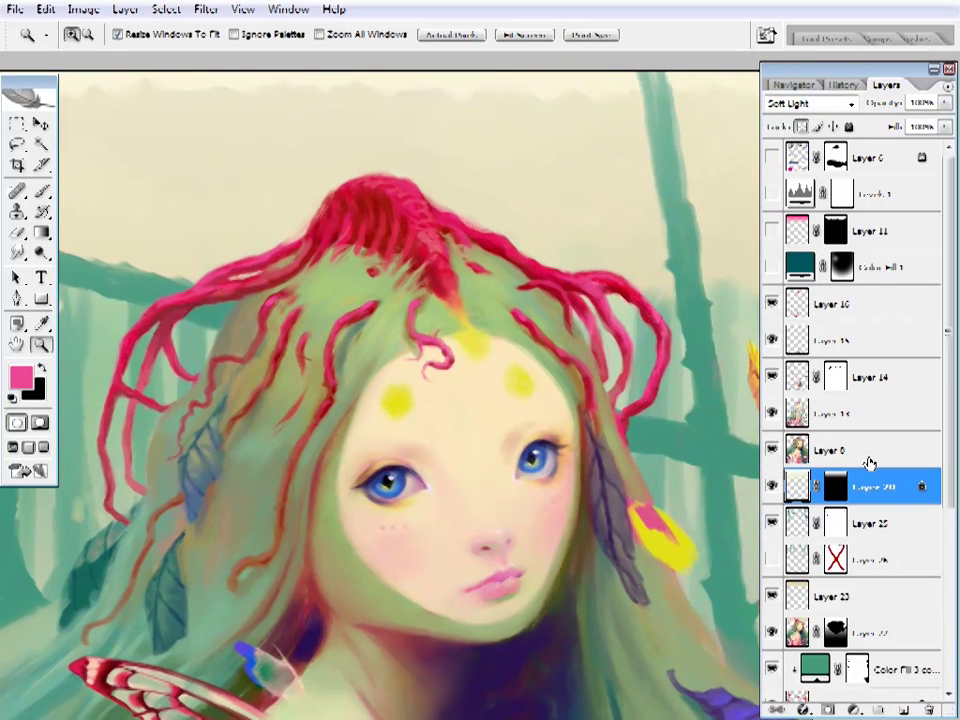
- On Layer 8, build ribbed crown texture with brown, dark red, crimson, light pink and cream
{"action": "left_click", "coordinate": [870, 462]}
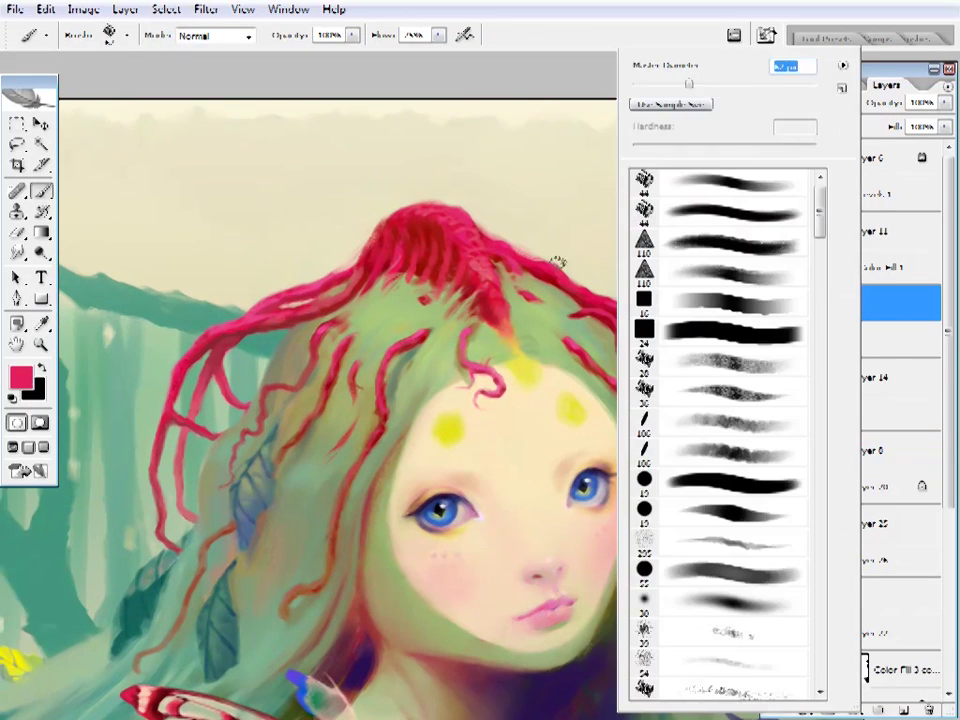
{"action": "left_click", "coordinate": [594, 274], "text": "alt"}
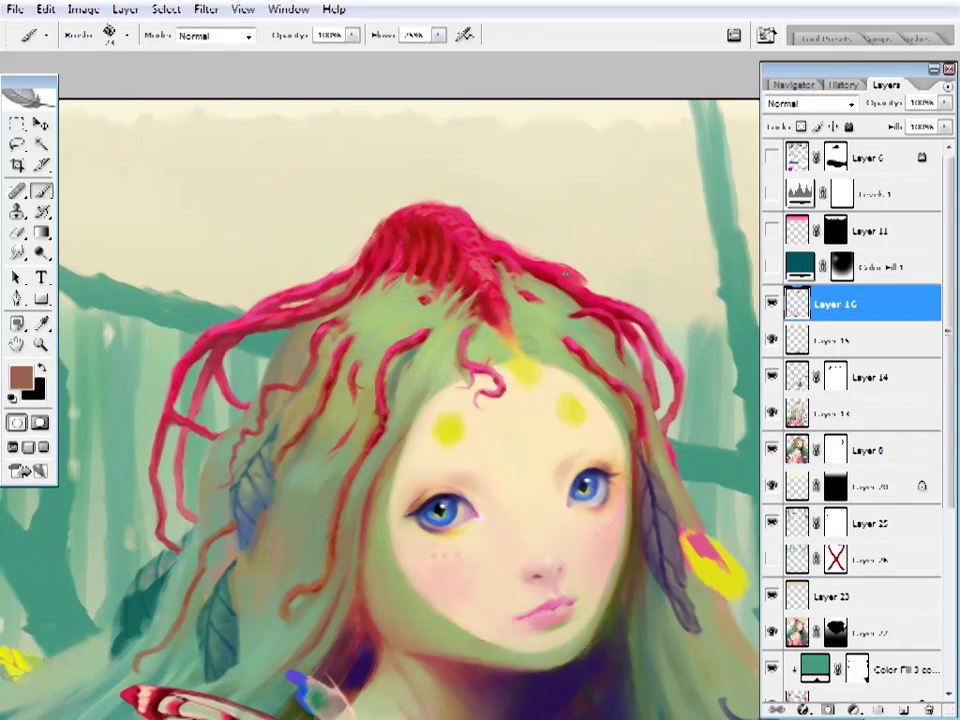
{"action": "left_click", "coordinate": [589, 296], "text": "alt"}
{"action": "left_click", "coordinate": [427, 207], "text": "alt"}
{"action": "left_click", "coordinate": [591, 270], "text": "alt"}
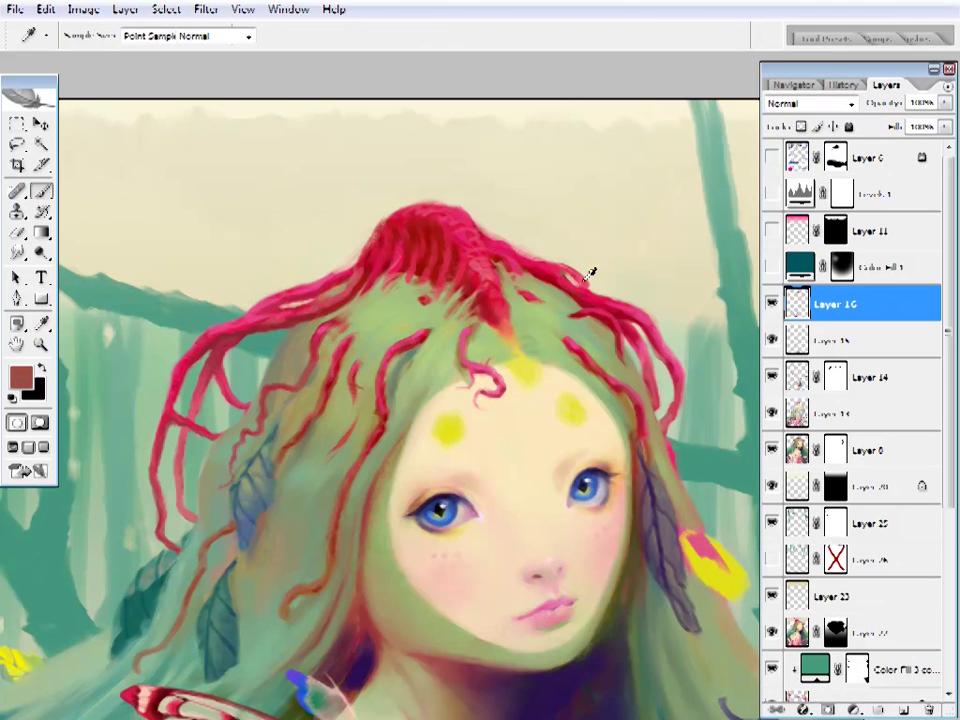
{"action": "left_click", "coordinate": [596, 298], "text": "alt"}
{"action": "left_click", "coordinate": [591, 270], "text": "alt"}
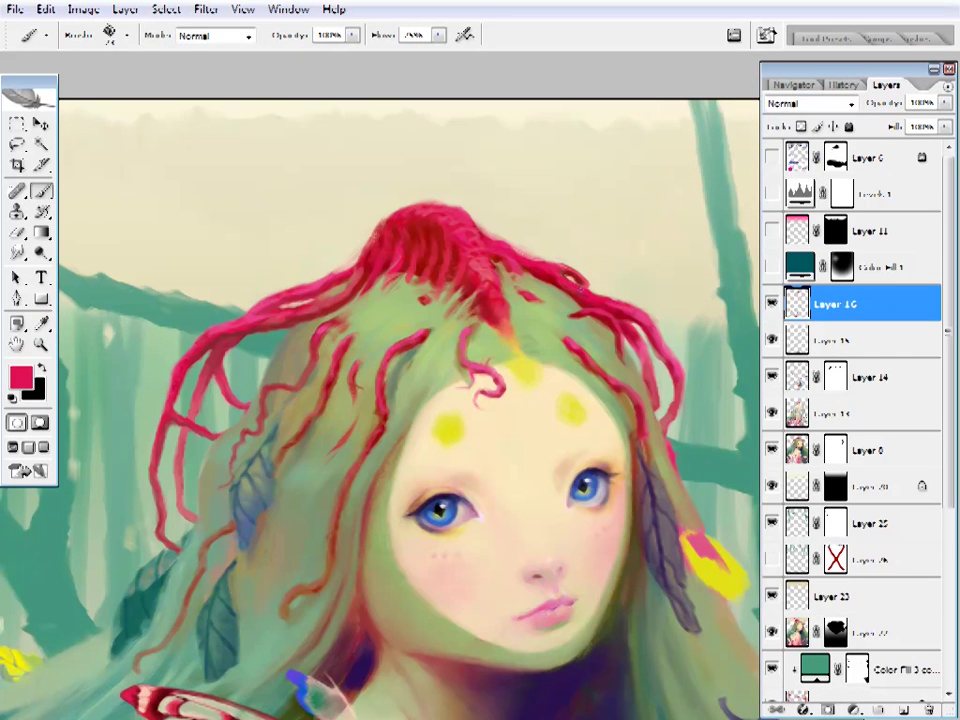
{"action": "left_click", "coordinate": [594, 272], "text": "alt"}
{"action": "left_click", "coordinate": [449, 208], "text": "alt"}
- Zoom in close on the face and erase on the layer below Layer 14
{"action": "key", "text": "z"}
{"action": "left_click", "coordinate": [556, 331], "text": "alt"}
{"action": "left_click", "coordinate": [556, 331]}
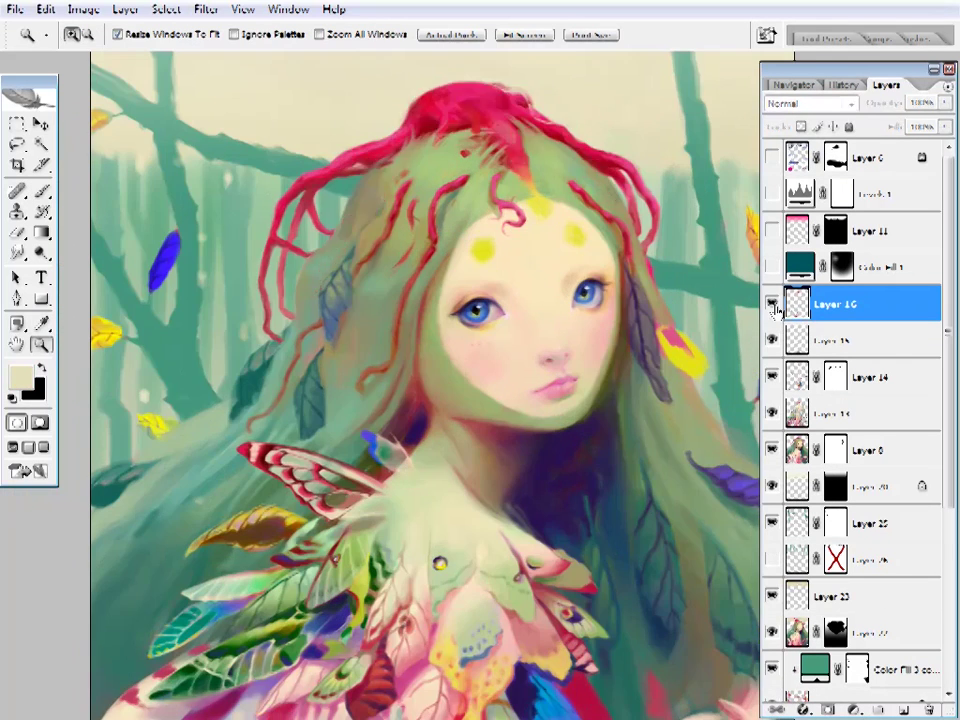
{"action": "left_click", "coordinate": [640, 285]}
{"action": "left_click", "coordinate": [658, 274]}
{"action": "left_click", "coordinate": [585, 312]}
{"action": "left_click", "coordinate": [547, 344], "text": "ctrl"}
{"action": "key", "text": "e"}
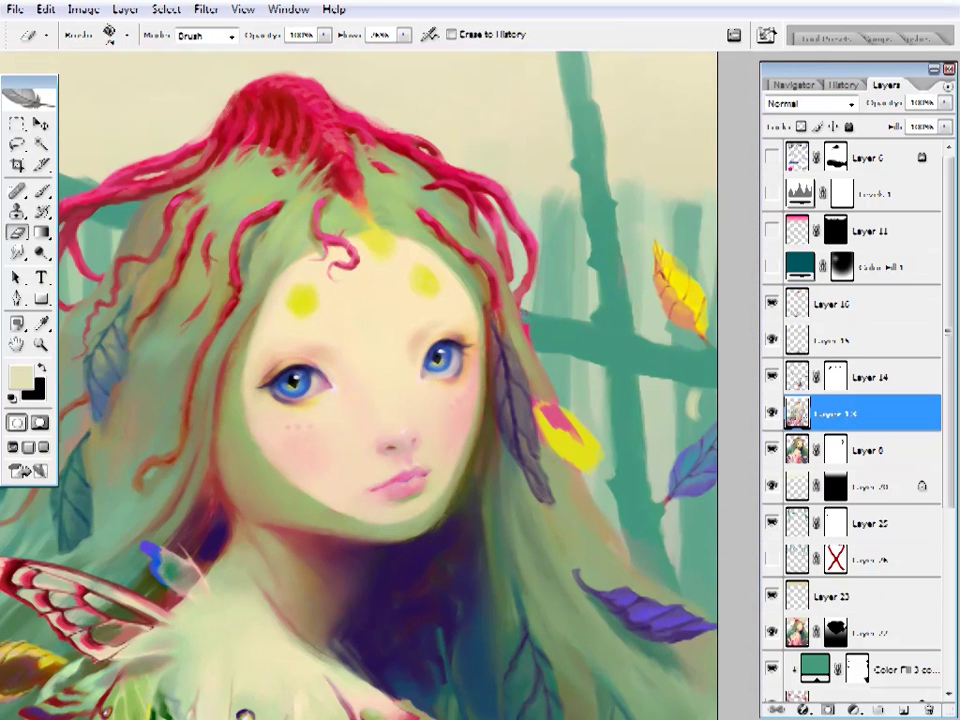
{"action": "scroll", "coordinate": [549, 302], "scroll_direction": "down", "scroll_amount": 2}
- Add pink and dark grey-purple touches to the yellow leaf, then fit the painting on screen
{"action": "key", "text": "i"}
{"action": "left_click", "coordinate": [560, 376]}
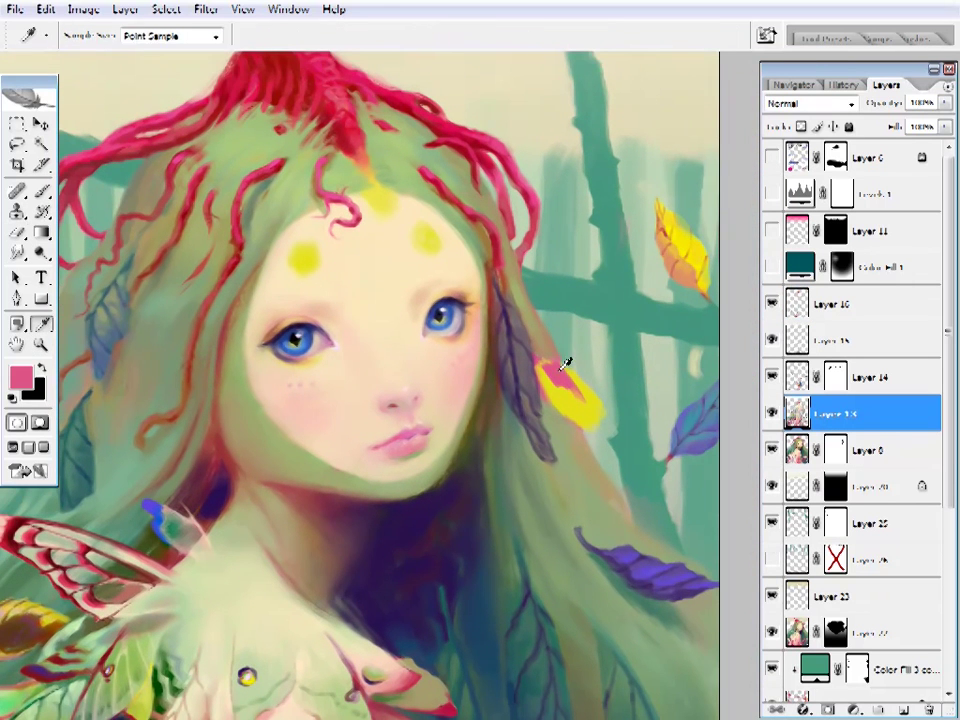
{"action": "key", "text": "b"}
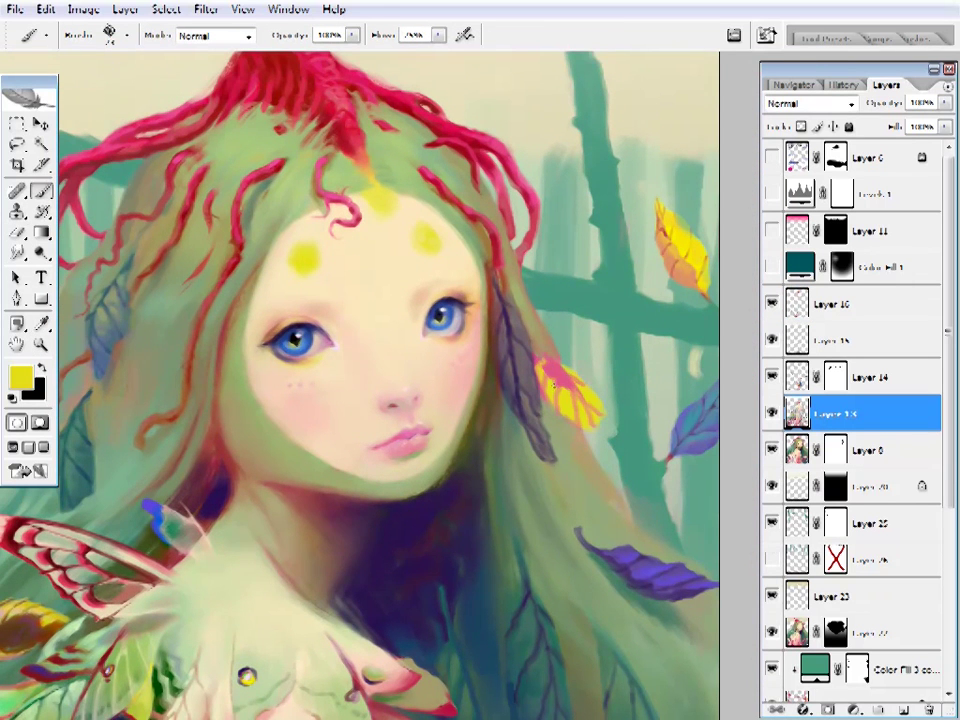
{"action": "left_click", "coordinate": [546, 339], "text": "alt"}
{"action": "left_click", "coordinate": [533, 352], "text": "alt"}
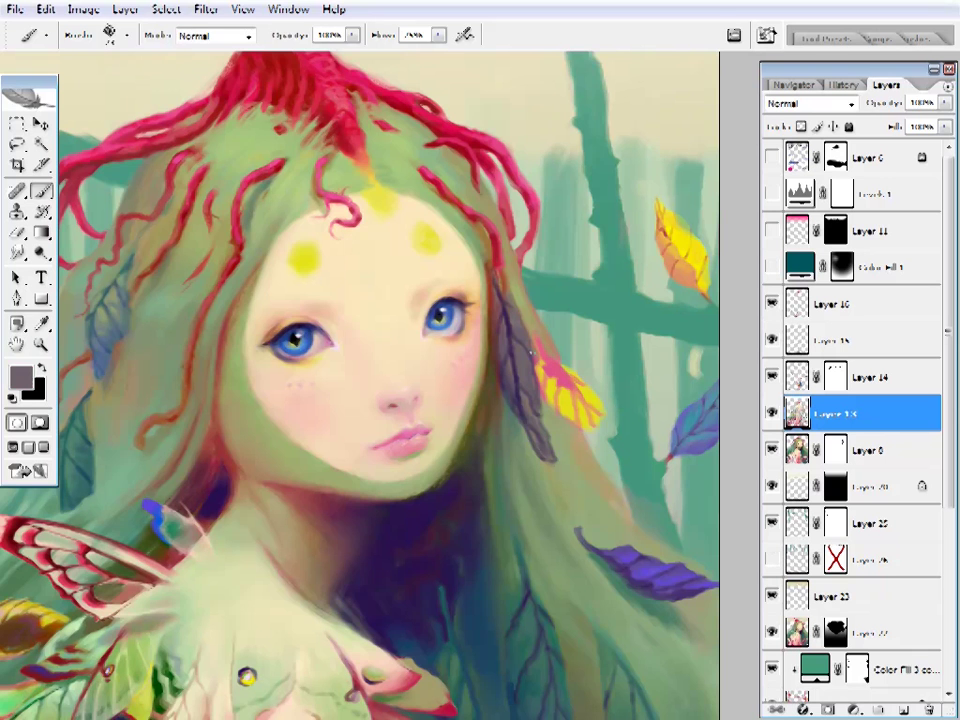
{"action": "key", "text": "z"}
{"action": "key", "text": "ctrl+0"}
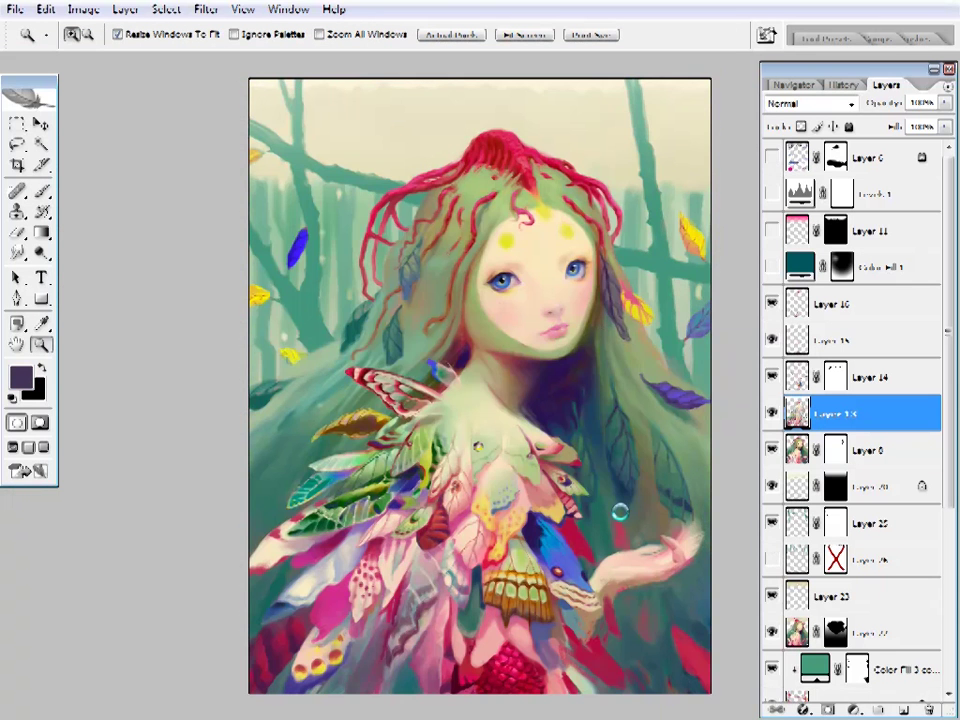
- Darken the top of the red crown with a darker red Soft Light brush stroke
{"action": "scroll", "coordinate": [534, 186], "scroll_direction": "up", "scroll_amount": 3}
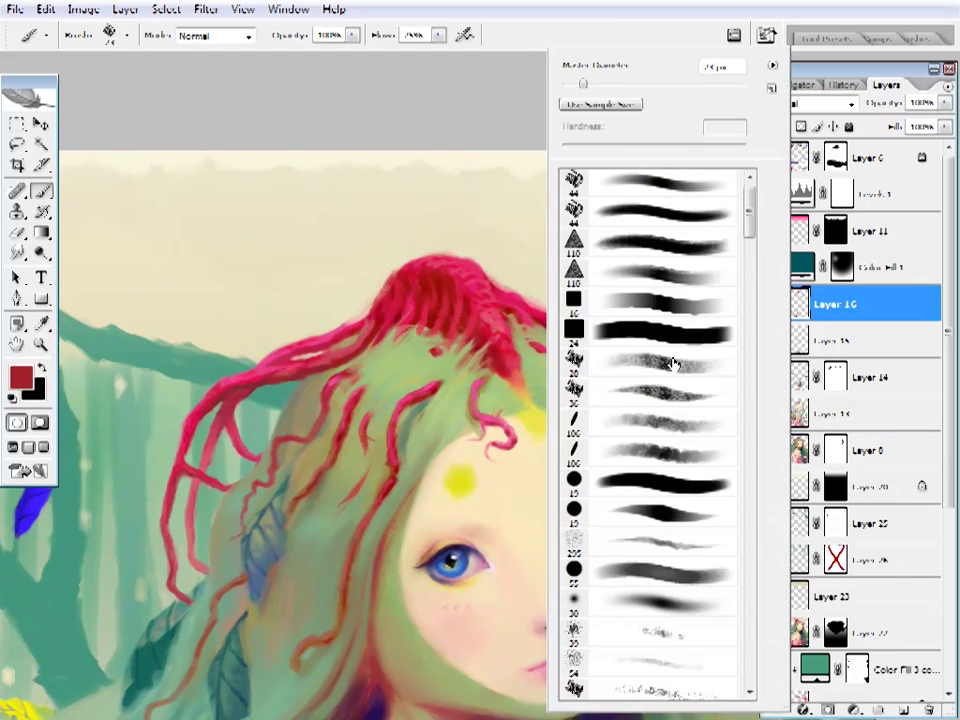
{"action": "left_click_drag", "start_coordinate": [660, 84], "coordinate": [685, 85]}
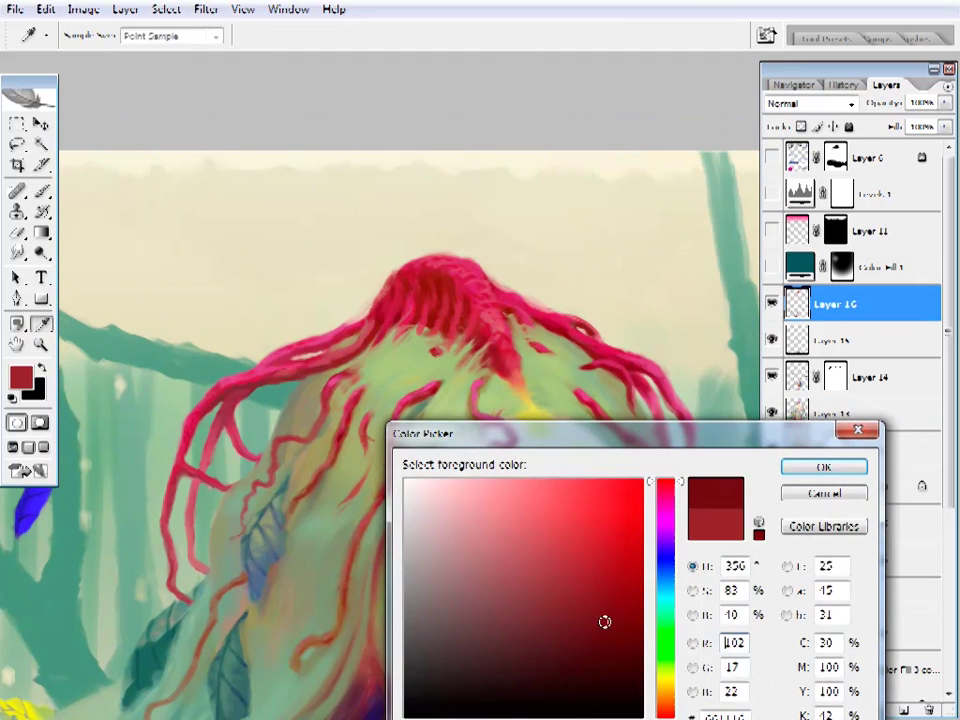
{"action": "key", "text": "Return"}
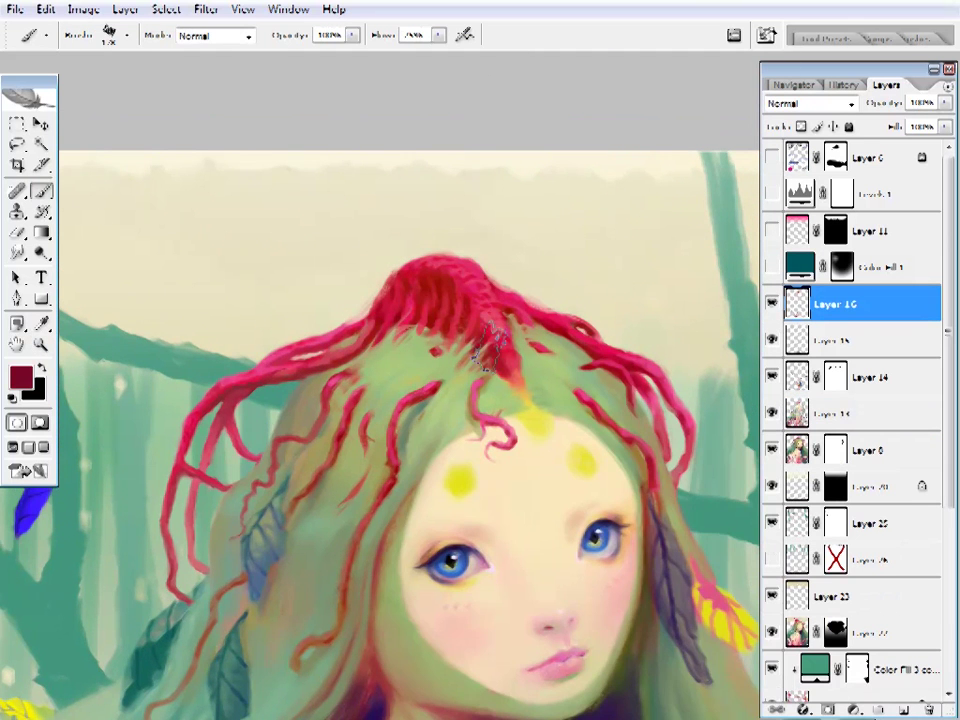
{"action": "left_click", "coordinate": [233, 36]}
{"action": "left_click", "coordinate": [180, 215]}
{"action": "mouse_move", "coordinate": [450, 290]}
{"action": "left_mouse_down"}
{"action": "mouse_move", "coordinate": [497, 339]}
{"action": "mouse_move", "coordinate": [500, 320]}
{"action": "left_mouse_up"}
{"action": "left_click", "coordinate": [21, 377]}
{"action": "key", "text": "Return"}
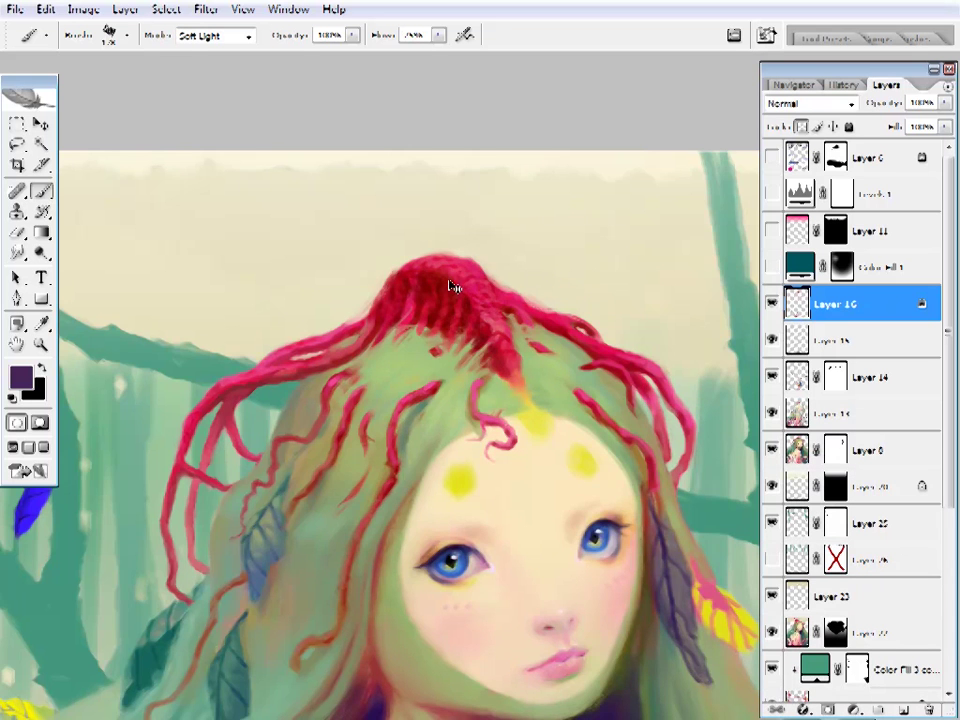
- Show Layer 16 and briefly hide Layer 13 to compare the crown and wings
{"action": "key", "text": "z"}
{"action": "left_click", "coordinate": [554, 391], "text": "alt"}
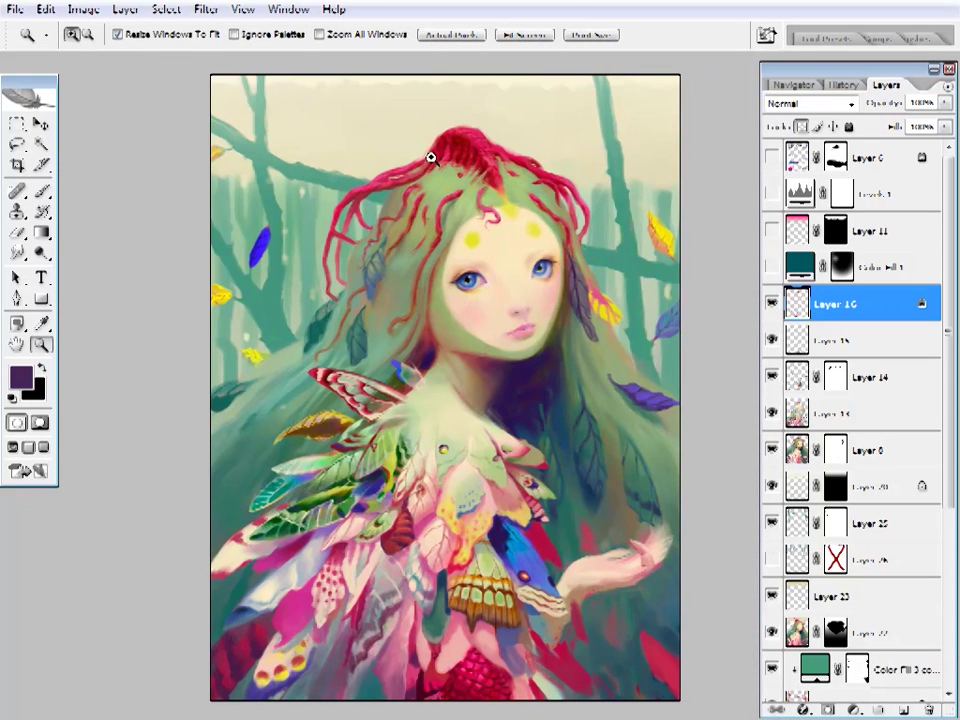
{"action": "left_click", "coordinate": [431, 157]}
{"action": "left_click", "coordinate": [431, 187], "text": "alt"}
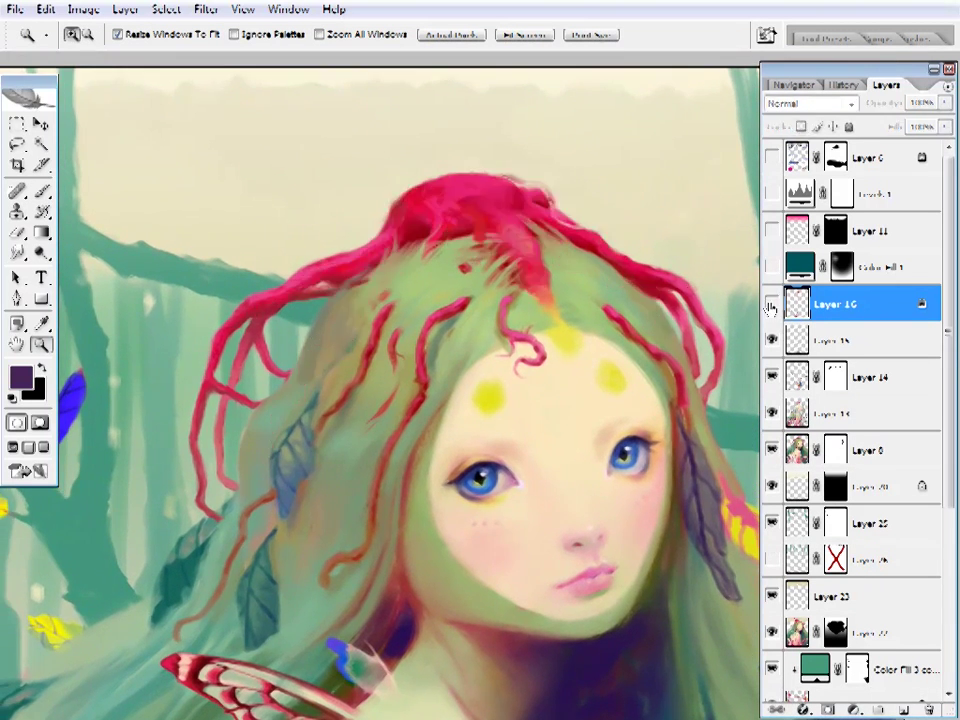
{"action": "left_click", "coordinate": [771, 305]}
{"action": "left_click", "coordinate": [523, 300], "text": "alt"}
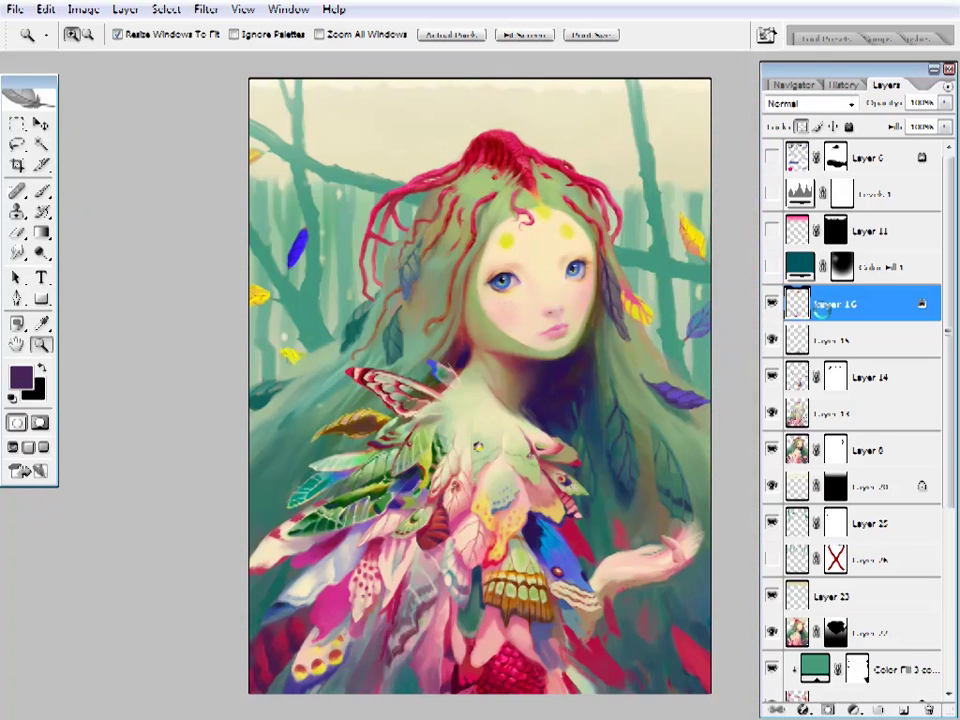
{"action": "left_click", "coordinate": [771, 413]}
{"action": "left_click", "coordinate": [771, 413]}
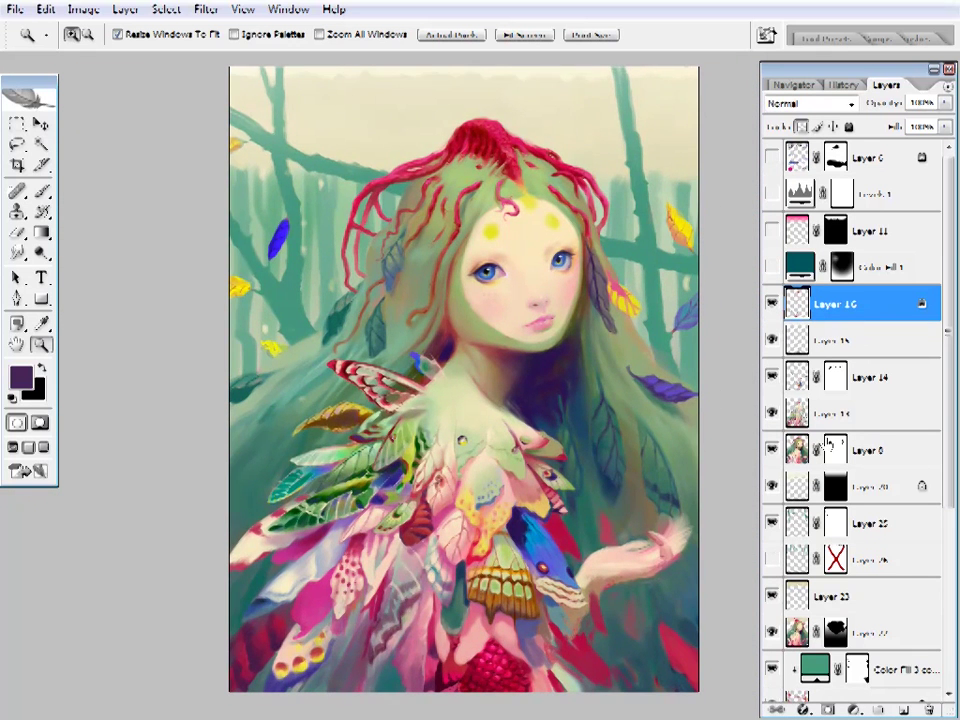
- Hide two lower layers to lighten the sky, toggle Layer 16, and move to the crown
{"action": "left_click", "coordinate": [771, 487]}
{"action": "left_click", "coordinate": [771, 523]}
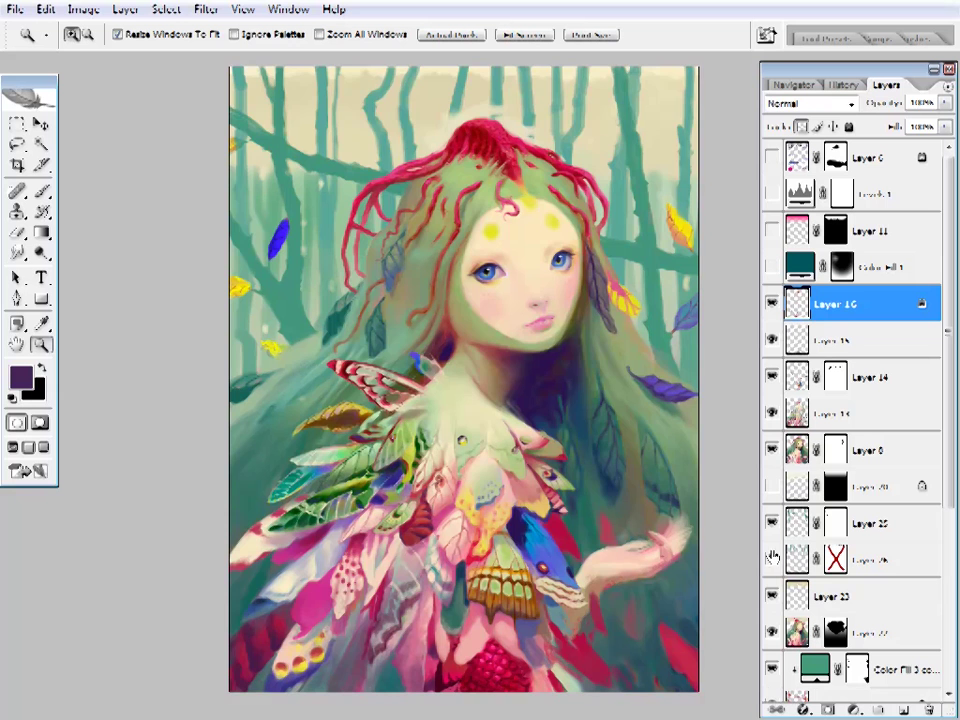
{"action": "key", "text": "ctrl+plus"}
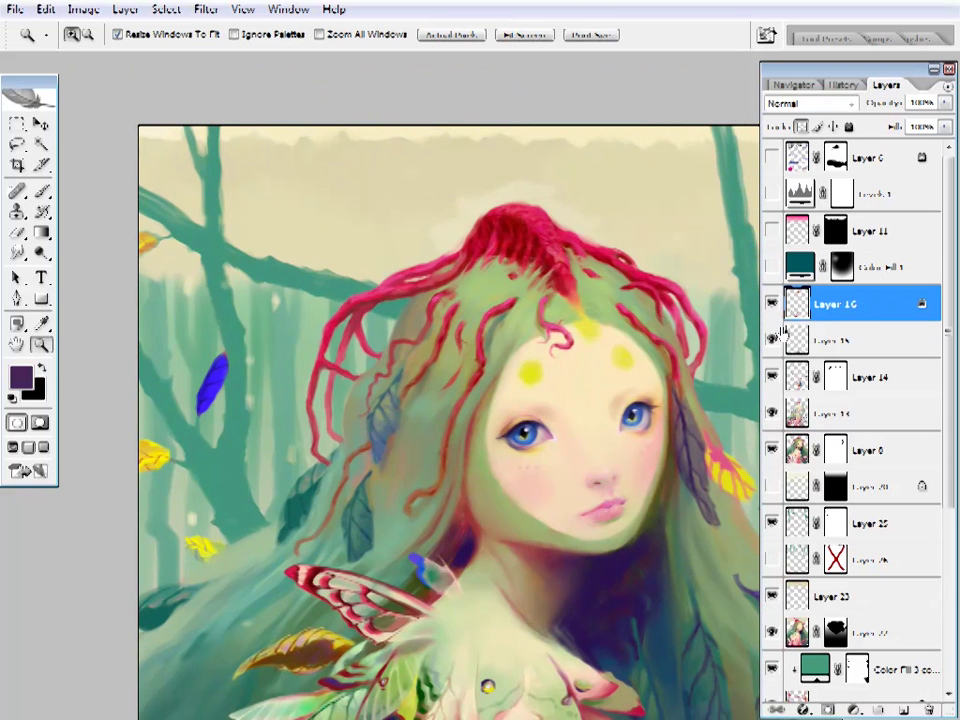
{"action": "left_click", "coordinate": [771, 303]}
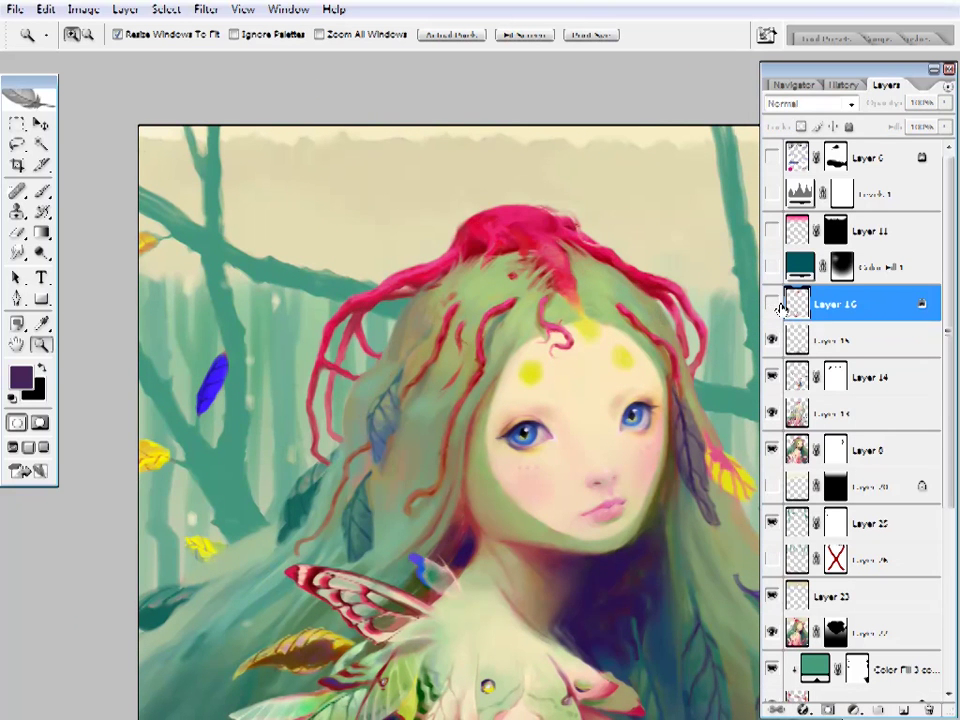
{"action": "left_click_drag", "start_coordinate": [561, 274], "coordinate": [450, 197]}
- Set the Brush blend mode back to Normal and sample reds from the crown
{"action": "key", "text": "ctrl+plus"}
{"action": "key", "text": "b"}
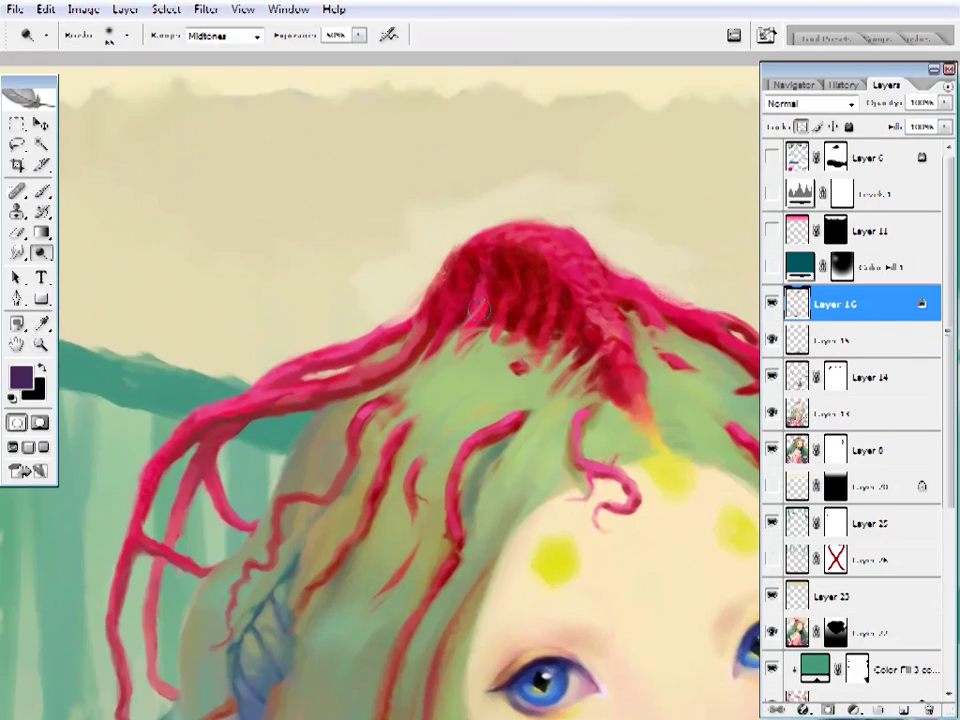
{"action": "left_click", "coordinate": [560, 245], "text": "alt"}
{"action": "right_click", "coordinate": [565, 235]}
{"action": "key", "text": "Escape"}
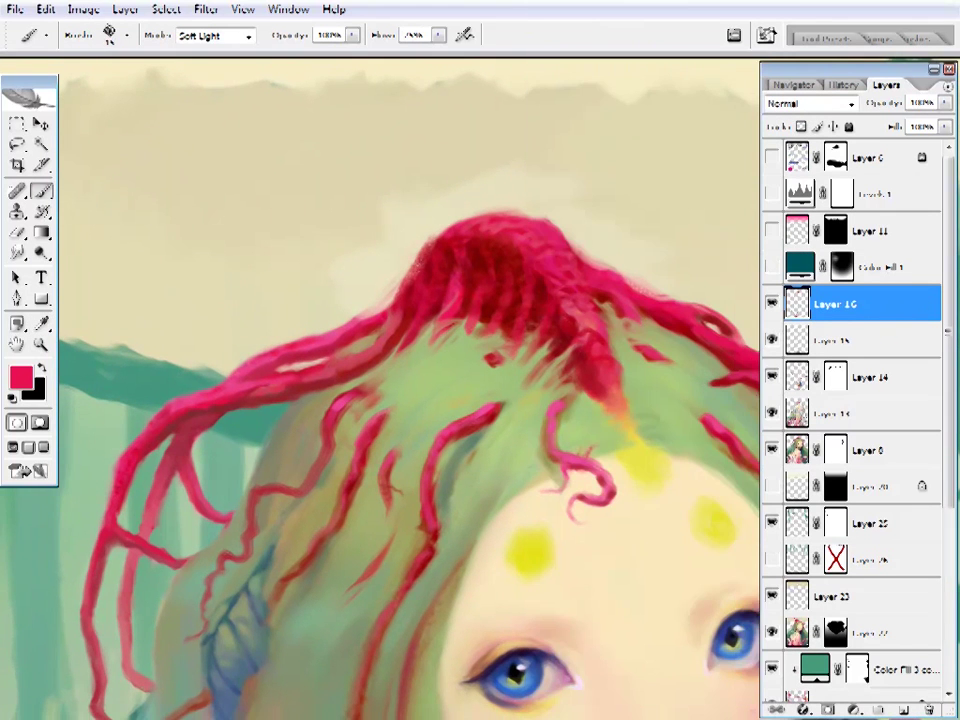
{"action": "left_click", "coordinate": [214, 36]}
{"action": "left_click", "coordinate": [228, 58]}
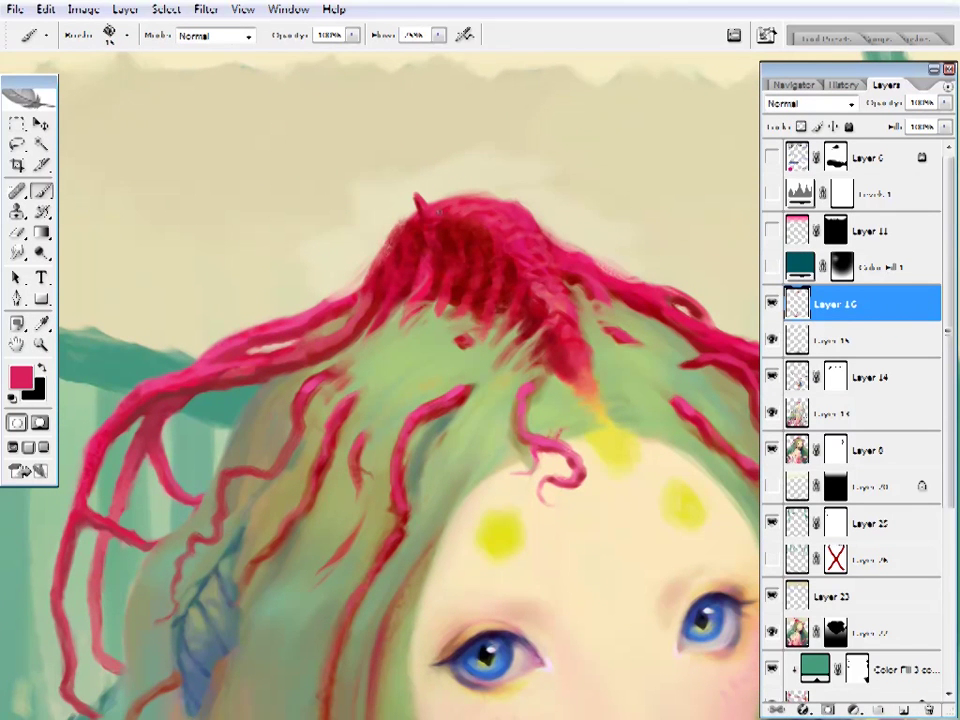
{"action": "left_click", "coordinate": [394, 217], "text": "alt"}
{"action": "left_click", "coordinate": [394, 215], "text": "alt"}
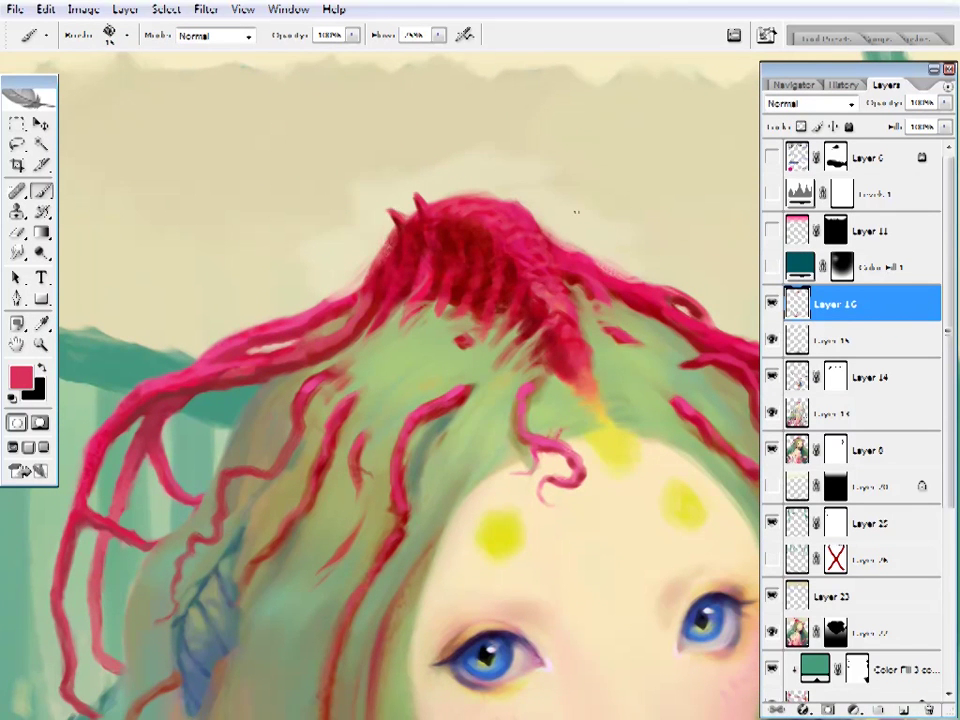
- Paint spiky points along the crown top, alternating dark and pinkish reds
{"action": "left_click_drag", "start_coordinate": [576, 212], "coordinate": [566, 217]}
{"action": "left_click", "coordinate": [440, 240], "text": "alt"}
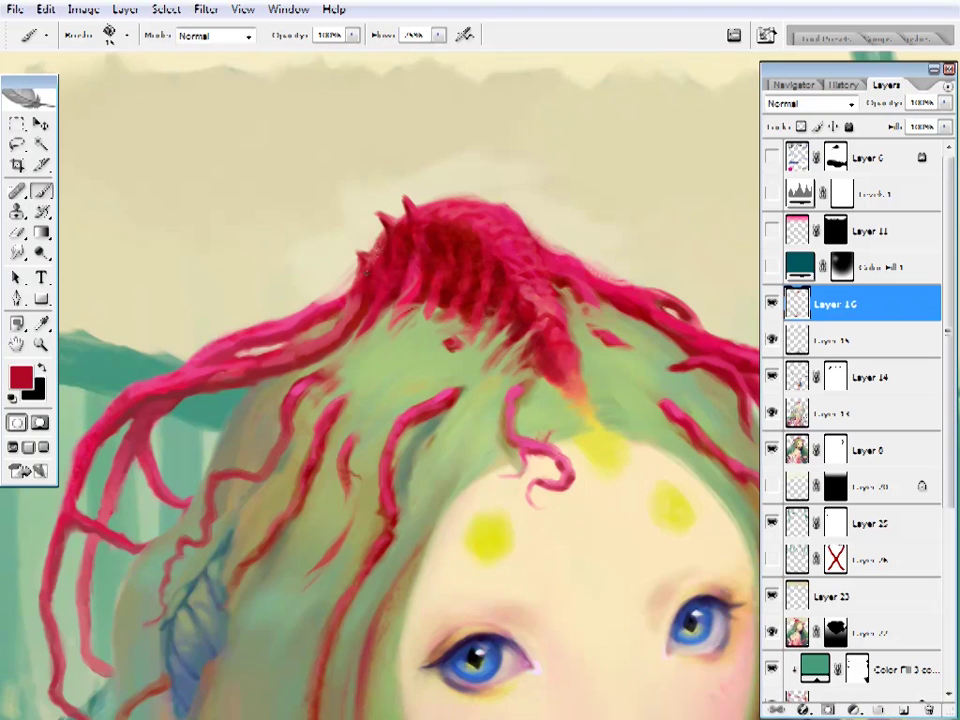
{"action": "left_click_drag", "start_coordinate": [442, 238], "coordinate": [438, 253]}
{"action": "left_click", "coordinate": [438, 253], "text": "alt"}
{"action": "left_click", "coordinate": [467, 219], "text": "alt"}
{"action": "left_click", "coordinate": [465, 255], "text": "alt"}
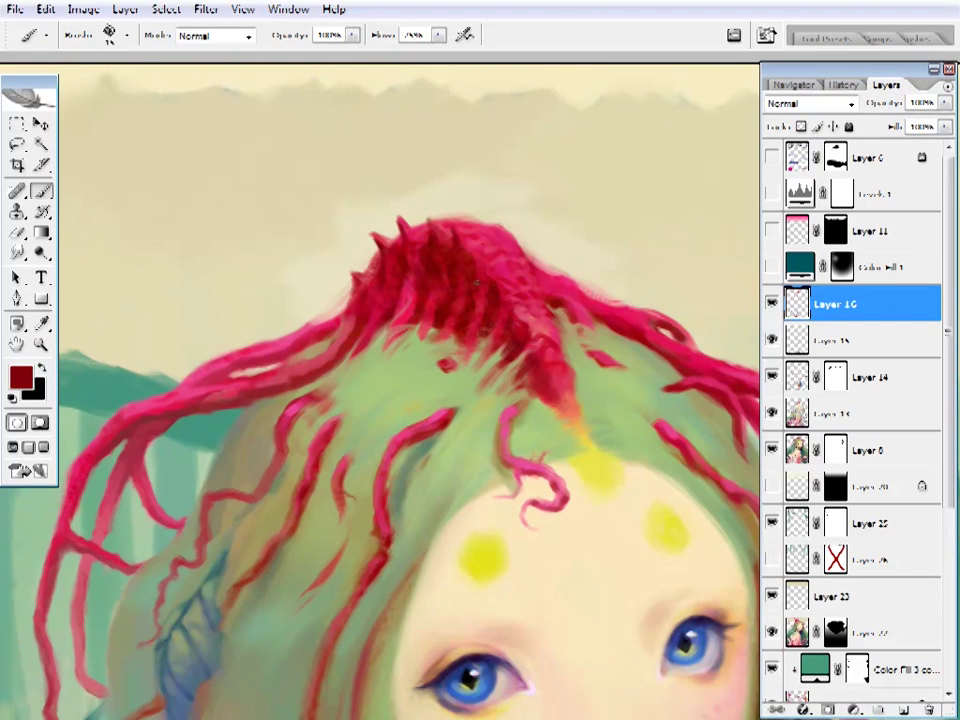
{"action": "left_click", "coordinate": [481, 241], "text": "alt"}
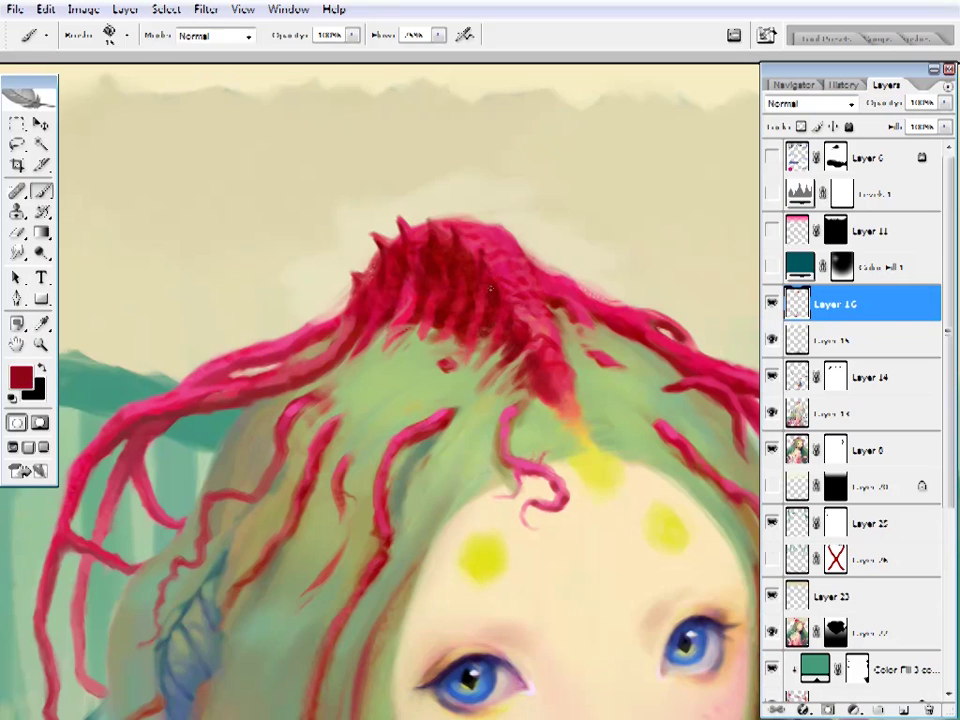
{"action": "left_click", "coordinate": [496, 282], "text": "alt"}
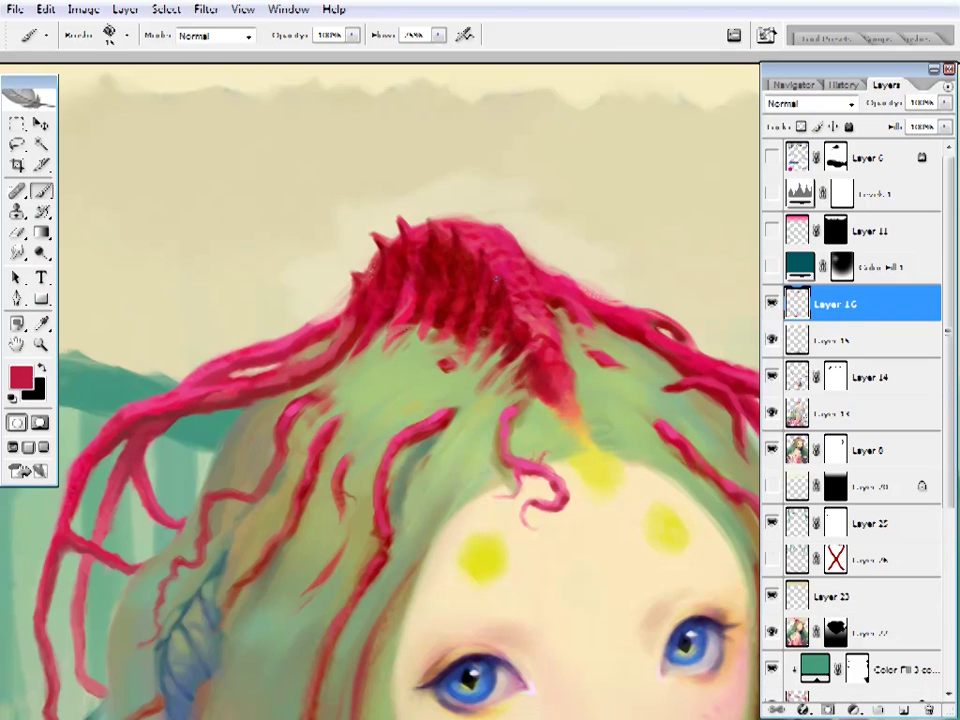
- Refine the crown spikes with bright and lighter reds and cream, checking the full painting
{"action": "left_click_drag", "start_coordinate": [493, 287], "coordinate": [423, 287]}
{"action": "left_click", "coordinate": [372, 282], "text": "alt"}
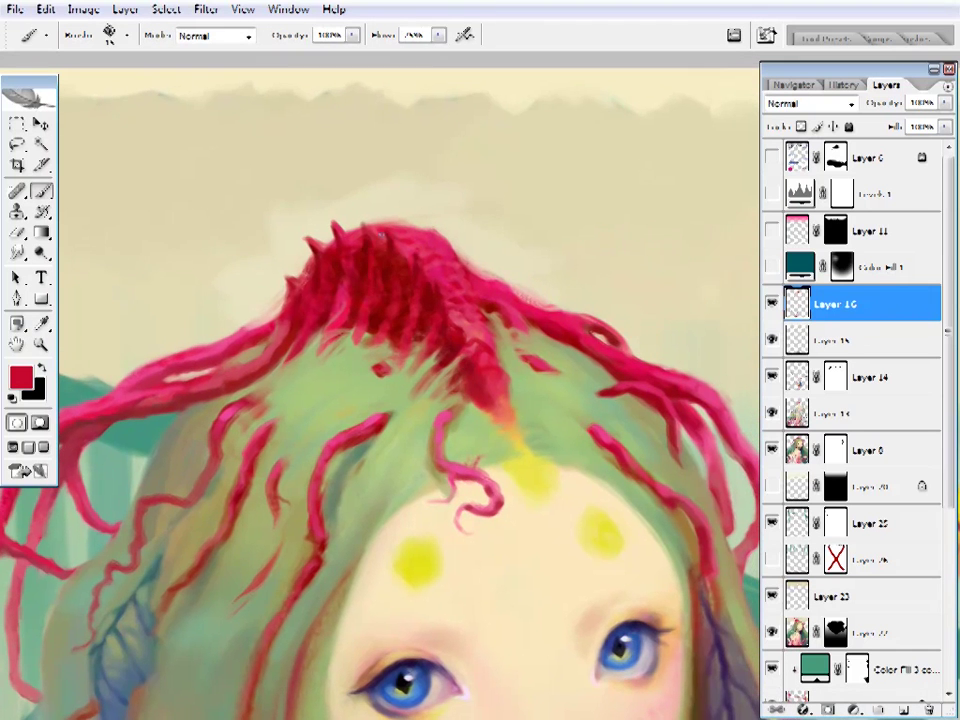
{"action": "left_click", "coordinate": [446, 284], "text": "alt"}
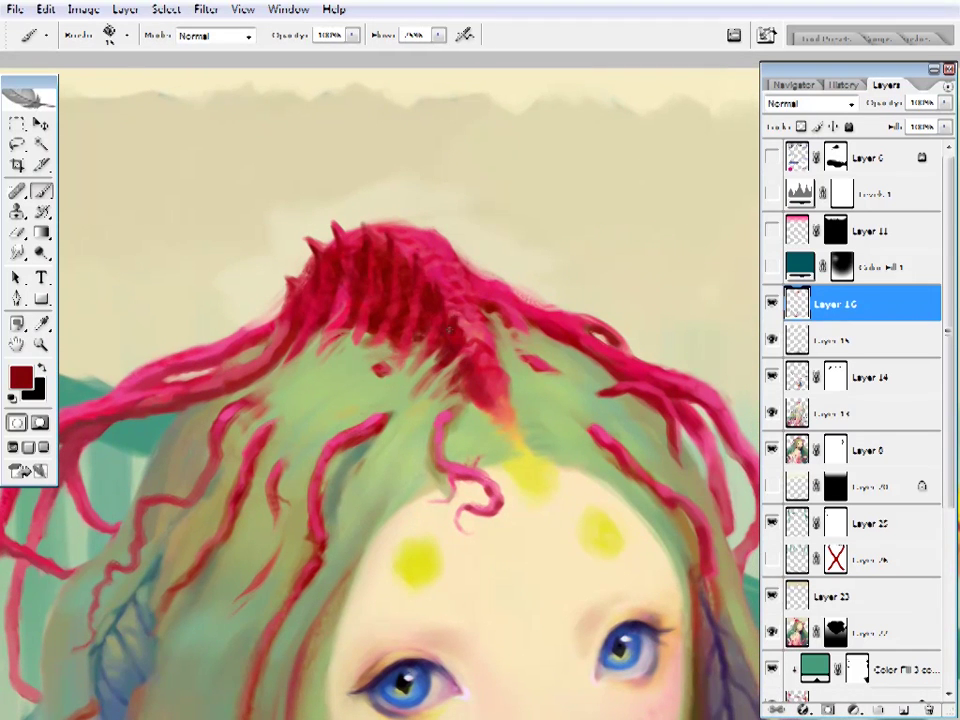
{"action": "left_click", "coordinate": [432, 283], "text": "alt"}
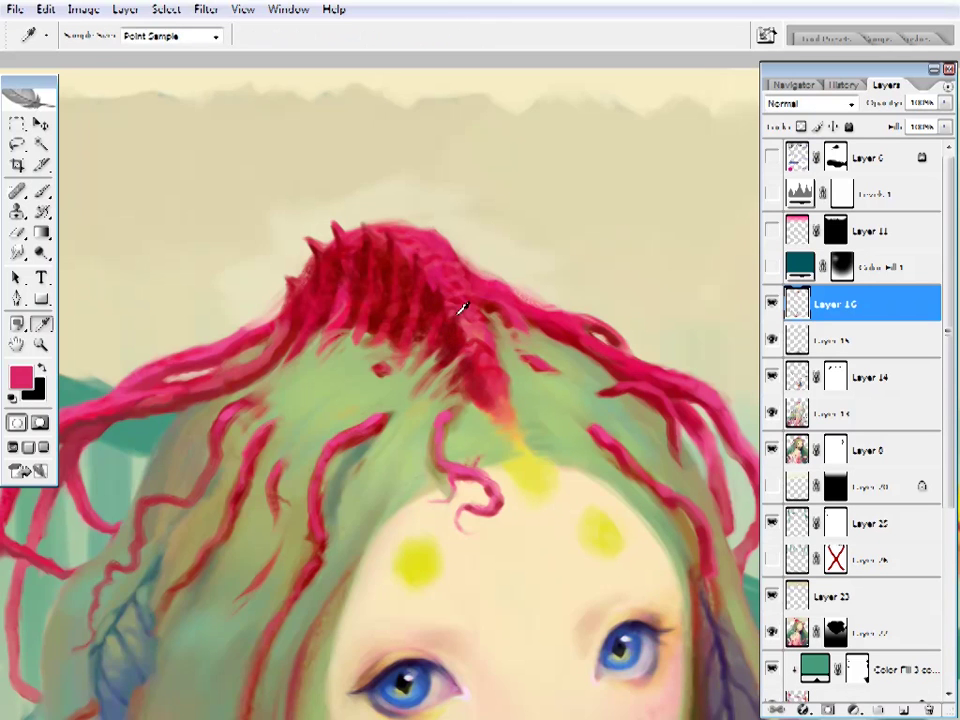
{"action": "left_click", "coordinate": [480, 318], "text": "alt"}
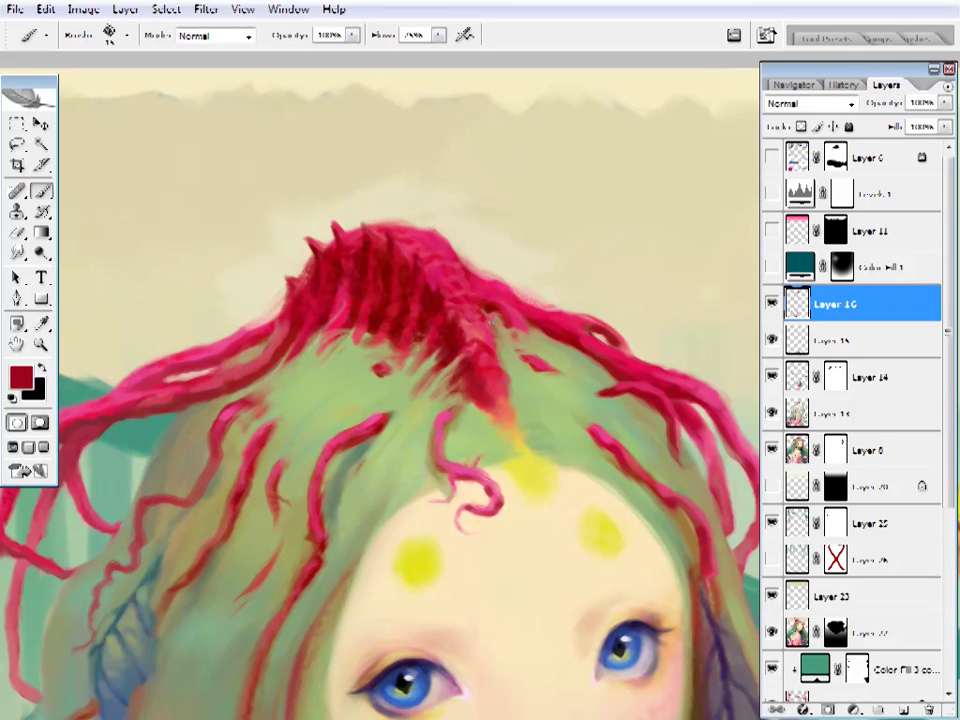
{"action": "left_click", "coordinate": [480, 280], "text": "alt"}
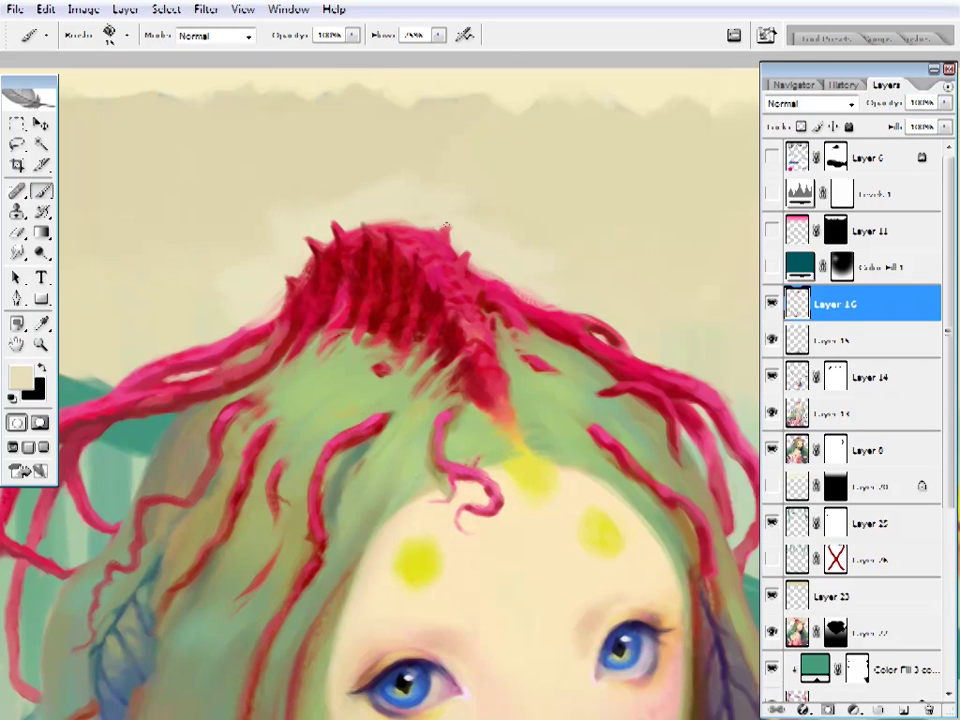
{"action": "left_click", "coordinate": [429, 222], "text": "alt"}
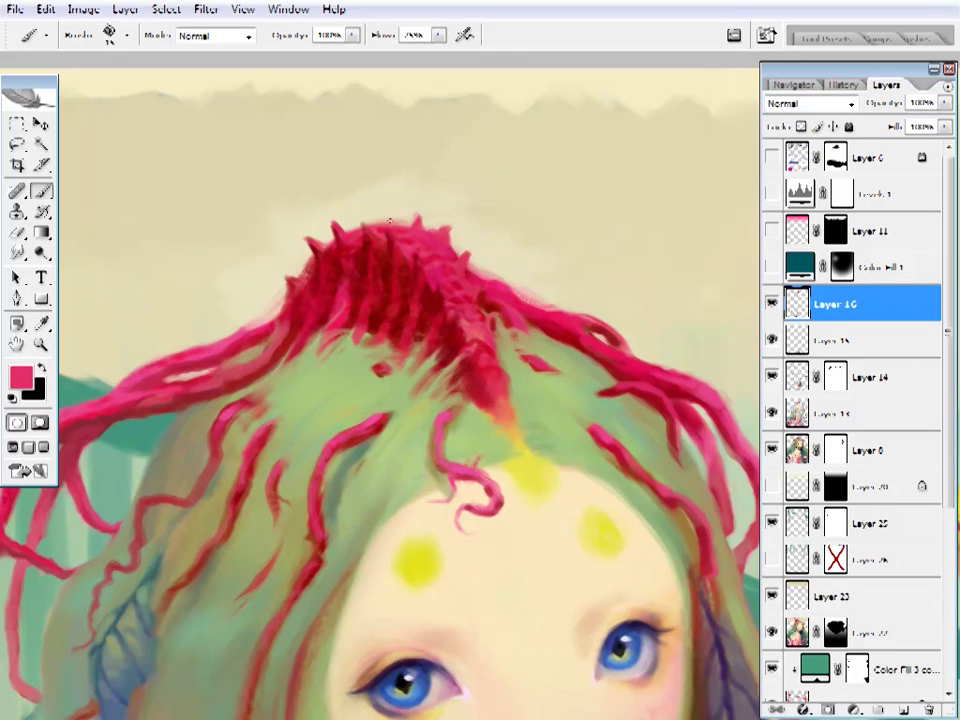
{"action": "left_click", "coordinate": [396, 215], "text": "alt"}
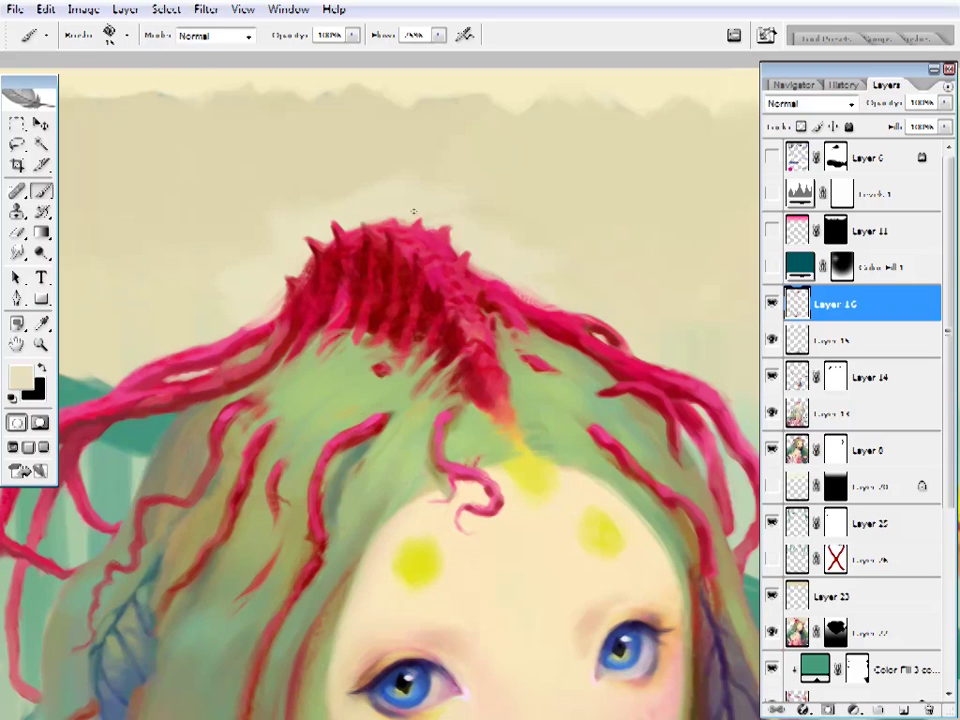
{"action": "key", "text": "z"}
{"action": "key", "text": "ctrl+0"}
{"action": "left_click", "coordinate": [525, 236]}
{"action": "left_click", "coordinate": [420, 245]}
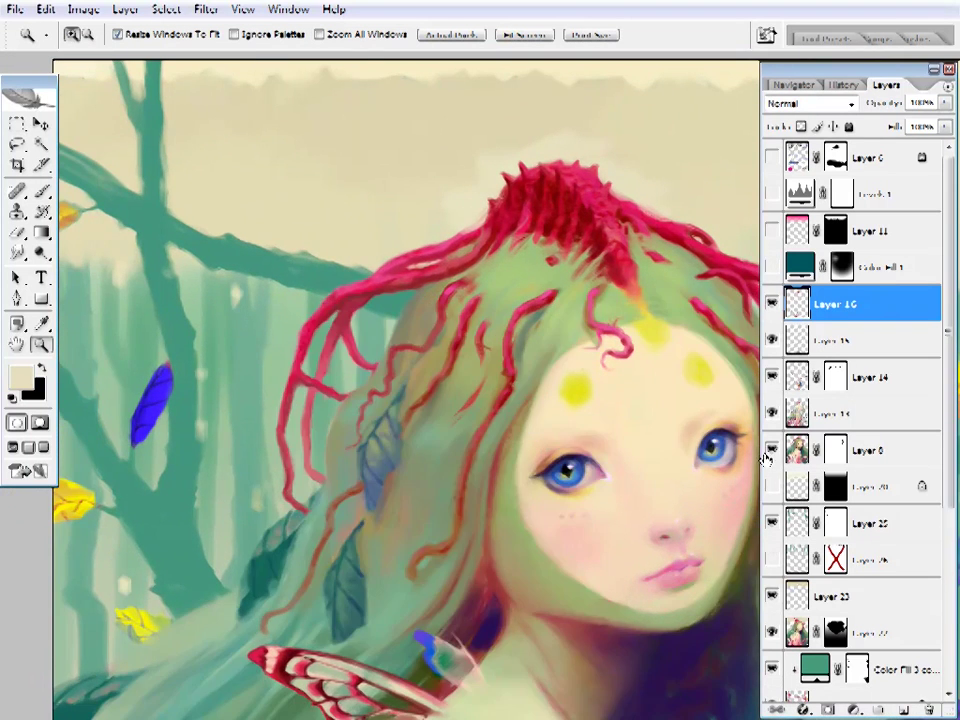
- On Layer 8, reset to black and white and brush black over the left red strands
{"action": "left_click", "coordinate": [866, 452]}
{"action": "key", "text": "d"}
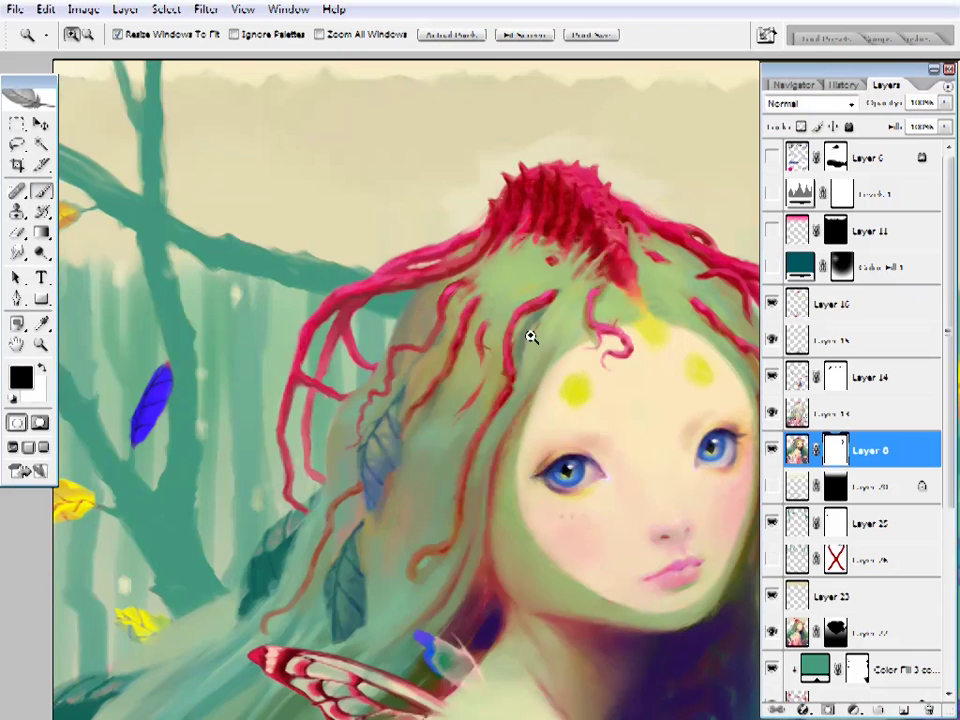
{"action": "key", "text": "b"}
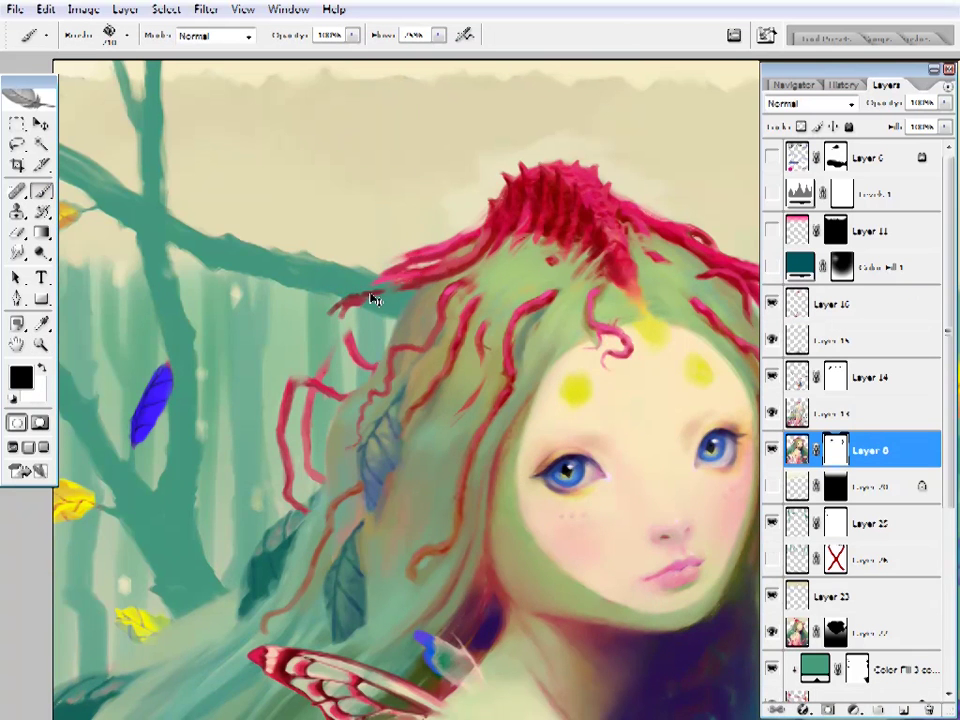
{"action": "scroll", "coordinate": [639, 279], "scroll_direction": "right", "scroll_amount": 3}
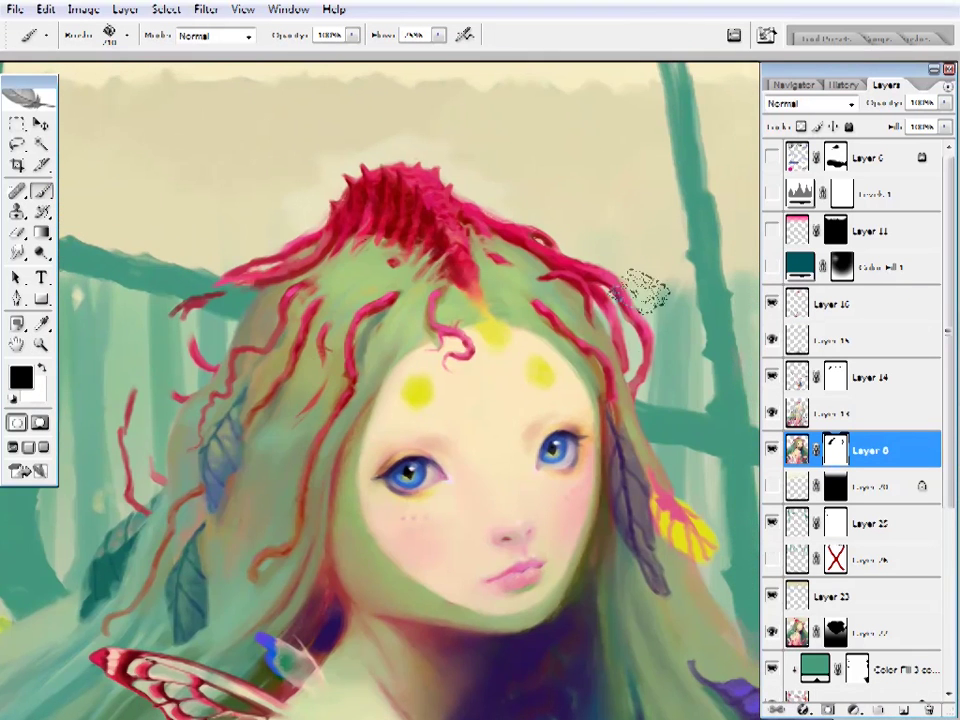
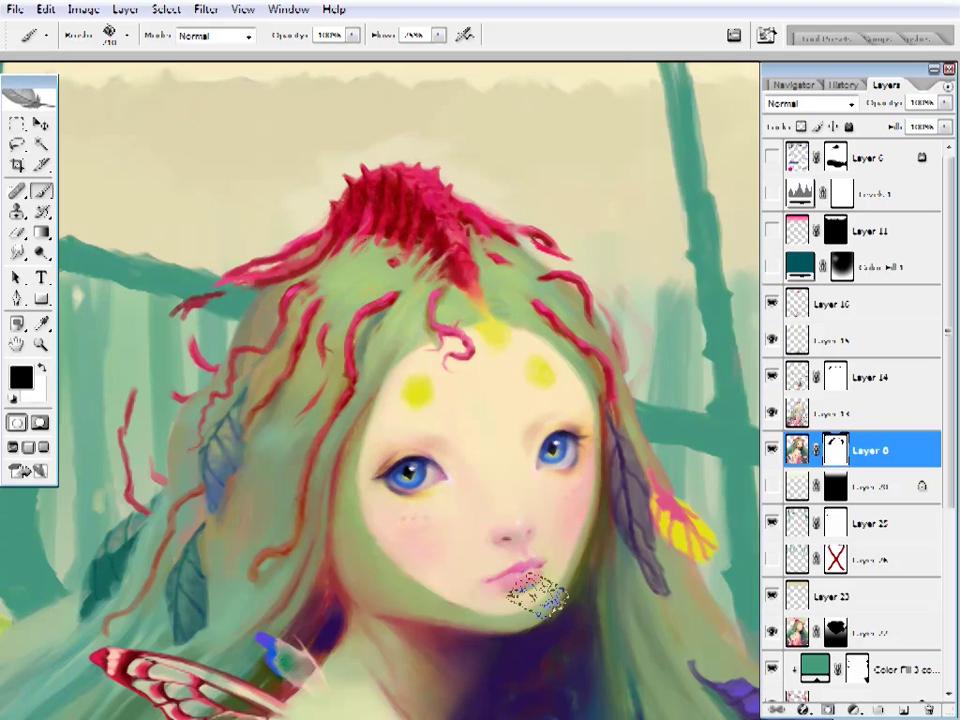
- Sample the pale beige background on Layer 13, then make Layer 16 active and check brush size
{"action": "left_click_drag", "start_coordinate": [369, 381], "coordinate": [484, 396]}
{"action": "left_click", "coordinate": [400, 130], "text": "alt"}
{"action": "left_click", "coordinate": [850, 413]}
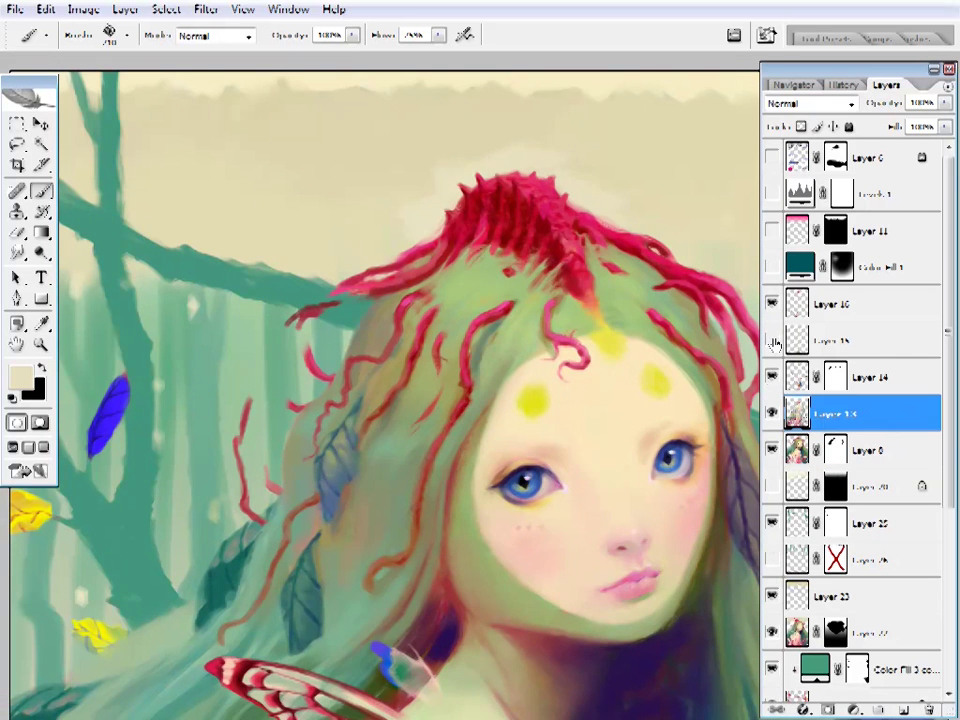
{"action": "left_click", "coordinate": [820, 304]}
{"action": "right_click", "coordinate": [470, 200]}
{"action": "key", "text": "Escape"}
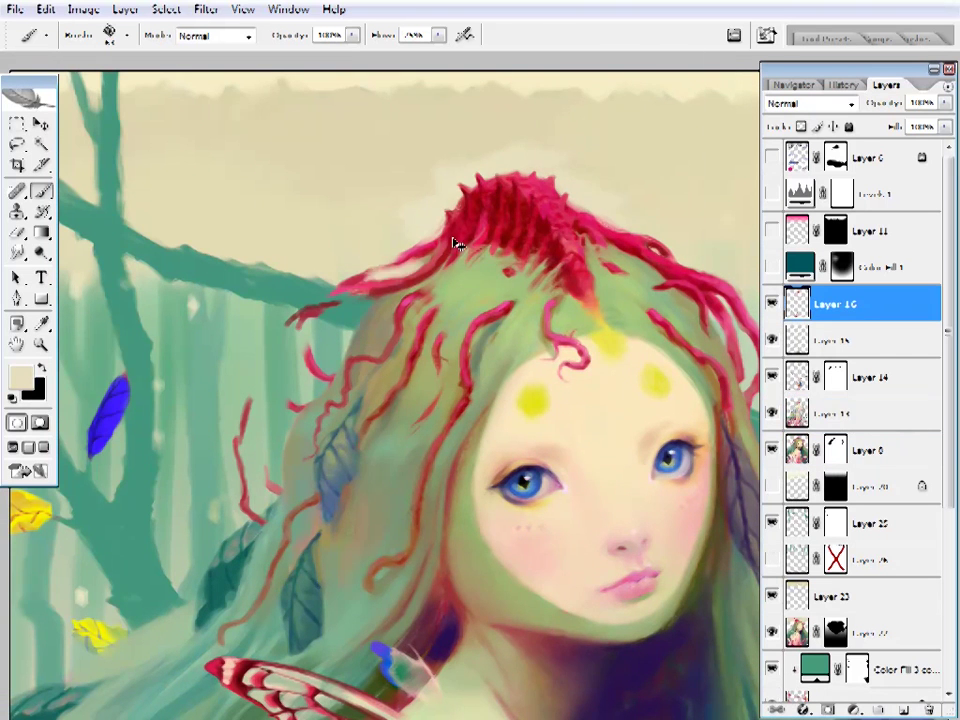
- Zoom in on the hair and sample tan and grey-olive tones from the painting
{"action": "key", "text": "z"}
{"action": "left_click", "coordinate": [443, 284]}
{"action": "key", "text": "b"}
{"action": "left_click", "coordinate": [467, 242], "text": "alt"}
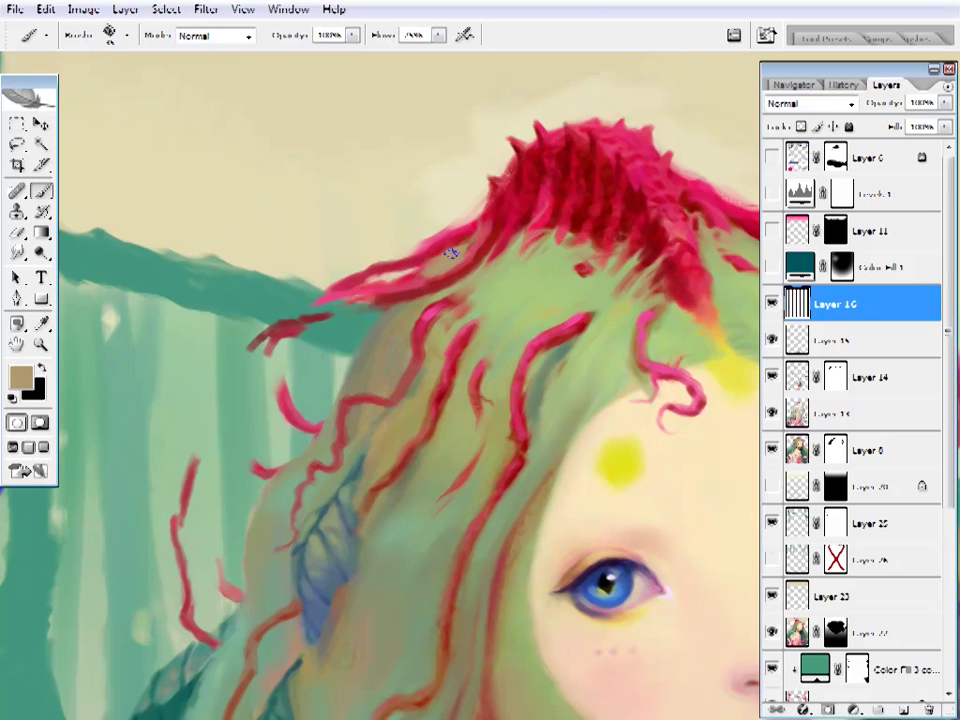
{"action": "key", "text": "alt"}
{"action": "left_click", "coordinate": [404, 302], "text": "alt"}
{"action": "key", "text": "alt"}
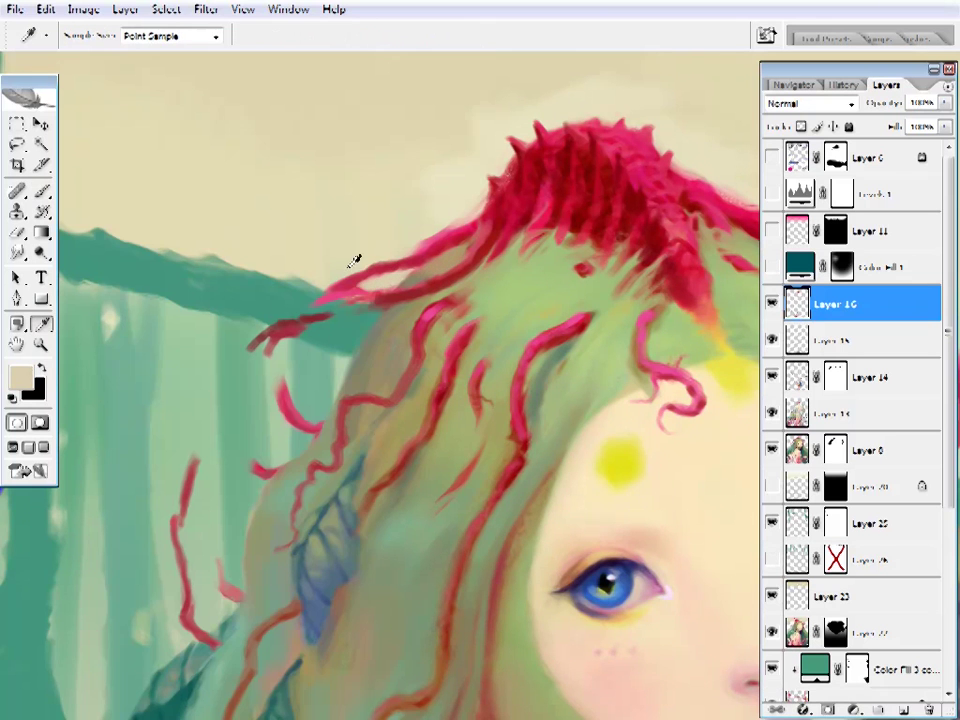
- Erase stray strokes and paint strands in pink, brown, dark red and bright crimson
{"action": "key", "text": "e"}
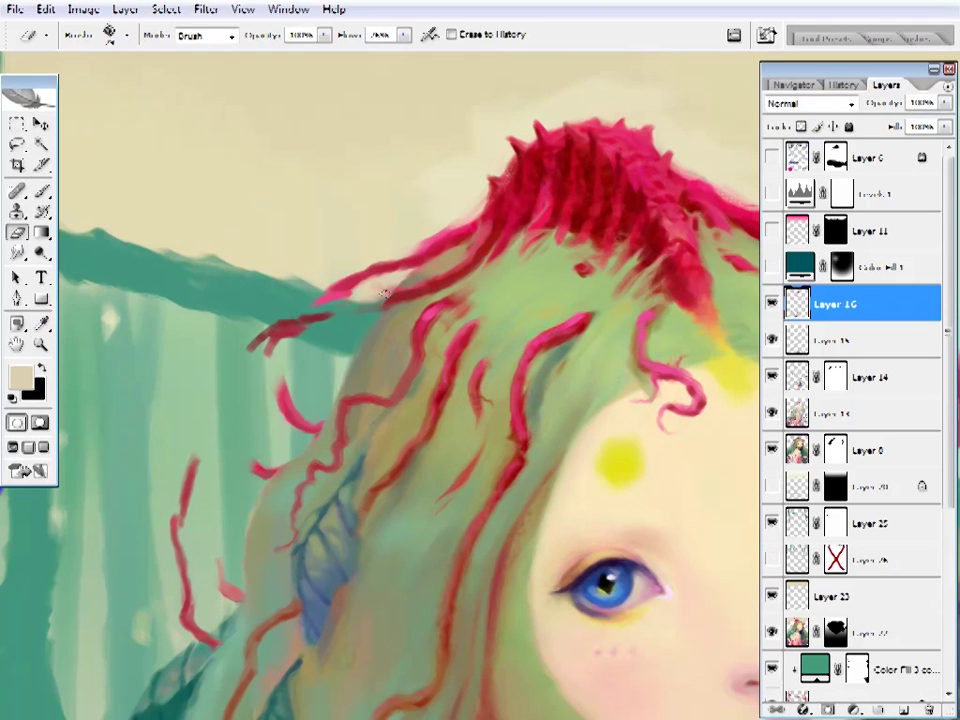
{"action": "key", "text": "b"}
{"action": "left_click", "coordinate": [464, 266], "text": "alt"}
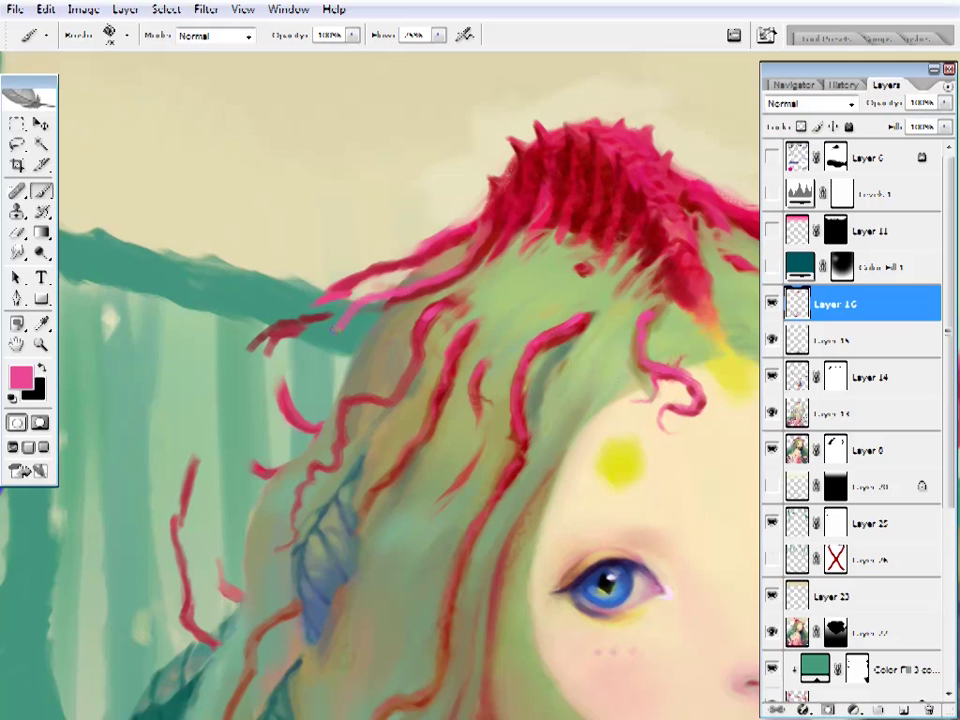
{"action": "left_click", "coordinate": [290, 352], "text": "alt"}
{"action": "left_click", "coordinate": [300, 356], "text": "alt"}
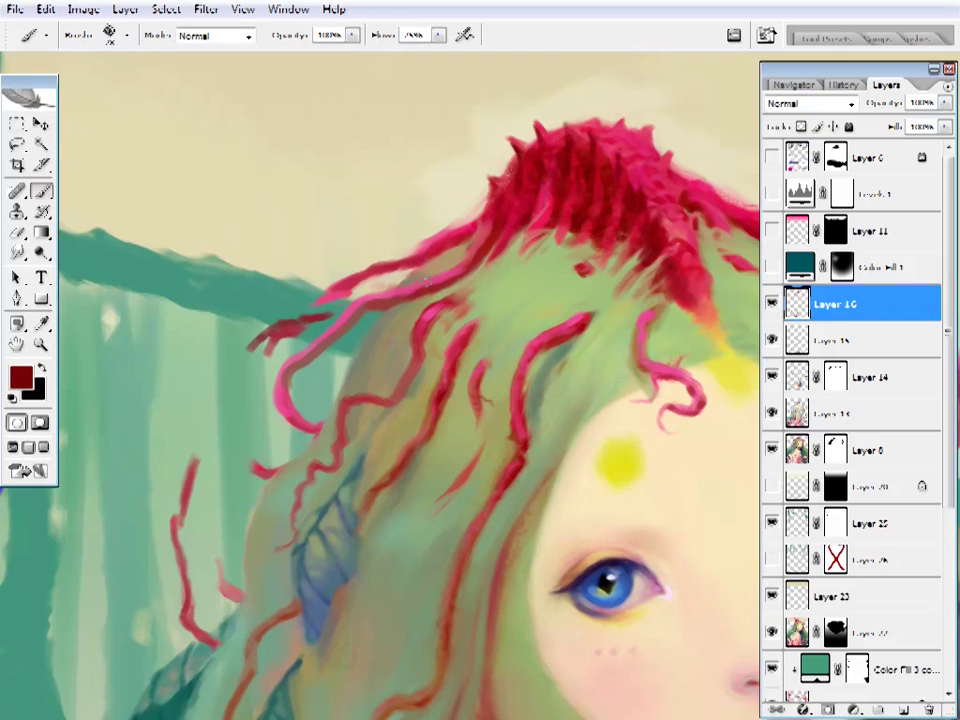
{"action": "left_click", "coordinate": [531, 214], "text": "alt"}
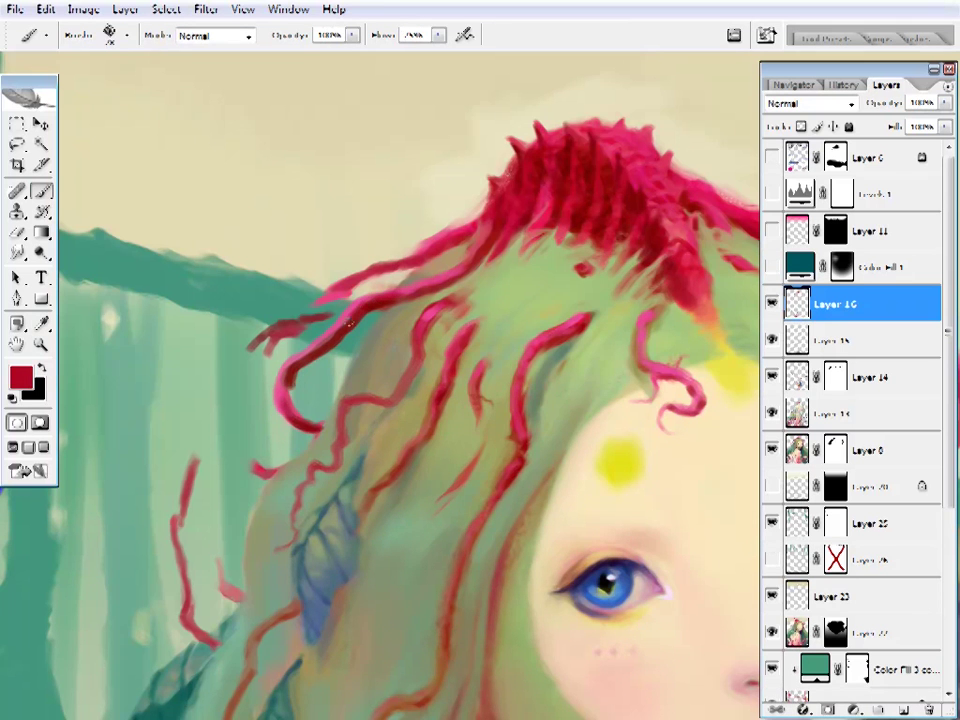
- Check the whole head, erase on the left strands, and repaint with a brighter pink
{"action": "left_click", "coordinate": [386, 317], "text": "ctrl+alt"}
{"action": "left_click", "coordinate": [437, 208], "text": "ctrl"}
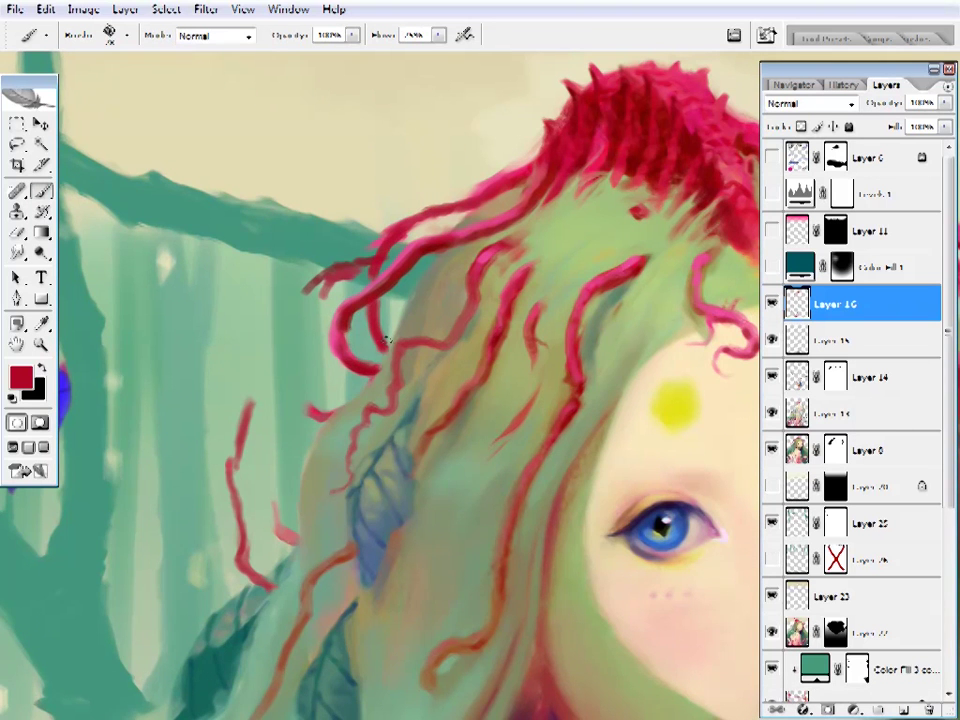
{"action": "key", "text": "e"}
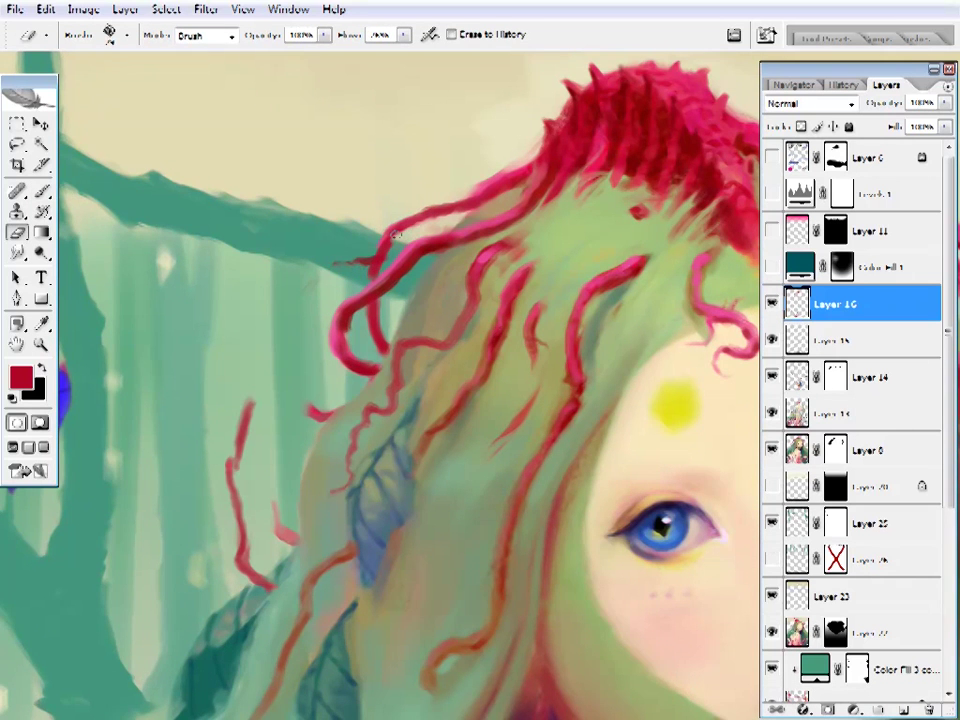
{"action": "scroll", "coordinate": [395, 234], "scroll_direction": "down", "scroll_amount": 2}
{"action": "key", "text": "b"}
{"action": "left_click", "coordinate": [356, 321], "text": "alt"}
- Review the full painting, then paint dark red strands in the hair left of the face
{"action": "scroll", "coordinate": [358, 326], "scroll_direction": "left", "scroll_amount": 1}
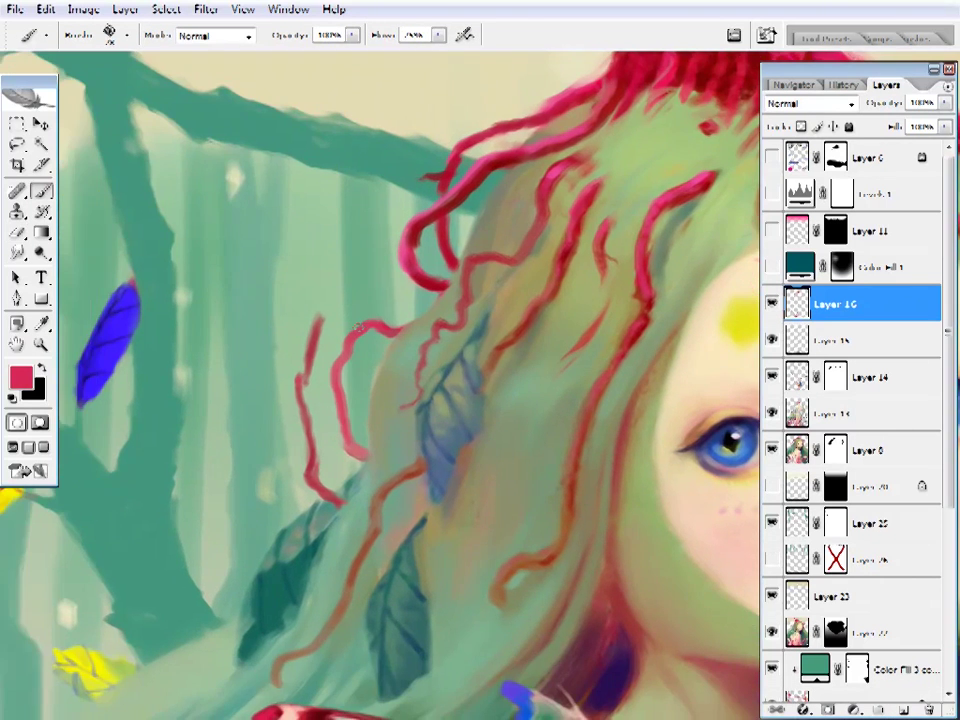
{"action": "left_click", "coordinate": [335, 323], "text": "ctrl+alt"}
{"action": "left_click", "coordinate": [425, 338], "text": "ctrl"}
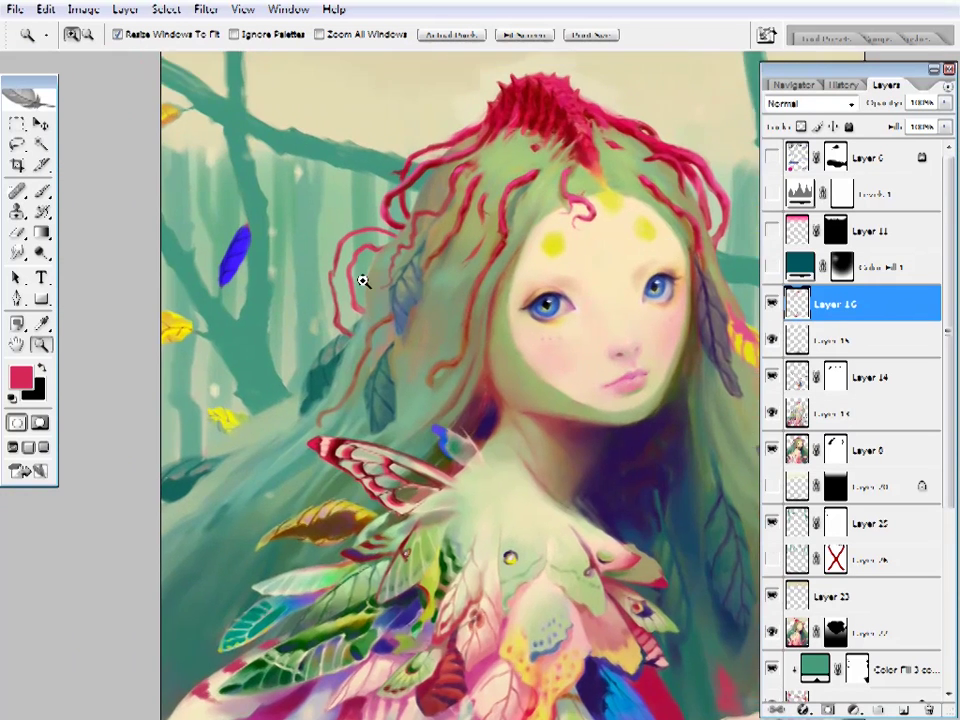
{"action": "left_click", "coordinate": [364, 279], "text": "ctrl"}
{"action": "left_click", "coordinate": [445, 154], "text": "alt"}
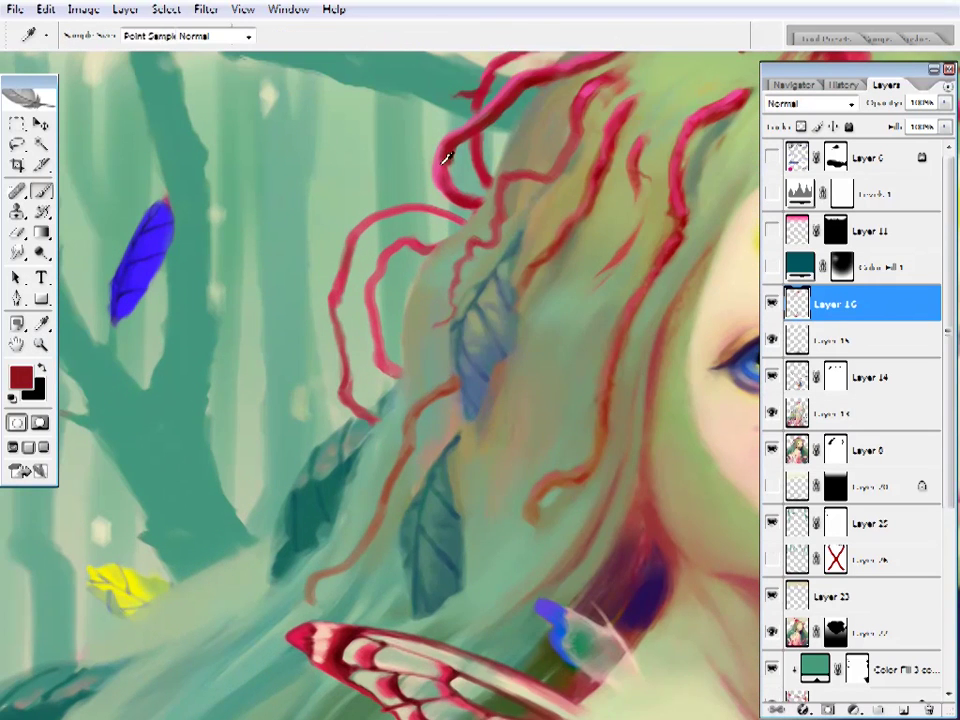
- Erase stray marks, then move from Layer 8 to Layer 13
{"action": "key", "text": "e"}
{"action": "left_click", "coordinate": [824, 444]}
{"action": "key", "text": "b"}
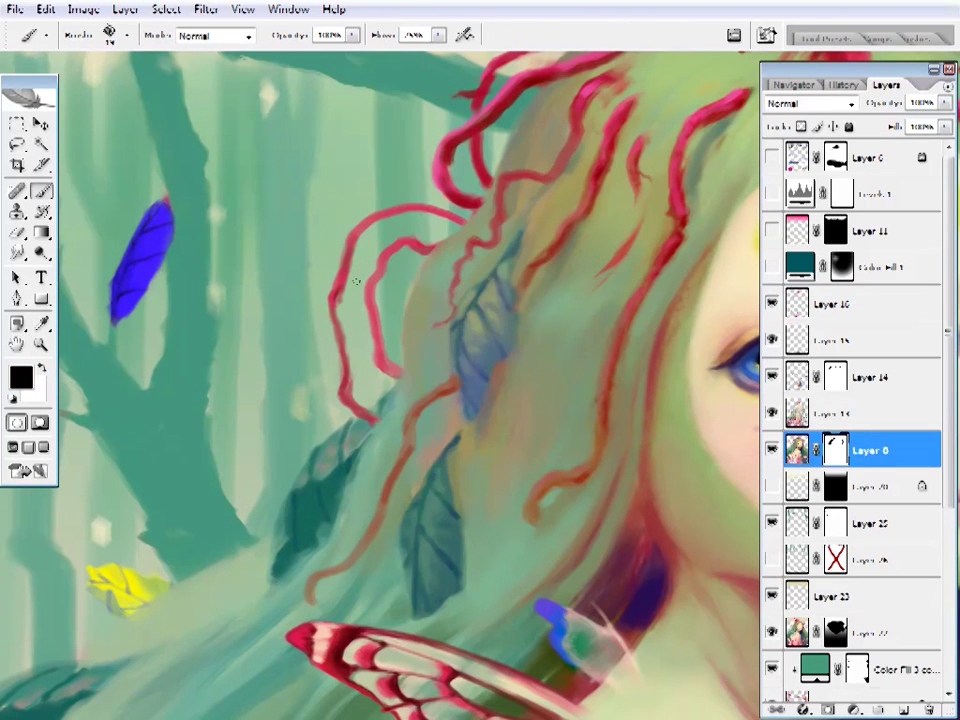
{"action": "left_click", "coordinate": [818, 410]}
- Fit the painting on screen, then zoom in closely on the face and hair
{"action": "key", "text": "e"}
{"action": "key", "text": "z"}
{"action": "key", "text": "ctrl+0"}
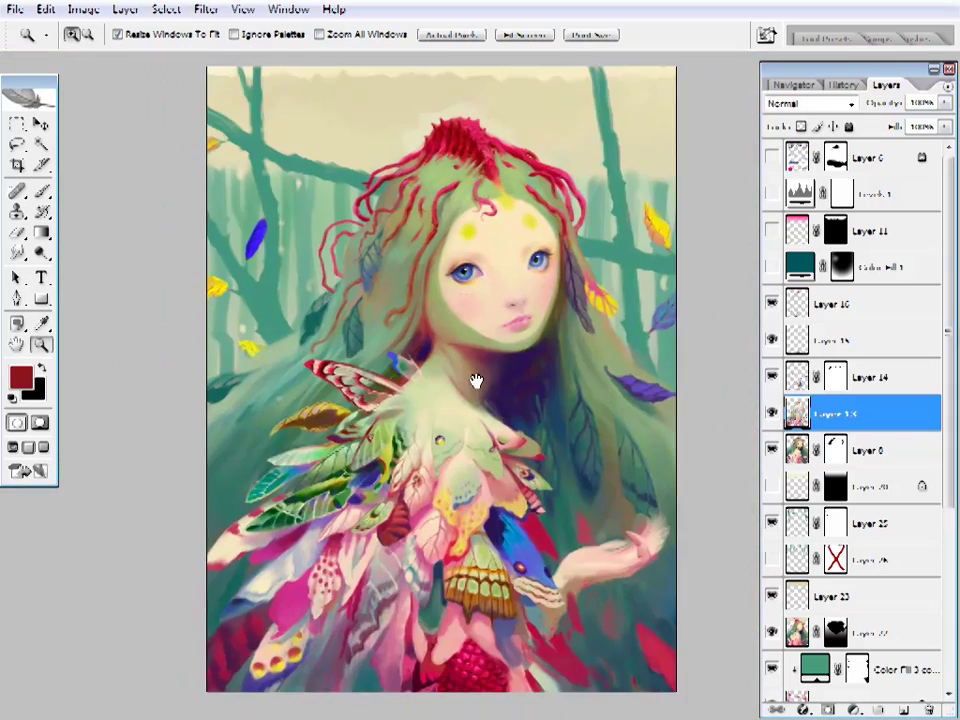
{"action": "left_click", "coordinate": [476, 381]}
{"action": "left_click", "coordinate": [525, 303]}
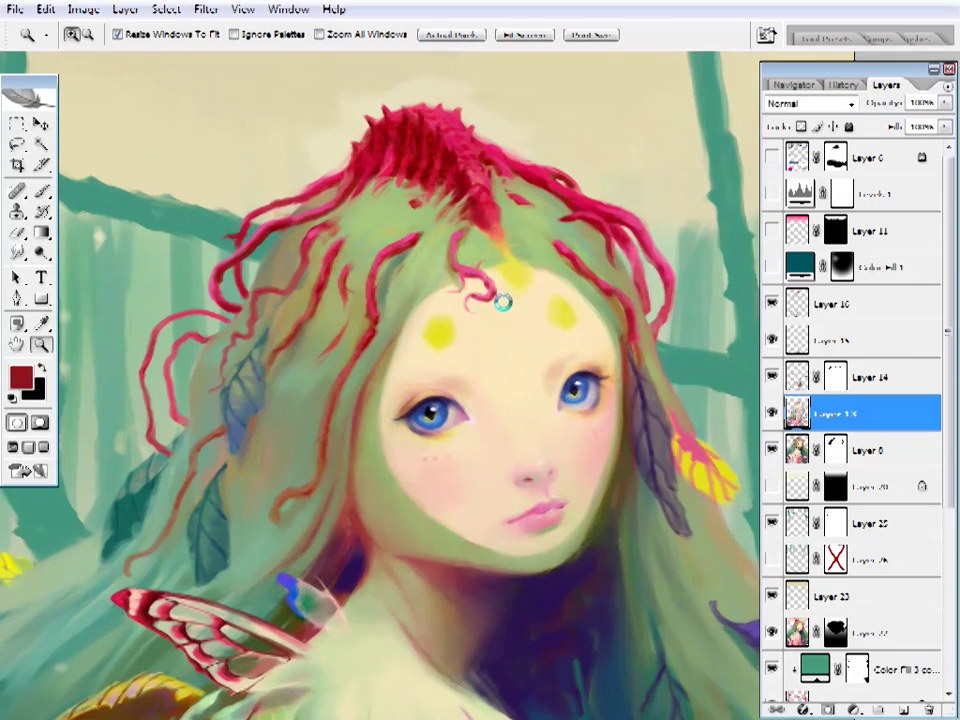
- Make Layer 8 active and zoom in on the forehead and hair, checking the brush size
{"action": "left_click", "coordinate": [824, 450]}
{"action": "key", "text": "b"}
{"action": "key", "text": "ctrl+plus"}
{"action": "key", "text": "ctrl+minus"}
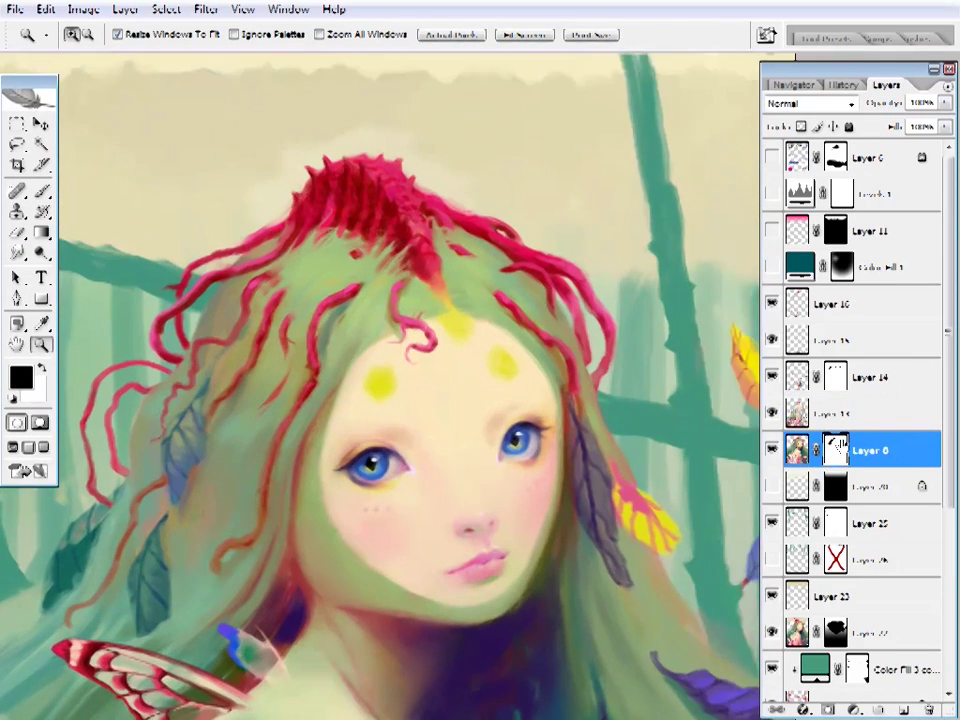
{"action": "key", "text": "ctrl+plus"}
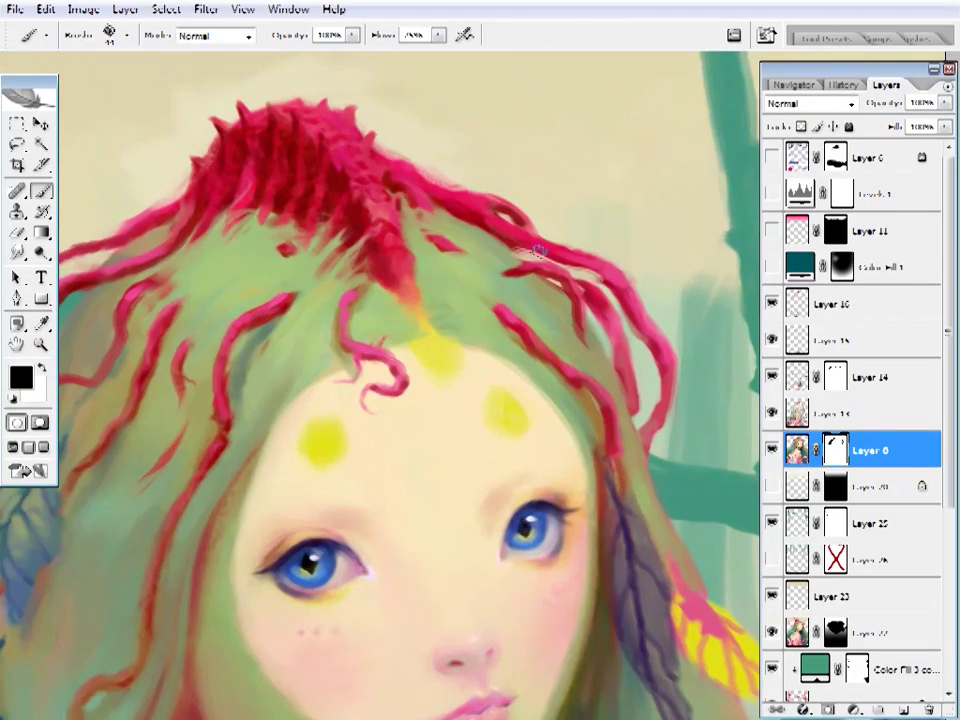
{"action": "left_click_drag", "start_coordinate": [592, 283], "coordinate": [576, 269]}
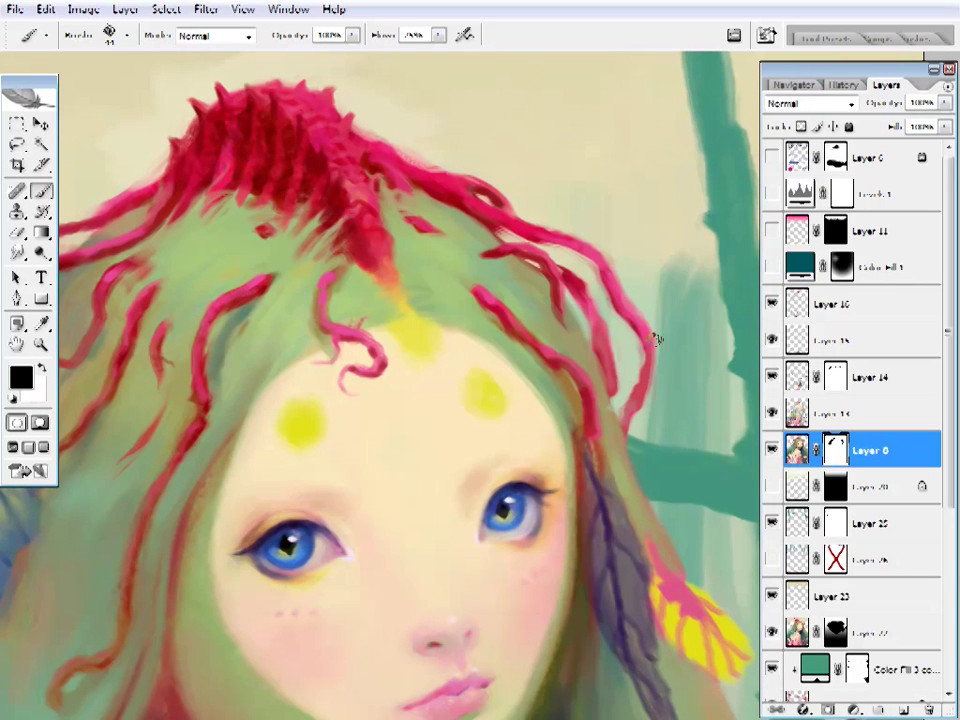
{"action": "right_click", "coordinate": [594, 357]}
{"action": "key", "text": "Escape"}
- Frame the whole face and sample a light colour for painting
{"action": "key", "text": "z"}
{"action": "left_click", "coordinate": [407, 332], "text": "alt"}
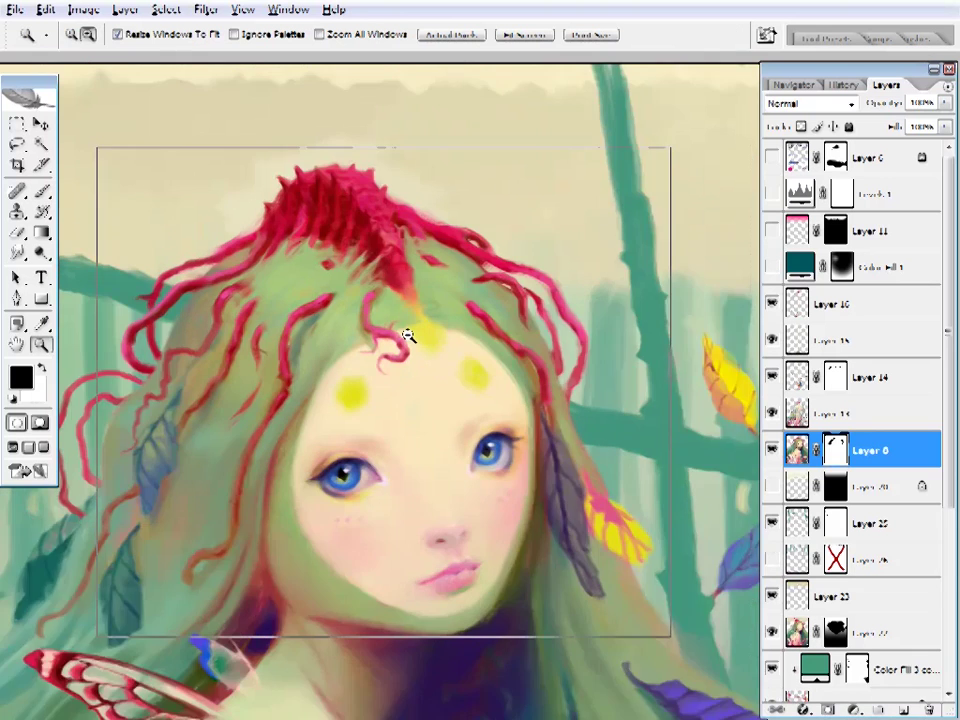
{"action": "left_click_drag", "start_coordinate": [407, 332], "coordinate": [510, 306]}
{"action": "left_click_drag", "start_coordinate": [745, 345], "coordinate": [527, 403]}
{"action": "key", "text": "i"}
{"action": "left_click", "coordinate": [523, 214]}
{"action": "key", "text": "b"}
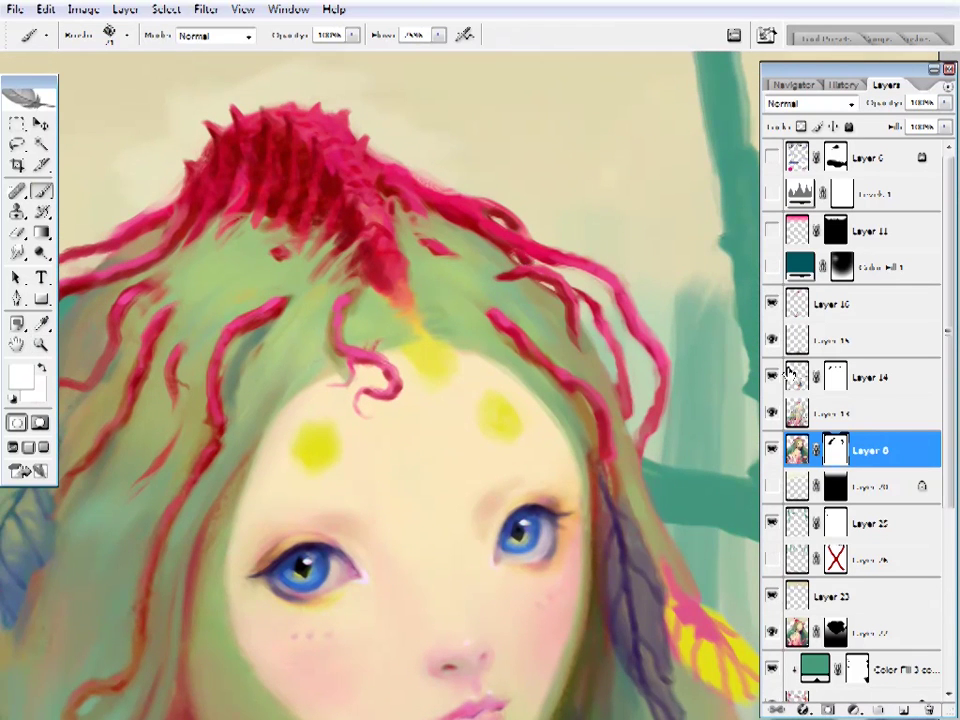
- Paint over the hair with sampled dark red, grey-green and hair tones
{"action": "left_click", "coordinate": [524, 258], "text": "alt"}
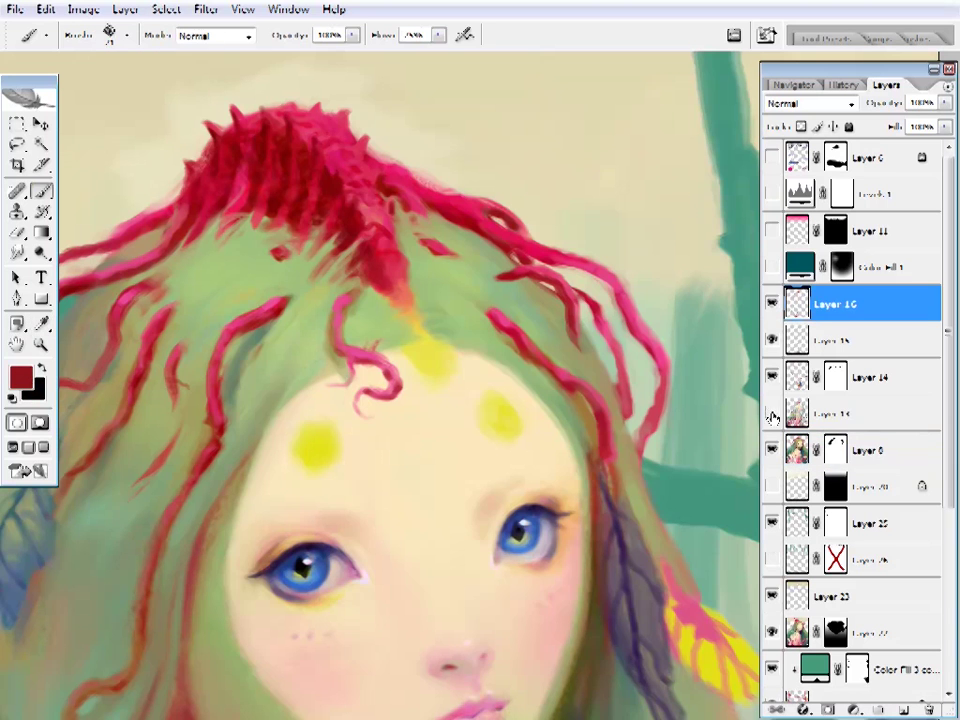
{"action": "left_click", "coordinate": [497, 255], "text": "alt"}
{"action": "left_click", "coordinate": [593, 326], "text": "alt"}
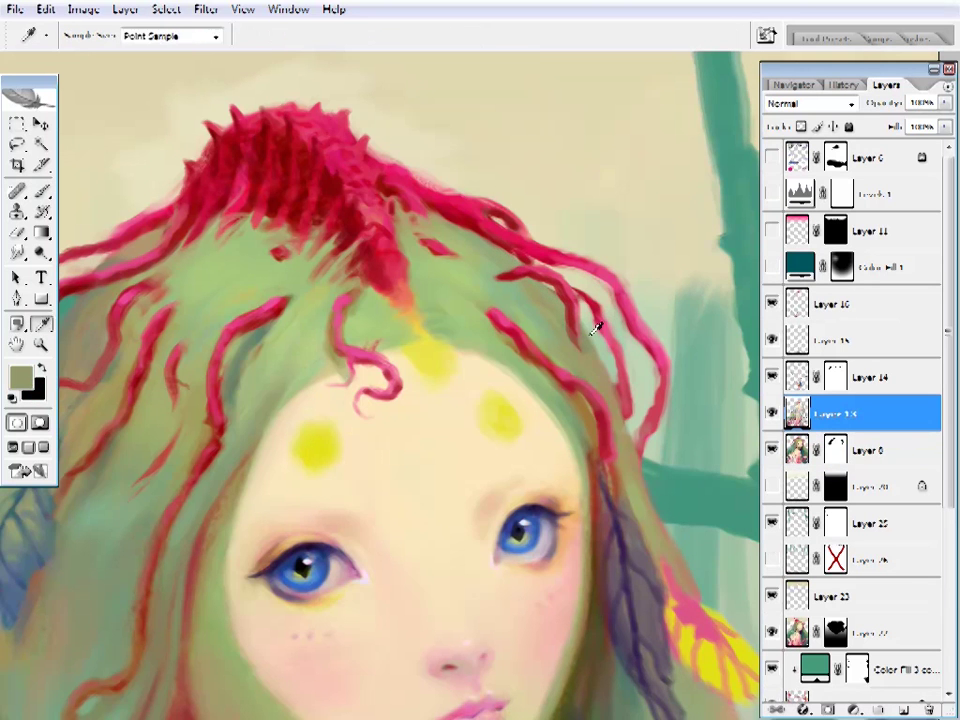
{"action": "left_click_drag", "start_coordinate": [529, 381], "coordinate": [469, 391]}
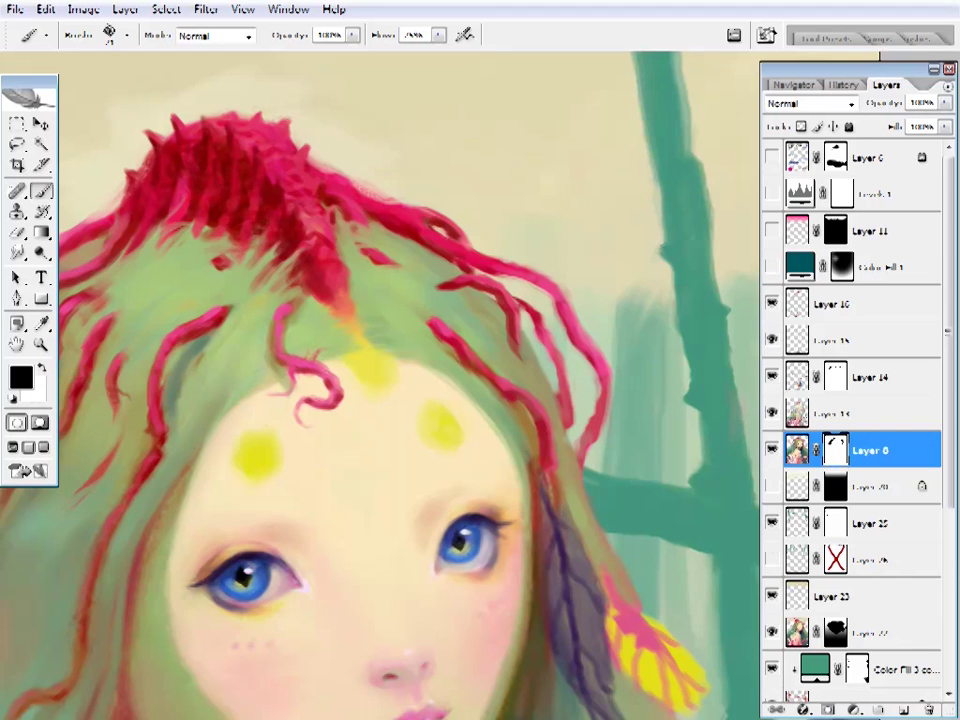
{"action": "left_click_drag", "start_coordinate": [586, 385], "coordinate": [604, 370]}
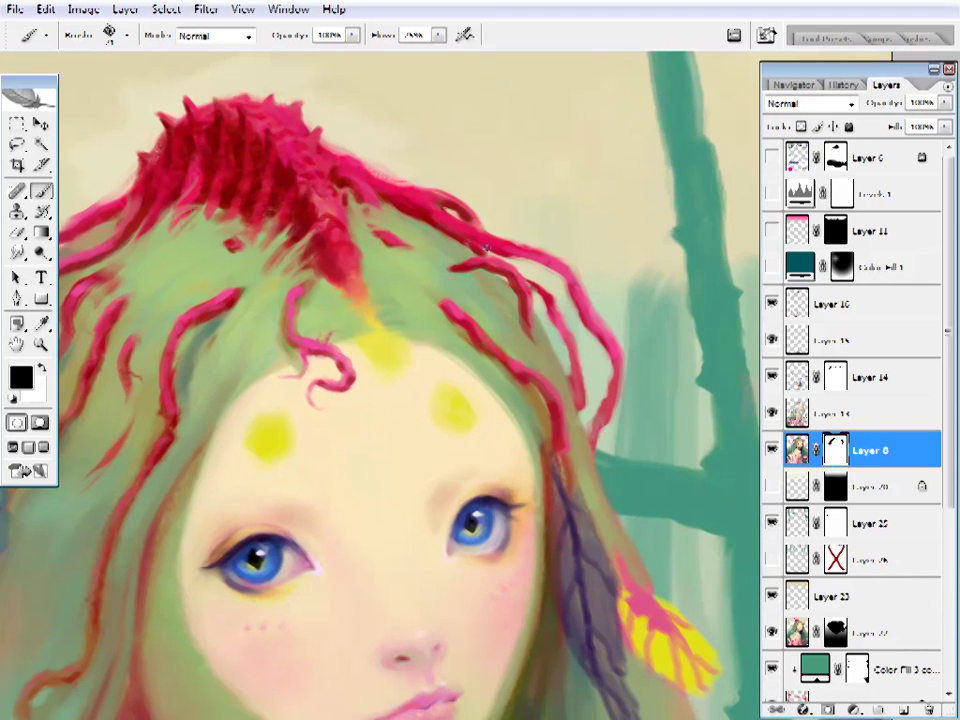
{"action": "left_click_drag", "start_coordinate": [33, 525], "coordinate": [298, 470]}
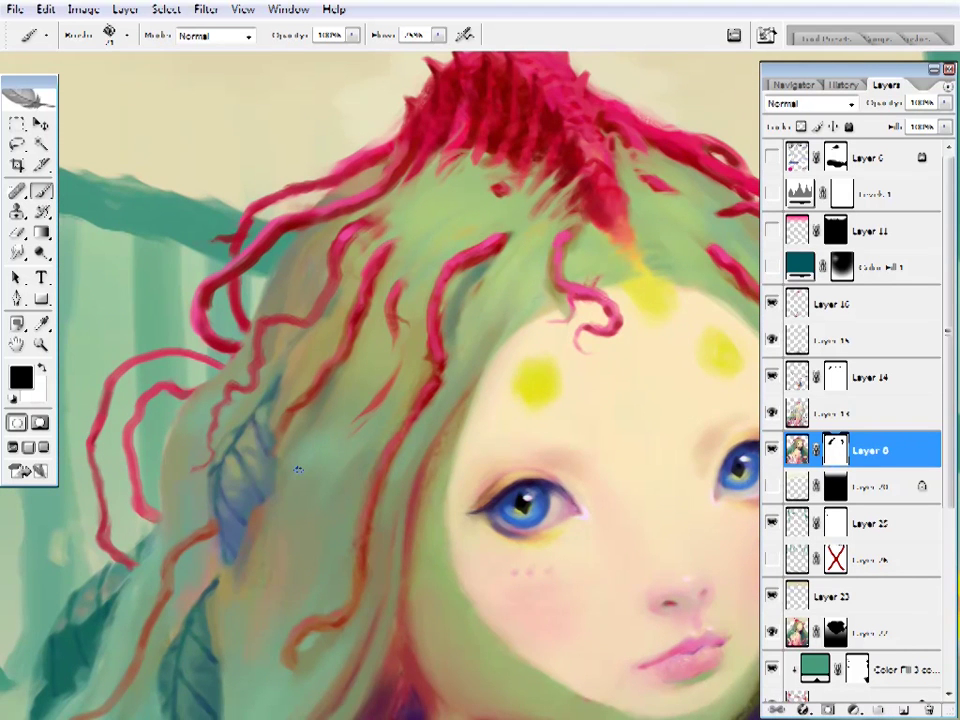
- Zoom in around the forehead and pick a colour from the hair crown
{"action": "key", "text": "z"}
{"action": "left_click", "coordinate": [582, 432], "text": "alt"}
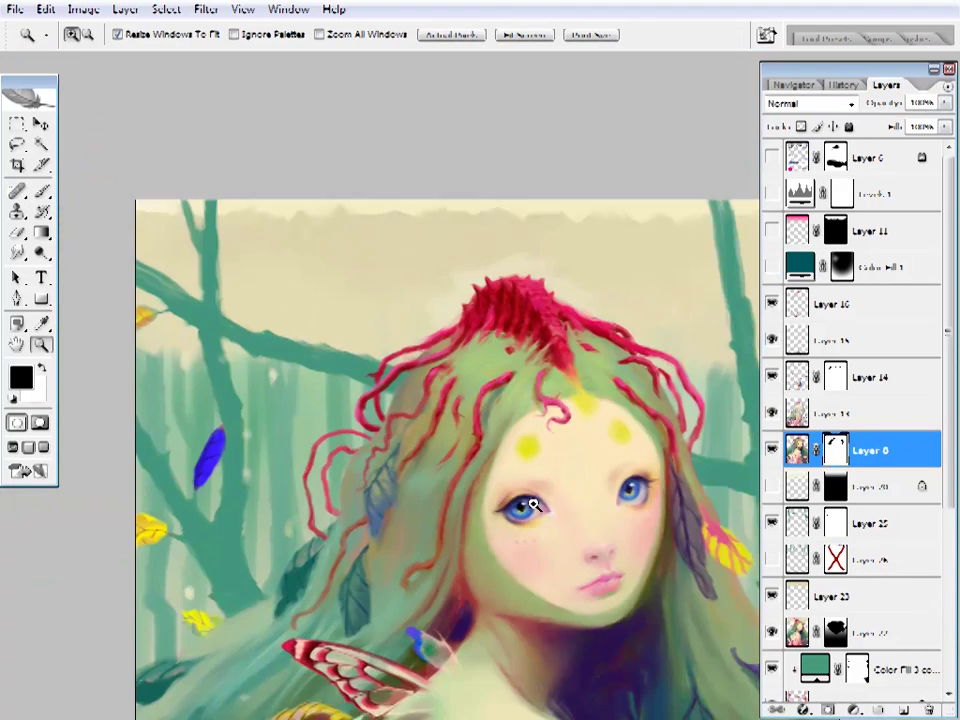
{"action": "scroll", "coordinate": [418, 531], "scroll_direction": "down", "scroll_amount": 3}
{"action": "scroll", "coordinate": [369, 392], "scroll_direction": "up", "scroll_amount": 2}
{"action": "left_click", "coordinate": [369, 392]}
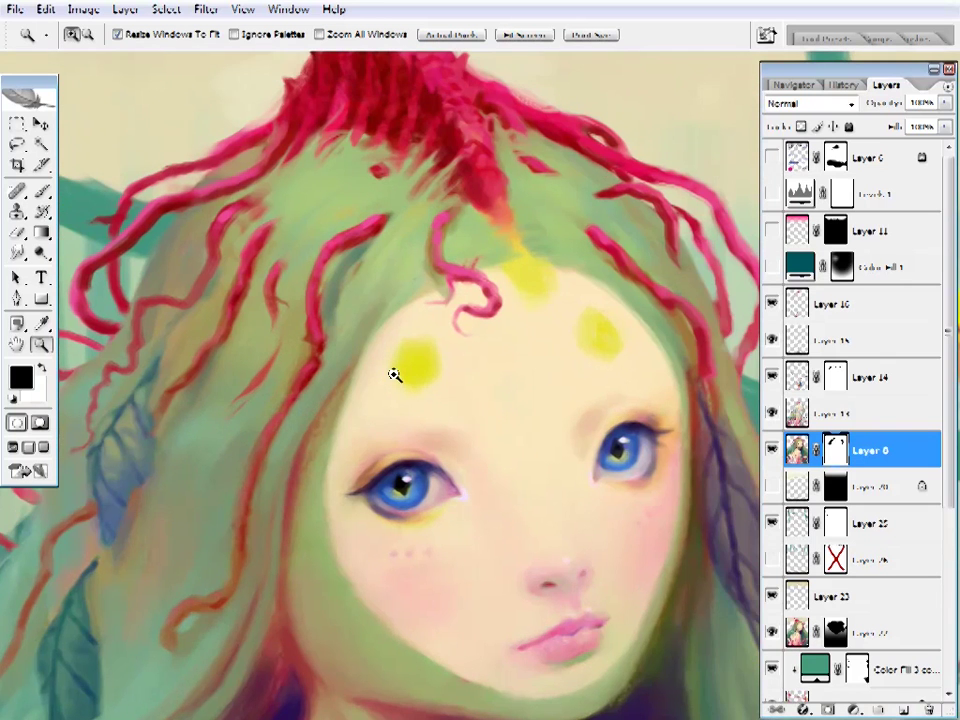
{"action": "scroll", "coordinate": [414, 452], "scroll_direction": "up", "scroll_amount": 4}
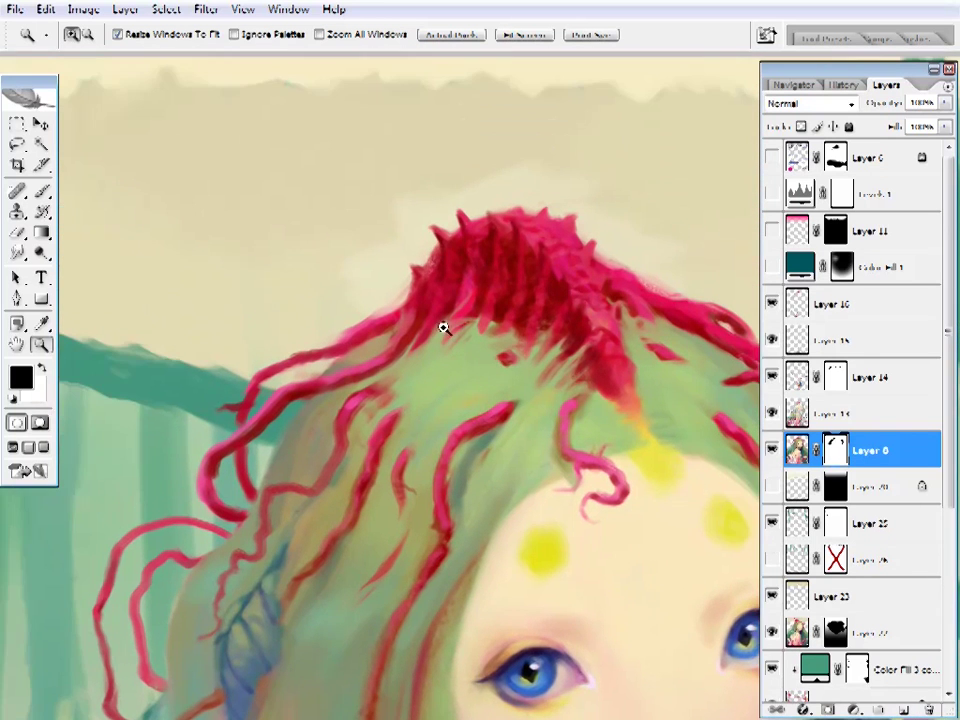
{"action": "left_click", "coordinate": [41, 323]}
- On Layer 16, touch up the hair crown edges with its sampled dark red
{"action": "left_click", "coordinate": [818, 304]}
{"action": "key", "text": "b"}
{"action": "scroll", "coordinate": [432, 344], "scroll_direction": "up", "scroll_amount": 2}
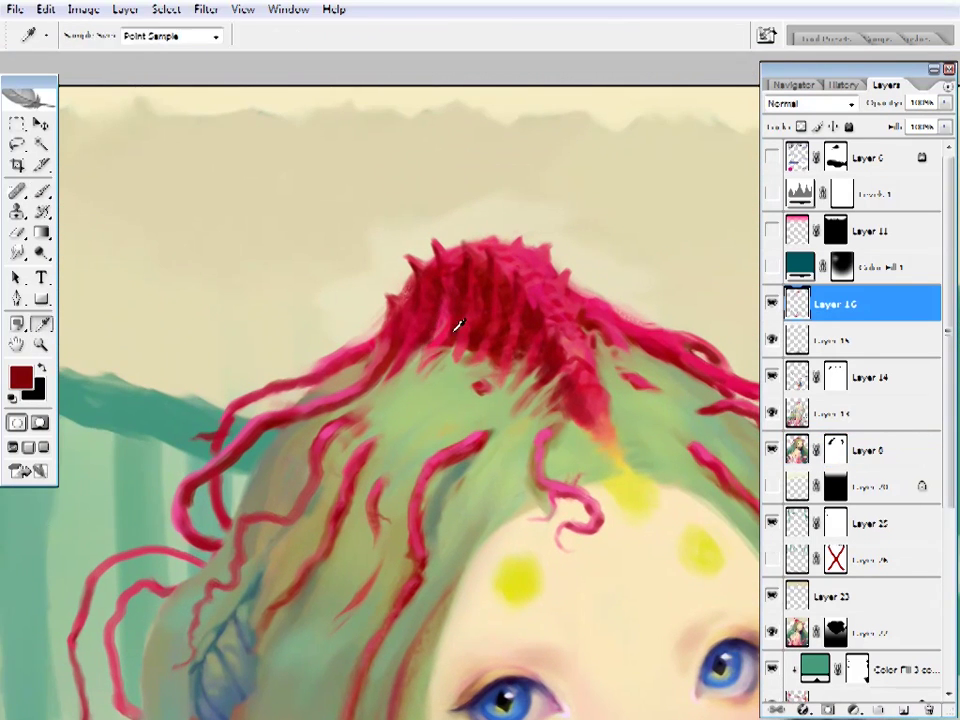
{"action": "left_click_drag", "start_coordinate": [432, 320], "coordinate": [462, 336]}
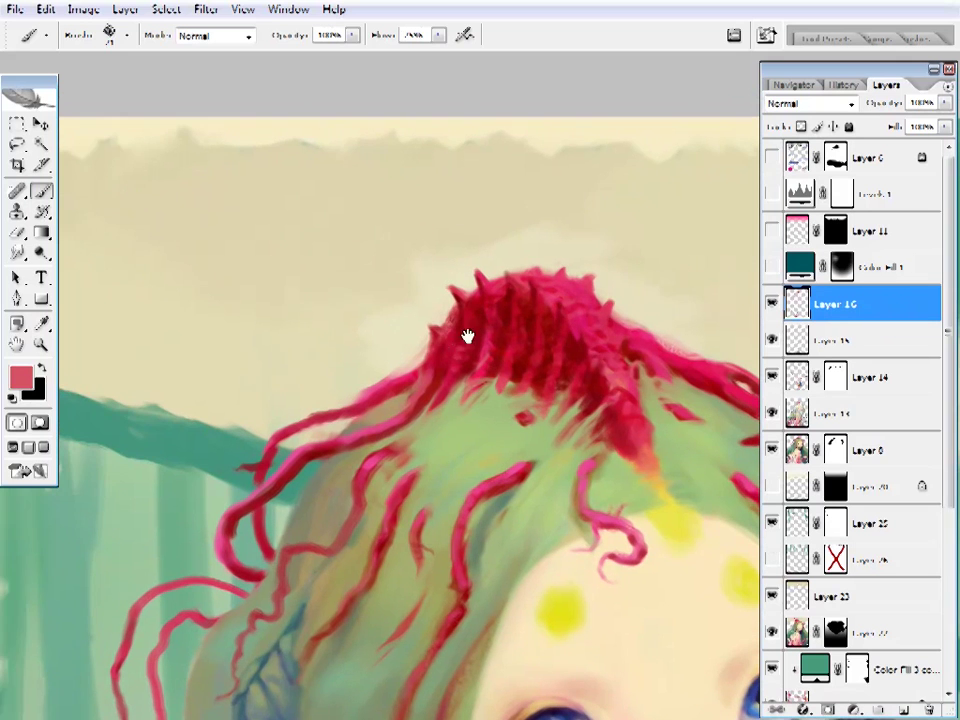
{"action": "left_click", "coordinate": [458, 335], "text": "alt"}
{"action": "key", "text": "i"}
{"action": "key", "text": "b"}
{"action": "left_click_drag", "start_coordinate": [370, 377], "coordinate": [450, 322]}
{"action": "key", "text": "i"}
{"action": "key", "text": "b"}
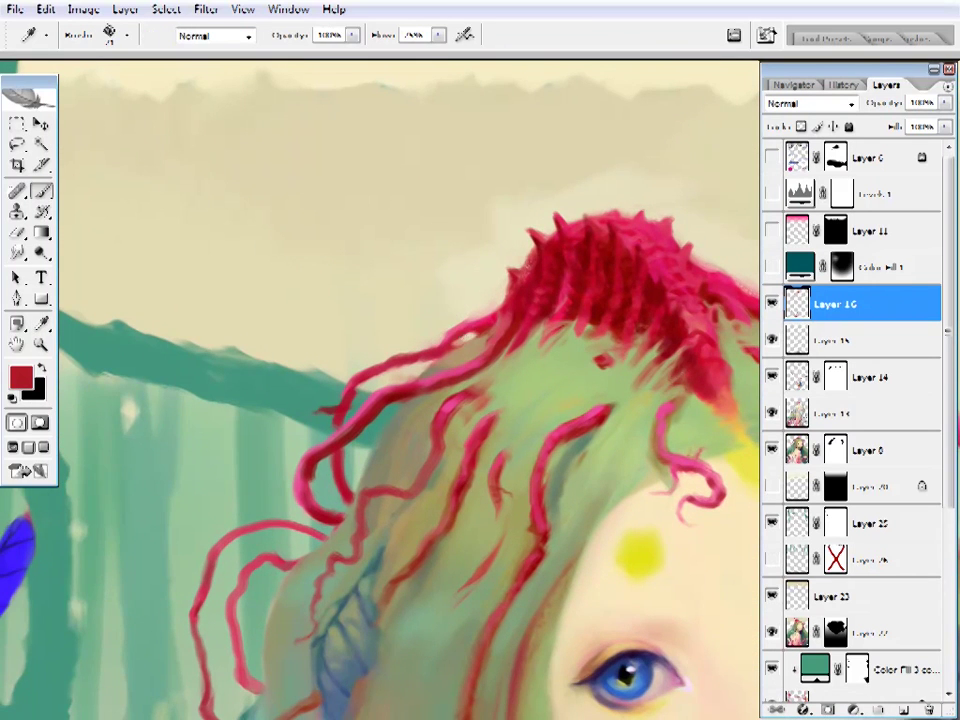
- Zoom in close on the hair crown and keep refining it with sampled colours
{"action": "key", "text": "z"}
{"action": "key", "text": "ctrl+0"}
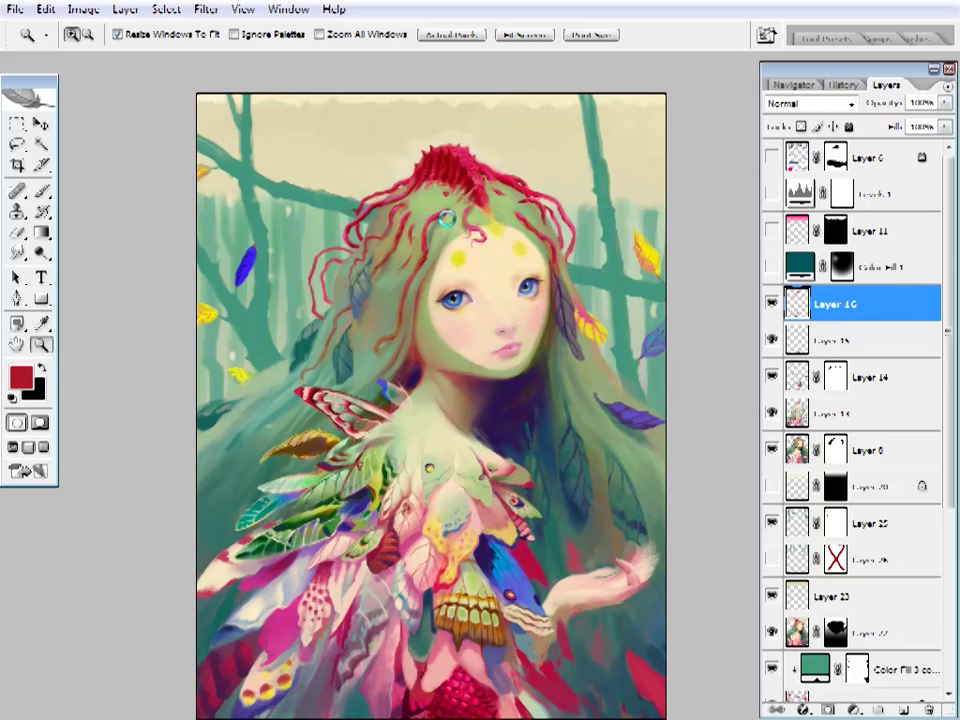
{"action": "left_click", "coordinate": [447, 219]}
{"action": "left_click", "coordinate": [450, 161]}
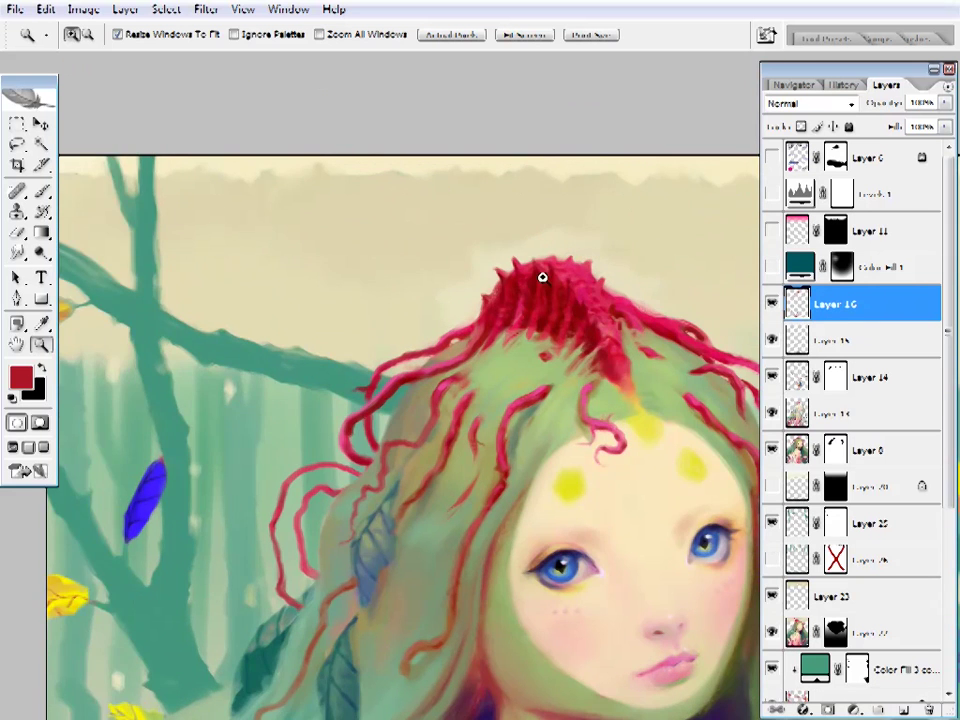
{"action": "left_click", "coordinate": [542, 277]}
{"action": "key", "text": "i"}
{"action": "key", "text": "b"}
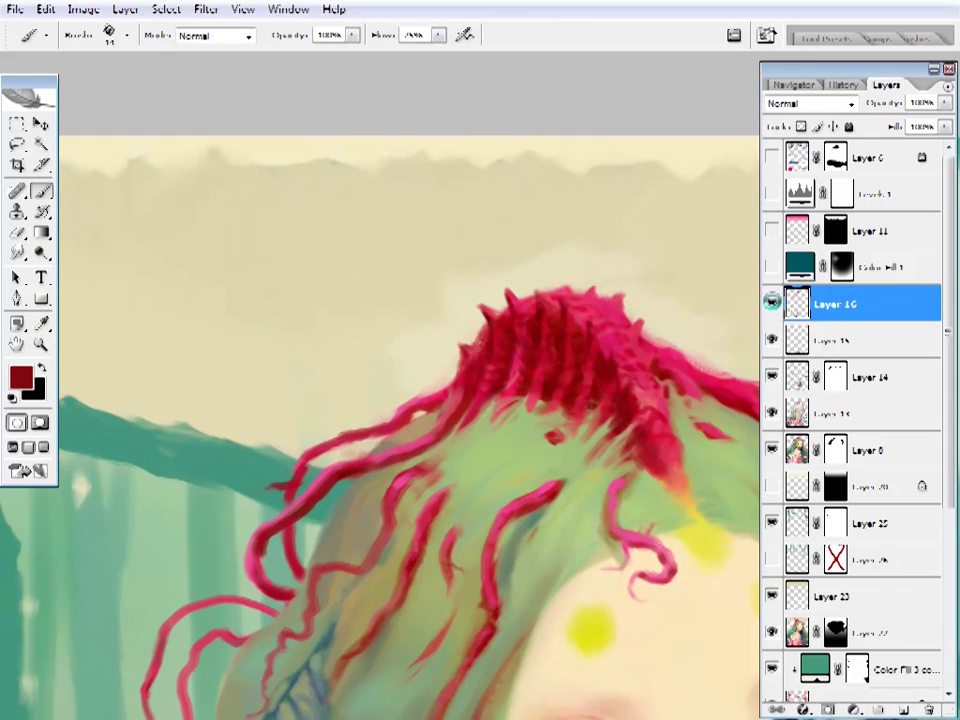
- Clean the crown's edges by painting with the sampled beige background colour
{"action": "key", "text": "i"}
{"action": "left_click_drag", "start_coordinate": [489, 227], "coordinate": [463, 234]}
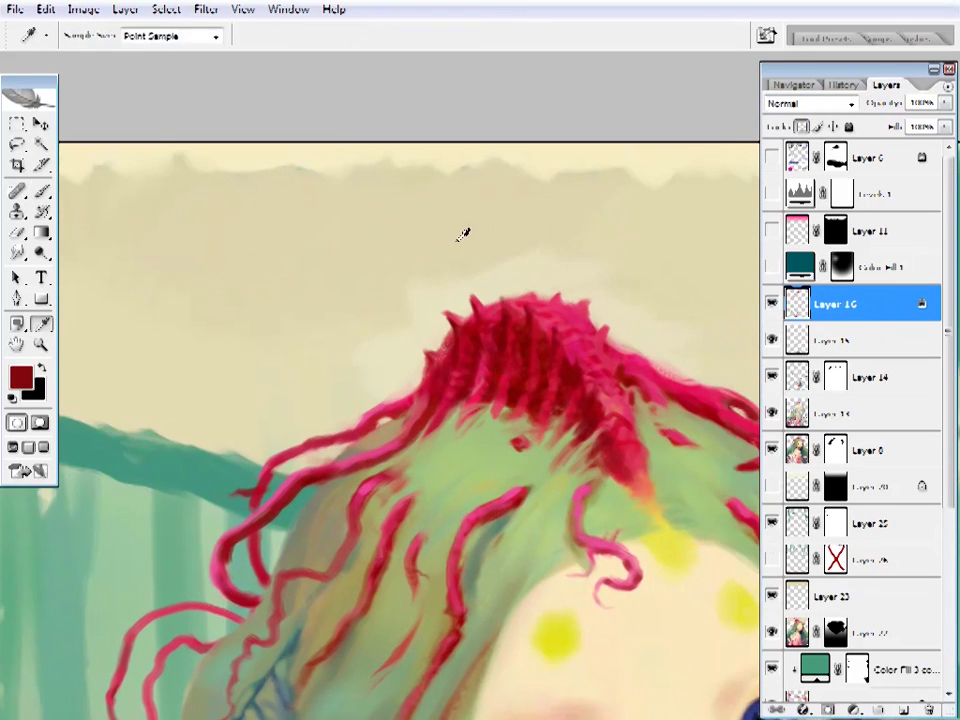
{"action": "left_click", "coordinate": [463, 234]}
{"action": "key", "text": "b"}
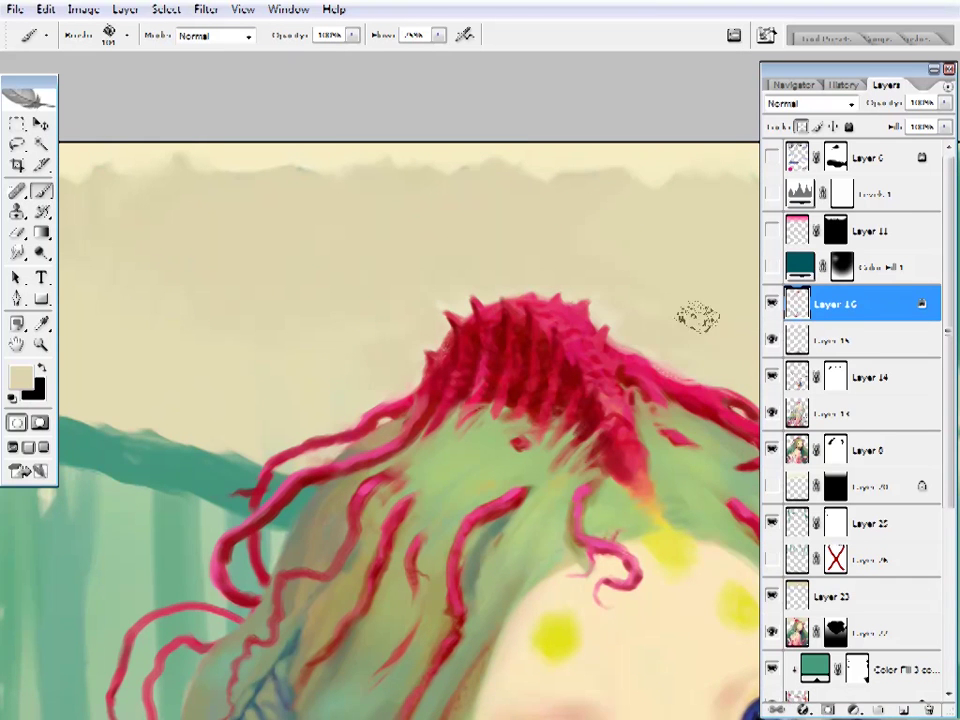
{"action": "right_click", "coordinate": [697, 316]}
{"action": "key", "text": "Escape"}
- Sample red from the hair crown and bring up the brush presets
{"action": "key", "text": "i"}
{"action": "left_click_drag", "start_coordinate": [463, 312], "coordinate": [476, 320]}
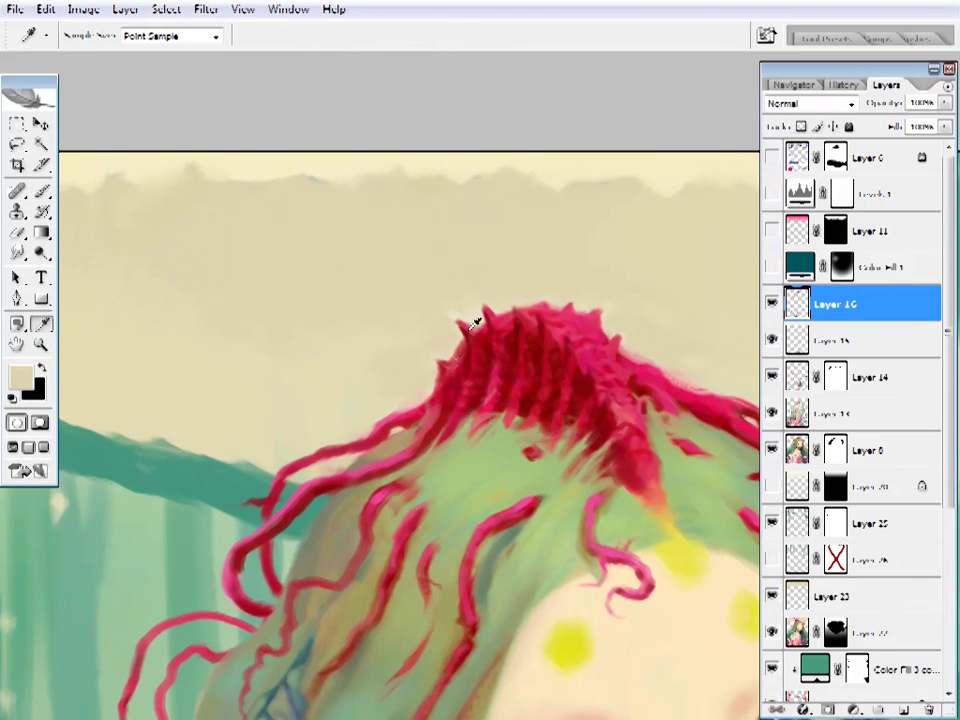
{"action": "left_click", "coordinate": [476, 320], "text": "alt"}
{"action": "right_click", "coordinate": [476, 320]}
- Sample light pink and dark red from the crown while reviewing the face
{"action": "key", "text": "Escape"}
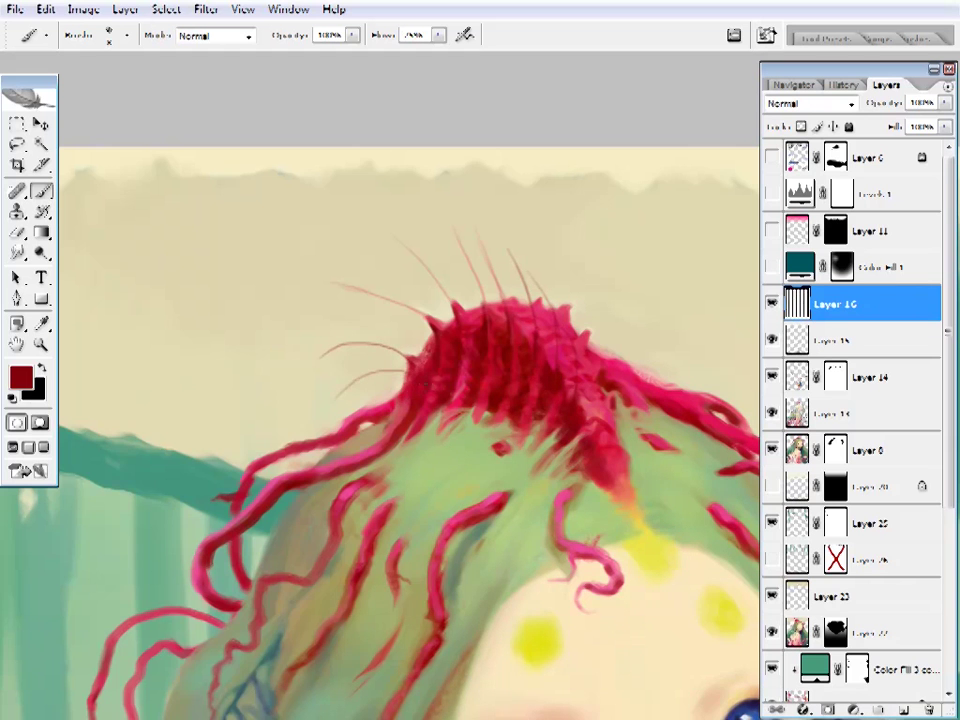
{"action": "left_click", "coordinate": [392, 398], "text": "alt"}
{"action": "scroll", "coordinate": [553, 343], "scroll_direction": "up", "scroll_amount": 2}
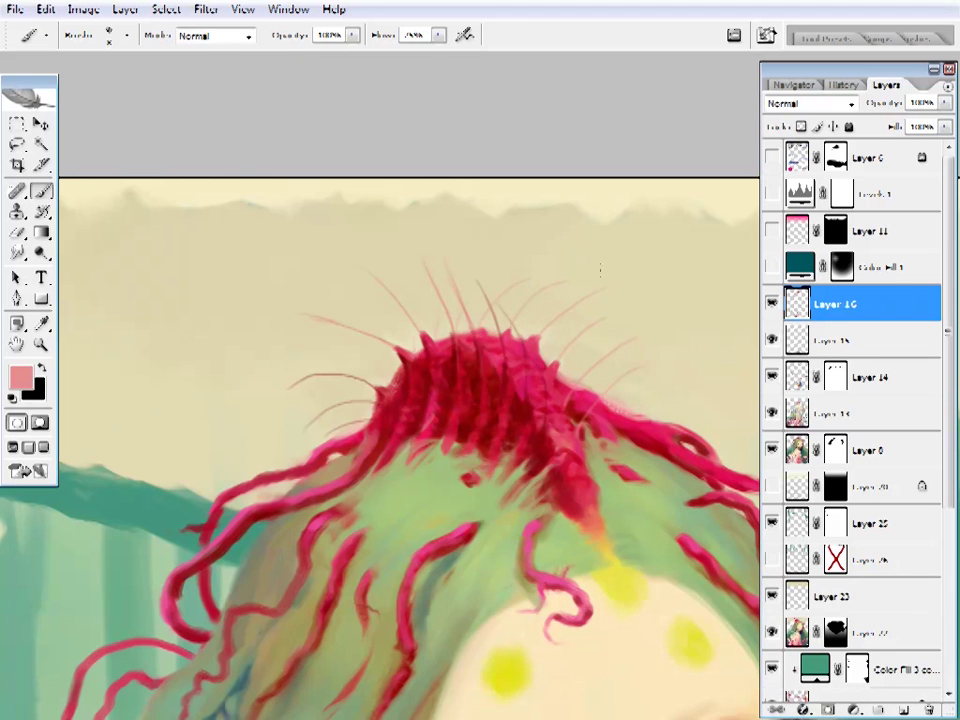
{"action": "left_click", "coordinate": [600, 268], "text": "ctrl+alt"}
{"action": "left_click", "coordinate": [435, 317], "text": "ctrl"}
{"action": "left_click", "coordinate": [435, 317], "text": "alt"}
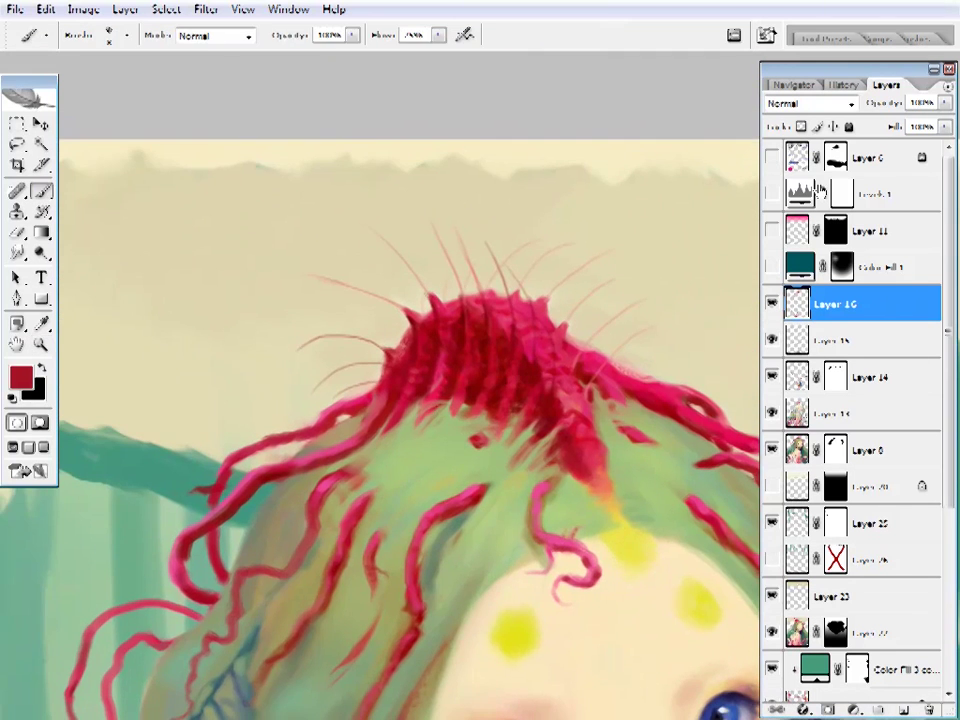
- Show the ImagineFX magazine cover over the painting and check the full cover layout
{"action": "left_click_drag", "start_coordinate": [771, 157], "coordinate": [771, 193]}
{"action": "key", "text": "z"}
{"action": "left_click", "coordinate": [534, 332], "text": "alt"}
{"action": "left_click", "coordinate": [521, 343]}
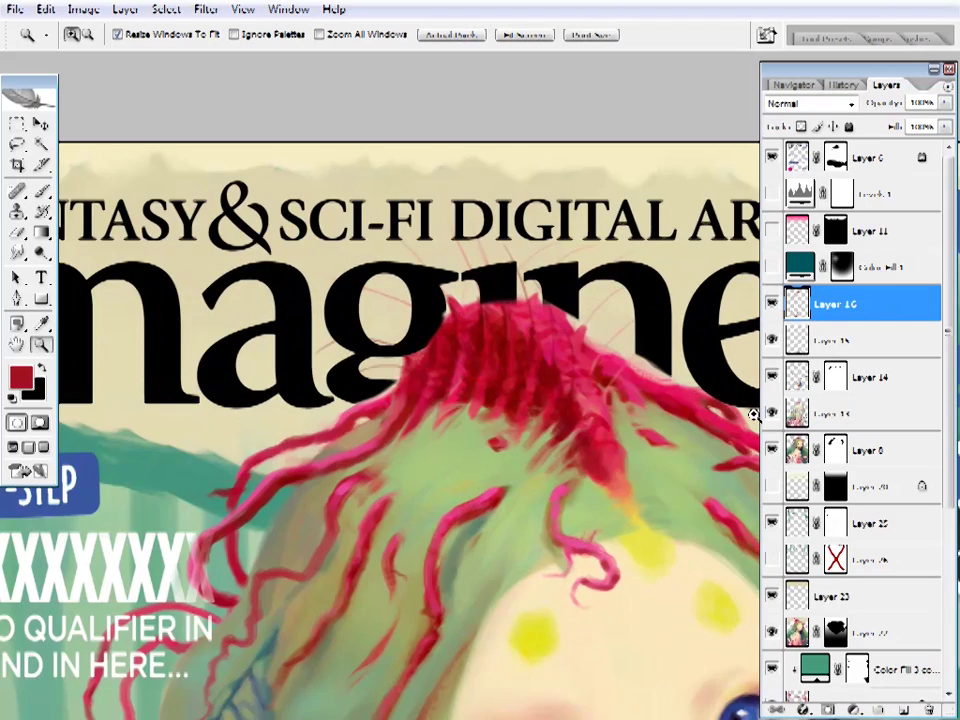
{"action": "key", "text": "ctrl+0"}
{"action": "key", "text": "ctrl+plus"}
{"action": "key", "text": "ctrl+plus"}
{"action": "key", "text": "ctrl+plus"}
- Step back to an earlier painting state in History, then return to Layers
{"action": "left_click", "coordinate": [843, 84]}
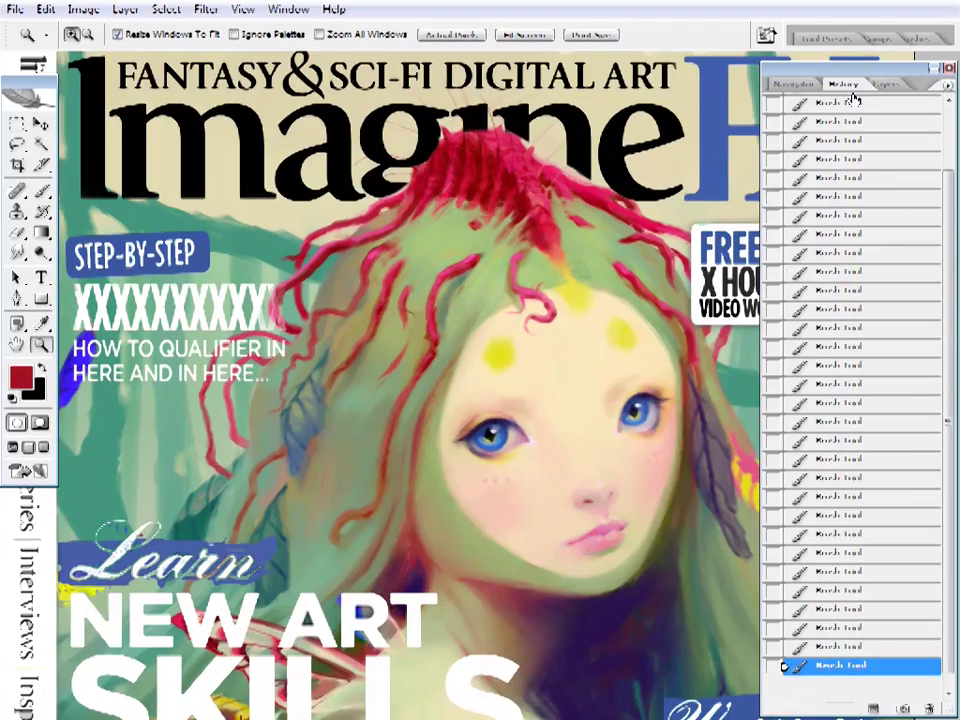
{"action": "left_click", "coordinate": [845, 298]}
{"action": "left_click", "coordinate": [845, 223]}
{"action": "key", "text": "ctrl+plus"}
{"action": "left_click", "coordinate": [885, 84]}
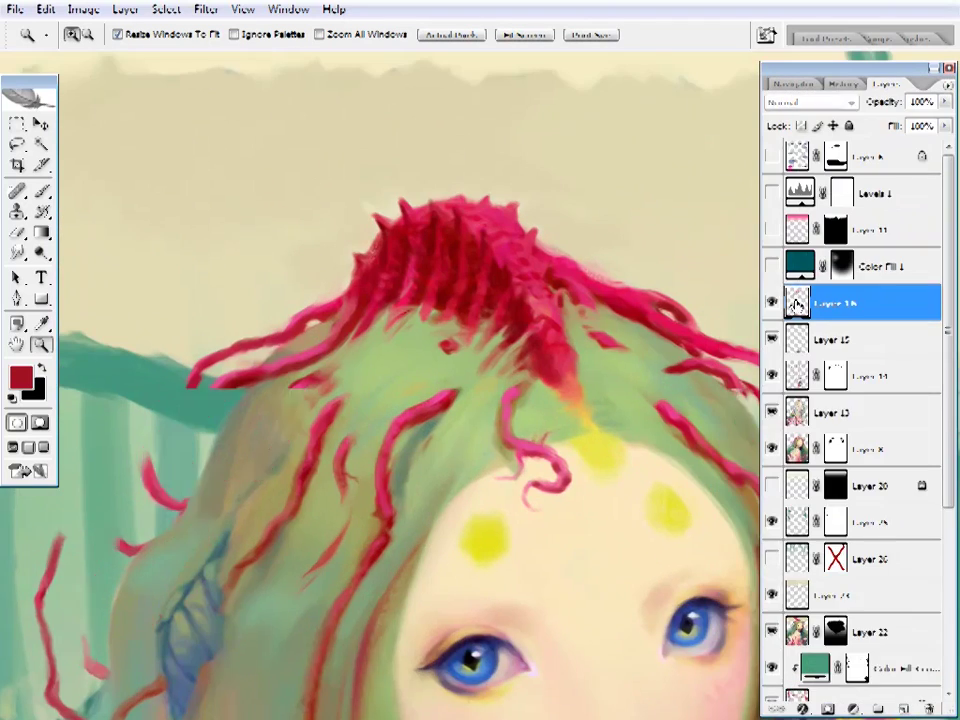
- Flip the canvas horizontally and paint a thin antenna rising from the crown
{"action": "key", "text": "b"}
{"action": "left_click_drag", "start_coordinate": [363, 222], "coordinate": [391, 251]}
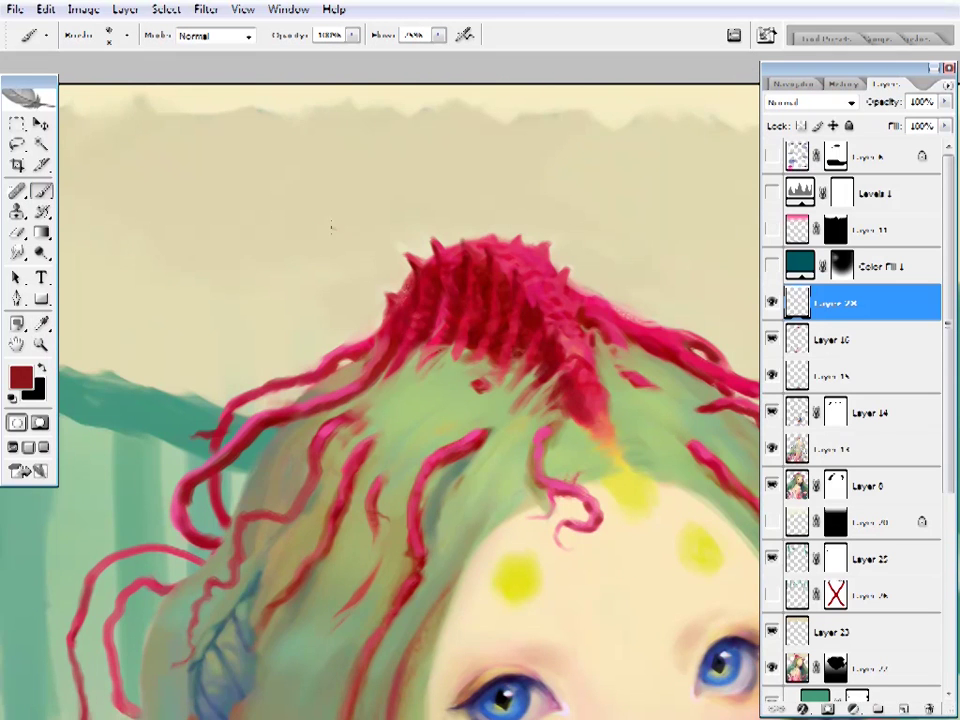
{"action": "key", "text": "ctrl+shift+h"}
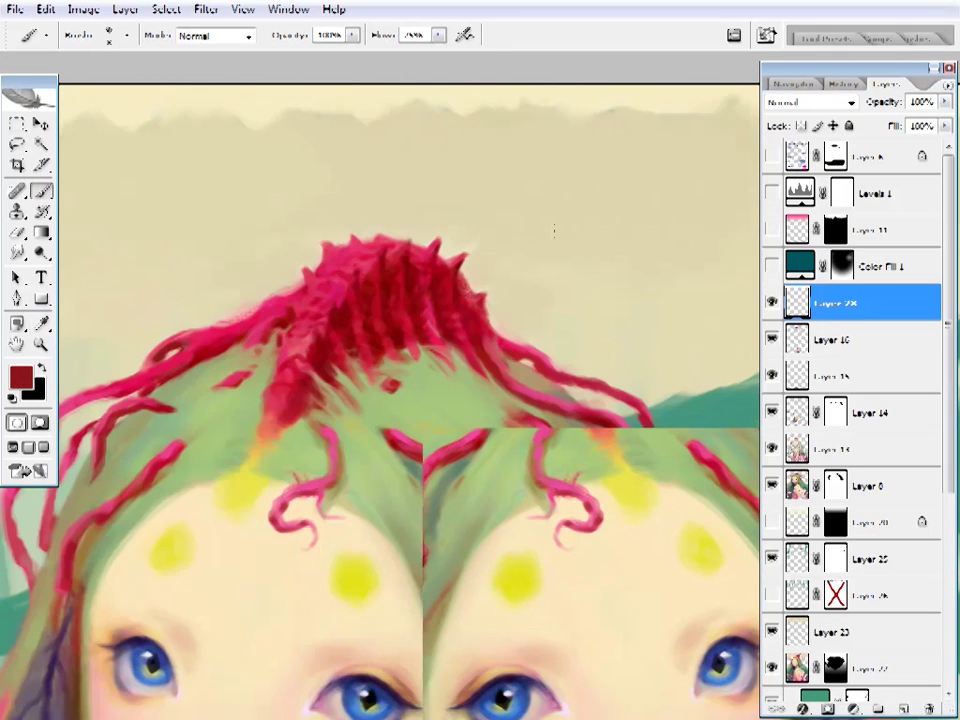
{"action": "scroll", "coordinate": [557, 258], "scroll_direction": "up", "scroll_amount": 2}
{"action": "scroll", "coordinate": [557, 258], "scroll_direction": "left", "scroll_amount": 1}
{"action": "left_click_drag", "start_coordinate": [518, 265], "coordinate": [572, 193]}
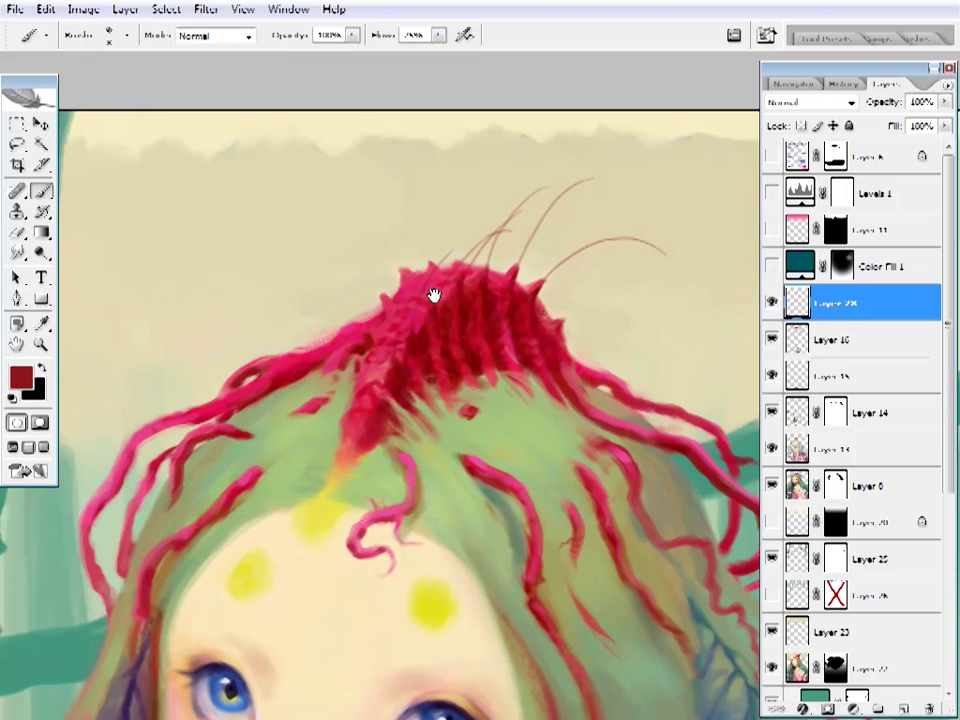
- Paint an antenna curving up-left, then sample the crown's pink and dark red
{"action": "left_click_drag", "start_coordinate": [433, 296], "coordinate": [401, 298]}
{"action": "left_click_drag", "start_coordinate": [350, 293], "coordinate": [265, 236]}
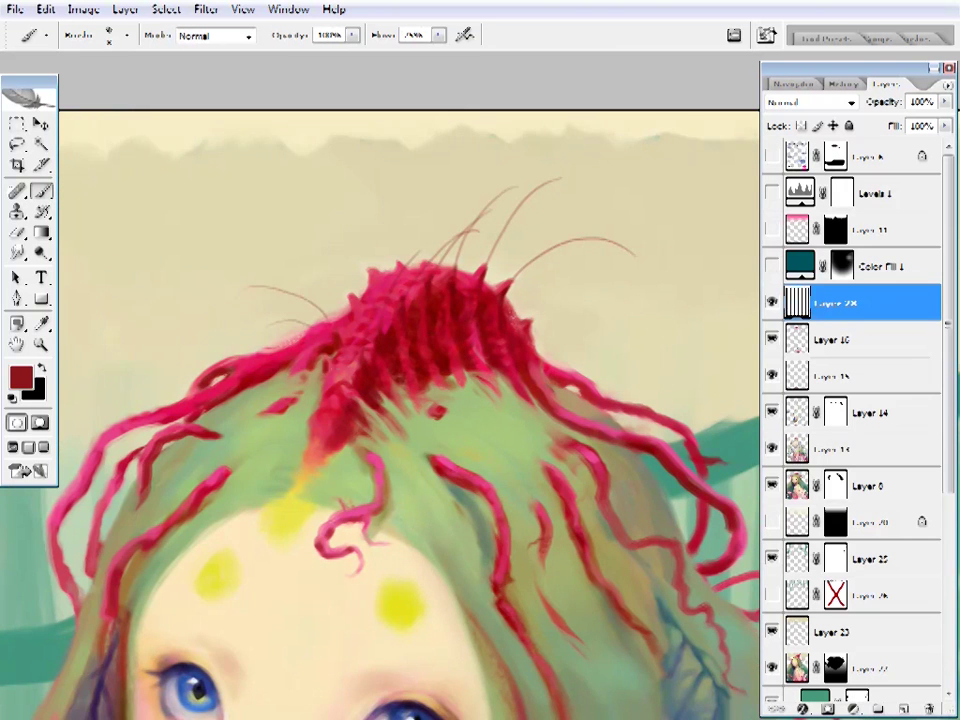
{"action": "scroll", "coordinate": [373, 321], "scroll_direction": "up", "scroll_amount": 2}
{"action": "left_click", "coordinate": [373, 321], "text": "alt"}
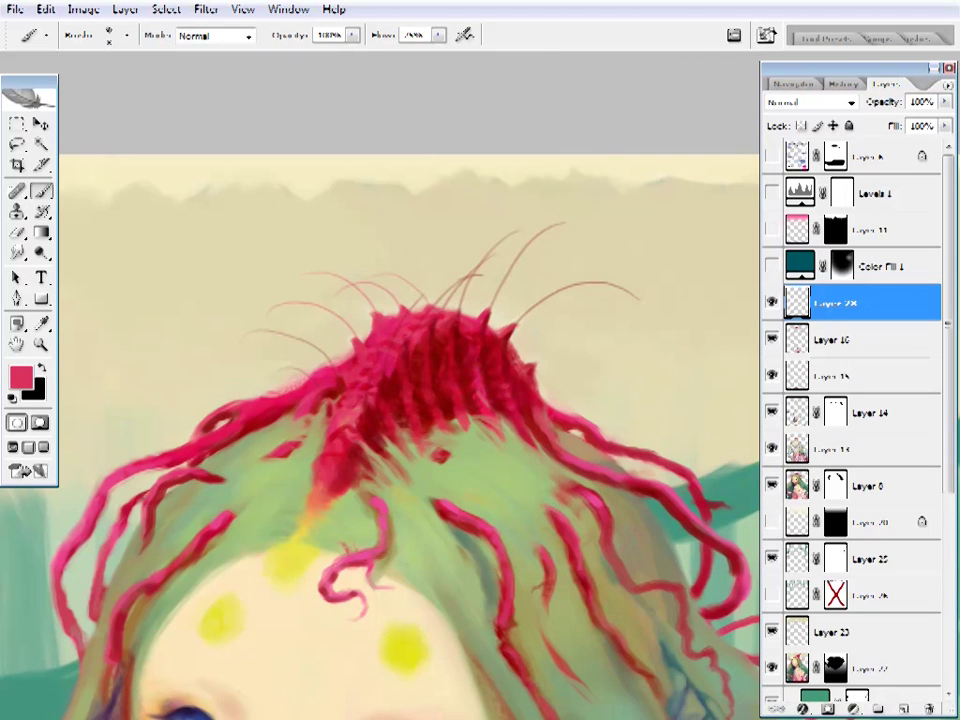
{"action": "mouse_move", "coordinate": [541, 355]}
{"action": "left_mouse_down"}
{"action": "mouse_move", "coordinate": [506, 332]}
{"action": "mouse_move", "coordinate": [597, 296]}
{"action": "left_mouse_up"}
{"action": "left_click", "coordinate": [506, 332], "text": "alt"}
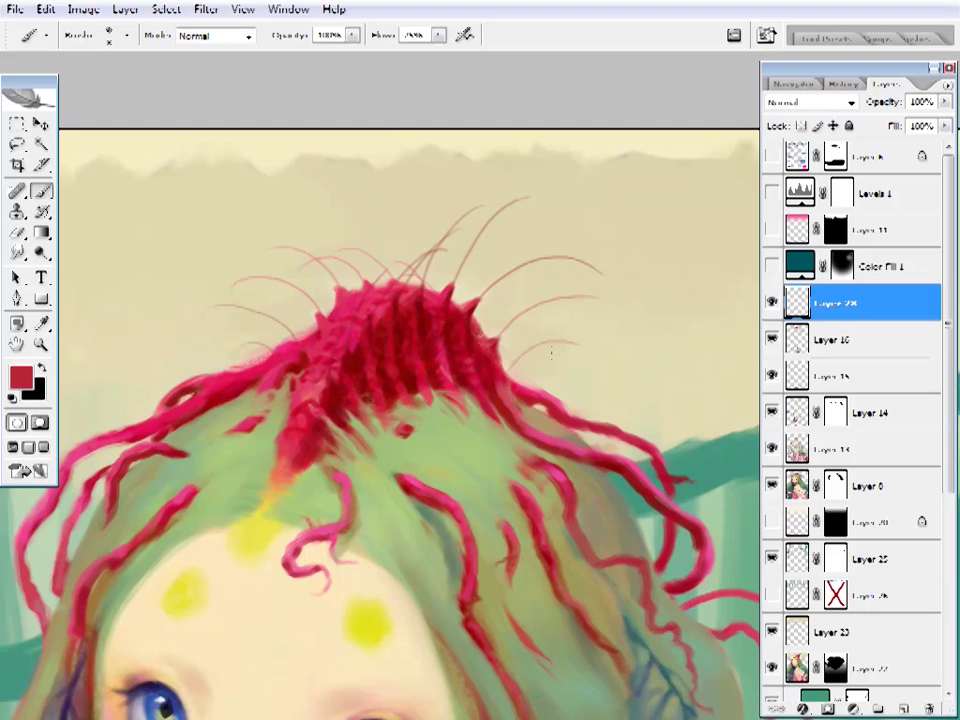
- Sample green from the hair and check the brush presets for the filaments
{"action": "scroll", "coordinate": [437, 439], "scroll_direction": "down", "scroll_amount": 2}
{"action": "scroll", "coordinate": [521, 439], "scroll_direction": "up", "scroll_amount": 4}
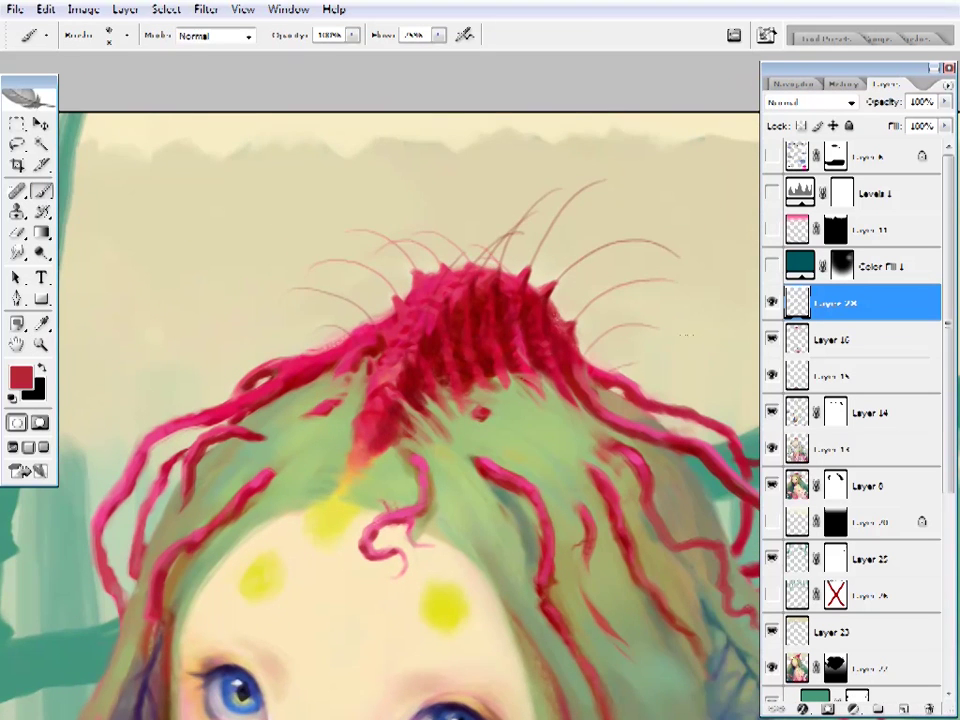
{"action": "scroll", "coordinate": [684, 335], "scroll_direction": "down", "scroll_amount": 2}
{"action": "scroll", "coordinate": [403, 388], "scroll_direction": "up", "scroll_amount": 1}
{"action": "left_click", "coordinate": [364, 369], "text": "alt"}
{"action": "right_click", "coordinate": [524, 256]}
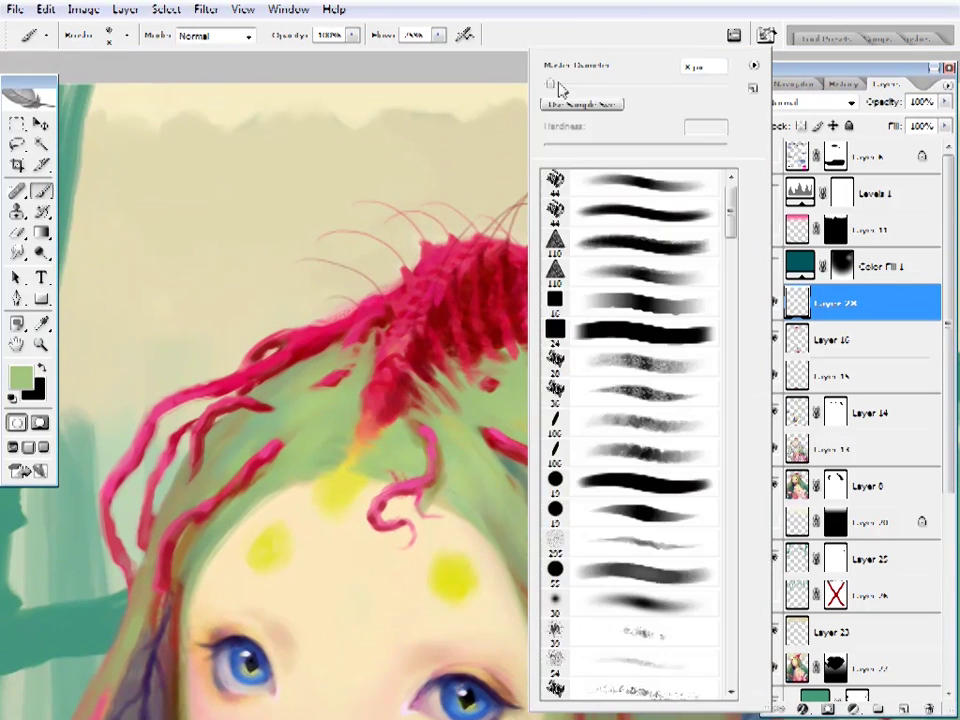
{"action": "key", "text": "Escape"}
{"action": "scroll", "coordinate": [524, 256], "scroll_direction": "up", "scroll_amount": 2}
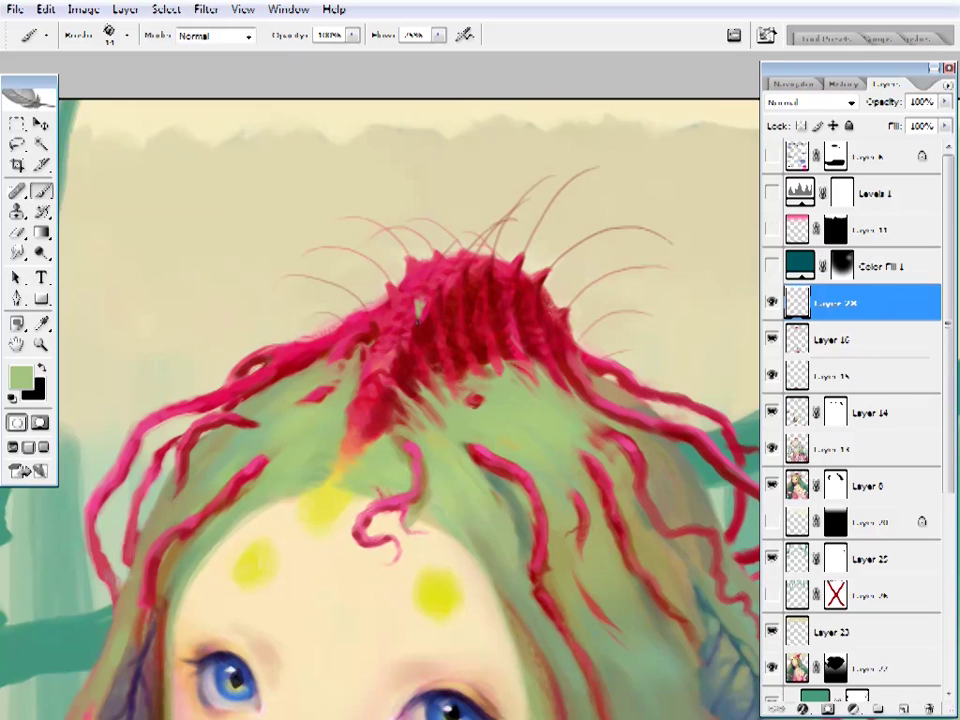
{"action": "scroll", "coordinate": [400, 330], "scroll_direction": "up", "scroll_amount": 2}
- Zoom onto the hair crown and set a brighter red foreground sampled from the crown
{"action": "left_click", "coordinate": [332, 529], "text": "alt"}
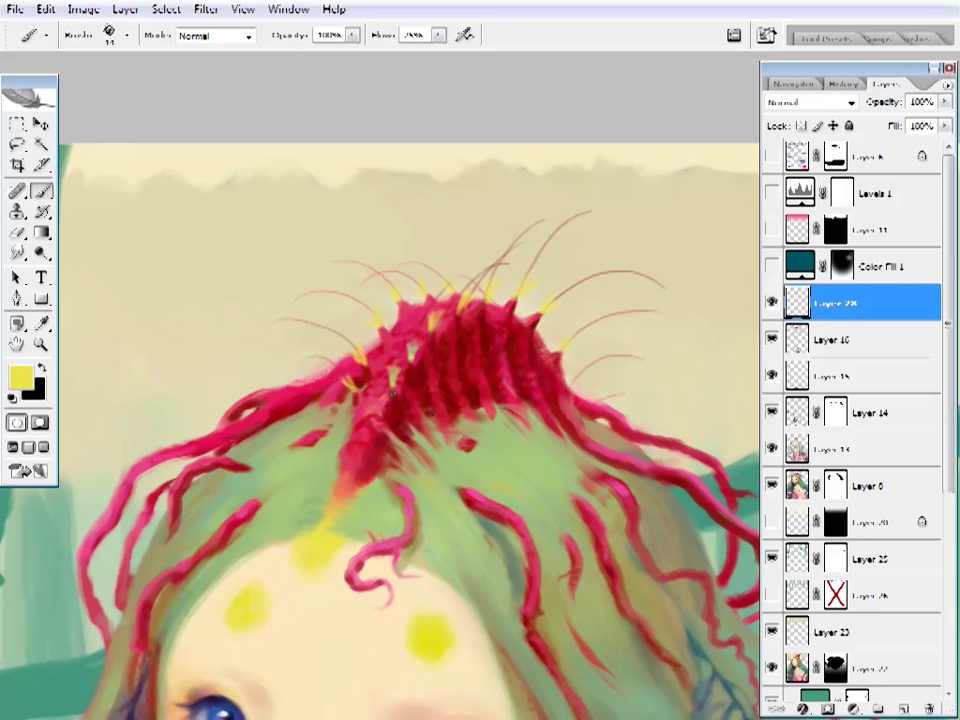
{"action": "key", "text": "z"}
{"action": "key", "text": "ctrl+0"}
{"action": "left_click_drag", "start_coordinate": [300, 89], "coordinate": [534, 286]}
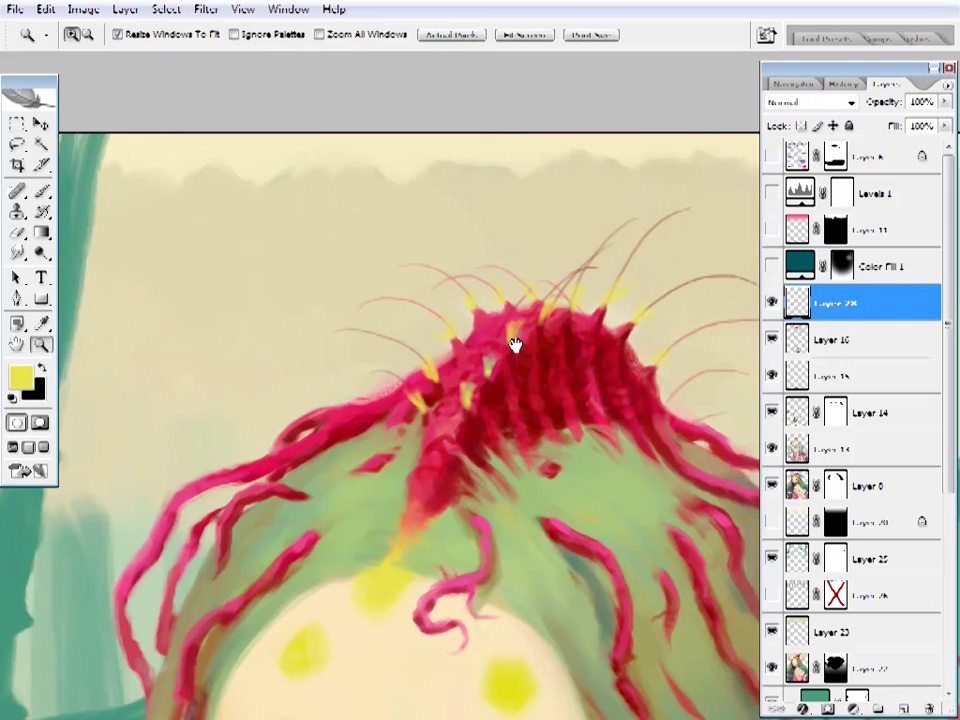
{"action": "left_click_drag", "start_coordinate": [515, 345], "coordinate": [425, 360]}
{"action": "key", "text": "i"}
{"action": "left_click", "coordinate": [450, 380]}
{"action": "left_click", "coordinate": [20, 377]}
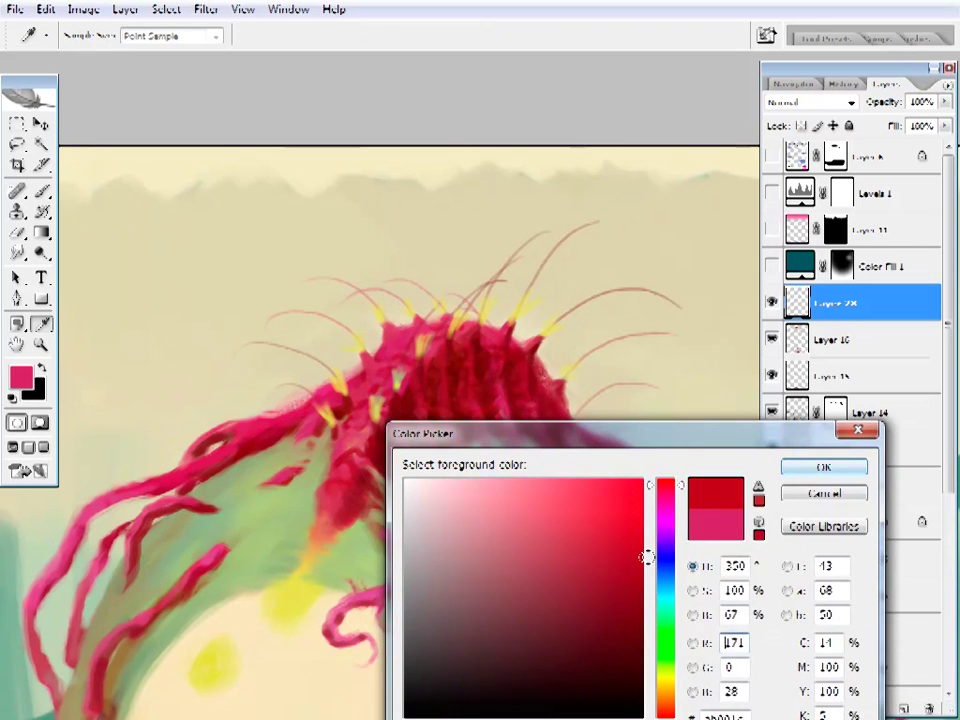
{"action": "key", "text": "Return"}
{"action": "key", "text": "b"}
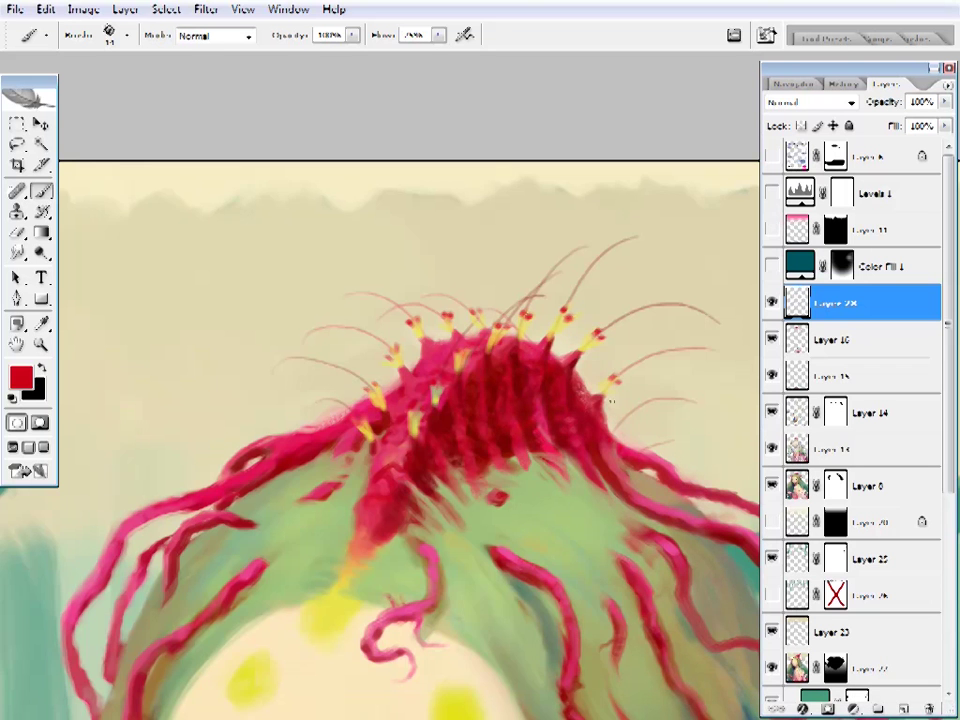
- Zoom in on the red hair crown and pick a pale gold brush colour
{"action": "key", "text": "z"}
{"action": "left_click", "coordinate": [429, 489], "text": "alt"}
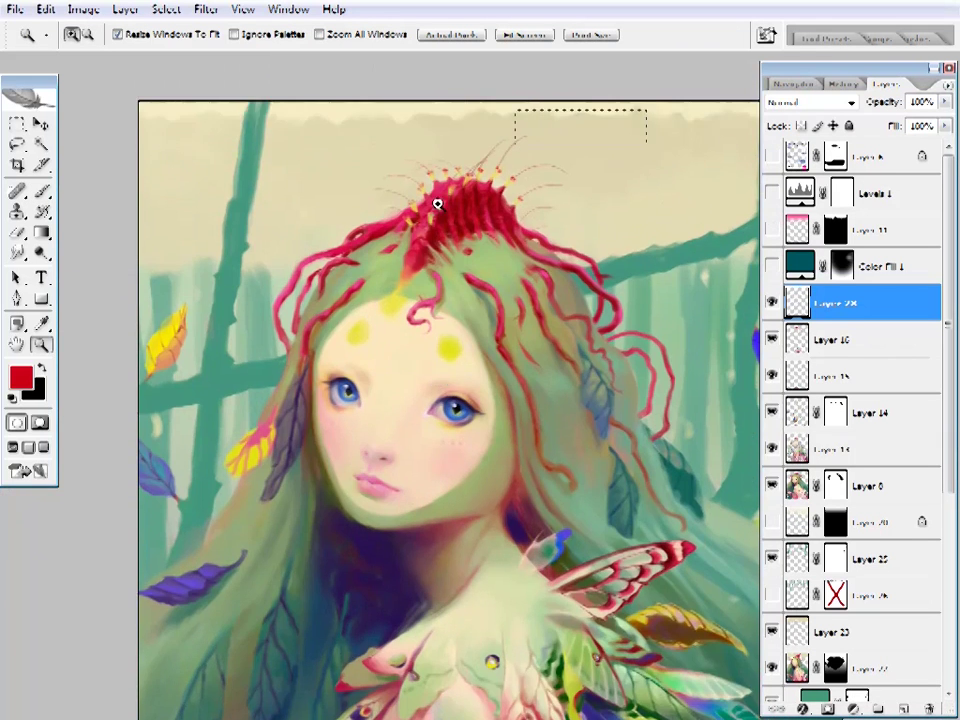
{"action": "left_click", "coordinate": [437, 204]}
{"action": "key", "text": "b"}
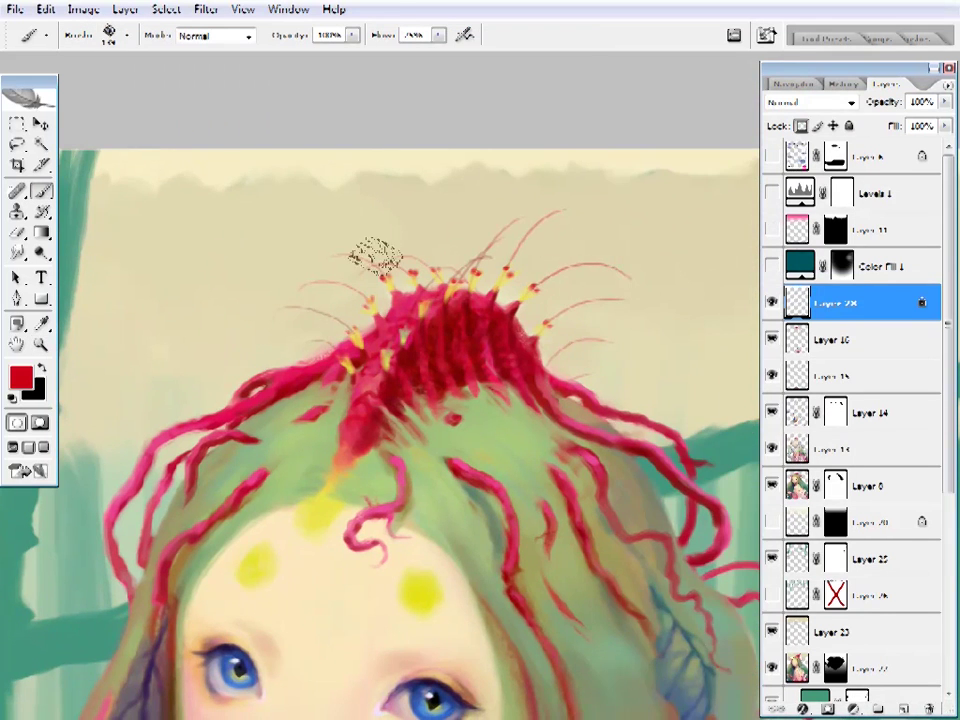
{"action": "left_click", "coordinate": [357, 330], "text": "alt"}
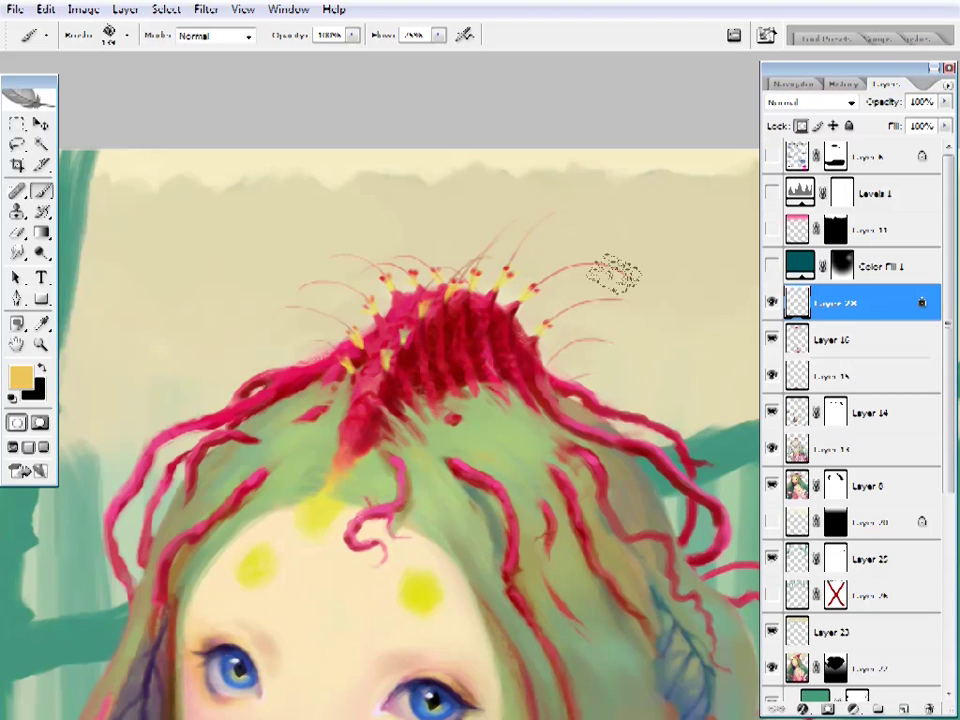
{"action": "key", "text": "z"}
{"action": "left_click", "coordinate": [487, 419], "text": "alt"}
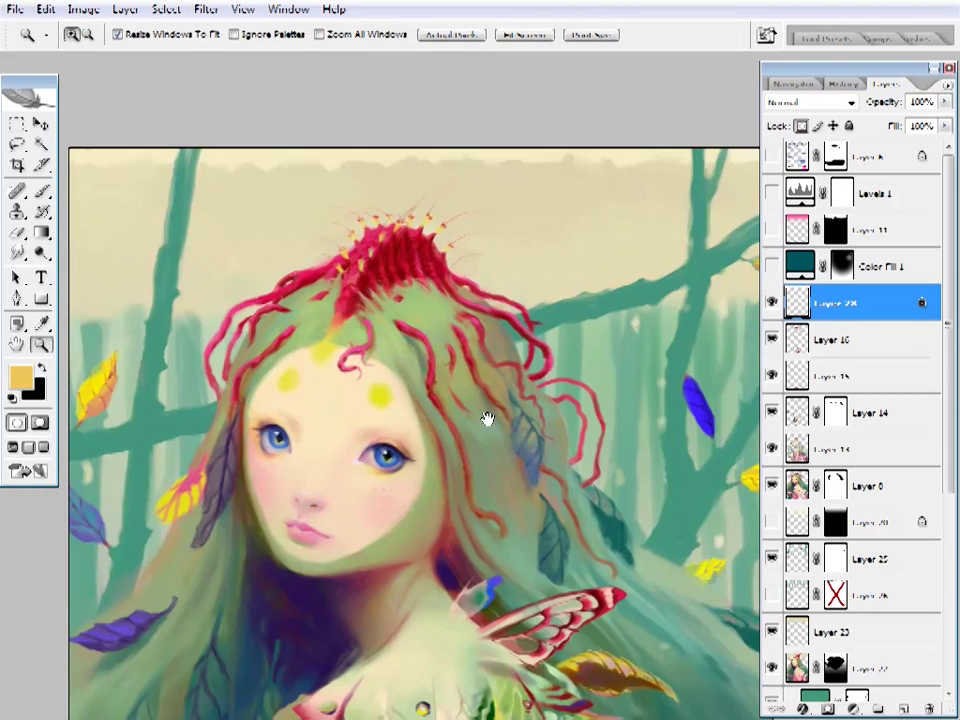
{"action": "left_click", "coordinate": [487, 419], "text": "alt"}
{"action": "left_click", "coordinate": [395, 305]}
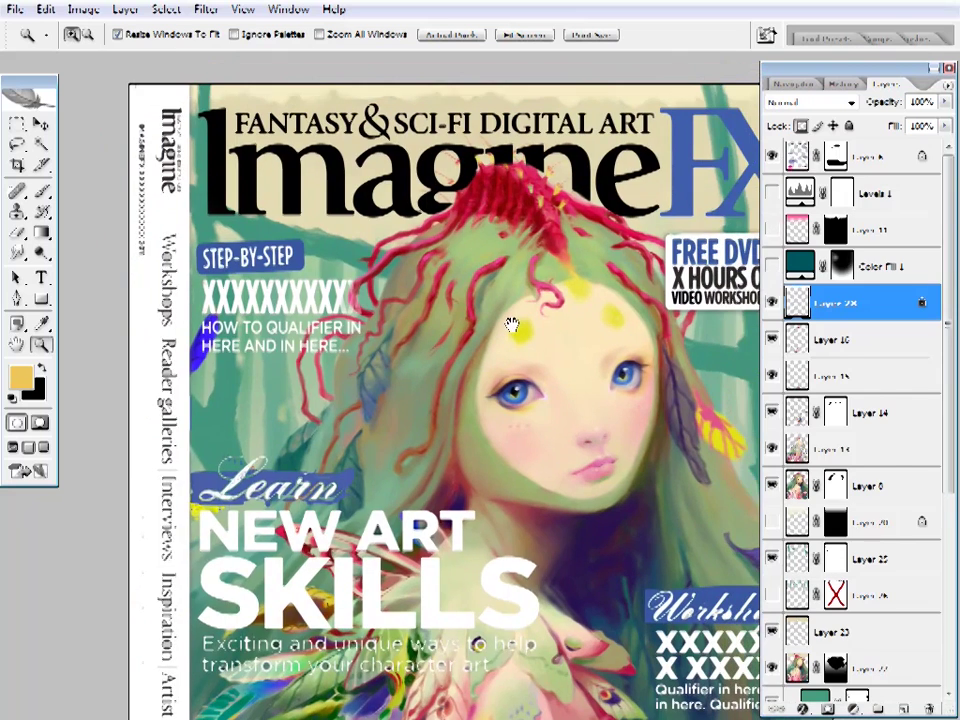
{"action": "scroll", "coordinate": [935, 270], "scroll_direction": "down", "scroll_amount": 5}
{"action": "scroll", "coordinate": [935, 270], "scroll_direction": "up", "scroll_amount": 5}
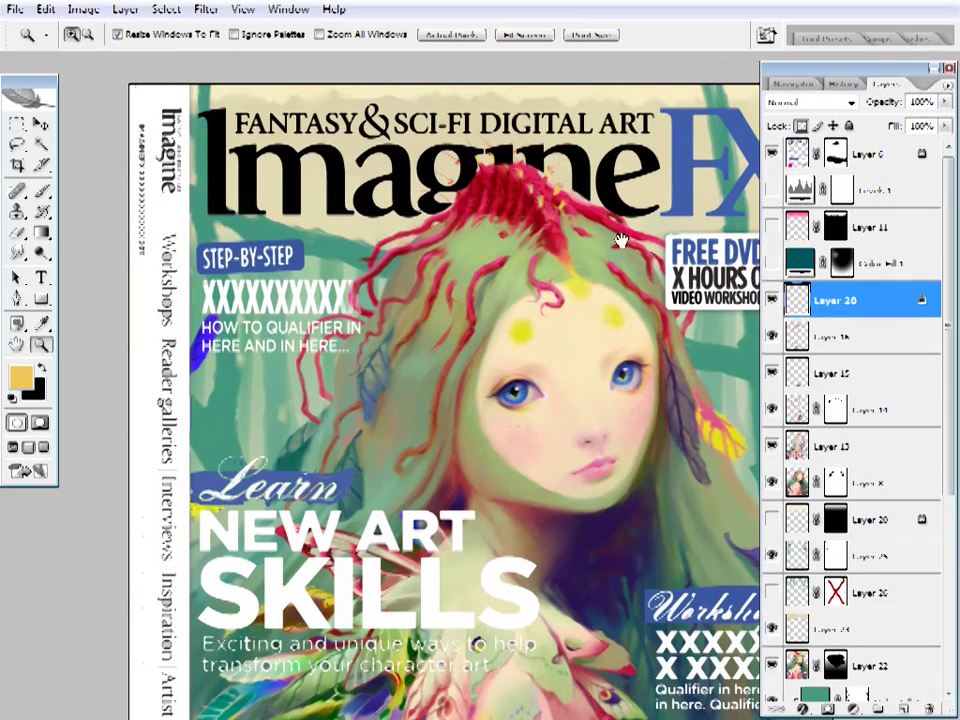
{"action": "left_click", "coordinate": [466, 182]}
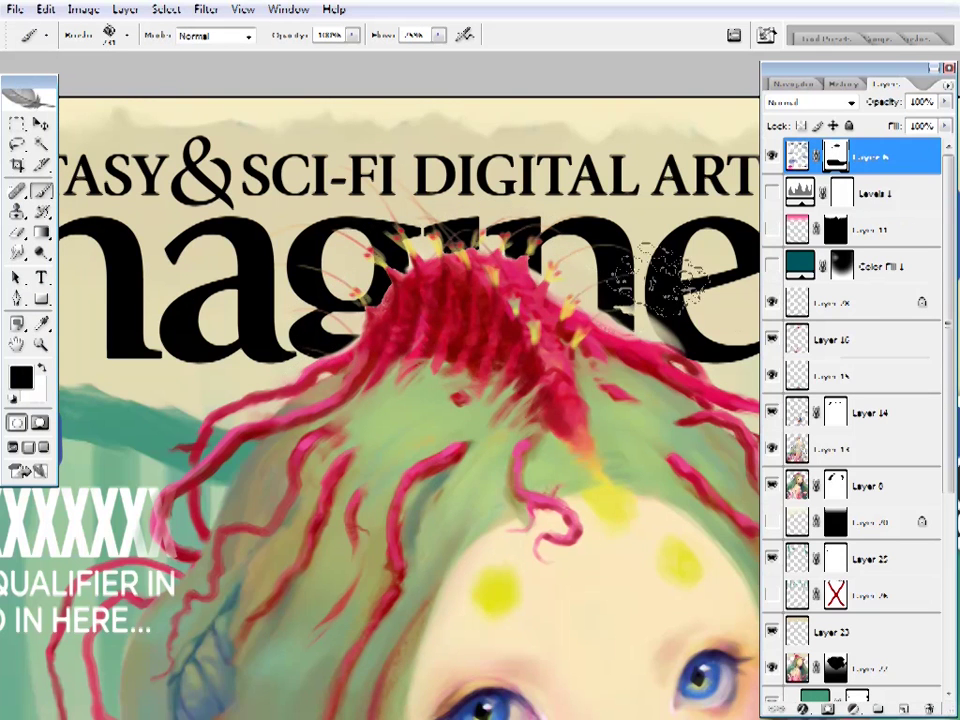
{"action": "key", "text": "x"}
{"action": "right_click", "coordinate": [590, 275]}
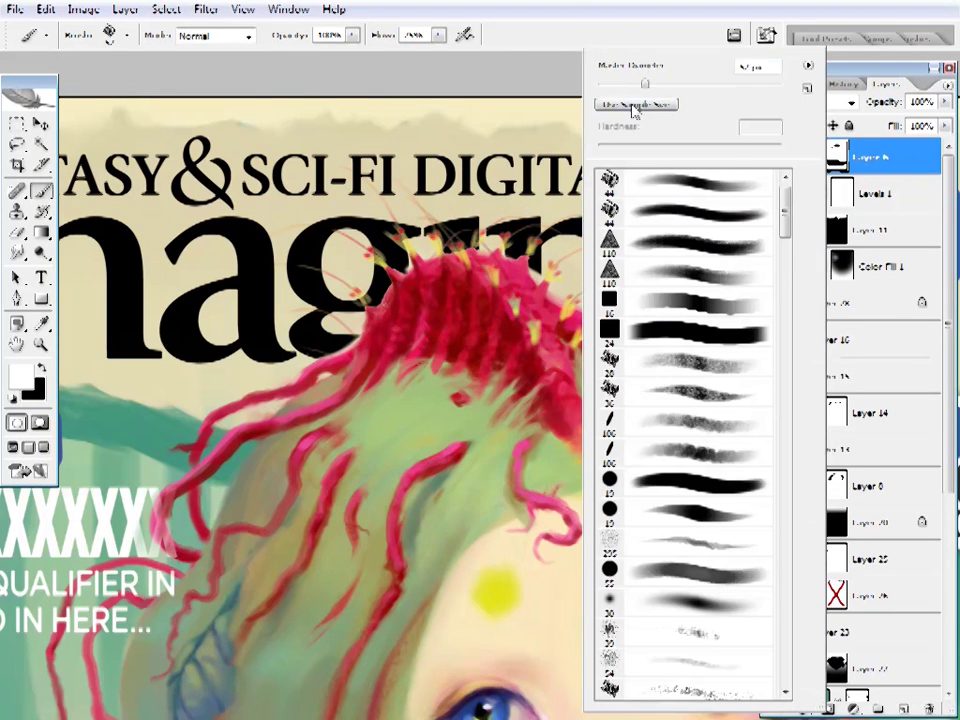
{"action": "key", "text": "Return"}
{"action": "key", "text": "z"}
{"action": "left_click", "coordinate": [407, 407]}
{"action": "key", "text": "ctrl+0"}
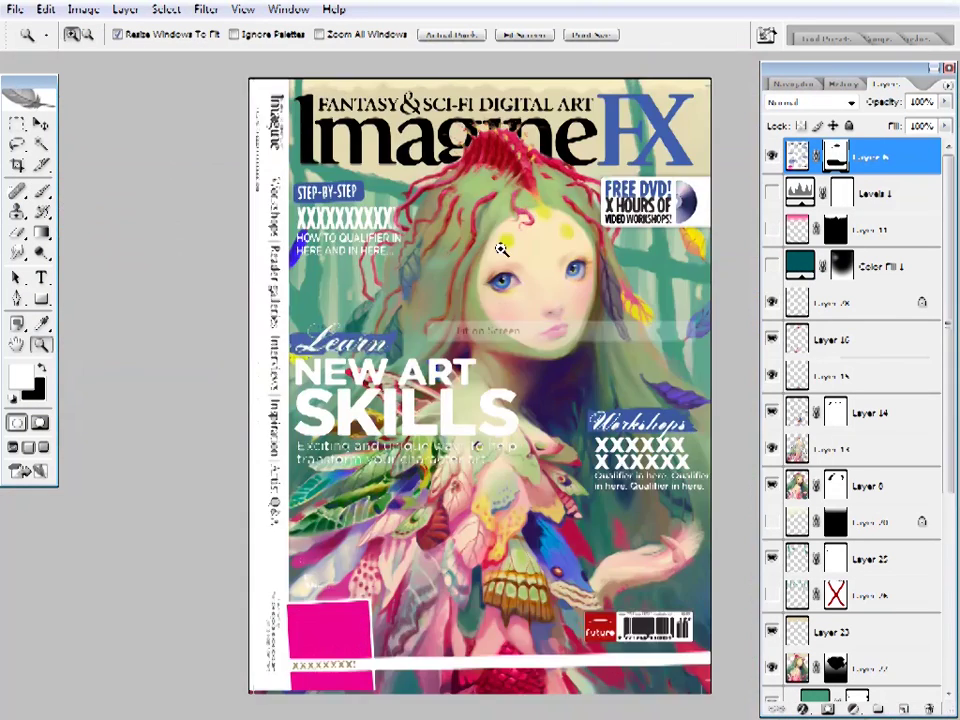
{"action": "left_click", "coordinate": [508, 208]}
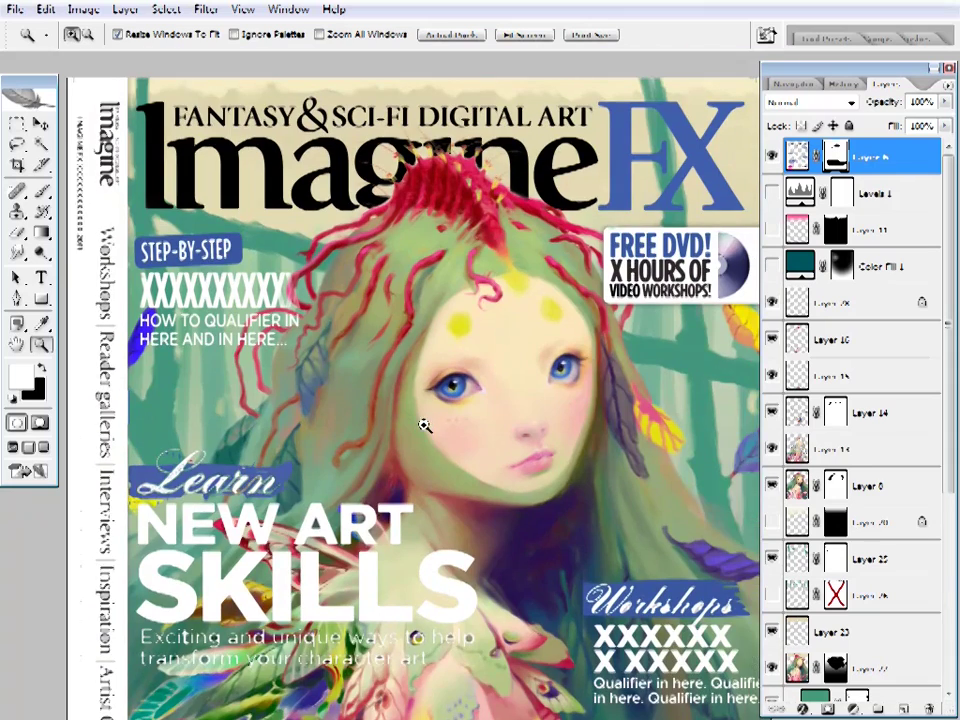
{"action": "key", "text": "ctrl+0"}
{"action": "left_click", "coordinate": [443, 257]}
{"action": "left_click", "coordinate": [399, 439], "text": "alt"}
{"action": "left_click_drag", "start_coordinate": [278, 379], "coordinate": [386, 448]}
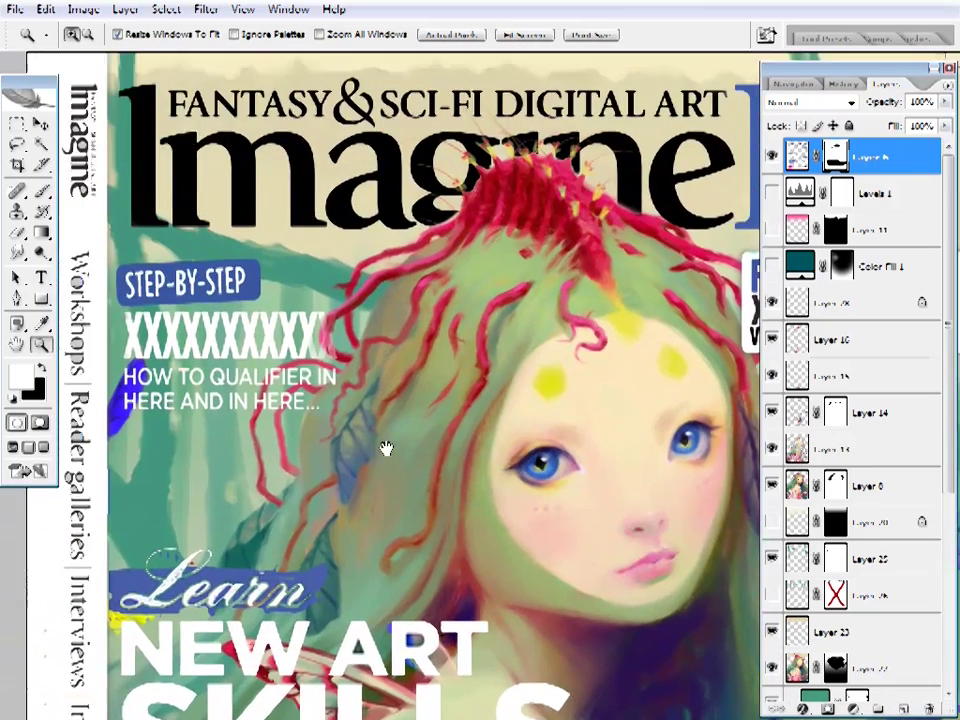
{"action": "key", "text": "ctrl+0"}
{"action": "left_click", "coordinate": [771, 157]}
{"action": "left_click", "coordinate": [771, 157]}
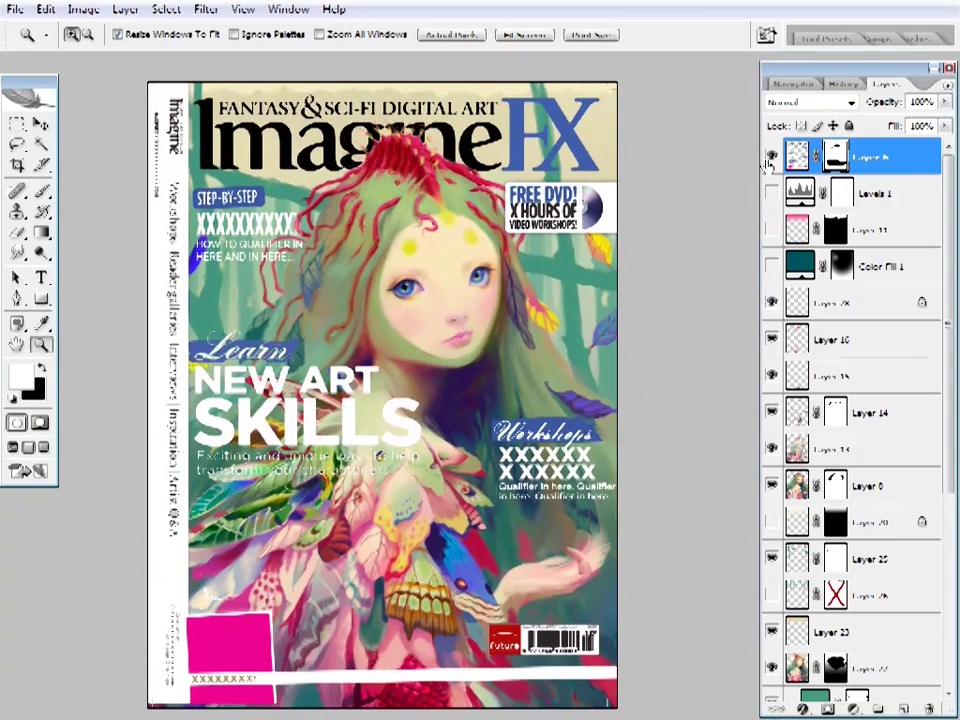
{"action": "left_click", "coordinate": [771, 157]}
{"action": "left_click", "coordinate": [771, 157]}
{"action": "left_click", "coordinate": [771, 193]}
{"action": "left_click", "coordinate": [771, 265]}
{"action": "left_click", "coordinate": [771, 522]}
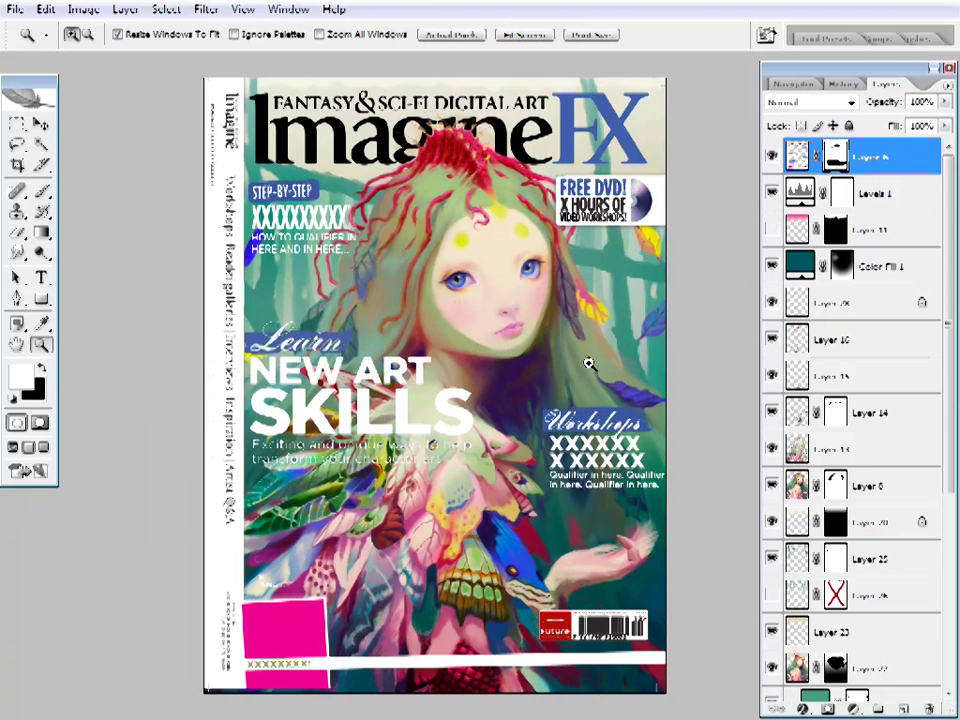
{"action": "left_click", "coordinate": [771, 157]}
{"action": "left_click", "coordinate": [771, 193]}
{"action": "left_click", "coordinate": [771, 265]}
{"action": "left_click", "coordinate": [771, 265]}
{"action": "left_click", "coordinate": [771, 157]}
{"action": "left_click", "coordinate": [771, 157]}
{"action": "left_click", "coordinate": [771, 268]}
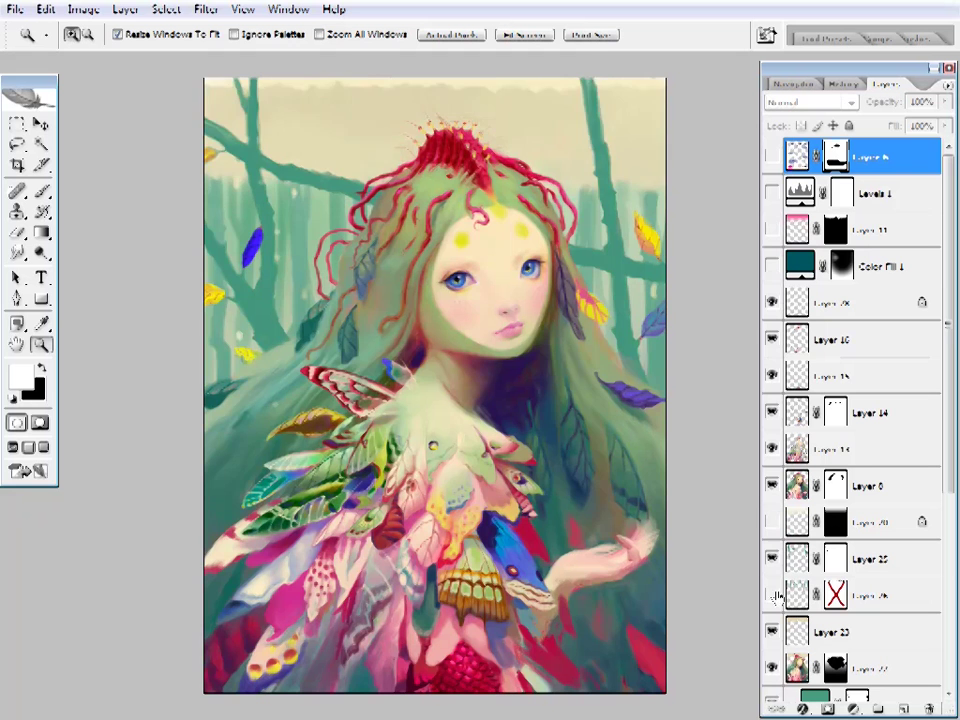
{"action": "left_click", "coordinate": [771, 157]}
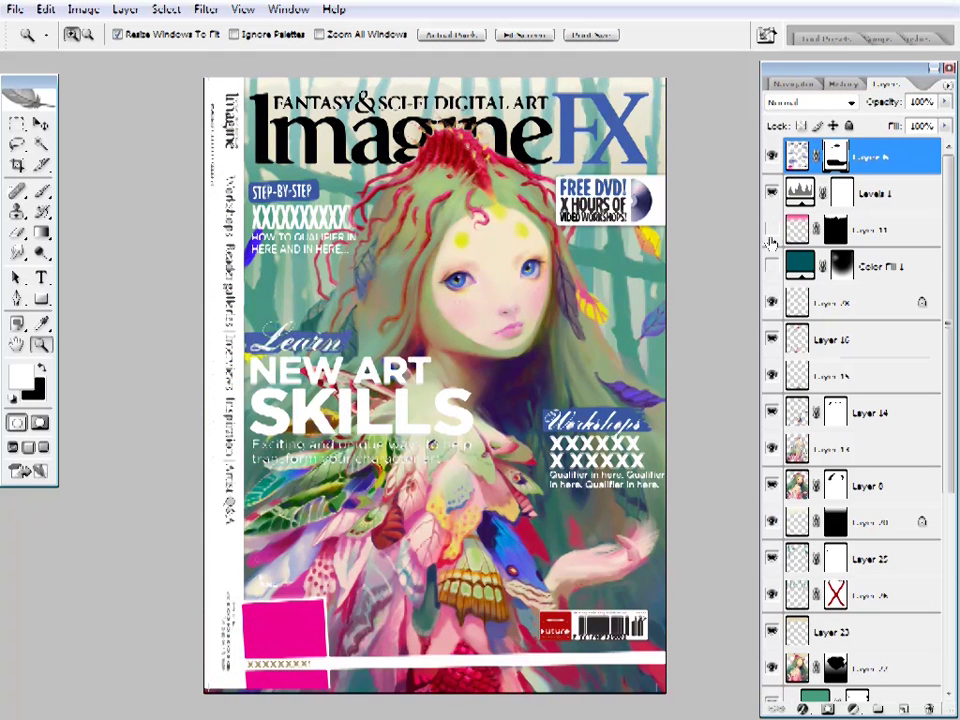
{"action": "left_click", "coordinate": [771, 265]}
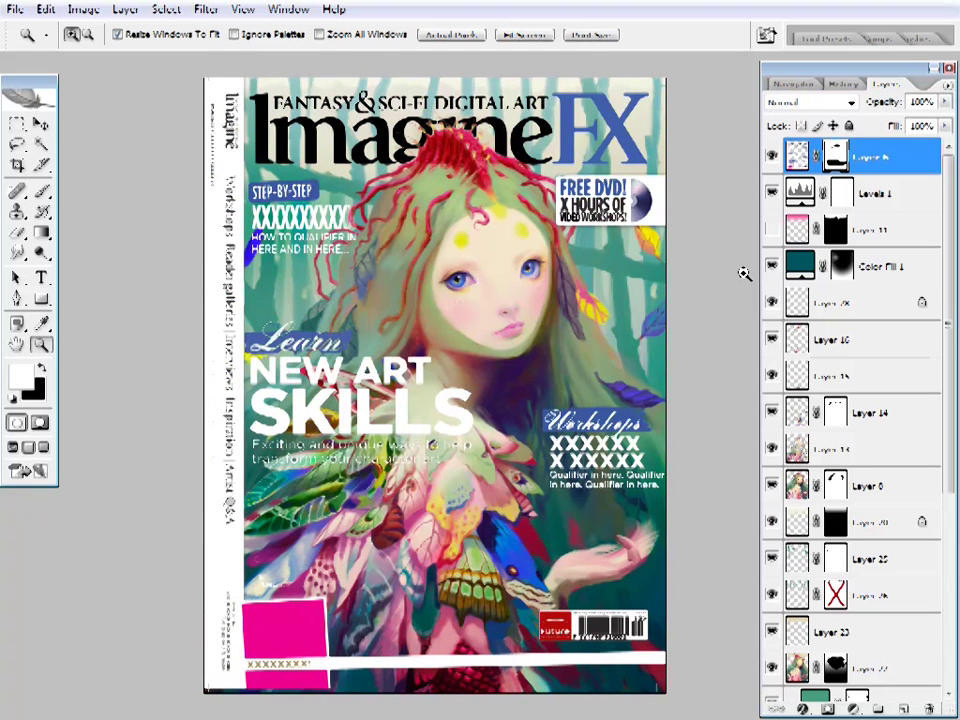
{"action": "left_click", "coordinate": [771, 157]}
{"action": "left_click", "coordinate": [771, 522]}
{"action": "left_click", "coordinate": [771, 265]}
{"action": "left_click", "coordinate": [771, 193]}
- Select the area around the hair crown on Layer 10 with the Magic Wand
{"action": "left_click", "coordinate": [390, 208]}
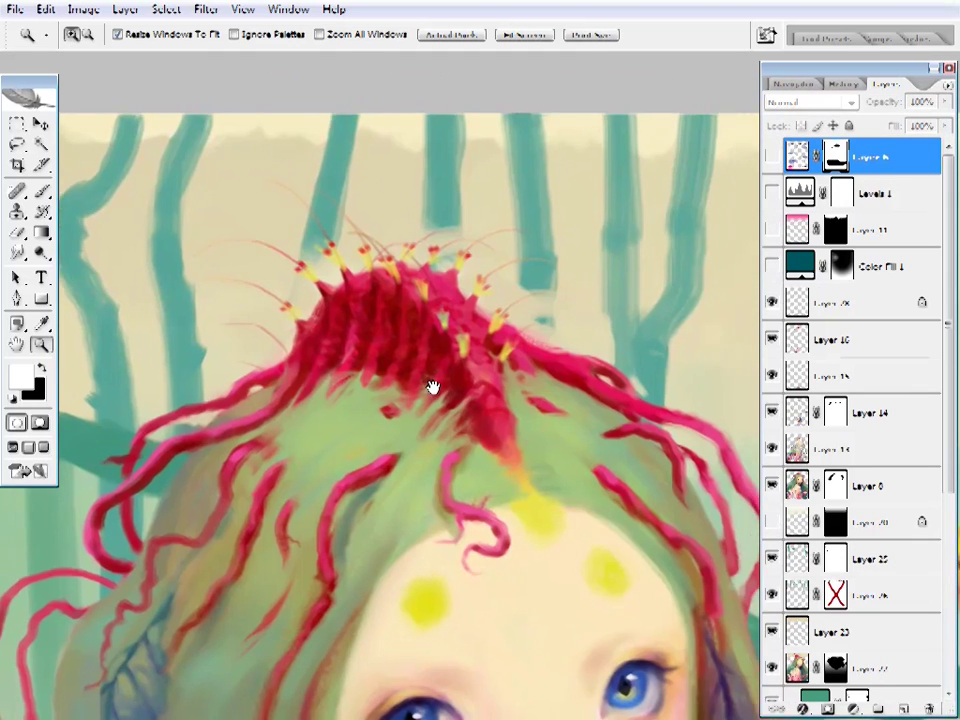
{"action": "left_click", "coordinate": [830, 340]}
{"action": "key", "text": "w"}
{"action": "left_click", "coordinate": [400, 280]}
{"action": "left_click", "coordinate": [166, 9]}
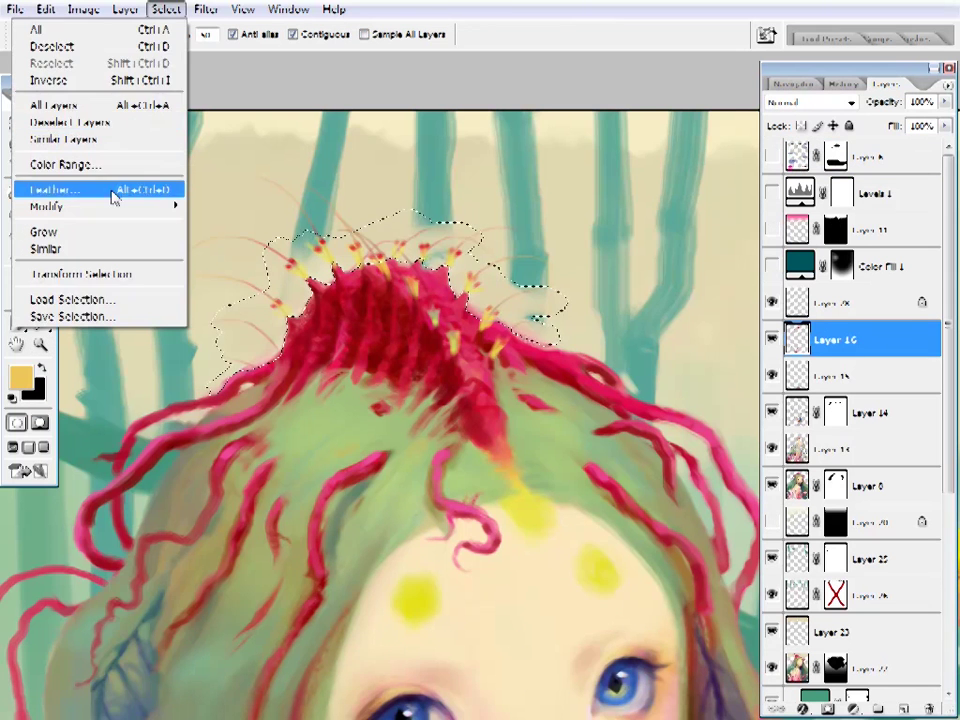
{"action": "key", "text": "Escape"}
- Toggle Layer 15, make Layer 8 active and reset colours to black and white
{"action": "left_click", "coordinate": [772, 450]}
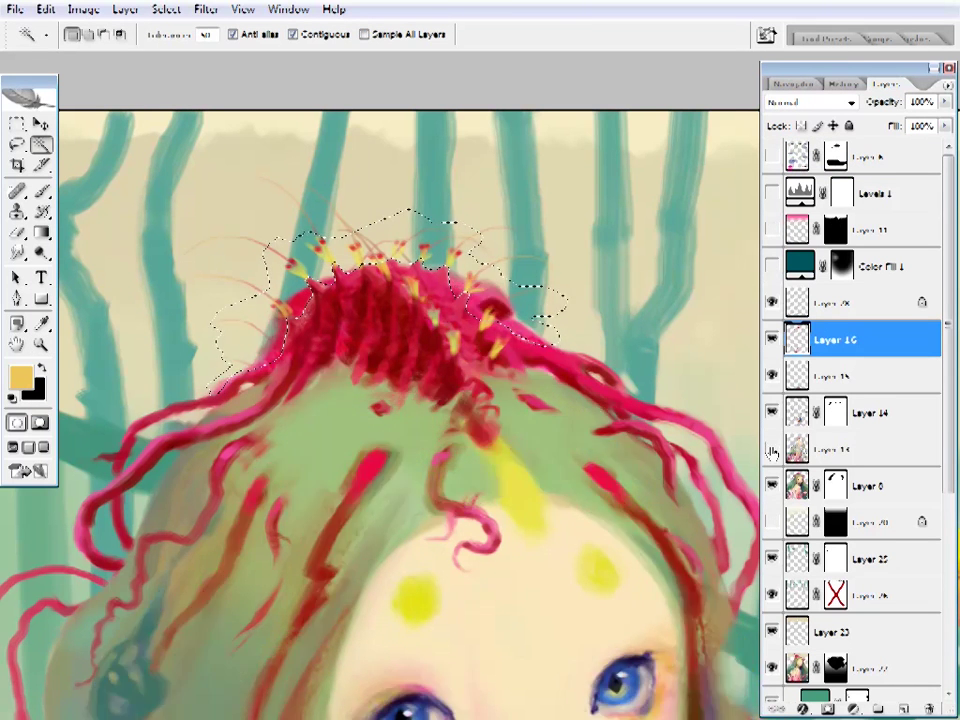
{"action": "left_click", "coordinate": [816, 449]}
{"action": "left_click", "coordinate": [830, 486]}
{"action": "key", "text": "d"}
{"action": "left_click_drag", "start_coordinate": [41, 232], "coordinate": [68, 252]}
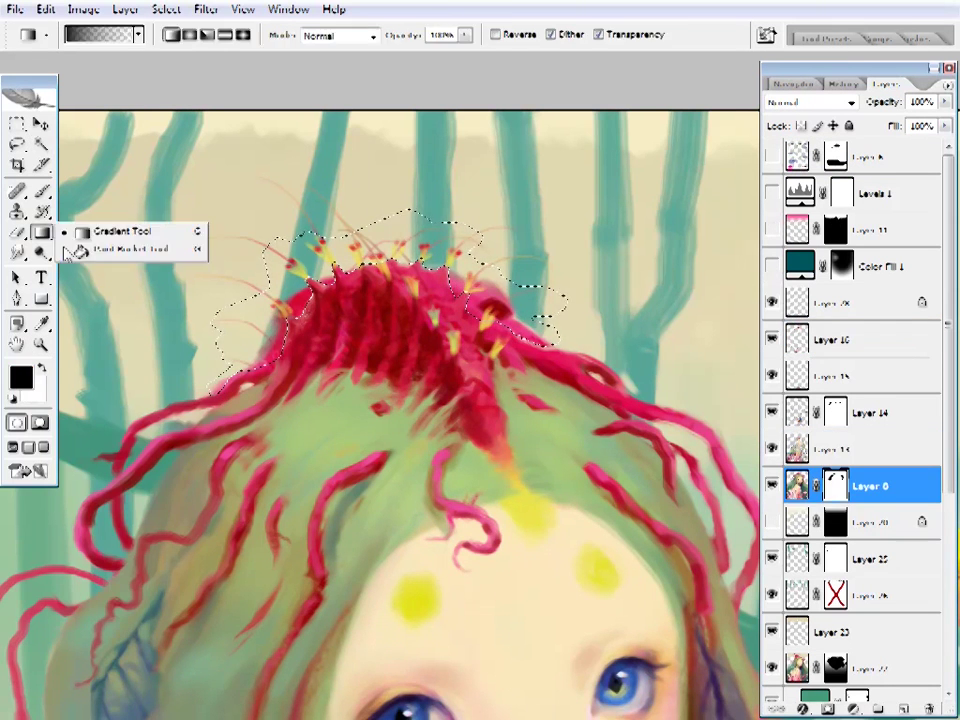
{"action": "left_click", "coordinate": [68, 249]}
- Show Layer 14's hair strands, make it active and restore default colours
{"action": "key", "text": "b"}
{"action": "right_click", "coordinate": [392, 279]}
{"action": "key", "text": "Escape"}
{"action": "left_click", "coordinate": [402, 240], "text": "alt"}
{"action": "left_click", "coordinate": [870, 413]}
{"action": "left_click", "coordinate": [772, 412]}
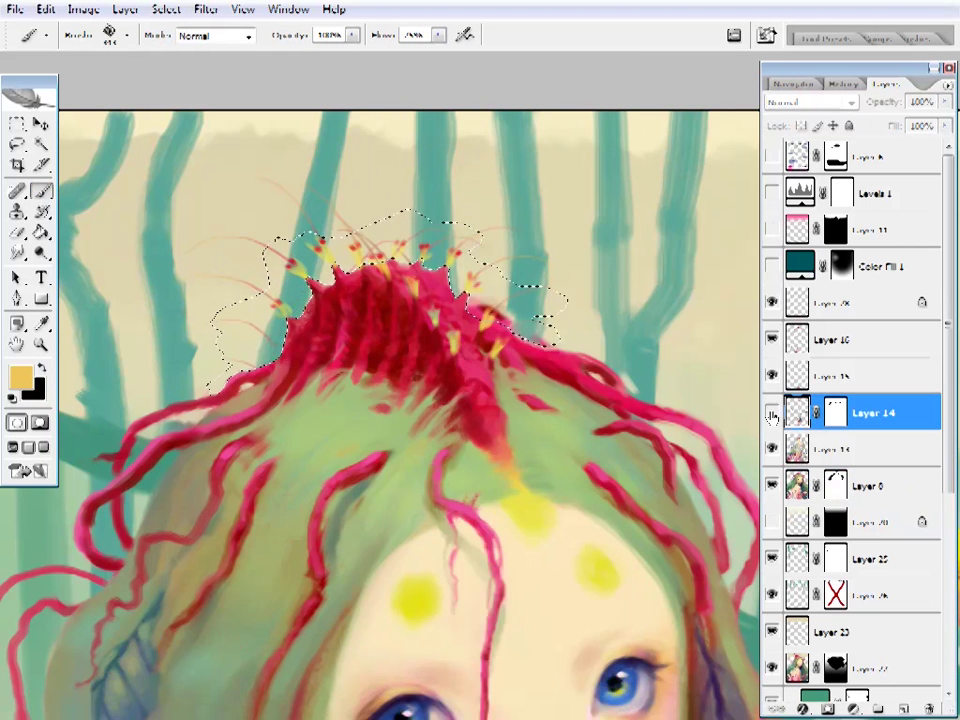
{"action": "left_click", "coordinate": [772, 412]}
{"action": "key", "text": "d"}
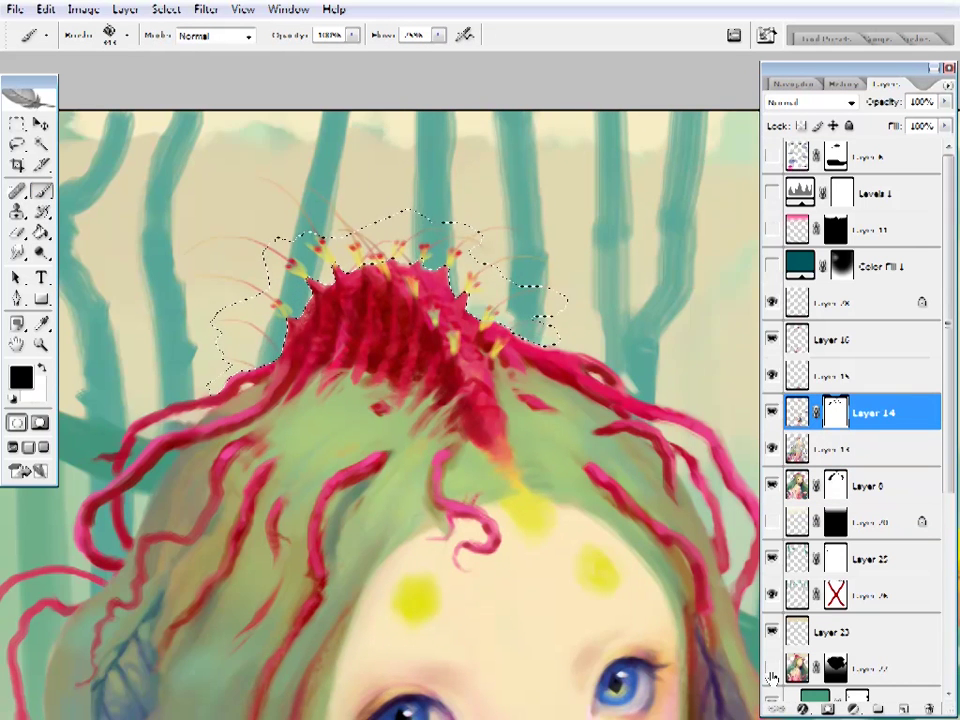
- Make Layer 22 active, drop the crown selection and zoom in on the crown
{"action": "left_click", "coordinate": [870, 668]}
{"action": "key", "text": "ctrl+d"}
{"action": "key", "text": "z"}
{"action": "left_click", "coordinate": [400, 345]}
{"action": "left_click", "coordinate": [448, 453], "text": "alt"}
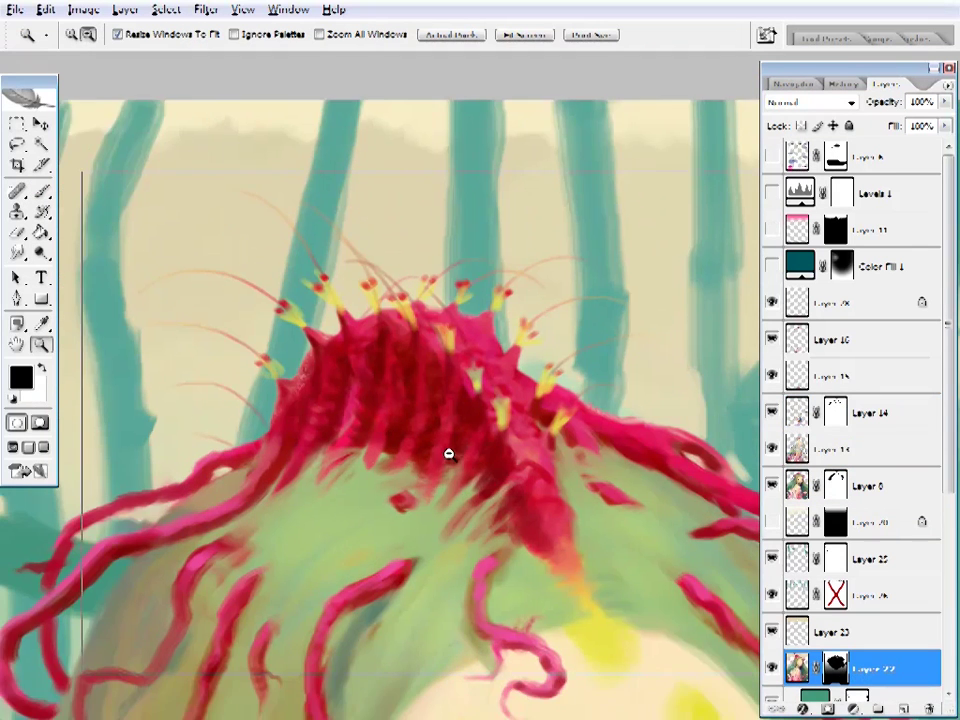
- Compare the crown with Layers 26 and 10 toggled, then duplicate Layer 26
{"action": "left_click", "coordinate": [772, 302]}
{"action": "left_click", "coordinate": [772, 340]}
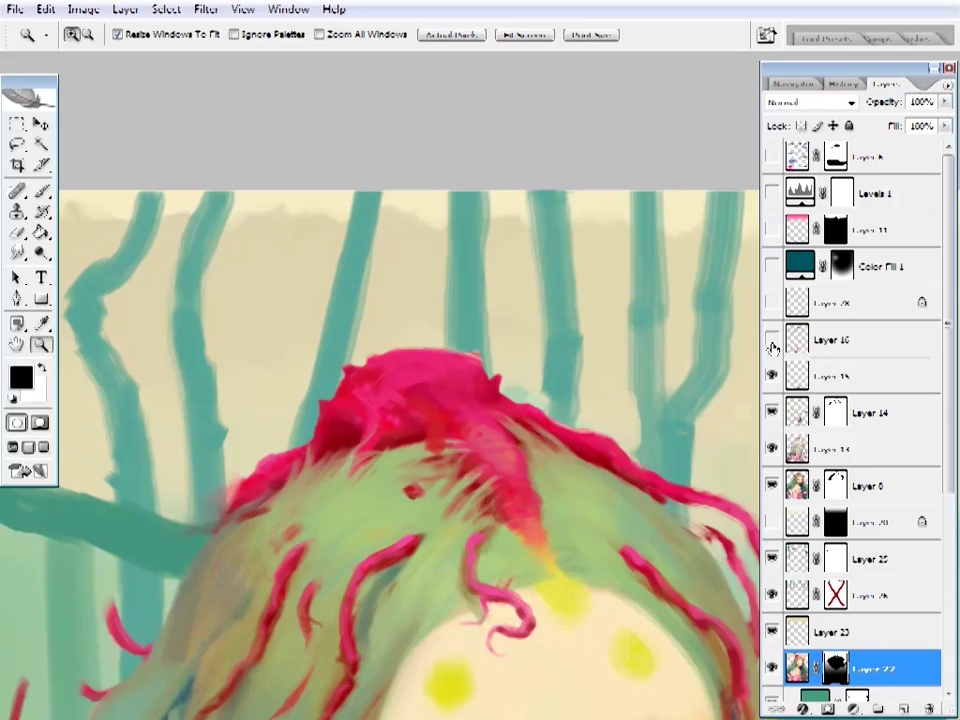
{"action": "left_click", "coordinate": [772, 340], "text": "alt"}
{"action": "left_click", "coordinate": [583, 364], "text": "alt"}
{"action": "left_click", "coordinate": [840, 302]}
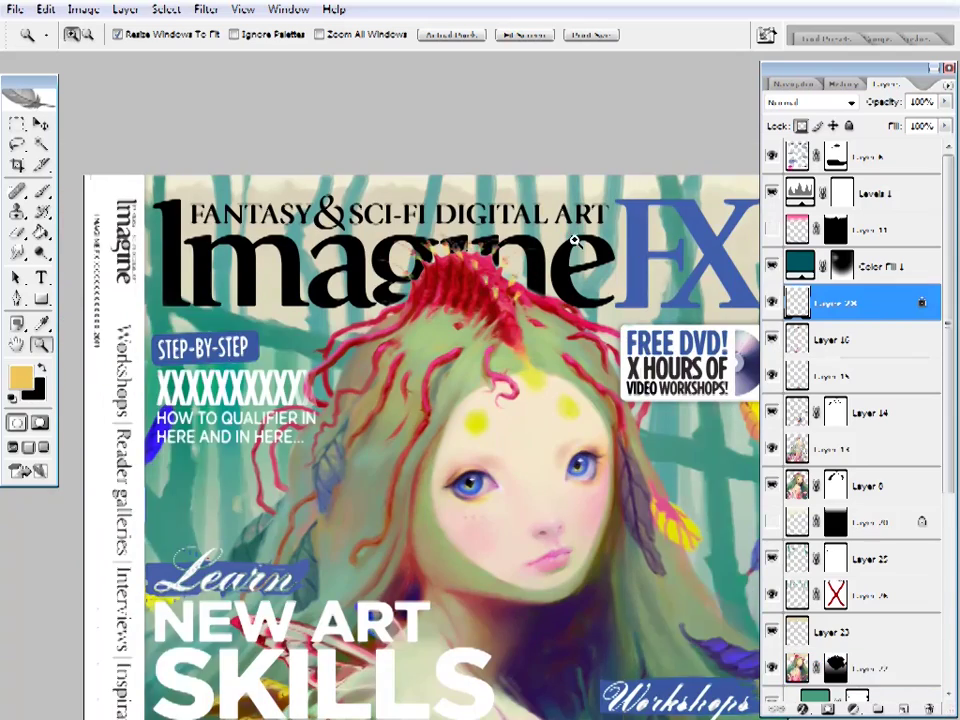
{"action": "left_click", "coordinate": [470, 300]}
{"action": "key", "text": "ctrl+j"}
- Merge the Layer 26 copy down after checking the crown up close
{"action": "left_click", "coordinate": [568, 484], "text": "alt"}
{"action": "left_click", "coordinate": [518, 392], "text": "alt"}
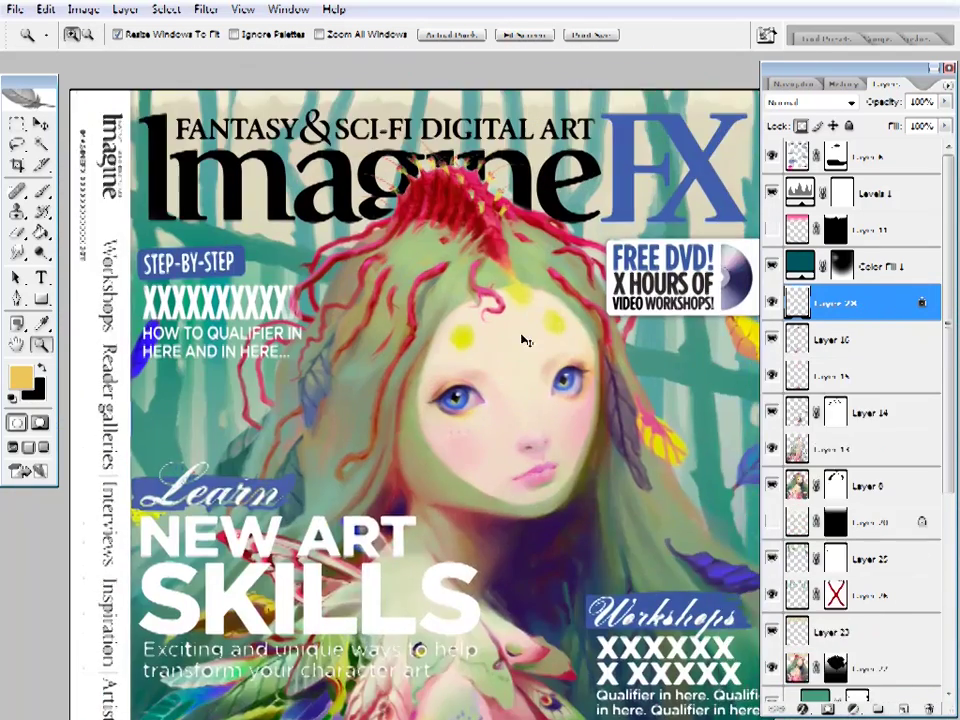
{"action": "left_click", "coordinate": [527, 252]}
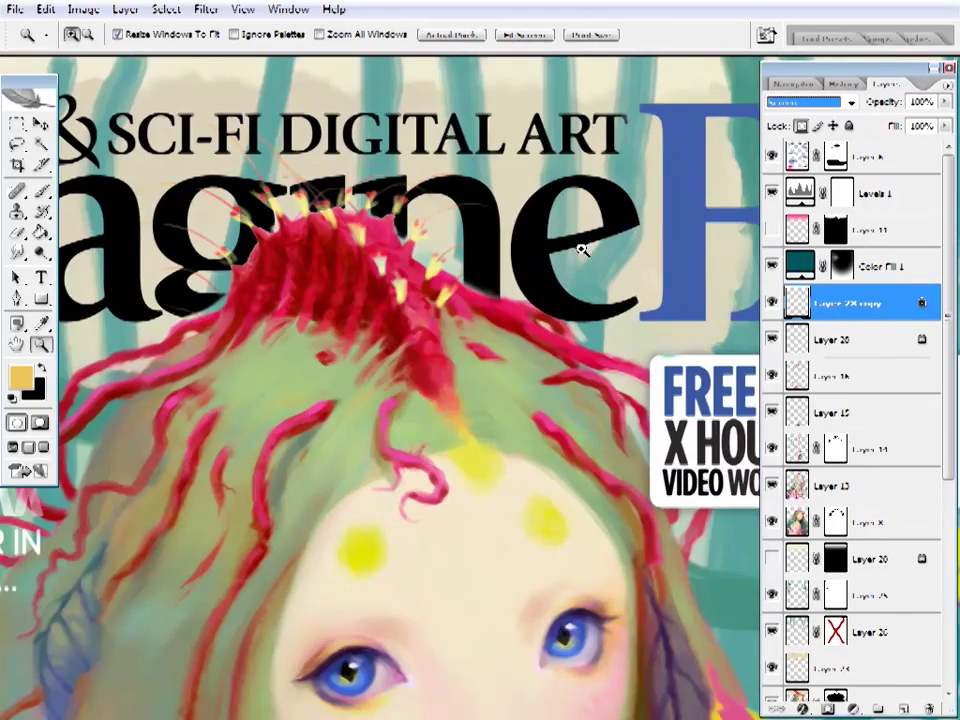
{"action": "key", "text": "ctrl+0"}
{"action": "key", "text": "ctrl+e"}
- Inspect the girl's eye and face and hide the magazine cover text overlay
{"action": "key", "text": "ctrl+plus"}
{"action": "left_click", "coordinate": [495, 349], "text": "alt"}
{"action": "left_click", "coordinate": [594, 398], "text": "alt"}
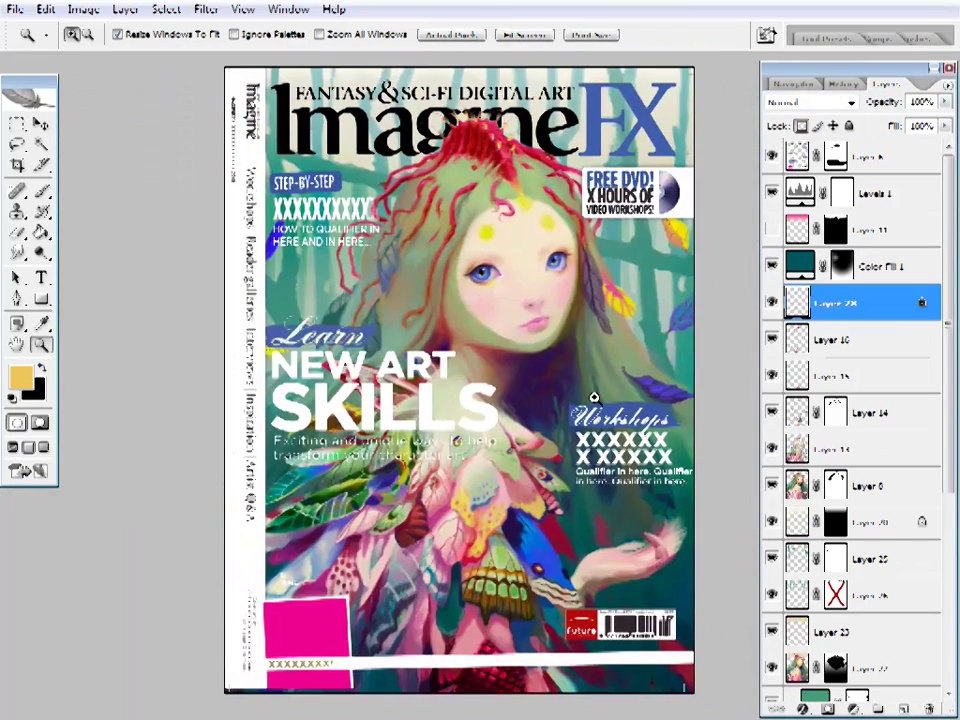
{"action": "left_click", "coordinate": [481, 268]}
{"action": "left_click", "coordinate": [294, 377]}
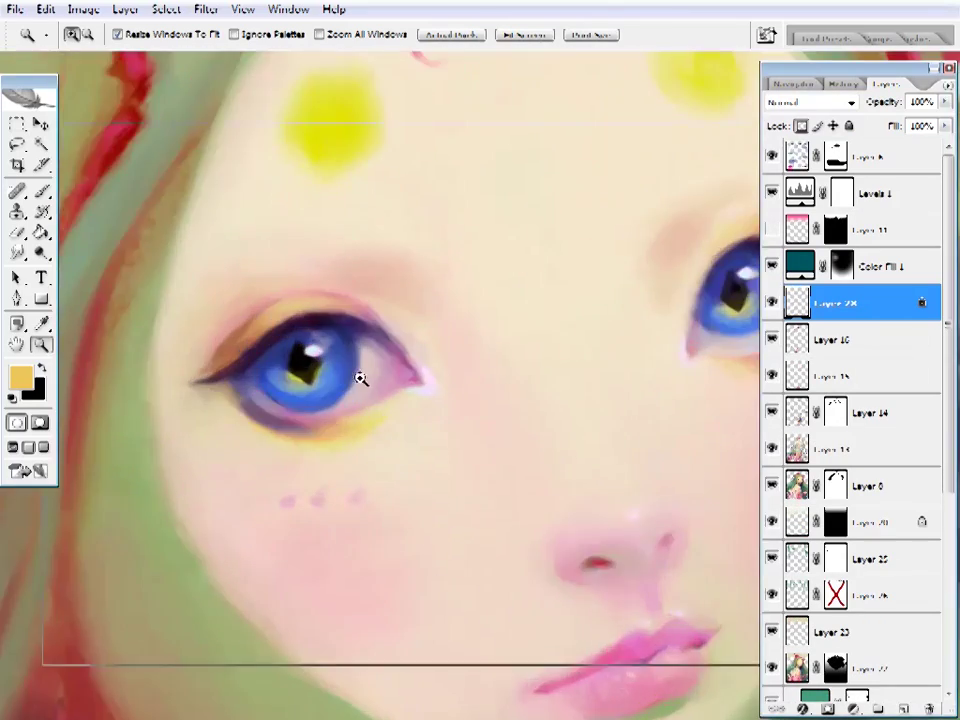
{"action": "left_click", "coordinate": [510, 480], "text": "alt"}
{"action": "left_click", "coordinate": [500, 420], "text": "alt"}
{"action": "left_click", "coordinate": [493, 510]}
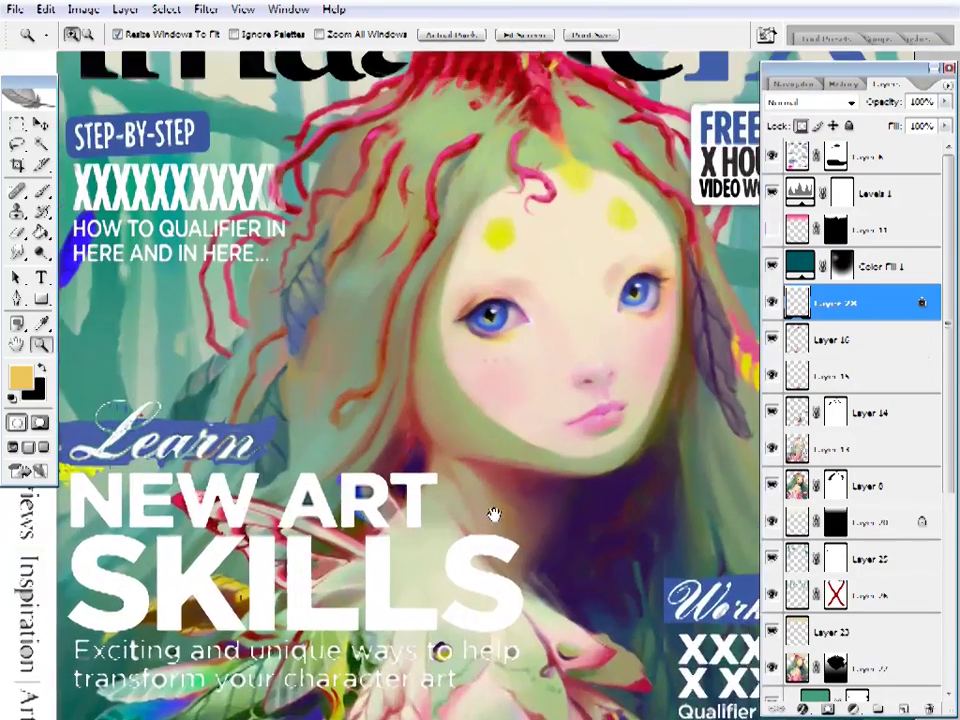
{"action": "left_click", "coordinate": [502, 416], "text": "alt"}
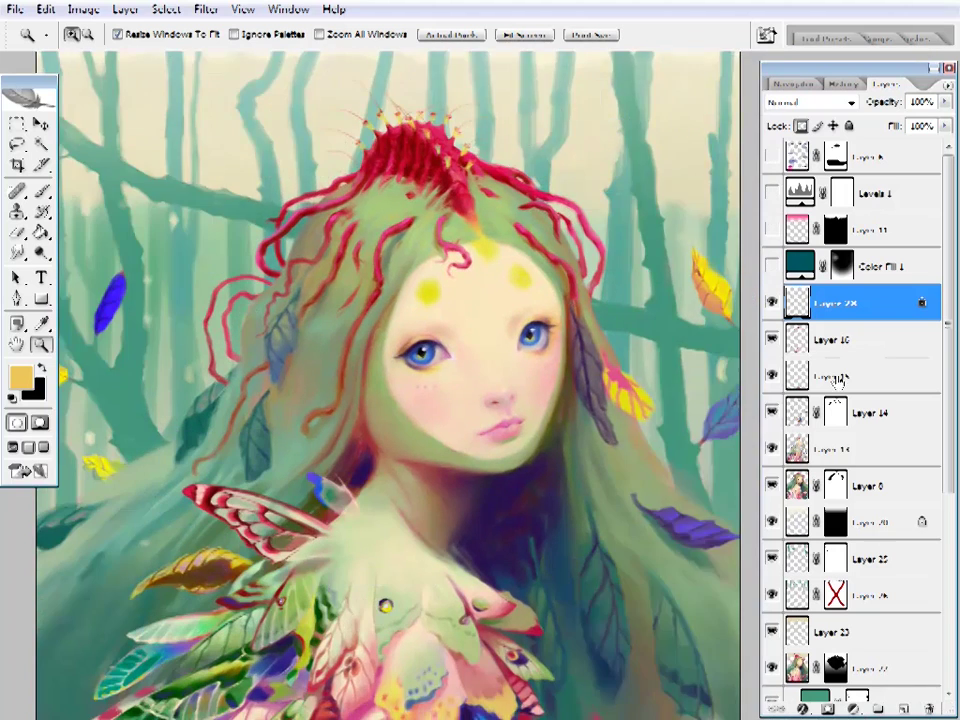
{"action": "left_click", "coordinate": [540, 536]}
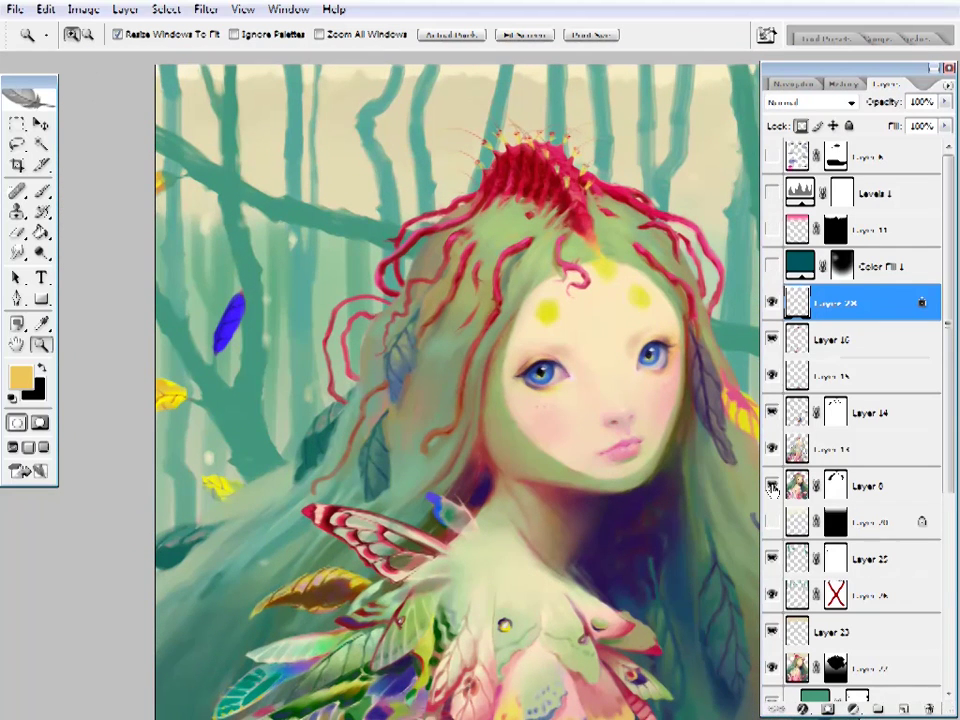
- Select Layer 3, sample the blue leaf's colour and set the brush to Color mode
{"action": "left_click", "coordinate": [781, 340]}
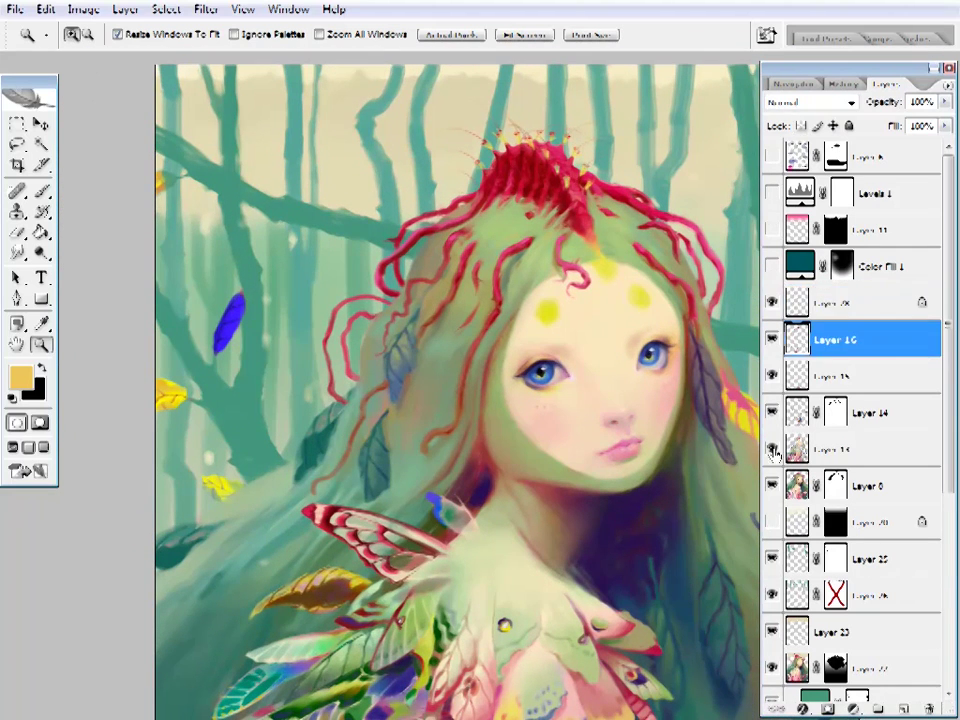
{"action": "scroll", "coordinate": [850, 450], "scroll_direction": "down", "scroll_amount": 3}
{"action": "left_click", "coordinate": [830, 577]}
{"action": "scroll", "coordinate": [283, 371], "scroll_direction": "up", "scroll_amount": 5}
{"action": "scroll", "coordinate": [448, 452], "scroll_direction": "down", "scroll_amount": 4}
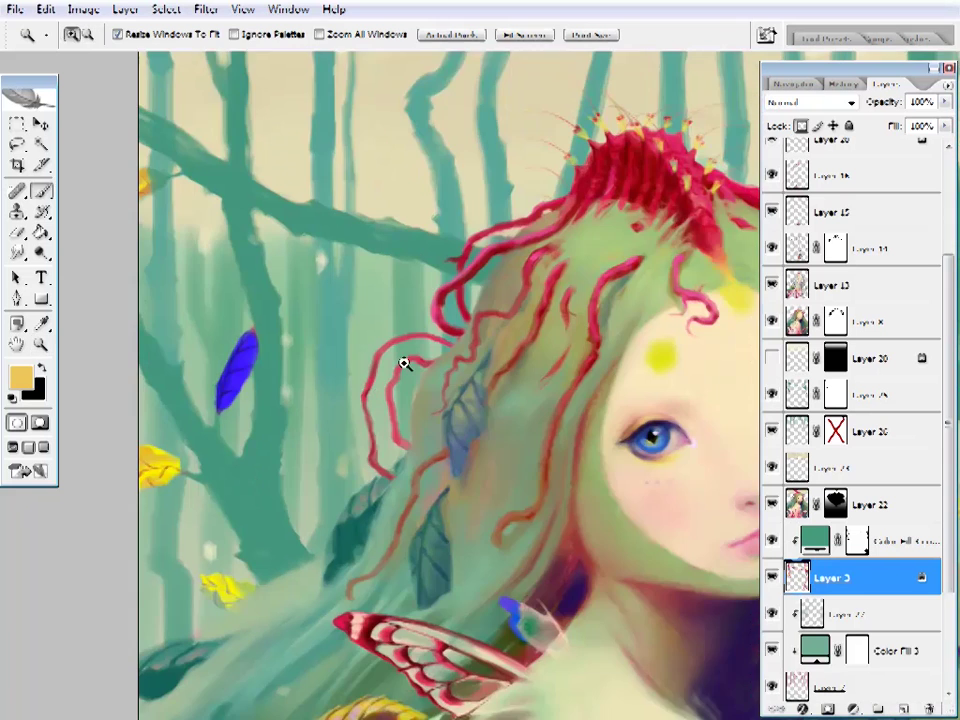
{"action": "left_click", "coordinate": [237, 370], "text": "alt"}
{"action": "left_click", "coordinate": [222, 35]}
{"action": "left_click", "coordinate": [214, 471]}
- Set a lighter lavender foreground and switch brush blending to Screen
{"action": "left_click", "coordinate": [20, 377]}
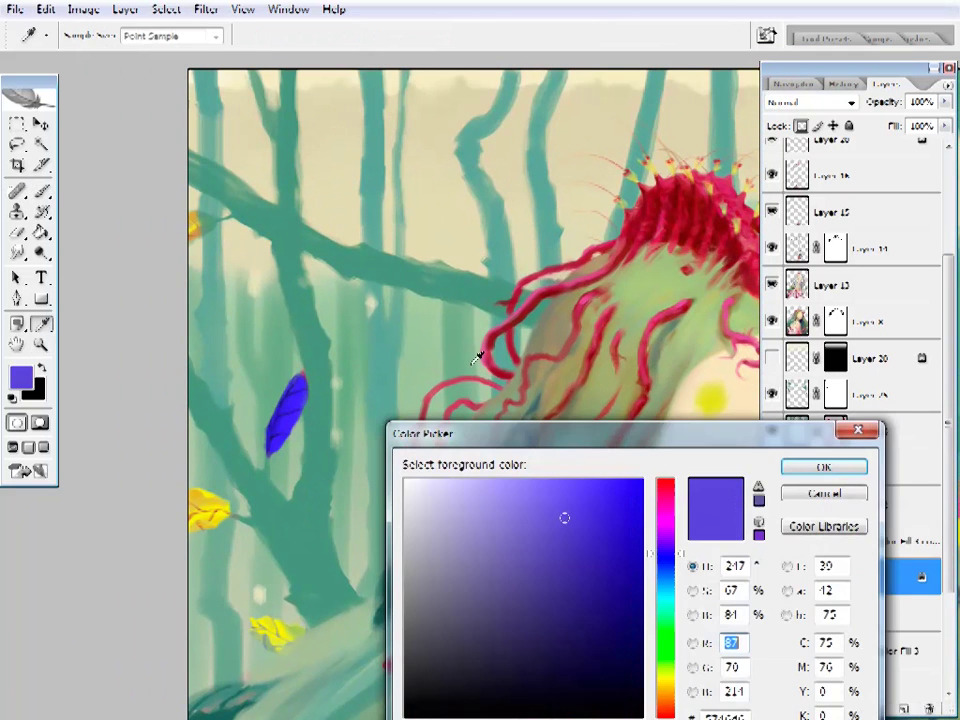
{"action": "left_click", "coordinate": [482, 499]}
{"action": "left_click", "coordinate": [825, 466]}
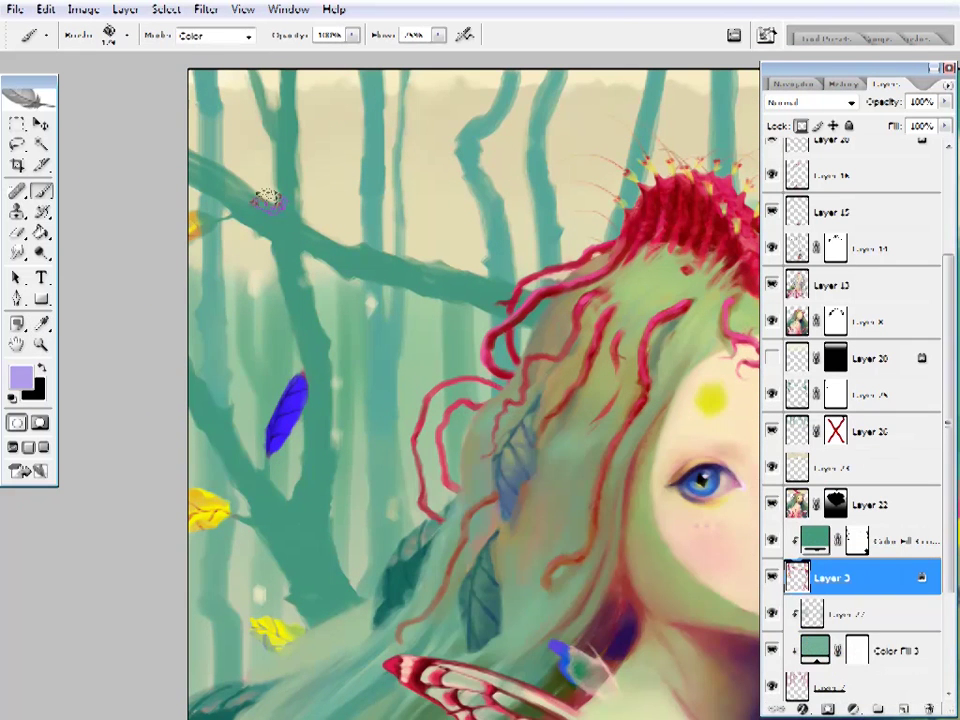
{"action": "left_click", "coordinate": [215, 35]}
{"action": "left_click", "coordinate": [160, 150]}
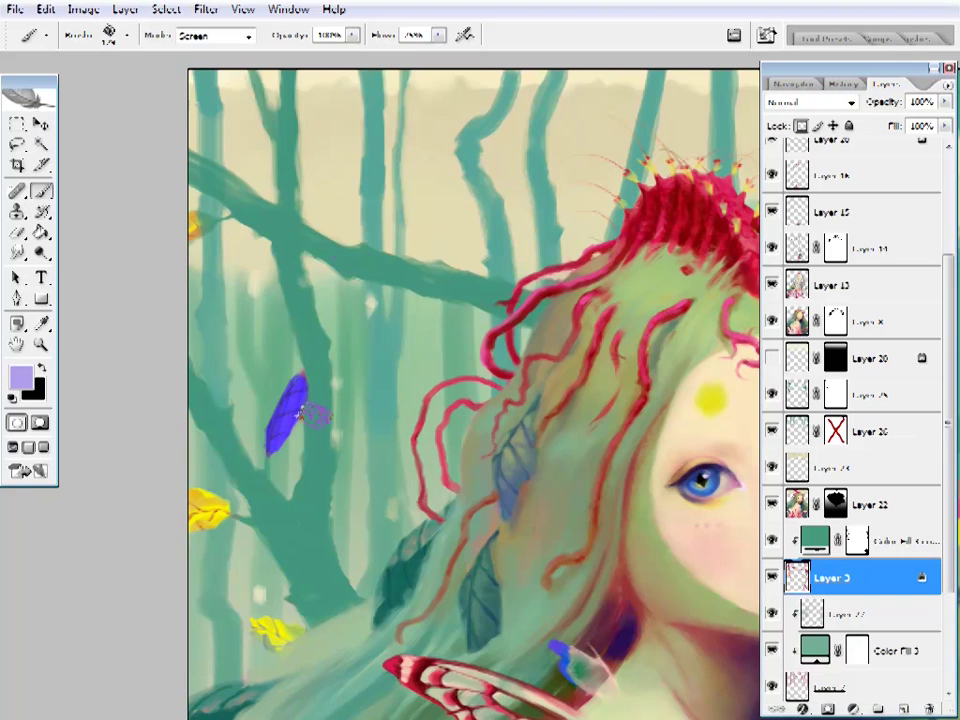
- Sample a purple-blue from the painting and zoom onto the upper-left forest
{"action": "key", "text": "z"}
{"action": "key", "text": "ctrl+0"}
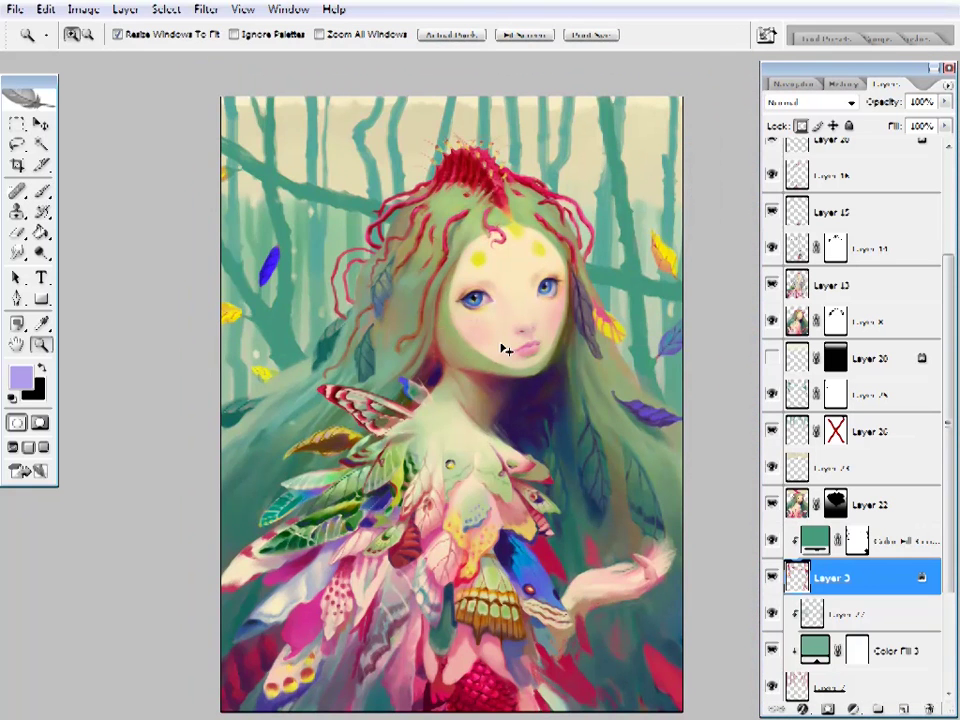
{"action": "key", "text": "i"}
{"action": "left_click", "coordinate": [648, 410]}
{"action": "key", "text": "z"}
{"action": "left_click", "coordinate": [300, 266]}
{"action": "key", "text": "b"}
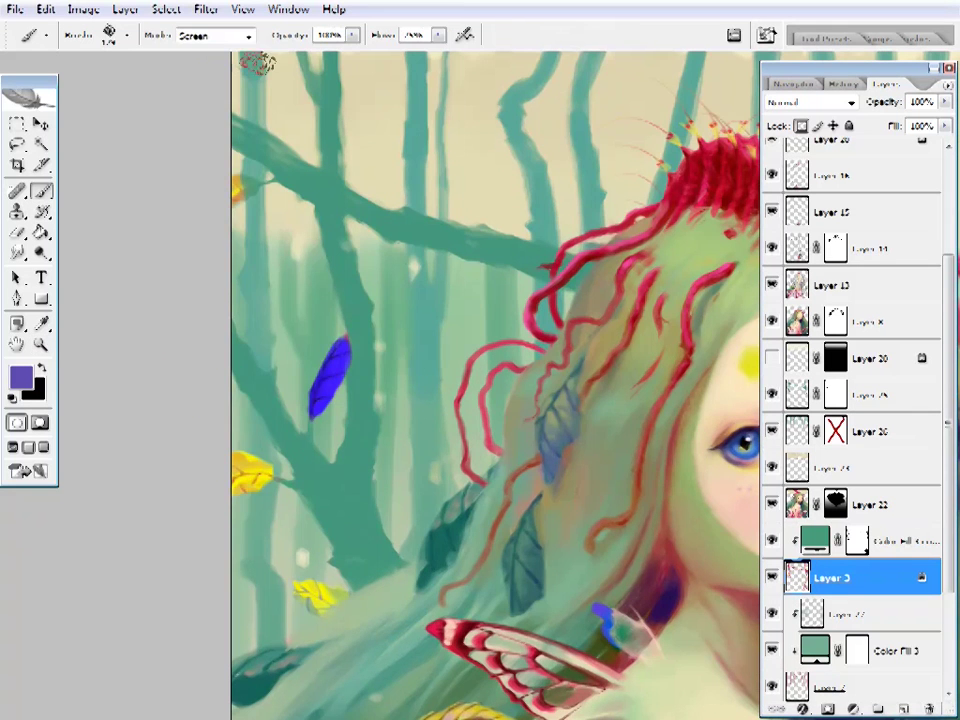
- Set brush blending to Color and sample the teal of the branches
{"action": "left_click", "coordinate": [215, 35]}
{"action": "left_click", "coordinate": [170, 350]}
{"action": "key", "text": "shift+plus"}
{"action": "key", "text": "i"}
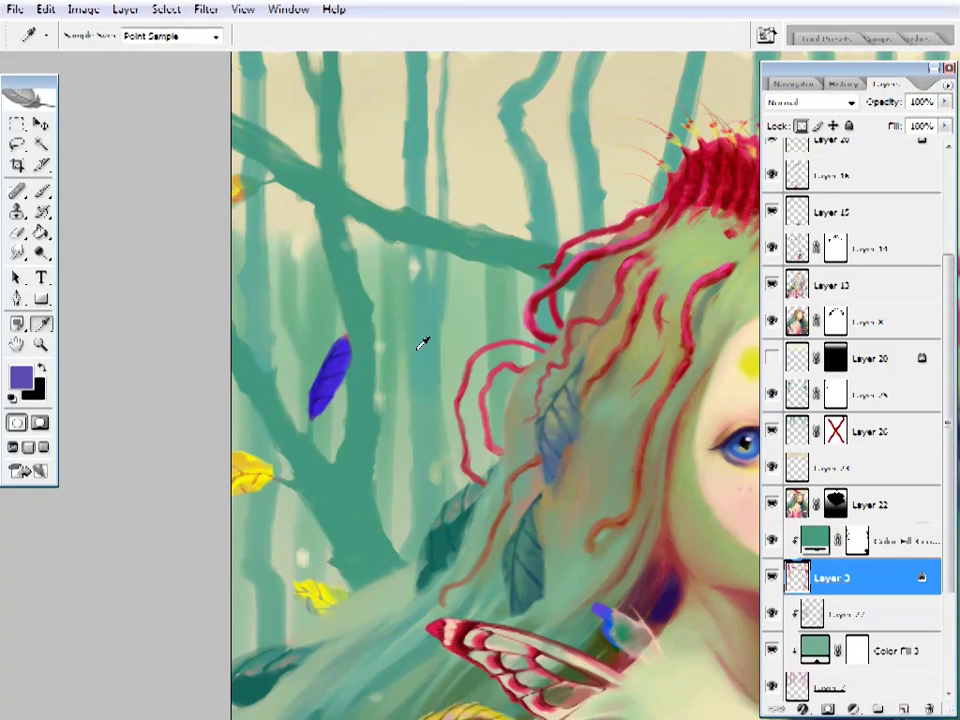
{"action": "left_click", "coordinate": [422, 343]}
{"action": "key", "text": "b"}
- Paint over the blue leaf in Color mode with a muted purple
{"action": "key", "text": "z"}
{"action": "key", "text": "ctrl+0"}
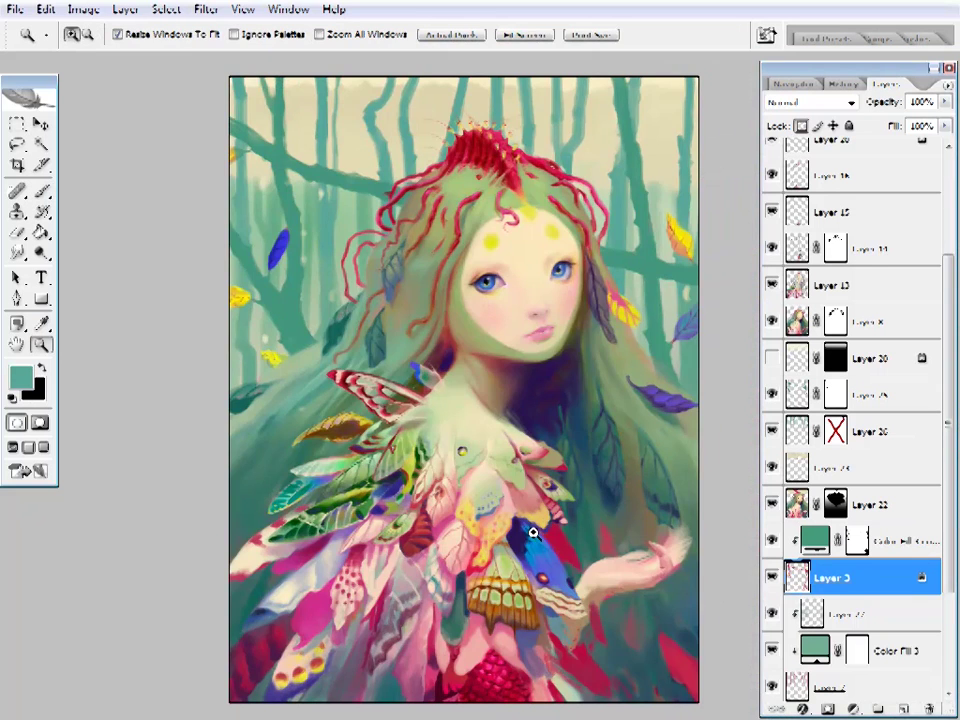
{"action": "left_click", "coordinate": [233, 371]}
{"action": "key", "text": "i"}
{"action": "left_click", "coordinate": [525, 465]}
{"action": "left_click", "coordinate": [20, 377]}
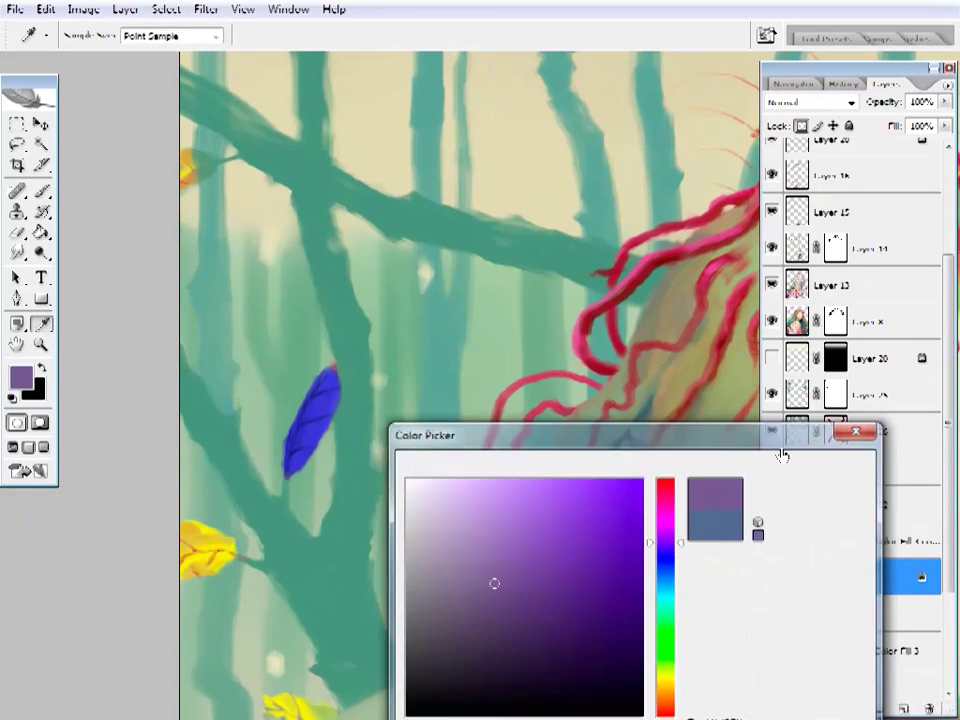
{"action": "key", "text": "Return"}
{"action": "key", "text": "b"}
{"action": "left_click", "coordinate": [215, 35]}
{"action": "left_click", "coordinate": [189, 473]}
{"action": "left_click_drag", "start_coordinate": [300, 450], "coordinate": [321, 439]}
- Choose a blue foreground and switch brush blending to Soft Light
{"action": "key", "text": "i"}
{"action": "left_click", "coordinate": [20, 377]}
{"action": "left_click", "coordinate": [531, 525]}
{"action": "key", "text": "Return"}
{"action": "key", "text": "b"}
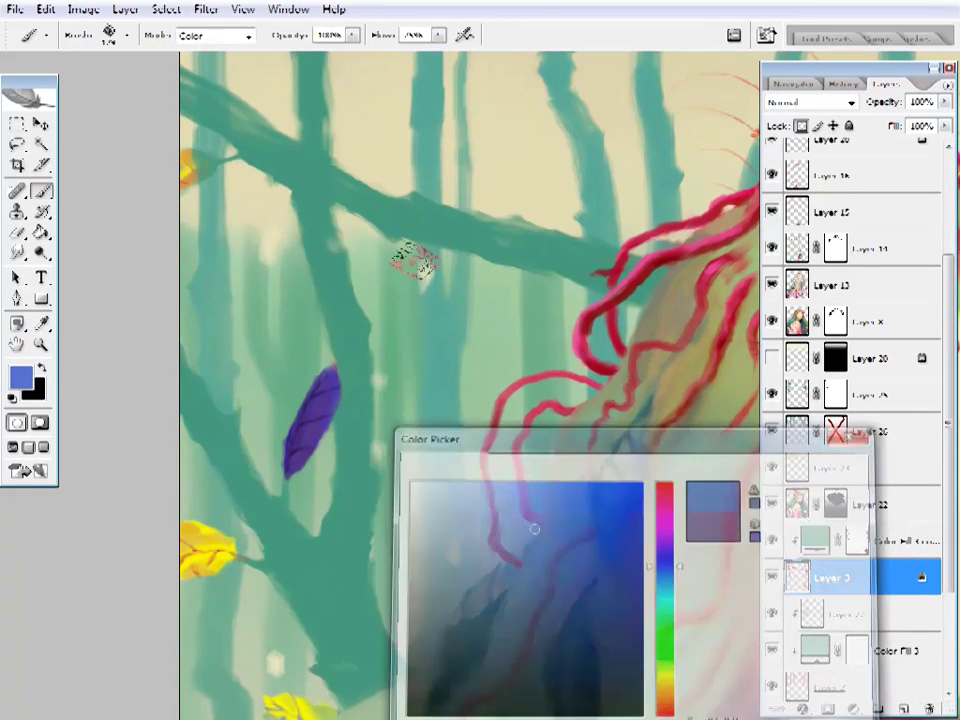
{"action": "left_click", "coordinate": [215, 35]}
{"action": "left_click", "coordinate": [216, 293]}
- Restore the blue foreground colour via the colour chooser
{"action": "key", "text": "i"}
{"action": "left_click", "coordinate": [20, 377]}
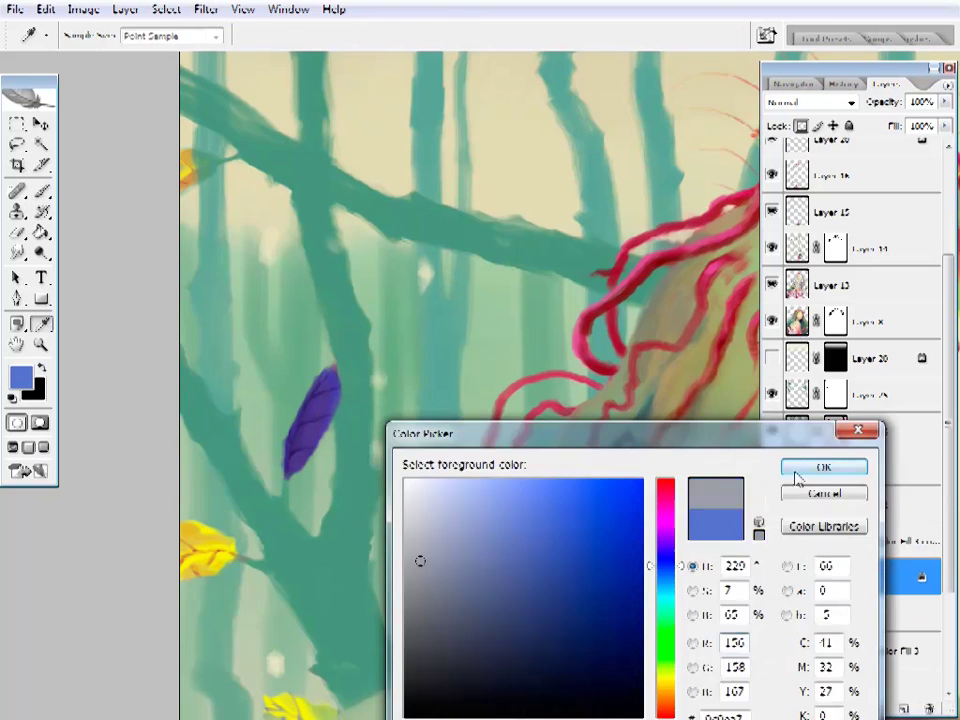
{"action": "key", "text": "Return"}
{"action": "key", "text": "b"}
{"action": "key", "text": "i"}
{"action": "left_click", "coordinate": [20, 377]}
{"action": "key", "text": "Return"}
{"action": "key", "text": "b"}
- Set a green foreground colour while viewing the purple leaf
{"action": "key", "text": "ctrl+0"}
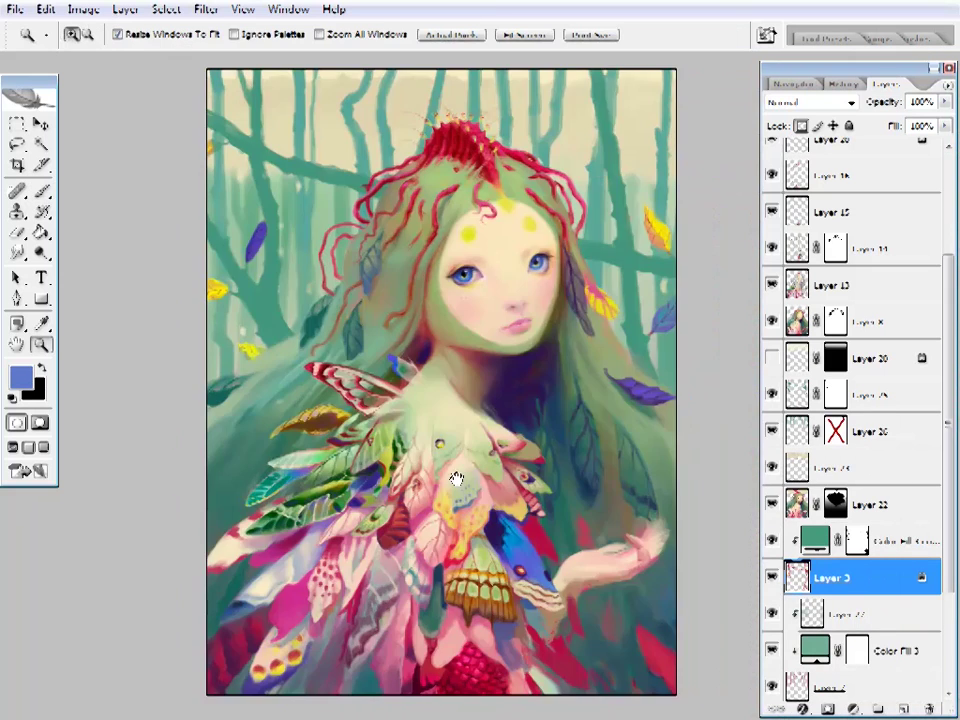
{"action": "left_click", "coordinate": [279, 257], "text": "ctrl"}
{"action": "key", "text": "i"}
{"action": "left_click", "coordinate": [20, 377]}
{"action": "left_click_drag", "start_coordinate": [663, 563], "coordinate": [663, 630]}
{"action": "key", "text": "Return"}
{"action": "key", "text": "b"}
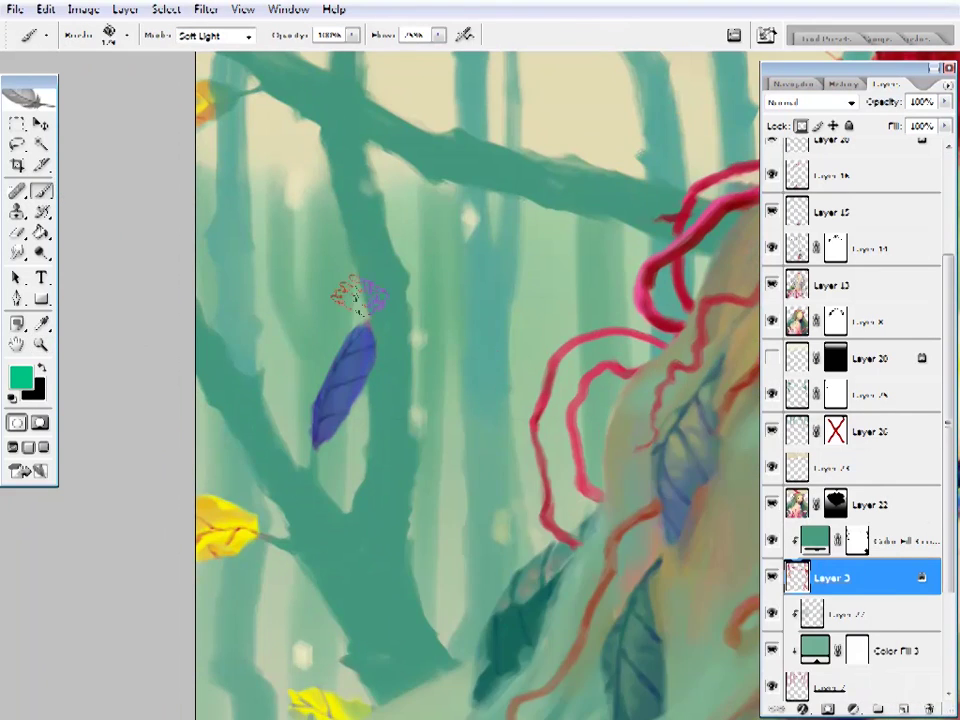
- Zoom in closely on the blue leaf in the upper-left forest
{"action": "key", "text": "z"}
{"action": "left_click", "coordinate": [473, 480], "text": "alt"}
{"action": "left_click", "coordinate": [481, 403], "text": "alt"}
{"action": "left_click", "coordinate": [240, 237]}
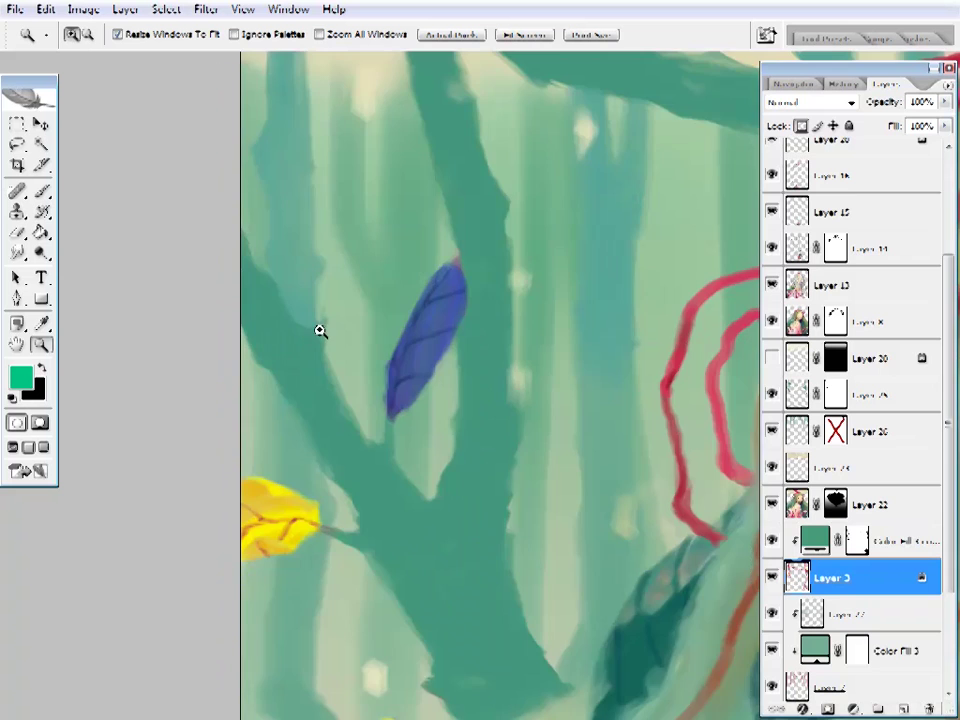
{"action": "left_click_drag", "start_coordinate": [501, 418], "coordinate": [364, 416]}
- Compare the leaf before recolouring in History, then step forward to restore the purple
{"action": "key", "text": "ctrl+alt+z"}
{"action": "key", "text": "ctrl+alt+z"}
{"action": "key", "text": "ctrl+alt+z"}
{"action": "key", "text": "ctrl+alt+z"}
{"action": "key", "text": "ctrl+alt+z"}
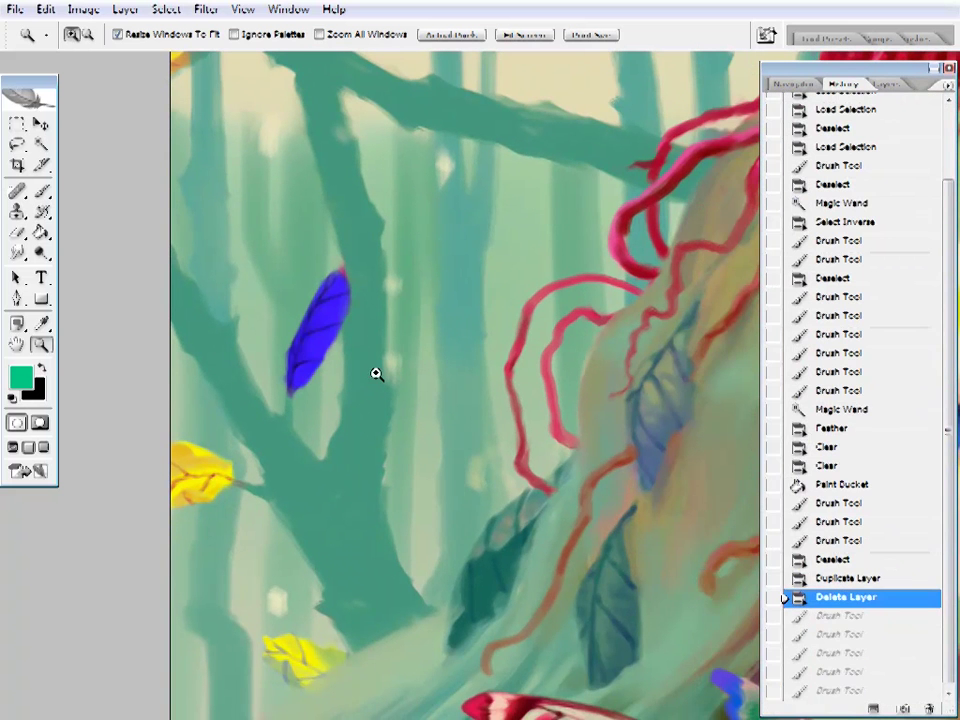
{"action": "left_click", "coordinate": [42, 323]}
{"action": "left_click", "coordinate": [318, 330]}
{"action": "left_click", "coordinate": [20, 376]}
{"action": "left_click", "coordinate": [851, 465]}
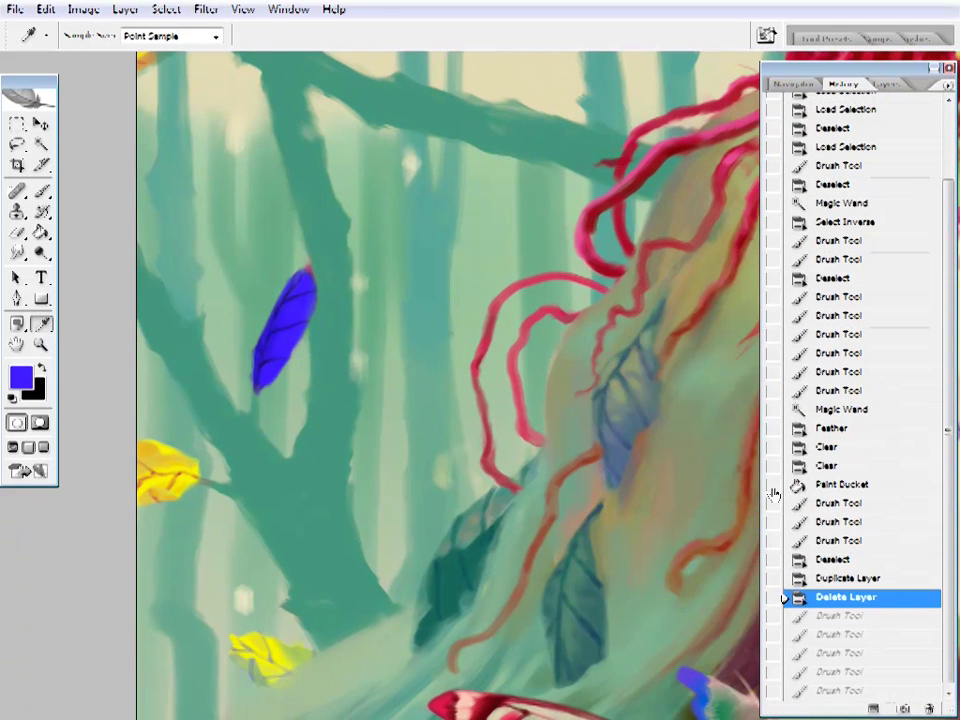
{"action": "left_click", "coordinate": [838, 615]}
{"action": "key", "text": "ctrl+shift+z"}
{"action": "key", "text": "ctrl+shift+z"}
{"action": "key", "text": "ctrl+shift+z"}
{"action": "key", "text": "ctrl+shift+z"}
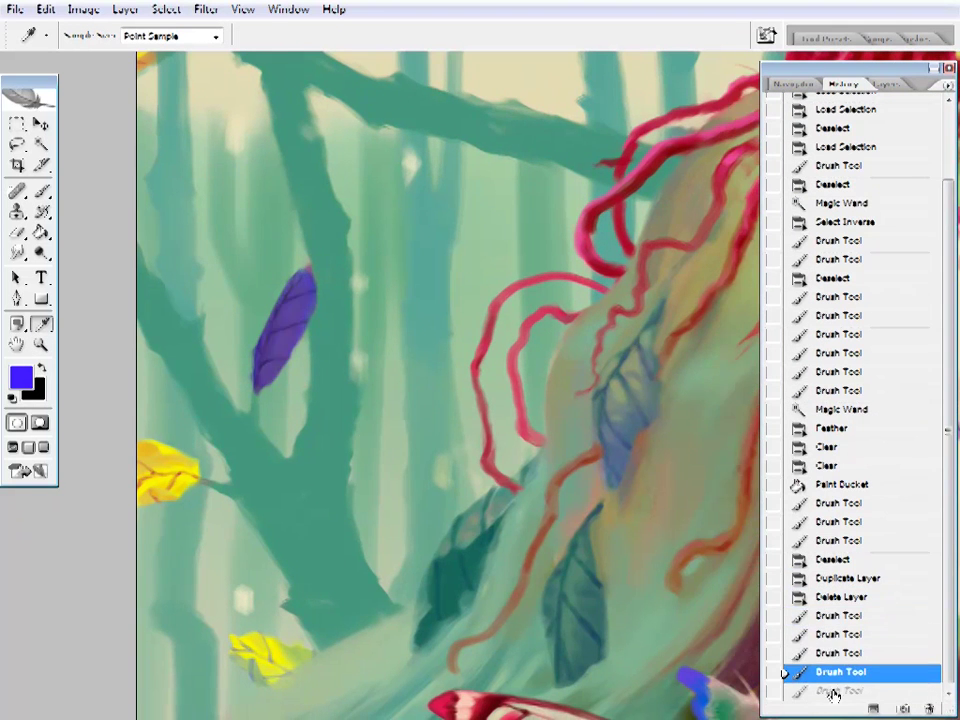
- View the whole painting, then reselect Layer 3 and zoom in on the face
{"action": "key", "text": "z"}
{"action": "left_click", "coordinate": [440, 497], "text": "alt"}
{"action": "left_click", "coordinate": [440, 497], "text": "alt"}
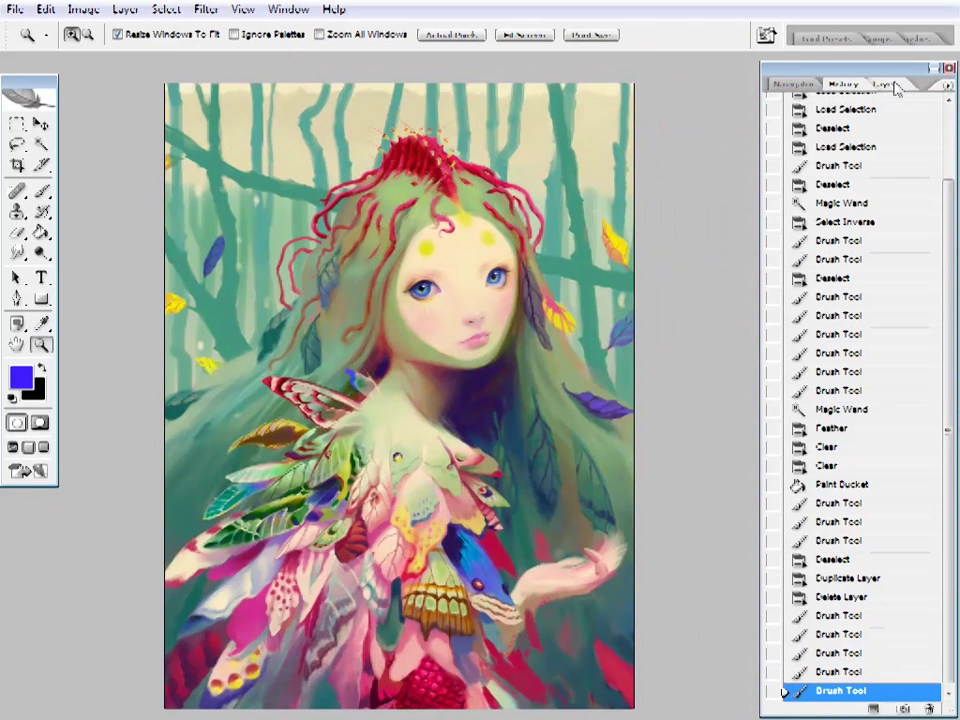
{"action": "key", "text": "F7"}
{"action": "left_click", "coordinate": [800, 577]}
{"action": "key", "text": "ctrl+plus"}
- Hide the Color Fill layer and Layer 25, then zoom in on the chest and hands
{"action": "left_click", "coordinate": [771, 540]}
{"action": "left_click", "coordinate": [771, 394]}
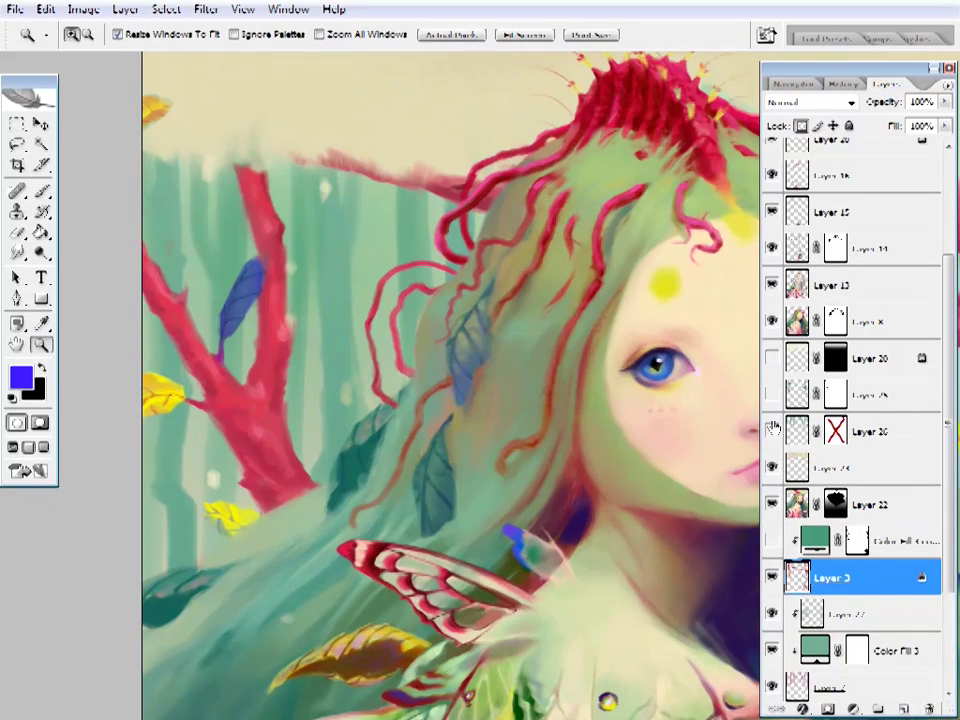
{"action": "left_click_drag", "start_coordinate": [771, 394], "coordinate": [771, 540]}
{"action": "key", "text": "ctrl+0"}
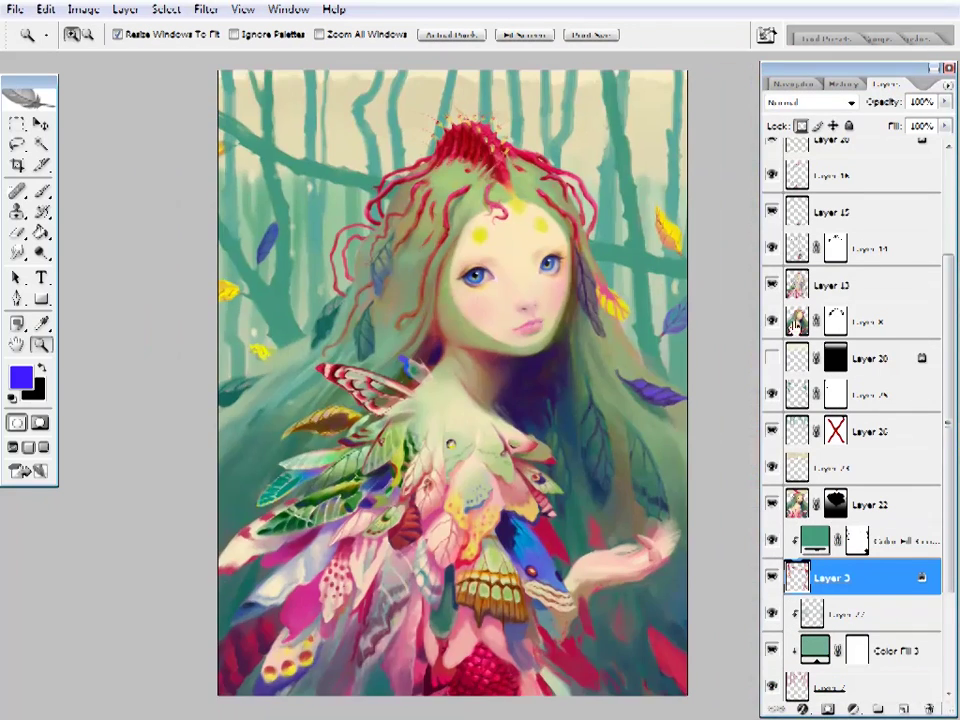
{"action": "scroll", "coordinate": [850, 400], "scroll_direction": "down", "scroll_amount": 2}
{"action": "key", "text": "ctrl+plus"}
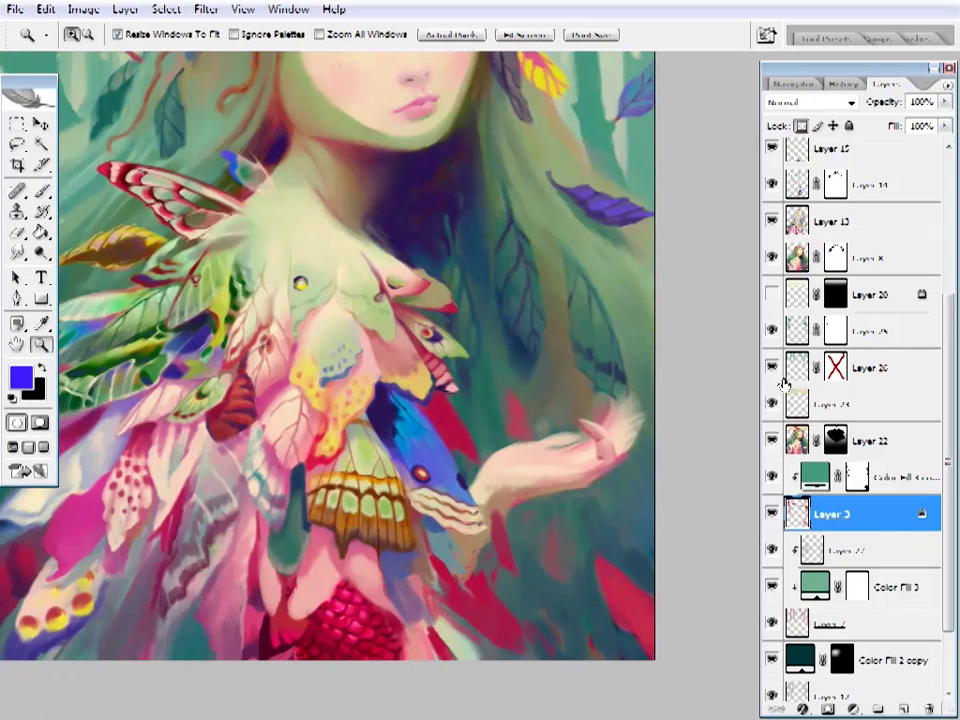
{"action": "left_click", "coordinate": [850, 257]}
{"action": "scroll", "coordinate": [800, 420], "scroll_direction": "up", "scroll_amount": 3}
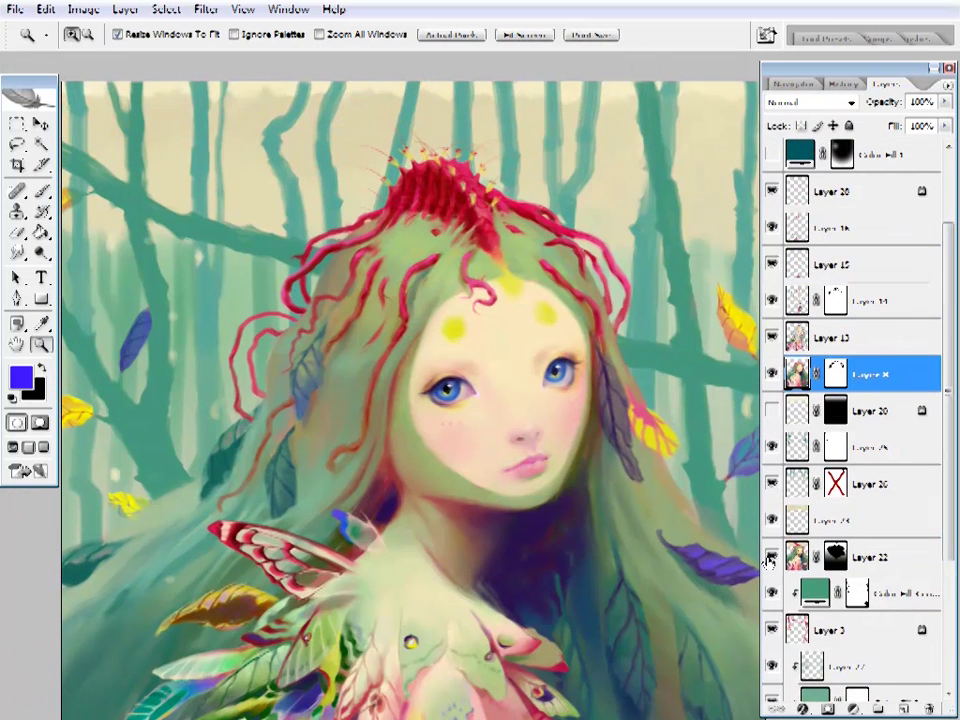
- Merge the faint layer above into Layer 22, then toggle Color Fill 3 to compare
{"action": "left_click", "coordinate": [790, 557]}
{"action": "key", "text": "d"}
{"action": "key", "text": "g"}
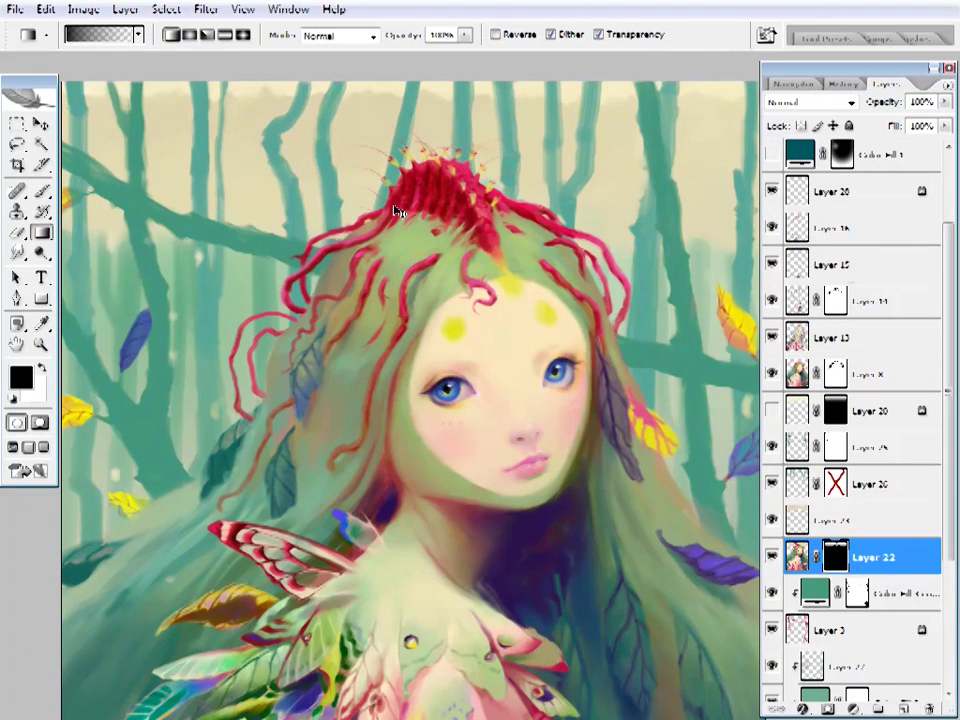
{"action": "left_click", "coordinate": [870, 520]}
{"action": "key", "text": "ctrl+e"}
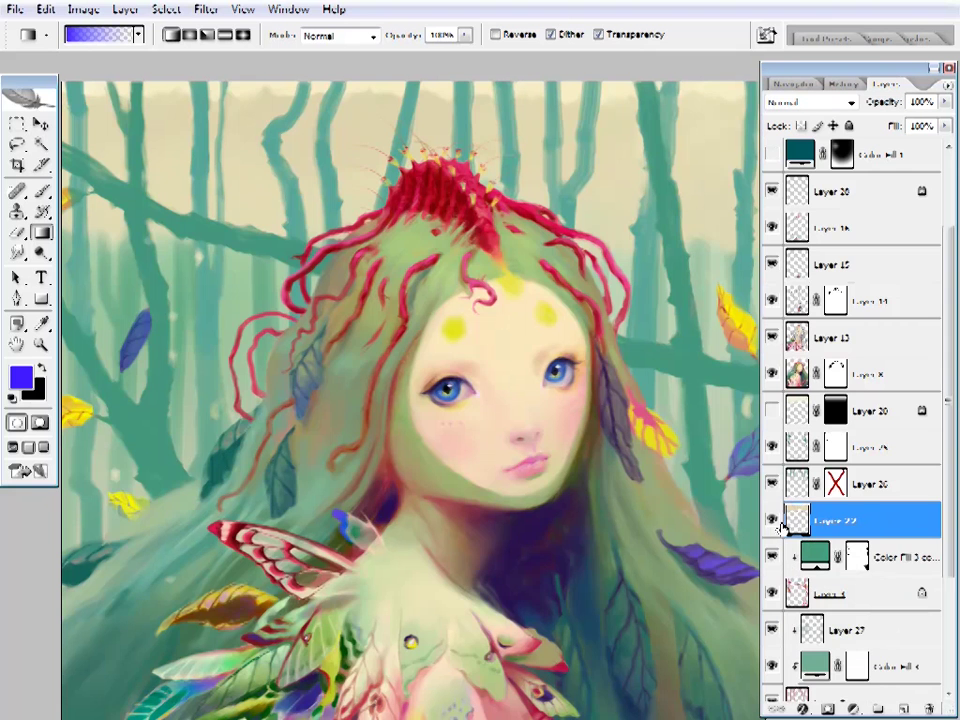
{"action": "scroll", "coordinate": [850, 480], "scroll_direction": "down", "scroll_amount": 5}
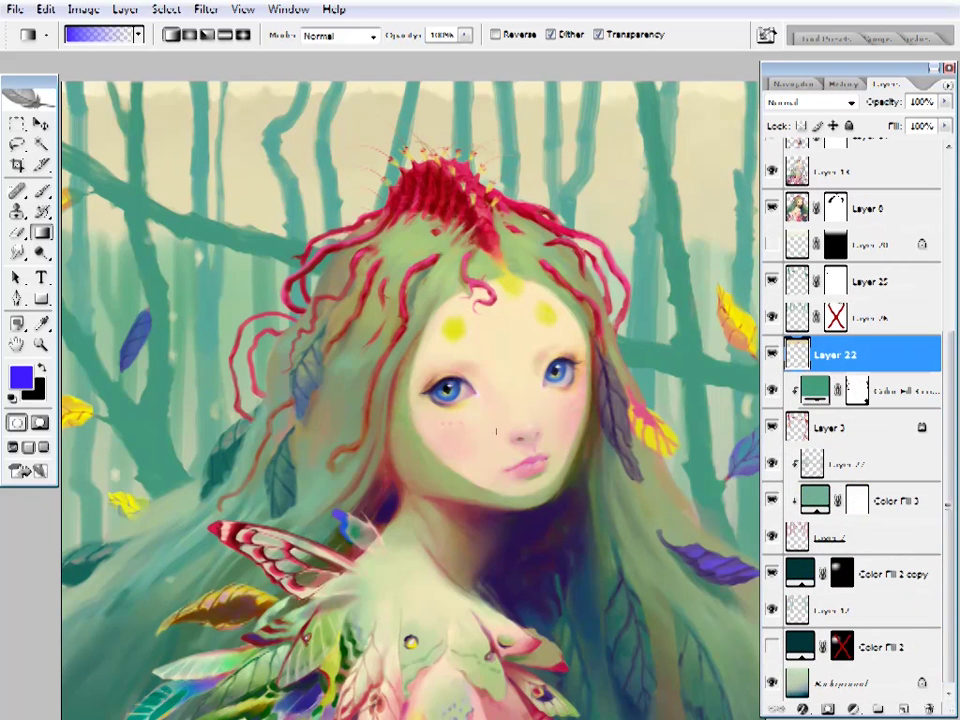
{"action": "left_click", "coordinate": [772, 501]}
{"action": "left_click", "coordinate": [772, 501]}
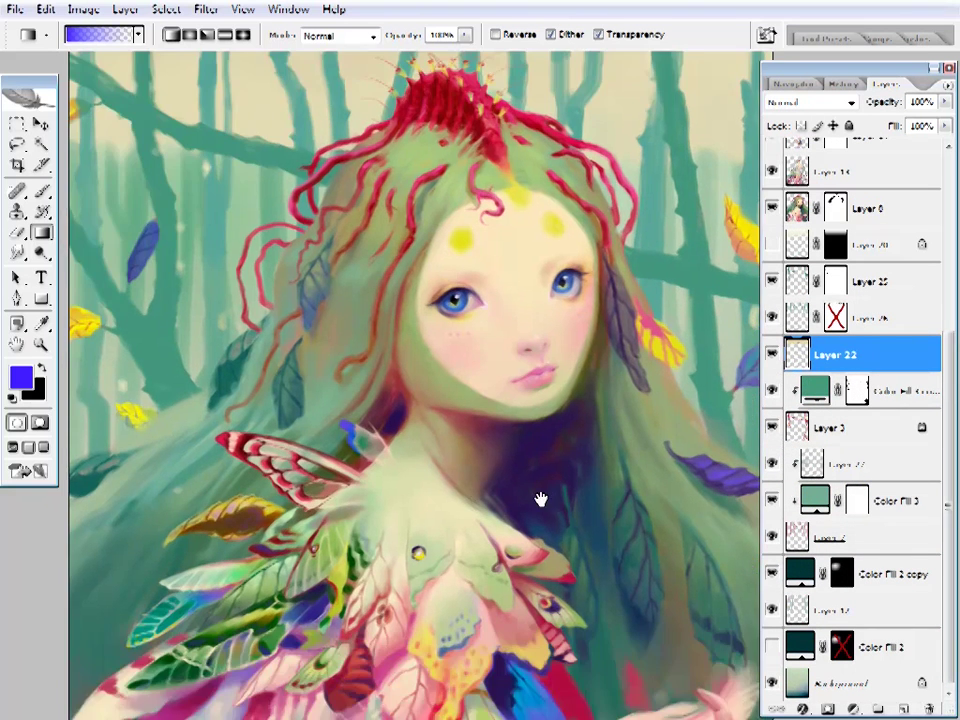
- On Layer 8, switch the brush blending mode from Soft Light back to Normal
{"action": "key", "text": "z"}
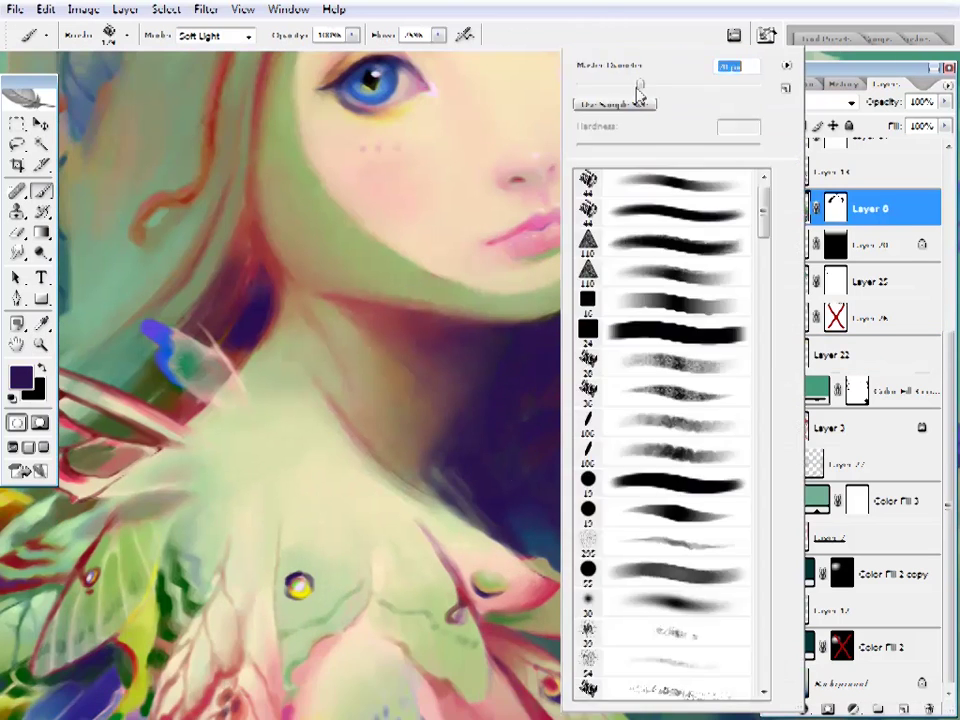
{"action": "left_click", "coordinate": [467, 467]}
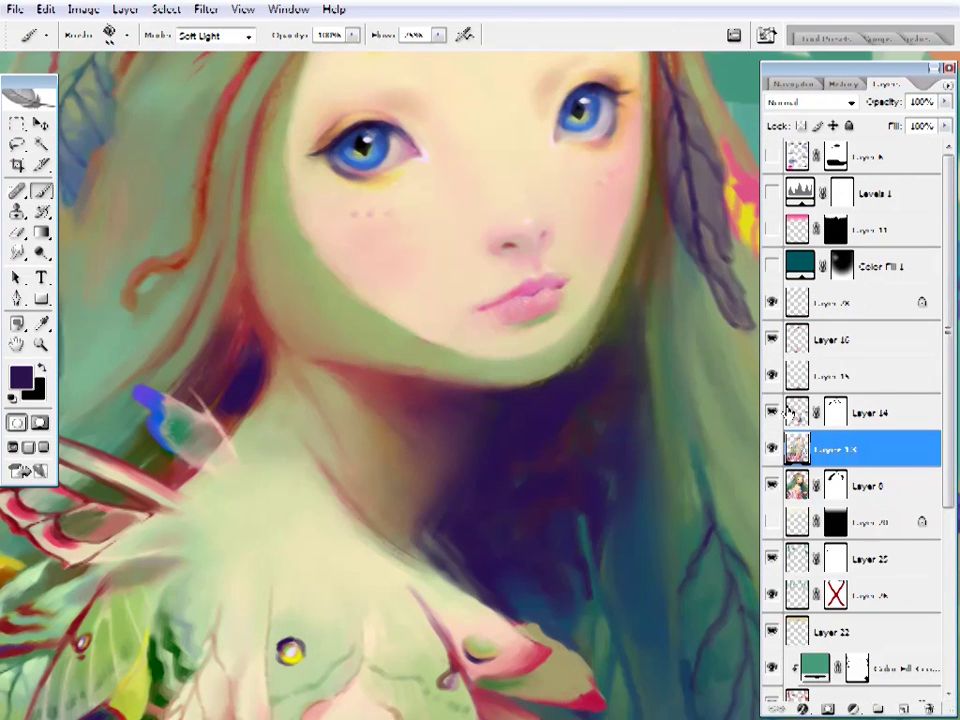
{"action": "left_click", "coordinate": [214, 35]}
{"action": "left_click", "coordinate": [214, 54]}
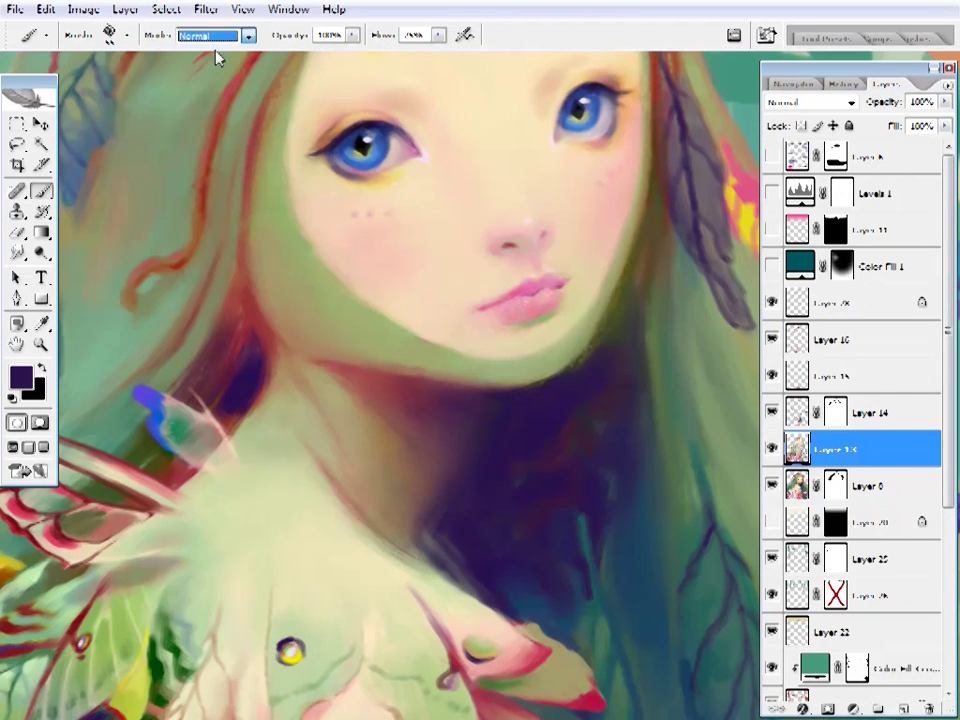
{"action": "left_click", "coordinate": [470, 535]}
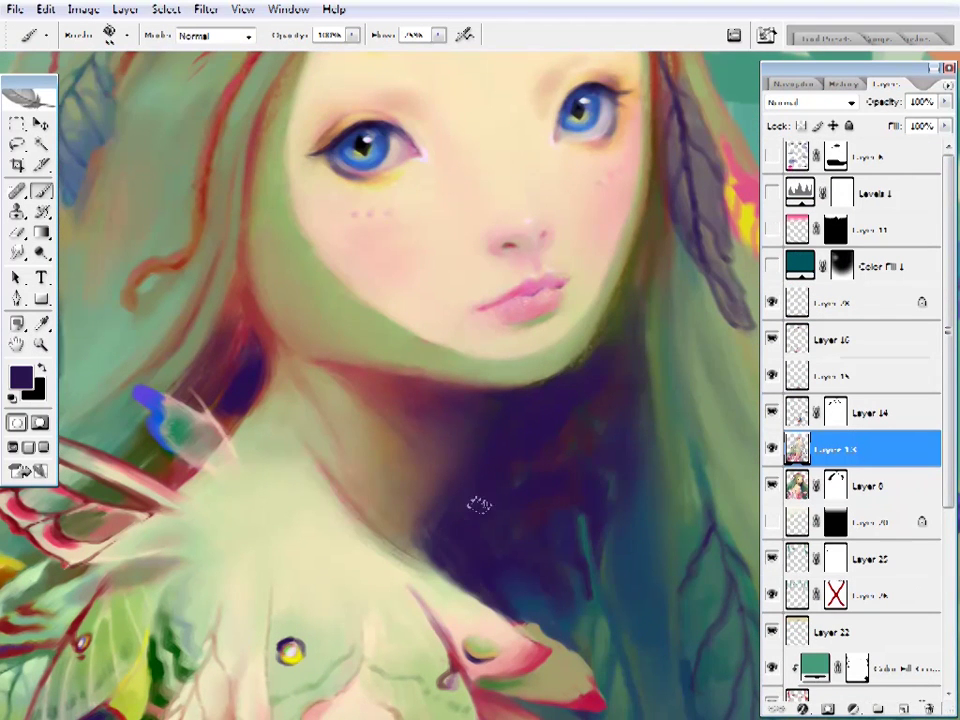
{"action": "left_click", "coordinate": [668, 407], "text": "alt"}
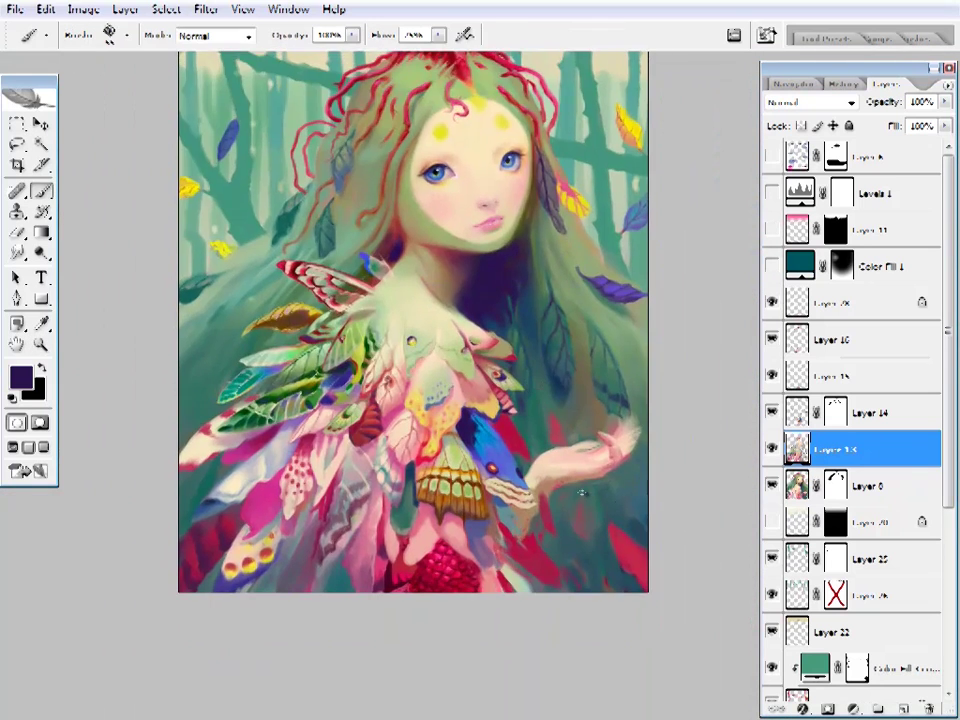
{"action": "left_click", "coordinate": [582, 493], "text": "ctrl"}
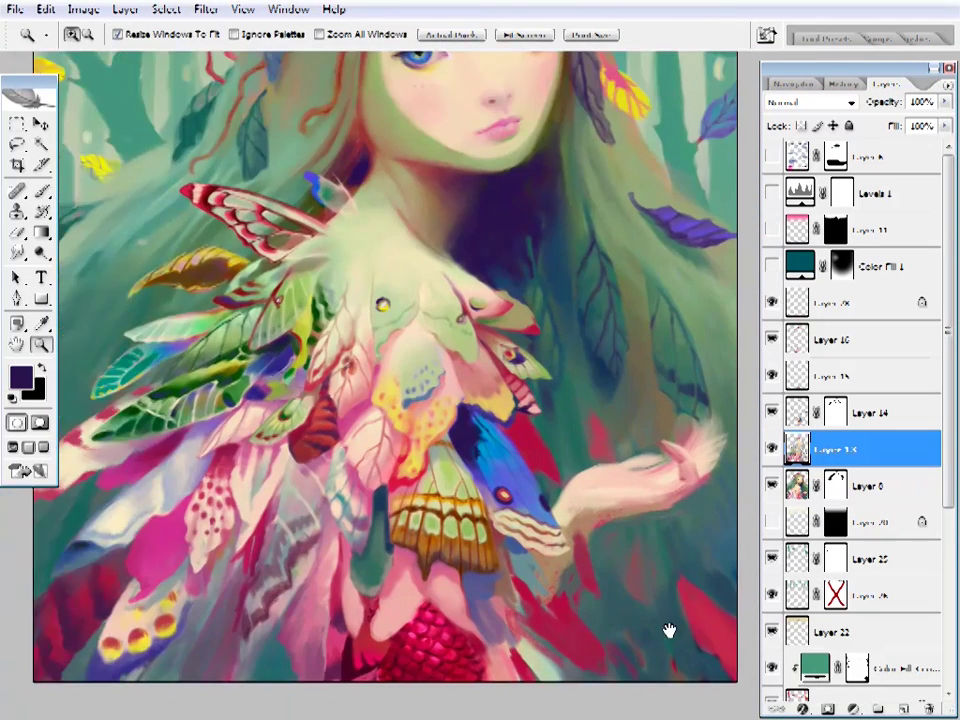
- Paint red leaf shapes with a dark maroon vein into the background beside the hand
{"action": "left_click", "coordinate": [669, 628], "text": "ctrl"}
{"action": "left_click", "coordinate": [598, 545], "text": "alt"}
{"action": "left_click_drag", "start_coordinate": [605, 580], "coordinate": [565, 550]}
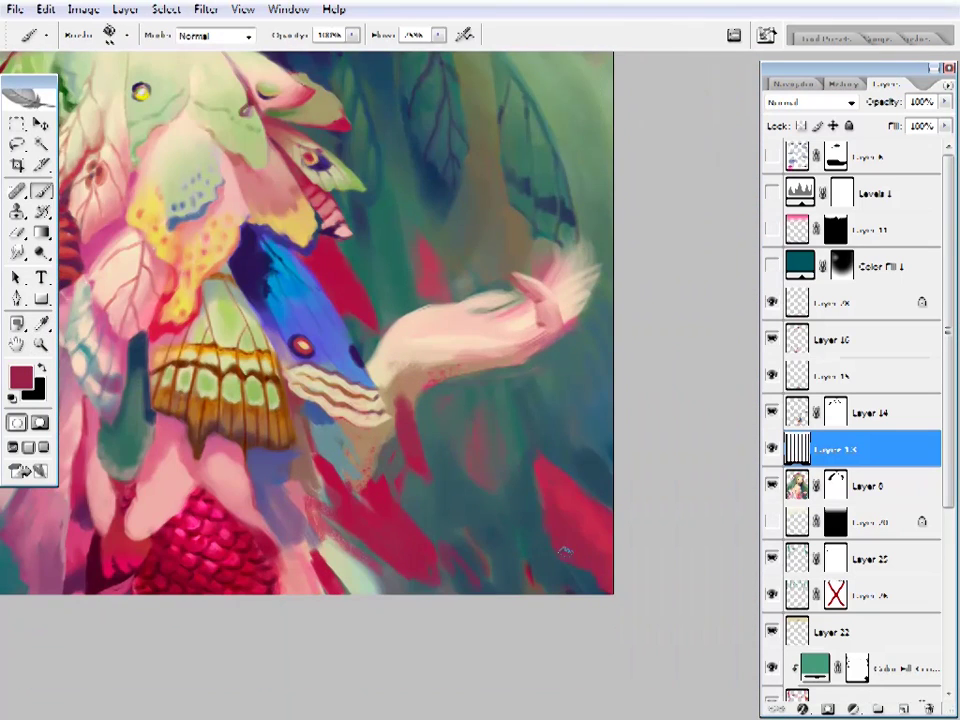
{"action": "left_click", "coordinate": [593, 553], "text": "alt"}
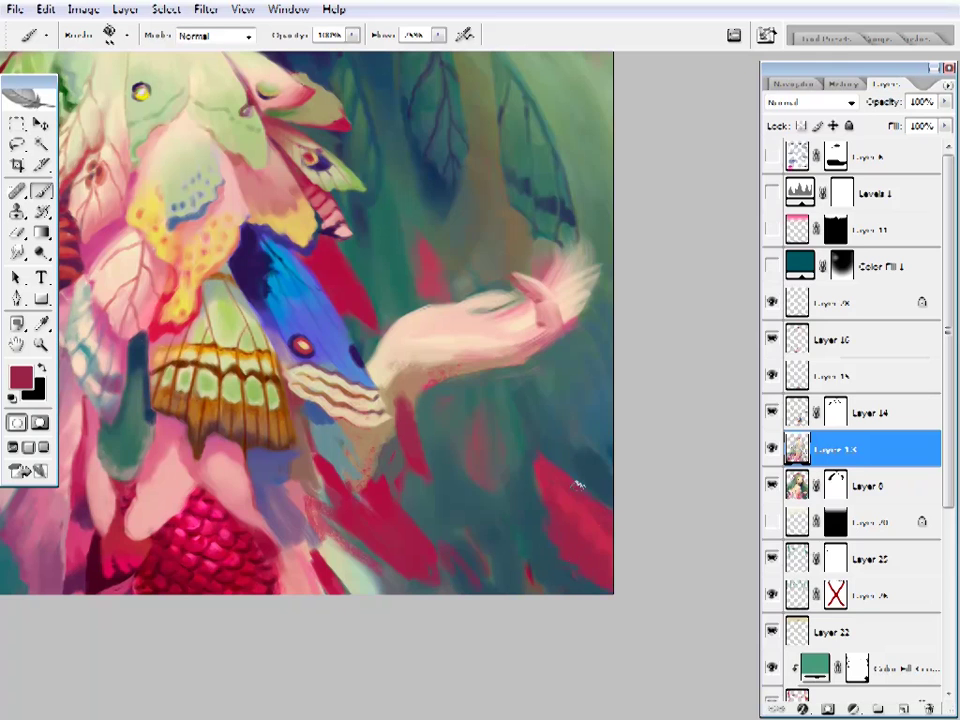
{"action": "left_click", "coordinate": [558, 520], "text": "alt"}
{"action": "left_click_drag", "start_coordinate": [505, 425], "coordinate": [556, 470]}
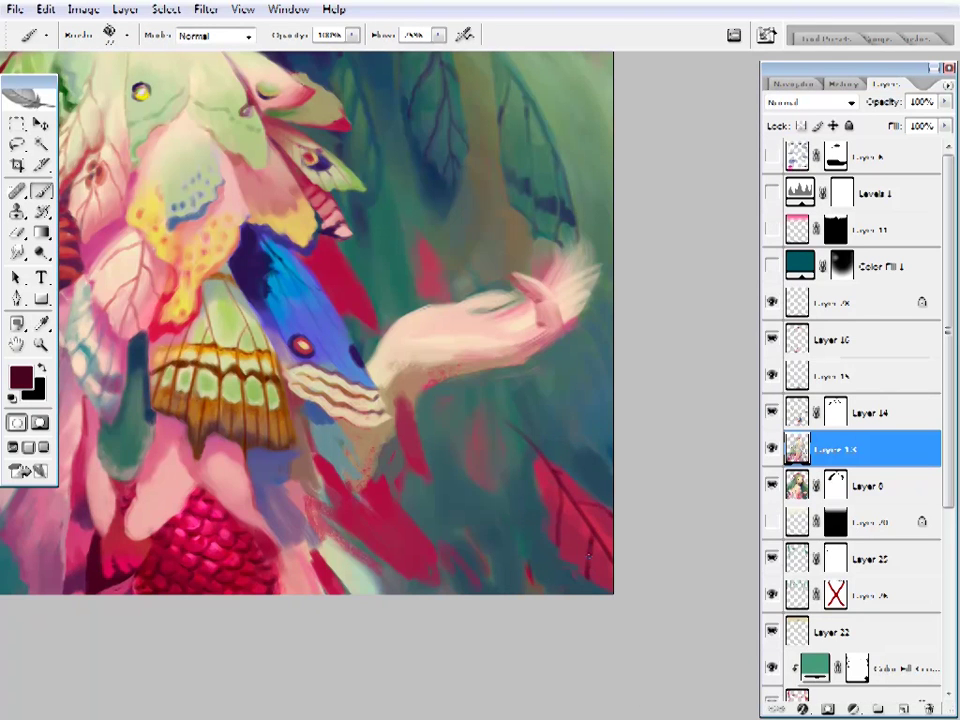
{"action": "left_click", "coordinate": [596, 527], "text": "alt"}
{"action": "left_click", "coordinate": [553, 514], "text": "alt"}
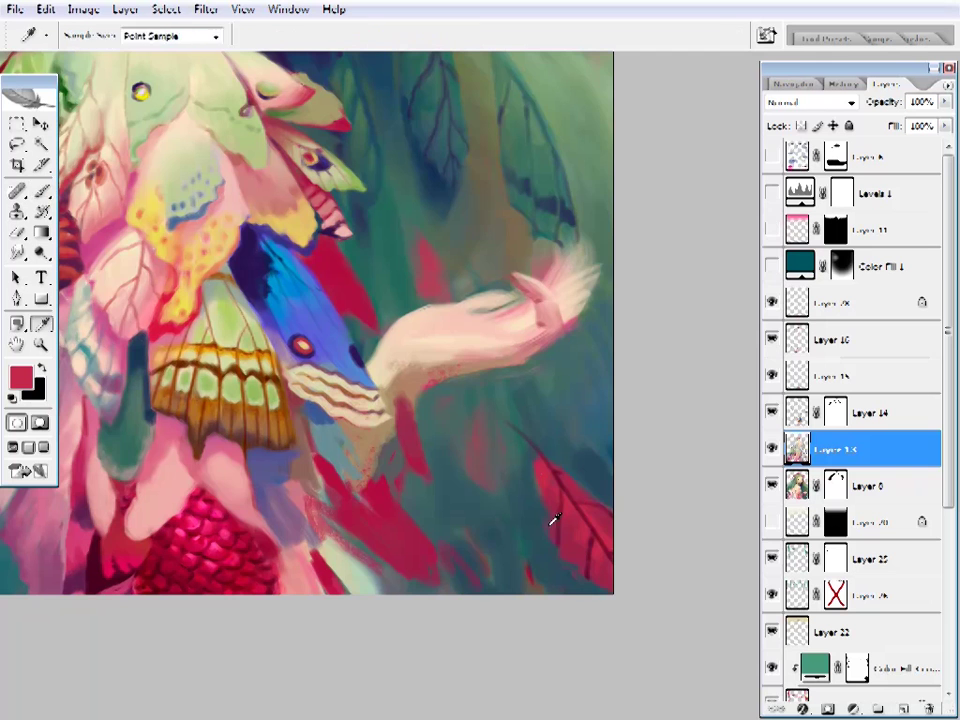
{"action": "left_click_drag", "start_coordinate": [539, 487], "coordinate": [546, 476]}
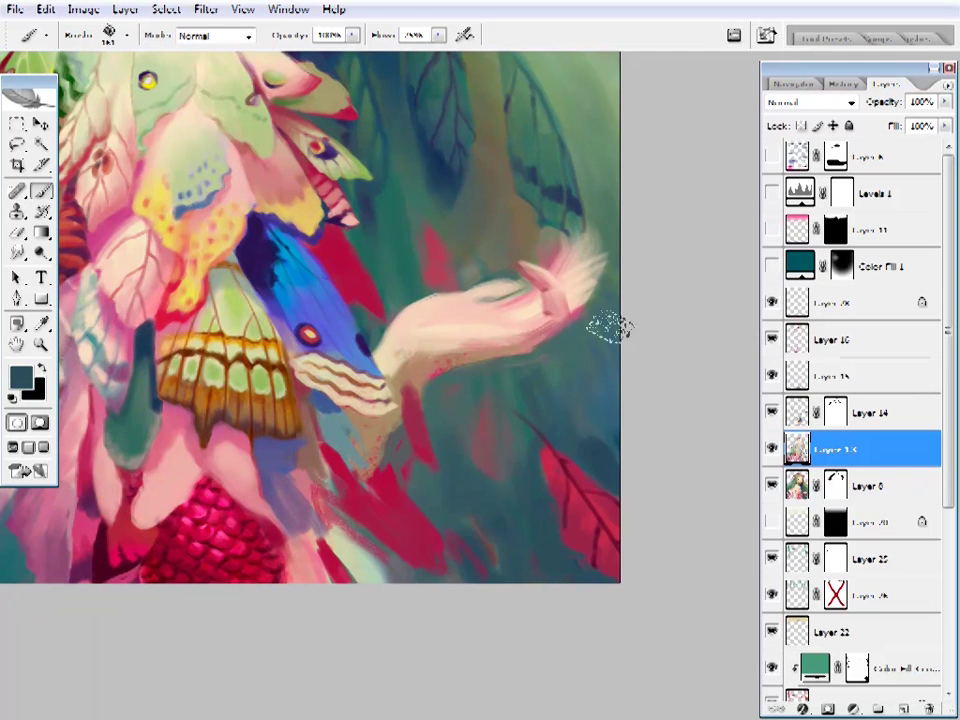
{"action": "left_click_drag", "start_coordinate": [406, 474], "coordinate": [594, 514]}
- Sample pink from the hand, resize the brush and paint over the fingers
{"action": "left_click", "coordinate": [546, 418], "text": "alt"}
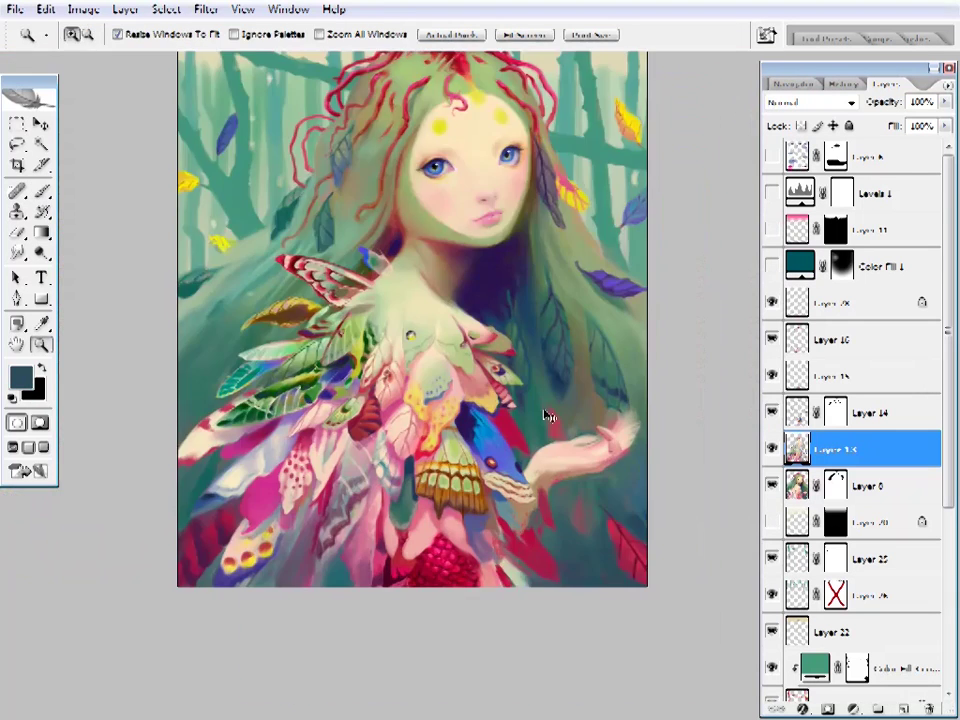
{"action": "left_click", "coordinate": [497, 514], "text": "ctrl"}
{"action": "left_click", "coordinate": [551, 355], "text": "ctrl"}
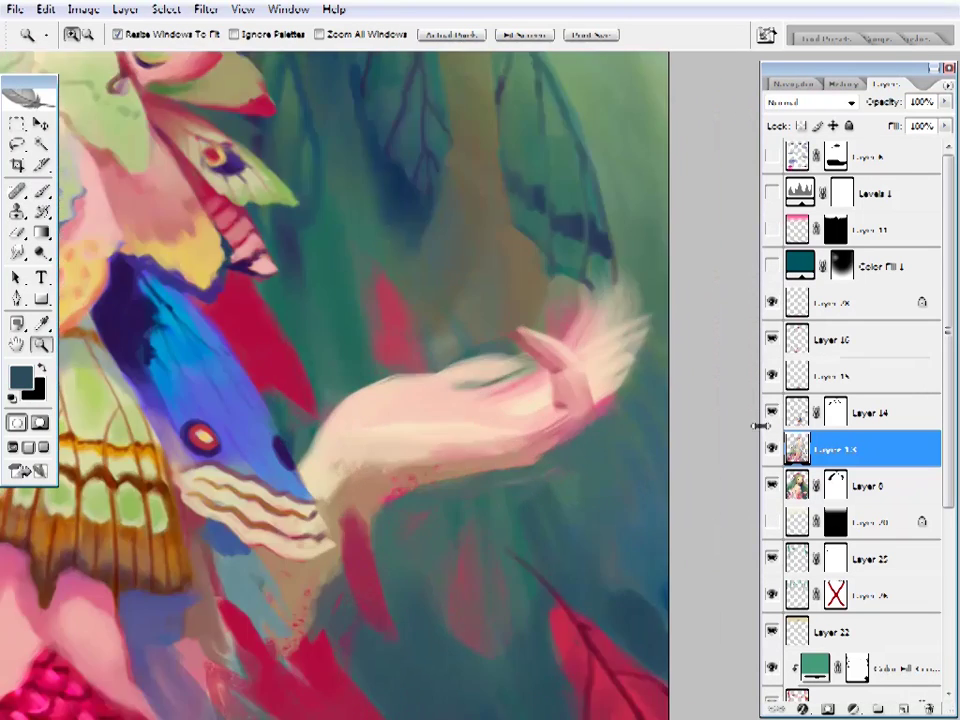
{"action": "left_click_drag", "start_coordinate": [557, 467], "coordinate": [515, 462]}
{"action": "left_click", "coordinate": [515, 462], "text": "alt"}
{"action": "right_click", "coordinate": [515, 462]}
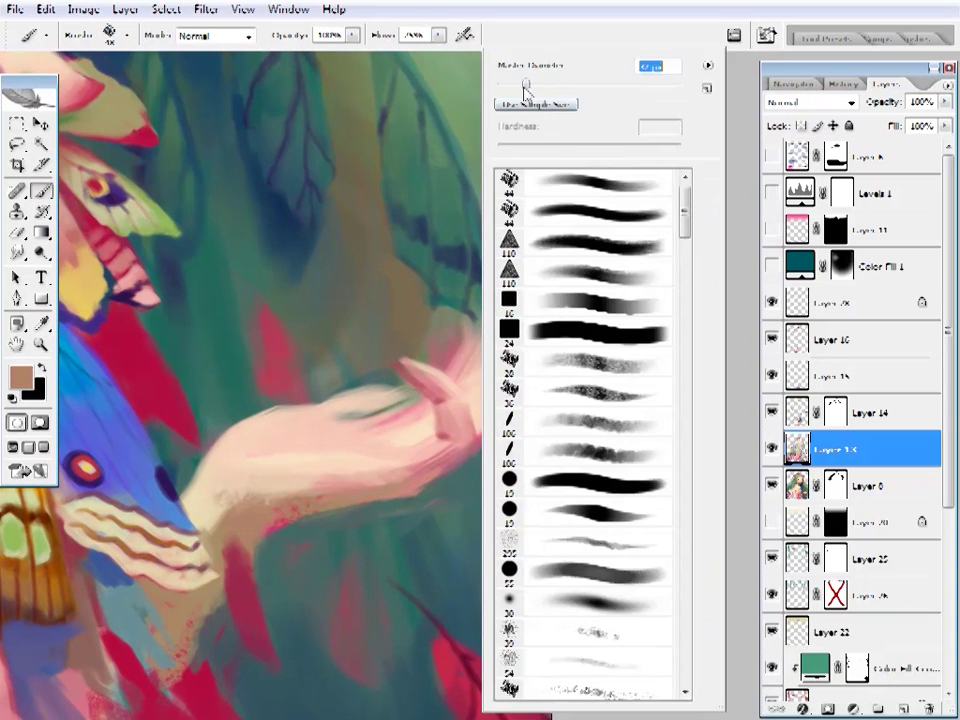
{"action": "key", "text": "Escape"}
{"action": "left_click_drag", "start_coordinate": [463, 462], "coordinate": [449, 466]}
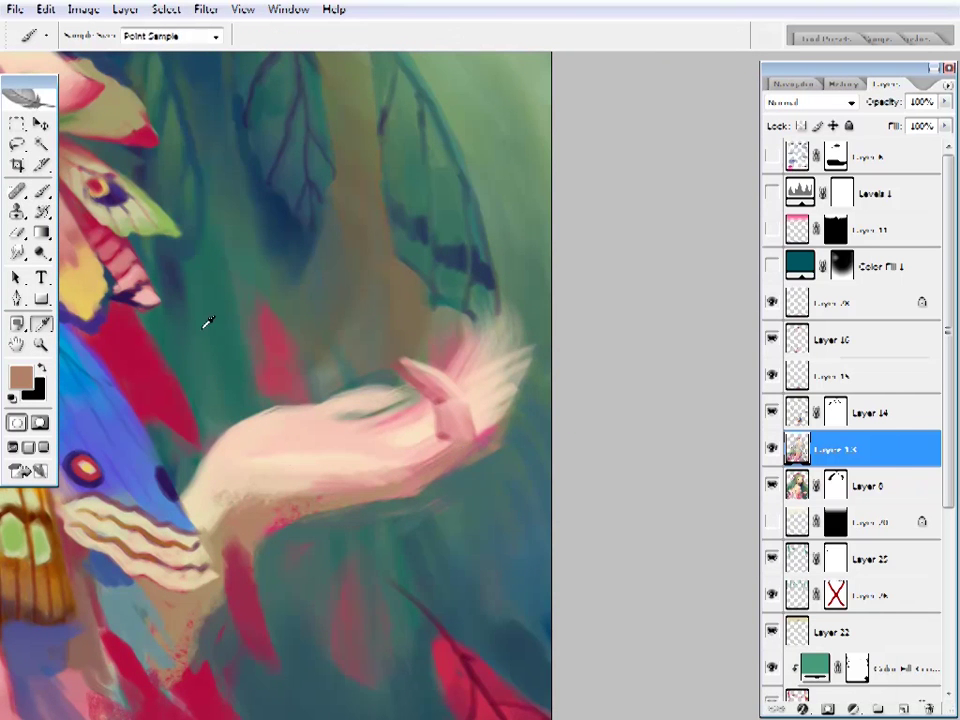
- Pick a green paint colour and step through the History panel to review recent strokes
{"action": "left_click", "coordinate": [20, 377]}
{"action": "left_click", "coordinate": [819, 418]}
{"action": "right_click", "coordinate": [545, 400]}
{"action": "key", "text": "Escape"}
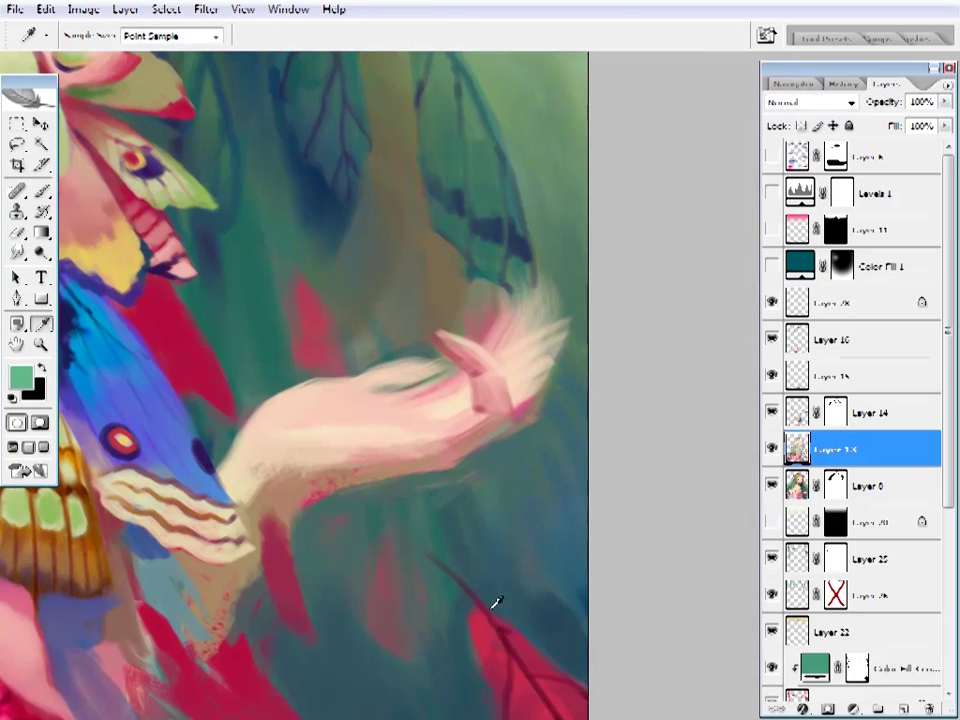
{"action": "left_click", "coordinate": [495, 602], "text": "alt"}
{"action": "left_click", "coordinate": [843, 84]}
{"action": "left_click", "coordinate": [838, 578]}
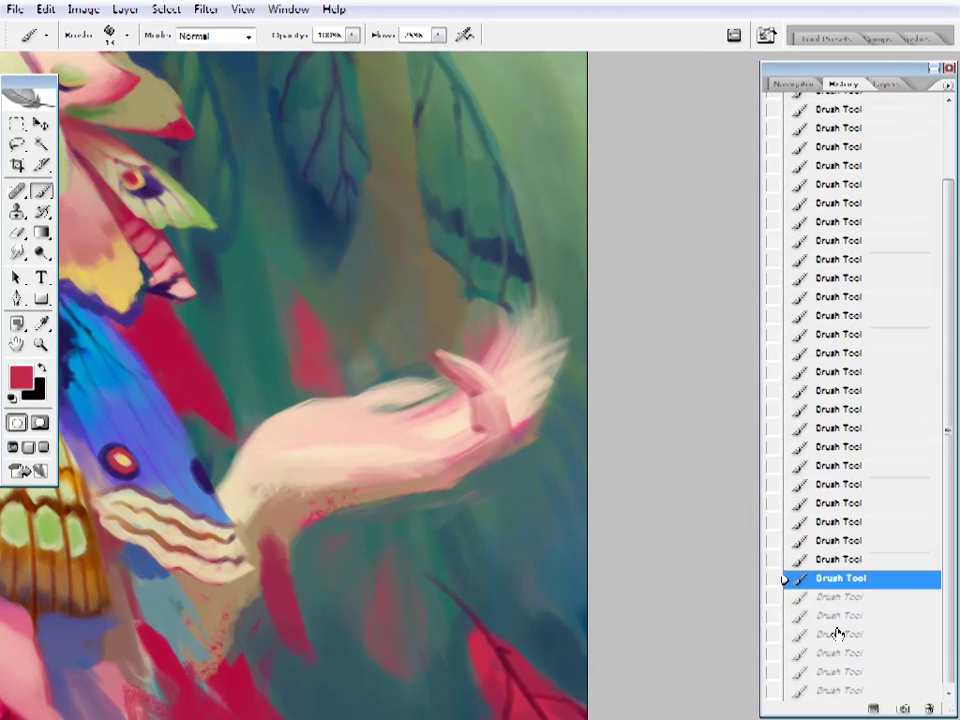
{"action": "left_click", "coordinate": [838, 634]}
- Set a dusty pink as the paint colour for the hand and check the brush presets
{"action": "left_click", "coordinate": [838, 690]}
{"action": "left_click", "coordinate": [20, 377]}
{"action": "left_click", "coordinate": [527, 474]}
{"action": "left_click", "coordinate": [821, 418]}
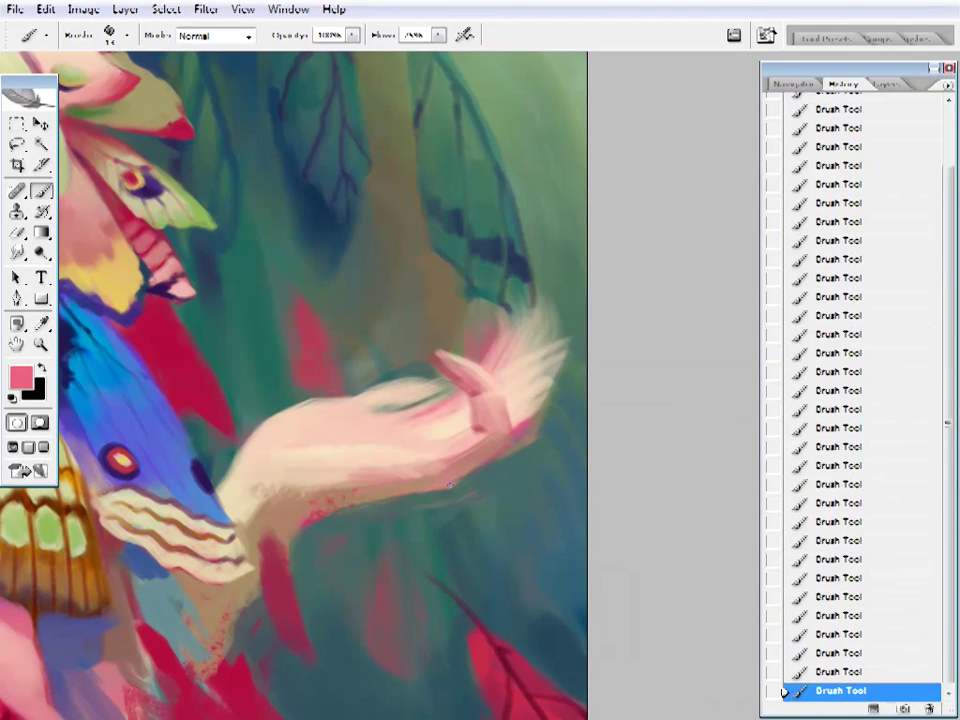
{"action": "scroll", "coordinate": [530, 480], "scroll_direction": "up", "scroll_amount": 2}
{"action": "left_click", "coordinate": [455, 517], "text": "alt"}
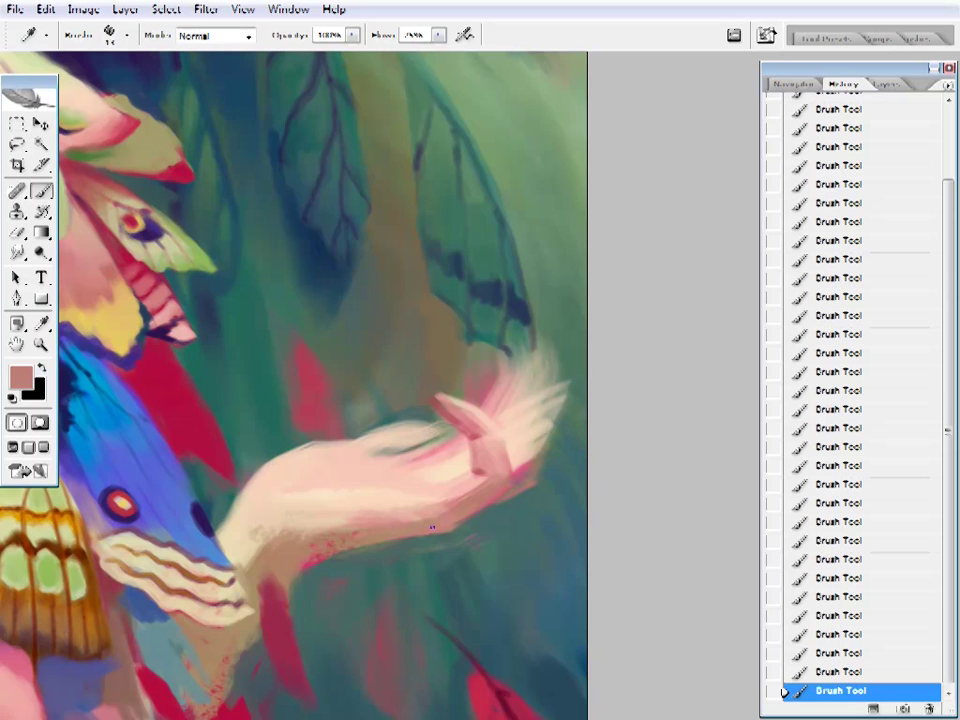
{"action": "right_click", "coordinate": [576, 122]}
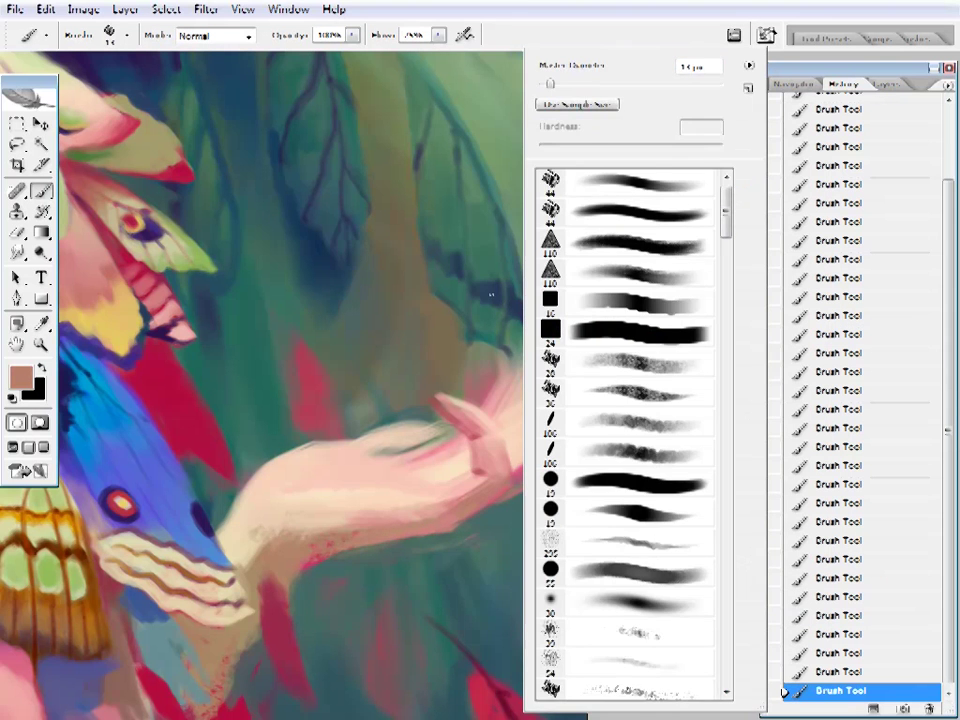
{"action": "key", "text": "Escape"}
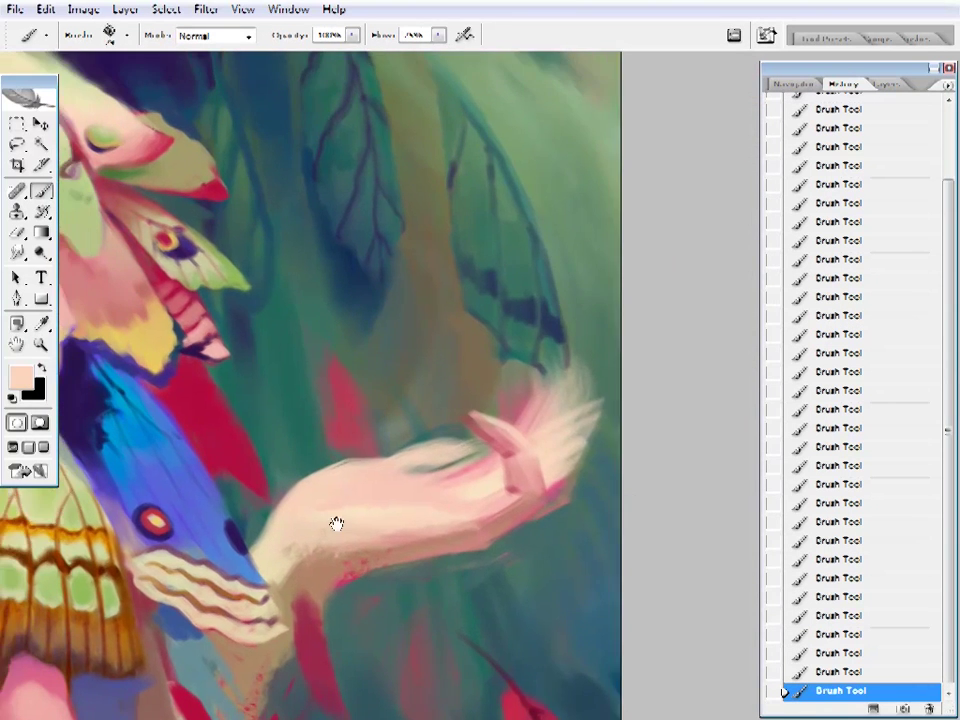
- Zoom back in on the hand and sample mauve tones from it for painting
{"action": "key", "text": "z"}
{"action": "left_click", "coordinate": [602, 343], "text": "alt"}
{"action": "left_click", "coordinate": [560, 440]}
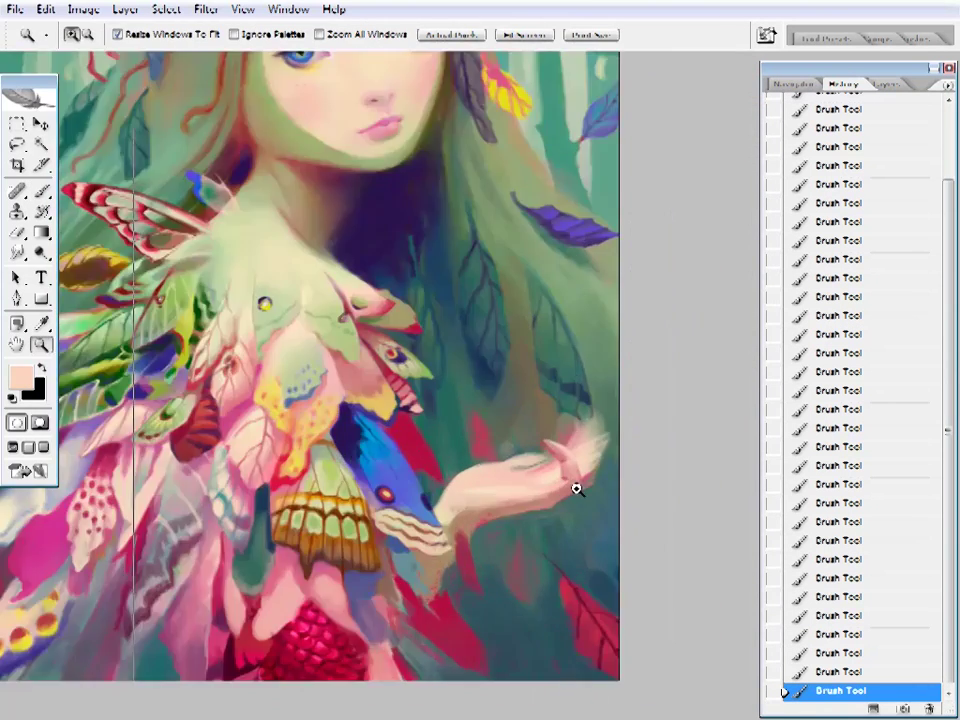
{"action": "left_click", "coordinate": [576, 488]}
{"action": "key", "text": "b"}
{"action": "left_click", "coordinate": [553, 467], "text": "alt"}
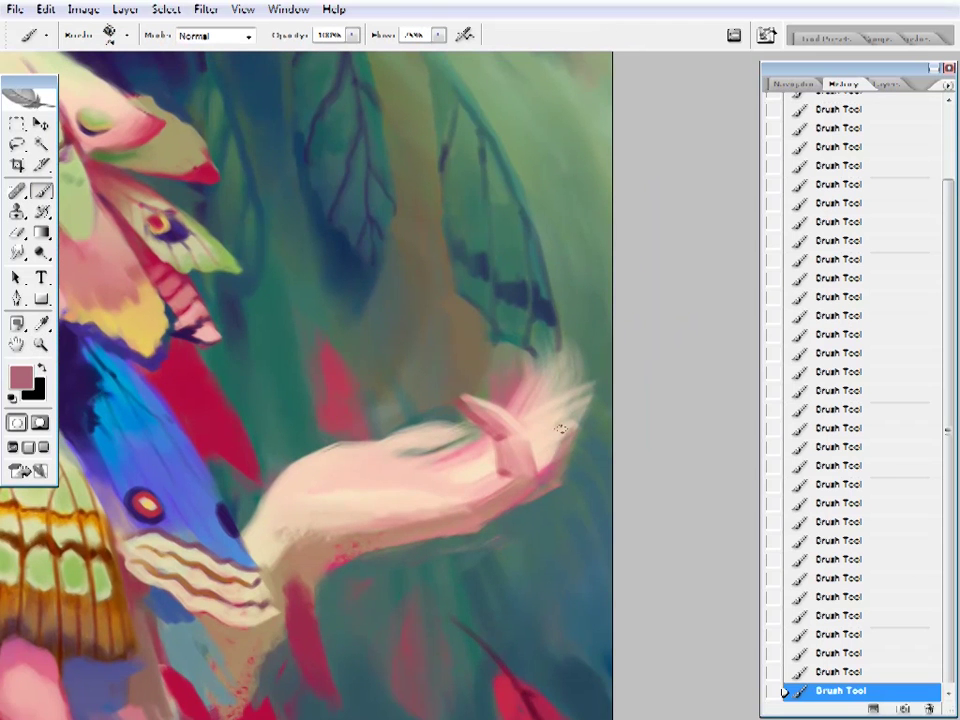
{"action": "left_click_drag", "start_coordinate": [582, 441], "coordinate": [571, 452]}
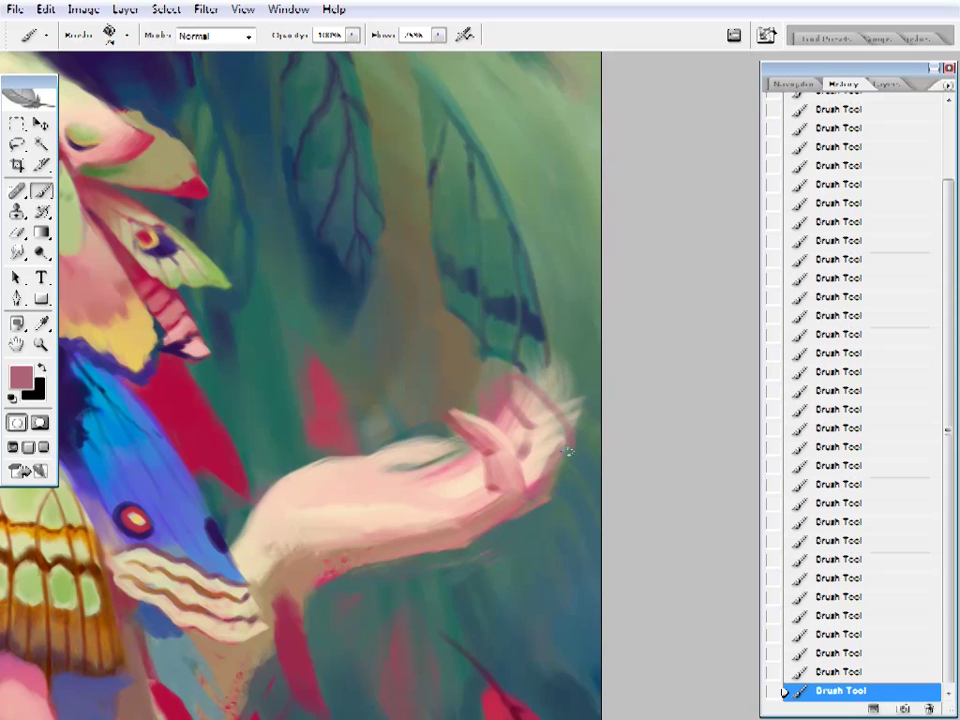
{"action": "left_click", "coordinate": [566, 424], "text": "alt"}
{"action": "mouse_move", "coordinate": [568, 414]}
{"action": "left_mouse_down"}
{"action": "mouse_move", "coordinate": [590, 405]}
{"action": "mouse_move", "coordinate": [563, 422]}
{"action": "left_mouse_up"}
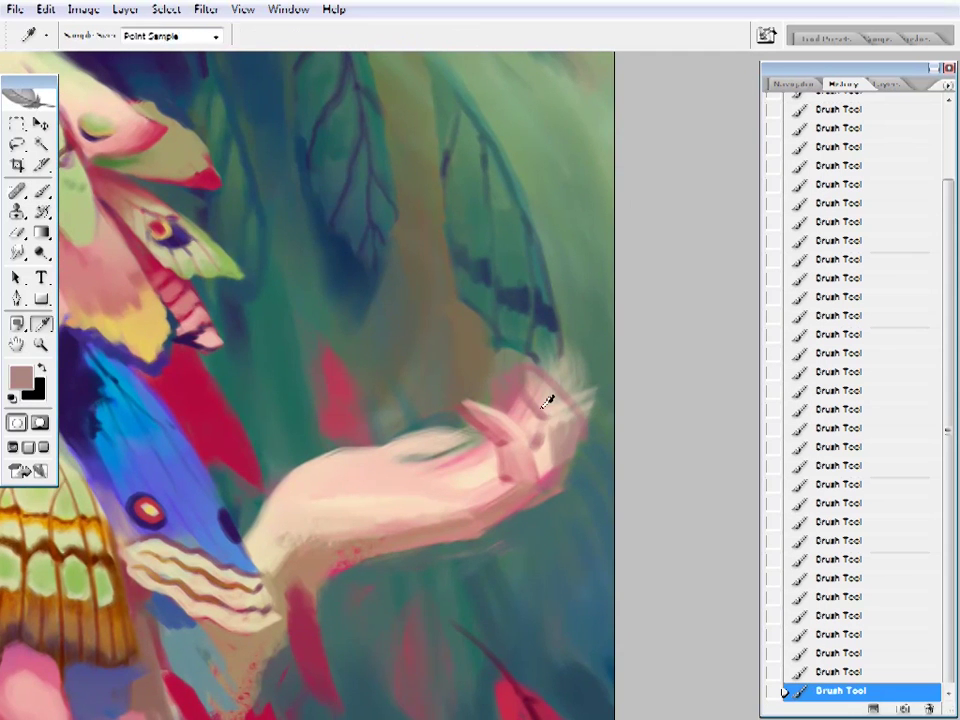
- Sample a range of mauve, beige and pink tones from the fingers and palm
{"action": "left_click", "coordinate": [553, 474], "text": "alt"}
{"action": "left_click", "coordinate": [549, 395], "text": "alt"}
{"action": "left_click", "coordinate": [583, 414], "text": "alt"}
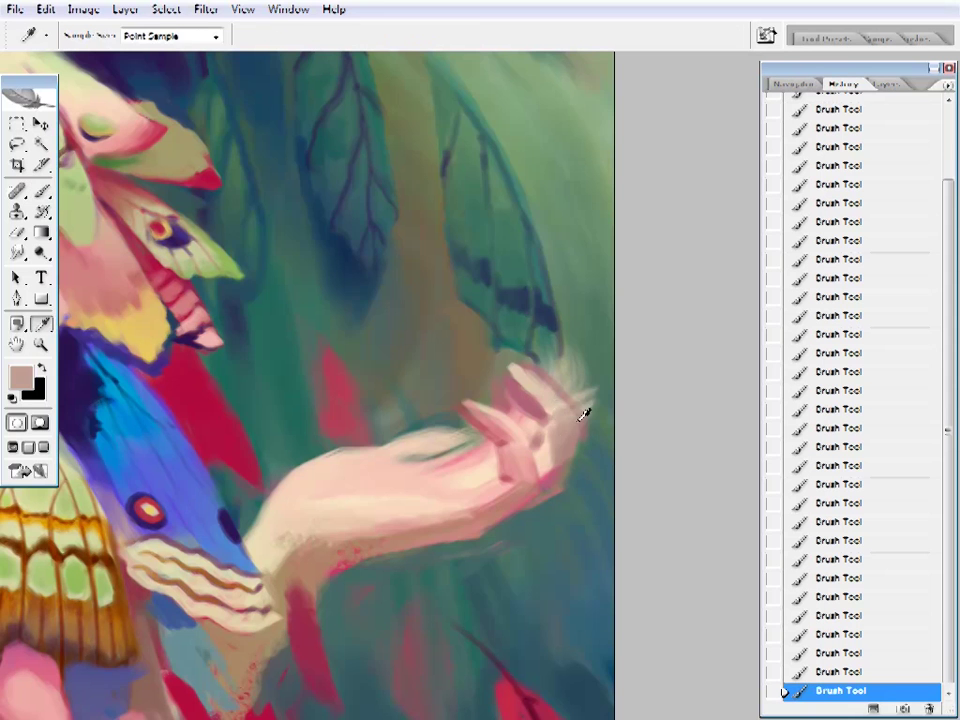
{"action": "left_click", "coordinate": [553, 461], "text": "alt"}
{"action": "left_click", "coordinate": [546, 439], "text": "alt"}
{"action": "left_click", "coordinate": [540, 400], "text": "alt"}
{"action": "left_click", "coordinate": [490, 455], "text": "alt"}
{"action": "left_click", "coordinate": [494, 448], "text": "alt"}
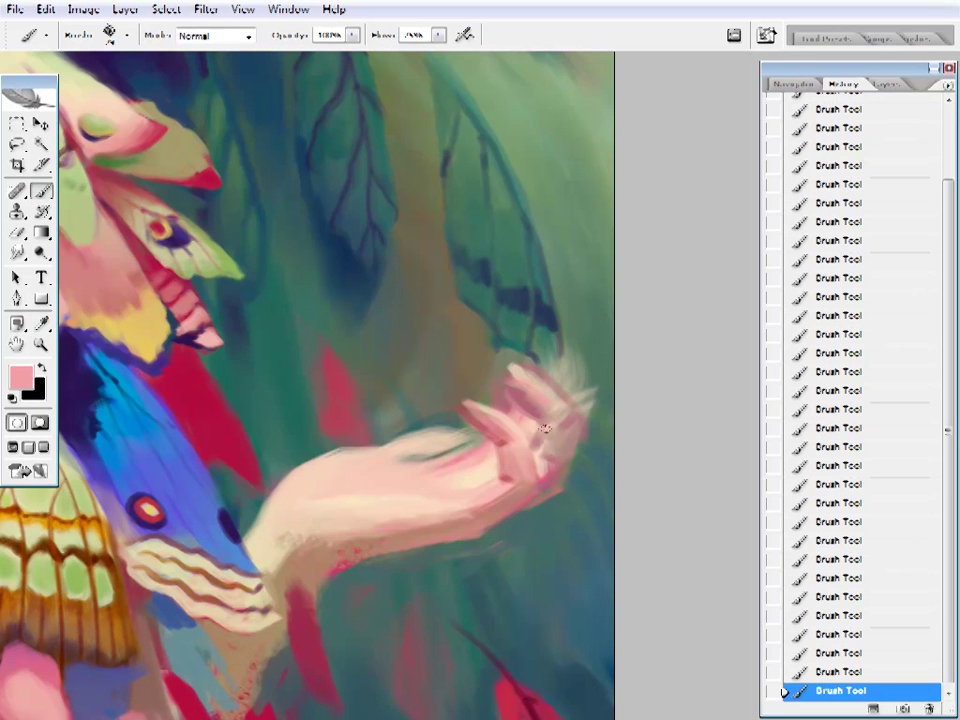
- Sample pale pink and red from the hand for the finger highlights
{"action": "left_click", "coordinate": [604, 430], "text": "ctrl+alt"}
{"action": "left_click", "coordinate": [600, 484], "text": "ctrl"}
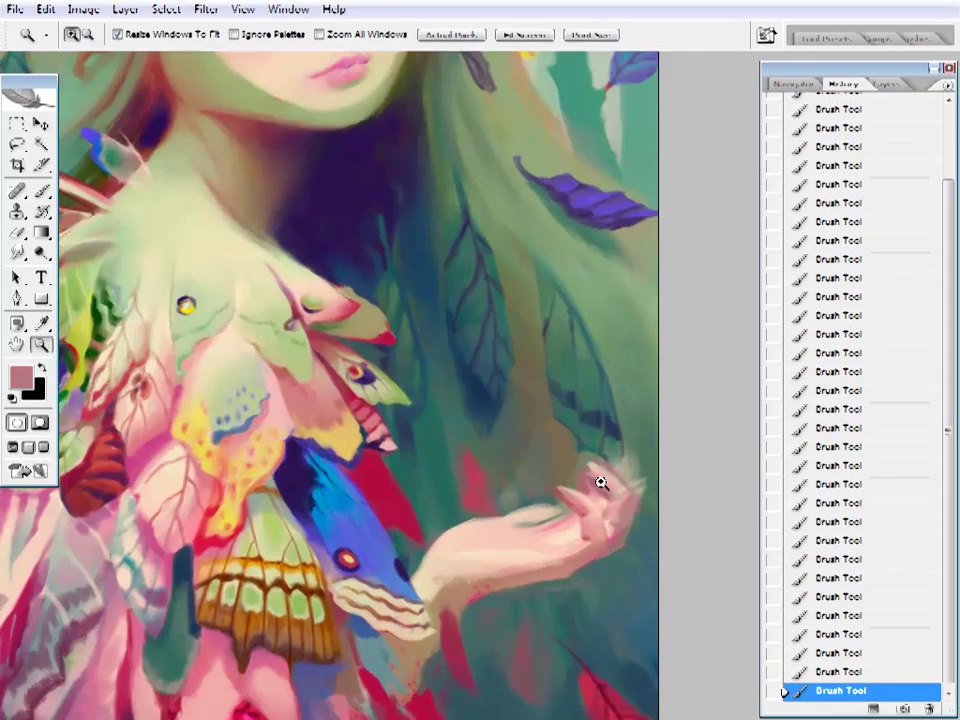
{"action": "left_click", "coordinate": [600, 484], "text": "ctrl"}
{"action": "left_click", "coordinate": [418, 435], "text": "alt"}
{"action": "left_click", "coordinate": [540, 460], "text": "alt"}
{"action": "left_click", "coordinate": [545, 456], "text": "alt"}
{"action": "left_click", "coordinate": [527, 456], "text": "alt"}
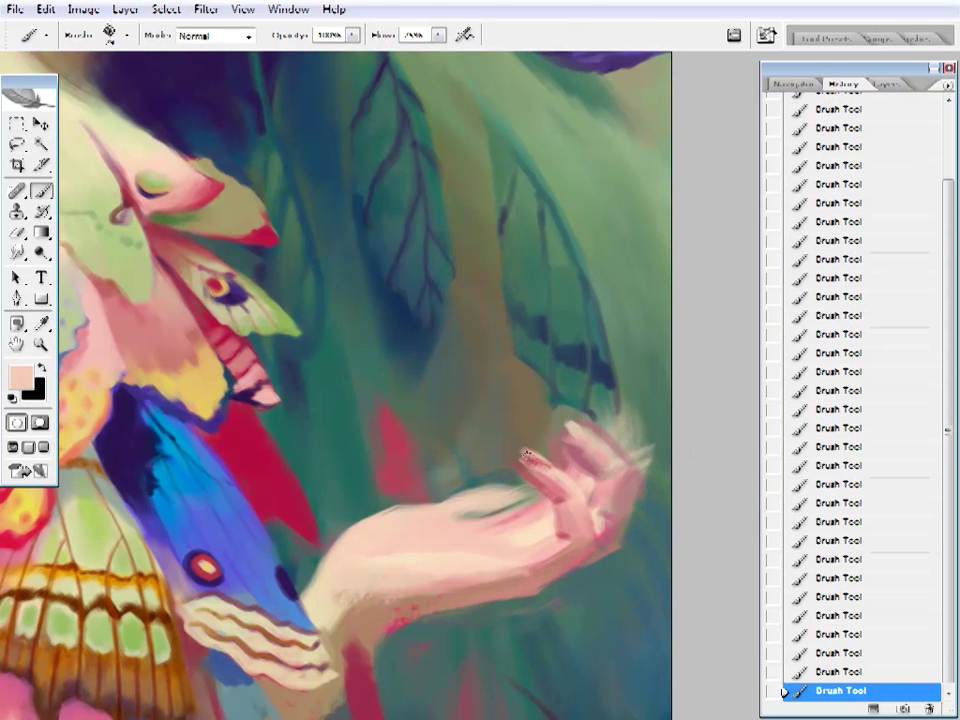
- Sample mauve, pale pink and olive-grey tones from the hand for painting
{"action": "key", "text": "i"}
{"action": "key", "text": "F7"}
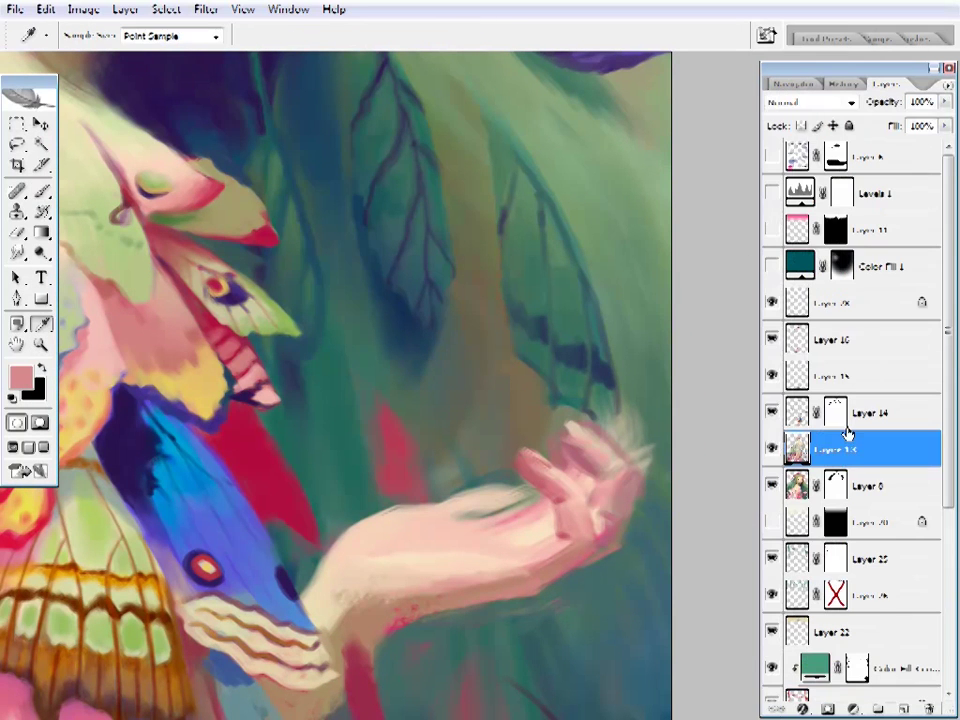
{"action": "left_click", "coordinate": [612, 418]}
{"action": "key", "text": "b"}
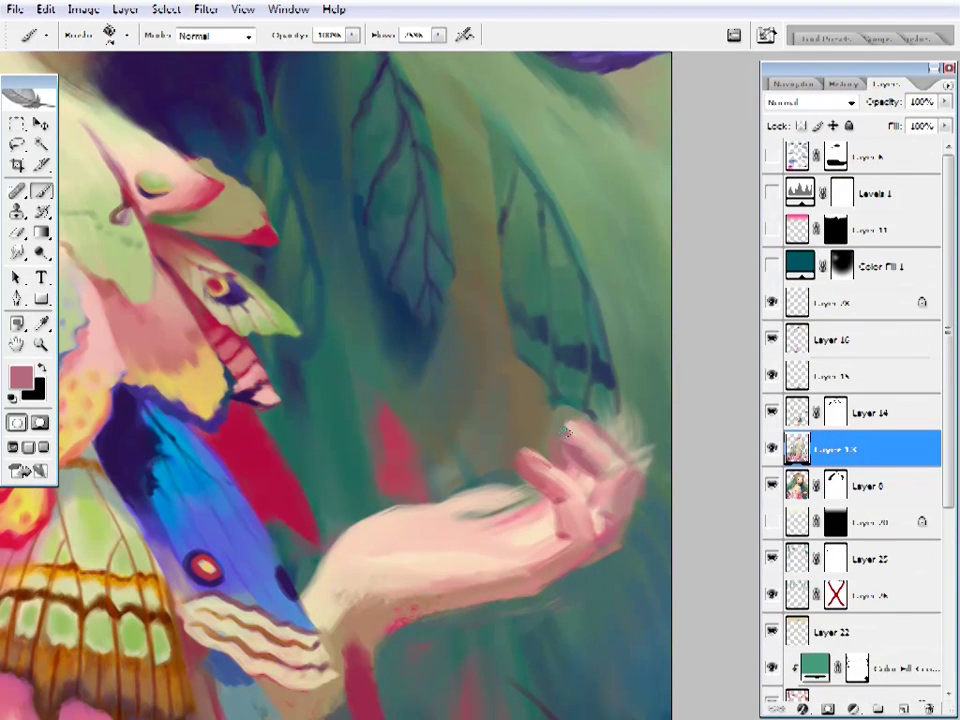
{"action": "left_click", "coordinate": [585, 456], "text": "alt"}
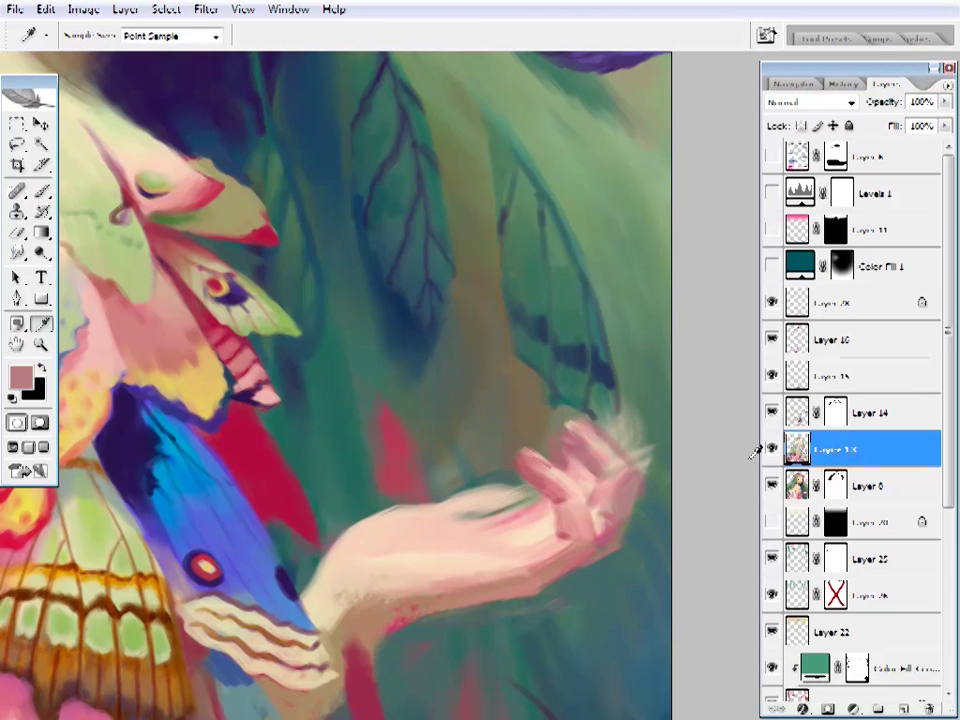
{"action": "left_click", "coordinate": [556, 428], "text": "alt"}
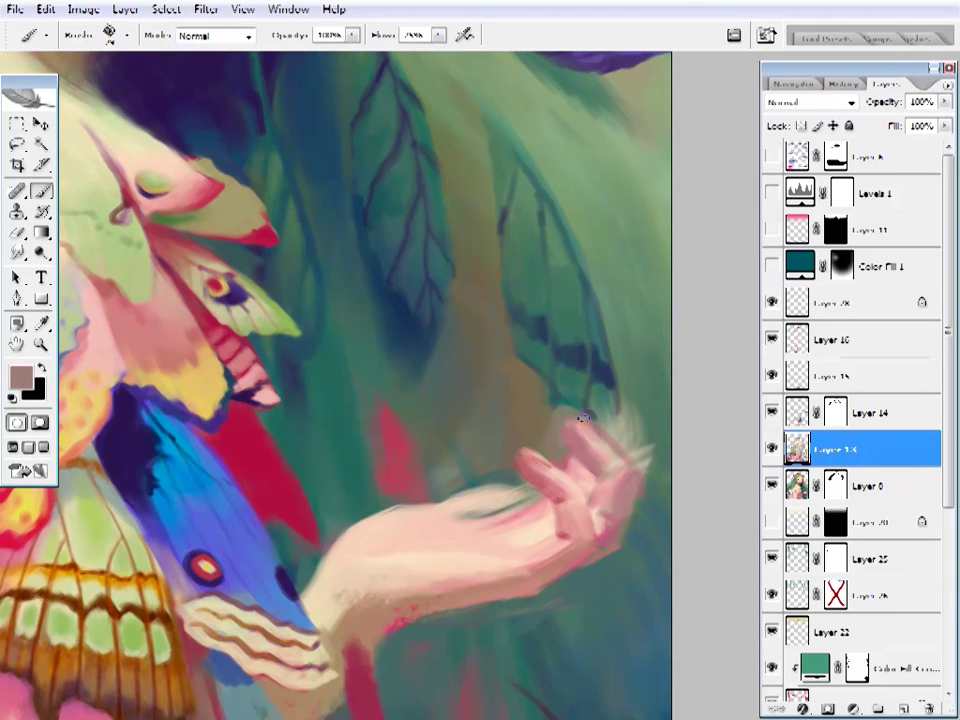
- Zoom in closer on the hand and paint pink along its right edge
{"action": "key", "text": "z"}
{"action": "left_click", "coordinate": [636, 516], "text": "alt"}
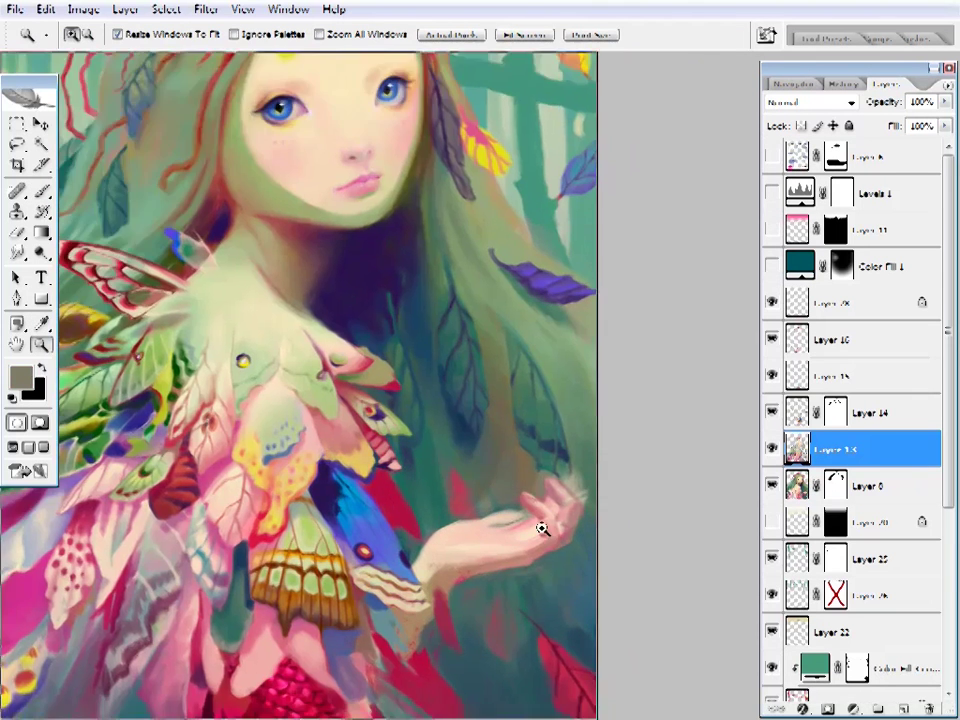
{"action": "left_click", "coordinate": [541, 528]}
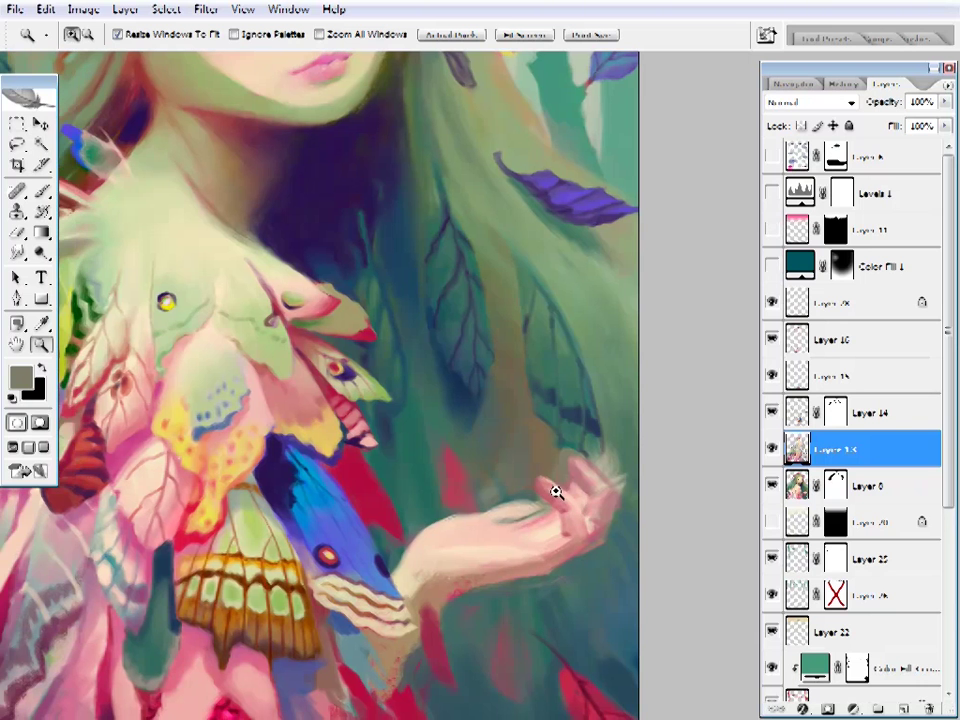
{"action": "left_click", "coordinate": [555, 487]}
{"action": "key", "text": "i"}
{"action": "left_click", "coordinate": [606, 521]}
{"action": "key", "text": "b"}
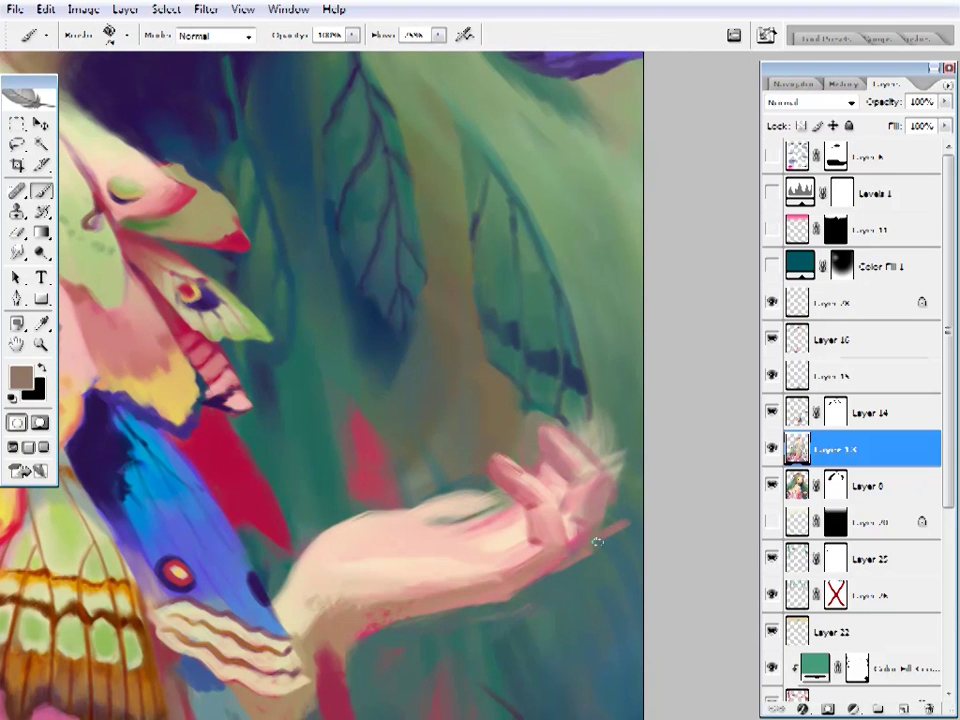
{"action": "left_click_drag", "start_coordinate": [625, 516], "coordinate": [629, 483]}
- Sample peach, pink and dark green tones around the hand and fingertips
{"action": "left_click", "coordinate": [472, 545], "text": "alt"}
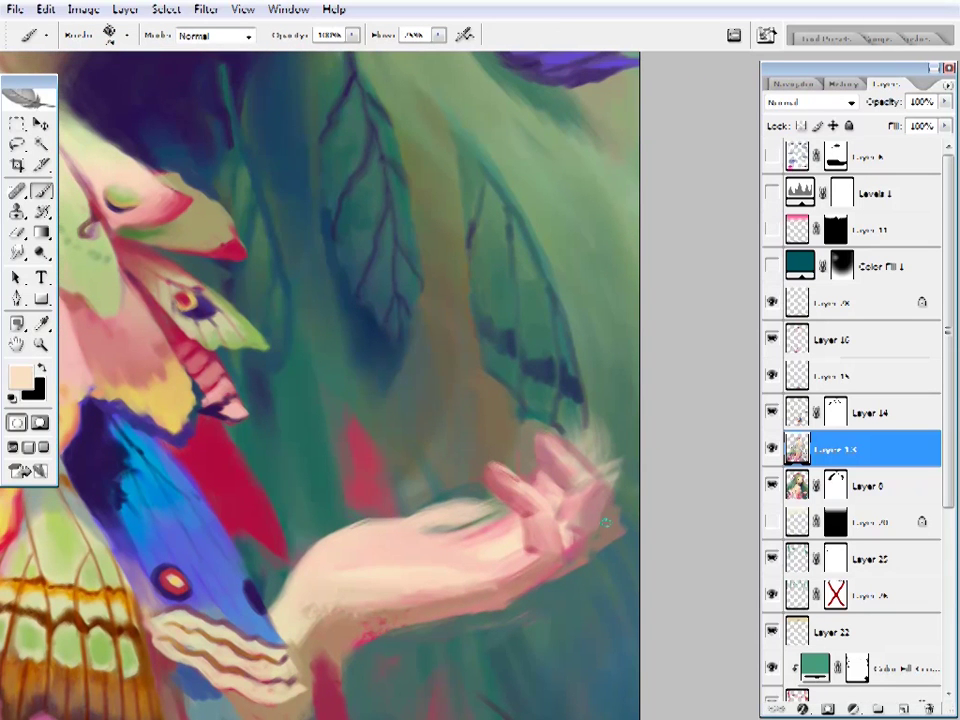
{"action": "left_click", "coordinate": [506, 544], "text": "alt"}
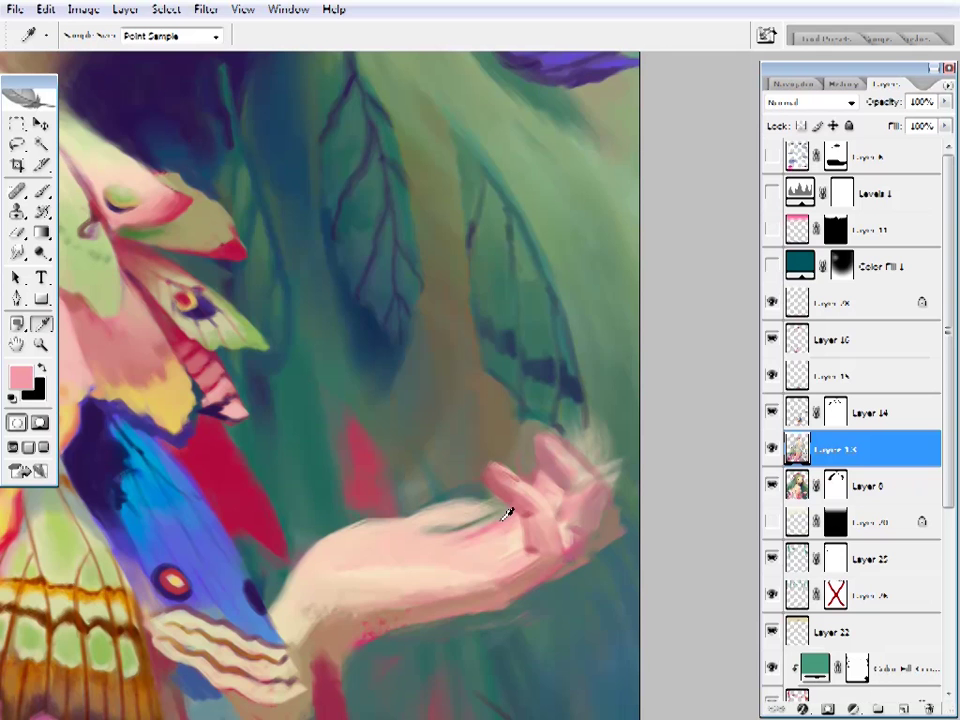
{"action": "left_click", "coordinate": [508, 513], "text": "alt"}
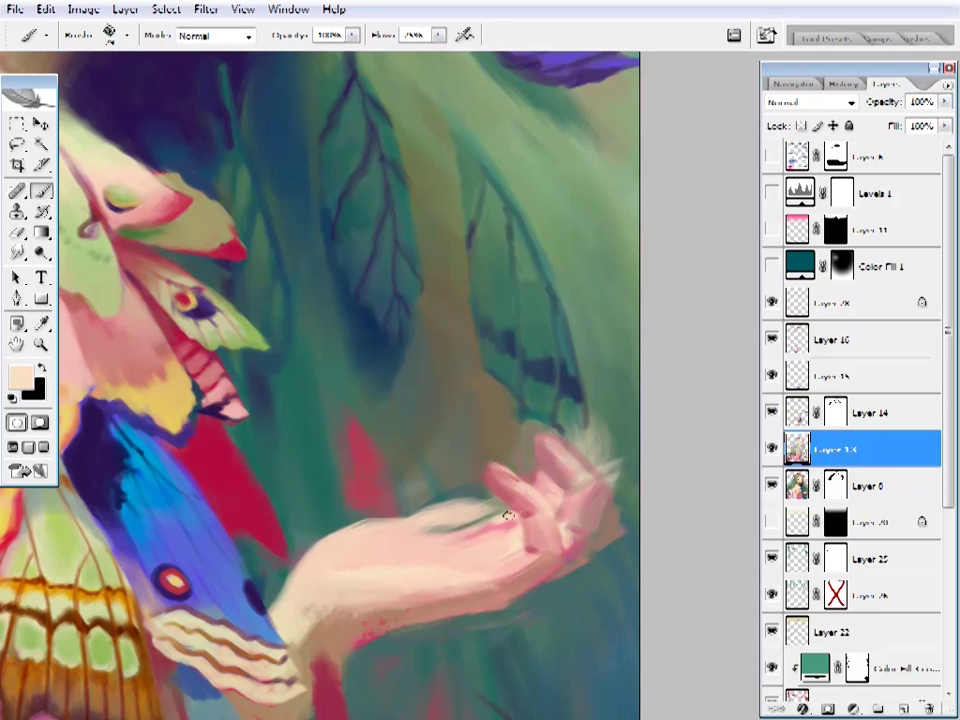
{"action": "left_click_drag", "start_coordinate": [630, 486], "coordinate": [588, 478]}
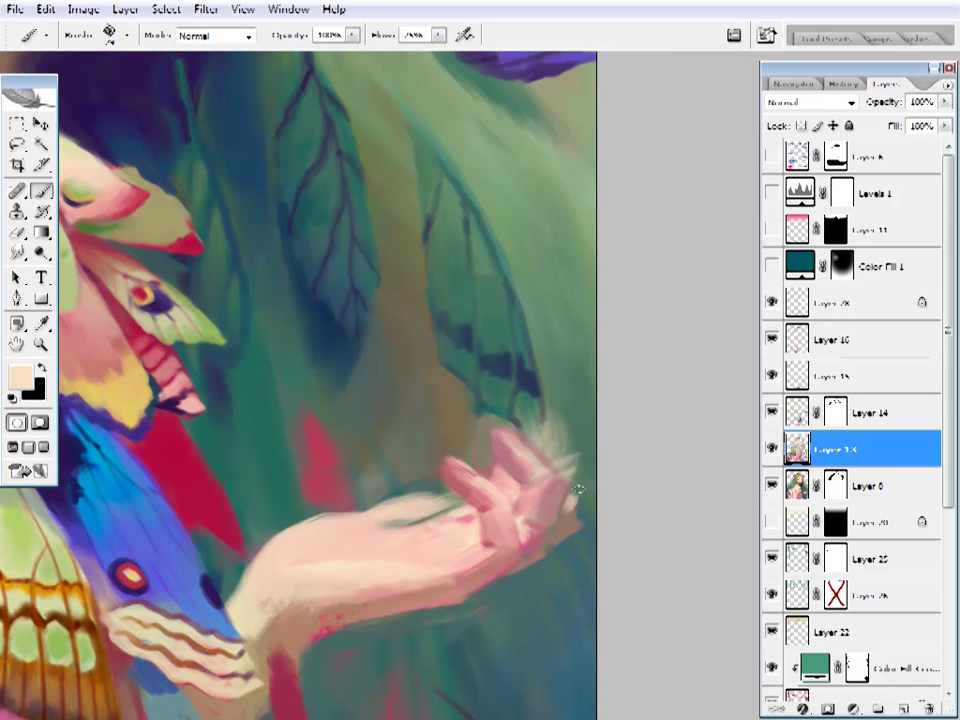
{"action": "left_click", "coordinate": [578, 449], "text": "alt"}
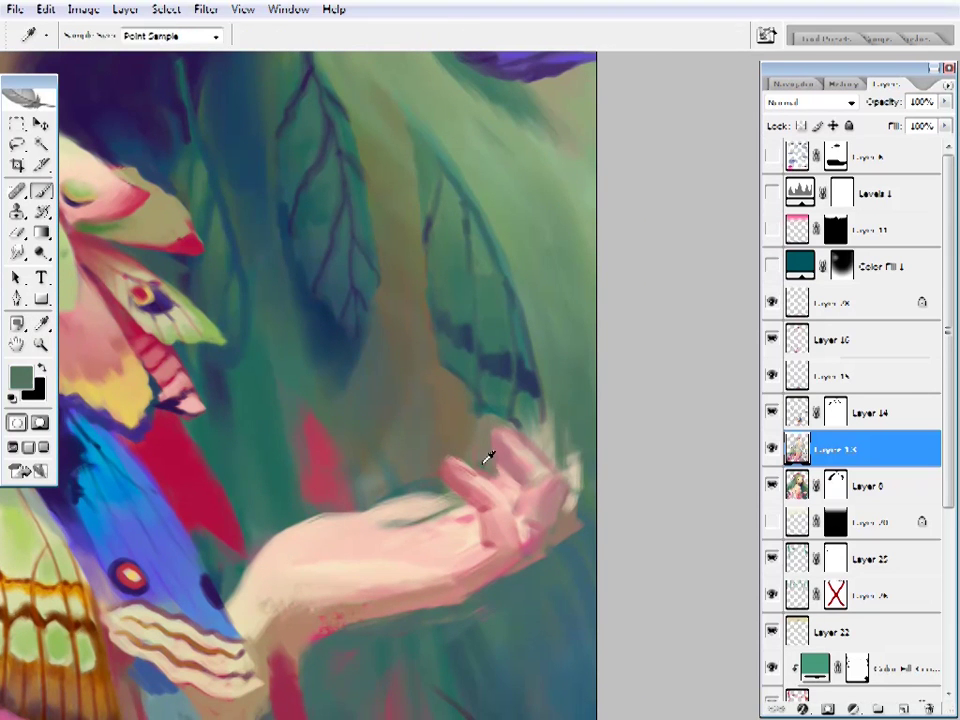
{"action": "left_click", "coordinate": [576, 506], "text": "alt"}
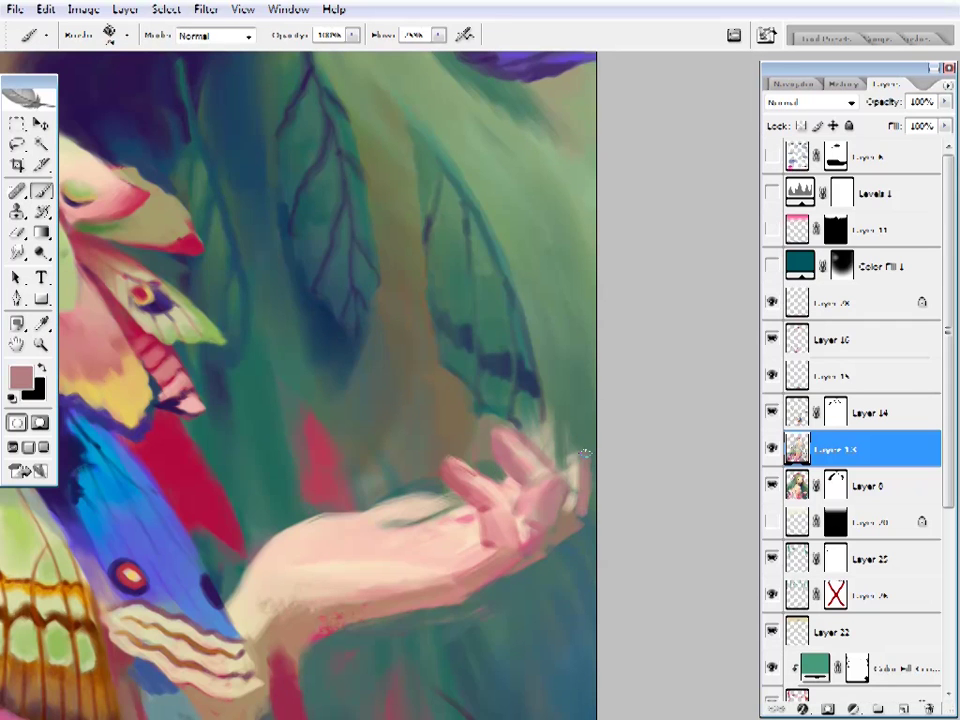
{"action": "left_click", "coordinate": [533, 448], "text": "alt"}
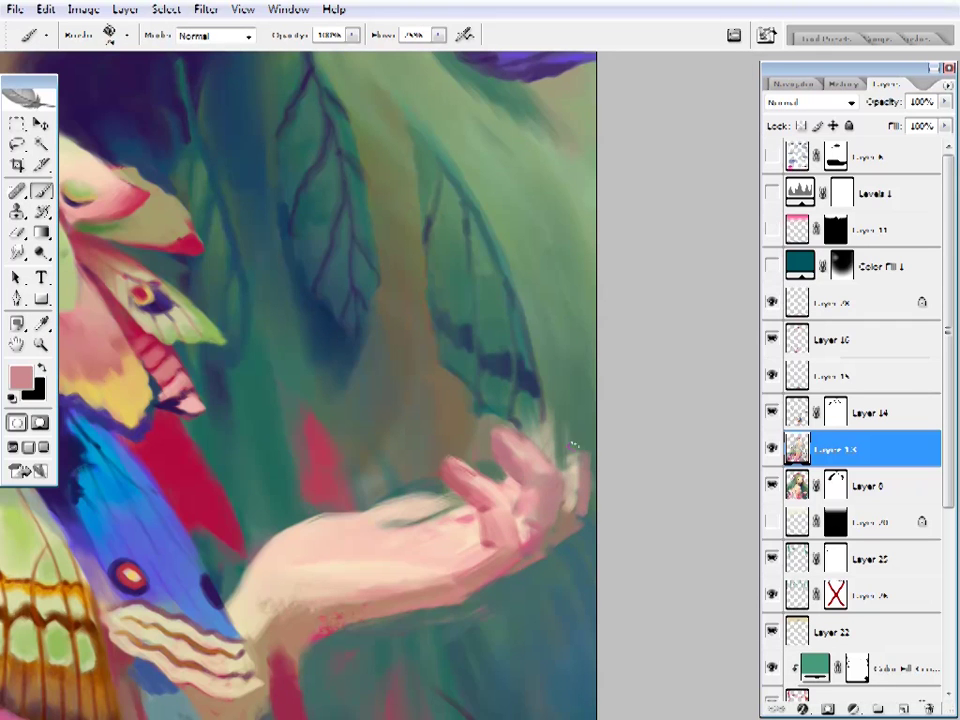
{"action": "left_click", "coordinate": [522, 472], "text": "alt"}
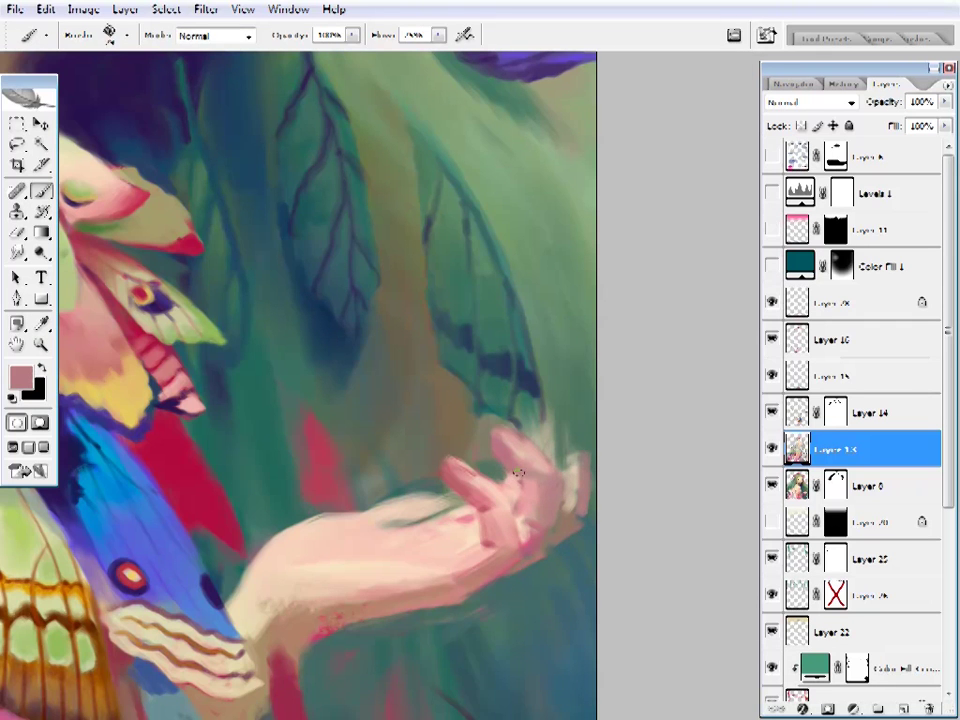
- Repaint the fingertip at the image edge in light pink
{"action": "left_click", "coordinate": [579, 484], "text": "alt"}
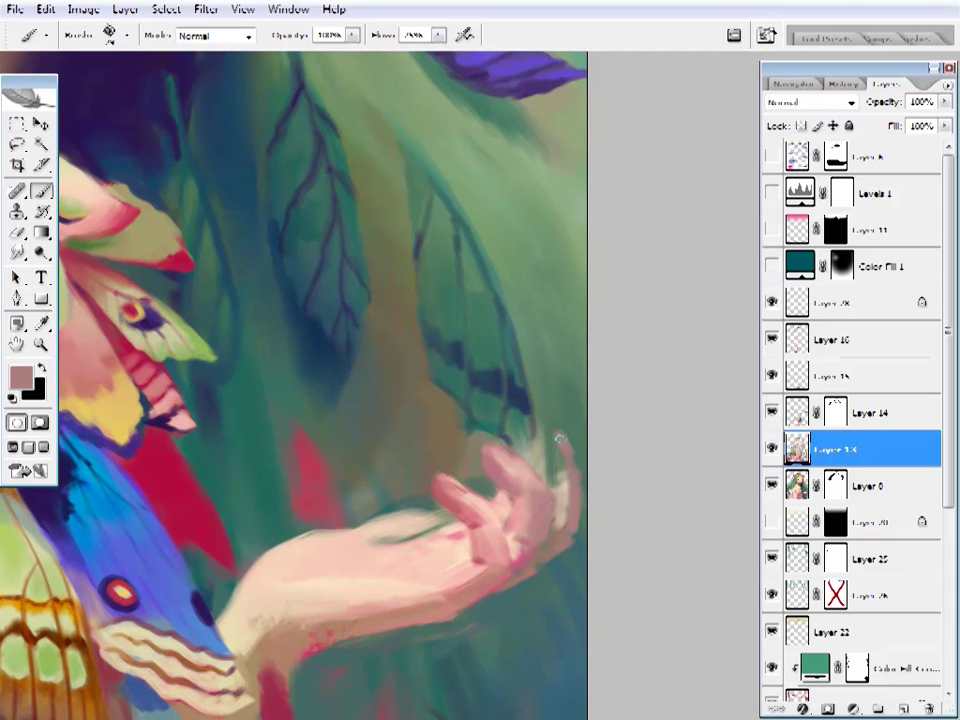
{"action": "left_click", "coordinate": [527, 491], "text": "alt"}
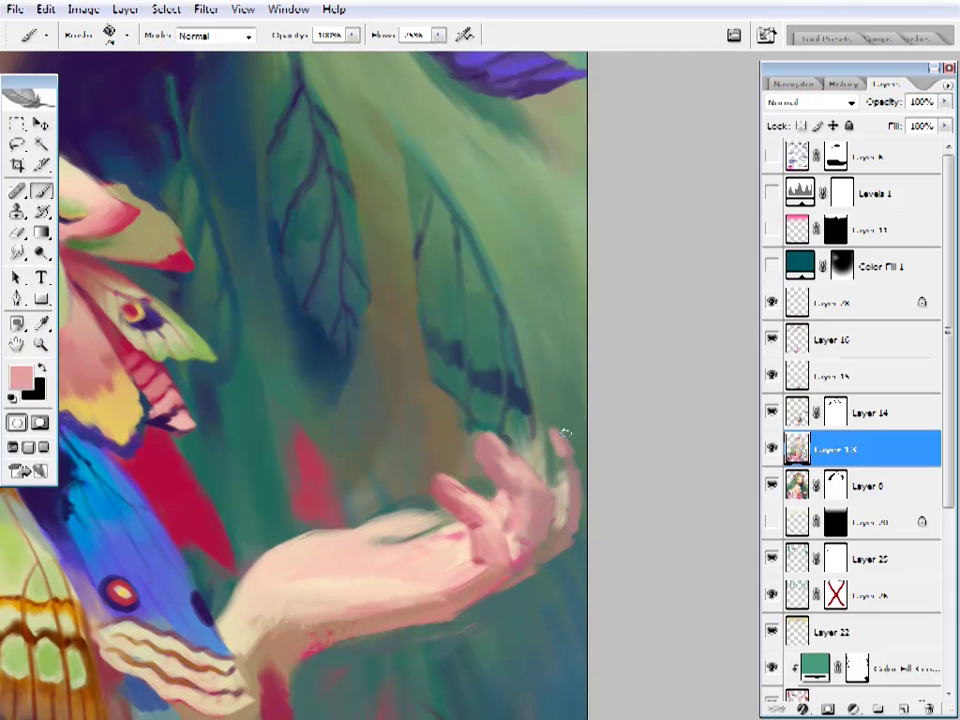
{"action": "left_click", "coordinate": [574, 490], "text": "alt"}
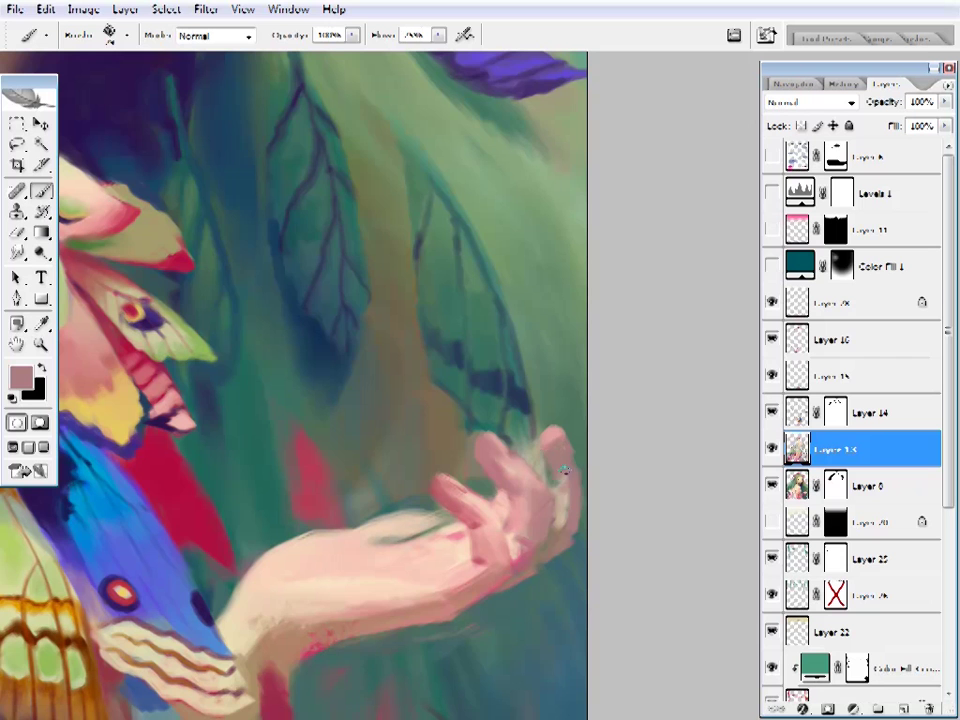
{"action": "left_click", "coordinate": [510, 426], "text": "alt"}
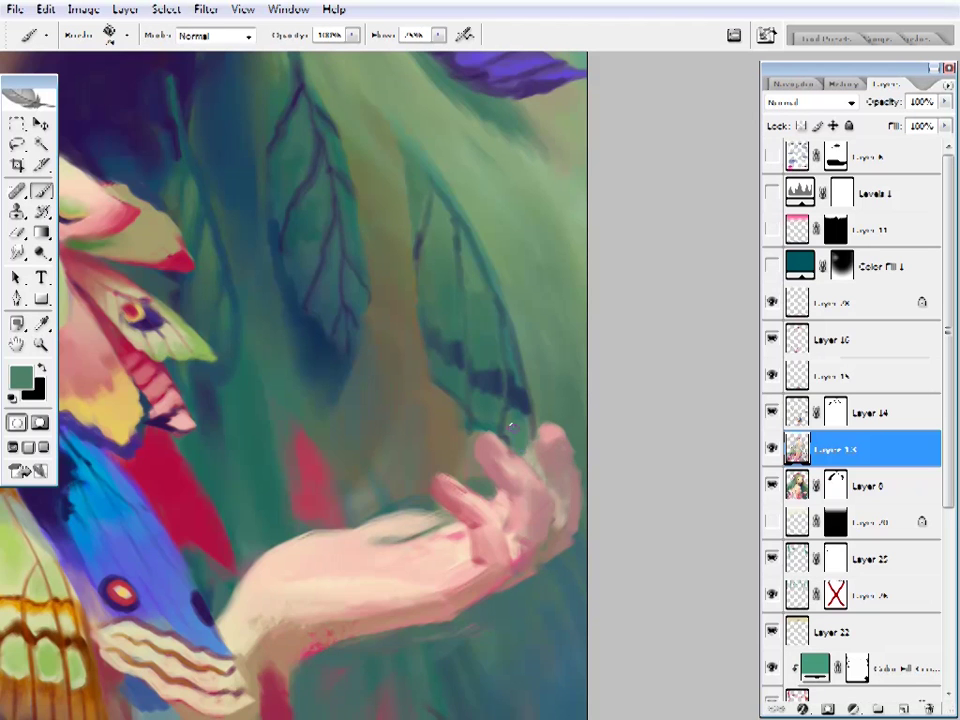
{"action": "left_click", "coordinate": [525, 489], "text": "alt"}
{"action": "left_click_drag", "start_coordinate": [568, 440], "coordinate": [594, 463]}
- Sample mauve, green, navy and brown tones from around the hand
{"action": "left_click", "coordinate": [590, 456], "text": "alt"}
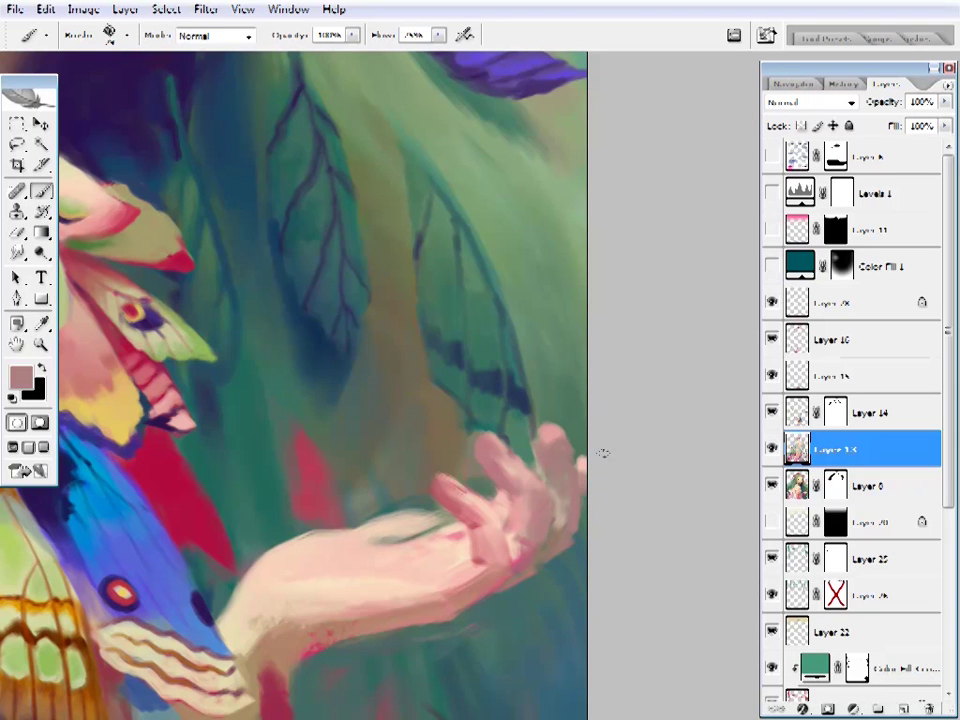
{"action": "left_click", "coordinate": [474, 453], "text": "alt"}
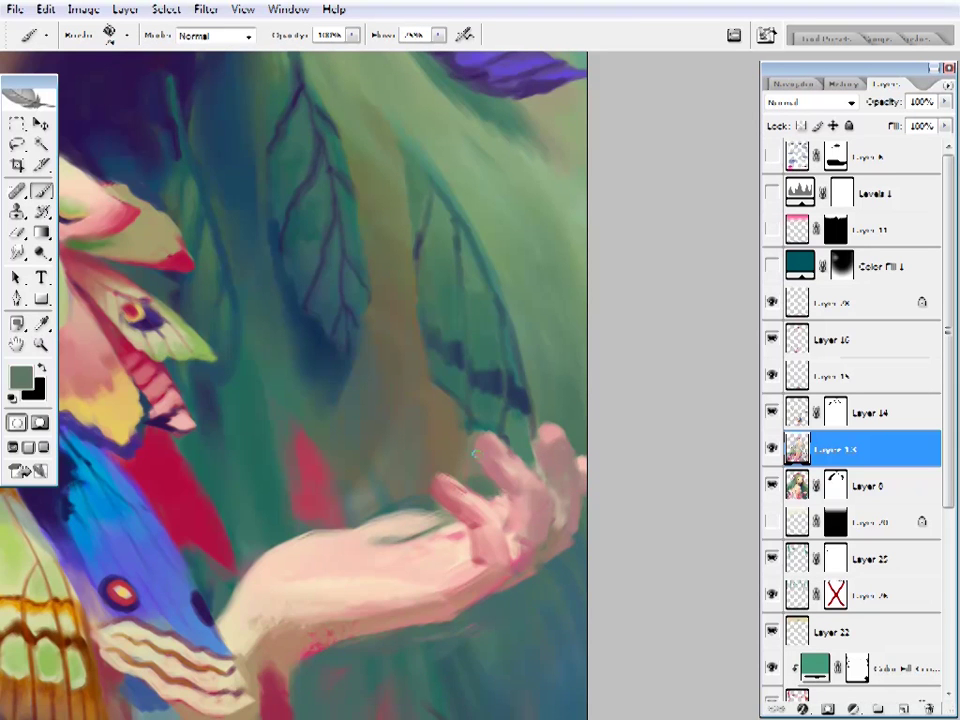
{"action": "left_click", "coordinate": [523, 394], "text": "alt"}
{"action": "left_click", "coordinate": [429, 360], "text": "alt"}
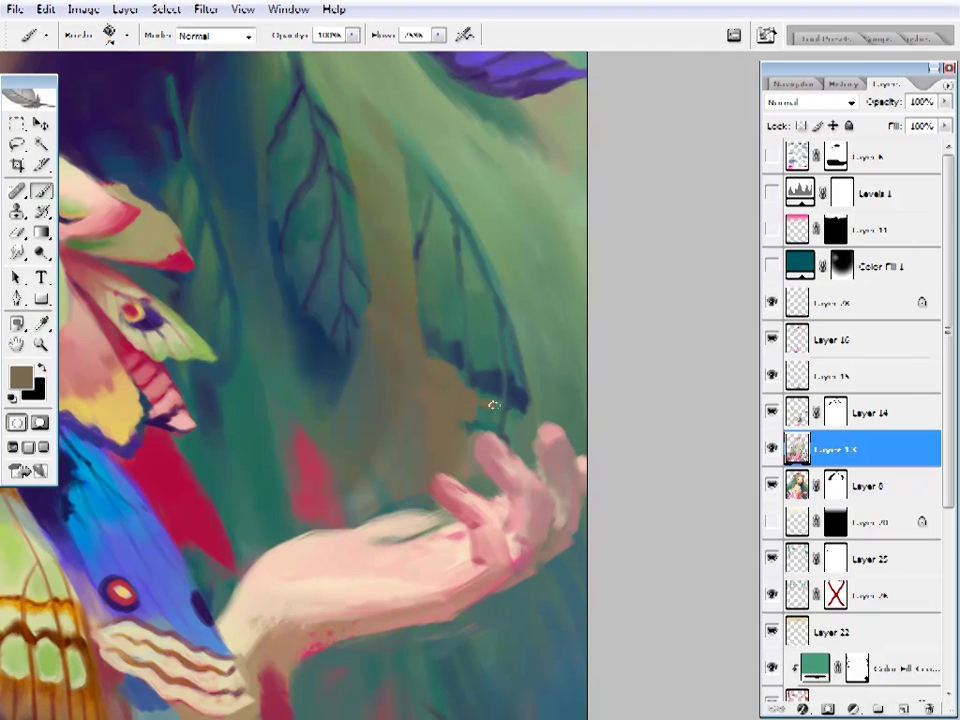
{"action": "left_click", "coordinate": [496, 412], "text": "alt"}
- Zoom out to check the portrait, then zoom back in on the hand
{"action": "key", "text": "z"}
{"action": "left_click", "coordinate": [564, 439], "text": "alt"}
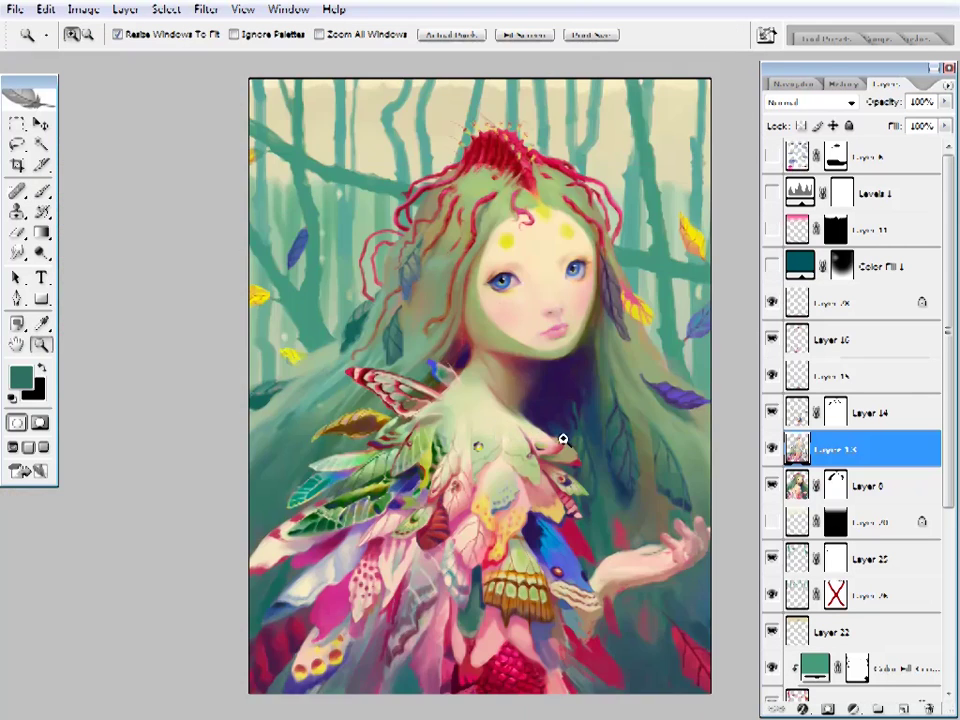
{"action": "left_click", "coordinate": [707, 452]}
{"action": "left_click", "coordinate": [681, 542], "text": "alt"}
{"action": "left_click", "coordinate": [681, 542]}
{"action": "left_click", "coordinate": [487, 460]}
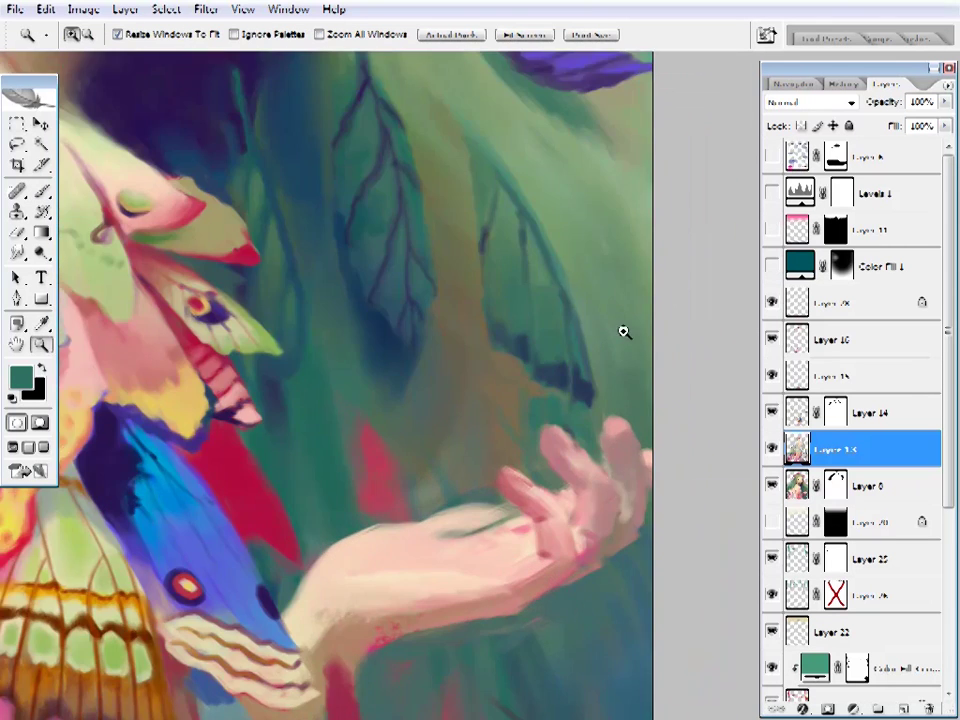
{"action": "key", "text": "b"}
{"action": "left_click", "coordinate": [604, 484], "text": "alt"}
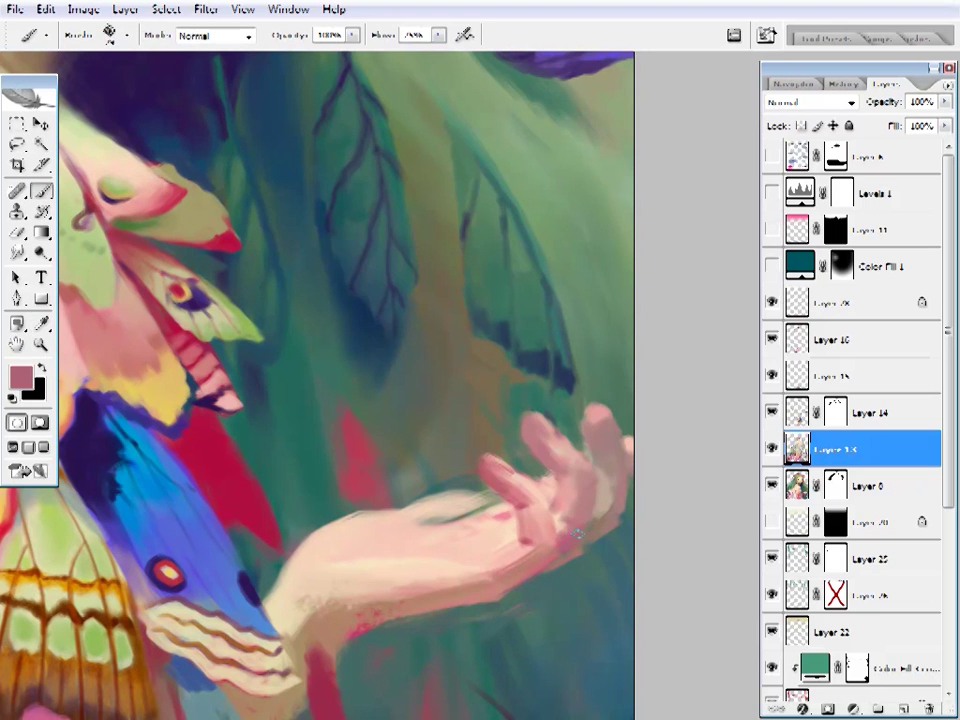
- Sample light pink from the hand and choose a 14-pixel brush
{"action": "left_click", "coordinate": [611, 517], "text": "alt"}
{"action": "left_click", "coordinate": [613, 478], "text": "alt"}
{"action": "right_click", "coordinate": [613, 478]}
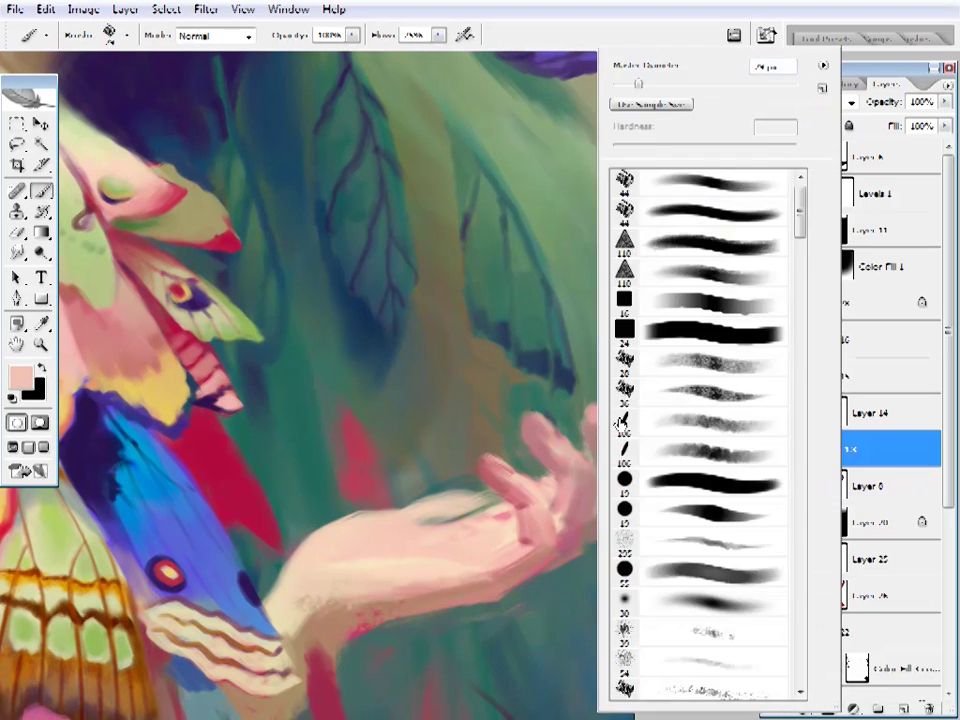
{"action": "double_click", "coordinate": [603, 508]}
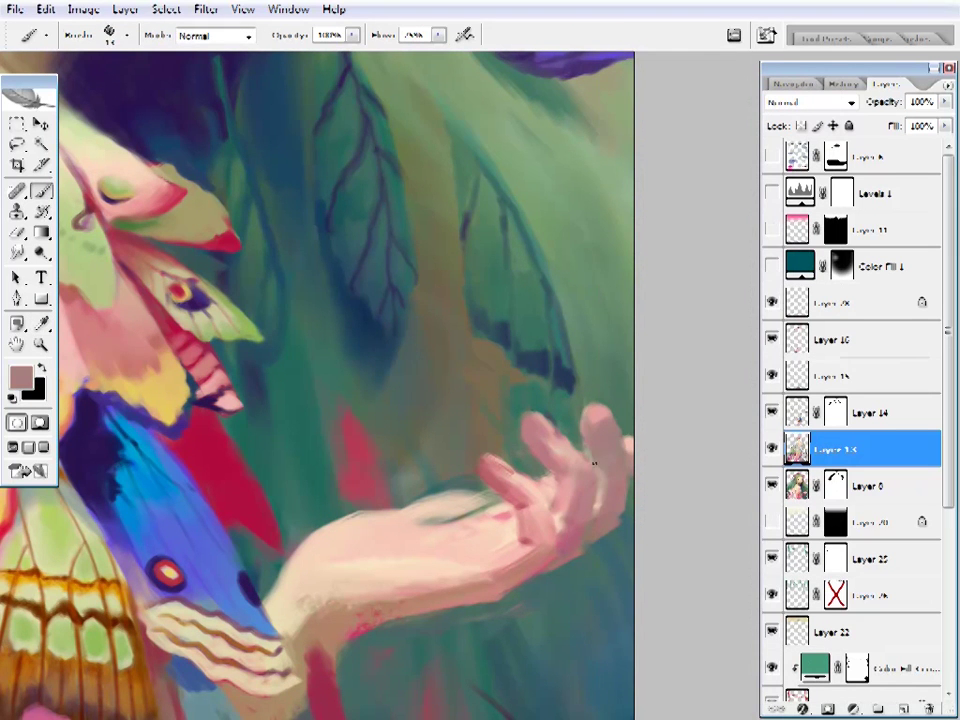
{"action": "left_click", "coordinate": [606, 514], "text": "ctrl+alt"}
{"action": "left_click", "coordinate": [527, 420], "text": "ctrl"}
{"action": "left_click", "coordinate": [489, 429], "text": "ctrl"}
- Brush fingertip pink onto the fingers, then fit the whole painting on screen
{"action": "left_click", "coordinate": [486, 424], "text": "alt"}
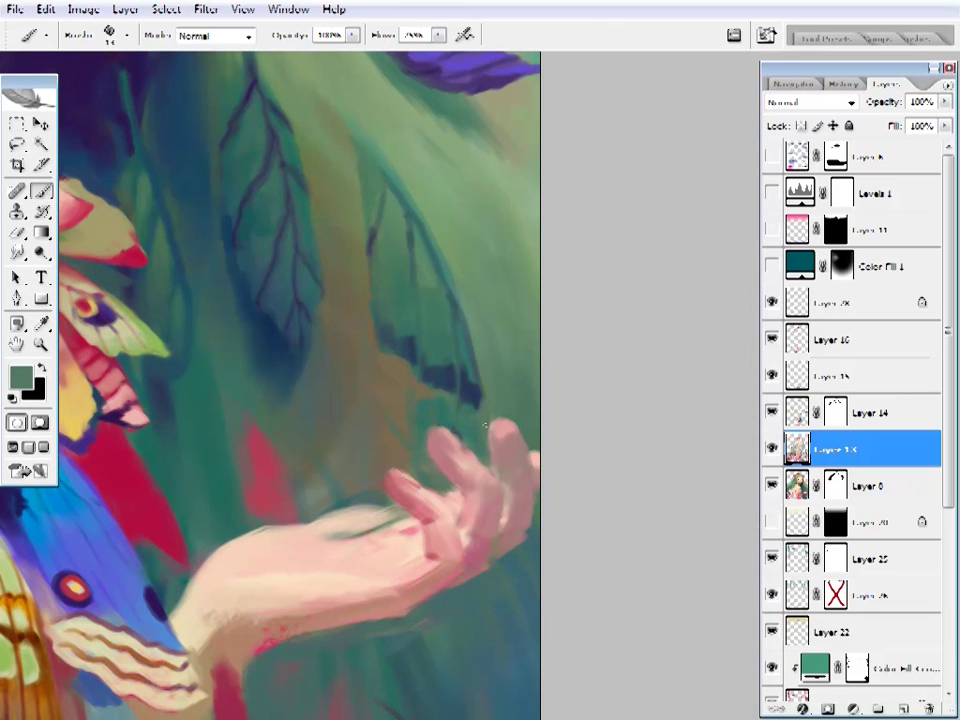
{"action": "left_click", "coordinate": [500, 416], "text": "alt"}
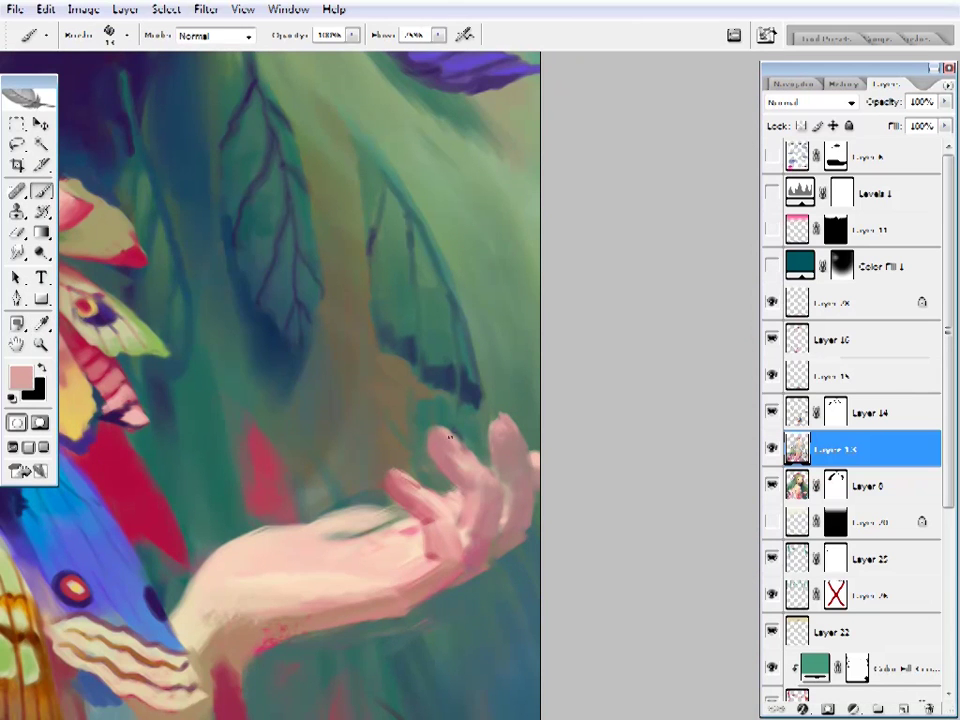
{"action": "left_click", "coordinate": [424, 432], "text": "alt"}
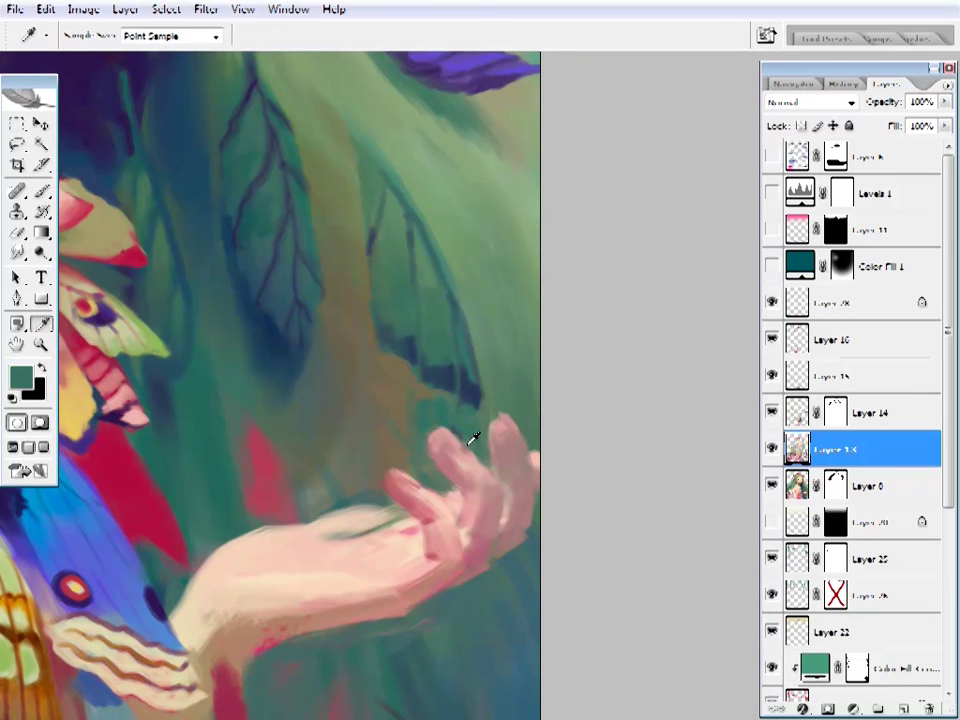
{"action": "left_click", "coordinate": [448, 443], "text": "alt"}
{"action": "left_click_drag", "start_coordinate": [440, 443], "coordinate": [433, 446]}
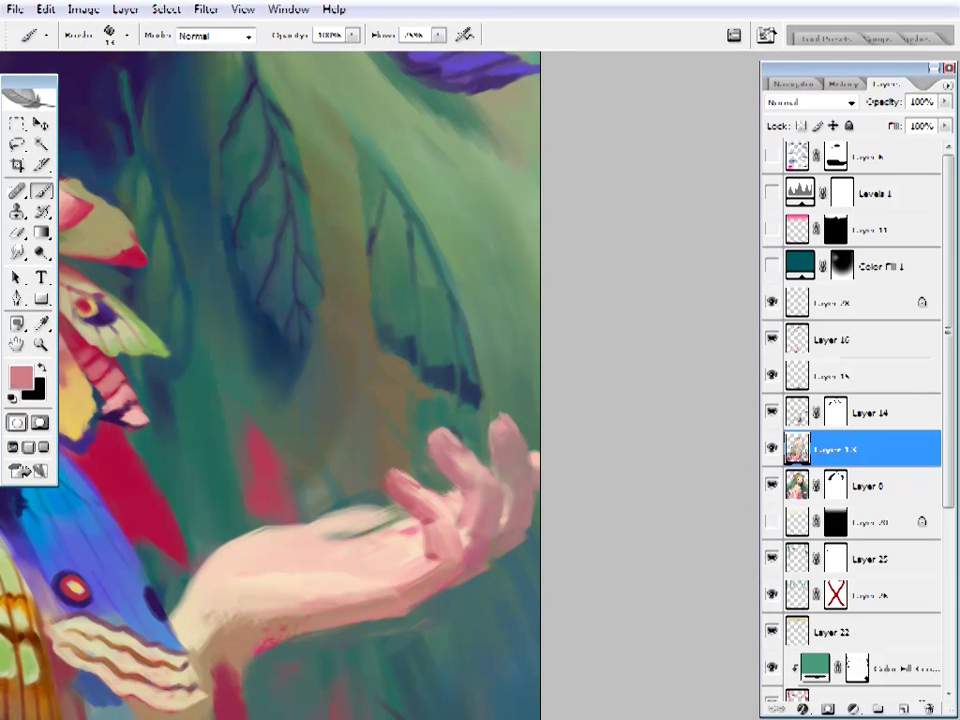
{"action": "key", "text": "z"}
{"action": "key", "text": "ctrl+0"}
{"action": "left_click", "coordinate": [553, 396]}
{"action": "key", "text": "ctrl+0"}
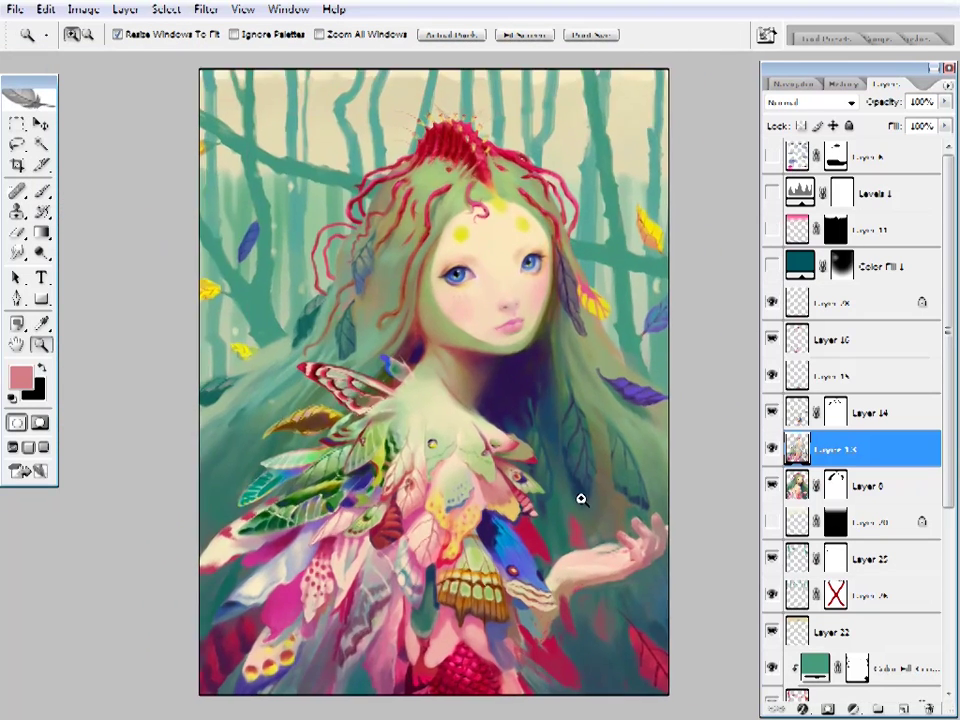
- Zoom in close on the outstretched hand and get the brush ready
{"action": "left_click", "coordinate": [590, 508]}
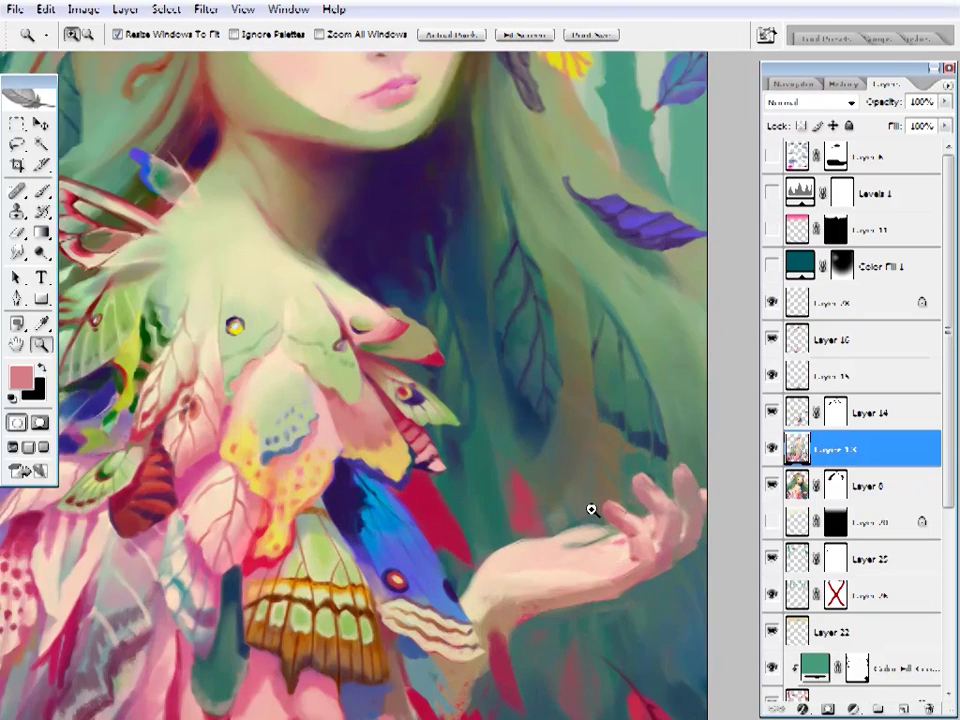
{"action": "left_click_drag", "start_coordinate": [590, 508], "coordinate": [564, 467]}
{"action": "left_click", "coordinate": [586, 459]}
{"action": "key", "text": "b"}
{"action": "left_click", "coordinate": [579, 471], "text": "alt"}
{"action": "right_click", "coordinate": [590, 60]}
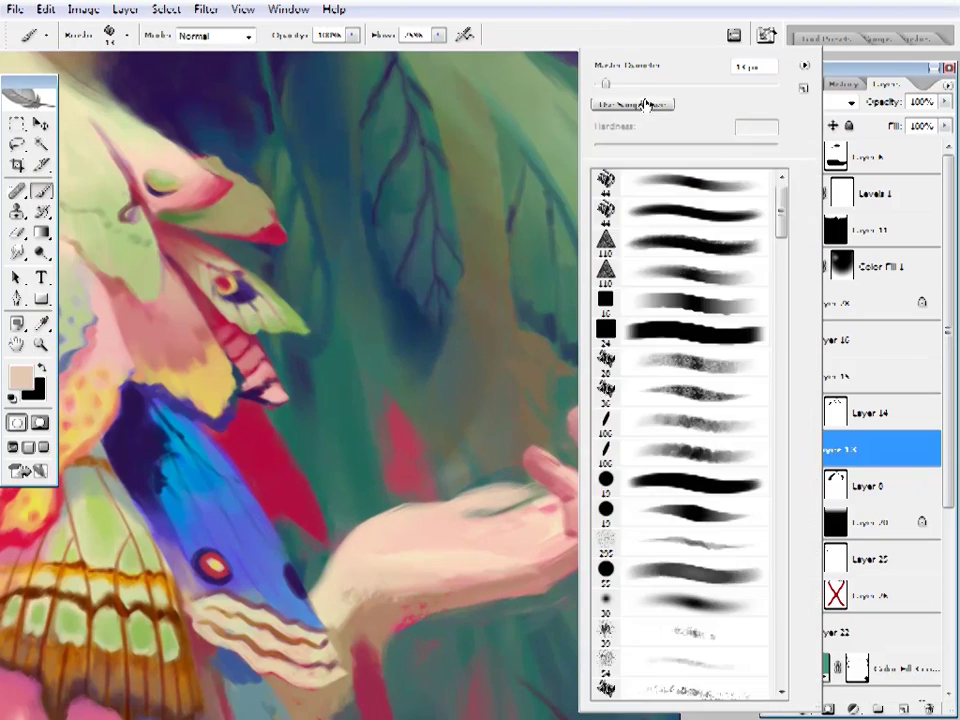
{"action": "key", "text": "Escape"}
- Repaint the hand with sampled pink and beige skin tones using a smaller brush
{"action": "left_click", "coordinate": [497, 467], "text": "alt"}
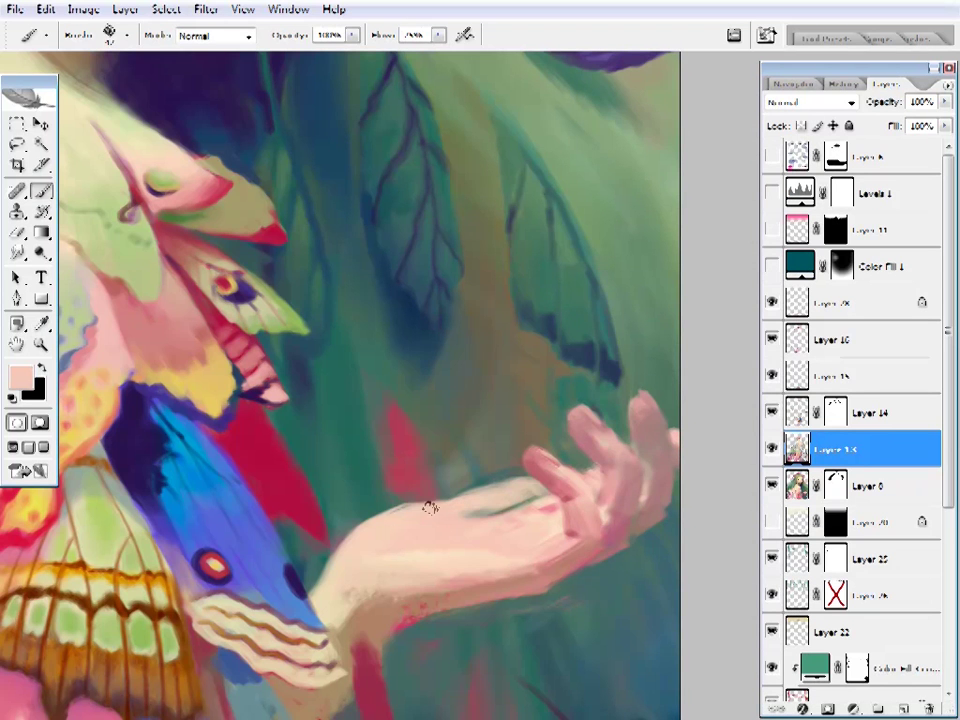
{"action": "left_click", "coordinate": [561, 491], "text": "alt"}
{"action": "left_click", "coordinate": [519, 474], "text": "alt"}
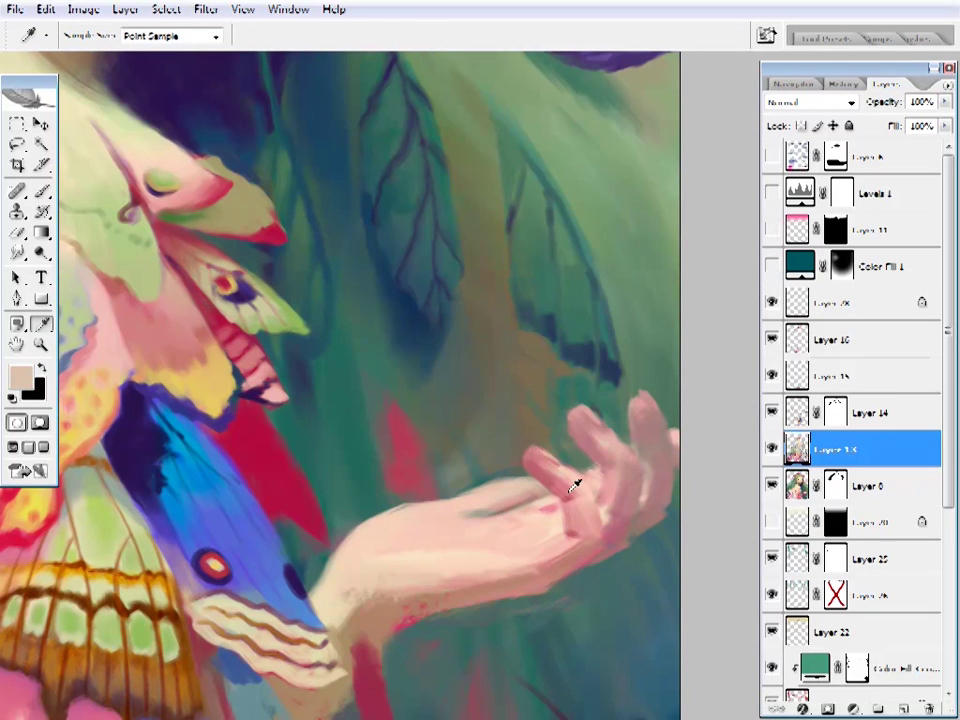
{"action": "left_click", "coordinate": [575, 484], "text": "alt"}
{"action": "right_click", "coordinate": [535, 490]}
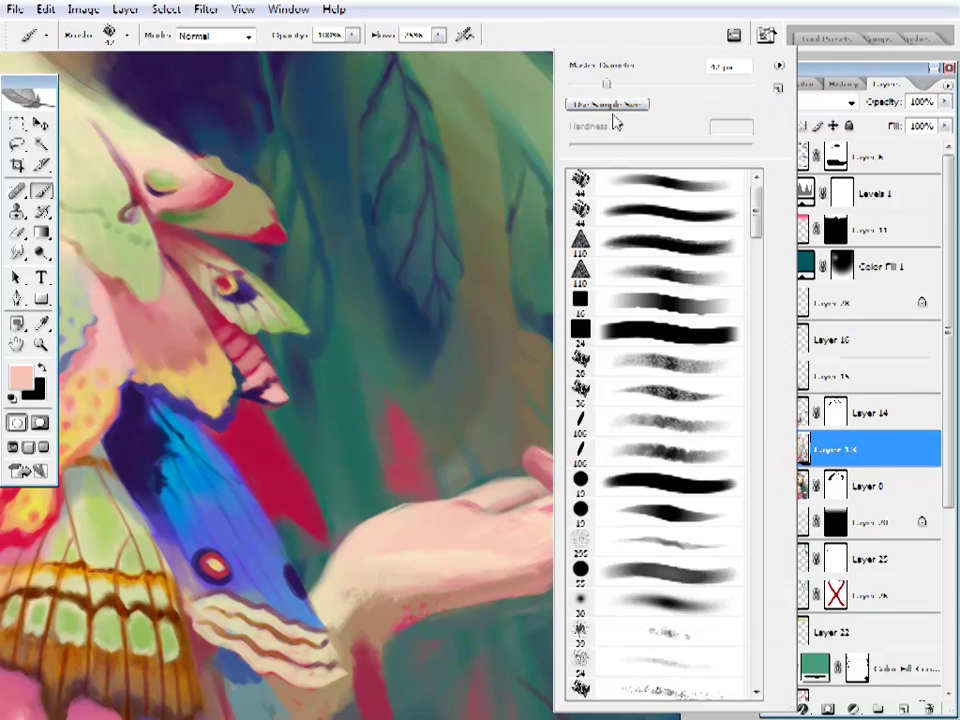
{"action": "key", "text": "Escape"}
{"action": "key", "text": "bracketleft"}
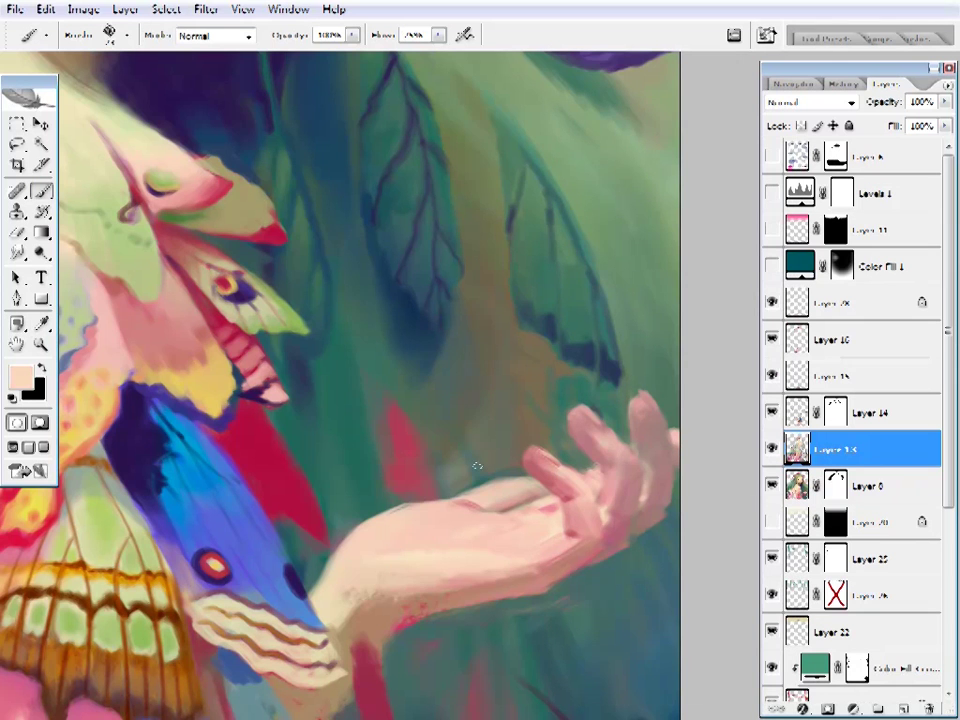
{"action": "left_click_drag", "start_coordinate": [425, 535], "coordinate": [435, 527]}
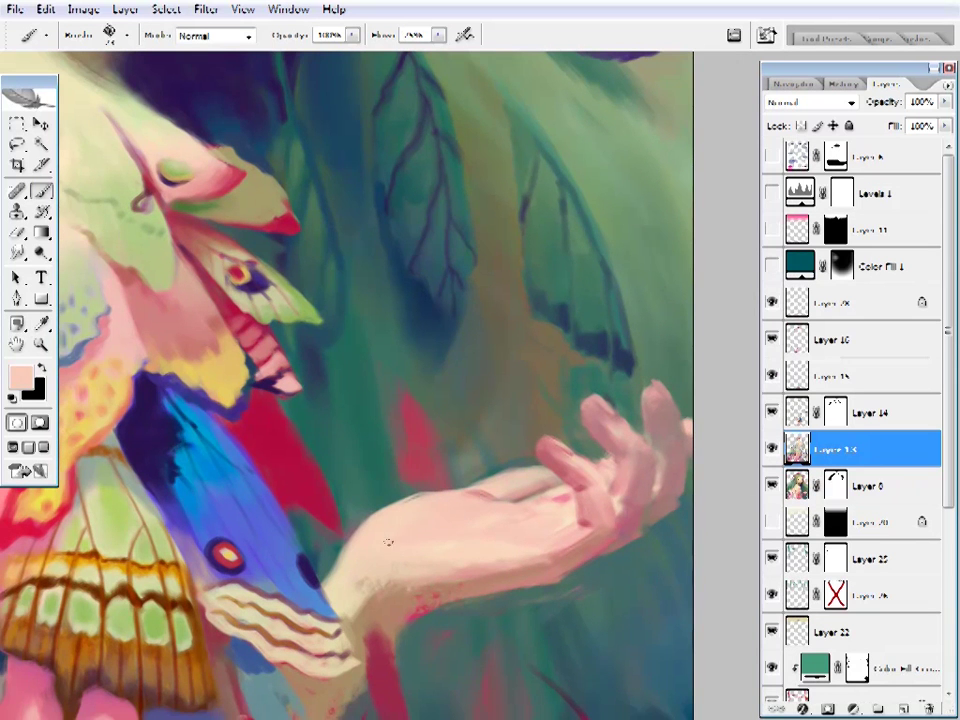
{"action": "left_click", "coordinate": [390, 542], "text": "alt"}
{"action": "left_click", "coordinate": [392, 572], "text": "alt"}
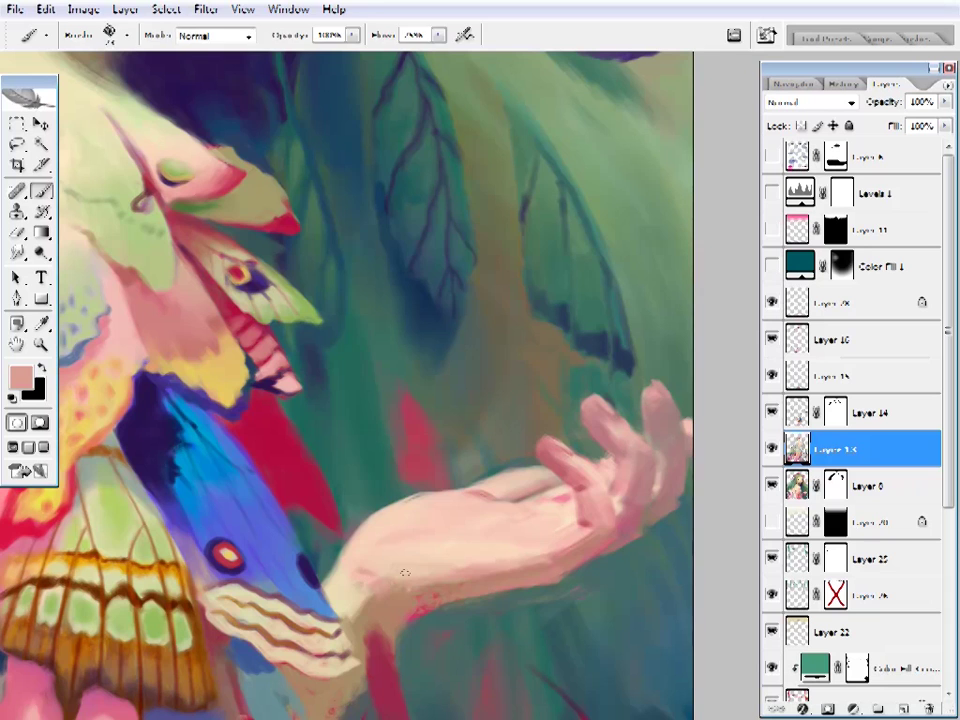
{"action": "left_click", "coordinate": [396, 572], "text": "alt"}
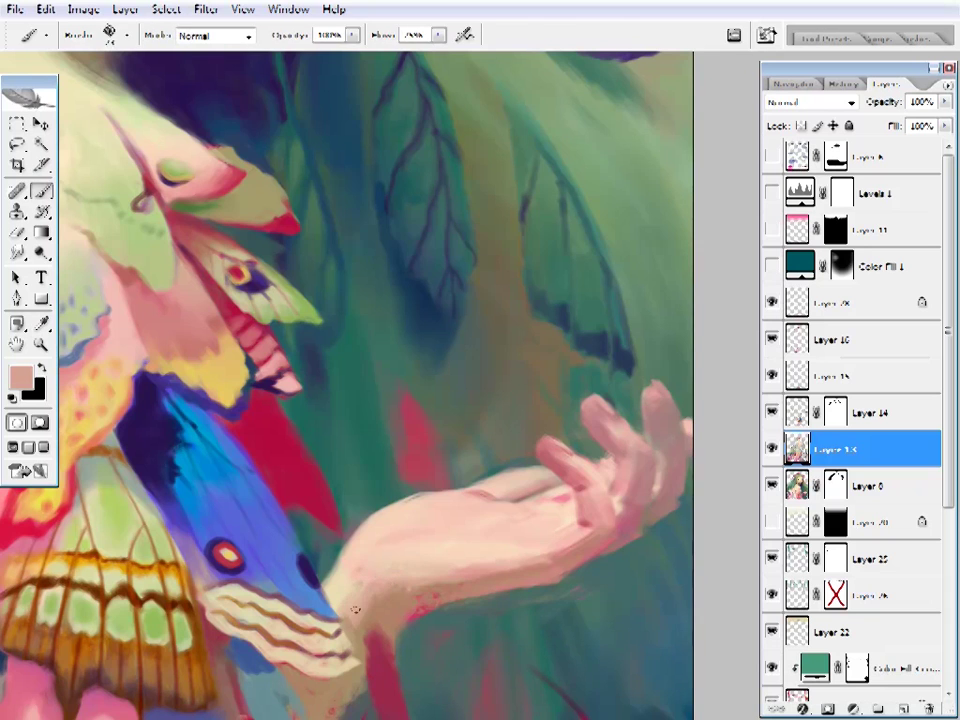
- Lasso the hand and scale it slightly smaller and narrower with Free Transform
{"action": "key", "text": "z"}
{"action": "key", "text": "ctrl+0"}
{"action": "left_click", "coordinate": [668, 532]}
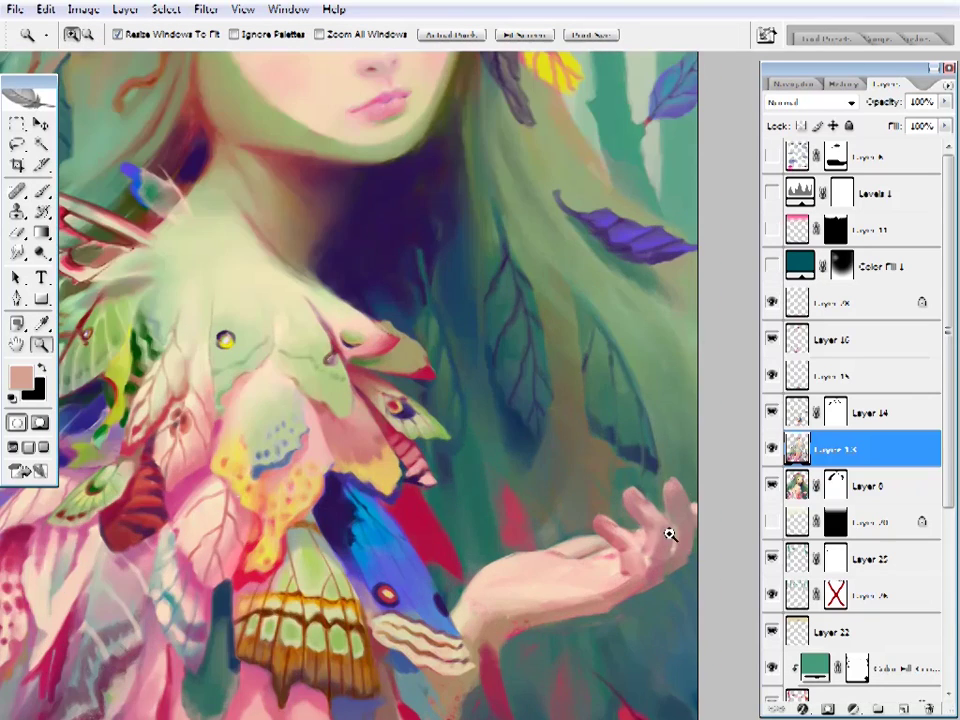
{"action": "left_click", "coordinate": [611, 471], "text": "alt"}
{"action": "left_click", "coordinate": [635, 500], "text": "alt"}
{"action": "left_click", "coordinate": [664, 540]}
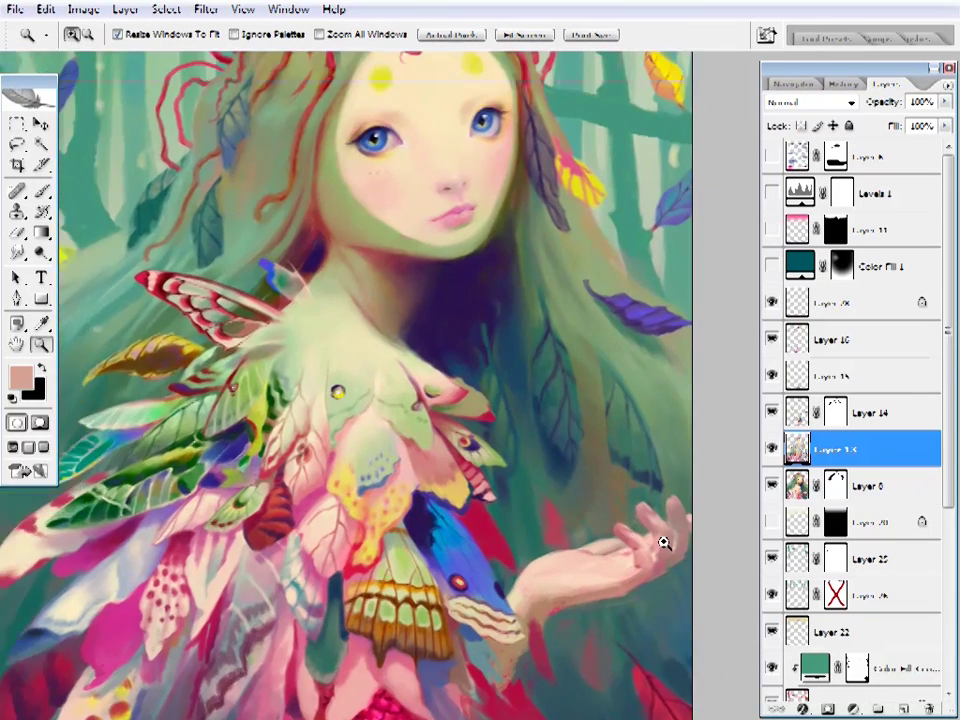
{"action": "left_click", "coordinate": [568, 510]}
{"action": "key", "text": "l"}
{"action": "key", "text": "ctrl+t"}
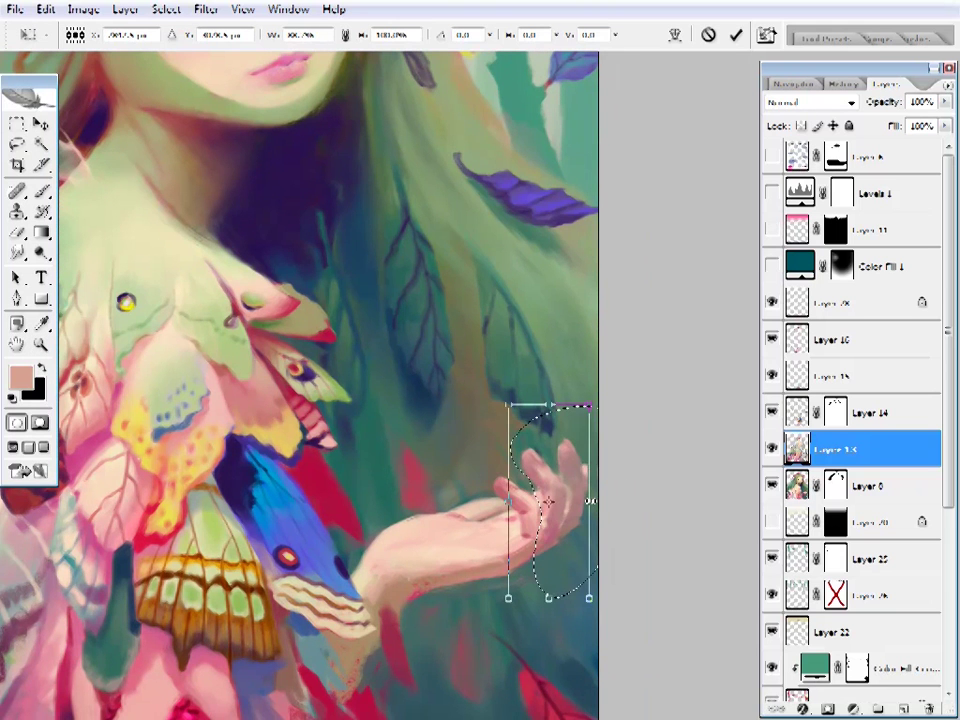
{"action": "left_click_drag", "start_coordinate": [594, 499], "coordinate": [606, 474]}
{"action": "key", "text": "Return"}
{"action": "key", "text": "ctrl+d"}
- Paint the hand with a darker mauve pink and a lighter pink
{"action": "key", "text": "z"}
{"action": "left_click", "coordinate": [628, 476], "text": "alt"}
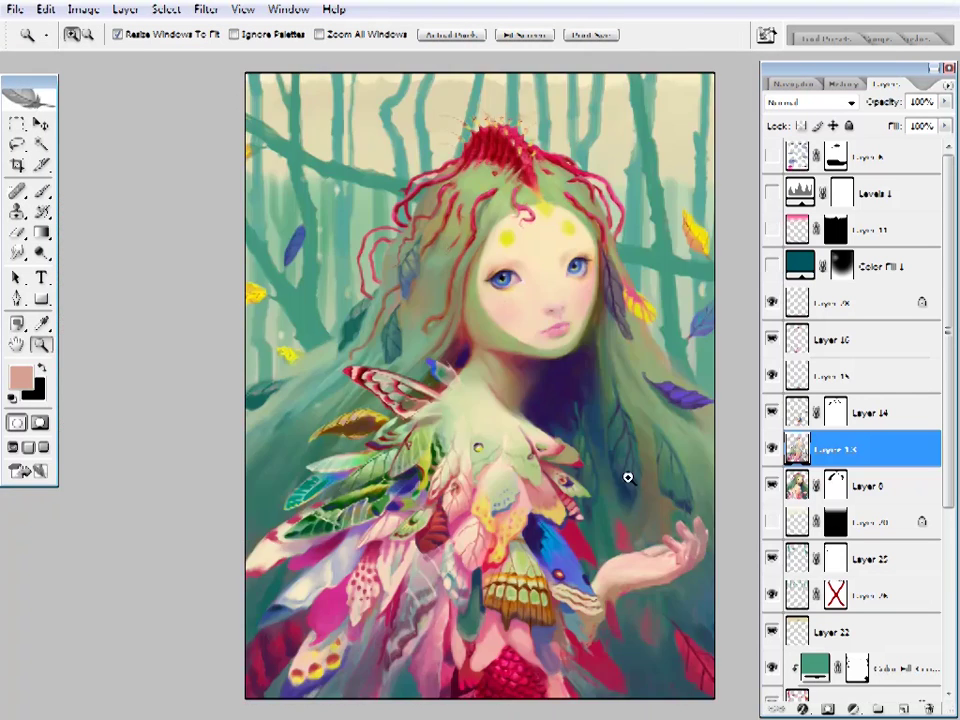
{"action": "left_click", "coordinate": [441, 538]}
{"action": "left_click", "coordinate": [531, 517], "text": "alt"}
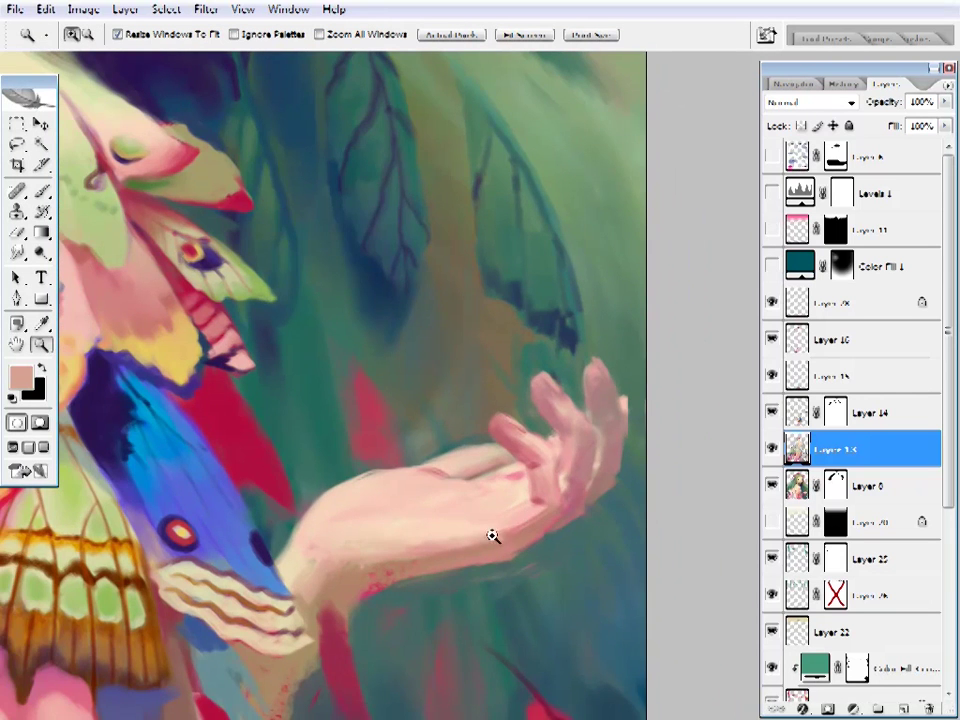
{"action": "key", "text": "i"}
{"action": "key", "text": "b"}
{"action": "left_click", "coordinate": [614, 397], "text": "alt"}
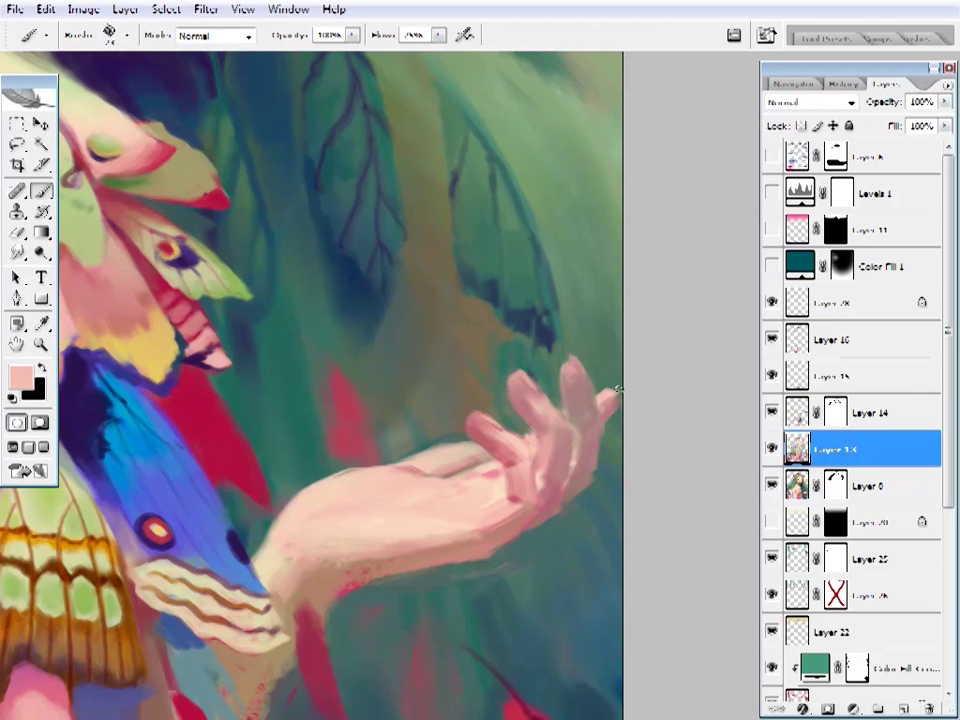
{"action": "left_click", "coordinate": [553, 433], "text": "alt"}
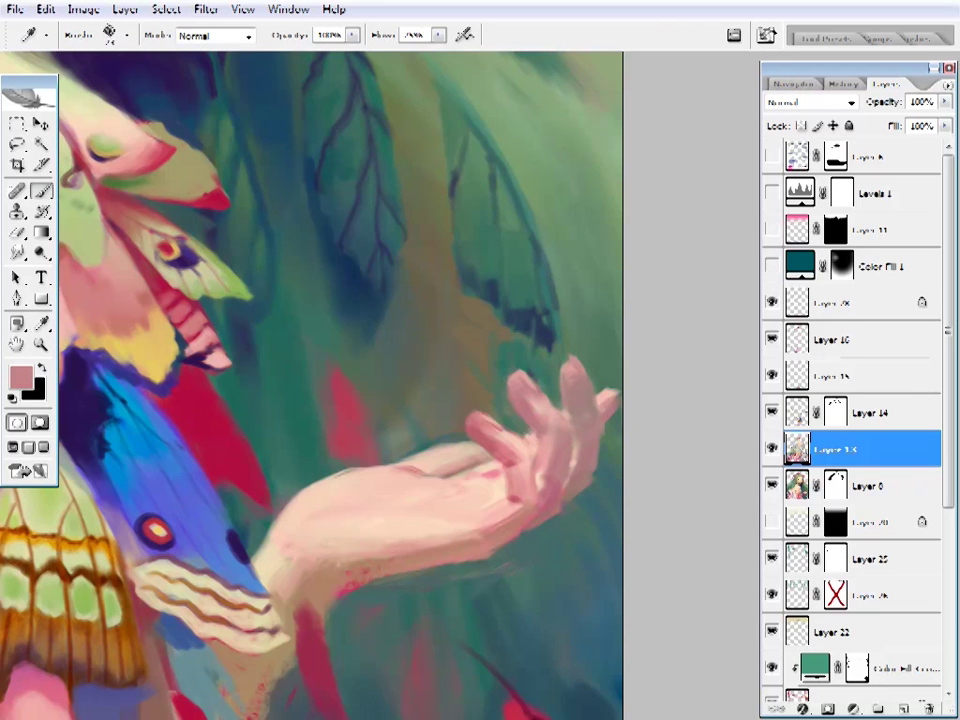
- Blend pink and light peach tones across the fingers and palm
{"action": "left_click_drag", "start_coordinate": [570, 259], "coordinate": [562, 271]}
{"action": "left_click", "coordinate": [521, 448], "text": "alt"}
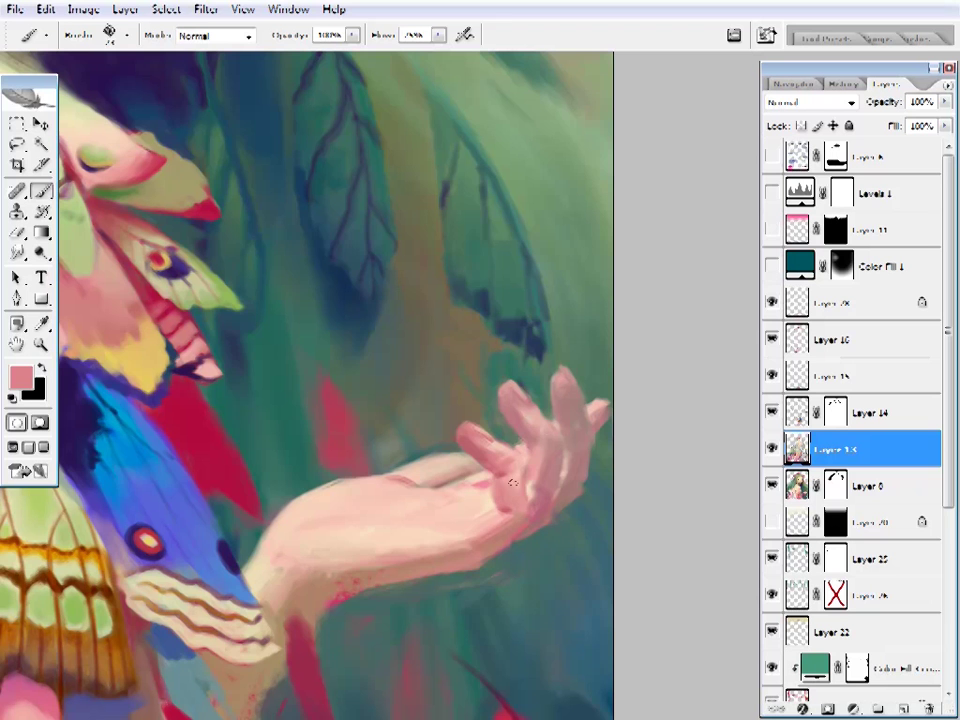
{"action": "left_click", "coordinate": [499, 489], "text": "alt"}
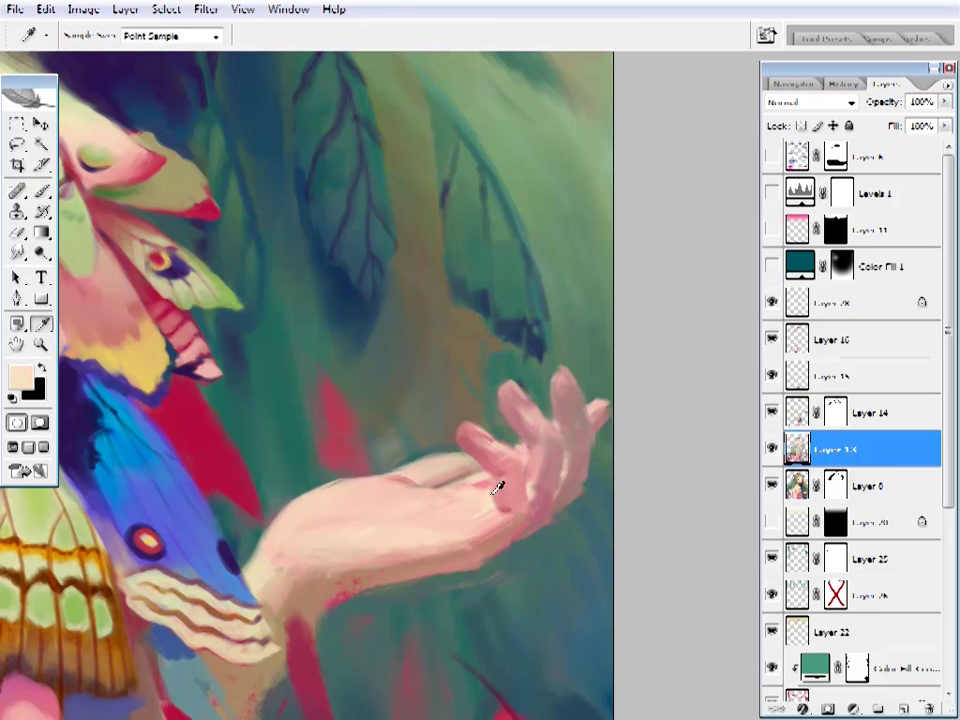
{"action": "left_click", "coordinate": [506, 465], "text": "alt"}
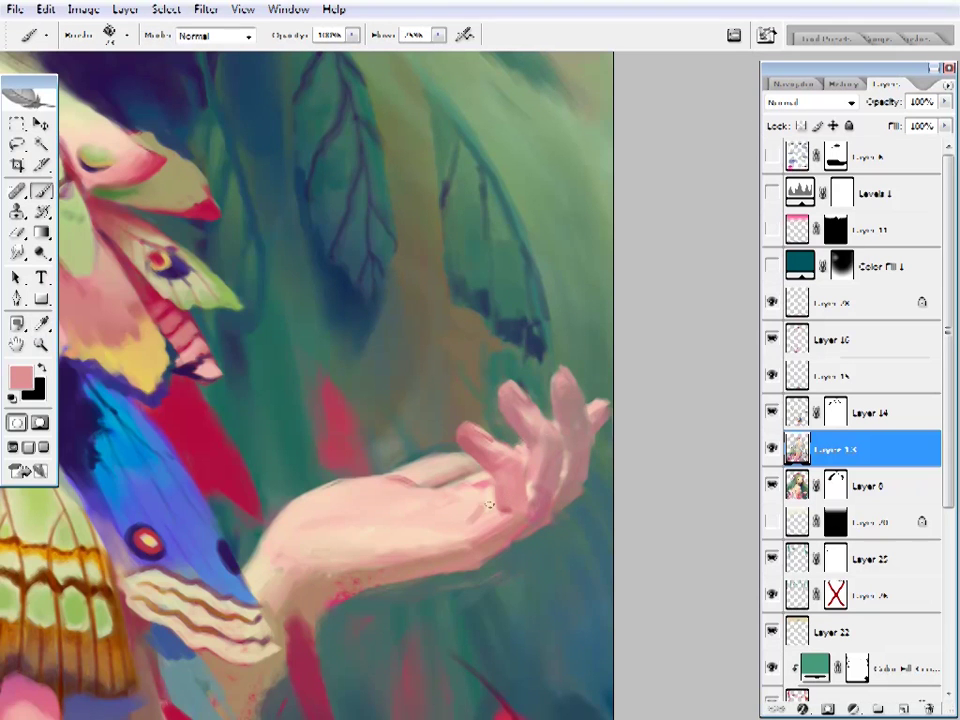
{"action": "left_click", "coordinate": [467, 513], "text": "alt"}
{"action": "left_click", "coordinate": [465, 509], "text": "alt"}
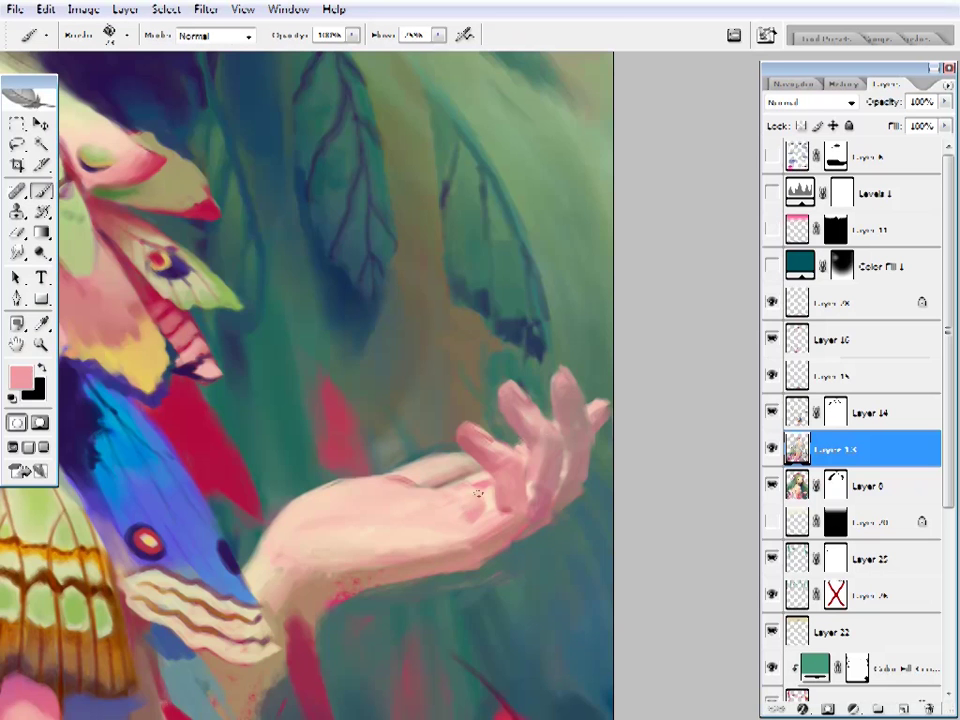
- Smooth pale peach highlights over the palm with a textured brush
{"action": "right_click", "coordinate": [470, 493]}
{"action": "left_click", "coordinate": [583, 178]}
{"action": "left_click", "coordinate": [437, 512], "text": "alt"}
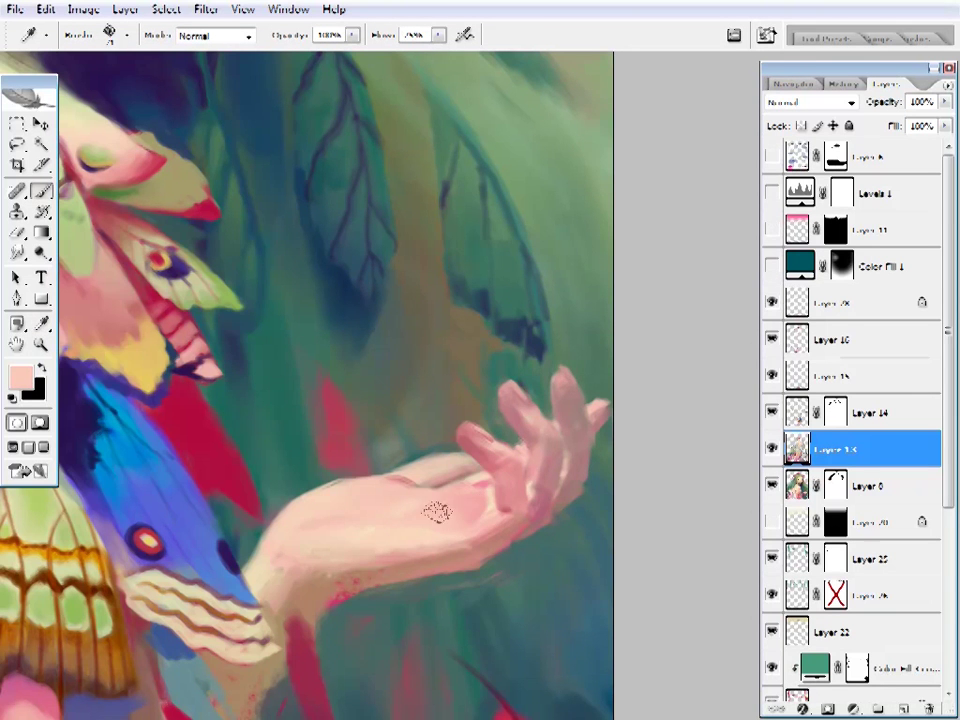
{"action": "left_click_drag", "start_coordinate": [571, 461], "coordinate": [591, 459]}
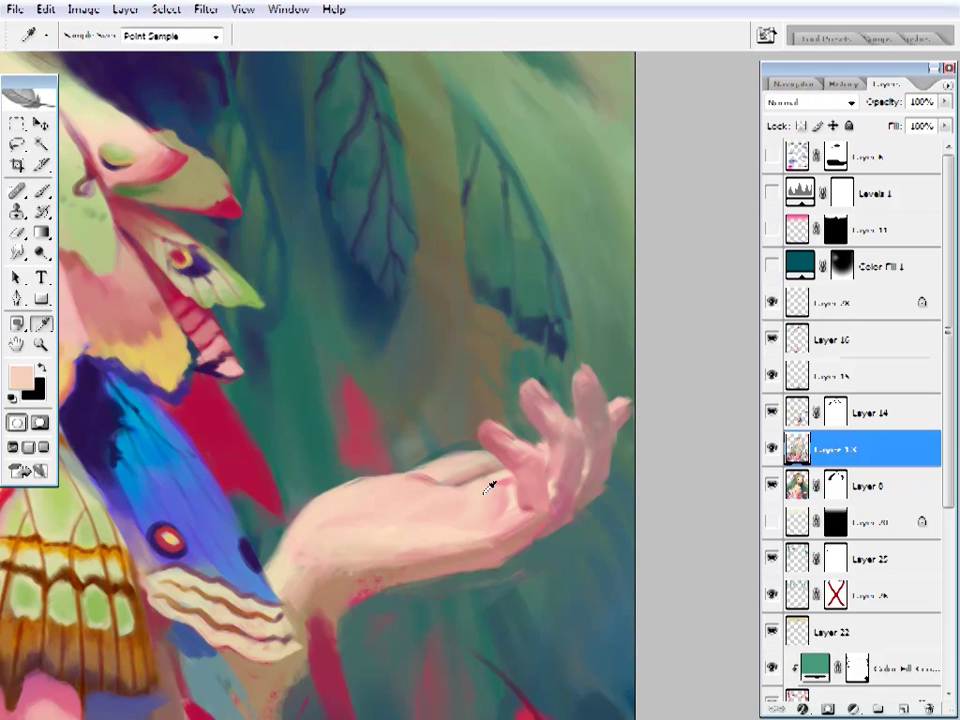
{"action": "left_click", "coordinate": [489, 485], "text": "alt"}
{"action": "key", "text": "z"}
{"action": "key", "text": "ctrl+0"}
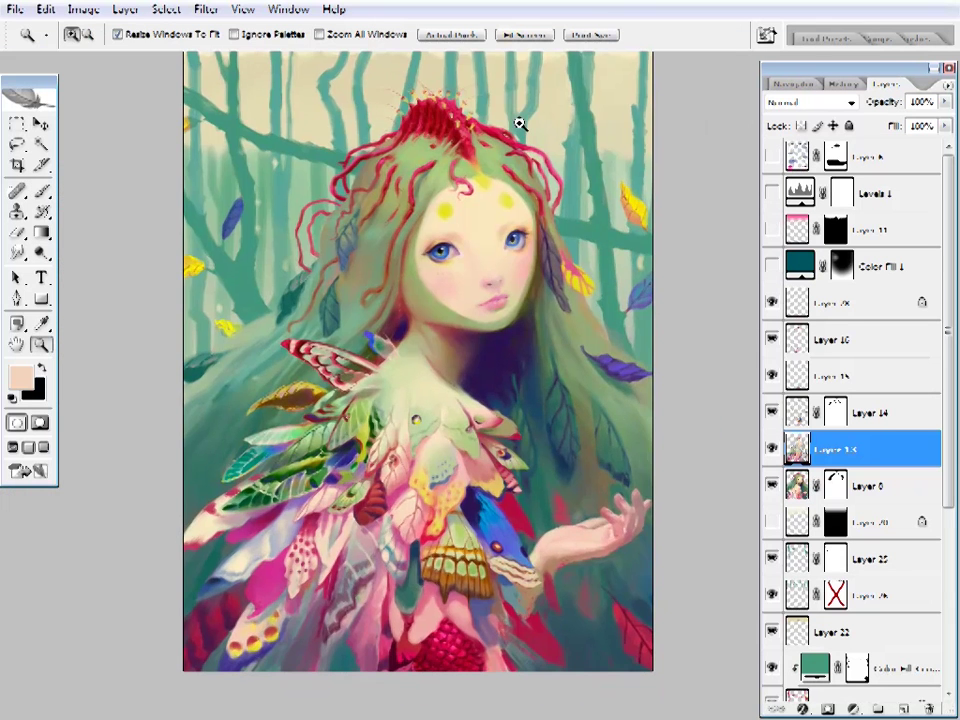
- Mirror the view to check the balance of the hand, wings and leaves
{"action": "key", "text": "ctrl+shift+h"}
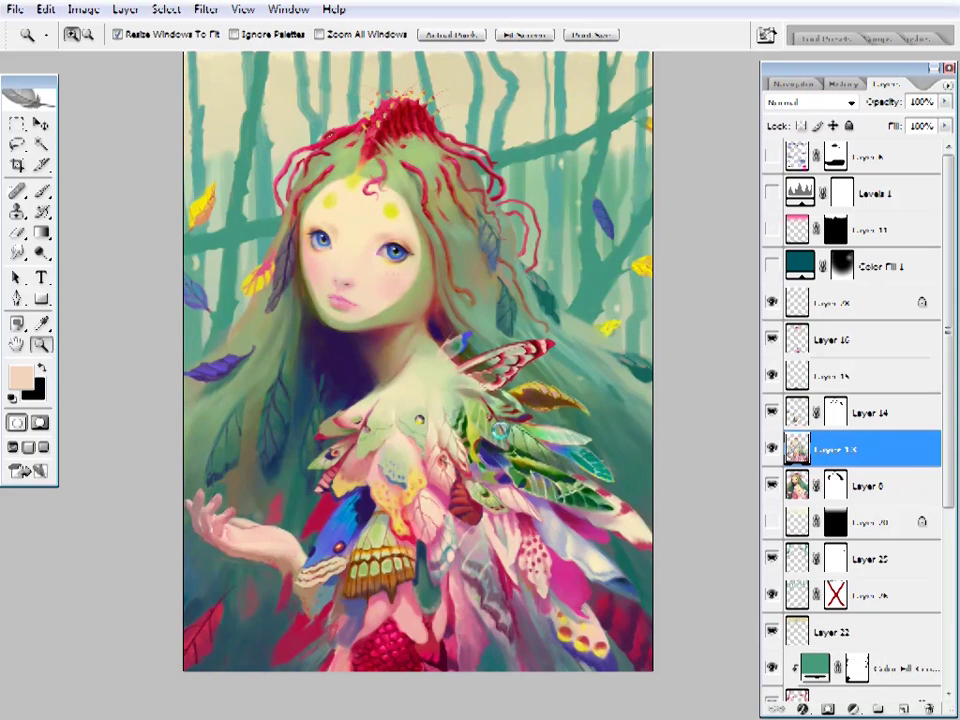
{"action": "left_click_drag", "start_coordinate": [378, 449], "coordinate": [222, 310]}
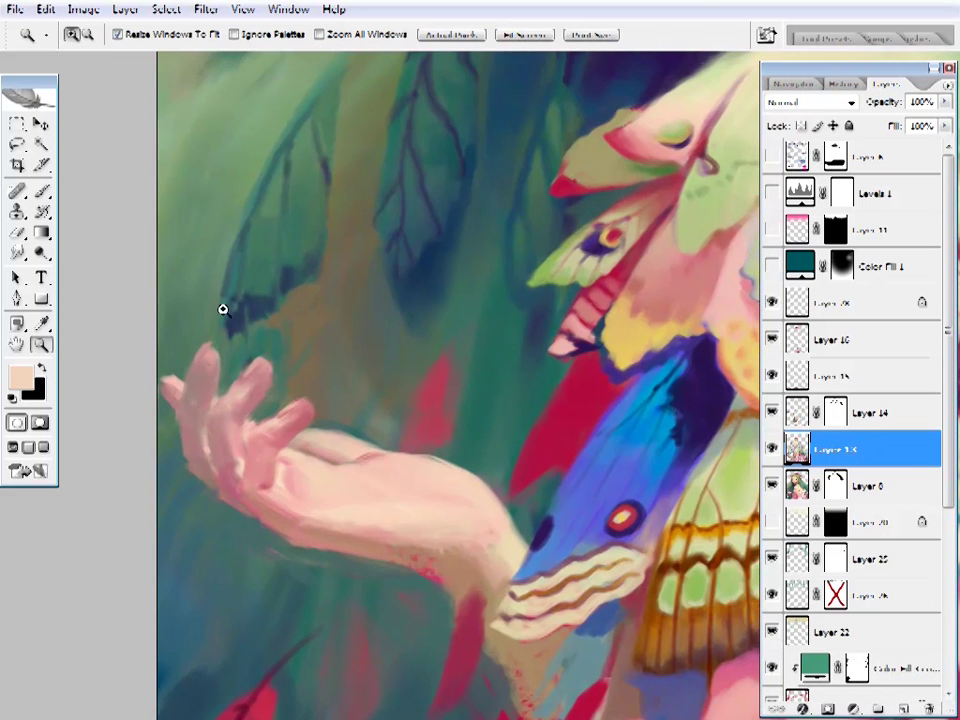
{"action": "mouse_move", "coordinate": [396, 522]}
{"action": "left_mouse_down"}
{"action": "mouse_move", "coordinate": [304, 421]}
{"action": "mouse_move", "coordinate": [360, 328]}
{"action": "left_mouse_up"}
- Drop the palm selection, fit the canvas, and flip the painting horizontally
{"action": "key", "text": "l"}
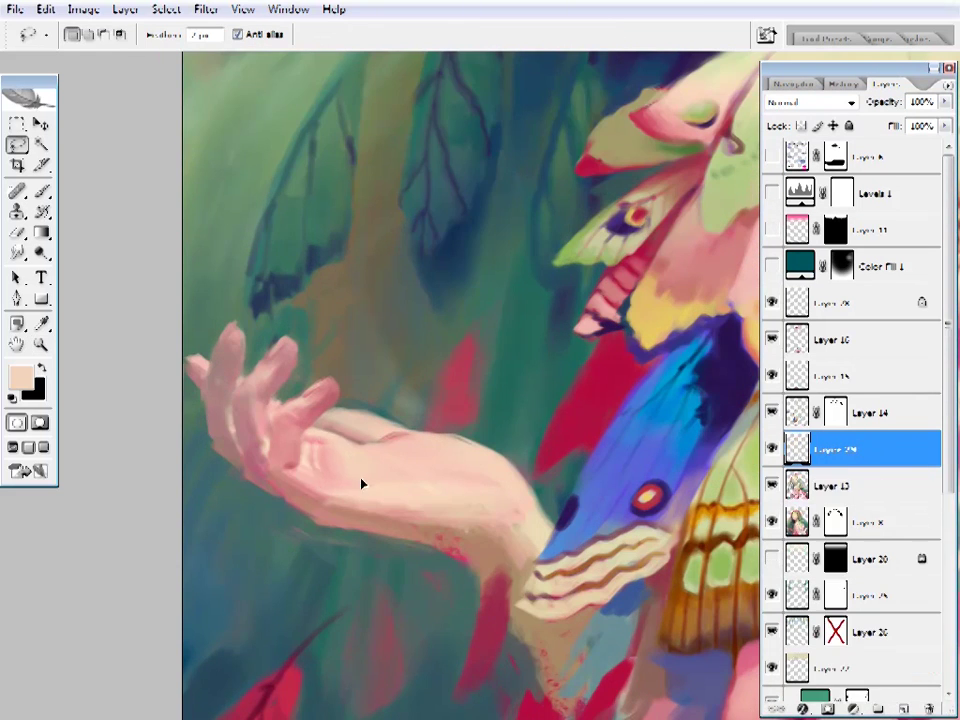
{"action": "key", "text": "ctrl+d"}
{"action": "key", "text": "i"}
{"action": "key", "text": "b"}
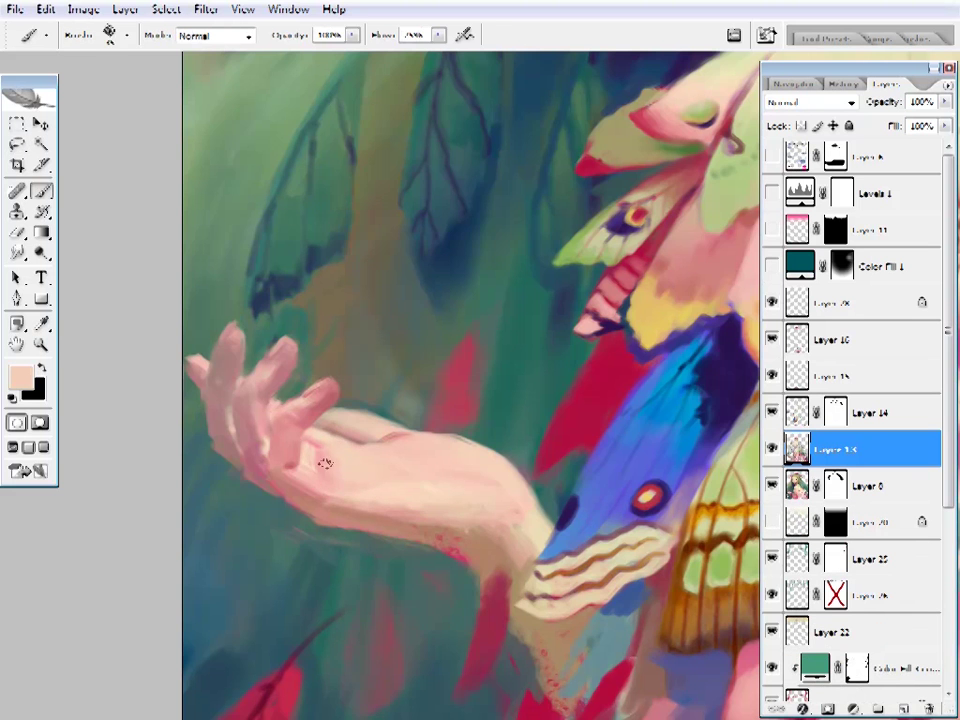
{"action": "key", "text": "z"}
{"action": "key", "text": "ctrl+0"}
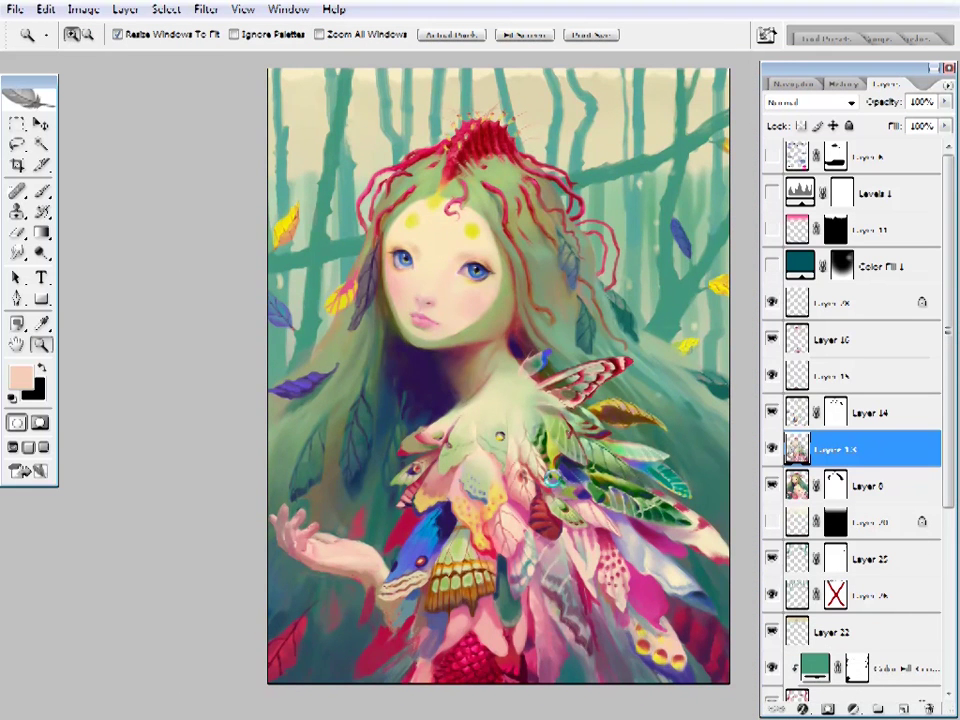
{"action": "key", "text": "F2"}
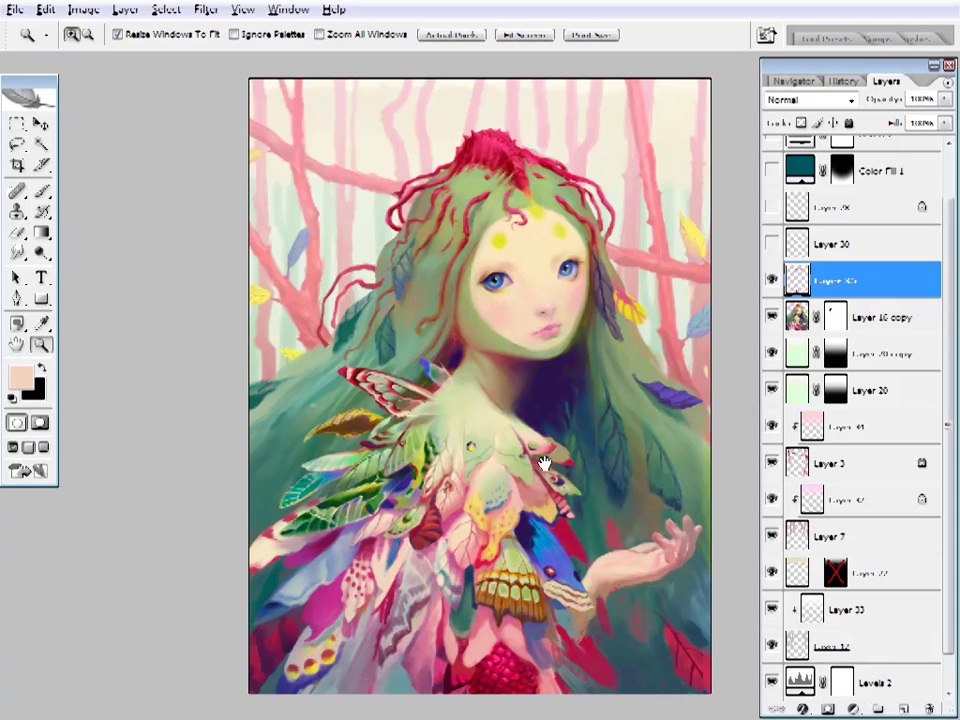
{"action": "left_click_drag", "start_coordinate": [546, 456], "coordinate": [543, 349]}
- Hide Layer 20, Layer 20 copy, Layer 41 and Layer 42, then restore Layer 42
{"action": "scroll", "coordinate": [850, 400], "scroll_direction": "down", "scroll_amount": 1}
{"action": "left_click", "coordinate": [771, 318]}
{"action": "left_click", "coordinate": [771, 354]}
{"action": "left_click", "coordinate": [771, 391]}
{"action": "left_click", "coordinate": [771, 463]}
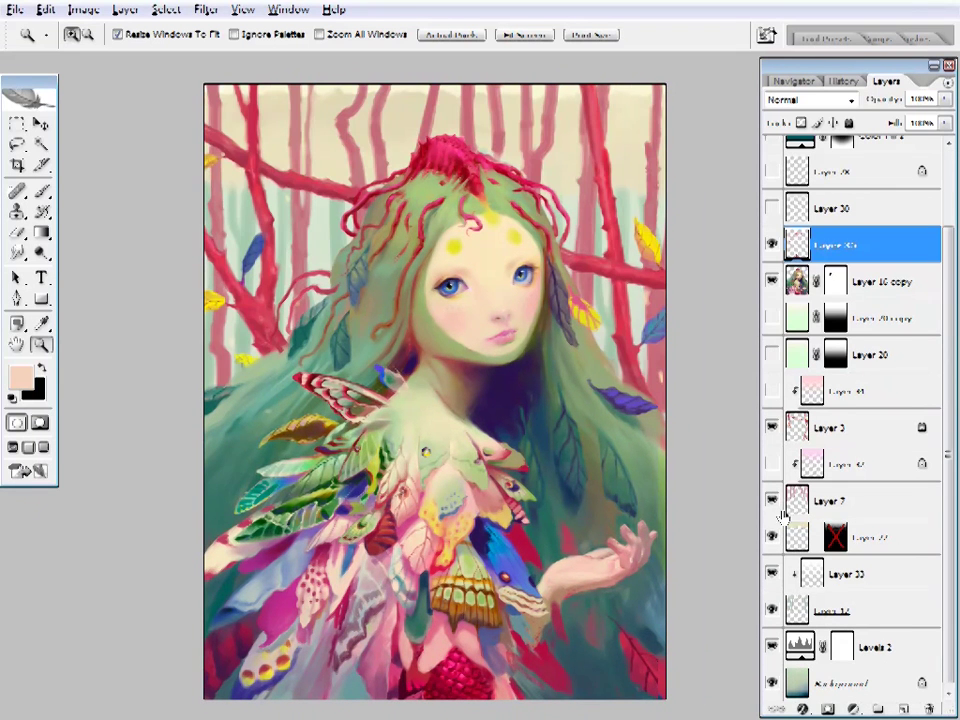
{"action": "left_click", "coordinate": [797, 540]}
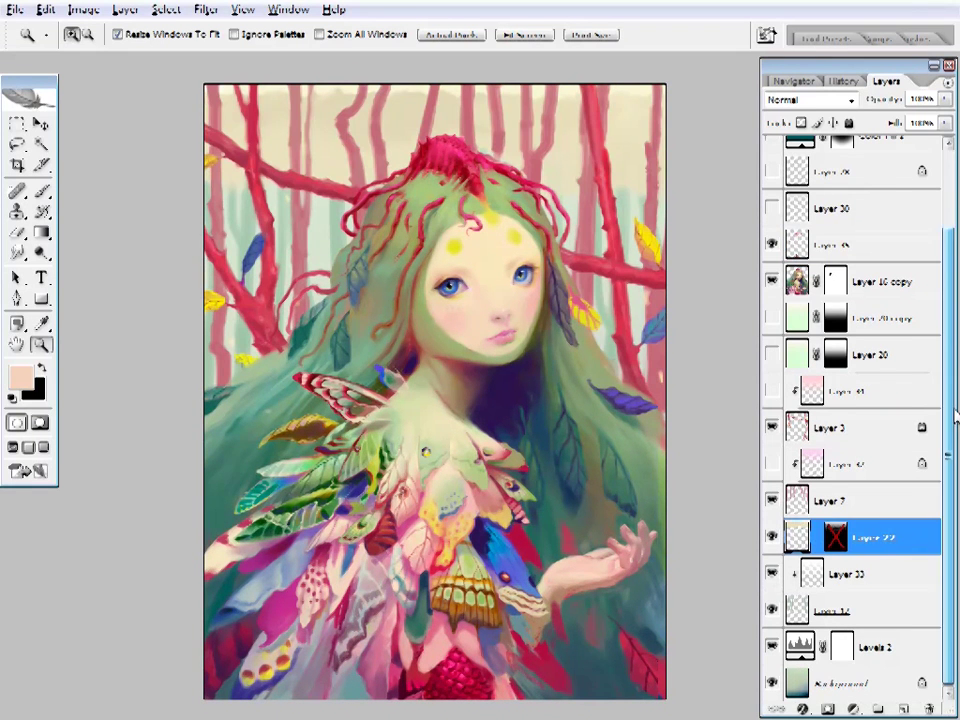
{"action": "left_click", "coordinate": [850, 463]}
{"action": "left_click", "coordinate": [771, 463]}
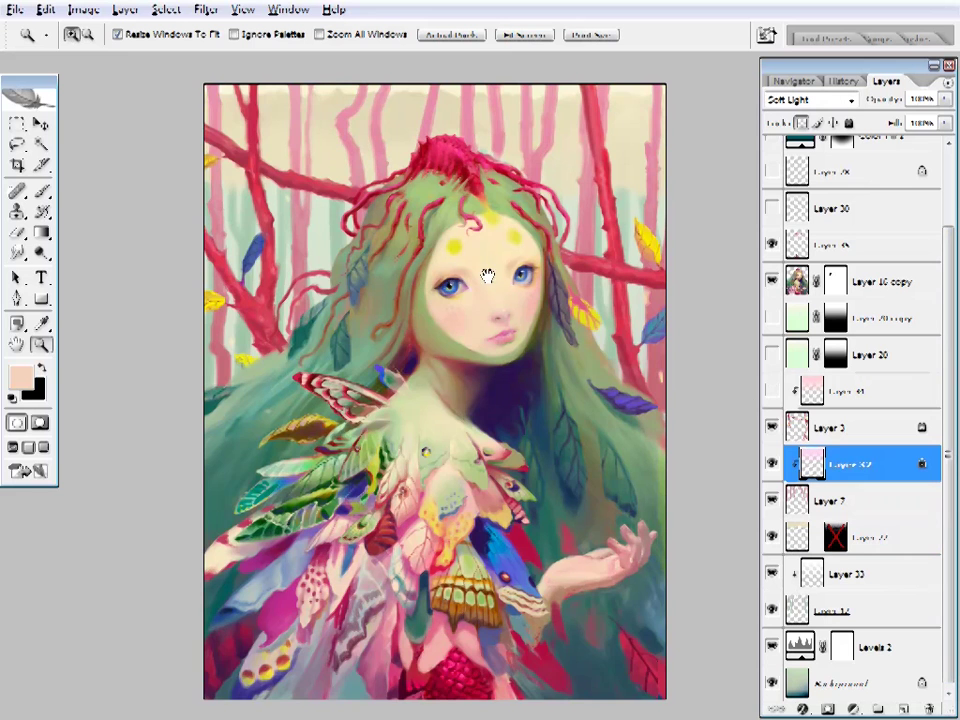
{"action": "left_click_drag", "start_coordinate": [371, 205], "coordinate": [363, 262]}
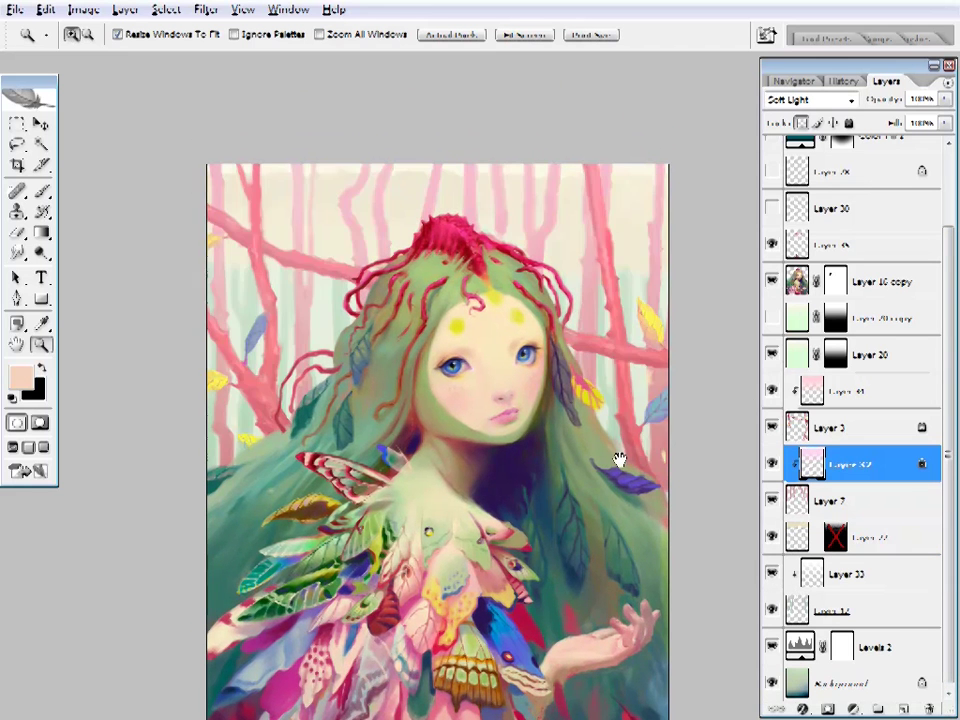
{"action": "left_click_drag", "start_coordinate": [617, 454], "coordinate": [625, 392]}
- Show Layer 20 again and compare it in Overlay versus Soft Light
{"action": "left_click", "coordinate": [850, 318]}
{"action": "left_click", "coordinate": [870, 354]}
{"action": "left_click", "coordinate": [810, 100]}
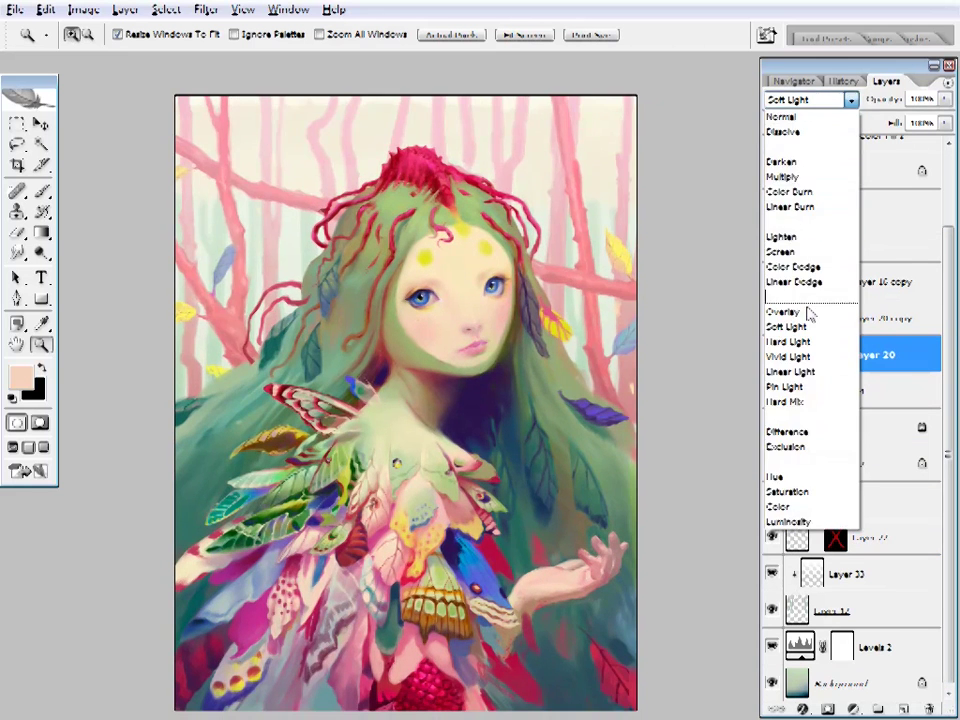
{"action": "left_click", "coordinate": [810, 315]}
{"action": "key", "text": "ctrl+z"}
{"action": "key", "text": "ctrl+z"}
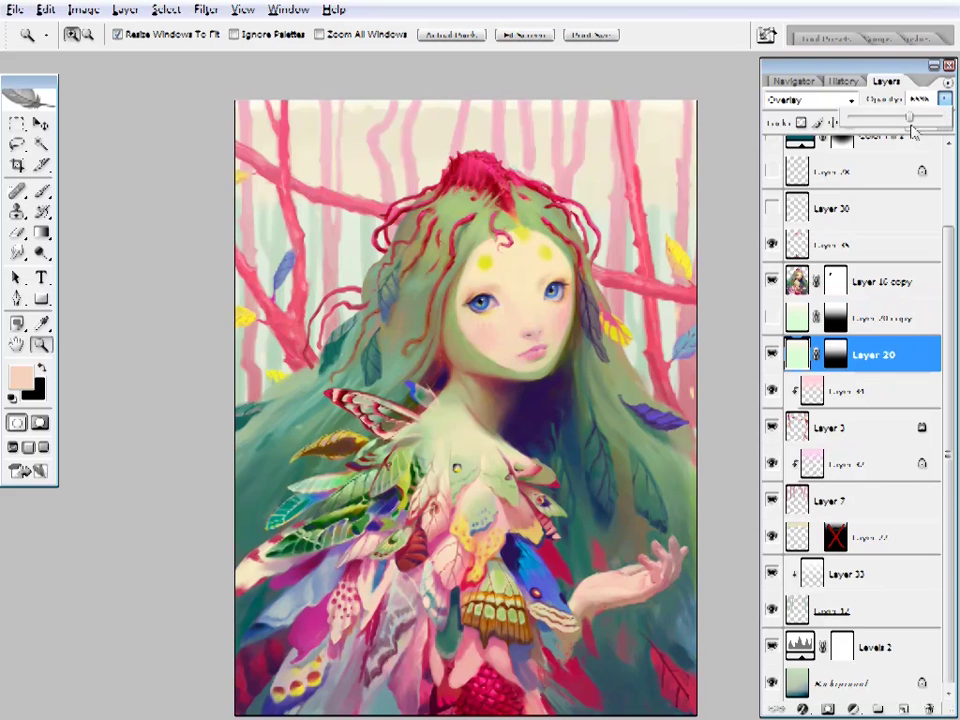
{"action": "left_click", "coordinate": [882, 300]}
- Step through the History states to compare earlier opacity and brush changes
{"action": "left_click", "coordinate": [843, 80]}
{"action": "left_click", "coordinate": [800, 104]}
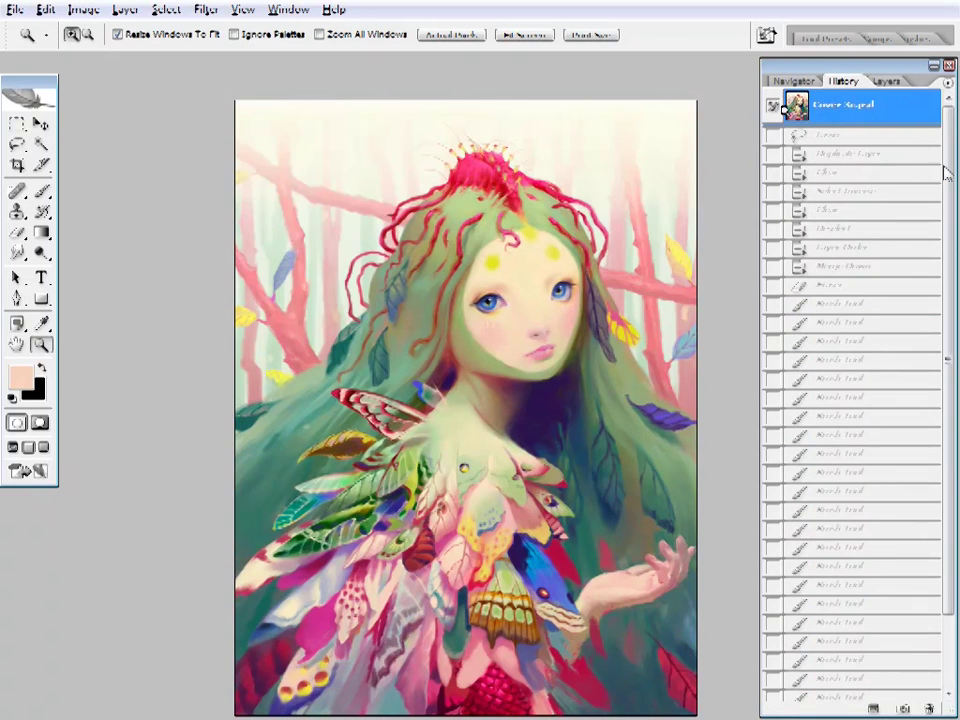
{"action": "key", "text": "ctrl+z"}
{"action": "left_click", "coordinate": [840, 634]}
{"action": "left_click", "coordinate": [838, 690]}
{"action": "left_click", "coordinate": [838, 653]}
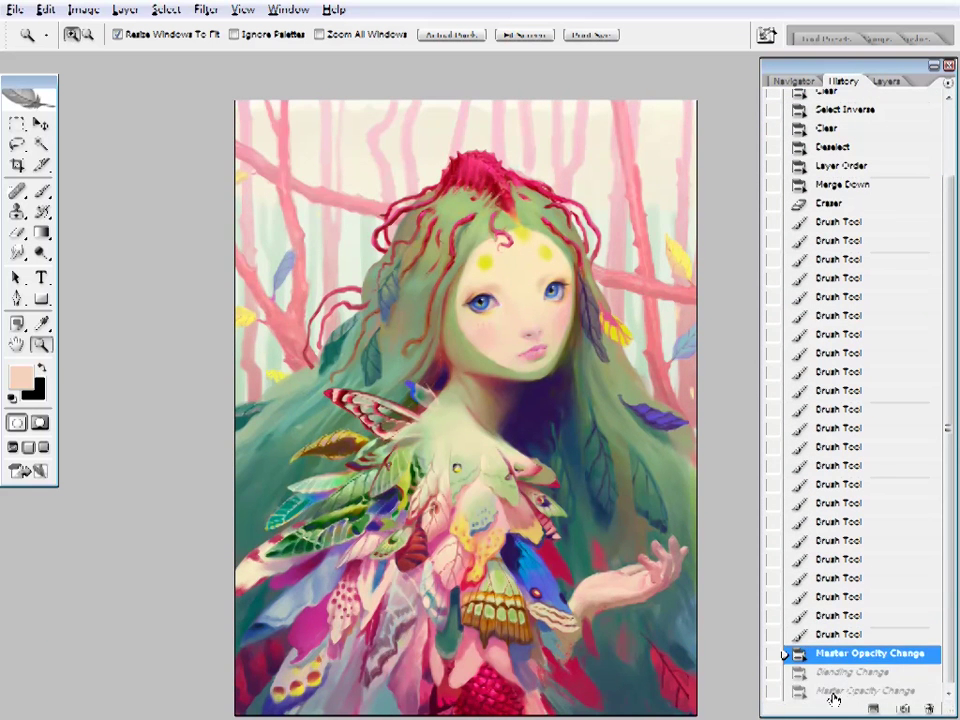
{"action": "left_click", "coordinate": [886, 80]}
- Switch between Layer 20 and Layer 20 copy, undoing and redoing to compare looks
{"action": "left_click", "coordinate": [872, 318]}
{"action": "left_click", "coordinate": [874, 340]}
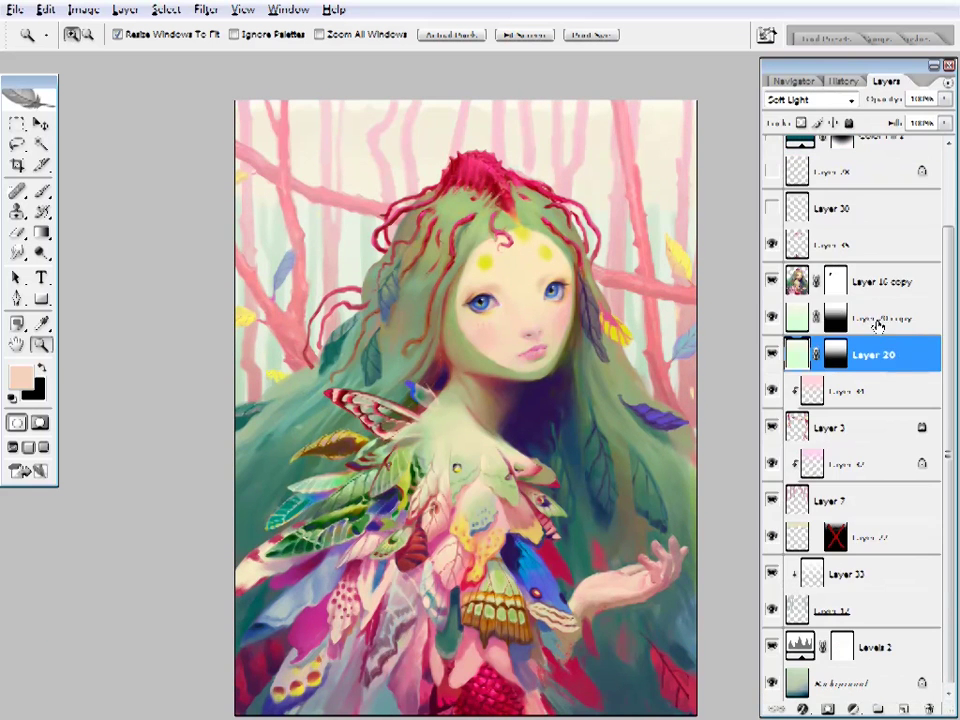
{"action": "left_click", "coordinate": [874, 330]}
{"action": "left_click", "coordinate": [843, 80]}
{"action": "left_click", "coordinate": [886, 80]}
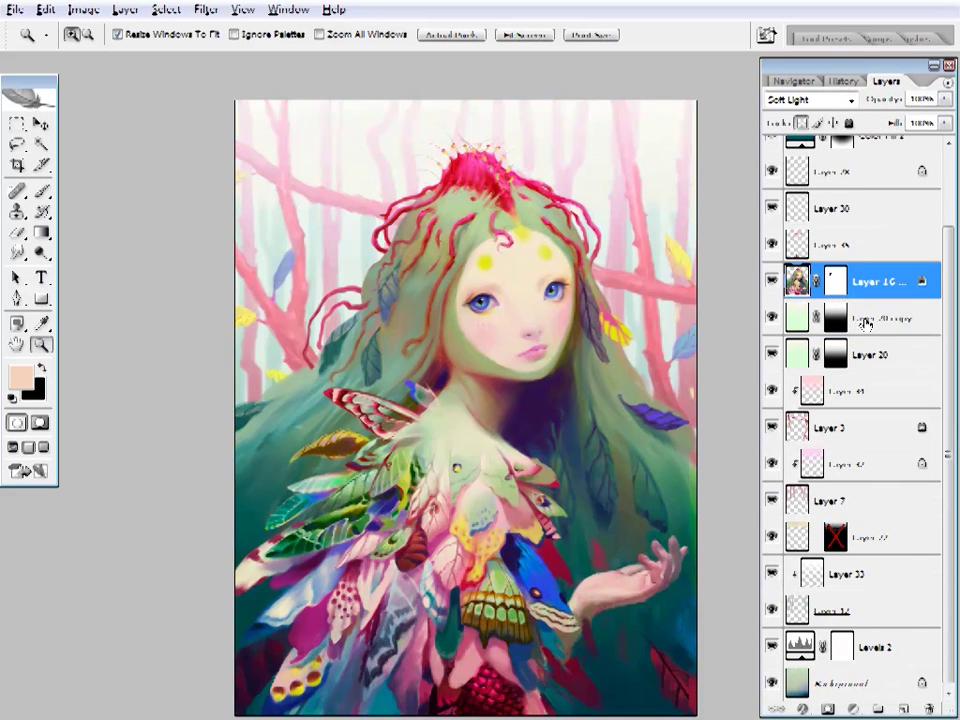
{"action": "key", "text": "ctrl+z"}
{"action": "key", "text": "ctrl+z"}
{"action": "left_click", "coordinate": [843, 80]}
{"action": "key", "text": "ctrl+z"}
{"action": "left_click", "coordinate": [886, 80]}
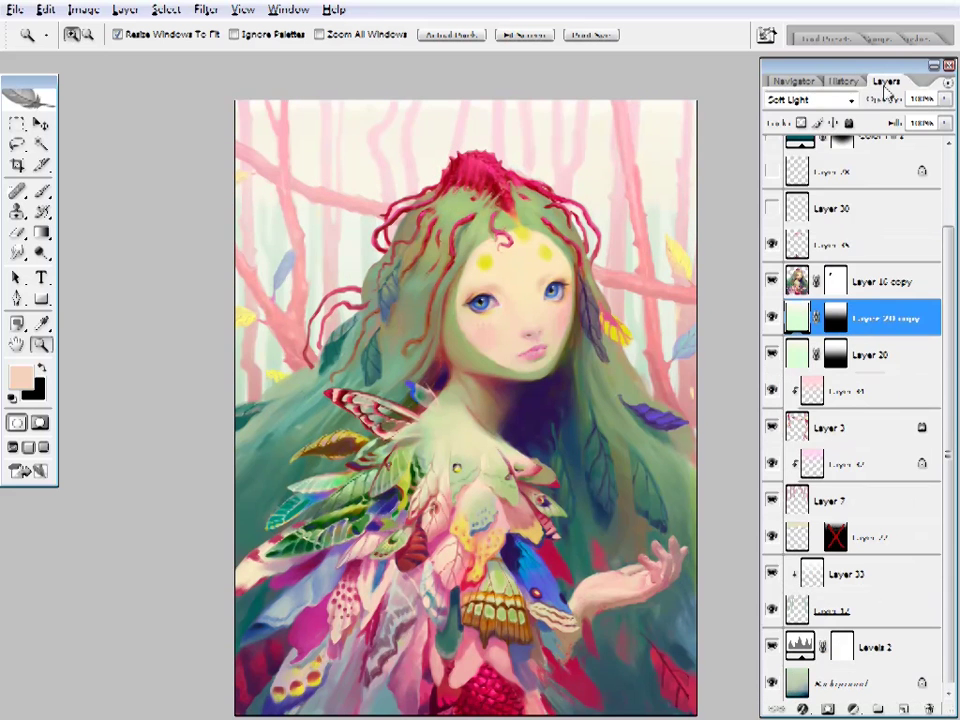
- Try Layer 20 copy in Overlay, then return it to Soft Light
{"action": "left_click", "coordinate": [810, 100]}
{"action": "left_click", "coordinate": [784, 313]}
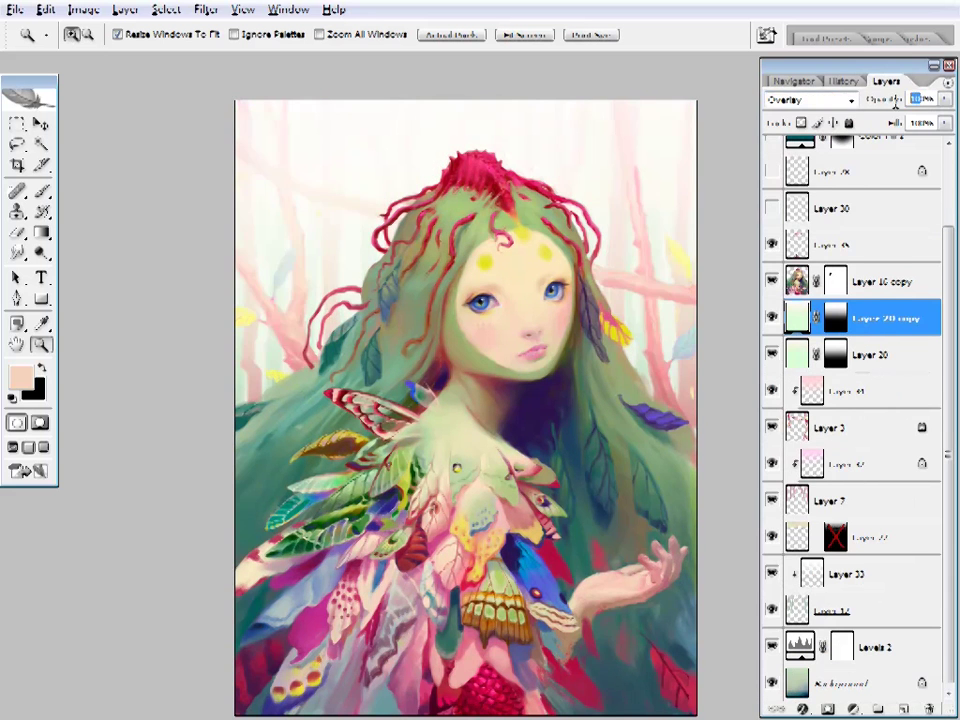
{"action": "left_click", "coordinate": [772, 315]}
{"action": "left_click", "coordinate": [772, 315]}
{"action": "left_click", "coordinate": [810, 100]}
{"action": "left_click", "coordinate": [790, 327]}
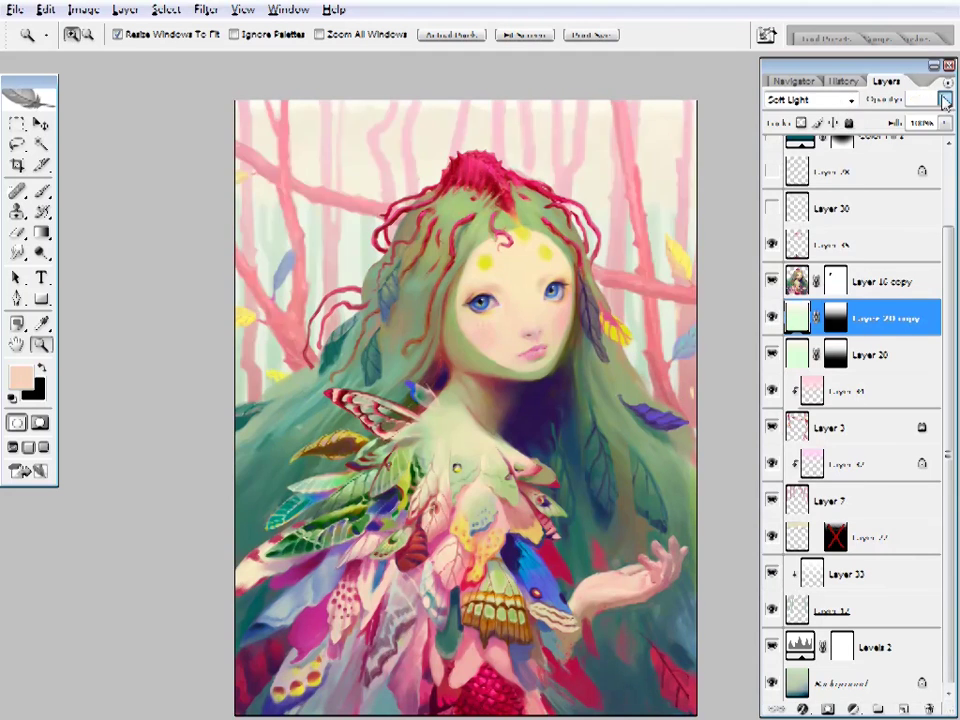
- Set Layer 20's blend mode to Overlay and try moving it below Layer 3
{"action": "left_click", "coordinate": [880, 354]}
{"action": "left_click", "coordinate": [920, 100]}
{"action": "left_click", "coordinate": [810, 100]}
{"action": "left_click", "coordinate": [790, 124]}
{"action": "key", "text": "alt+shift+o"}
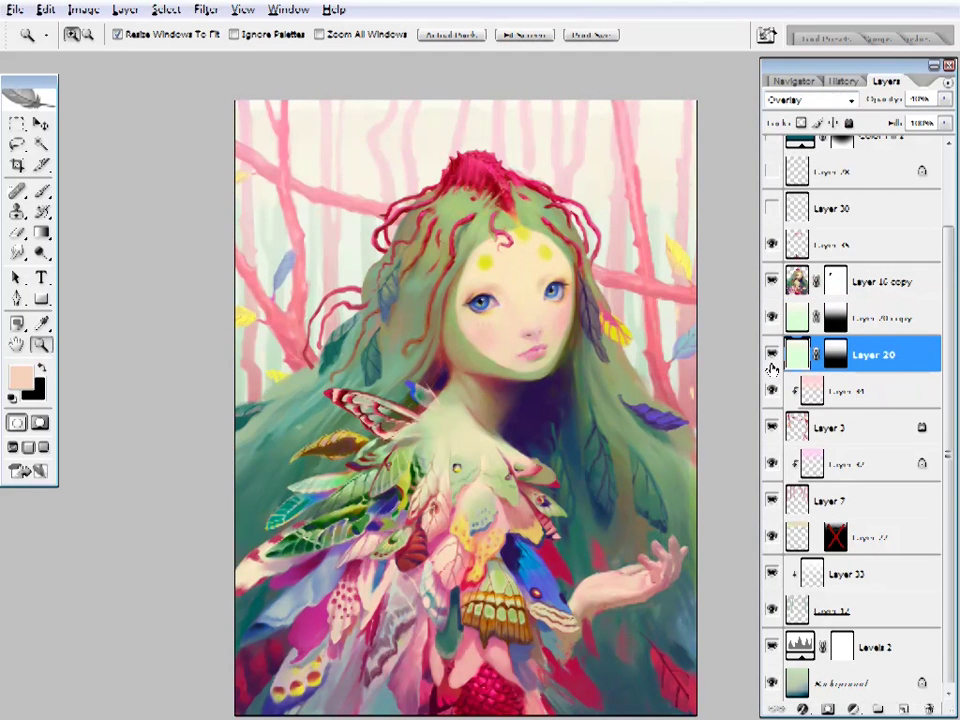
{"action": "left_click_drag", "start_coordinate": [780, 368], "coordinate": [864, 427]}
{"action": "scroll", "coordinate": [880, 302], "scroll_direction": "up", "scroll_amount": 3}
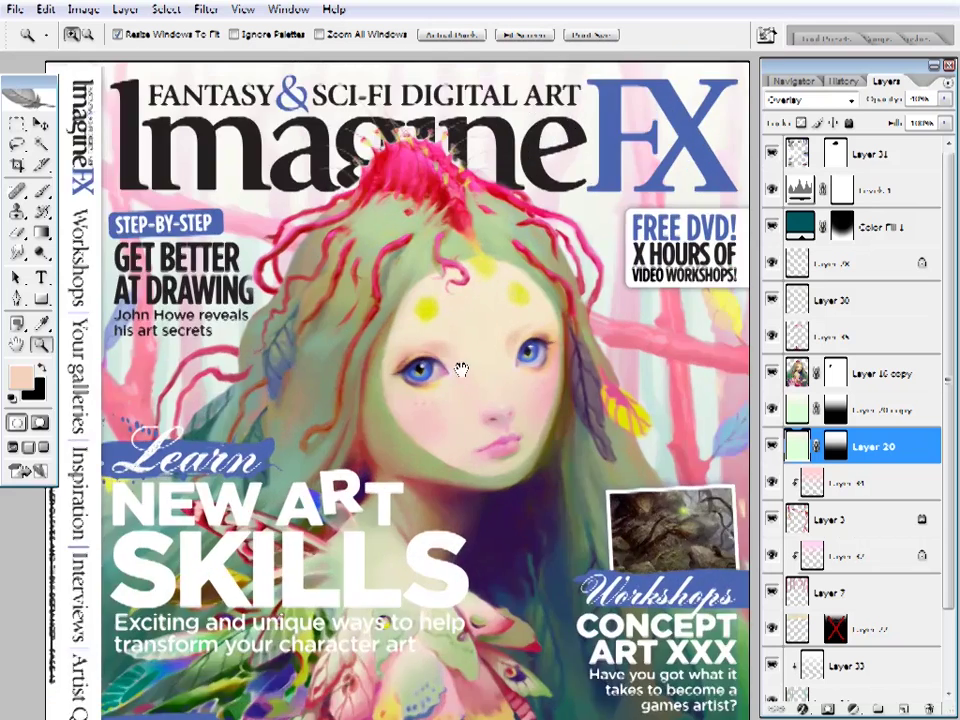
- Hide the cover layout with its adjustment layers and Layer 30, then select Layer 45
{"action": "mouse_move", "coordinate": [771, 153]}
{"action": "left_mouse_down"}
{"action": "mouse_move", "coordinate": [761, 197]}
{"action": "mouse_move", "coordinate": [771, 226]}
{"action": "left_mouse_up"}
{"action": "left_click", "coordinate": [780, 305]}
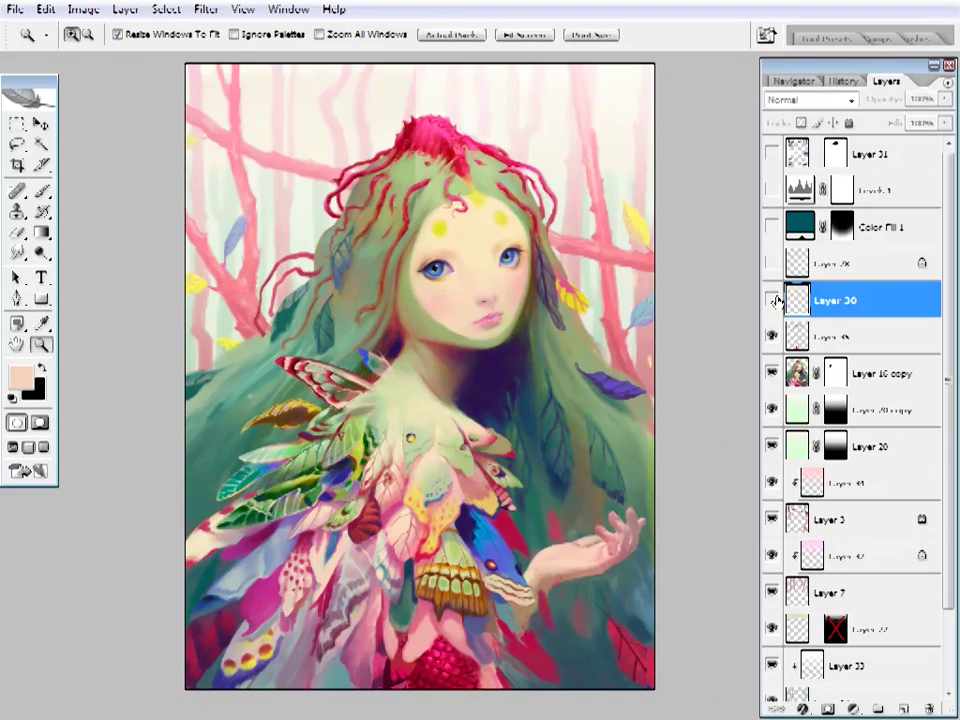
{"action": "left_click", "coordinate": [771, 300]}
{"action": "left_click", "coordinate": [795, 338]}
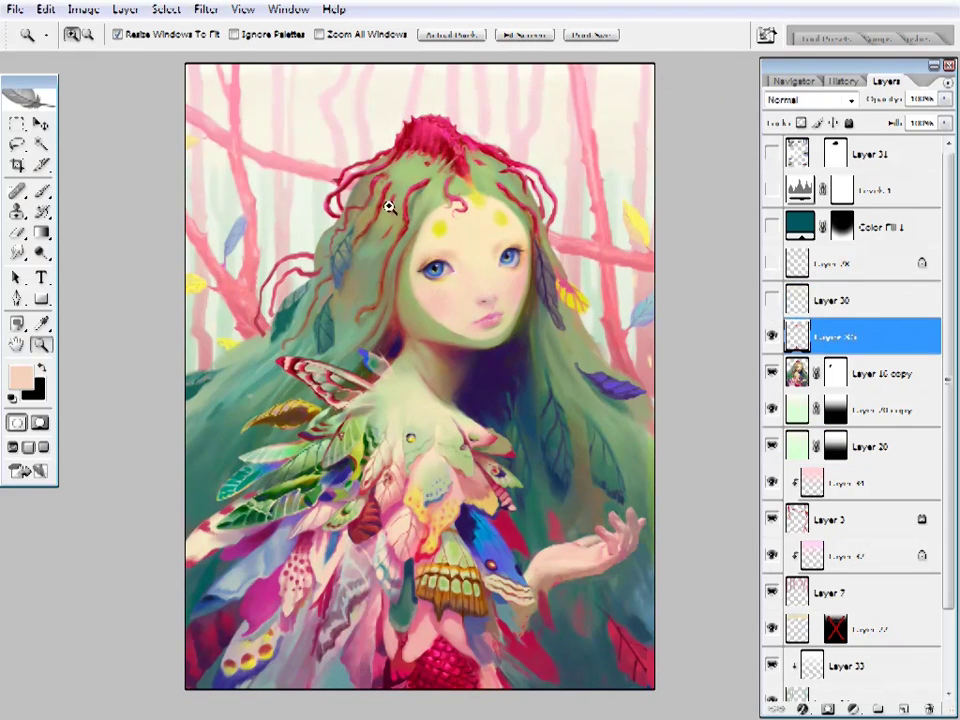
- Zoom into the hair crown and sample its bright crimson as the paint colour
{"action": "left_click", "coordinate": [545, 212]}
{"action": "left_click", "coordinate": [456, 400]}
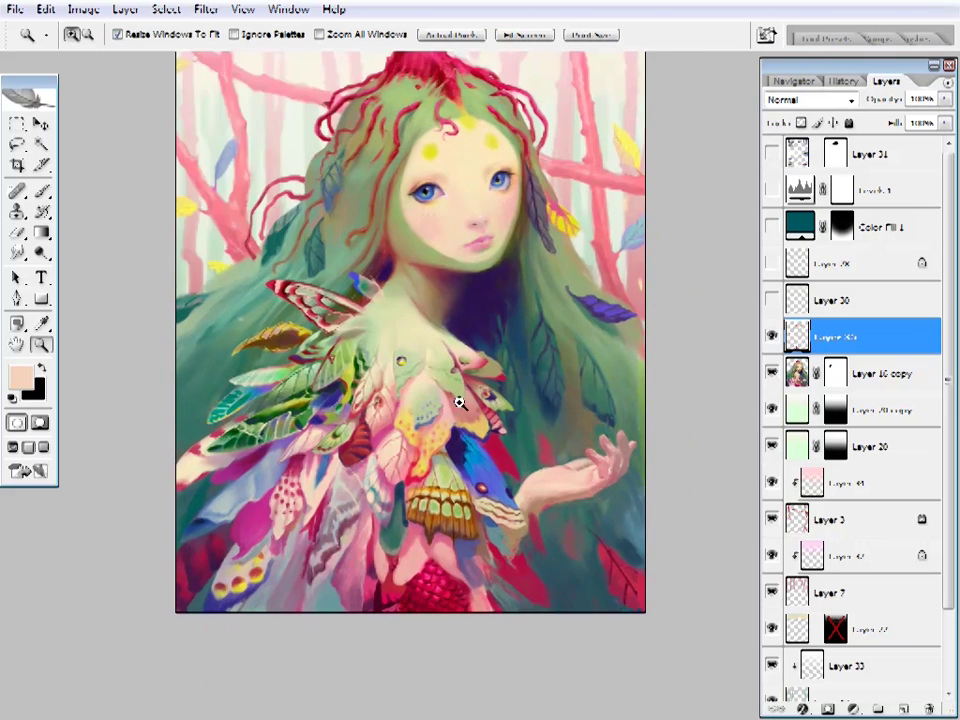
{"action": "left_click", "coordinate": [525, 429]}
{"action": "left_click", "coordinate": [545, 345]}
{"action": "key", "text": "b"}
{"action": "left_click", "coordinate": [460, 186], "text": "alt"}
{"action": "right_click", "coordinate": [495, 60]}
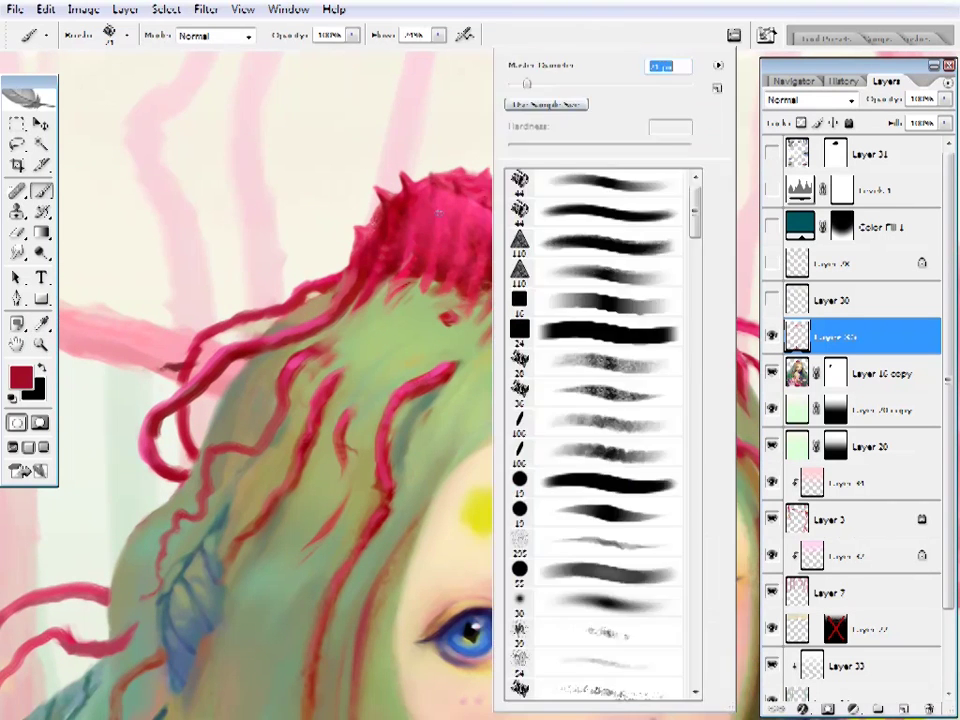
{"action": "key", "text": "Escape"}
{"action": "left_click_drag", "start_coordinate": [480, 232], "coordinate": [494, 240]}
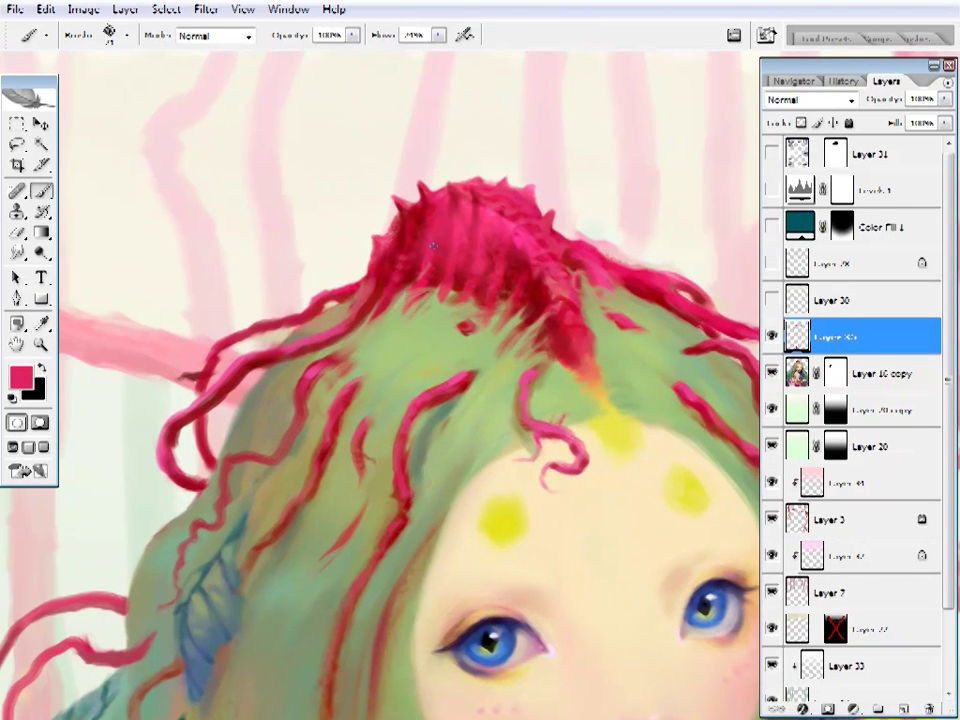
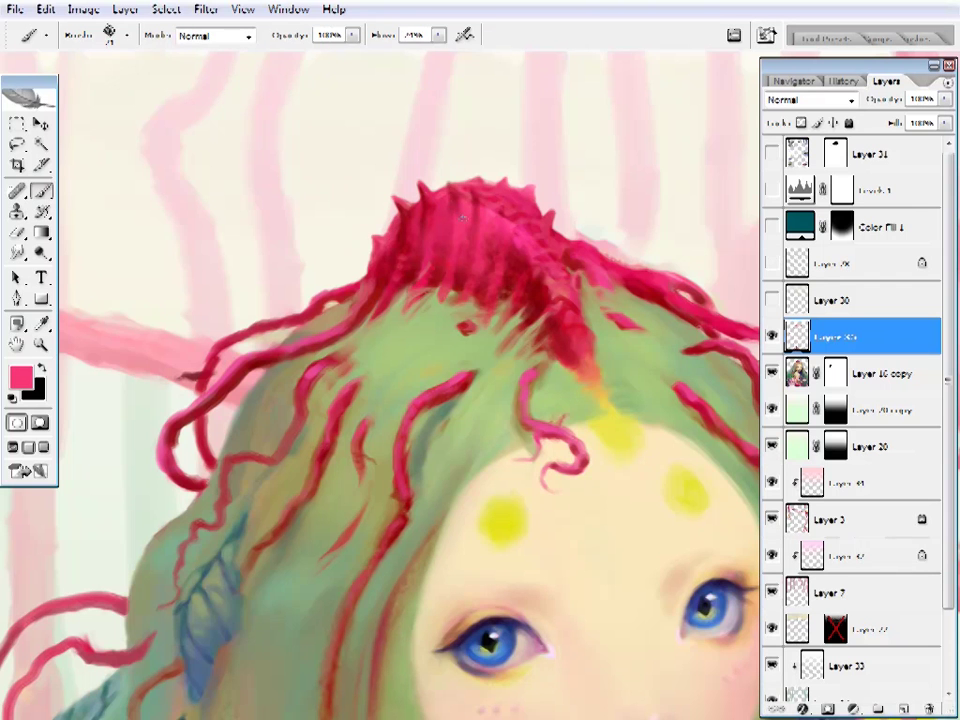
- Sample bright and muted pinks from the coral crown and resize the brush for its strands
{"action": "left_click", "coordinate": [497, 198], "text": "alt"}
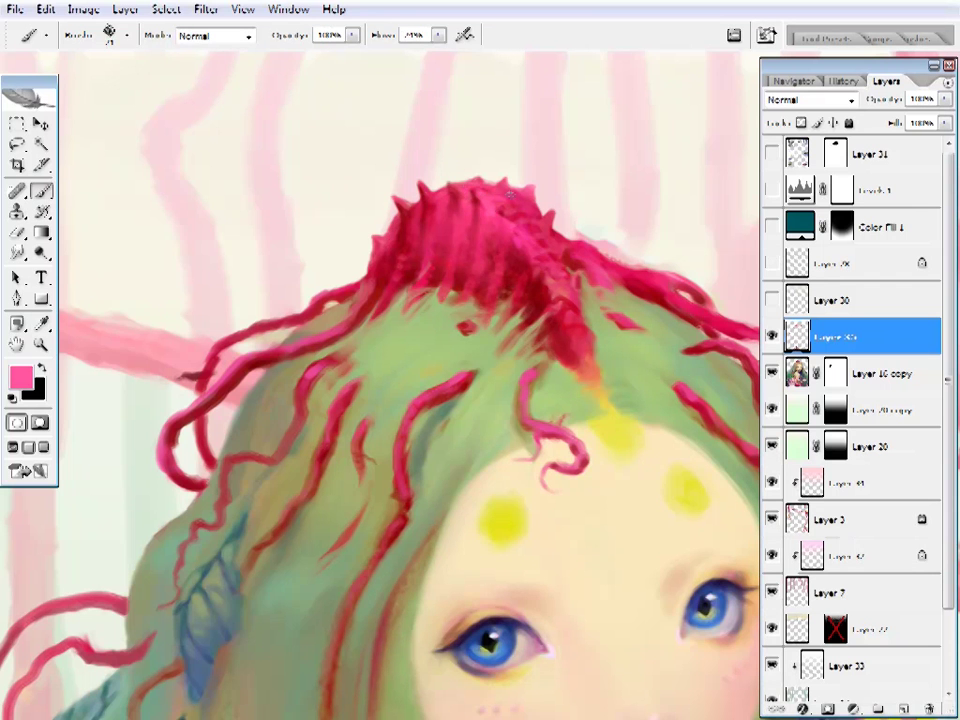
{"action": "left_click", "coordinate": [506, 211], "text": "alt"}
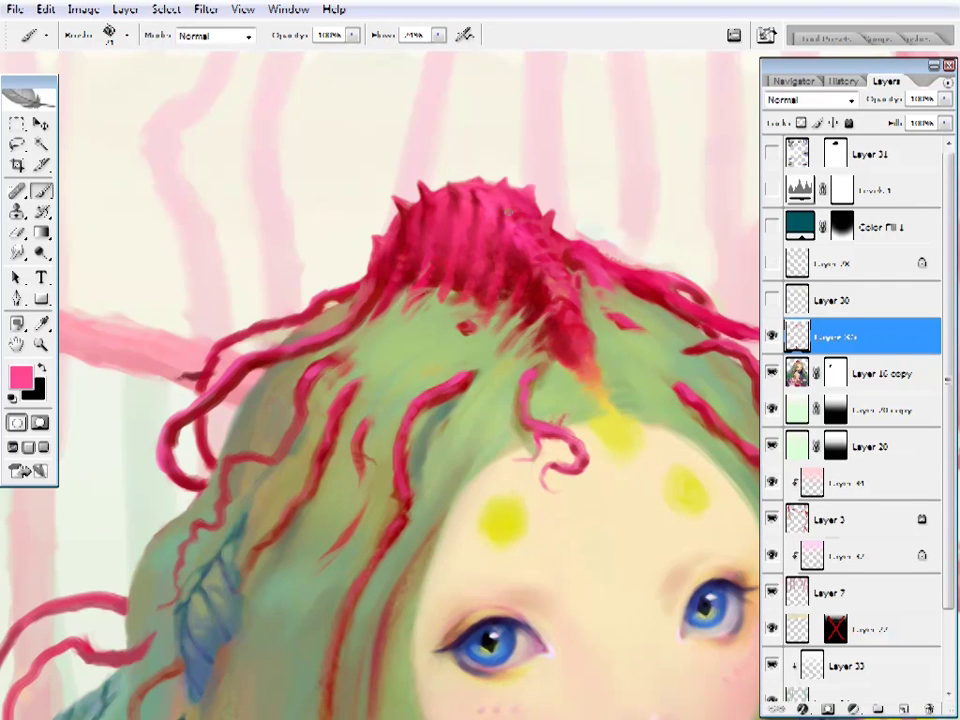
{"action": "left_click", "coordinate": [527, 222], "text": "alt"}
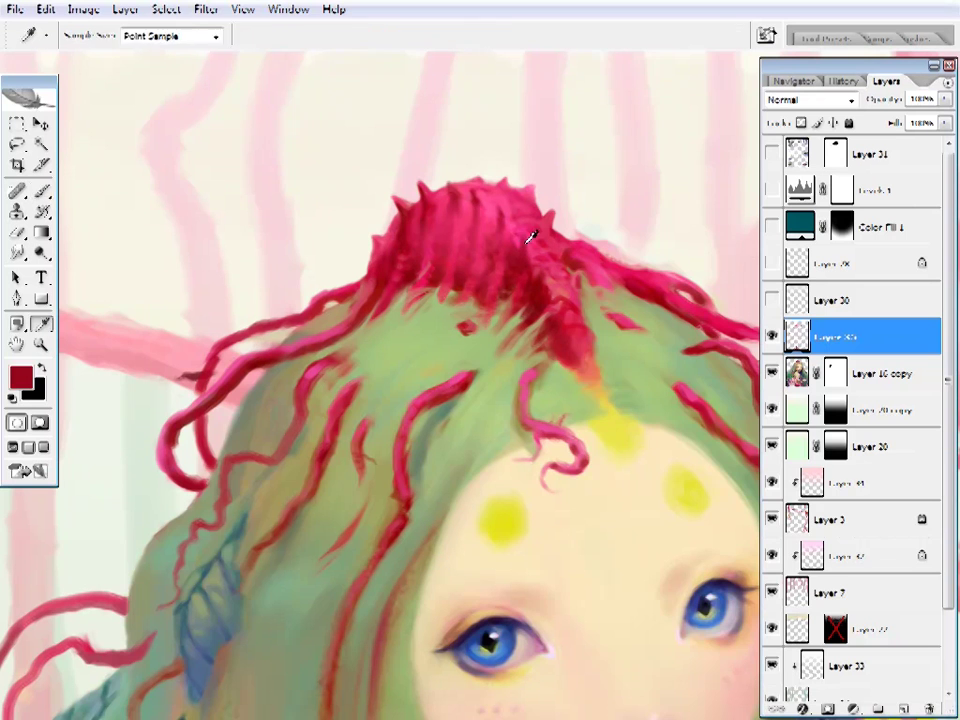
{"action": "left_click", "coordinate": [533, 240], "text": "alt"}
{"action": "right_click", "coordinate": [532, 241]}
{"action": "key", "text": "Return"}
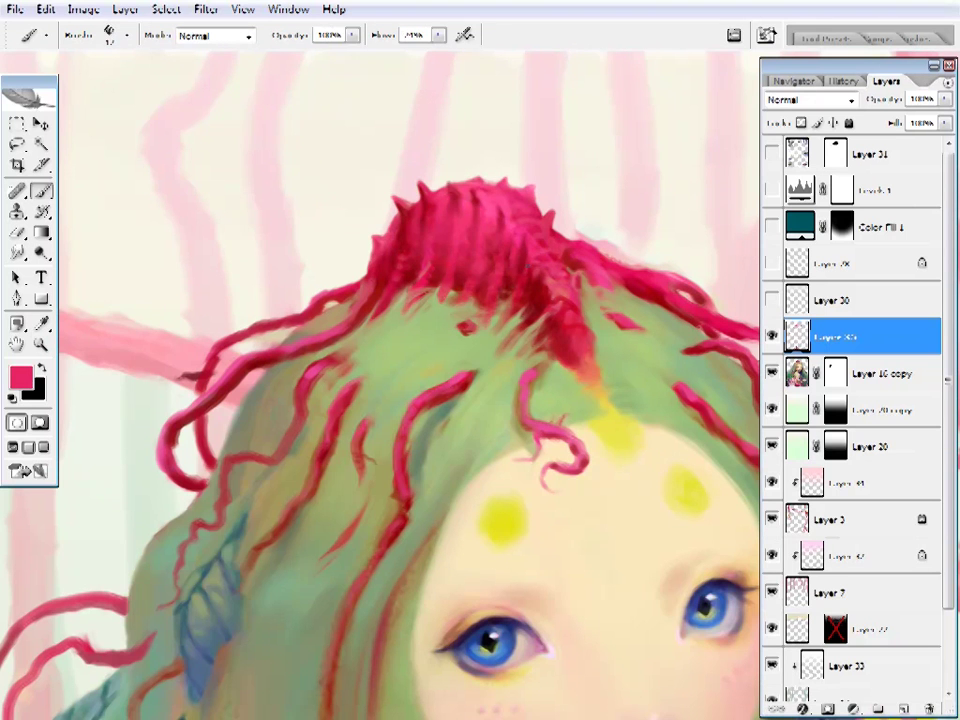
{"action": "left_click", "coordinate": [598, 250], "text": "alt"}
{"action": "left_click_drag", "start_coordinate": [583, 96], "coordinate": [536, 92]}
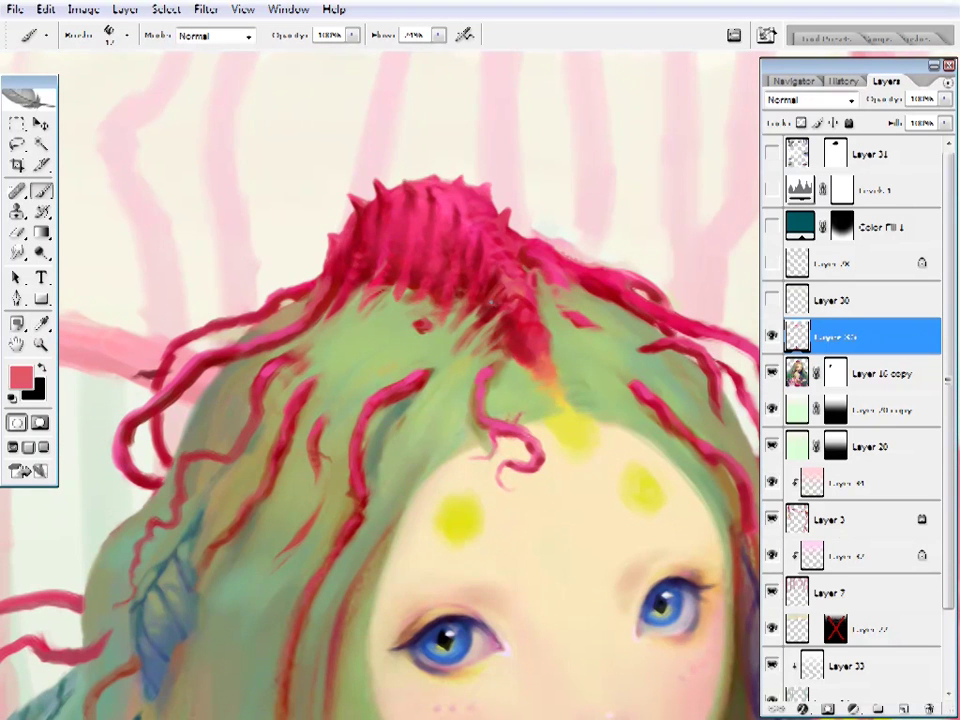
{"action": "right_click", "coordinate": [578, 200]}
{"action": "key", "text": "Escape"}
- Shade the crown's spiky strands with sampled darker reds, crimson and lighter pink
{"action": "key", "text": "i"}
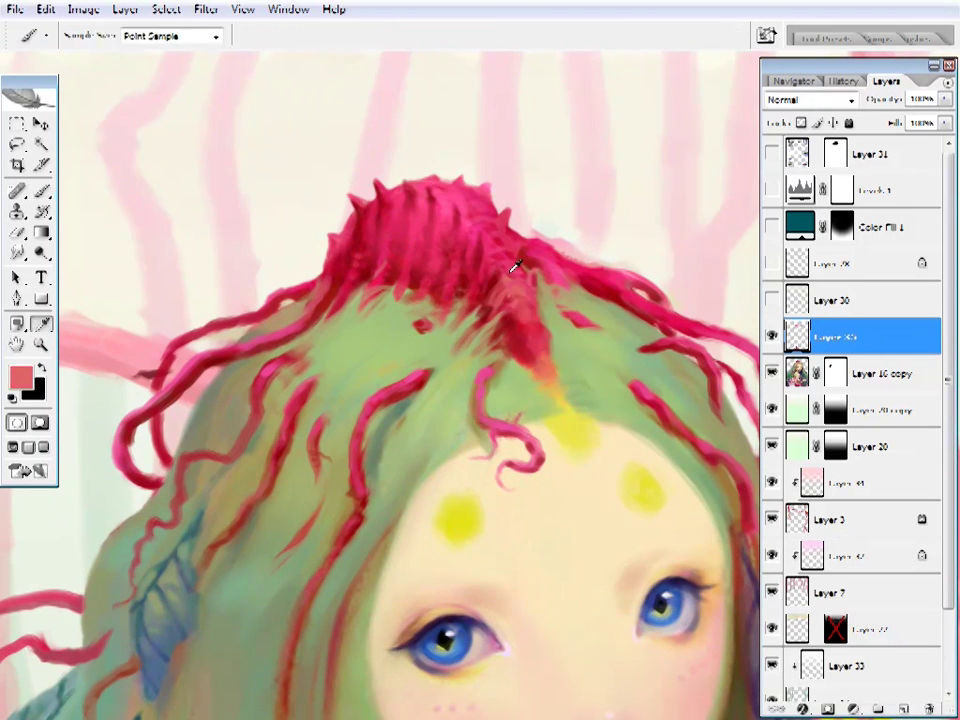
{"action": "left_click", "coordinate": [521, 326]}
{"action": "key", "text": "b"}
{"action": "left_click", "coordinate": [462, 200], "text": "alt"}
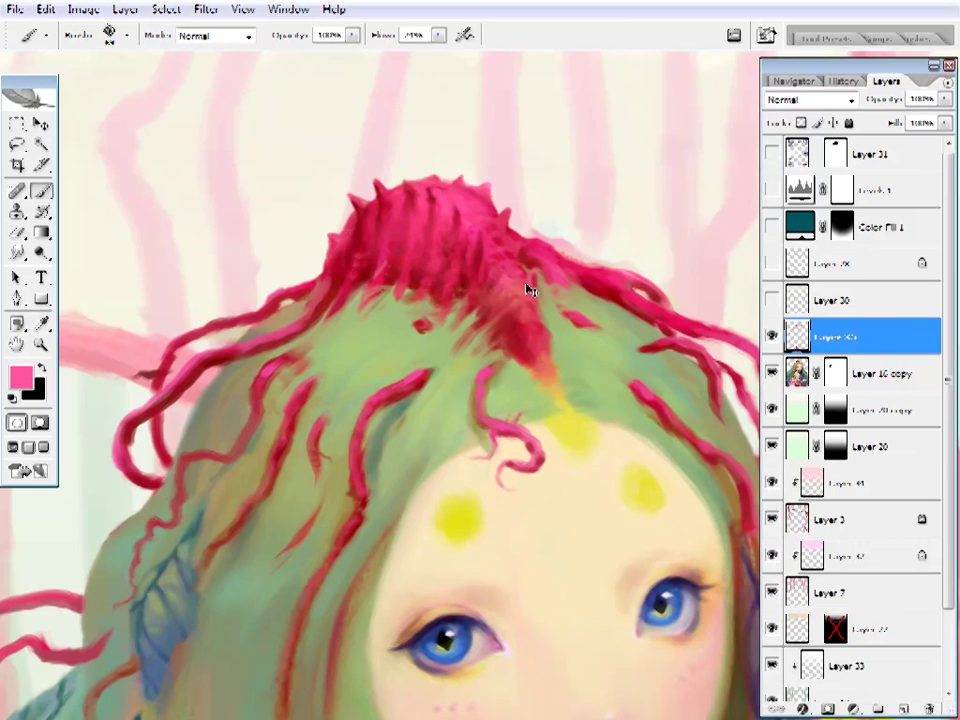
{"action": "right_click", "coordinate": [643, 245]}
{"action": "key", "text": "Escape"}
{"action": "left_click_drag", "start_coordinate": [565, 303], "coordinate": [594, 300]}
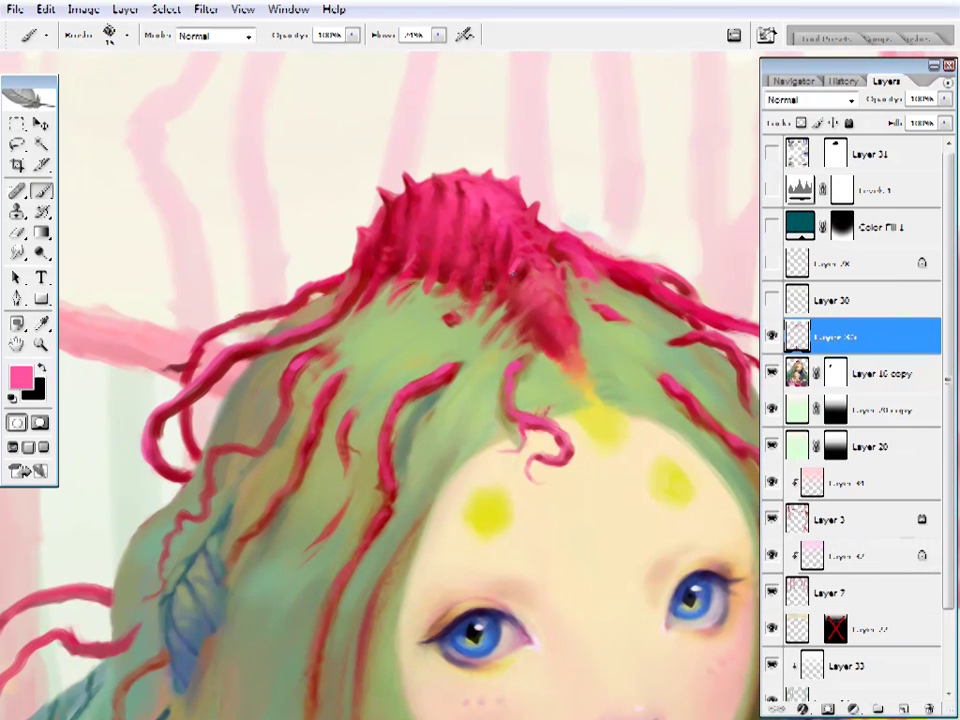
{"action": "left_click", "coordinate": [530, 258], "text": "alt"}
{"action": "left_click", "coordinate": [530, 258], "text": "alt"}
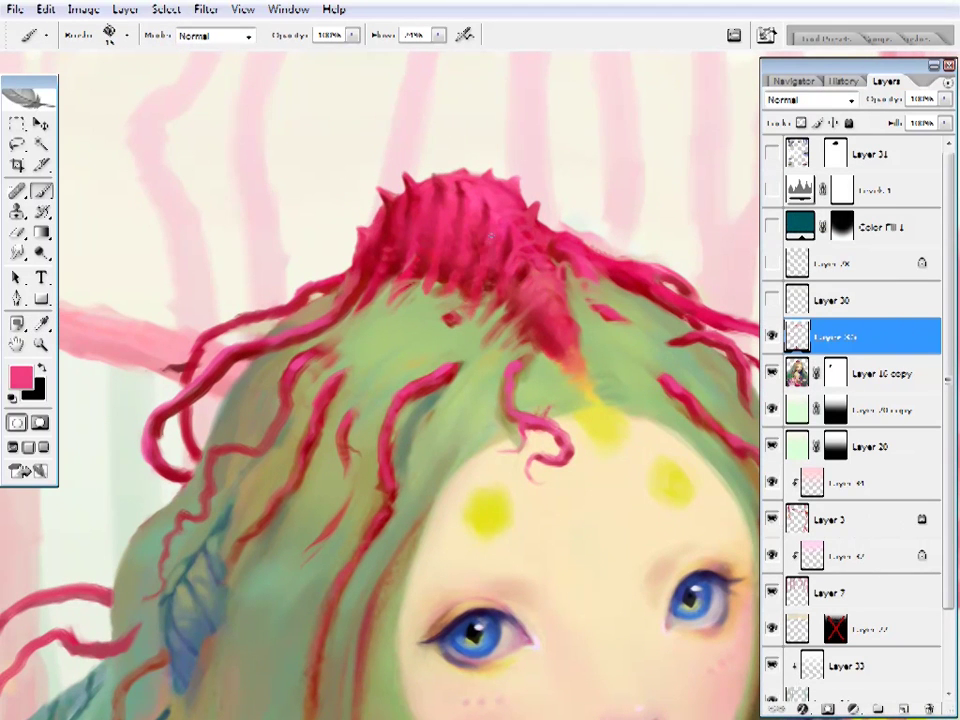
{"action": "mouse_move", "coordinate": [397, 561]}
{"action": "left_mouse_down"}
{"action": "mouse_move", "coordinate": [459, 495]}
{"action": "mouse_move", "coordinate": [491, 499]}
{"action": "mouse_move", "coordinate": [444, 403]}
{"action": "mouse_move", "coordinate": [405, 420]}
{"action": "mouse_move", "coordinate": [515, 490]}
{"action": "left_mouse_up"}
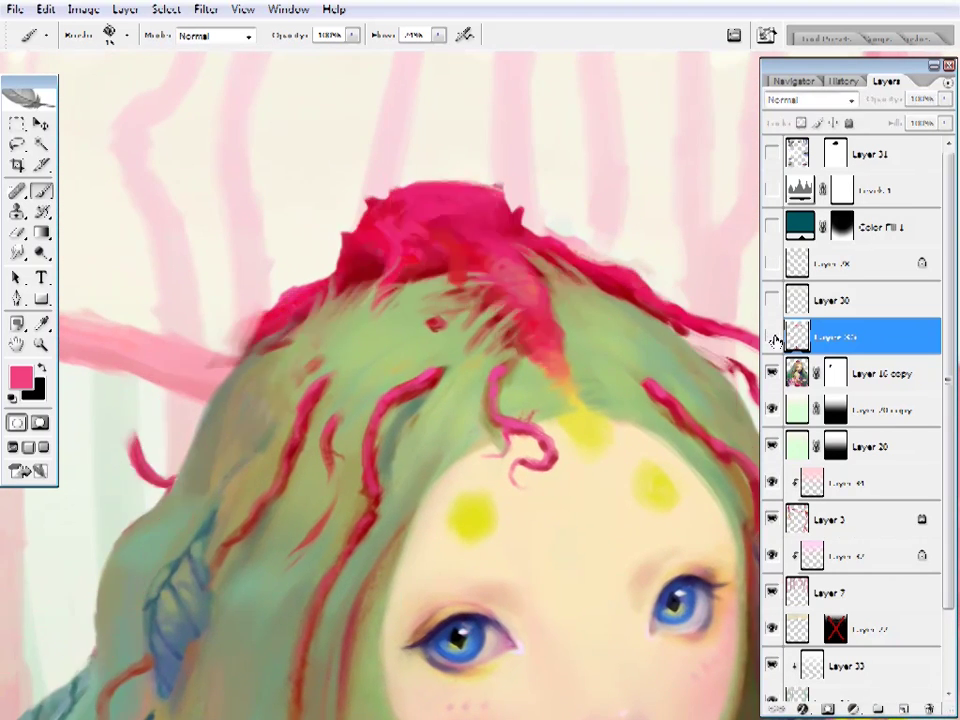
- Hide the face, hair, overlay layers and Layer 7 above the background
{"action": "left_click", "coordinate": [771, 373]}
{"action": "left_click", "coordinate": [771, 337]}
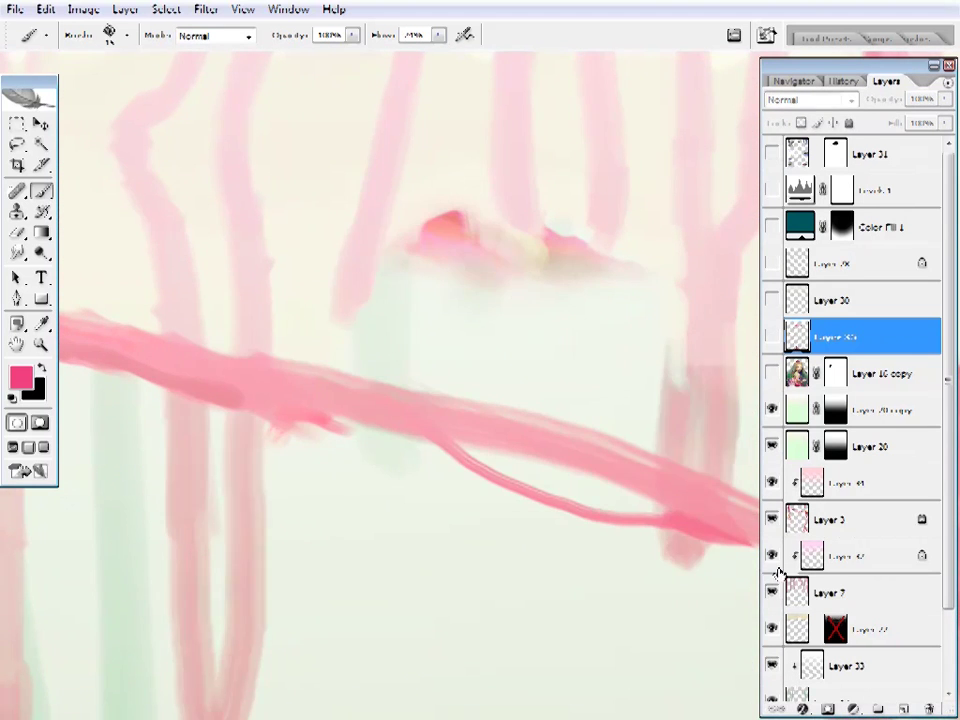
{"action": "left_click", "coordinate": [771, 591]}
{"action": "left_click", "coordinate": [771, 591]}
{"action": "scroll", "coordinate": [790, 570], "scroll_direction": "down", "scroll_amount": 3}
{"action": "left_click_drag", "start_coordinate": [771, 318], "coordinate": [774, 392]}
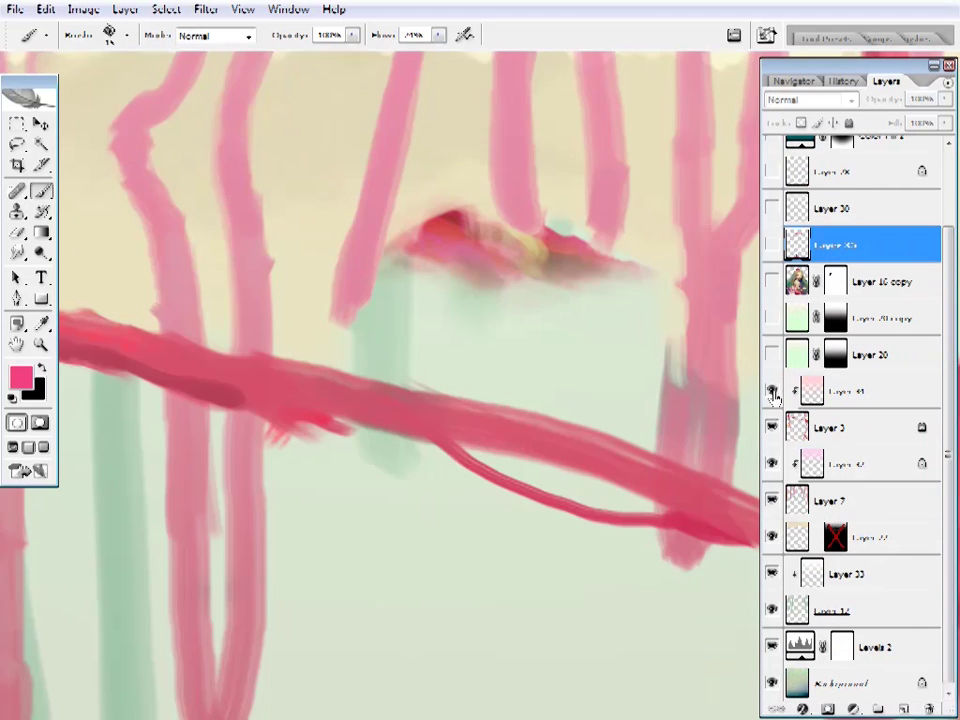
{"action": "left_click", "coordinate": [771, 463]}
{"action": "left_click", "coordinate": [850, 500]}
{"action": "left_click", "coordinate": [870, 537]}
- On Layer 22, paint sampled beige over the red blob behind the head with an enlarged brush
{"action": "left_click", "coordinate": [776, 500]}
{"action": "left_click", "coordinate": [776, 500]}
{"action": "left_click", "coordinate": [460, 150], "text": "alt"}
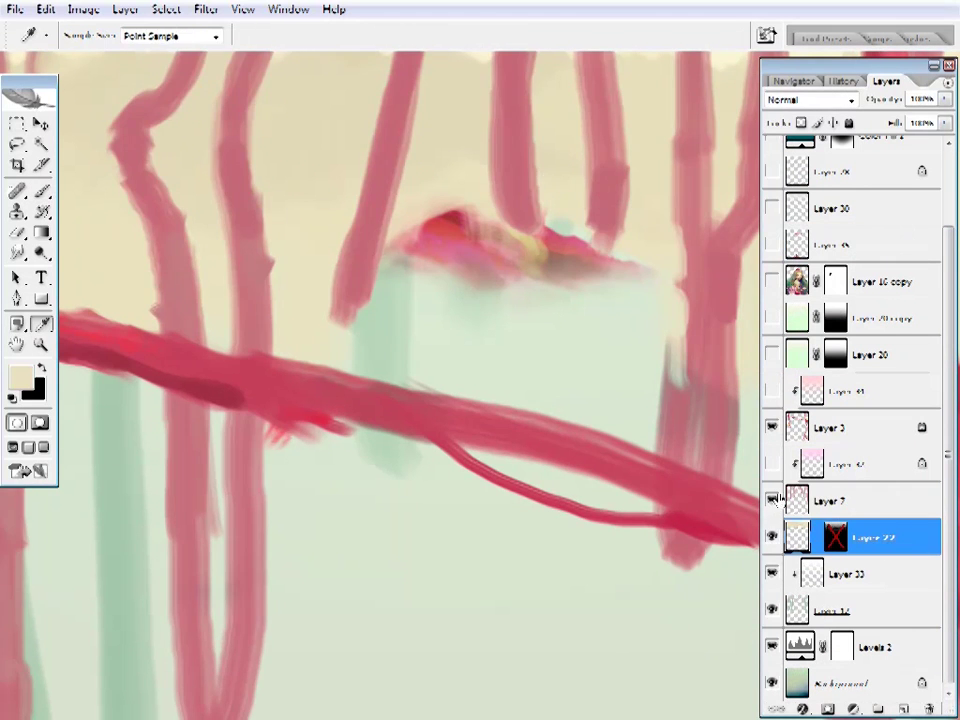
{"action": "left_click", "coordinate": [776, 500]}
{"action": "right_click", "coordinate": [595, 50]}
{"action": "mouse_move", "coordinate": [430, 230]}
{"action": "left_mouse_down"}
{"action": "mouse_move", "coordinate": [465, 316]}
{"action": "mouse_move", "coordinate": [675, 292]}
{"action": "mouse_move", "coordinate": [460, 145]}
{"action": "left_mouse_up"}
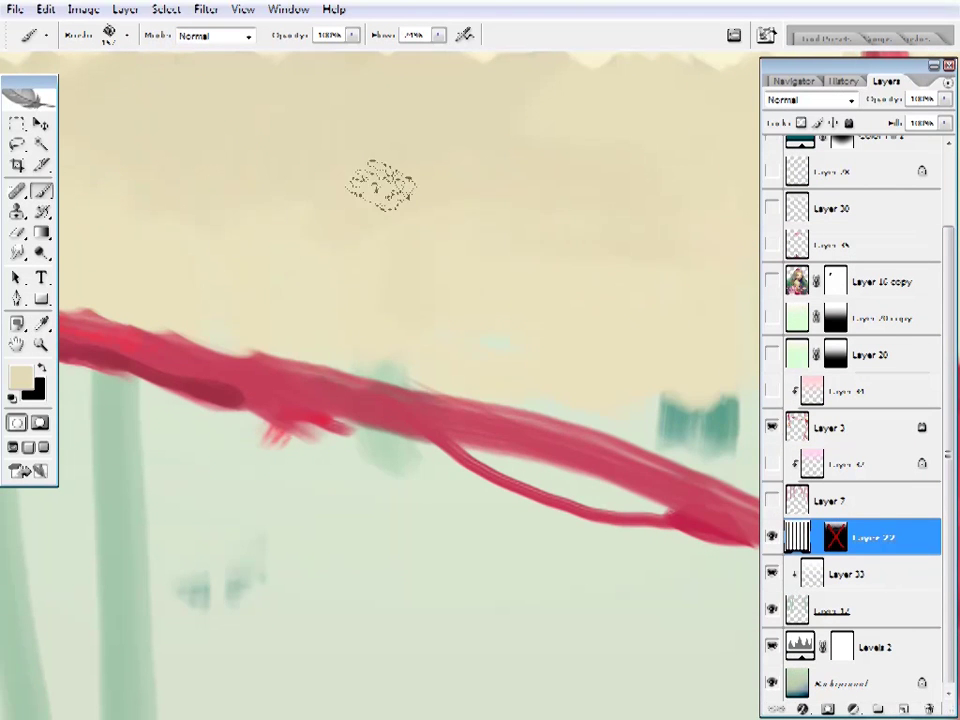
- Turn the hidden layers back on, fit the painting on screen and zoom into the head
{"action": "left_click_drag", "start_coordinate": [771, 500], "coordinate": [771, 281]}
{"action": "scroll", "coordinate": [800, 400], "scroll_direction": "up", "scroll_amount": 3}
{"action": "left_click", "coordinate": [771, 335]}
{"action": "key", "text": "z"}
{"action": "right_click", "coordinate": [522, 330]}
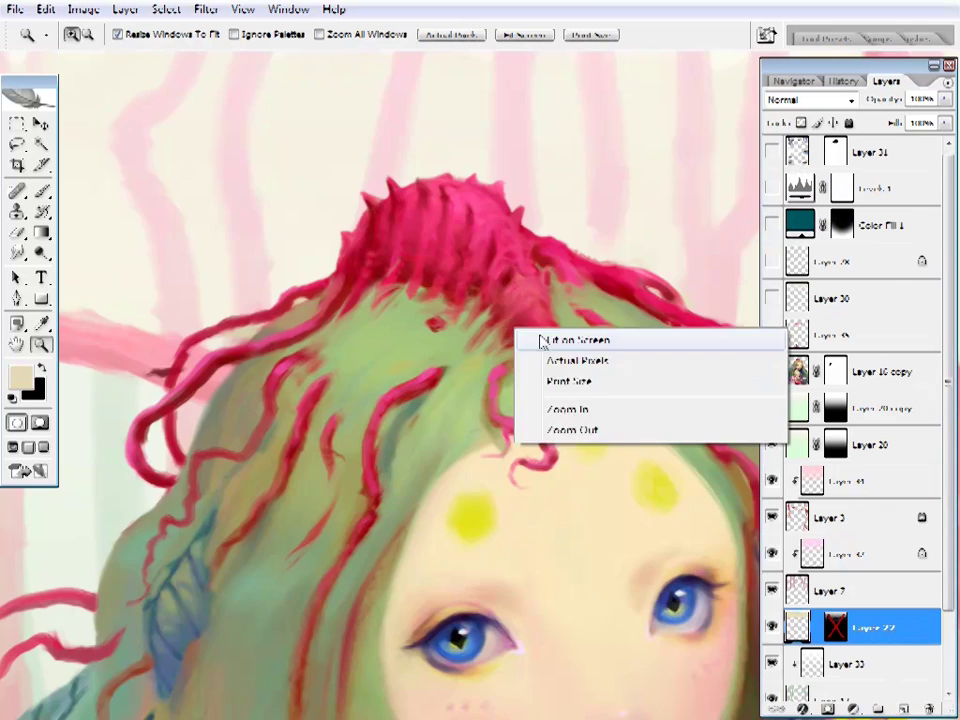
{"action": "left_click", "coordinate": [555, 337]}
{"action": "left_click", "coordinate": [521, 281]}
- Select Layer 7 and sample a red with a smaller brush for crown touch-ups
{"action": "left_click", "coordinate": [830, 591]}
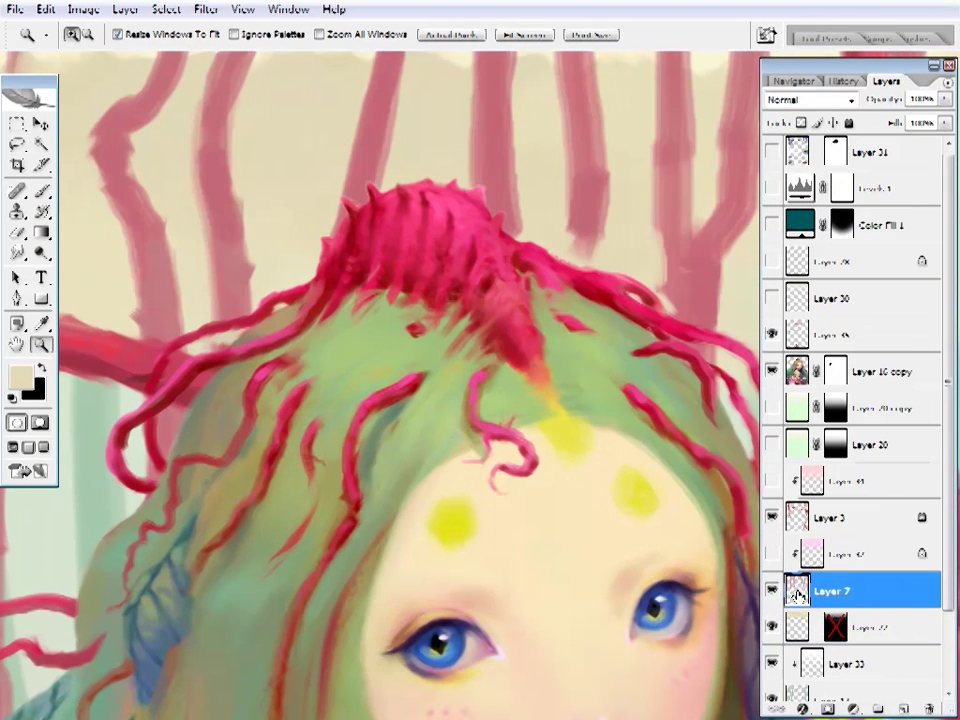
{"action": "left_click_drag", "start_coordinate": [510, 228], "coordinate": [460, 248]}
{"action": "key", "text": "b"}
{"action": "left_click", "coordinate": [460, 245], "text": "alt"}
{"action": "key", "text": "bracketleft"}
{"action": "key", "text": "bracketleft"}
{"action": "key", "text": "bracketleft"}
{"action": "key", "text": "bracketleft"}
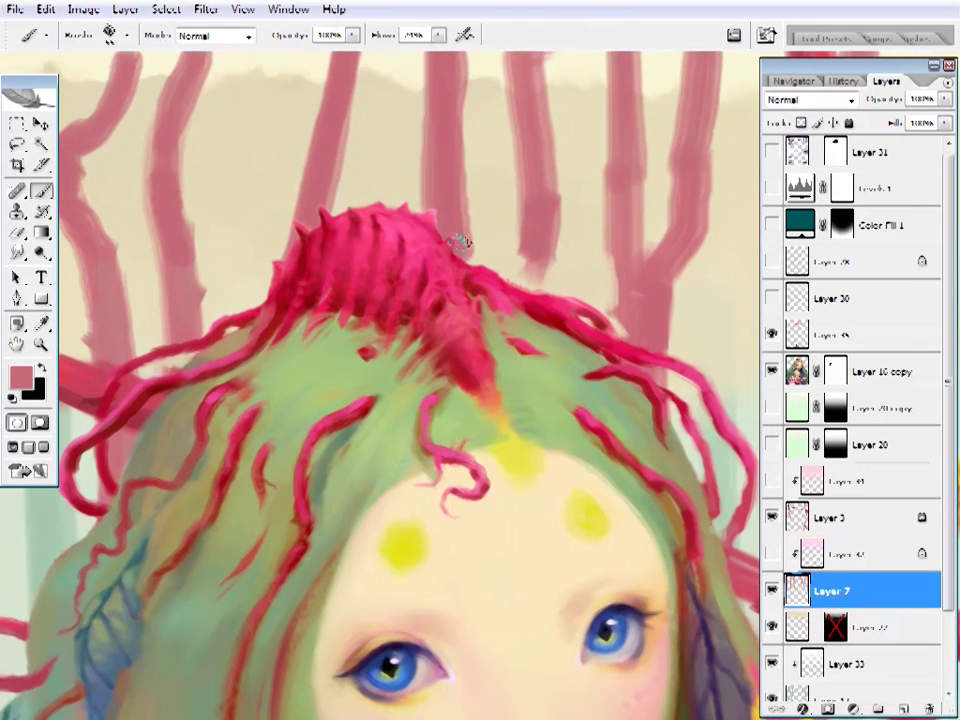
- Cycle through Layer 45, Layer 16 copy and Layer 7, then fit the painting in the window
{"action": "left_click", "coordinate": [620, 328], "text": "ctrl"}
{"action": "key", "text": "e"}
{"action": "left_click", "coordinate": [615, 315], "text": "ctrl"}
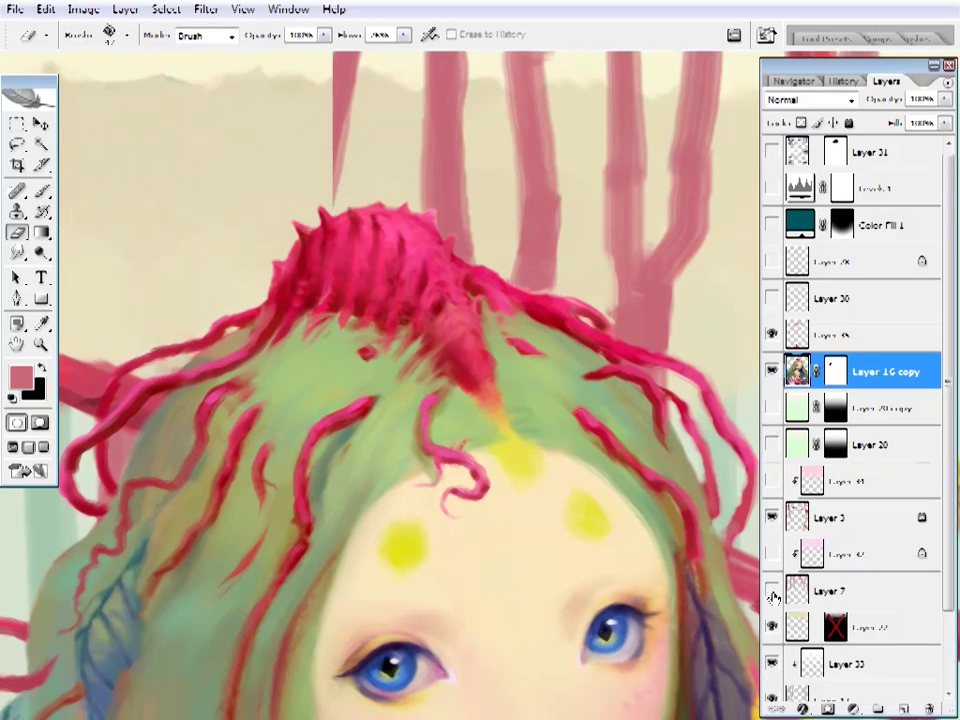
{"action": "left_click", "coordinate": [594, 308], "text": "ctrl"}
{"action": "scroll", "coordinate": [660, 200], "scroll_direction": "up", "scroll_amount": 3}
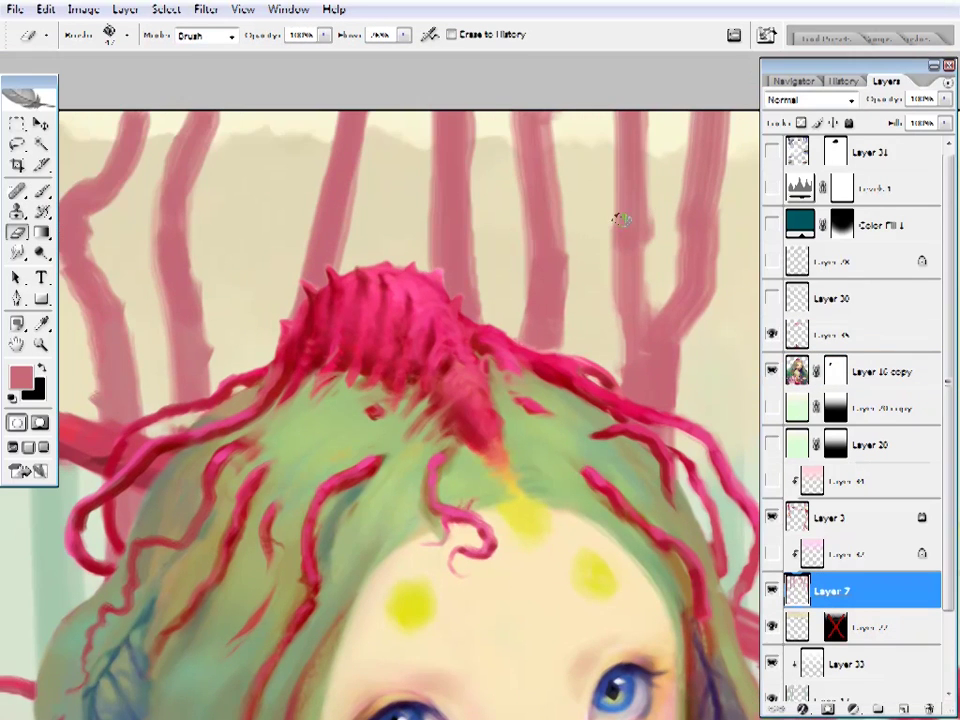
{"action": "key", "text": "b"}
{"action": "key", "text": "z"}
{"action": "key", "text": "ctrl+0"}
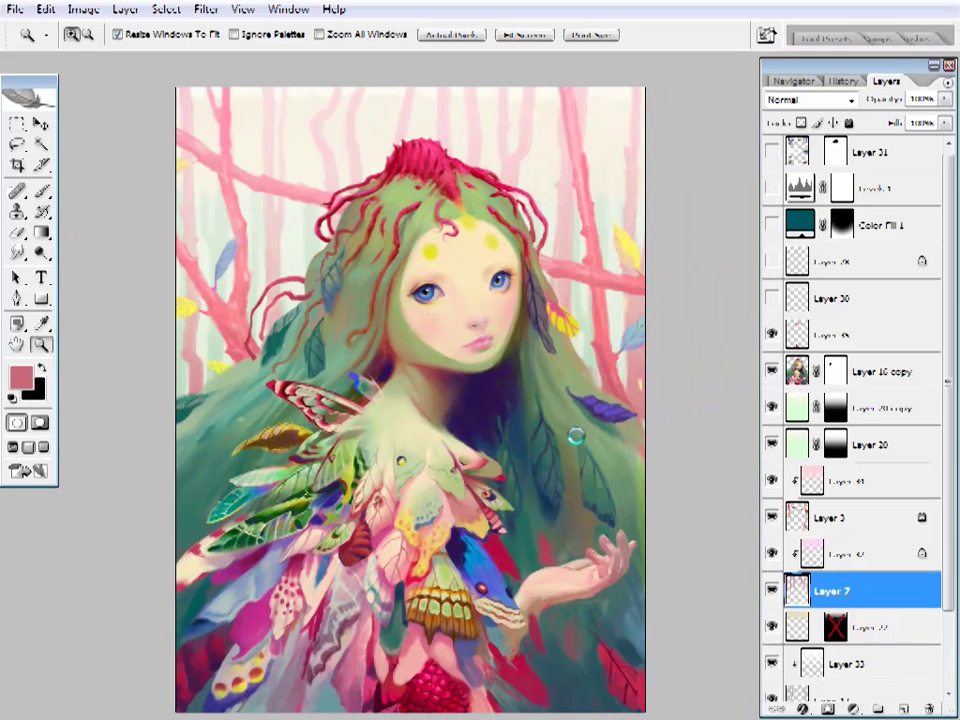
- Merge the clipped layers into Layer 3 and Layer 33 down into Layer 12
{"action": "left_click", "coordinate": [850, 518]}
{"action": "key", "text": "ctrl+e"}
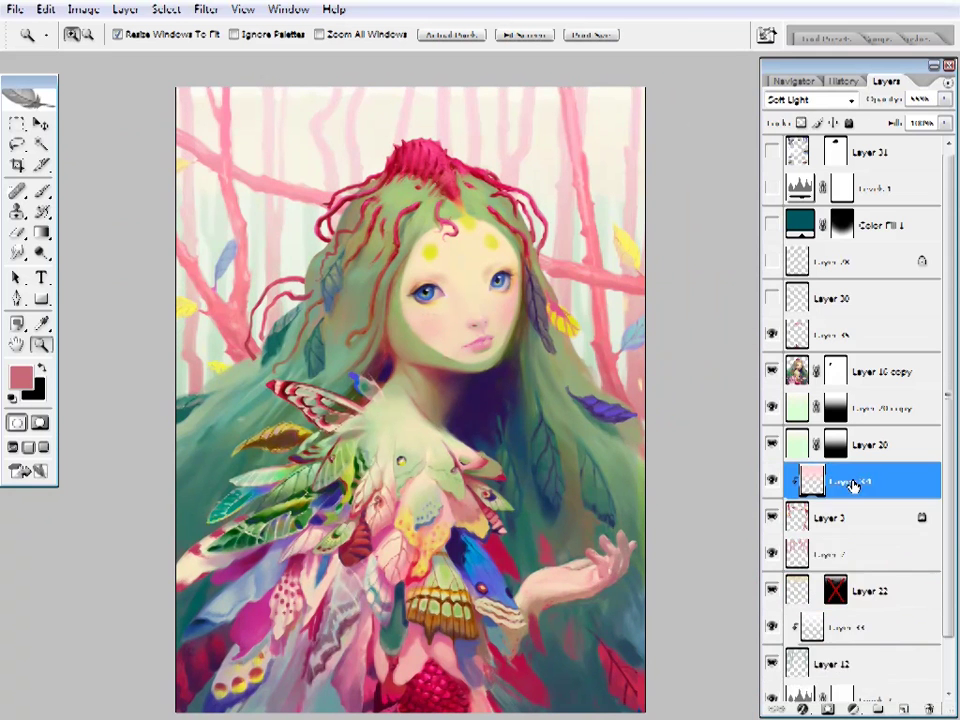
{"action": "left_click", "coordinate": [850, 591]}
{"action": "left_click", "coordinate": [771, 591]}
{"action": "key", "text": "ctrl+e"}
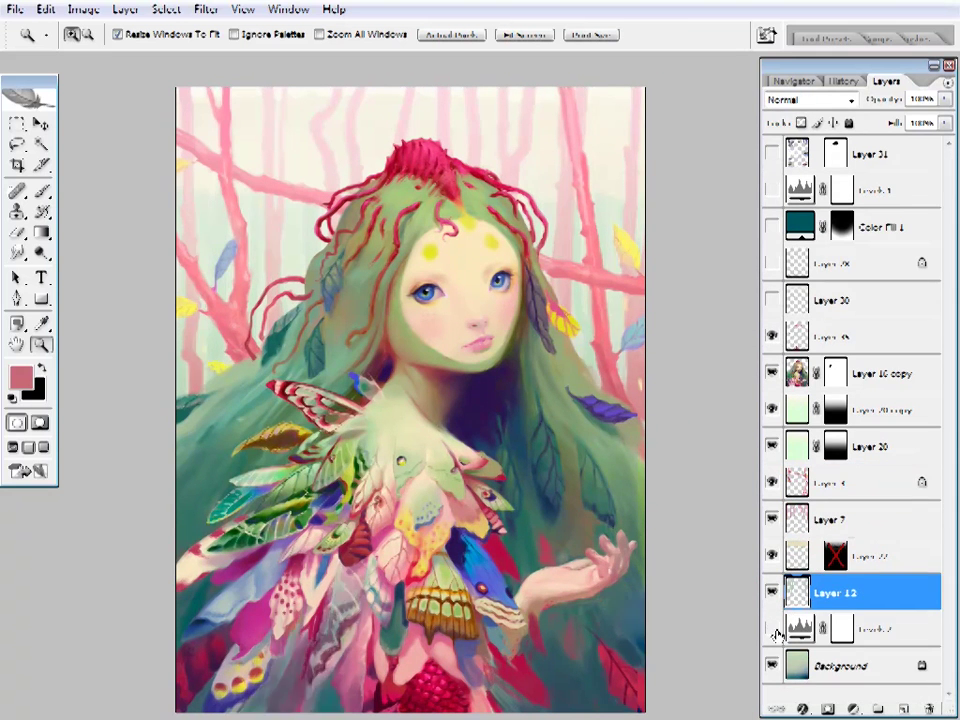
{"action": "left_click", "coordinate": [779, 627]}
- Reset colours to black and white, turn on Layers 28 and 30, and make Layer 30 active
{"action": "key", "text": "g"}
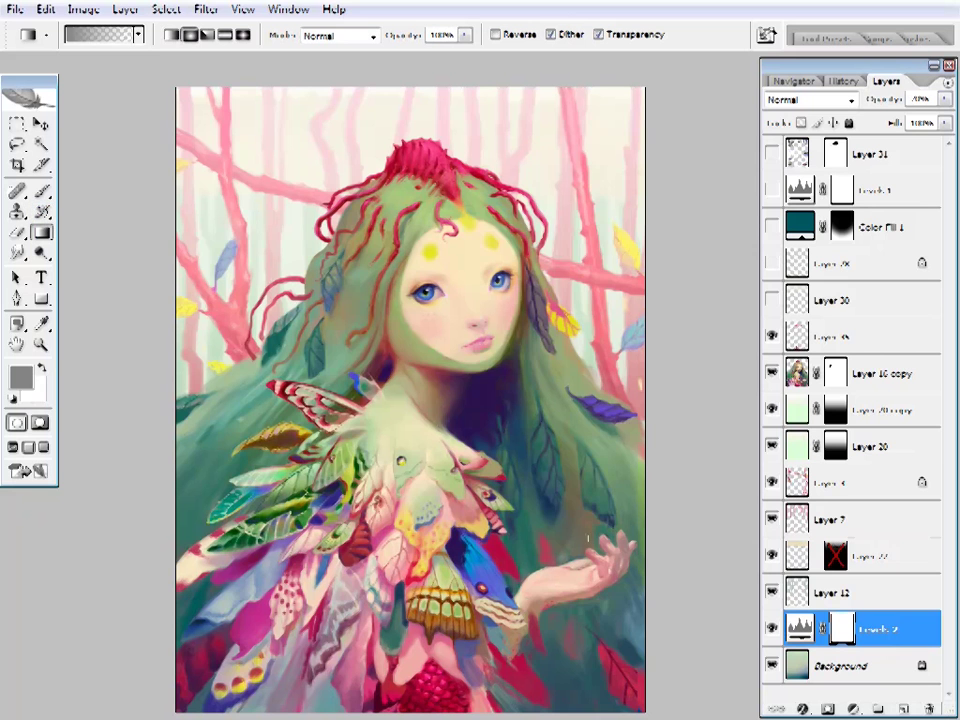
{"action": "key", "text": "d"}
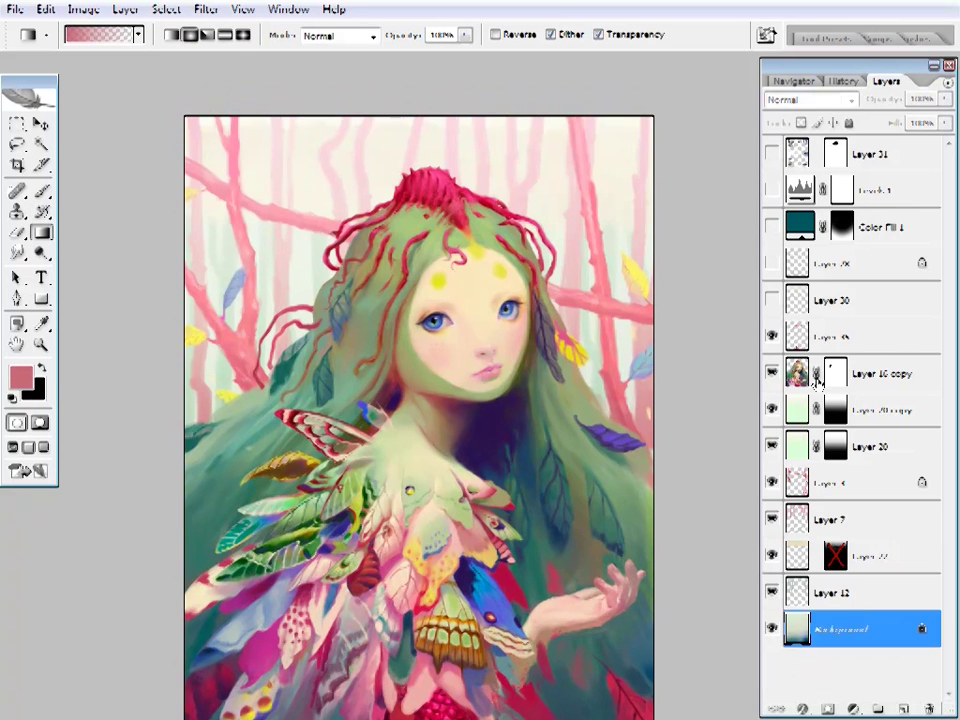
{"action": "left_click", "coordinate": [852, 446]}
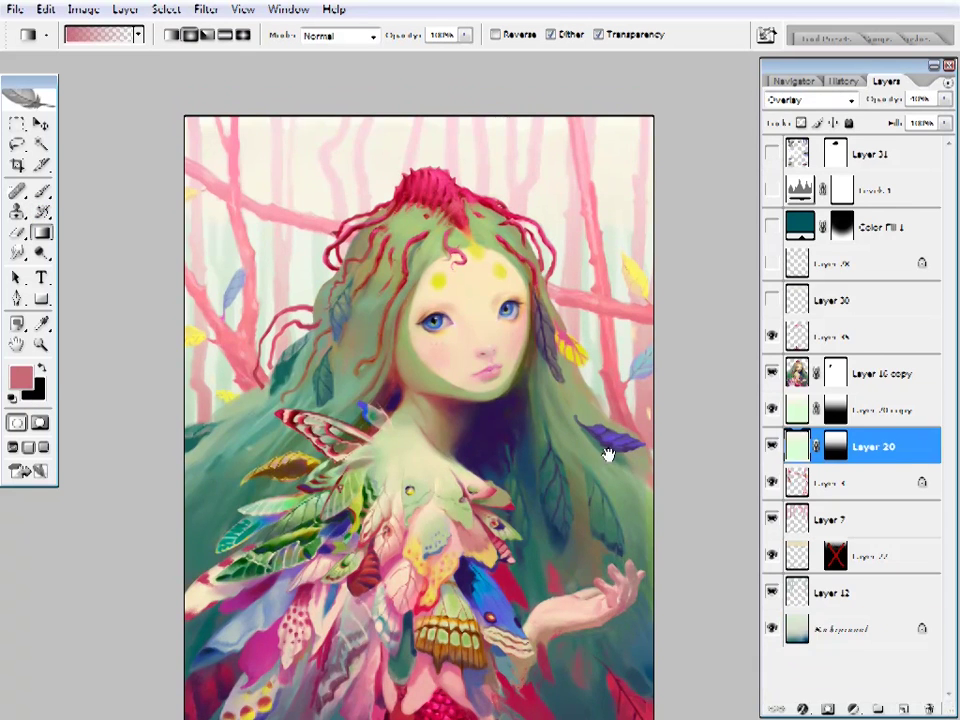
{"action": "key", "text": "z"}
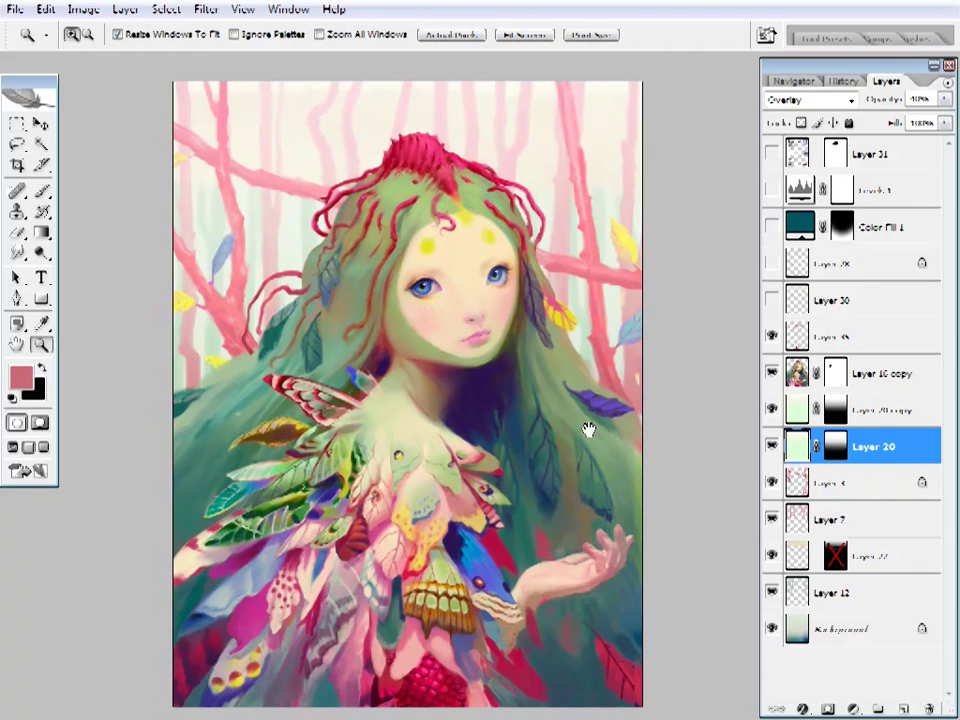
{"action": "left_click", "coordinate": [771, 300]}
{"action": "left_click", "coordinate": [771, 263]}
{"action": "left_click", "coordinate": [835, 300]}
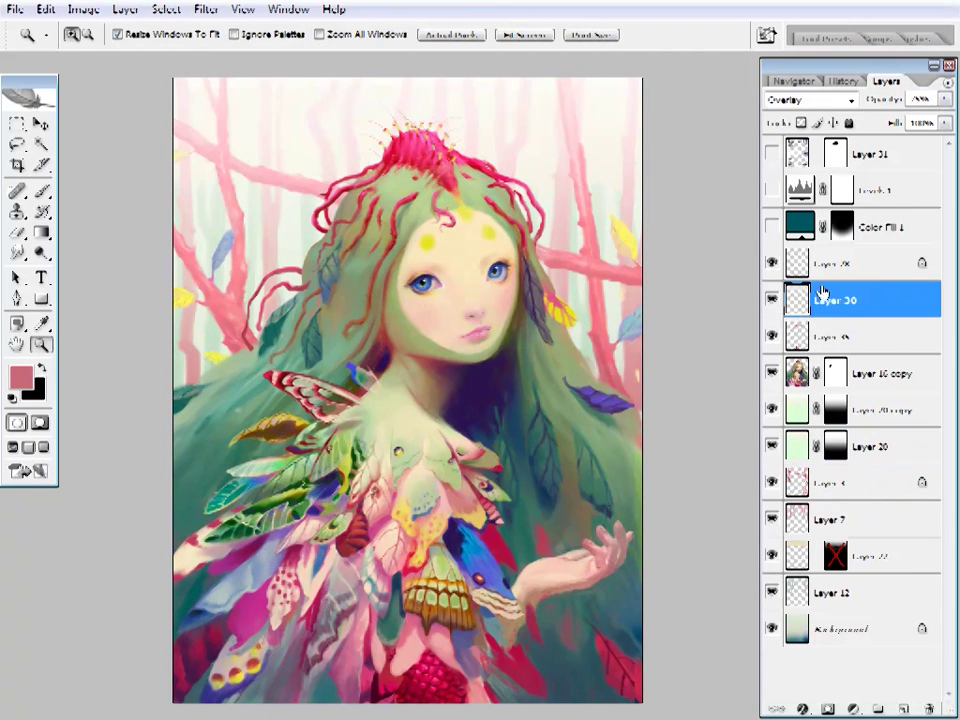
- Sample a pale green from the painting and adjust the brush size
{"action": "key", "text": "i"}
{"action": "left_click", "coordinate": [430, 400]}
{"action": "key", "text": "b"}
{"action": "right_click", "coordinate": [533, 103]}
{"action": "key", "text": "Escape"}
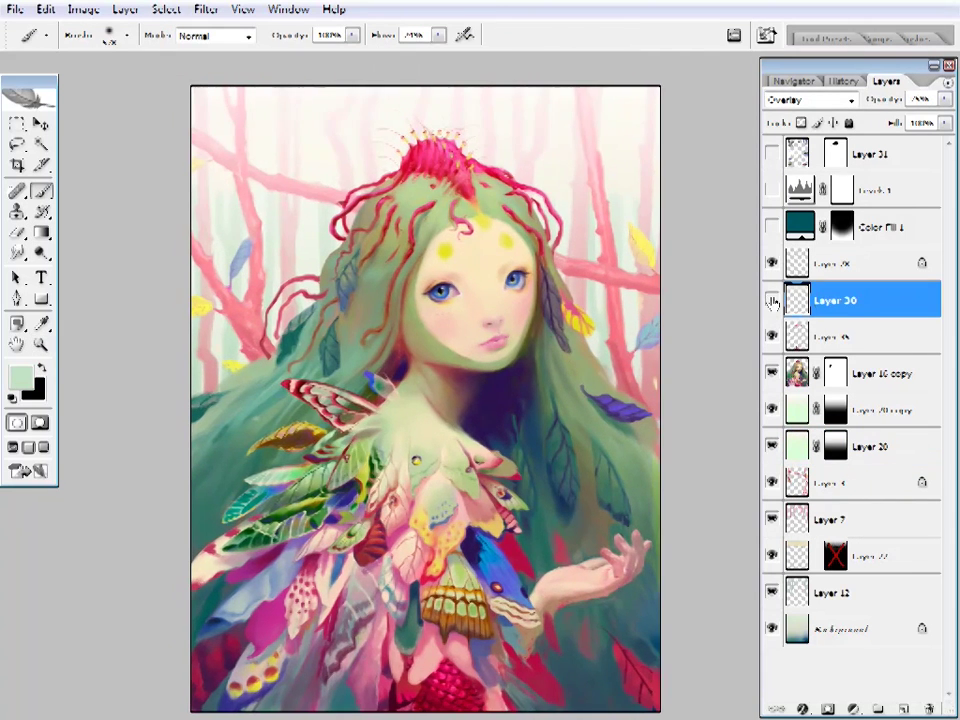
{"action": "left_click_drag", "start_coordinate": [250, 405], "coordinate": [238, 421]}
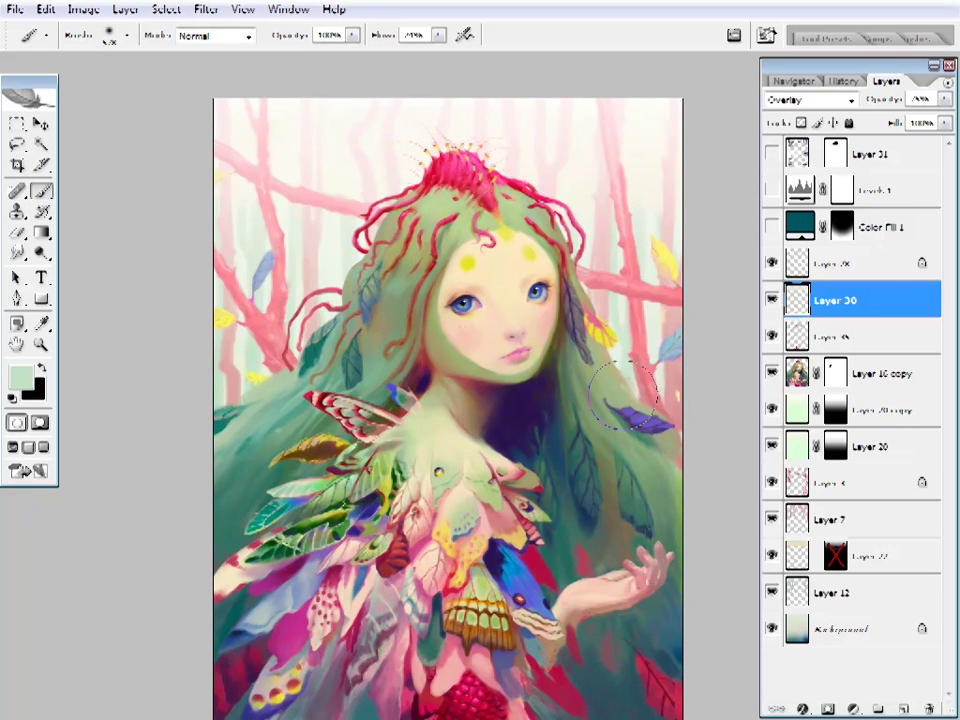
{"action": "right_click", "coordinate": [610, 265]}
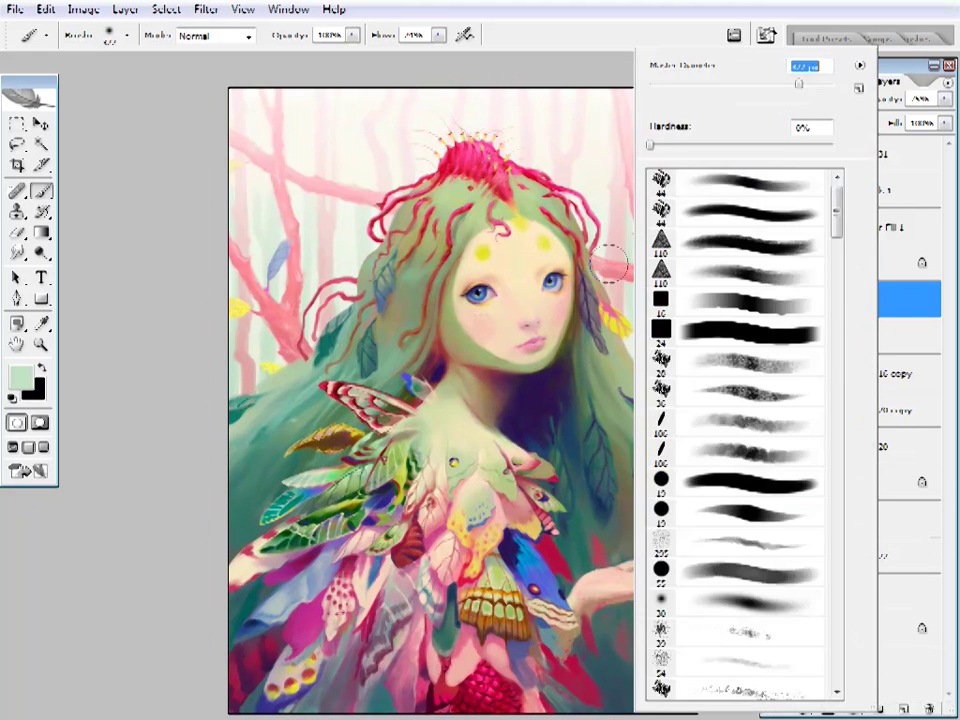
{"action": "key", "text": "Escape"}
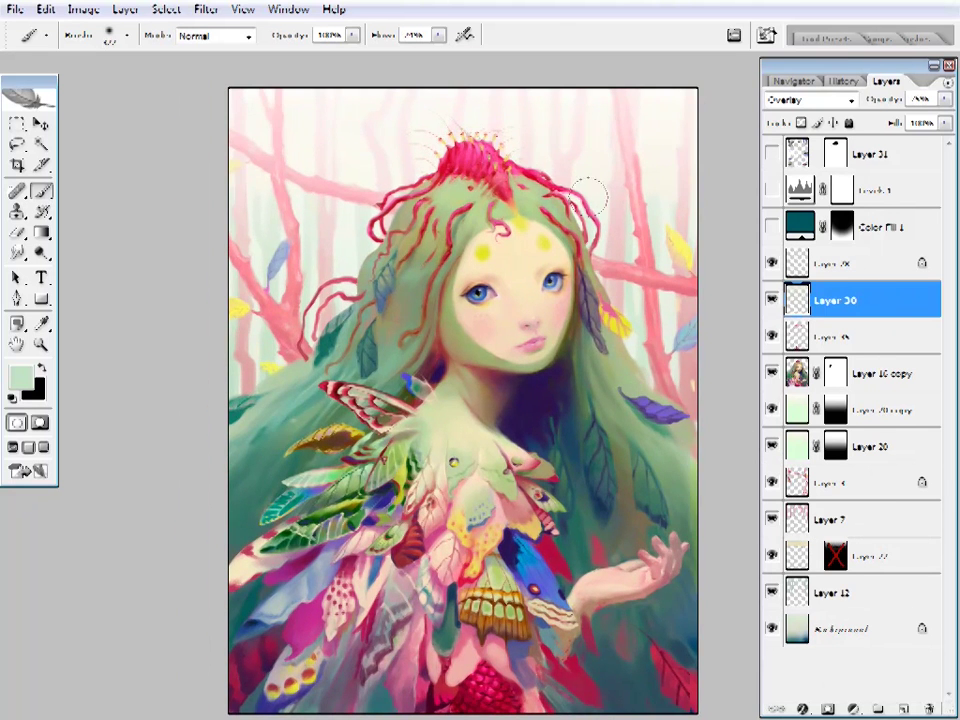
- Choose the 167 px scattered brush and hide Levels 1 and Layer 31
{"action": "right_click", "coordinate": [500, 185]}
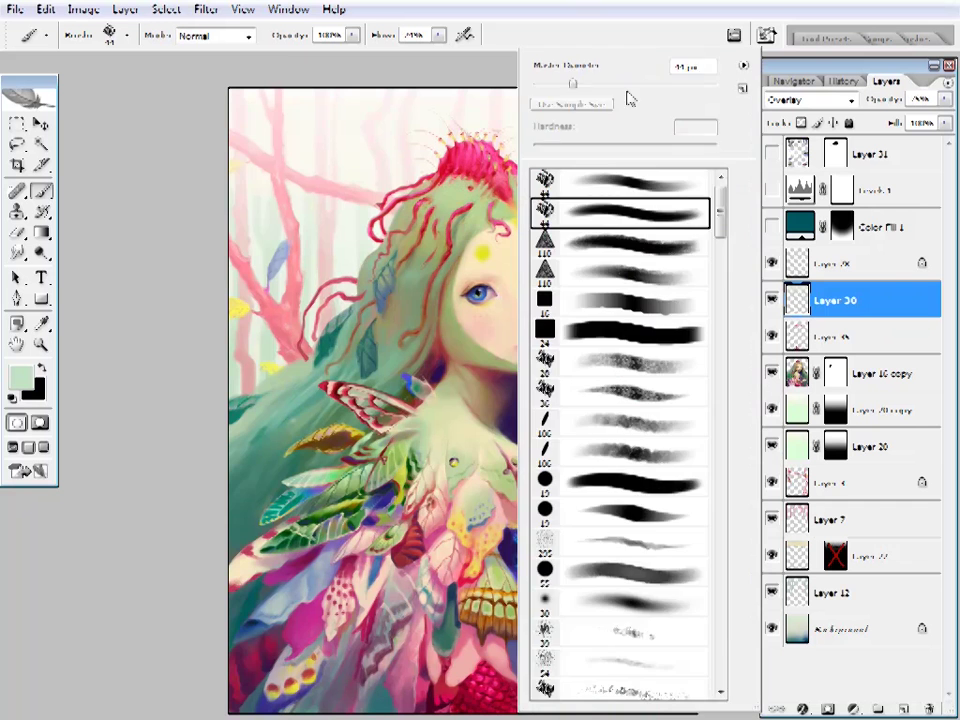
{"action": "double_click", "coordinate": [620, 215]}
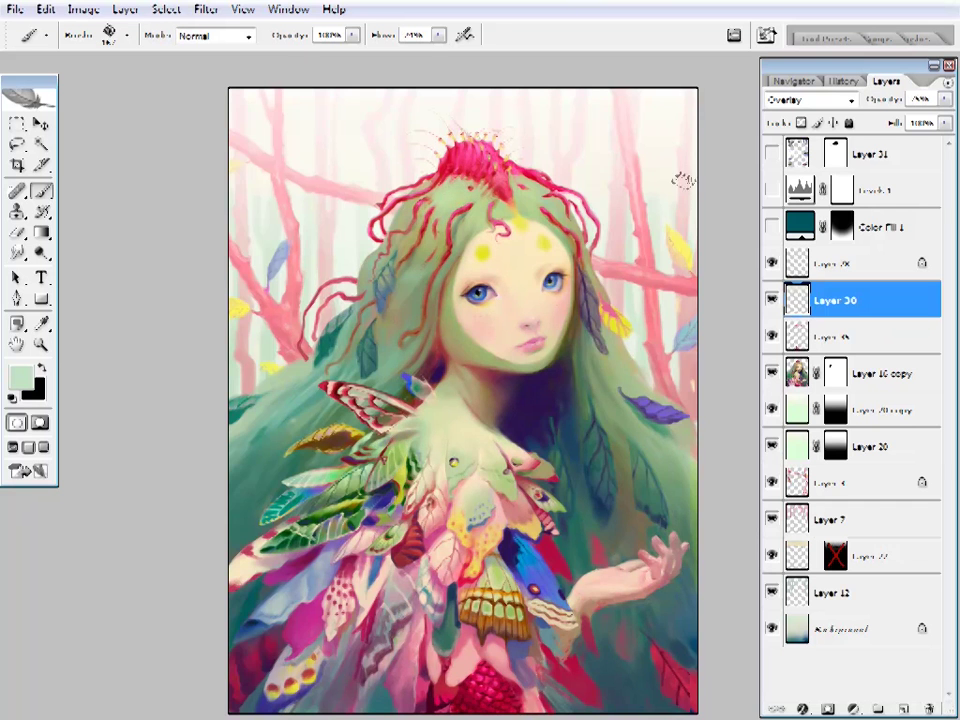
{"action": "key", "text": "z"}
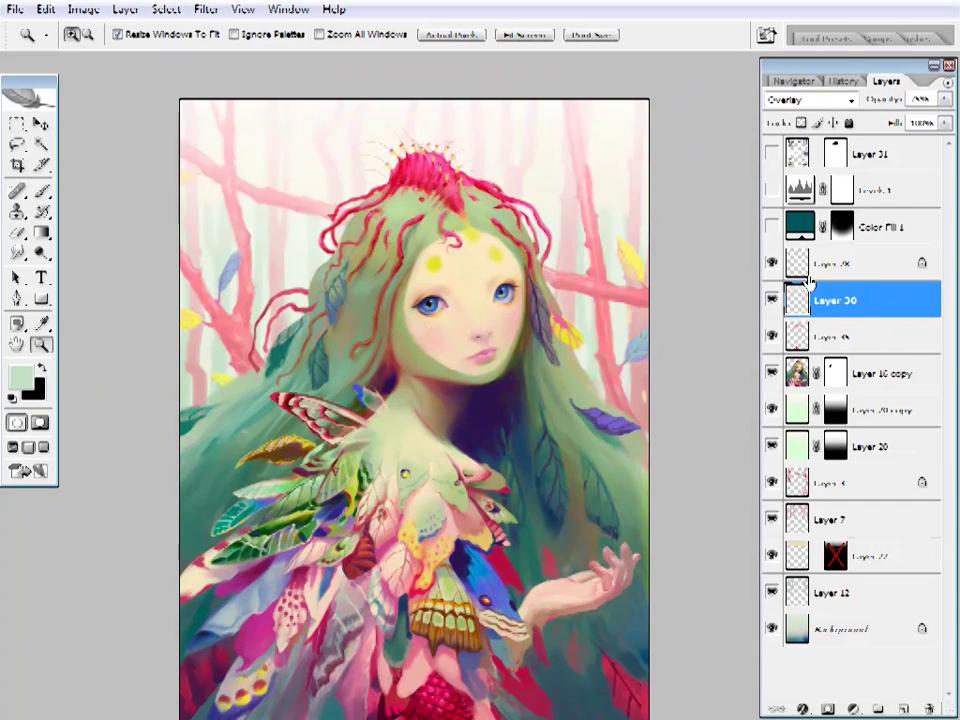
{"action": "left_click_drag", "start_coordinate": [773, 226], "coordinate": [773, 190]}
{"action": "left_click", "coordinate": [589, 336], "text": "alt"}
- Switch Color Fill 1 and Levels 1 off, select Layer 28 for erasing, and zoom to the head
{"action": "left_click", "coordinate": [795, 192]}
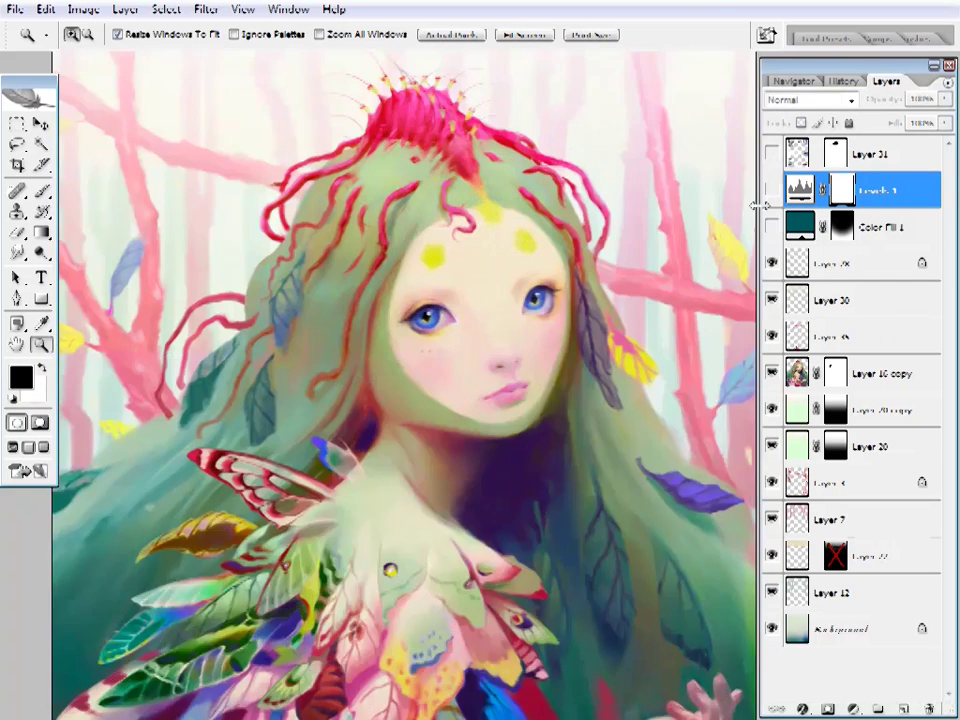
{"action": "left_click", "coordinate": [578, 154]}
{"action": "left_click_drag", "start_coordinate": [773, 190], "coordinate": [773, 226]}
{"action": "left_click", "coordinate": [830, 263]}
{"action": "key", "text": "e"}
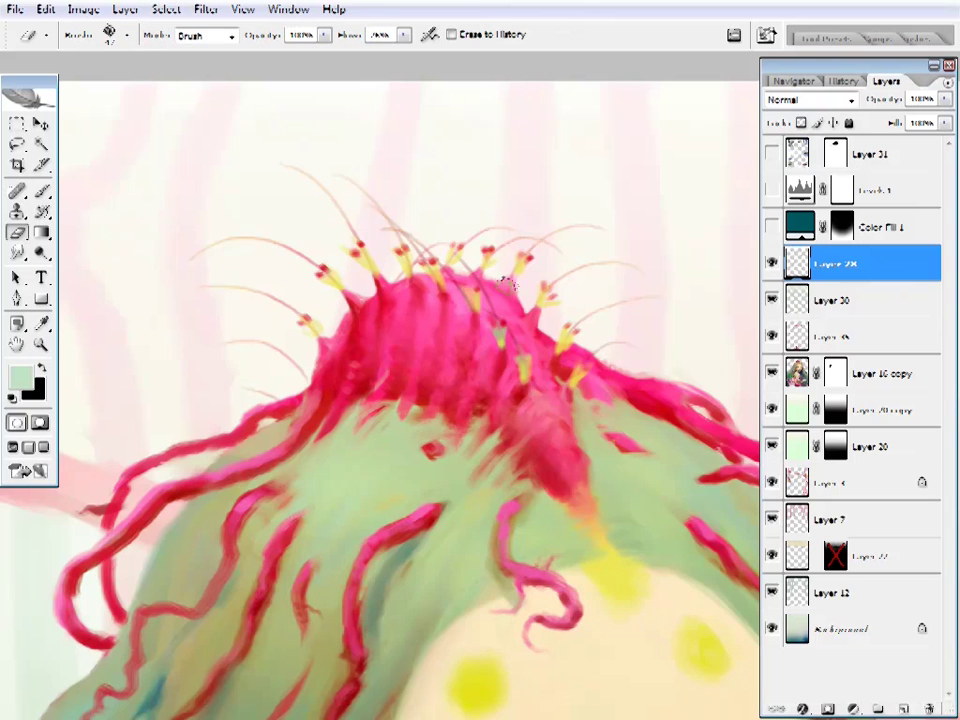
{"action": "key", "text": "z"}
{"action": "key", "text": "ctrl+0"}
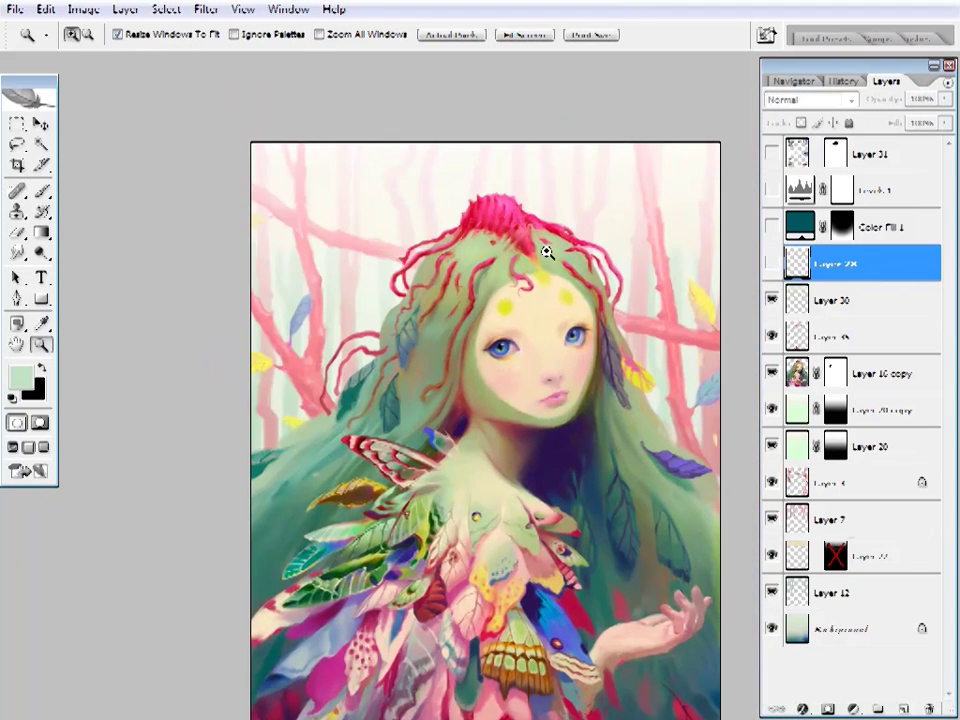
{"action": "left_click", "coordinate": [546, 251]}
- On Layer 48, retouch red tendrils with sampled reds, crimson and pale green, hiding Layer 30
{"action": "left_click", "coordinate": [790, 327]}
{"action": "key", "text": "b"}
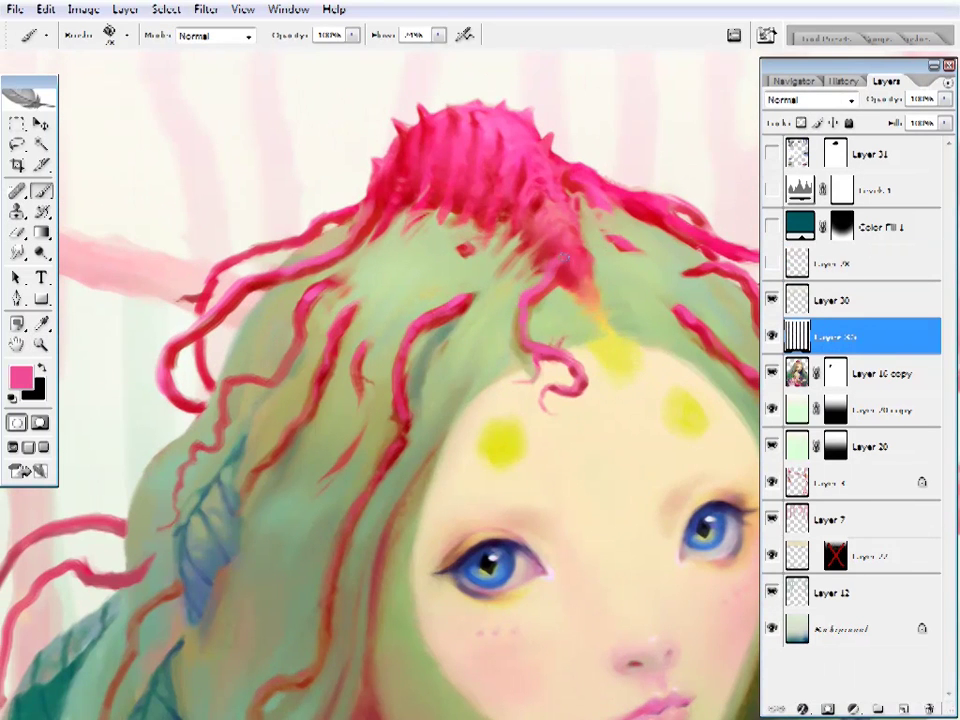
{"action": "left_click", "coordinate": [541, 197], "text": "alt"}
{"action": "left_click", "coordinate": [568, 272], "text": "alt"}
{"action": "left_click", "coordinate": [556, 270], "text": "alt"}
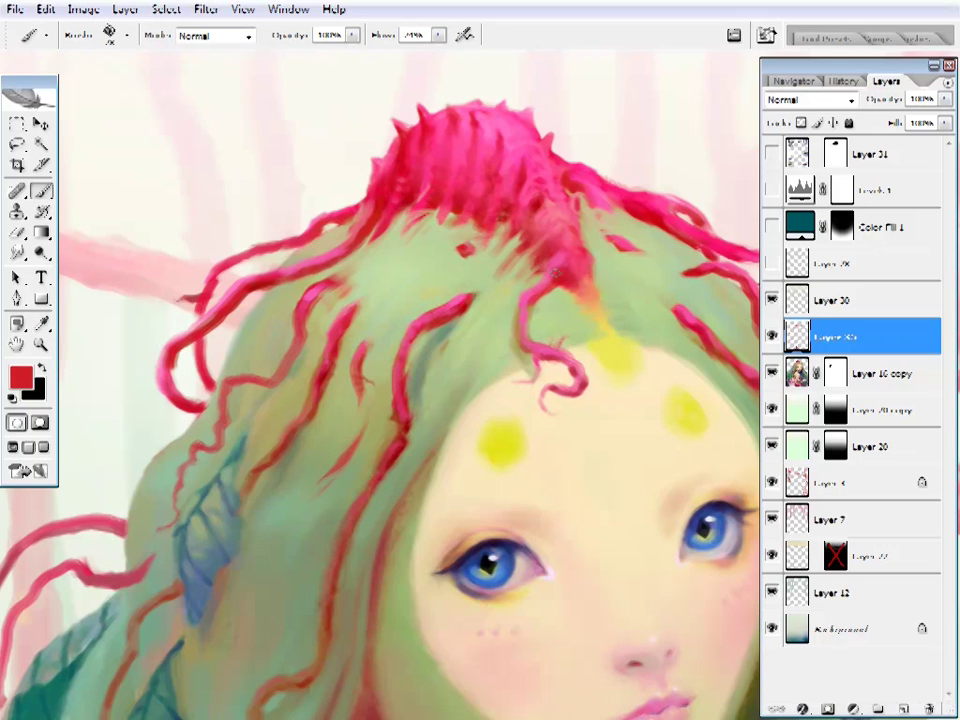
{"action": "left_click", "coordinate": [573, 228], "text": "alt"}
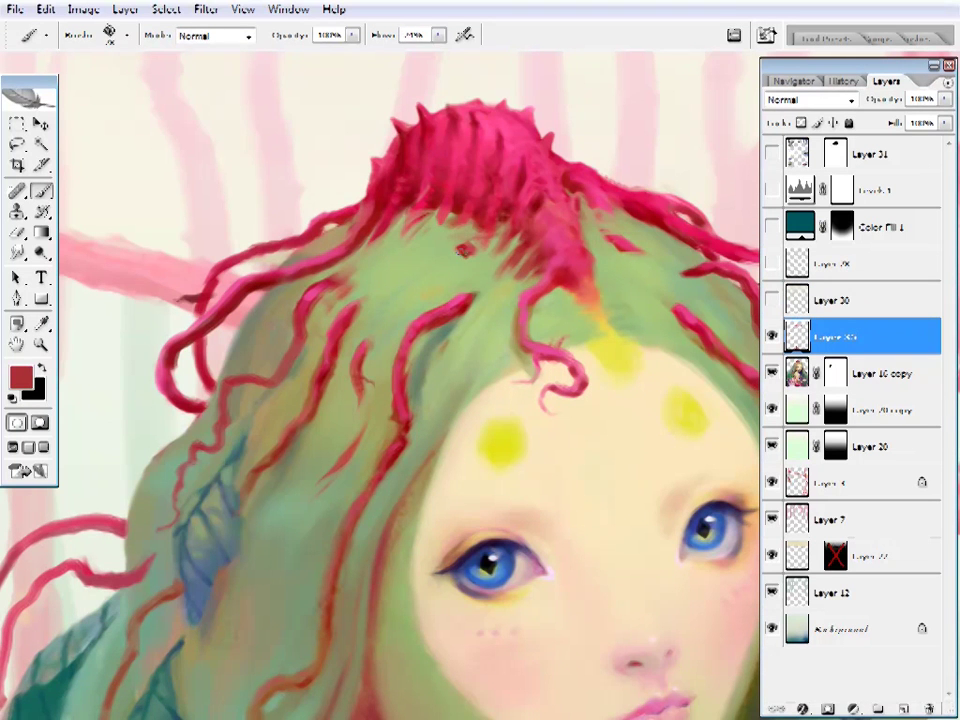
{"action": "left_click", "coordinate": [553, 208], "text": "alt"}
{"action": "left_click", "coordinate": [438, 256], "text": "alt"}
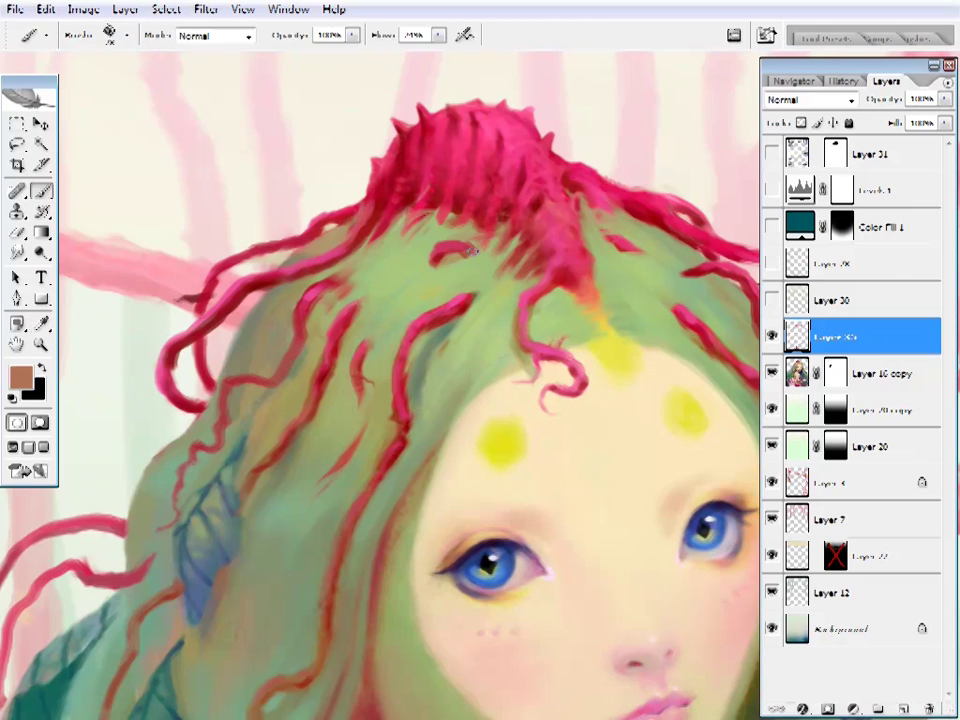
{"action": "left_click", "coordinate": [470, 250], "text": "alt"}
- Retouch the right side and left hair with sampled dark grey-green and tendril red
{"action": "left_click_drag", "start_coordinate": [620, 300], "coordinate": [458, 307]}
{"action": "left_click", "coordinate": [603, 345], "text": "alt"}
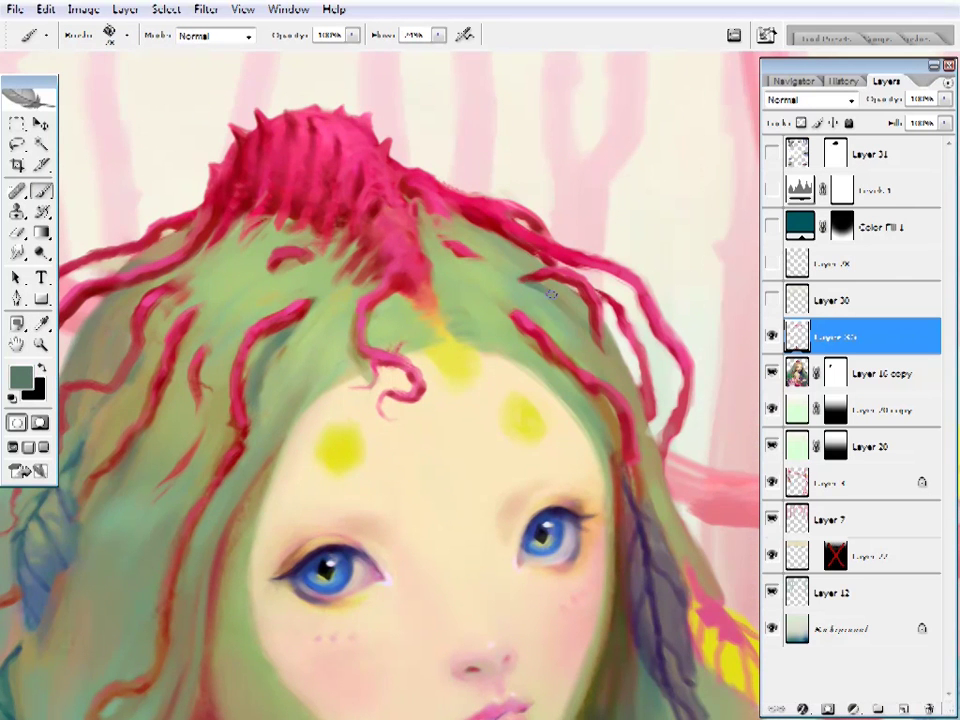
{"action": "left_click", "coordinate": [533, 321], "text": "alt"}
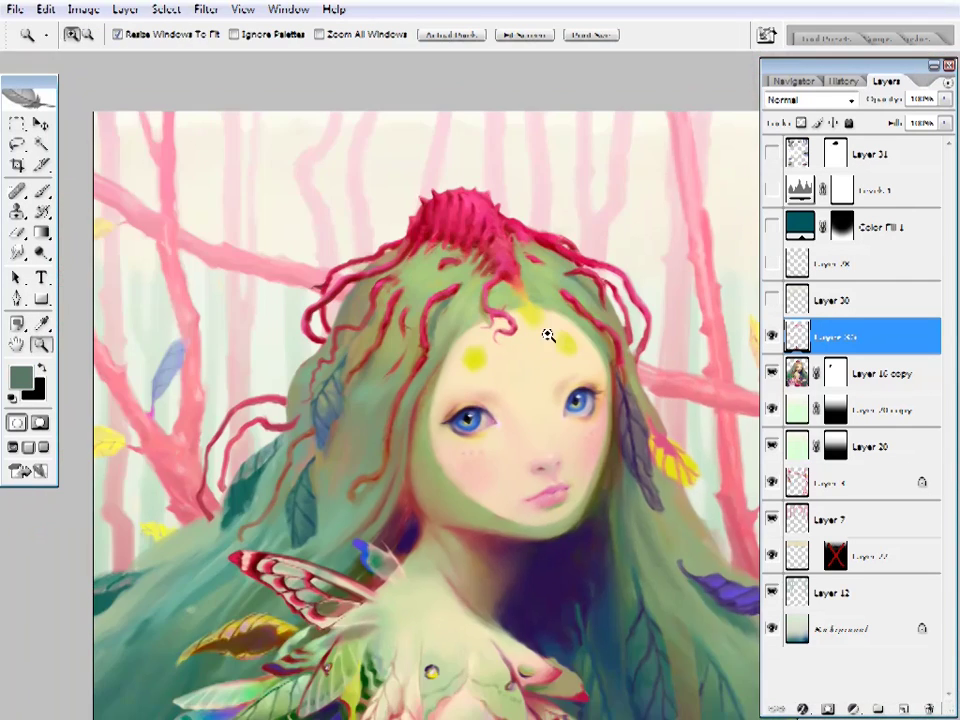
{"action": "left_click", "coordinate": [364, 388]}
{"action": "key", "text": "b"}
{"action": "scroll", "coordinate": [470, 287], "scroll_direction": "up", "scroll_amount": 3}
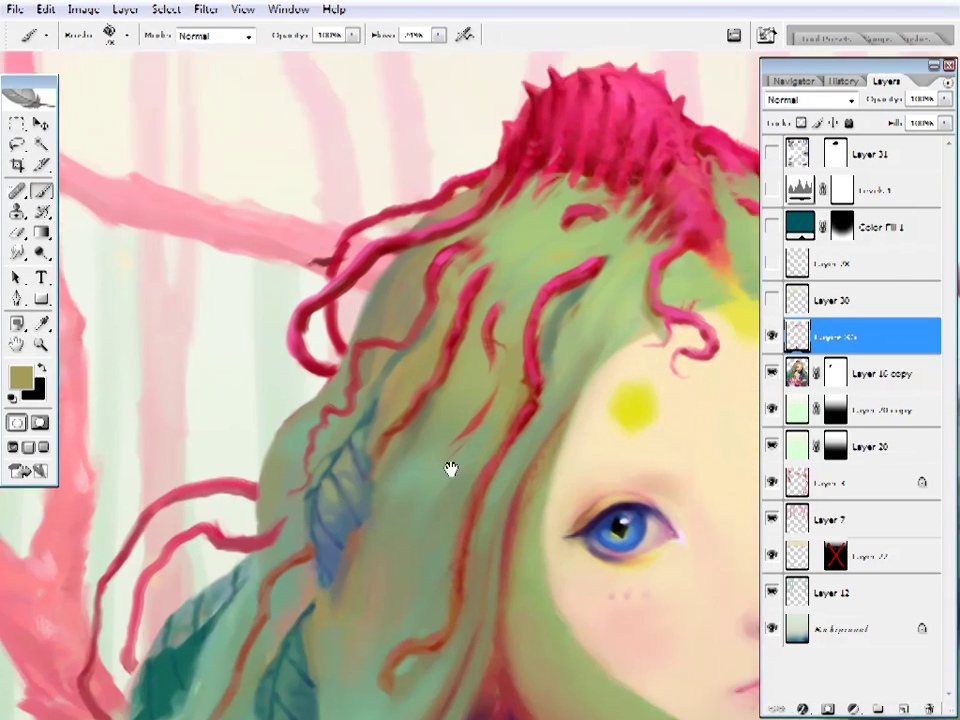
{"action": "right_click", "coordinate": [525, 332]}
{"action": "key", "text": "Escape"}
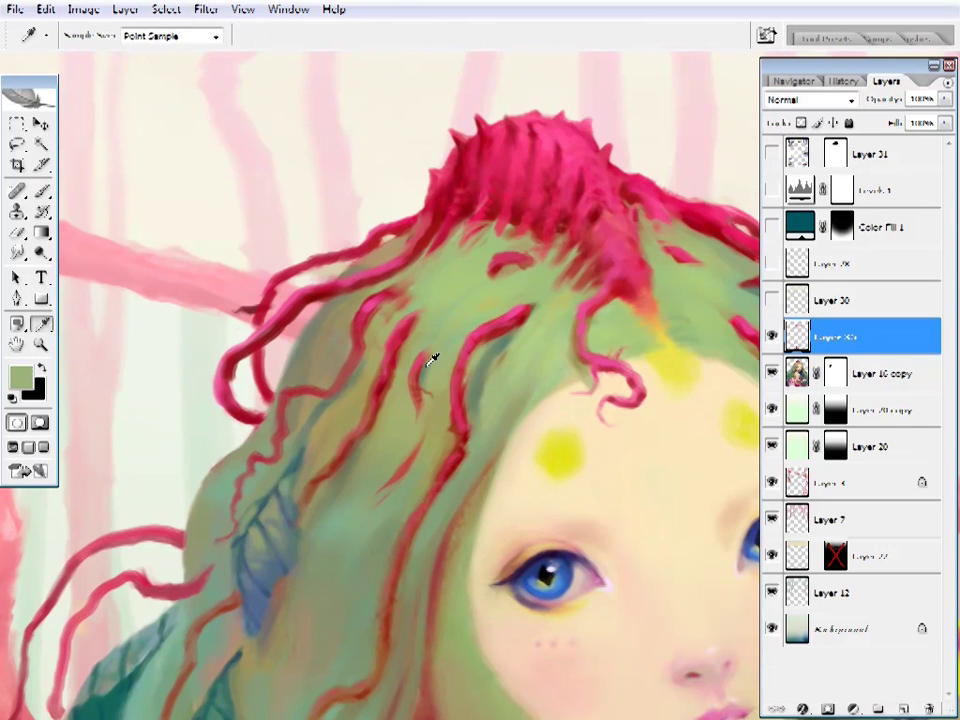
{"action": "left_click", "coordinate": [426, 364], "text": "alt"}
- Zoom back in on the head and paint touch-ups in lighter pink and red-orange
{"action": "key", "text": "z"}
{"action": "key", "text": "ctrl+0"}
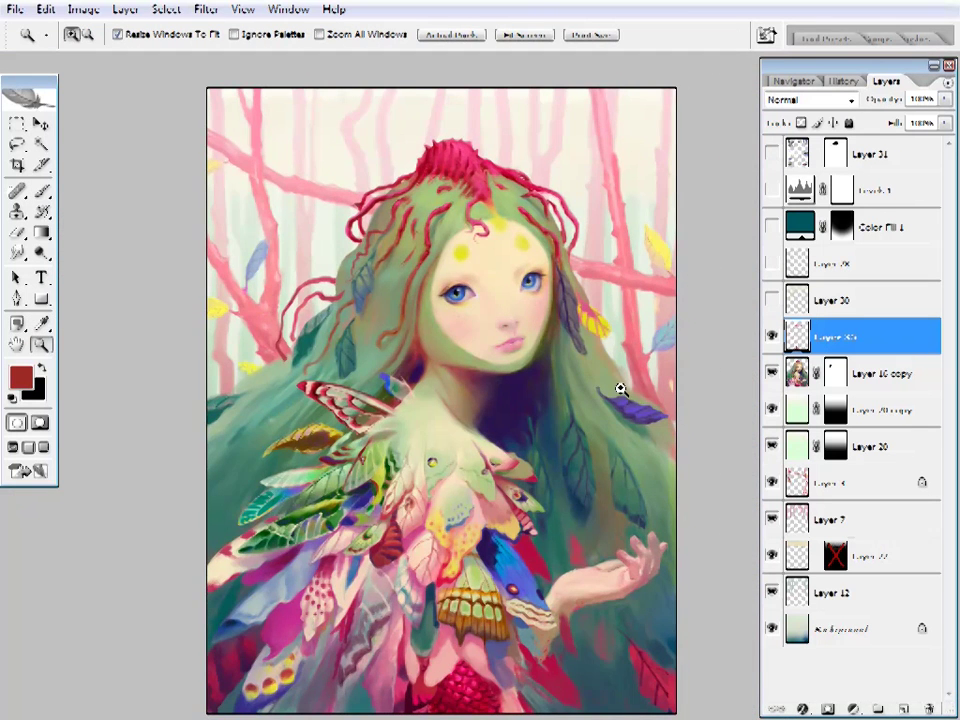
{"action": "left_click", "coordinate": [499, 222]}
{"action": "key", "text": "b"}
{"action": "key", "text": "ctrl+plus"}
{"action": "right_click", "coordinate": [514, 300]}
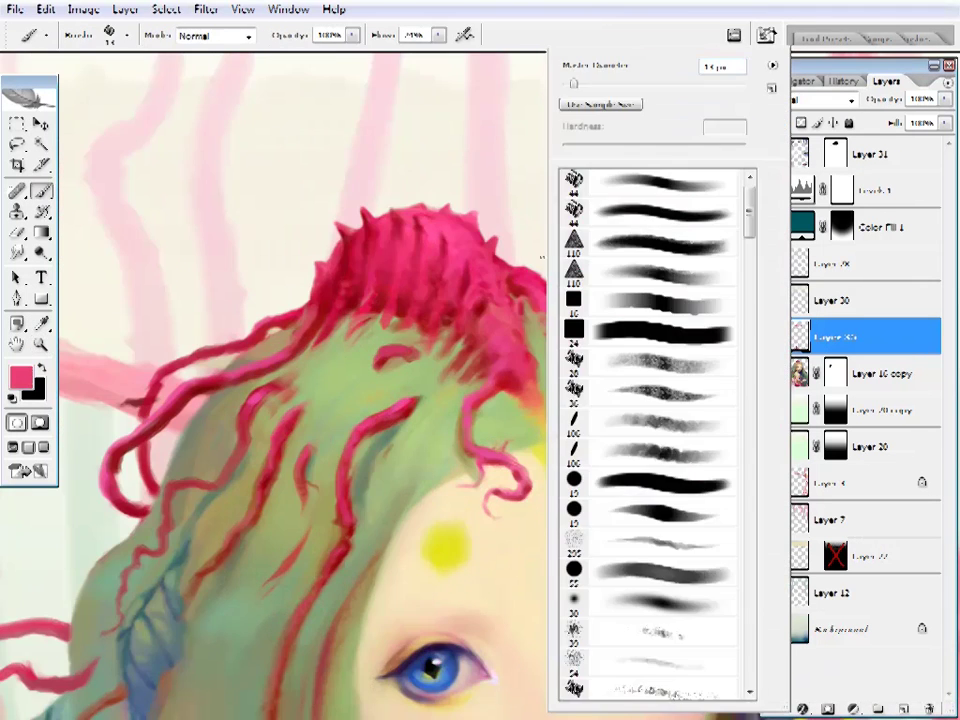
{"action": "key", "text": "Escape"}
{"action": "key", "text": "i"}
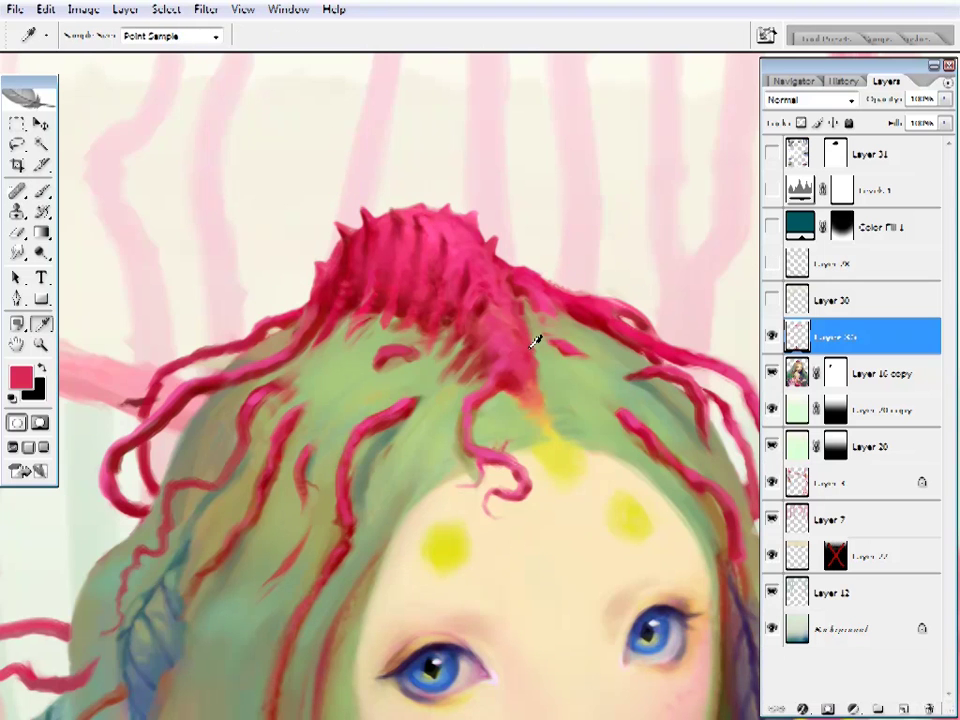
{"action": "key", "text": "b"}
{"action": "left_click", "coordinate": [524, 347], "text": "alt"}
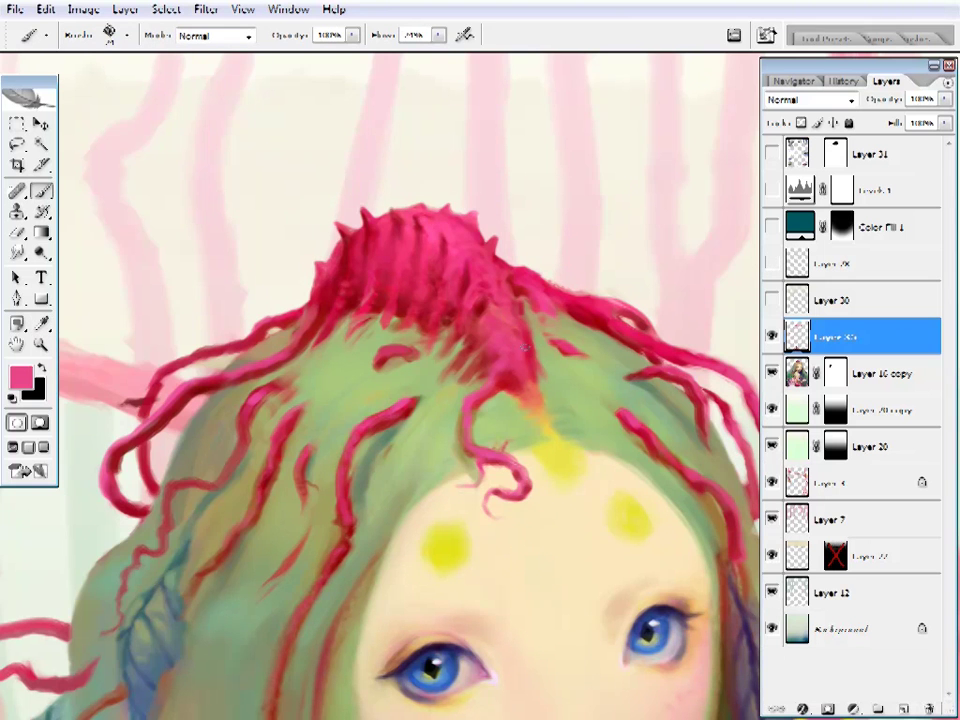
{"action": "left_click", "coordinate": [536, 383], "text": "alt"}
- Touch up the left hair with dark red and green, then zoom the view out
{"action": "left_click_drag", "start_coordinate": [608, 407], "coordinate": [648, 349]}
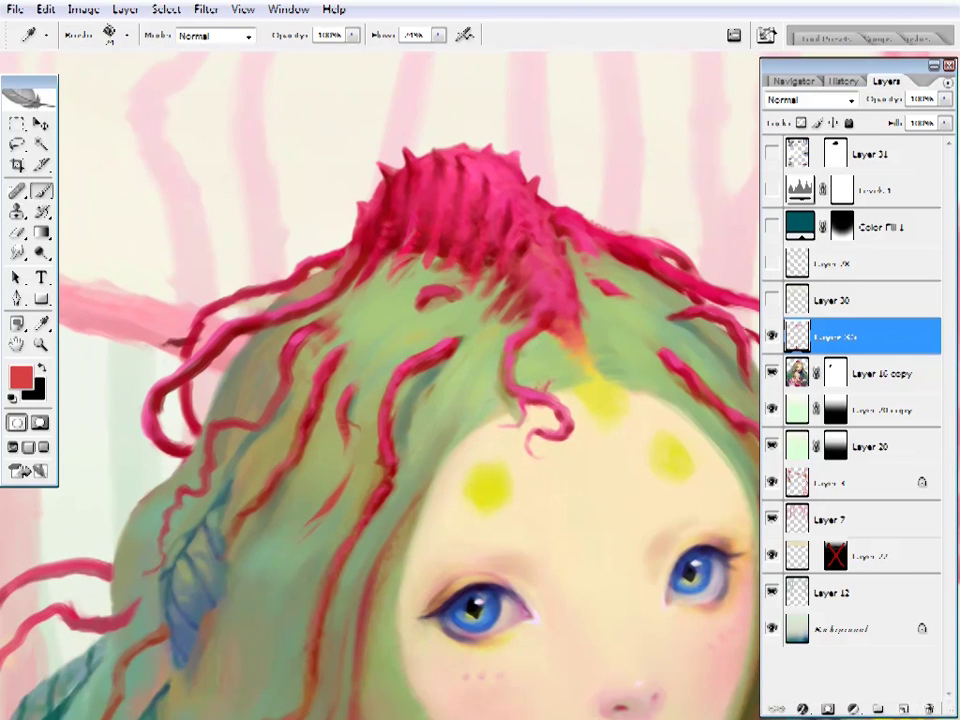
{"action": "left_click", "coordinate": [553, 317], "text": "alt"}
{"action": "left_click", "coordinate": [475, 332], "text": "alt"}
{"action": "right_click", "coordinate": [475, 332]}
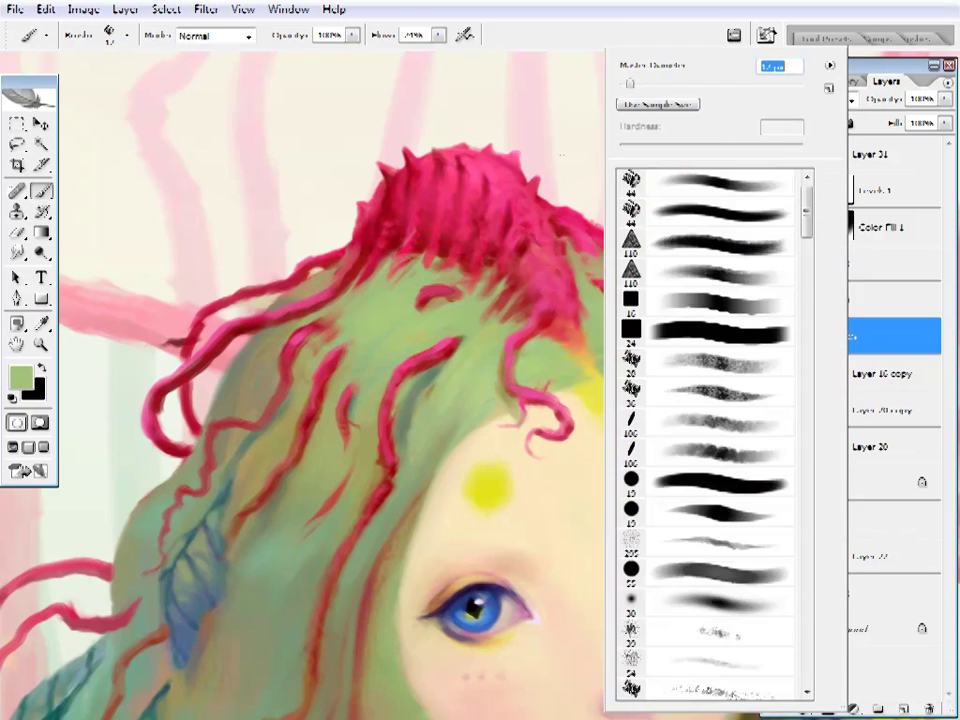
{"action": "key", "text": "Escape"}
{"action": "left_click", "coordinate": [477, 332], "text": "ctrl+alt"}
{"action": "left_click", "coordinate": [463, 418], "text": "ctrl+alt"}
- Sample reds and pinks near the hair, then paint a red tendril curling onto the tree trunk
{"action": "left_click", "coordinate": [392, 454], "text": "ctrl"}
{"action": "left_click", "coordinate": [410, 355], "text": "alt"}
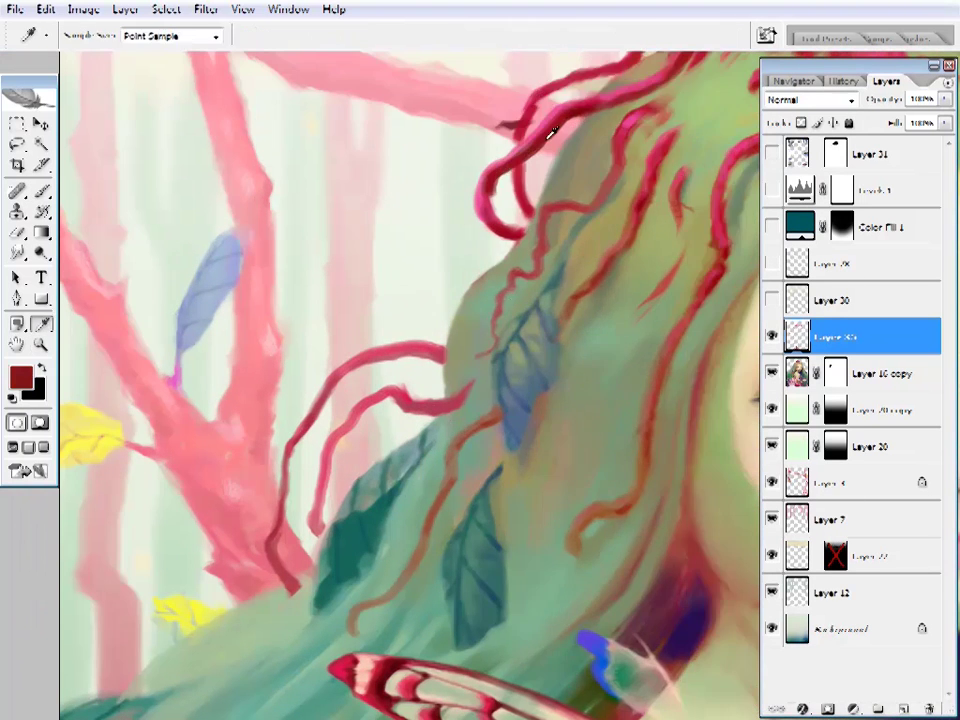
{"action": "right_click", "coordinate": [410, 355]}
{"action": "key", "text": "Escape"}
{"action": "left_click_drag", "start_coordinate": [497, 369], "coordinate": [528, 340]}
{"action": "left_click", "coordinate": [342, 374], "text": "alt"}
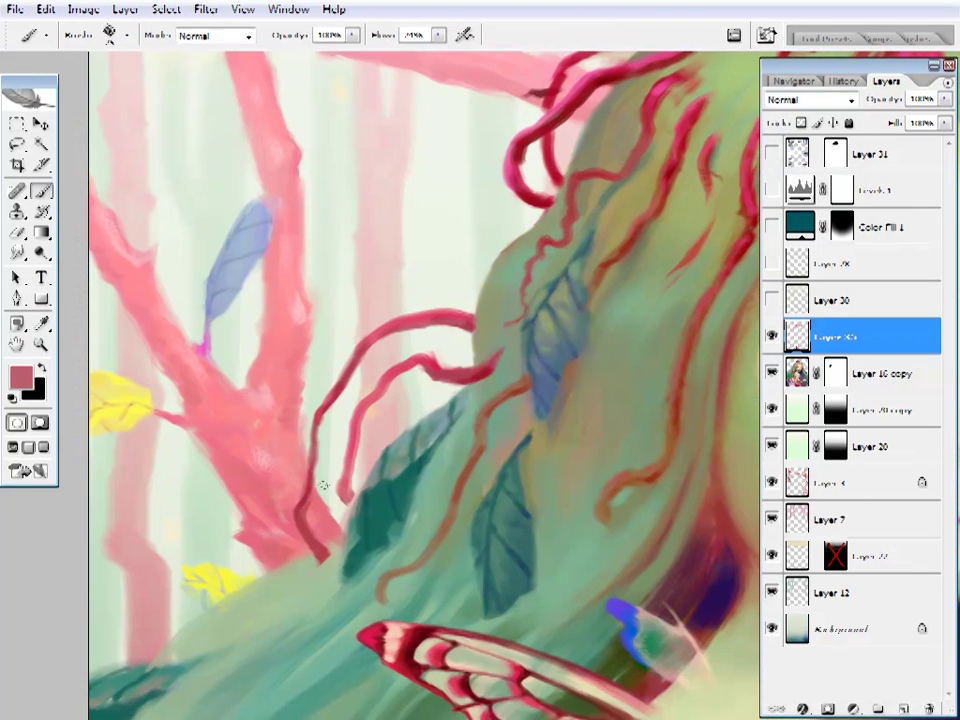
{"action": "left_click", "coordinate": [310, 489], "text": "alt"}
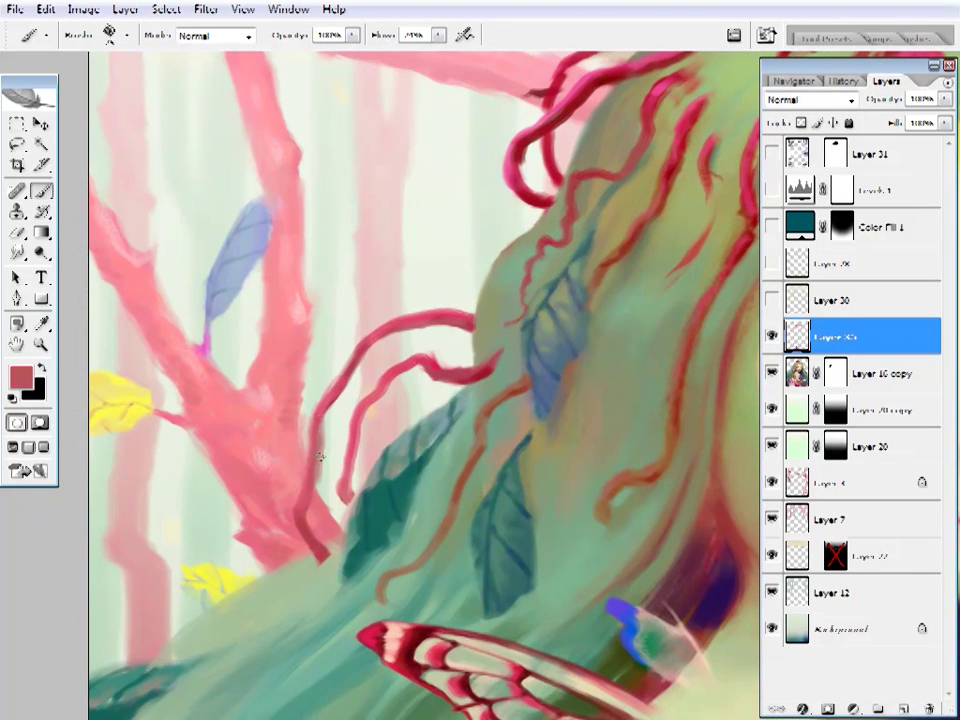
{"action": "key", "text": "e"}
{"action": "key", "text": "b"}
{"action": "left_click_drag", "start_coordinate": [355, 281], "coordinate": [342, 306]}
{"action": "right_click", "coordinate": [342, 306]}
{"action": "key", "text": "Escape"}
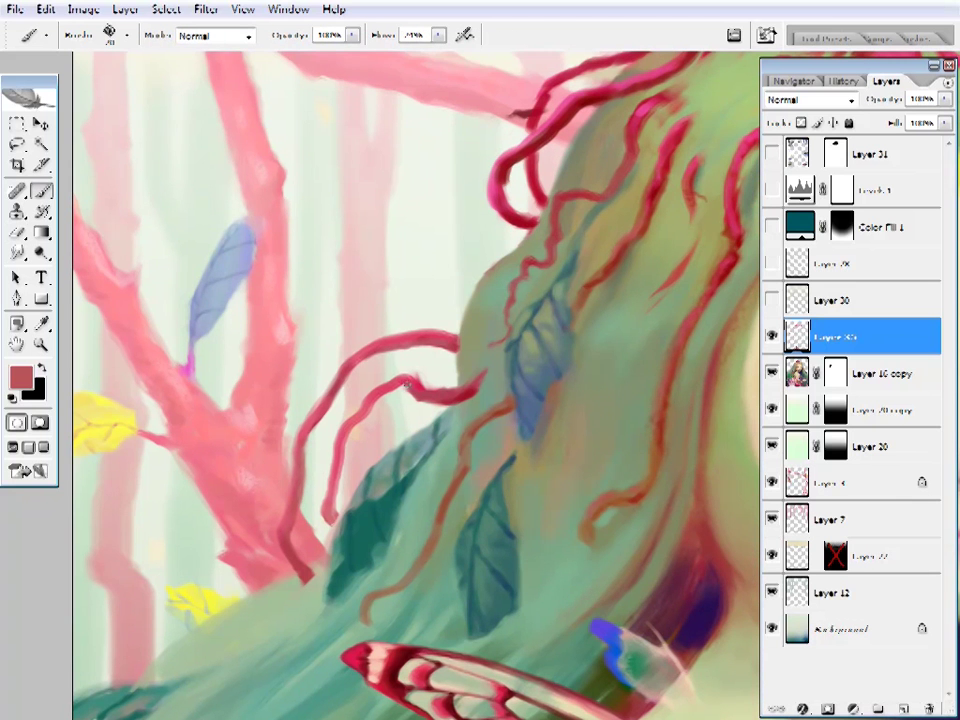
{"action": "mouse_move", "coordinate": [405, 385]}
{"action": "left_mouse_down"}
{"action": "mouse_move", "coordinate": [353, 423]}
{"action": "mouse_move", "coordinate": [331, 510]}
{"action": "left_mouse_up"}
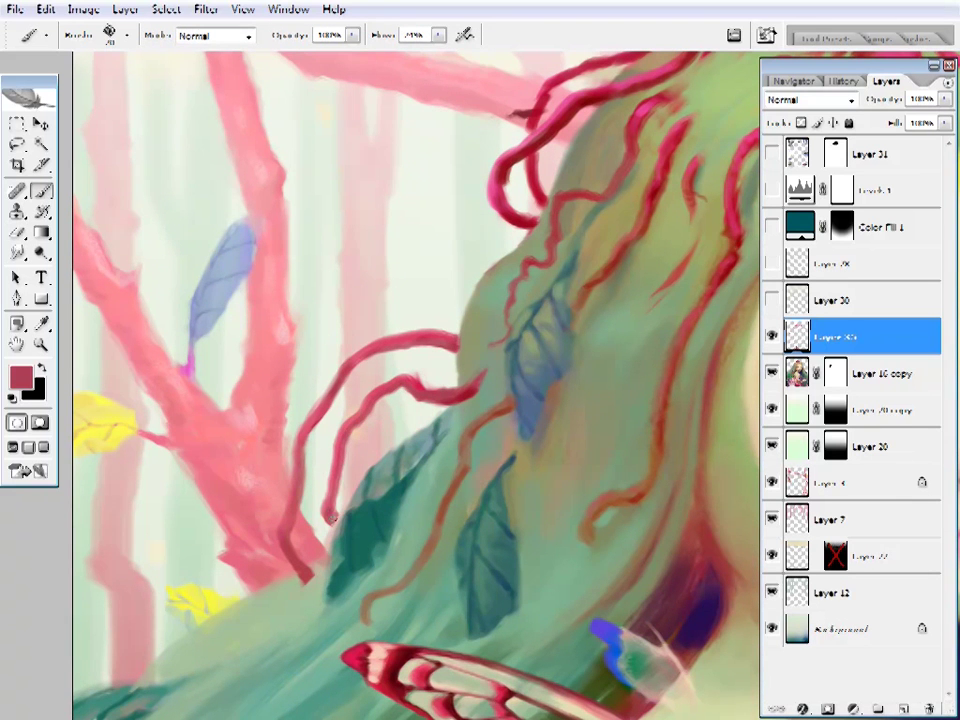
- Sample teal, olive and deeper teal green from the hair and a leaf at the lower-left hair edge
{"action": "key", "text": "e"}
{"action": "left_click_drag", "start_coordinate": [433, 376], "coordinate": [415, 438]}
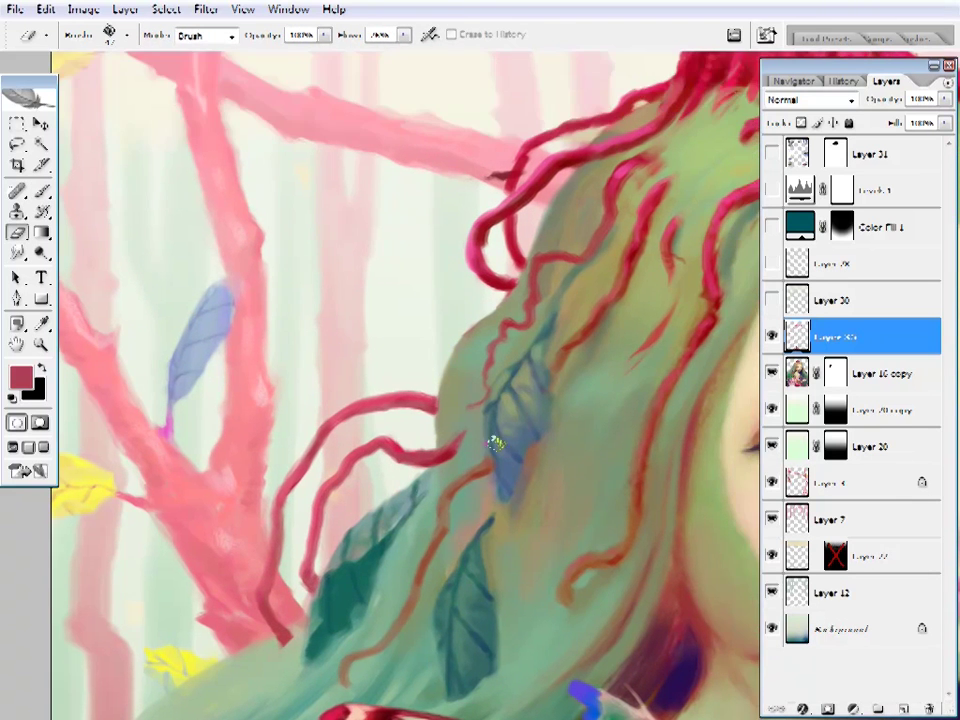
{"action": "key", "text": "b"}
{"action": "left_click", "coordinate": [549, 332], "text": "alt"}
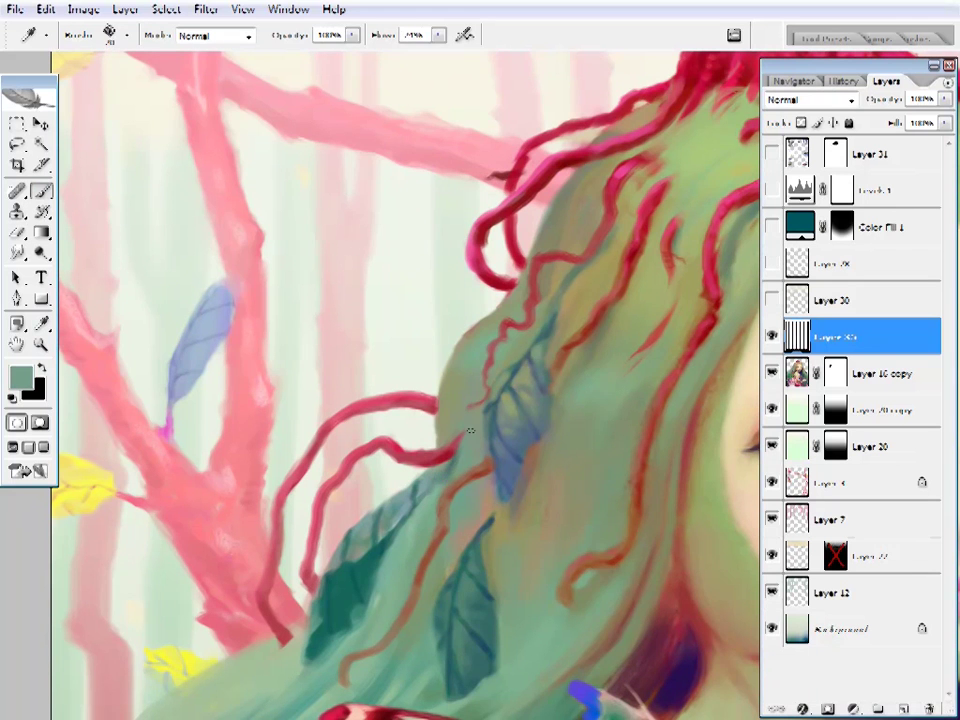
{"action": "left_click", "coordinate": [430, 492], "text": "alt"}
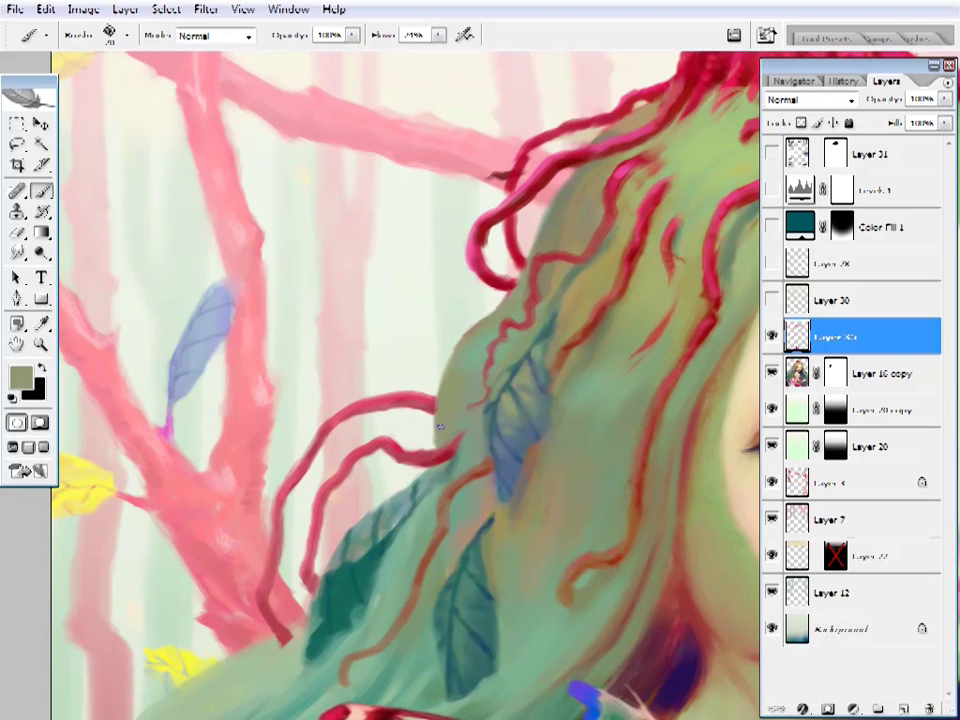
{"action": "left_click", "coordinate": [405, 497], "text": "alt"}
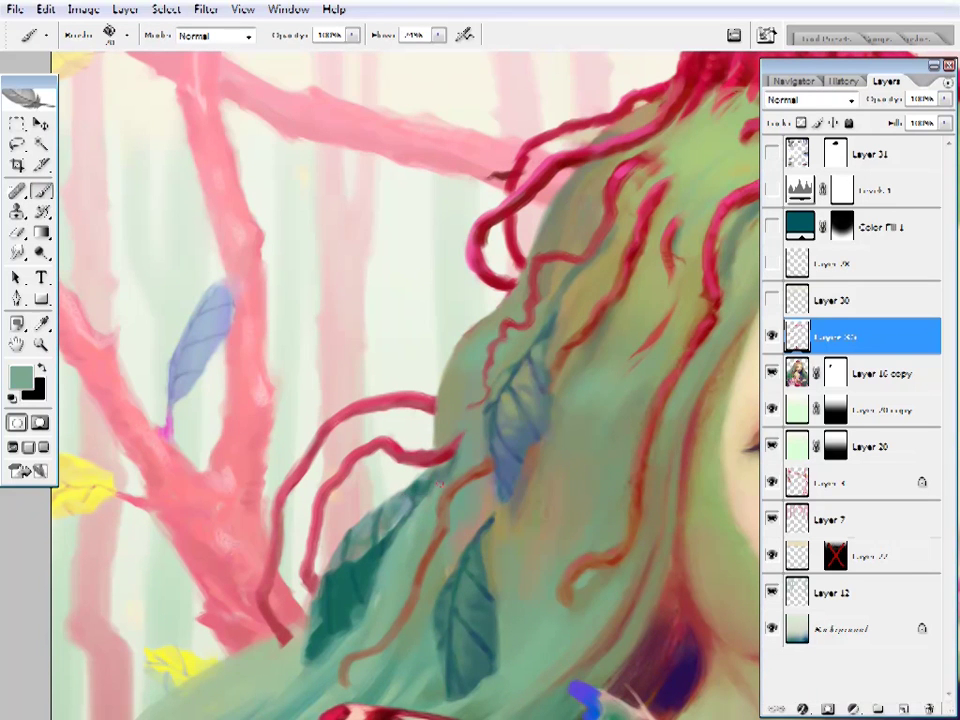
- Fit the whole painting on screen, zoom in on the outstretched hand and sample its beige skin
{"action": "key", "text": "z"}
{"action": "right_click", "coordinate": [471, 429]}
{"action": "left_click", "coordinate": [572, 450]}
{"action": "left_click", "coordinate": [557, 444]}
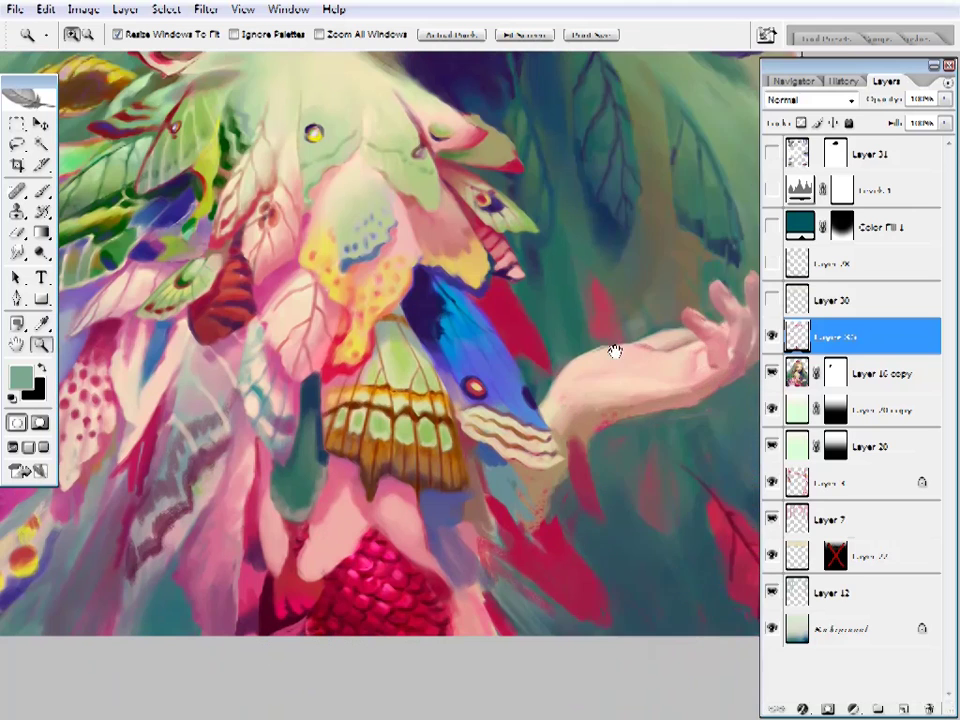
{"action": "key", "text": "b"}
{"action": "left_click", "coordinate": [614, 351], "text": "alt"}
{"action": "right_click", "coordinate": [614, 351]}
{"action": "key", "text": "Escape"}
- Sample teal, dark grey, crimson, teal-grey and slate blue from the robe and its surroundings
{"action": "left_click", "coordinate": [610, 410], "text": "alt"}
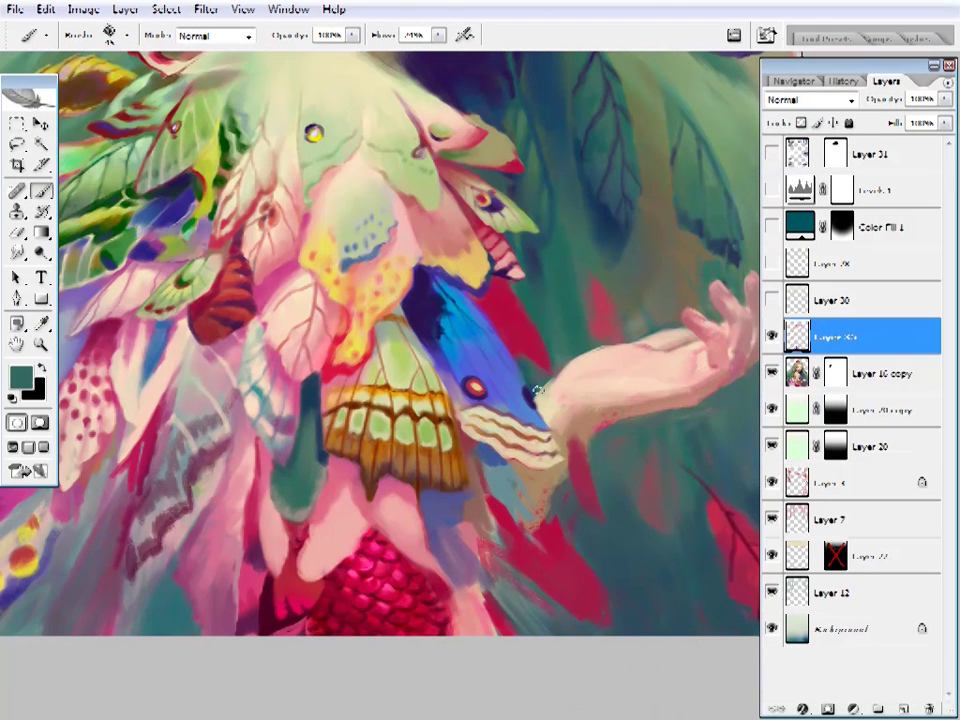
{"action": "left_click", "coordinate": [561, 493], "text": "alt"}
{"action": "left_click", "coordinate": [540, 500], "text": "alt"}
{"action": "left_click", "coordinate": [611, 461], "text": "alt"}
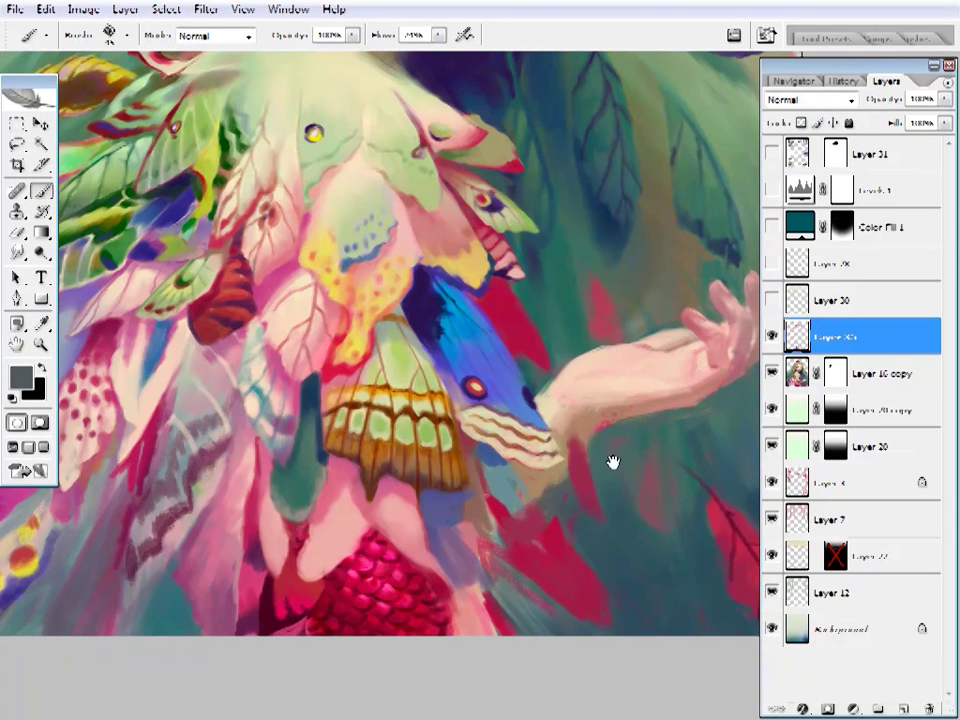
{"action": "left_click", "coordinate": [640, 430], "text": "alt"}
{"action": "left_click_drag", "start_coordinate": [453, 498], "coordinate": [552, 455]}
{"action": "left_click", "coordinate": [552, 455], "text": "alt"}
- Zoom out to fit the painting, then zoom back in close on the girl's head
{"action": "key", "text": "ctrl+minus"}
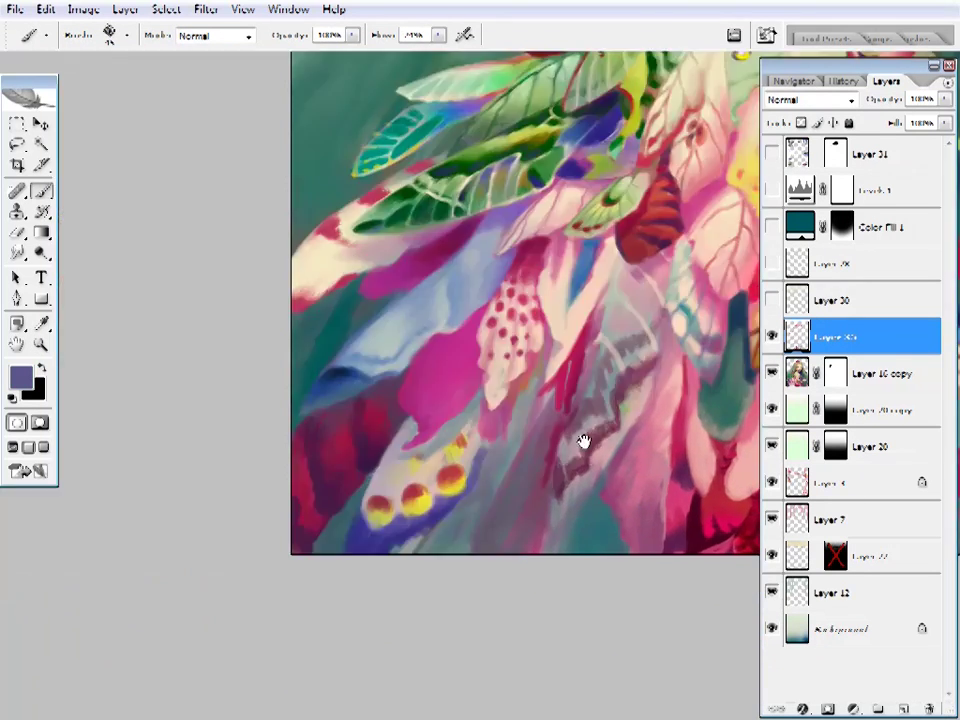
{"action": "key", "text": "z"}
{"action": "key", "text": "ctrl+minus"}
{"action": "key", "text": "ctrl+minus"}
{"action": "key", "text": "ctrl+plus"}
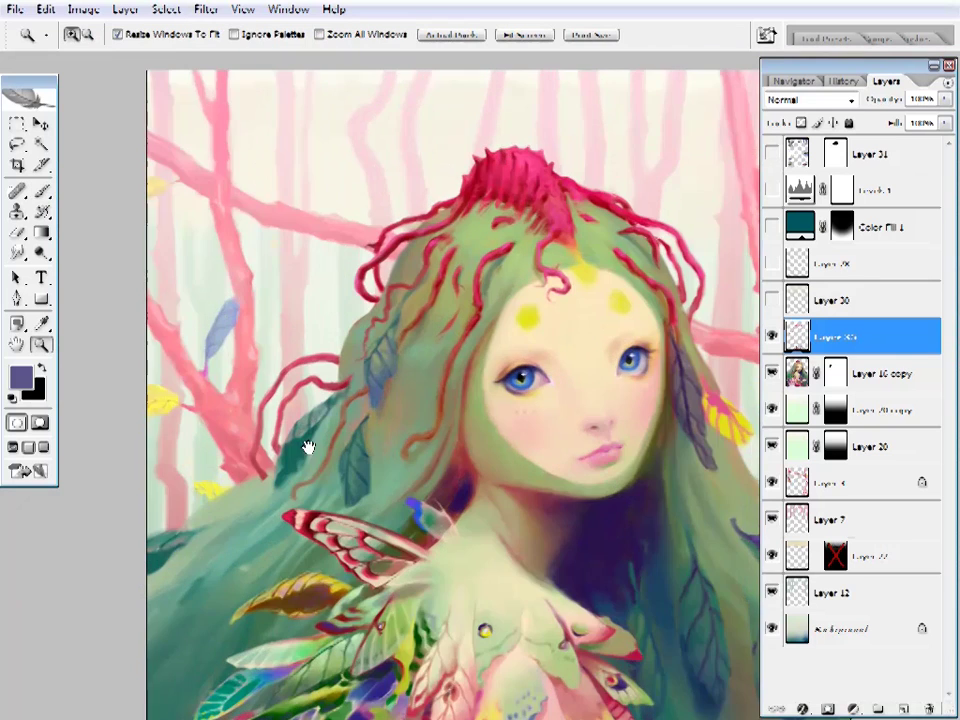
{"action": "key", "text": "ctrl+plus"}
{"action": "key", "text": "b"}
{"action": "right_click", "coordinate": [606, 50]}
- Paint new buds and stems on the coral crown and repaint the crown's top
{"action": "key", "text": "Escape"}
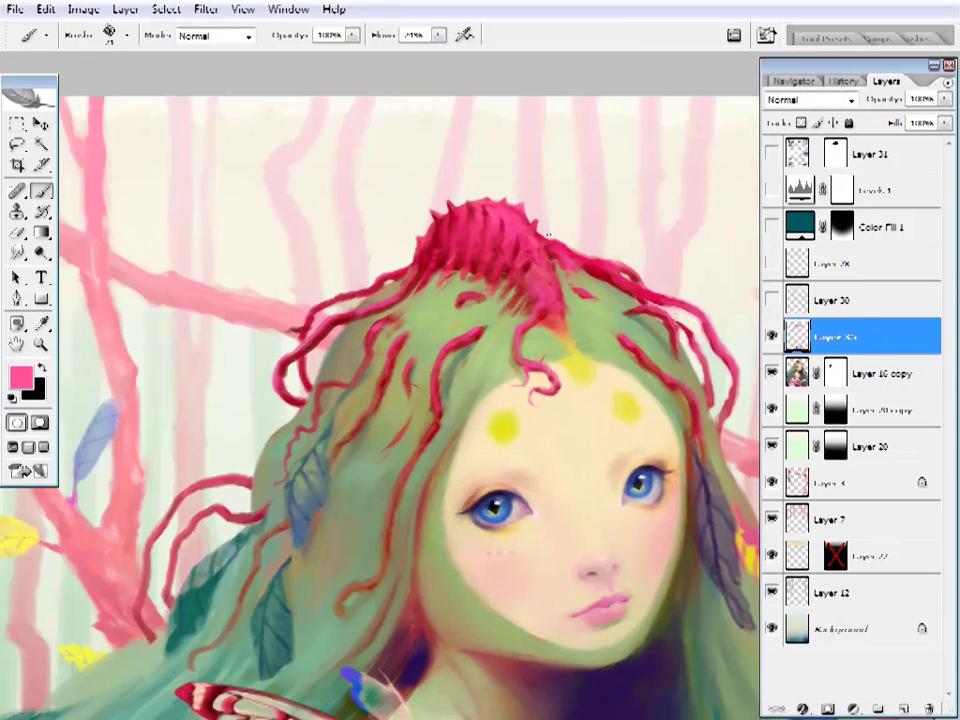
{"action": "scroll", "coordinate": [523, 243], "scroll_direction": "up", "scroll_amount": 1}
{"action": "scroll", "coordinate": [523, 243], "scroll_direction": "left", "scroll_amount": 3}
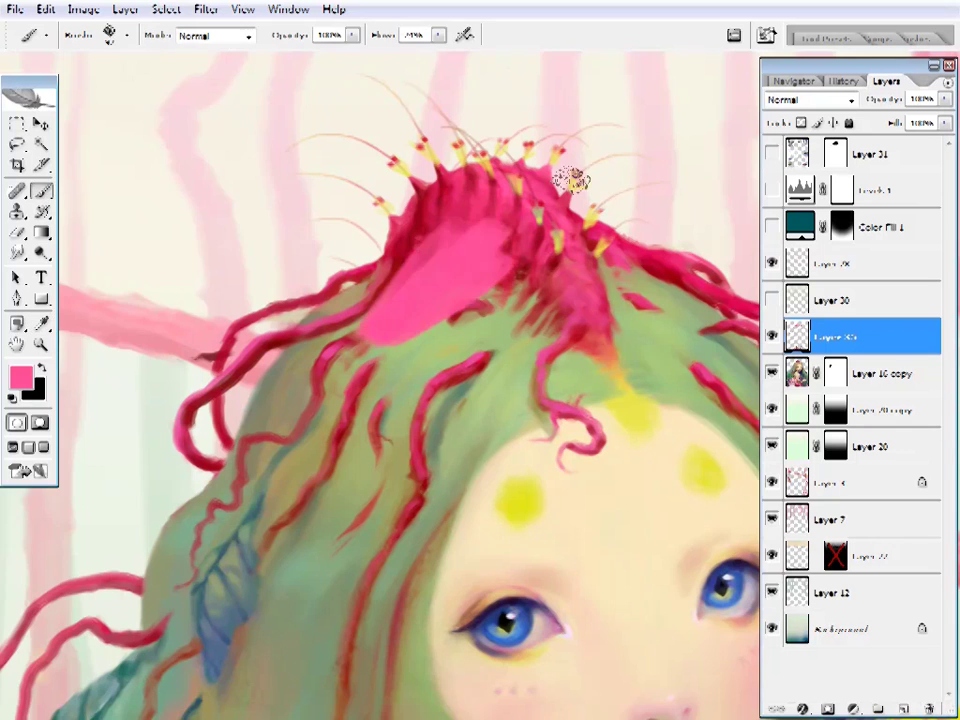
{"action": "left_click_drag", "start_coordinate": [400, 300], "coordinate": [493, 268]}
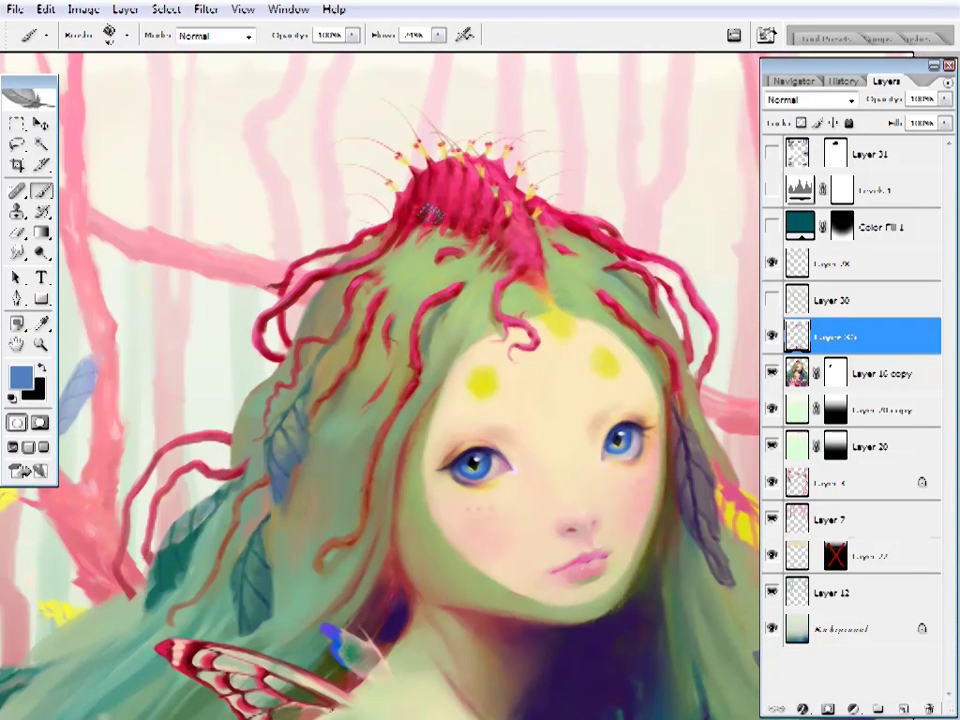
{"action": "left_click_drag", "start_coordinate": [431, 183], "coordinate": [410, 160]}
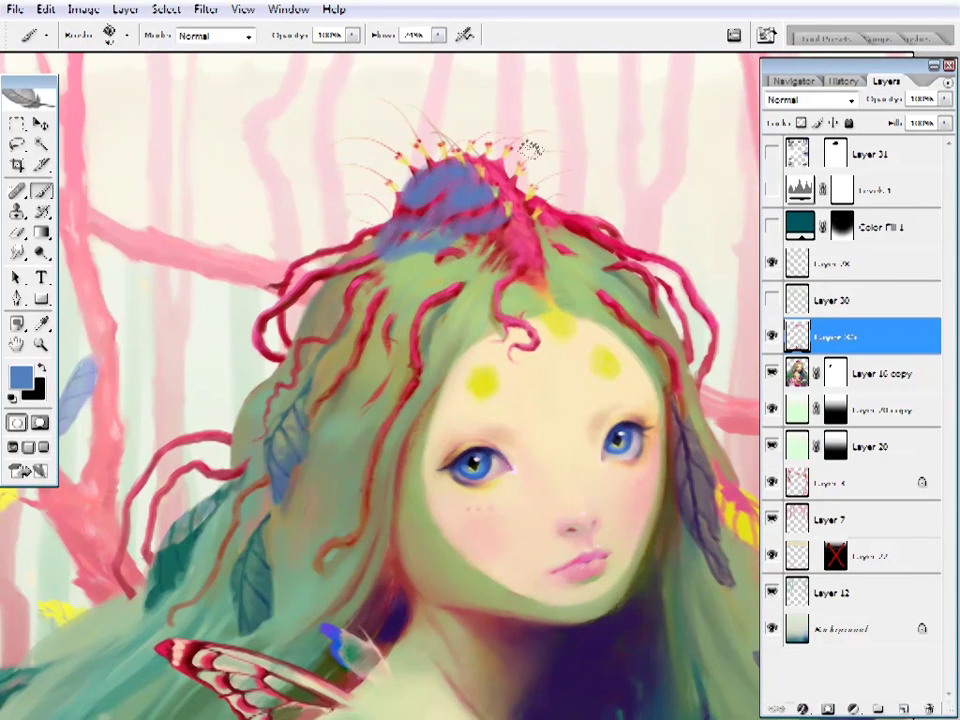
- Sample the crown's dark red, then zoom out to the full painting and back in on the crown
{"action": "key", "text": "i"}
{"action": "left_click", "coordinate": [407, 219]}
{"action": "key", "text": "b"}
{"action": "key", "text": "z"}
{"action": "key", "text": "ctrl+0"}
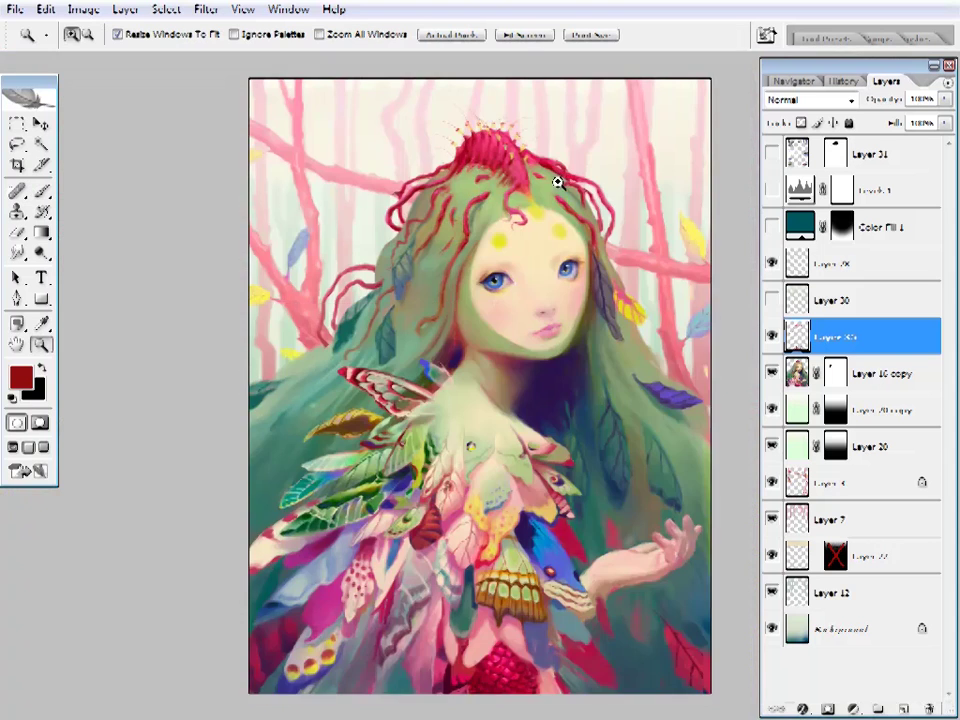
{"action": "left_click", "coordinate": [503, 205]}
{"action": "left_click", "coordinate": [503, 205]}
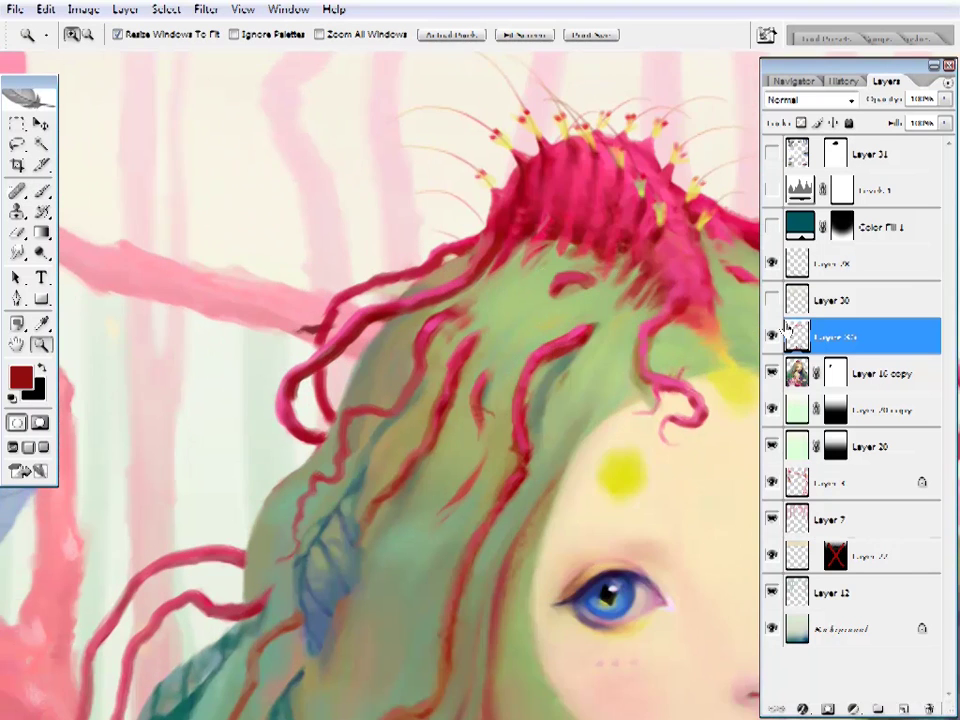
- Sample tan and dark red from the hair strands, then set a mauve paint colour
{"action": "key", "text": "b"}
{"action": "left_click", "coordinate": [492, 262], "text": "alt"}
{"action": "left_click", "coordinate": [499, 242], "text": "alt"}
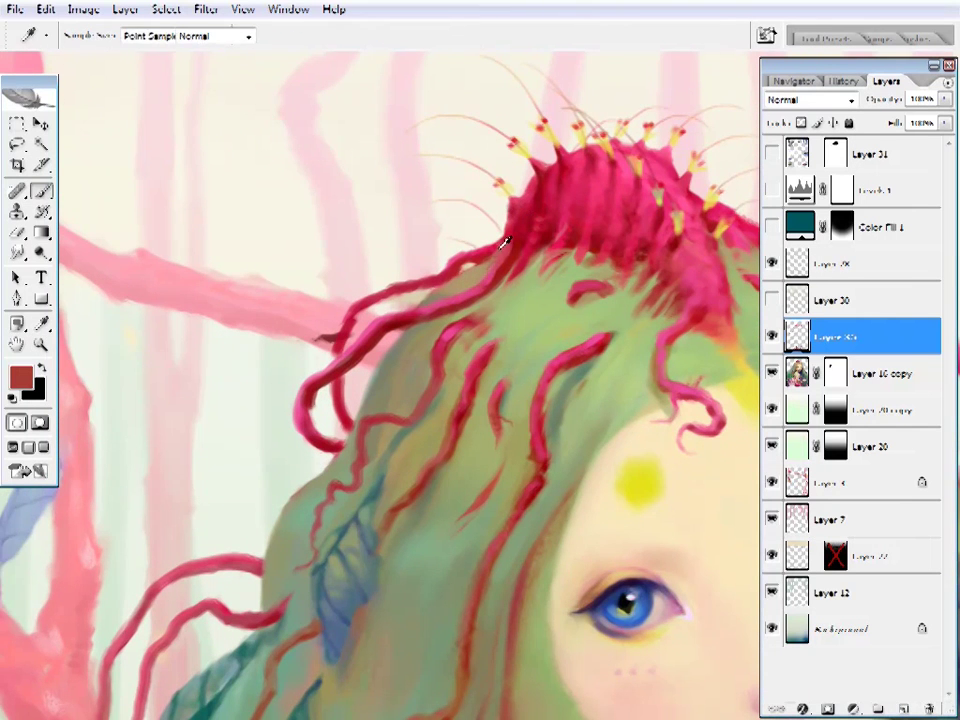
{"action": "left_click", "coordinate": [486, 268], "text": "alt"}
{"action": "left_click", "coordinate": [308, 408], "text": "alt"}
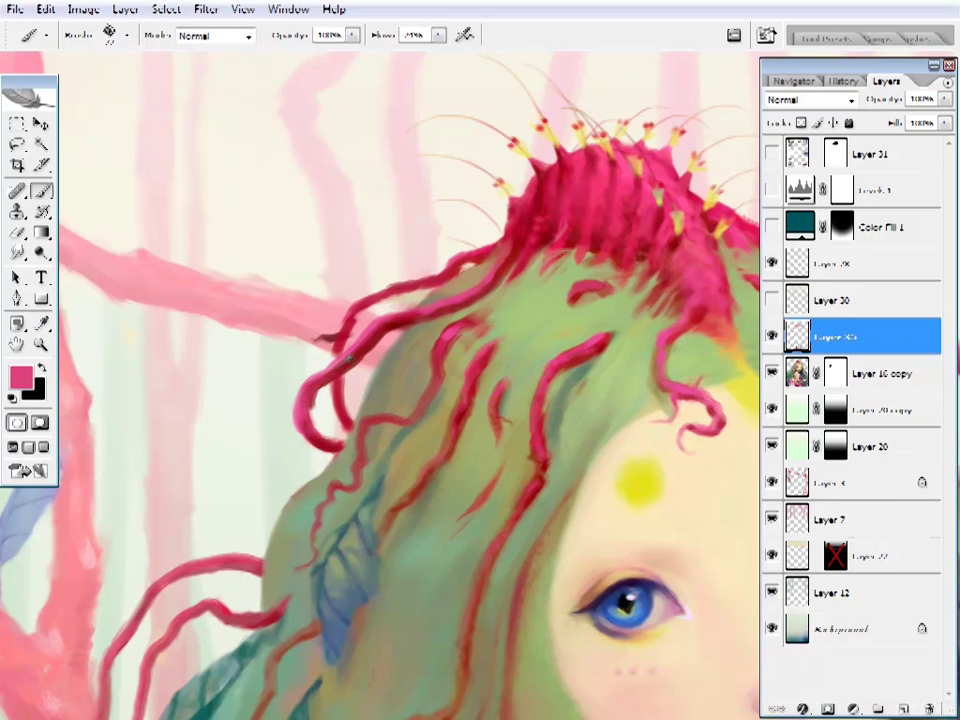
{"action": "left_click", "coordinate": [20, 378]}
{"action": "left_click", "coordinate": [521, 531]}
{"action": "left_click", "coordinate": [831, 420]}
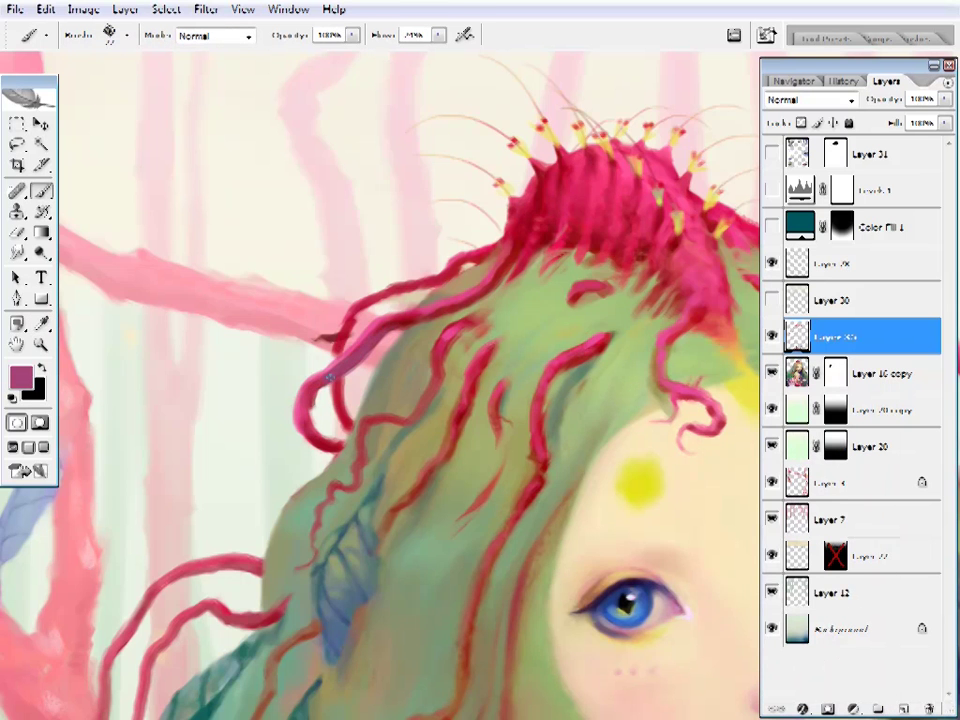
- Alternate eraser and brush along the crown, sampling dark maroon and pink-red from the hair strands
{"action": "key", "text": "e"}
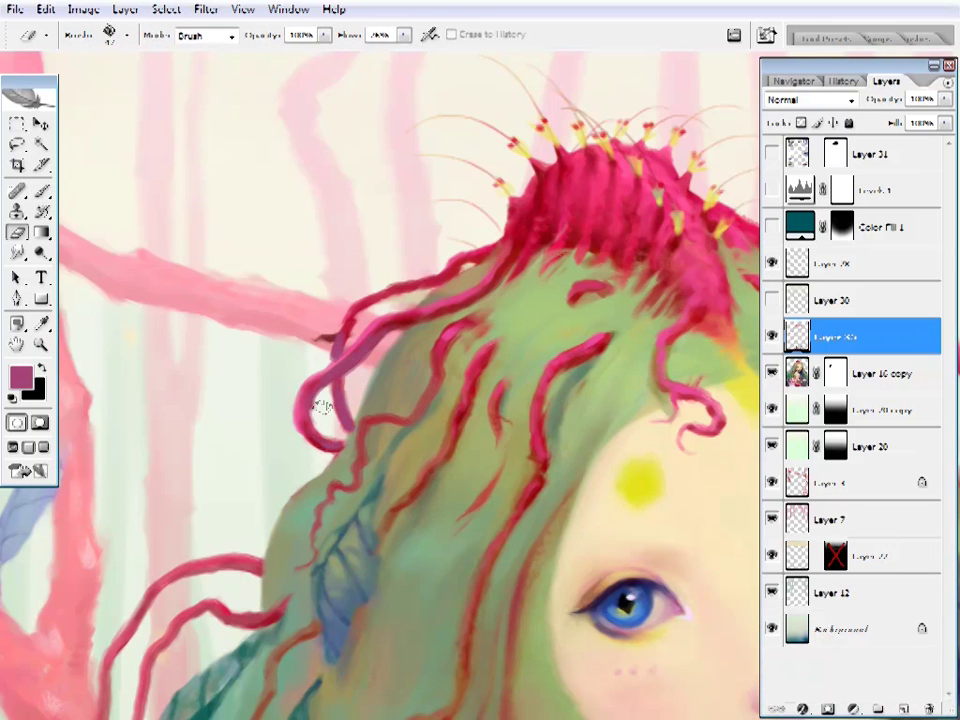
{"action": "key", "text": "b"}
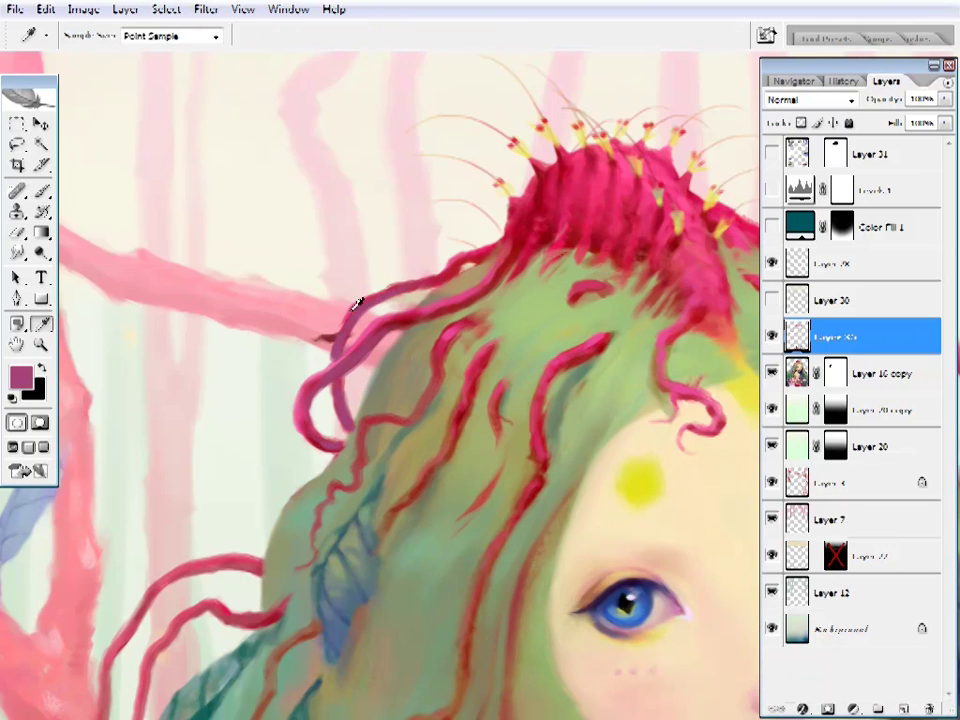
{"action": "key", "text": "e"}
{"action": "right_click", "coordinate": [339, 315]}
{"action": "key", "text": "Escape"}
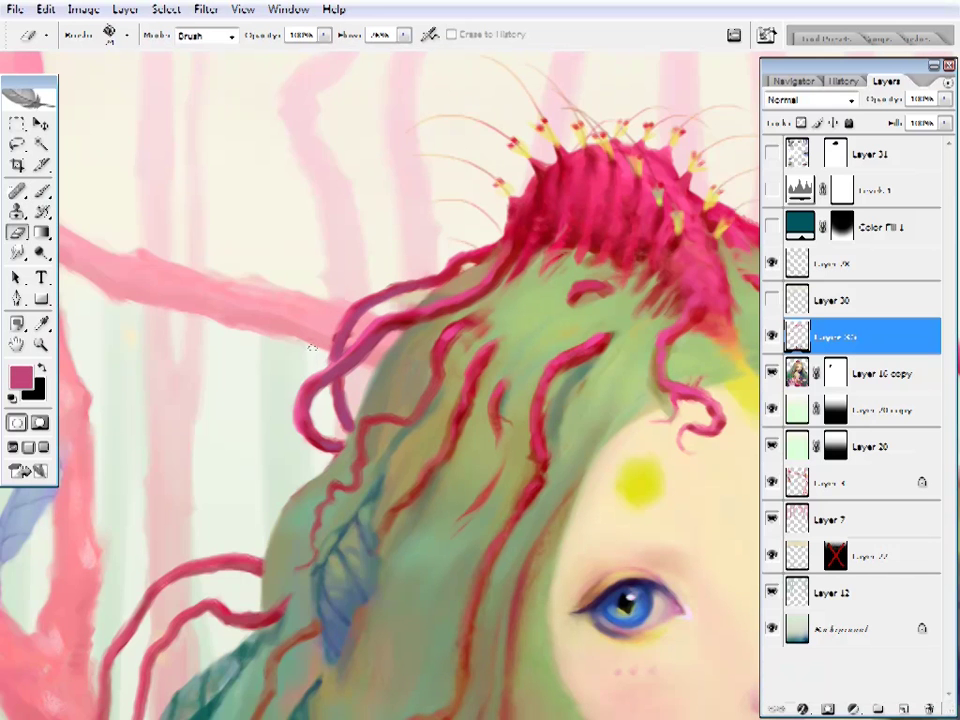
{"action": "left_click_drag", "start_coordinate": [507, 267], "coordinate": [496, 283]}
{"action": "key", "text": "b"}
{"action": "left_click", "coordinate": [468, 274], "text": "alt"}
{"action": "left_click", "coordinate": [500, 268], "text": "alt"}
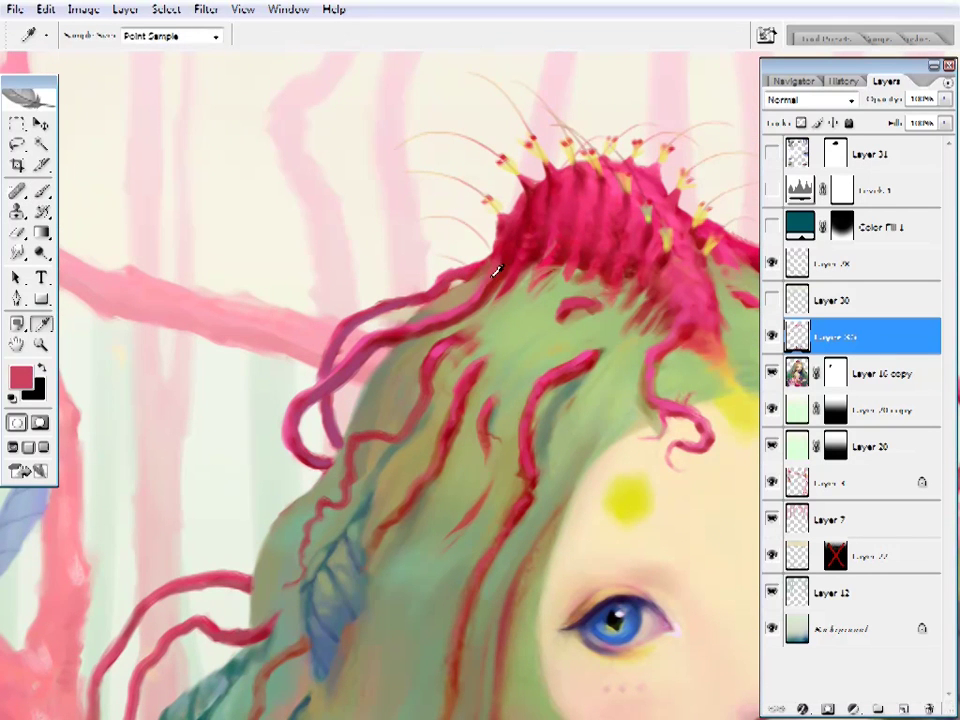
{"action": "left_click", "coordinate": [470, 305], "text": "alt"}
{"action": "left_click", "coordinate": [418, 308], "text": "alt"}
- Toggle the layer's visibility to compare, select Layer 16 copy, then return to the crown painting layer
{"action": "key", "text": "e"}
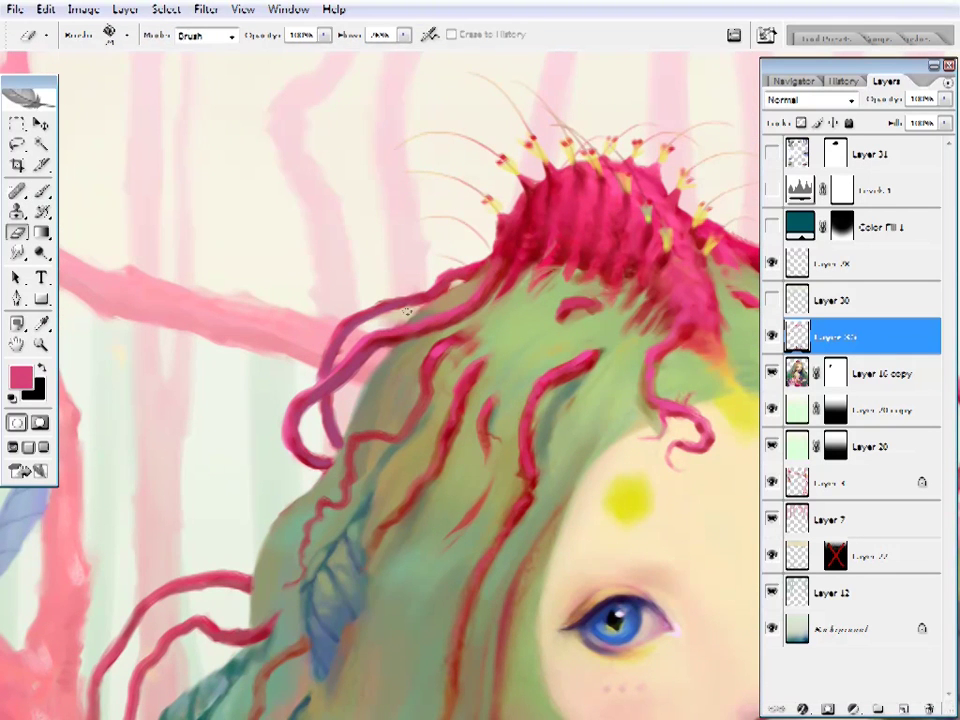
{"action": "key", "text": "i"}
{"action": "left_click", "coordinate": [771, 337]}
{"action": "left_click", "coordinate": [771, 337]}
{"action": "left_click", "coordinate": [880, 373]}
{"action": "key", "text": "e"}
{"action": "right_click", "coordinate": [465, 146]}
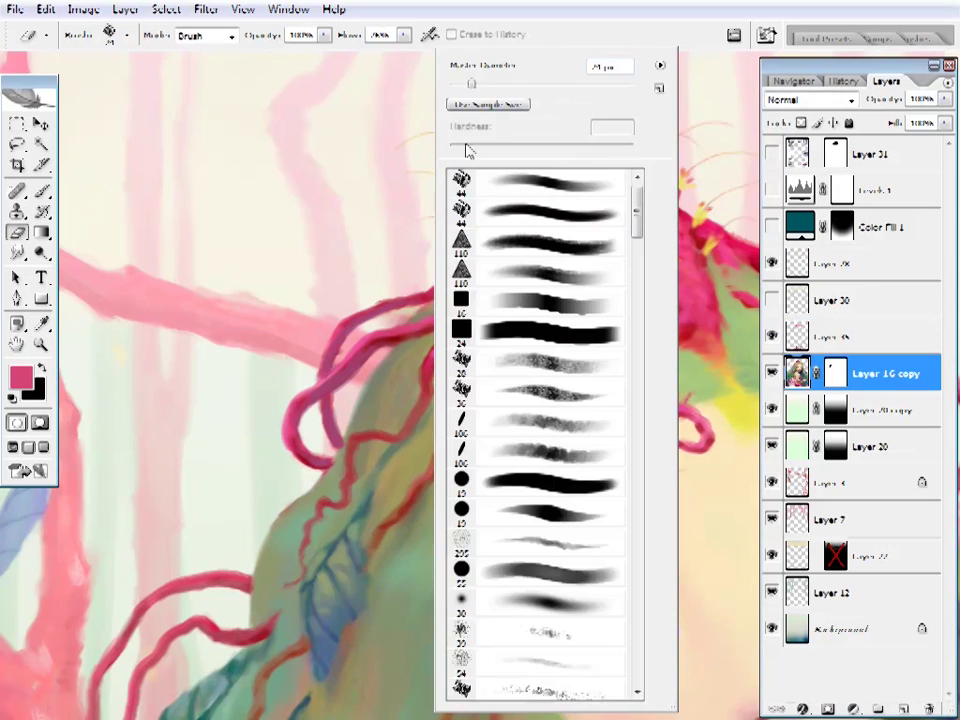
{"action": "key", "text": "Escape"}
{"action": "scroll", "coordinate": [355, 362], "scroll_direction": "right", "scroll_amount": 3}
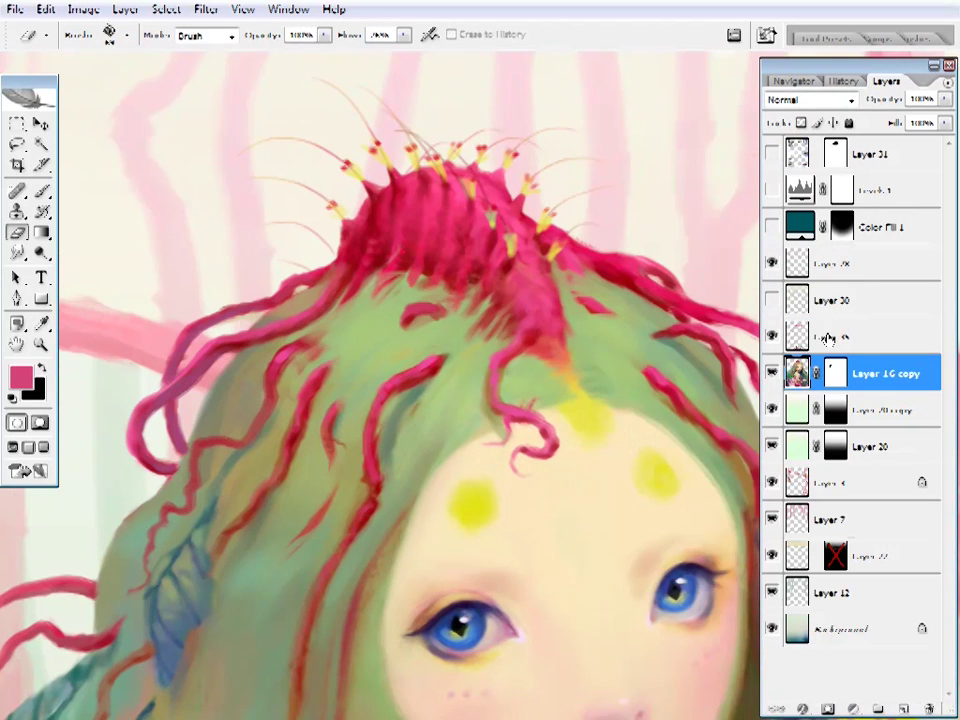
{"action": "left_click", "coordinate": [536, 411], "text": "ctrl"}
{"action": "key", "text": "i"}
{"action": "left_click_drag", "start_coordinate": [544, 414], "coordinate": [543, 341]}
{"action": "key", "text": "z"}
{"action": "key", "text": "ctrl+0"}
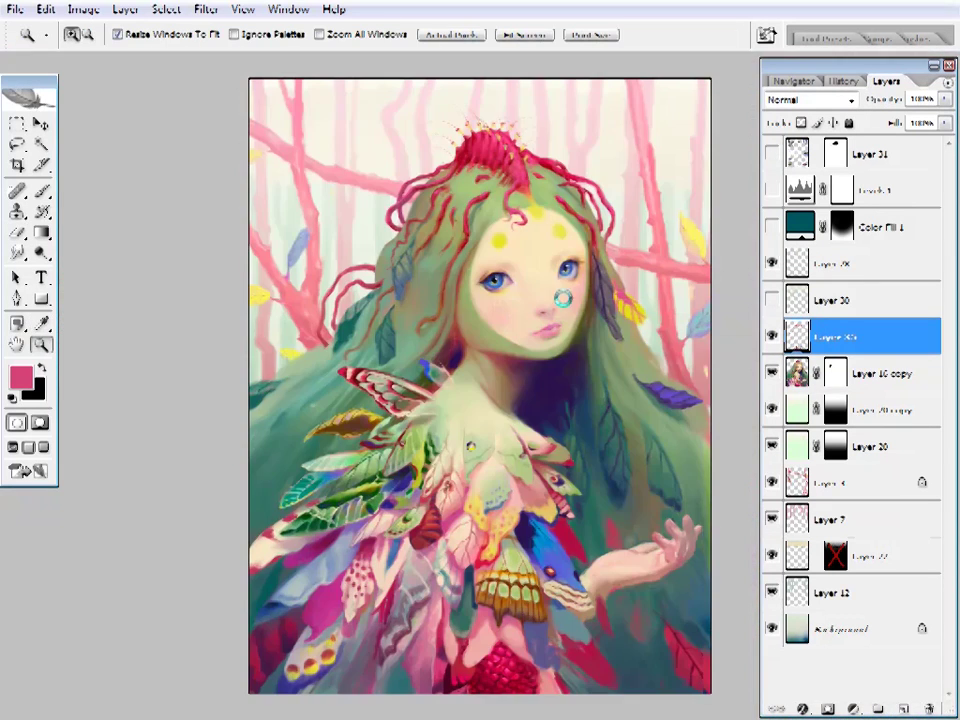
{"action": "left_click", "coordinate": [771, 300]}
{"action": "left_click", "coordinate": [771, 300]}
{"action": "left_click", "coordinate": [771, 300]}
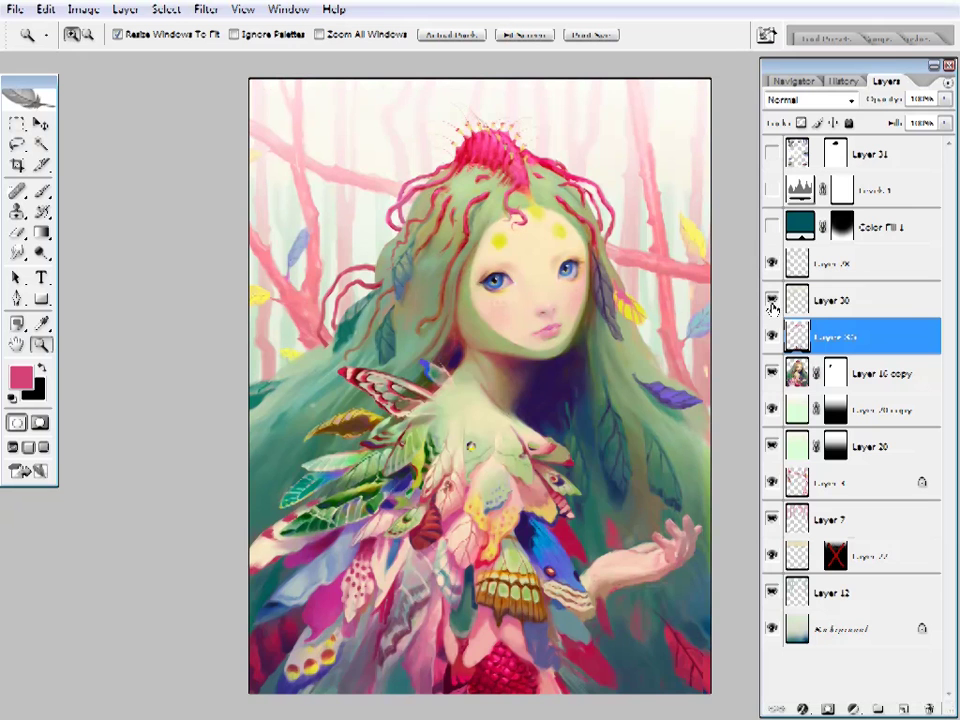
{"action": "left_click", "coordinate": [771, 300]}
{"action": "left_click", "coordinate": [771, 300]}
{"action": "left_click", "coordinate": [453, 198]}
{"action": "left_click", "coordinate": [797, 483]}
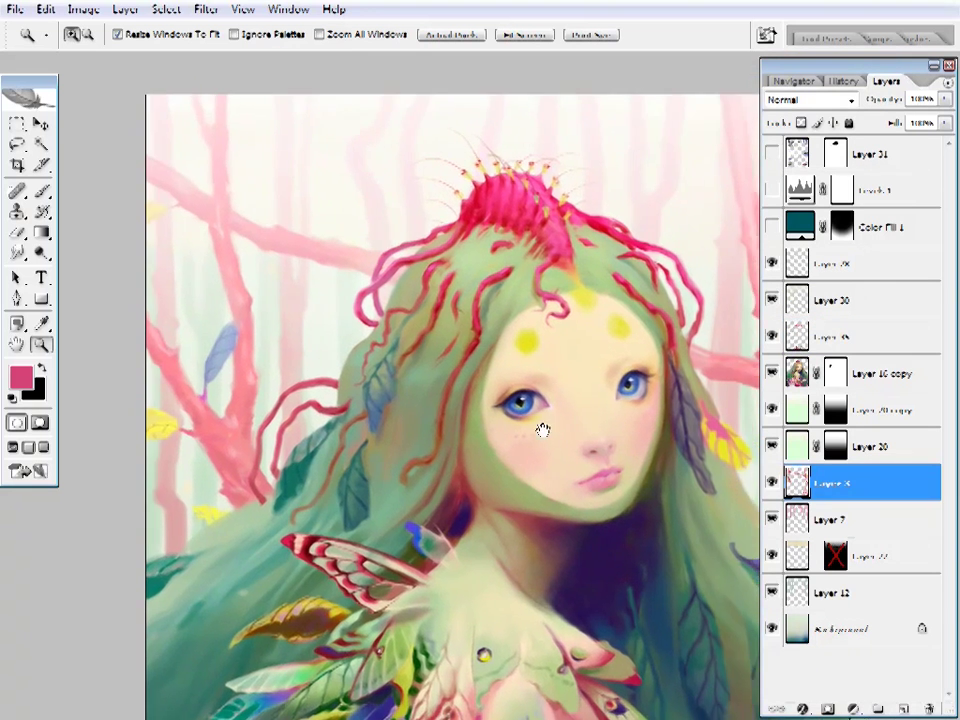
{"action": "left_click", "coordinate": [540, 429], "text": "alt"}
{"action": "left_click", "coordinate": [521, 268]}
{"action": "left_click", "coordinate": [840, 258]}
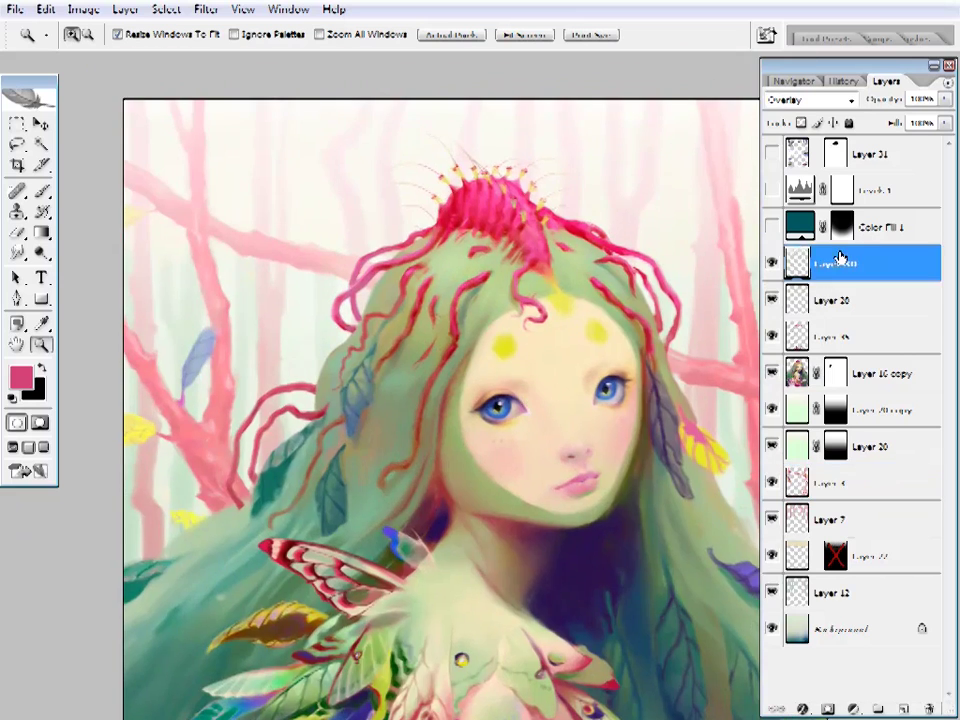
{"action": "left_click", "coordinate": [562, 254], "text": "alt"}
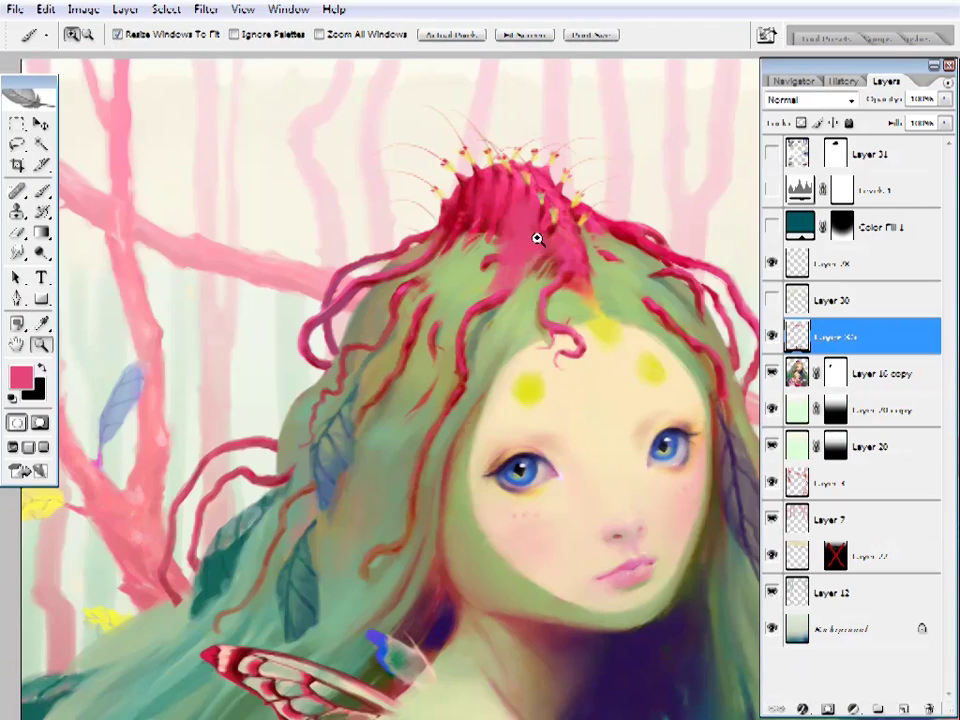
- Zoom in close on the crown and sample its dark reds and pink
{"action": "left_click", "coordinate": [537, 238], "text": "alt"}
{"action": "left_click", "coordinate": [568, 156]}
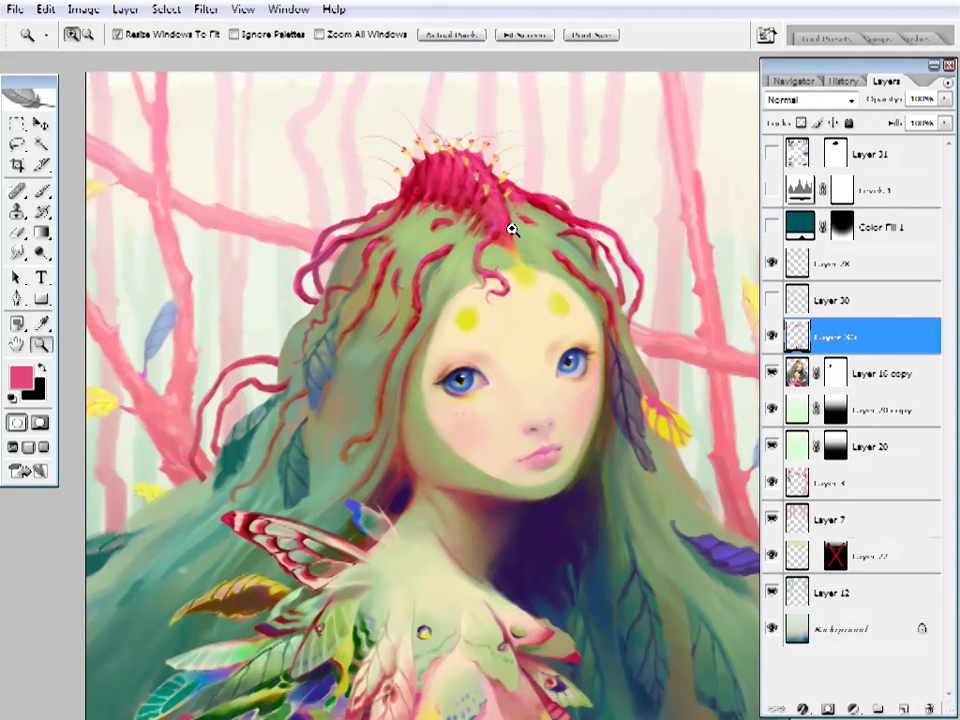
{"action": "left_click", "coordinate": [512, 230]}
{"action": "key", "text": "b"}
{"action": "left_click", "coordinate": [527, 283], "text": "alt"}
{"action": "right_click", "coordinate": [600, 250]}
{"action": "key", "text": "Escape"}
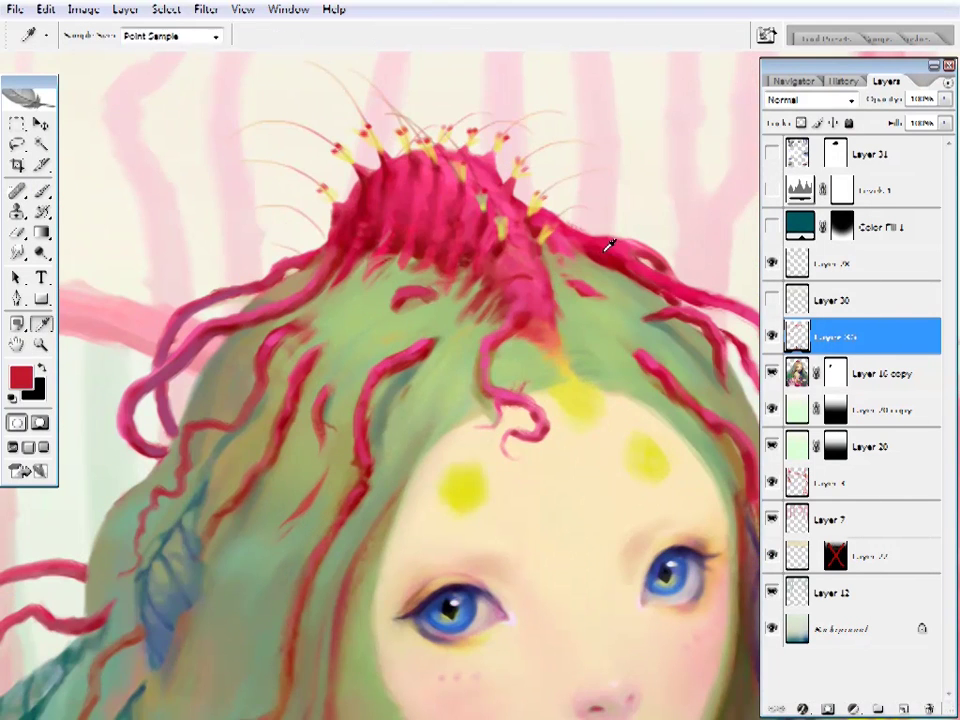
{"action": "left_click", "coordinate": [609, 244], "text": "alt"}
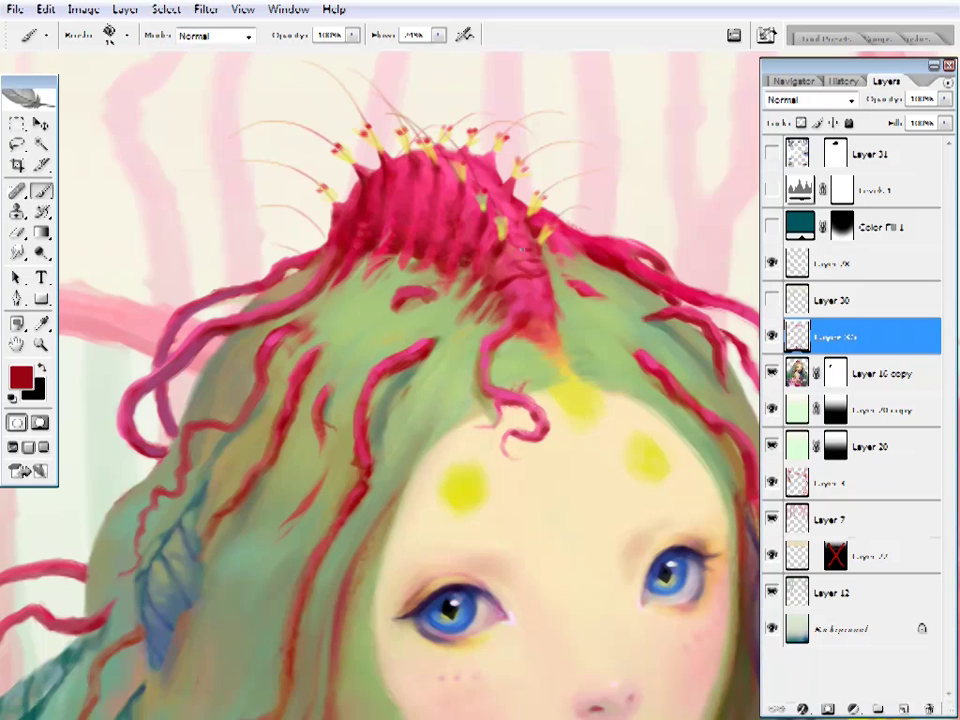
{"action": "left_click", "coordinate": [375, 201], "text": "alt"}
{"action": "left_click", "coordinate": [504, 274], "text": "alt"}
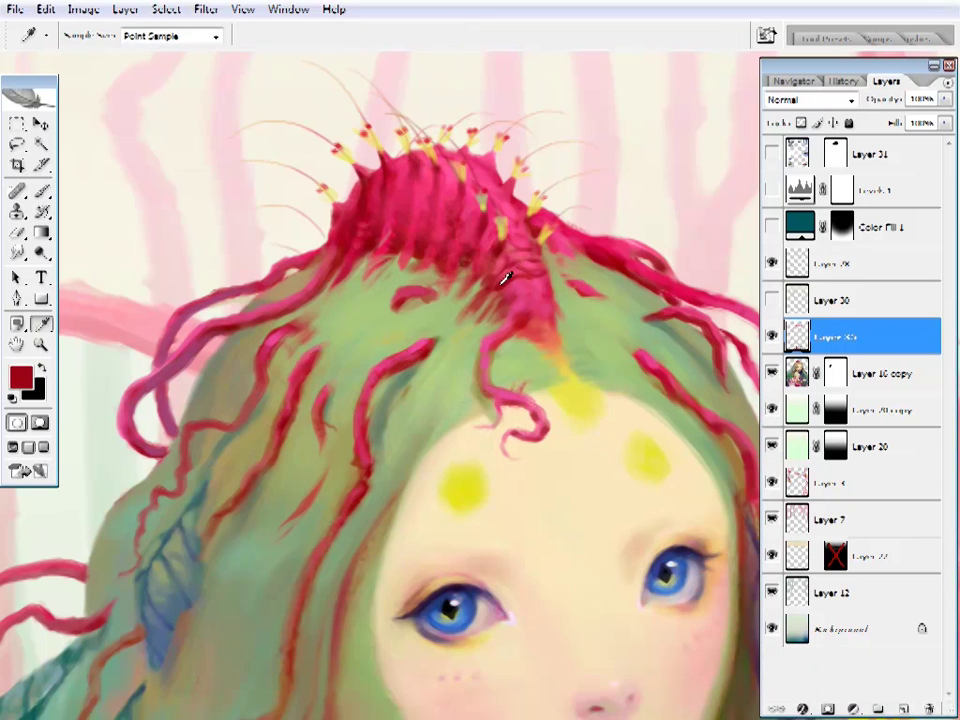
- Hide the layer with the yellow-tipped antennae and zoom back in on the headpiece
{"action": "left_click", "coordinate": [772, 264]}
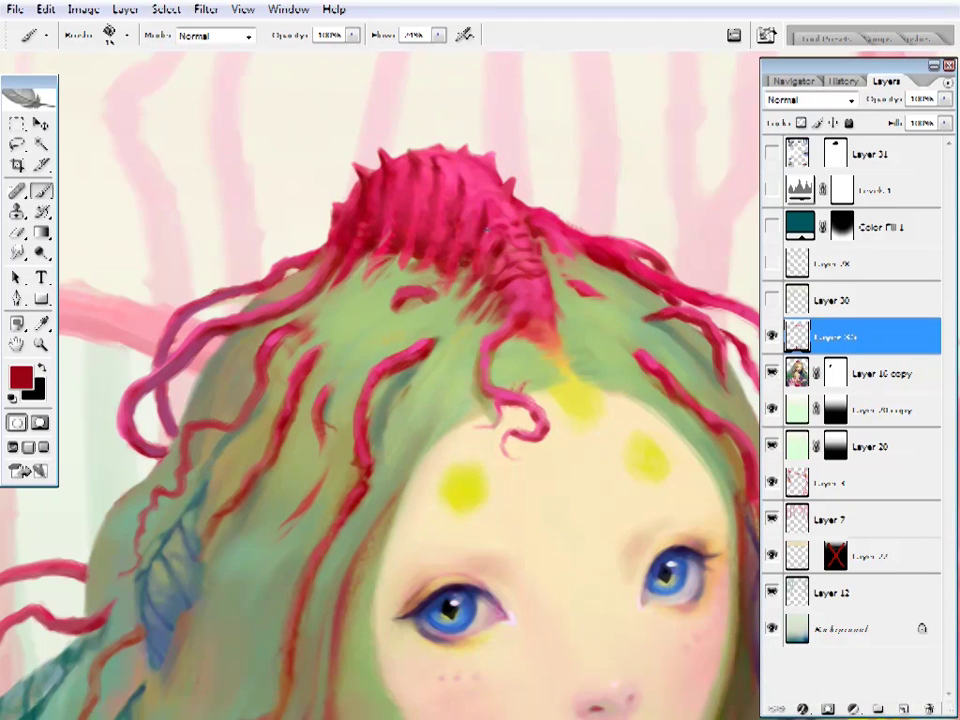
{"action": "left_click_drag", "start_coordinate": [472, 200], "coordinate": [489, 257]}
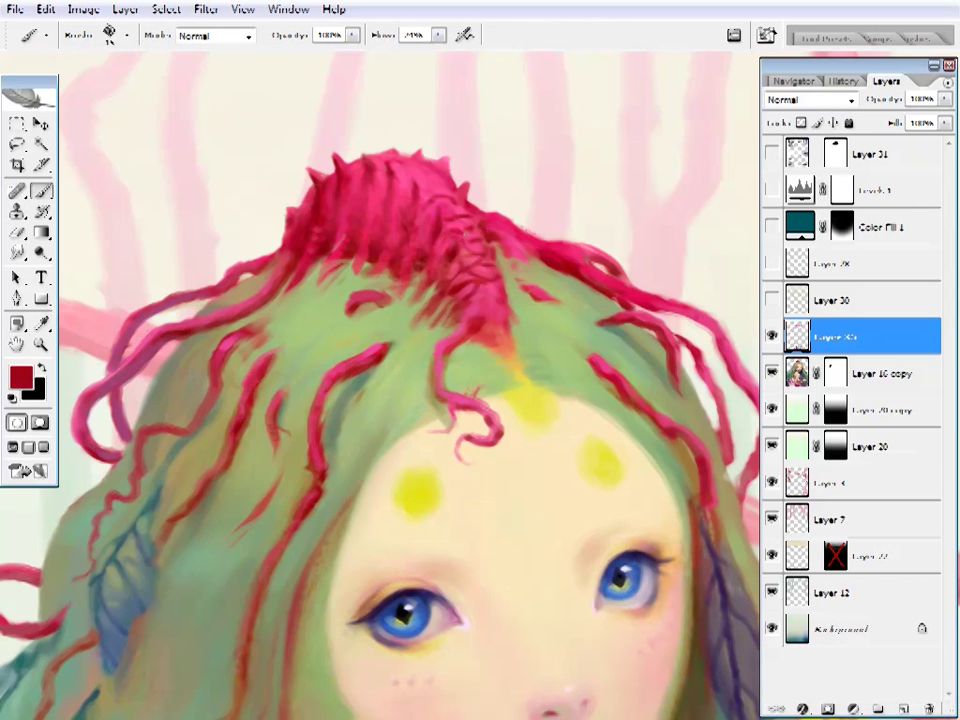
{"action": "key", "text": "z"}
{"action": "key", "text": "ctrl+0"}
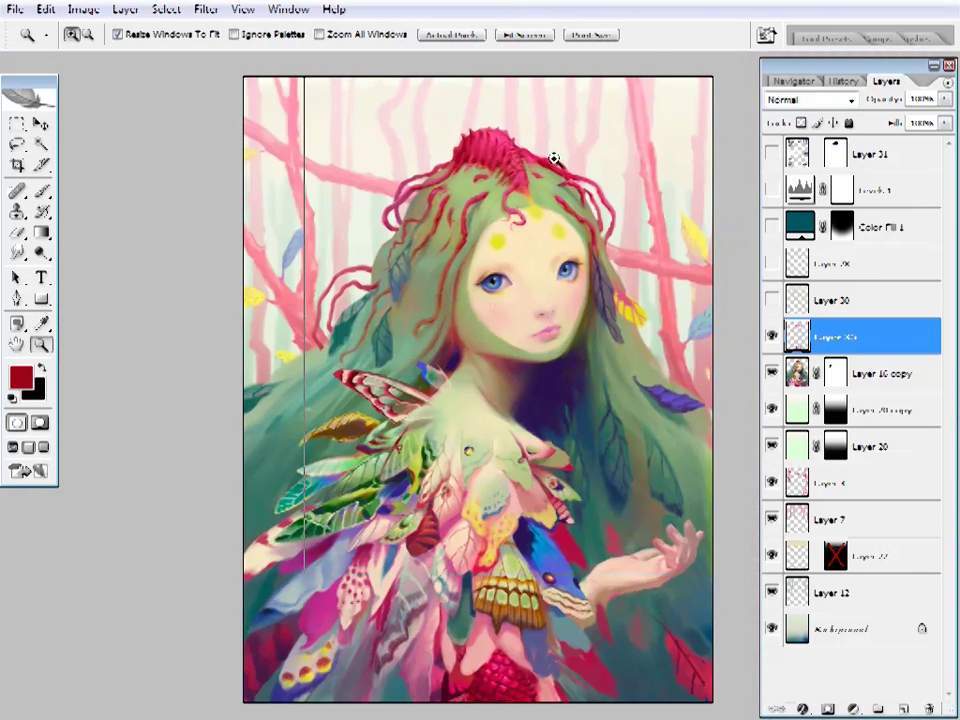
{"action": "left_click", "coordinate": [553, 156]}
{"action": "left_click", "coordinate": [665, 310]}
- Sample coral pinks, strand reds and hair green, then paint a stroke on the coral headpiece
{"action": "key", "text": "b"}
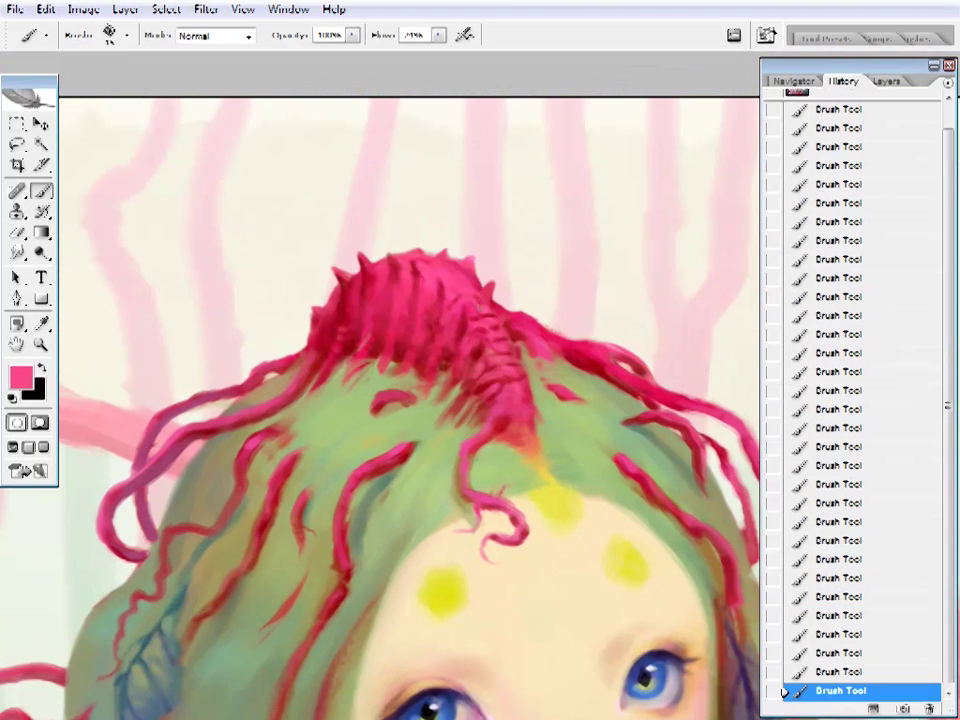
{"action": "left_click", "coordinate": [518, 320], "text": "alt"}
{"action": "left_click", "coordinate": [518, 320], "text": "alt"}
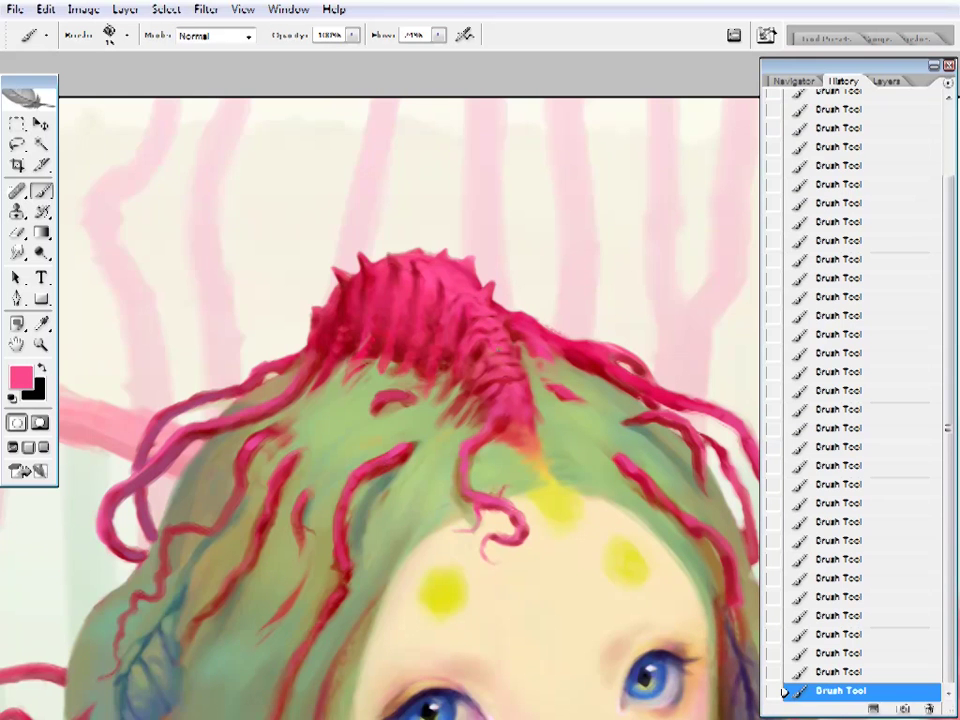
{"action": "left_click", "coordinate": [501, 369], "text": "alt"}
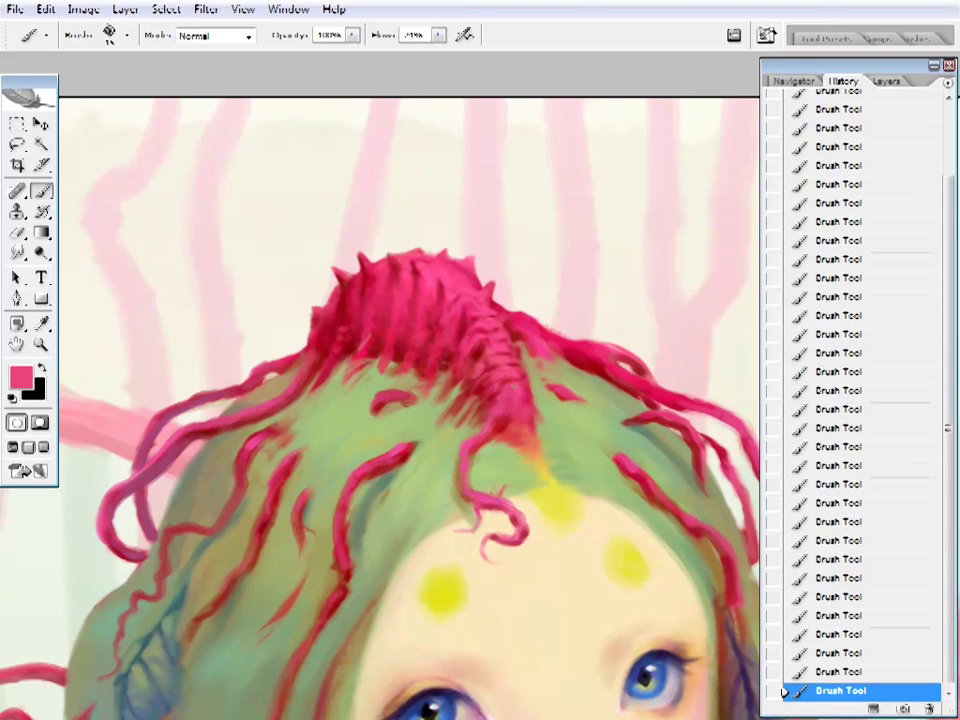
{"action": "left_click", "coordinate": [407, 281], "text": "alt"}
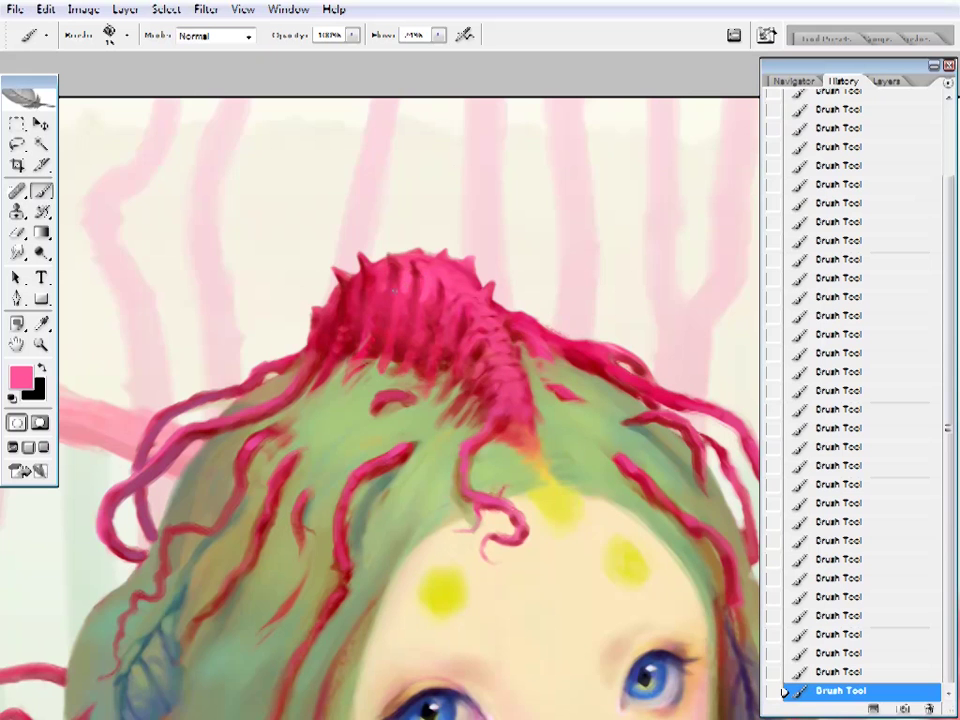
{"action": "left_click", "coordinate": [349, 347], "text": "alt"}
{"action": "left_click", "coordinate": [330, 392], "text": "alt"}
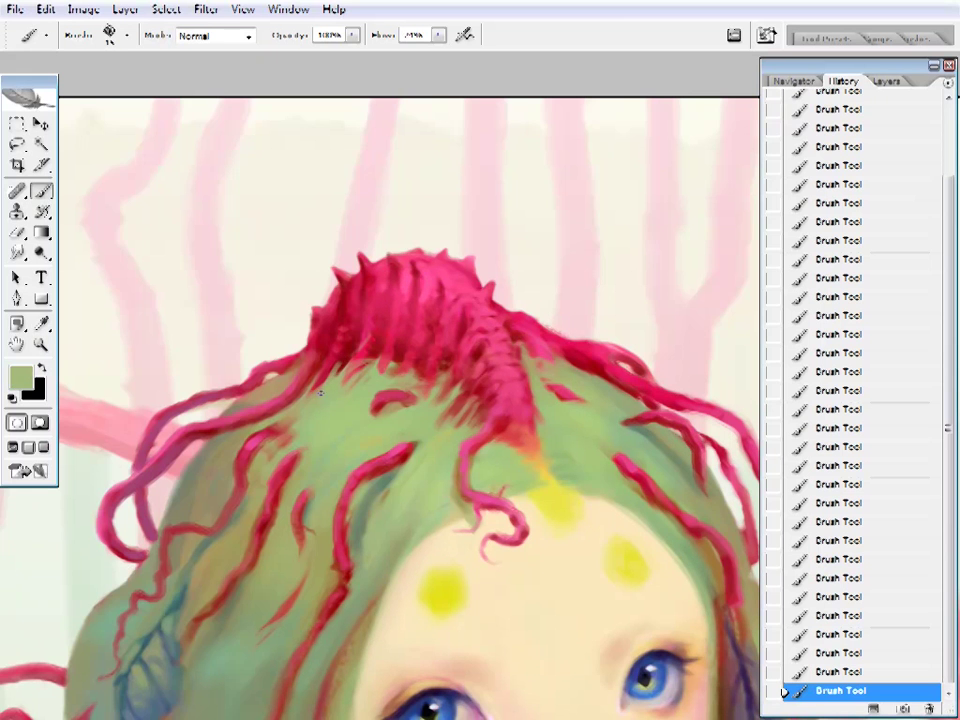
{"action": "left_click", "coordinate": [349, 347], "text": "alt"}
{"action": "left_click", "coordinate": [349, 347], "text": "alt"}
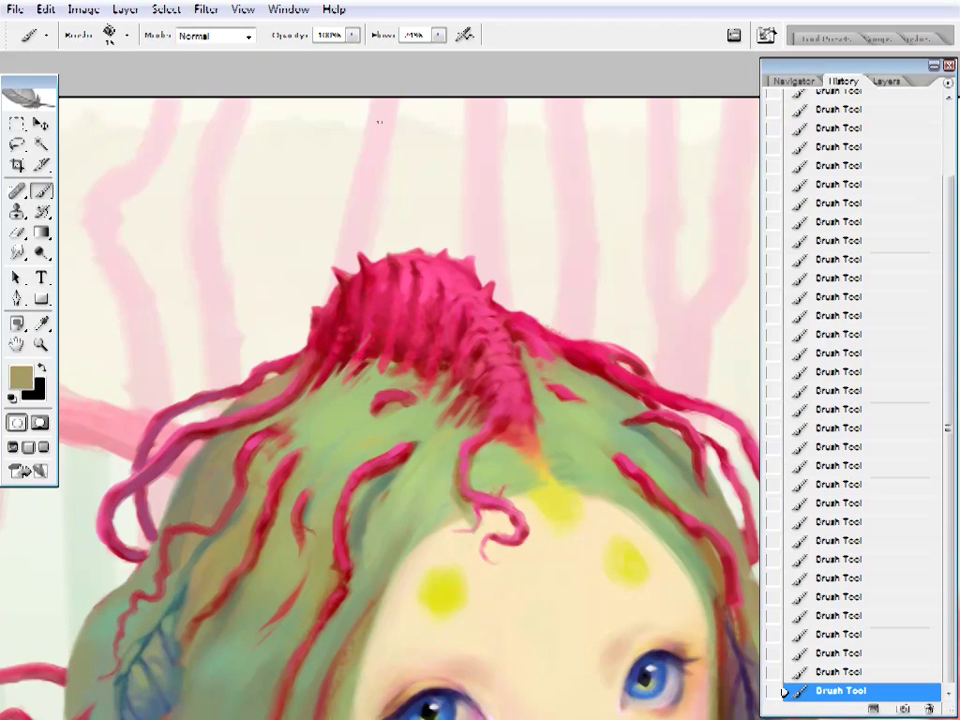
{"action": "left_click_drag", "start_coordinate": [400, 400], "coordinate": [414, 394]}
- Keep sampling light green, dark red and bright pink over the strands, then zoom out to the whole painting
{"action": "left_click", "coordinate": [400, 360], "text": "alt"}
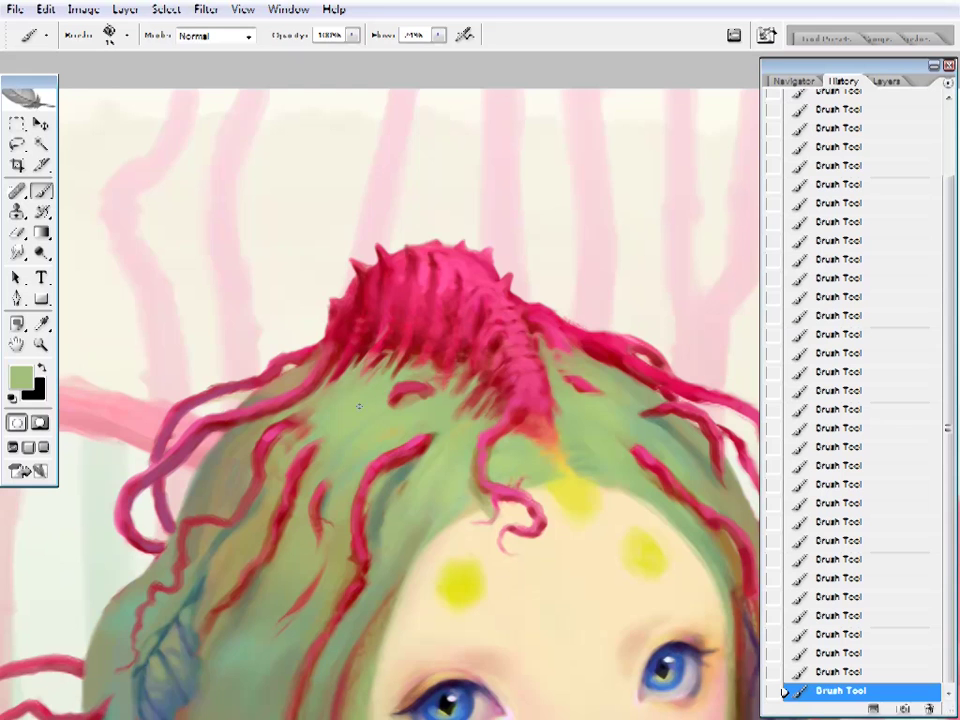
{"action": "left_click", "coordinate": [424, 360], "text": "alt"}
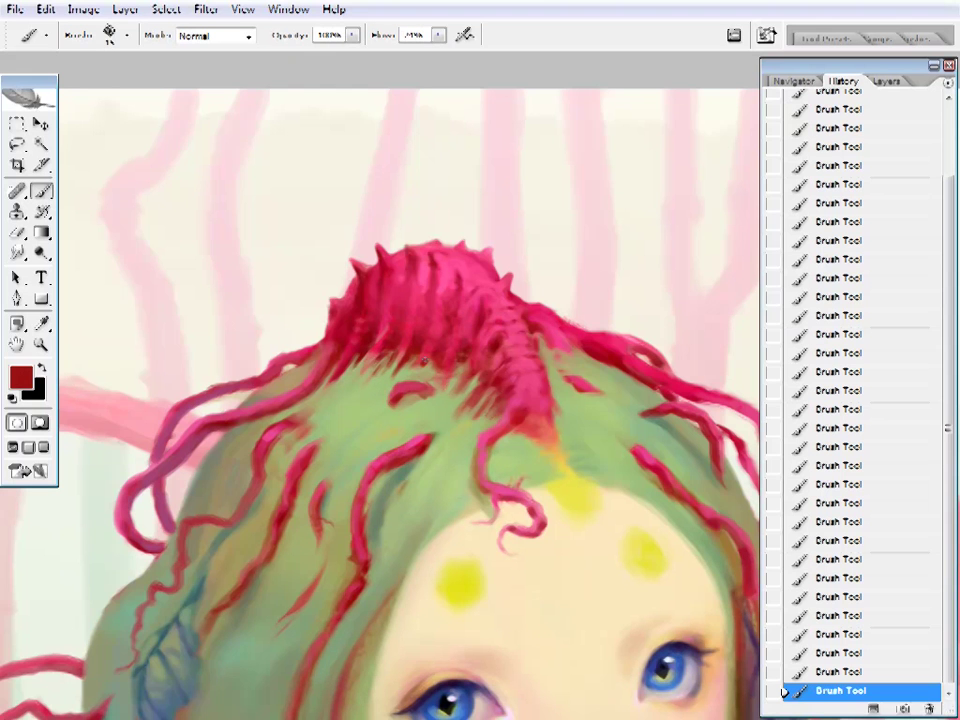
{"action": "left_click", "coordinate": [489, 435], "text": "alt"}
{"action": "left_click", "coordinate": [401, 388], "text": "alt"}
{"action": "left_click", "coordinate": [463, 377], "text": "alt"}
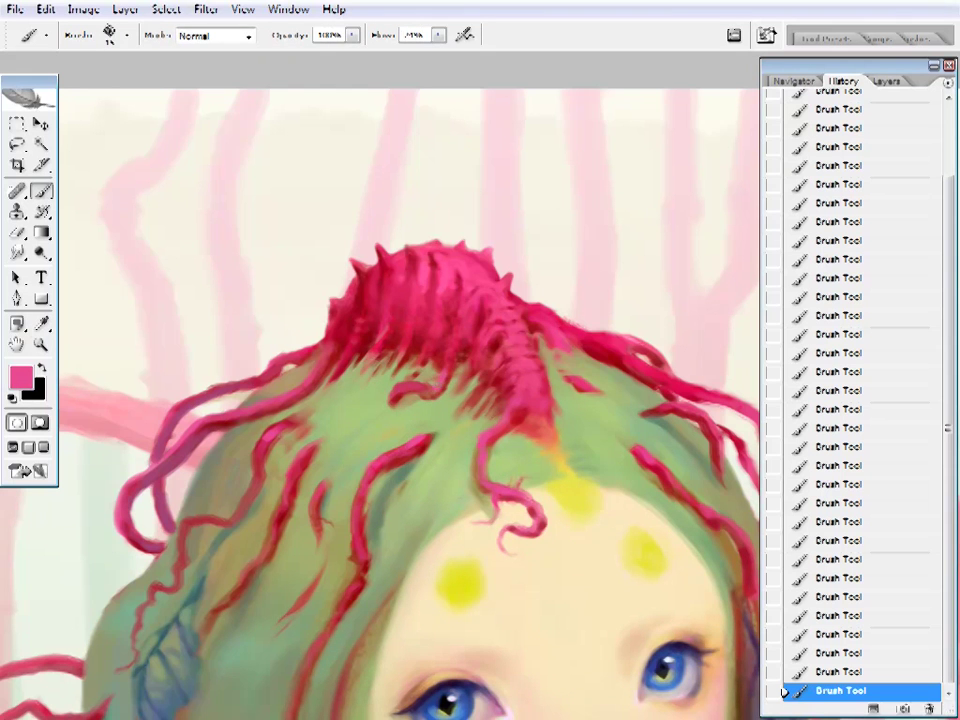
{"action": "left_click", "coordinate": [467, 321], "text": "alt"}
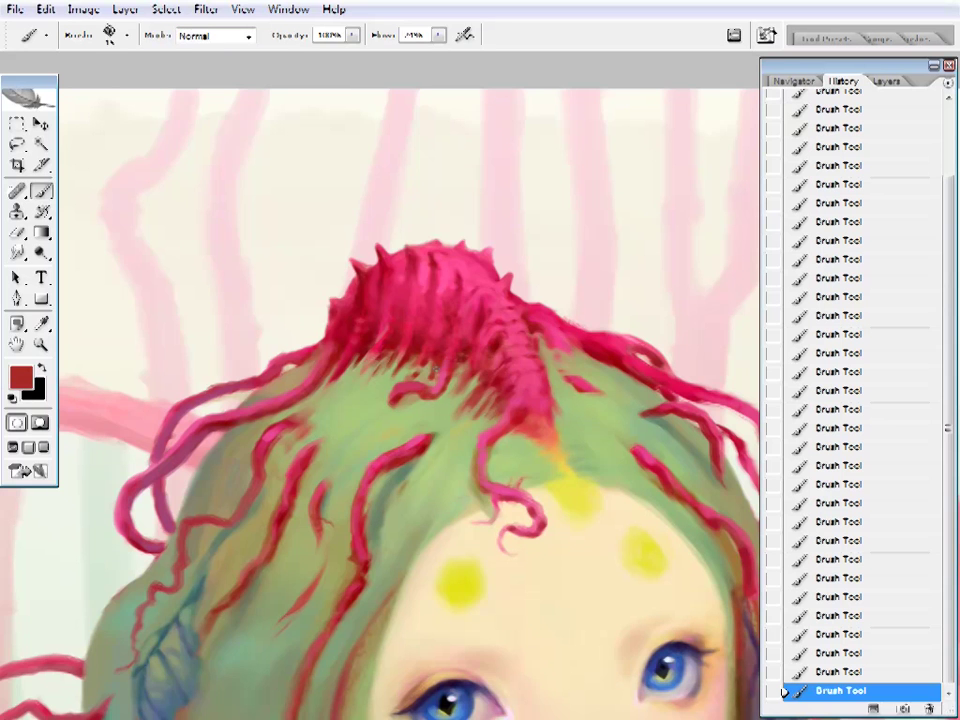
{"action": "key", "text": "z"}
{"action": "left_click", "coordinate": [467, 321], "text": "alt"}
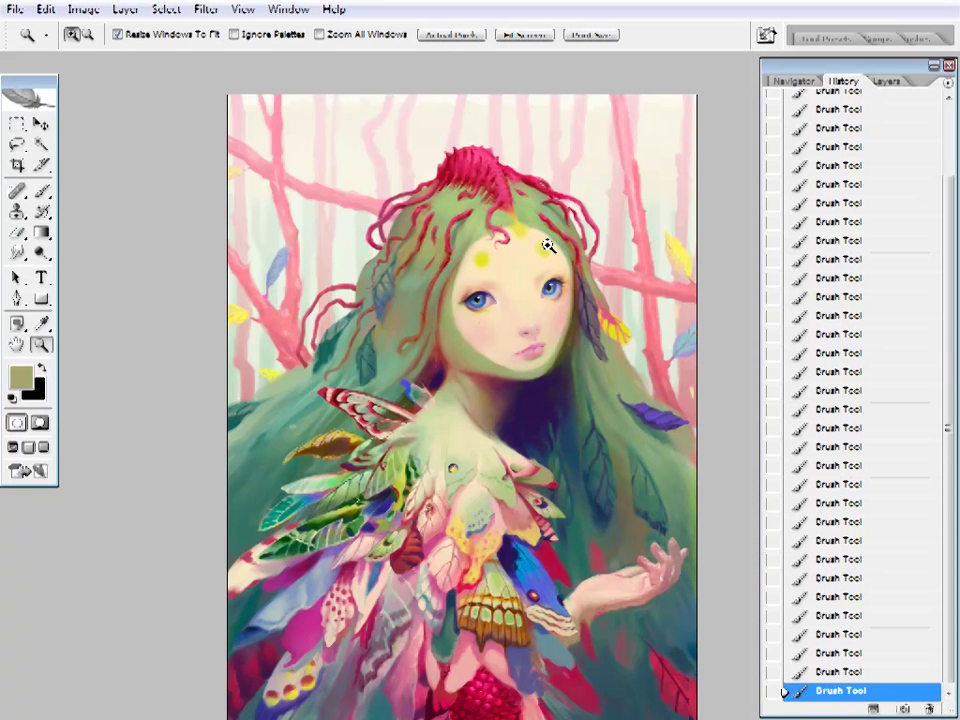
- Return to the full painting view and make Layer 29 and Layer 30 visible
{"action": "left_click", "coordinate": [594, 318]}
{"action": "left_click", "coordinate": [508, 186], "text": "alt"}
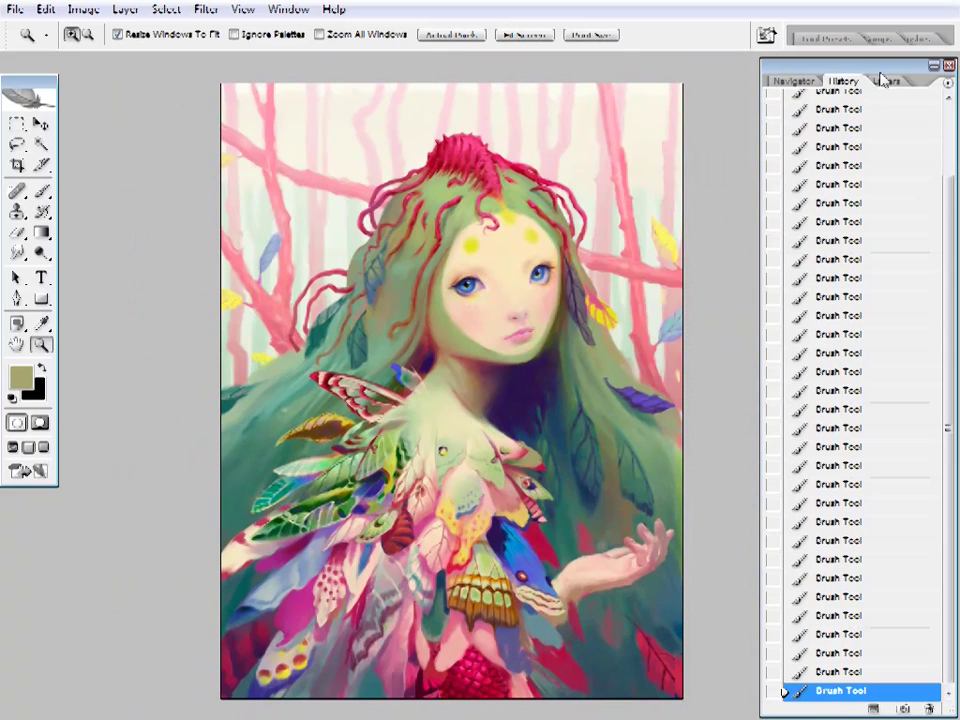
{"action": "left_click", "coordinate": [886, 80]}
{"action": "left_click_drag", "start_coordinate": [776, 268], "coordinate": [777, 295]}
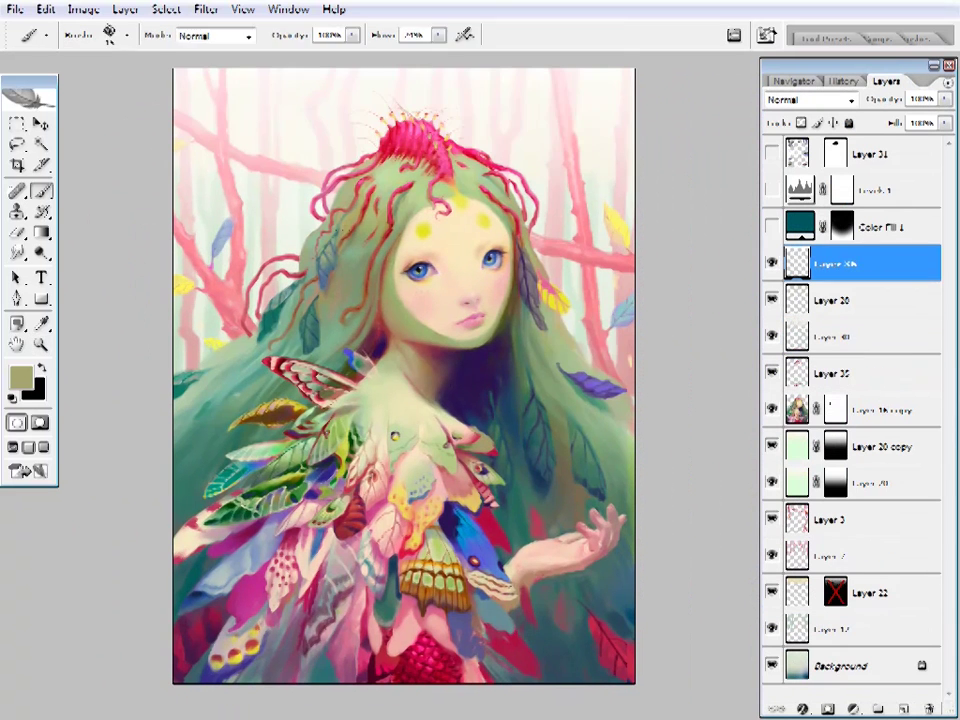
- Use near-white paint, Screen blend mode and 100% flow, then show Layer 31, Levels 1 and Color Fill 1
{"action": "left_click", "coordinate": [296, 208], "text": "alt"}
{"action": "left_click", "coordinate": [810, 100]}
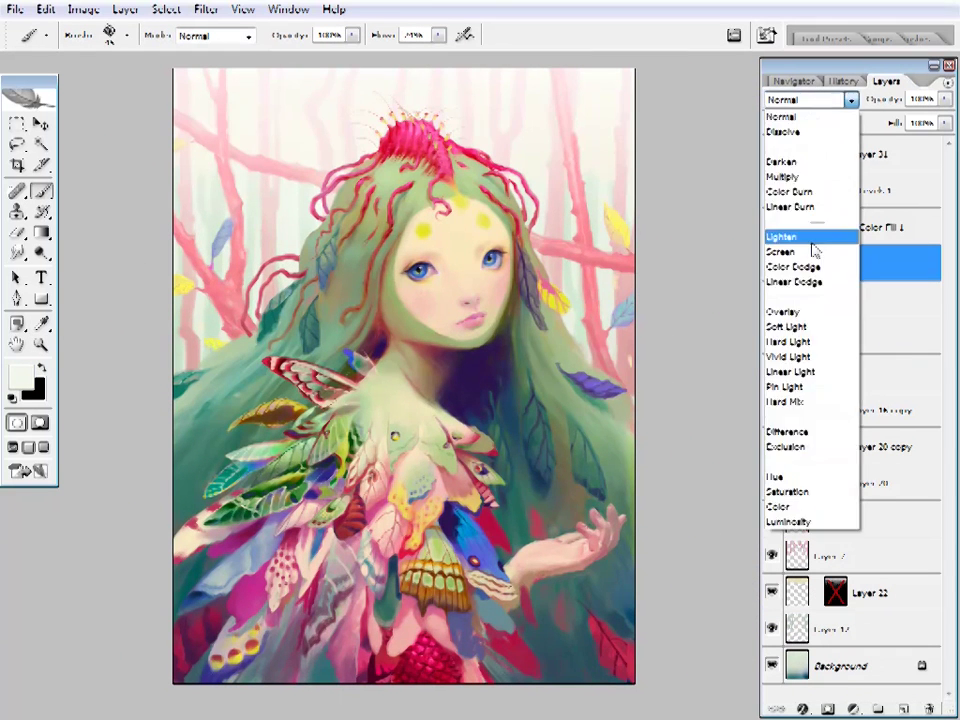
{"action": "left_click", "coordinate": [814, 251]}
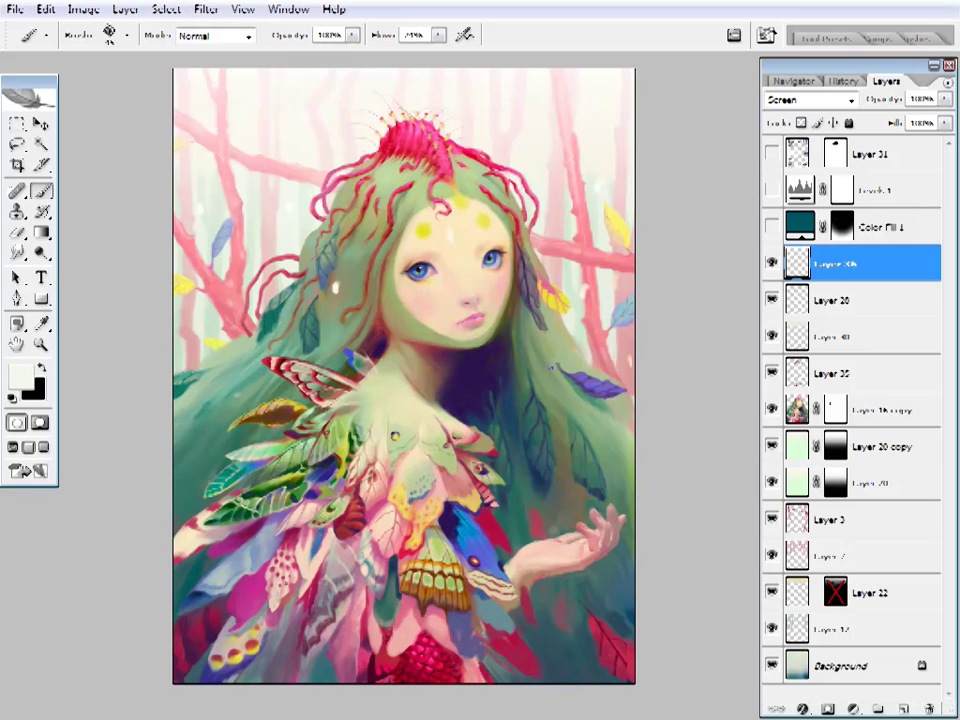
{"action": "left_click_drag", "start_coordinate": [419, 34], "coordinate": [520, 50]}
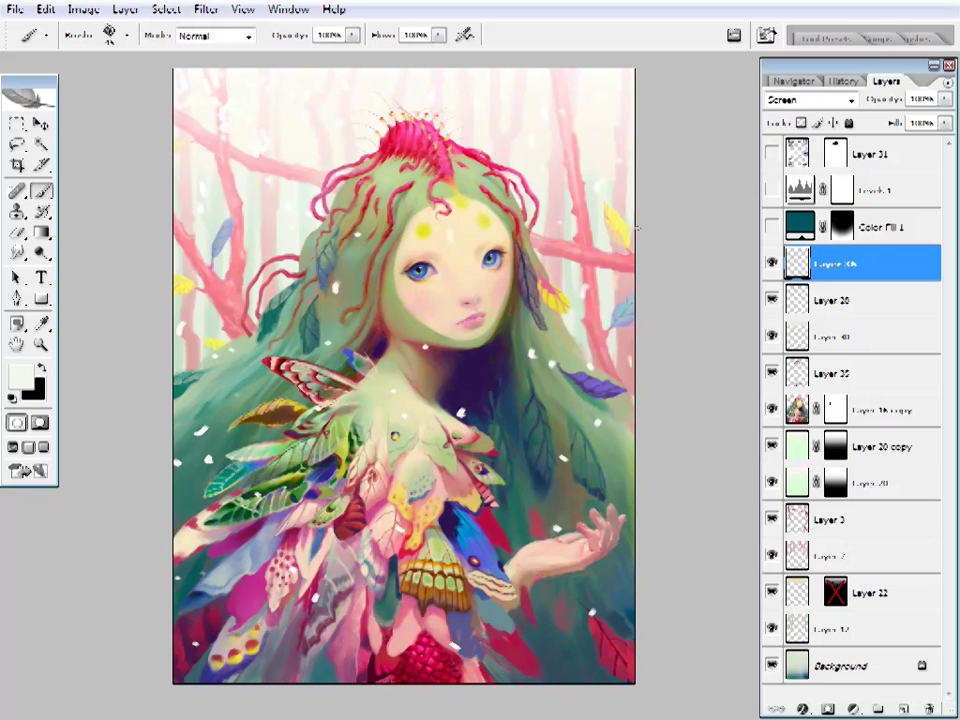
{"action": "left_click_drag", "start_coordinate": [771, 153], "coordinate": [771, 226]}
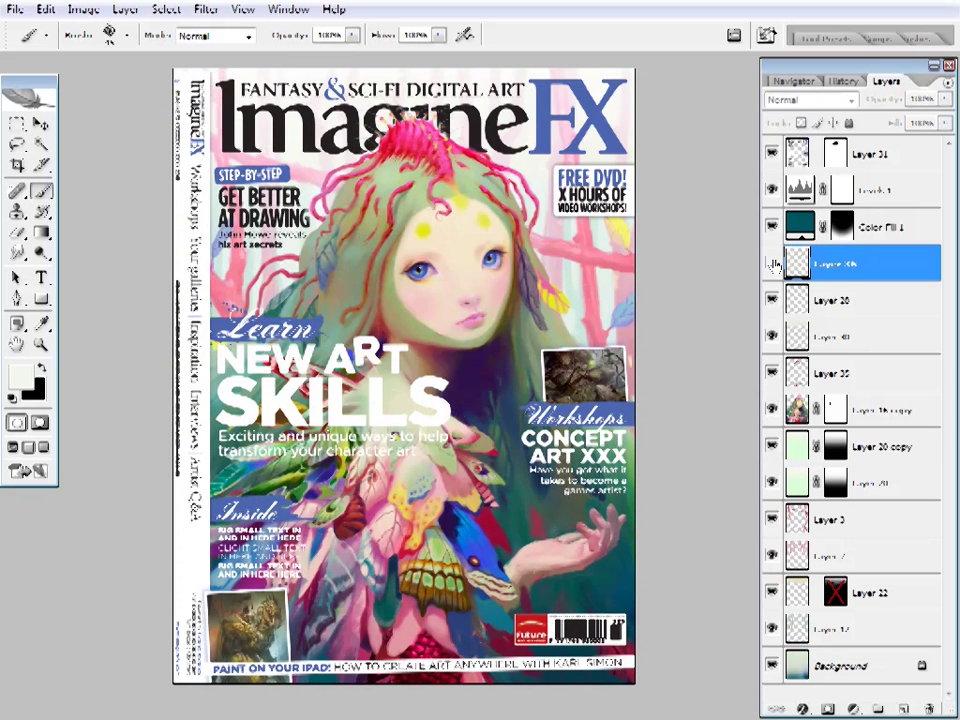
- Set the layer's blend mode back to Normal and hide the magazine-cover overlay
{"action": "left_click", "coordinate": [795, 100]}
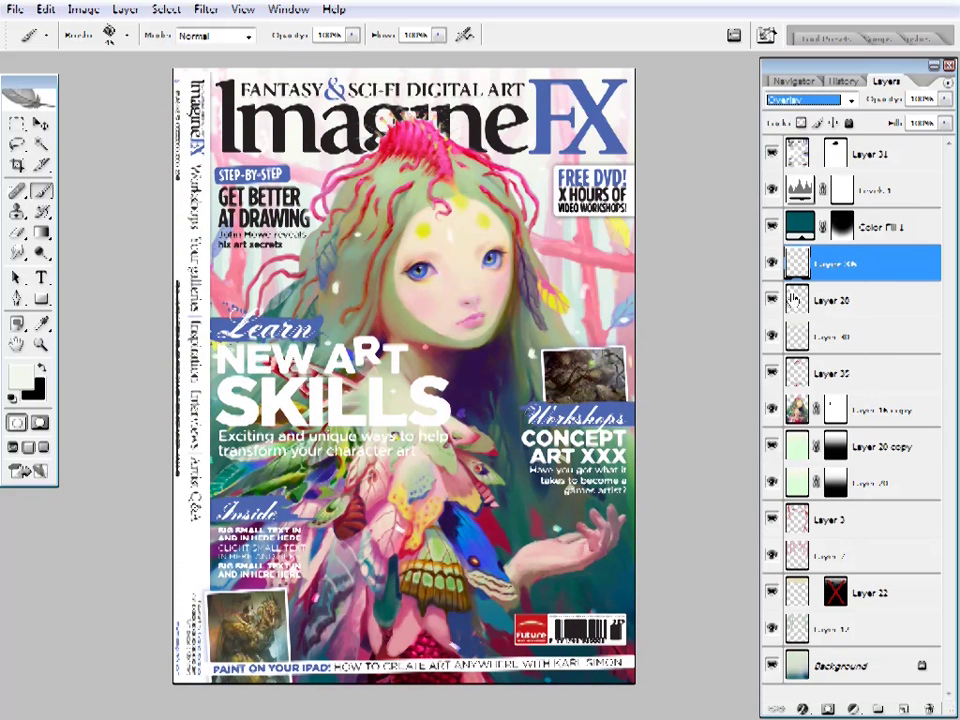
{"action": "left_click_drag", "start_coordinate": [771, 228], "coordinate": [773, 197]}
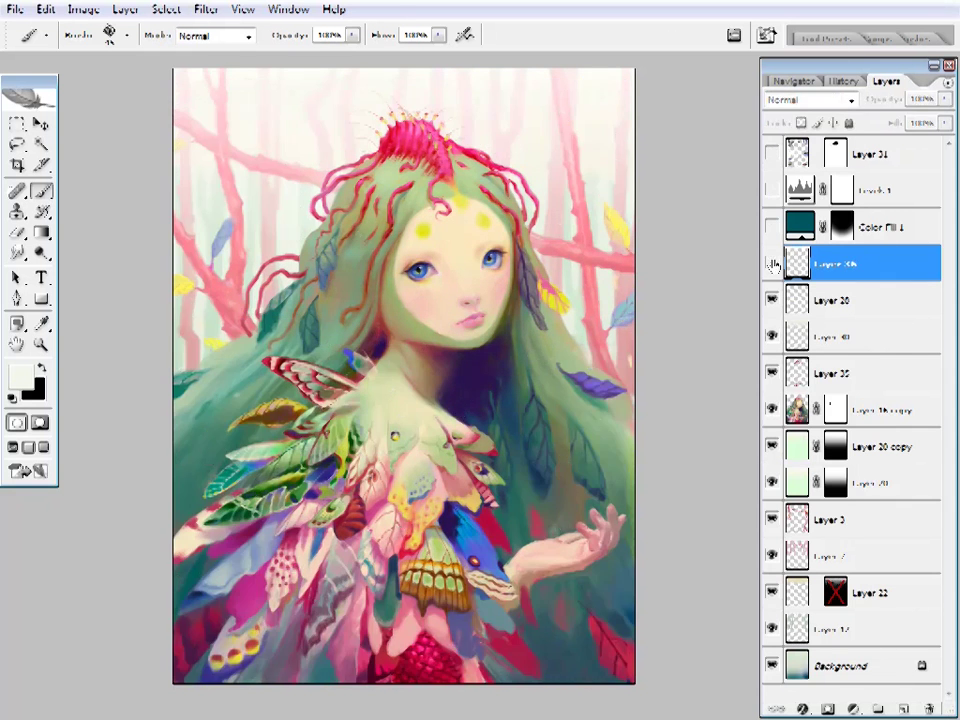
{"action": "left_click", "coordinate": [521, 370], "text": "ctrl"}
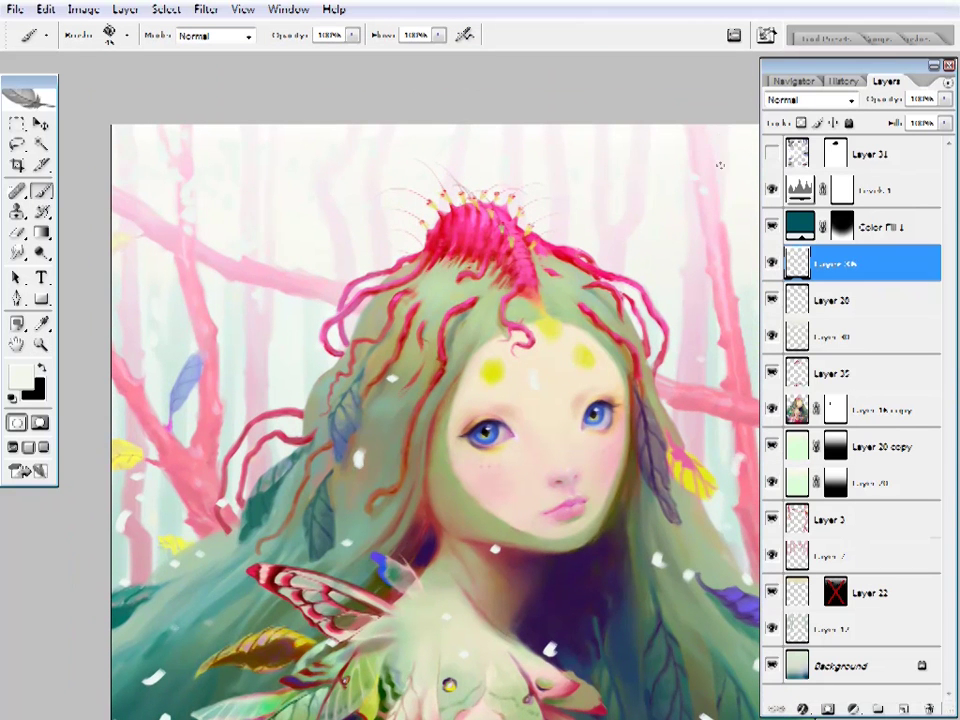
{"action": "left_click_drag", "start_coordinate": [555, 222], "coordinate": [444, 226]}
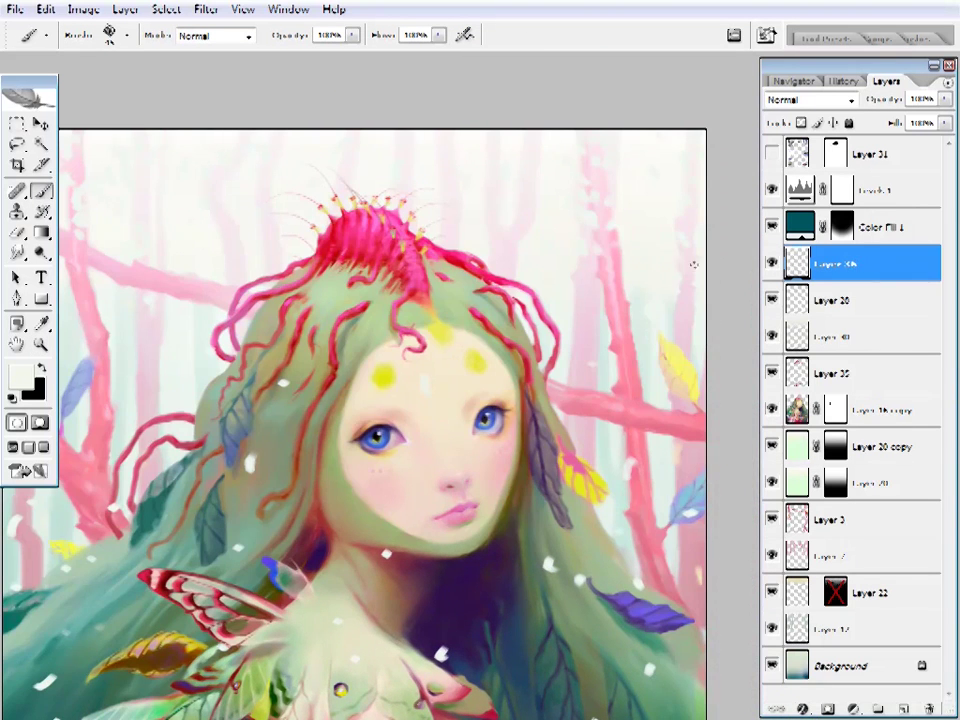
{"action": "scroll", "coordinate": [580, 245], "scroll_direction": "left", "scroll_amount": 5}
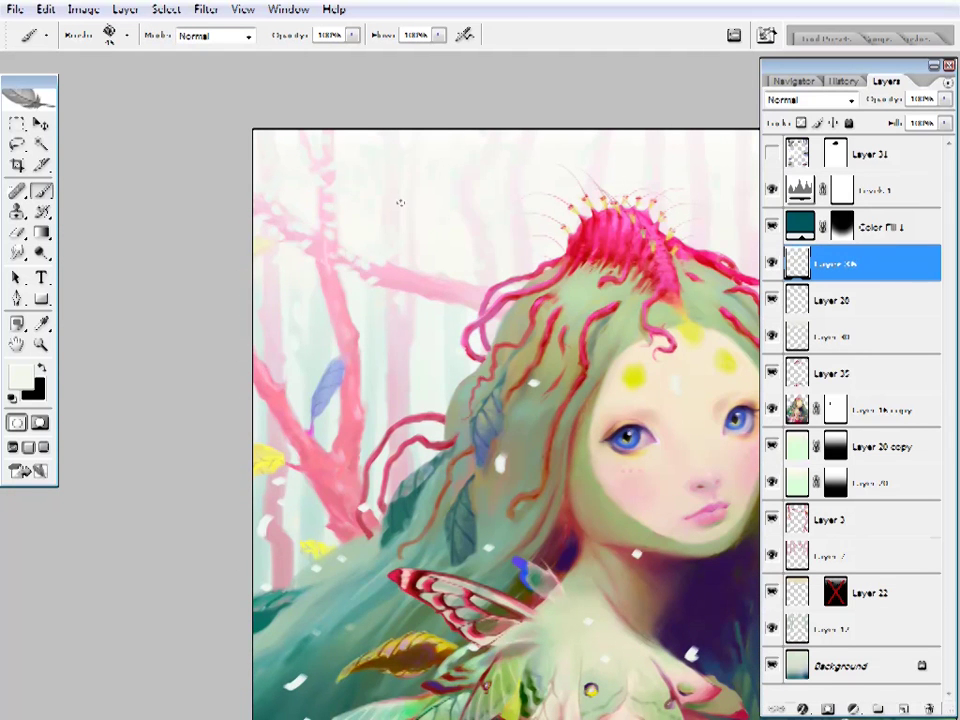
{"action": "scroll", "coordinate": [400, 203], "scroll_direction": "right", "scroll_amount": 3}
{"action": "scroll", "coordinate": [400, 203], "scroll_direction": "up", "scroll_amount": 1}
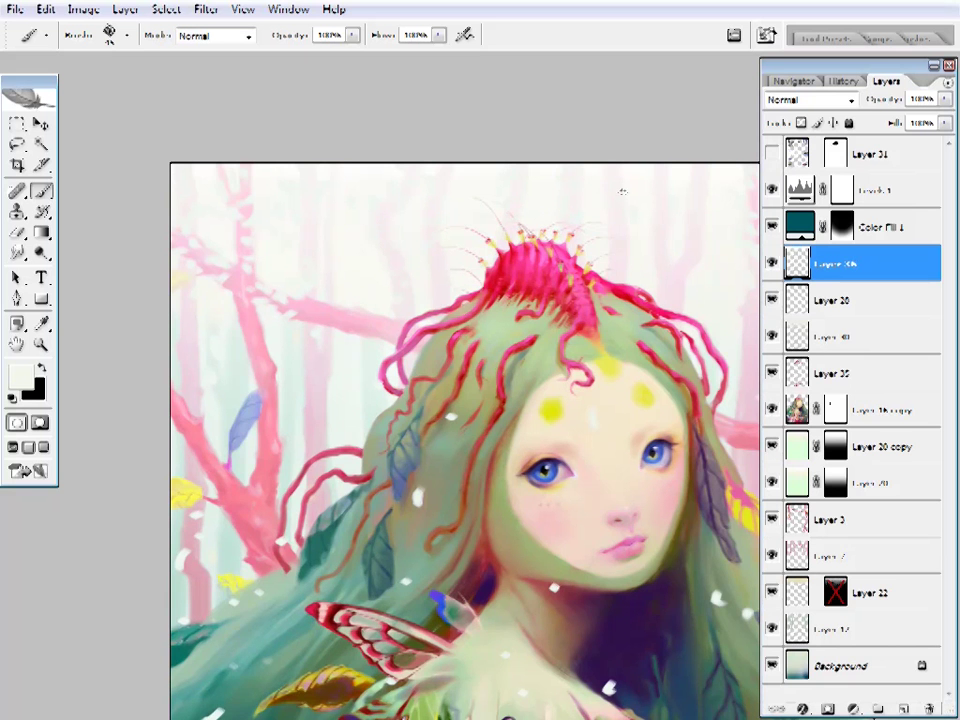
{"action": "scroll", "coordinate": [657, 231], "scroll_direction": "right", "scroll_amount": 3}
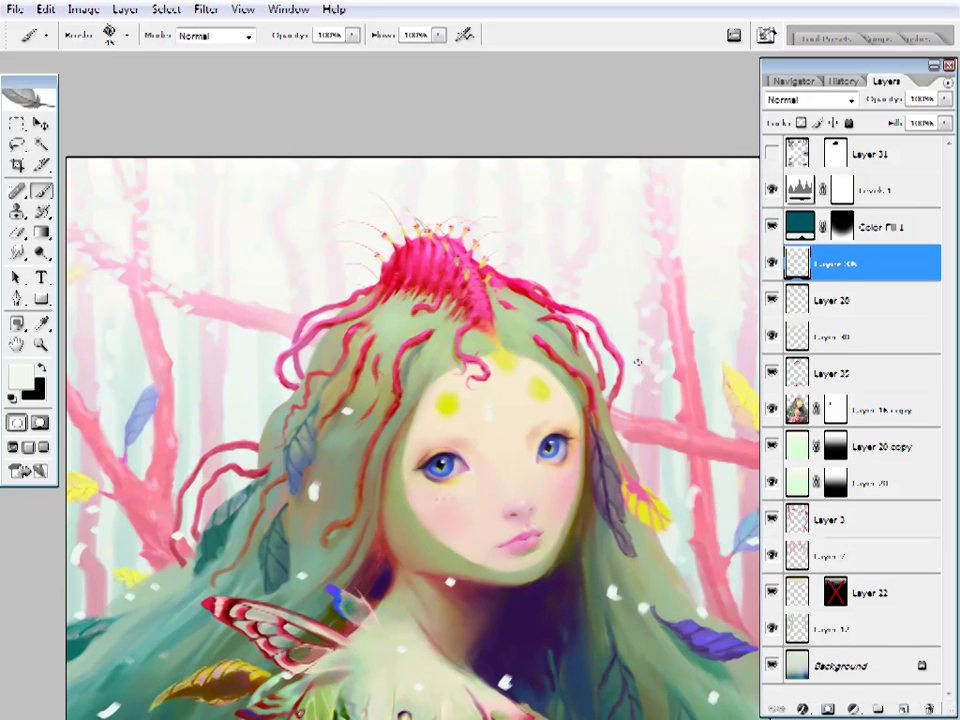
{"action": "key", "text": "ctrl+0"}
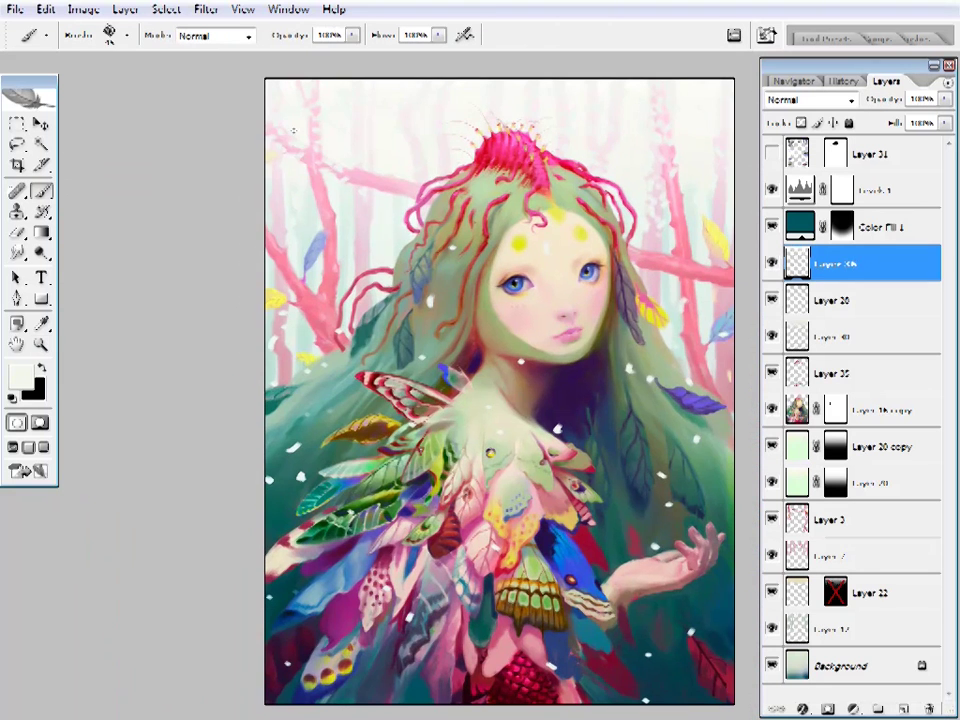
{"action": "scroll", "coordinate": [552, 535], "scroll_direction": "right", "scroll_amount": 2}
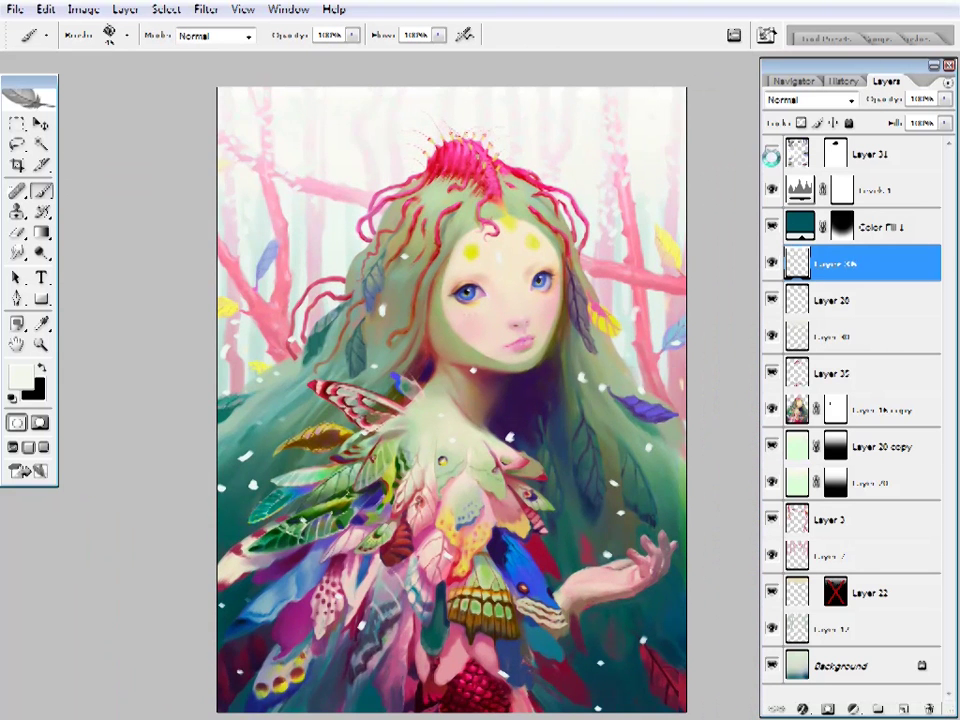
- Hide Layer 31 and toggle Layer 40 off and on to compare
{"action": "left_click", "coordinate": [771, 155]}
{"action": "left_click", "coordinate": [771, 337]}
{"action": "left_click", "coordinate": [771, 337]}
{"action": "scroll", "coordinate": [590, 190], "scroll_direction": "down", "scroll_amount": 1}
- Lock the snow layer's transparent pixels and pick a saturated pale yellow foreground
{"action": "key", "text": "/"}
{"action": "left_click", "coordinate": [41, 323]}
{"action": "left_click", "coordinate": [20, 376]}
{"action": "left_click", "coordinate": [446, 439]}
- Confirm the pale yellow foreground, then inspect the butterfly wing and feathers up close
{"action": "left_click", "coordinate": [821, 418]}
{"action": "key", "text": "g"}
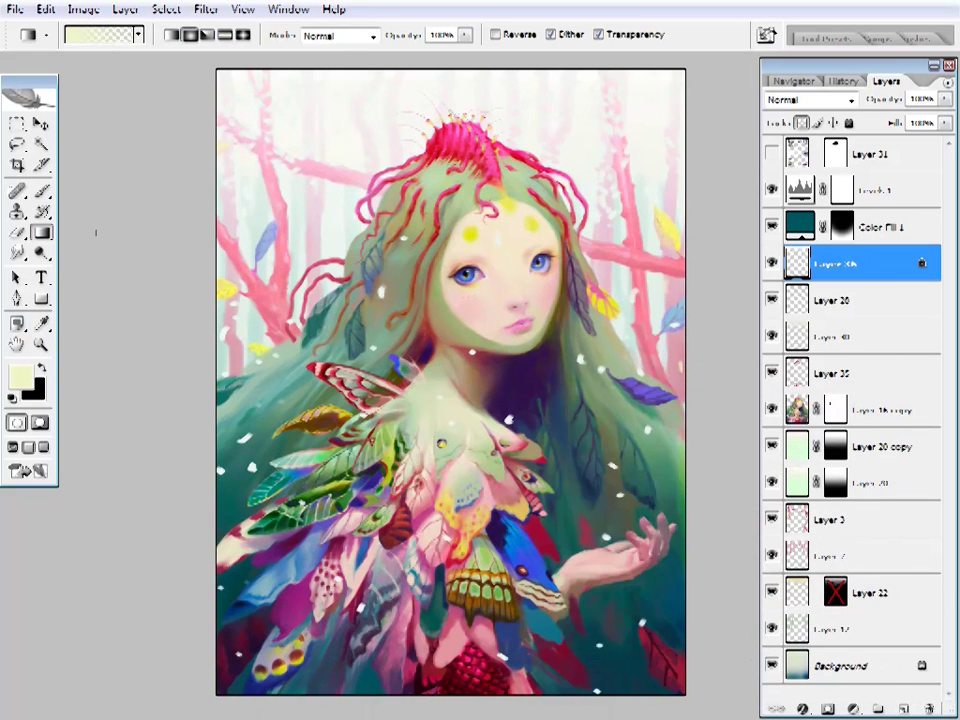
{"action": "left_click", "coordinate": [609, 456], "text": "ctrl"}
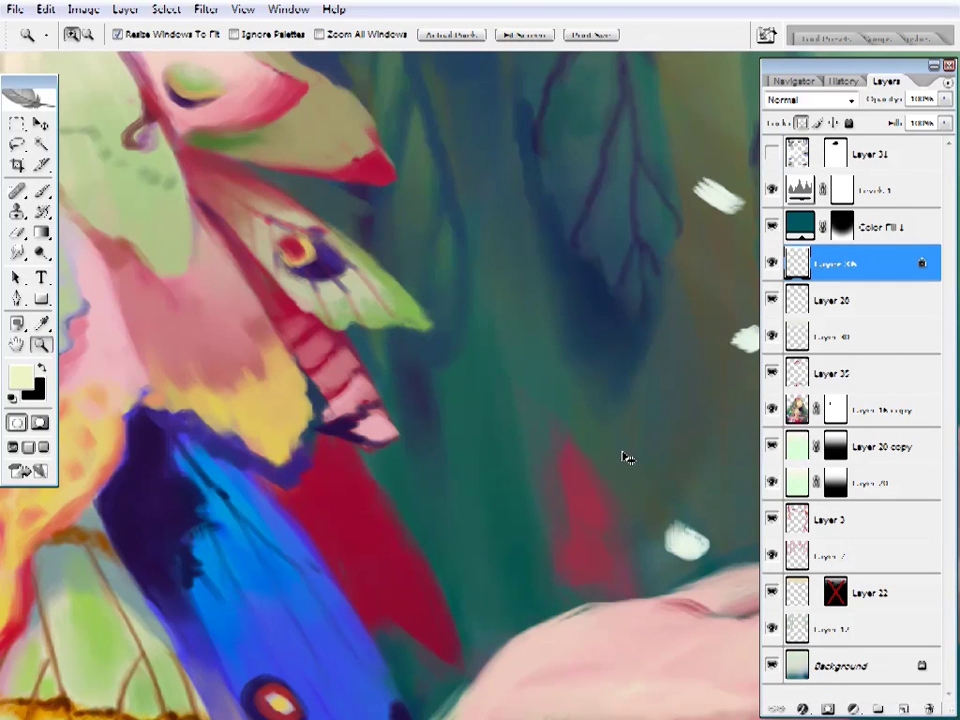
{"action": "key", "text": "z"}
{"action": "right_click", "coordinate": [504, 230]}
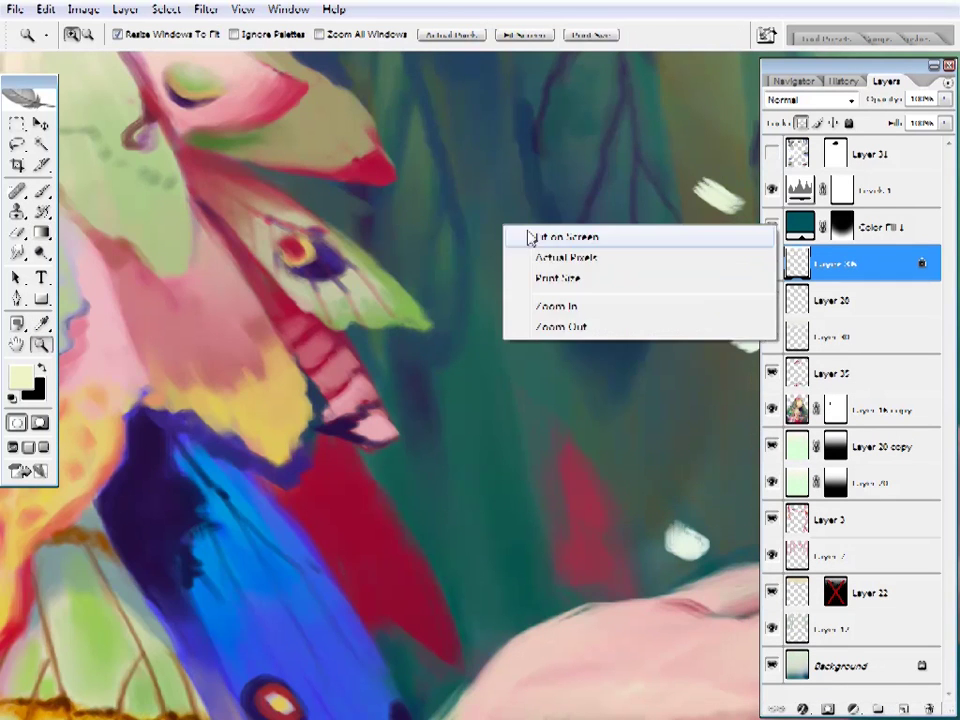
{"action": "left_click", "coordinate": [512, 237]}
{"action": "key", "text": "z"}
{"action": "left_click", "coordinate": [422, 375]}
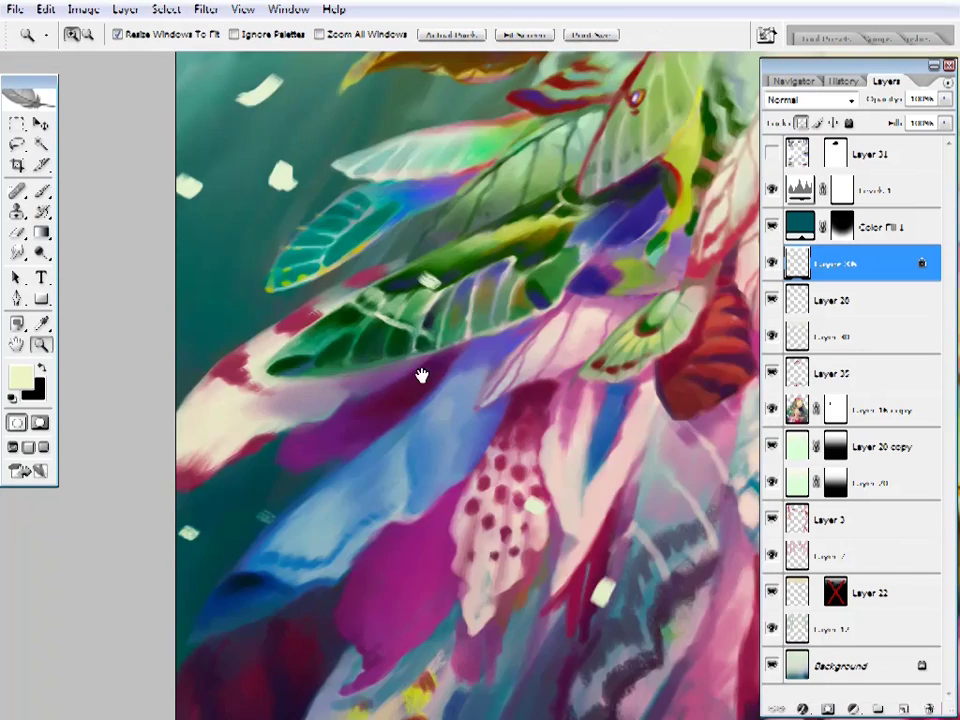
{"action": "key", "text": "ctrl+0"}
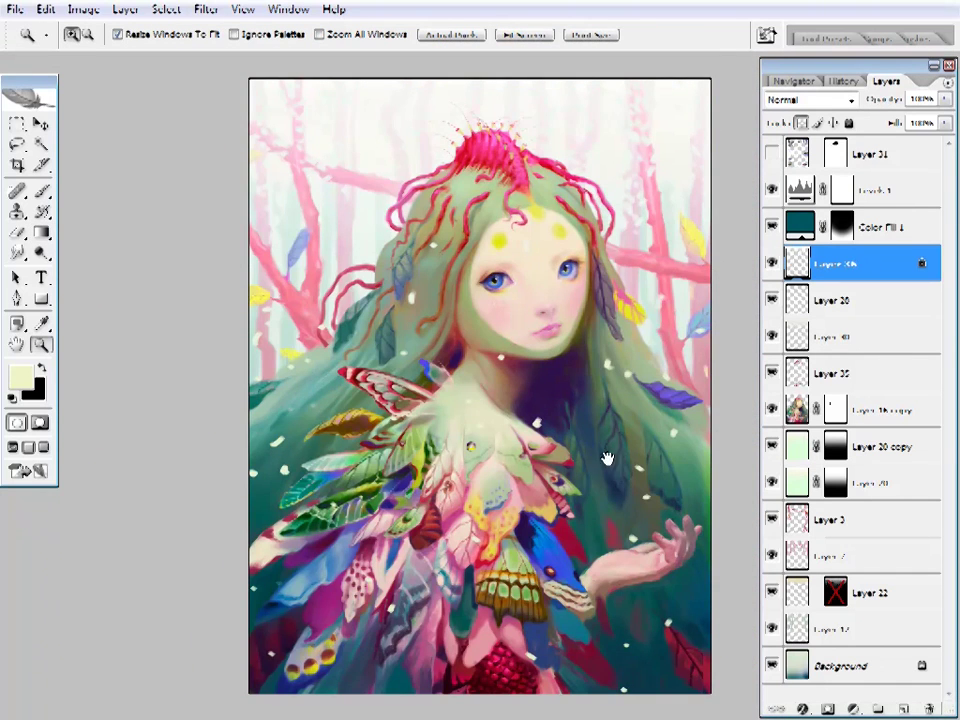
- Pan around the painting's edges and wings, ending back on the girl's face
{"action": "scroll", "coordinate": [607, 458], "scroll_direction": "up", "scroll_amount": 5}
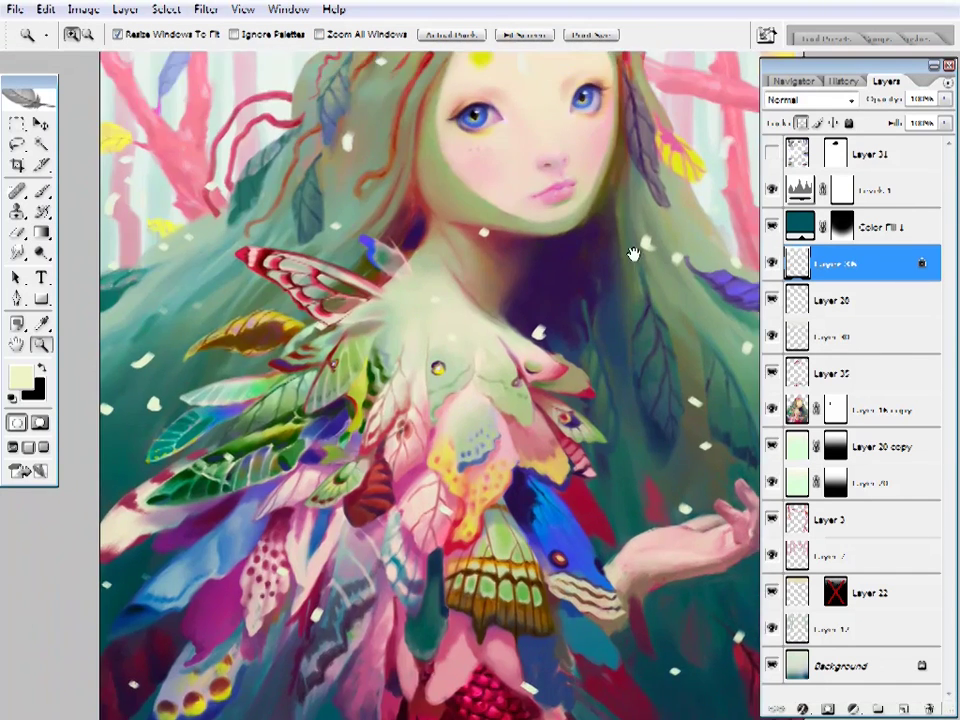
{"action": "left_click_drag", "start_coordinate": [633, 254], "coordinate": [628, 392]}
{"action": "key", "text": "e"}
{"action": "left_click_drag", "start_coordinate": [500, 220], "coordinate": [528, 278]}
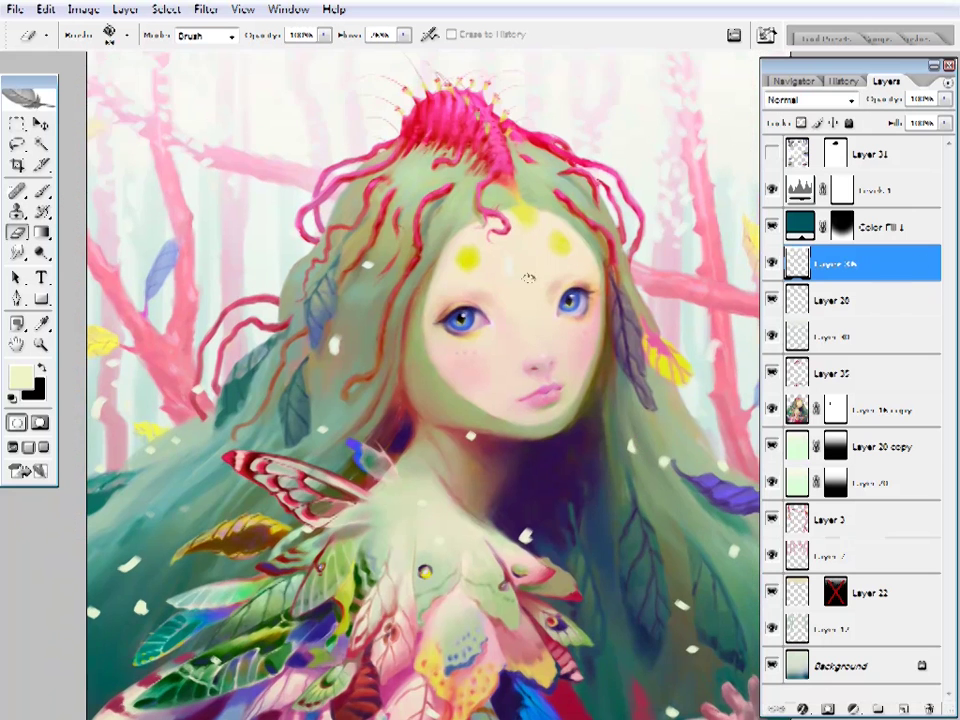
{"action": "left_click_drag", "start_coordinate": [339, 336], "coordinate": [429, 261]}
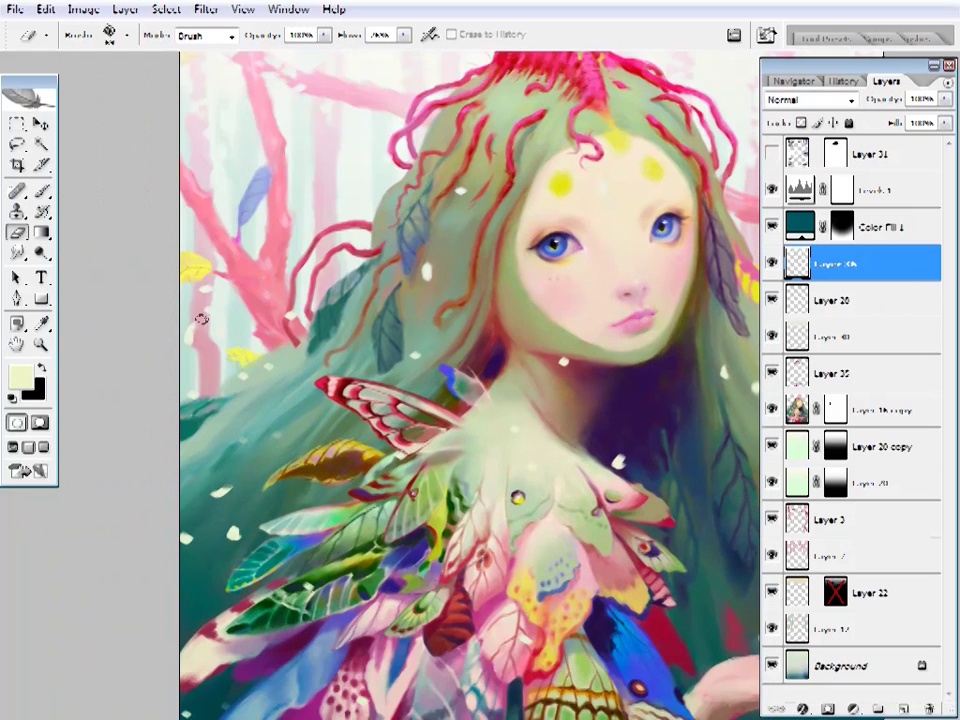
{"action": "left_click_drag", "start_coordinate": [308, 73], "coordinate": [356, 205]}
{"action": "left_click_drag", "start_coordinate": [576, 413], "coordinate": [328, 293]}
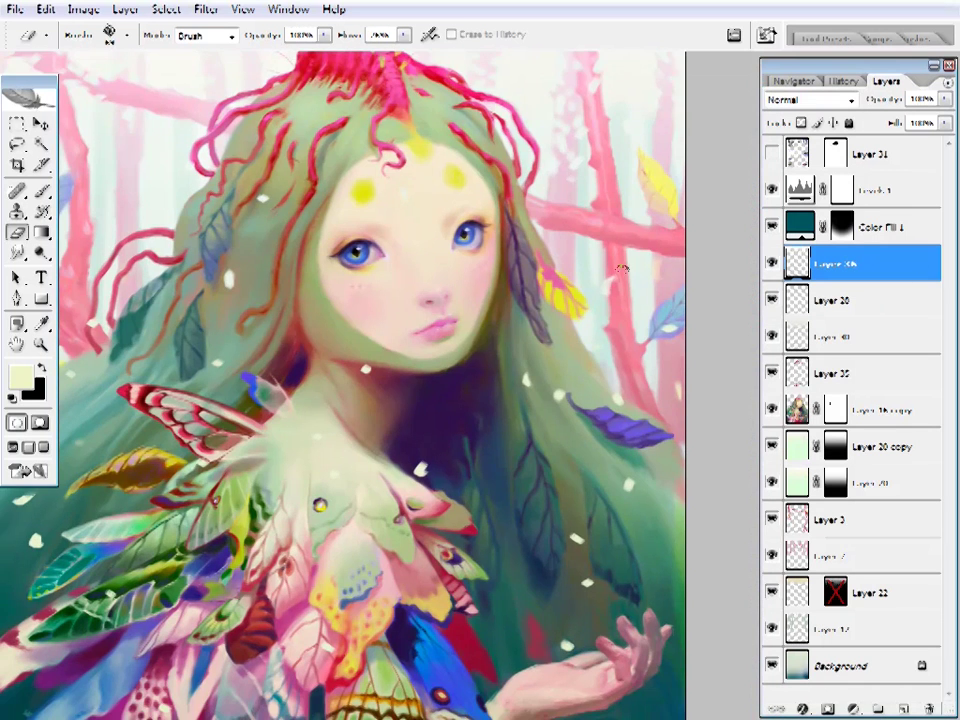
{"action": "left_click_drag", "start_coordinate": [641, 300], "coordinate": [666, 172]}
{"action": "left_click_drag", "start_coordinate": [463, 501], "coordinate": [493, 476]}
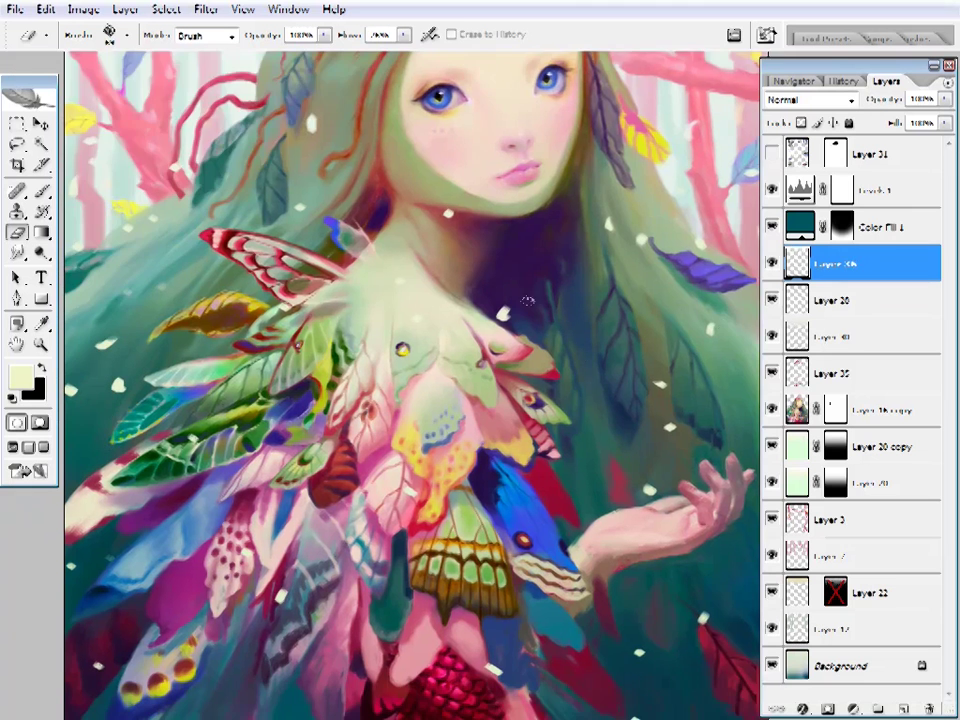
{"action": "mouse_move", "coordinate": [410, 586]}
{"action": "left_mouse_down"}
{"action": "mouse_move", "coordinate": [508, 447]}
{"action": "mouse_move", "coordinate": [508, 430]}
{"action": "left_mouse_up"}
{"action": "left_click_drag", "start_coordinate": [293, 284], "coordinate": [288, 300]}
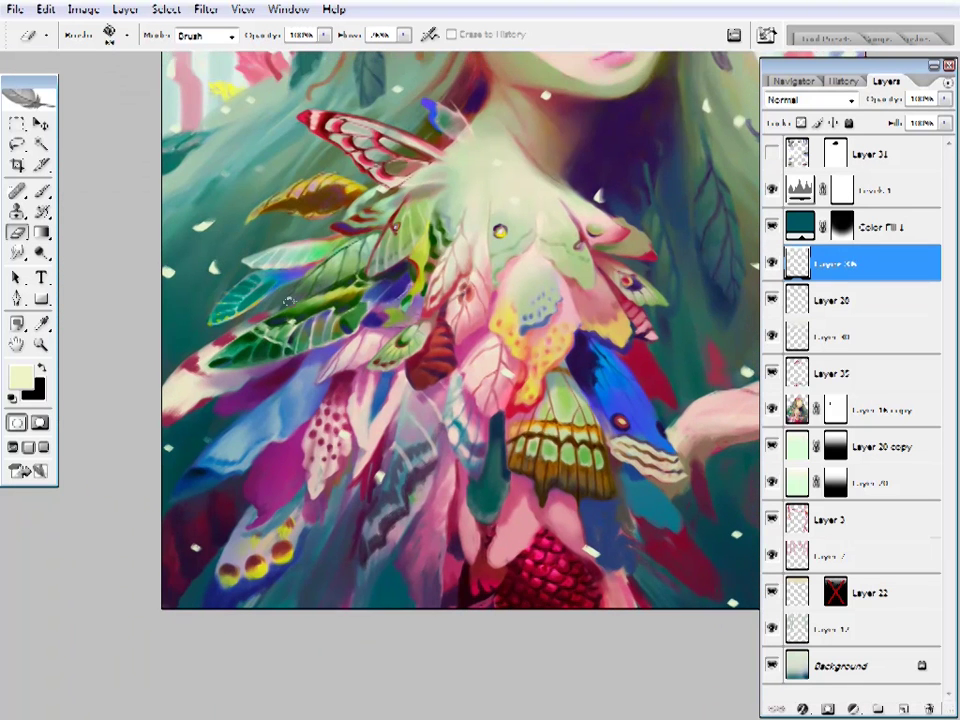
{"action": "left_click_drag", "start_coordinate": [497, 341], "coordinate": [412, 327]}
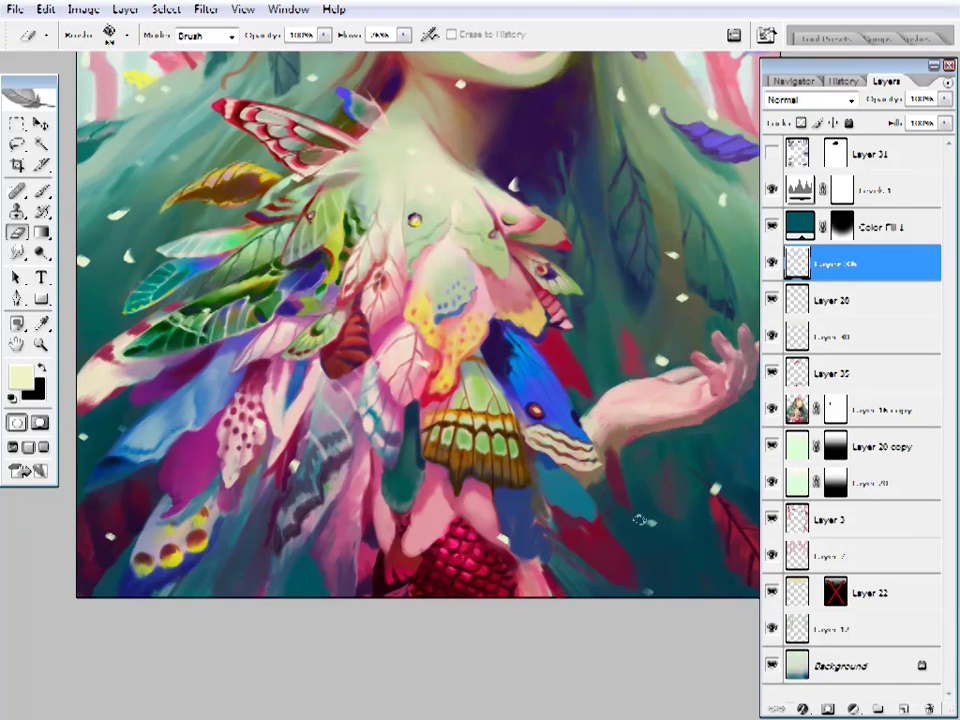
{"action": "mouse_move", "coordinate": [547, 346]}
{"action": "left_mouse_down"}
{"action": "mouse_move", "coordinate": [527, 364]}
{"action": "mouse_move", "coordinate": [517, 514]}
{"action": "left_mouse_up"}
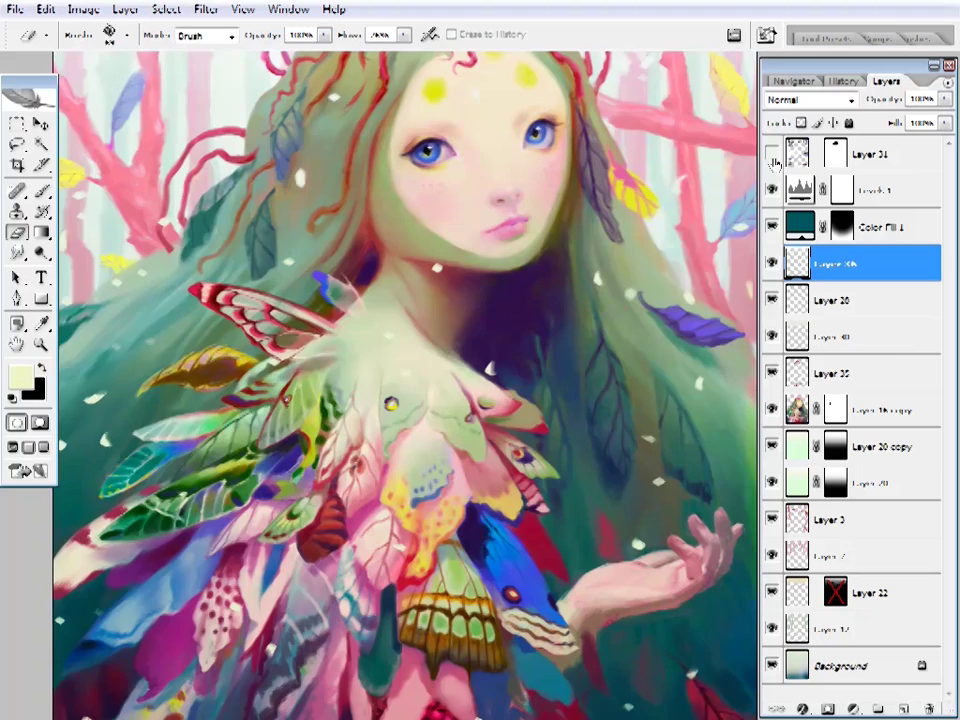
- Show the ImagineFX cover layer (Layer 31) and fit the whole cover on screen
{"action": "left_click", "coordinate": [771, 155]}
{"action": "key", "text": "z"}
{"action": "right_click", "coordinate": [436, 404]}
{"action": "left_click", "coordinate": [470, 410]}
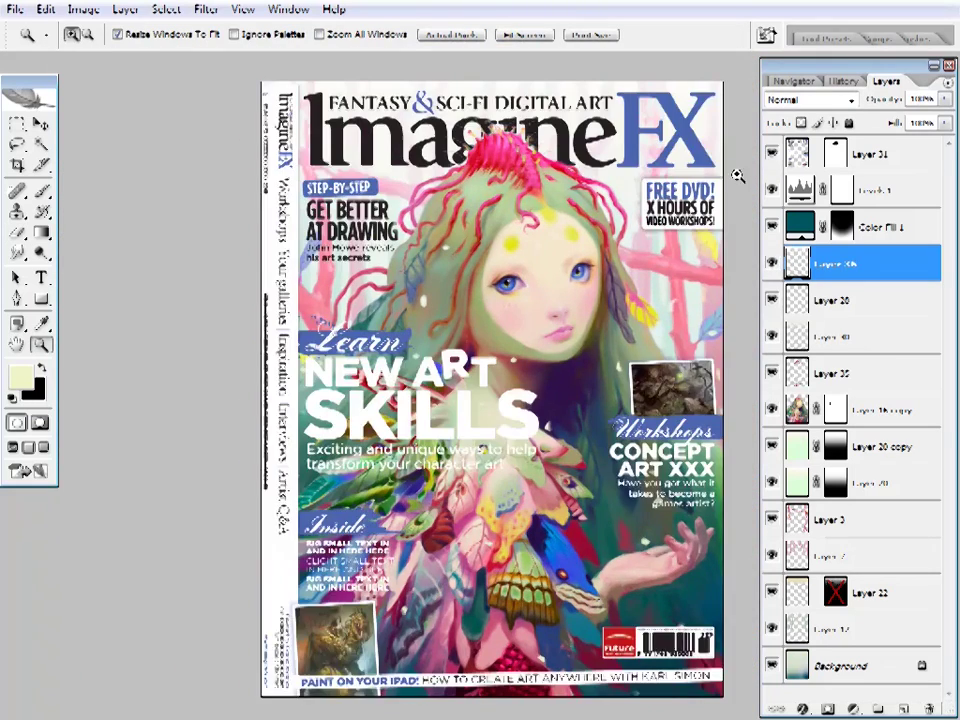
- Hide Layers 46, 20 and 40 and make Layer 35 the working layer
{"action": "key", "text": "b"}
{"action": "left_click", "coordinate": [497, 321], "text": "ctrl"}
{"action": "left_click", "coordinate": [482, 274], "text": "ctrl+alt"}
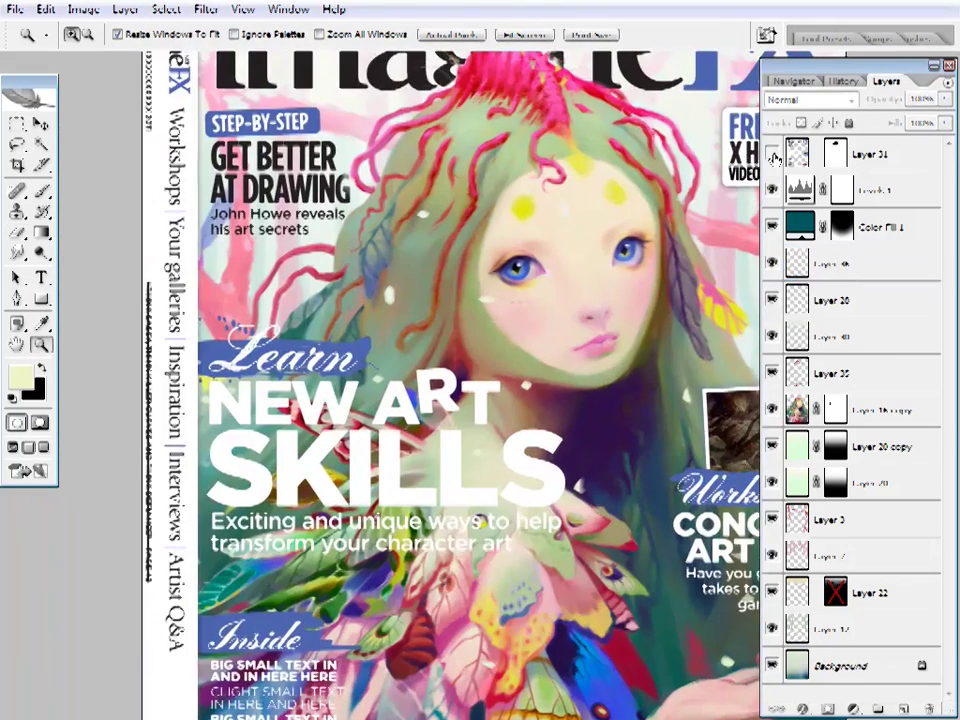
{"action": "left_click", "coordinate": [773, 155]}
{"action": "left_click", "coordinate": [835, 300]}
{"action": "left_click_drag", "start_coordinate": [771, 263], "coordinate": [771, 337]}
{"action": "left_click", "coordinate": [835, 373]}
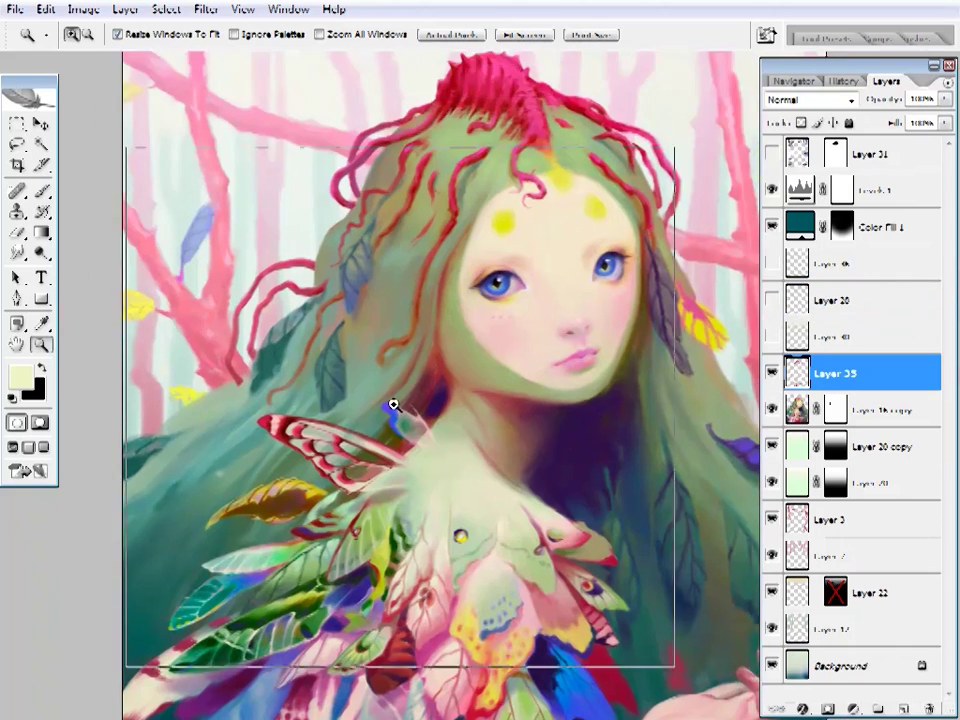
{"action": "left_click", "coordinate": [773, 155]}
- Pick up a dark red painting colour and check the brush presets
{"action": "left_click_drag", "start_coordinate": [424, 367], "coordinate": [410, 367]}
{"action": "key", "text": "b"}
{"action": "left_click", "coordinate": [420, 360], "text": "alt"}
{"action": "right_click", "coordinate": [420, 360]}
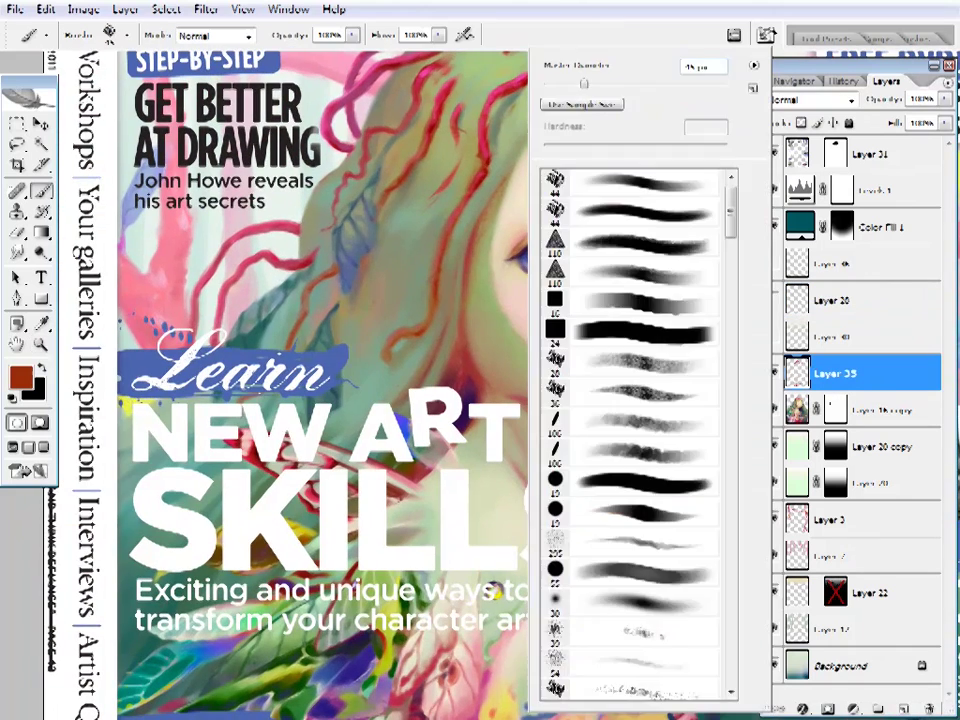
{"action": "key", "text": "Escape"}
{"action": "left_click_drag", "start_coordinate": [449, 319], "coordinate": [409, 316]}
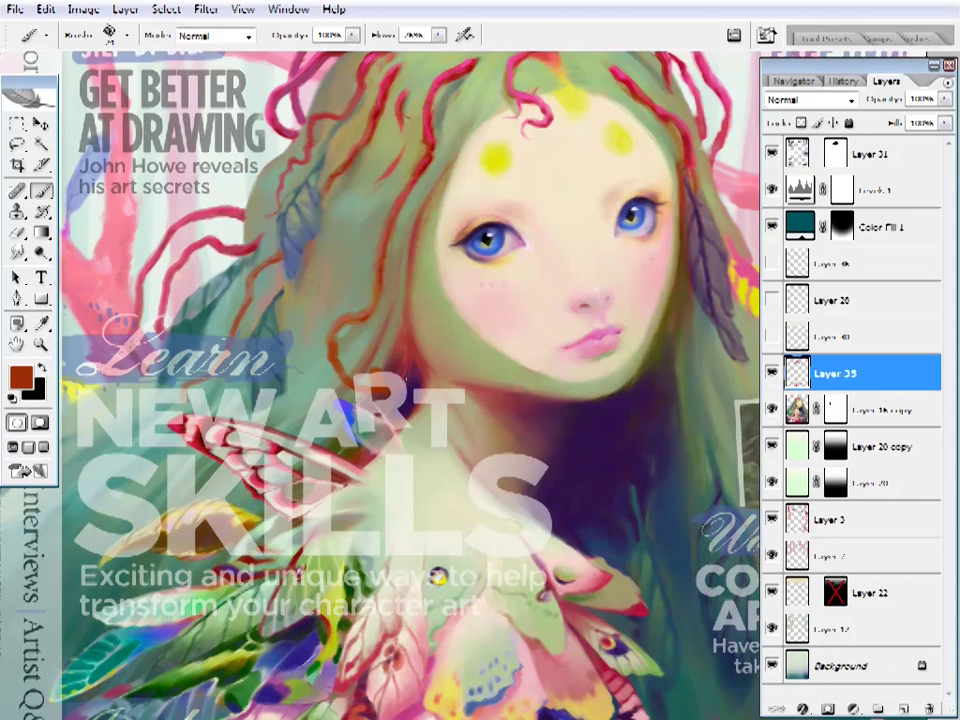
{"action": "key", "text": "i"}
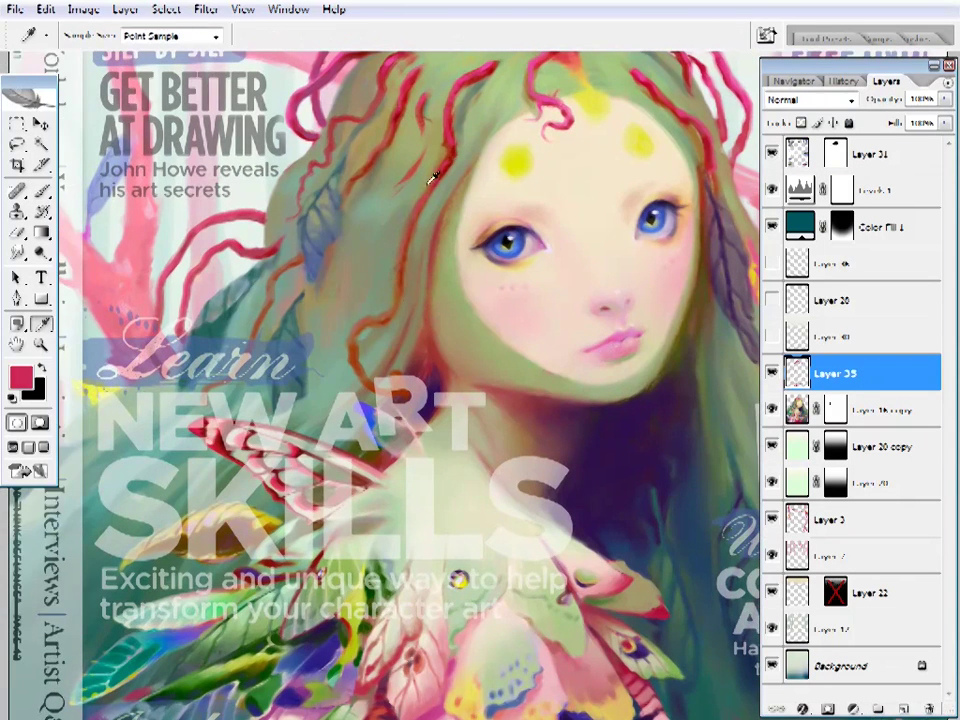
{"action": "key", "text": "b"}
{"action": "left_click", "coordinate": [20, 377]}
{"action": "left_click", "coordinate": [855, 383]}
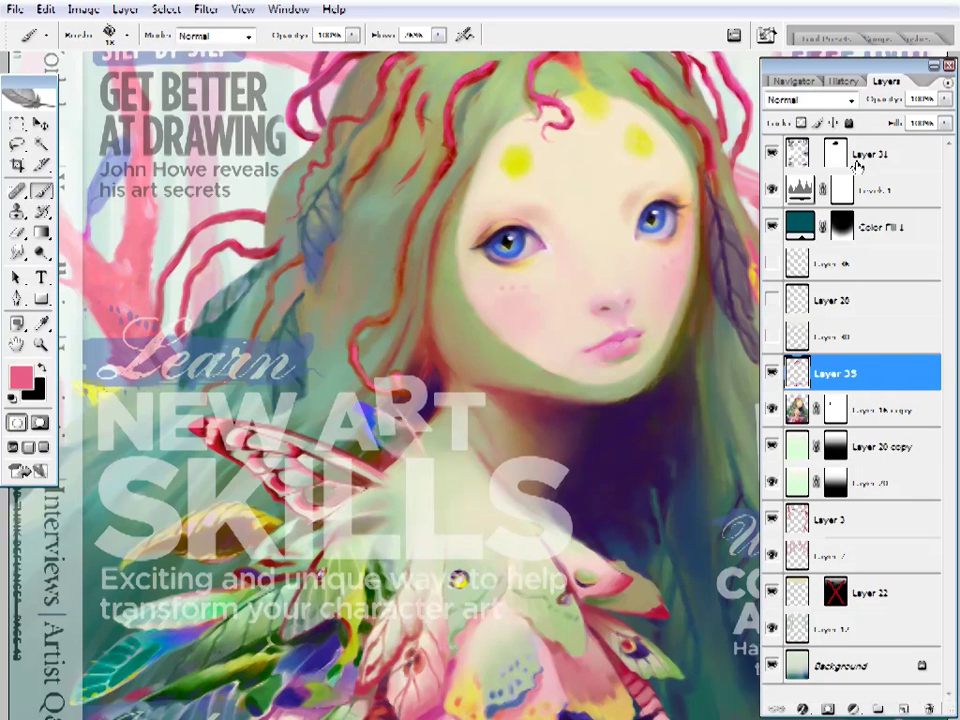
- With the cover hidden, sample blue-purple, olive, pink, brown, dark purple and taupe tones
{"action": "left_click", "coordinate": [771, 153]}
{"action": "left_click", "coordinate": [280, 250], "text": "alt"}
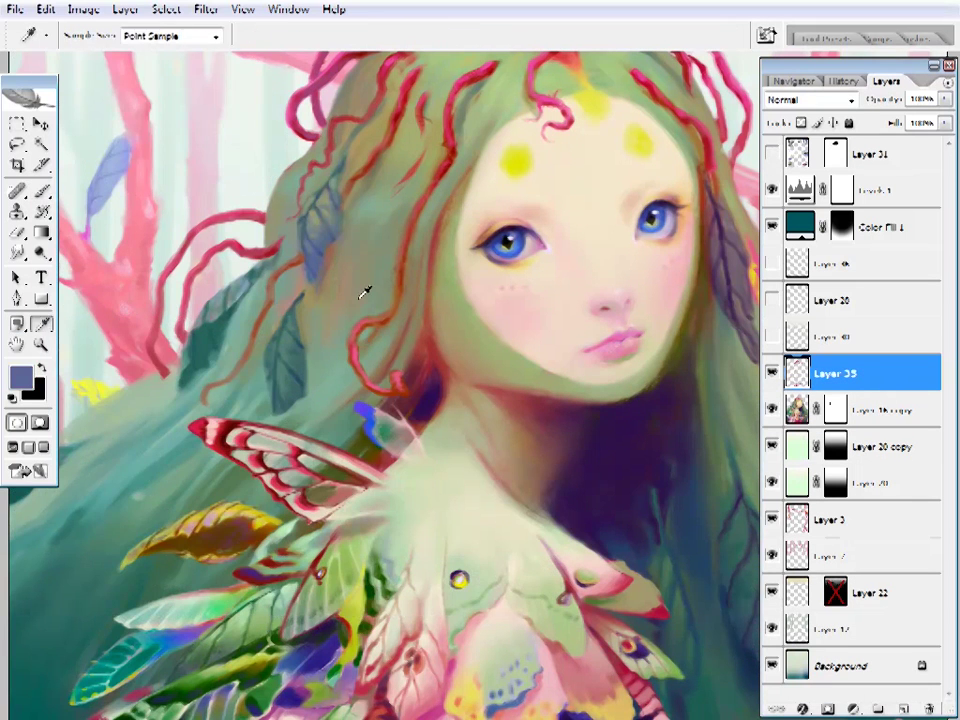
{"action": "left_click", "coordinate": [349, 381], "text": "alt"}
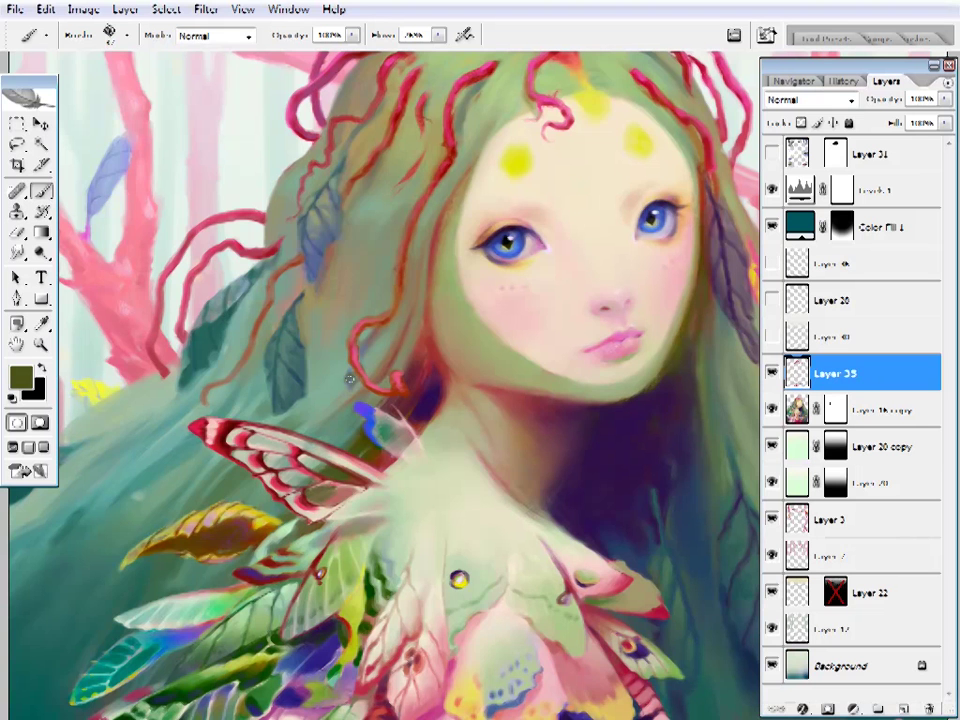
{"action": "left_click", "coordinate": [362, 382], "text": "alt"}
{"action": "left_click", "coordinate": [364, 385], "text": "alt"}
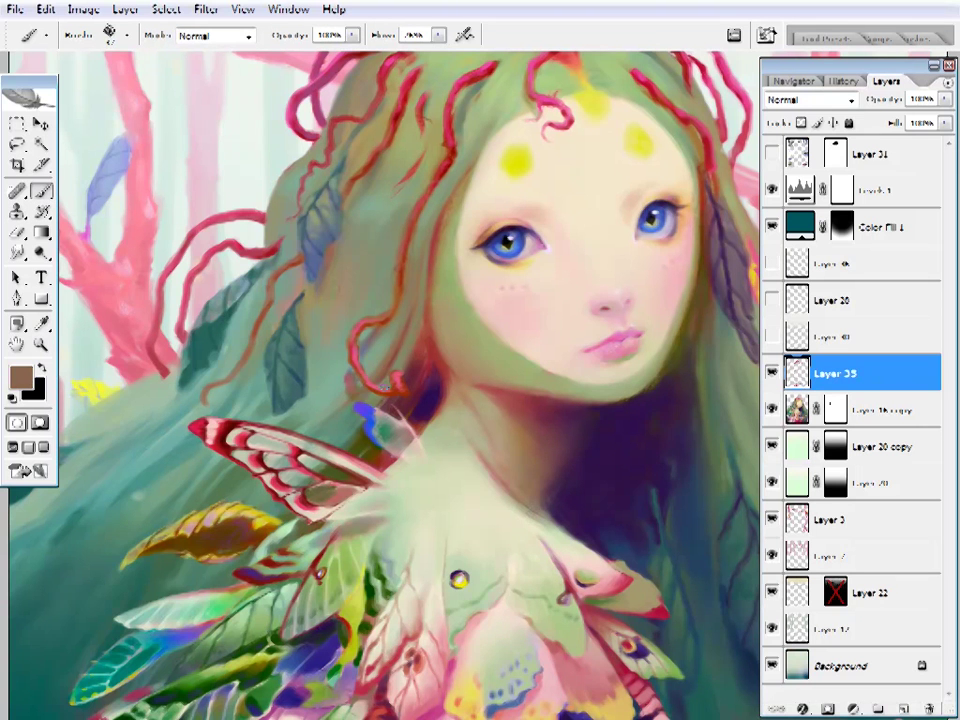
{"action": "left_click", "coordinate": [365, 389], "text": "alt"}
{"action": "left_click", "coordinate": [366, 392], "text": "alt"}
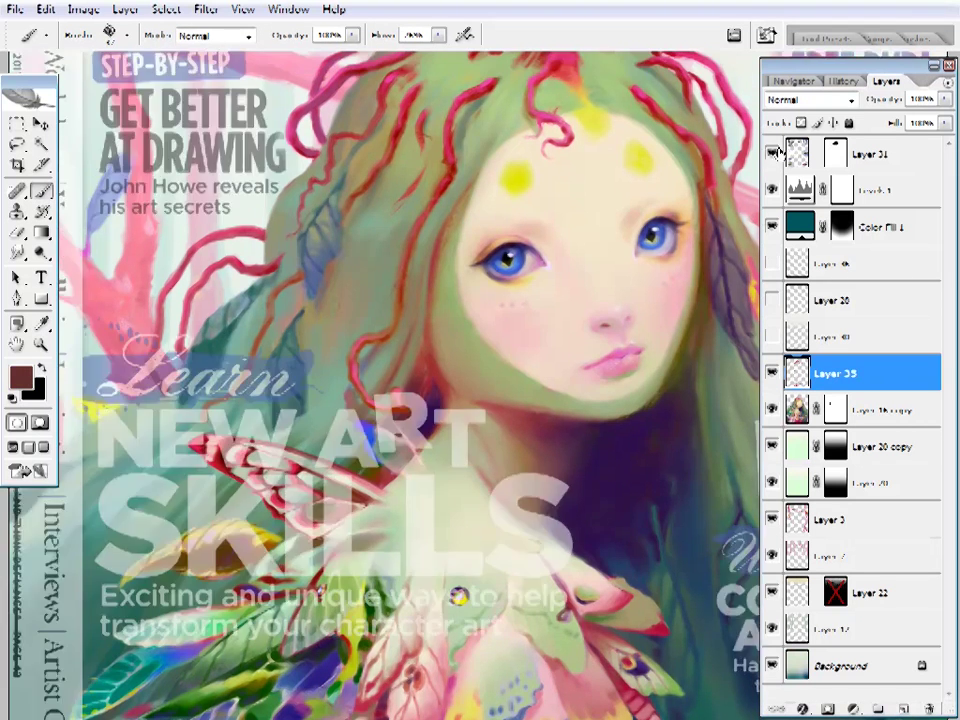
{"action": "right_click", "coordinate": [444, 232]}
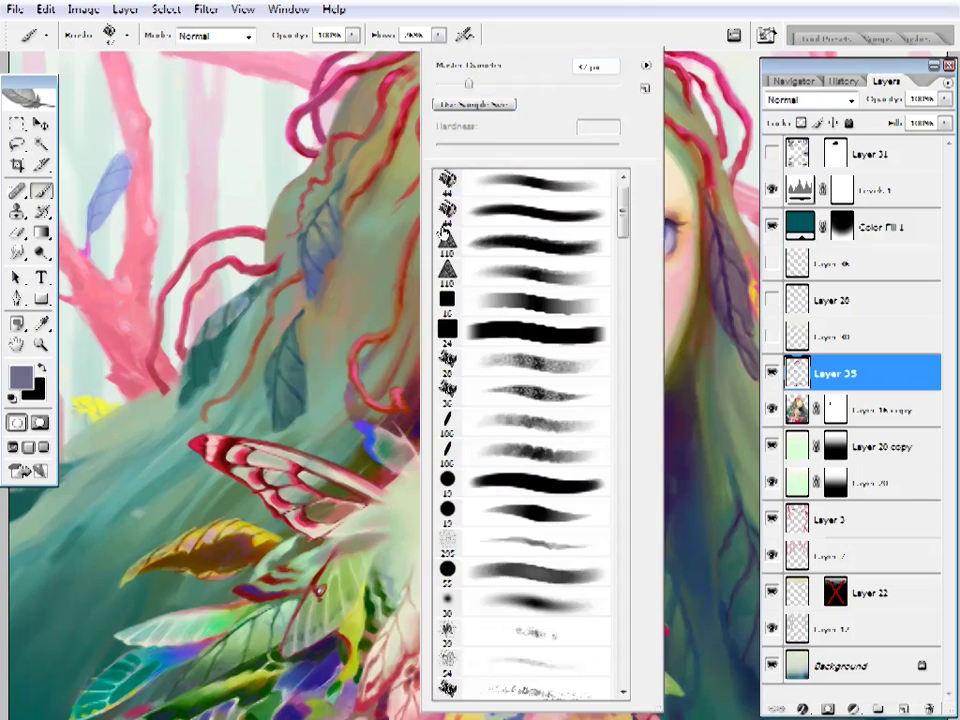
{"action": "double_click", "coordinate": [444, 232]}
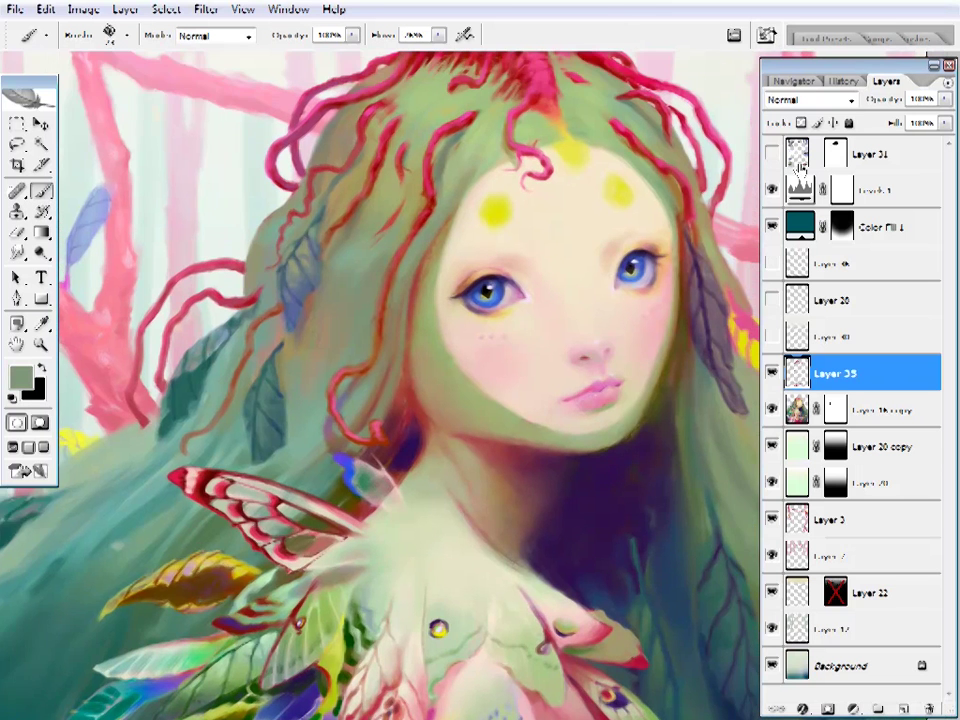
- Touch up the hair strands with sampled pink-red, muted pink and dark maroon
{"action": "left_click", "coordinate": [549, 81], "text": "alt"}
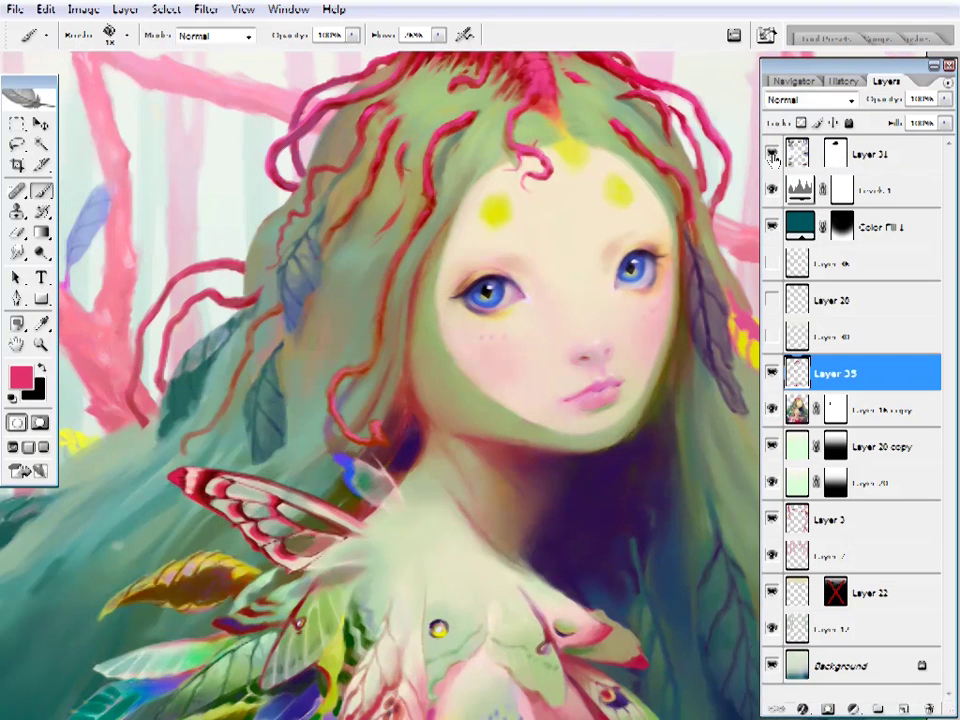
{"action": "right_click", "coordinate": [344, 165]}
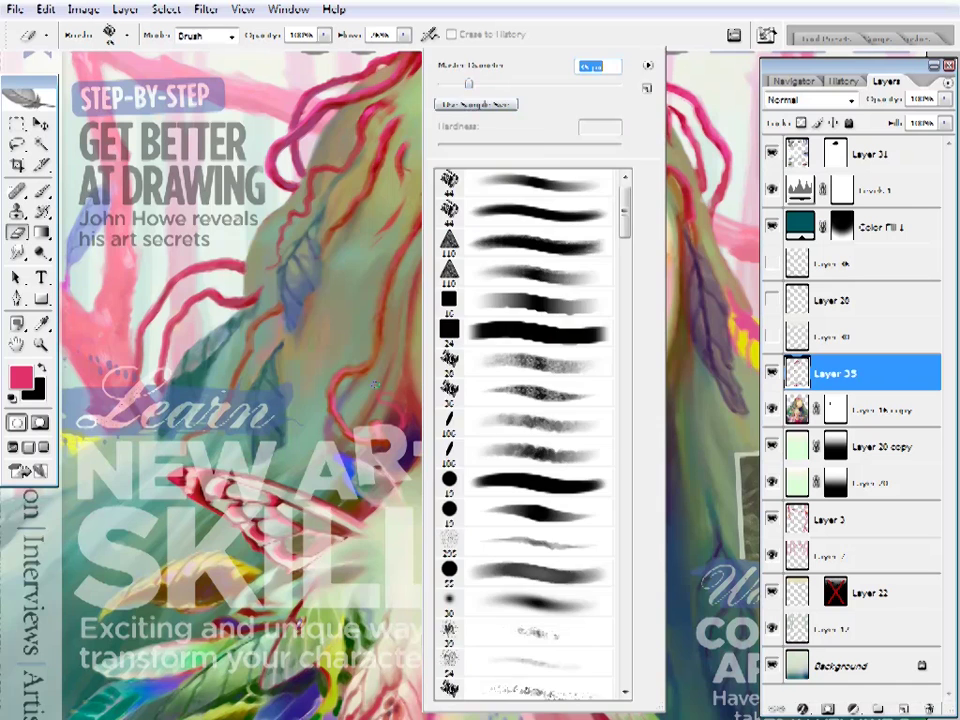
{"action": "key", "text": "Escape"}
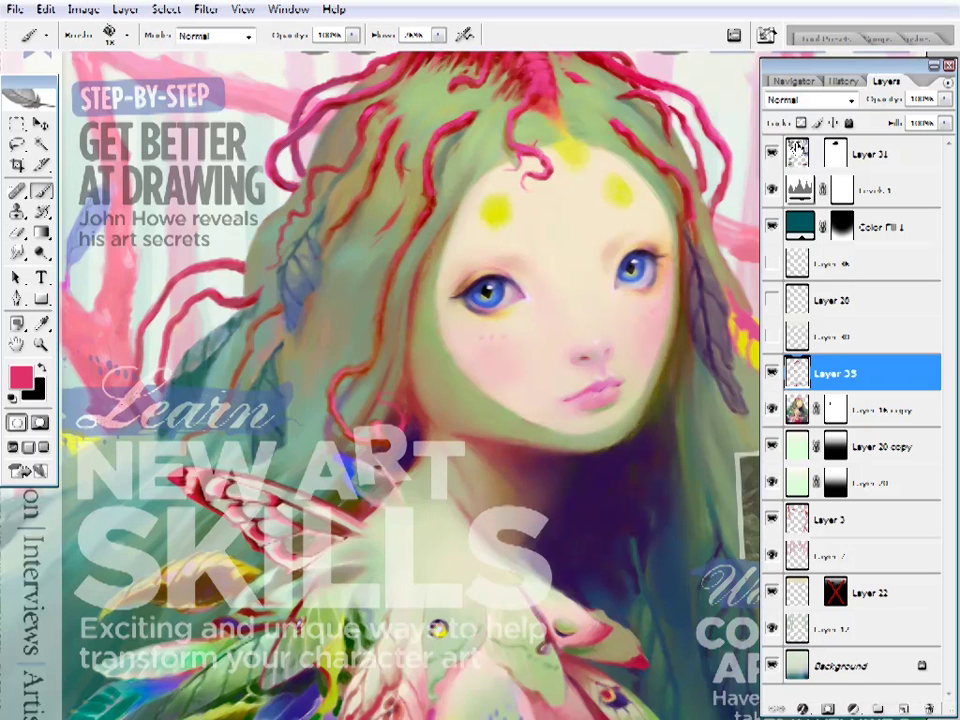
{"action": "left_click", "coordinate": [772, 155]}
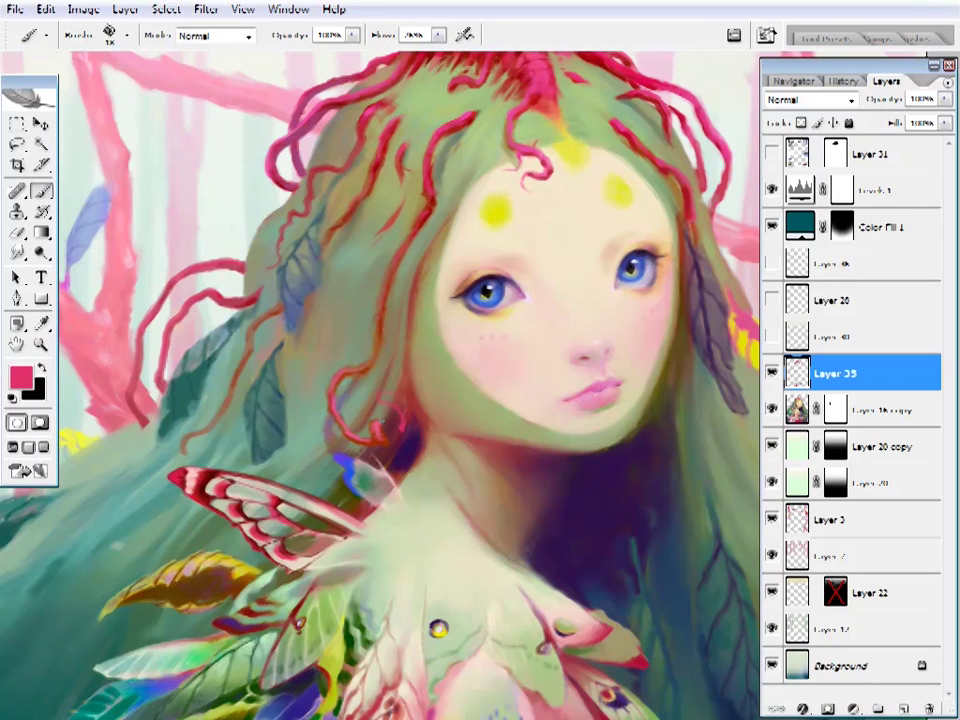
{"action": "left_click", "coordinate": [381, 422], "text": "alt"}
{"action": "left_click", "coordinate": [408, 430], "text": "alt"}
{"action": "left_click", "coordinate": [382, 428], "text": "alt"}
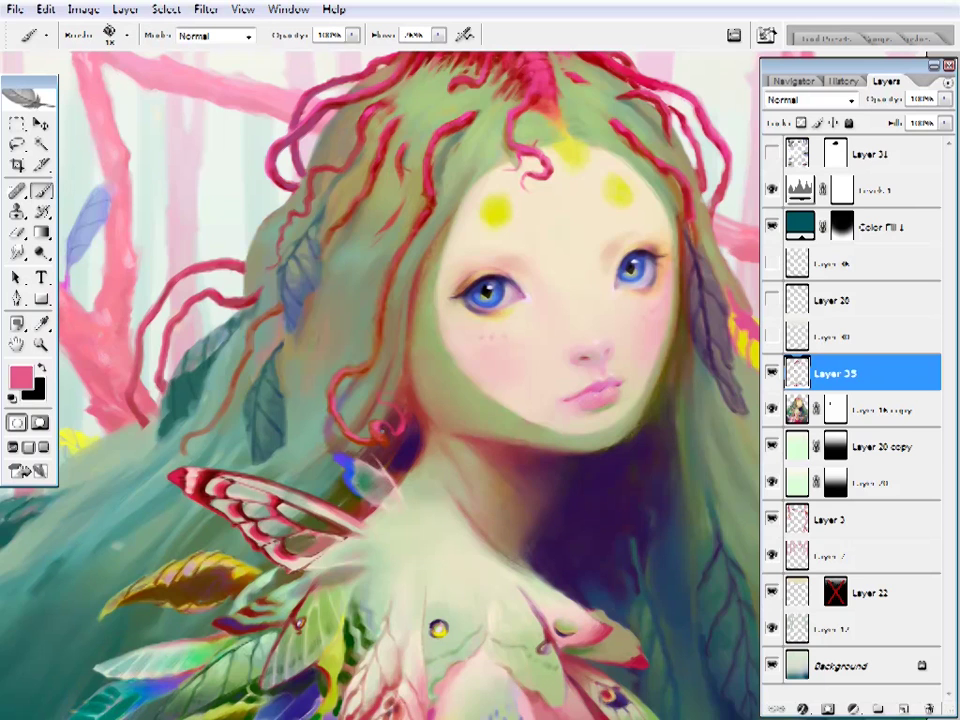
{"action": "left_click", "coordinate": [399, 388], "text": "alt"}
- Make Layer 31 the working layer and drop the selection around the red strokes
{"action": "key", "text": "e"}
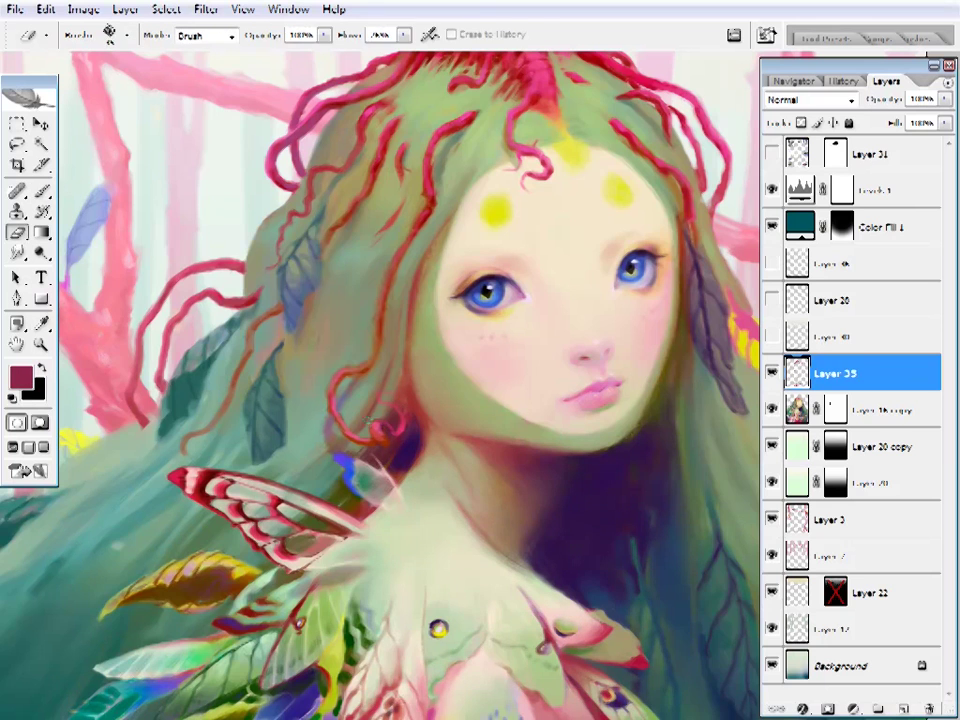
{"action": "key", "text": "z"}
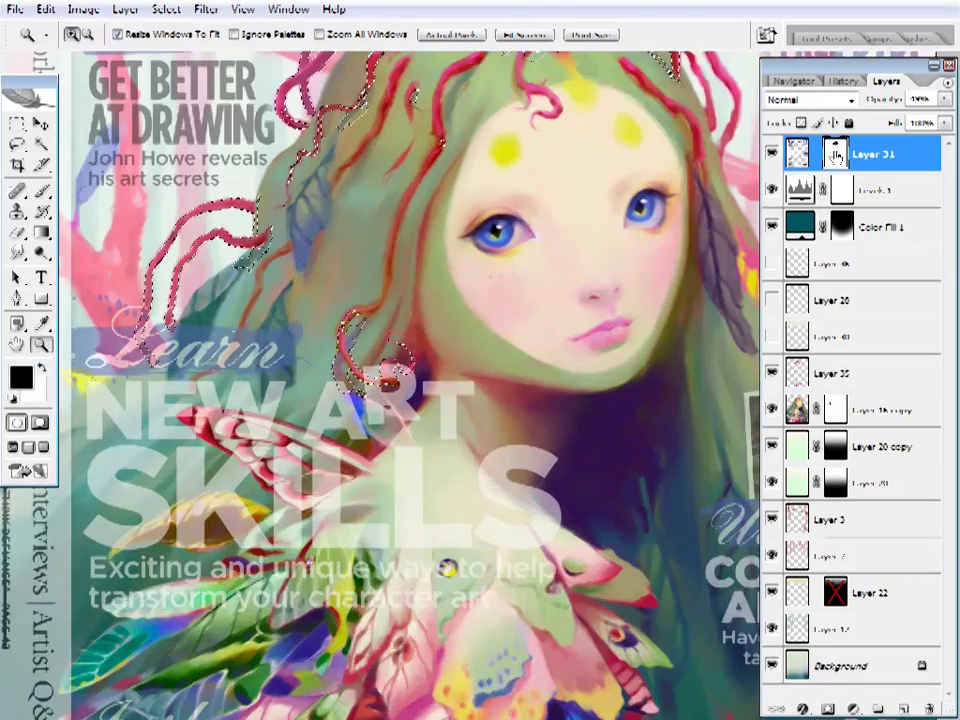
{"action": "left_click", "coordinate": [944, 99]}
{"action": "key", "text": "b"}
{"action": "right_click", "coordinate": [300, 285]}
{"action": "key", "text": "Escape"}
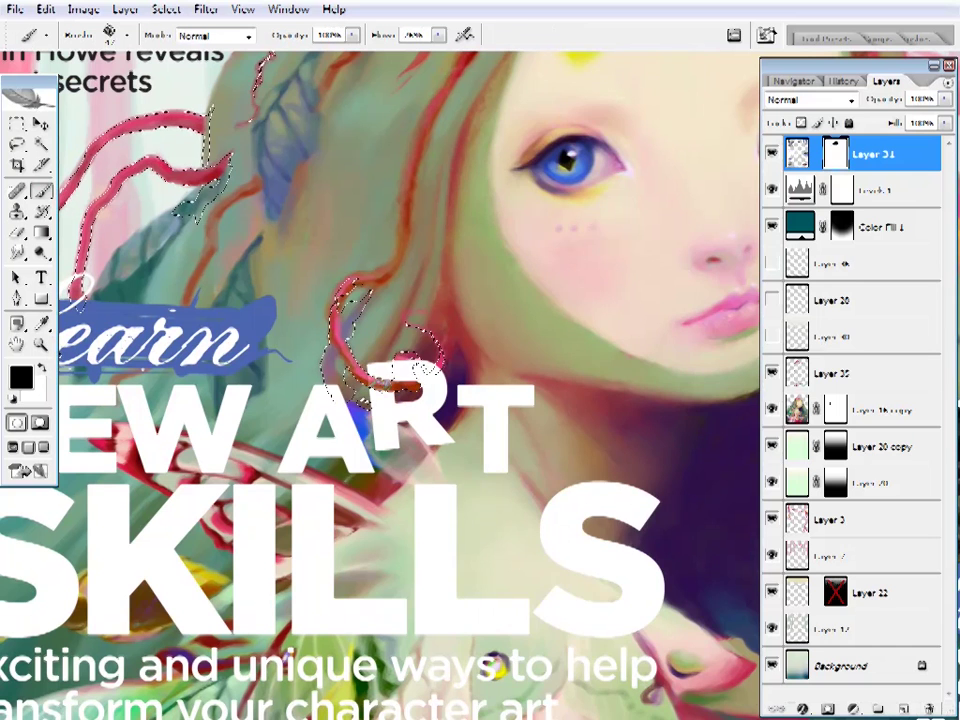
{"action": "key", "text": "ctrl+d"}
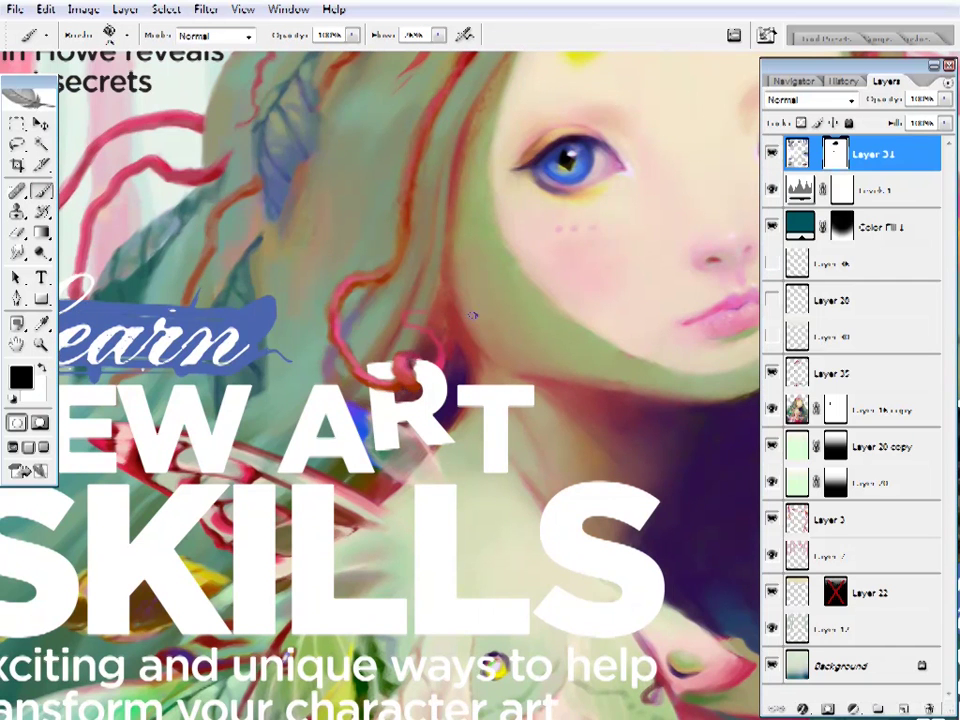
{"action": "key", "text": "x"}
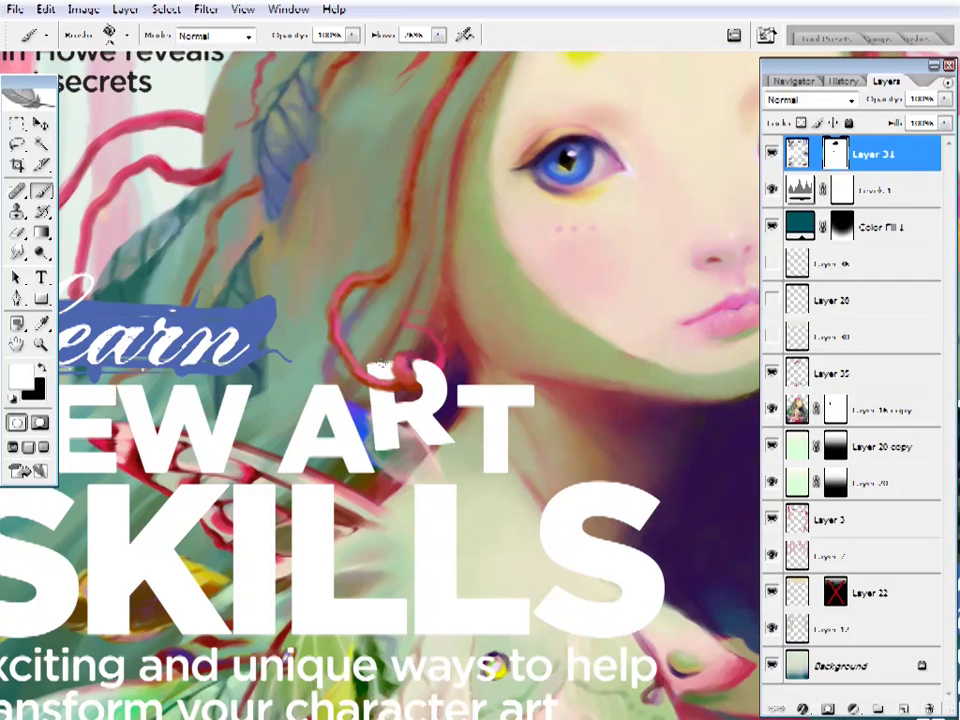
{"action": "key", "text": "x"}
- Fit the whole cover on screen, then zoom in on the chest and hand
{"action": "key", "text": "z"}
{"action": "key", "text": "ctrl+0"}
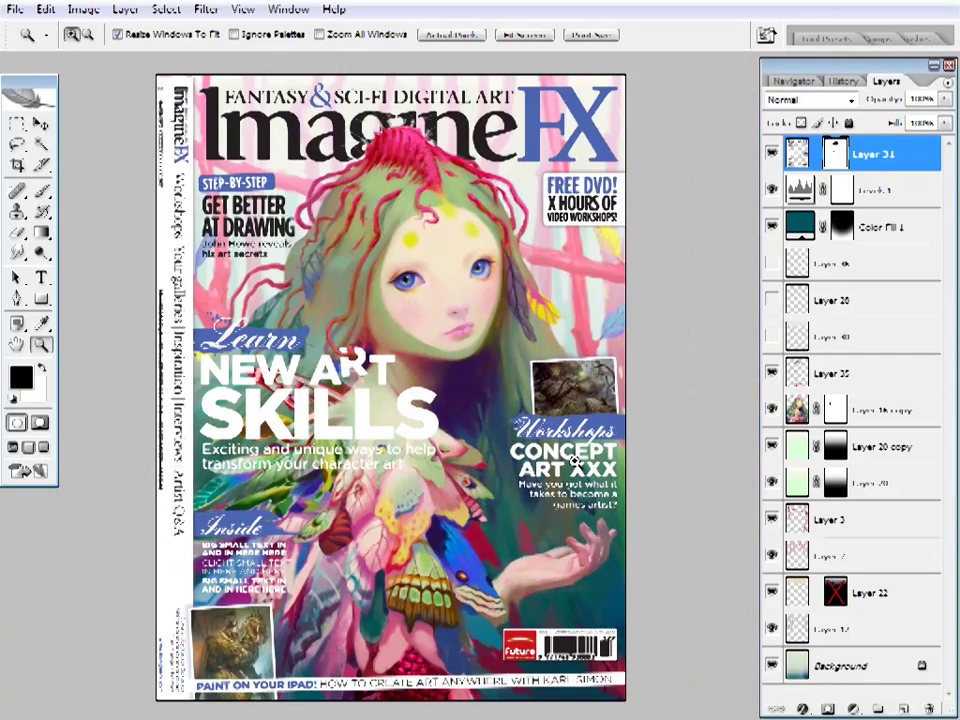
{"action": "left_click", "coordinate": [519, 322]}
{"action": "left_click", "coordinate": [590, 290]}
{"action": "key", "text": "ctrl+0"}
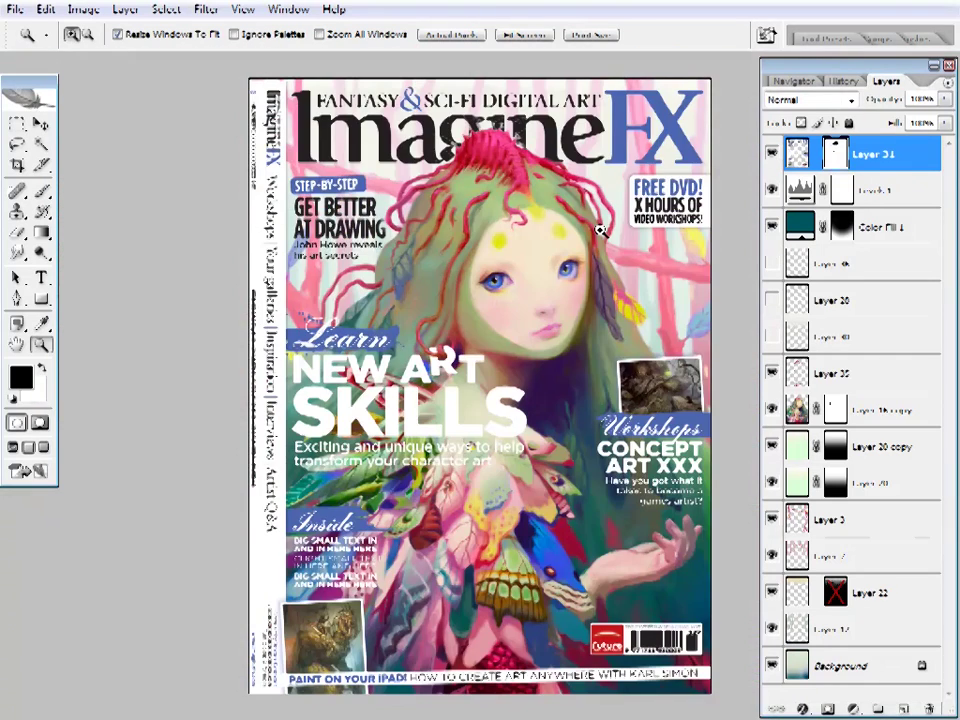
{"action": "left_click", "coordinate": [441, 355]}
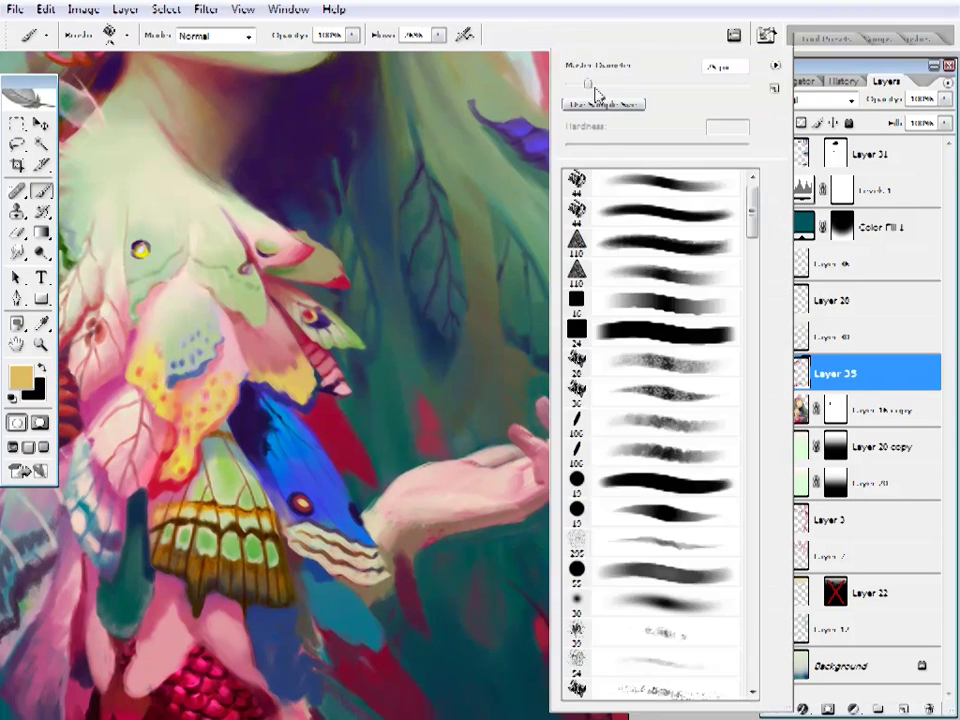
- On Layer 20, paint a tan stroke and a brown dab above the hand
{"action": "key", "text": "Return"}
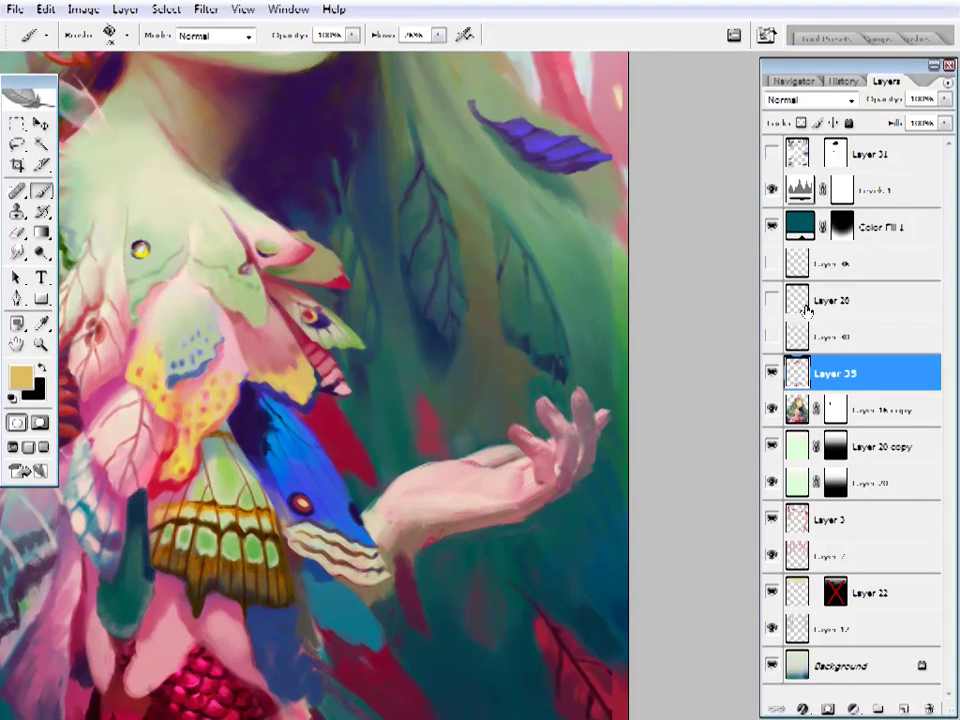
{"action": "left_click", "coordinate": [806, 301]}
{"action": "right_click", "coordinate": [622, 90]}
{"action": "key", "text": "Return"}
{"action": "left_click_drag", "start_coordinate": [494, 372], "coordinate": [497, 437]}
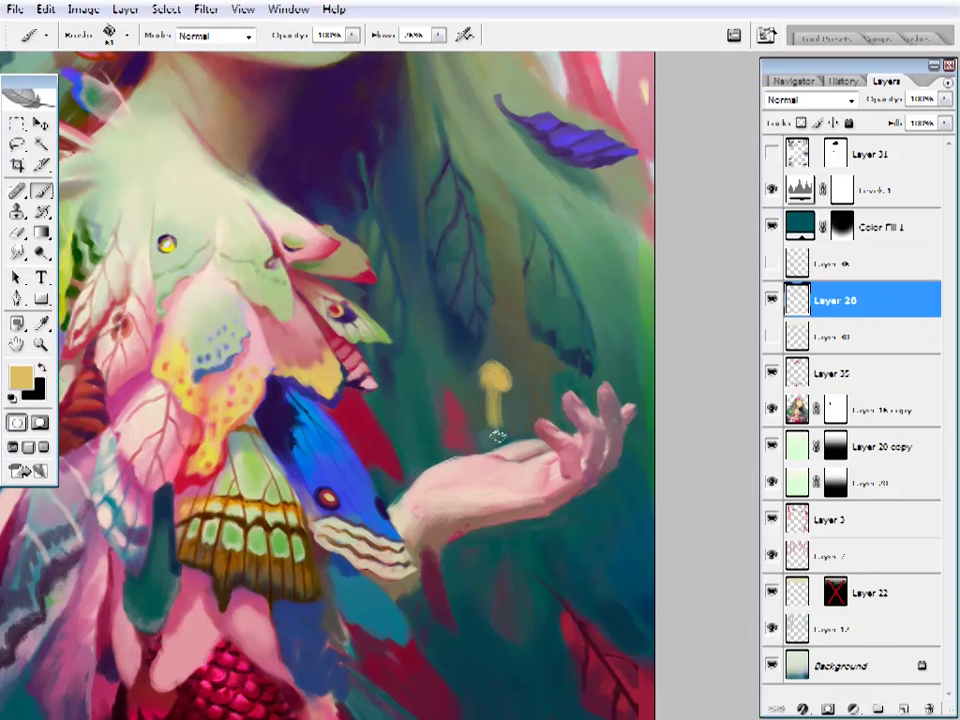
{"action": "left_click", "coordinate": [20, 378]}
{"action": "left_click_drag", "start_coordinate": [585, 546], "coordinate": [611, 557]}
{"action": "key", "text": "Return"}
{"action": "left_click_drag", "start_coordinate": [490, 398], "coordinate": [493, 410]}
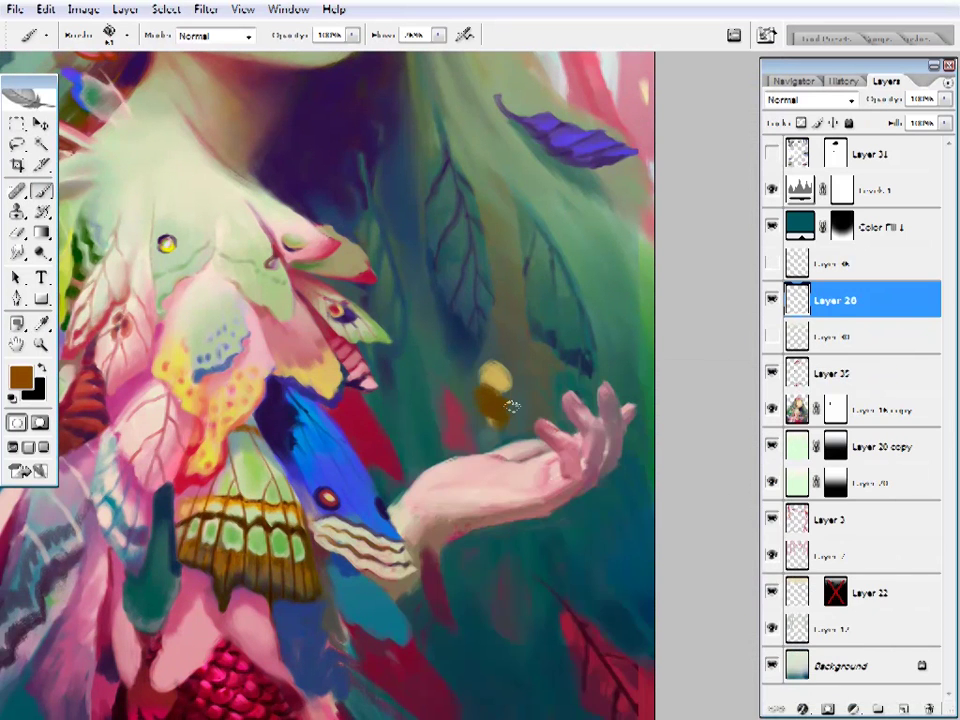
- Switch the colour to olive and dab it onto the cocoon beside the hand
{"action": "left_click", "coordinate": [20, 378]}
{"action": "key", "text": "Return"}
{"action": "left_click", "coordinate": [20, 378]}
{"action": "left_click", "coordinate": [567, 528]}
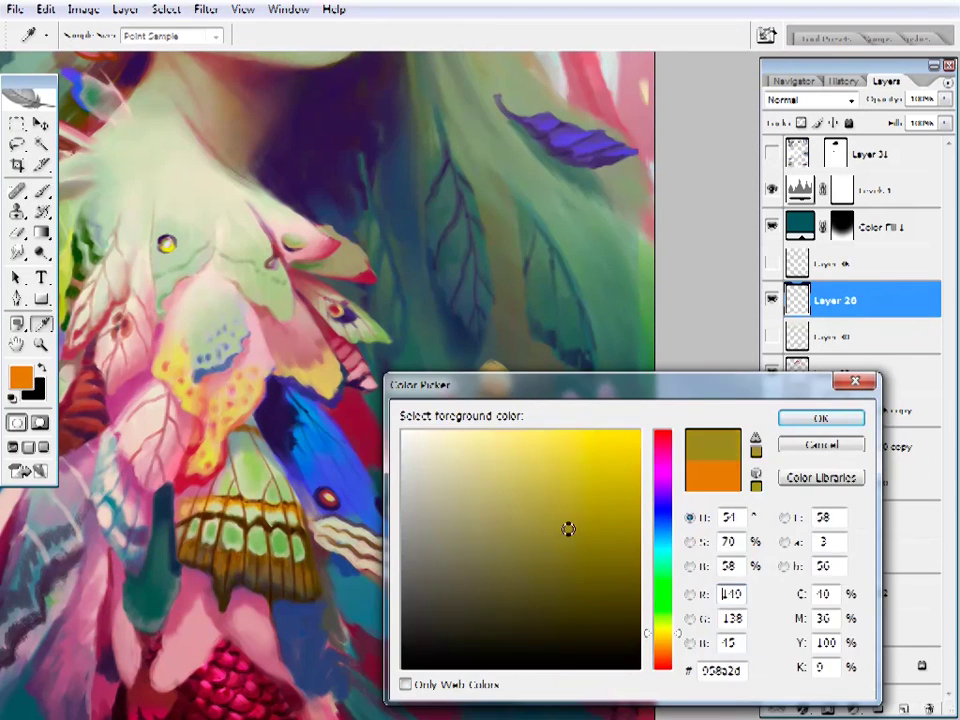
{"action": "key", "text": "Return"}
{"action": "left_click", "coordinate": [491, 390]}
- Choose an olive-yellow shade and dab it onto the cocoon above the hand
{"action": "left_click", "coordinate": [20, 378]}
{"action": "left_click", "coordinate": [609, 456]}
{"action": "left_click", "coordinate": [662, 637]}
{"action": "left_click", "coordinate": [570, 441]}
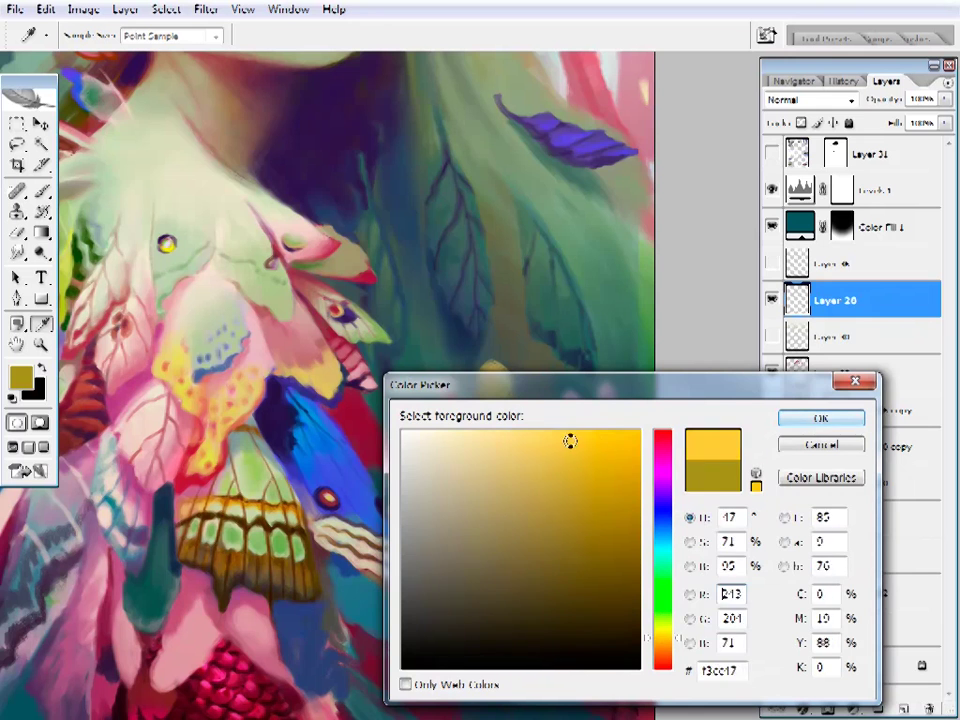
{"action": "left_click", "coordinate": [584, 470]}
{"action": "left_click", "coordinate": [662, 634]}
{"action": "key", "text": "Return"}
{"action": "left_click", "coordinate": [491, 390]}
- Paint a dark stroke on the yellow cocoon, then sample its yellow and dark olive tones
{"action": "left_click", "coordinate": [497, 414], "text": "alt"}
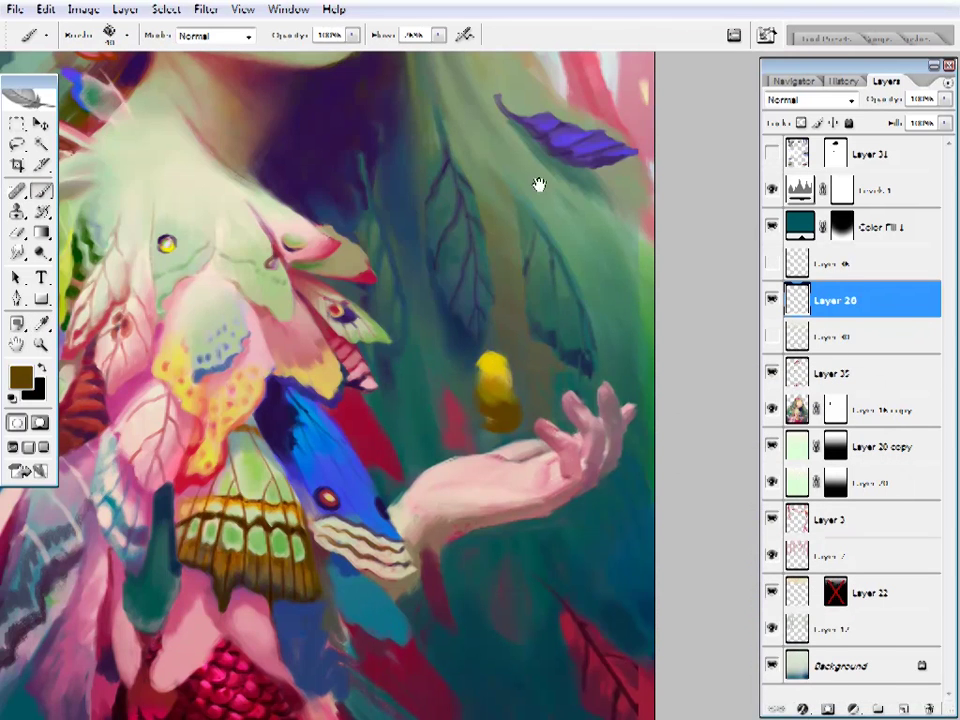
{"action": "key", "text": "x"}
{"action": "right_click", "coordinate": [538, 184]}
{"action": "key", "text": "Return"}
{"action": "mouse_move", "coordinate": [480, 366]}
{"action": "left_mouse_down"}
{"action": "mouse_move", "coordinate": [474, 384]}
{"action": "mouse_move", "coordinate": [495, 415]}
{"action": "left_mouse_up"}
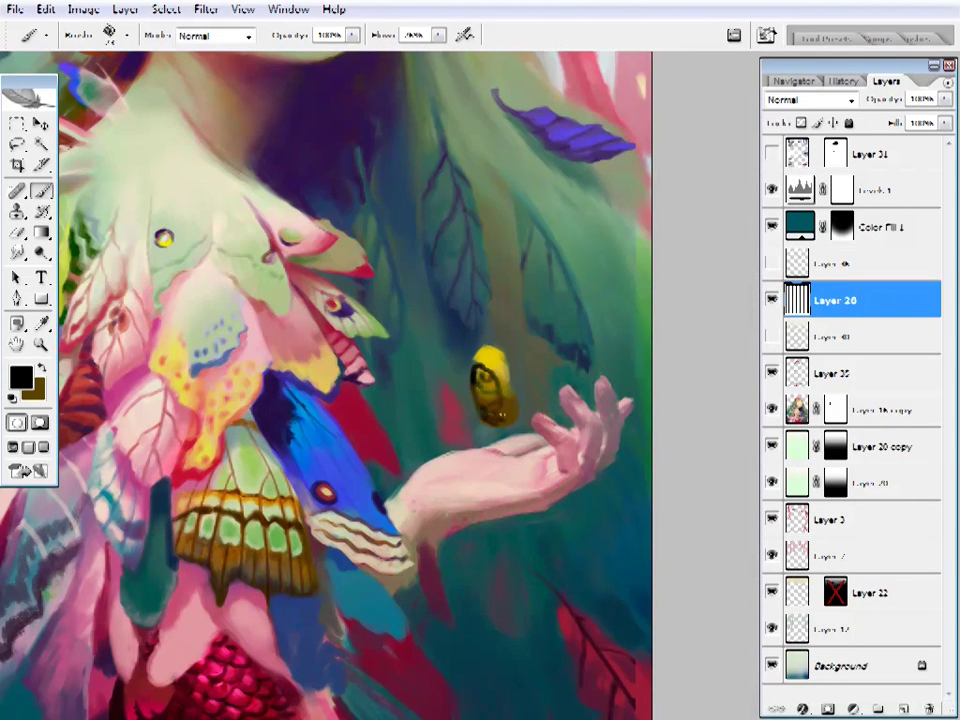
{"action": "left_click", "coordinate": [497, 352], "text": "alt"}
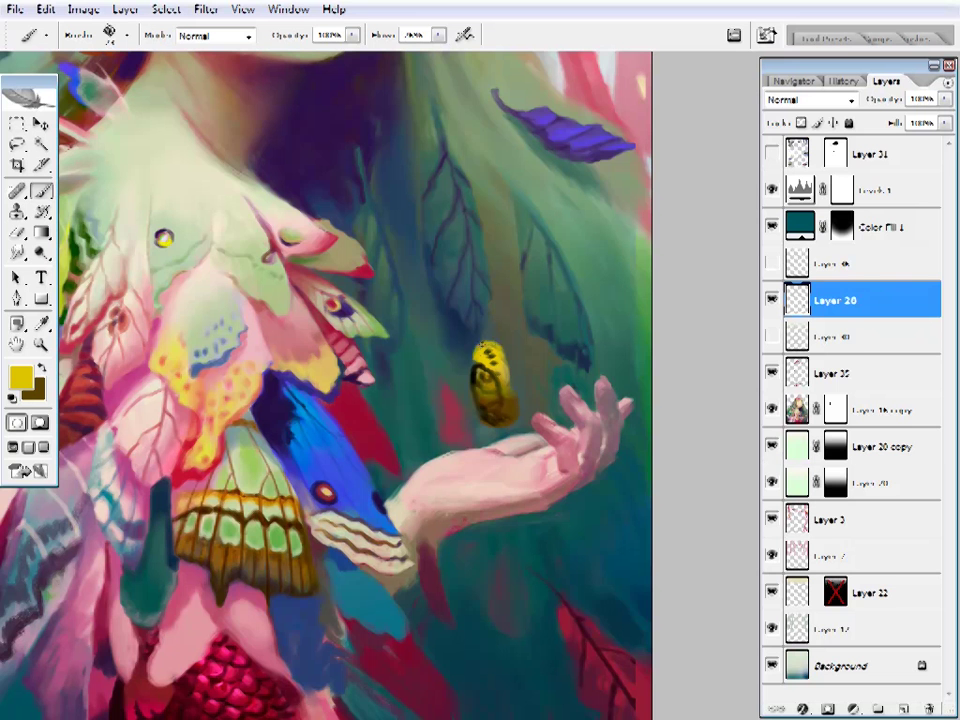
{"action": "left_click_drag", "start_coordinate": [557, 360], "coordinate": [577, 375]}
{"action": "left_click", "coordinate": [571, 374]}
{"action": "key", "text": "Return"}
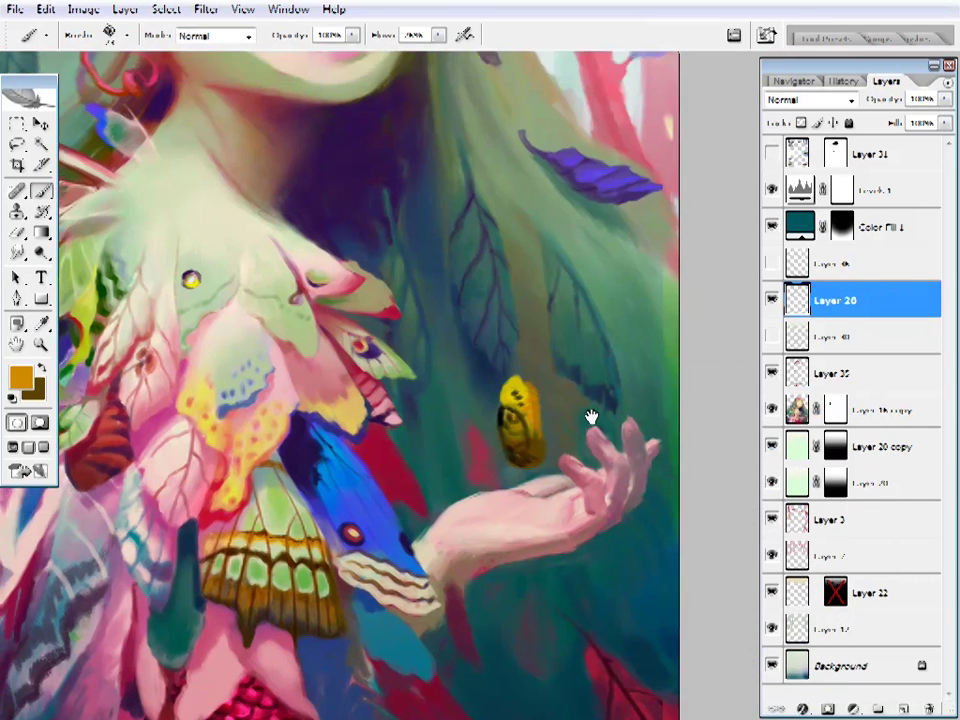
- Re-centre the view on the cocoon and sample yellow, dark brown and cream tones
{"action": "key", "text": "z"}
{"action": "right_click", "coordinate": [530, 420]}
{"action": "left_click", "coordinate": [565, 430]}
{"action": "left_click", "coordinate": [601, 313]}
{"action": "scroll", "coordinate": [649, 514], "scroll_direction": "down", "scroll_amount": 2}
{"action": "key", "text": "e"}
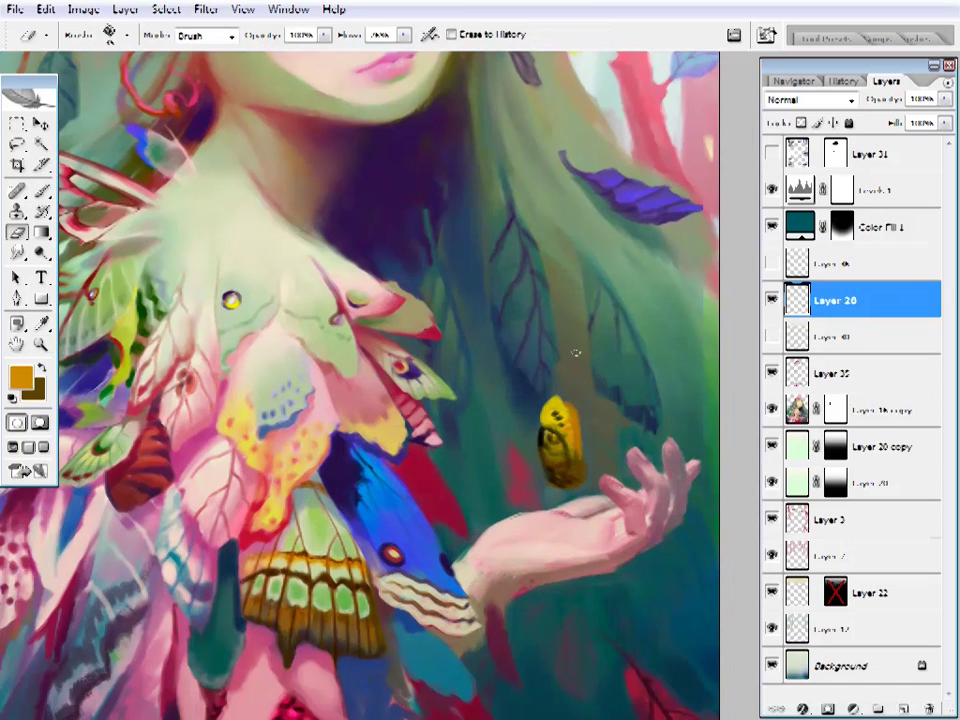
{"action": "left_click_drag", "start_coordinate": [585, 428], "coordinate": [567, 422]}
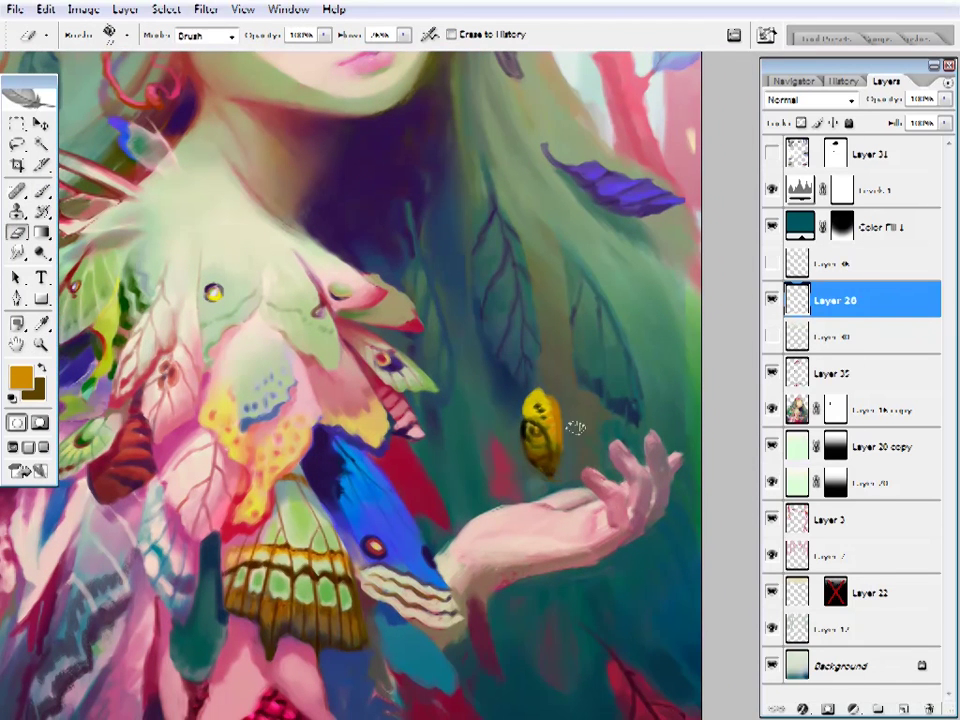
{"action": "key", "text": "b"}
{"action": "left_click", "coordinate": [553, 405], "text": "alt"}
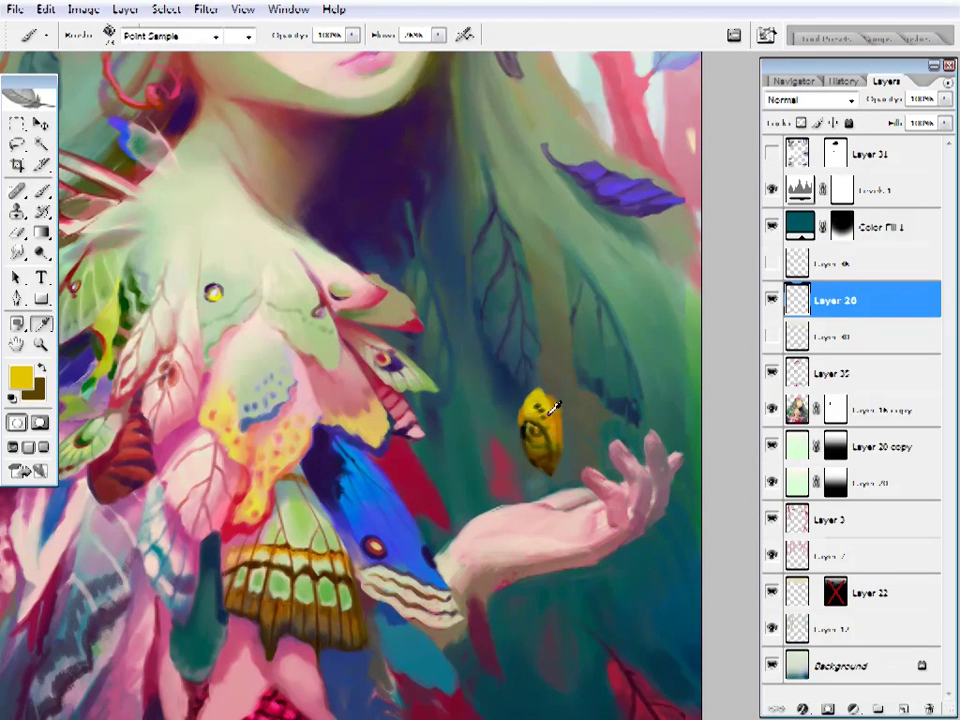
{"action": "left_click", "coordinate": [545, 420], "text": "alt"}
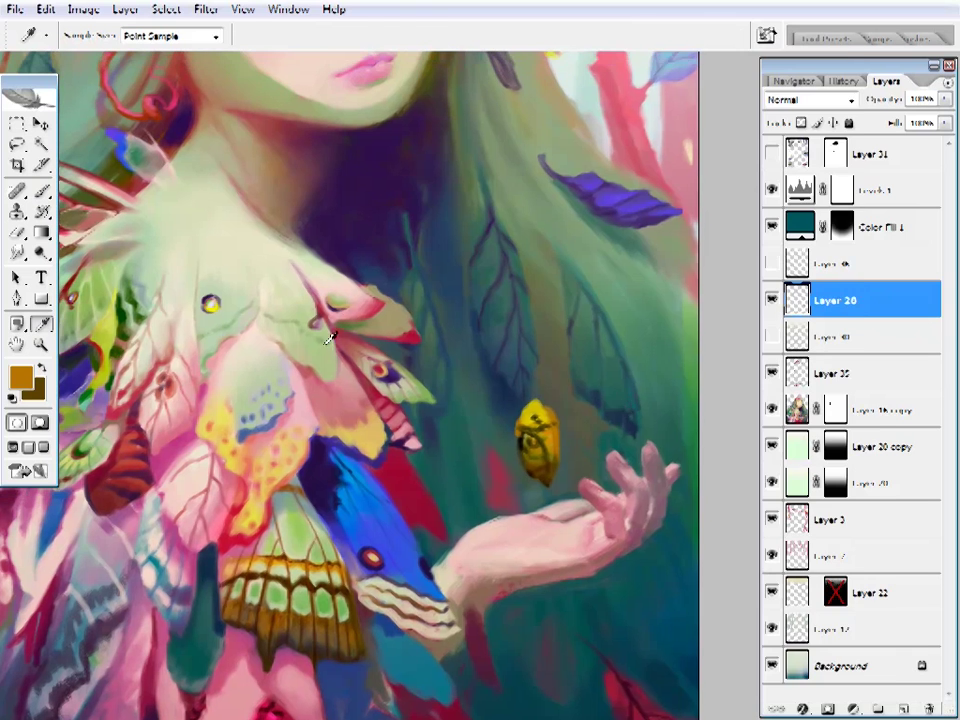
{"action": "left_click", "coordinate": [321, 330], "text": "alt"}
- Set the paint colour to pale pink, then to pale cyan
{"action": "right_click", "coordinate": [466, 300]}
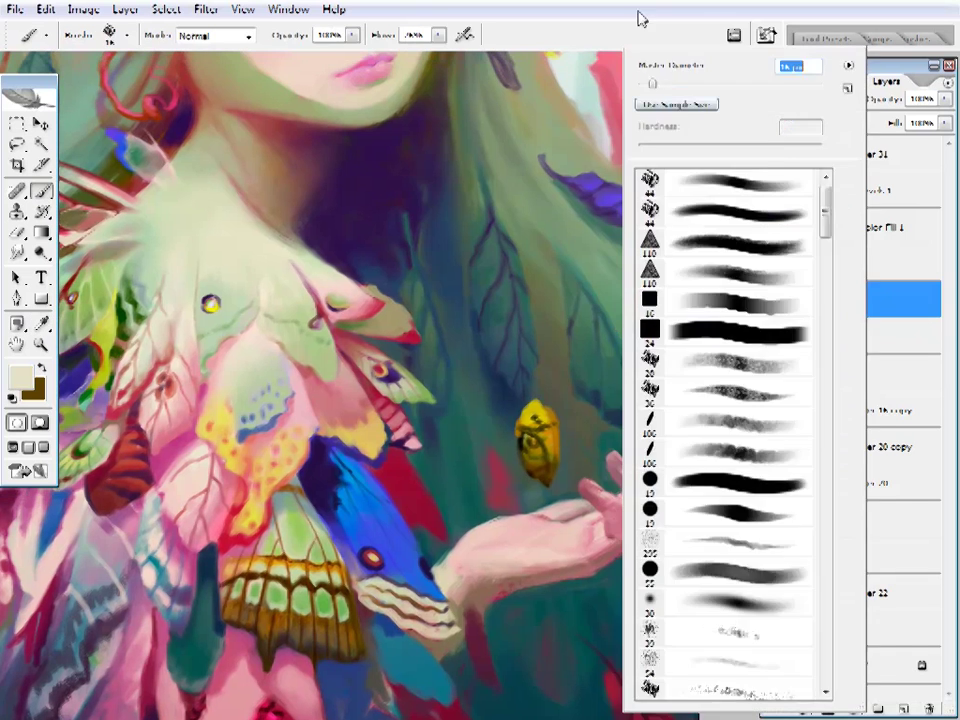
{"action": "key", "text": "Escape"}
{"action": "left_click", "coordinate": [448, 431]}
{"action": "left_click", "coordinate": [662, 478]}
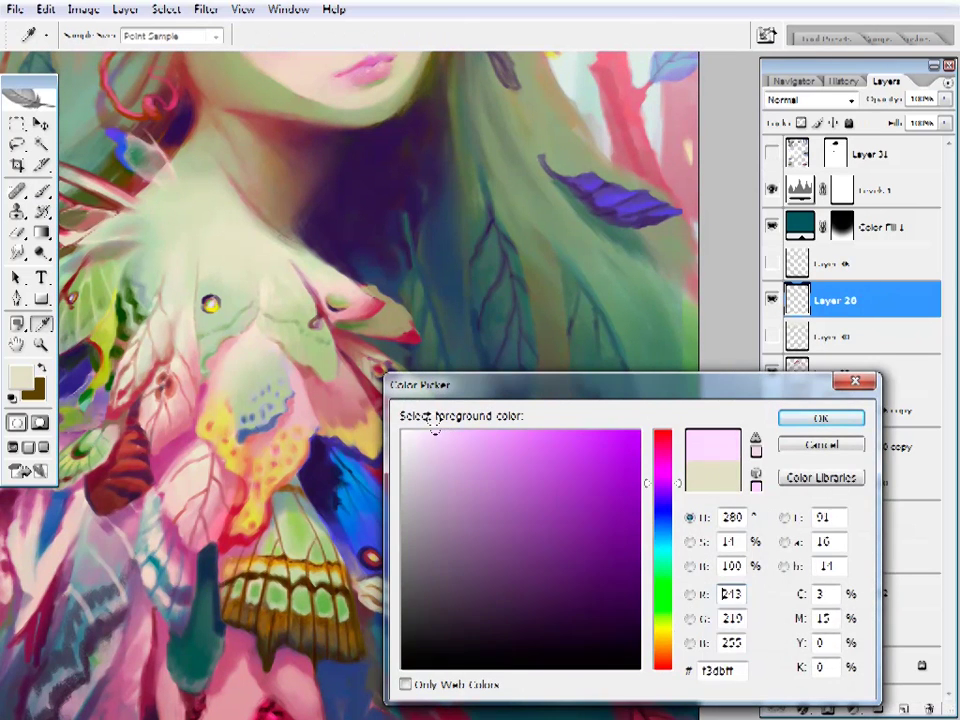
{"action": "left_click", "coordinate": [819, 419]}
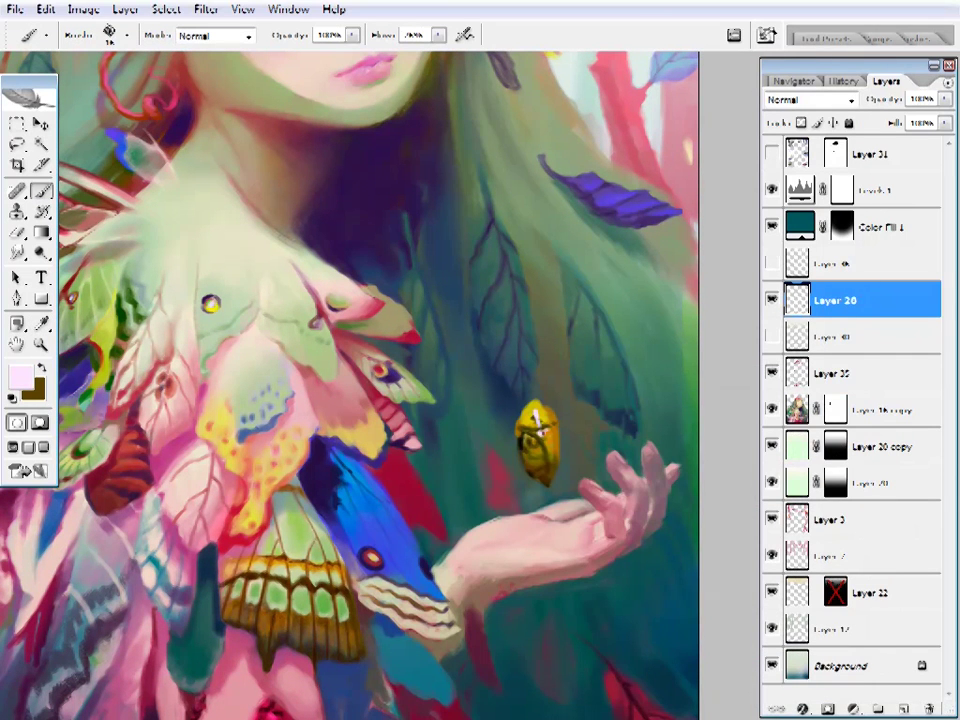
{"action": "left_click", "coordinate": [18, 377]}
{"action": "left_click", "coordinate": [428, 435]}
{"action": "left_click", "coordinate": [821, 420]}
- Check the cocoon against the magazine cover overlay at full view
{"action": "key", "text": "z"}
{"action": "key", "text": "ctrl+0"}
{"action": "left_click", "coordinate": [772, 155]}
{"action": "key", "text": "ctrl+plus"}
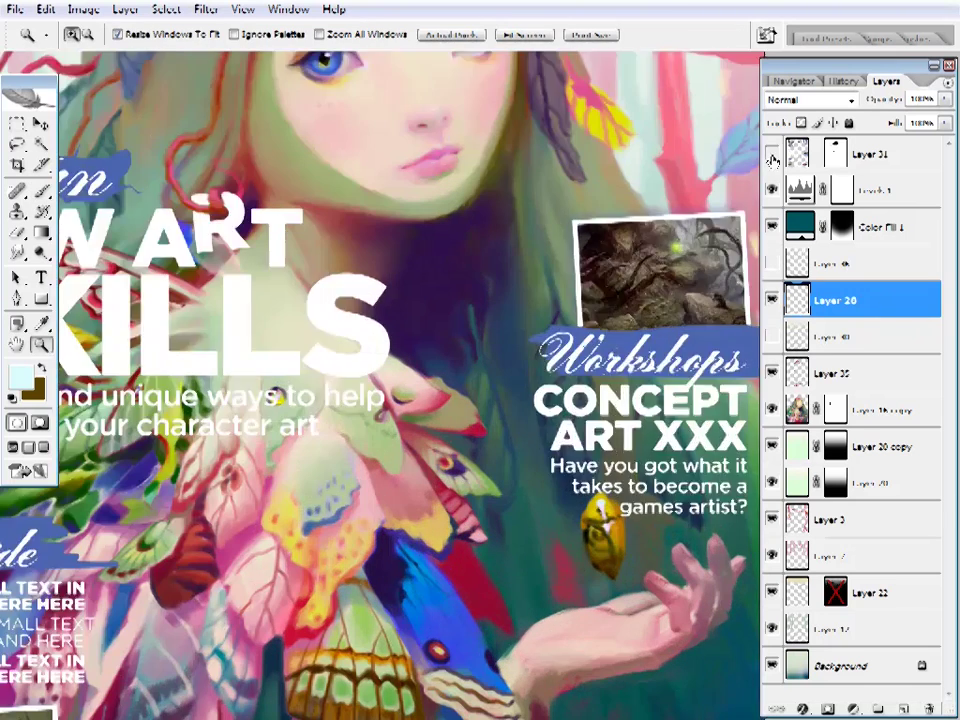
{"action": "left_click", "coordinate": [772, 155]}
- Lasso the cocoon and widen its top with Free Transform
{"action": "key", "text": "l"}
{"action": "mouse_move", "coordinate": [625, 395]}
{"action": "left_mouse_down"}
{"action": "mouse_move", "coordinate": [634, 399]}
{"action": "mouse_move", "coordinate": [673, 369]}
{"action": "left_mouse_up"}
{"action": "key", "text": "ctrl+t"}
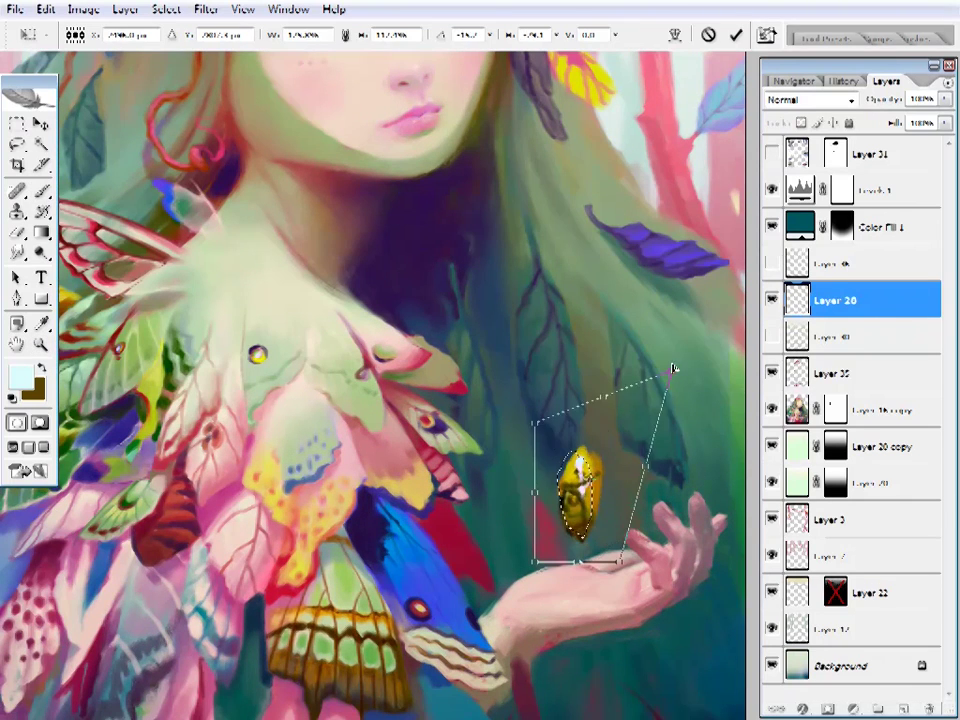
{"action": "key", "text": "ctrl+z"}
{"action": "mouse_move", "coordinate": [621, 418]}
{"action": "left_mouse_down"}
{"action": "mouse_move", "coordinate": [638, 403]}
{"action": "mouse_move", "coordinate": [619, 428]}
{"action": "mouse_move", "coordinate": [624, 418]}
{"action": "left_mouse_up"}
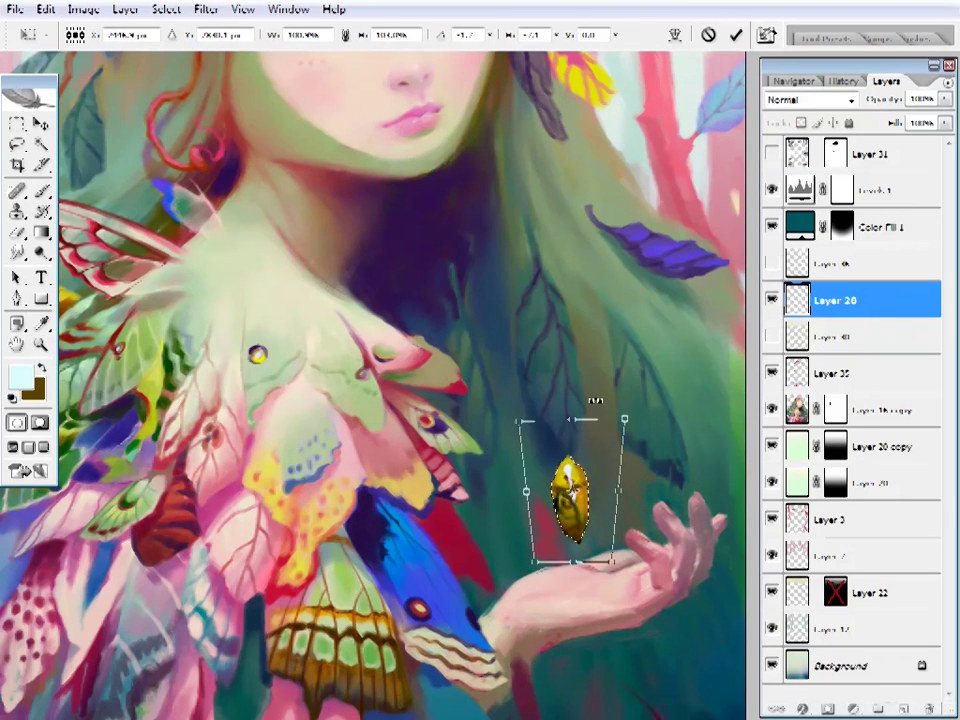
{"action": "key", "text": "Return"}
{"action": "key", "text": "ctrl+t"}
{"action": "key", "text": "Return"}
- Show the magazine cover overlay and zoom in on the hand and cocoon
{"action": "key", "text": "z"}
{"action": "key", "text": "ctrl+0"}
{"action": "left_click", "coordinate": [772, 155]}
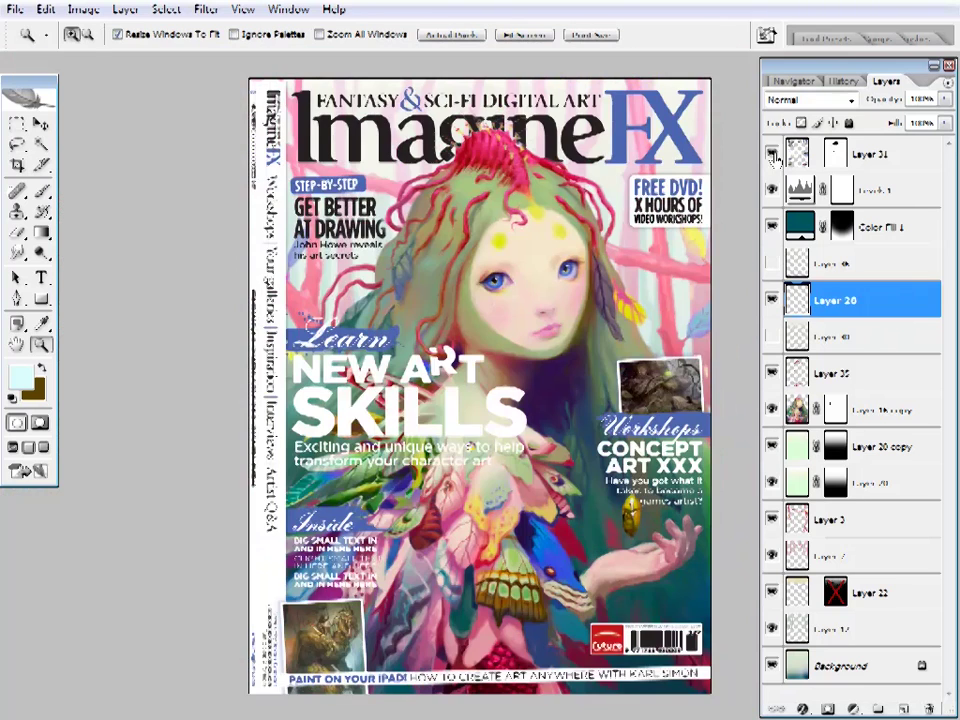
{"action": "left_click_drag", "start_coordinate": [646, 492], "coordinate": [659, 482]}
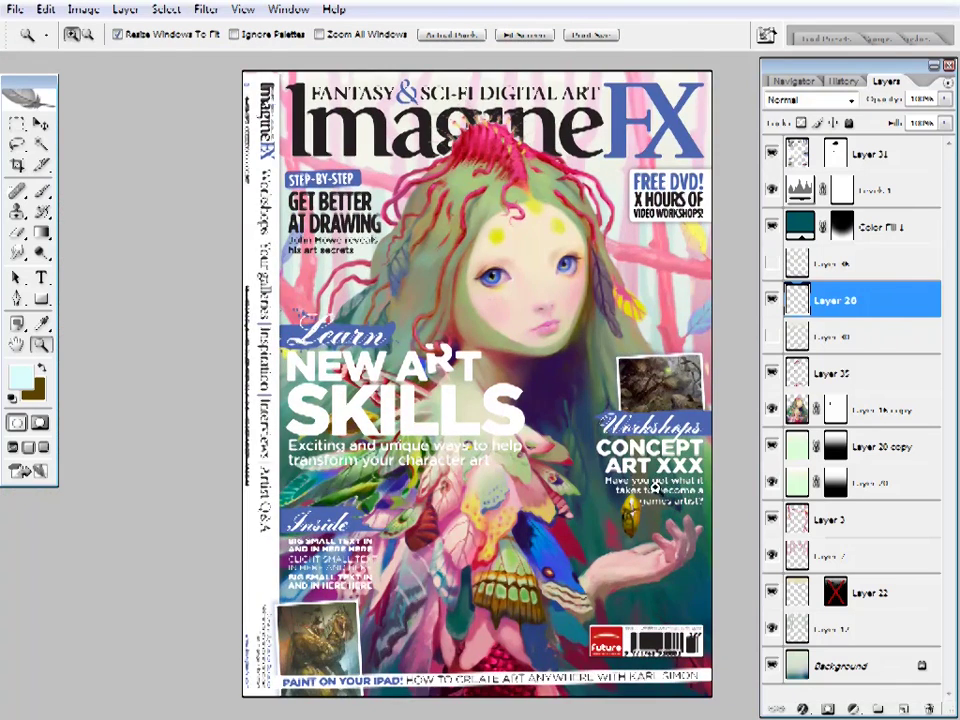
{"action": "left_click", "coordinate": [645, 475]}
{"action": "left_click", "coordinate": [645, 475]}
- Pick a green and paint it on the left side of the cocoon
{"action": "left_click", "coordinate": [645, 475]}
{"action": "key", "text": "i"}
{"action": "left_click", "coordinate": [600, 300]}
{"action": "key", "text": "b"}
{"action": "right_click", "coordinate": [714, 88]}
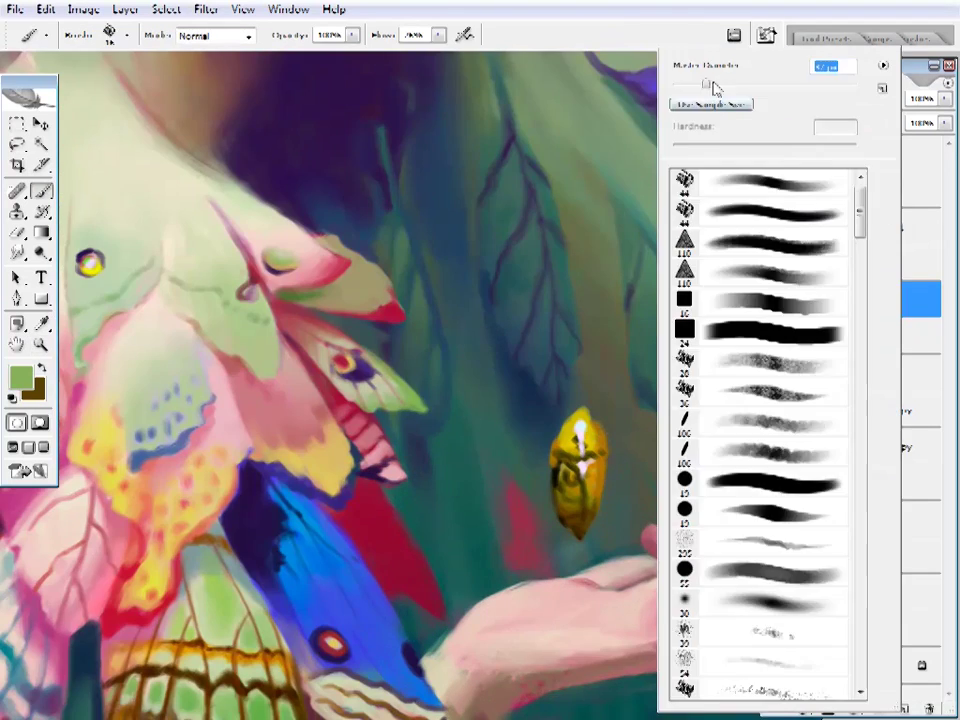
{"action": "key", "text": "Return"}
{"action": "left_click_drag", "start_coordinate": [532, 425], "coordinate": [550, 455]}
- Sample dark brown, green, ochre and dark olive tones, checking the whole painting zoomed out
{"action": "left_click", "coordinate": [578, 470], "text": "alt"}
{"action": "right_click", "coordinate": [625, 92]}
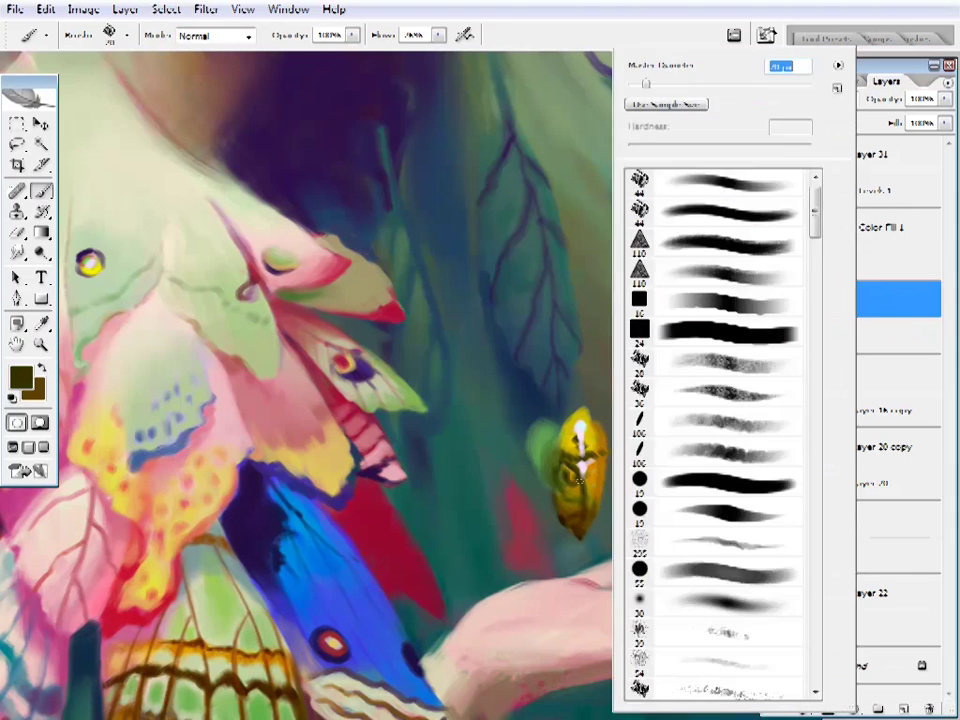
{"action": "key", "text": "Return"}
{"action": "left_click", "coordinate": [542, 443], "text": "alt"}
{"action": "left_click", "coordinate": [575, 465], "text": "alt"}
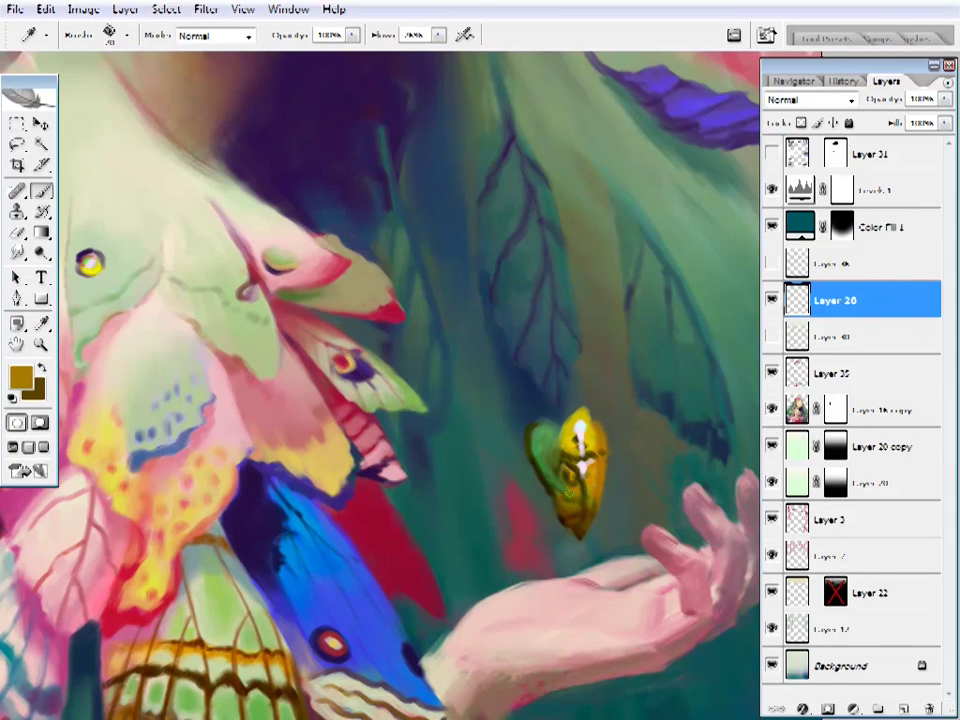
{"action": "key", "text": "ctrl+0"}
{"action": "left_click", "coordinate": [589, 381], "text": "ctrl"}
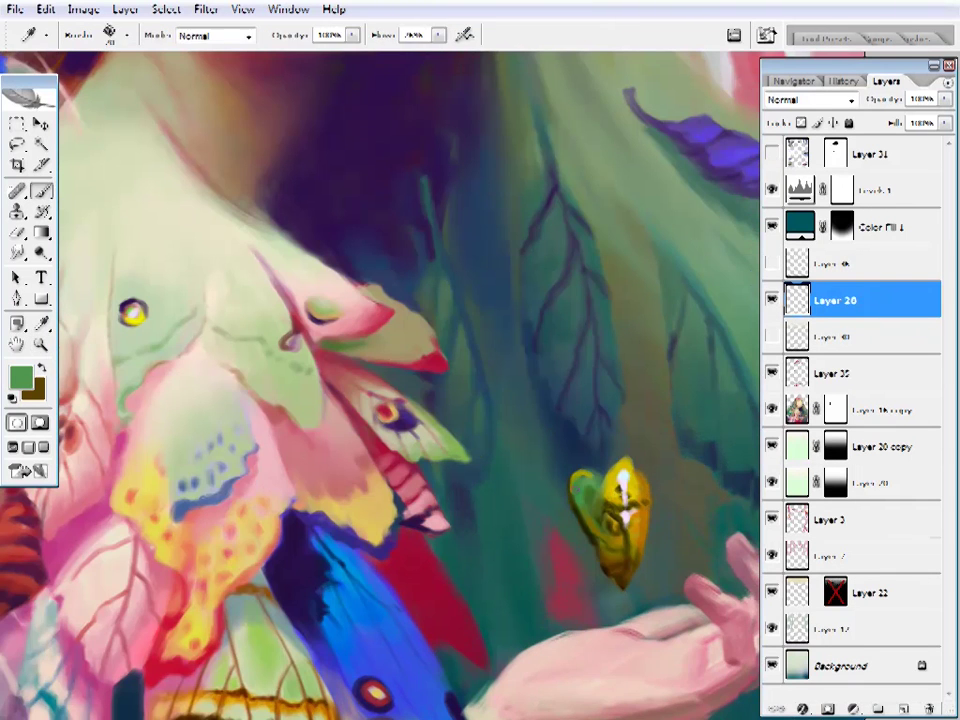
{"action": "left_click", "coordinate": [604, 485], "text": "alt"}
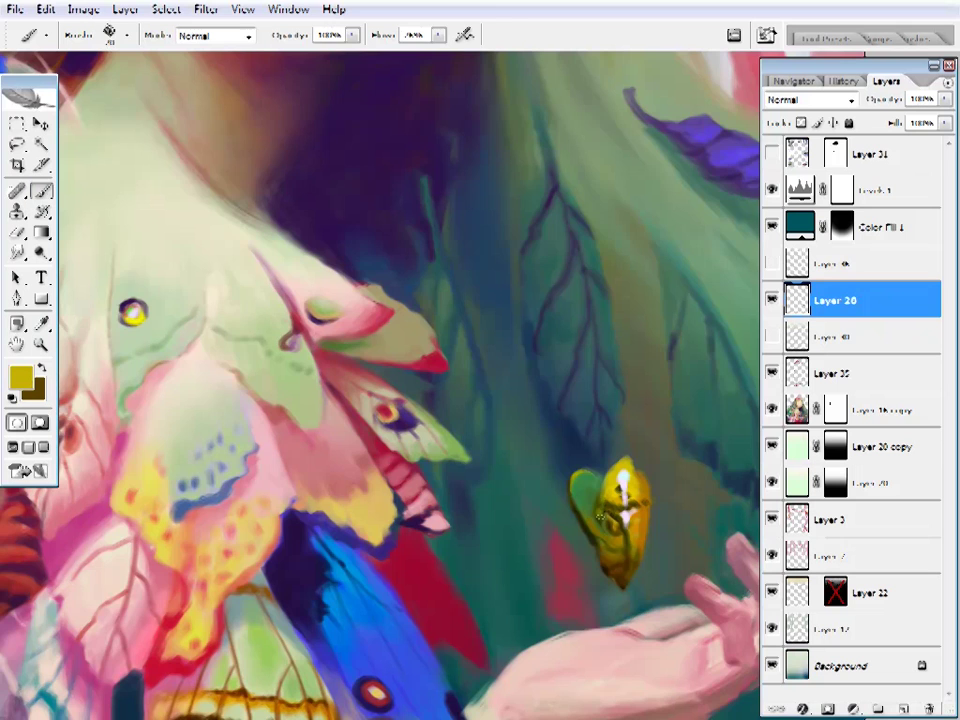
{"action": "key", "text": "ctrl+0"}
{"action": "left_click", "coordinate": [634, 467], "text": "ctrl"}
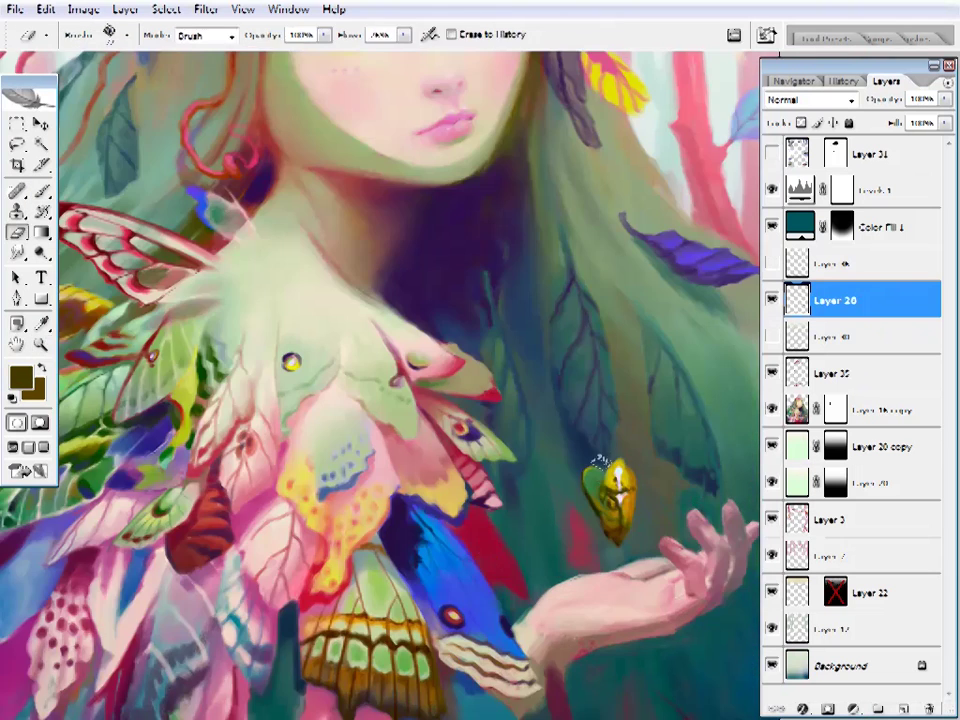
{"action": "key", "text": "ctrl+0"}
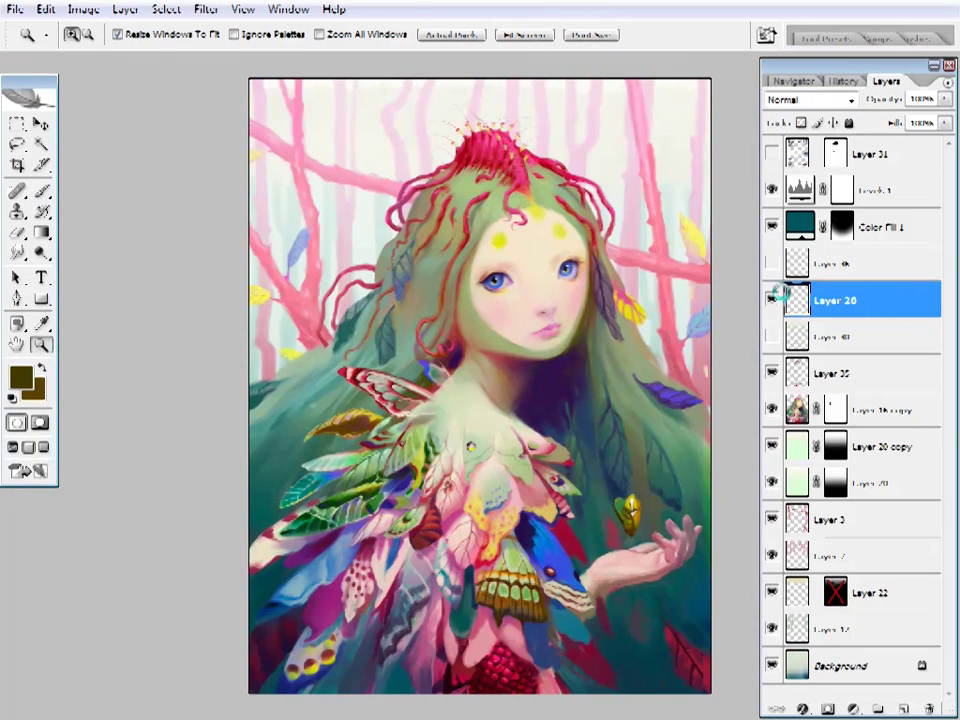
- Show Layer 46 again and toggle the magazine cover overlay on and off to compare
{"action": "left_click", "coordinate": [771, 263]}
{"action": "left_click", "coordinate": [771, 154]}
{"action": "left_click", "coordinate": [771, 154]}
{"action": "left_click", "coordinate": [771, 154]}
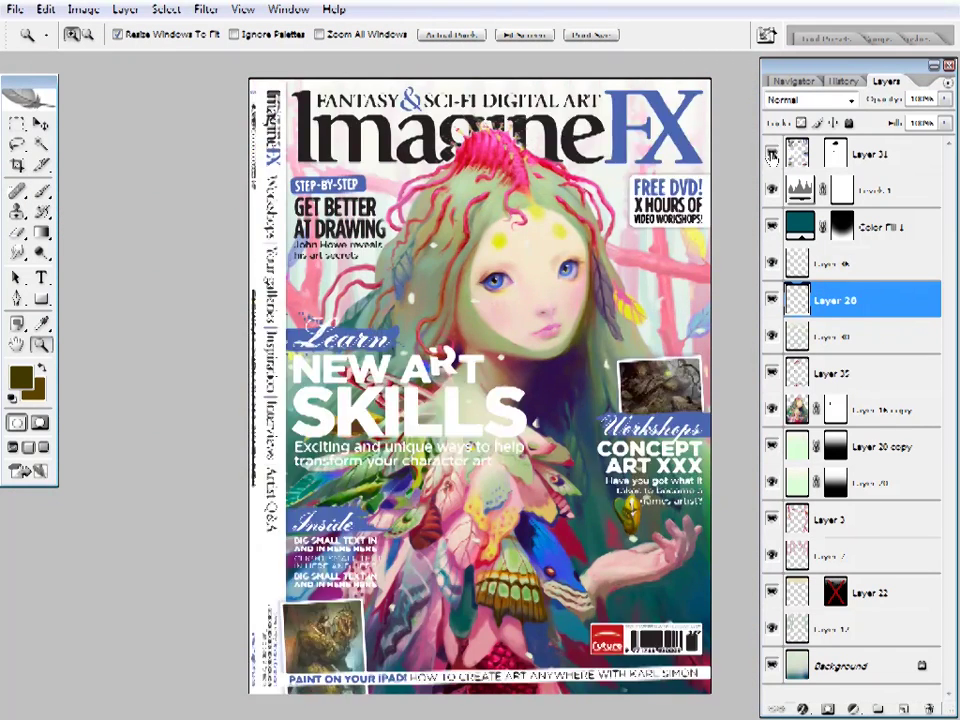
{"action": "left_click", "coordinate": [771, 154]}
- Make Layer 35 the working layer and hide the Levels 1 and Color Fill 1 adjustments
{"action": "left_click", "coordinate": [476, 454], "text": "ctrl"}
{"action": "left_click", "coordinate": [476, 454], "text": "alt"}
{"action": "left_click", "coordinate": [476, 454], "text": "ctrl"}
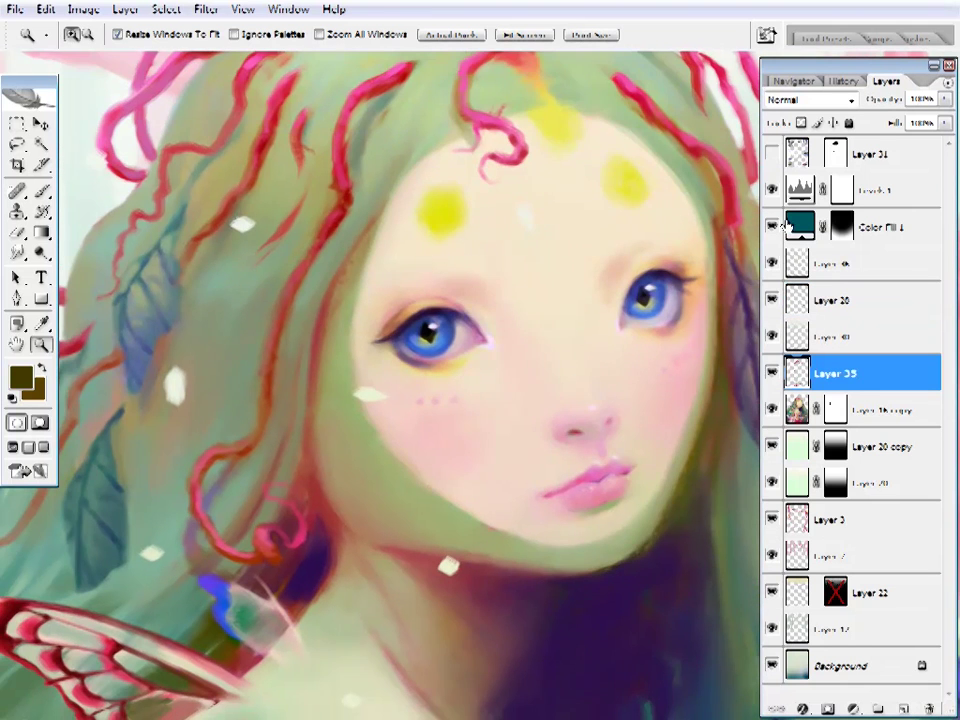
{"action": "left_click_drag", "start_coordinate": [771, 227], "coordinate": [771, 190]}
- Set up a 110 brush and sample red, beige skin and cheek pink
{"action": "key", "text": "b"}
{"action": "left_click", "coordinate": [292, 240], "text": "alt"}
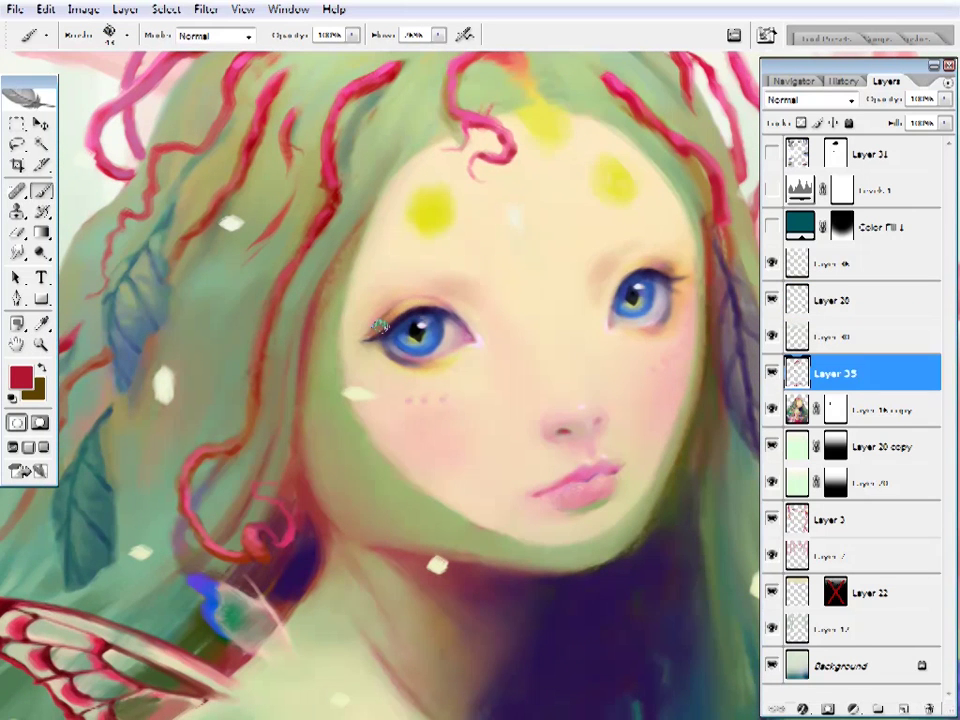
{"action": "left_click_drag", "start_coordinate": [432, 297], "coordinate": [387, 218]}
{"action": "right_click", "coordinate": [536, 291]}
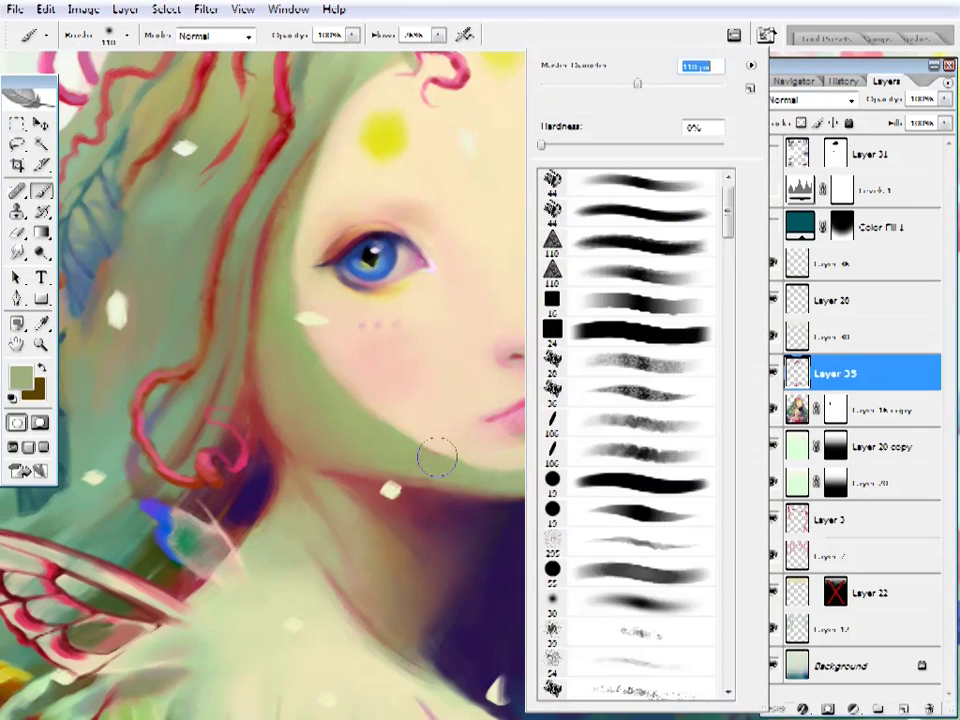
{"action": "key", "text": "Return"}
{"action": "left_click", "coordinate": [369, 326], "text": "alt"}
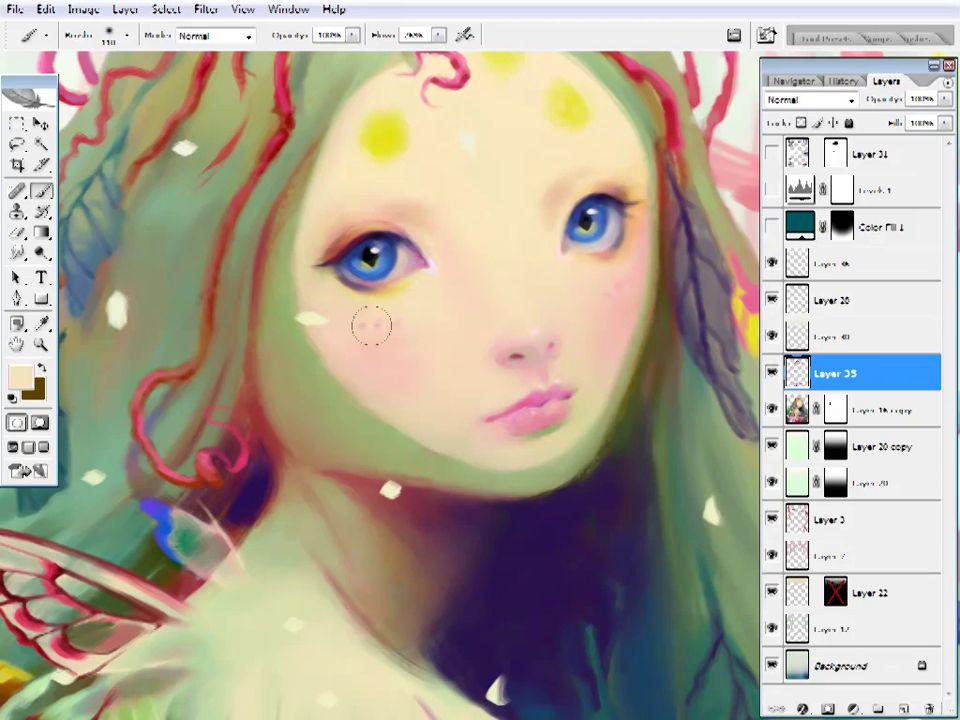
{"action": "left_click", "coordinate": [489, 369], "text": "alt"}
- Sample sage green from the hair, then zoom to the left eye and sample its dark navy
{"action": "left_click", "coordinate": [493, 279], "text": "ctrl+alt"}
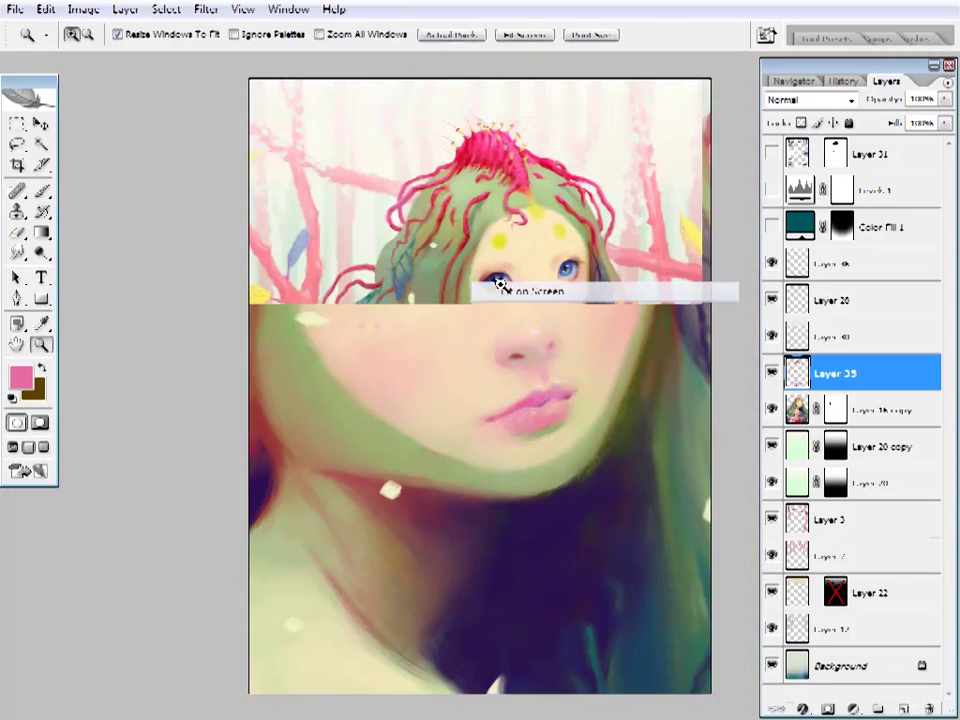
{"action": "left_click", "coordinate": [431, 407], "text": "alt"}
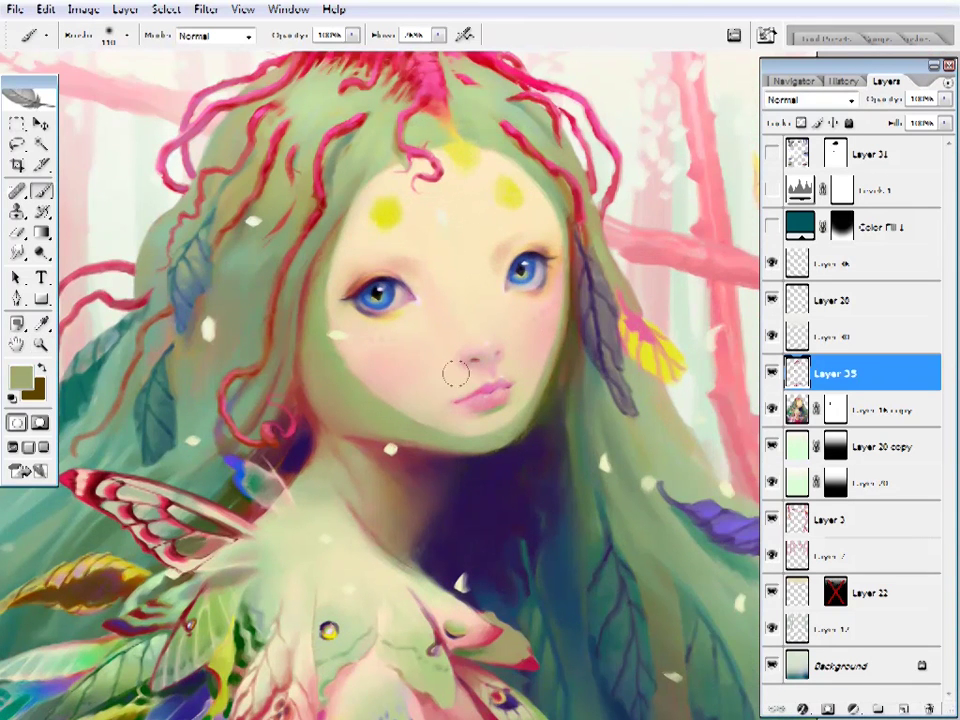
{"action": "left_click_drag", "start_coordinate": [556, 323], "coordinate": [641, 327]}
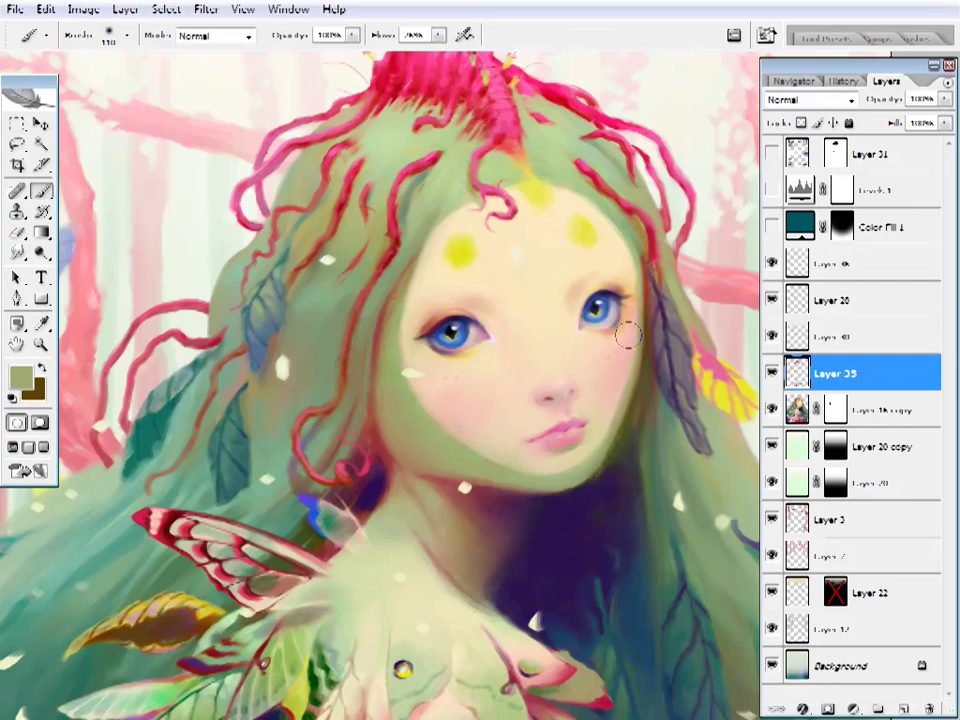
{"action": "left_click", "coordinate": [534, 370], "text": "ctrl"}
{"action": "right_click", "coordinate": [546, 373]}
{"action": "left_click", "coordinate": [580, 380]}
{"action": "left_click", "coordinate": [489, 336], "text": "ctrl"}
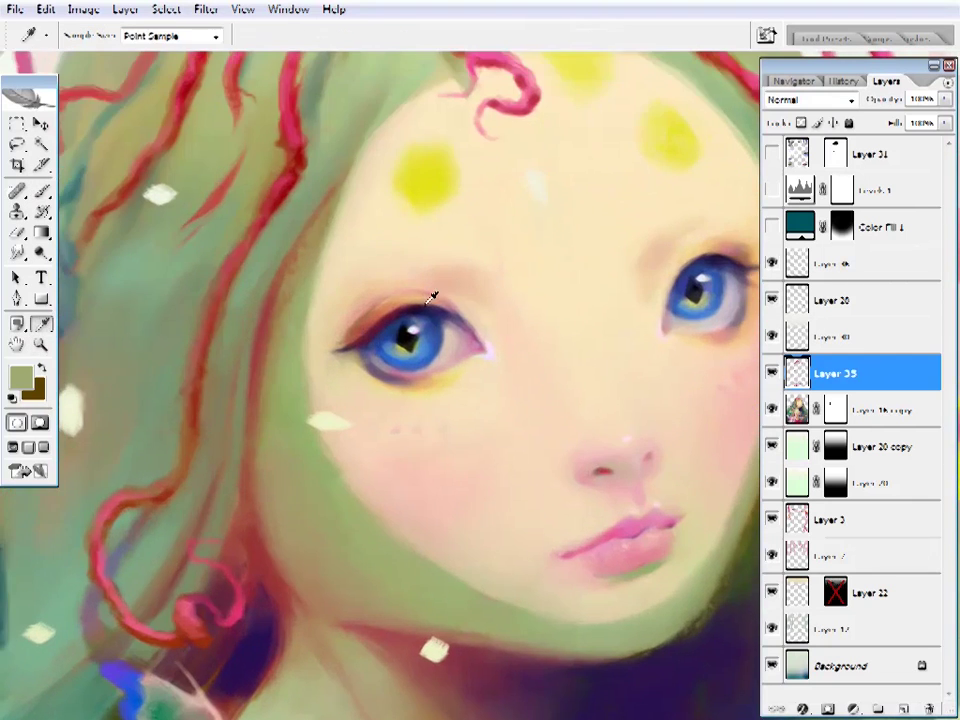
{"action": "left_click", "coordinate": [429, 301]}
{"action": "key", "text": "b"}
- On the layer below, set a round Soft Light brush and sample red from the eye corner
{"action": "key", "text": "alt+bracketleft"}
{"action": "left_click", "coordinate": [225, 37]}
{"action": "left_click", "coordinate": [200, 229]}
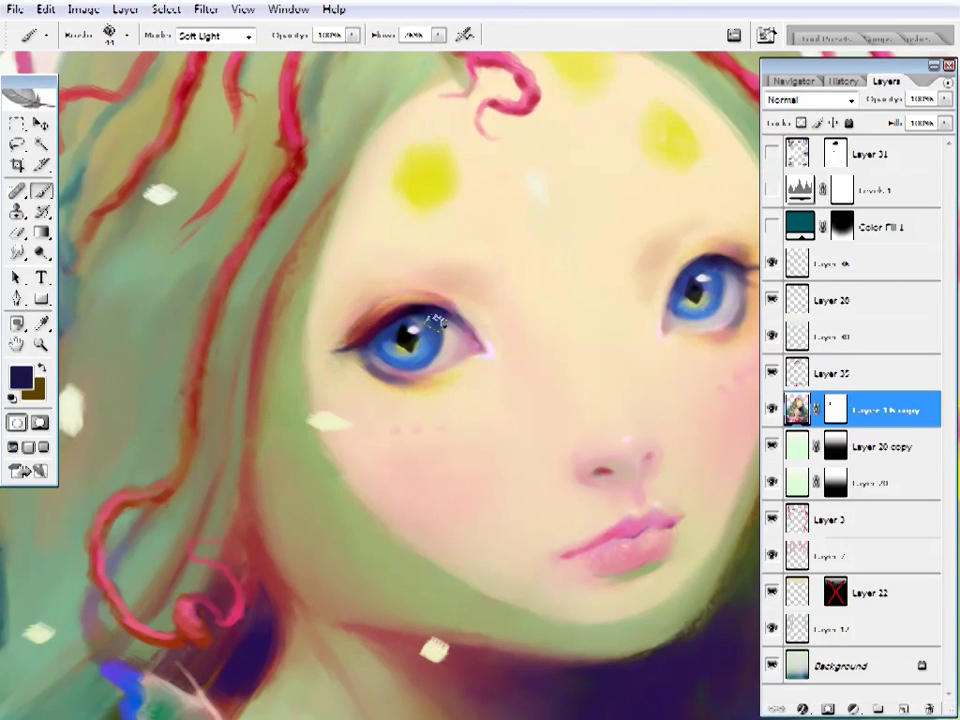
{"action": "left_click", "coordinate": [530, 295], "text": "ctrl+alt"}
{"action": "left_click", "coordinate": [589, 306], "text": "ctrl"}
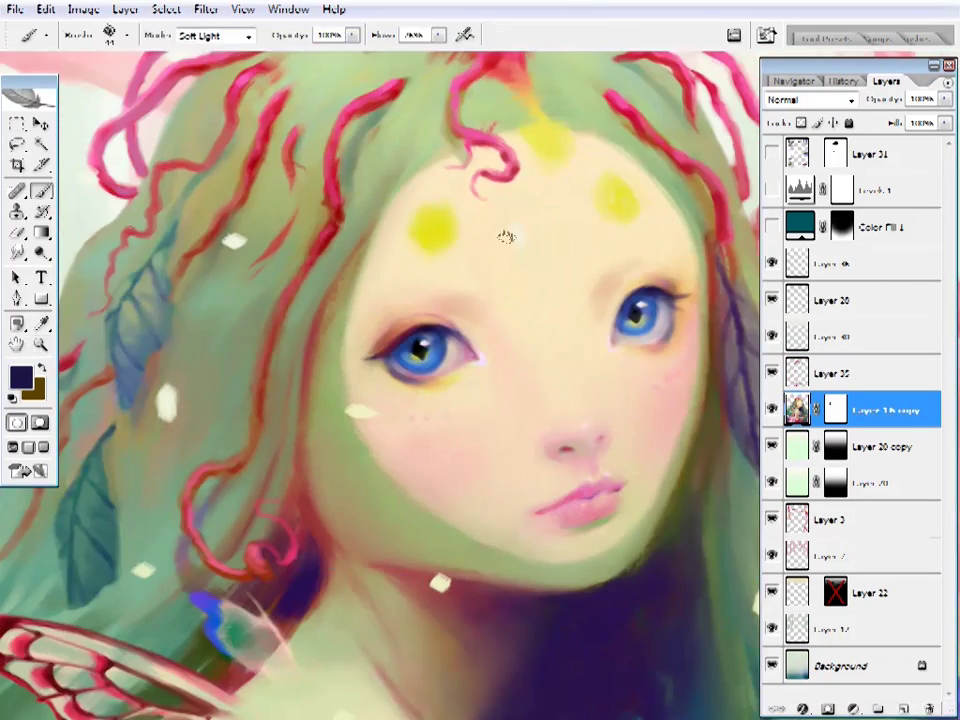
{"action": "left_click_drag", "start_coordinate": [506, 236], "coordinate": [531, 248]}
{"action": "left_click", "coordinate": [411, 369], "text": "alt"}
{"action": "right_click", "coordinate": [397, 367]}
{"action": "double_click", "coordinate": [619, 429]}
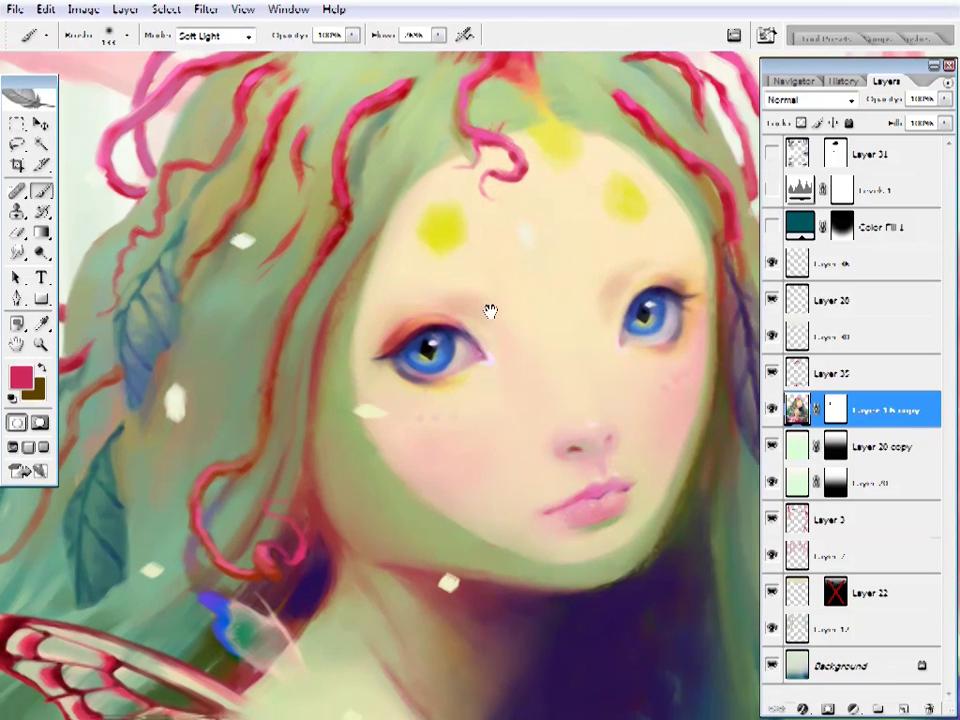
- Choose a new gold foreground colour from the colour picker
{"action": "left_click", "coordinate": [518, 296], "text": "ctrl+alt"}
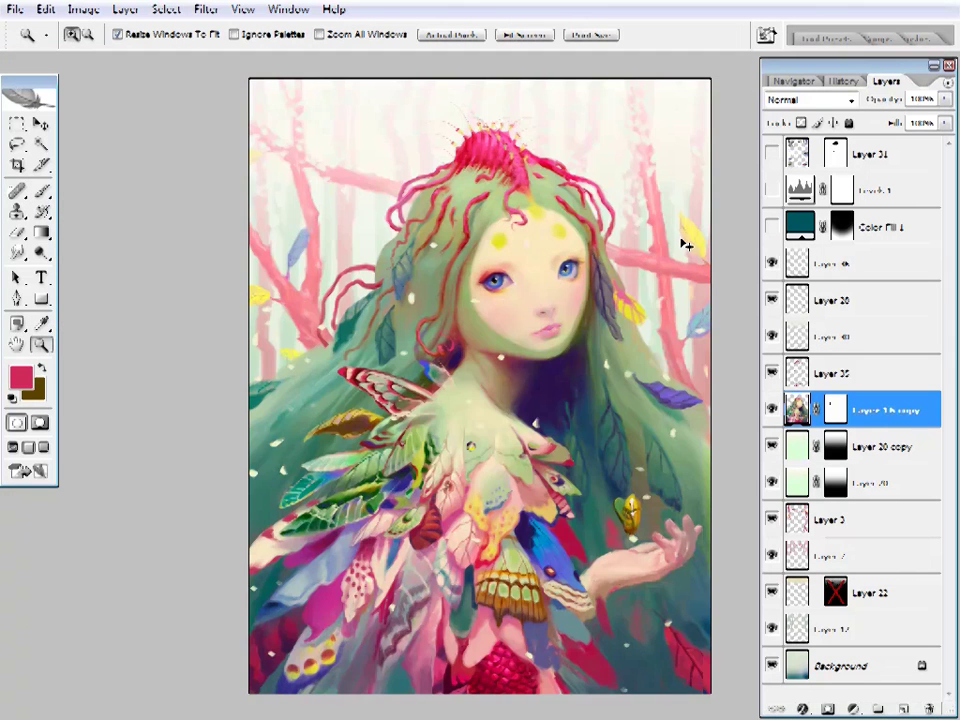
{"action": "left_click", "coordinate": [573, 272]}
{"action": "left_click", "coordinate": [551, 285]}
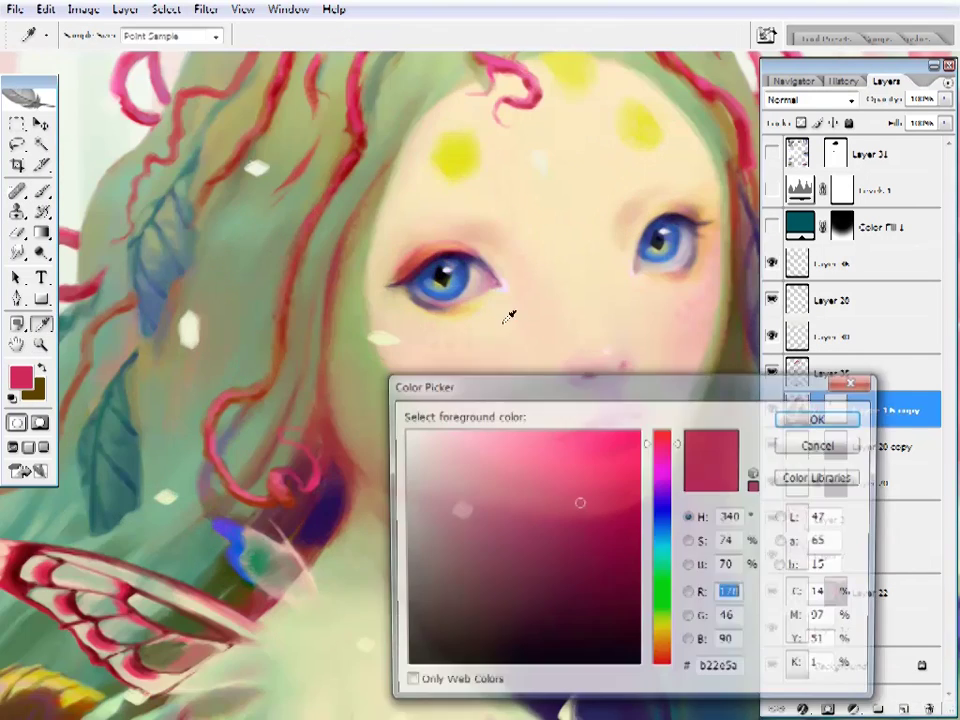
{"action": "key", "text": "Return"}
{"action": "key", "text": "b"}
{"action": "left_click_drag", "start_coordinate": [496, 278], "coordinate": [459, 283]}
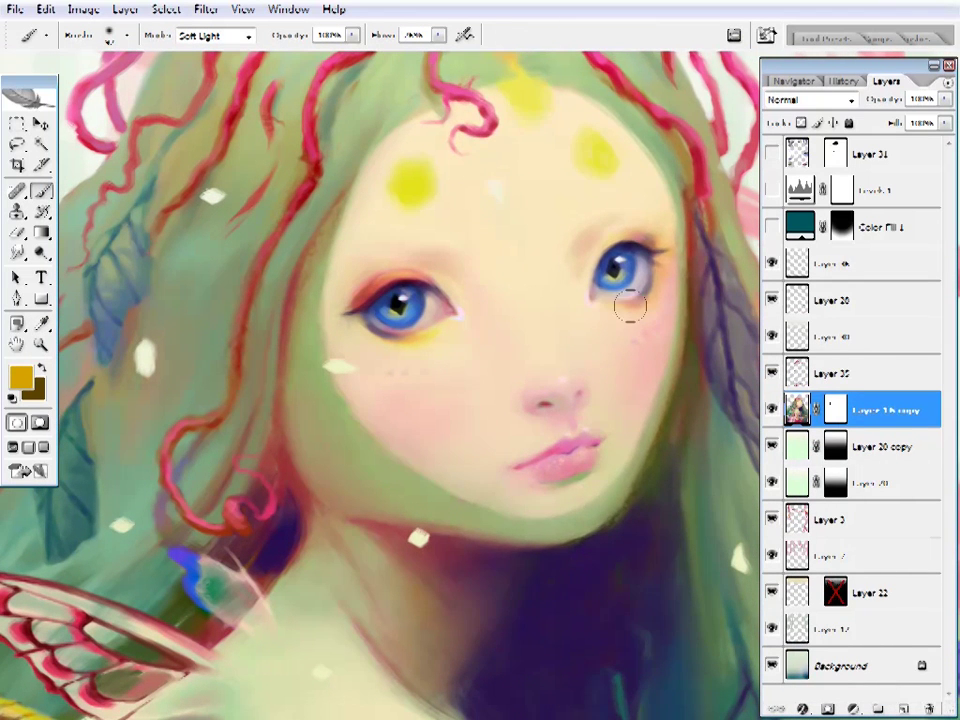
- Sample light yellow skin, eye blue and pupil black across Layer 35 and below, resizing the brush
{"action": "left_click", "coordinate": [830, 373]}
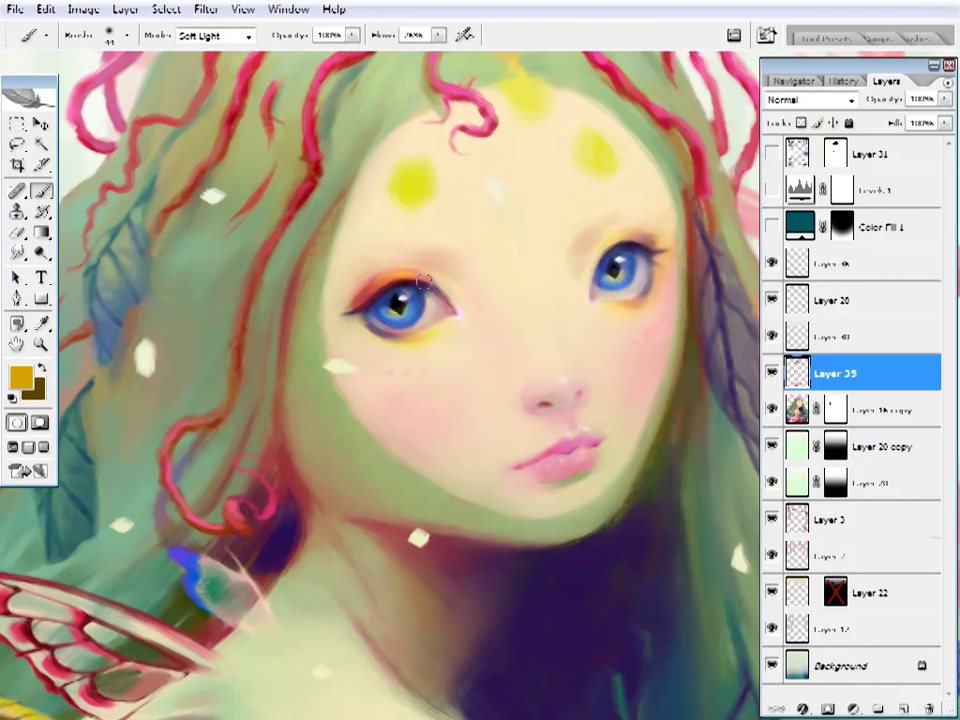
{"action": "left_click", "coordinate": [467, 254], "text": "alt"}
{"action": "key", "text": "alt+bracketleft"}
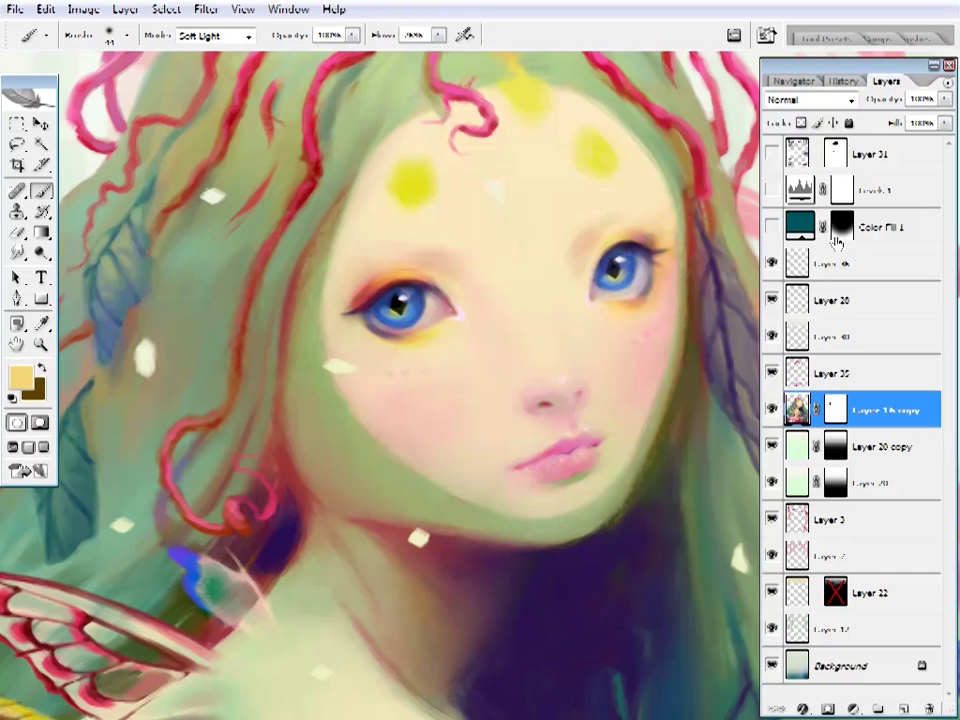
{"action": "left_click", "coordinate": [401, 308], "text": "alt"}
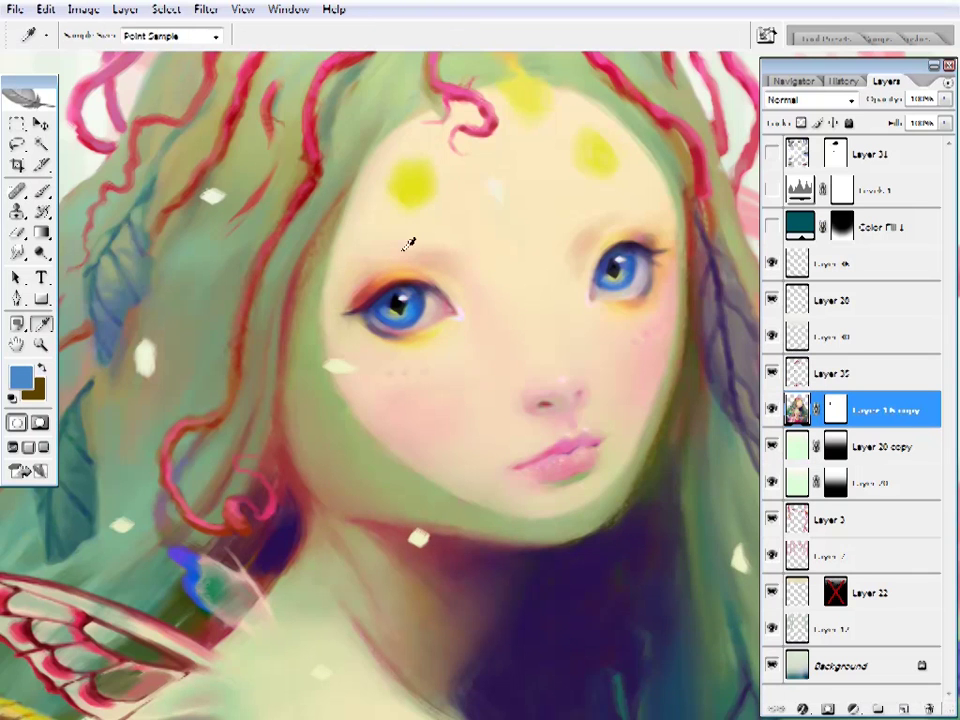
{"action": "left_click", "coordinate": [398, 300], "text": "alt"}
{"action": "right_click", "coordinate": [439, 249]}
{"action": "left_click_drag", "start_coordinate": [553, 100], "coordinate": [530, 110]}
{"action": "key", "text": "Return"}
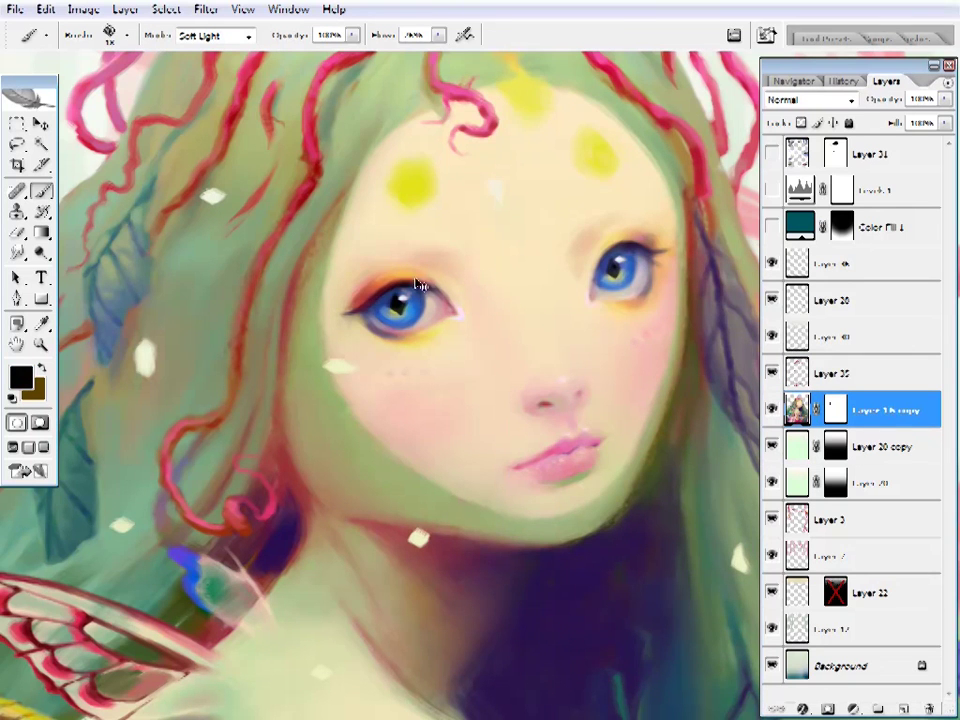
- Sample dark purple and red-brown tones, switch brushes, and show the navigator thumbnail
{"action": "left_click", "coordinate": [300, 489], "text": "alt"}
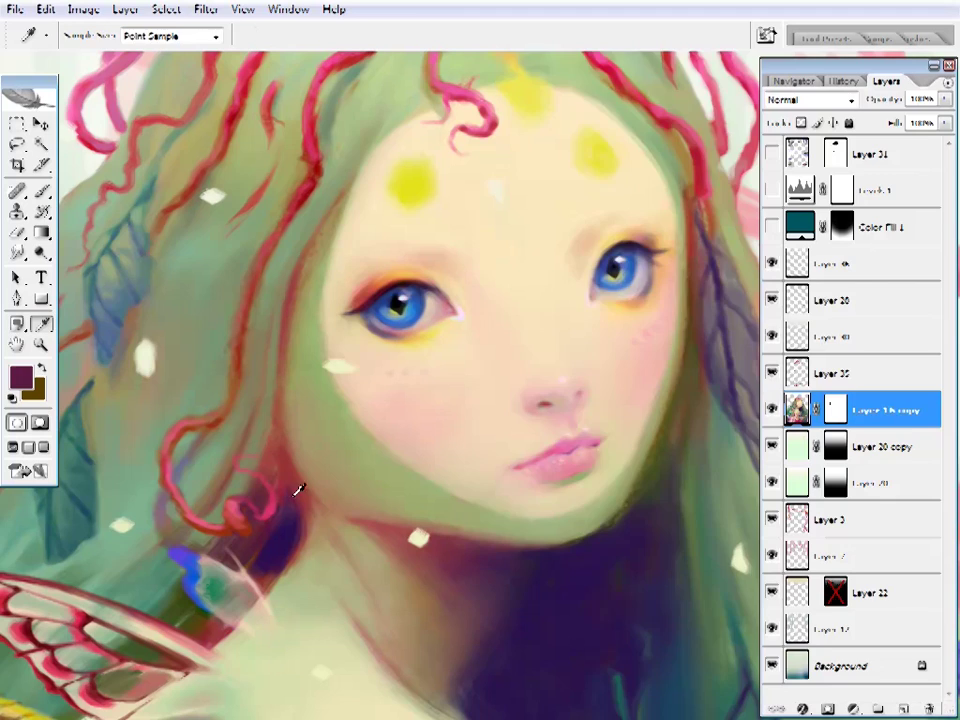
{"action": "left_click", "coordinate": [305, 495], "text": "alt"}
{"action": "right_click", "coordinate": [514, 500]}
{"action": "left_click", "coordinate": [621, 452]}
{"action": "key", "text": "Return"}
{"action": "scroll", "coordinate": [581, 368], "scroll_direction": "down", "scroll_amount": 5}
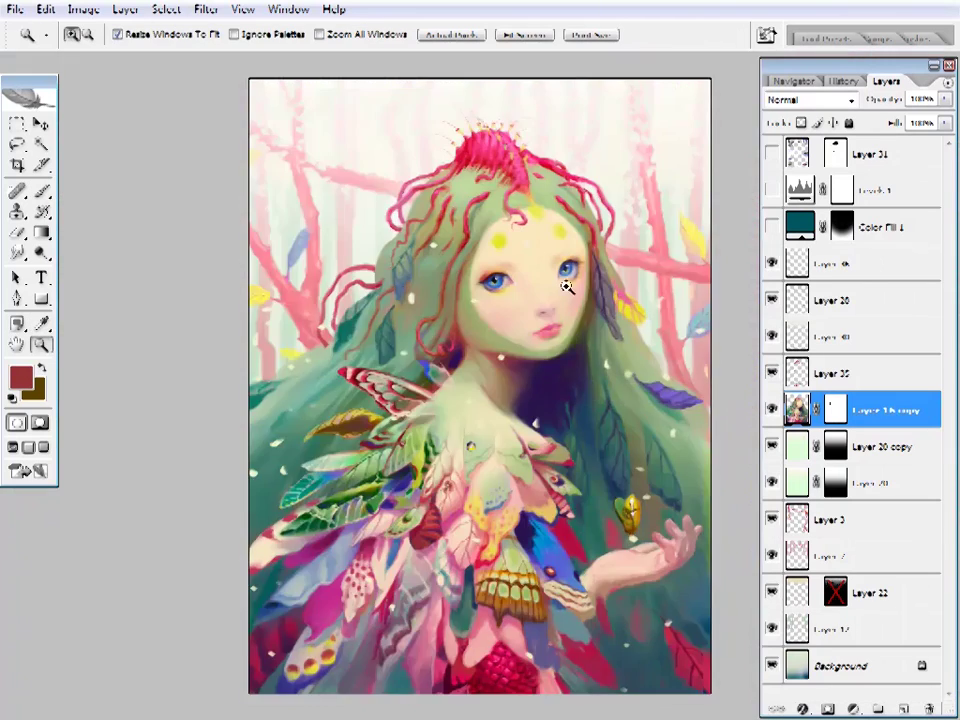
{"action": "scroll", "coordinate": [568, 279], "scroll_direction": "up", "scroll_amount": 5}
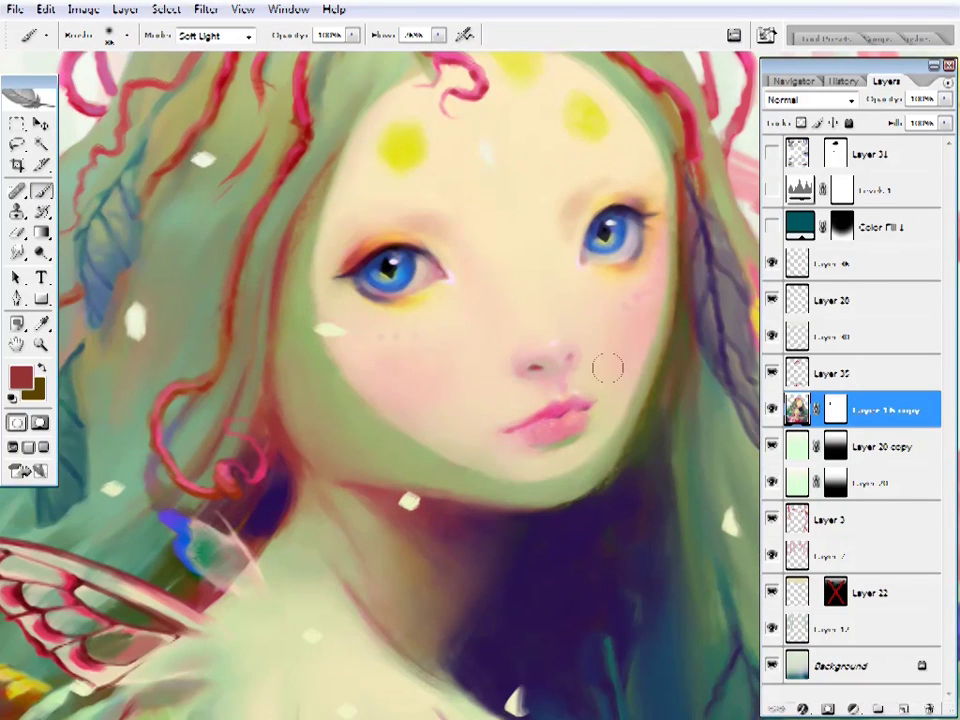
{"action": "scroll", "coordinate": [608, 368], "scroll_direction": "up", "scroll_amount": 1}
{"action": "scroll", "coordinate": [497, 285], "scroll_direction": "down", "scroll_amount": 5}
{"action": "scroll", "coordinate": [467, 261], "scroll_direction": "up", "scroll_amount": 3}
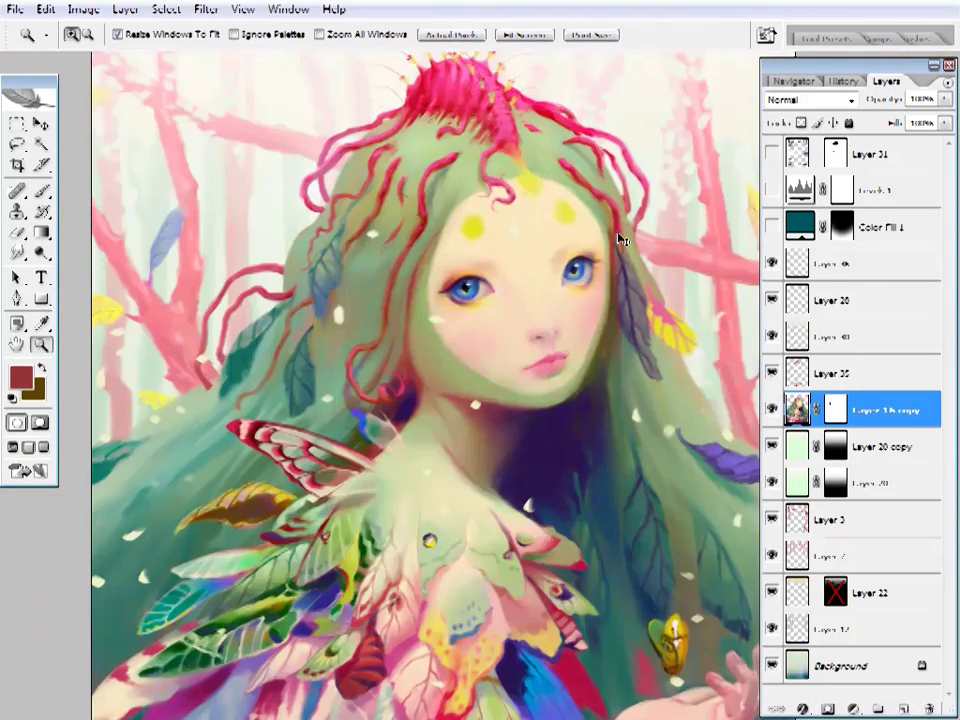
{"action": "key", "text": "F7"}
{"action": "left_click", "coordinate": [517, 370], "text": "alt"}
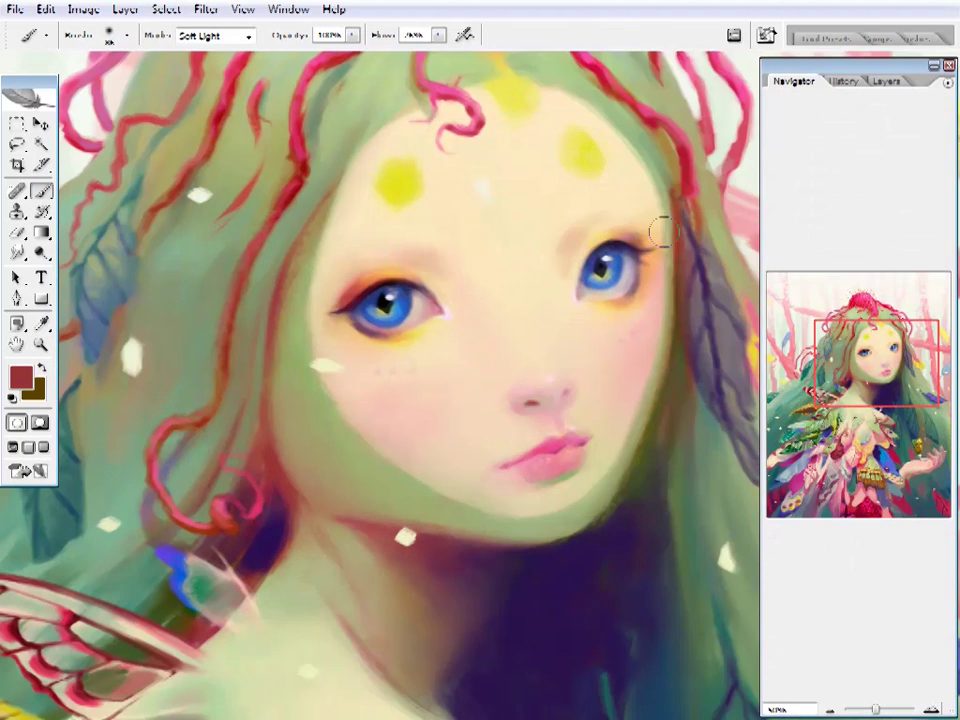
- Set a smaller brush size and zoom into a close-up of the face
{"action": "right_click", "coordinate": [662, 232]}
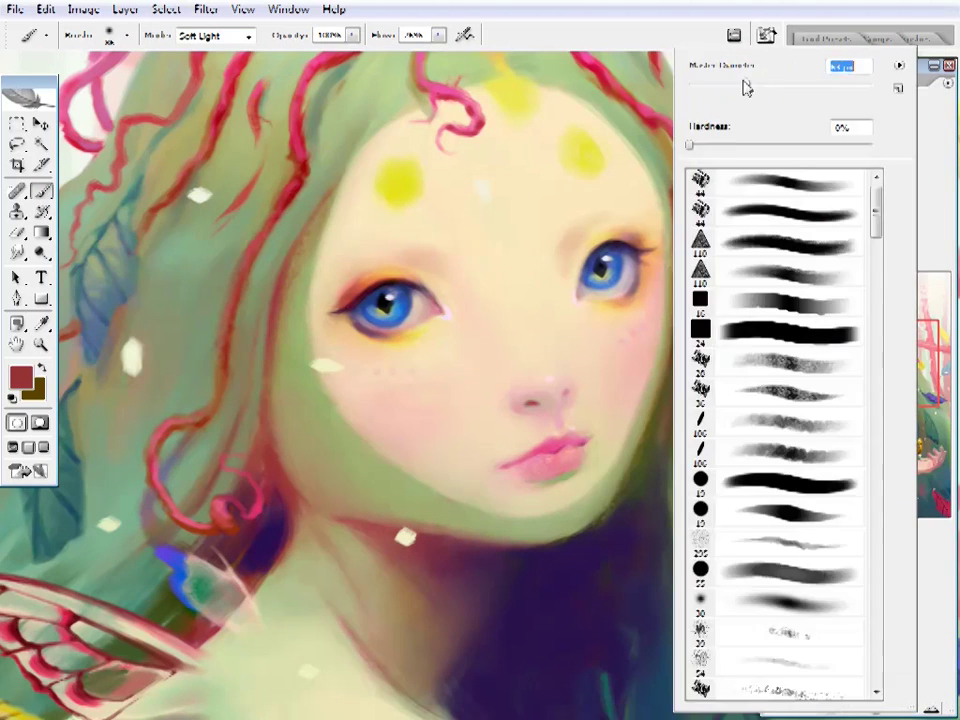
{"action": "key", "text": "Return"}
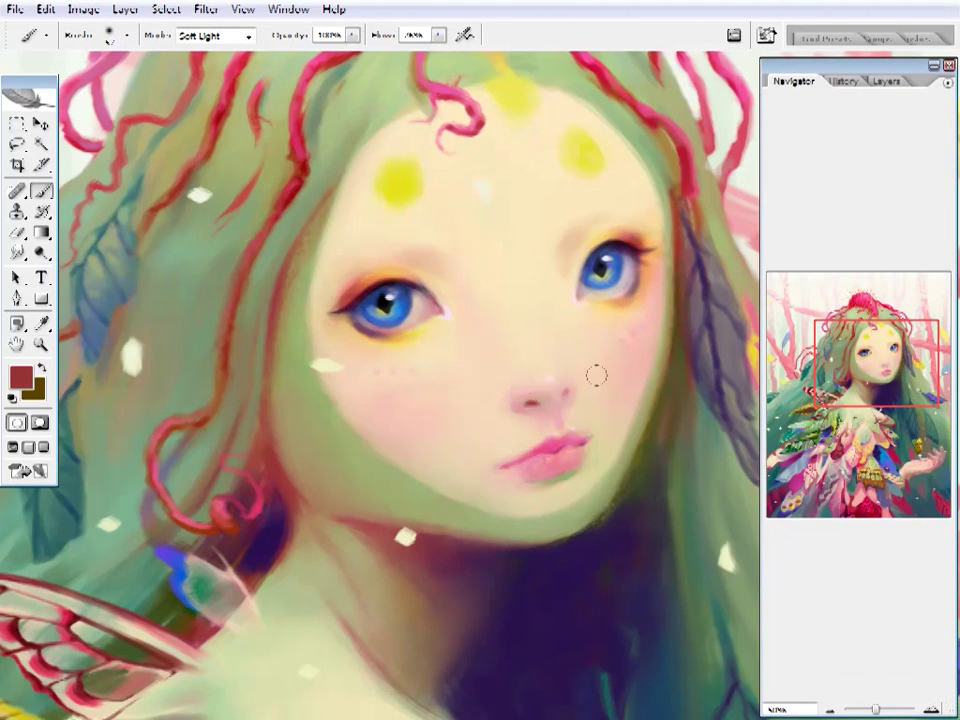
{"action": "key", "text": "z"}
{"action": "key", "text": "ctrl+0"}
{"action": "left_click", "coordinate": [602, 279]}
{"action": "left_click", "coordinate": [583, 268]}
{"action": "left_click", "coordinate": [525, 300]}
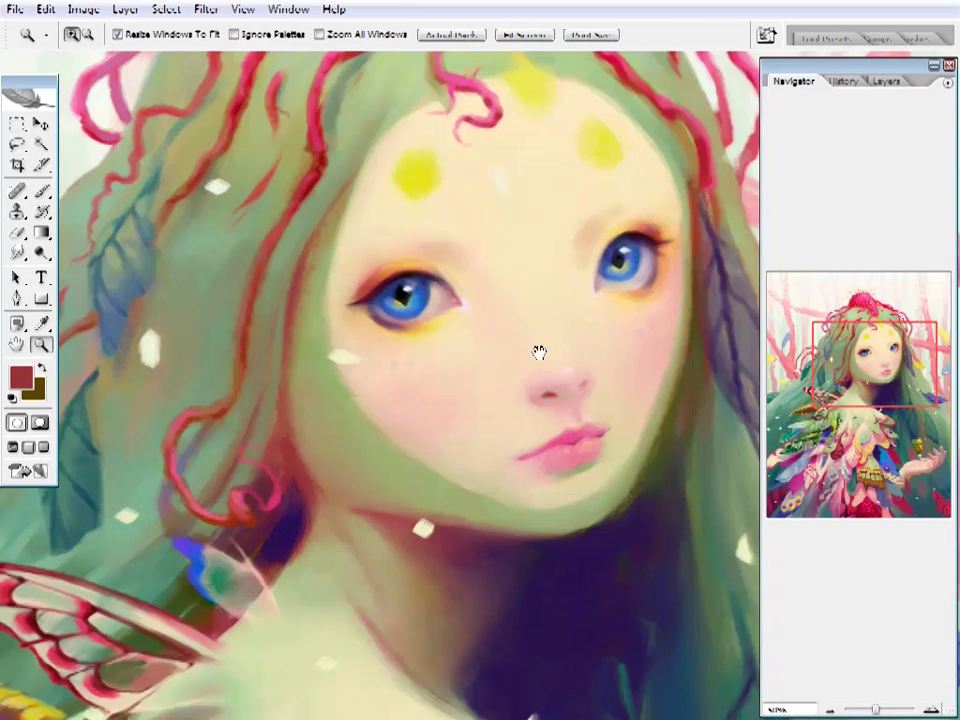
{"action": "left_click_drag", "start_coordinate": [539, 352], "coordinate": [491, 372]}
- Sample the forehead spot's yellow and dab the spots brighter with a Color Dodge brush
{"action": "key", "text": "b"}
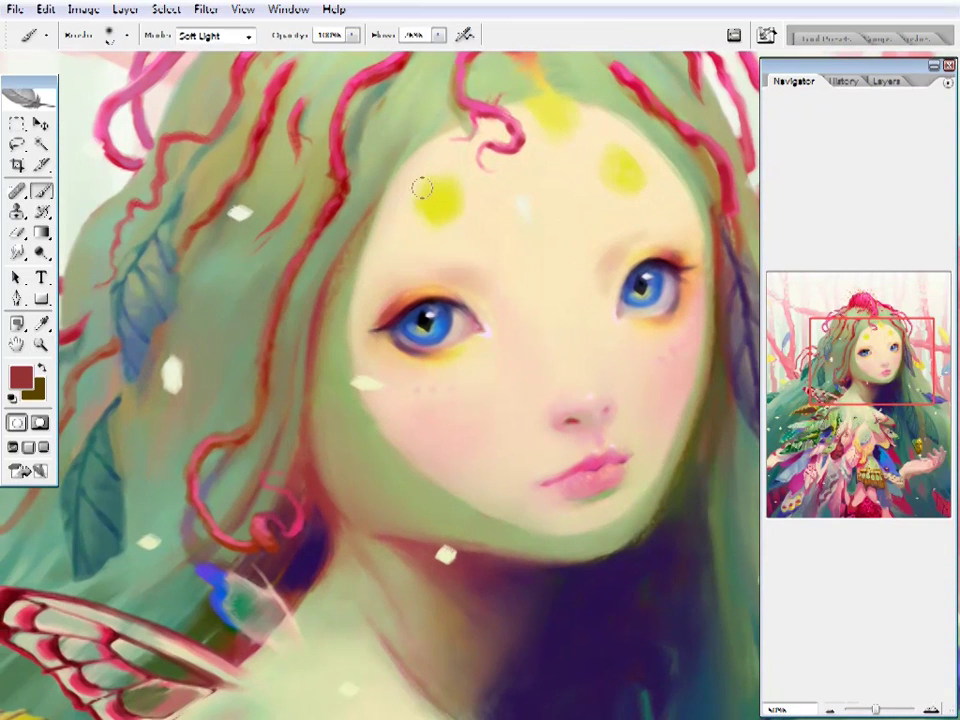
{"action": "left_click", "coordinate": [425, 195], "text": "alt"}
{"action": "left_click", "coordinate": [214, 35]}
{"action": "left_click", "coordinate": [214, 232]}
- Fit the painting on screen and bring the layer stack into view beside it
{"action": "key", "text": "z"}
{"action": "key", "text": "ctrl+0"}
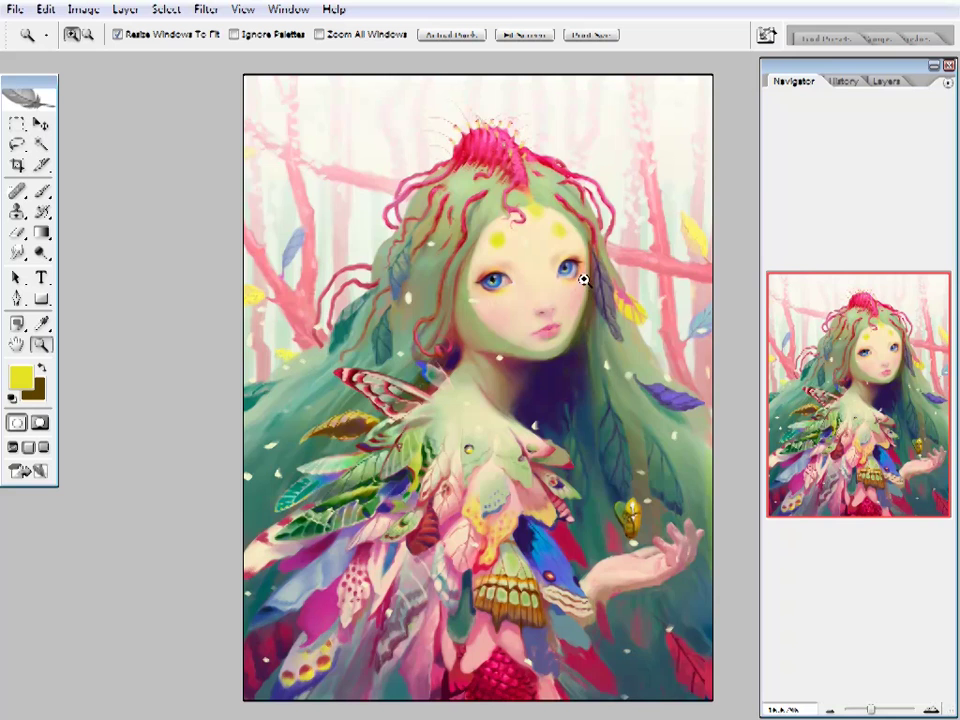
{"action": "left_click", "coordinate": [584, 280], "text": "alt"}
{"action": "key", "text": "F7"}
{"action": "left_click", "coordinate": [606, 279]}
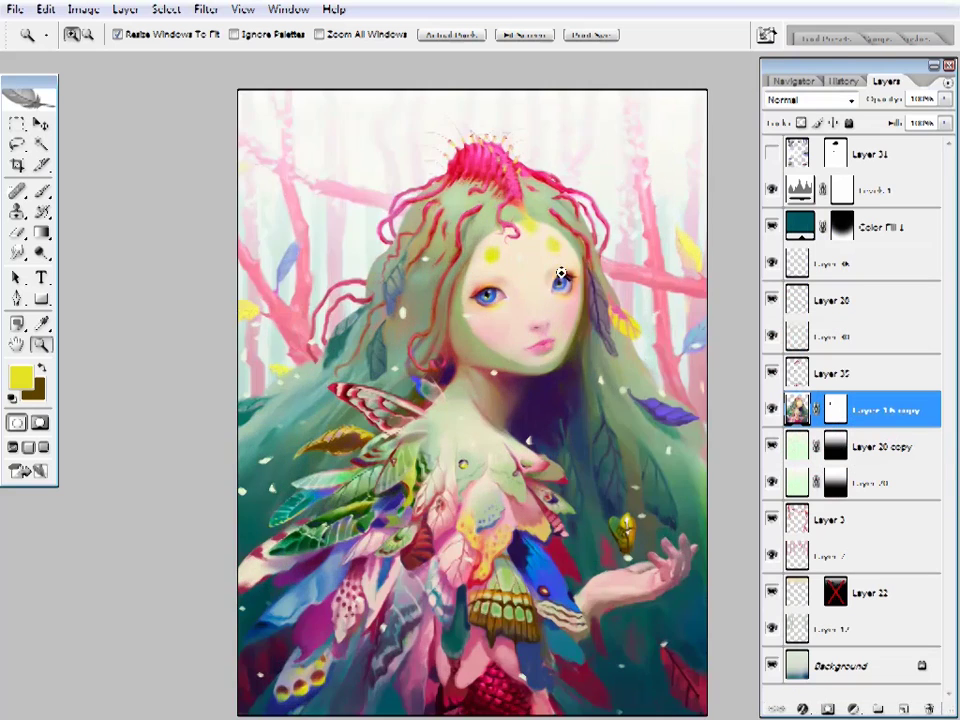
{"action": "key", "text": "ctrl+alt+0"}
{"action": "key", "text": "b"}
{"action": "key", "text": "z"}
{"action": "key", "text": "ctrl+0"}
- Select Layer 28, choose pink, and set the brush to Color mode
{"action": "left_click", "coordinate": [528, 352]}
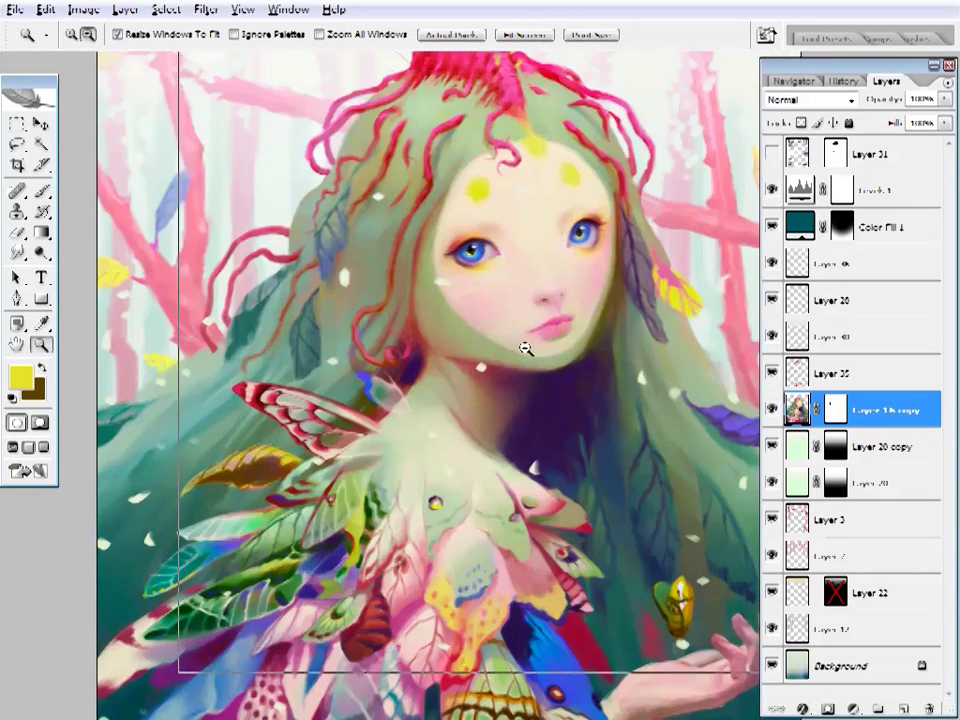
{"action": "left_click", "coordinate": [524, 347], "text": "alt"}
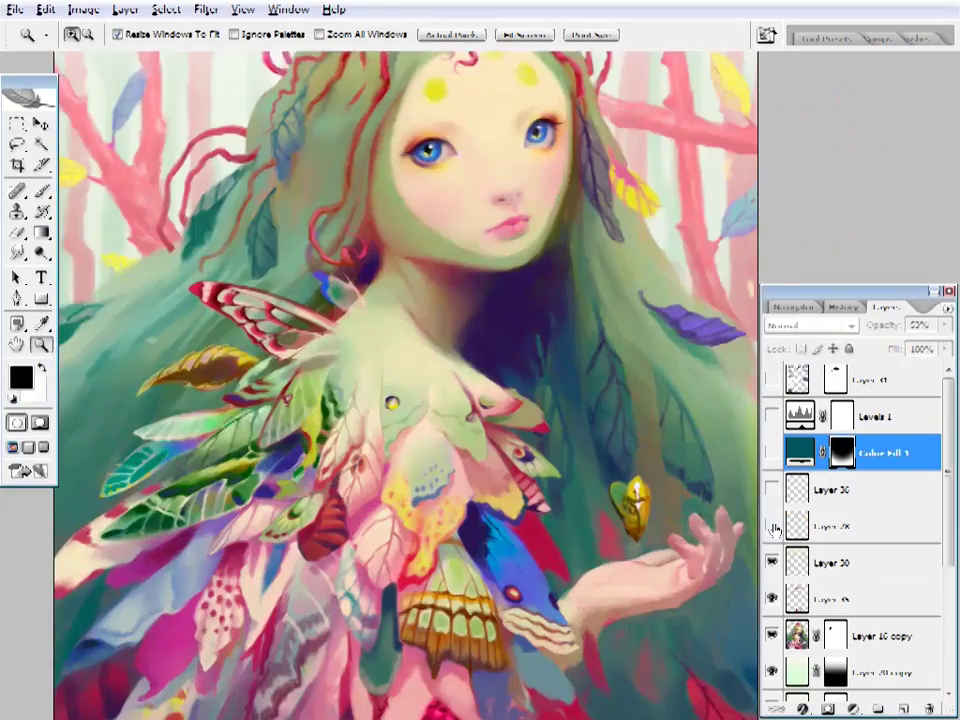
{"action": "left_click", "coordinate": [773, 527]}
{"action": "left_click", "coordinate": [860, 525]}
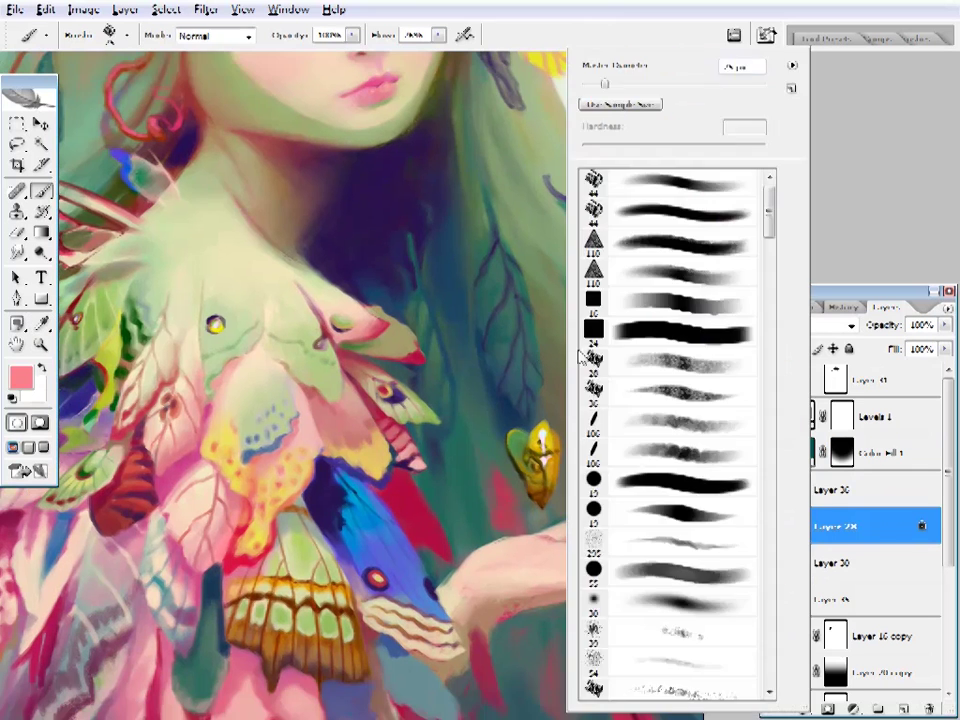
{"action": "left_click", "coordinate": [227, 37]}
{"action": "left_click", "coordinate": [189, 472]}
- Sample pink from the painting and tint the golden cocoon with it
{"action": "right_click", "coordinate": [625, 60]}
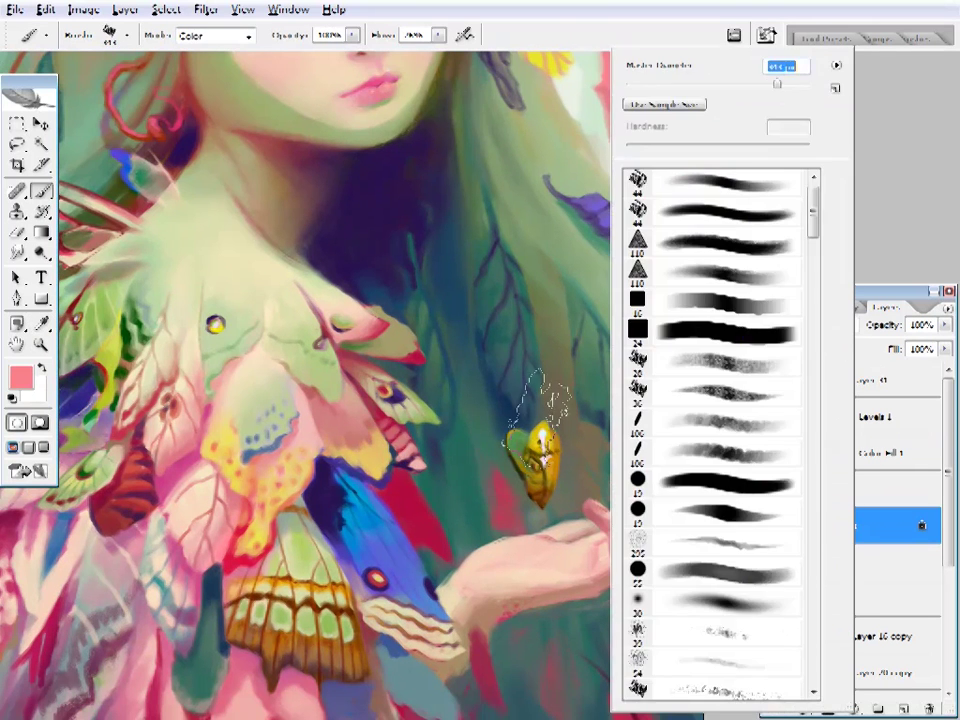
{"action": "key", "text": "Escape"}
{"action": "key", "text": "i"}
{"action": "left_click", "coordinate": [565, 452]}
{"action": "key", "text": "b"}
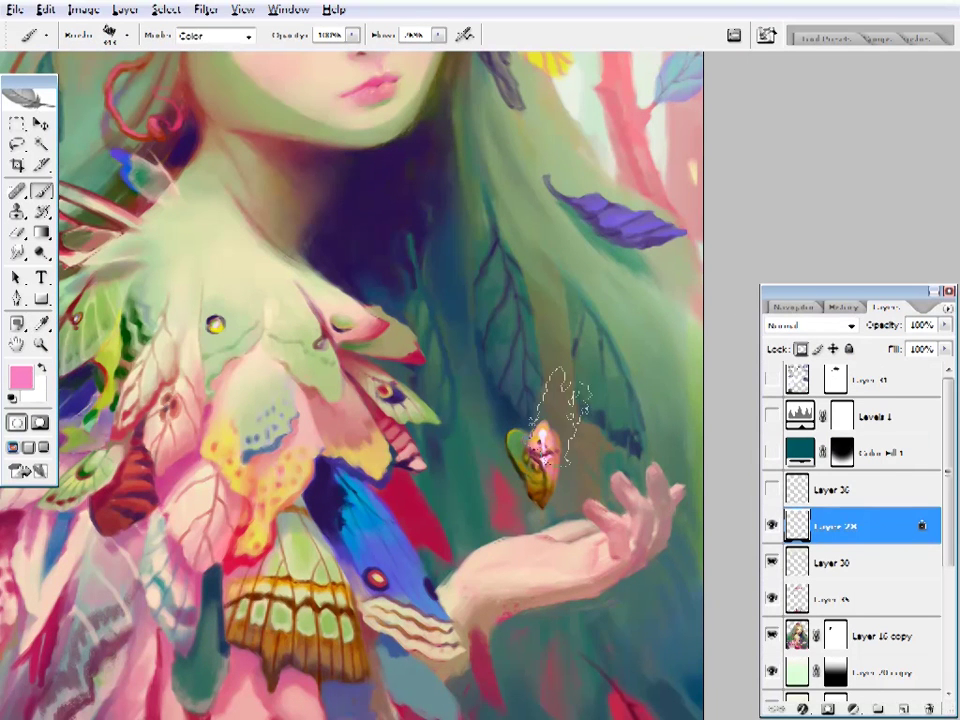
{"action": "left_click", "coordinate": [215, 36]}
- Switch the brush to Soft Light, then Overlay, and paint pale yellow light around the cocoon
{"action": "left_click", "coordinate": [215, 300]}
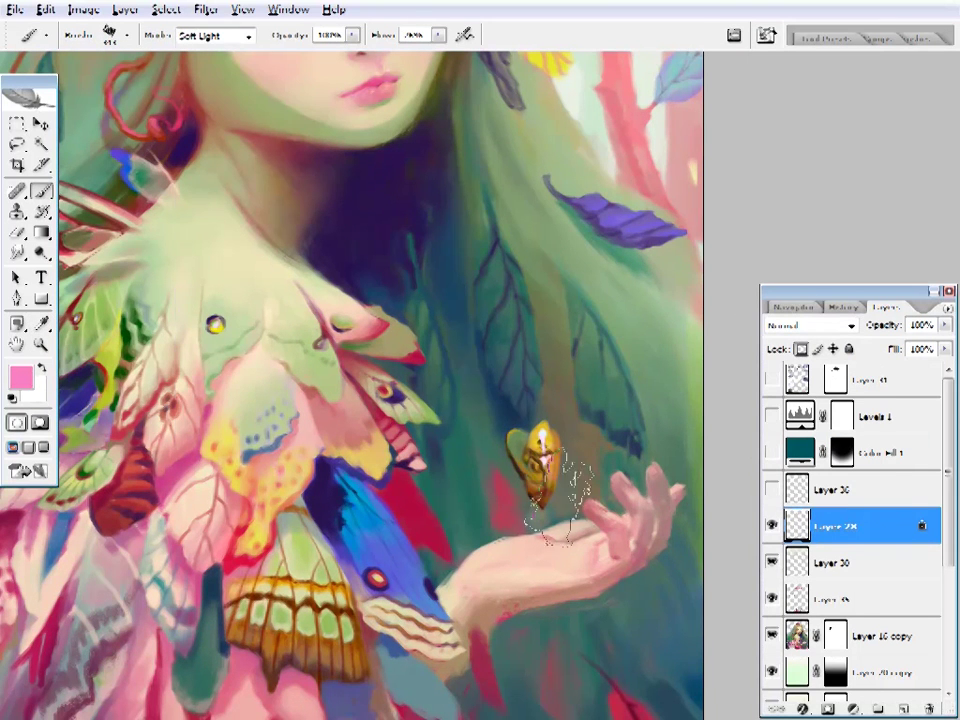
{"action": "left_click", "coordinate": [215, 36]}
{"action": "left_click", "coordinate": [215, 280]}
{"action": "left_click", "coordinate": [562, 390], "text": "alt"}
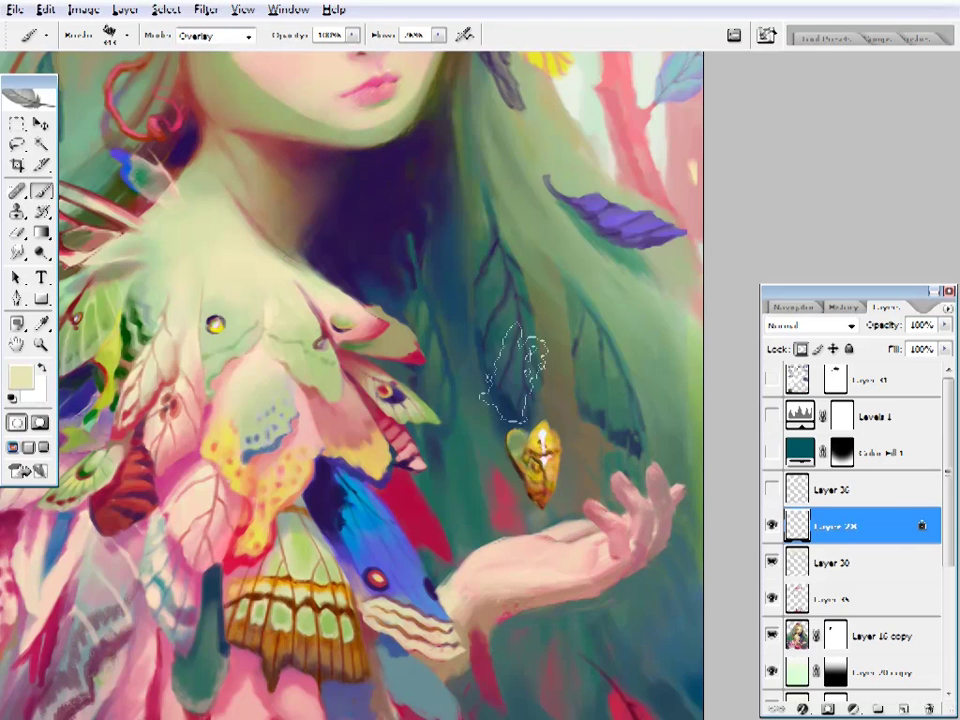
{"action": "right_click", "coordinate": [723, 205]}
{"action": "left_click", "coordinate": [723, 205]}
{"action": "key", "text": "z"}
{"action": "key", "text": "ctrl+0"}
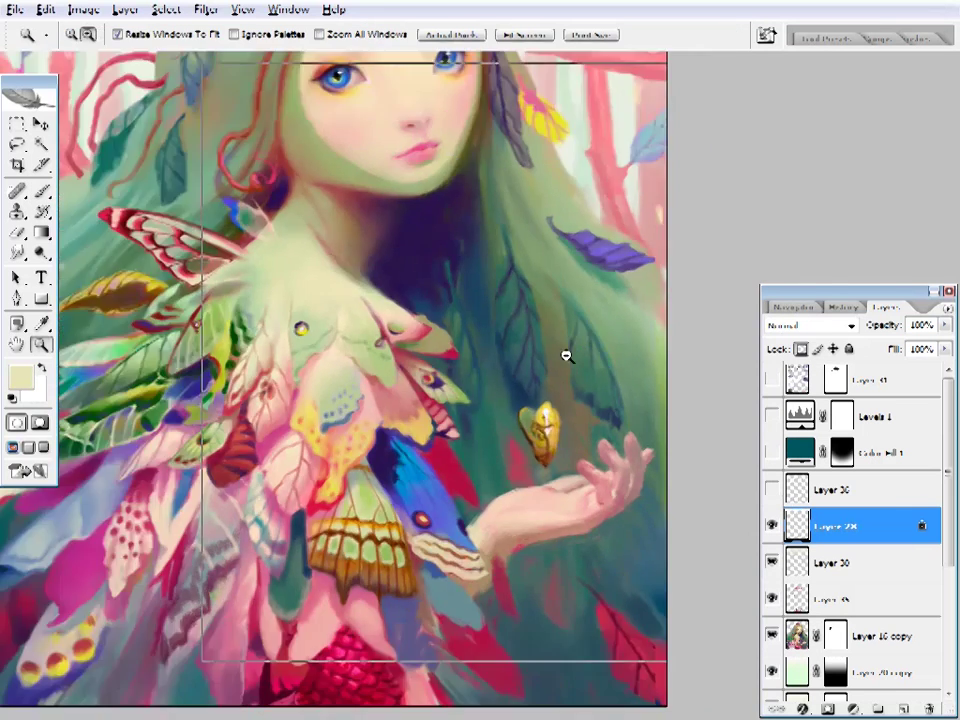
- Zoom in on the top of the head, hide Layer 30 and select Layer 35
{"action": "left_click", "coordinate": [557, 374]}
{"action": "key", "text": "b"}
{"action": "key", "text": "z"}
{"action": "left_click", "coordinate": [512, 414]}
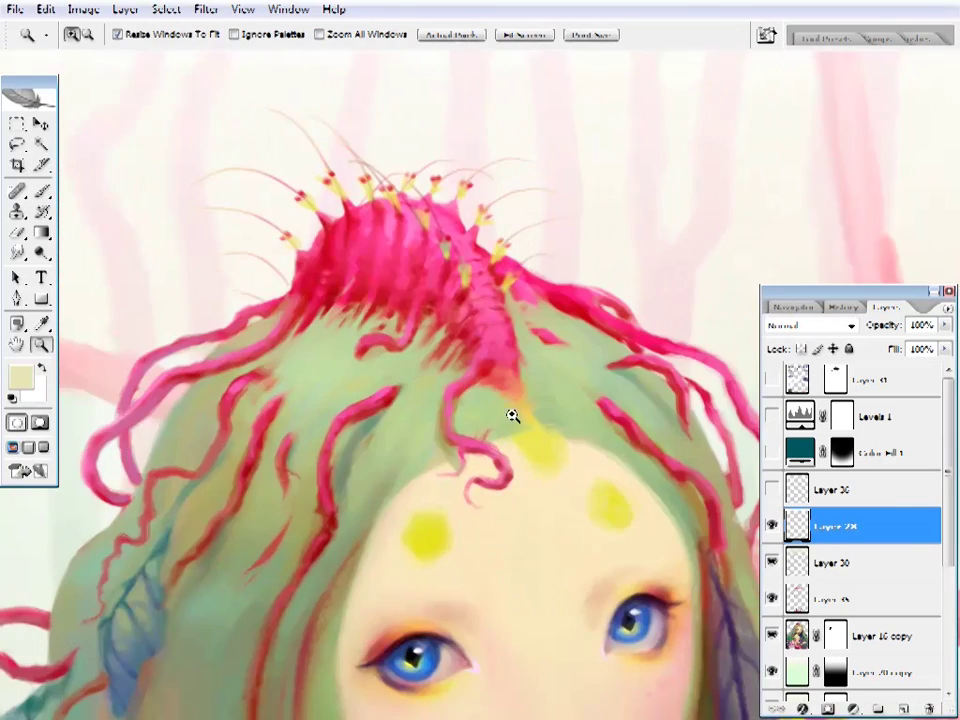
{"action": "left_click", "coordinate": [772, 562]}
{"action": "left_click", "coordinate": [830, 598]}
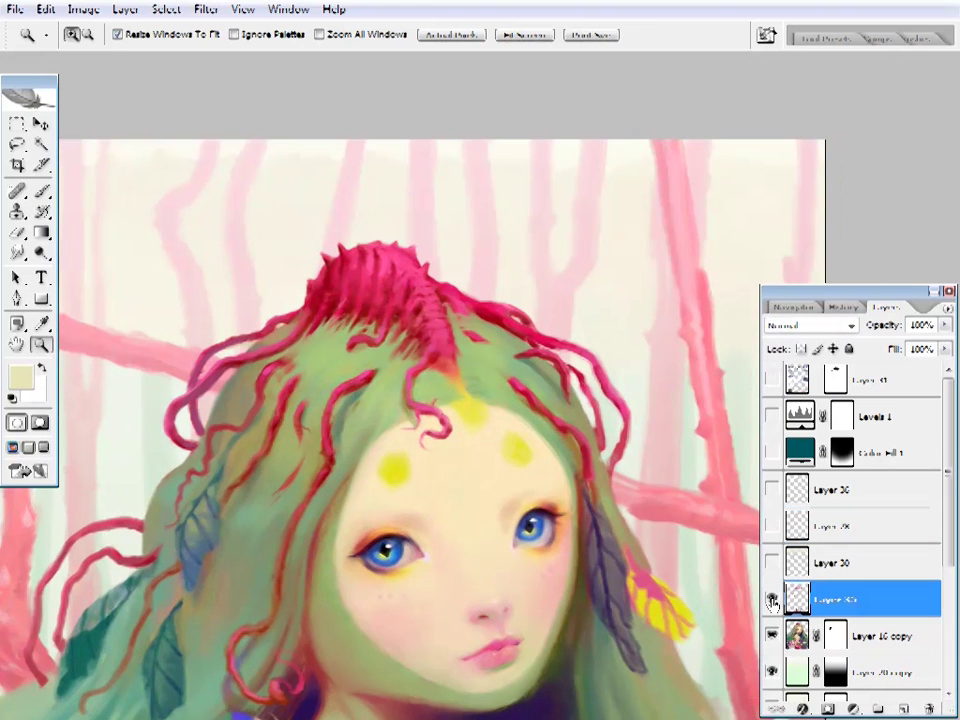
- Repaint the coral crown with sampled dark red and pink, adjusting the brush size
{"action": "key", "text": "i"}
{"action": "left_click", "coordinate": [457, 291]}
{"action": "key", "text": "b"}
{"action": "right_click", "coordinate": [636, 96]}
{"action": "key", "text": "Return"}
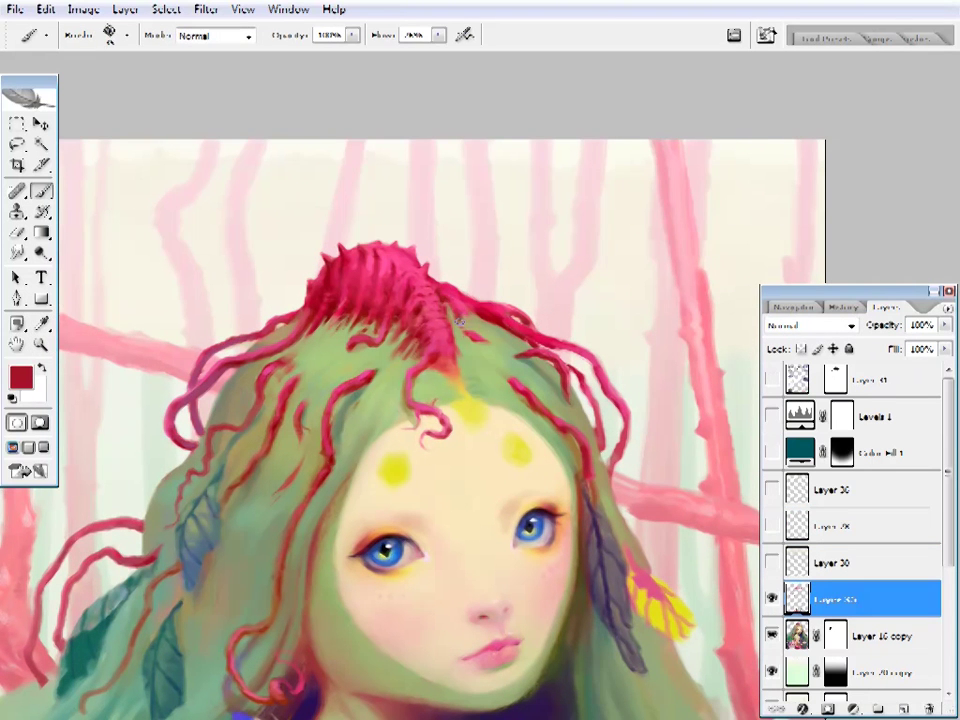
{"action": "key", "text": "i"}
{"action": "left_click", "coordinate": [480, 314]}
{"action": "left_click", "coordinate": [488, 316]}
{"action": "left_click", "coordinate": [452, 294]}
{"action": "left_click", "coordinate": [470, 300]}
{"action": "key", "text": "b"}
{"action": "right_click", "coordinate": [549, 118]}
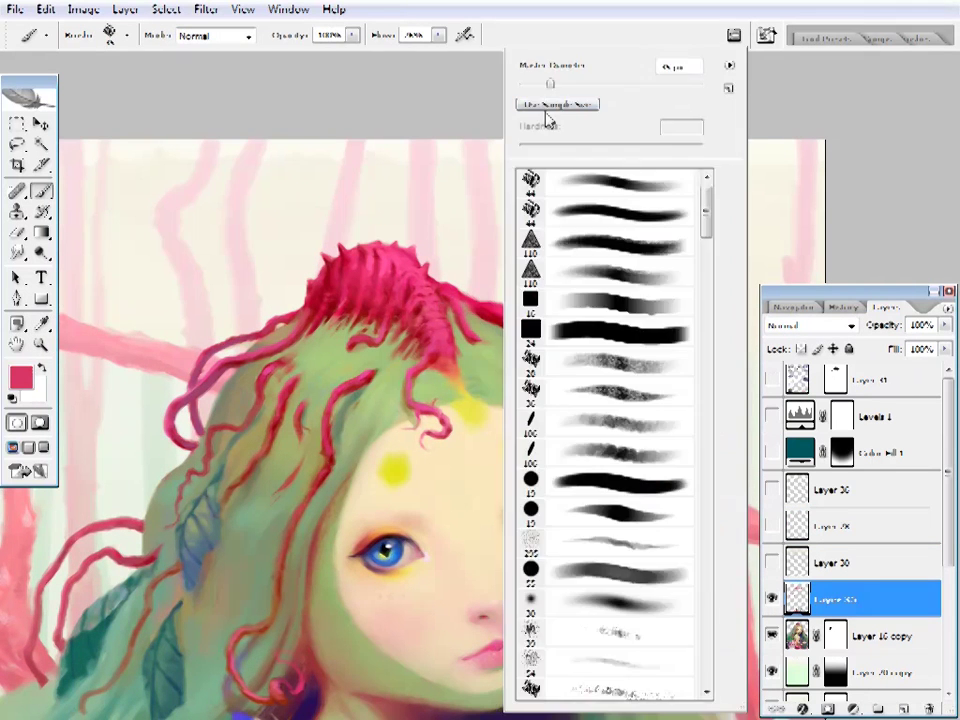
{"action": "key", "text": "Return"}
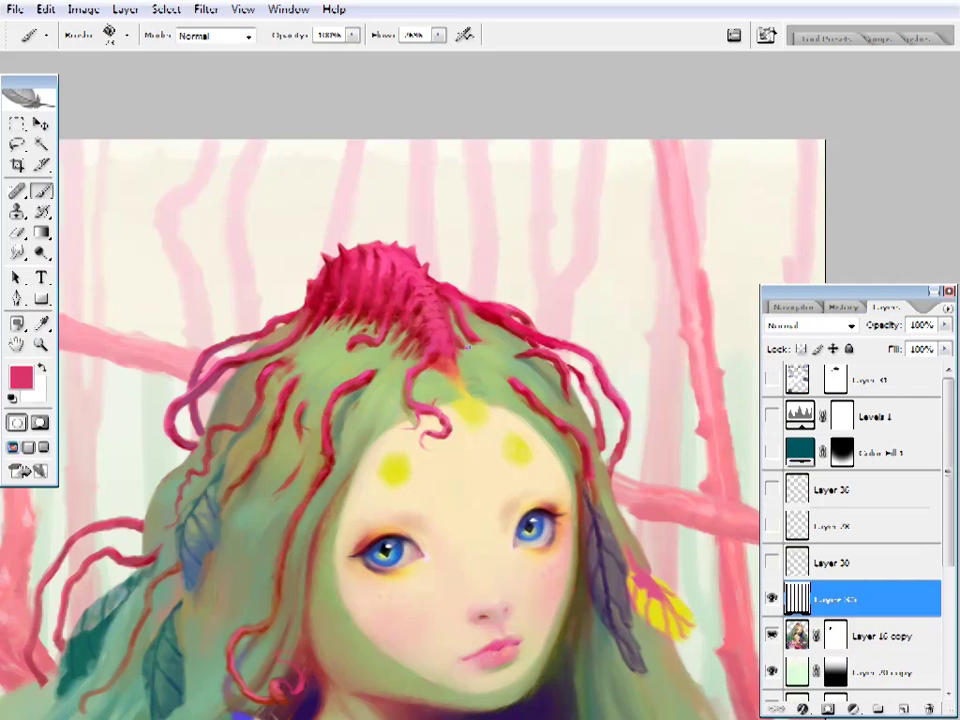
- Repaint the green hair with sampled grey-green, olive and teal tones
{"action": "key", "text": "i"}
{"action": "left_click", "coordinate": [514, 336]}
{"action": "key", "text": "b"}
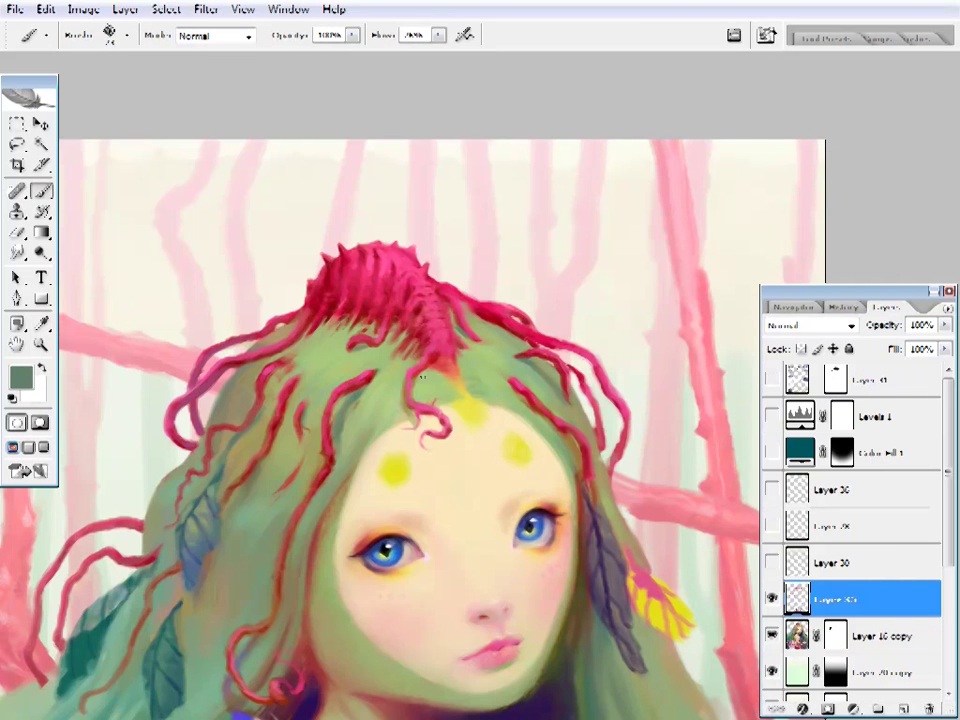
{"action": "key", "text": "i"}
{"action": "left_click", "coordinate": [407, 396]}
{"action": "key", "text": "b"}
{"action": "mouse_move", "coordinate": [298, 496]}
{"action": "left_mouse_down"}
{"action": "mouse_move", "coordinate": [378, 436]}
{"action": "mouse_move", "coordinate": [338, 412]}
{"action": "left_mouse_up"}
{"action": "left_click", "coordinate": [338, 389], "text": "alt"}
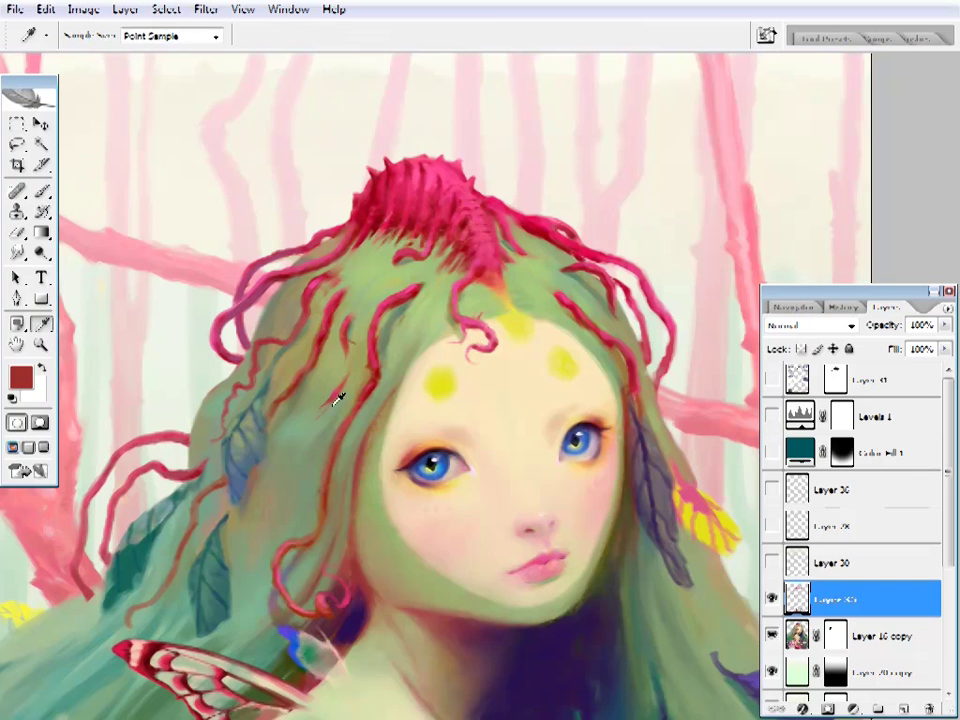
{"action": "left_click", "coordinate": [296, 445], "text": "alt"}
{"action": "left_click_drag", "start_coordinate": [310, 438], "coordinate": [355, 433]}
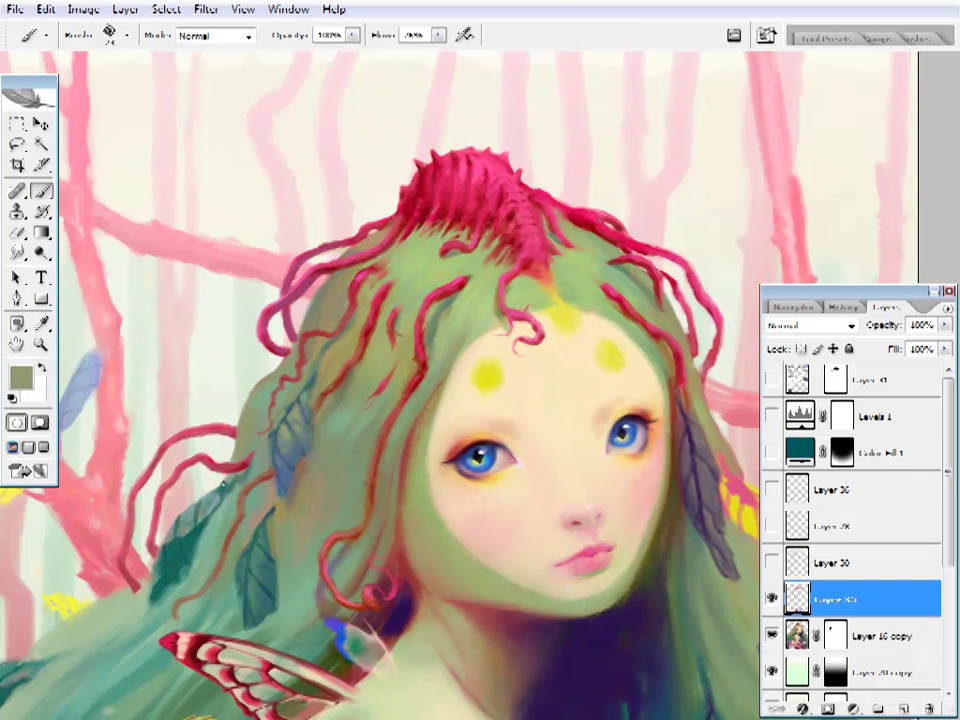
{"action": "left_click", "coordinate": [222, 483], "text": "alt"}
{"action": "left_click", "coordinate": [254, 431], "text": "alt"}
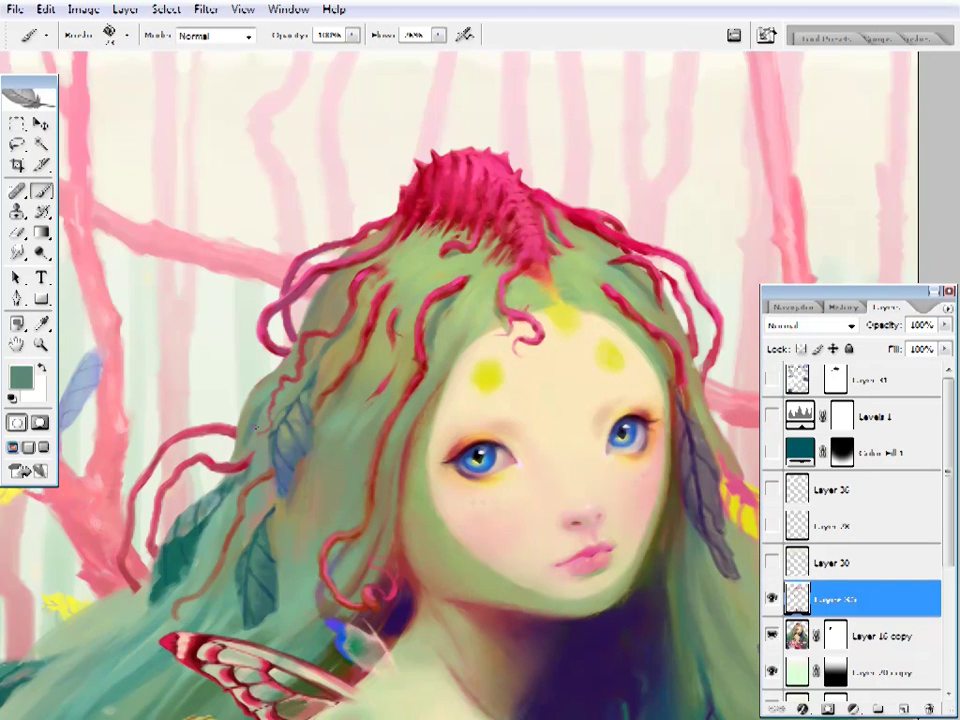
{"action": "left_click", "coordinate": [290, 398], "text": "alt"}
- Add a new empty layer above Layer 35 for further painting
{"action": "scroll", "coordinate": [315, 392], "scroll_direction": "up", "scroll_amount": 1}
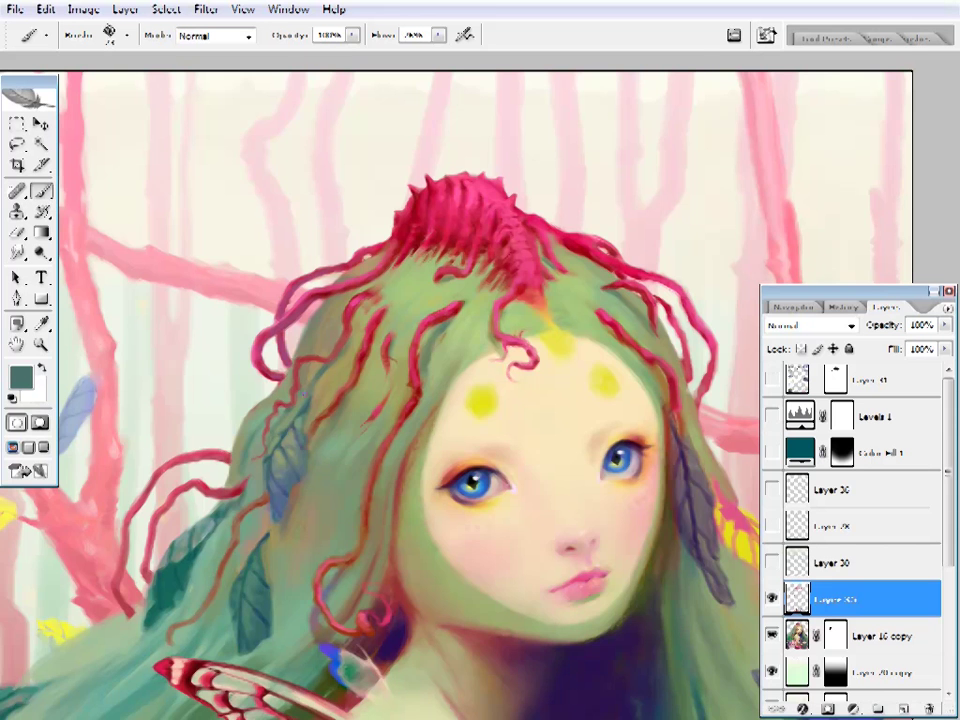
{"action": "scroll", "coordinate": [403, 482], "scroll_direction": "down", "scroll_amount": 5}
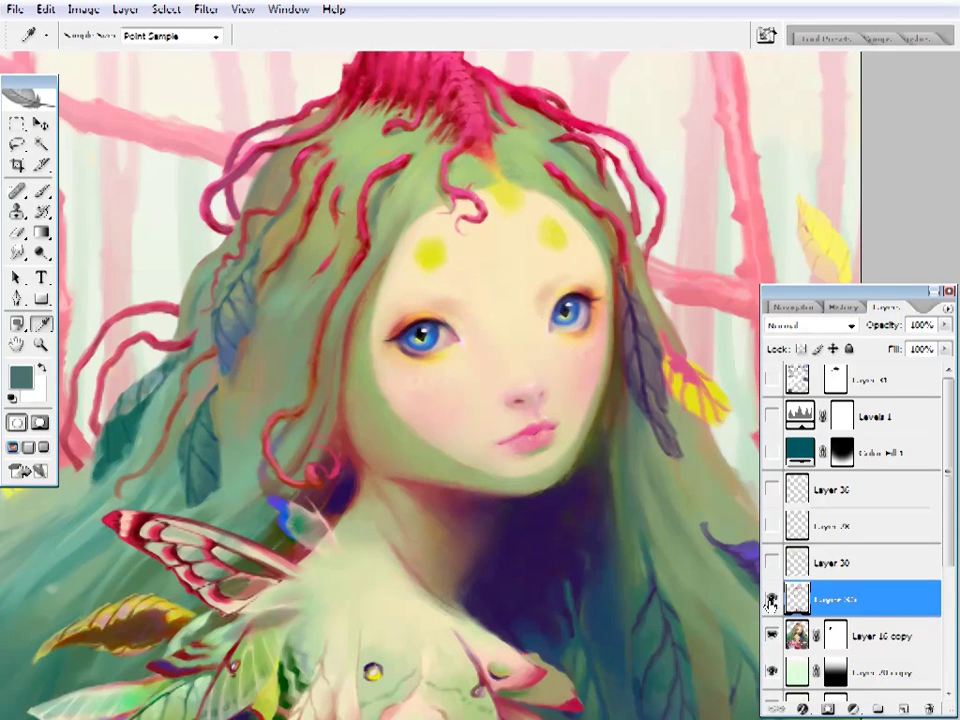
{"action": "left_click", "coordinate": [772, 526]}
{"action": "left_click", "coordinate": [910, 703]}
{"action": "key", "text": "b"}
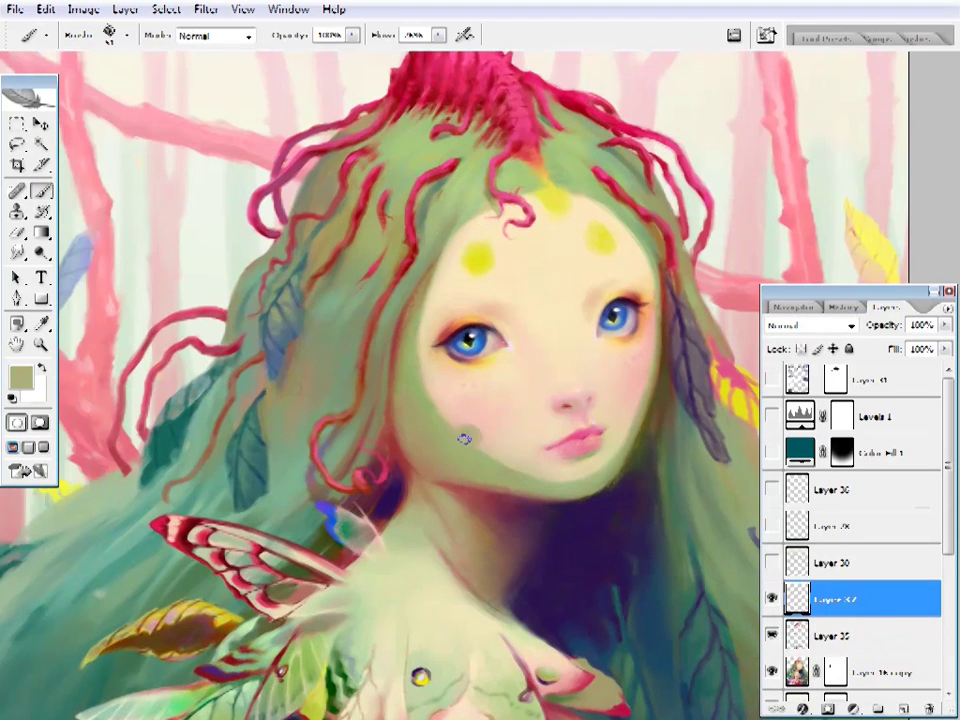
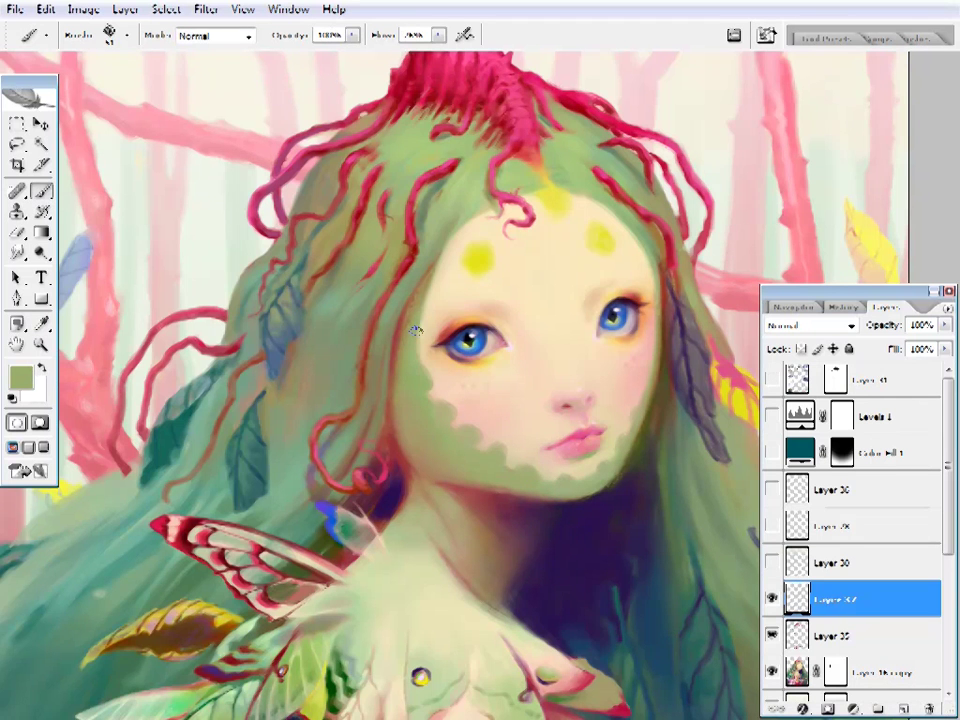
- Preview the magazine cover layers and their overview, then hide the cover text
{"action": "scroll", "coordinate": [420, 350], "scroll_direction": "right", "scroll_amount": 2}
{"action": "left_click", "coordinate": [420, 407], "text": "alt"}
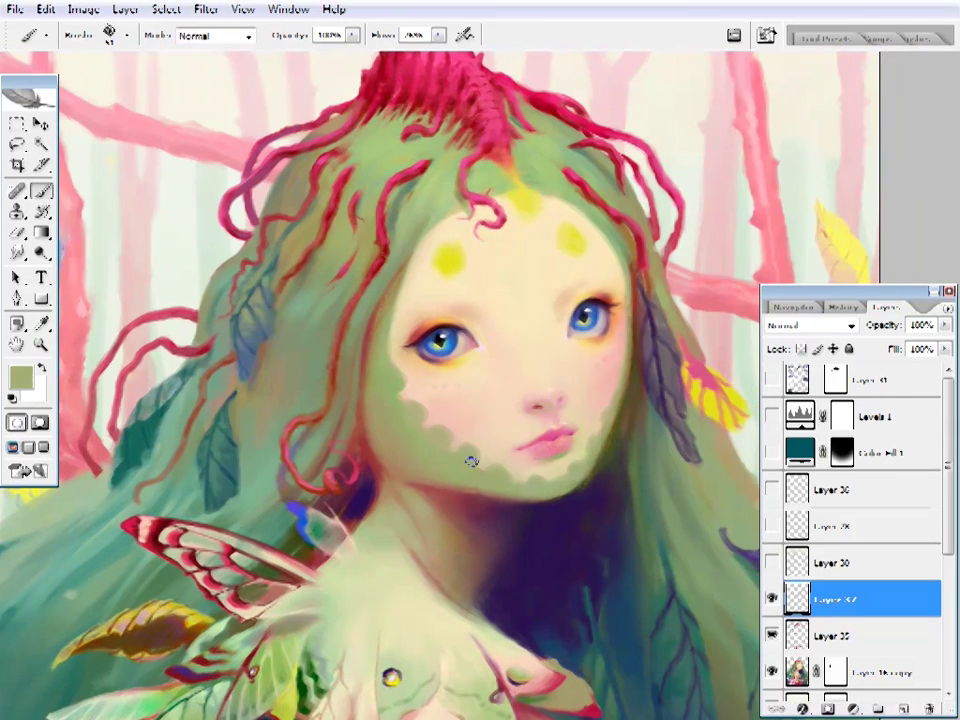
{"action": "key", "text": "z"}
{"action": "key", "text": "ctrl+0"}
{"action": "left_click_drag", "start_coordinate": [771, 379], "coordinate": [773, 605]}
{"action": "left_click", "coordinate": [812, 306]}
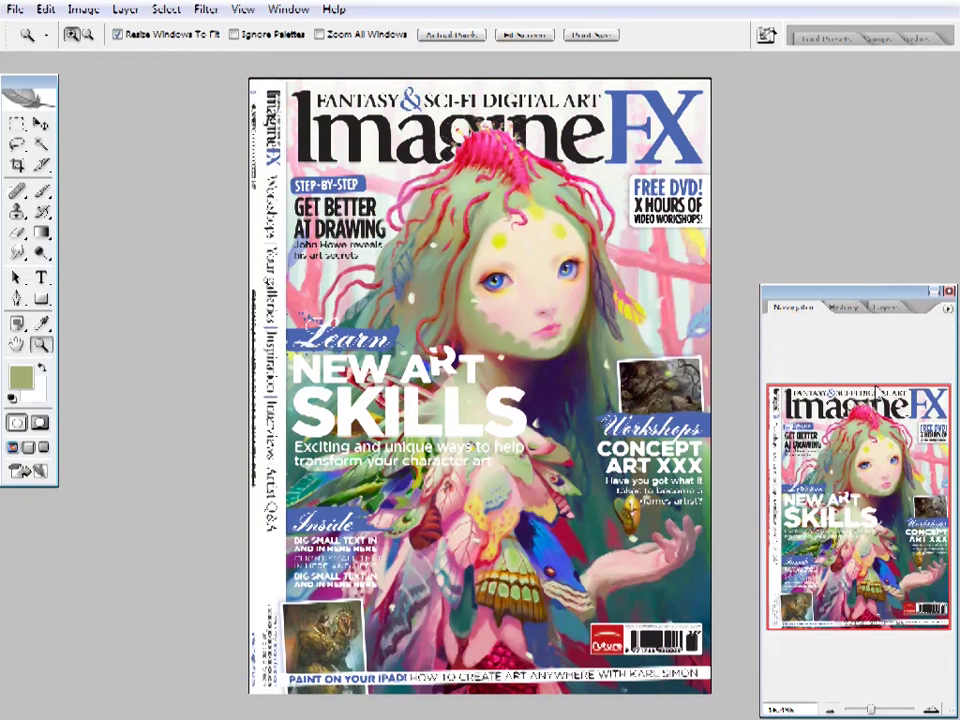
{"action": "left_click", "coordinate": [884, 307]}
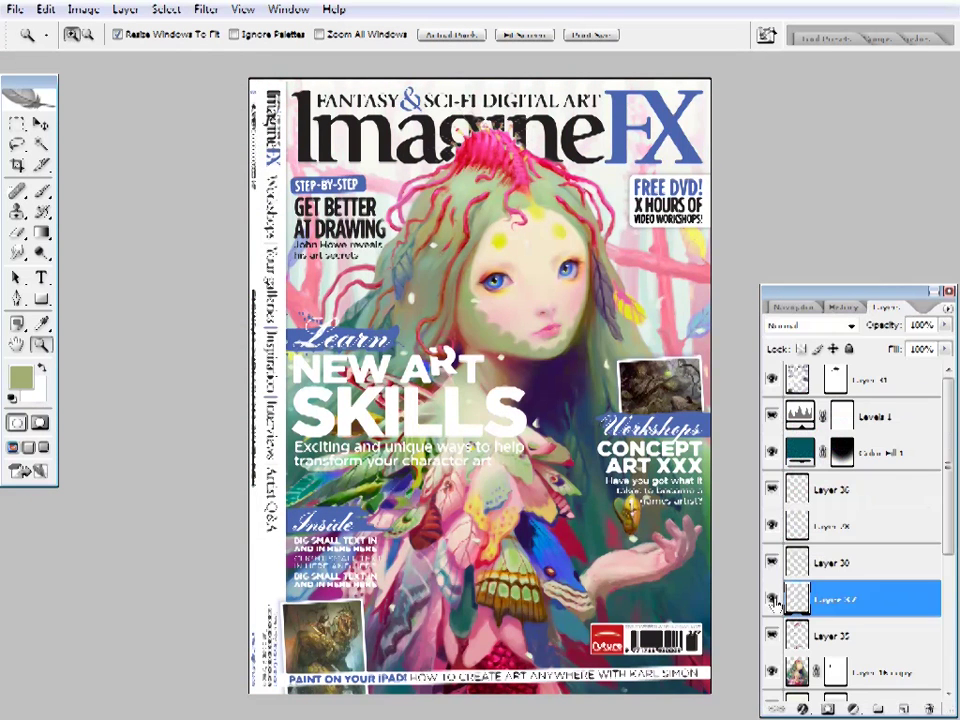
{"action": "left_click", "coordinate": [771, 379]}
- Zoom in on the girl's face and duplicate the current painting layer
{"action": "left_click", "coordinate": [495, 236]}
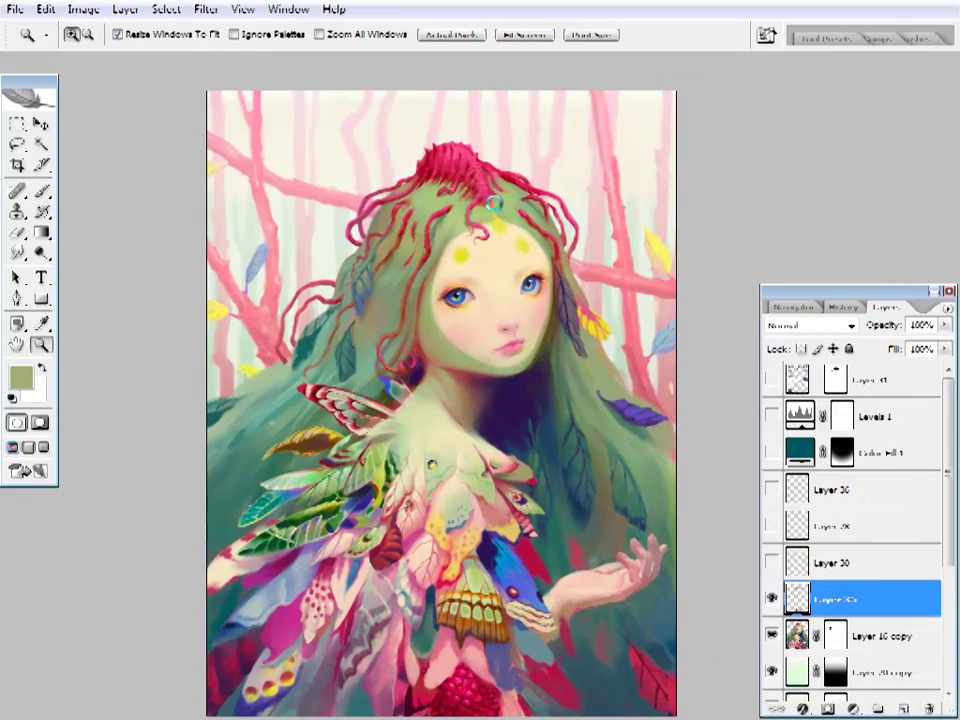
{"action": "key", "text": "ctrl+plus"}
{"action": "key", "text": "ctrl+plus"}
{"action": "key", "text": "ctrl+plus"}
{"action": "key", "text": "ctrl+minus"}
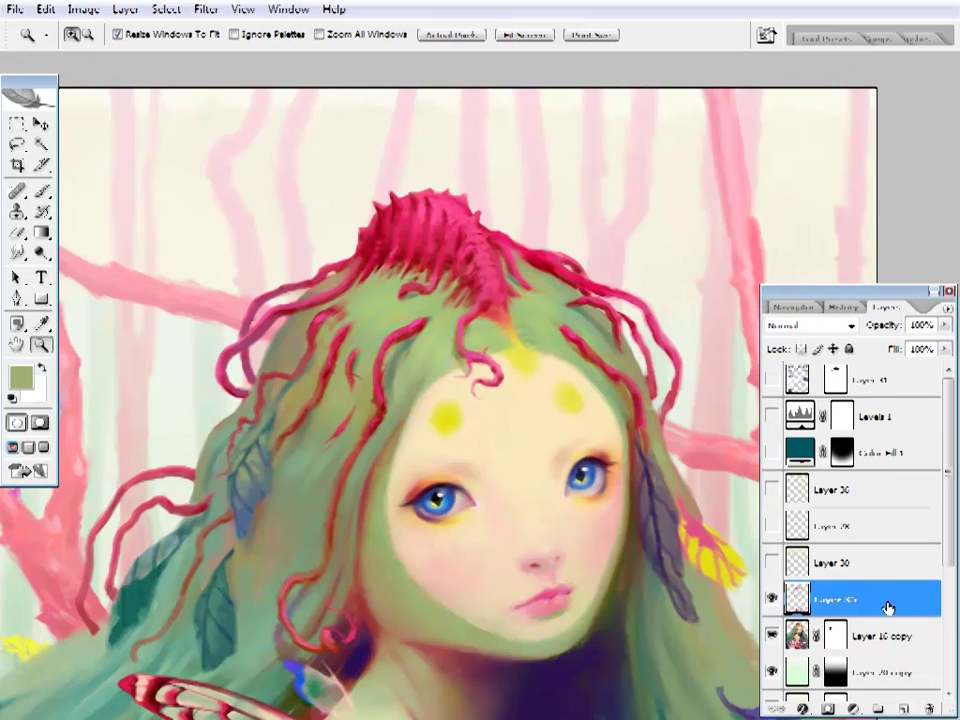
{"action": "key", "text": "ctrl+j"}
{"action": "scroll", "coordinate": [553, 332], "scroll_direction": "up", "scroll_amount": 2}
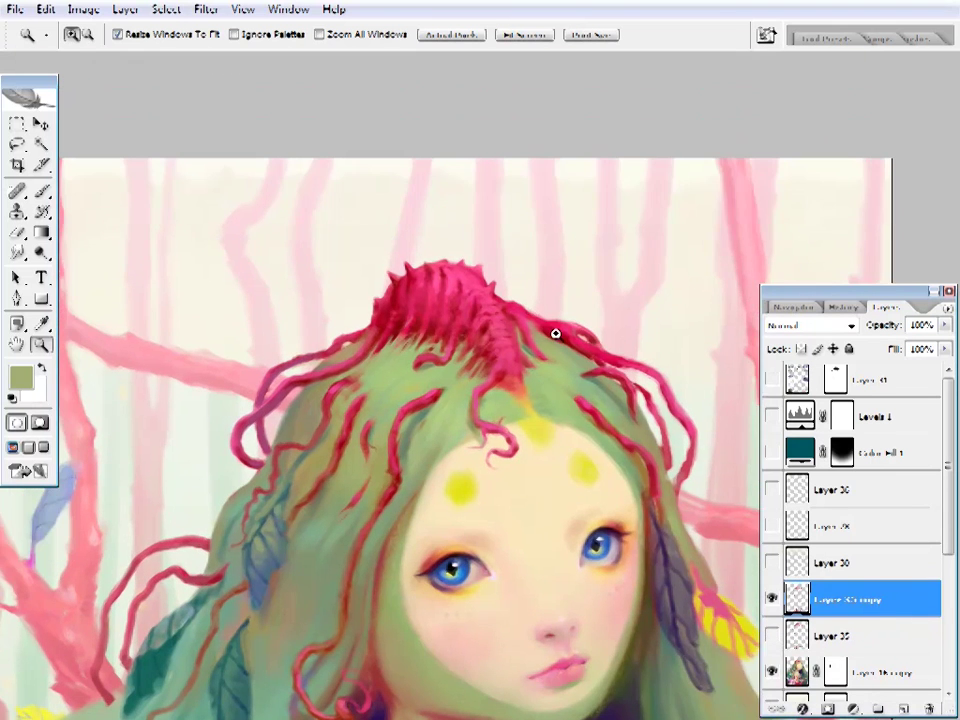
- Sample pink from the crown and choose a textured brush for the ridges
{"action": "key", "text": "b"}
{"action": "left_click", "coordinate": [553, 332], "text": "alt"}
{"action": "right_click", "coordinate": [545, 250]}
{"action": "left_click", "coordinate": [508, 261], "text": "alt"}
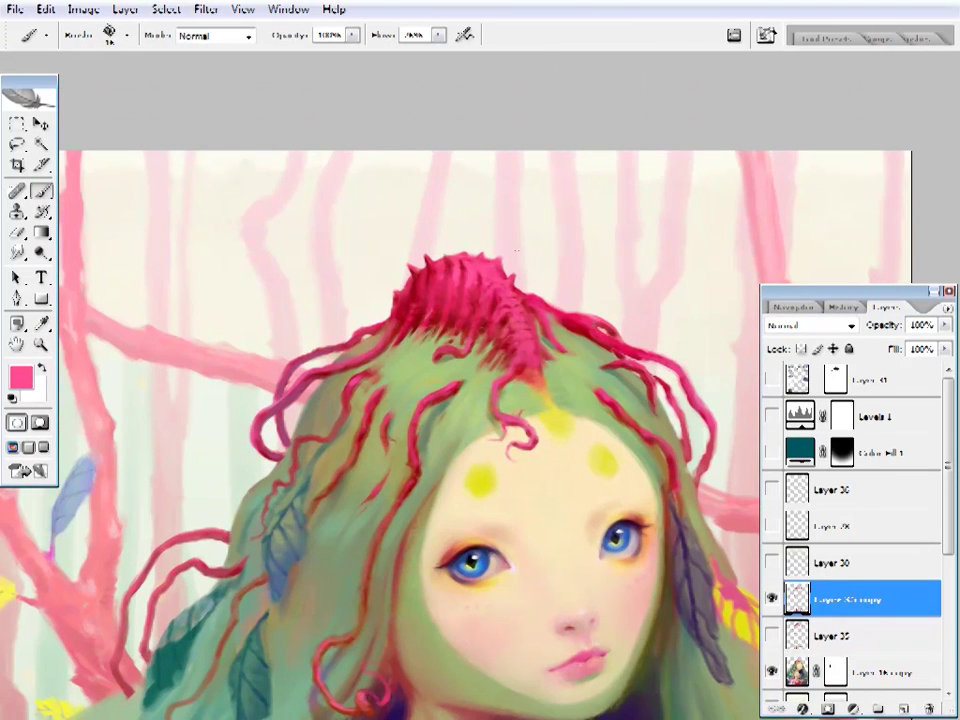
{"action": "left_click_drag", "start_coordinate": [571, 258], "coordinate": [534, 236]}
{"action": "right_click", "coordinate": [534, 236]}
{"action": "left_click", "coordinate": [533, 236]}
{"action": "right_click", "coordinate": [505, 250]}
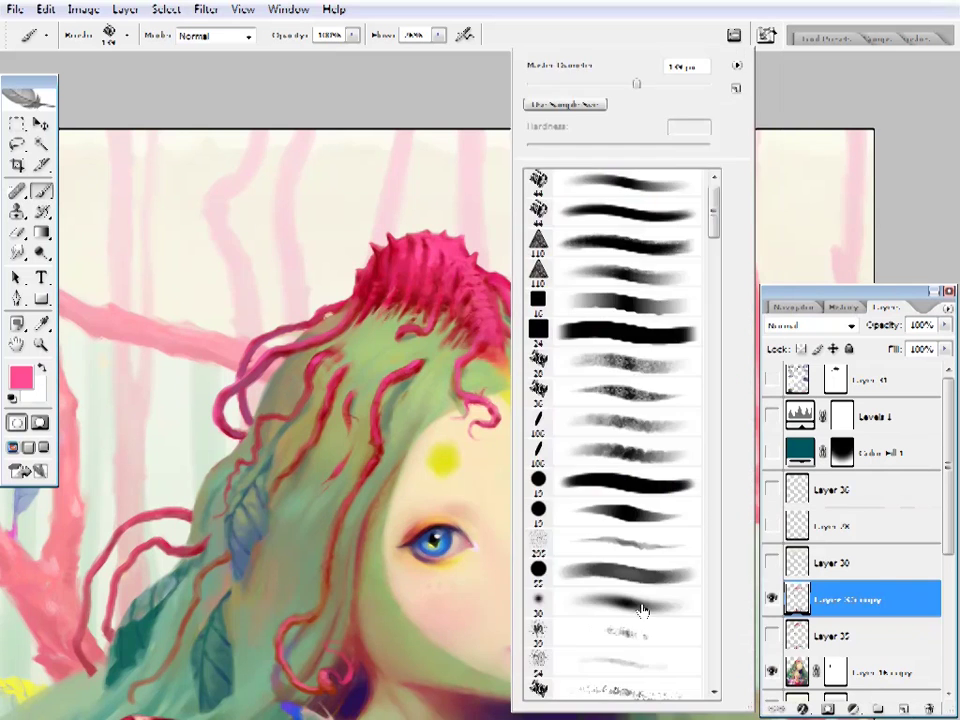
{"action": "left_click", "coordinate": [650, 435]}
- Paint darker ridge strokes across the crown top and view the whole painting
{"action": "left_click_drag", "start_coordinate": [420, 262], "coordinate": [456, 290]}
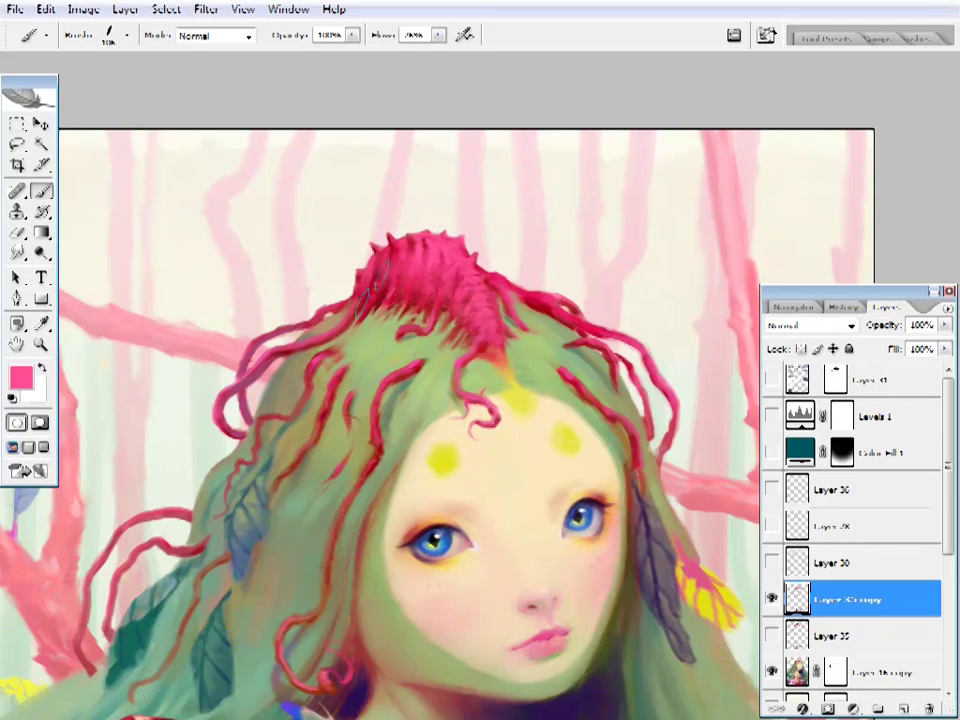
{"action": "key", "text": "z"}
{"action": "left_click", "coordinate": [459, 317], "text": "alt"}
{"action": "left_click", "coordinate": [403, 308], "text": "alt"}
- Zoom in on the head and briefly preview Layer 29's yellow dots on the crown
{"action": "left_click", "coordinate": [615, 414]}
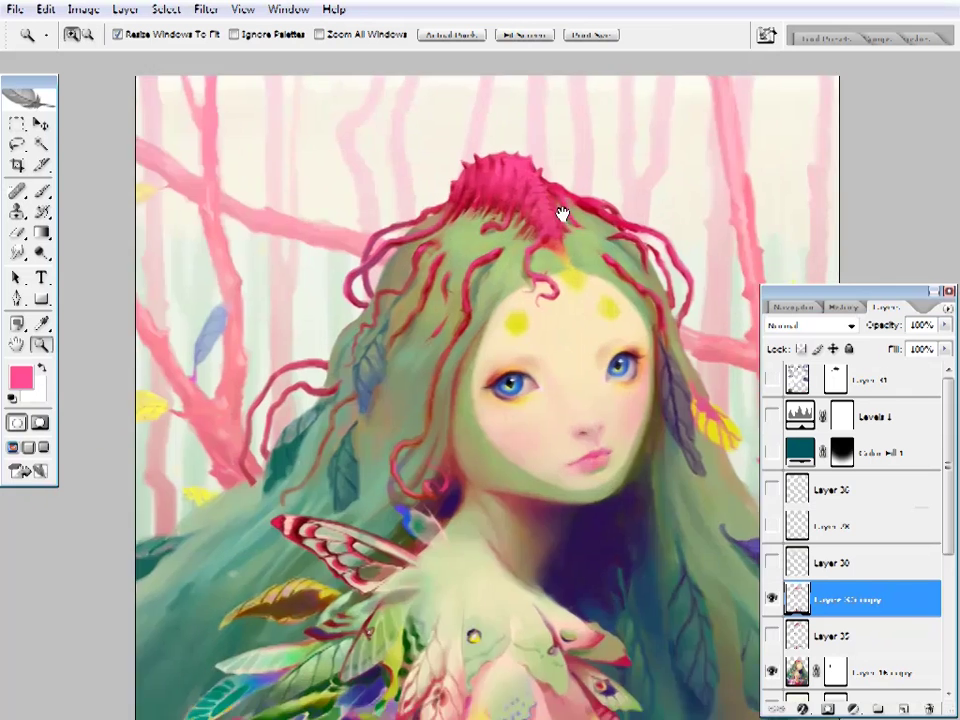
{"action": "left_click", "coordinate": [562, 214]}
{"action": "key", "text": "b"}
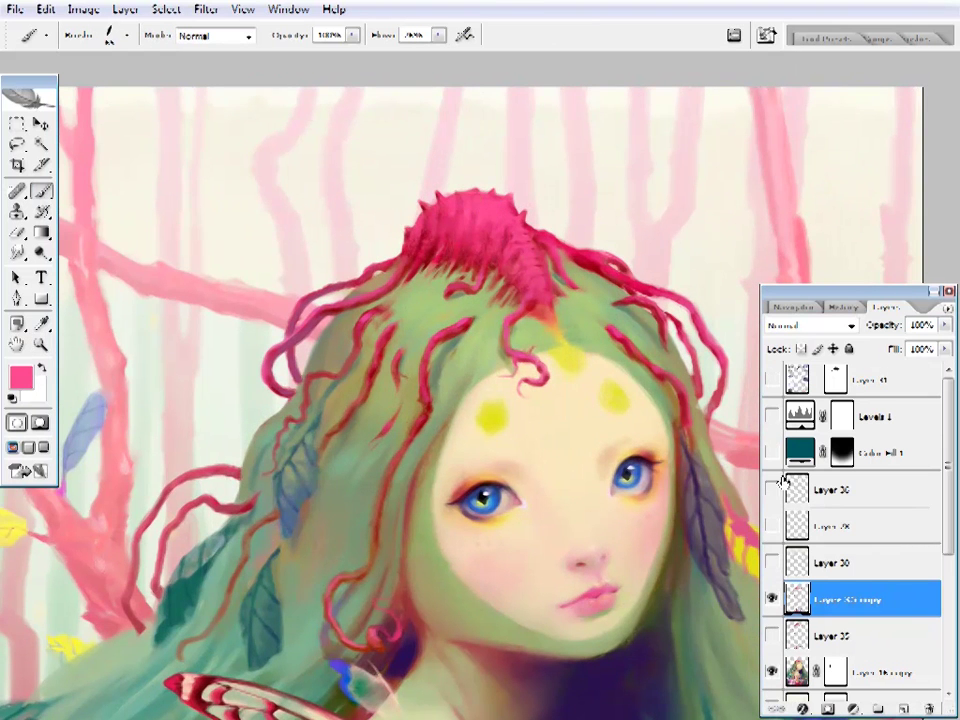
{"action": "left_click", "coordinate": [774, 524]}
{"action": "left_click", "coordinate": [776, 524]}
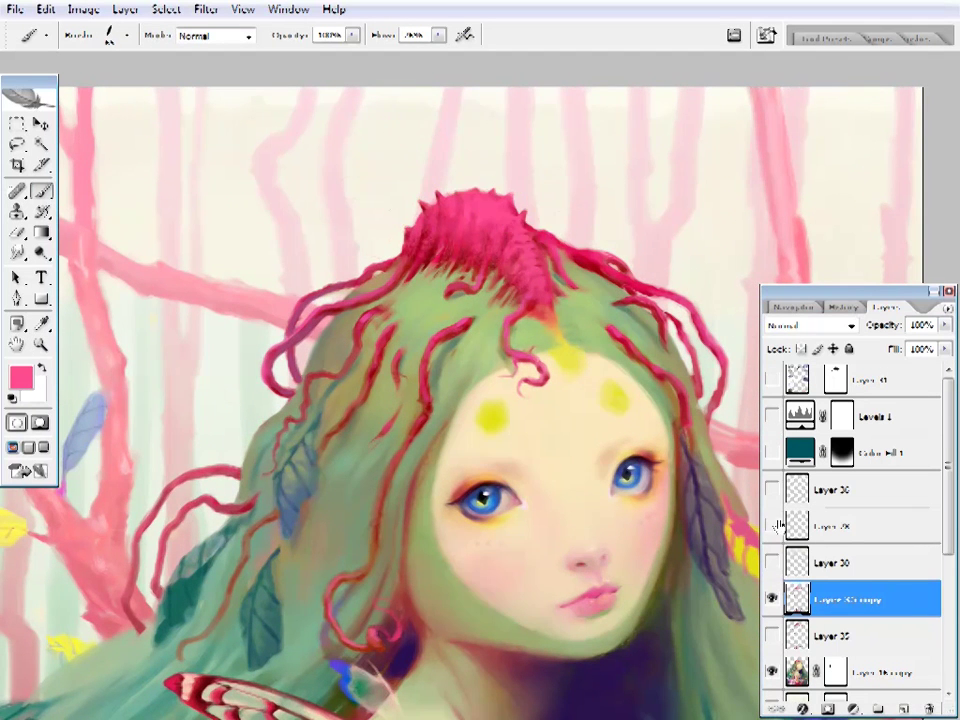
{"action": "left_click_drag", "start_coordinate": [512, 262], "coordinate": [528, 290]}
- Sample dark red from the crown, then pick a brighter red in the colour chooser
{"action": "left_click", "coordinate": [500, 280], "text": "alt"}
{"action": "right_click", "coordinate": [495, 275]}
{"action": "key", "text": "Escape"}
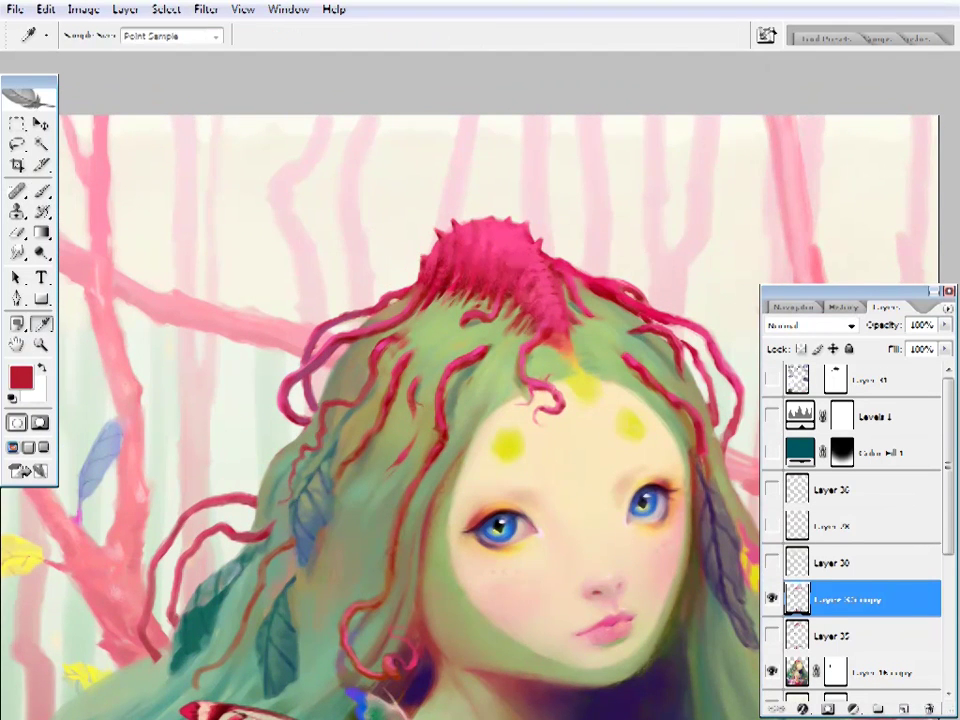
{"action": "left_click", "coordinate": [20, 378]}
{"action": "left_click", "coordinate": [791, 216]}
- Sample darker red, pink-red and crimson tones from different parts of the crown
{"action": "right_click", "coordinate": [718, 90]}
{"action": "key", "text": "Escape"}
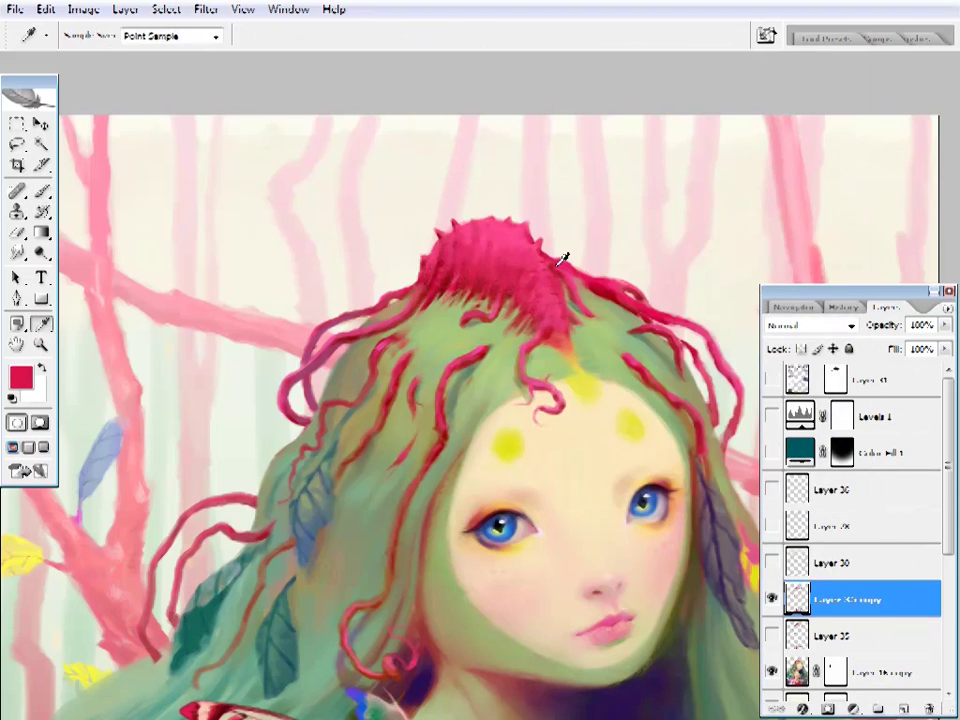
{"action": "left_click", "coordinate": [563, 258]}
{"action": "key", "text": "b"}
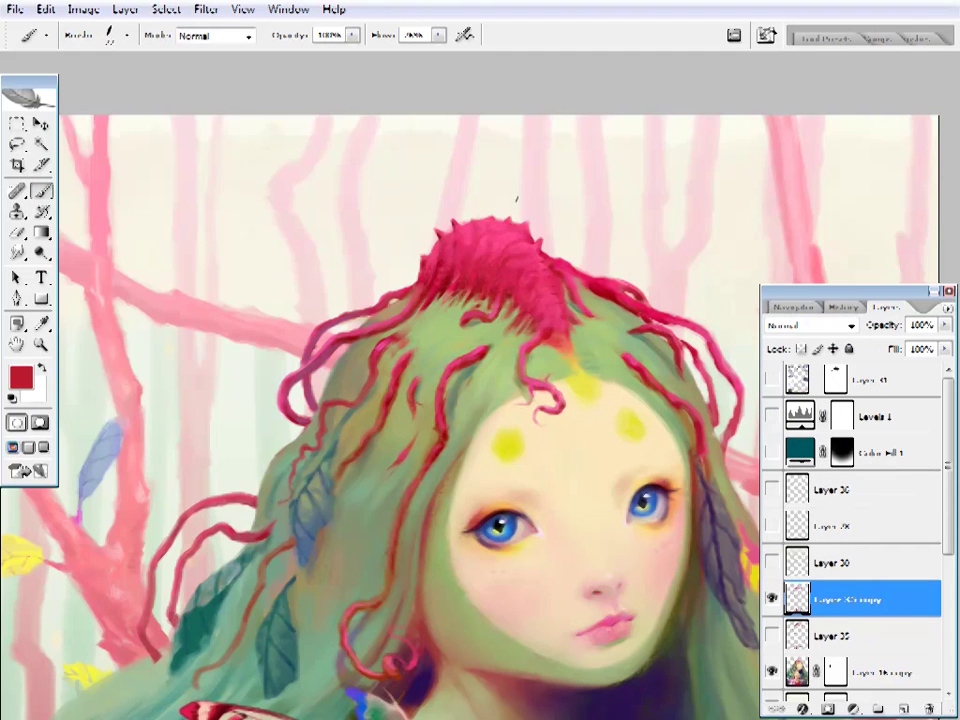
{"action": "left_click", "coordinate": [520, 260], "text": "alt"}
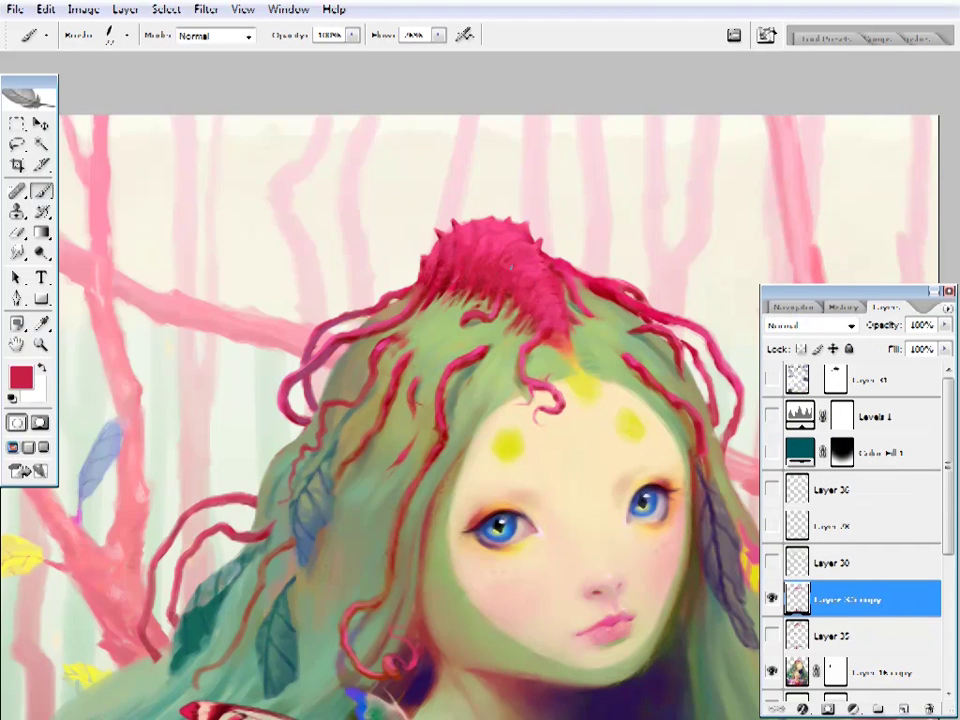
{"action": "left_click", "coordinate": [463, 223], "text": "alt"}
{"action": "scroll", "coordinate": [606, 339], "scroll_direction": "right", "scroll_amount": 2}
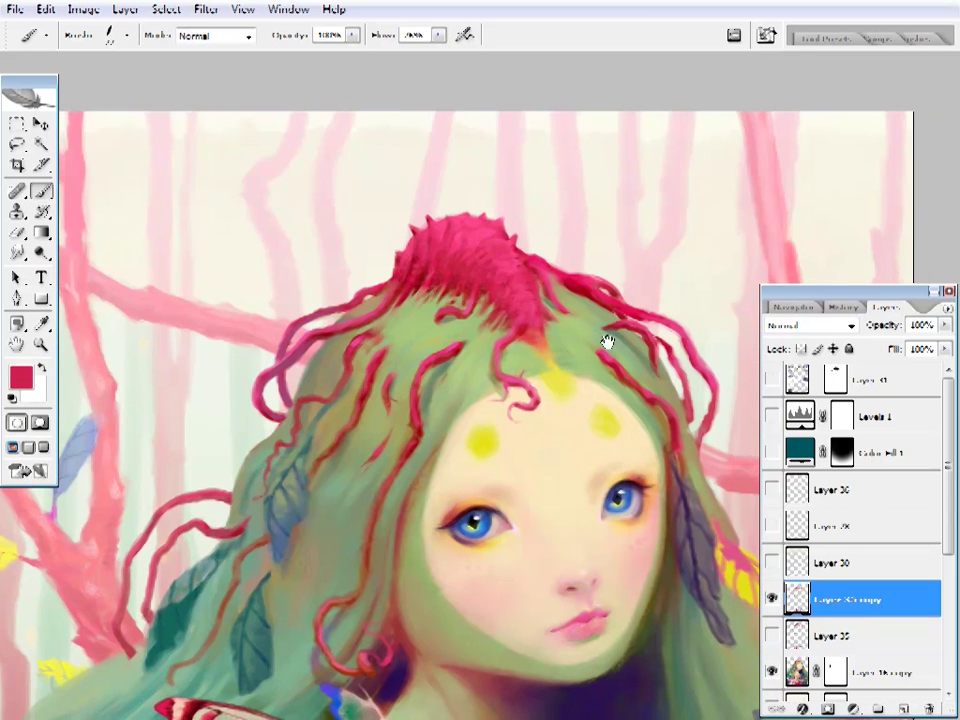
{"action": "left_click", "coordinate": [451, 249], "text": "alt"}
- Turn on Layer 29's yellow tips and the duplicated crown layer, then zoom into the head
{"action": "left_click", "coordinate": [771, 525]}
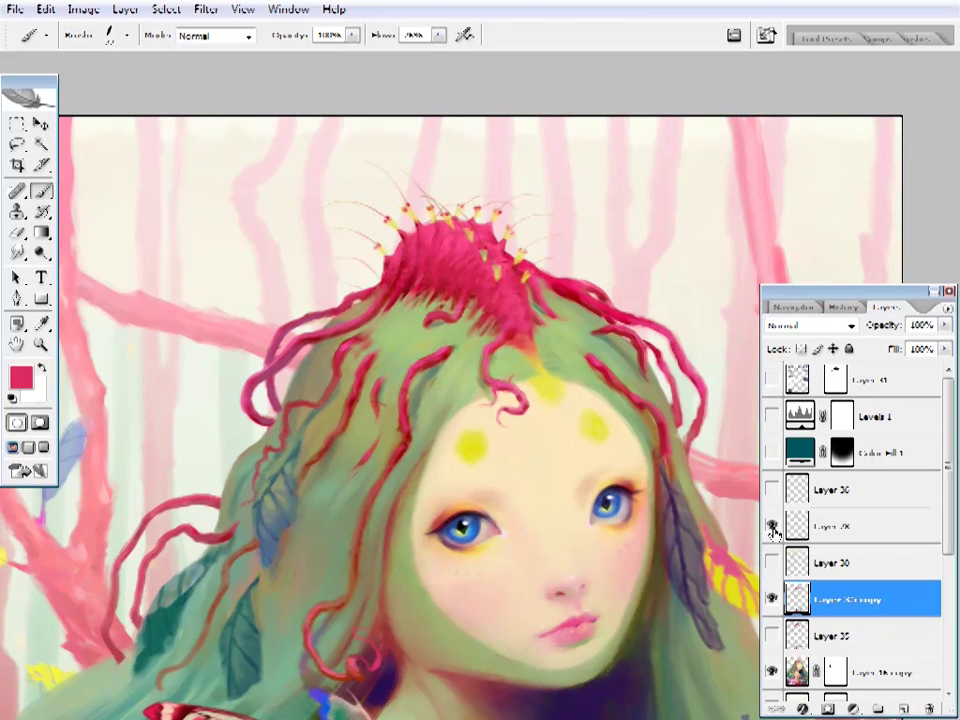
{"action": "key", "text": "z"}
{"action": "key", "text": "ctrl+0"}
{"action": "left_click", "coordinate": [553, 189]}
{"action": "left_click", "coordinate": [771, 635]}
{"action": "left_click", "coordinate": [773, 604]}
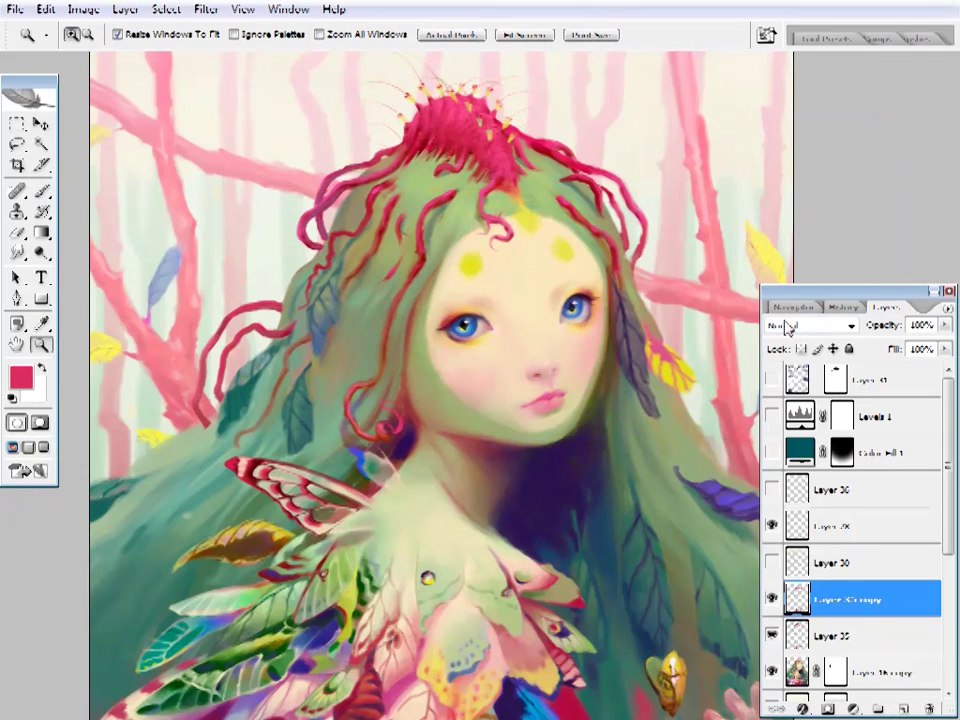
{"action": "key", "text": "ctrl+plus"}
- Set the brush mode to Soft Light and sample pale pink from the background
{"action": "key", "text": "i"}
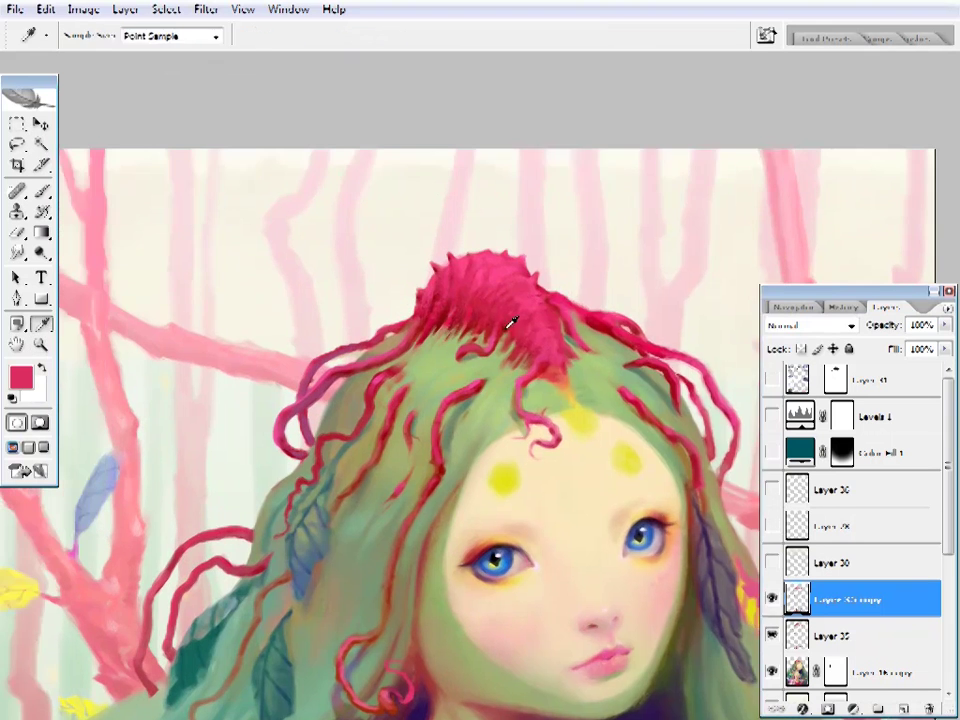
{"action": "left_click", "coordinate": [510, 320]}
{"action": "key", "text": "b"}
{"action": "right_click", "coordinate": [510, 320]}
{"action": "key", "text": "Escape"}
{"action": "key", "text": "shift+alt+f"}
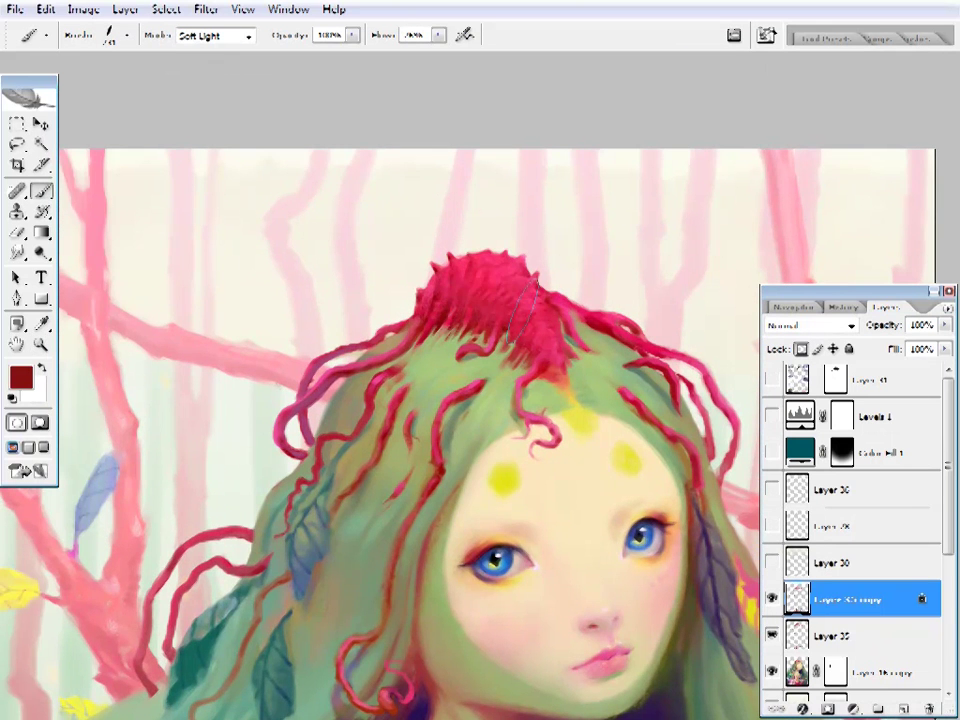
{"action": "key", "text": "i"}
{"action": "left_click", "coordinate": [455, 225]}
{"action": "key", "text": "b"}
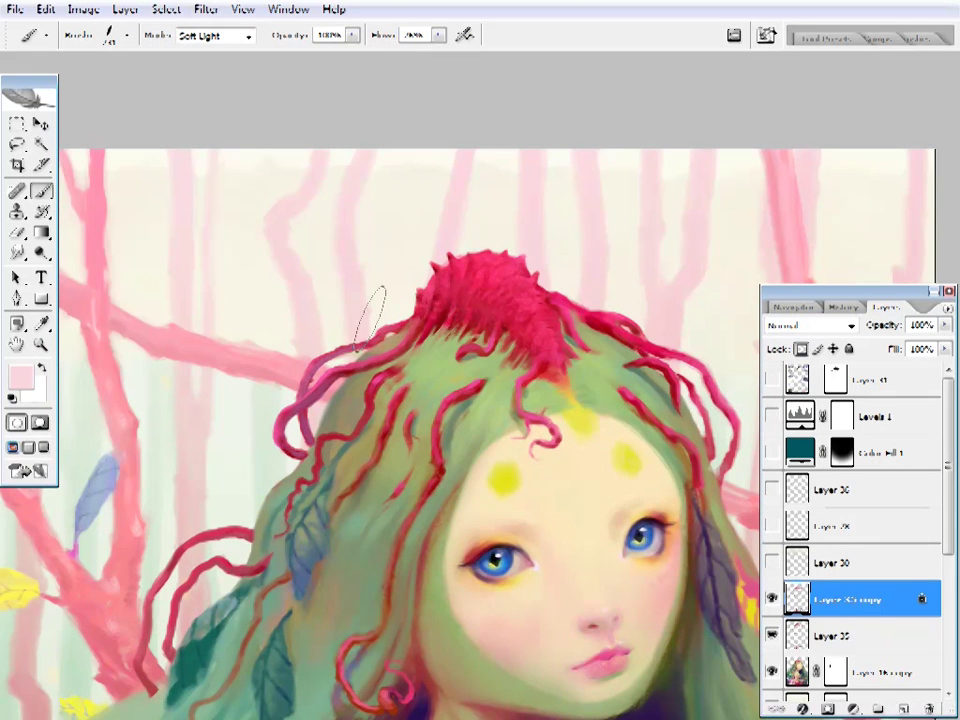
- Switch between the Layer 16 copy and the duplicated crown layer, ending zoomed on the hair crest
{"action": "left_click_drag", "start_coordinate": [636, 289], "coordinate": [521, 269]}
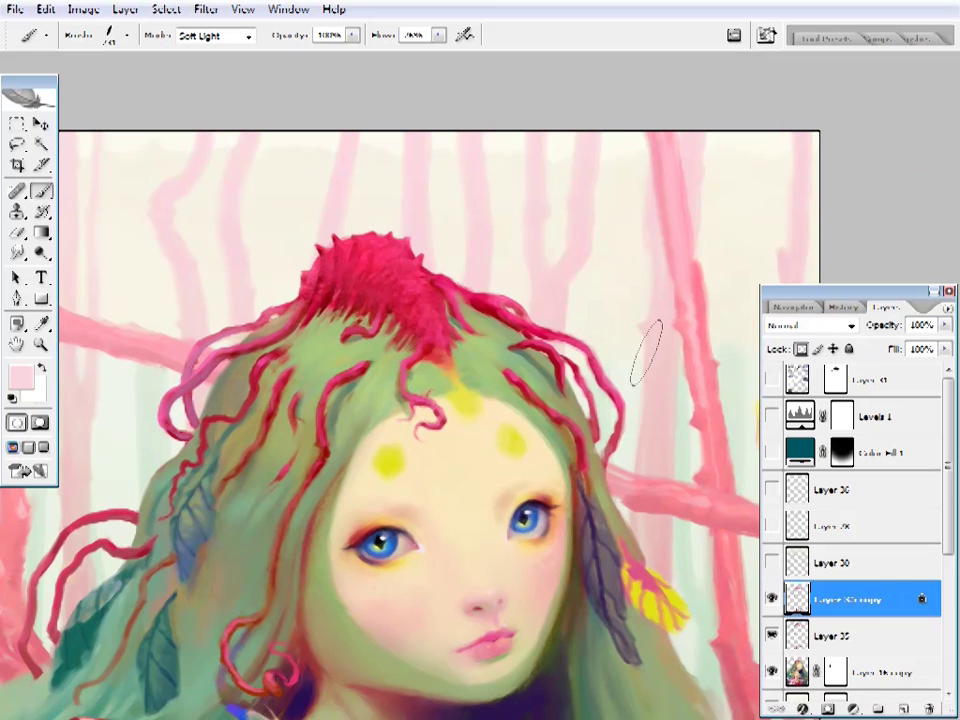
{"action": "key", "text": "alt+bracketleft"}
{"action": "key", "text": "alt+bracketleft"}
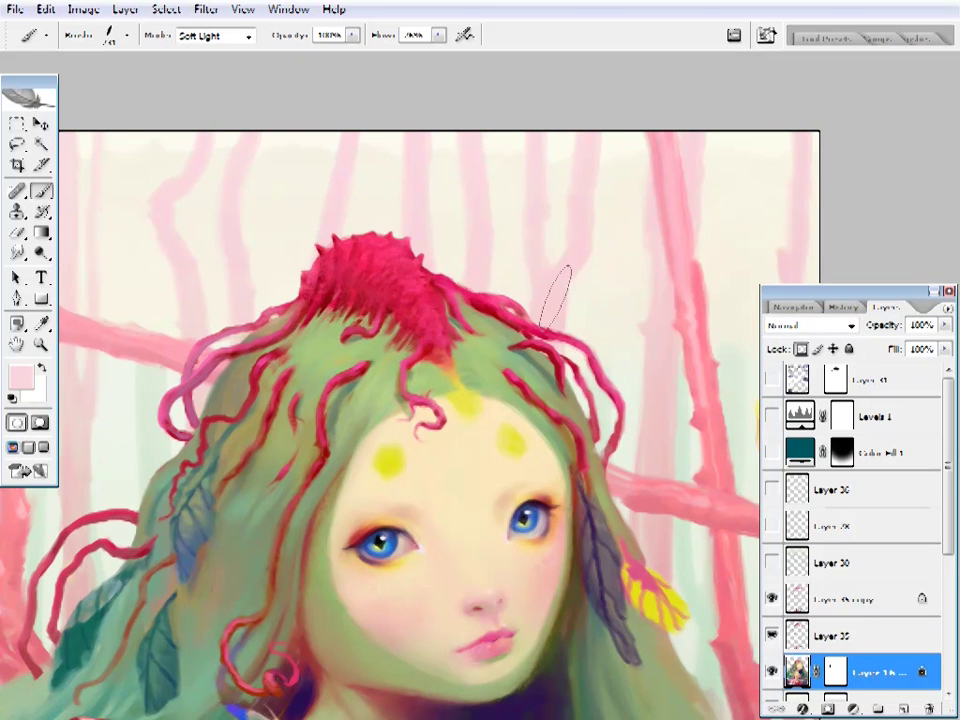
{"action": "left_click_drag", "start_coordinate": [250, 365], "coordinate": [444, 280]}
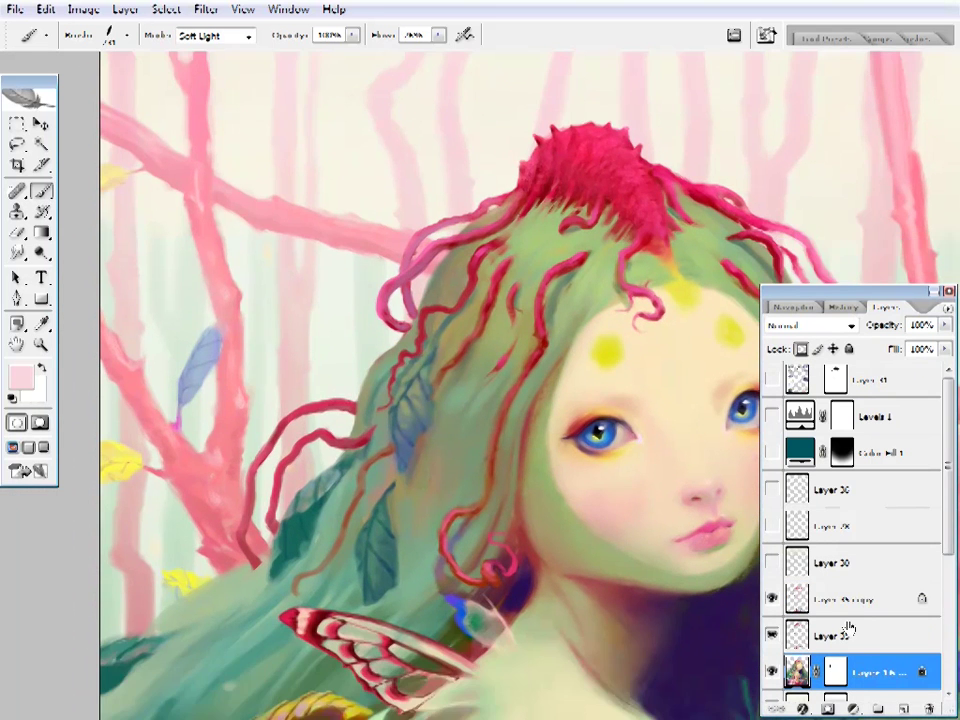
{"action": "key", "text": "alt+bracketright"}
{"action": "key", "text": "alt+bracketright"}
{"action": "scroll", "coordinate": [448, 364], "scroll_direction": "up", "scroll_amount": 3}
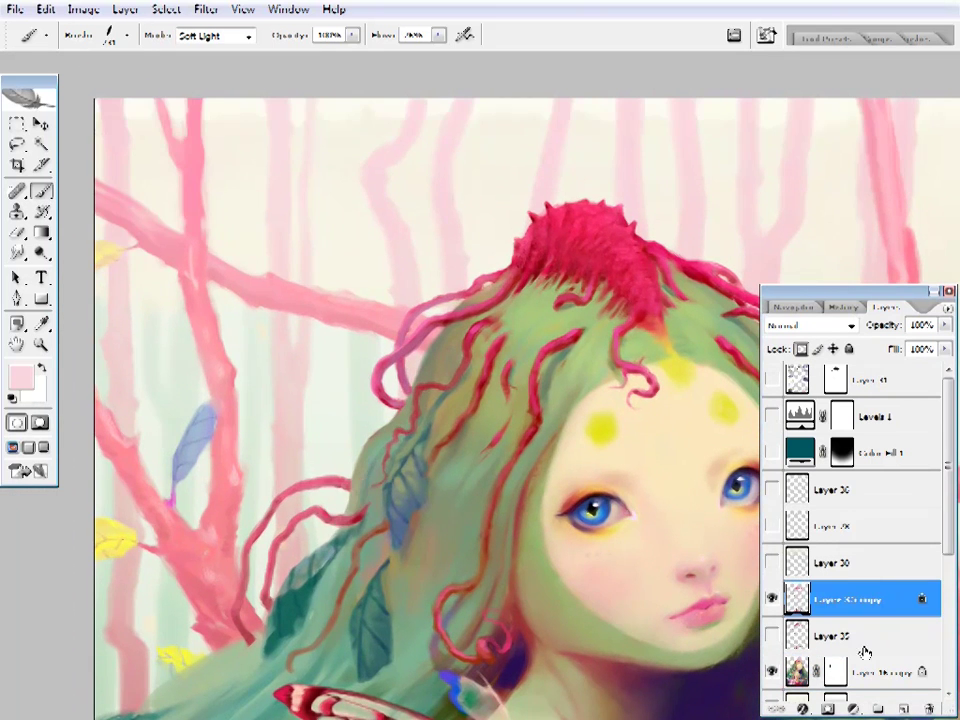
{"action": "key", "text": "alt+bracketleft"}
{"action": "key", "text": "alt+bracketleft"}
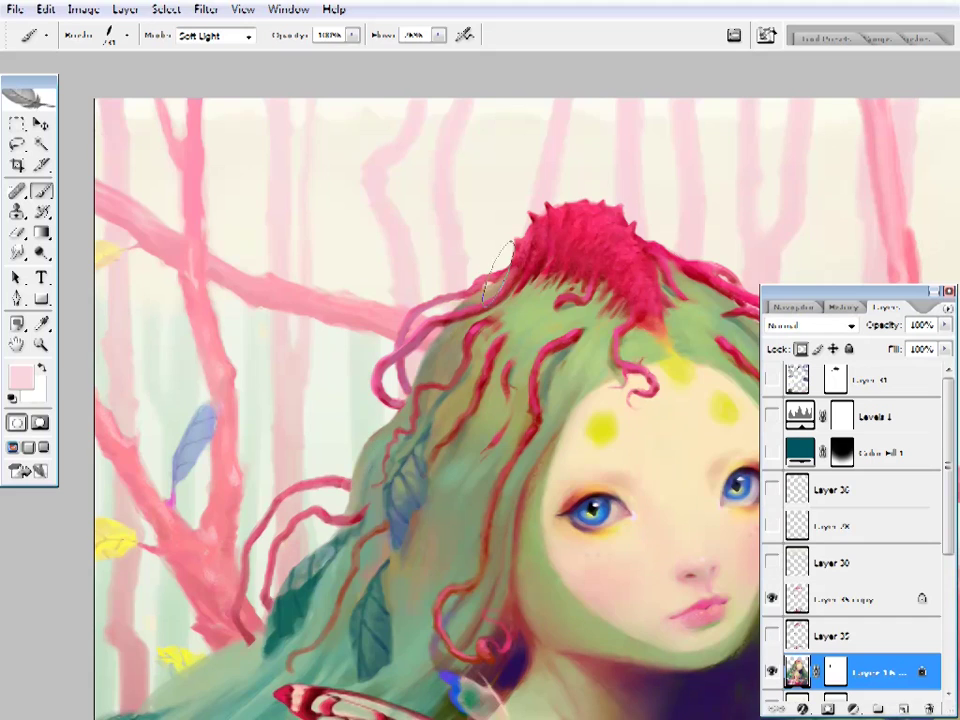
{"action": "key", "text": "z"}
{"action": "left_click_drag", "start_coordinate": [464, 355], "coordinate": [760, 458]}
{"action": "left_click", "coordinate": [470, 185]}
- Hide both Layer 30 copies and select the Layer 16 copy, zoomed in on the crest
{"action": "key", "text": "alt+bracketright"}
{"action": "key", "text": "alt+bracketright"}
{"action": "key", "text": "alt+bracketright"}
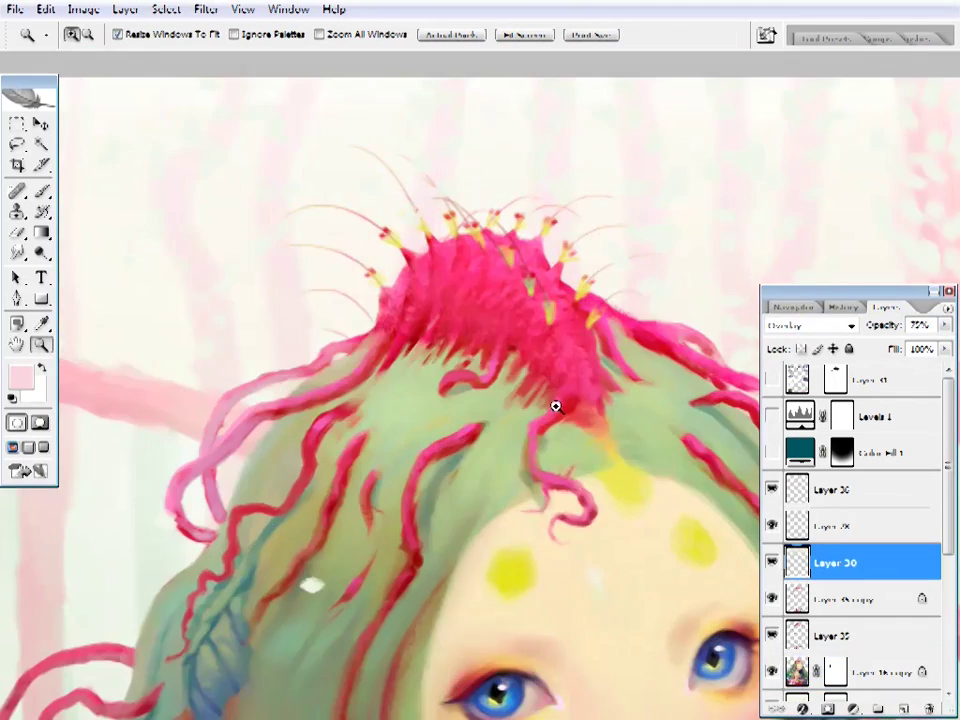
{"action": "left_click", "coordinate": [553, 403], "text": "alt"}
{"action": "left_click_drag", "start_coordinate": [508, 137], "coordinate": [639, 497]}
{"action": "left_click", "coordinate": [771, 489]}
{"action": "left_click", "coordinate": [771, 562]}
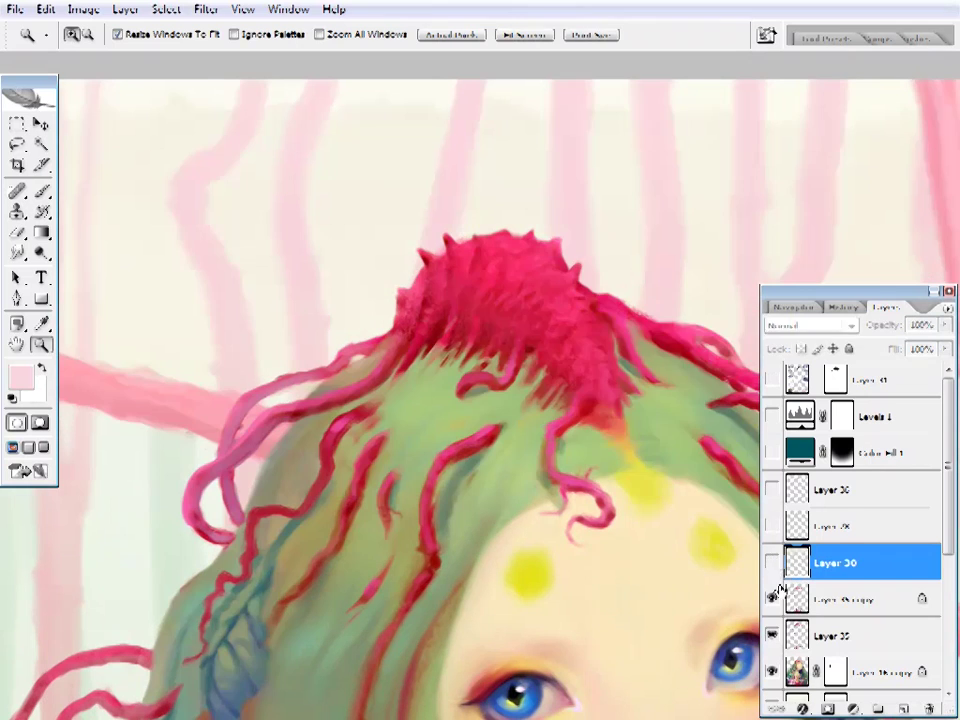
{"action": "left_click", "coordinate": [850, 599]}
- Sample dark red from the crown and set the brush painting mode back to Normal
{"action": "key", "text": "i"}
{"action": "left_click", "coordinate": [484, 340]}
{"action": "key", "text": "b"}
{"action": "right_click", "coordinate": [640, 300]}
{"action": "left_click", "coordinate": [212, 36]}
{"action": "left_click", "coordinate": [205, 52]}
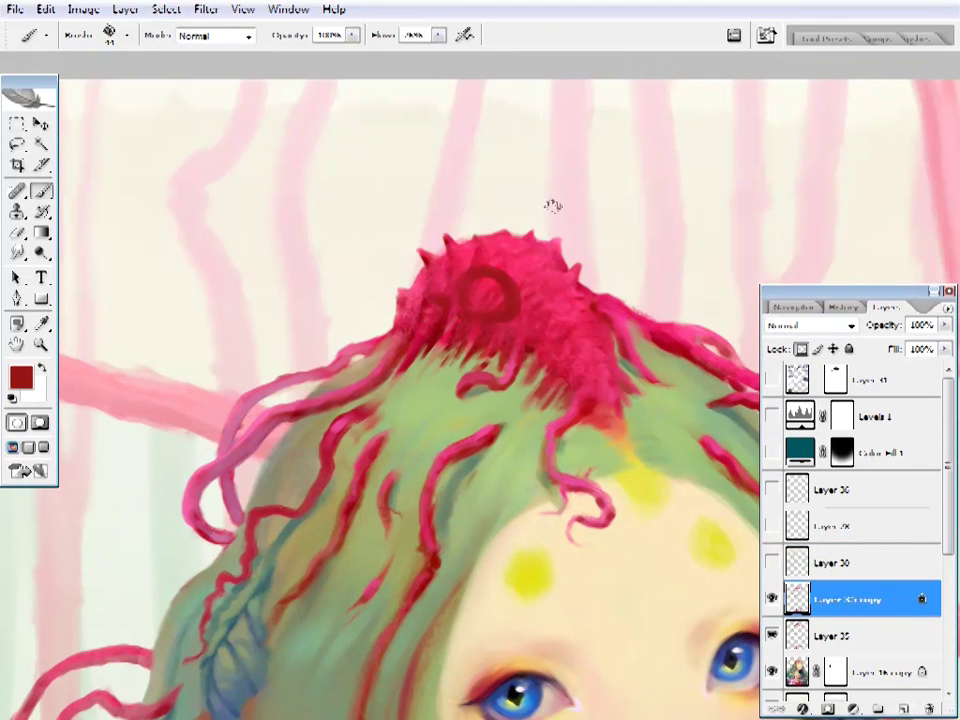
{"action": "right_click", "coordinate": [553, 204]}
{"action": "key", "text": "Return"}
- Paint a blue stroke over the crest's left side, then undo it
{"action": "key", "text": "z"}
{"action": "key", "text": "ctrl+0"}
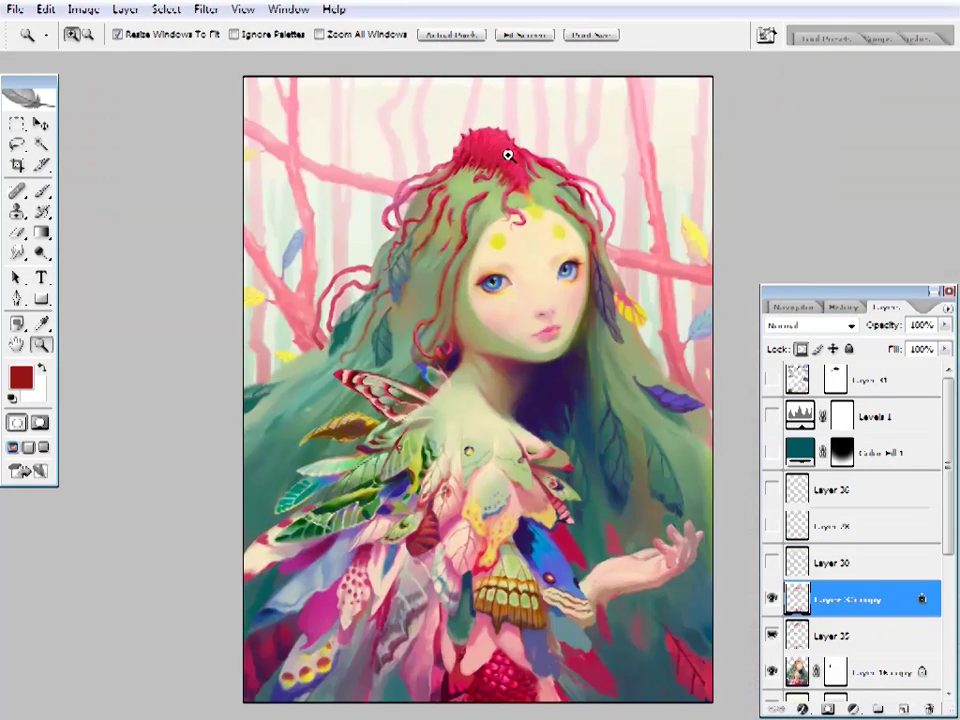
{"action": "left_click", "coordinate": [508, 154]}
{"action": "scroll", "coordinate": [525, 360], "scroll_direction": "up", "scroll_amount": 2}
{"action": "key", "text": "b"}
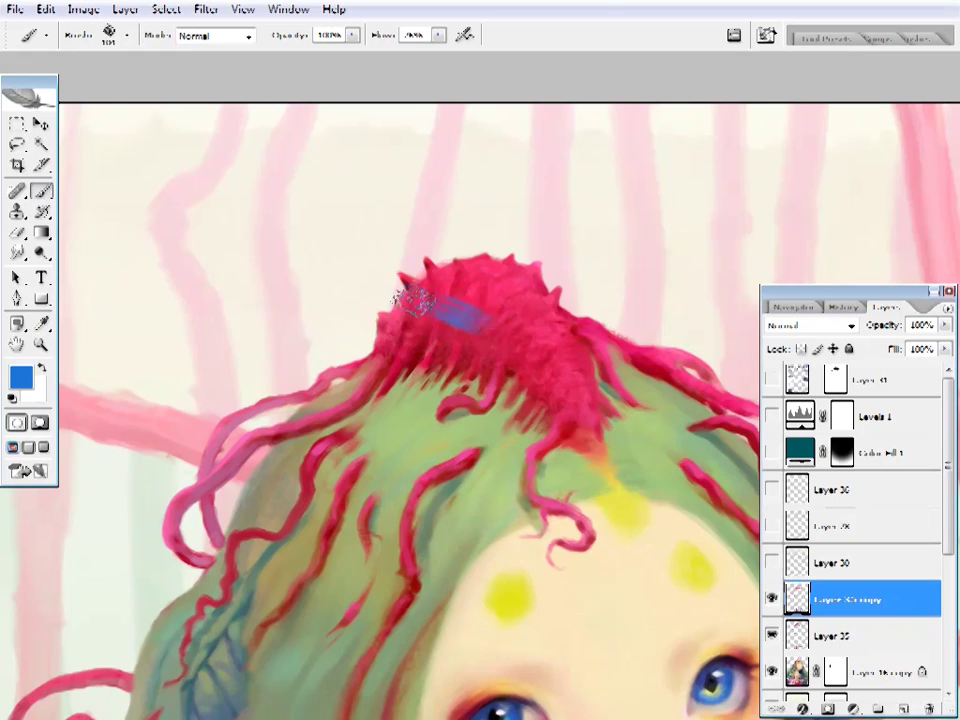
{"action": "left_click_drag", "start_coordinate": [265, 258], "coordinate": [490, 330]}
{"action": "key", "text": "z"}
{"action": "key", "text": "ctrl+z"}
{"action": "key", "text": "ctrl+0"}
{"action": "left_click", "coordinate": [499, 186]}
- Zoom in closer on the hair crest and face with the brush ready
{"action": "key", "text": "b"}
{"action": "left_click", "coordinate": [420, 372], "text": "alt"}
{"action": "right_click", "coordinate": [420, 372]}
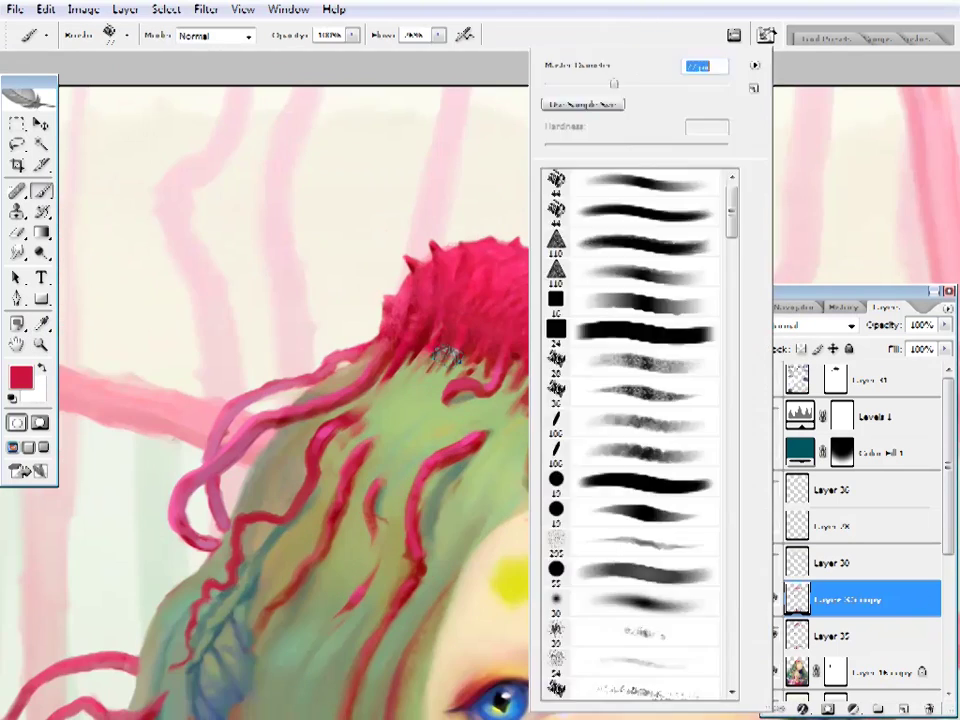
{"action": "key", "text": "Return"}
{"action": "key", "text": "z"}
{"action": "key", "text": "ctrl+0"}
{"action": "left_click", "coordinate": [519, 197]}
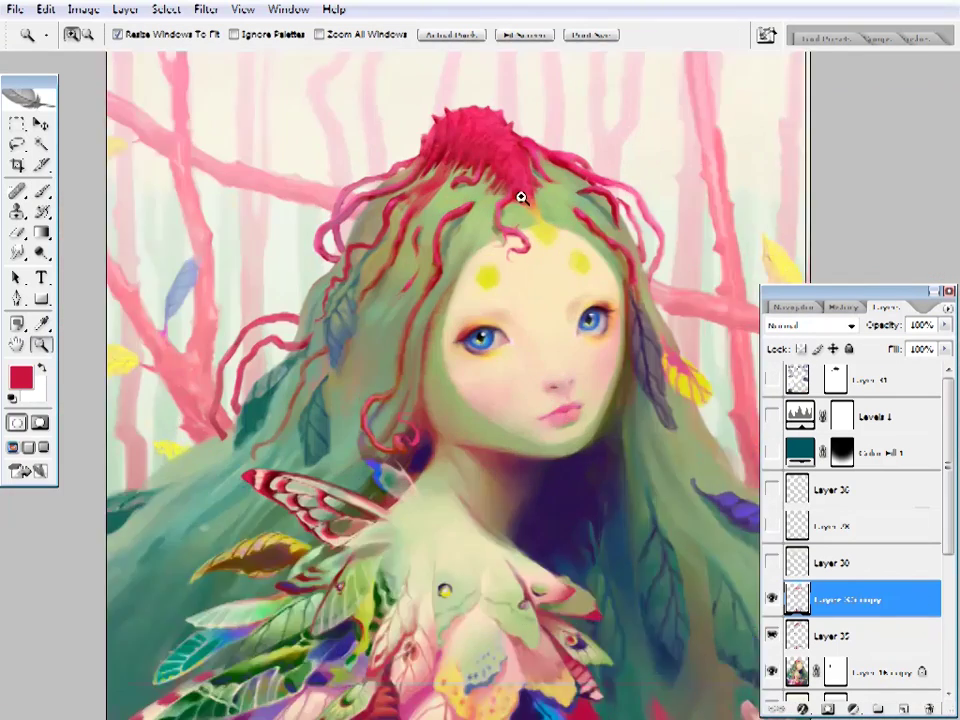
{"action": "left_click", "coordinate": [480, 330]}
{"action": "left_click", "coordinate": [456, 272]}
{"action": "key", "text": "b"}
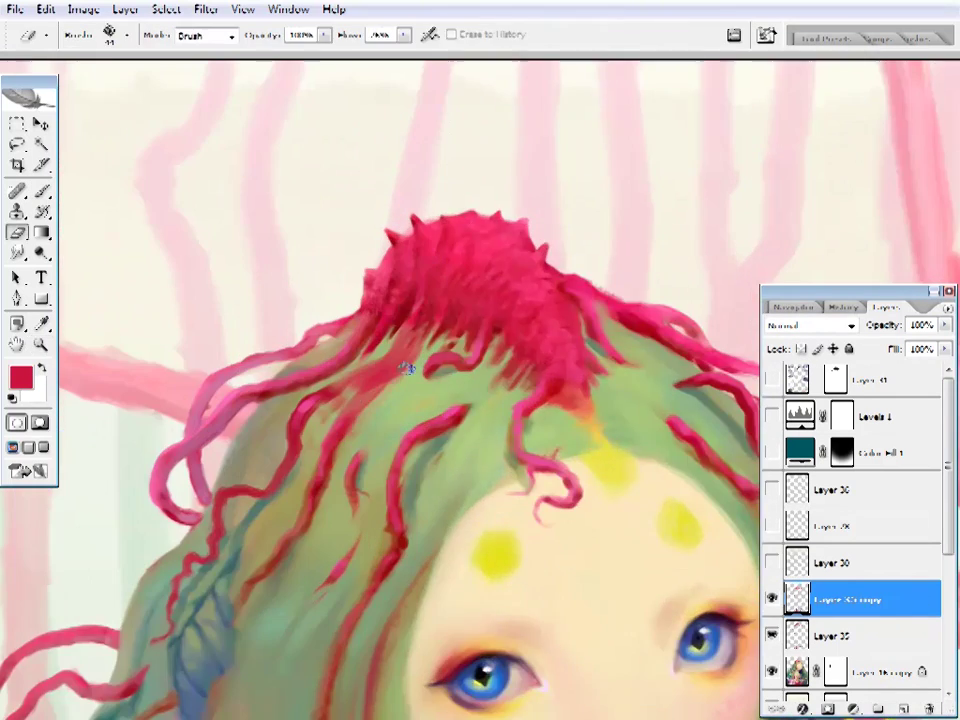
{"action": "right_click", "coordinate": [480, 88]}
{"action": "key", "text": "Return"}
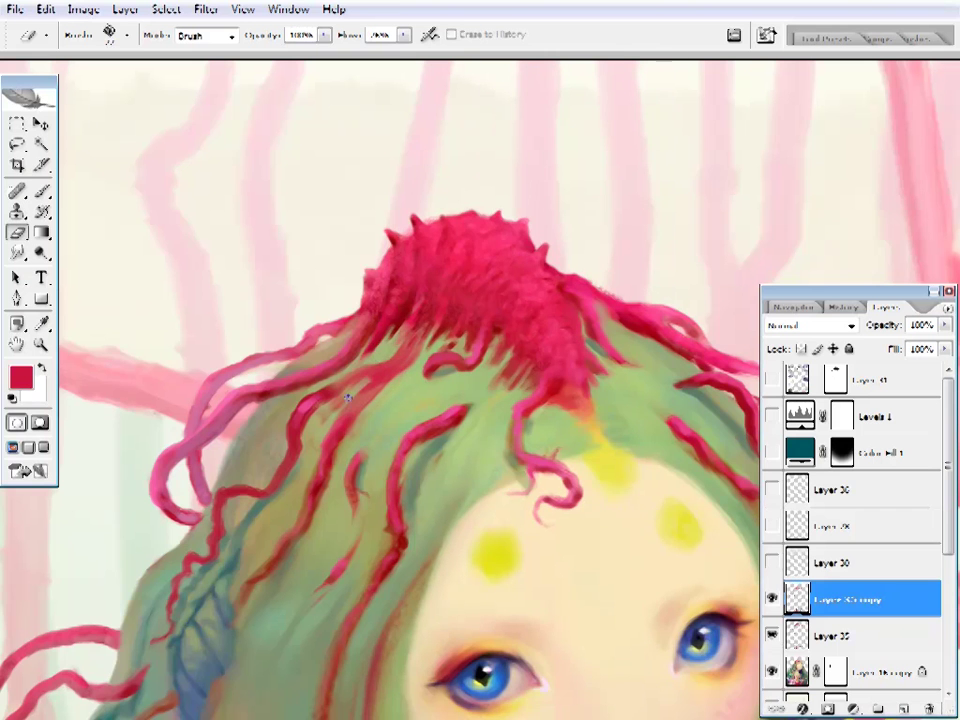
- Sample dark reds, crimson, bright pink and sage green from the crest and hair
{"action": "left_click", "coordinate": [439, 300], "text": "alt"}
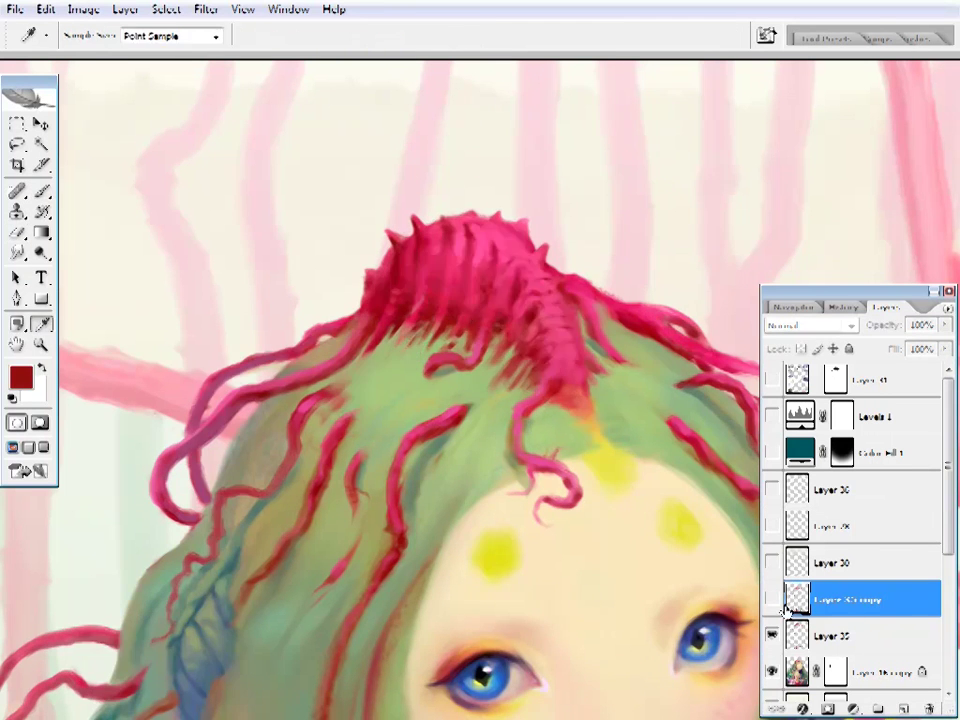
{"action": "right_click", "coordinate": [432, 292]}
{"action": "key", "text": "Return"}
{"action": "left_click", "coordinate": [284, 292], "text": "alt"}
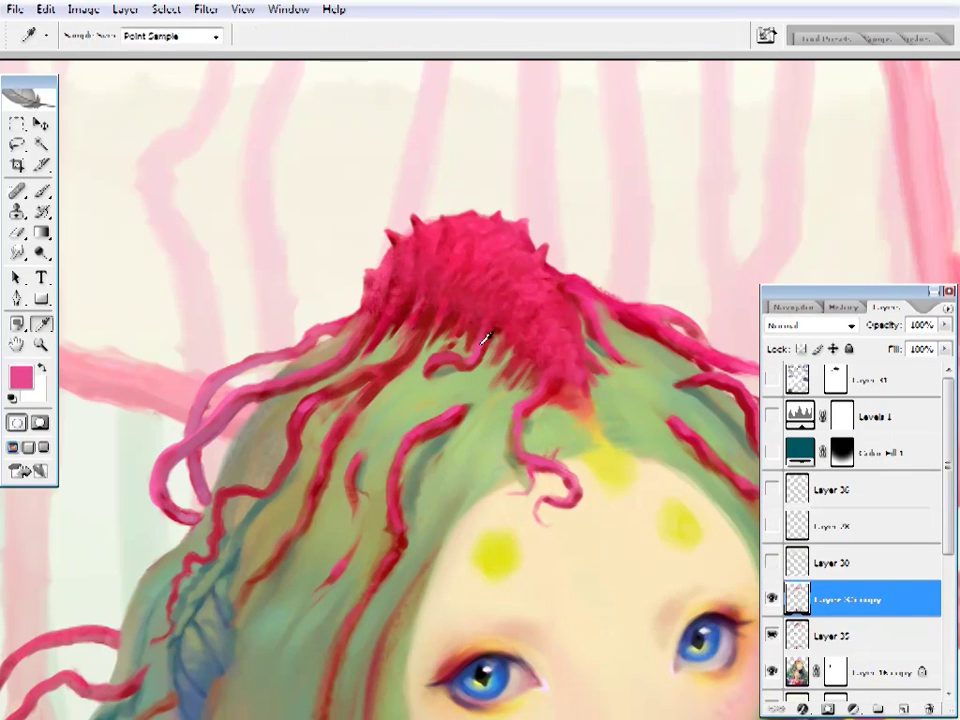
{"action": "left_click", "coordinate": [415, 323], "text": "alt"}
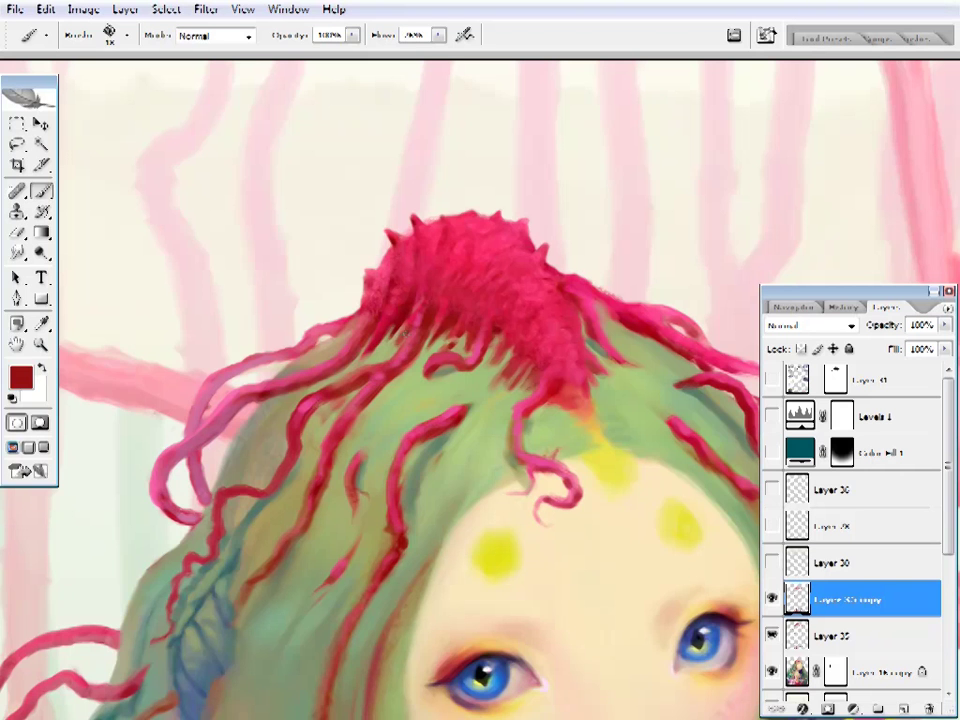
{"action": "left_click", "coordinate": [386, 343], "text": "alt"}
{"action": "left_click", "coordinate": [352, 378], "text": "alt"}
{"action": "left_click", "coordinate": [318, 408], "text": "alt"}
{"action": "left_click", "coordinate": [325, 418], "text": "alt"}
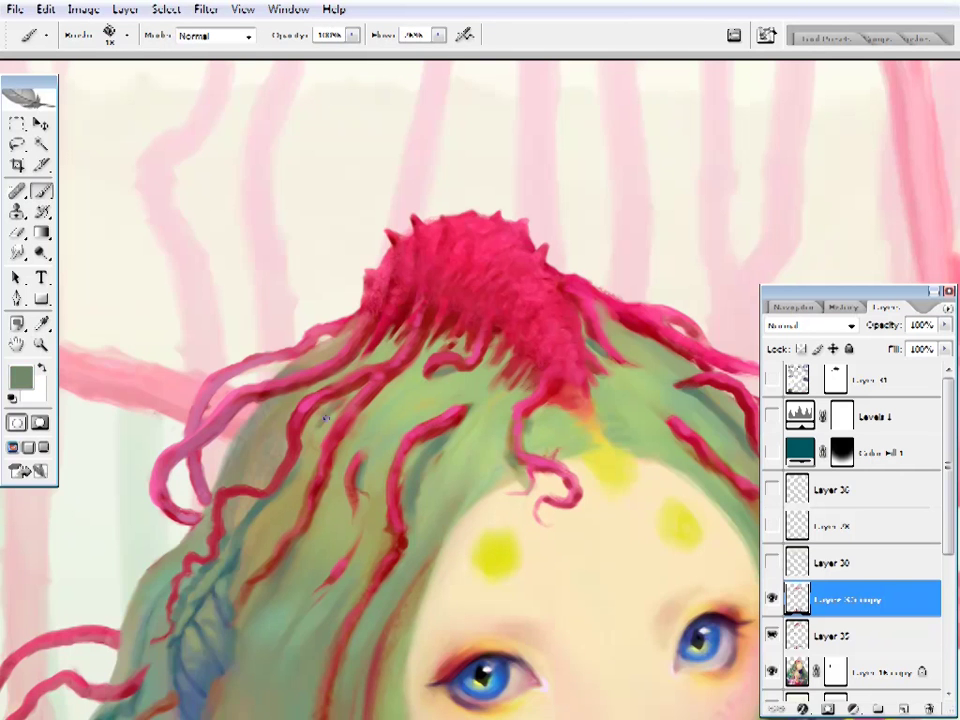
{"action": "left_click", "coordinate": [349, 392], "text": "alt"}
- Sample the green hair again and progressively darker reds from the crest
{"action": "scroll", "coordinate": [355, 410], "scroll_direction": "up", "scroll_amount": 1}
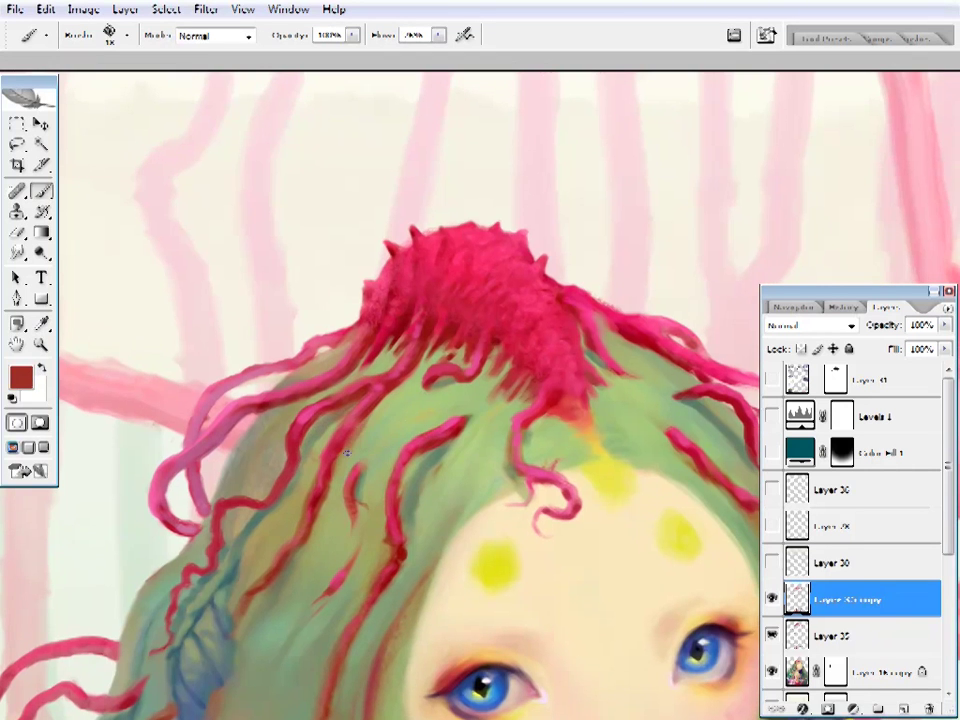
{"action": "left_click", "coordinate": [362, 425], "text": "alt"}
{"action": "scroll", "coordinate": [355, 430], "scroll_direction": "right", "scroll_amount": 1}
{"action": "left_click", "coordinate": [323, 457], "text": "alt"}
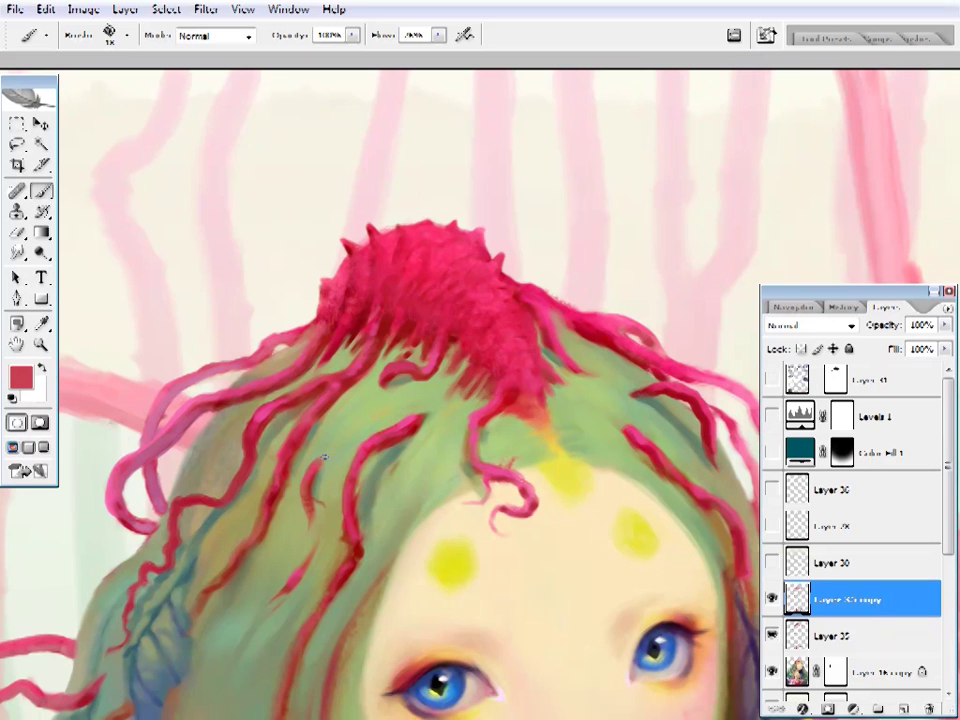
{"action": "left_click", "coordinate": [773, 600]}
{"action": "scroll", "coordinate": [400, 350], "scroll_direction": "up", "scroll_amount": 2}
{"action": "left_click", "coordinate": [468, 298], "text": "alt"}
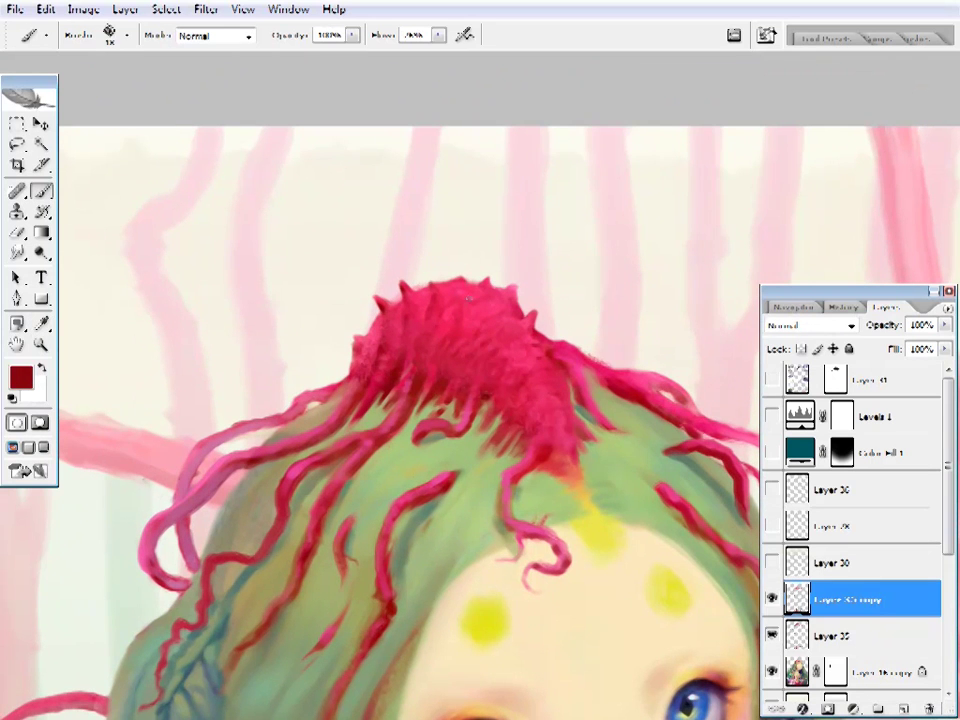
- Pick a different brush tip and sample pink, shadow red and bright red from the crest
{"action": "right_click", "coordinate": [441, 338]}
{"action": "double_click", "coordinate": [478, 312]}
{"action": "left_click", "coordinate": [450, 356], "text": "alt"}
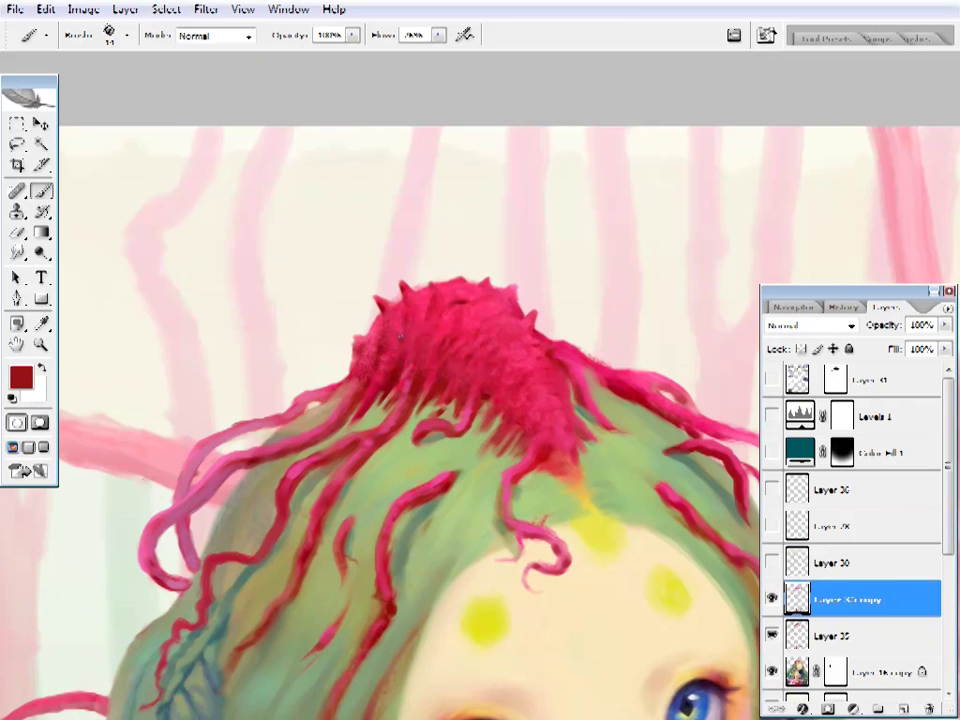
{"action": "left_click", "coordinate": [424, 326], "text": "alt"}
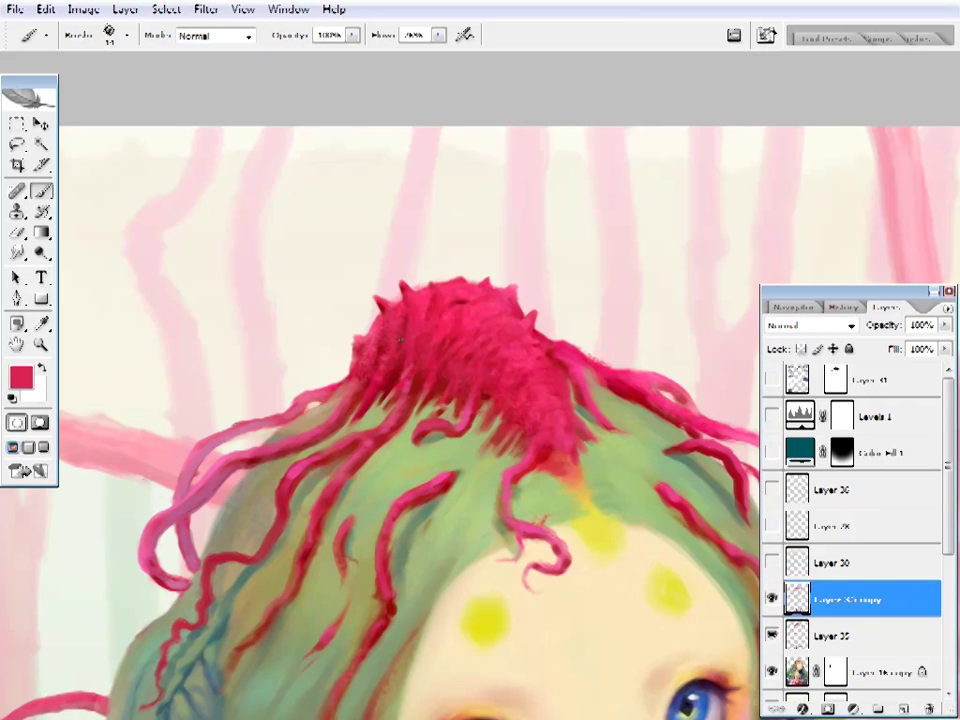
{"action": "left_click", "coordinate": [452, 407], "text": "alt"}
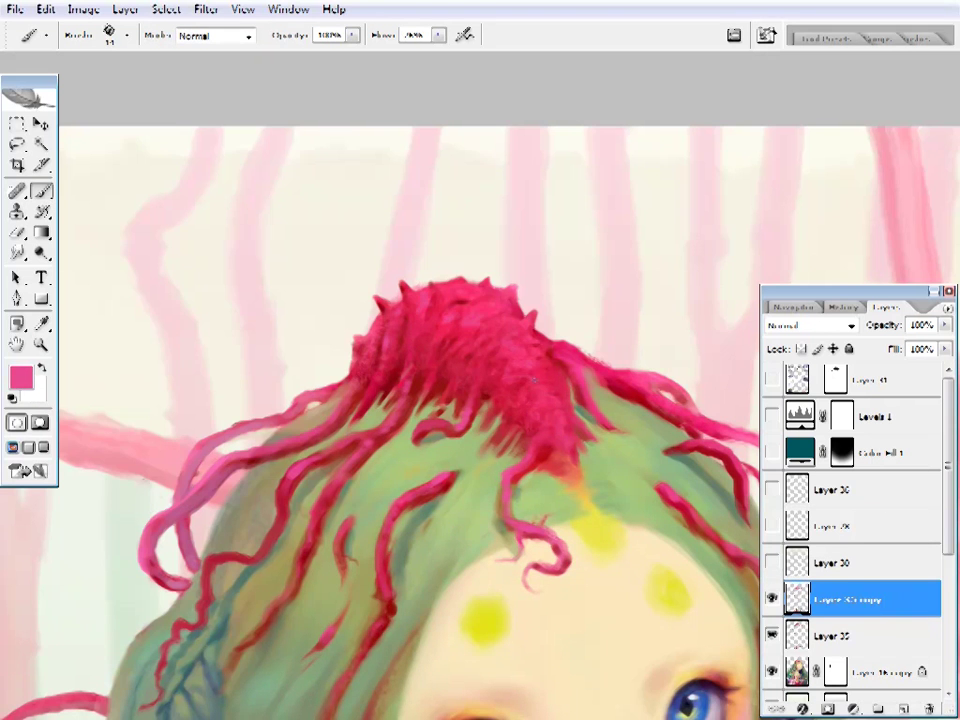
{"action": "left_click", "coordinate": [497, 409], "text": "alt"}
{"action": "left_click", "coordinate": [547, 456], "text": "alt"}
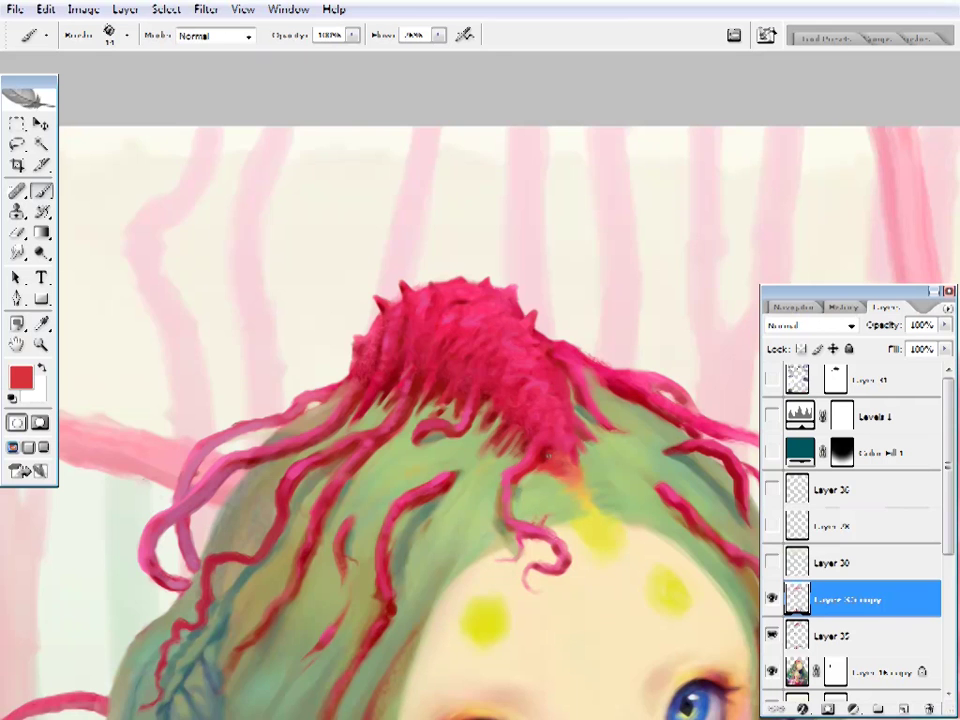
- Sample lighter red, tan, green, bright pink and bright crimson around the crest
{"action": "left_click_drag", "start_coordinate": [520, 413], "coordinate": [443, 429]}
{"action": "left_click", "coordinate": [418, 408], "text": "alt"}
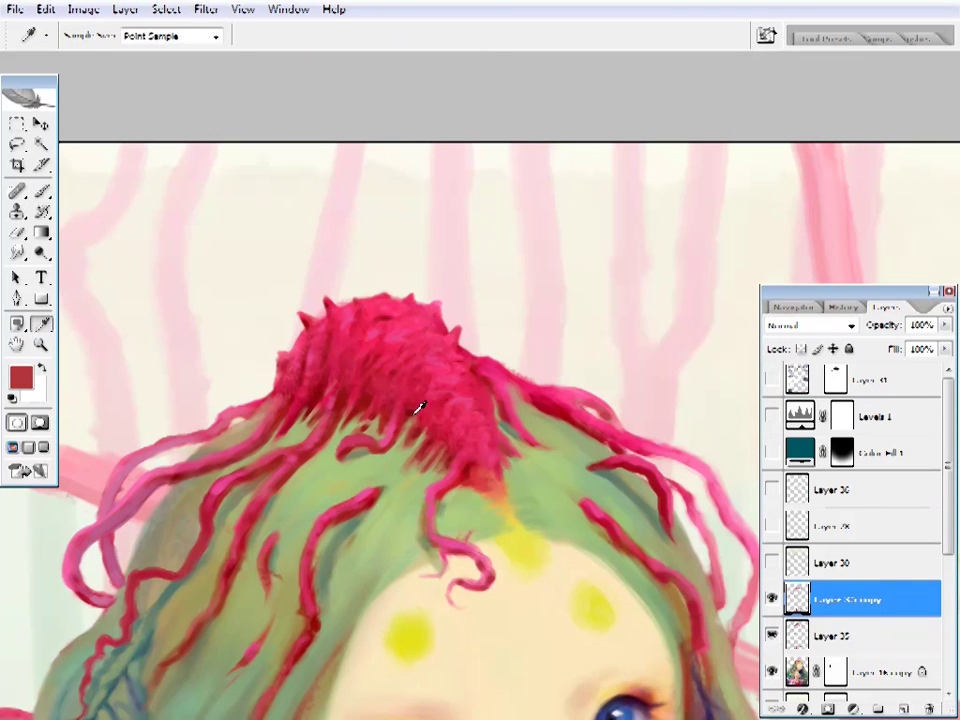
{"action": "left_click", "coordinate": [420, 445], "text": "alt"}
{"action": "left_click", "coordinate": [388, 454], "text": "alt"}
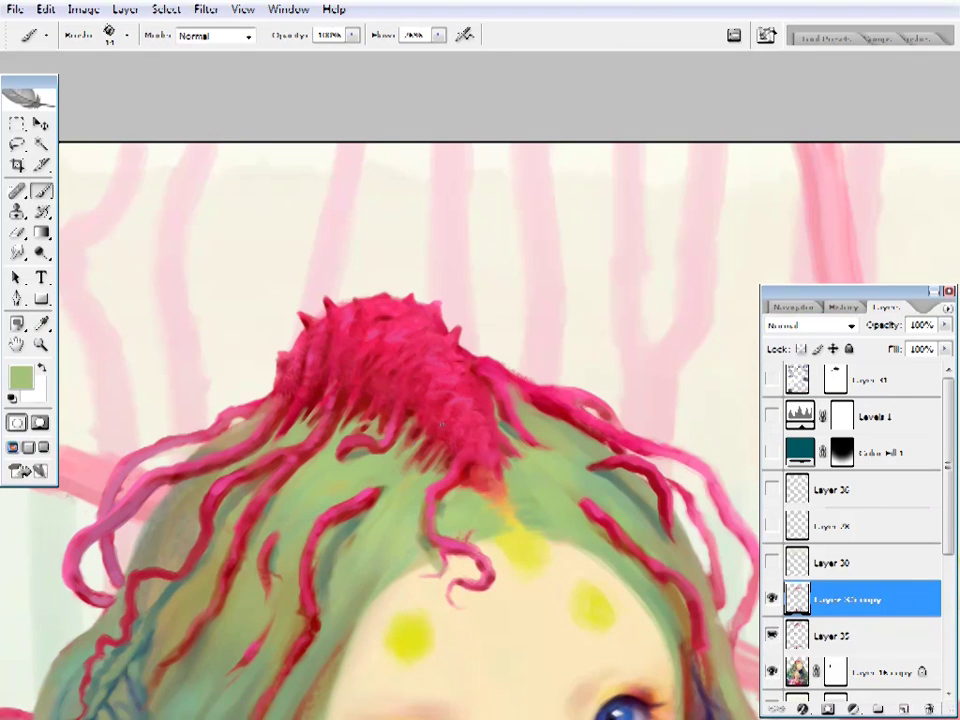
{"action": "left_click", "coordinate": [486, 367], "text": "alt"}
{"action": "left_click_drag", "start_coordinate": [486, 367], "coordinate": [478, 381]}
{"action": "left_click", "coordinate": [478, 381], "text": "alt"}
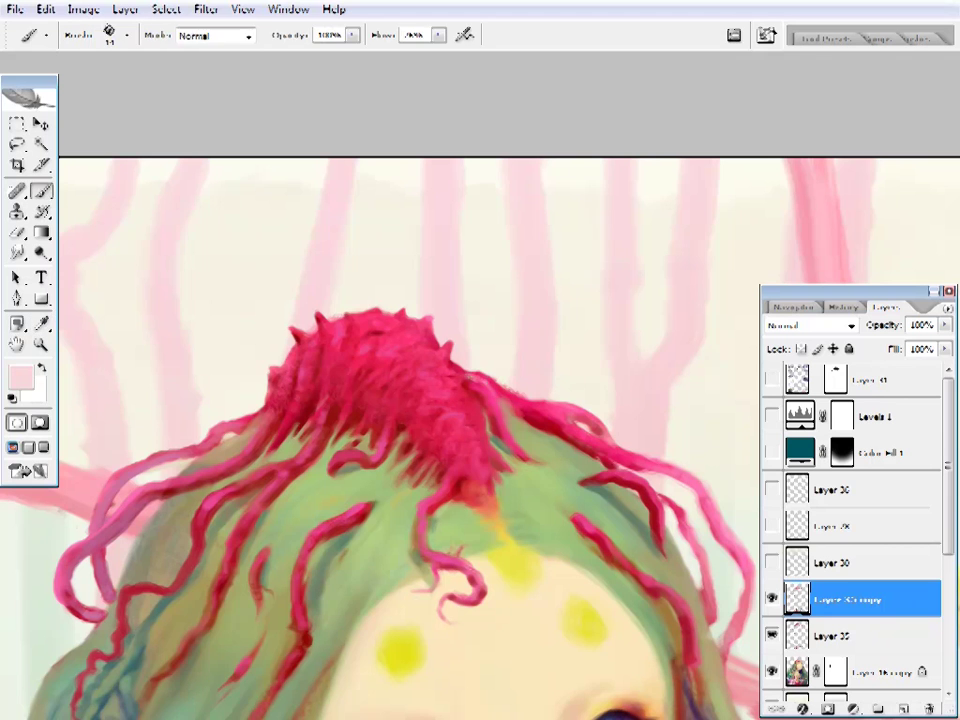
{"action": "left_click", "coordinate": [484, 381], "text": "alt"}
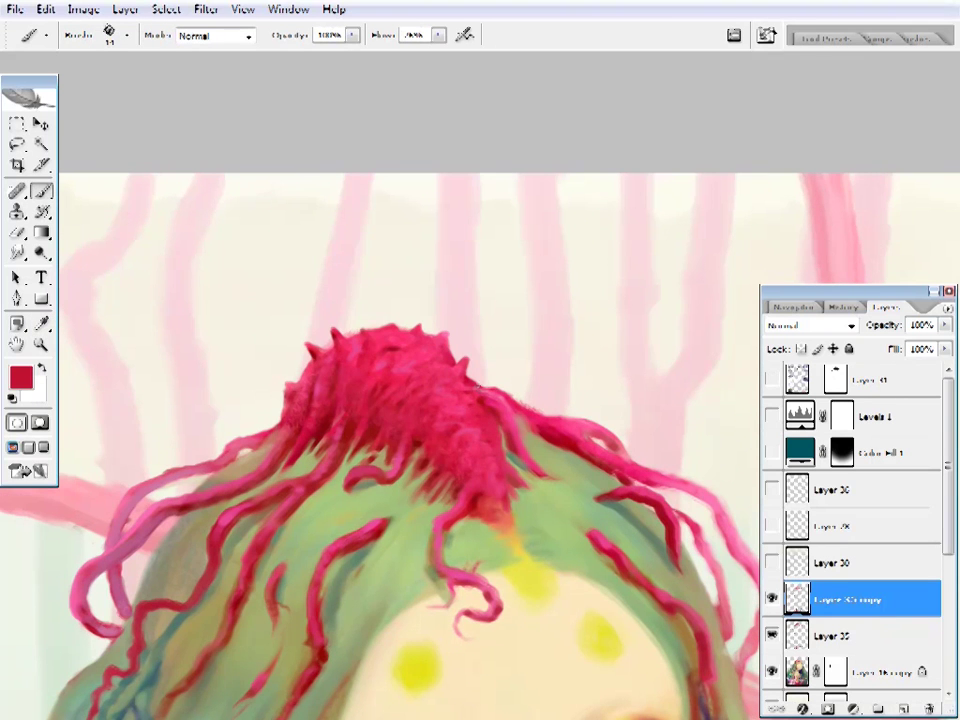
- Toggle the crest's thin hairs, stamens and Levels 1 layers on and off to compare
{"action": "left_click", "coordinate": [772, 526]}
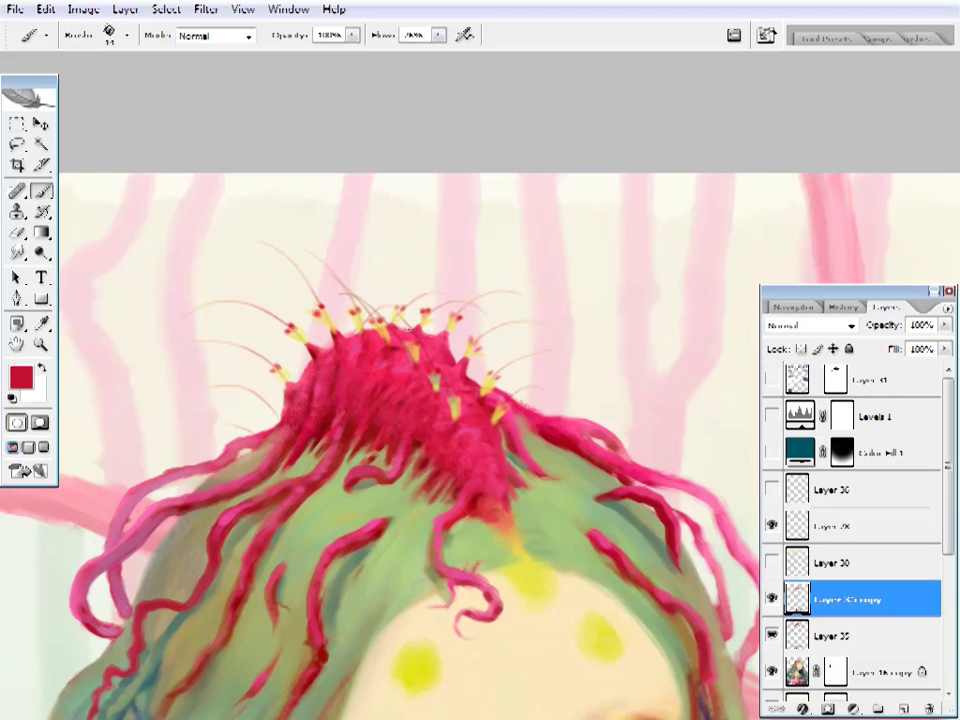
{"action": "left_click", "coordinate": [772, 526]}
{"action": "key", "text": "z"}
{"action": "left_click", "coordinate": [546, 456], "text": "alt"}
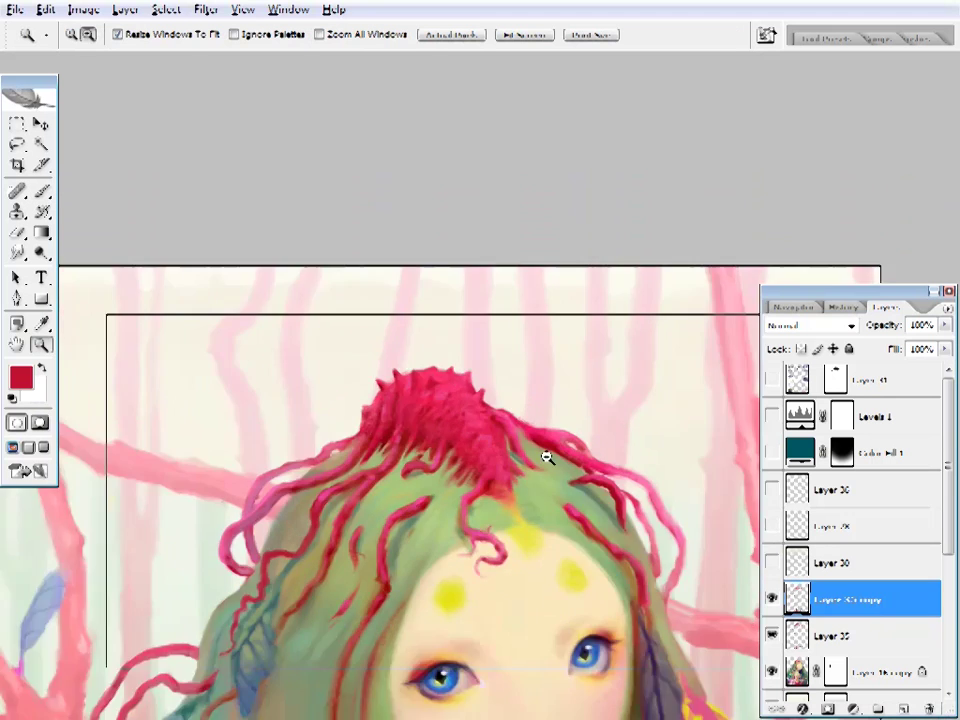
{"action": "left_click", "coordinate": [546, 456], "text": "alt"}
{"action": "left_click", "coordinate": [587, 317]}
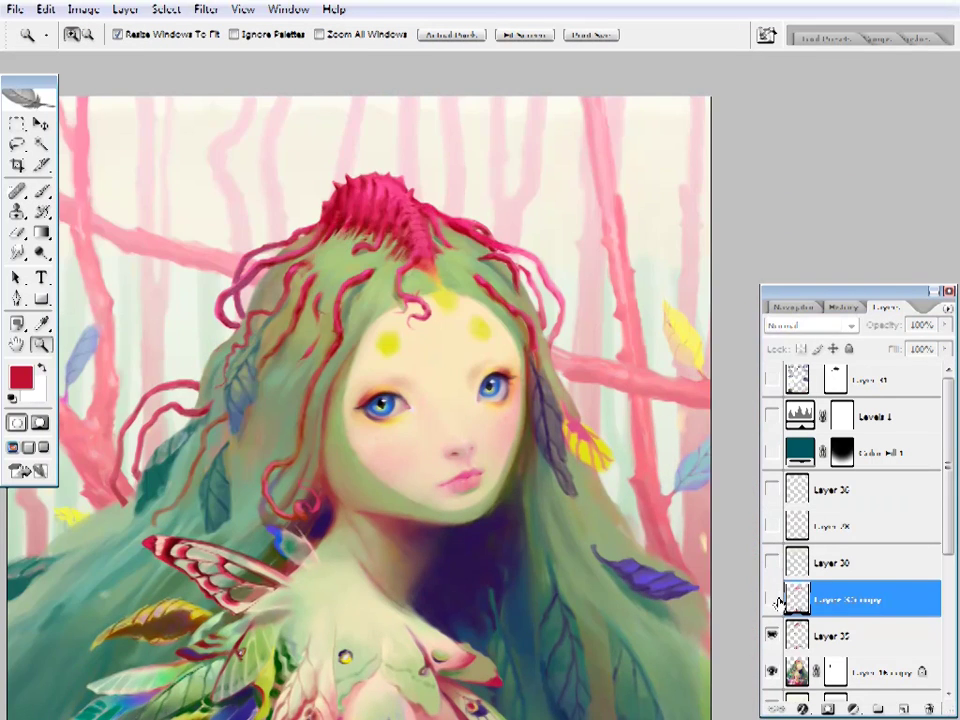
{"action": "left_click_drag", "start_coordinate": [772, 598], "coordinate": [772, 489]}
{"action": "left_click", "coordinate": [598, 160], "text": "alt"}
{"action": "left_click", "coordinate": [480, 260]}
{"action": "left_click", "coordinate": [772, 416]}
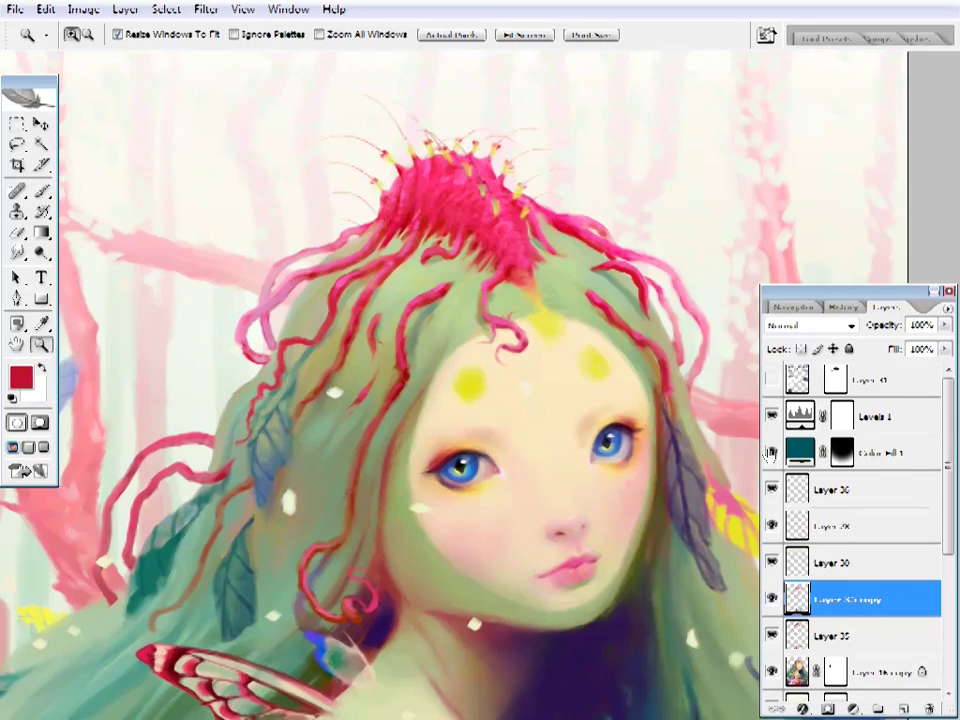
{"action": "left_click", "coordinate": [551, 156], "text": "alt"}
{"action": "left_click", "coordinate": [545, 155]}
{"action": "left_click_drag", "start_coordinate": [772, 416], "coordinate": [772, 563]}
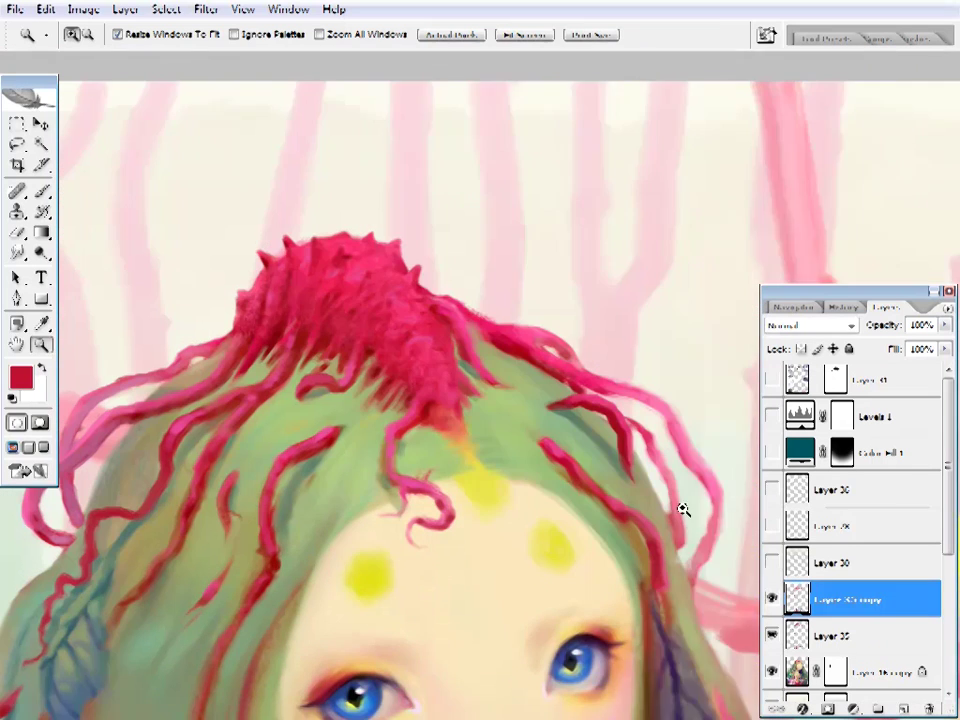
- Sample the hair's green and paint spiky texture along the top of the crest
{"action": "key", "text": "i"}
{"action": "left_click", "coordinate": [206, 508]}
{"action": "key", "text": "b"}
{"action": "right_click", "coordinate": [613, 352]}
{"action": "mouse_move", "coordinate": [470, 238]}
{"action": "left_mouse_down"}
{"action": "mouse_move", "coordinate": [514, 212]}
{"action": "mouse_move", "coordinate": [420, 285]}
{"action": "left_mouse_up"}
- Show the stamen, white wash and other hidden detail layers again
{"action": "left_click_drag", "start_coordinate": [486, 331], "coordinate": [446, 311]}
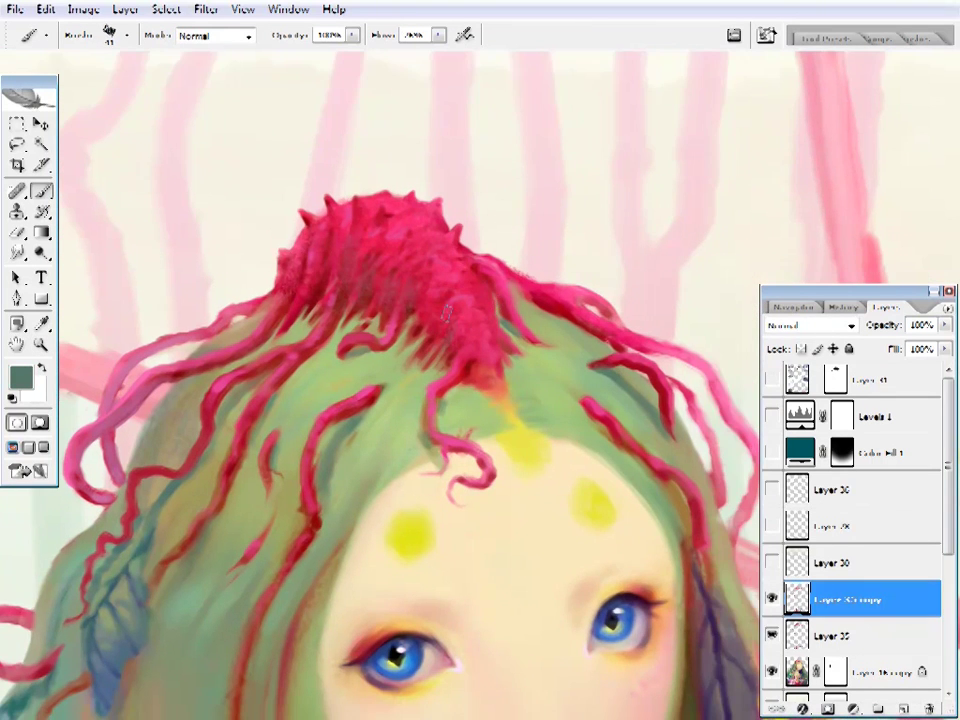
{"action": "left_click_drag", "start_coordinate": [475, 429], "coordinate": [565, 474]}
{"action": "left_click_drag", "start_coordinate": [255, 545], "coordinate": [243, 556]}
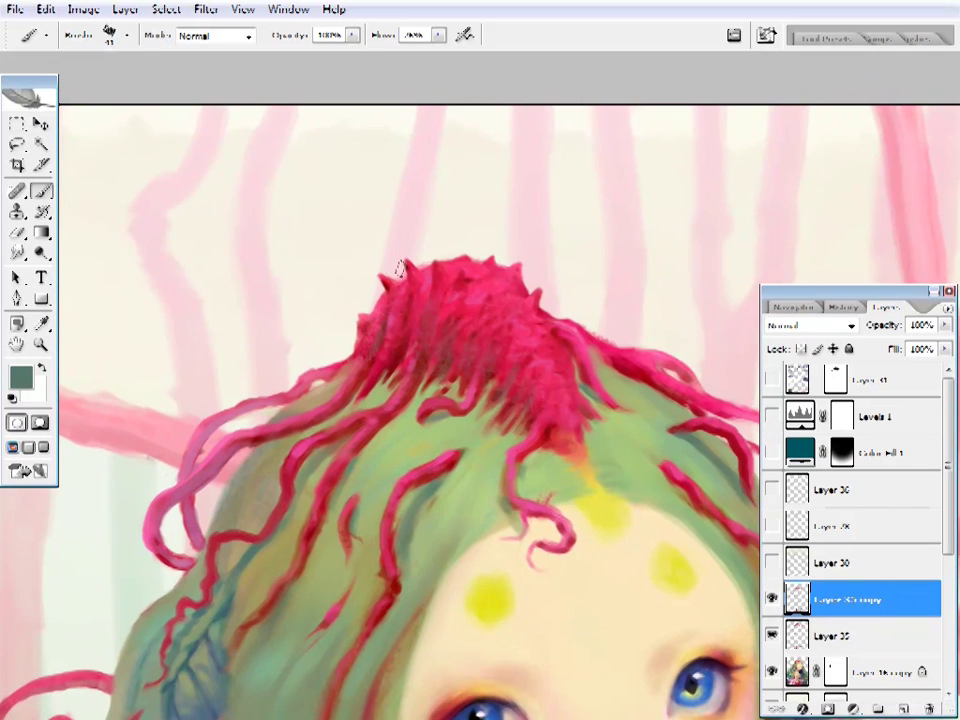
{"action": "left_click_drag", "start_coordinate": [530, 379], "coordinate": [491, 369]}
{"action": "left_click_drag", "start_coordinate": [771, 489], "coordinate": [775, 563]}
- Add a mask to Layer 30 and mask away faint parts near the top of the hair
{"action": "left_click", "coordinate": [820, 563]}
{"action": "right_click", "coordinate": [606, 154]}
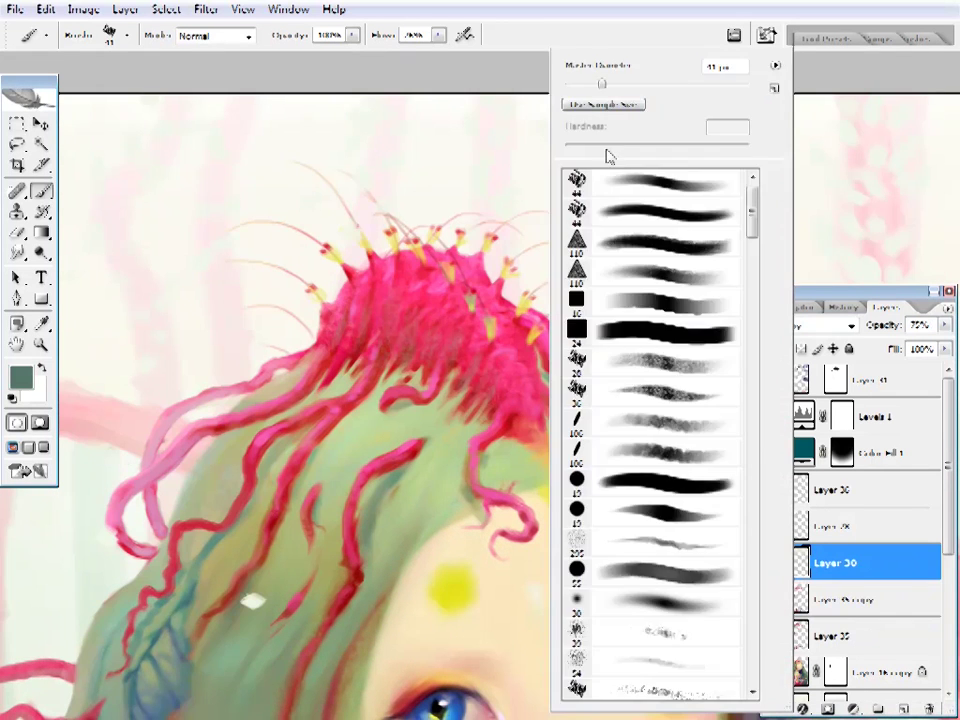
{"action": "key", "text": "Return"}
{"action": "left_click", "coordinate": [827, 708]}
{"action": "key", "text": "d"}
{"action": "mouse_move", "coordinate": [310, 310]}
{"action": "left_mouse_down"}
{"action": "mouse_move", "coordinate": [320, 360]}
{"action": "mouse_move", "coordinate": [415, 348]}
{"action": "left_mouse_up"}
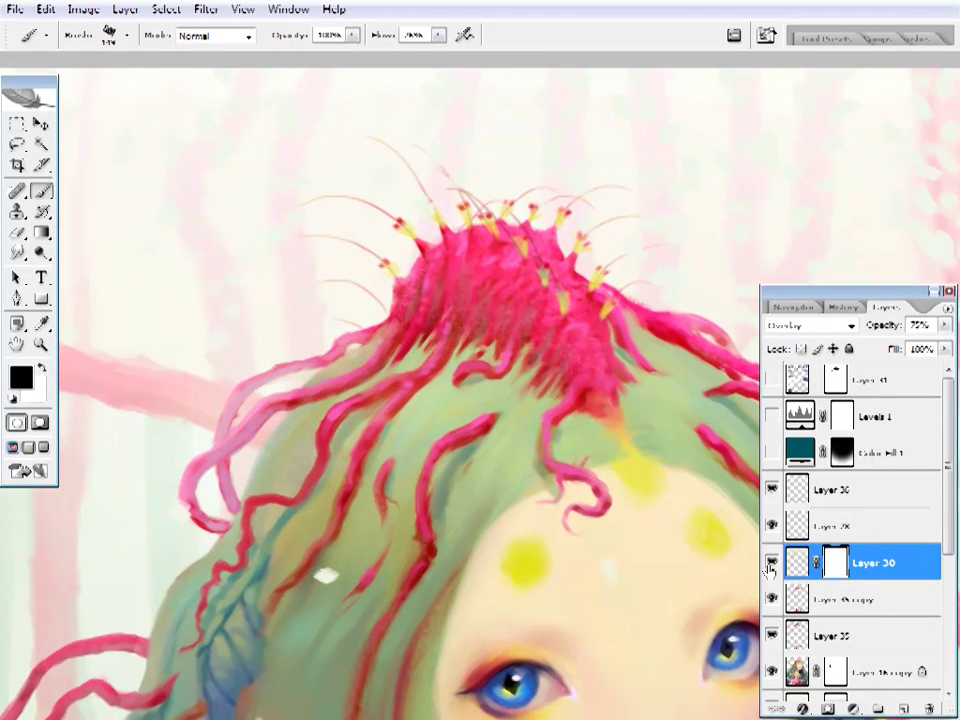
- Toggle both Layer 30 copies to compare and select the copied layer beneath
{"action": "left_click", "coordinate": [771, 563]}
{"action": "left_click", "coordinate": [771, 563]}
{"action": "left_click", "coordinate": [773, 598]}
{"action": "left_click", "coordinate": [773, 598]}
{"action": "left_click", "coordinate": [773, 598]}
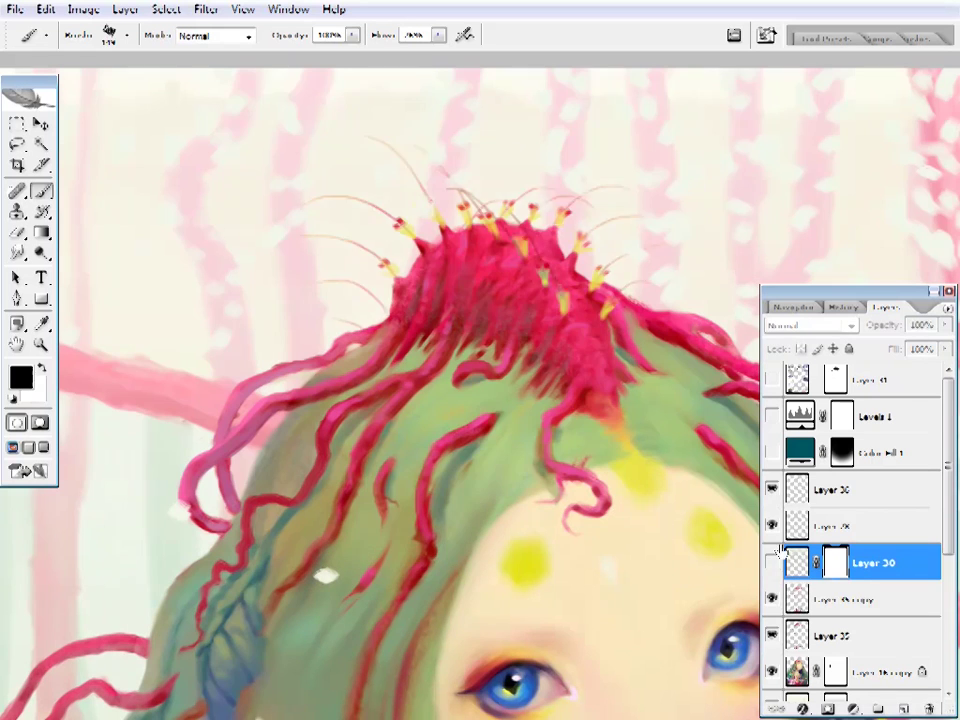
{"action": "left_click", "coordinate": [773, 598]}
{"action": "left_click", "coordinate": [771, 563]}
{"action": "left_click", "coordinate": [850, 598]}
{"action": "key", "text": "e"}
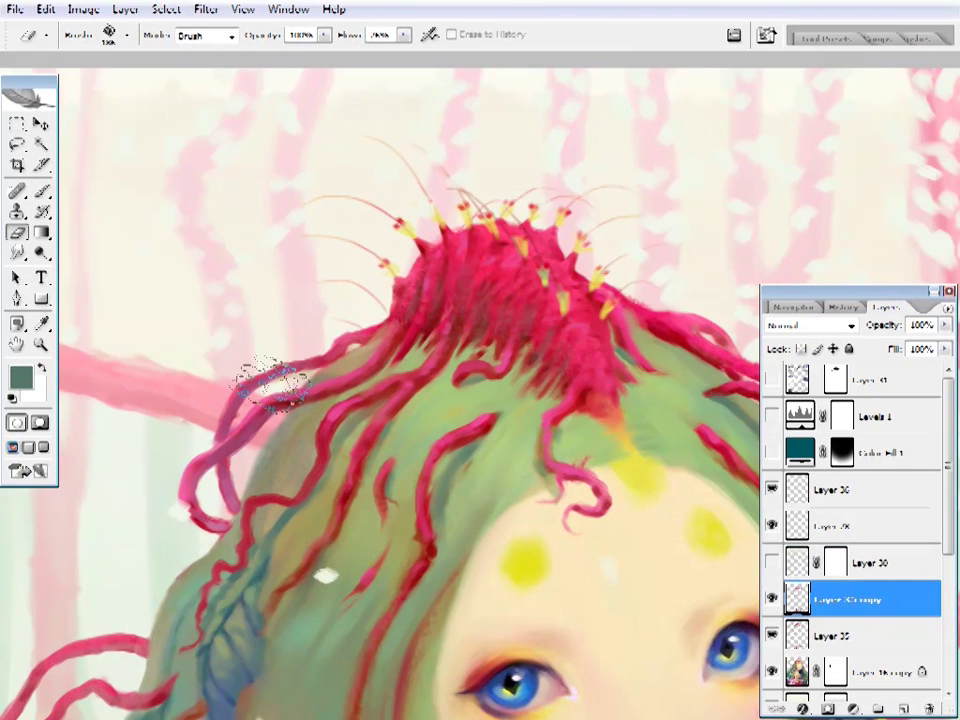
- Switch to a larger brush preset with black as the paint colour
{"action": "scroll", "coordinate": [560, 295], "scroll_direction": "right", "scroll_amount": 3}
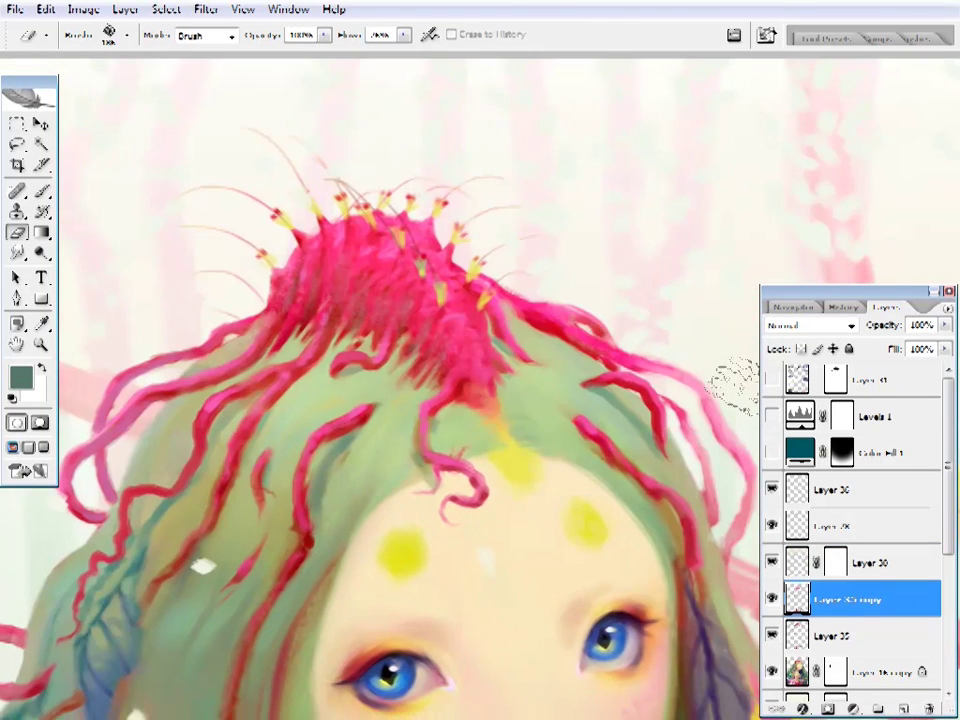
{"action": "scroll", "coordinate": [540, 405], "scroll_direction": "down", "scroll_amount": 6}
{"action": "scroll", "coordinate": [540, 405], "scroll_direction": "left", "scroll_amount": 9}
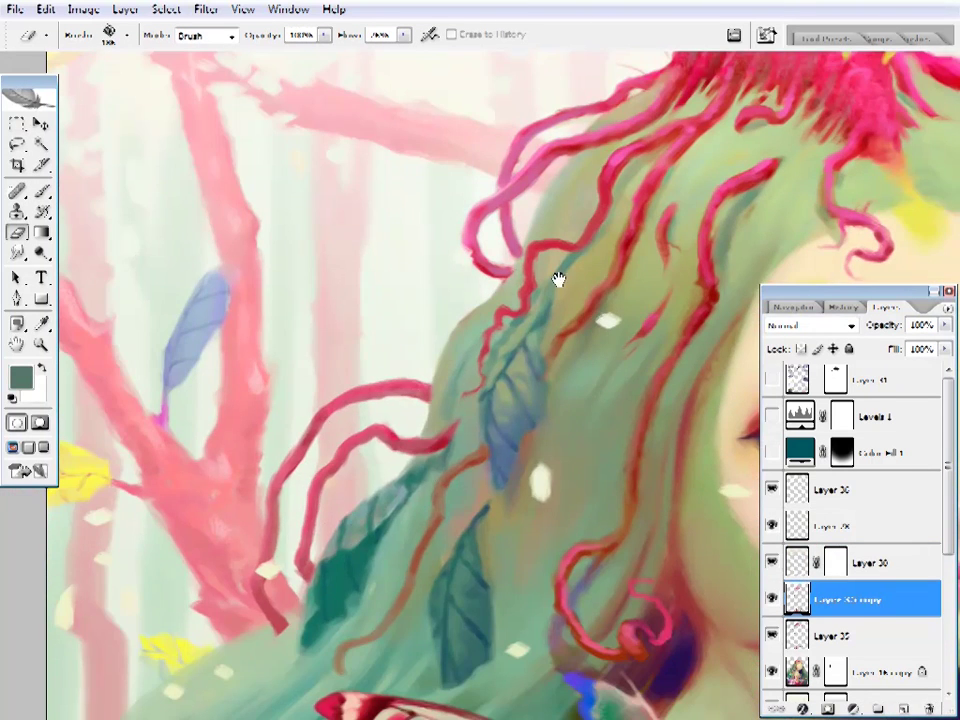
{"action": "scroll", "coordinate": [557, 274], "scroll_direction": "up", "scroll_amount": 6}
{"action": "scroll", "coordinate": [557, 274], "scroll_direction": "right", "scroll_amount": 7}
{"action": "key", "text": "b"}
{"action": "key", "text": "d"}
{"action": "key", "text": "alt+bracketright"}
{"action": "right_click", "coordinate": [445, 299]}
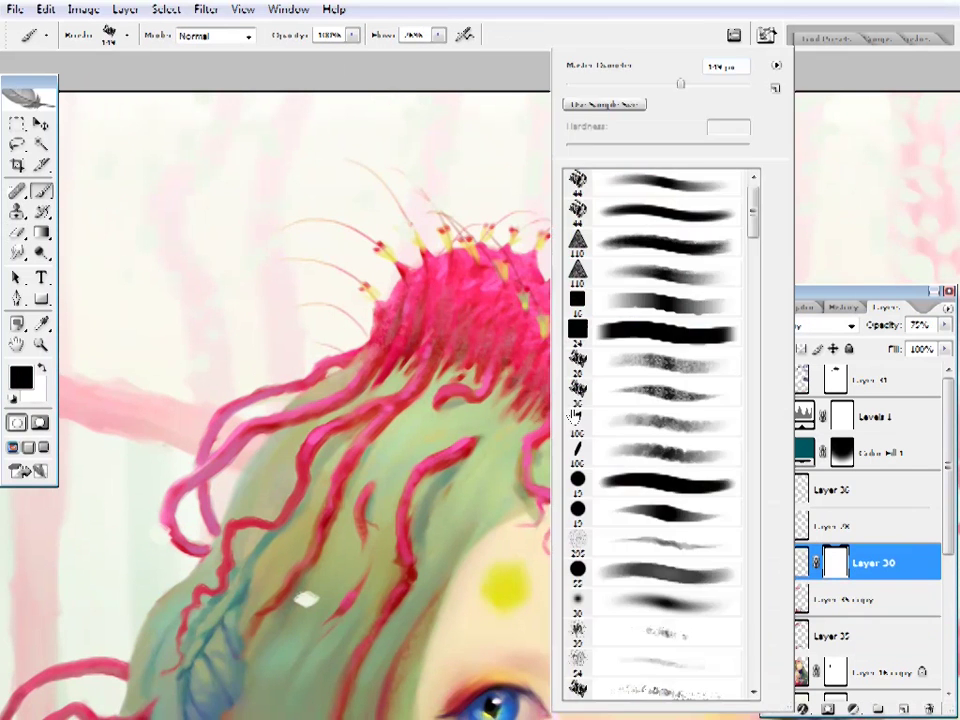
{"action": "key", "text": "Return"}
{"action": "scroll", "coordinate": [365, 410], "scroll_direction": "down", "scroll_amount": 2}
{"action": "scroll", "coordinate": [365, 410], "scroll_direction": "right", "scroll_amount": 1}
{"action": "scroll", "coordinate": [365, 410], "scroll_direction": "down", "scroll_amount": 3}
{"action": "scroll", "coordinate": [365, 410], "scroll_direction": "right", "scroll_amount": 1}
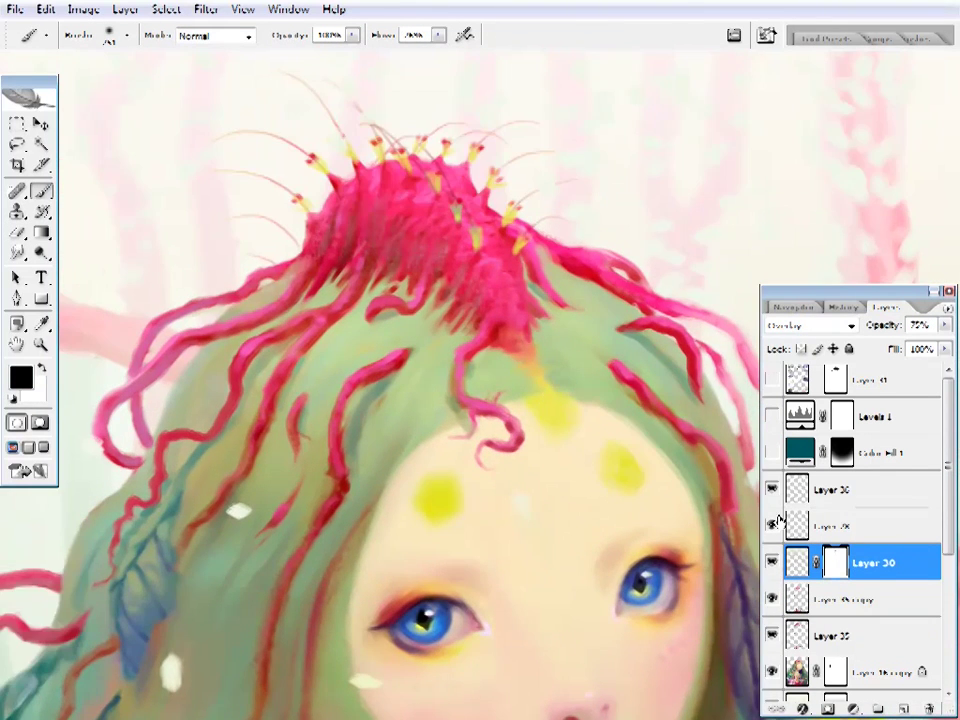
- Select Layer 36, choose a crown brush preset and sample a deeper crimson from the crown
{"action": "key", "text": "alt+bracketright"}
{"action": "key", "text": "alt+bracketright"}
{"action": "key", "text": "e"}
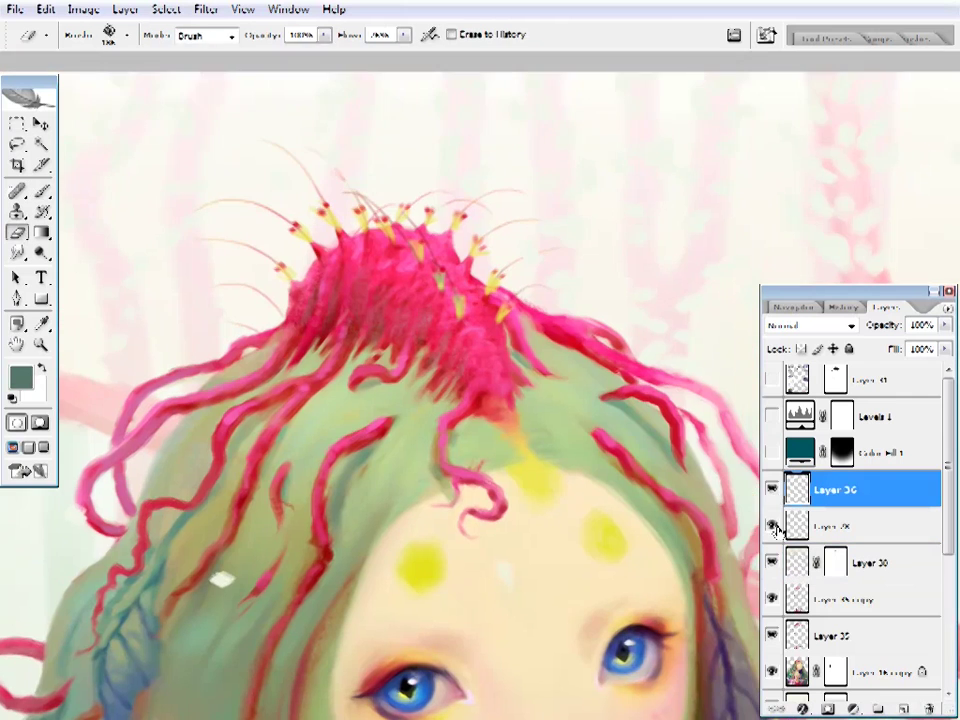
{"action": "key", "text": "z"}
{"action": "left_click", "coordinate": [656, 461], "text": "alt"}
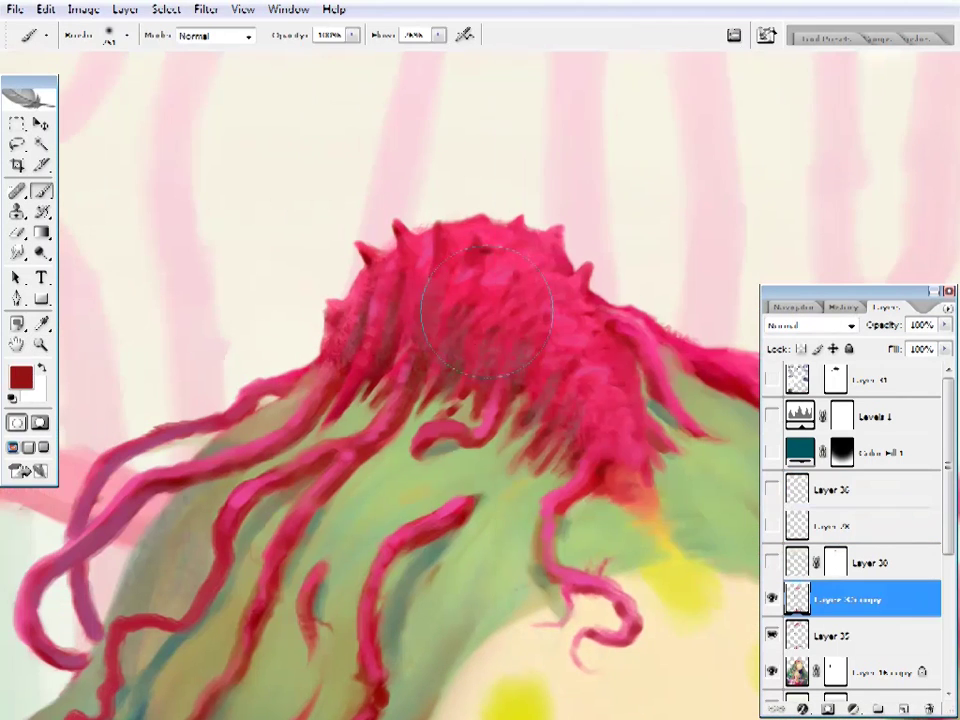
{"action": "right_click", "coordinate": [578, 215]}
{"action": "double_click", "coordinate": [578, 215]}
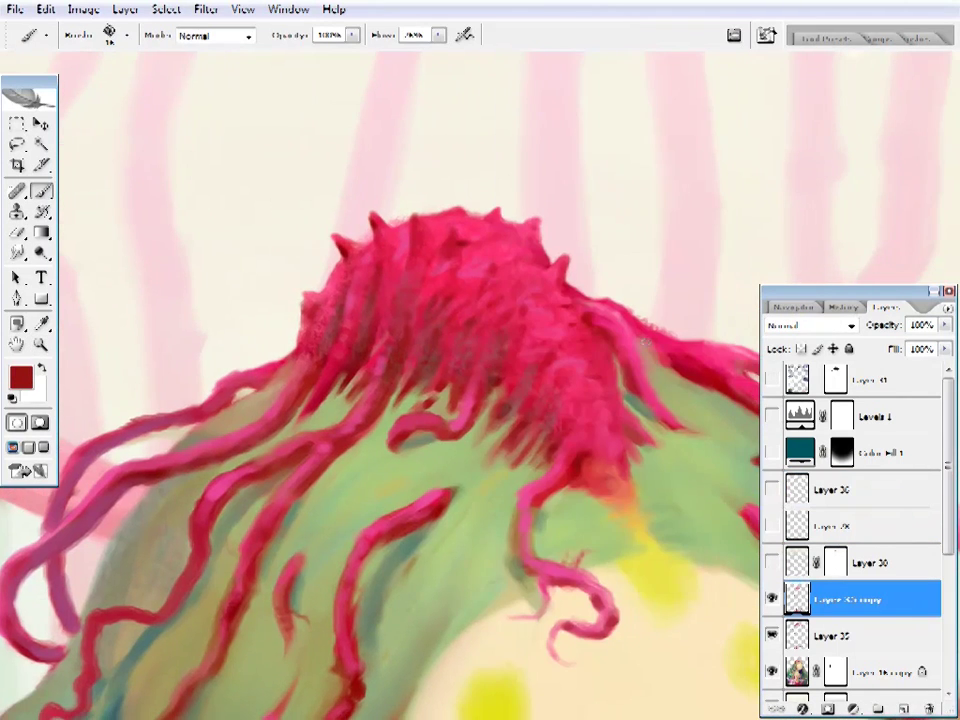
{"action": "left_click", "coordinate": [20, 377]}
{"action": "key", "text": "Return"}
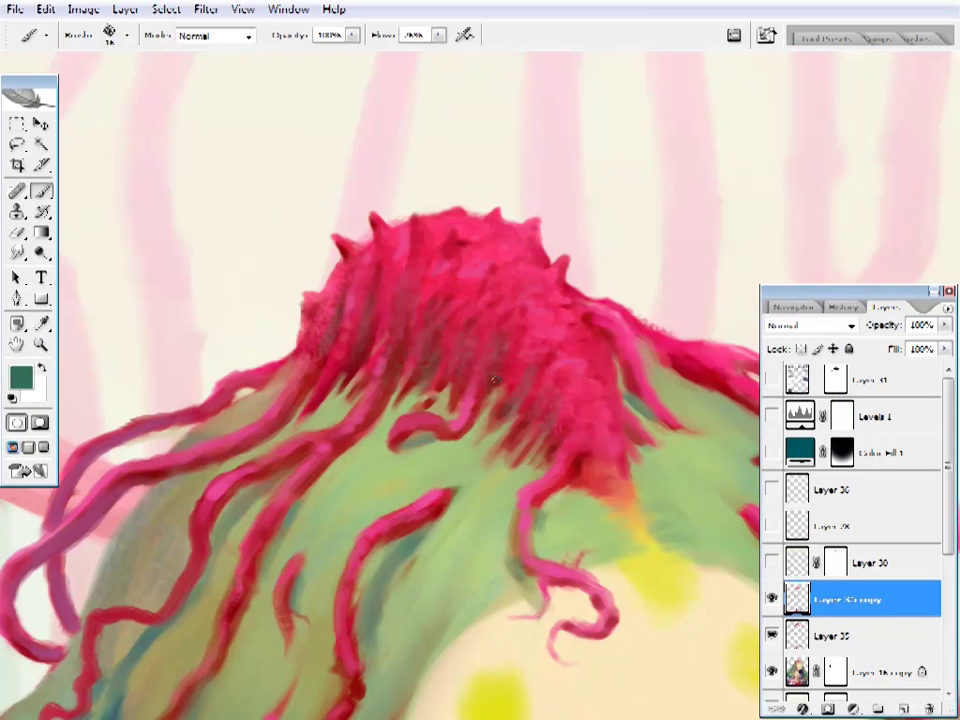
{"action": "left_click", "coordinate": [425, 370], "text": "alt"}
- Select Layer 35 for painting the face
{"action": "scroll", "coordinate": [362, 321], "scroll_direction": "down", "scroll_amount": 10}
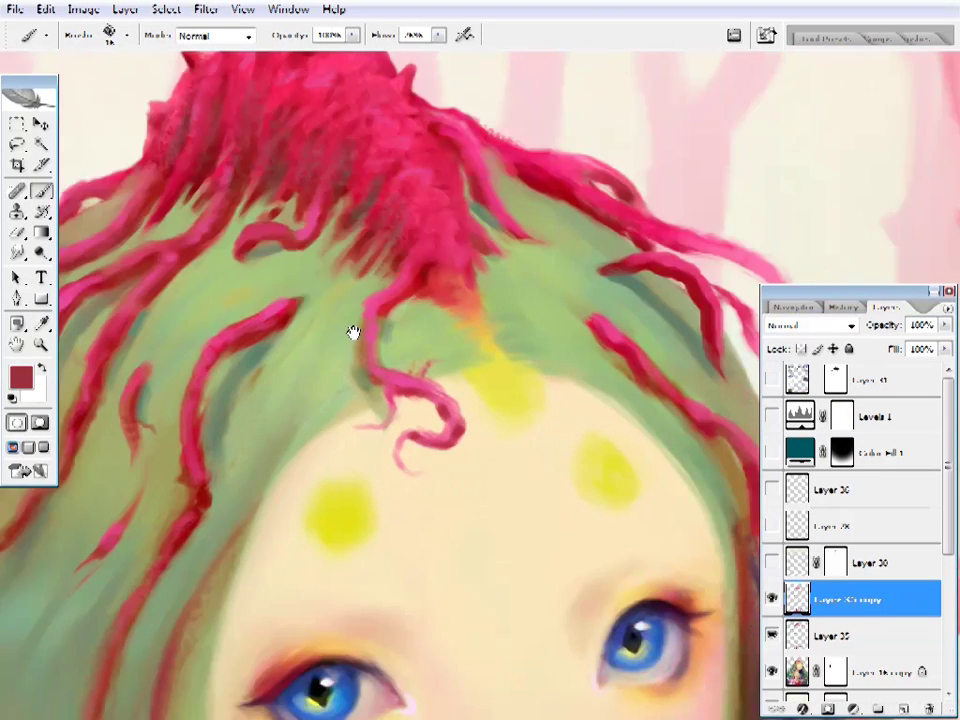
{"action": "key", "text": "z"}
{"action": "left_click", "coordinate": [820, 636]}
- Pick a brush preset, sample the pale skin beige from the face and shrink the brush
{"action": "key", "text": "b"}
{"action": "right_click", "coordinate": [629, 315]}
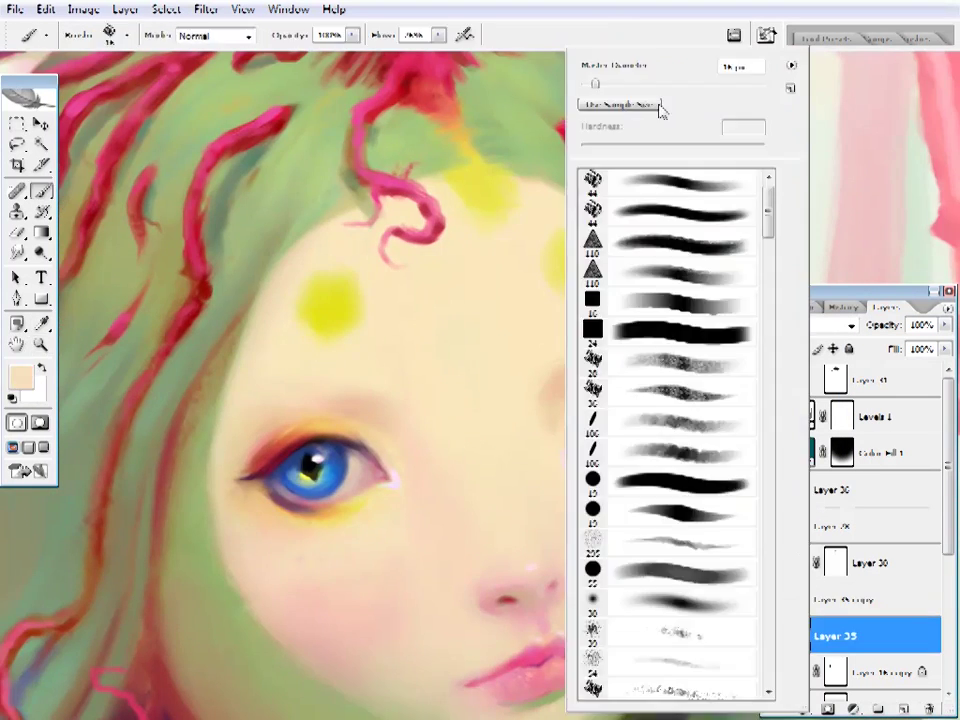
{"action": "left_click", "coordinate": [506, 321], "text": "alt"}
{"action": "right_click", "coordinate": [506, 321]}
{"action": "key", "text": "Return"}
{"action": "scroll", "coordinate": [560, 258], "scroll_direction": "down", "scroll_amount": 2}
{"action": "scroll", "coordinate": [560, 258], "scroll_direction": "right", "scroll_amount": 1}
{"action": "left_click", "coordinate": [561, 268], "text": "alt"}
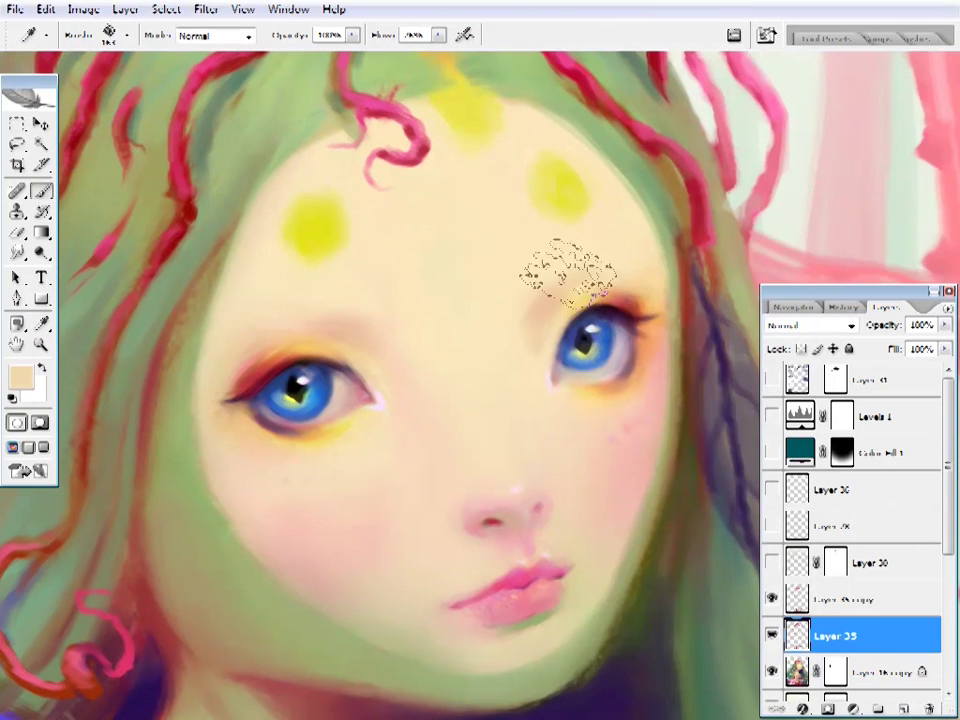
{"action": "key", "text": "bracketleft"}
{"action": "key", "text": "bracketleft"}
{"action": "key", "text": "bracketleft"}
{"action": "key", "text": "bracketleft"}
- Switch to an irregular textured brush and paint with beige sampled from the forehead
{"action": "left_click_drag", "start_coordinate": [430, 322], "coordinate": [448, 324]}
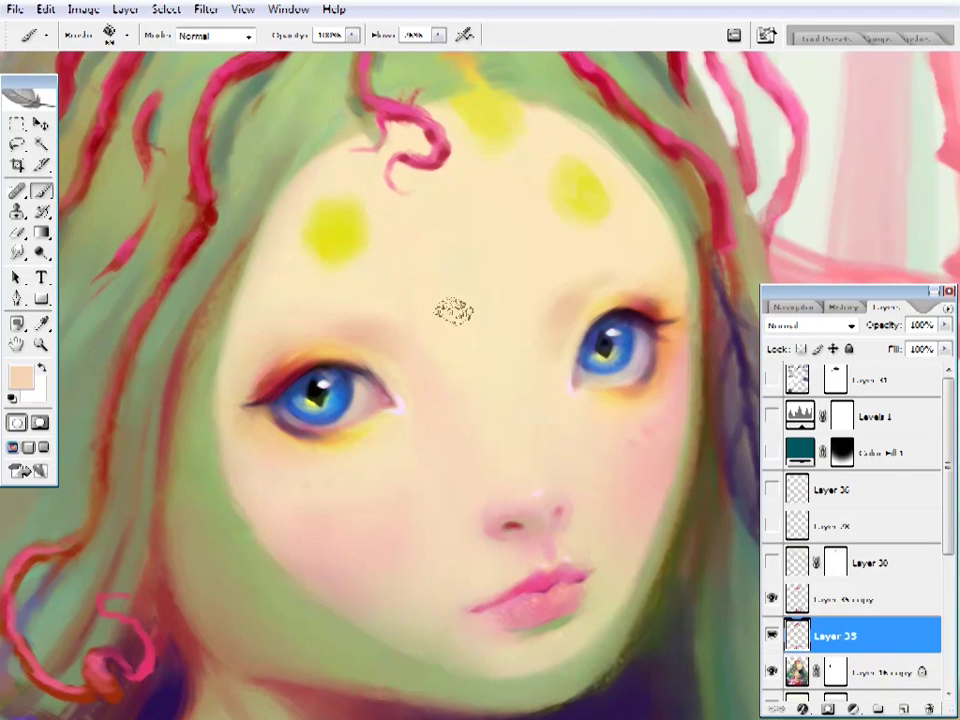
{"action": "scroll", "coordinate": [440, 347], "scroll_direction": "up", "scroll_amount": 2}
{"action": "right_click", "coordinate": [497, 347]}
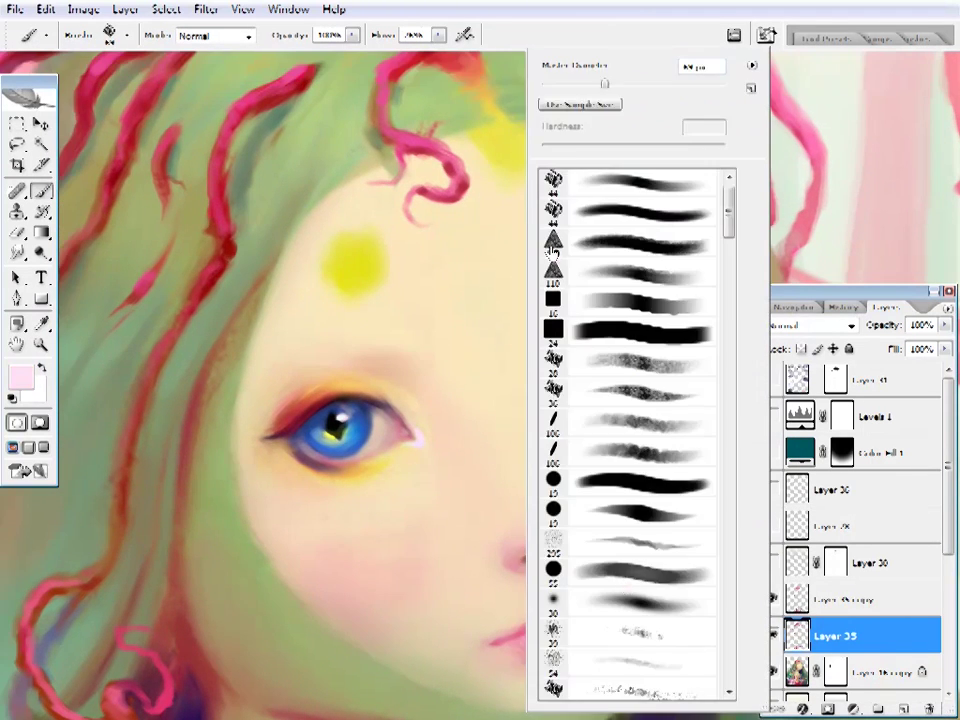
{"action": "key", "text": "Return"}
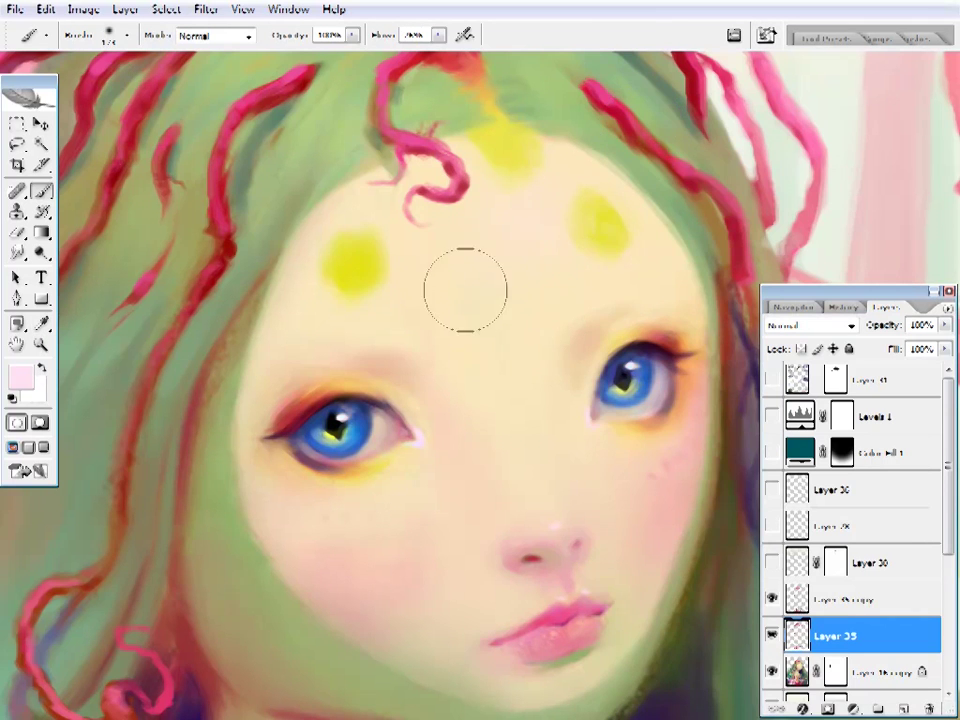
{"action": "right_click", "coordinate": [500, 260]}
{"action": "key", "text": "Return"}
{"action": "left_click", "coordinate": [505, 233], "text": "alt"}
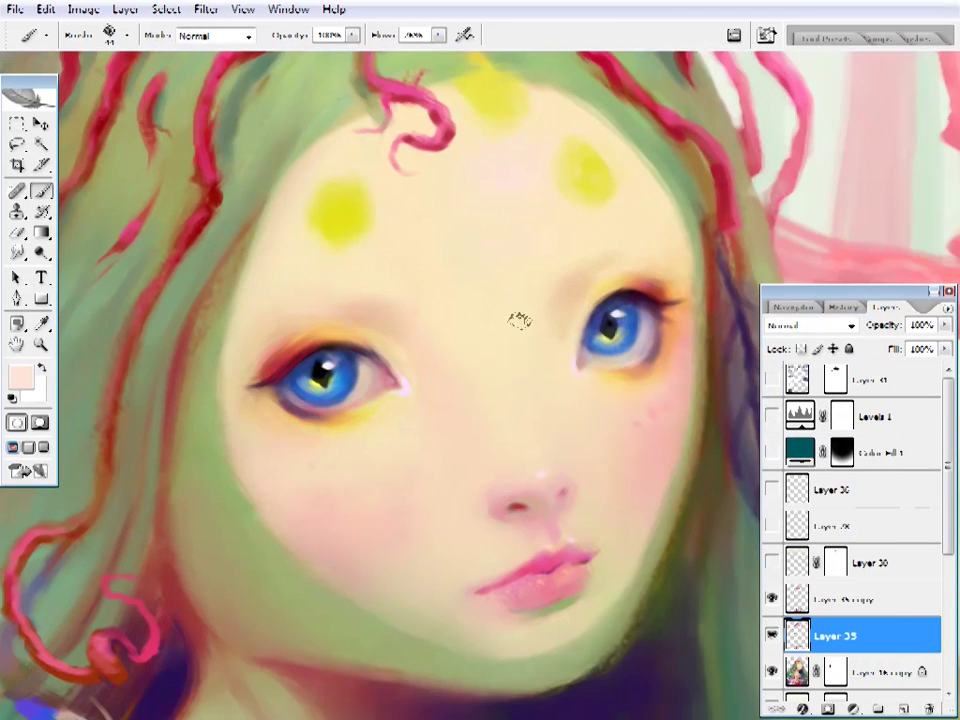
- Zoom in close on the face and repaint the skin with a lighter sampled beige
{"action": "key", "text": "z"}
{"action": "key", "text": "ctrl+0"}
{"action": "left_click", "coordinate": [588, 227]}
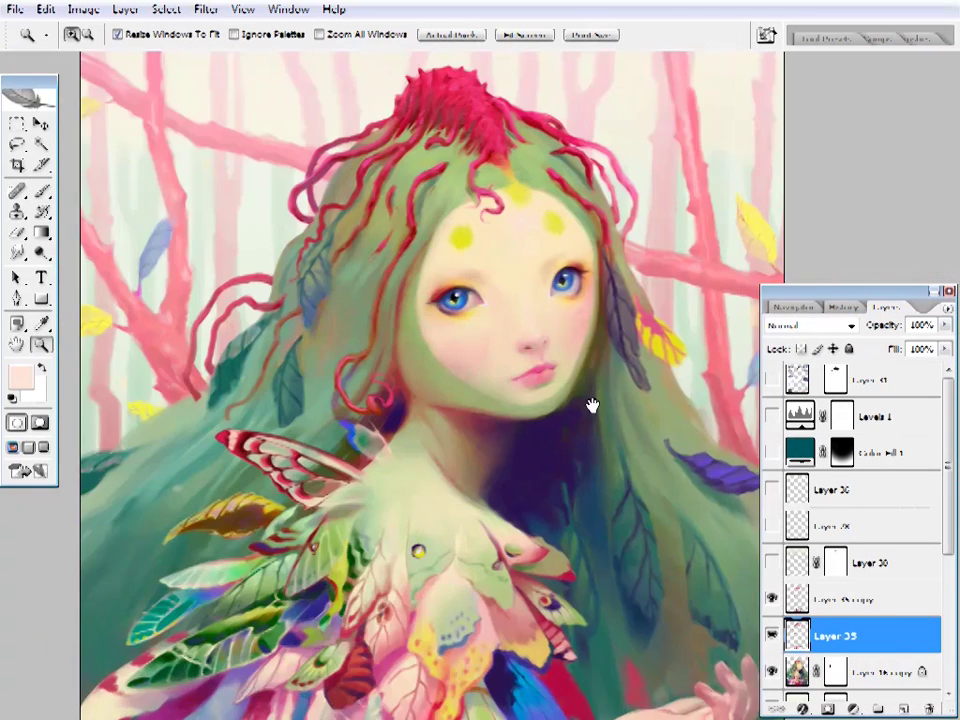
{"action": "left_click", "coordinate": [589, 403]}
{"action": "left_click_drag", "start_coordinate": [771, 452], "coordinate": [771, 416]}
{"action": "key", "text": "ctrl+plus"}
{"action": "key", "text": "e"}
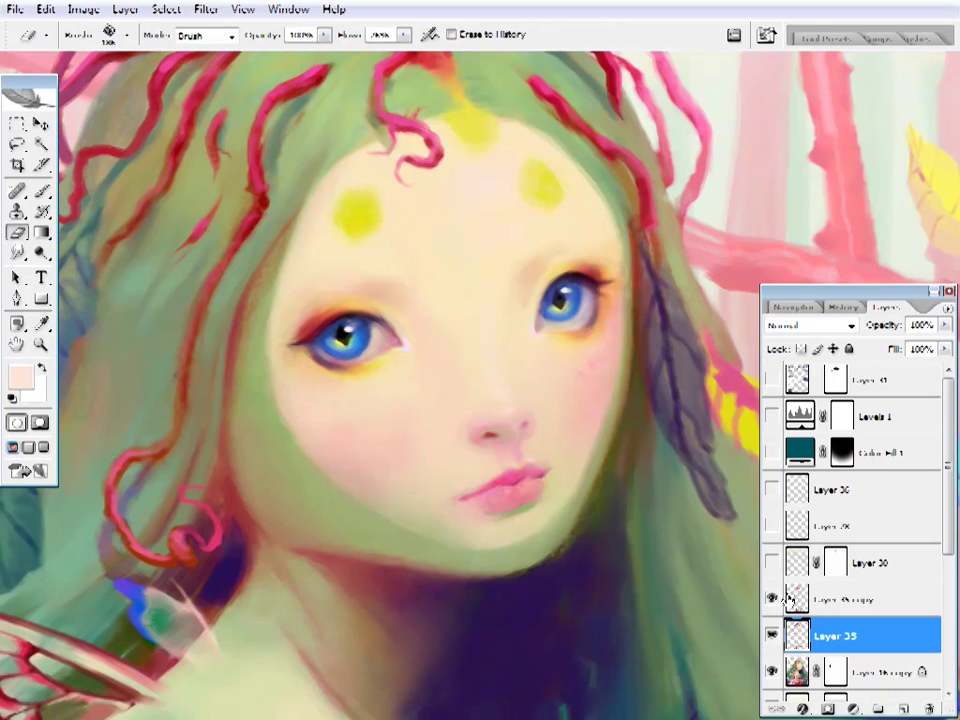
{"action": "key", "text": "b"}
{"action": "left_click", "coordinate": [492, 340], "text": "alt"}
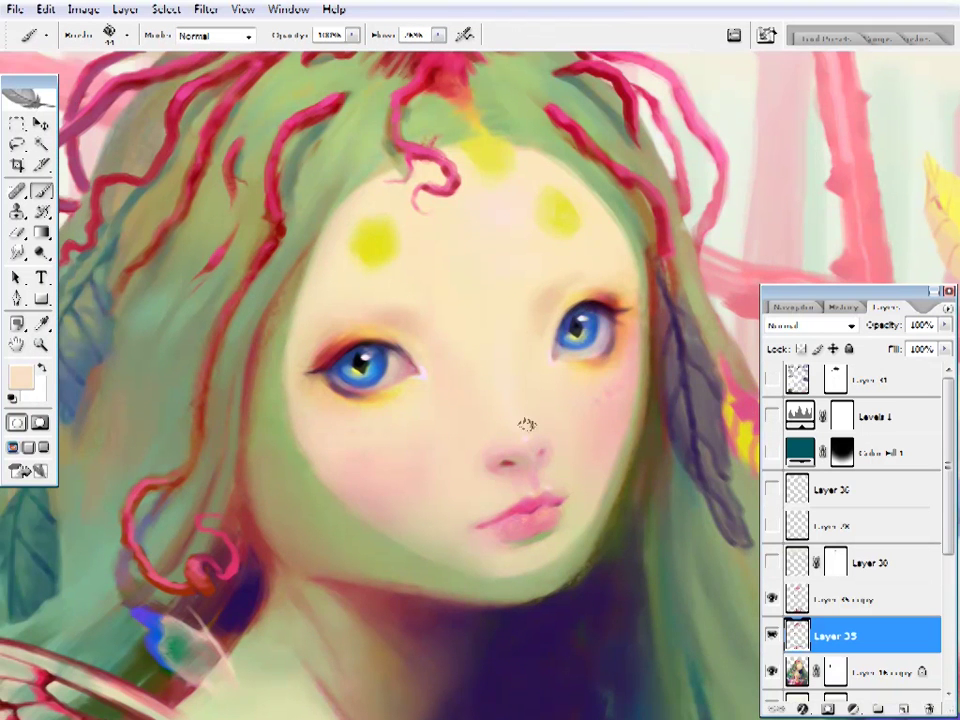
- Paint around the eye with a dark mauve sampled nearby
{"action": "scroll", "coordinate": [519, 422], "scroll_direction": "up", "scroll_amount": 2}
{"action": "scroll", "coordinate": [493, 289], "scroll_direction": "left", "scroll_amount": 1}
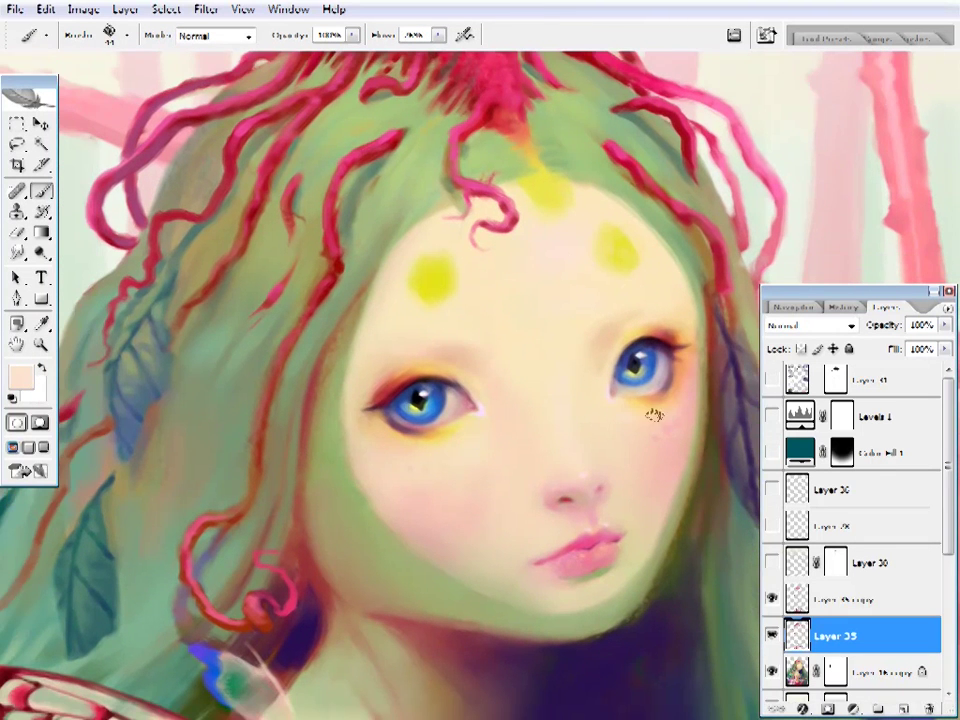
{"action": "left_click", "coordinate": [489, 420], "text": "ctrl"}
{"action": "left_click", "coordinate": [574, 358], "text": "alt"}
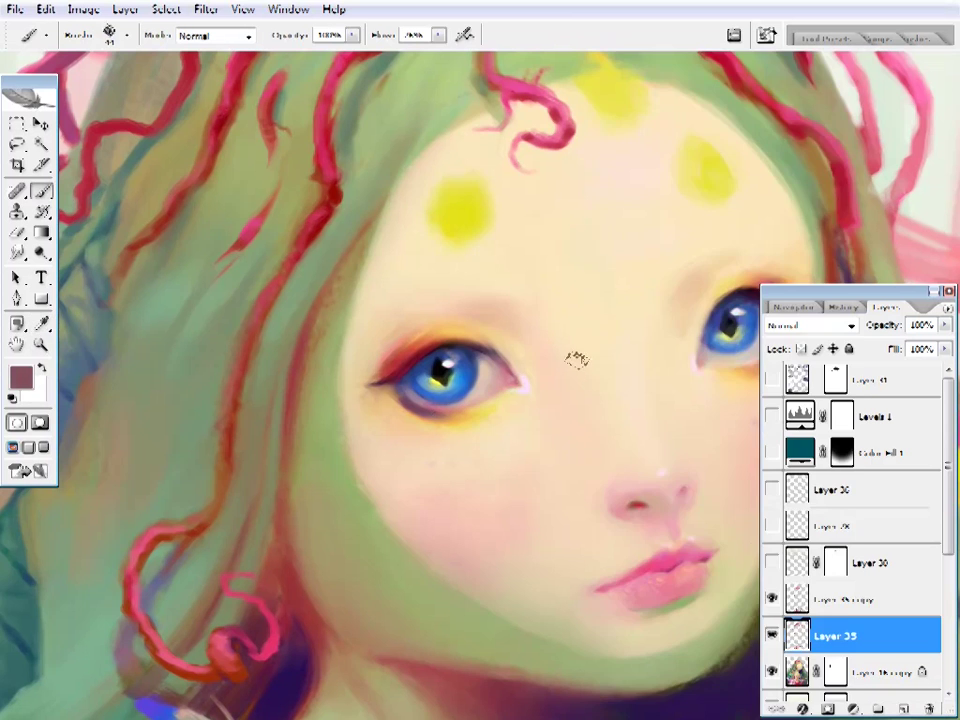
{"action": "right_click", "coordinate": [638, 90]}
{"action": "key", "text": "Return"}
- On Layer 35 copy, paint with a darker crimson set in the colour picker
{"action": "left_click", "coordinate": [818, 600]}
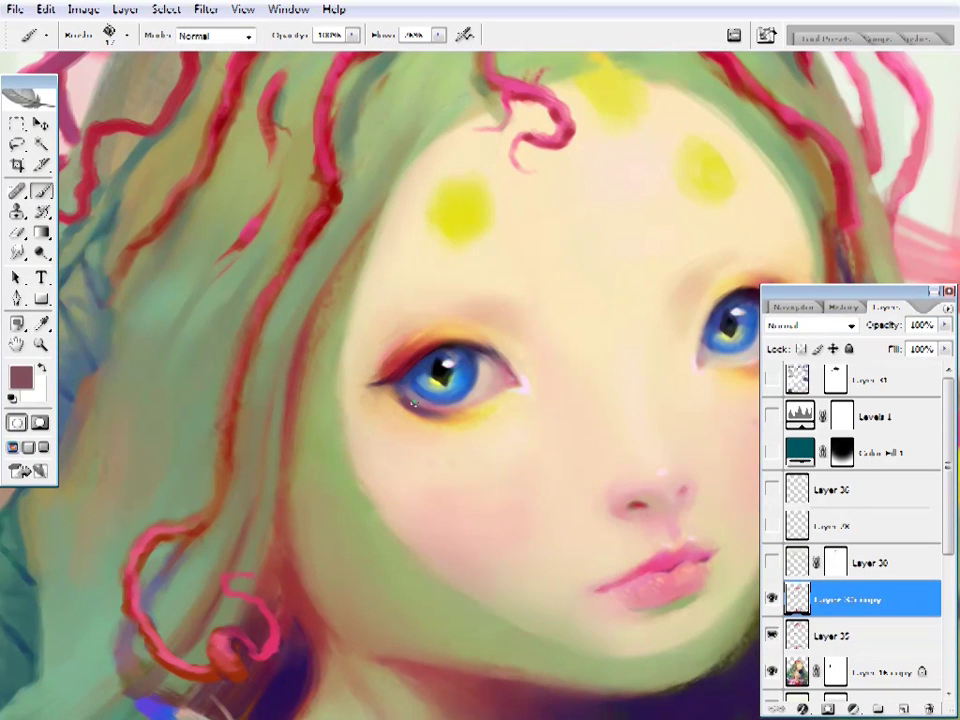
{"action": "right_click", "coordinate": [530, 60]}
{"action": "key", "text": "Escape"}
{"action": "left_click", "coordinate": [20, 377]}
{"action": "left_click", "coordinate": [545, 360]}
{"action": "left_click", "coordinate": [789, 214]}
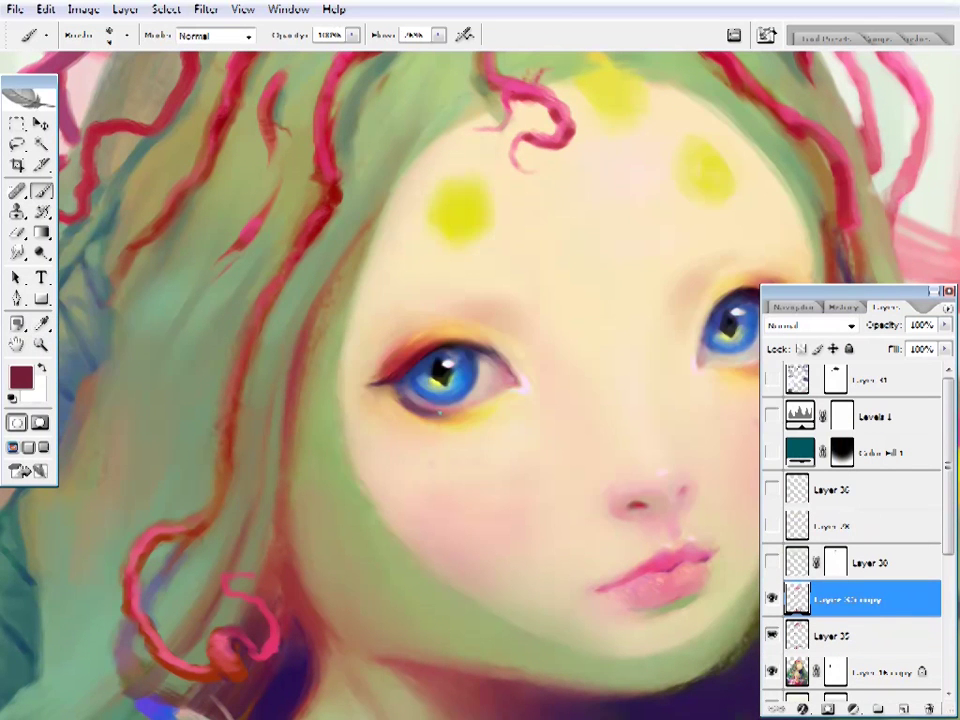
- Hide and show Layer 35 copy twice to compare the crimson strokes
{"action": "left_click", "coordinate": [772, 599]}
{"action": "left_click", "coordinate": [772, 599]}
{"action": "left_click", "coordinate": [772, 599]}
{"action": "left_click", "coordinate": [772, 599]}
- Lasso a selection around the head and crown, then clear it
{"action": "key", "text": "z"}
{"action": "left_click", "coordinate": [531, 489], "text": "alt"}
{"action": "left_click", "coordinate": [531, 489], "text": "alt"}
{"action": "key", "text": "l"}
{"action": "left_click_drag", "start_coordinate": [290, 186], "coordinate": [535, 316]}
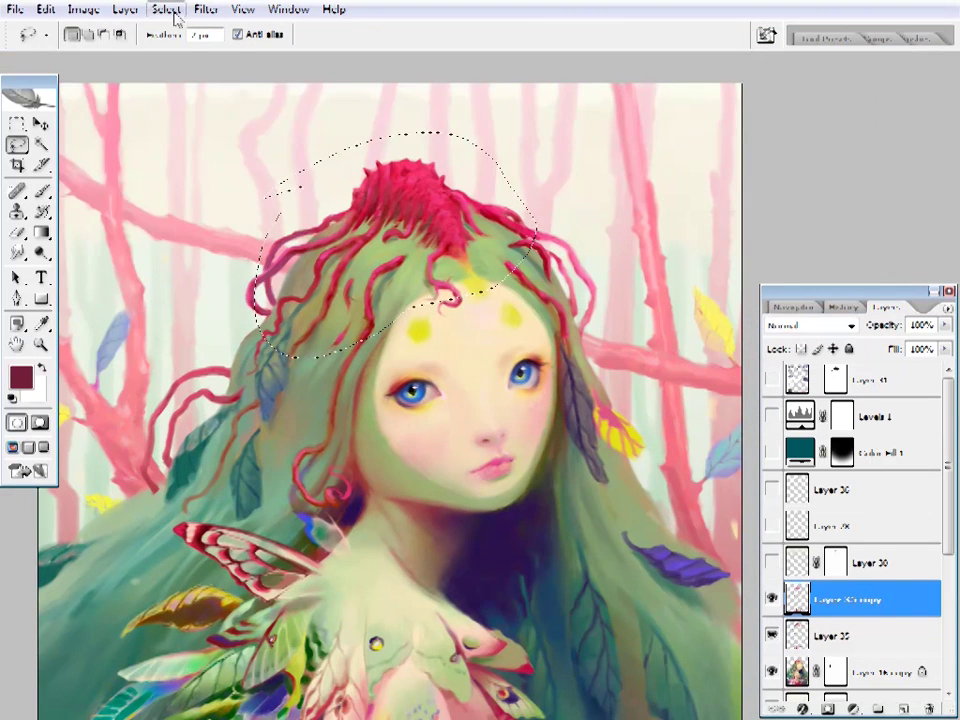
{"action": "key", "text": "ctrl+d"}
- Zoom into the face and touch up strokes, alternating brush and eraser
{"action": "key", "text": "z"}
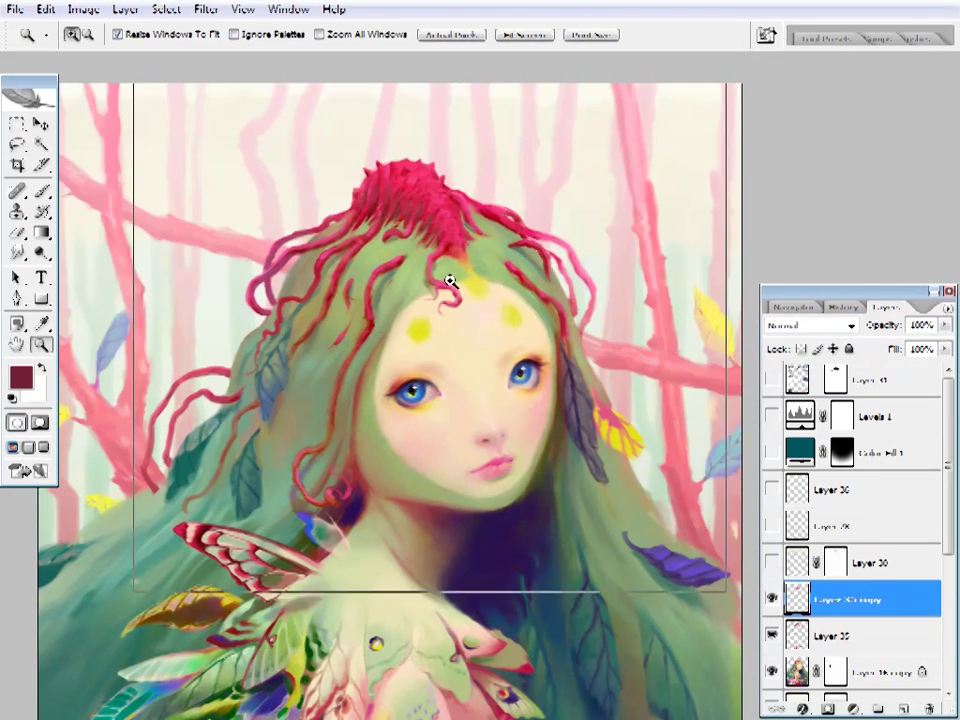
{"action": "left_click", "coordinate": [450, 282]}
{"action": "key", "text": "e"}
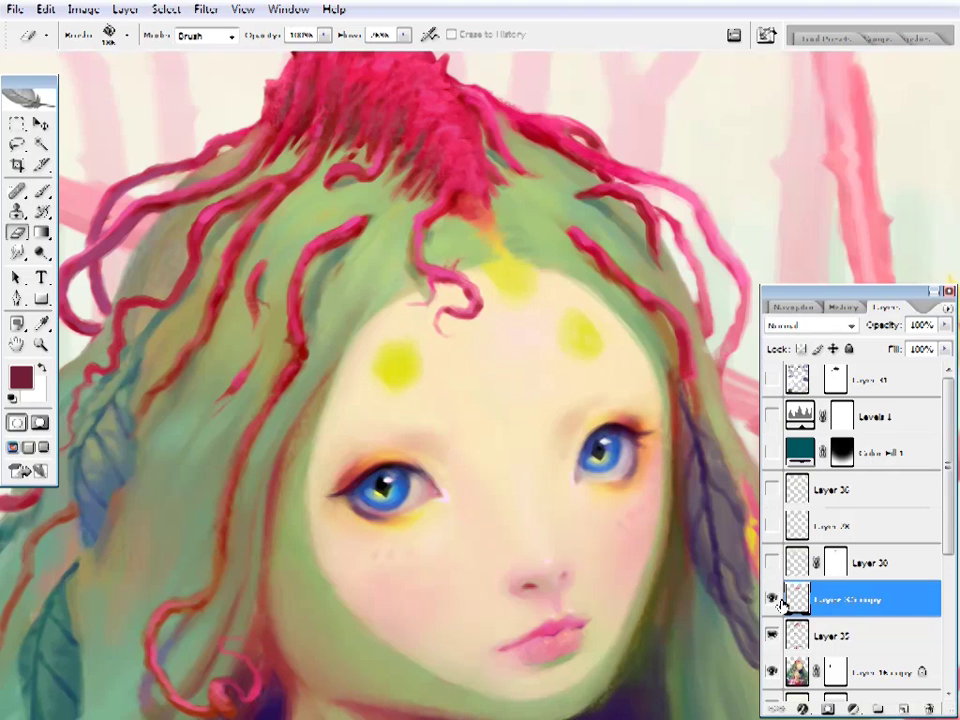
{"action": "left_click_drag", "start_coordinate": [575, 480], "coordinate": [568, 321]}
{"action": "key", "text": "b"}
{"action": "left_click", "coordinate": [407, 257]}
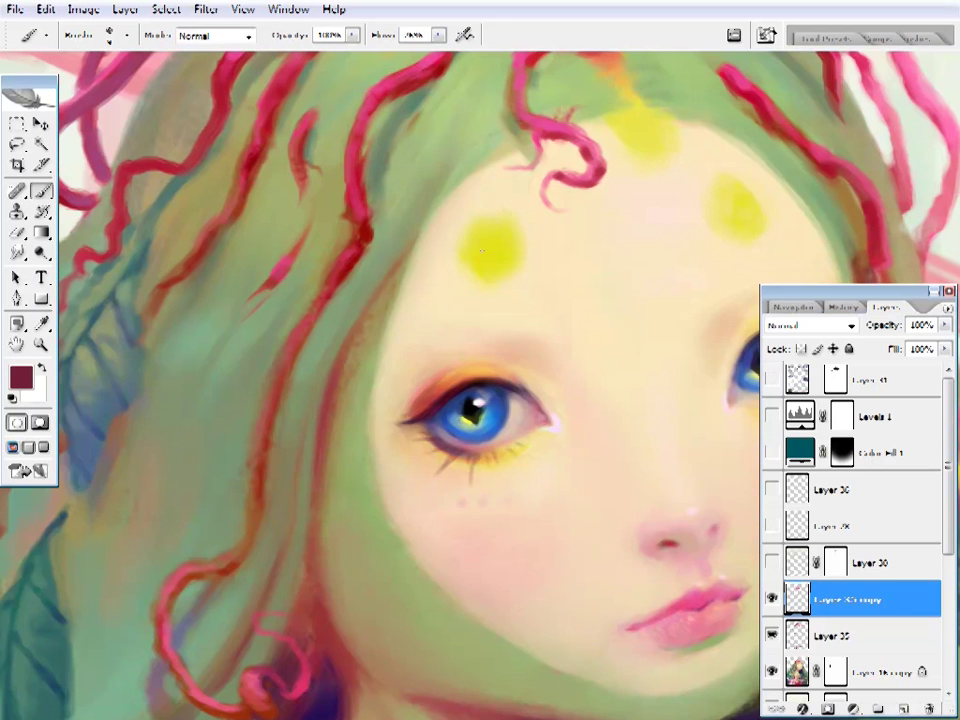
{"action": "key", "text": "e"}
{"action": "right_click", "coordinate": [629, 316]}
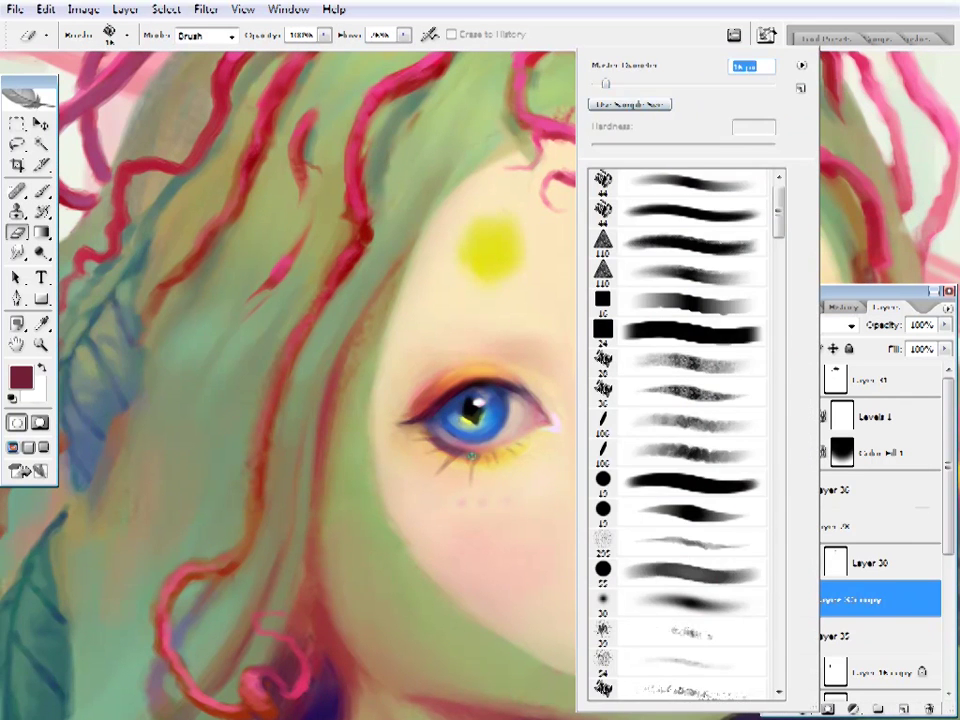
{"action": "key", "text": "Escape"}
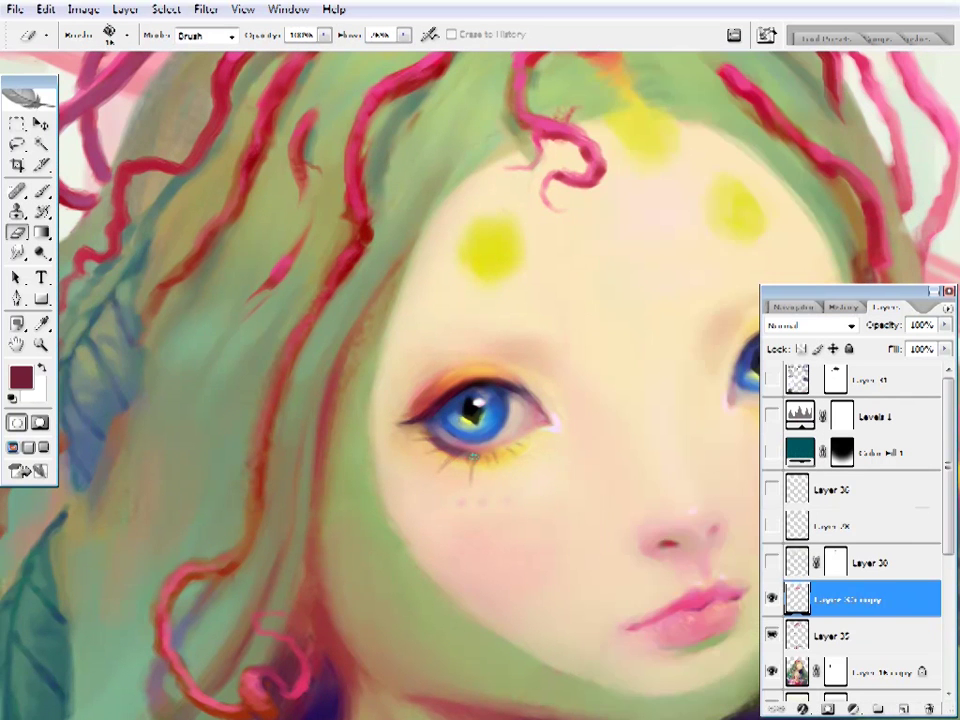
- Paint around the eye with sampled pale yellow, salmon, mauve, beige and dark red
{"action": "key", "text": "b"}
{"action": "left_click", "coordinate": [521, 429], "text": "alt"}
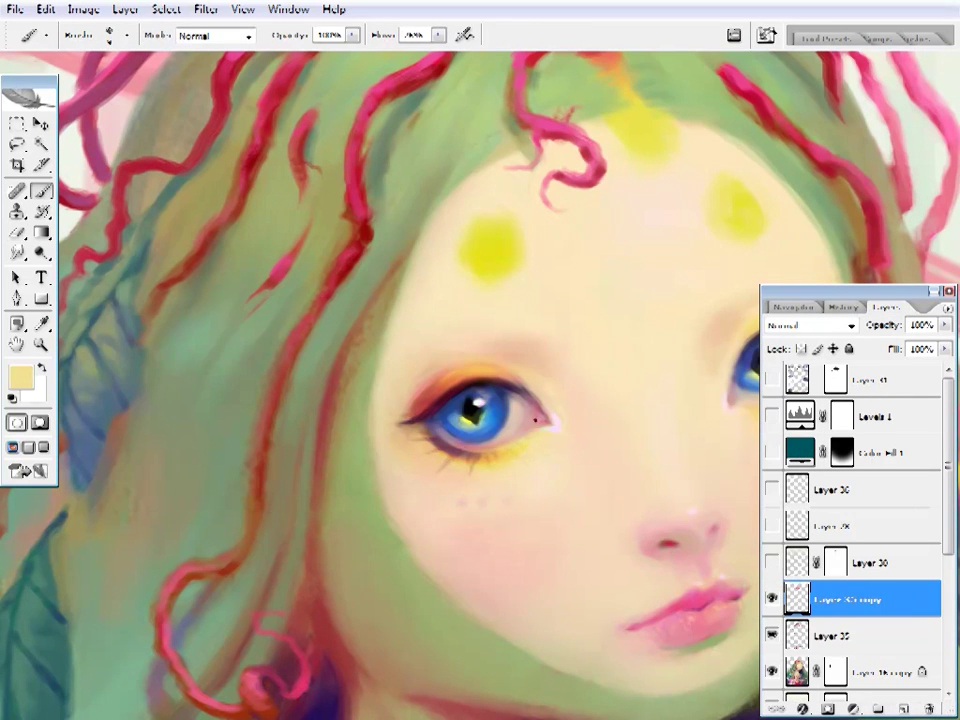
{"action": "left_click", "coordinate": [514, 424], "text": "alt"}
{"action": "left_click", "coordinate": [456, 422], "text": "alt"}
{"action": "left_click", "coordinate": [495, 435], "text": "alt"}
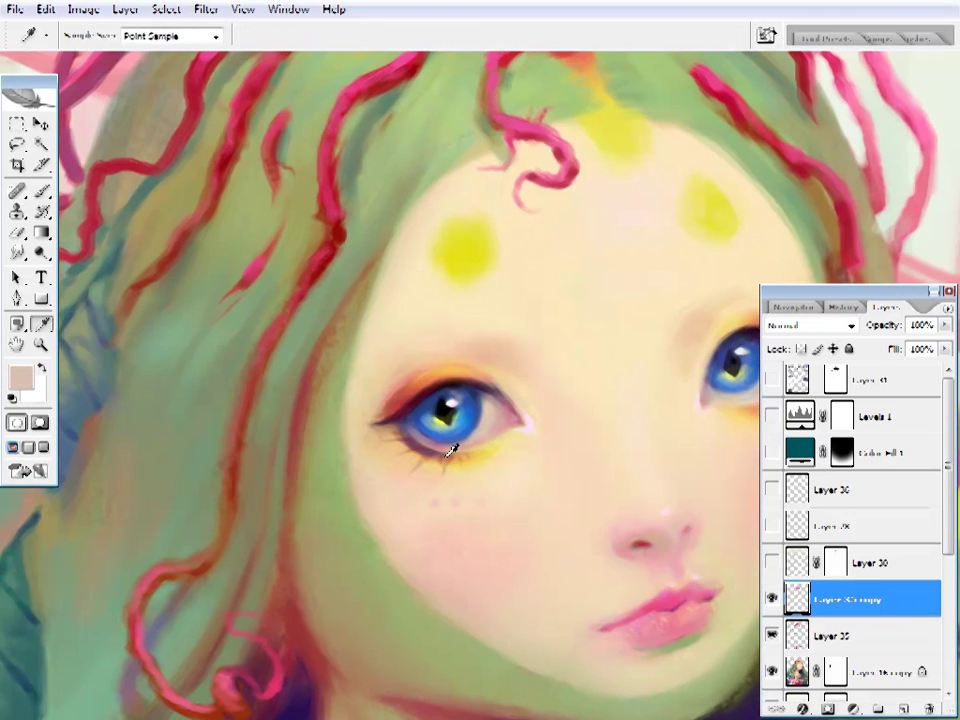
{"action": "left_click", "coordinate": [360, 336], "text": "alt"}
{"action": "left_click", "coordinate": [450, 446], "text": "alt"}
{"action": "left_click_drag", "start_coordinate": [781, 337], "coordinate": [641, 347]}
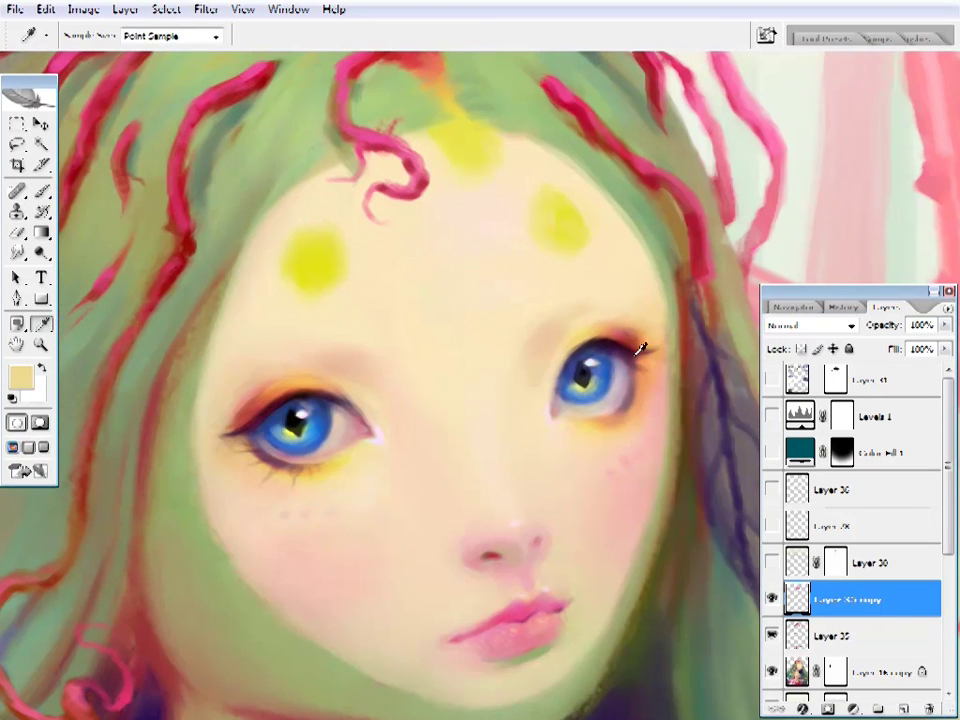
{"action": "left_click", "coordinate": [641, 347], "text": "alt"}
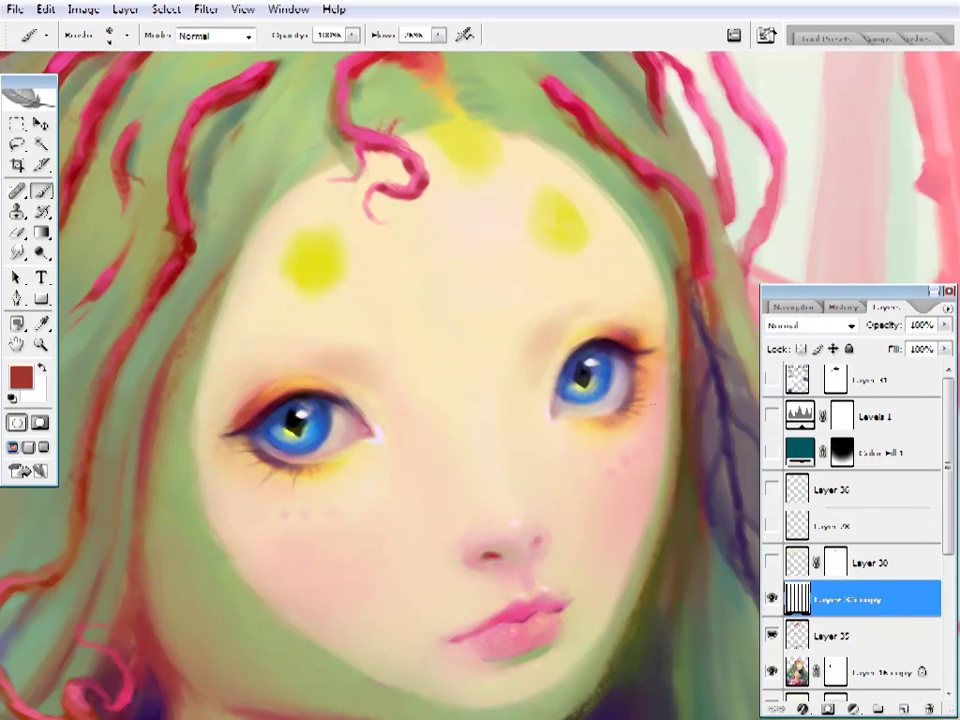
- Refine the eyelashes in a sampled dark maroon, alternating brush and eraser
{"action": "key", "text": "e"}
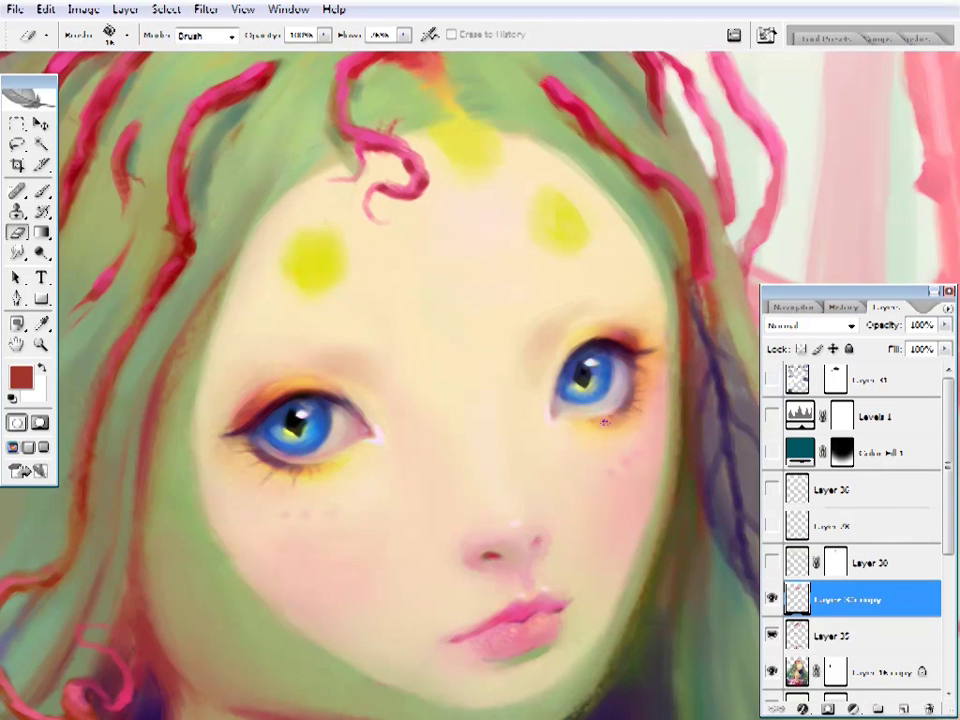
{"action": "key", "text": "b"}
{"action": "key", "text": "e"}
{"action": "key", "text": "b"}
{"action": "left_click_drag", "start_coordinate": [600, 430], "coordinate": [675, 420]}
{"action": "left_click", "coordinate": [313, 420], "text": "alt"}
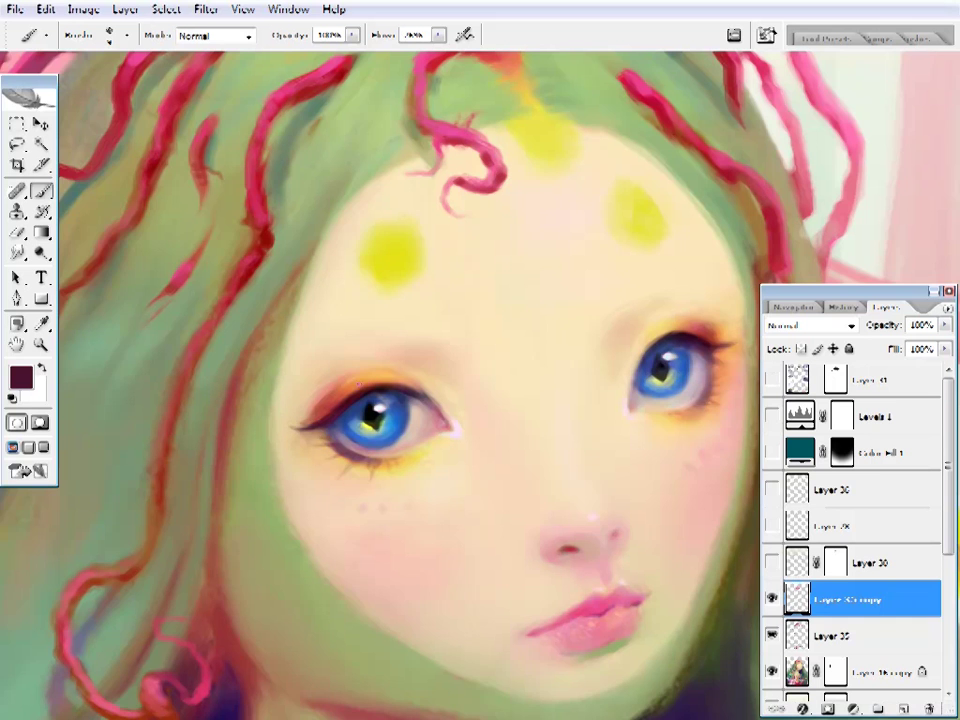
{"action": "left_click_drag", "start_coordinate": [753, 348], "coordinate": [683, 358]}
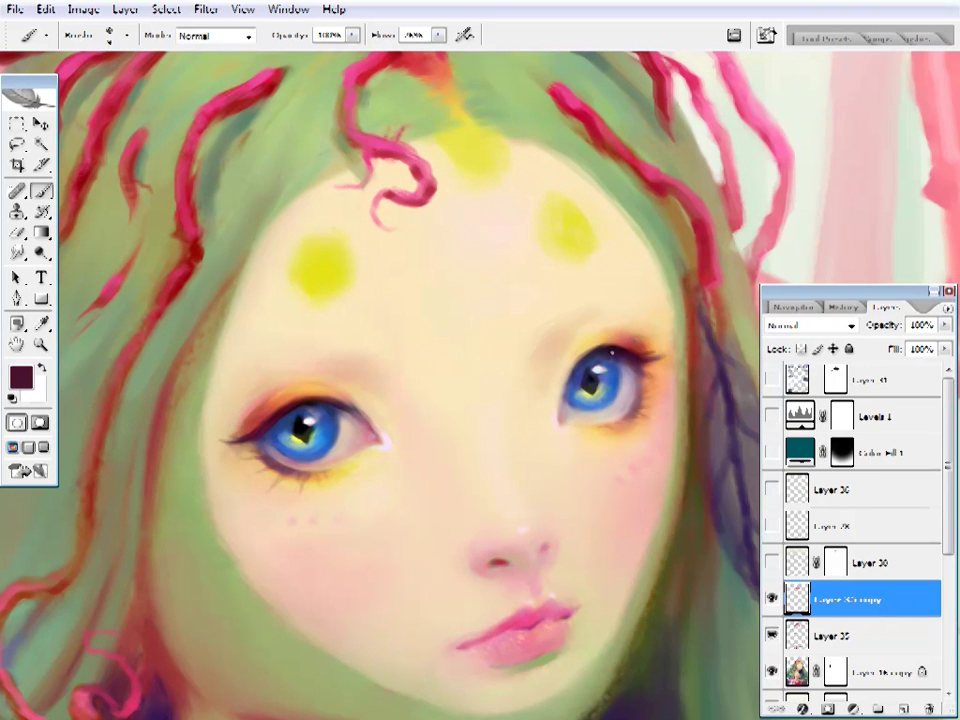
{"action": "key", "text": "e"}
- Check the whole painting, then paint the face with a dark navy sampled from it
{"action": "key", "text": "z"}
{"action": "left_click", "coordinate": [561, 332], "text": "alt"}
{"action": "left_click", "coordinate": [551, 413]}
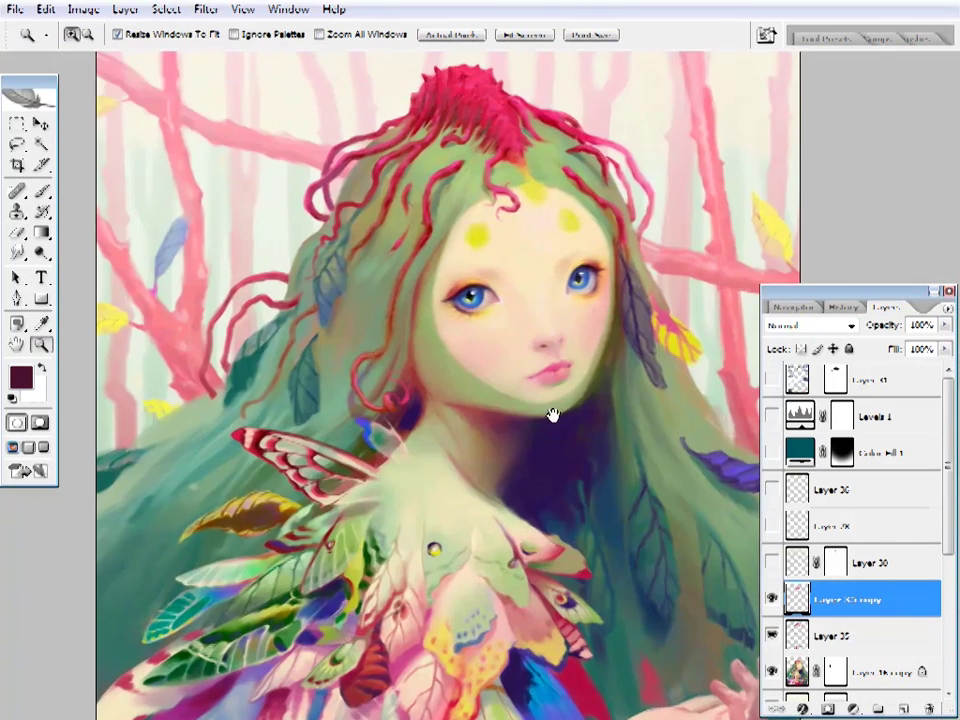
{"action": "left_click", "coordinate": [551, 413]}
{"action": "key", "text": "b"}
{"action": "left_click", "coordinate": [579, 600], "text": "alt"}
{"action": "key", "text": "z"}
{"action": "left_click", "coordinate": [608, 302], "text": "alt"}
{"action": "left_click", "coordinate": [497, 390]}
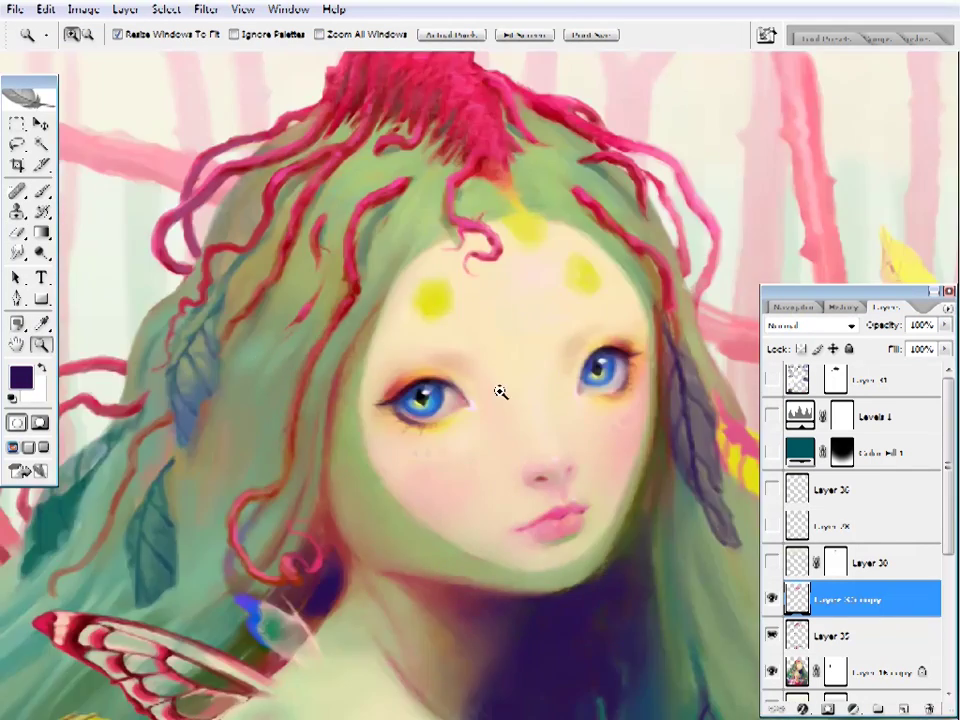
{"action": "mouse_move", "coordinate": [407, 529]}
{"action": "left_mouse_down"}
{"action": "mouse_move", "coordinate": [401, 488]}
{"action": "mouse_move", "coordinate": [429, 474]}
{"action": "left_mouse_up"}
- Repaint the eyeshadow in sampled orange and add light yellow and pink skin touches
{"action": "key", "text": "i"}
{"action": "left_click", "coordinate": [390, 311]}
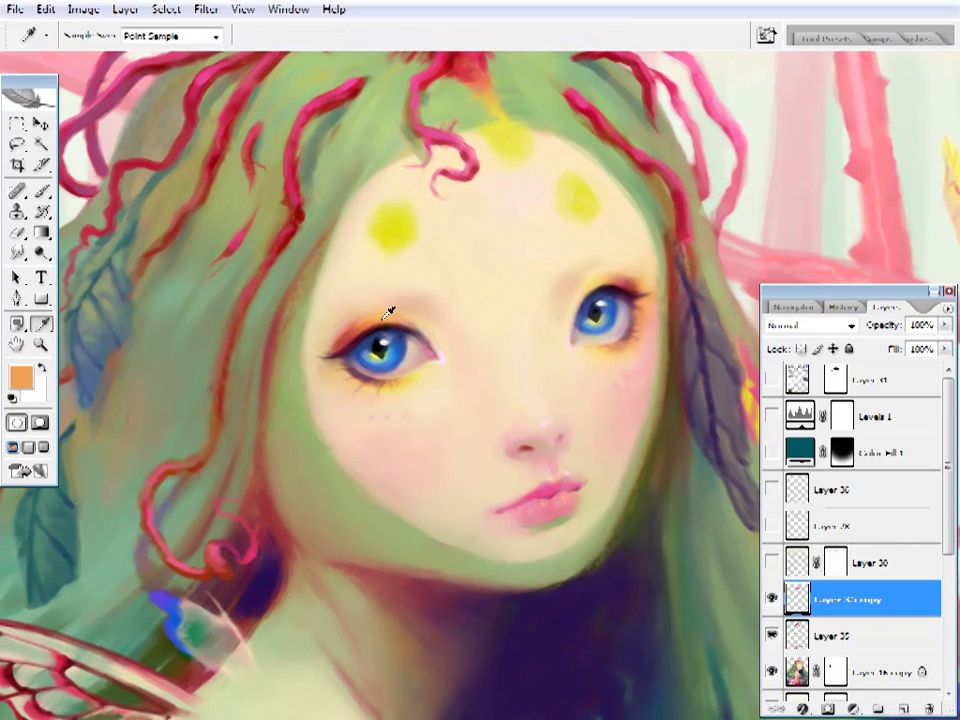
{"action": "key", "text": "b"}
{"action": "left_click", "coordinate": [397, 392], "text": "alt"}
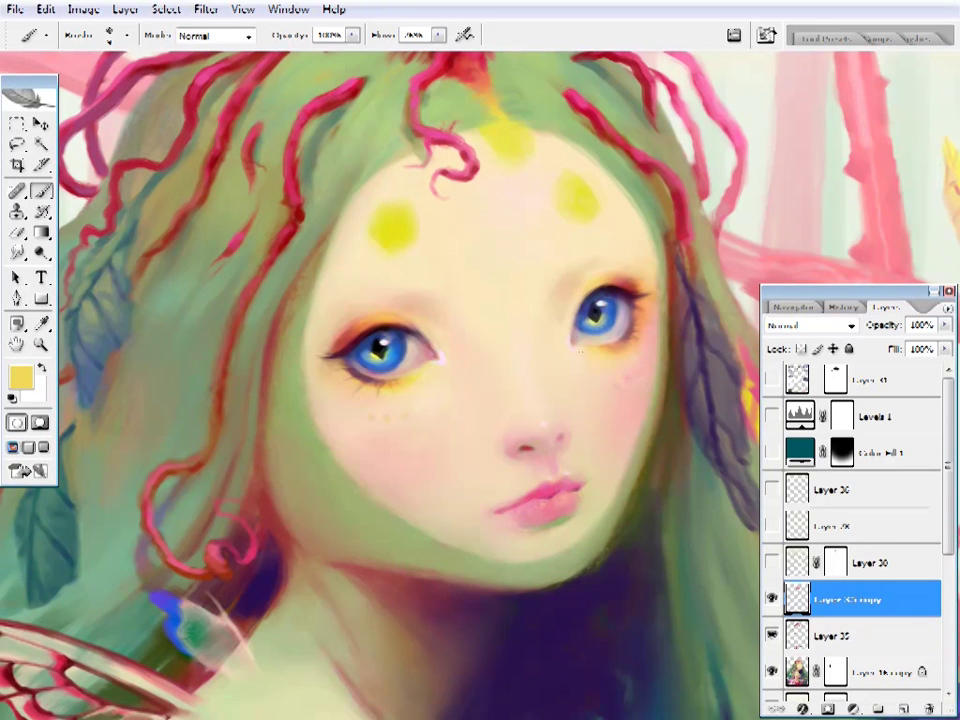
{"action": "scroll", "coordinate": [546, 395], "scroll_direction": "up", "scroll_amount": 1}
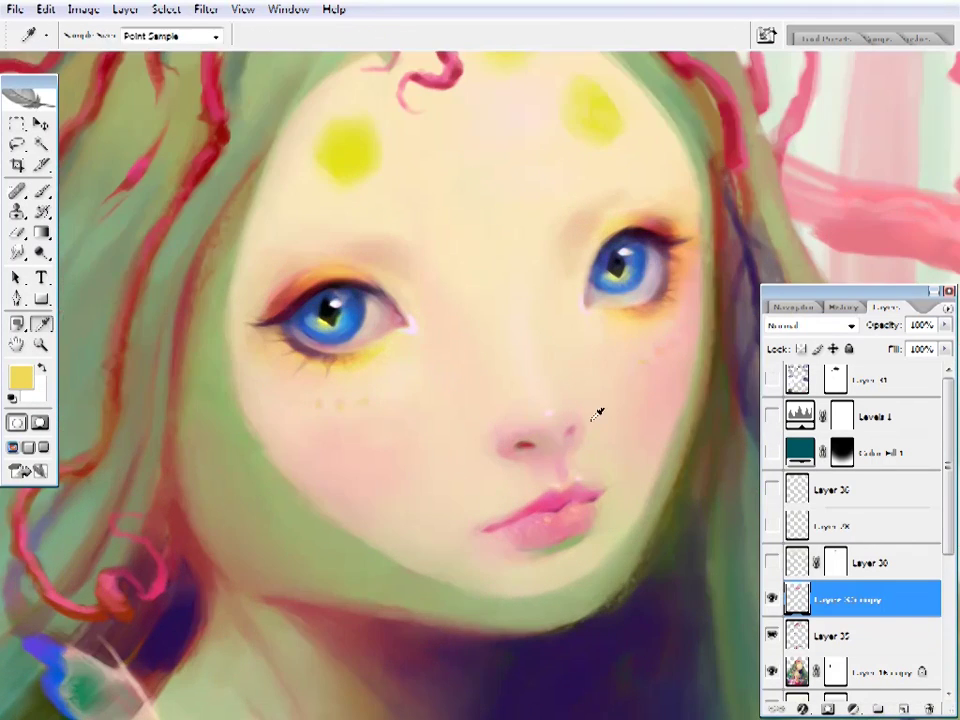
{"action": "left_click", "coordinate": [579, 421], "text": "alt"}
{"action": "left_click", "coordinate": [570, 420], "text": "alt"}
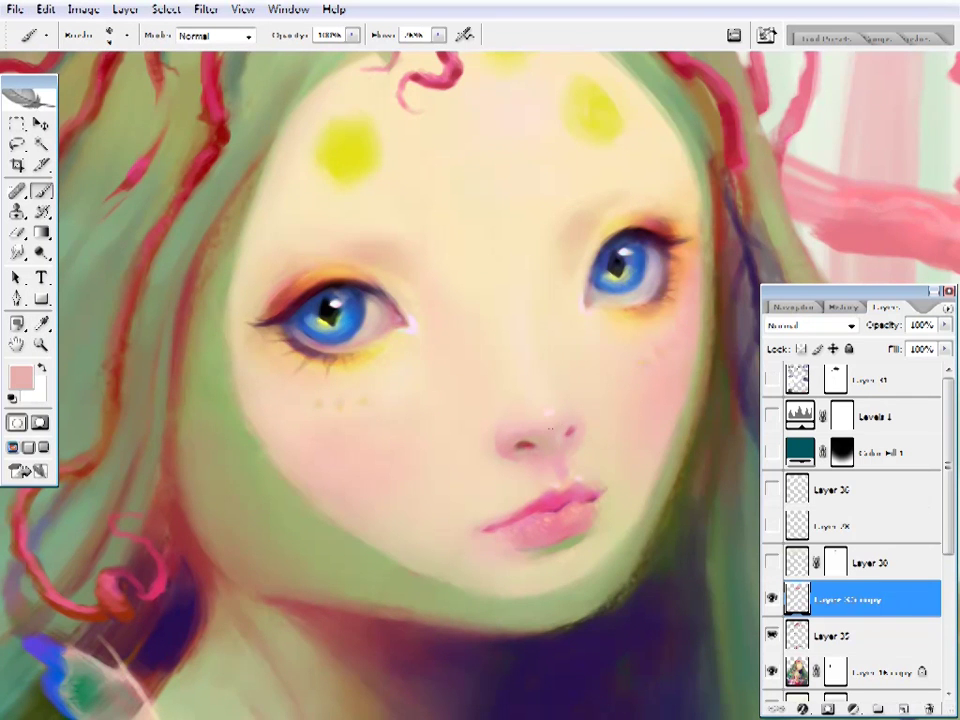
{"action": "key", "text": "z"}
{"action": "key", "text": "ctrl+0"}
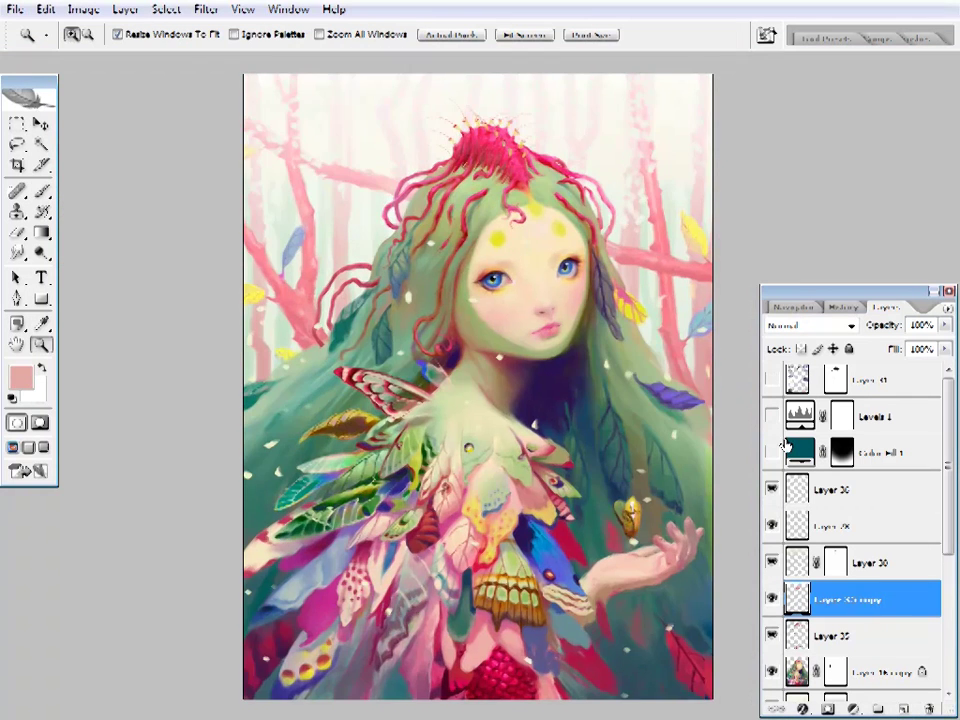
- Hide Levels 1, Color Fill 1, Layer 30 and Layer 29, and zoom in on the crown
{"action": "left_click_drag", "start_coordinate": [771, 416], "coordinate": [771, 526]}
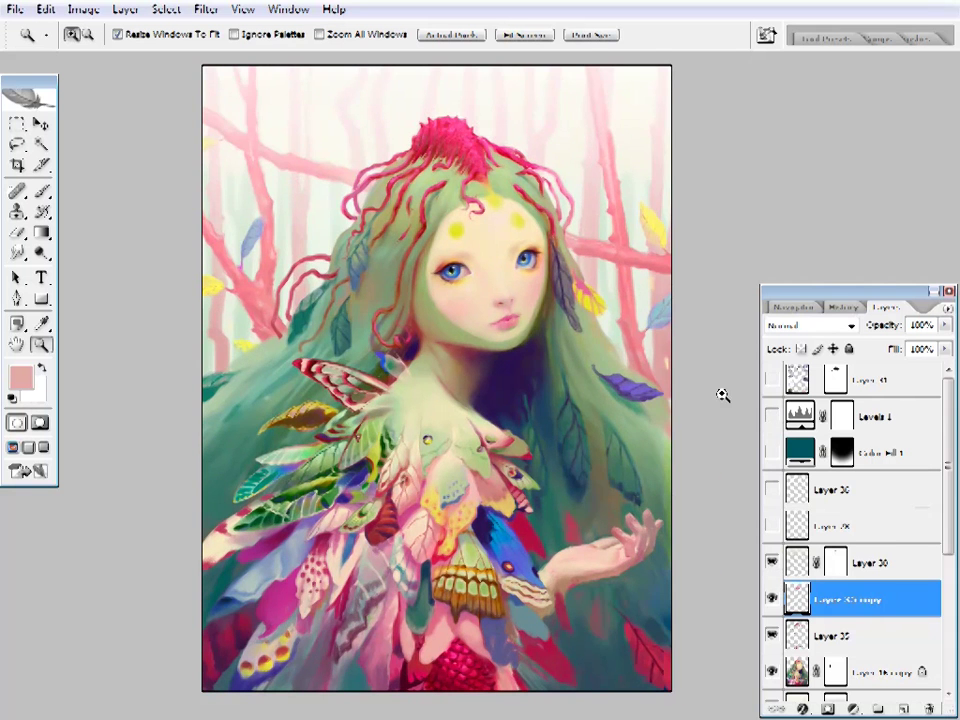
{"action": "left_click", "coordinate": [385, 208]}
{"action": "left_click_drag", "start_coordinate": [640, 379], "coordinate": [521, 381]}
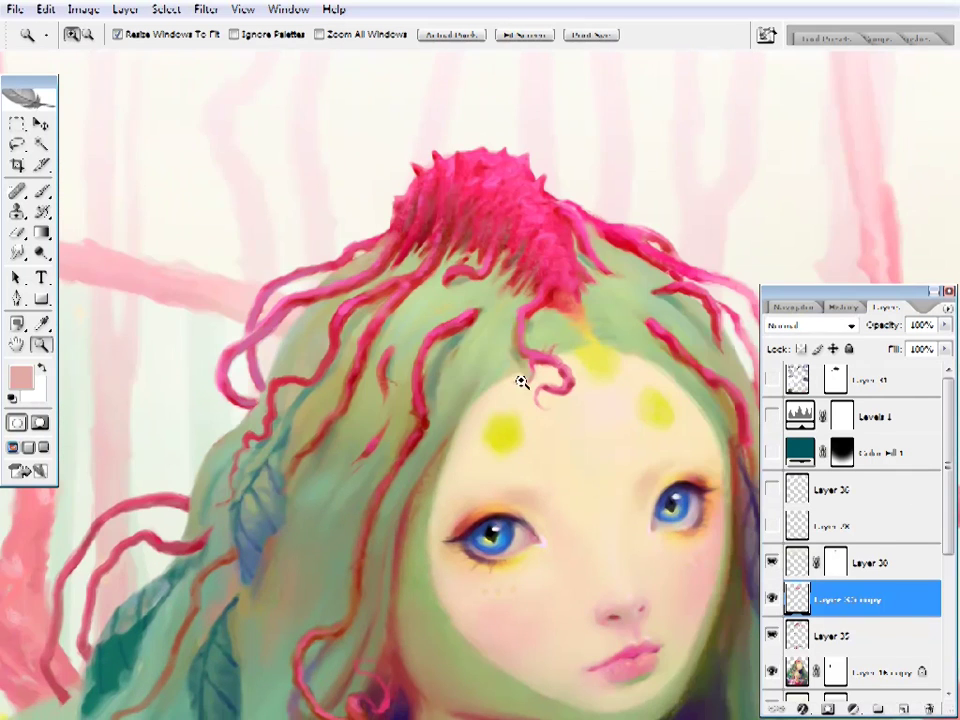
{"action": "left_click", "coordinate": [444, 369], "text": "alt"}
{"action": "left_click", "coordinate": [626, 347]}
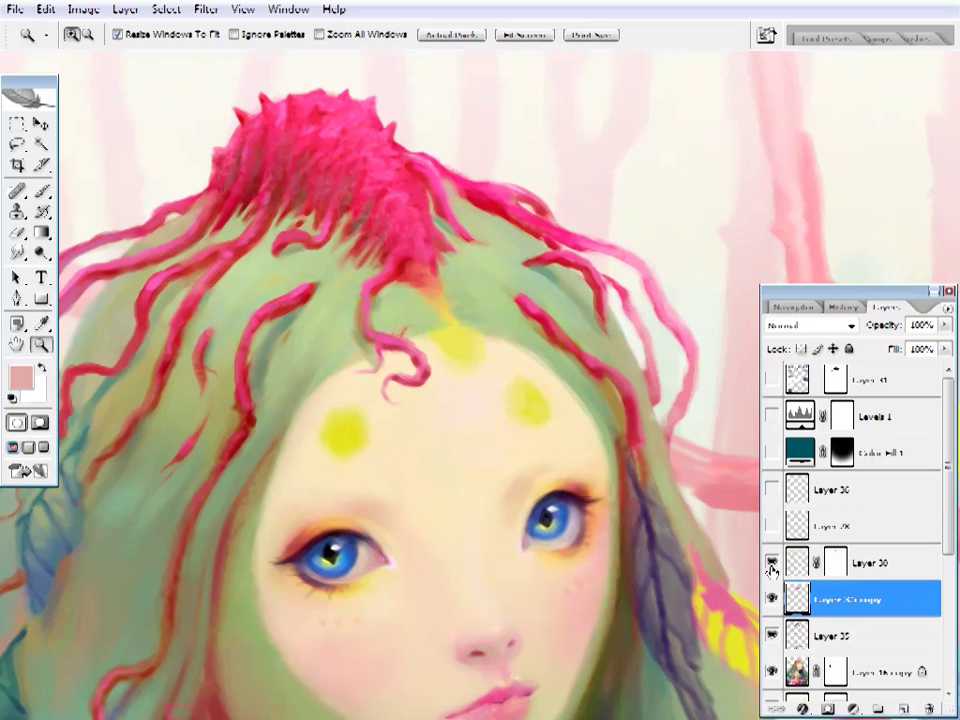
{"action": "left_click", "coordinate": [771, 563]}
- Make Layer 35 active and set a dark red sampled from the crown as paint colour
{"action": "left_click", "coordinate": [860, 636]}
{"action": "key", "text": "i"}
{"action": "left_click", "coordinate": [484, 231]}
{"action": "key", "text": "b"}
{"action": "right_click", "coordinate": [579, 45]}
- Rework the tendrils with pink sampled from the background branches, alternating brush and eraser
{"action": "double_click", "coordinate": [600, 261]}
{"action": "key", "text": "alt+bracketleft"}
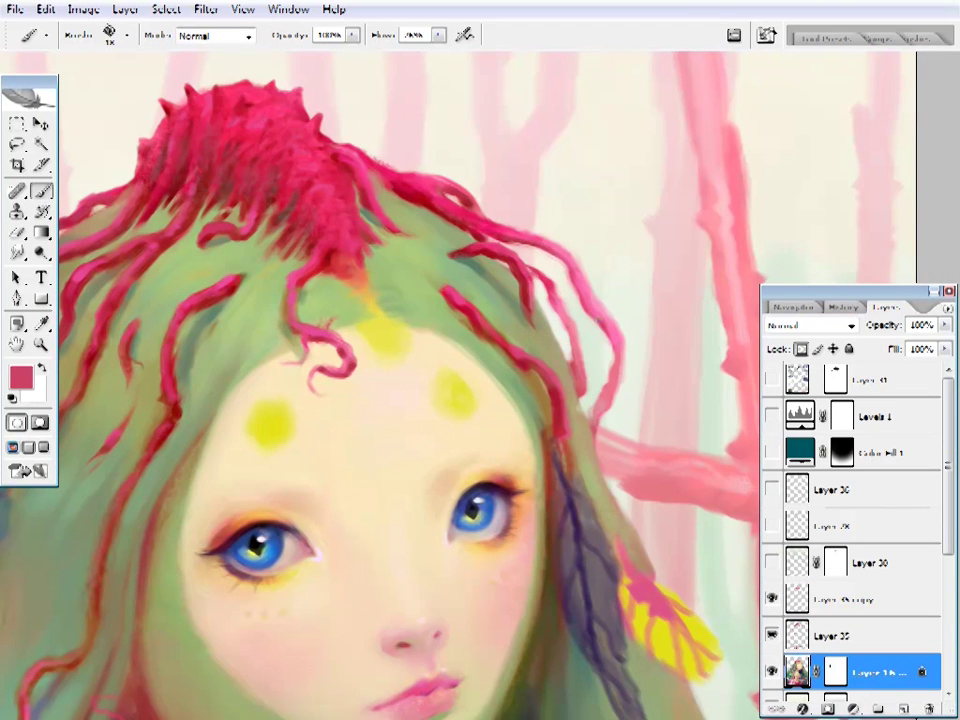
{"action": "left_click", "coordinate": [597, 412], "text": "alt"}
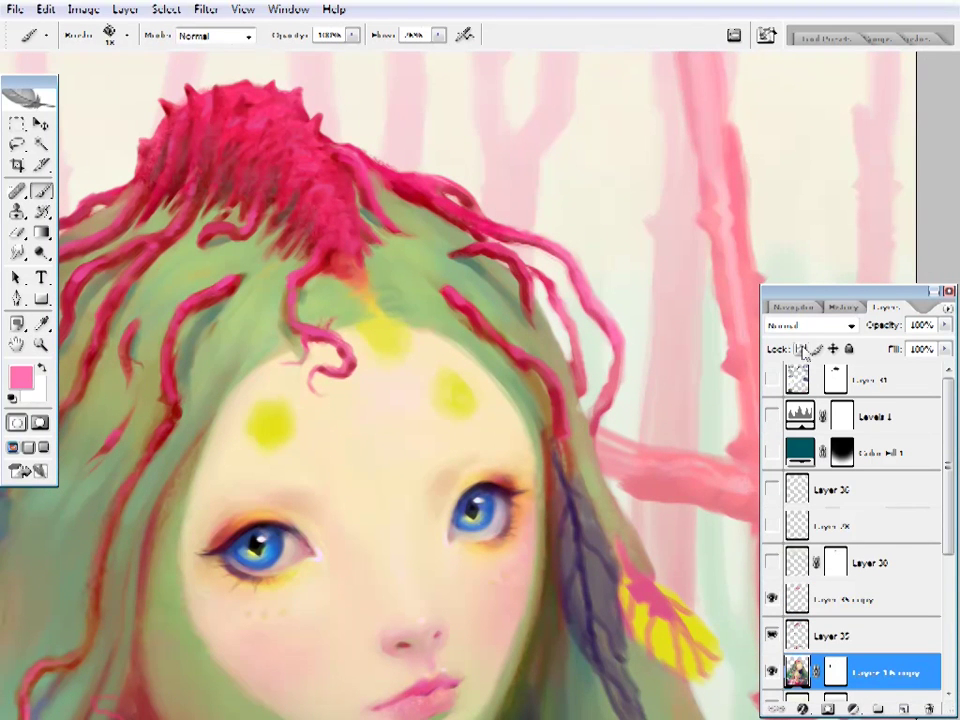
{"action": "key", "text": "e"}
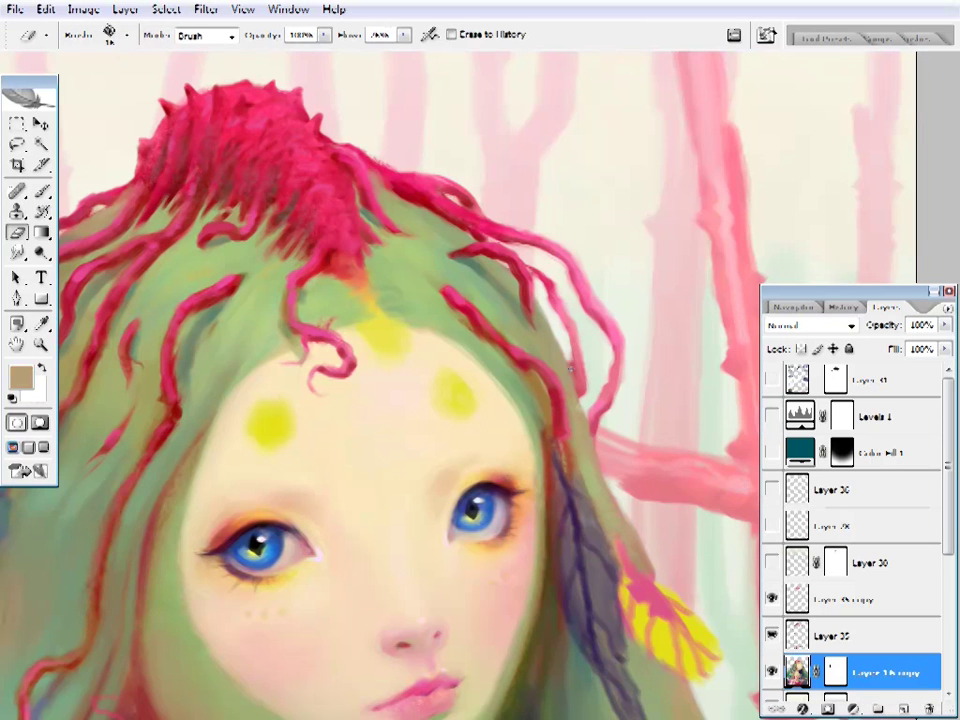
{"action": "key", "text": "b"}
{"action": "key", "text": "e"}
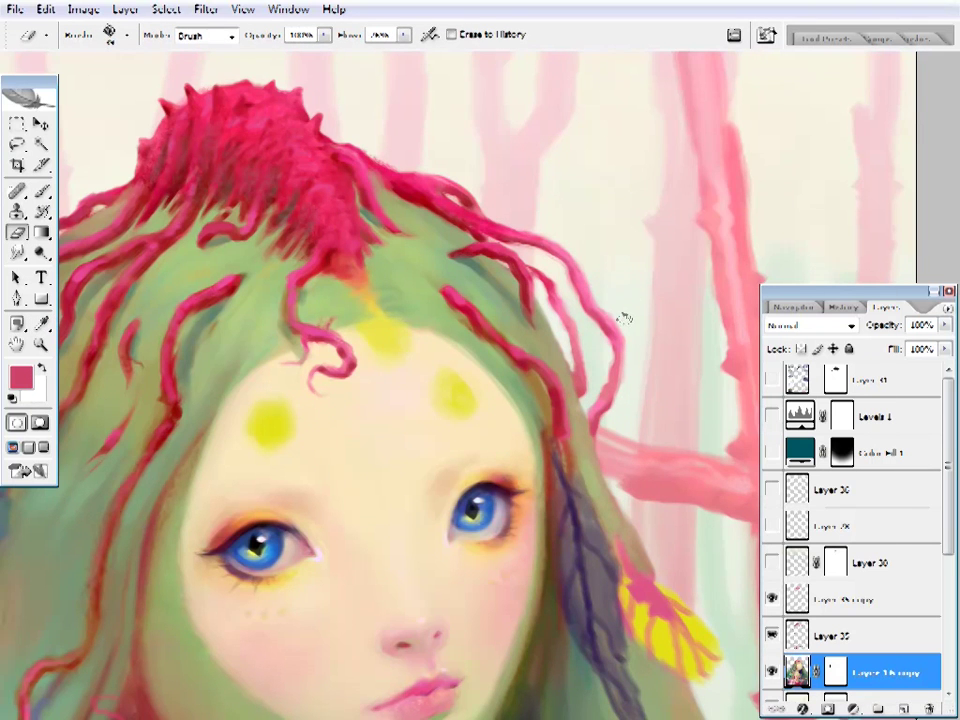
{"action": "key", "text": "b"}
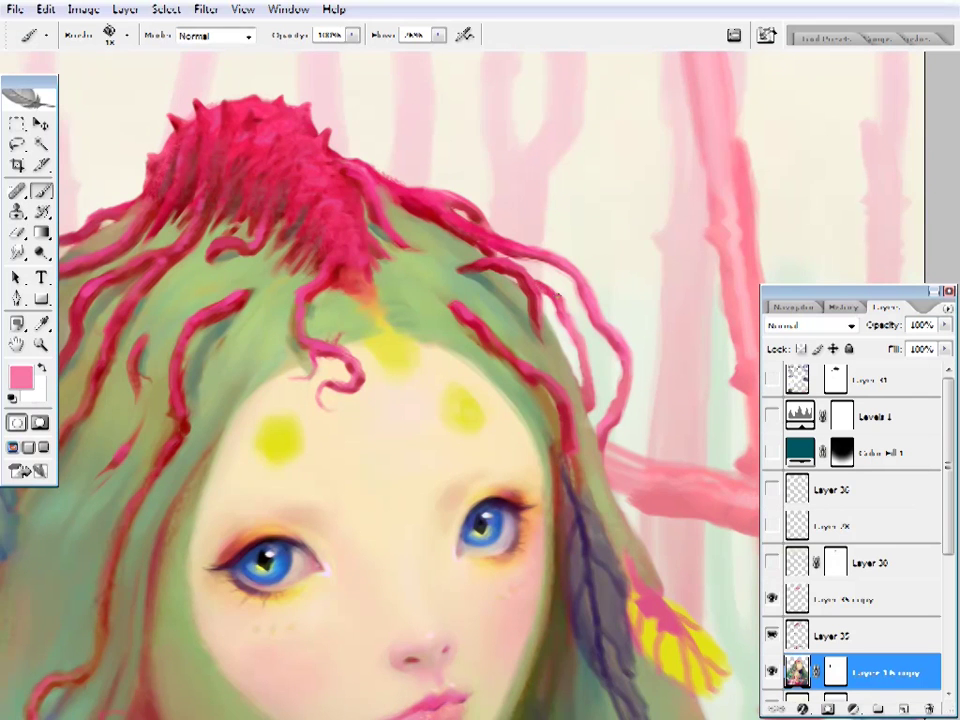
- On Layer 35, repaint the crown tendrils in sampled dark red and lighter pink
{"action": "left_click", "coordinate": [542, 274], "text": "alt"}
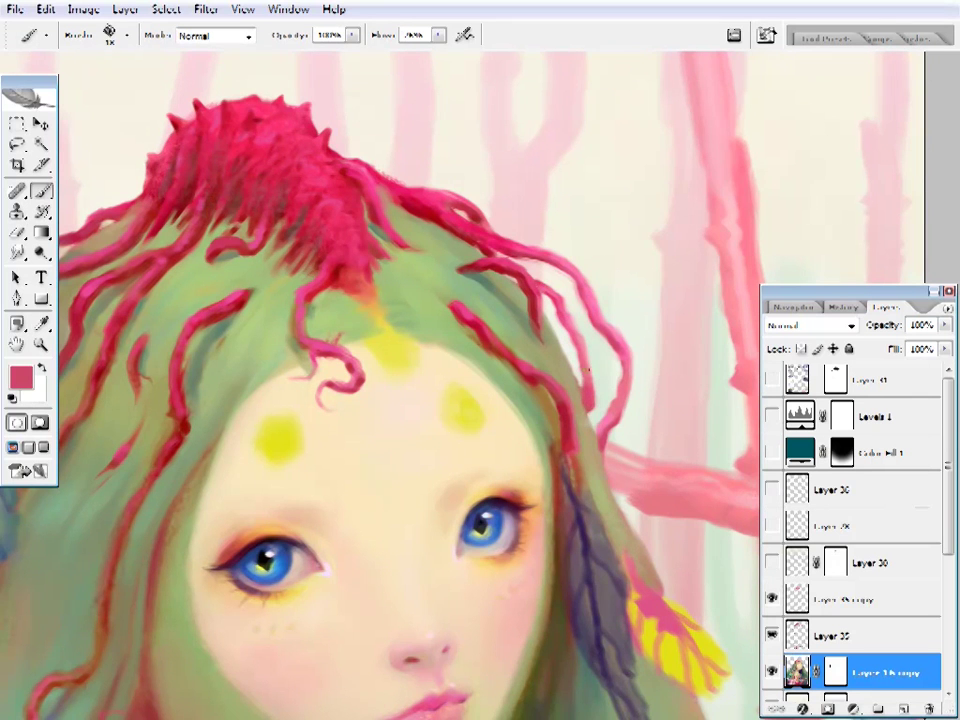
{"action": "left_click_drag", "start_coordinate": [541, 279], "coordinate": [574, 326]}
{"action": "key", "text": "alt+bracketright"}
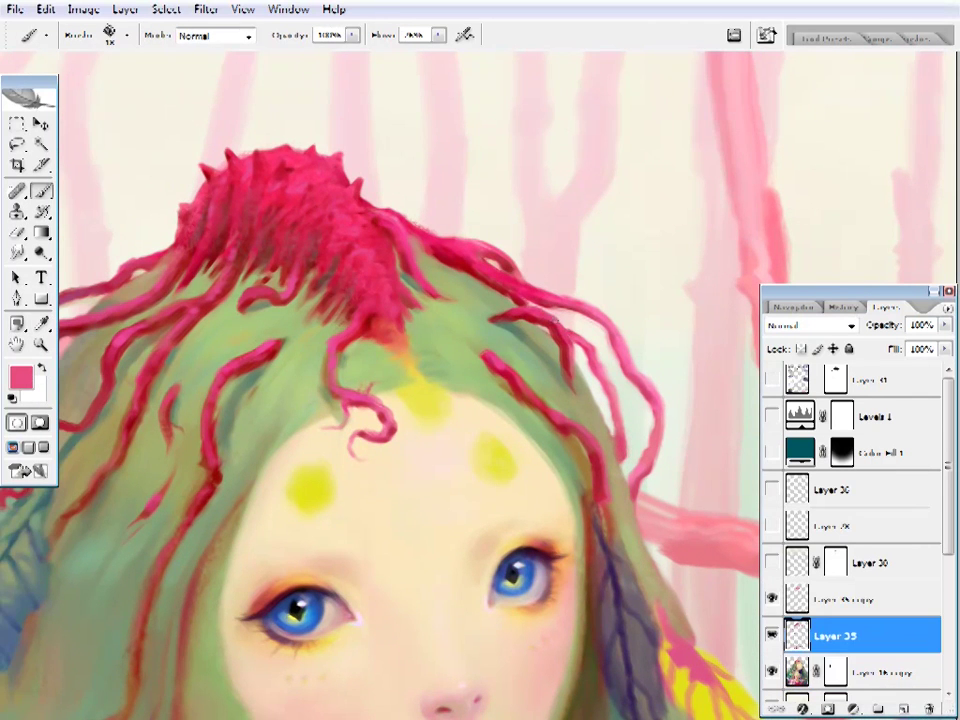
{"action": "left_click", "coordinate": [555, 313], "text": "alt"}
{"action": "left_click", "coordinate": [555, 313], "text": "alt"}
- Paint the hair under the tendrils with sampled greens, ending on a light sage green
{"action": "left_click_drag", "start_coordinate": [515, 325], "coordinate": [540, 317]}
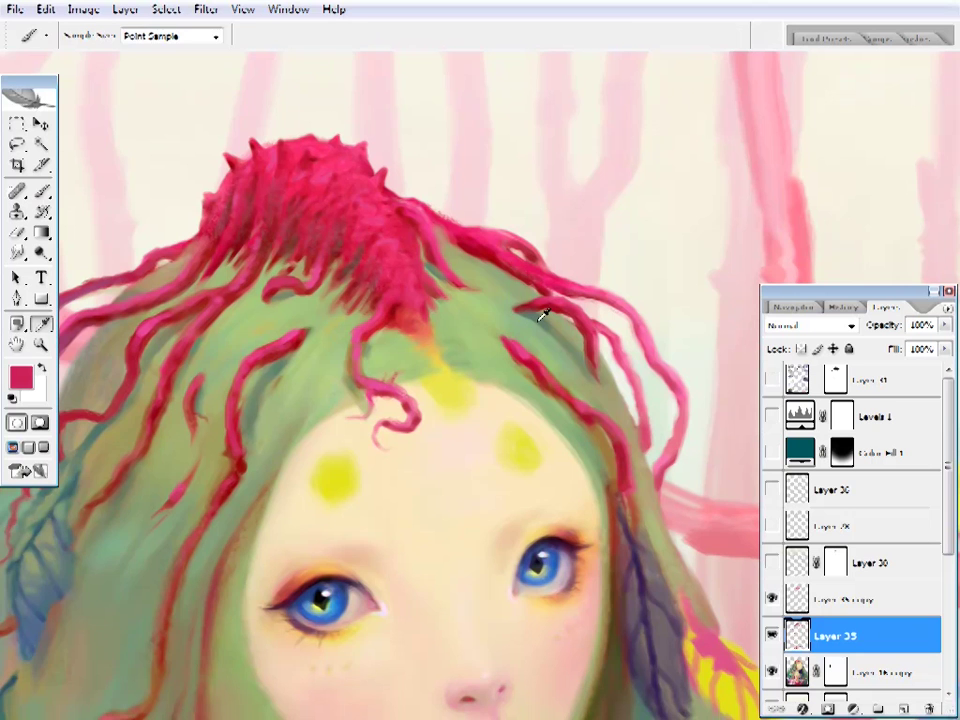
{"action": "left_click", "coordinate": [540, 330], "text": "alt"}
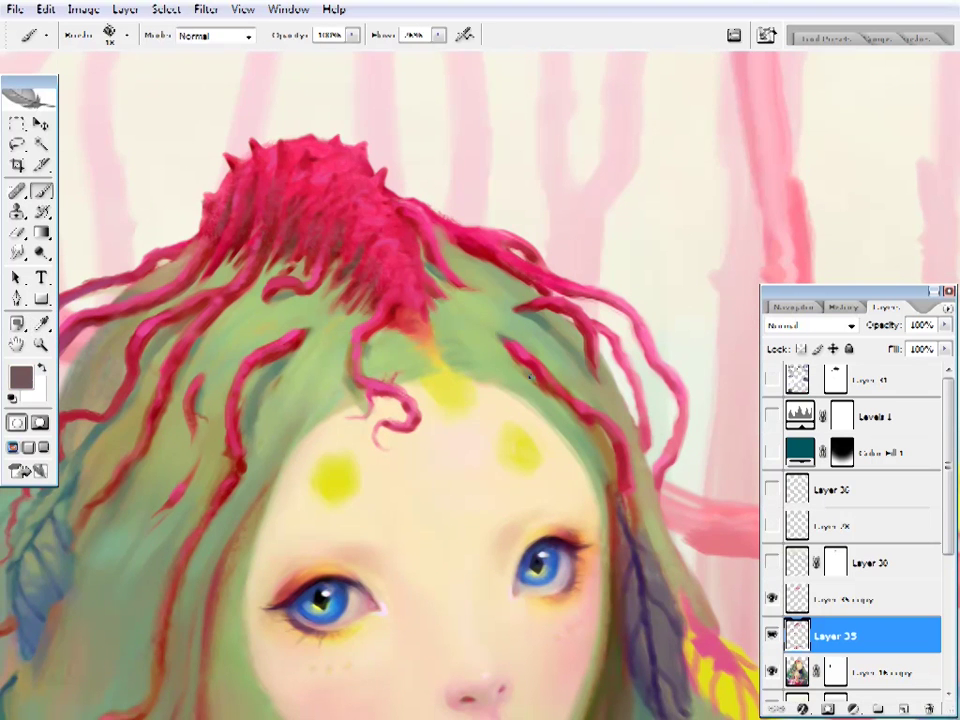
{"action": "left_click", "coordinate": [550, 383], "text": "alt"}
{"action": "left_click_drag", "start_coordinate": [261, 402], "coordinate": [401, 379]}
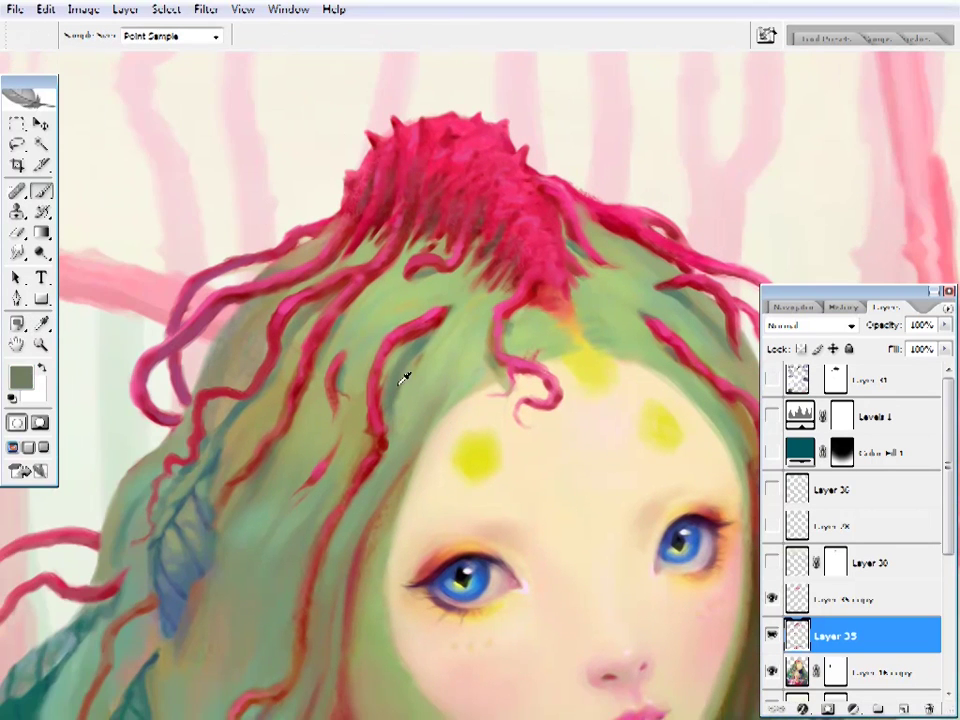
{"action": "left_click", "coordinate": [397, 362], "text": "alt"}
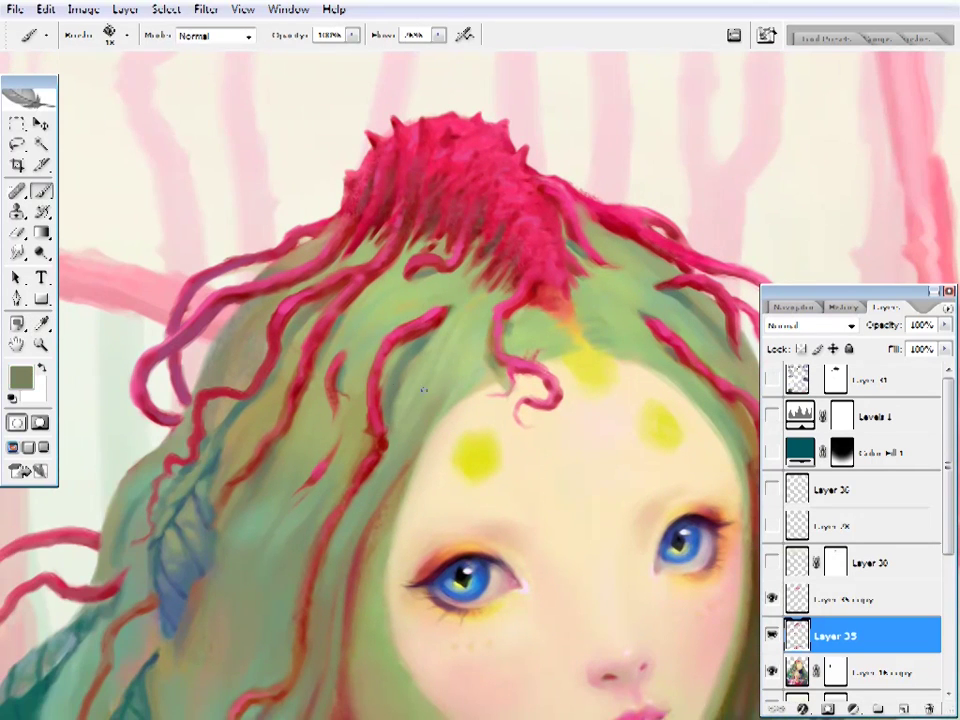
{"action": "left_click_drag", "start_coordinate": [600, 319], "coordinate": [540, 336]}
{"action": "left_click", "coordinate": [540, 336], "text": "alt"}
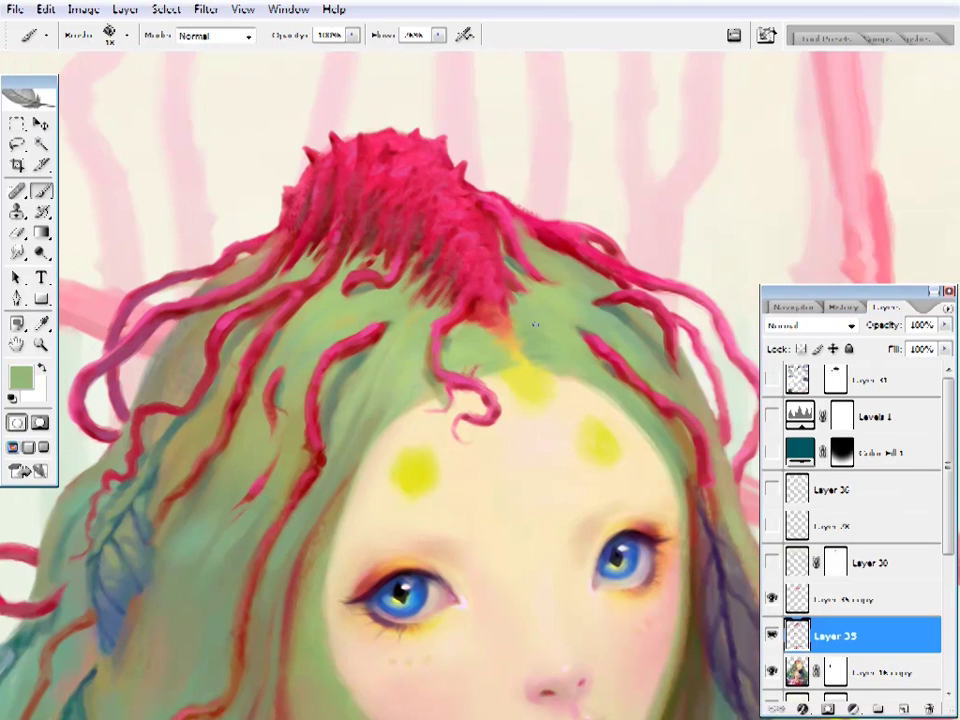
{"action": "key", "text": "z"}
{"action": "key", "text": "ctrl+0"}
{"action": "left_click", "coordinate": [495, 363]}
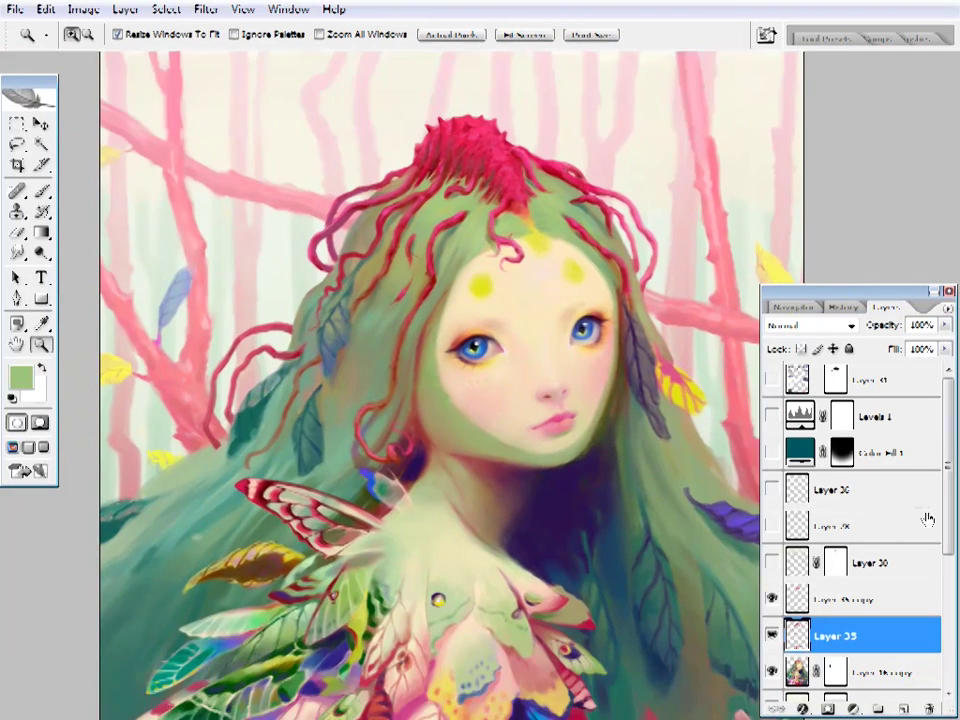
- On Layer 3, zoom in on the branches above the head and sample the trunk's pink-red
{"action": "scroll", "coordinate": [926, 514], "scroll_direction": "down", "scroll_amount": 3}
{"action": "left_click", "coordinate": [830, 611]}
{"action": "key", "text": "ctrl+plus"}
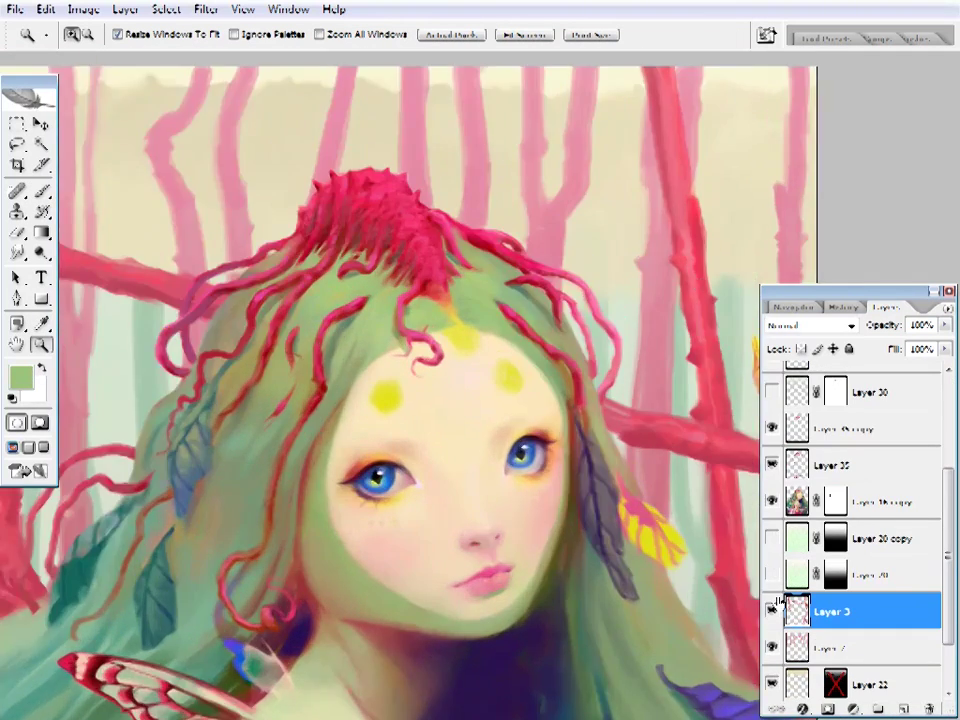
{"action": "key", "text": "ctrl+plus"}
{"action": "key", "text": "i"}
{"action": "left_click", "coordinate": [621, 256]}
{"action": "key", "text": "b"}
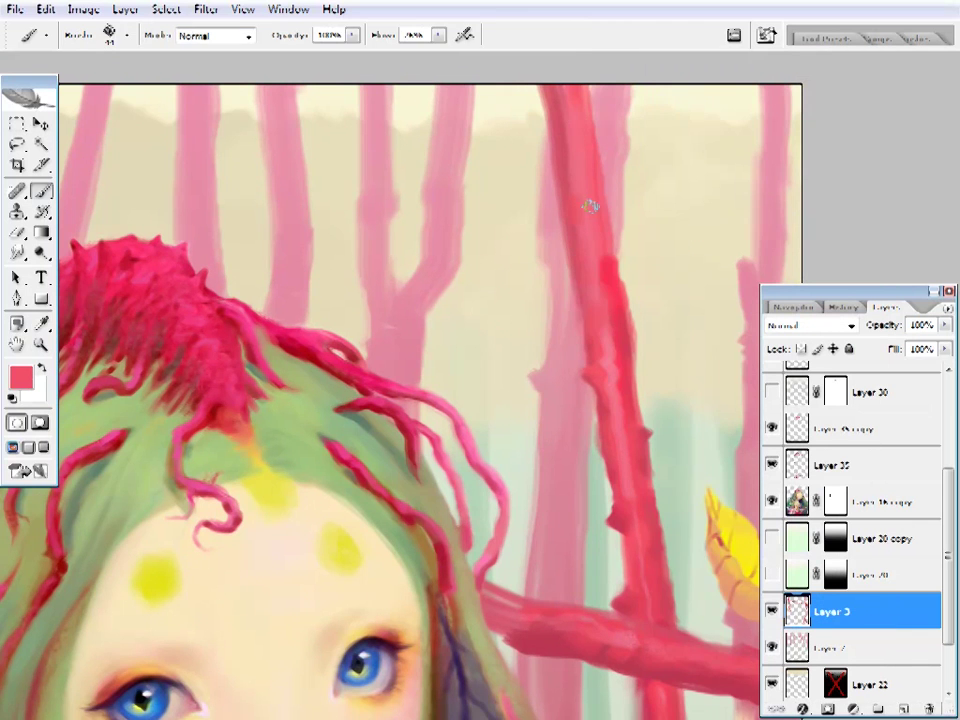
- Rework the left-forest branches with a darker red and a lighter pink-red sampled from them
{"action": "scroll", "coordinate": [570, 210], "scroll_direction": "up", "scroll_amount": 1}
{"action": "scroll", "coordinate": [628, 360], "scroll_direction": "down", "scroll_amount": 2}
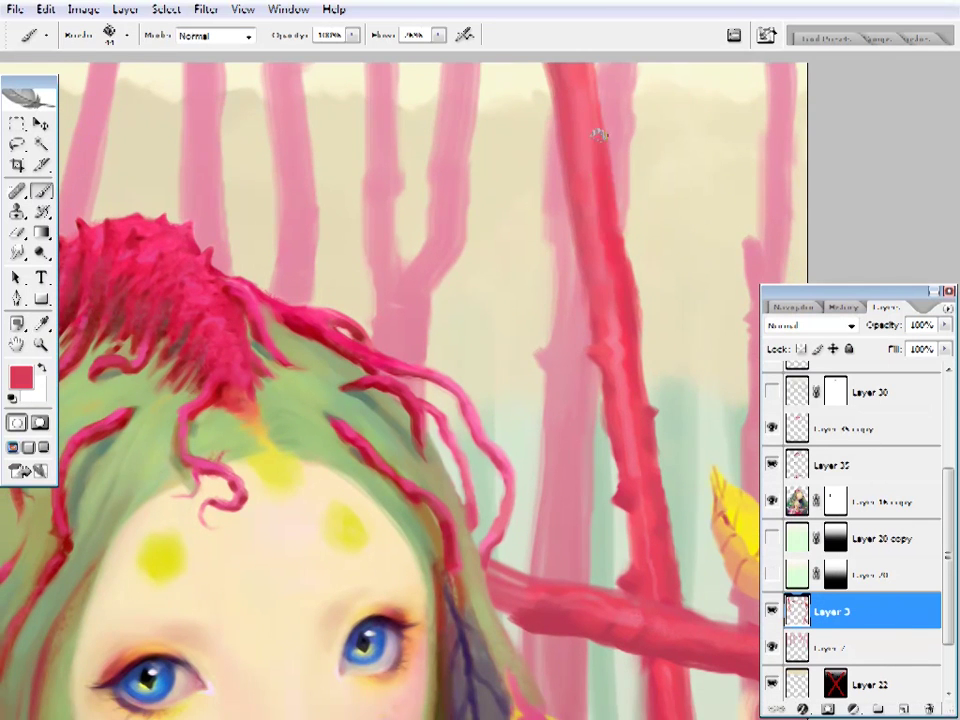
{"action": "scroll", "coordinate": [608, 300], "scroll_direction": "down", "scroll_amount": 2}
{"action": "scroll", "coordinate": [521, 343], "scroll_direction": "left", "scroll_amount": 6}
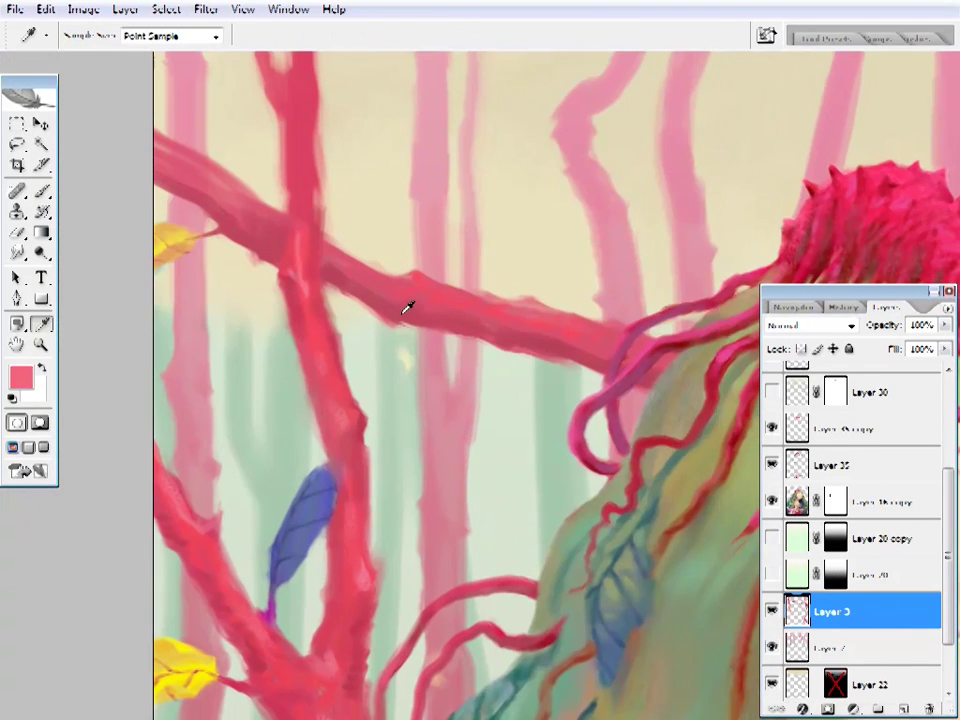
{"action": "left_click", "coordinate": [400, 322], "text": "alt"}
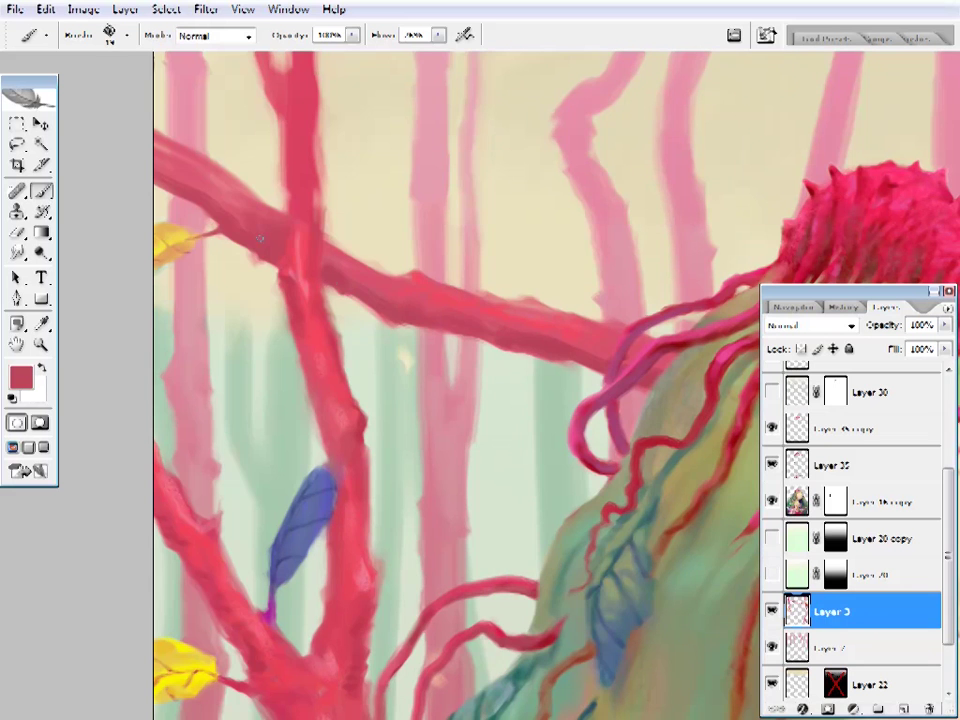
{"action": "key", "text": "e"}
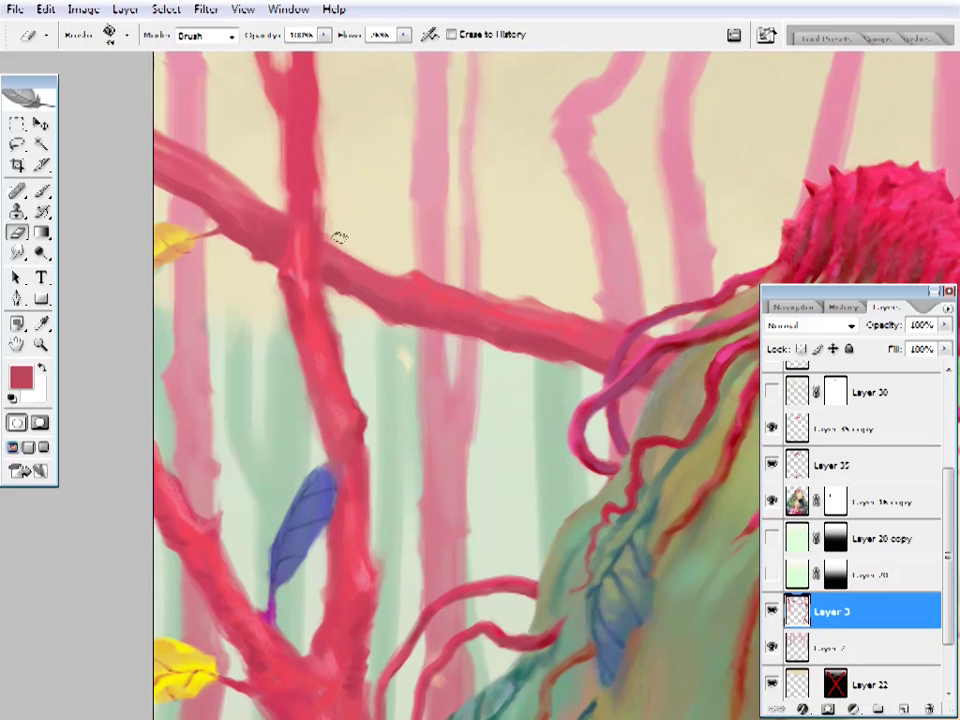
{"action": "scroll", "coordinate": [338, 237], "scroll_direction": "up", "scroll_amount": 2}
{"action": "scroll", "coordinate": [396, 223], "scroll_direction": "left", "scroll_amount": 1}
{"action": "key", "text": "b"}
{"action": "left_click", "coordinate": [229, 249], "text": "alt"}
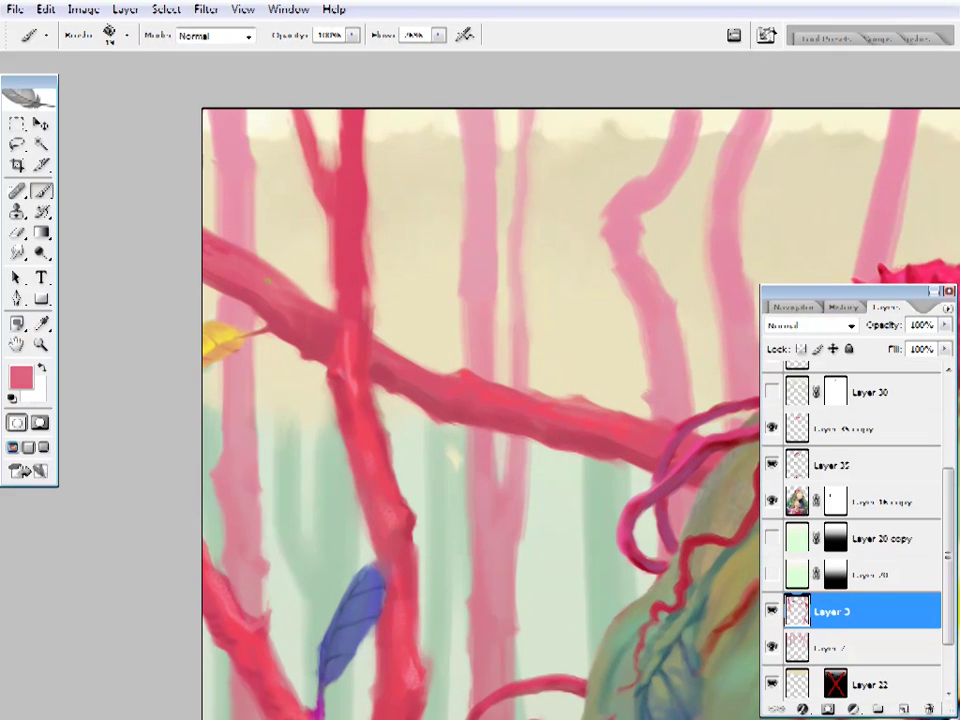
- Paint around the small blue leaf with a brighter red, the leaf's blue and a darker branch red
{"action": "scroll", "coordinate": [348, 319], "scroll_direction": "down", "scroll_amount": 1}
{"action": "scroll", "coordinate": [300, 300], "scroll_direction": "right", "scroll_amount": 1}
{"action": "scroll", "coordinate": [178, 200], "scroll_direction": "down", "scroll_amount": 2}
{"action": "scroll", "coordinate": [178, 200], "scroll_direction": "right", "scroll_amount": 4}
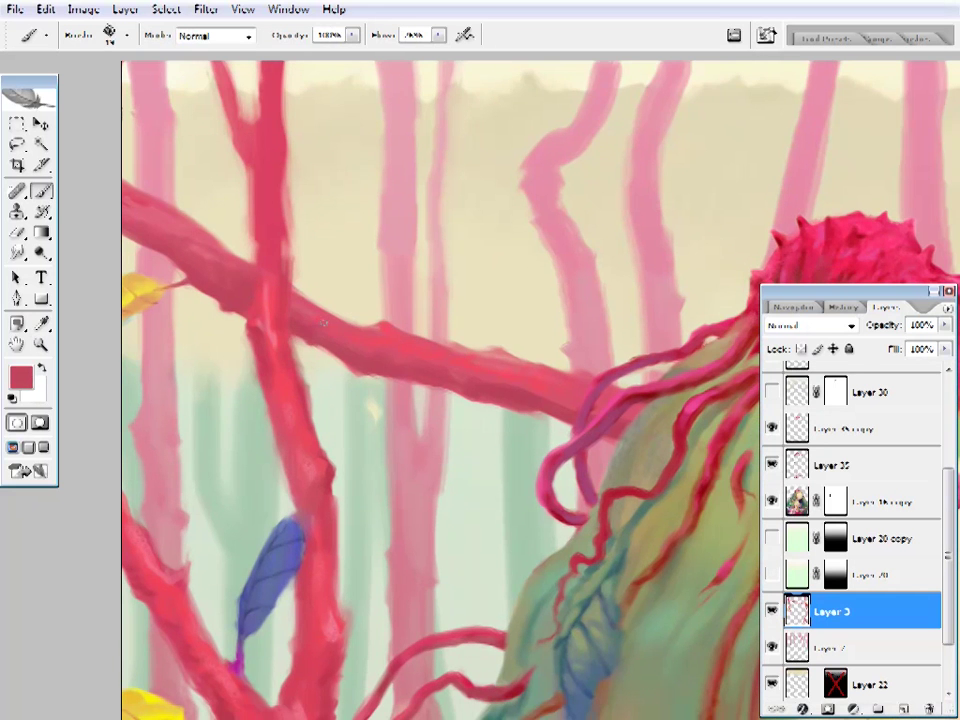
{"action": "key", "text": "alt"}
{"action": "scroll", "coordinate": [595, 391], "scroll_direction": "down", "scroll_amount": 5}
{"action": "scroll", "coordinate": [595, 391], "scroll_direction": "left", "scroll_amount": 5}
{"action": "left_click", "coordinate": [326, 407], "text": "alt"}
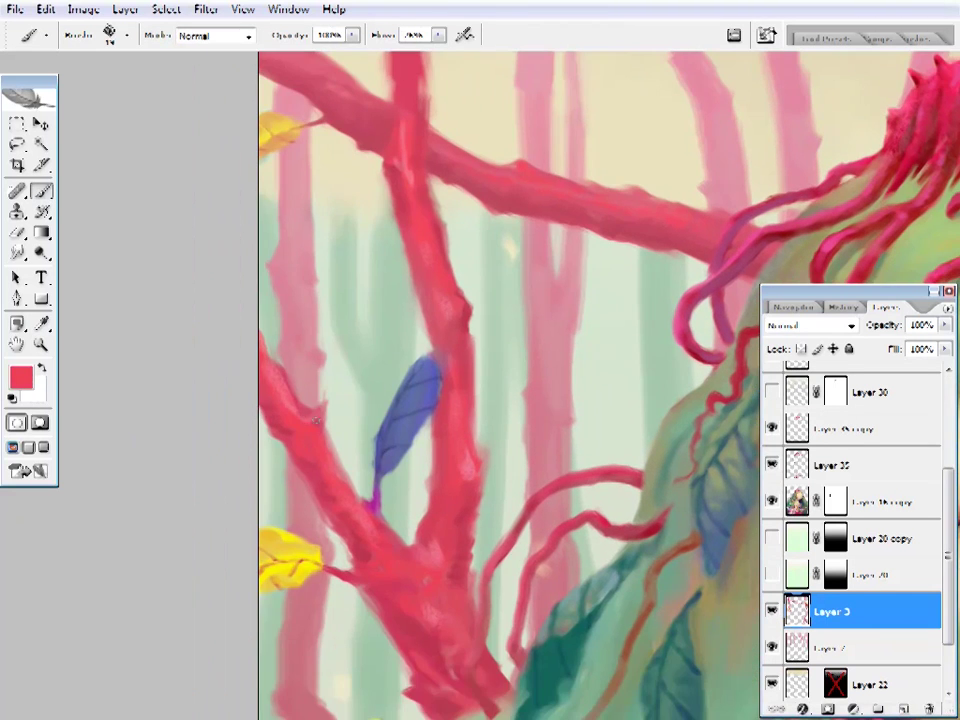
{"action": "key", "text": "alt"}
{"action": "left_click", "coordinate": [410, 400], "text": "alt"}
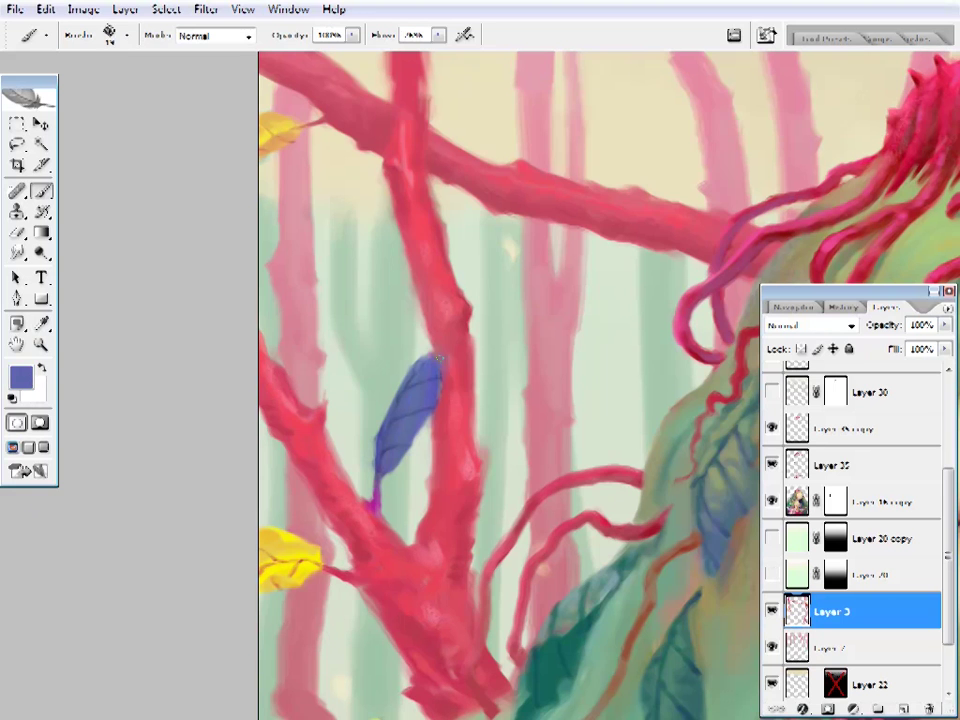
{"action": "left_click", "coordinate": [479, 178], "text": "alt"}
- Smooth the crossing branches with a slightly duller sampled red, erasing stray paint
{"action": "scroll", "coordinate": [499, 439], "scroll_direction": "down", "scroll_amount": 3}
{"action": "scroll", "coordinate": [499, 439], "scroll_direction": "left", "scroll_amount": 1}
{"action": "scroll", "coordinate": [441, 461], "scroll_direction": "down", "scroll_amount": 1}
{"action": "scroll", "coordinate": [441, 461], "scroll_direction": "left", "scroll_amount": 1}
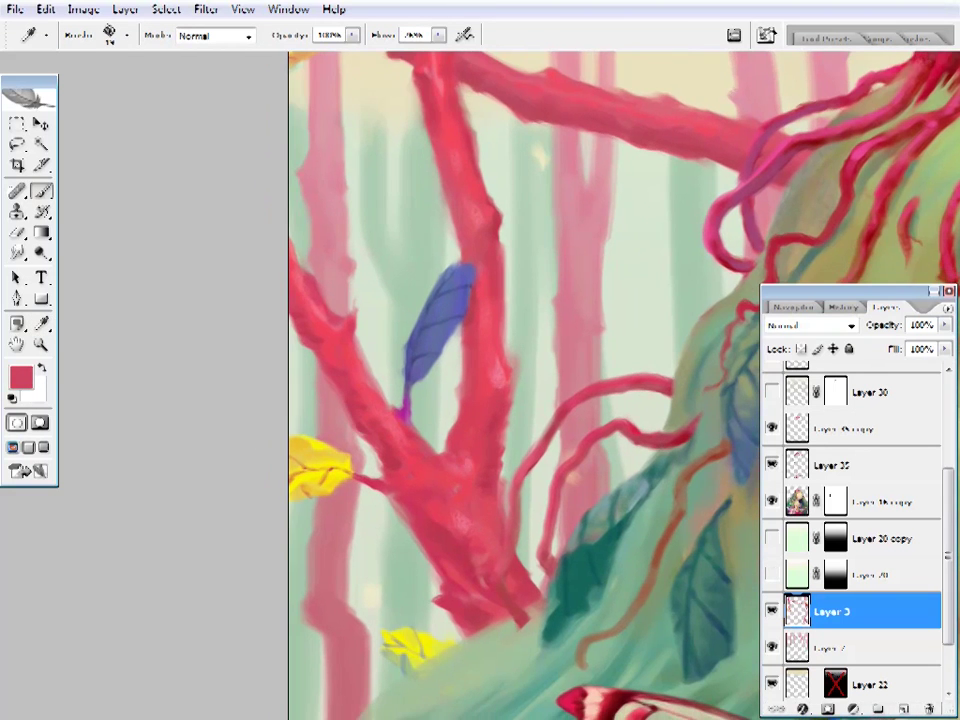
{"action": "scroll", "coordinate": [414, 399], "scroll_direction": "down", "scroll_amount": 2}
{"action": "scroll", "coordinate": [414, 399], "scroll_direction": "right", "scroll_amount": 1}
{"action": "key", "text": "alt"}
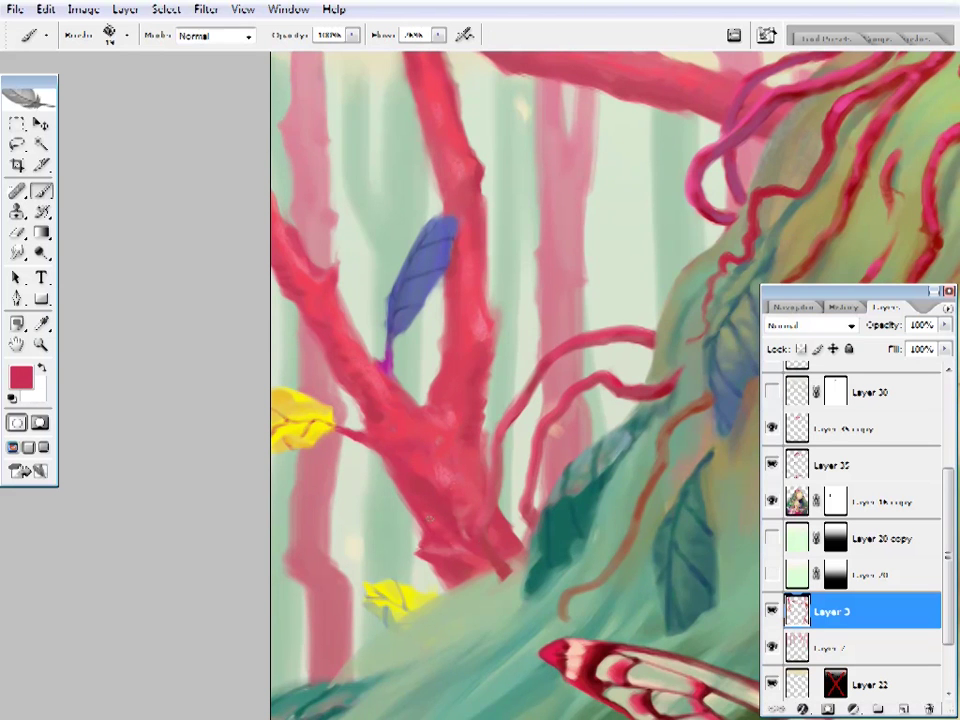
{"action": "left_click", "coordinate": [478, 565], "text": "alt"}
{"action": "key", "text": "alt"}
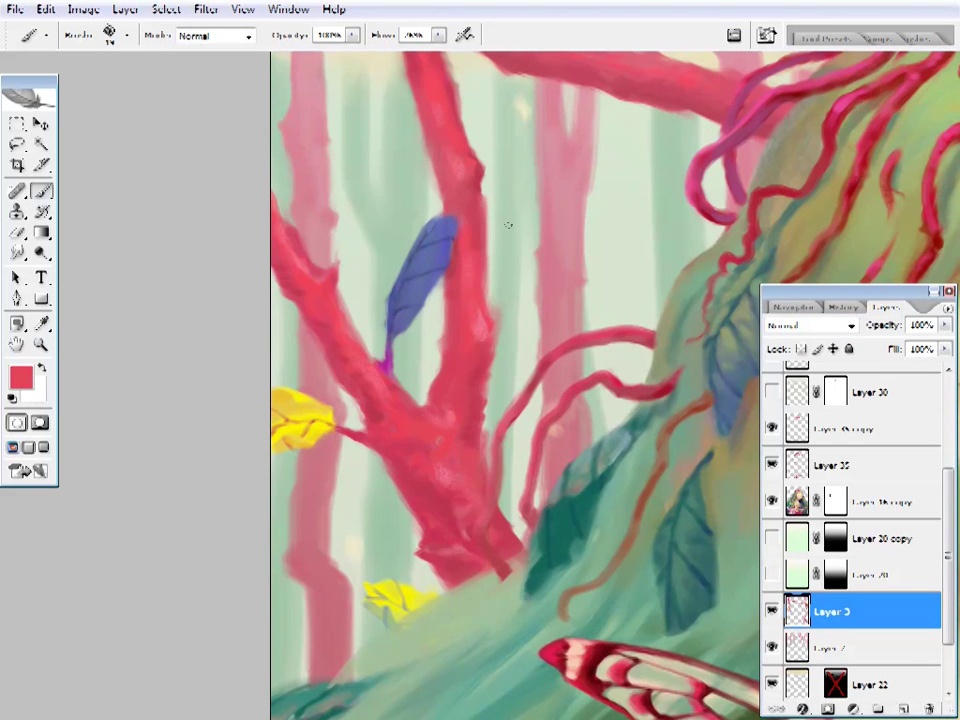
{"action": "scroll", "coordinate": [479, 355], "scroll_direction": "up", "scroll_amount": 2}
{"action": "scroll", "coordinate": [479, 355], "scroll_direction": "right", "scroll_amount": 1}
{"action": "key", "text": "e"}
- Switch to Layer 7 and sample a lighter pink from a background trunk
{"action": "scroll", "coordinate": [455, 447], "scroll_direction": "up", "scroll_amount": 3}
{"action": "scroll", "coordinate": [392, 497], "scroll_direction": "right", "scroll_amount": 1}
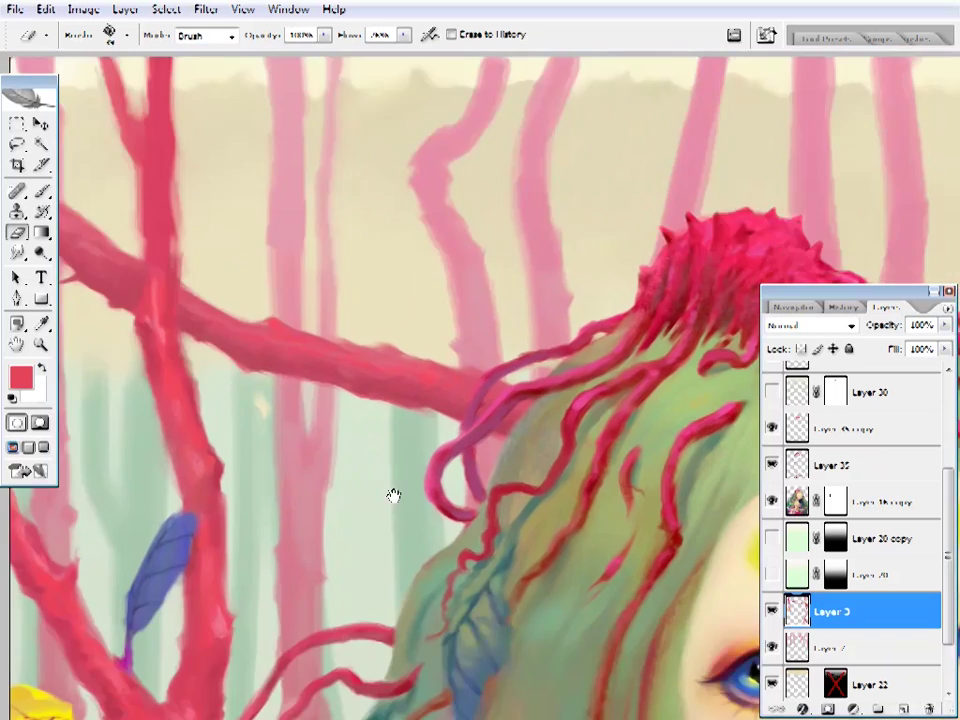
{"action": "left_click", "coordinate": [795, 645]}
{"action": "key", "text": "b"}
{"action": "left_click", "coordinate": [553, 182], "text": "alt"}
- Sample a darker pink and a background trunk colour for touching up the pale trunks
{"action": "key", "text": "e"}
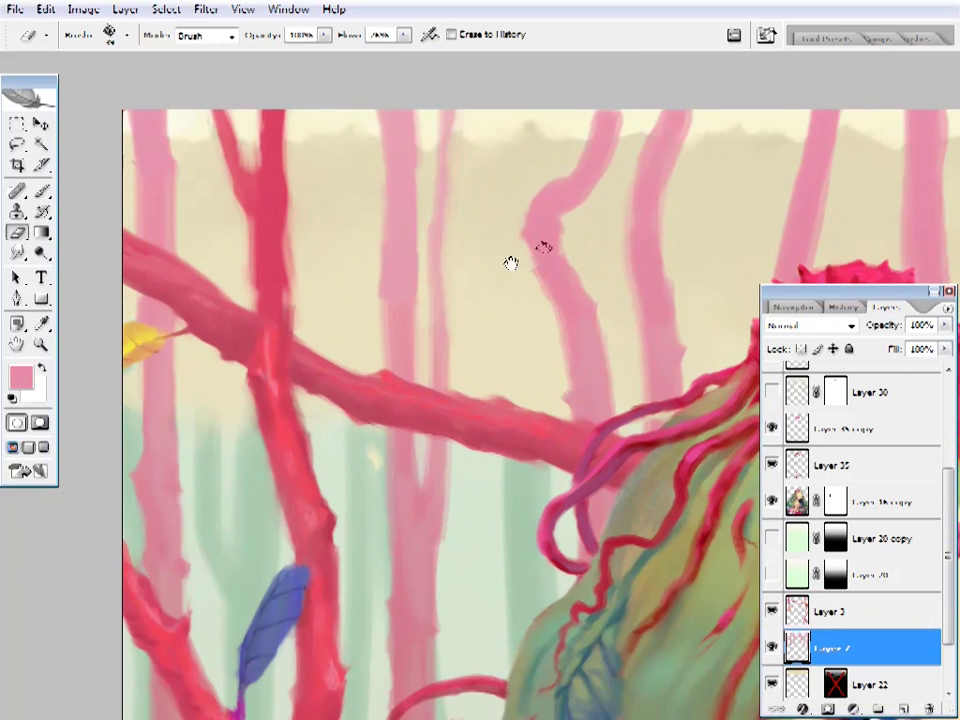
{"action": "scroll", "coordinate": [459, 321], "scroll_direction": "down", "scroll_amount": 3}
{"action": "key", "text": "b"}
{"action": "scroll", "coordinate": [300, 220], "scroll_direction": "down", "scroll_amount": 2}
{"action": "scroll", "coordinate": [300, 220], "scroll_direction": "left", "scroll_amount": 1}
{"action": "left_click", "coordinate": [300, 220], "text": "alt"}
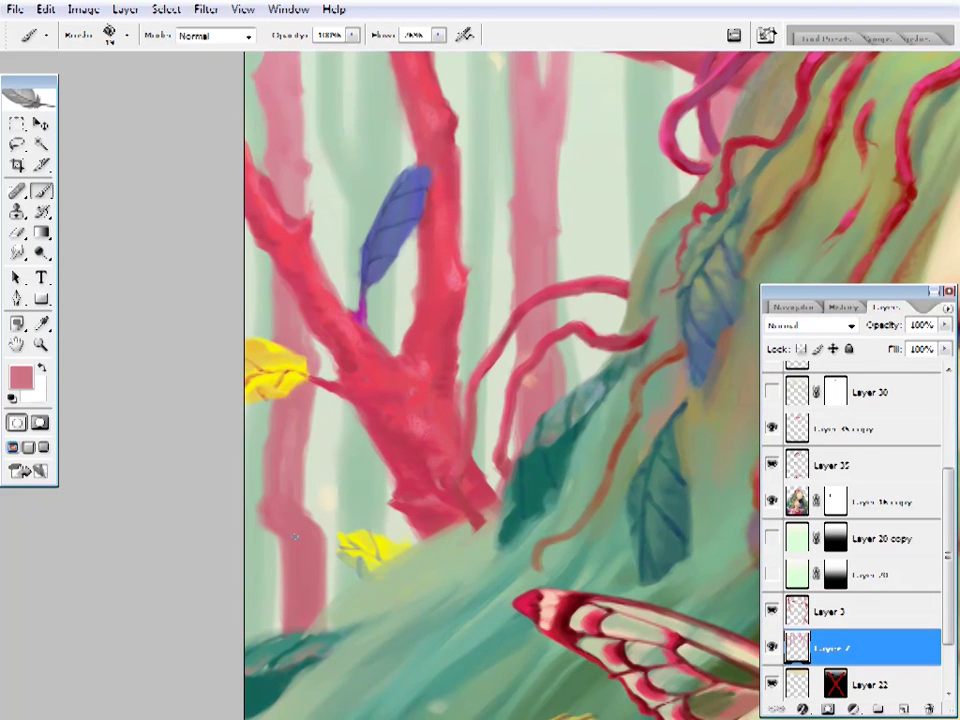
{"action": "left_click", "coordinate": [298, 606], "text": "alt"}
- Touch up the top trunks, alternating Eraser and Brush and checking the brush size options
{"action": "scroll", "coordinate": [208, 538], "scroll_direction": "up", "scroll_amount": 5}
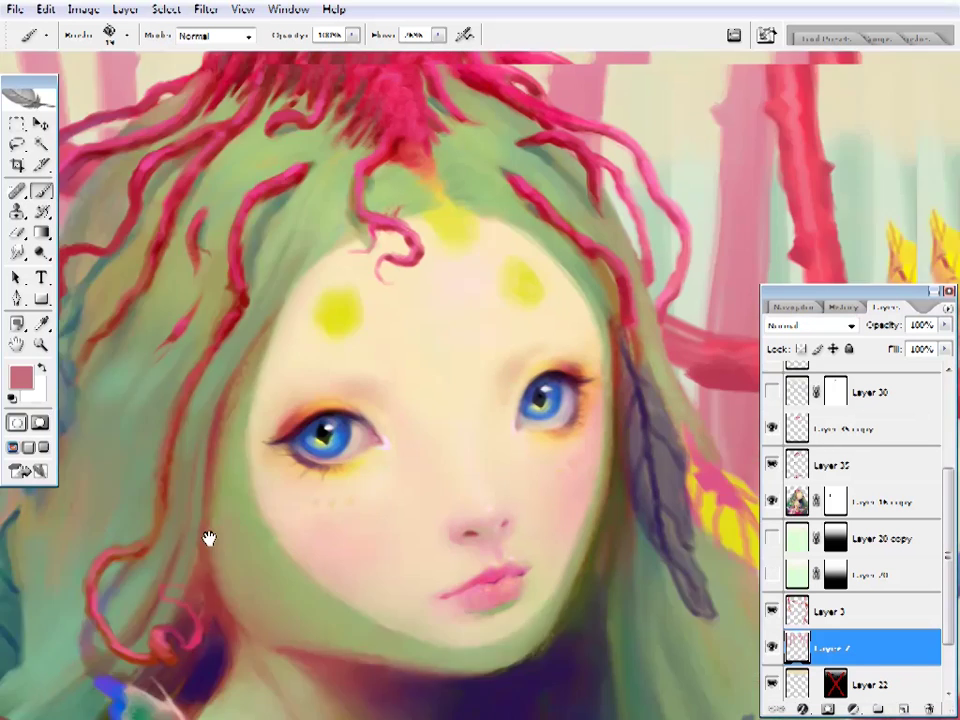
{"action": "scroll", "coordinate": [208, 538], "scroll_direction": "right", "scroll_amount": 2}
{"action": "key", "text": "e"}
{"action": "right_click", "coordinate": [414, 310]}
{"action": "key", "text": "Escape"}
{"action": "key", "text": "b"}
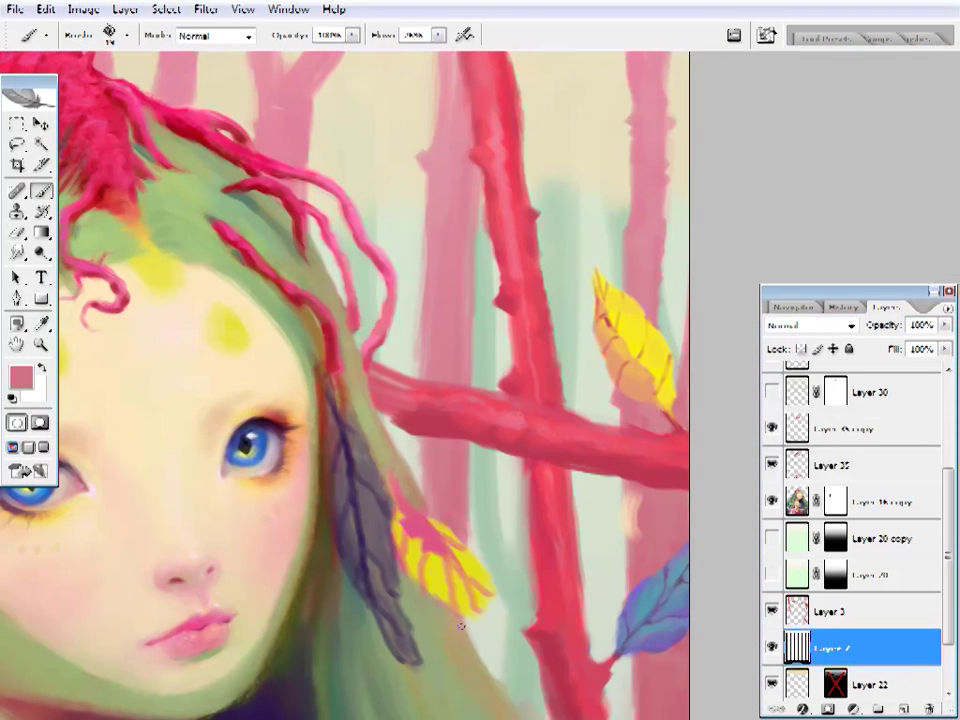
{"action": "key", "text": "e"}
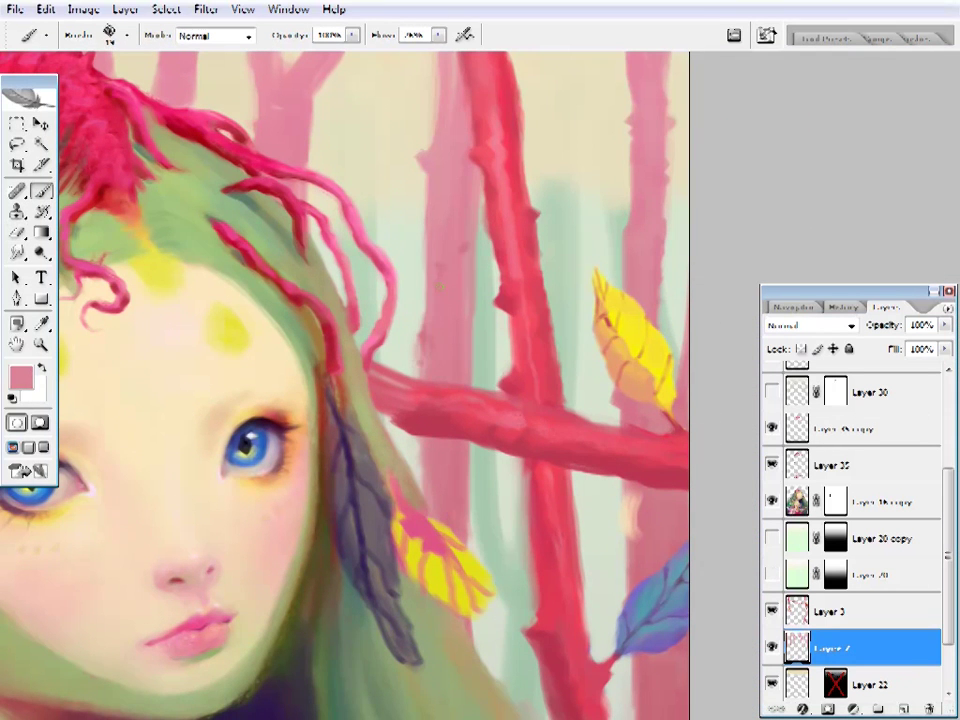
- Clean the beige sky between the top trunks, then sample trunk pink and a darker rose
{"action": "scroll", "coordinate": [420, 461], "scroll_direction": "up", "scroll_amount": 3}
{"action": "left_click", "coordinate": [396, 279], "text": "alt"}
{"action": "key", "text": "e"}
{"action": "scroll", "coordinate": [410, 340], "scroll_direction": "up", "scroll_amount": 4}
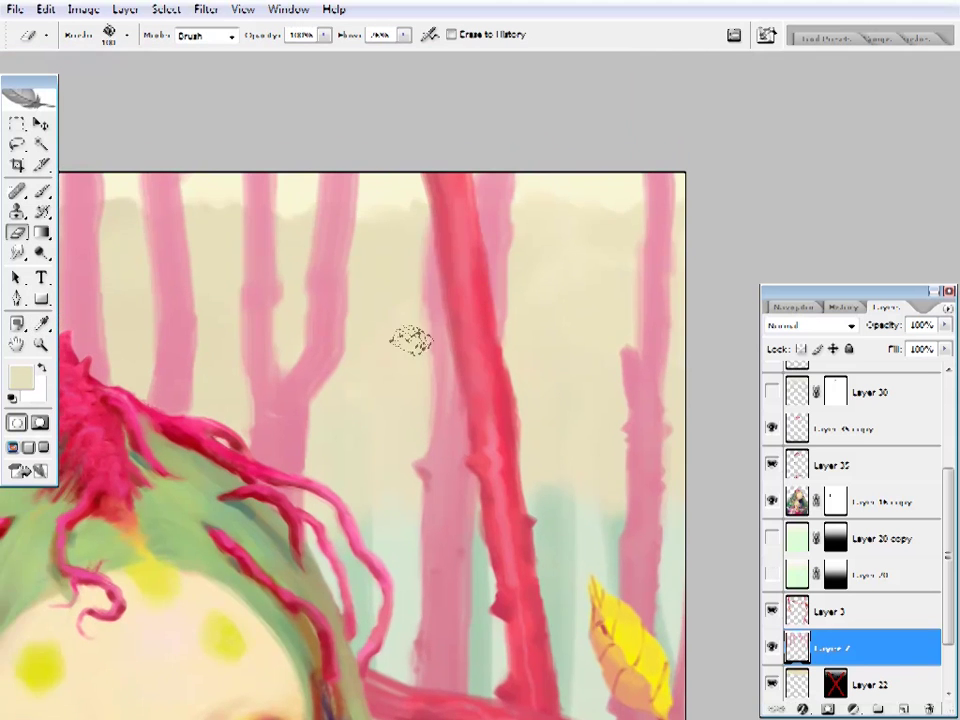
{"action": "left_click_drag", "start_coordinate": [414, 324], "coordinate": [376, 291]}
{"action": "key", "text": "b"}
{"action": "left_click", "coordinate": [610, 222], "text": "alt"}
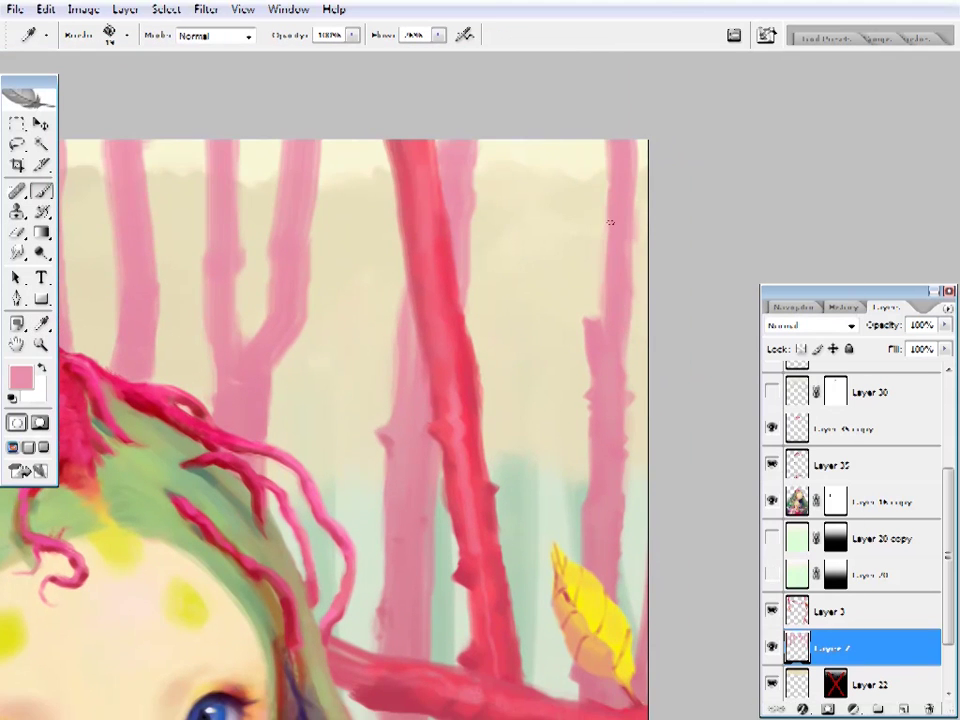
{"action": "scroll", "coordinate": [560, 250], "scroll_direction": "down", "scroll_amount": 5}
{"action": "left_click", "coordinate": [570, 380], "text": "alt"}
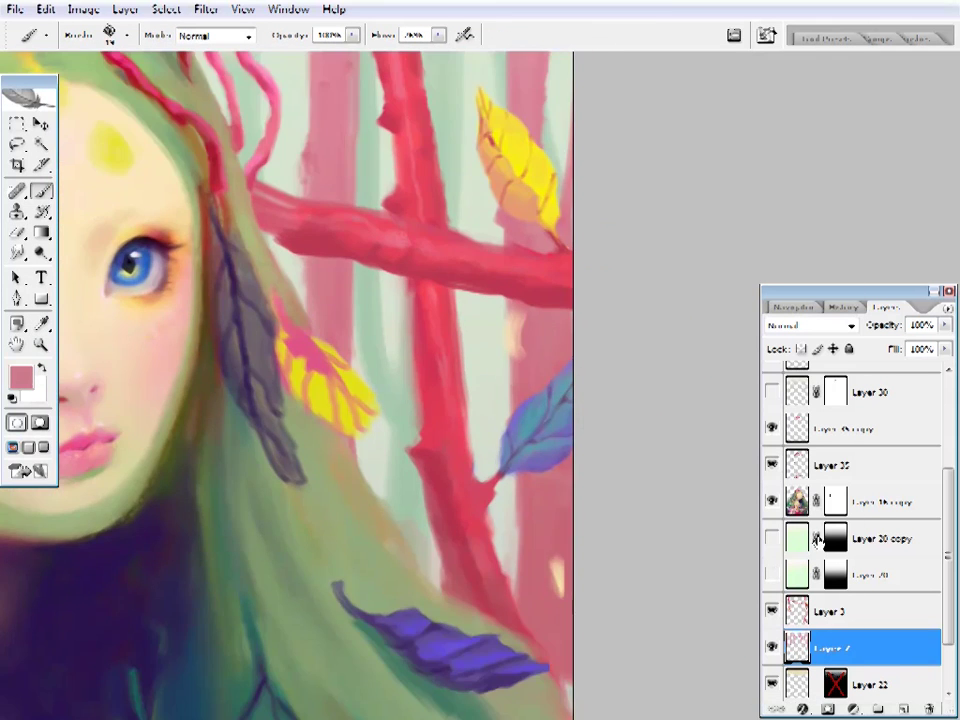
- Select the Layer 16 copy layer and zoom in on the hand and lower figure
{"action": "left_click", "coordinate": [520, 305], "text": "ctrl"}
{"action": "key", "text": "e"}
{"action": "key", "text": "ctrl+minus"}
{"action": "key", "text": "alt+bracketleft"}
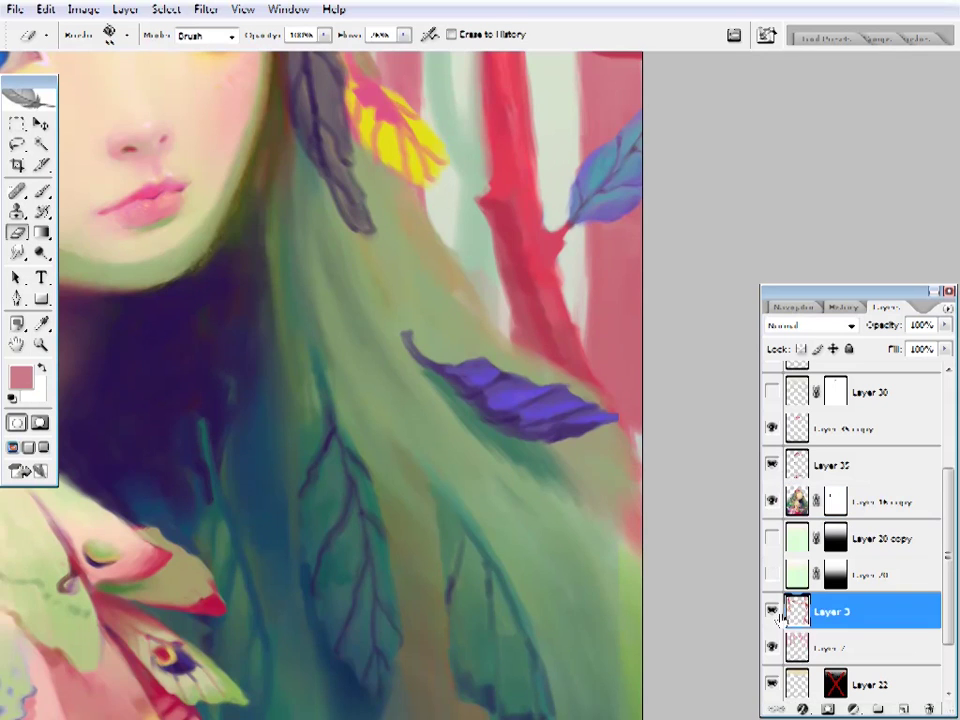
{"action": "key", "text": "alt+bracketleft"}
{"action": "key", "text": "b"}
{"action": "key", "text": "z"}
{"action": "left_click", "coordinate": [564, 484], "text": "alt"}
{"action": "left_click", "coordinate": [564, 484], "text": "alt"}
{"action": "left_click", "coordinate": [489, 392], "text": "ctrl"}
- Paint the red leaf beside the hand using sampled hair green, dark teal and crimson
{"action": "scroll", "coordinate": [489, 392], "scroll_direction": "down", "scroll_amount": 3}
{"action": "key", "text": "i"}
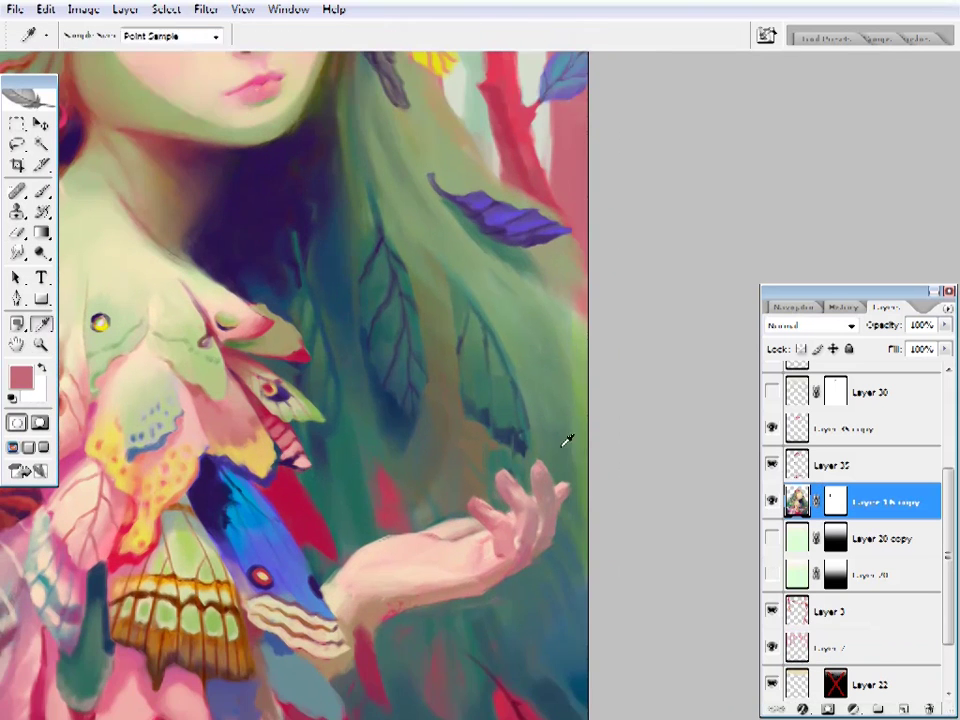
{"action": "left_click", "coordinate": [568, 439]}
{"action": "key", "text": "b"}
{"action": "key", "text": "i"}
{"action": "key", "text": "b"}
{"action": "scroll", "coordinate": [561, 279], "scroll_direction": "up", "scroll_amount": 1}
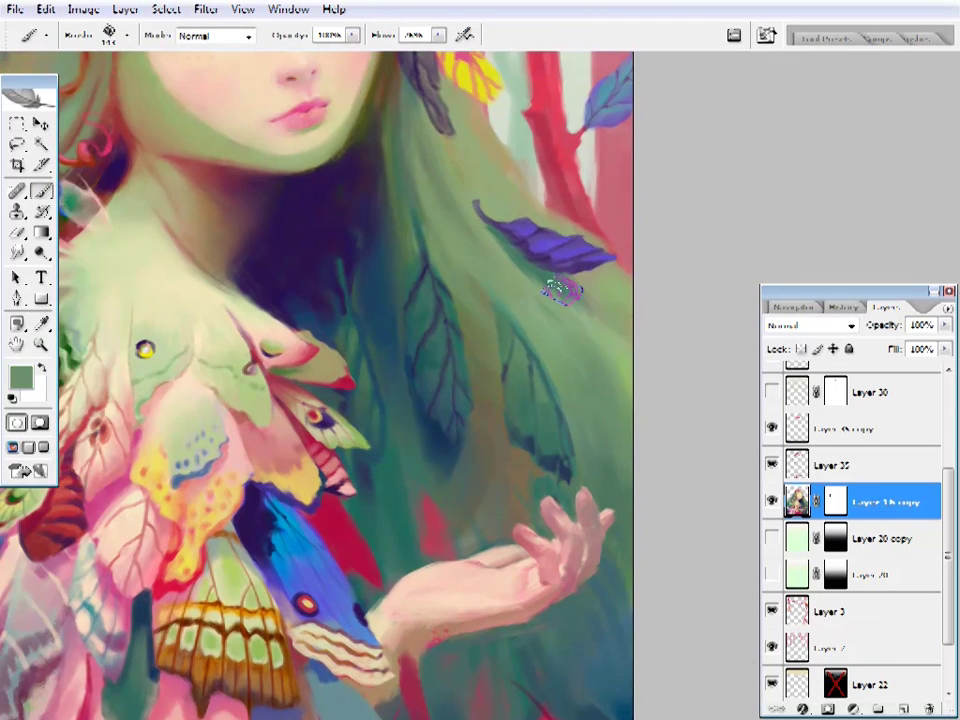
{"action": "scroll", "coordinate": [675, 279], "scroll_direction": "down", "scroll_amount": 5}
{"action": "key", "text": "i"}
{"action": "left_click", "coordinate": [594, 607]}
{"action": "left_click", "coordinate": [594, 607]}
{"action": "key", "text": "b"}
- Refine the leaf with maroon from its vein and crimson from its edge, then fit the painting on screen
{"action": "key", "text": "i"}
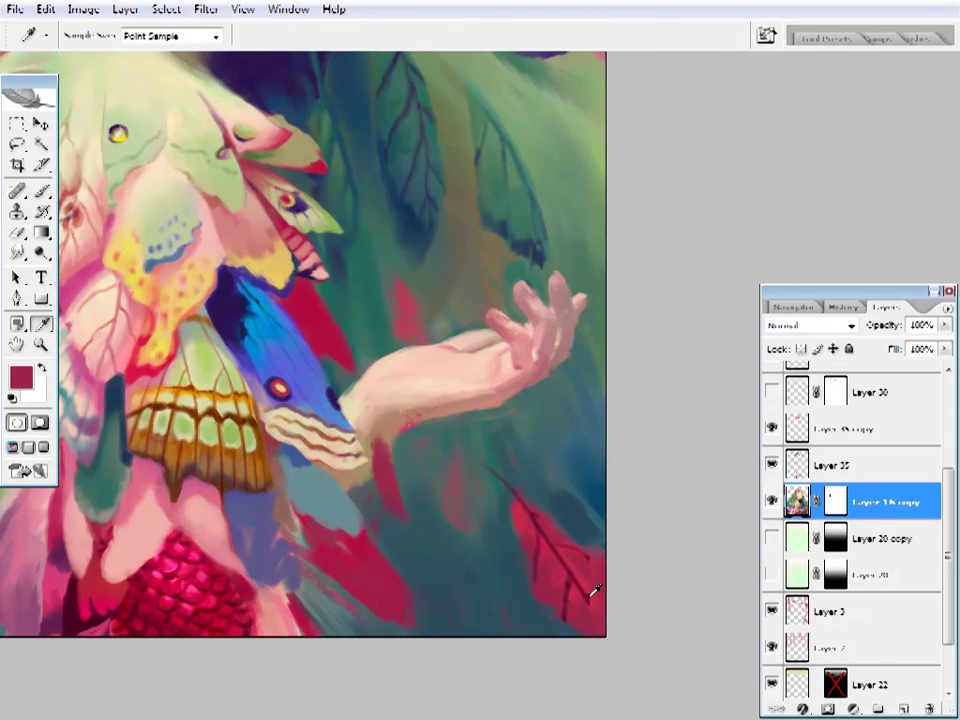
{"action": "left_click", "coordinate": [591, 590]}
{"action": "key", "text": "b"}
{"action": "key", "text": "i"}
{"action": "left_click", "coordinate": [601, 603]}
{"action": "key", "text": "b"}
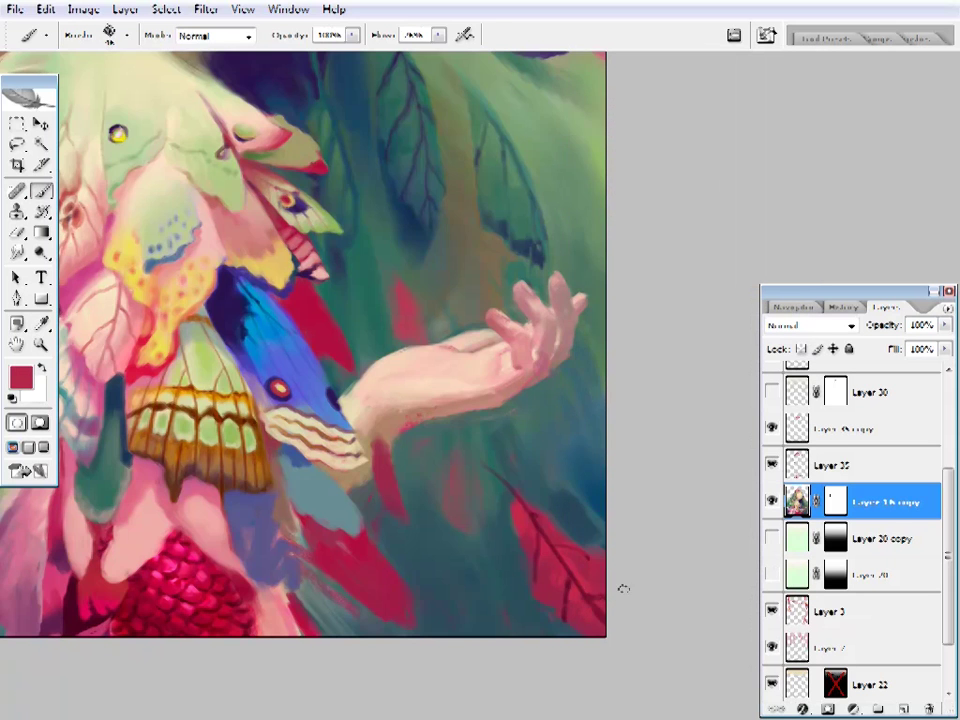
{"action": "key", "text": "z"}
{"action": "key", "text": "ctrl+0"}
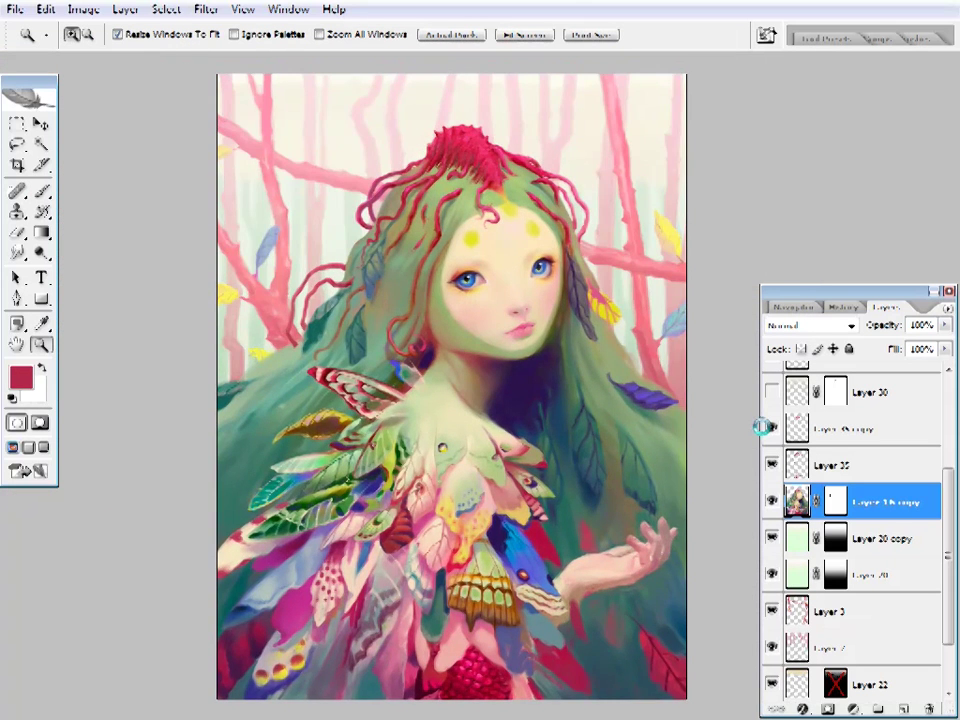
- Zoom in on the face, select the face layer and sample the cheek's pale pink
{"action": "left_click", "coordinate": [498, 305]}
{"action": "left_click", "coordinate": [443, 414], "text": "alt"}
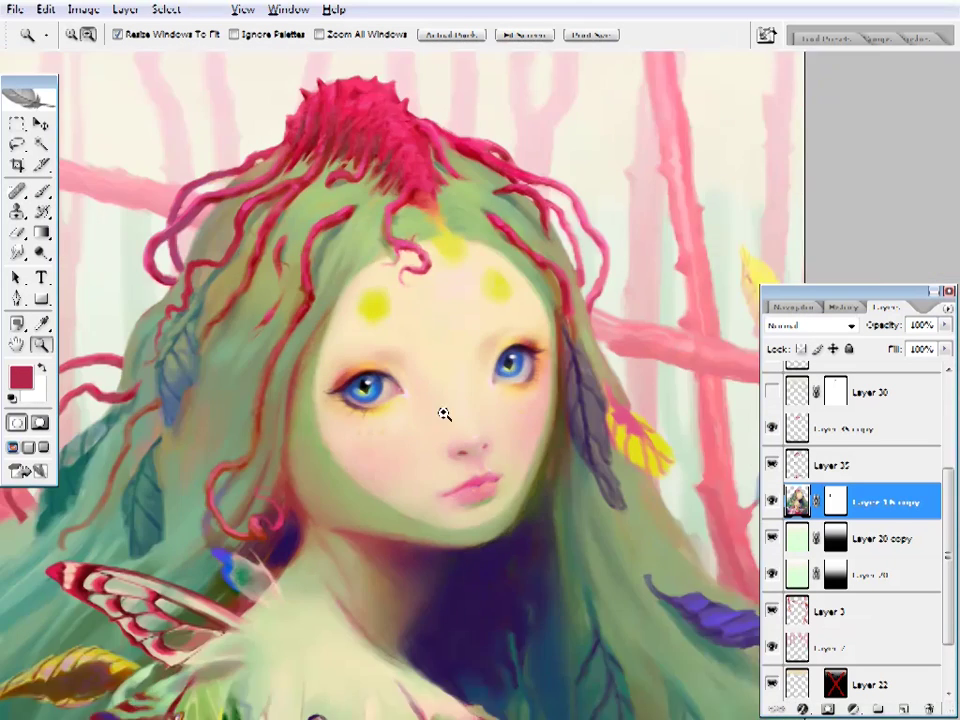
{"action": "left_click", "coordinate": [606, 296]}
{"action": "left_click", "coordinate": [860, 428]}
{"action": "key", "text": "i"}
{"action": "left_click", "coordinate": [566, 422]}
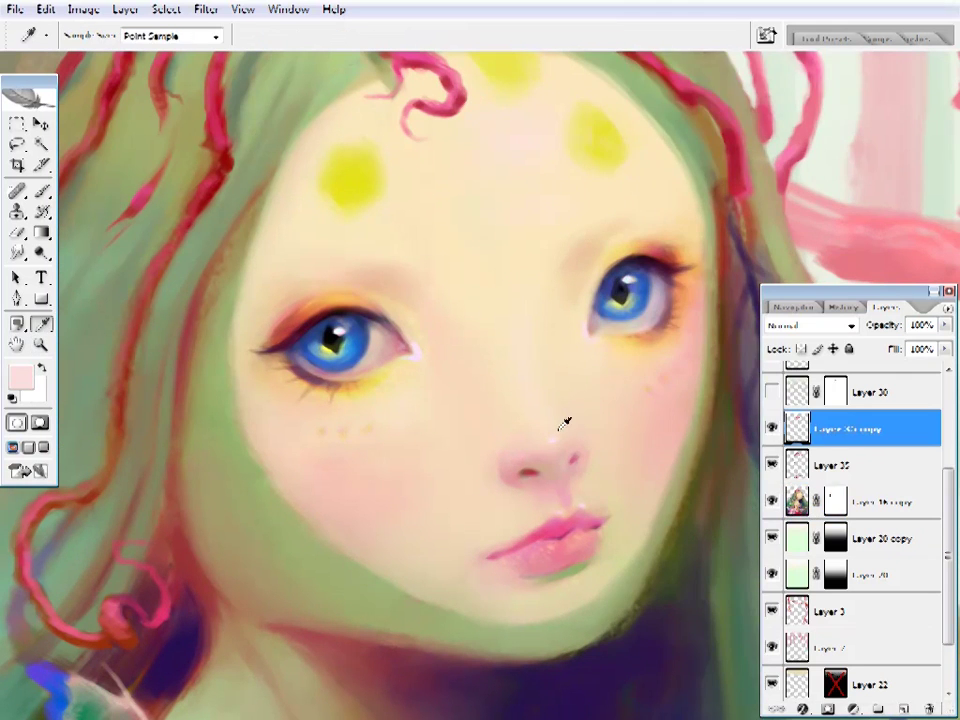
{"action": "key", "text": "b"}
{"action": "right_click", "coordinate": [568, 423]}
{"action": "key", "text": "Escape"}
- Sample peach from the face and pale mint from the hair, reframing the face
{"action": "key", "text": "i"}
{"action": "key", "text": "b"}
{"action": "left_click", "coordinate": [557, 437], "text": "alt"}
{"action": "left_click", "coordinate": [838, 91]}
{"action": "key", "text": "b"}
{"action": "key", "text": "z"}
{"action": "mouse_move", "coordinate": [561, 330]}
{"action": "left_mouse_down"}
{"action": "mouse_move", "coordinate": [660, 343]}
{"action": "mouse_move", "coordinate": [527, 381]}
{"action": "mouse_move", "coordinate": [549, 357]}
{"action": "left_mouse_up"}
{"action": "key", "text": "b"}
- Resample the face peach and the nose's pale pink for the brush
{"action": "scroll", "coordinate": [549, 357], "scroll_direction": "up", "scroll_amount": 1}
{"action": "key", "text": "i"}
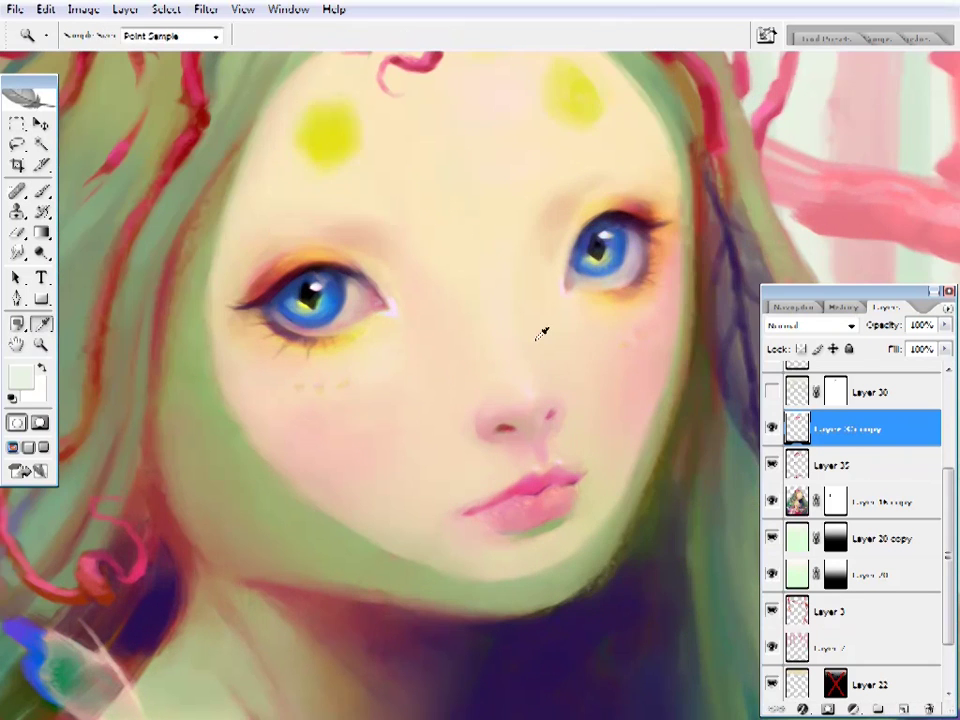
{"action": "left_click", "coordinate": [510, 381]}
{"action": "key", "text": "b"}
{"action": "right_click", "coordinate": [510, 381]}
{"action": "key", "text": "Escape"}
{"action": "key", "text": "i"}
{"action": "left_click", "coordinate": [521, 381]}
{"action": "key", "text": "b"}
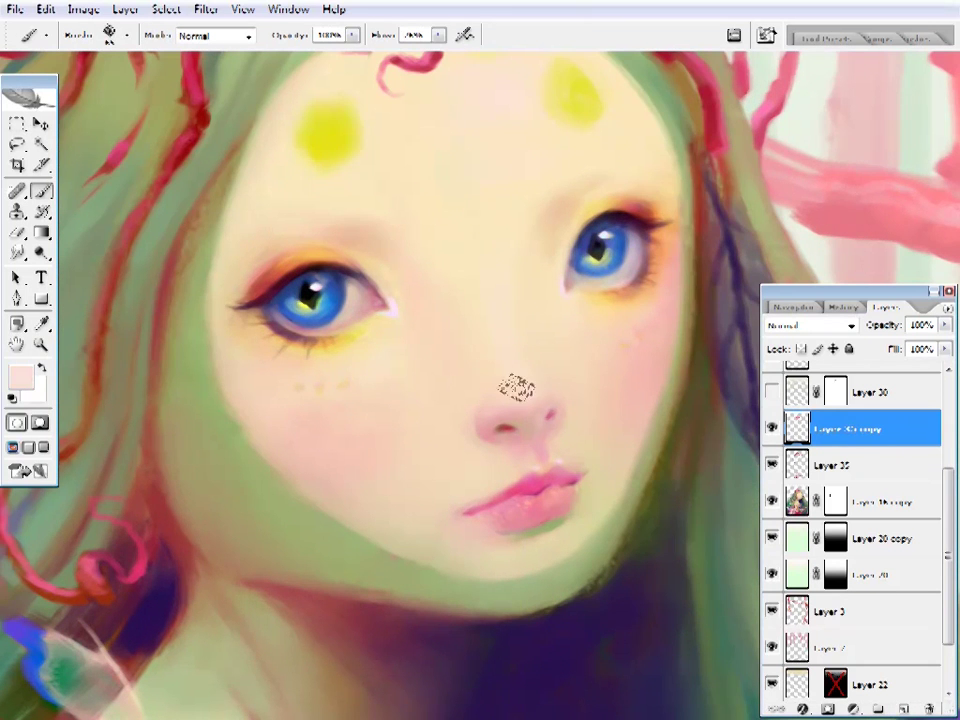
- Sample lavender from the eye corner and pale green from the hair, centring the face
{"action": "key", "text": "i"}
{"action": "left_click", "coordinate": [399, 306]}
{"action": "key", "text": "b"}
{"action": "right_click", "coordinate": [527, 390]}
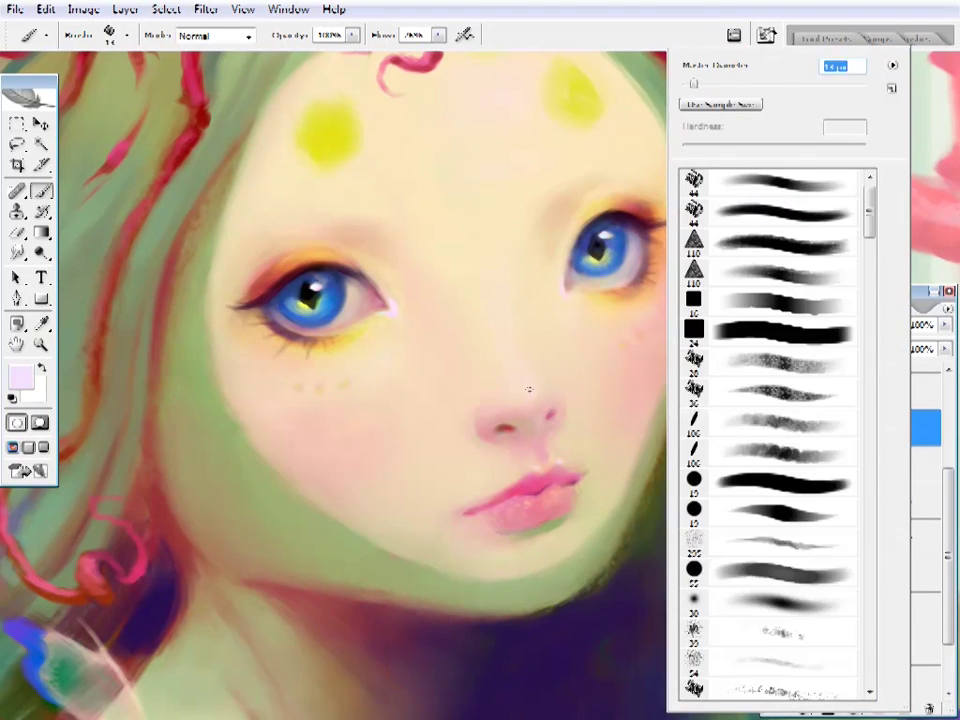
{"action": "key", "text": "Escape"}
{"action": "left_click_drag", "start_coordinate": [411, 314], "coordinate": [506, 332]}
{"action": "key", "text": "i"}
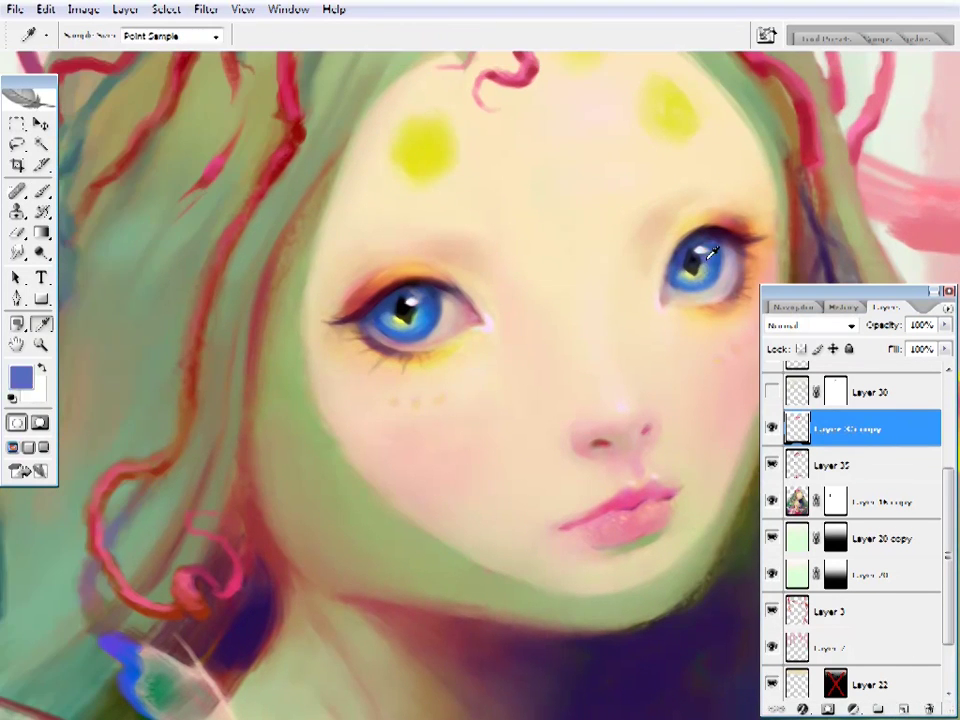
{"action": "key", "text": "b"}
{"action": "left_click", "coordinate": [523, 206], "text": "alt"}
- Fit the painting to screen, zoom closely on the face and sample the lip pink
{"action": "key", "text": "z"}
{"action": "key", "text": "ctrl+0"}
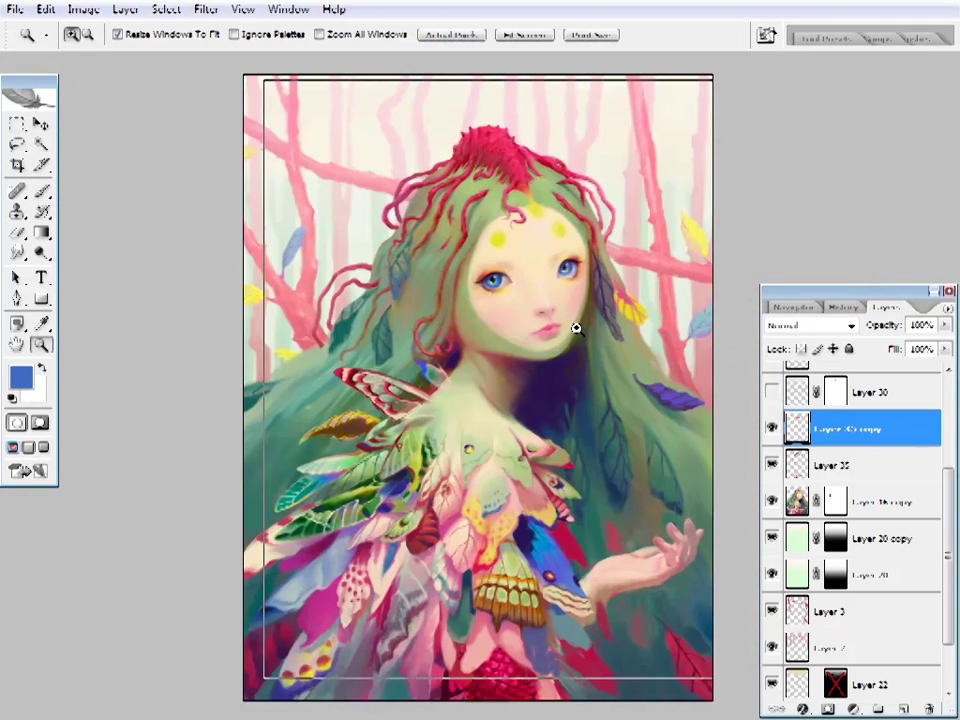
{"action": "left_click", "coordinate": [576, 328]}
{"action": "left_click_drag", "start_coordinate": [675, 161], "coordinate": [396, 428]}
{"action": "key", "text": "i"}
{"action": "left_click", "coordinate": [568, 381]}
{"action": "key", "text": "b"}
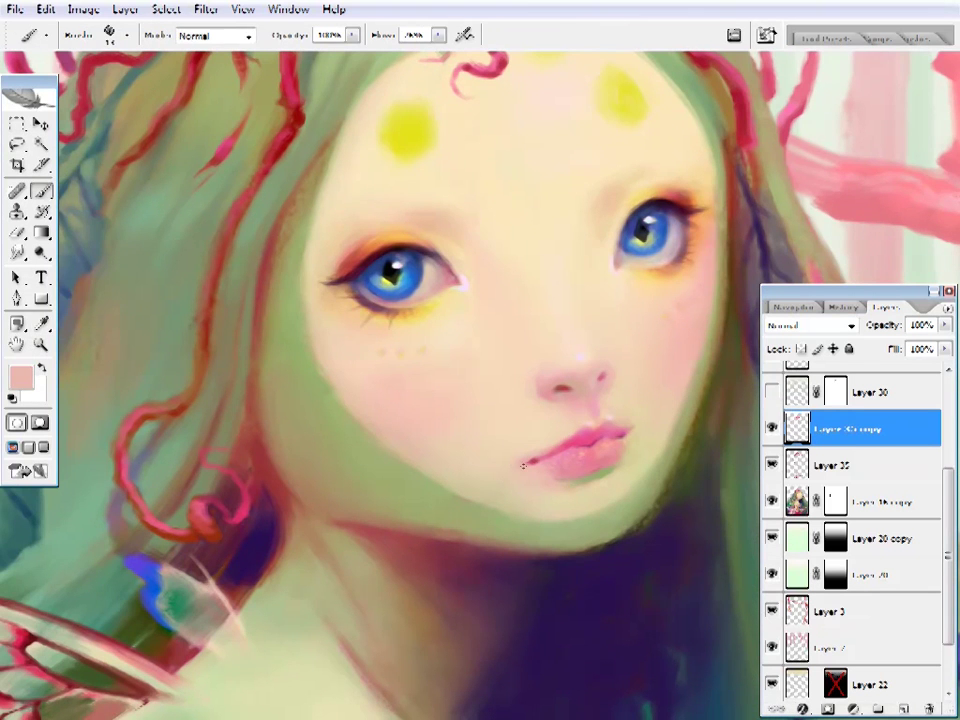
- Sample blue from the eye and check the painting at fit size
{"action": "key", "text": "z"}
{"action": "key", "text": "ctrl+0"}
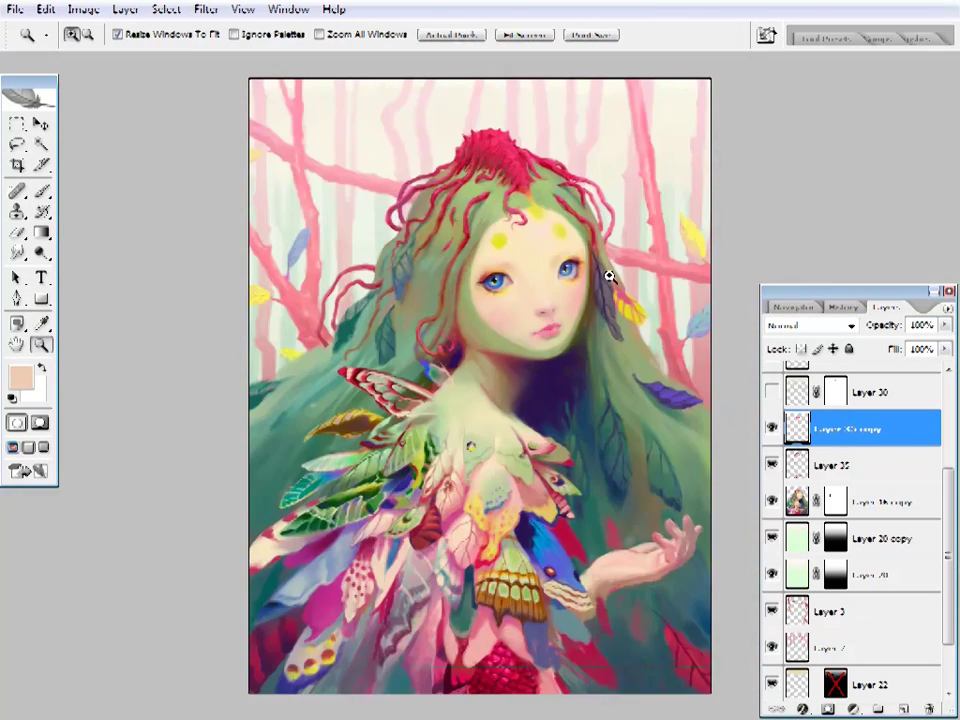
{"action": "left_click", "coordinate": [606, 272]}
{"action": "key", "text": "b"}
{"action": "left_click", "coordinate": [625, 313], "text": "alt"}
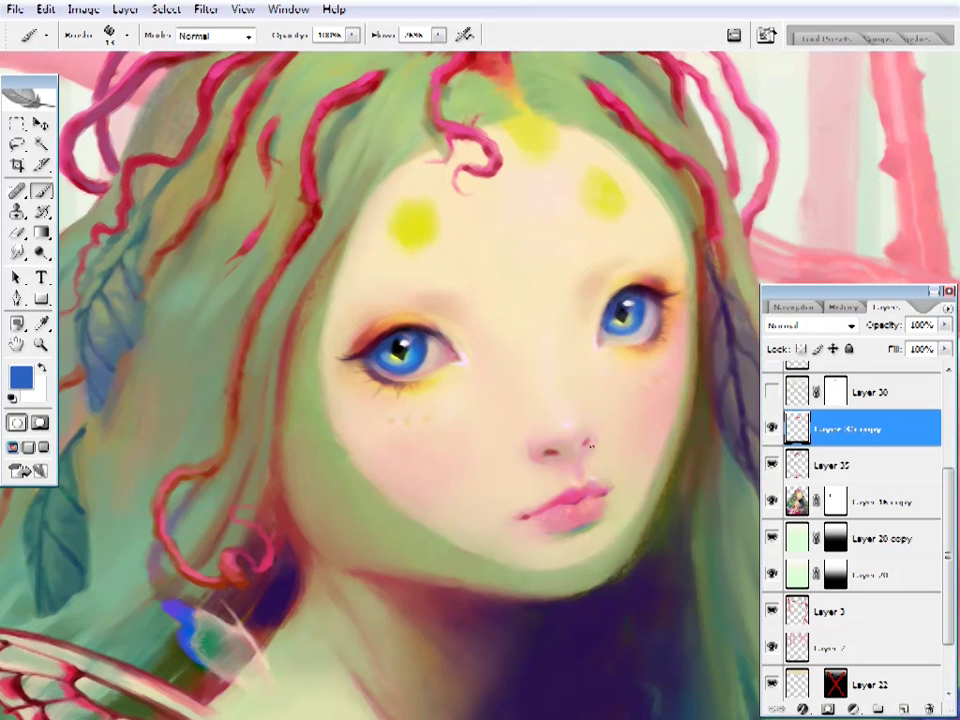
{"action": "left_click_drag", "start_coordinate": [514, 271], "coordinate": [540, 349]}
- Sample a forehead dot's yellow and dab a small dot below the left spot
{"action": "left_click", "coordinate": [414, 242], "text": "alt"}
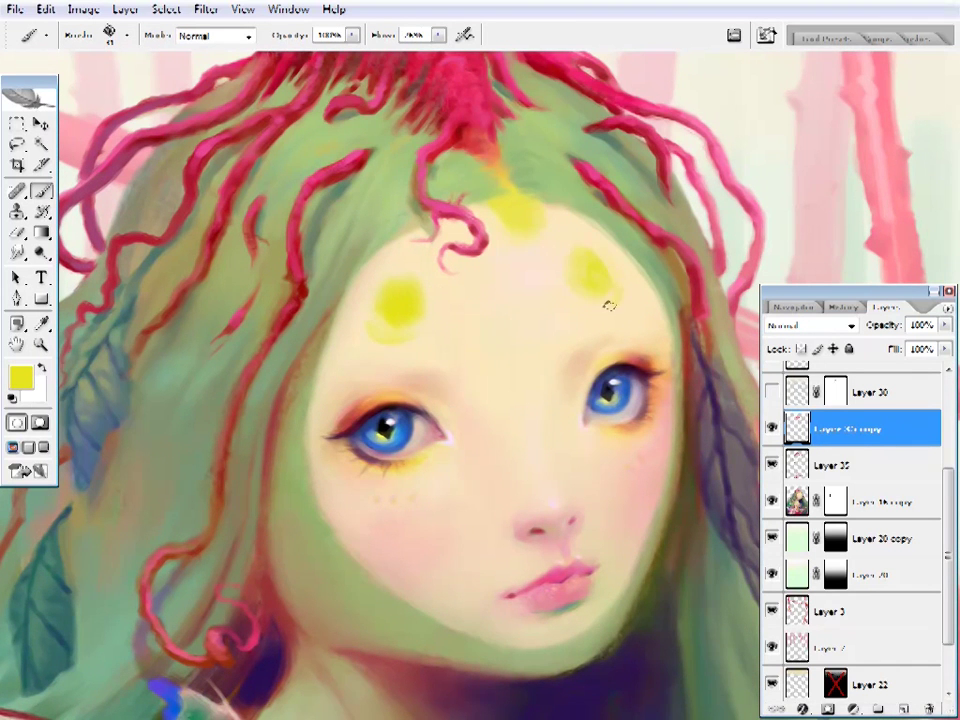
{"action": "key", "text": "z"}
{"action": "key", "text": "ctrl+0"}
{"action": "left_click", "coordinate": [493, 332]}
{"action": "left_click", "coordinate": [579, 253]}
{"action": "key", "text": "b"}
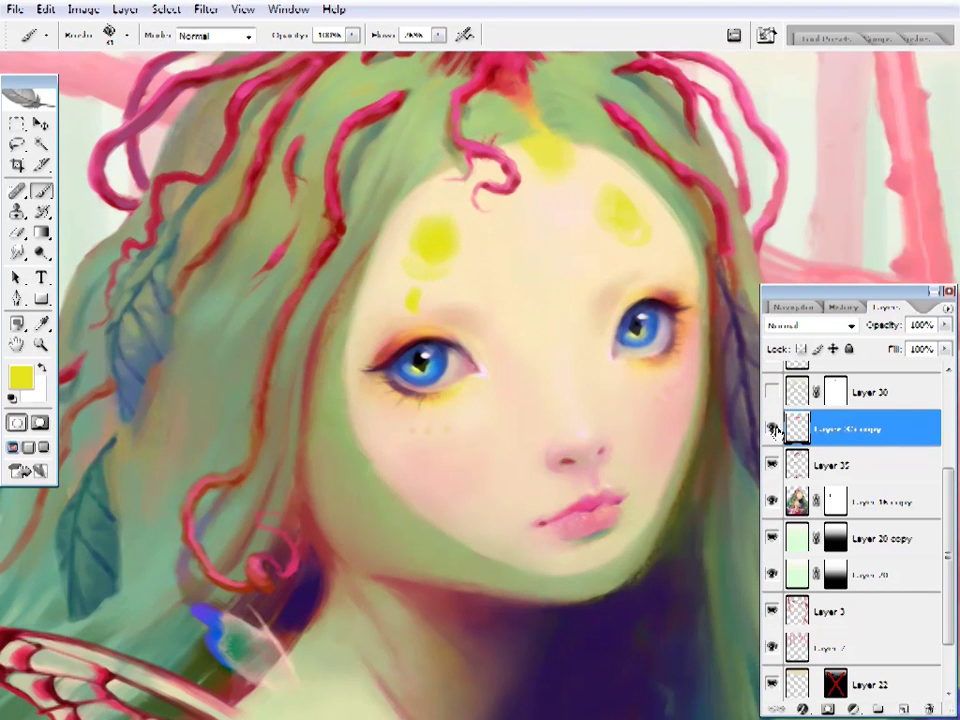
- Review the whole painting with Ctrl+0 and zoom back in on the girl's face
{"action": "key", "text": "z"}
{"action": "key", "text": "ctrl+0"}
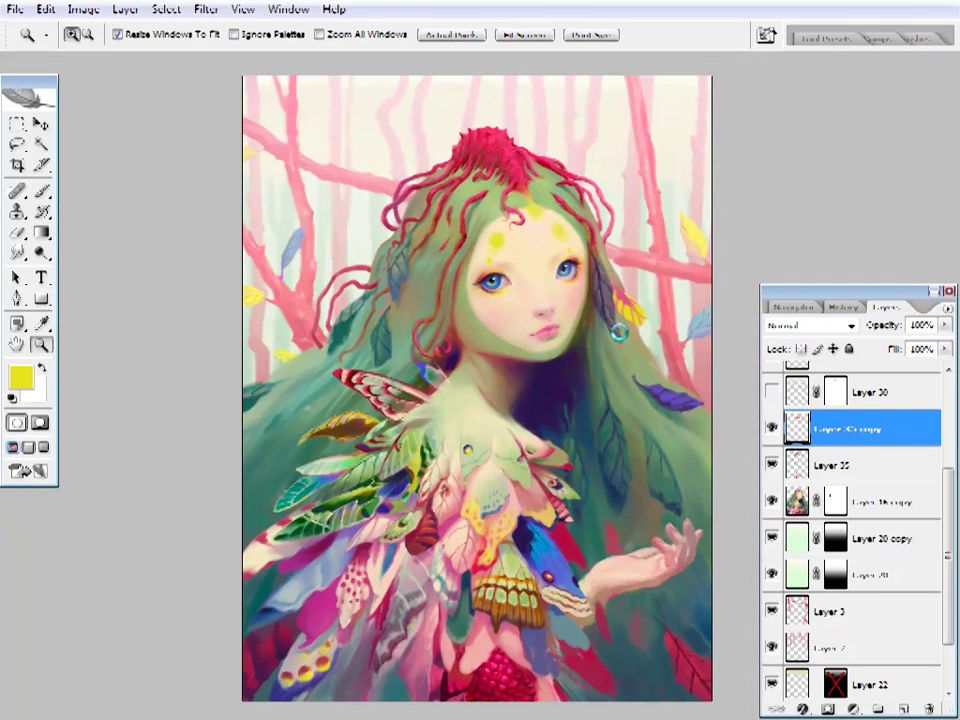
{"action": "left_click", "coordinate": [446, 437]}
{"action": "left_click", "coordinate": [508, 343], "text": "alt"}
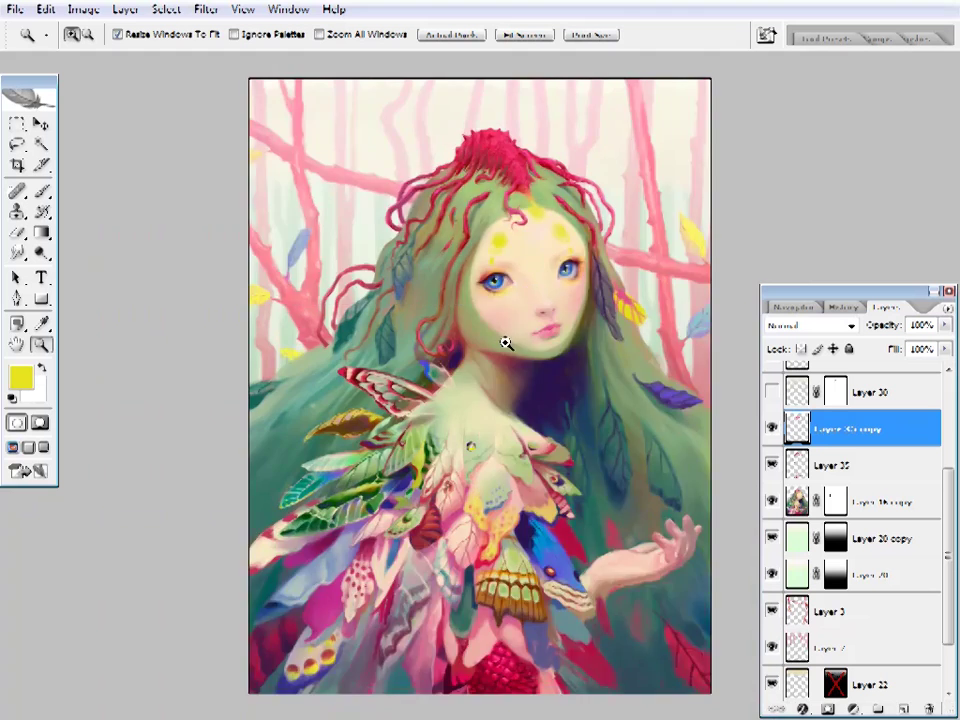
{"action": "left_click", "coordinate": [459, 343]}
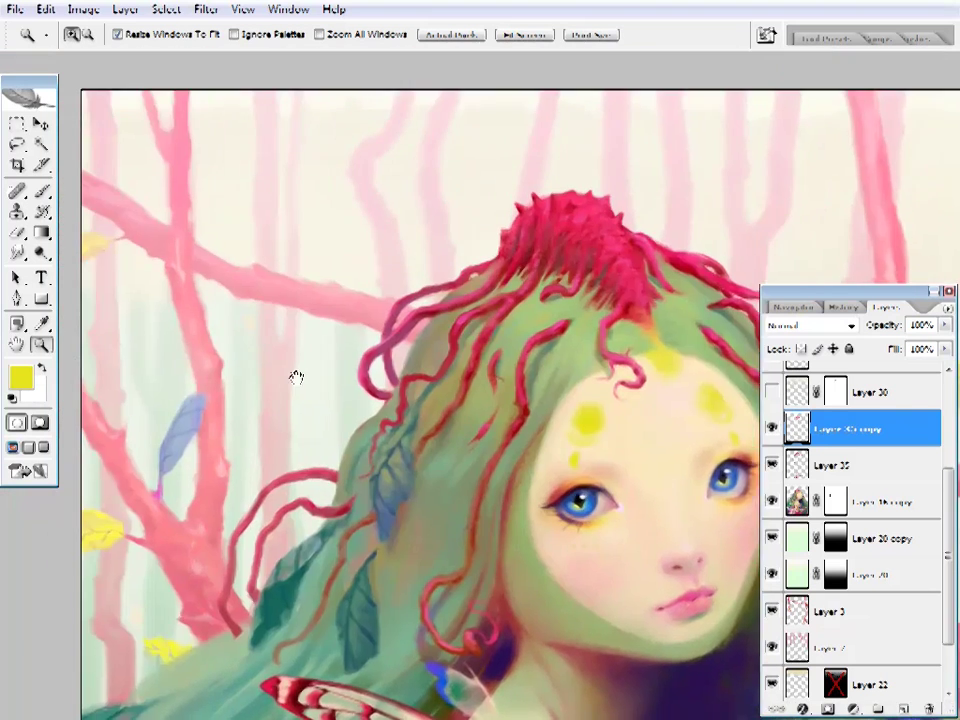
- Select Layer 3 and hide Layer 20 and Layer 20 copy
{"action": "left_click_drag", "start_coordinate": [293, 377], "coordinate": [711, 447]}
{"action": "key", "text": "b"}
{"action": "left_click", "coordinate": [352, 300], "text": "alt"}
{"action": "left_click_drag", "start_coordinate": [771, 538], "coordinate": [771, 575]}
{"action": "left_click", "coordinate": [352, 343], "text": "alt"}
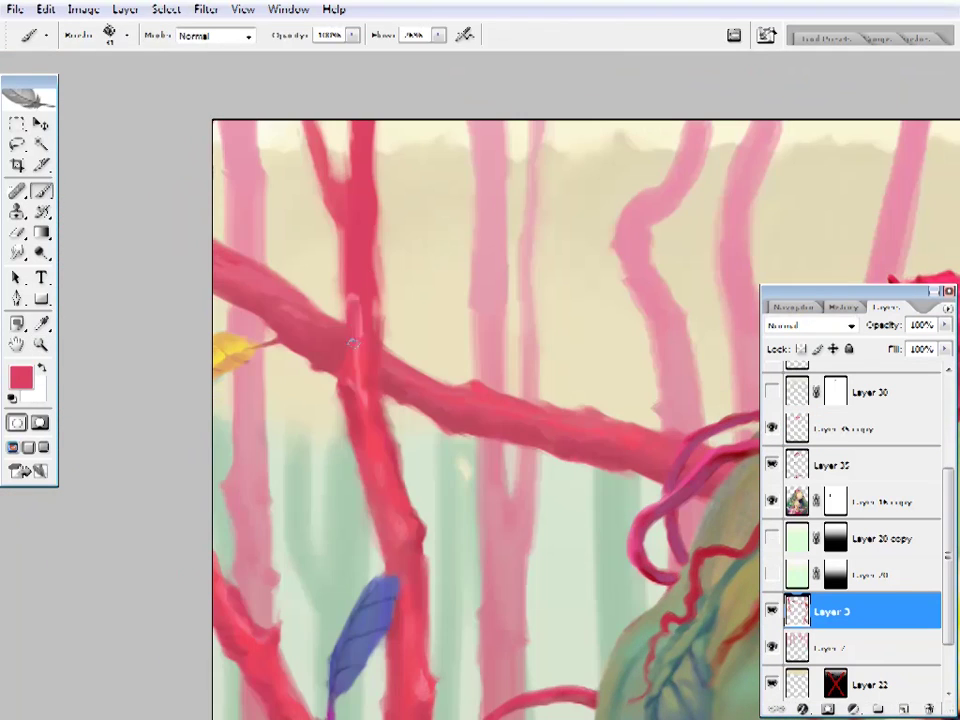
- Sample branch pinks and paint a short thorn stroke on the upper branch
{"action": "left_click", "coordinate": [300, 304], "text": "alt"}
{"action": "left_click", "coordinate": [369, 336], "text": "alt"}
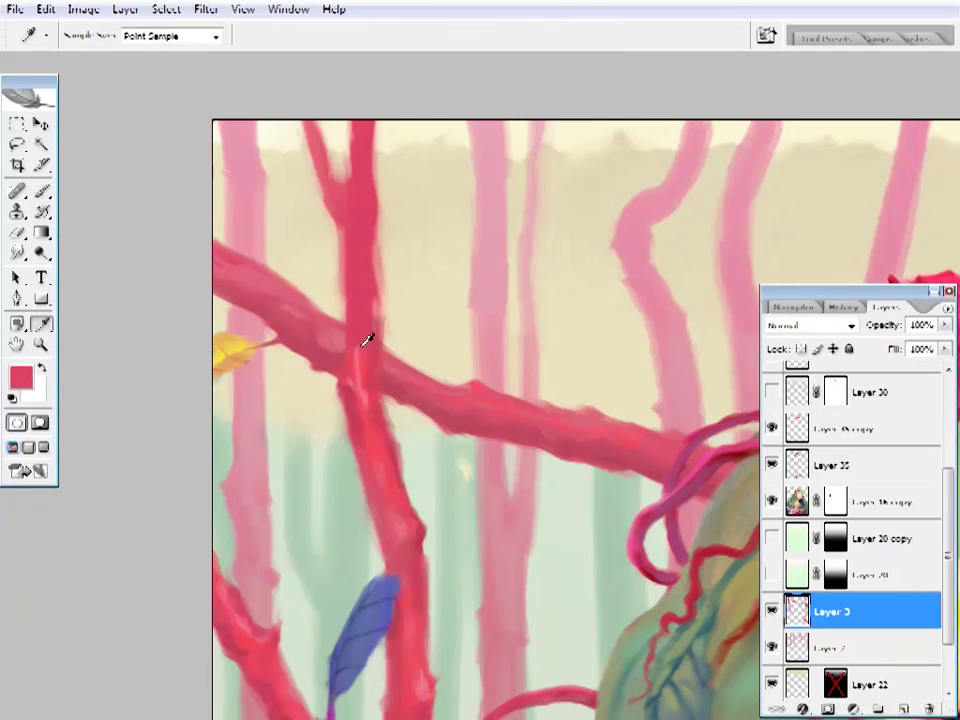
{"action": "left_click_drag", "start_coordinate": [358, 258], "coordinate": [383, 268]}
{"action": "key", "text": "e"}
{"action": "right_click", "coordinate": [406, 338]}
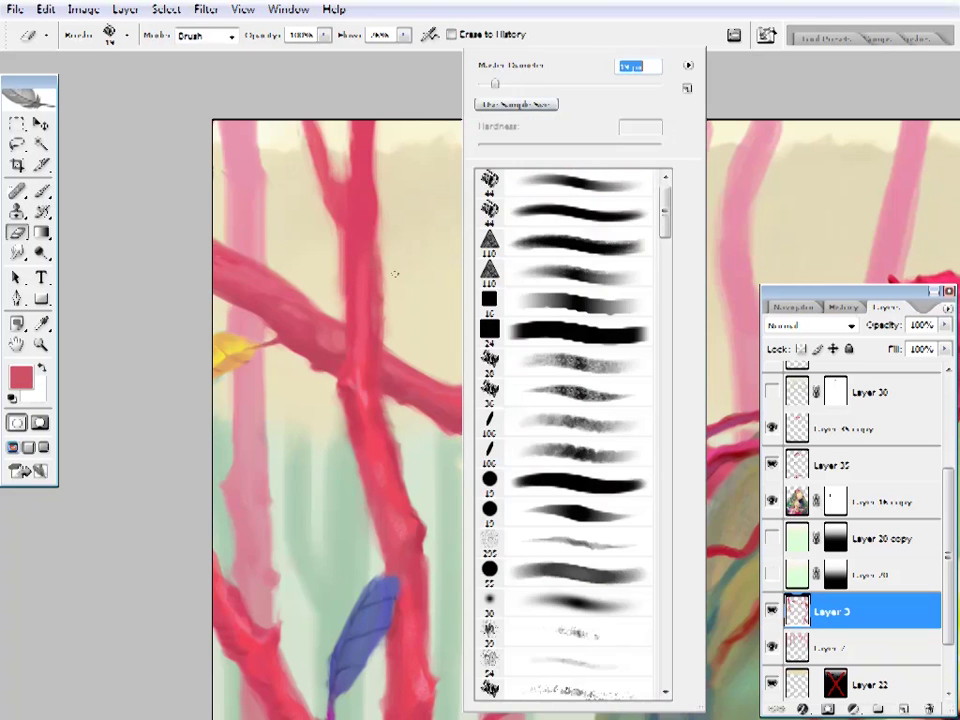
{"action": "key", "text": "Escape"}
{"action": "mouse_move", "coordinate": [469, 347]}
{"action": "left_mouse_down"}
{"action": "mouse_move", "coordinate": [463, 210]}
{"action": "mouse_move", "coordinate": [199, 259]}
{"action": "mouse_move", "coordinate": [386, 300]}
{"action": "left_mouse_up"}
{"action": "key", "text": "b"}
- Sample several branch reds for more thorny knobs and fit the painting on screen
{"action": "left_click", "coordinate": [386, 300], "text": "alt"}
{"action": "left_click", "coordinate": [508, 294], "text": "alt"}
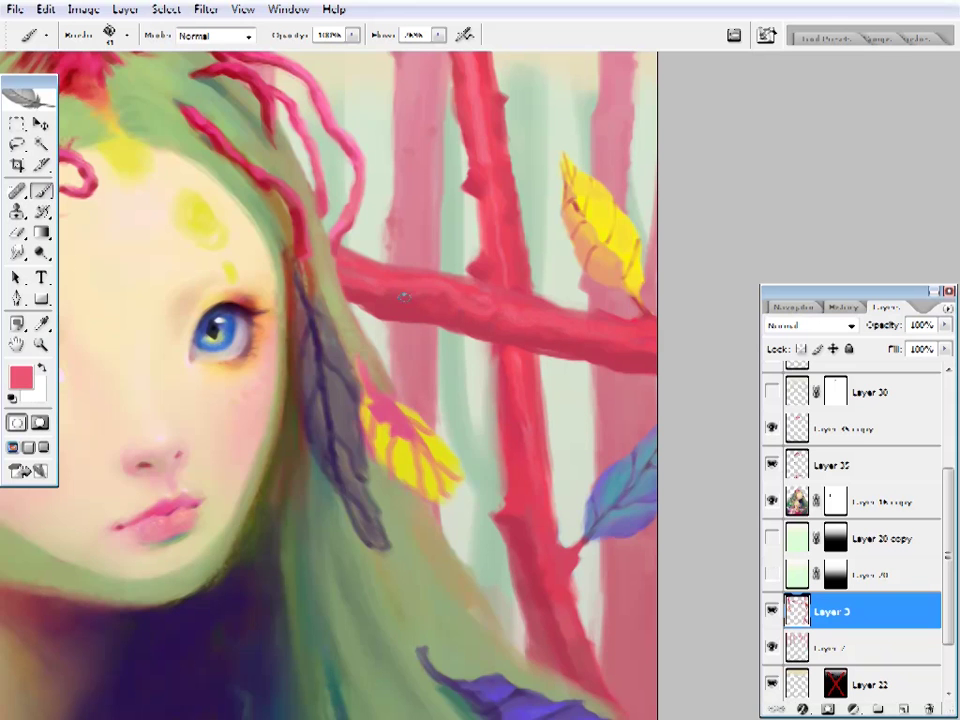
{"action": "left_click", "coordinate": [441, 298], "text": "alt"}
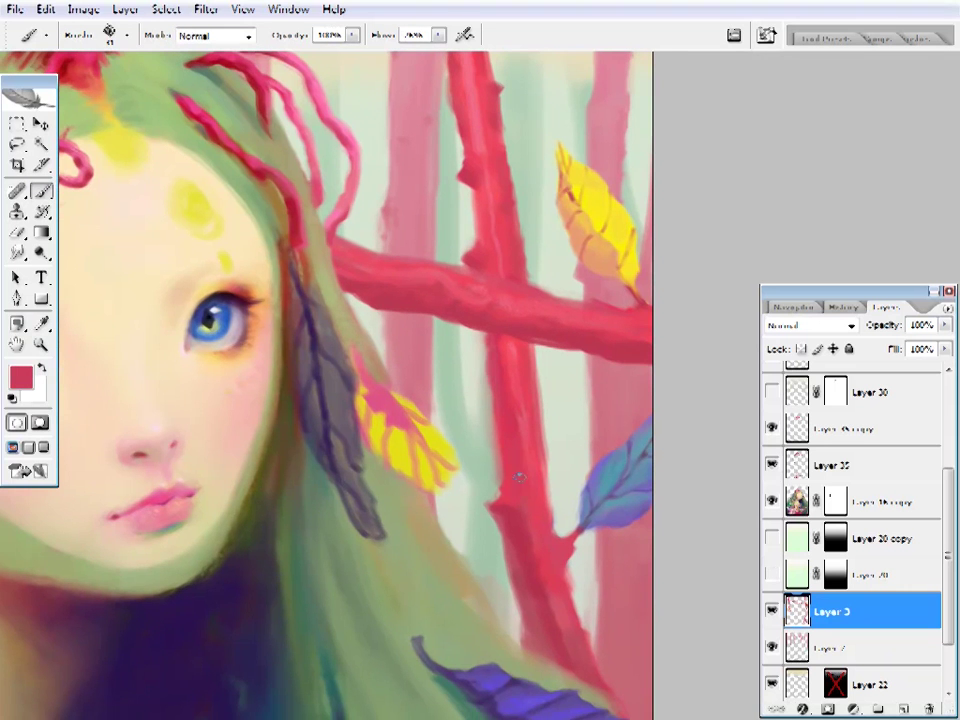
{"action": "left_click", "coordinate": [512, 478], "text": "alt"}
{"action": "left_click", "coordinate": [553, 521], "text": "alt"}
{"action": "right_click", "coordinate": [482, 372]}
{"action": "key", "text": "e"}
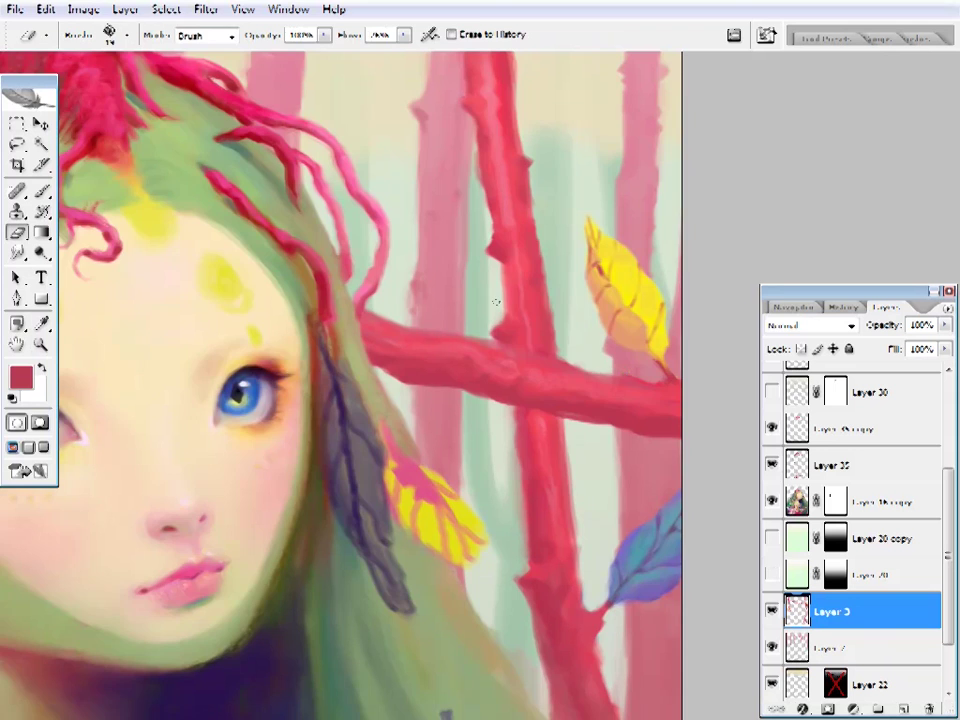
{"action": "key", "text": "z"}
{"action": "key", "text": "ctrl+0"}
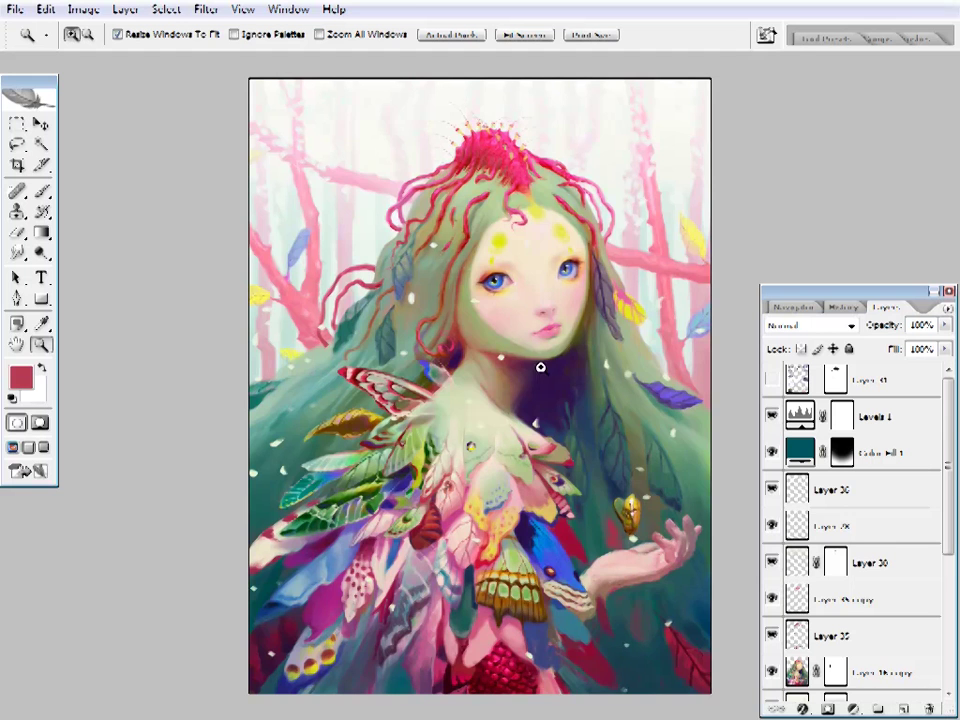
- Show the magazine cover text layer, select Layer 36 copy and sample yellow as foreground
{"action": "left_click", "coordinate": [565, 297]}
{"action": "key", "text": "ctrl+0"}
{"action": "left_click", "coordinate": [773, 380]}
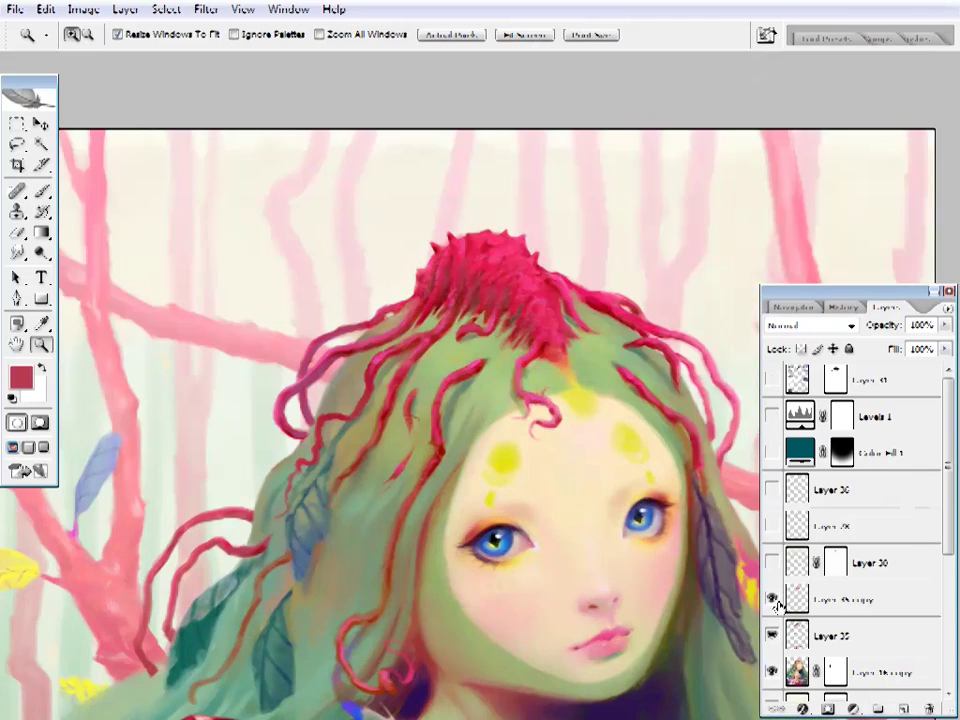
{"action": "left_click", "coordinate": [860, 600]}
{"action": "key", "text": "i"}
{"action": "left_click", "coordinate": [454, 420]}
{"action": "left_click", "coordinate": [20, 378]}
{"action": "left_click", "coordinate": [791, 216]}
- Set the brush blend mode to Color and adjust the brush size
{"action": "key", "text": "b"}
{"action": "left_click", "coordinate": [215, 35]}
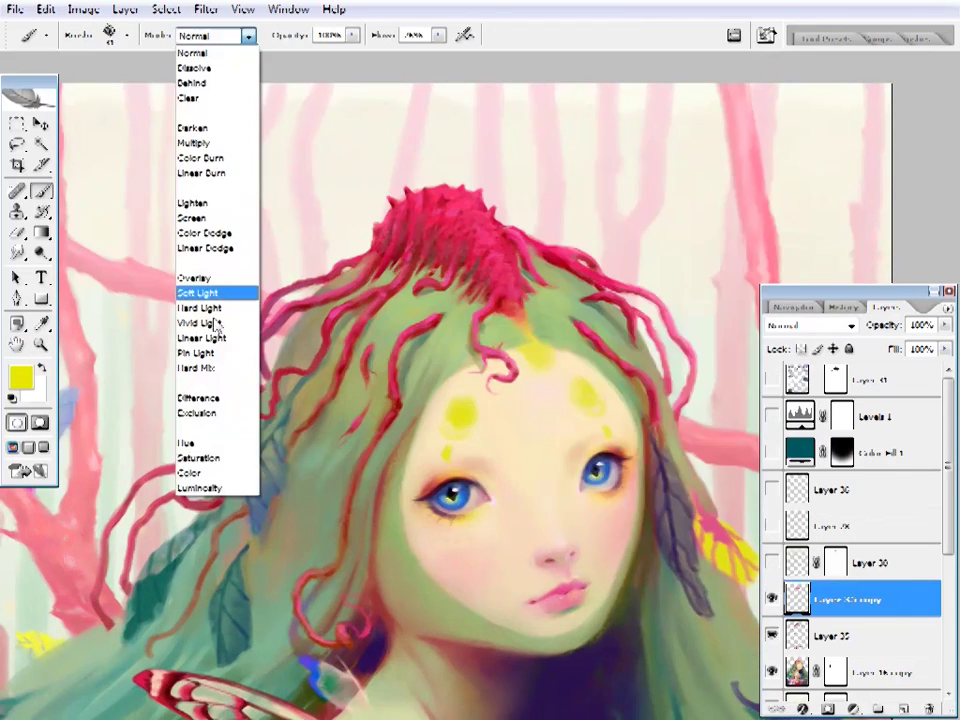
{"action": "left_click", "coordinate": [189, 472]}
{"action": "right_click", "coordinate": [560, 60]}
{"action": "left_click", "coordinate": [414, 377], "text": "ctrl"}
{"action": "left_click", "coordinate": [514, 300], "text": "ctrl"}
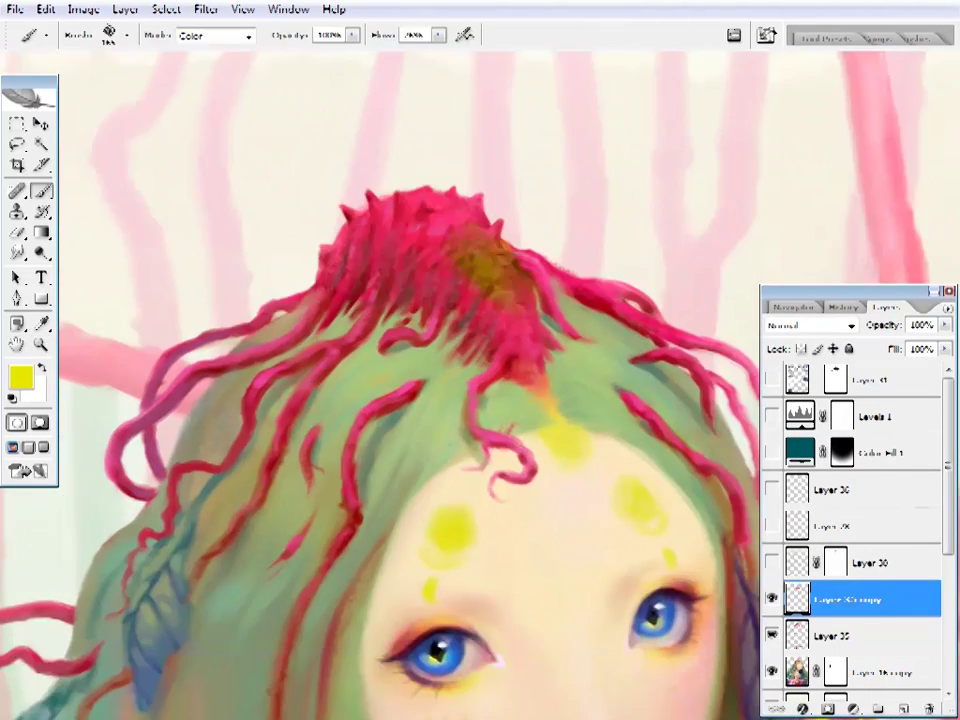
{"action": "left_click", "coordinate": [422, 243], "text": "ctrl+alt"}
- Try an orange Soft Light brush stroke over the hair crown, then undo it
{"action": "left_click", "coordinate": [20, 378]}
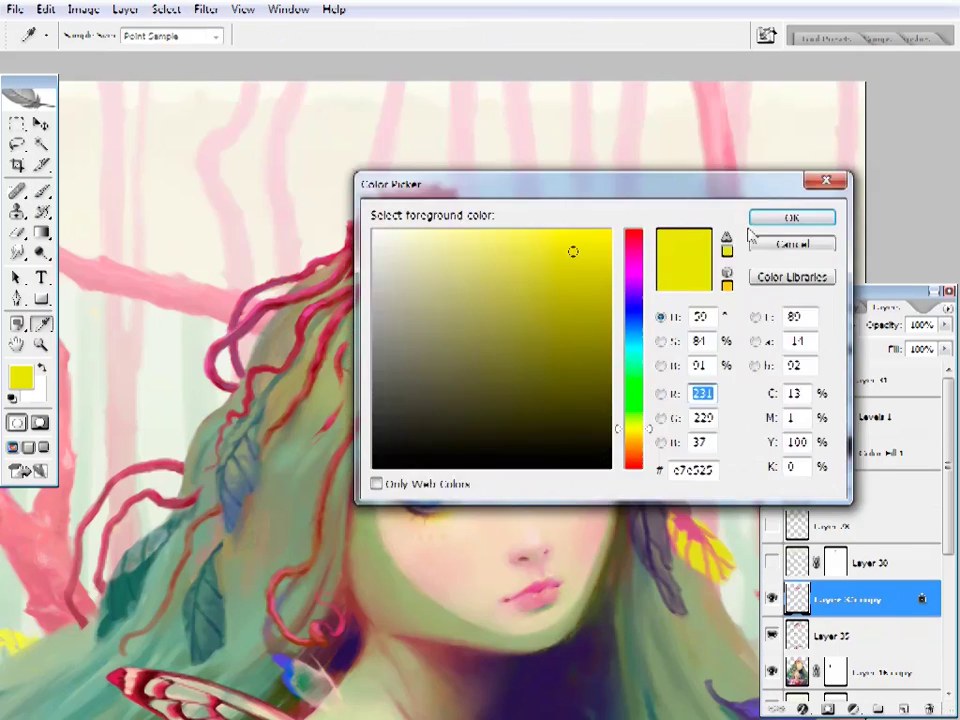
{"action": "left_click", "coordinate": [791, 216]}
{"action": "key", "text": "b"}
{"action": "left_click", "coordinate": [215, 35]}
{"action": "left_click", "coordinate": [229, 291]}
{"action": "right_click", "coordinate": [555, 86]}
{"action": "key", "text": "Escape"}
{"action": "left_click_drag", "start_coordinate": [420, 228], "coordinate": [484, 272]}
{"action": "key", "text": "ctrl+z"}
- Zoom in on the hair crown and set the eraser to size 111
{"action": "right_click", "coordinate": [521, 300]}
{"action": "key", "text": "Escape"}
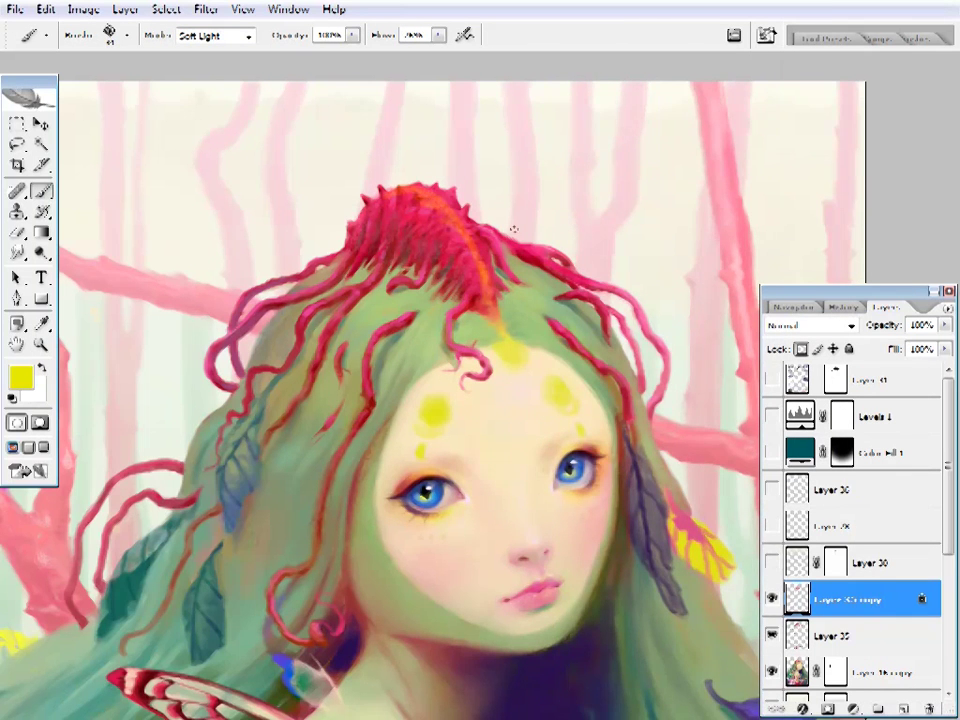
{"action": "key", "text": "z"}
{"action": "key", "text": "ctrl+0"}
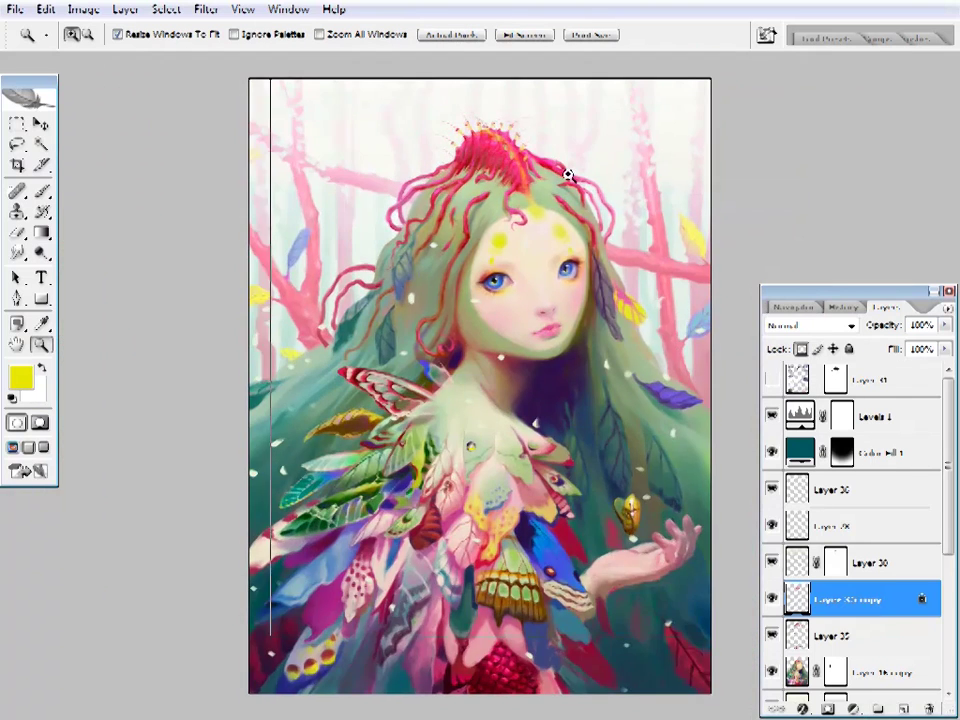
{"action": "left_click", "coordinate": [561, 317]}
{"action": "key", "text": "ctrl+0"}
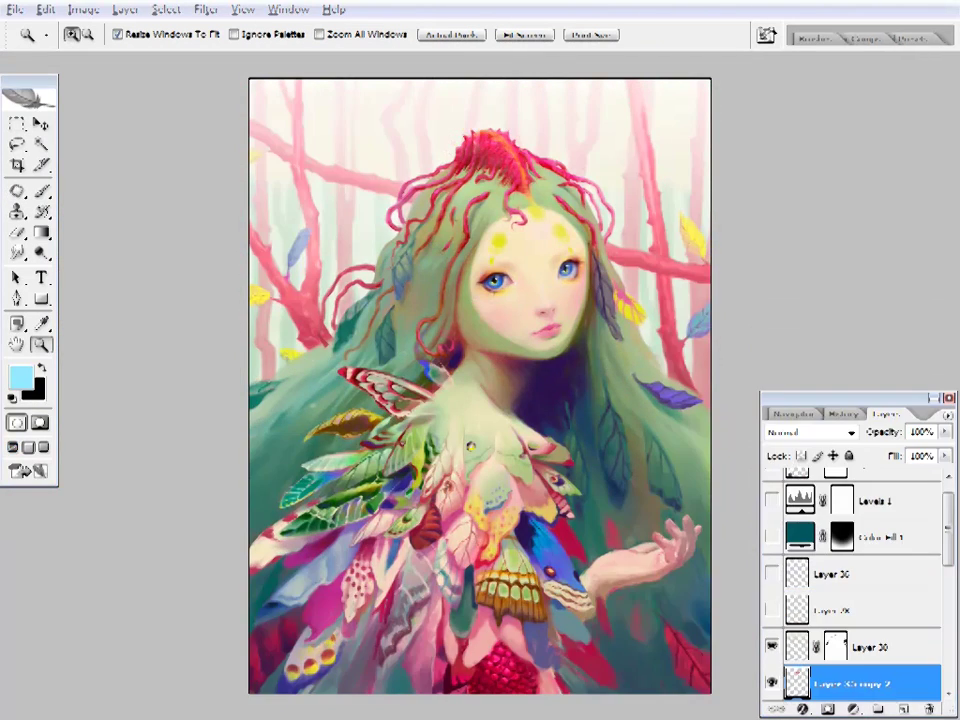
{"action": "left_click", "coordinate": [531, 191]}
{"action": "key", "text": "e"}
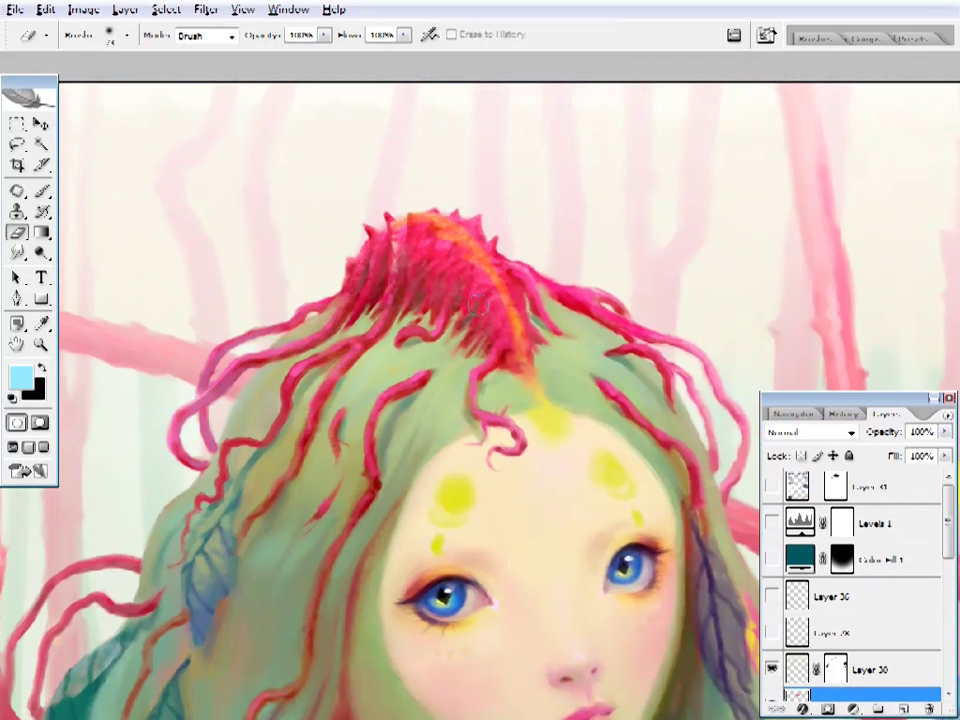
{"action": "right_click", "coordinate": [594, 95]}
{"action": "key", "text": "Return"}
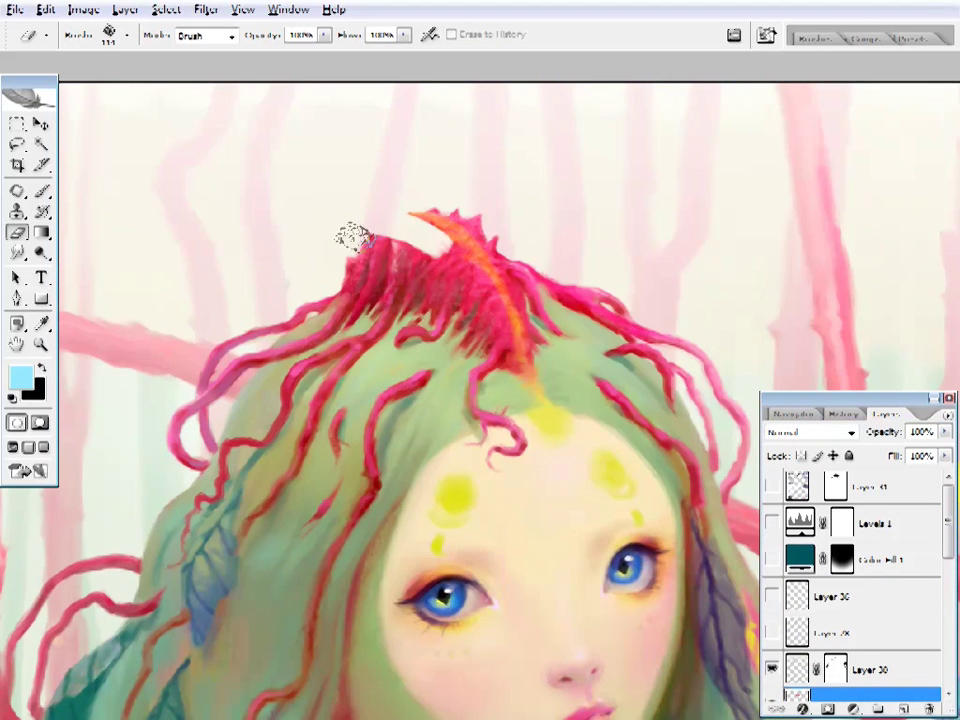
{"action": "scroll", "coordinate": [475, 255], "scroll_direction": "up", "scroll_amount": 1}
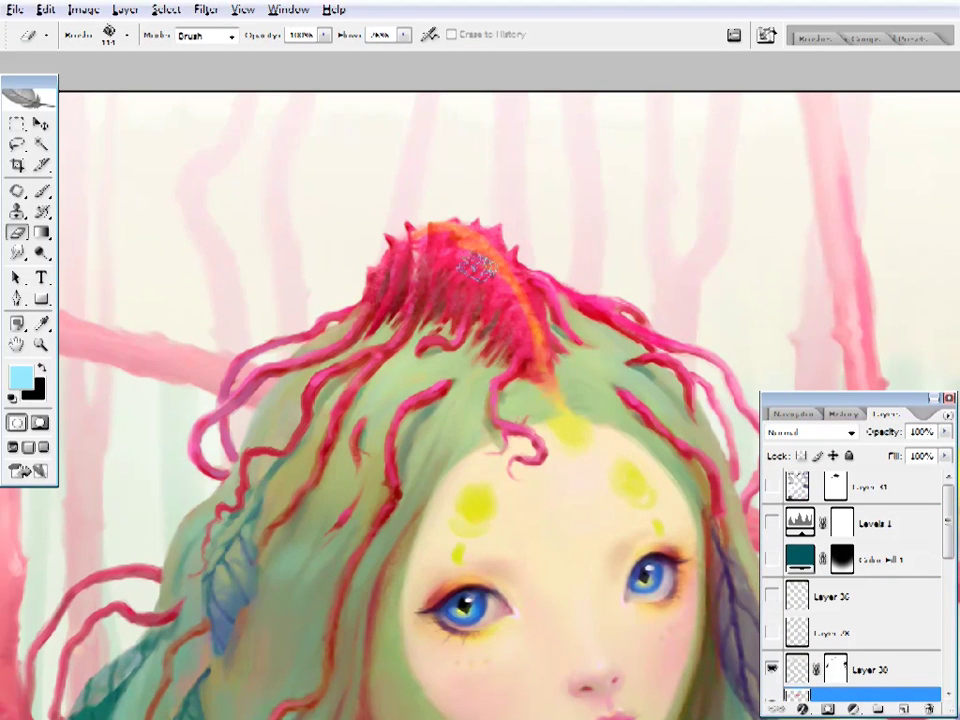
- Sample the crown's orange and paint short orange strokes into the crown
{"action": "key", "text": "b"}
{"action": "left_click", "coordinate": [470, 262], "text": "alt"}
{"action": "left_click_drag", "start_coordinate": [470, 232], "coordinate": [478, 288]}
{"action": "right_click", "coordinate": [606, 100]}
{"action": "double_click", "coordinate": [642, 210]}
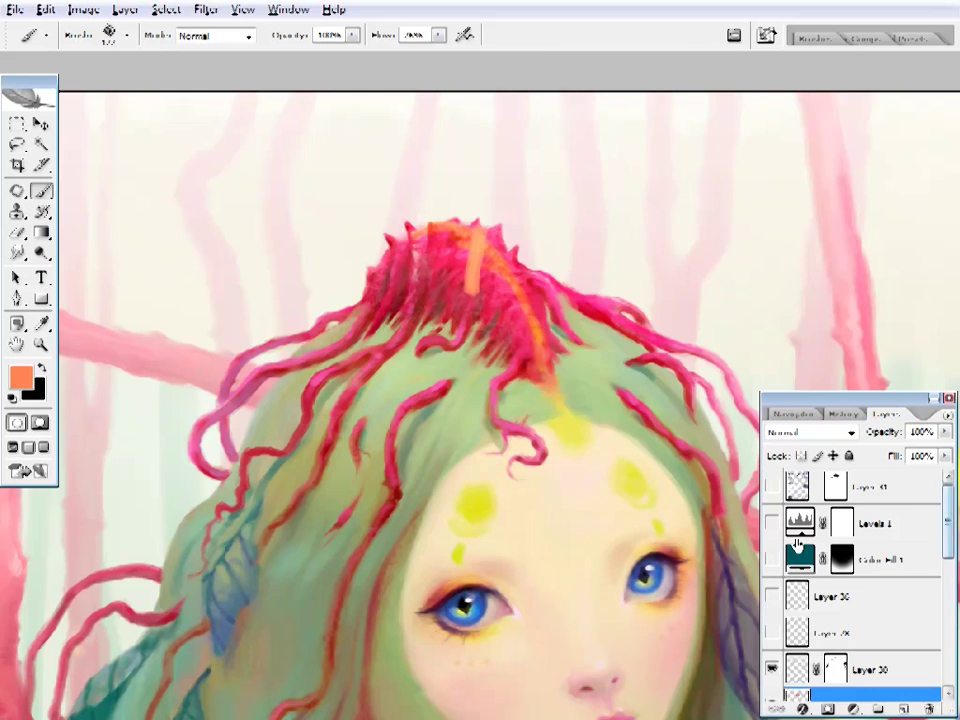
{"action": "scroll", "coordinate": [797, 541], "scroll_direction": "down", "scroll_amount": 3}
{"action": "left_click_drag", "start_coordinate": [482, 232], "coordinate": [486, 286]}
- Hide Layer 30 and paint orange over the top of the red crown
{"action": "key", "text": "i"}
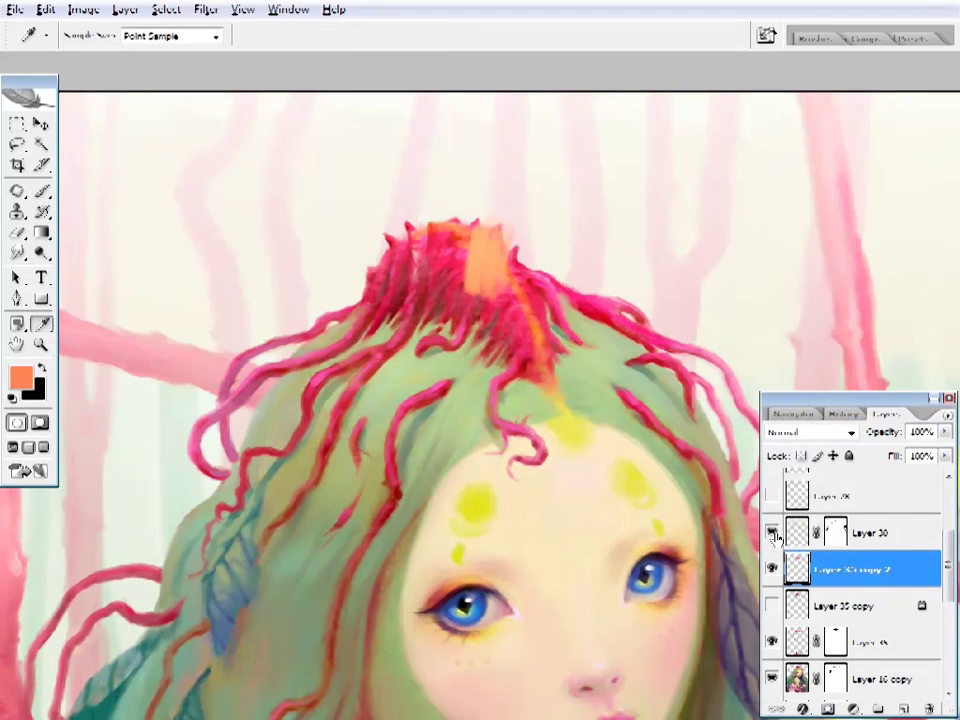
{"action": "left_click", "coordinate": [772, 533]}
{"action": "key", "text": "b"}
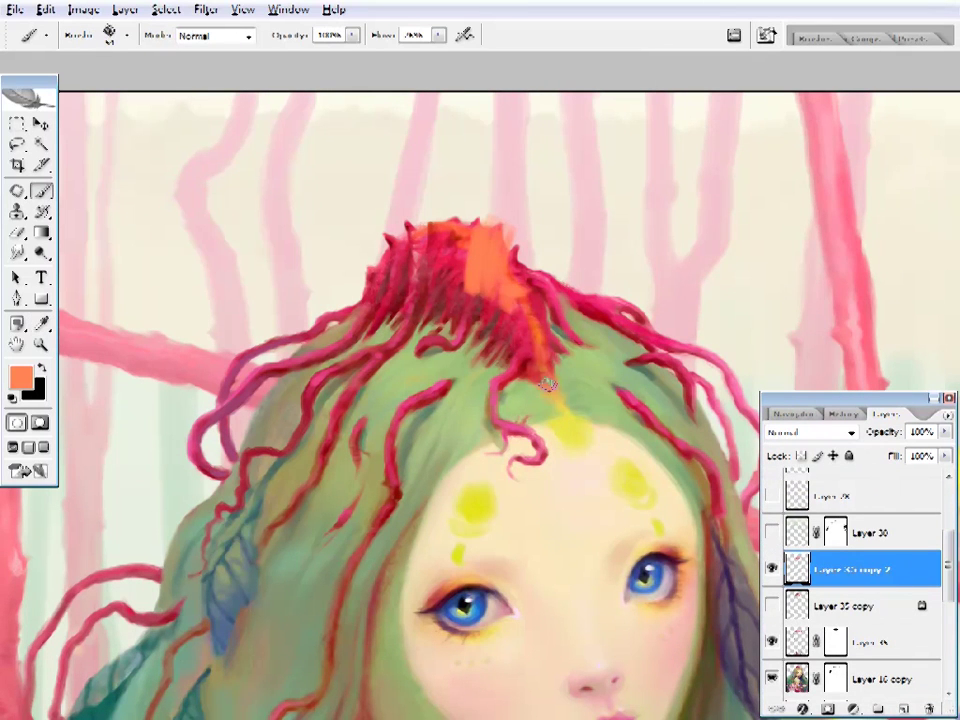
{"action": "mouse_move", "coordinate": [548, 384]}
{"action": "left_mouse_down"}
{"action": "mouse_move", "coordinate": [527, 258]}
{"action": "mouse_move", "coordinate": [525, 328]}
{"action": "mouse_move", "coordinate": [482, 255]}
{"action": "mouse_move", "coordinate": [434, 242]}
{"action": "mouse_move", "coordinate": [440, 237]}
{"action": "mouse_move", "coordinate": [396, 236]}
{"action": "left_mouse_up"}
- Cover more of the crown in orange, then sample dark red and orange
{"action": "key", "text": "e"}
{"action": "key", "text": "b"}
{"action": "mouse_move", "coordinate": [520, 300]}
{"action": "left_mouse_down"}
{"action": "mouse_move", "coordinate": [420, 290]}
{"action": "mouse_move", "coordinate": [450, 285]}
{"action": "left_mouse_up"}
{"action": "left_click", "coordinate": [450, 285], "text": "alt"}
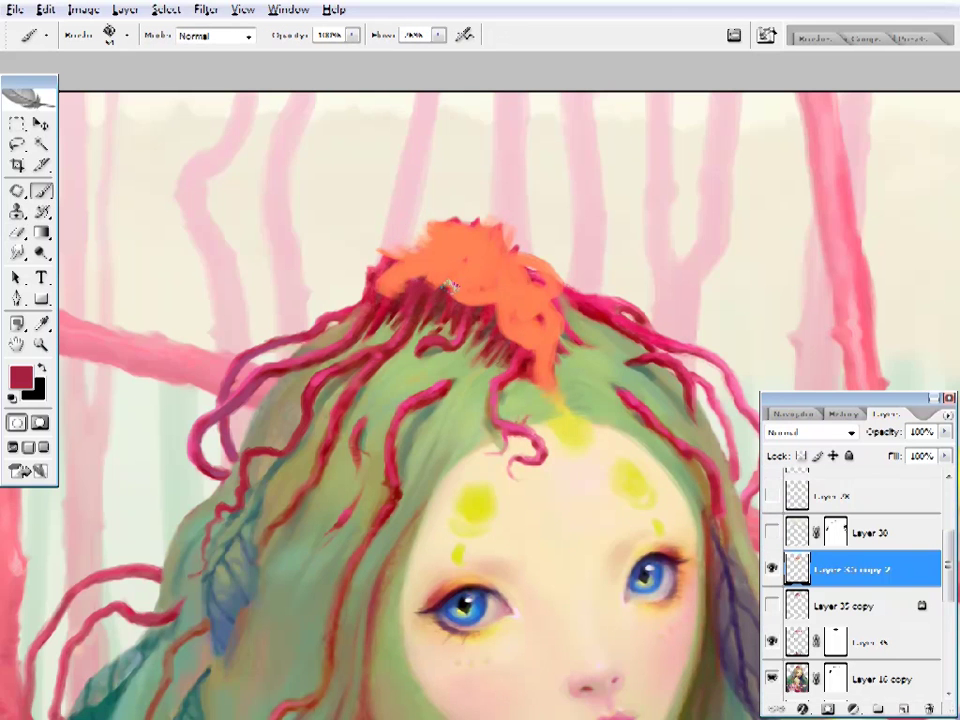
{"action": "left_click", "coordinate": [400, 272], "text": "alt"}
- Paint orange and red strokes across the crown, undoing the red stroke
{"action": "left_click_drag", "start_coordinate": [418, 96], "coordinate": [458, 93]}
{"action": "right_click", "coordinate": [622, 213]}
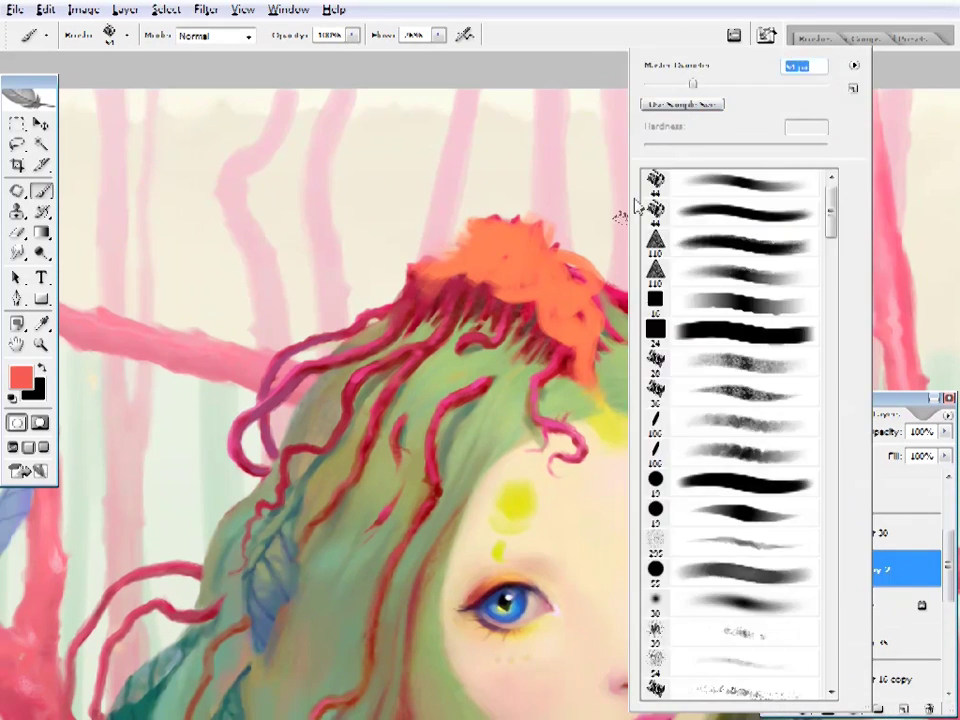
{"action": "key", "text": "Escape"}
{"action": "left_click", "coordinate": [591, 306], "text": "alt"}
{"action": "left_click", "coordinate": [542, 266], "text": "alt"}
{"action": "left_click_drag", "start_coordinate": [542, 266], "coordinate": [458, 239]}
{"action": "right_click", "coordinate": [463, 257]}
{"action": "key", "text": "Escape"}
{"action": "key", "text": "ctrl+z"}
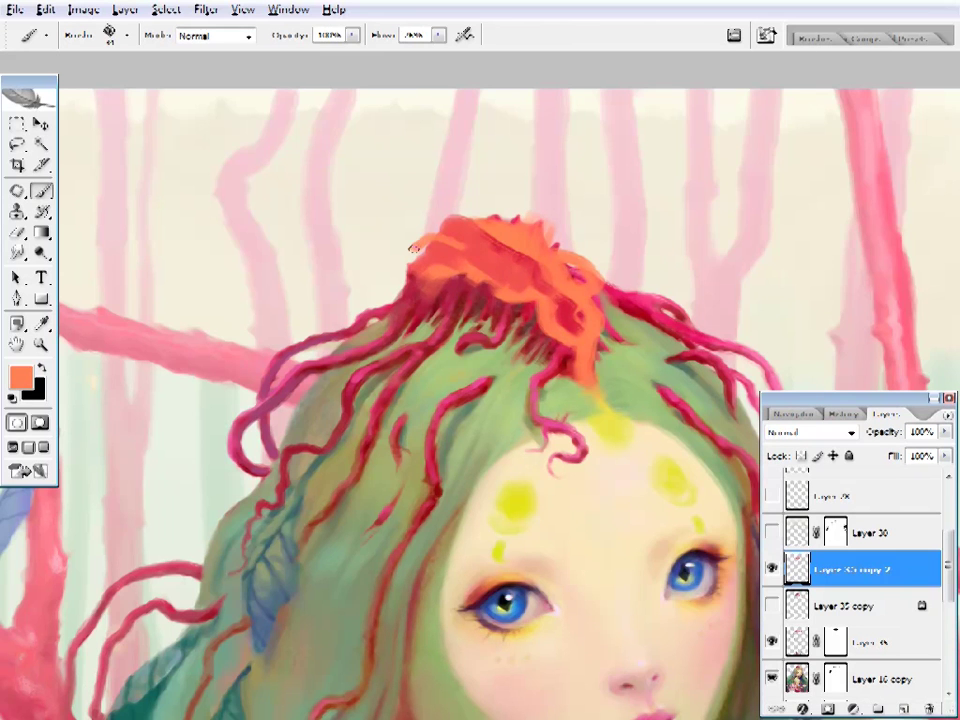
- Resample orange and red from the crown and adjust the brush size
{"action": "left_click", "coordinate": [592, 338], "text": "alt"}
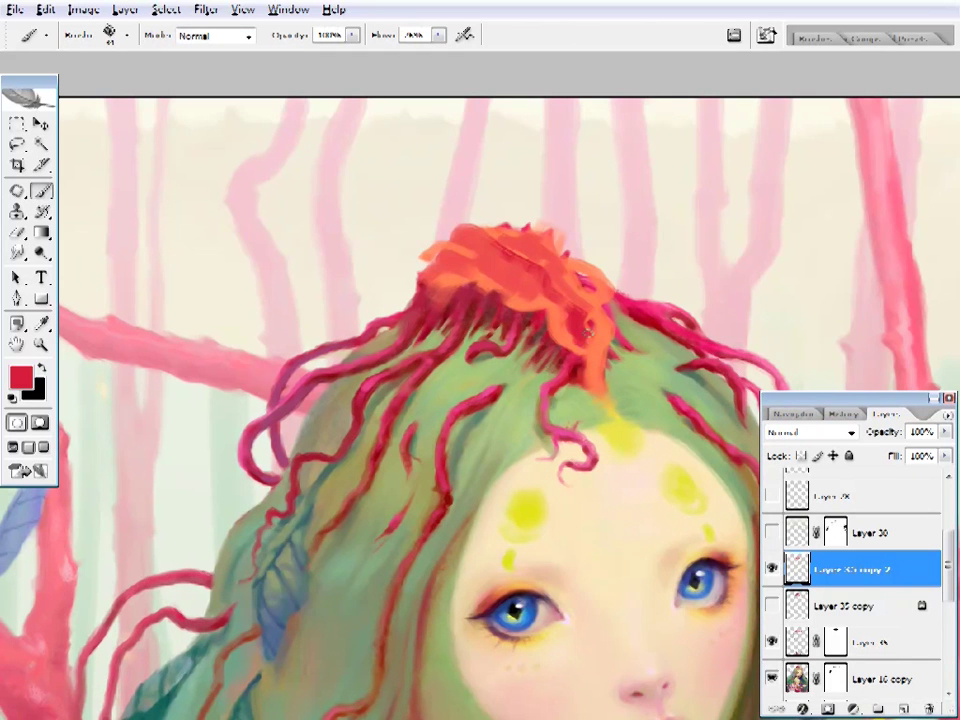
{"action": "right_click", "coordinate": [588, 329]}
{"action": "key", "text": "Escape"}
{"action": "left_click", "coordinate": [592, 338], "text": "alt"}
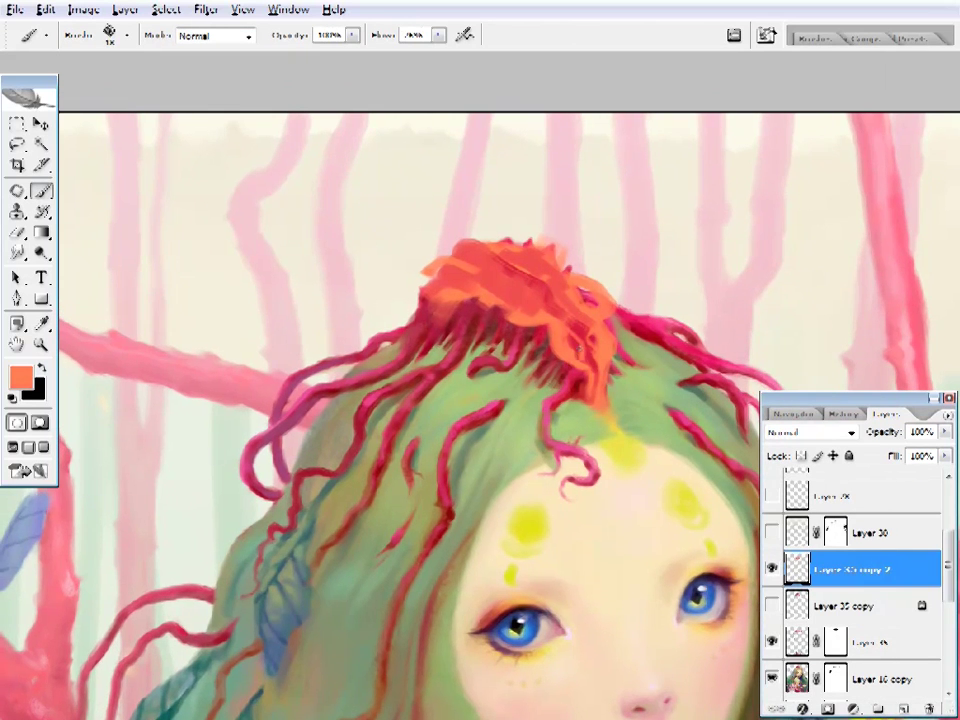
{"action": "left_click", "coordinate": [467, 268], "text": "alt"}
{"action": "left_click_drag", "start_coordinate": [470, 265], "coordinate": [440, 205]}
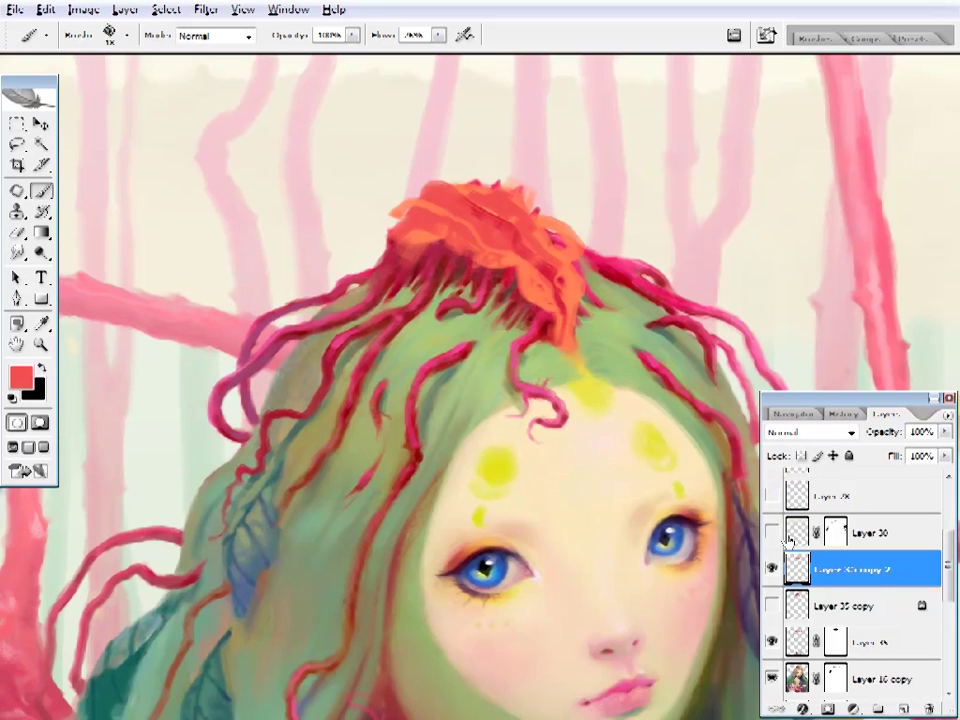
- Toggle the crown layer off and on to compare, then zoom closer on the crown
{"action": "left_click", "coordinate": [772, 568]}
{"action": "left_click", "coordinate": [772, 568]}
{"action": "scroll", "coordinate": [667, 347], "scroll_direction": "left", "scroll_amount": 1}
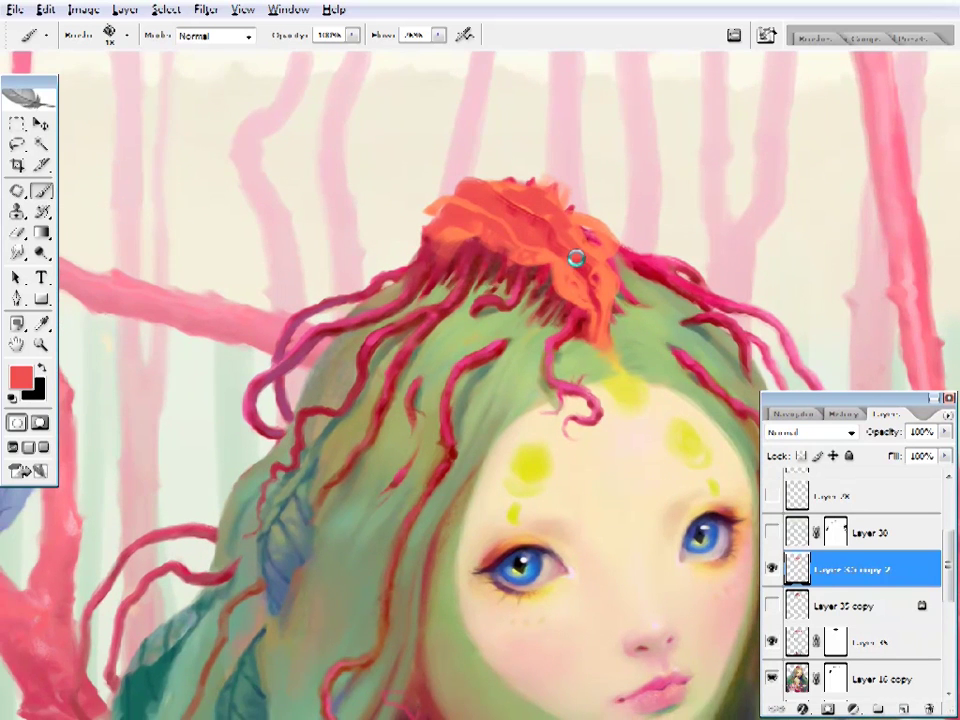
{"action": "left_click", "coordinate": [628, 240], "text": "ctrl+alt"}
{"action": "left_click", "coordinate": [527, 169], "text": "ctrl"}
{"action": "left_click", "coordinate": [542, 261], "text": "ctrl"}
- Alternate erasing and painting on the crown, resampling its orange
{"action": "key", "text": "e"}
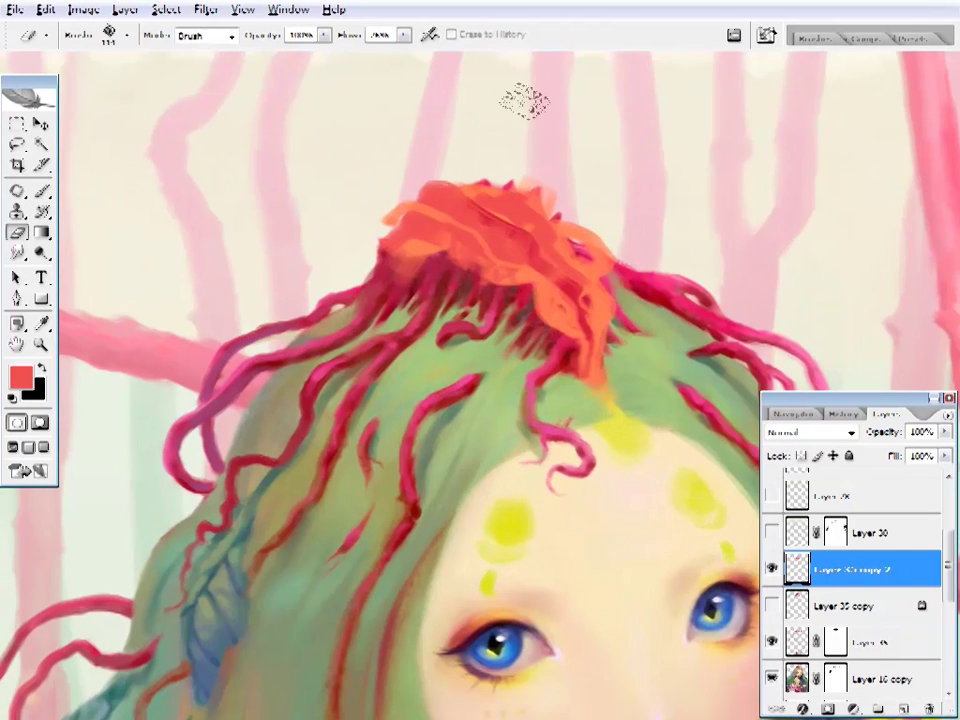
{"action": "key", "text": "b"}
{"action": "left_click", "coordinate": [546, 261], "text": "alt"}
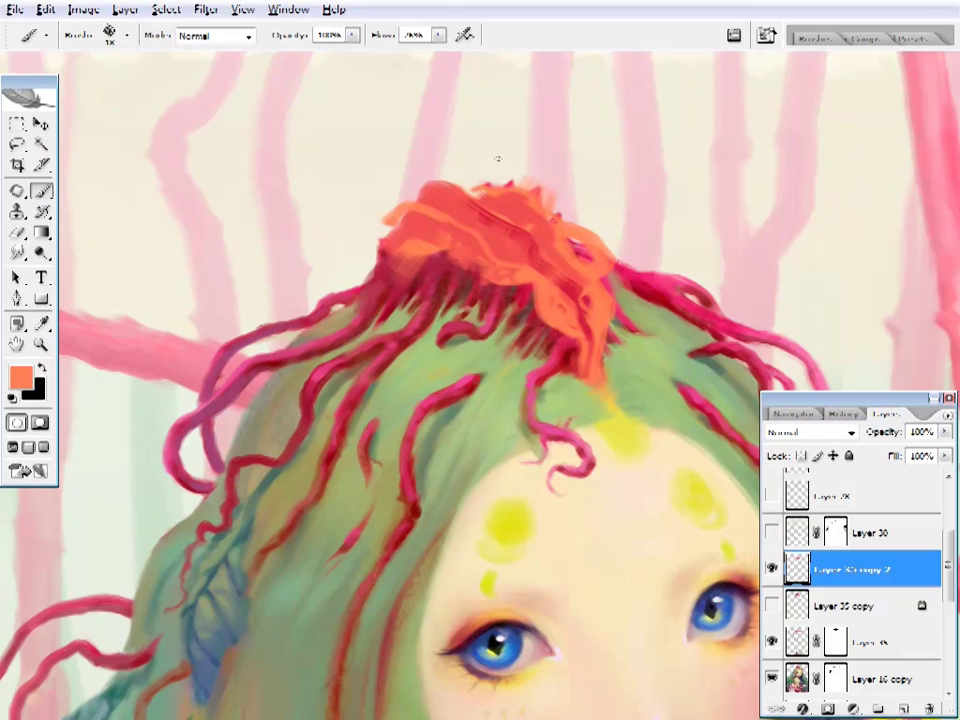
{"action": "key", "text": "e"}
{"action": "key", "text": "b"}
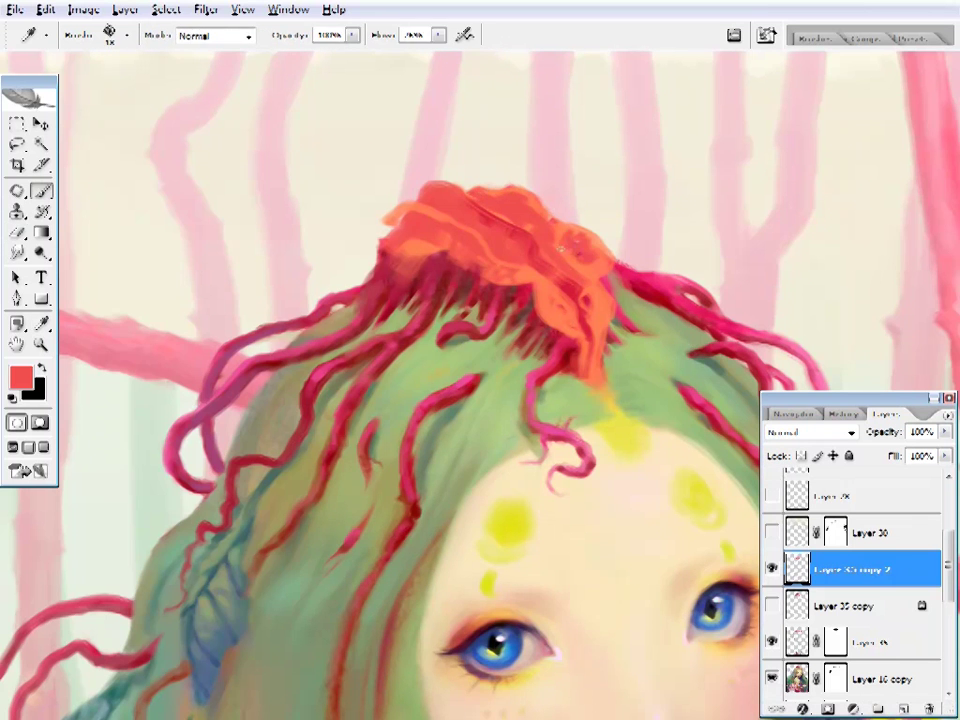
{"action": "left_click", "coordinate": [596, 253], "text": "alt"}
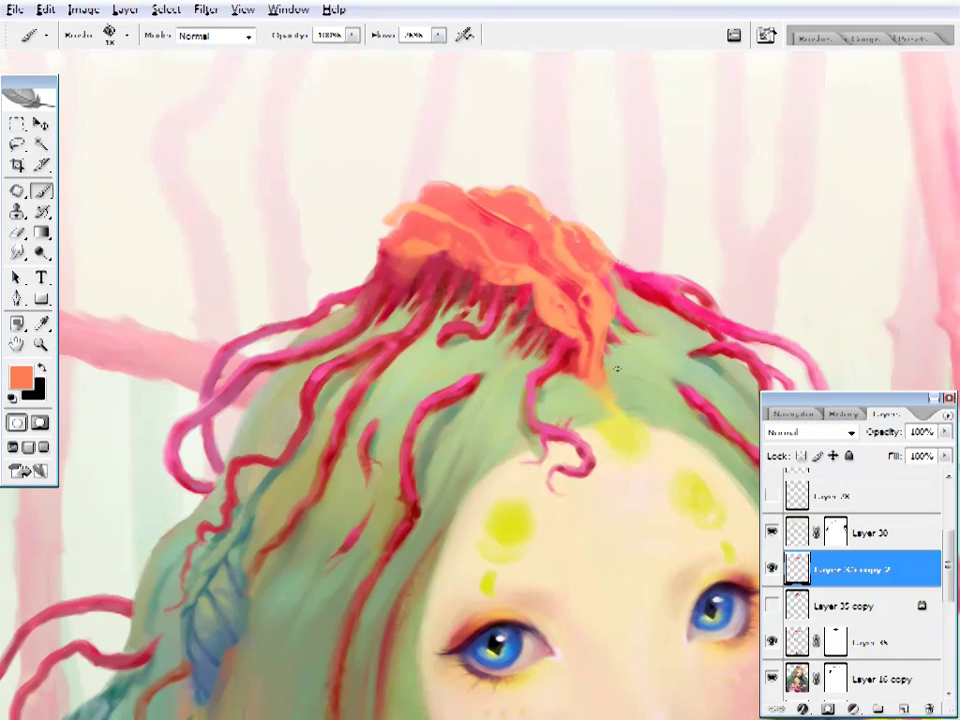
{"action": "key", "text": "z"}
{"action": "left_click", "coordinate": [536, 146], "text": "alt"}
{"action": "left_click", "coordinate": [600, 440]}
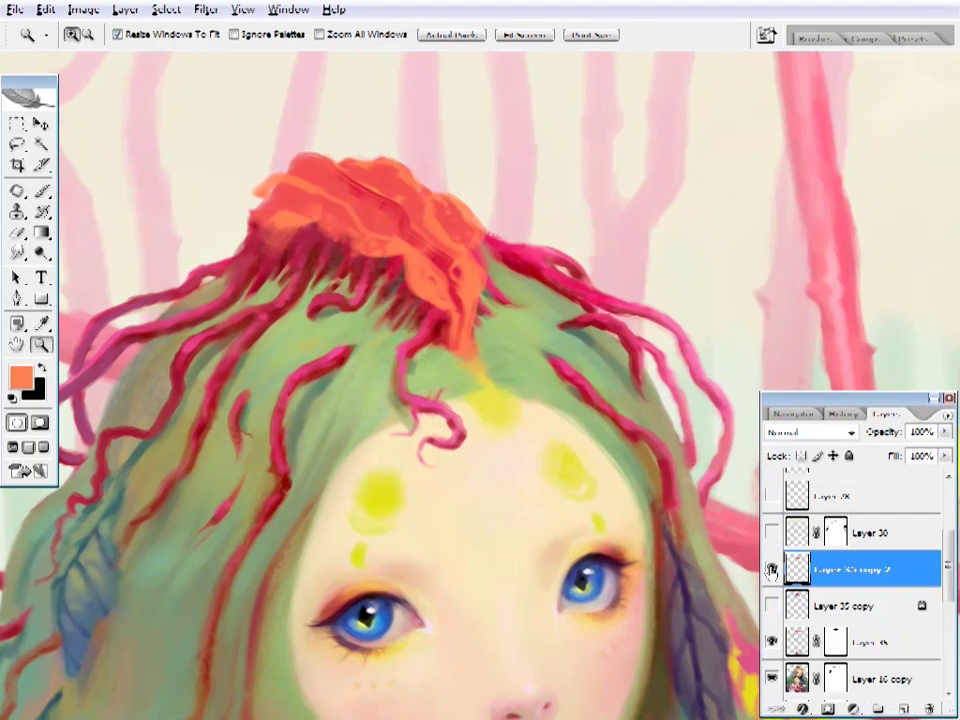
- Compare Layer 35 copy 2 against the earlier Layer 35 copy crown, then restore the orange version
{"action": "left_click", "coordinate": [771, 568]}
{"action": "left_click", "coordinate": [771, 605]}
{"action": "key", "text": "ctrl+0"}
{"action": "key", "text": "ctrl+plus"}
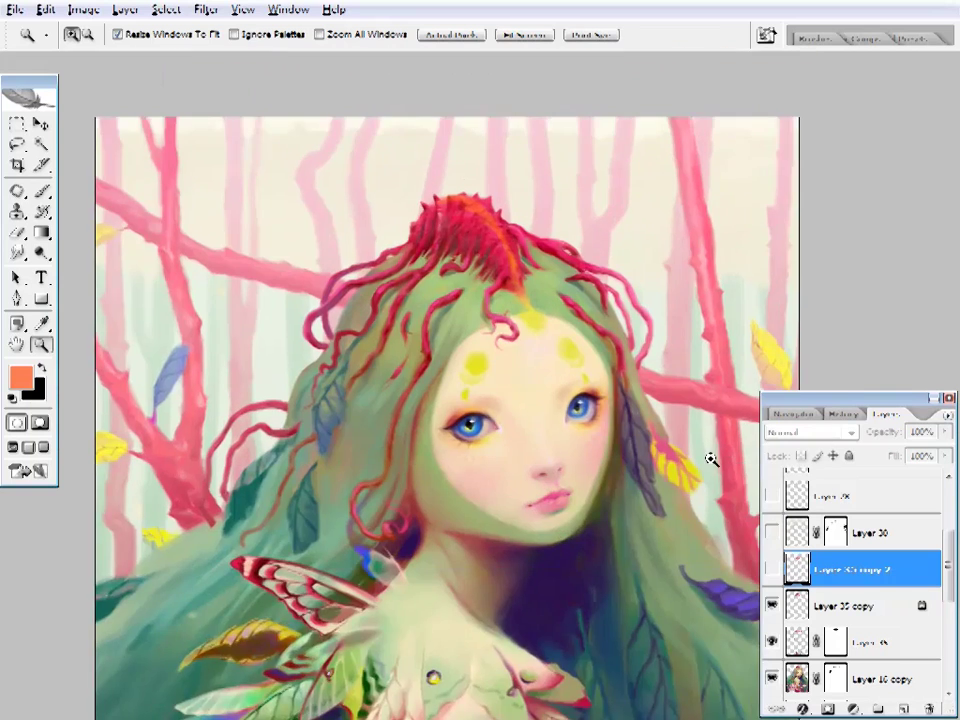
{"action": "key", "text": "ctrl+plus"}
{"action": "left_click", "coordinate": [771, 605]}
{"action": "left_click", "coordinate": [771, 568]}
{"action": "left_click", "coordinate": [596, 369]}
{"action": "right_click", "coordinate": [525, 328]}
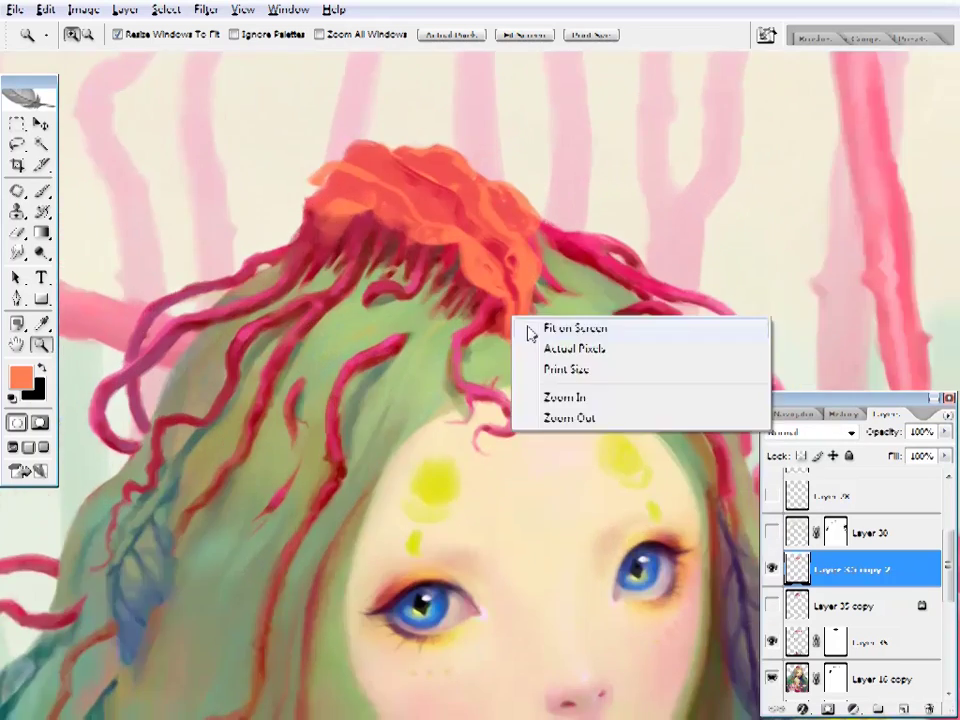
{"action": "left_click", "coordinate": [558, 329]}
{"action": "key", "text": "ctrl+plus"}
{"action": "key", "text": "ctrl+plus"}
{"action": "key", "text": "ctrl+plus"}
- Reset colours to default, adjust the brush size and make Layer 35 copy 2 active
{"action": "key", "text": "e"}
{"action": "left_click_drag", "start_coordinate": [588, 392], "coordinate": [575, 338]}
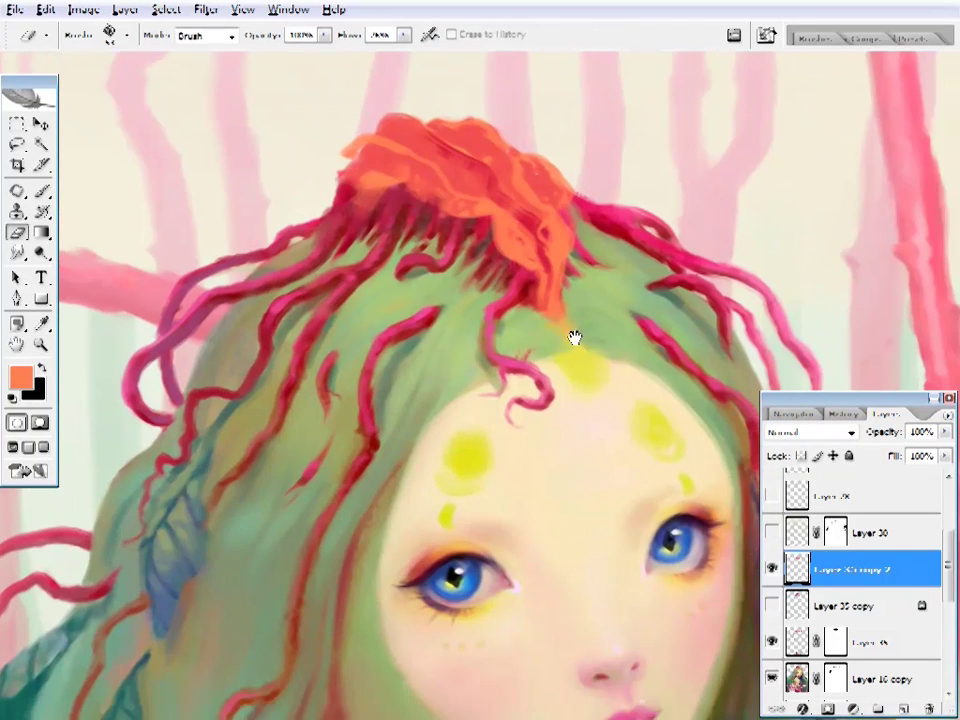
{"action": "key", "text": "b"}
{"action": "key", "text": "d"}
{"action": "key", "text": "alt+comma"}
{"action": "right_click", "coordinate": [455, 60]}
{"action": "key", "text": "Return"}
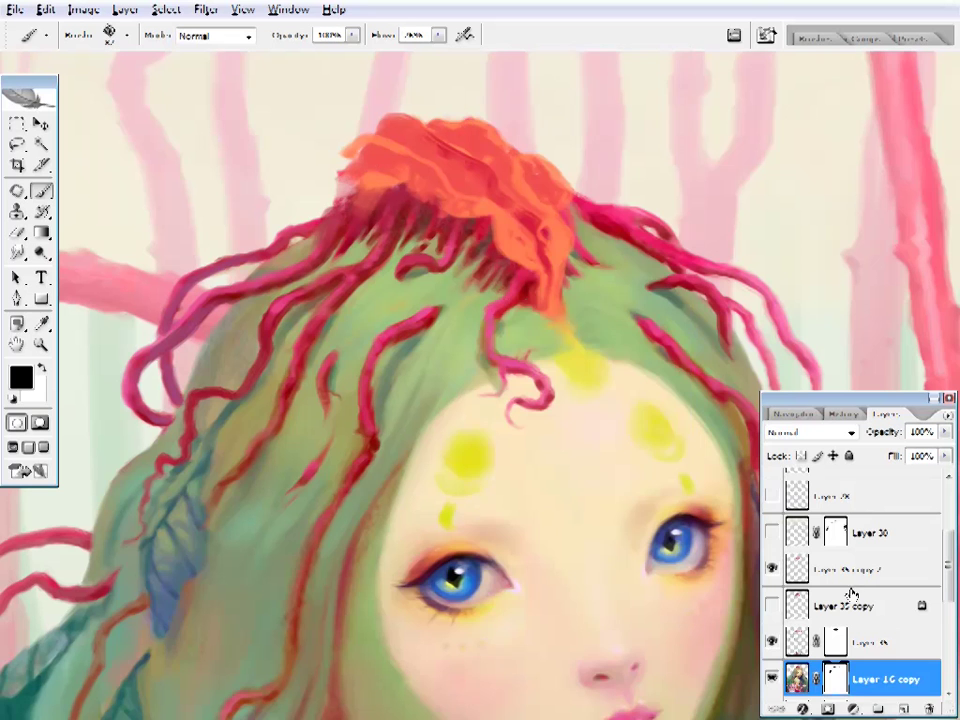
{"action": "key", "text": "alt+bracketright"}
{"action": "left_click", "coordinate": [825, 578]}
- Sample the crown's orange and the strands' dark red, adjusting the brush size
{"action": "key", "text": "i"}
{"action": "left_click", "coordinate": [446, 150]}
{"action": "left_click_drag", "start_coordinate": [561, 375], "coordinate": [553, 360]}
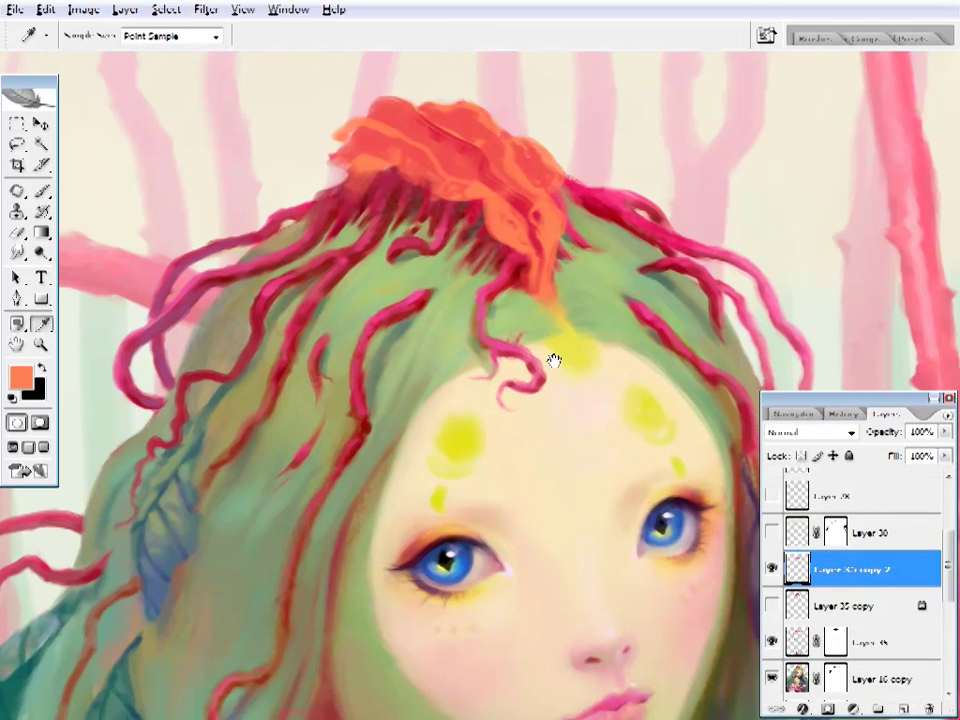
{"action": "scroll", "coordinate": [578, 317], "scroll_direction": "down", "scroll_amount": 2}
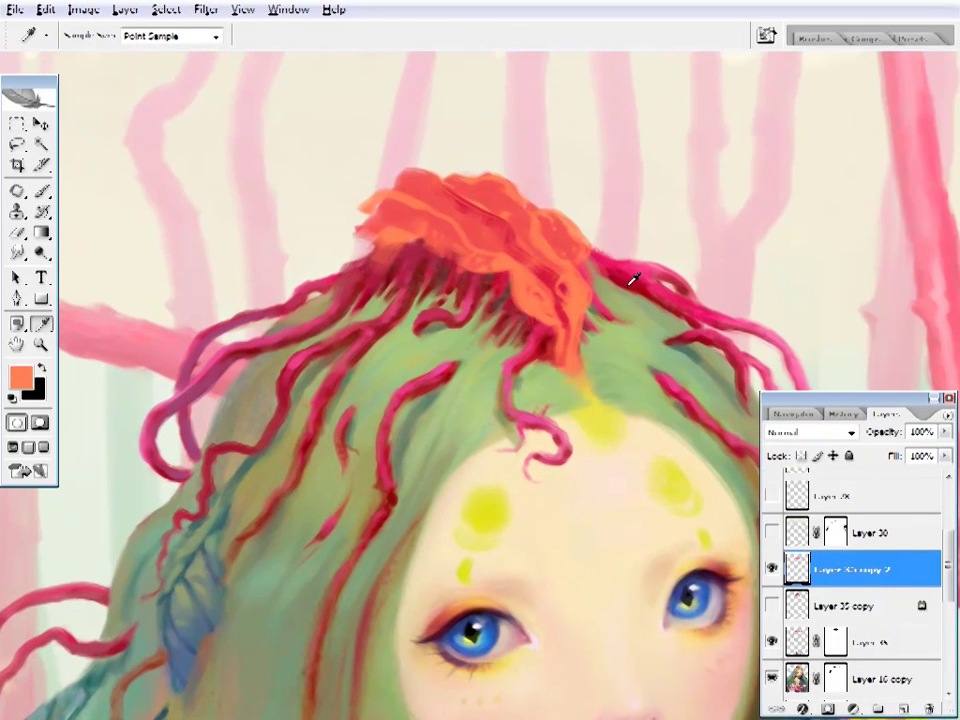
{"action": "left_click", "coordinate": [627, 278]}
{"action": "key", "text": "b"}
{"action": "scroll", "coordinate": [627, 278], "scroll_direction": "up", "scroll_amount": 2}
{"action": "right_click", "coordinate": [628, 278]}
{"action": "key", "text": "Return"}
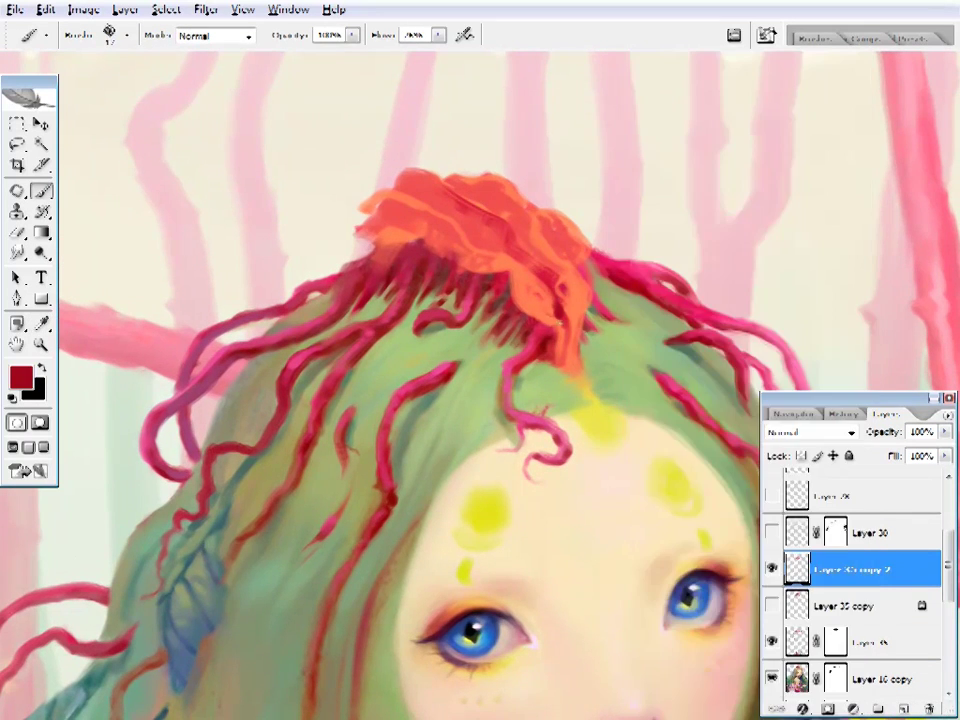
- Paint the crown base using sampled orange and crimson from the hair strands
{"action": "left_click_drag", "start_coordinate": [614, 289], "coordinate": [589, 300]}
{"action": "left_click", "coordinate": [553, 285], "text": "alt"}
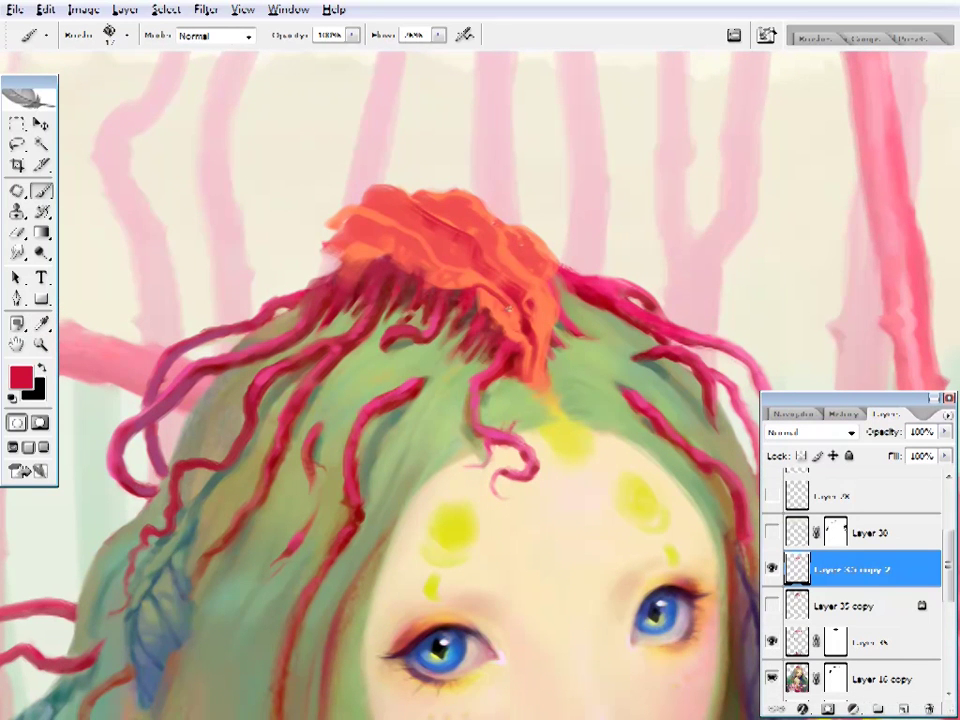
{"action": "left_click_drag", "start_coordinate": [538, 297], "coordinate": [550, 299]}
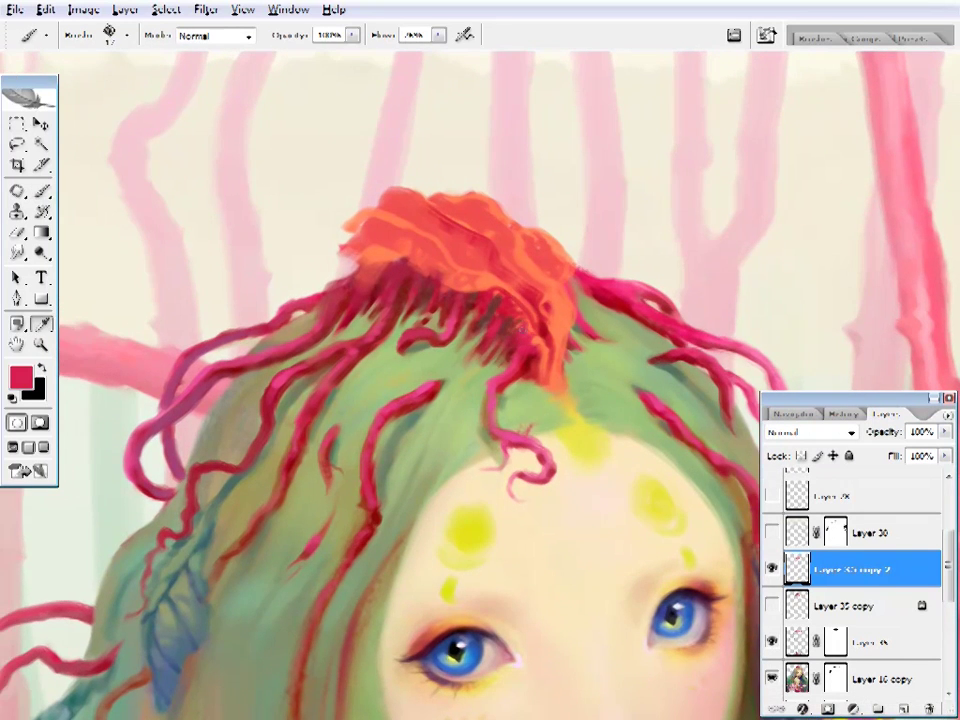
{"action": "left_click", "coordinate": [542, 332], "text": "alt"}
{"action": "left_click_drag", "start_coordinate": [488, 370], "coordinate": [517, 372]}
{"action": "key", "text": "z"}
{"action": "left_click", "coordinate": [516, 148], "text": "alt"}
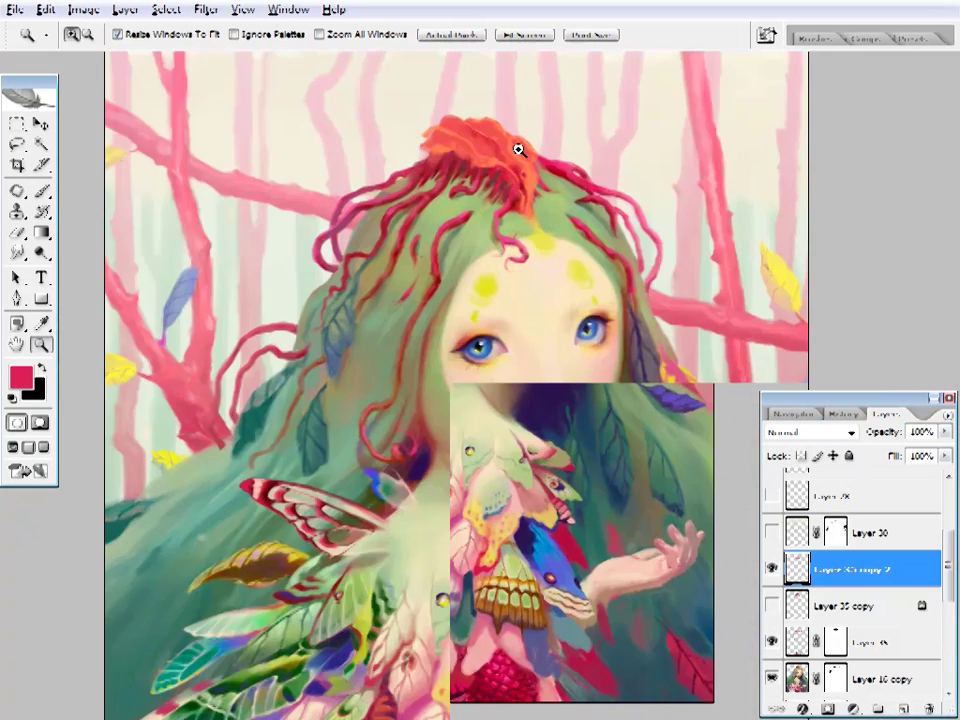
{"action": "left_click", "coordinate": [456, 214]}
- Resample the crown's orange and the strands' crimson while painting the crown
{"action": "key", "text": "i"}
{"action": "left_click_drag", "start_coordinate": [438, 163], "coordinate": [450, 236]}
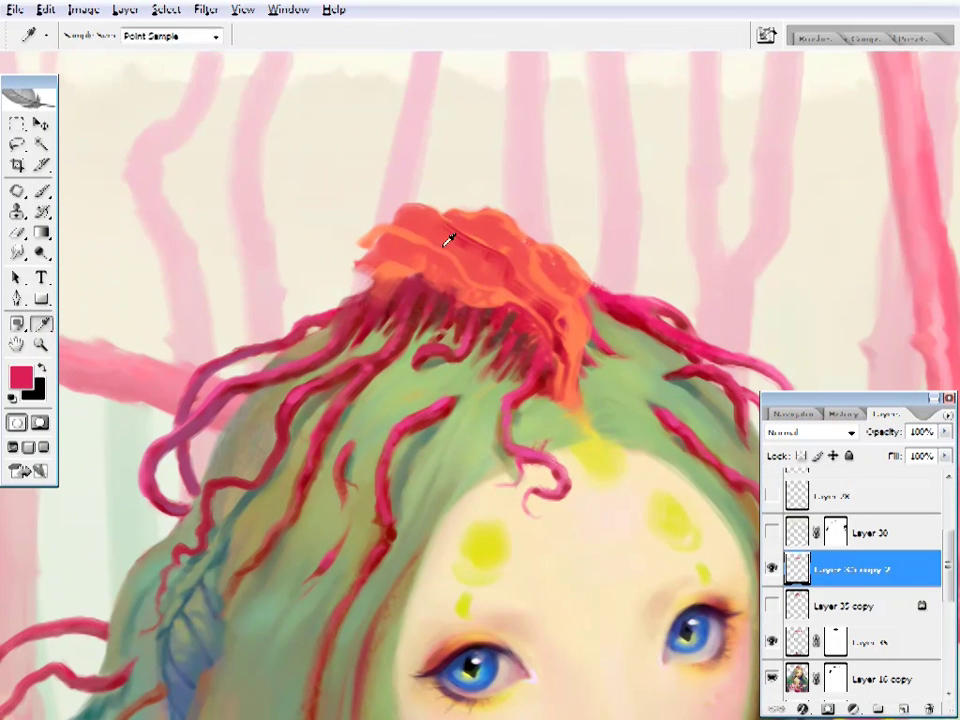
{"action": "left_click", "coordinate": [450, 236]}
{"action": "key", "text": "b"}
{"action": "left_click", "coordinate": [456, 242], "text": "alt"}
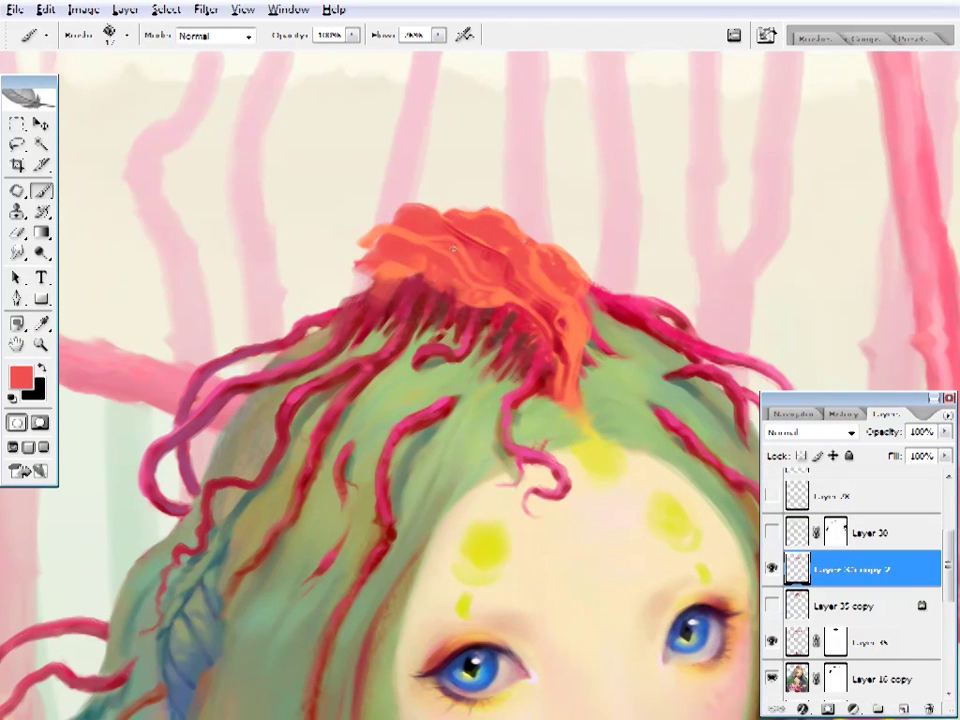
{"action": "left_click", "coordinate": [401, 227], "text": "alt"}
{"action": "left_click", "coordinate": [396, 288], "text": "alt"}
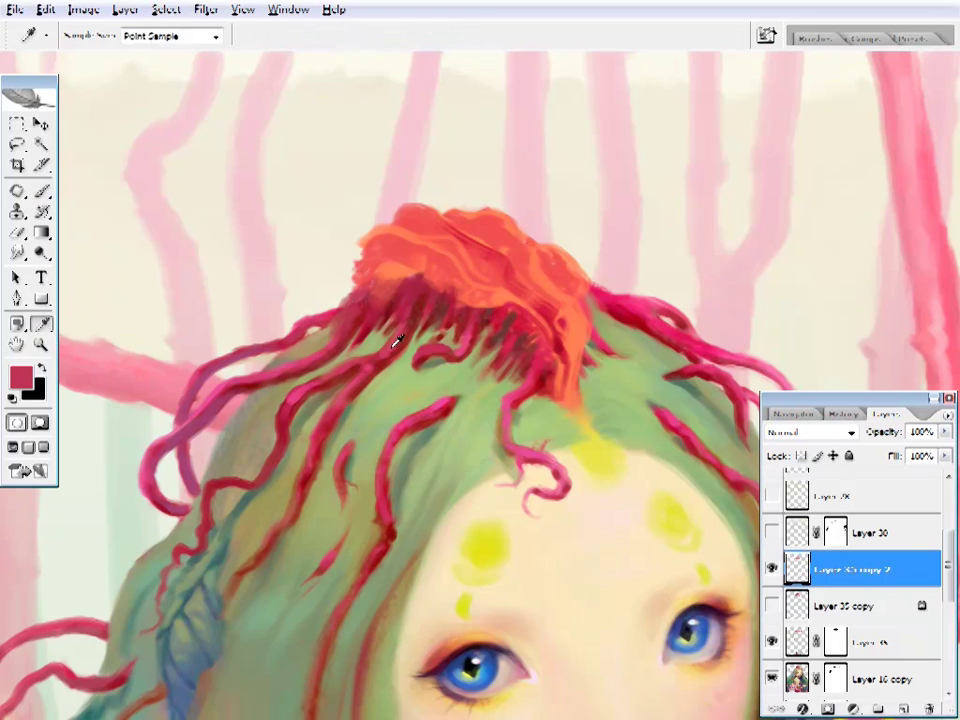
{"action": "left_click_drag", "start_coordinate": [405, 287], "coordinate": [365, 255]}
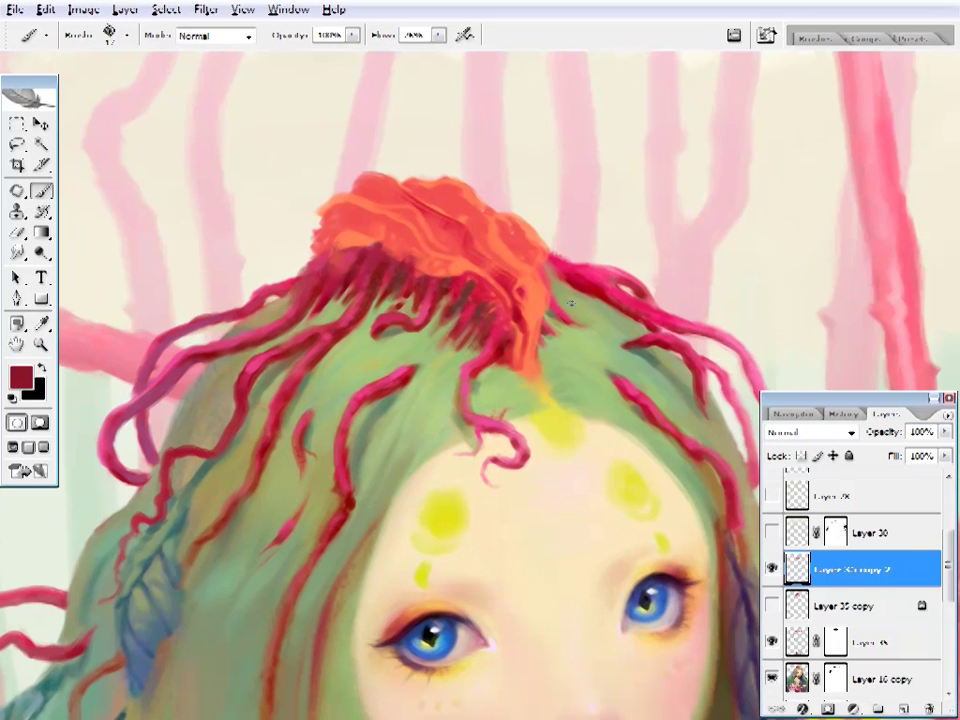
- Lay dark crimson streaks at the crown base, sampling reds, brown and hair green
{"action": "left_click", "coordinate": [540, 285], "text": "alt"}
{"action": "right_click", "coordinate": [550, 285]}
{"action": "key", "text": "Return"}
{"action": "left_click", "coordinate": [442, 320], "text": "alt"}
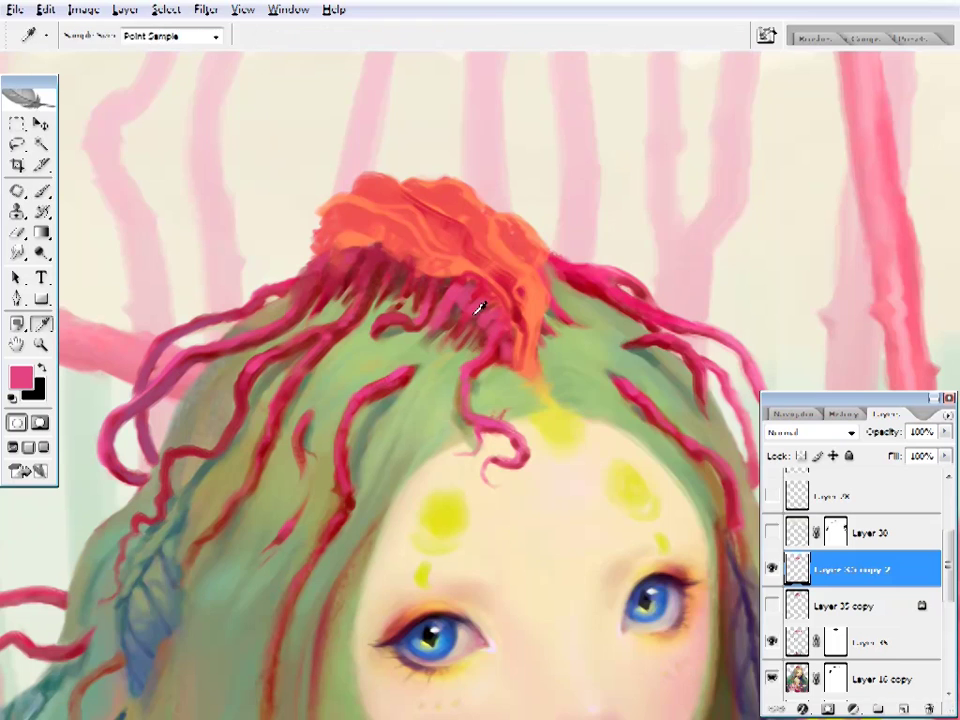
{"action": "left_click", "coordinate": [482, 306], "text": "alt"}
{"action": "right_click", "coordinate": [482, 306]}
{"action": "key", "text": "Return"}
{"action": "left_click", "coordinate": [332, 258], "text": "alt"}
{"action": "left_click", "coordinate": [520, 369], "text": "alt"}
- Fit the painting on screen and flip the canvas horizontally
{"action": "key", "text": "z"}
{"action": "right_click", "coordinate": [521, 385]}
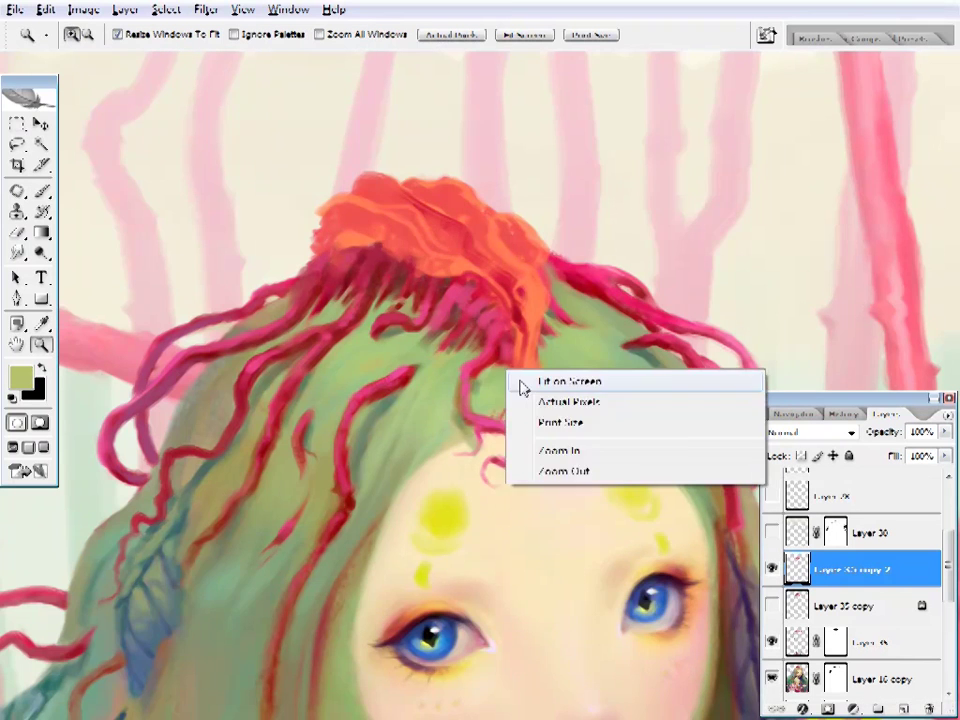
{"action": "left_click", "coordinate": [545, 381]}
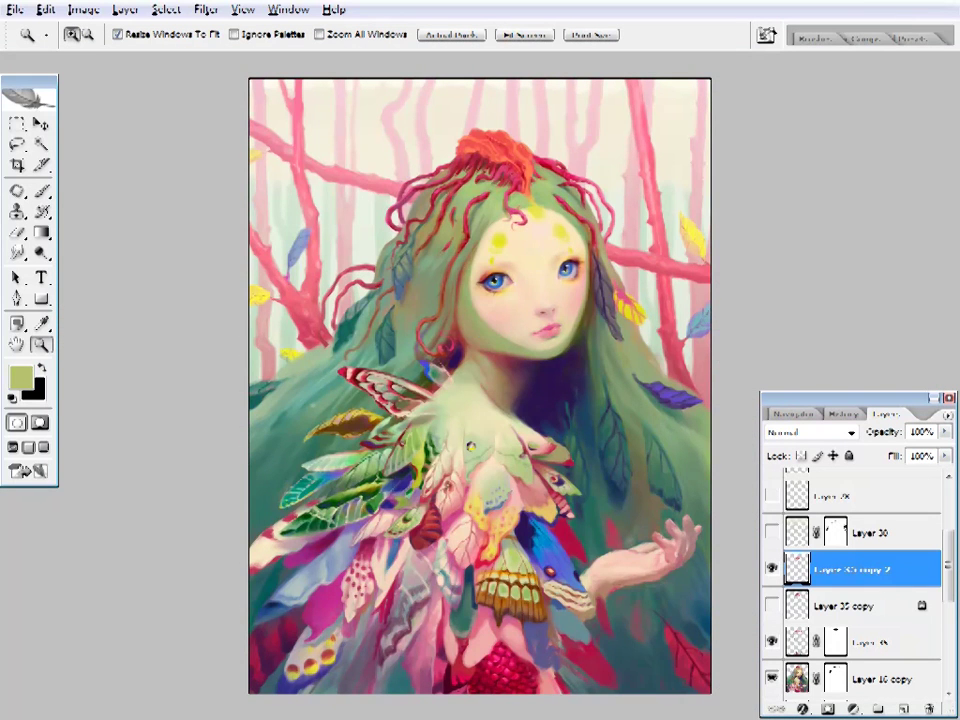
{"action": "key", "text": "ctrl+shift+h"}
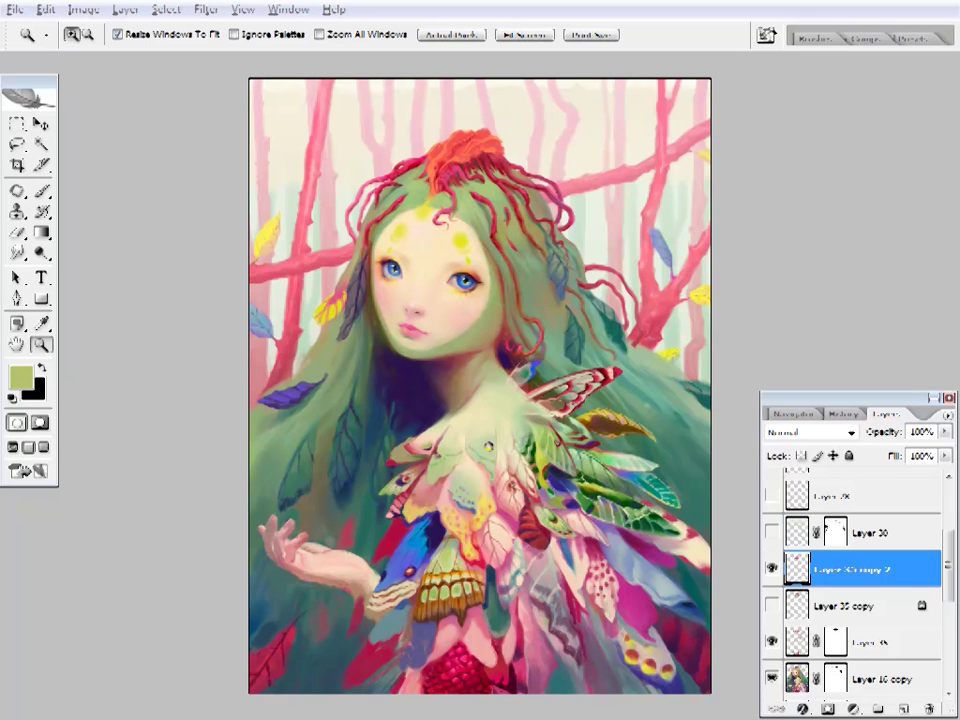
- Toggle Layer 35 copy 2's visibility to compare the orange crown
{"action": "left_click", "coordinate": [770, 569]}
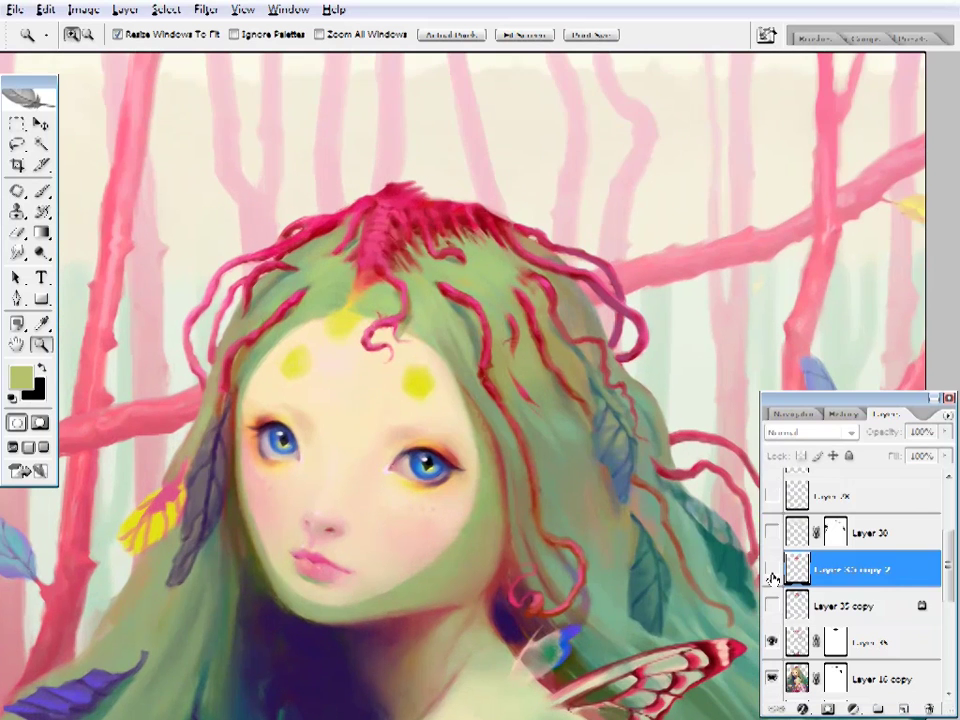
{"action": "left_click", "coordinate": [771, 570]}
{"action": "left_click", "coordinate": [771, 570]}
{"action": "left_click", "coordinate": [771, 570]}
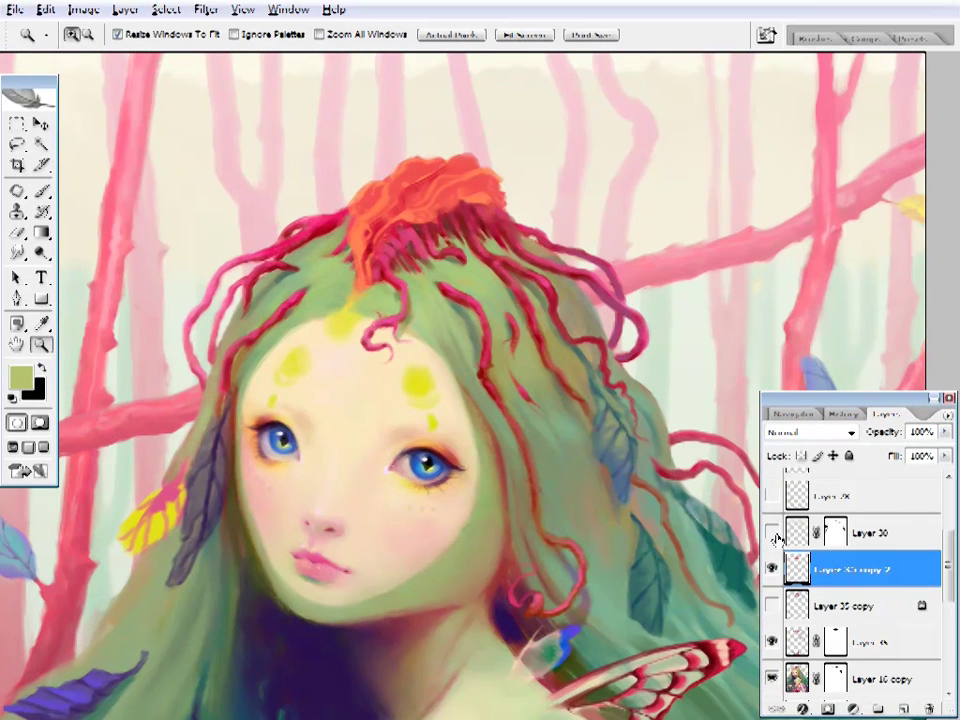
- Switch to the brush, then fit the whole painting in view
{"action": "key", "text": "b"}
{"action": "right_click", "coordinate": [574, 161]}
{"action": "key", "text": "Escape"}
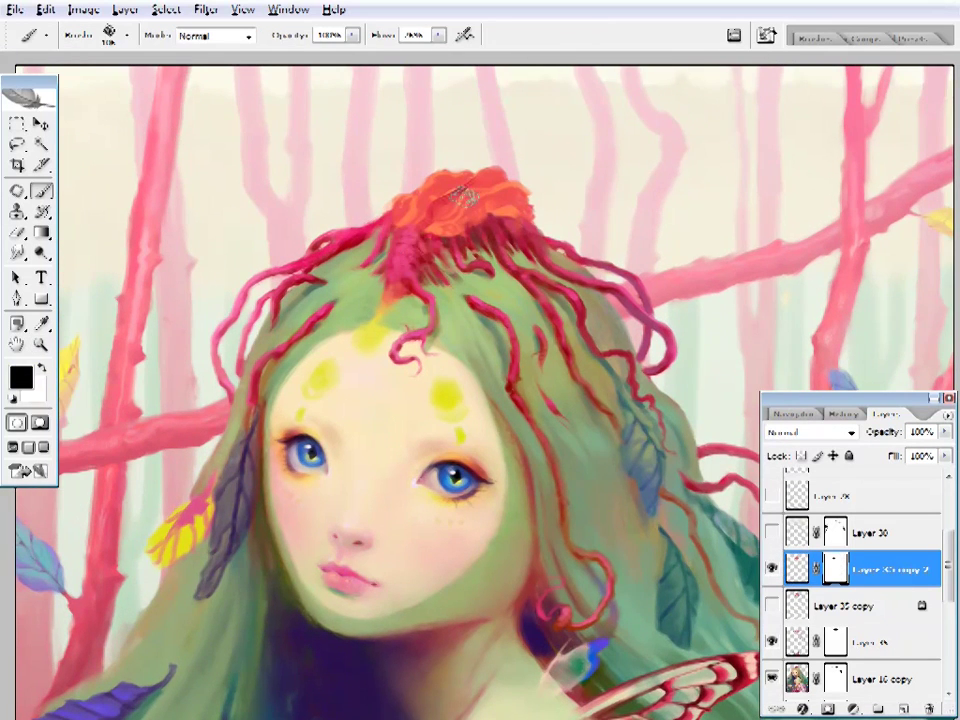
{"action": "key", "text": "z"}
{"action": "key", "text": "ctrl+0"}
{"action": "key", "text": "ctrl+plus"}
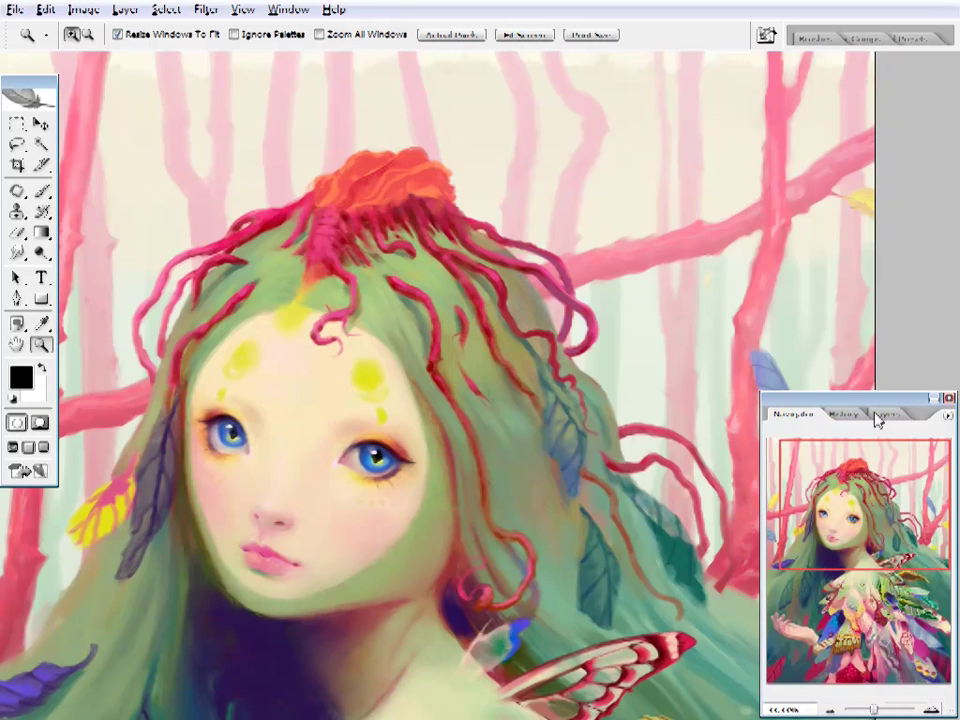
{"action": "key", "text": "ctrl+0"}
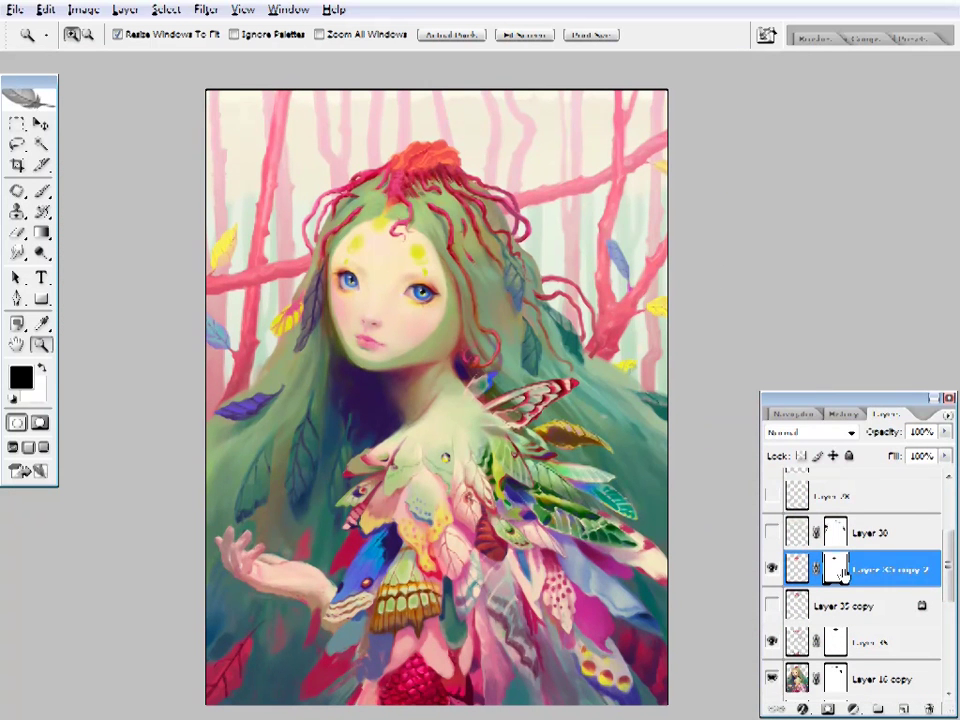
- Zoom in on the hair and toggle its layer mask off and on to compare
{"action": "left_click", "coordinate": [838, 569], "text": "shift"}
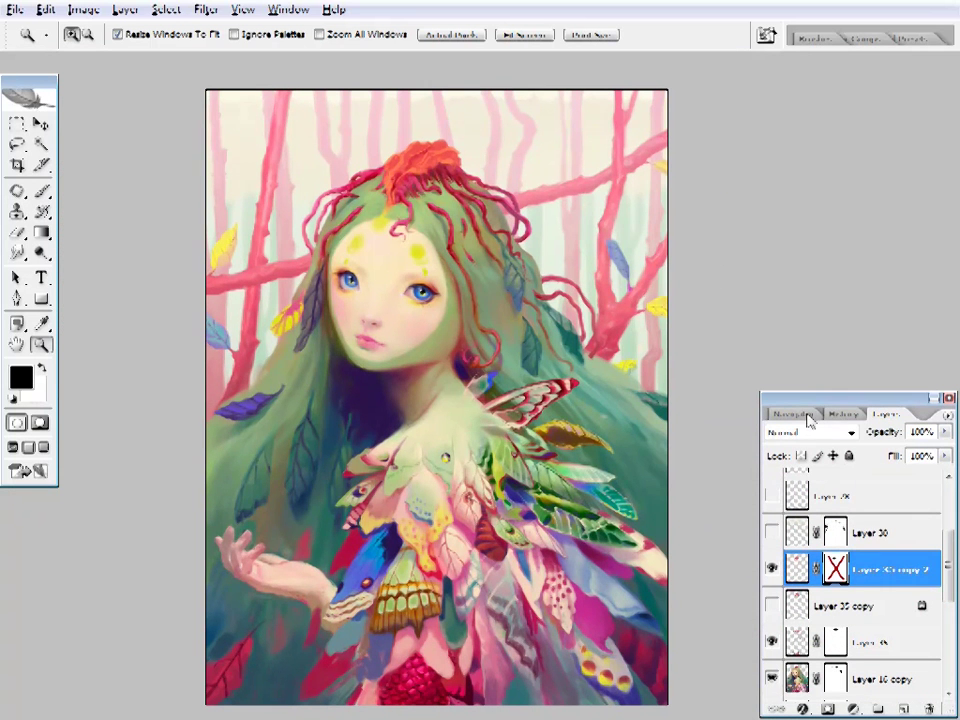
{"action": "left_click", "coordinate": [439, 229]}
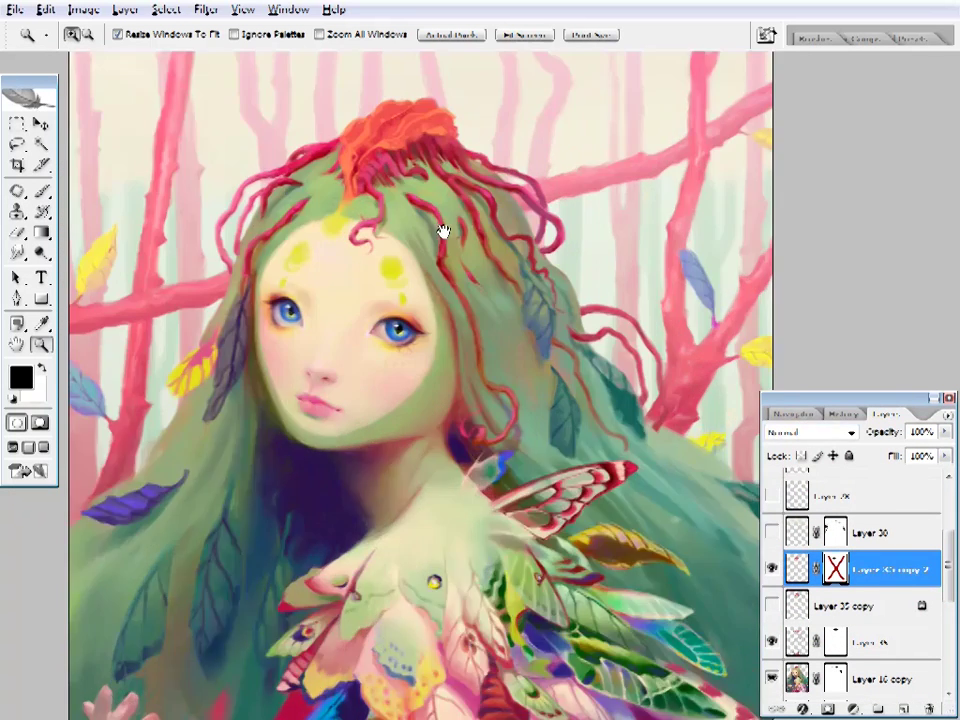
{"action": "left_click", "coordinate": [439, 229]}
{"action": "left_click", "coordinate": [838, 569], "text": "shift"}
{"action": "left_click", "coordinate": [831, 569], "text": "shift"}
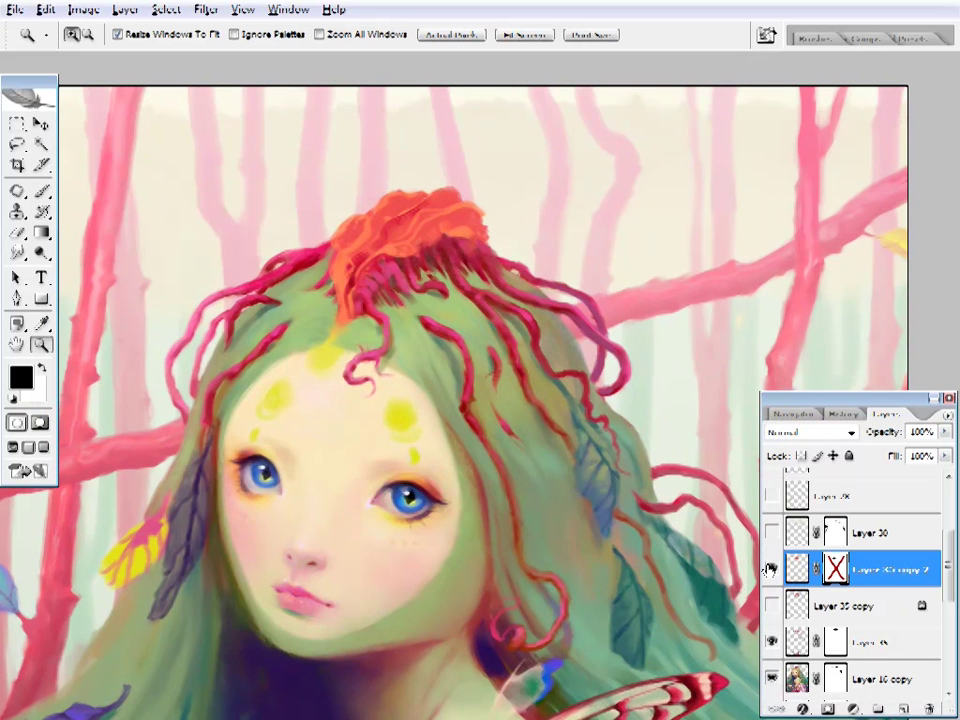
{"action": "left_click", "coordinate": [831, 569], "text": "shift"}
{"action": "left_click", "coordinate": [831, 569], "text": "shift"}
{"action": "left_click", "coordinate": [831, 569], "text": "shift"}
{"action": "left_click", "coordinate": [831, 569], "text": "shift"}
{"action": "left_click", "coordinate": [831, 569], "text": "shift"}
{"action": "left_click", "coordinate": [831, 569], "text": "shift"}
{"action": "left_click", "coordinate": [831, 569], "text": "shift"}
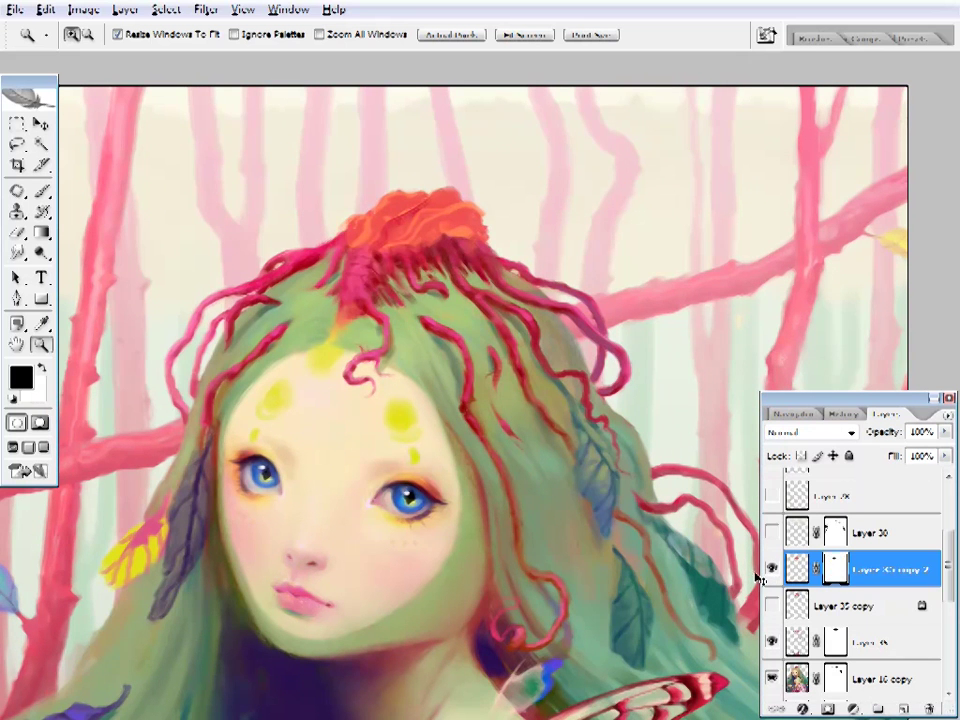
- Zoom in on the top of the head and toggle the orange crown layer to compare
{"action": "key", "text": "b"}
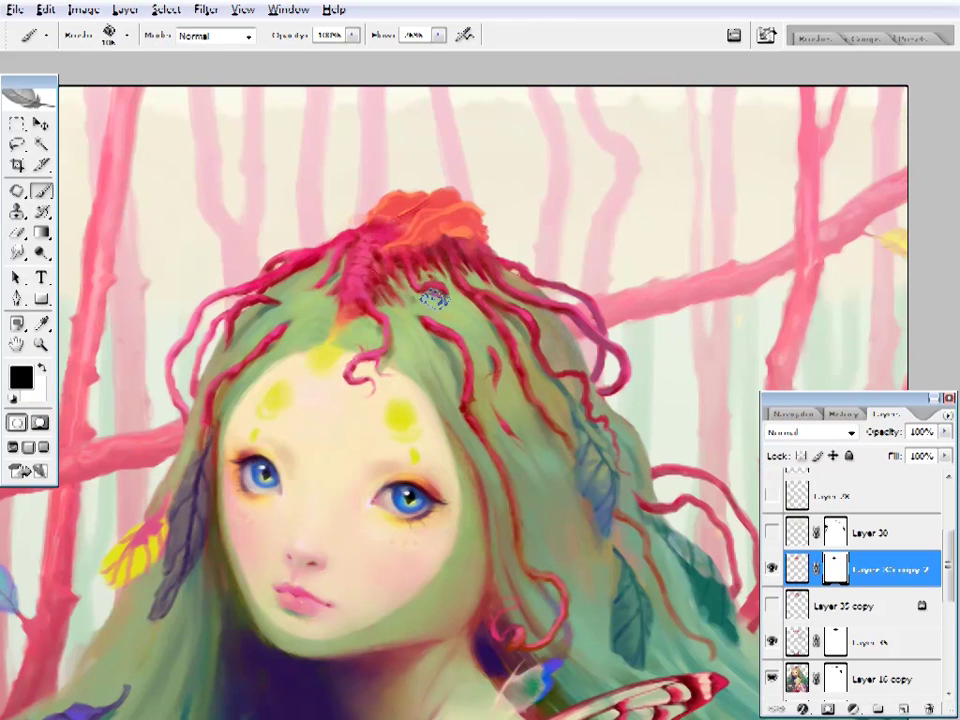
{"action": "key", "text": "z"}
{"action": "key", "text": "ctrl+0"}
{"action": "left_click", "coordinate": [484, 129]}
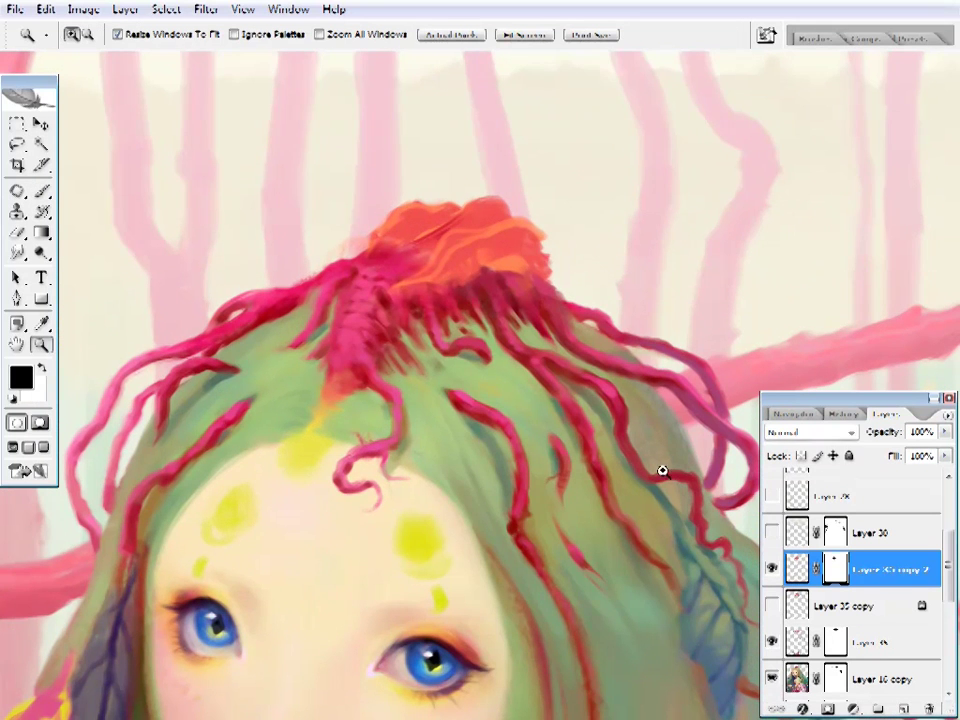
{"action": "key", "text": "b"}
{"action": "key", "text": "x"}
{"action": "key", "text": "x"}
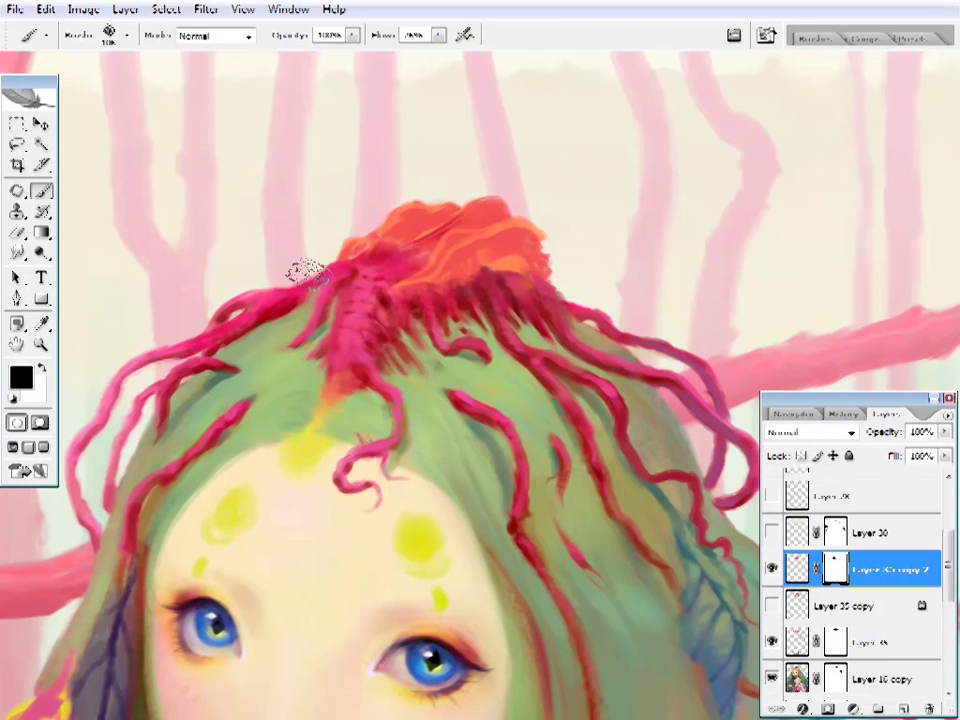
{"action": "right_click", "coordinate": [377, 214]}
{"action": "key", "text": "Escape"}
{"action": "key", "text": "i"}
{"action": "left_click", "coordinate": [771, 568]}
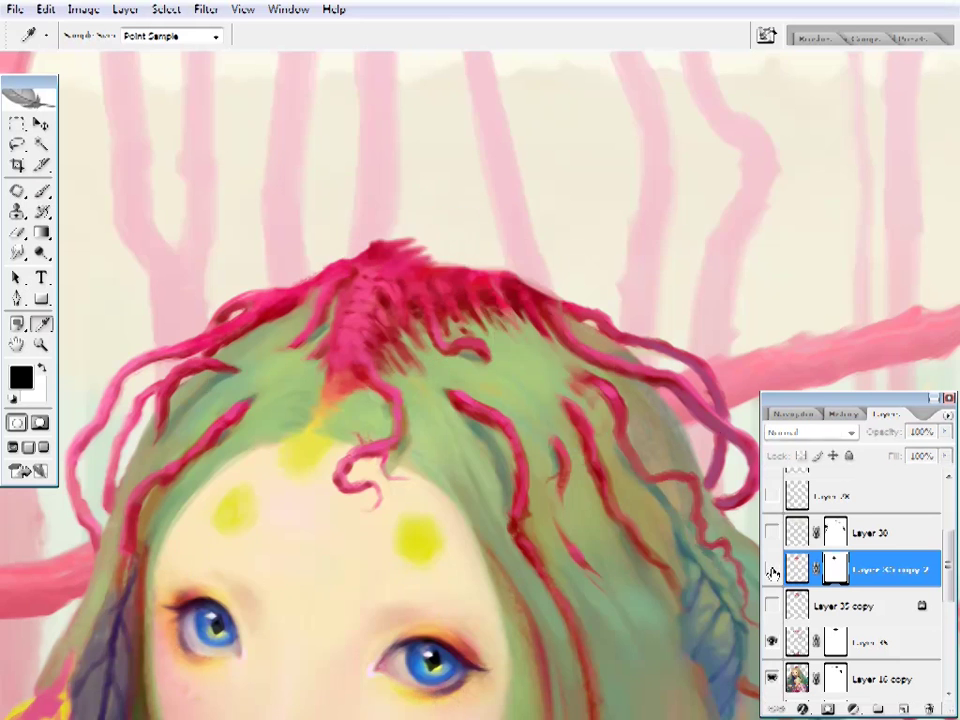
{"action": "left_click", "coordinate": [771, 568]}
- Fit the painting on screen, then zoom back in on the head and crown
{"action": "key", "text": "z"}
{"action": "key", "text": "ctrl+0"}
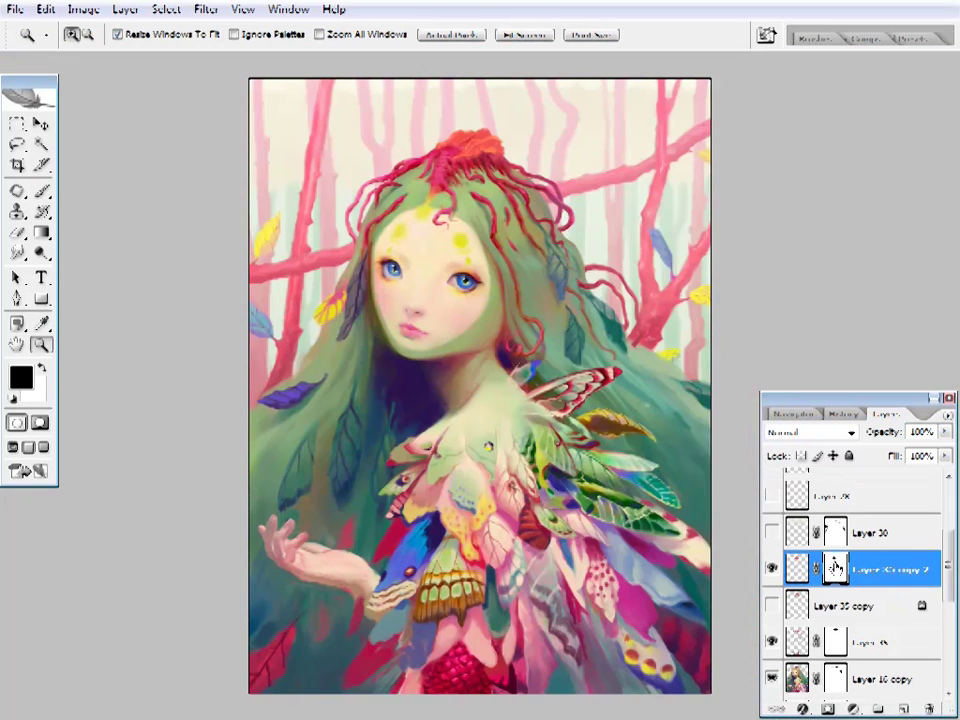
{"action": "left_click", "coordinate": [527, 191]}
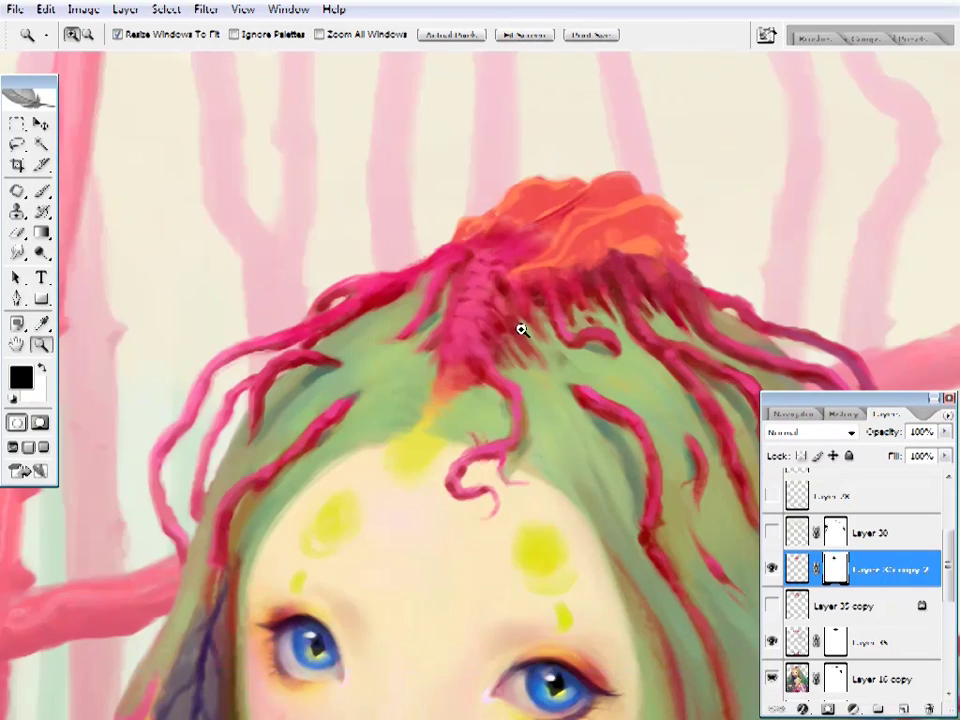
{"action": "key", "text": "ctrl+0"}
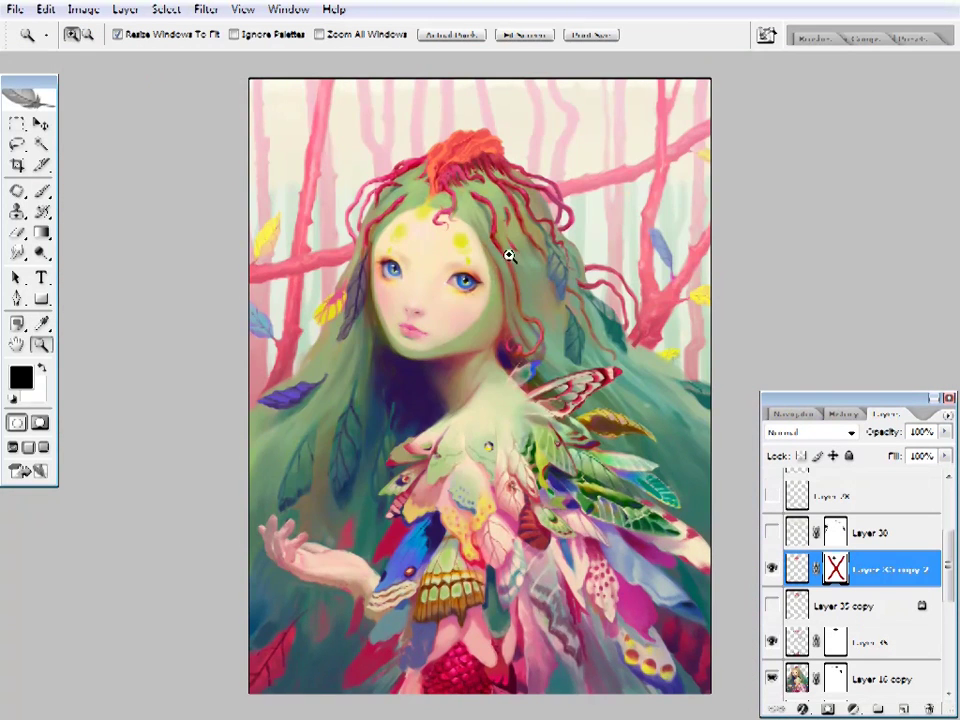
{"action": "left_click", "coordinate": [479, 213]}
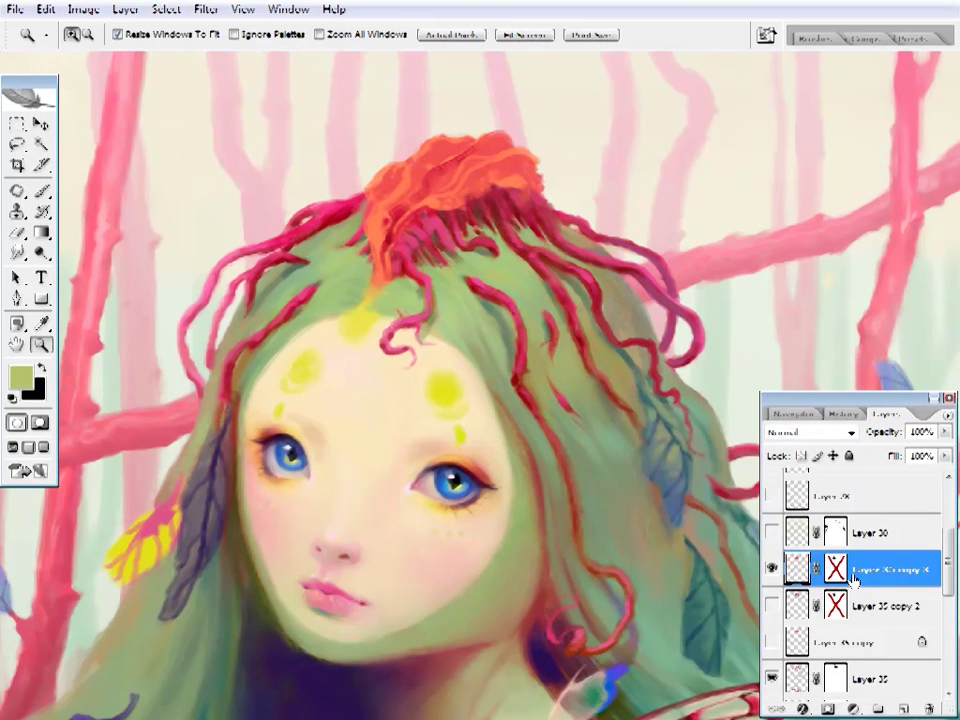
- Apply the hair layer's mask permanently and sample dark red from the hair
{"action": "right_click", "coordinate": [835, 568]}
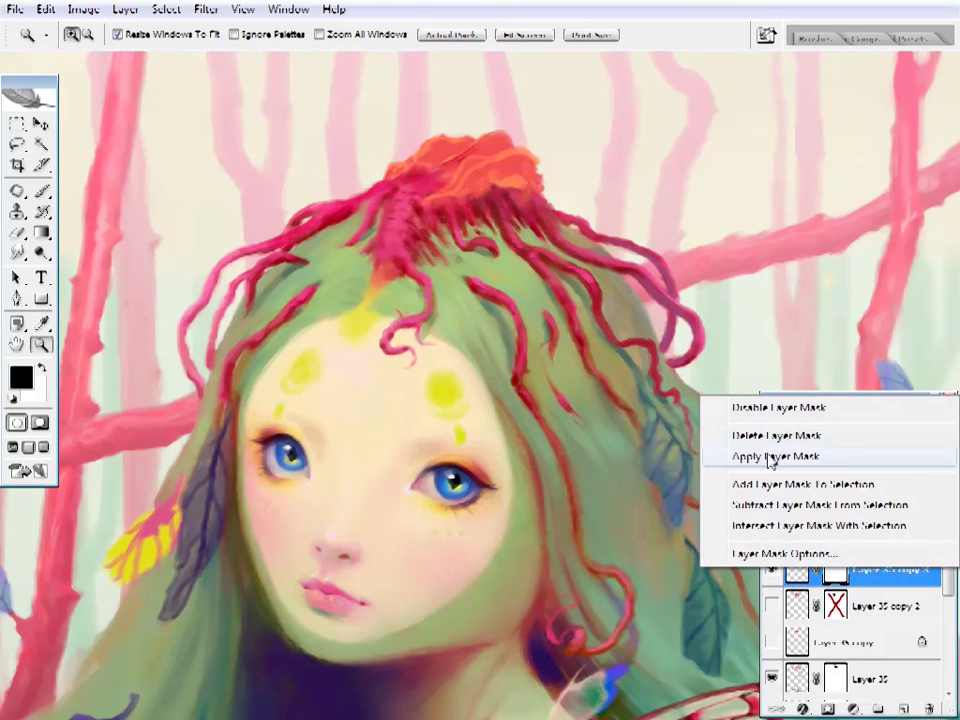
{"action": "left_click", "coordinate": [763, 453]}
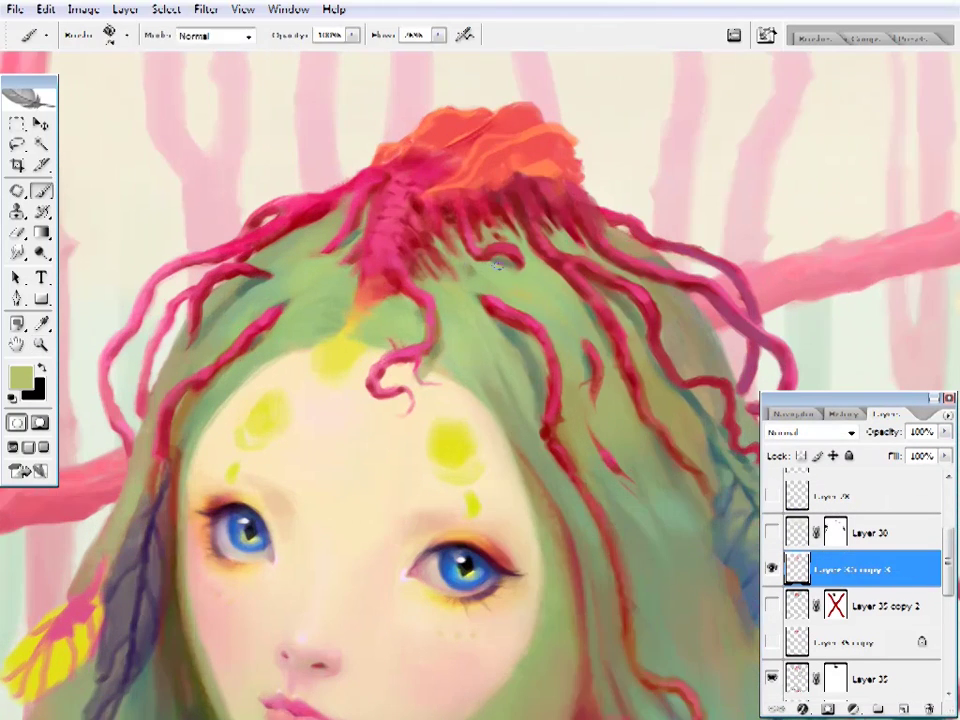
{"action": "right_click", "coordinate": [495, 128]}
{"action": "left_click", "coordinate": [489, 246], "text": "alt"}
{"action": "right_click", "coordinate": [469, 218]}
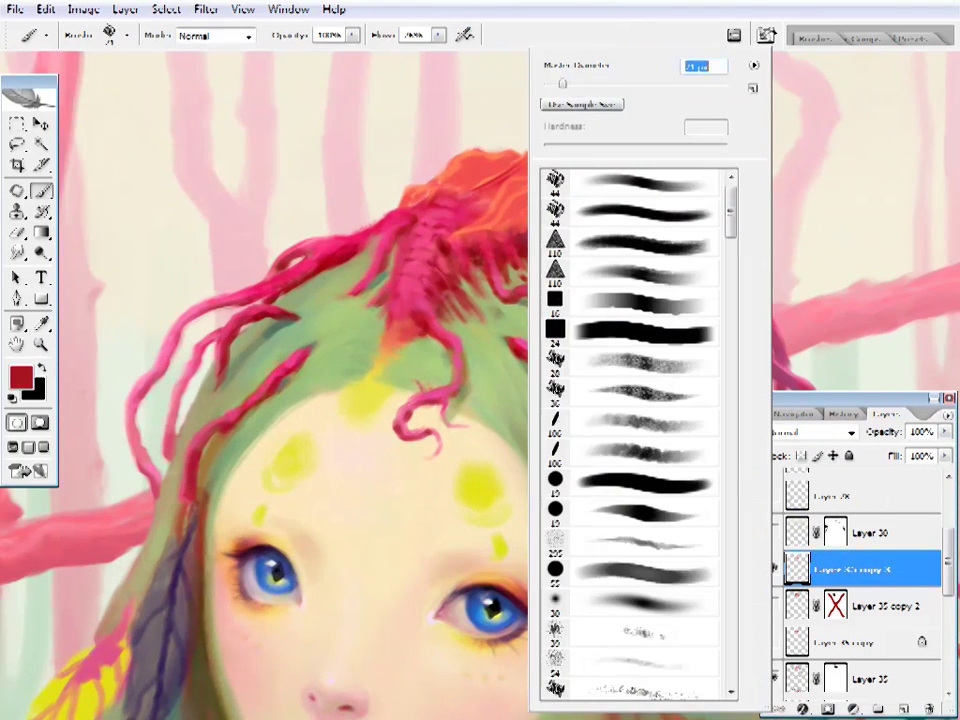
{"action": "key", "text": "Escape"}
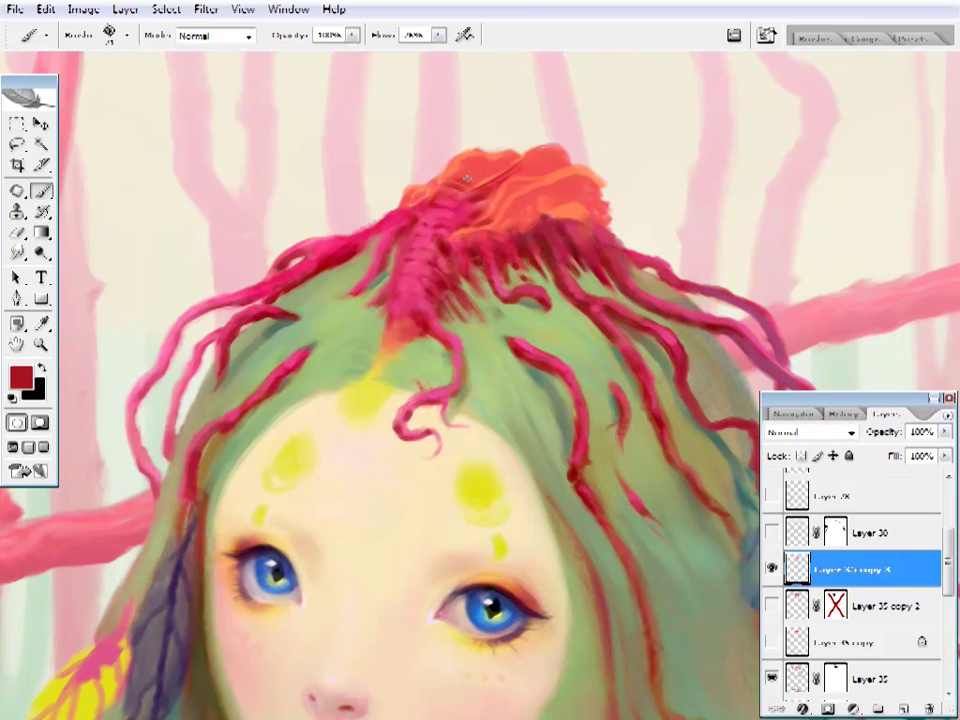
- Sample yellow from the forehead dot and recolour the crown in Color mode
{"action": "left_click", "coordinate": [430, 182], "text": "alt"}
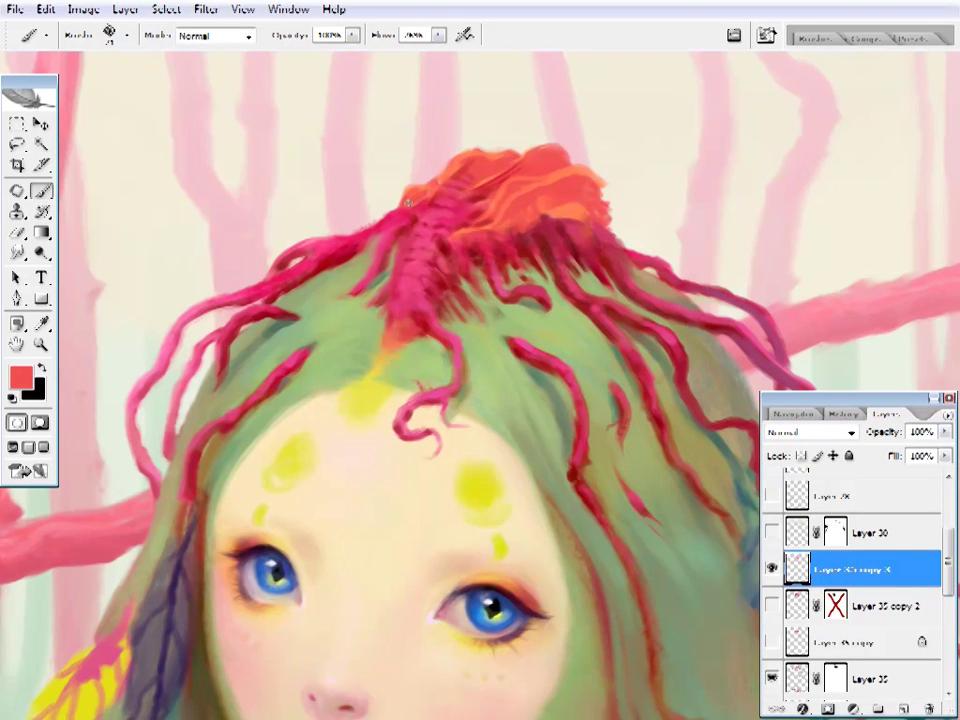
{"action": "left_click", "coordinate": [418, 197], "text": "alt"}
{"action": "left_click", "coordinate": [488, 478], "text": "alt"}
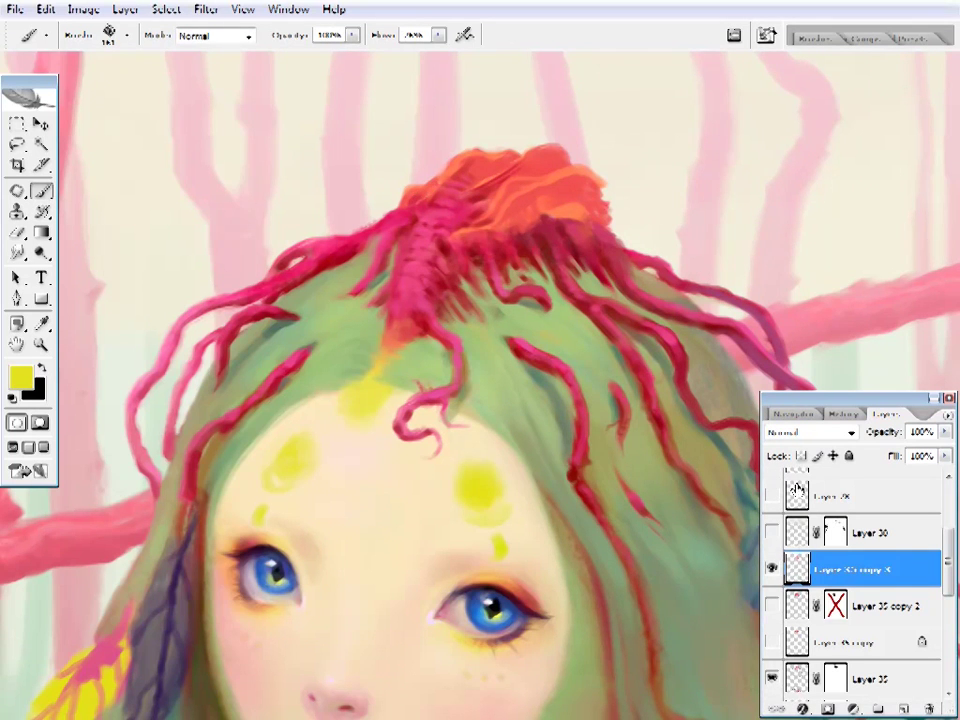
{"action": "key", "text": "shift+alt+c"}
{"action": "left_click_drag", "start_coordinate": [440, 175], "coordinate": [575, 180]}
- Paint lavender over the crown, zooming out and in to check it
{"action": "key", "text": "z"}
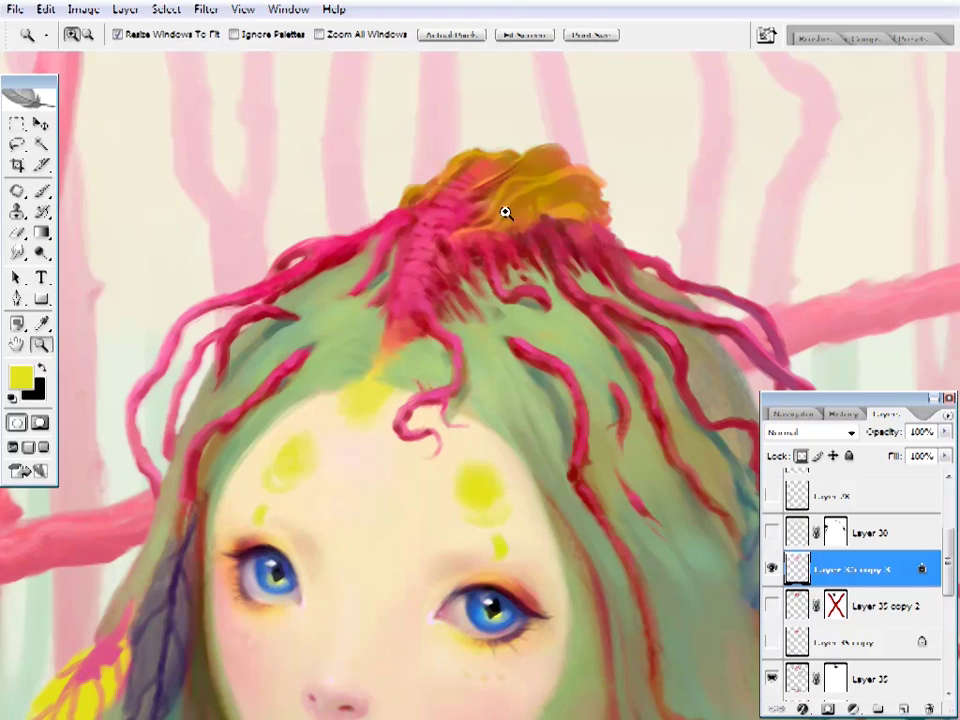
{"action": "left_click", "coordinate": [506, 210], "text": "alt"}
{"action": "left_click", "coordinate": [491, 162]}
{"action": "key", "text": "b"}
{"action": "left_click_drag", "start_coordinate": [440, 150], "coordinate": [386, 129]}
{"action": "key", "text": "z"}
{"action": "left_click", "coordinate": [514, 139], "text": "alt"}
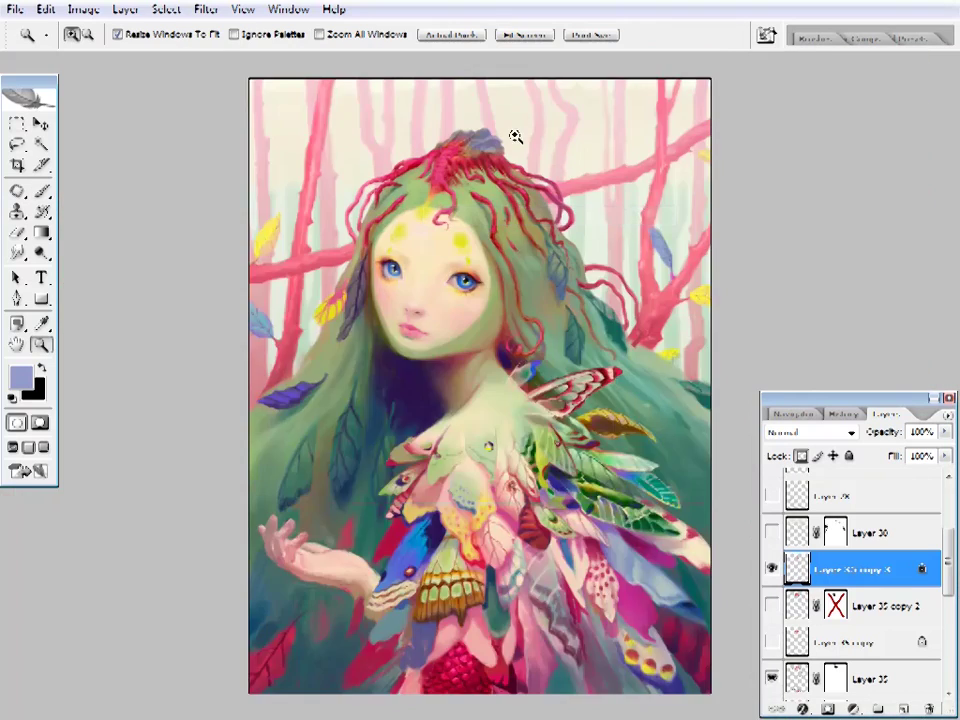
{"action": "left_click", "coordinate": [458, 143]}
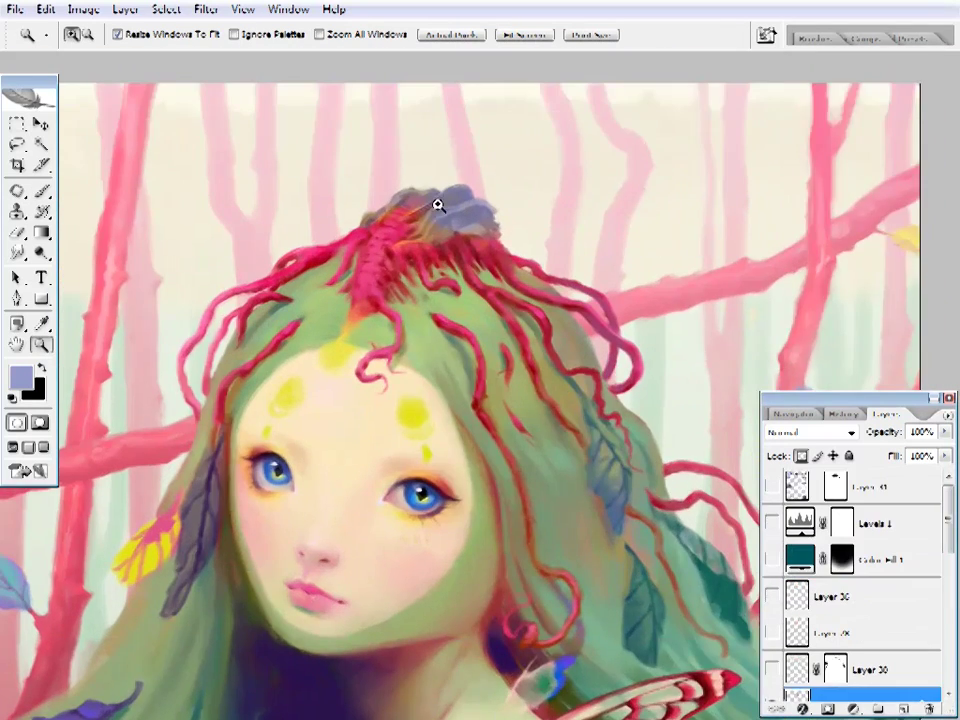
{"action": "left_click", "coordinate": [437, 204]}
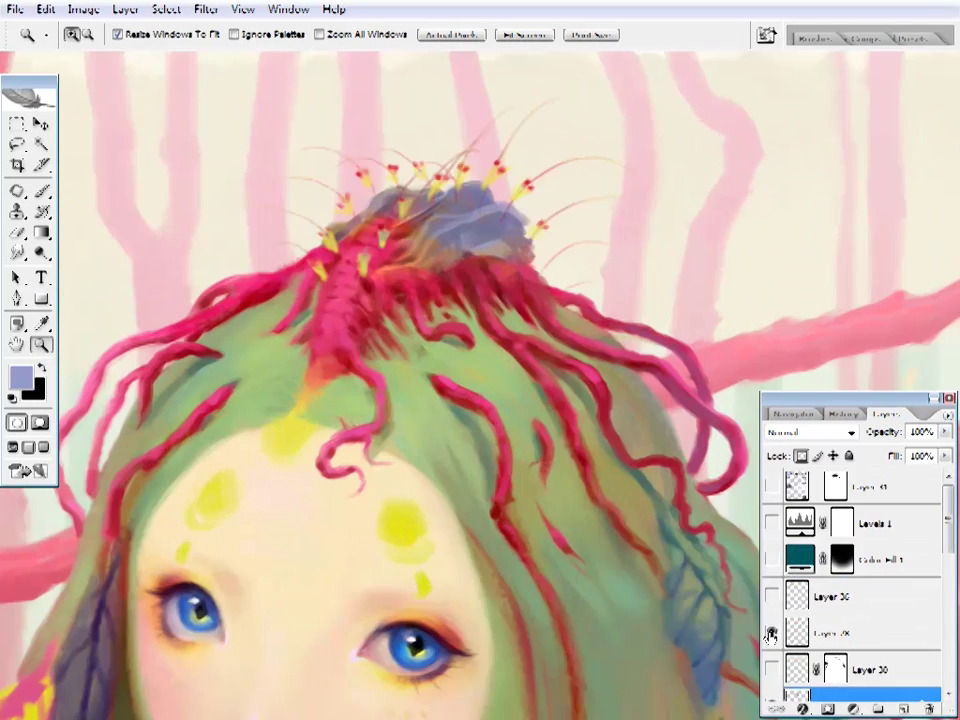
{"action": "left_click_drag", "start_coordinate": [948, 535], "coordinate": [948, 595]}
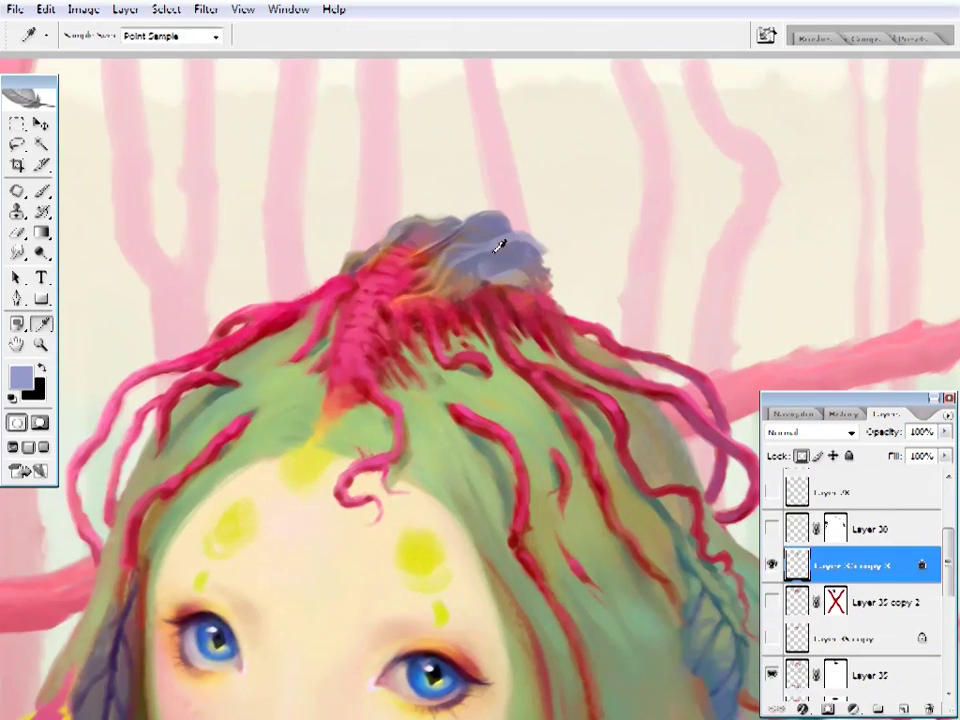
- Set the brush to Overlay, choose blue, and paint over the orange crown
{"action": "key", "text": "b"}
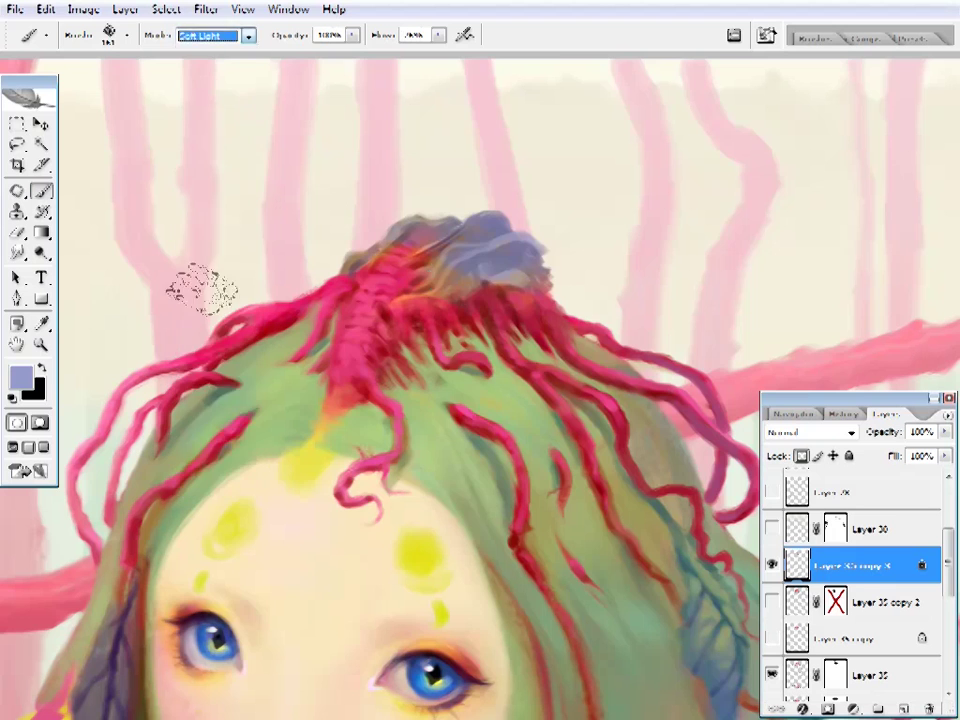
{"action": "left_click", "coordinate": [215, 35]}
{"action": "left_click", "coordinate": [216, 277]}
{"action": "left_click", "coordinate": [20, 375]}
{"action": "left_click", "coordinate": [786, 214]}
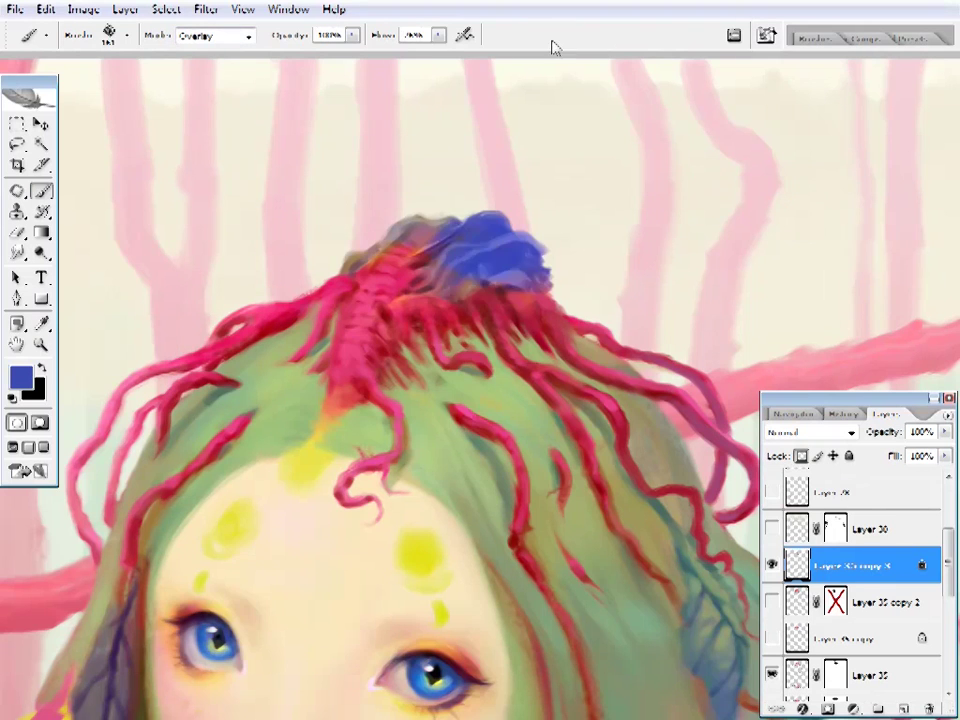
{"action": "left_click_drag", "start_coordinate": [470, 240], "coordinate": [395, 230]}
- Fit the painting on screen and toggle the magazine cover overlay to check layout
{"action": "key", "text": "z"}
{"action": "right_click", "coordinate": [516, 398]}
{"action": "left_click", "coordinate": [553, 401]}
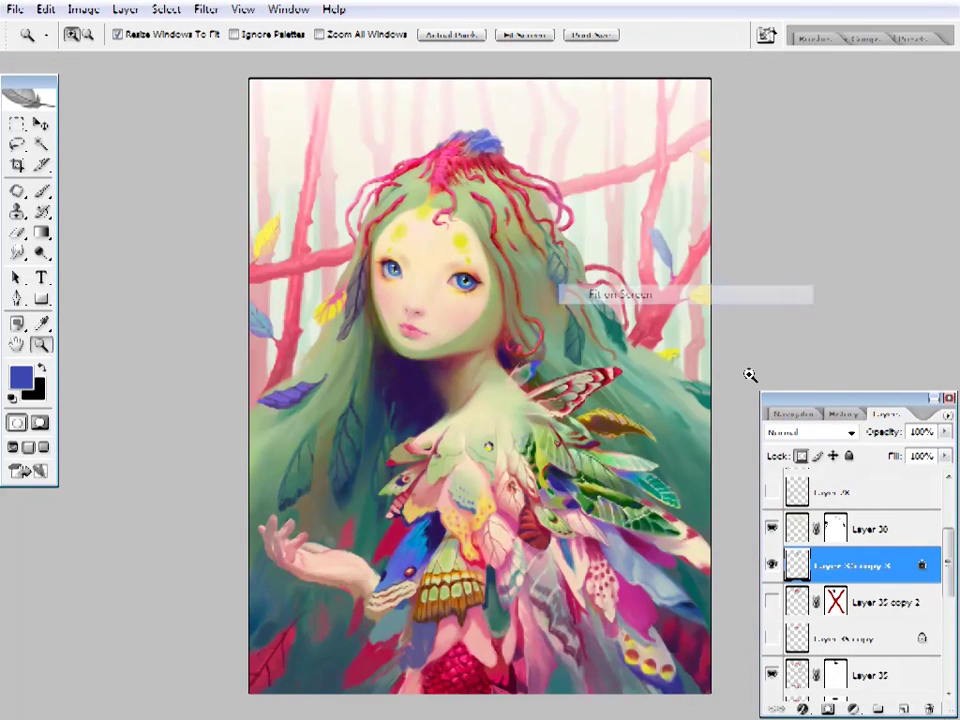
{"action": "scroll", "coordinate": [775, 487], "scroll_direction": "up", "scroll_amount": 3}
{"action": "left_click", "coordinate": [772, 487]}
{"action": "left_click", "coordinate": [772, 487]}
{"action": "scroll", "coordinate": [850, 560], "scroll_direction": "down", "scroll_amount": 3}
- Zoom in on the crown, pick a brush preset and sample its blue
{"action": "left_click", "coordinate": [455, 150]}
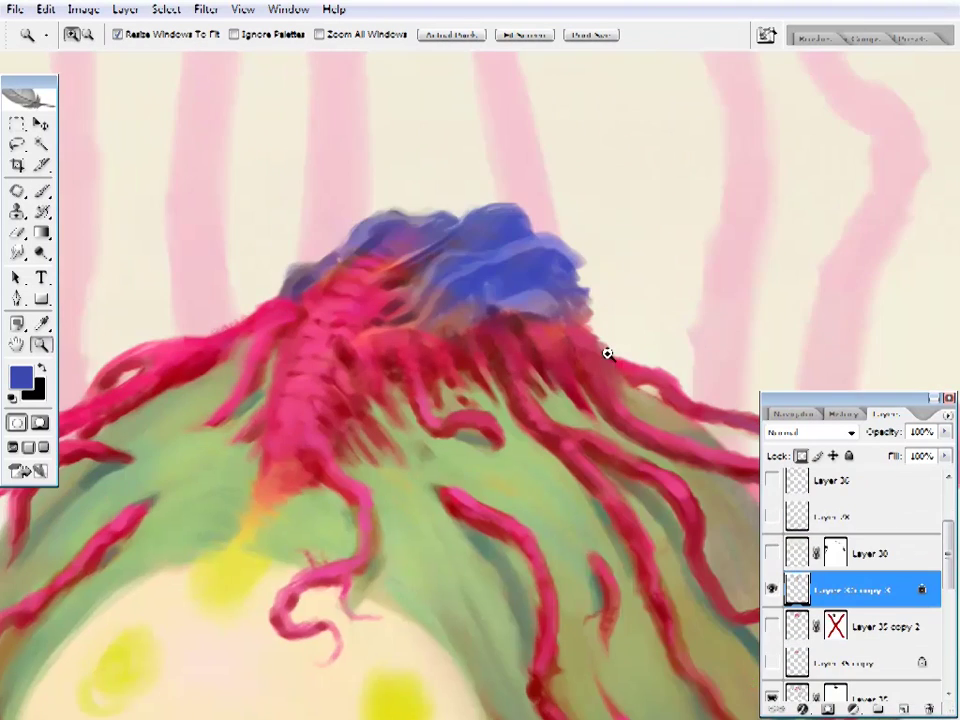
{"action": "key", "text": "b"}
{"action": "left_click", "coordinate": [110, 35]}
{"action": "left_click", "coordinate": [489, 285]}
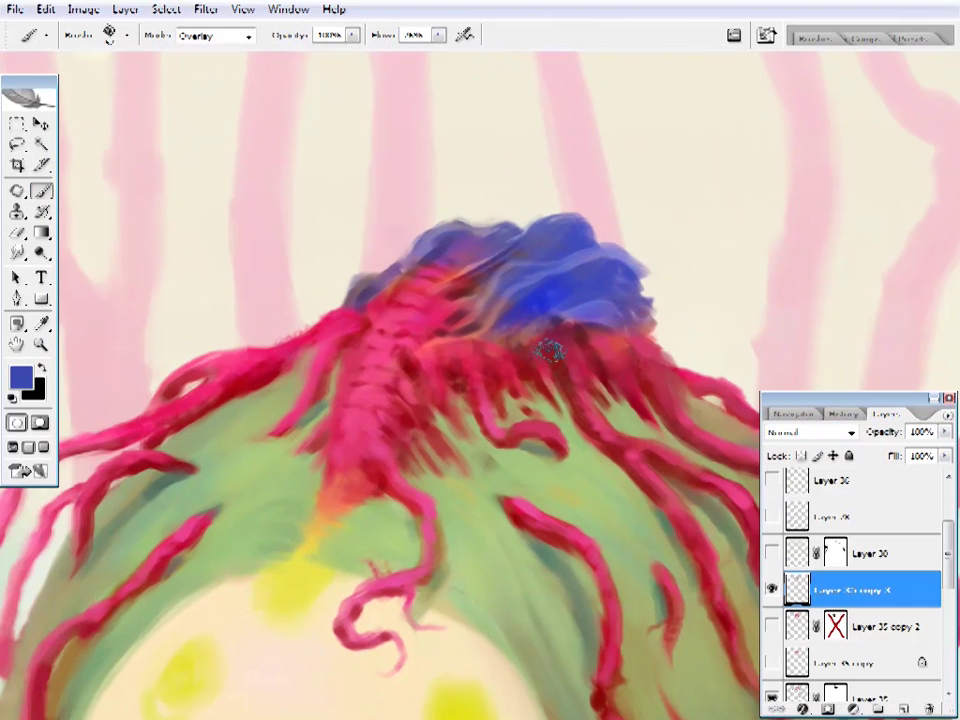
{"action": "right_click", "coordinate": [519, 300]}
{"action": "left_click", "coordinate": [519, 315], "text": "alt"}
{"action": "key", "text": "i"}
{"action": "left_click", "coordinate": [519, 308]}
{"action": "key", "text": "b"}
{"action": "left_click_drag", "start_coordinate": [570, 264], "coordinate": [555, 252]}
- Pick light violet, light blue and light pink paint colours in the colour picker
{"action": "left_click", "coordinate": [594, 272], "text": "alt"}
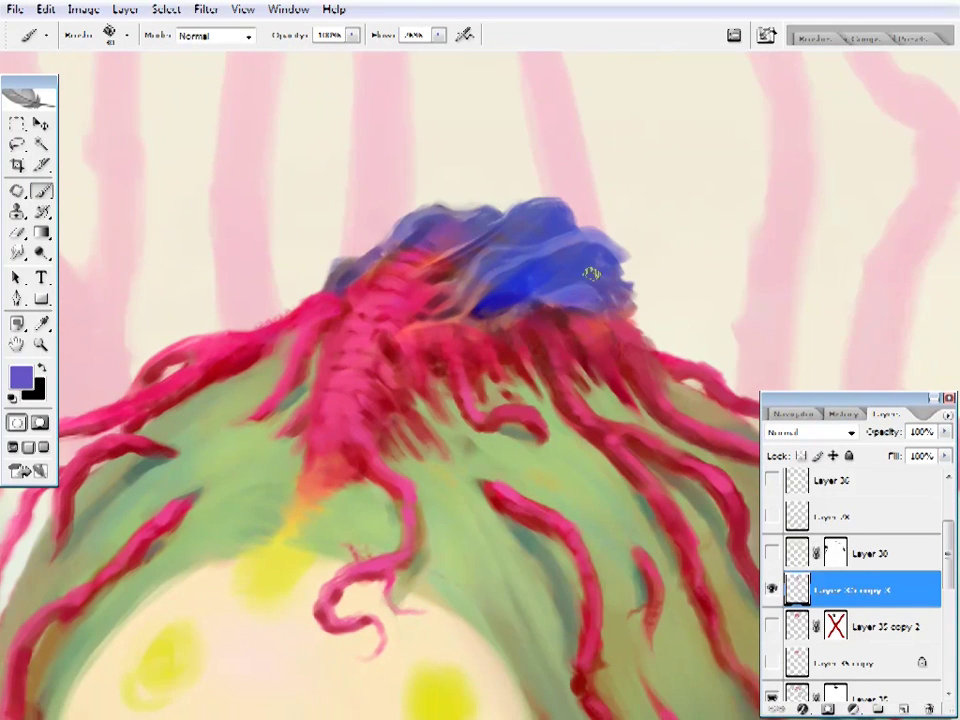
{"action": "key", "text": "i"}
{"action": "left_click", "coordinate": [20, 377]}
{"action": "left_click", "coordinate": [420, 270]}
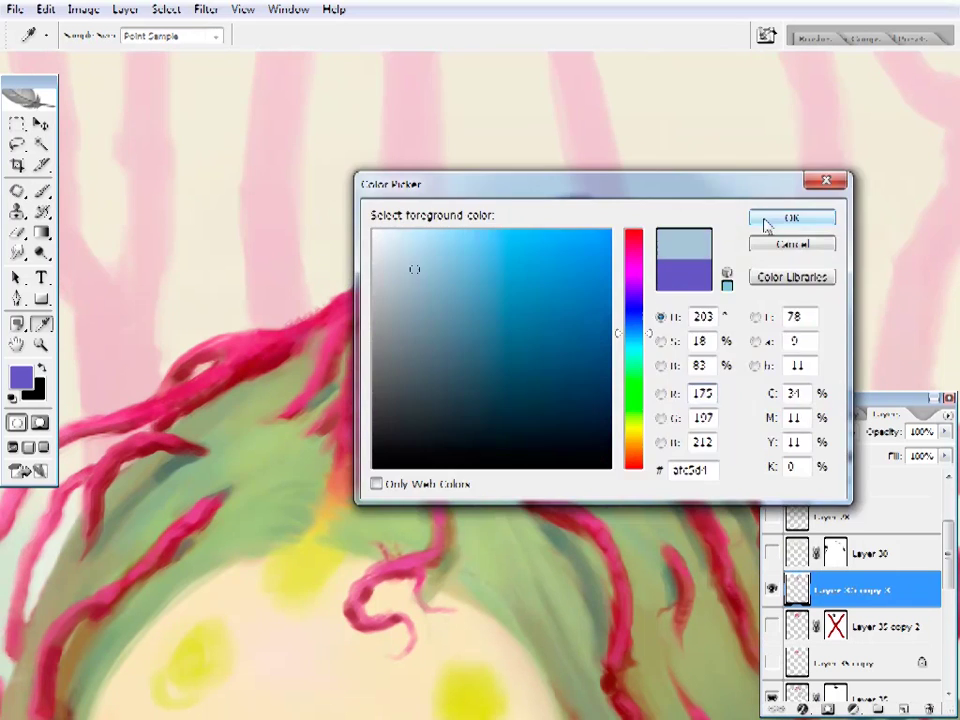
{"action": "left_click", "coordinate": [787, 219]}
{"action": "left_click", "coordinate": [632, 272]}
{"action": "left_click", "coordinate": [422, 259]}
{"action": "left_click", "coordinate": [787, 219]}
{"action": "key", "text": "b"}
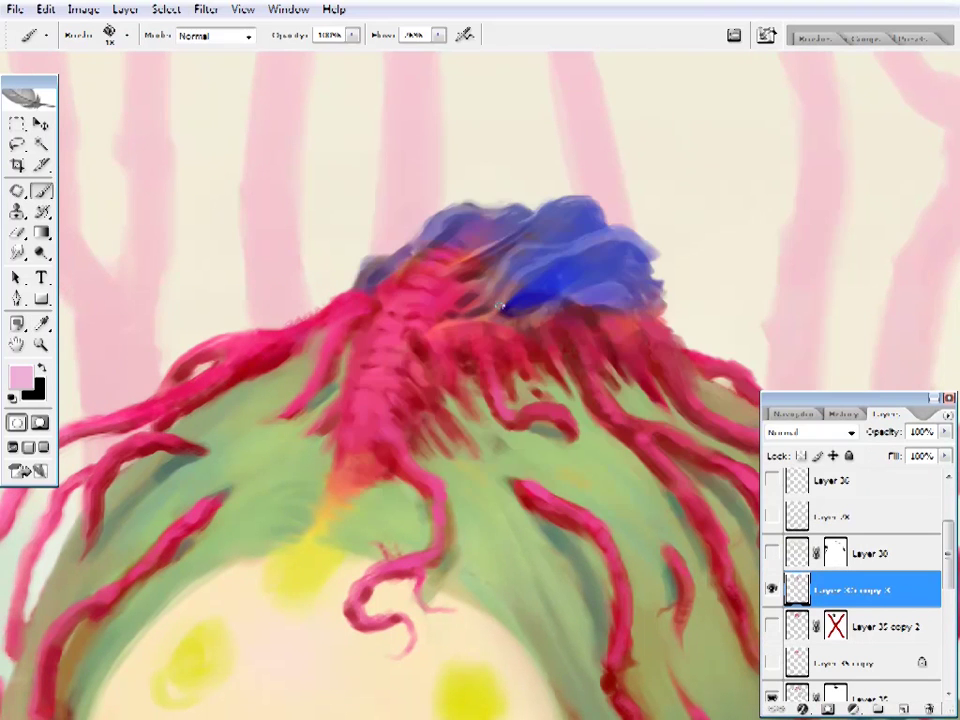
- Switch to a more saturated pink and paint a pink ridge across the blue crown
{"action": "key", "text": "i"}
{"action": "left_click", "coordinate": [20, 377]}
{"action": "left_click", "coordinate": [495, 276]}
{"action": "left_click", "coordinate": [806, 217]}
{"action": "key", "text": "b"}
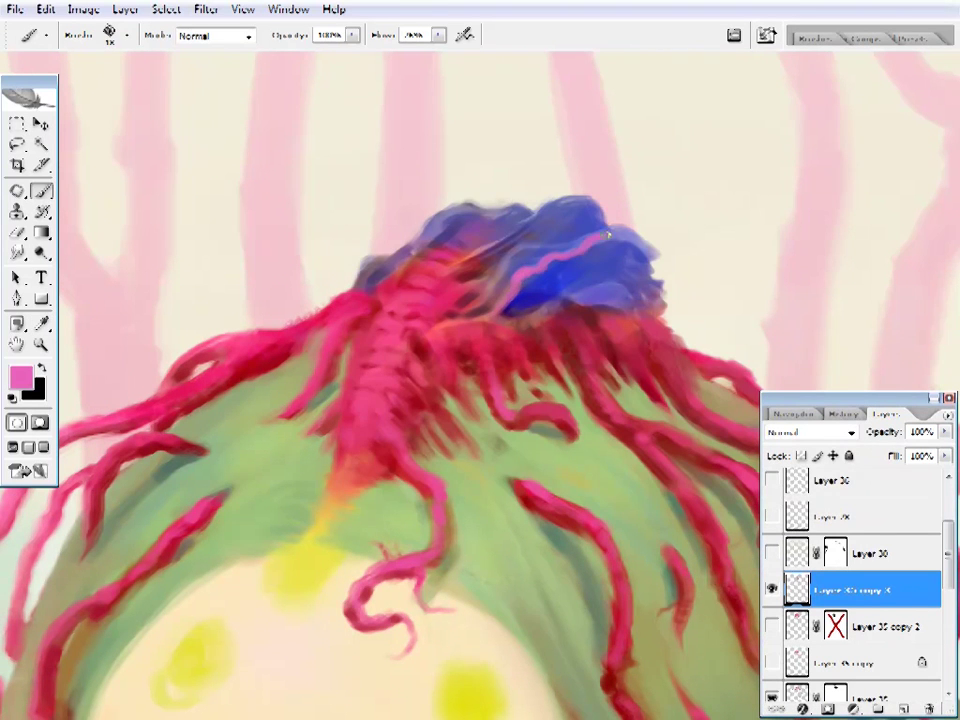
{"action": "left_click_drag", "start_coordinate": [603, 242], "coordinate": [545, 278]}
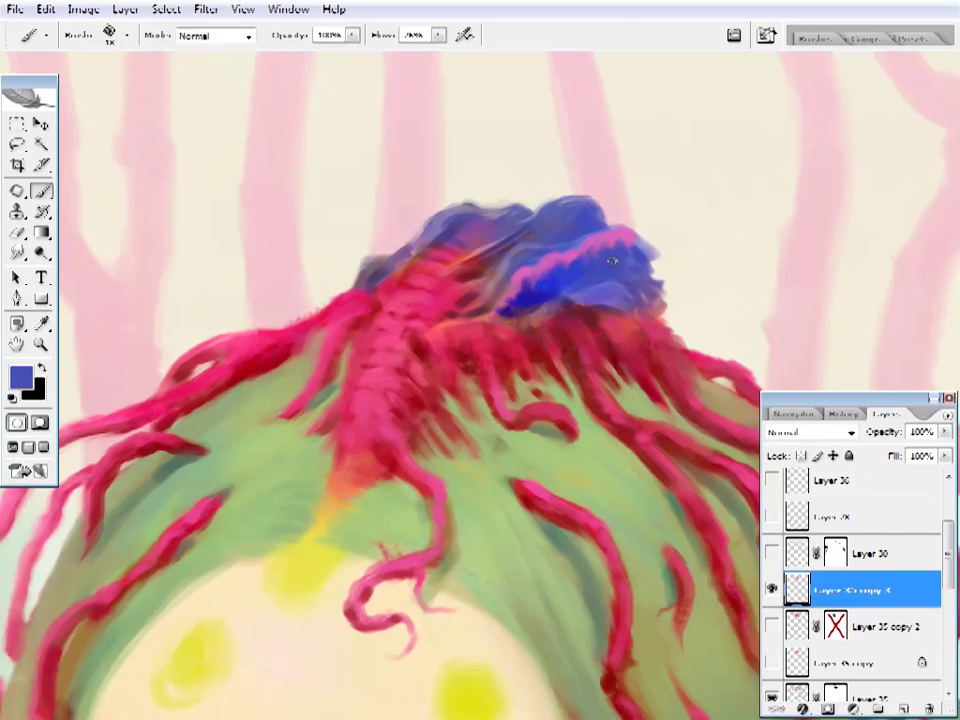
- Sample pink-purple and blue from the crown, then dab blue onto its left edge
{"action": "key", "text": "i"}
{"action": "left_click", "coordinate": [568, 251]}
{"action": "key", "text": "b"}
{"action": "right_click", "coordinate": [568, 251]}
{"action": "key", "text": "Escape"}
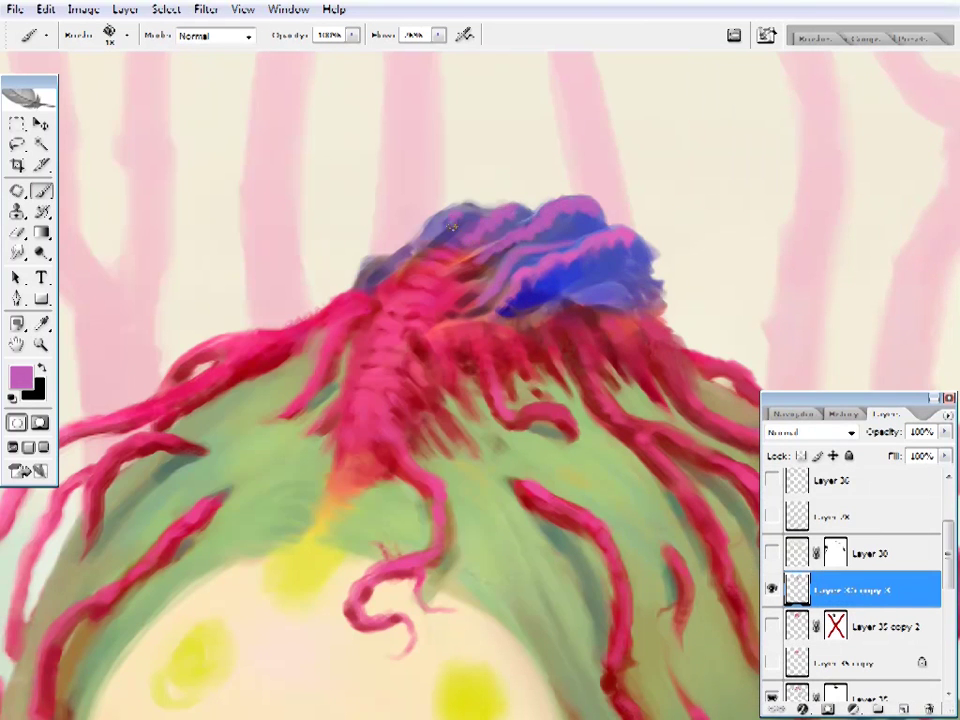
{"action": "key", "text": "i"}
{"action": "left_click", "coordinate": [574, 272]}
{"action": "key", "text": "b"}
{"action": "left_click", "coordinate": [444, 236]}
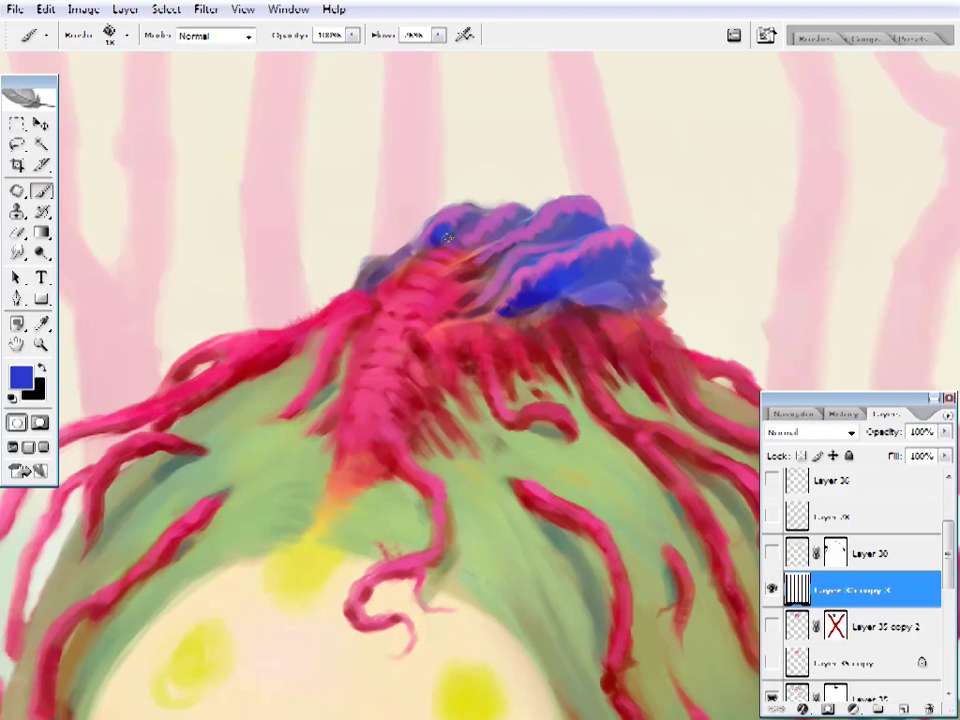
- Sample pink-purple from the crown and pink from the hair as paint colours
{"action": "key", "text": "i"}
{"action": "left_click", "coordinate": [440, 232]}
{"action": "key", "text": "b"}
{"action": "right_click", "coordinate": [514, 103]}
{"action": "key", "text": "Escape"}
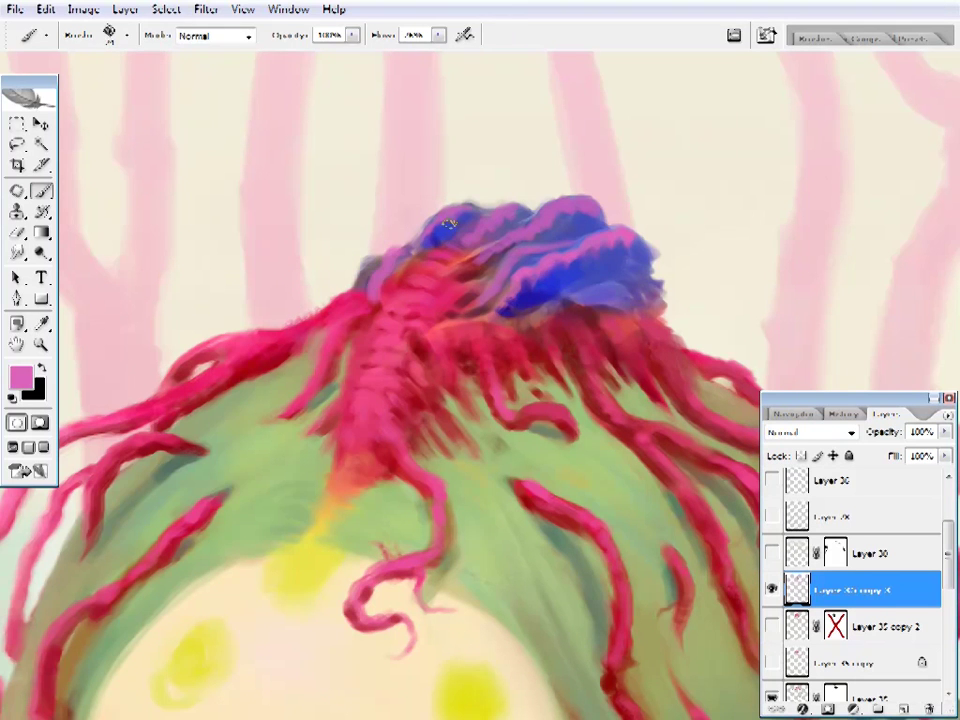
{"action": "key", "text": "i"}
{"action": "left_click", "coordinate": [407, 268]}
{"action": "key", "text": "b"}
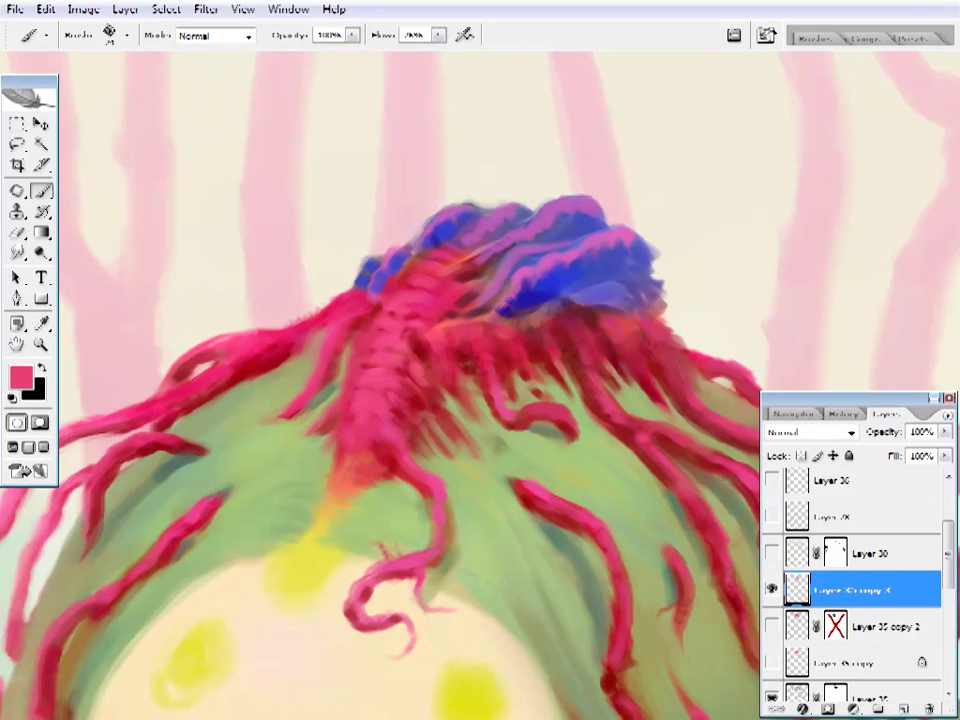
- Zoom in on the crown, sample its blues, periwinkle and purple, and paint a stroke across it
{"action": "left_click_drag", "start_coordinate": [609, 368], "coordinate": [557, 352]}
{"action": "key", "text": "ctrl+0"}
{"action": "left_click", "coordinate": [529, 124], "text": "ctrl"}
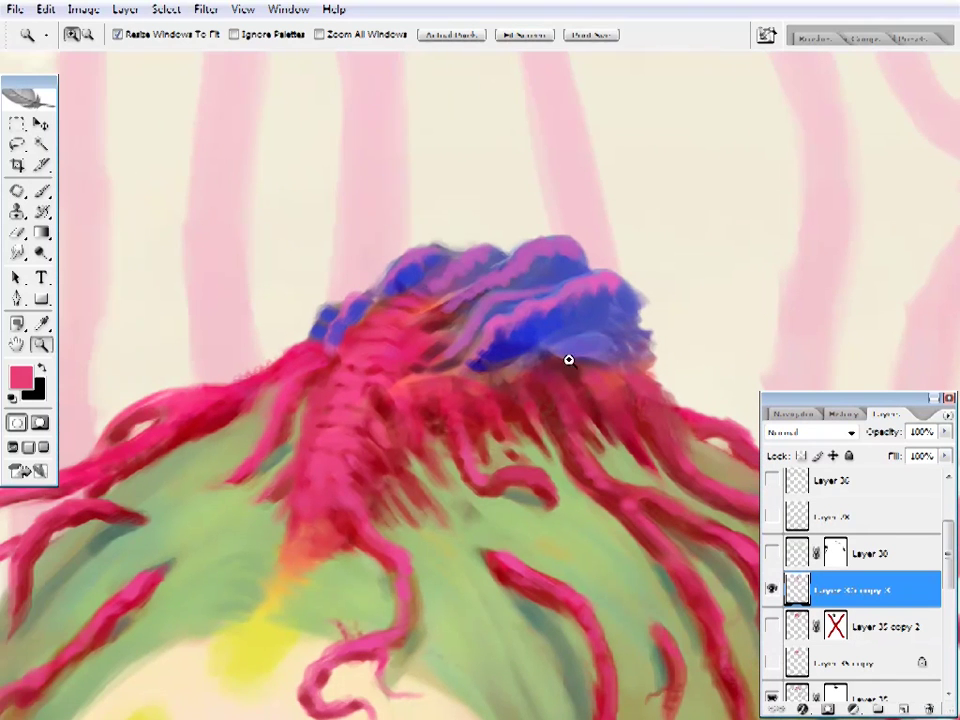
{"action": "left_click", "coordinate": [548, 344], "text": "alt"}
{"action": "left_click", "coordinate": [548, 344], "text": "alt"}
{"action": "left_click", "coordinate": [535, 337], "text": "alt"}
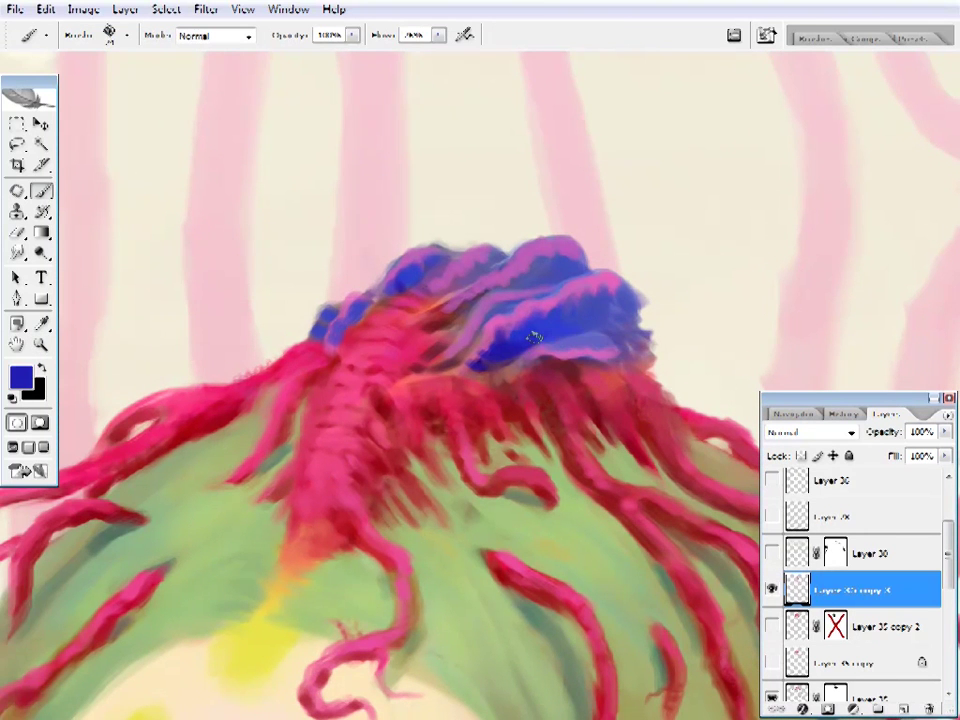
{"action": "left_click", "coordinate": [630, 330], "text": "alt"}
{"action": "left_click_drag", "start_coordinate": [584, 315], "coordinate": [574, 317]}
{"action": "left_click", "coordinate": [598, 315], "text": "alt"}
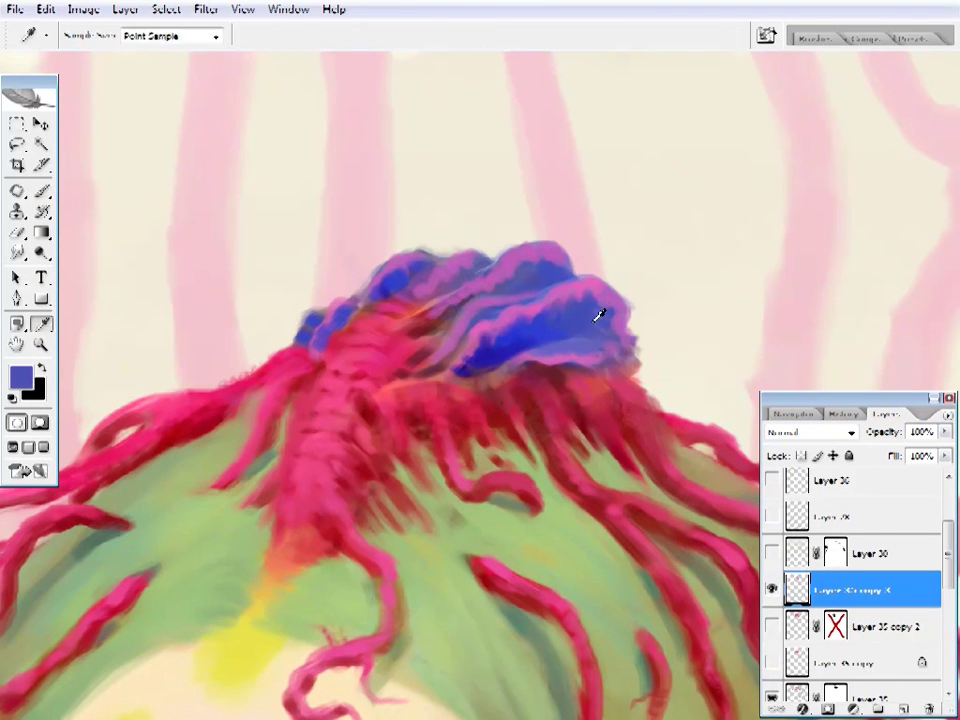
{"action": "left_click", "coordinate": [615, 334], "text": "alt"}
{"action": "left_click", "coordinate": [528, 322], "text": "alt"}
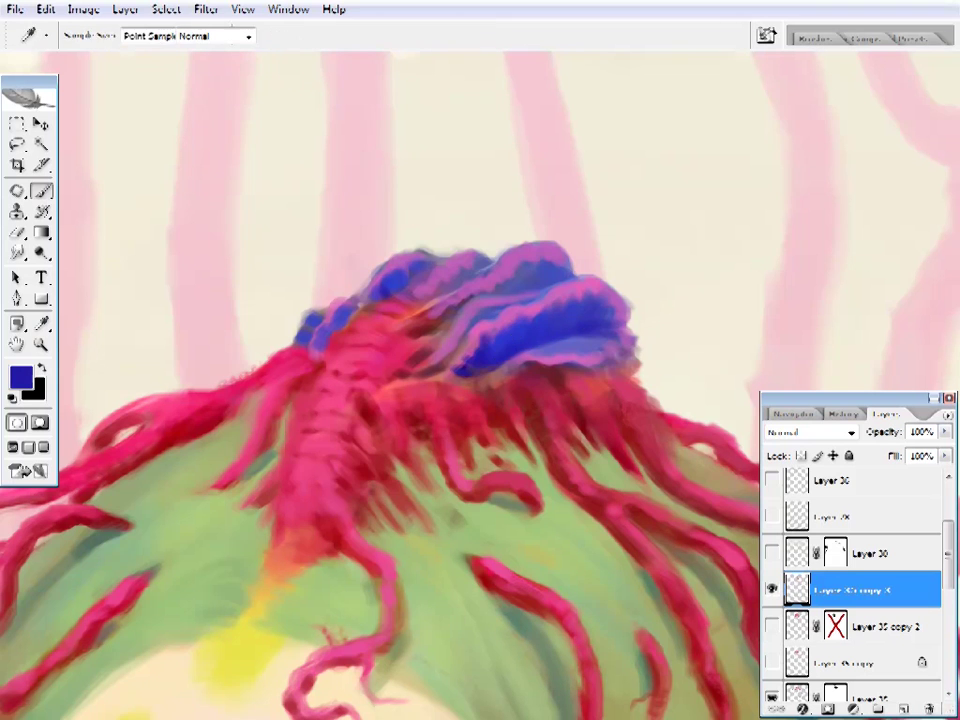
{"action": "left_click_drag", "start_coordinate": [528, 322], "coordinate": [563, 268]}
- Keep the blue colour, sample a deep indigo from the crown, and adjust the brush size
{"action": "left_click", "coordinate": [20, 376]}
{"action": "left_click", "coordinate": [793, 216]}
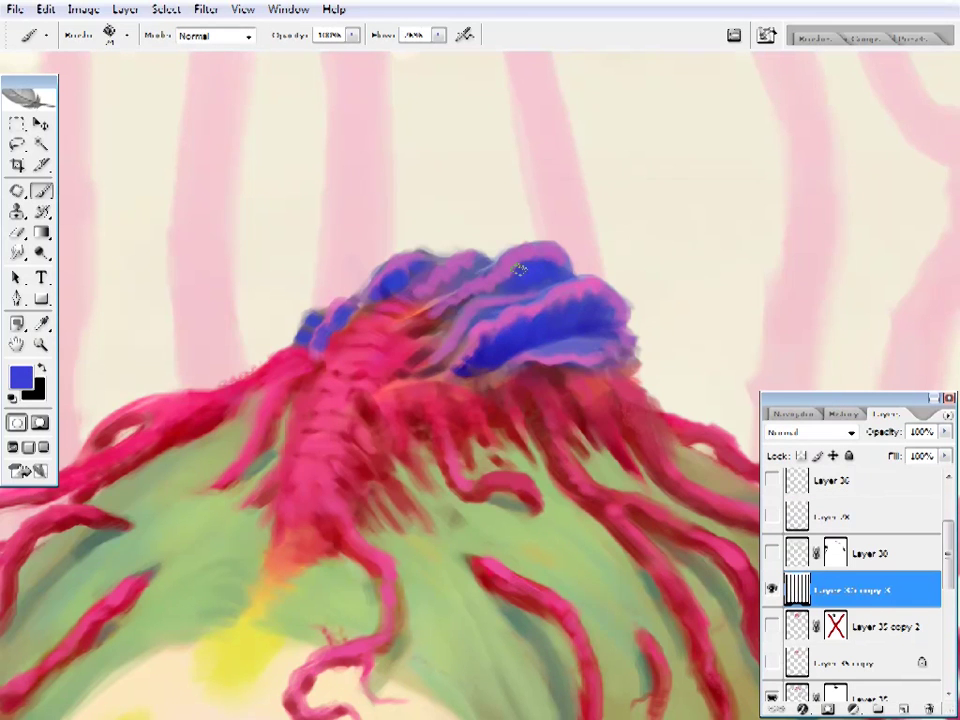
{"action": "left_click", "coordinate": [502, 283], "text": "alt"}
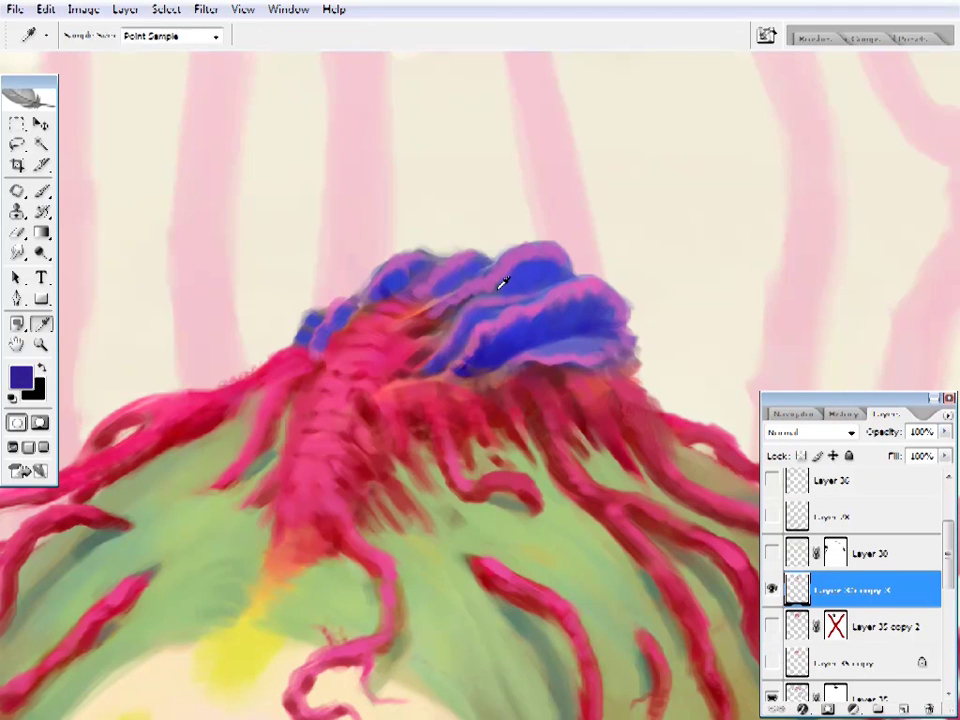
{"action": "right_click", "coordinate": [487, 320]}
{"action": "left_click", "coordinate": [499, 308]}
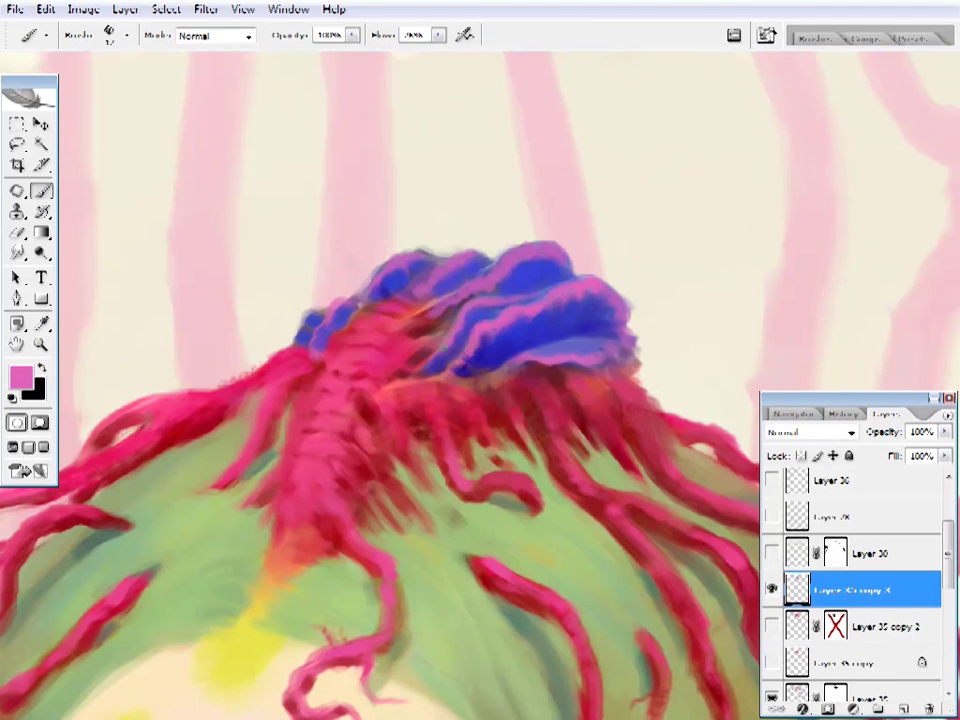
- Sample maroon, blue, purple and ridge pink from the crown, checking the whole painting in between
{"action": "left_click_drag", "start_coordinate": [563, 311], "coordinate": [538, 294]}
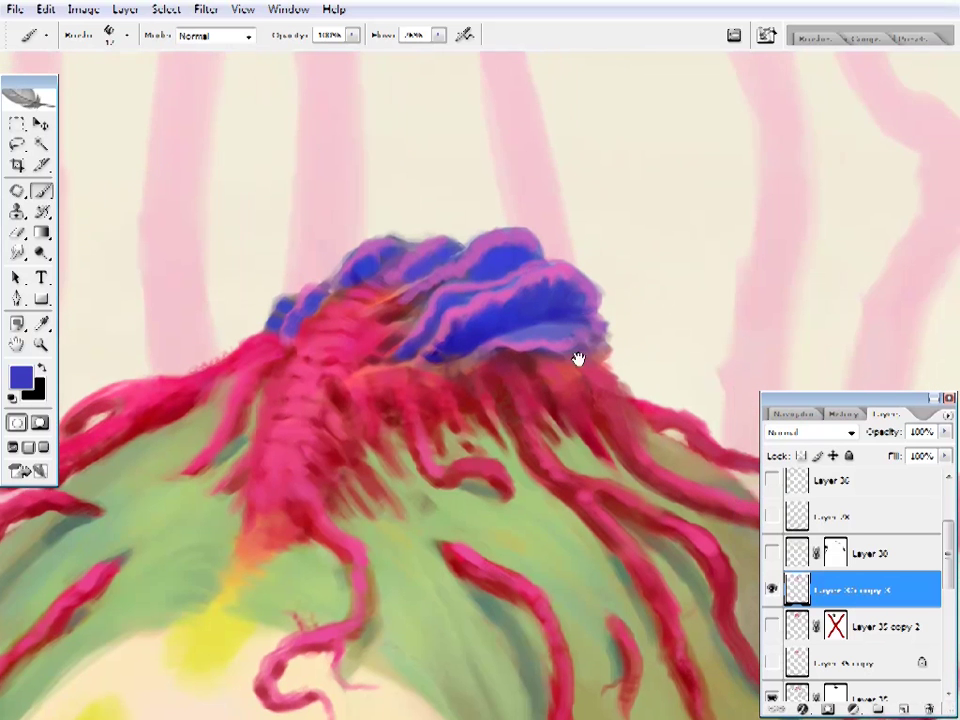
{"action": "left_click", "coordinate": [553, 343], "text": "alt"}
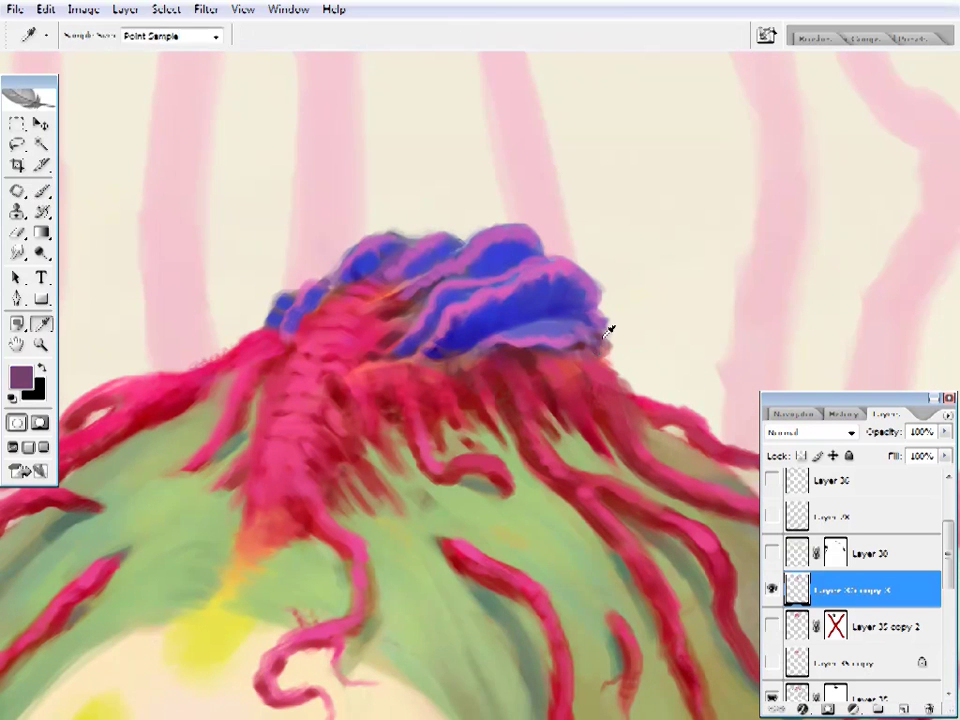
{"action": "left_click", "coordinate": [579, 300], "text": "alt"}
{"action": "left_click", "coordinate": [604, 356], "text": "alt"}
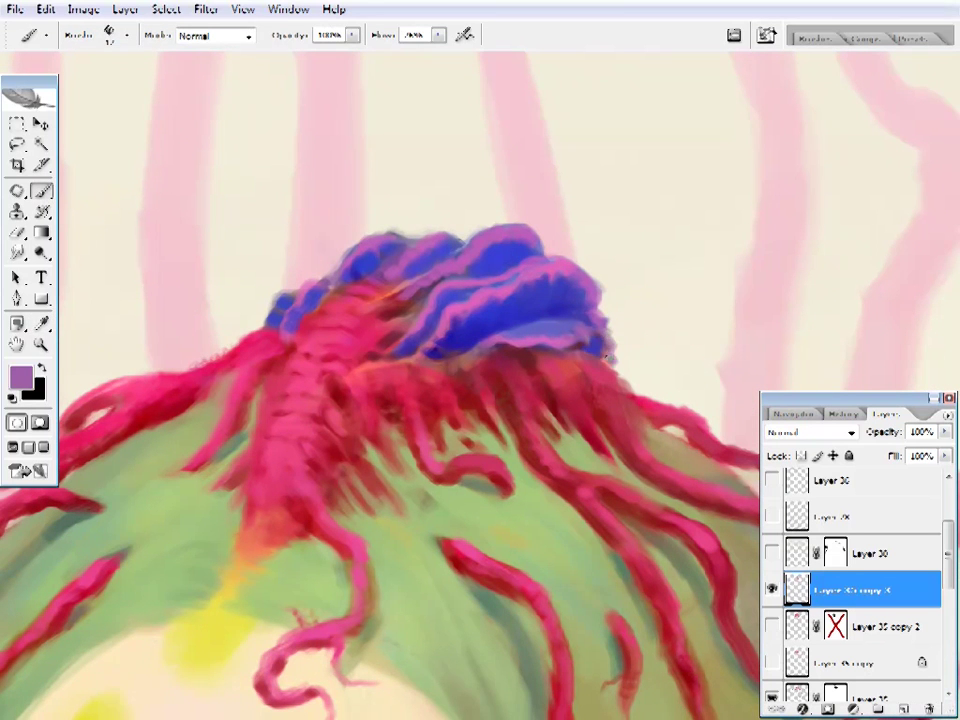
{"action": "key", "text": "ctrl+0"}
{"action": "left_click", "coordinate": [444, 131], "text": "ctrl"}
{"action": "left_click", "coordinate": [563, 302], "text": "alt"}
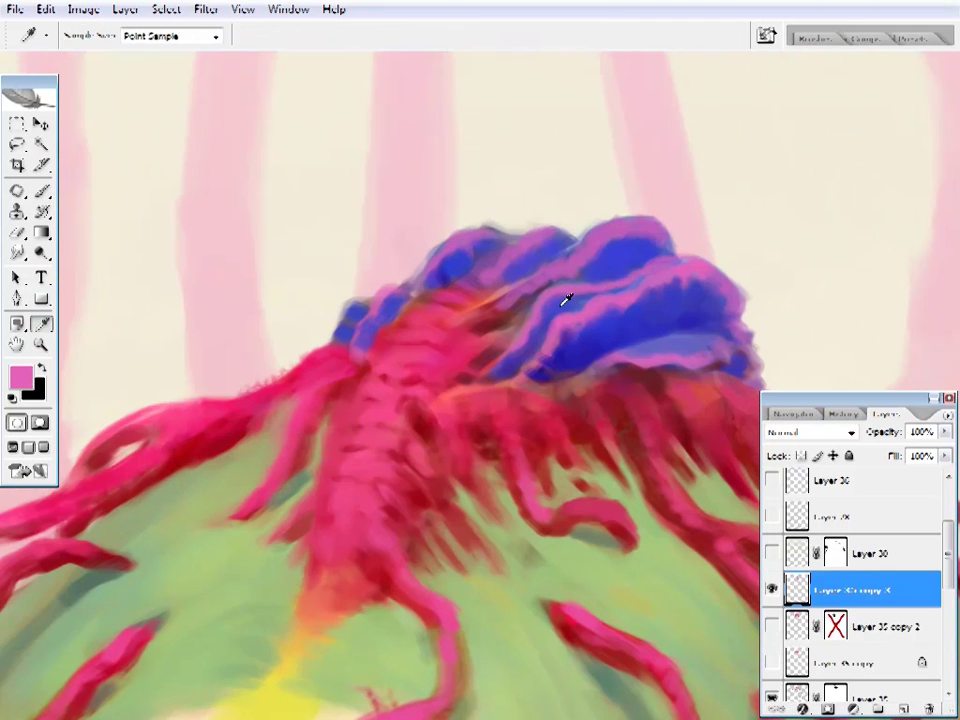
{"action": "left_click", "coordinate": [480, 247], "text": "alt"}
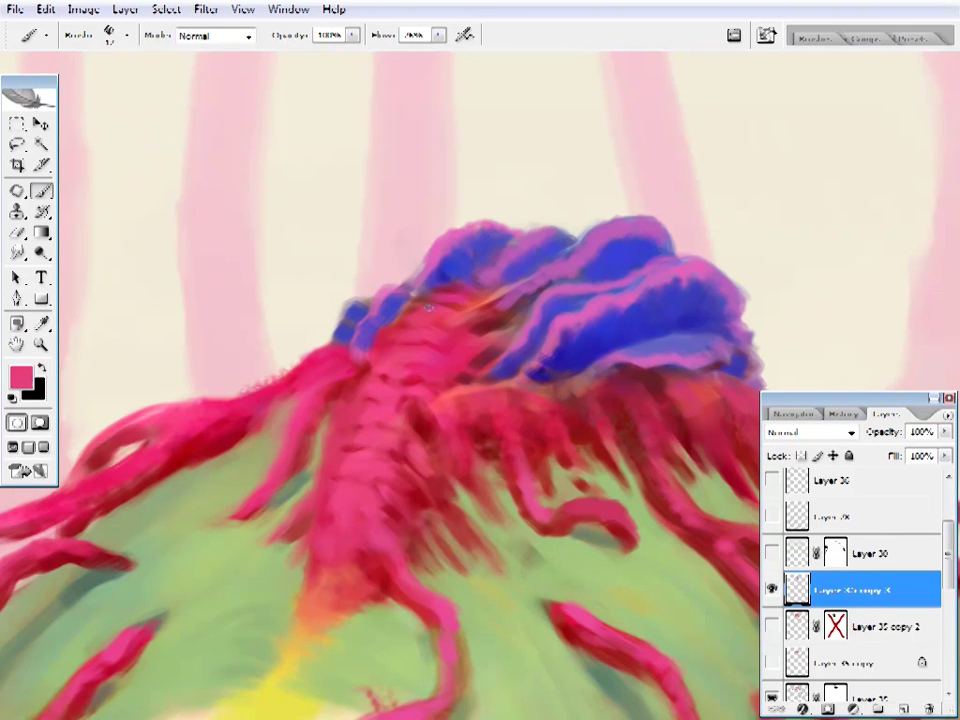
- Sample purple from the crown, then set a light pink paint colour for the ridges
{"action": "left_click_drag", "start_coordinate": [428, 306], "coordinate": [394, 303]}
{"action": "left_click", "coordinate": [394, 303], "text": "alt"}
{"action": "left_click", "coordinate": [20, 375]}
{"action": "left_click", "coordinate": [636, 242]}
{"action": "left_click", "coordinate": [793, 216]}
{"action": "right_click", "coordinate": [640, 240]}
{"action": "key", "text": "Escape"}
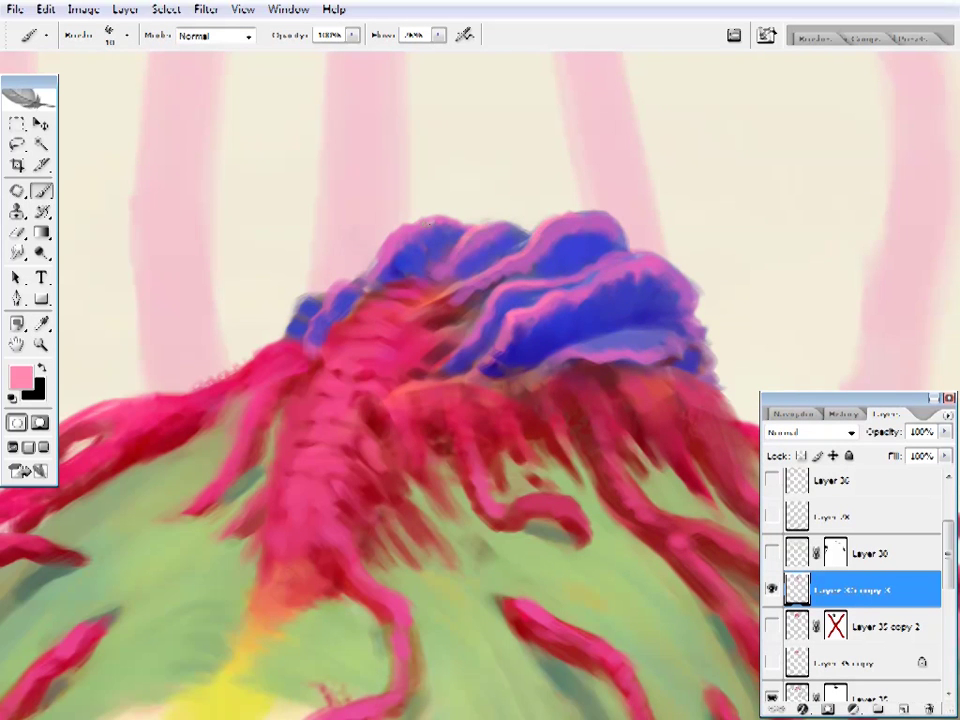
{"action": "key", "text": "e"}
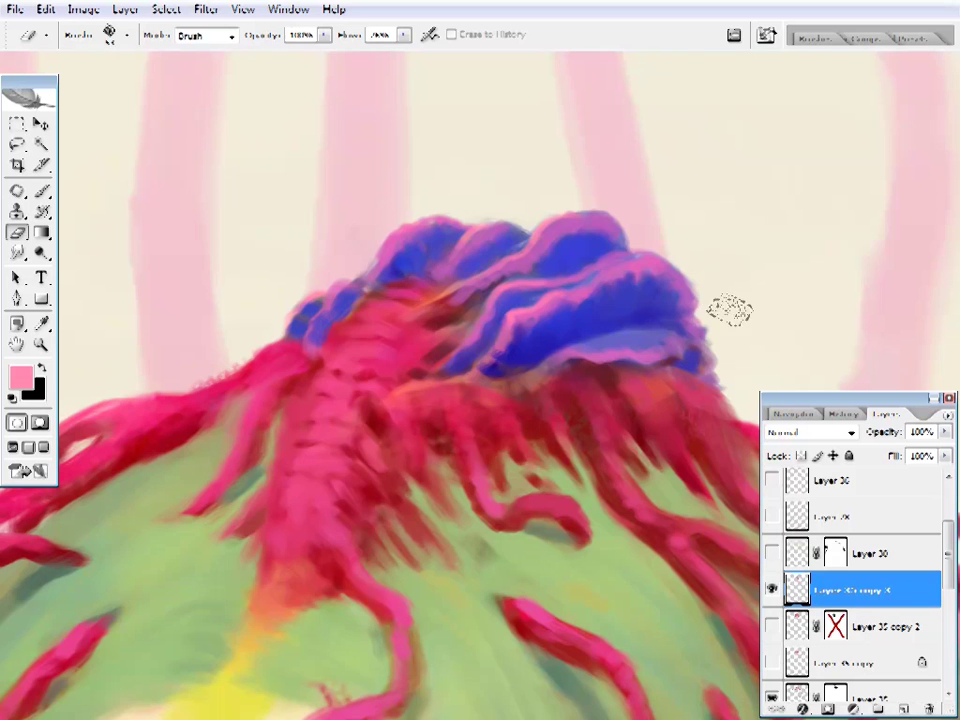
{"action": "key", "text": "b"}
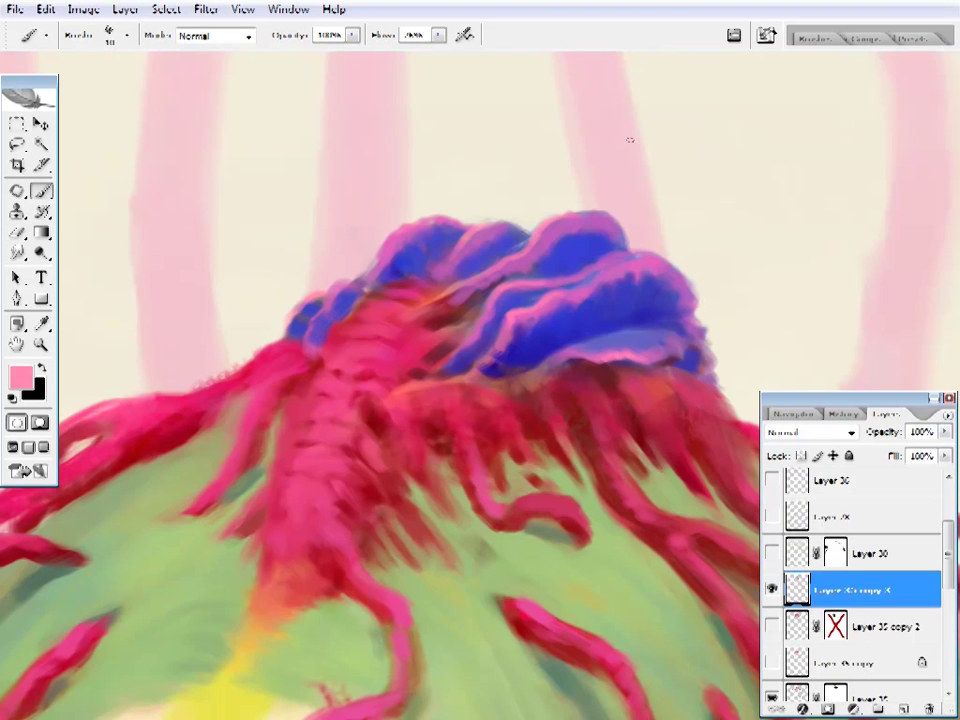
- Sample purple, blue, indigo, pink, dark red and mauve across the crown, then fit the painting on screen
{"action": "left_click_drag", "start_coordinate": [630, 140], "coordinate": [640, 180]}
{"action": "left_click", "coordinate": [572, 266], "text": "alt"}
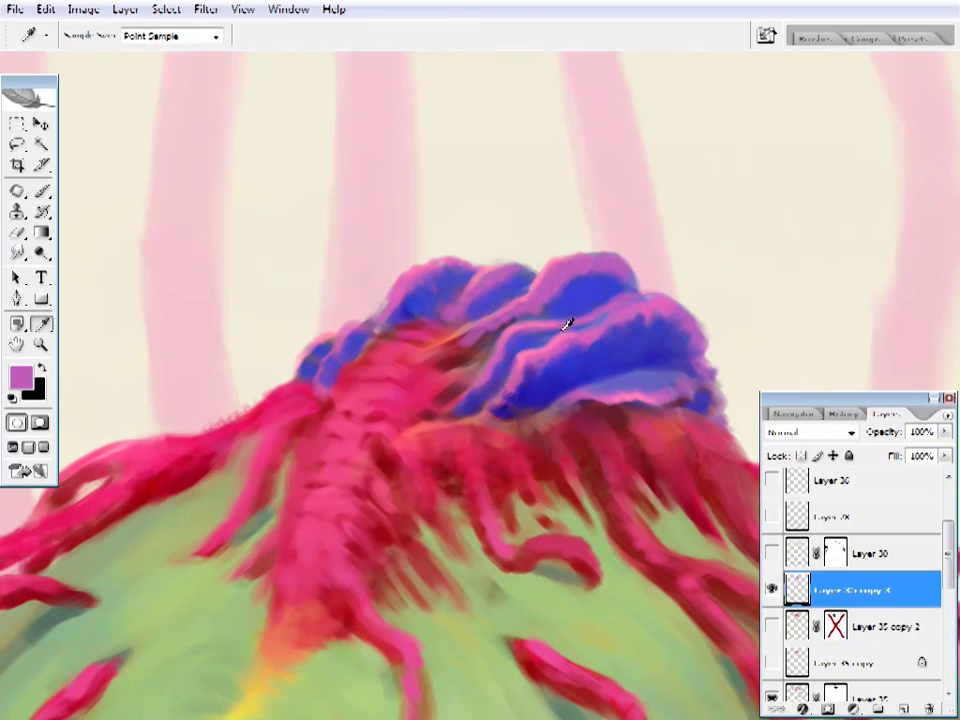
{"action": "left_click", "coordinate": [589, 274], "text": "alt"}
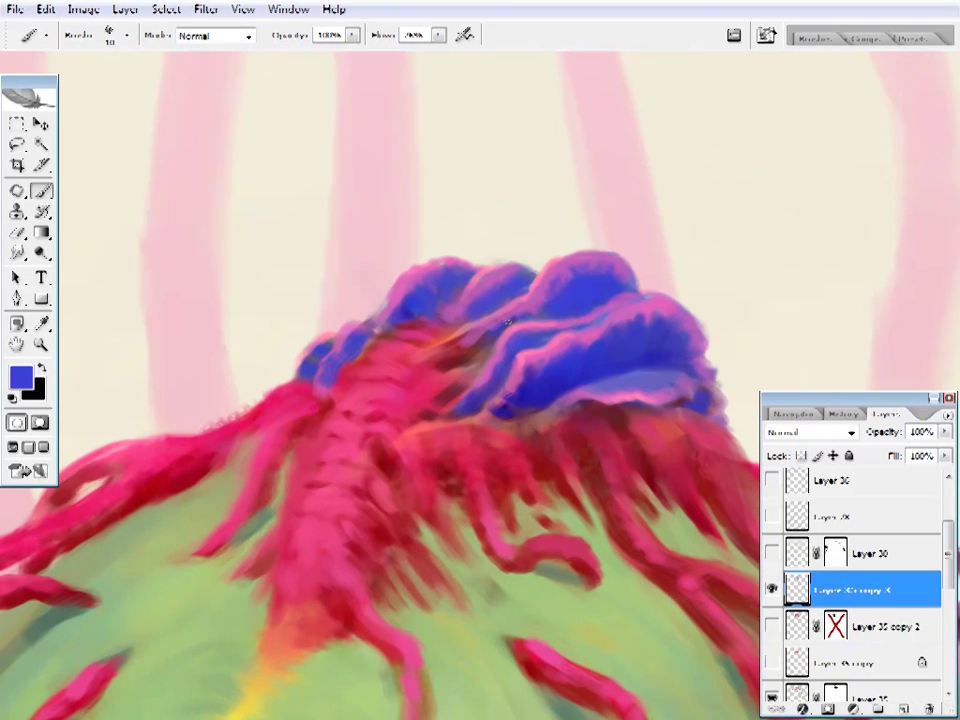
{"action": "left_click", "coordinate": [458, 348], "text": "alt"}
{"action": "left_click", "coordinate": [420, 296], "text": "alt"}
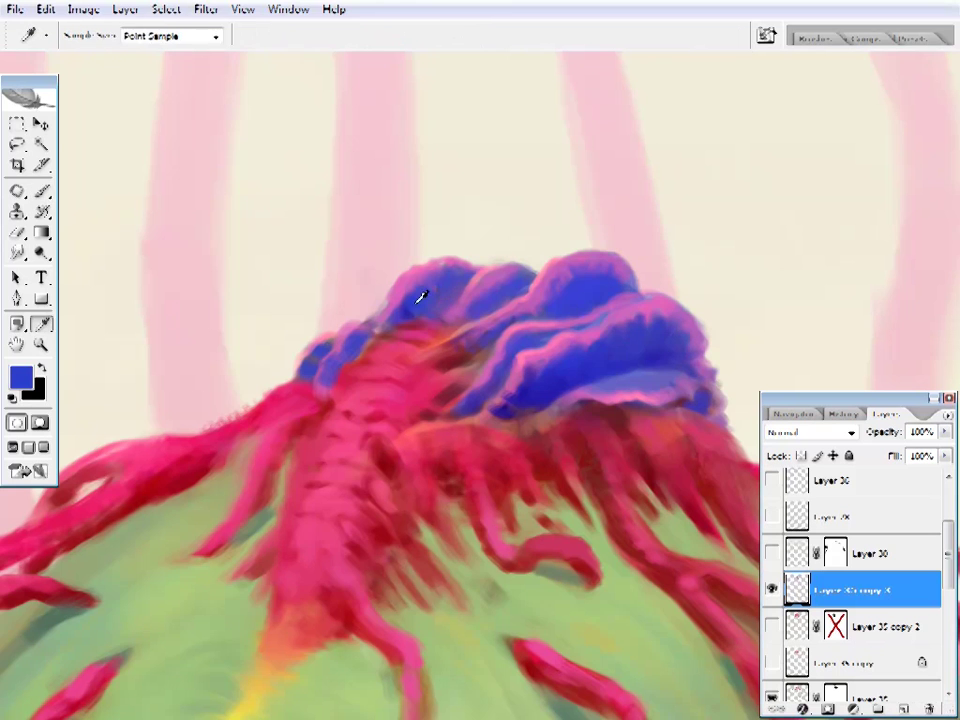
{"action": "left_click", "coordinate": [467, 316], "text": "alt"}
{"action": "left_click", "coordinate": [437, 317], "text": "alt"}
{"action": "left_click", "coordinate": [454, 317], "text": "alt"}
{"action": "left_click", "coordinate": [475, 300], "text": "alt"}
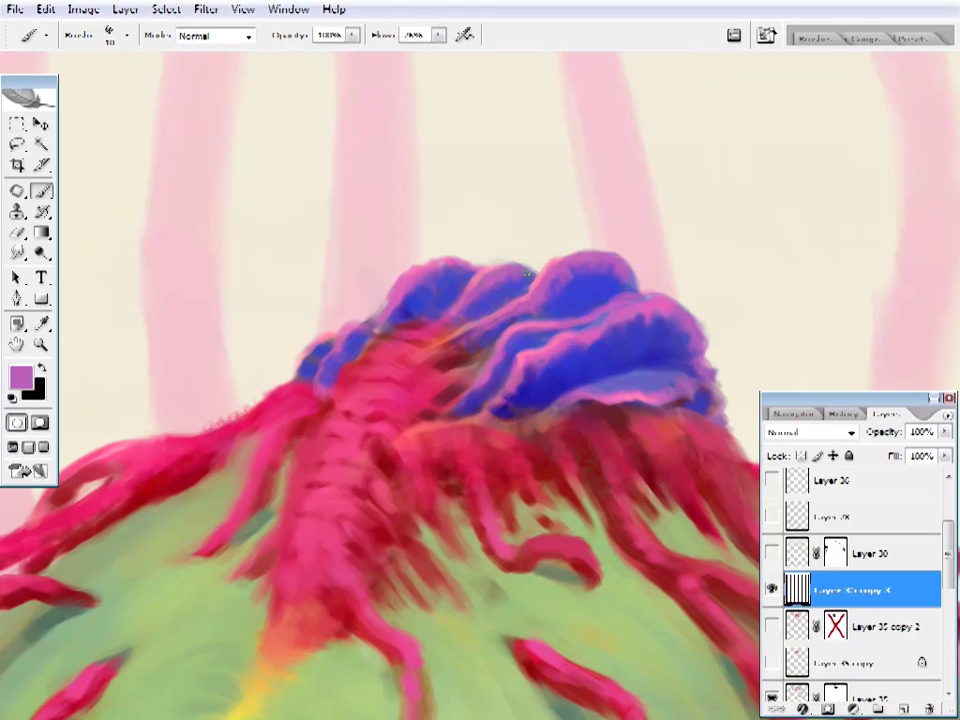
{"action": "left_click", "coordinate": [495, 268], "text": "alt"}
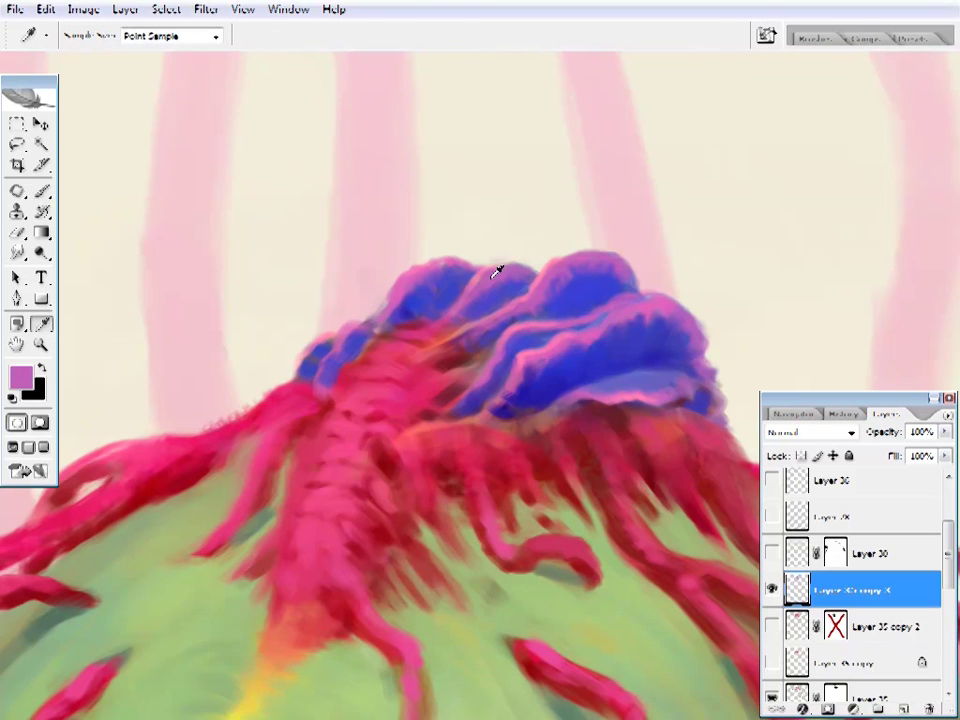
{"action": "key", "text": "z"}
{"action": "key", "text": "ctrl+0"}
- Flip the canvas horizontally and zoom in on the girl's crown
{"action": "left_click_drag", "start_coordinate": [515, 190], "coordinate": [676, 540]}
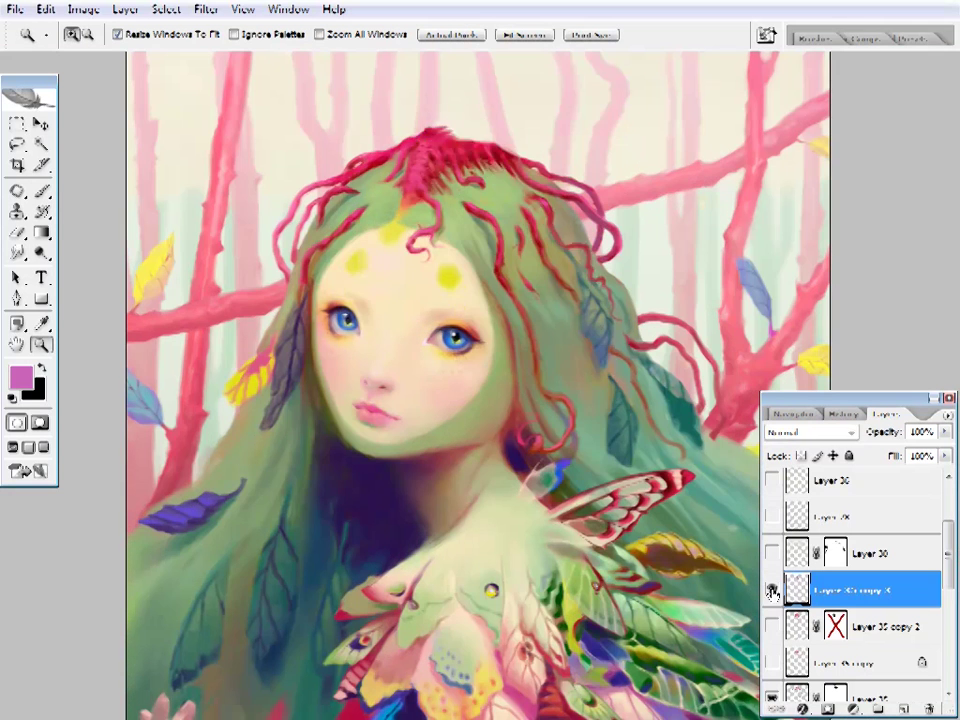
{"action": "key", "text": "h"}
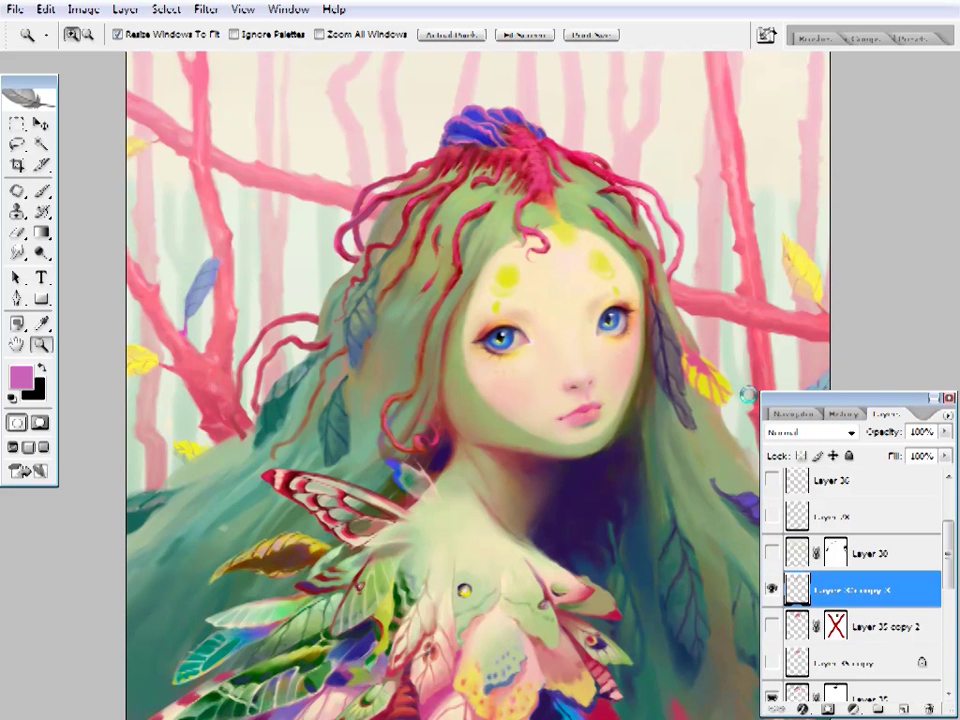
{"action": "left_click", "coordinate": [515, 137]}
{"action": "left_click", "coordinate": [551, 279]}
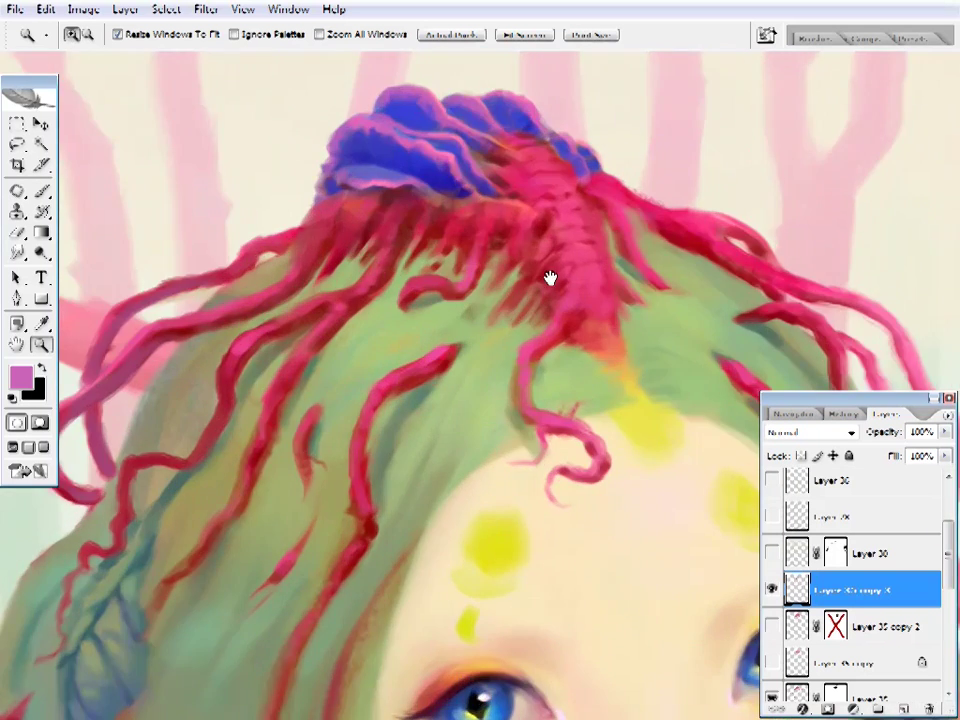
{"action": "left_click", "coordinate": [541, 261]}
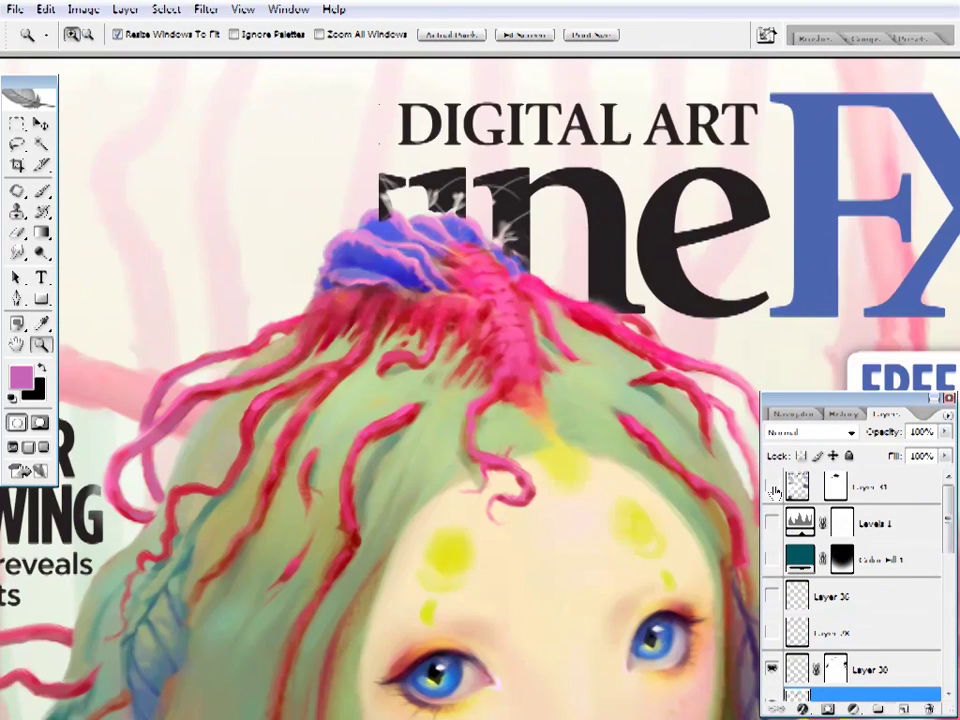
- Hide the magazine-cover overlay layer and go to the Filter menu for Liquify
{"action": "left_click", "coordinate": [775, 490]}
{"action": "left_click", "coordinate": [206, 9]}
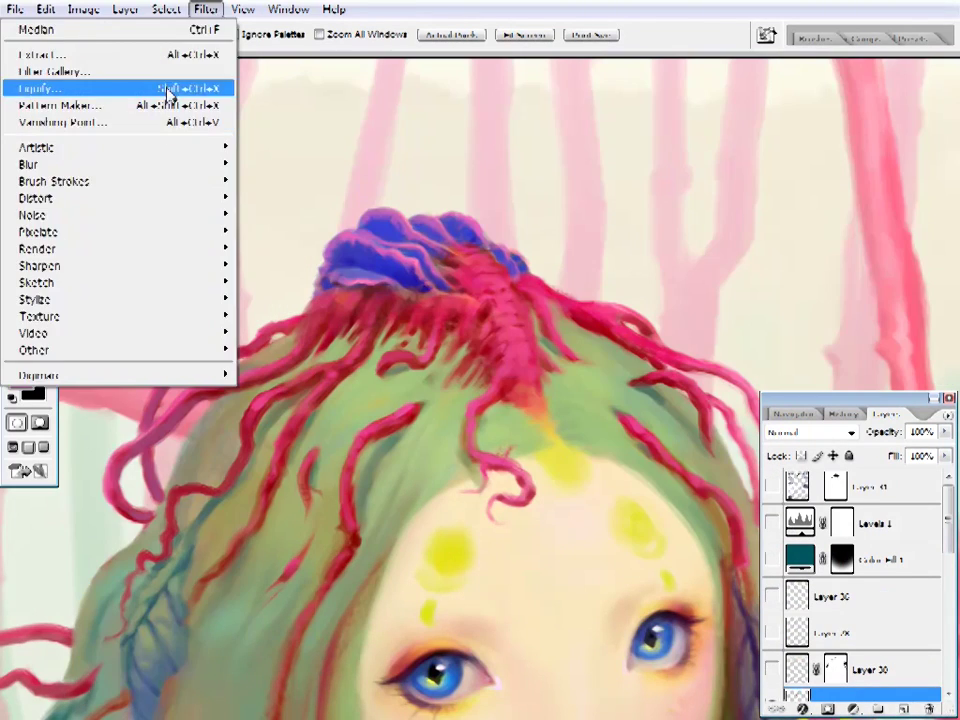
{"action": "key", "text": "Escape"}
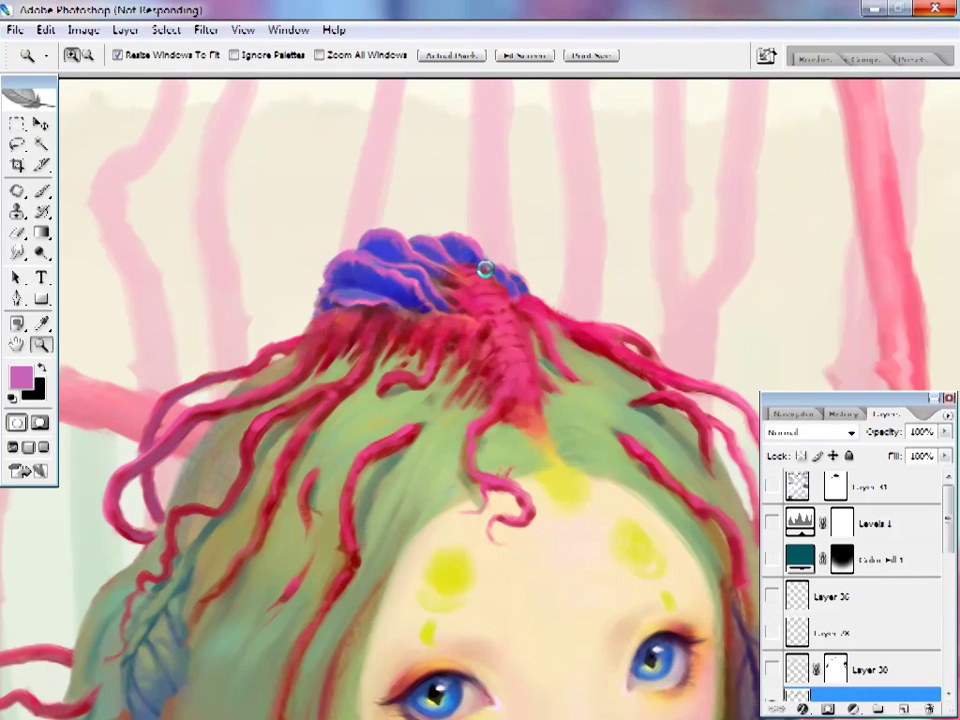
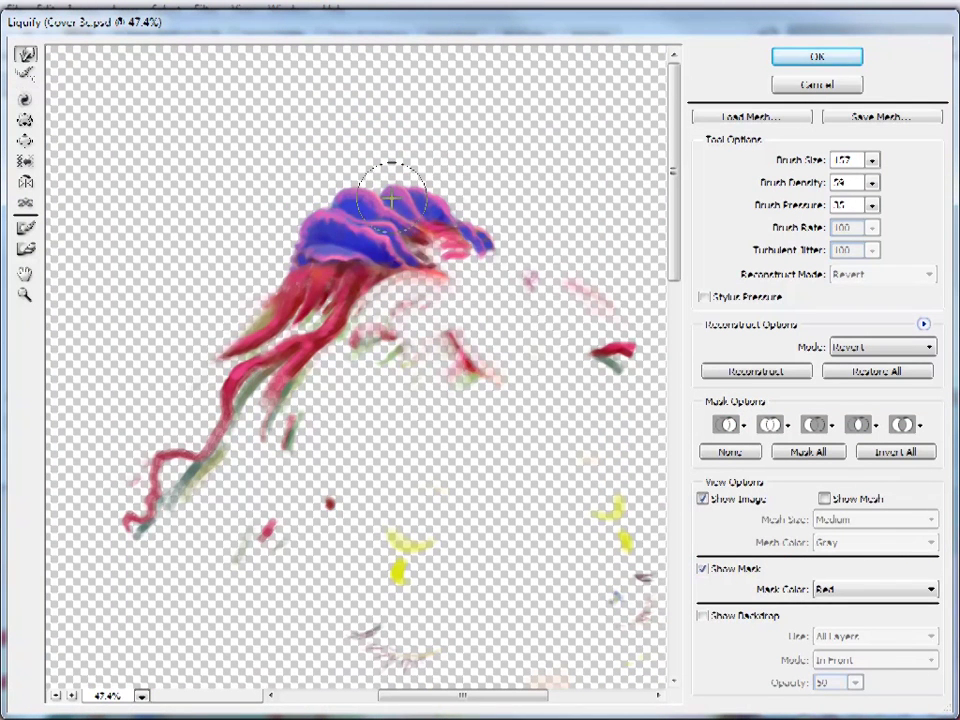
- Set the Liquify brush size to 109 and twirl the blue crest's top-left edge
{"action": "double_click", "coordinate": [866, 160]}
{"action": "type", "text": "109"}
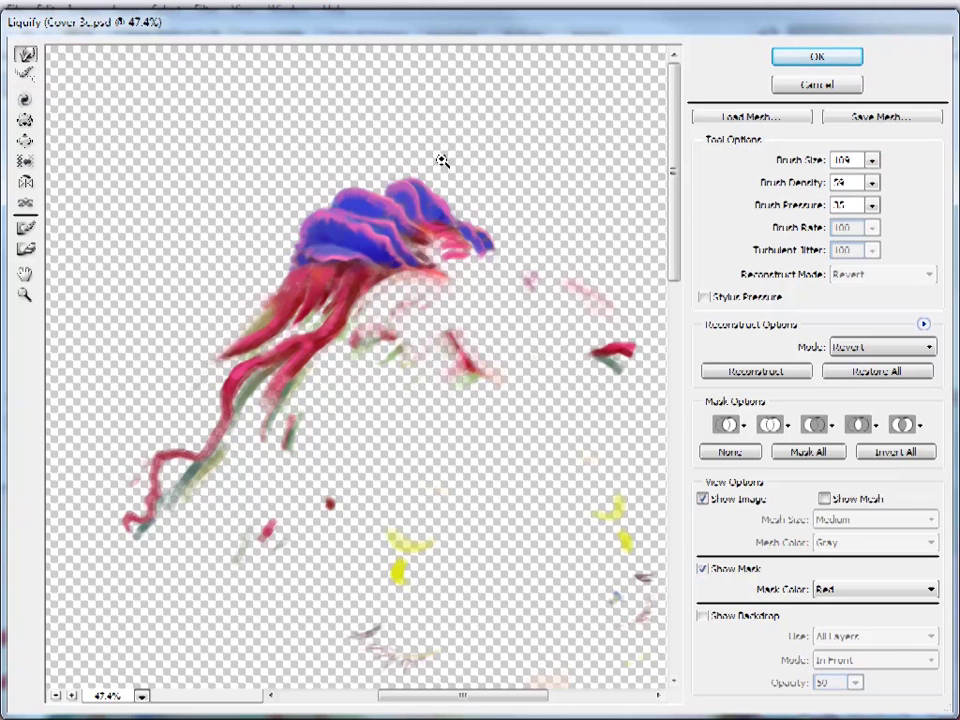
{"action": "left_click_drag", "start_coordinate": [461, 204], "coordinate": [345, 184]}
{"action": "key", "text": "ctrl+z"}
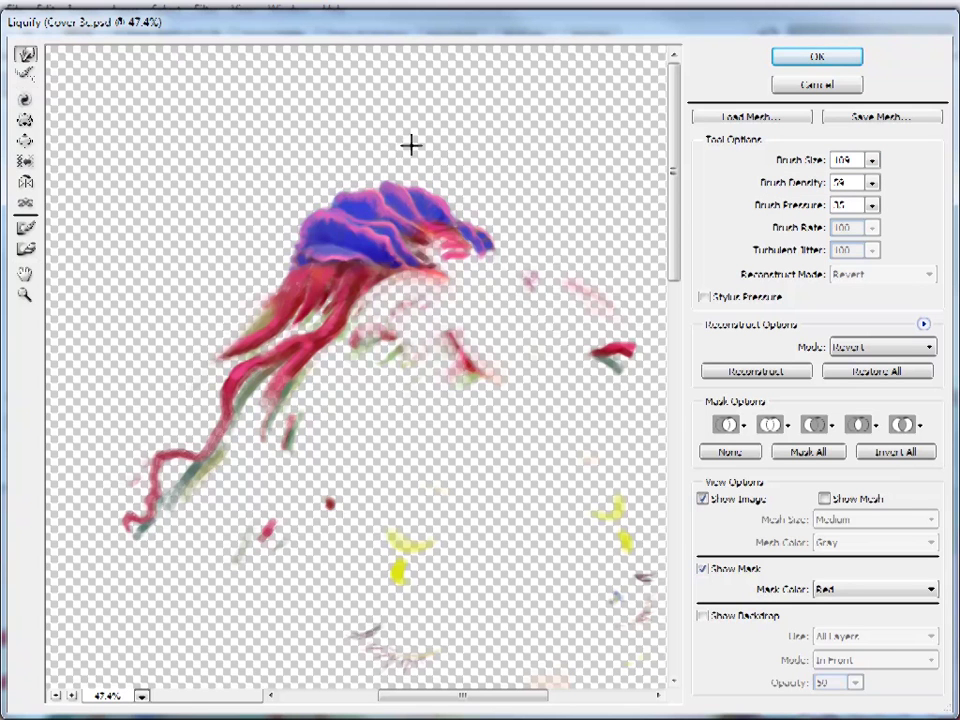
{"action": "key", "text": "c"}
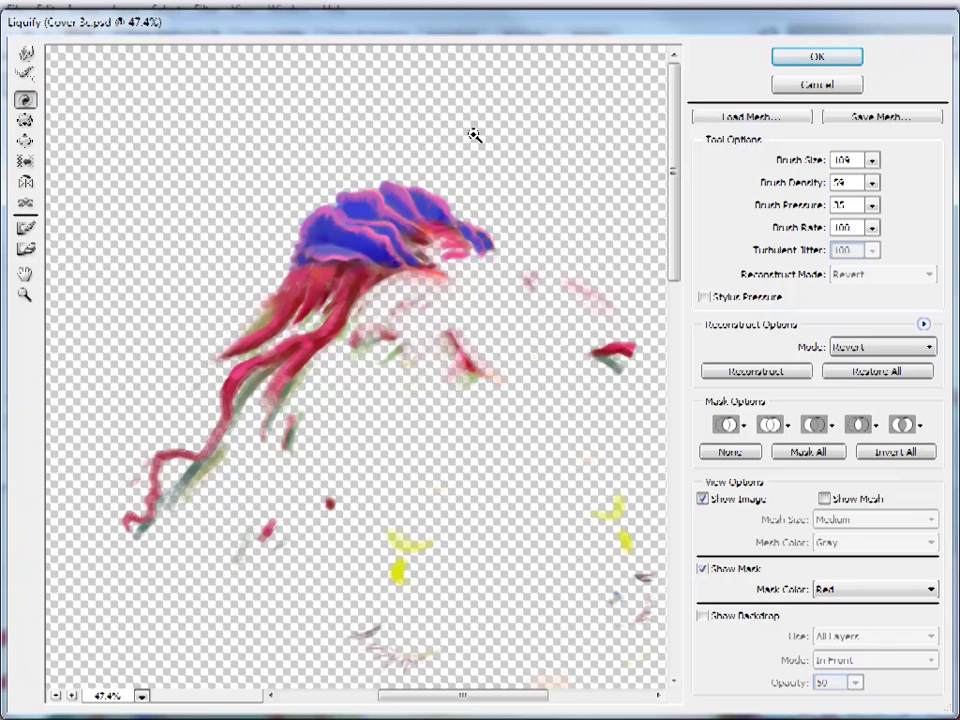
{"action": "left_click", "coordinate": [332, 185]}
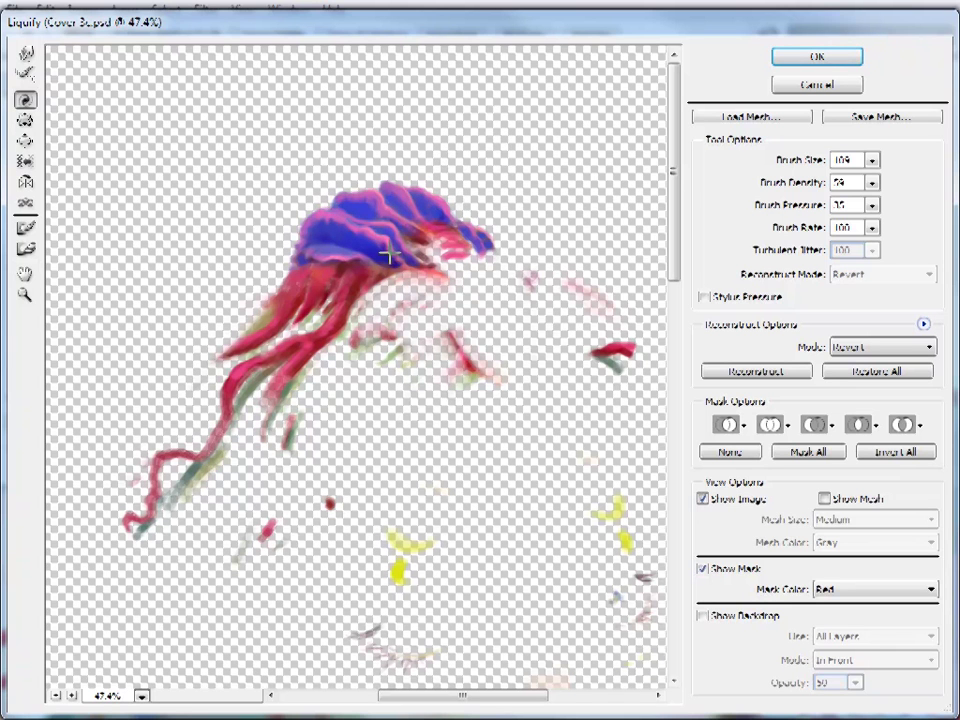
{"action": "left_click", "coordinate": [25, 120]}
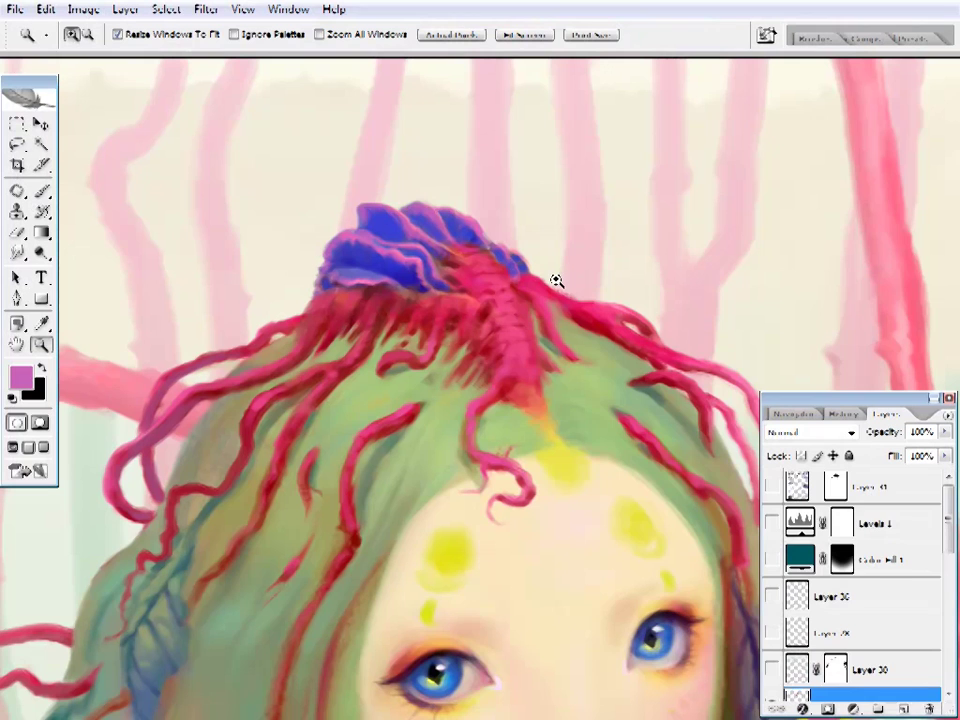
- Apply the Liquify distortion and paint the crest with purples, mauve and blues sampled from it
{"action": "left_click", "coordinate": [825, 568]}
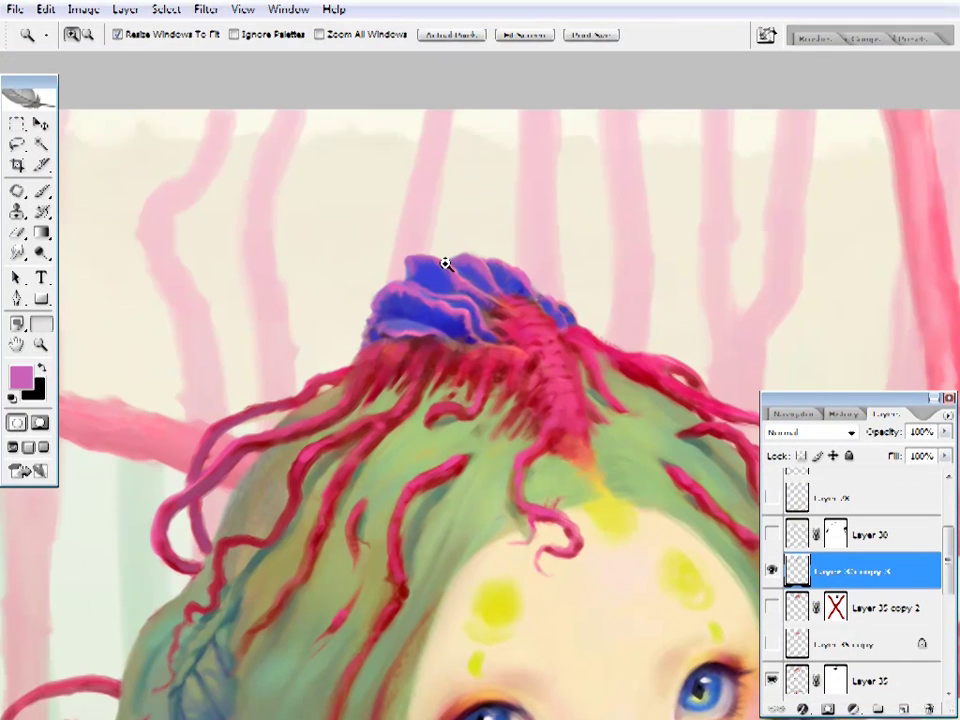
{"action": "key", "text": "b"}
{"action": "left_click", "coordinate": [445, 262], "text": "alt"}
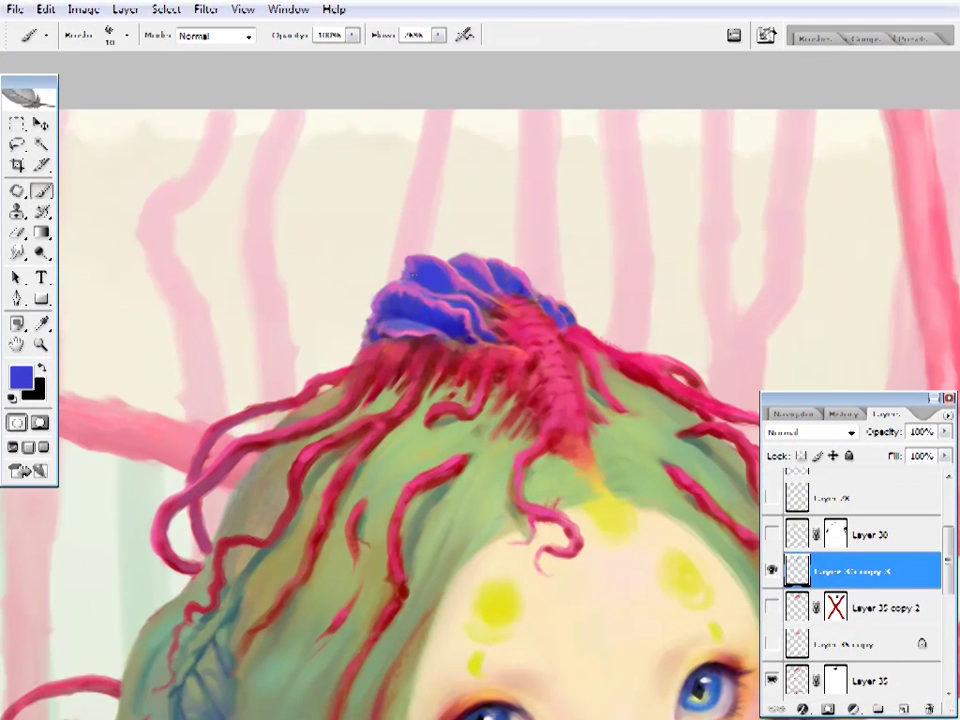
{"action": "scroll", "coordinate": [412, 265], "scroll_direction": "down", "scroll_amount": 1}
{"action": "left_click", "coordinate": [491, 289], "text": "alt"}
{"action": "left_click", "coordinate": [468, 304], "text": "alt"}
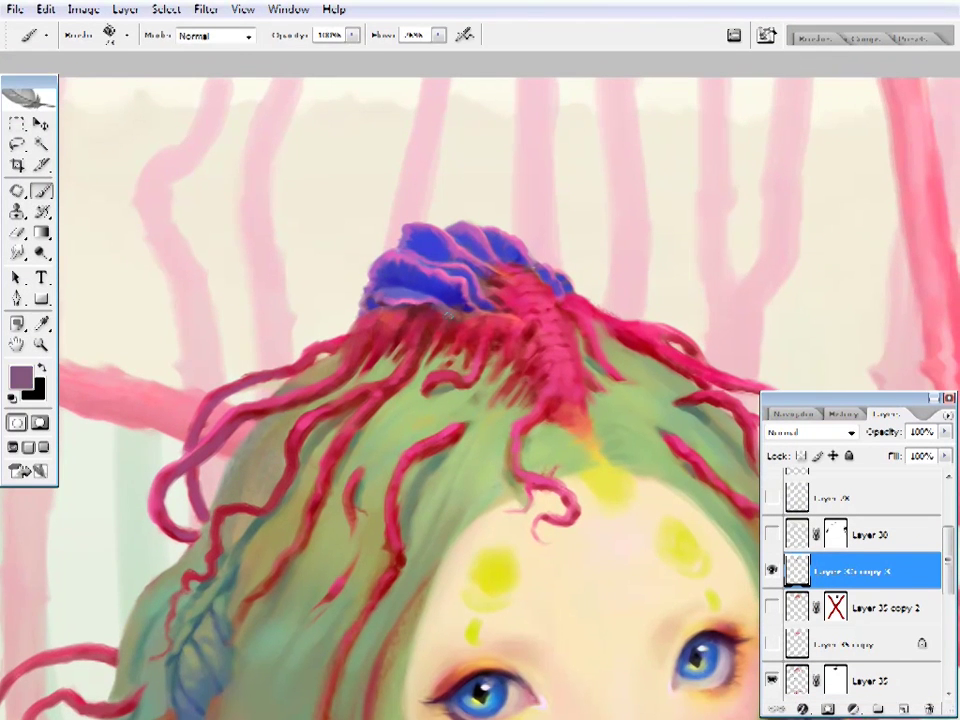
{"action": "left_click", "coordinate": [478, 296], "text": "alt"}
{"action": "left_click", "coordinate": [487, 311], "text": "alt"}
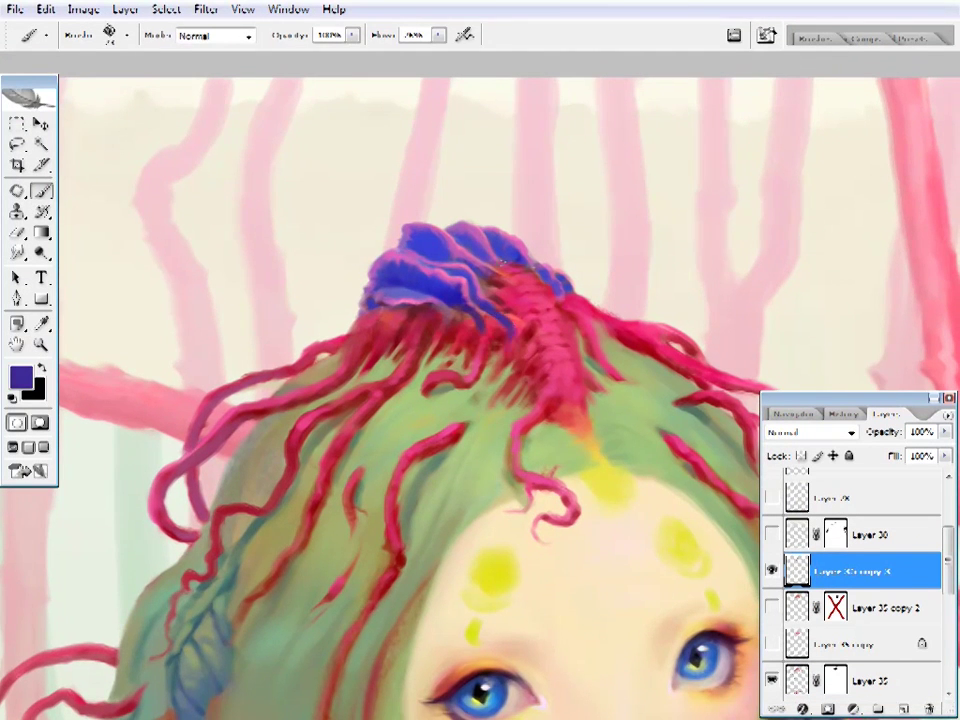
{"action": "left_click", "coordinate": [493, 311], "text": "alt"}
- Paint richer pink and dark red strokes over the crest using colours sampled from the hair
{"action": "right_click", "coordinate": [372, 251]}
{"action": "left_click", "coordinate": [360, 244], "text": "alt"}
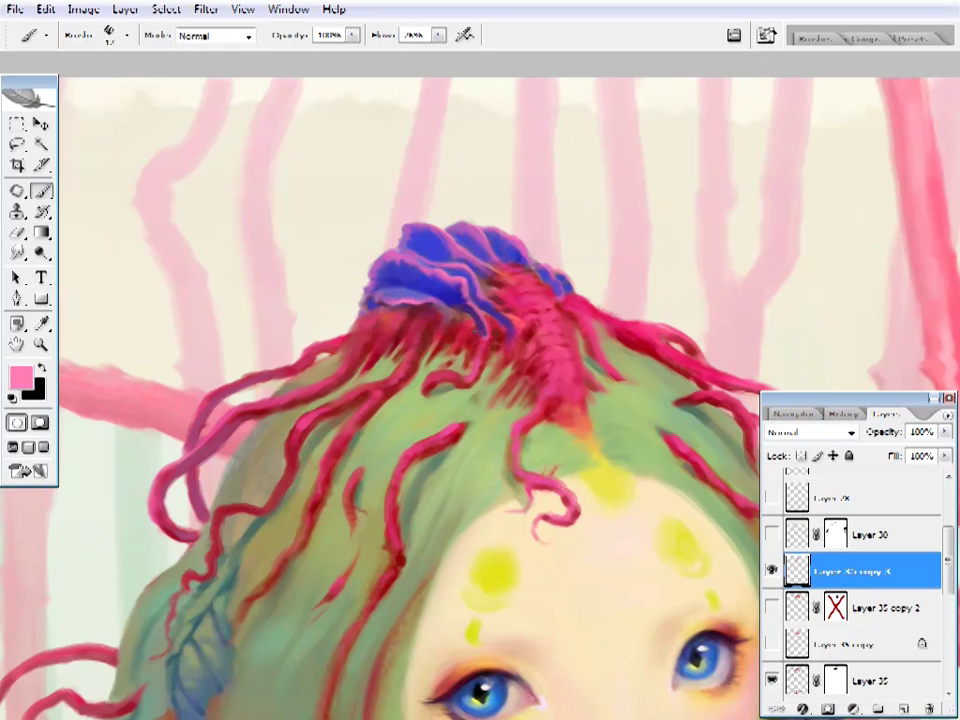
{"action": "left_click", "coordinate": [480, 325], "text": "alt"}
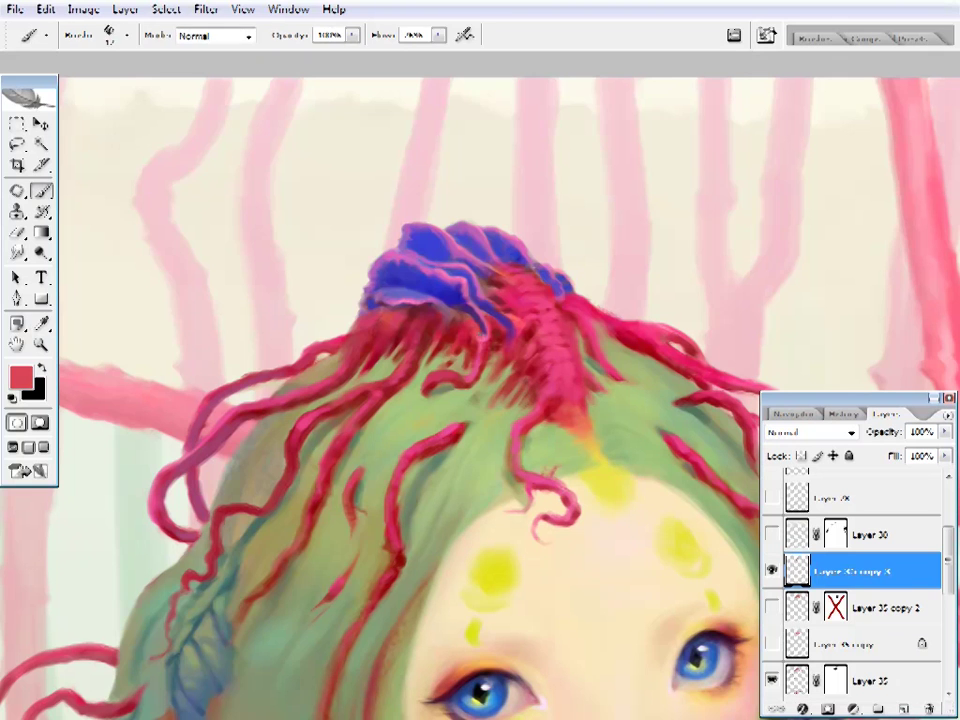
{"action": "left_click", "coordinate": [472, 262], "text": "alt"}
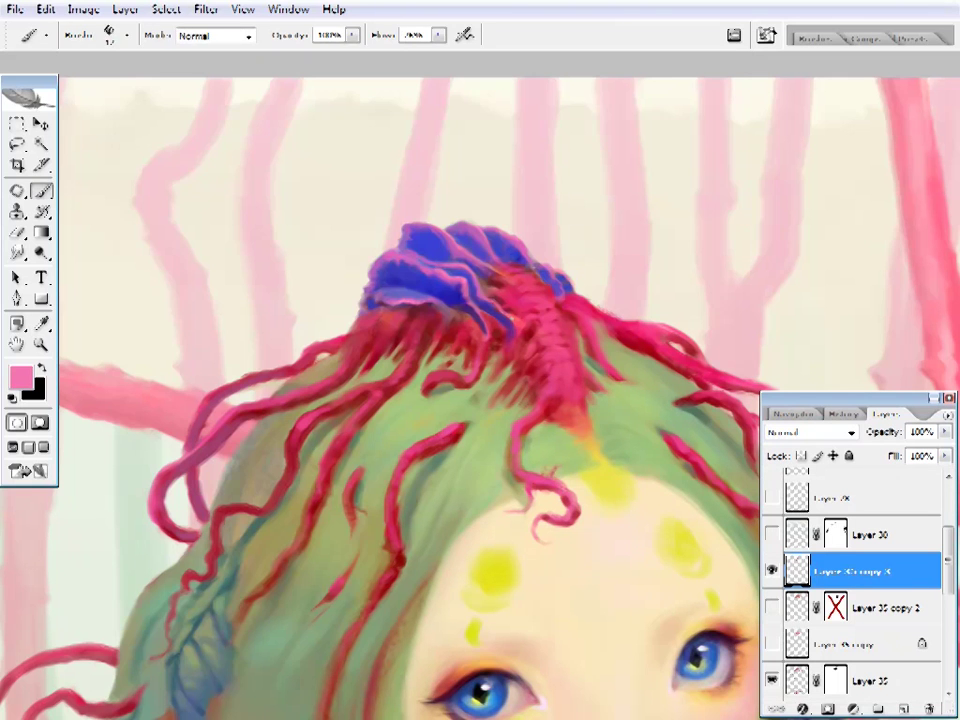
{"action": "left_click", "coordinate": [518, 319], "text": "alt"}
{"action": "left_click", "coordinate": [500, 328], "text": "alt"}
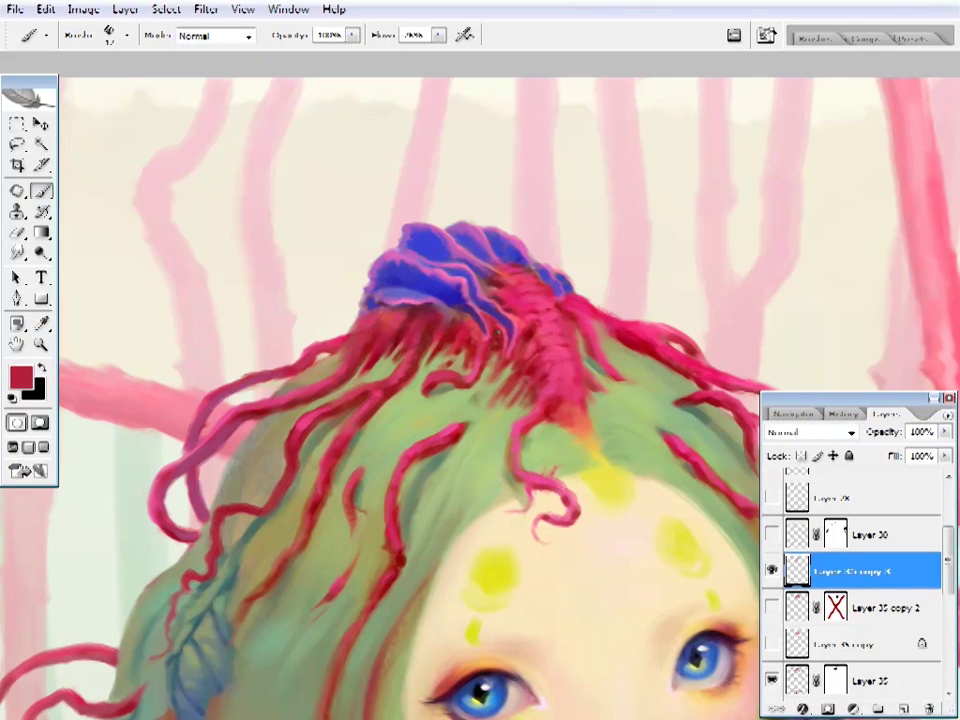
{"action": "left_click_drag", "start_coordinate": [555, 300], "coordinate": [537, 297]}
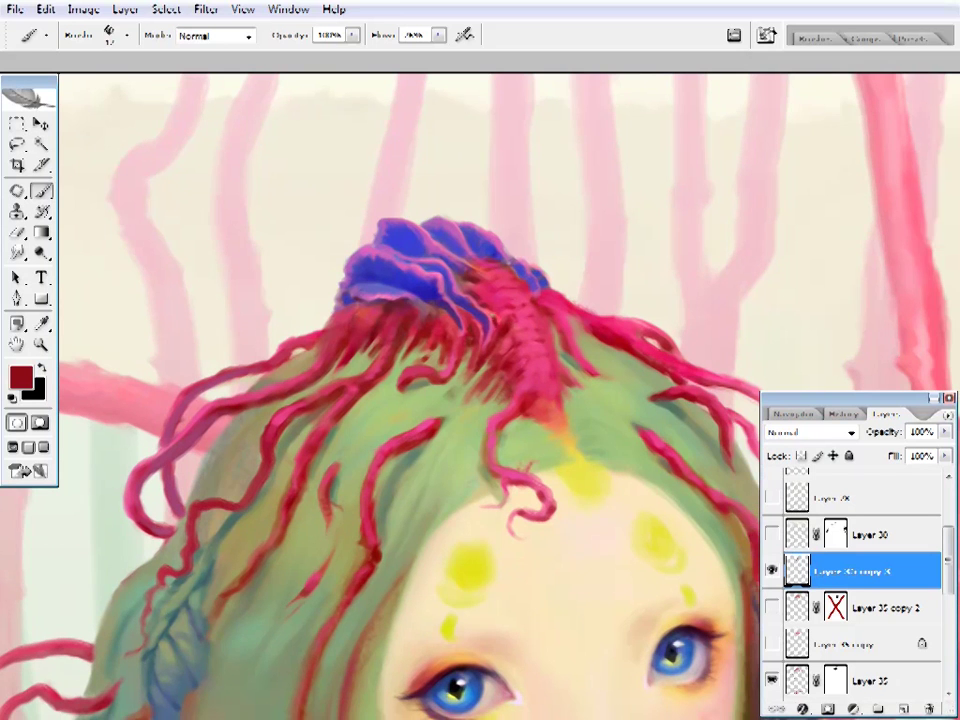
{"action": "left_click", "coordinate": [510, 315], "text": "alt"}
{"action": "left_click", "coordinate": [385, 262], "text": "alt"}
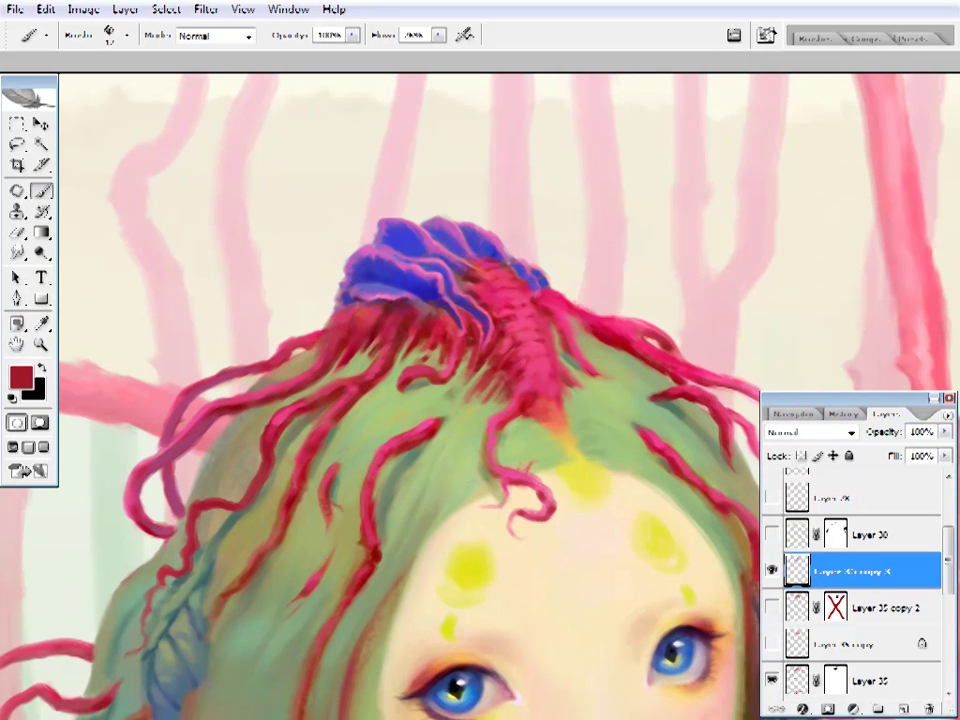
{"action": "left_click", "coordinate": [365, 270], "text": "alt"}
- Toggle the crest layer to compare, then add purple, dark red, blue and pink strokes
{"action": "left_click", "coordinate": [771, 570]}
{"action": "left_click", "coordinate": [771, 570]}
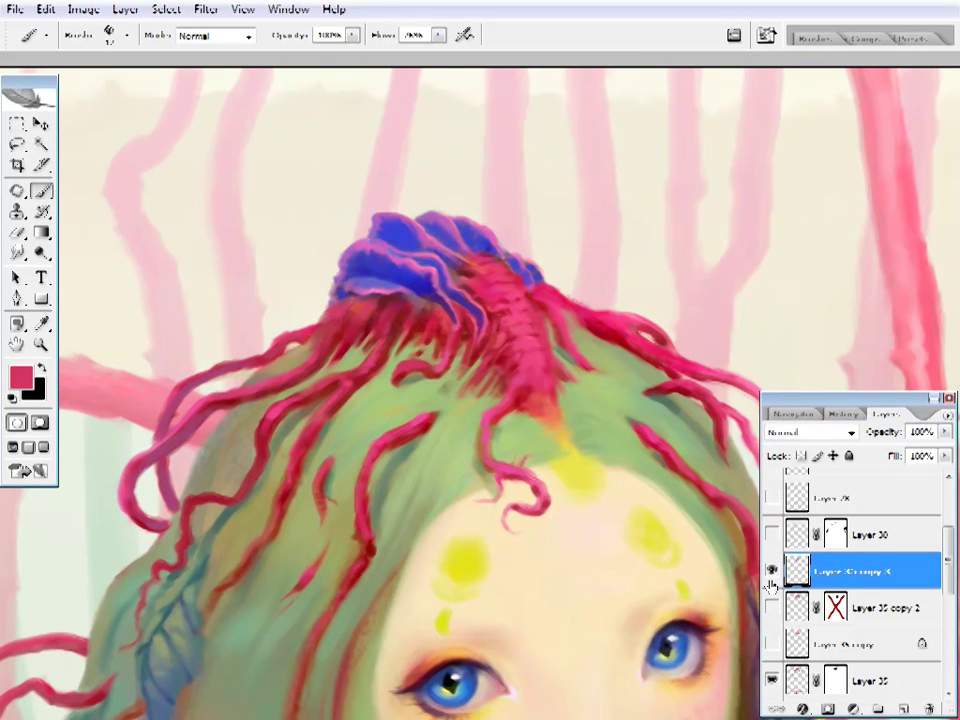
{"action": "left_click", "coordinate": [400, 225], "text": "alt"}
{"action": "left_click", "coordinate": [413, 226], "text": "alt"}
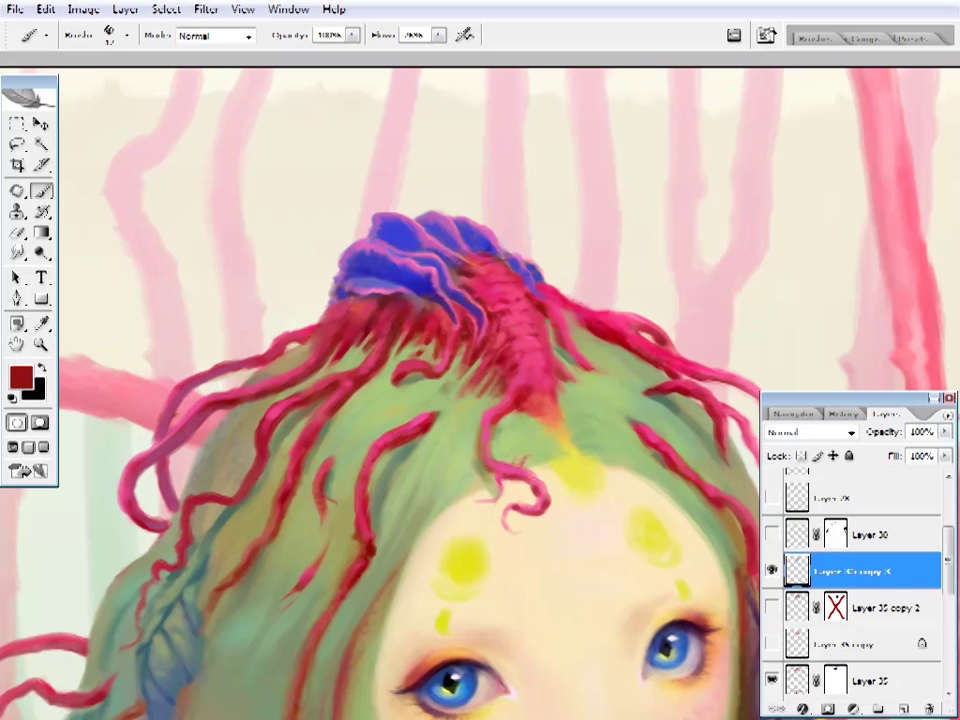
{"action": "left_click_drag", "start_coordinate": [522, 241], "coordinate": [542, 259]}
{"action": "left_click", "coordinate": [440, 255], "text": "alt"}
{"action": "left_click", "coordinate": [520, 310], "text": "alt"}
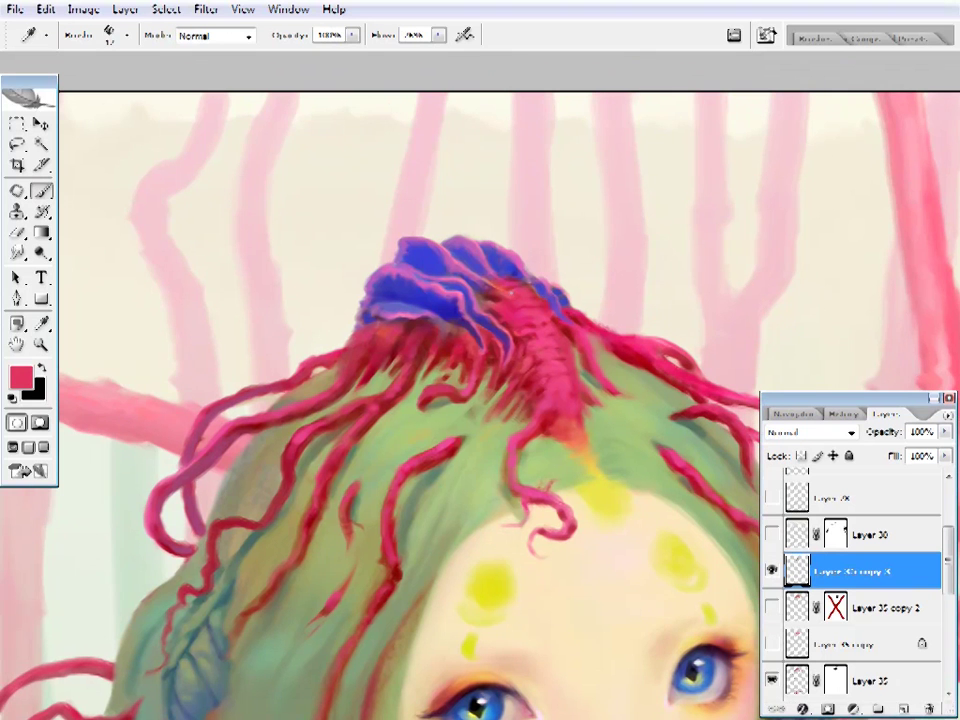
{"action": "left_click", "coordinate": [380, 300], "text": "alt"}
{"action": "left_click_drag", "start_coordinate": [388, 380], "coordinate": [388, 323]}
{"action": "left_click", "coordinate": [596, 261], "text": "ctrl"}
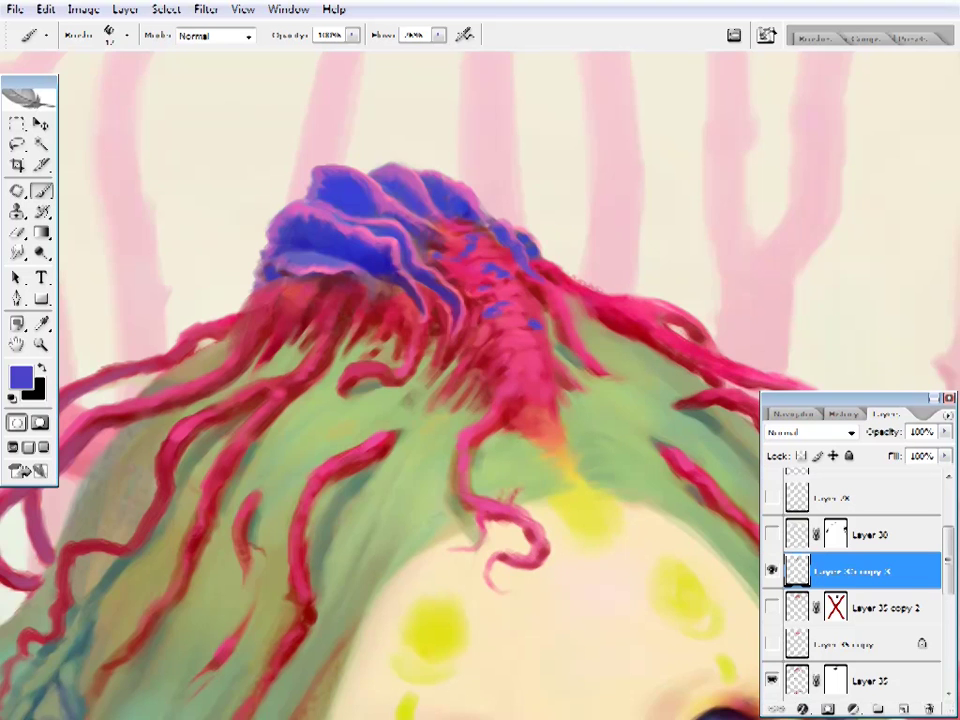
- Check the whole painting and step back and forward through the recent brush strokes
{"action": "key", "text": "ctrl+0"}
{"action": "left_click", "coordinate": [559, 156]}
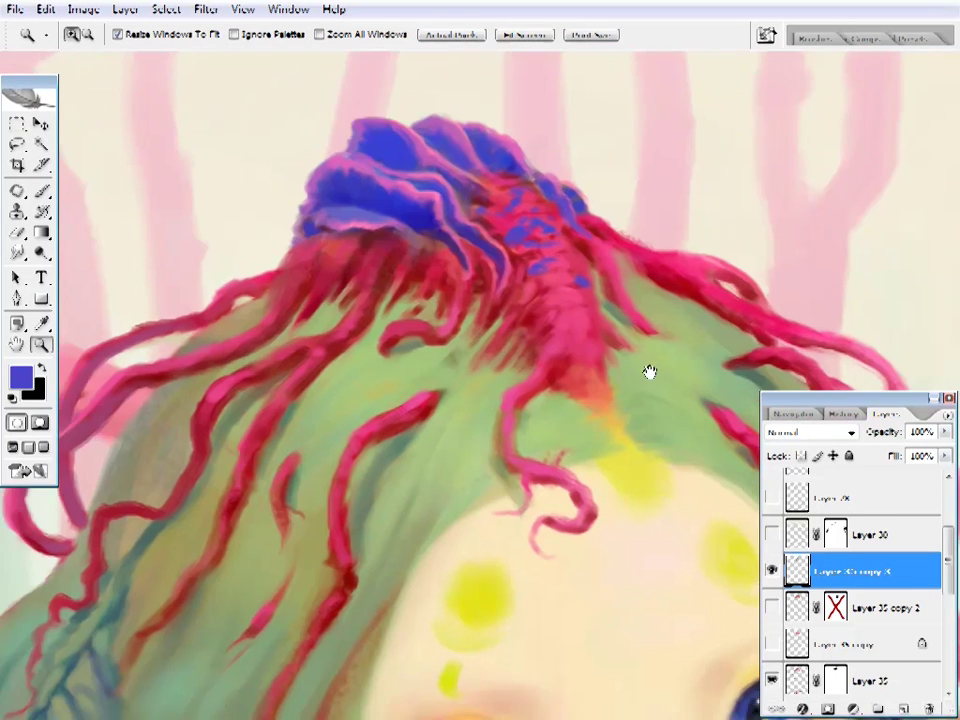
{"action": "left_click", "coordinate": [843, 413]}
{"action": "key", "text": "ctrl+alt+z"}
{"action": "key", "text": "ctrl+alt+z"}
{"action": "key", "text": "ctrl+alt+z"}
{"action": "key", "text": "ctrl+shift+z"}
{"action": "key", "text": "ctrl+shift+z"}
{"action": "key", "text": "ctrl+shift+z"}
{"action": "key", "text": "ctrl+shift+z"}
{"action": "key", "text": "ctrl+shift+z"}
{"action": "key", "text": "ctrl+shift+z"}
{"action": "key", "text": "ctrl+shift+z"}
{"action": "key", "text": "ctrl+shift+z"}
{"action": "key", "text": "ctrl+shift+z"}
{"action": "key", "text": "ctrl+shift+z"}
{"action": "key", "text": "ctrl+shift+z"}
{"action": "key", "text": "ctrl+shift+z"}
{"action": "key", "text": "ctrl+shift+z"}
{"action": "key", "text": "b"}
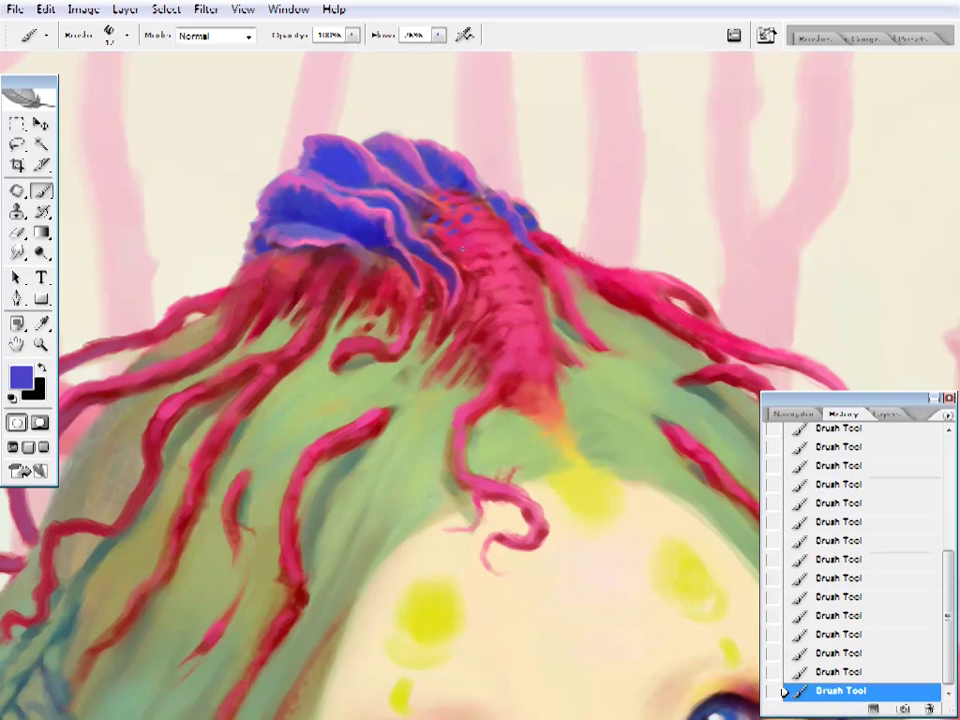
- Add a final dark red touch to the crest and zoom out to show the face
{"action": "key", "text": "z"}
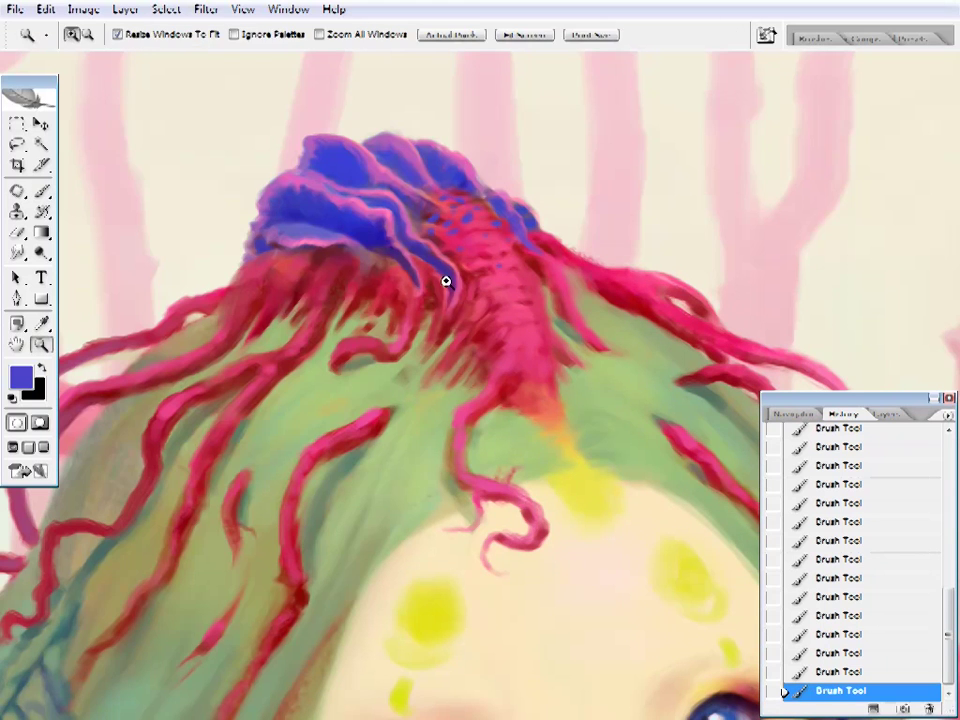
{"action": "key", "text": "i"}
{"action": "key", "text": "b"}
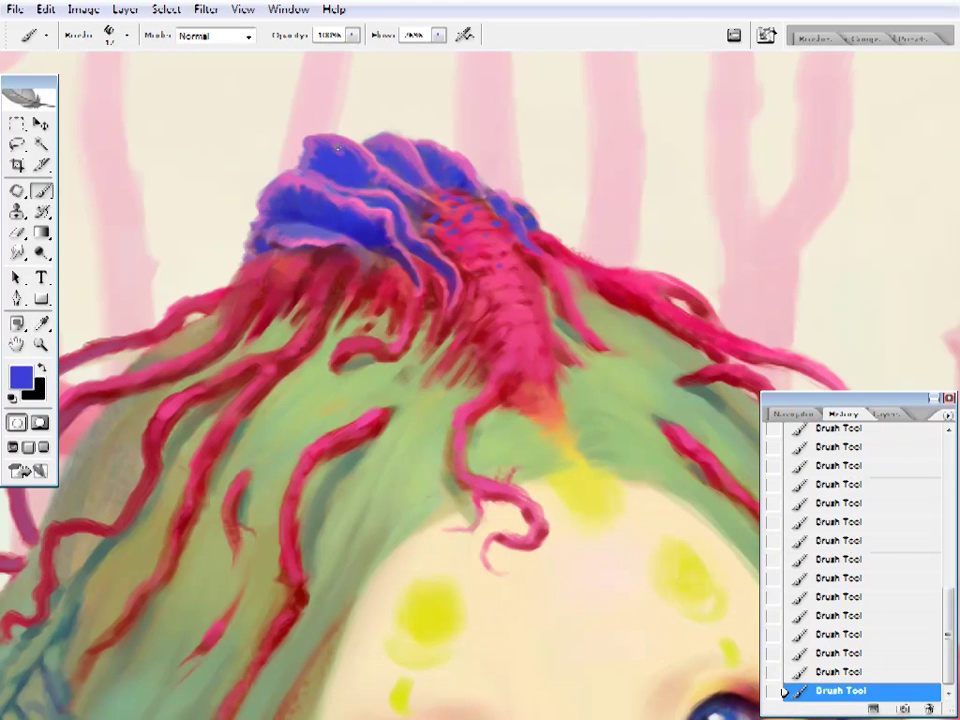
{"action": "left_click_drag", "start_coordinate": [389, 440], "coordinate": [489, 450]}
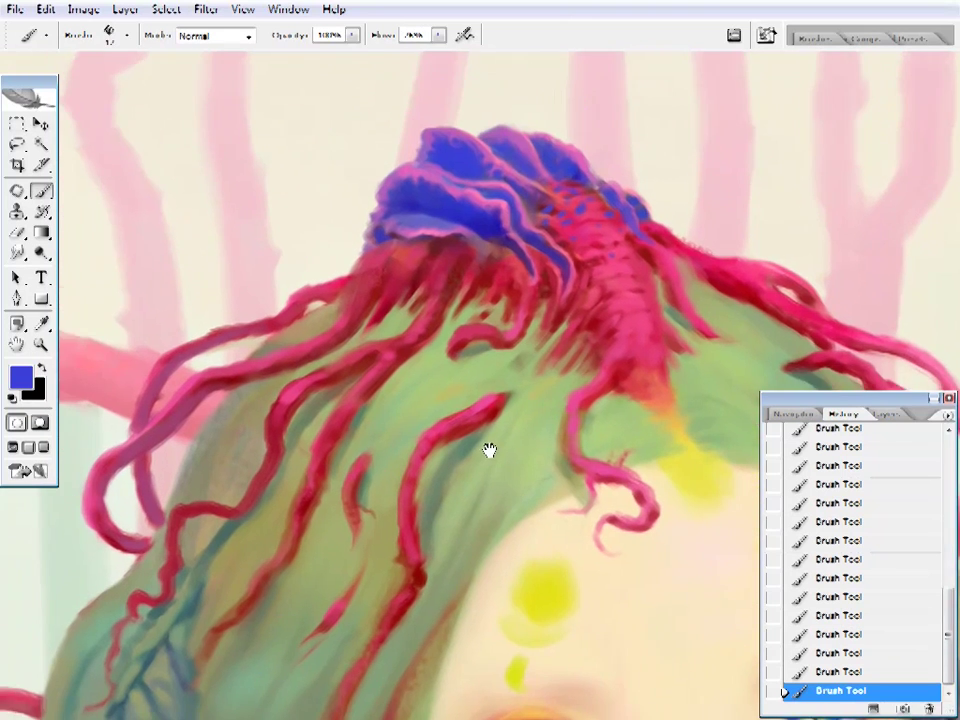
{"action": "left_click", "coordinate": [386, 278], "text": "alt"}
{"action": "left_click", "coordinate": [520, 400], "text": "alt"}
- Restore the Layers panel and paint the crown with sampled greens, teals, red and blue-purple
{"action": "key", "text": "F7"}
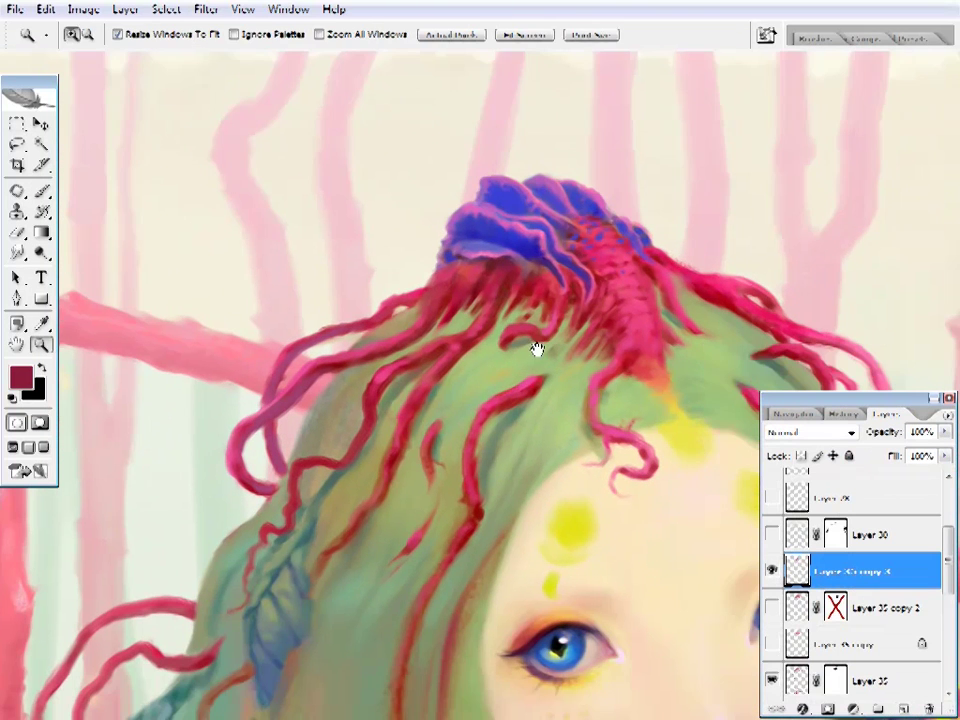
{"action": "left_click", "coordinate": [519, 410], "text": "alt"}
{"action": "key", "text": "b"}
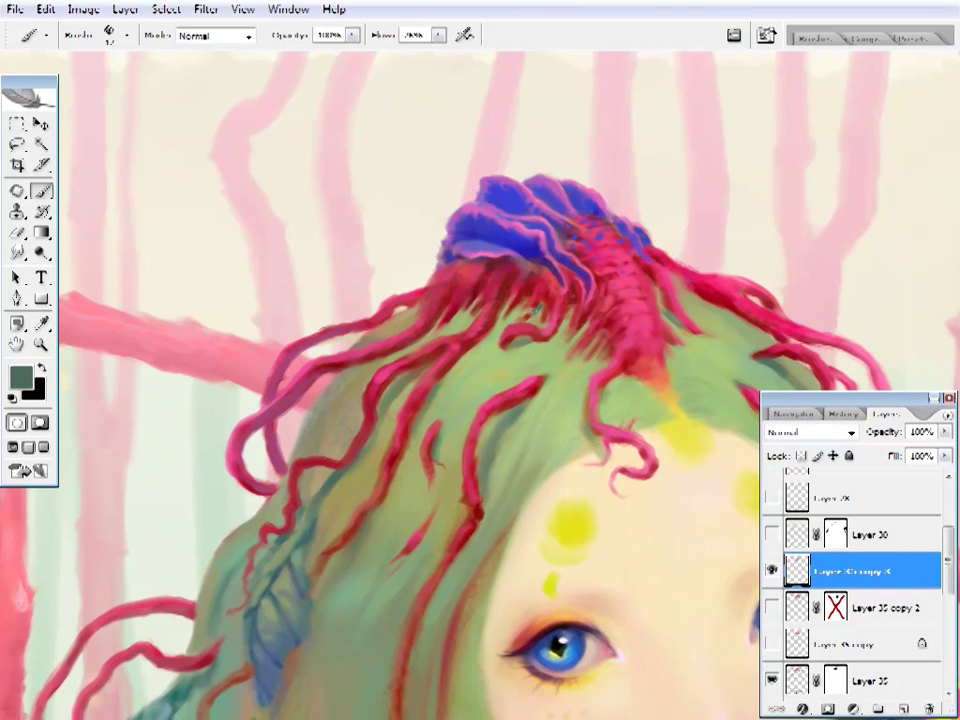
{"action": "scroll", "coordinate": [360, 290], "scroll_direction": "up", "scroll_amount": 1}
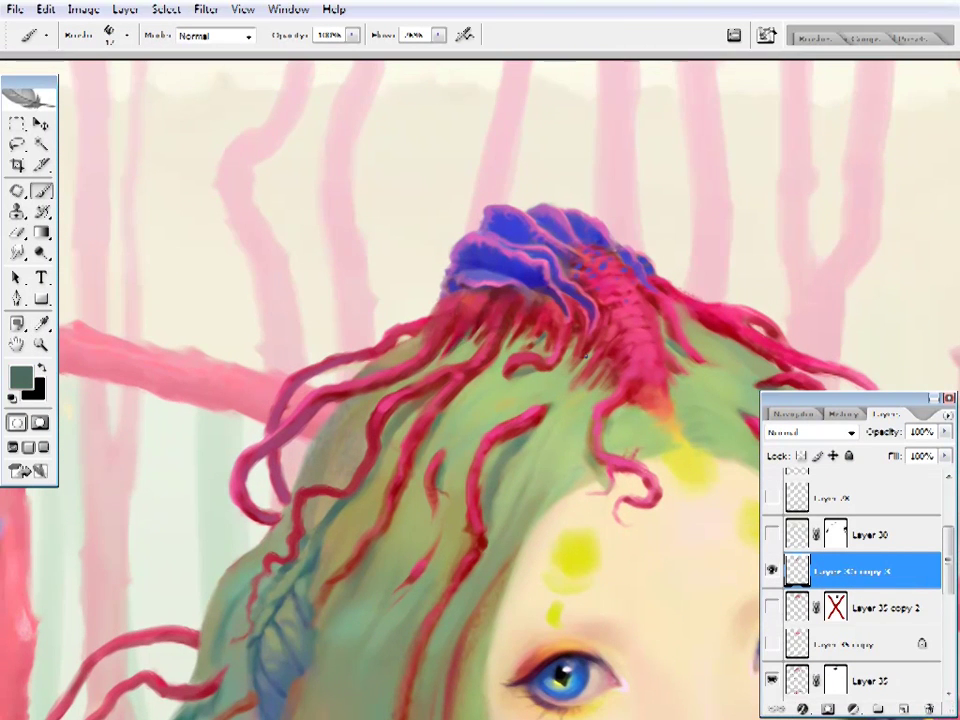
{"action": "left_click", "coordinate": [597, 427], "text": "alt"}
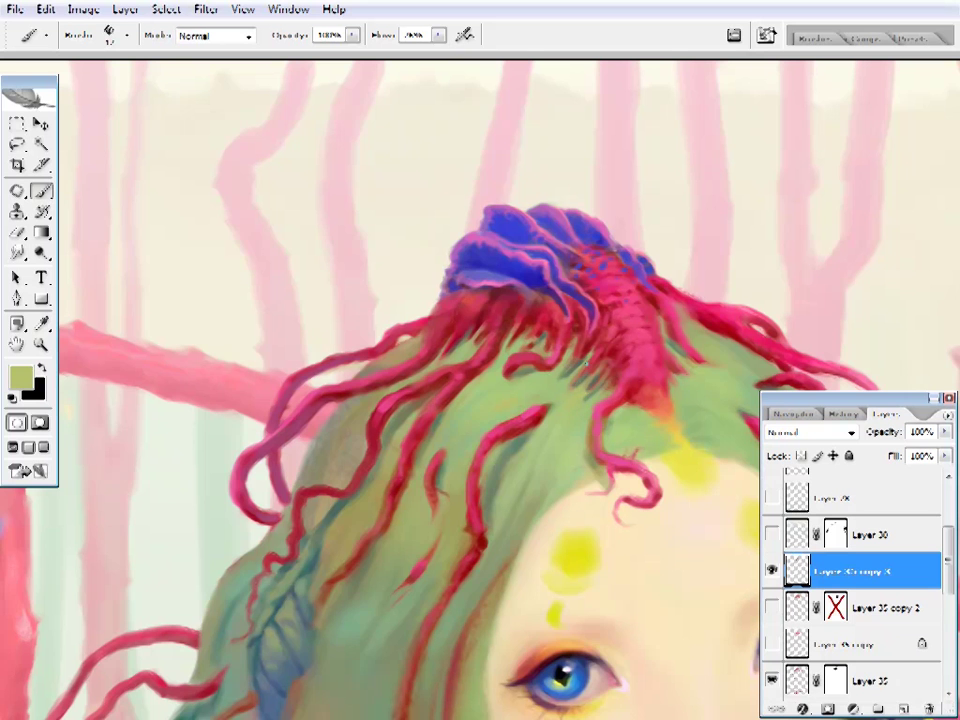
{"action": "left_click", "coordinate": [574, 272], "text": "alt"}
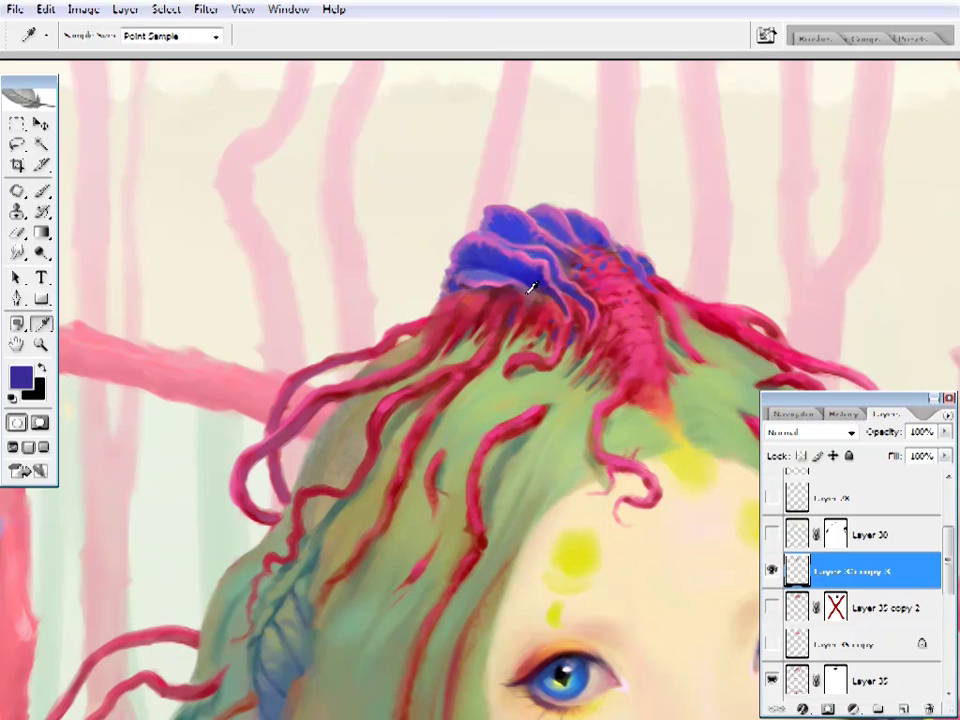
{"action": "left_click", "coordinate": [561, 300], "text": "alt"}
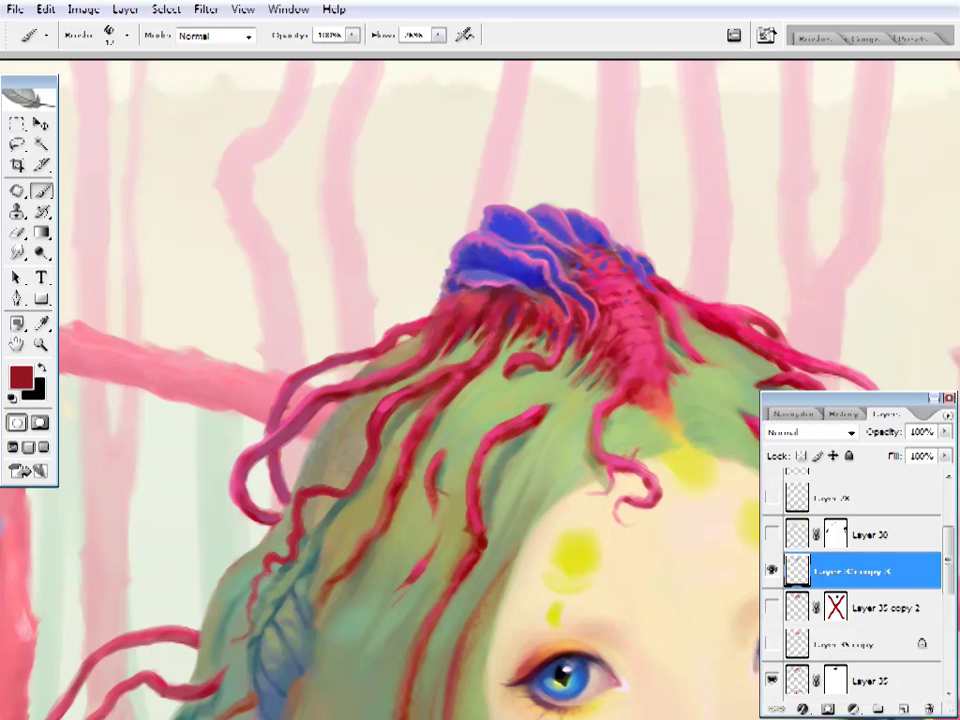
{"action": "left_click", "coordinate": [540, 340], "text": "alt"}
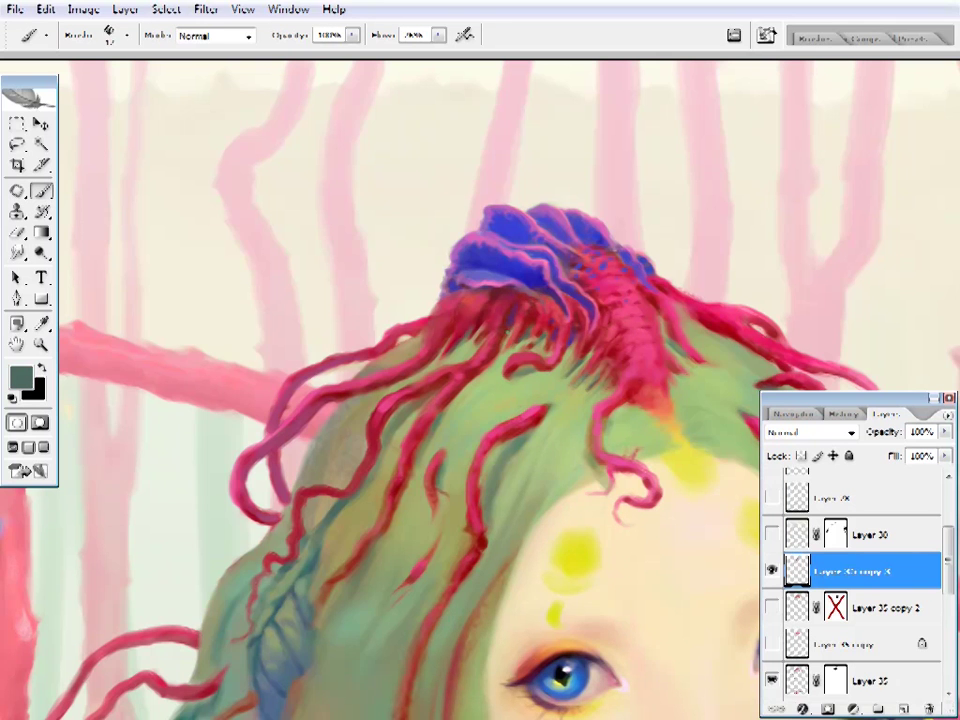
{"action": "left_click", "coordinate": [471, 332], "text": "alt"}
{"action": "left_click", "coordinate": [369, 450], "text": "alt"}
- Pick a different brush preset and reposition the view across the hair
{"action": "right_click", "coordinate": [275, 302]}
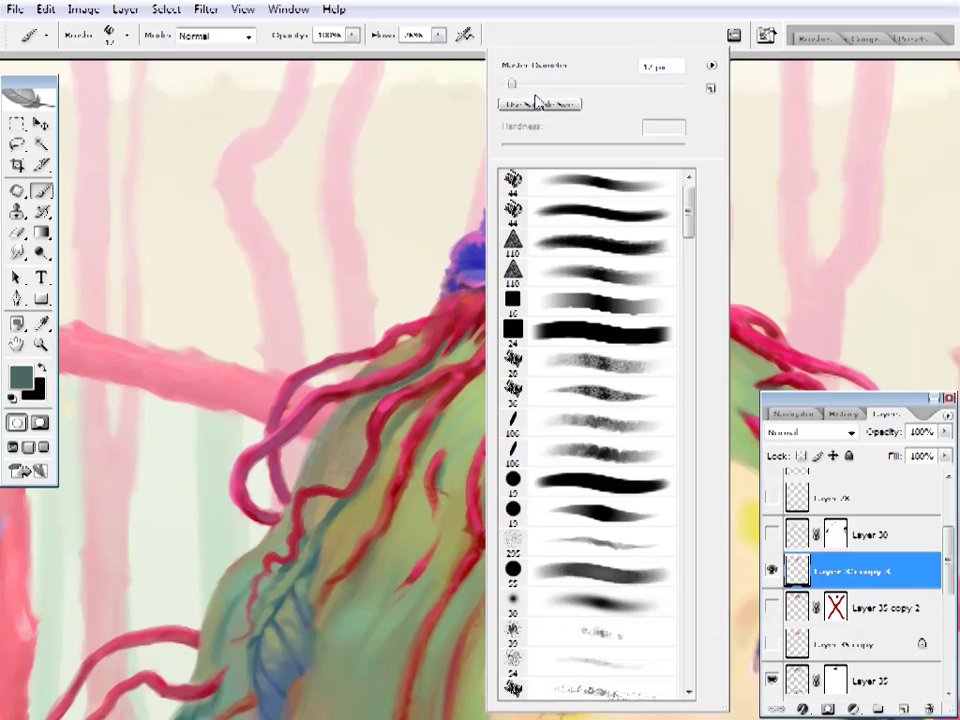
{"action": "key", "text": "Escape"}
{"action": "left_click", "coordinate": [372, 400], "text": "alt"}
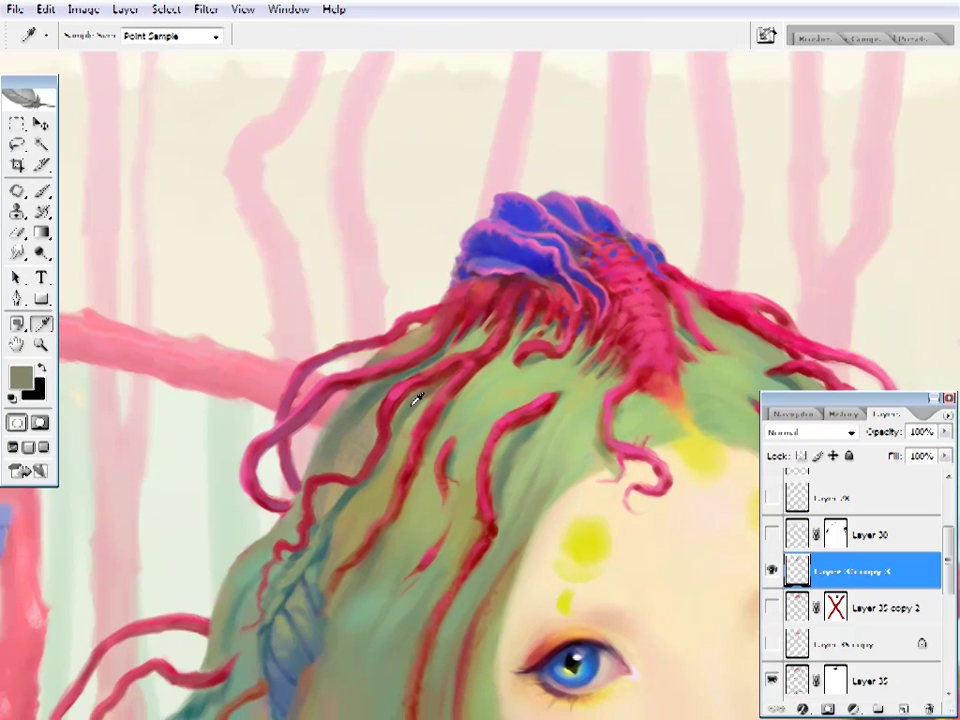
{"action": "scroll", "coordinate": [418, 396], "scroll_direction": "right", "scroll_amount": 3}
{"action": "scroll", "coordinate": [398, 493], "scroll_direction": "down", "scroll_amount": 3}
{"action": "scroll", "coordinate": [398, 493], "scroll_direction": "right", "scroll_amount": 5}
{"action": "scroll", "coordinate": [583, 339], "scroll_direction": "up", "scroll_amount": 2}
{"action": "right_click", "coordinate": [695, 65]}
{"action": "key", "text": "Escape"}
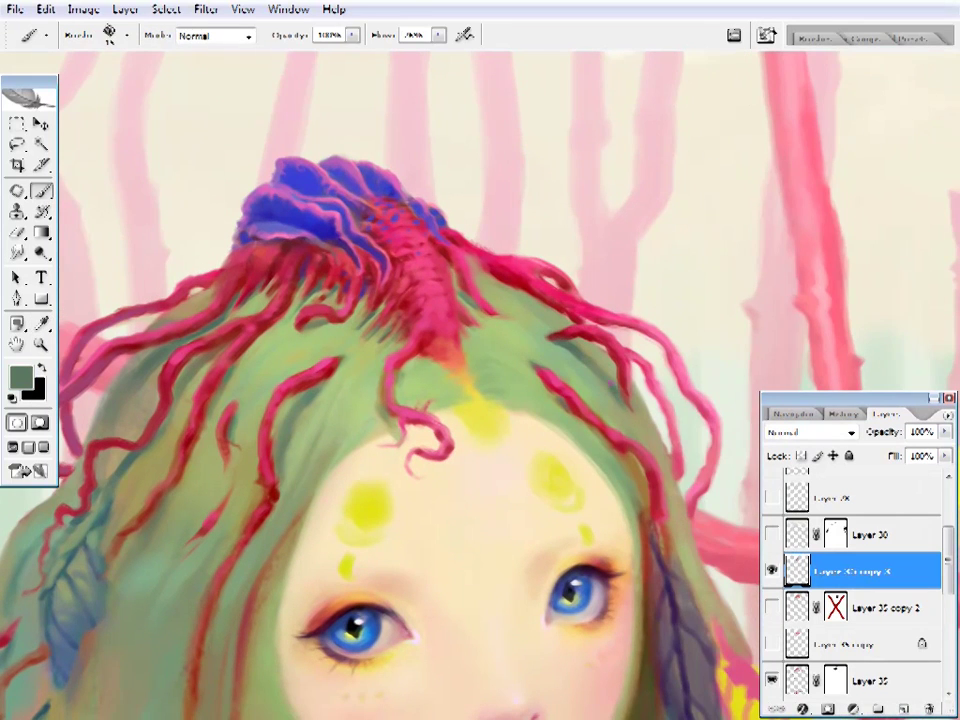
{"action": "left_click_drag", "start_coordinate": [427, 418], "coordinate": [401, 415]}
- Touch up the red strands and green hair with sampled red, olive and green
{"action": "key", "text": "i"}
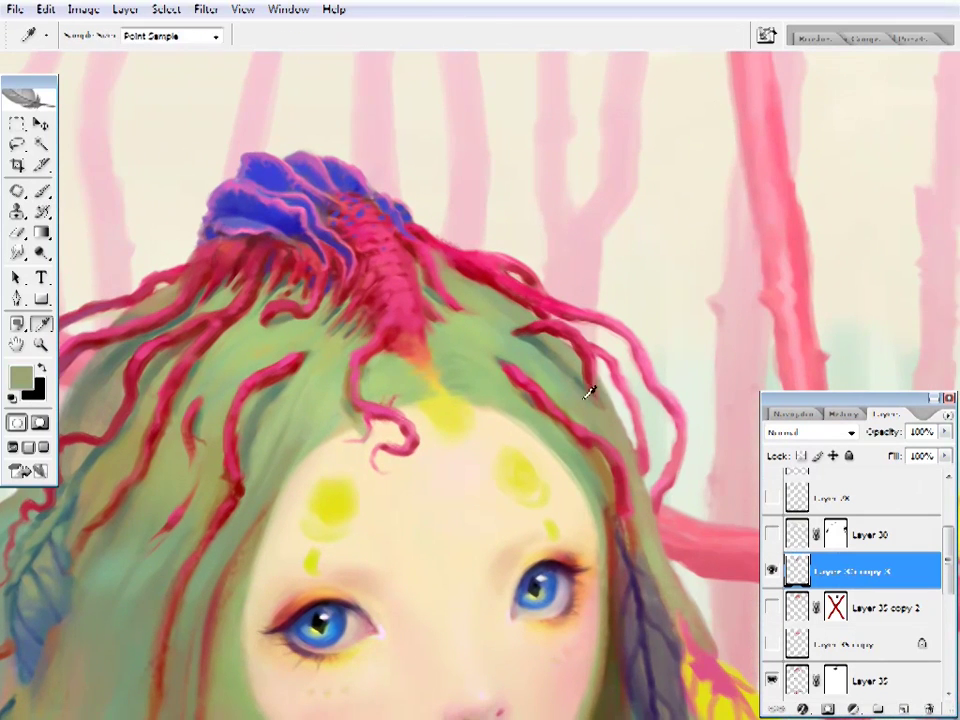
{"action": "scroll", "coordinate": [590, 393], "scroll_direction": "left", "scroll_amount": 5}
{"action": "key", "text": "b"}
{"action": "left_click", "coordinate": [460, 423], "text": "alt"}
{"action": "key", "text": "i"}
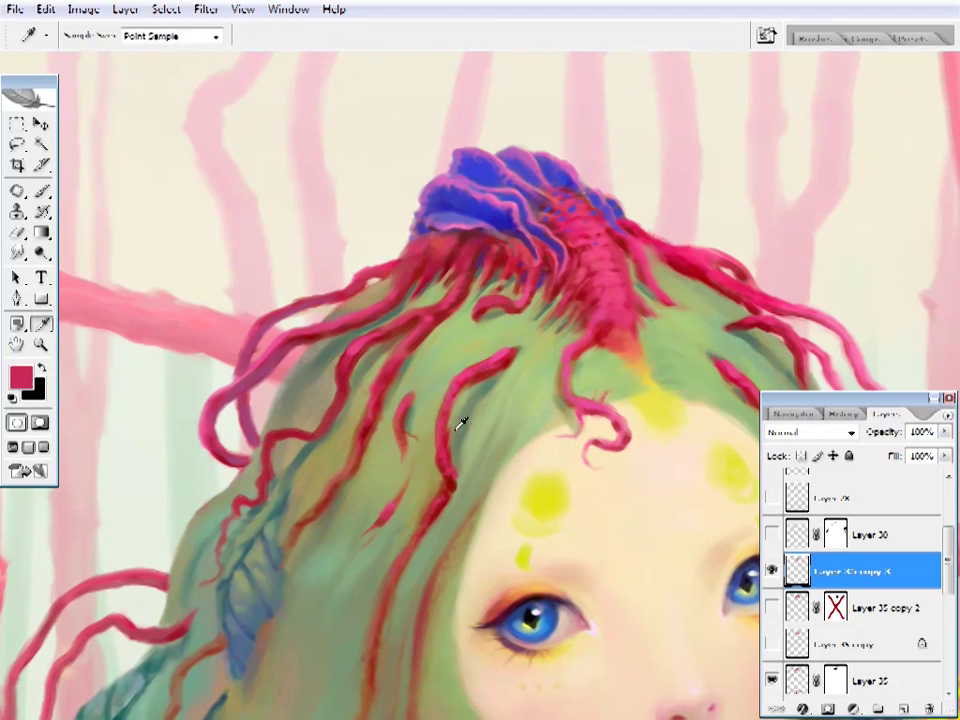
{"action": "key", "text": "b"}
{"action": "left_click", "coordinate": [460, 423], "text": "alt"}
{"action": "left_click", "coordinate": [408, 410], "text": "alt"}
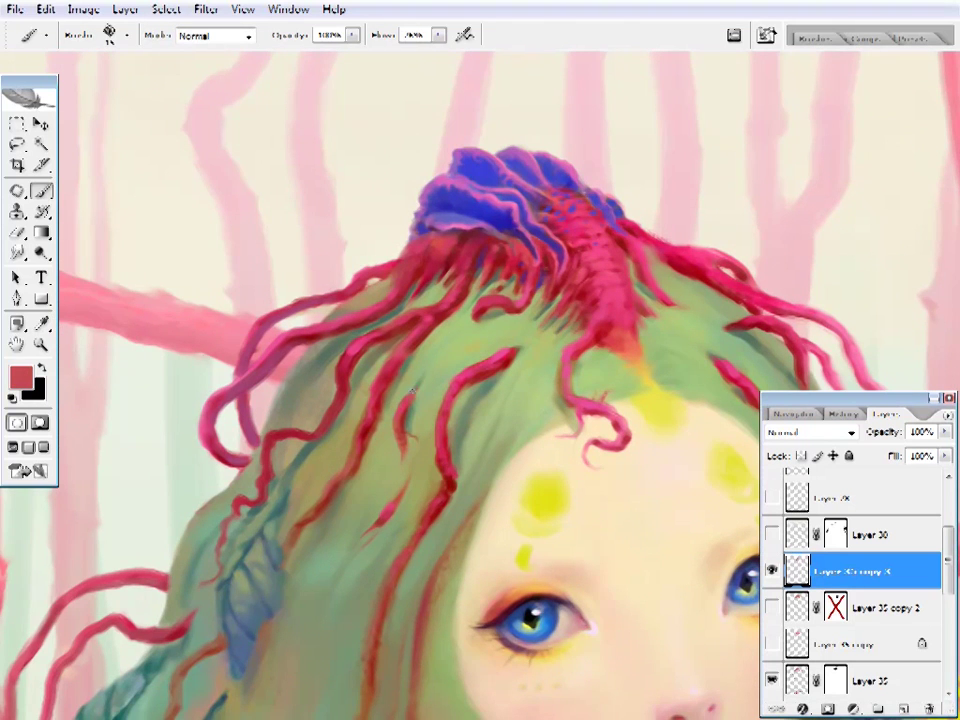
{"action": "key", "text": "ctrl+0"}
- Paint more dark green, light green and red into the crown, then fit the painting on screen
{"action": "scroll", "coordinate": [570, 221], "scroll_direction": "up", "scroll_amount": 4}
{"action": "key", "text": "i"}
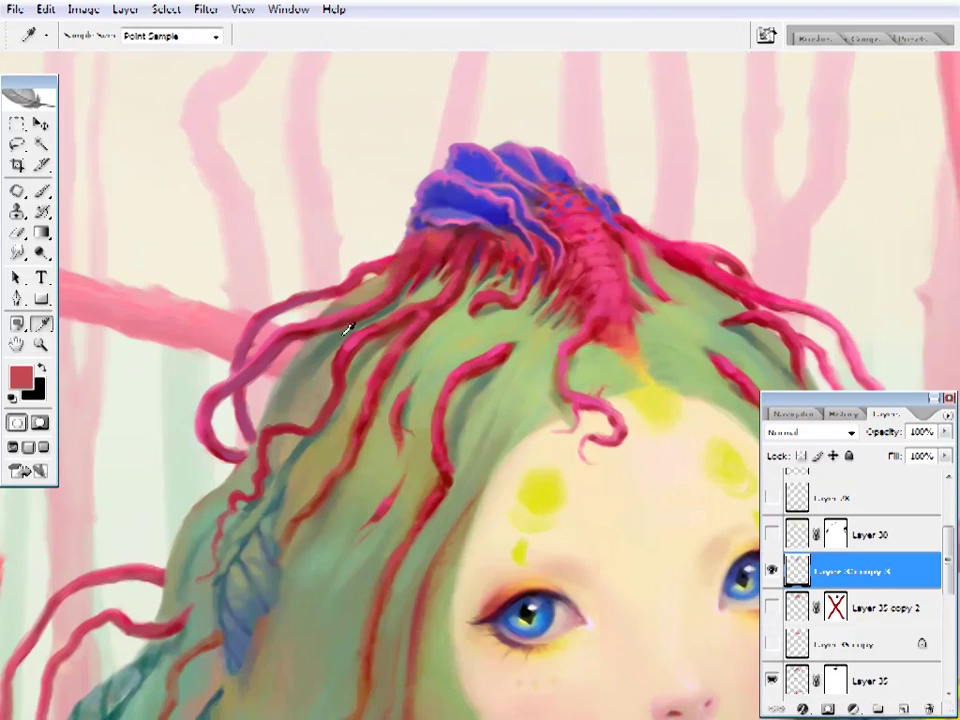
{"action": "left_click", "coordinate": [348, 330]}
{"action": "key", "text": "b"}
{"action": "left_click", "coordinate": [452, 307], "text": "alt"}
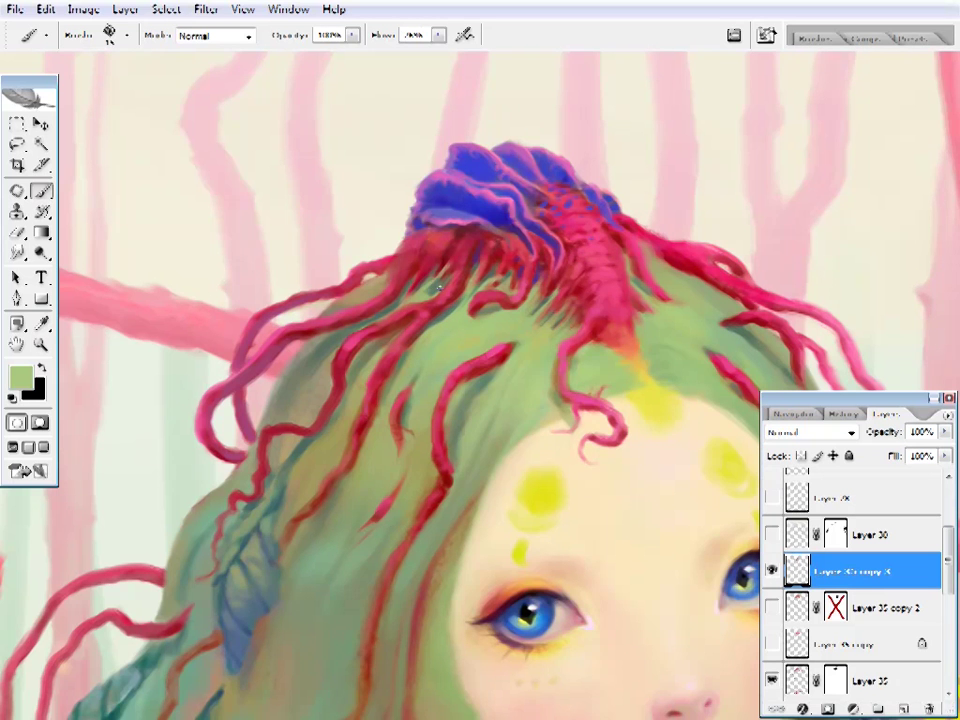
{"action": "left_click", "coordinate": [421, 289], "text": "alt"}
{"action": "left_click_drag", "start_coordinate": [495, 280], "coordinate": [450, 315]}
{"action": "left_click", "coordinate": [450, 315], "text": "alt"}
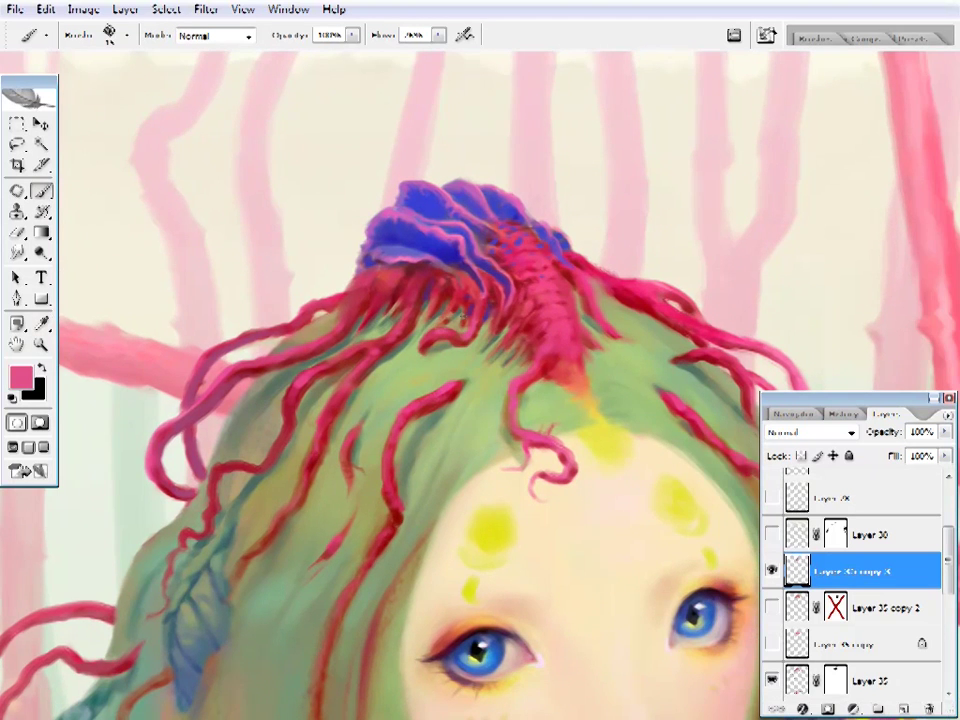
{"action": "key", "text": "ctrl+minus"}
{"action": "key", "text": "z"}
{"action": "key", "text": "ctrl+0"}
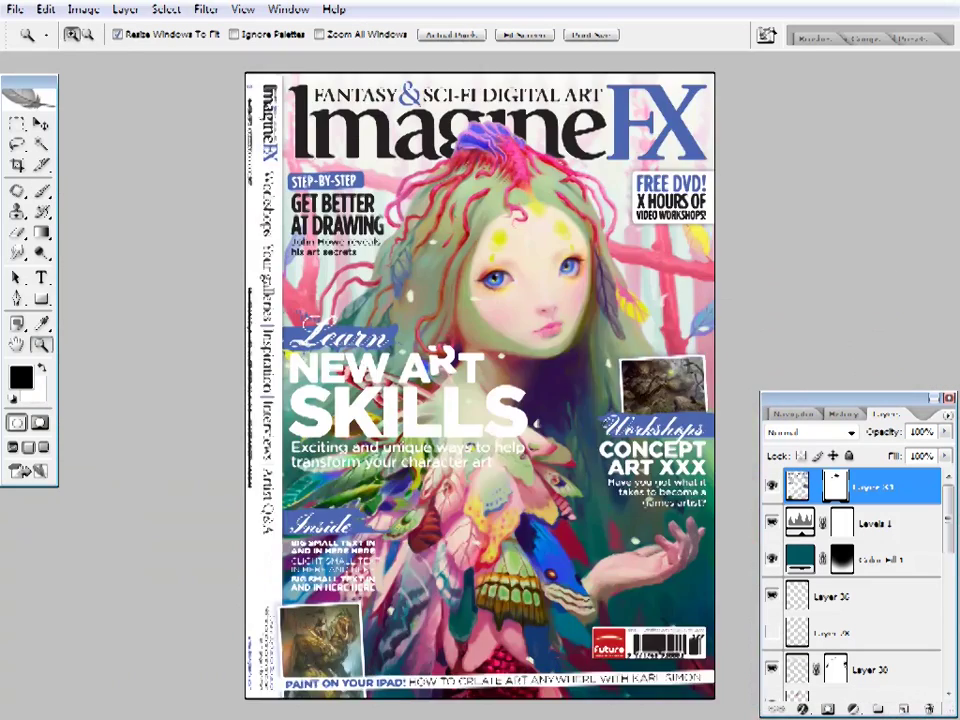
- Zoom in on the hair crown beneath the ImagineFX title, then fit the whole cover on screen
{"action": "left_click", "coordinate": [640, 245]}
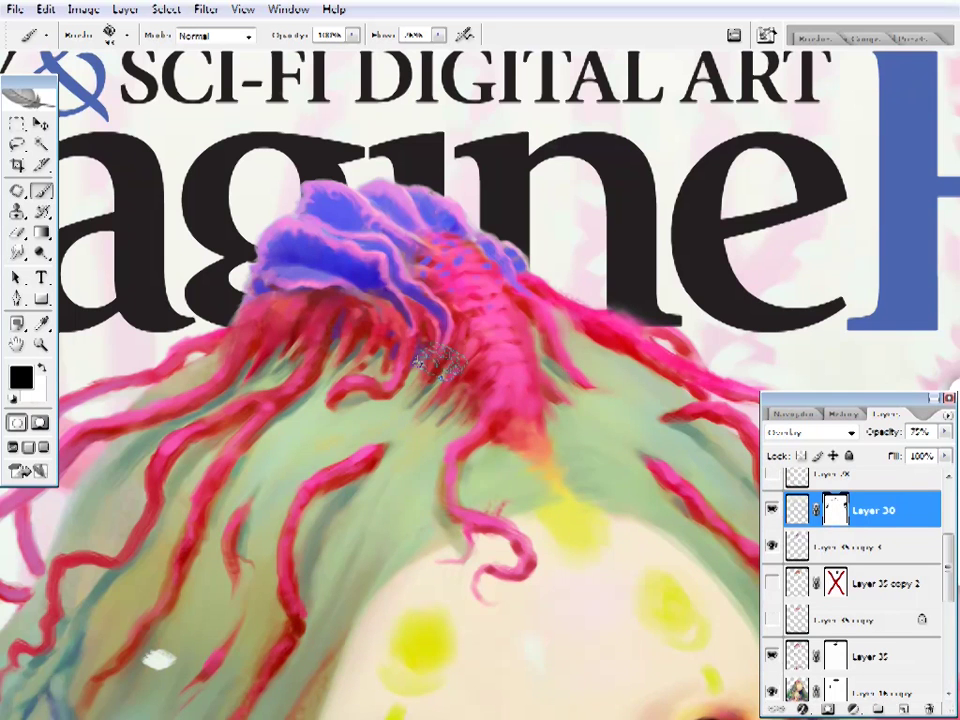
{"action": "key", "text": "z"}
{"action": "key", "text": "ctrl+0"}
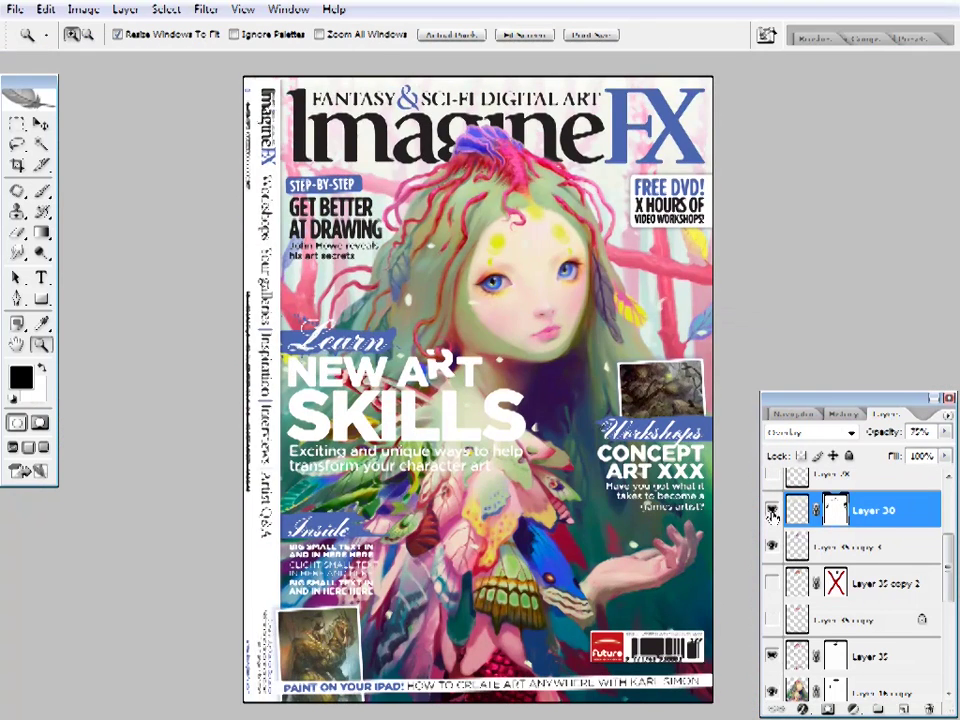
- Zoom in close on the creature atop the girl's head
{"action": "left_click", "coordinate": [518, 245]}
{"action": "left_click", "coordinate": [533, 300]}
{"action": "key", "text": "b"}
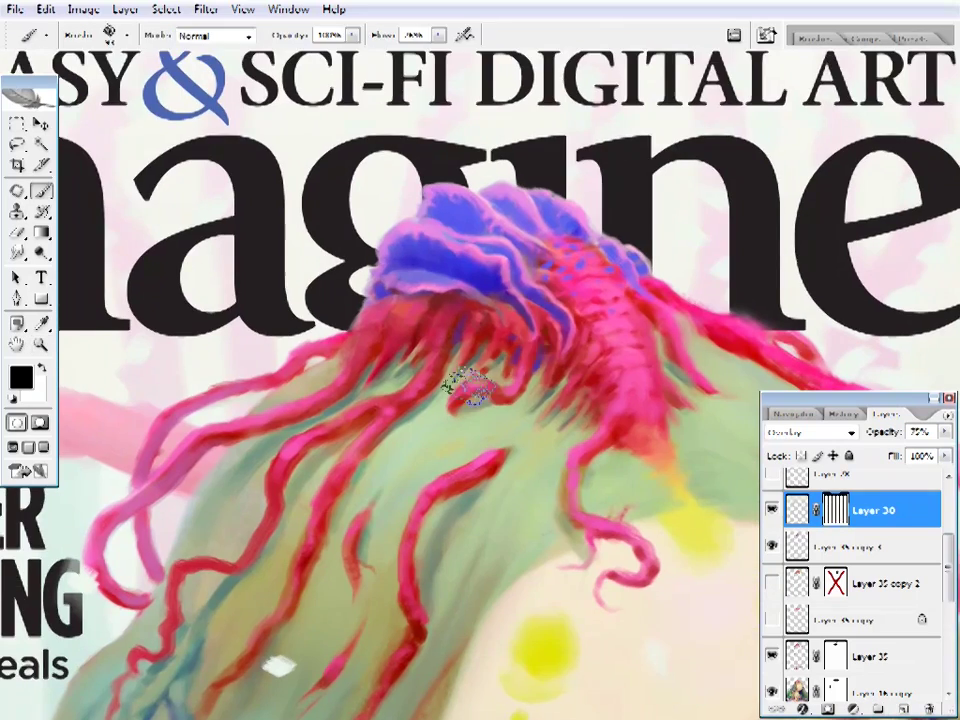
{"action": "key", "text": "z"}
{"action": "left_click", "coordinate": [683, 462], "text": "alt"}
{"action": "key", "text": "b"}
{"action": "right_click", "coordinate": [683, 462]}
{"action": "key", "text": "Escape"}
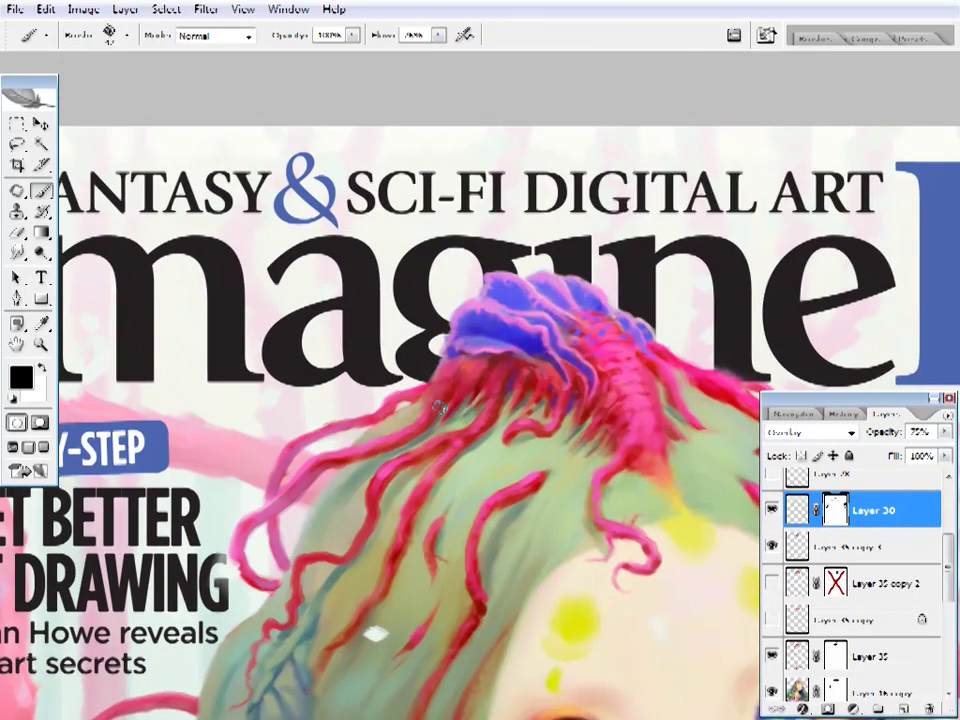
{"action": "key", "text": "z"}
{"action": "left_click", "coordinate": [502, 517], "text": "alt"}
{"action": "left_click", "coordinate": [502, 517]}
{"action": "left_click", "coordinate": [484, 216]}
- On the creature's layer, paint yellow-orange accents and nudge the creature slightly right
{"action": "left_click", "coordinate": [835, 611]}
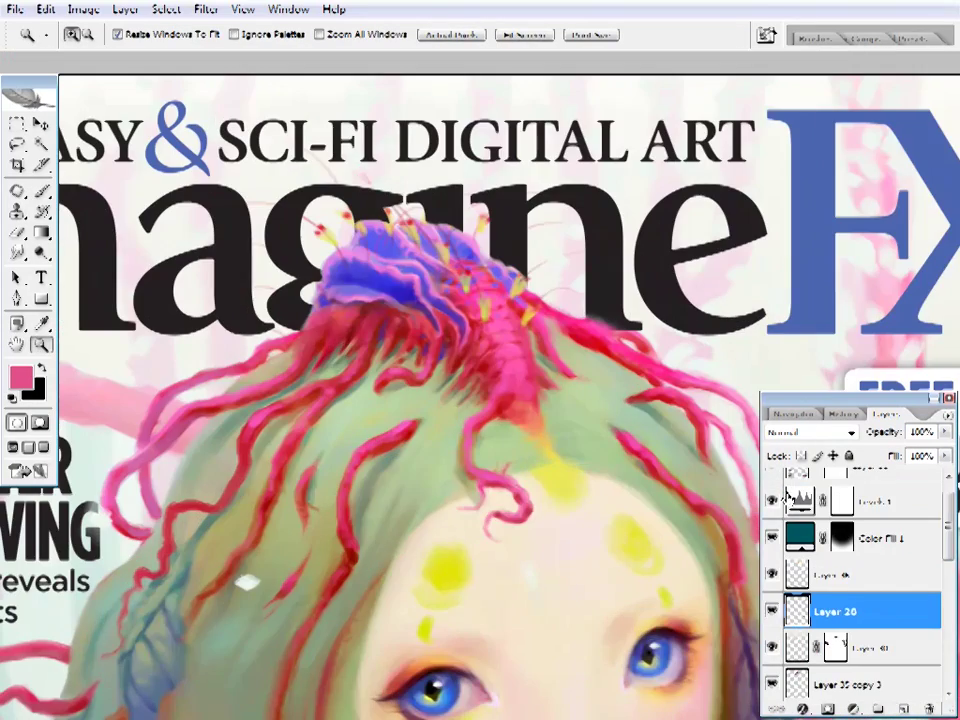
{"action": "mouse_move", "coordinate": [430, 250]}
{"action": "left_mouse_down"}
{"action": "mouse_move", "coordinate": [514, 279]}
{"action": "mouse_move", "coordinate": [542, 369]}
{"action": "mouse_move", "coordinate": [567, 367]}
{"action": "left_mouse_up"}
{"action": "key", "text": "ctrl+t"}
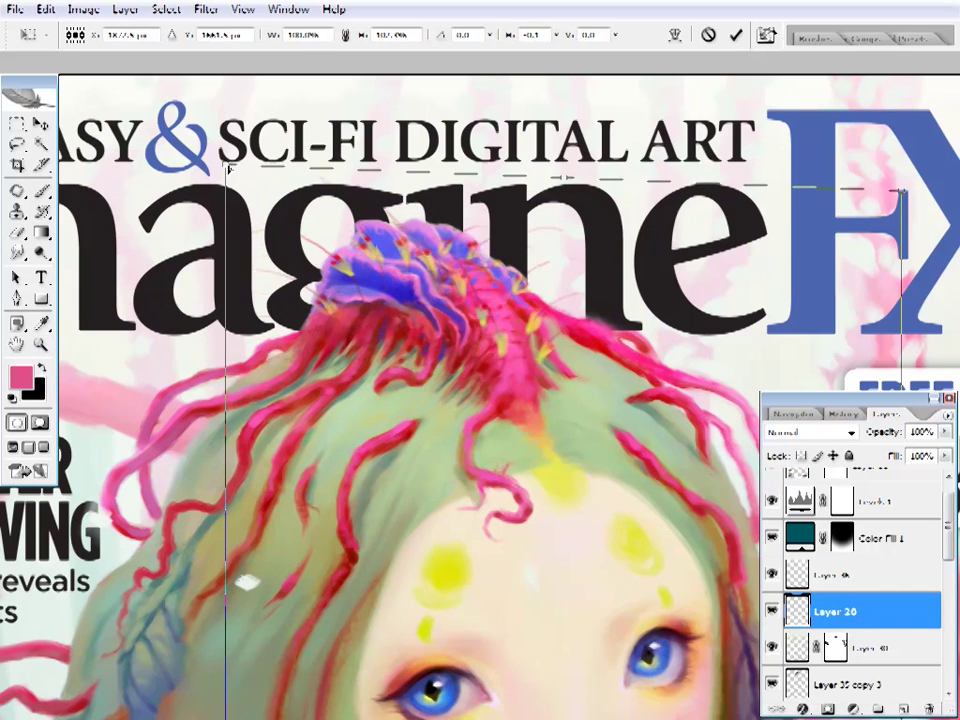
{"action": "left_click_drag", "start_coordinate": [715, 427], "coordinate": [722, 424]}
{"action": "key", "text": "Return"}
- Erase stray marks around the crown and sample yellow for the spike accents
{"action": "key", "text": "z"}
{"action": "key", "text": "e"}
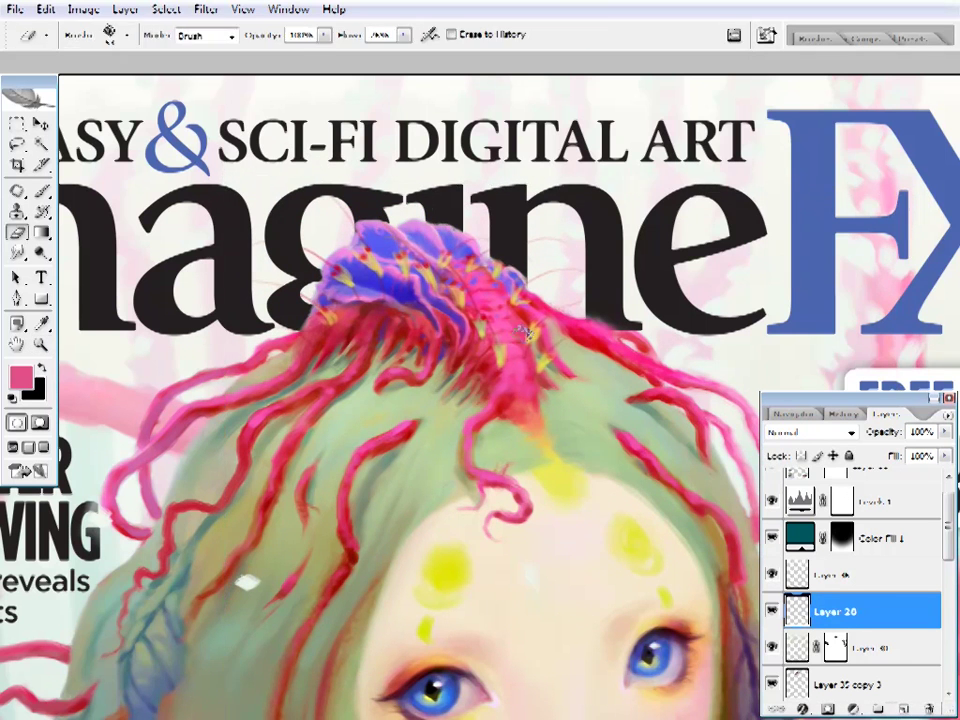
{"action": "mouse_move", "coordinate": [414, 289]}
{"action": "left_mouse_down"}
{"action": "mouse_move", "coordinate": [426, 316]}
{"action": "mouse_move", "coordinate": [360, 290]}
{"action": "mouse_move", "coordinate": [400, 270]}
{"action": "mouse_move", "coordinate": [480, 290]}
{"action": "mouse_move", "coordinate": [583, 340]}
{"action": "left_mouse_up"}
{"action": "right_click", "coordinate": [585, 340]}
{"action": "key", "text": "Return"}
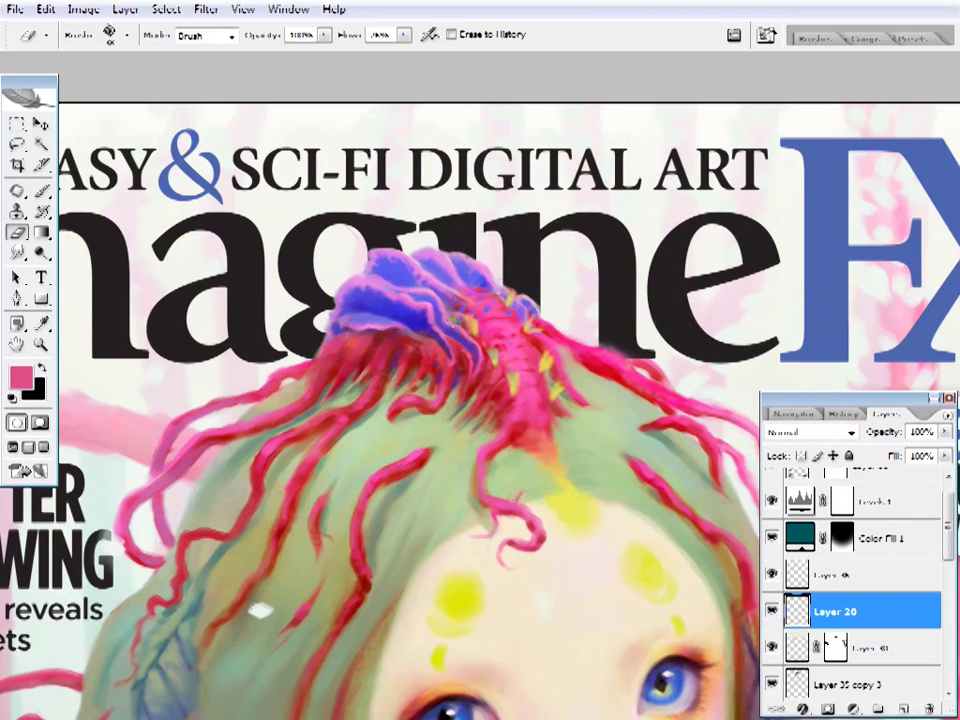
{"action": "key", "text": "i"}
{"action": "left_click", "coordinate": [546, 354]}
{"action": "key", "text": "b"}
{"action": "right_click", "coordinate": [583, 317]}
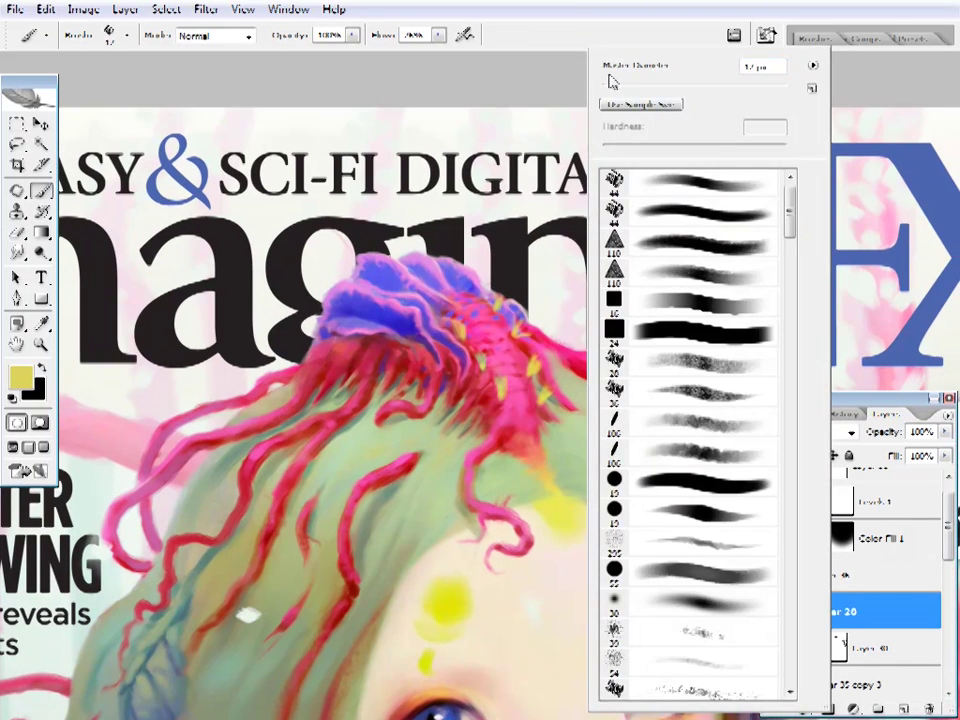
{"action": "key", "text": "Return"}
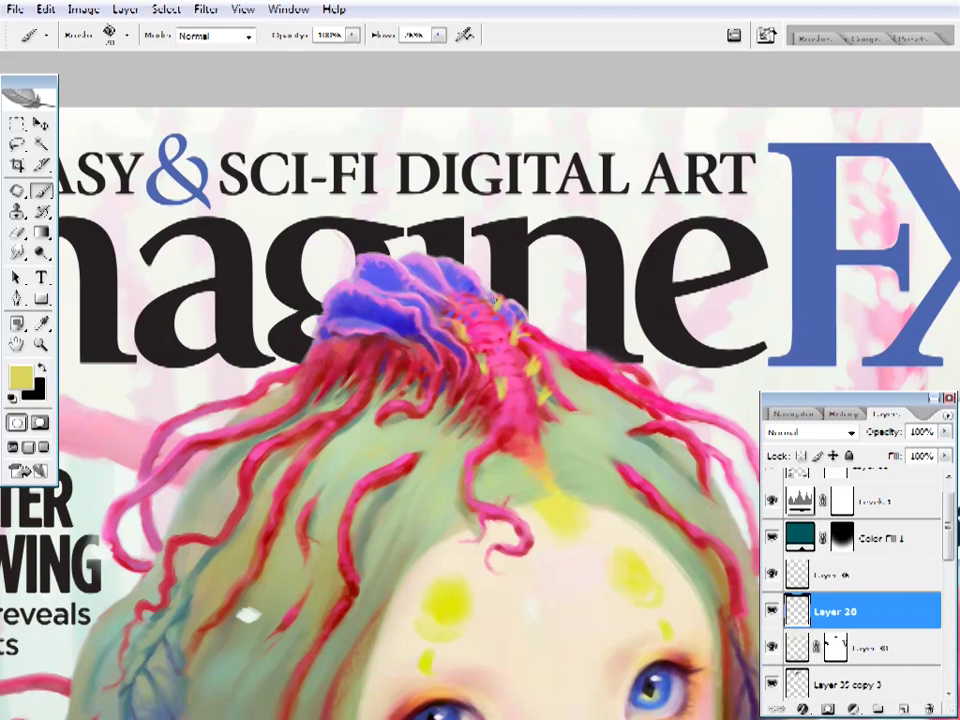
- Refine the yellow spikes along the creature's back, alternating red and yellow paint with erasing
{"action": "left_click", "coordinate": [598, 362], "text": "alt"}
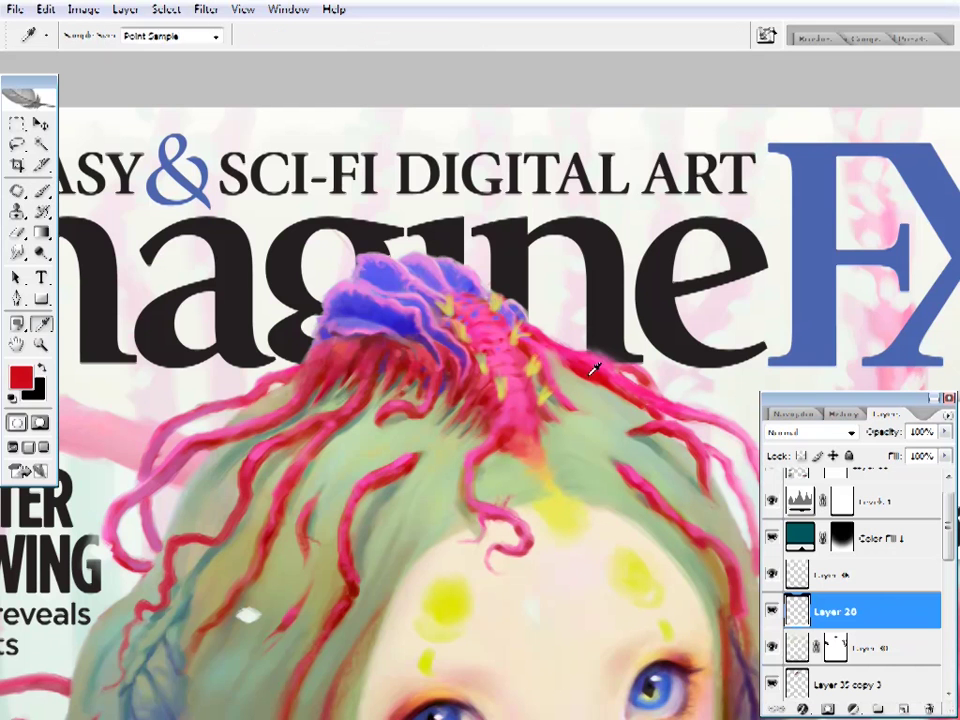
{"action": "key", "text": "z"}
{"action": "left_click", "coordinate": [510, 345]}
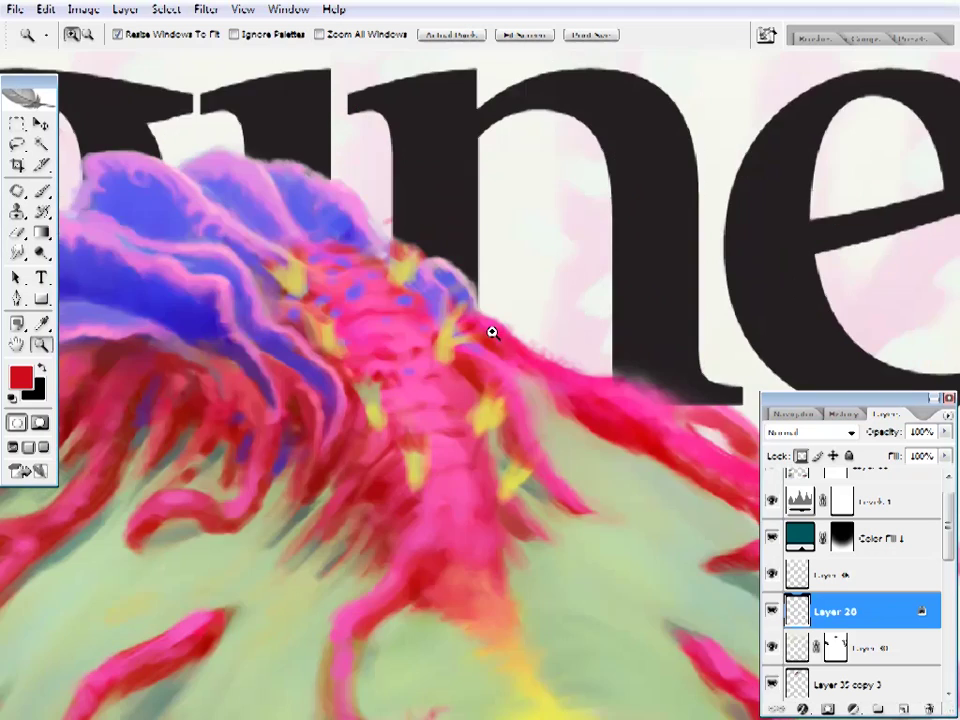
{"action": "left_click", "coordinate": [491, 332], "text": "alt"}
{"action": "key", "text": "e"}
{"action": "right_click", "coordinate": [575, 85]}
{"action": "key", "text": "Escape"}
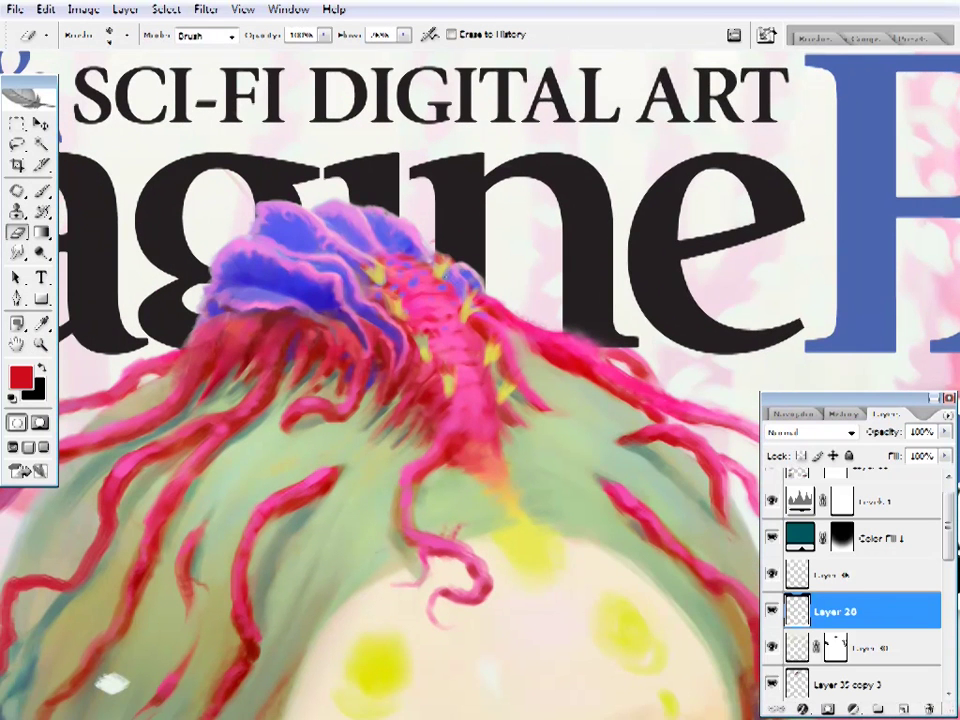
{"action": "key", "text": "b"}
{"action": "left_click", "coordinate": [506, 386], "text": "alt"}
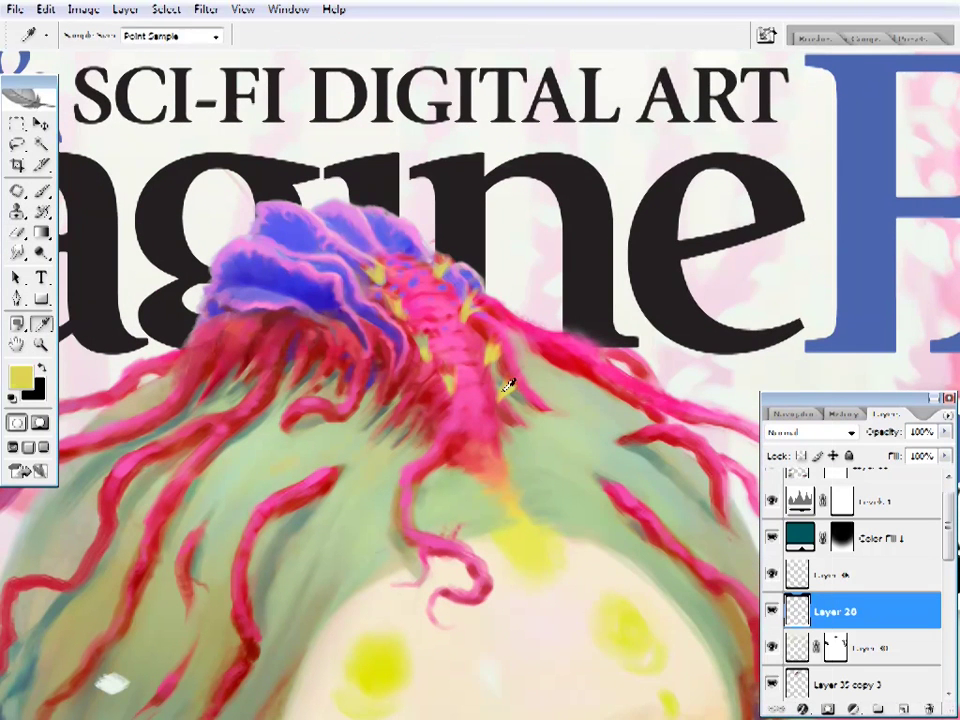
{"action": "right_click", "coordinate": [598, 45]}
{"action": "key", "text": "Escape"}
{"action": "key", "text": "e"}
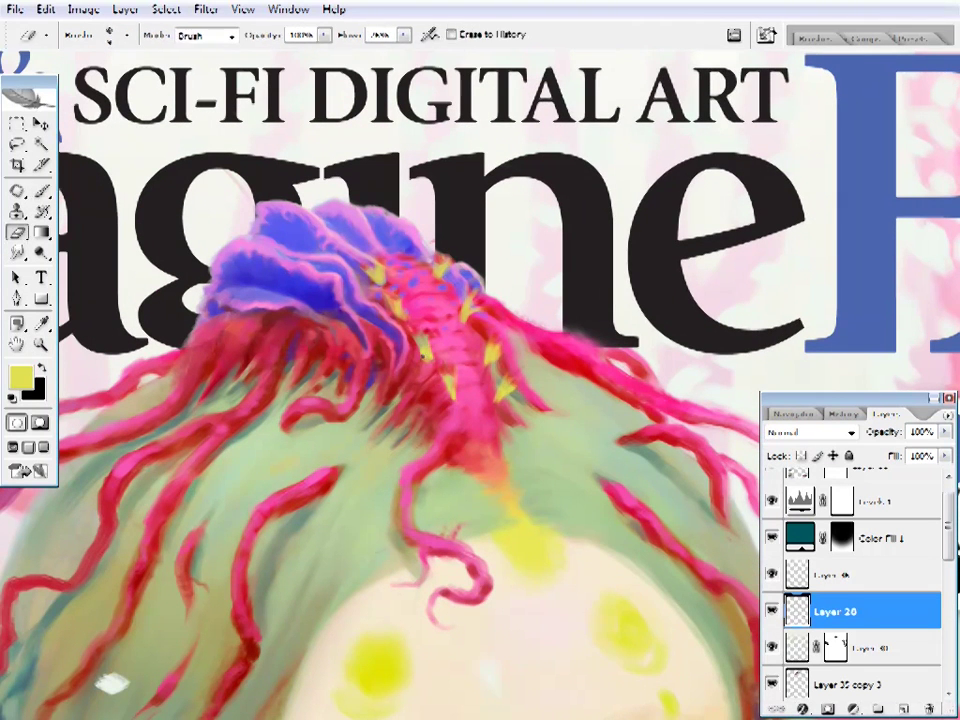
{"action": "key", "text": "b"}
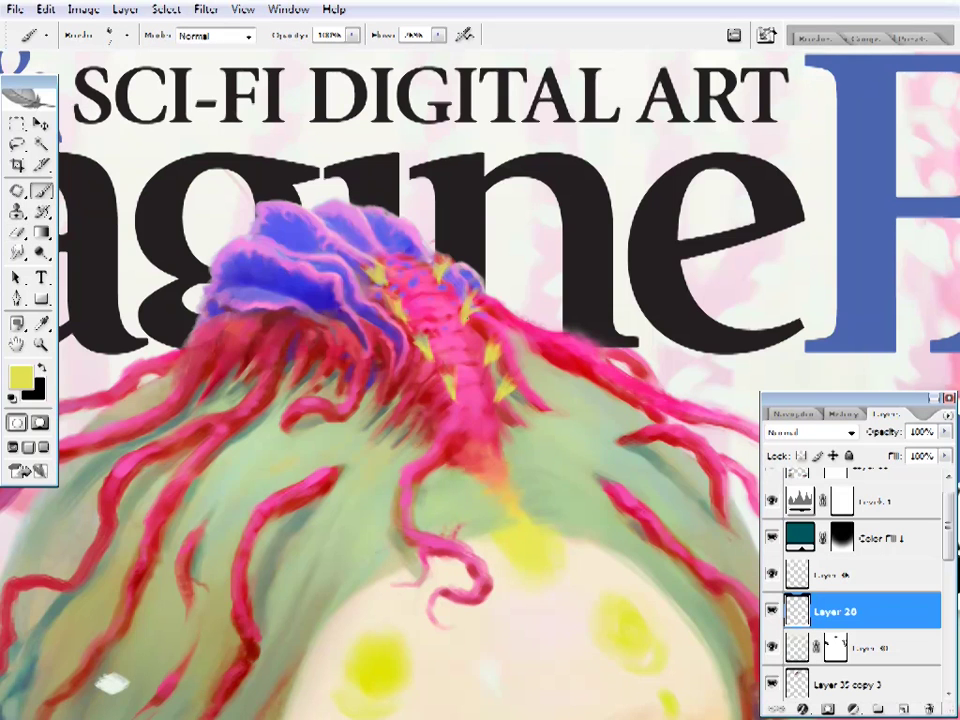
- Move the creature's layer beneath another layer while zooming around the face and hair crown
{"action": "key", "text": "z"}
{"action": "key", "text": "ctrl+0"}
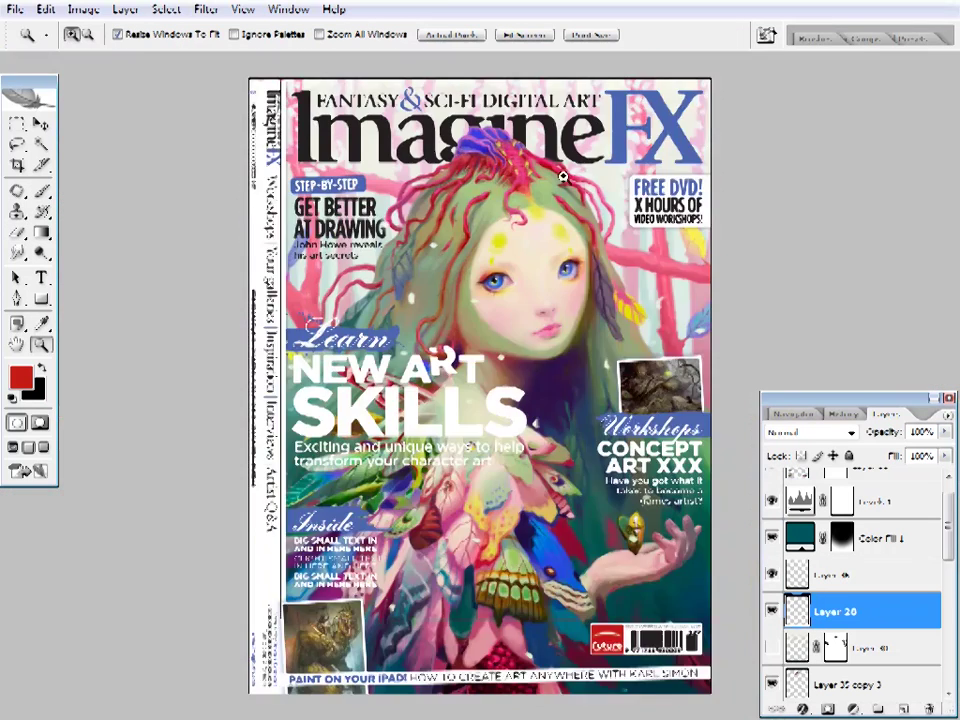
{"action": "left_click", "coordinate": [420, 195]}
{"action": "left_click_drag", "start_coordinate": [830, 575], "coordinate": [848, 628]}
{"action": "left_click", "coordinate": [540, 383]}
{"action": "key", "text": "ctrl+["}
{"action": "key", "text": "ctrl+0"}
{"action": "left_click", "coordinate": [553, 280]}
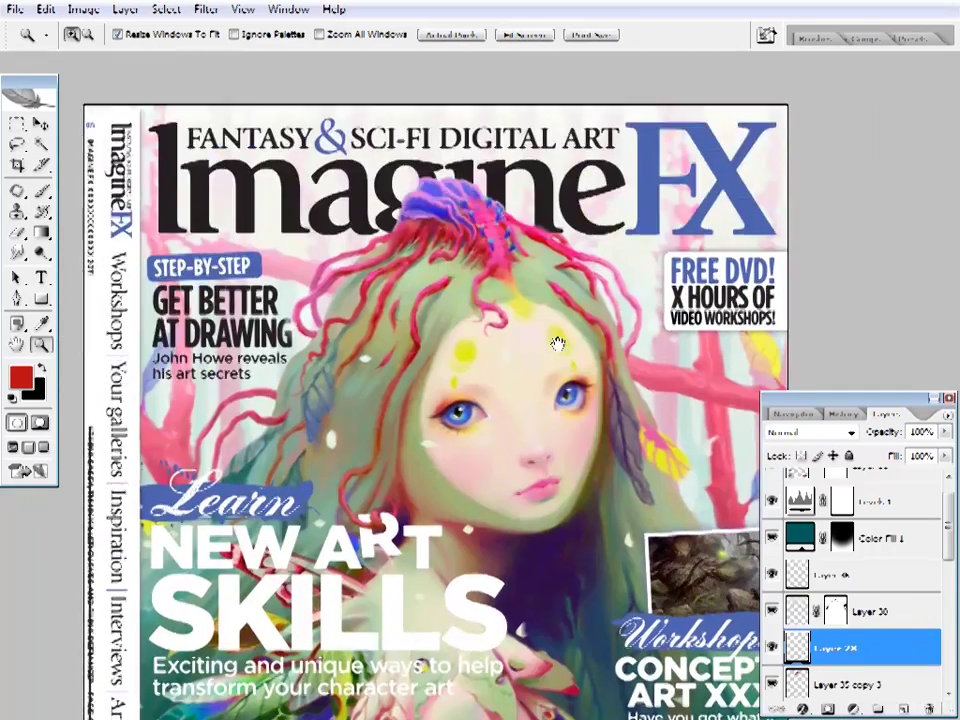
{"action": "left_click", "coordinate": [590, 380]}
{"action": "left_click", "coordinate": [518, 494], "text": "alt"}
{"action": "key", "text": "ctrl+0"}
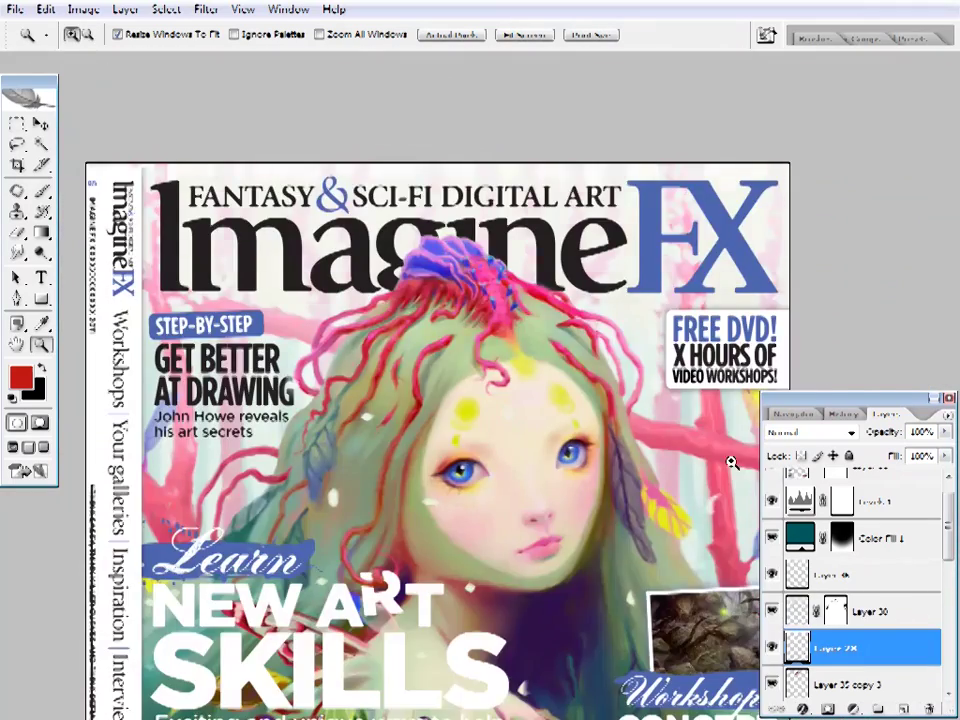
{"action": "left_click", "coordinate": [523, 347]}
{"action": "key", "text": "ctrl+0"}
{"action": "left_click", "coordinate": [456, 265]}
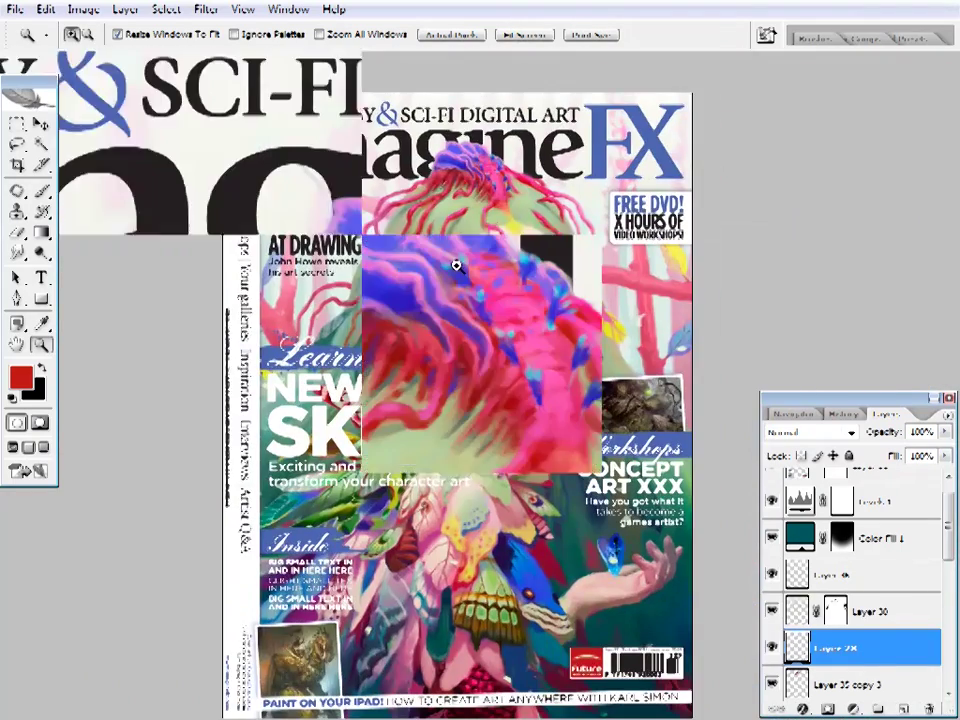
- Apply a Levels adjustment with highlights input at 203 and shadows at 10
{"action": "left_click", "coordinate": [81, 9]}
{"action": "left_click", "coordinate": [300, 48]}
{"action": "left_click_drag", "start_coordinate": [878, 357], "coordinate": [830, 357]}
{"action": "left_click_drag", "start_coordinate": [641, 357], "coordinate": [659, 362]}
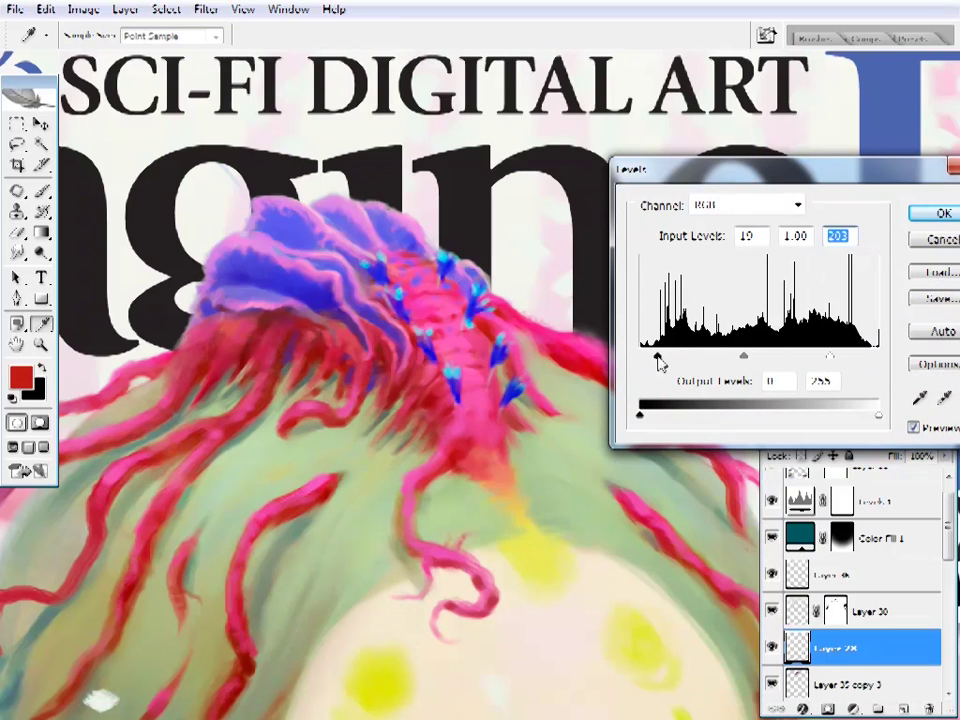
{"action": "left_click", "coordinate": [943, 213]}
- Set the brush to Color blend mode and sample yellow, blue and red from the painting
{"action": "key", "text": "i"}
{"action": "left_click", "coordinate": [579, 549]}
{"action": "key", "text": "b"}
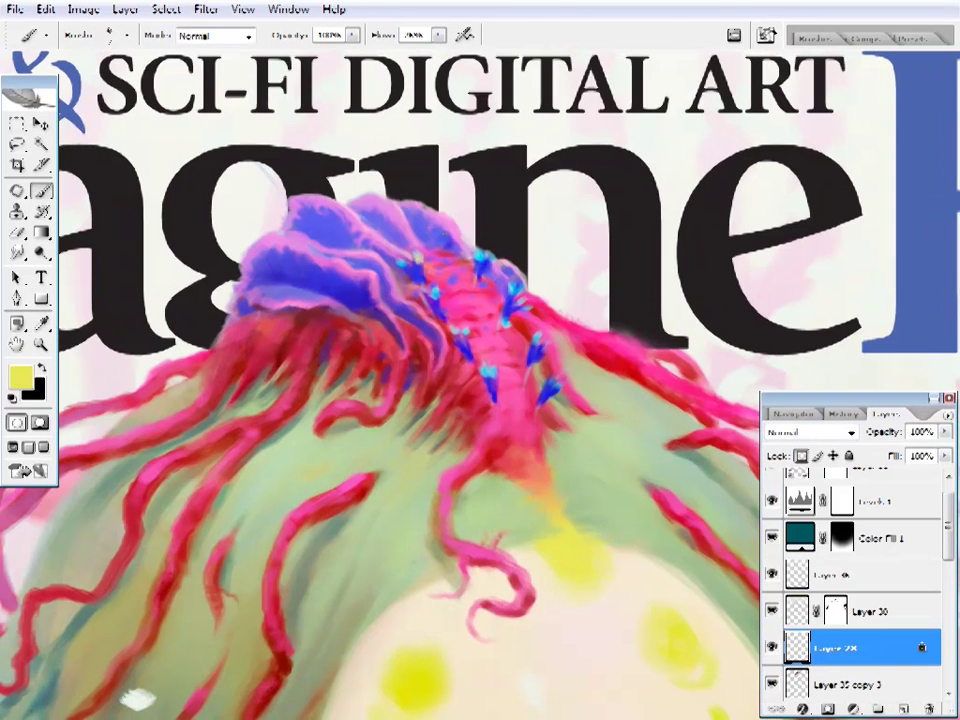
{"action": "left_click", "coordinate": [215, 35]}
{"action": "left_click", "coordinate": [193, 469]}
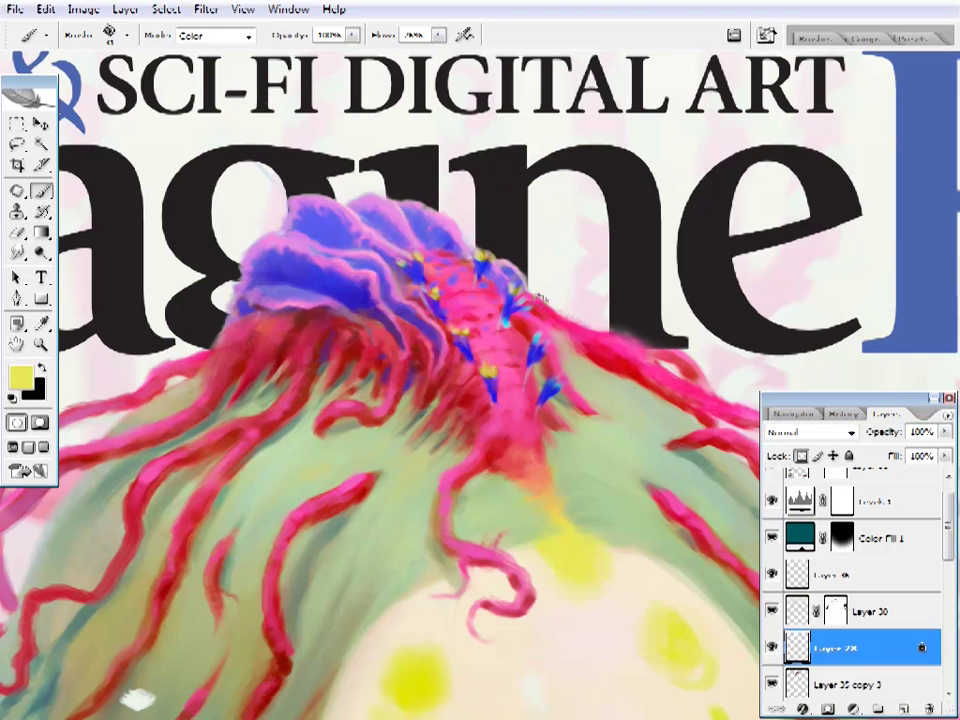
{"action": "left_click", "coordinate": [510, 318], "text": "alt"}
{"action": "left_click", "coordinate": [505, 326], "text": "alt"}
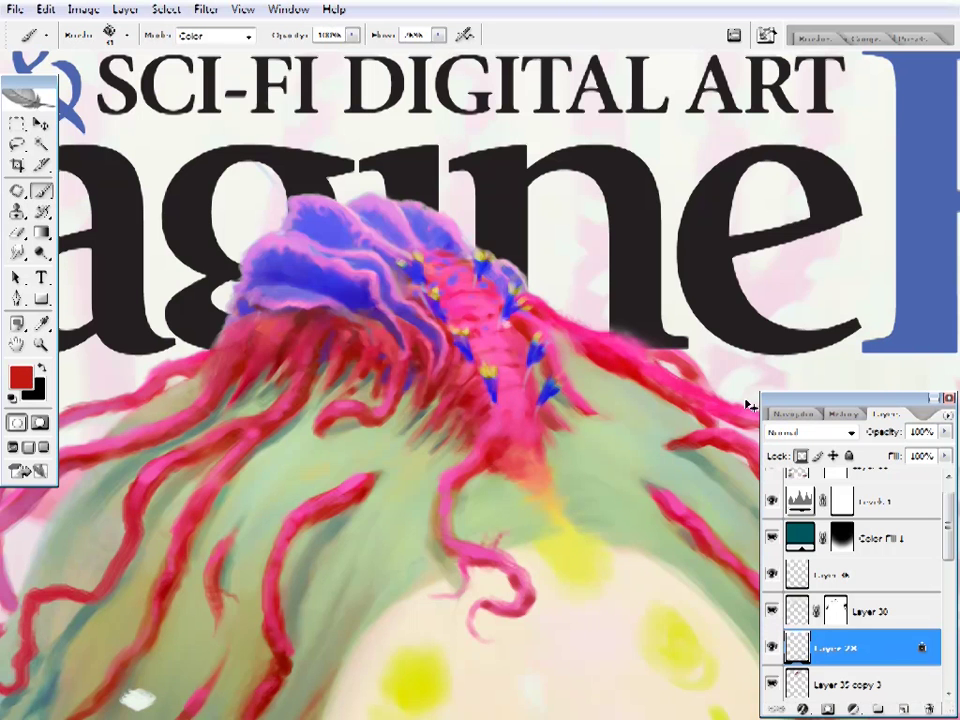
- Fit the cover on screen and hide the lettering and remaining overlay layers
{"action": "key", "text": "e"}
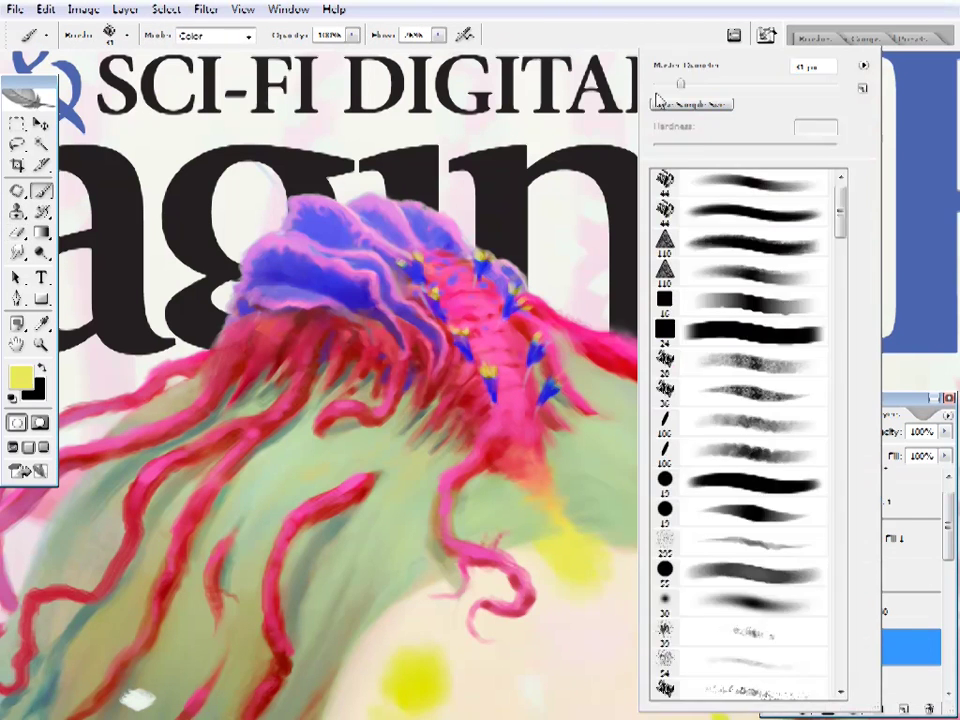
{"action": "key", "text": "Escape"}
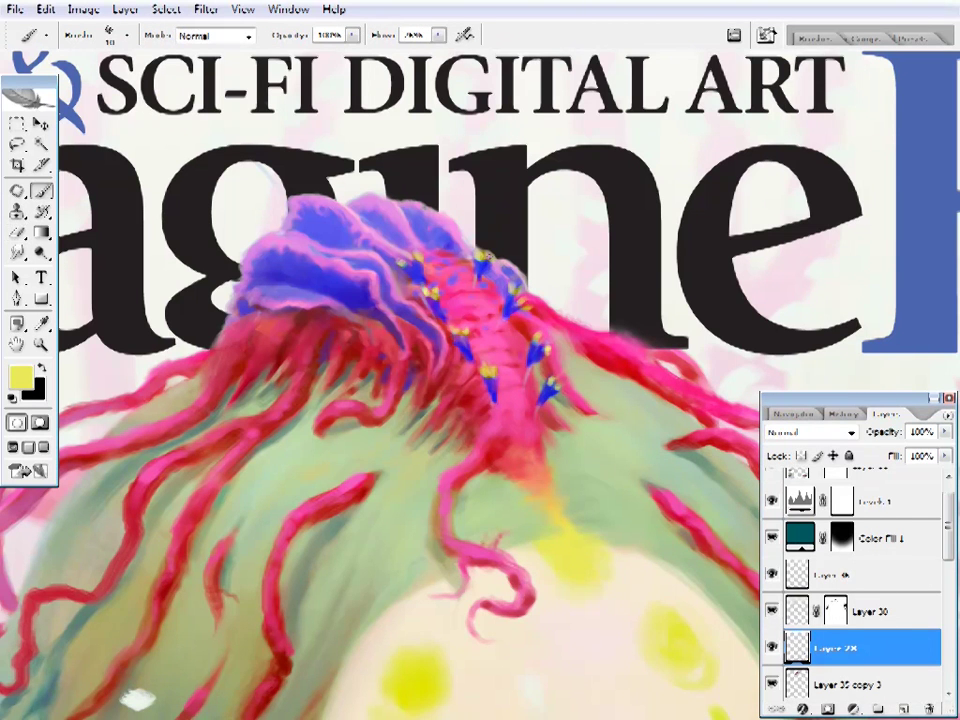
{"action": "key", "text": "z"}
{"action": "key", "text": "ctrl+0"}
{"action": "left_click", "coordinate": [495, 410]}
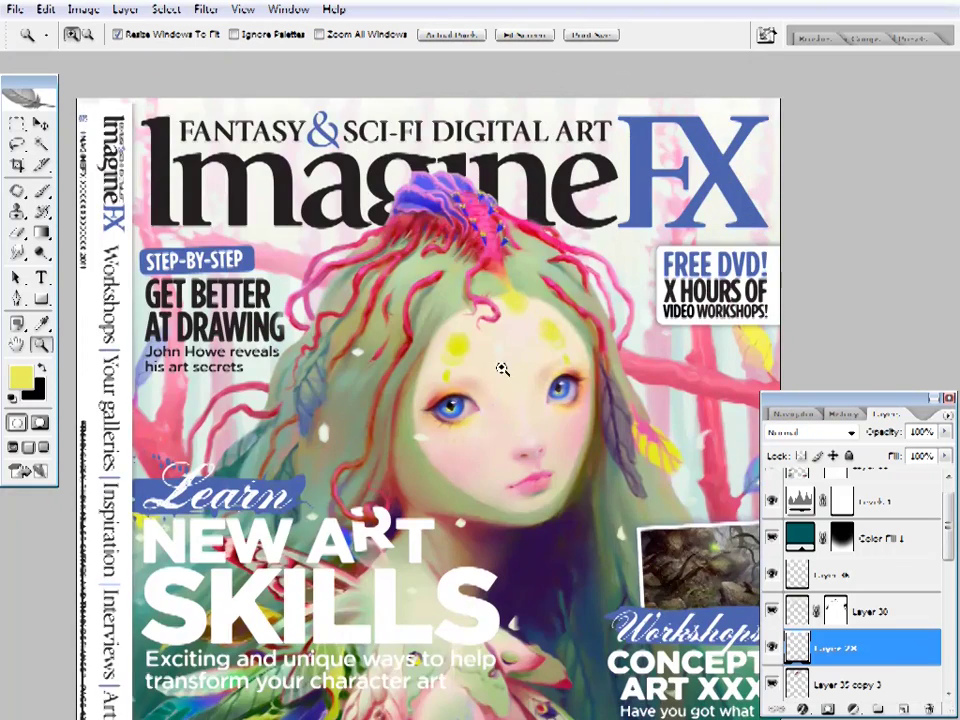
{"action": "left_click", "coordinate": [502, 369], "text": "alt"}
{"action": "left_click_drag", "start_coordinate": [772, 487], "coordinate": [772, 655]}
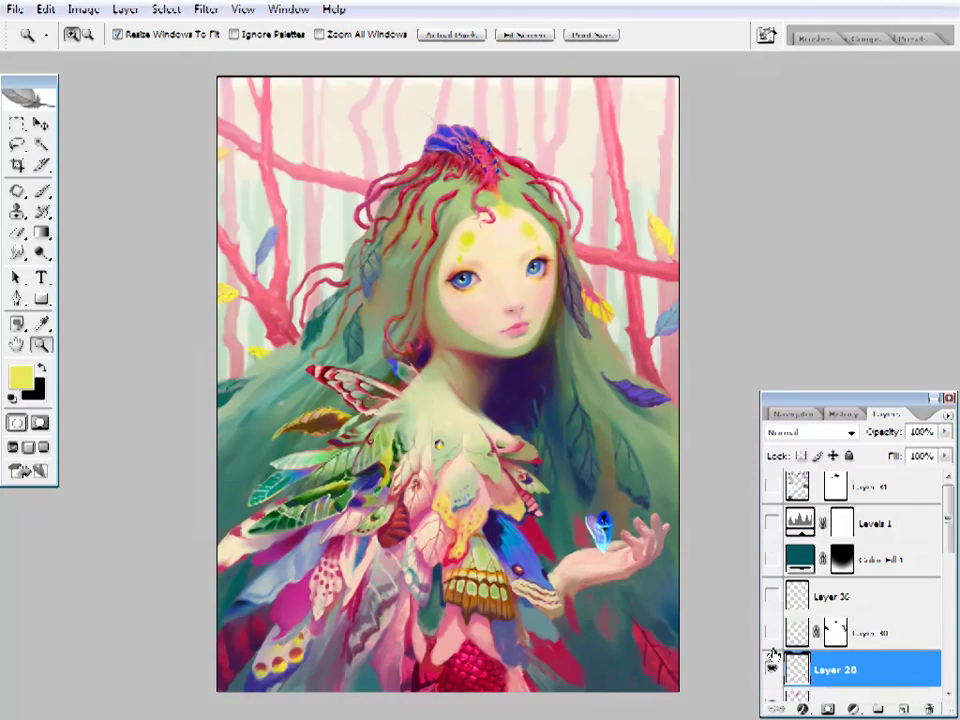
- Select and show Layer 35 copy 4, then pick a pale yellow paint colour
{"action": "scroll", "coordinate": [850, 600], "scroll_direction": "down", "scroll_amount": 2}
{"action": "left_click", "coordinate": [520, 300]}
{"action": "key", "text": "alt+bracketleft"}
{"action": "key", "text": "i"}
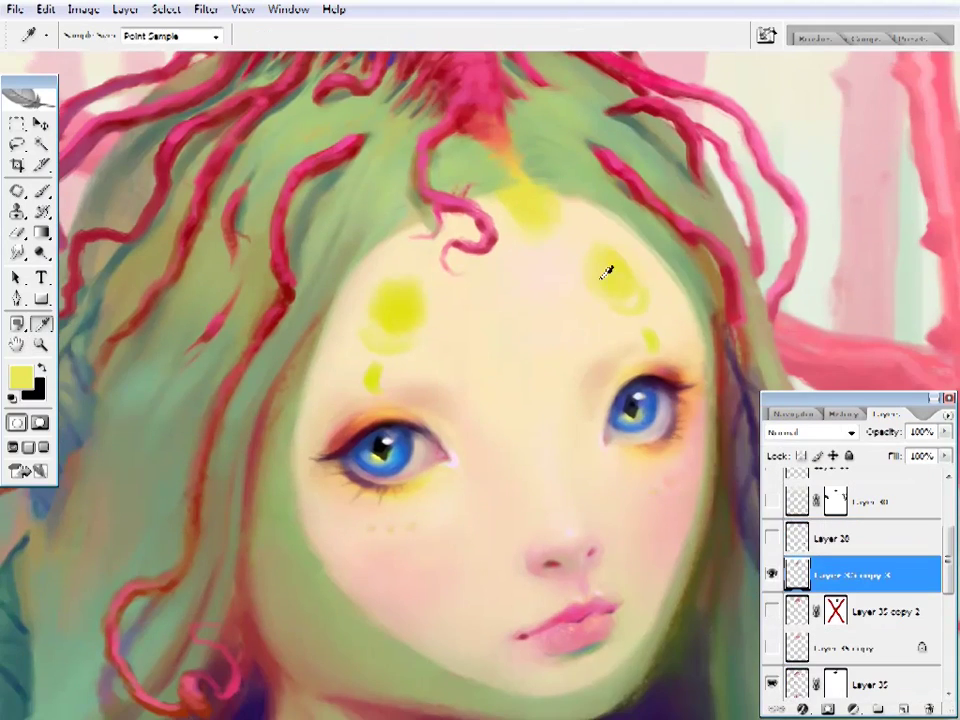
{"action": "left_click", "coordinate": [20, 377]}
{"action": "left_click", "coordinate": [469, 238]}
{"action": "key", "text": "Return"}
{"action": "key", "text": "b"}
- Switch to a much smaller brush preset and zoom in on the girl's face
{"action": "right_click", "coordinate": [452, 300]}
{"action": "left_click", "coordinate": [542, 628]}
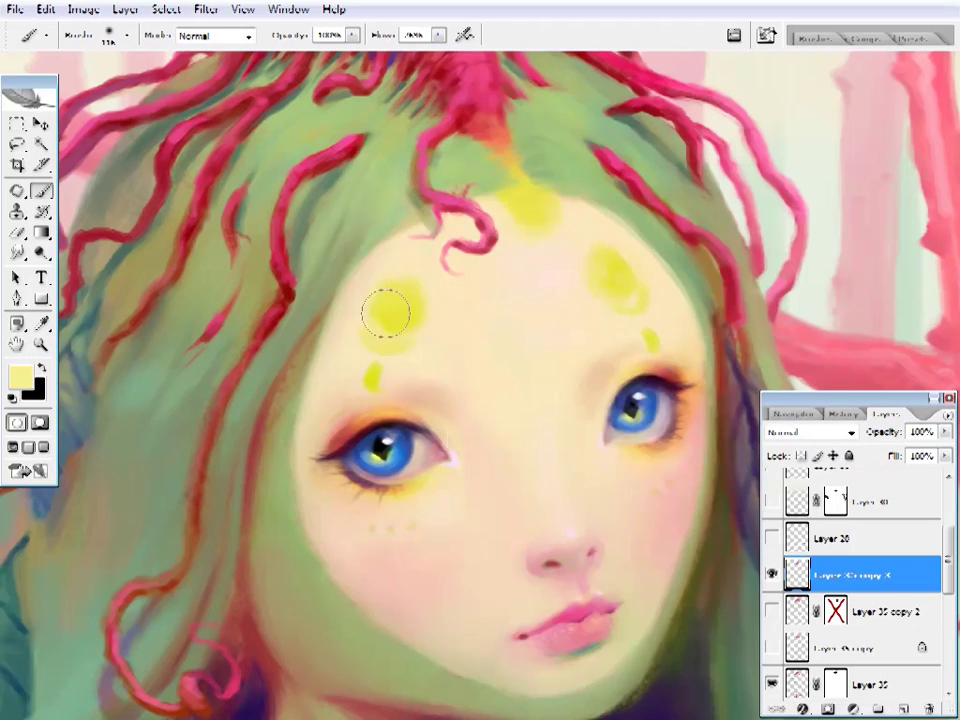
{"action": "right_click", "coordinate": [602, 262]}
{"action": "left_click", "coordinate": [621, 190]}
{"action": "key", "text": "z"}
{"action": "key", "text": "ctrl+0"}
{"action": "left_click", "coordinate": [525, 439]}
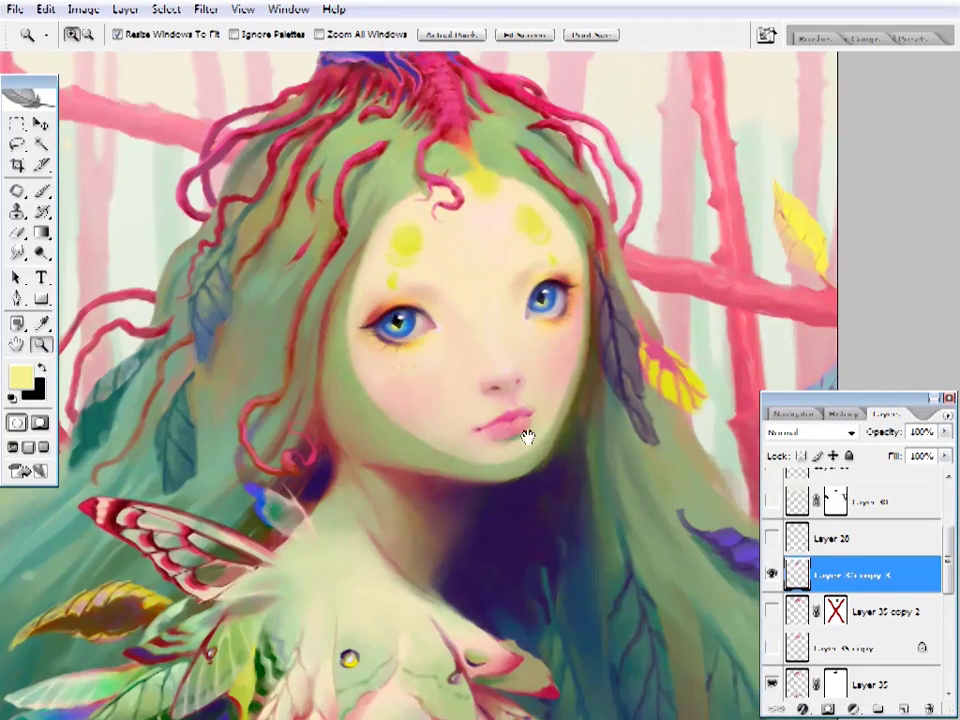
{"action": "left_click", "coordinate": [600, 294]}
- Check the eraser's brush presets, then sample beige skin and a red from the face
{"action": "key", "text": "e"}
{"action": "right_click", "coordinate": [600, 294]}
{"action": "key", "text": "Return"}
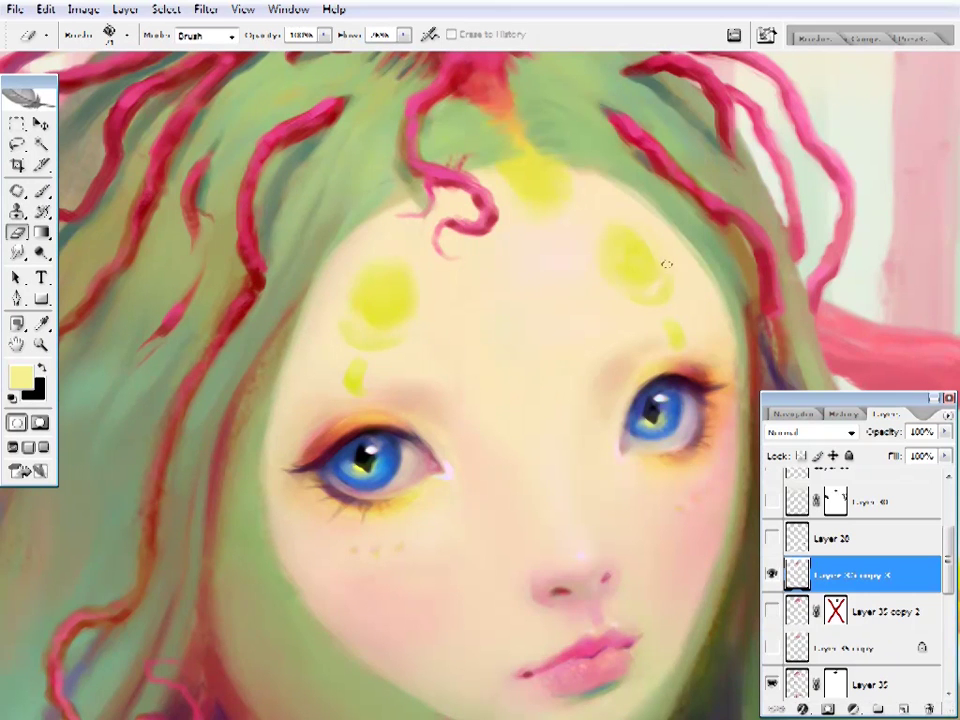
{"action": "key", "text": "b"}
{"action": "left_click", "coordinate": [380, 323], "text": "alt"}
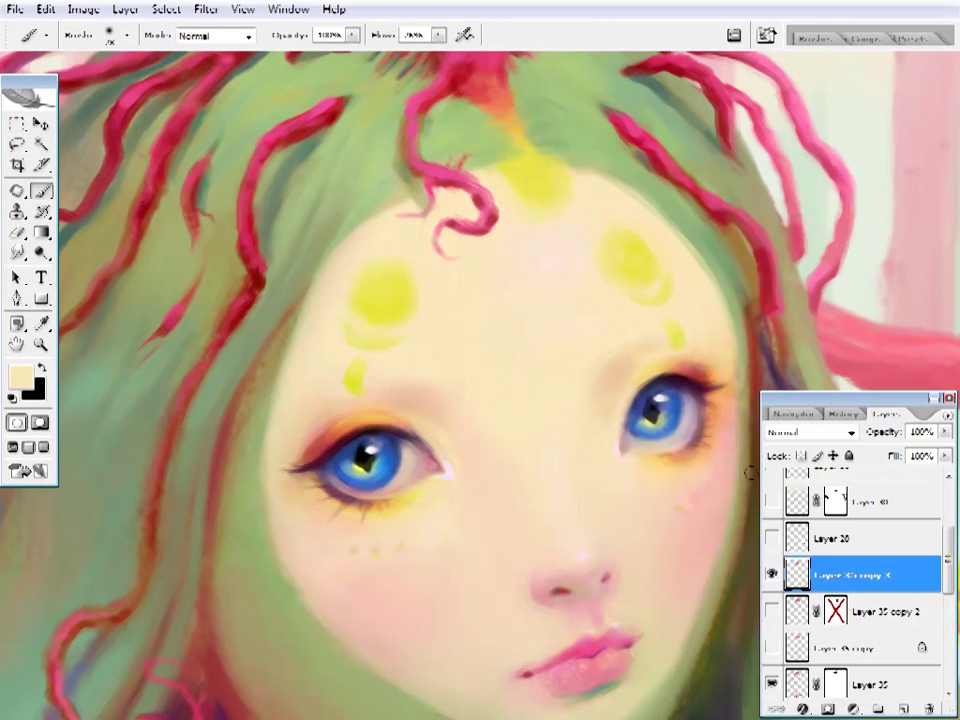
{"action": "scroll", "coordinate": [949, 536], "scroll_direction": "up", "scroll_amount": 1}
{"action": "left_click_drag", "start_coordinate": [363, 422], "coordinate": [488, 407]}
{"action": "left_click", "coordinate": [488, 407], "text": "alt"}
- Pick a new brush preset and sample light orange and beige skin tones near the eye
{"action": "right_click", "coordinate": [597, 205]}
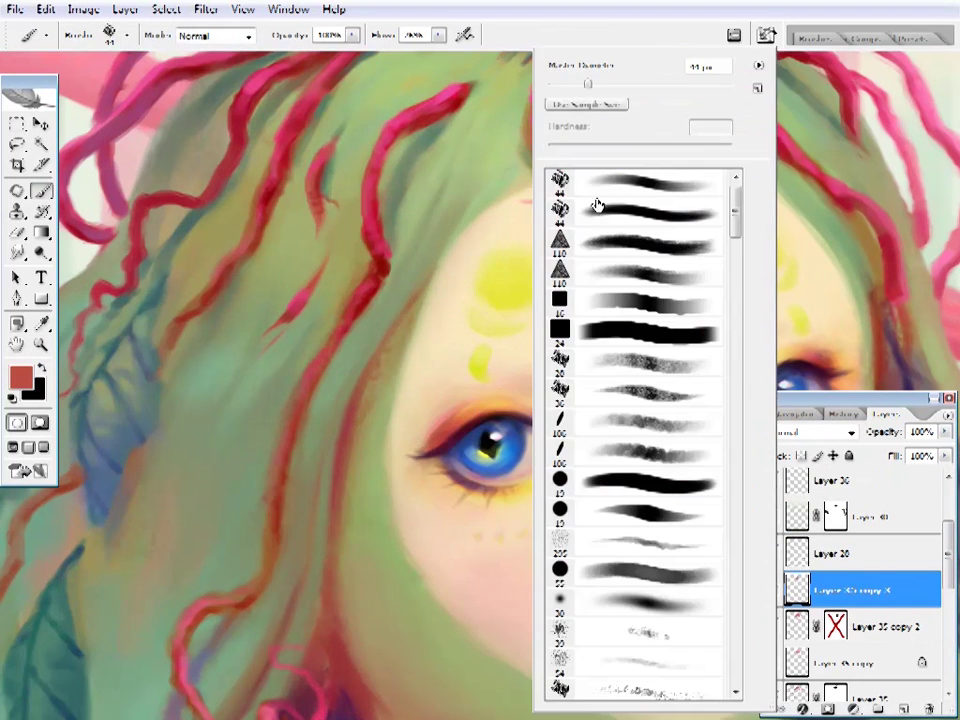
{"action": "double_click", "coordinate": [597, 207]}
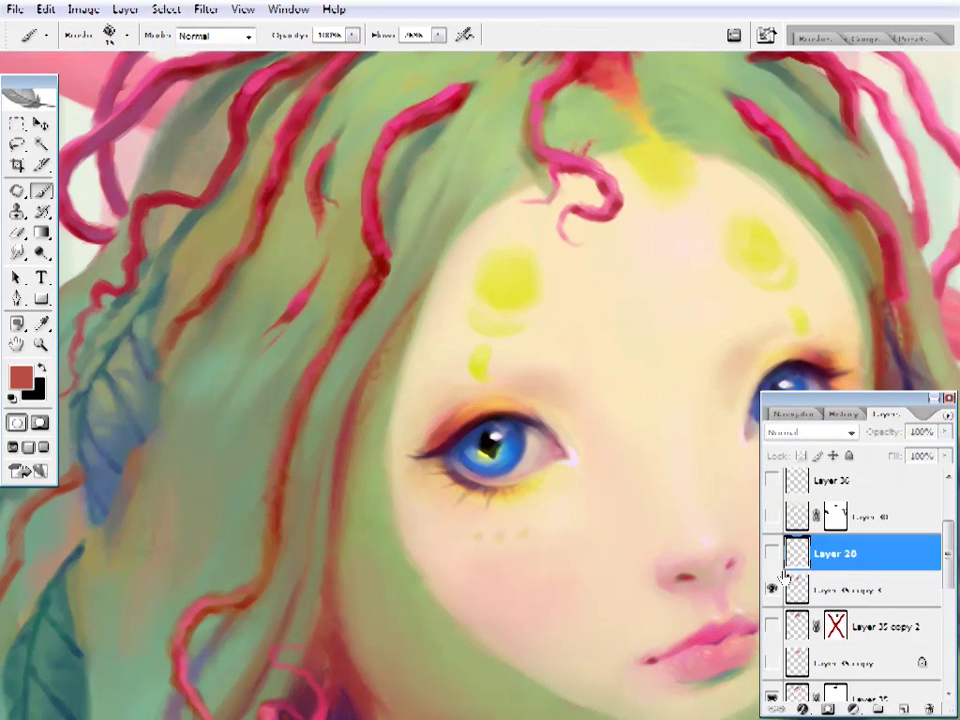
{"action": "left_click", "coordinate": [478, 401], "text": "alt"}
{"action": "scroll", "coordinate": [491, 444], "scroll_direction": "down", "scroll_amount": 3}
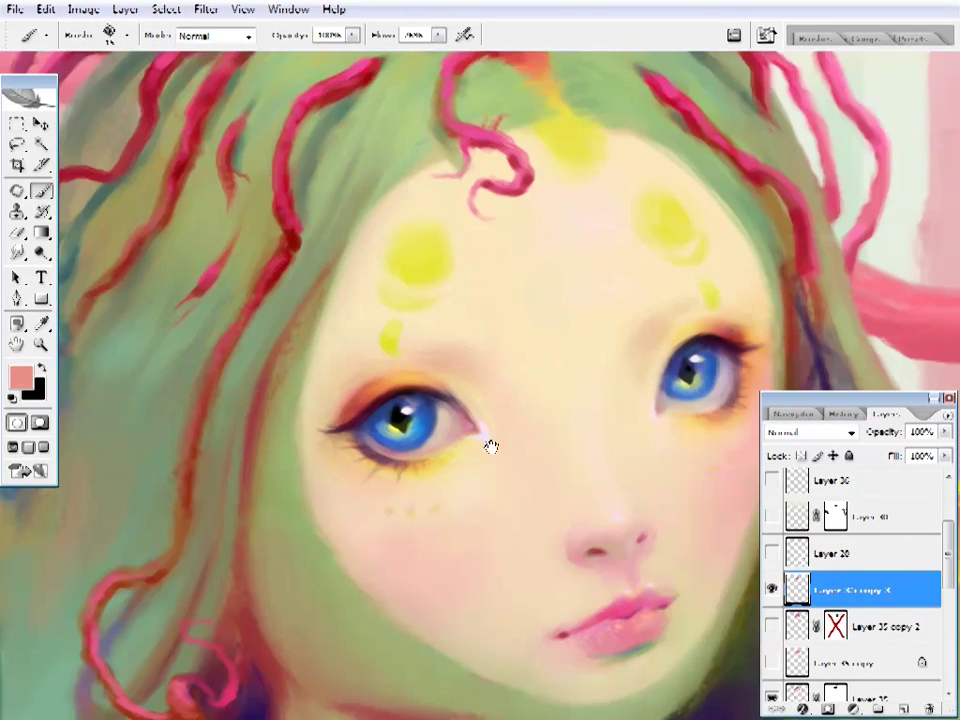
{"action": "left_click", "coordinate": [531, 456], "text": "alt"}
{"action": "left_click", "coordinate": [527, 489], "text": "alt+space"}
- Zoom into the crown and paint tendrils with sampled dark red, pink and crimson
{"action": "left_click", "coordinate": [588, 346], "text": "alt+space"}
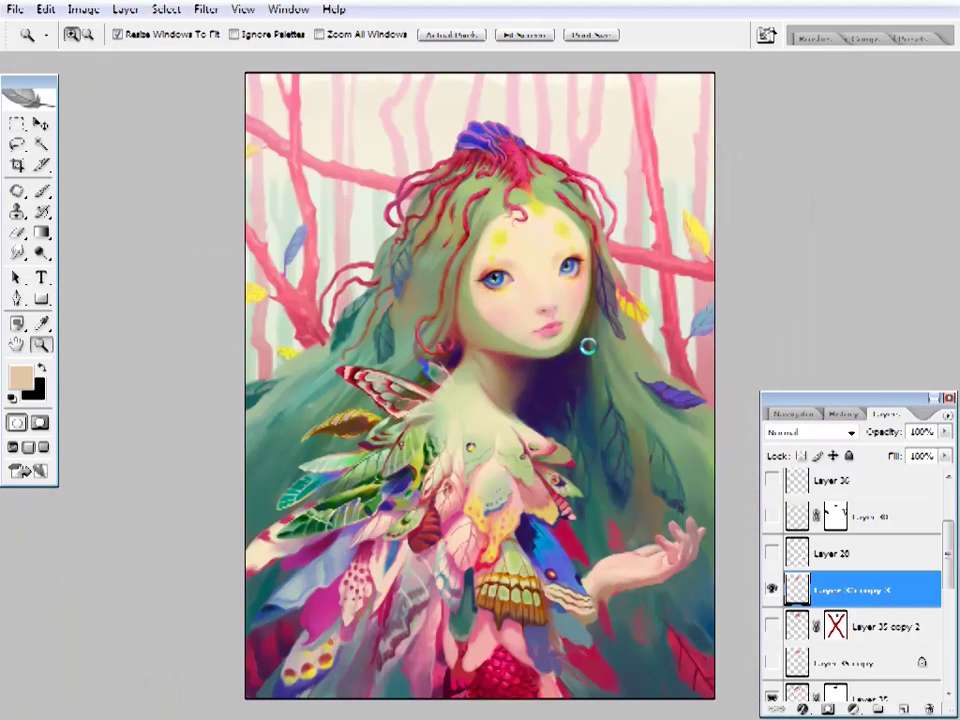
{"action": "left_click", "coordinate": [575, 320]}
{"action": "left_click", "coordinate": [561, 294]}
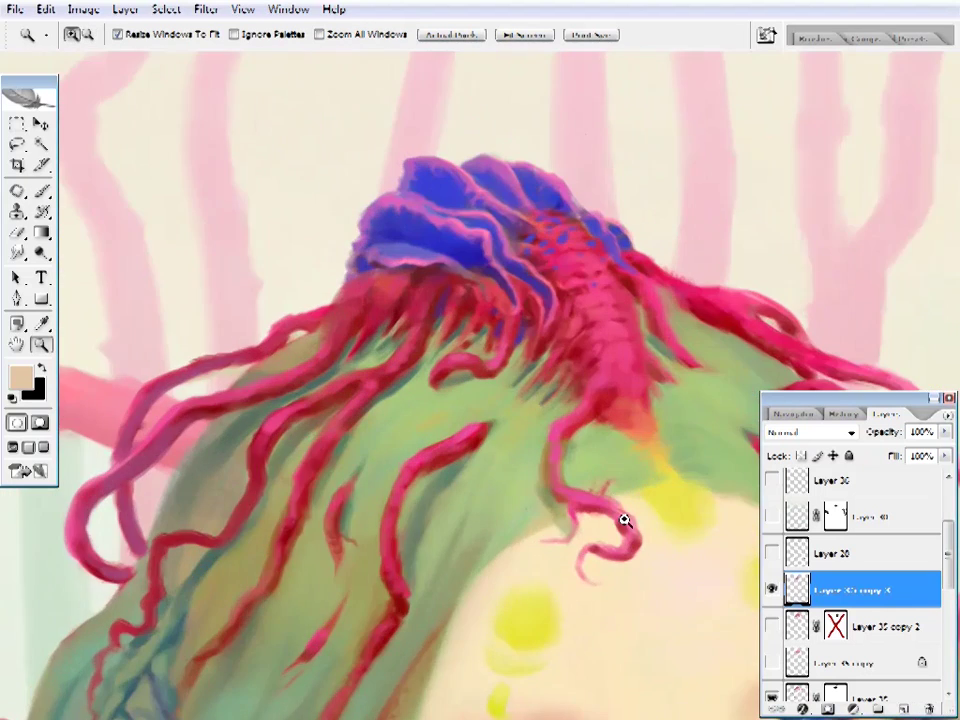
{"action": "left_click", "coordinate": [579, 450]}
{"action": "key", "text": "ctrl+minus"}
{"action": "key", "text": "b"}
{"action": "left_click", "coordinate": [476, 336], "text": "alt"}
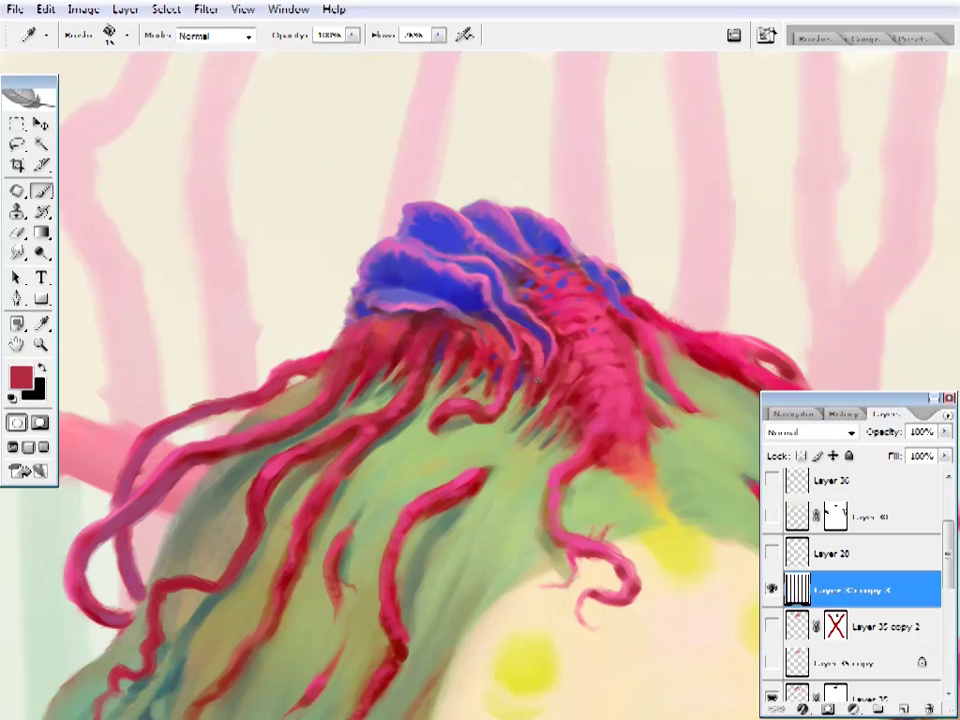
{"action": "left_click", "coordinate": [446, 334], "text": "alt"}
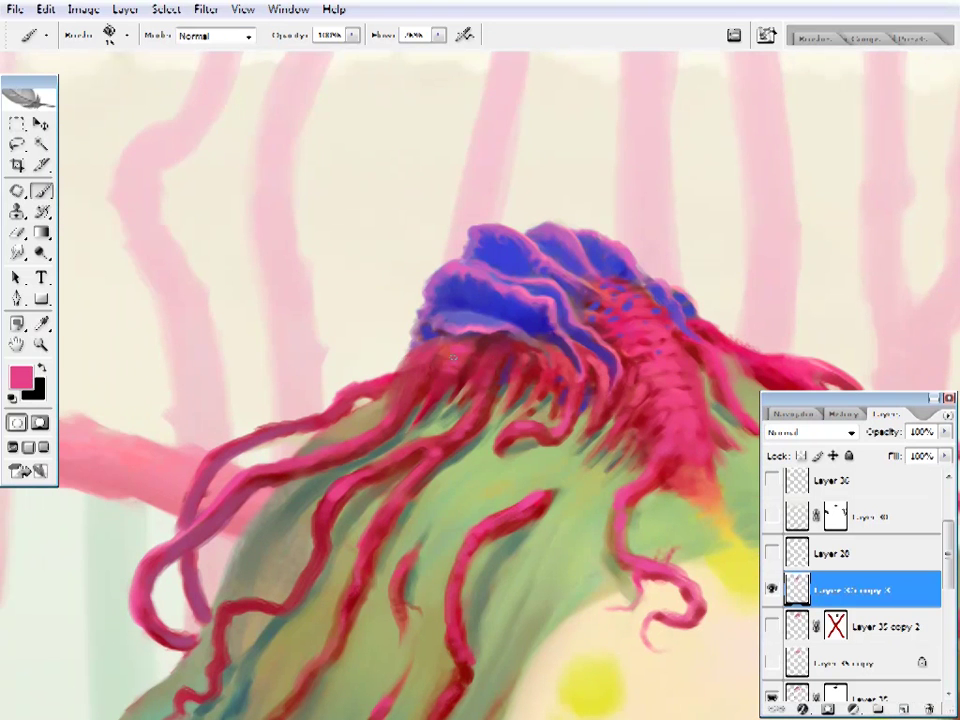
{"action": "left_click", "coordinate": [458, 364], "text": "alt"}
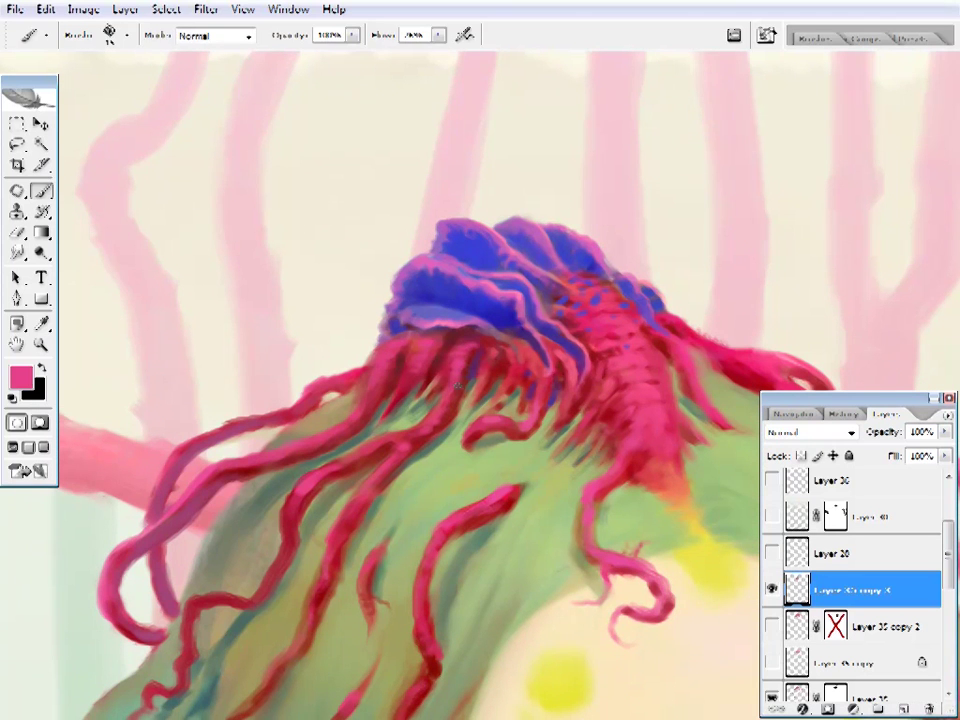
- Refine the tendrils using dark purple, crimson, dark red, grey-green and tan samples
{"action": "left_click", "coordinate": [480, 348], "text": "alt"}
{"action": "left_click", "coordinate": [462, 368], "text": "alt"}
{"action": "left_click", "coordinate": [446, 380], "text": "alt"}
{"action": "left_click", "coordinate": [432, 388], "text": "alt"}
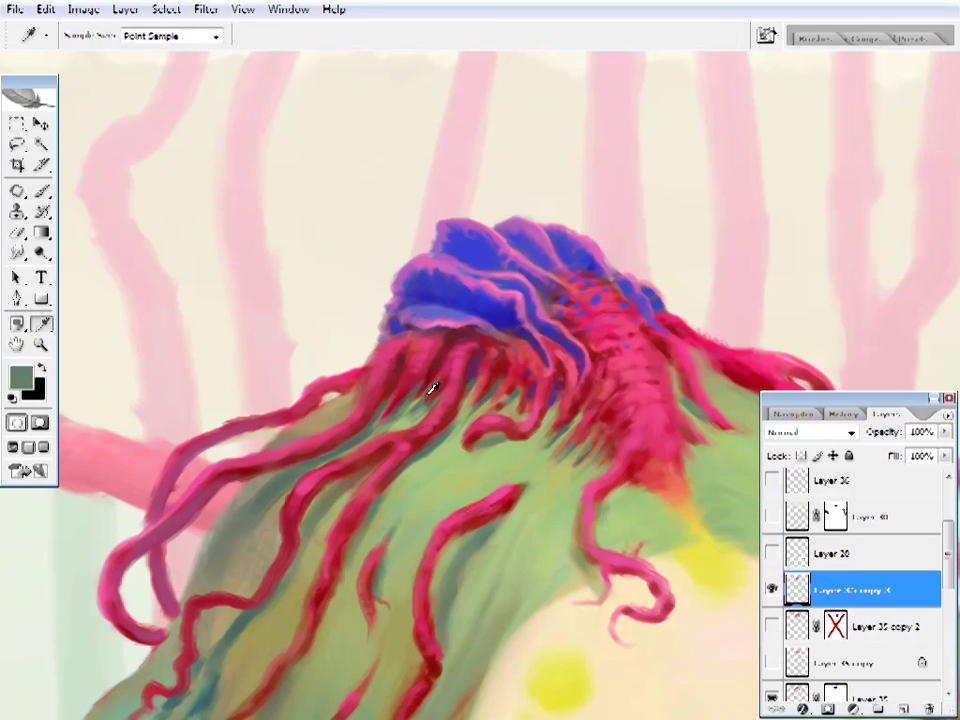
{"action": "left_click", "coordinate": [416, 396], "text": "alt"}
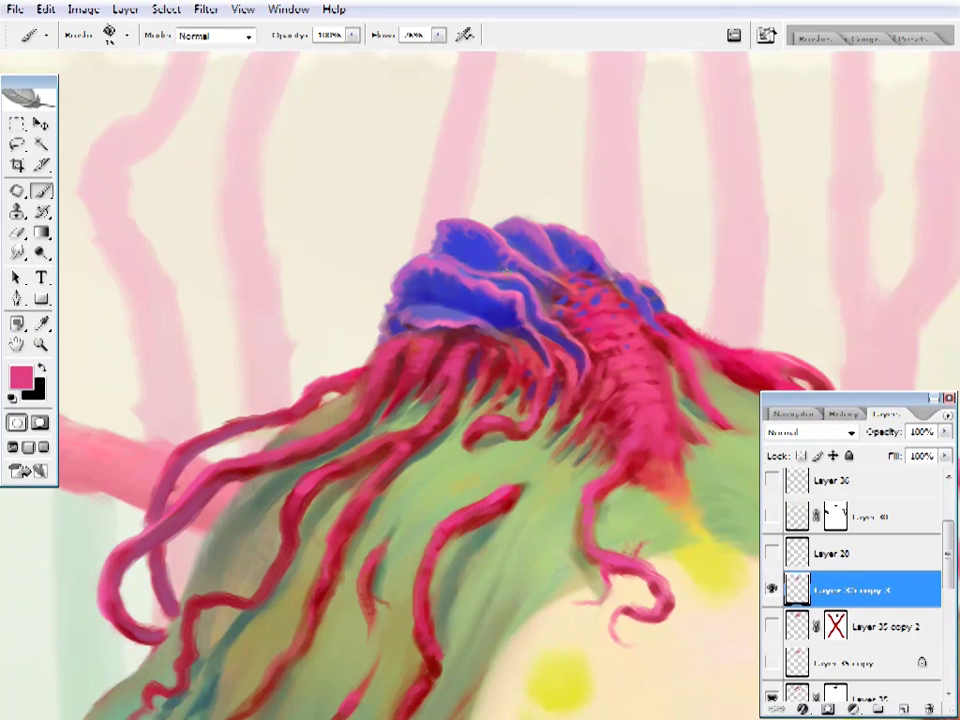
{"action": "left_click_drag", "start_coordinate": [484, 351], "coordinate": [538, 369]}
{"action": "left_click", "coordinate": [502, 355], "text": "alt"}
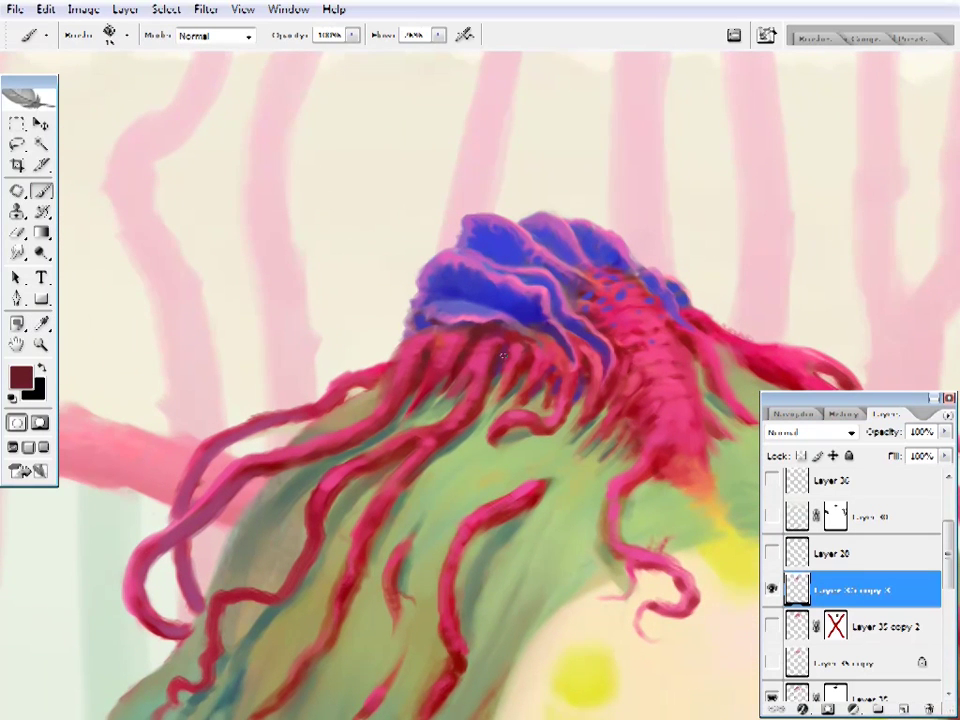
{"action": "left_click_drag", "start_coordinate": [621, 187], "coordinate": [632, 137]}
{"action": "left_click", "coordinate": [395, 322], "text": "alt"}
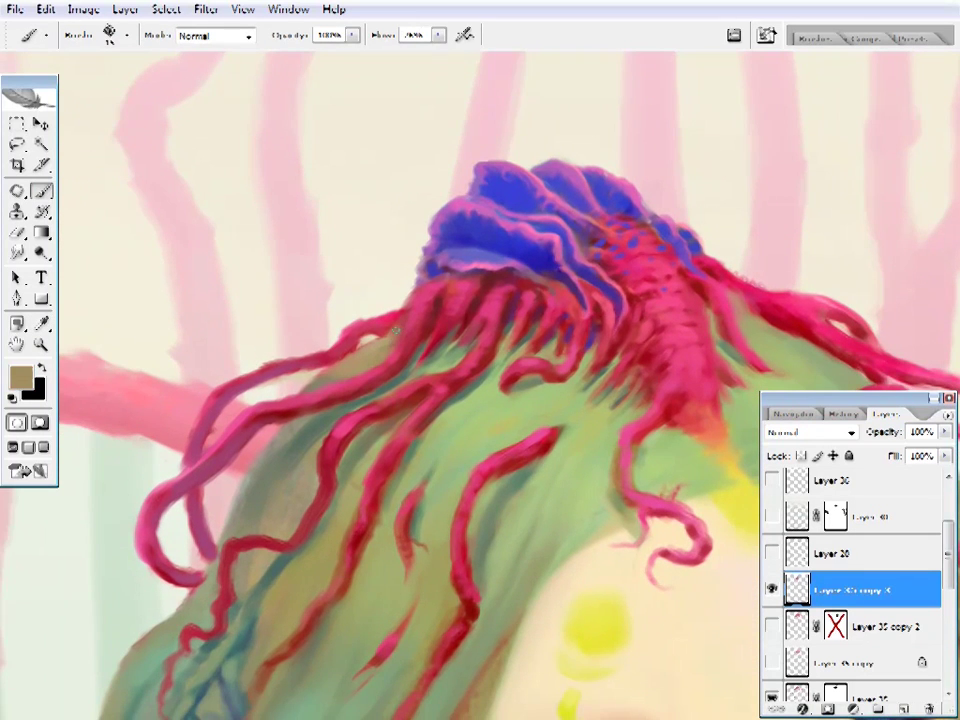
{"action": "left_click", "coordinate": [405, 330], "text": "alt"}
{"action": "left_click", "coordinate": [400, 318], "text": "alt"}
- Paint strands down the hair's left side with pink, darker red and olive green
{"action": "left_click_drag", "start_coordinate": [394, 178], "coordinate": [357, 136]}
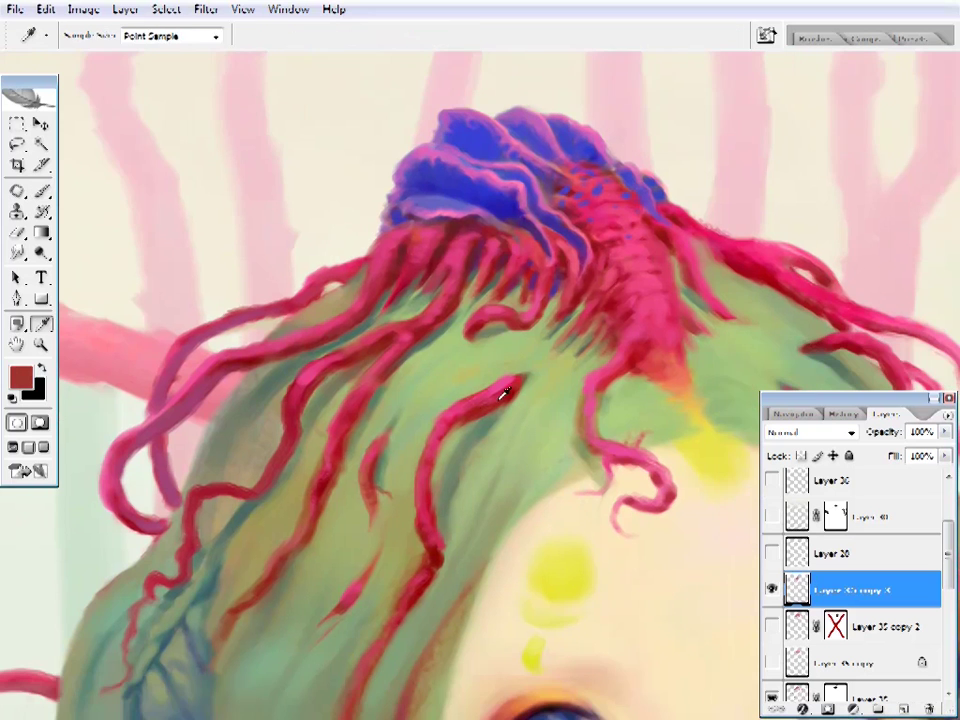
{"action": "left_click_drag", "start_coordinate": [439, 634], "coordinate": [429, 484]}
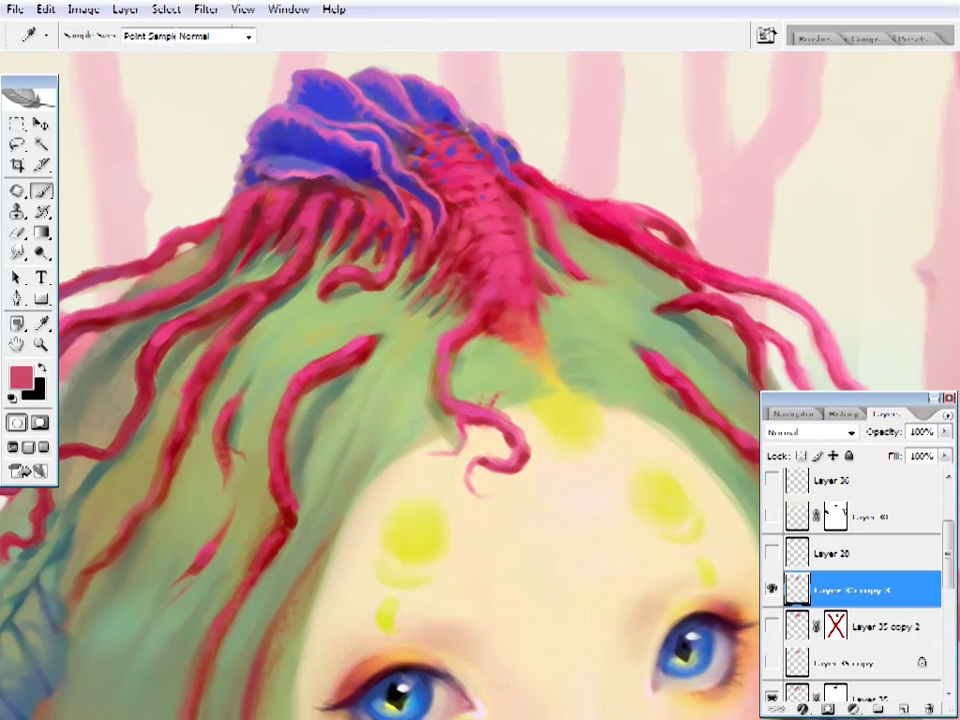
{"action": "left_click", "coordinate": [534, 443], "text": "alt"}
{"action": "left_click_drag", "start_coordinate": [388, 388], "coordinate": [653, 388]}
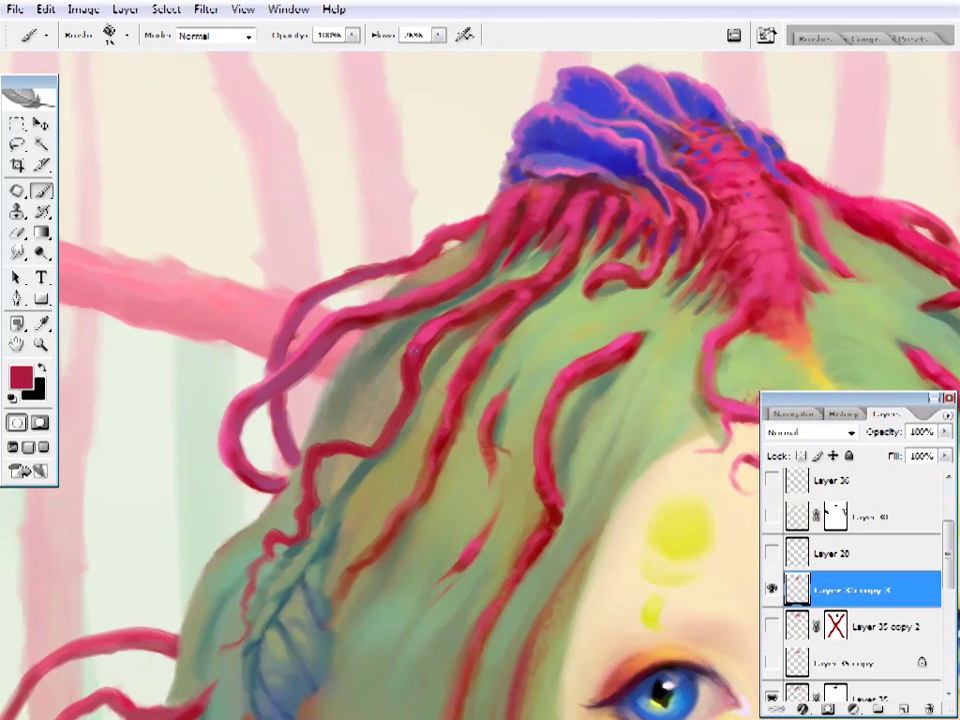
{"action": "left_click", "coordinate": [471, 318], "text": "alt"}
{"action": "left_click_drag", "start_coordinate": [416, 346], "coordinate": [396, 344]}
{"action": "left_click", "coordinate": [439, 317], "text": "alt"}
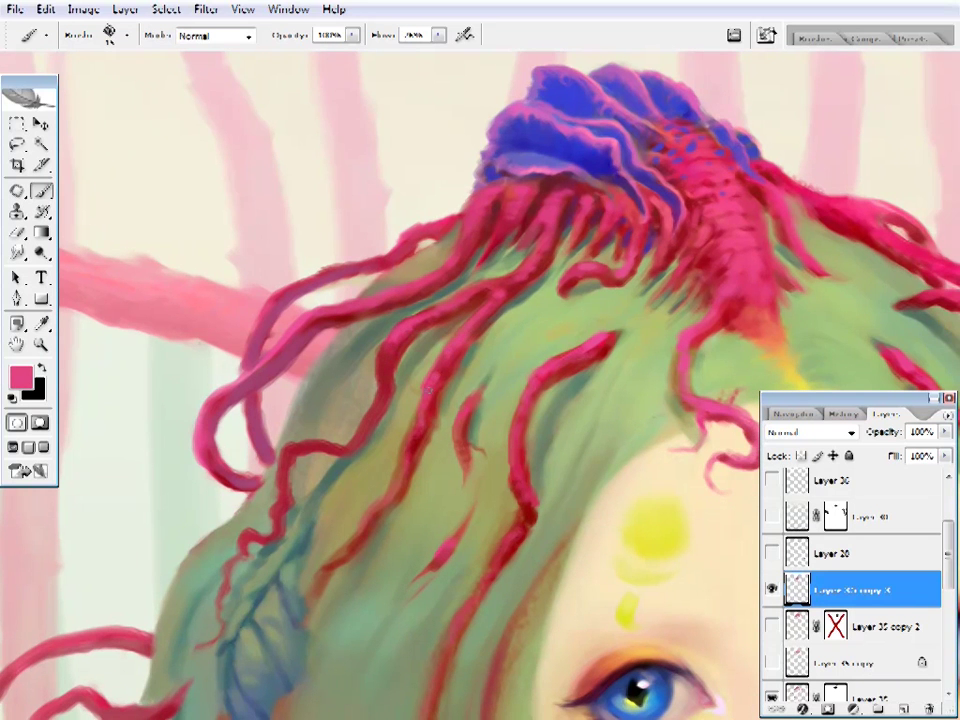
{"action": "left_click_drag", "start_coordinate": [456, 484], "coordinate": [489, 436]}
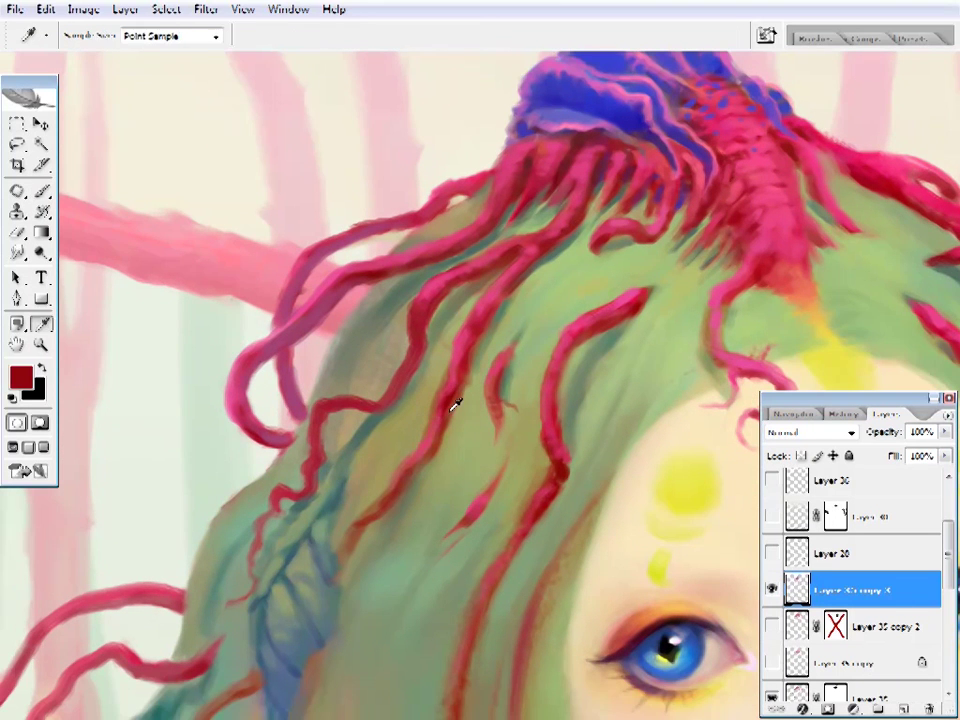
{"action": "left_click", "coordinate": [454, 399], "text": "alt"}
{"action": "left_click_drag", "start_coordinate": [415, 482], "coordinate": [473, 494]}
{"action": "left_click", "coordinate": [384, 421], "text": "alt"}
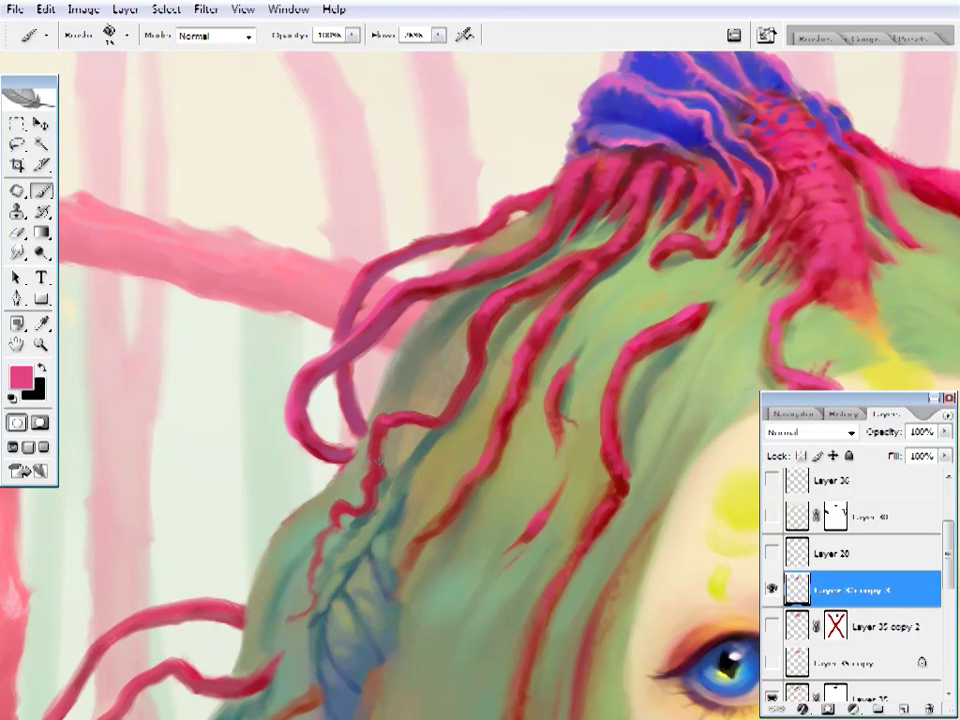
{"action": "left_click_drag", "start_coordinate": [595, 468], "coordinate": [501, 232]}
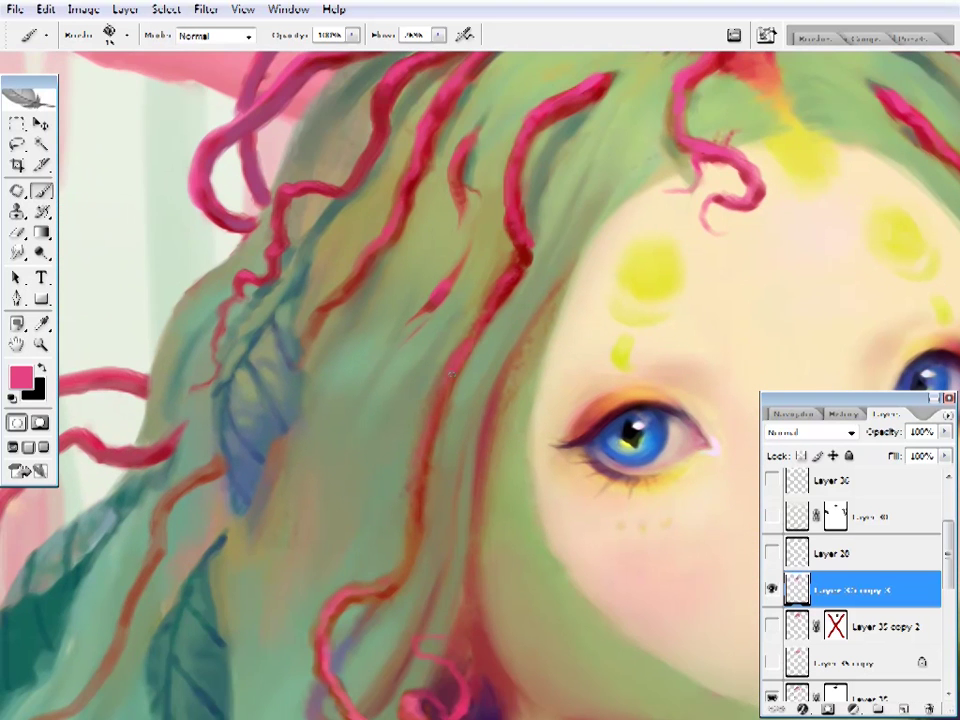
- Paint dark red, green, tan and pink strands down the hair toward the shoulder
{"action": "left_click", "coordinate": [508, 285], "text": "alt"}
{"action": "left_click", "coordinate": [424, 390], "text": "alt"}
{"action": "left_click_drag", "start_coordinate": [429, 456], "coordinate": [439, 401]}
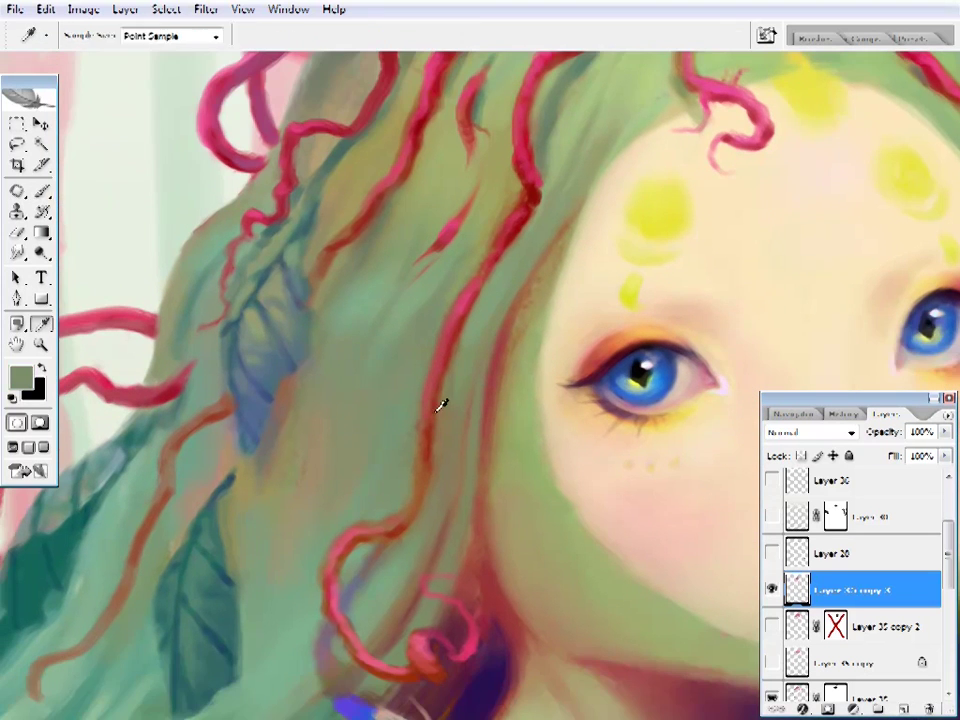
{"action": "left_click", "coordinate": [420, 470], "text": "alt"}
{"action": "left_click", "coordinate": [419, 515], "text": "alt"}
{"action": "left_click", "coordinate": [386, 521], "text": "alt"}
{"action": "left_click_drag", "start_coordinate": [376, 608], "coordinate": [369, 476]}
{"action": "left_click", "coordinate": [369, 476], "text": "alt"}
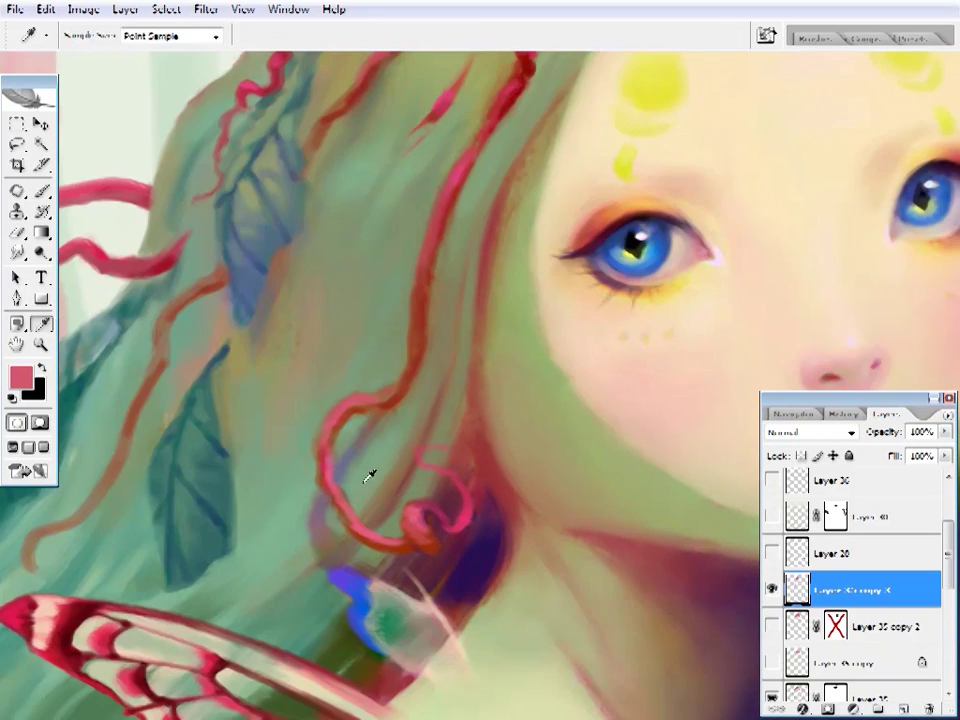
{"action": "left_click", "coordinate": [340, 515], "text": "alt"}
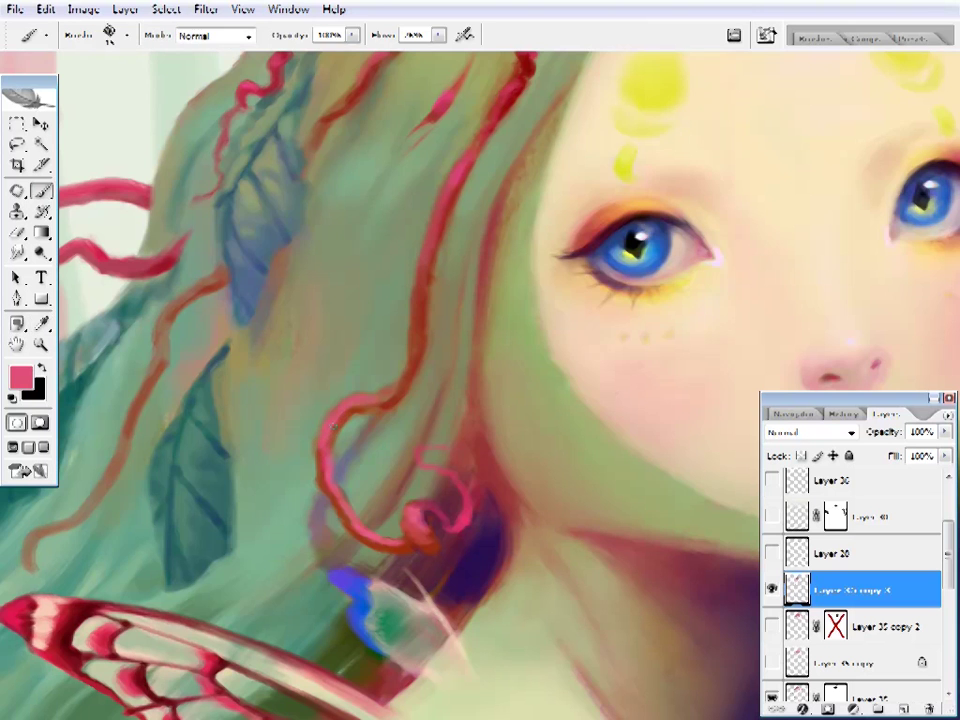
- Fit the painting on screen, zoom into the hair left of the face, and return to the brush
{"action": "key", "text": "ctrl+0"}
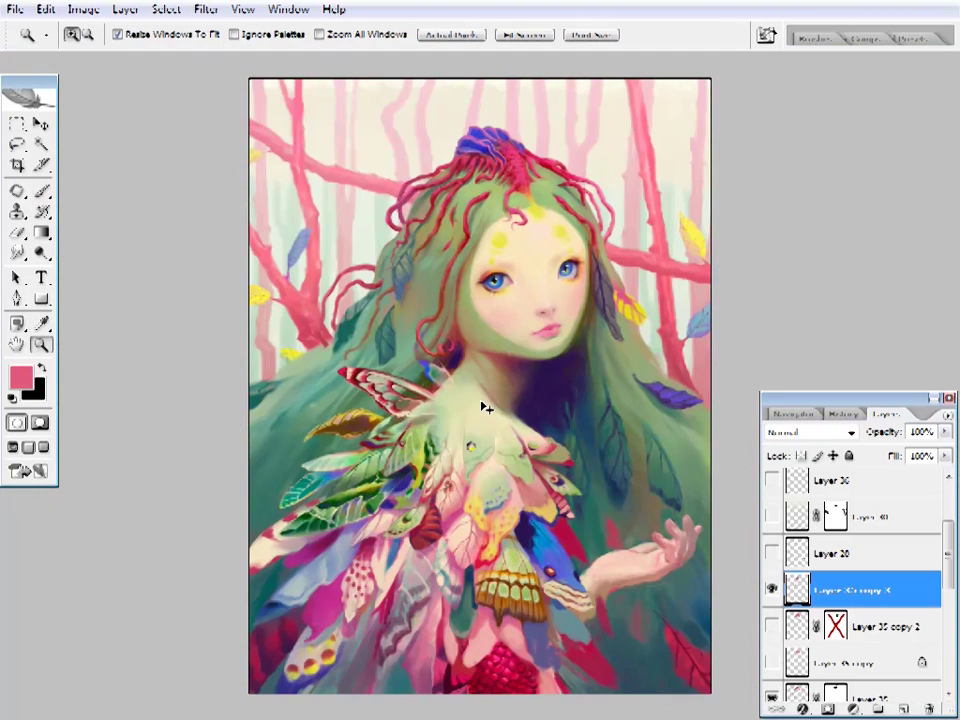
{"action": "left_click", "coordinate": [433, 276]}
{"action": "key", "text": "i"}
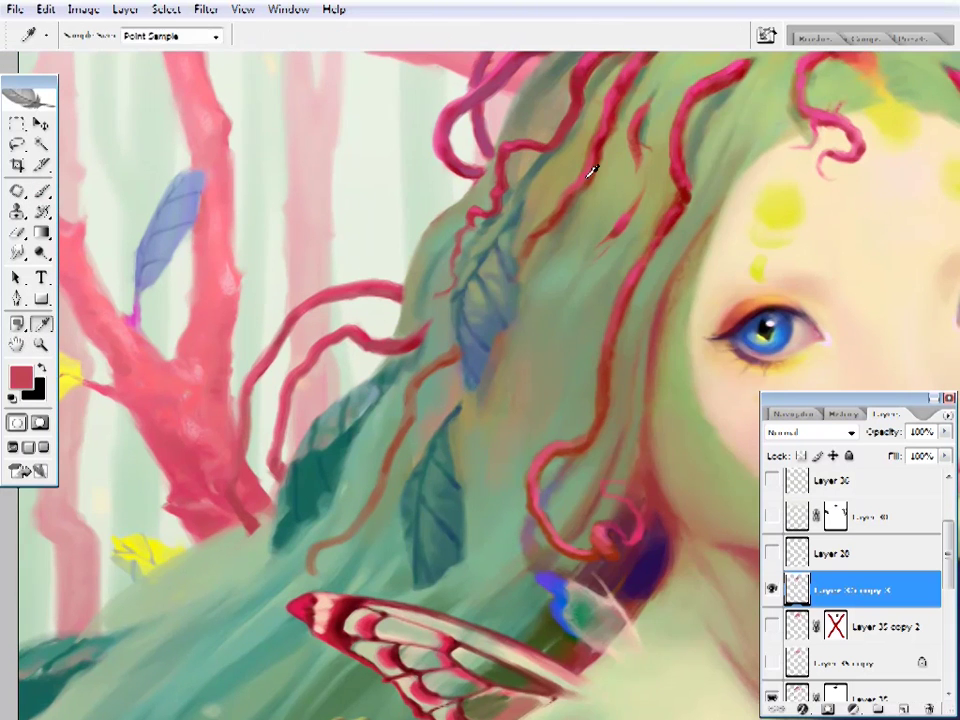
{"action": "key", "text": "b"}
{"action": "right_click", "coordinate": [540, 161]}
{"action": "key", "text": "Return"}
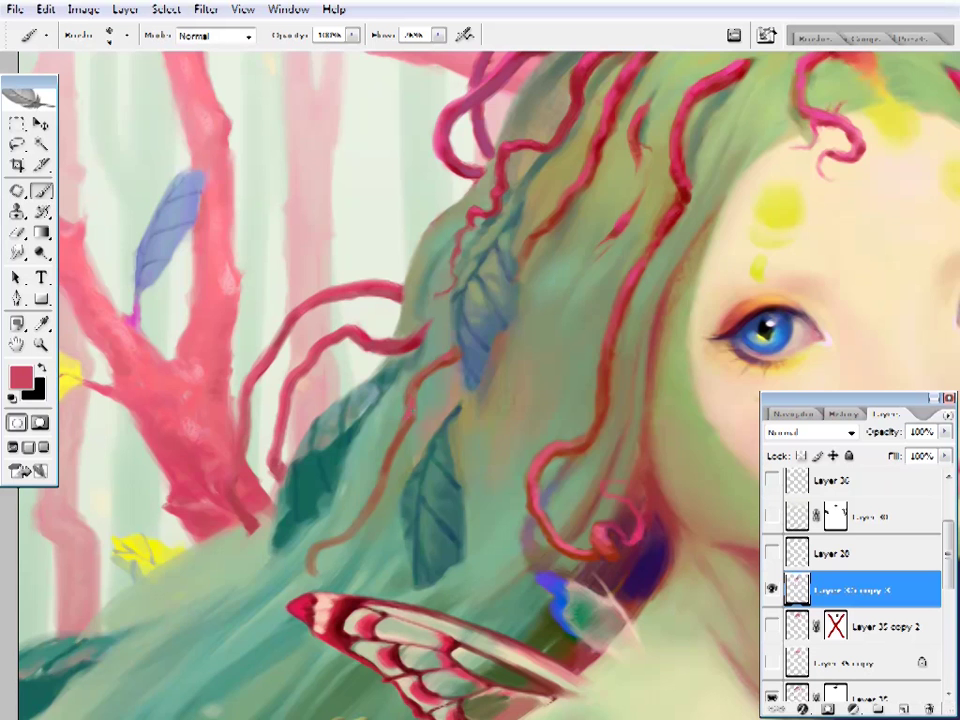
- Sample dark brown, reds and browns from the hair tendrils beside the face
{"action": "left_click_drag", "start_coordinate": [711, 309], "coordinate": [375, 493]}
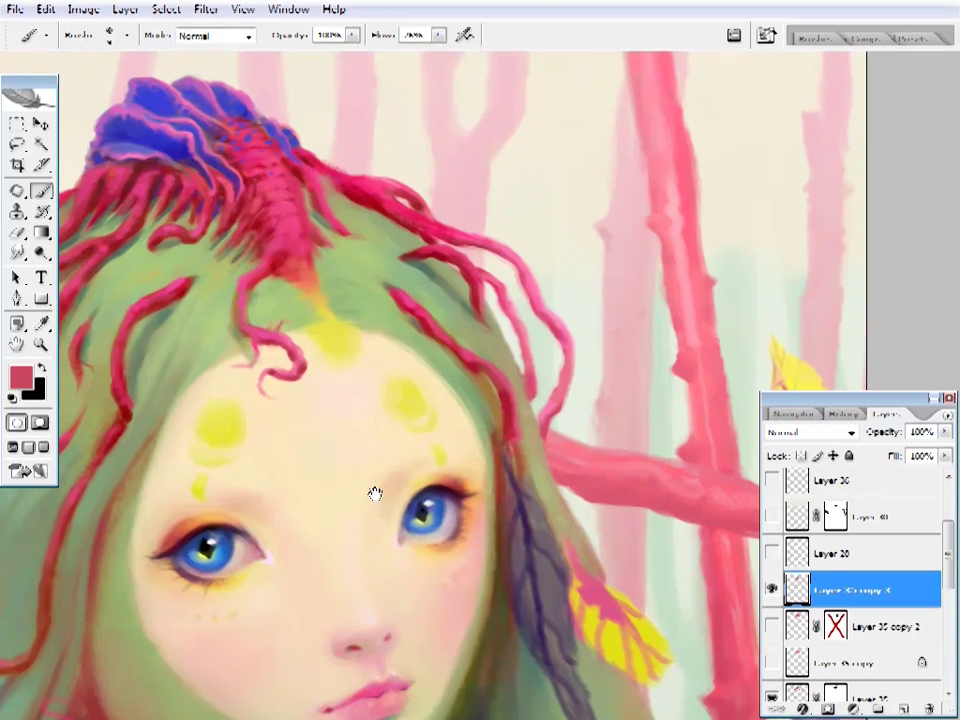
{"action": "scroll", "coordinate": [510, 523], "scroll_direction": "down", "scroll_amount": 1}
{"action": "left_click", "coordinate": [510, 523], "text": "alt"}
{"action": "right_click", "coordinate": [590, 108]}
{"action": "key", "text": "Return"}
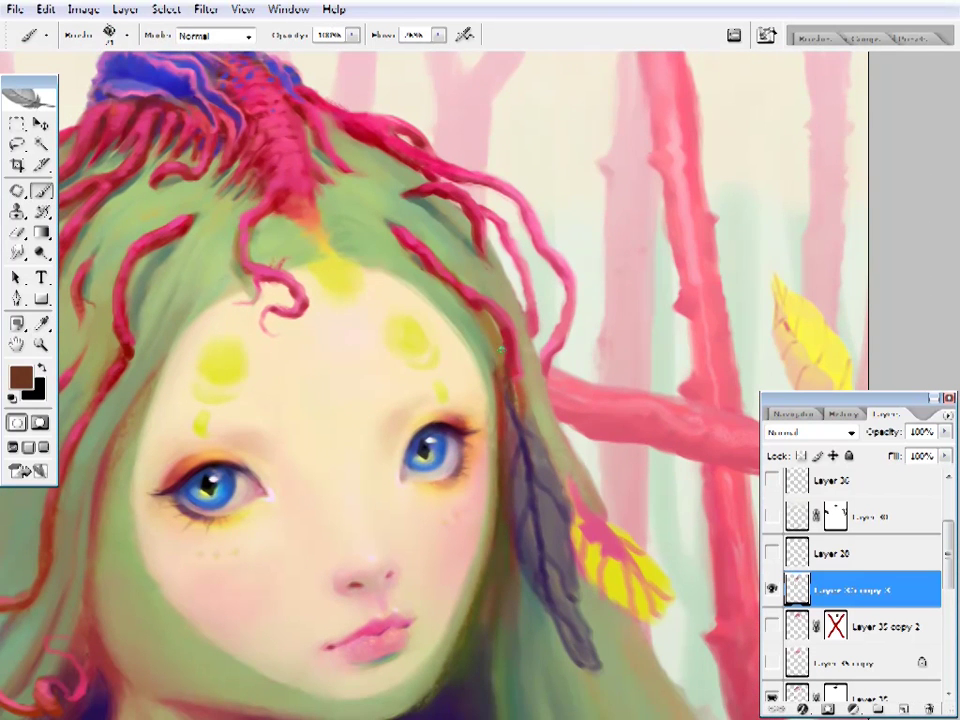
{"action": "left_click", "coordinate": [527, 409], "text": "alt"}
{"action": "left_click", "coordinate": [523, 404], "text": "alt"}
{"action": "left_click", "coordinate": [521, 397], "text": "alt"}
{"action": "left_click", "coordinate": [520, 391], "text": "alt"}
{"action": "left_click", "coordinate": [518, 385], "text": "alt"}
{"action": "left_click", "coordinate": [521, 369], "text": "alt"}
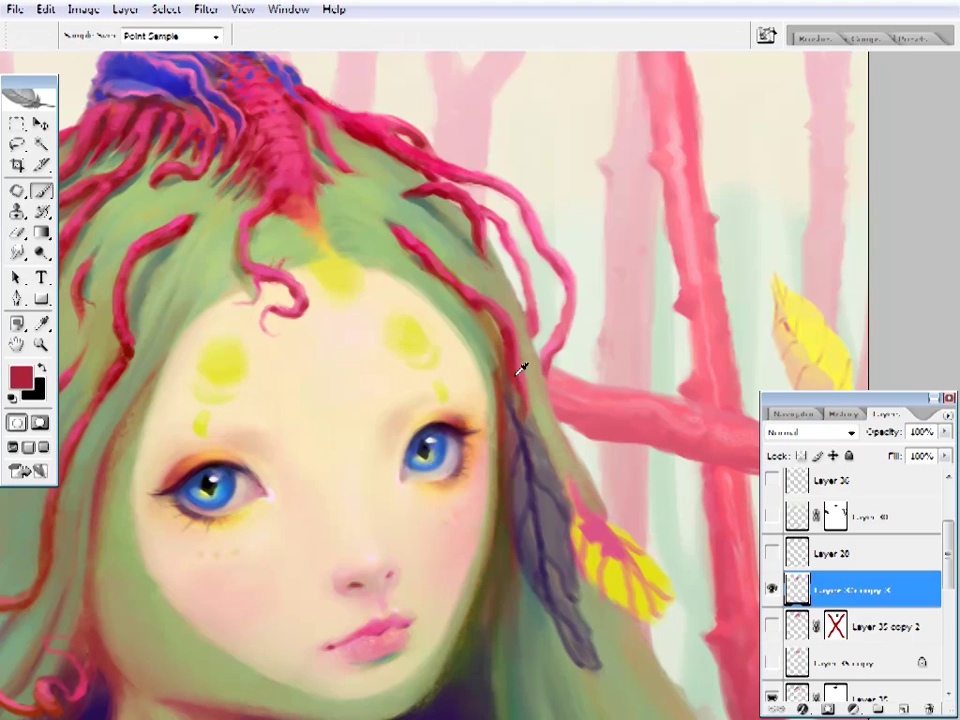
{"action": "left_click", "coordinate": [489, 306], "text": "alt"}
- Sample pinks, greens and greys near the head, then choose a teal in the Color Picker
{"action": "left_click_drag", "start_coordinate": [440, 240], "coordinate": [510, 330]}
{"action": "left_click", "coordinate": [510, 330], "text": "alt"}
{"action": "left_click", "coordinate": [518, 332], "text": "alt"}
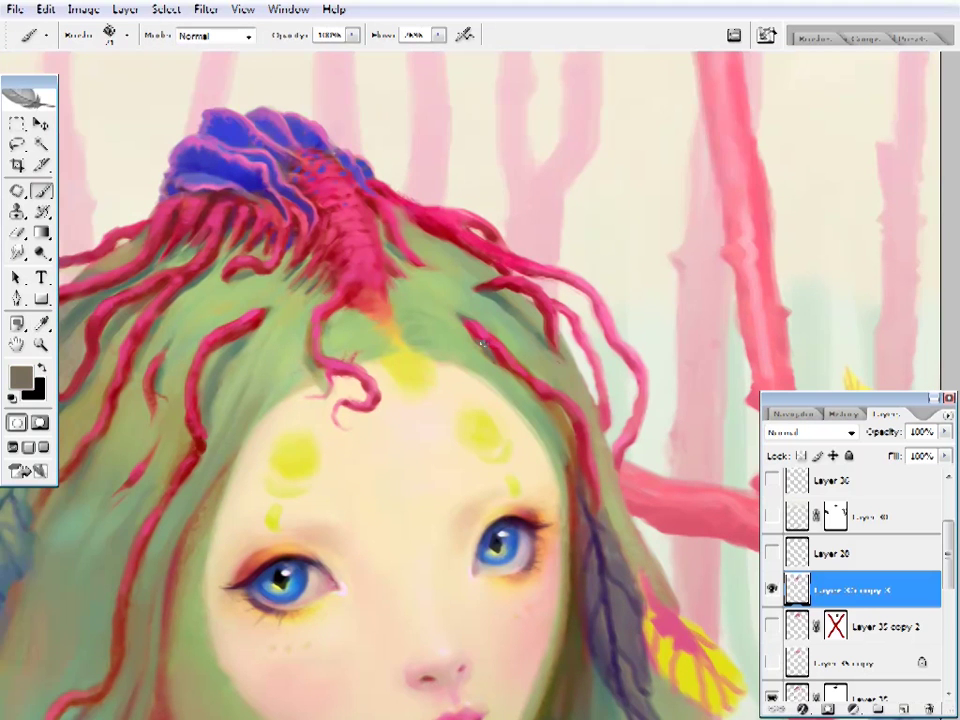
{"action": "left_click", "coordinate": [553, 332], "text": "alt"}
{"action": "left_click", "coordinate": [483, 340], "text": "alt"}
{"action": "left_click_drag", "start_coordinate": [655, 572], "coordinate": [585, 332]}
{"action": "left_click", "coordinate": [585, 332], "text": "alt"}
{"action": "left_click", "coordinate": [583, 336], "text": "alt"}
{"action": "left_click", "coordinate": [20, 376]}
{"action": "left_click", "coordinate": [444, 298]}
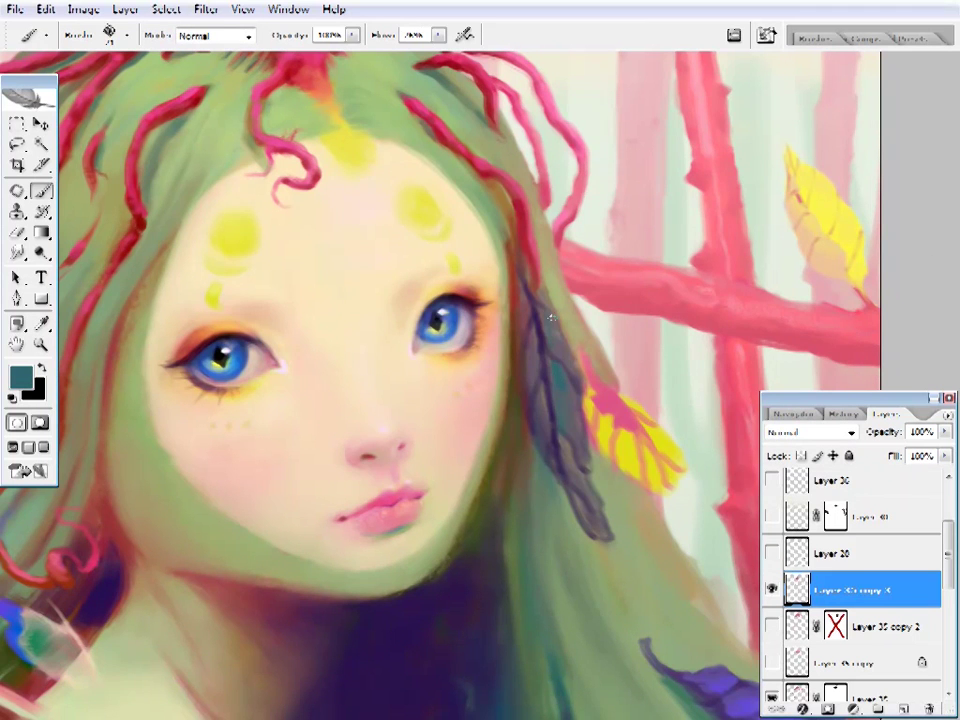
- Fit the painting to the window, zoom into the hair left of the face, and review the brush presets
{"action": "right_click", "coordinate": [525, 437]}
{"action": "left_click", "coordinate": [540, 443]}
{"action": "left_click", "coordinate": [514, 231]}
{"action": "right_click", "coordinate": [590, 50]}
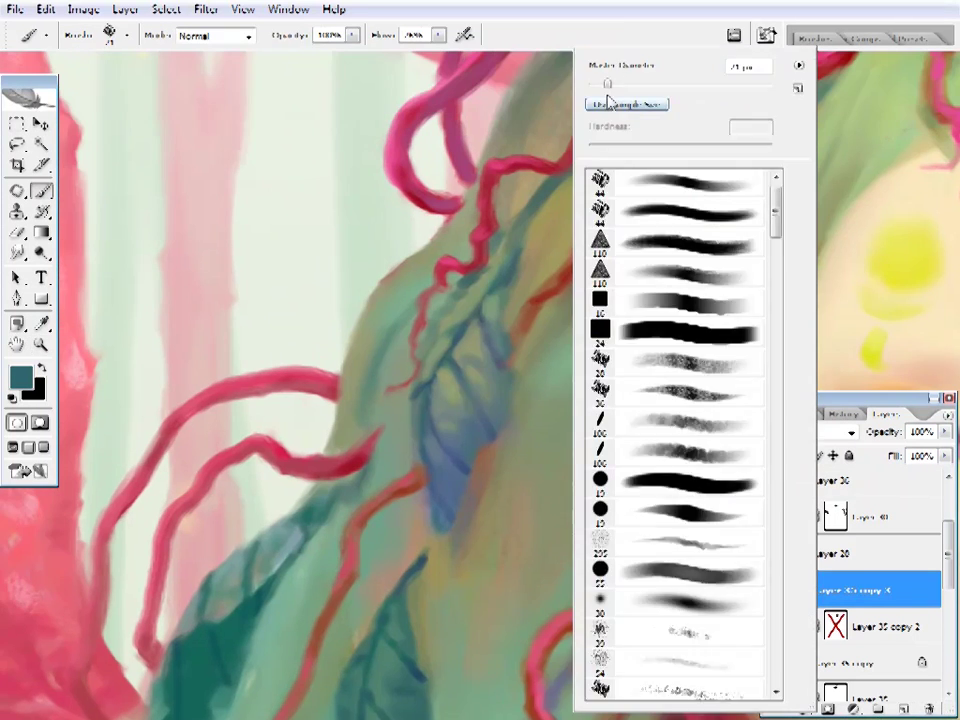
{"action": "key", "text": "Escape"}
{"action": "right_click", "coordinate": [557, 259]}
{"action": "key", "text": "Escape"}
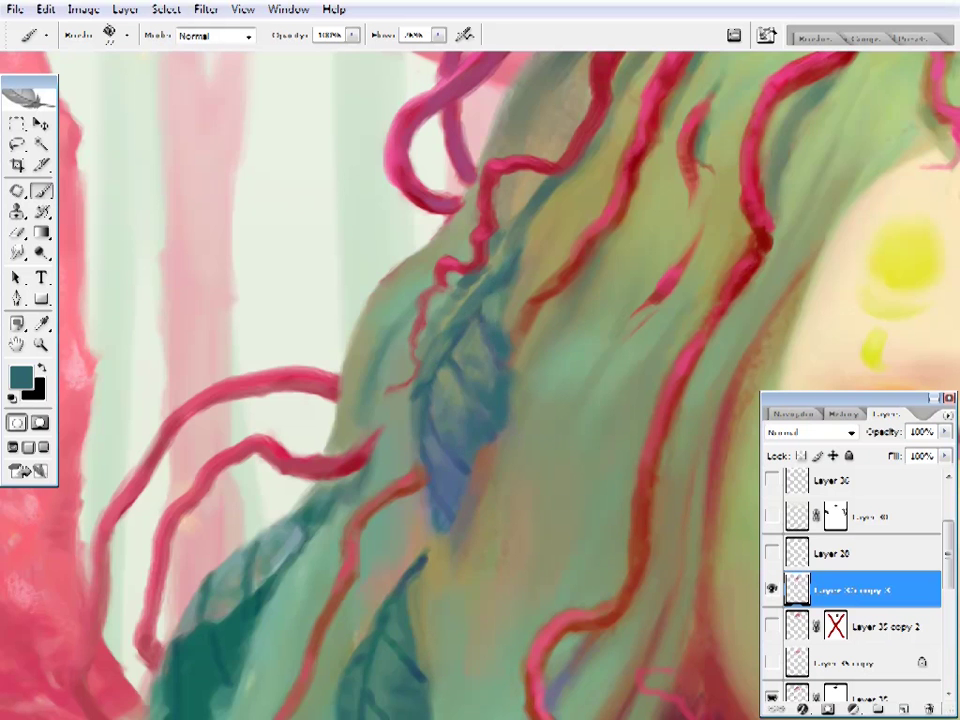
- Sample a deep navy from the painting, inspect the blue leaf in the hair, then fit the cover
{"action": "left_click", "coordinate": [460, 412], "text": "ctrl+alt"}
{"action": "left_click", "coordinate": [467, 274], "text": "ctrl"}
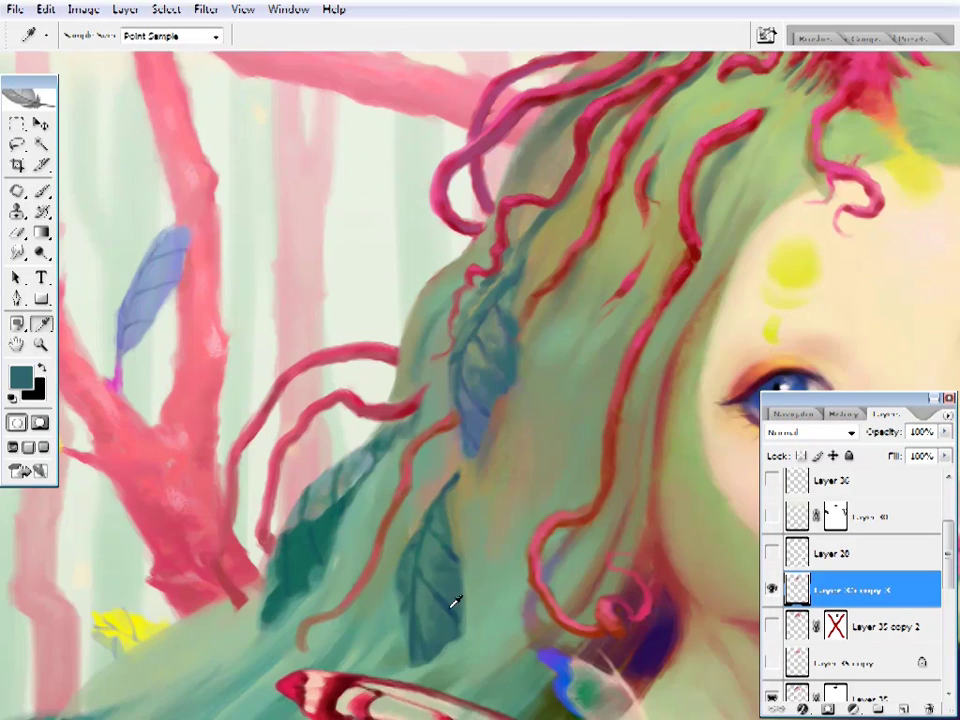
{"action": "left_click", "coordinate": [452, 600], "text": "alt"}
{"action": "left_click", "coordinate": [463, 345], "text": "ctrl"}
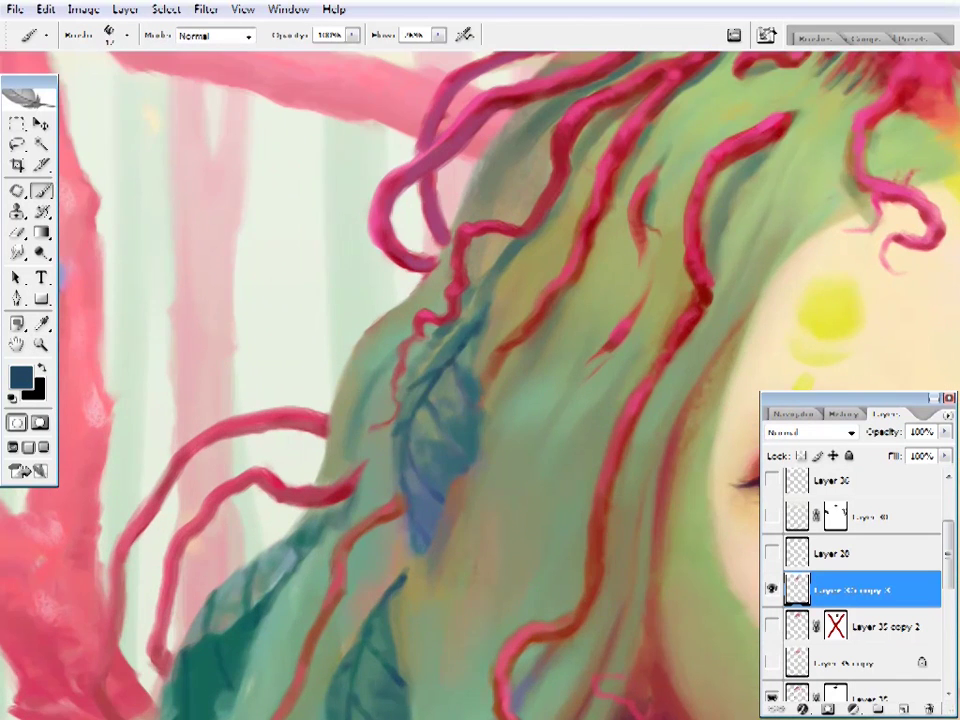
{"action": "left_click_drag", "start_coordinate": [421, 419], "coordinate": [369, 301]}
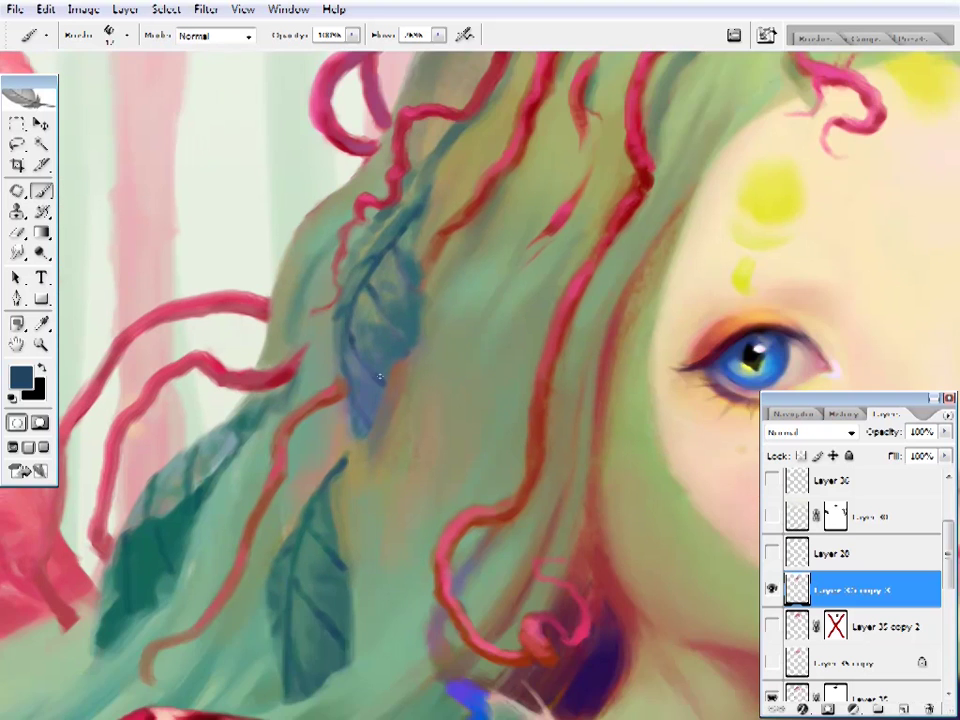
{"action": "left_click_drag", "start_coordinate": [196, 457], "coordinate": [401, 395]}
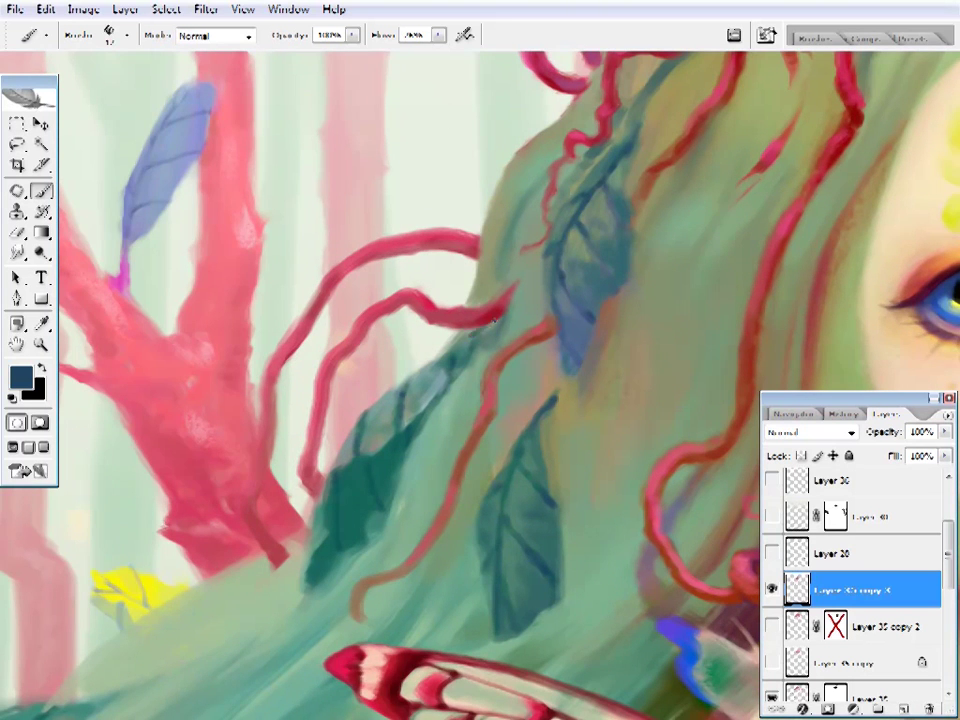
{"action": "key", "text": "z"}
{"action": "right_click", "coordinate": [510, 273]}
{"action": "left_click", "coordinate": [520, 282]}
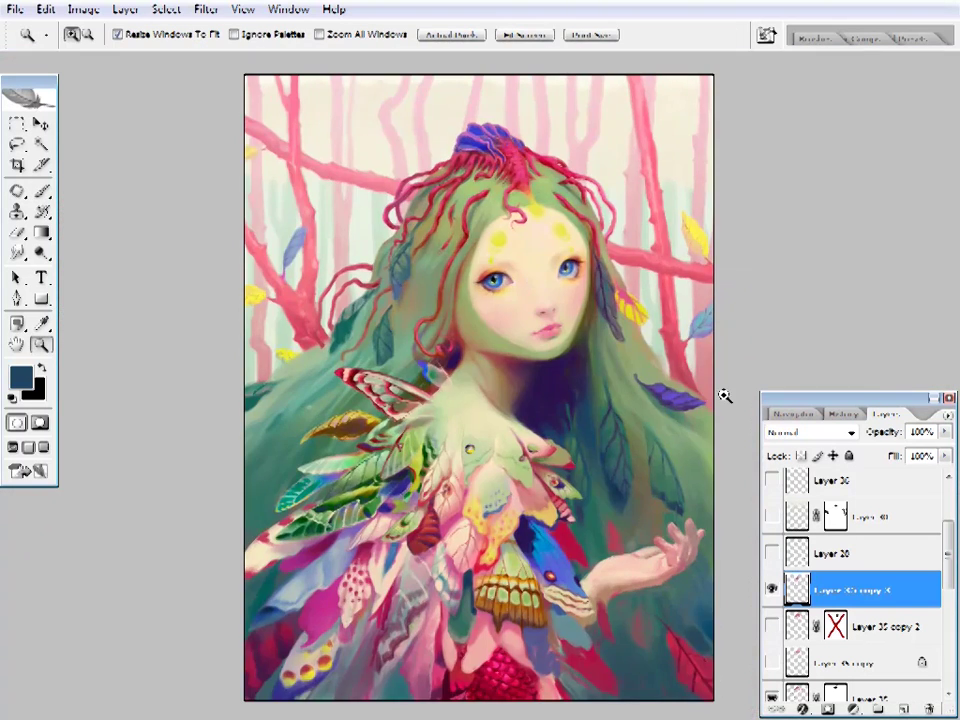
- Zoom into the crown creature and paint its tendrils with sampled reds and pinks
{"action": "left_click", "coordinate": [520, 215]}
{"action": "left_click", "coordinate": [521, 469]}
{"action": "key", "text": "i"}
{"action": "left_click", "coordinate": [491, 364]}
{"action": "key", "text": "b"}
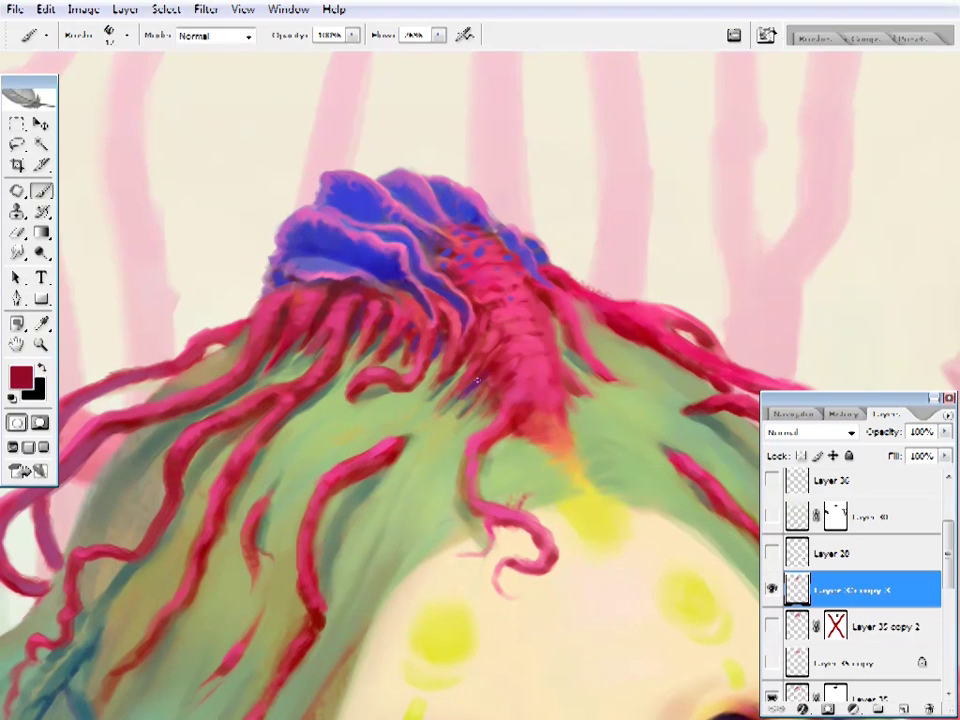
{"action": "left_click", "coordinate": [504, 361], "text": "alt"}
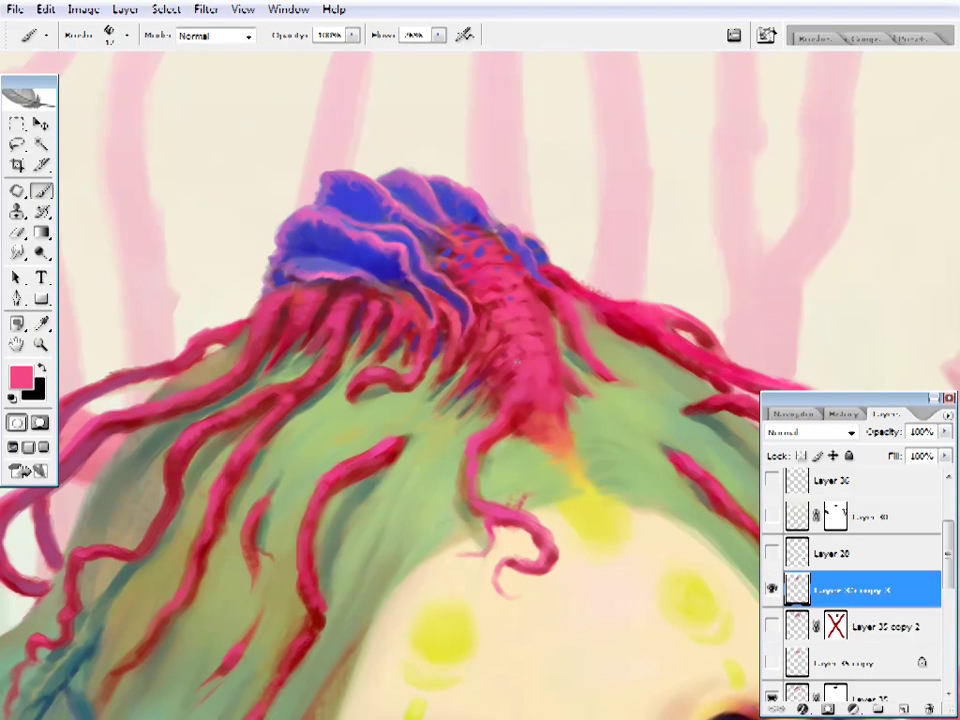
{"action": "left_click", "coordinate": [525, 388], "text": "alt"}
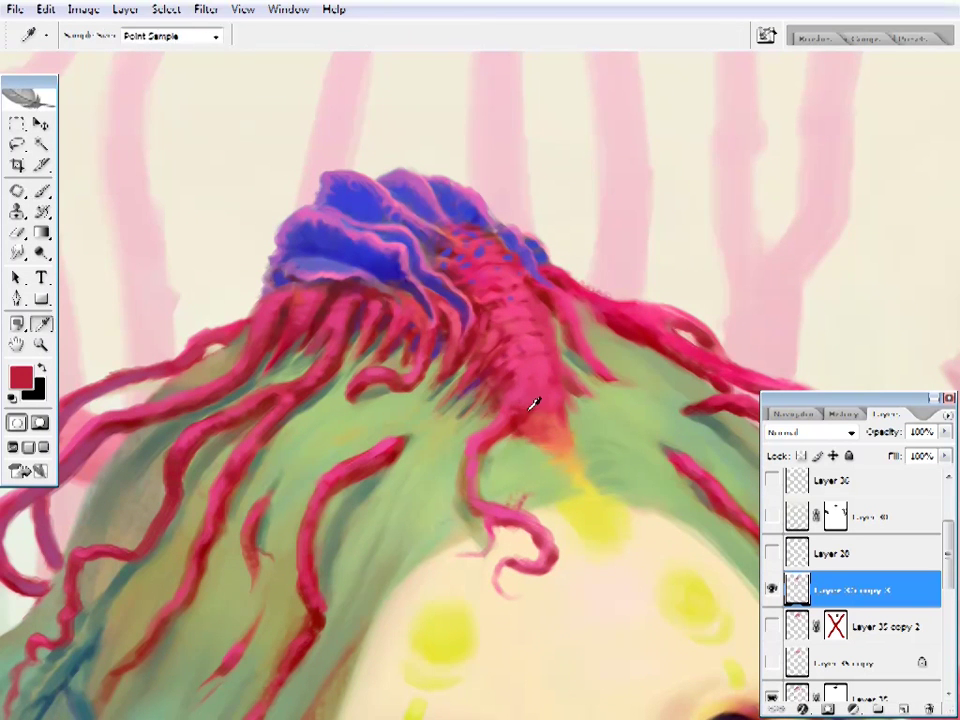
- Paint the surrounding hair with sampled grey-green, olive, tan and dark green, adding purple and dark red accents
{"action": "left_click_drag", "start_coordinate": [564, 411], "coordinate": [514, 407]}
{"action": "left_click", "coordinate": [687, 400], "text": "alt"}
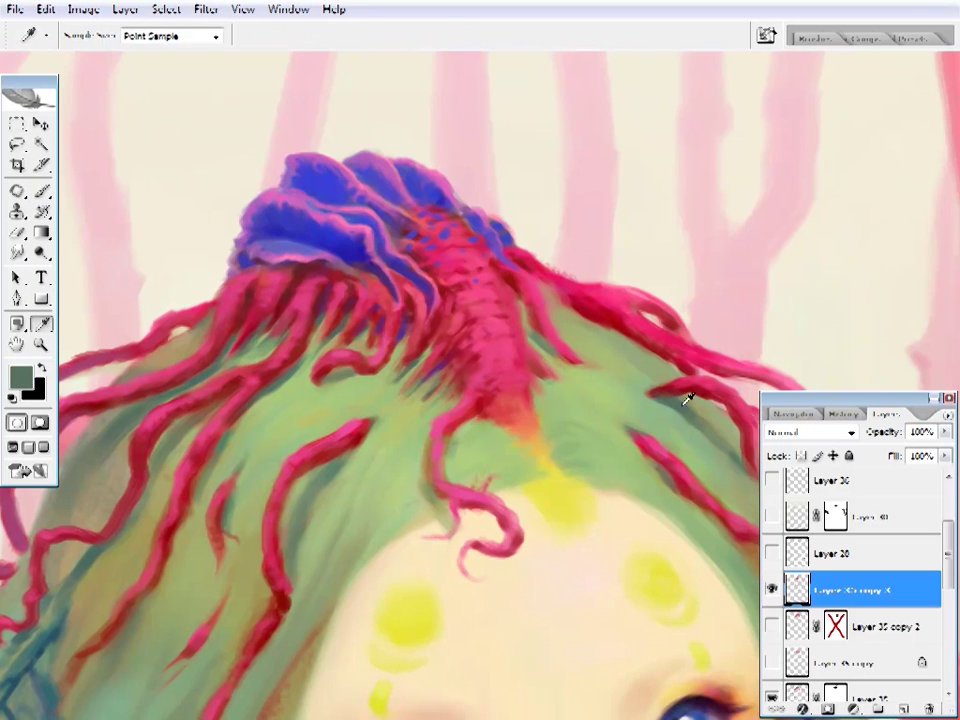
{"action": "left_click", "coordinate": [482, 418], "text": "alt"}
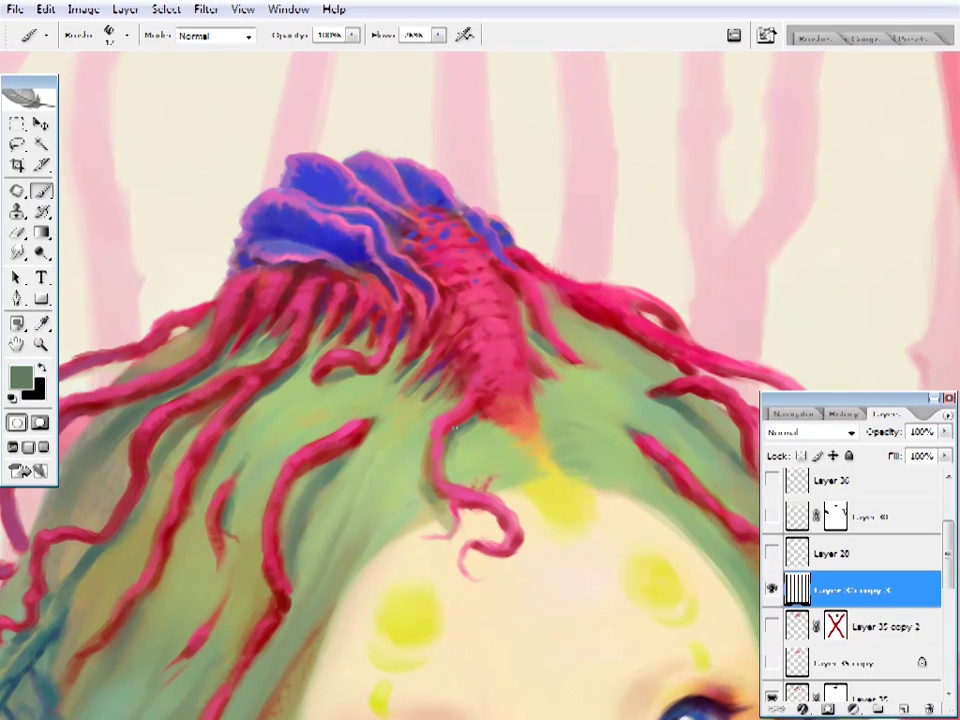
{"action": "left_click_drag", "start_coordinate": [440, 457], "coordinate": [467, 439]}
{"action": "left_click", "coordinate": [467, 439], "text": "alt"}
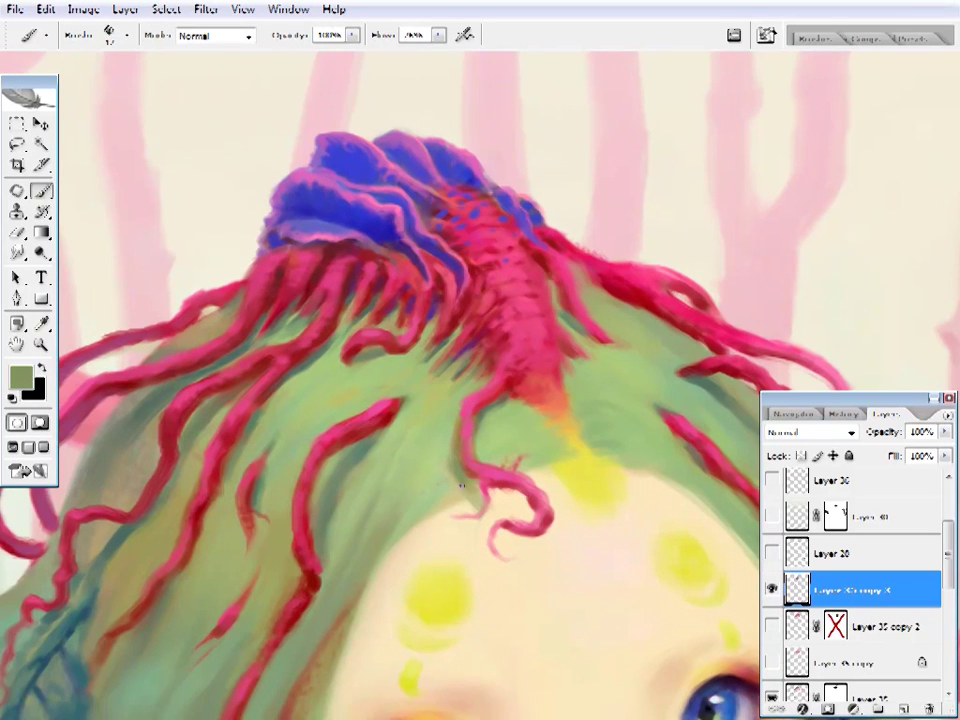
{"action": "left_click_drag", "start_coordinate": [568, 213], "coordinate": [508, 343]}
{"action": "left_click", "coordinate": [508, 343], "text": "alt"}
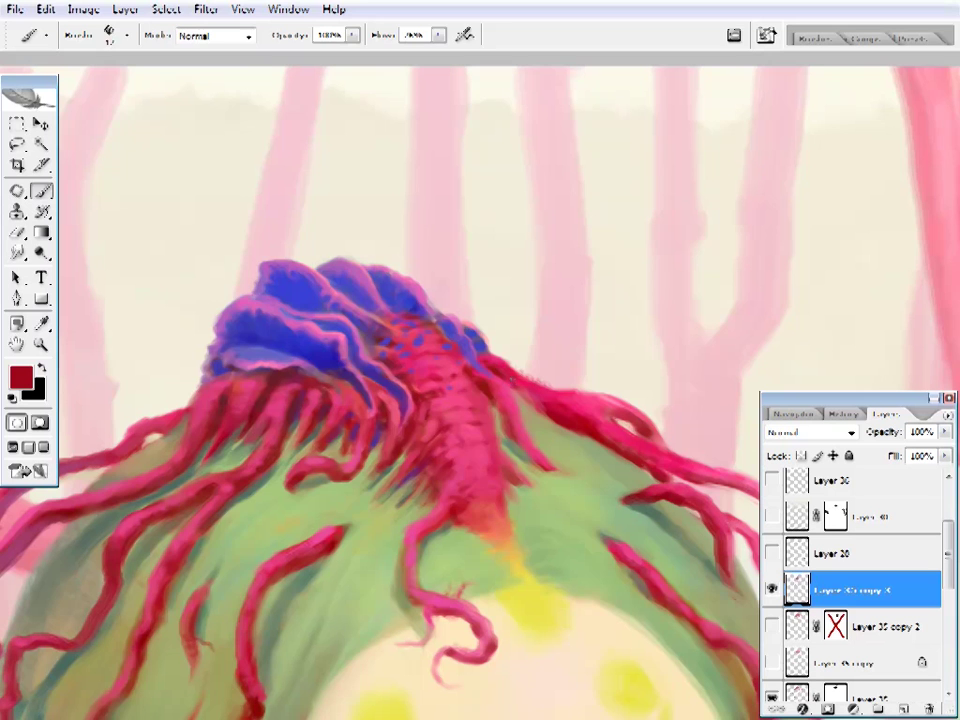
{"action": "left_click", "coordinate": [514, 435], "text": "alt"}
{"action": "left_click", "coordinate": [514, 435], "text": "alt"}
{"action": "left_click", "coordinate": [487, 362], "text": "alt"}
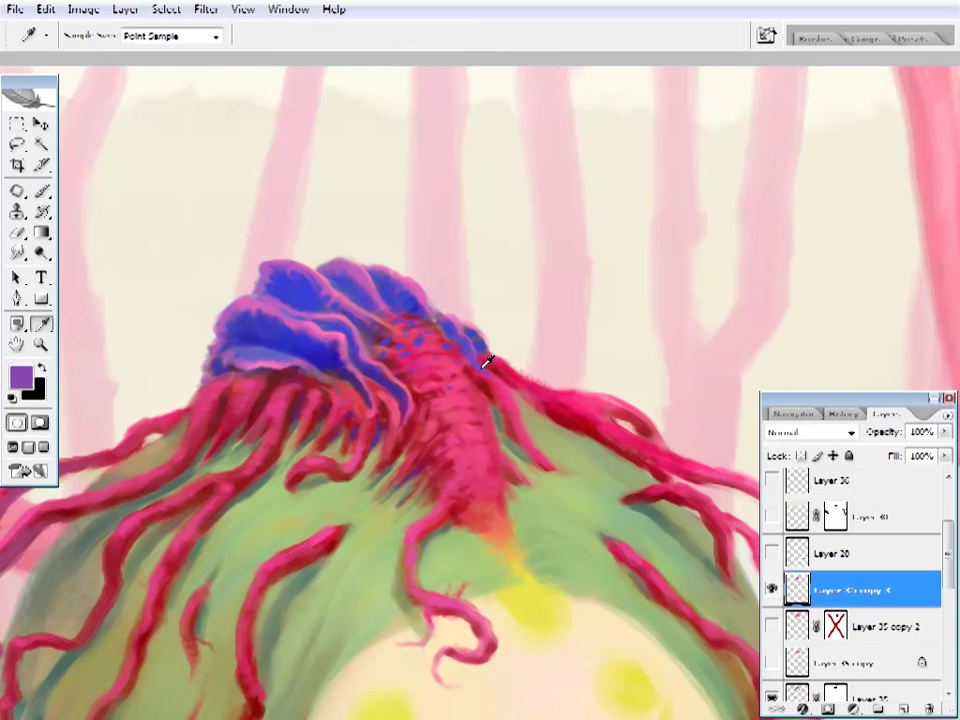
{"action": "left_click", "coordinate": [375, 310], "text": "alt"}
- Refine the tendrils with sampled pink-red, lighter red and darker red strokes, plus olive and brown hair
{"action": "left_click_drag", "start_coordinate": [501, 387], "coordinate": [505, 385]}
{"action": "left_click", "coordinate": [505, 385], "text": "alt"}
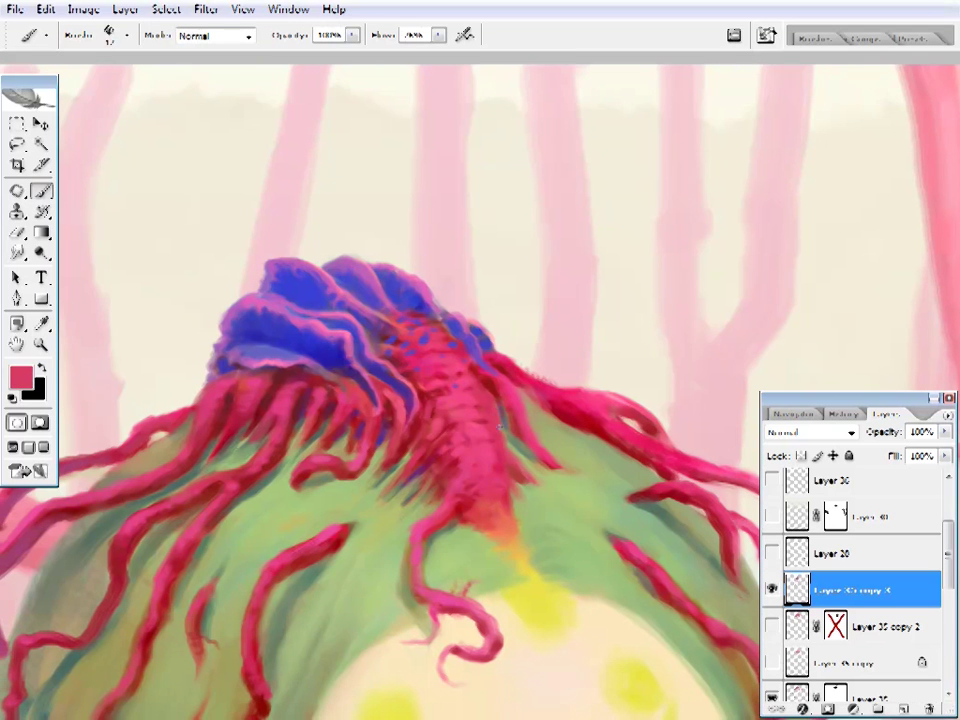
{"action": "left_click", "coordinate": [517, 407], "text": "alt"}
{"action": "left_click", "coordinate": [506, 432], "text": "alt"}
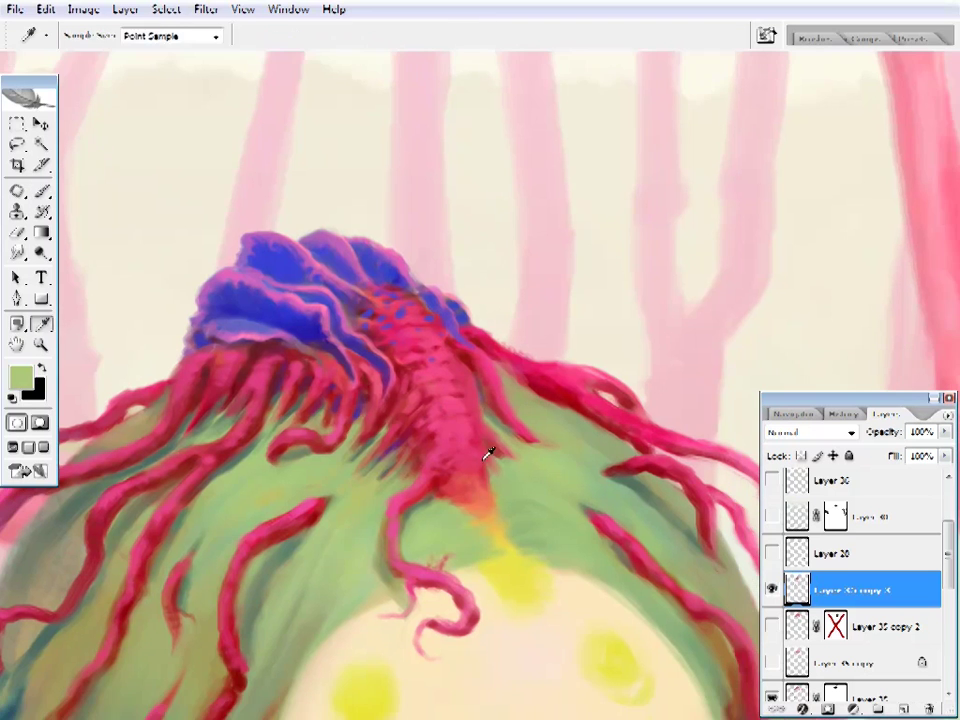
{"action": "left_click", "coordinate": [534, 386], "text": "alt"}
{"action": "left_click", "coordinate": [527, 381], "text": "alt"}
{"action": "left_click", "coordinate": [648, 539], "text": "alt"}
{"action": "left_click_drag", "start_coordinate": [648, 539], "coordinate": [364, 392]}
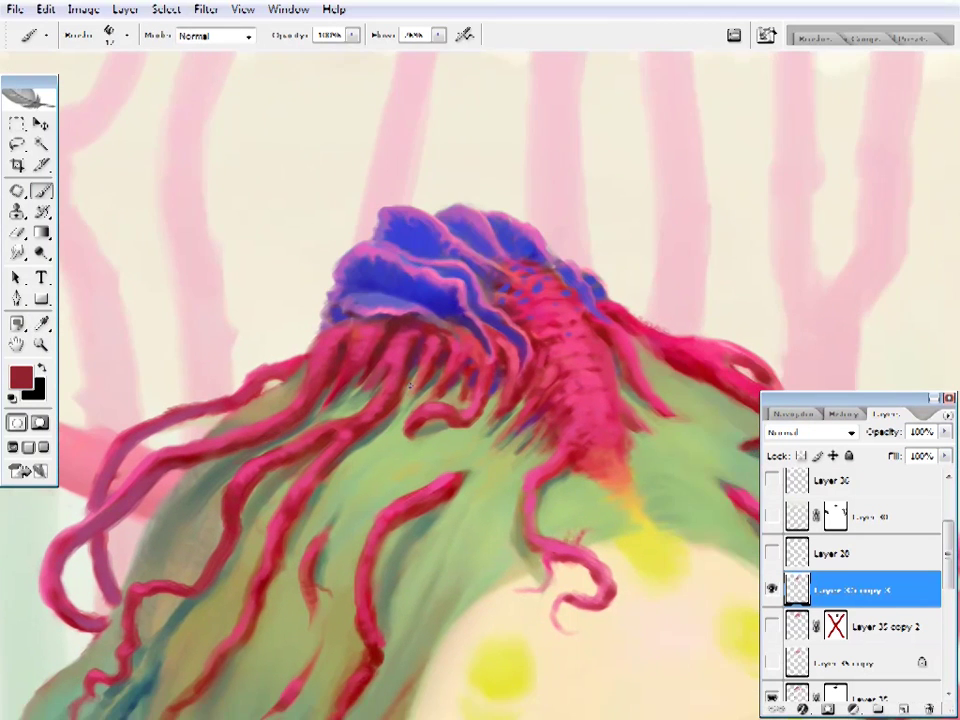
{"action": "left_click", "coordinate": [311, 450], "text": "alt"}
{"action": "left_click_drag", "start_coordinate": [311, 450], "coordinate": [560, 340]}
{"action": "left_click", "coordinate": [560, 340], "text": "alt"}
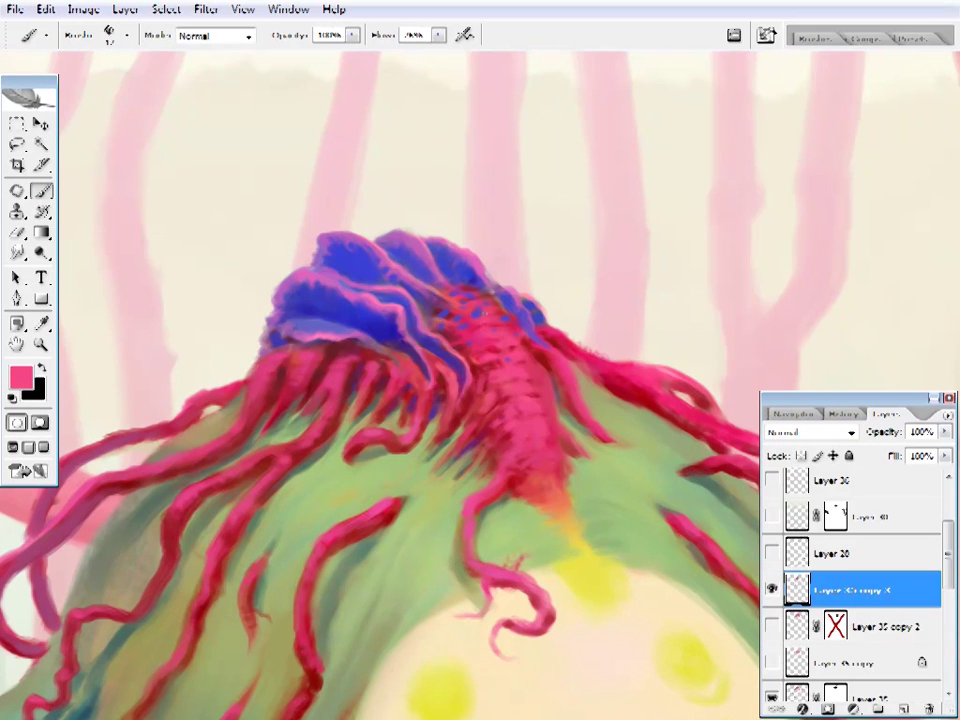
{"action": "left_click", "coordinate": [497, 410], "text": "alt"}
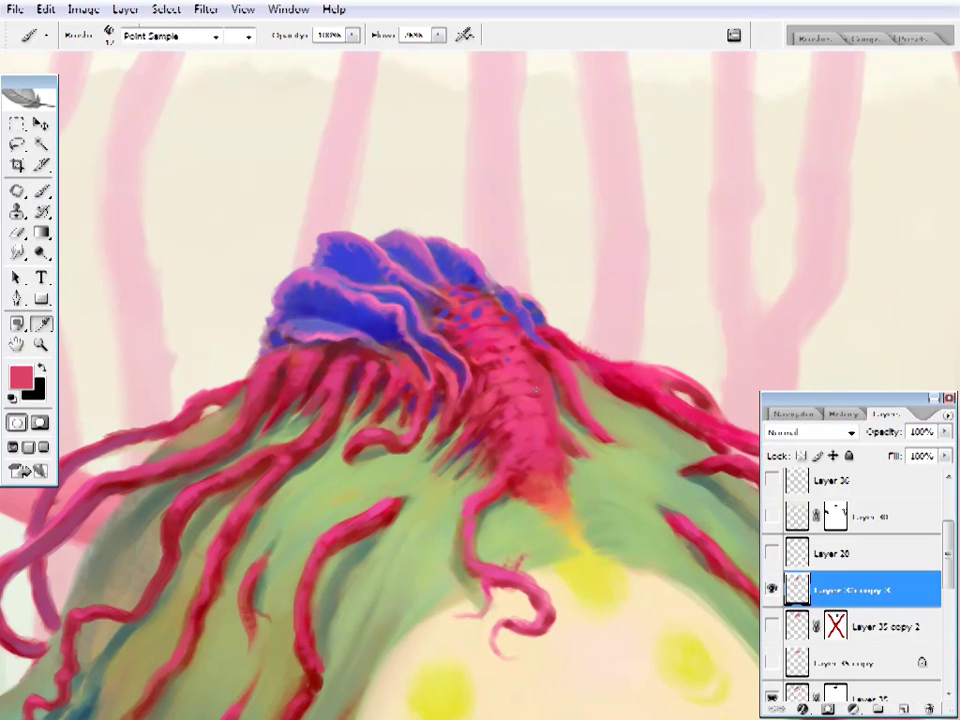
- Touch up the creature's pink body and dark red tendrils, then blend in the green hair
{"action": "left_click_drag", "start_coordinate": [555, 392], "coordinate": [571, 410]}
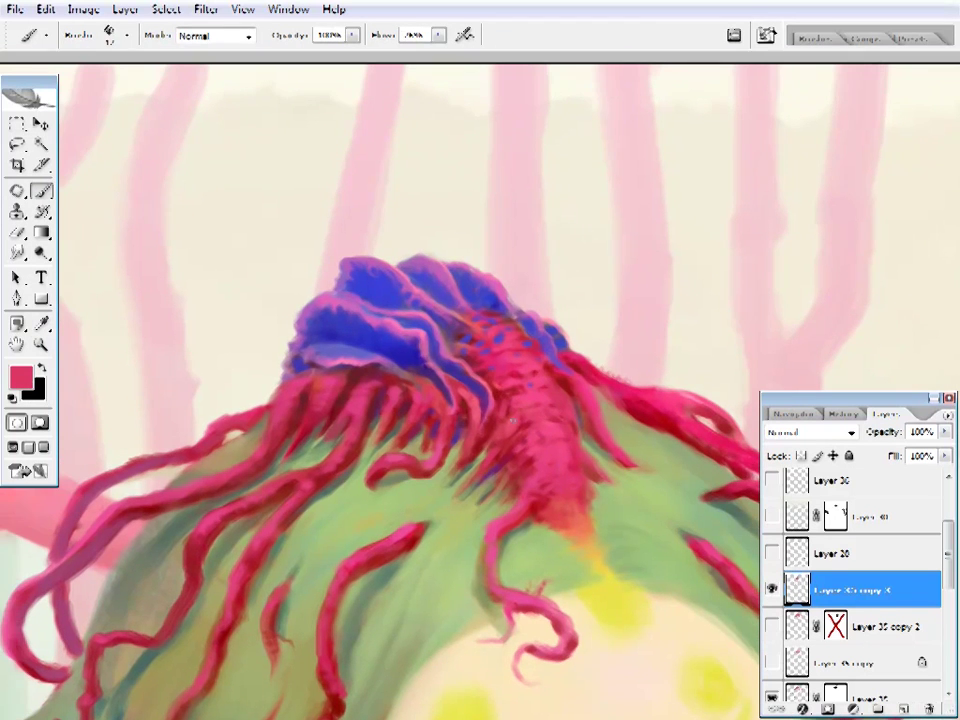
{"action": "left_click", "coordinate": [577, 463], "text": "alt"}
{"action": "left_click_drag", "start_coordinate": [577, 463], "coordinate": [489, 411]}
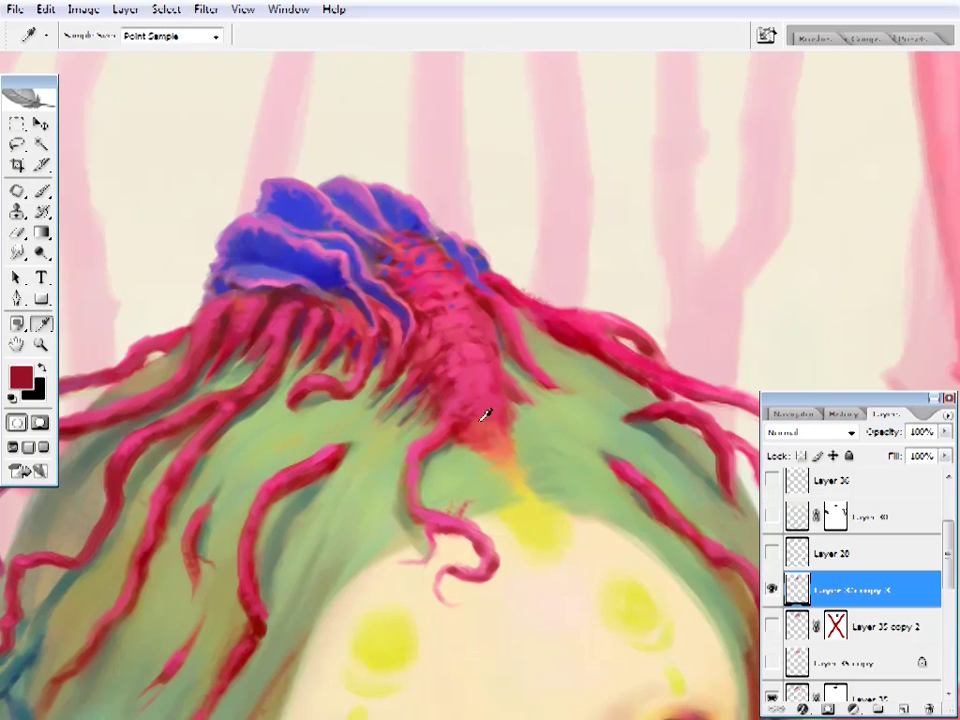
{"action": "left_click", "coordinate": [467, 422], "text": "alt"}
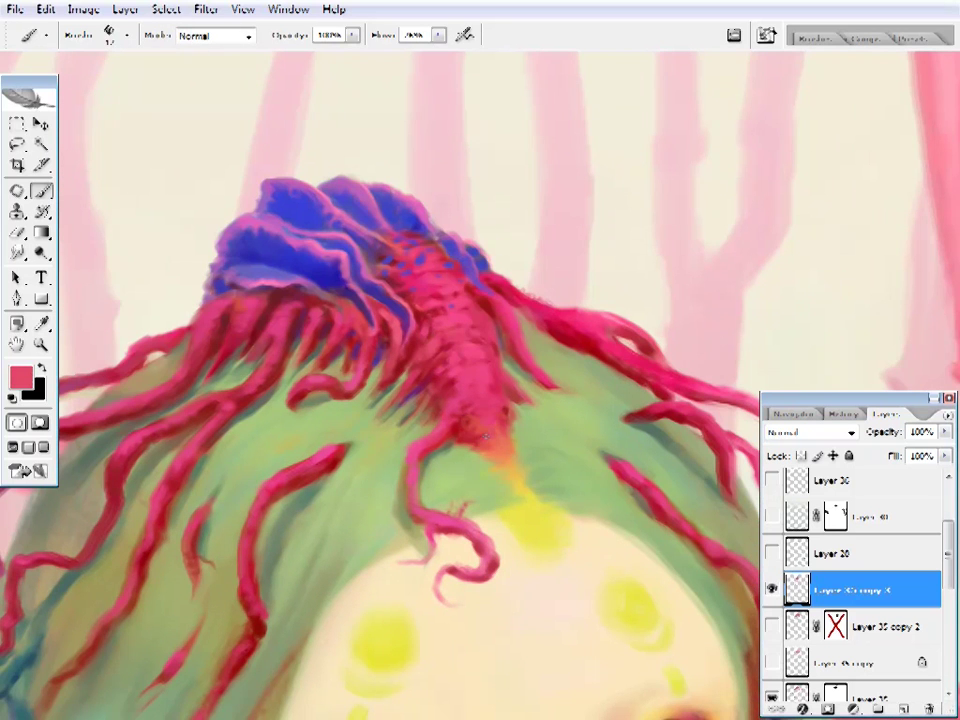
{"action": "left_click", "coordinate": [489, 429], "text": "alt"}
{"action": "left_click_drag", "start_coordinate": [492, 398], "coordinate": [504, 428]}
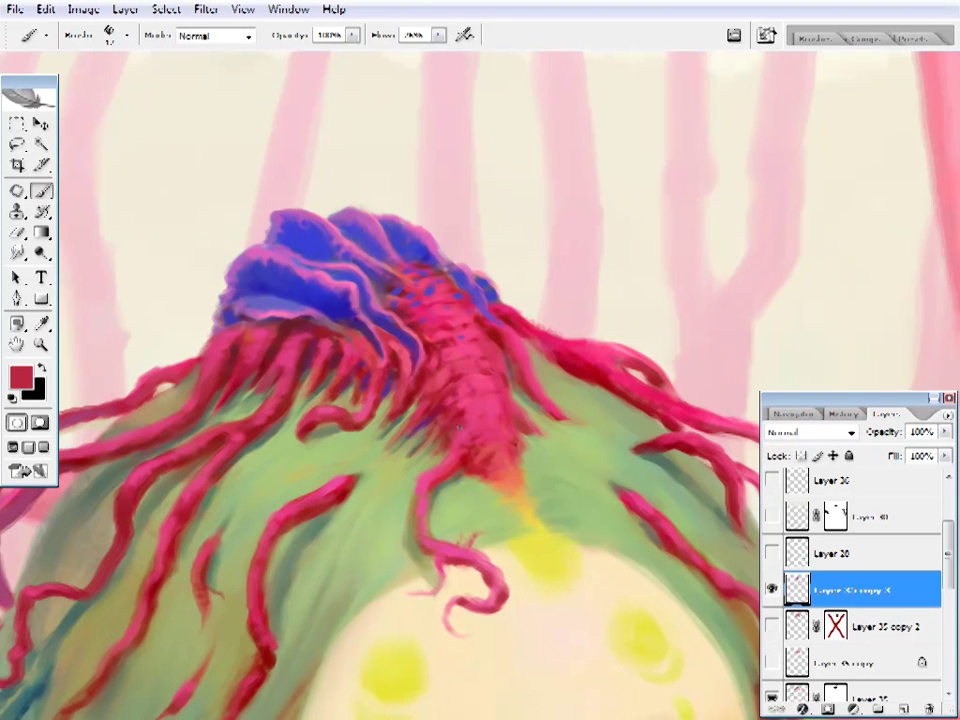
{"action": "left_click", "coordinate": [459, 428], "text": "alt"}
{"action": "left_click_drag", "start_coordinate": [598, 430], "coordinate": [606, 444]}
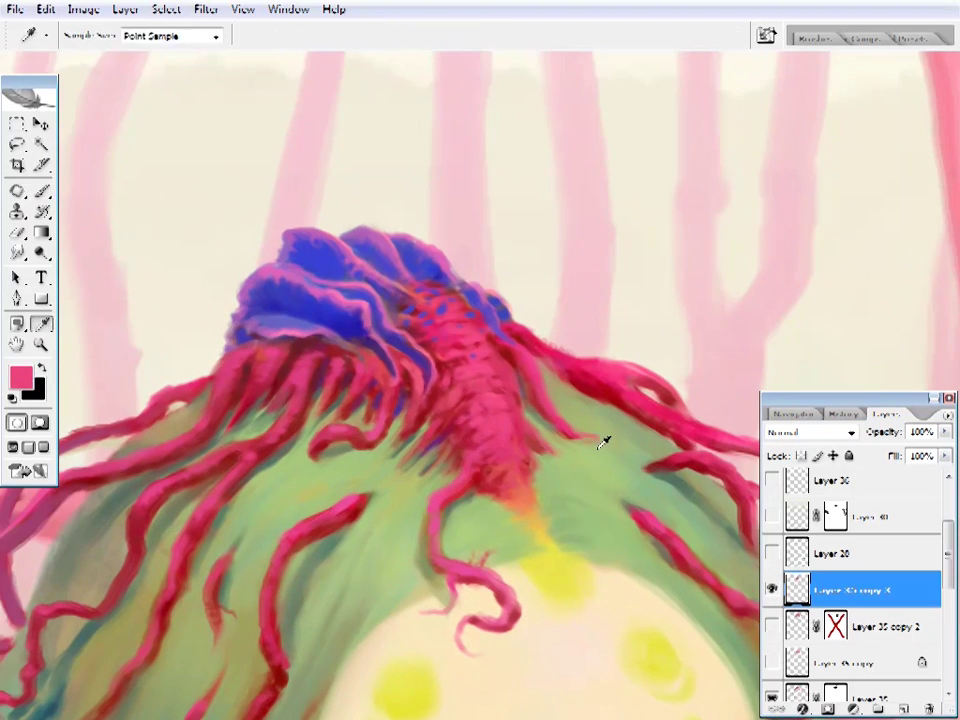
{"action": "left_click", "coordinate": [606, 439], "text": "alt"}
{"action": "left_click", "coordinate": [585, 440], "text": "alt"}
- Review the head with the Eraser ready, then fit the whole painting to the window
{"action": "key", "text": "ctrl+0"}
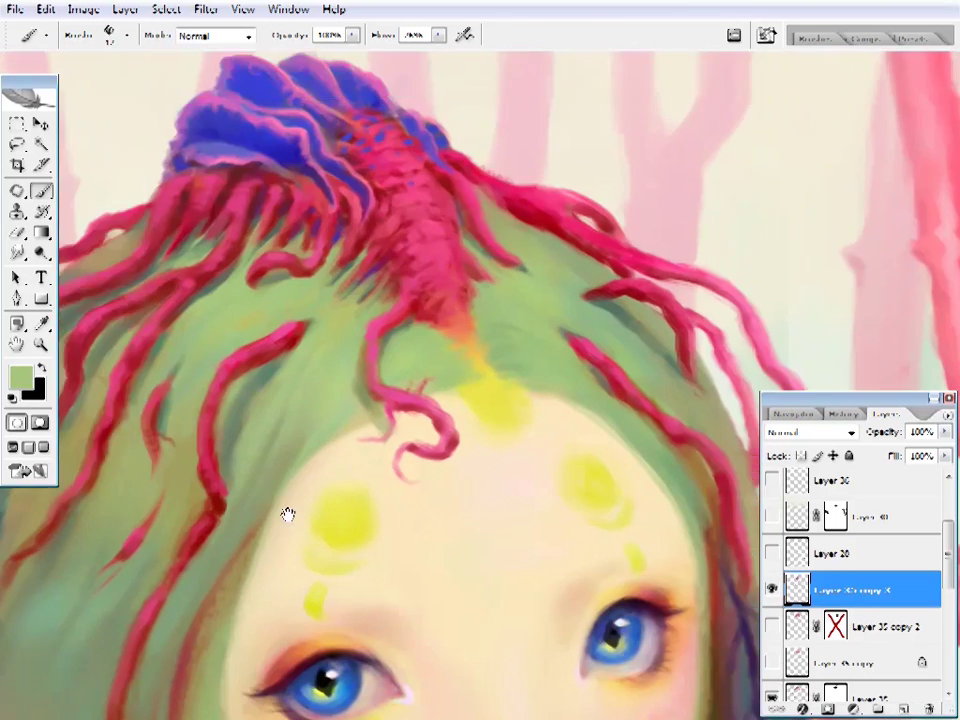
{"action": "key", "text": "z"}
{"action": "left_click", "coordinate": [604, 306]}
{"action": "right_click", "coordinate": [540, 398]}
{"action": "left_click_drag", "start_coordinate": [540, 332], "coordinate": [484, 392]}
{"action": "key", "text": "alt+bracketright"}
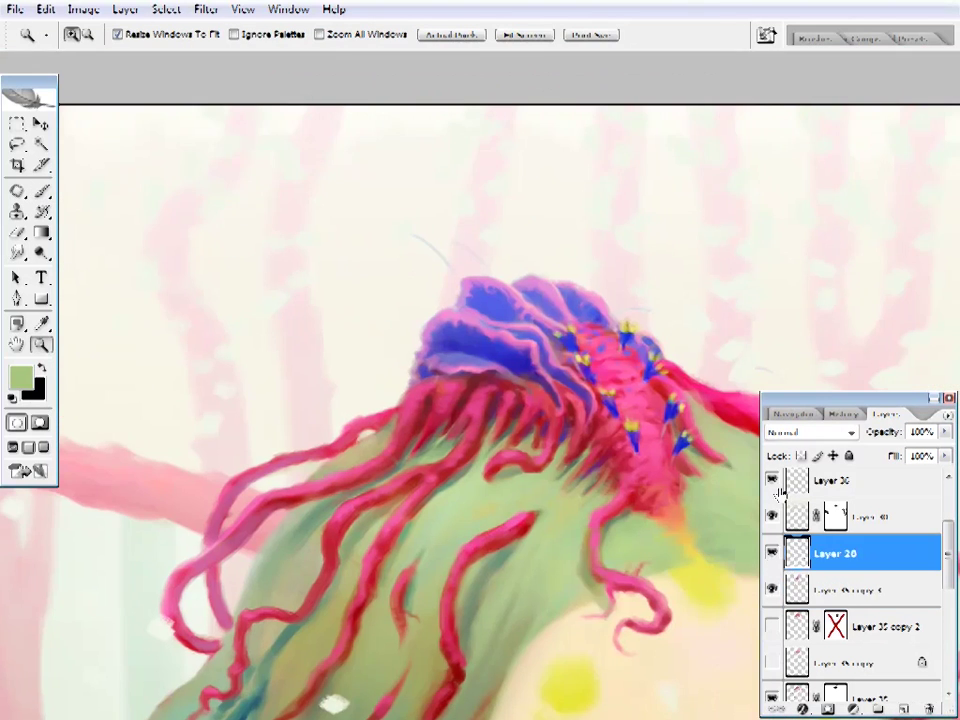
{"action": "key", "text": "e"}
{"action": "right_click", "coordinate": [560, 300]}
{"action": "key", "text": "Escape"}
{"action": "left_click_drag", "start_coordinate": [557, 279], "coordinate": [649, 487]}
{"action": "key", "text": "ctrl+minus"}
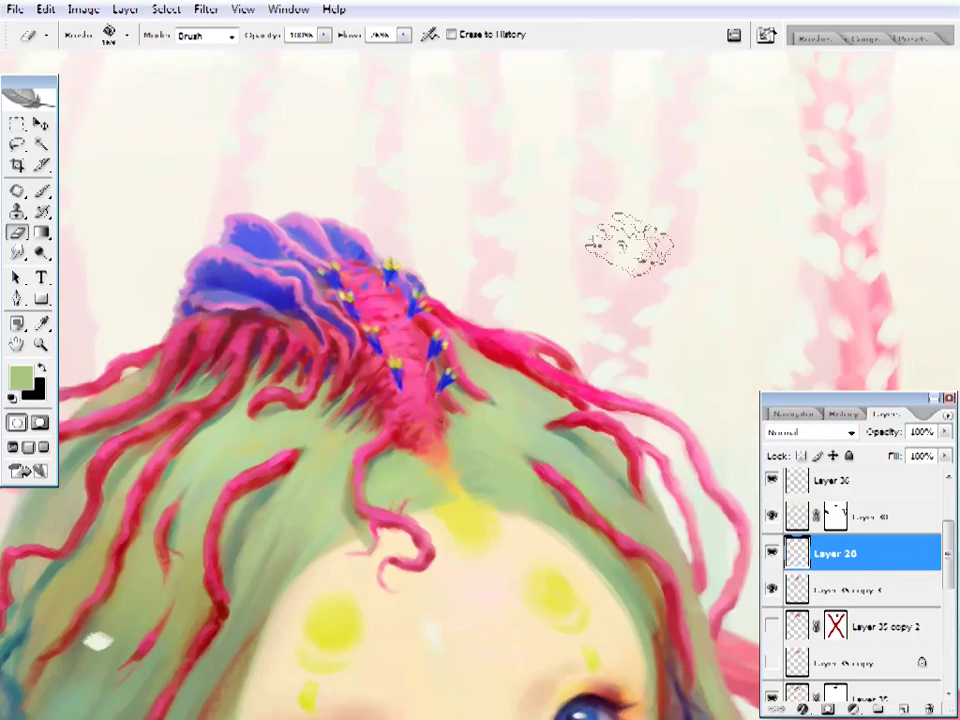
{"action": "key", "text": "z"}
{"action": "key", "text": "ctrl+0"}
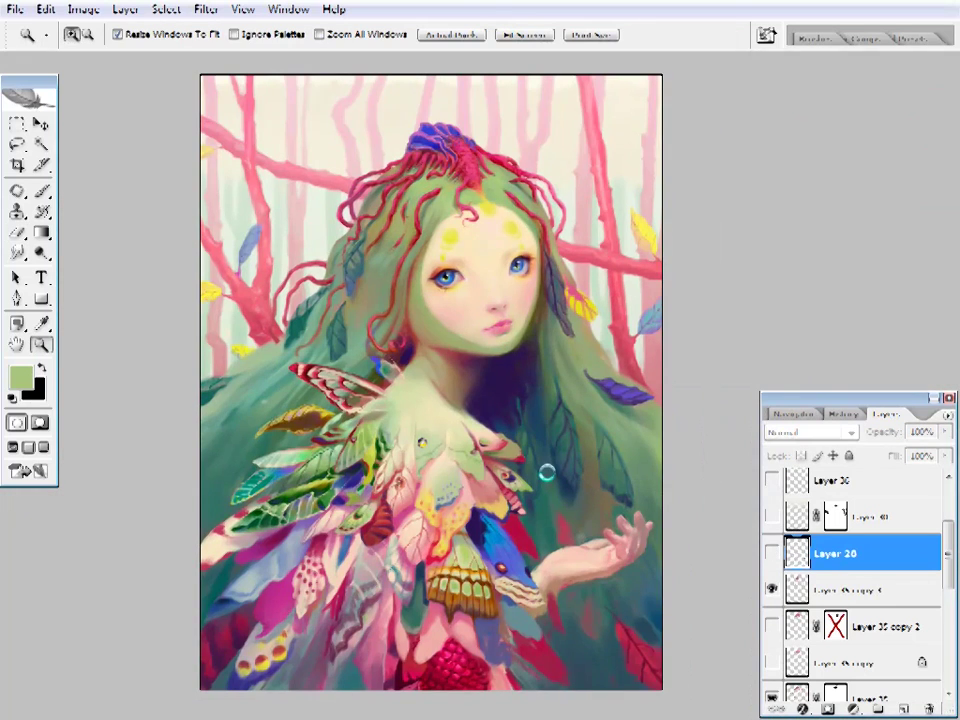
- Show the golden cocoon layer and zoom in on the wings and outstretched hand
{"action": "key", "text": "f"}
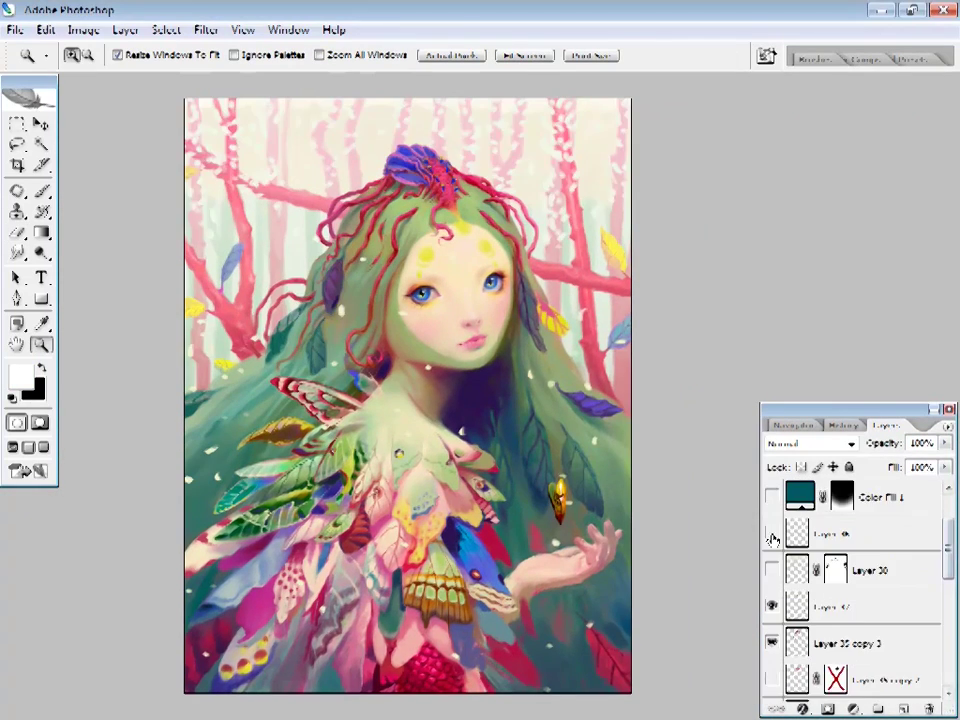
{"action": "left_click", "coordinate": [770, 632]}
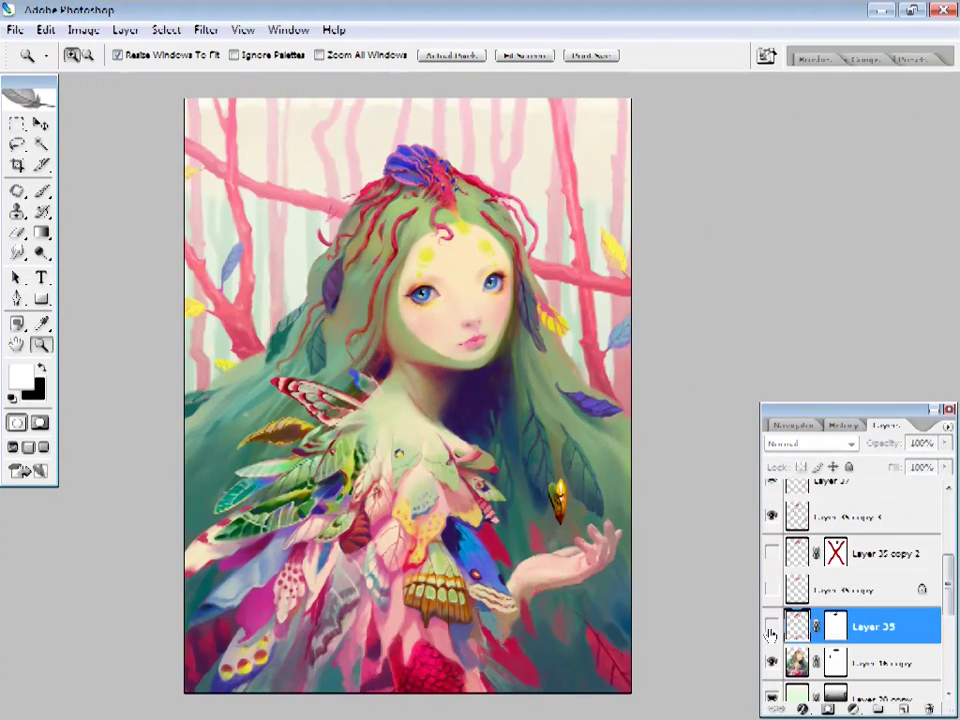
{"action": "left_click", "coordinate": [491, 572]}
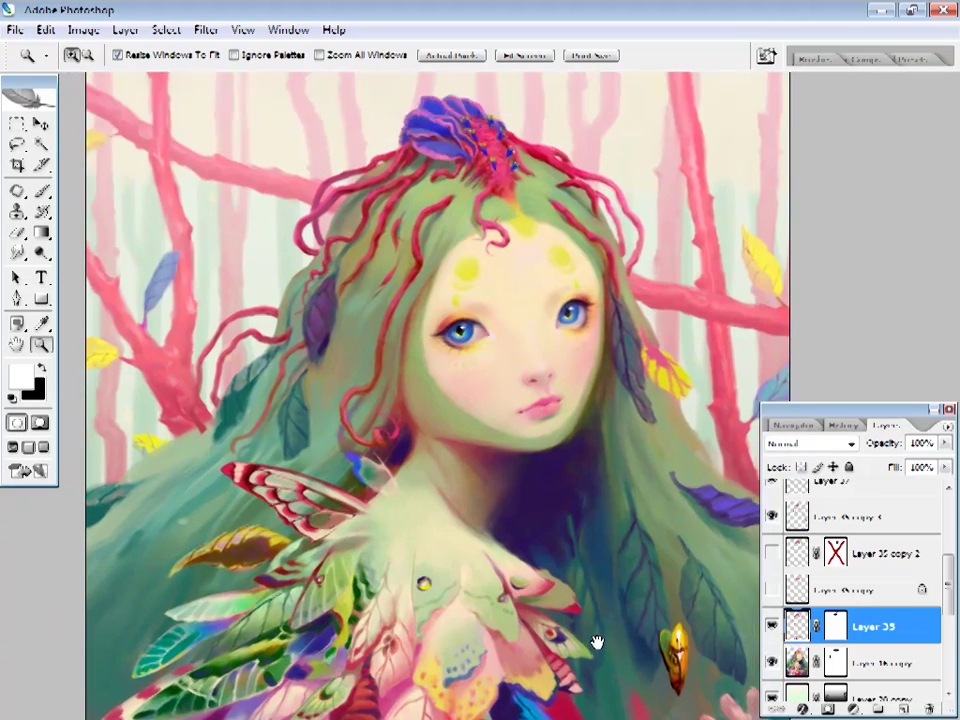
{"action": "left_click_drag", "start_coordinate": [597, 642], "coordinate": [558, 266]}
{"action": "left_click", "coordinate": [590, 468]}
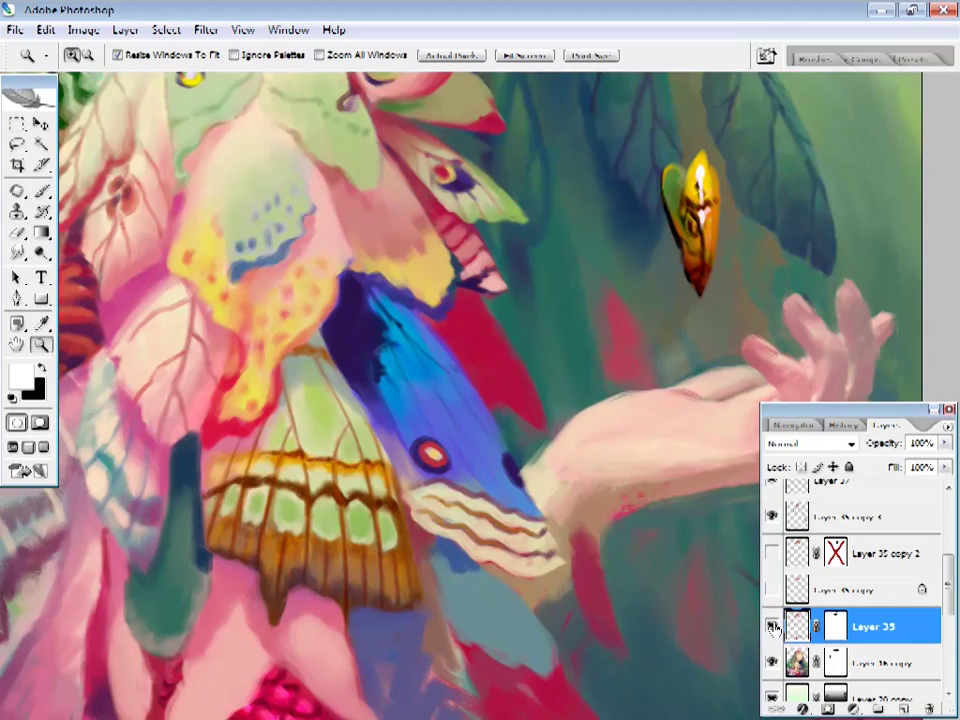
{"action": "left_click", "coordinate": [690, 544], "text": "alt"}
{"action": "left_click", "coordinate": [650, 455]}
- Paint around the hand with sampled green-grey and teal background tones and light pink skin
{"action": "key", "text": "i"}
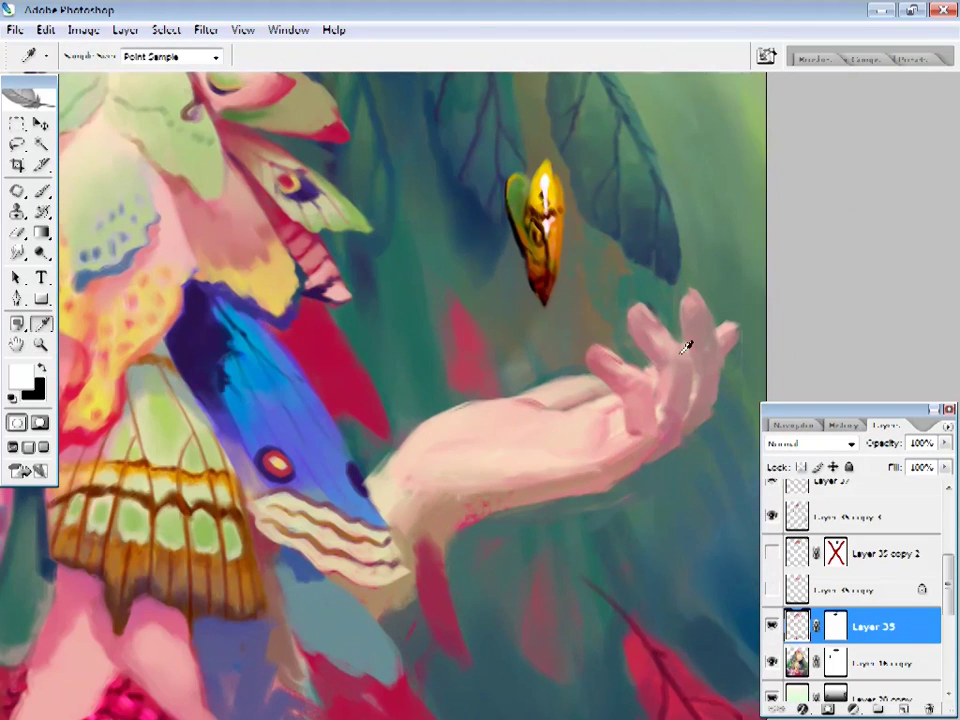
{"action": "left_click", "coordinate": [686, 346]}
{"action": "key", "text": "b"}
{"action": "right_click", "coordinate": [660, 356]}
{"action": "key", "text": "Escape"}
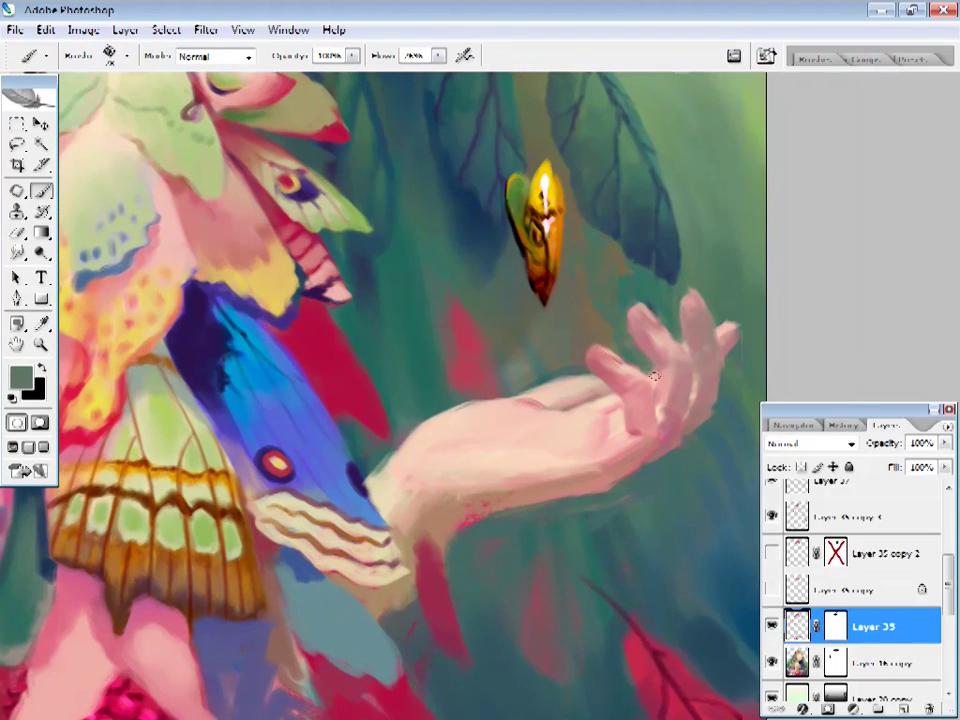
{"action": "left_click", "coordinate": [679, 352], "text": "alt"}
{"action": "left_click", "coordinate": [671, 332], "text": "alt"}
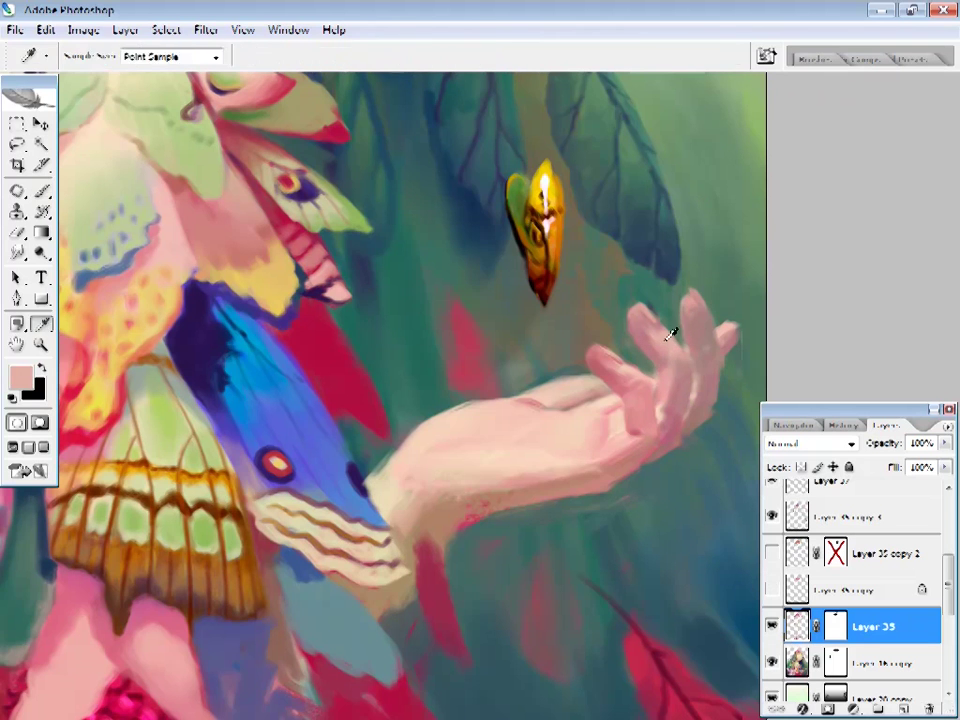
{"action": "left_click_drag", "start_coordinate": [655, 428], "coordinate": [669, 424]}
{"action": "left_click", "coordinate": [547, 376], "text": "alt"}
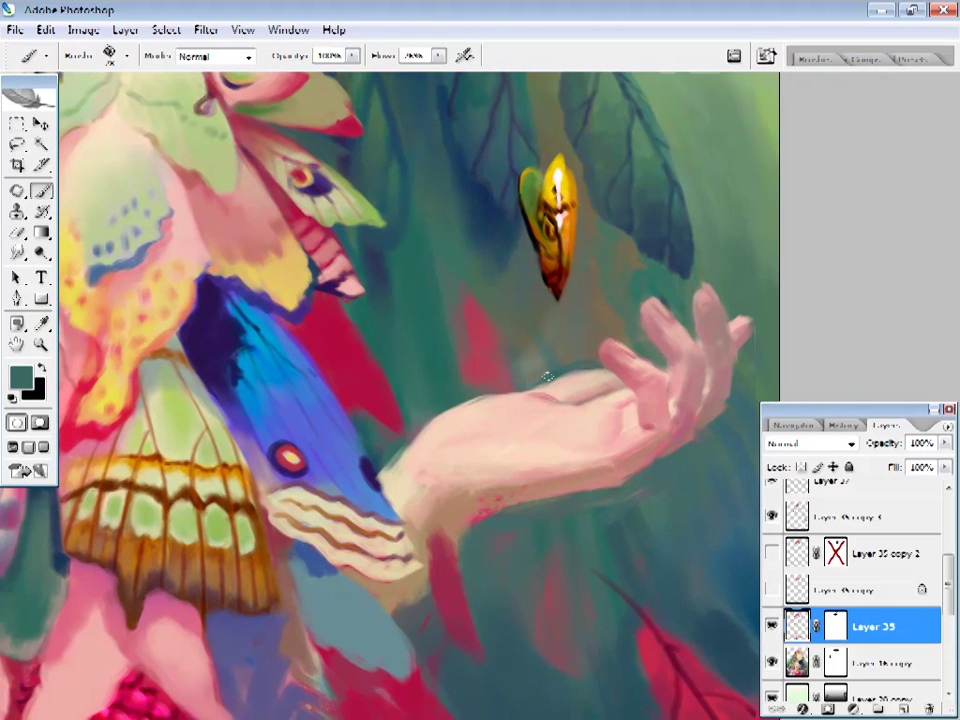
{"action": "left_click", "coordinate": [594, 360], "text": "alt"}
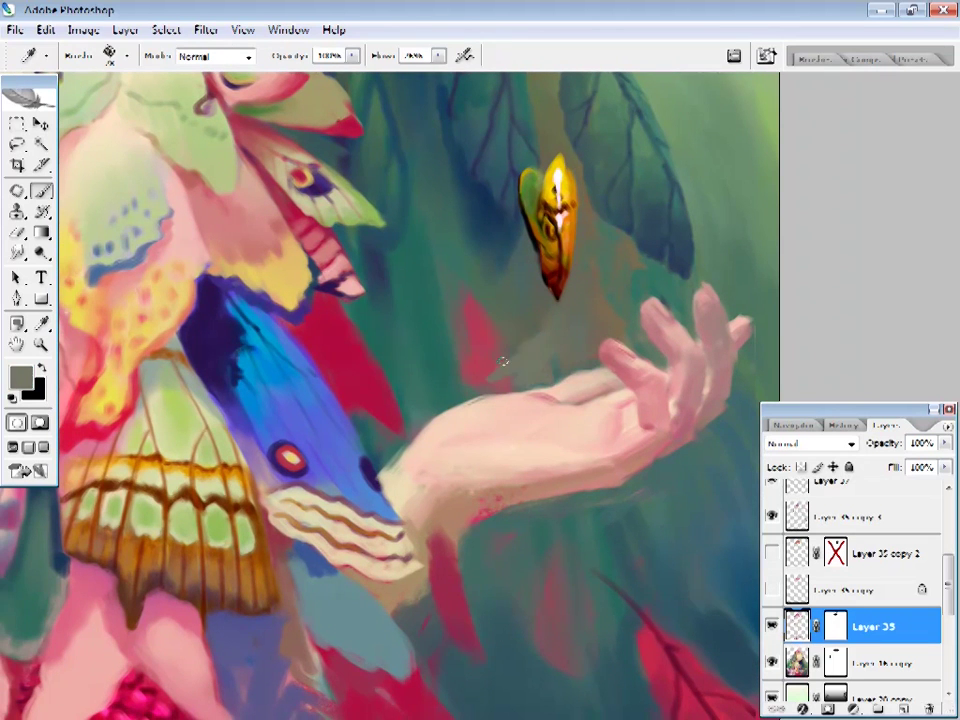
{"action": "left_click", "coordinate": [520, 384], "text": "alt"}
- Shape the fingers with alternating light pink, dark teal, pinkish-brown wrist and peach strokes
{"action": "left_click_drag", "start_coordinate": [601, 368], "coordinate": [619, 311]}
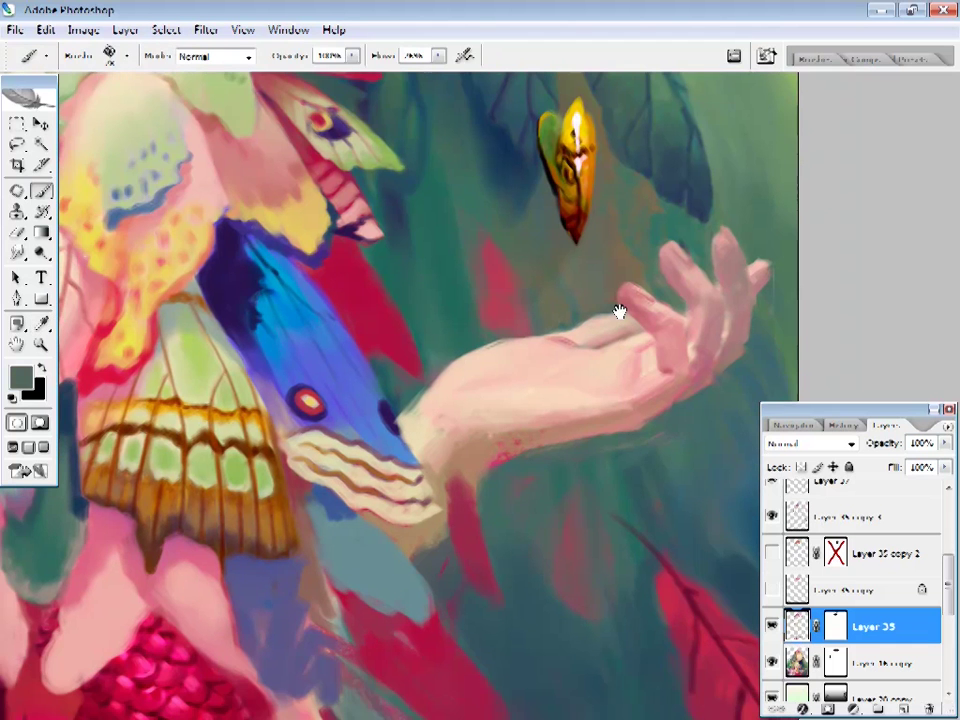
{"action": "left_click", "coordinate": [453, 366], "text": "alt"}
{"action": "left_click", "coordinate": [484, 340], "text": "alt"}
{"action": "left_click", "coordinate": [476, 358], "text": "alt"}
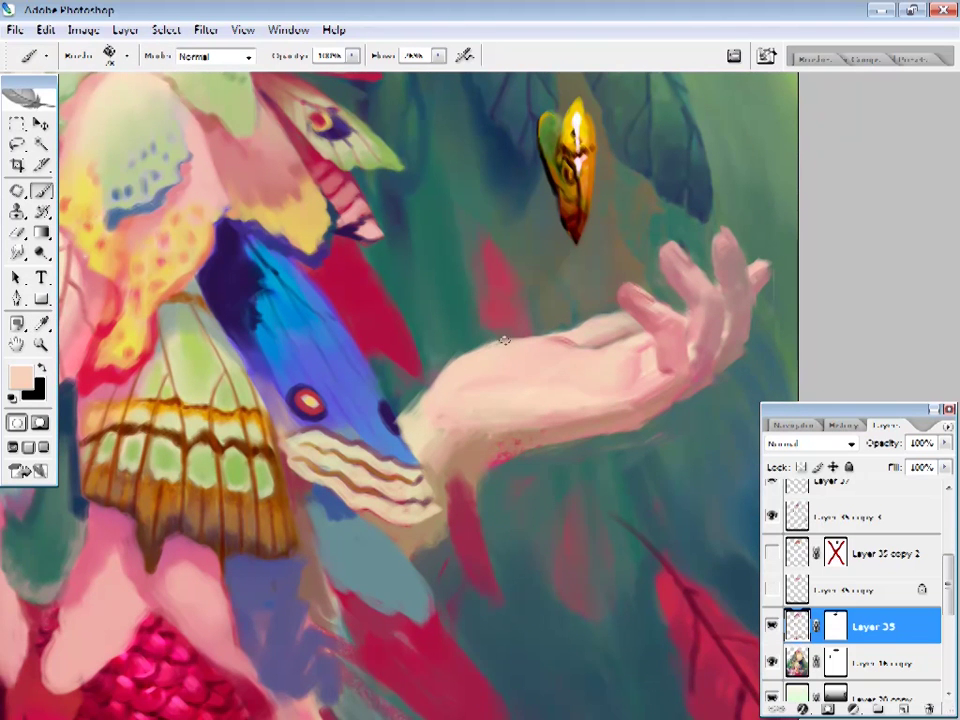
{"action": "scroll", "coordinate": [546, 261], "scroll_direction": "right", "scroll_amount": 3}
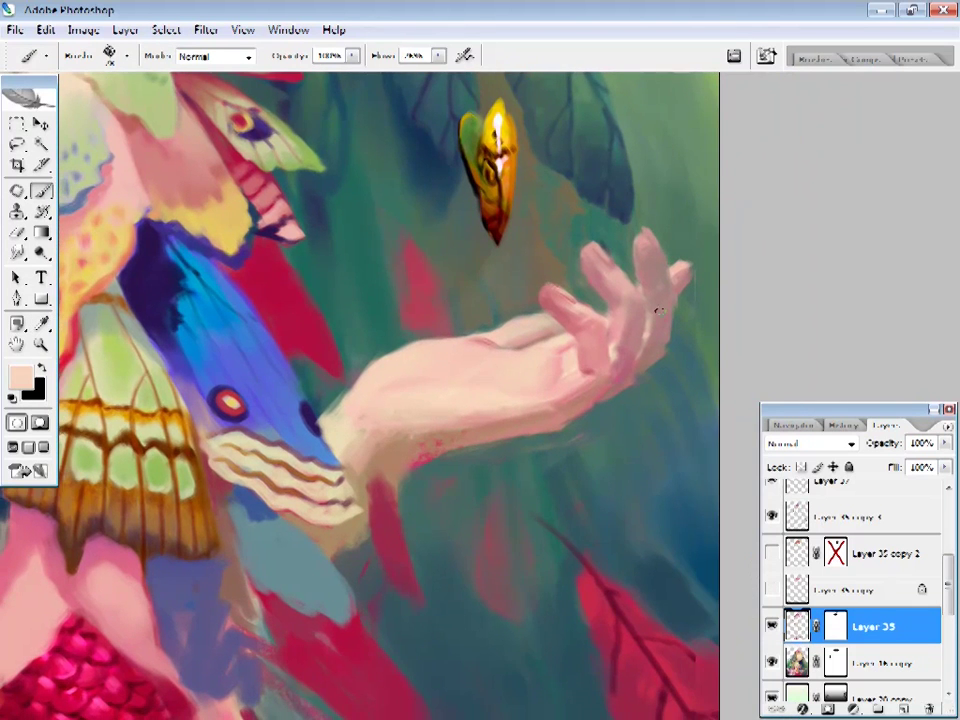
{"action": "scroll", "coordinate": [657, 311], "scroll_direction": "left", "scroll_amount": 2}
{"action": "left_click", "coordinate": [559, 291], "text": "alt"}
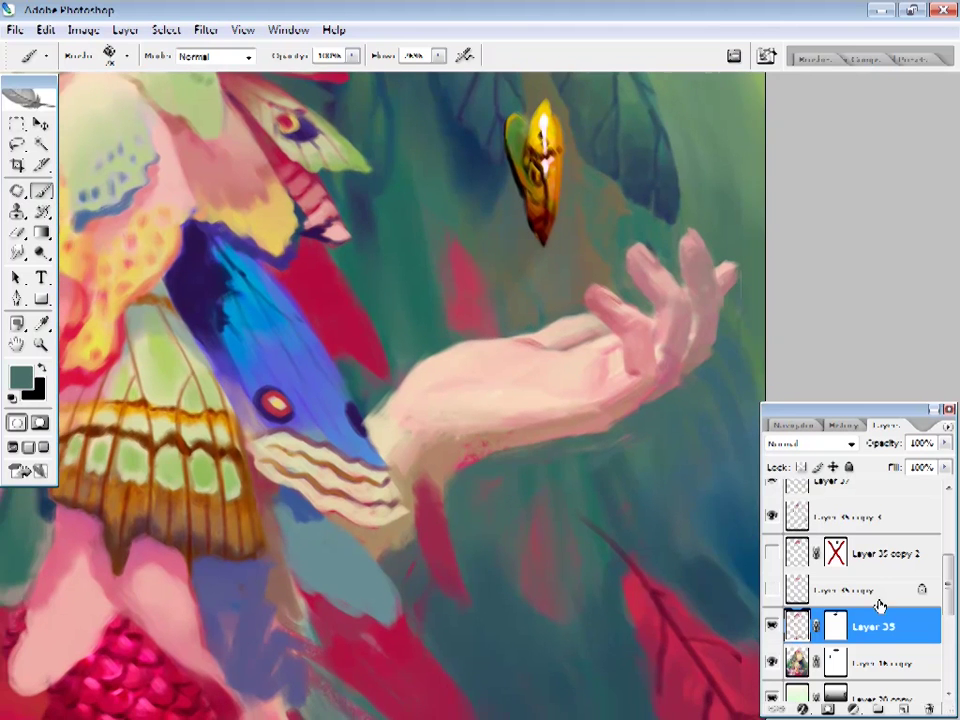
{"action": "scroll", "coordinate": [560, 400], "scroll_direction": "left", "scroll_amount": 2}
{"action": "left_click", "coordinate": [529, 422], "text": "alt"}
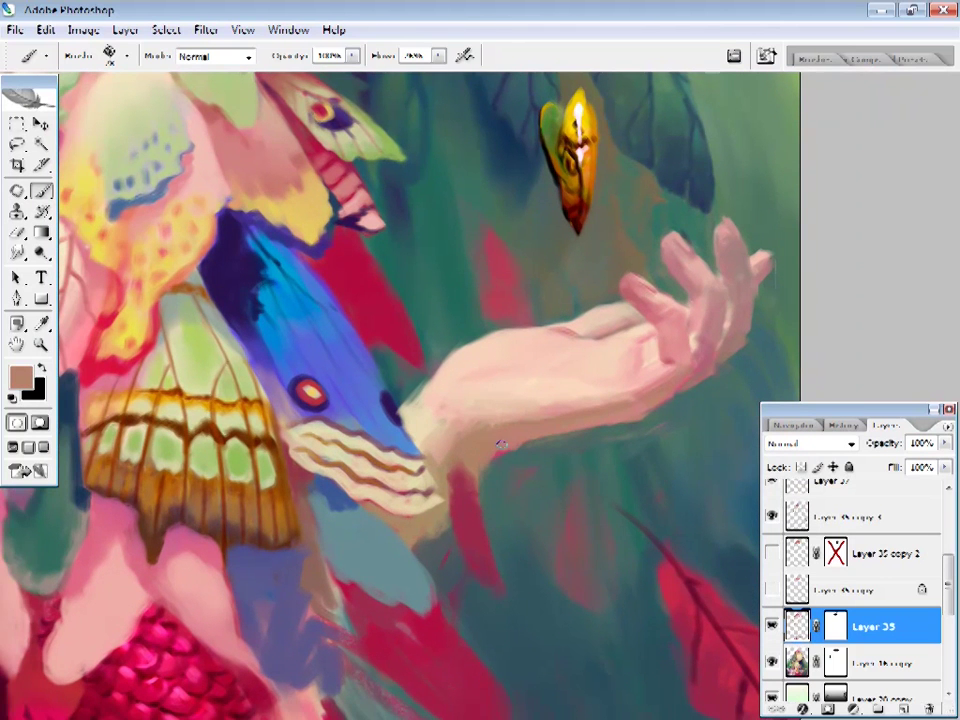
{"action": "scroll", "coordinate": [640, 390], "scroll_direction": "right", "scroll_amount": 3}
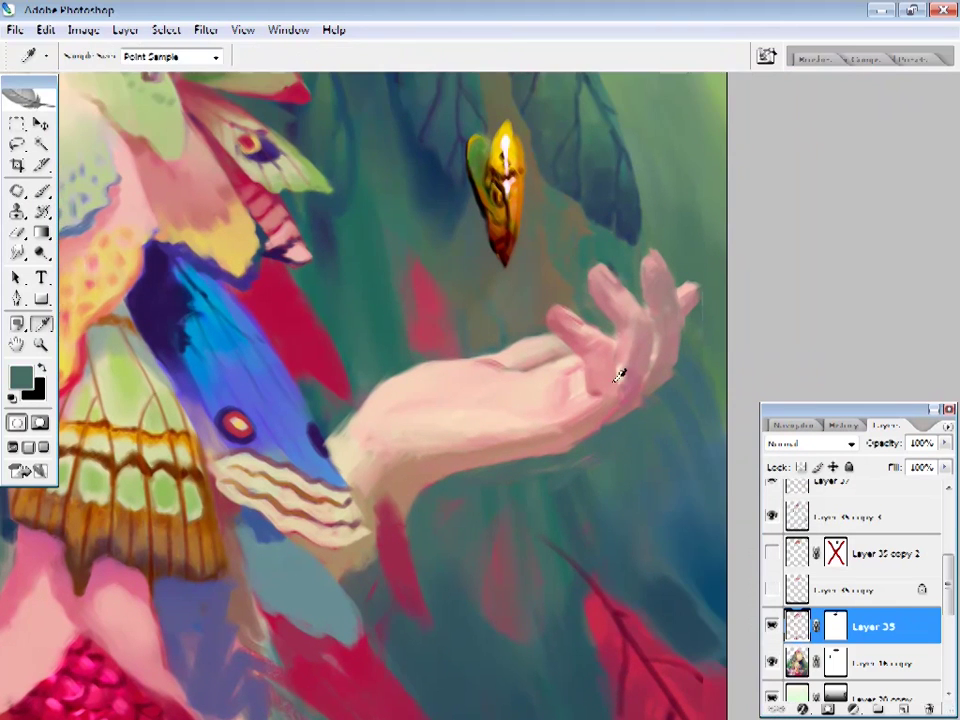
{"action": "left_click", "coordinate": [611, 388], "text": "alt"}
{"action": "left_click", "coordinate": [568, 392], "text": "alt"}
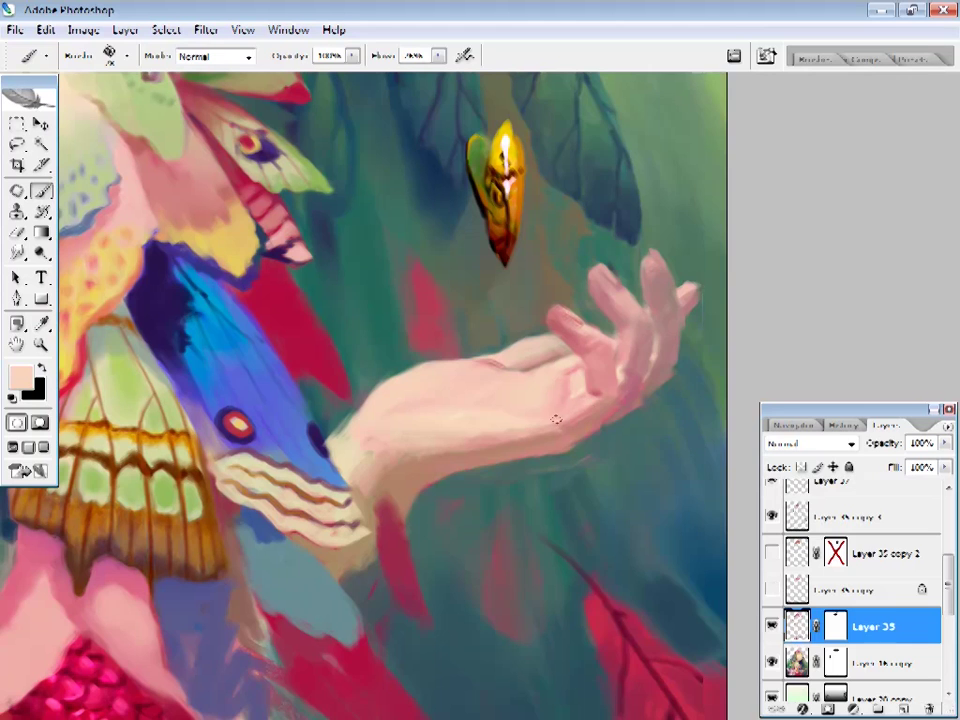
- Refine the hand with darker rose and light pink strokes, then move to the layer below Layer 35
{"action": "scroll", "coordinate": [611, 407], "scroll_direction": "up", "scroll_amount": 1}
{"action": "right_click", "coordinate": [725, 85]}
{"action": "left_click", "coordinate": [598, 469]}
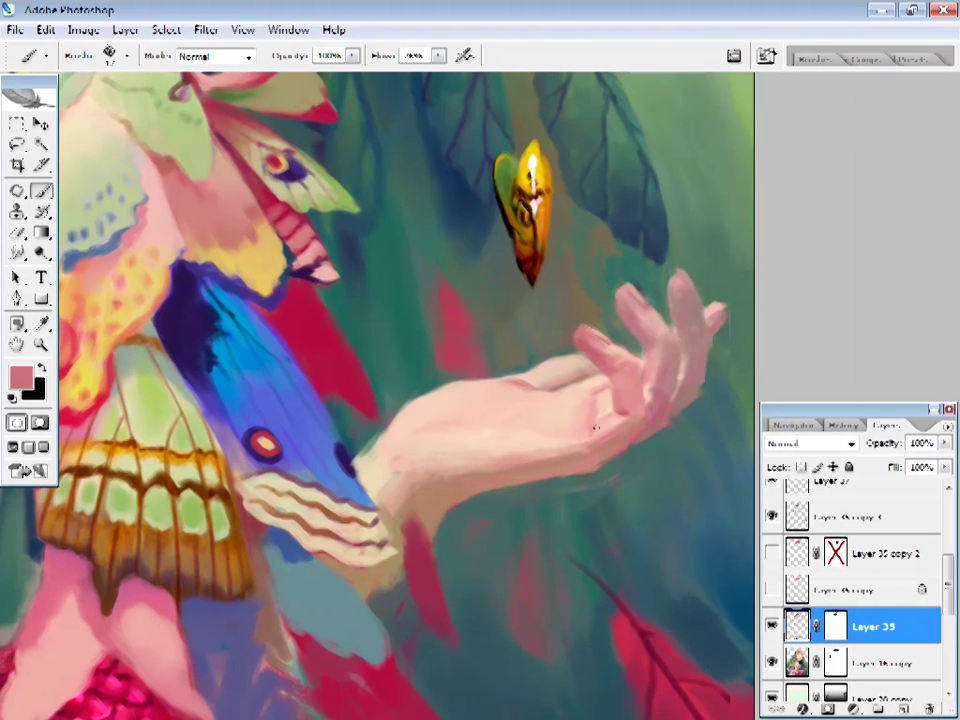
{"action": "scroll", "coordinate": [598, 469], "scroll_direction": "up", "scroll_amount": 1}
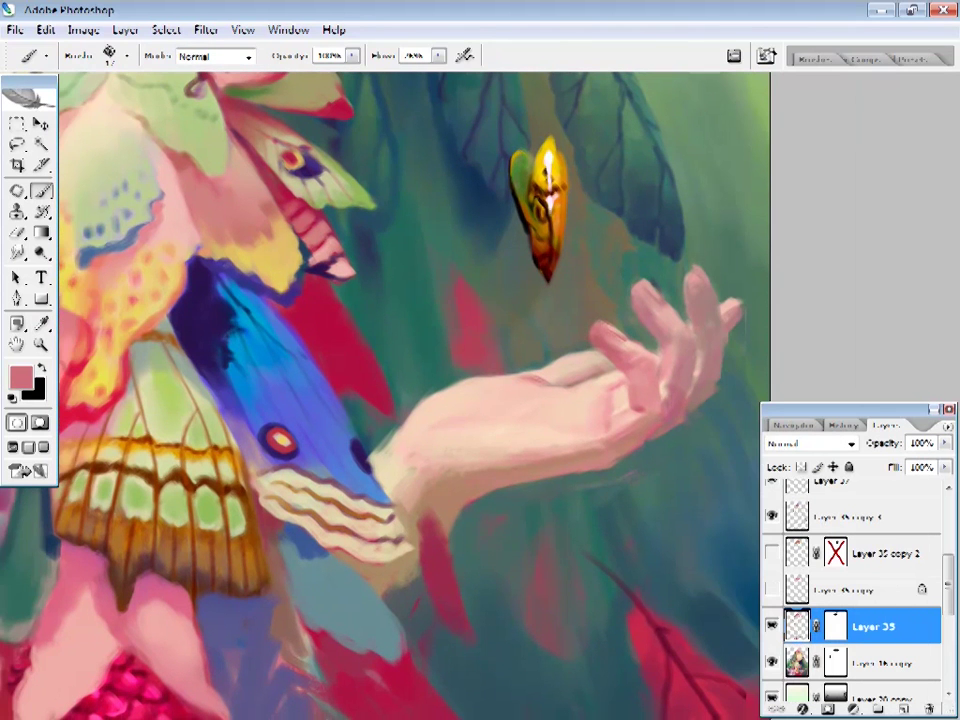
{"action": "left_click", "coordinate": [614, 403], "text": "alt"}
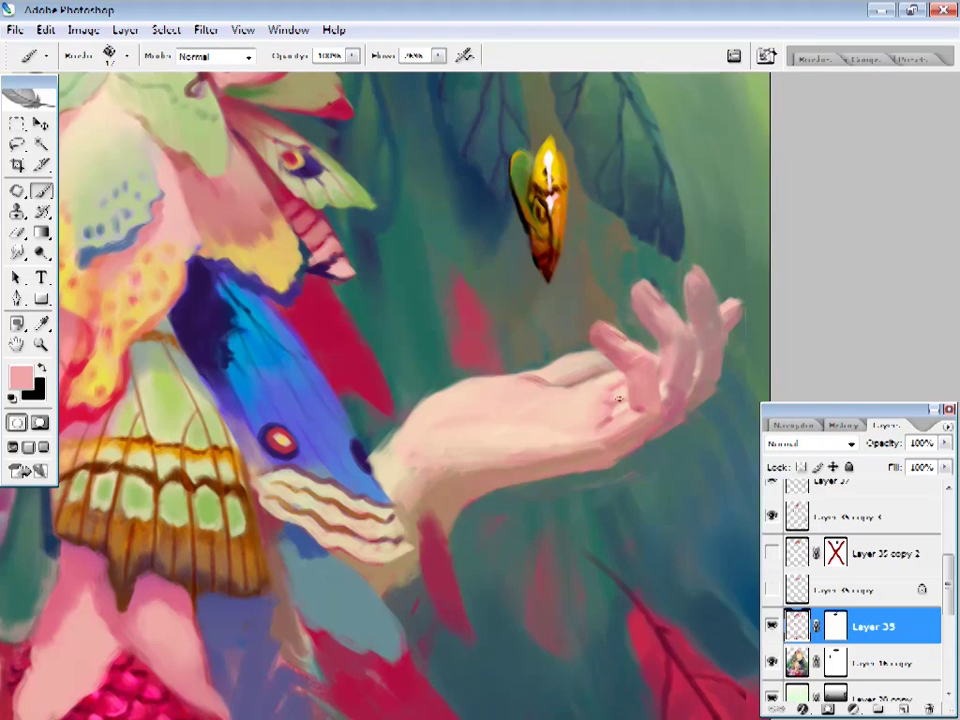
{"action": "left_click", "coordinate": [619, 405], "text": "alt"}
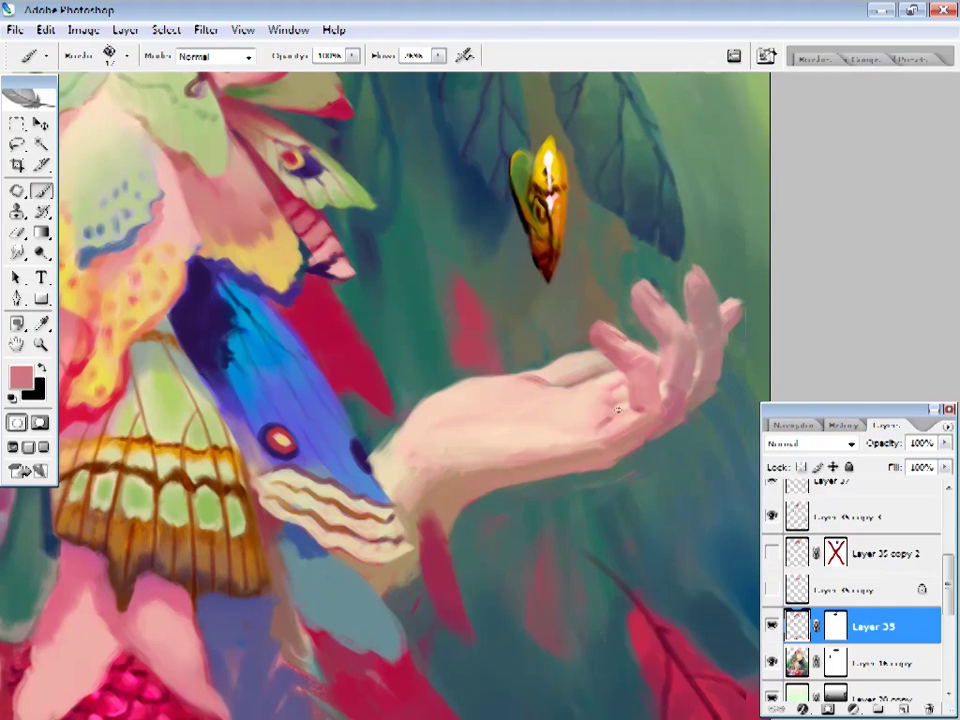
{"action": "left_click", "coordinate": [619, 401], "text": "alt"}
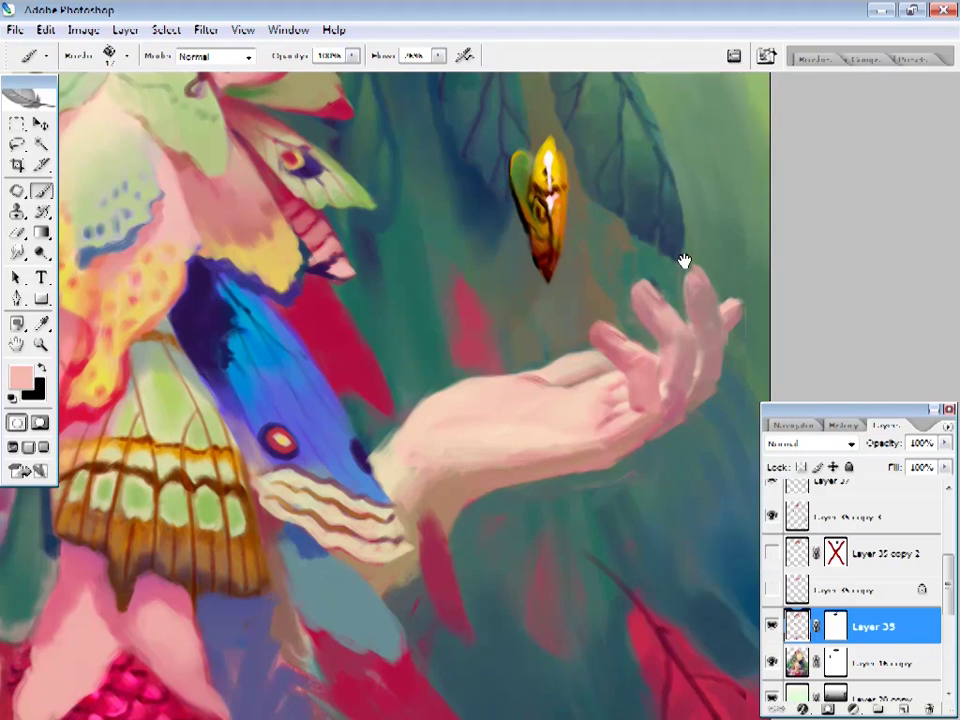
{"action": "scroll", "coordinate": [684, 261], "scroll_direction": "right", "scroll_amount": 2}
{"action": "left_click", "coordinate": [778, 662]}
- Pick a dark red and choose a soft brush preset
{"action": "left_click", "coordinate": [306, 332], "text": "alt"}
{"action": "right_click", "coordinate": [560, 300]}
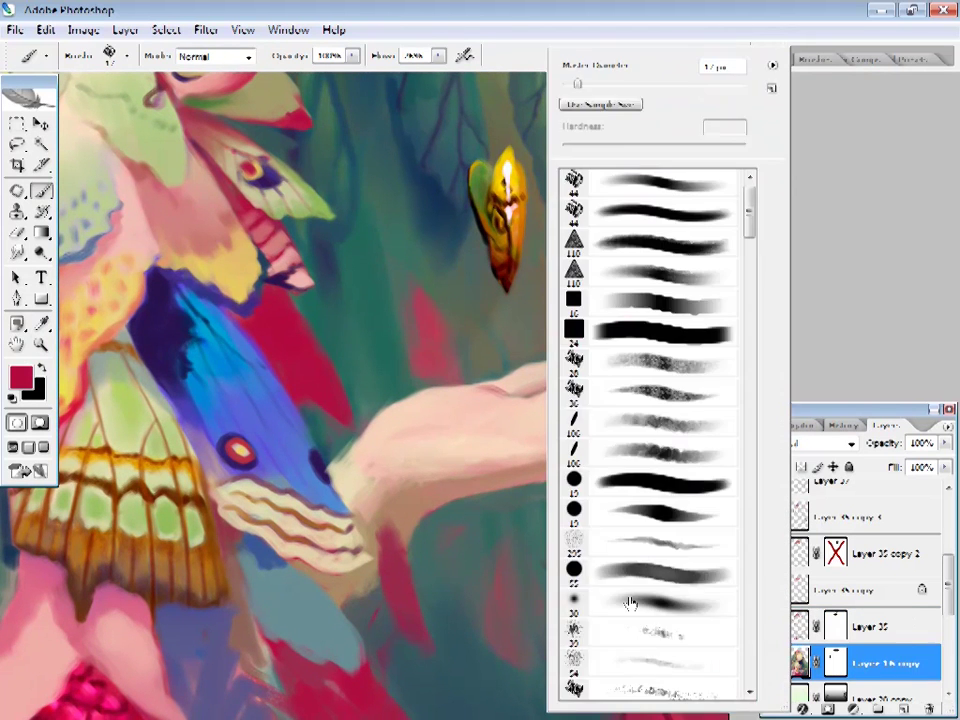
{"action": "key", "text": "Escape"}
{"action": "left_click", "coordinate": [215, 56]}
{"action": "left_click", "coordinate": [215, 300]}
{"action": "right_click", "coordinate": [718, 185]}
{"action": "key", "text": "Escape"}
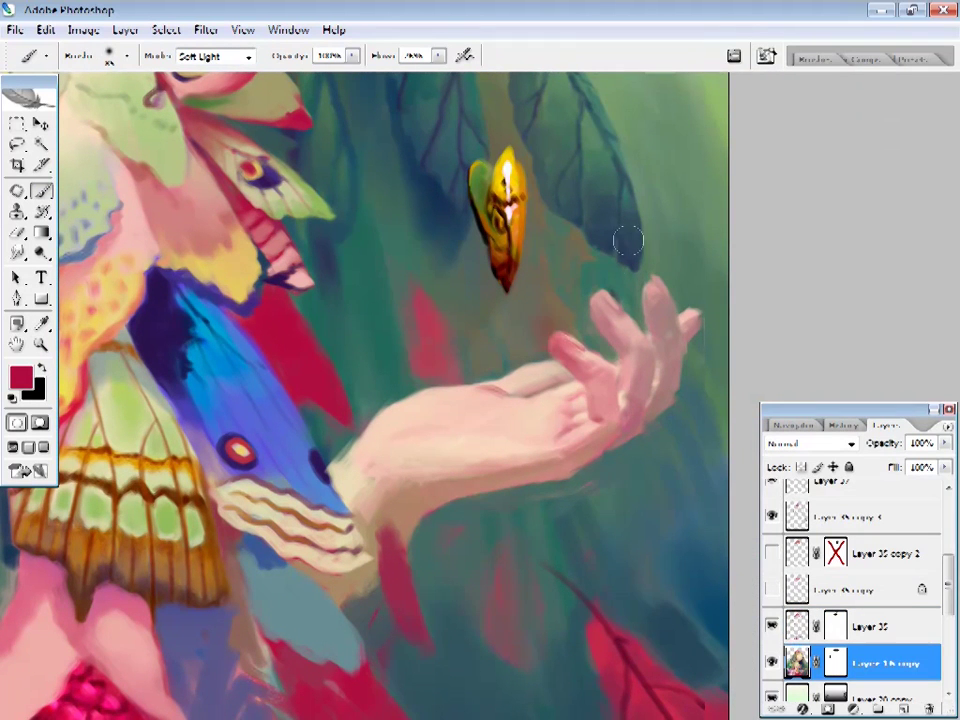
- Make Layer 35 the working layer again, zoomed in on the hand
{"action": "left_click", "coordinate": [790, 626]}
{"action": "key", "text": "z"}
{"action": "right_click", "coordinate": [626, 349]}
{"action": "left_click", "coordinate": [634, 444]}
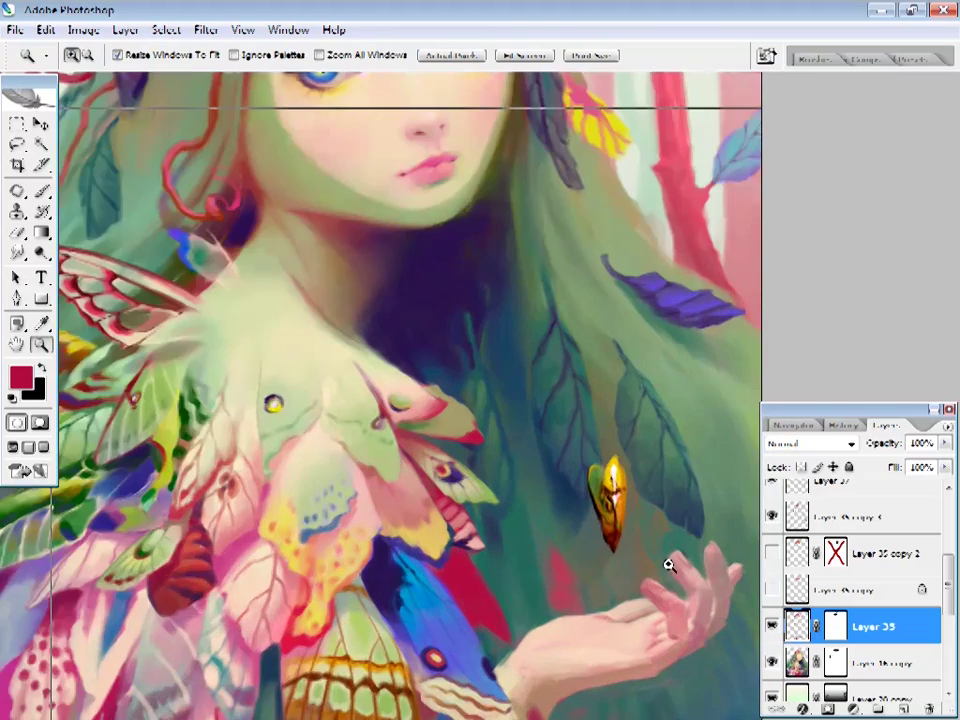
{"action": "left_click", "coordinate": [669, 565]}
{"action": "key", "text": "b"}
- Dab a deep crimson onto the fingertip
{"action": "left_click", "coordinate": [20, 377]}
{"action": "left_click", "coordinate": [693, 285]}
{"action": "key", "text": "Return"}
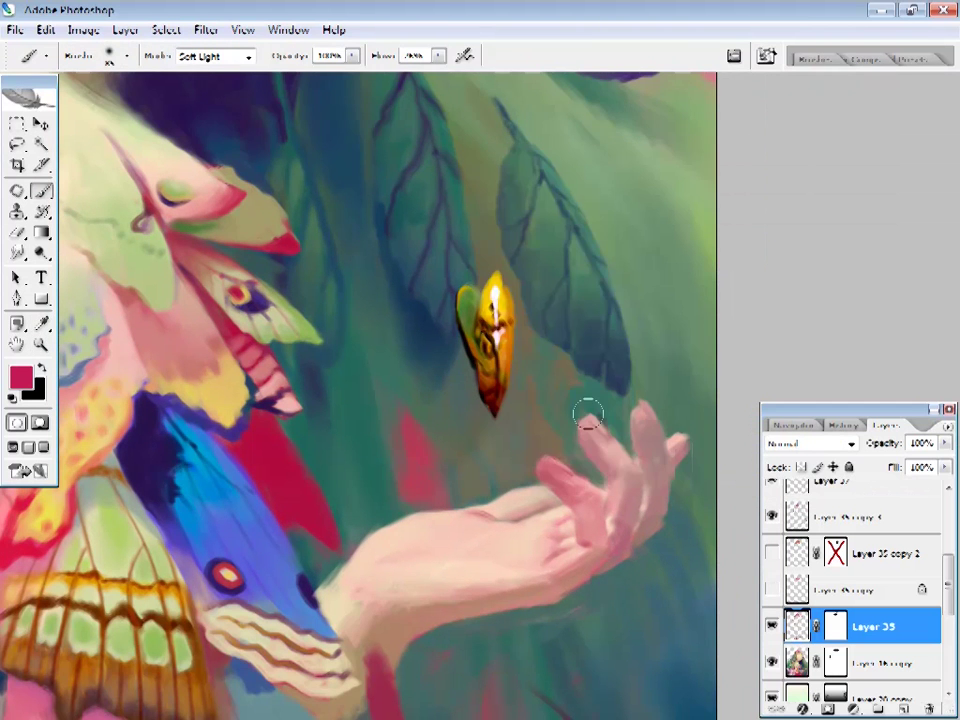
{"action": "left_click_drag", "start_coordinate": [594, 424], "coordinate": [626, 358]}
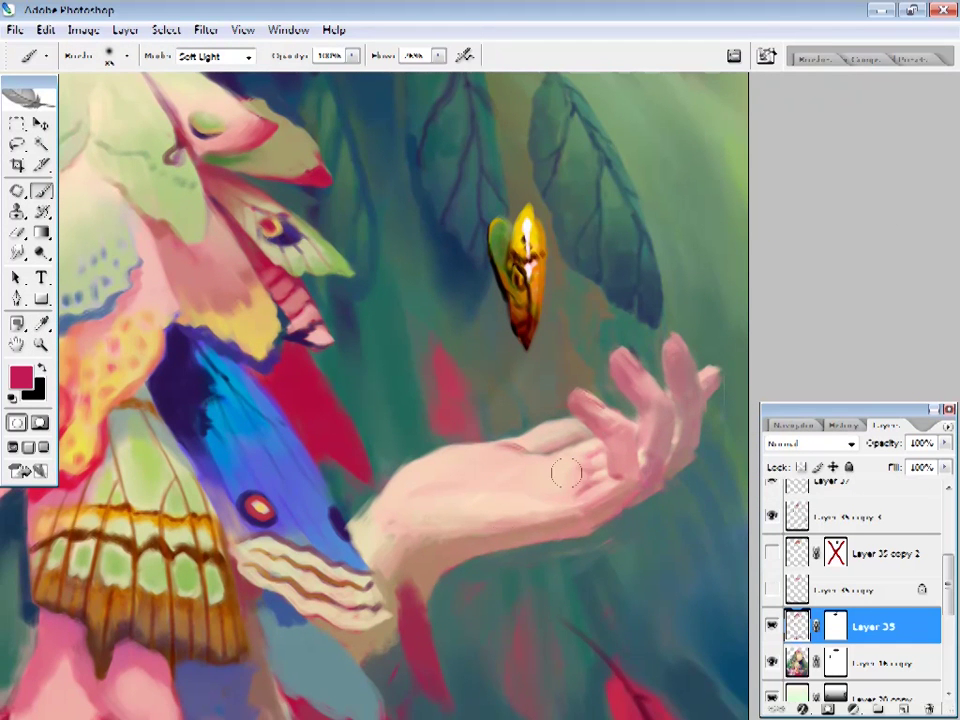
{"action": "left_click", "coordinate": [713, 375]}
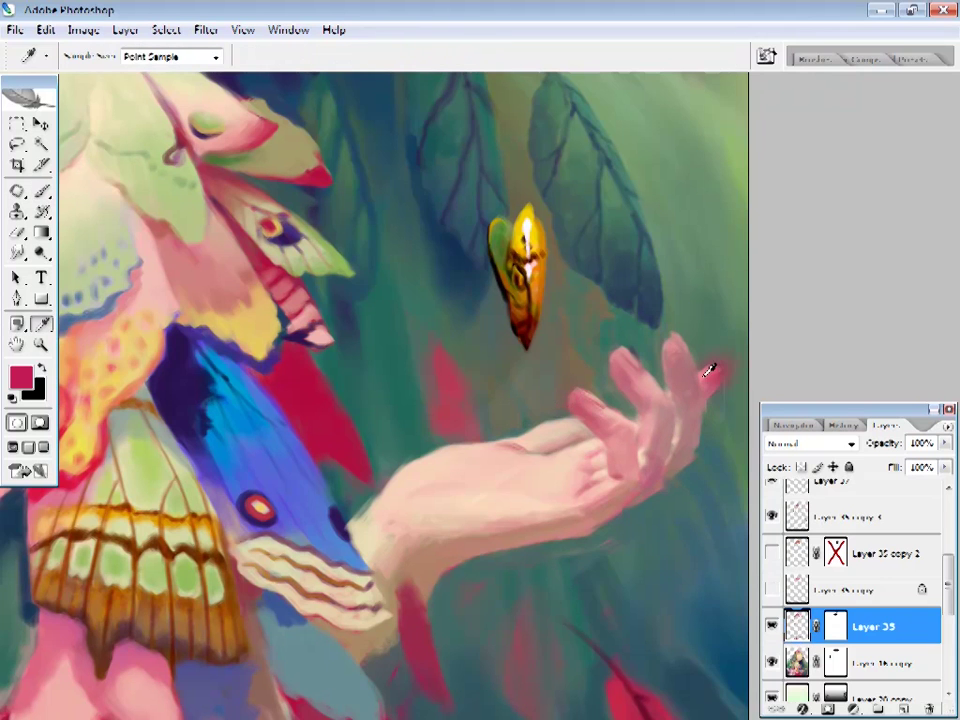
- Sample pink from the hand and set the brush blending back to Normal
{"action": "left_click", "coordinate": [711, 371], "text": "alt"}
{"action": "right_click", "coordinate": [696, 310]}
{"action": "key", "text": "Escape"}
{"action": "left_click", "coordinate": [215, 57]}
{"action": "left_click", "coordinate": [213, 66]}
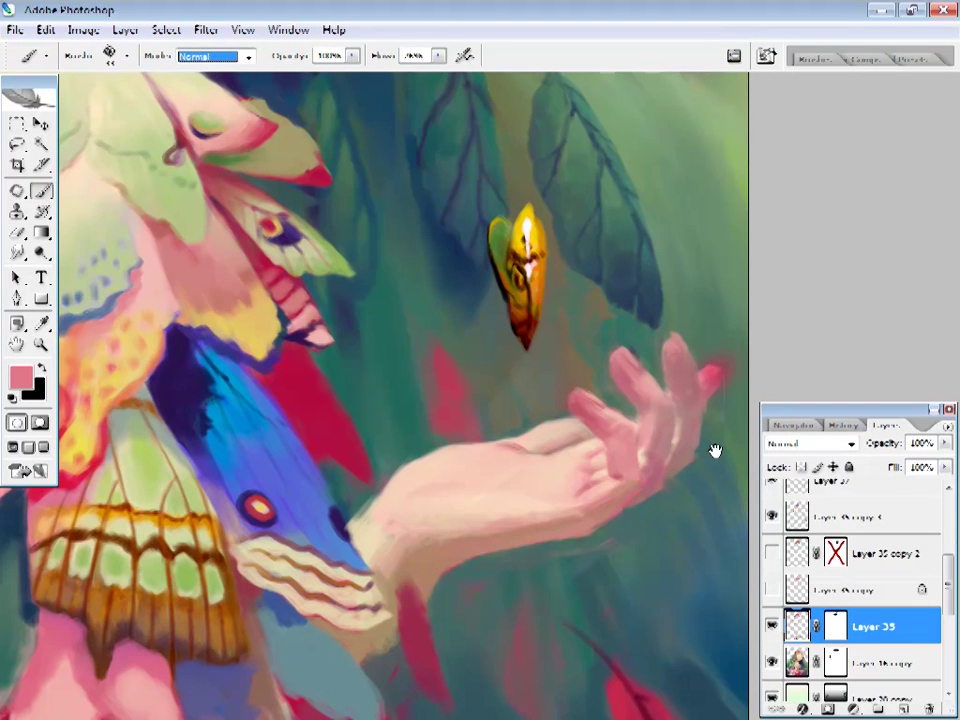
{"action": "left_click_drag", "start_coordinate": [714, 450], "coordinate": [658, 386]}
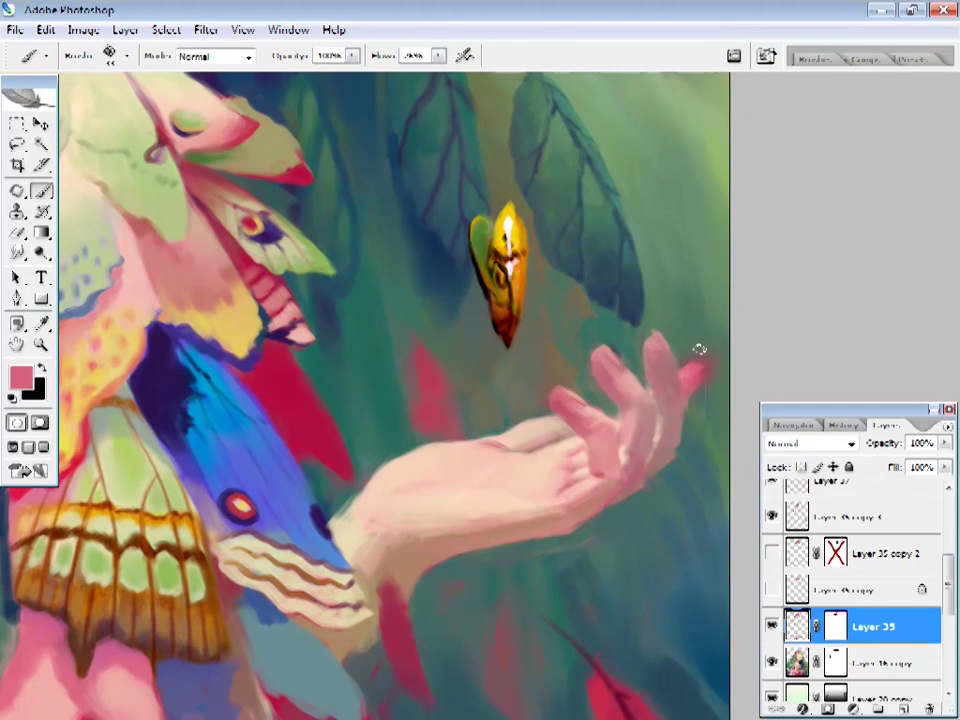
{"action": "scroll", "coordinate": [699, 349], "scroll_direction": "left", "scroll_amount": 2}
- Sample the hand's pink and confirm it as the paint colour
{"action": "key", "text": "i"}
{"action": "key", "text": "b"}
{"action": "right_click", "coordinate": [708, 380]}
{"action": "key", "text": "Escape"}
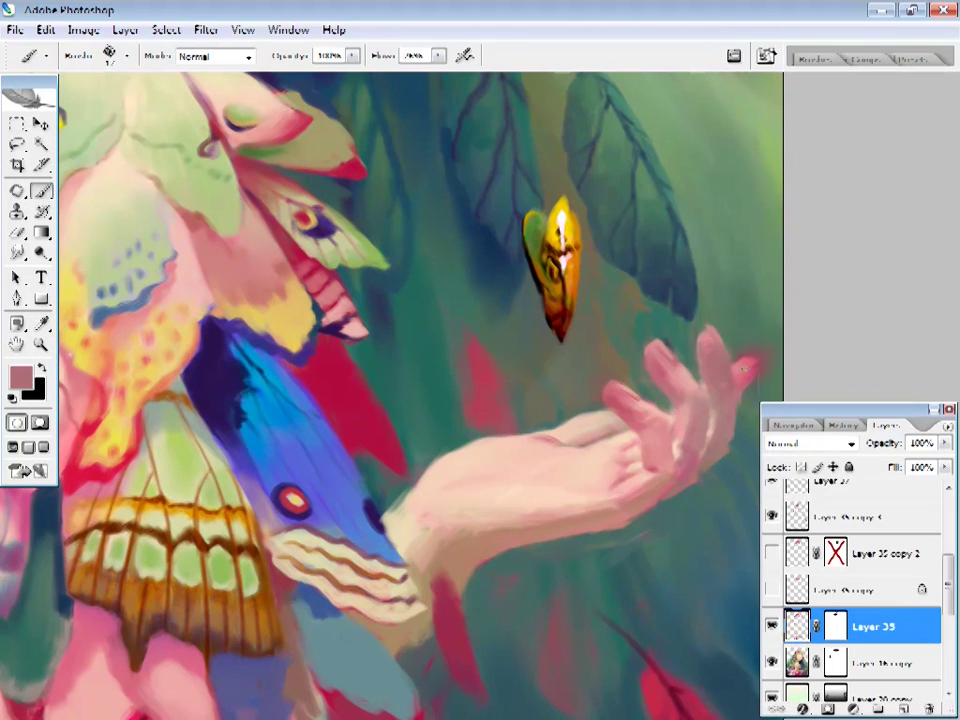
{"action": "key", "text": "i"}
{"action": "left_click", "coordinate": [621, 460]}
{"action": "left_click", "coordinate": [20, 377]}
{"action": "left_click", "coordinate": [919, 194]}
{"action": "key", "text": "b"}
- Pick up the teal green from the background near the hand
{"action": "key", "text": "i"}
{"action": "key", "text": "b"}
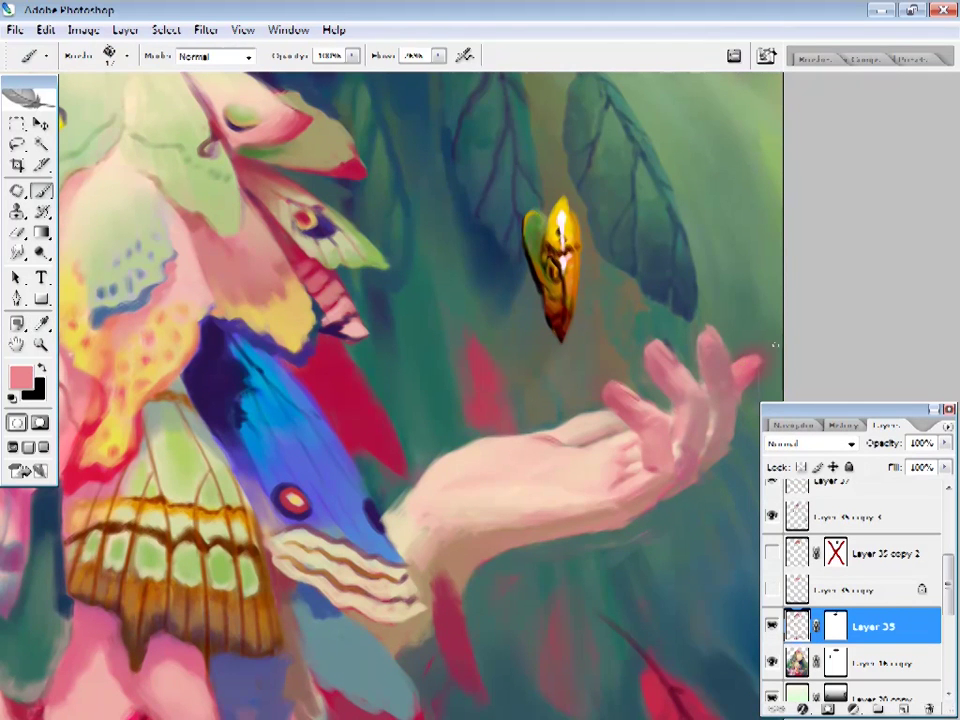
{"action": "key", "text": "i"}
{"action": "left_click", "coordinate": [768, 350]}
{"action": "key", "text": "b"}
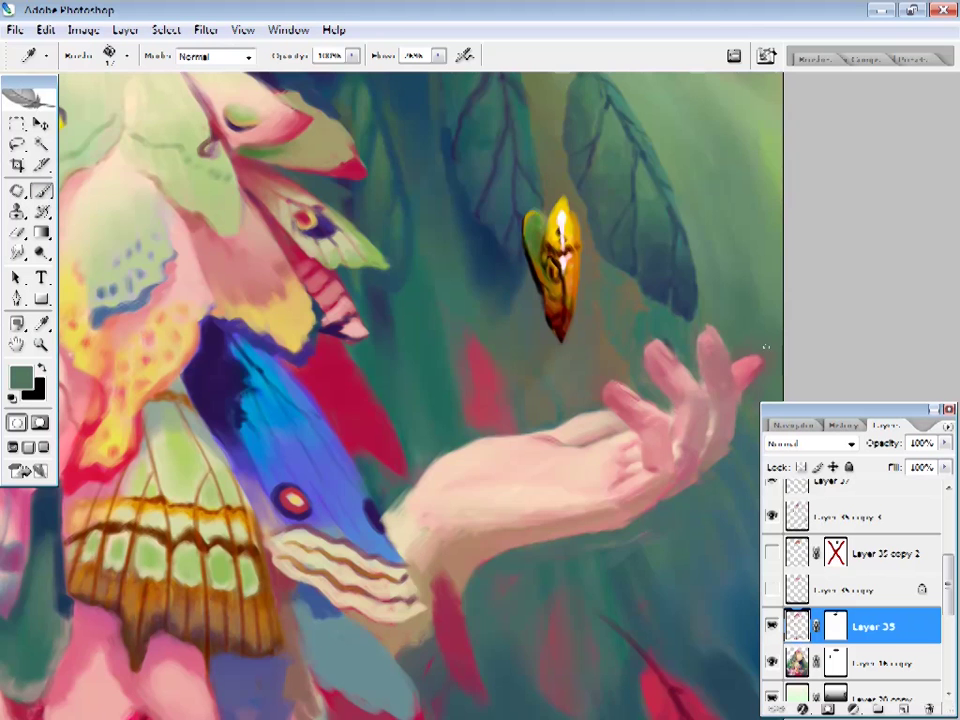
{"action": "left_click_drag", "start_coordinate": [667, 474], "coordinate": [647, 489]}
- Paint pink touches on the fingers and pick a red for the fingertips
{"action": "left_click", "coordinate": [741, 377], "text": "alt"}
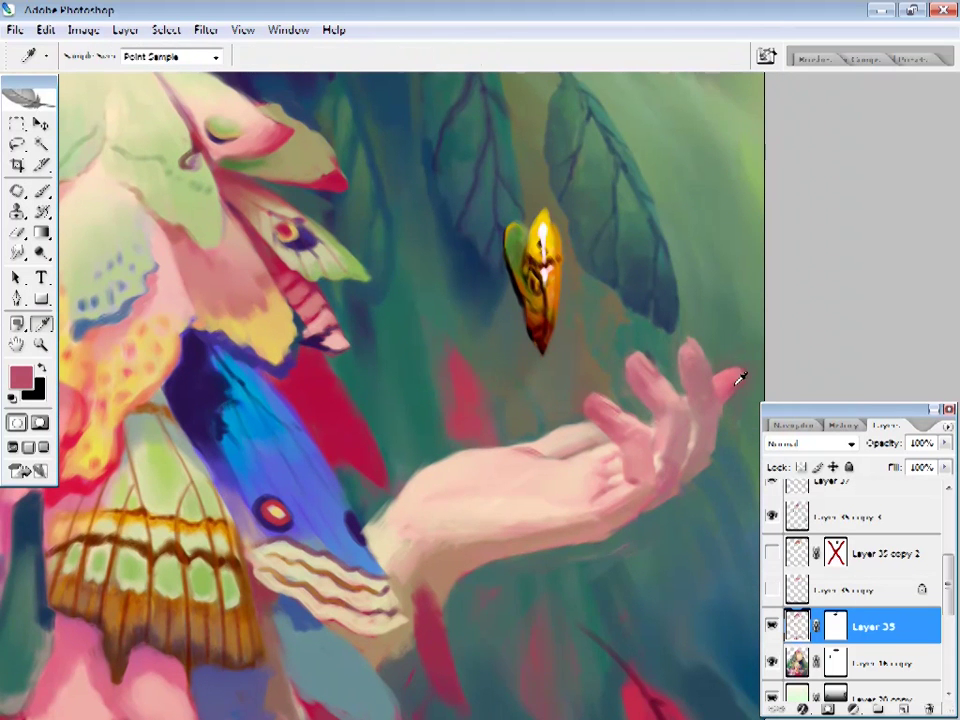
{"action": "left_click", "coordinate": [714, 403], "text": "alt"}
{"action": "left_click_drag", "start_coordinate": [650, 355], "coordinate": [638, 351]}
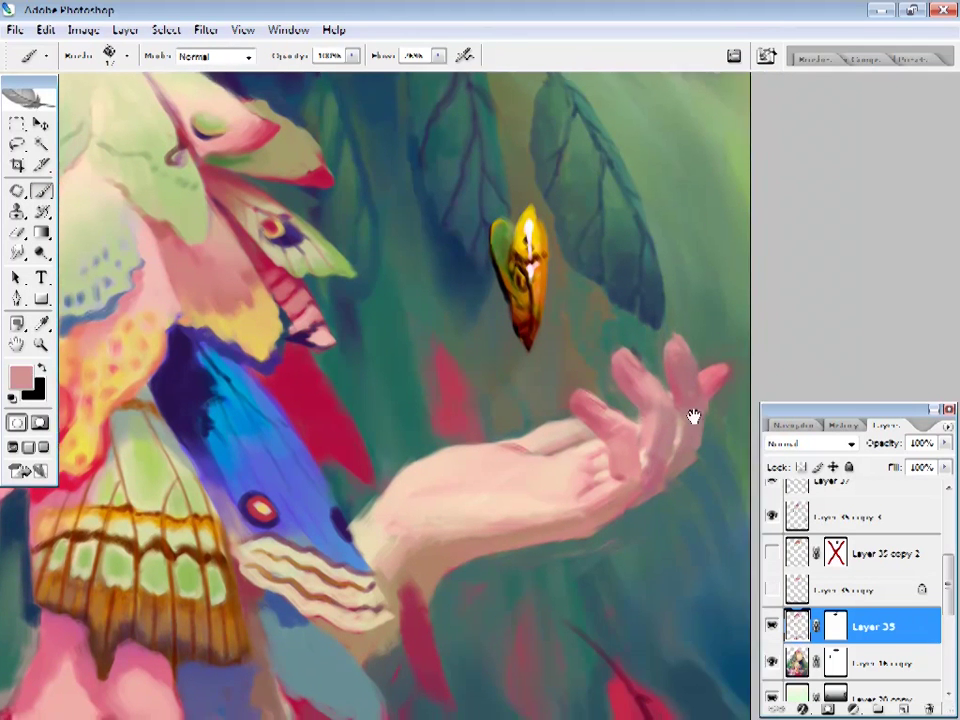
{"action": "left_click", "coordinate": [673, 392], "text": "alt"}
{"action": "left_click", "coordinate": [673, 392], "text": "alt"}
{"action": "left_click_drag", "start_coordinate": [549, 557], "coordinate": [539, 555]}
{"action": "left_click", "coordinate": [643, 482], "text": "alt"}
- Switch to a larger brush preset from the Brush presets panel
{"action": "key", "text": "F5"}
{"action": "key", "text": "F5"}
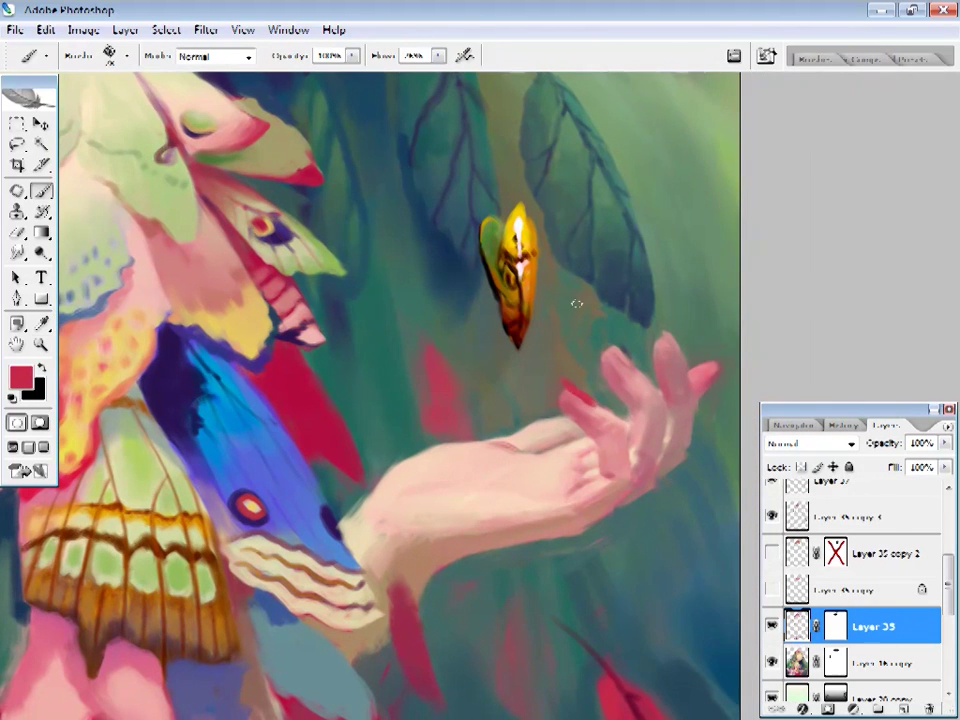
{"action": "key", "text": "ctrl+0"}
{"action": "key", "text": "ctrl+alt+0"}
{"action": "key", "text": "F5"}
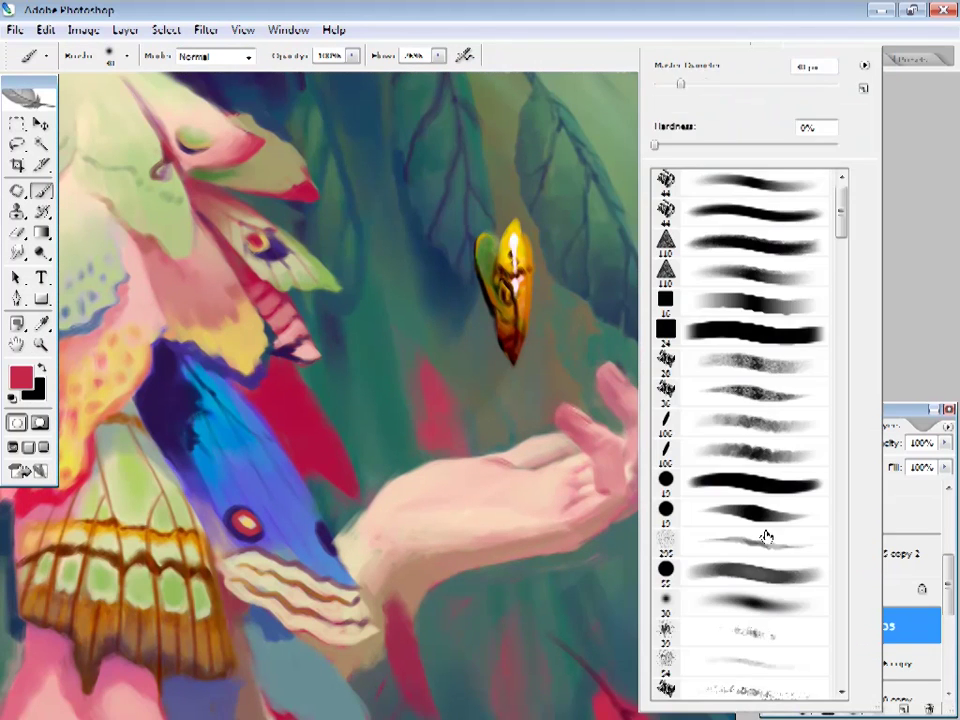
{"action": "left_click", "coordinate": [765, 534]}
{"action": "key", "text": "F5"}
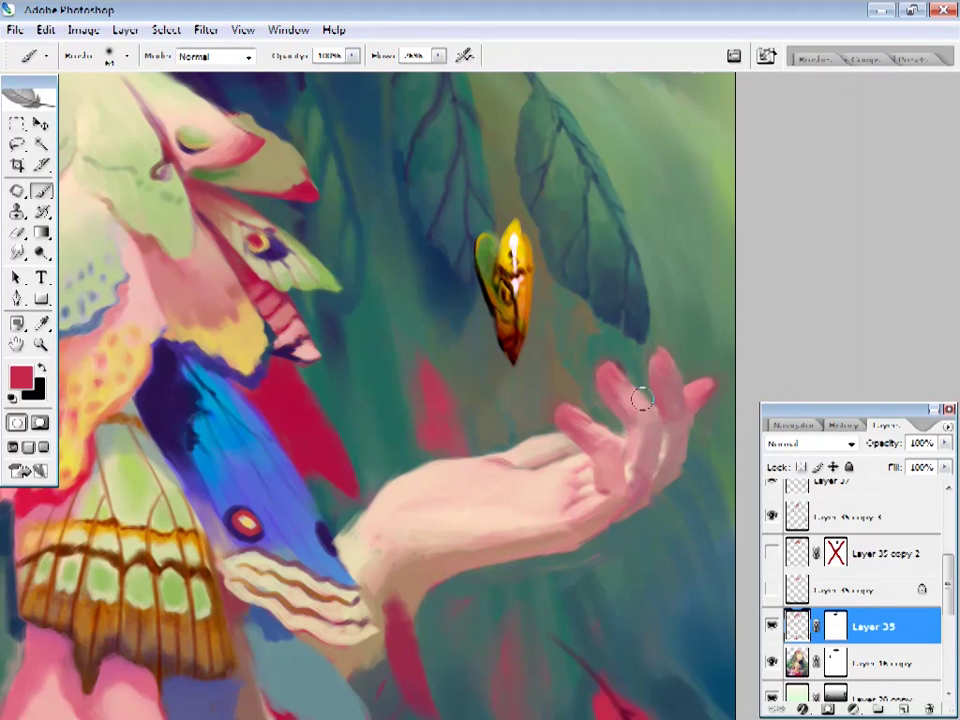
{"action": "left_click_drag", "start_coordinate": [669, 413], "coordinate": [680, 413]}
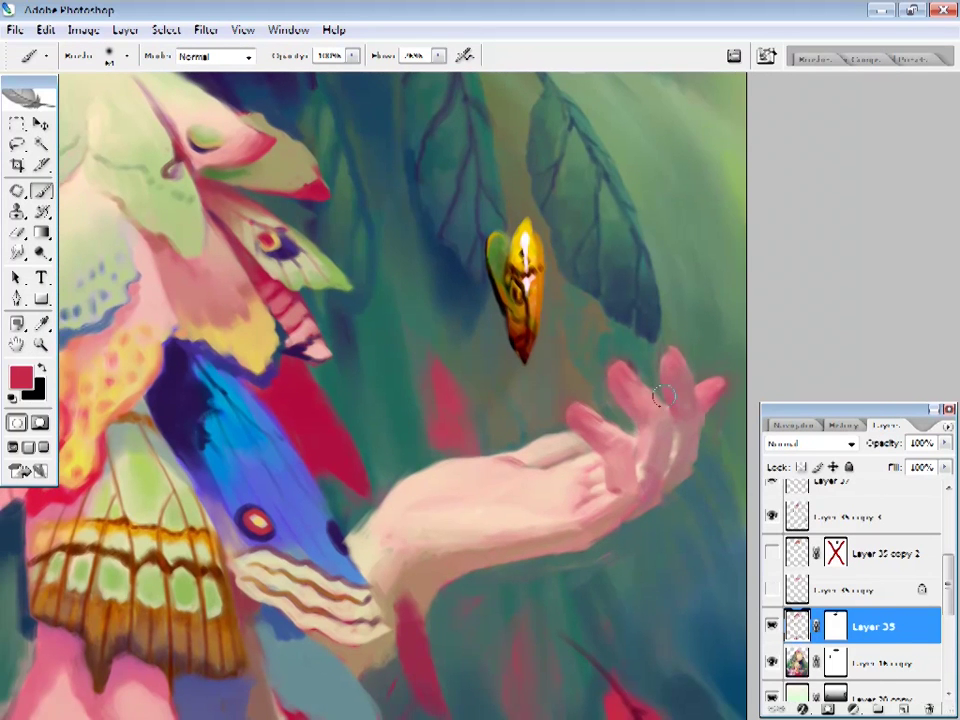
- Choose a different brush preset and sample light pink from the hand
{"action": "left_click", "coordinate": [658, 446], "text": "alt"}
{"action": "right_click", "coordinate": [658, 446]}
{"action": "left_click", "coordinate": [648, 422]}
{"action": "key", "text": "Return"}
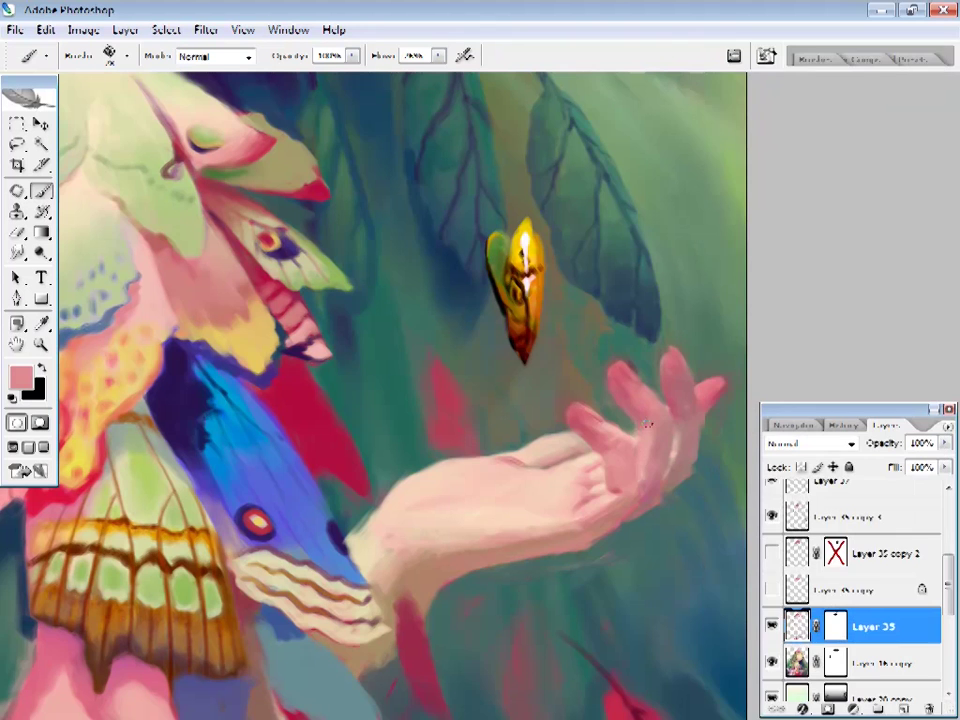
{"action": "double_click", "coordinate": [778, 214]}
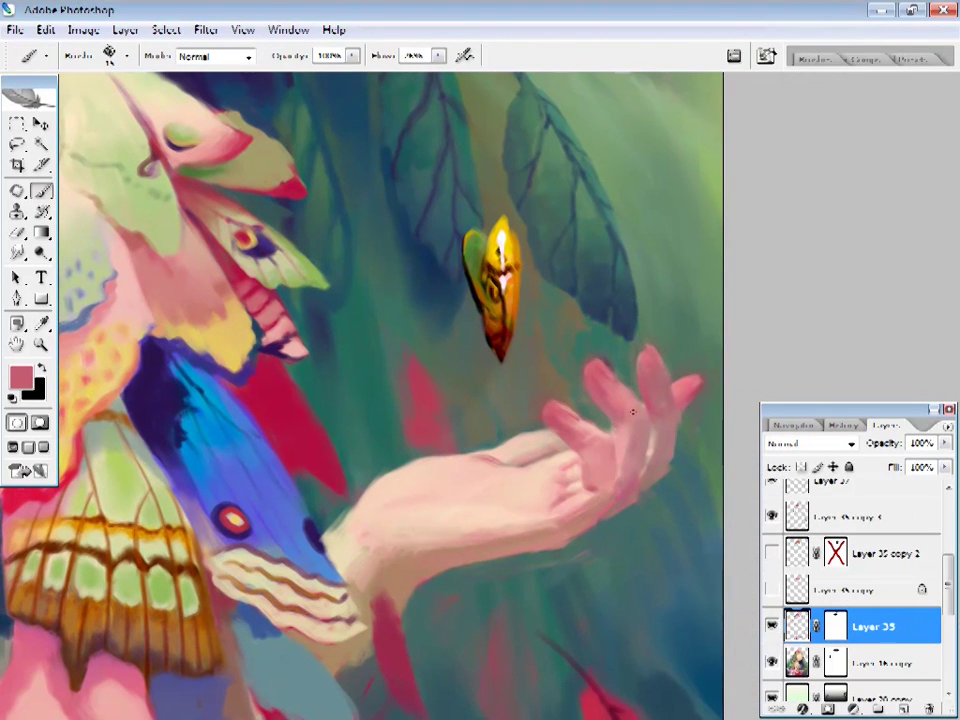
{"action": "left_click", "coordinate": [620, 472], "text": "alt"}
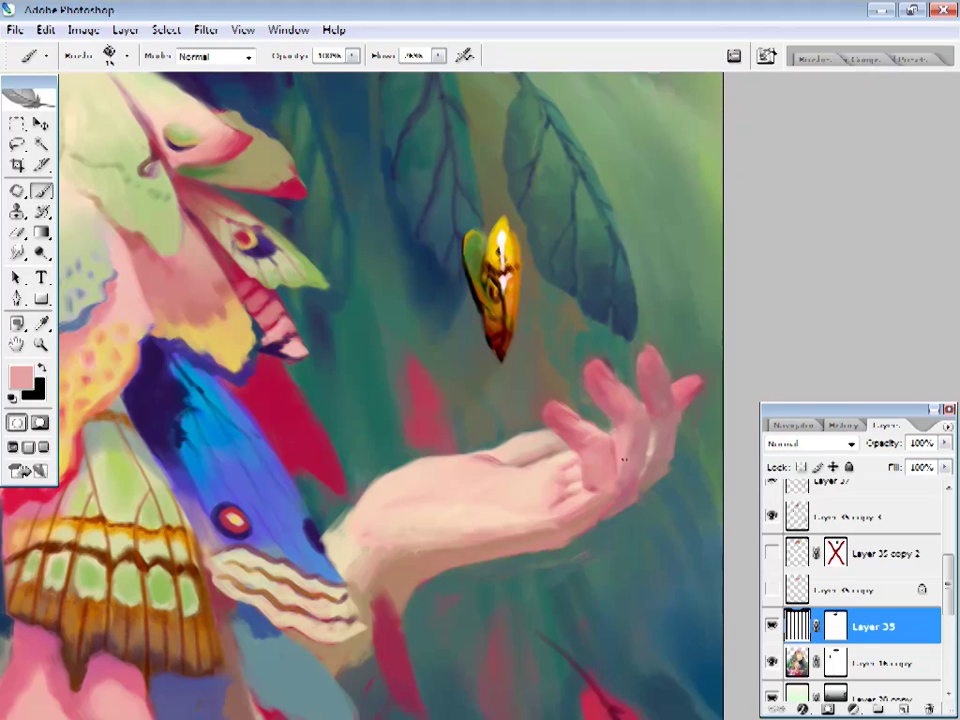
- Paint over the fingers with sampled pinks, light peach and a deeper rose
{"action": "left_click_drag", "start_coordinate": [559, 424], "coordinate": [577, 432]}
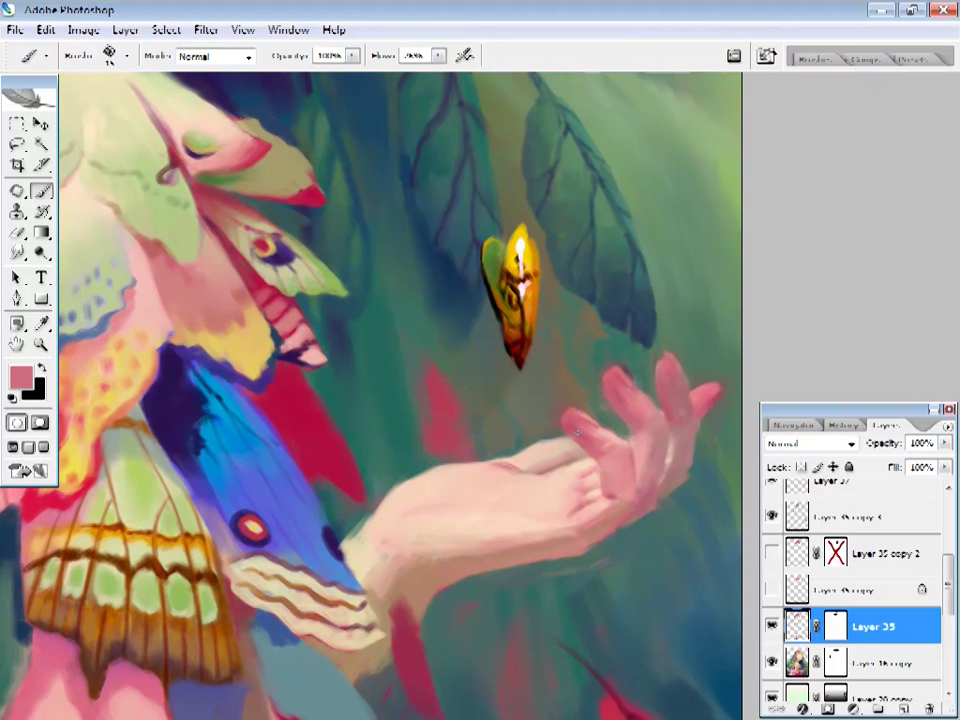
{"action": "left_click", "coordinate": [579, 403], "text": "alt"}
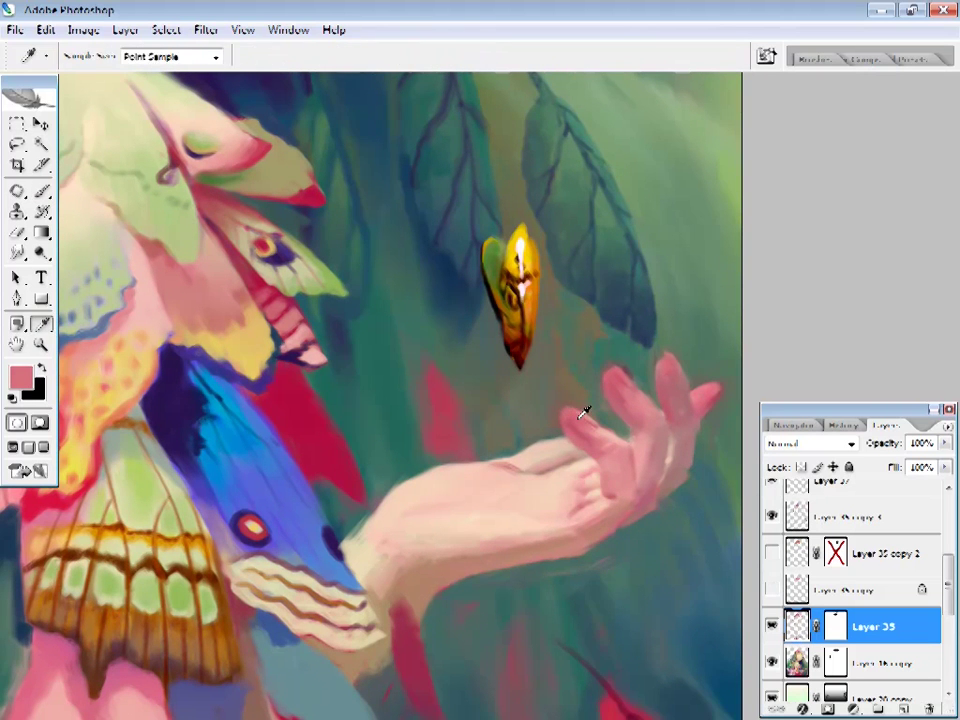
{"action": "left_click", "coordinate": [591, 403], "text": "alt"}
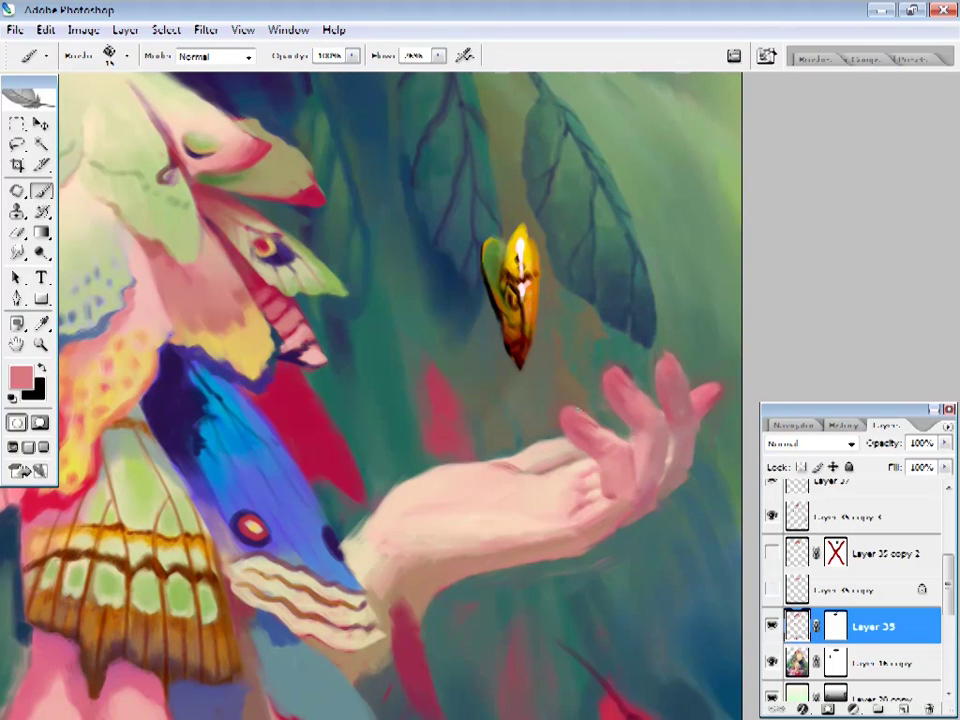
{"action": "left_click_drag", "start_coordinate": [559, 428], "coordinate": [577, 440]}
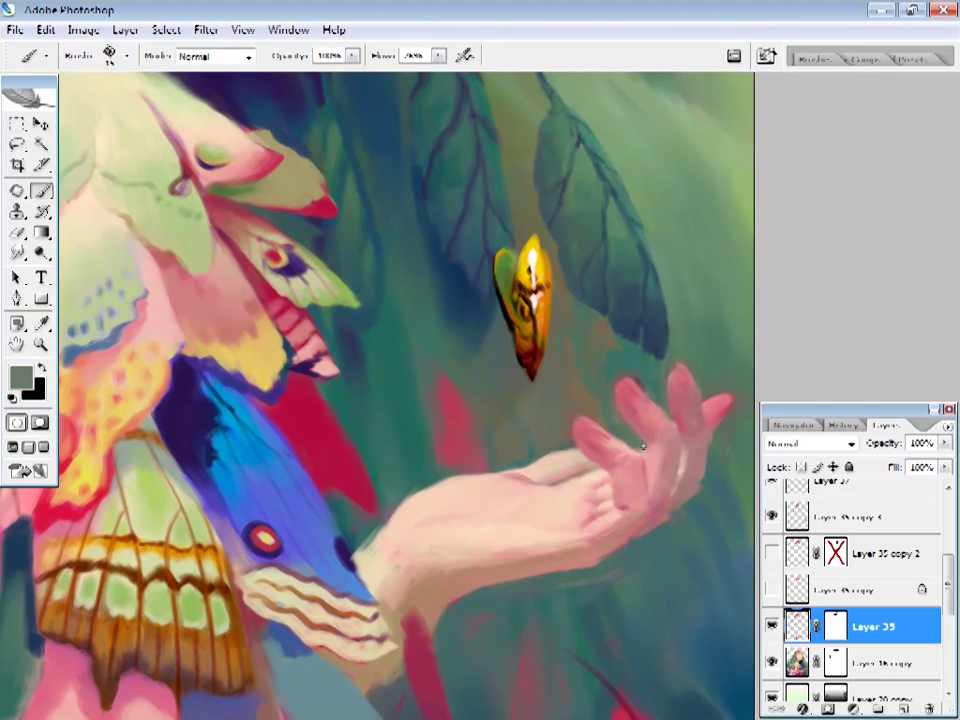
{"action": "left_click", "coordinate": [660, 435], "text": "alt"}
{"action": "left_click", "coordinate": [480, 338], "text": "alt"}
{"action": "left_click", "coordinate": [697, 402], "text": "alt"}
{"action": "left_click", "coordinate": [675, 428], "text": "alt"}
{"action": "left_click", "coordinate": [638, 383], "text": "alt"}
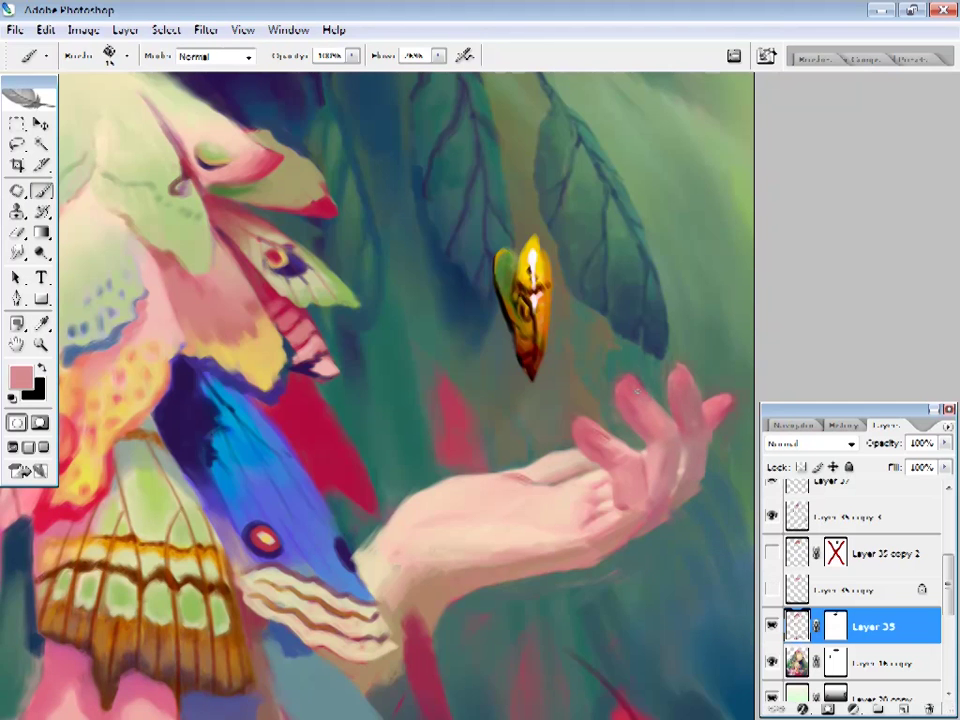
- Blend the fingers with their pink and the dark green above them
{"action": "mouse_move", "coordinate": [634, 410]}
{"action": "left_mouse_down"}
{"action": "mouse_move", "coordinate": [674, 410]}
{"action": "mouse_move", "coordinate": [649, 410]}
{"action": "mouse_move", "coordinate": [686, 390]}
{"action": "left_mouse_up"}
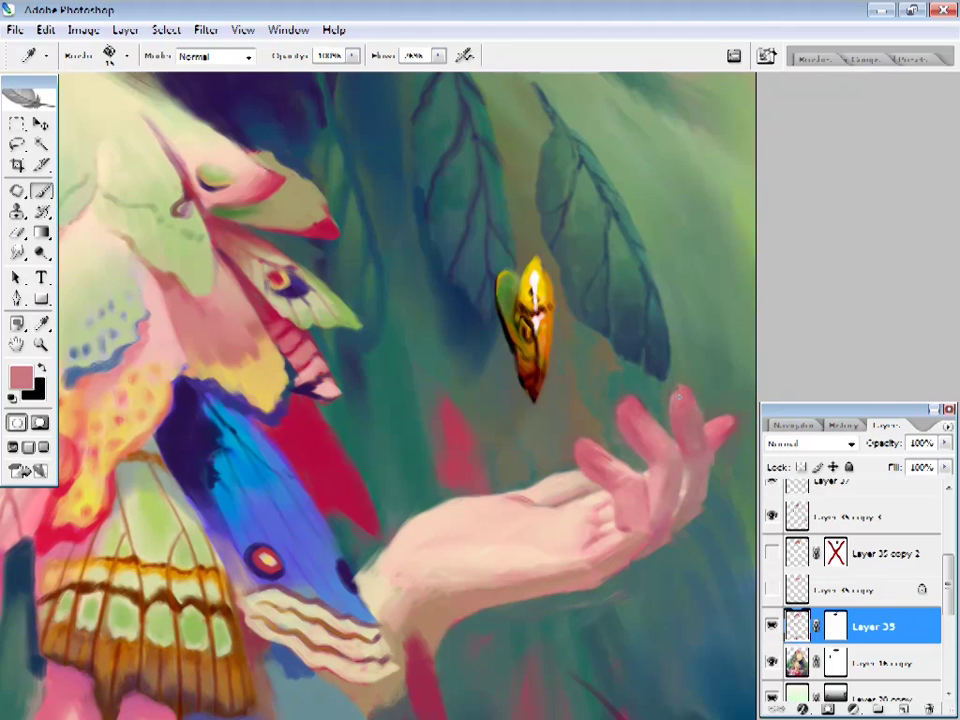
{"action": "left_click", "coordinate": [686, 392], "text": "alt"}
{"action": "left_click", "coordinate": [676, 390], "text": "alt"}
{"action": "left_click_drag", "start_coordinate": [728, 372], "coordinate": [724, 368]}
{"action": "left_click", "coordinate": [686, 435], "text": "alt"}
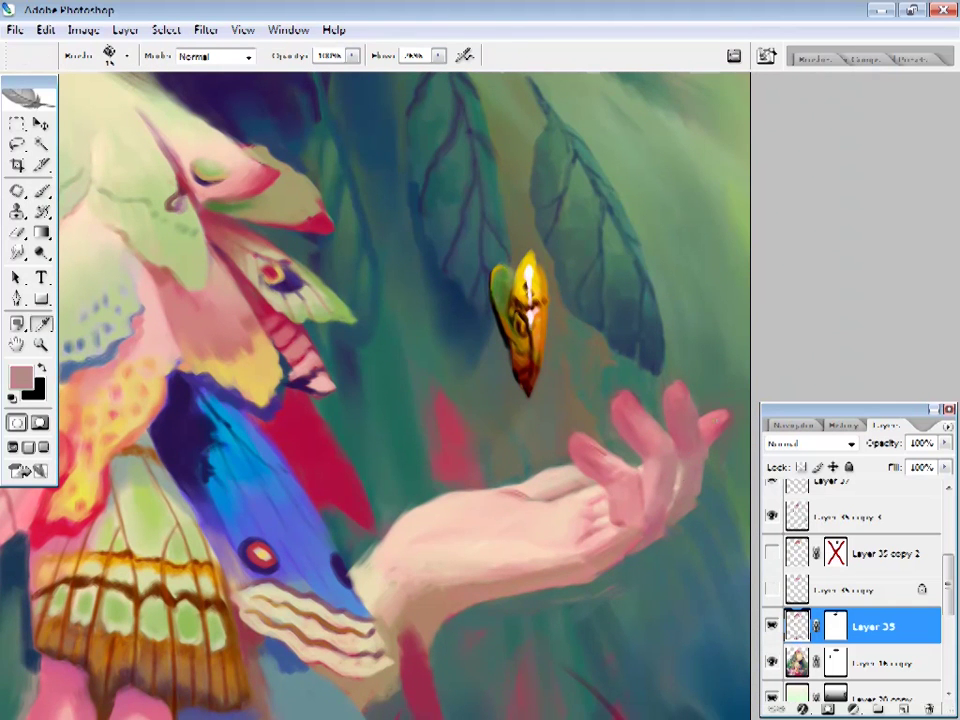
- Refine the fingertips with brighter and lighter pinks, grey-brown and light peach
{"action": "left_click", "coordinate": [678, 500], "text": "alt"}
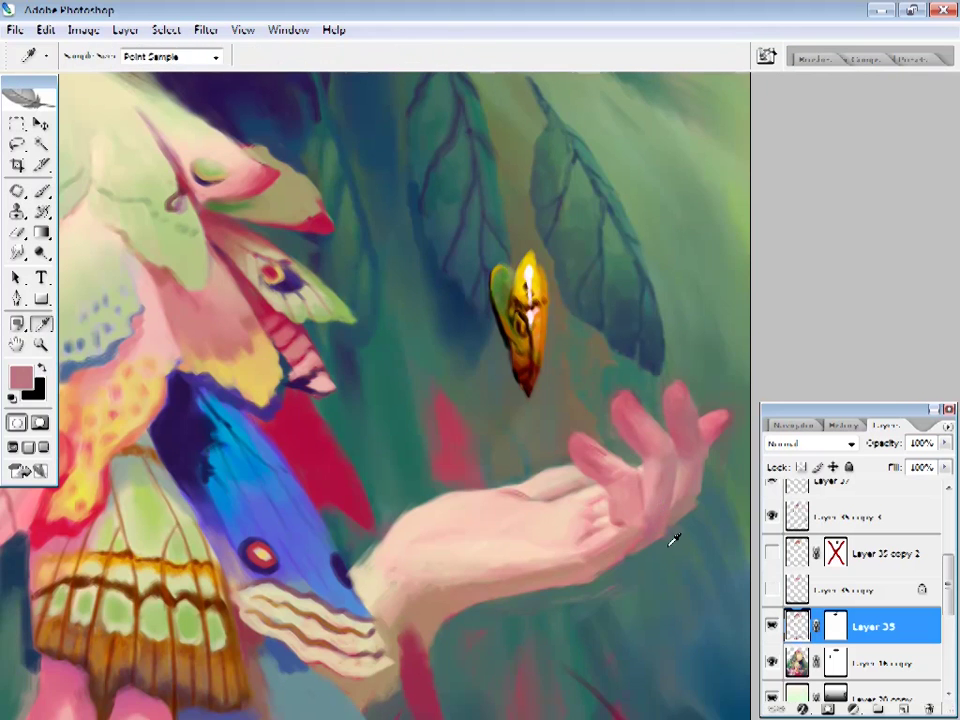
{"action": "left_click", "coordinate": [660, 490], "text": "alt"}
{"action": "left_click", "coordinate": [671, 440], "text": "alt"}
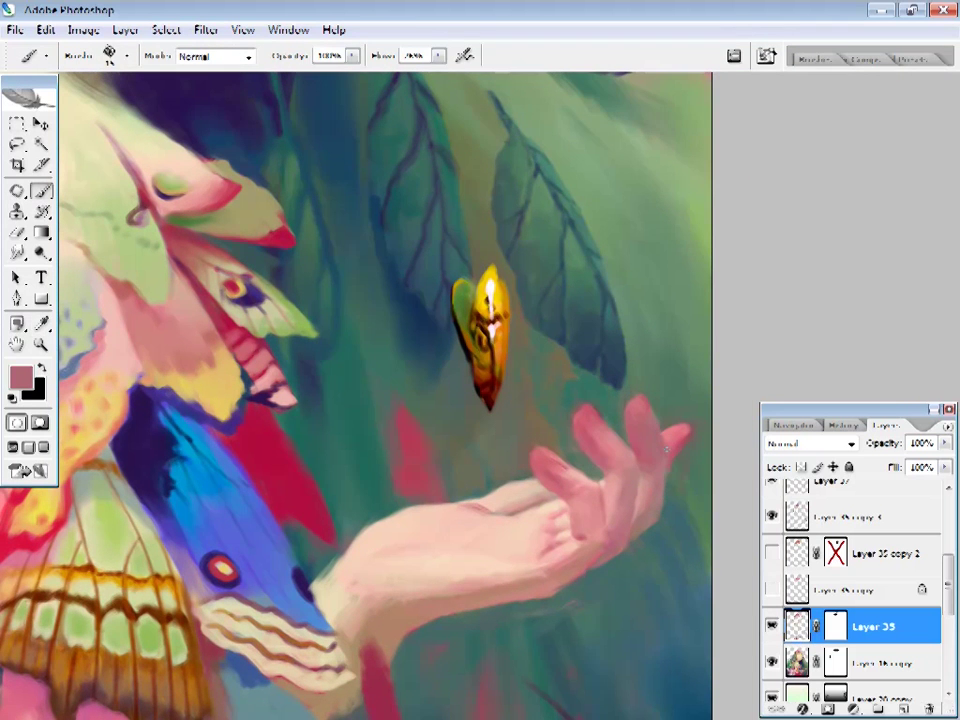
{"action": "left_click", "coordinate": [652, 480], "text": "alt"}
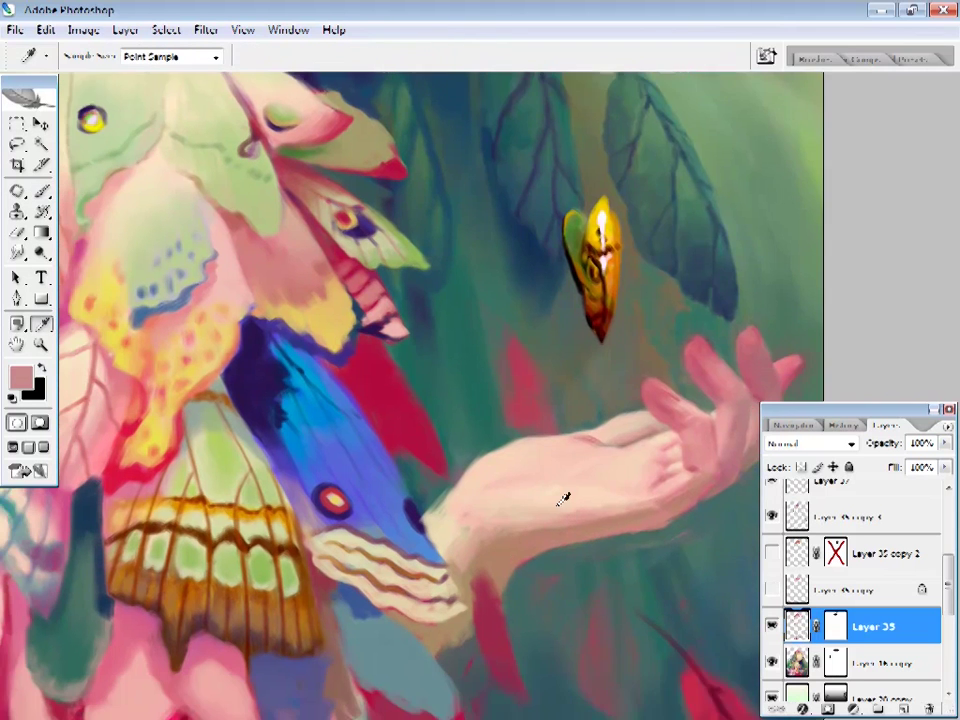
{"action": "left_click", "coordinate": [564, 499], "text": "alt"}
- Smooth the palm and wrist with a new brush in darker and lighter pinks and brown
{"action": "right_click", "coordinate": [652, 97]}
{"action": "left_click", "coordinate": [529, 474], "text": "alt"}
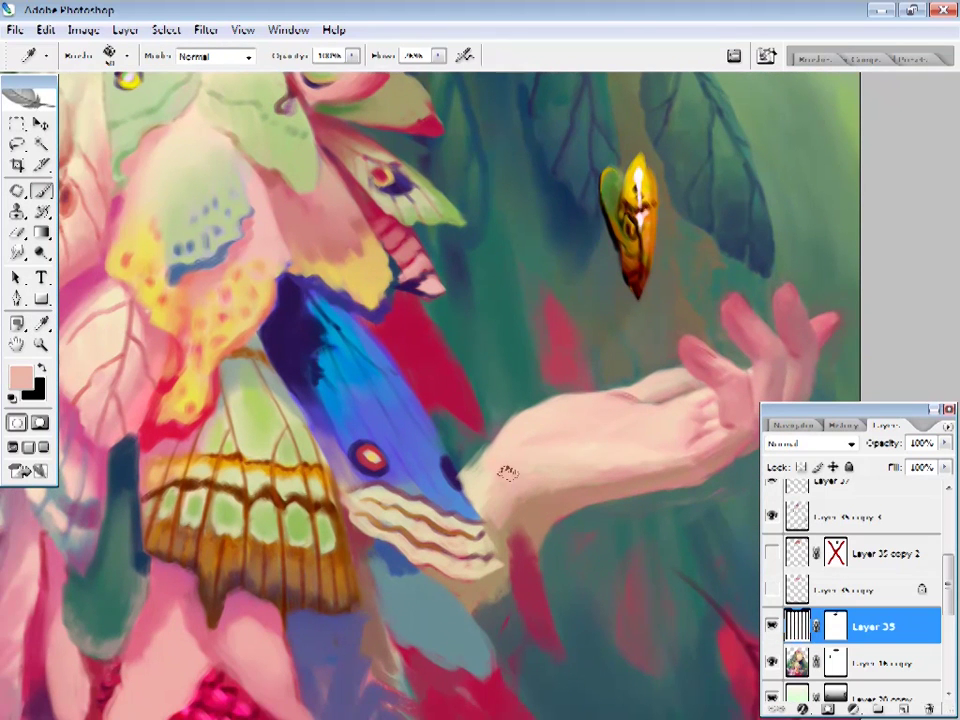
{"action": "left_click", "coordinate": [513, 478], "text": "alt"}
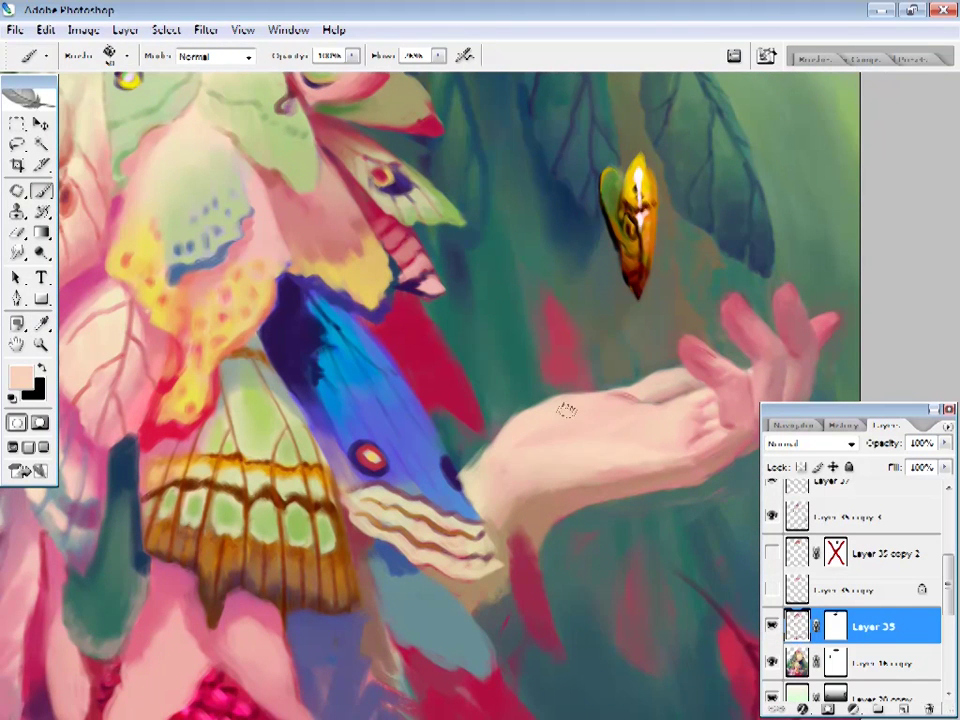
{"action": "left_click", "coordinate": [527, 495], "text": "alt"}
{"action": "left_click", "coordinate": [599, 457], "text": "alt"}
{"action": "left_click", "coordinate": [628, 437], "text": "alt"}
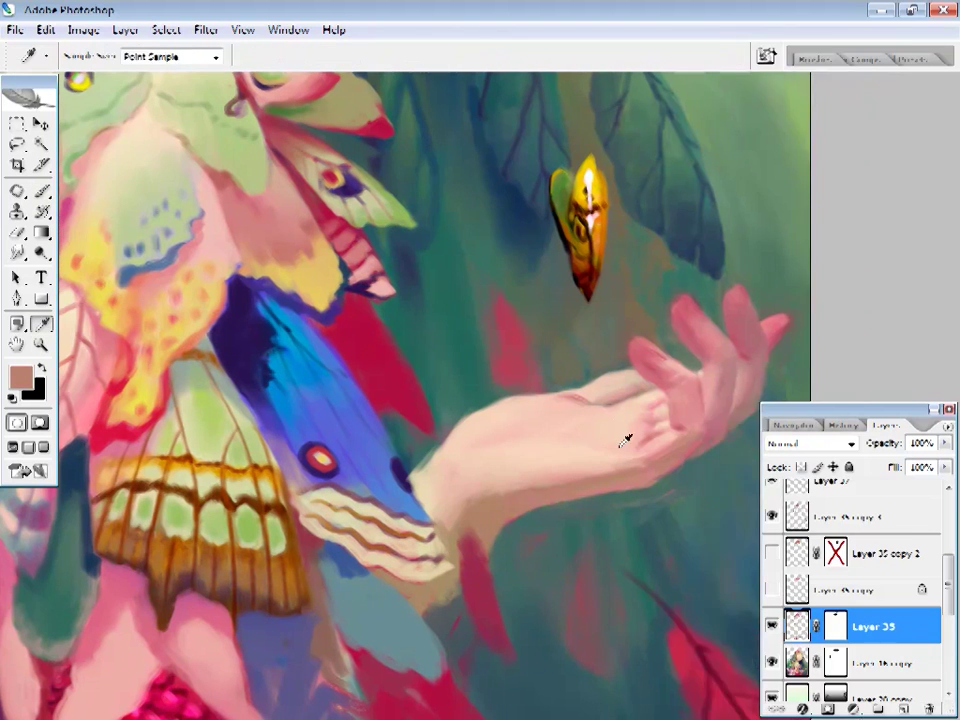
- Change brush presets again and touch the fingers with pinkish red
{"action": "right_click", "coordinate": [640, 440]}
{"action": "left_click", "coordinate": [520, 500]}
{"action": "right_click", "coordinate": [589, 494]}
{"action": "left_click", "coordinate": [589, 494]}
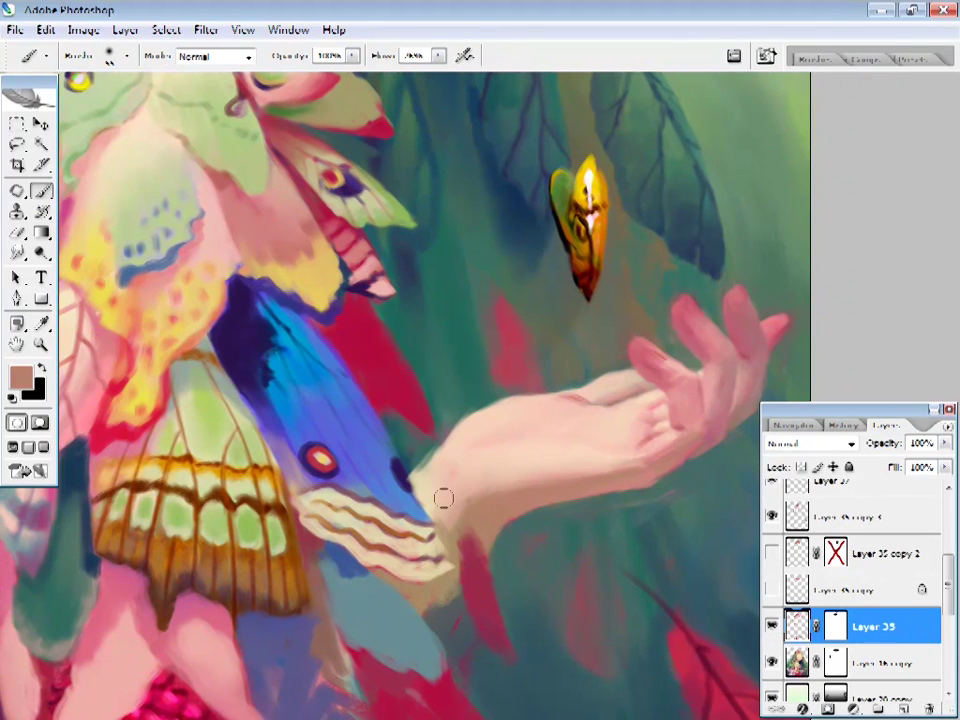
{"action": "left_click", "coordinate": [671, 349], "text": "alt"}
- Zoom in on the hand and cocoon, flipping the canvas horizontally to check composition
{"action": "left_click", "coordinate": [456, 477], "text": "alt"}
{"action": "key", "text": "z"}
{"action": "key", "text": "ctrl+0"}
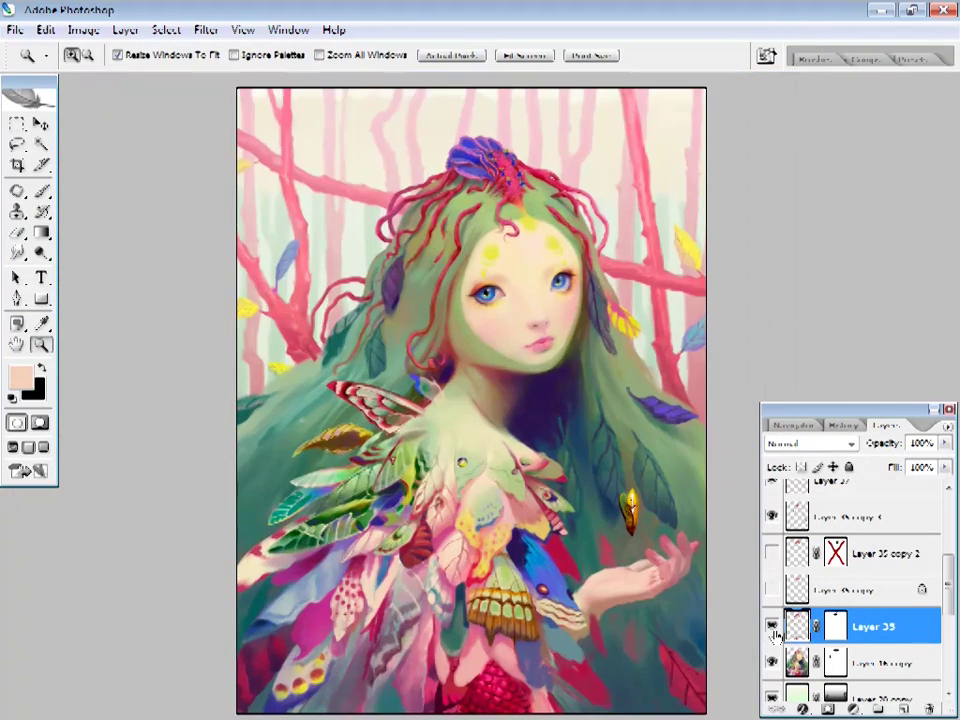
{"action": "left_click", "coordinate": [691, 537]}
{"action": "left_click", "coordinate": [653, 439]}
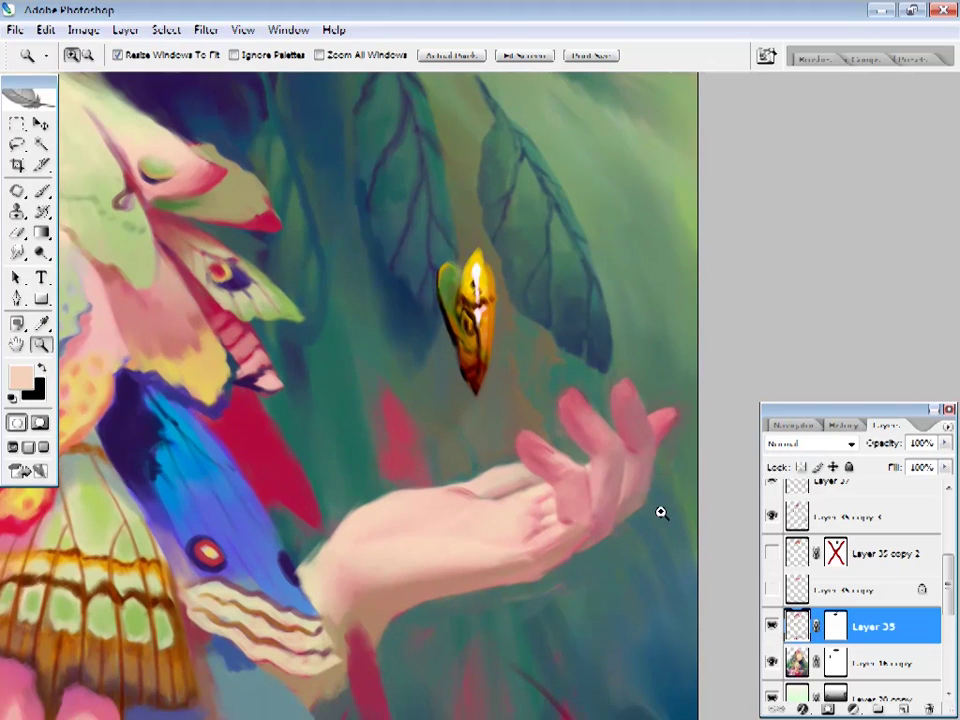
{"action": "left_click", "coordinate": [662, 510]}
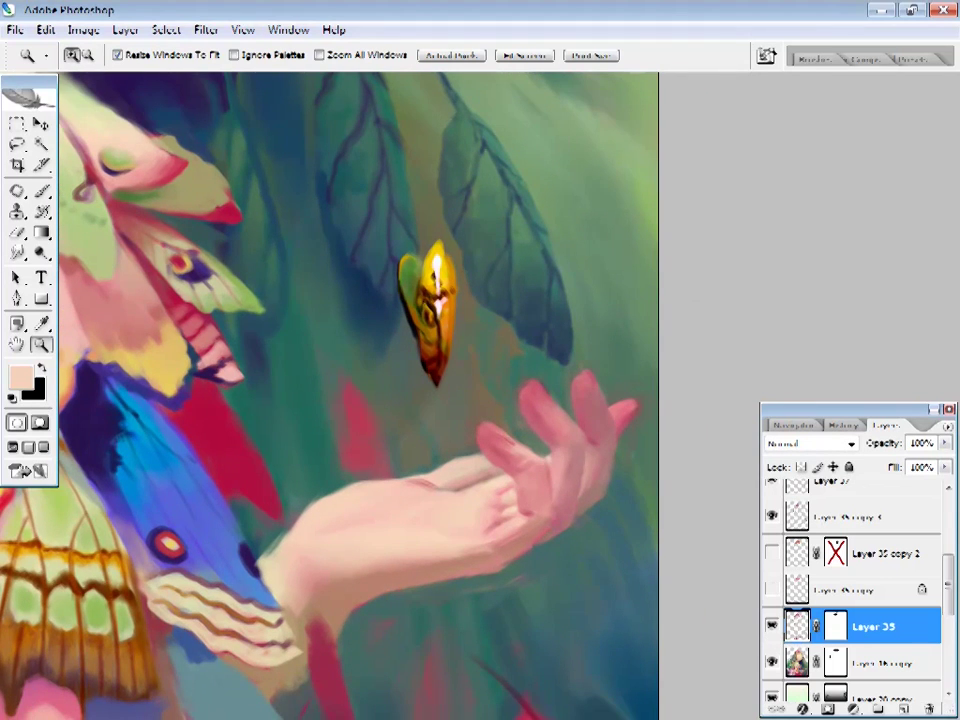
{"action": "key", "text": "ctrl+shift+h"}
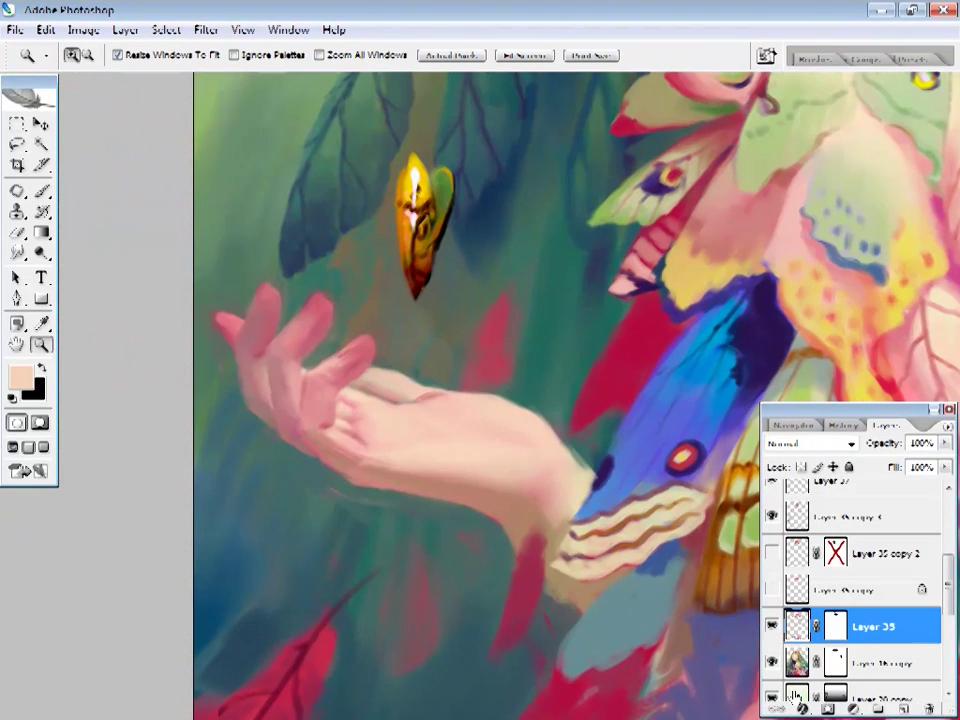
{"action": "left_click", "coordinate": [489, 424]}
- Pick up a pink from the fingers and check the brush size presets
{"action": "key", "text": "i"}
{"action": "left_click_drag", "start_coordinate": [432, 455], "coordinate": [441, 497]}
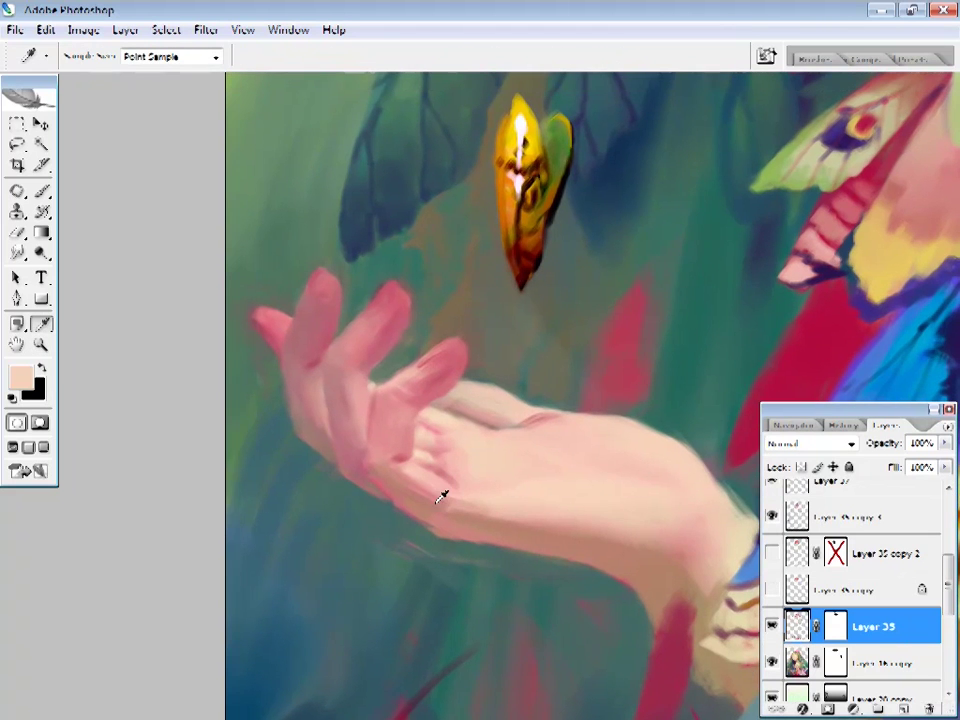
{"action": "left_click", "coordinate": [461, 420]}
{"action": "key", "text": "b"}
{"action": "right_click", "coordinate": [583, 189]}
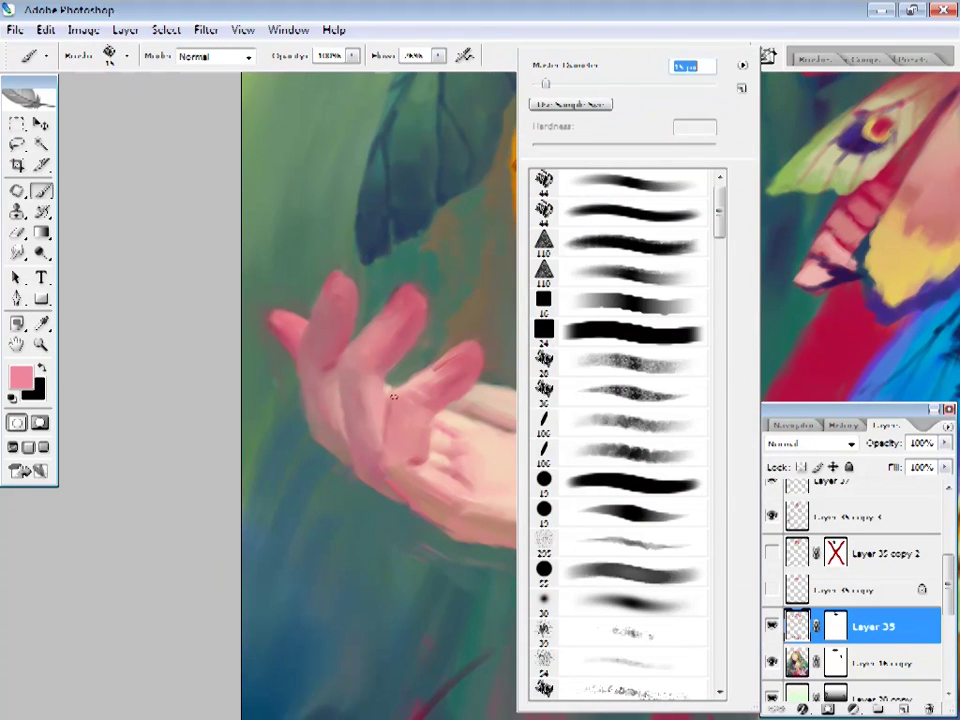
{"action": "key", "text": "Escape"}
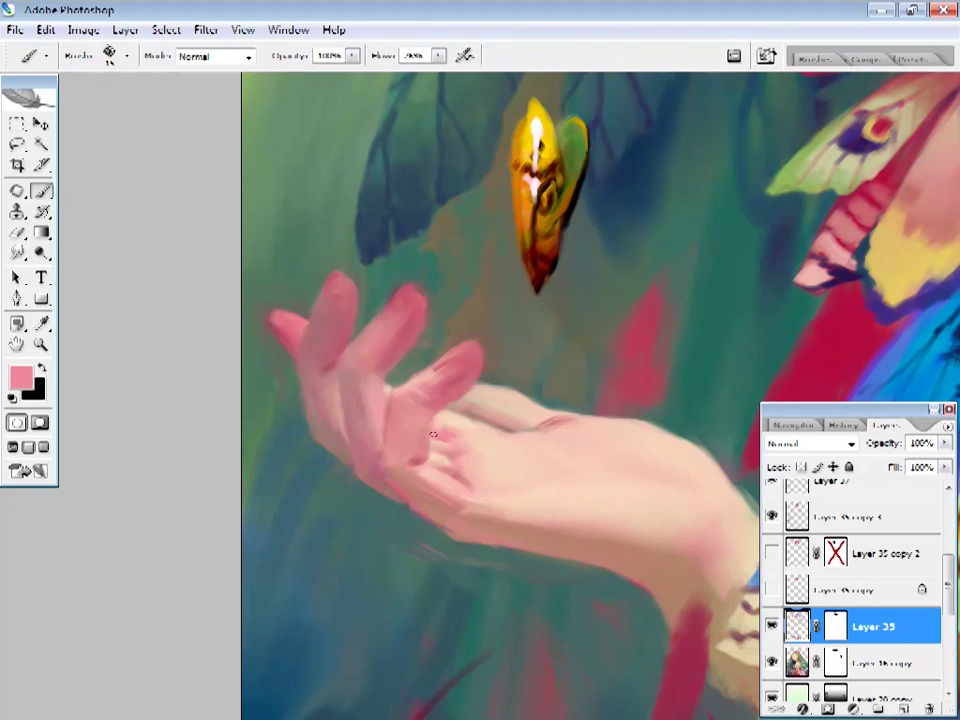
- Repaint the palm with sampled peach, pinks and the dark background green
{"action": "left_click", "coordinate": [451, 431], "text": "alt"}
{"action": "left_click", "coordinate": [521, 369], "text": "alt"}
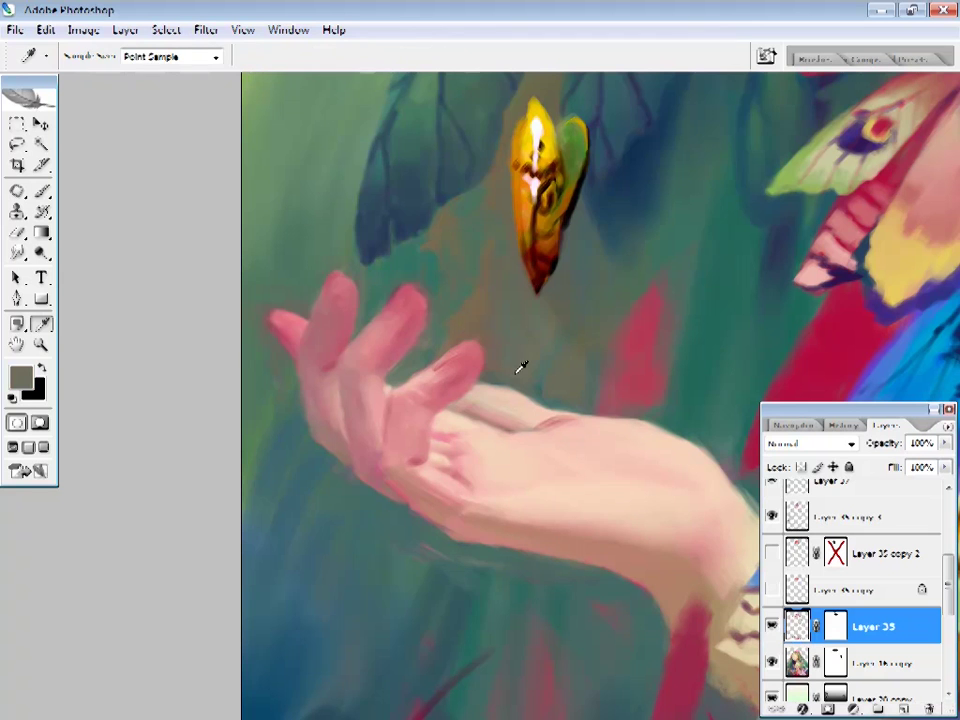
{"action": "left_click", "coordinate": [441, 413], "text": "alt"}
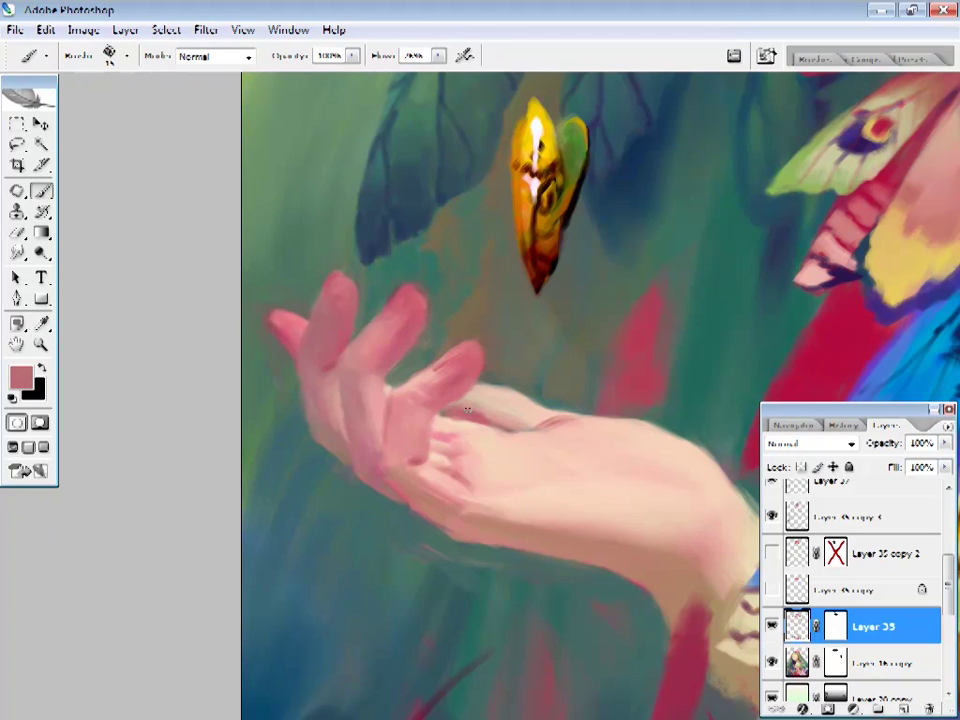
{"action": "left_click", "coordinate": [476, 364], "text": "alt"}
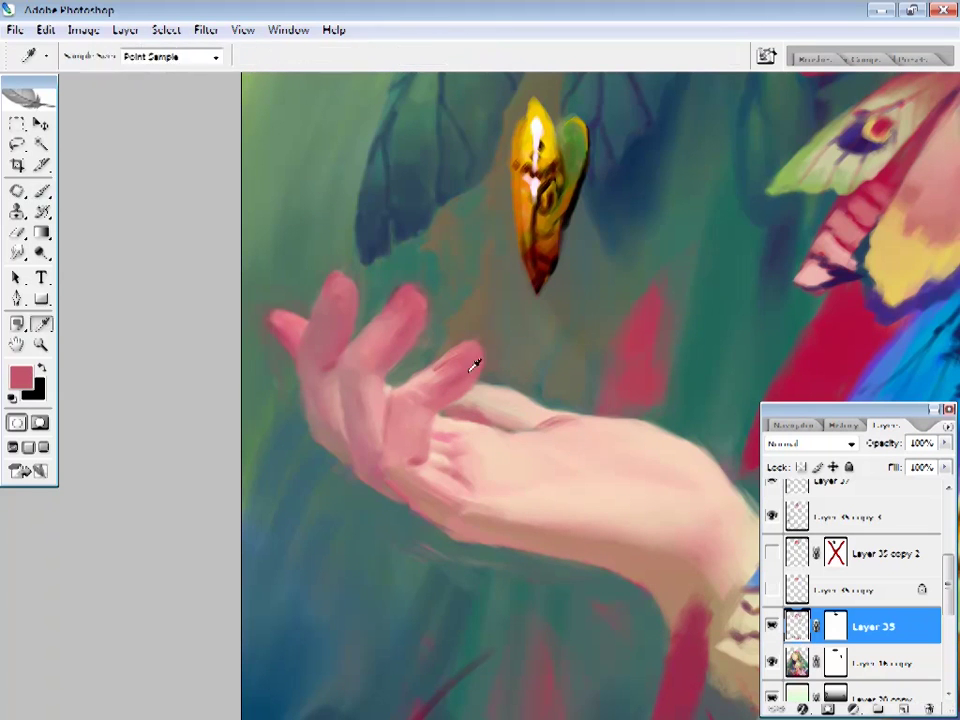
{"action": "left_click", "coordinate": [422, 372], "text": "alt"}
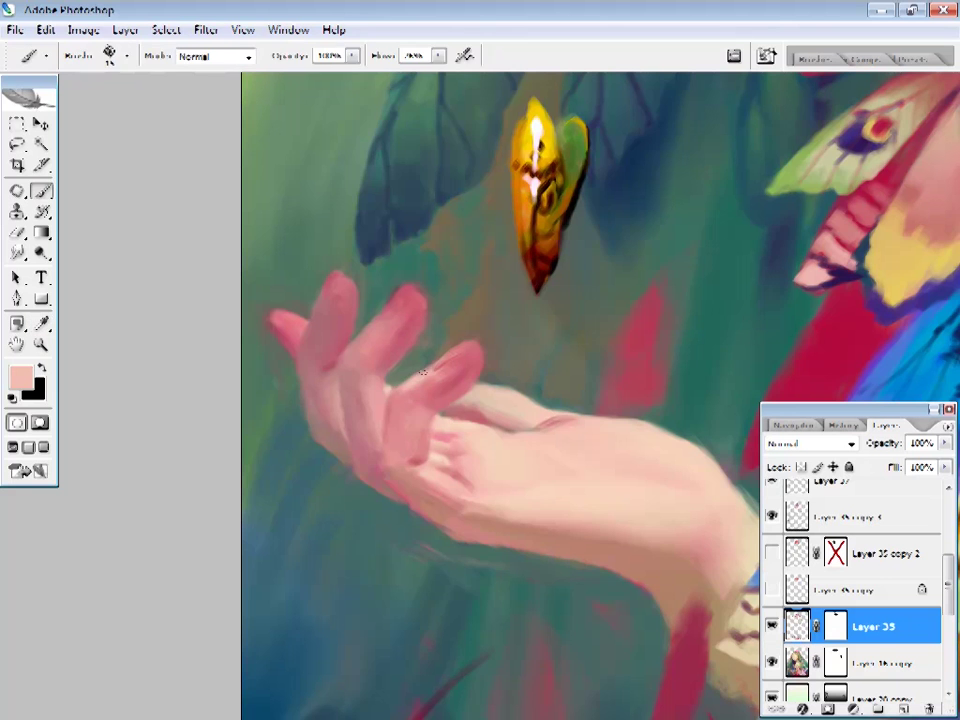
{"action": "left_click_drag", "start_coordinate": [437, 371], "coordinate": [442, 405]}
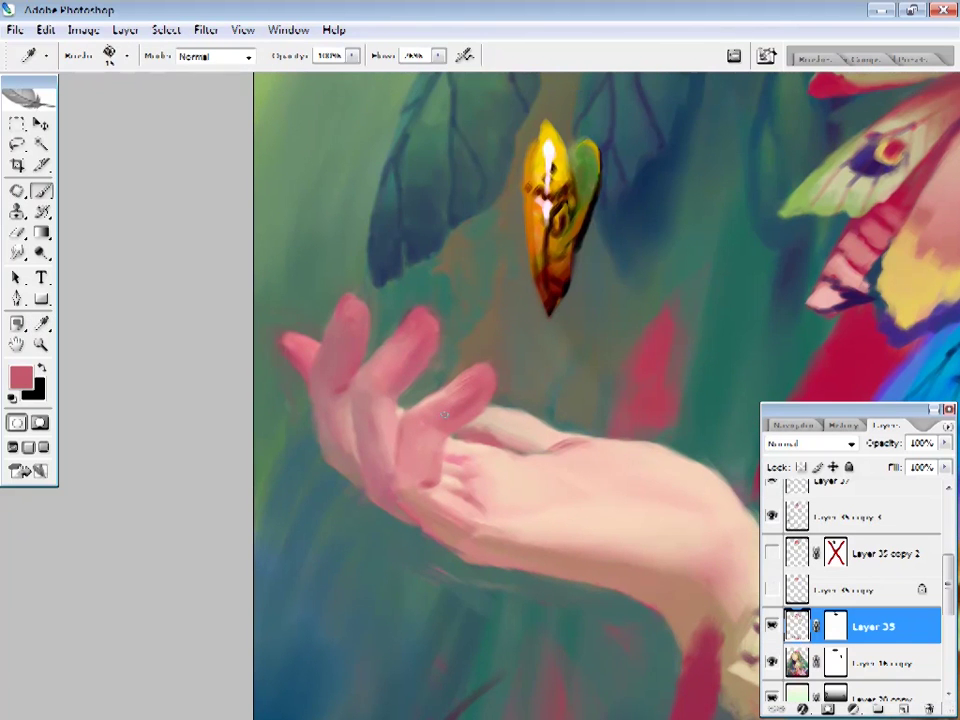
{"action": "left_click_drag", "start_coordinate": [505, 389], "coordinate": [480, 386]}
- Rework the fingers and palm with duller, saturated and lighter pinks
{"action": "left_click", "coordinate": [500, 450], "text": "alt"}
{"action": "left_click", "coordinate": [390, 358], "text": "alt"}
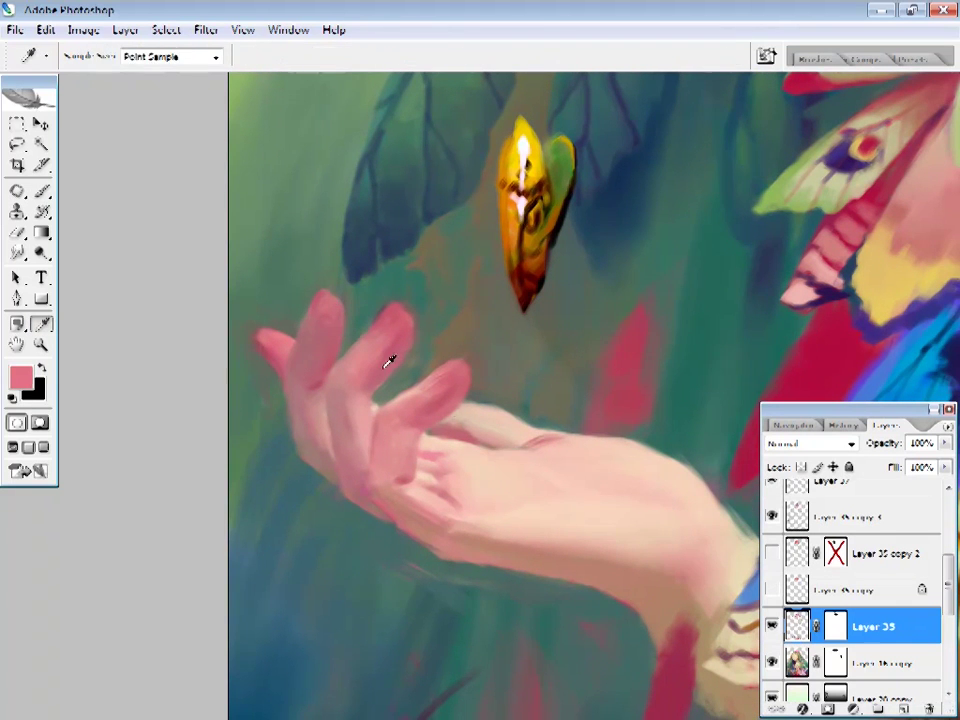
{"action": "left_click", "coordinate": [467, 399], "text": "alt"}
{"action": "left_click", "coordinate": [438, 425], "text": "alt"}
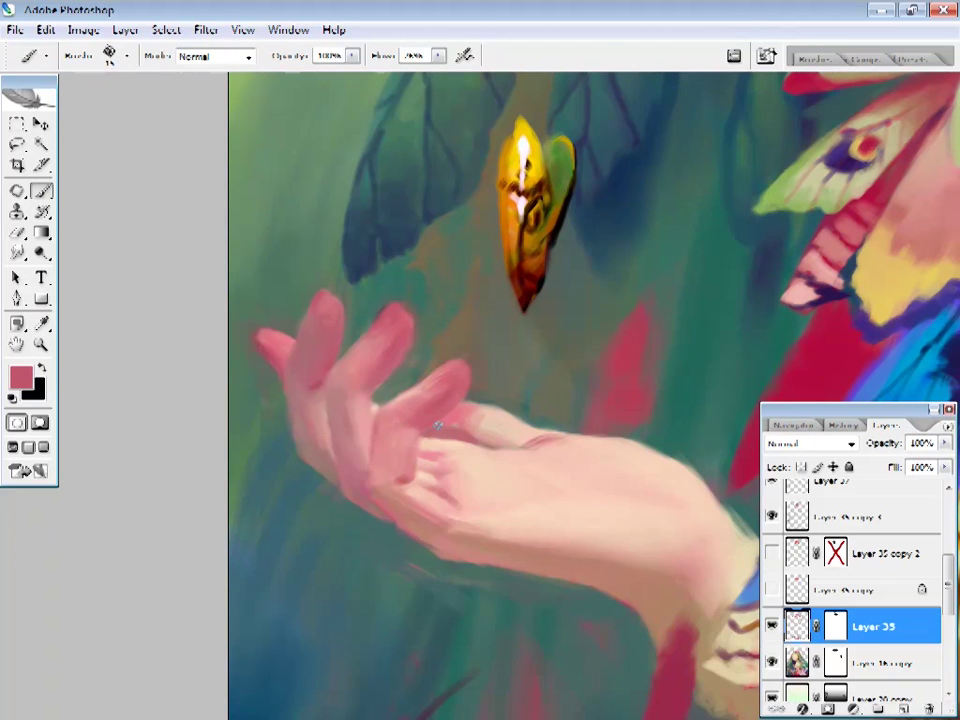
{"action": "left_click", "coordinate": [460, 430], "text": "alt"}
{"action": "left_click", "coordinate": [470, 420], "text": "alt"}
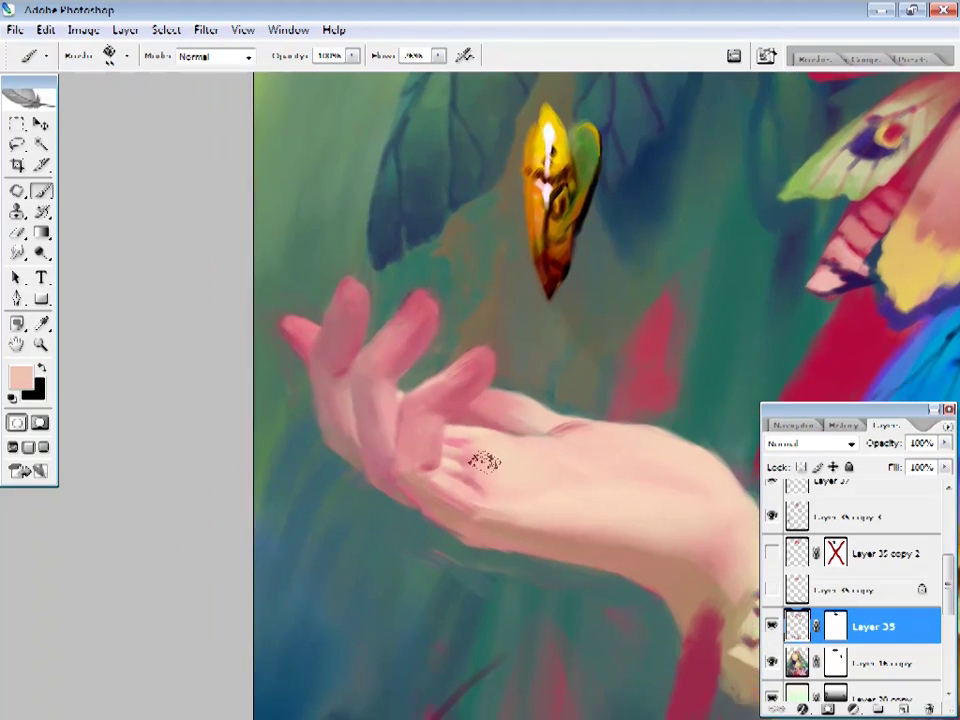
{"action": "left_click", "coordinate": [471, 435], "text": "alt"}
- Resize the brush and deepen the fingers with reds and a lighter pink
{"action": "right_click", "coordinate": [460, 459]}
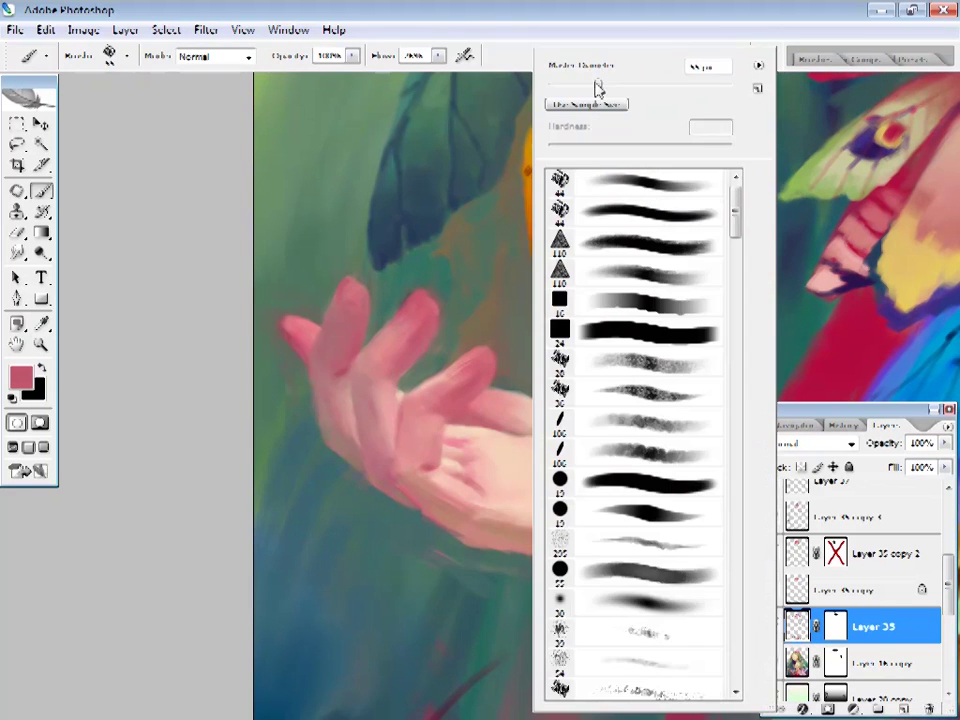
{"action": "key", "text": "Escape"}
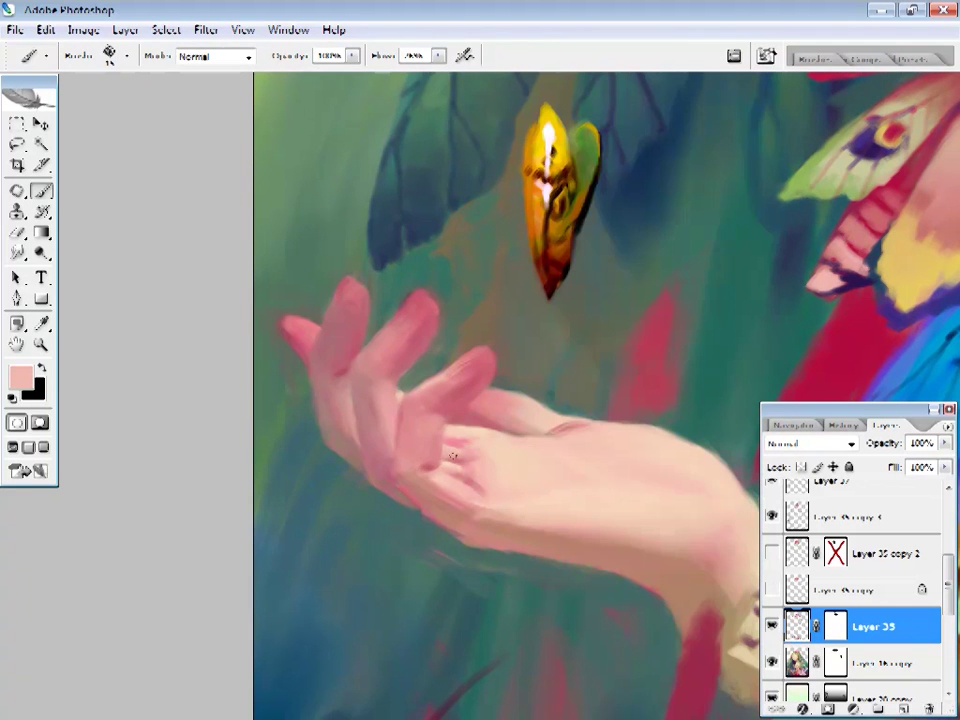
{"action": "left_click", "coordinate": [466, 468], "text": "alt"}
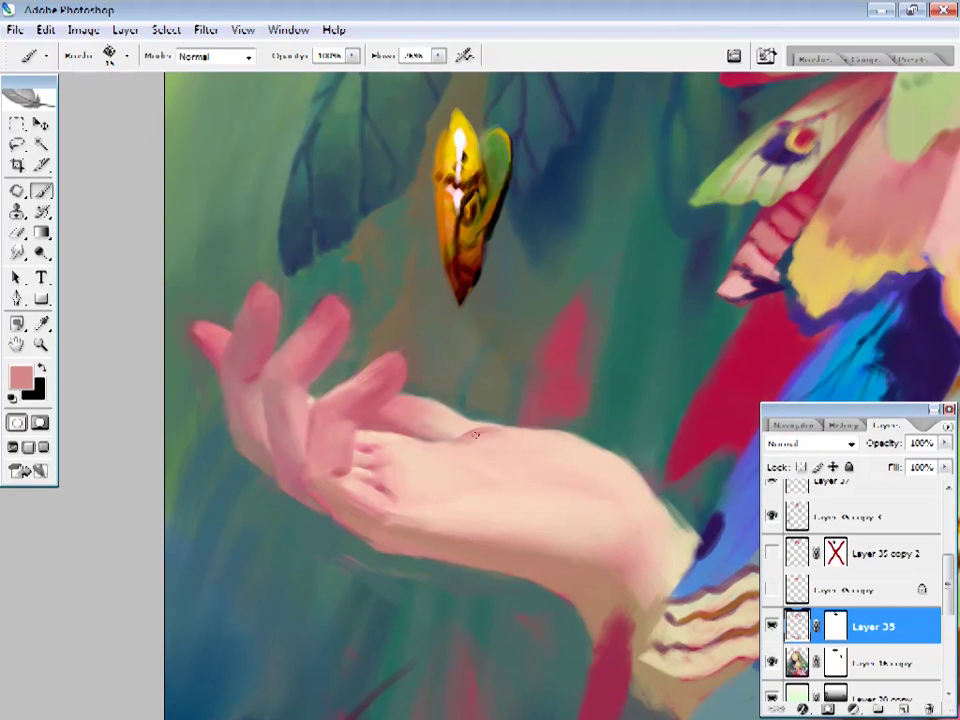
{"action": "left_click", "coordinate": [450, 439], "text": "alt"}
{"action": "left_click_drag", "start_coordinate": [437, 514], "coordinate": [459, 519]}
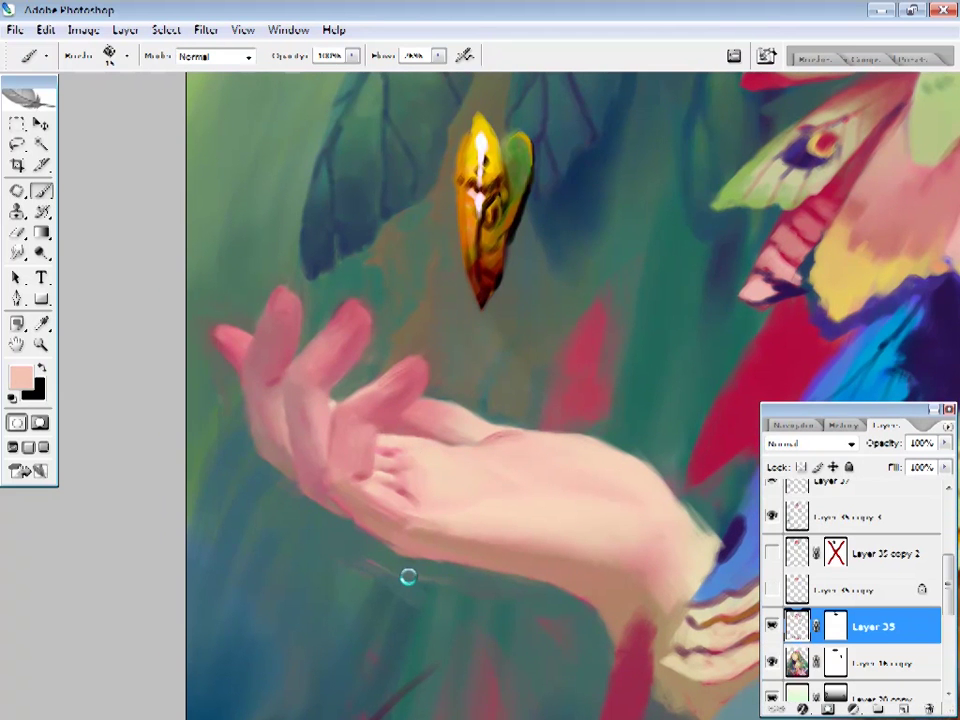
{"action": "left_click", "coordinate": [453, 496], "text": "alt"}
- Shade the lower fingers with mauve and brighter pinks against the dark green background
{"action": "left_click", "coordinate": [422, 561], "text": "alt"}
{"action": "left_click", "coordinate": [401, 545], "text": "alt"}
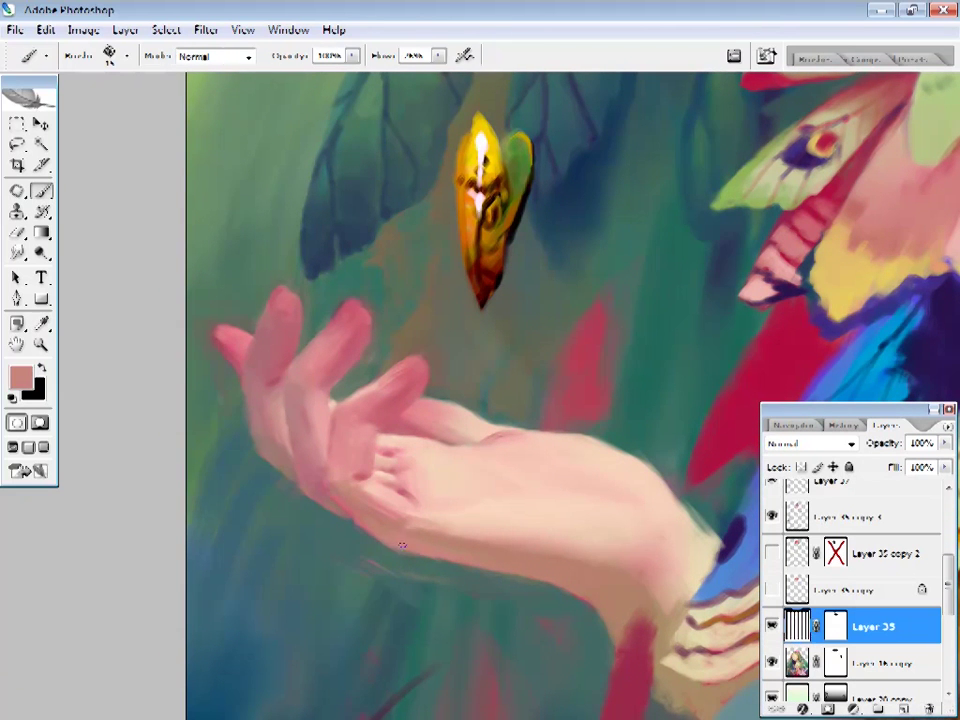
{"action": "left_click", "coordinate": [336, 493], "text": "alt"}
{"action": "left_click", "coordinate": [333, 487], "text": "alt"}
{"action": "left_click", "coordinate": [329, 468], "text": "alt"}
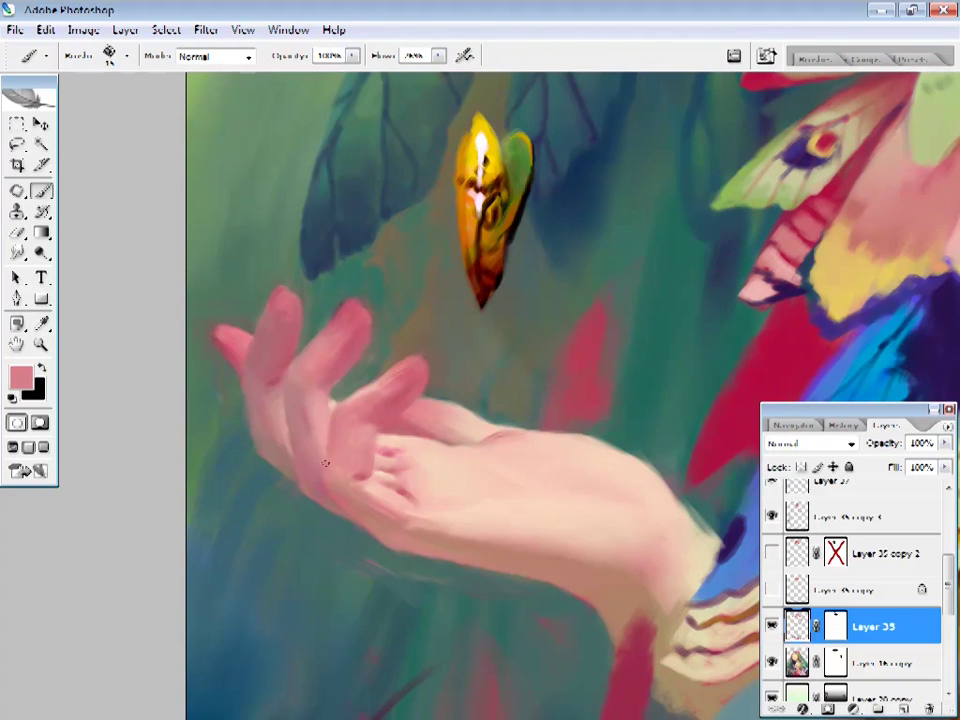
{"action": "left_click", "coordinate": [370, 385], "text": "alt"}
{"action": "left_click_drag", "start_coordinate": [418, 360], "coordinate": [414, 390]}
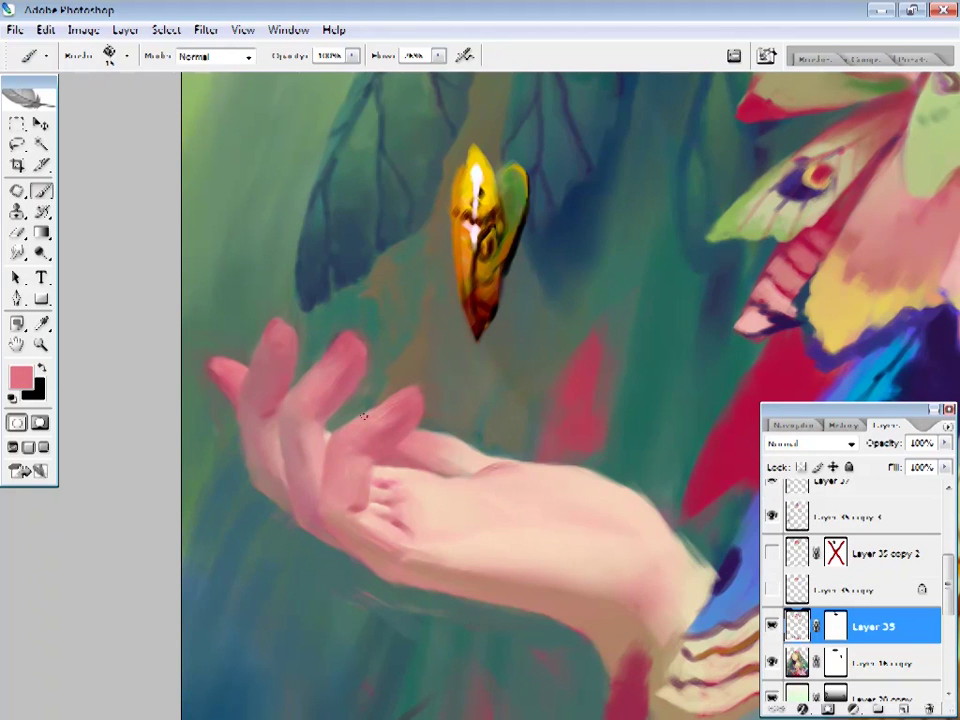
{"action": "key", "text": "z"}
{"action": "left_click", "coordinate": [396, 414], "text": "alt"}
- Zoom in on the hand and set a lighter pink as the painting colour
{"action": "left_click", "coordinate": [397, 538]}
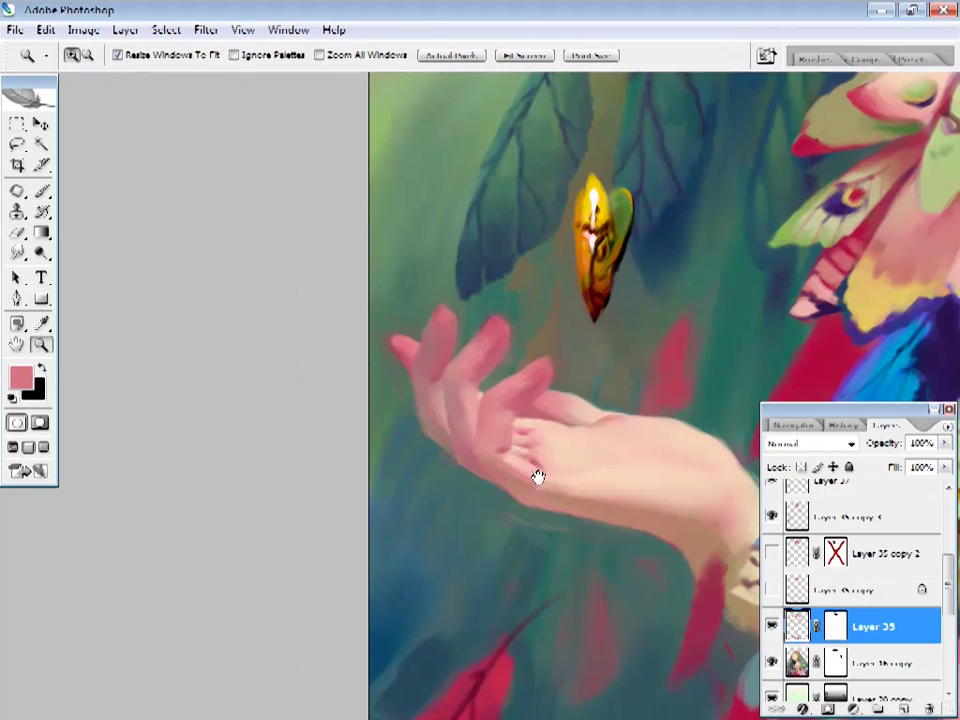
{"action": "left_click", "coordinate": [536, 476]}
{"action": "key", "text": "i"}
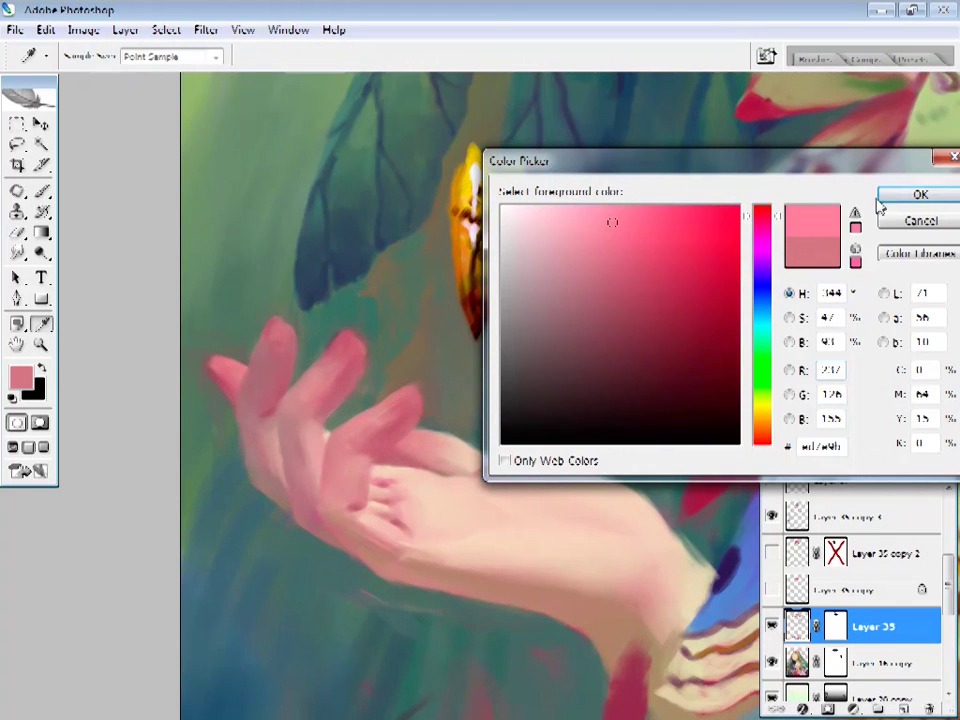
{"action": "left_click", "coordinate": [905, 195]}
{"action": "key", "text": "b"}
{"action": "right_click", "coordinate": [452, 262]}
{"action": "key", "text": "Escape"}
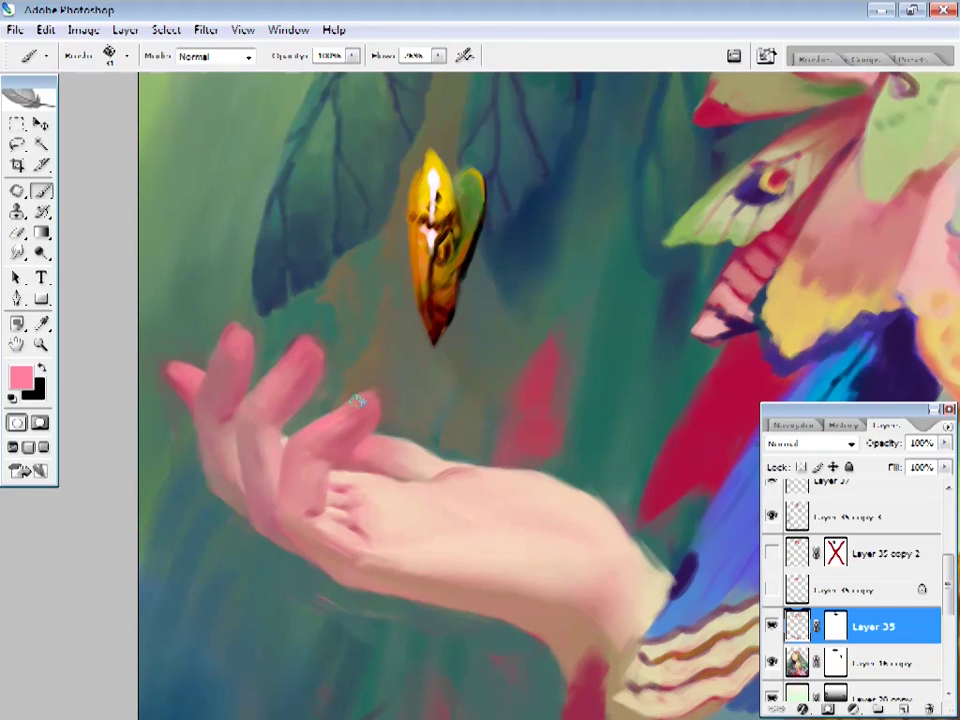
- Shade the fingers with rose and lighter pink sampled from the hand, plus dark background green
{"action": "left_click", "coordinate": [313, 358], "text": "alt"}
{"action": "left_click", "coordinate": [281, 427], "text": "alt"}
{"action": "right_click", "coordinate": [281, 427]}
{"action": "key", "text": "Escape"}
{"action": "left_click", "coordinate": [304, 407], "text": "alt"}
{"action": "left_click", "coordinate": [295, 420], "text": "alt"}
{"action": "left_click", "coordinate": [336, 313], "text": "alt"}
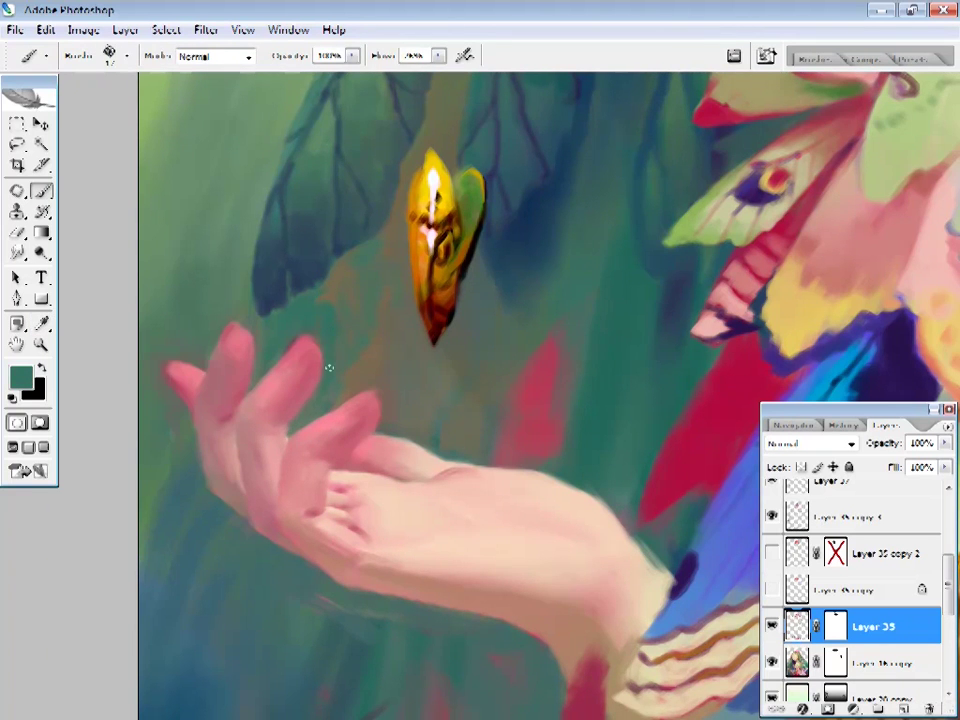
{"action": "left_click_drag", "start_coordinate": [328, 368], "coordinate": [376, 368]}
- Paint crimson on the fingernails and pink on the fingertips
{"action": "left_click", "coordinate": [746, 429], "text": "alt"}
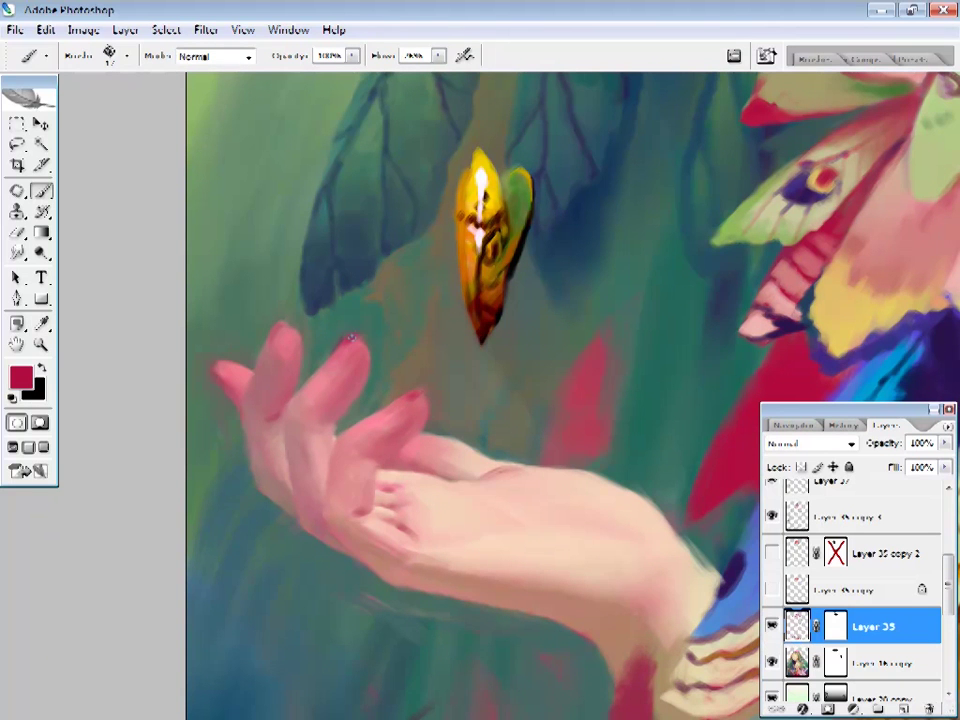
{"action": "left_click", "coordinate": [285, 336], "text": "alt"}
{"action": "left_click_drag", "start_coordinate": [401, 334], "coordinate": [394, 343]}
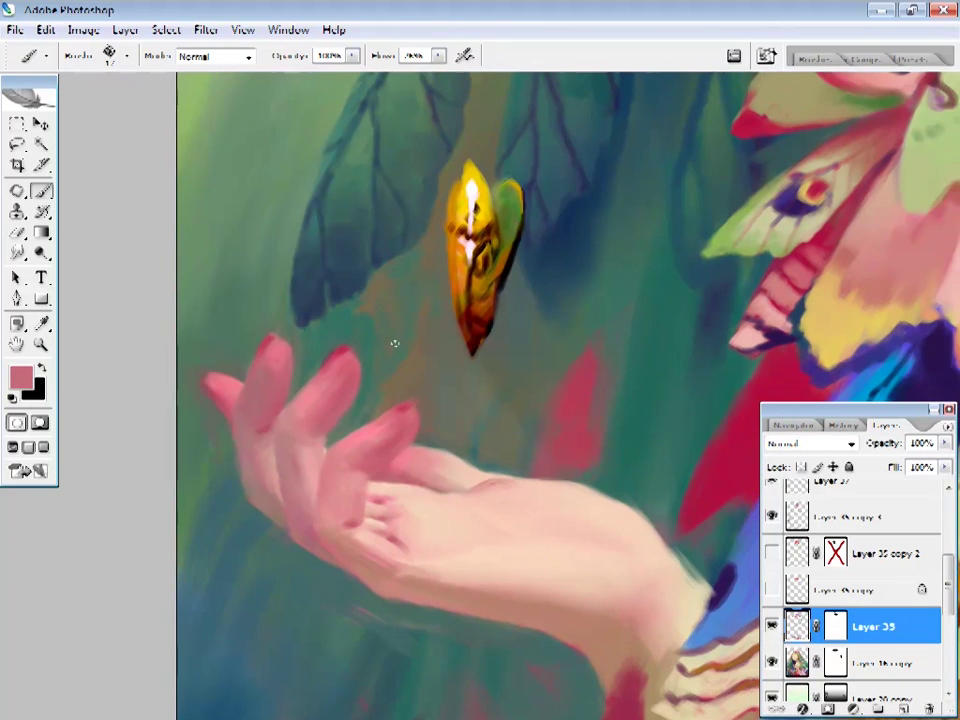
{"action": "left_click", "coordinate": [381, 418], "text": "alt"}
{"action": "right_click", "coordinate": [381, 418]}
{"action": "key", "text": "Escape"}
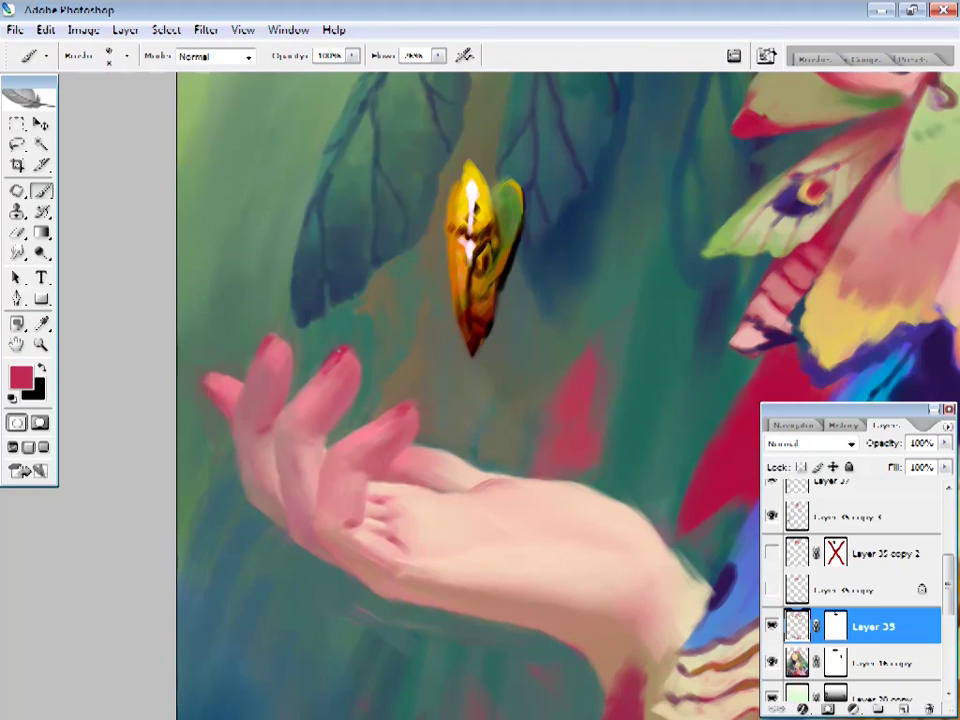
- Deepen the nails with dark crimson and touch the fingers with pink and teal-green
{"action": "left_click", "coordinate": [323, 372], "text": "alt"}
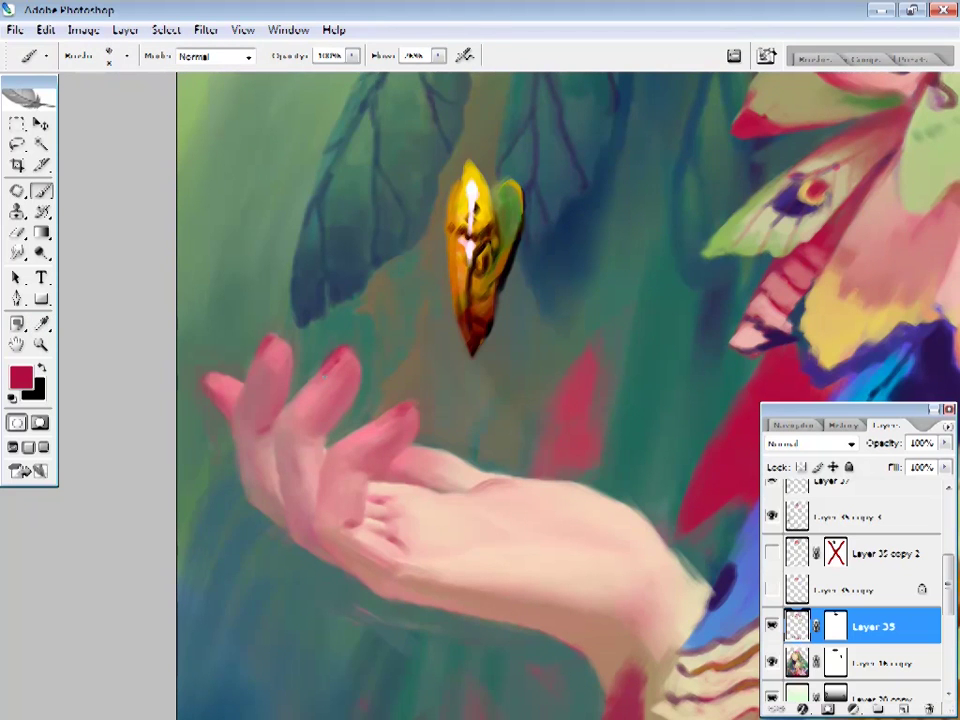
{"action": "left_click", "coordinate": [285, 330], "text": "alt"}
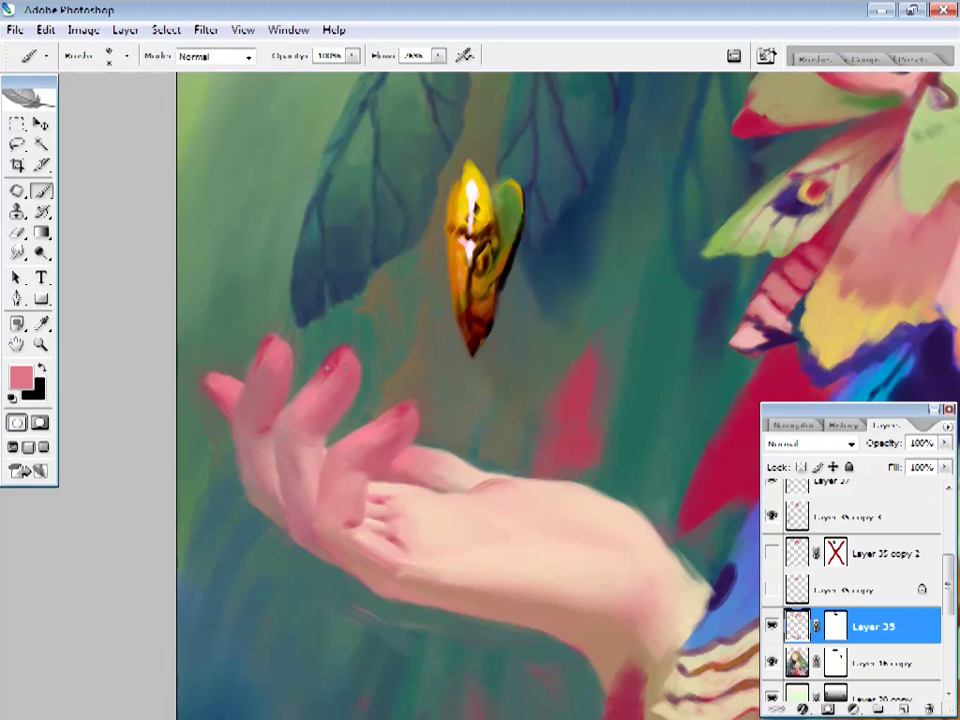
{"action": "left_click", "coordinate": [272, 342], "text": "alt"}
{"action": "left_click_drag", "start_coordinate": [383, 438], "coordinate": [390, 453]}
{"action": "left_click", "coordinate": [336, 343], "text": "alt"}
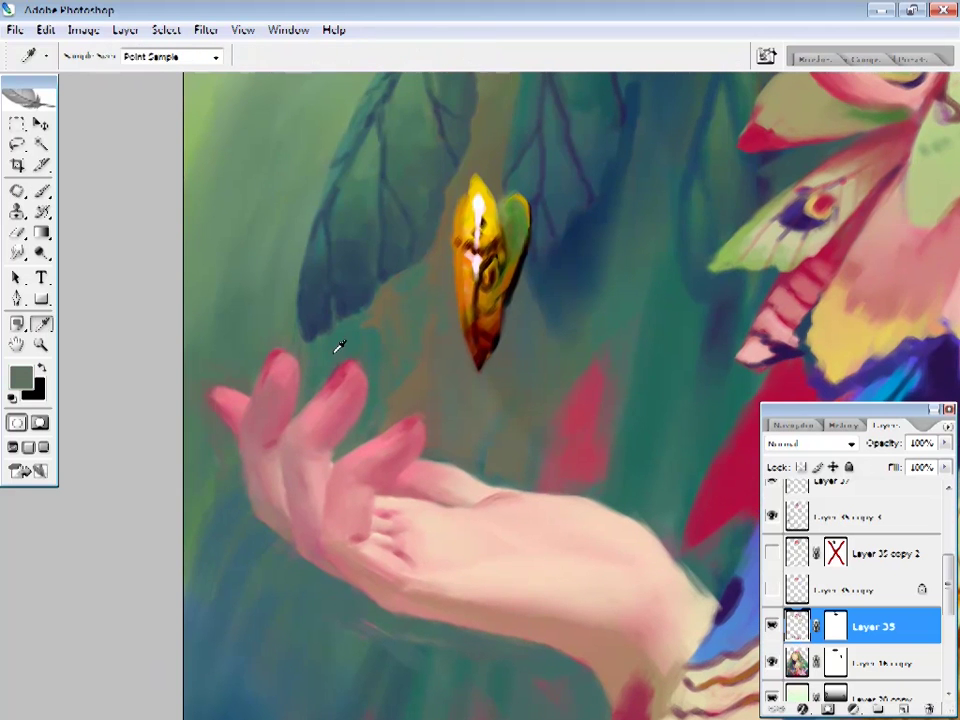
{"action": "left_click_drag", "start_coordinate": [497, 371], "coordinate": [446, 351]}
{"action": "key", "text": "z"}
{"action": "key", "text": "b"}
{"action": "left_click_drag", "start_coordinate": [370, 385], "coordinate": [418, 394]}
- Sample the hand's skin tone and adjust the brush diameter
{"action": "left_click", "coordinate": [310, 366], "text": "alt"}
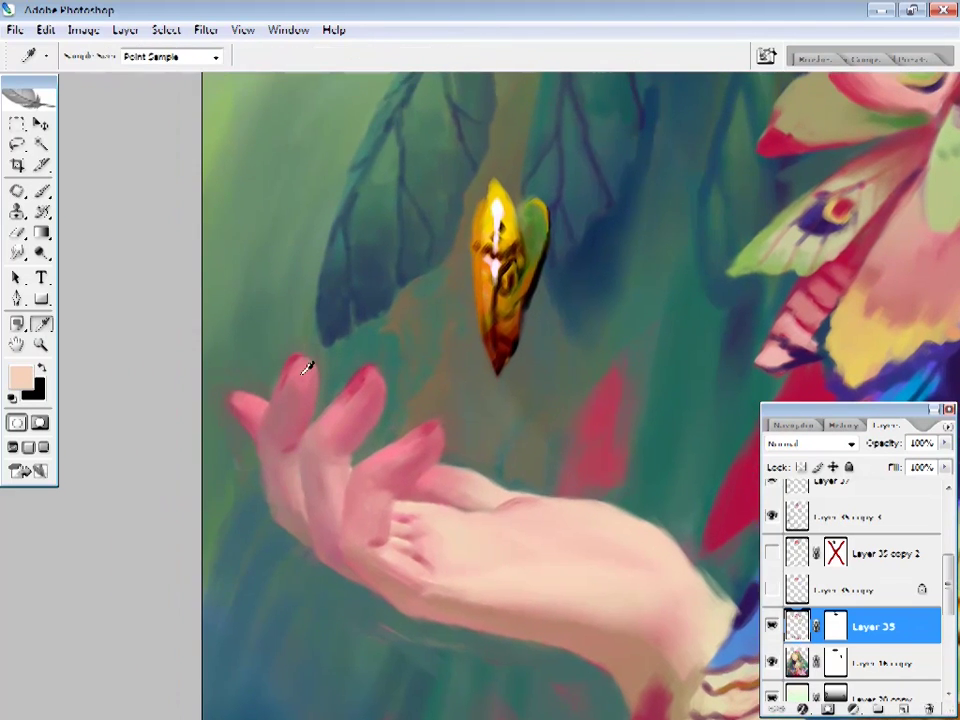
{"action": "right_click", "coordinate": [305, 366]}
{"action": "key", "text": "Escape"}
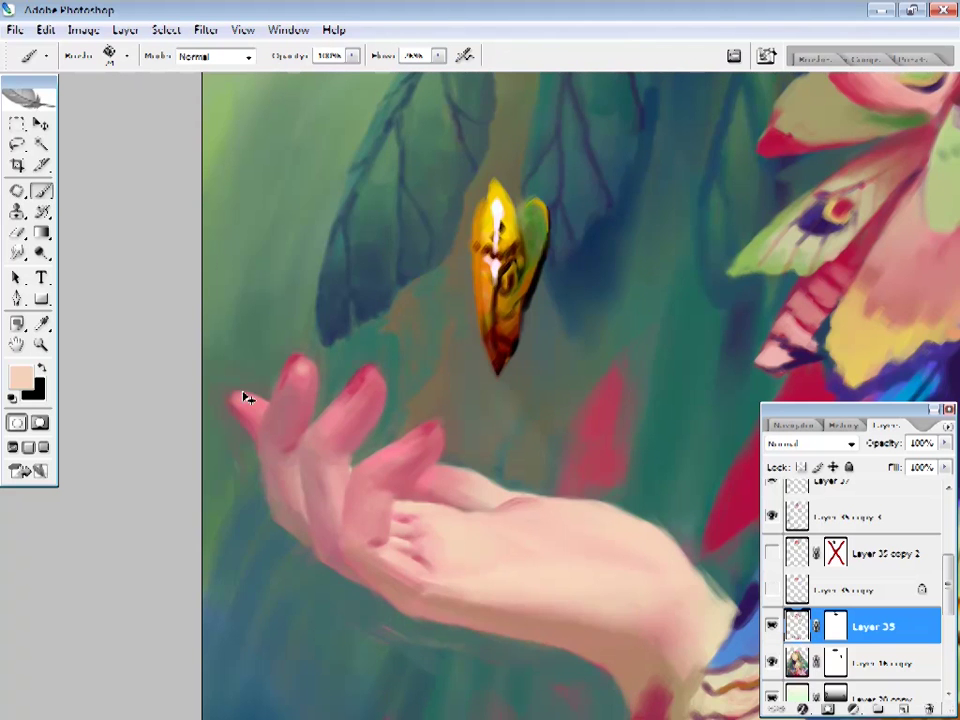
{"action": "right_click", "coordinate": [376, 374]}
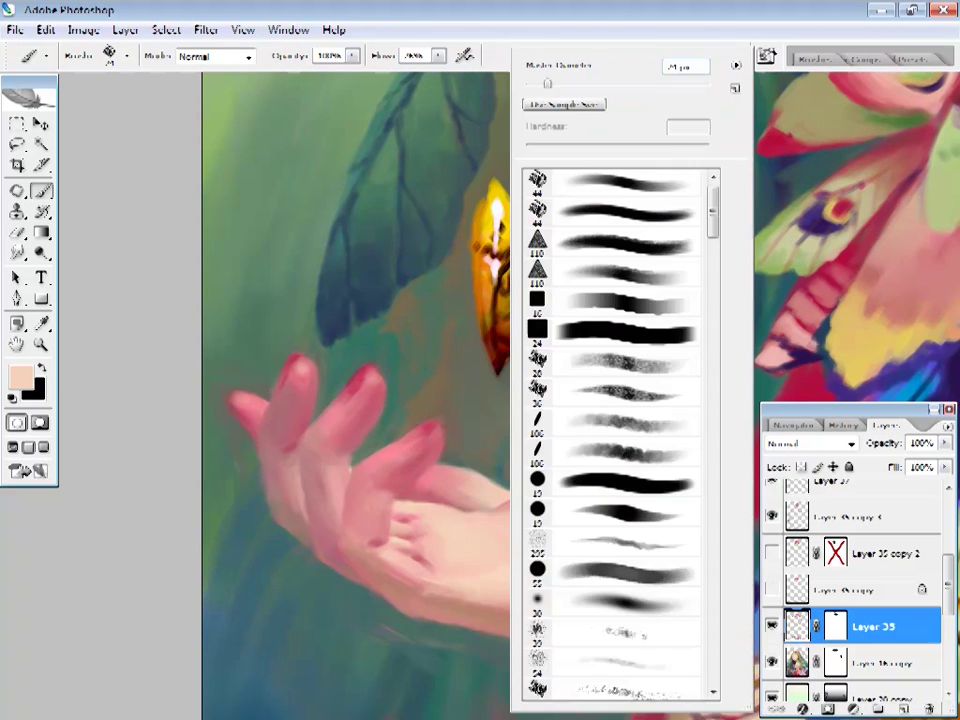
{"action": "key", "text": "Return"}
{"action": "right_click", "coordinate": [453, 270]}
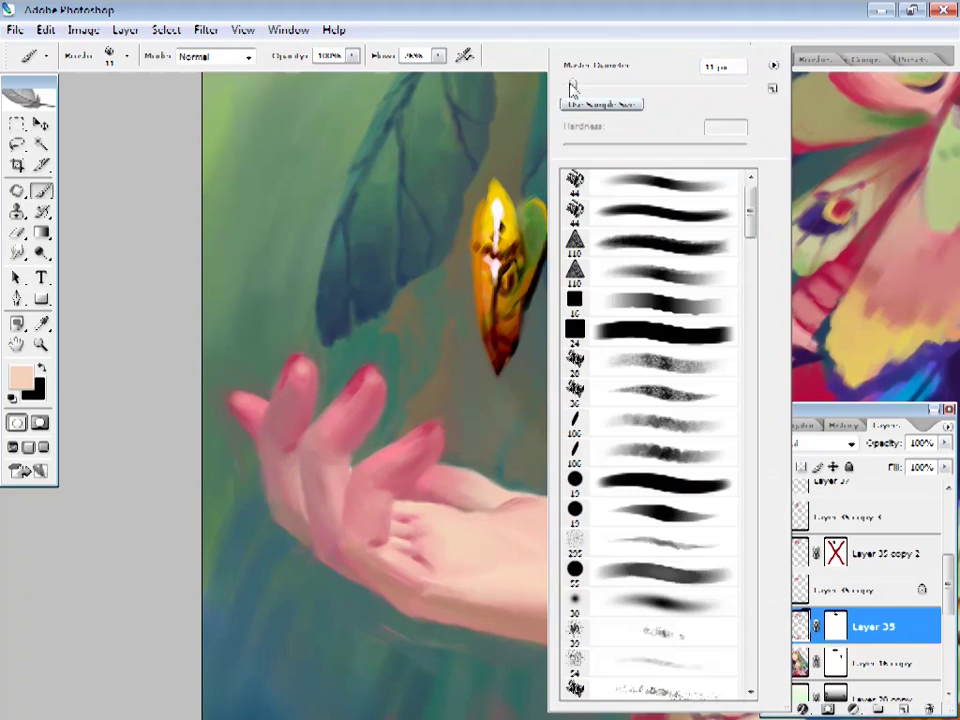
{"action": "key", "text": "Return"}
- Choose a lavender painting colour and a different brush preset for the hand
{"action": "left_click", "coordinate": [20, 378]}
{"action": "left_click", "coordinate": [758, 214]}
{"action": "key", "text": "Return"}
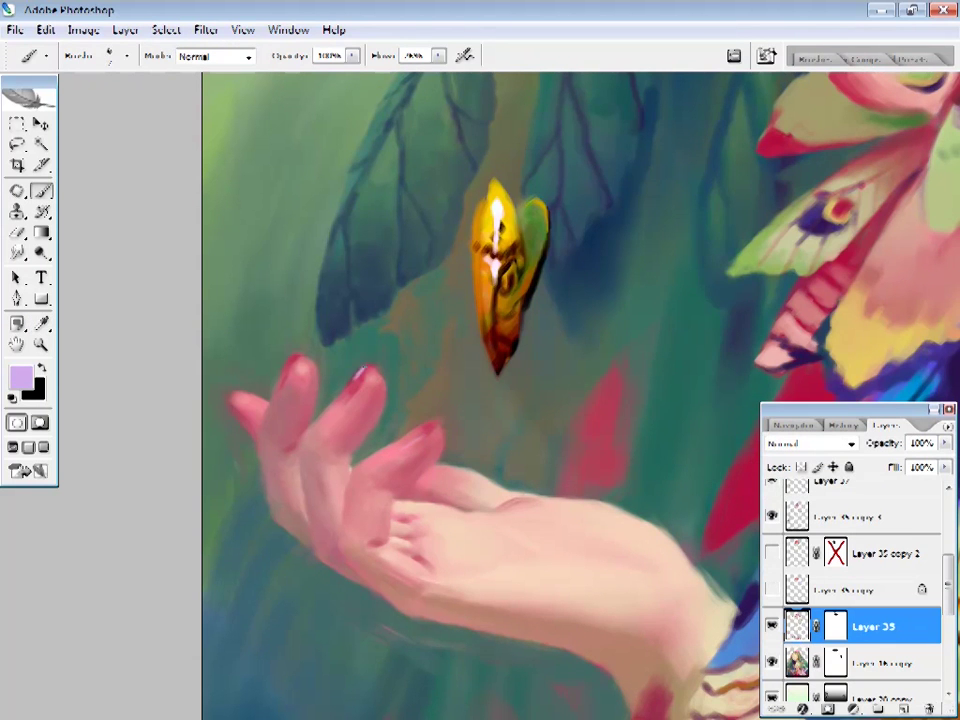
{"action": "right_click", "coordinate": [558, 354]}
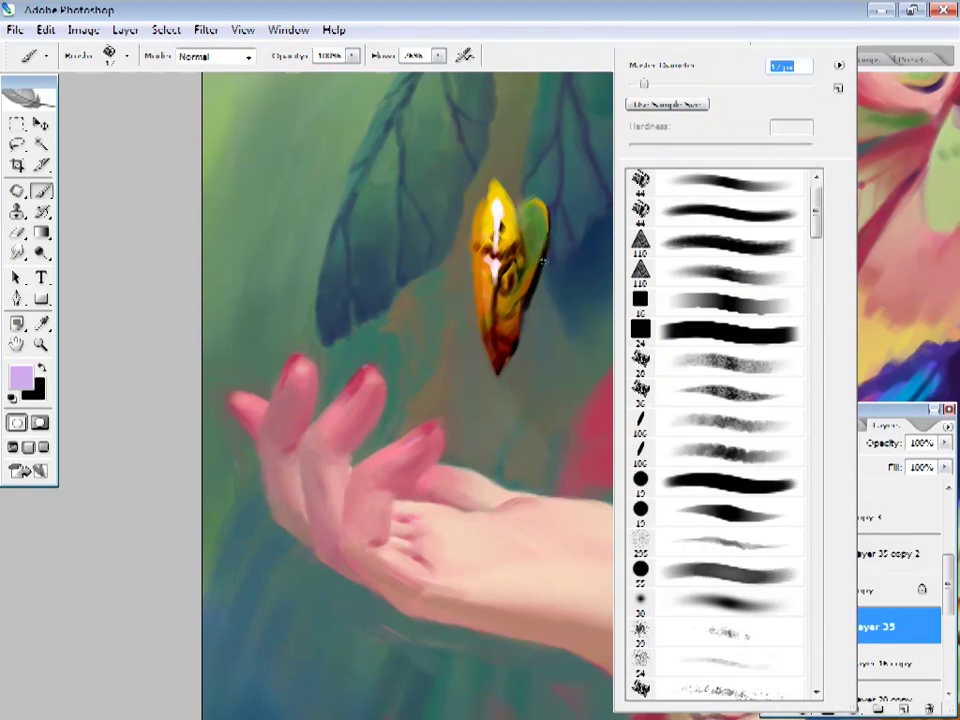
{"action": "key", "text": "Return"}
{"action": "left_click_drag", "start_coordinate": [441, 464], "coordinate": [376, 394]}
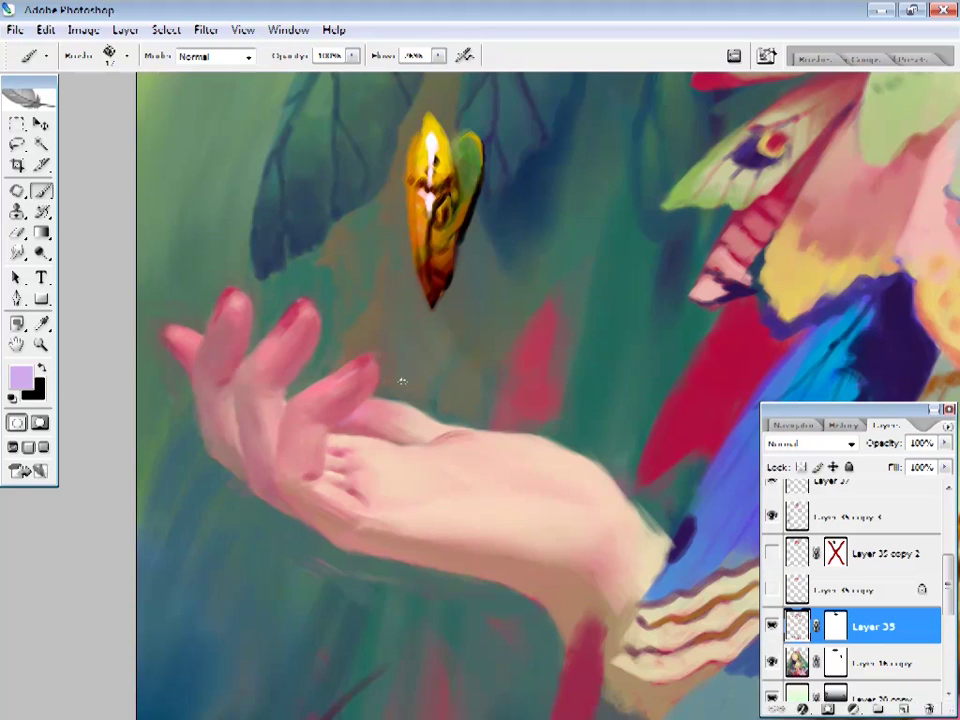
{"action": "right_click", "coordinate": [402, 381]}
{"action": "key", "text": "Return"}
- Pan across the hand and zoom out to see the whole figure
{"action": "mouse_move", "coordinate": [305, 300]}
{"action": "left_mouse_down"}
{"action": "mouse_move", "coordinate": [362, 321]}
{"action": "mouse_move", "coordinate": [415, 315]}
{"action": "left_mouse_up"}
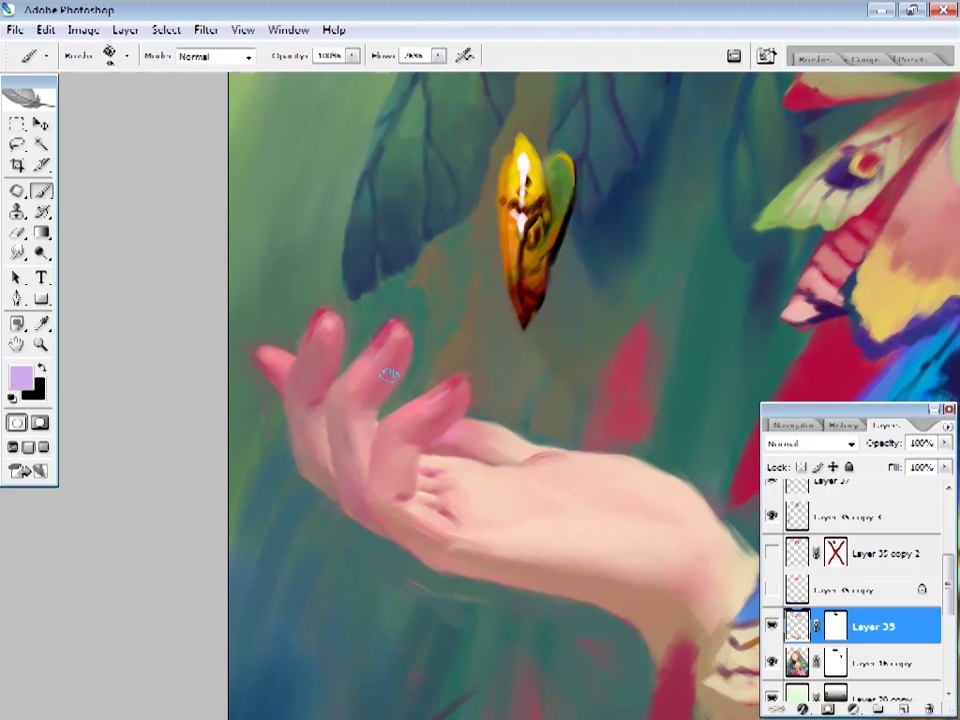
{"action": "left_click_drag", "start_coordinate": [265, 364], "coordinate": [287, 370]}
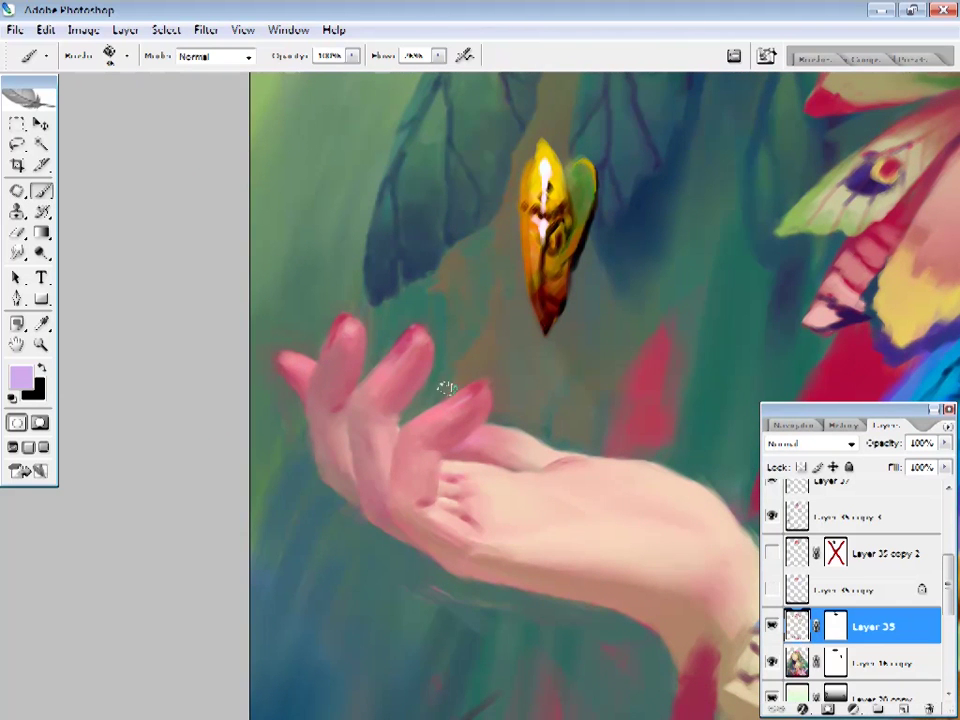
{"action": "left_click_drag", "start_coordinate": [554, 386], "coordinate": [469, 351]}
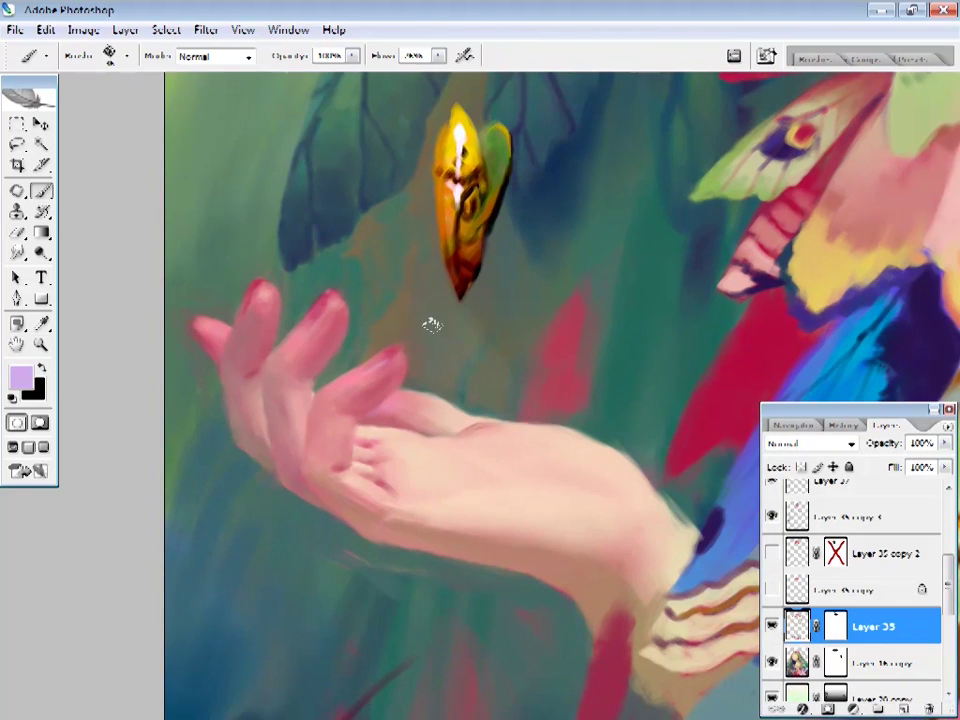
{"action": "key", "text": "z"}
{"action": "left_click", "coordinate": [627, 524], "text": "alt"}
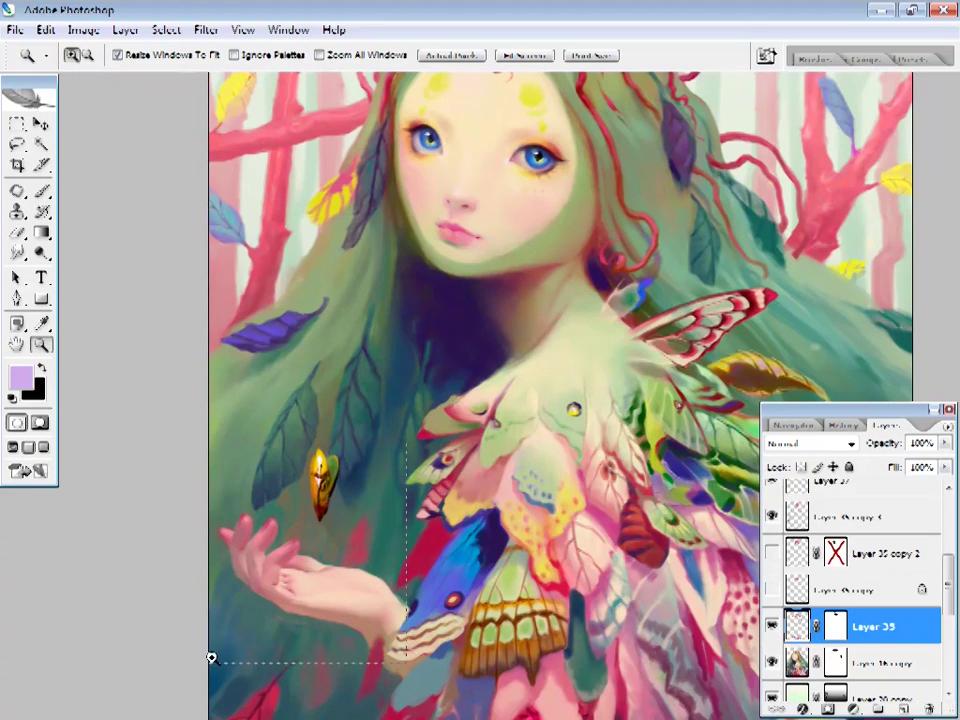
- Zoom in on the hand and set a darker pink sampled from the skin
{"action": "left_click_drag", "start_coordinate": [211, 658], "coordinate": [210, 660]}
{"action": "mouse_move", "coordinate": [568, 471]}
{"action": "left_mouse_down"}
{"action": "mouse_move", "coordinate": [459, 463]}
{"action": "mouse_move", "coordinate": [539, 485]}
{"action": "mouse_move", "coordinate": [517, 463]}
{"action": "left_mouse_up"}
{"action": "key", "text": "i"}
{"action": "left_click", "coordinate": [430, 352]}
{"action": "left_click", "coordinate": [20, 378]}
{"action": "left_click", "coordinate": [921, 193]}
{"action": "key", "text": "b"}
{"action": "key", "text": "F5"}
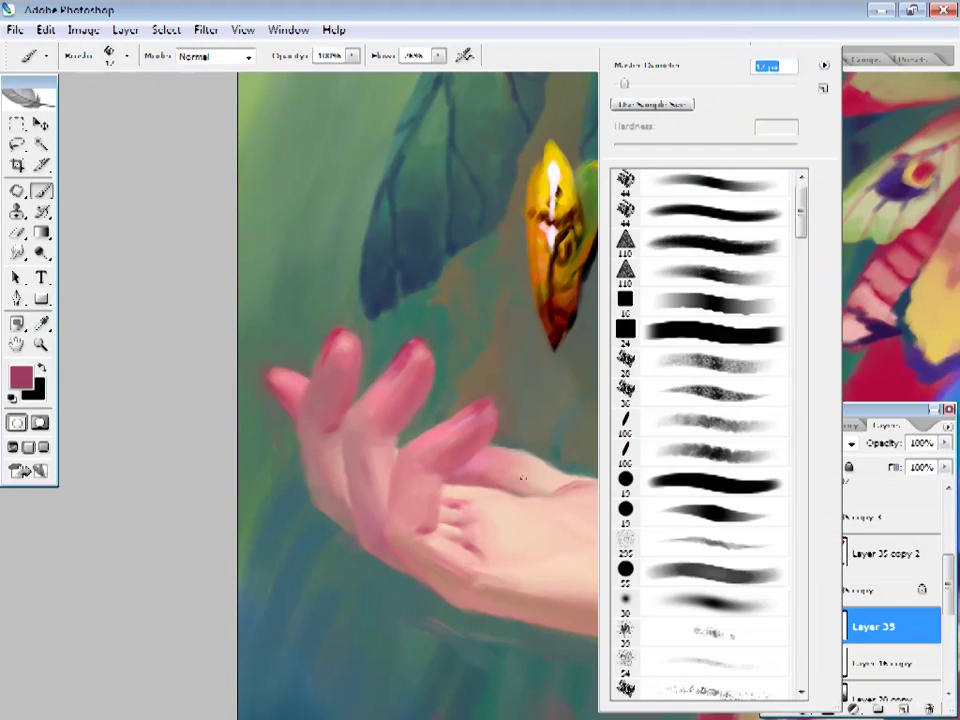
{"action": "key", "text": "F5"}
- Blend the palm and fingers with light pink, dusty pink and peach sampled from the hand
{"action": "left_click", "coordinate": [535, 494], "text": "alt"}
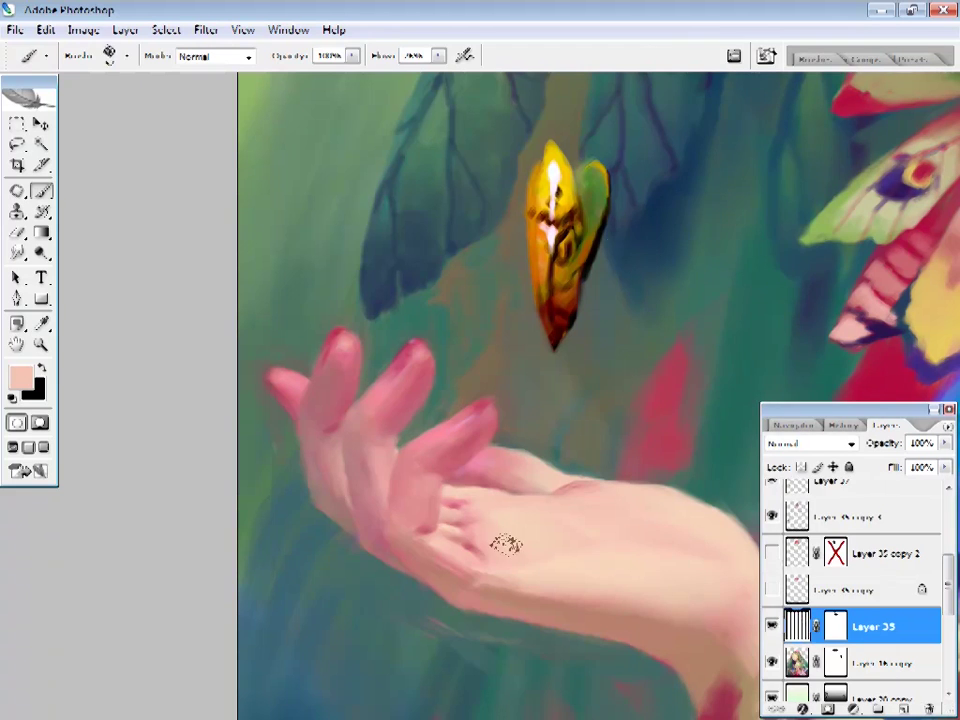
{"action": "left_click", "coordinate": [574, 521], "text": "alt"}
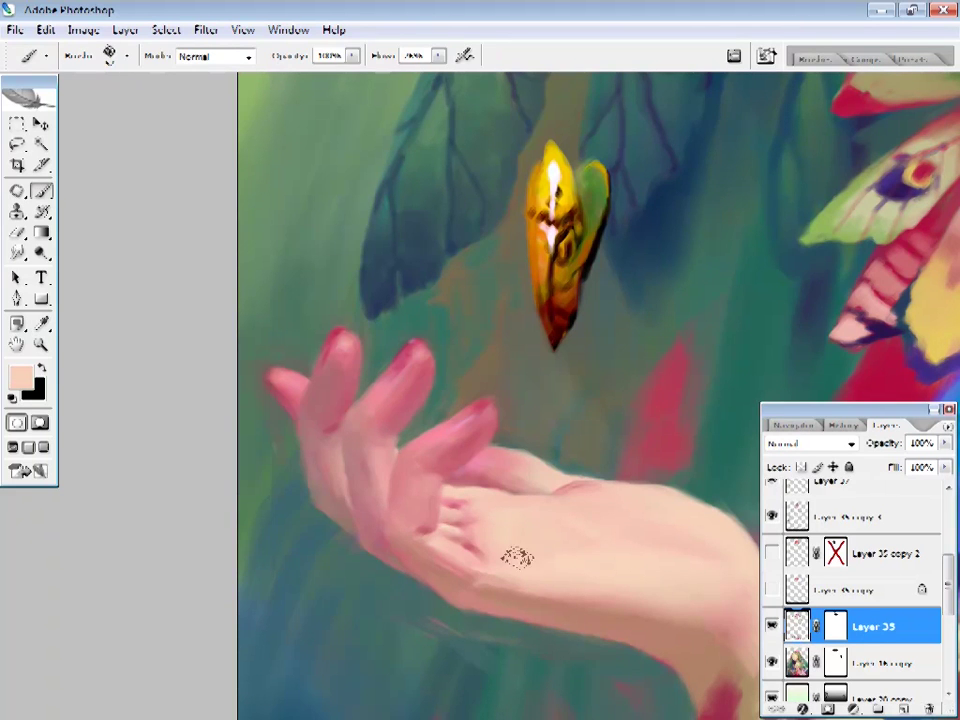
{"action": "right_click", "coordinate": [583, 513]}
{"action": "left_click", "coordinate": [450, 561], "text": "alt"}
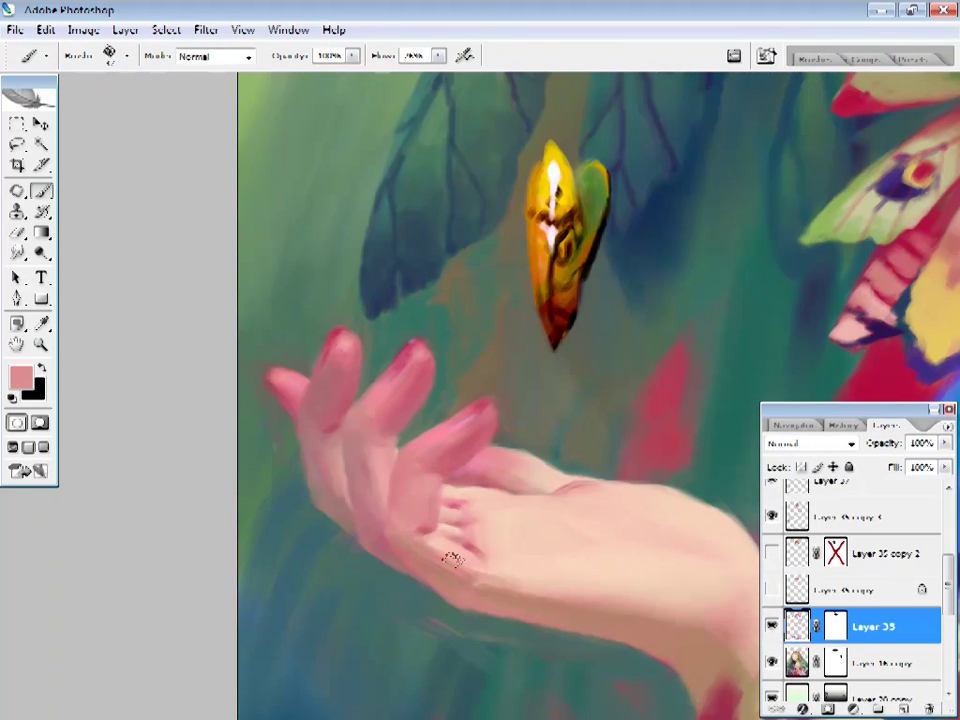
{"action": "right_click", "coordinate": [515, 582]}
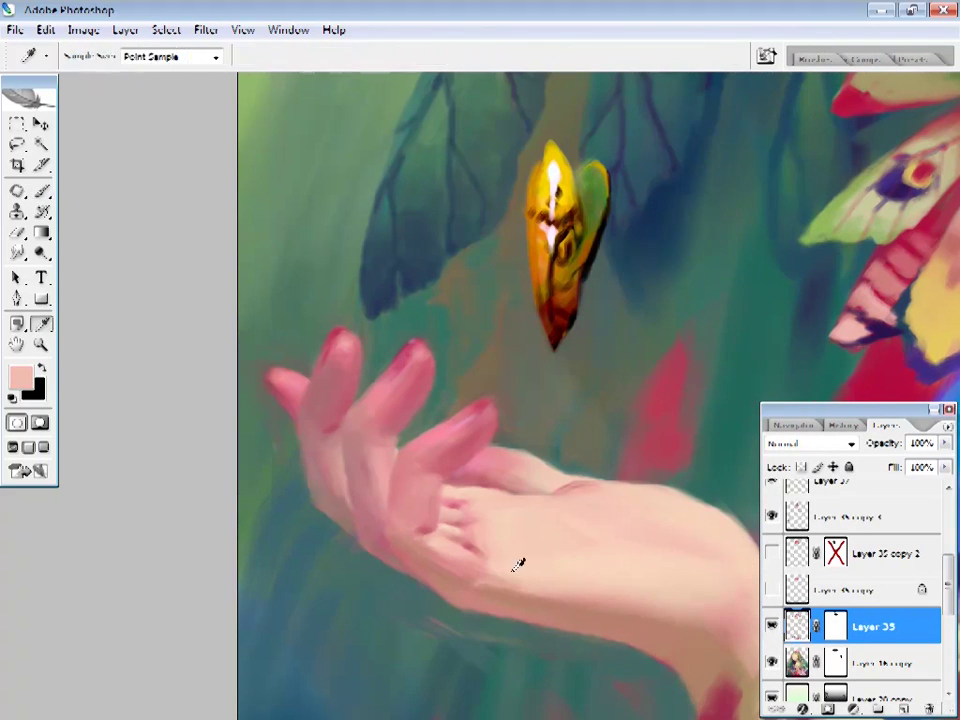
{"action": "left_click", "coordinate": [499, 580], "text": "alt"}
{"action": "left_click", "coordinate": [519, 568], "text": "alt"}
- Add dark blue sampled from the leaf, then reframe the view on the hand and cocoon
{"action": "left_click_drag", "start_coordinate": [544, 574], "coordinate": [433, 574]}
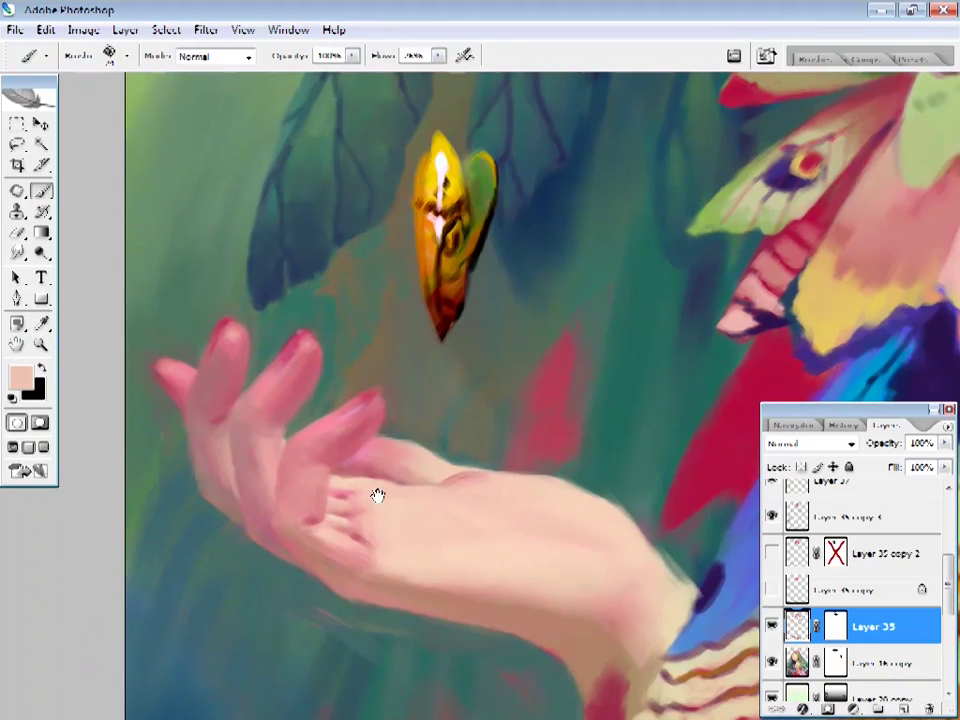
{"action": "left_click_drag", "start_coordinate": [375, 497], "coordinate": [586, 541]}
{"action": "left_click", "coordinate": [532, 302], "text": "alt"}
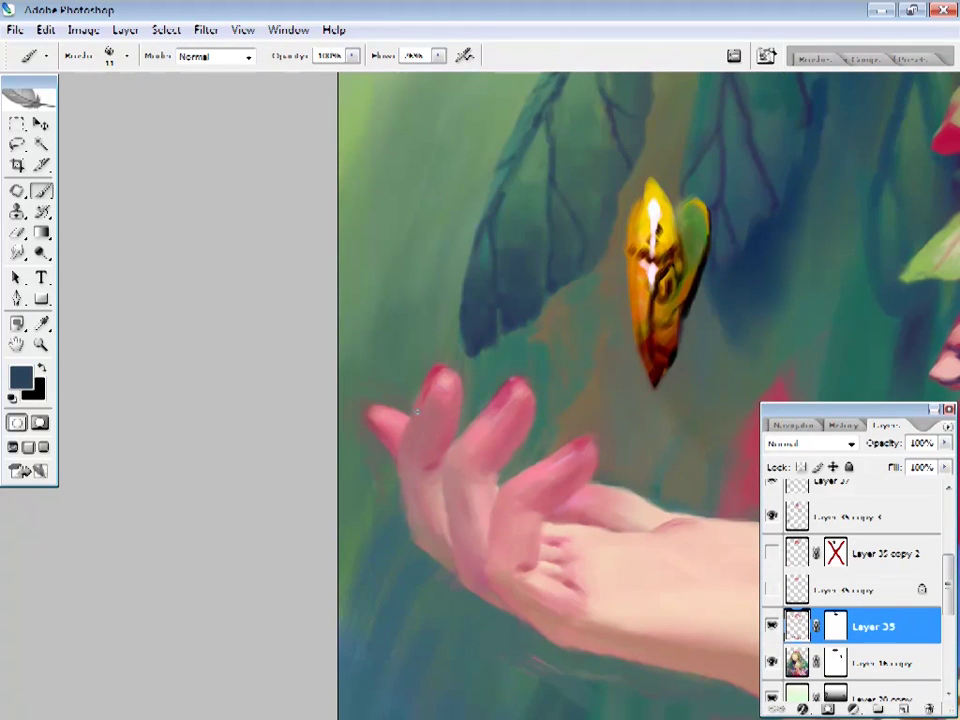
{"action": "left_click_drag", "start_coordinate": [417, 410], "coordinate": [375, 400]}
{"action": "key", "text": "z"}
{"action": "key", "text": "ctrl+0"}
{"action": "left_click", "coordinate": [397, 471]}
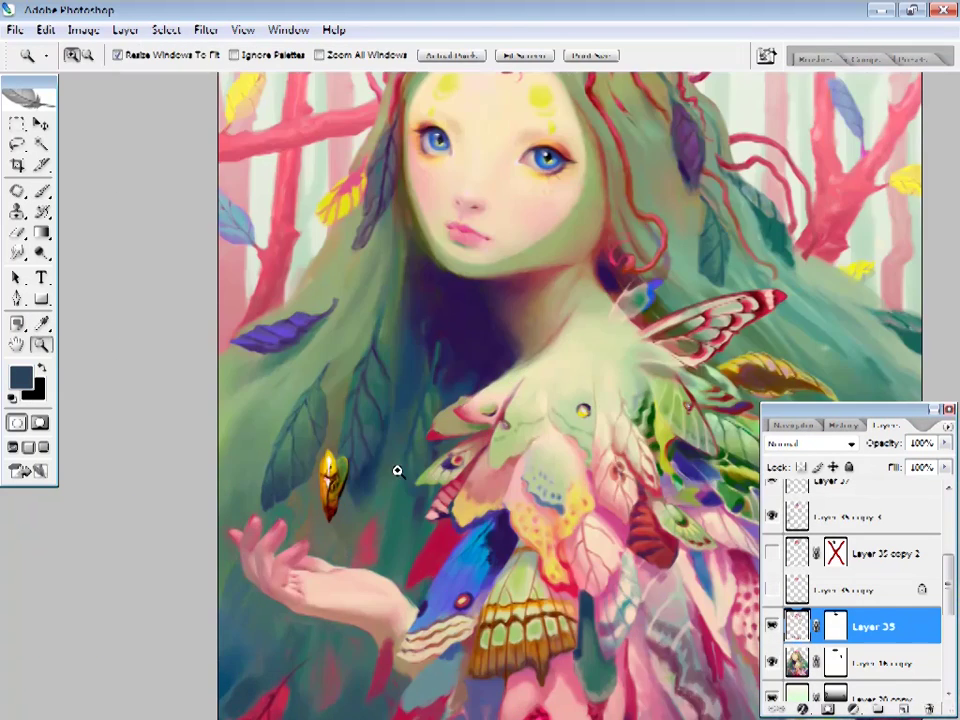
{"action": "left_click_drag", "start_coordinate": [397, 471], "coordinate": [345, 592]}
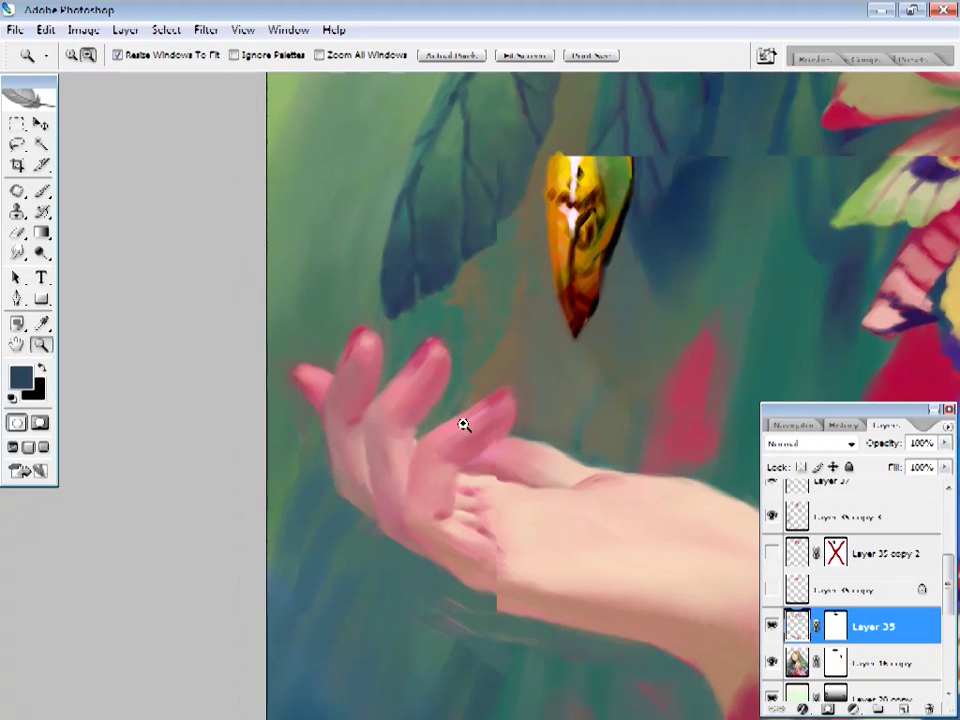
{"action": "left_click", "coordinate": [463, 425], "text": "alt"}
{"action": "left_click", "coordinate": [463, 425]}
{"action": "key", "text": "b"}
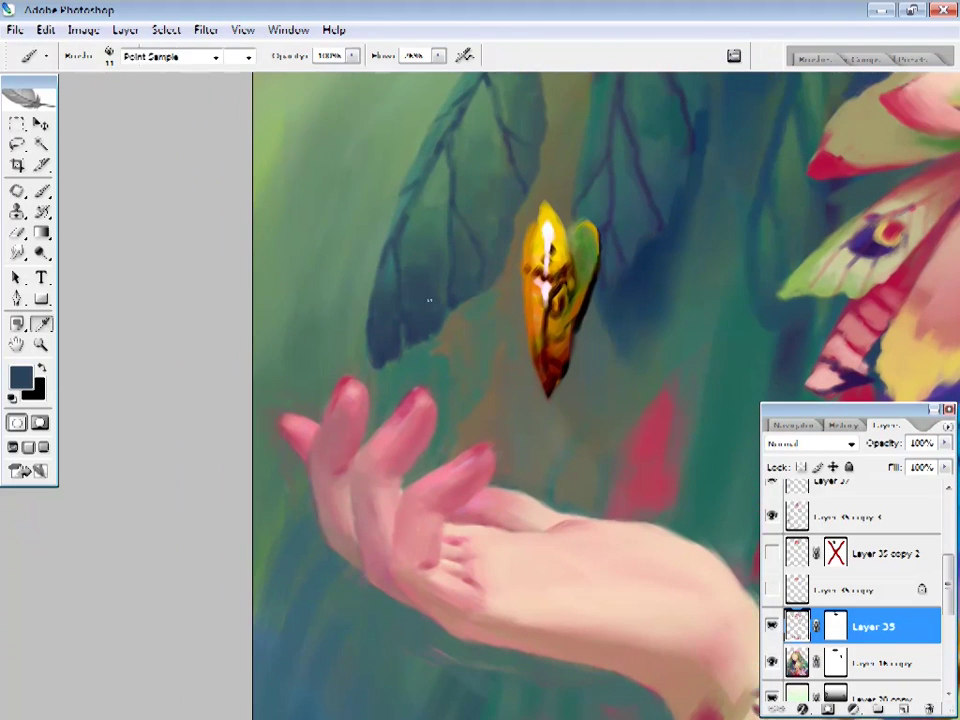
- Touch the hand with background teal-green and then a soft pink sampled from the skin
{"action": "left_click_drag", "start_coordinate": [461, 414], "coordinate": [369, 390]}
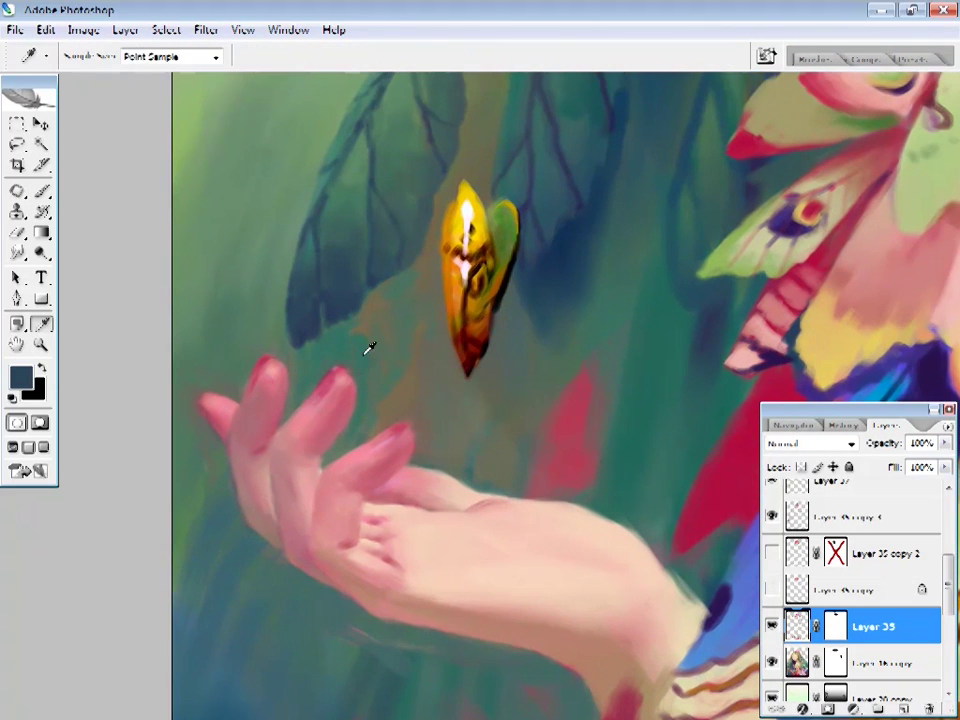
{"action": "key", "text": "b"}
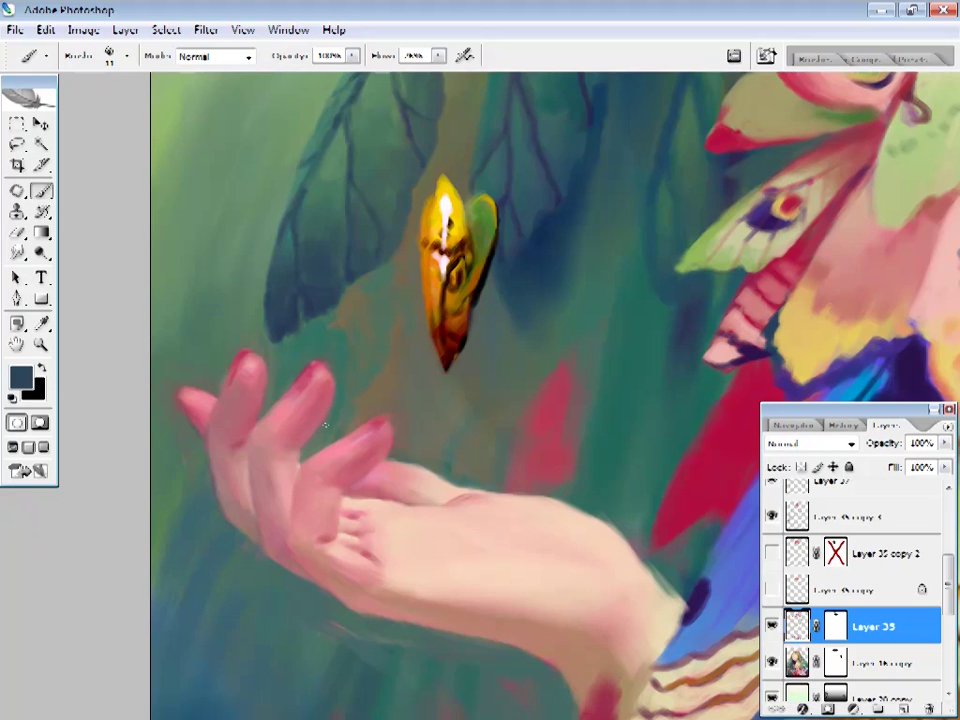
{"action": "mouse_move", "coordinate": [324, 425]}
{"action": "left_mouse_down"}
{"action": "mouse_move", "coordinate": [322, 452]}
{"action": "mouse_move", "coordinate": [355, 491]}
{"action": "left_mouse_up"}
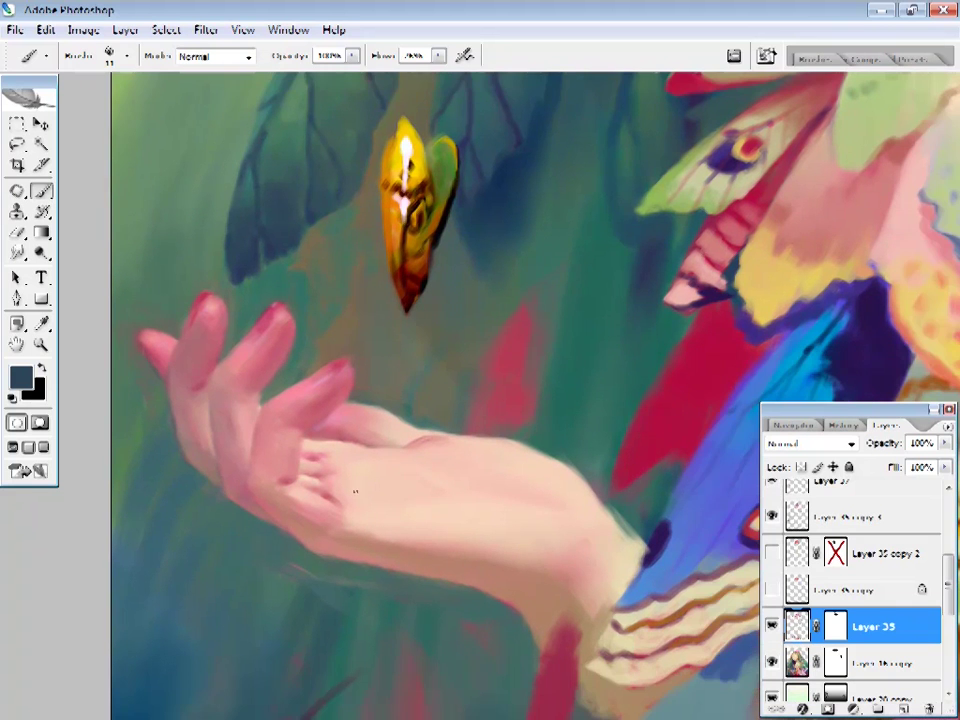
{"action": "scroll", "coordinate": [546, 446], "scroll_direction": "right", "scroll_amount": 2}
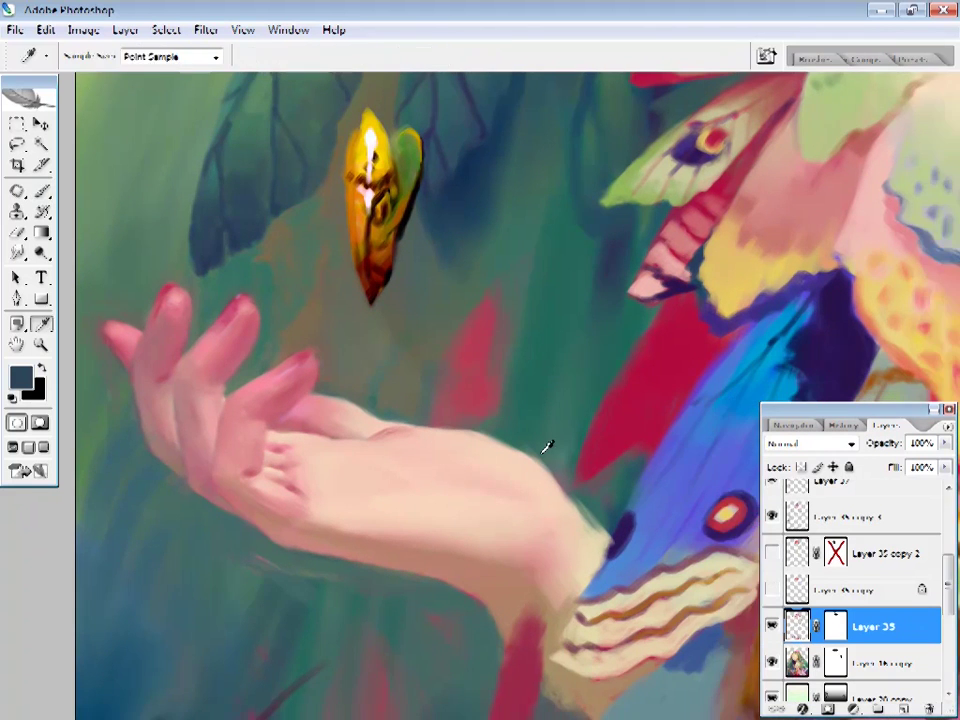
{"action": "left_click", "coordinate": [448, 422], "text": "alt"}
{"action": "scroll", "coordinate": [448, 422], "scroll_direction": "left", "scroll_amount": 4}
{"action": "left_click", "coordinate": [407, 420], "text": "alt"}
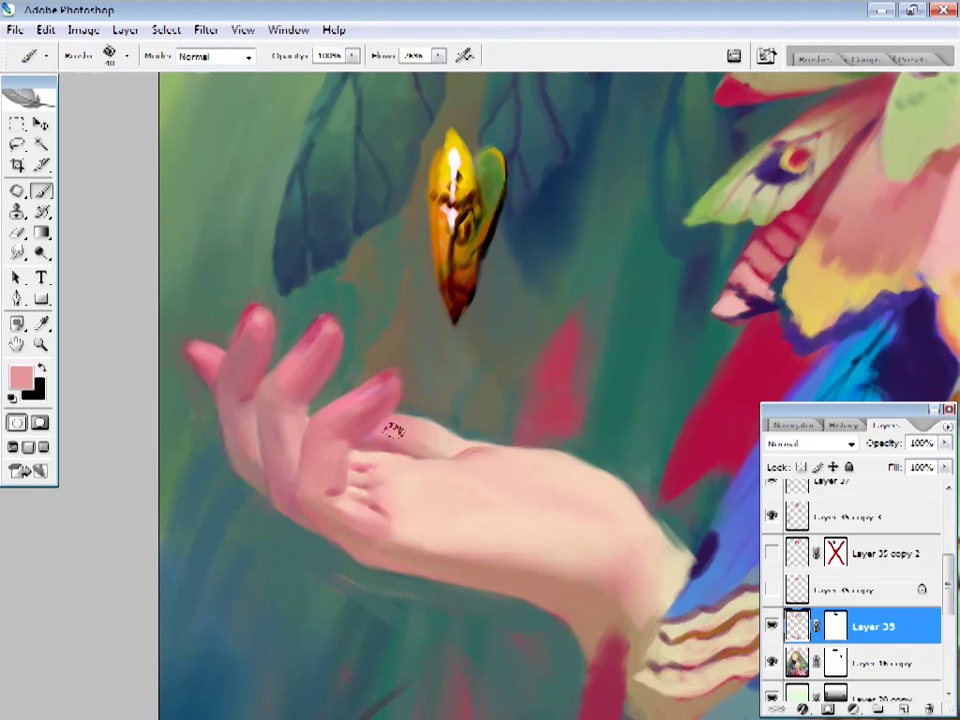
{"action": "right_click", "coordinate": [440, 435]}
{"action": "key", "text": "Escape"}
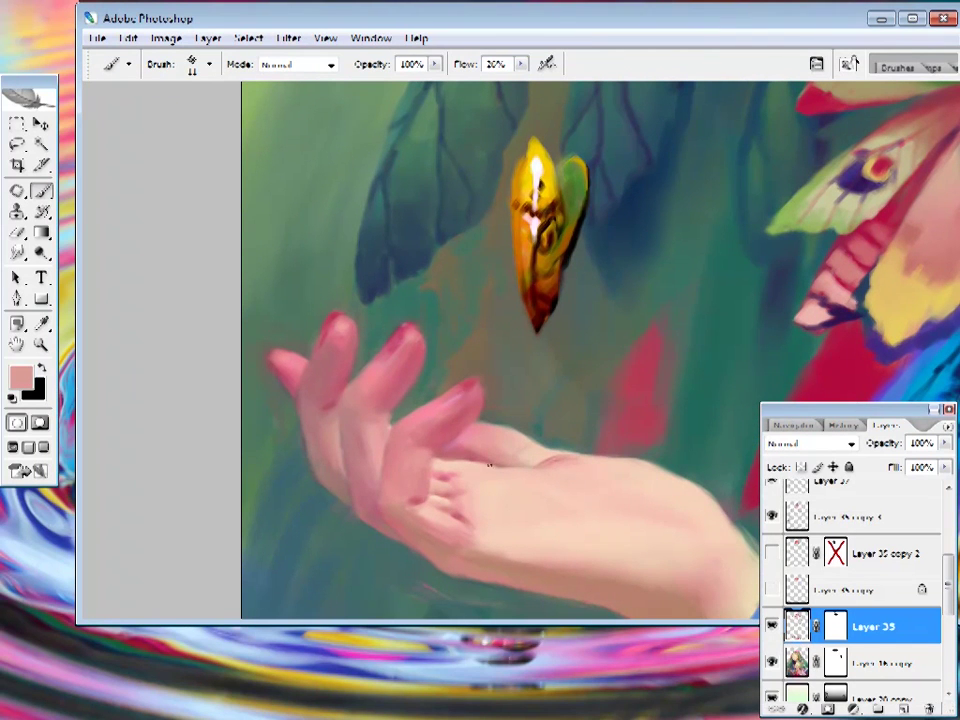
- Fit the painting to the window, then zoom back in on the hand
{"action": "scroll", "coordinate": [489, 466], "scroll_direction": "up", "scroll_amount": 3}
{"action": "scroll", "coordinate": [351, 450], "scroll_direction": "down", "scroll_amount": 3}
{"action": "key", "text": "z"}
{"action": "right_click", "coordinate": [497, 440]}
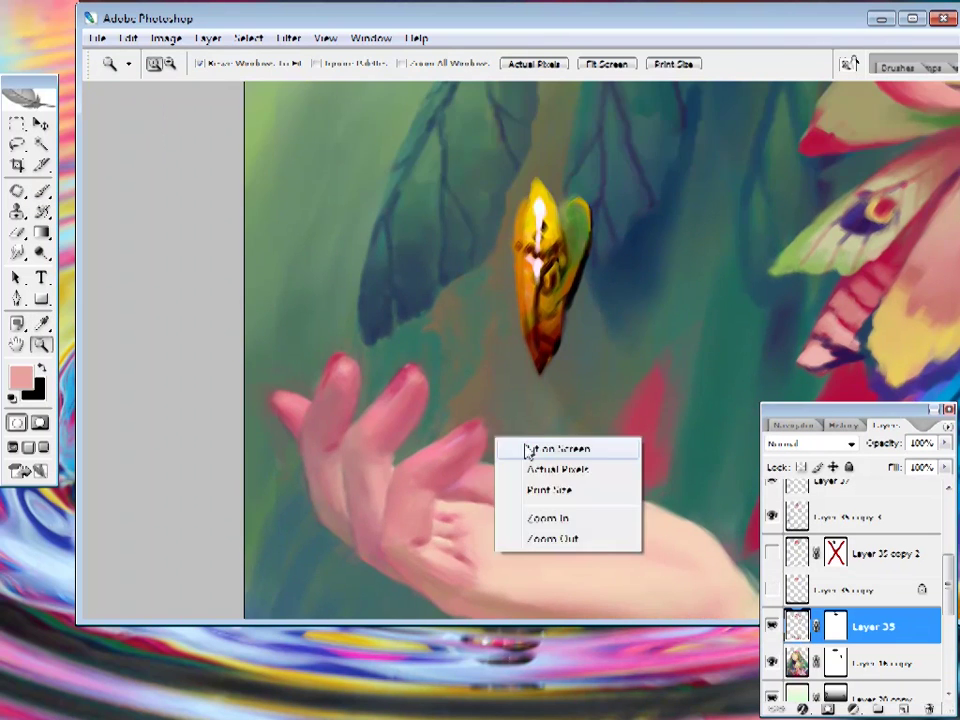
{"action": "left_click", "coordinate": [528, 451]}
{"action": "scroll", "coordinate": [546, 454], "scroll_direction": "up", "scroll_amount": 4}
{"action": "key", "text": "b"}
{"action": "left_click", "coordinate": [489, 463], "text": "alt"}
{"action": "scroll", "coordinate": [489, 463], "scroll_direction": "up", "scroll_amount": 2}
- Choose a brush preset and set a brighter blue as the foreground colour
{"action": "right_click", "coordinate": [572, 88]}
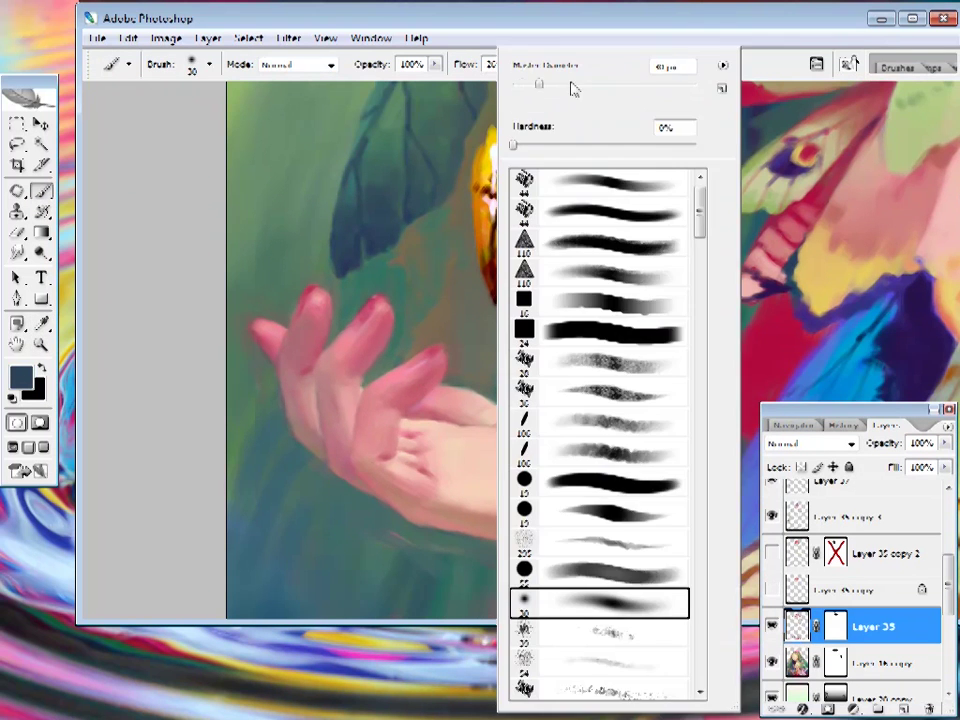
{"action": "key", "text": "Escape"}
{"action": "left_click", "coordinate": [20, 376]}
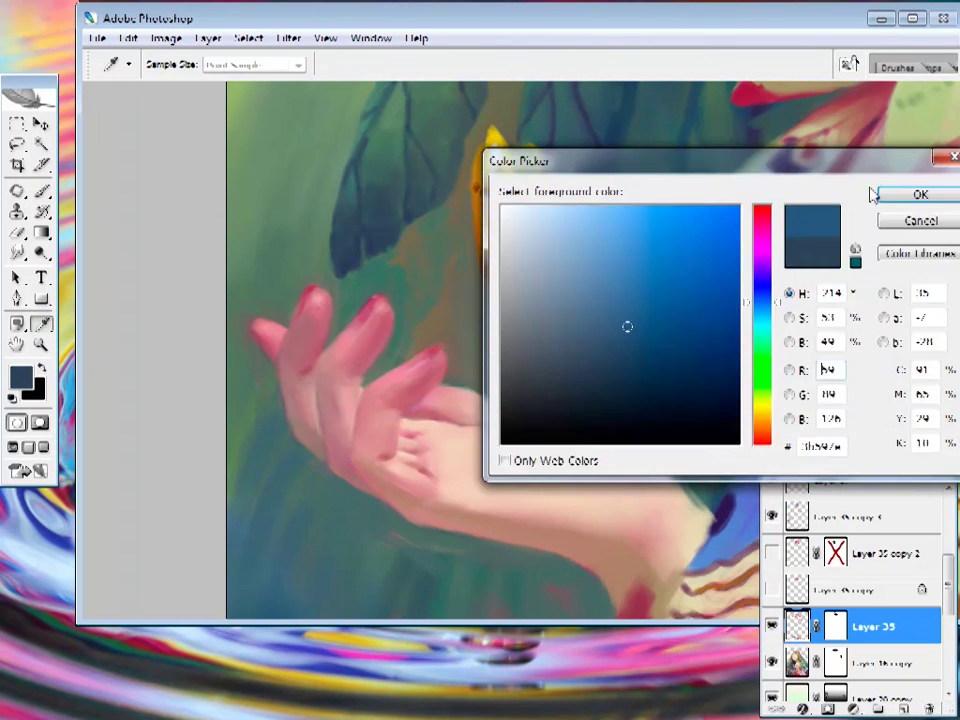
{"action": "left_click", "coordinate": [628, 326]}
{"action": "left_click", "coordinate": [896, 193]}
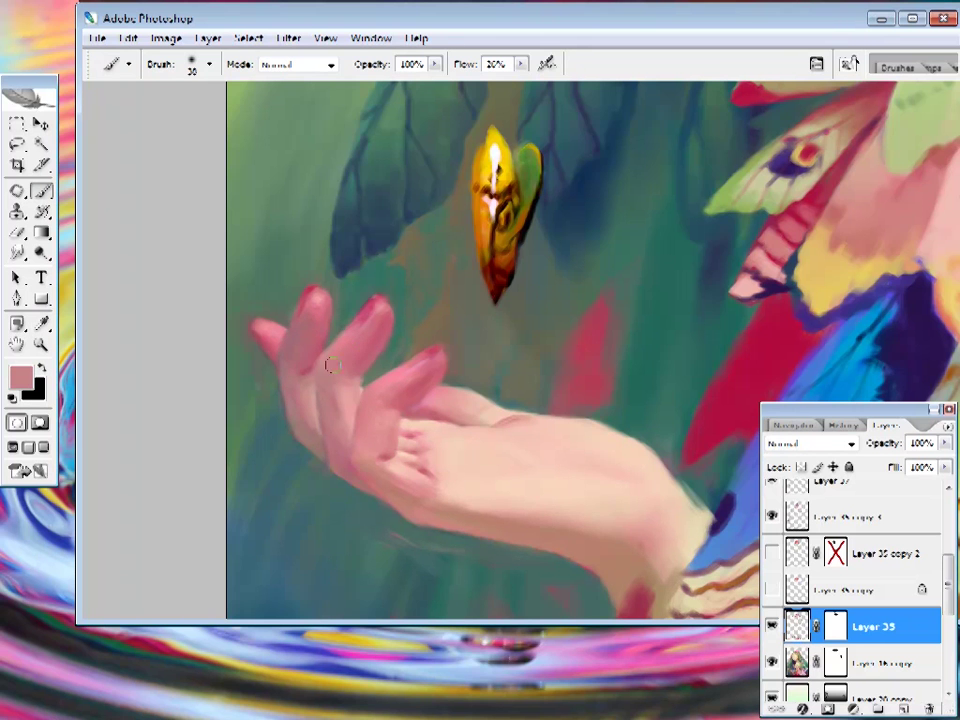
- Zoom in one step, then fit the whole painting on screen
{"action": "left_click_drag", "start_coordinate": [434, 289], "coordinate": [399, 318]}
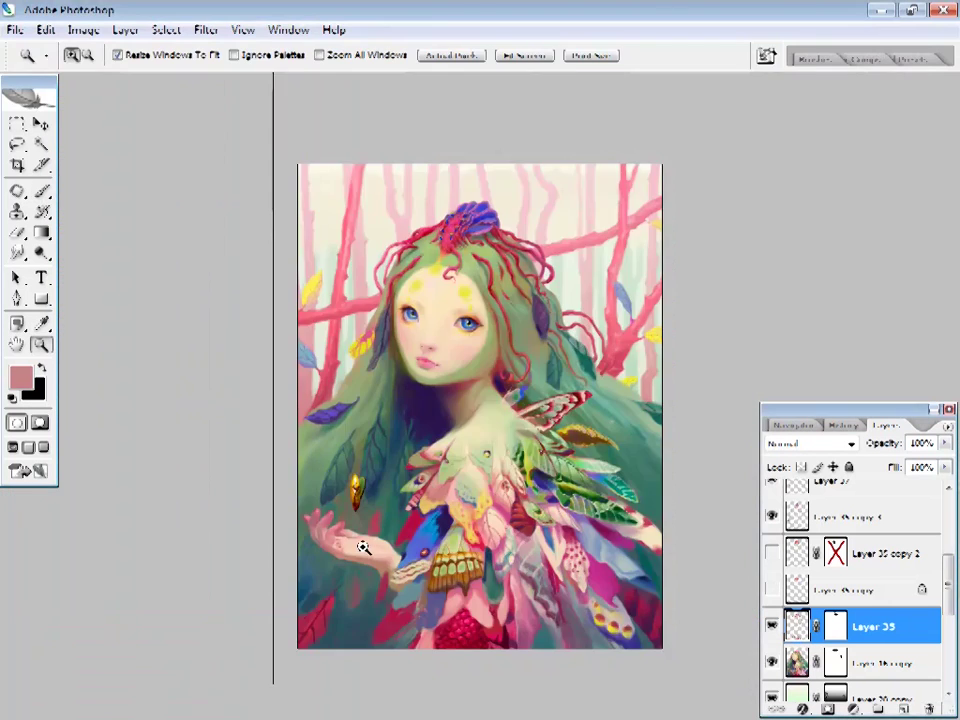
{"action": "key", "text": "ctrl+plus"}
{"action": "right_click", "coordinate": [332, 405]}
{"action": "left_click", "coordinate": [380, 414]}
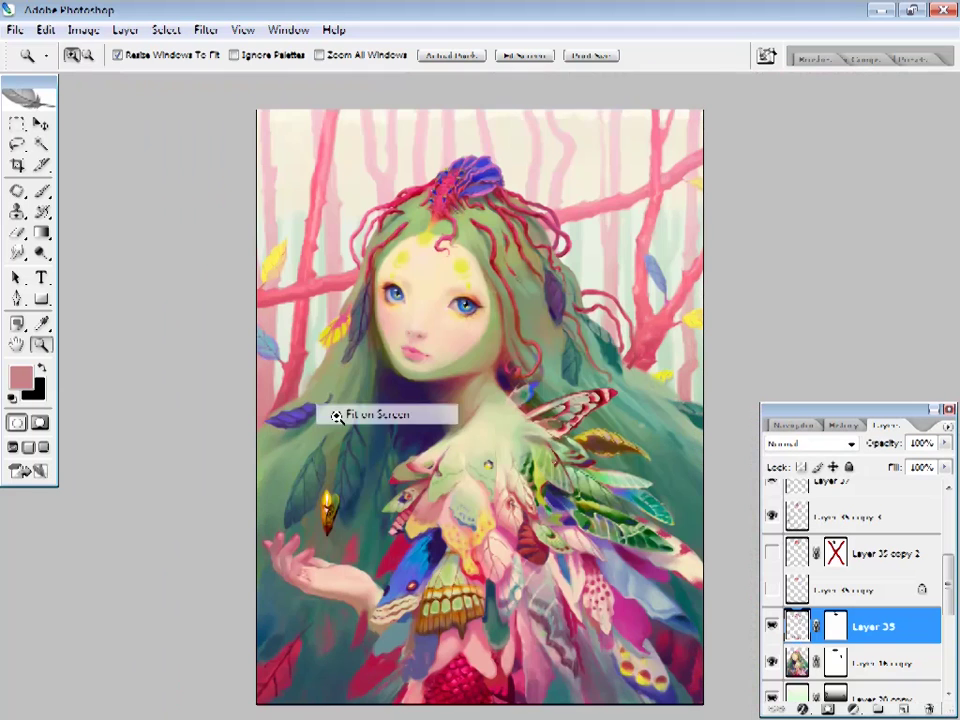
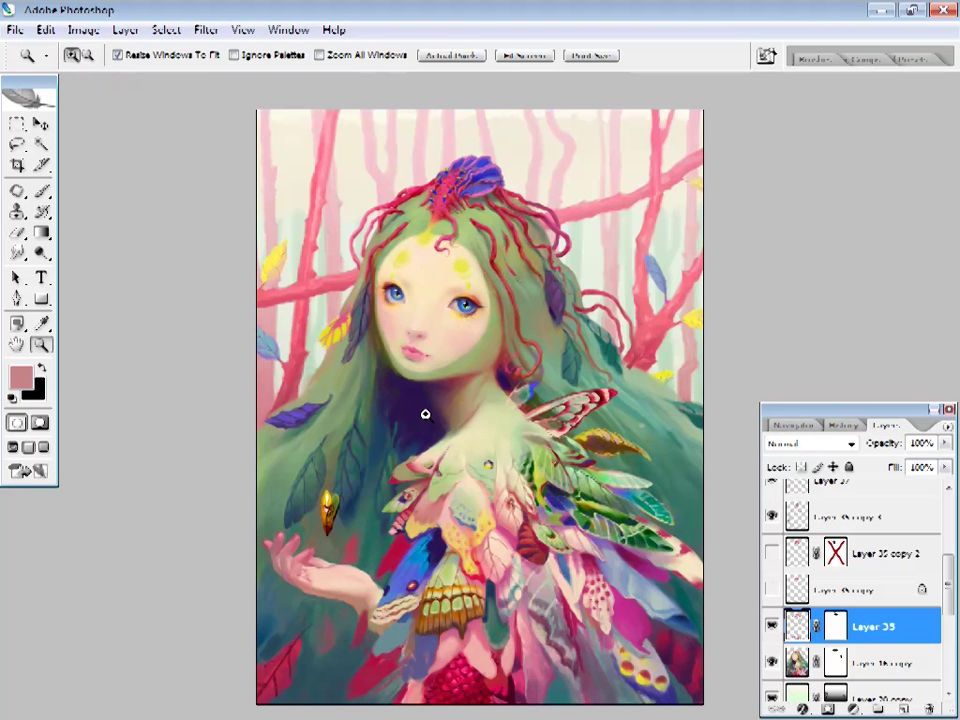
- Zoom in close on the outstretched hand below the golden chrysalis
{"action": "left_click", "coordinate": [300, 545]}
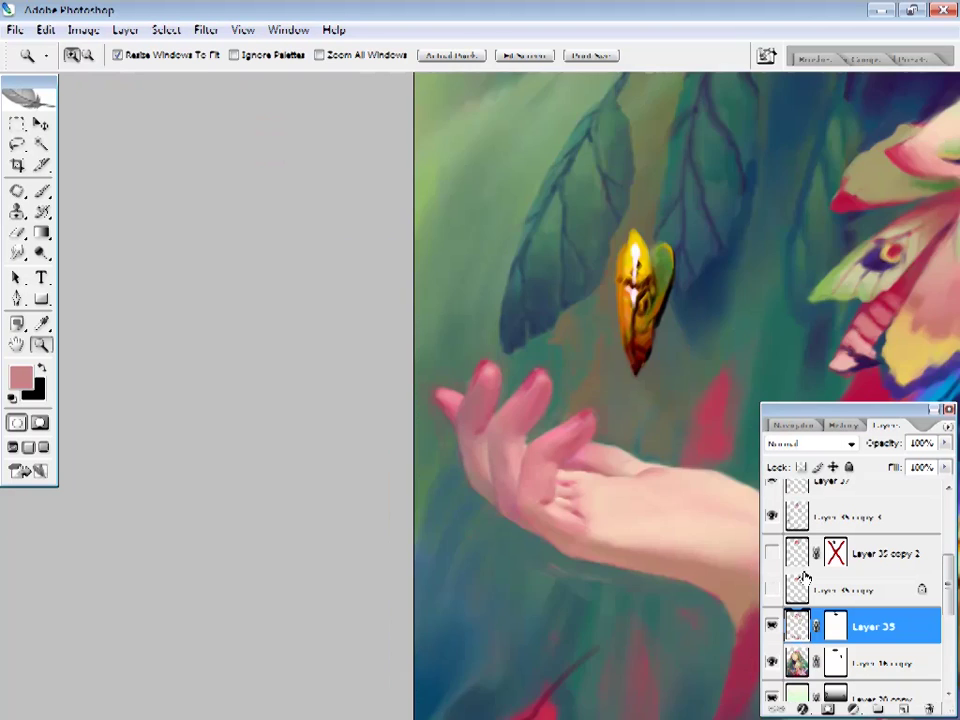
{"action": "left_click", "coordinate": [381, 476], "text": "alt"}
{"action": "left_click", "coordinate": [381, 476], "text": "alt"}
{"action": "left_click", "coordinate": [321, 558]}
{"action": "left_click", "coordinate": [321, 558]}
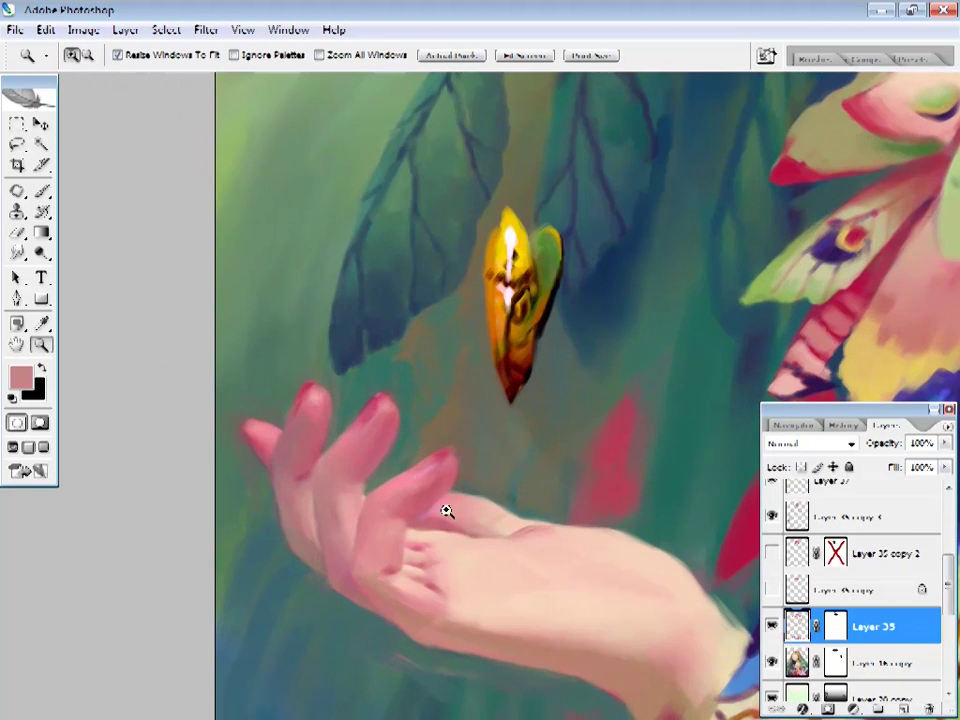
- Choose a lighter pink skin colour in the Color Picker and switch to the Brush
{"action": "key", "text": "i"}
{"action": "left_click", "coordinate": [20, 378]}
{"action": "left_click", "coordinate": [566, 242]}
{"action": "left_click", "coordinate": [885, 197]}
{"action": "key", "text": "b"}
{"action": "right_click", "coordinate": [381, 415]}
{"action": "left_click", "coordinate": [463, 326]}
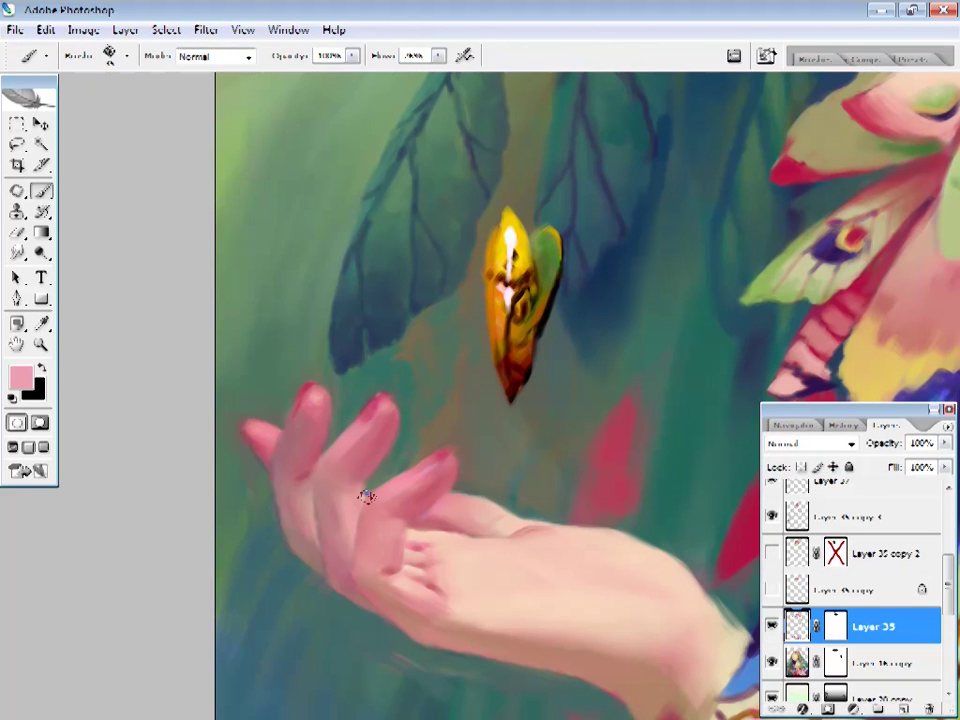
- Paint the hand using skin tones sampled from the palm and fingertips
{"action": "right_click", "coordinate": [316, 404]}
{"action": "left_click", "coordinate": [315, 392]}
{"action": "right_click", "coordinate": [338, 388]}
{"action": "left_click", "coordinate": [310, 430]}
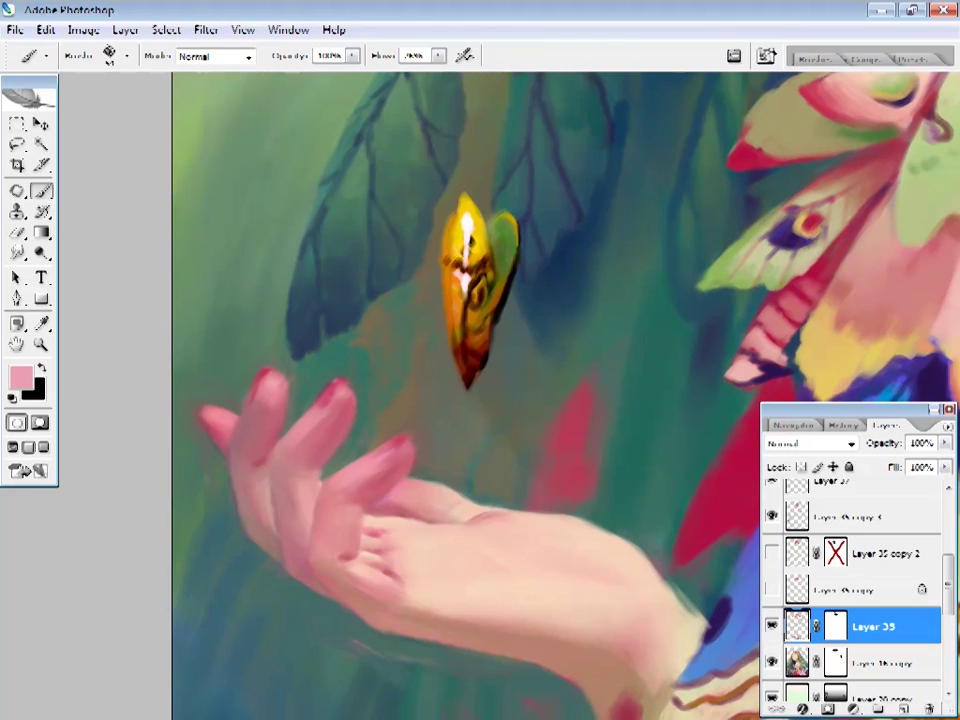
{"action": "right_click", "coordinate": [440, 90]}
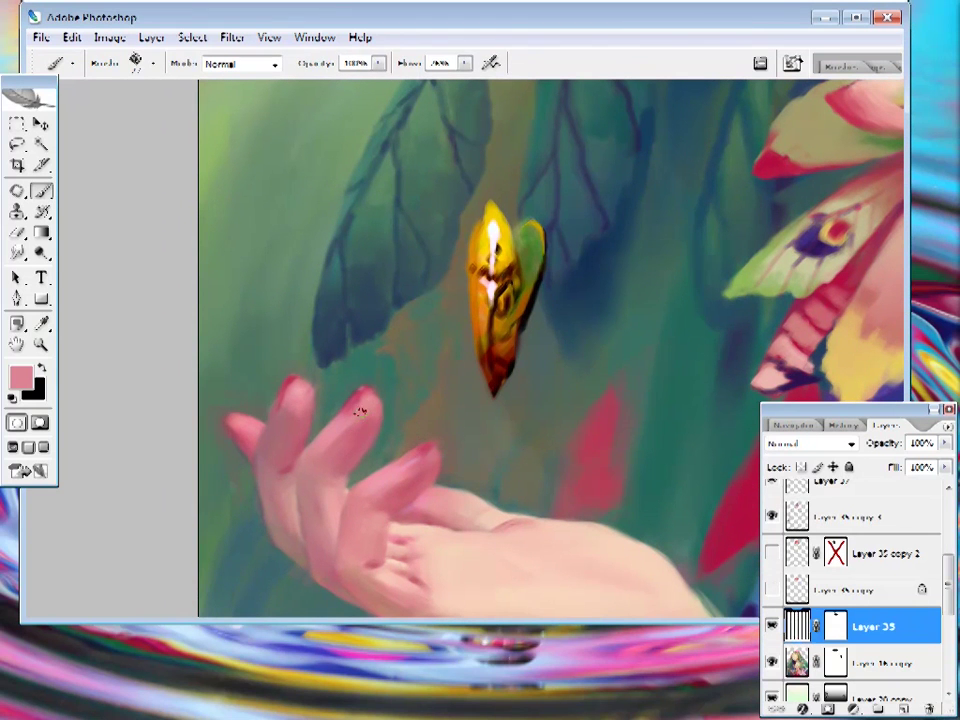
{"action": "left_click", "coordinate": [362, 405], "text": "alt"}
{"action": "left_click_drag", "start_coordinate": [451, 441], "coordinate": [449, 430]}
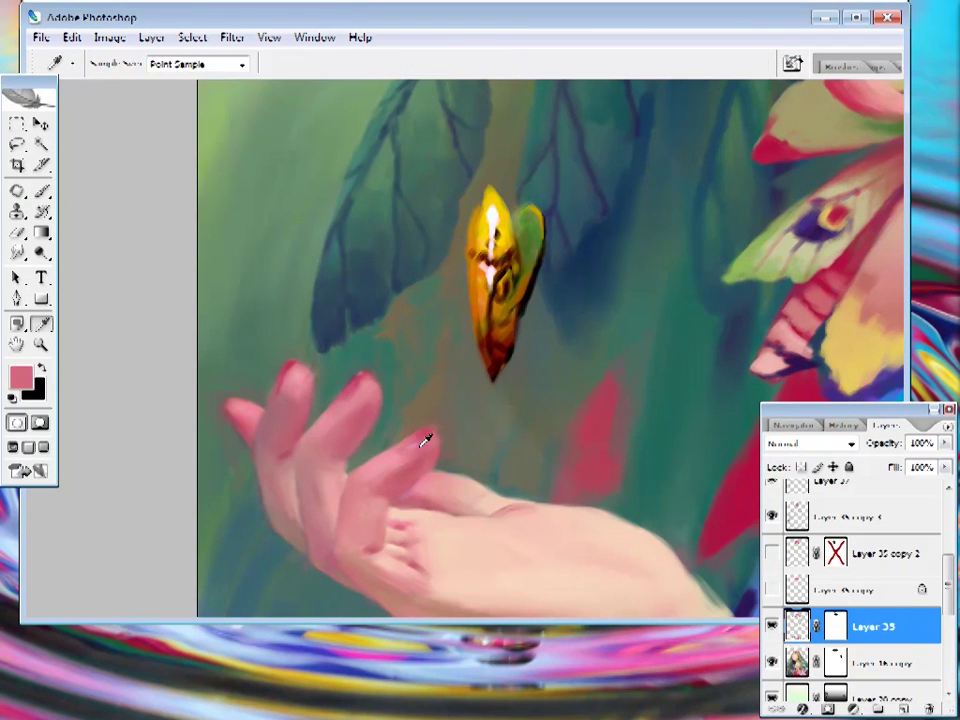
{"action": "left_click", "coordinate": [430, 440], "text": "alt"}
{"action": "left_click_drag", "start_coordinate": [430, 440], "coordinate": [399, 392]}
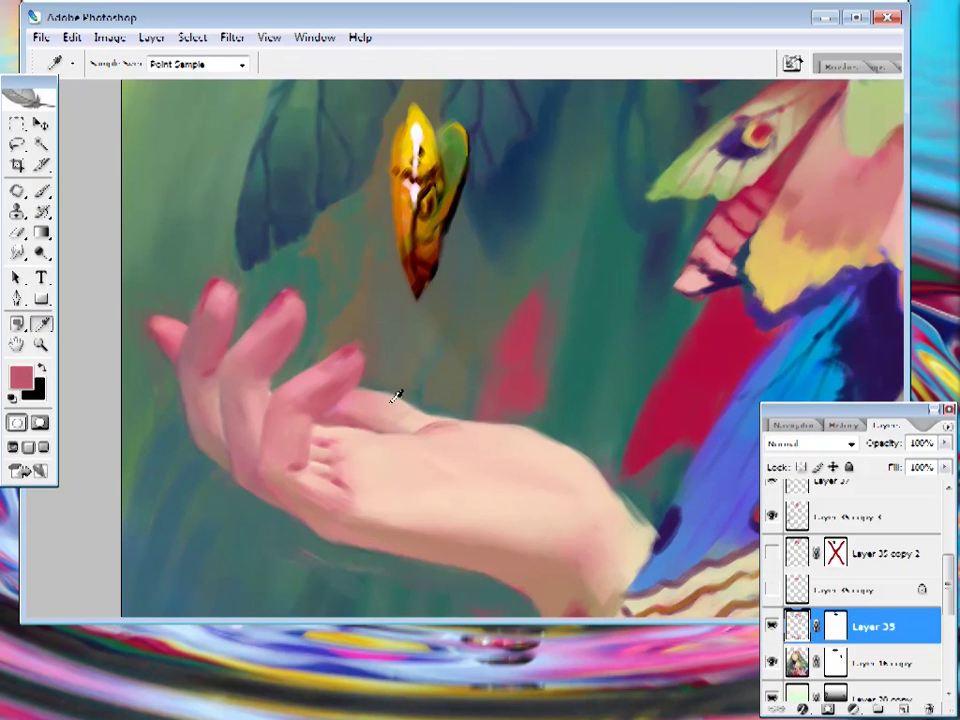
{"action": "left_click", "coordinate": [399, 392], "text": "alt"}
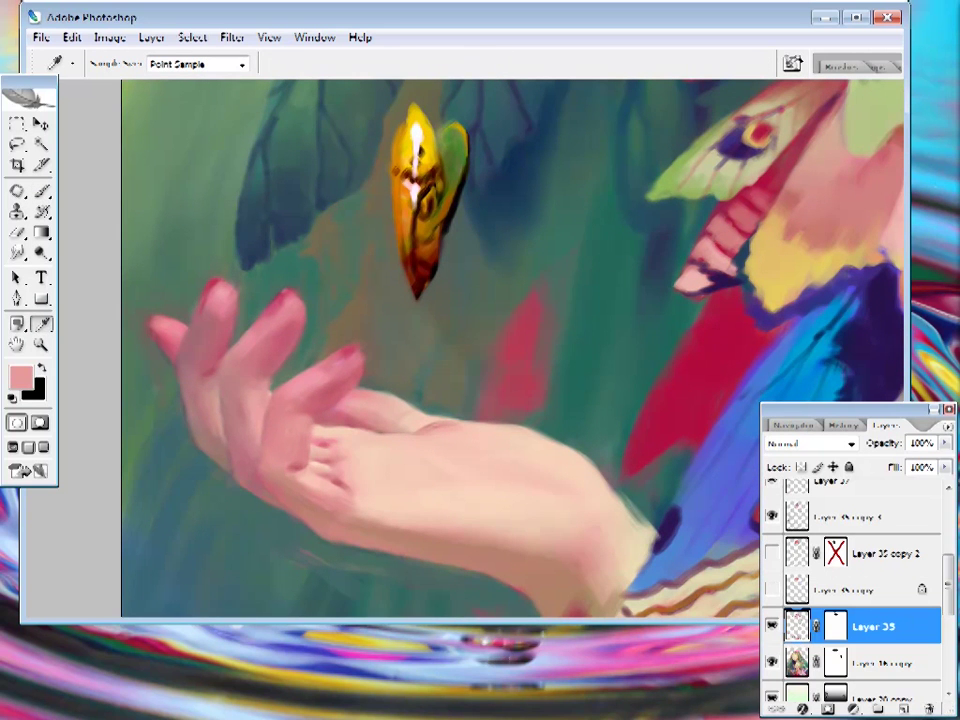
- Toggle screen mode, zoom out, and sample green, beige and pink tones near the hand
{"action": "key", "text": "f"}
{"action": "key", "text": "ctrl+minus"}
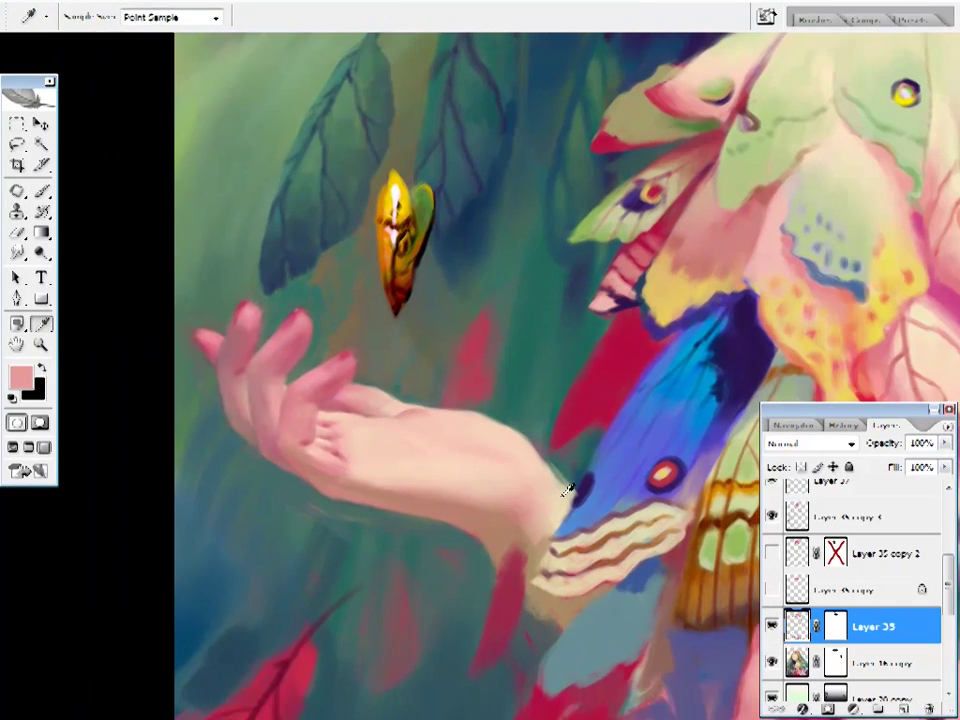
{"action": "key", "text": "f"}
{"action": "left_click", "coordinate": [553, 407], "text": "alt"}
{"action": "left_click", "coordinate": [542, 420], "text": "alt"}
{"action": "left_click", "coordinate": [522, 414], "text": "alt"}
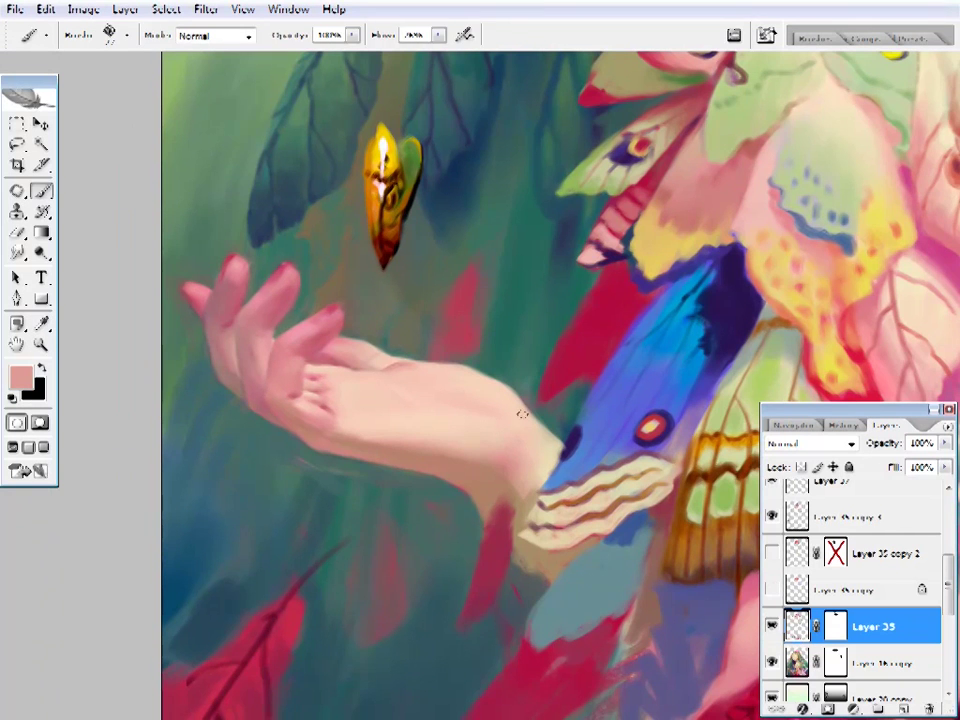
- Sample hand and maroon tones and adjust brush presets while shading the hand
{"action": "scroll", "coordinate": [522, 414], "scroll_direction": "left", "scroll_amount": 2}
{"action": "left_click", "coordinate": [454, 414], "text": "alt"}
{"action": "right_click", "coordinate": [454, 414]}
{"action": "key", "text": "Escape"}
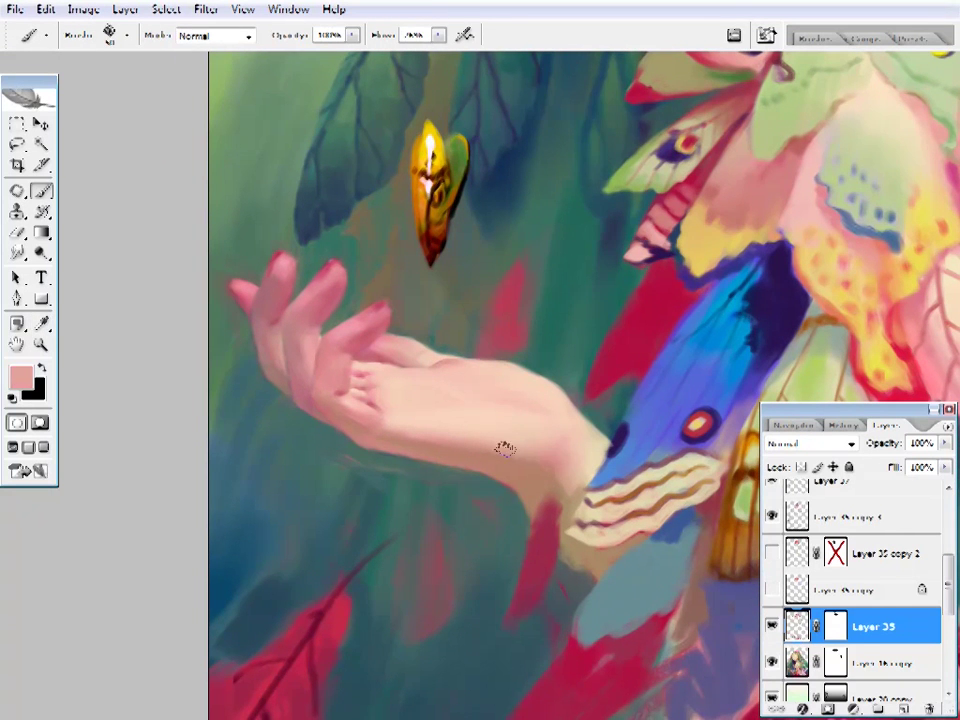
{"action": "left_click", "coordinate": [504, 449], "text": "alt"}
{"action": "right_click", "coordinate": [504, 449]}
{"action": "key", "text": "Escape"}
- Show the whole painting, then zoom back toward the hand and chrysalis
{"action": "key", "text": "z"}
{"action": "right_click", "coordinate": [484, 359]}
{"action": "left_click", "coordinate": [492, 372]}
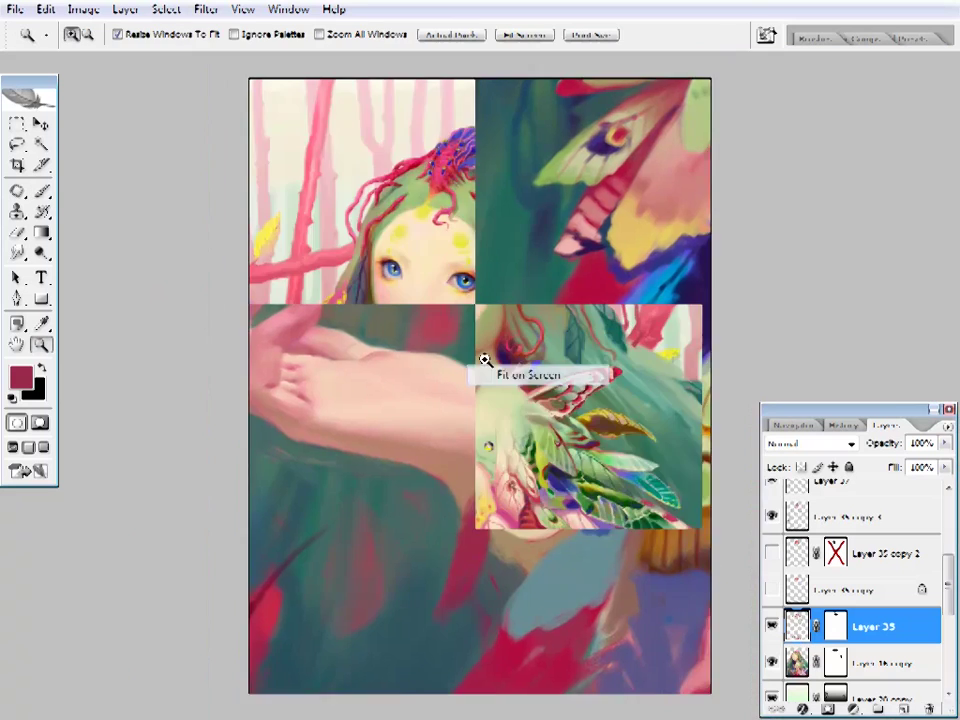
{"action": "left_click", "coordinate": [279, 506]}
{"action": "left_click", "coordinate": [326, 460]}
- Pick a lilac foreground colour and resume brushing
{"action": "key", "text": "i"}
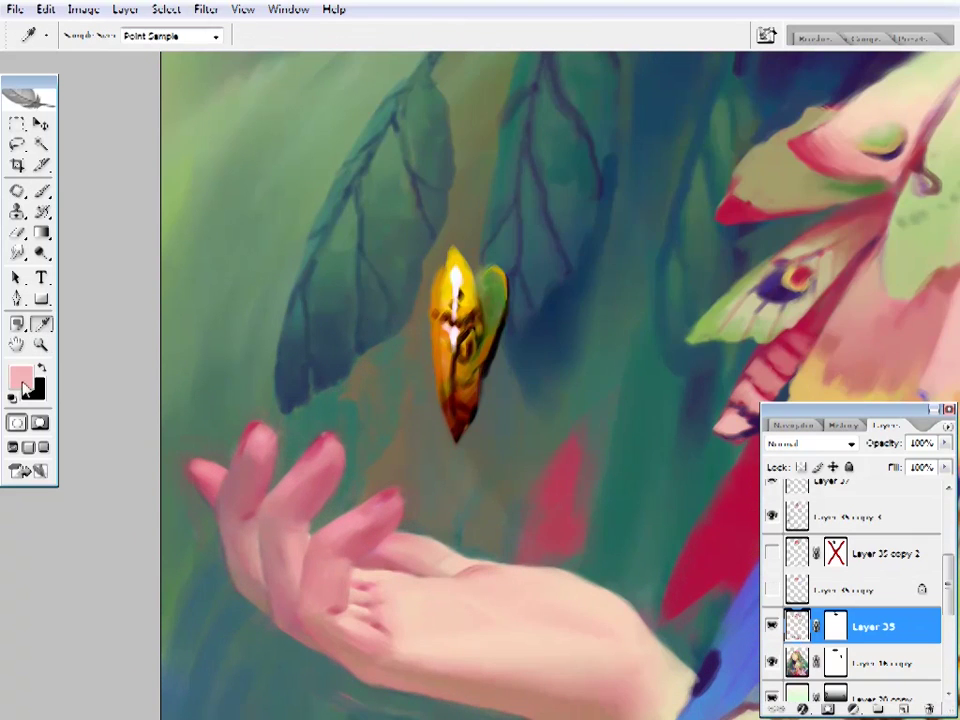
{"action": "left_click", "coordinate": [21, 380]}
{"action": "left_click", "coordinate": [549, 231]}
{"action": "key", "text": "Return"}
{"action": "key", "text": "b"}
{"action": "right_click", "coordinate": [480, 216]}
{"action": "key", "text": "Escape"}
- Work across the hand and arm, then set a lighter pink foreground colour
{"action": "left_click_drag", "start_coordinate": [257, 437], "coordinate": [303, 383]}
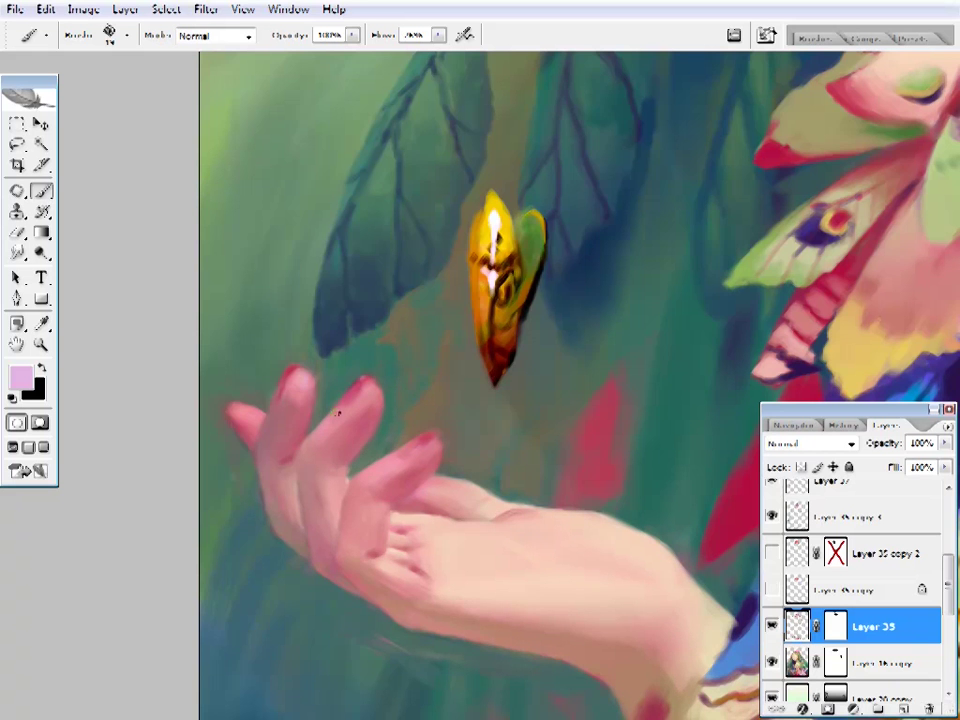
{"action": "left_click_drag", "start_coordinate": [408, 452], "coordinate": [222, 368]}
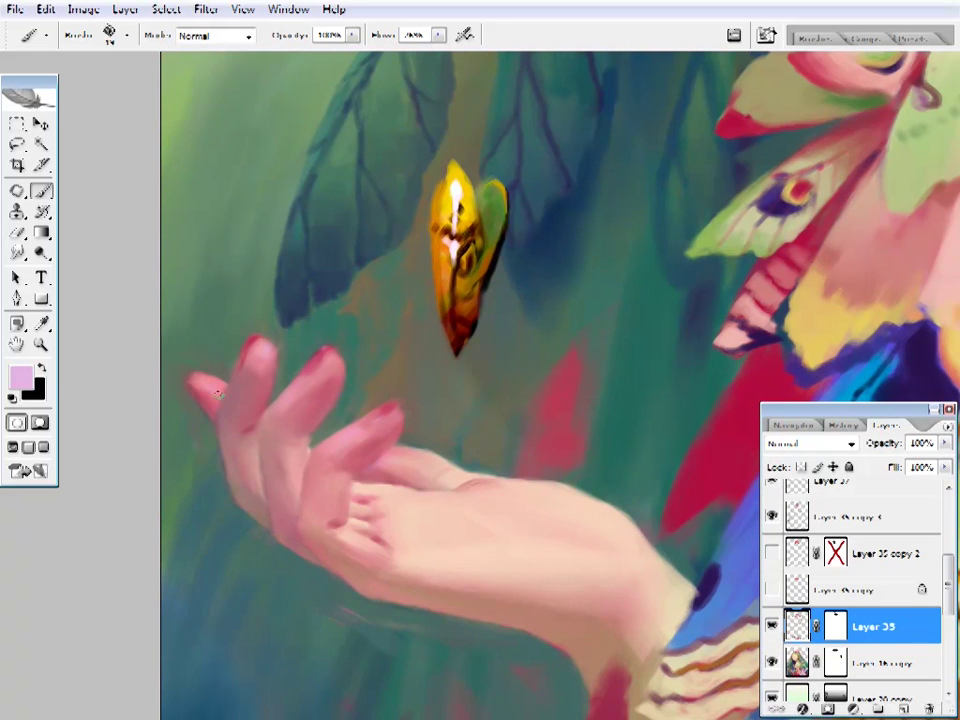
{"action": "mouse_move", "coordinate": [582, 428]}
{"action": "left_mouse_down"}
{"action": "mouse_move", "coordinate": [476, 414]}
{"action": "mouse_move", "coordinate": [465, 400]}
{"action": "left_mouse_up"}
{"action": "right_click", "coordinate": [465, 400]}
{"action": "key", "text": "Escape"}
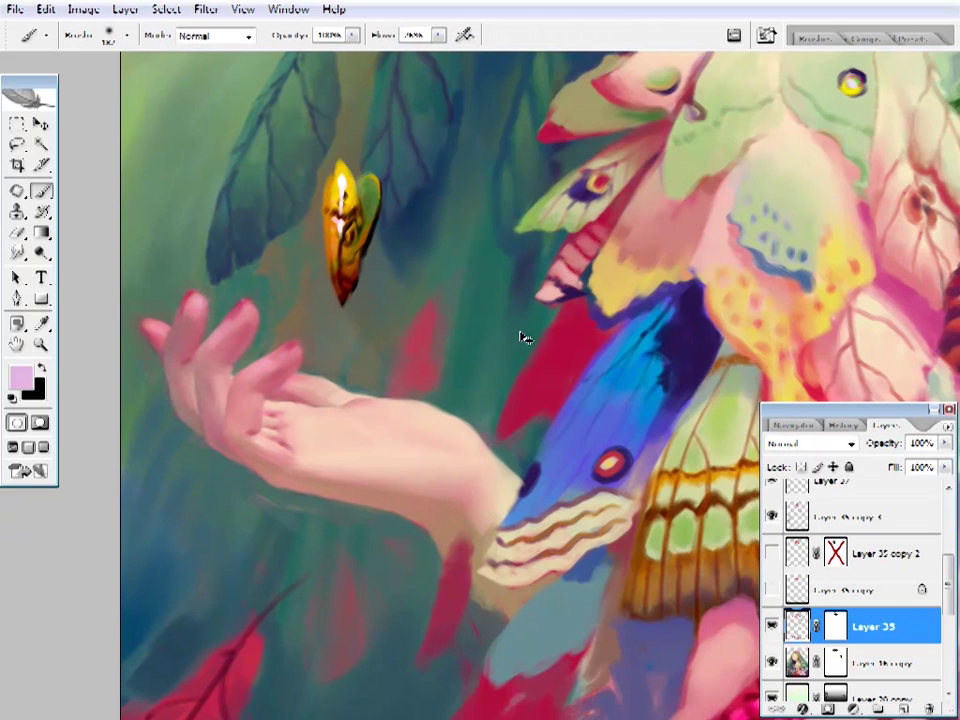
{"action": "left_click_drag", "start_coordinate": [297, 440], "coordinate": [347, 425]}
{"action": "left_click", "coordinate": [553, 210]}
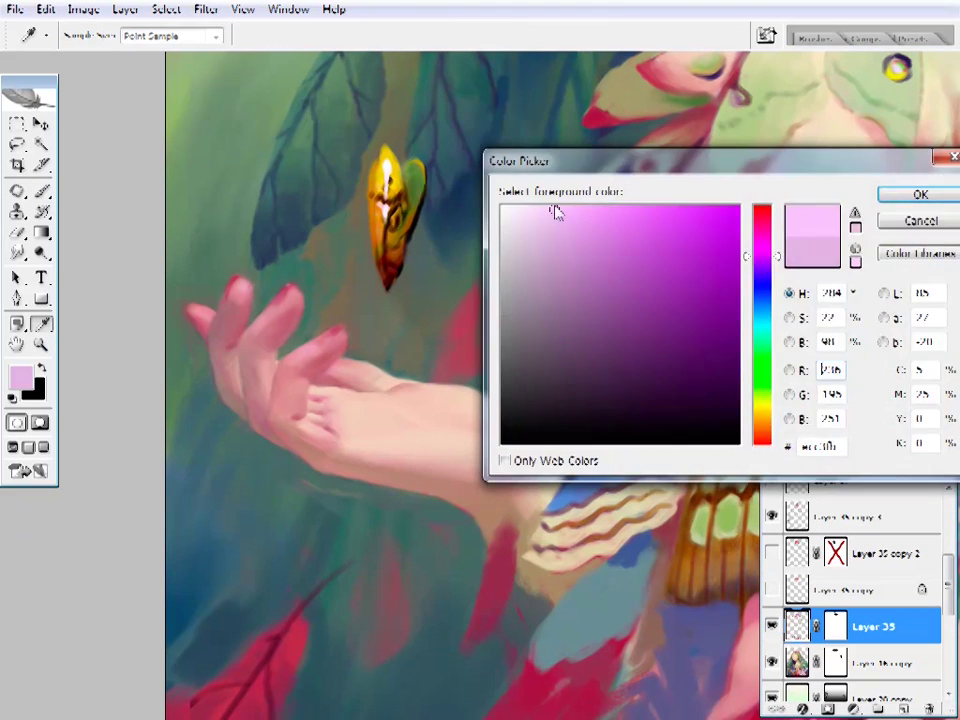
{"action": "key", "text": "Return"}
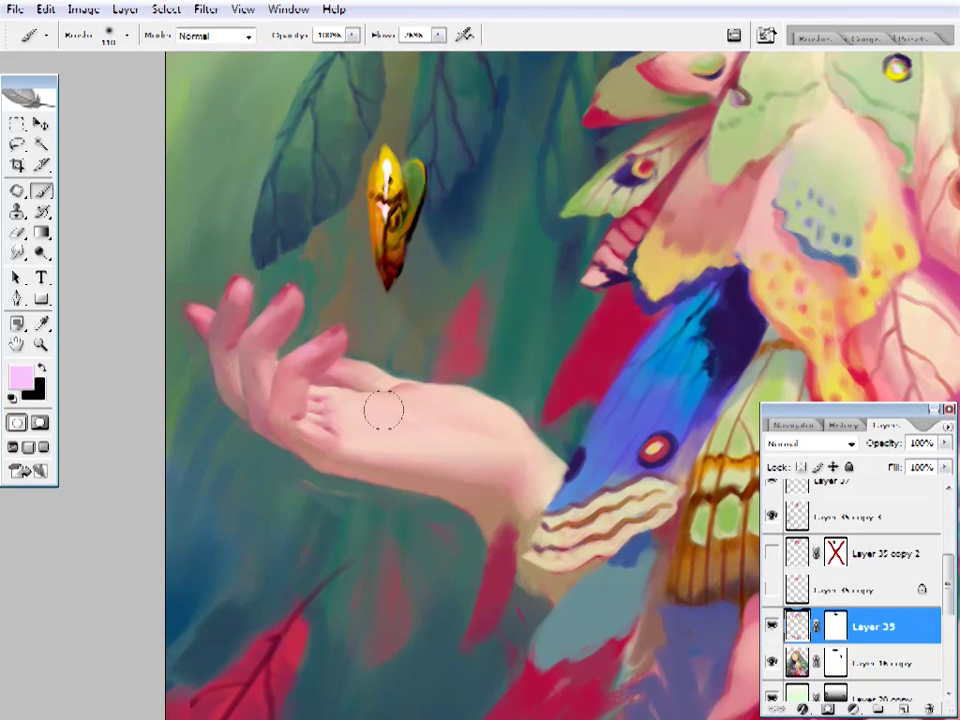
{"action": "left_click_drag", "start_coordinate": [383, 409], "coordinate": [702, 507]}
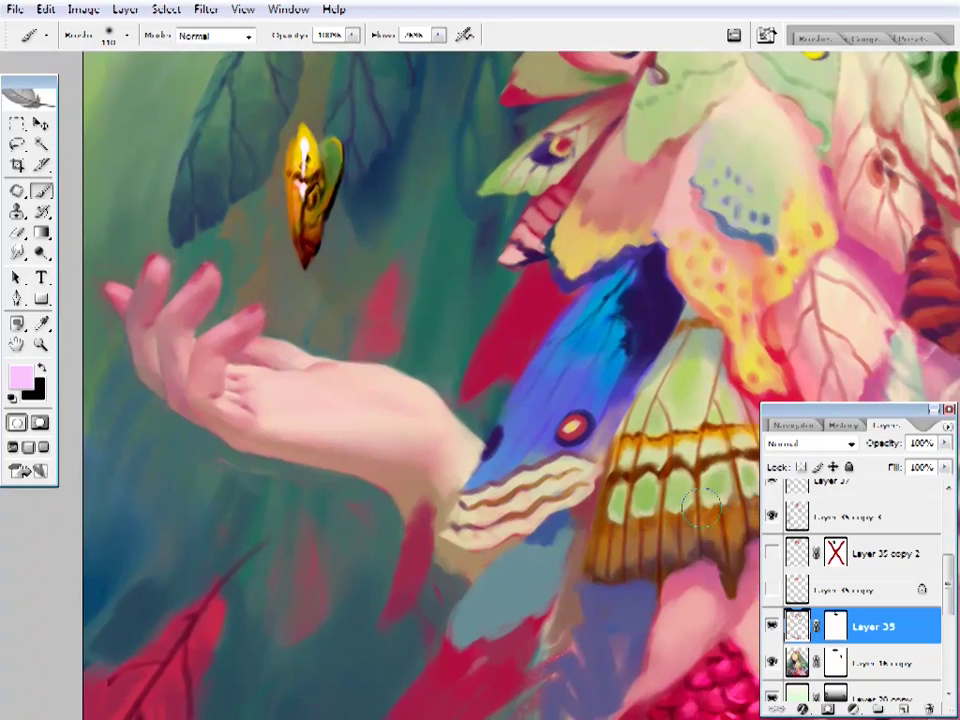
- Fit the whole painting on screen with the Zoom tool
{"action": "key", "text": "z"}
{"action": "right_click", "coordinate": [427, 420]}
{"action": "left_click", "coordinate": [440, 424]}
{"action": "left_click", "coordinate": [332, 510]}
- Zoom between the whole painting and close-ups of the hand and chest
{"action": "left_click", "coordinate": [395, 508], "text": "alt"}
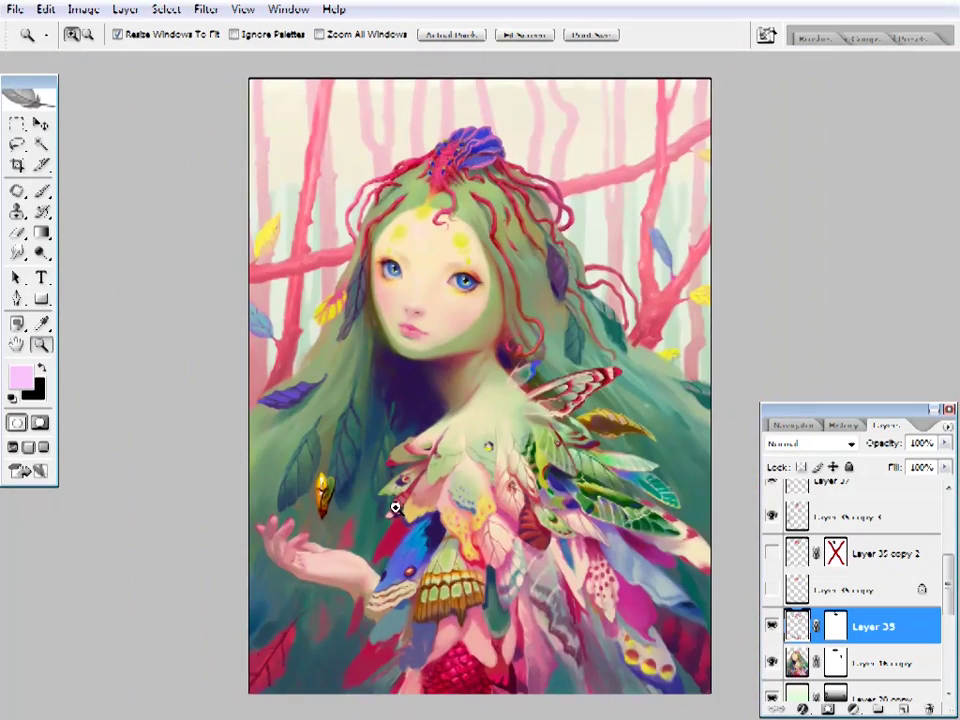
{"action": "left_click", "coordinate": [395, 508]}
{"action": "left_click", "coordinate": [362, 508]}
{"action": "left_click", "coordinate": [946, 535]}
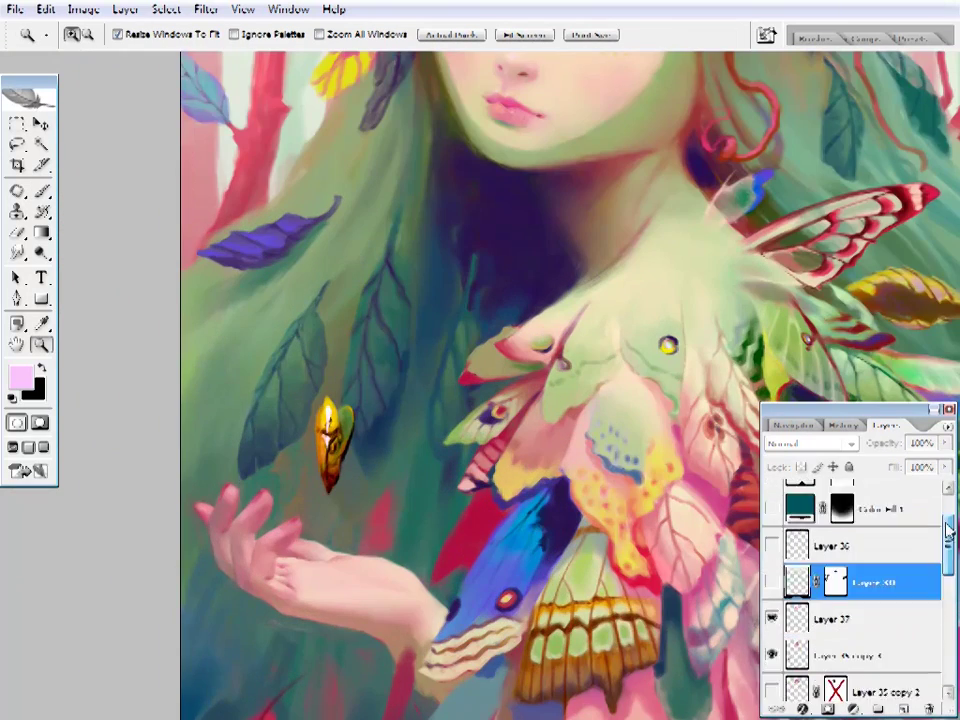
{"action": "left_click", "coordinate": [946, 535]}
{"action": "left_click", "coordinate": [396, 489], "text": "alt"}
{"action": "left_click", "coordinate": [422, 527]}
{"action": "left_click", "coordinate": [452, 497]}
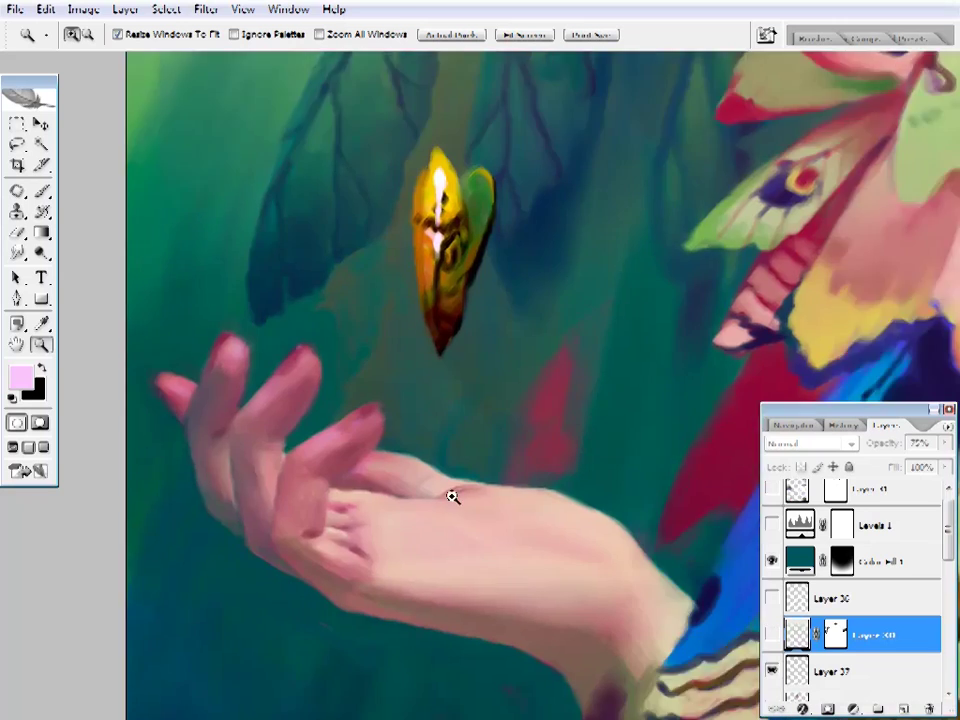
{"action": "left_click", "coordinate": [452, 497], "text": "alt"}
{"action": "left_click", "coordinate": [500, 480]}
{"action": "left_click", "coordinate": [945, 575]}
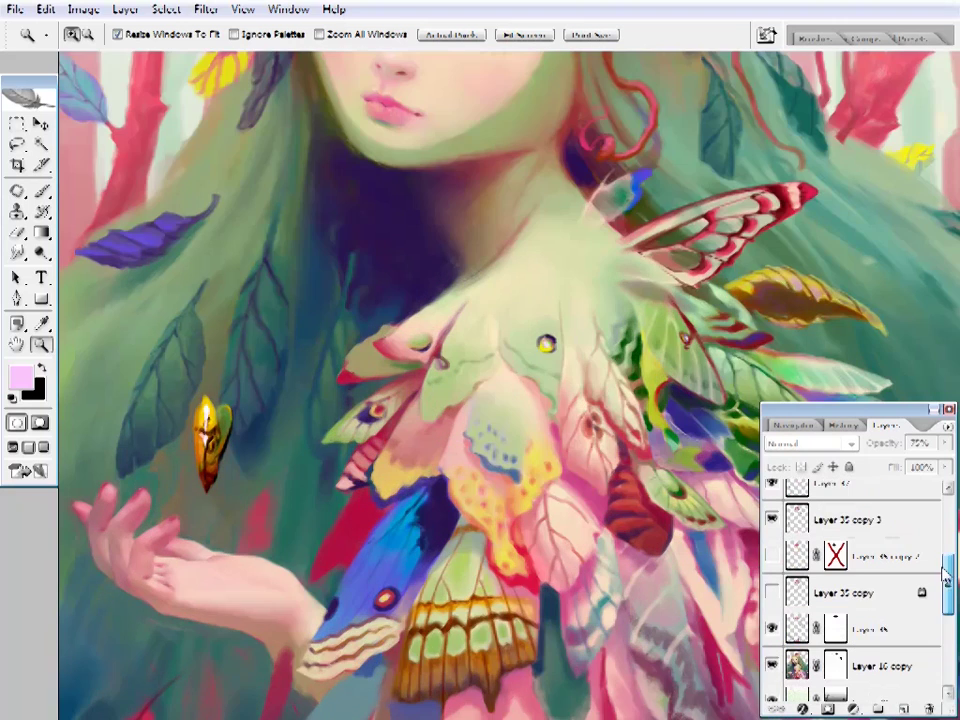
- Select the paint layer and sample background and light blue tones with the Brush
{"action": "key", "text": "b"}
{"action": "left_click", "coordinate": [875, 628]}
{"action": "left_click_drag", "start_coordinate": [203, 638], "coordinate": [289, 450]}
{"action": "left_click", "coordinate": [289, 450], "text": "alt"}
{"action": "right_click", "coordinate": [289, 450]}
{"action": "key", "text": "Return"}
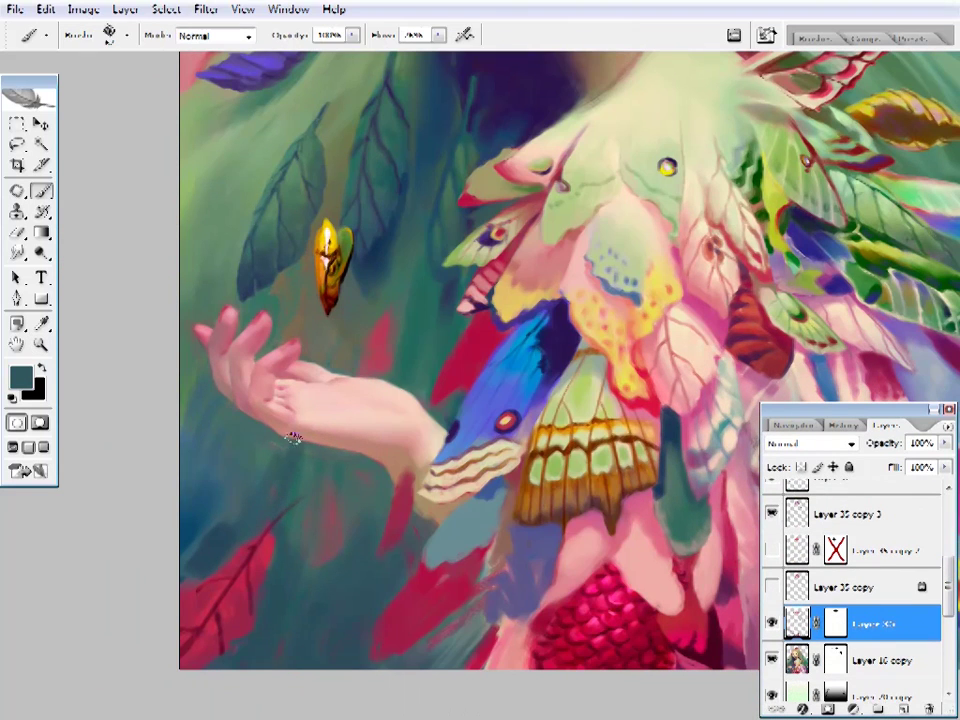
{"action": "left_click", "coordinate": [272, 435], "text": "alt"}
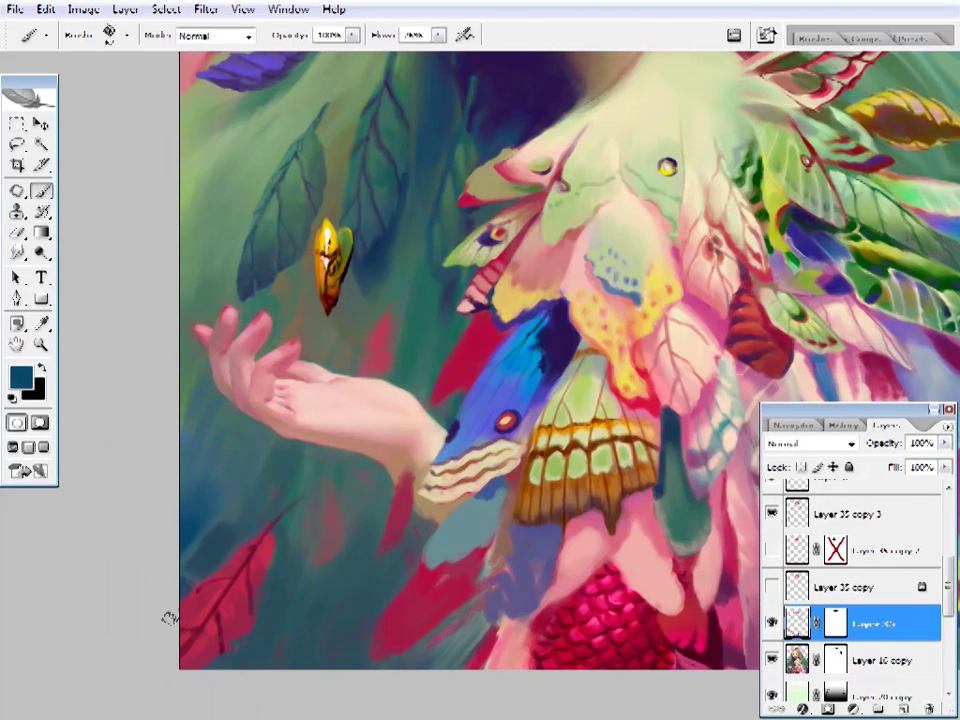
{"action": "left_click", "coordinate": [214, 542], "text": "alt"}
{"action": "left_click", "coordinate": [222, 481], "text": "alt"}
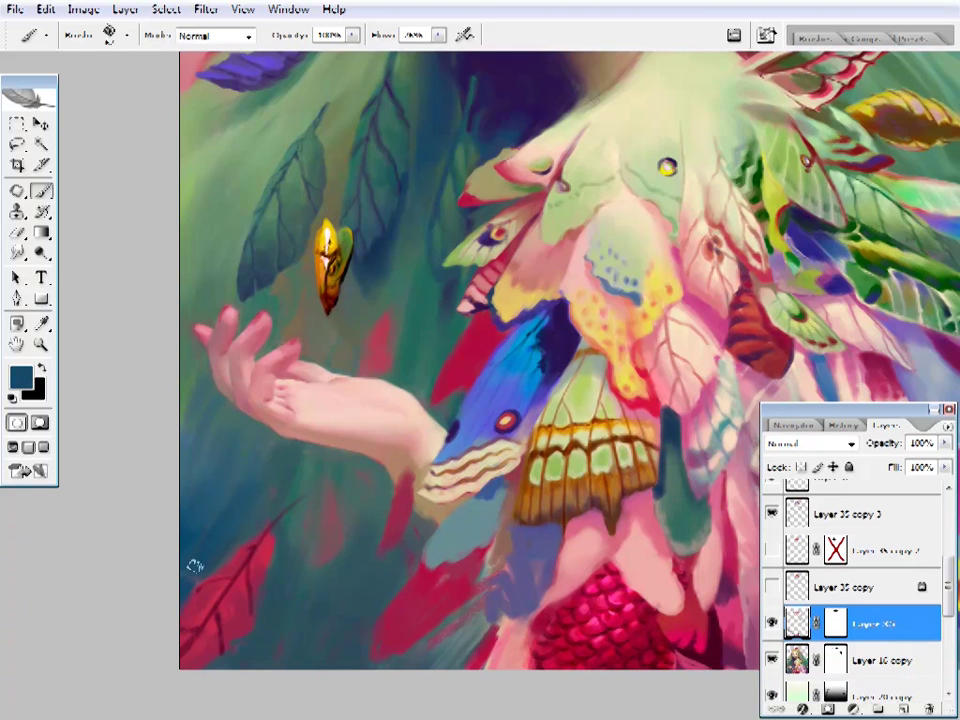
- Sample brownish-mauve, dark teal and crimson colours around the hand and wing
{"action": "left_click_drag", "start_coordinate": [195, 565], "coordinate": [306, 456]}
{"action": "left_click", "coordinate": [281, 521], "text": "alt"}
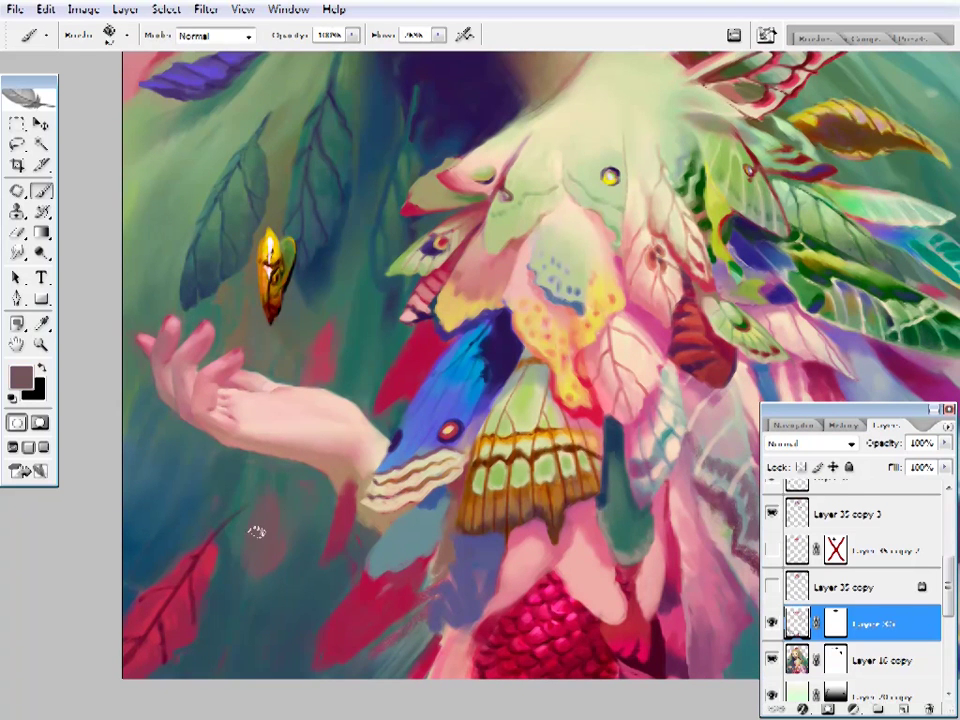
{"action": "left_click", "coordinate": [253, 494], "text": "alt"}
{"action": "left_click_drag", "start_coordinate": [300, 628], "coordinate": [334, 518]}
{"action": "left_click", "coordinate": [334, 461], "text": "alt"}
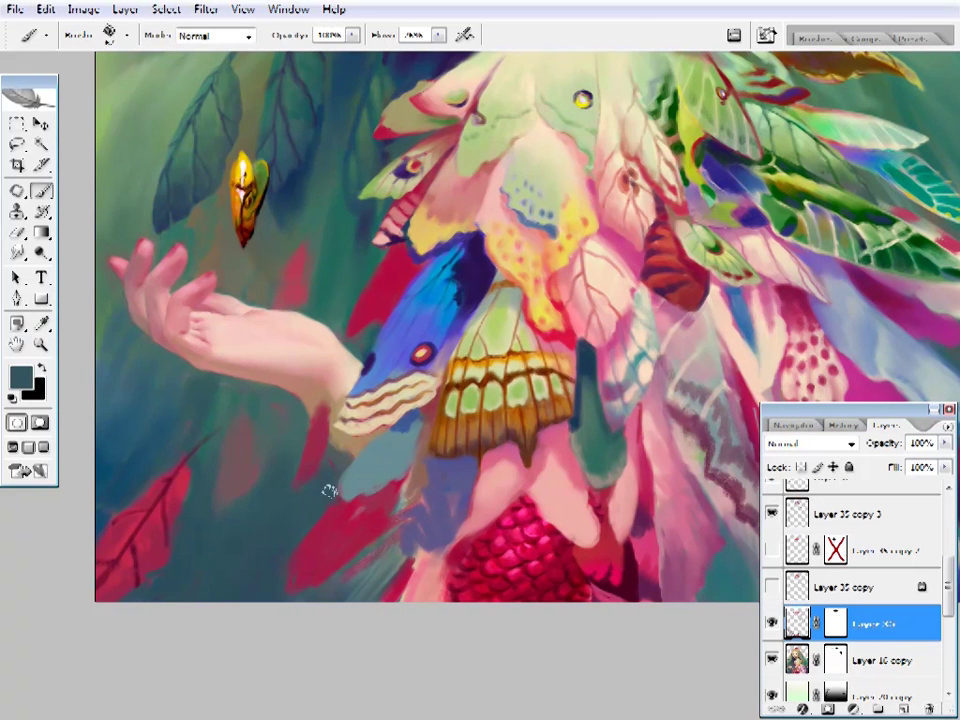
{"action": "left_click", "coordinate": [295, 584], "text": "alt"}
{"action": "left_click_drag", "start_coordinate": [438, 474], "coordinate": [383, 472]}
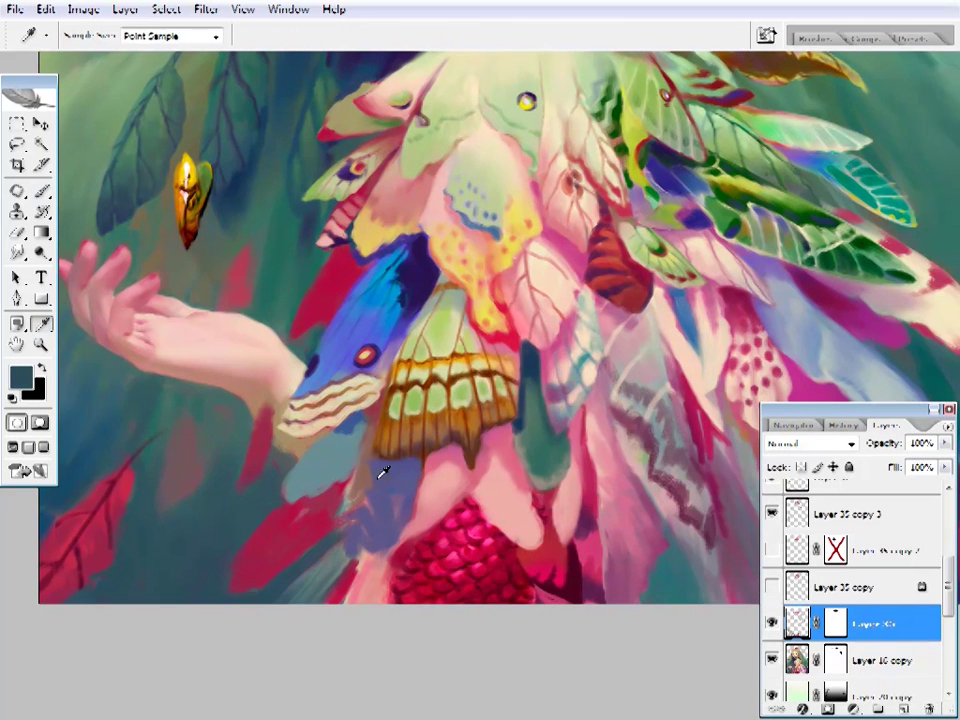
{"action": "left_click_drag", "start_coordinate": [343, 511], "coordinate": [431, 467]}
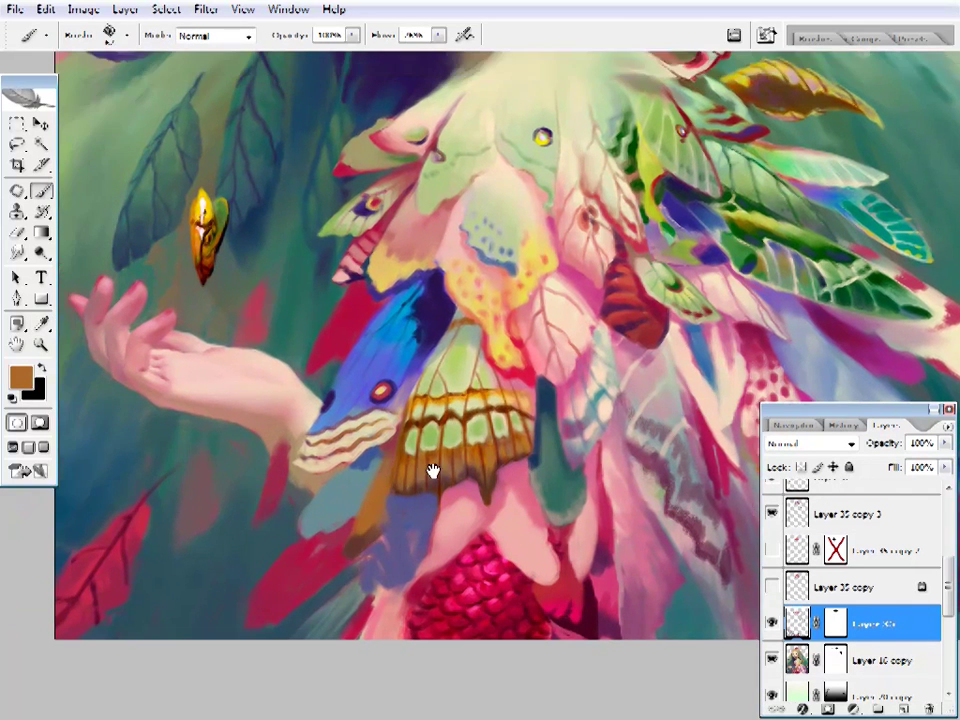
{"action": "right_click", "coordinate": [469, 204]}
{"action": "key", "text": "Escape"}
- Paint brown beside the hand and dark teal along the wing near the wrist
{"action": "left_click", "coordinate": [352, 470], "text": "alt"}
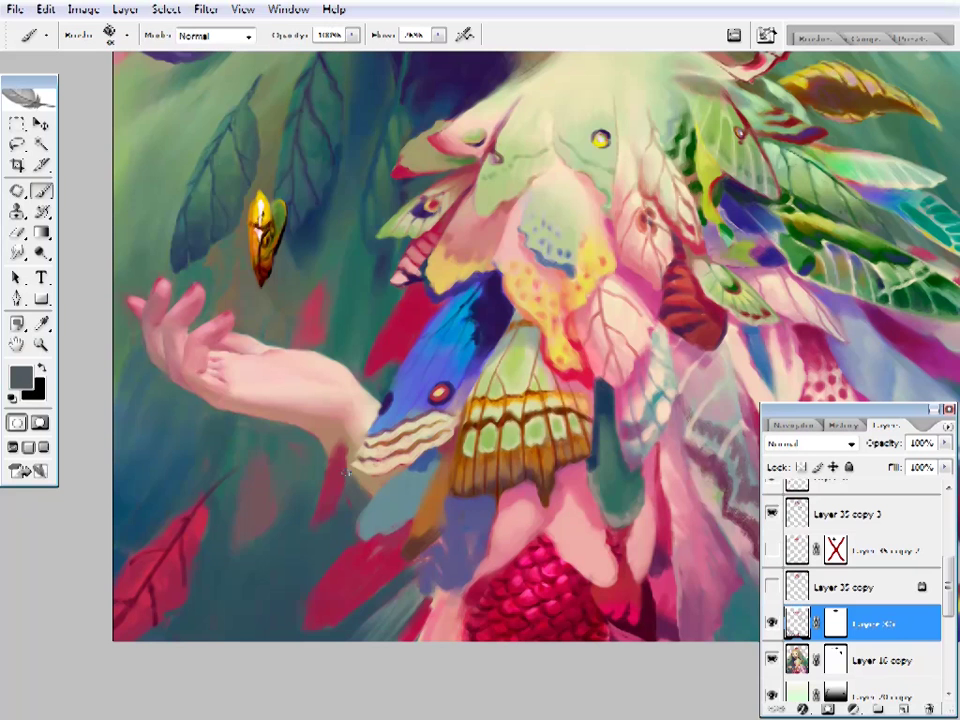
{"action": "left_click", "coordinate": [256, 341], "text": "alt"}
{"action": "left_click", "coordinate": [347, 443], "text": "alt"}
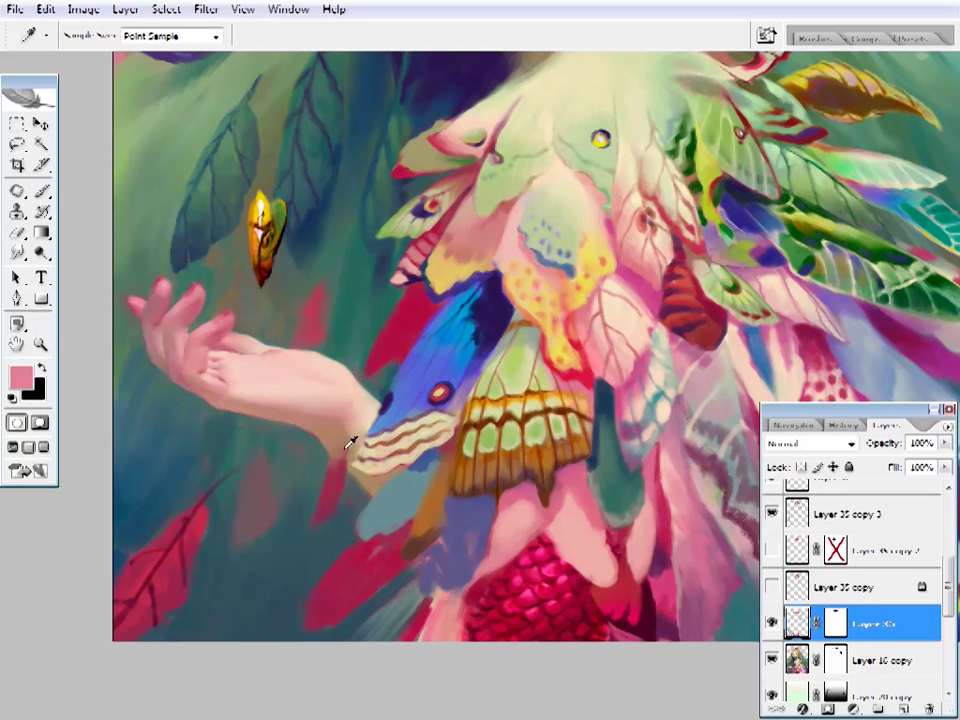
{"action": "left_click", "coordinate": [333, 487], "text": "alt"}
{"action": "left_click", "coordinate": [274, 454], "text": "alt"}
{"action": "mouse_move", "coordinate": [339, 442]}
{"action": "left_mouse_down"}
{"action": "mouse_move", "coordinate": [274, 454]}
{"action": "mouse_move", "coordinate": [277, 425]}
{"action": "left_mouse_up"}
{"action": "left_click", "coordinate": [193, 525], "text": "alt"}
{"action": "left_click_drag", "start_coordinate": [193, 525], "coordinate": [294, 510]}
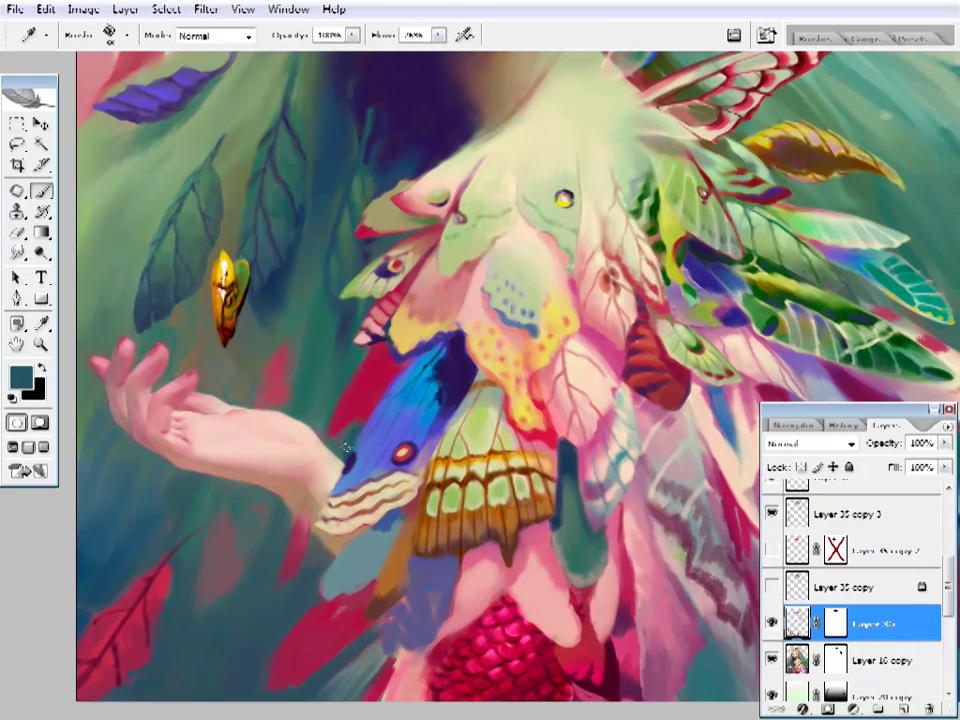
{"action": "left_click", "coordinate": [300, 515], "text": "alt"}
{"action": "left_click", "coordinate": [254, 344], "text": "alt"}
{"action": "left_click_drag", "start_coordinate": [489, 591], "coordinate": [403, 471]}
- Sample purple, pink and dark red, then paint a stroke in the chrysalis orange
{"action": "left_click", "coordinate": [332, 461], "text": "alt"}
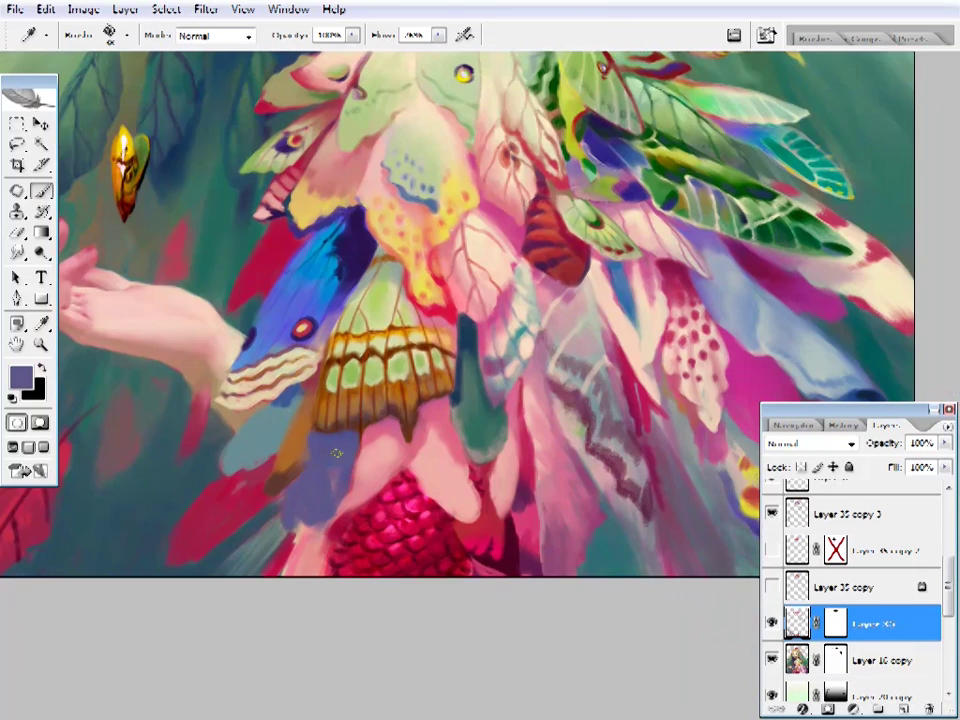
{"action": "mouse_move", "coordinate": [229, 395]}
{"action": "left_mouse_down"}
{"action": "mouse_move", "coordinate": [435, 536]}
{"action": "mouse_move", "coordinate": [782, 617]}
{"action": "mouse_move", "coordinate": [771, 620]}
{"action": "mouse_move", "coordinate": [787, 597]}
{"action": "left_mouse_up"}
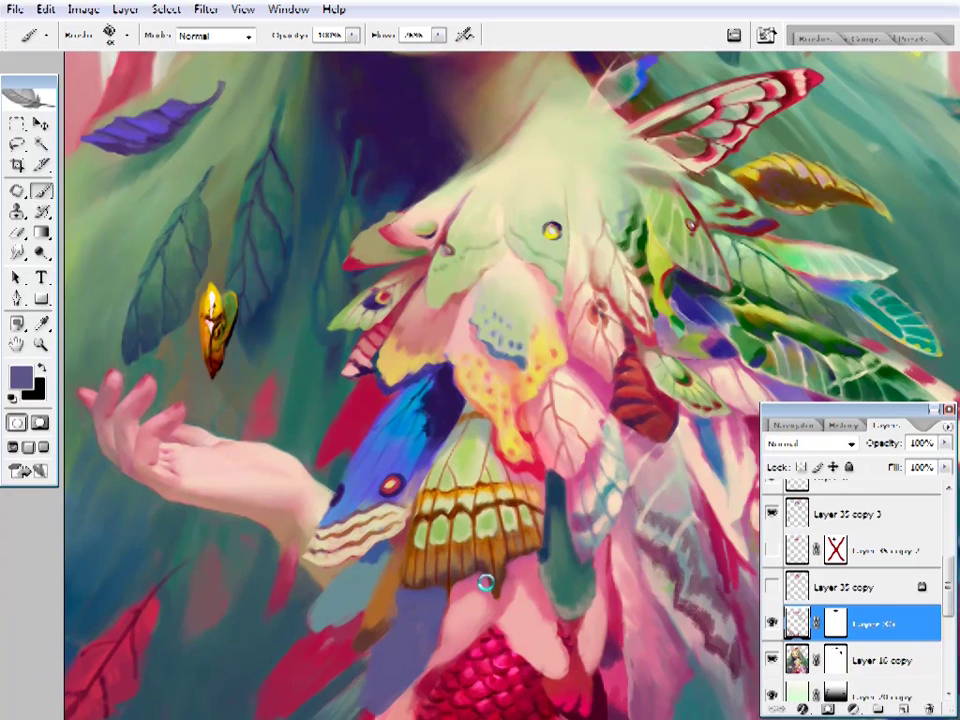
{"action": "left_click", "coordinate": [332, 497], "text": "alt"}
{"action": "scroll", "coordinate": [330, 496], "scroll_direction": "down", "scroll_amount": 2}
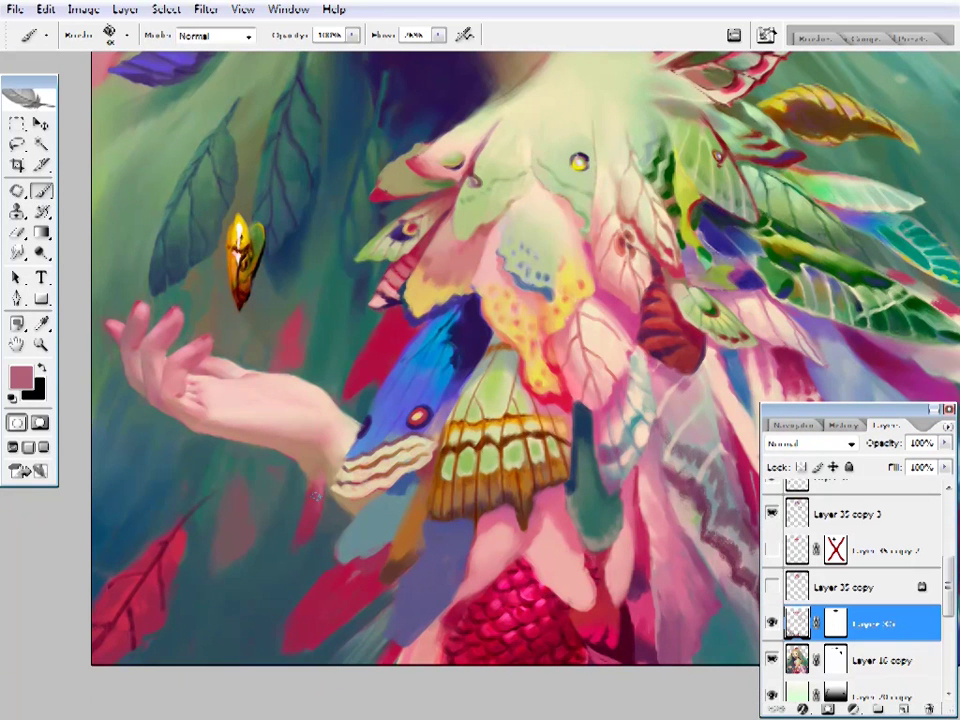
{"action": "scroll", "coordinate": [316, 493], "scroll_direction": "up", "scroll_amount": 1}
{"action": "left_click", "coordinate": [340, 480], "text": "alt"}
{"action": "left_click", "coordinate": [330, 500], "text": "alt"}
{"action": "scroll", "coordinate": [363, 467], "scroll_direction": "up", "scroll_amount": 1}
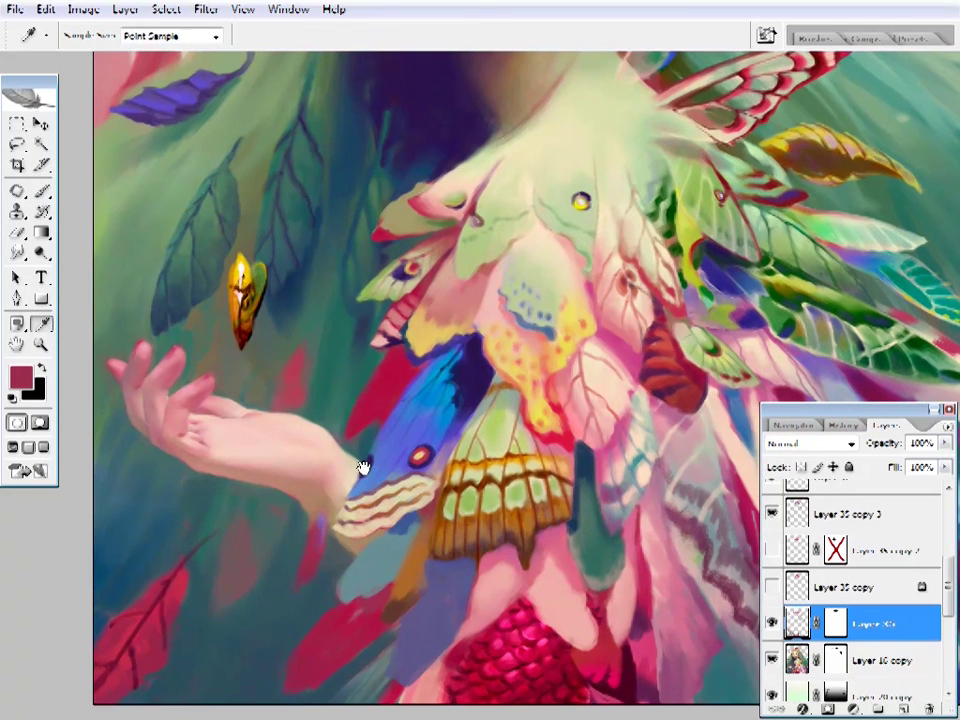
{"action": "left_click", "coordinate": [240, 301], "text": "alt"}
{"action": "left_click_drag", "start_coordinate": [264, 303], "coordinate": [234, 286]}
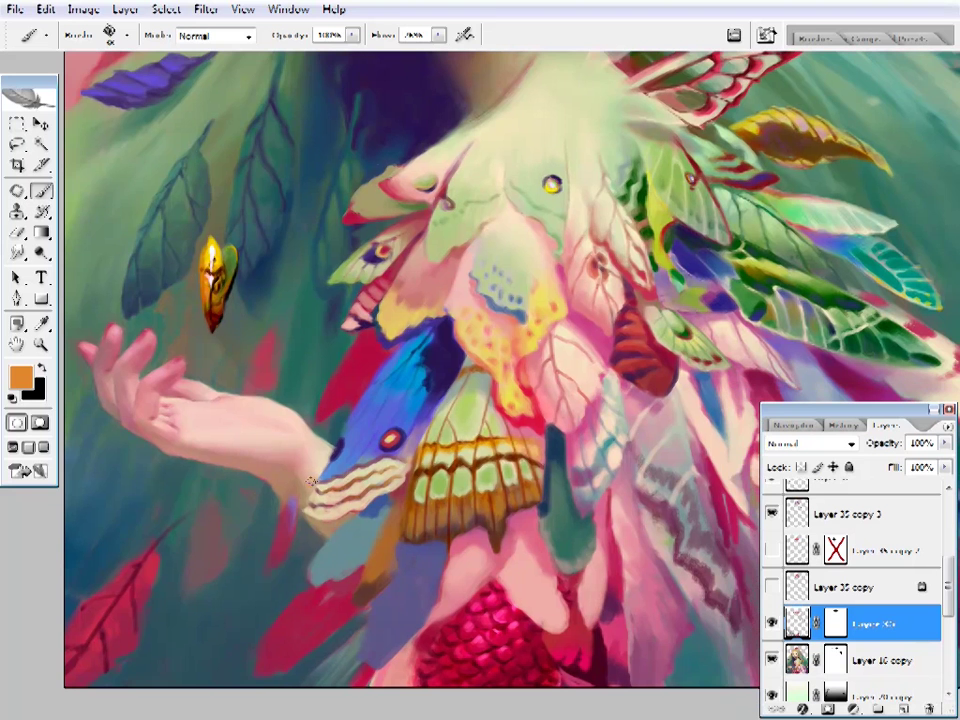
- Paint a tan stroke below the wrist and a pink stroke nearby
{"action": "left_click", "coordinate": [231, 363], "text": "alt"}
{"action": "left_click", "coordinate": [260, 393], "text": "alt"}
{"action": "left_click", "coordinate": [333, 535], "text": "alt"}
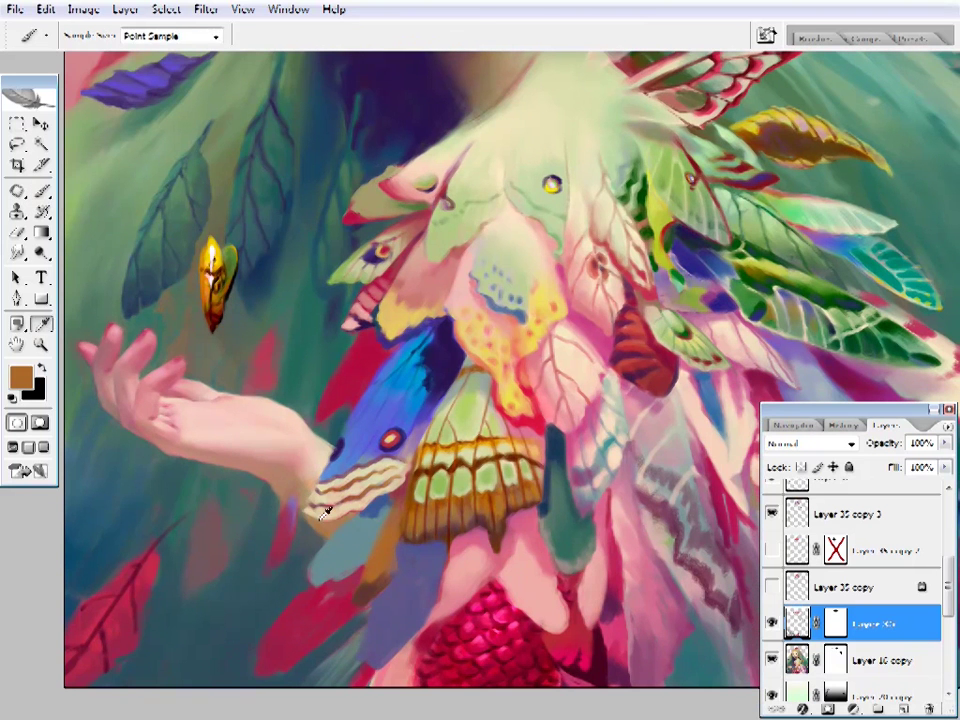
{"action": "left_click", "coordinate": [333, 535], "text": "alt"}
{"action": "left_click_drag", "start_coordinate": [529, 519], "coordinate": [505, 602]}
{"action": "left_click_drag", "start_coordinate": [458, 446], "coordinate": [514, 435]}
{"action": "left_click", "coordinate": [514, 435], "text": "alt"}
{"action": "left_click", "coordinate": [393, 433], "text": "alt"}
{"action": "mouse_move", "coordinate": [393, 433]}
{"action": "left_mouse_down"}
{"action": "mouse_move", "coordinate": [418, 449]}
{"action": "mouse_move", "coordinate": [402, 419]}
{"action": "left_mouse_up"}
- Change brushes and sample purple, crimson and teal while moving toward the neck
{"action": "right_click", "coordinate": [533, 367]}
{"action": "left_click", "coordinate": [437, 341], "text": "alt"}
{"action": "left_click", "coordinate": [418, 392], "text": "alt"}
{"action": "left_click", "coordinate": [402, 419], "text": "alt"}
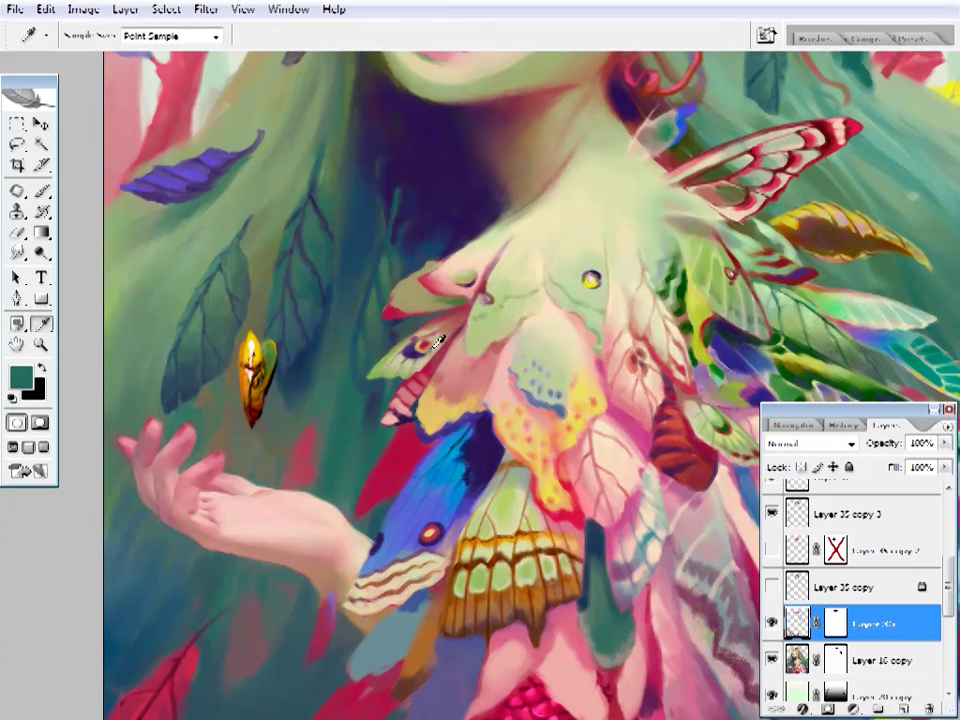
{"action": "left_click_drag", "start_coordinate": [477, 425], "coordinate": [452, 450]}
- Zoom in on the green hair beside the chrysalis and return to the Brush tool
{"action": "left_click", "coordinate": [507, 502], "text": "alt"}
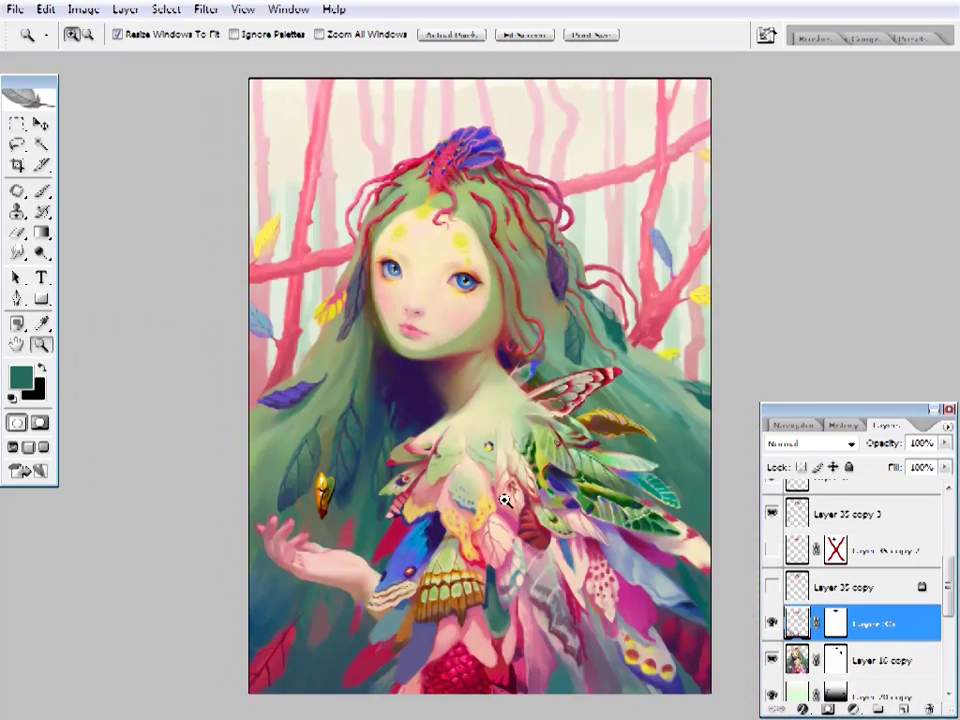
{"action": "left_click", "coordinate": [514, 540]}
{"action": "left_click", "coordinate": [671, 521]}
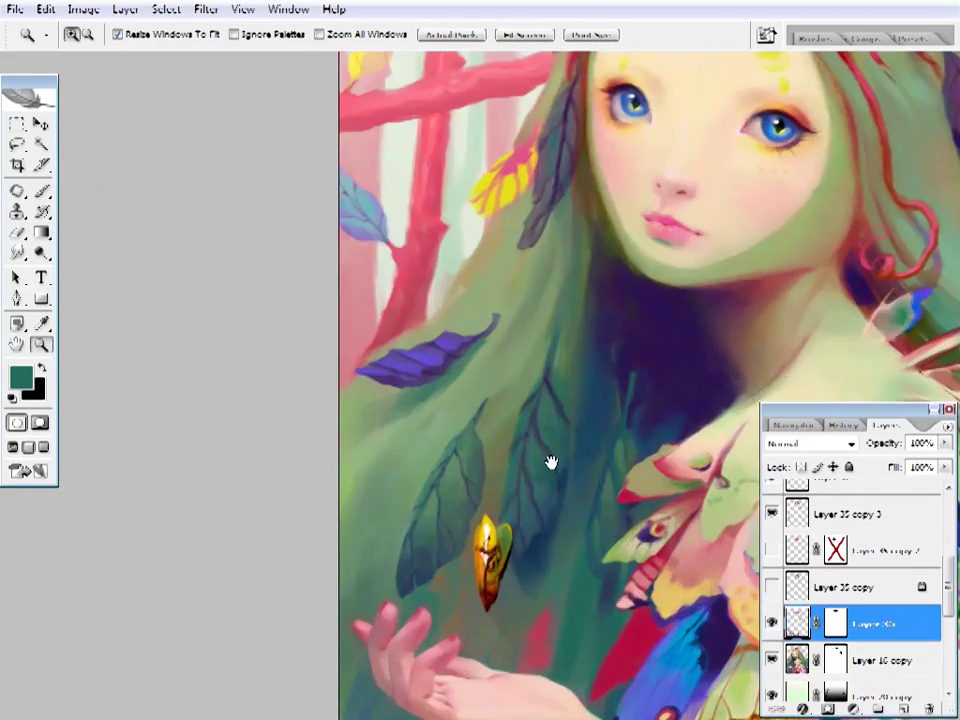
{"action": "left_click", "coordinate": [553, 461]}
{"action": "key", "text": "b"}
{"action": "right_click", "coordinate": [548, 103]}
{"action": "key", "text": "Return"}
- Sample a lighter hair green and shift it to a more saturated green in the Color Picker
{"action": "left_click", "coordinate": [435, 429], "text": "alt"}
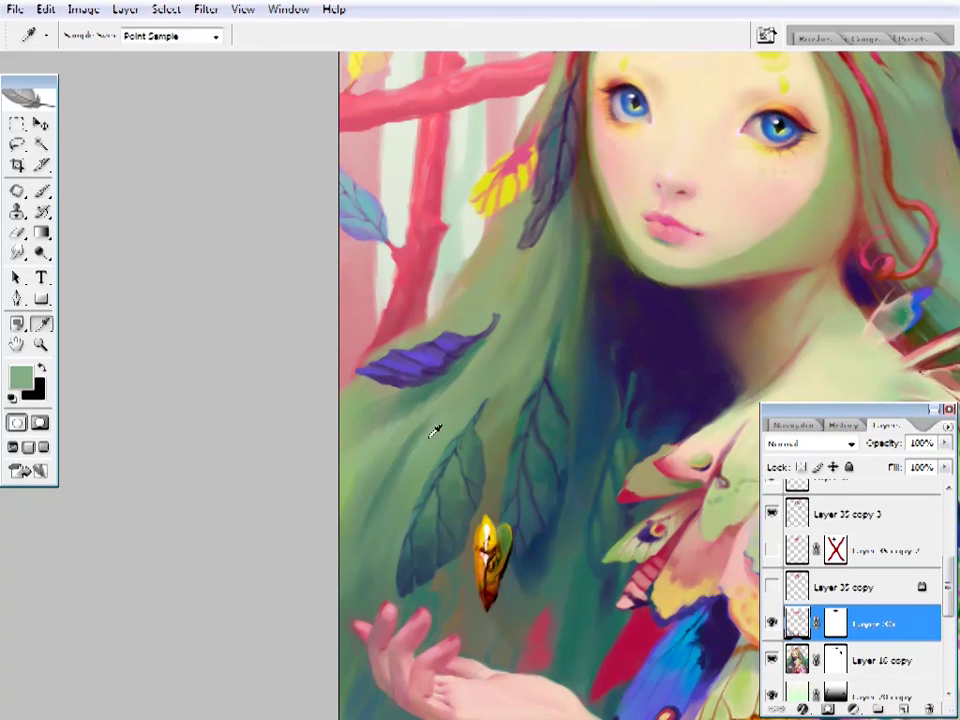
{"action": "left_click", "coordinate": [20, 376]}
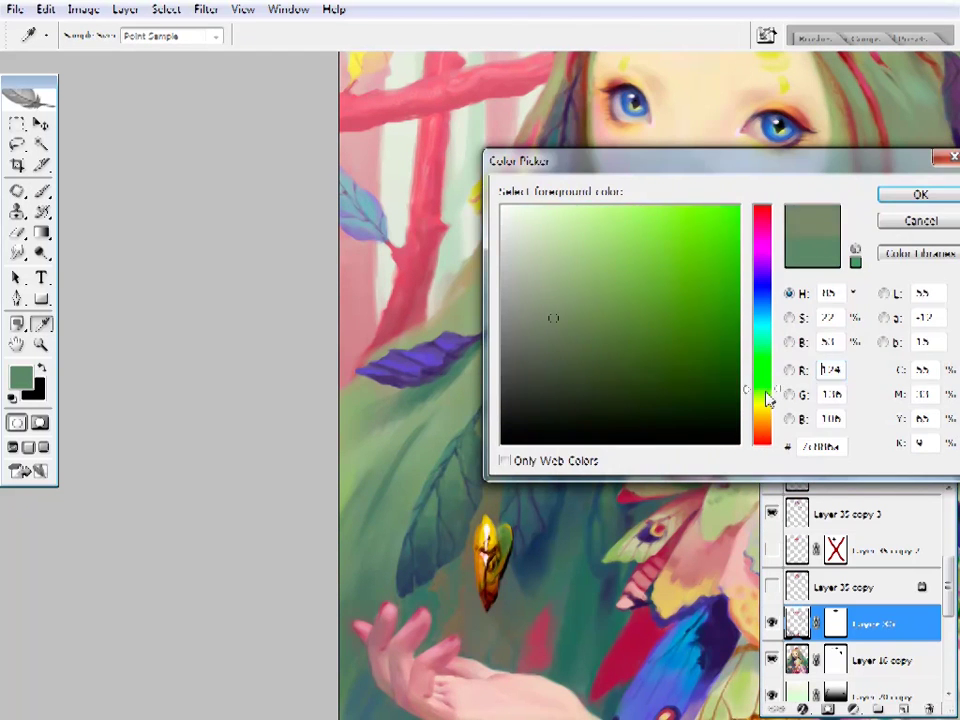
{"action": "left_click", "coordinate": [553, 317]}
{"action": "key", "text": "Return"}
- Centre the hair and chrysalis, then paint lighter green strokes through the hair
{"action": "left_click_drag", "start_coordinate": [478, 278], "coordinate": [448, 338]}
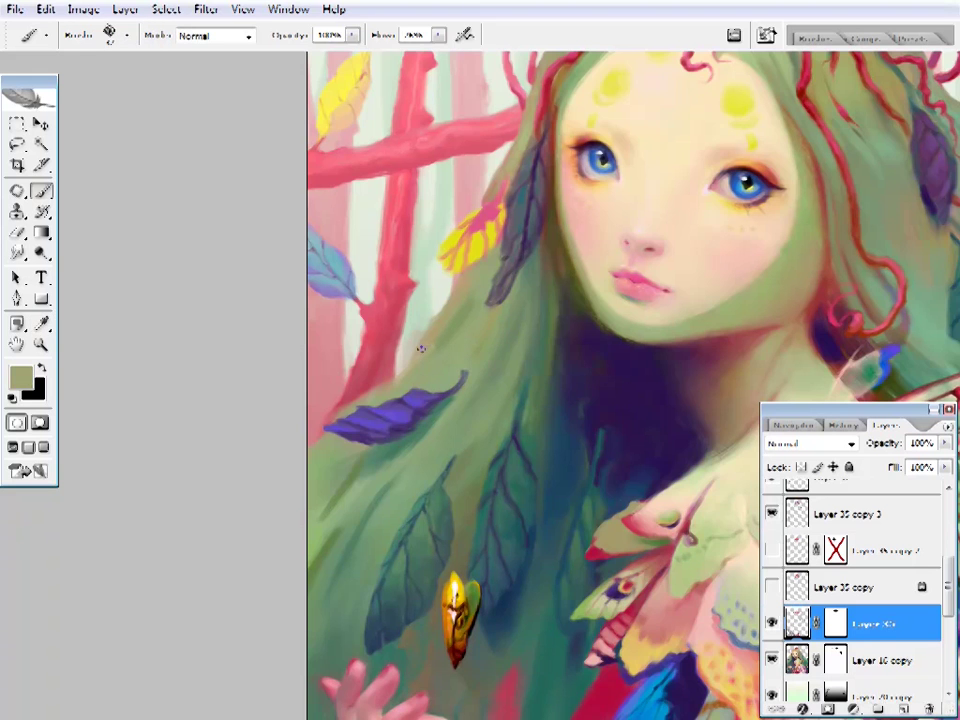
{"action": "left_click_drag", "start_coordinate": [423, 284], "coordinate": [523, 224]}
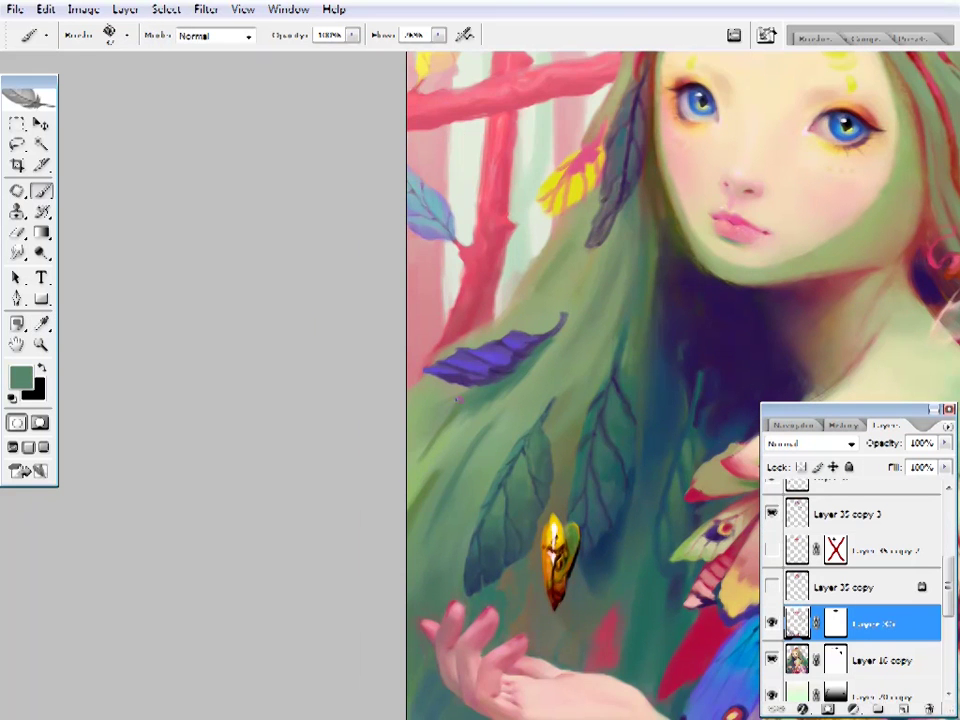
{"action": "left_click", "coordinate": [443, 424], "text": "alt"}
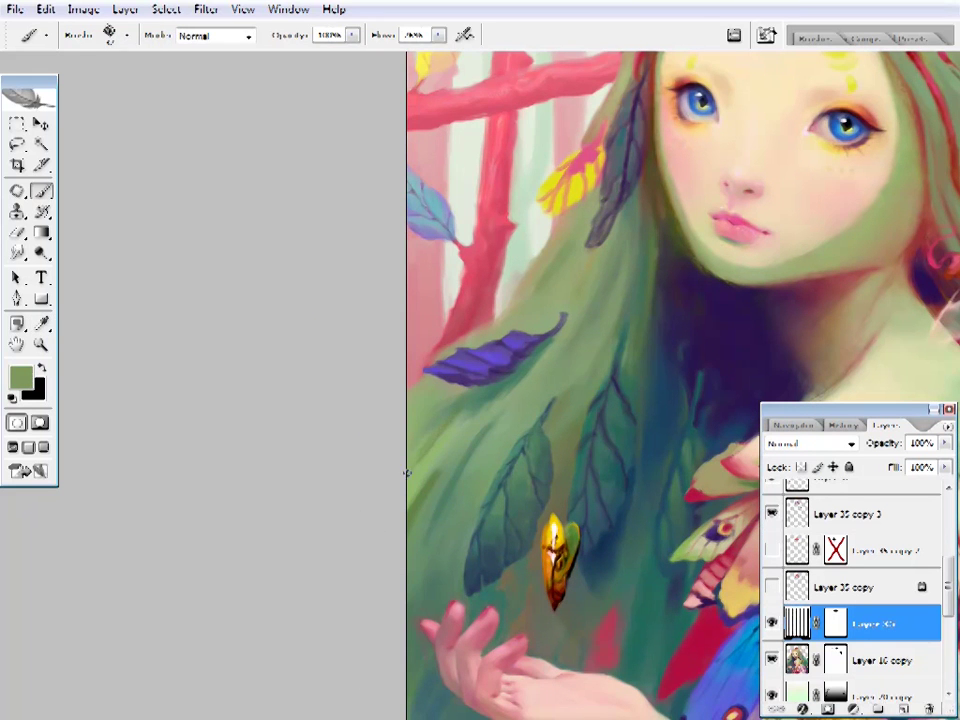
{"action": "mouse_move", "coordinate": [449, 434]}
{"action": "left_mouse_down"}
{"action": "mouse_move", "coordinate": [470, 416]}
{"action": "mouse_move", "coordinate": [280, 476]}
{"action": "mouse_move", "coordinate": [300, 460]}
{"action": "mouse_move", "coordinate": [290, 510]}
{"action": "left_mouse_up"}
- Sample darker and lighter hair greens and paint green into the hair near the purple leaf
{"action": "left_click", "coordinate": [290, 510], "text": "alt"}
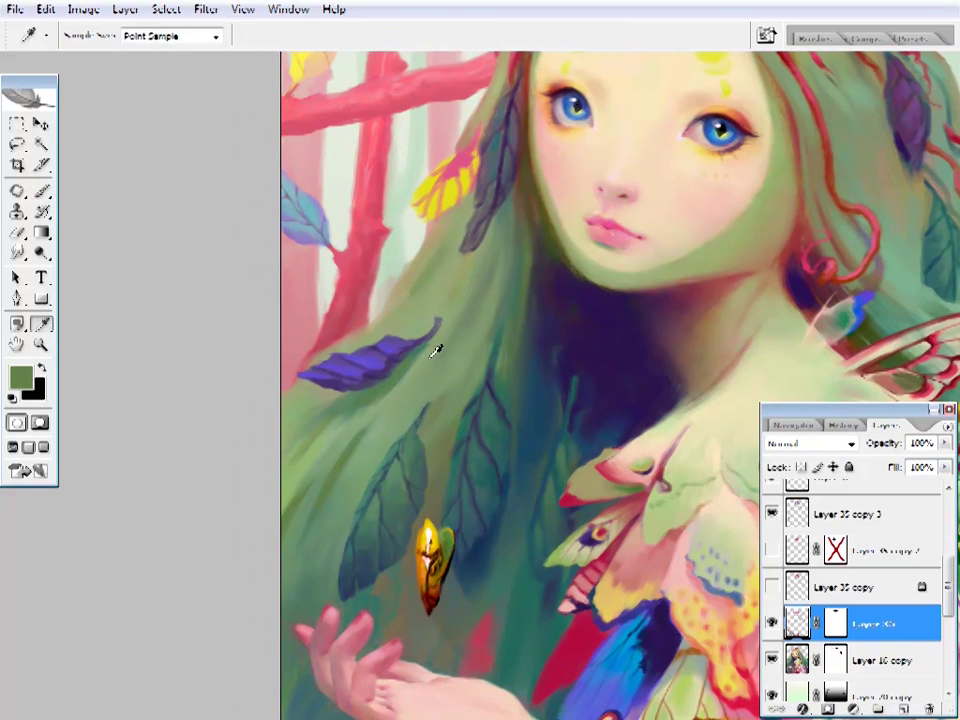
{"action": "left_click", "coordinate": [447, 325], "text": "alt"}
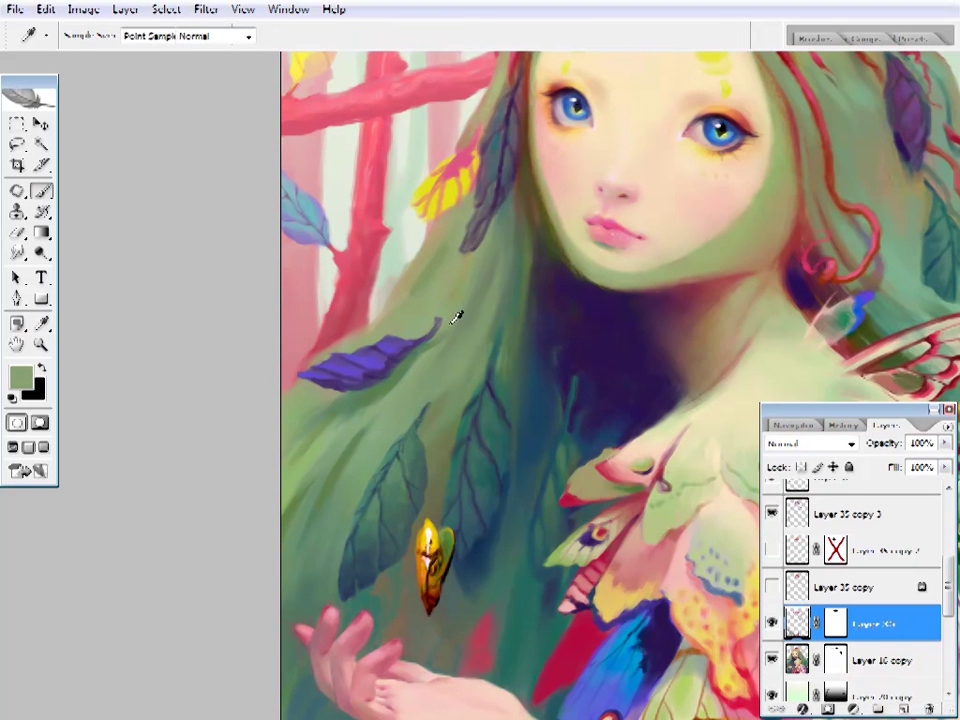
{"action": "left_click", "coordinate": [369, 386], "text": "alt"}
{"action": "mouse_move", "coordinate": [369, 392]}
{"action": "left_mouse_down"}
{"action": "mouse_move", "coordinate": [336, 422]}
{"action": "mouse_move", "coordinate": [450, 414]}
{"action": "left_mouse_up"}
- Paint sampled teal into the background beside the hand
{"action": "left_click", "coordinate": [243, 410], "text": "alt"}
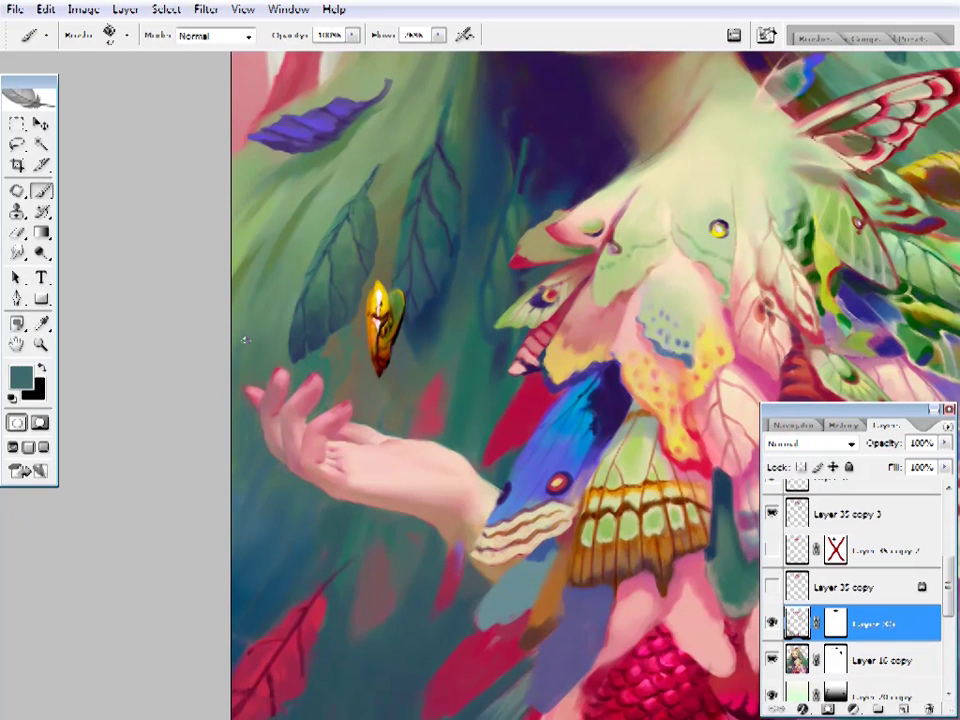
{"action": "left_click_drag", "start_coordinate": [454, 336], "coordinate": [378, 380]}
{"action": "left_click_drag", "start_coordinate": [202, 510], "coordinate": [294, 392]}
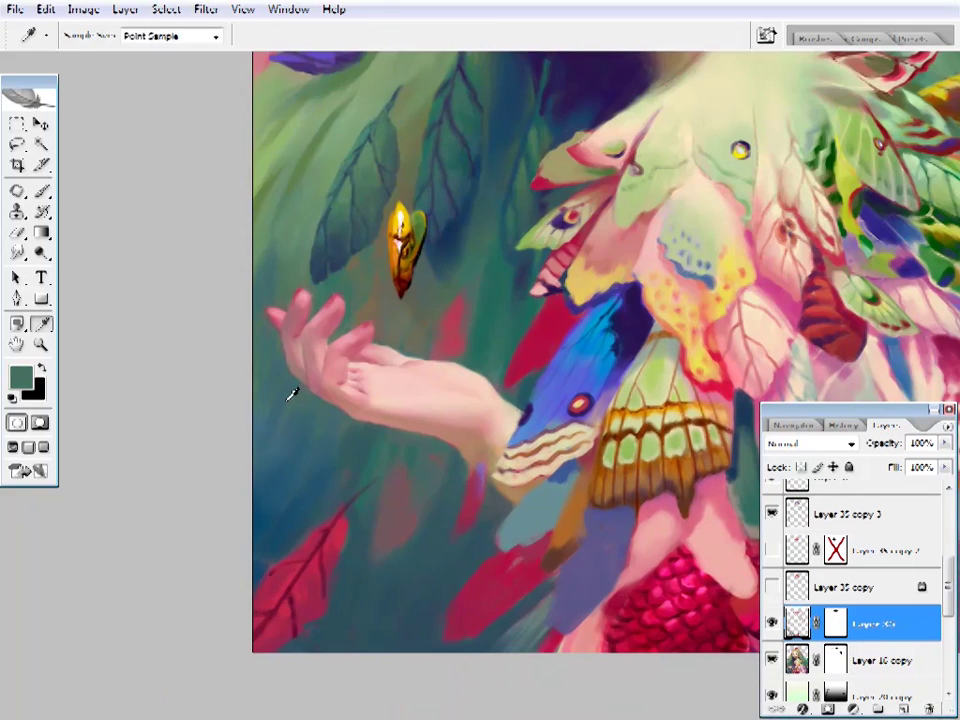
{"action": "left_click", "coordinate": [277, 414], "text": "alt"}
- Zoom in on the face and sample a dark purple and a dark hair green
{"action": "key", "text": "ctrl+minus"}
{"action": "key", "text": "ctrl+plus"}
{"action": "key", "text": "ctrl+plus"}
{"action": "left_click", "coordinate": [531, 317], "text": "alt"}
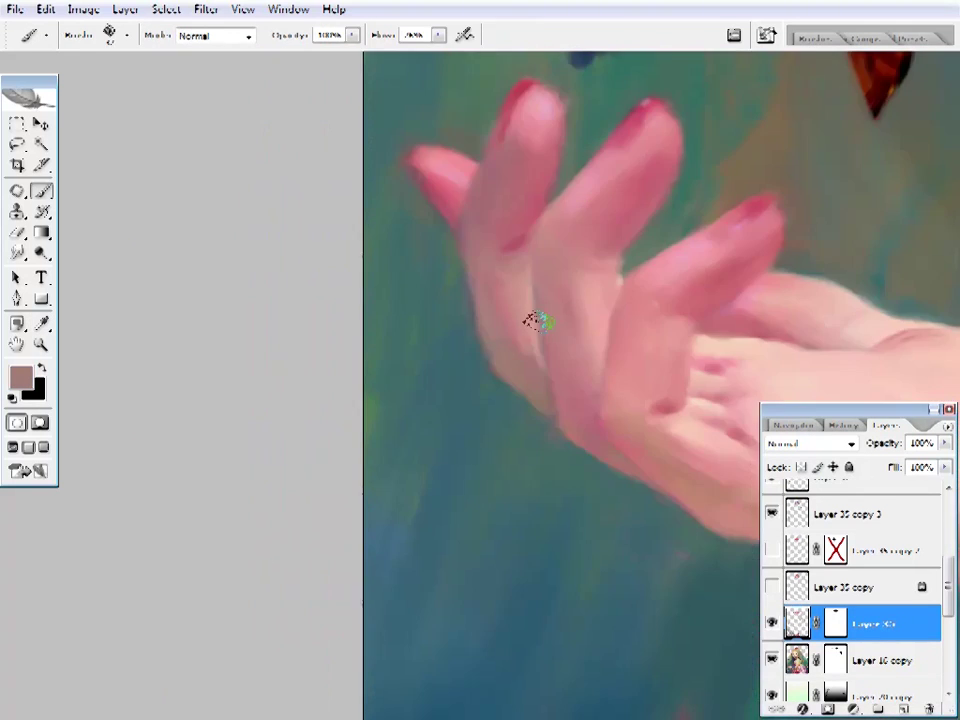
{"action": "key", "text": "ctrl+0"}
{"action": "left_click", "coordinate": [449, 347]}
{"action": "left_click", "coordinate": [449, 347]}
{"action": "key", "text": "b"}
{"action": "left_click", "coordinate": [386, 279], "text": "alt"}
{"action": "right_click", "coordinate": [317, 250]}
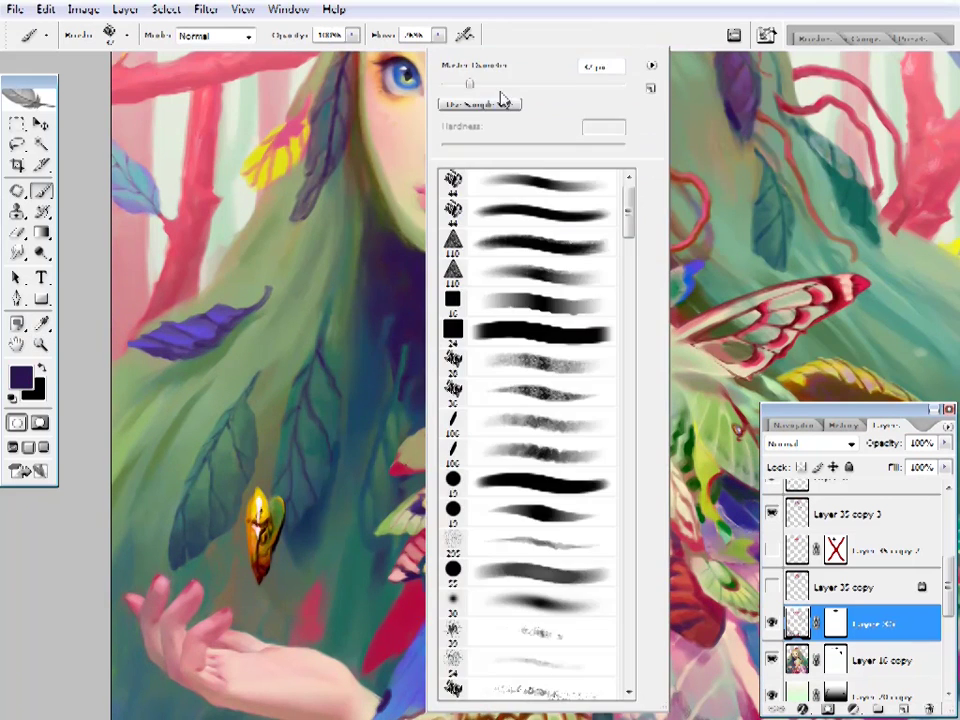
{"action": "key", "text": "Return"}
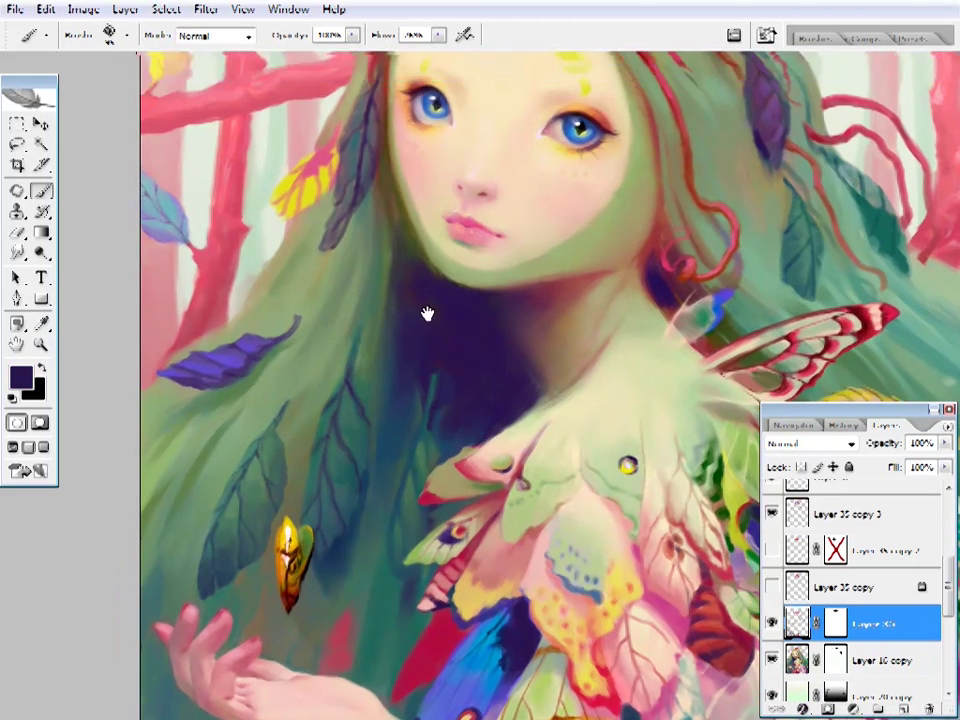
{"action": "left_click", "coordinate": [505, 431], "text": "alt"}
{"action": "mouse_move", "coordinate": [424, 315]}
{"action": "left_mouse_down"}
{"action": "mouse_move", "coordinate": [505, 431]}
{"action": "mouse_move", "coordinate": [538, 358]}
{"action": "left_mouse_up"}
- Try erasing on Layer 16 copy, return to painting on Layer 36, and sample a tan
{"action": "key", "text": "alt+bracketleft"}
{"action": "key", "text": "e"}
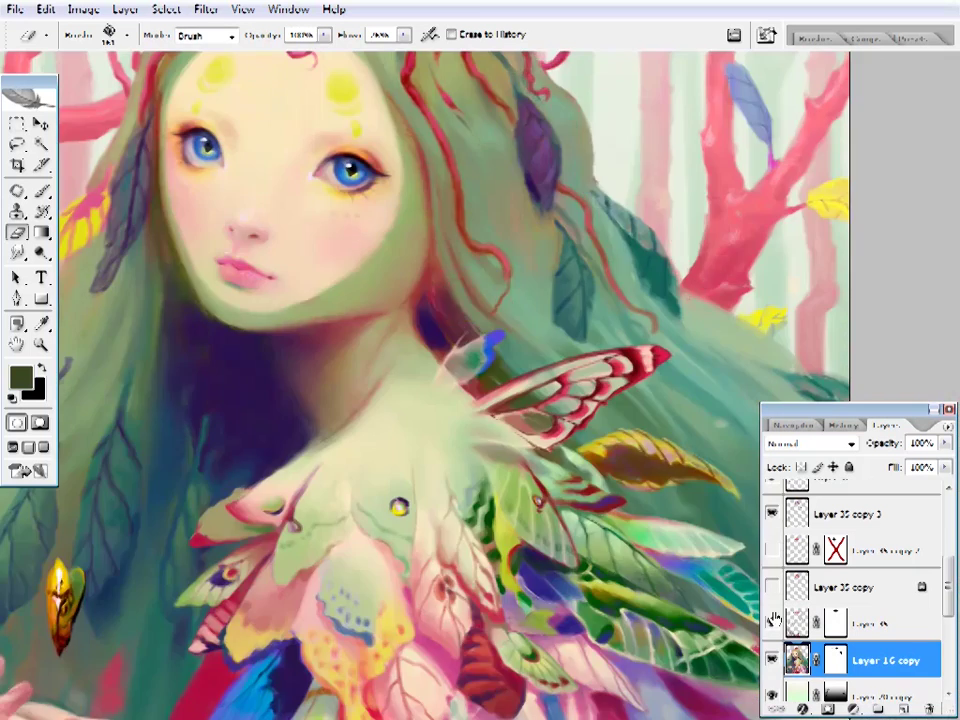
{"action": "key", "text": "alt+bracketright"}
{"action": "key", "text": "b"}
{"action": "left_click", "coordinate": [439, 300], "text": "alt"}
{"action": "right_click", "coordinate": [492, 197]}
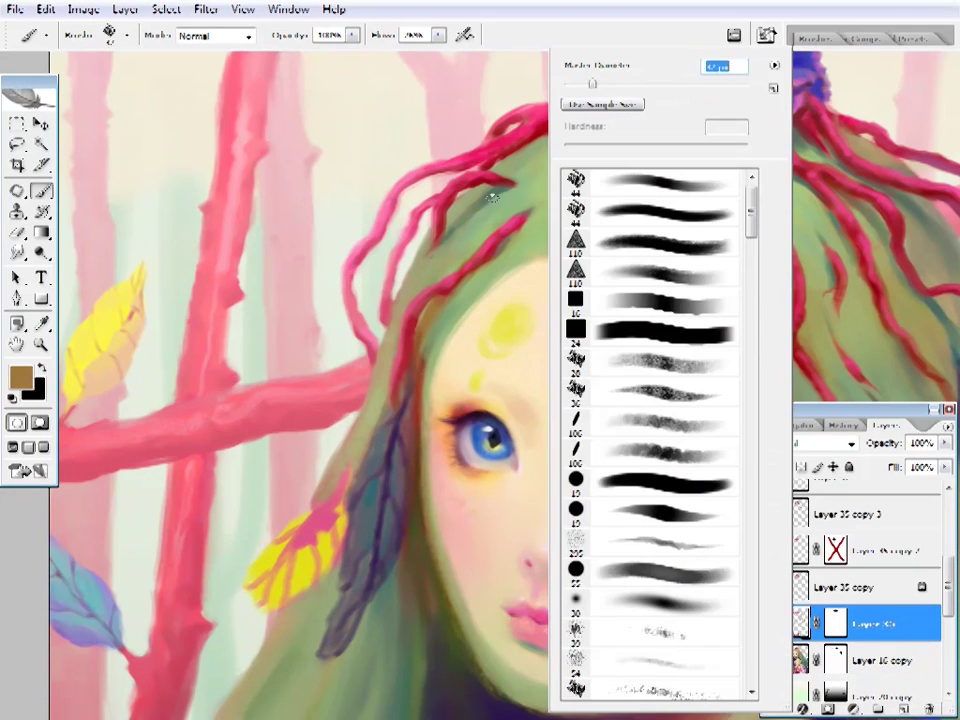
{"action": "key", "text": "Escape"}
- Bring the top of the head into view and return to Layer 36 after checking Layer 35 copy 3
{"action": "left_click_drag", "start_coordinate": [452, 229], "coordinate": [257, 247]}
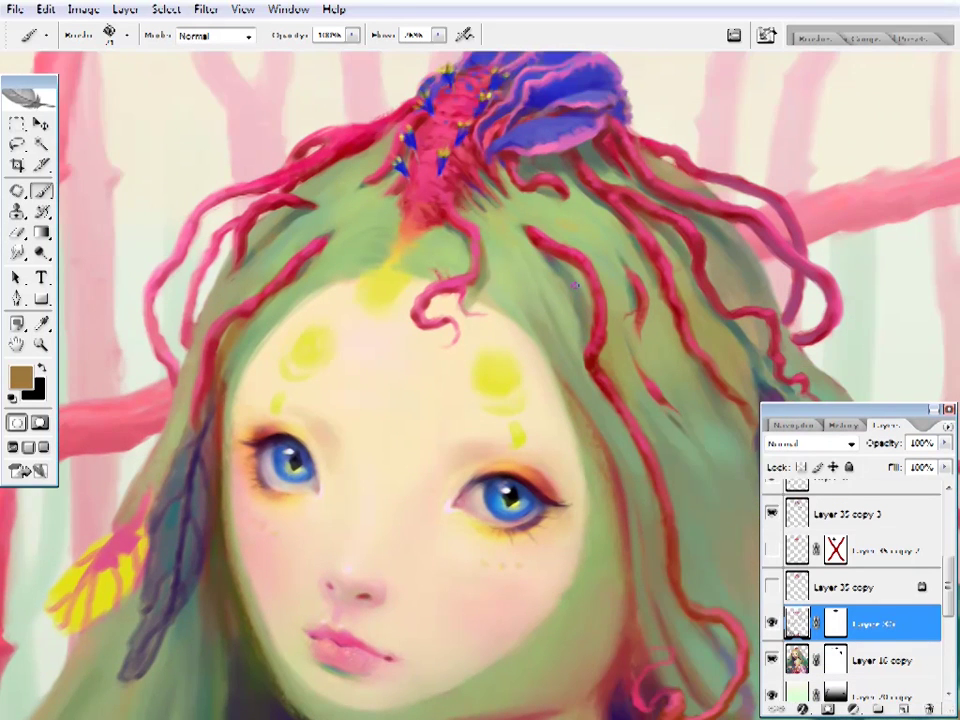
{"action": "left_click_drag", "start_coordinate": [736, 322], "coordinate": [620, 300]}
{"action": "left_click", "coordinate": [773, 516]}
{"action": "scroll", "coordinate": [607, 482], "scroll_direction": "down", "scroll_amount": 1}
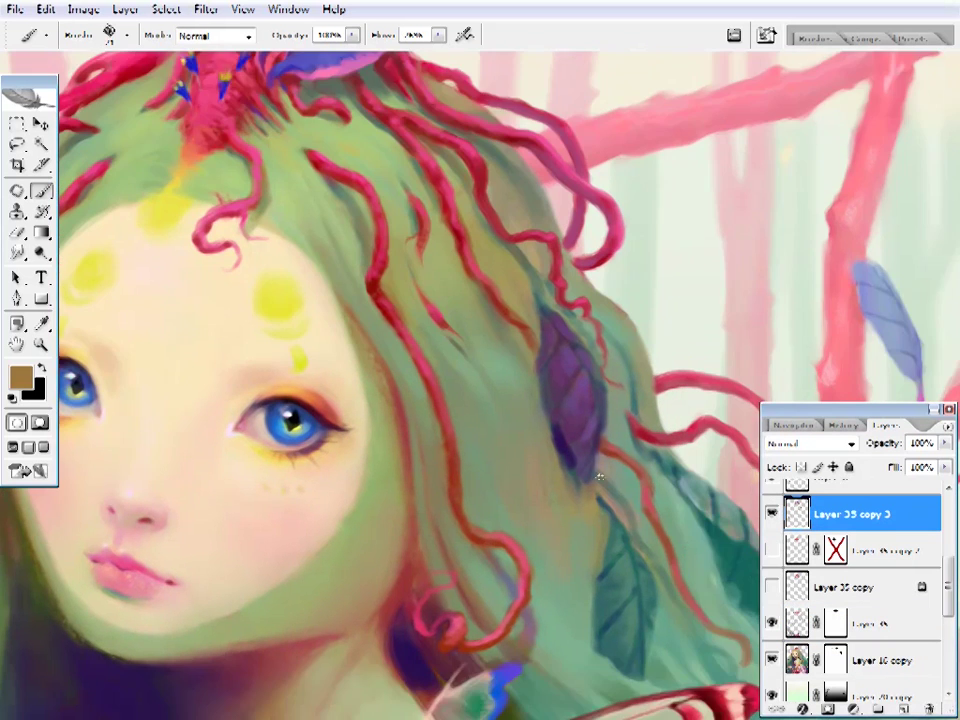
{"action": "scroll", "coordinate": [574, 429], "scroll_direction": "down", "scroll_amount": 2}
{"action": "left_click", "coordinate": [576, 428], "text": "ctrl"}
{"action": "scroll", "coordinate": [576, 428], "scroll_direction": "up", "scroll_amount": 1}
{"action": "scroll", "coordinate": [620, 375], "scroll_direction": "down", "scroll_amount": 3}
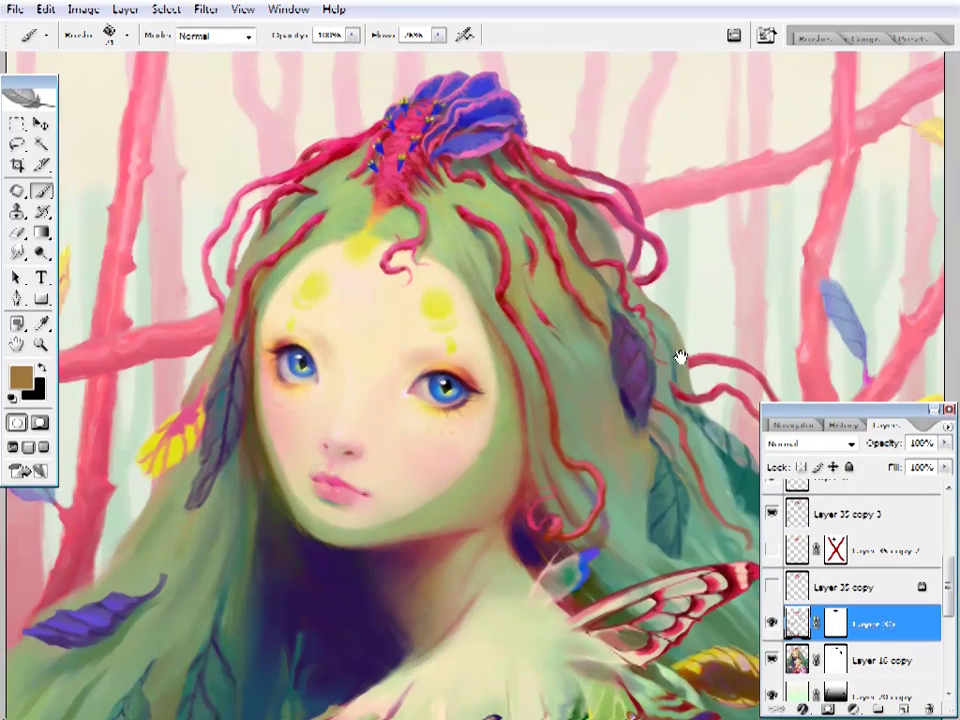
{"action": "scroll", "coordinate": [624, 402], "scroll_direction": "up", "scroll_amount": 2}
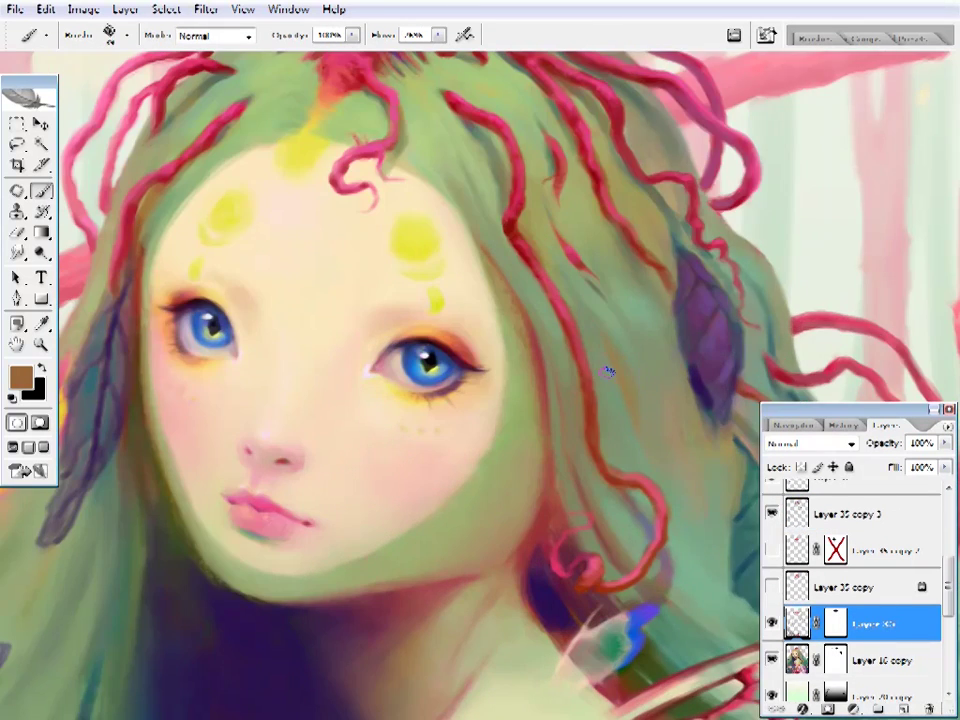
- Paint sampled olive into the hair beside the face, then resize the brush for a sampled brown
{"action": "right_click", "coordinate": [632, 280]}
{"action": "left_click", "coordinate": [658, 381], "text": "alt"}
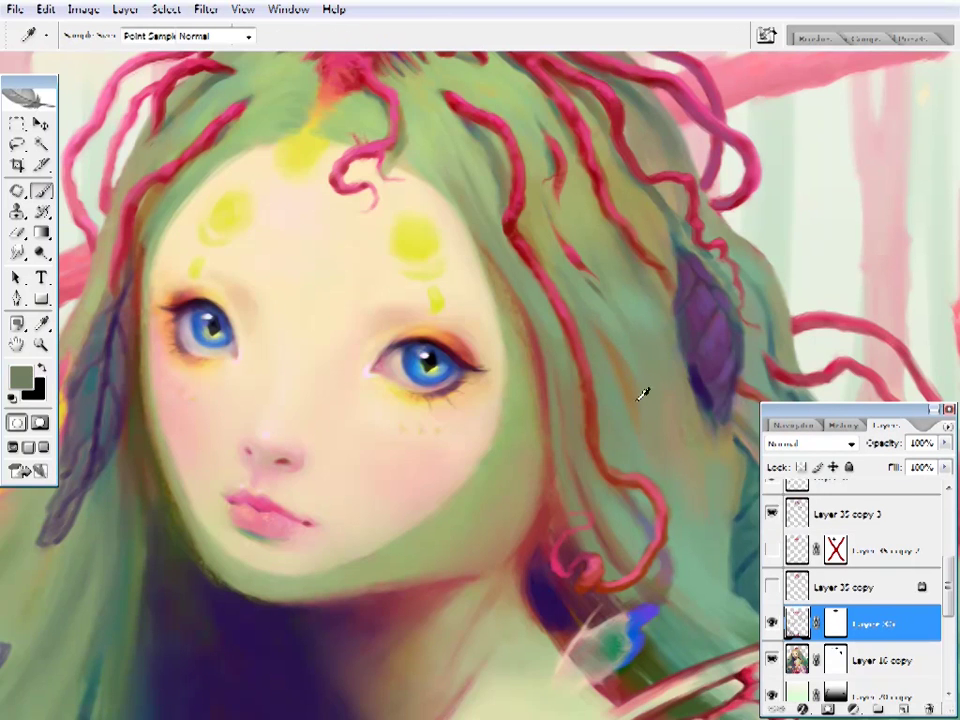
{"action": "mouse_move", "coordinate": [633, 427]}
{"action": "left_mouse_down"}
{"action": "mouse_move", "coordinate": [592, 424]}
{"action": "mouse_move", "coordinate": [510, 452]}
{"action": "left_mouse_up"}
{"action": "left_click", "coordinate": [561, 494], "text": "alt"}
{"action": "left_click_drag", "start_coordinate": [430, 220], "coordinate": [558, 250]}
{"action": "left_click", "coordinate": [163, 240], "text": "alt"}
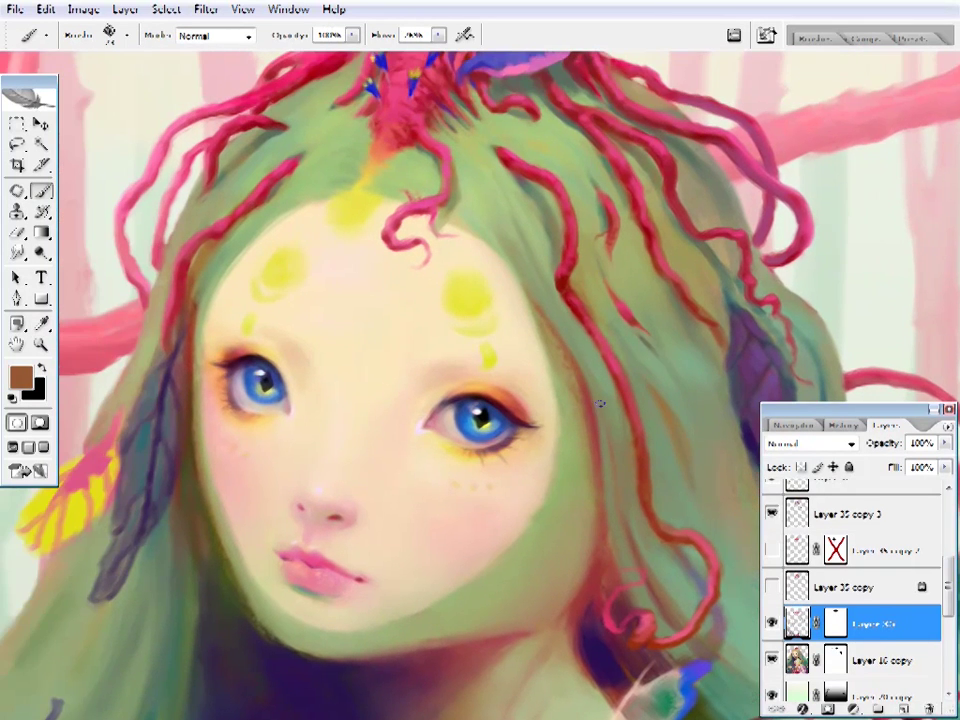
{"action": "right_click", "coordinate": [722, 88]}
{"action": "mouse_move", "coordinate": [600, 300]}
{"action": "left_mouse_down"}
{"action": "mouse_move", "coordinate": [628, 380]}
{"action": "mouse_move", "coordinate": [587, 389]}
{"action": "left_mouse_up"}
{"action": "key", "text": "Return"}
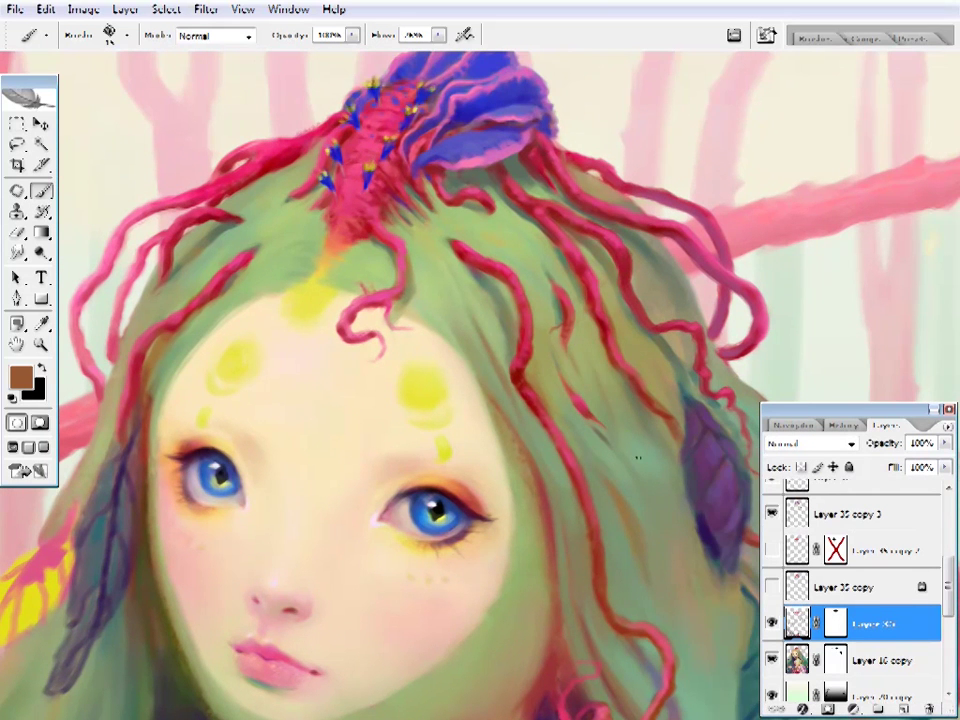
- Survey the whole painting, then sample olive and brown hair tones close up
{"action": "key", "text": "ctrl+minus"}
{"action": "left_click", "coordinate": [651, 549], "text": "alt"}
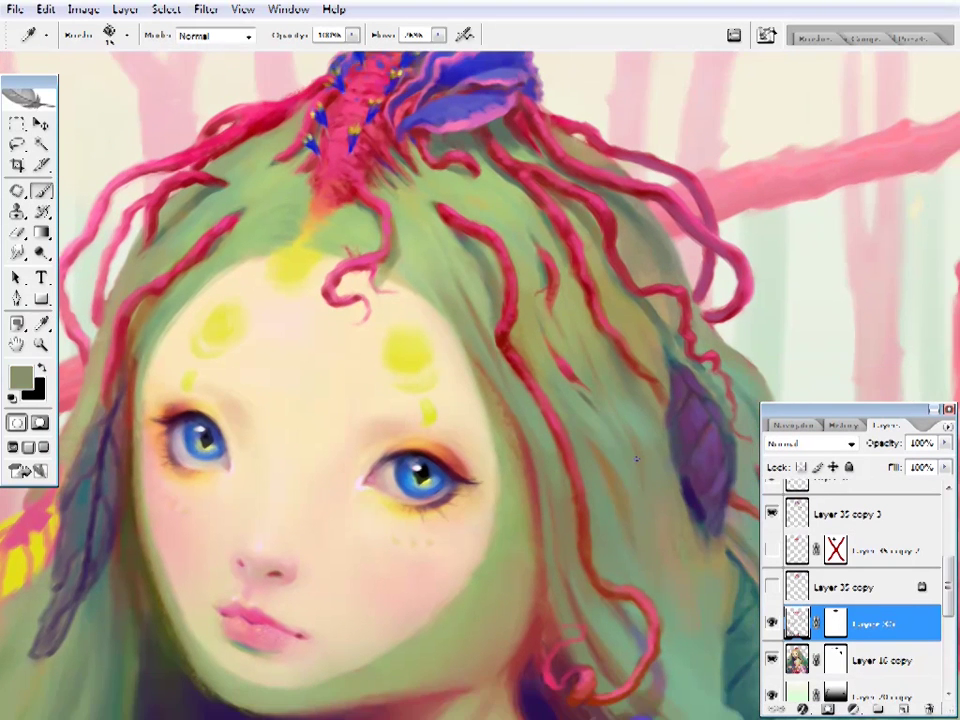
{"action": "key", "text": "ctrl+plus"}
{"action": "key", "text": "i"}
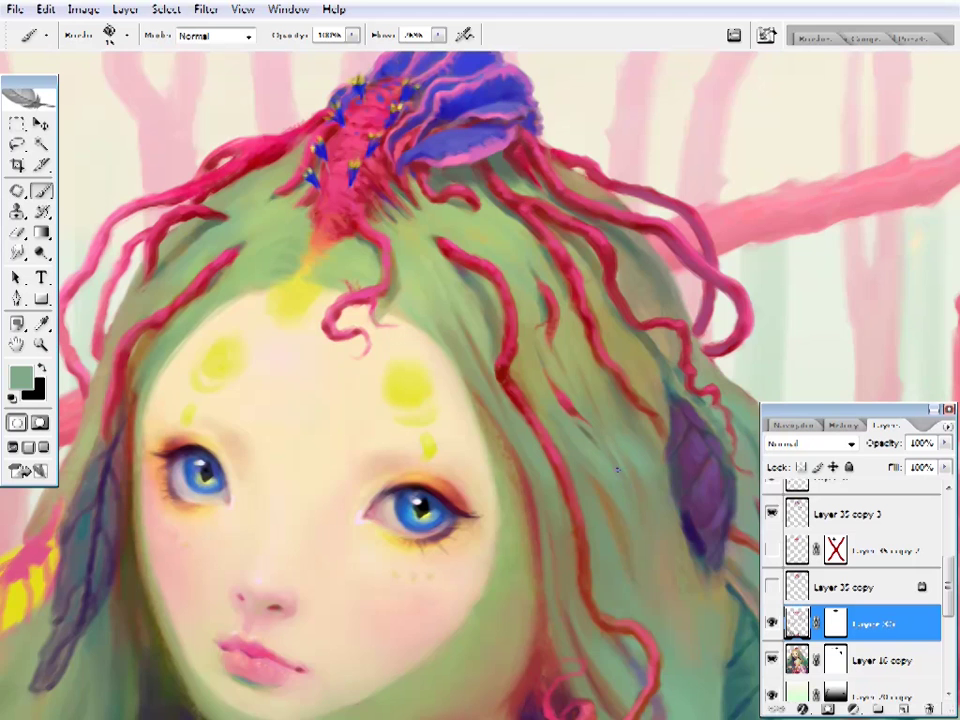
{"action": "scroll", "coordinate": [623, 476], "scroll_direction": "up", "scroll_amount": 3}
{"action": "scroll", "coordinate": [623, 476], "scroll_direction": "left", "scroll_amount": 3}
{"action": "left_click", "coordinate": [292, 389], "text": "alt"}
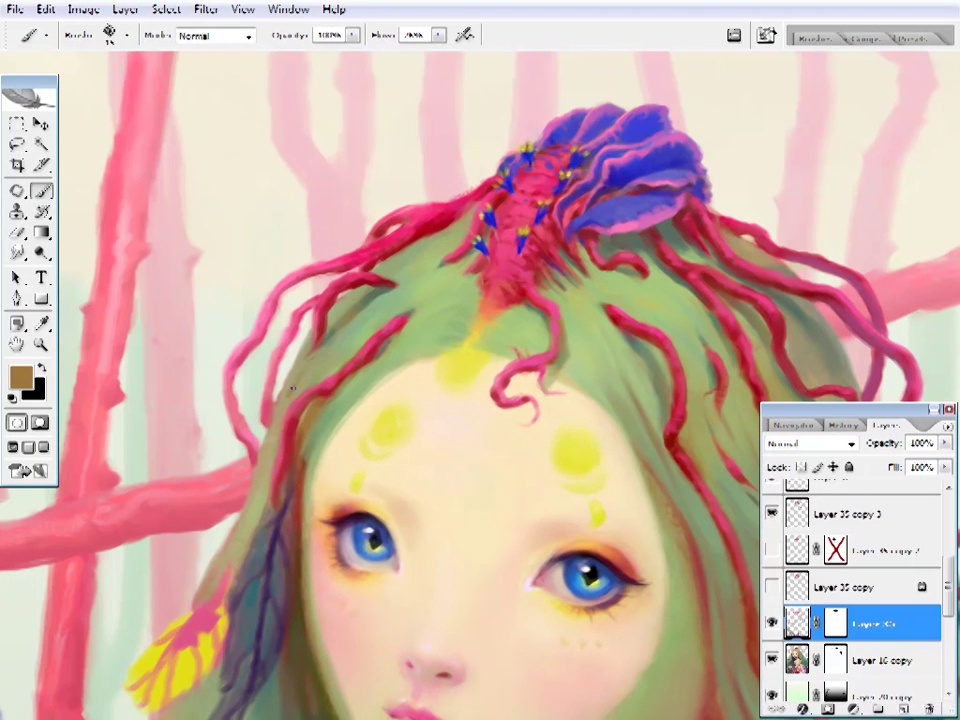
- Sample alternating browns, greens and a reddish brown from the crown's hair
{"action": "left_click", "coordinate": [324, 354], "text": "alt"}
{"action": "scroll", "coordinate": [340, 335], "scroll_direction": "up", "scroll_amount": 3}
{"action": "scroll", "coordinate": [340, 335], "scroll_direction": "right", "scroll_amount": 3}
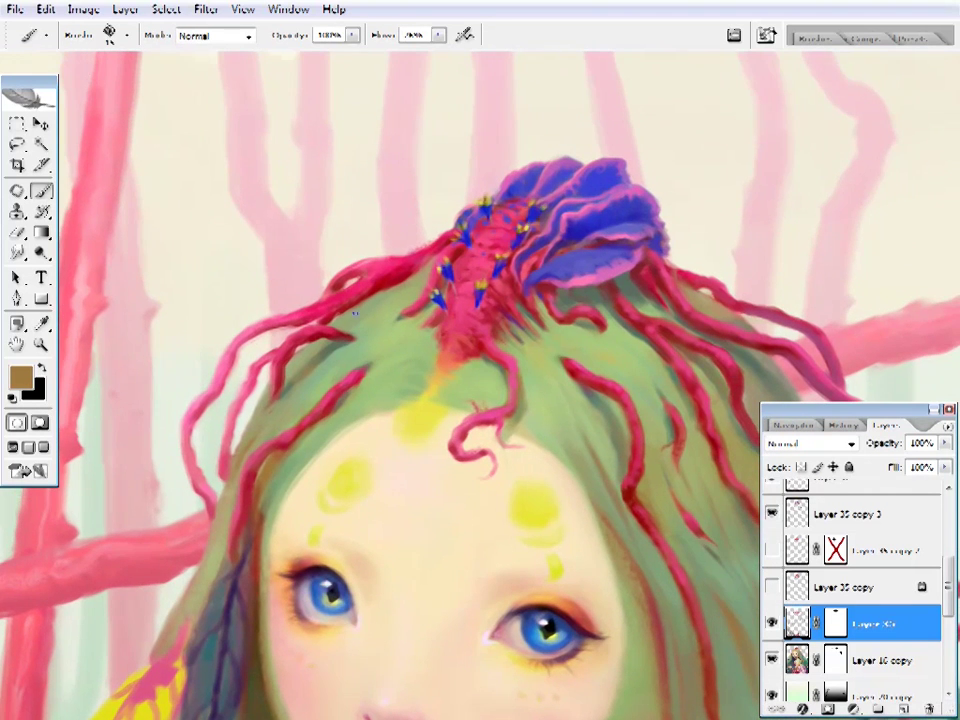
{"action": "left_click", "coordinate": [354, 313], "text": "alt"}
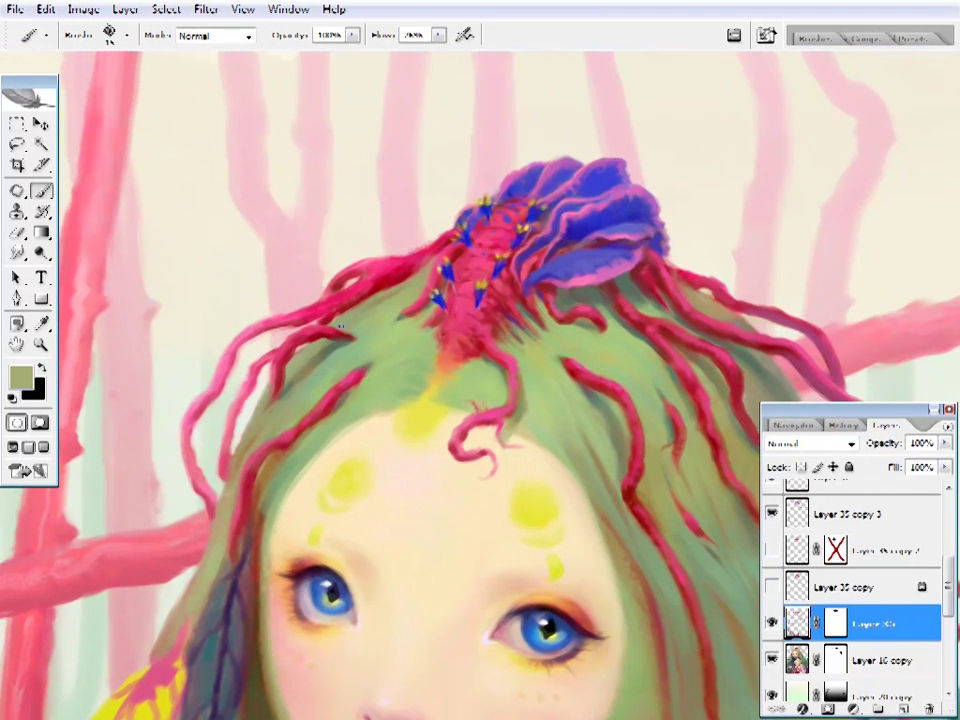
{"action": "left_click", "coordinate": [350, 325], "text": "alt"}
{"action": "left_click", "coordinate": [351, 325], "text": "alt"}
{"action": "scroll", "coordinate": [420, 302], "scroll_direction": "down", "scroll_amount": 2}
{"action": "scroll", "coordinate": [420, 302], "scroll_direction": "right", "scroll_amount": 2}
{"action": "left_click", "coordinate": [257, 387], "text": "alt"}
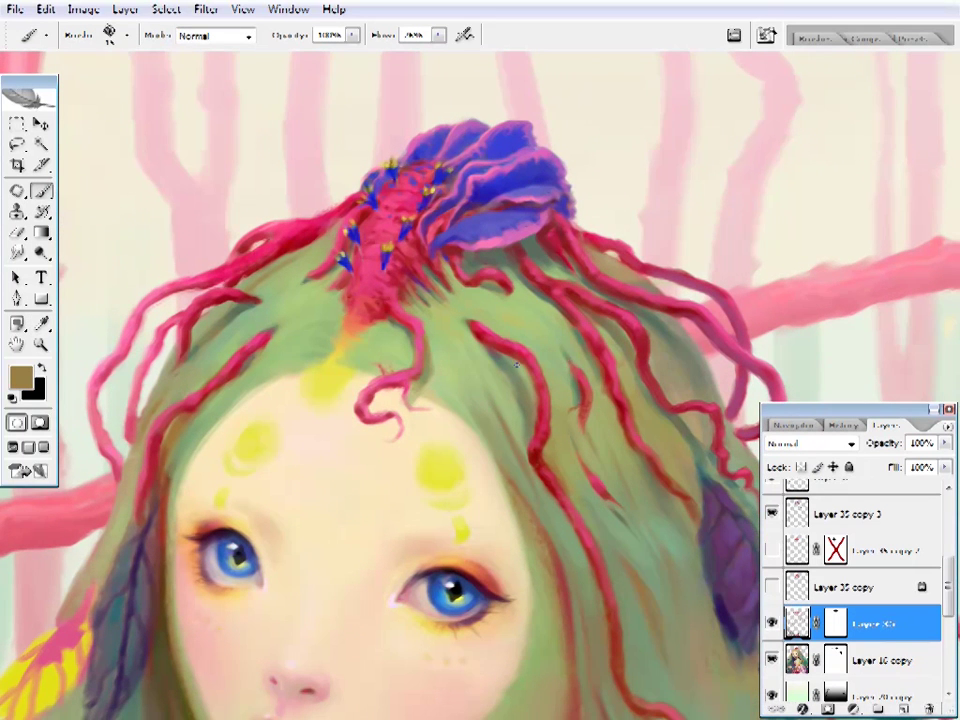
{"action": "left_click_drag", "start_coordinate": [632, 330], "coordinate": [604, 320]}
{"action": "left_click", "coordinate": [655, 490], "text": "alt"}
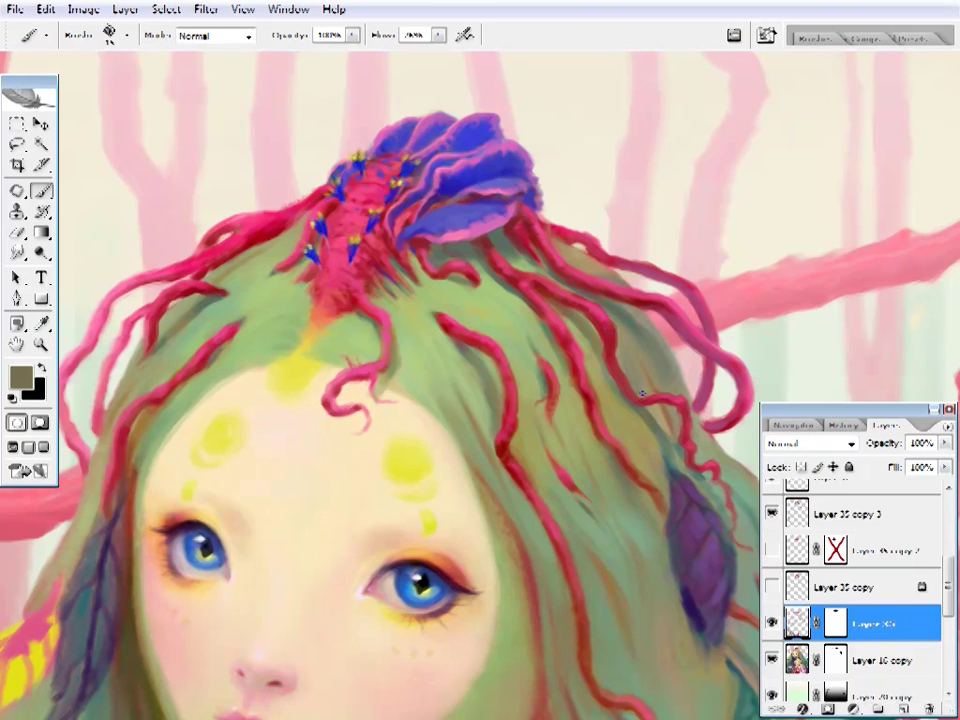
- Sample brown, green and a forehead tan, then paint a brown stroke into the hair
{"action": "scroll", "coordinate": [643, 378], "scroll_direction": "left", "scroll_amount": 2}
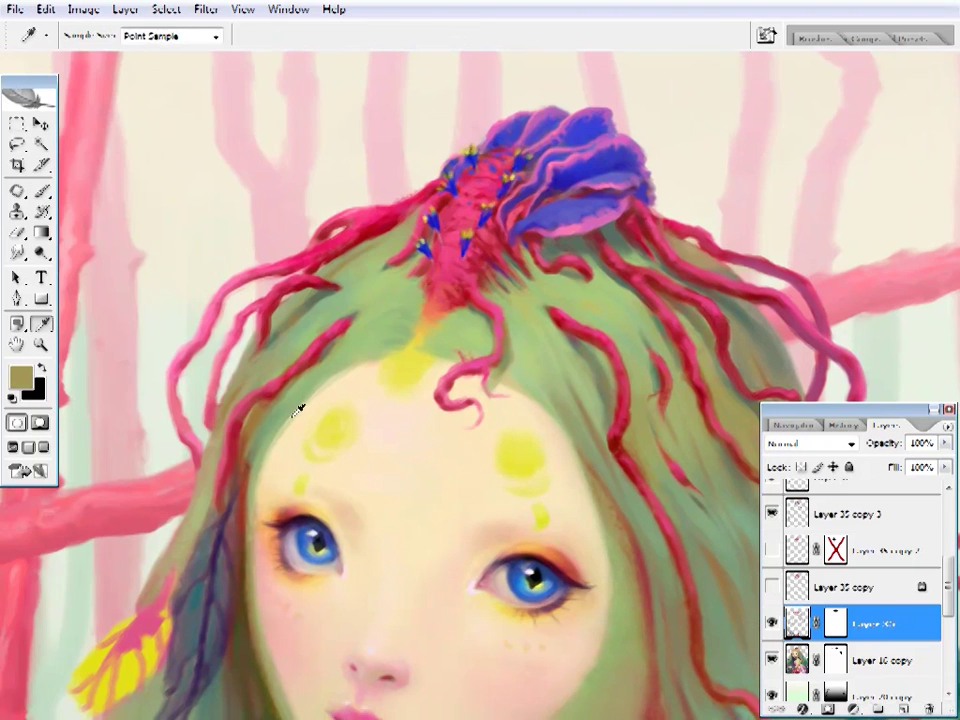
{"action": "left_click", "coordinate": [472, 240], "text": "alt"}
{"action": "left_click", "coordinate": [598, 467], "text": "alt"}
{"action": "scroll", "coordinate": [607, 299], "scroll_direction": "left", "scroll_amount": 2}
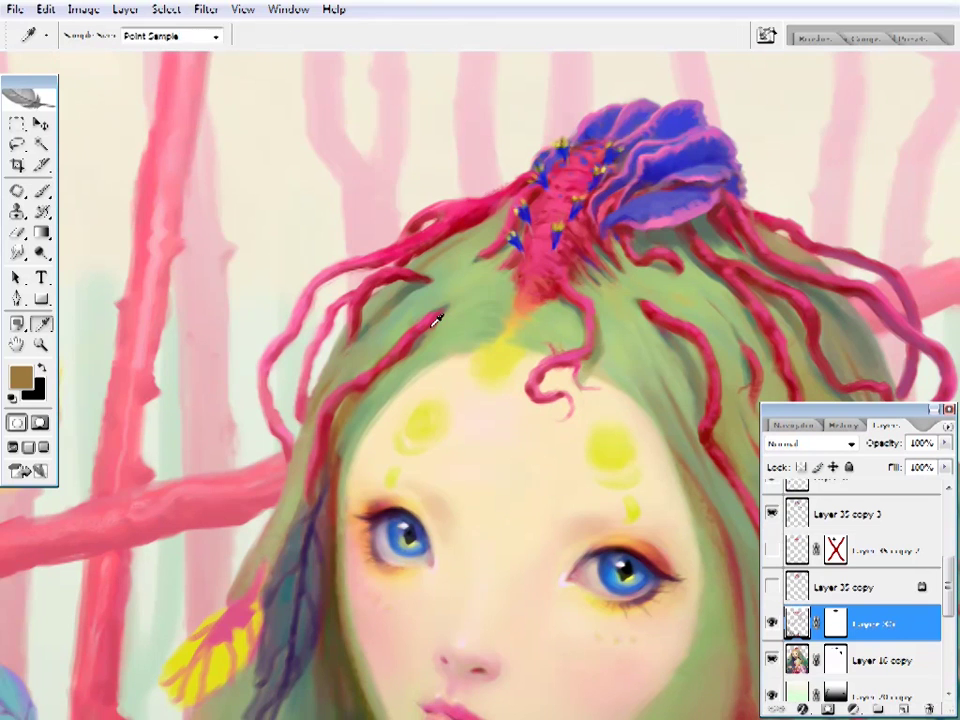
{"action": "scroll", "coordinate": [464, 313], "scroll_direction": "right", "scroll_amount": 2}
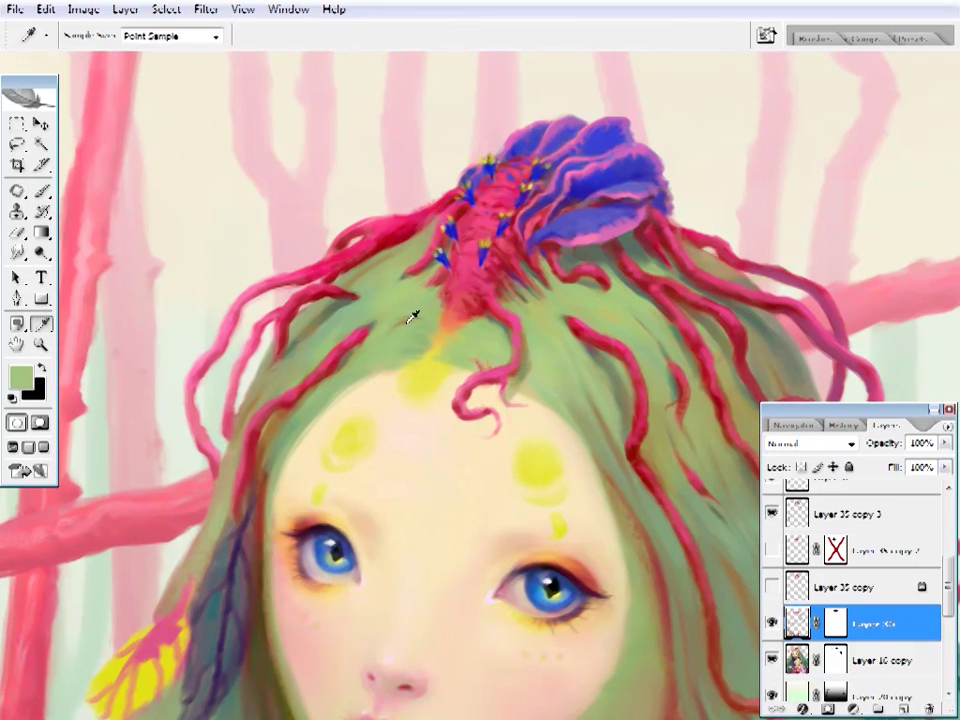
{"action": "left_click", "coordinate": [396, 330], "text": "alt"}
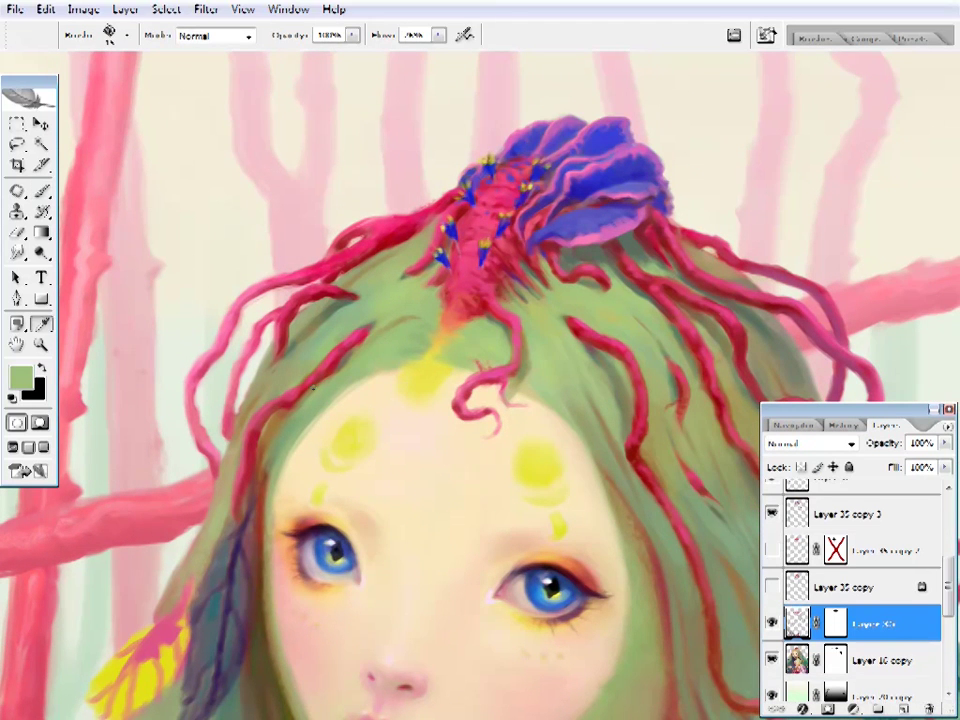
{"action": "left_click", "coordinate": [376, 343], "text": "alt"}
- Sample hair green and brown, then switch to painting on the upper copy layer
{"action": "left_click", "coordinate": [420, 255], "text": "alt"}
{"action": "key", "text": "i"}
{"action": "scroll", "coordinate": [380, 437], "scroll_direction": "left", "scroll_amount": 2}
{"action": "left_click", "coordinate": [381, 437], "text": "alt"}
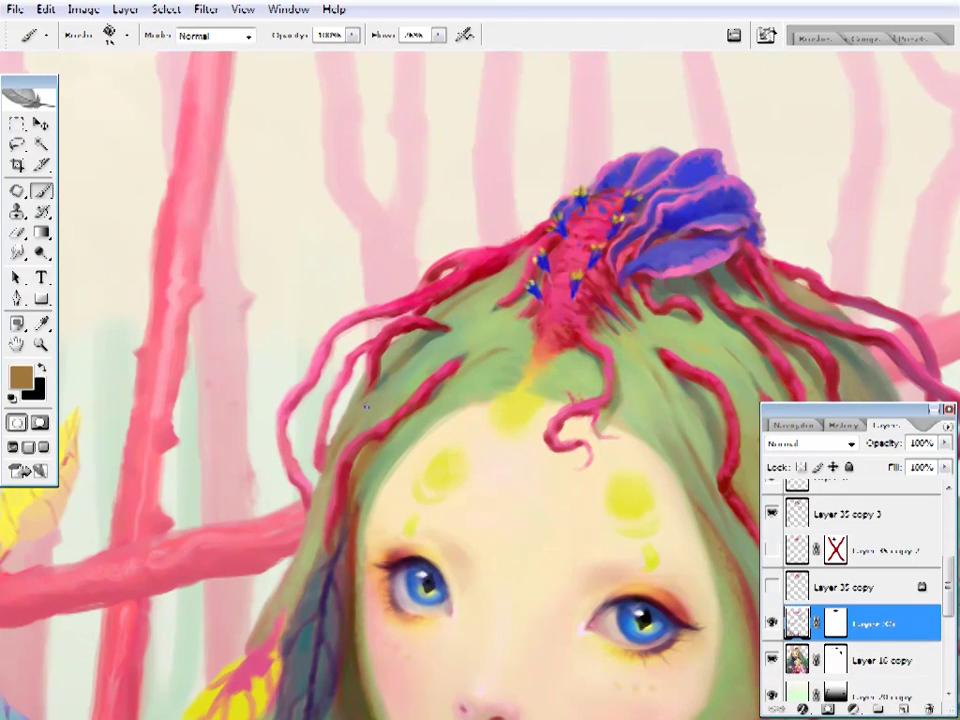
{"action": "key", "text": "alt+bracketright"}
{"action": "left_click", "coordinate": [425, 354]}
{"action": "key", "text": "b"}
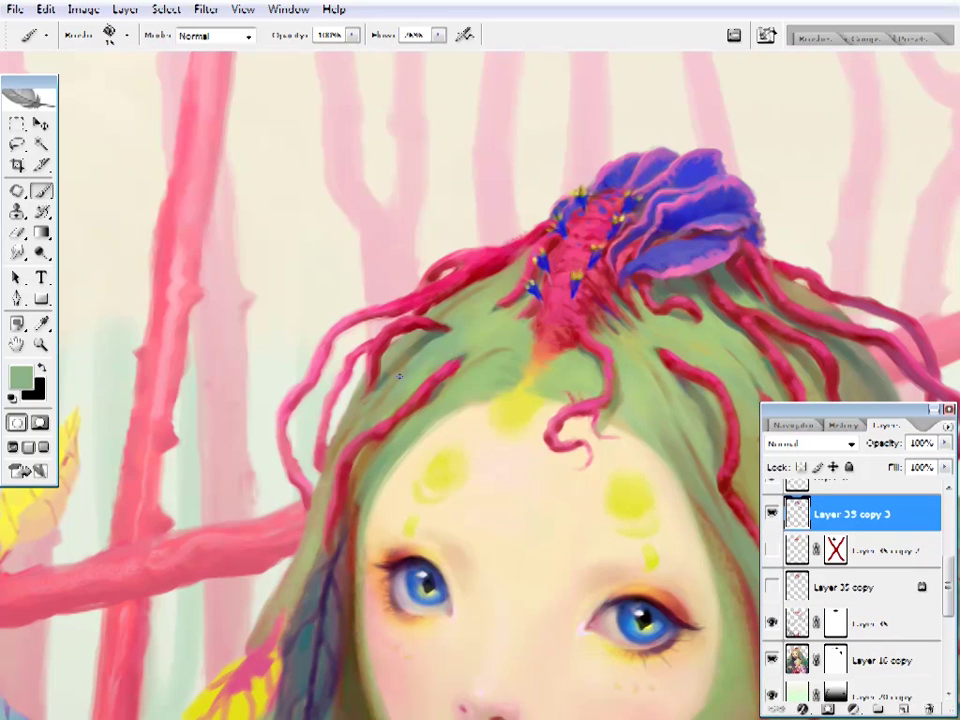
- Sample hair brown, green and the forehead dots' yellow, then change the brush size
{"action": "scroll", "coordinate": [386, 407], "scroll_direction": "right", "scroll_amount": 3}
{"action": "scroll", "coordinate": [386, 407], "scroll_direction": "down", "scroll_amount": 1}
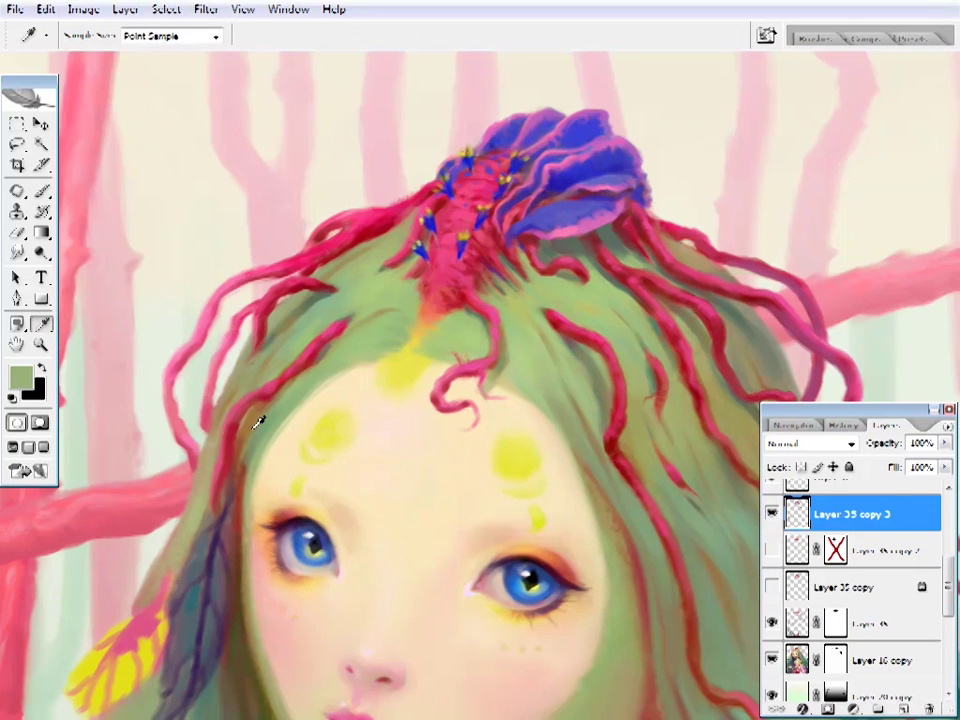
{"action": "left_click", "coordinate": [380, 273], "text": "alt"}
{"action": "left_click", "coordinate": [348, 296], "text": "alt"}
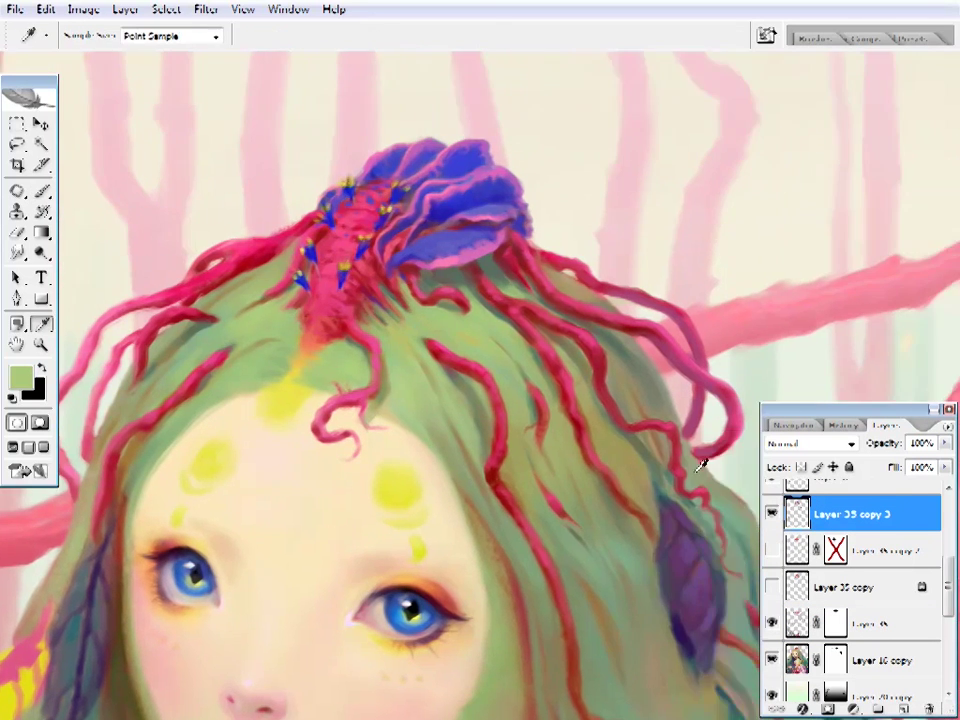
{"action": "left_click", "coordinate": [519, 208], "text": "alt"}
{"action": "left_click", "coordinate": [390, 200], "text": "ctrl"}
{"action": "left_click", "coordinate": [578, 330], "text": "alt"}
{"action": "right_click", "coordinate": [630, 56]}
- Sample forehead skin, eye brown, peach and lip pink for touching up the face
{"action": "key", "text": "Return"}
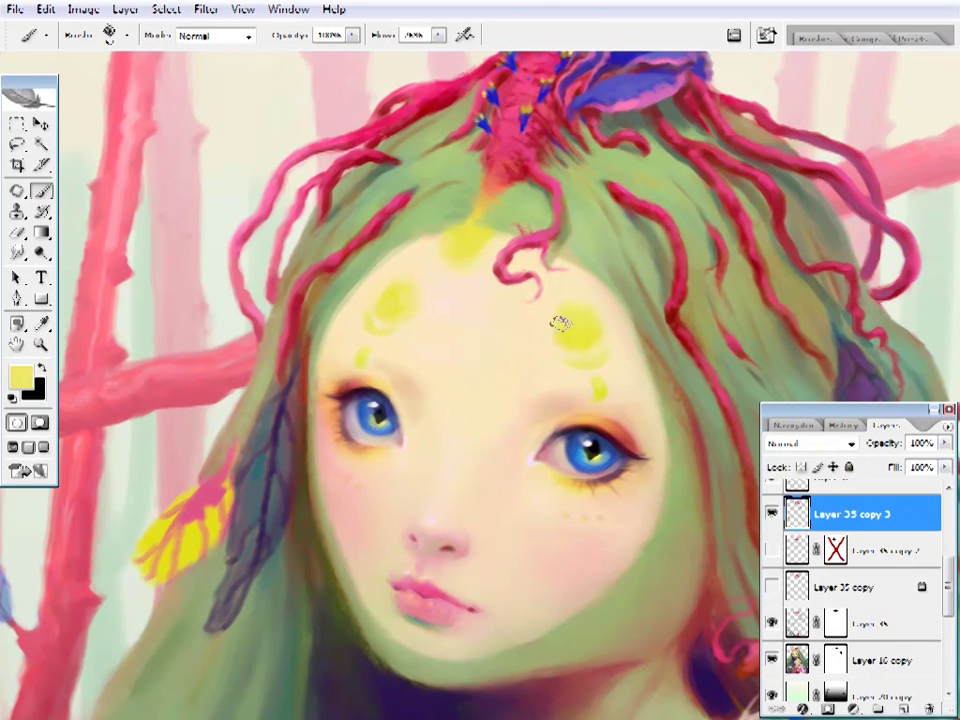
{"action": "left_click", "coordinate": [465, 285], "text": "alt"}
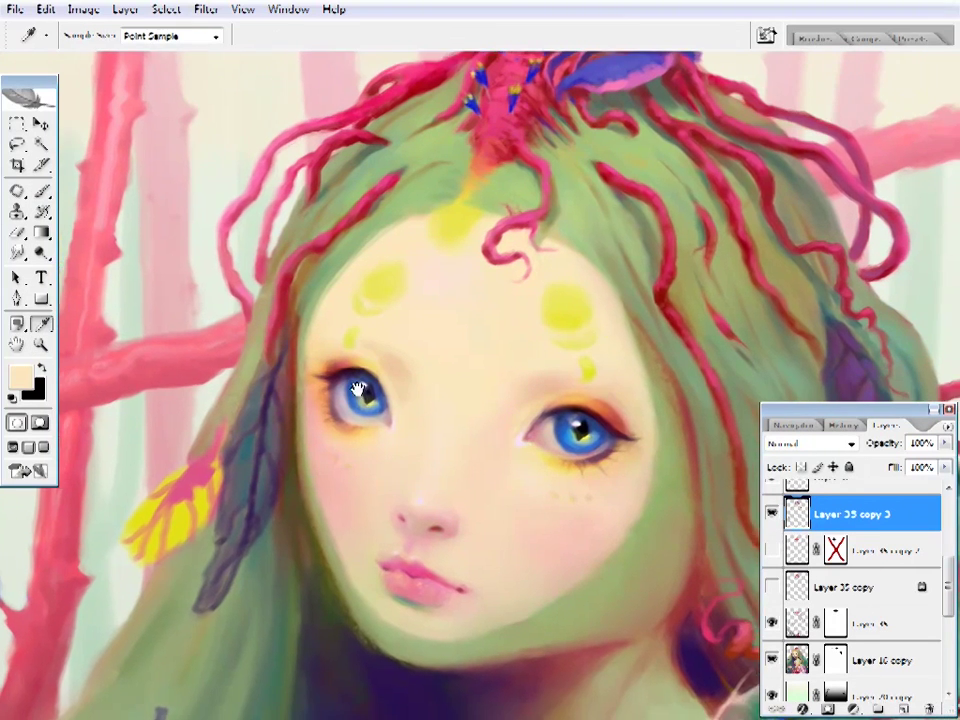
{"action": "left_click", "coordinate": [358, 381], "text": "alt"}
{"action": "right_click", "coordinate": [350, 379]}
{"action": "key", "text": "Return"}
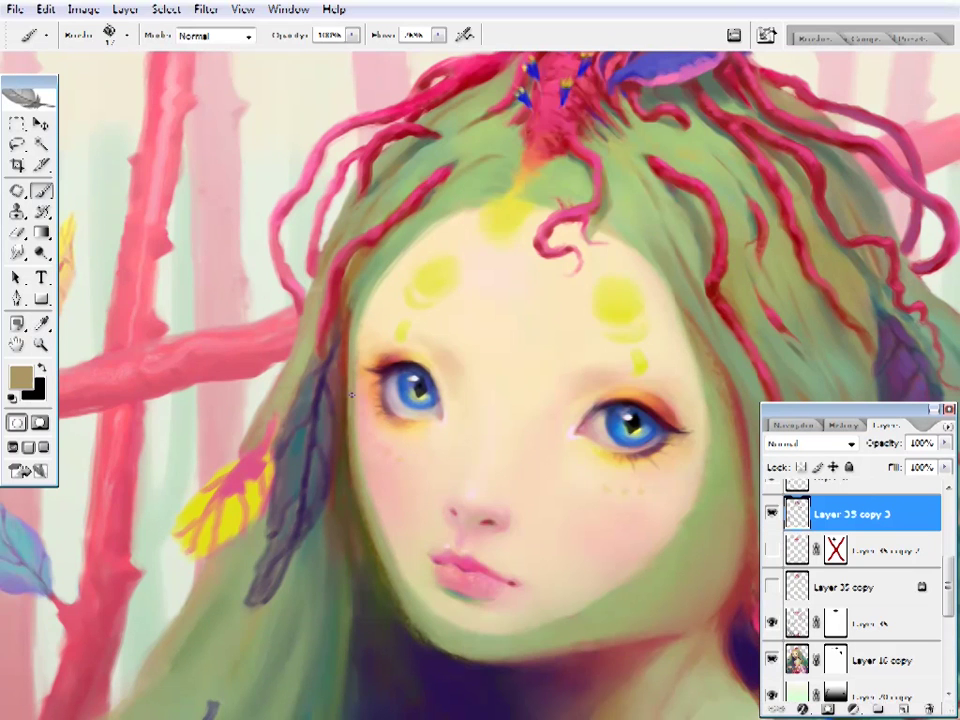
{"action": "left_click_drag", "start_coordinate": [447, 506], "coordinate": [360, 440]}
{"action": "left_click", "coordinate": [621, 403], "text": "alt"}
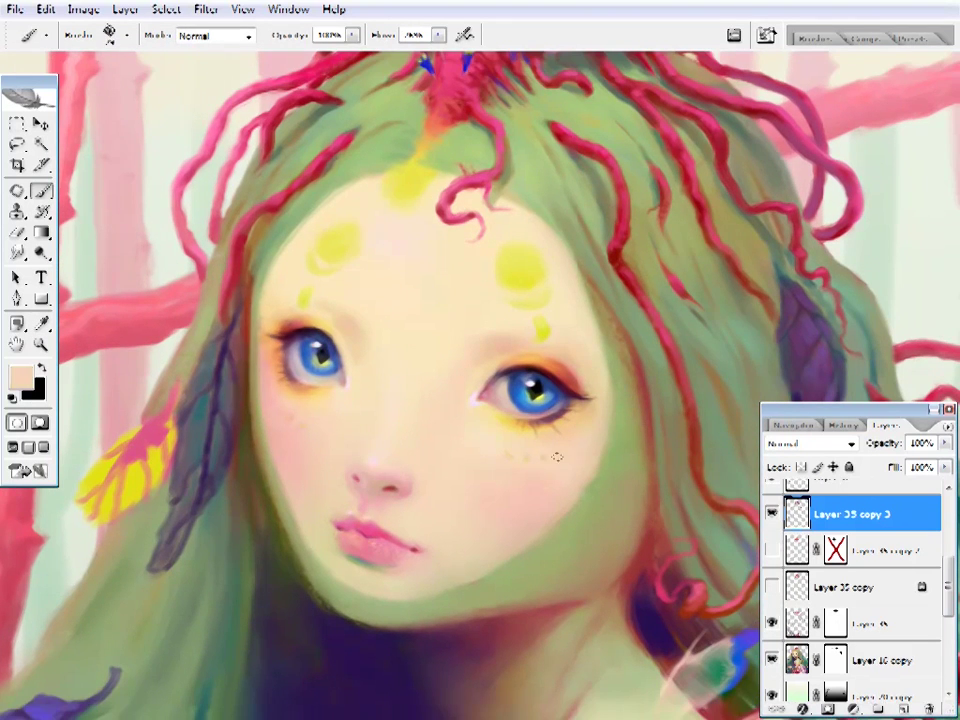
{"action": "left_click_drag", "start_coordinate": [553, 456], "coordinate": [542, 390]}
{"action": "left_click", "coordinate": [542, 390], "text": "alt"}
{"action": "right_click", "coordinate": [542, 390]}
{"action": "key", "text": "Return"}
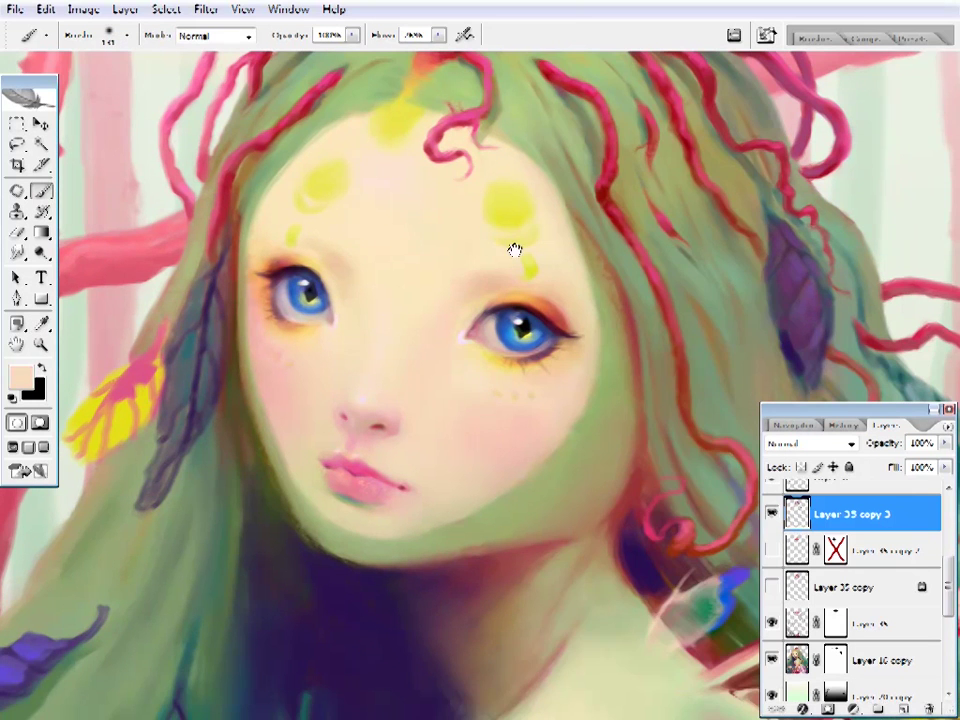
- Zoom in on the mouth and retouch the lips and left face edge with light pinks
{"action": "left_click_drag", "start_coordinate": [514, 251], "coordinate": [621, 281]}
{"action": "key", "text": "z"}
{"action": "left_click", "coordinate": [512, 492]}
{"action": "left_click_drag", "start_coordinate": [520, 503], "coordinate": [520, 493]}
{"action": "key", "text": "b"}
{"action": "left_click", "coordinate": [520, 493], "text": "alt"}
{"action": "right_click", "coordinate": [520, 493]}
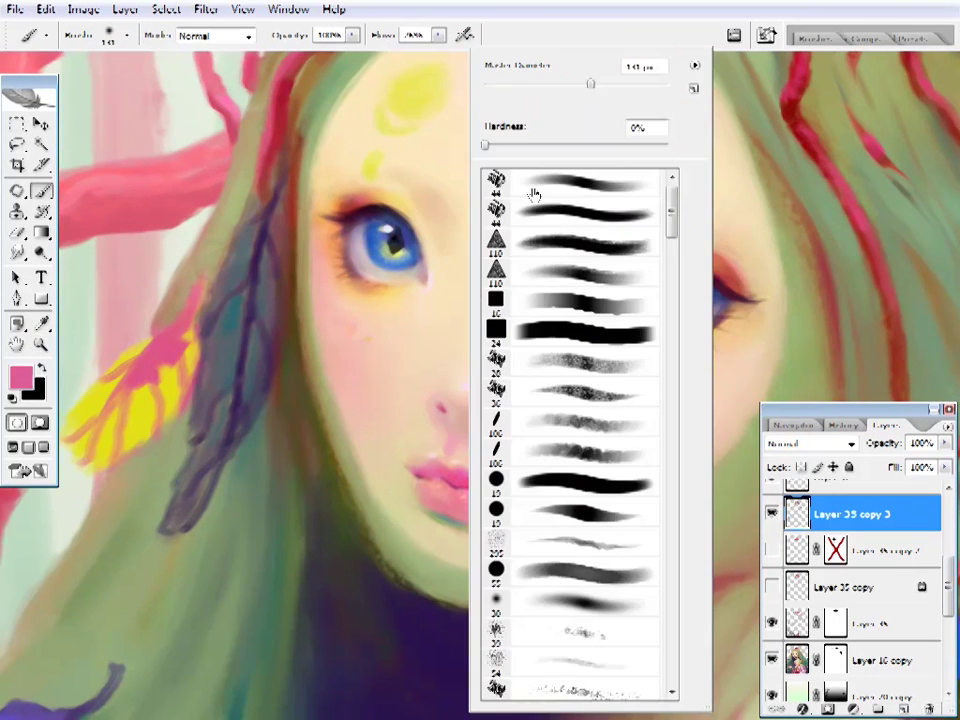
{"action": "key", "text": "Return"}
{"action": "left_click", "coordinate": [437, 456], "text": "alt"}
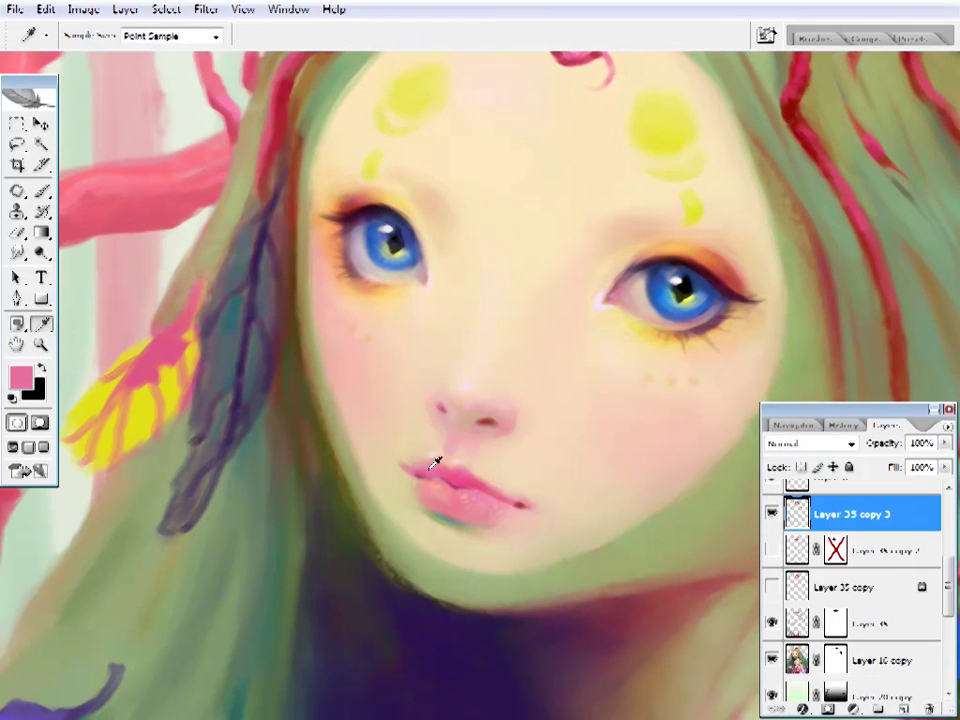
{"action": "left_click", "coordinate": [435, 484], "text": "alt"}
{"action": "left_click", "coordinate": [437, 489], "text": "alt"}
{"action": "left_click", "coordinate": [429, 452], "text": "alt"}
{"action": "left_click", "coordinate": [439, 440], "text": "alt"}
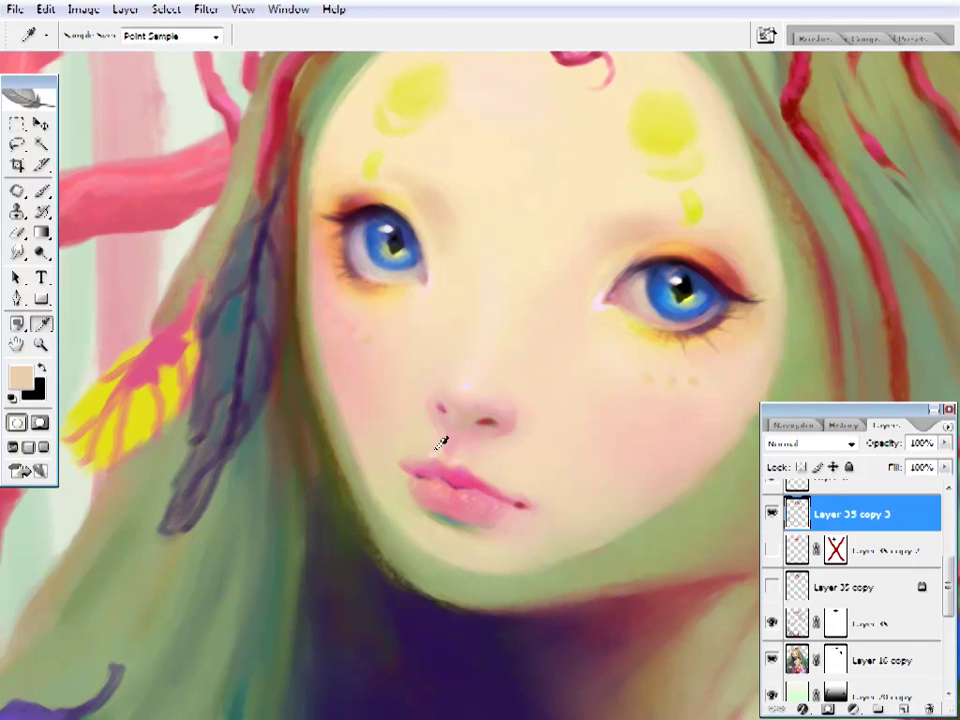
{"action": "left_click_drag", "start_coordinate": [300, 200], "coordinate": [404, 481]}
{"action": "left_click", "coordinate": [439, 508], "text": "alt"}
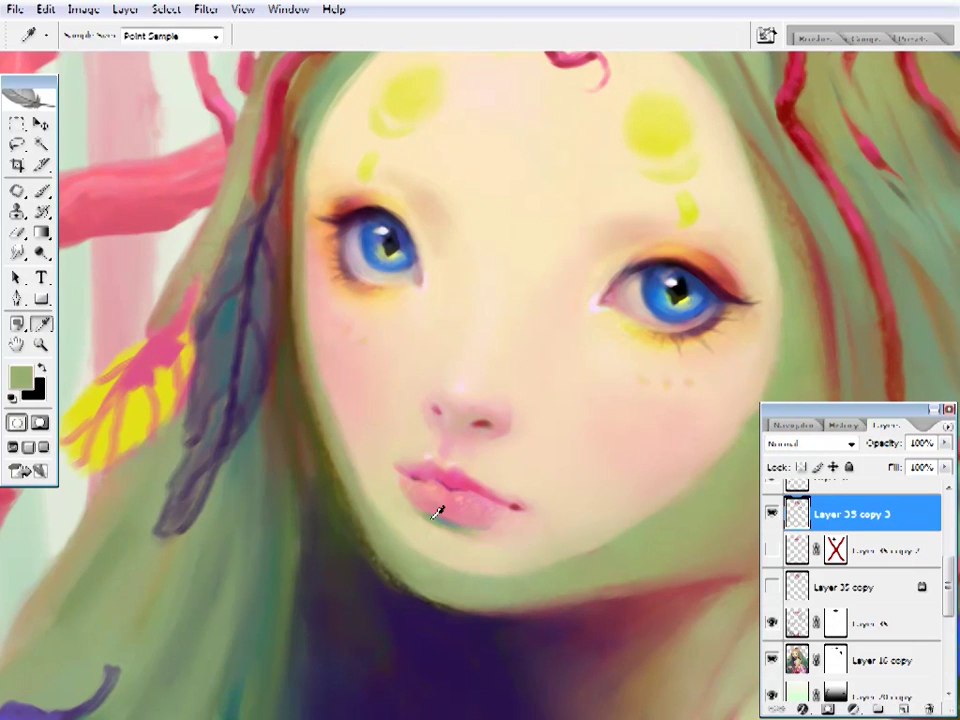
{"action": "left_click", "coordinate": [446, 514], "text": "alt"}
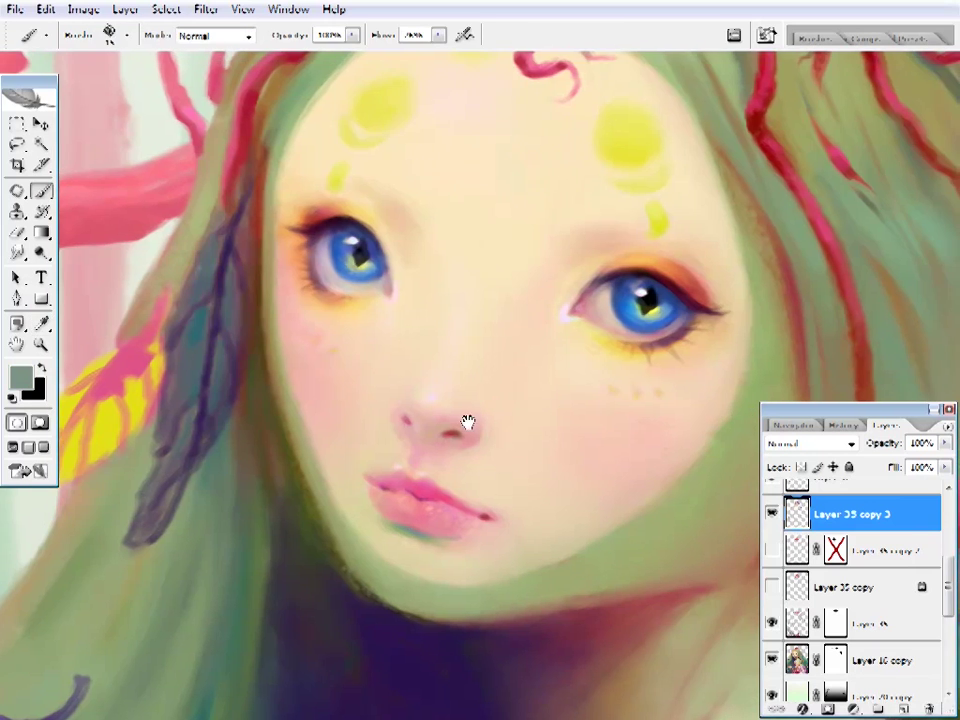
- Zoom in on the nose and pick light and dusty pinks for the nose and cheek
{"action": "key", "text": "z"}
{"action": "left_click", "coordinate": [476, 467], "text": "alt"}
{"action": "left_click", "coordinate": [489, 300], "text": "alt"}
{"action": "left_click", "coordinate": [510, 424]}
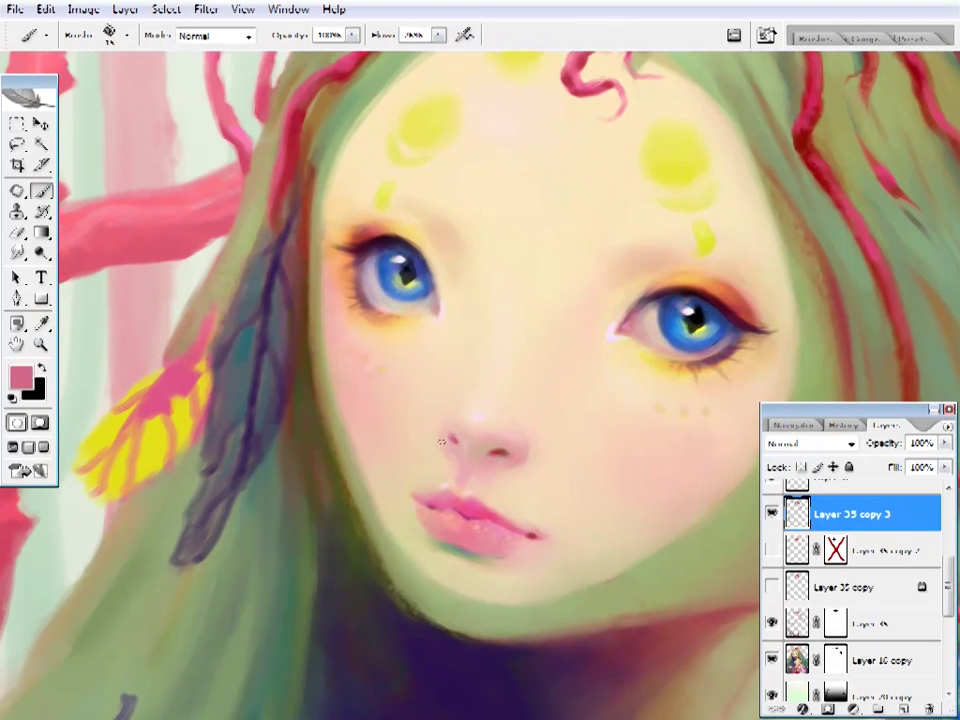
{"action": "left_click", "coordinate": [452, 425], "text": "alt"}
{"action": "left_click_drag", "start_coordinate": [497, 428], "coordinate": [456, 399]}
{"action": "left_click", "coordinate": [456, 441], "text": "alt"}
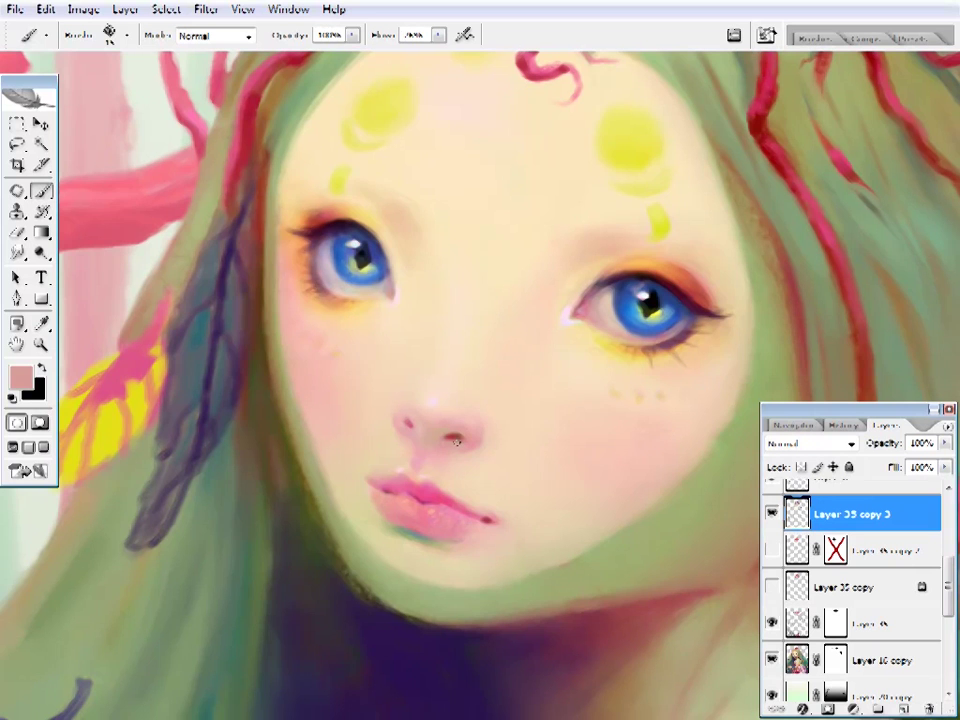
{"action": "left_click_drag", "start_coordinate": [455, 452], "coordinate": [435, 446]}
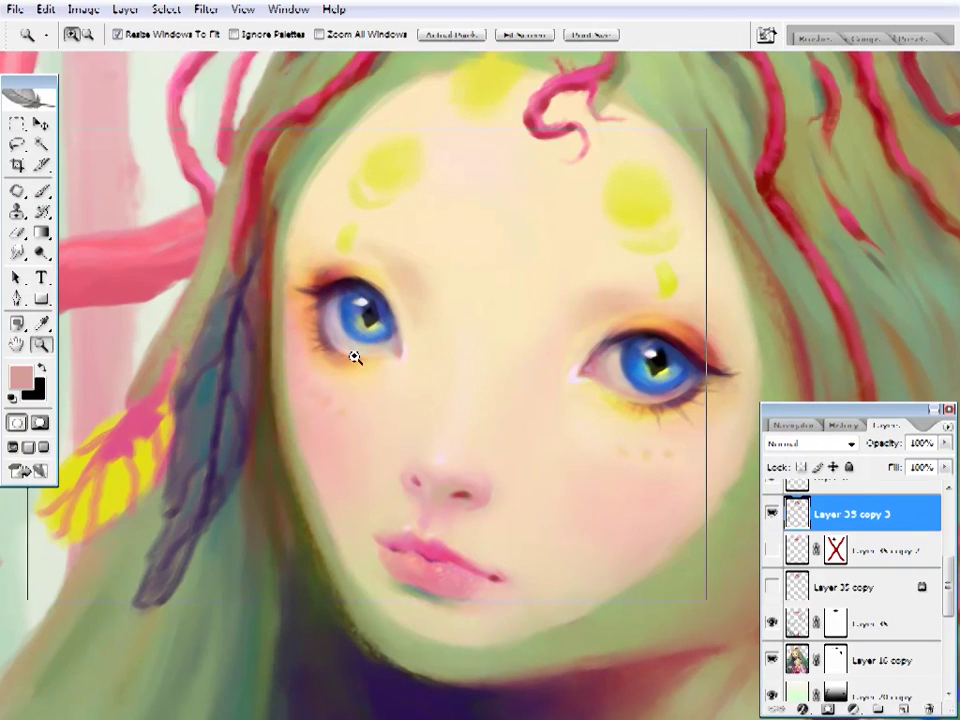
- Touch up the eyes with peach skin and dark red, switching between brush and eraser
{"action": "left_click", "coordinate": [354, 358]}
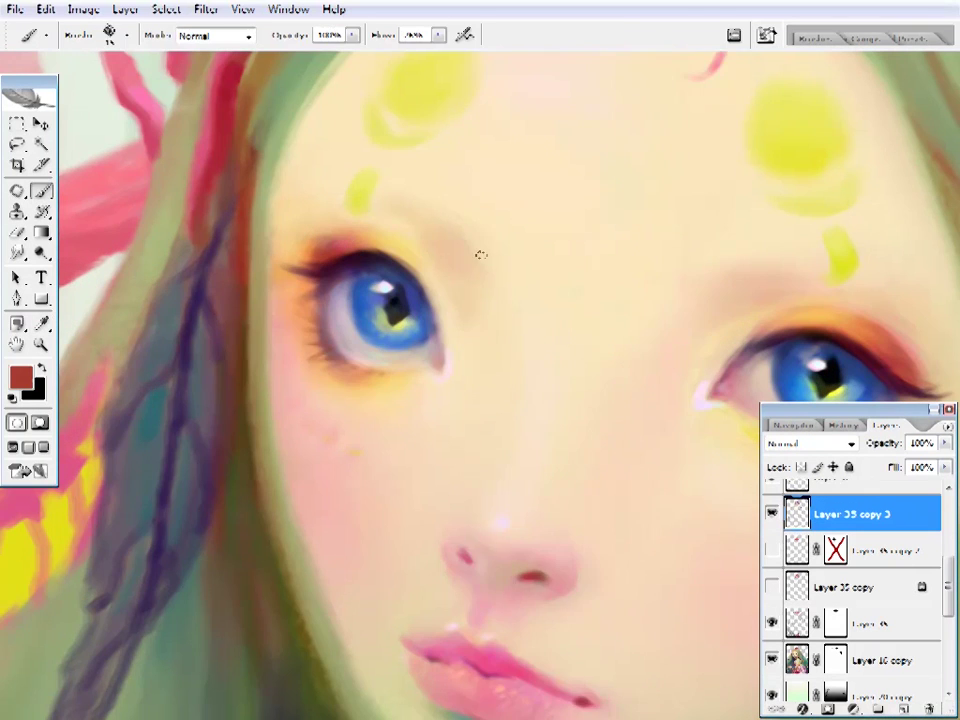
{"action": "right_click", "coordinate": [480, 255]}
{"action": "left_click", "coordinate": [439, 77]}
{"action": "left_click", "coordinate": [460, 85], "text": "alt"}
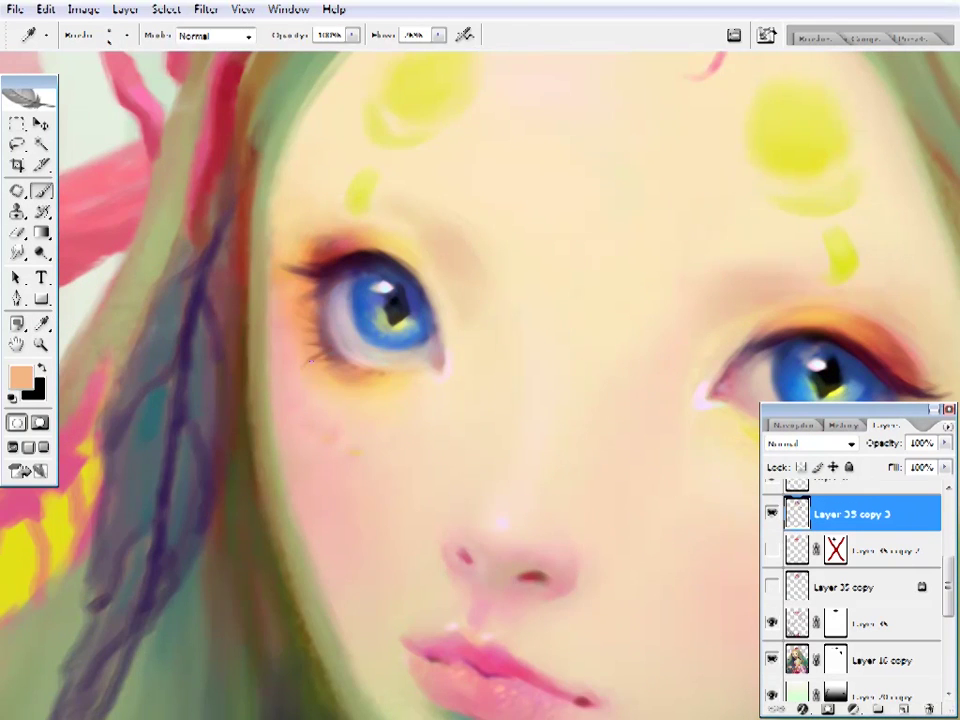
{"action": "key", "text": "e"}
{"action": "right_click", "coordinate": [483, 90]}
{"action": "key", "text": "Return"}
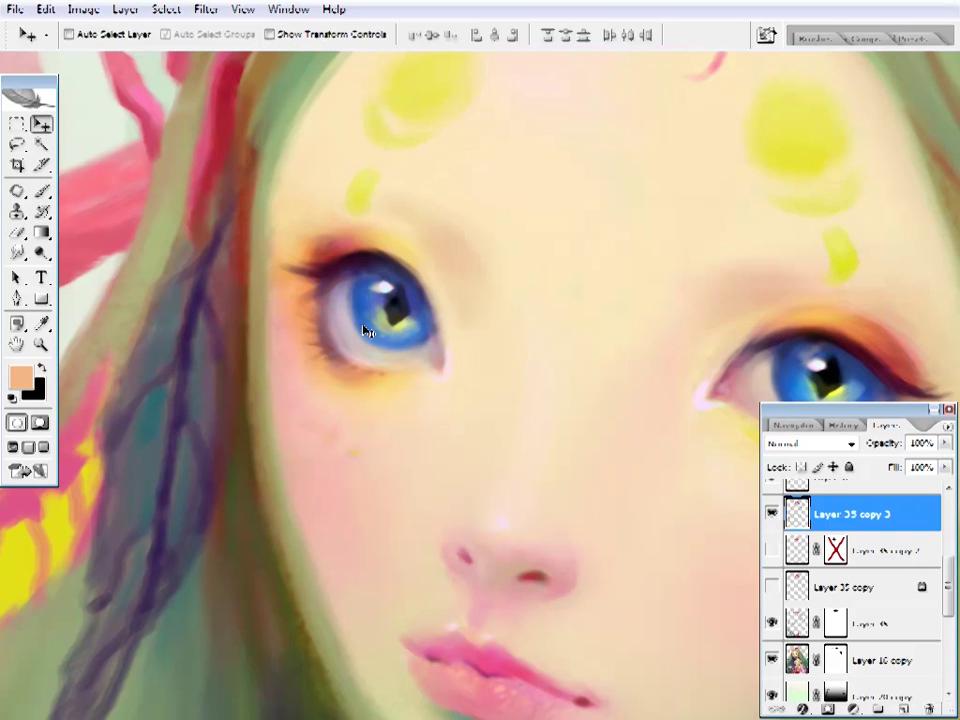
{"action": "key", "text": "b"}
{"action": "left_click", "coordinate": [302, 363], "text": "alt"}
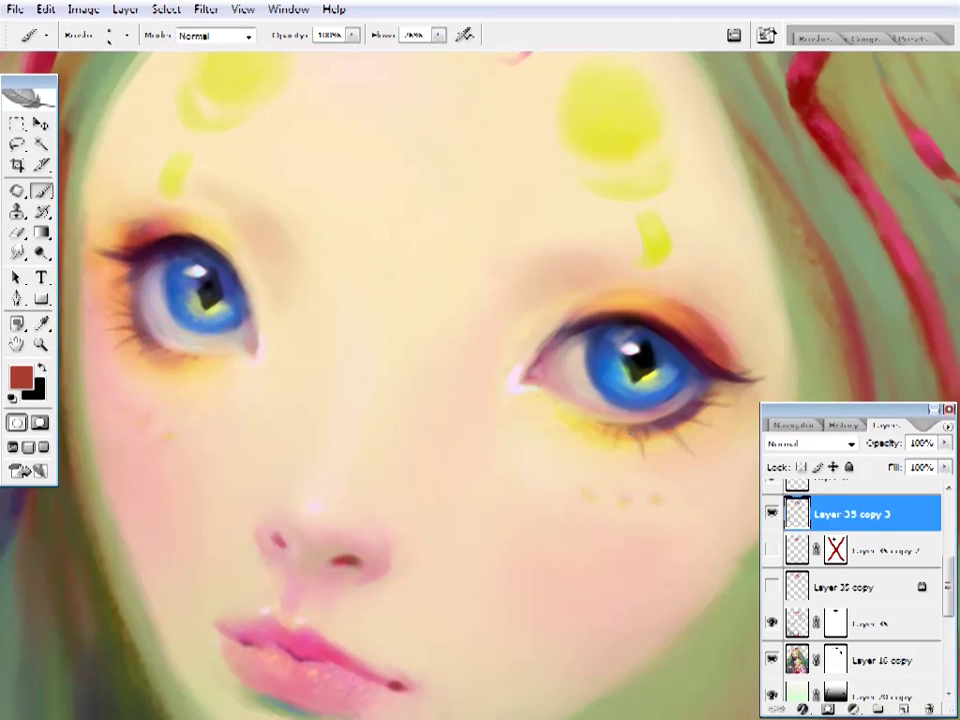
{"action": "key", "text": "e"}
{"action": "key", "text": "F5"}
{"action": "key", "text": "F5"}
{"action": "key", "text": "b"}
{"action": "key", "text": "e"}
{"action": "left_click_drag", "start_coordinate": [480, 330], "coordinate": [484, 341]}
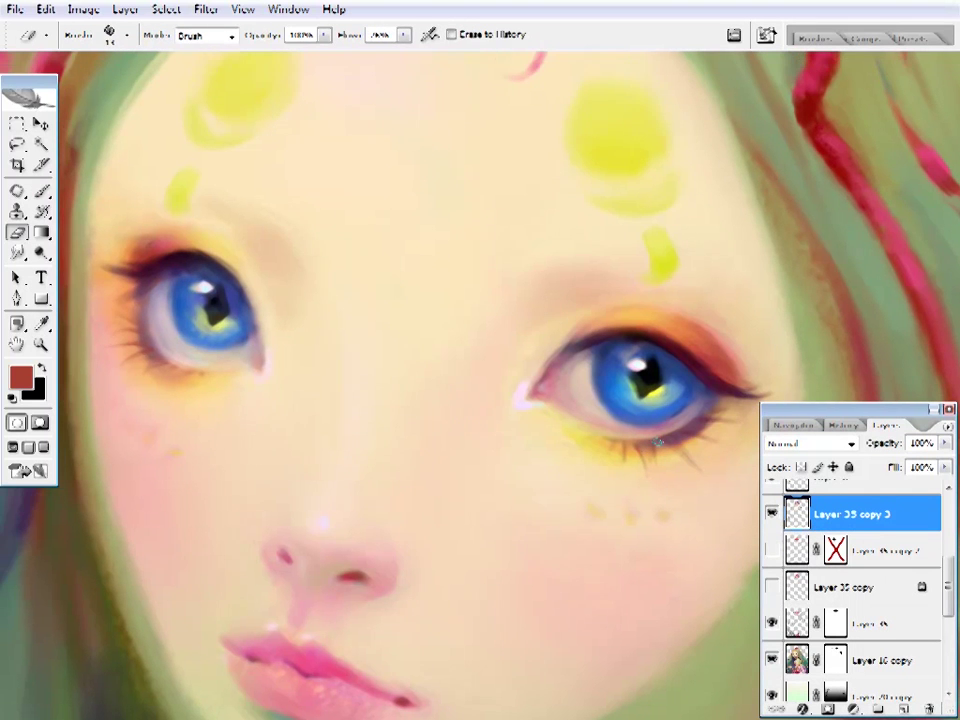
{"action": "key", "text": "b"}
{"action": "left_click_drag", "start_coordinate": [440, 396], "coordinate": [531, 440]}
- Sample peach skin and a hair green and choose a soft brush
{"action": "left_click", "coordinate": [531, 440], "text": "alt"}
{"action": "left_click", "coordinate": [381, 433], "text": "alt"}
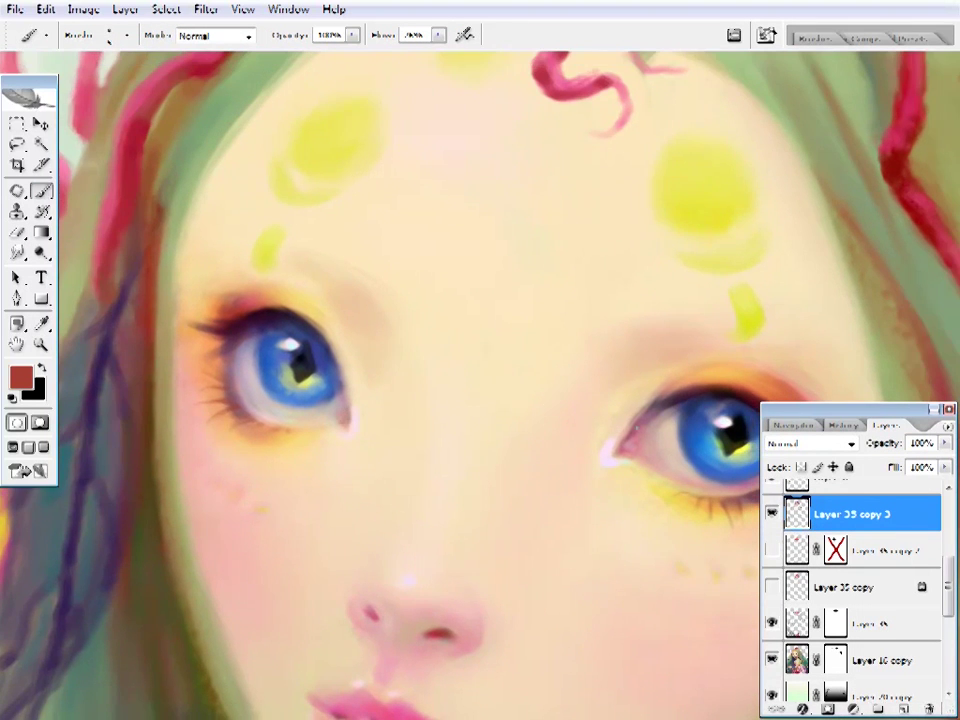
{"action": "left_click", "coordinate": [381, 433], "text": "alt"}
{"action": "right_click", "coordinate": [418, 330]}
{"action": "key", "text": "Escape"}
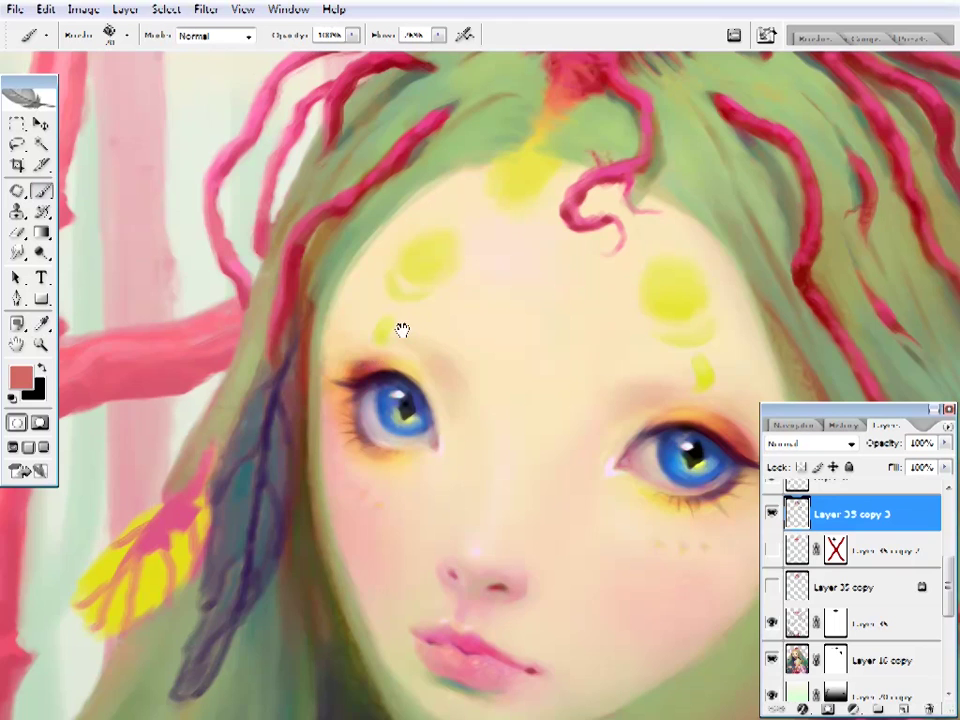
{"action": "mouse_move", "coordinate": [401, 328]}
{"action": "left_mouse_down"}
{"action": "mouse_move", "coordinate": [450, 439]}
{"action": "mouse_move", "coordinate": [443, 420]}
{"action": "left_mouse_up"}
{"action": "left_click", "coordinate": [441, 420], "text": "alt"}
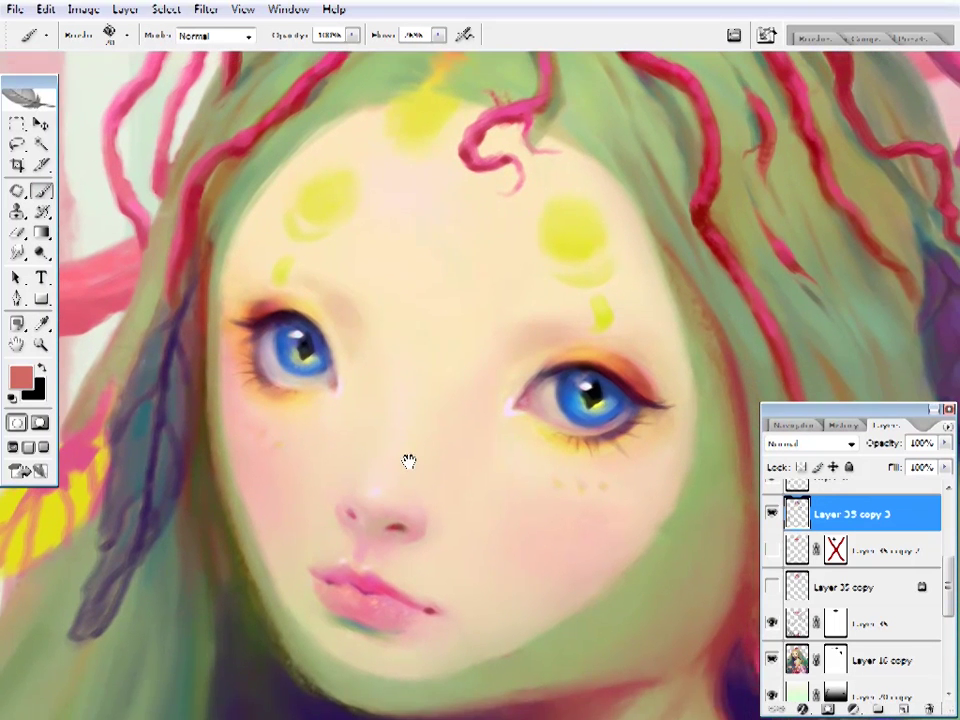
{"action": "left_click", "coordinate": [489, 439], "text": "alt"}
{"action": "right_click", "coordinate": [489, 439]}
{"action": "key", "text": "Escape"}
{"action": "left_click", "coordinate": [445, 165], "text": "alt"}
{"action": "right_click", "coordinate": [445, 165]}
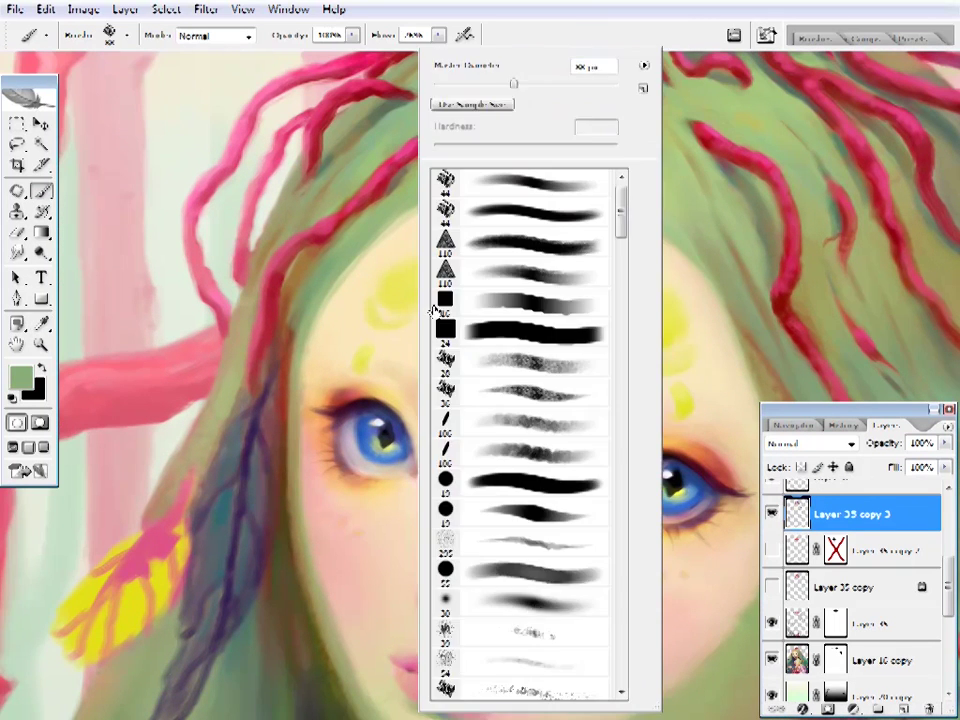
{"action": "left_click", "coordinate": [520, 603]}
{"action": "key", "text": "Return"}
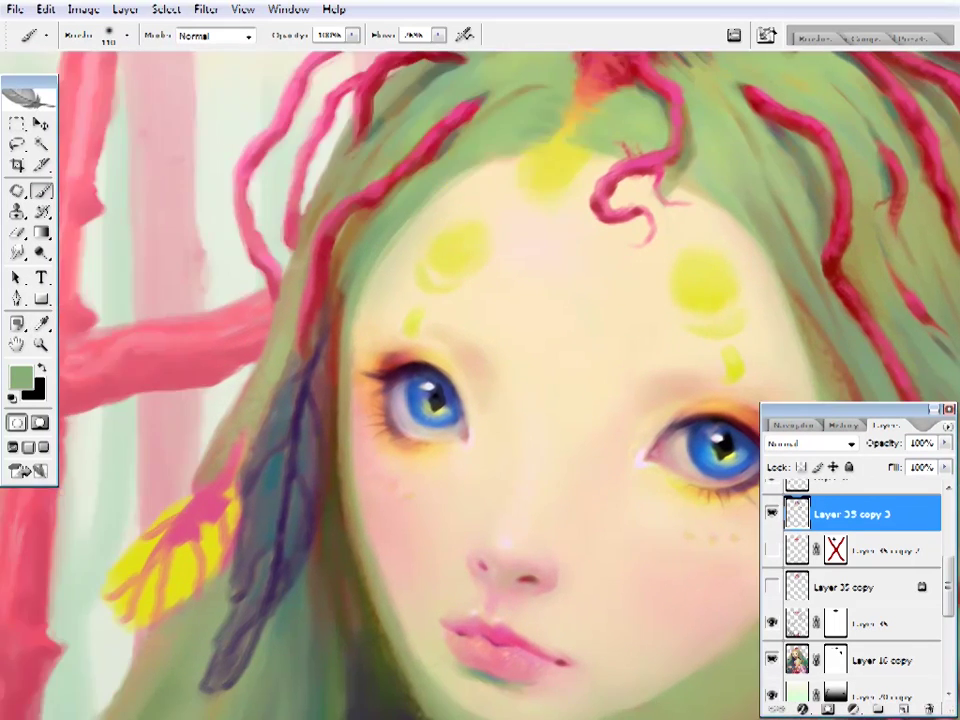
- Fit the whole painting on screen with the Zoom tool's Fit on Screen option
{"action": "key", "text": "z"}
{"action": "right_click", "coordinate": [450, 343]}
{"action": "left_click", "coordinate": [489, 347]}
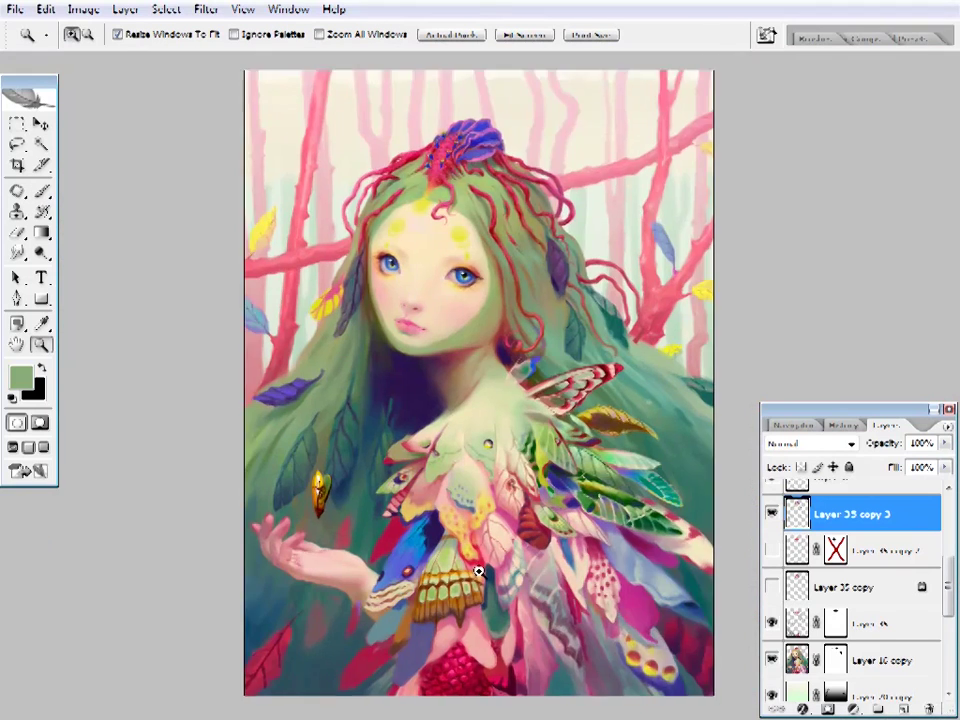
- Zoom in twice on the chest and pan to centre the wing cloak
{"action": "left_click", "coordinate": [450, 525]}
{"action": "left_click", "coordinate": [505, 527]}
{"action": "left_click_drag", "start_coordinate": [505, 527], "coordinate": [512, 568]}
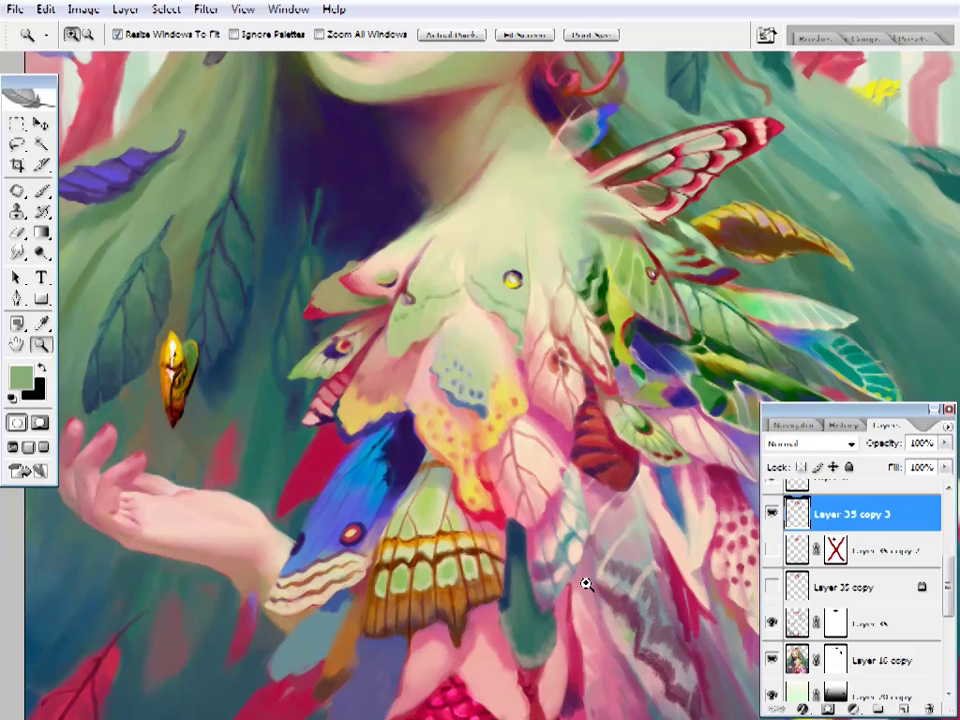
{"action": "mouse_move", "coordinate": [585, 583]}
{"action": "left_mouse_down"}
{"action": "mouse_move", "coordinate": [560, 583]}
{"action": "mouse_move", "coordinate": [595, 591]}
{"action": "left_mouse_up"}
- On Layer 4, paint the moth's dark olive head on the chest with the second brush preset
{"action": "left_click", "coordinate": [803, 628]}
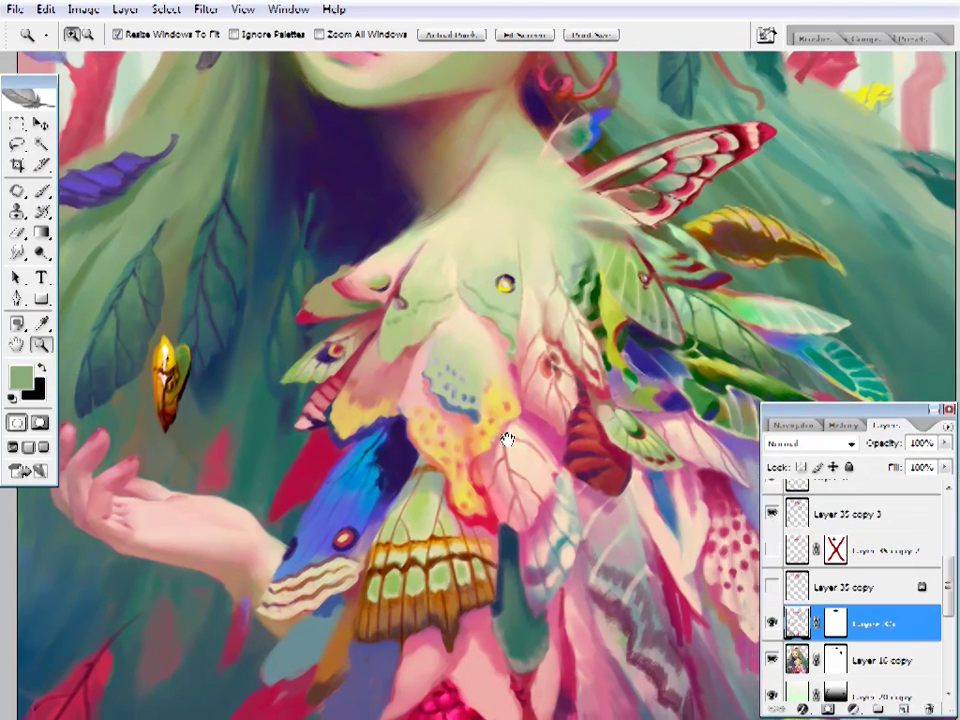
{"action": "key", "text": "i"}
{"action": "left_click", "coordinate": [387, 400]}
{"action": "left_click", "coordinate": [20, 377]}
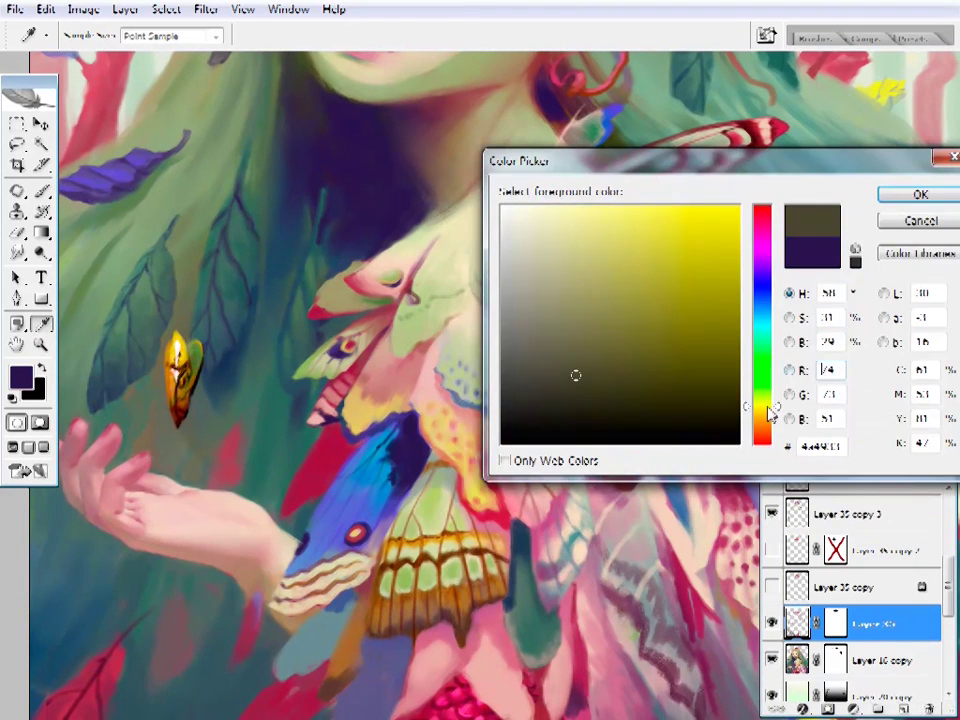
{"action": "left_click", "coordinate": [615, 399]}
{"action": "left_click", "coordinate": [906, 193]}
{"action": "key", "text": "b"}
{"action": "right_click", "coordinate": [645, 205]}
{"action": "double_click", "coordinate": [645, 205]}
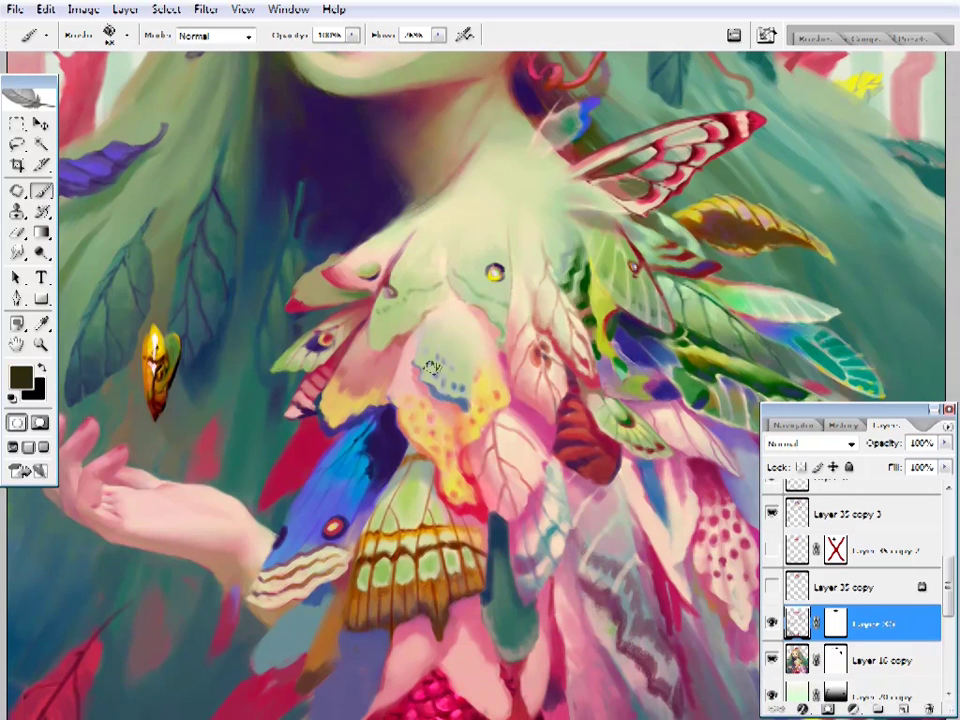
{"action": "mouse_move", "coordinate": [430, 368]}
{"action": "left_mouse_down"}
{"action": "mouse_move", "coordinate": [424, 405]}
{"action": "mouse_move", "coordinate": [468, 425]}
{"action": "mouse_move", "coordinate": [497, 375]}
{"action": "mouse_move", "coordinate": [488, 324]}
{"action": "left_mouse_up"}
- Choose a dark green and dab spots on the moth's wings
{"action": "left_click", "coordinate": [413, 436], "text": "alt"}
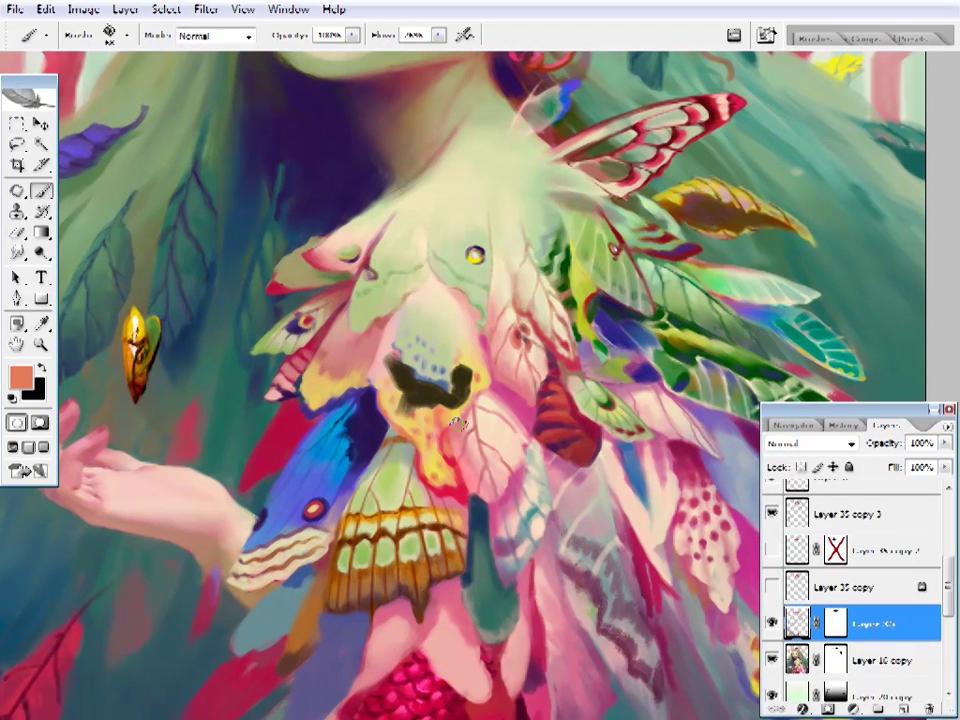
{"action": "left_click_drag", "start_coordinate": [440, 468], "coordinate": [470, 488]}
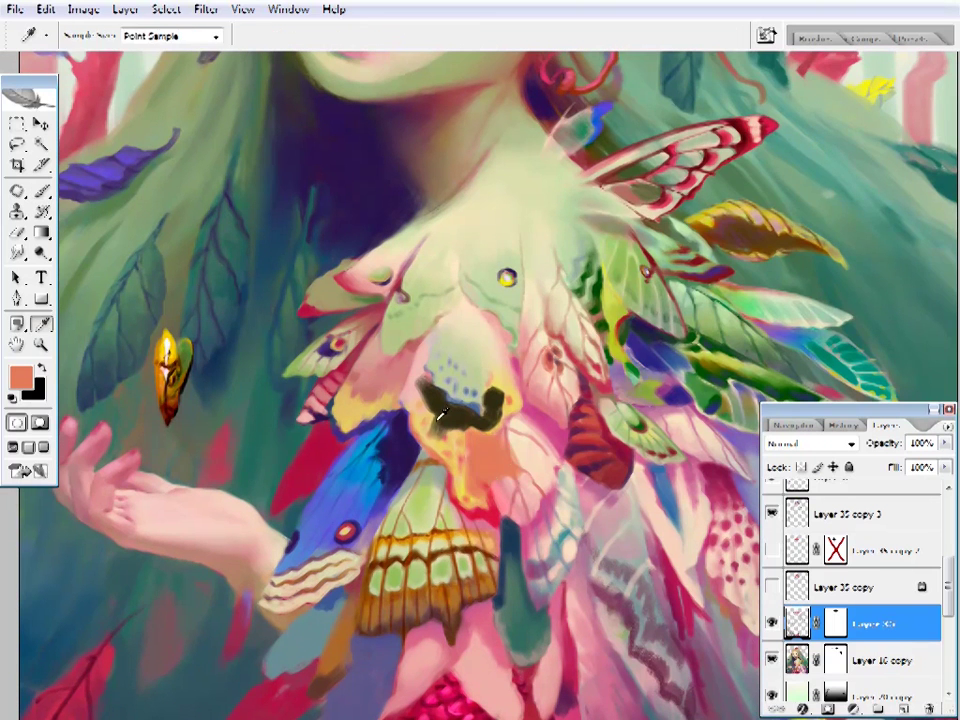
{"action": "left_click", "coordinate": [440, 415], "text": "alt"}
{"action": "right_click", "coordinate": [612, 400]}
{"action": "left_click", "coordinate": [20, 377]}
{"action": "left_click", "coordinate": [763, 380]}
{"action": "left_click", "coordinate": [617, 401]}
{"action": "left_click", "coordinate": [920, 194]}
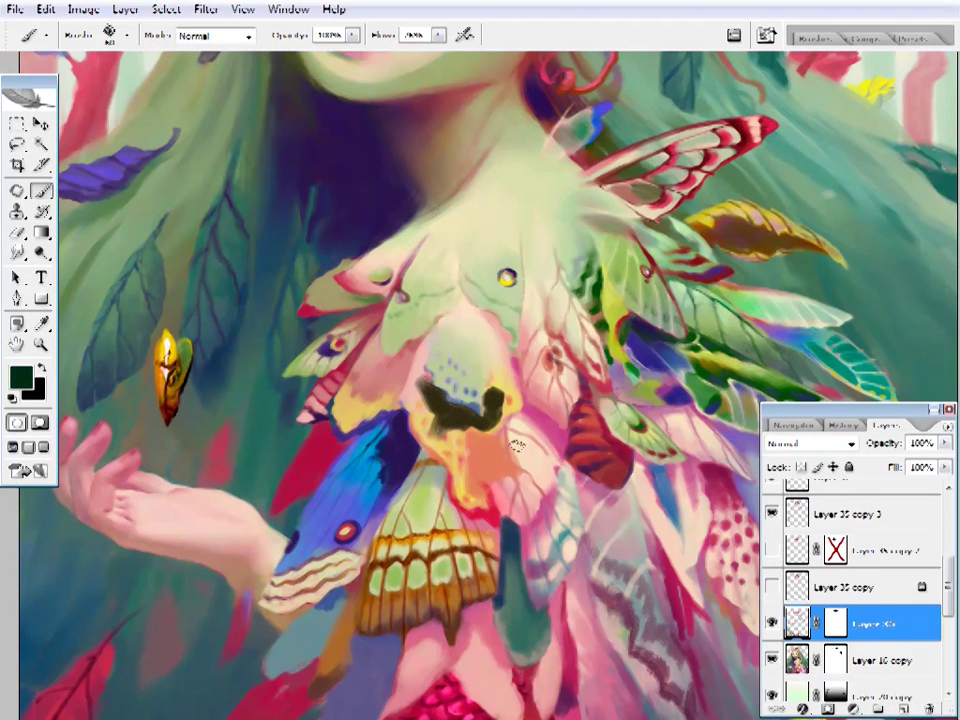
{"action": "left_click", "coordinate": [505, 458]}
{"action": "left_click", "coordinate": [457, 460]}
- Set a golden orange-yellow, then add a small dark green stroke by the moth's head
{"action": "left_click", "coordinate": [455, 468], "text": "alt"}
{"action": "left_click", "coordinate": [755, 205], "text": "alt"}
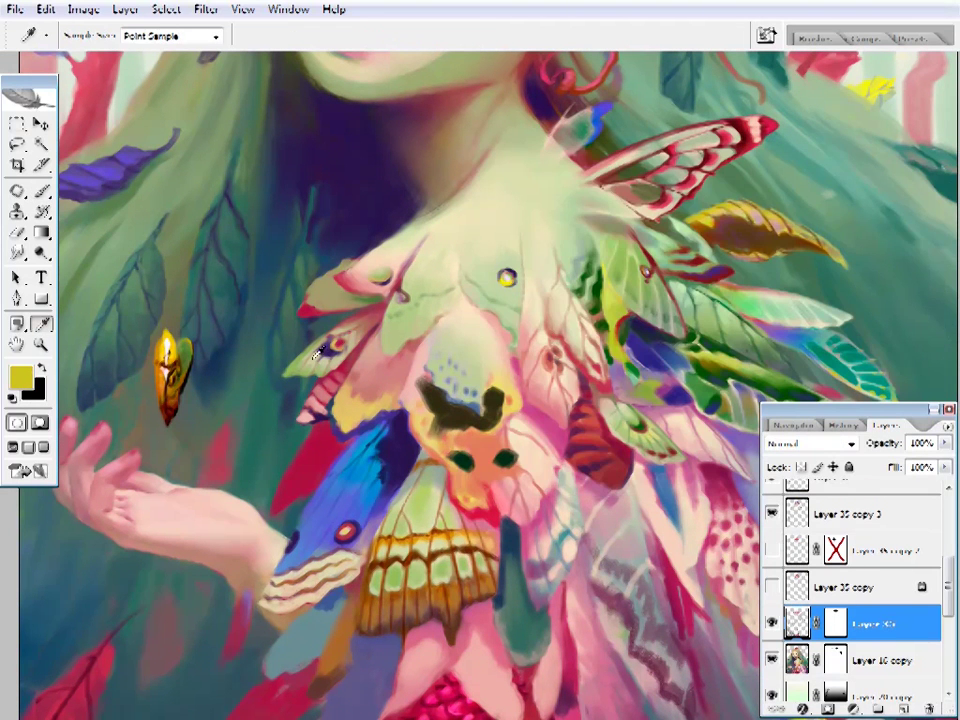
{"action": "left_click", "coordinate": [20, 377]}
{"action": "left_click", "coordinate": [762, 415]}
{"action": "left_click", "coordinate": [920, 194]}
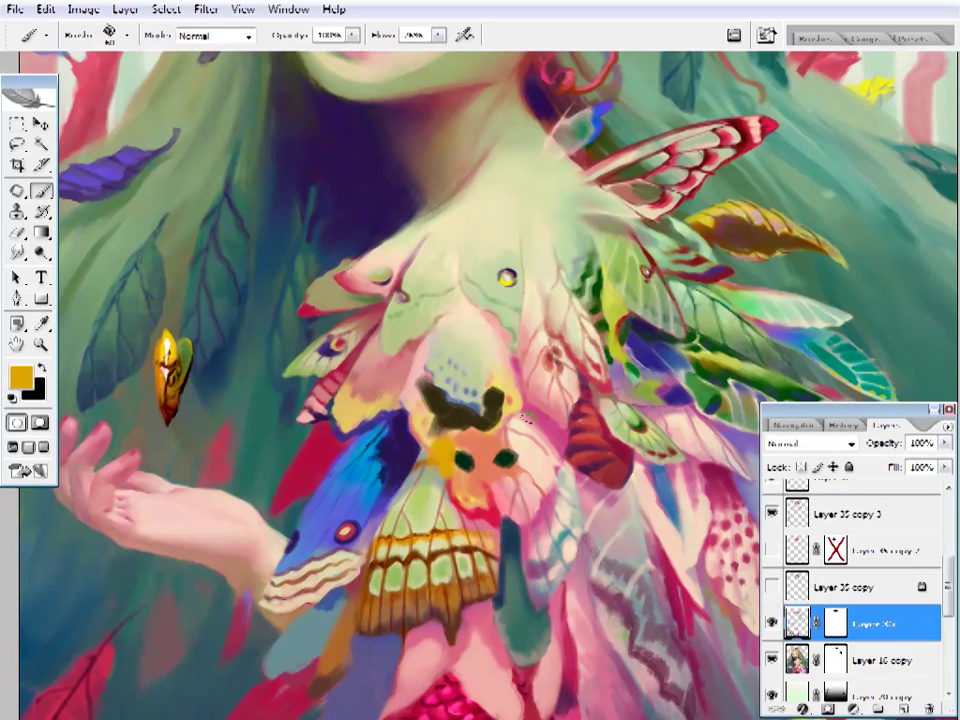
{"action": "left_click", "coordinate": [390, 345], "text": "alt"}
{"action": "left_click_drag", "start_coordinate": [470, 480], "coordinate": [438, 456]}
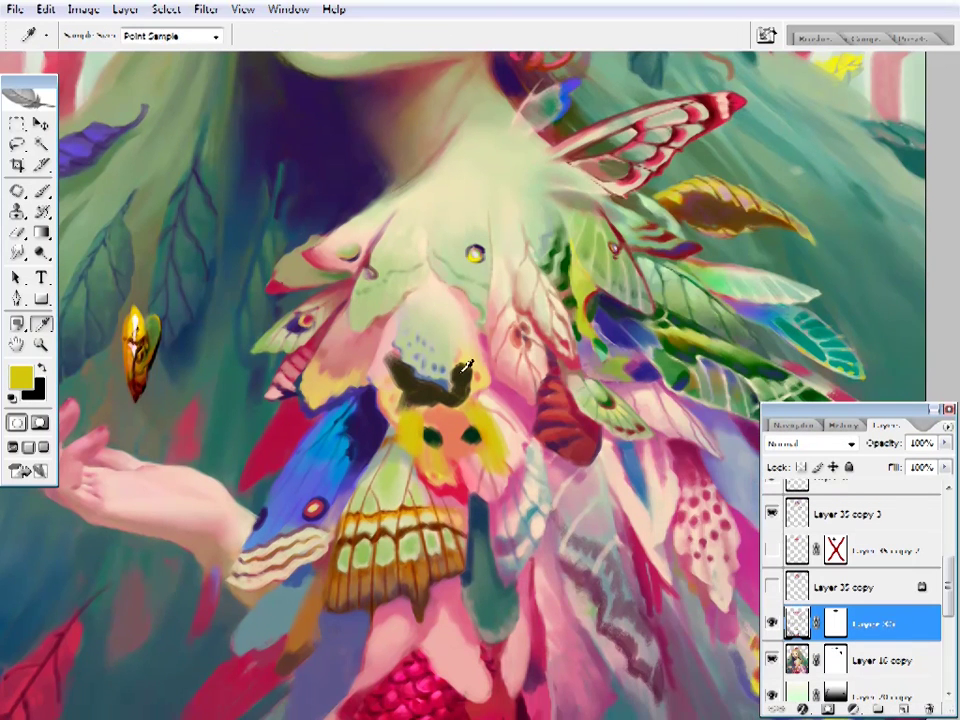
{"action": "left_click", "coordinate": [466, 366], "text": "alt"}
{"action": "right_click", "coordinate": [540, 300]}
{"action": "key", "text": "Return"}
{"action": "left_click_drag", "start_coordinate": [382, 386], "coordinate": [380, 404]}
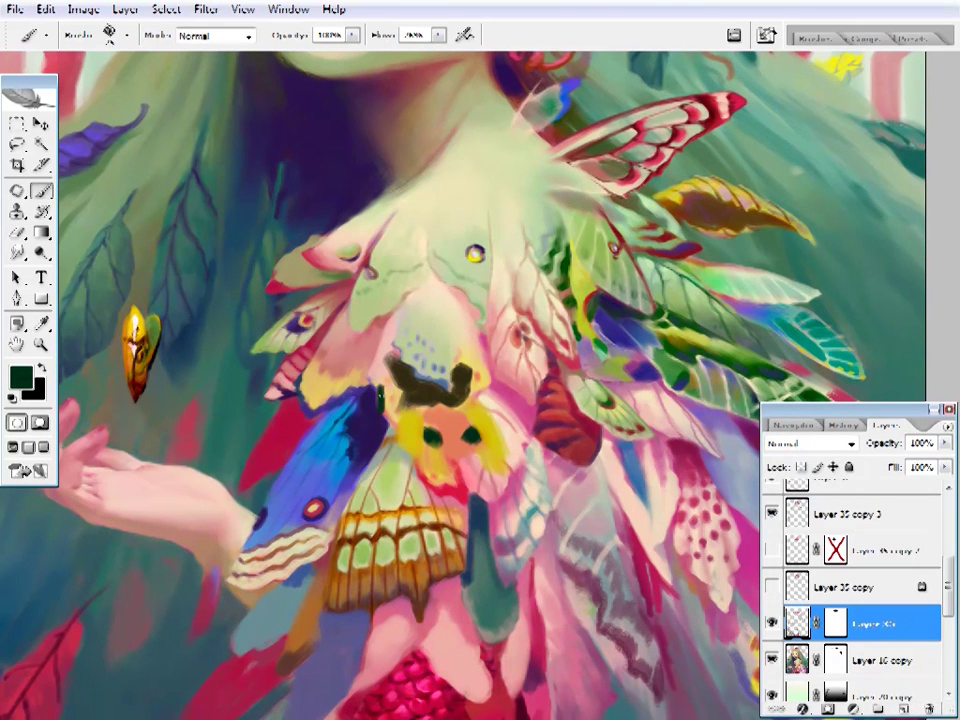
- Alternate yellow and dark green and paint a thin dark leg on the moth
{"action": "left_click", "coordinate": [288, 312], "text": "alt"}
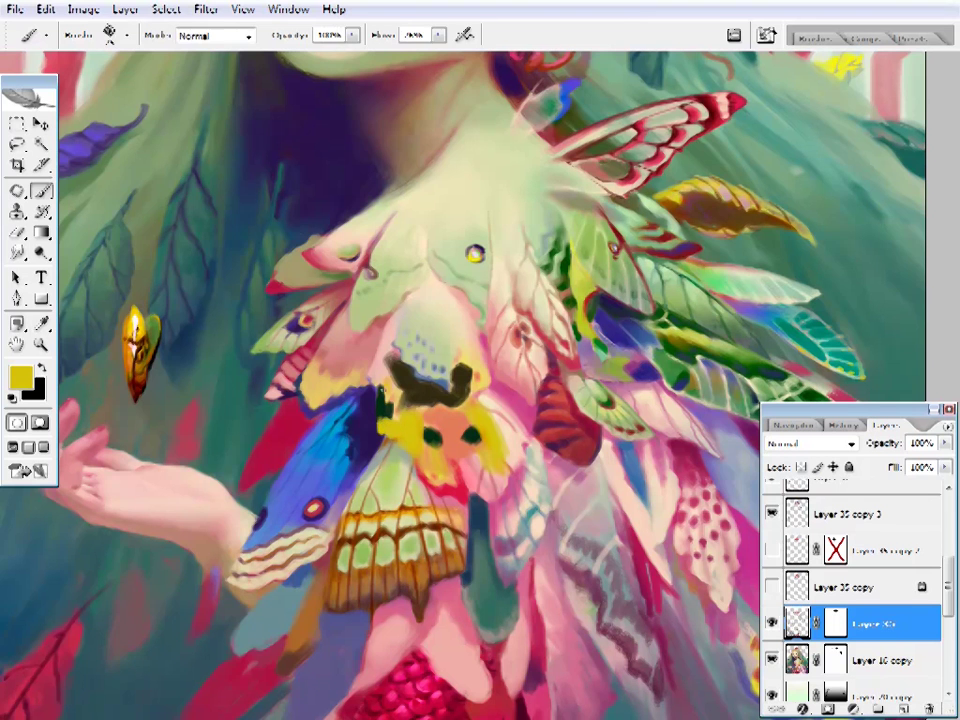
{"action": "left_click", "coordinate": [312, 288], "text": "alt"}
{"action": "left_click", "coordinate": [291, 326], "text": "alt"}
{"action": "left_click", "coordinate": [307, 307], "text": "alt"}
{"action": "left_click_drag", "start_coordinate": [458, 388], "coordinate": [452, 381]}
{"action": "left_click", "coordinate": [405, 425], "text": "alt"}
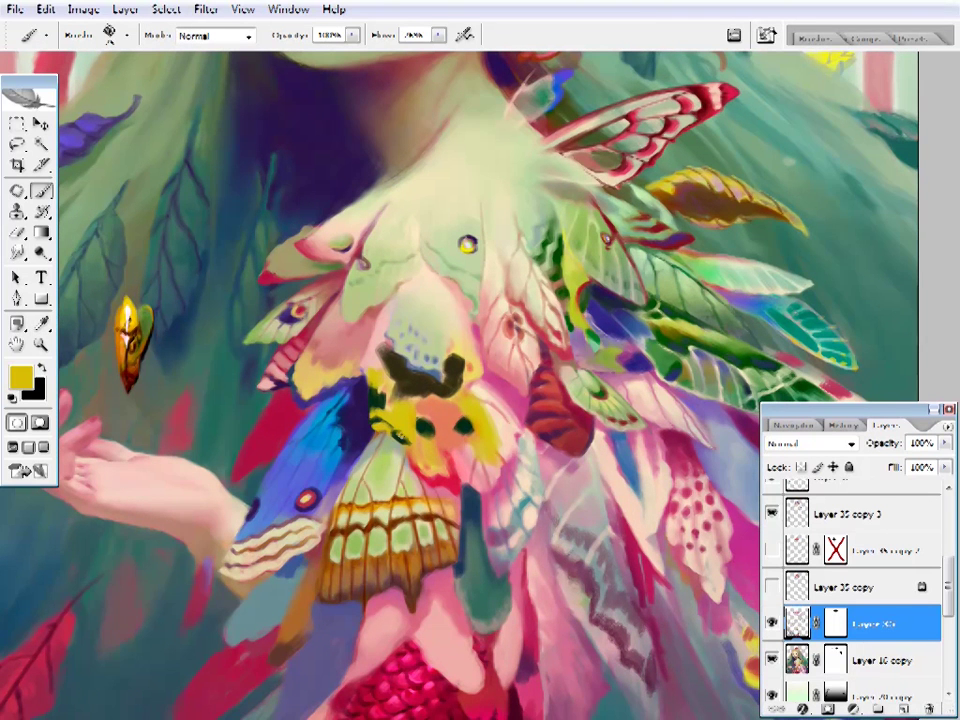
{"action": "left_click", "coordinate": [427, 424], "text": "alt"}
{"action": "left_click_drag", "start_coordinate": [415, 445], "coordinate": [443, 465]}
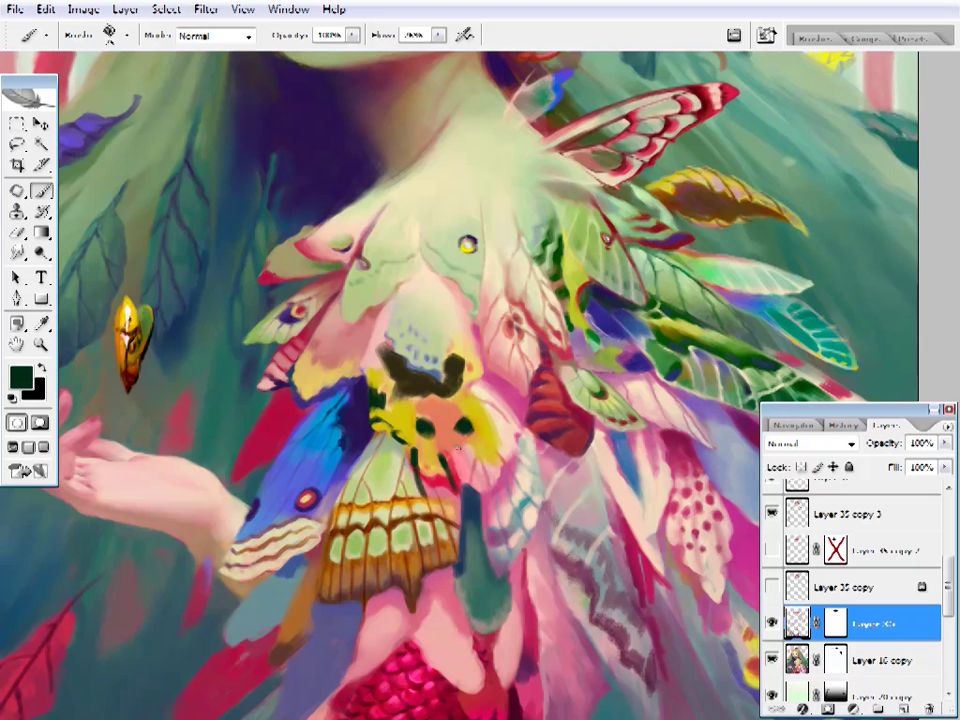
- Sample yellow, pink-red, gold and dark green tones for the moth's warm body
{"action": "left_click", "coordinate": [466, 440], "text": "alt"}
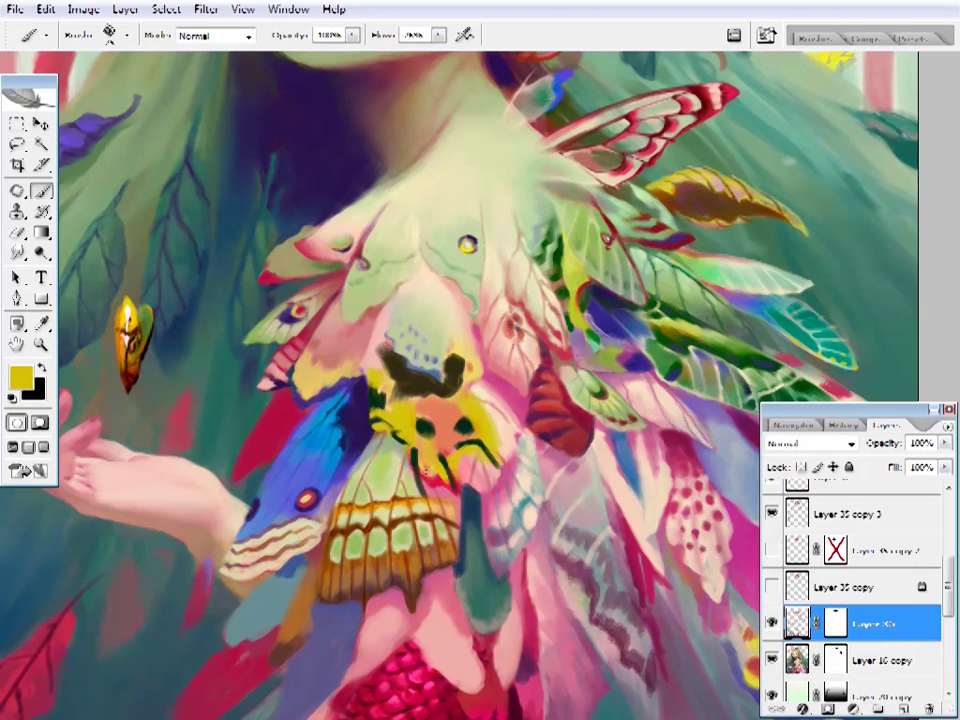
{"action": "left_click", "coordinate": [322, 352], "text": "alt"}
{"action": "left_click", "coordinate": [310, 342], "text": "alt"}
{"action": "left_click", "coordinate": [316, 340], "text": "alt"}
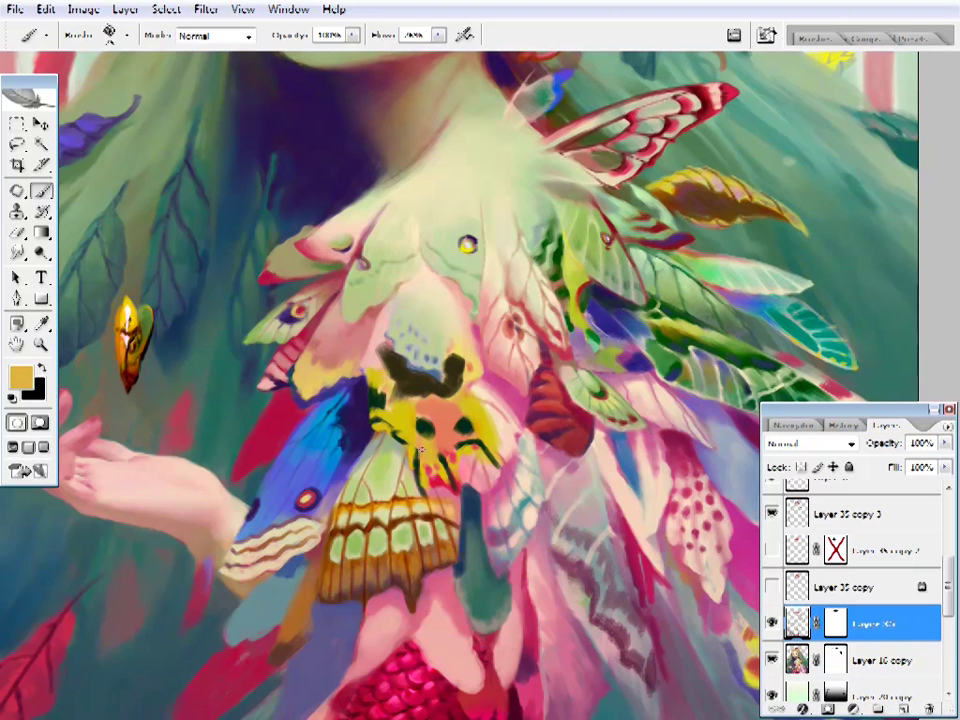
{"action": "left_click_drag", "start_coordinate": [450, 424], "coordinate": [465, 429]}
{"action": "right_click", "coordinate": [466, 375]}
{"action": "key", "text": "Return"}
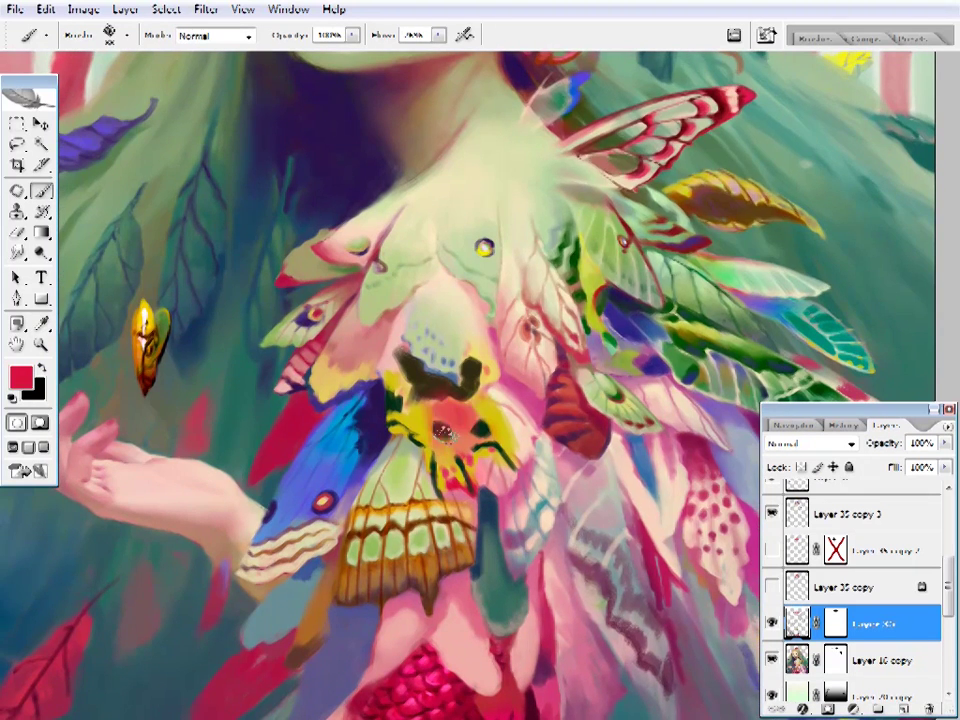
{"action": "mouse_move", "coordinate": [566, 431]}
{"action": "left_mouse_down"}
{"action": "mouse_move", "coordinate": [521, 429]}
{"action": "mouse_move", "coordinate": [514, 454]}
{"action": "left_mouse_up"}
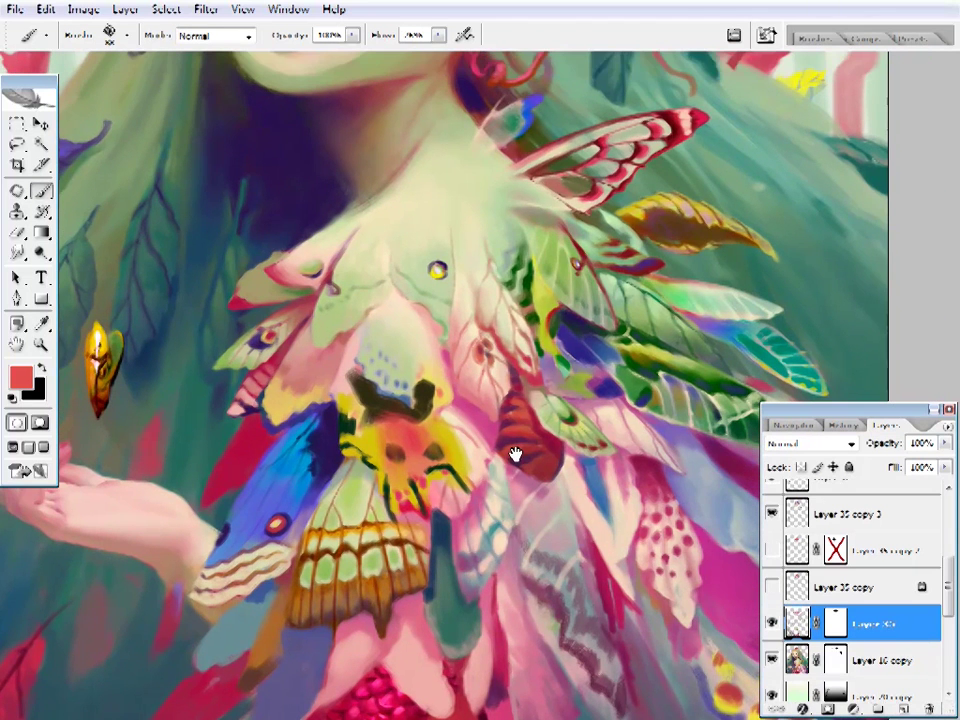
{"action": "left_click", "coordinate": [400, 385], "text": "alt"}
{"action": "right_click", "coordinate": [470, 380]}
{"action": "key", "text": "Return"}
- Sample salmon and dark green and start painting over the moth's head
{"action": "right_click", "coordinate": [475, 380]}
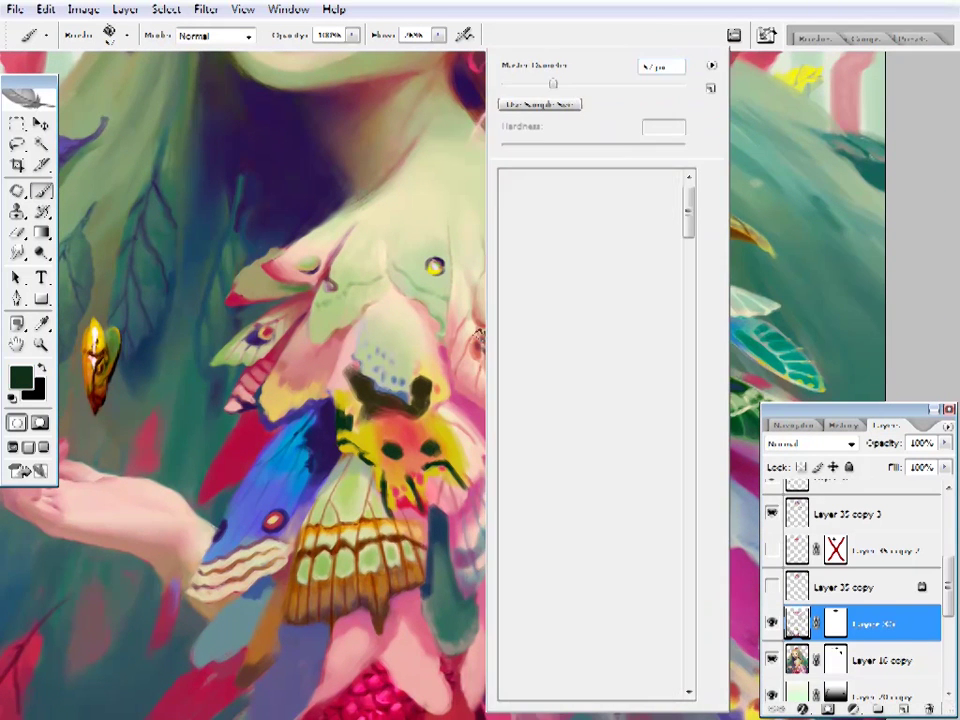
{"action": "key", "text": "Return"}
{"action": "left_click_drag", "start_coordinate": [500, 430], "coordinate": [460, 428]}
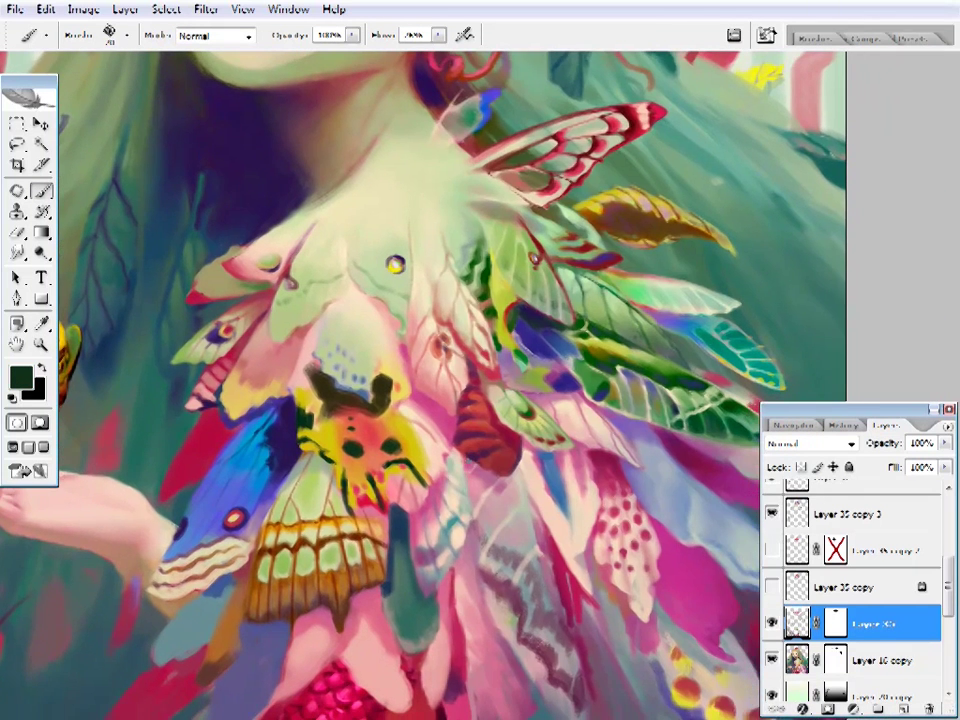
{"action": "left_click", "coordinate": [303, 337], "text": "alt"}
{"action": "left_click", "coordinate": [306, 340], "text": "alt"}
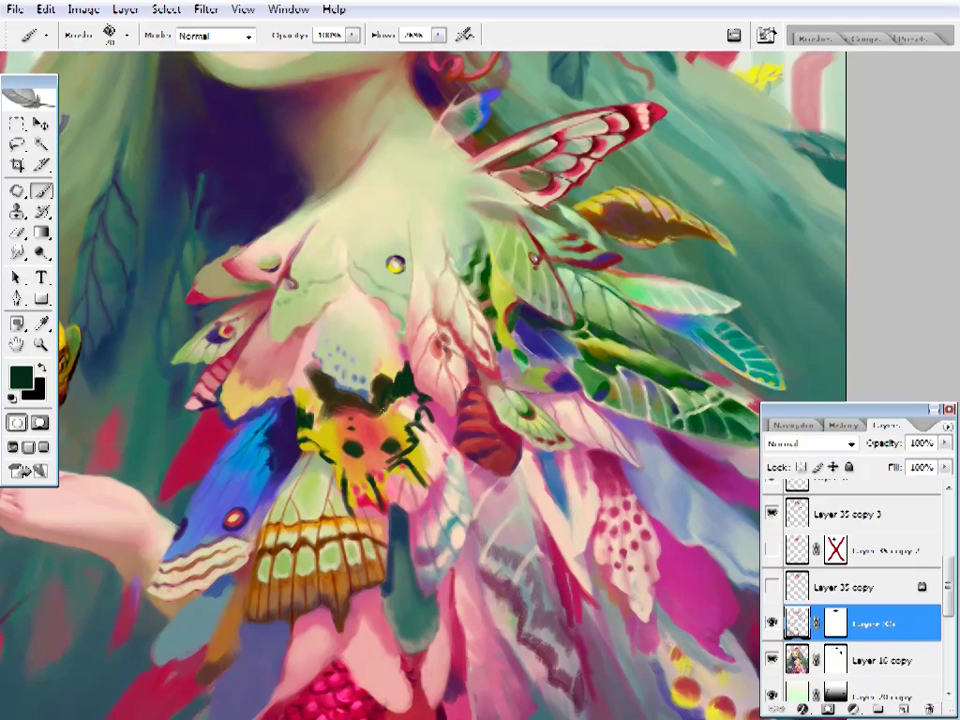
{"action": "scroll", "coordinate": [305, 305], "scroll_direction": "up", "scroll_amount": 1}
- Choose a teal-green in the Color Picker and brush it above the moth
{"action": "left_click", "coordinate": [20, 376]}
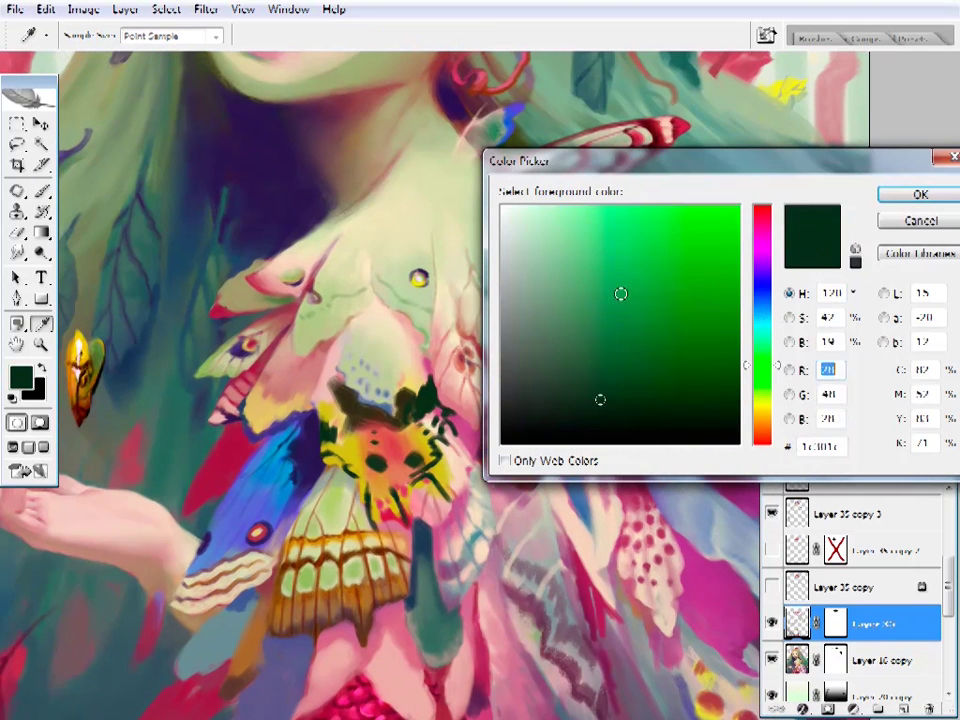
{"action": "left_click", "coordinate": [762, 323]}
{"action": "left_click", "coordinate": [620, 271]}
{"action": "left_click_drag", "start_coordinate": [762, 323], "coordinate": [767, 349]}
{"action": "key", "text": "Return"}
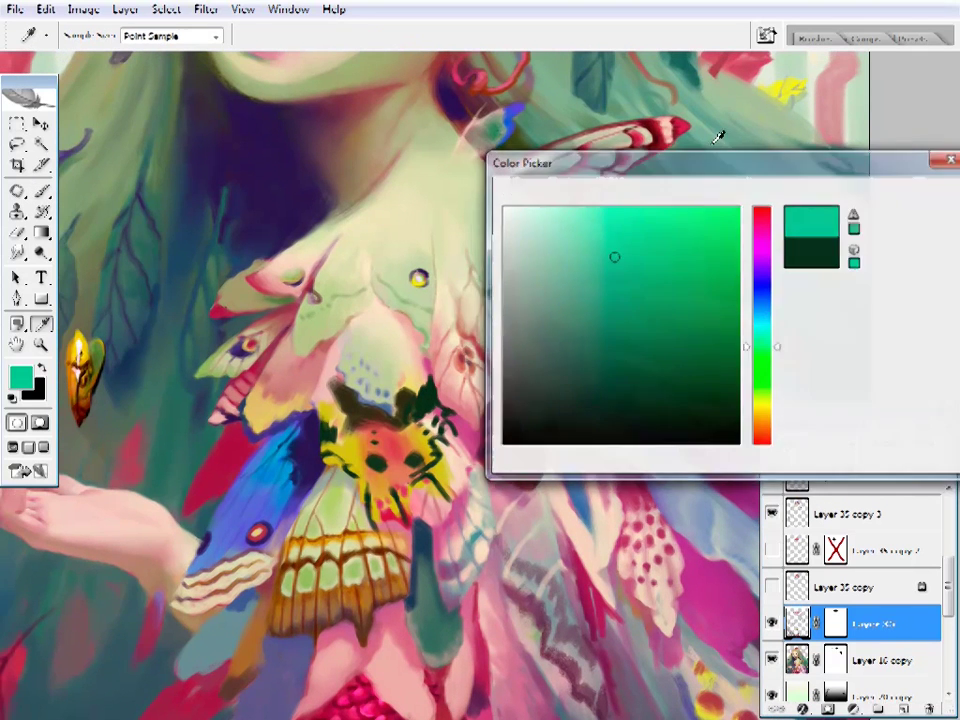
{"action": "key", "text": "b"}
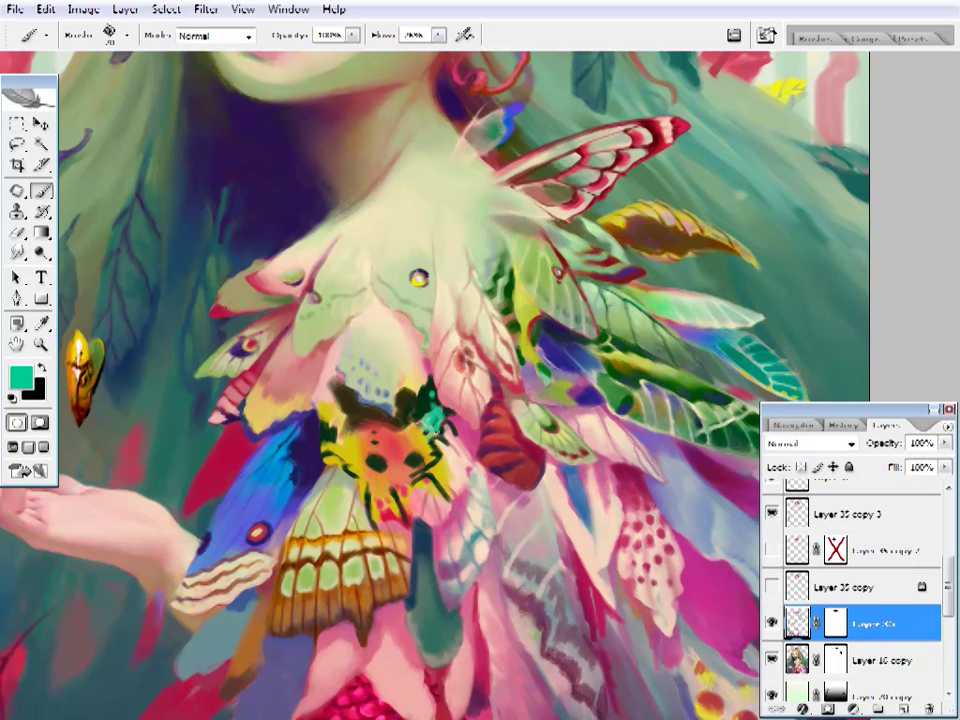
{"action": "scroll", "coordinate": [350, 266], "scroll_direction": "up", "scroll_amount": 1}
{"action": "scroll", "coordinate": [315, 310], "scroll_direction": "up", "scroll_amount": 1}
- Sample teal, dark green and light greens from the chest and paint them in
{"action": "left_click", "coordinate": [521, 279], "text": "alt"}
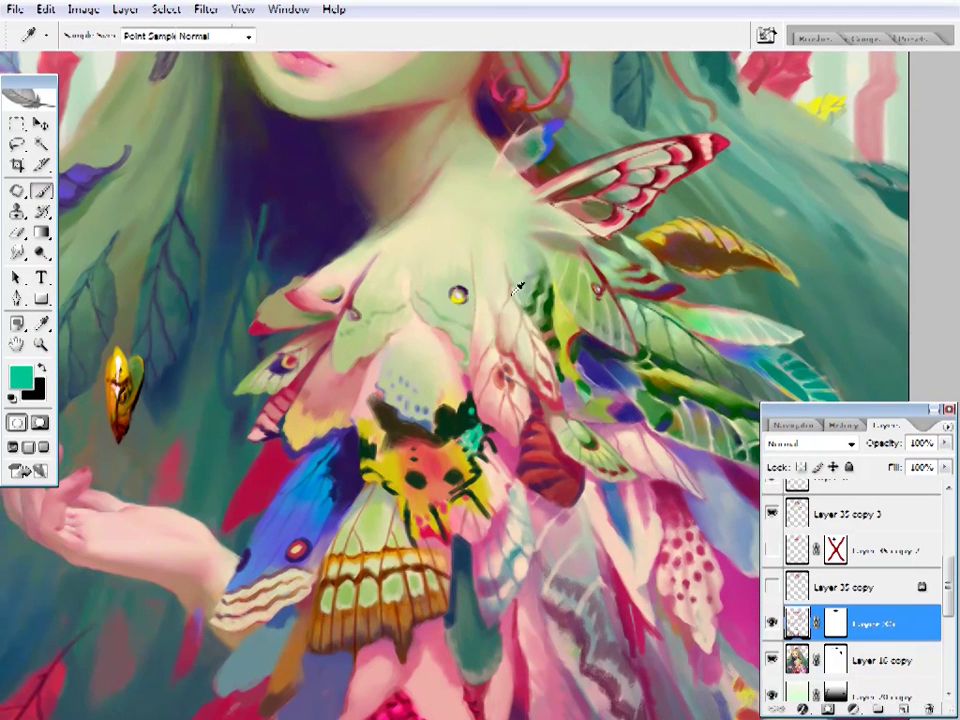
{"action": "left_click", "coordinate": [453, 429], "text": "alt"}
{"action": "left_click", "coordinate": [455, 425], "text": "alt"}
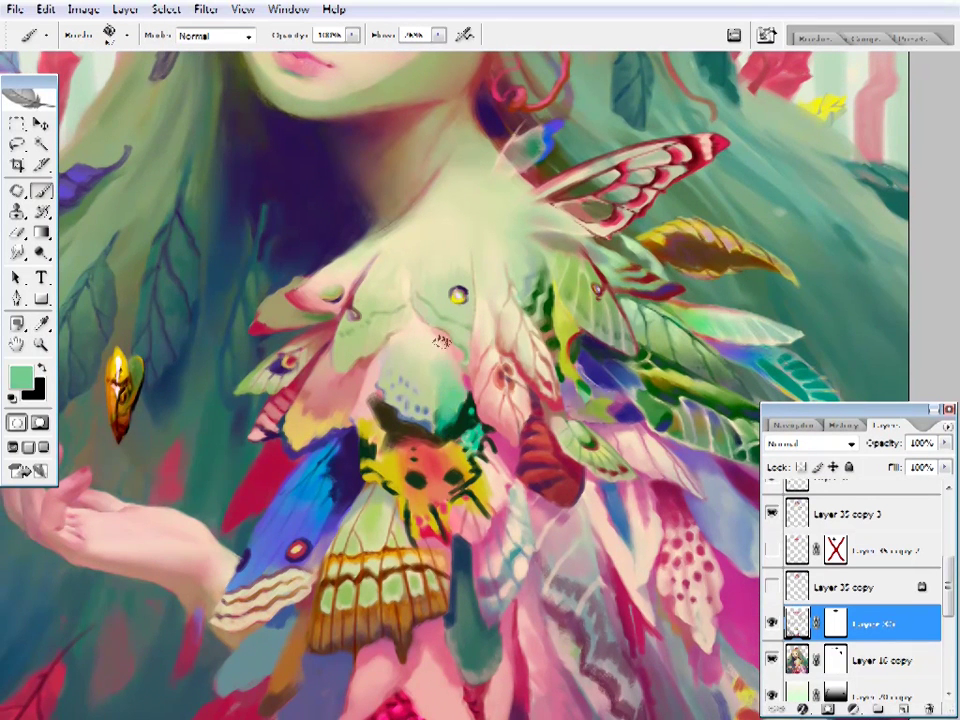
{"action": "mouse_move", "coordinate": [442, 414]}
{"action": "left_mouse_down"}
{"action": "mouse_move", "coordinate": [510, 395]}
{"action": "mouse_move", "coordinate": [428, 350]}
{"action": "left_mouse_up"}
{"action": "left_click", "coordinate": [455, 400], "text": "alt"}
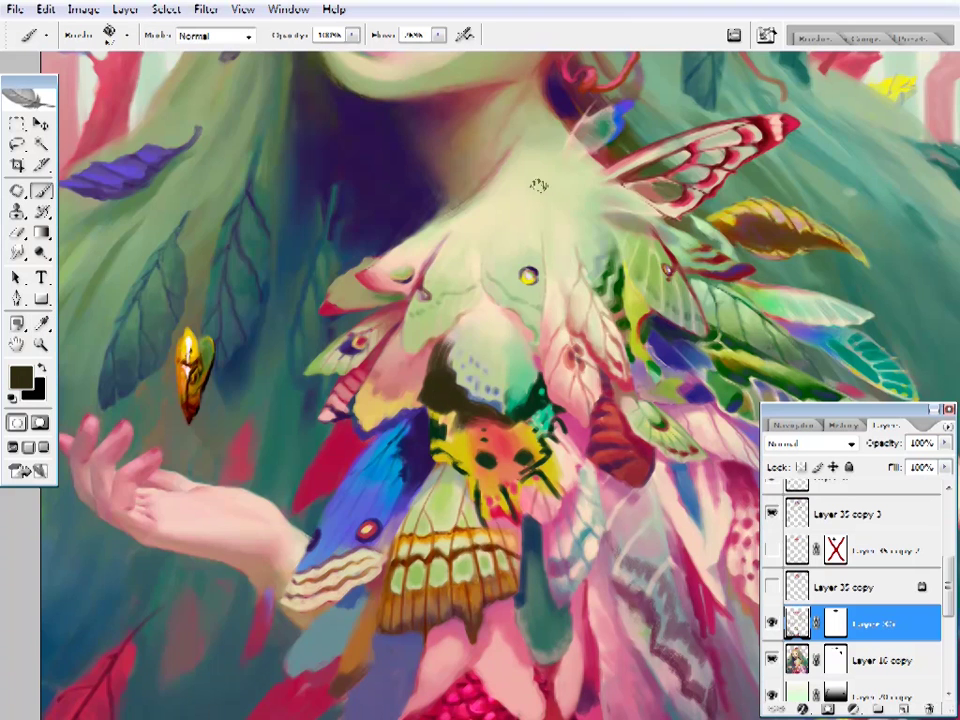
{"action": "left_click", "coordinate": [521, 339], "text": "alt"}
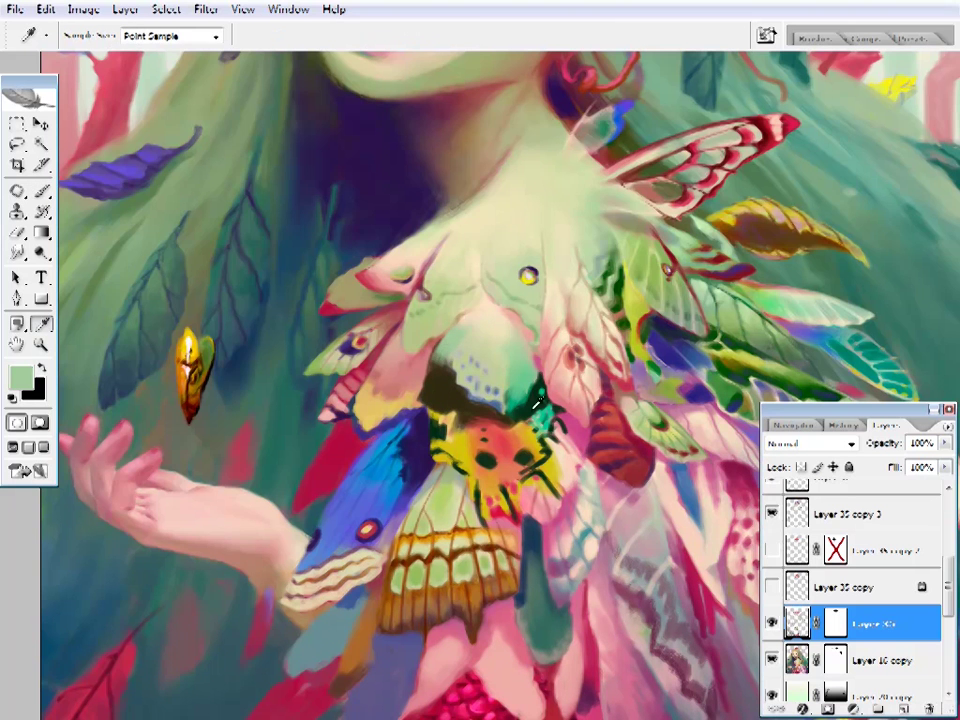
- Pick a darker teal, then sample dark brown and dark green from the moth
{"action": "left_click", "coordinate": [20, 376]}
{"action": "left_click", "coordinate": [663, 321]}
{"action": "key", "text": "Return"}
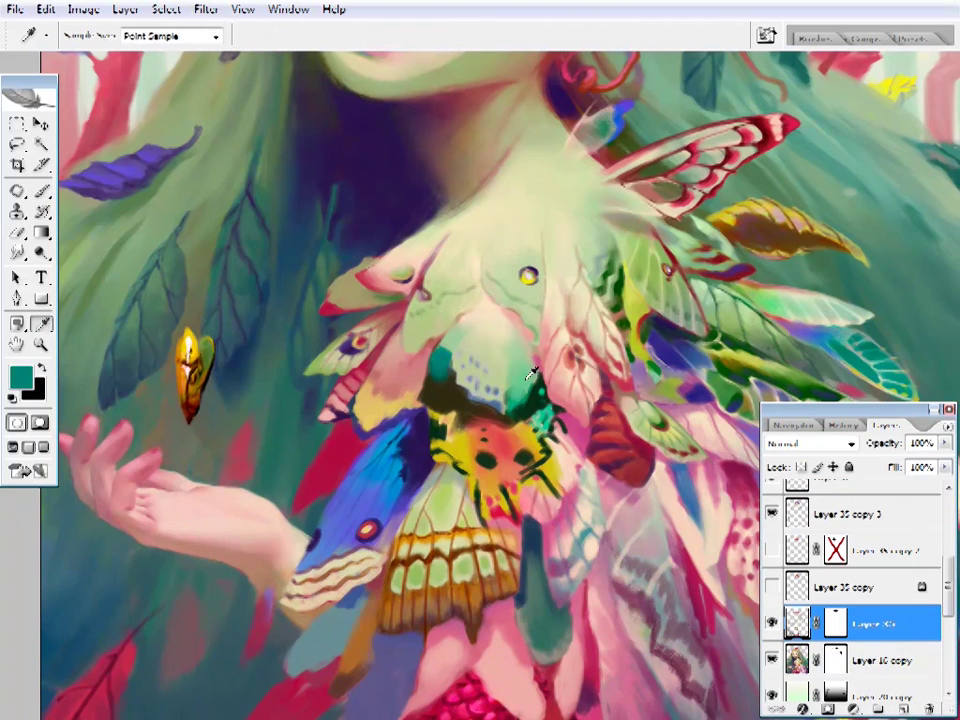
{"action": "left_click", "coordinate": [466, 320], "text": "alt"}
{"action": "left_click", "coordinate": [434, 373], "text": "alt"}
{"action": "left_click_drag", "start_coordinate": [434, 373], "coordinate": [376, 369]}
{"action": "left_click", "coordinate": [384, 384], "text": "alt"}
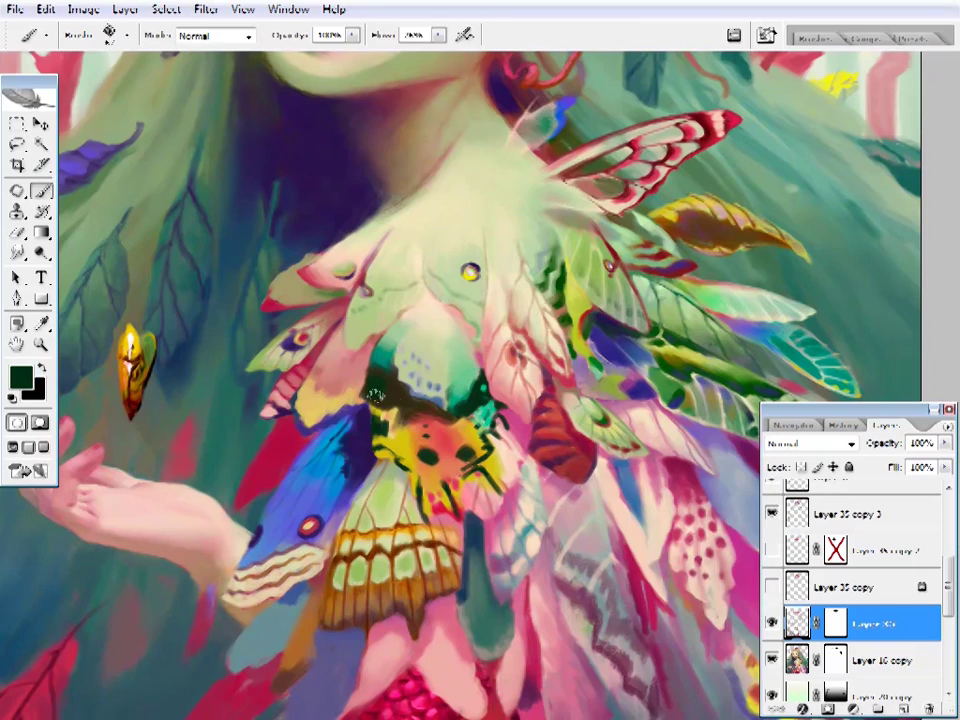
- Zoom out to check the whole painting, then zoom back in on the chest moth
{"action": "key", "text": "z"}
{"action": "left_click", "coordinate": [508, 459], "text": "alt"}
{"action": "left_click", "coordinate": [437, 510]}
{"action": "left_click", "coordinate": [508, 459], "text": "alt"}
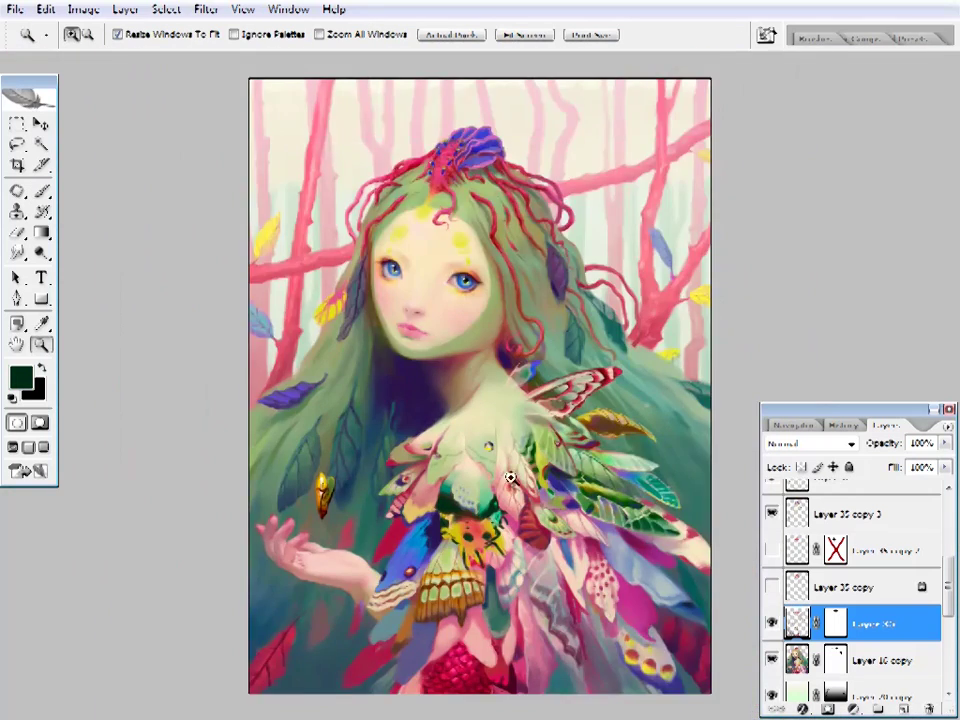
{"action": "left_click", "coordinate": [577, 478]}
{"action": "left_click_drag", "start_coordinate": [577, 478], "coordinate": [555, 422]}
{"action": "left_click", "coordinate": [430, 381]}
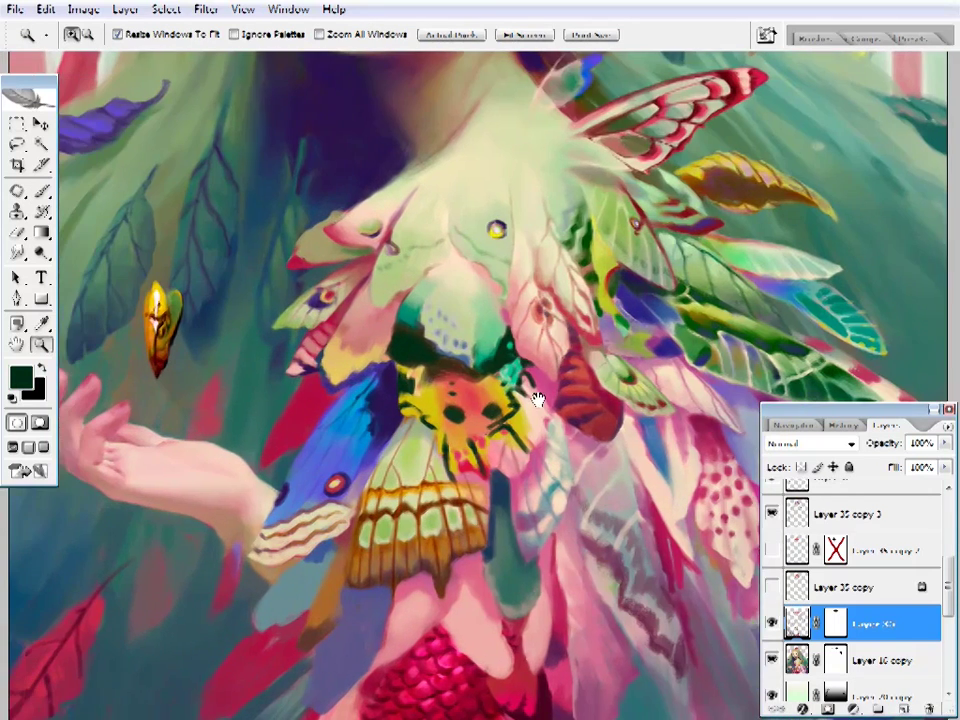
- Sample yellow from the moth and paint it onto the moth area
{"action": "key", "text": "i"}
{"action": "left_click", "coordinate": [465, 364]}
{"action": "key", "text": "b"}
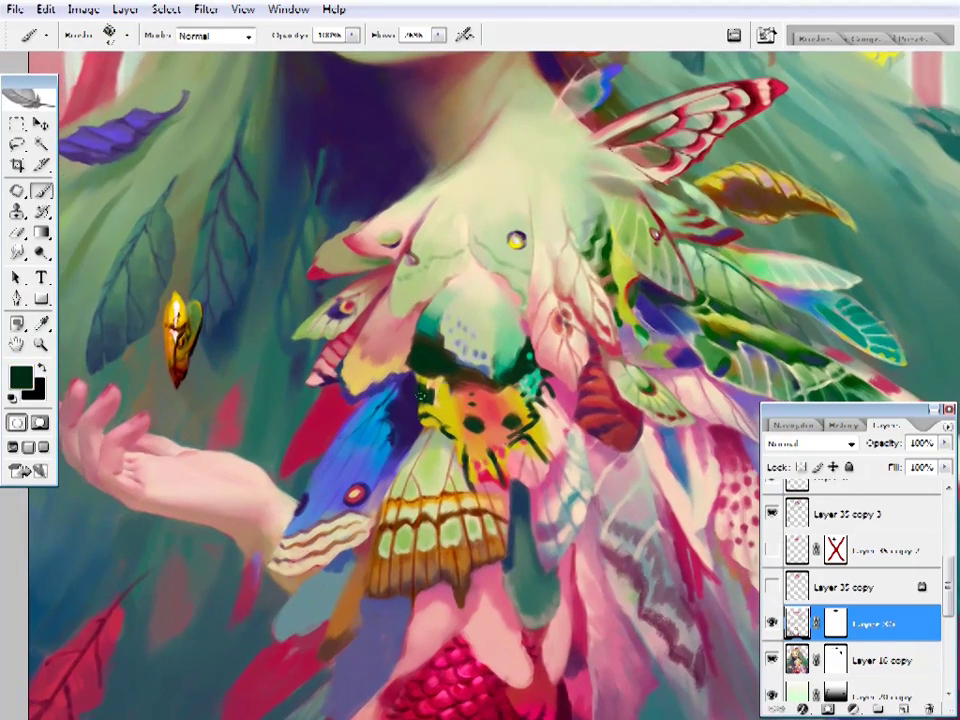
{"action": "key", "text": "i"}
{"action": "key", "text": "b"}
{"action": "left_click", "coordinate": [304, 265], "text": "alt"}
- Sample the moth's yellow, then pick a bright green in the Color Picker for painting
{"action": "left_click", "coordinate": [320, 305], "text": "alt"}
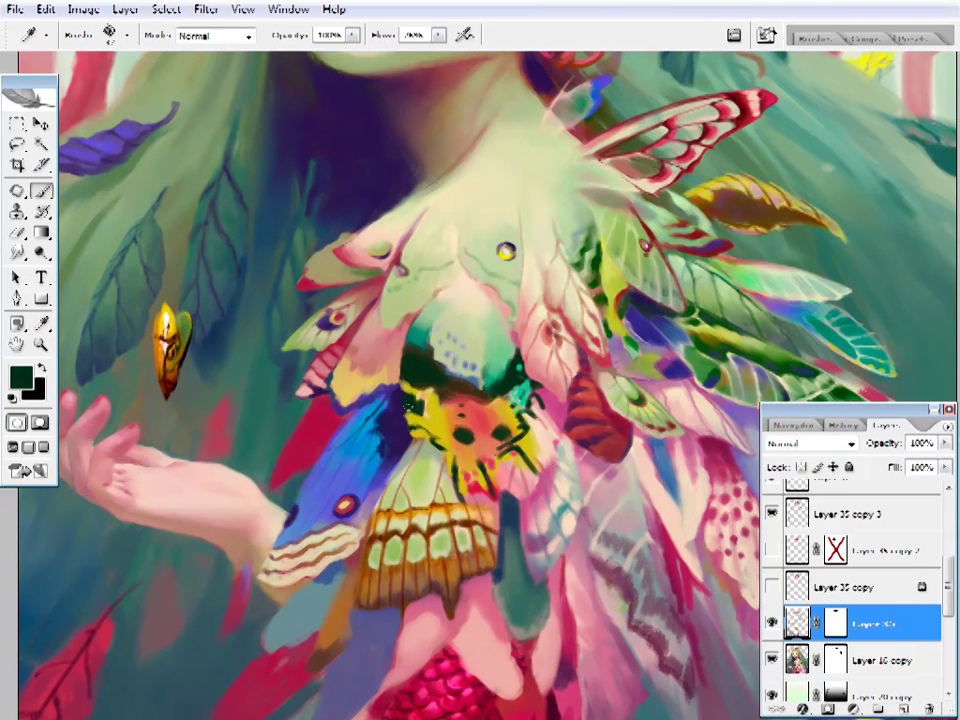
{"action": "key", "text": "i"}
{"action": "left_click", "coordinate": [20, 376]}
{"action": "left_click", "coordinate": [681, 253]}
{"action": "key", "text": "Return"}
{"action": "key", "text": "b"}
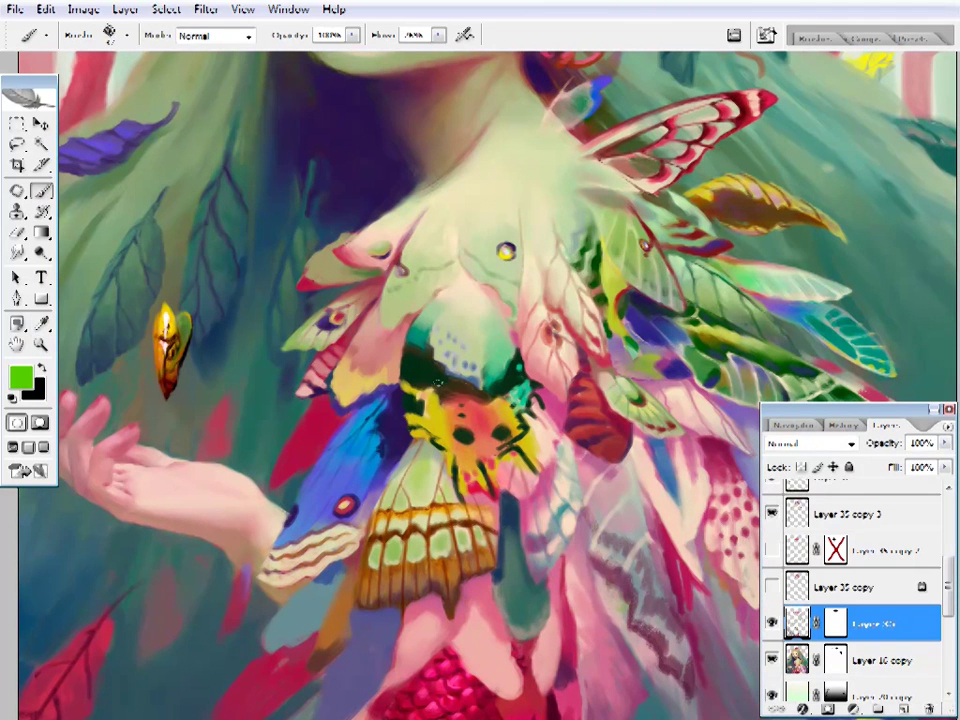
- Paint with yellow, dark green and teal sampled from the moth and chest
{"action": "left_click", "coordinate": [325, 289], "text": "alt"}
{"action": "left_click_drag", "start_coordinate": [584, 415], "coordinate": [578, 418]}
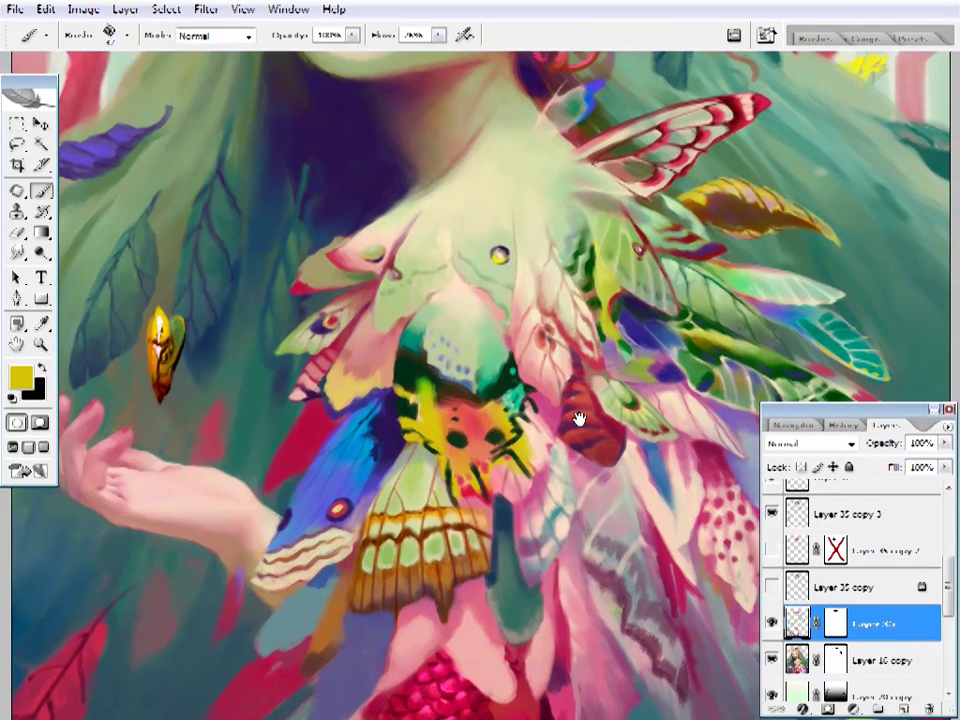
{"action": "left_click", "coordinate": [372, 282], "text": "alt"}
{"action": "left_click_drag", "start_coordinate": [370, 285], "coordinate": [388, 297]}
{"action": "left_click", "coordinate": [75, 370], "text": "alt"}
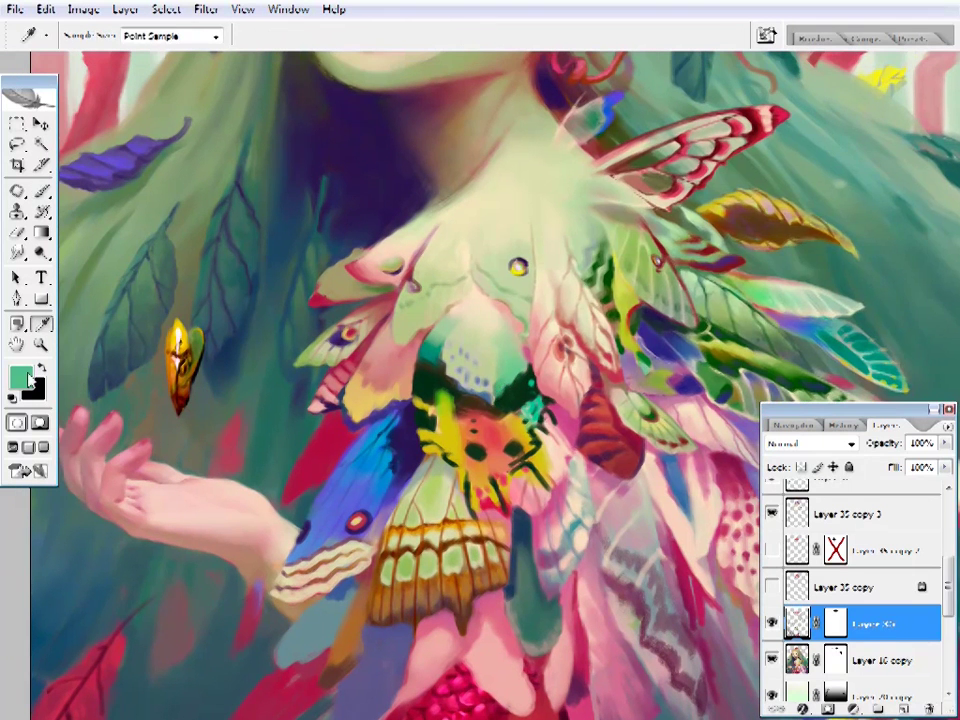
{"action": "key", "text": "b"}
- Add red, teal, yellow-green and dark green touches on the moth's head
{"action": "left_click", "coordinate": [358, 310], "text": "alt"}
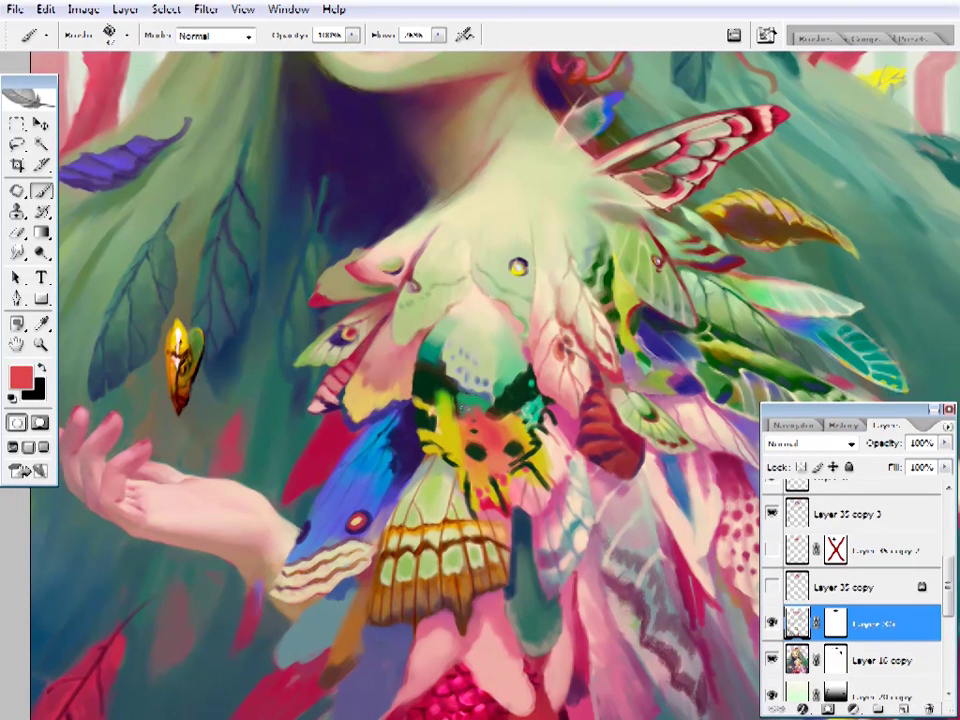
{"action": "left_click", "coordinate": [355, 292], "text": "alt"}
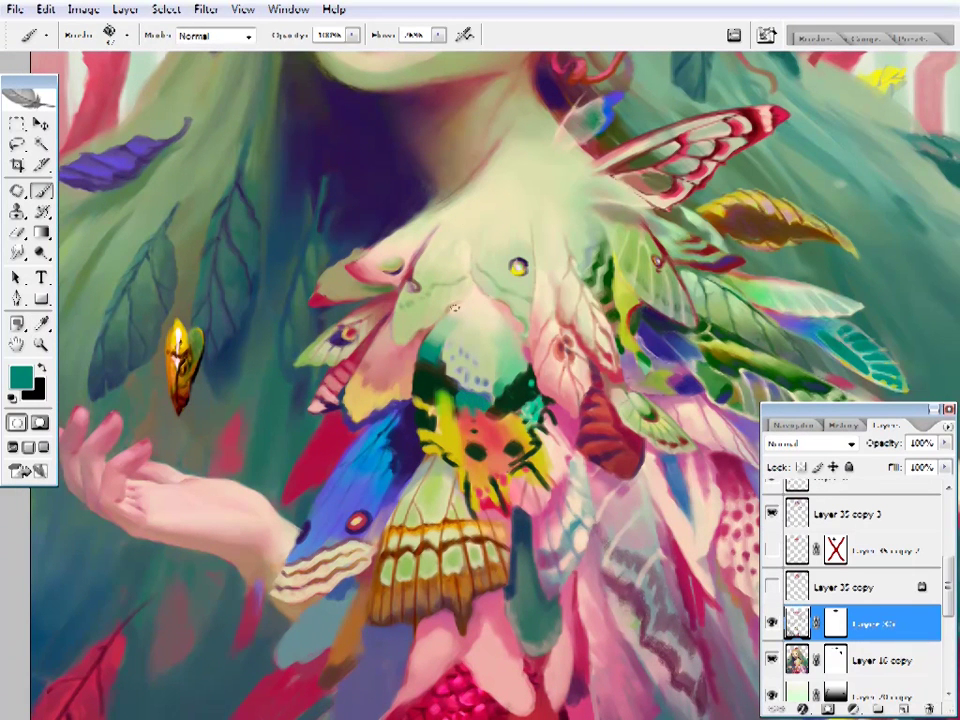
{"action": "left_click", "coordinate": [338, 284], "text": "alt"}
{"action": "left_click", "coordinate": [336, 286], "text": "alt"}
{"action": "left_click_drag", "start_coordinate": [529, 342], "coordinate": [496, 359]}
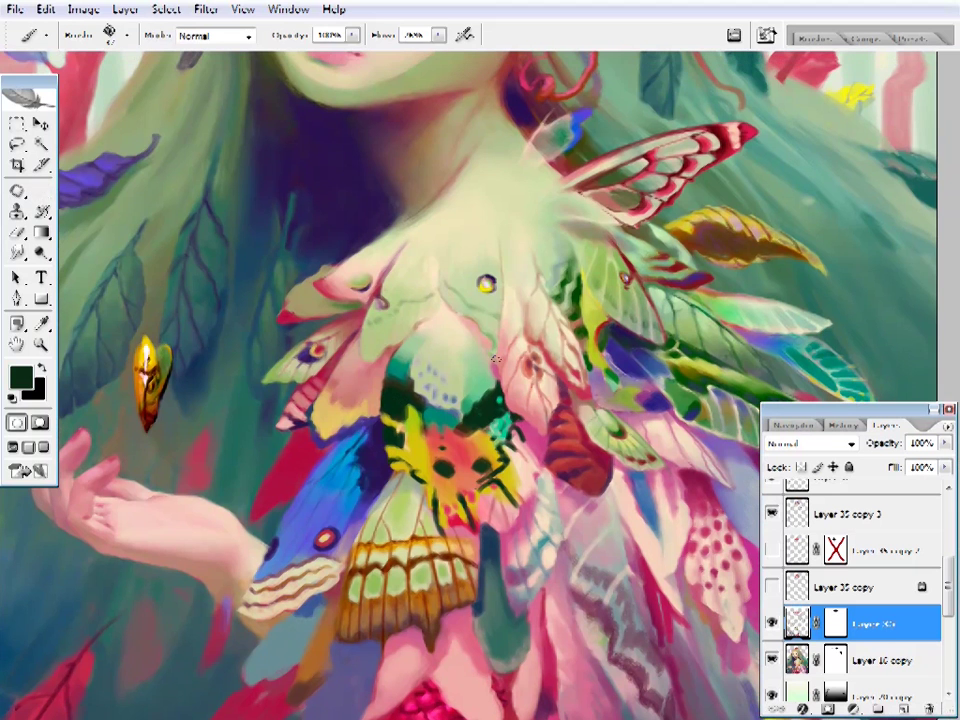
- Sample dark blue and dab dark blue spots on the moth's head
{"action": "key", "text": "alt"}
{"action": "left_click", "coordinate": [440, 388], "text": "alt"}
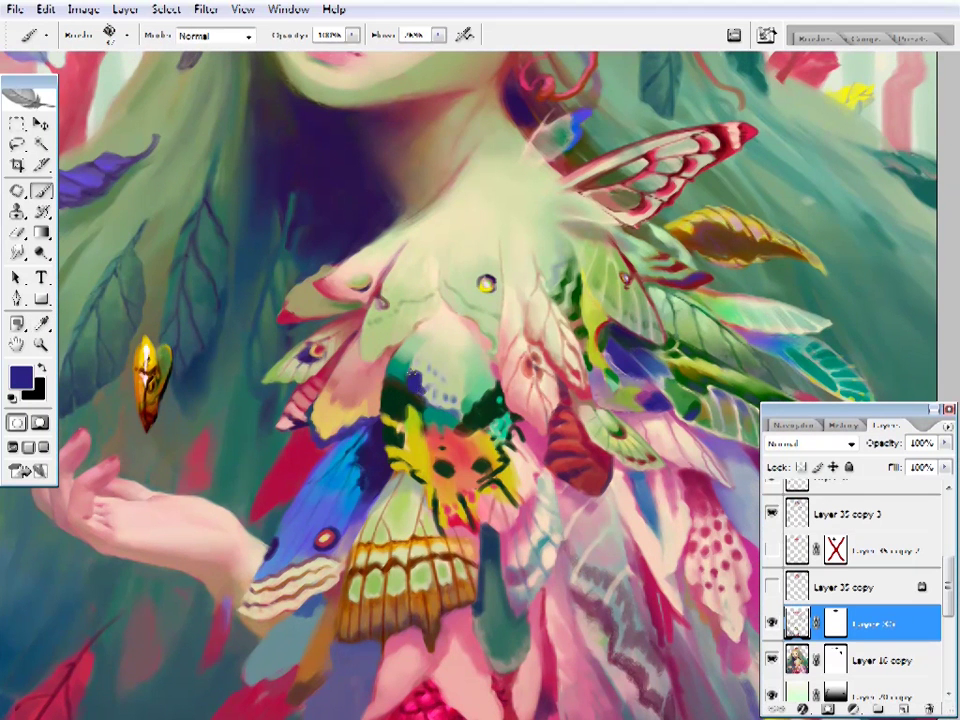
{"action": "left_click", "coordinate": [413, 378]}
{"action": "key", "text": "alt"}
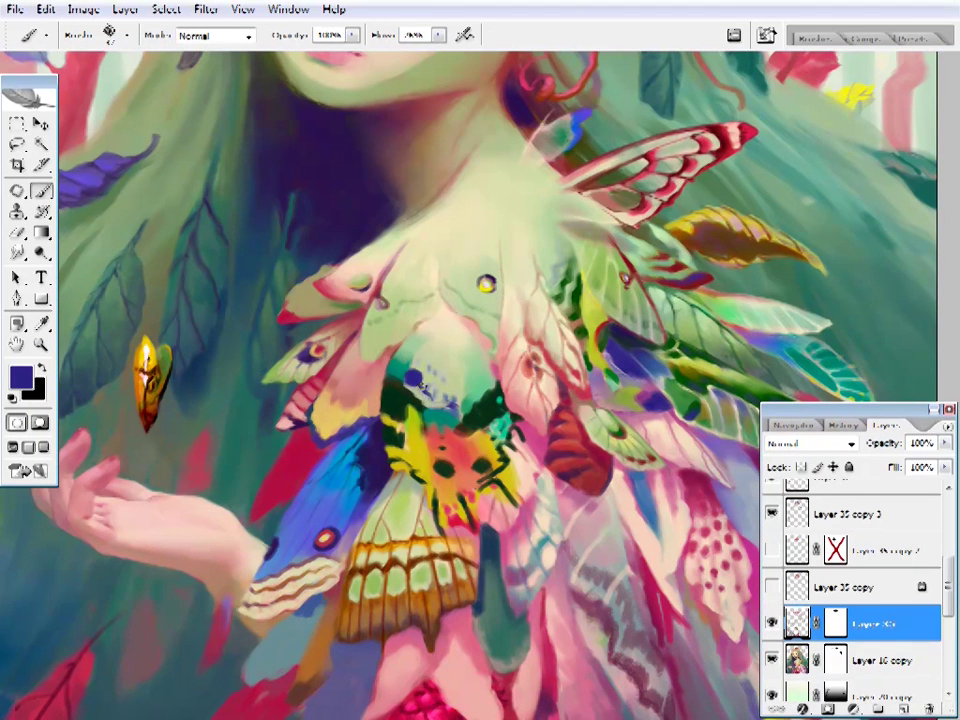
- Sample a light green from the chest and choose a different brush preset
{"action": "left_click", "coordinate": [470, 376], "text": "alt"}
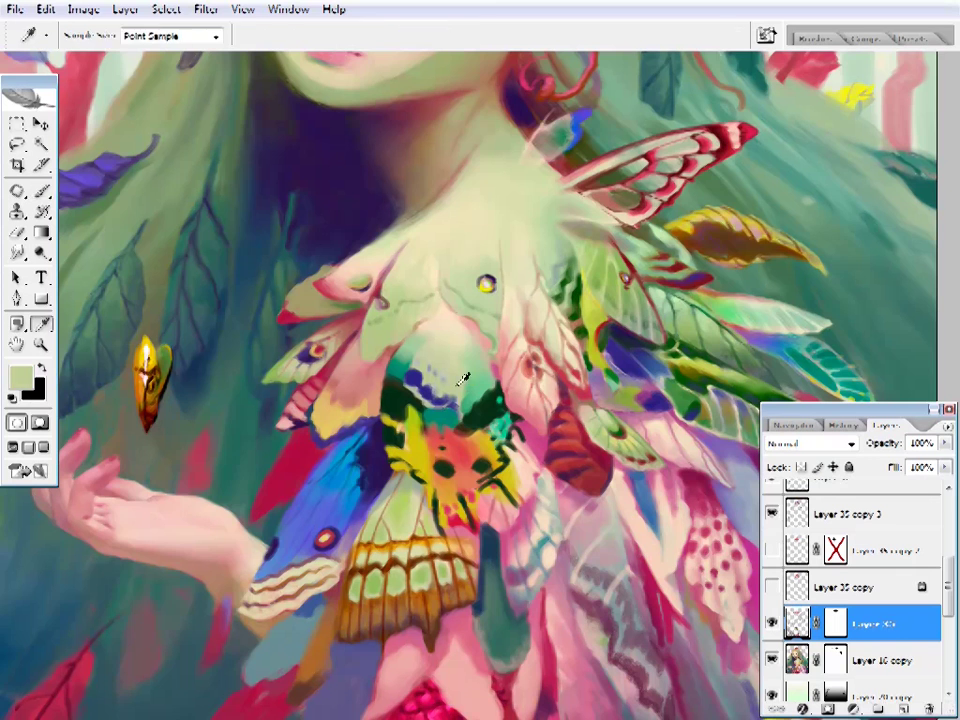
{"action": "key", "text": "b"}
{"action": "right_click", "coordinate": [472, 383]}
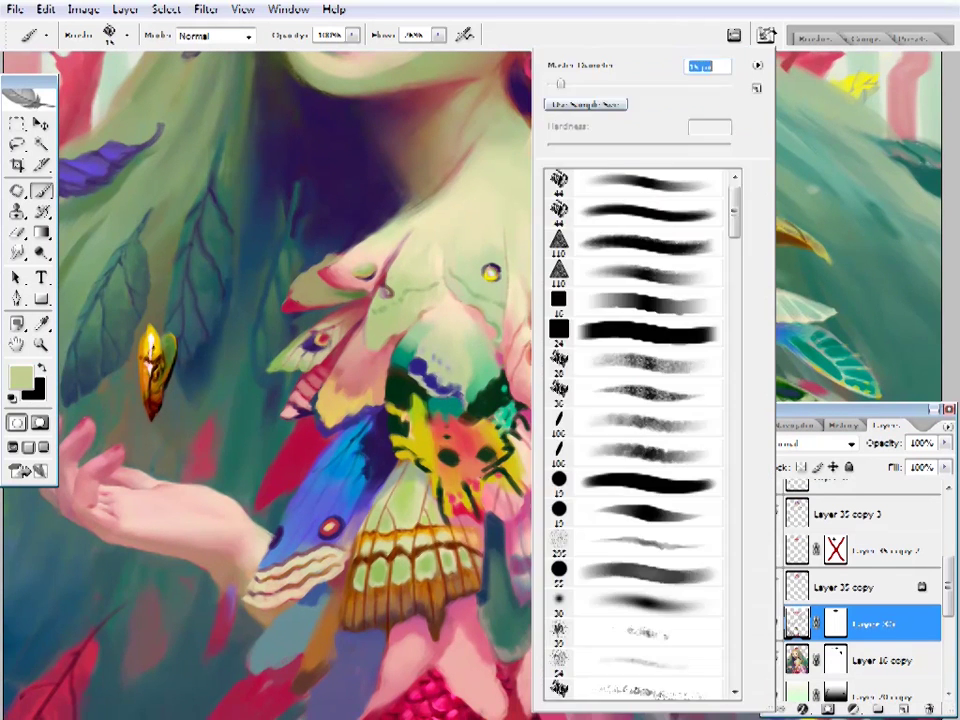
{"action": "key", "text": "Escape"}
{"action": "key", "text": "i"}
{"action": "left_click", "coordinate": [452, 352]}
{"action": "key", "text": "b"}
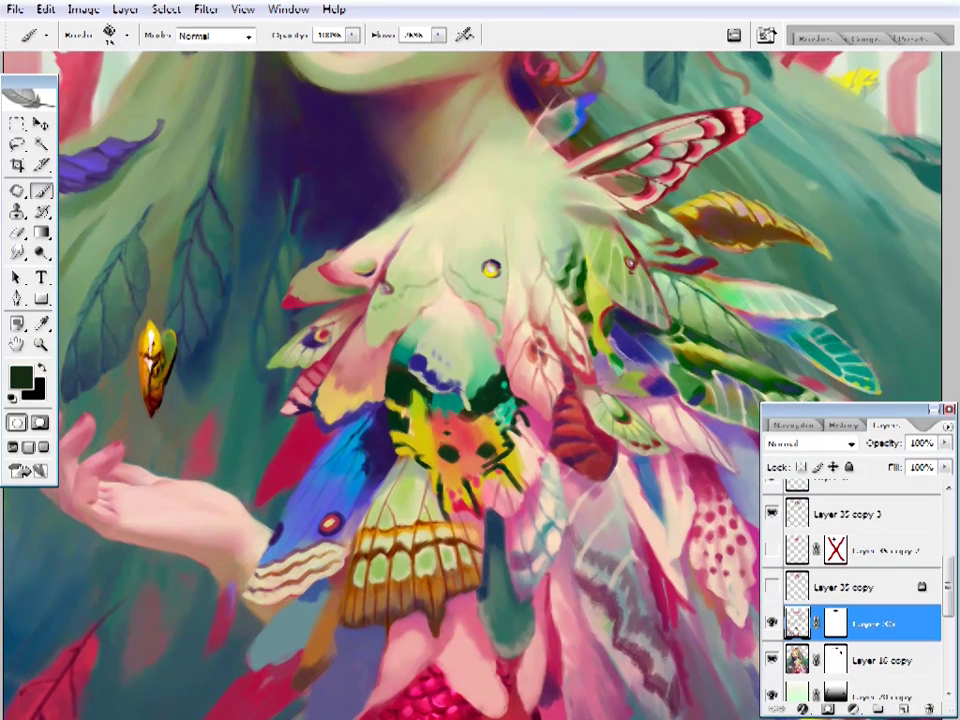
- Paint salmon, brown and yellow touches on the moth's head
{"action": "left_click_drag", "start_coordinate": [298, 268], "coordinate": [263, 254]}
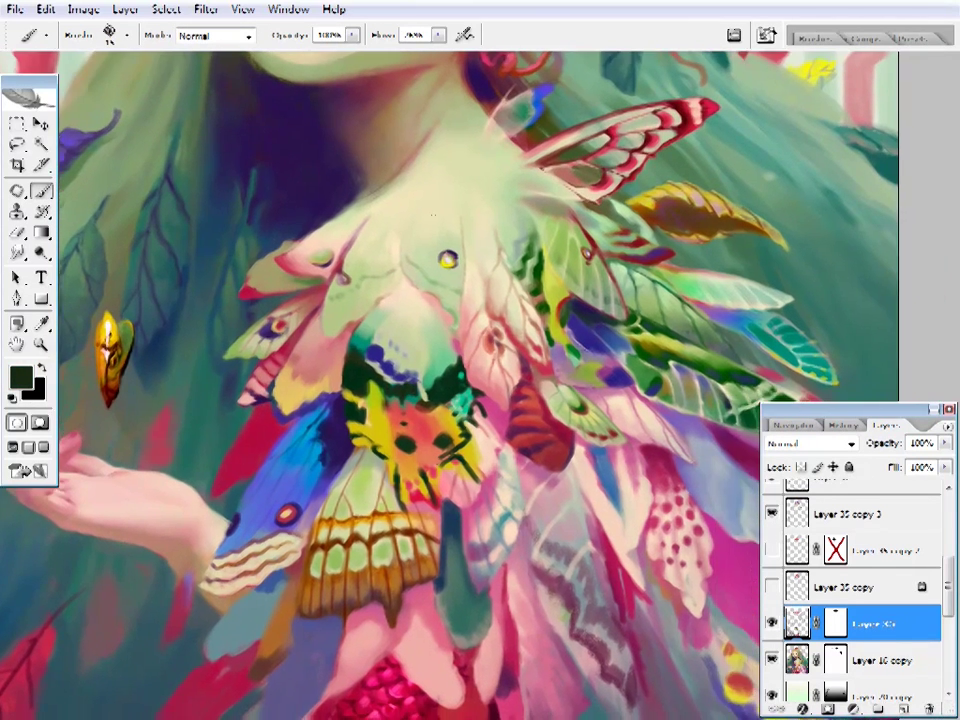
{"action": "key", "text": "i"}
{"action": "key", "text": "b"}
{"action": "key", "text": "i"}
{"action": "key", "text": "b"}
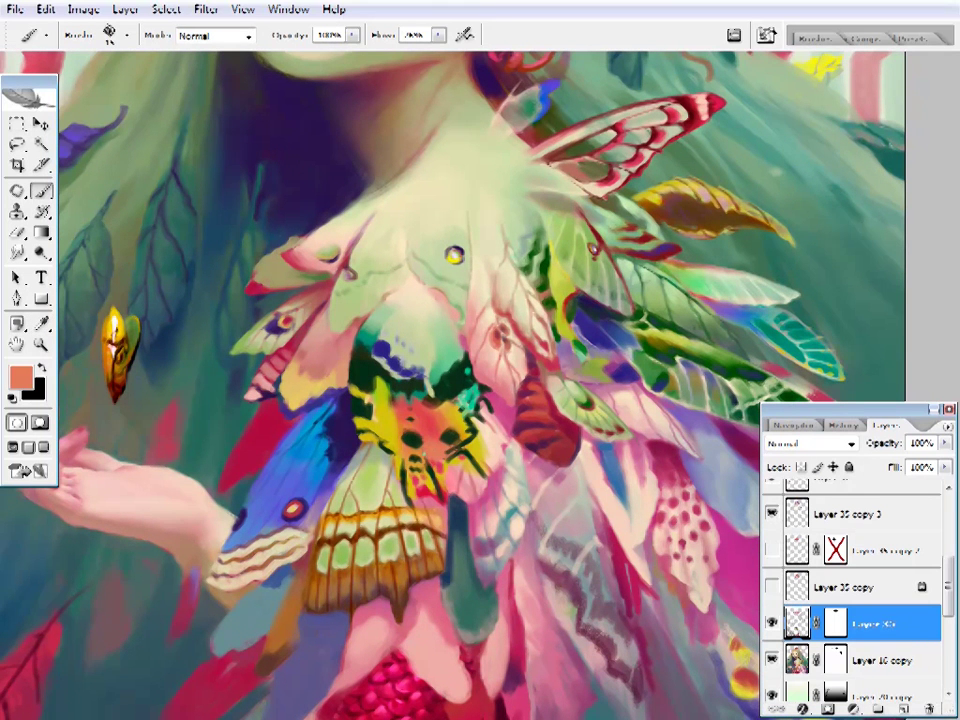
{"action": "left_click", "coordinate": [305, 354], "text": "alt"}
{"action": "left_click", "coordinate": [303, 360], "text": "alt"}
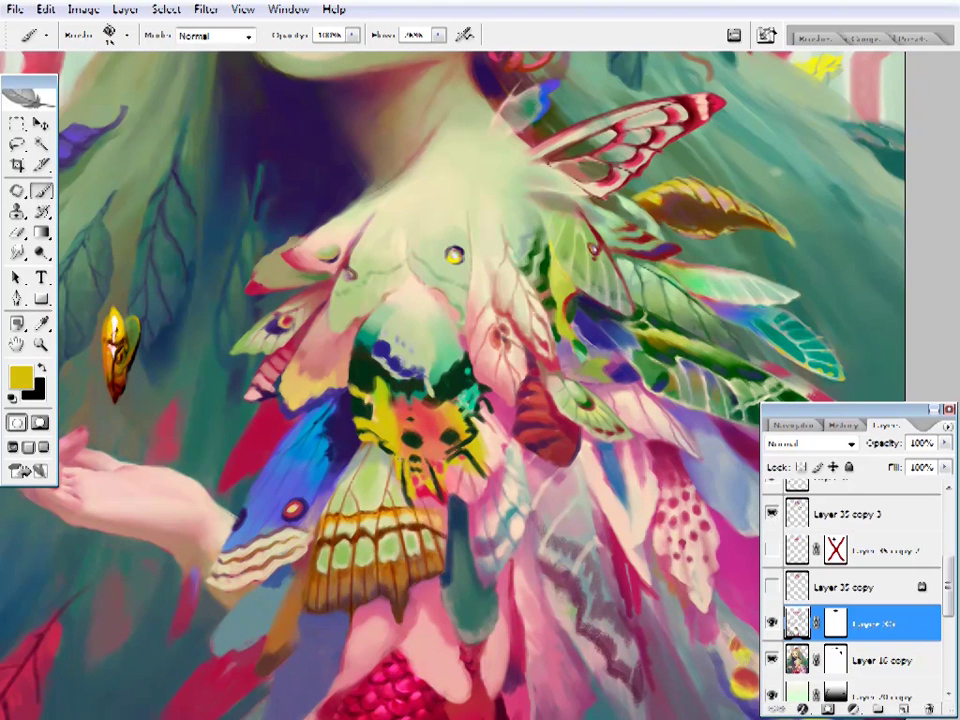
{"action": "key", "text": "i"}
{"action": "left_click", "coordinate": [416, 431]}
{"action": "key", "text": "b"}
- Sample salmon from the chest and brush it around the moth
{"action": "left_click_drag", "start_coordinate": [325, 357], "coordinate": [332, 355]}
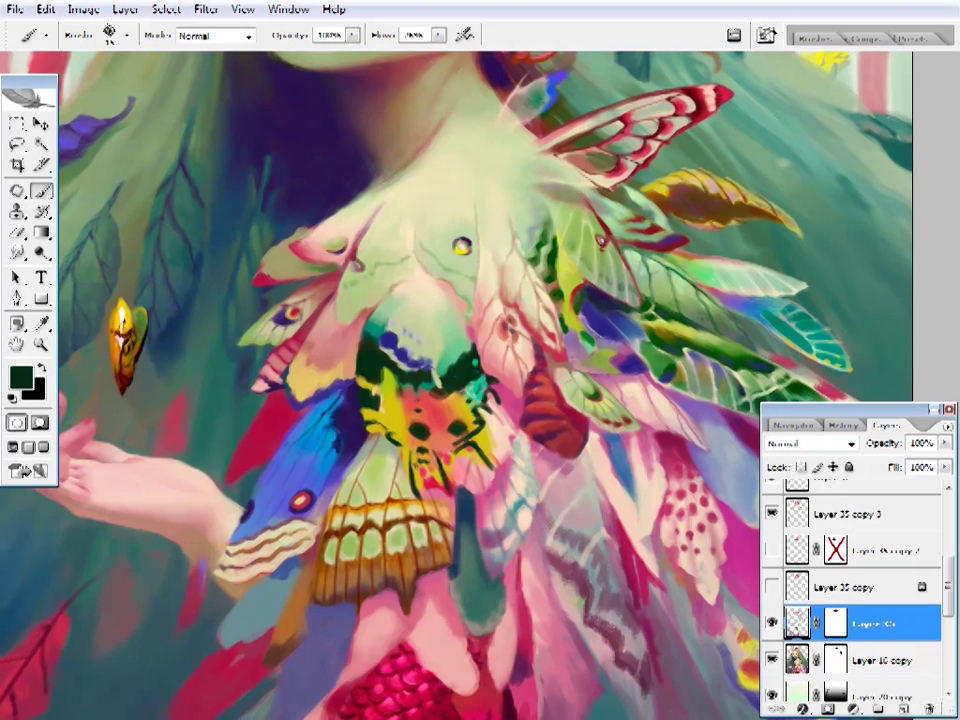
{"action": "left_click_drag", "start_coordinate": [281, 319], "coordinate": [292, 332]}
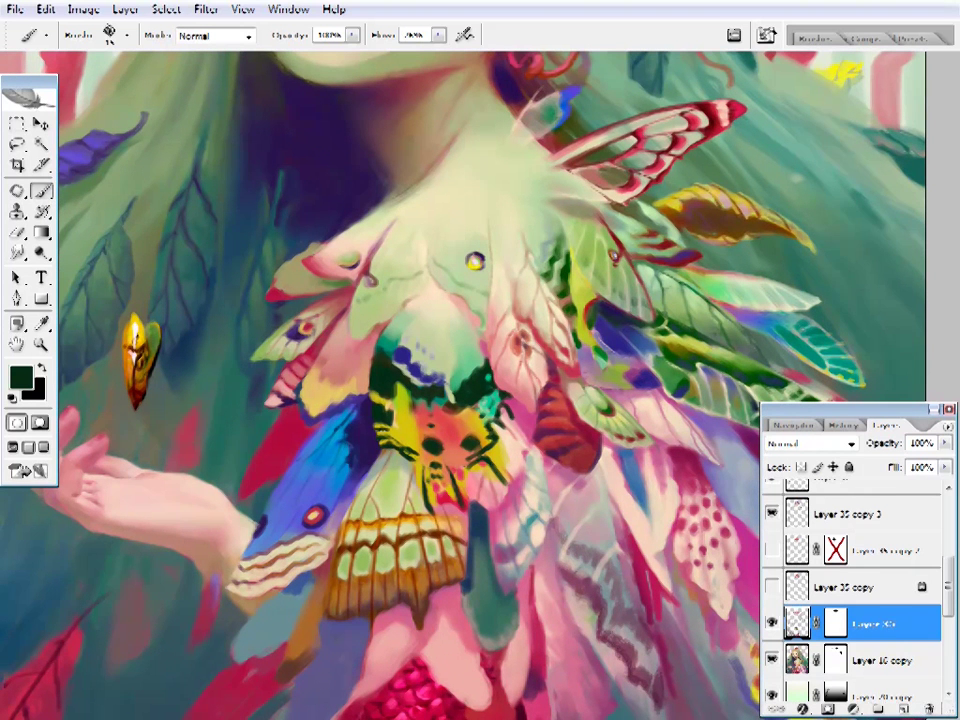
{"action": "left_click_drag", "start_coordinate": [443, 477], "coordinate": [413, 467]}
{"action": "key", "text": "i"}
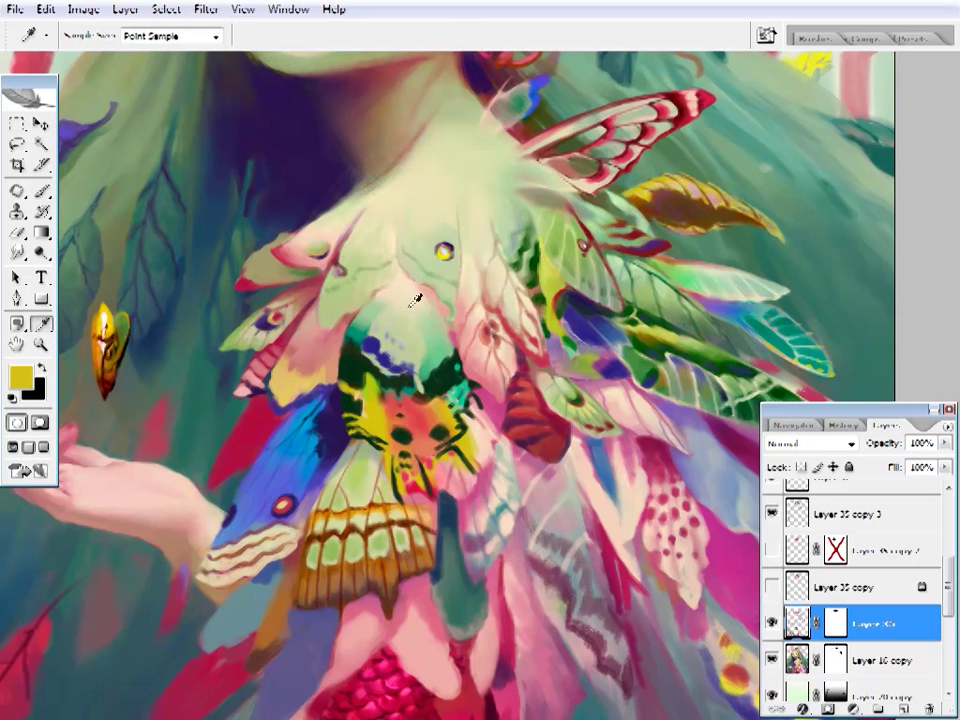
{"action": "left_click", "coordinate": [330, 314]}
{"action": "key", "text": "b"}
- Add more salmon and dark green strokes across the chest, then switch to the Eraser
{"action": "left_click_drag", "start_coordinate": [305, 310], "coordinate": [316, 319]}
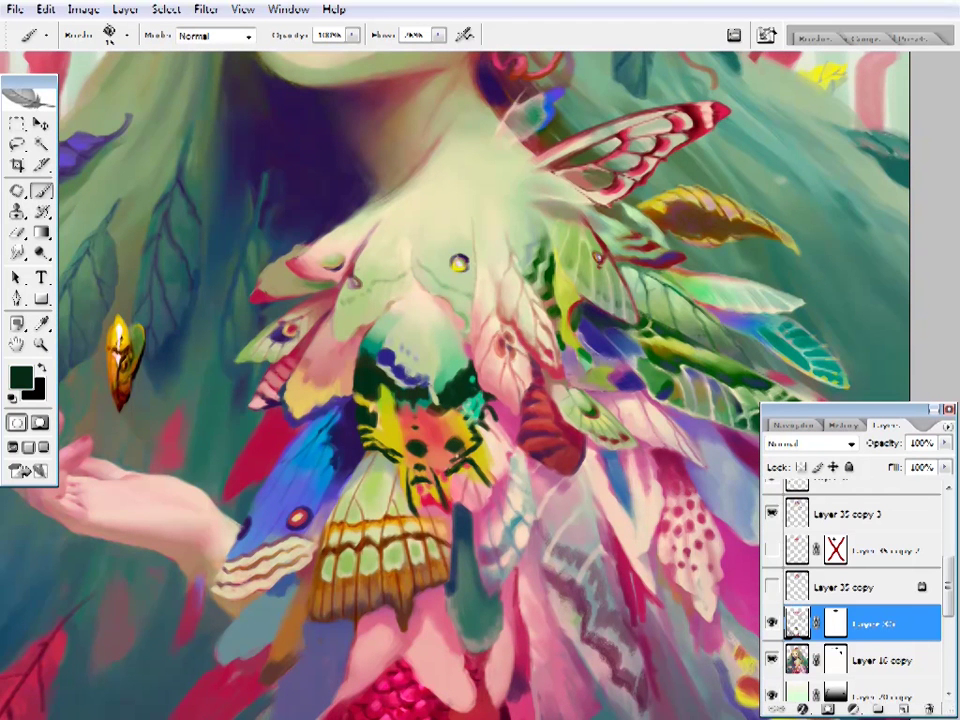
{"action": "left_click_drag", "start_coordinate": [361, 337], "coordinate": [329, 351]}
{"action": "key", "text": "i"}
{"action": "left_click", "coordinate": [322, 336]}
{"action": "key", "text": "b"}
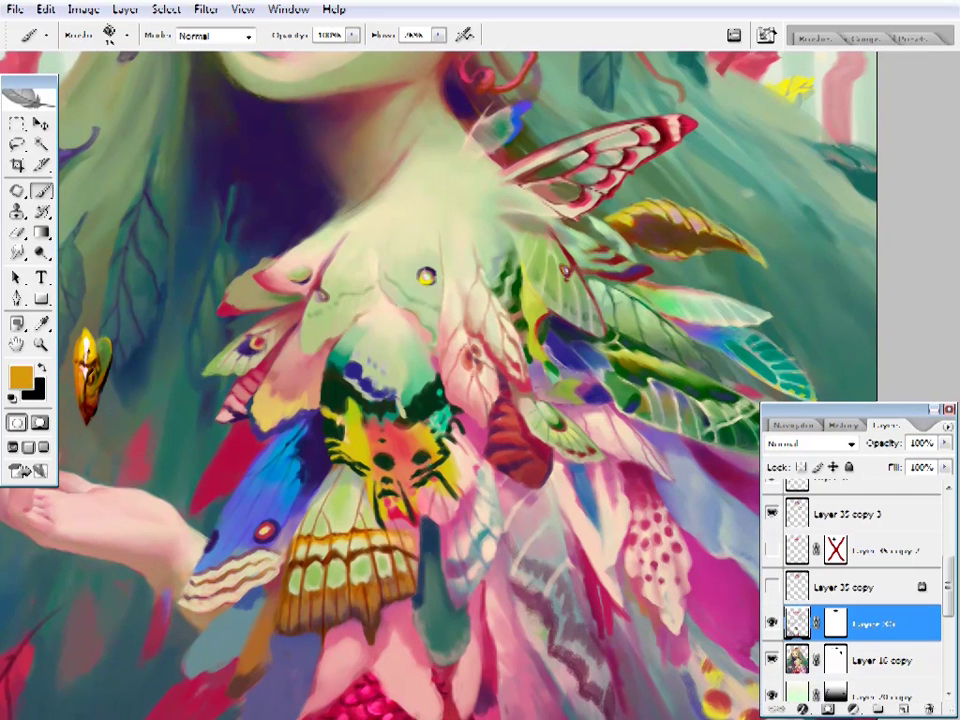
{"action": "key", "text": "i"}
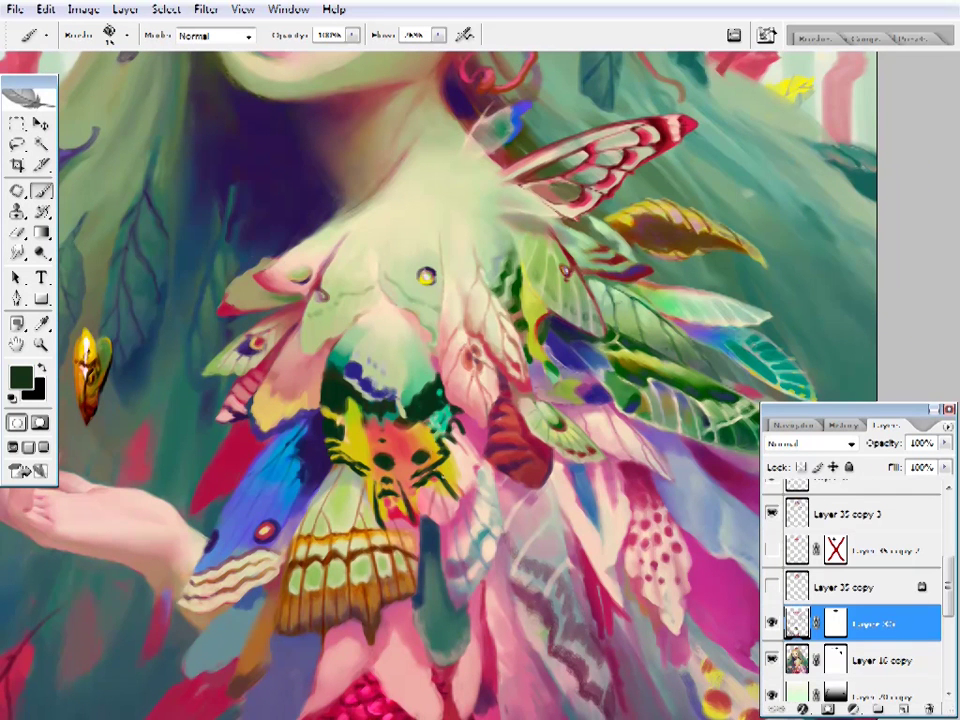
{"action": "left_click_drag", "start_coordinate": [503, 446], "coordinate": [489, 460]}
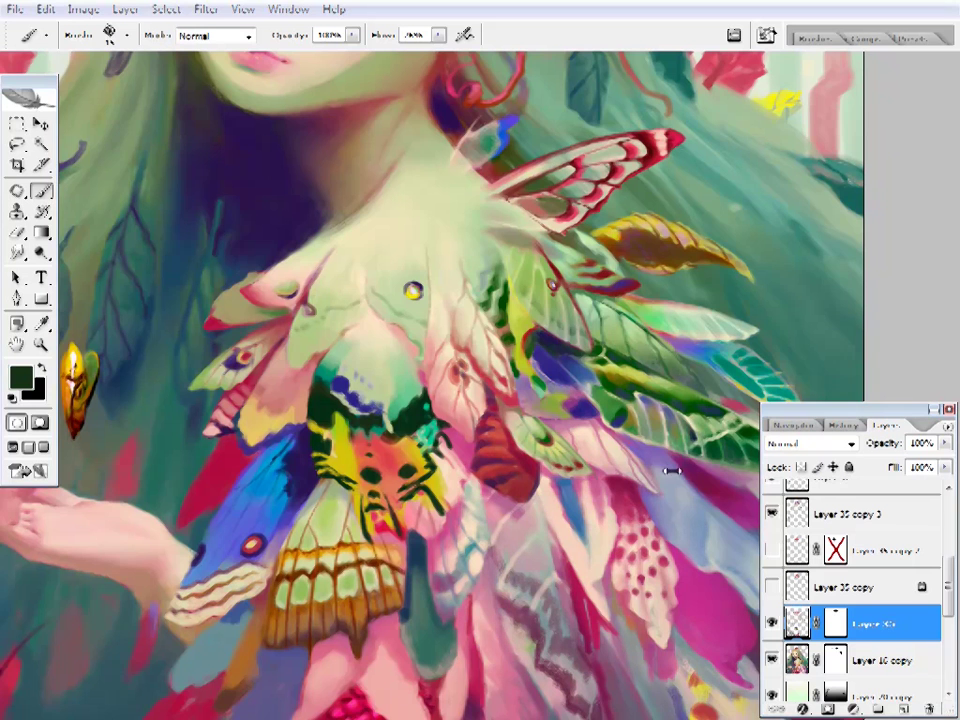
{"action": "left_click_drag", "start_coordinate": [672, 470], "coordinate": [670, 489]}
{"action": "key", "text": "i"}
{"action": "key", "text": "e"}
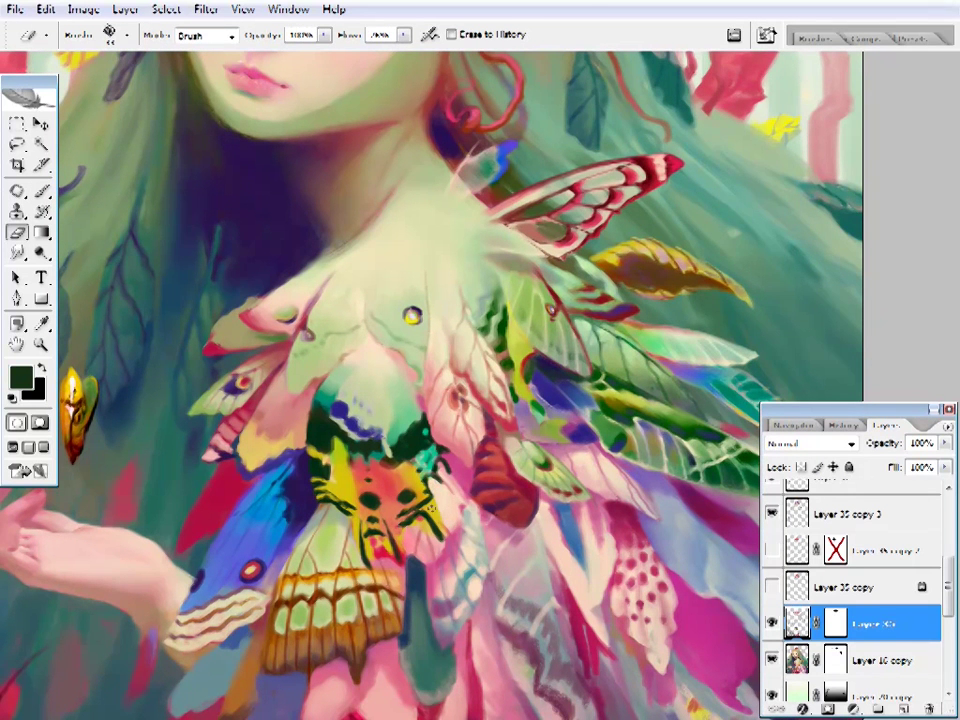
- Sample dark green from the painting to work on the chest moth
{"action": "left_click_drag", "start_coordinate": [418, 610], "coordinate": [446, 600]}
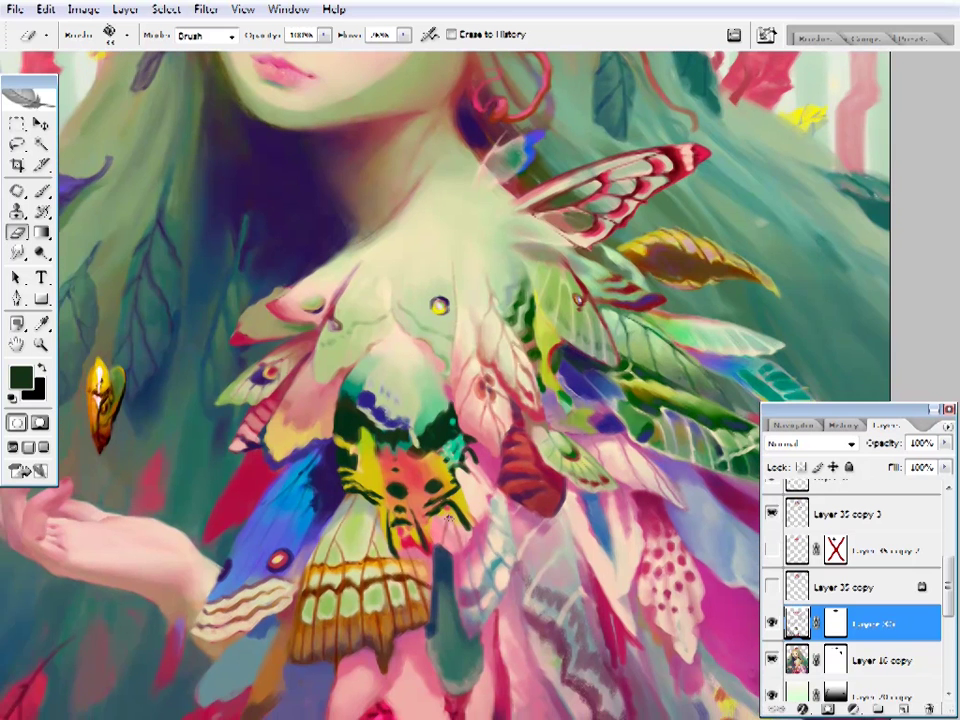
{"action": "key", "text": "i"}
{"action": "key", "text": "b"}
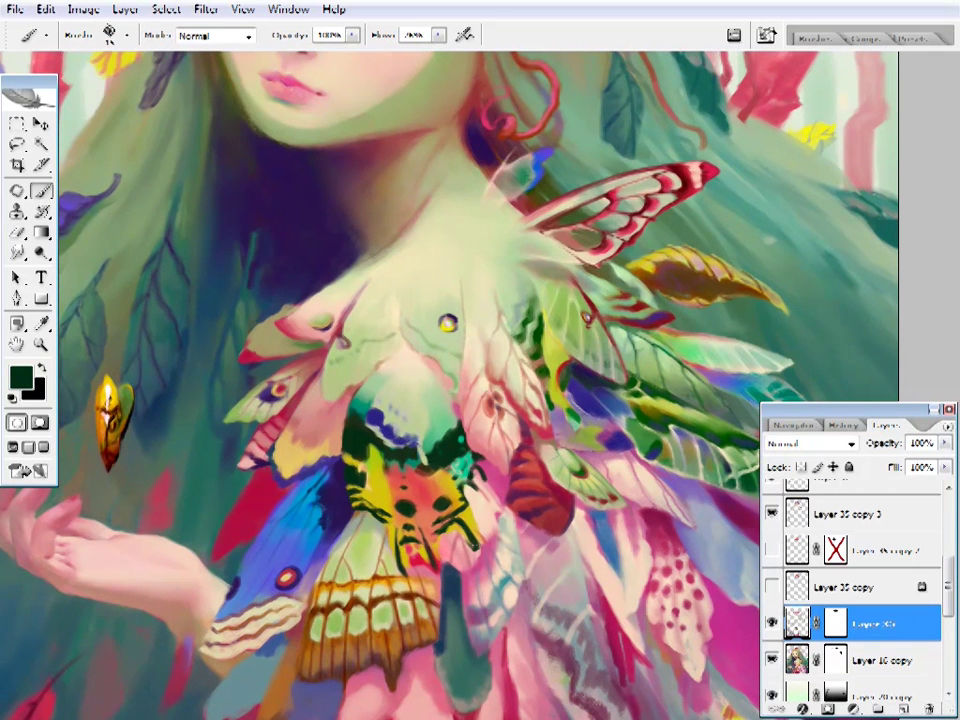
{"action": "left_click_drag", "start_coordinate": [496, 490], "coordinate": [500, 505]}
{"action": "left_click", "coordinate": [350, 400], "text": "alt"}
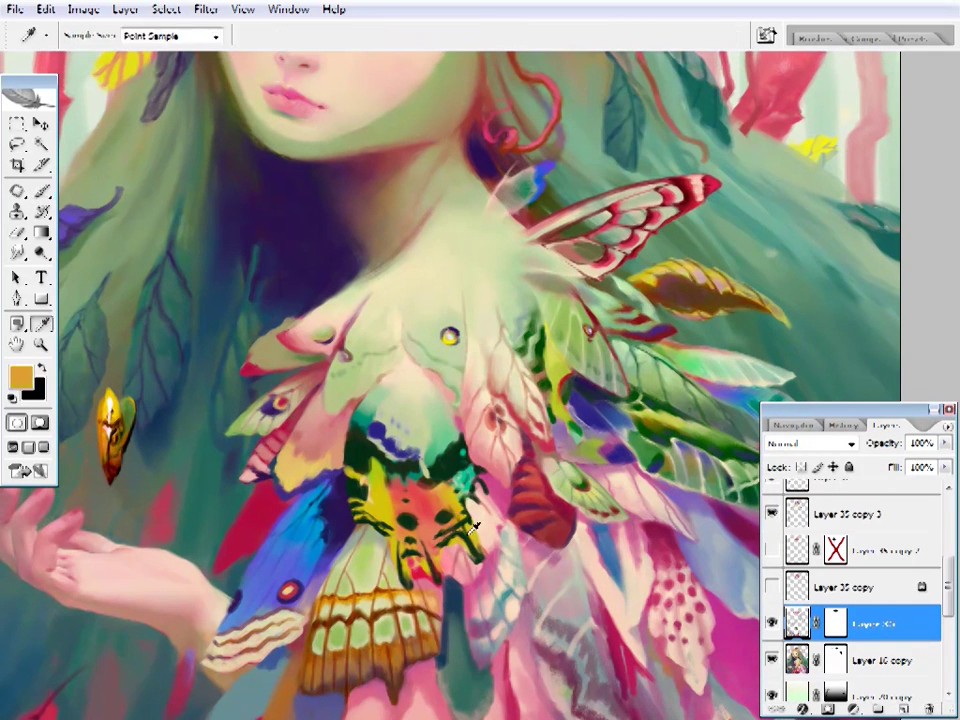
{"action": "left_click", "coordinate": [356, 397], "text": "alt"}
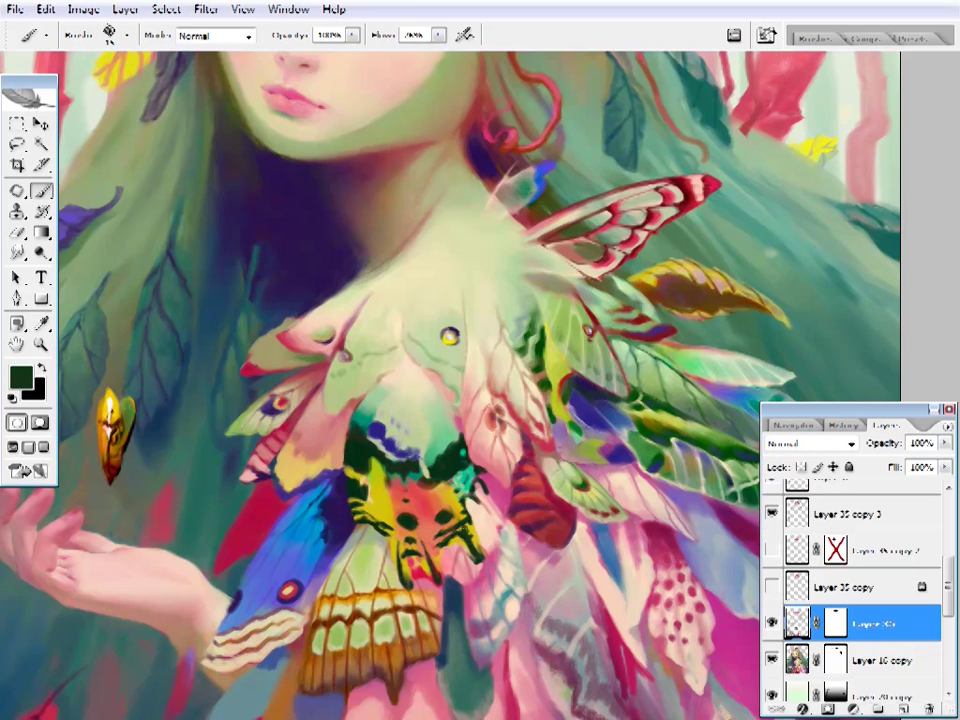
- Erase and repaint to refine the moth's dark green outline, then sample red
{"action": "left_click_drag", "start_coordinate": [357, 362], "coordinate": [363, 381]}
{"action": "key", "text": "e"}
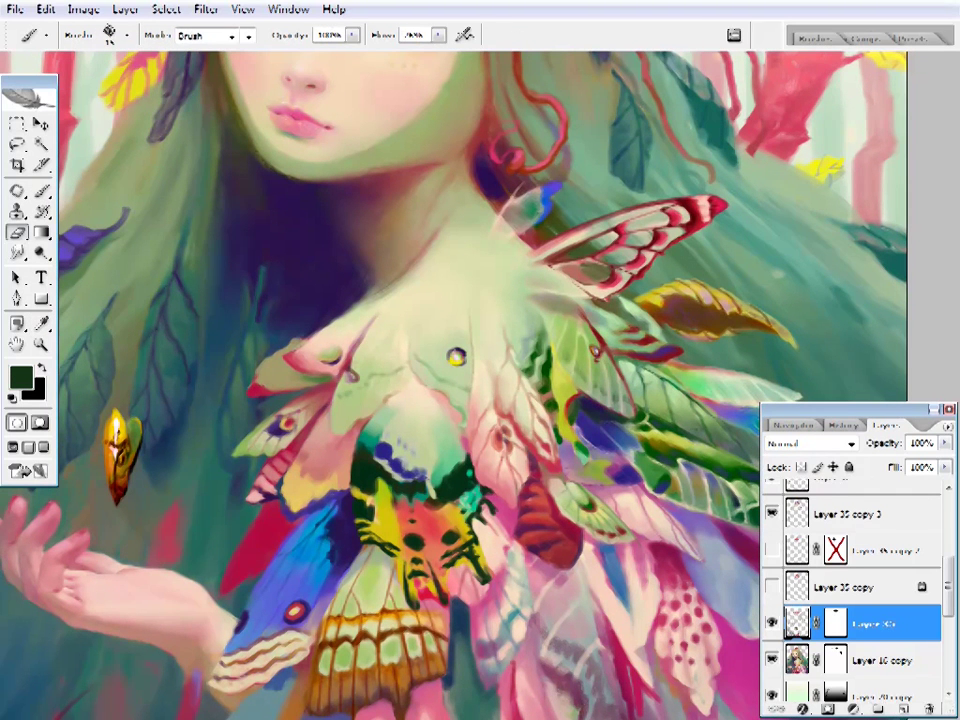
{"action": "key", "text": "b"}
{"action": "left_click_drag", "start_coordinate": [366, 386], "coordinate": [372, 400]}
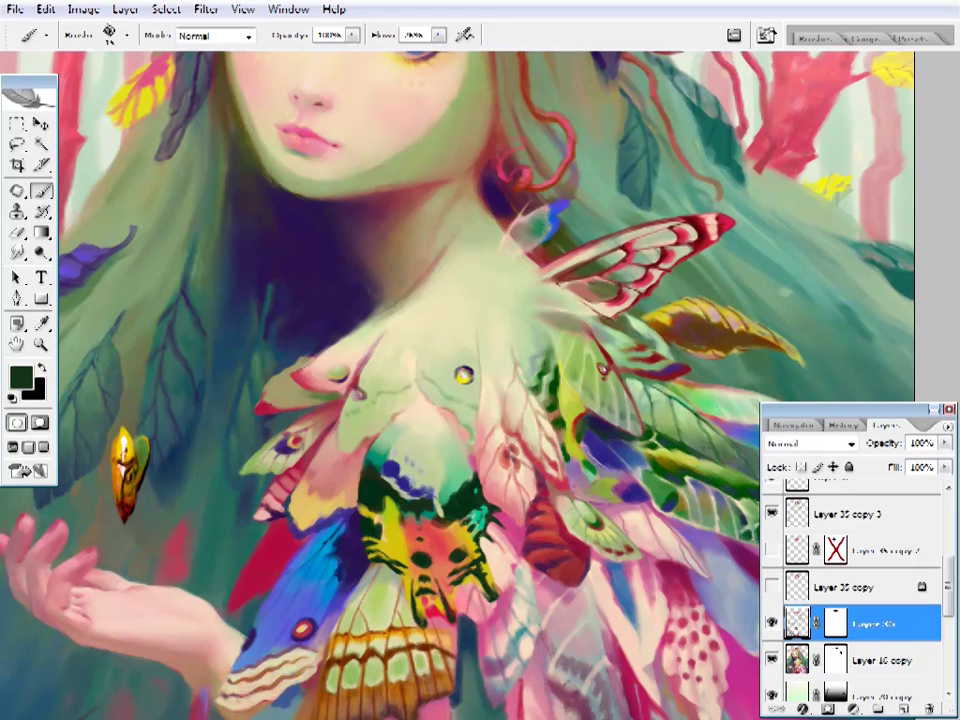
{"action": "left_click_drag", "start_coordinate": [505, 256], "coordinate": [544, 213]}
{"action": "left_click", "coordinate": [362, 415], "text": "alt"}
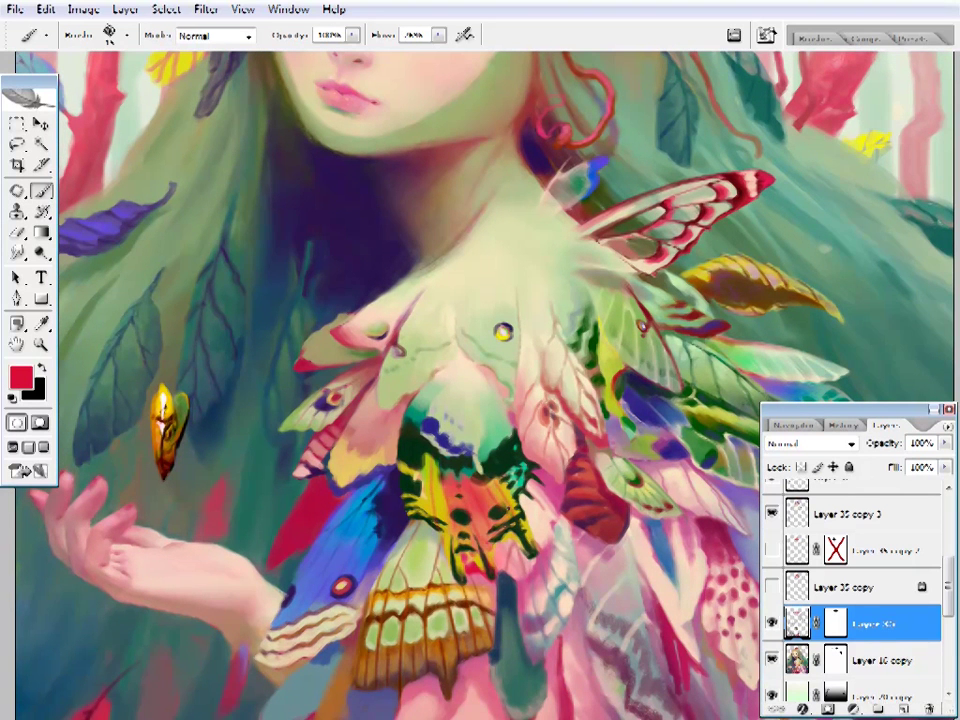
- Paint teal, bright red and dark navy strokes on the chest moth
{"action": "left_click_drag", "start_coordinate": [467, 406], "coordinate": [447, 390]}
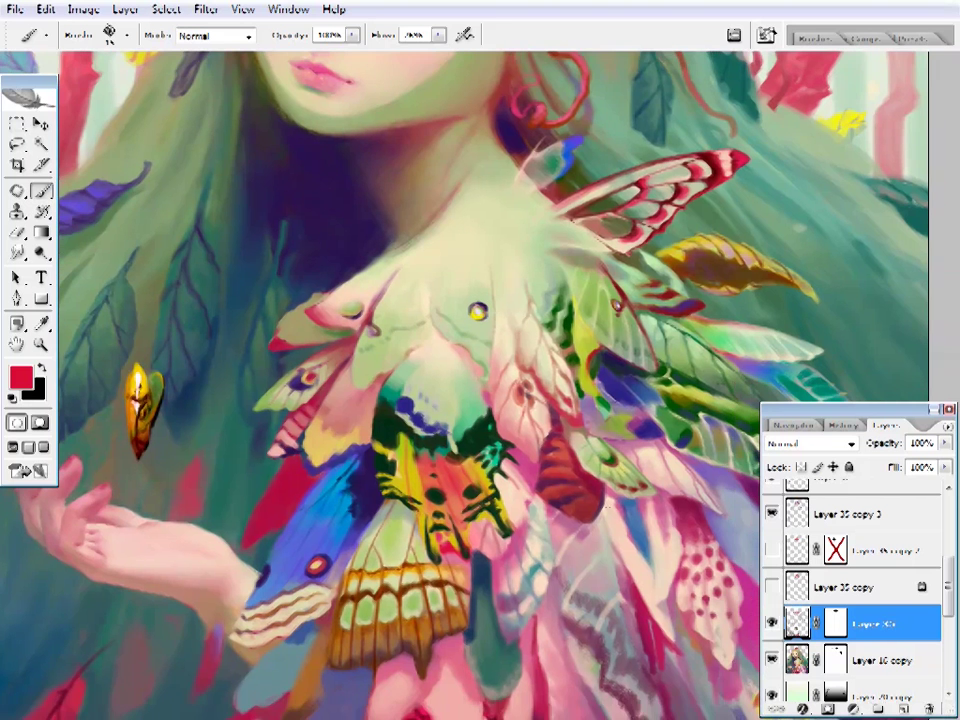
{"action": "right_click", "coordinate": [447, 390]}
{"action": "key", "text": "Escape"}
{"action": "left_click", "coordinate": [449, 390], "text": "alt"}
{"action": "left_click", "coordinate": [463, 533], "text": "alt"}
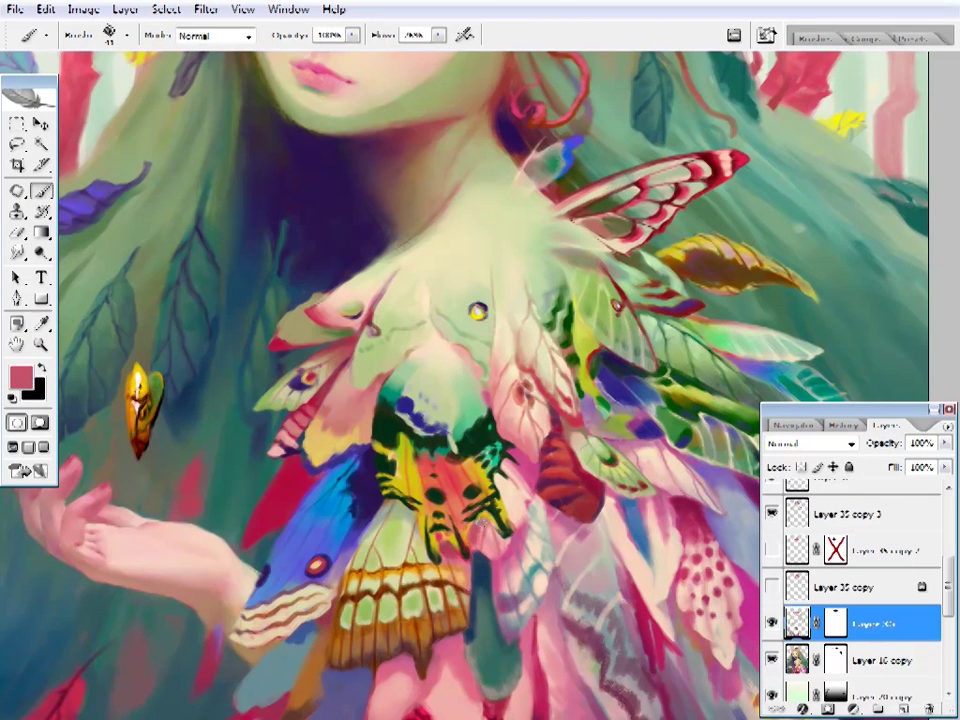
{"action": "left_click", "coordinate": [365, 423], "text": "alt"}
{"action": "left_click", "coordinate": [368, 401], "text": "alt"}
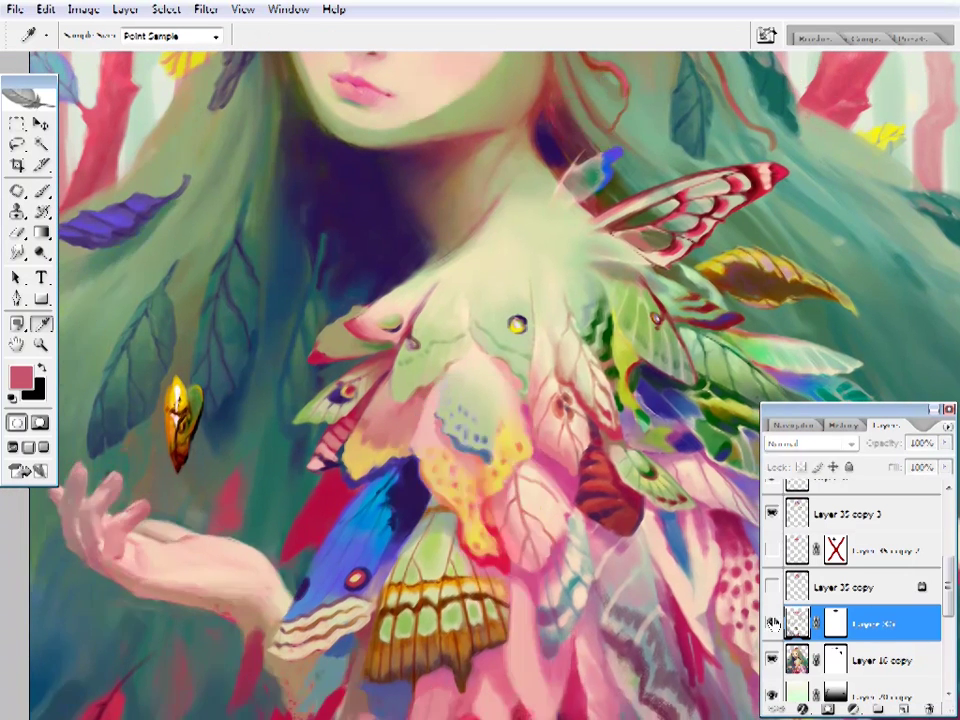
- Paint a navy edge on the moth where it meets the pale green-beige collar
{"action": "left_click", "coordinate": [465, 435], "text": "alt"}
{"action": "left_click", "coordinate": [478, 290], "text": "alt"}
{"action": "left_click", "coordinate": [350, 335], "text": "alt"}
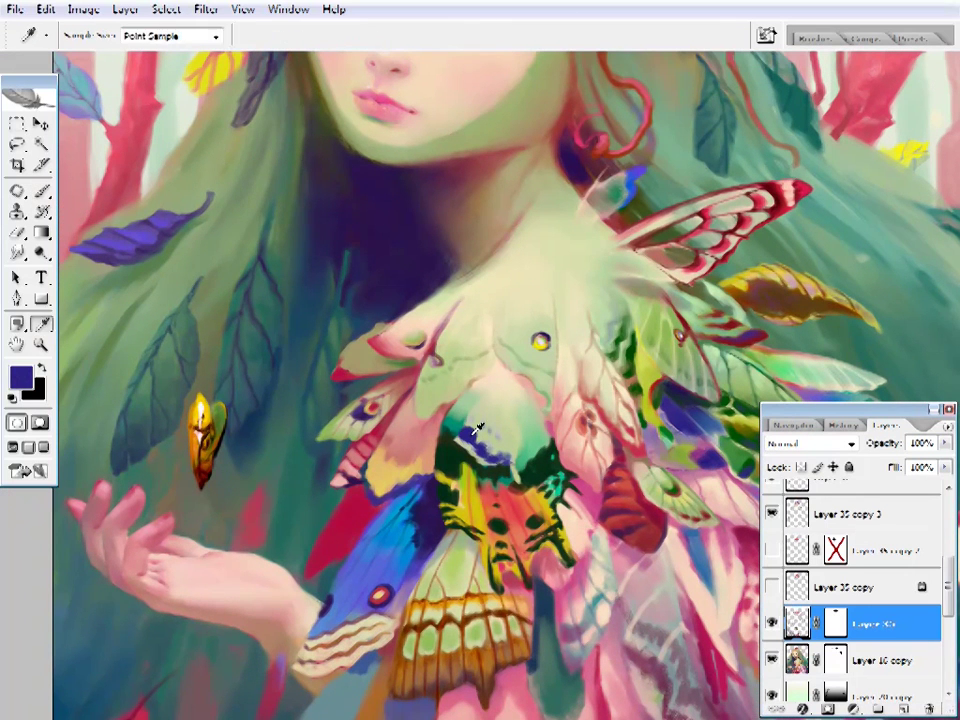
{"action": "left_click", "coordinate": [480, 386], "text": "alt"}
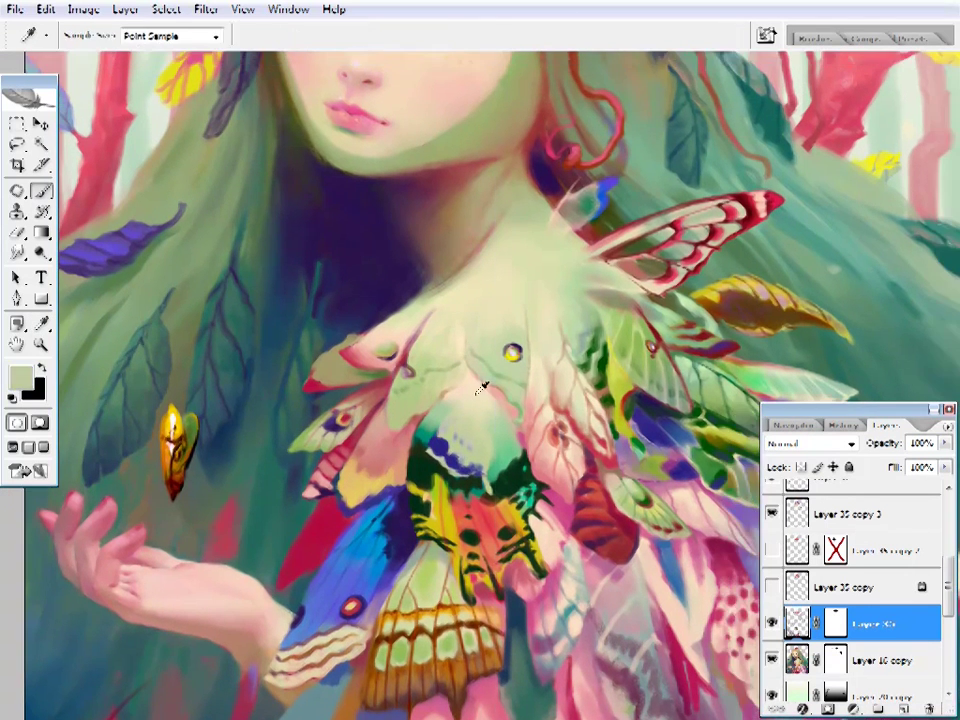
{"action": "right_click", "coordinate": [480, 386]}
{"action": "key", "text": "Escape"}
- Blend pale beige, pale green and very dark green strokes into the moth's top
{"action": "scroll", "coordinate": [500, 430], "scroll_direction": "right", "scroll_amount": 3}
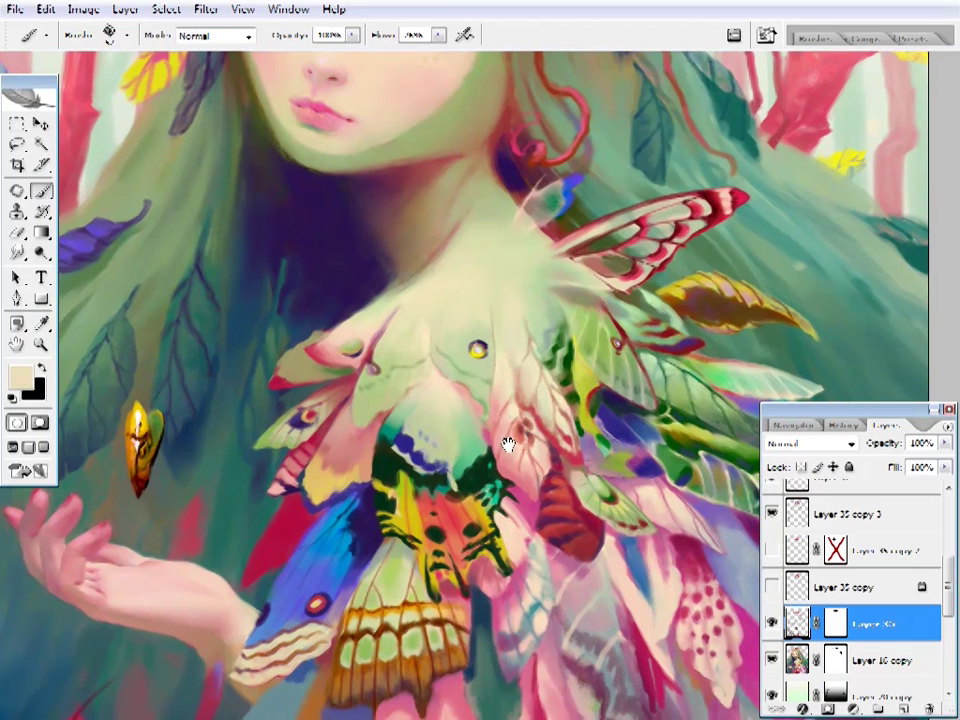
{"action": "left_click", "coordinate": [508, 400], "text": "alt"}
{"action": "left_click", "coordinate": [340, 340], "text": "alt"}
{"action": "left_click", "coordinate": [403, 270], "text": "alt"}
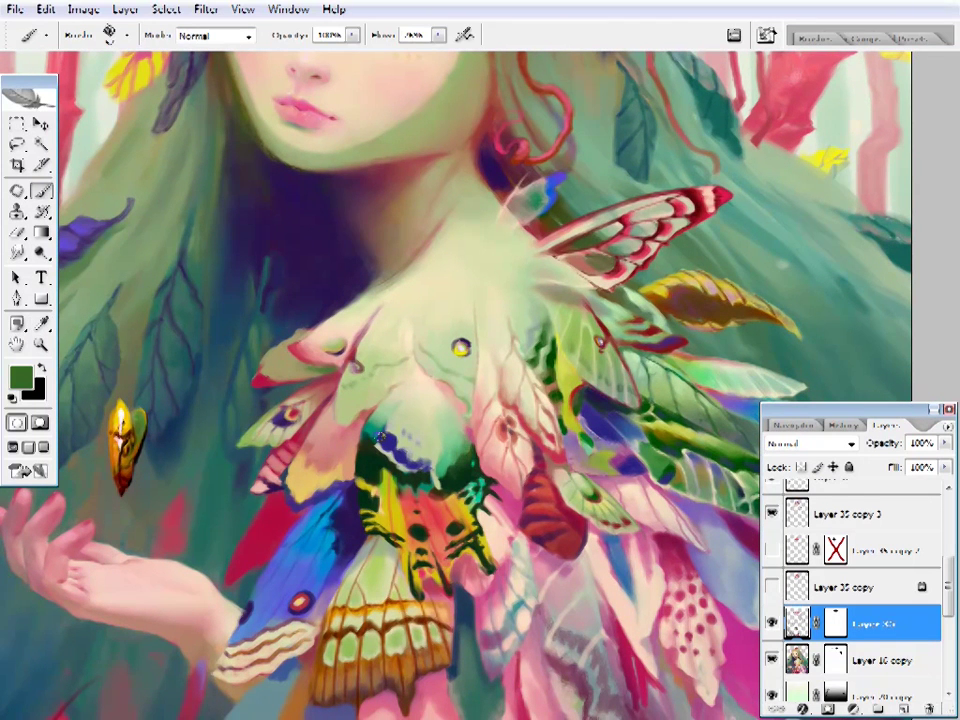
{"action": "left_click", "coordinate": [463, 465], "text": "alt"}
- Review the whole painting, then zoom back in on the chest moth
{"action": "key", "text": "z"}
{"action": "key", "text": "ctrl+0"}
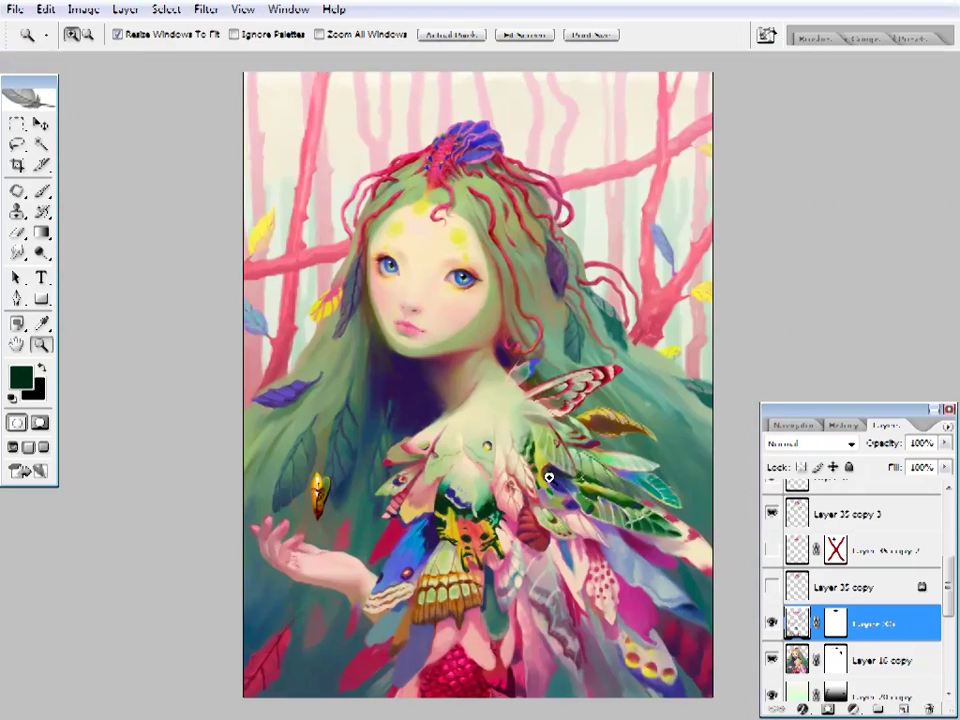
{"action": "left_click", "coordinate": [470, 540]}
{"action": "key", "text": "ctrl+minus"}
{"action": "key", "text": "b"}
- Set the paint colour to a brownish red-orange from a sampled dark red
{"action": "left_click", "coordinate": [664, 392], "text": "alt"}
{"action": "right_click", "coordinate": [490, 62]}
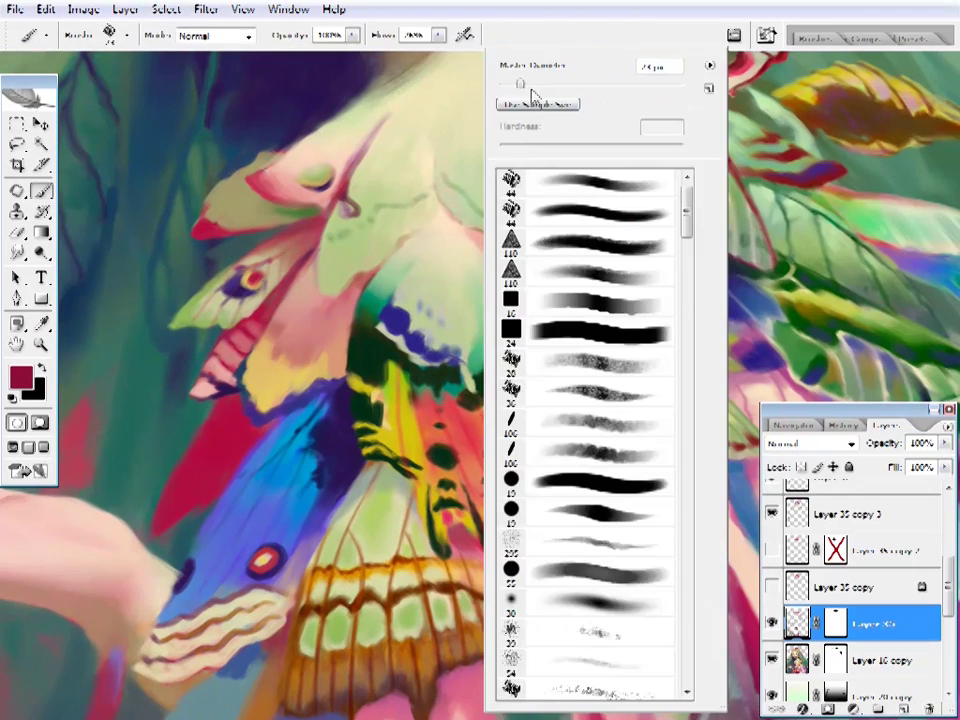
{"action": "key", "text": "Escape"}
{"action": "left_click", "coordinate": [20, 377]}
{"action": "left_click", "coordinate": [754, 332]}
{"action": "key", "text": "Return"}
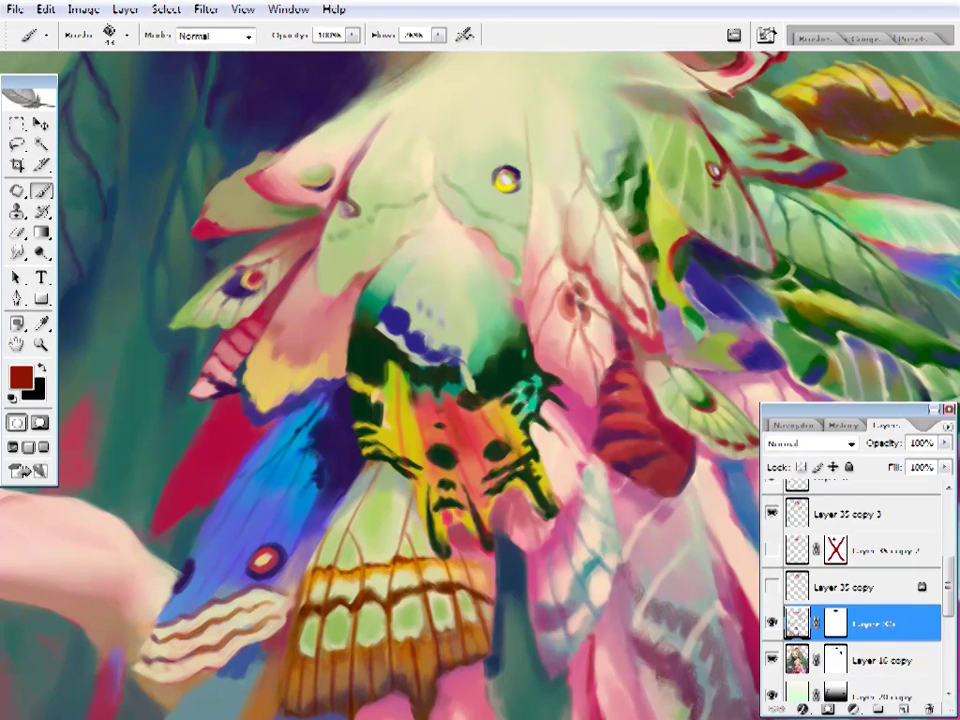
{"action": "right_click", "coordinate": [500, 55]}
{"action": "key", "text": "Escape"}
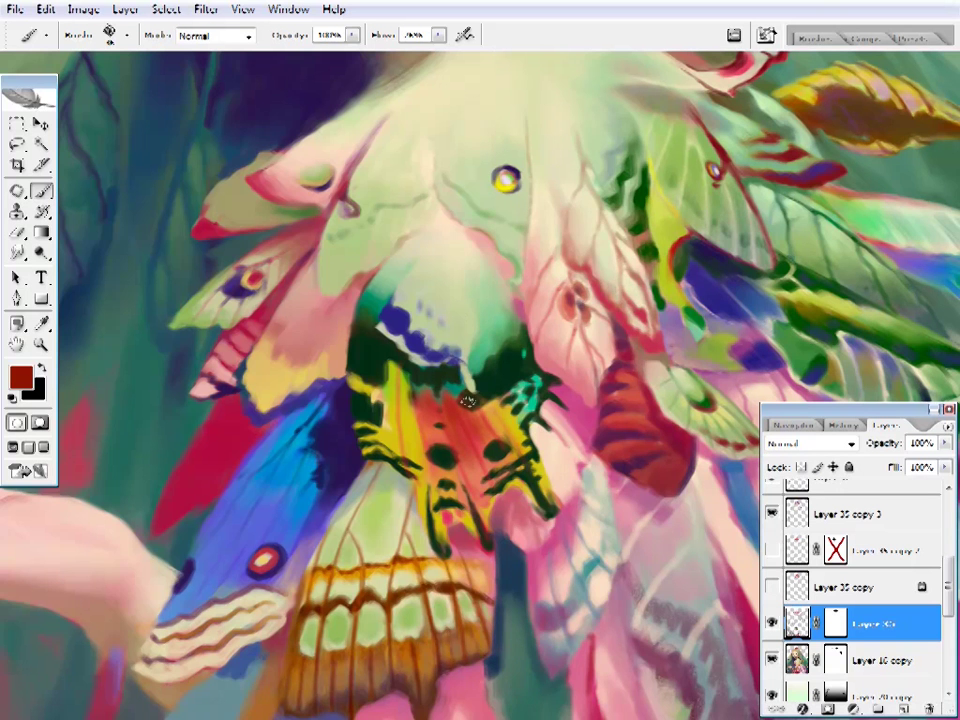
- Switch the paint colour to a brighter orange-red over the moth
{"action": "mouse_move", "coordinate": [468, 400]}
{"action": "left_mouse_down"}
{"action": "mouse_move", "coordinate": [454, 441]}
{"action": "mouse_move", "coordinate": [484, 438]}
{"action": "left_mouse_up"}
{"action": "right_click", "coordinate": [500, 52]}
{"action": "key", "text": "Escape"}
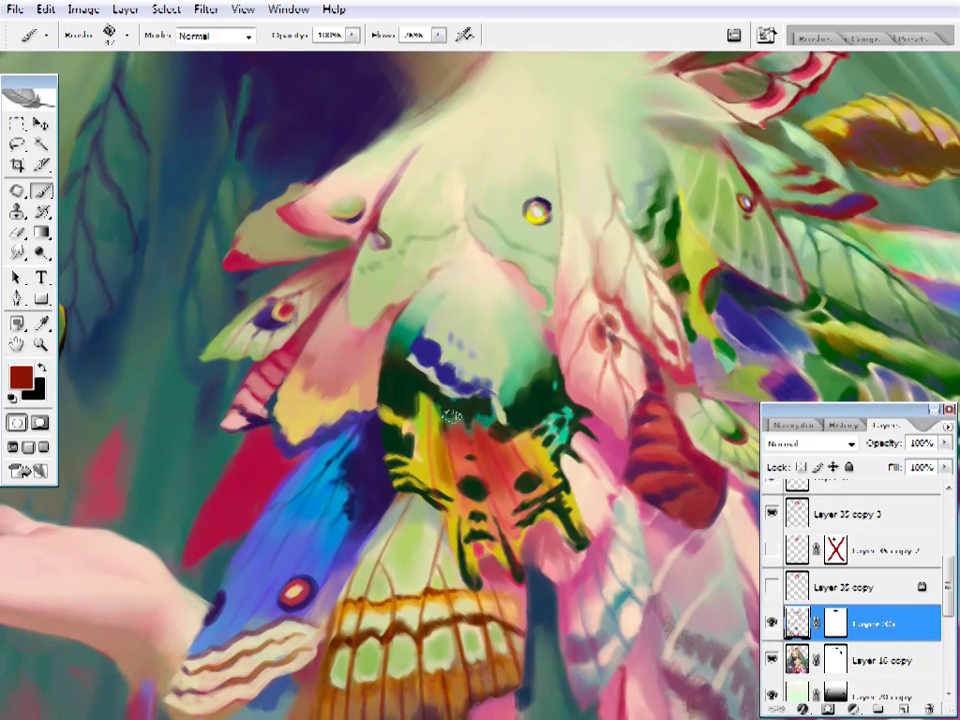
{"action": "left_click", "coordinate": [20, 377]}
{"action": "left_click", "coordinate": [889, 193]}
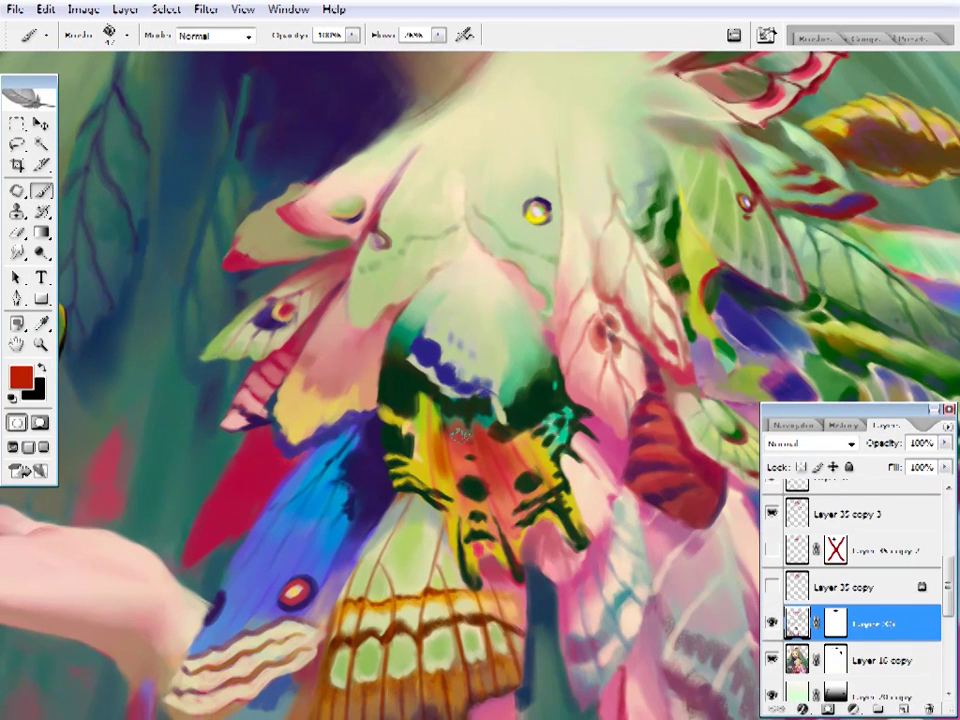
- Zoom closer on the moth's body and sample its lime and dark green
{"action": "left_click", "coordinate": [454, 343], "text": "alt"}
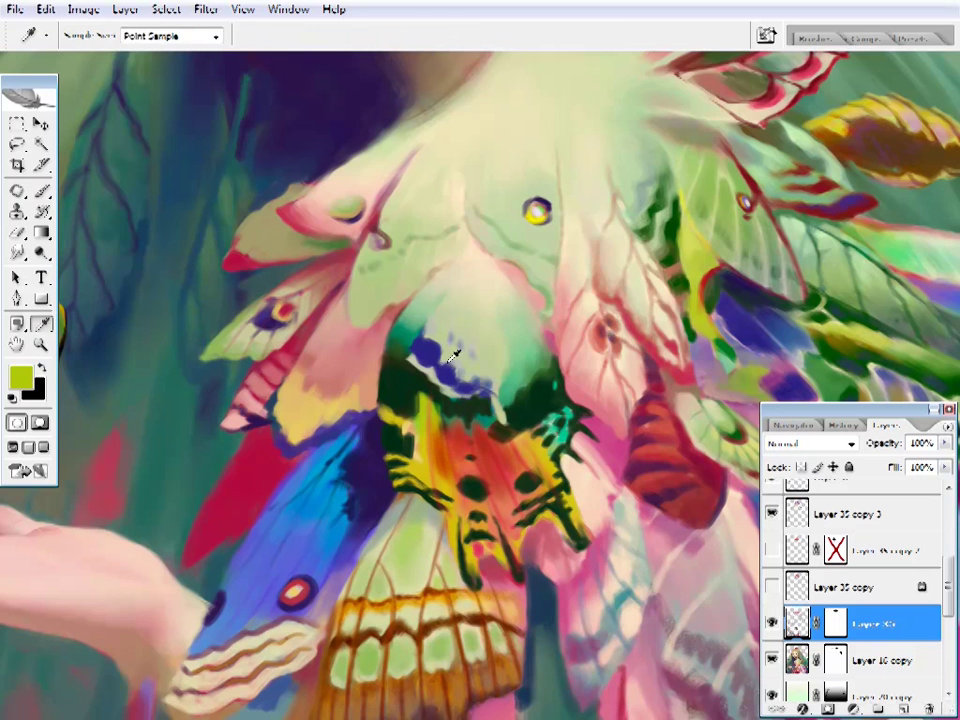
{"action": "left_click", "coordinate": [409, 449], "text": "alt"}
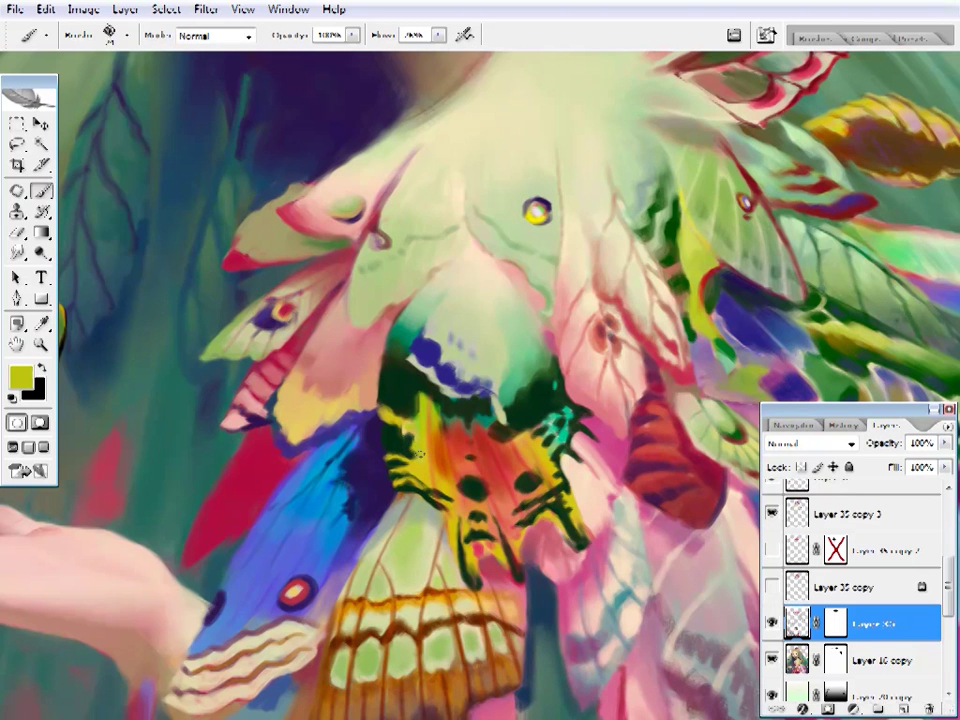
{"action": "key", "text": "z"}
{"action": "left_click", "coordinate": [407, 437]}
{"action": "left_click_drag", "start_coordinate": [614, 447], "coordinate": [551, 349]}
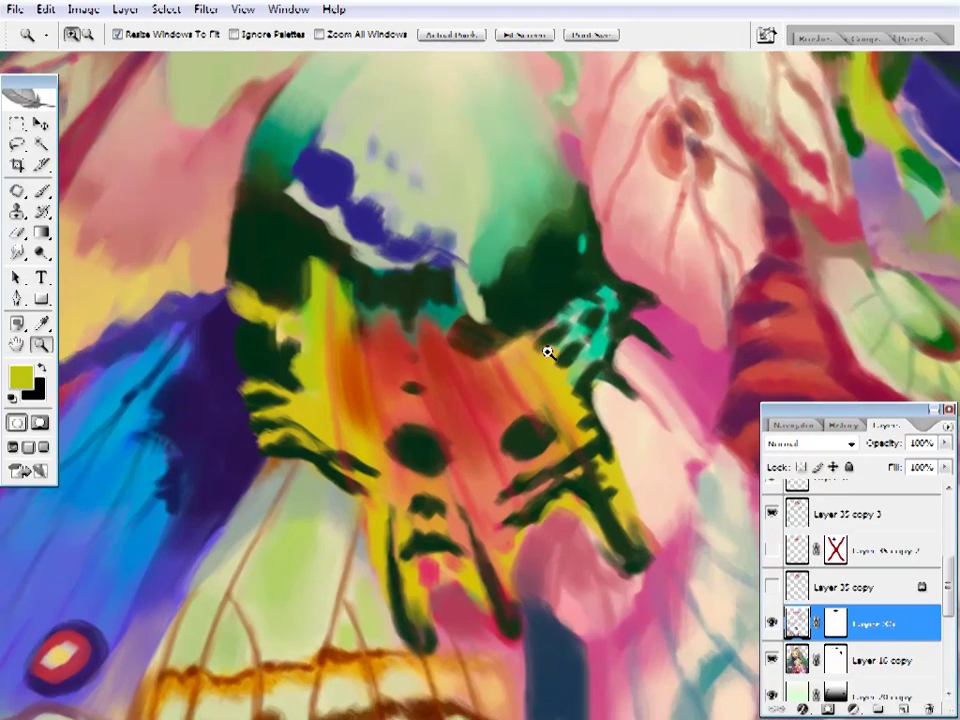
{"action": "key", "text": "b"}
{"action": "left_click", "coordinate": [514, 229], "text": "alt"}
- Smudge the moth's yellow and dark green edge upward
{"action": "key", "text": "r"}
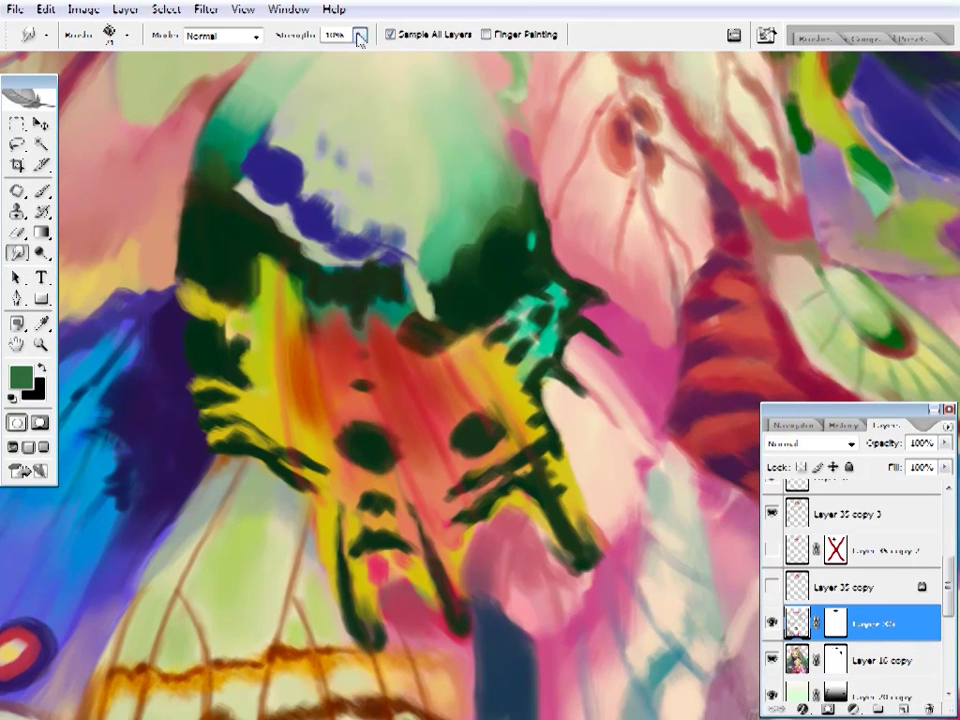
{"action": "left_click_drag", "start_coordinate": [400, 195], "coordinate": [429, 225]}
{"action": "mouse_move", "coordinate": [476, 128]}
{"action": "left_mouse_down"}
{"action": "mouse_move", "coordinate": [626, 188]}
{"action": "mouse_move", "coordinate": [626, 148]}
{"action": "left_mouse_up"}
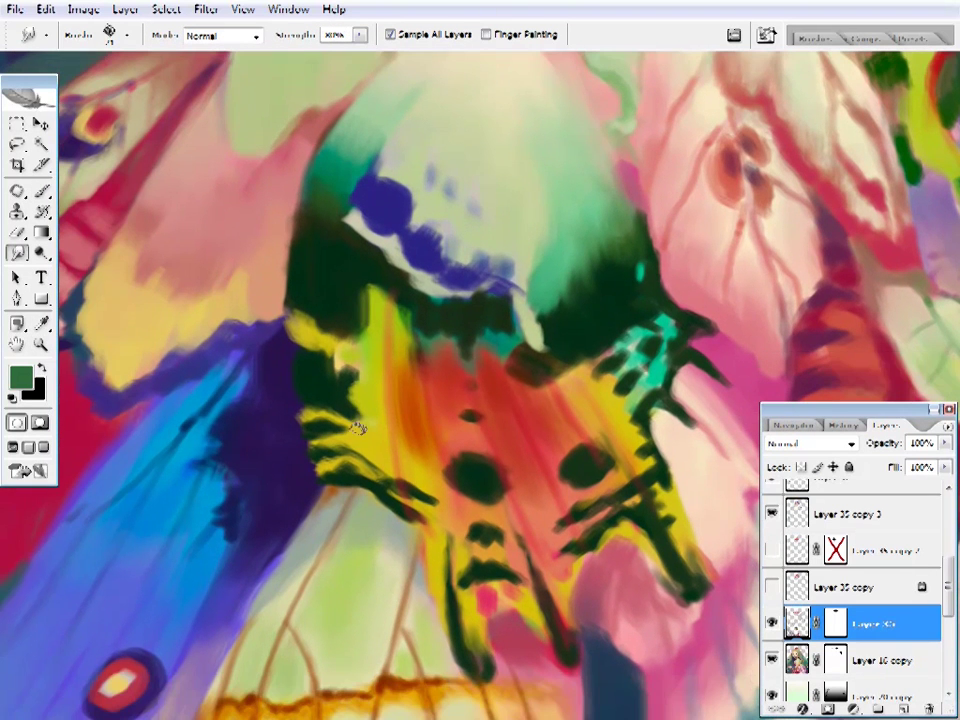
{"action": "mouse_move", "coordinate": [293, 385]}
{"action": "left_mouse_down"}
{"action": "mouse_move", "coordinate": [295, 258]}
{"action": "mouse_move", "coordinate": [321, 391]}
{"action": "mouse_move", "coordinate": [299, 329]}
{"action": "mouse_move", "coordinate": [304, 341]}
{"action": "mouse_move", "coordinate": [295, 341]}
{"action": "mouse_move", "coordinate": [306, 371]}
{"action": "mouse_move", "coordinate": [300, 326]}
{"action": "mouse_move", "coordinate": [303, 393]}
{"action": "mouse_move", "coordinate": [350, 340]}
{"action": "mouse_move", "coordinate": [339, 392]}
{"action": "mouse_move", "coordinate": [381, 373]}
{"action": "left_mouse_up"}
{"action": "scroll", "coordinate": [357, 381], "scroll_direction": "right", "scroll_amount": 1}
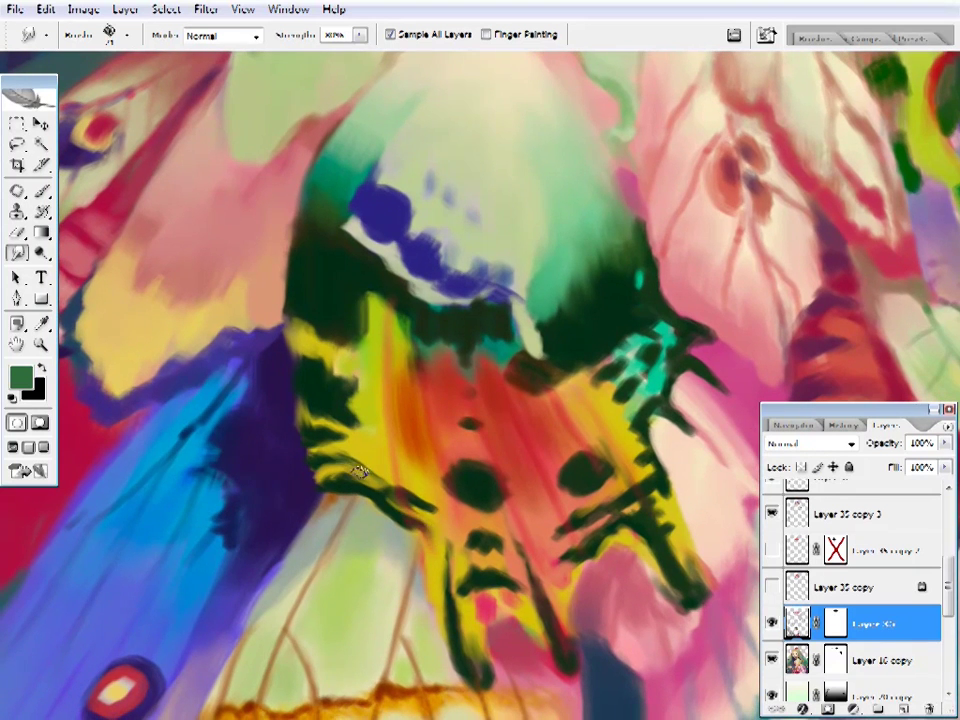
{"action": "scroll", "coordinate": [357, 473], "scroll_direction": "right", "scroll_amount": 3}
{"action": "scroll", "coordinate": [390, 485], "scroll_direction": "up", "scroll_amount": 1}
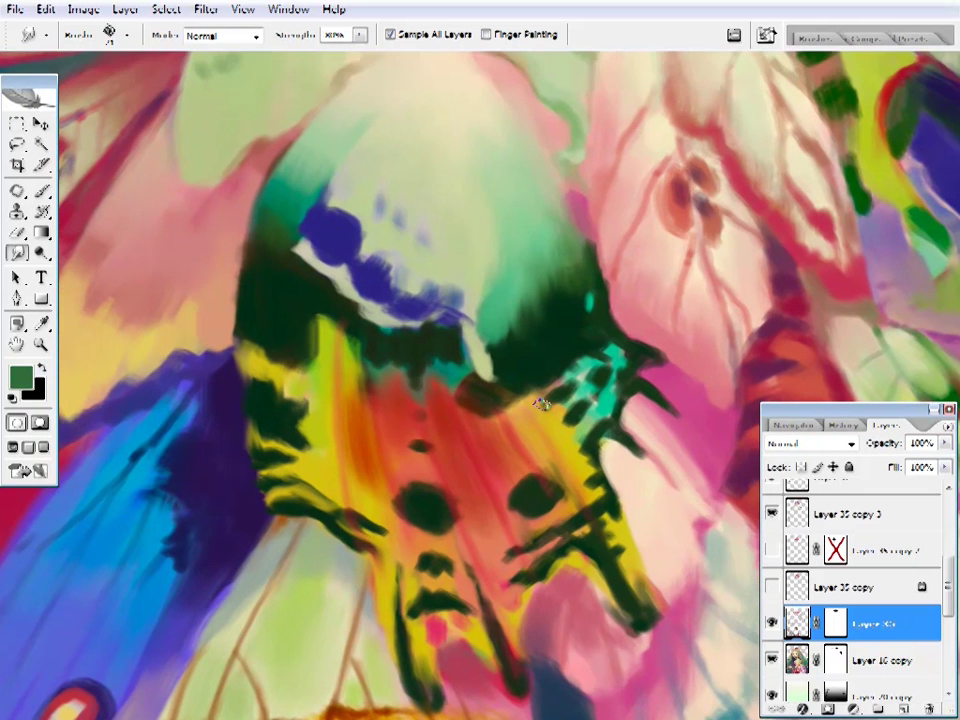
{"action": "scroll", "coordinate": [515, 474], "scroll_direction": "right", "scroll_amount": 3}
{"action": "scroll", "coordinate": [380, 480], "scroll_direction": "down", "scroll_amount": 3}
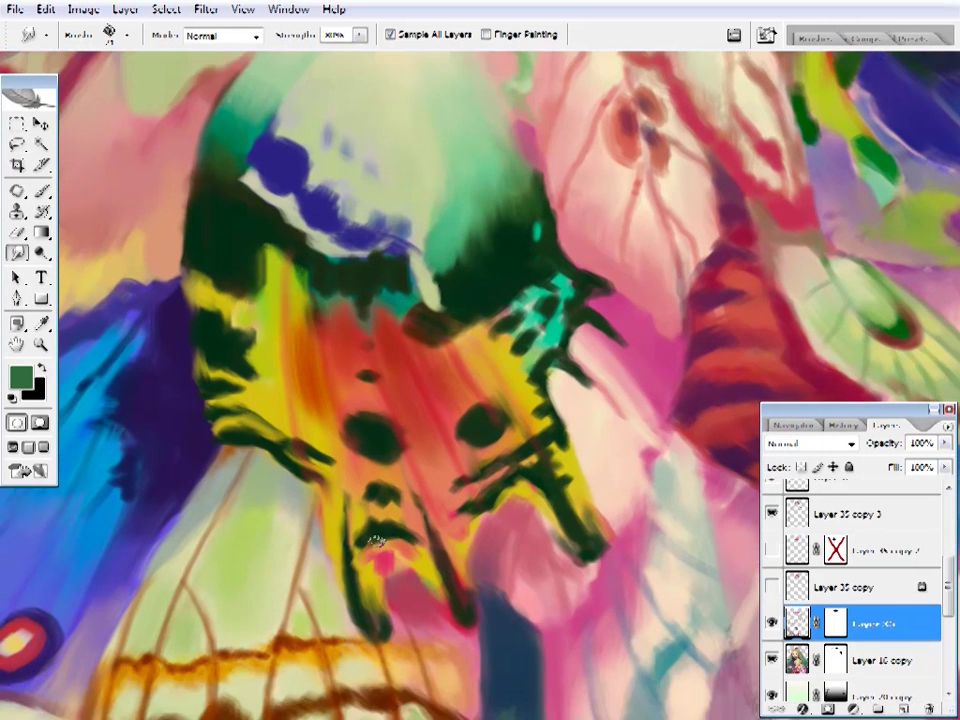
{"action": "scroll", "coordinate": [476, 435], "scroll_direction": "right", "scroll_amount": 1}
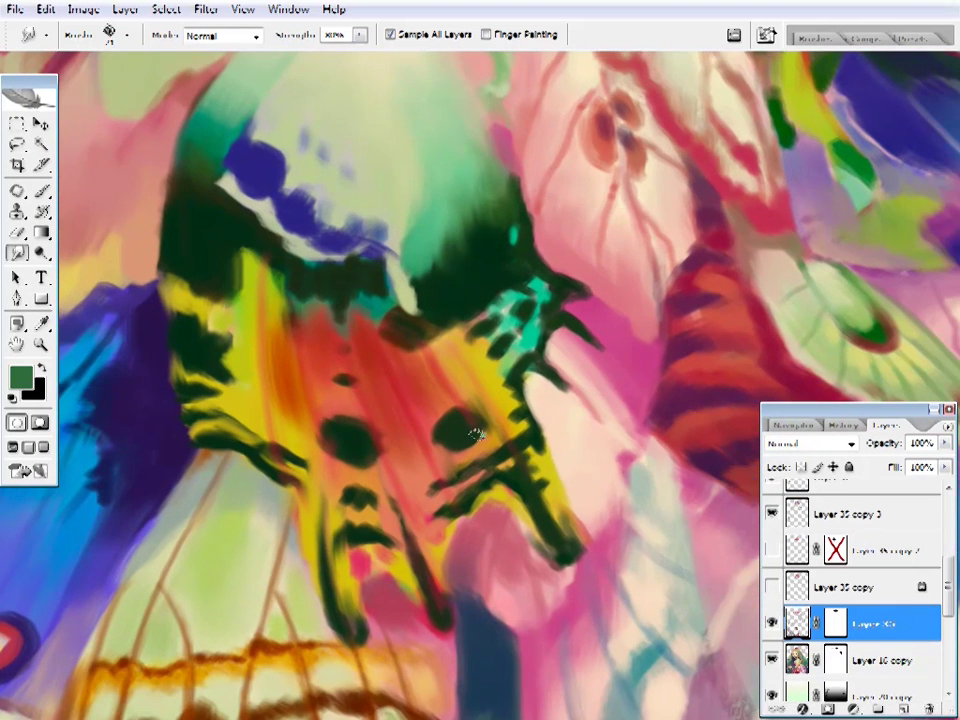
- Sample salmon, dark green, yellow and dark red from the moth's markings
{"action": "key", "text": "i"}
{"action": "left_click", "coordinate": [435, 471], "text": "alt"}
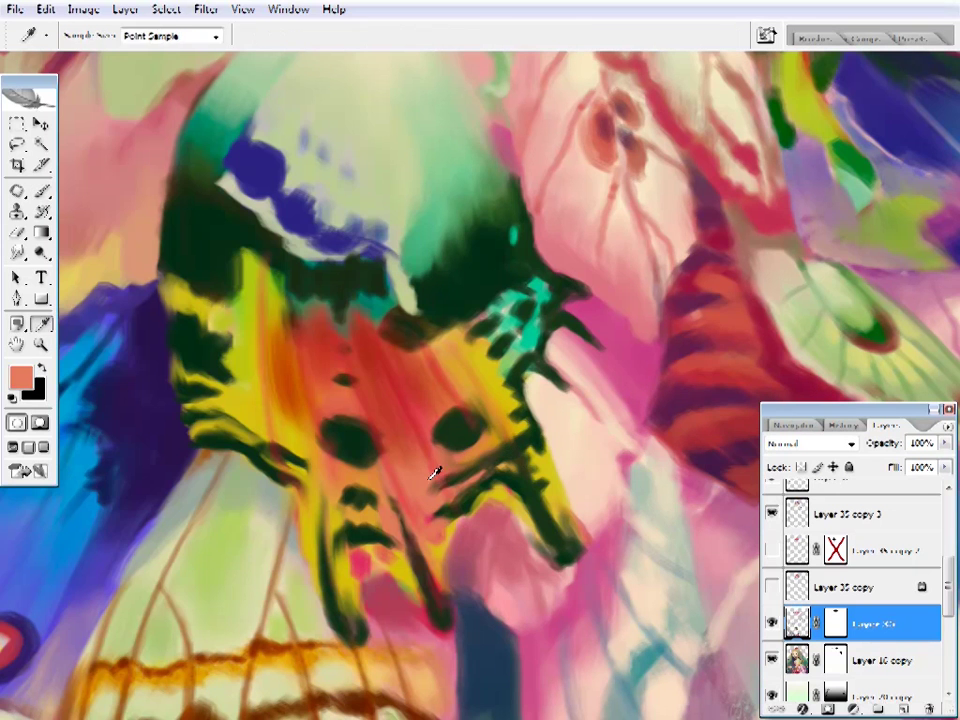
{"action": "left_click", "coordinate": [465, 456], "text": "alt"}
{"action": "left_click", "coordinate": [598, 467], "text": "alt"}
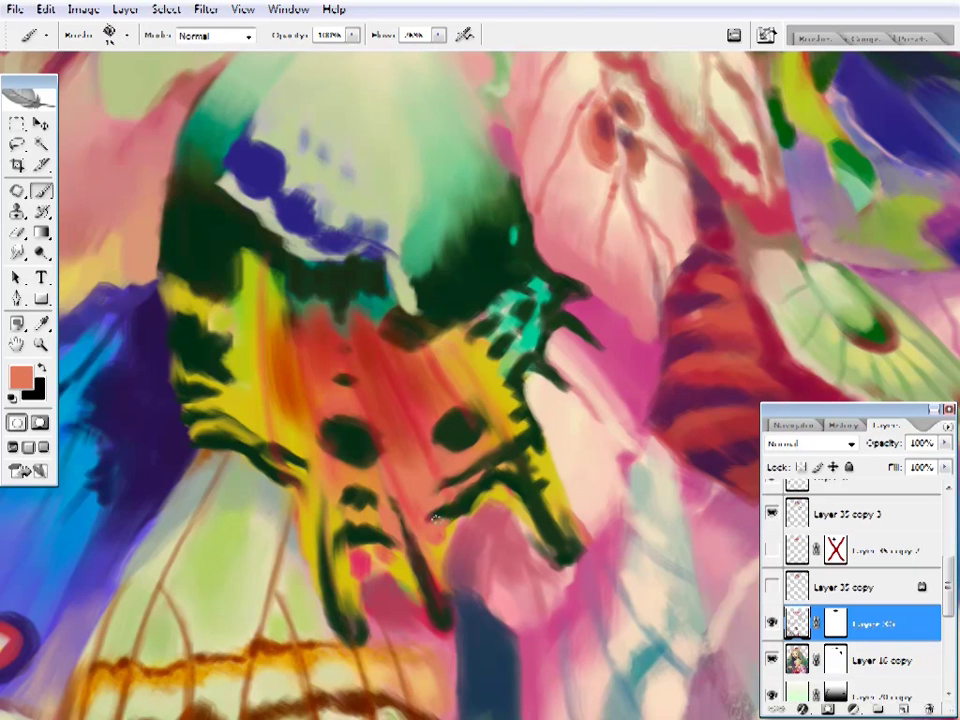
{"action": "key", "text": "i"}
{"action": "left_click", "coordinate": [403, 561]}
{"action": "left_click", "coordinate": [351, 540]}
{"action": "left_click", "coordinate": [437, 497], "text": "alt"}
- Sample pinkish red, yellow, pink, red and dark green around the moth's lower markings
{"action": "scroll", "coordinate": [437, 497], "scroll_direction": "right", "scroll_amount": 4}
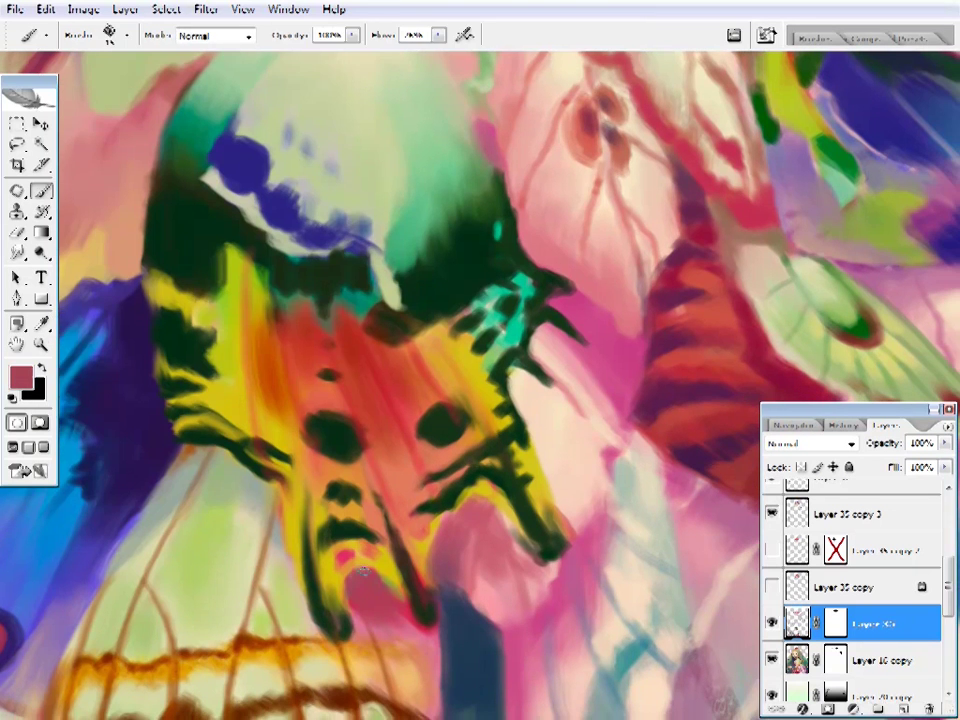
{"action": "left_click", "coordinate": [400, 565], "text": "alt"}
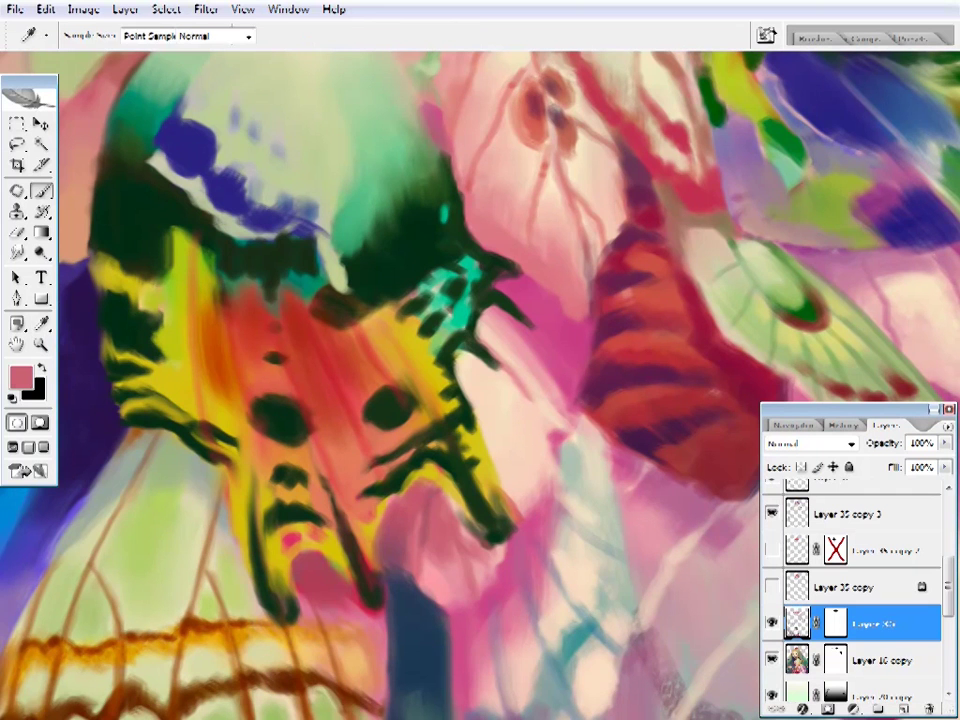
{"action": "left_click", "coordinate": [440, 467], "text": "alt"}
{"action": "left_click", "coordinate": [450, 567], "text": "alt"}
{"action": "left_click", "coordinate": [345, 398], "text": "alt"}
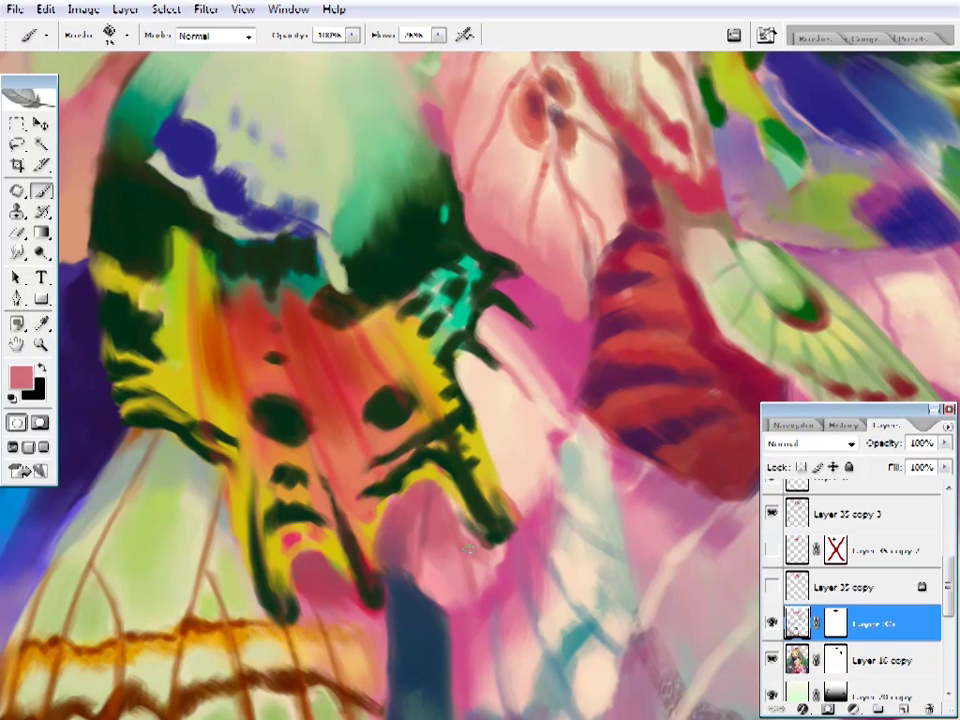
{"action": "left_click", "coordinate": [493, 531], "text": "alt"}
{"action": "left_click_drag", "start_coordinate": [450, 420], "coordinate": [476, 444]}
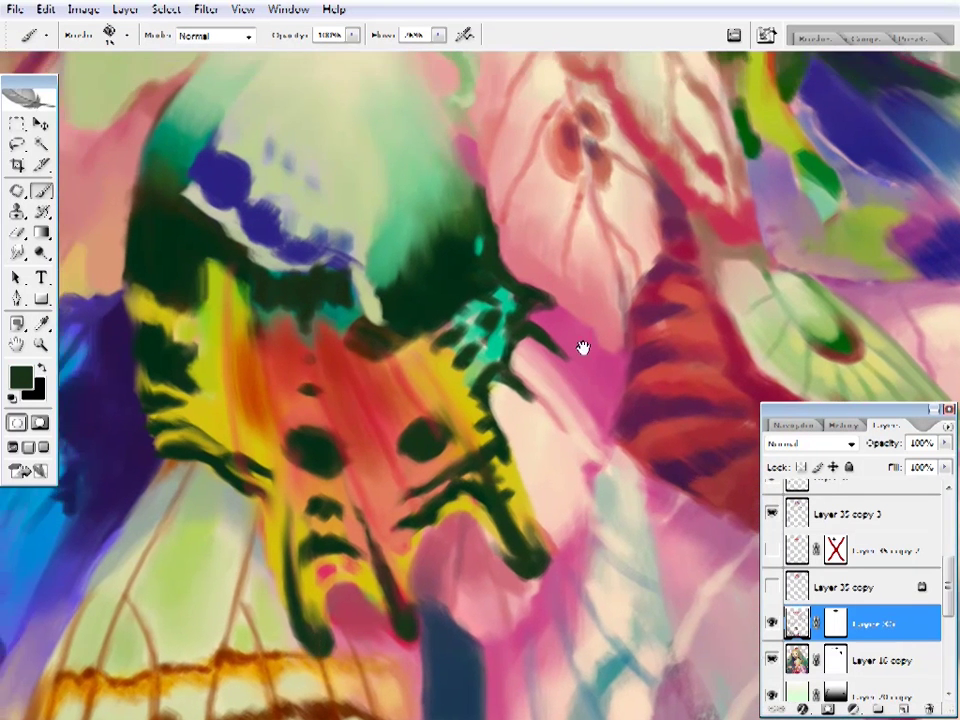
{"action": "mouse_move", "coordinate": [583, 349]}
{"action": "left_mouse_down"}
{"action": "mouse_move", "coordinate": [540, 455]}
{"action": "mouse_move", "coordinate": [517, 452]}
{"action": "left_mouse_up"}
- Toggle between Eraser and Brush and bring the moth's upper body into view
{"action": "key", "text": "e"}
{"action": "key", "text": "b"}
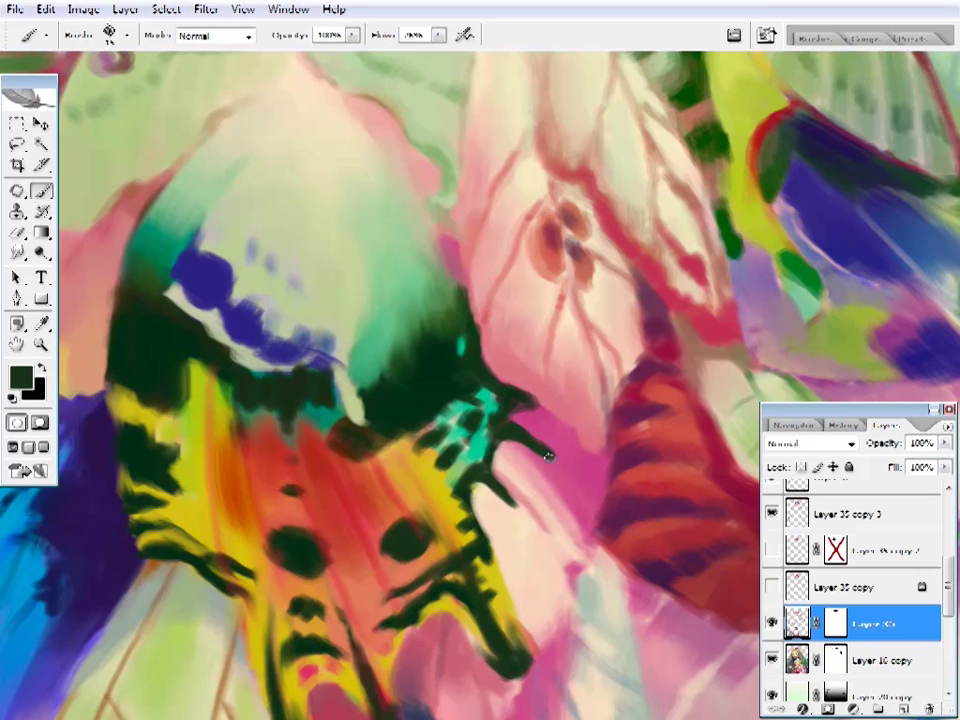
{"action": "key", "text": "e"}
{"action": "key", "text": "b"}
{"action": "left_click_drag", "start_coordinate": [397, 378], "coordinate": [557, 443]}
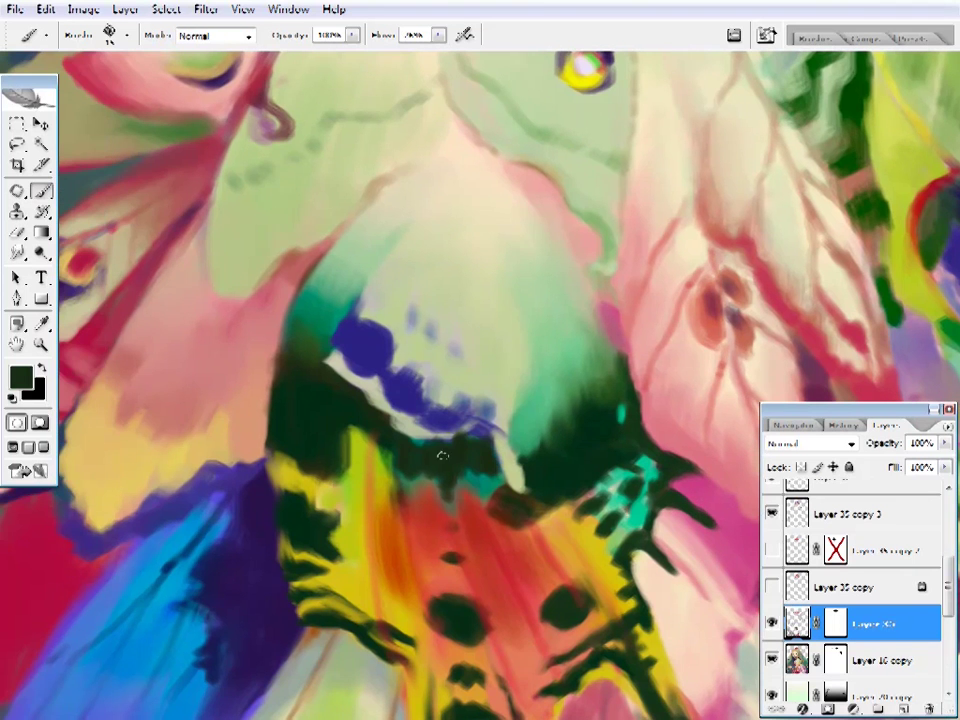
- Sample the pale green and blue marking colours around the moth's head
{"action": "left_click", "coordinate": [328, 326], "text": "alt"}
{"action": "left_click", "coordinate": [356, 320], "text": "alt"}
{"action": "left_click", "coordinate": [372, 318], "text": "alt"}
{"action": "left_click", "coordinate": [378, 328], "text": "alt"}
{"action": "left_click_drag", "start_coordinate": [340, 348], "coordinate": [337, 435]}
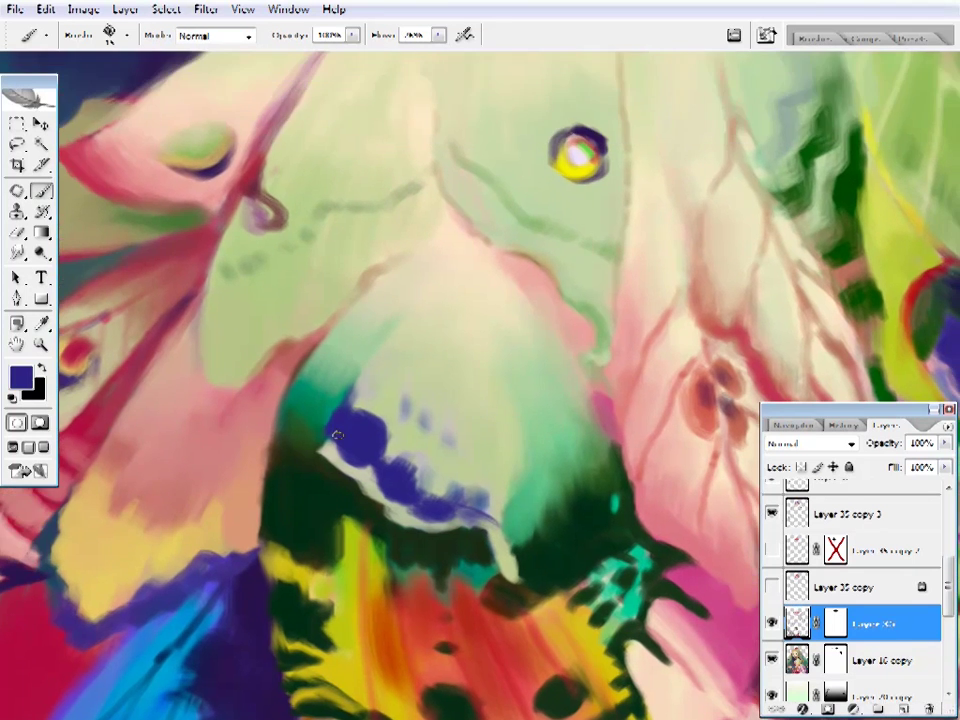
{"action": "left_click", "coordinate": [321, 461], "text": "alt"}
- Zoom out and back in on the moth, sampling dark blue, pale grey and pale green
{"action": "key", "text": "ctrl+0"}
{"action": "left_click", "coordinate": [493, 510], "text": "ctrl"}
{"action": "left_click", "coordinate": [368, 481], "text": "alt"}
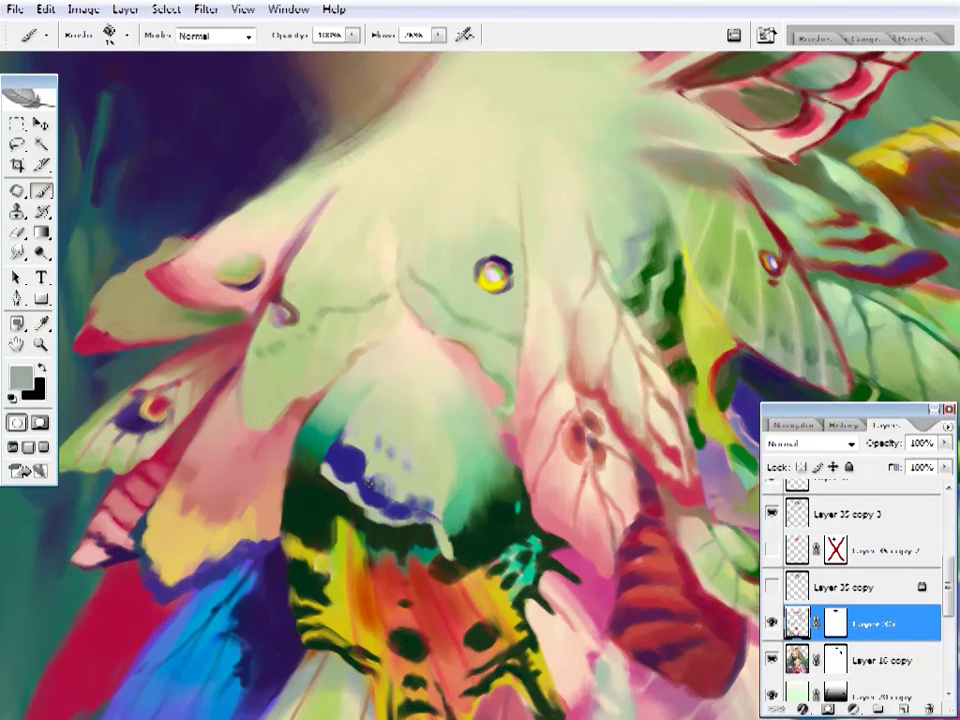
{"action": "left_click", "coordinate": [352, 462], "text": "alt"}
{"action": "left_click", "coordinate": [384, 477], "text": "alt"}
{"action": "left_click", "coordinate": [345, 455], "text": "alt"}
{"action": "left_click_drag", "start_coordinate": [449, 470], "coordinate": [414, 491]}
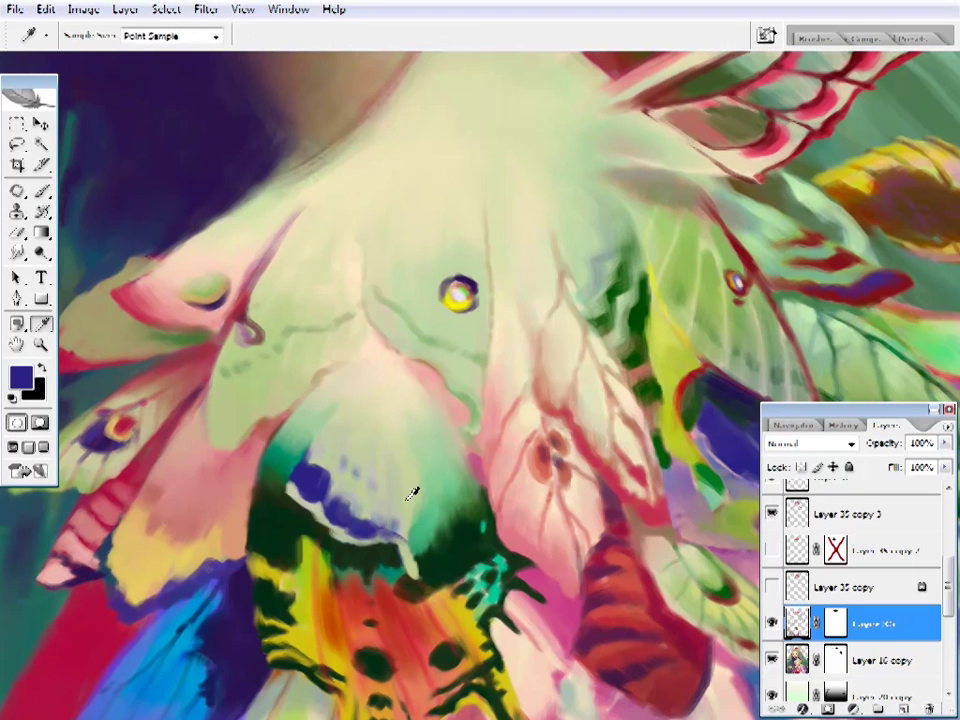
{"action": "left_click", "coordinate": [406, 494], "text": "alt"}
{"action": "left_click", "coordinate": [345, 488], "text": "alt"}
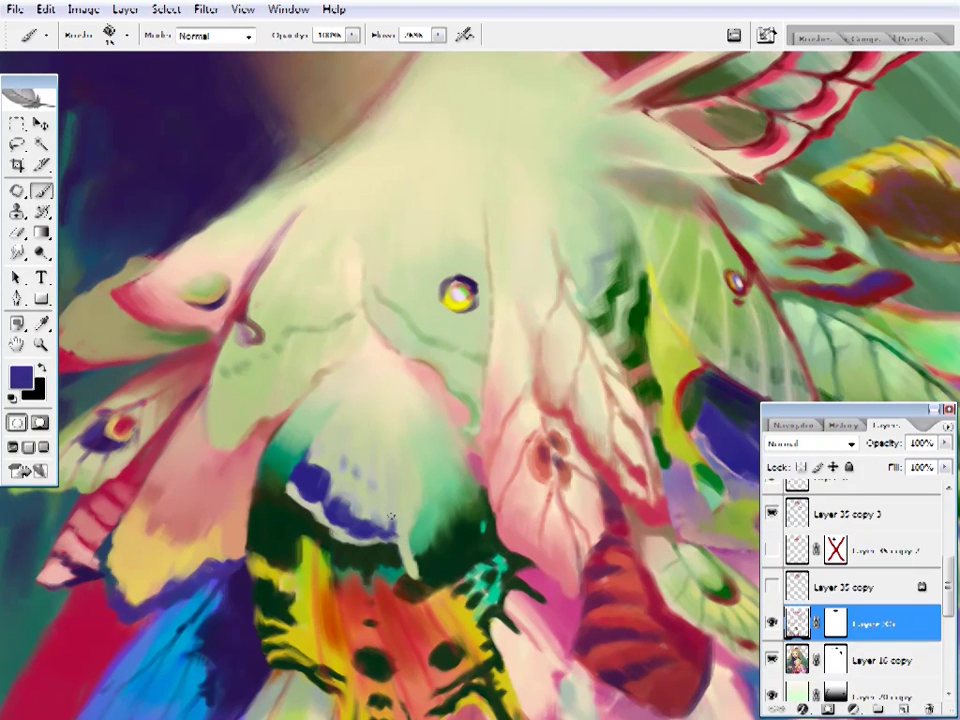
- Alternate sampling pale body and dark blue colours across the moth's body
{"action": "key", "text": "i"}
{"action": "left_click", "coordinate": [407, 510]}
{"action": "left_click", "coordinate": [380, 508]}
{"action": "key", "text": "b"}
{"action": "left_click_drag", "start_coordinate": [386, 511], "coordinate": [382, 537]}
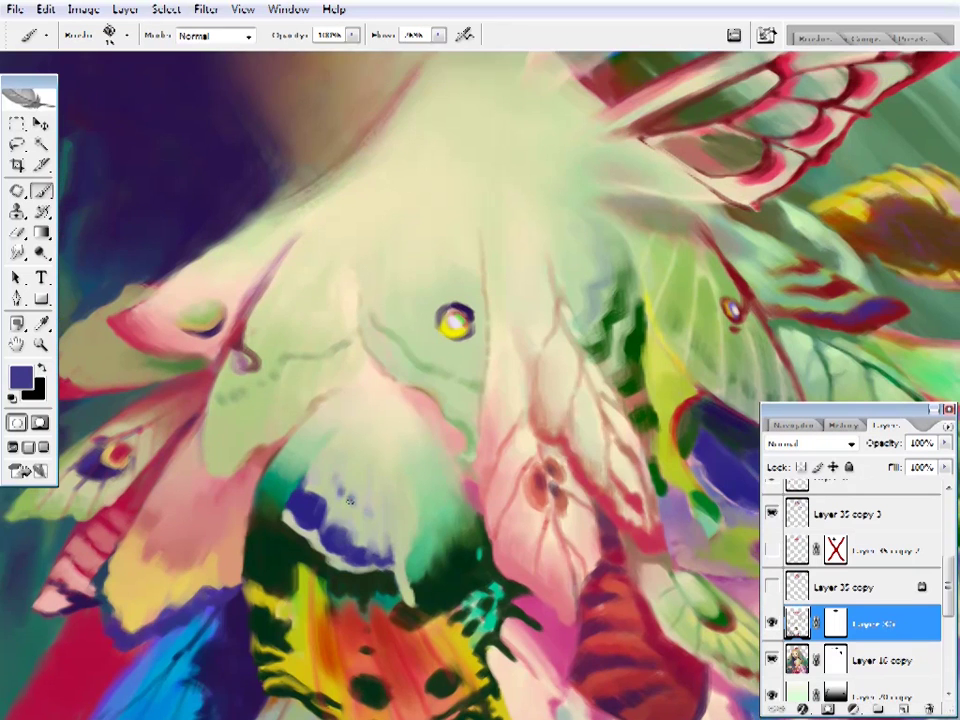
{"action": "key", "text": "i"}
{"action": "left_click", "coordinate": [354, 465]}
{"action": "left_click_drag", "start_coordinate": [354, 465], "coordinate": [413, 399]}
{"action": "key", "text": "b"}
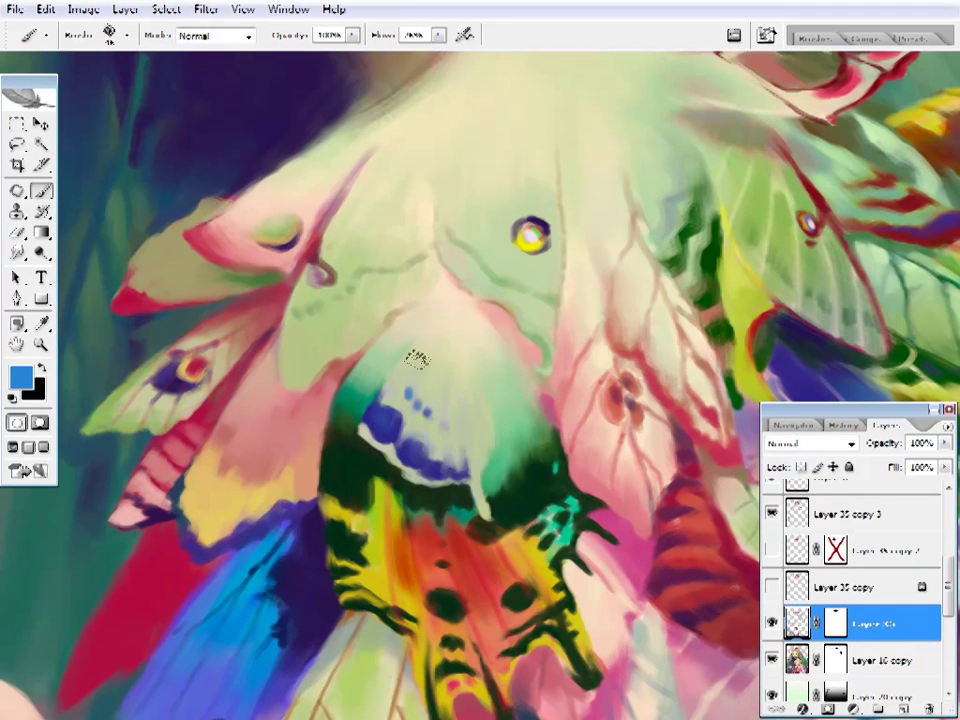
- Refit the painting, zoom into the moth and dress, and choose a darker green
{"action": "key", "text": "z"}
{"action": "right_click", "coordinate": [450, 339]}
{"action": "left_click", "coordinate": [490, 341]}
{"action": "left_click", "coordinate": [483, 488]}
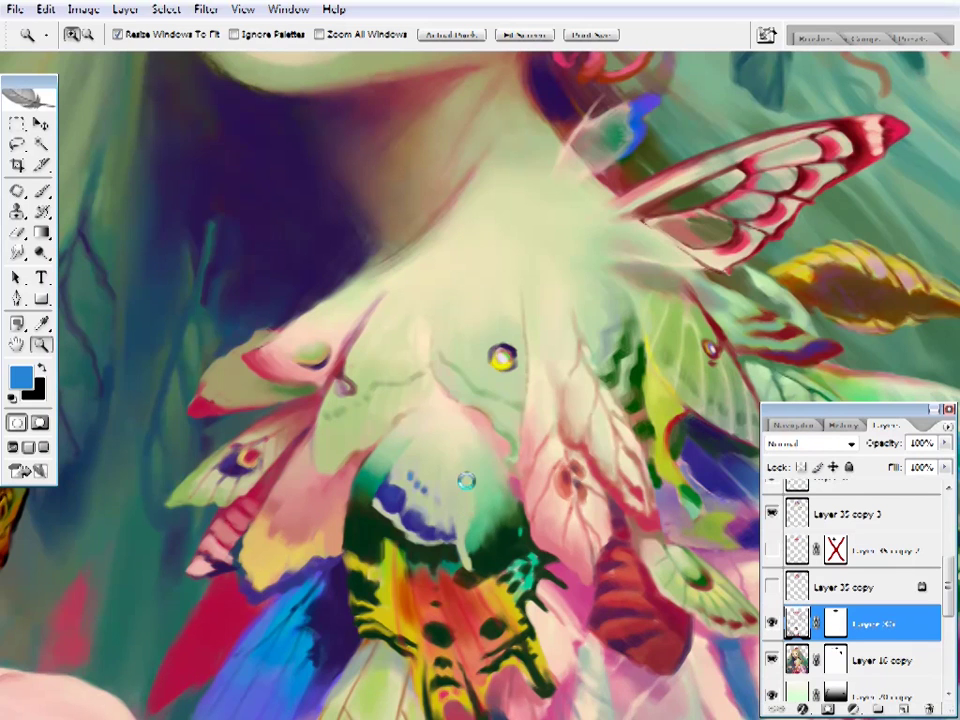
{"action": "key", "text": "i"}
{"action": "left_click", "coordinate": [21, 378]}
{"action": "key", "text": "Return"}
{"action": "key", "text": "b"}
{"action": "right_click", "coordinate": [677, 86]}
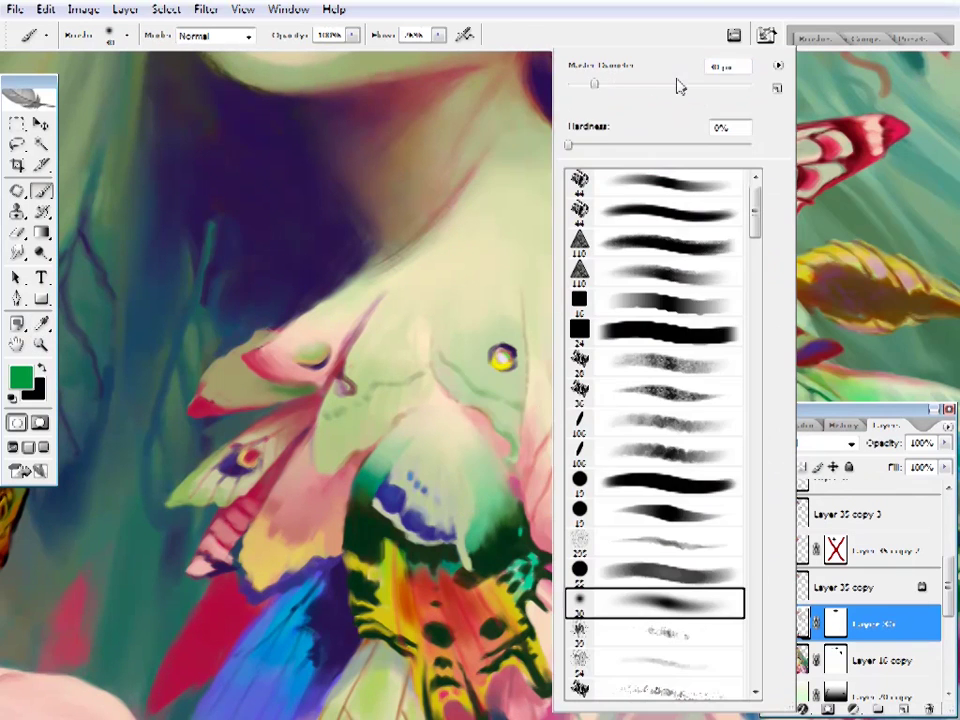
{"action": "key", "text": "Return"}
- Zoom in on the moth and select a soft 30 px brush
{"action": "key", "text": "z"}
{"action": "left_click", "coordinate": [456, 497]}
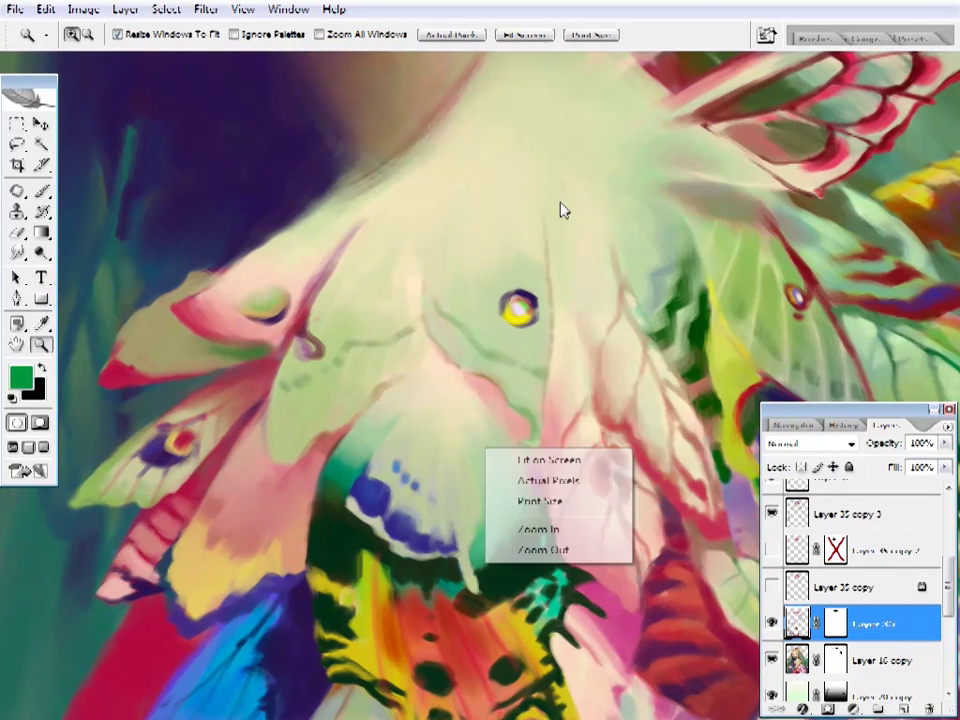
{"action": "key", "text": "b"}
{"action": "right_click", "coordinate": [561, 208]}
{"action": "left_click", "coordinate": [675, 603]}
{"action": "key", "text": "Return"}
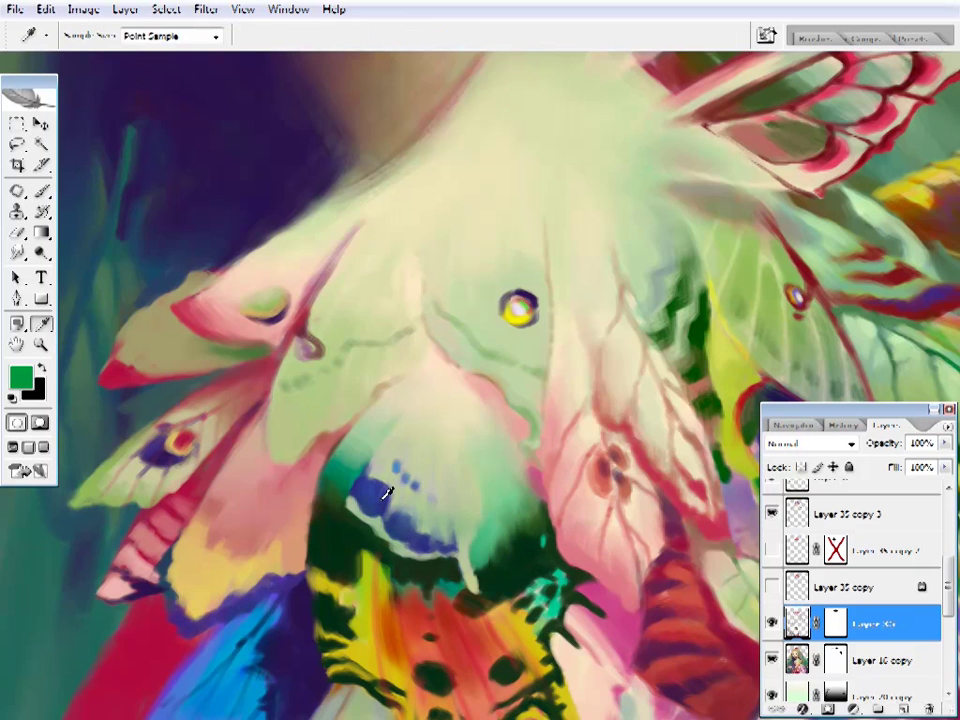
- Sample blue and pale yellow-green, set Soft Light blending, then fit the painting on screen
{"action": "left_click", "coordinate": [381, 497], "text": "alt"}
{"action": "left_click", "coordinate": [544, 214], "text": "alt"}
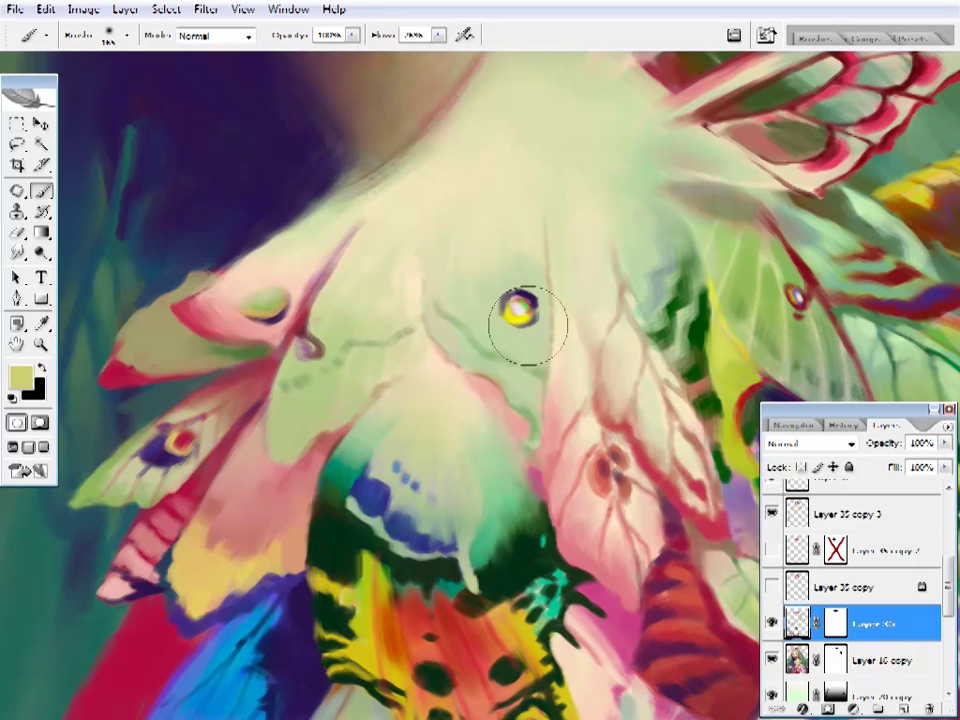
{"action": "left_click", "coordinate": [214, 35]}
{"action": "left_click", "coordinate": [165, 200]}
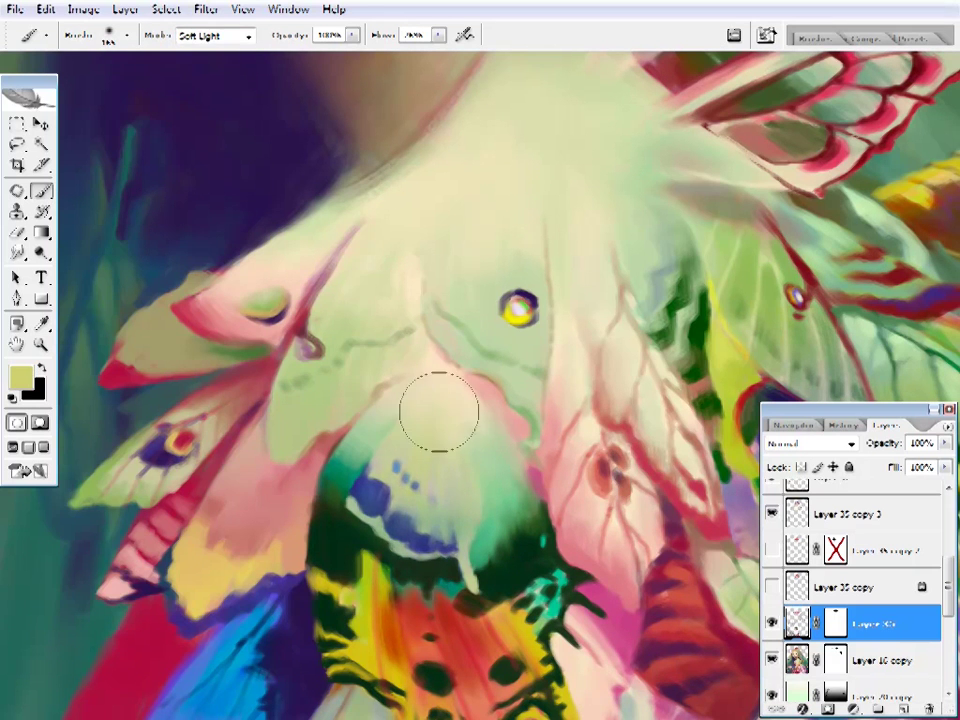
{"action": "left_click", "coordinate": [375, 489], "text": "alt"}
{"action": "key", "text": "z"}
{"action": "key", "text": "ctrl+0"}
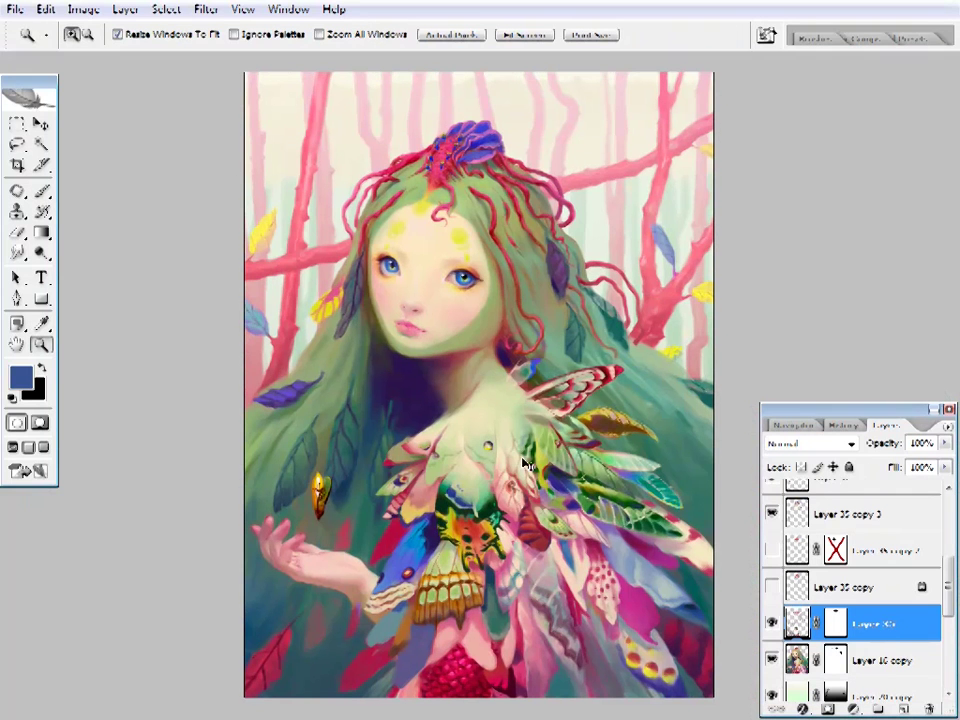
- Pick a brush in Normal blending and sample the wings' grey-teal, blue and pale green
{"action": "left_click", "coordinate": [443, 398]}
{"action": "key", "text": "b"}
{"action": "left_click", "coordinate": [489, 392], "text": "alt"}
{"action": "right_click", "coordinate": [578, 217]}
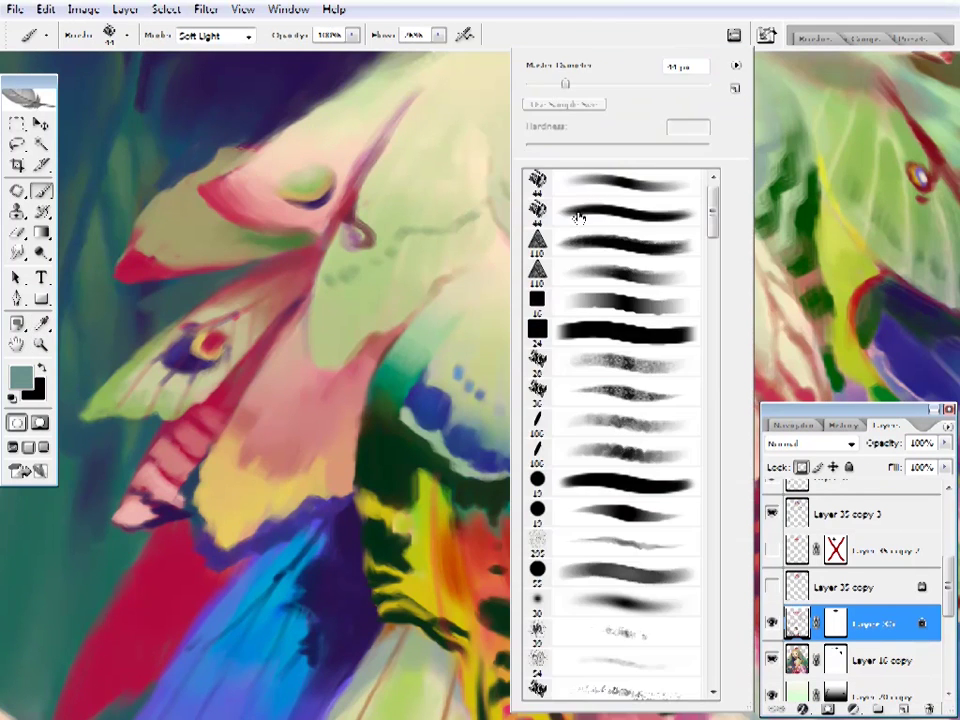
{"action": "left_click", "coordinate": [578, 217]}
{"action": "key", "text": "ctrl+minus"}
{"action": "key", "text": "shift+alt+n"}
{"action": "left_click", "coordinate": [383, 382], "text": "alt"}
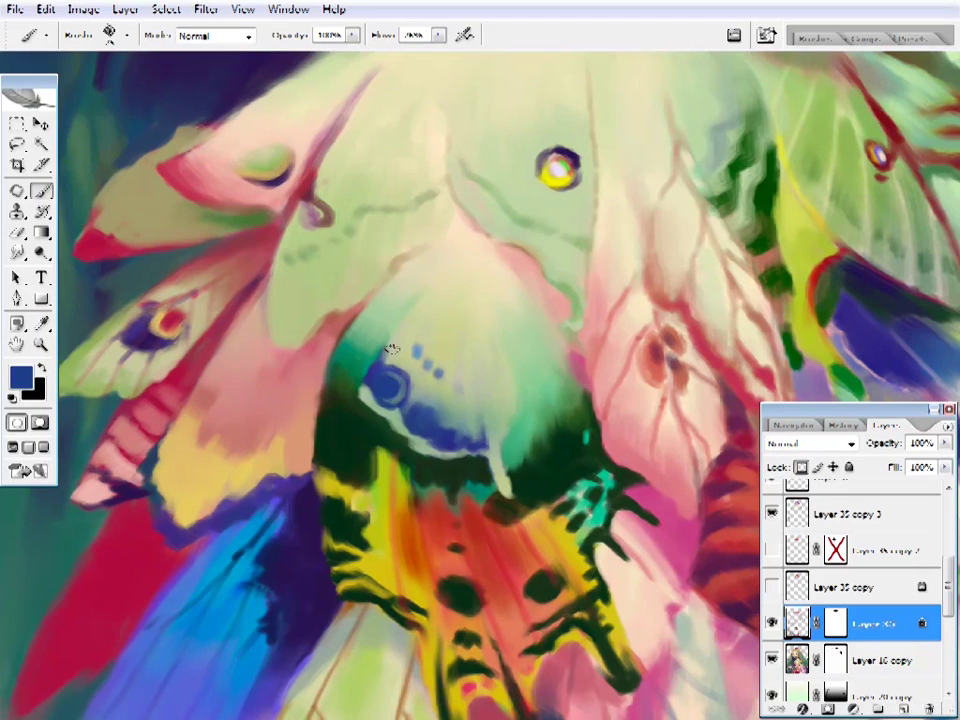
{"action": "left_click", "coordinate": [424, 332], "text": "alt"}
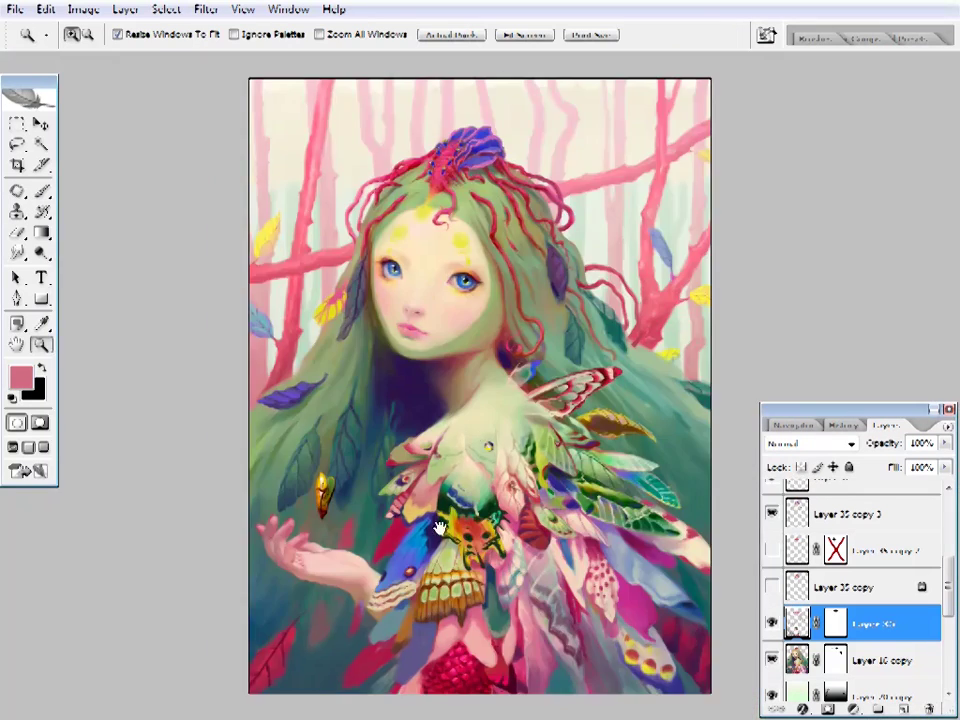
- Zoom in closely on the chest moth
{"action": "left_click", "coordinate": [471, 467]}
{"action": "left_click", "coordinate": [471, 467]}
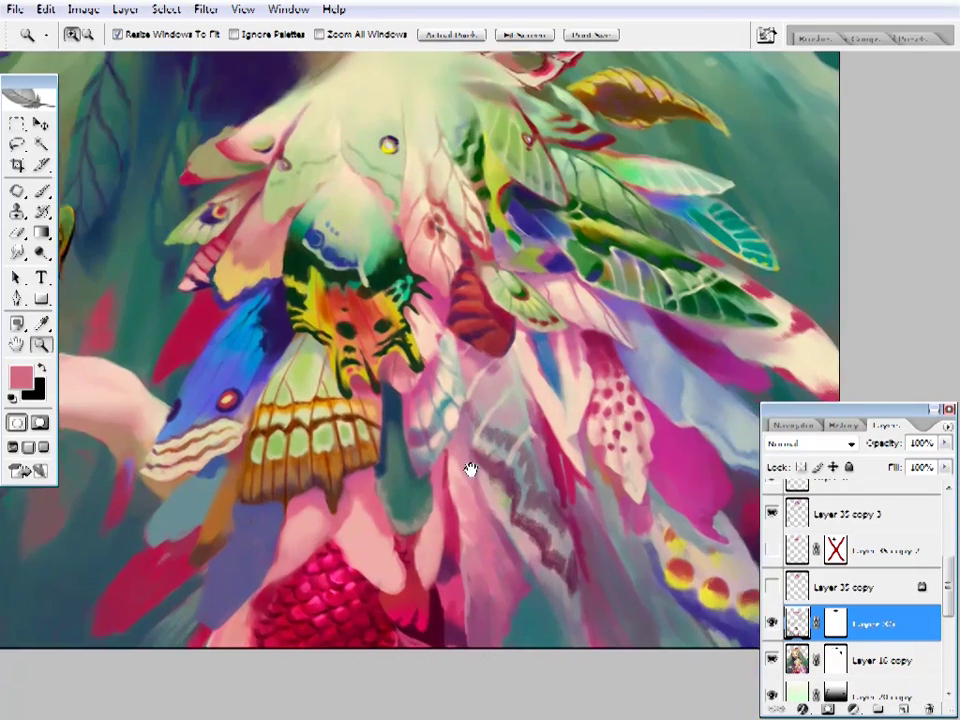
{"action": "left_click", "coordinate": [471, 467]}
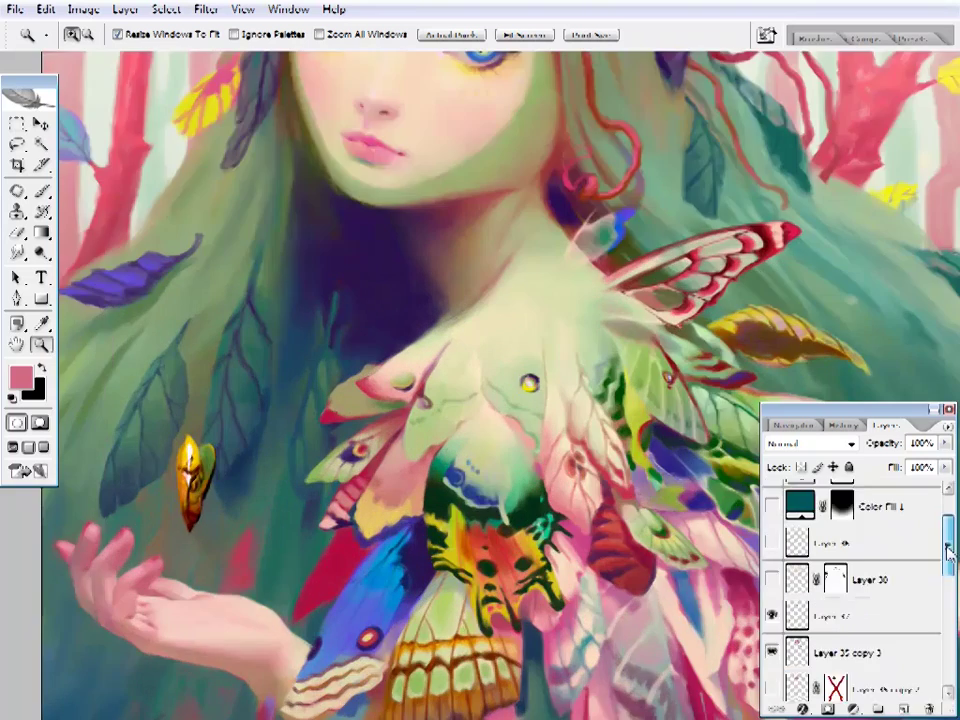
{"action": "left_click_drag", "start_coordinate": [950, 550], "coordinate": [950, 568]}
{"action": "left_click", "coordinate": [375, 508]}
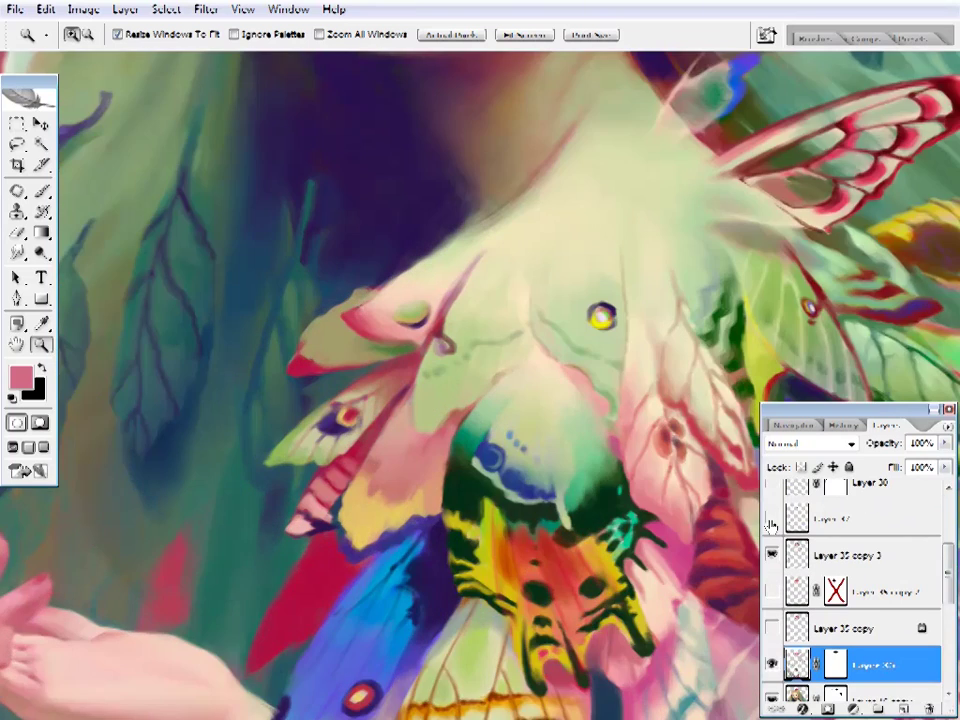
{"action": "left_click", "coordinate": [403, 461]}
{"action": "left_click", "coordinate": [381, 443], "text": "alt"}
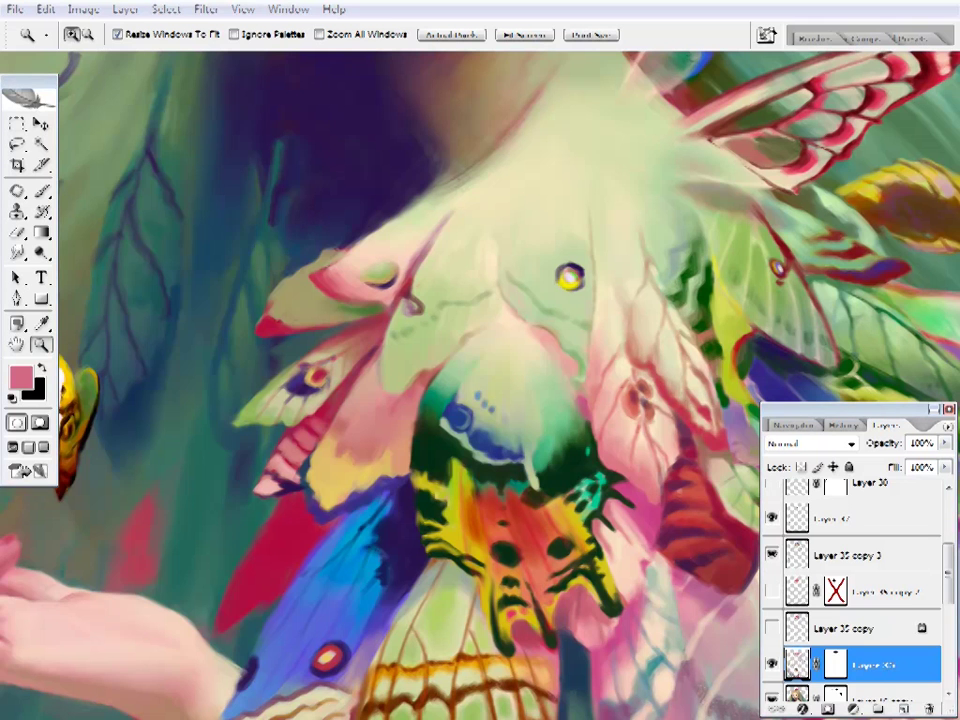
- Paint red marks along the pink wing's edge beside the moth
{"action": "key", "text": "b"}
{"action": "mouse_move", "coordinate": [437, 338]}
{"action": "left_mouse_down"}
{"action": "mouse_move", "coordinate": [535, 356]}
{"action": "mouse_move", "coordinate": [515, 369]}
{"action": "left_mouse_up"}
{"action": "left_click", "coordinate": [463, 404]}
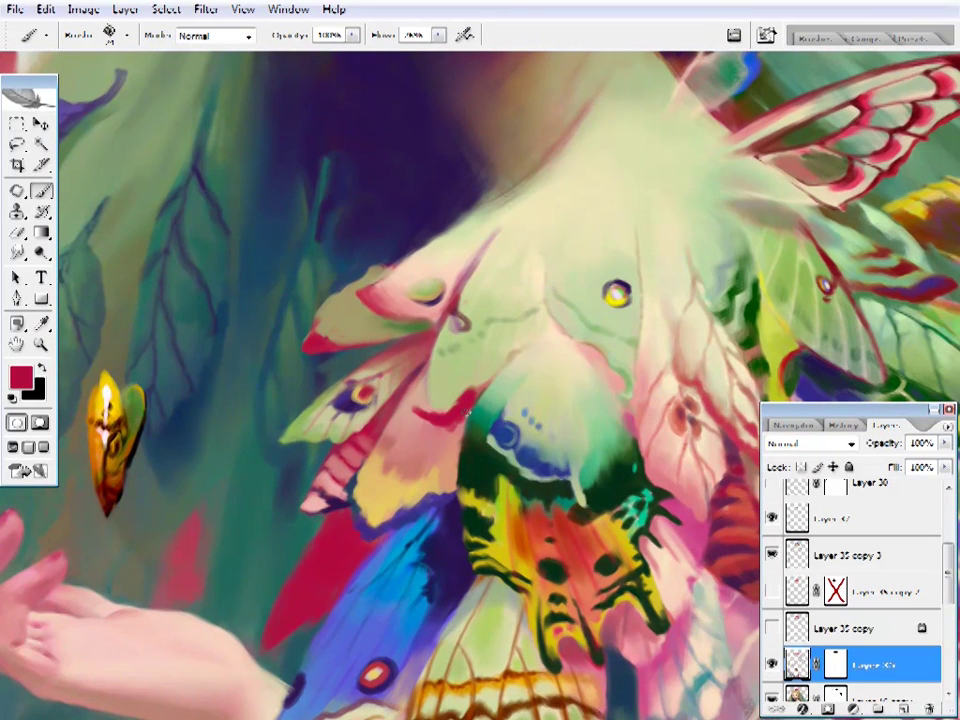
{"action": "left_click_drag", "start_coordinate": [455, 403], "coordinate": [458, 415]}
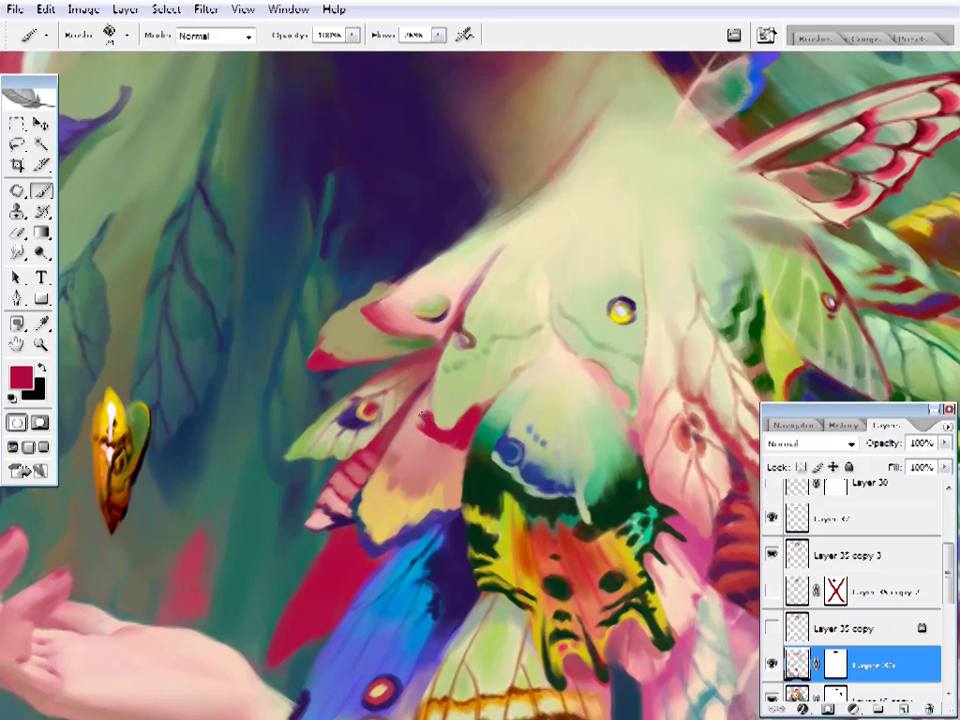
- Sample the wing's dark, red and tan tones while moving along the wing
{"action": "left_click", "coordinate": [319, 318], "text": "alt"}
{"action": "left_click_drag", "start_coordinate": [319, 318], "coordinate": [328, 305]}
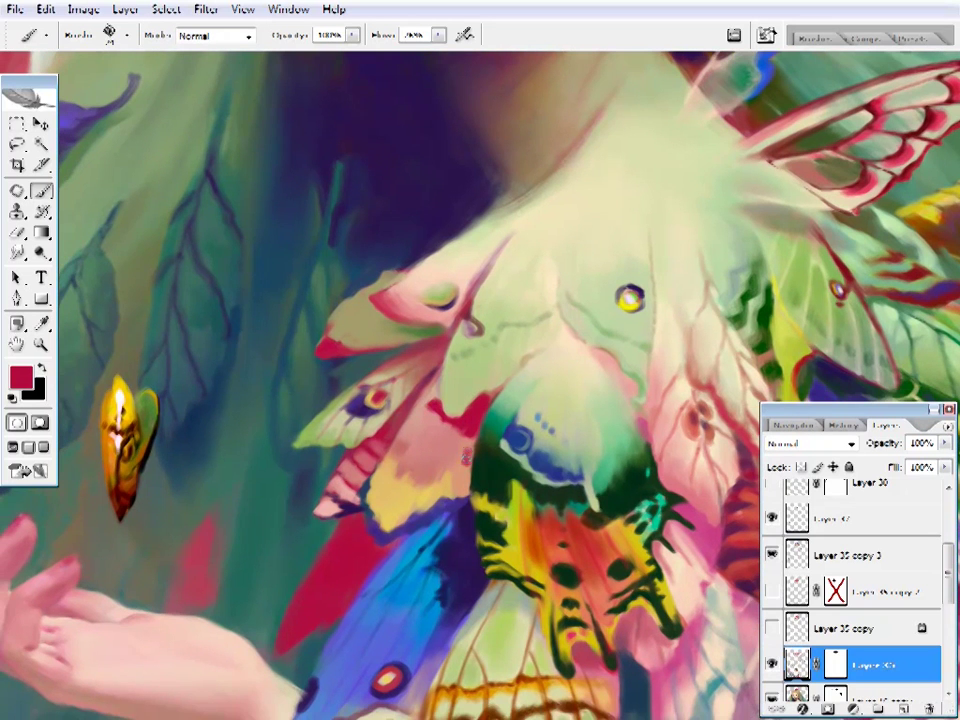
{"action": "left_click", "coordinate": [352, 342], "text": "alt"}
{"action": "left_click", "coordinate": [320, 332], "text": "alt"}
{"action": "left_click", "coordinate": [440, 380], "text": "alt"}
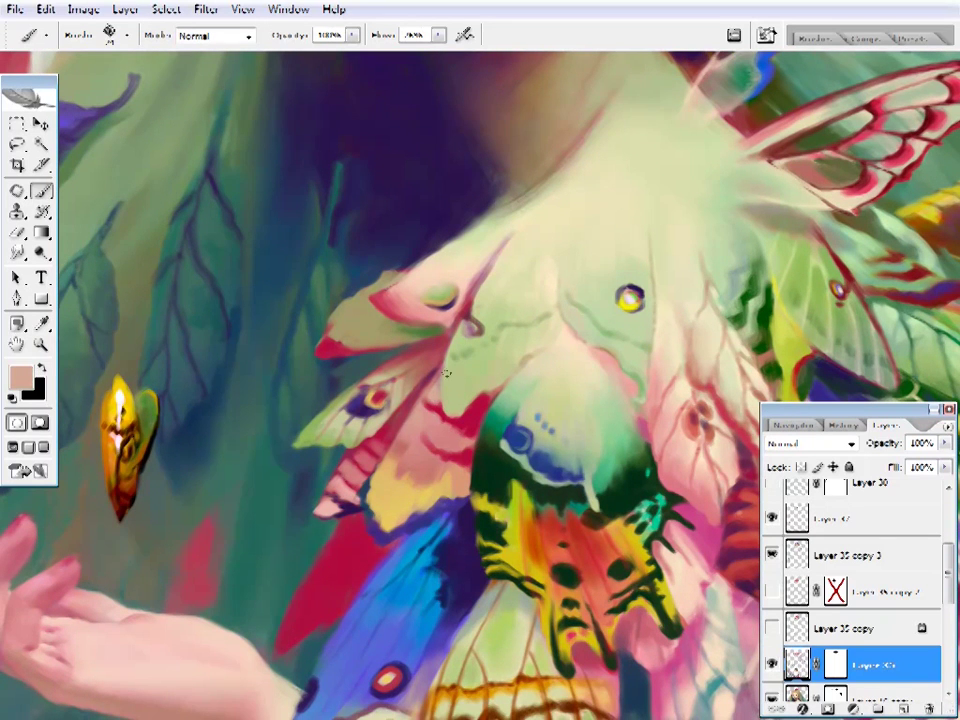
{"action": "left_click_drag", "start_coordinate": [446, 373], "coordinate": [406, 373]}
{"action": "left_click", "coordinate": [420, 412], "text": "alt"}
{"action": "left_click_drag", "start_coordinate": [374, 497], "coordinate": [282, 497]}
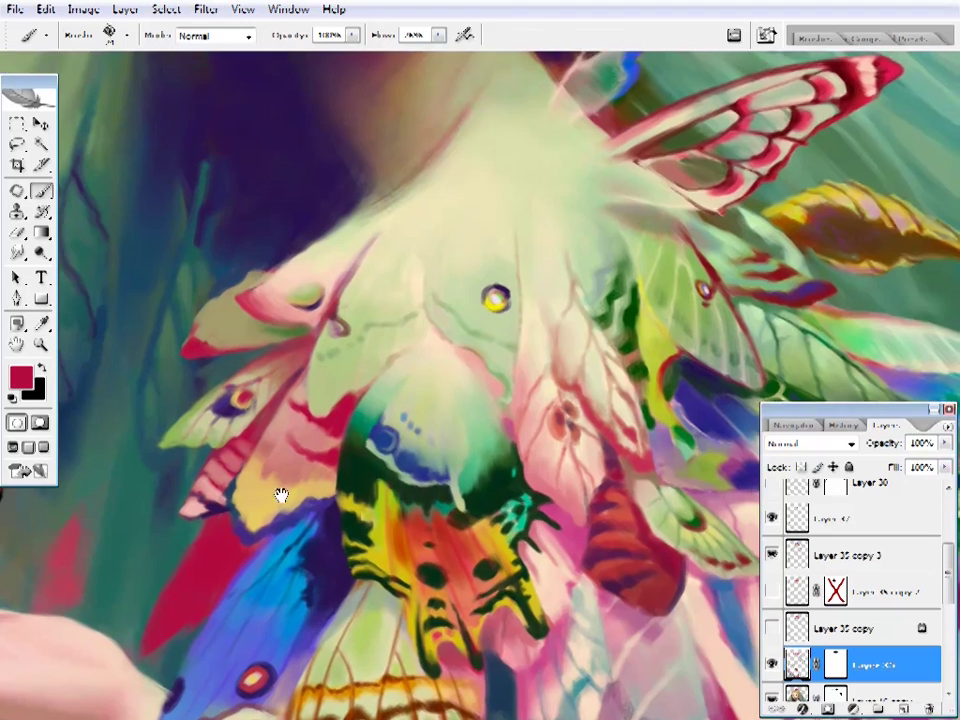
- Fit the painting on screen and choose a dark magenta paint colour
{"action": "scroll", "coordinate": [282, 497], "scroll_direction": "down", "scroll_amount": 2}
{"action": "key", "text": "ctrl+0"}
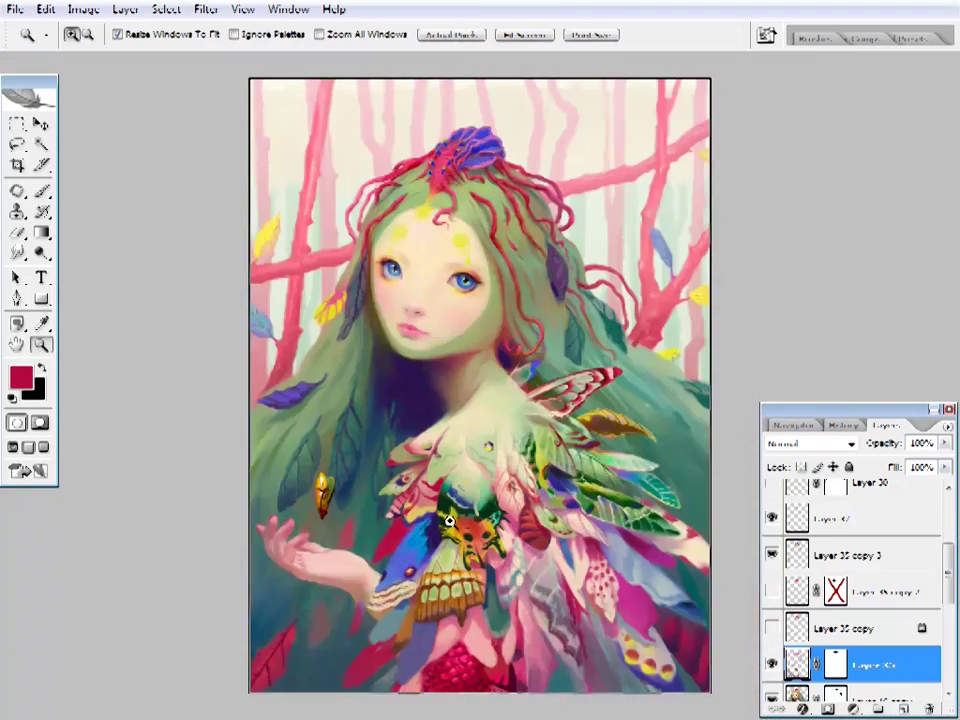
{"action": "scroll", "coordinate": [449, 520], "scroll_direction": "up", "scroll_amount": 4}
{"action": "key", "text": "i"}
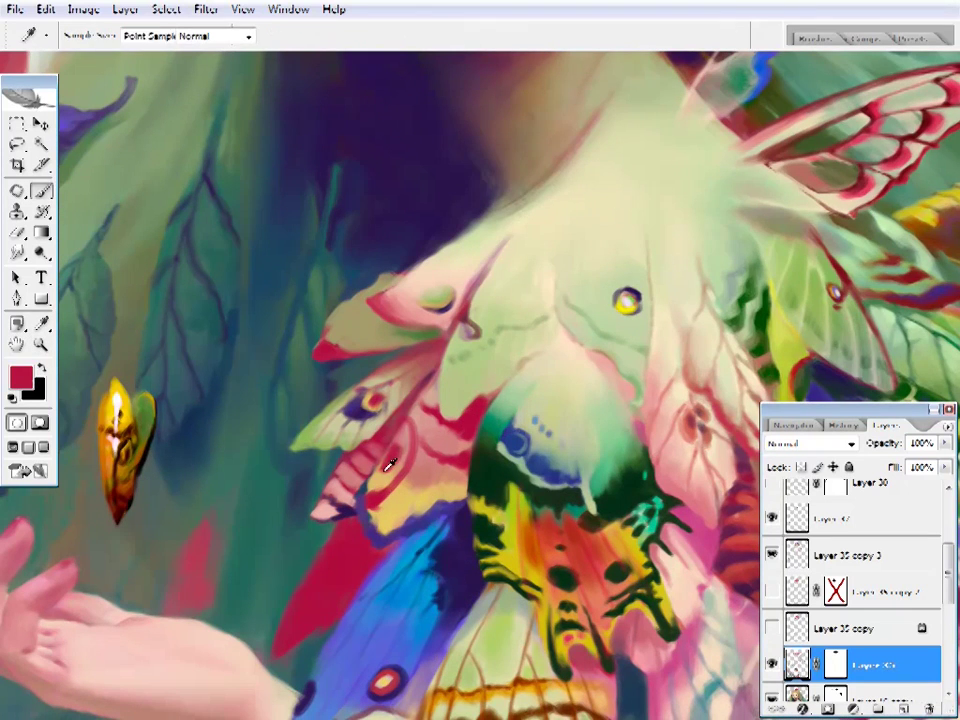
{"action": "left_click", "coordinate": [20, 377]}
{"action": "left_click", "coordinate": [920, 194]}
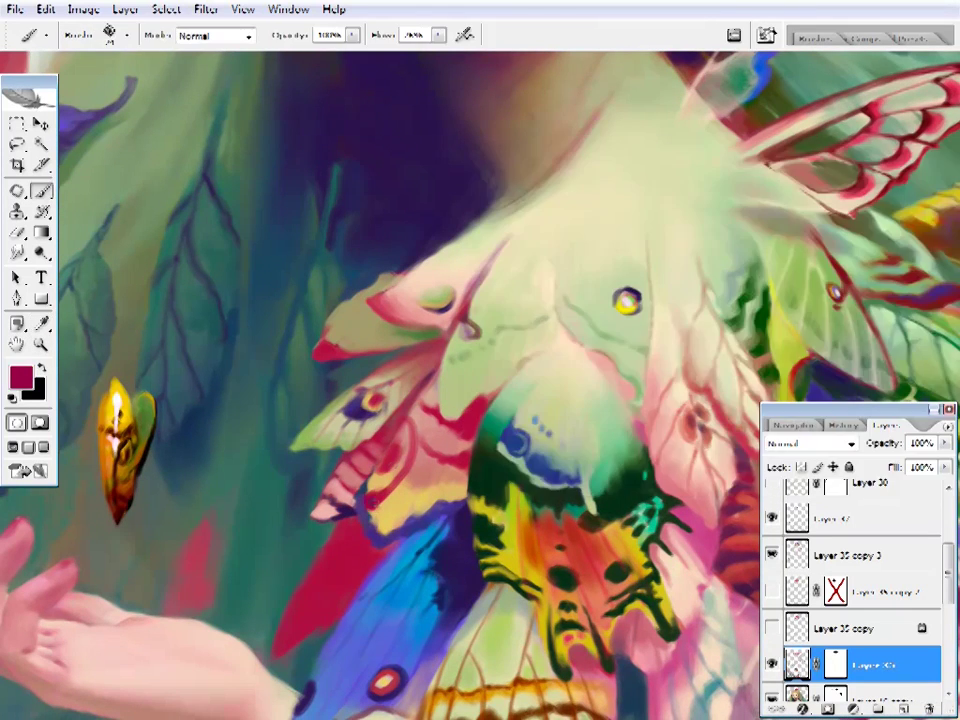
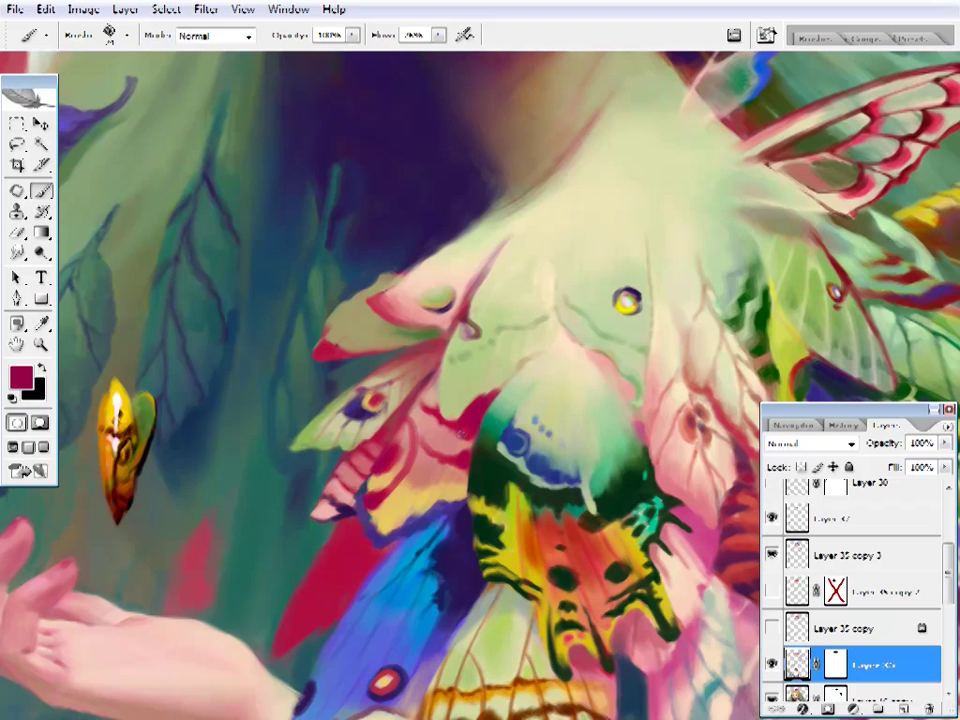
- Zoom in on the pale green moth and sample colours from its wing and the background
{"action": "left_click", "coordinate": [452, 437], "text": "alt"}
{"action": "key", "text": "ctrl+0"}
{"action": "left_click", "coordinate": [407, 386]}
{"action": "left_click", "coordinate": [489, 411]}
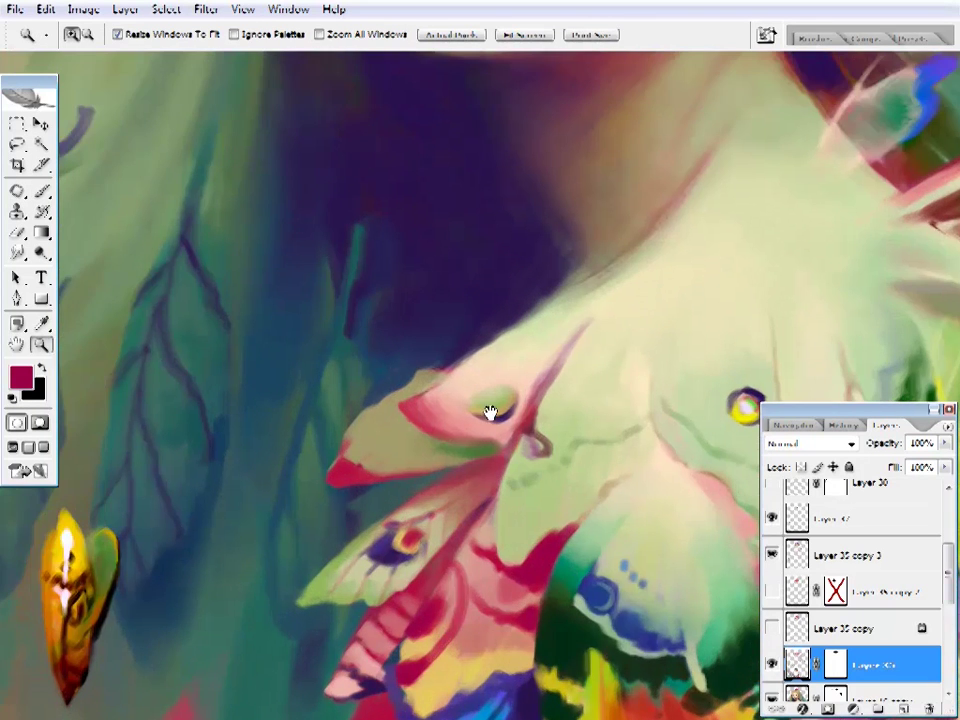
{"action": "left_click", "coordinate": [442, 364], "text": "alt"}
{"action": "key", "text": "ctrl+minus"}
{"action": "key", "text": "ctrl+plus"}
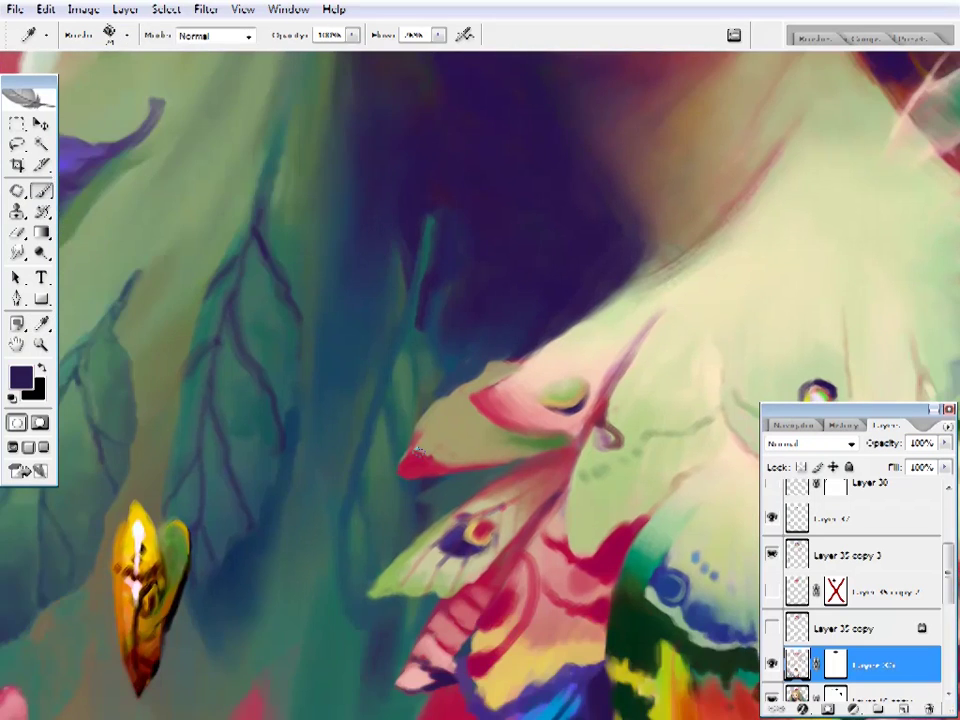
{"action": "key", "text": "z"}
{"action": "left_click", "coordinate": [424, 450], "text": "alt"}
{"action": "key", "text": "ctrl+plus"}
{"action": "key", "text": "b"}
{"action": "left_click", "coordinate": [420, 390], "text": "alt"}
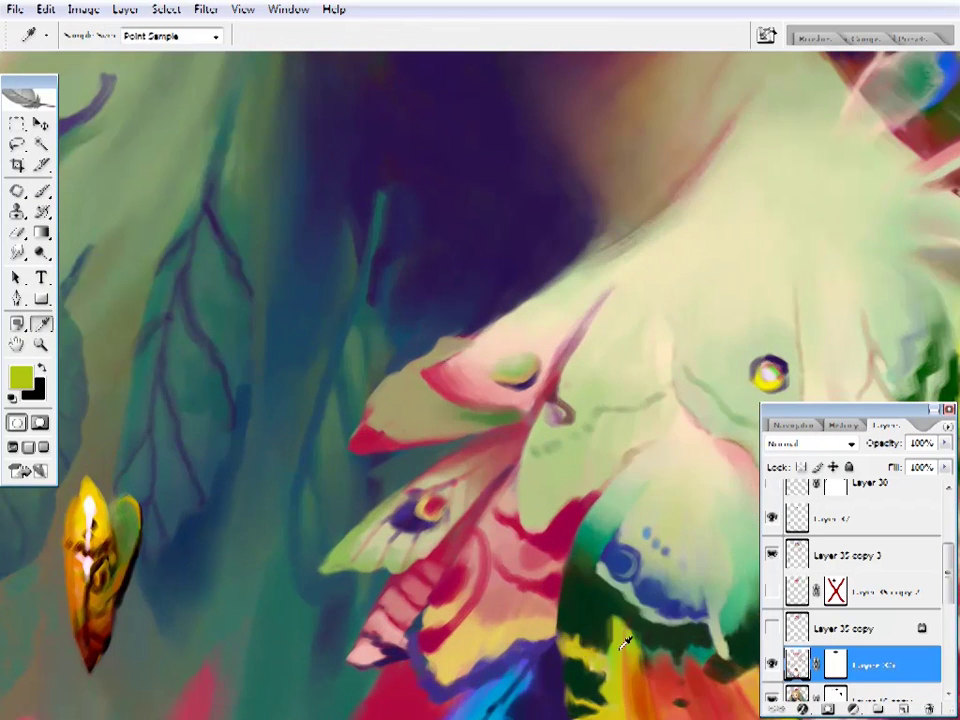
- Paint yellow-green onto the pointed left wing tip of the moth
{"action": "right_click", "coordinate": [540, 70]}
{"action": "key", "text": "Escape"}
{"action": "right_click", "coordinate": [420, 382]}
{"action": "key", "text": "Escape"}
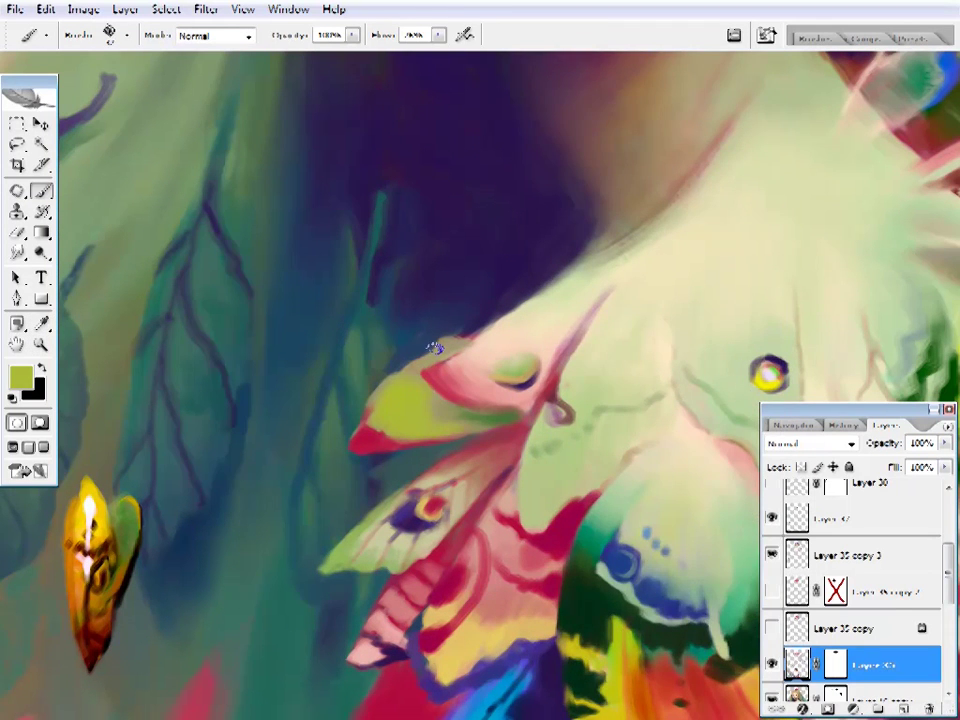
{"action": "left_click_drag", "start_coordinate": [443, 428], "coordinate": [425, 425]}
{"action": "right_click", "coordinate": [425, 425]}
{"action": "key", "text": "Escape"}
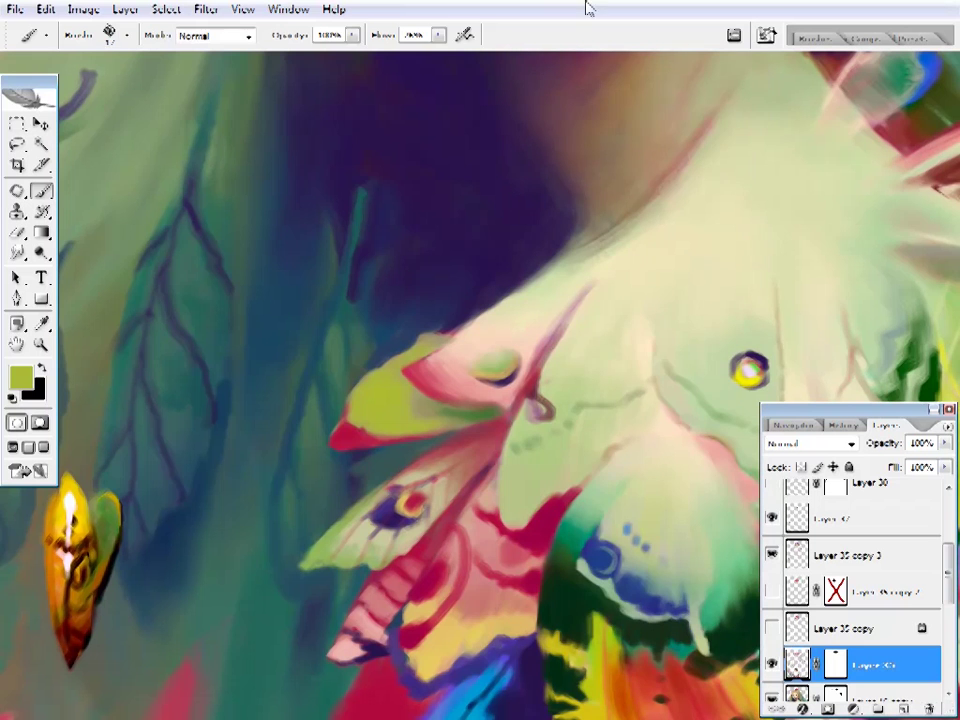
- Sample dark green and olive green tones around the wing tip for its edge
{"action": "left_click", "coordinate": [345, 422], "text": "alt"}
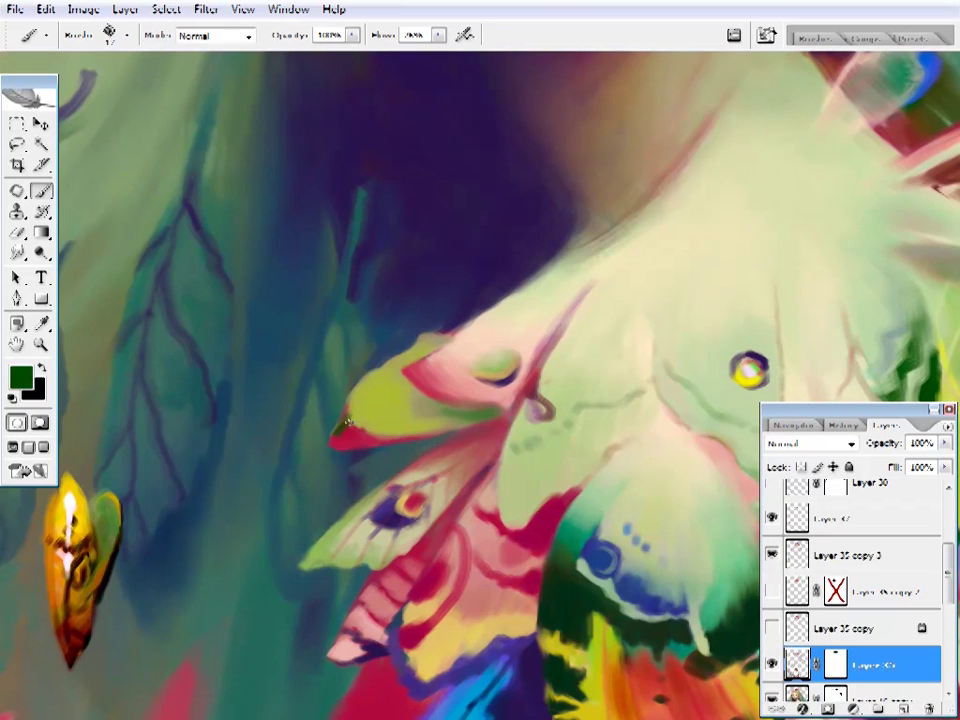
{"action": "left_click", "coordinate": [429, 408], "text": "alt"}
{"action": "left_click", "coordinate": [592, 505], "text": "alt"}
{"action": "left_click", "coordinate": [331, 438], "text": "alt"}
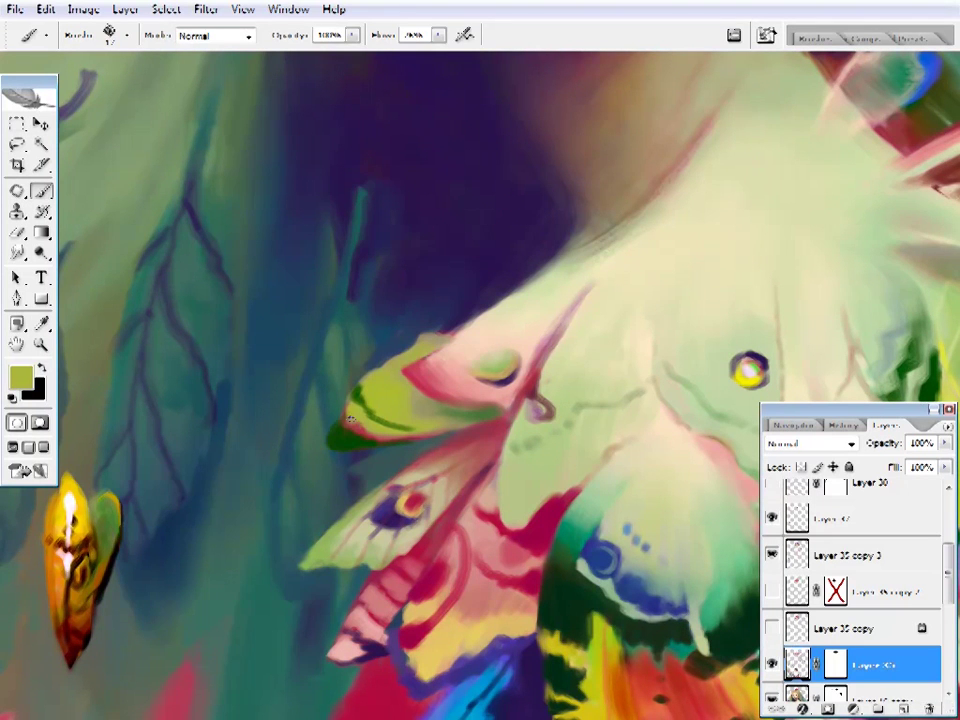
{"action": "left_click", "coordinate": [350, 420], "text": "alt"}
{"action": "scroll", "coordinate": [443, 401], "scroll_direction": "right", "scroll_amount": 1}
{"action": "left_click", "coordinate": [370, 403], "text": "alt"}
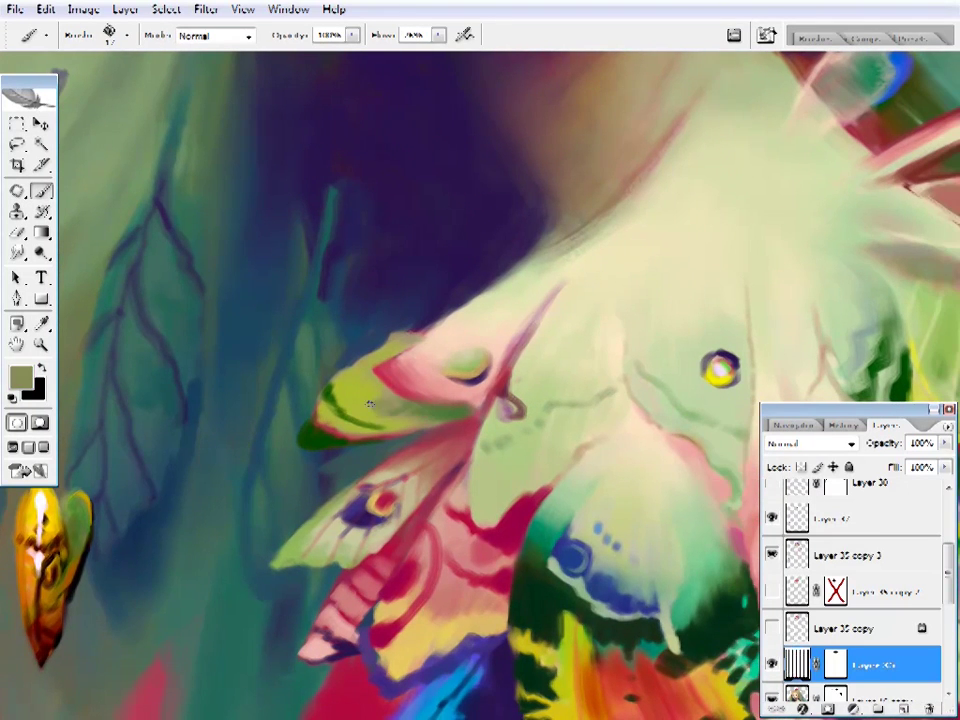
{"action": "left_click", "coordinate": [484, 400], "text": "alt"}
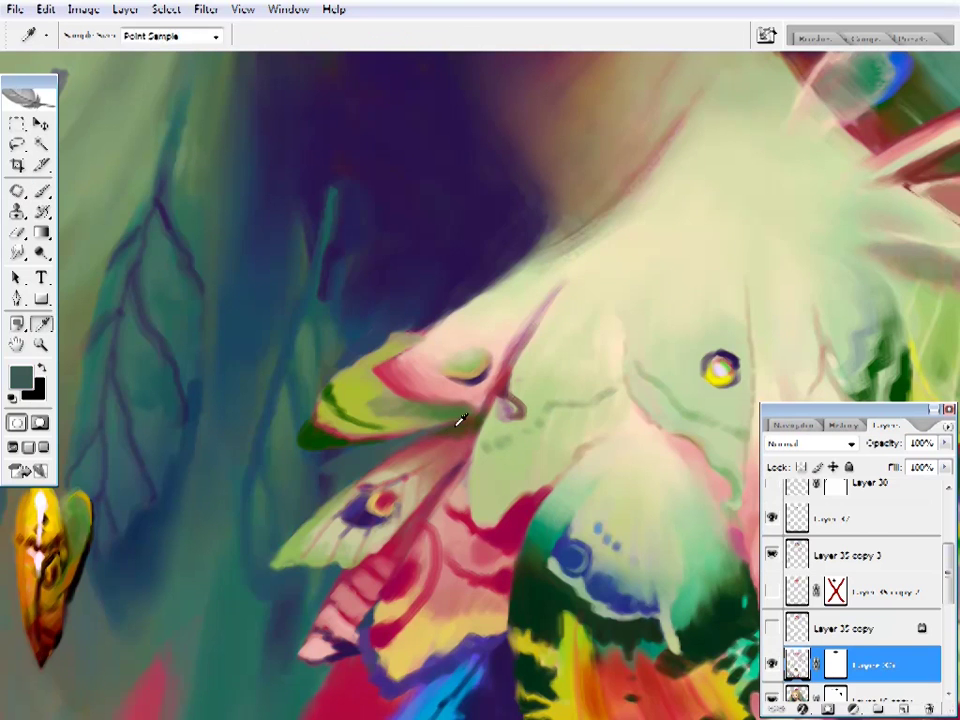
- Sample red, pink and yellow-green from the moth's wing edge and head
{"action": "left_click", "coordinate": [420, 446], "text": "alt"}
{"action": "left_click", "coordinate": [405, 425], "text": "alt"}
{"action": "left_click_drag", "start_coordinate": [430, 416], "coordinate": [404, 440]}
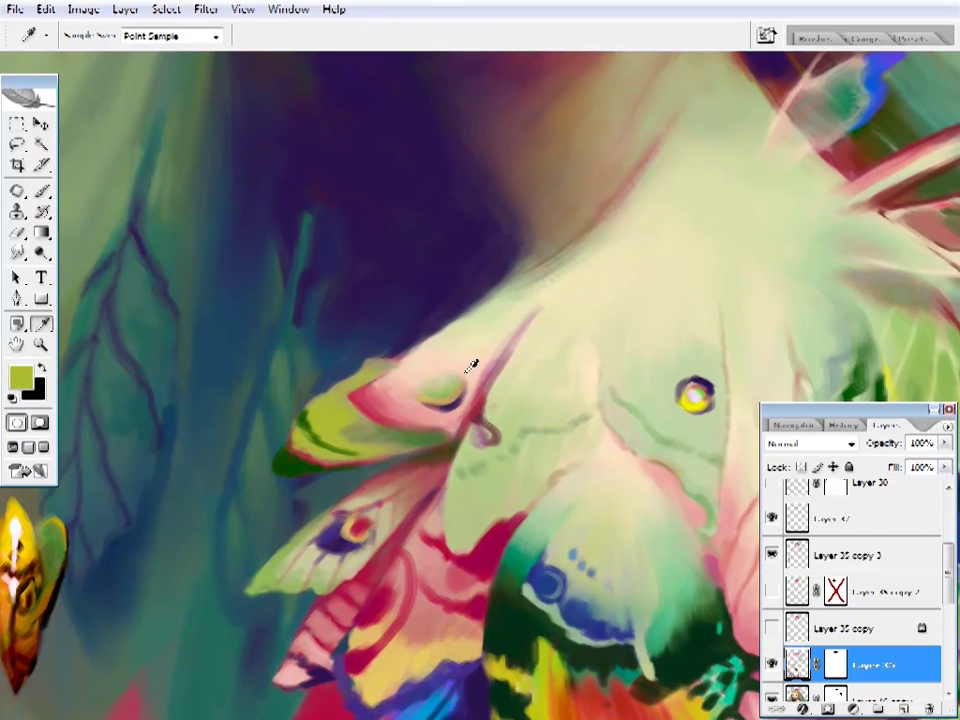
{"action": "left_click", "coordinate": [402, 365], "text": "alt"}
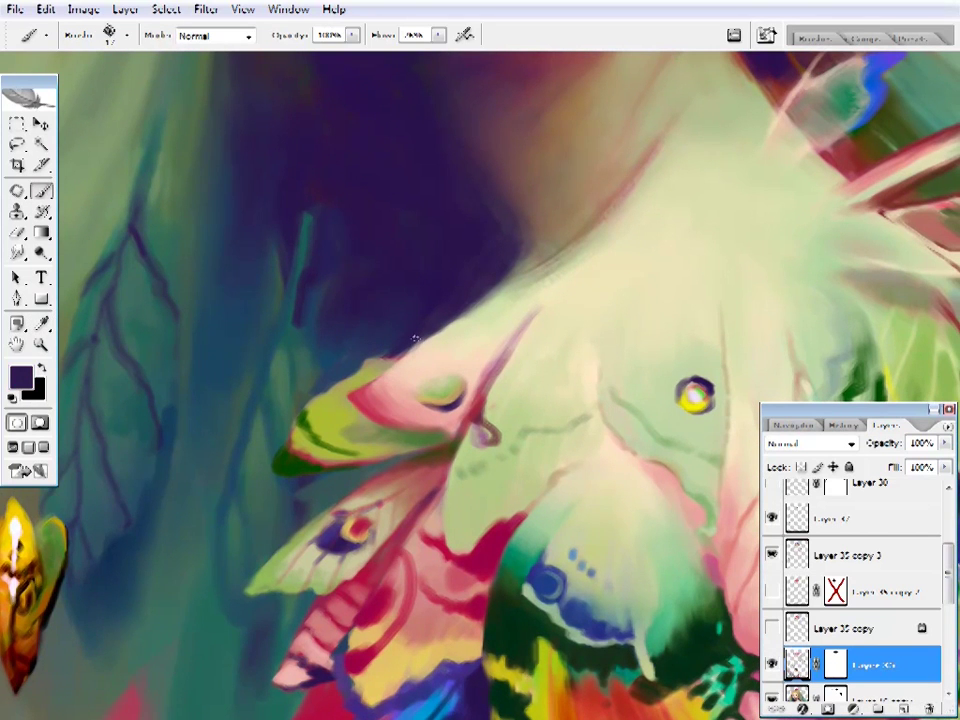
{"action": "left_click_drag", "start_coordinate": [344, 476], "coordinate": [407, 414]}
{"action": "left_click", "coordinate": [384, 371], "text": "alt"}
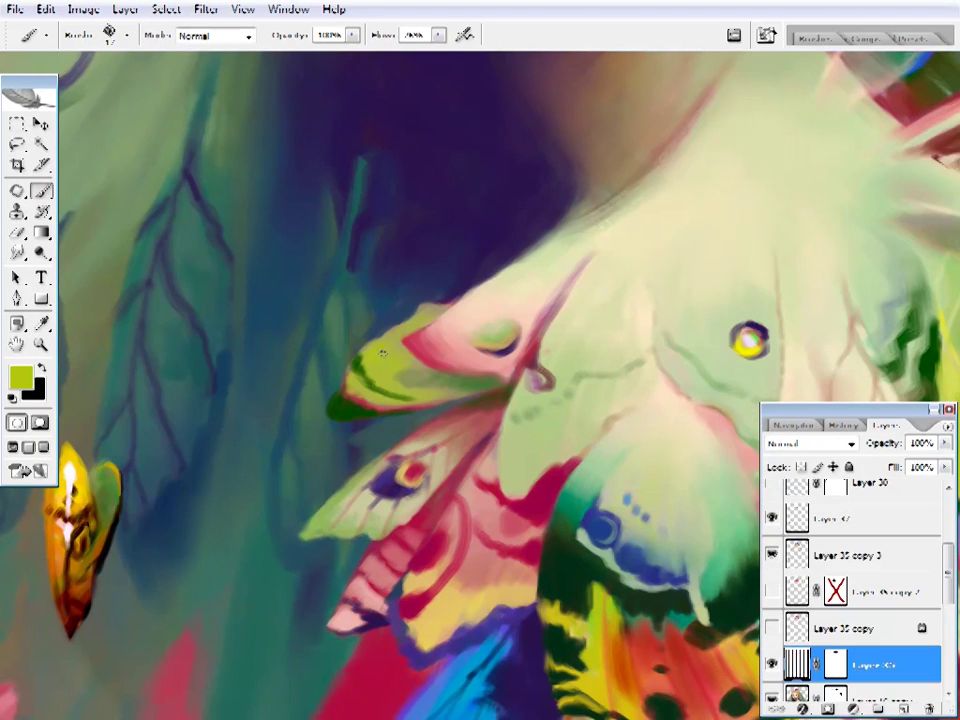
{"action": "key", "text": "ctrl+minus"}
{"action": "key", "text": "ctrl+minus"}
{"action": "key", "text": "ctrl+minus"}
{"action": "key", "text": "ctrl+minus"}
- Zoom in on the orange feather below the moth and sample a maroon colour
{"action": "key", "text": "z"}
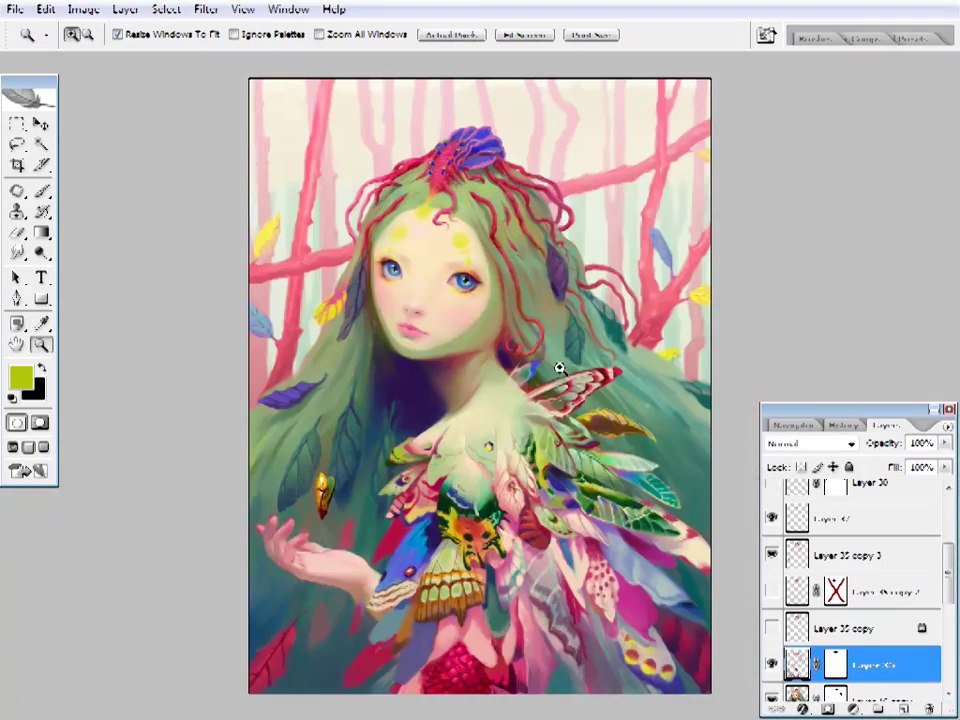
{"action": "left_click", "coordinate": [437, 515]}
{"action": "left_click", "coordinate": [424, 497]}
{"action": "mouse_move", "coordinate": [424, 497]}
{"action": "left_mouse_down"}
{"action": "mouse_move", "coordinate": [443, 574]}
{"action": "mouse_move", "coordinate": [460, 480]}
{"action": "mouse_move", "coordinate": [429, 504]}
{"action": "mouse_move", "coordinate": [550, 257]}
{"action": "left_mouse_up"}
{"action": "key", "text": "b"}
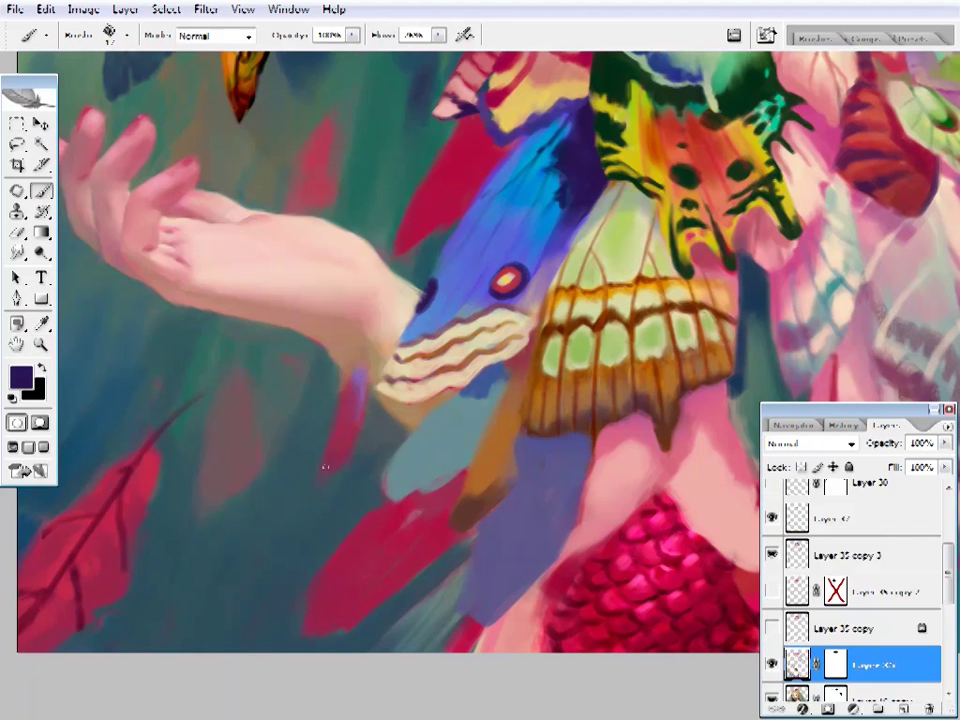
{"action": "left_click", "coordinate": [345, 437], "text": "alt"}
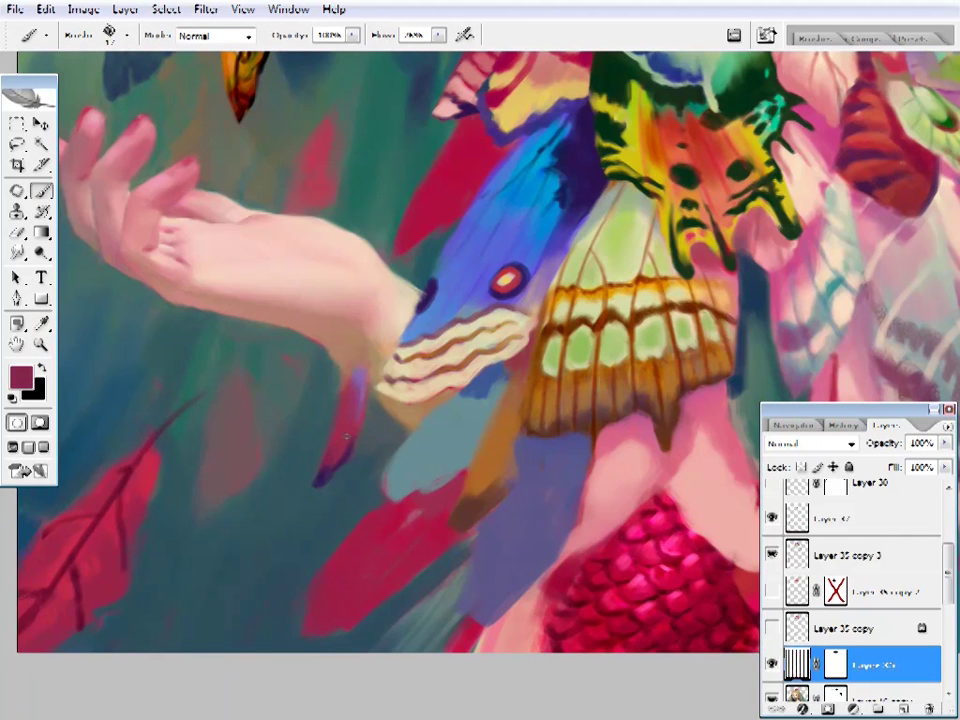
{"action": "left_click_drag", "start_coordinate": [529, 627], "coordinate": [429, 557]}
- Undo part of the dark maroon stroke on the orange feather
{"action": "key", "text": "z"}
{"action": "left_click", "coordinate": [467, 471], "text": "alt"}
{"action": "left_click", "coordinate": [424, 336]}
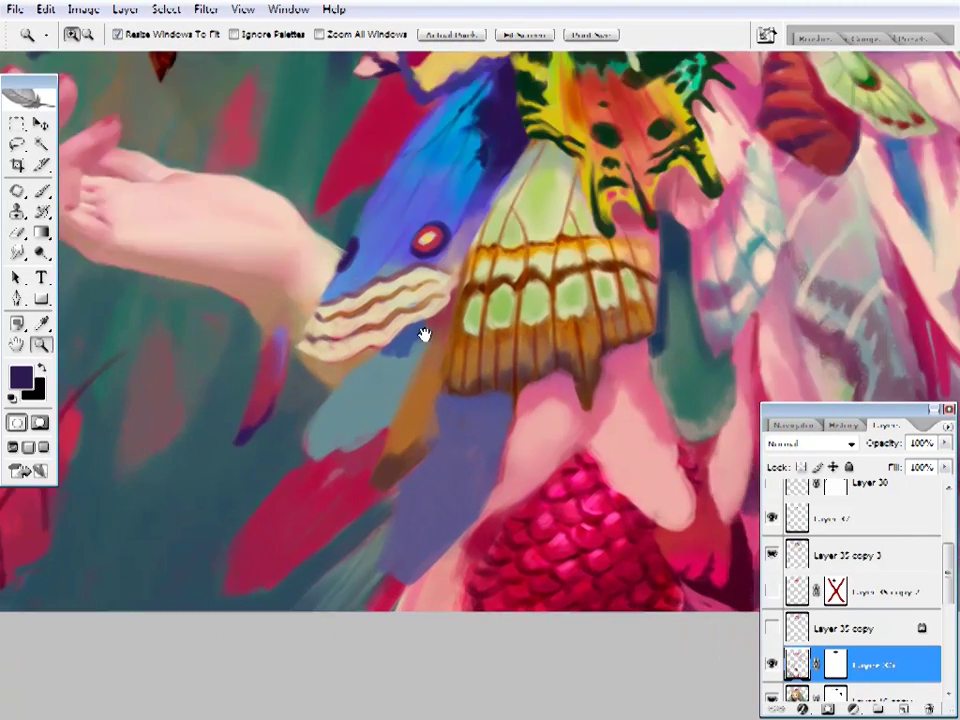
{"action": "mouse_move", "coordinate": [268, 92]}
{"action": "left_mouse_down"}
{"action": "mouse_move", "coordinate": [312, 173]}
{"action": "mouse_move", "coordinate": [276, 68]}
{"action": "left_mouse_up"}
{"action": "key", "text": "b"}
{"action": "right_click", "coordinate": [520, 50]}
{"action": "key", "text": "Escape"}
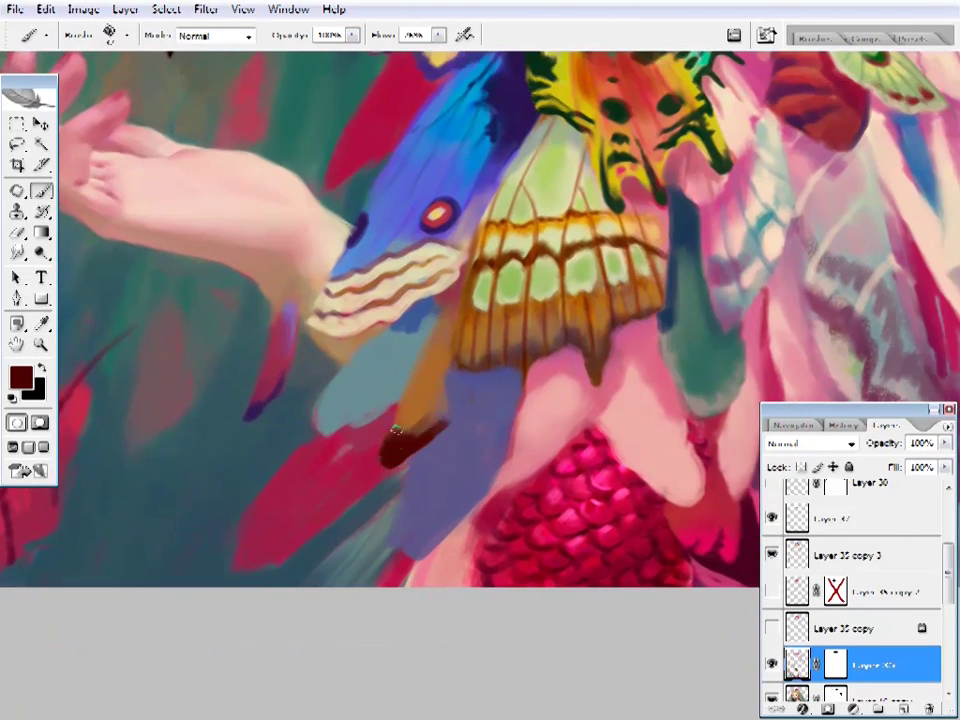
{"action": "key", "text": "ctrl+z"}
- Choose a brown and repaint the dark stroke in brown with a size 17 brush
{"action": "left_click", "coordinate": [473, 353], "text": "alt"}
{"action": "scroll", "coordinate": [473, 353], "scroll_direction": "up", "scroll_amount": 2}
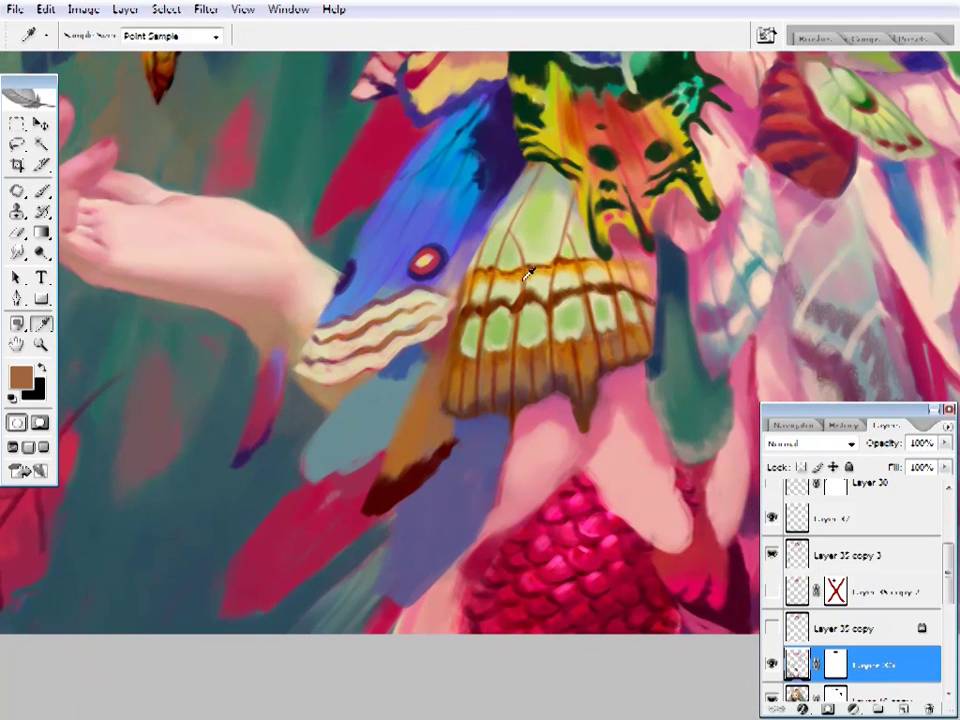
{"action": "left_click", "coordinate": [473, 353], "text": "alt"}
{"action": "left_click", "coordinate": [20, 377]}
{"action": "left_click", "coordinate": [912, 200]}
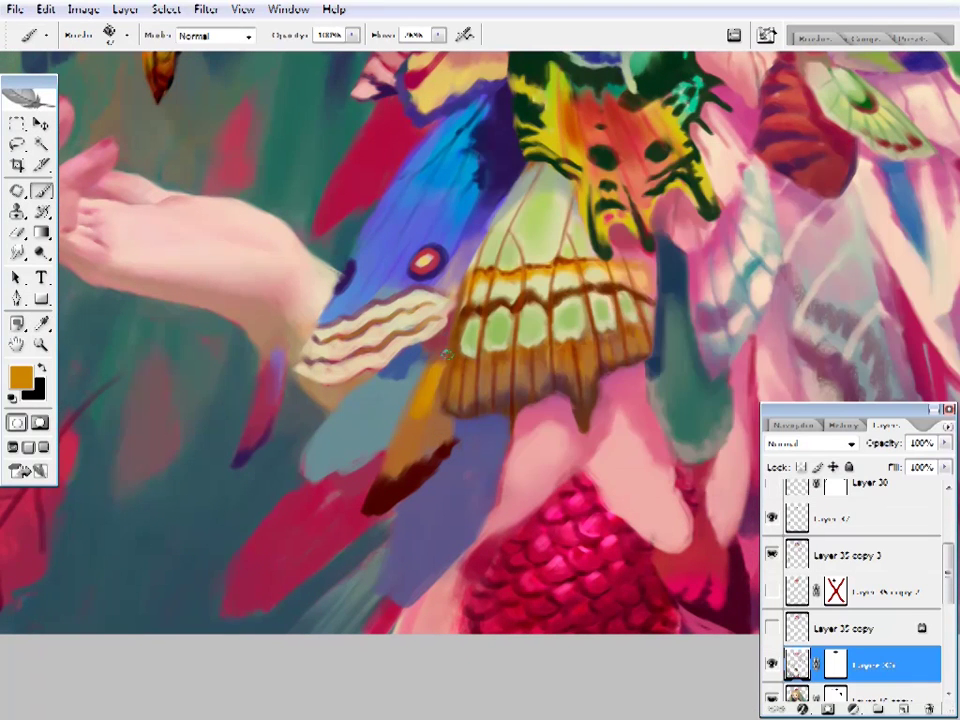
{"action": "left_click_drag", "start_coordinate": [510, 380], "coordinate": [480, 381]}
{"action": "right_click", "coordinate": [480, 381]}
{"action": "key", "text": "Return"}
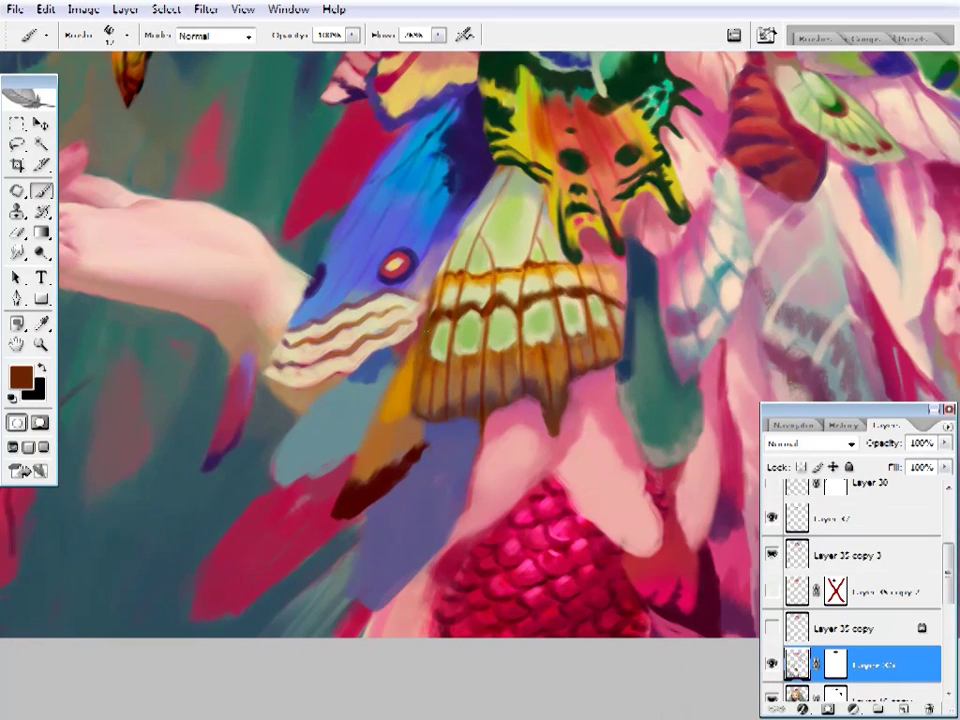
{"action": "left_click_drag", "start_coordinate": [419, 371], "coordinate": [455, 351]}
- Repaint the feather's stroke tip in sampled browns and a lighter brown
{"action": "left_click", "coordinate": [441, 381], "text": "alt"}
{"action": "left_click", "coordinate": [439, 418], "text": "alt"}
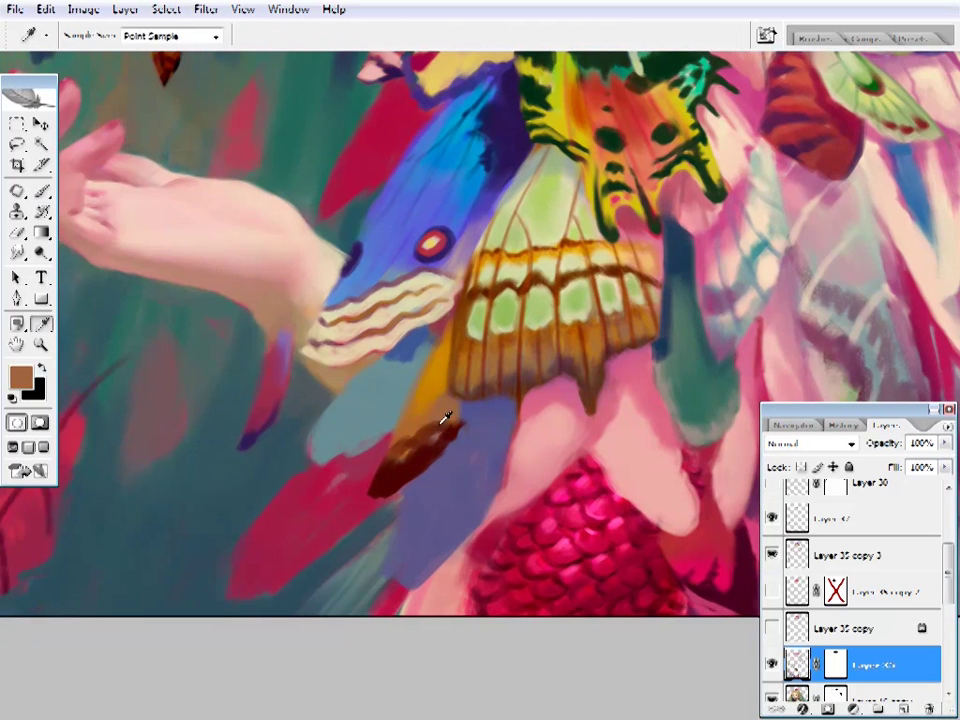
{"action": "left_click", "coordinate": [445, 435], "text": "alt"}
{"action": "left_click", "coordinate": [446, 392], "text": "alt"}
{"action": "left_click_drag", "start_coordinate": [440, 430], "coordinate": [451, 383]}
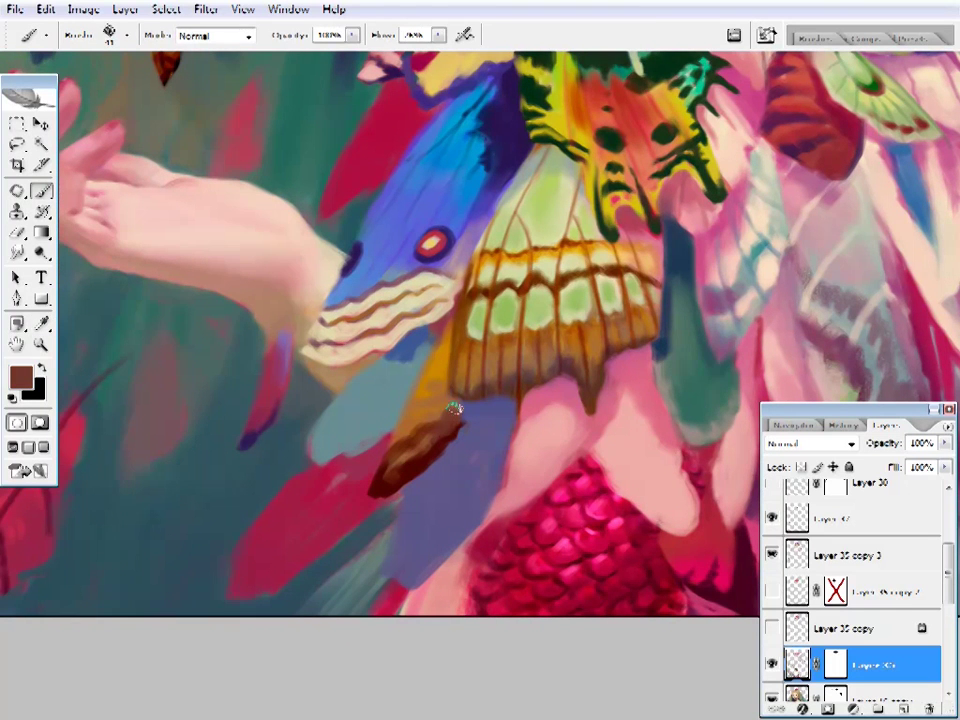
{"action": "left_click", "coordinate": [453, 409], "text": "alt"}
{"action": "mouse_move", "coordinate": [425, 445]}
{"action": "left_mouse_down"}
{"action": "mouse_move", "coordinate": [459, 398]}
{"action": "mouse_move", "coordinate": [397, 393]}
{"action": "left_mouse_up"}
- Sample orange-brown, muted brown and dark maroon tones from the feather
{"action": "left_click", "coordinate": [437, 377], "text": "alt"}
{"action": "left_click", "coordinate": [397, 393], "text": "alt"}
{"action": "left_click", "coordinate": [364, 475], "text": "alt"}
{"action": "left_click_drag", "start_coordinate": [364, 475], "coordinate": [410, 464]}
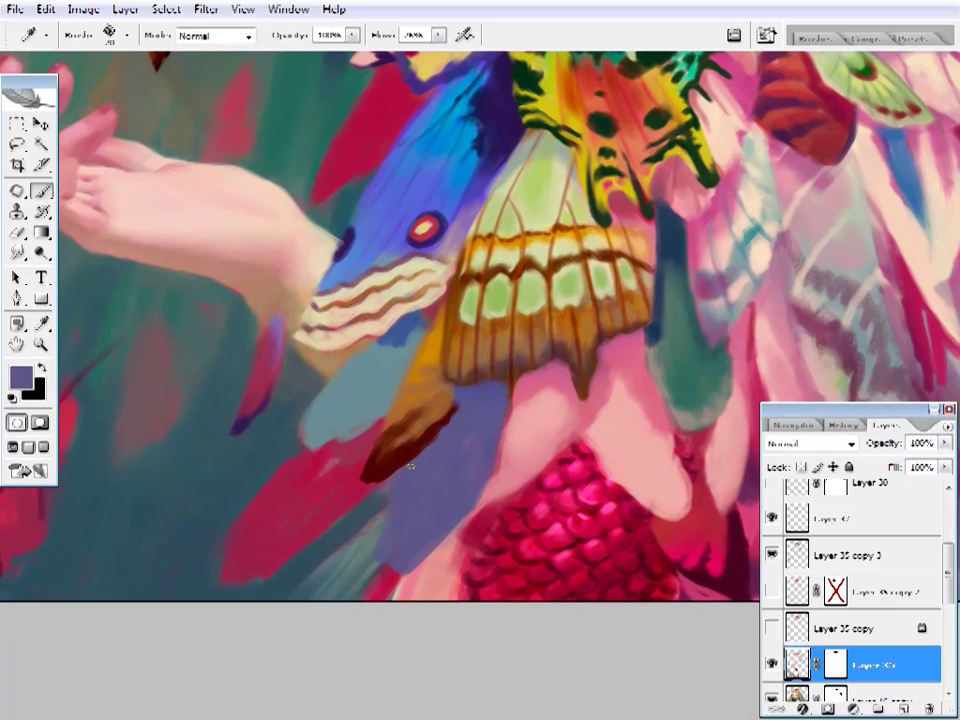
{"action": "left_click_drag", "start_coordinate": [382, 512], "coordinate": [373, 562]}
{"action": "left_click", "coordinate": [370, 515], "text": "alt"}
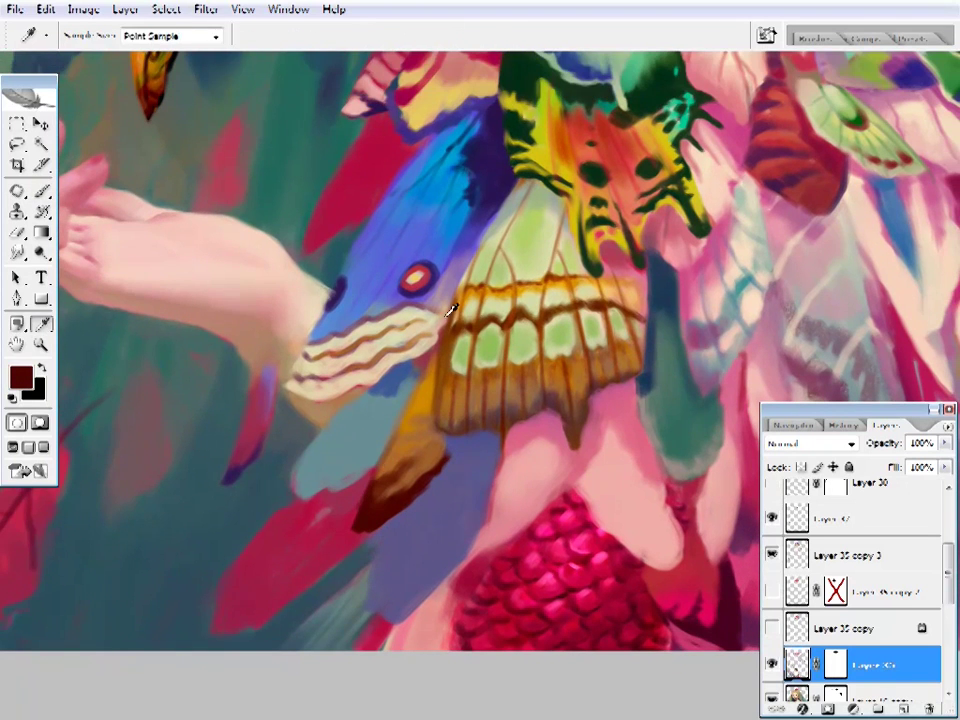
{"action": "left_click", "coordinate": [403, 430], "text": "alt"}
{"action": "key", "text": "ctrl+0"}
{"action": "left_click", "coordinate": [480, 300], "text": "ctrl"}
- Zoom in on the purple leaf in the hair and sample green and darker teal-green tones
{"action": "left_click", "coordinate": [414, 448], "text": "ctrl"}
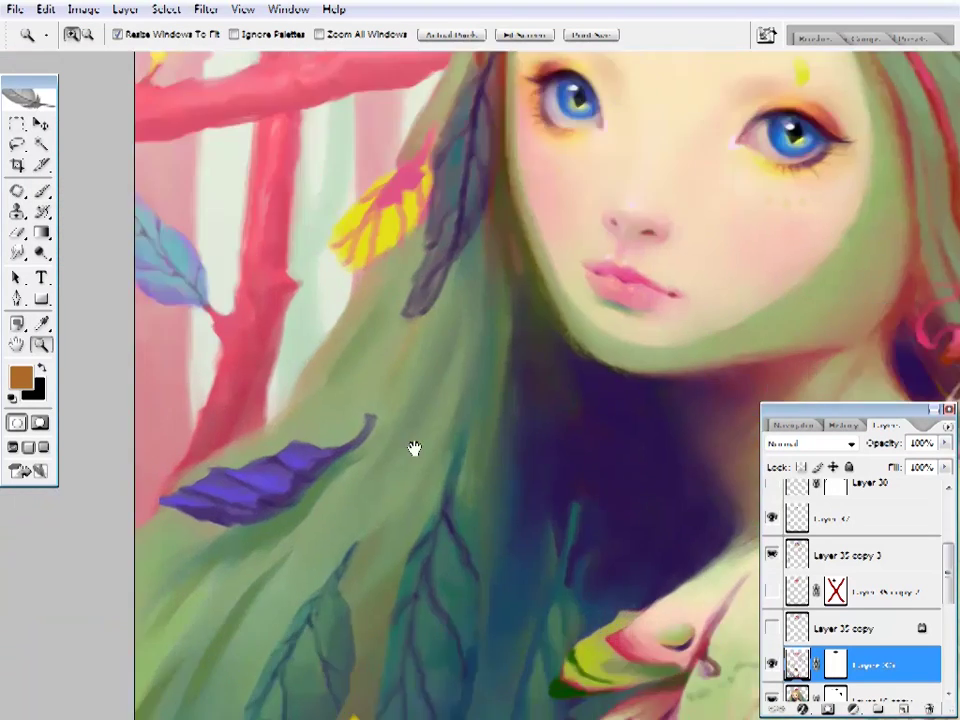
{"action": "left_click", "coordinate": [485, 225], "text": "alt"}
{"action": "left_click_drag", "start_coordinate": [497, 189], "coordinate": [472, 284]}
{"action": "left_click", "coordinate": [472, 284], "text": "alt"}
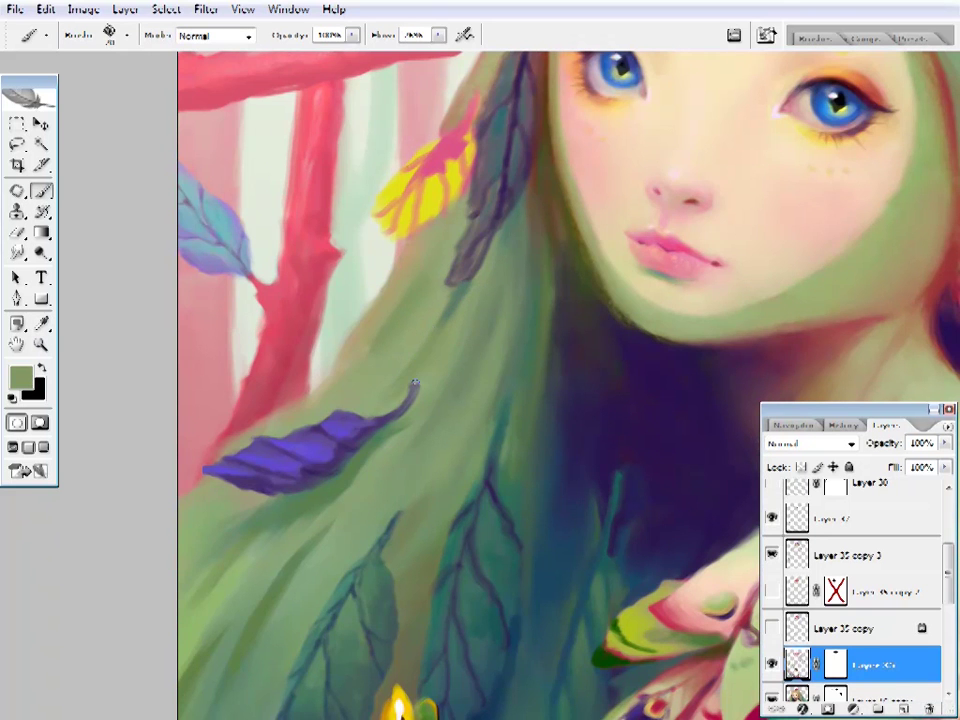
{"action": "key", "text": "ctrl+0"}
{"action": "left_click", "coordinate": [311, 347], "text": "ctrl"}
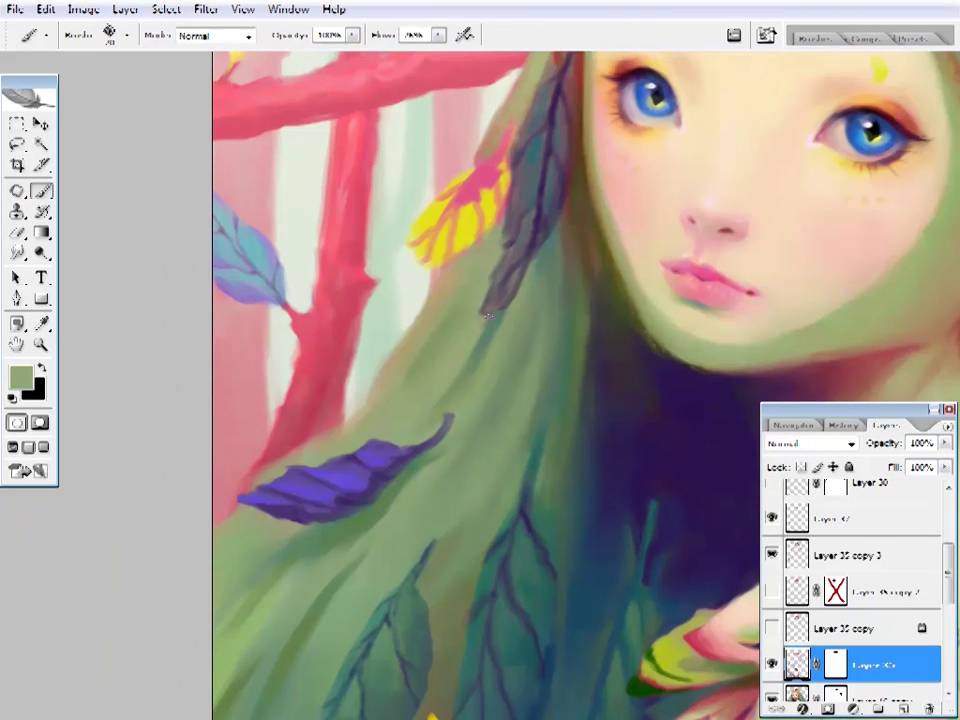
{"action": "left_click_drag", "start_coordinate": [440, 393], "coordinate": [487, 373]}
{"action": "left_click", "coordinate": [483, 396], "text": "alt"}
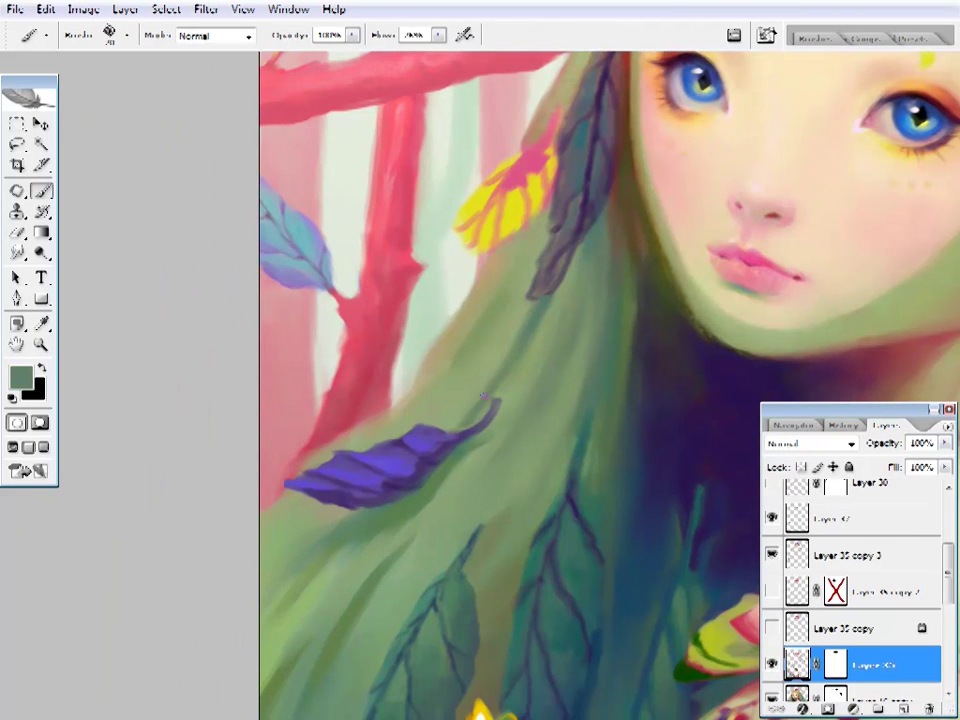
{"action": "left_click_drag", "start_coordinate": [508, 315], "coordinate": [336, 298]}
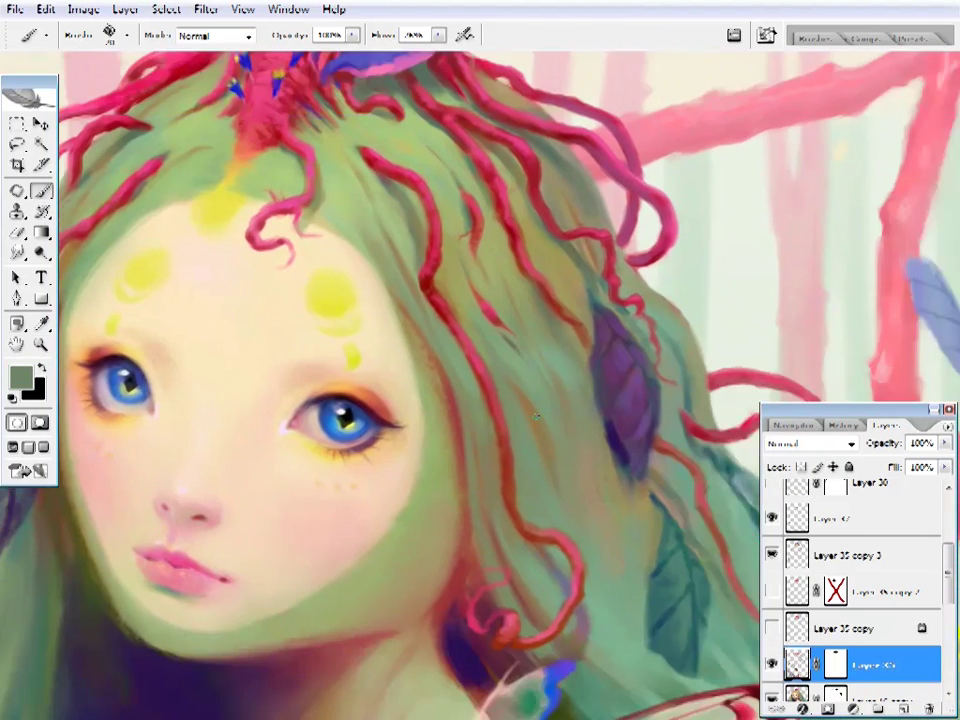
- Zoom to the forehead and sample the pale yellow of the forehead dots
{"action": "key", "text": "z"}
{"action": "left_click", "coordinate": [612, 464], "text": "alt"}
{"action": "scroll", "coordinate": [850, 600], "scroll_direction": "up", "scroll_amount": 3}
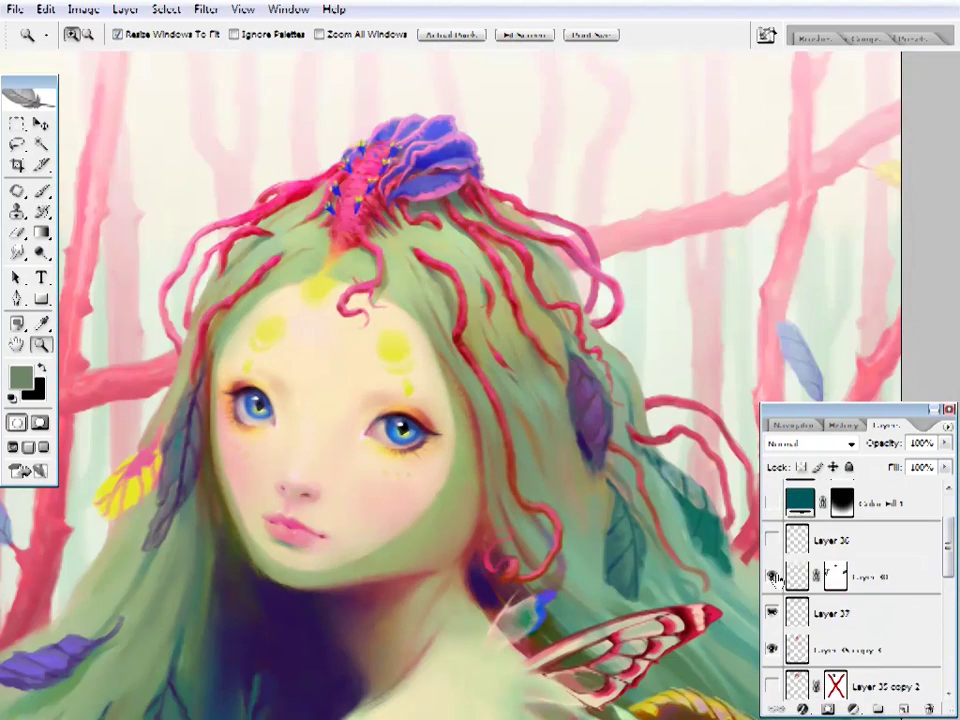
{"action": "scroll", "coordinate": [795, 570], "scroll_direction": "down", "scroll_amount": 3}
{"action": "left_click", "coordinate": [658, 439]}
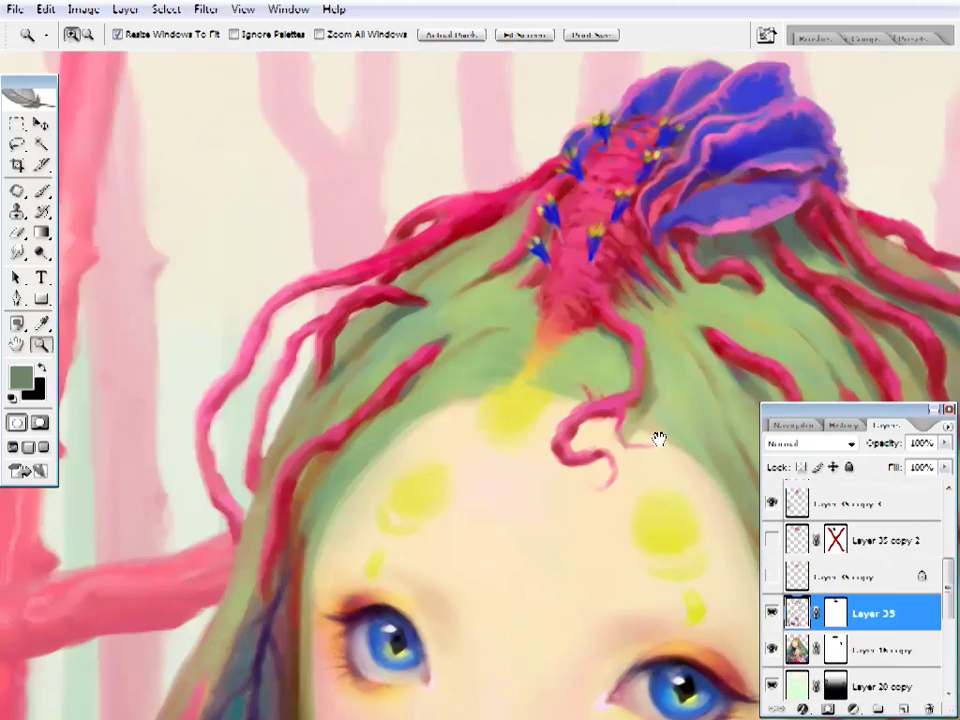
{"action": "left_click_drag", "start_coordinate": [570, 311], "coordinate": [578, 444]}
{"action": "key", "text": "i"}
{"action": "left_click", "coordinate": [578, 444]}
- Brush faint pale yellow strokes into the green hair below the pink crown
{"action": "key", "text": "b"}
{"action": "right_click", "coordinate": [492, 140]}
{"action": "left_click", "coordinate": [407, 336]}
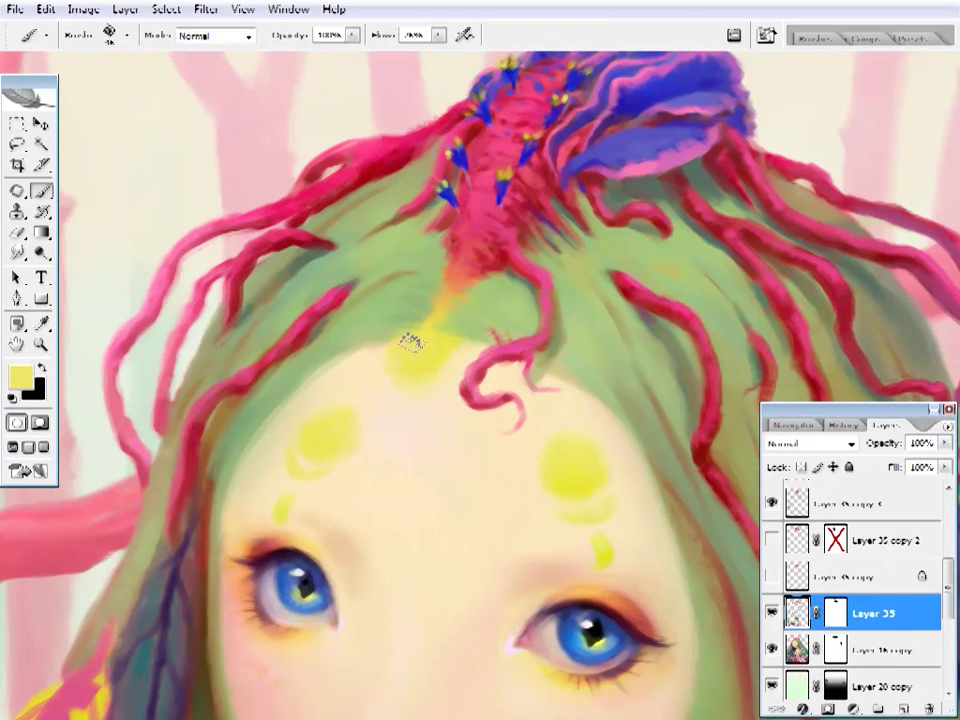
{"action": "left_click_drag", "start_coordinate": [591, 140], "coordinate": [553, 150]}
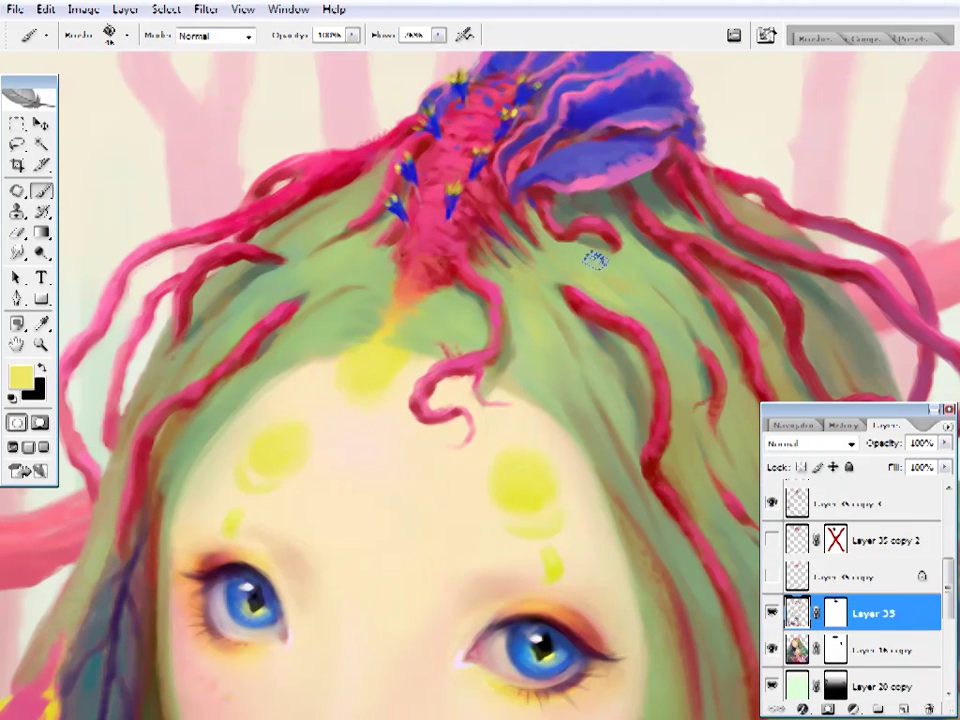
{"action": "left_click_drag", "start_coordinate": [600, 302], "coordinate": [613, 399]}
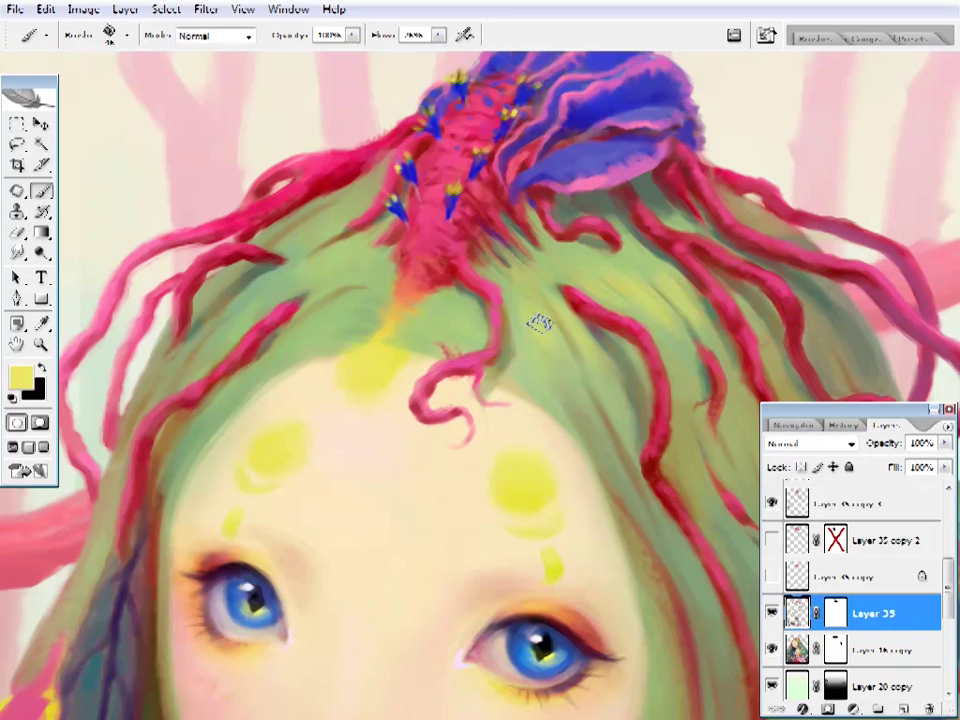
{"action": "scroll", "coordinate": [535, 340], "scroll_direction": "up", "scroll_amount": 2}
{"action": "scroll", "coordinate": [500, 350], "scroll_direction": "left", "scroll_amount": 2}
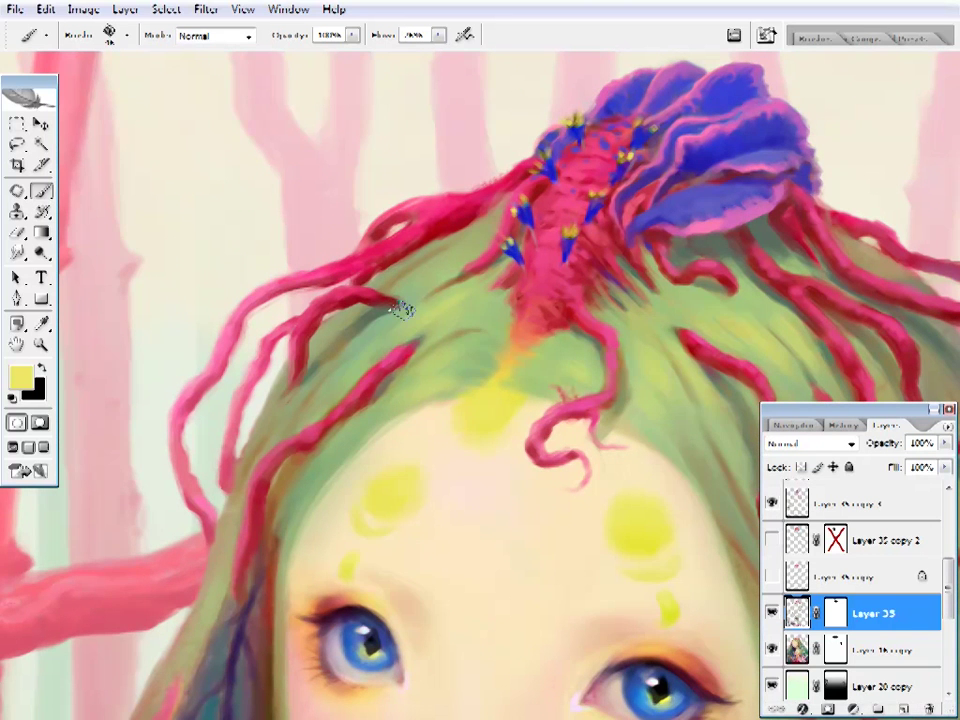
{"action": "key", "text": "z"}
{"action": "left_click", "coordinate": [510, 470], "text": "alt"}
{"action": "scroll", "coordinate": [948, 575], "scroll_direction": "up", "scroll_amount": 3}
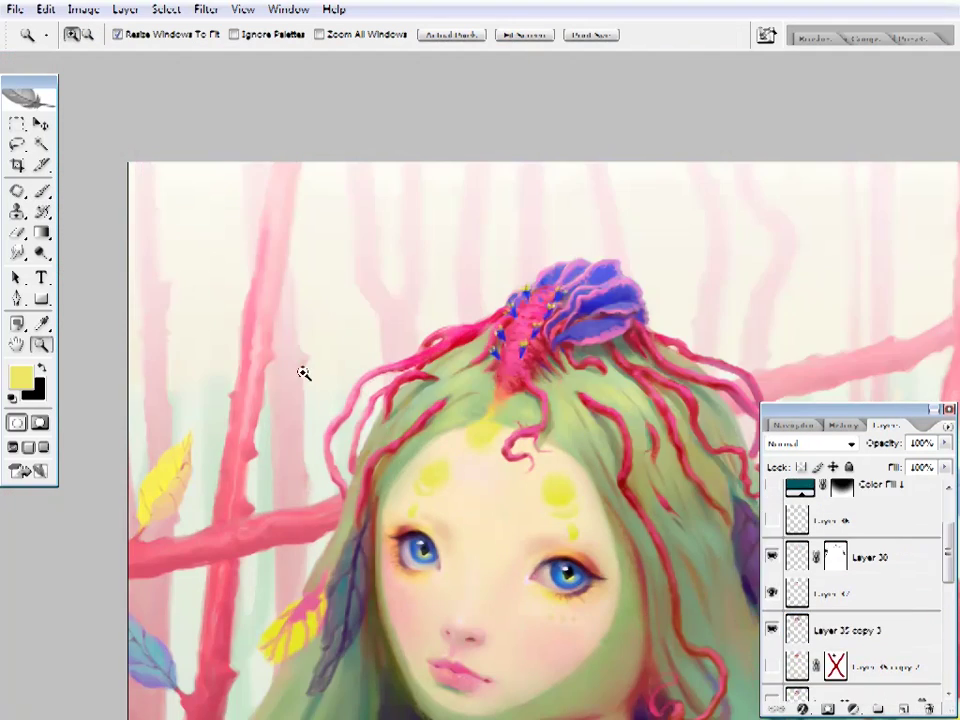
{"action": "left_click", "coordinate": [558, 264], "text": "alt"}
- Zoom in on the chin and neck and paint the chin shadow in a sampled dark purple
{"action": "left_click", "coordinate": [438, 303]}
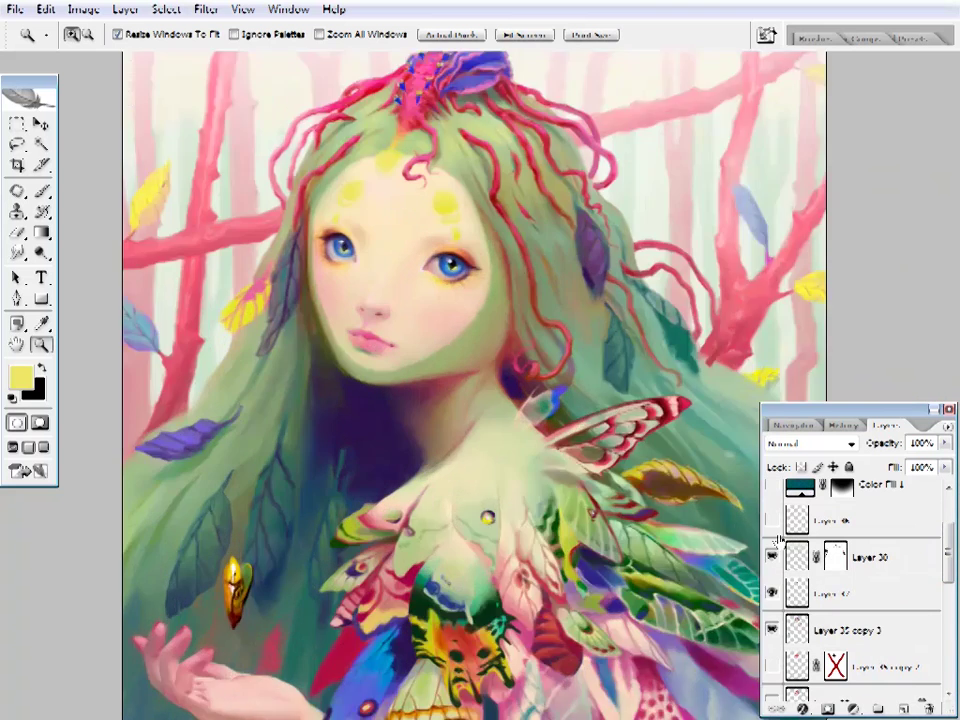
{"action": "left_click", "coordinate": [438, 303]}
{"action": "left_click", "coordinate": [438, 303]}
{"action": "left_click", "coordinate": [438, 303]}
{"action": "key", "text": "b"}
{"action": "right_click", "coordinate": [472, 426]}
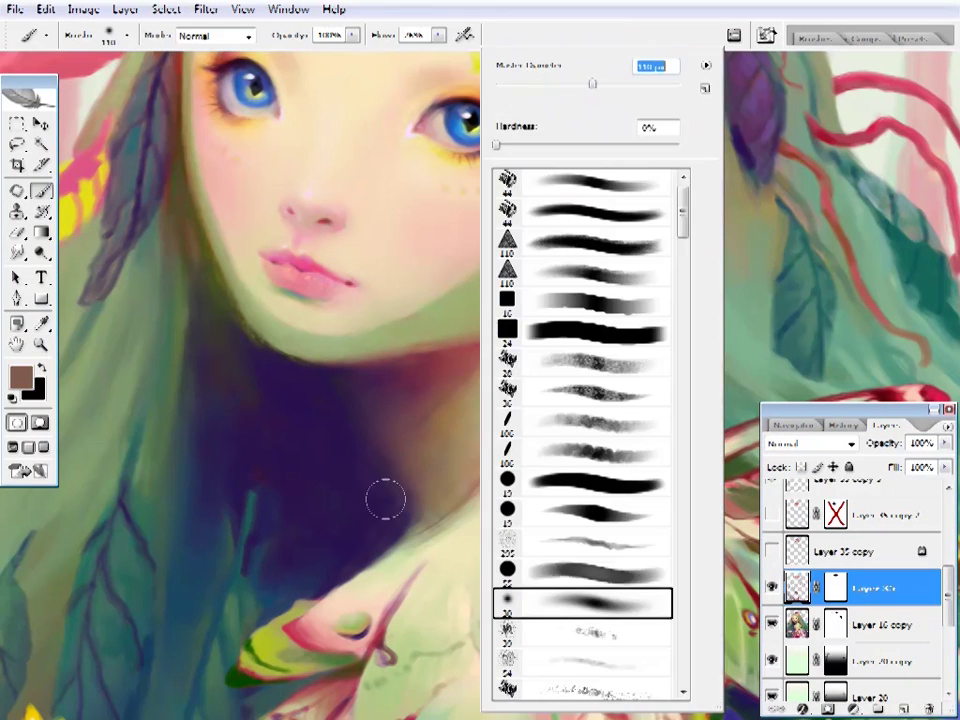
{"action": "key", "text": "Return"}
{"action": "left_click", "coordinate": [456, 407], "text": "alt"}
{"action": "left_click", "coordinate": [441, 432], "text": "alt"}
{"action": "left_click", "coordinate": [443, 364], "text": "alt"}
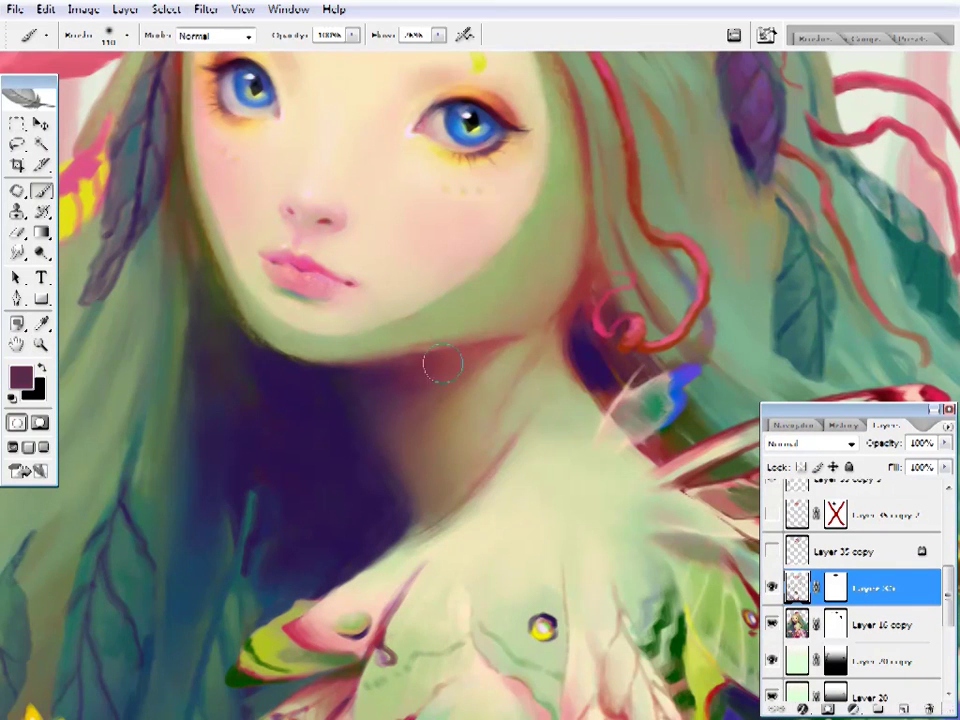
- Repaint the neck in sampled pale beige and the jaw in reddish brown and khaki
{"action": "scroll", "coordinate": [497, 454], "scroll_direction": "down", "scroll_amount": 3}
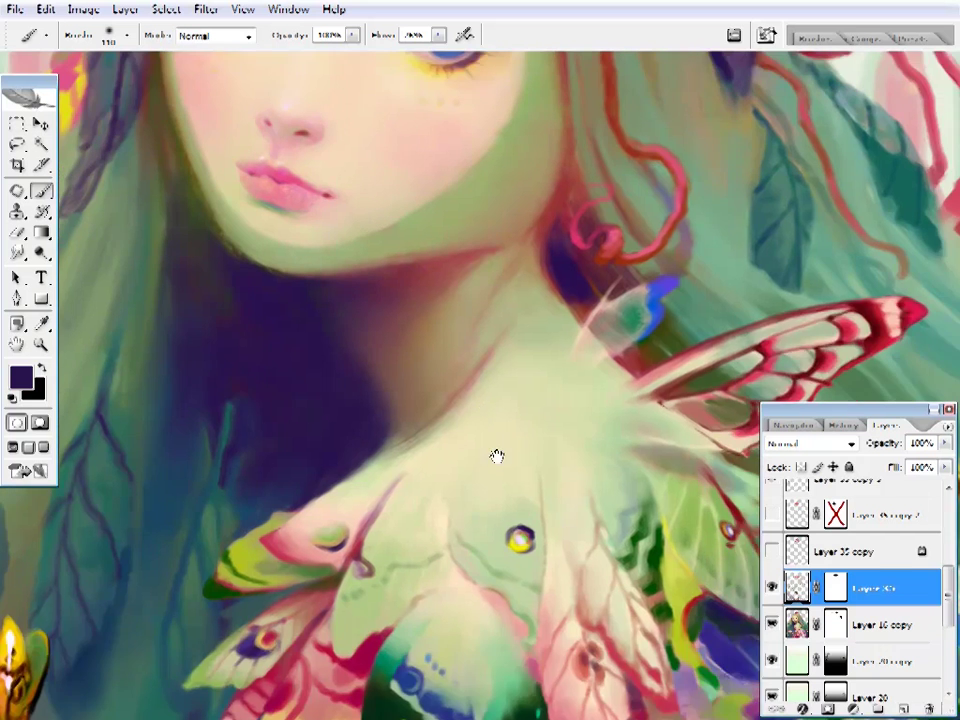
{"action": "scroll", "coordinate": [621, 321], "scroll_direction": "up", "scroll_amount": 3}
{"action": "left_click", "coordinate": [621, 321], "text": "alt"}
{"action": "left_click", "coordinate": [600, 343], "text": "alt"}
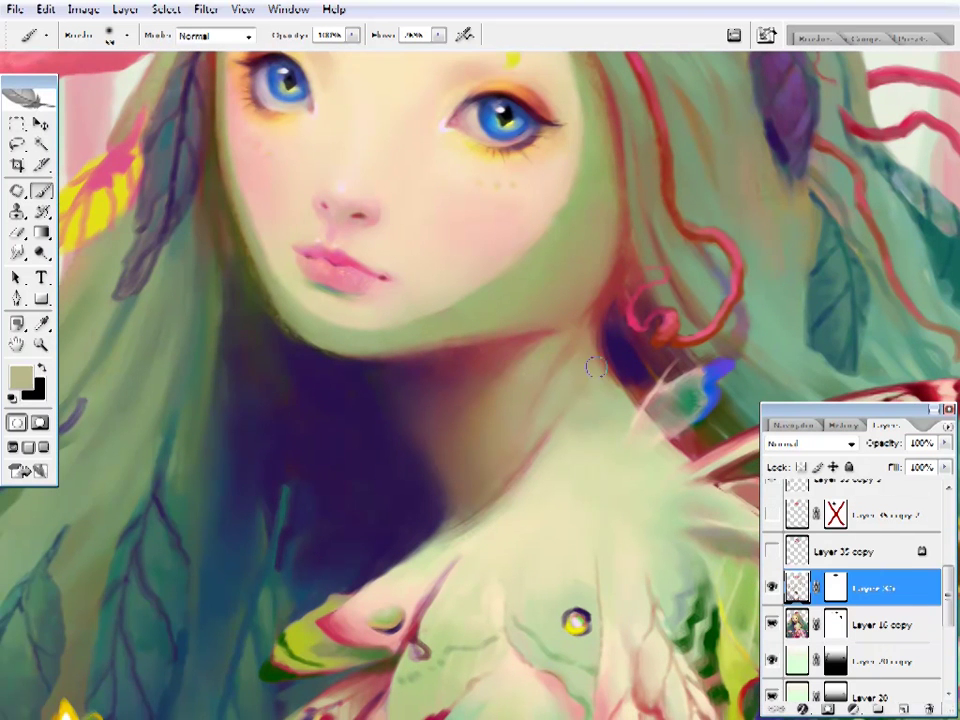
{"action": "scroll", "coordinate": [574, 356], "scroll_direction": "up", "scroll_amount": 2}
{"action": "left_click", "coordinate": [604, 322], "text": "alt"}
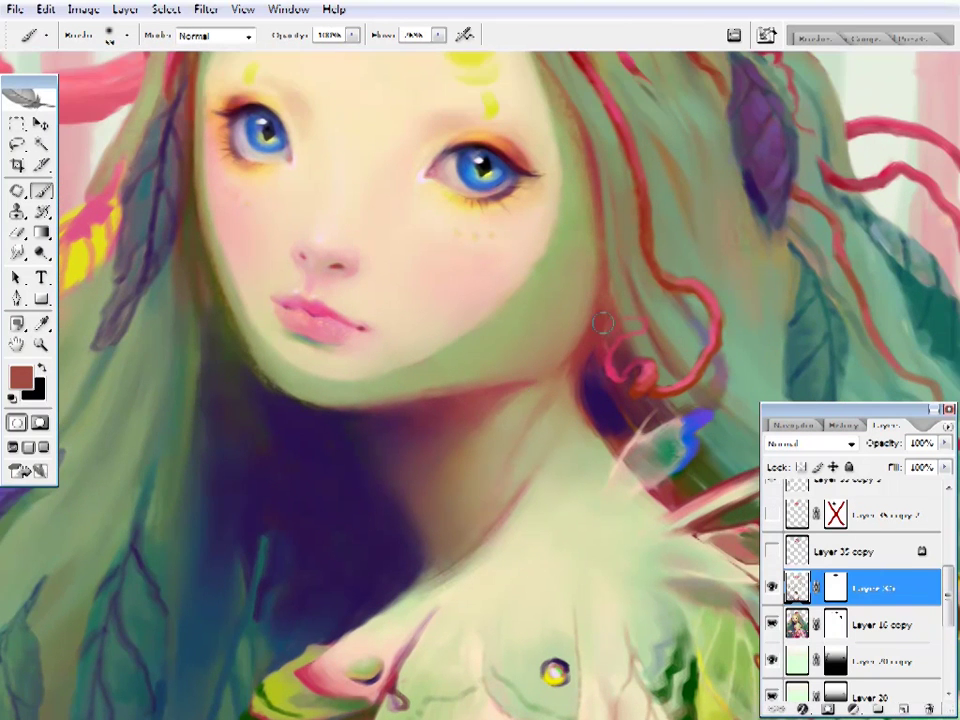
{"action": "scroll", "coordinate": [513, 399], "scroll_direction": "up", "scroll_amount": 2}
{"action": "left_click", "coordinate": [545, 397], "text": "alt"}
{"action": "right_click", "coordinate": [545, 397]}
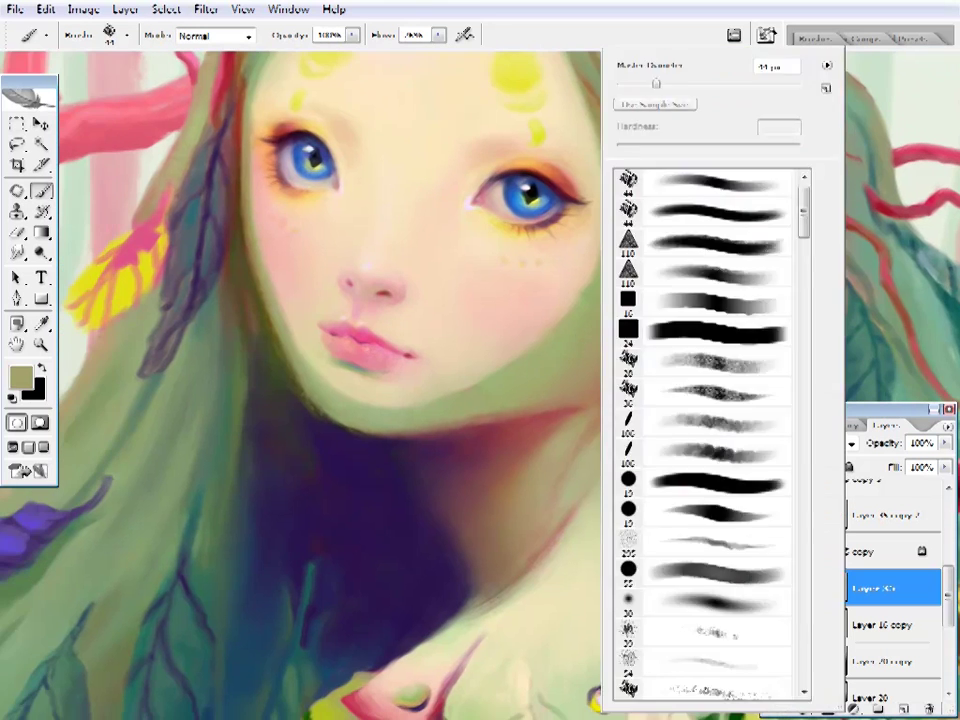
{"action": "key", "text": "Return"}
- Paint the hair beside her face with sampled browns and greens
{"action": "key", "text": "z"}
{"action": "right_click", "coordinate": [531, 350]}
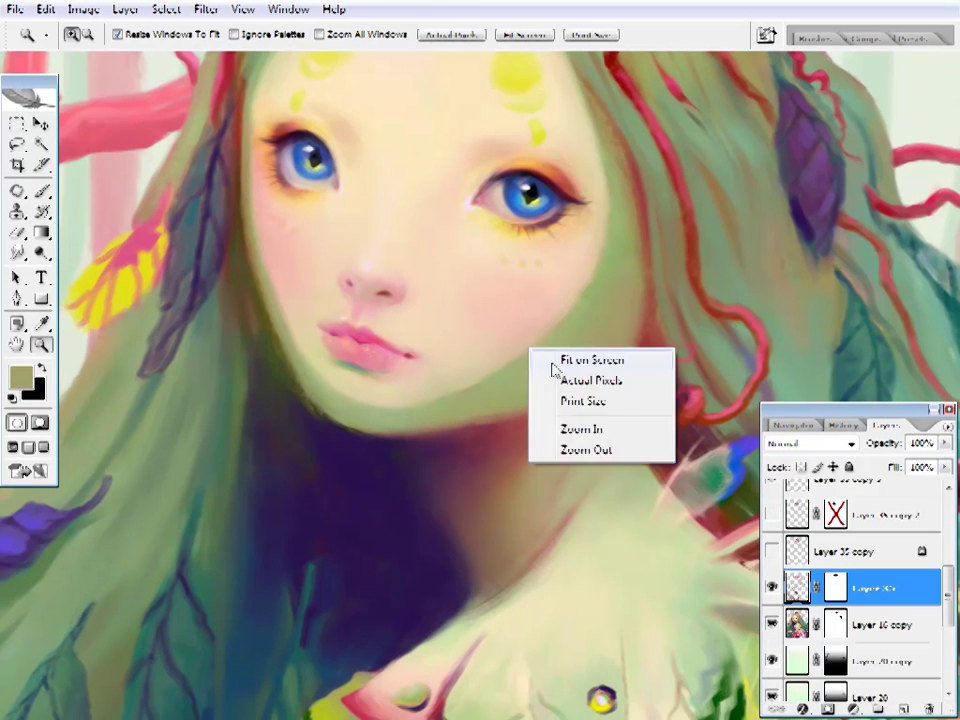
{"action": "left_click", "coordinate": [565, 360]}
{"action": "left_click", "coordinate": [549, 459]}
{"action": "key", "text": "i"}
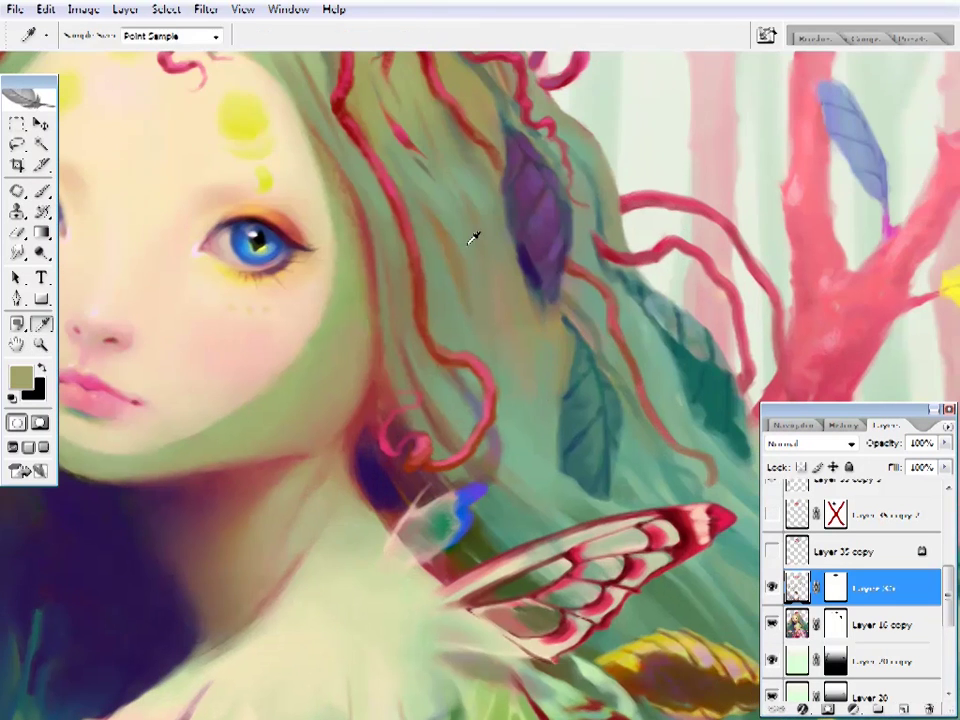
{"action": "left_click", "coordinate": [471, 236]}
{"action": "key", "text": "b"}
{"action": "left_click", "coordinate": [565, 474], "text": "alt"}
{"action": "left_click", "coordinate": [553, 476], "text": "alt"}
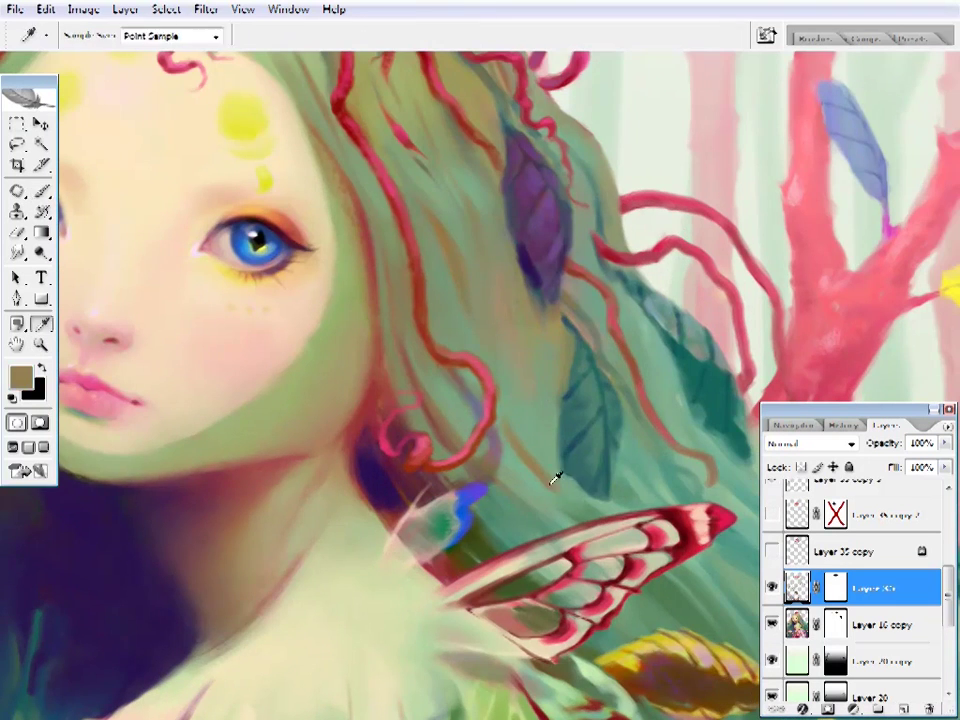
{"action": "left_click", "coordinate": [566, 407], "text": "alt"}
{"action": "right_click", "coordinate": [686, 126]}
{"action": "key", "text": "Return"}
- Rework the hair strands with dark red, tan, mauve, green and brownish tan tones
{"action": "mouse_move", "coordinate": [509, 413]}
{"action": "left_mouse_down"}
{"action": "mouse_move", "coordinate": [497, 405]}
{"action": "mouse_move", "coordinate": [597, 458]}
{"action": "left_mouse_up"}
{"action": "left_click", "coordinate": [574, 508], "text": "alt"}
{"action": "left_click", "coordinate": [553, 506], "text": "alt"}
{"action": "left_click", "coordinate": [547, 430], "text": "alt"}
{"action": "scroll", "coordinate": [547, 446], "scroll_direction": "up", "scroll_amount": 2}
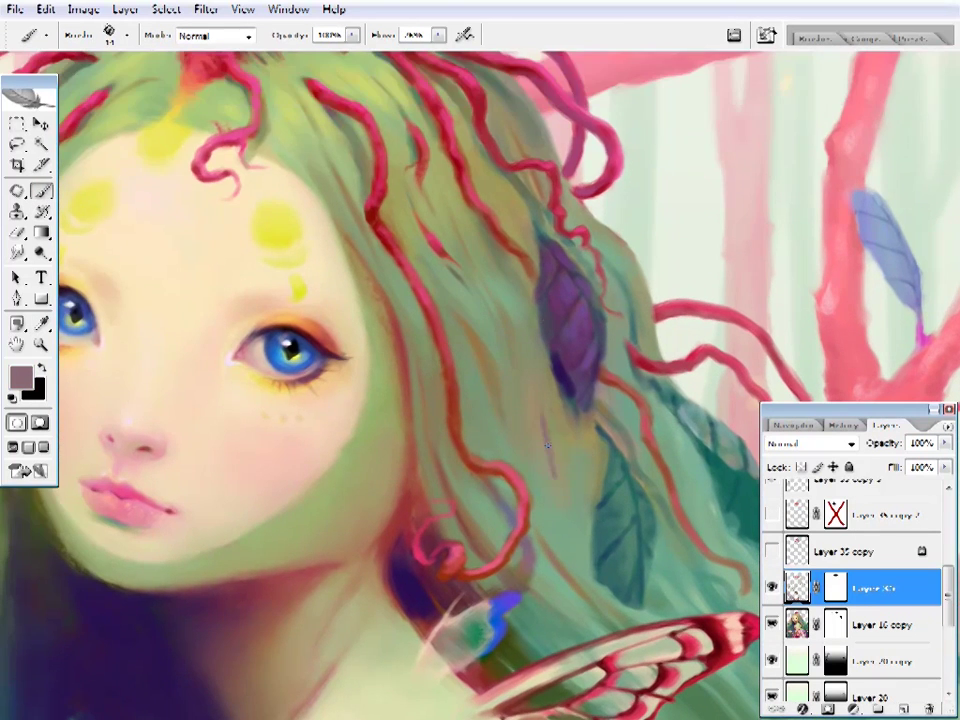
{"action": "left_click", "coordinate": [561, 439], "text": "alt"}
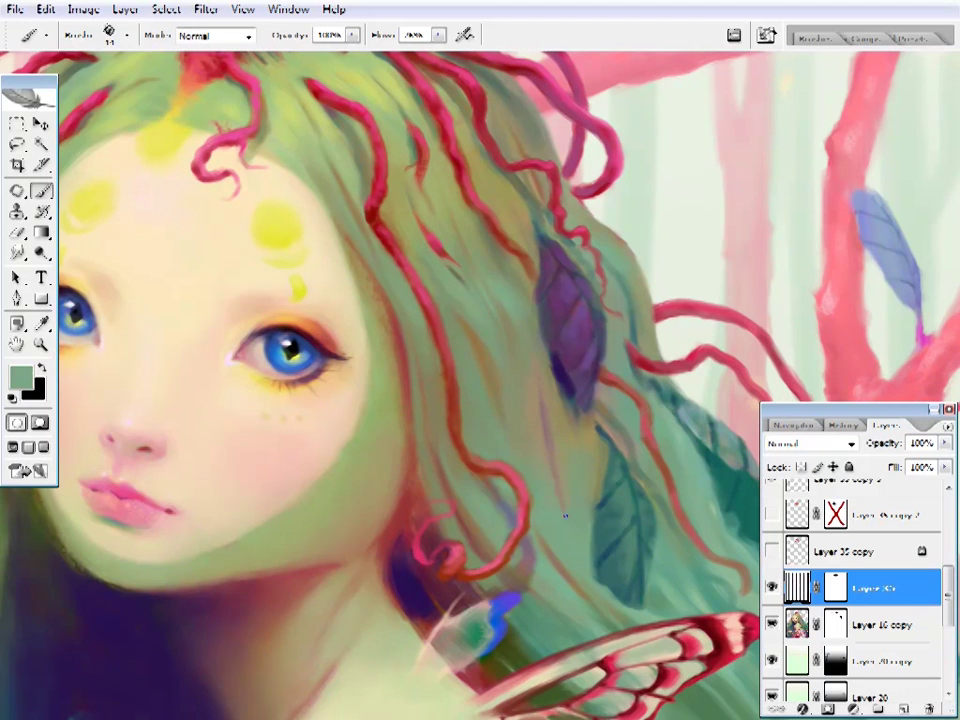
{"action": "left_click", "coordinate": [578, 418], "text": "alt"}
{"action": "left_click_drag", "start_coordinate": [577, 417], "coordinate": [565, 507]}
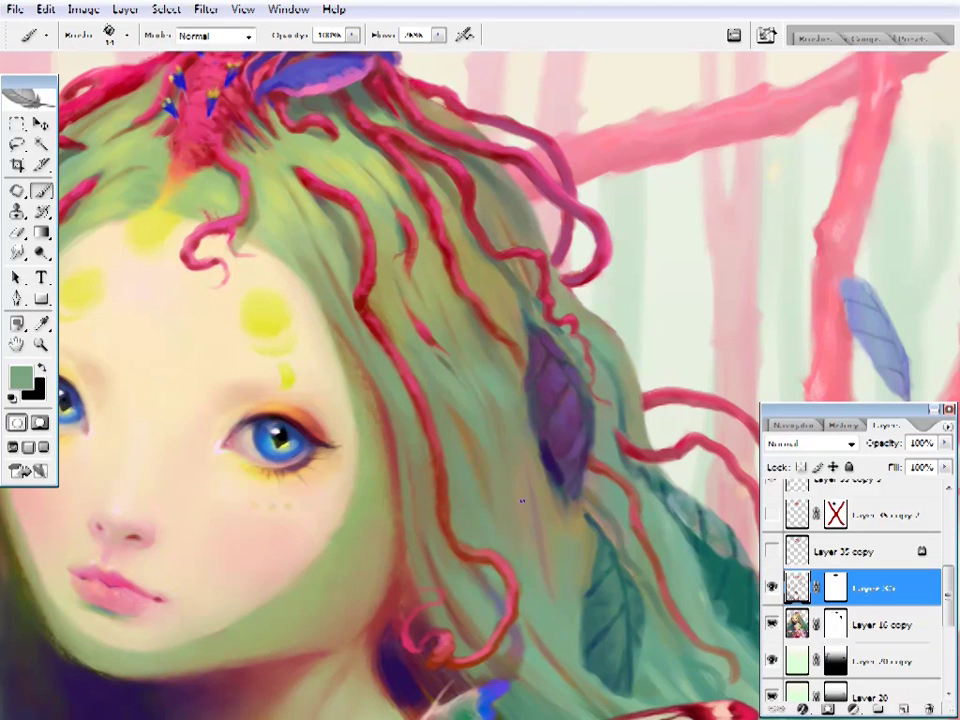
- Refit the view and touch up the upper hair with a newly sampled hair colour
{"action": "key", "text": "ctrl+0"}
{"action": "left_click", "coordinate": [583, 279], "text": "ctrl"}
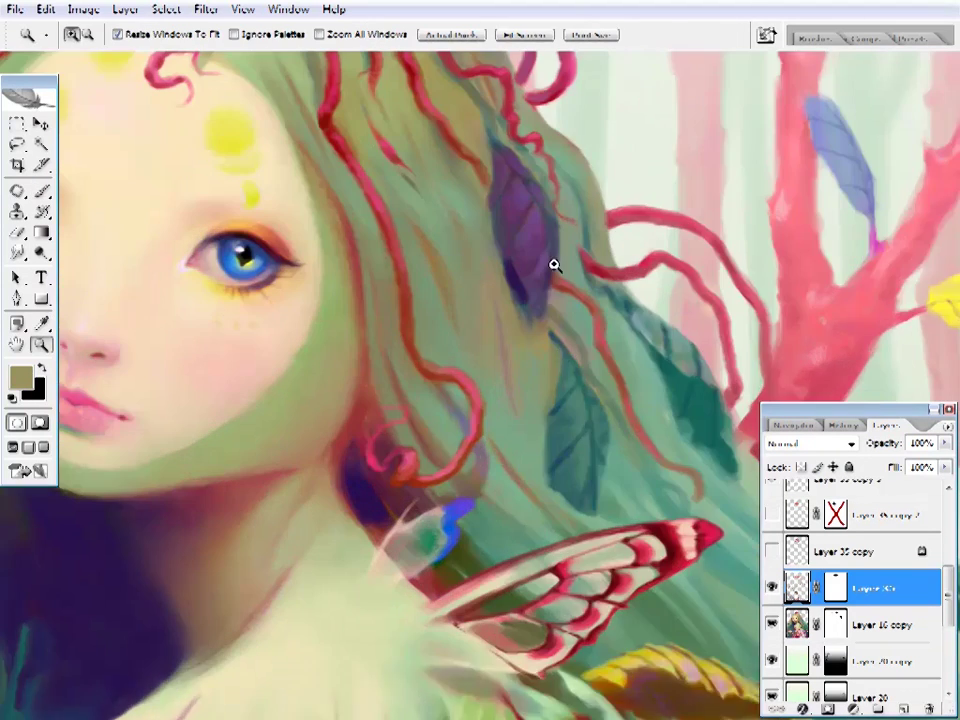
{"action": "left_click", "coordinate": [521, 388], "text": "alt"}
{"action": "right_click", "coordinate": [498, 371]}
{"action": "key", "text": "Escape"}
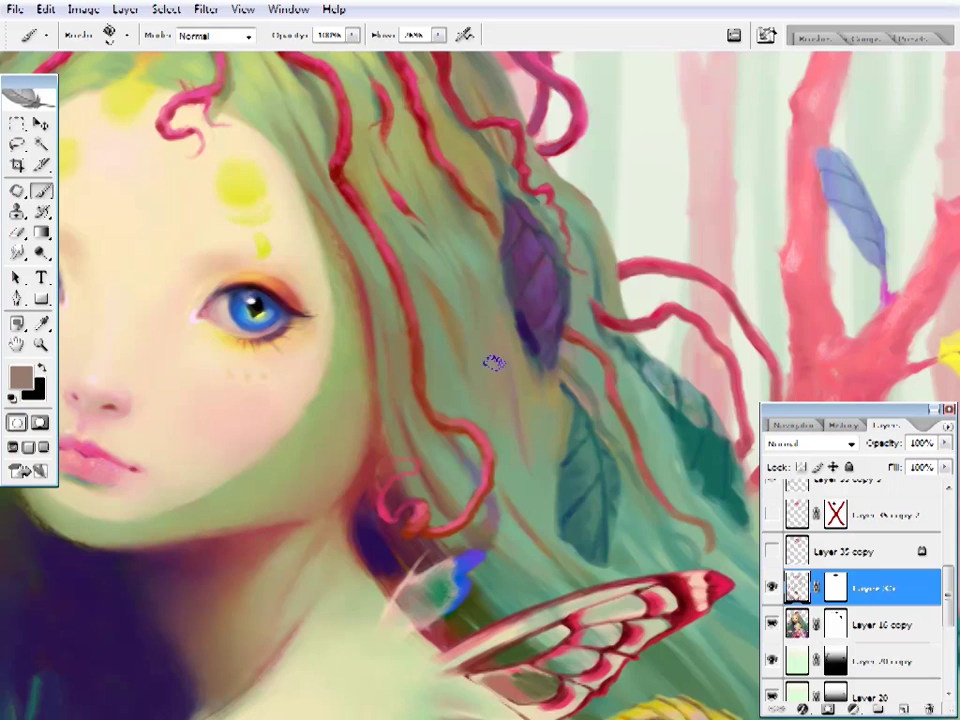
- Zoom in on the hair beside the purple leaf and work over it with the Eraser
{"action": "key", "text": "ctrl+0"}
{"action": "left_click", "coordinate": [621, 296], "text": "ctrl"}
{"action": "left_click", "coordinate": [572, 368], "text": "ctrl"}
{"action": "key", "text": "e"}
{"action": "left_click", "coordinate": [567, 381], "text": "ctrl"}
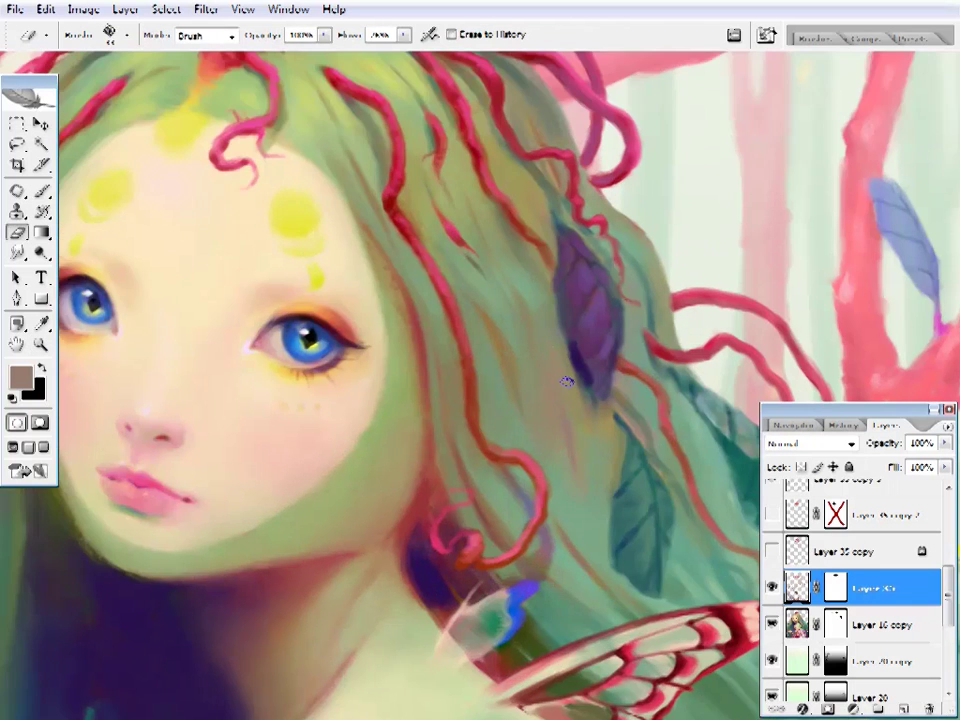
{"action": "scroll", "coordinate": [456, 450], "scroll_direction": "up", "scroll_amount": 1}
{"action": "scroll", "coordinate": [553, 218], "scroll_direction": "down", "scroll_amount": 2}
{"action": "scroll", "coordinate": [553, 218], "scroll_direction": "right", "scroll_amount": 3}
- Paint the hair around the teal leaves in sampled teal, lighter teal and light green
{"action": "key", "text": "b"}
{"action": "left_click", "coordinate": [540, 418], "text": "alt"}
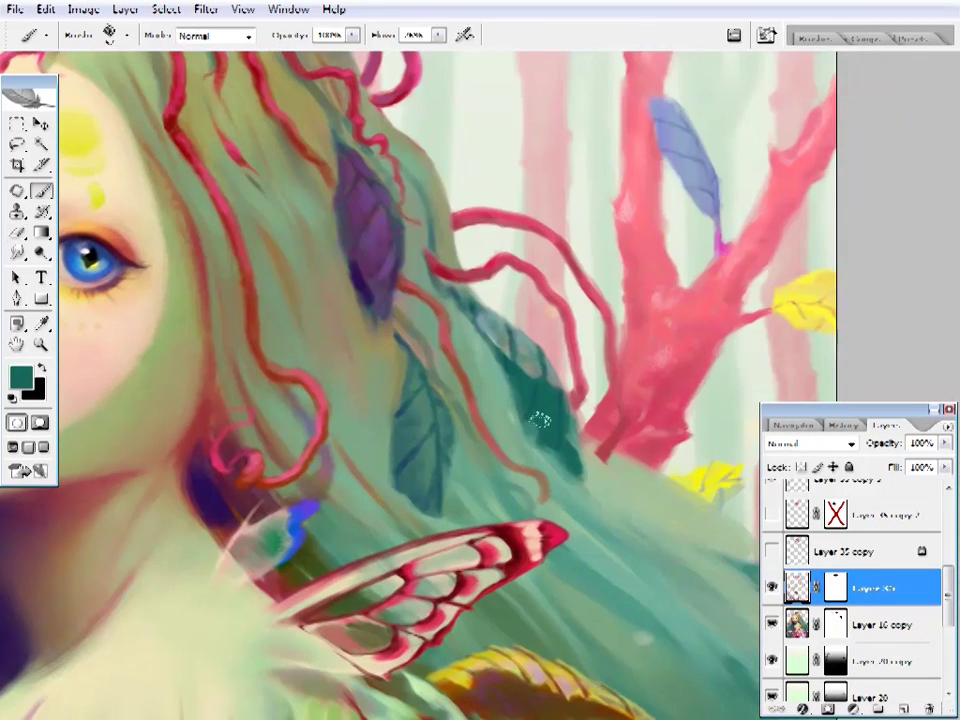
{"action": "left_click", "coordinate": [535, 440], "text": "alt"}
{"action": "scroll", "coordinate": [560, 400], "scroll_direction": "right", "scroll_amount": 3}
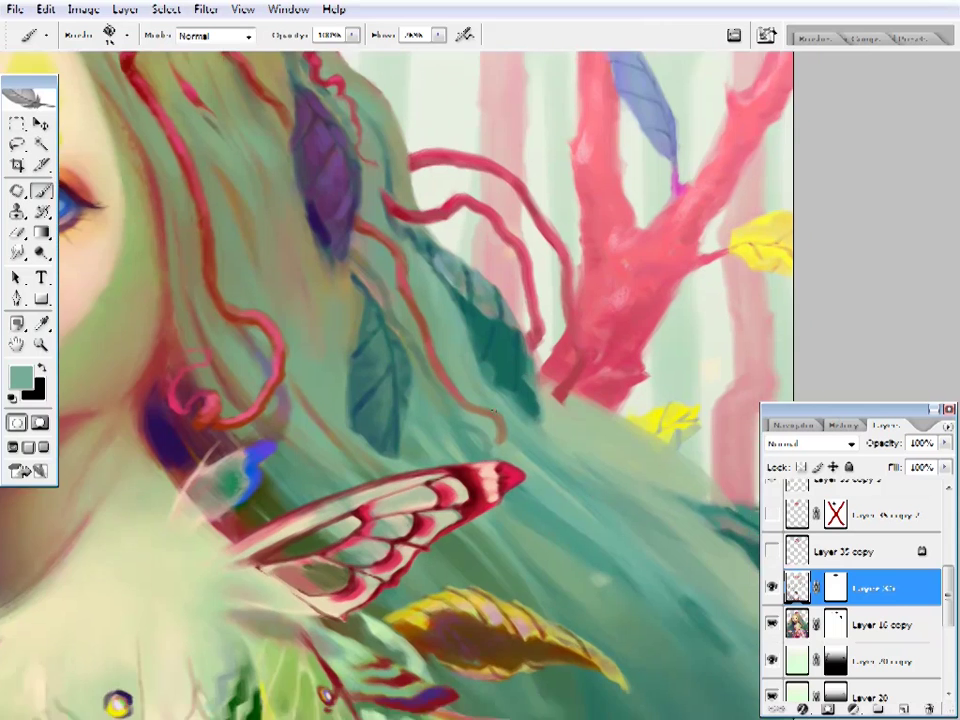
{"action": "scroll", "coordinate": [604, 364], "scroll_direction": "down", "scroll_amount": 3}
{"action": "left_click", "coordinate": [604, 364], "text": "alt"}
{"action": "right_click", "coordinate": [650, 400]}
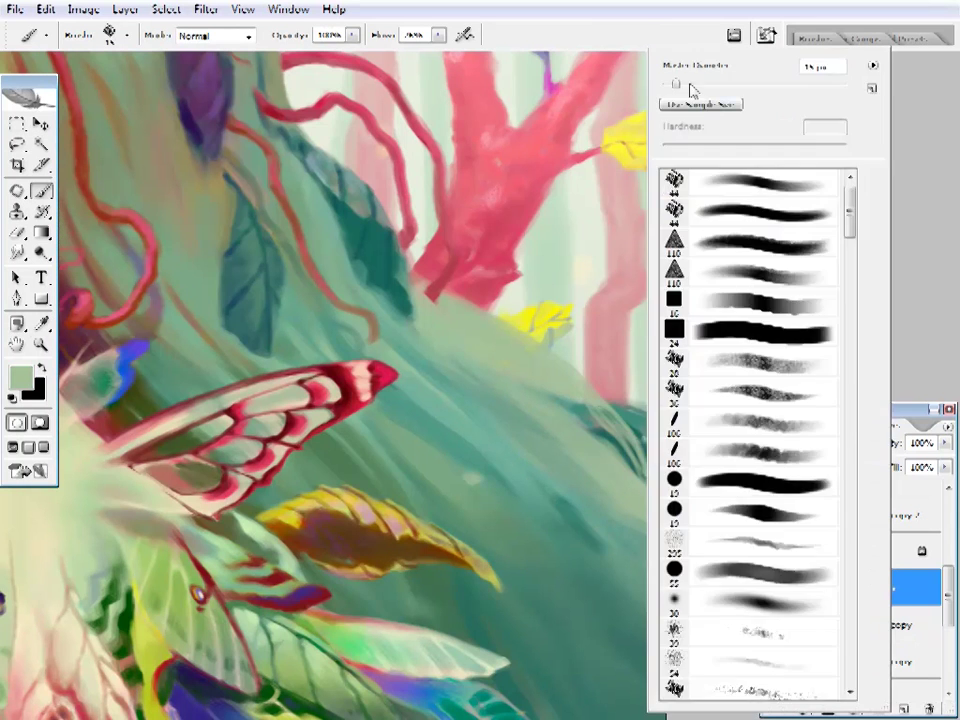
{"action": "key", "text": "Escape"}
- Touch up with the Eraser, then fit the full portrait on screen with sage green loaded
{"action": "key", "text": "e"}
{"action": "key", "text": "b"}
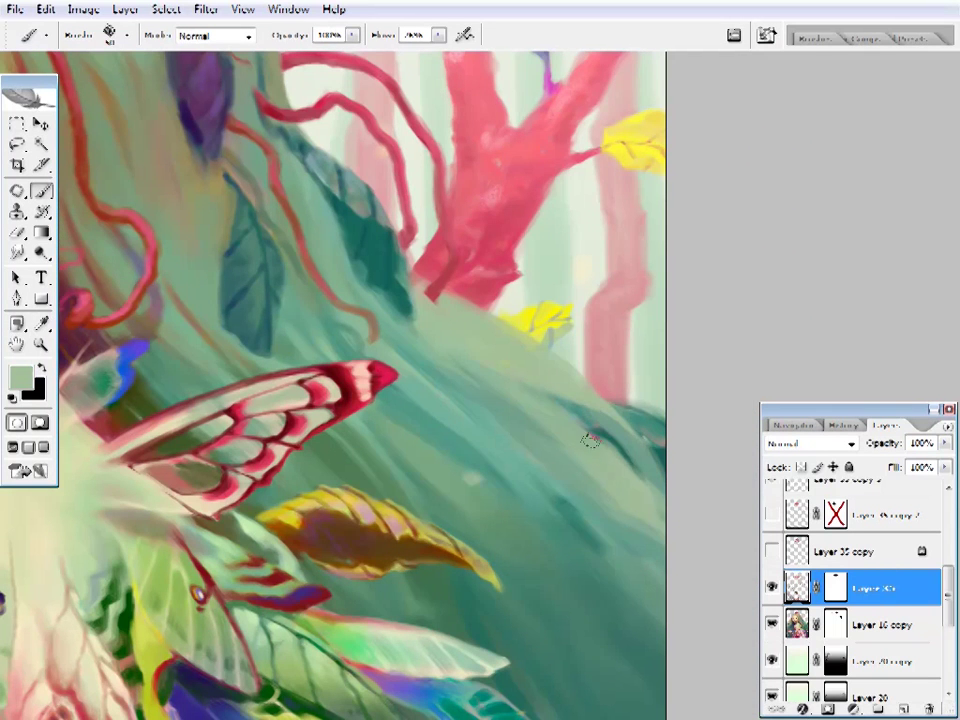
{"action": "scroll", "coordinate": [565, 380], "scroll_direction": "down", "scroll_amount": 2}
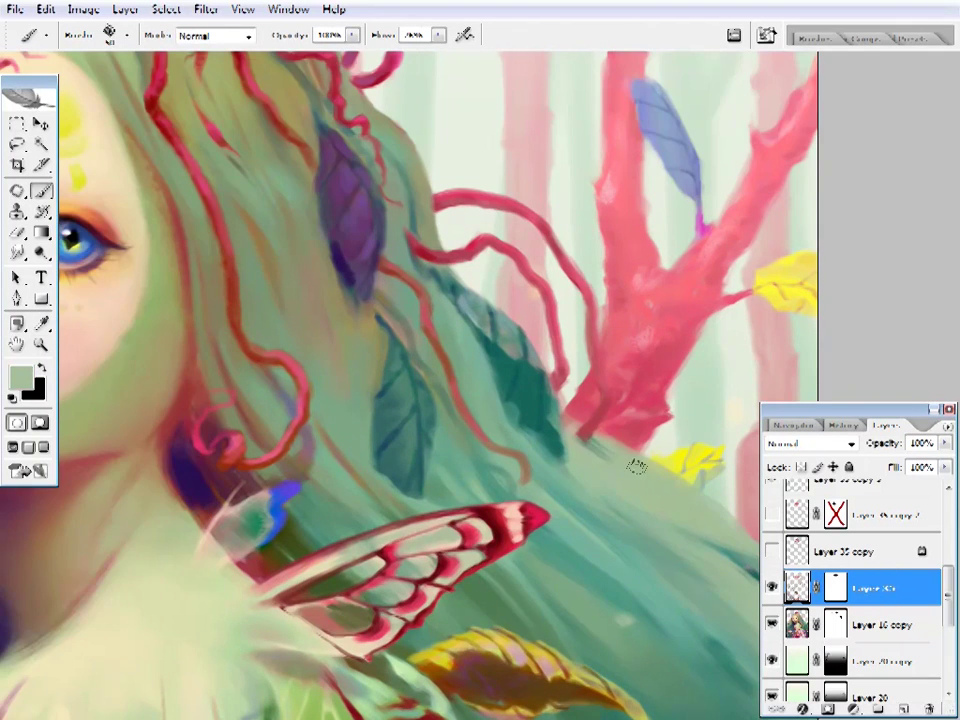
{"action": "key", "text": "z"}
{"action": "key", "text": "ctrl+0"}
{"action": "key", "text": "b"}
{"action": "scroll", "coordinate": [752, 484], "scroll_direction": "up", "scroll_amount": 3}
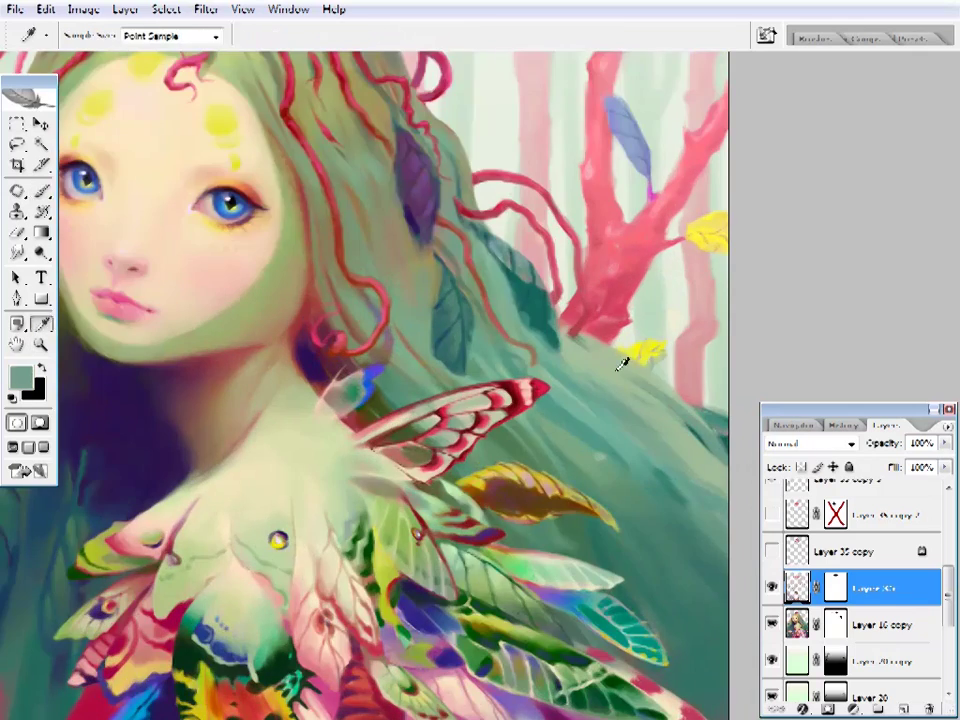
{"action": "scroll", "coordinate": [611, 429], "scroll_direction": "up", "scroll_amount": 2}
{"action": "key", "text": "z"}
{"action": "key", "text": "ctrl+0"}
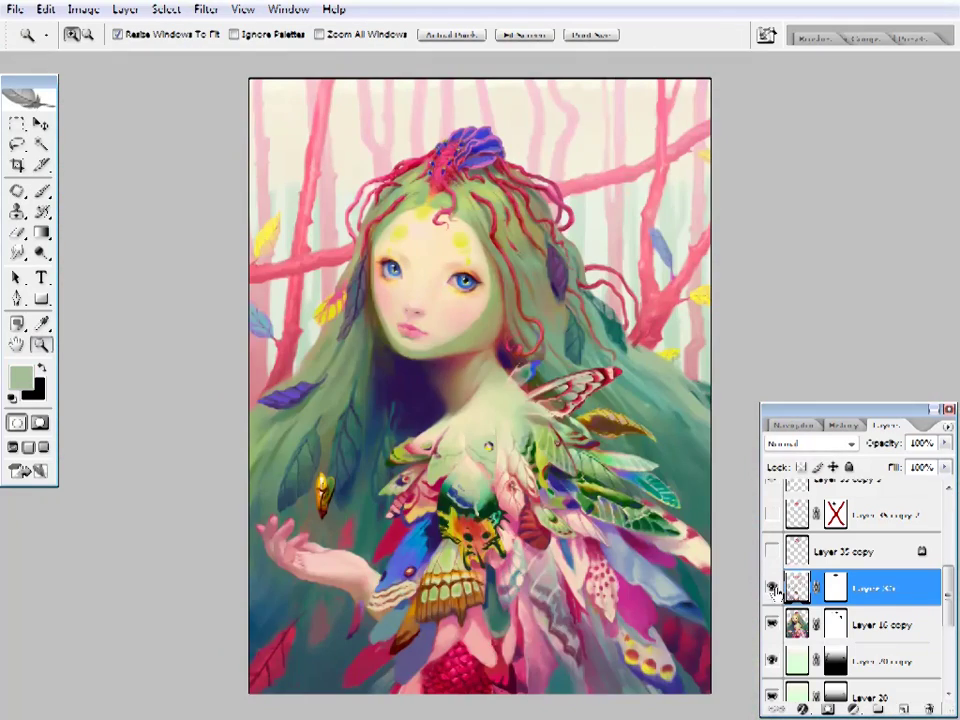
{"action": "key", "text": "ctrl+shift+h"}
{"action": "scroll", "coordinate": [497, 557], "scroll_direction": "up", "scroll_amount": 4}
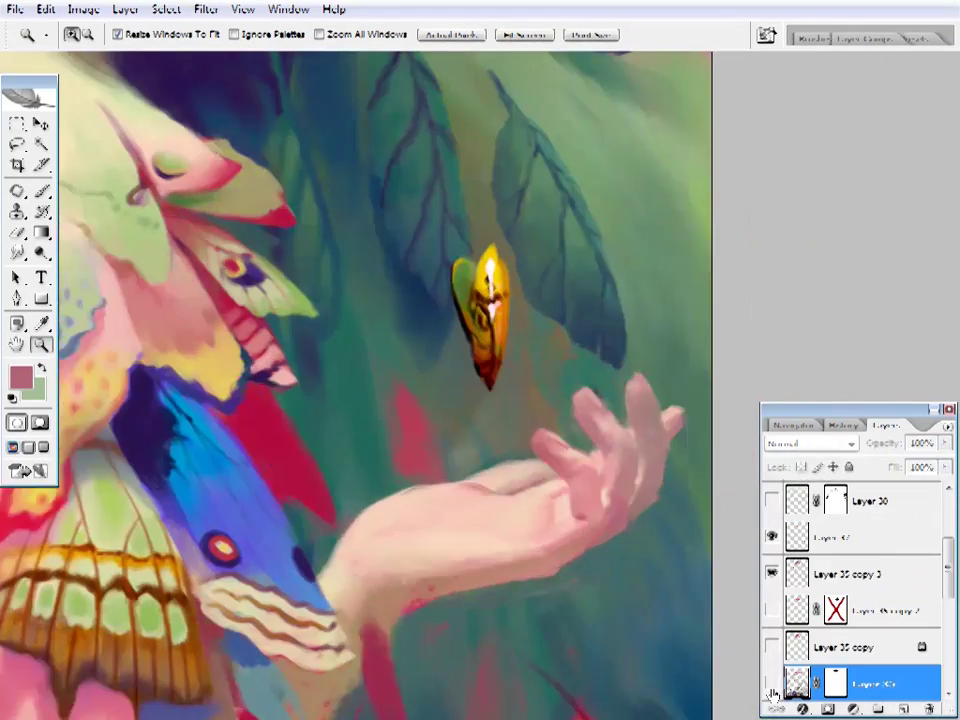
{"action": "scroll", "coordinate": [626, 471], "scroll_direction": "up", "scroll_amount": 2}
{"action": "key", "text": "b"}
{"action": "right_click", "coordinate": [640, 420]}
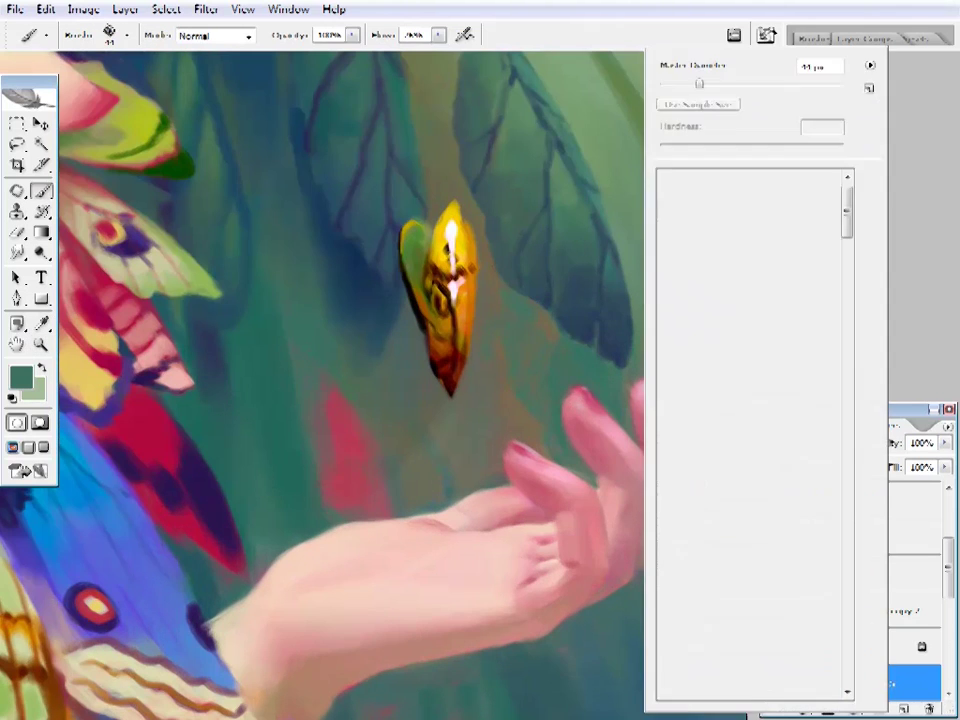
{"action": "key", "text": "Escape"}
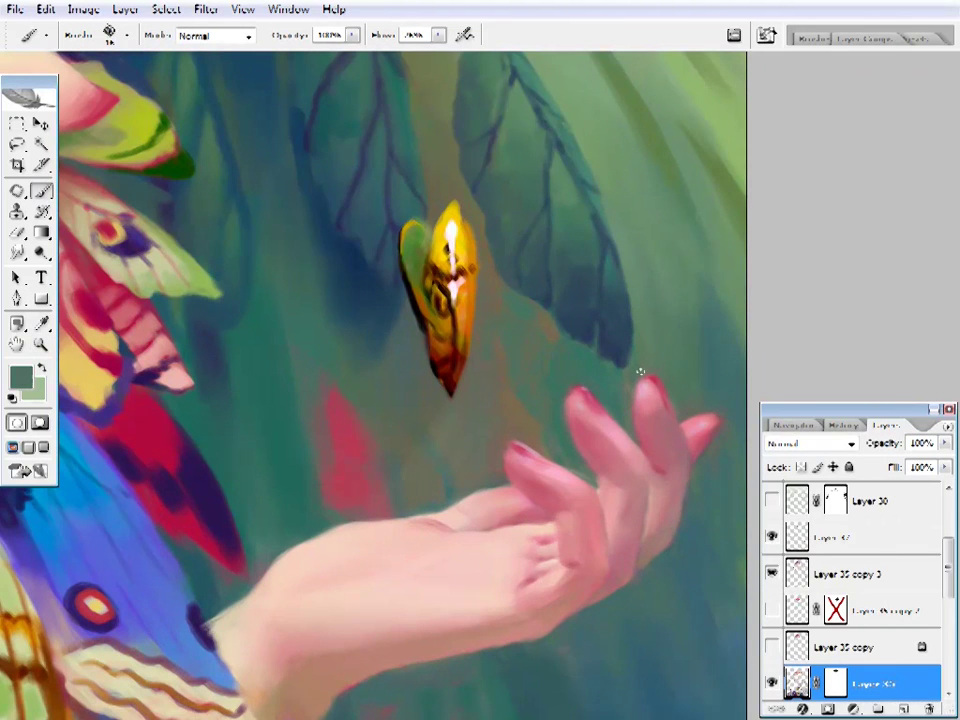
{"action": "scroll", "coordinate": [546, 433], "scroll_direction": "down", "scroll_amount": 4}
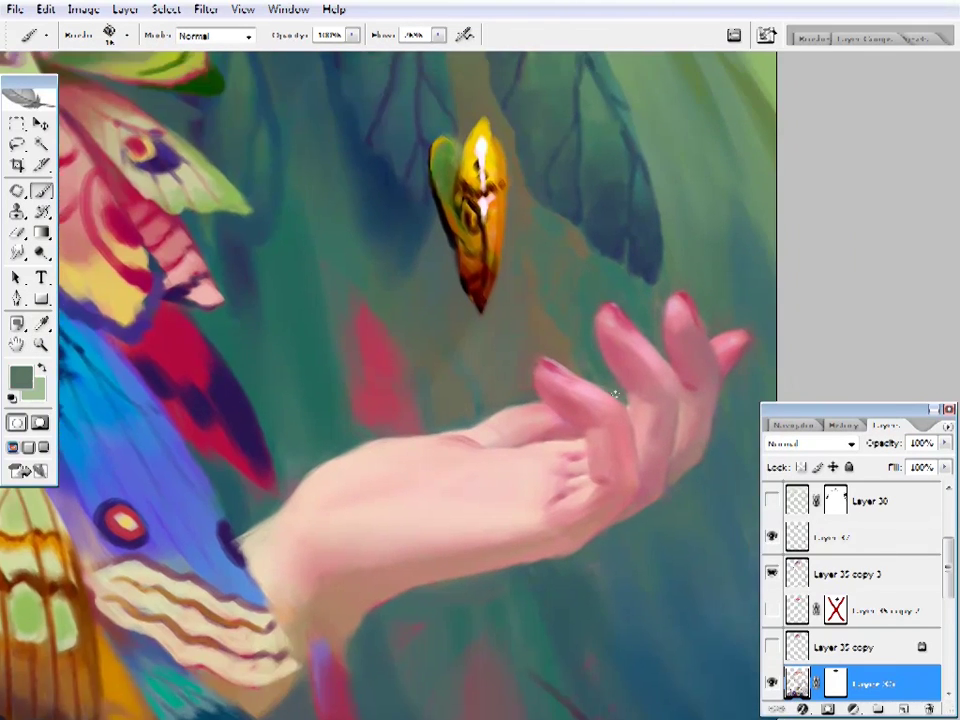
{"action": "key", "text": "z"}
{"action": "key", "text": "ctrl+0"}
{"action": "left_click", "coordinate": [511, 370]}
{"action": "left_click", "coordinate": [456, 328]}
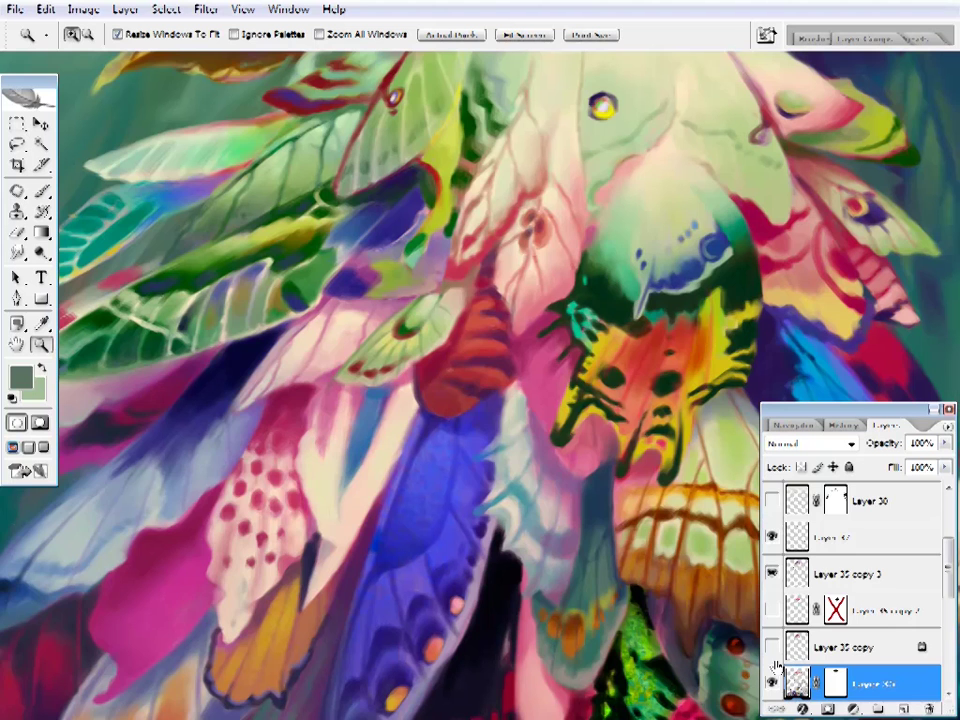
{"action": "scroll", "coordinate": [776, 664], "scroll_direction": "down", "scroll_amount": 3}
{"action": "left_click", "coordinate": [771, 529]}
{"action": "left_click", "coordinate": [771, 529]}
{"action": "key", "text": "b"}
{"action": "left_click", "coordinate": [310, 422], "text": "alt"}
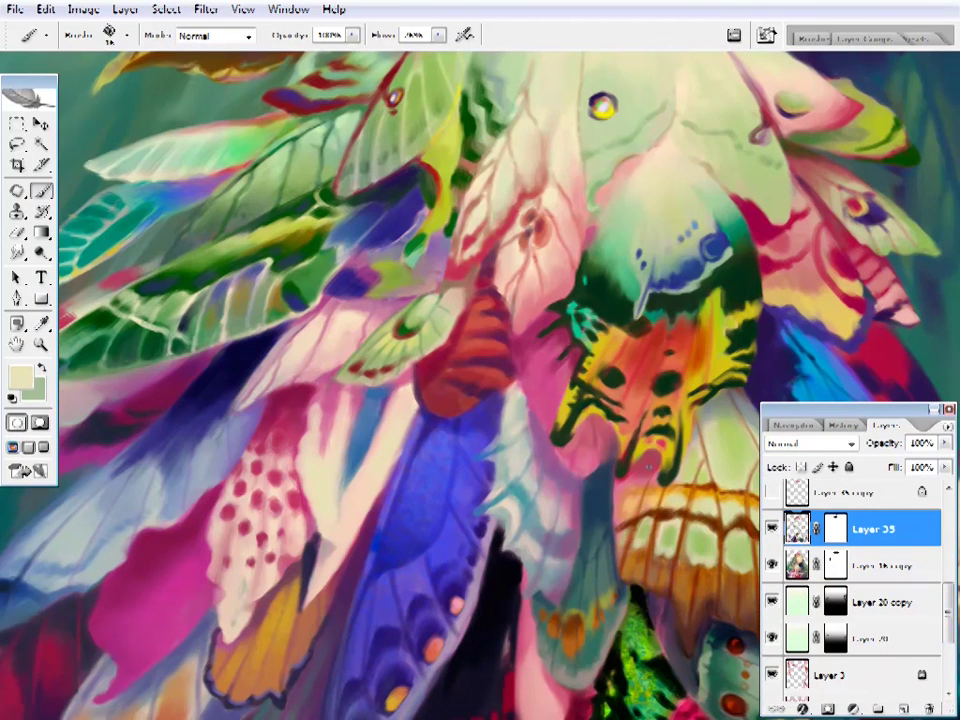
{"action": "scroll", "coordinate": [461, 499], "scroll_direction": "up", "scroll_amount": 1}
{"action": "left_click", "coordinate": [443, 422], "text": "ctrl"}
{"action": "left_click", "coordinate": [443, 422], "text": "alt"}
{"action": "right_click", "coordinate": [640, 185]}
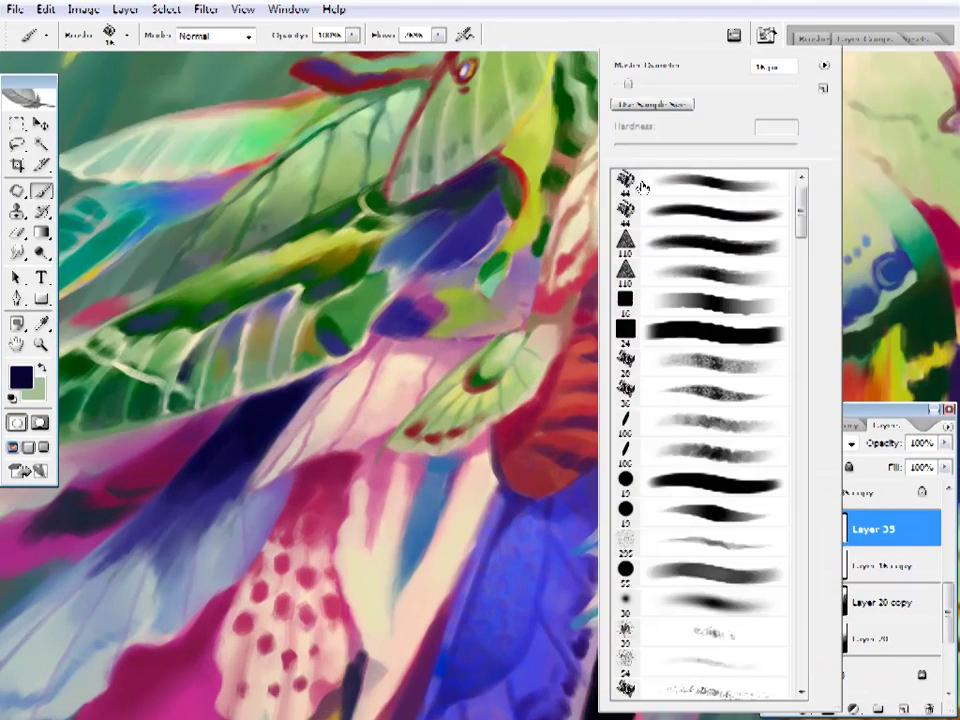
{"action": "double_click", "coordinate": [643, 186]}
{"action": "scroll", "coordinate": [360, 290], "scroll_direction": "up", "scroll_amount": 1}
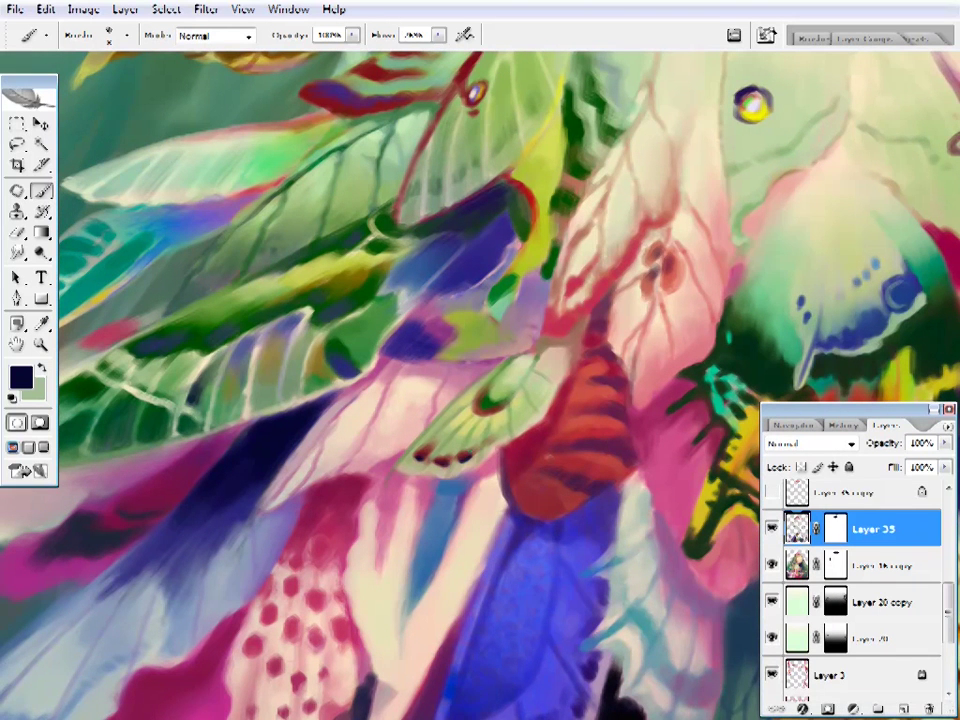
{"action": "scroll", "coordinate": [360, 290], "scroll_direction": "up", "scroll_amount": 1}
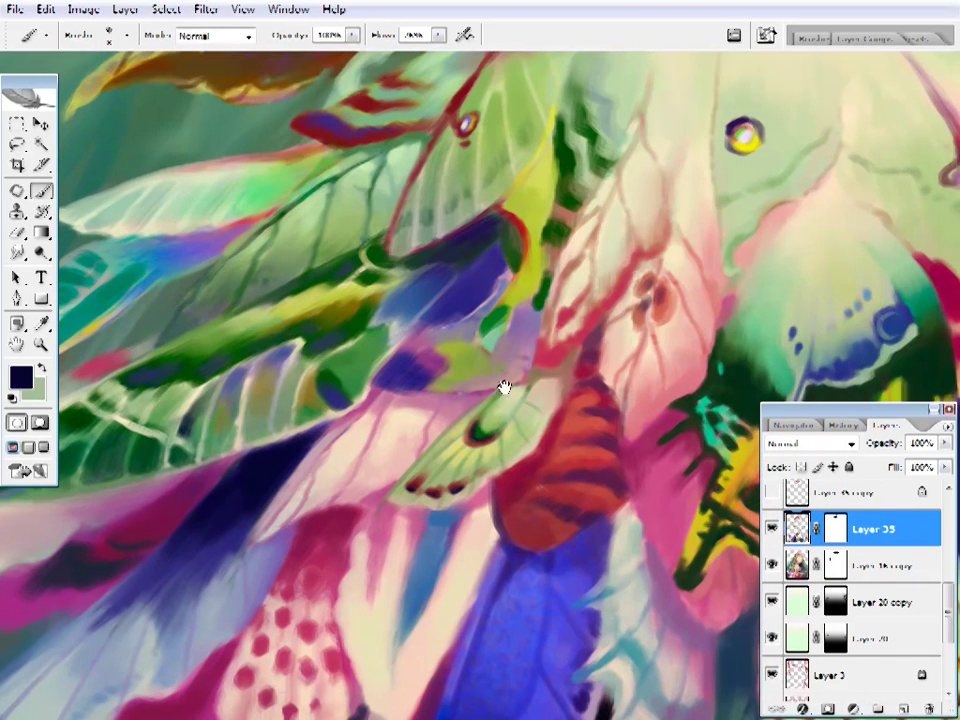
{"action": "scroll", "coordinate": [504, 388], "scroll_direction": "up", "scroll_amount": 1}
{"action": "key", "text": "i"}
{"action": "left_click", "coordinate": [462, 432]}
{"action": "key", "text": "b"}
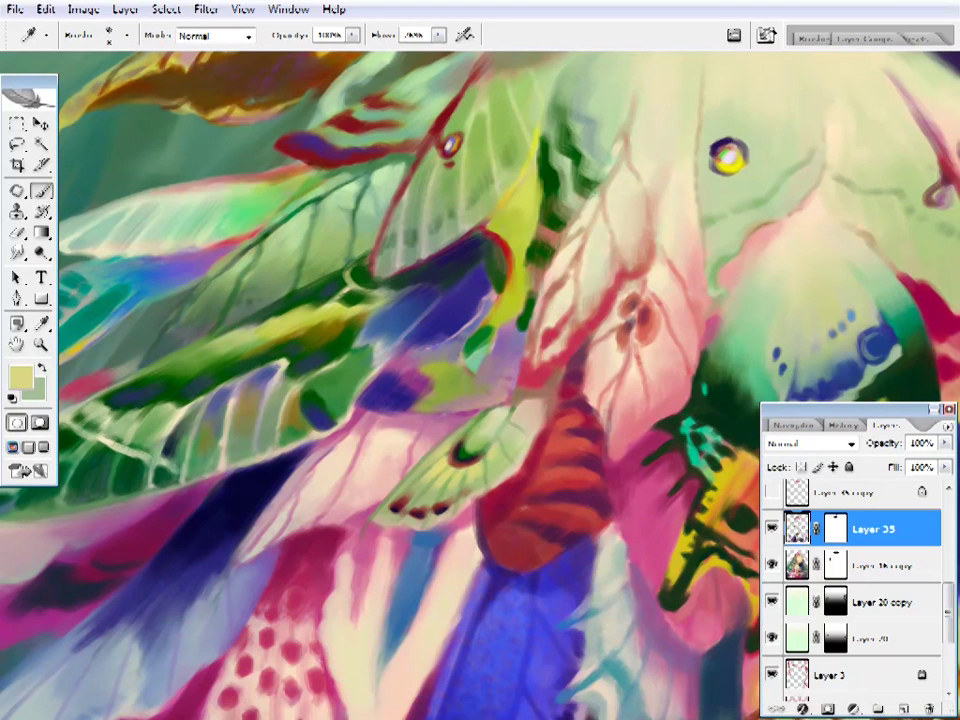
{"action": "scroll", "coordinate": [441, 459], "scroll_direction": "down", "scroll_amount": 5}
{"action": "key", "text": "z"}
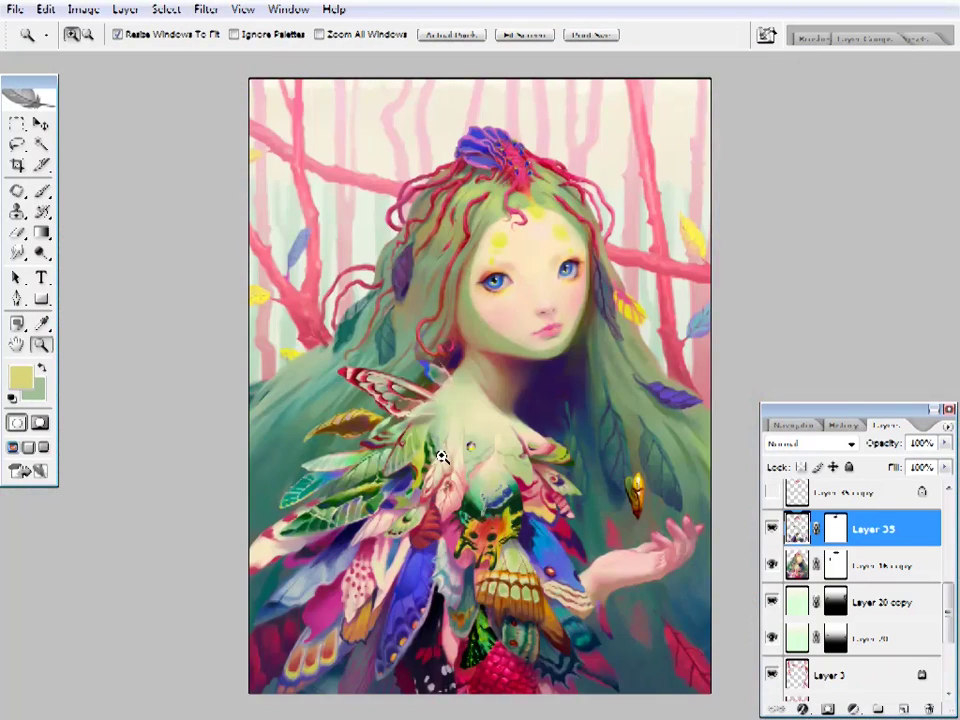
- Select Layer 37 for the chrysalis and switch to the Brush tool
{"action": "scroll", "coordinate": [635, 490], "scroll_direction": "up", "scroll_amount": 5}
{"action": "key", "text": "i"}
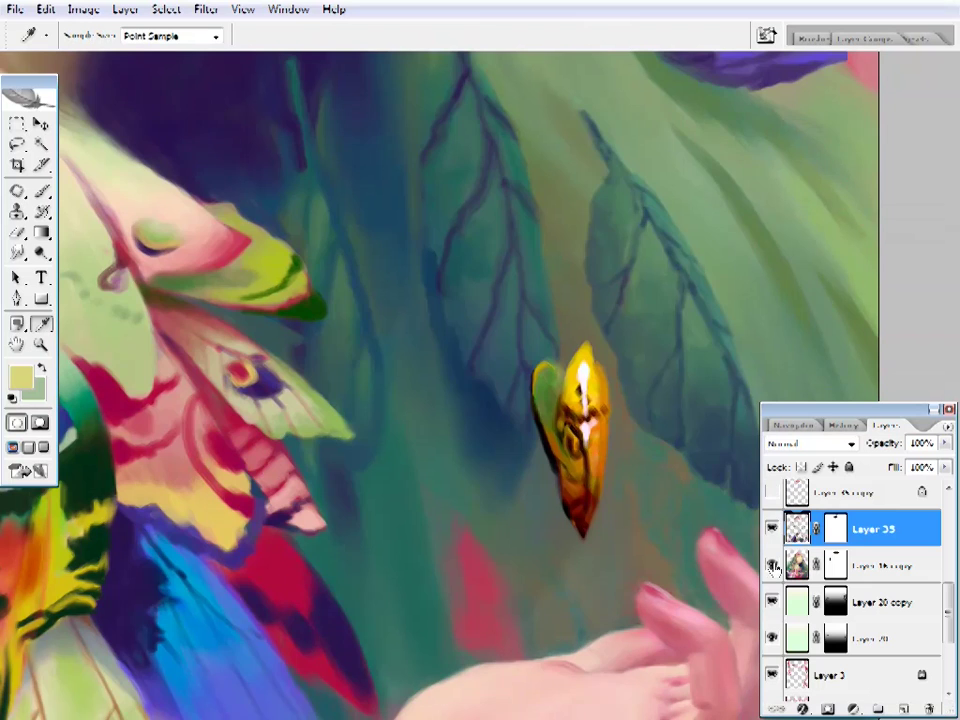
{"action": "scroll", "coordinate": [773, 567], "scroll_direction": "up", "scroll_amount": 3}
{"action": "left_click", "coordinate": [800, 482]}
{"action": "key", "text": "b"}
{"action": "right_click", "coordinate": [611, 101]}
{"action": "key", "text": "Escape"}
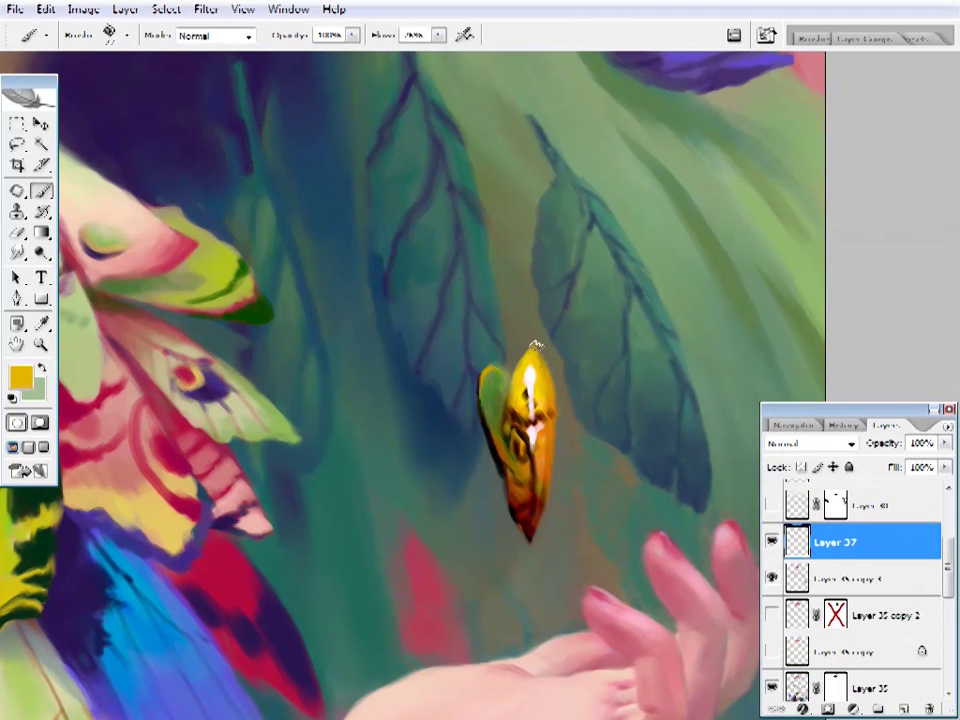
- Sample red-brown and orange from the chrysalis and paint orange-brown strokes across it
{"action": "key", "text": "i"}
{"action": "left_click", "coordinate": [500, 450]}
{"action": "left_click", "coordinate": [518, 392], "text": "alt"}
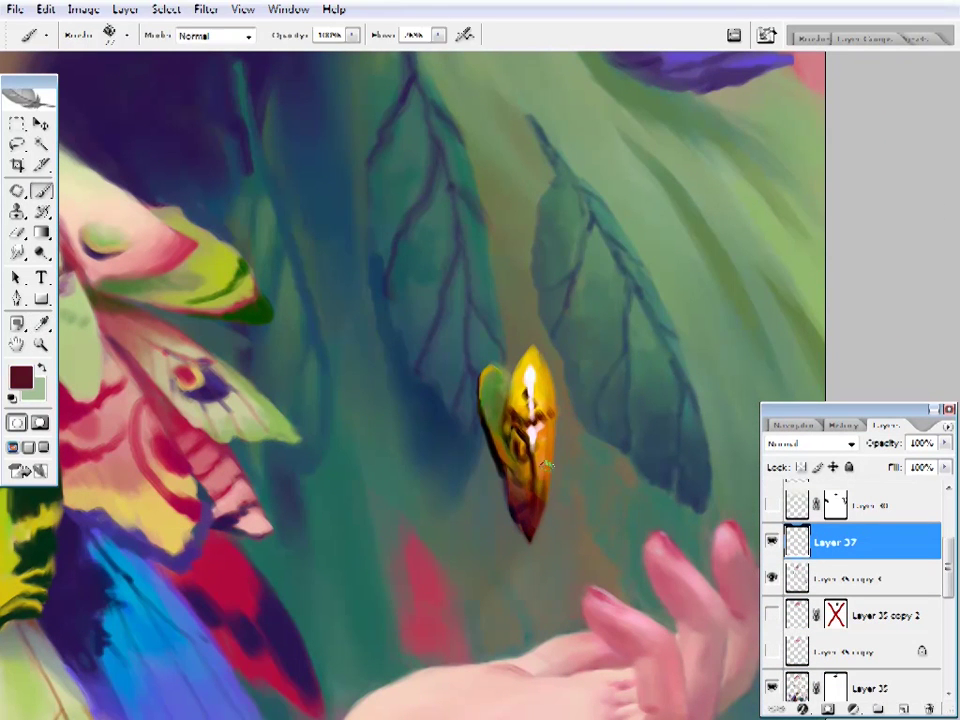
{"action": "left_click", "coordinate": [550, 436], "text": "alt"}
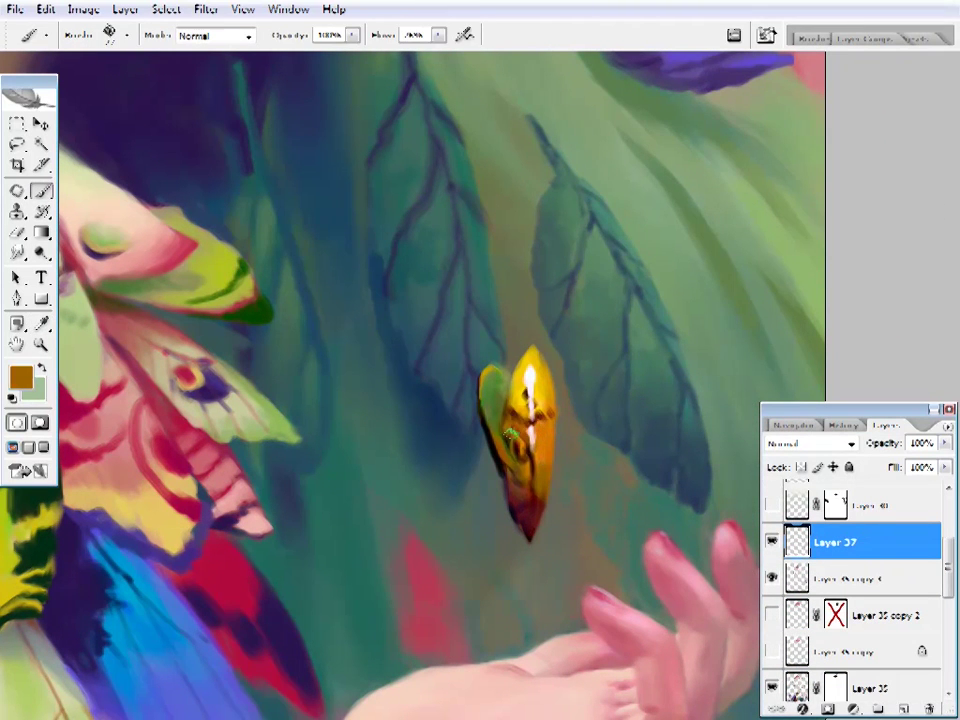
{"action": "left_click_drag", "start_coordinate": [510, 433], "coordinate": [544, 426]}
{"action": "left_click", "coordinate": [548, 425], "text": "alt"}
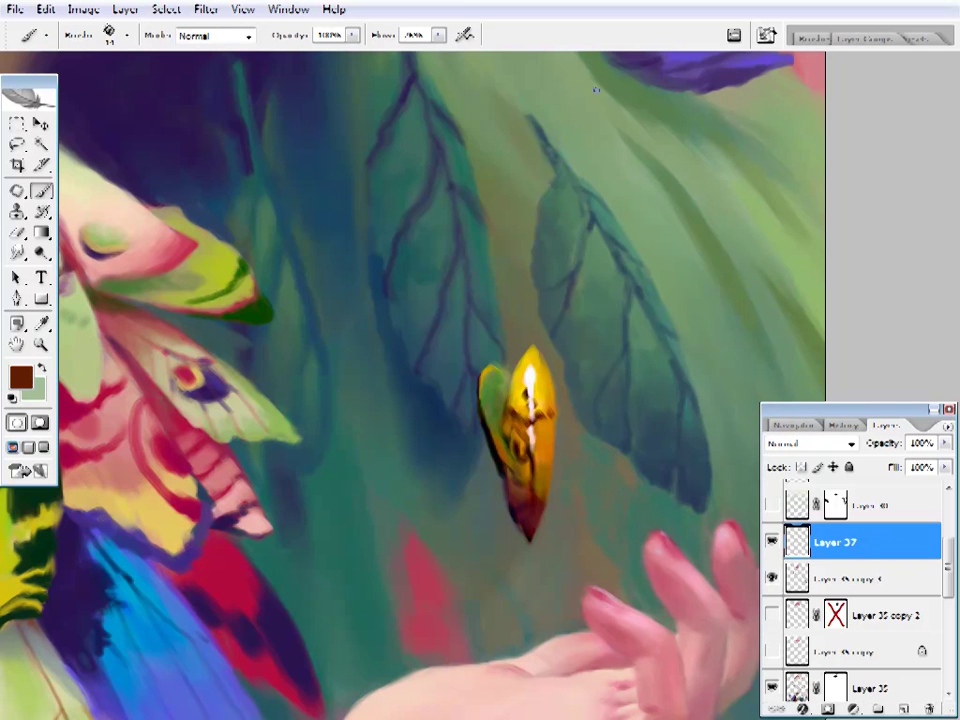
{"action": "left_click", "coordinate": [549, 390], "text": "alt"}
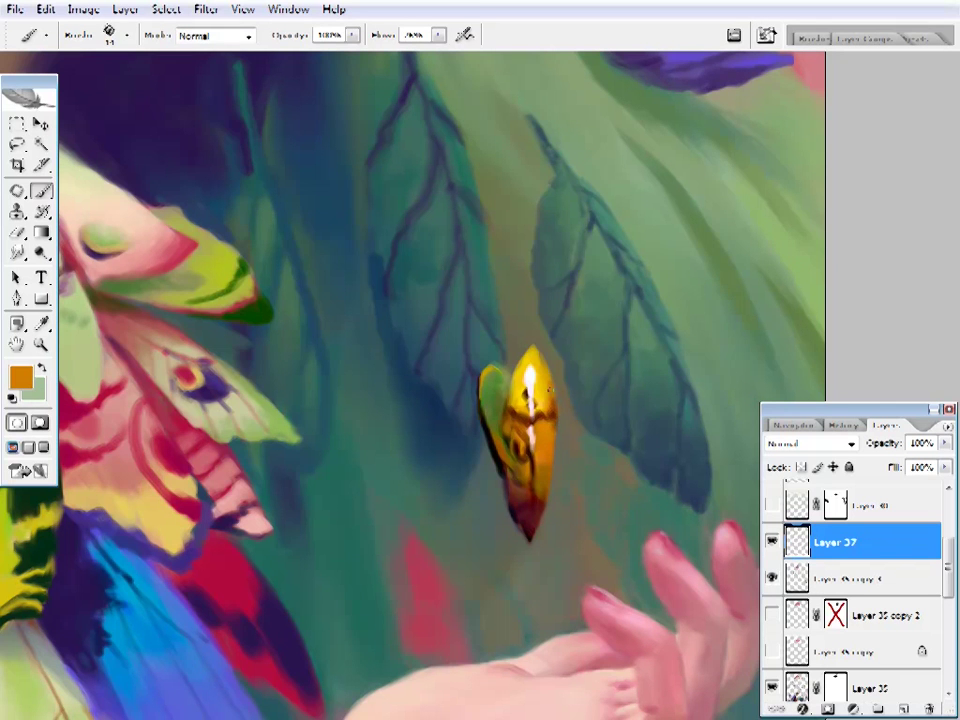
{"action": "left_click_drag", "start_coordinate": [548, 329], "coordinate": [559, 351]}
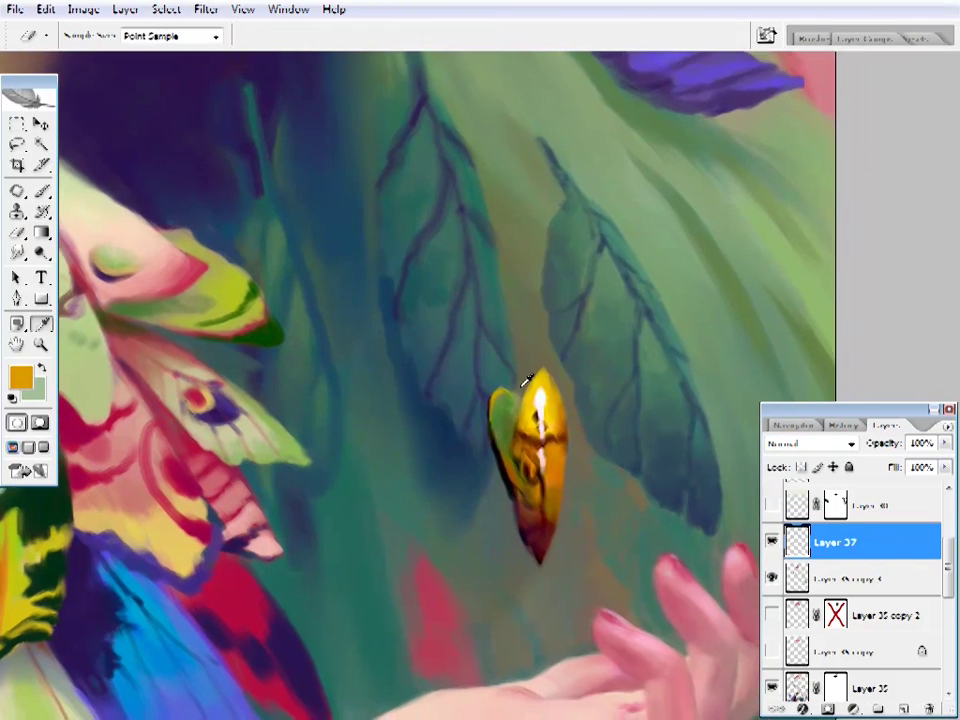
- Sample browns, yellow, a light pink highlight and shadow black from the chrysalis
{"action": "left_click", "coordinate": [545, 430], "text": "alt"}
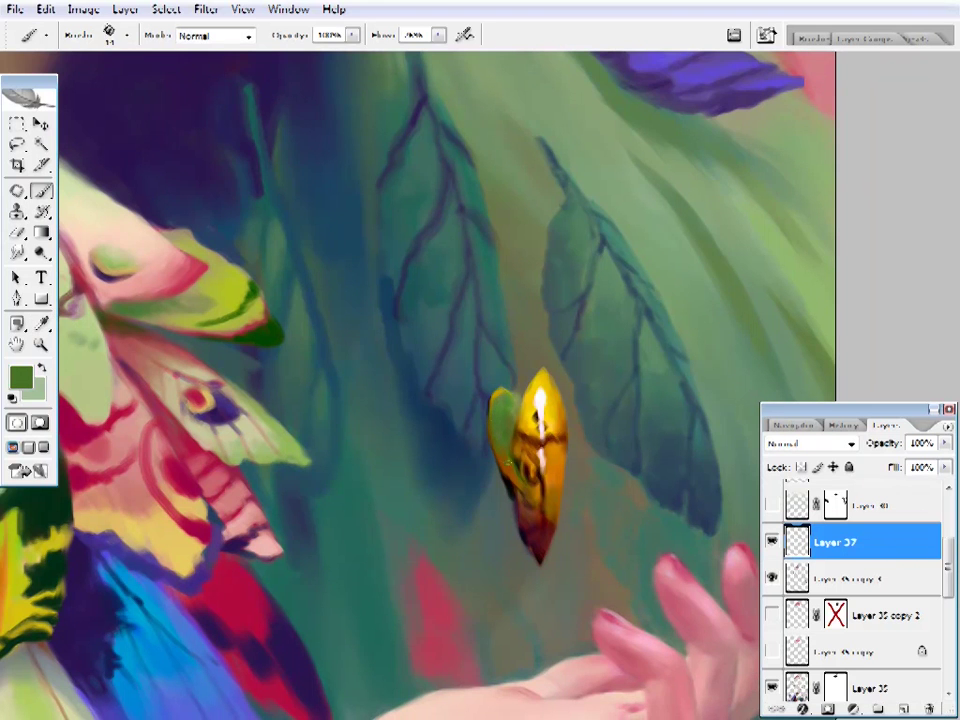
{"action": "left_click", "coordinate": [521, 456], "text": "alt"}
{"action": "left_click_drag", "start_coordinate": [512, 462], "coordinate": [490, 466]}
{"action": "left_click", "coordinate": [518, 452], "text": "alt"}
{"action": "left_click", "coordinate": [493, 440], "text": "alt"}
{"action": "left_click", "coordinate": [493, 440], "text": "alt"}
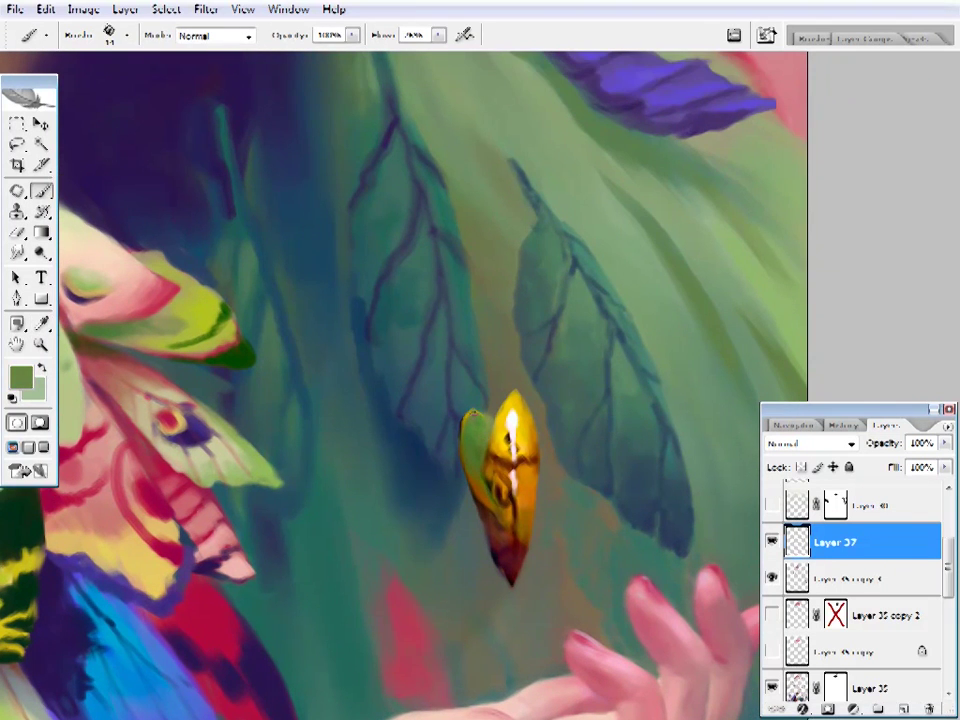
{"action": "left_click_drag", "start_coordinate": [566, 497], "coordinate": [568, 481]}
{"action": "left_click", "coordinate": [513, 418], "text": "alt"}
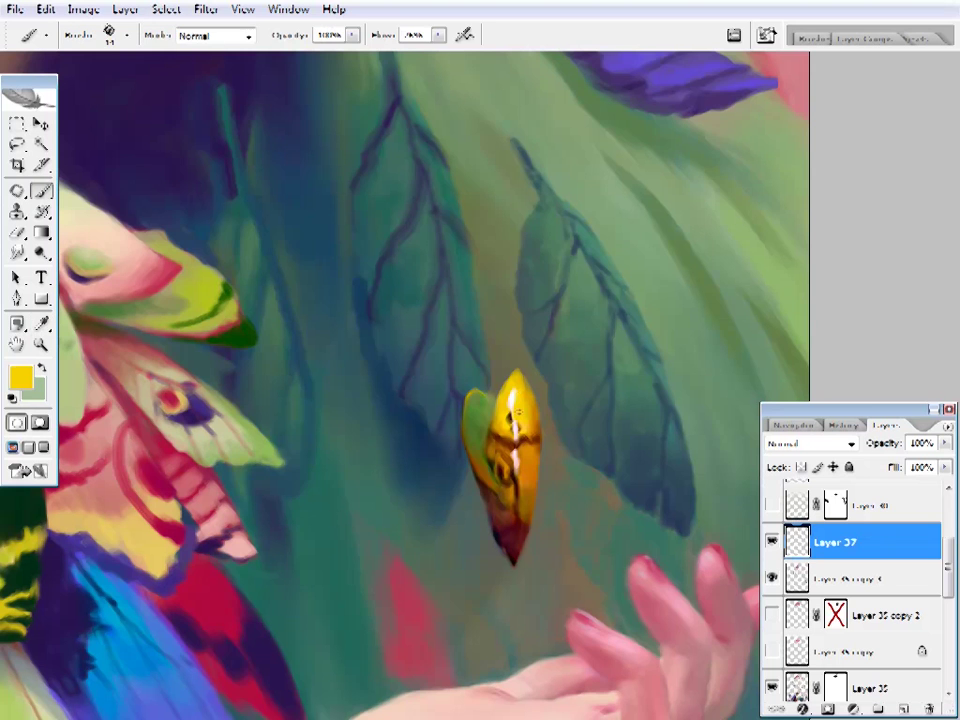
{"action": "left_click", "coordinate": [382, 312], "text": "alt"}
{"action": "left_click", "coordinate": [378, 315], "text": "alt"}
{"action": "left_click", "coordinate": [370, 318], "text": "alt"}
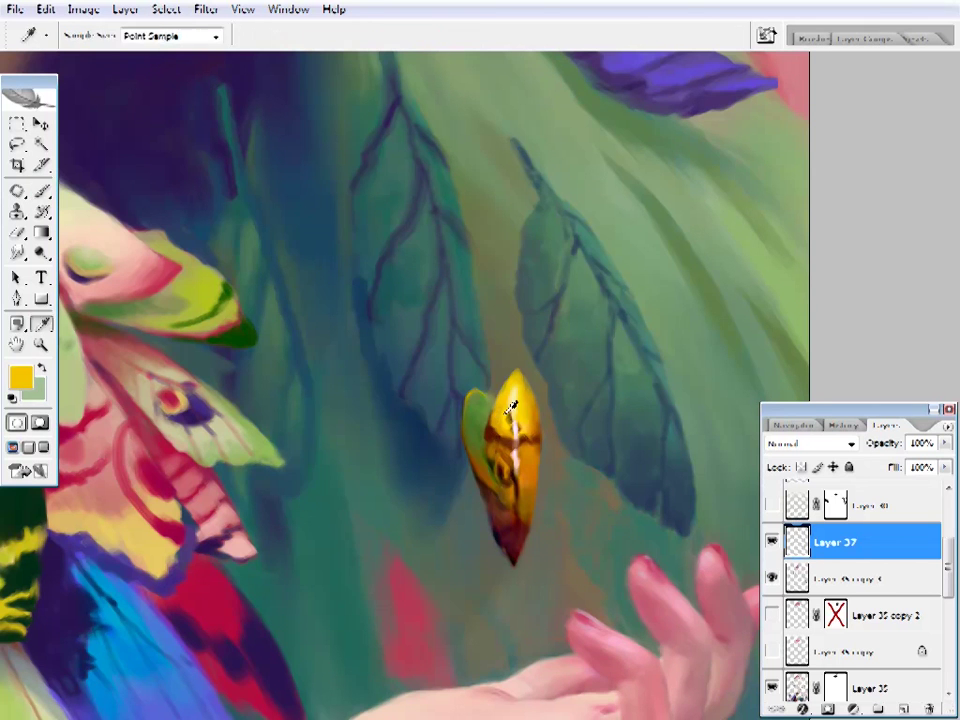
{"action": "left_click_drag", "start_coordinate": [523, 422], "coordinate": [527, 415]}
{"action": "left_click", "coordinate": [503, 422], "text": "alt"}
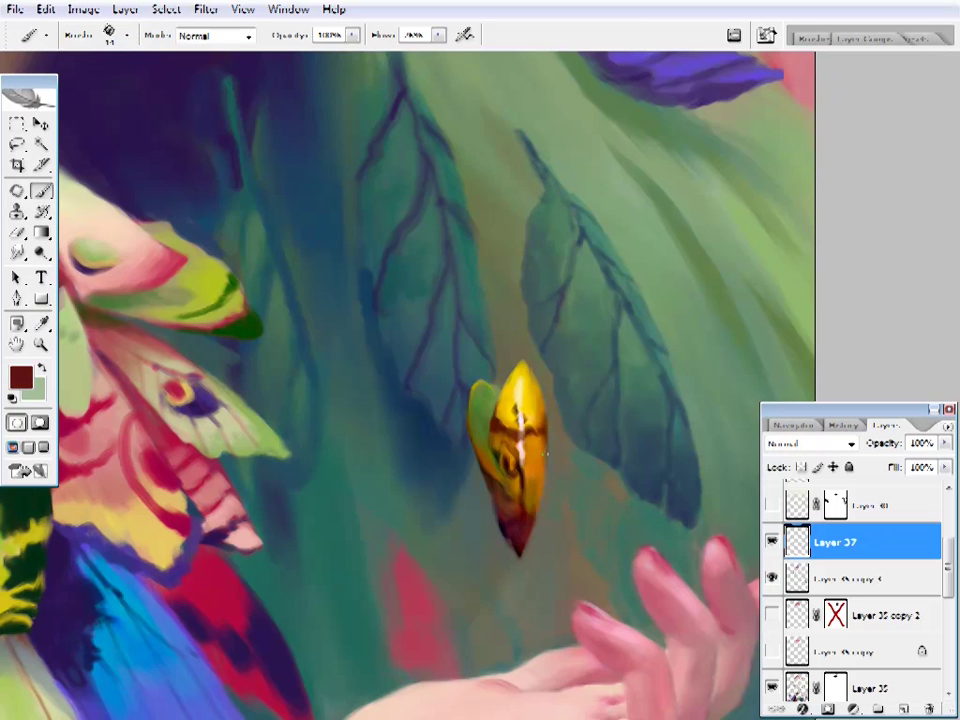
{"action": "left_click", "coordinate": [514, 540], "text": "alt"}
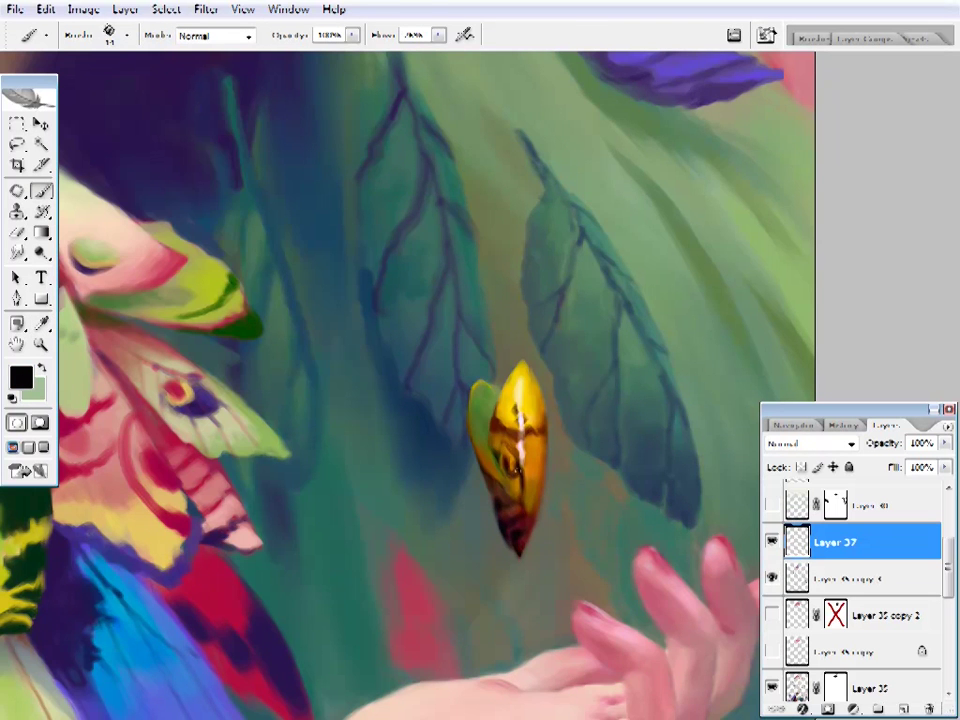
- Check the whole painting, zoom back in, change brush and dab a dark spot on the chrysalis tip
{"action": "key", "text": "ctrl+0"}
{"action": "left_click", "coordinate": [611, 506]}
{"action": "left_click", "coordinate": [447, 350]}
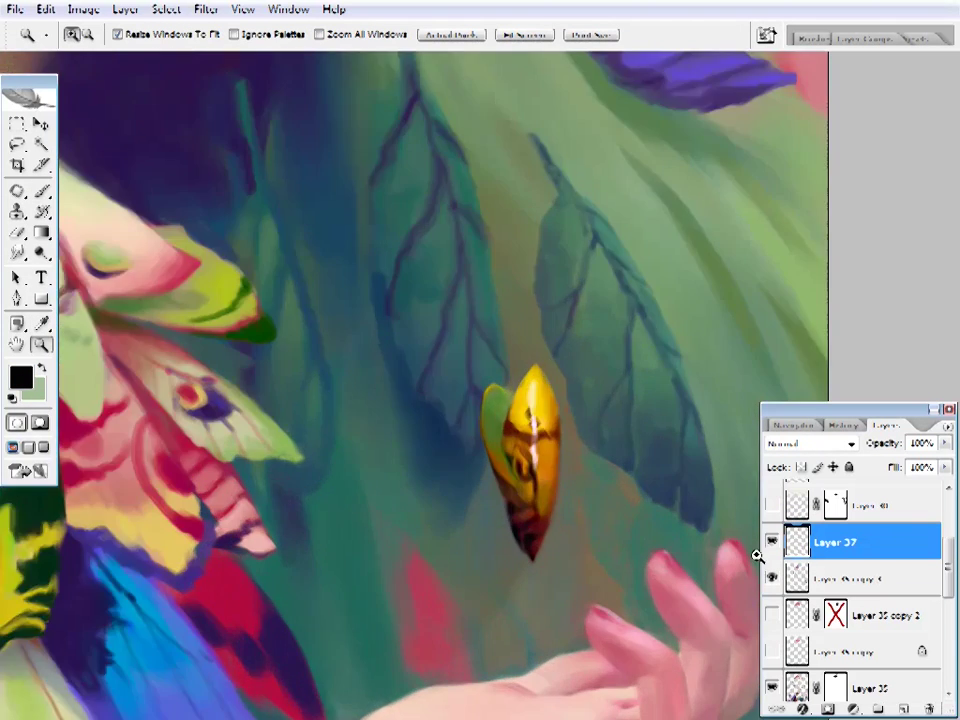
{"action": "left_click", "coordinate": [510, 510]}
{"action": "key", "text": "e"}
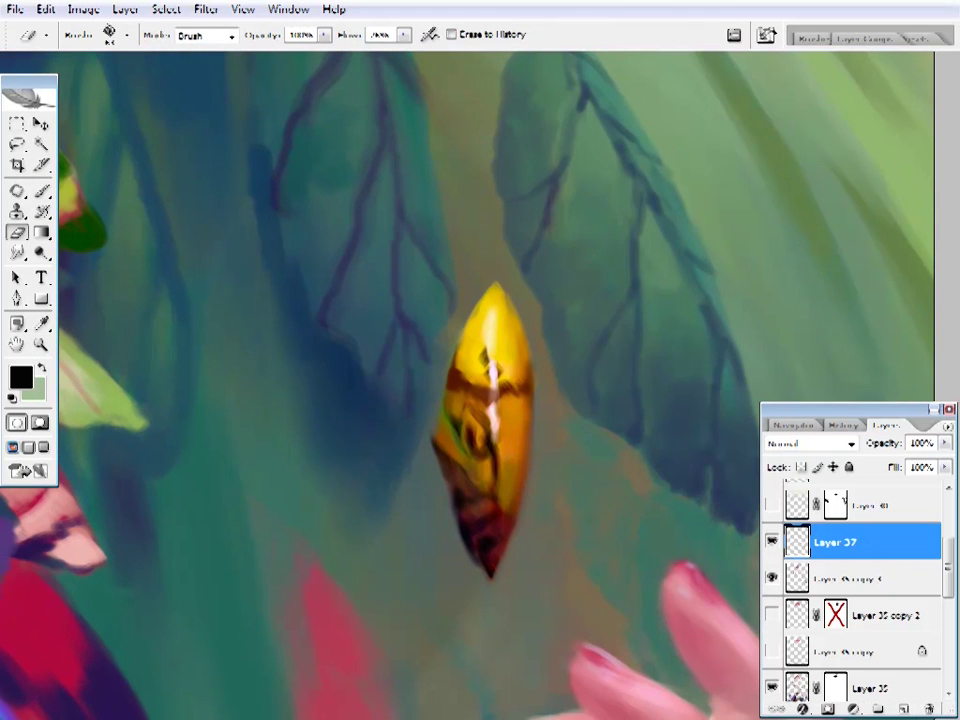
{"action": "key", "text": "b"}
{"action": "left_click", "coordinate": [456, 491], "text": "alt"}
{"action": "right_click", "coordinate": [436, 187]}
{"action": "left_click", "coordinate": [469, 458]}
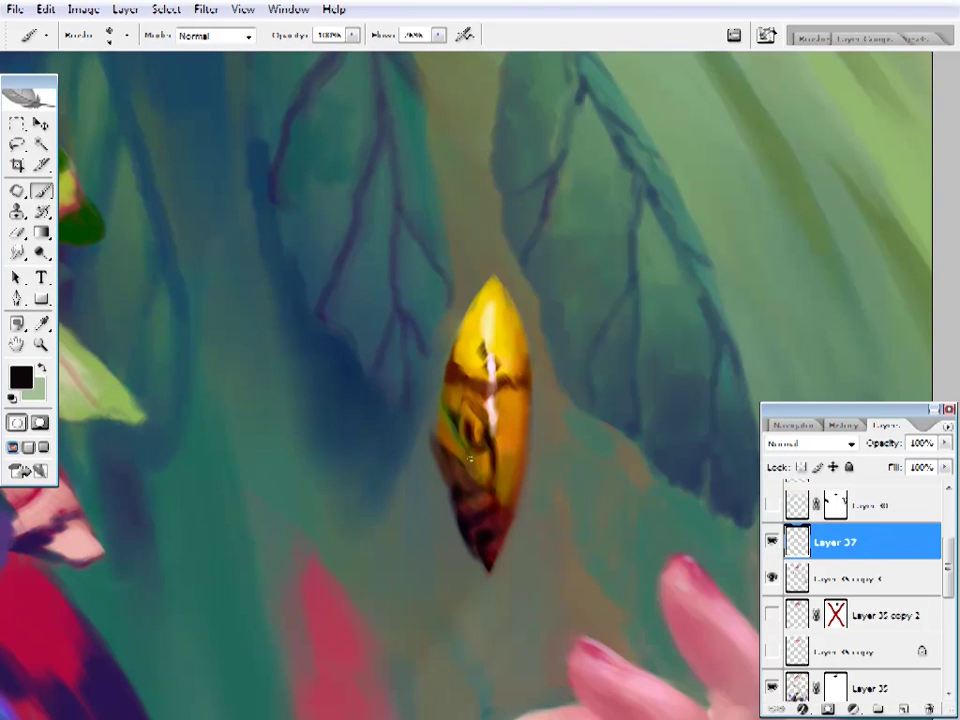
{"action": "left_click", "coordinate": [440, 445], "text": "alt"}
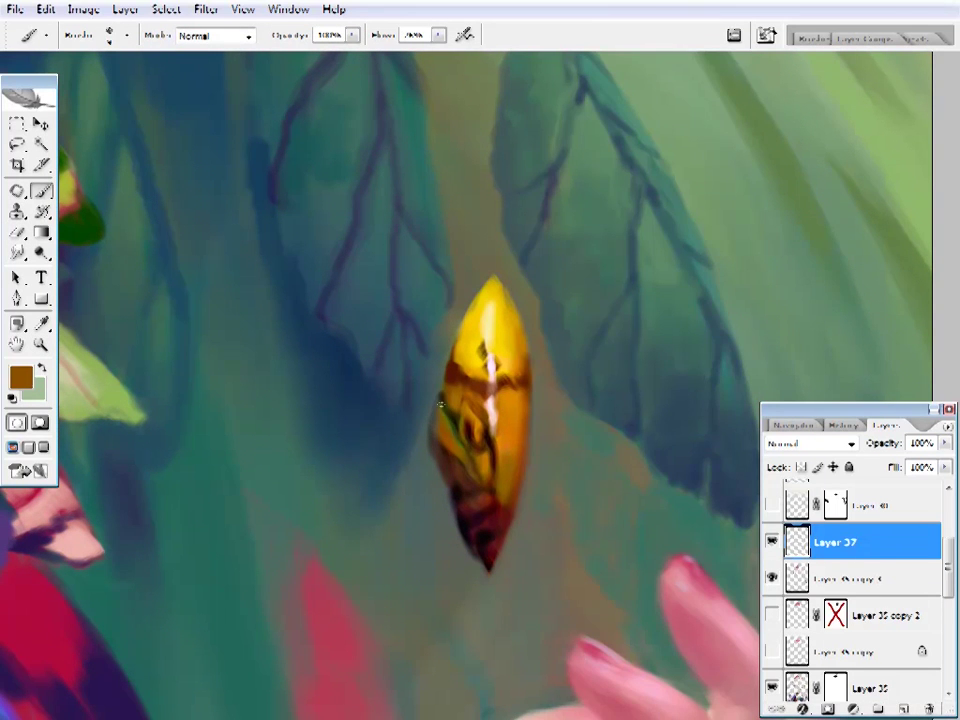
{"action": "mouse_move", "coordinate": [440, 448]}
{"action": "left_mouse_down"}
{"action": "mouse_move", "coordinate": [436, 460]}
{"action": "mouse_move", "coordinate": [415, 460]}
{"action": "mouse_move", "coordinate": [462, 503]}
{"action": "left_mouse_up"}
{"action": "left_click", "coordinate": [430, 459], "text": "alt"}
{"action": "left_click", "coordinate": [488, 313]}
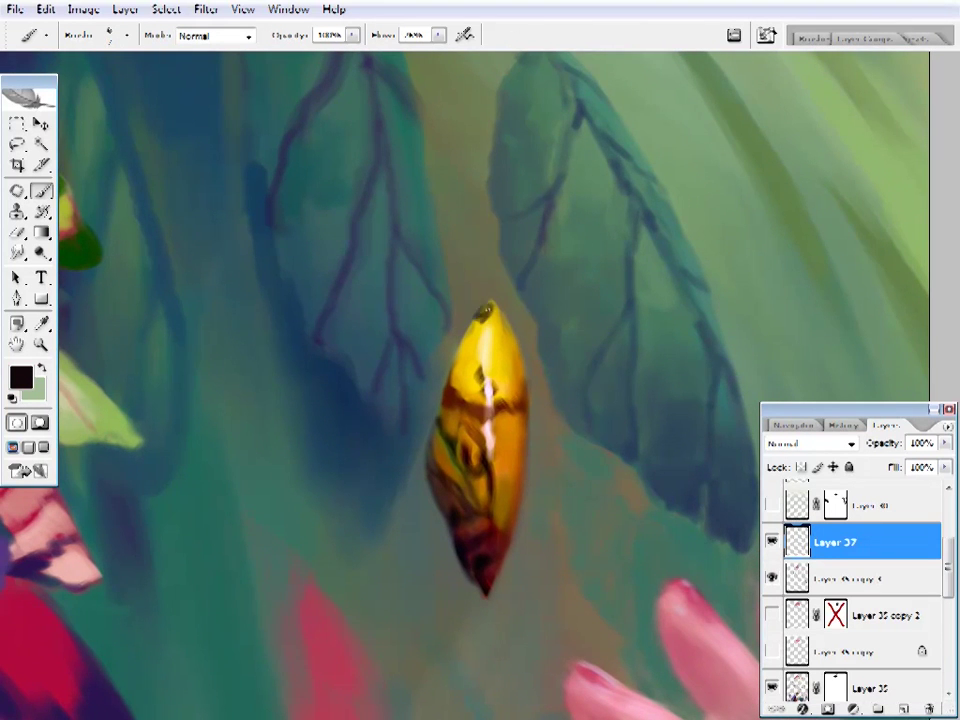
- Pick a different brush tip for the chrysalis work
{"action": "key", "text": "e"}
{"action": "right_click", "coordinate": [503, 292]}
{"action": "key", "text": "Escape"}
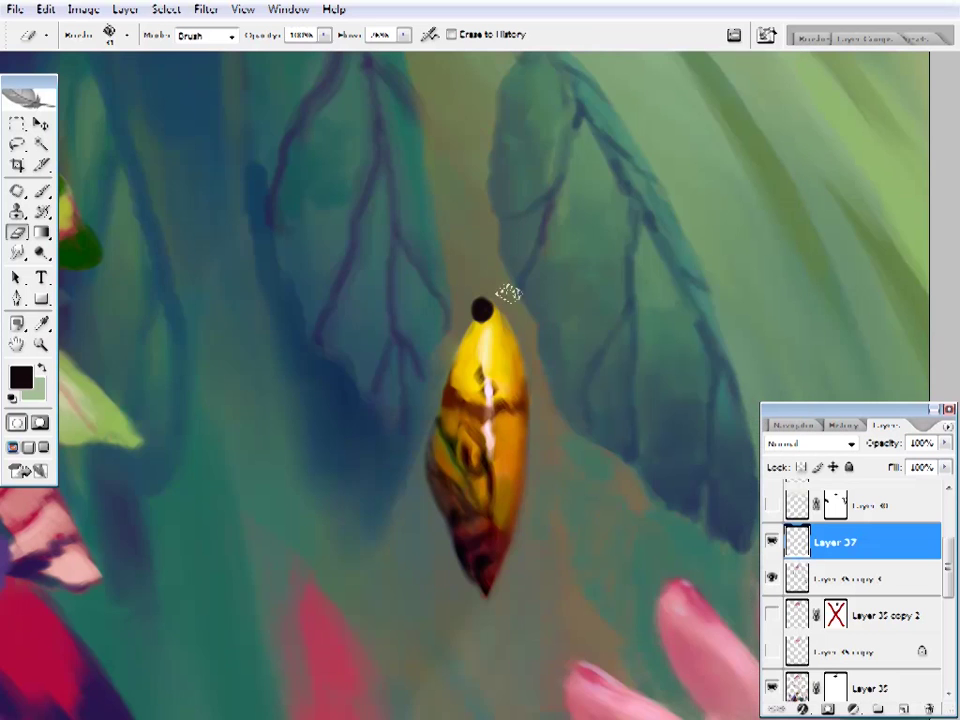
{"action": "key", "text": "b"}
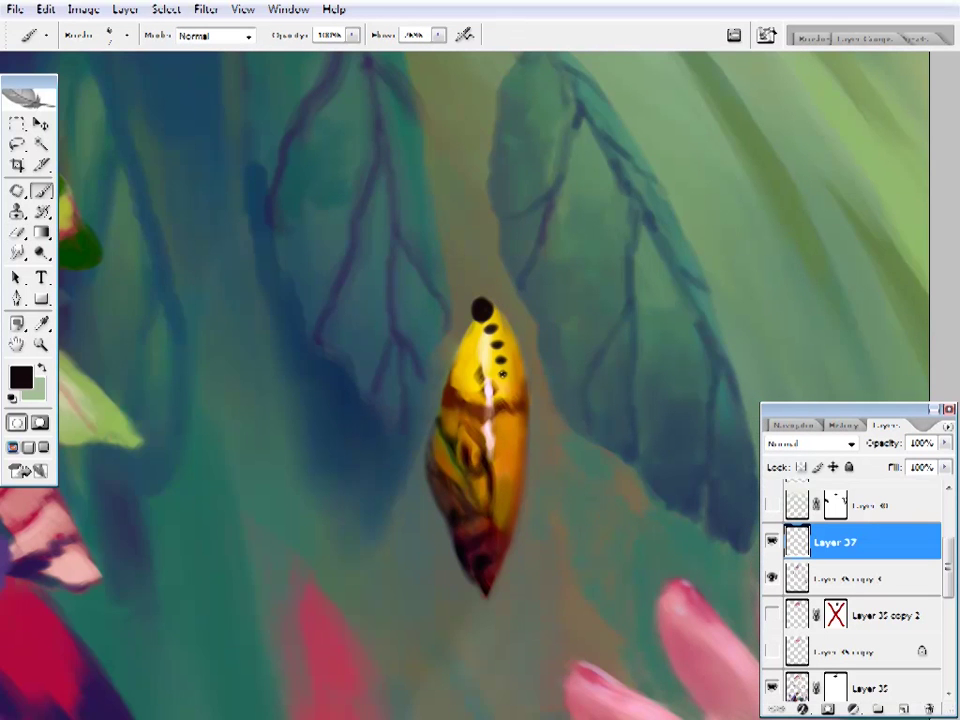
{"action": "key", "text": "alt"}
{"action": "left_click_drag", "start_coordinate": [505, 277], "coordinate": [498, 266]}
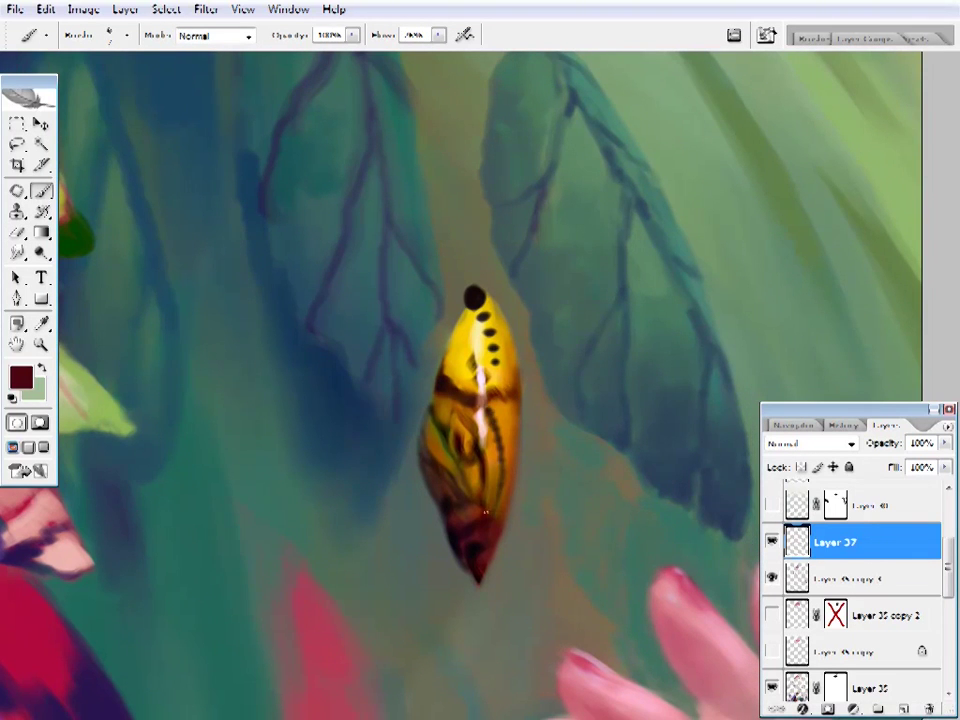
{"action": "left_click_drag", "start_coordinate": [489, 420], "coordinate": [498, 452]}
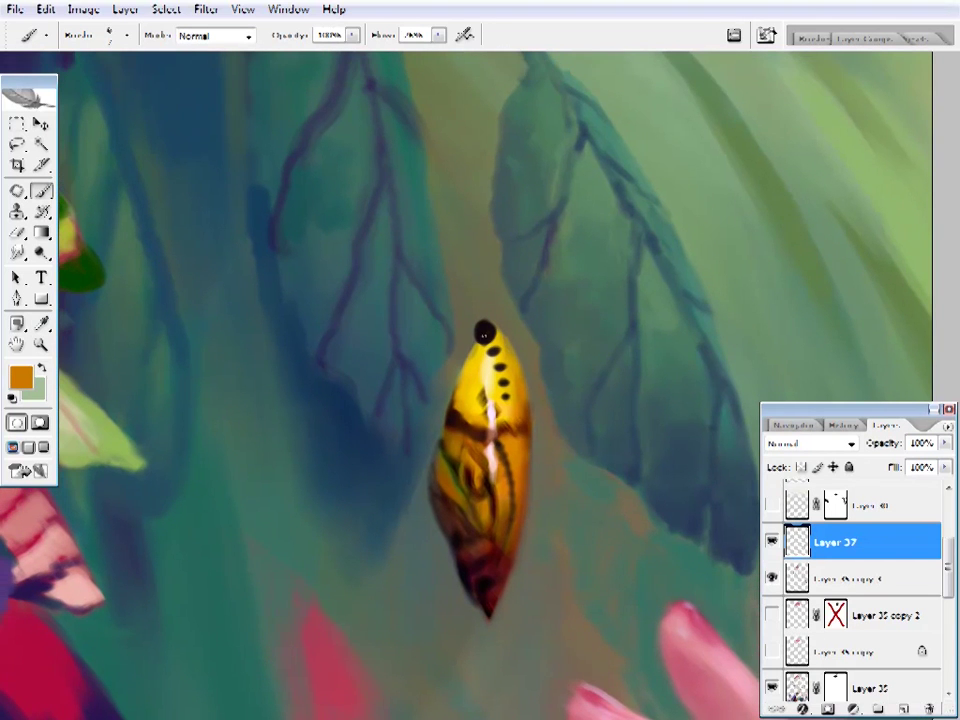
{"action": "right_click", "coordinate": [470, 347]}
{"action": "left_click", "coordinate": [484, 328], "text": "alt"}
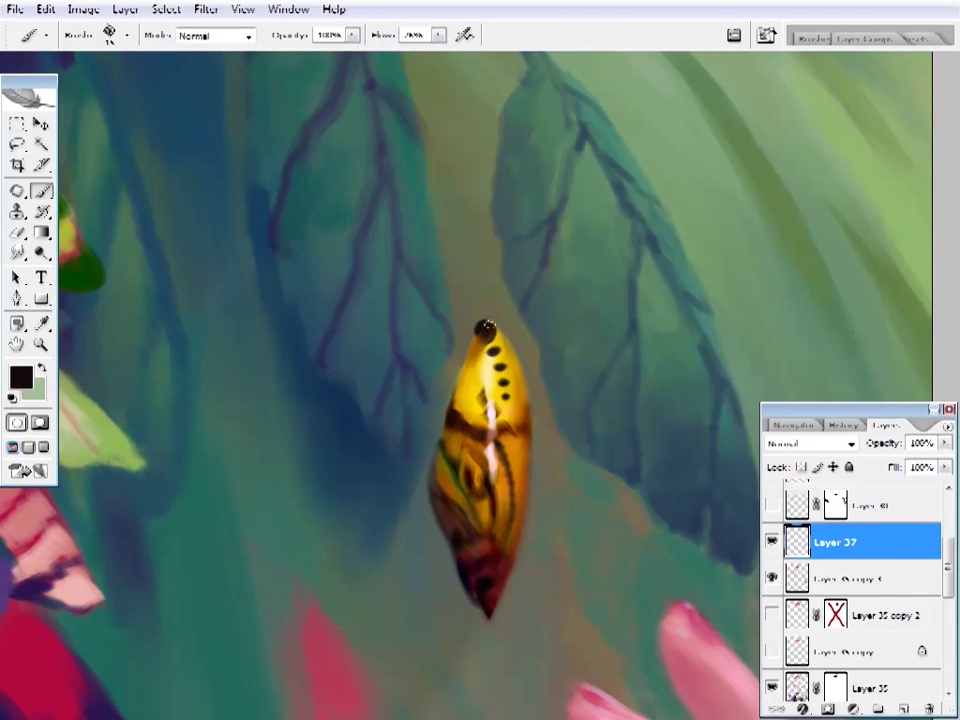
- Resize the brush, sample dark stripe brown and paint shading along the chrysalis
{"action": "left_click", "coordinate": [467, 407], "text": "alt"}
{"action": "left_click", "coordinate": [475, 420], "text": "alt"}
{"action": "left_click_drag", "start_coordinate": [539, 372], "coordinate": [532, 377]}
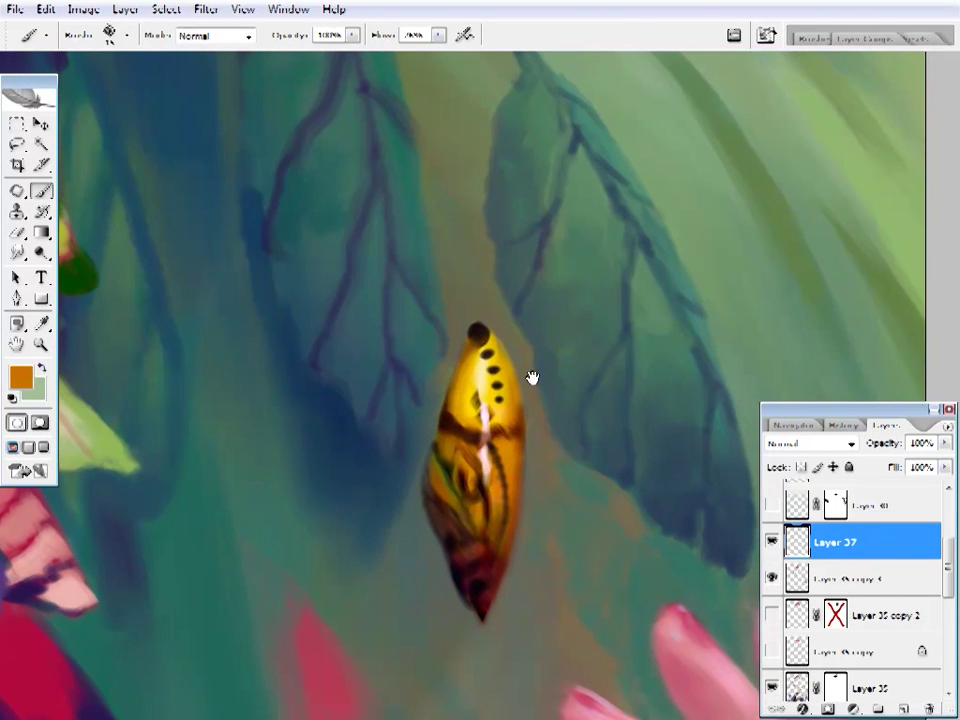
{"action": "right_click", "coordinate": [532, 377]}
{"action": "key", "text": "Return"}
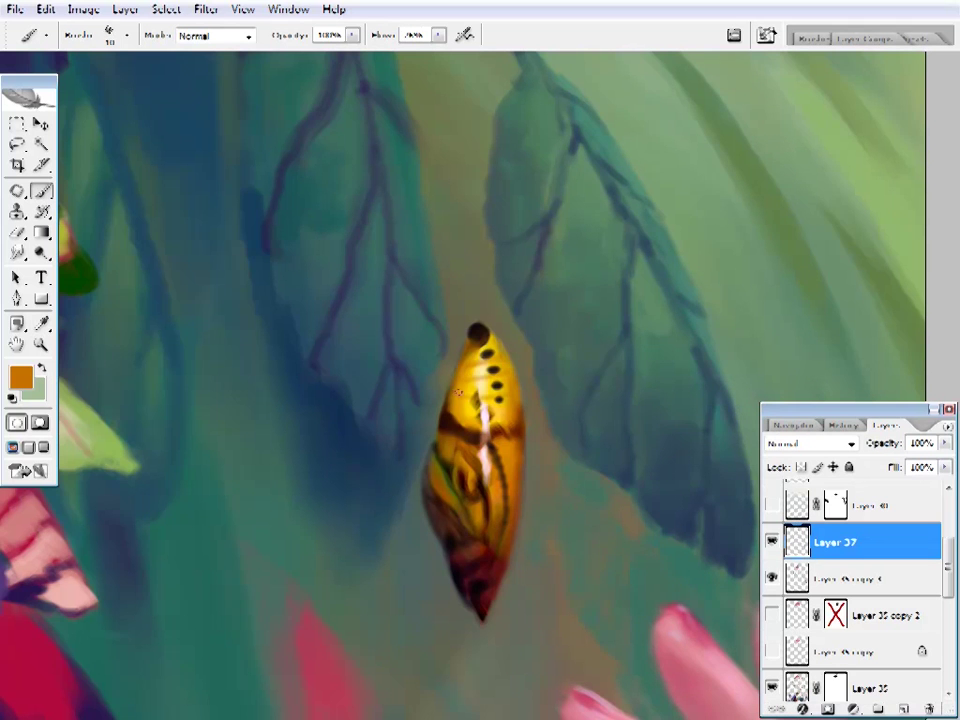
{"action": "left_click", "coordinate": [470, 398], "text": "alt"}
{"action": "left_click", "coordinate": [494, 372], "text": "alt"}
{"action": "left_click", "coordinate": [523, 377], "text": "alt"}
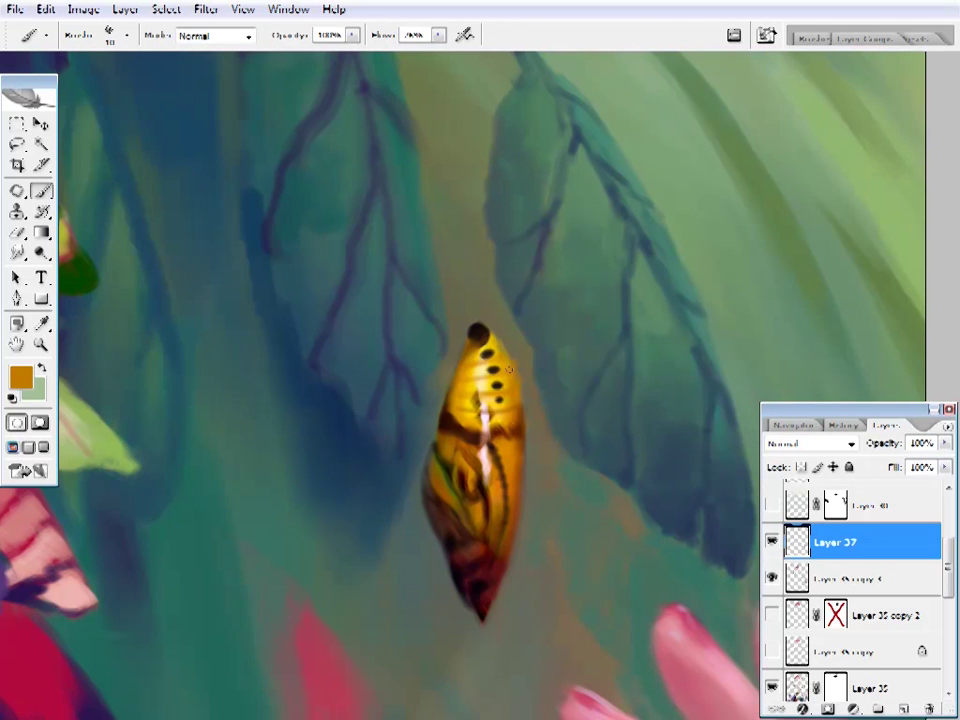
{"action": "left_click", "coordinate": [510, 352], "text": "alt"}
{"action": "left_click", "coordinate": [521, 384], "text": "alt"}
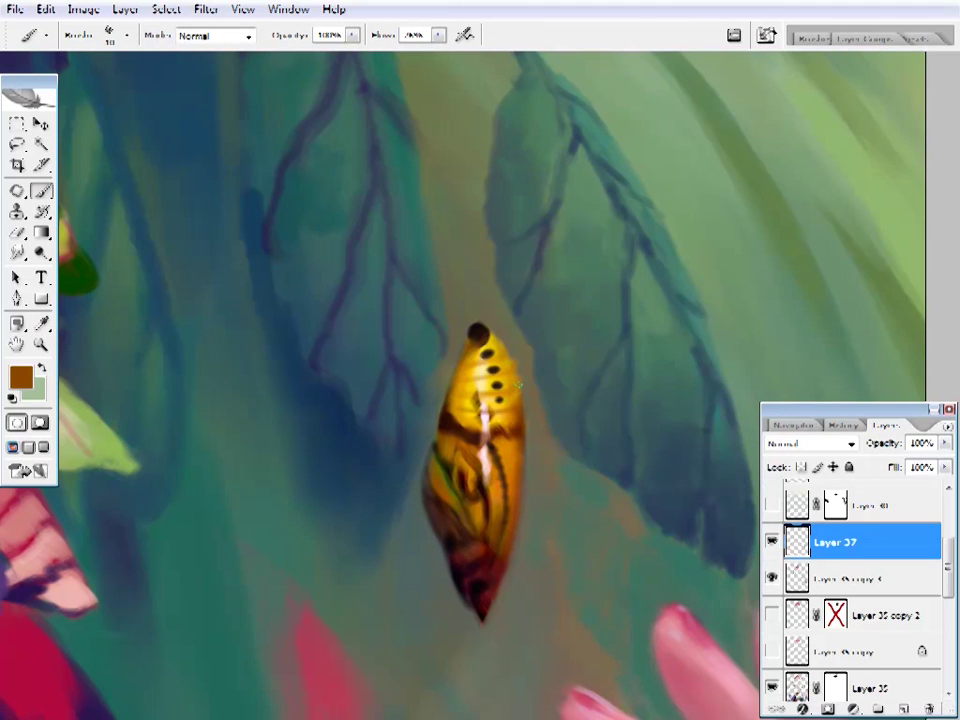
{"action": "mouse_move", "coordinate": [506, 346]}
{"action": "left_mouse_down"}
{"action": "mouse_move", "coordinate": [526, 354]}
{"action": "mouse_move", "coordinate": [528, 387]}
{"action": "mouse_move", "coordinate": [566, 416]}
{"action": "mouse_move", "coordinate": [534, 499]}
{"action": "mouse_move", "coordinate": [525, 456]}
{"action": "left_mouse_up"}
- Sample golden and brown shades and paint a pale highlight on the chrysalis
{"action": "left_click", "coordinate": [543, 398], "text": "alt"}
{"action": "left_click", "coordinate": [528, 387], "text": "alt"}
{"action": "left_click", "coordinate": [508, 431], "text": "alt"}
{"action": "left_click", "coordinate": [553, 456], "text": "alt"}
{"action": "left_click", "coordinate": [501, 490], "text": "alt"}
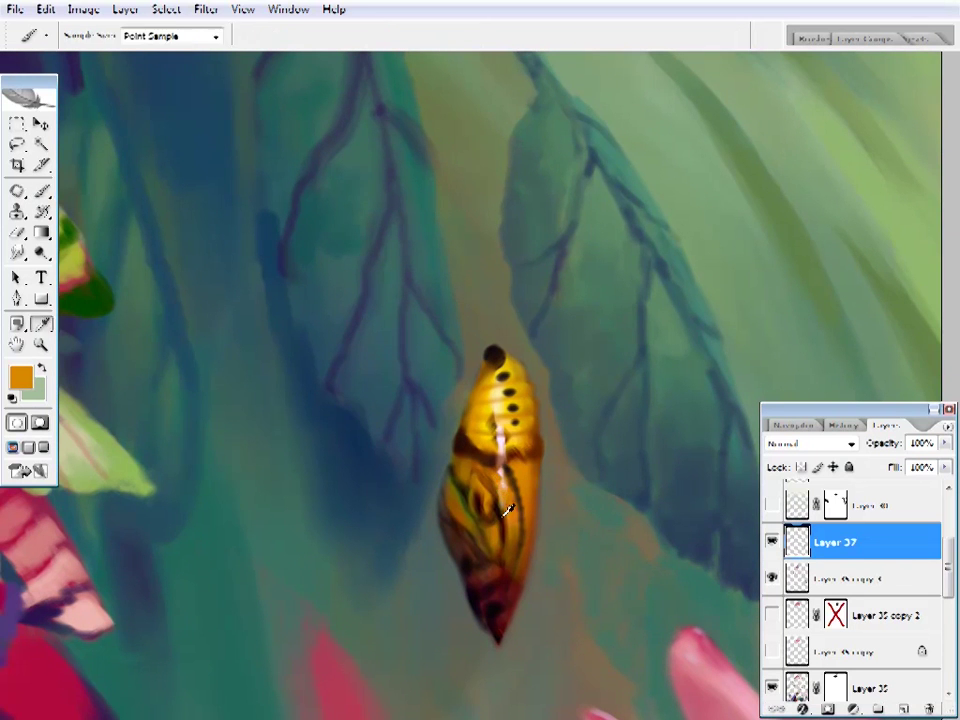
{"action": "left_click", "coordinate": [500, 508], "text": "alt"}
{"action": "left_click_drag", "start_coordinate": [519, 421], "coordinate": [525, 431]}
- Sample pale yellow and peach, resize the brush and paint light ridges on the chrysalis top
{"action": "left_click", "coordinate": [499, 438], "text": "alt"}
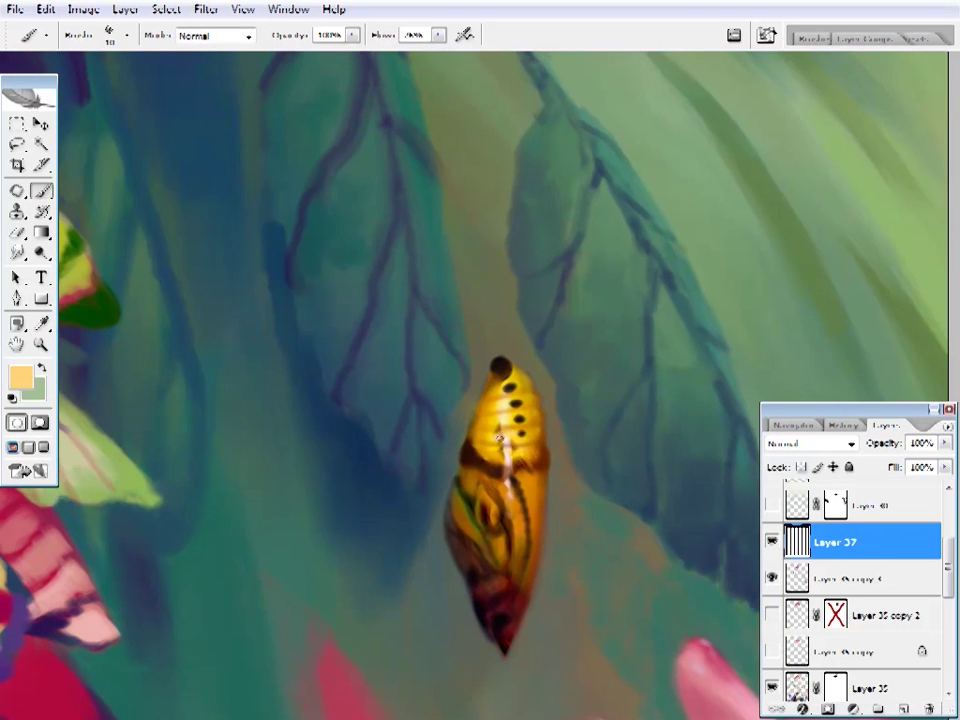
{"action": "left_click", "coordinate": [507, 428], "text": "alt"}
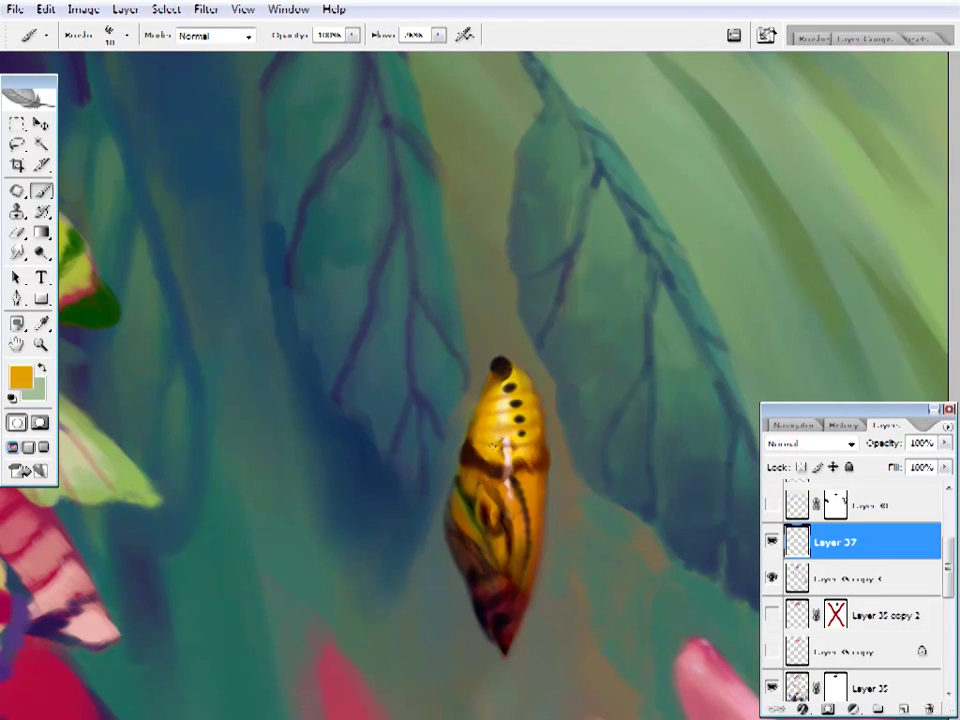
{"action": "left_click", "coordinate": [514, 422], "text": "alt"}
{"action": "right_click", "coordinate": [652, 162]}
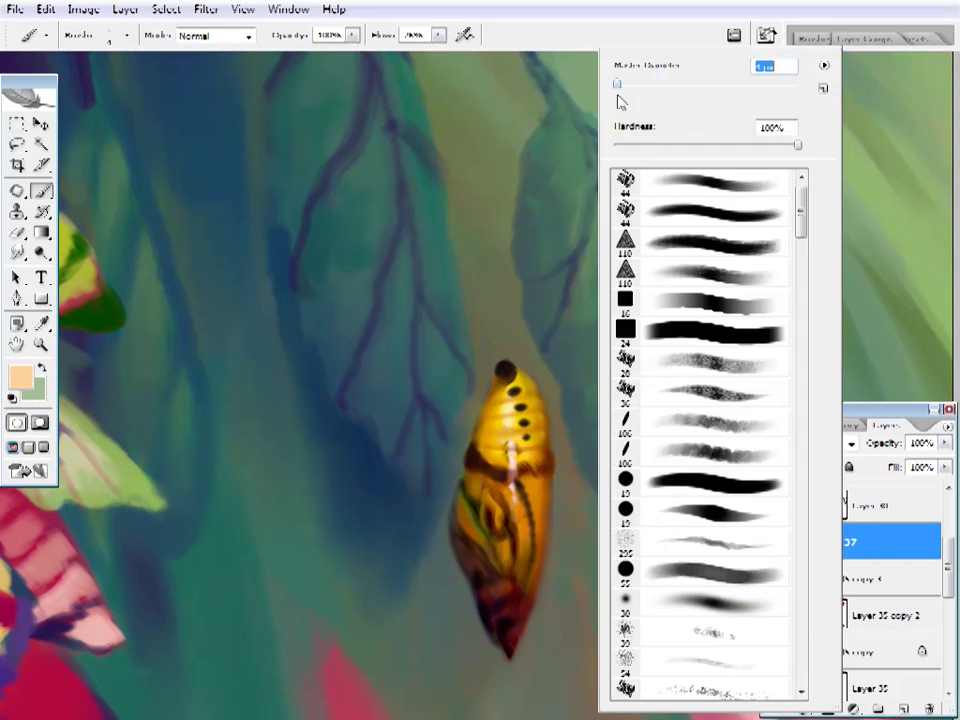
{"action": "key", "text": "Return"}
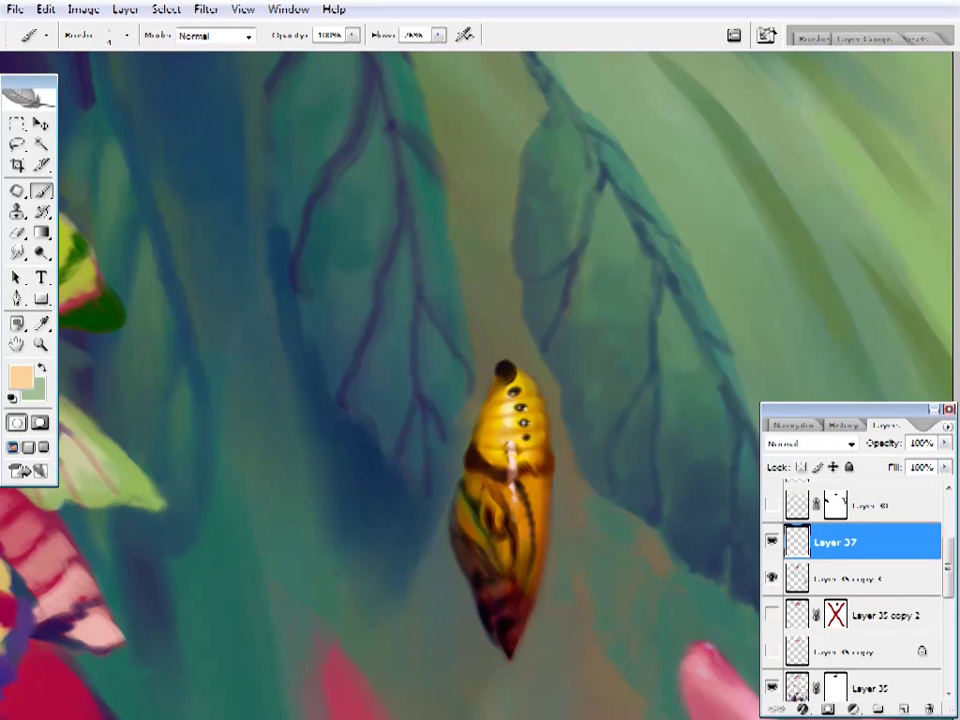
{"action": "left_click_drag", "start_coordinate": [480, 400], "coordinate": [492, 392]}
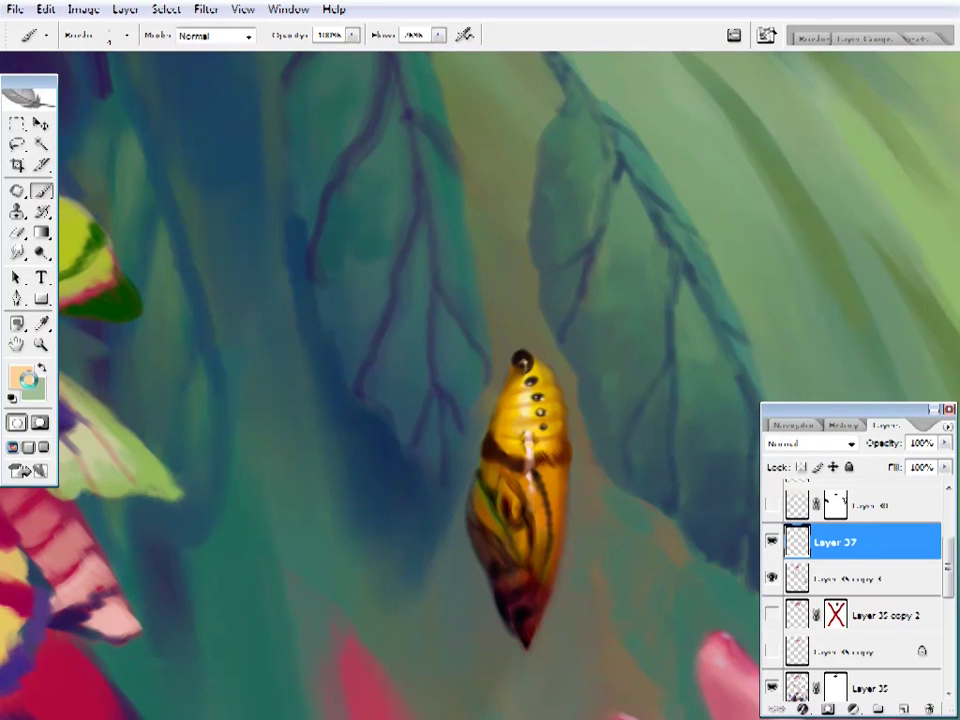
- Choose a pale lavender foreground colour, resample chrysalis yellows and browns, and zoom out to review
{"action": "left_click", "coordinate": [22, 377]}
{"action": "left_click", "coordinate": [506, 253]}
{"action": "left_click", "coordinate": [287, 171]}
{"action": "left_click", "coordinate": [671, 159]}
{"action": "right_click", "coordinate": [578, 110]}
{"action": "key", "text": "Return"}
{"action": "left_click", "coordinate": [557, 432], "text": "alt"}
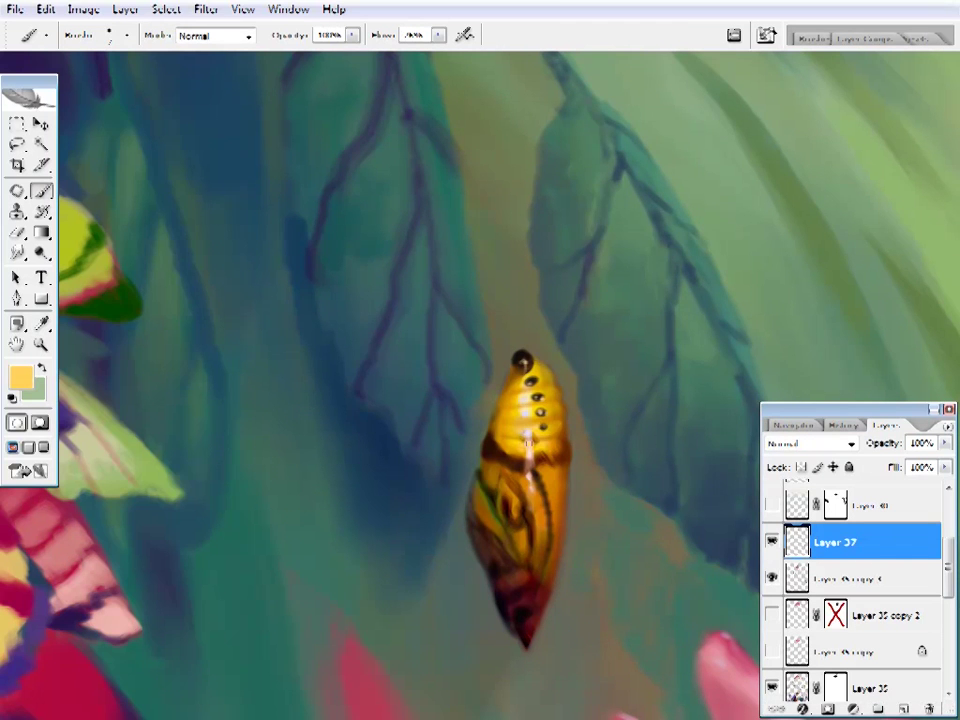
{"action": "left_click", "coordinate": [547, 431], "text": "alt"}
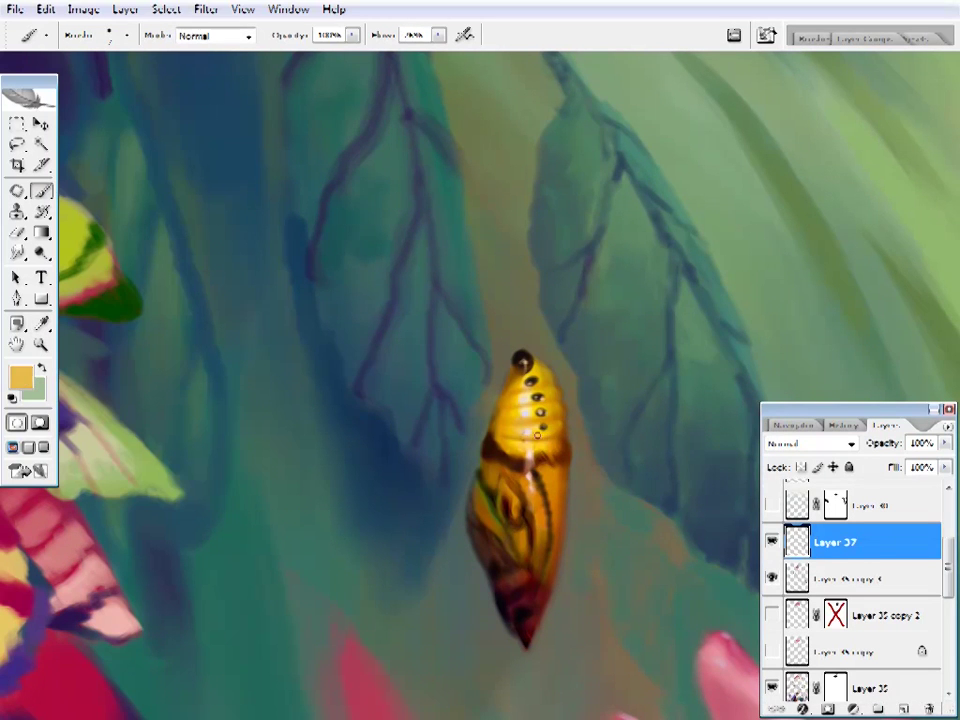
{"action": "left_click", "coordinate": [528, 460], "text": "alt"}
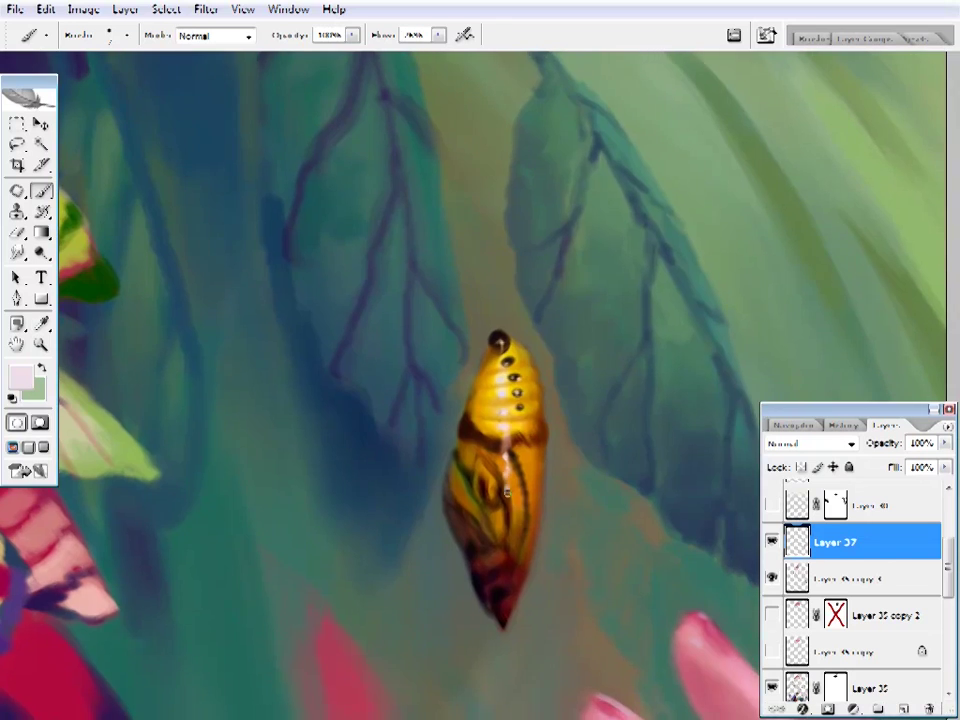
{"action": "key", "text": "z"}
{"action": "key", "text": "ctrl+0"}
- Set the brush blend mode to Screen after briefly trying Overlay
{"action": "left_click", "coordinate": [567, 522]}
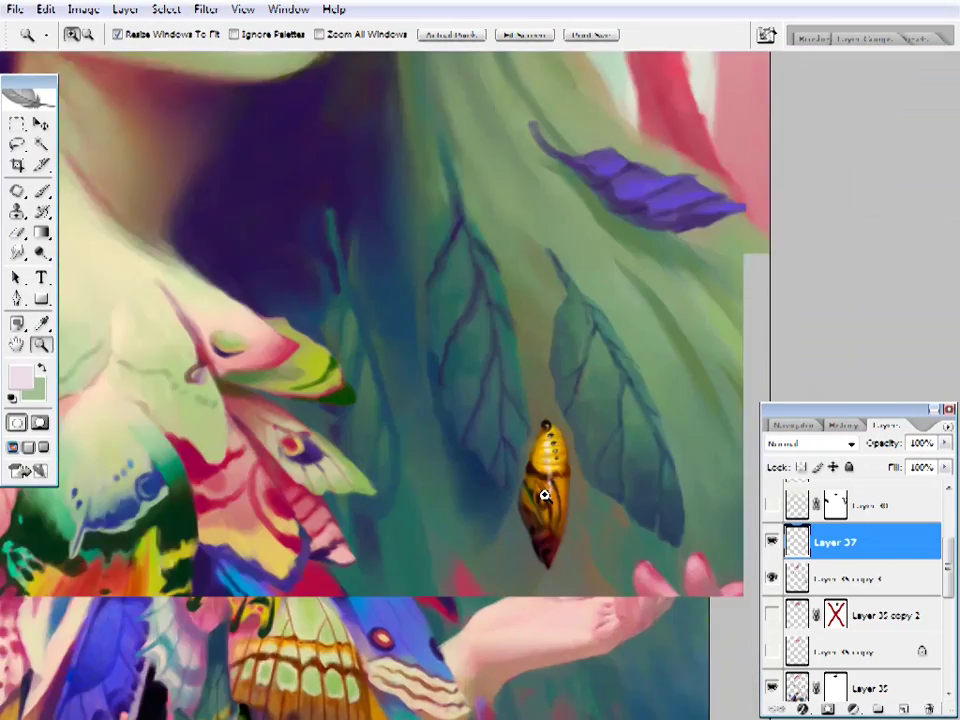
{"action": "key", "text": "b"}
{"action": "right_click", "coordinate": [653, 375]}
{"action": "left_click", "coordinate": [215, 35]}
{"action": "left_click", "coordinate": [203, 279]}
{"action": "left_click", "coordinate": [531, 407], "text": "alt"}
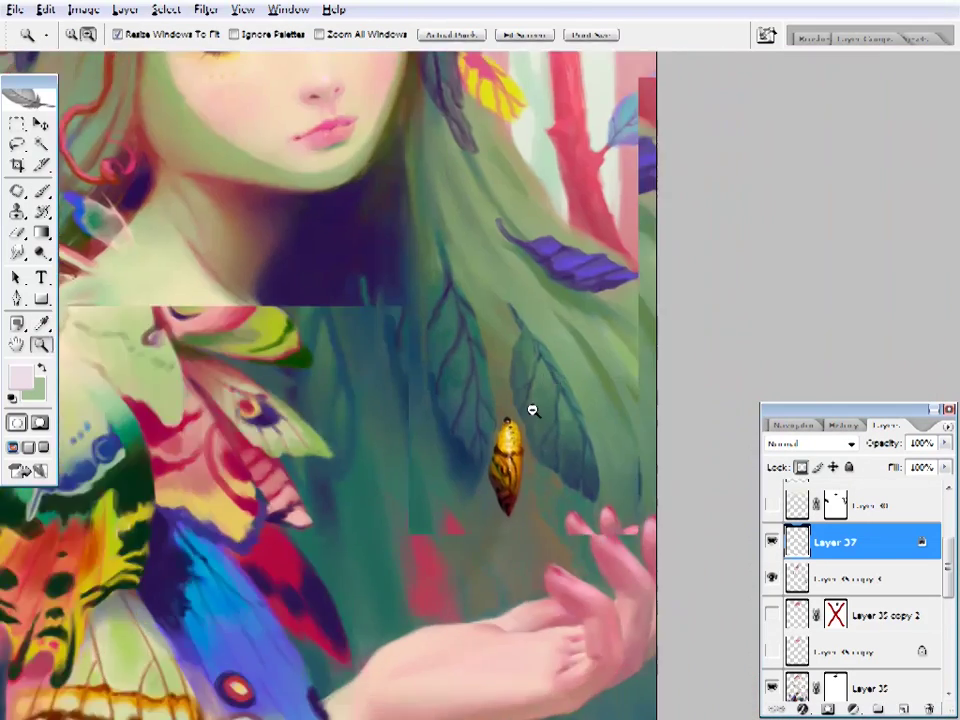
{"action": "left_click", "coordinate": [480, 347], "text": "ctrl"}
{"action": "left_click", "coordinate": [215, 35]}
{"action": "left_click", "coordinate": [203, 216]}
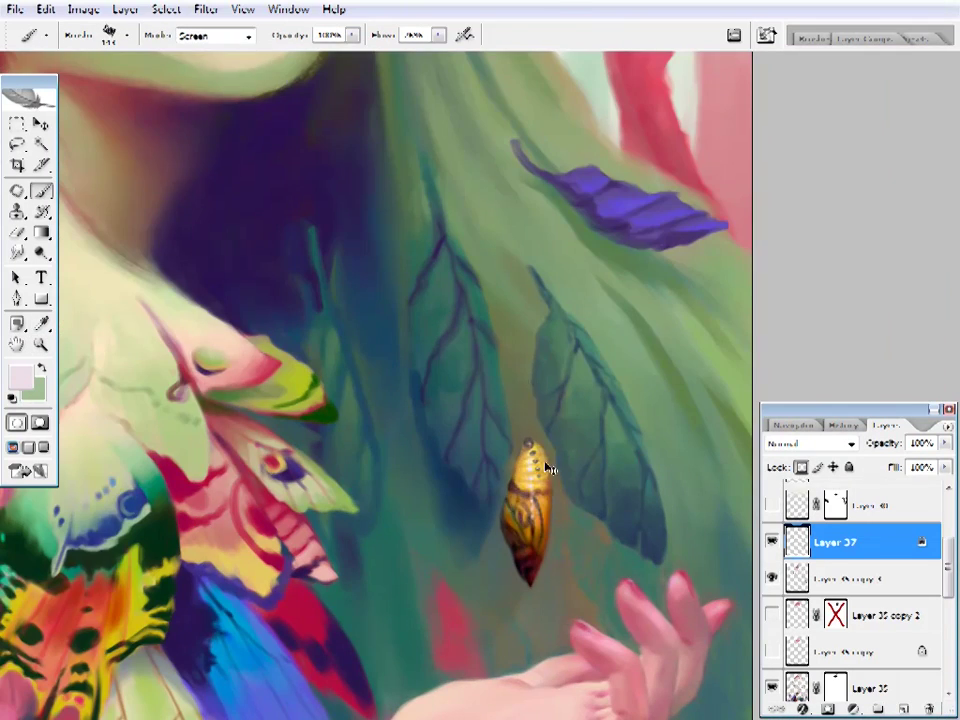
- Zoom in close on the chrysalis and sample orange from it
{"action": "key", "text": "z"}
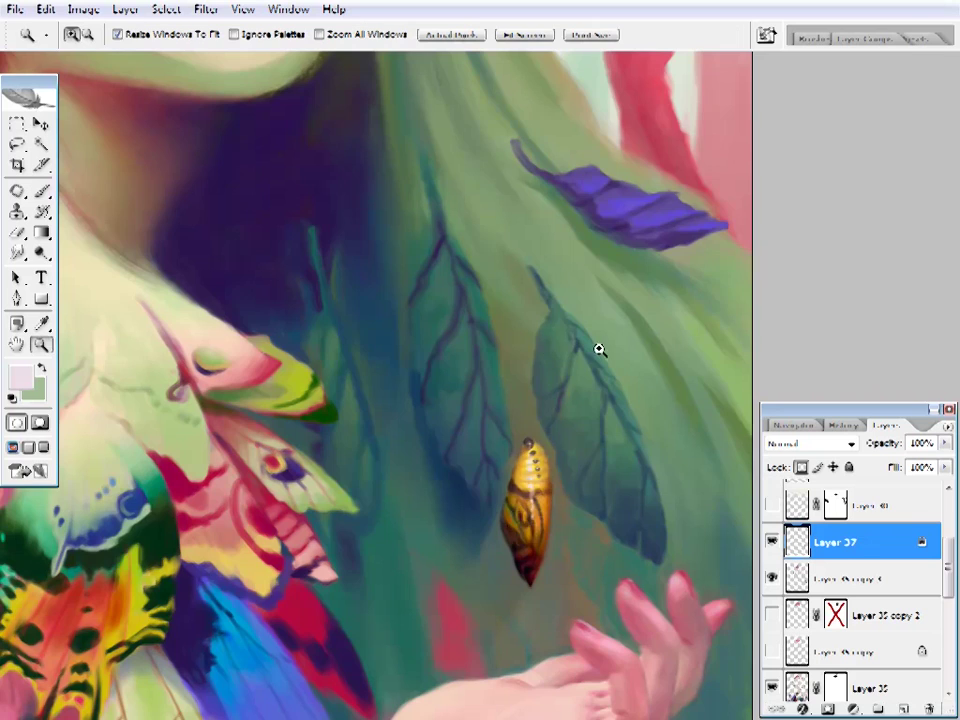
{"action": "left_click", "coordinate": [553, 489], "text": "alt"}
{"action": "left_click", "coordinate": [527, 474]}
{"action": "left_click", "coordinate": [608, 477]}
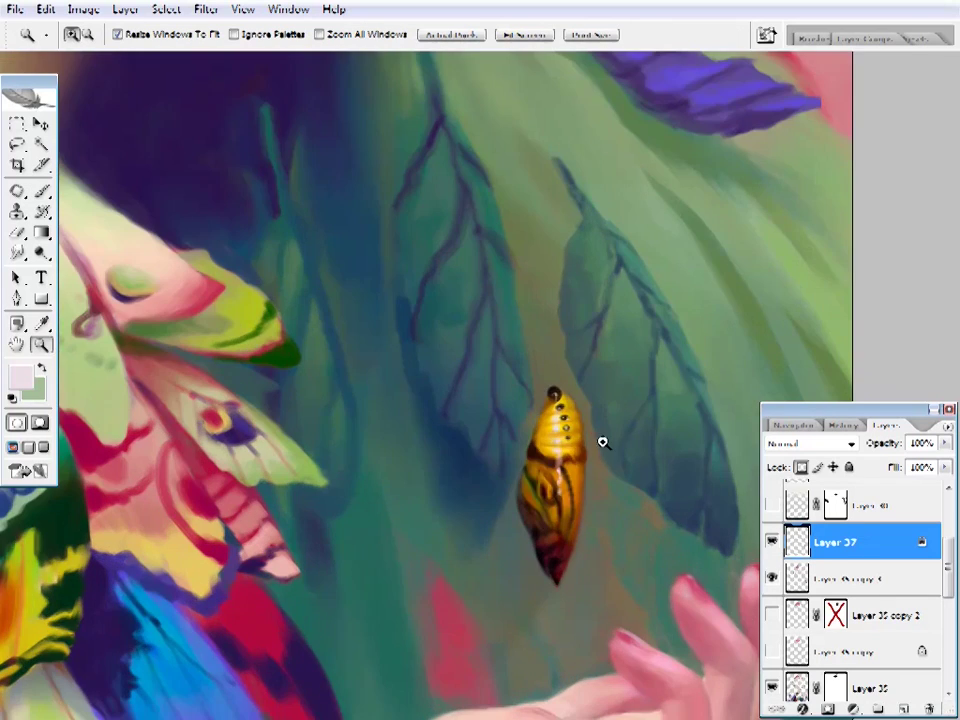
{"action": "key", "text": "b"}
{"action": "left_click", "coordinate": [555, 440], "text": "alt"}
{"action": "key", "text": "z"}
{"action": "left_click", "coordinate": [581, 508], "text": "alt"}
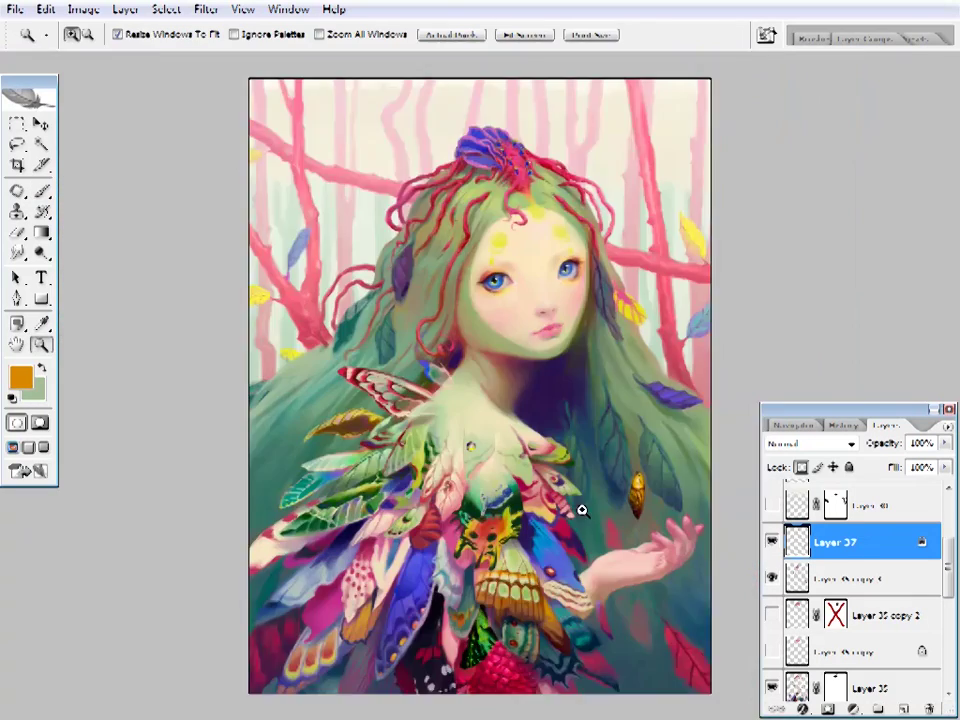
{"action": "left_click", "coordinate": [572, 523]}
{"action": "left_click", "coordinate": [591, 452]}
{"action": "left_click", "coordinate": [618, 478]}
- Pick a light purple foreground colour, glaze the chrysalis, and reset the brush mode to Normal
{"action": "left_click", "coordinate": [618, 478]}
{"action": "left_click", "coordinate": [20, 377]}
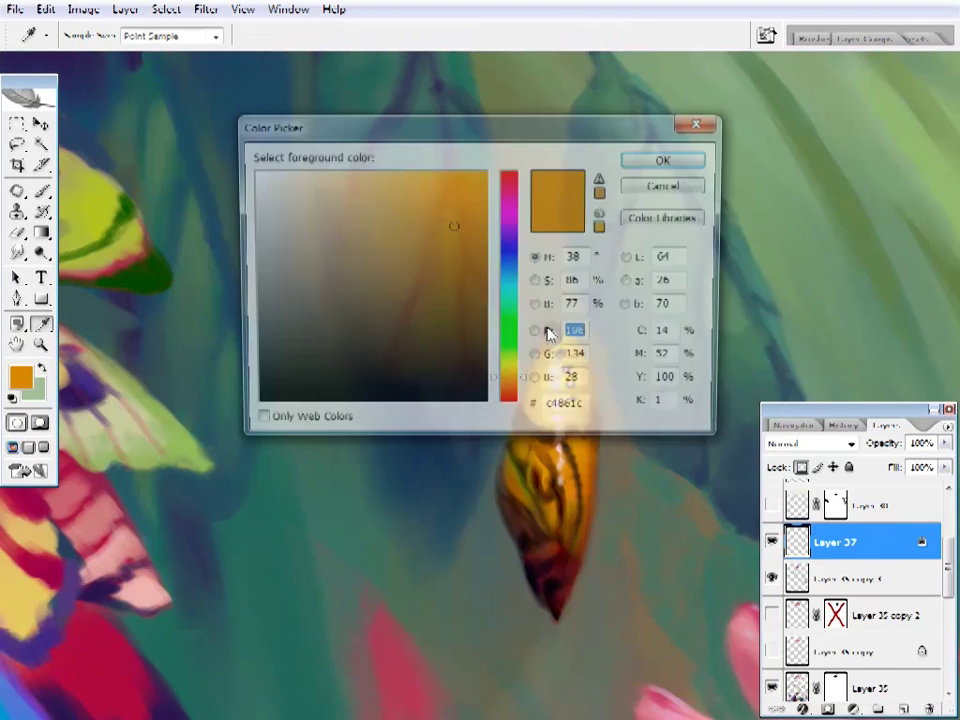
{"action": "left_click", "coordinate": [296, 171]}
{"action": "left_click", "coordinate": [681, 158]}
{"action": "key", "text": "b"}
{"action": "right_click", "coordinate": [655, 300]}
{"action": "key", "text": "Escape"}
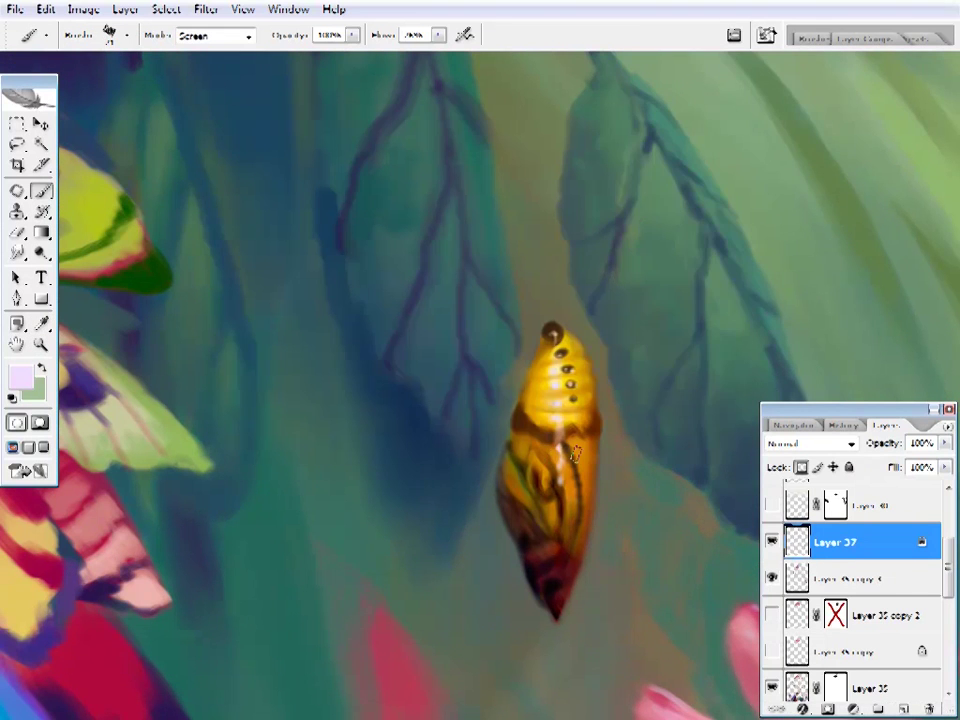
{"action": "right_click", "coordinate": [575, 455]}
{"action": "key", "text": "Escape"}
{"action": "key", "text": "shift+alt+n"}
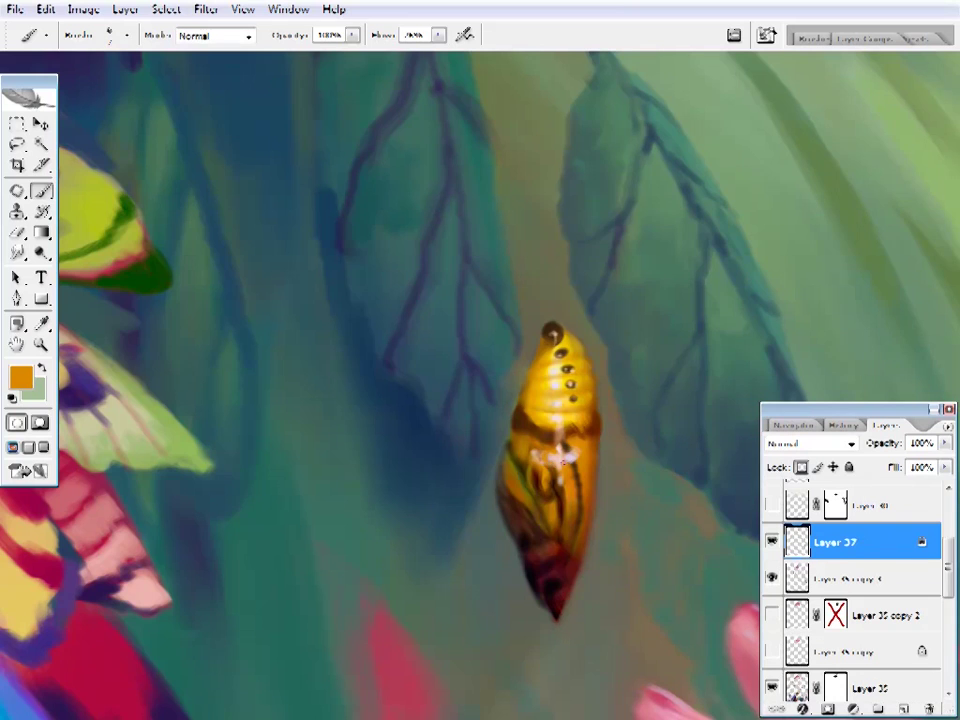
{"action": "left_click", "coordinate": [562, 458], "text": "alt"}
- Zoom out to review the whole figure, then zoom in on the moth wings
{"action": "key", "text": "z"}
{"action": "left_click", "coordinate": [535, 480], "text": "alt"}
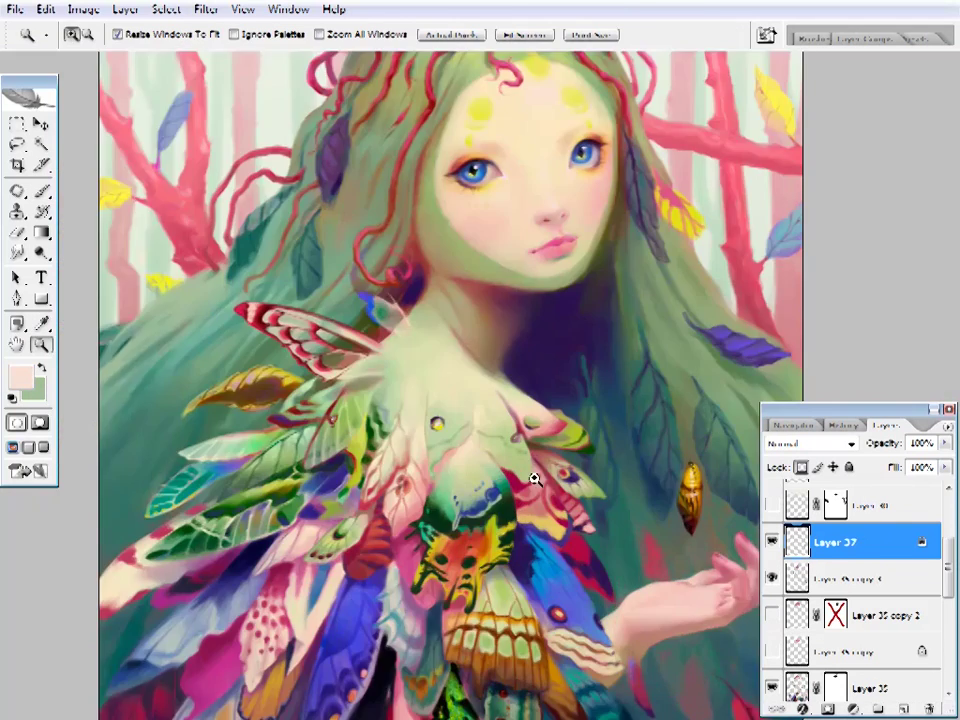
{"action": "left_click", "coordinate": [690, 490]}
{"action": "key", "text": "ctrl+plus"}
{"action": "key", "text": "ctrl+0"}
{"action": "left_click", "coordinate": [553, 471]}
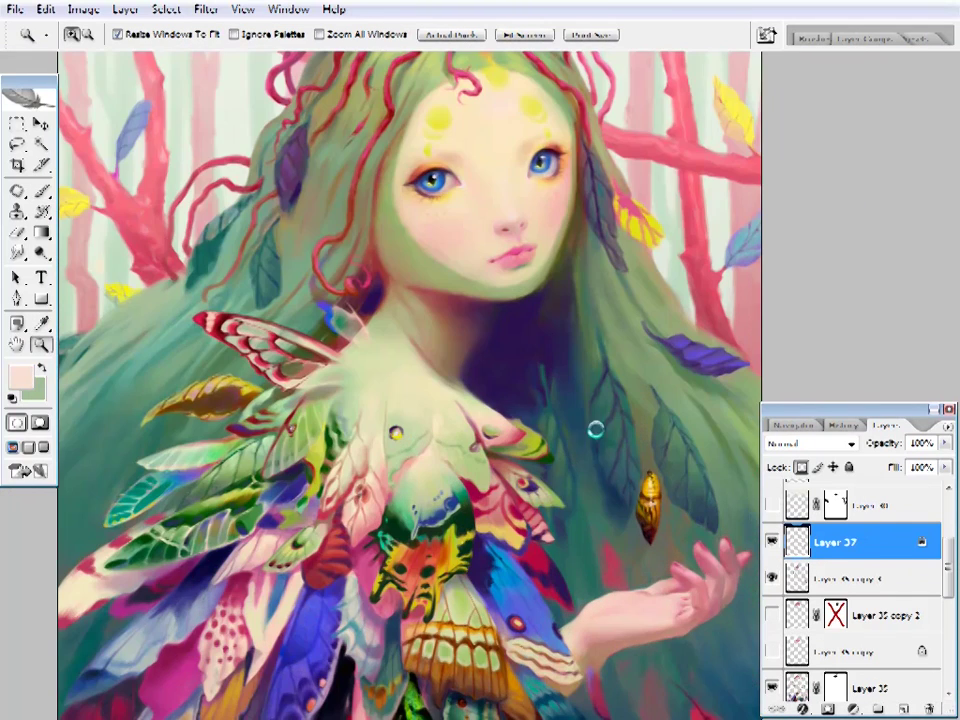
{"action": "scroll", "coordinate": [536, 546], "scroll_direction": "down", "scroll_amount": 5}
{"action": "scroll", "coordinate": [452, 508], "scroll_direction": "left", "scroll_amount": 5}
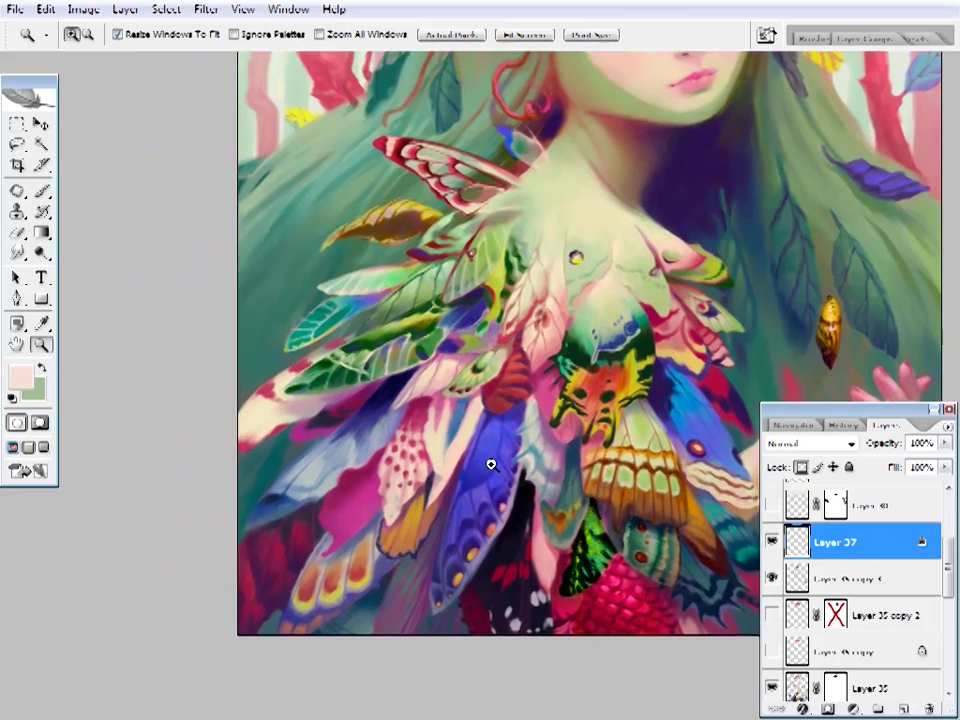
{"action": "left_click", "coordinate": [491, 464]}
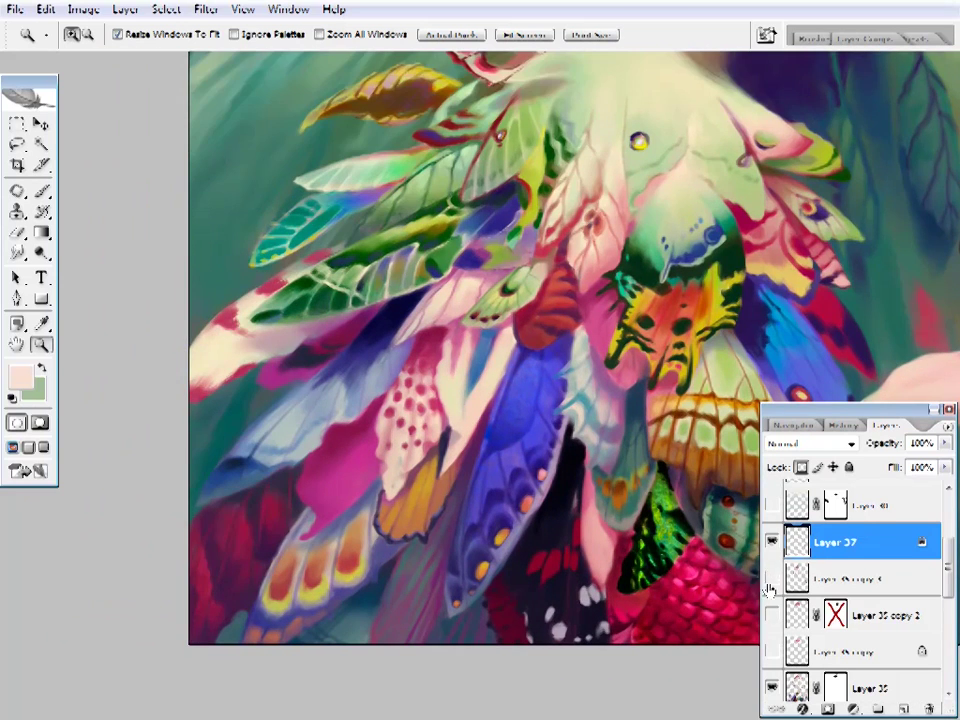
{"action": "scroll", "coordinate": [770, 600], "scroll_direction": "down", "scroll_amount": 3}
- Sample black from the painting and set the brush to size 141
{"action": "key", "text": "ctrl+plus"}
{"action": "key", "text": "i"}
{"action": "left_click", "coordinate": [610, 488]}
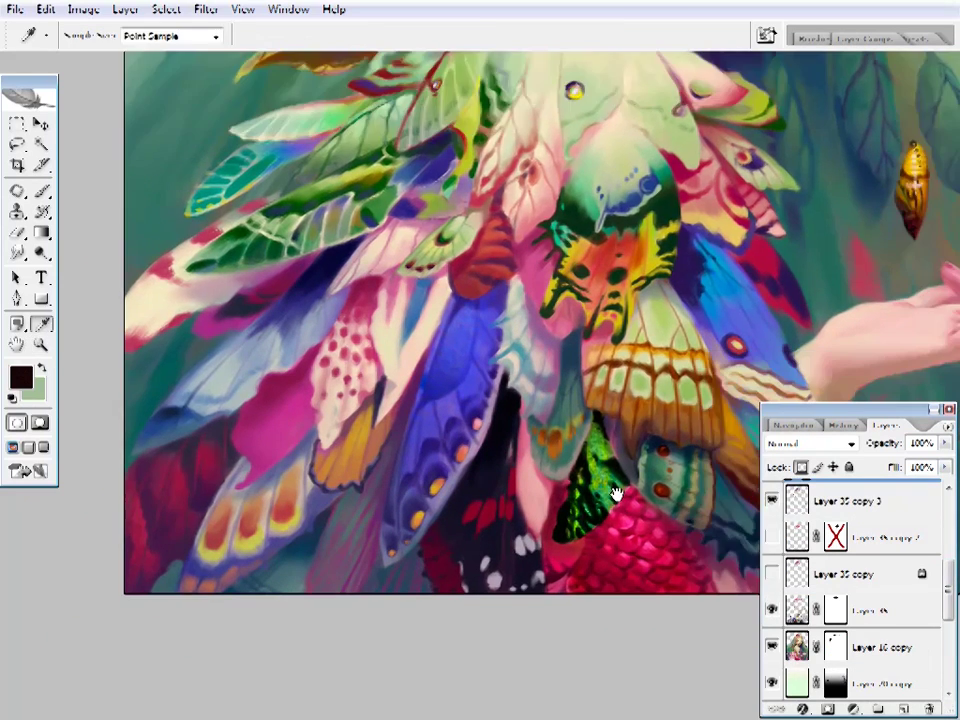
{"action": "key", "text": "ctrl+plus"}
{"action": "key", "text": "b"}
{"action": "right_click", "coordinate": [650, 162]}
{"action": "key", "text": "Return"}
{"action": "left_click", "coordinate": [880, 610]}
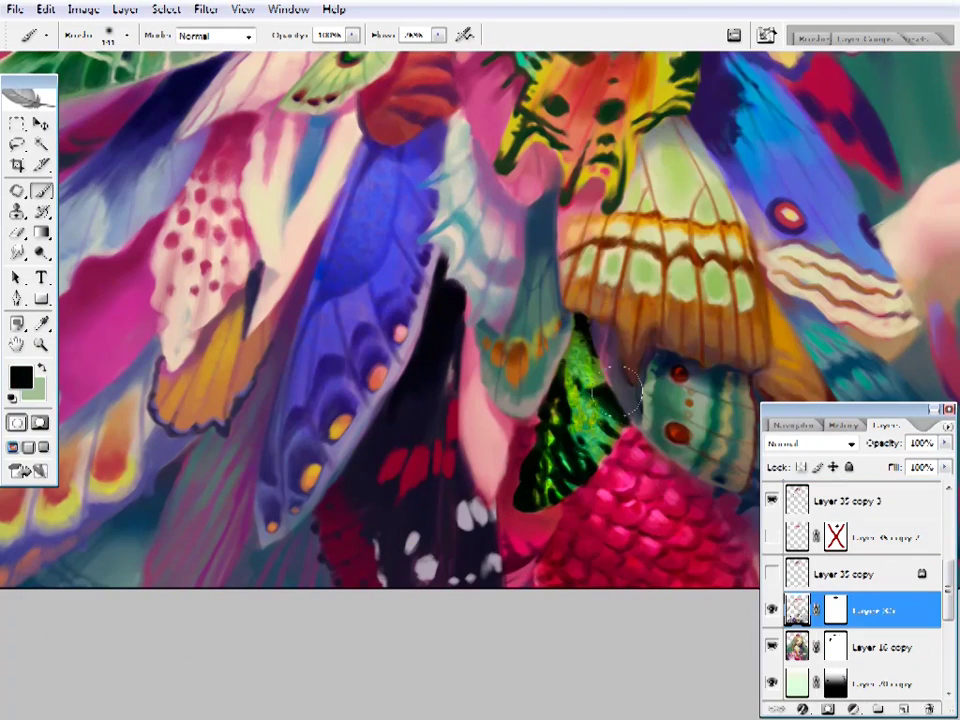
{"action": "right_click", "coordinate": [700, 330]}
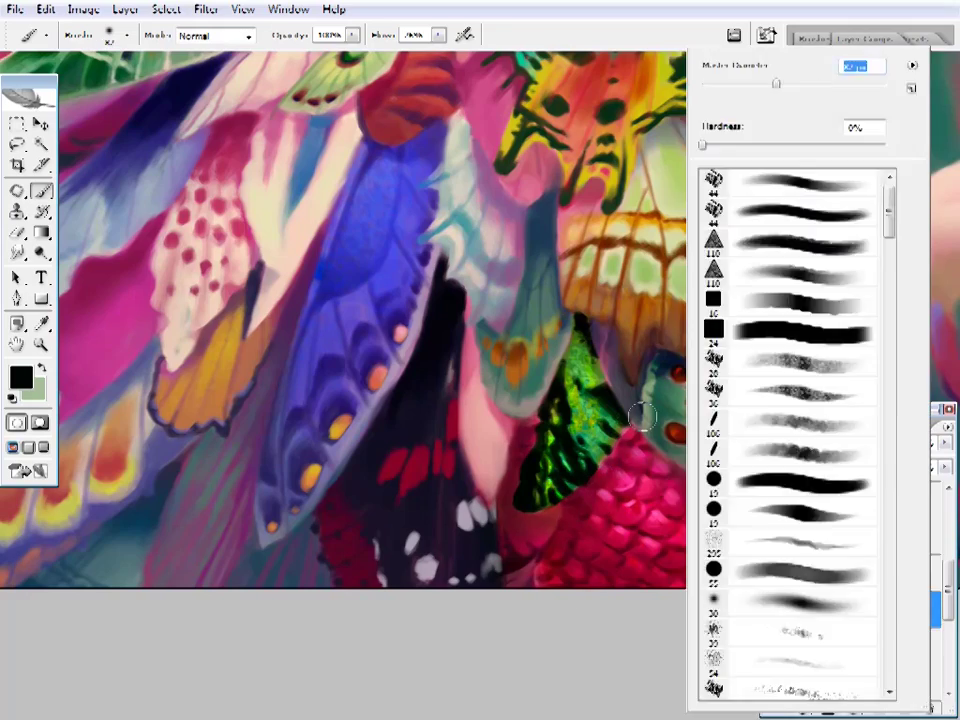
{"action": "key", "text": "Return"}
- Fit the painting on screen, then zoom in on the feathers at her chest
{"action": "key", "text": "z"}
{"action": "key", "text": "ctrl+0"}
{"action": "left_click", "coordinate": [555, 540]}
{"action": "key", "text": "b"}
{"action": "scroll", "coordinate": [619, 529], "scroll_direction": "down", "scroll_amount": 3}
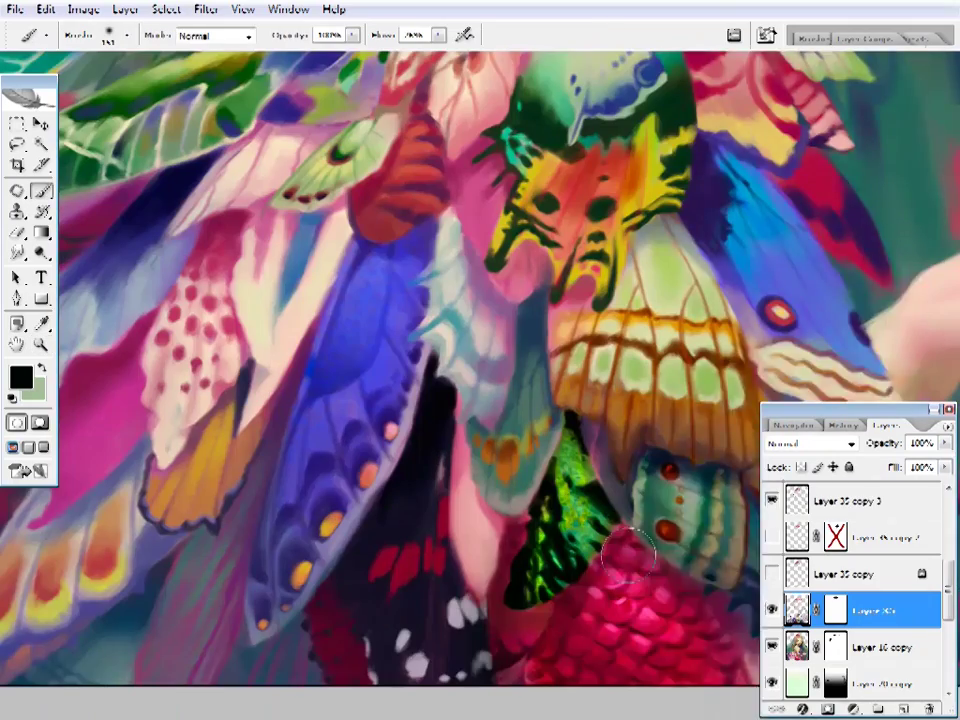
{"action": "scroll", "coordinate": [418, 486], "scroll_direction": "left", "scroll_amount": 2}
{"action": "scroll", "coordinate": [648, 600], "scroll_direction": "down", "scroll_amount": 1}
- Refit the painting, zoom back onto the feathered chest and check the brush settings
{"action": "key", "text": "z"}
{"action": "key", "text": "ctrl+0"}
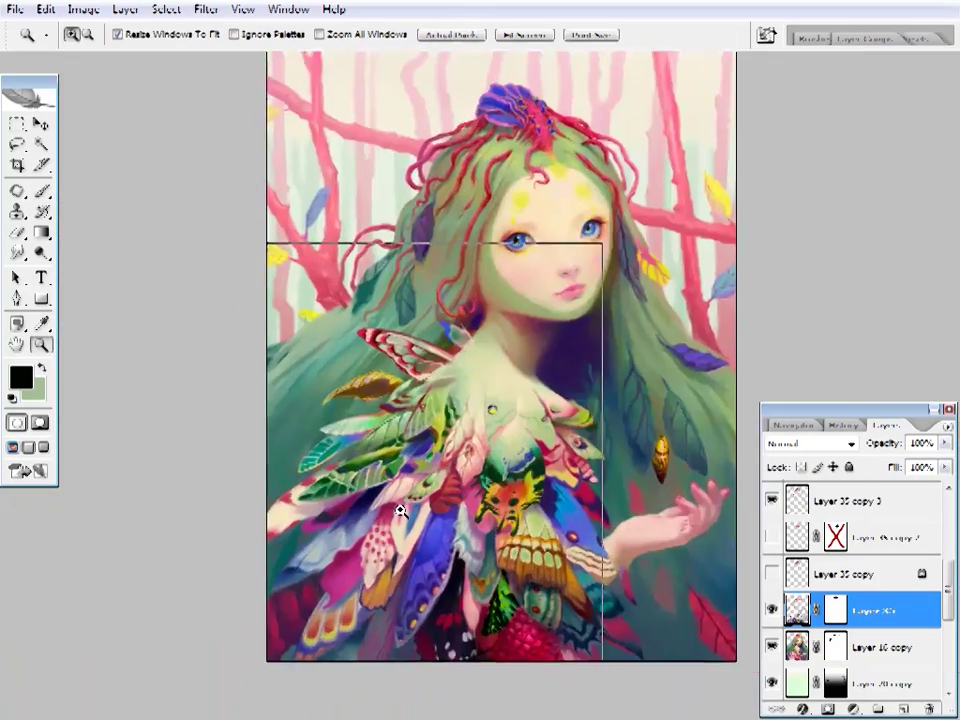
{"action": "left_click", "coordinate": [401, 508]}
{"action": "scroll", "coordinate": [521, 486], "scroll_direction": "down", "scroll_amount": 2}
{"action": "scroll", "coordinate": [521, 486], "scroll_direction": "right", "scroll_amount": 1}
{"action": "key", "text": "b"}
{"action": "right_click", "coordinate": [660, 215]}
{"action": "key", "text": "Return"}
{"action": "scroll", "coordinate": [520, 300], "scroll_direction": "right", "scroll_amount": 1}
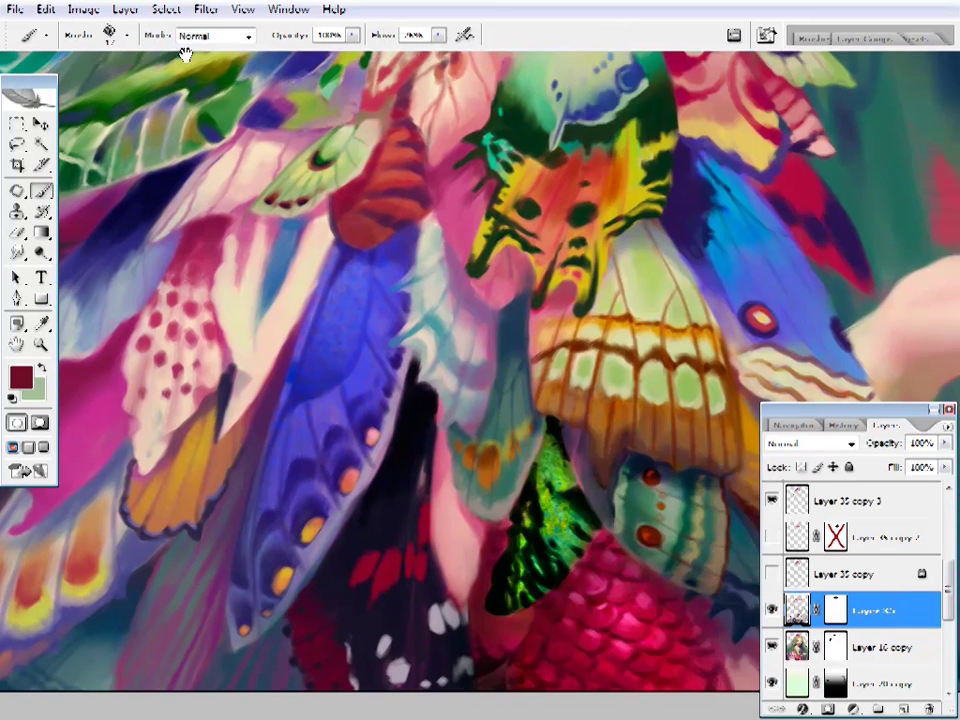
{"action": "scroll", "coordinate": [464, 496], "scroll_direction": "down", "scroll_amount": 1}
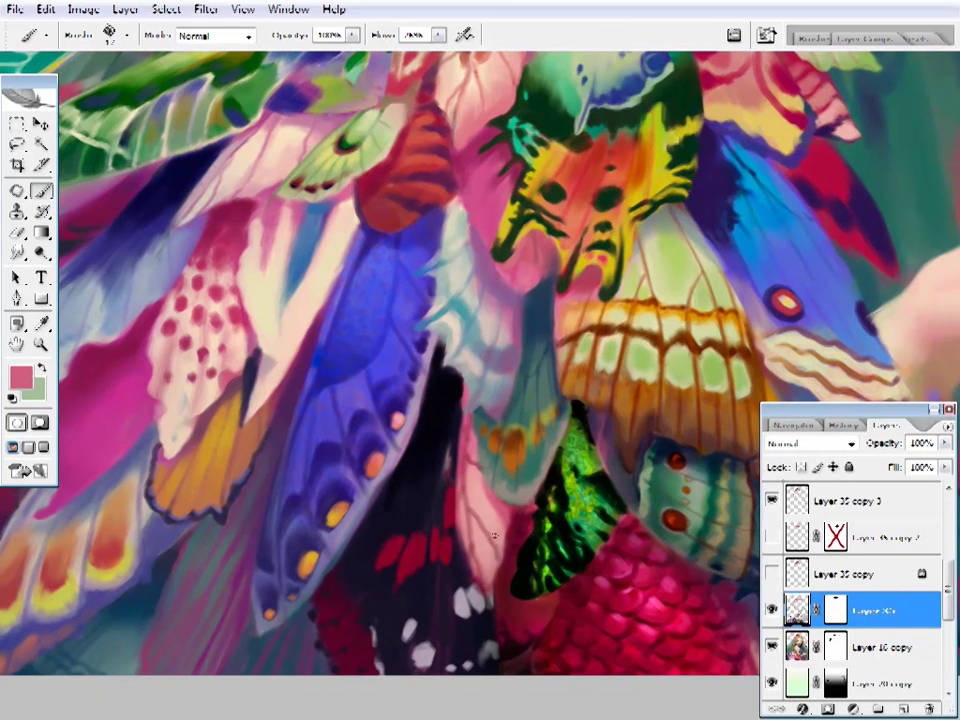
- Paint the chest feathers with dark red, pink and warm red sampled nearby
{"action": "left_click", "coordinate": [474, 492], "text": "alt"}
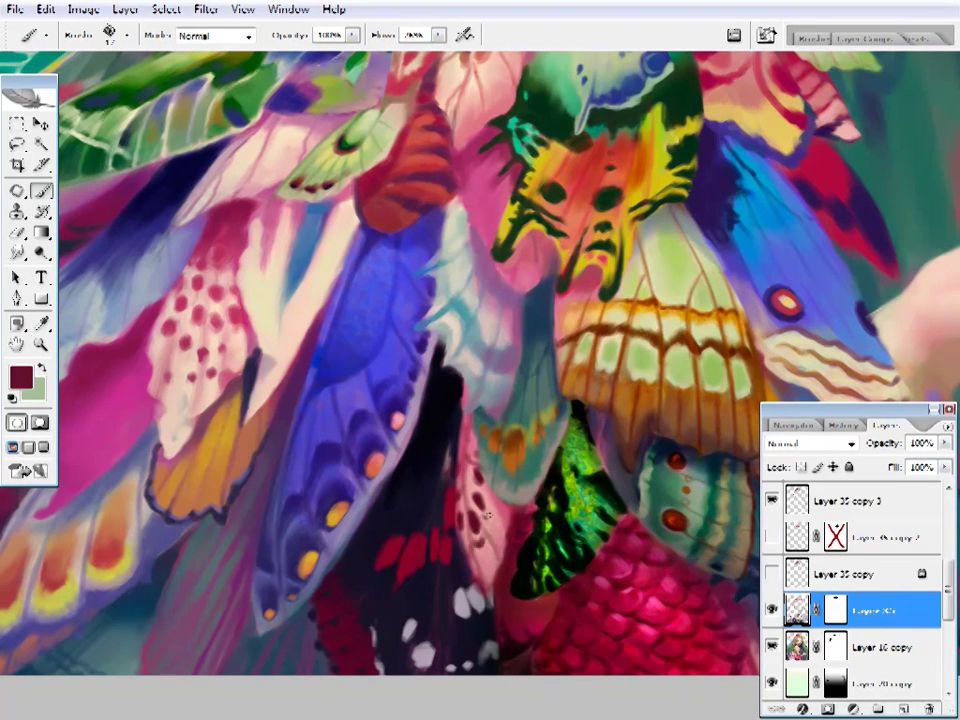
{"action": "left_click", "coordinate": [486, 467], "text": "alt"}
{"action": "left_click", "coordinate": [488, 510], "text": "alt"}
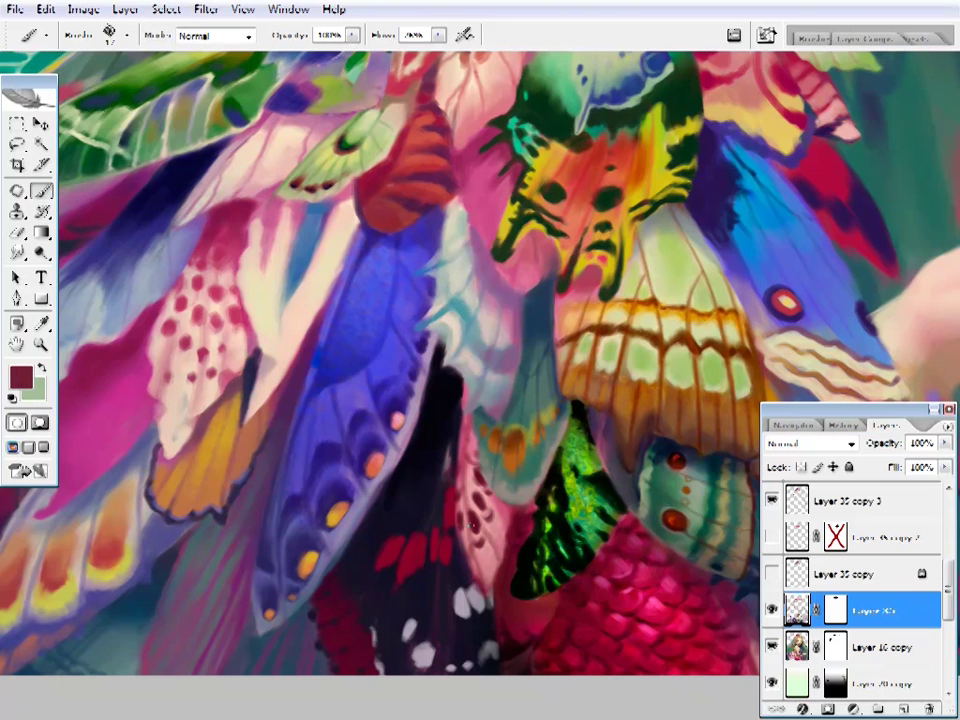
{"action": "left_click", "coordinate": [598, 457], "text": "alt"}
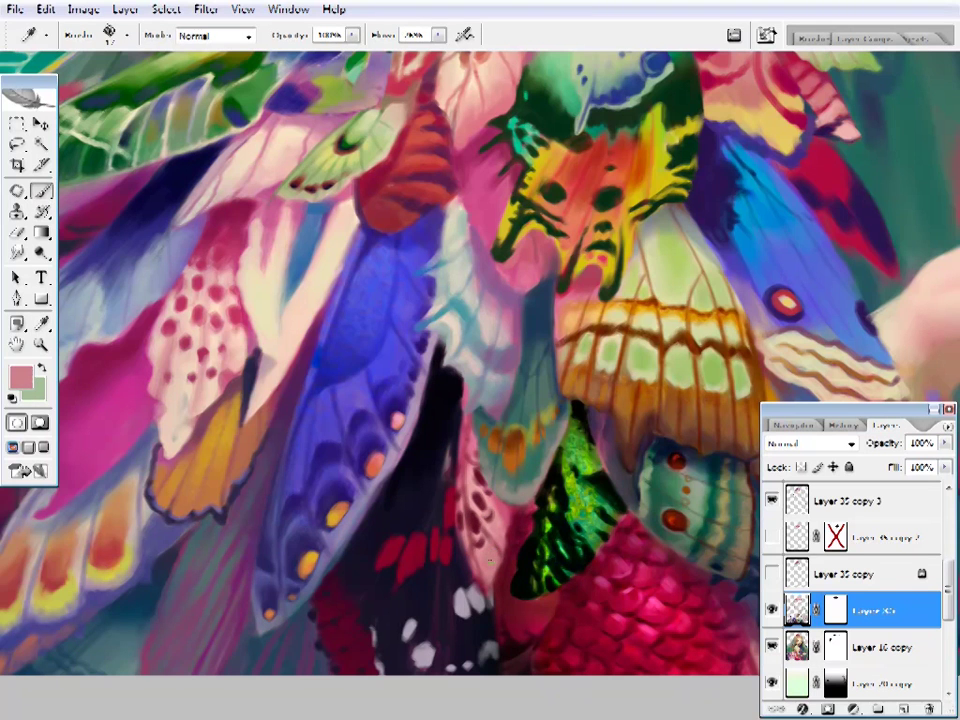
{"action": "left_click", "coordinate": [465, 611], "text": "ctrl+alt"}
{"action": "left_click", "coordinate": [465, 611], "text": "ctrl"}
{"action": "left_click", "coordinate": [486, 538], "text": "alt"}
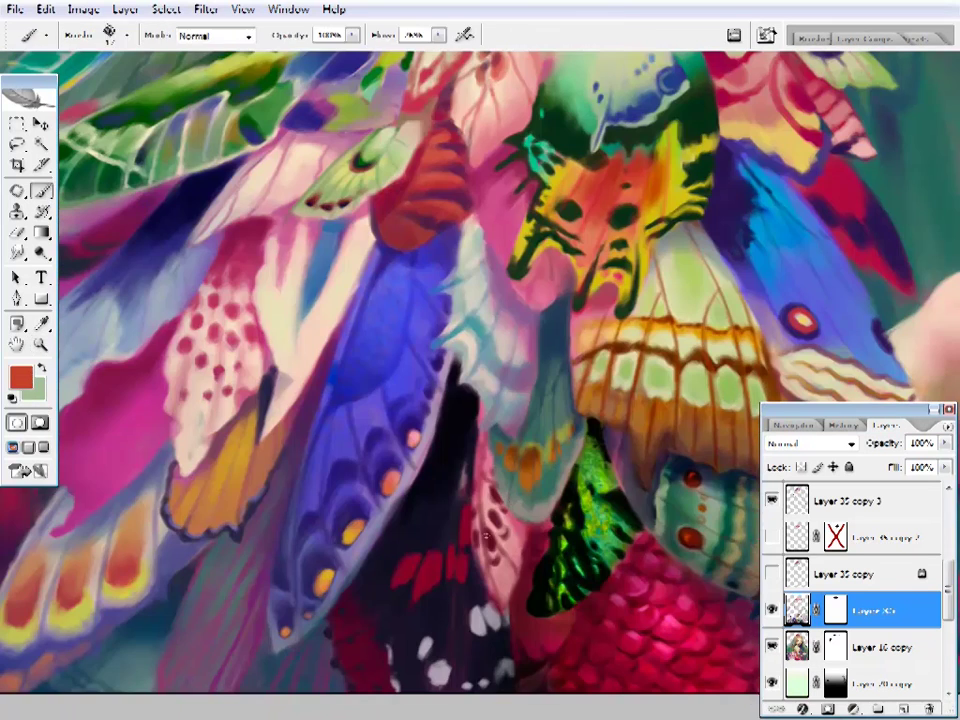
{"action": "left_click", "coordinate": [497, 532], "text": "ctrl+alt"}
- Zoom in on the shoulder leaves and paint with dark blue, light green and brown
{"action": "left_click", "coordinate": [469, 570], "text": "ctrl"}
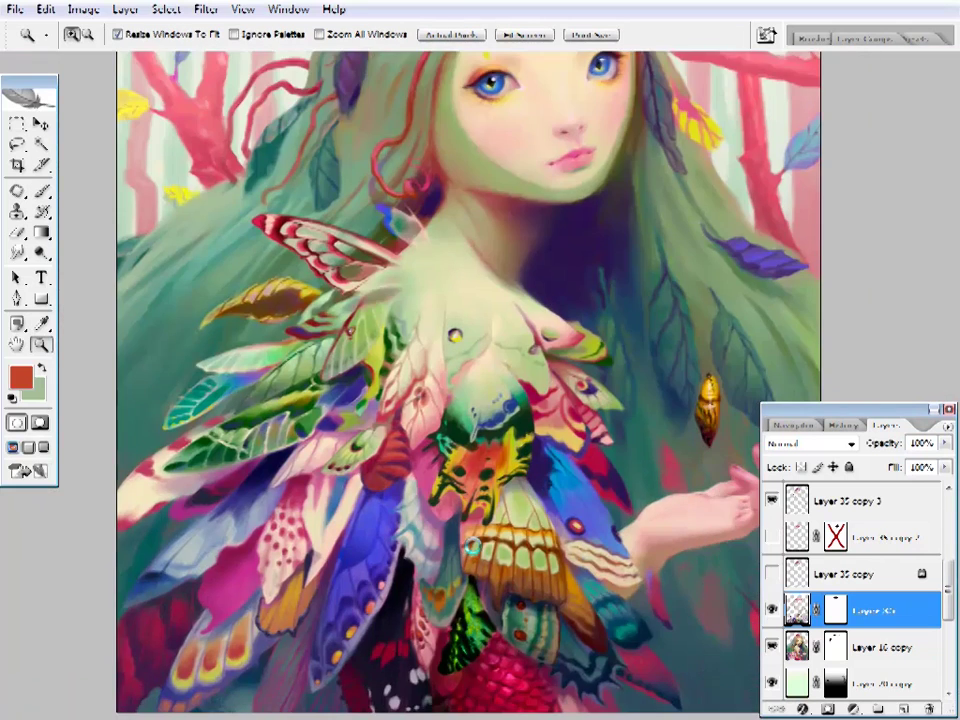
{"action": "left_click", "coordinate": [362, 442], "text": "alt"}
{"action": "left_click", "coordinate": [392, 530], "text": "ctrl"}
{"action": "left_click", "coordinate": [392, 530], "text": "ctrl"}
{"action": "left_click", "coordinate": [440, 430], "text": "ctrl"}
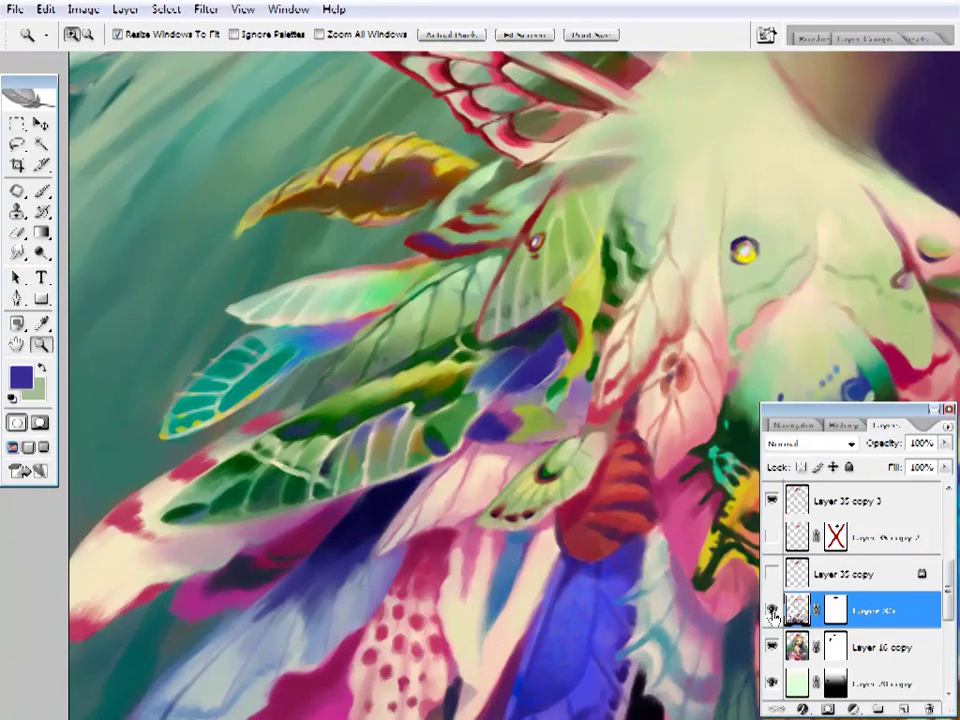
{"action": "left_click", "coordinate": [450, 429], "text": "ctrl+alt"}
{"action": "left_click", "coordinate": [437, 428], "text": "alt"}
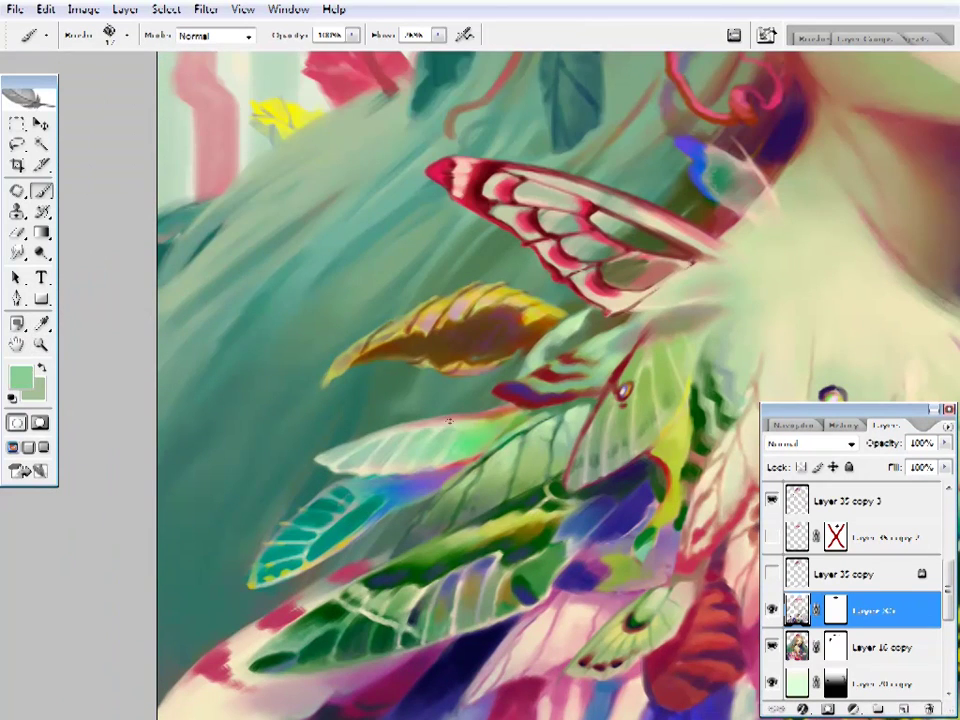
{"action": "left_click", "coordinate": [459, 420], "text": "alt"}
- Paint the leaves with sampled light green, dark red and teal-blue
{"action": "right_click", "coordinate": [600, 350]}
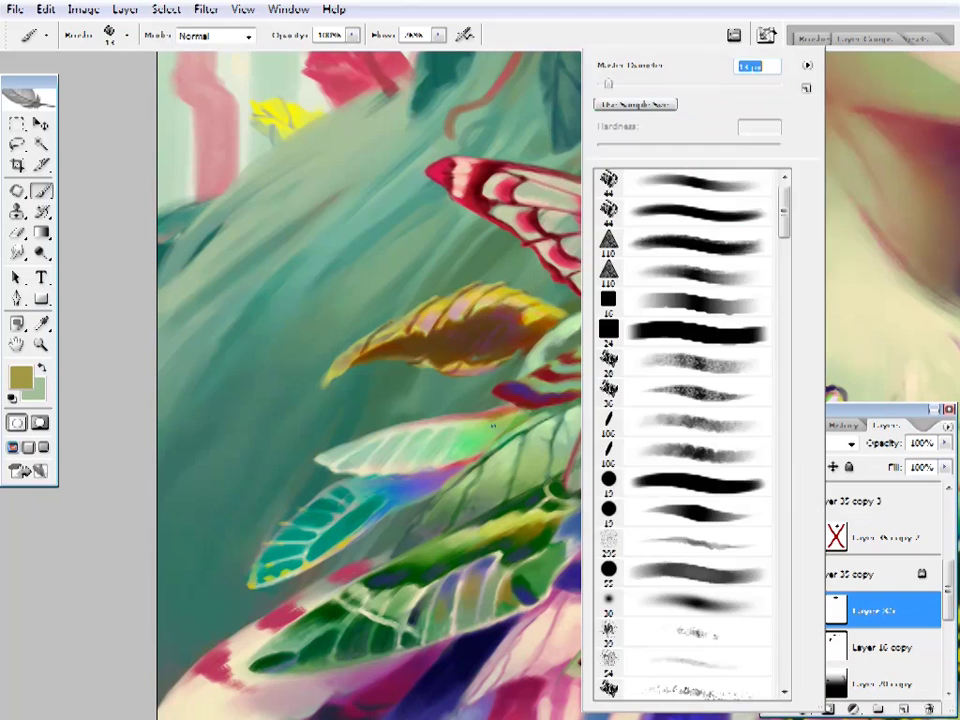
{"action": "key", "text": "Escape"}
{"action": "left_click", "coordinate": [483, 430], "text": "alt"}
{"action": "left_click", "coordinate": [621, 392], "text": "alt"}
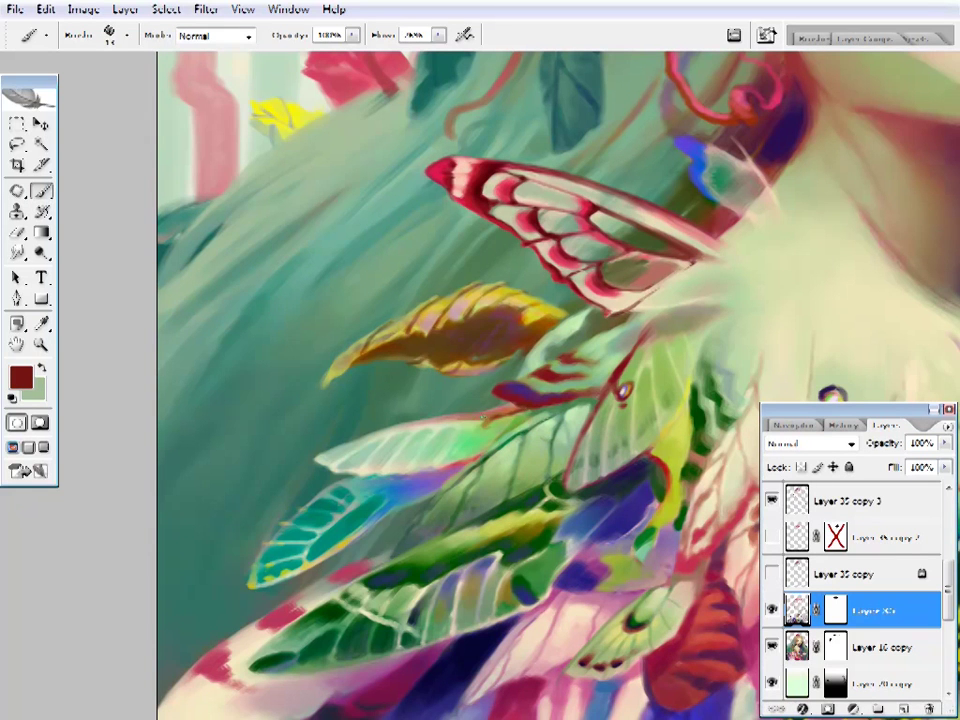
{"action": "key", "text": "alt"}
{"action": "left_click", "coordinate": [462, 436], "text": "alt"}
{"action": "left_click_drag", "start_coordinate": [332, 330], "coordinate": [412, 255]}
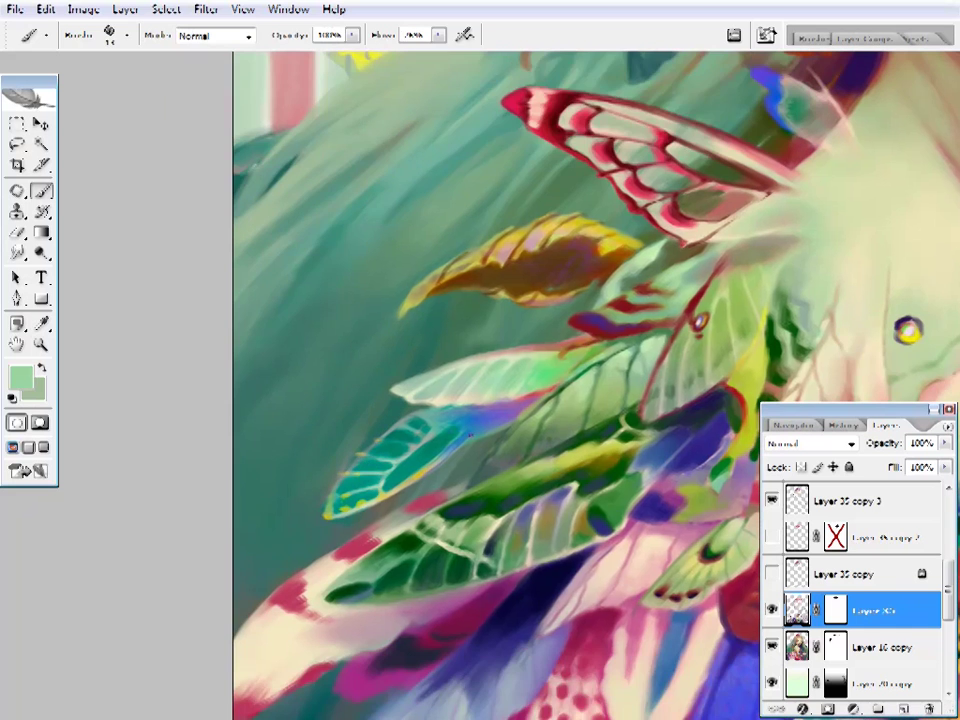
{"action": "left_click", "coordinate": [465, 407], "text": "alt"}
- Shade the turquoise leaf with teal, darker teal and pale green
{"action": "right_click", "coordinate": [490, 390]}
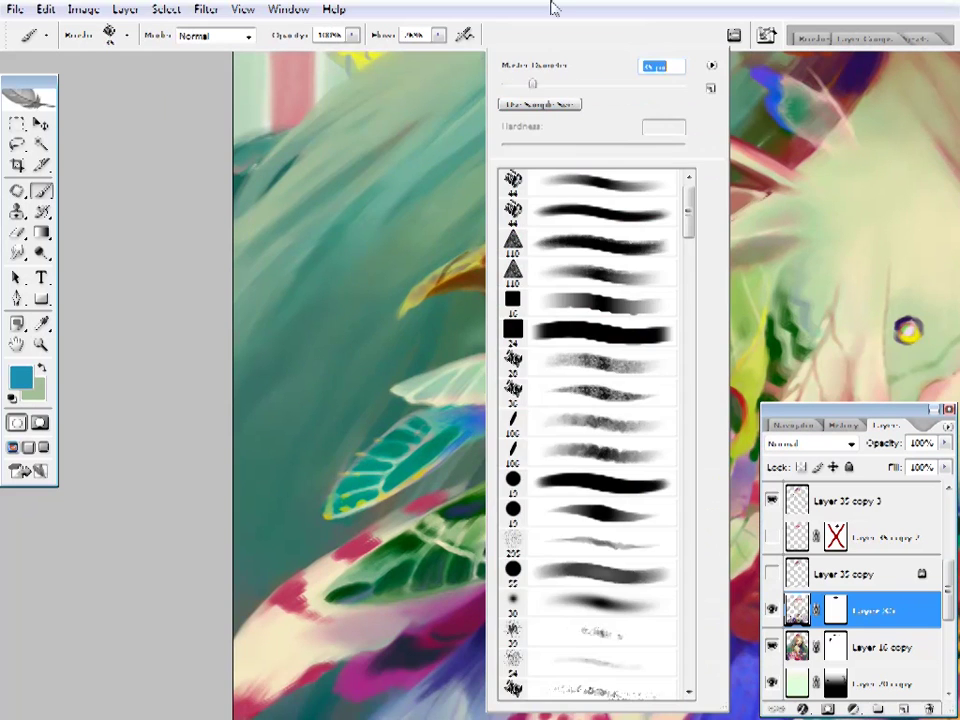
{"action": "key", "text": "Escape"}
{"action": "left_click", "coordinate": [461, 399], "text": "alt"}
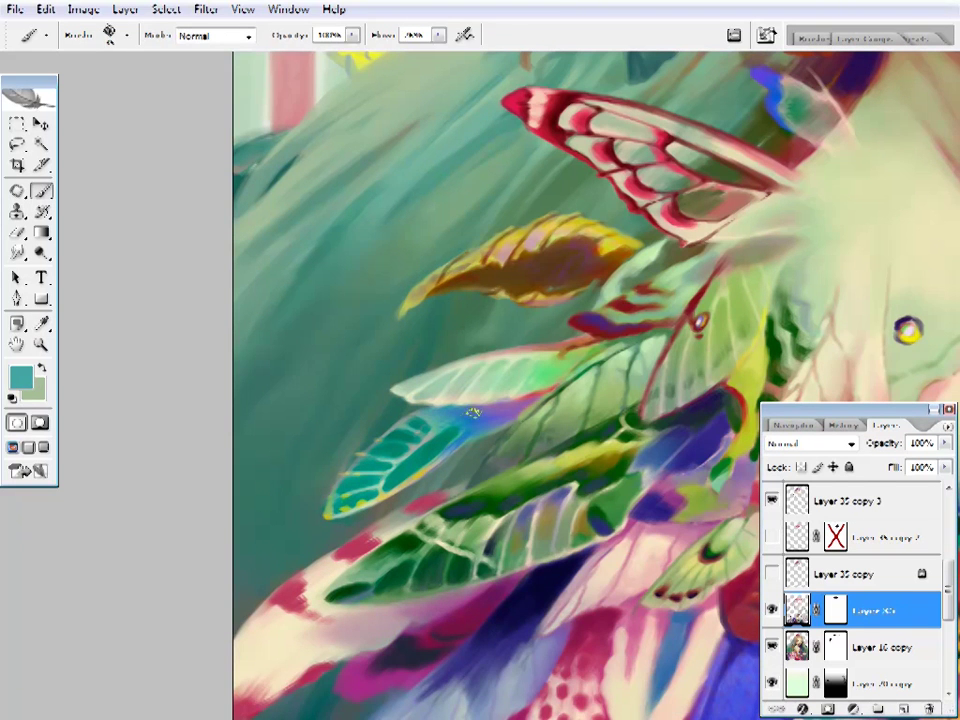
{"action": "left_click_drag", "start_coordinate": [473, 412], "coordinate": [505, 455]}
{"action": "left_click", "coordinate": [505, 455], "text": "alt"}
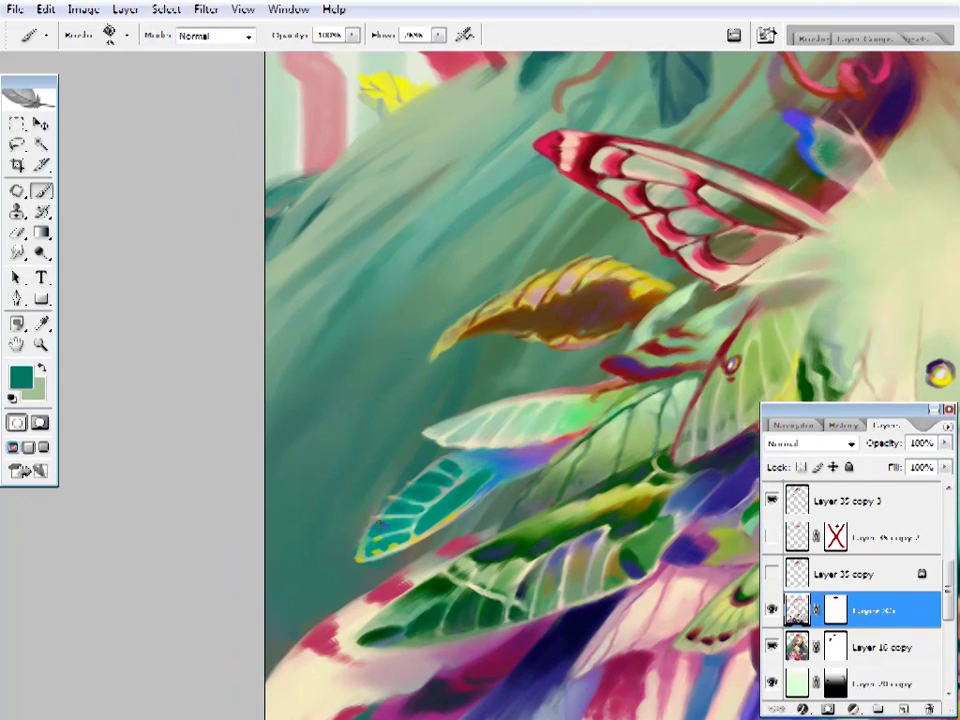
{"action": "left_click_drag", "start_coordinate": [549, 455], "coordinate": [491, 477]}
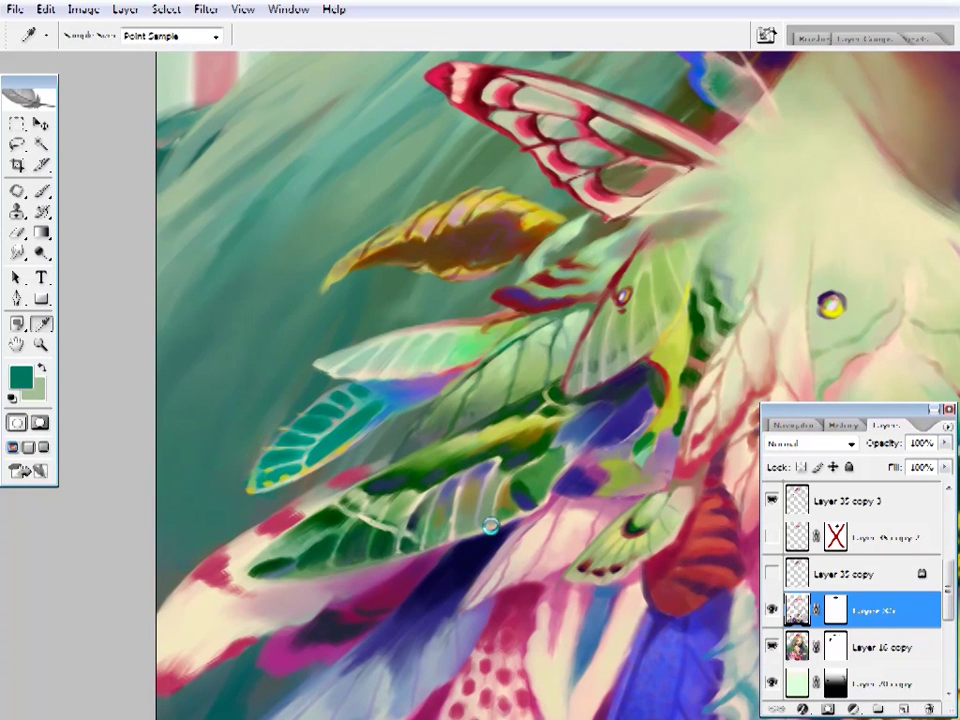
{"action": "scroll", "coordinate": [497, 519], "scroll_direction": "up", "scroll_amount": 1}
{"action": "left_click", "coordinate": [420, 390]}
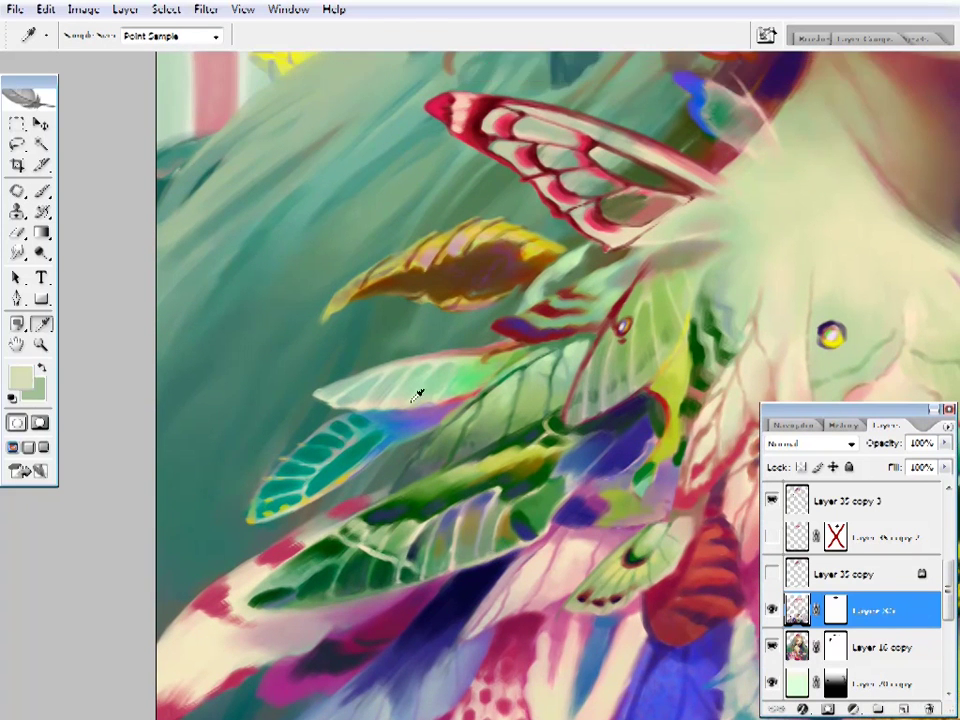
- Paint the ochre leaf with sampled brown and dark reddish brown
{"action": "key", "text": "b"}
{"action": "right_click", "coordinate": [480, 400]}
{"action": "left_click", "coordinate": [432, 401]}
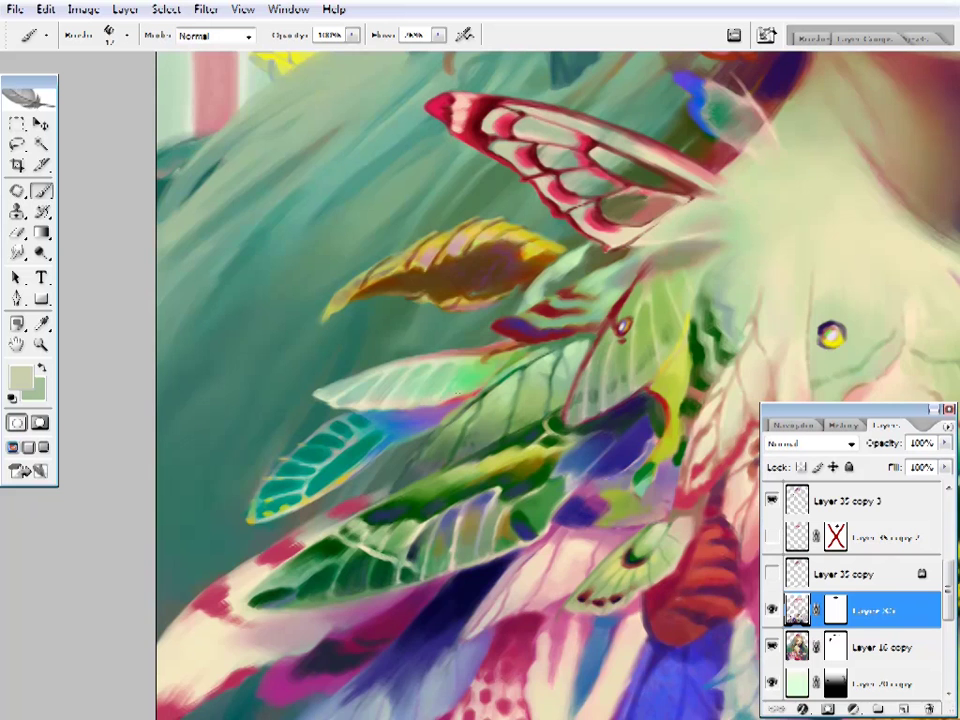
{"action": "scroll", "coordinate": [455, 365], "scroll_direction": "right", "scroll_amount": 2}
{"action": "scroll", "coordinate": [455, 365], "scroll_direction": "up", "scroll_amount": 3}
{"action": "left_click", "coordinate": [455, 362], "text": "alt"}
{"action": "right_click", "coordinate": [455, 362]}
{"action": "key", "text": "Escape"}
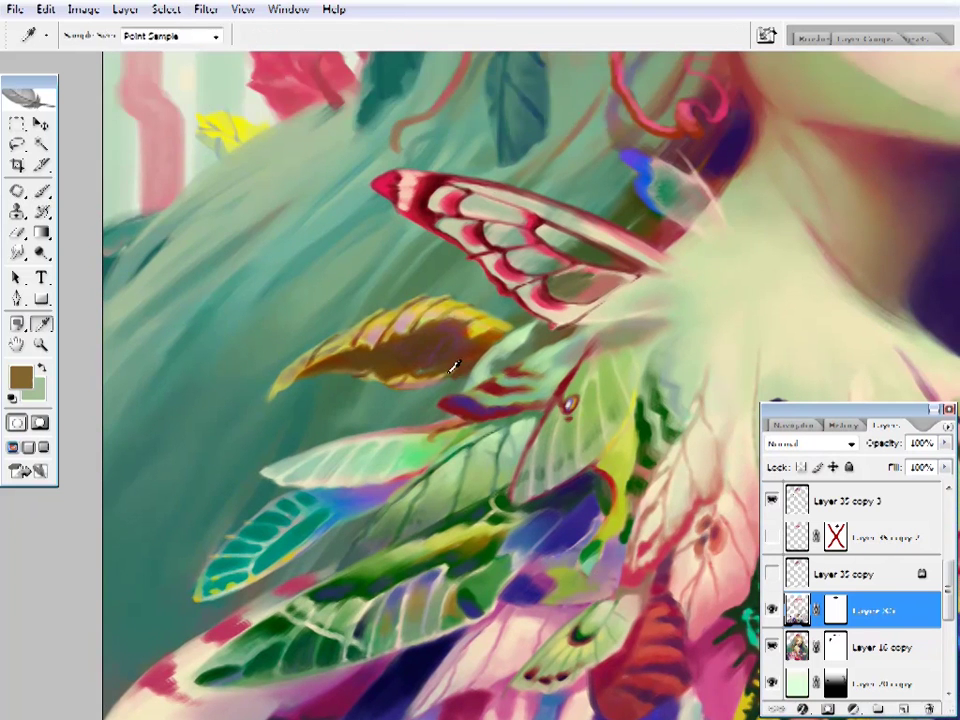
{"action": "left_click", "coordinate": [466, 366], "text": "alt"}
- Blend yellow, muted green, dark teal, navy and reddish brown around the hair and neck
{"action": "scroll", "coordinate": [476, 357], "scroll_direction": "up", "scroll_amount": 1}
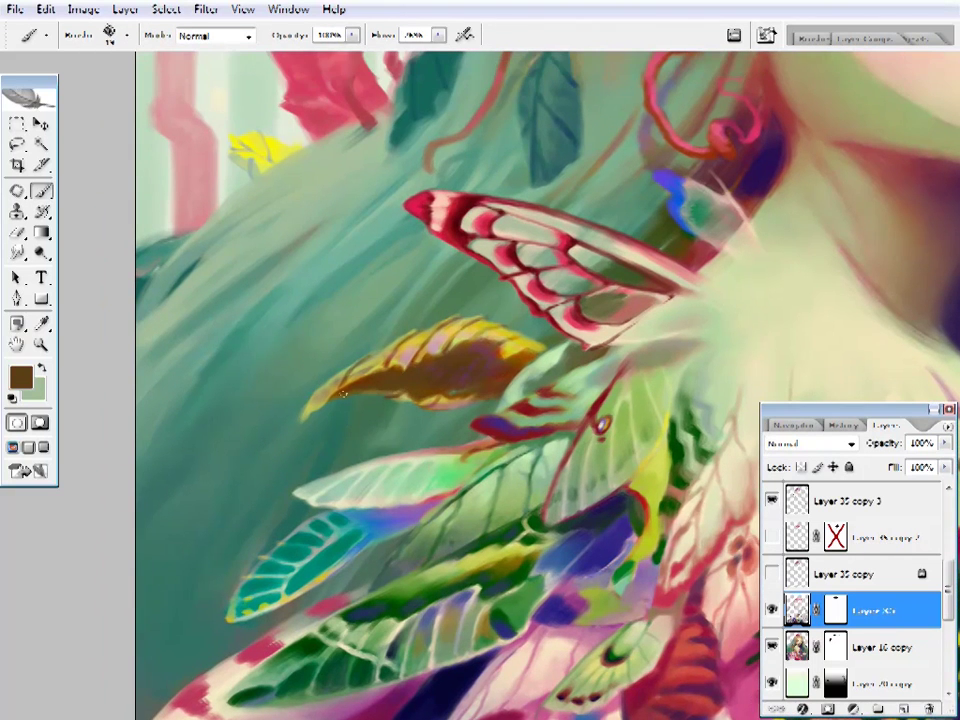
{"action": "scroll", "coordinate": [419, 355], "scroll_direction": "up", "scroll_amount": 1}
{"action": "left_click", "coordinate": [419, 355], "text": "alt"}
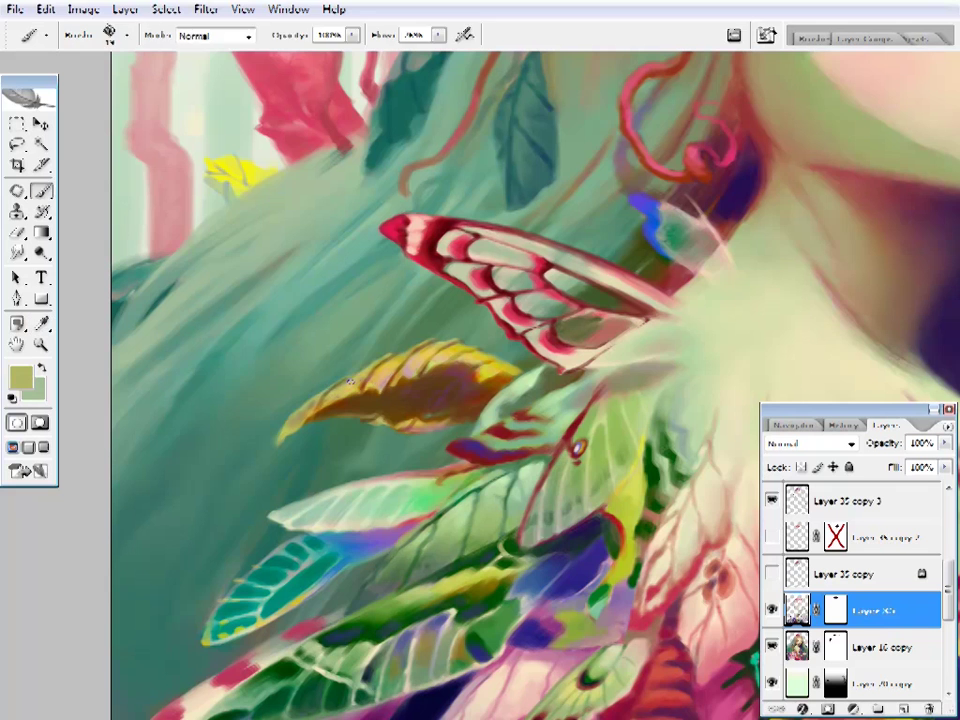
{"action": "left_click", "coordinate": [440, 331], "text": "alt"}
{"action": "scroll", "coordinate": [440, 331], "scroll_direction": "up", "scroll_amount": 3}
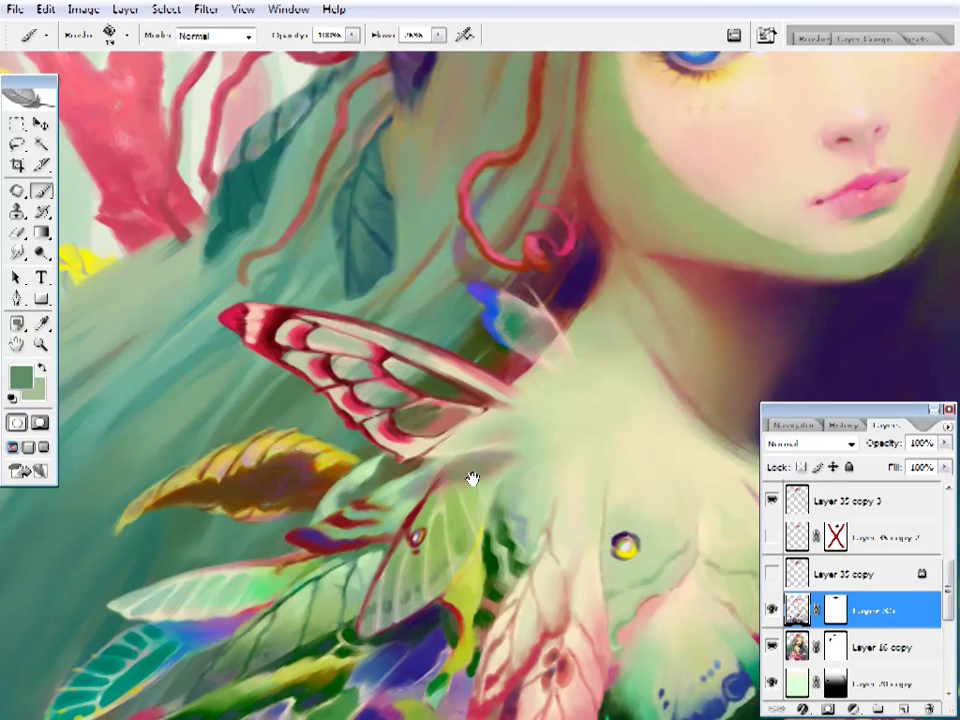
{"action": "left_click", "coordinate": [506, 364], "text": "alt"}
{"action": "scroll", "coordinate": [574, 347], "scroll_direction": "up", "scroll_amount": 1}
{"action": "left_click", "coordinate": [531, 375], "text": "alt"}
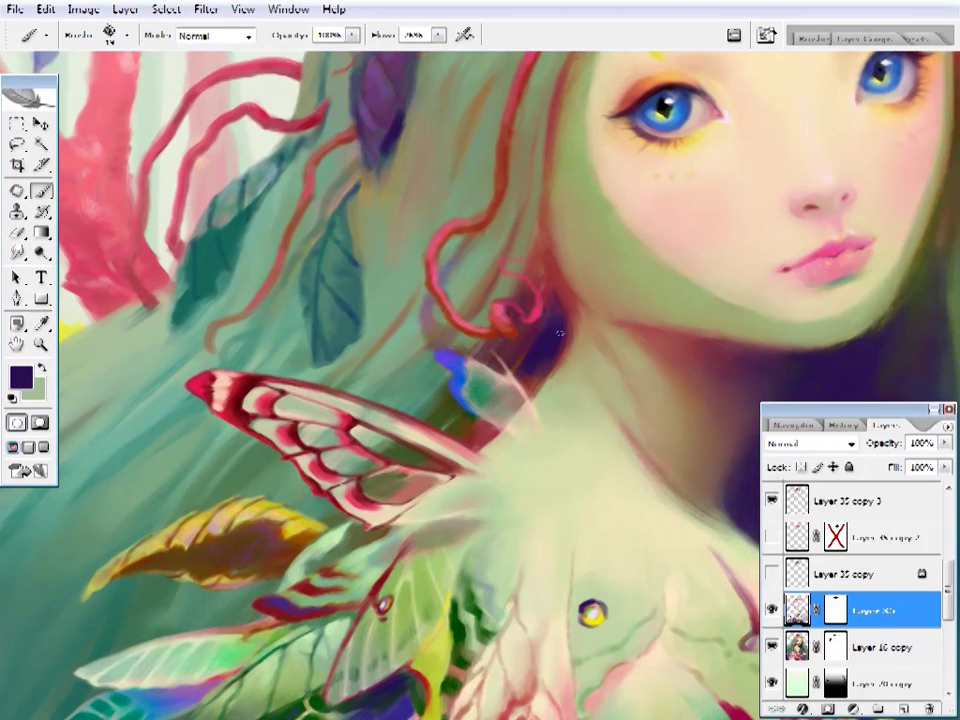
{"action": "left_click", "coordinate": [450, 444], "text": "alt"}
- Shade beneath the red moth wing with brown, red, dark olive and dark green
{"action": "scroll", "coordinate": [495, 432], "scroll_direction": "down", "scroll_amount": 1}
{"action": "scroll", "coordinate": [495, 432], "scroll_direction": "left", "scroll_amount": 1}
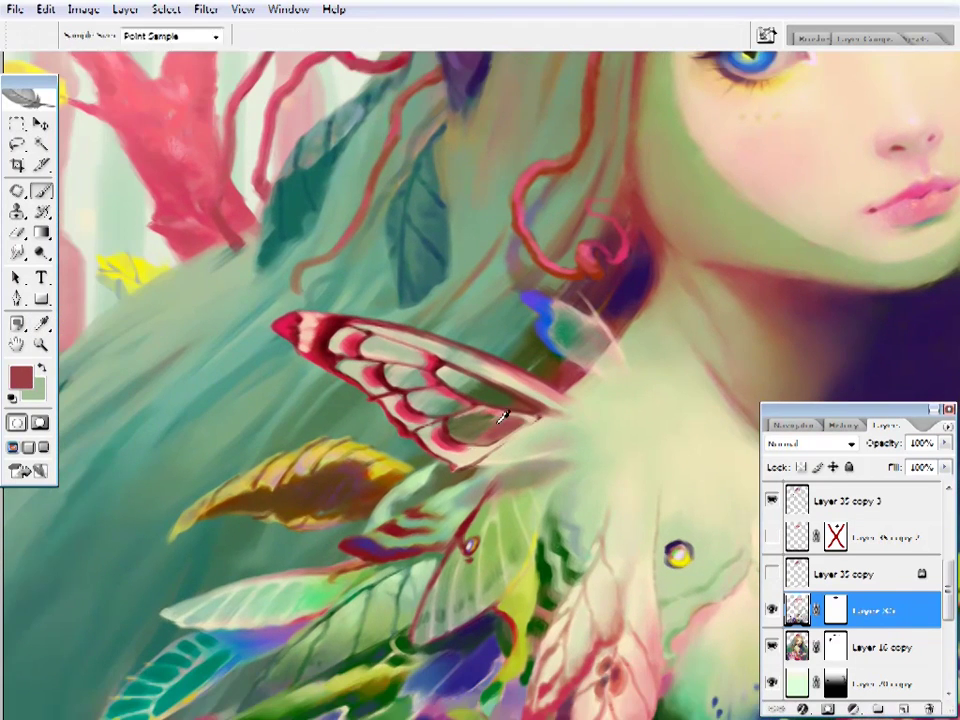
{"action": "left_click", "coordinate": [494, 427], "text": "alt"}
{"action": "left_click", "coordinate": [490, 428], "text": "alt"}
{"action": "left_click", "coordinate": [486, 426], "text": "alt"}
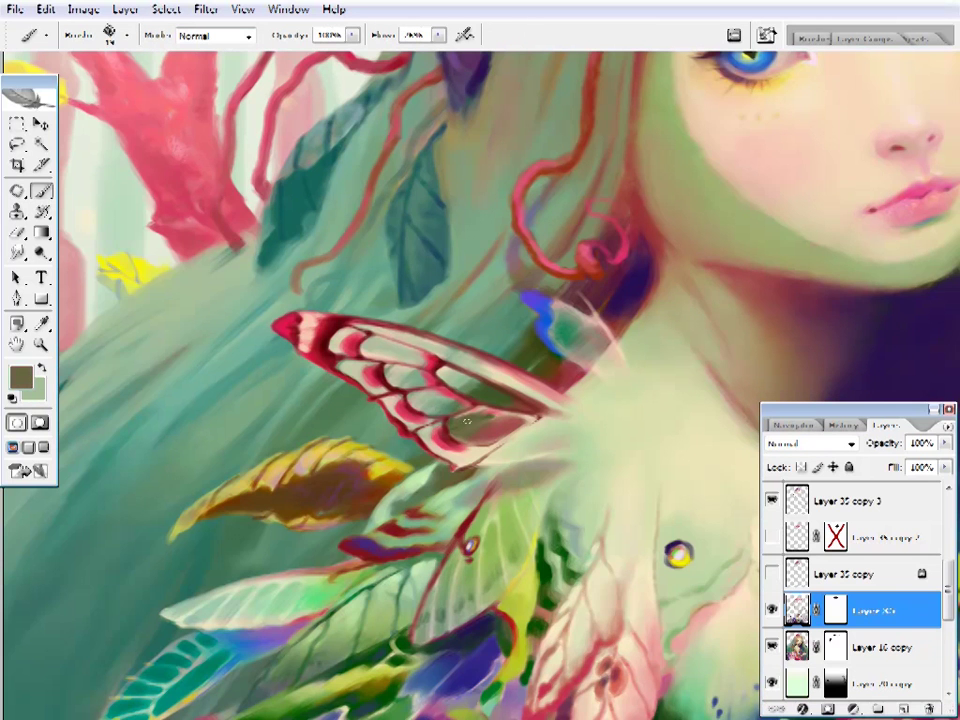
{"action": "left_click", "coordinate": [470, 420], "text": "alt"}
{"action": "left_click_drag", "start_coordinate": [548, 348], "coordinate": [528, 353]}
{"action": "left_click", "coordinate": [492, 414], "text": "alt"}
{"action": "left_click", "coordinate": [505, 395], "text": "alt"}
- Shrink the brush from 14 to 10 and sample a dark green
{"action": "right_click", "coordinate": [505, 395]}
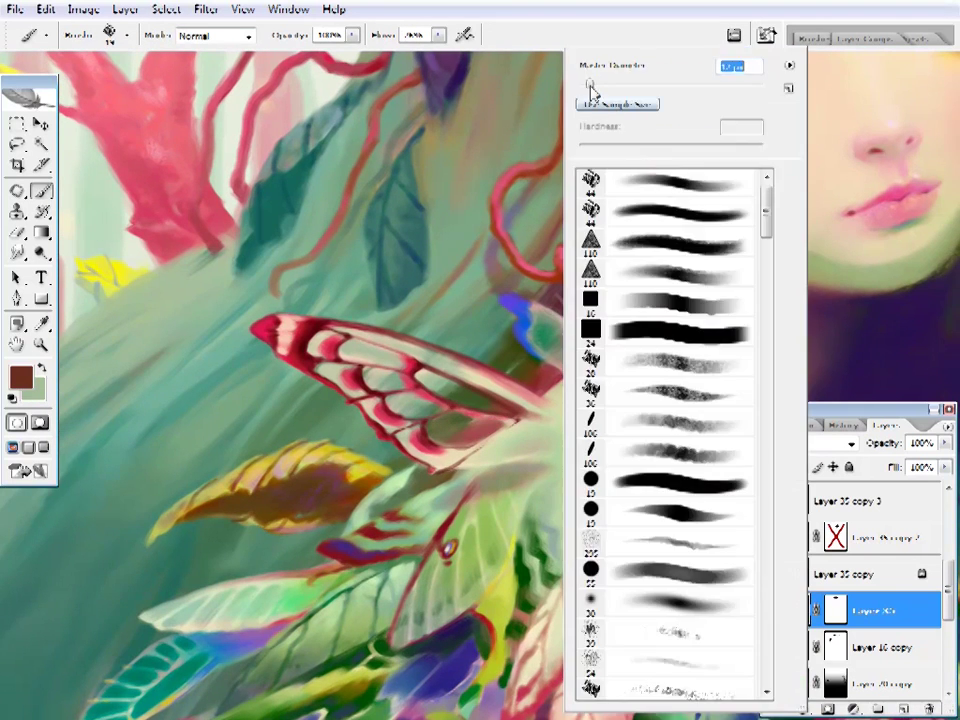
{"action": "left_click_drag", "start_coordinate": [593, 88], "coordinate": [583, 88]}
{"action": "left_click", "coordinate": [476, 420]}
{"action": "left_click", "coordinate": [358, 314], "text": "alt"}
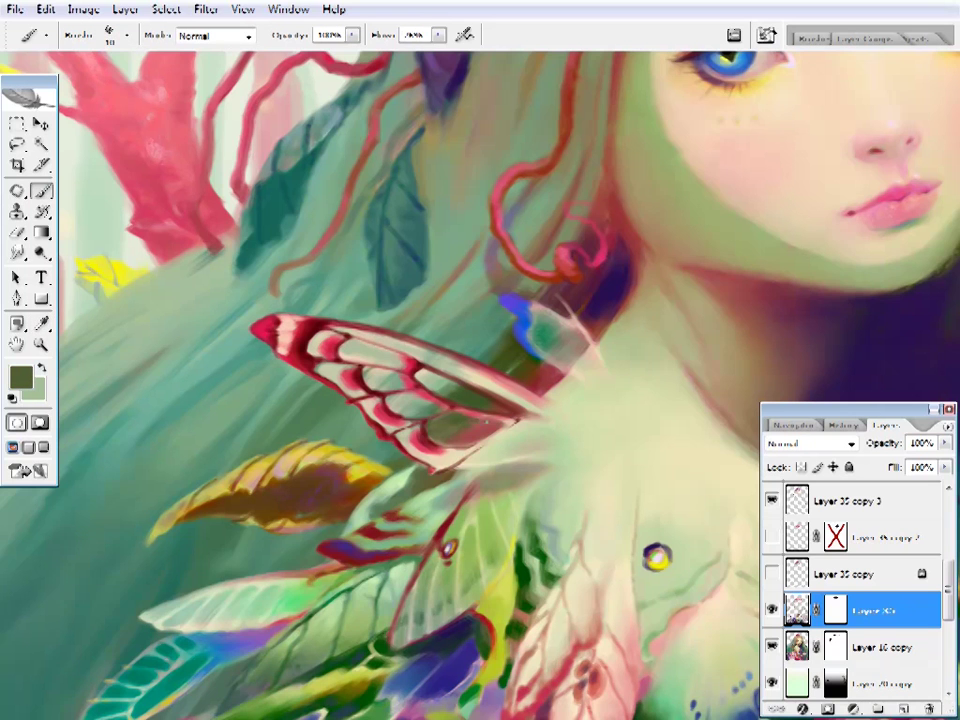
- Zoom in on the hand and red leaf and sample the leaf's dark red
{"action": "key", "text": "ctrl+0"}
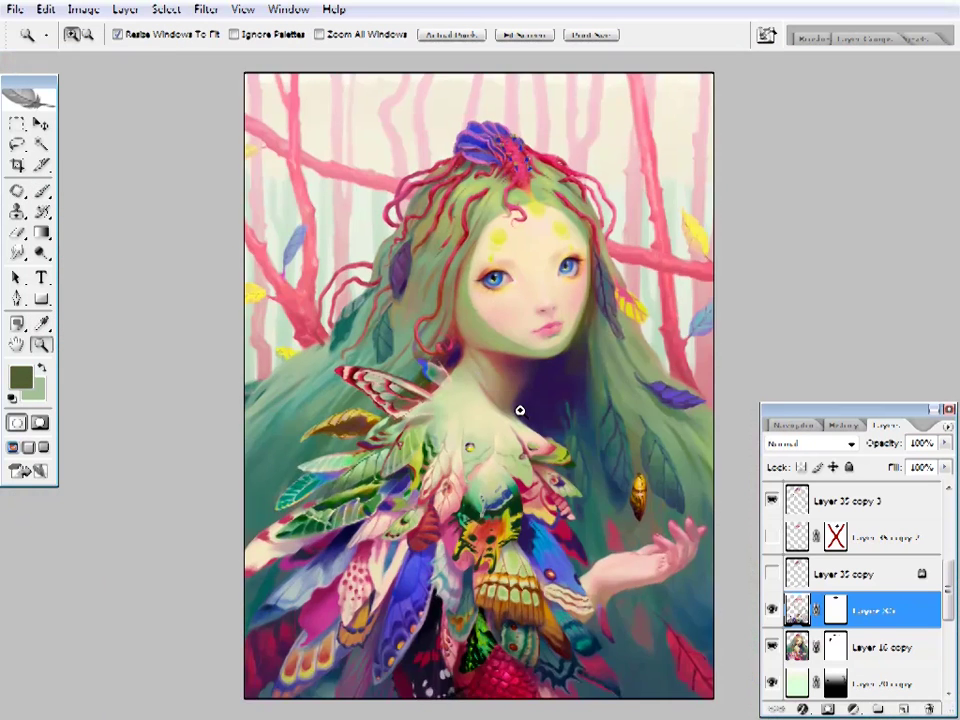
{"action": "left_click", "coordinate": [579, 549]}
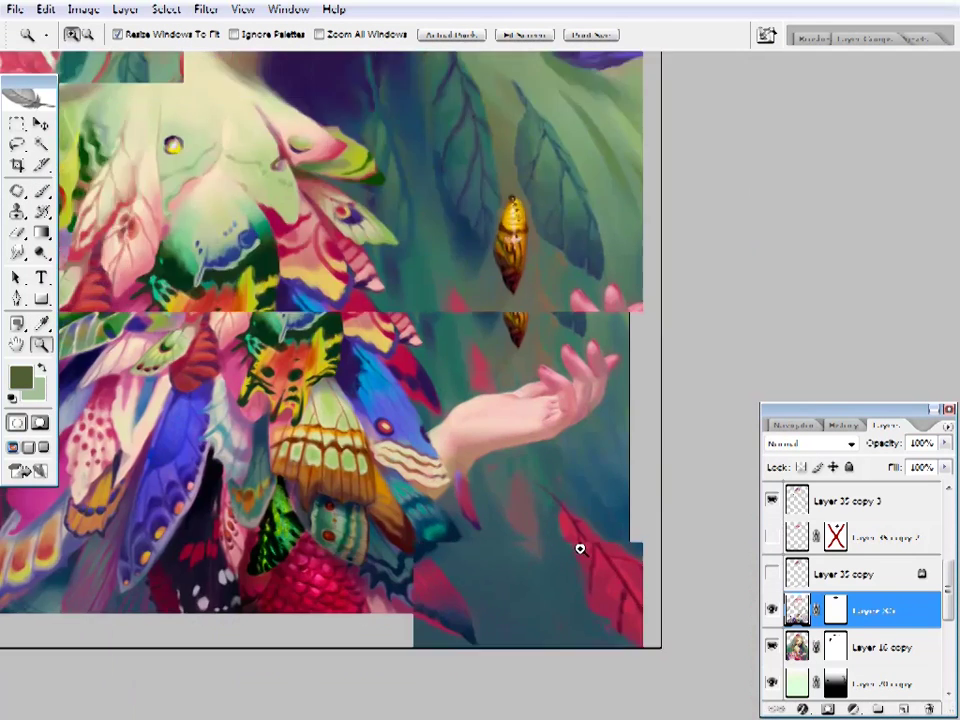
{"action": "left_click", "coordinate": [579, 549]}
{"action": "key", "text": "b"}
{"action": "left_click", "coordinate": [510, 461], "text": "alt"}
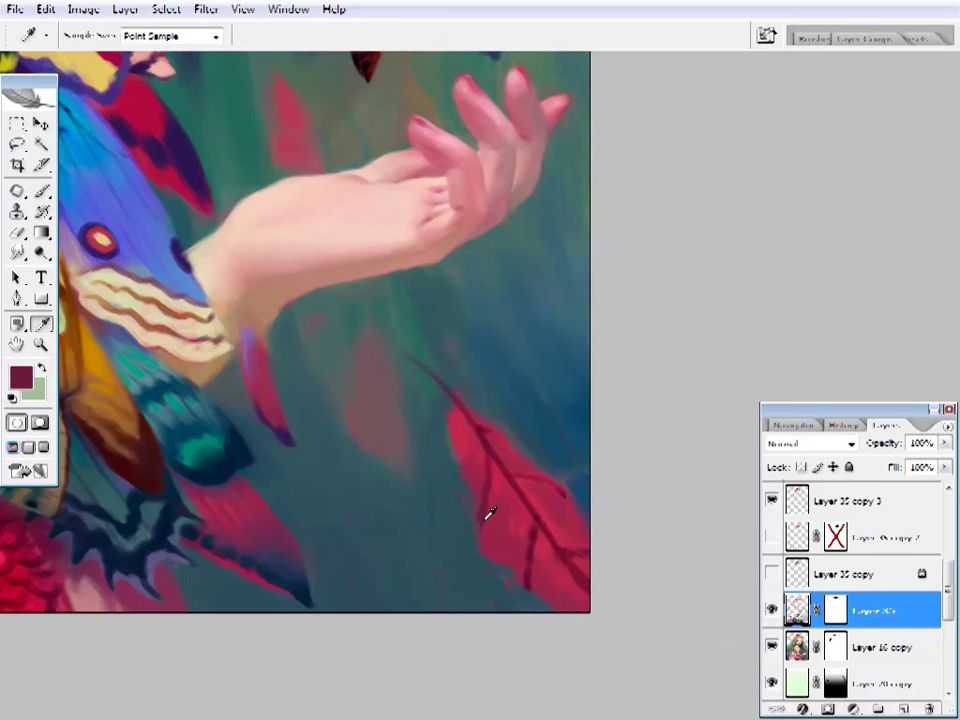
{"action": "right_click", "coordinate": [536, 525]}
{"action": "key", "text": "Escape"}
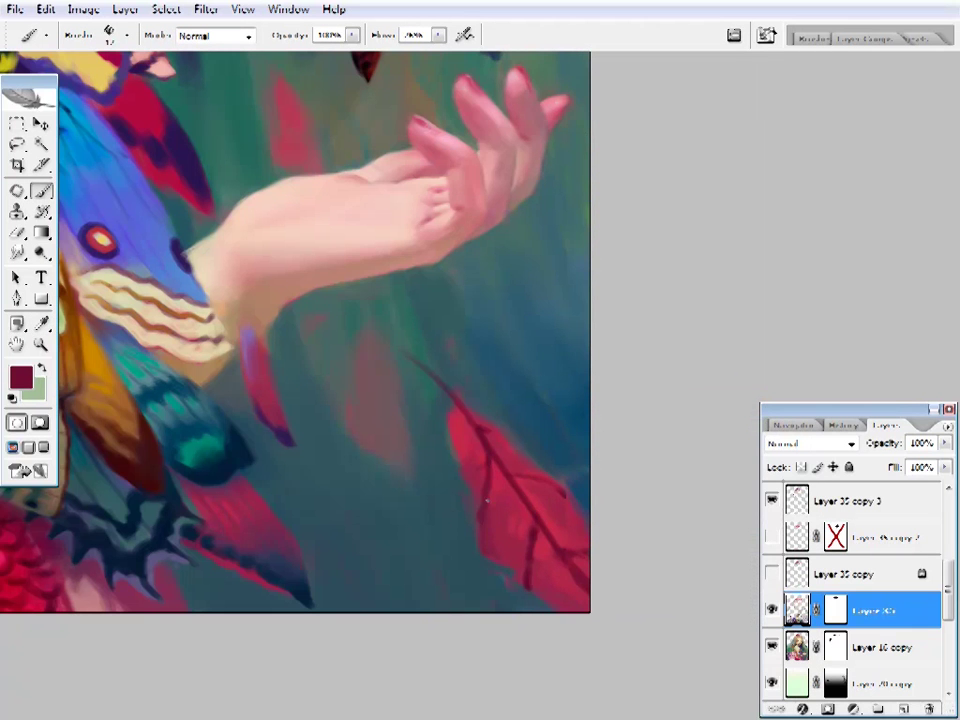
- Paint the red leaf with sampled crimson and a darker maroon for the veins
{"action": "left_click", "coordinate": [572, 501], "text": "alt"}
{"action": "right_click", "coordinate": [582, 258]}
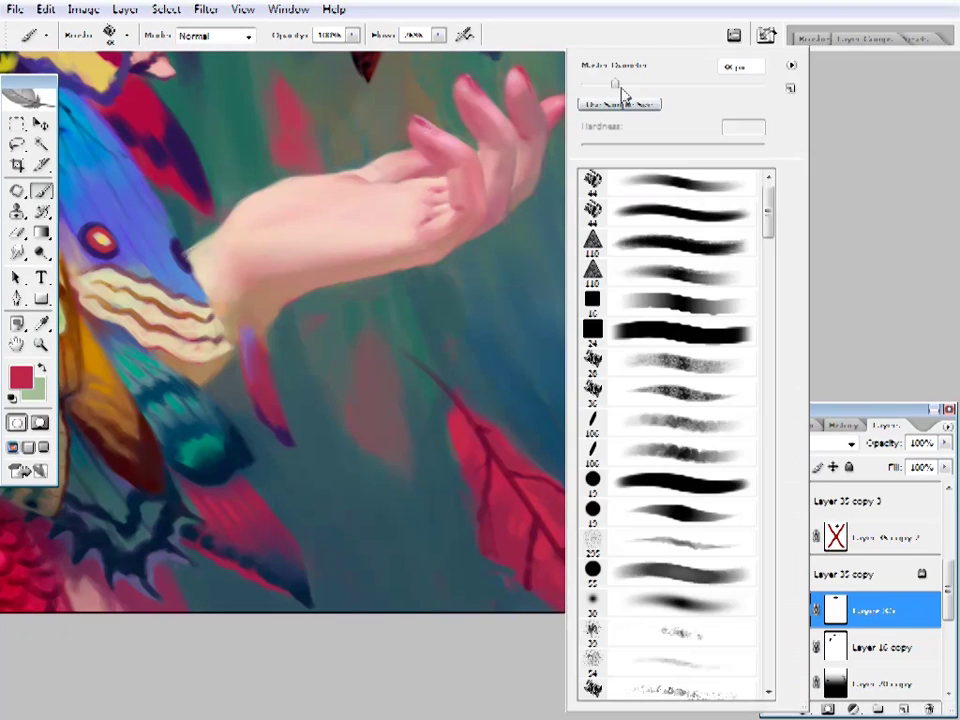
{"action": "key", "text": "Escape"}
{"action": "left_click", "coordinate": [523, 514], "text": "alt"}
{"action": "left_click", "coordinate": [506, 437], "text": "alt"}
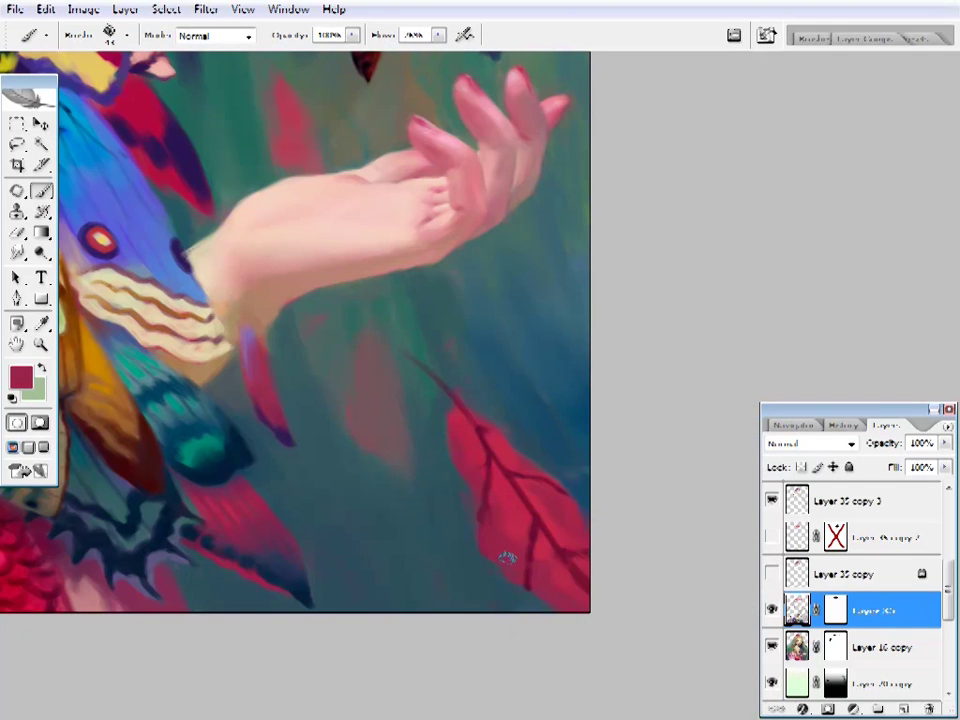
{"action": "key", "text": "alt"}
- Choose a dark maroon foreground colour in the Color Picker
{"action": "left_click", "coordinate": [454, 523], "text": "alt"}
{"action": "left_click", "coordinate": [21, 377]}
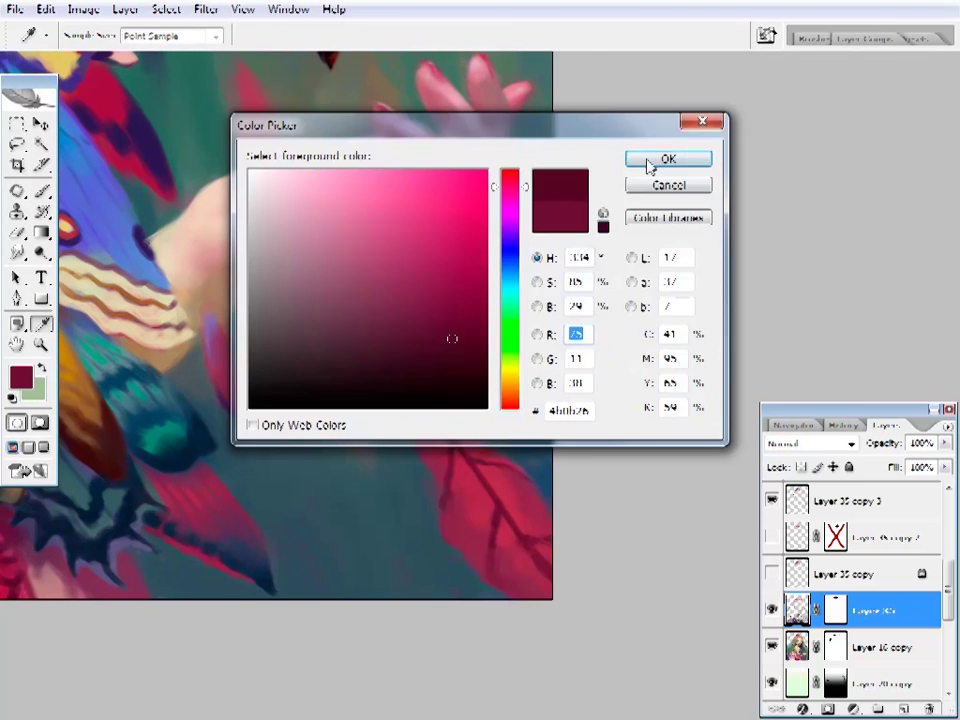
{"action": "left_click", "coordinate": [647, 163]}
{"action": "right_click", "coordinate": [527, 58]}
{"action": "left_click", "coordinate": [449, 476]}
- Sample the teal background, then reframe the view on the hand and lower leaves
{"action": "left_click_drag", "start_coordinate": [538, 540], "coordinate": [560, 555]}
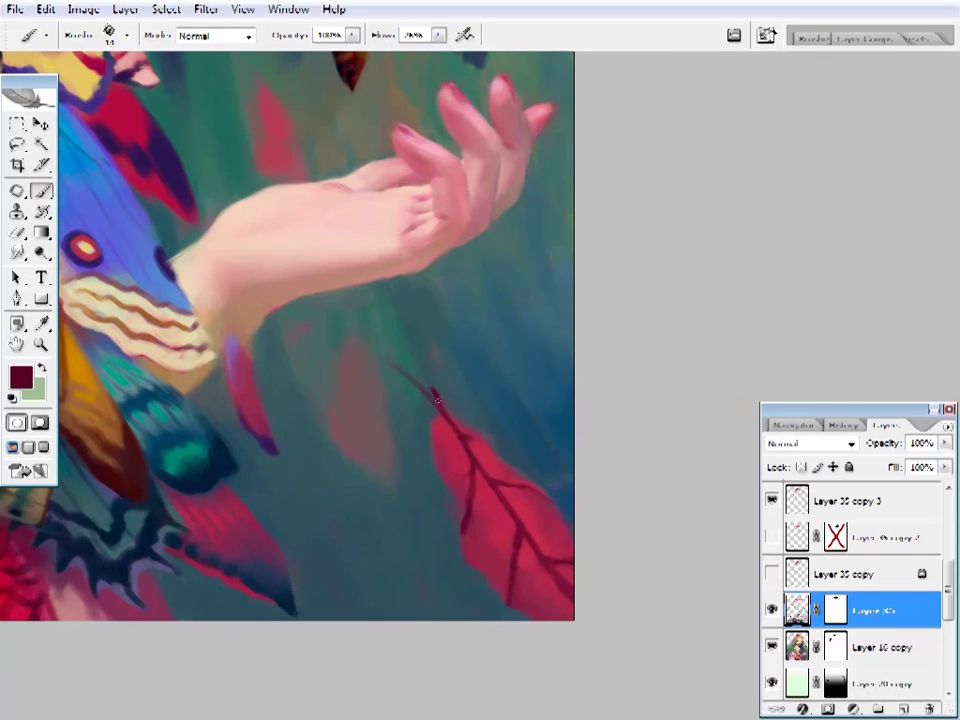
{"action": "left_click", "coordinate": [388, 336], "text": "alt"}
{"action": "right_click", "coordinate": [388, 336]}
{"action": "left_click", "coordinate": [395, 360]}
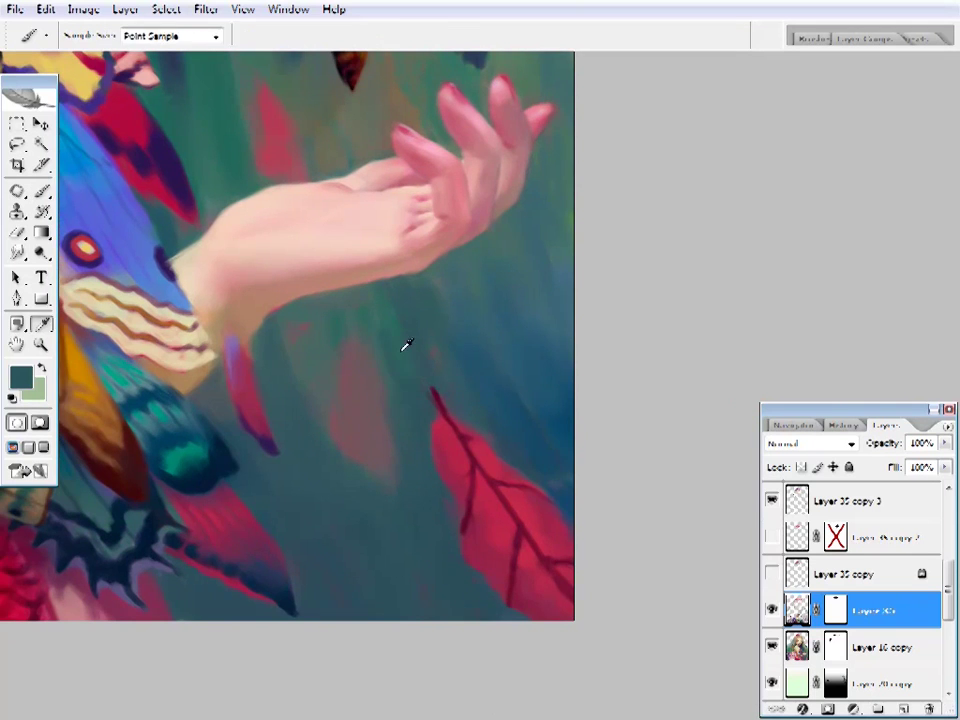
{"action": "key", "text": "z"}
{"action": "key", "text": "ctrl+0"}
{"action": "left_click", "coordinate": [553, 489]}
{"action": "left_click_drag", "start_coordinate": [600, 501], "coordinate": [595, 449]}
- Sample brown, dark purple and teal with a smaller brush to start a leaf below the hand
{"action": "key", "text": "b"}
{"action": "left_click", "coordinate": [572, 497], "text": "alt"}
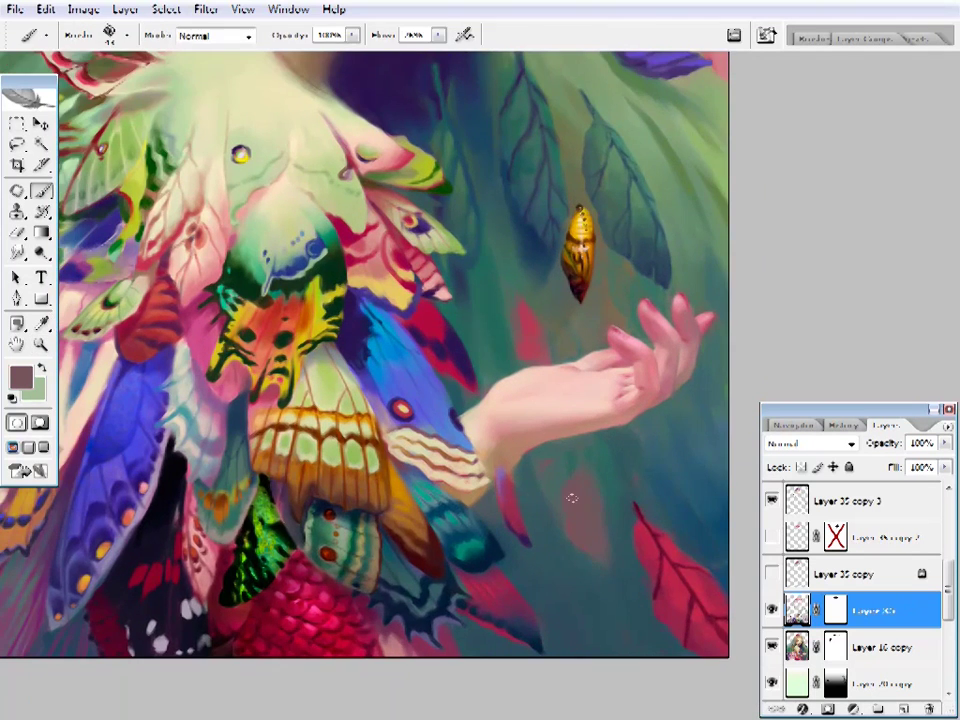
{"action": "left_click", "coordinate": [514, 300], "text": "alt"}
{"action": "right_click", "coordinate": [589, 45]}
{"action": "key", "text": "Escape"}
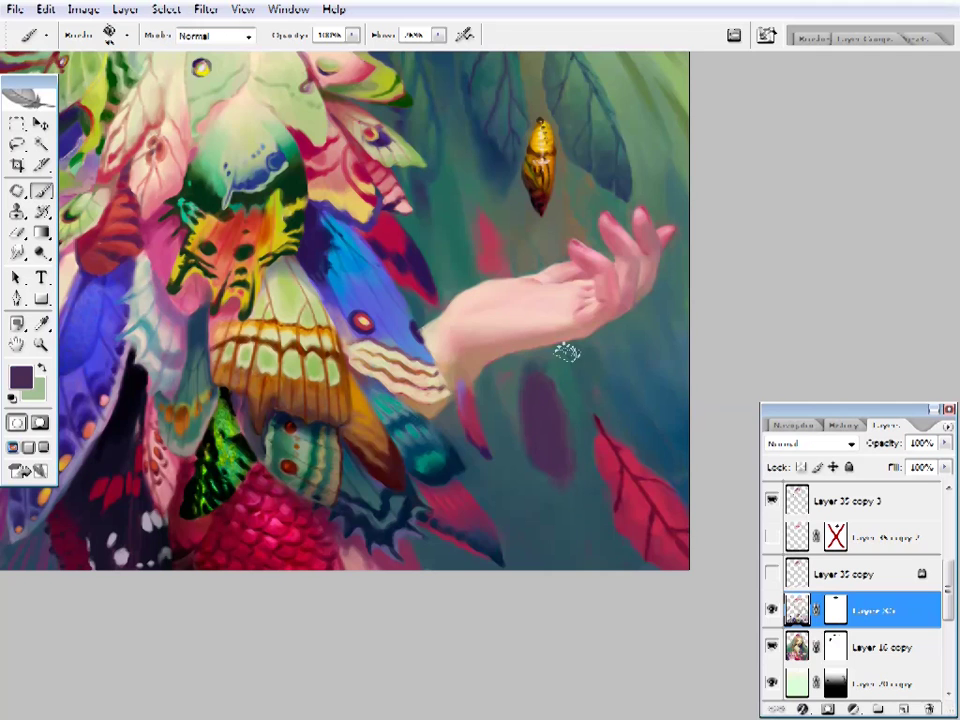
{"action": "left_click", "coordinate": [546, 369], "text": "alt"}
{"action": "right_click", "coordinate": [510, 379]}
{"action": "key", "text": "Escape"}
{"action": "left_click", "coordinate": [530, 399], "text": "alt"}
- Paint the new leaf with crimson sampled from the red leaf and dark purple
{"action": "scroll", "coordinate": [530, 399], "scroll_direction": "up", "scroll_amount": 2}
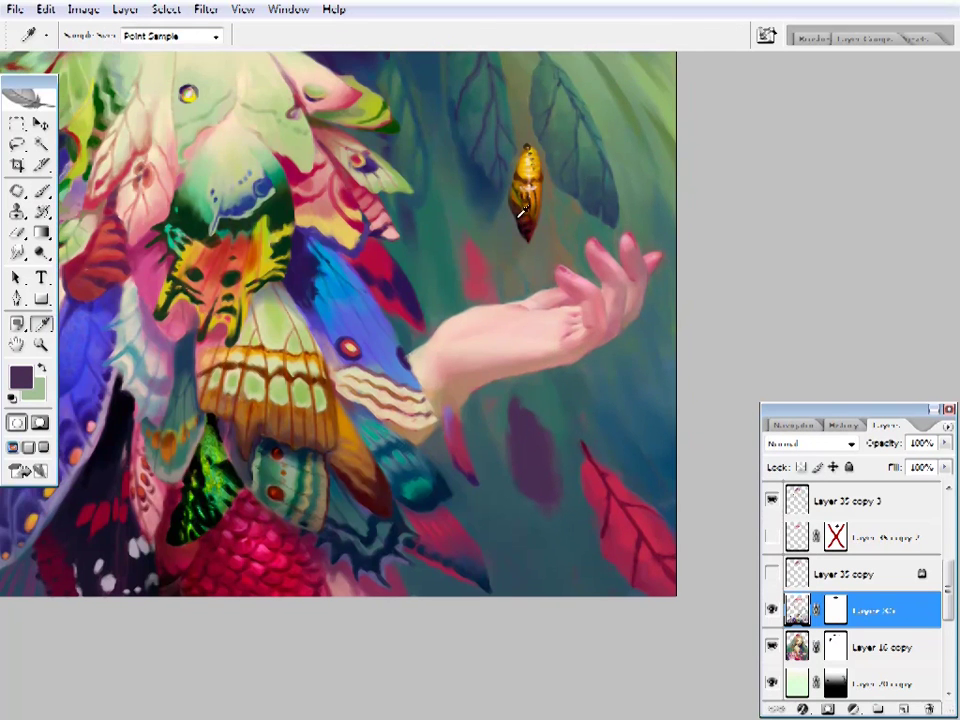
{"action": "scroll", "coordinate": [453, 647], "scroll_direction": "up", "scroll_amount": 2}
{"action": "scroll", "coordinate": [454, 422], "scroll_direction": "down", "scroll_amount": 2}
{"action": "scroll", "coordinate": [454, 422], "scroll_direction": "right", "scroll_amount": 2}
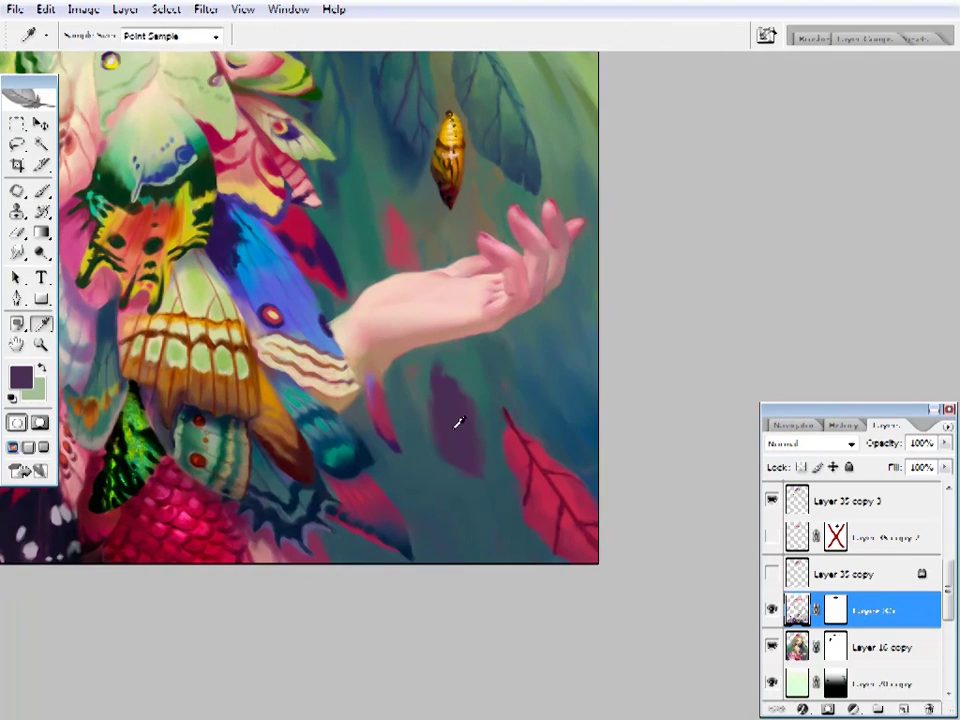
{"action": "left_click", "coordinate": [545, 503], "text": "alt"}
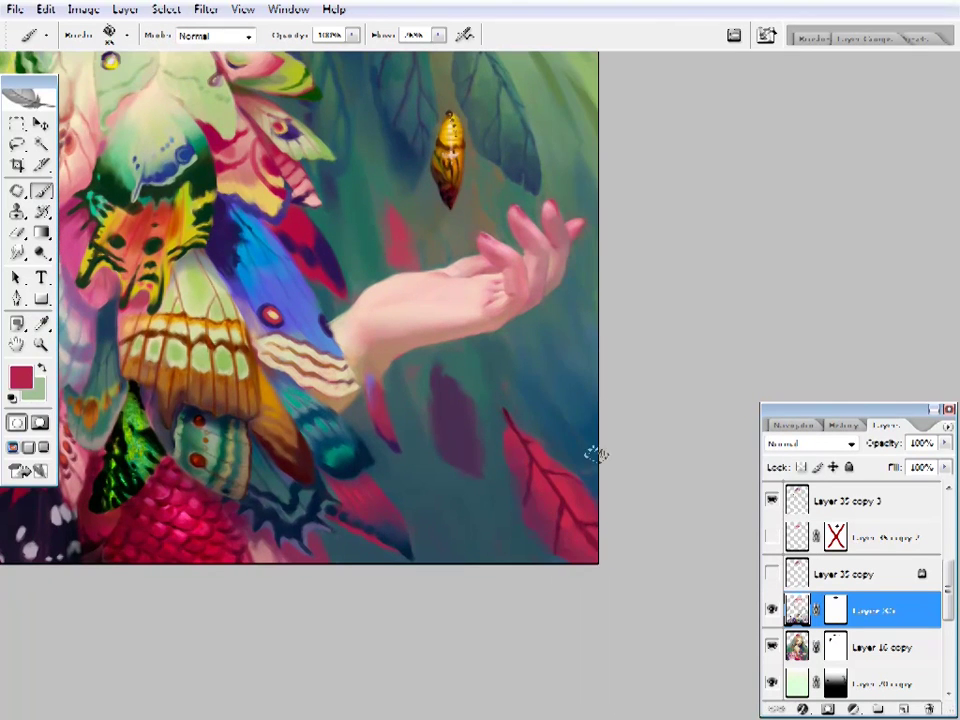
{"action": "scroll", "coordinate": [527, 390], "scroll_direction": "left", "scroll_amount": 2}
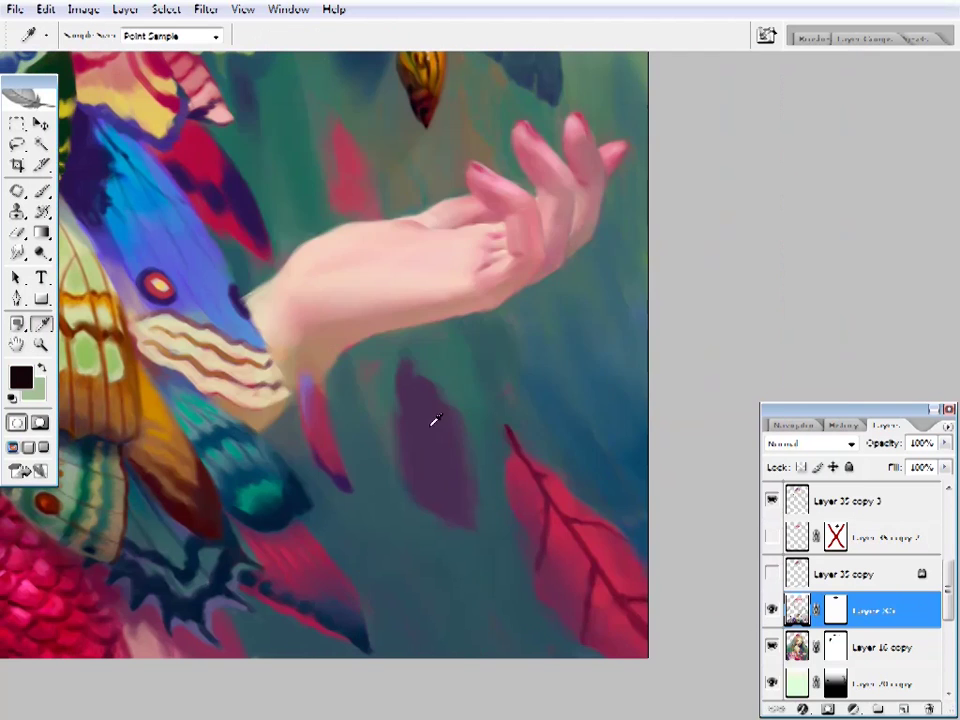
{"action": "left_click", "coordinate": [20, 377]}
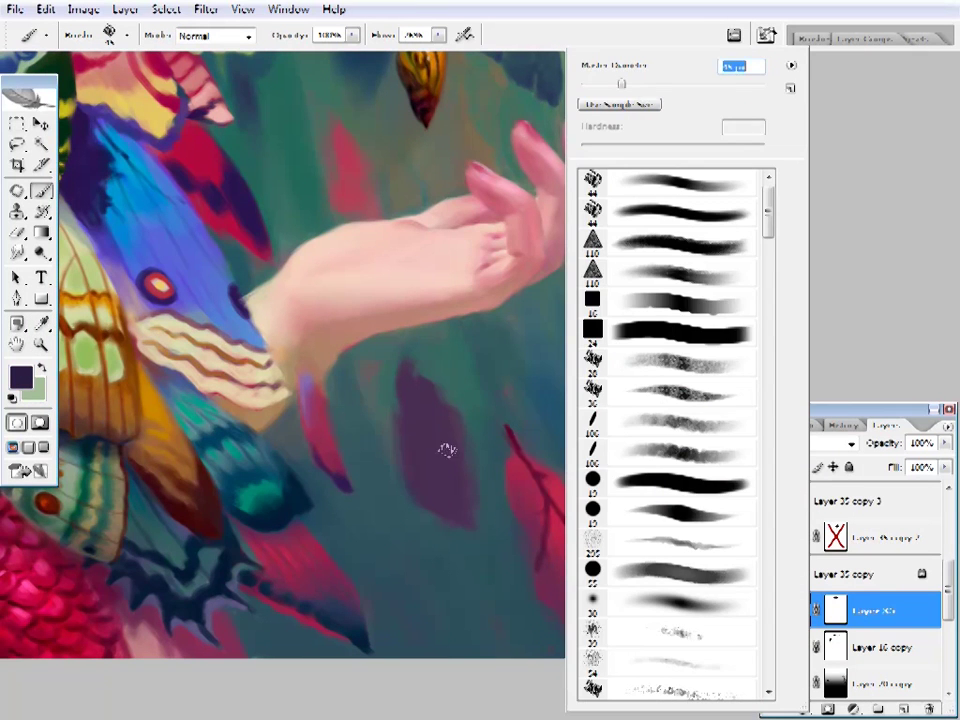
{"action": "key", "text": "Return"}
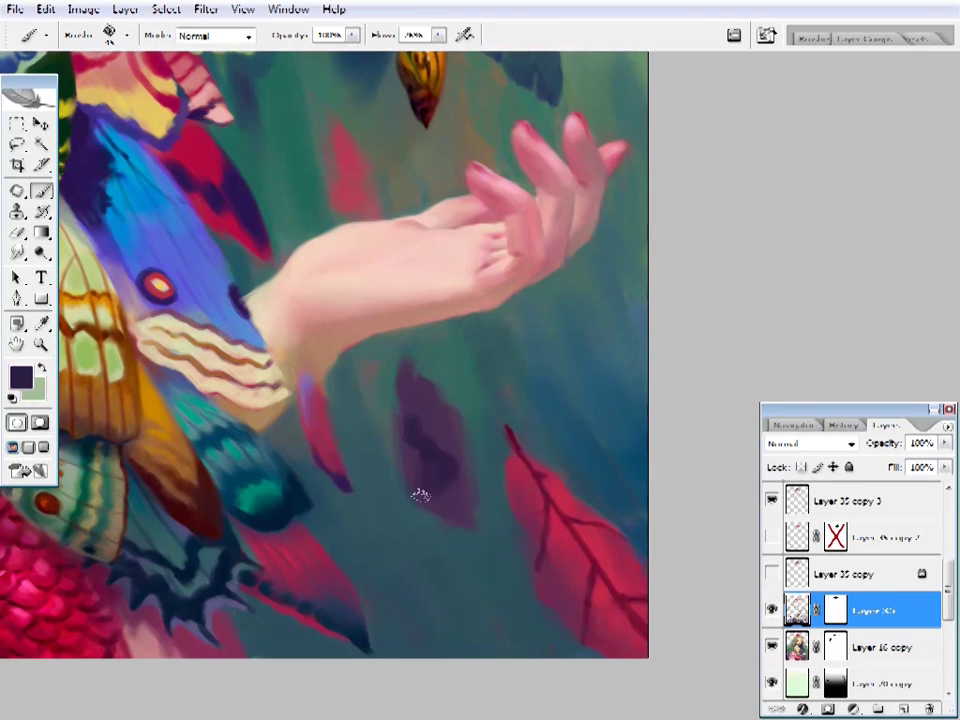
- Adjust the leaf's purple in the Color Picker, alternating with the background teal
{"action": "left_click", "coordinate": [432, 378], "text": "alt"}
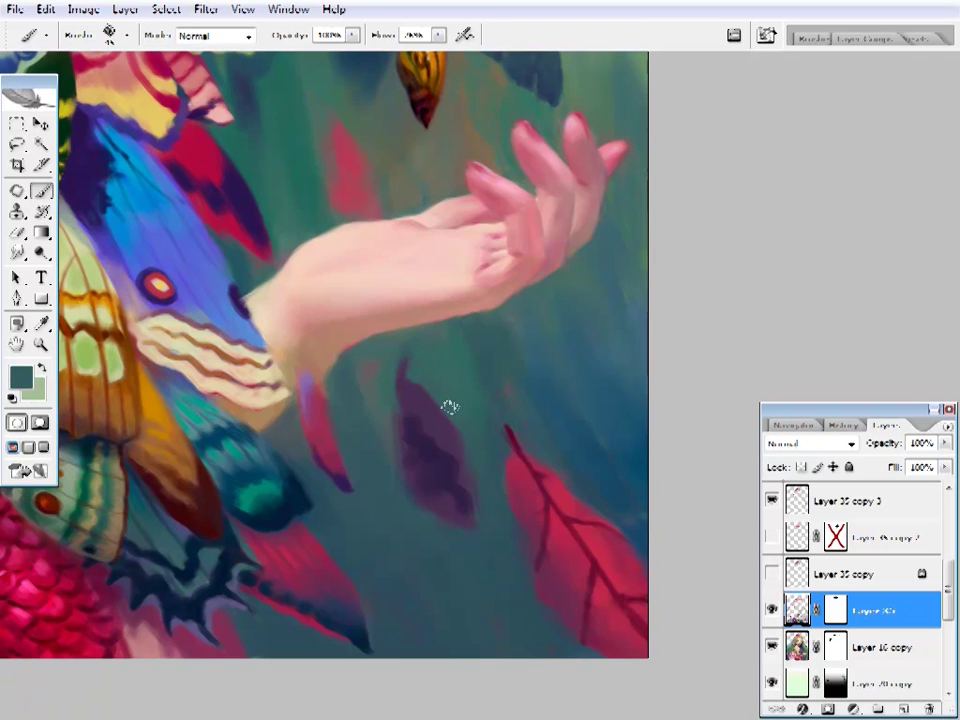
{"action": "left_click", "coordinate": [418, 439], "text": "alt"}
{"action": "left_click", "coordinate": [388, 388], "text": "alt"}
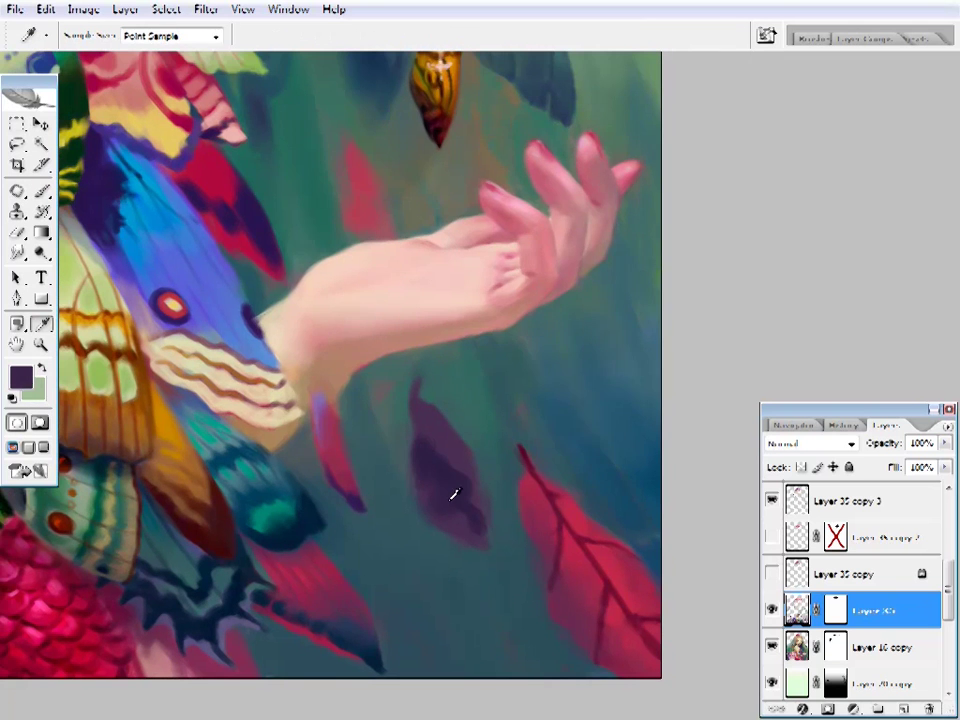
{"action": "left_click", "coordinate": [20, 377]}
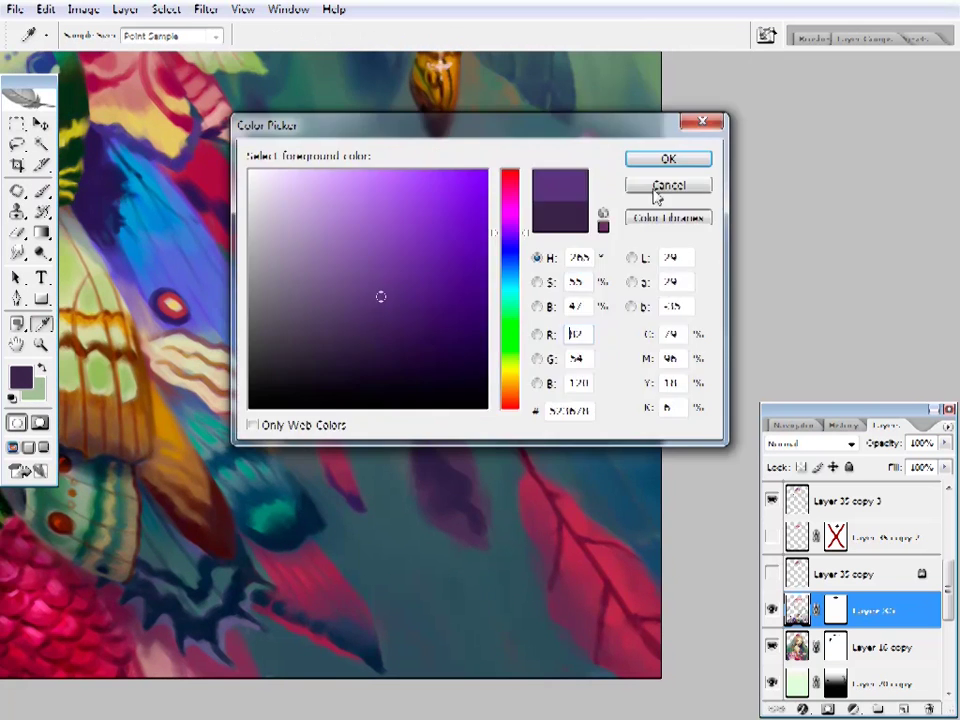
{"action": "key", "text": "Return"}
{"action": "right_click", "coordinate": [456, 449]}
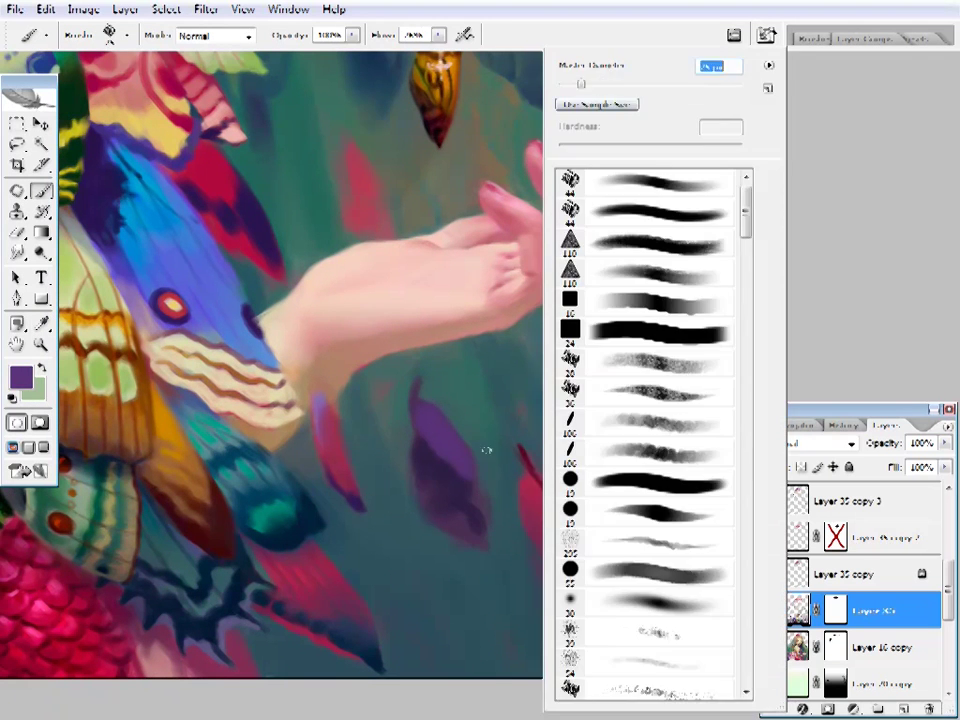
{"action": "key", "text": "Return"}
- Touch up the purple leaf with a brighter purple and the background teal
{"action": "left_click", "coordinate": [476, 450], "text": "alt"}
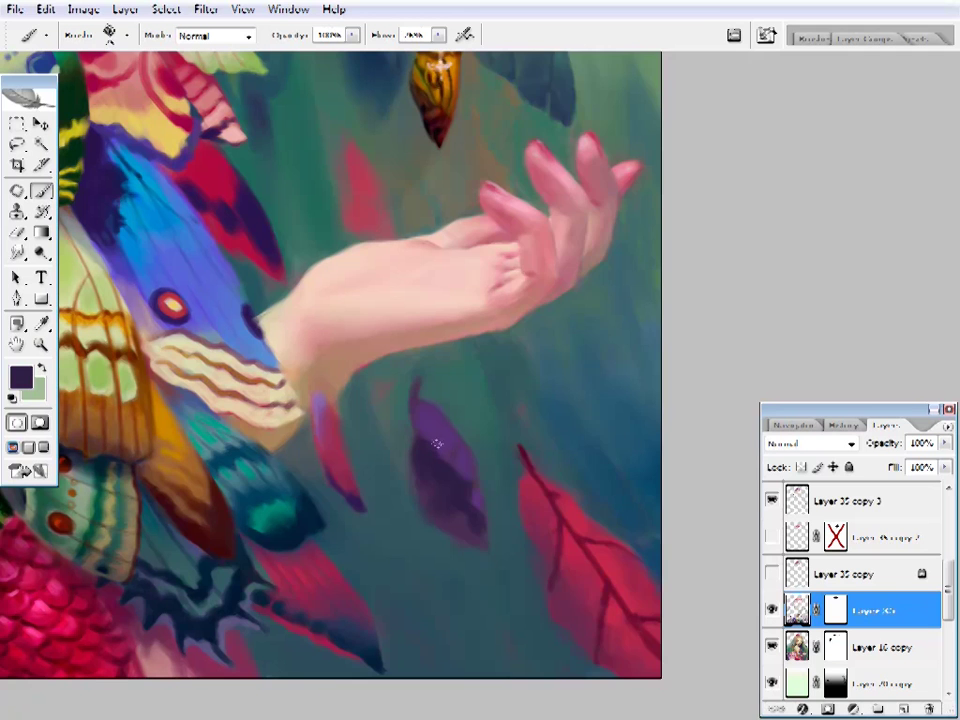
{"action": "right_click", "coordinate": [547, 92]}
{"action": "key", "text": "Return"}
{"action": "left_click", "coordinate": [407, 476], "text": "alt"}
{"action": "left_click", "coordinate": [414, 428], "text": "alt"}
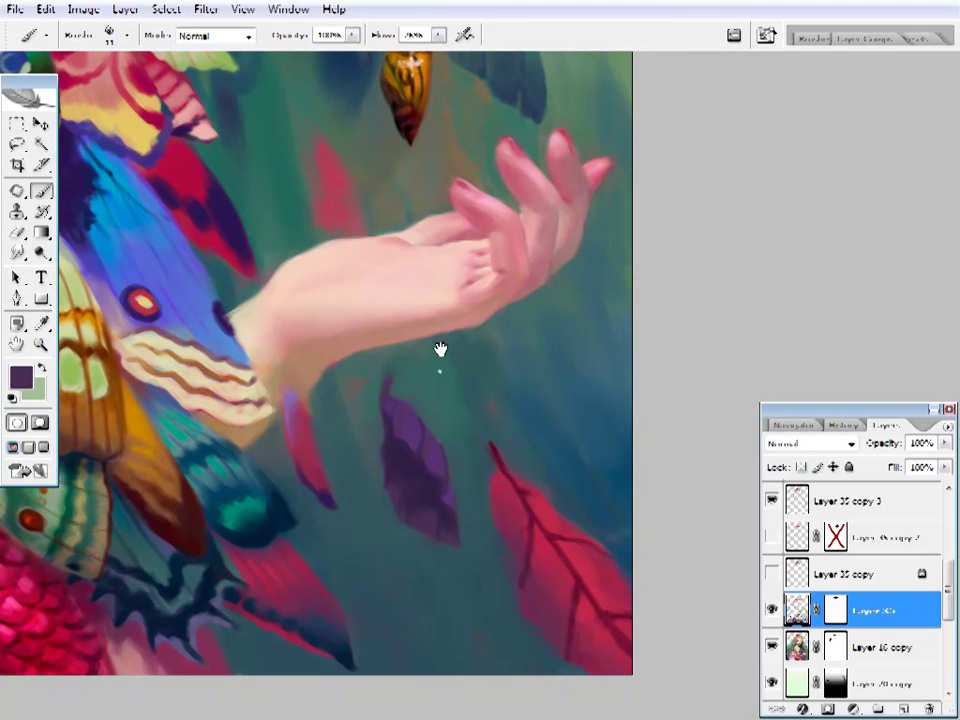
{"action": "left_click_drag", "start_coordinate": [440, 349], "coordinate": [469, 491]}
{"action": "left_click", "coordinate": [454, 484], "text": "alt"}
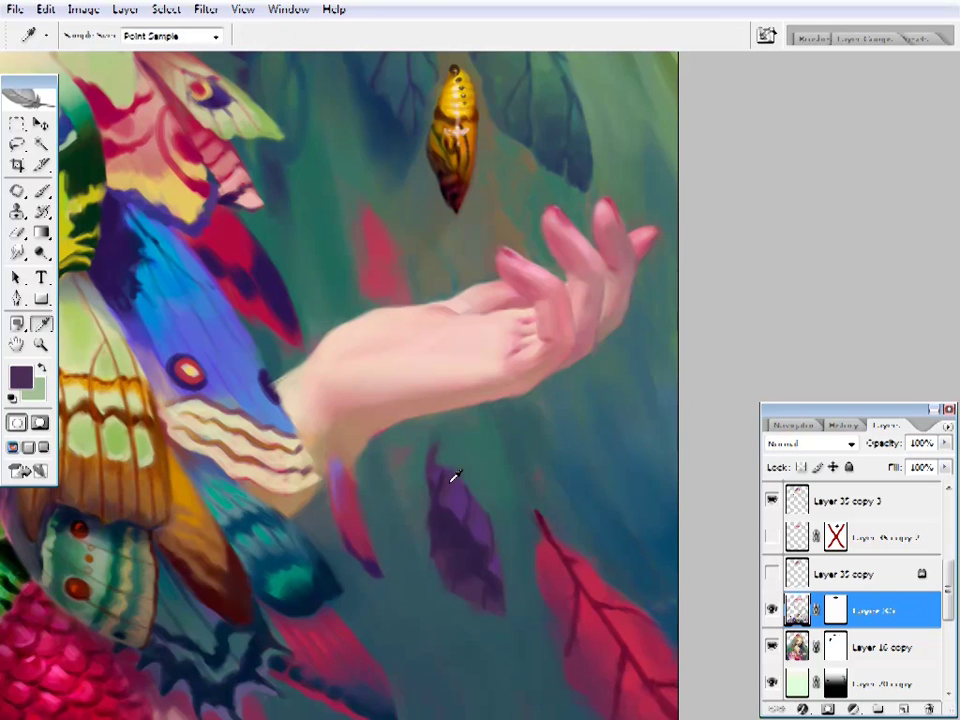
{"action": "left_click", "coordinate": [452, 481], "text": "alt"}
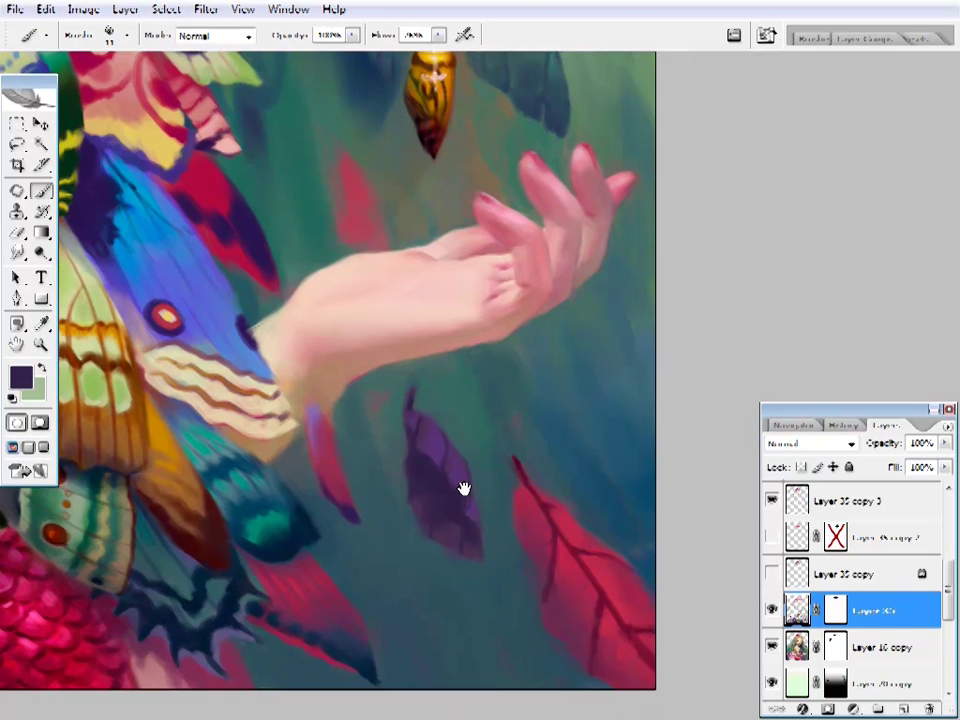
{"action": "left_click", "coordinate": [470, 485], "text": "alt"}
- Fit the whole painting on screen, then zoom back in on the hand and purple leaf
{"action": "key", "text": "z"}
{"action": "right_click", "coordinate": [491, 437]}
{"action": "left_click", "coordinate": [491, 437]}
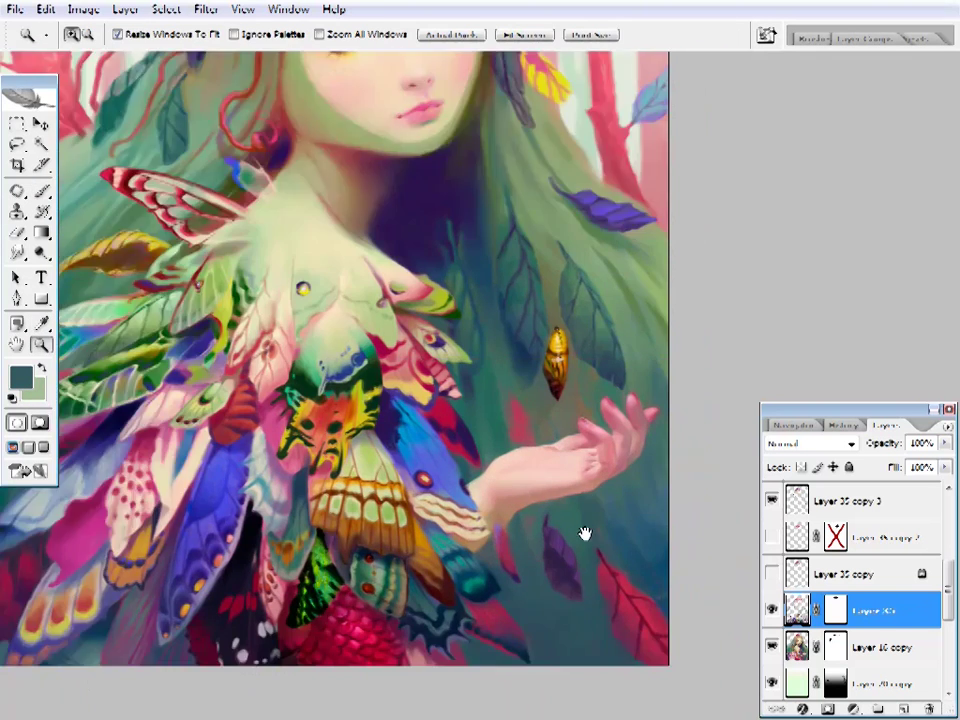
{"action": "left_click", "coordinate": [549, 285]}
{"action": "key", "text": "b"}
{"action": "left_click", "coordinate": [549, 285], "text": "alt"}
{"action": "key", "text": "z"}
{"action": "left_click", "coordinate": [518, 573]}
{"action": "key", "text": "b"}
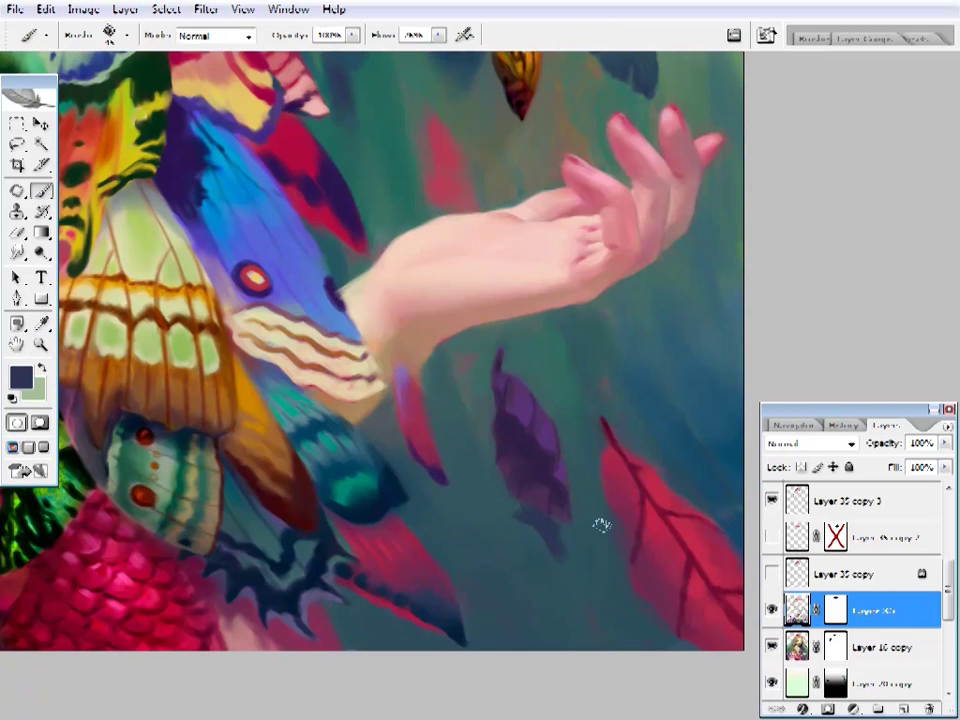
- Set the foreground colour to a dark navy shade in the Color Picker
{"action": "left_click", "coordinate": [20, 376]}
{"action": "left_click", "coordinate": [384, 328]}
{"action": "left_click", "coordinate": [640, 161]}
{"action": "left_click", "coordinate": [20, 376]}
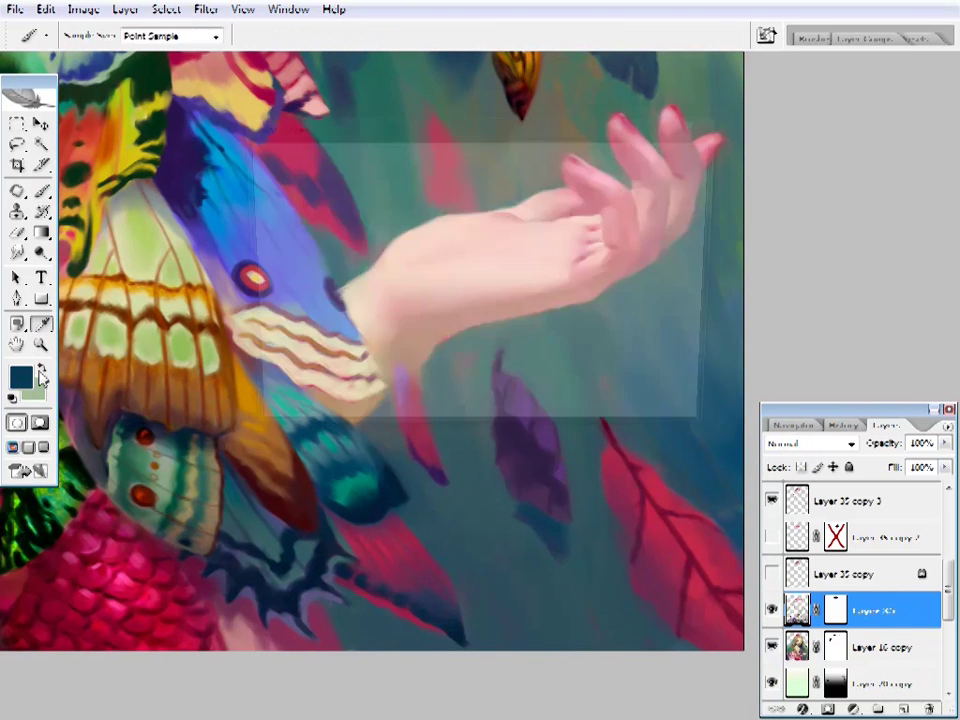
{"action": "left_click", "coordinate": [403, 347]}
{"action": "left_click", "coordinate": [662, 163]}
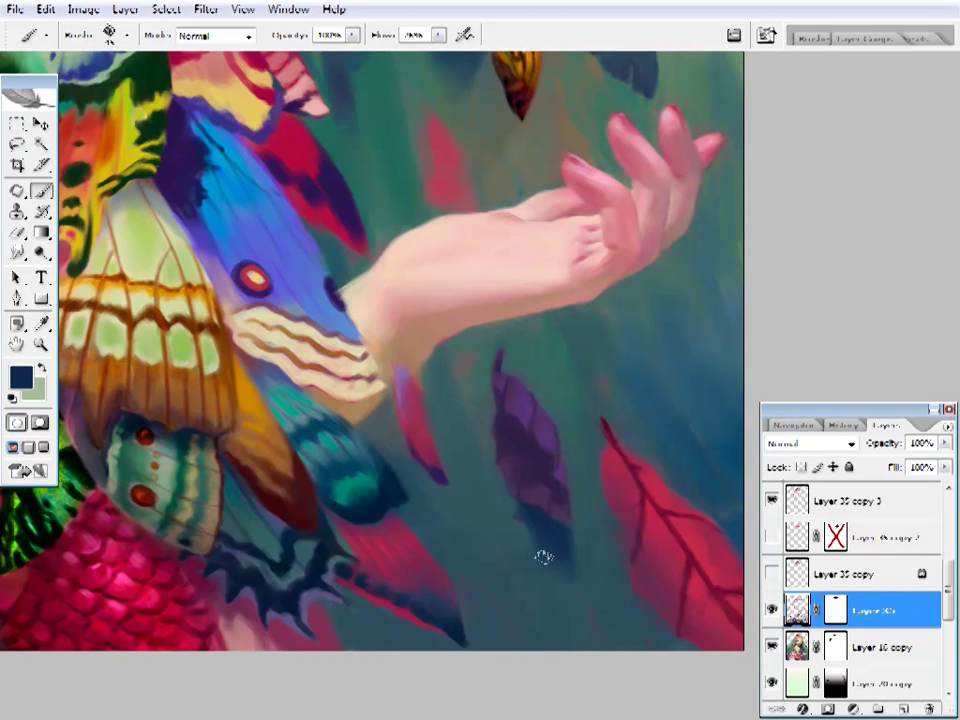
- Sample muted teal and navy, and switch from a large round to a small scattered brush
{"action": "left_click", "coordinate": [487, 470], "text": "alt"}
{"action": "left_click", "coordinate": [540, 525], "text": "alt"}
{"action": "left_click", "coordinate": [561, 460], "text": "ctrl+alt"}
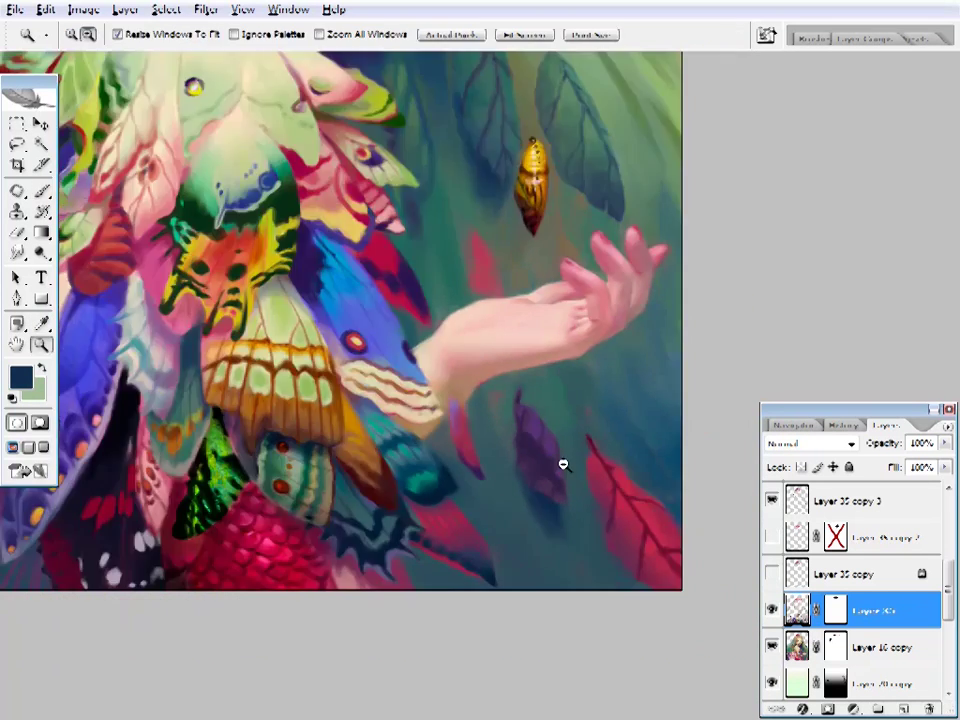
{"action": "right_click", "coordinate": [589, 470]}
{"action": "double_click", "coordinate": [707, 612]}
{"action": "right_click", "coordinate": [548, 540]}
{"action": "double_click", "coordinate": [590, 553]}
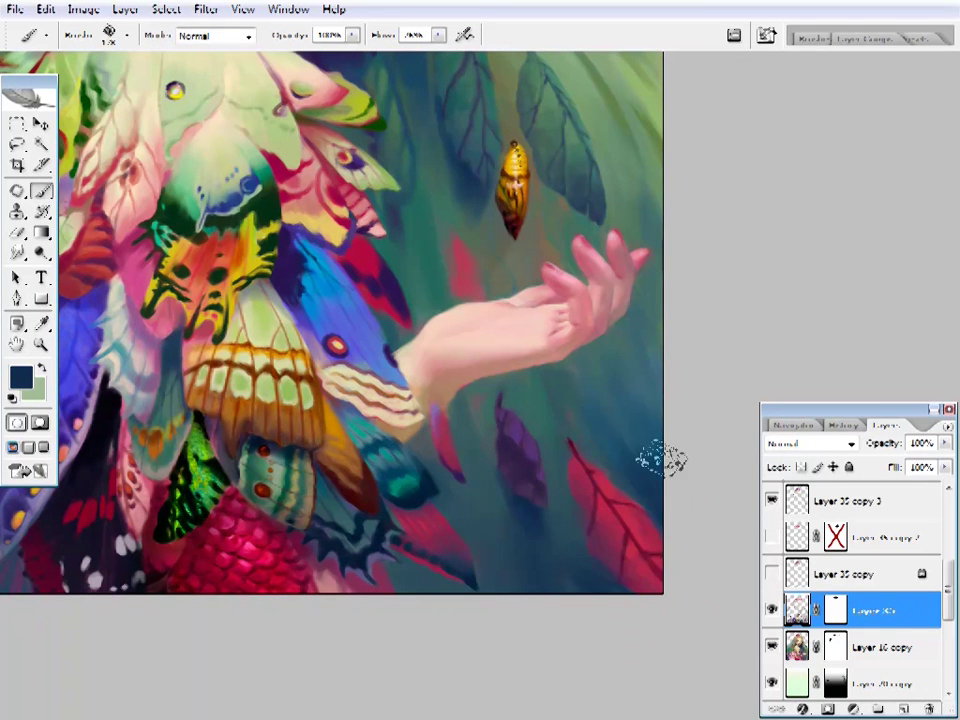
- Resize the brush and touch up near the outstretched hand with slate teal and dark navy
{"action": "left_click_drag", "start_coordinate": [479, 611], "coordinate": [579, 617]}
{"action": "right_click", "coordinate": [585, 440]}
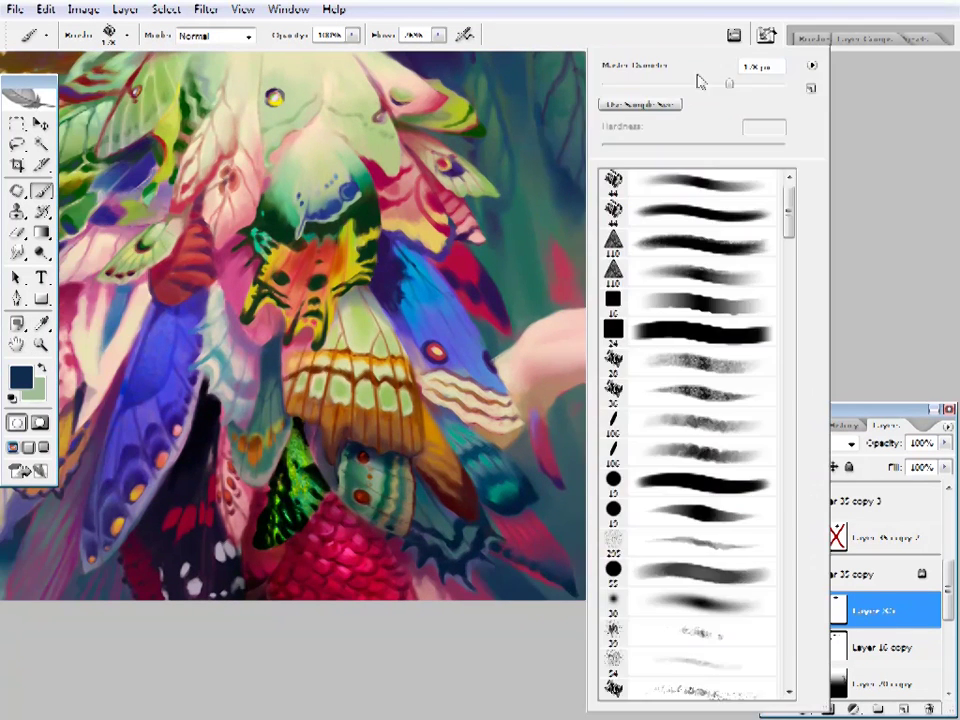
{"action": "left_click", "coordinate": [496, 556]}
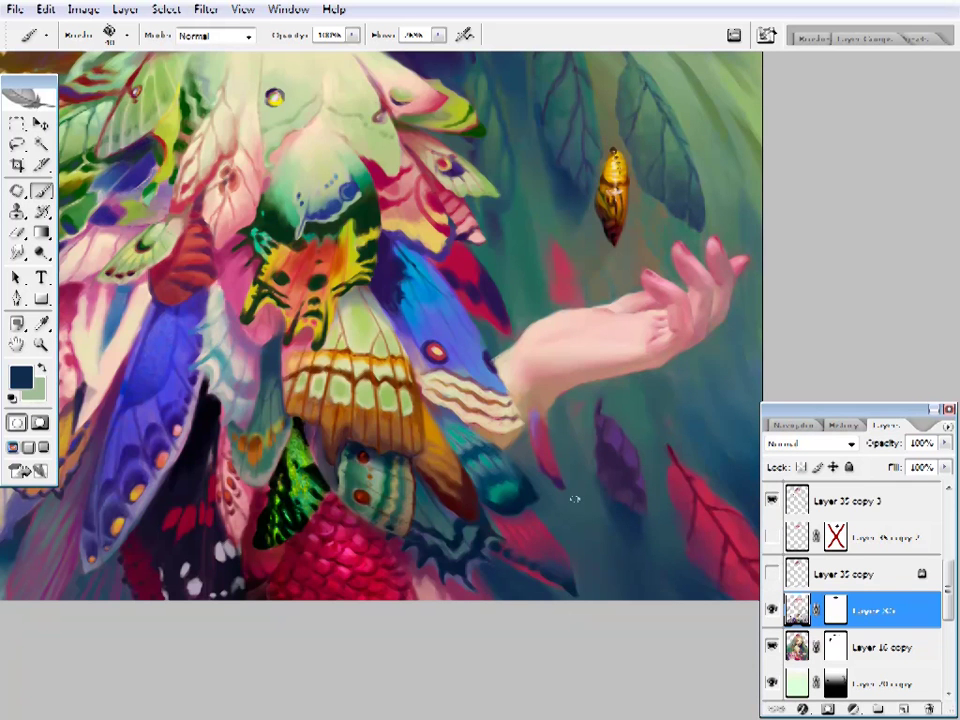
{"action": "left_click_drag", "start_coordinate": [575, 498], "coordinate": [525, 500]}
{"action": "left_click", "coordinate": [478, 462], "text": "alt"}
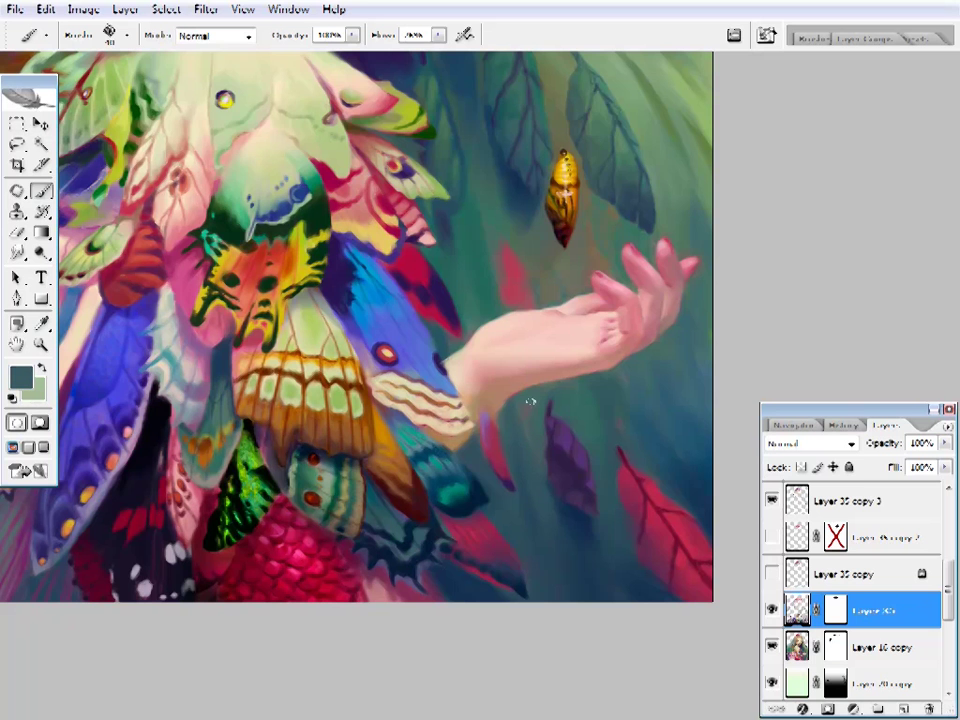
{"action": "left_click", "coordinate": [556, 596], "text": "alt"}
- Zoom in on the face and sample sage green, dark teal, teal and falling-leaf red
{"action": "key", "text": "ctrl+0"}
{"action": "left_click", "coordinate": [347, 563], "text": "ctrl"}
{"action": "left_click", "coordinate": [549, 467], "text": "ctrl"}
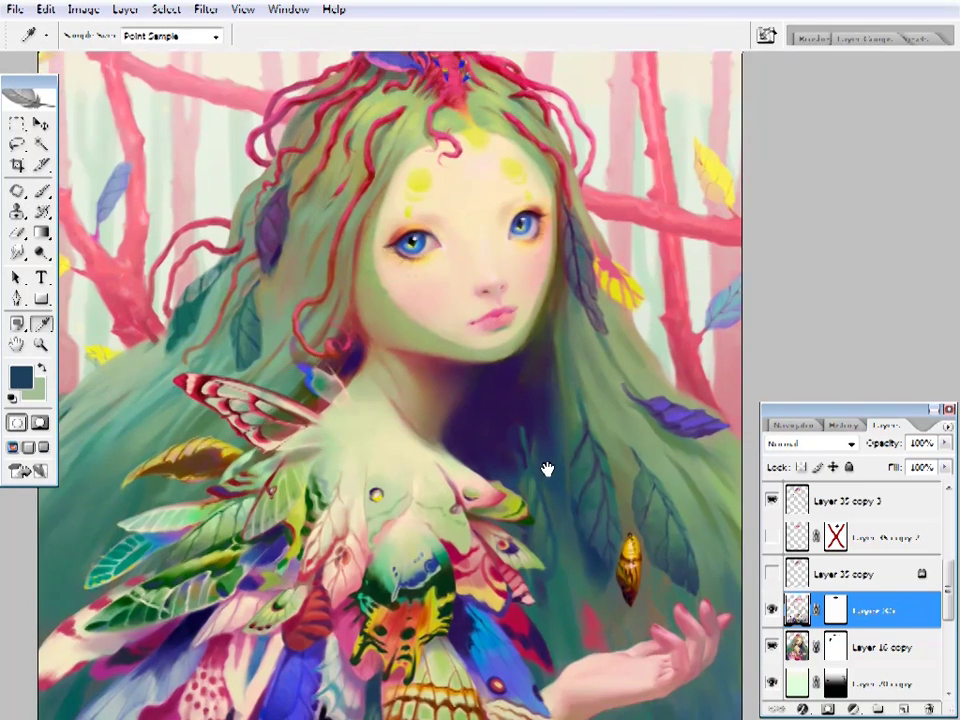
{"action": "left_click_drag", "start_coordinate": [554, 471], "coordinate": [572, 435]}
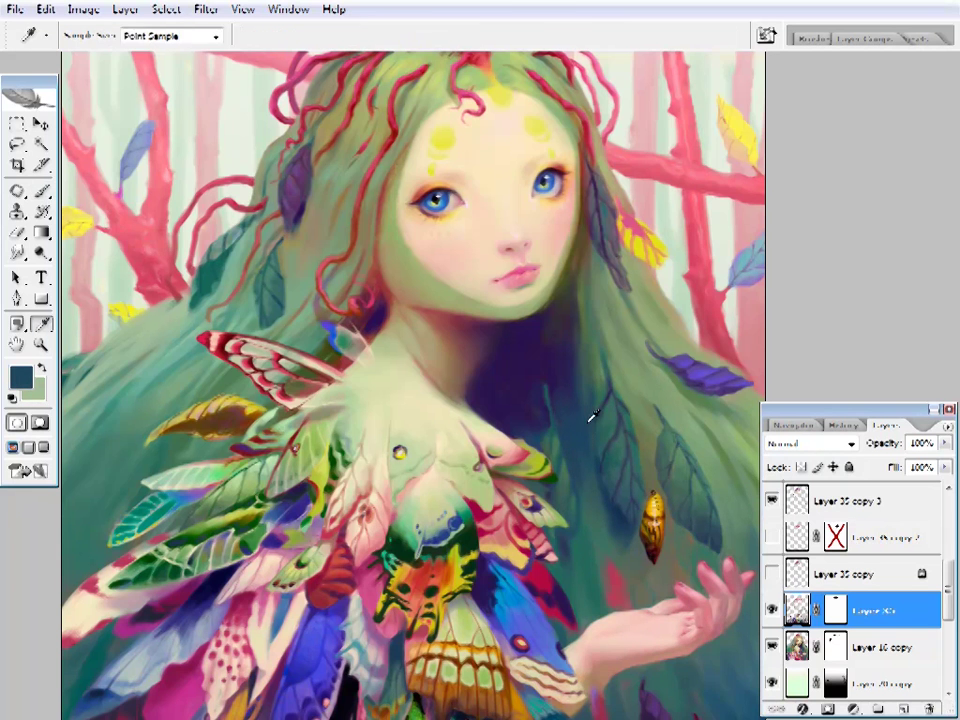
{"action": "scroll", "coordinate": [604, 334], "scroll_direction": "up", "scroll_amount": 1}
{"action": "left_click", "coordinate": [591, 335], "text": "alt"}
{"action": "left_click", "coordinate": [579, 347], "text": "alt"}
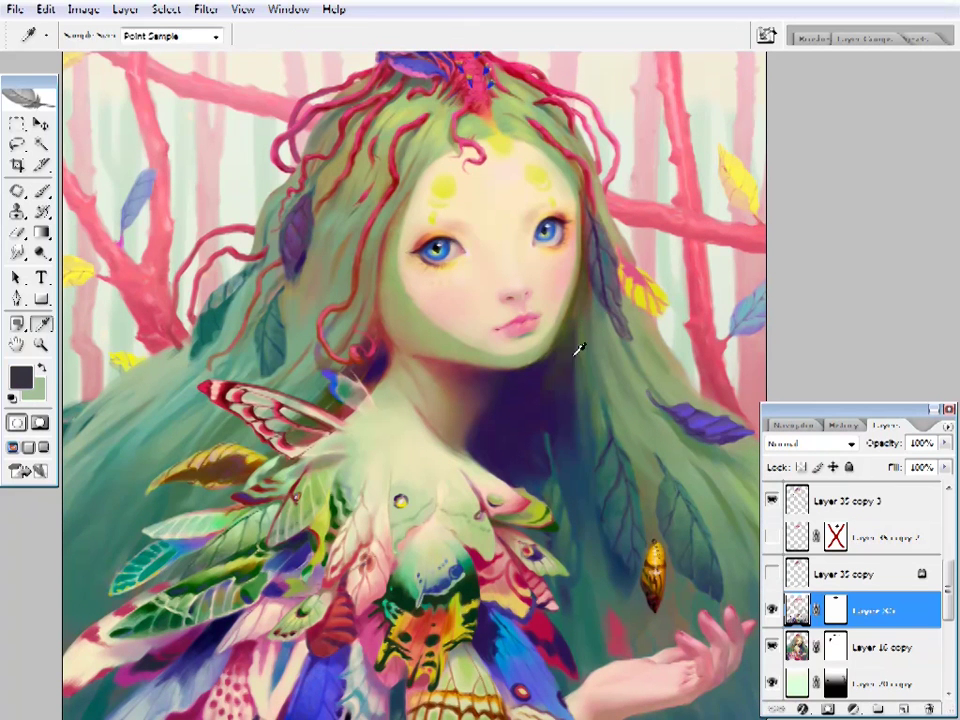
{"action": "scroll", "coordinate": [580, 450], "scroll_direction": "down", "scroll_amount": 3}
{"action": "scroll", "coordinate": [624, 457], "scroll_direction": "down", "scroll_amount": 2}
{"action": "left_click", "coordinate": [603, 352], "text": "alt"}
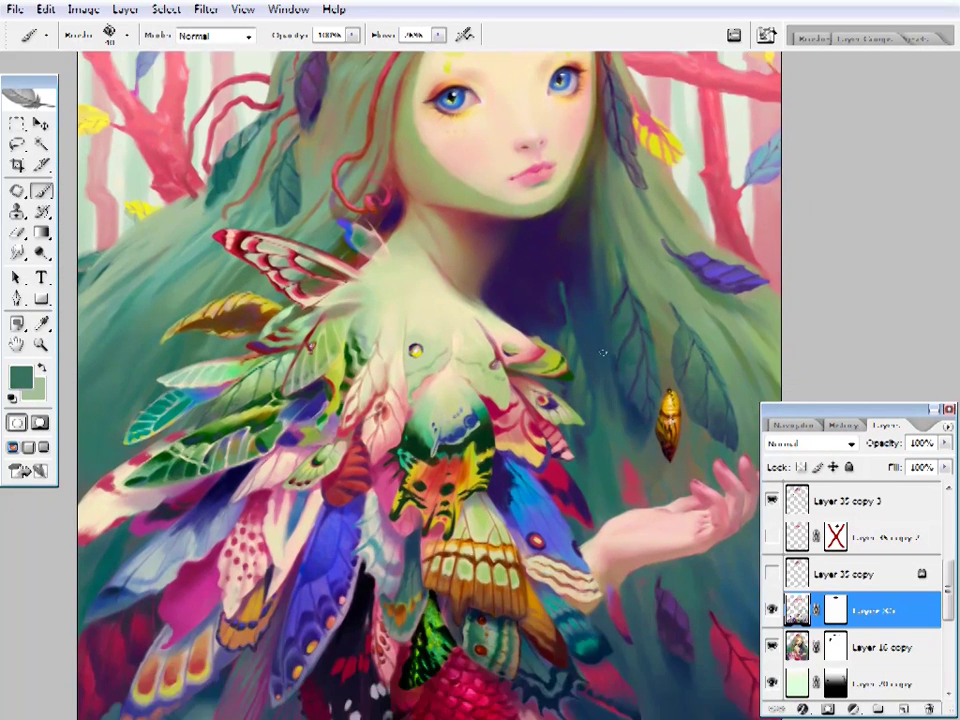
{"action": "left_click", "coordinate": [628, 356], "text": "alt"}
{"action": "left_click", "coordinate": [581, 349], "text": "ctrl"}
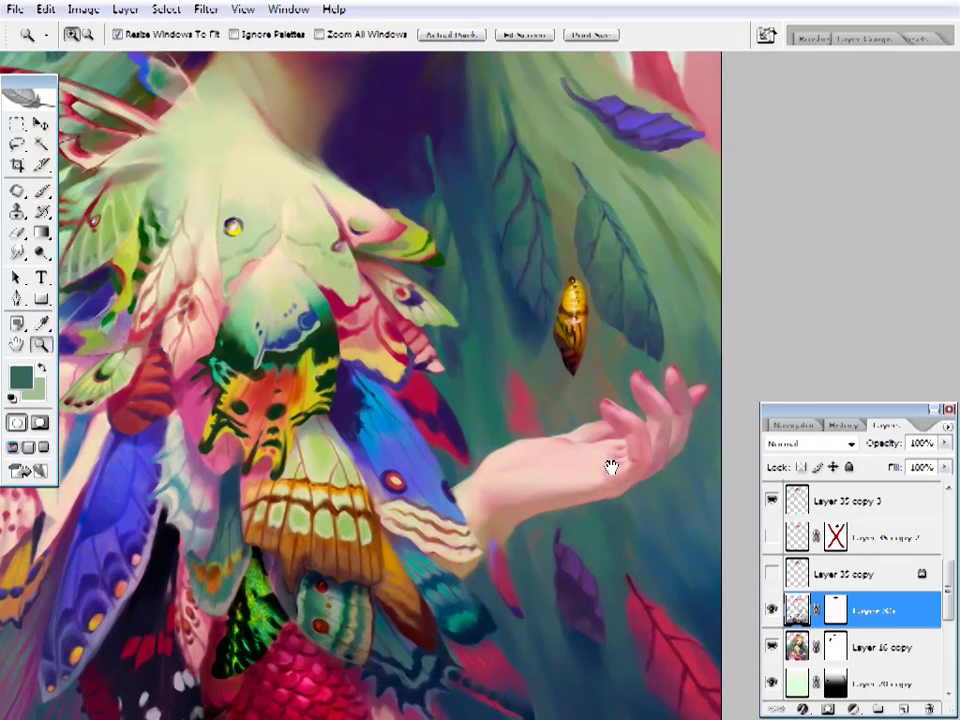
- Zoom toward the hand and sample dark navy and dark red from the leaf
{"action": "left_click", "coordinate": [668, 621], "text": "alt"}
{"action": "right_click", "coordinate": [676, 615]}
{"action": "key", "text": "Return"}
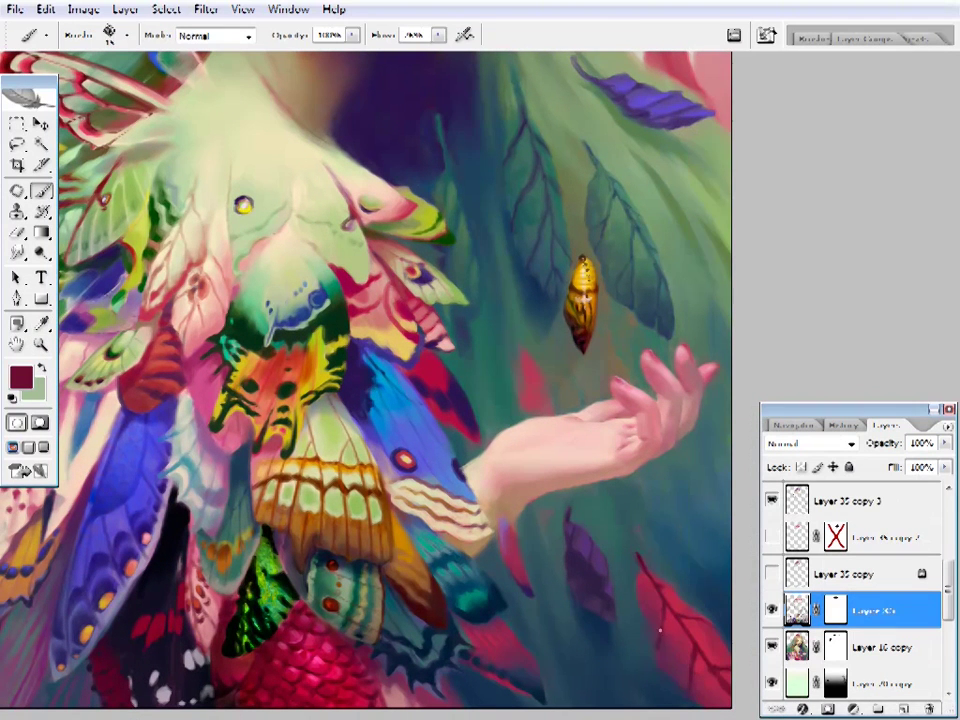
{"action": "left_click", "coordinate": [686, 624], "text": "alt"}
{"action": "left_click_drag", "start_coordinate": [694, 568], "coordinate": [654, 536]}
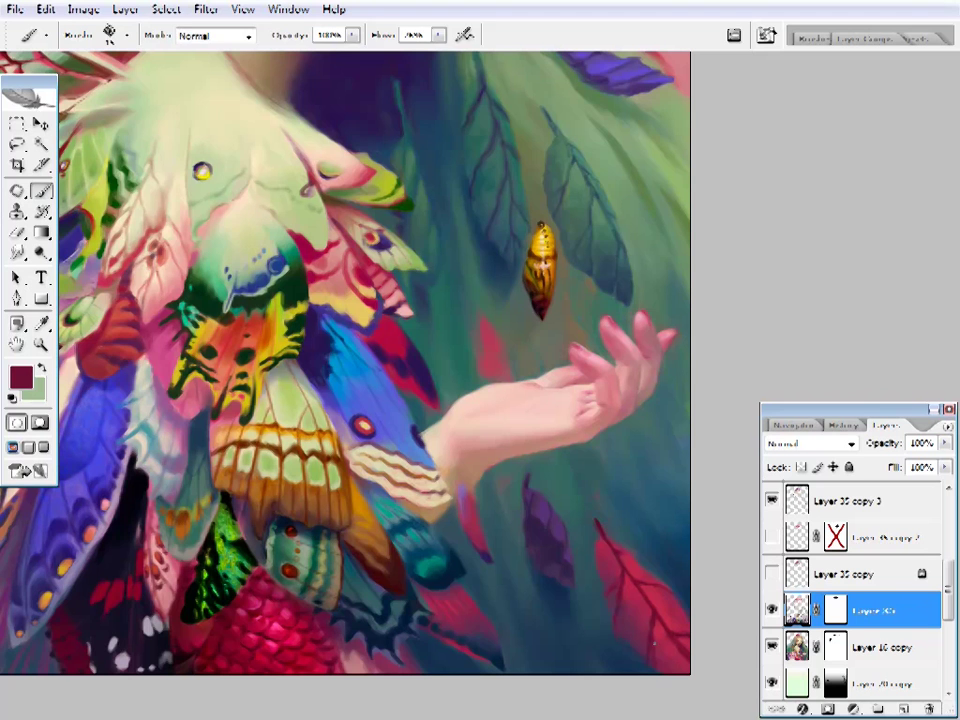
{"action": "left_click", "coordinate": [618, 622], "text": "alt"}
{"action": "left_click", "coordinate": [618, 622], "text": "alt"}
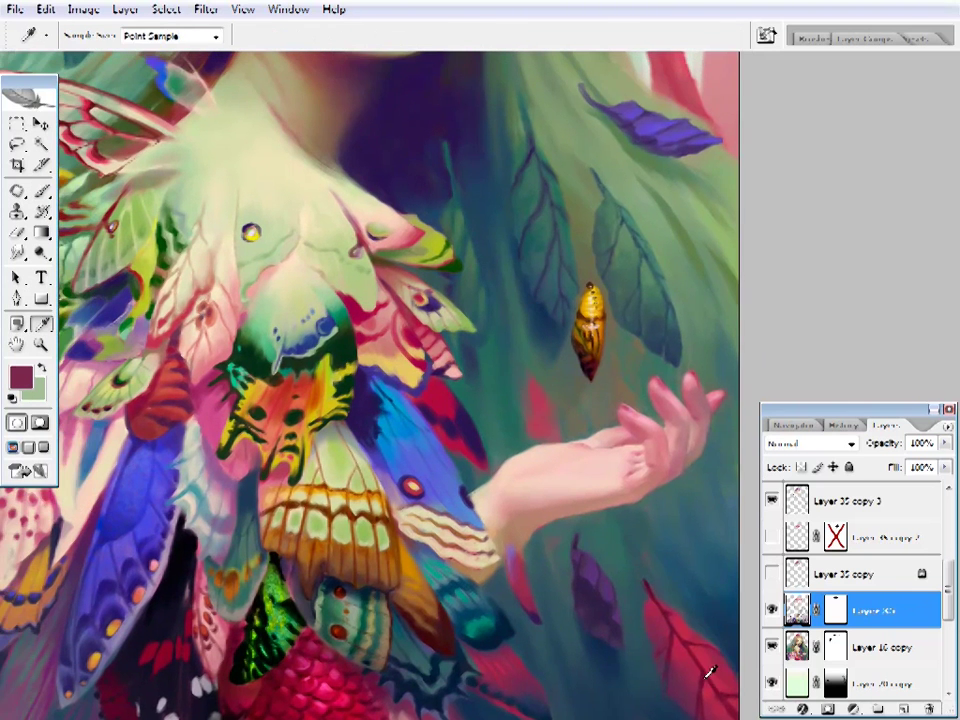
- Repaint the red leaf, sampling lighter red, maroon and dark teal around it
{"action": "right_click", "coordinate": [683, 110]}
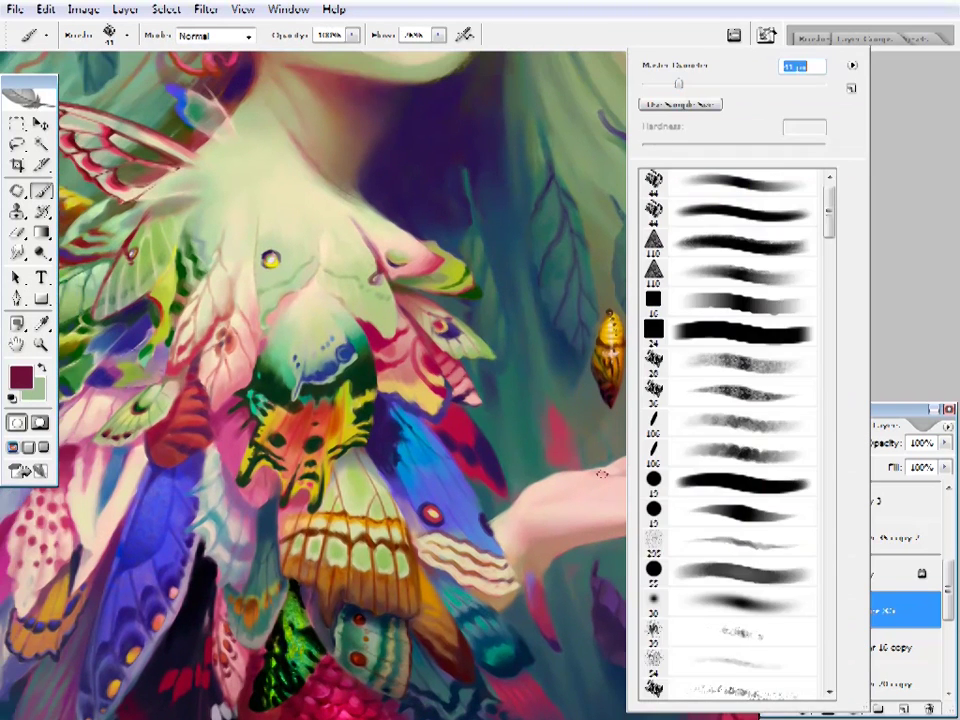
{"action": "key", "text": "Escape"}
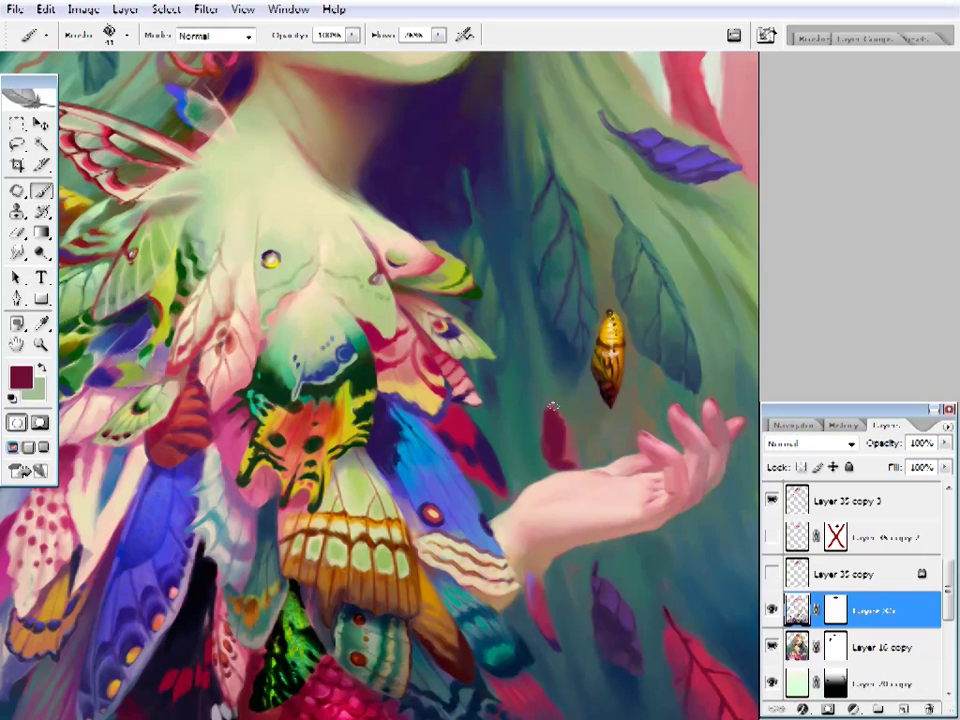
{"action": "left_click", "coordinate": [559, 430], "text": "alt"}
{"action": "left_click", "coordinate": [541, 398], "text": "alt"}
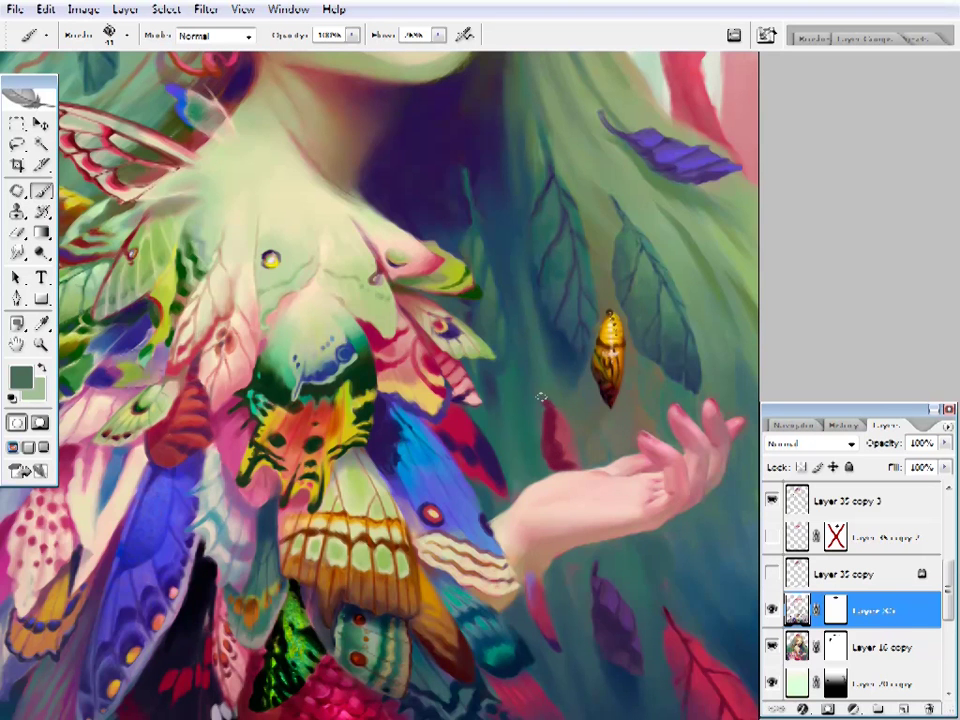
{"action": "scroll", "coordinate": [541, 402], "scroll_direction": "up", "scroll_amount": 1}
{"action": "left_click", "coordinate": [560, 440], "text": "alt"}
{"action": "right_click", "coordinate": [560, 440]}
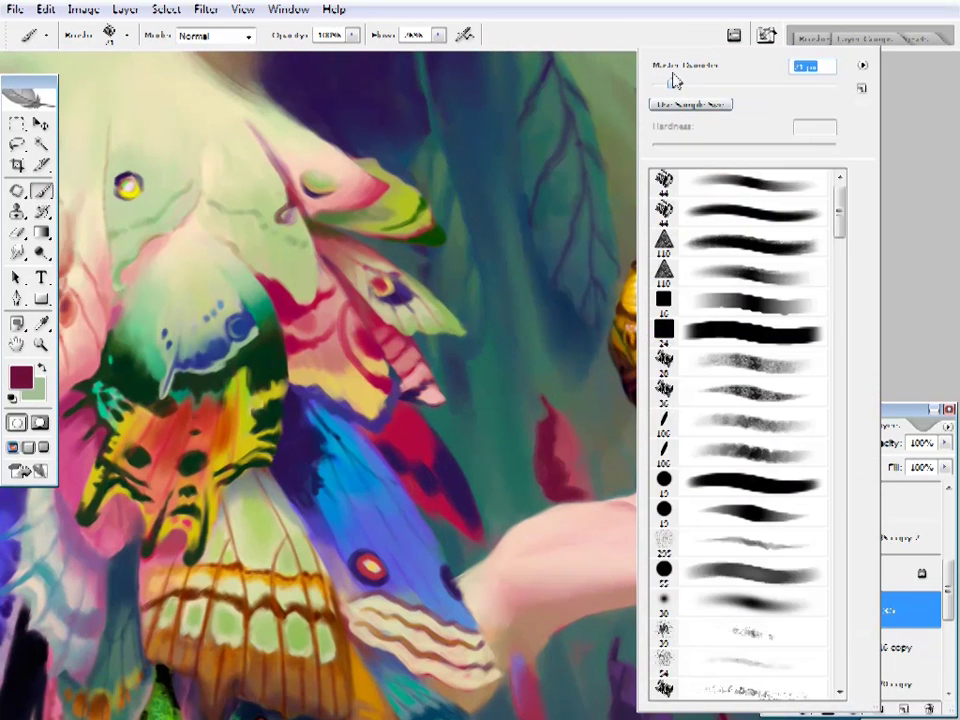
{"action": "key", "text": "Escape"}
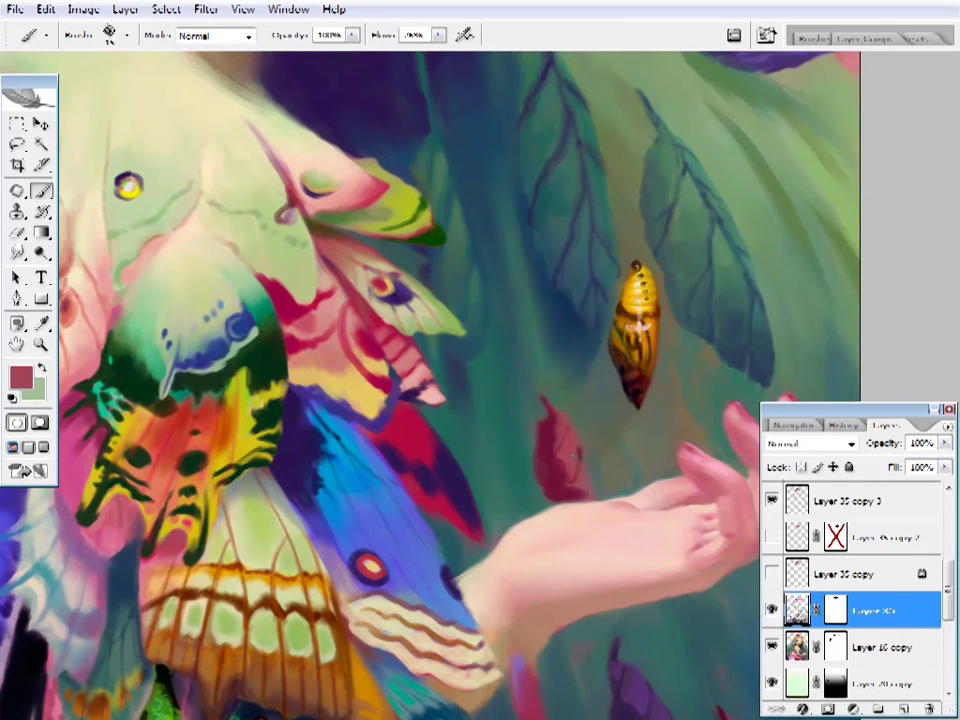
{"action": "left_click", "coordinate": [556, 440], "text": "alt"}
{"action": "left_click", "coordinate": [553, 437], "text": "alt"}
{"action": "left_click", "coordinate": [553, 437], "text": "alt"}
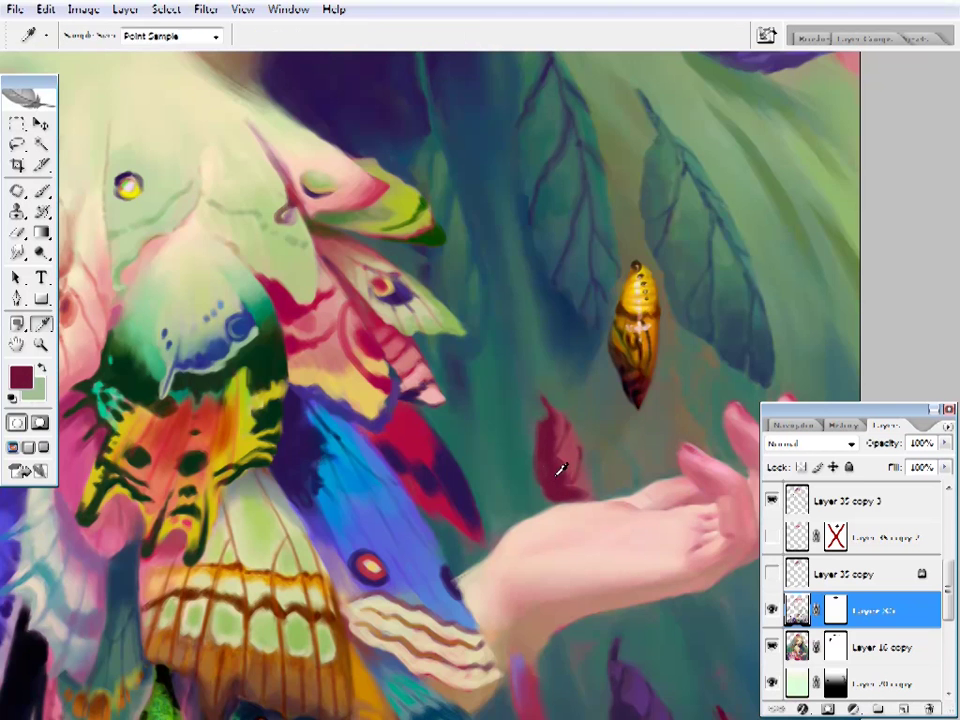
{"action": "scroll", "coordinate": [560, 470], "scroll_direction": "up", "scroll_amount": 1}
- Re-pick a maroon shade in the Color Picker and keep painting the leaf
{"action": "left_click", "coordinate": [20, 377]}
{"action": "left_click", "coordinate": [668, 159]}
{"action": "left_click", "coordinate": [20, 377]}
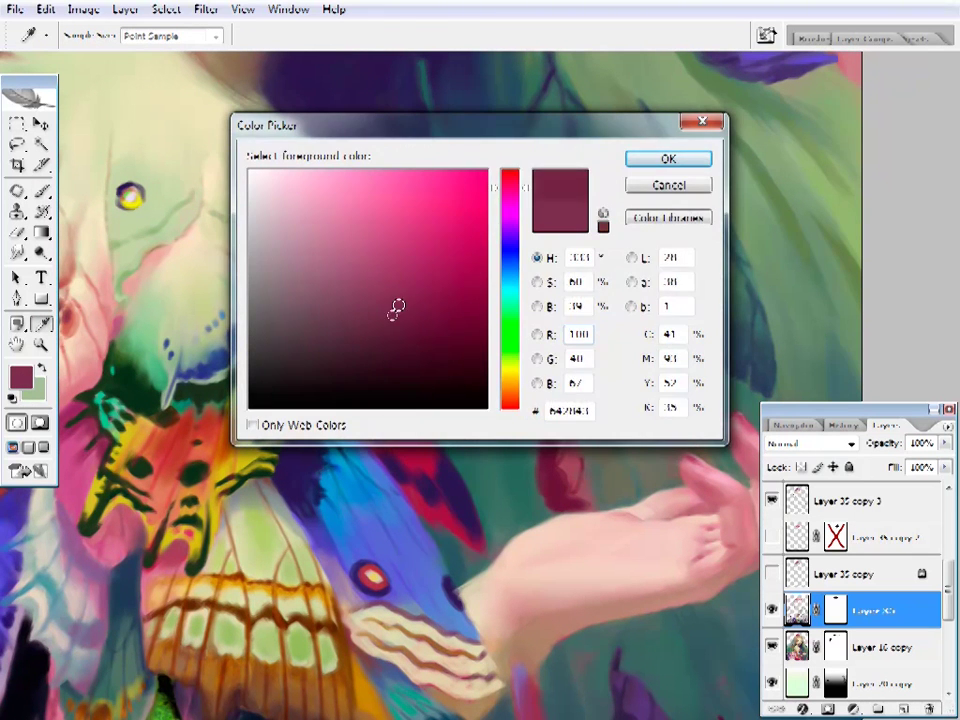
{"action": "left_click", "coordinate": [390, 302]}
{"action": "left_click", "coordinate": [652, 165]}
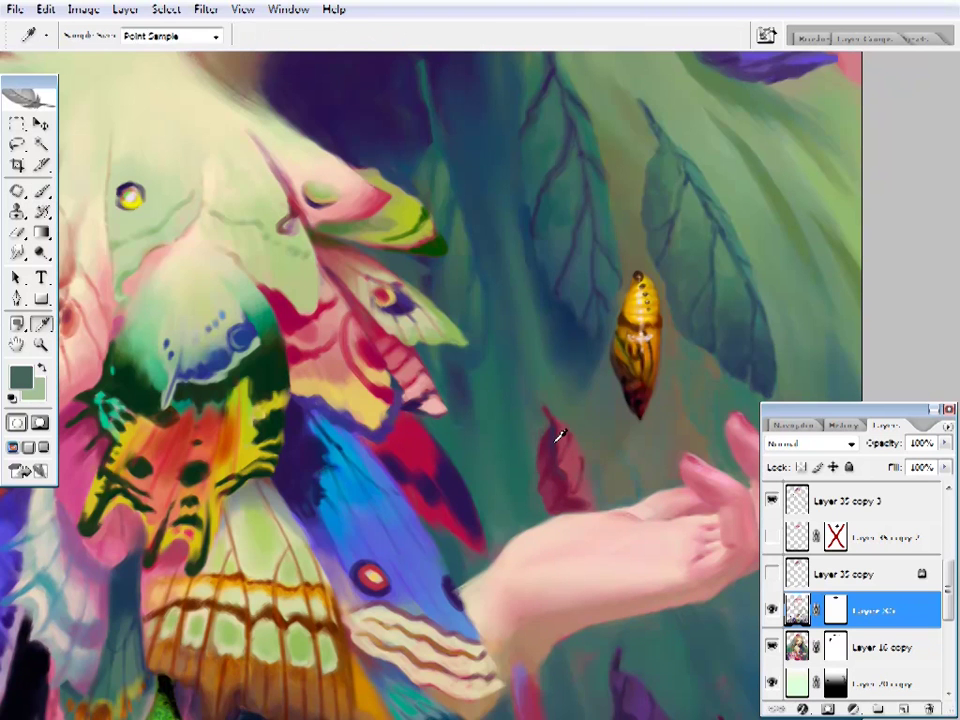
{"action": "left_click", "coordinate": [563, 441], "text": "alt"}
- Zoom in near the chrysalis and set the foreground to a red-brown in the Color Picker
{"action": "key", "text": "z"}
{"action": "left_click", "coordinate": [633, 527], "text": "alt"}
{"action": "left_click", "coordinate": [633, 527]}
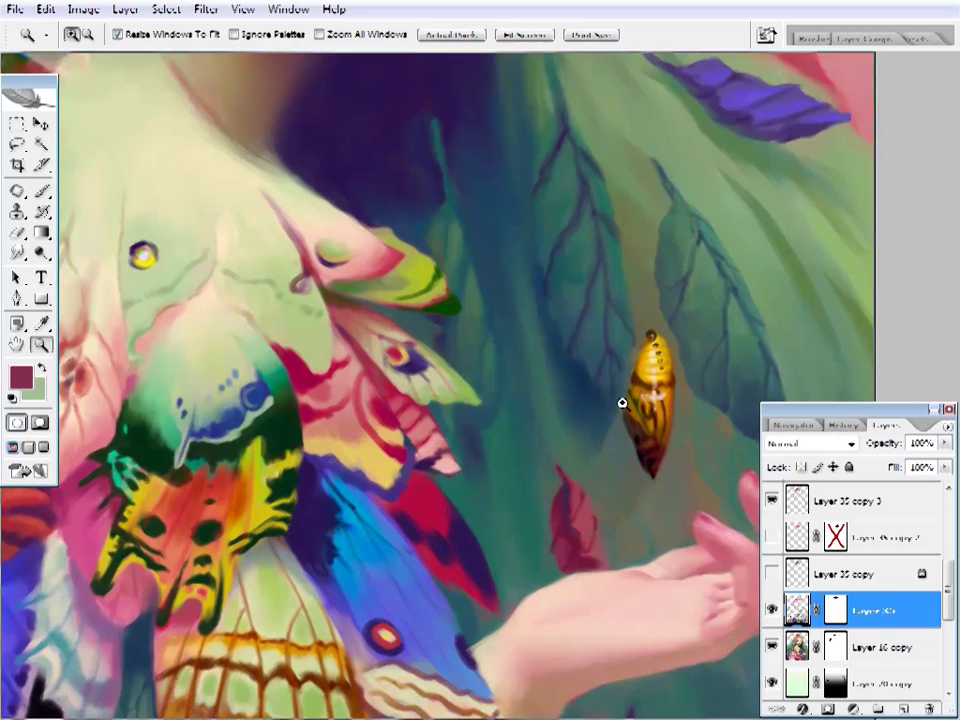
{"action": "left_click", "coordinate": [621, 403]}
{"action": "key", "text": "i"}
{"action": "left_click", "coordinate": [20, 377]}
{"action": "left_click_drag", "start_coordinate": [506, 225], "coordinate": [510, 395]}
{"action": "left_click", "coordinate": [422, 261]}
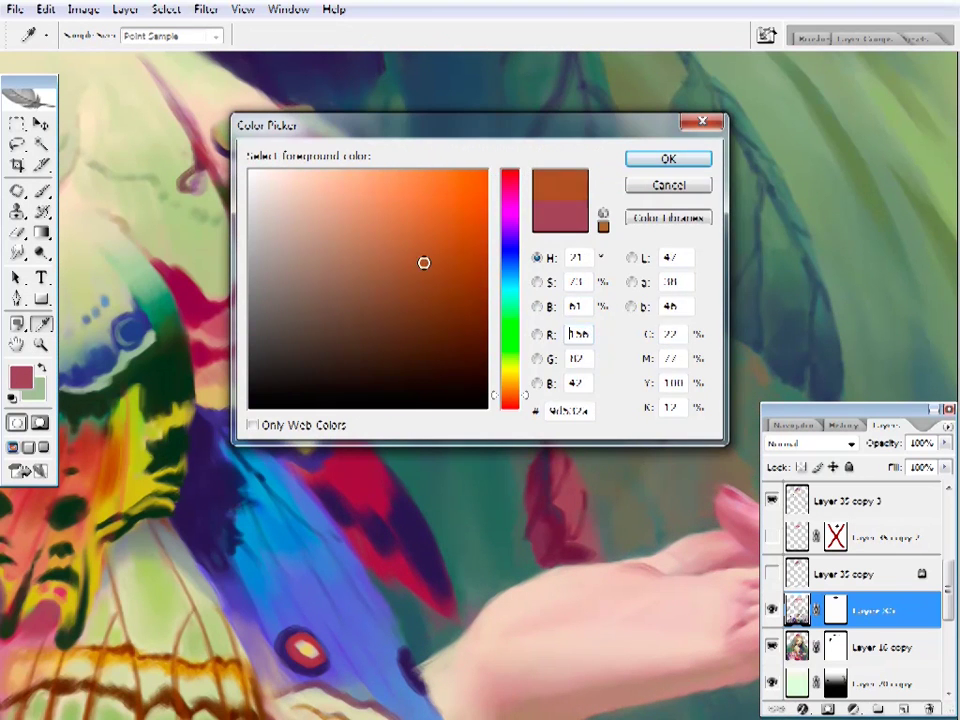
{"action": "left_click", "coordinate": [510, 402]}
{"action": "left_click", "coordinate": [396, 270]}
{"action": "left_click", "coordinate": [668, 158]}
{"action": "key", "text": "b"}
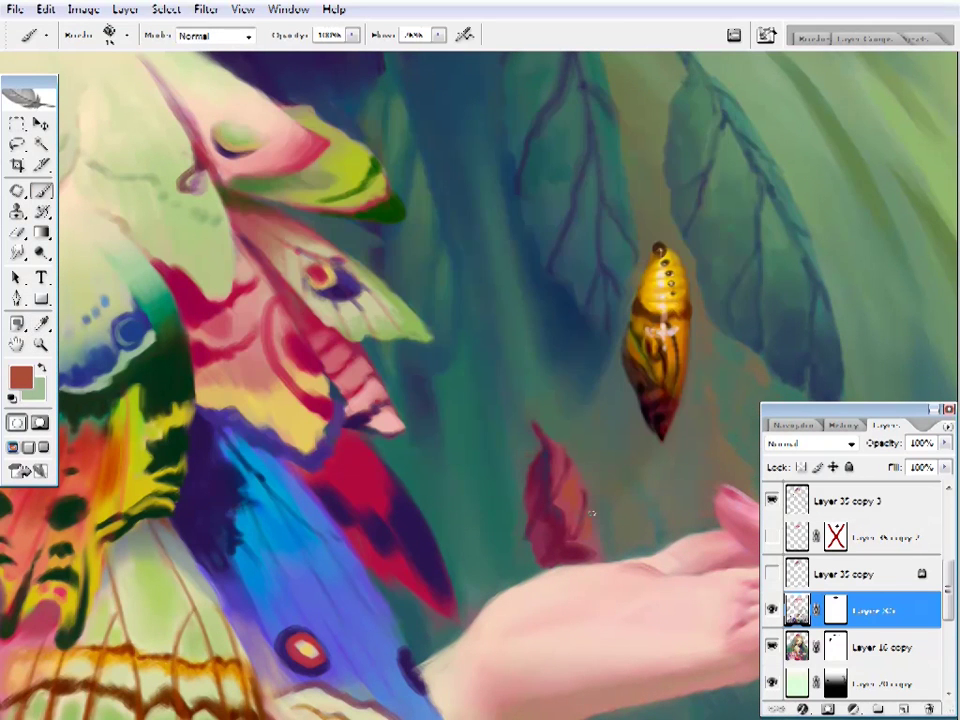
- Paint a small dark purple leaf with a touch of red left of the shoulder
{"action": "key", "text": "z"}
{"action": "left_click", "coordinate": [428, 645], "text": "alt"}
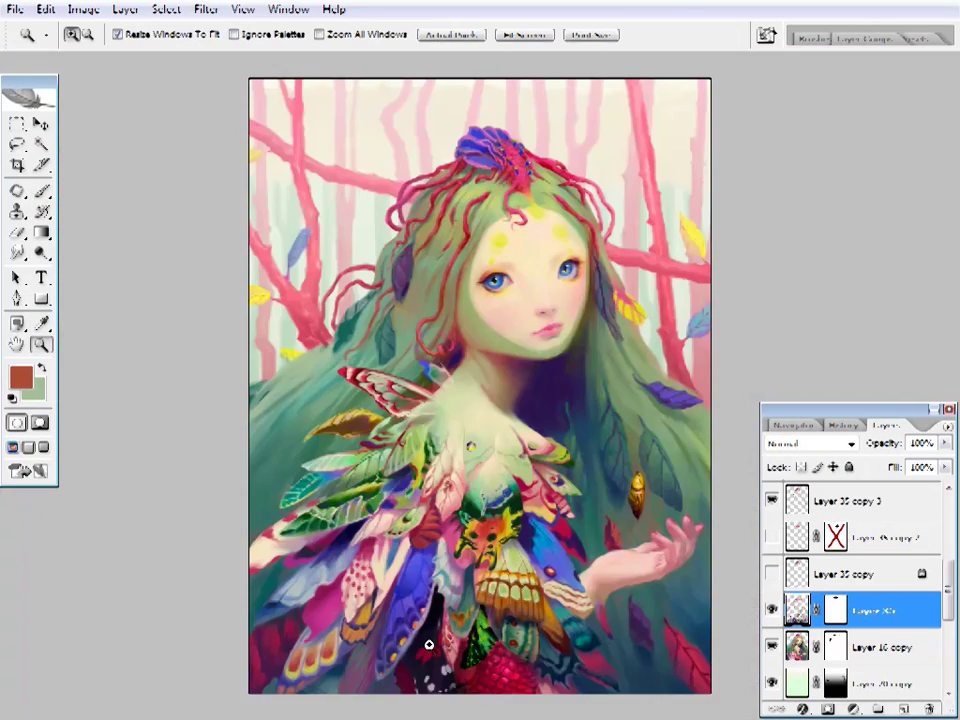
{"action": "left_click", "coordinate": [320, 480]}
{"action": "left_click", "coordinate": [430, 450]}
{"action": "key", "text": "b"}
{"action": "right_click", "coordinate": [332, 55]}
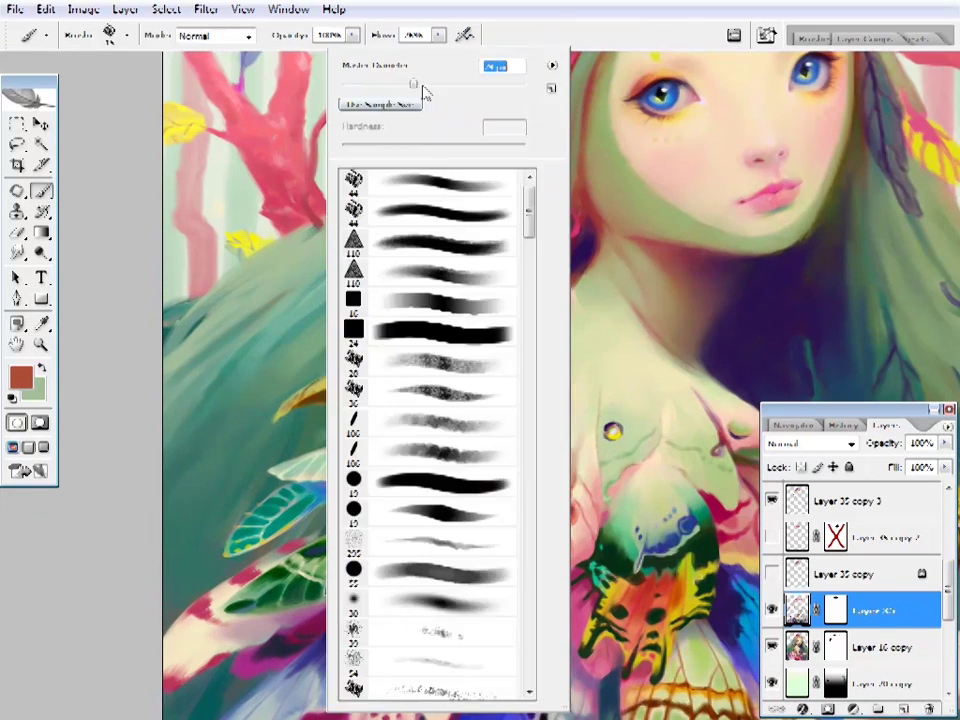
{"action": "left_click", "coordinate": [200, 470], "text": "alt"}
{"action": "mouse_move", "coordinate": [220, 470]}
{"action": "left_mouse_down"}
{"action": "mouse_move", "coordinate": [188, 518]}
{"action": "mouse_move", "coordinate": [182, 492]}
{"action": "left_mouse_up"}
{"action": "left_click", "coordinate": [189, 506], "text": "alt"}
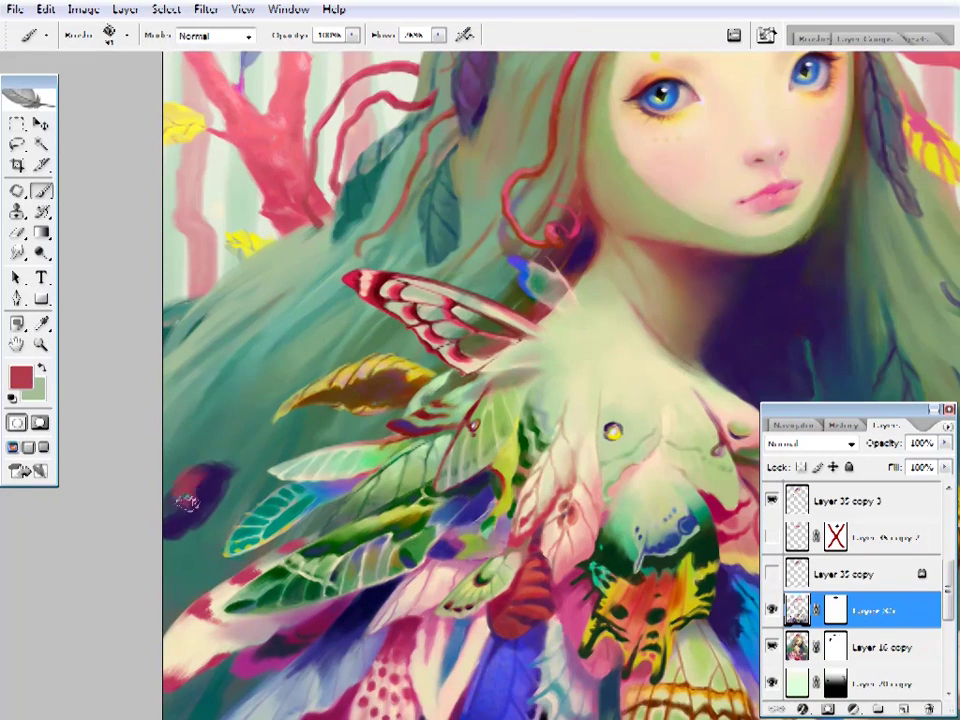
{"action": "left_click", "coordinate": [175, 515], "text": "alt"}
- Sample red from the painting and zoom back in on the left-shoulder leaves
{"action": "key", "text": "z"}
{"action": "left_click", "coordinate": [300, 521], "text": "alt"}
{"action": "left_click", "coordinate": [302, 317]}
{"action": "key", "text": "i"}
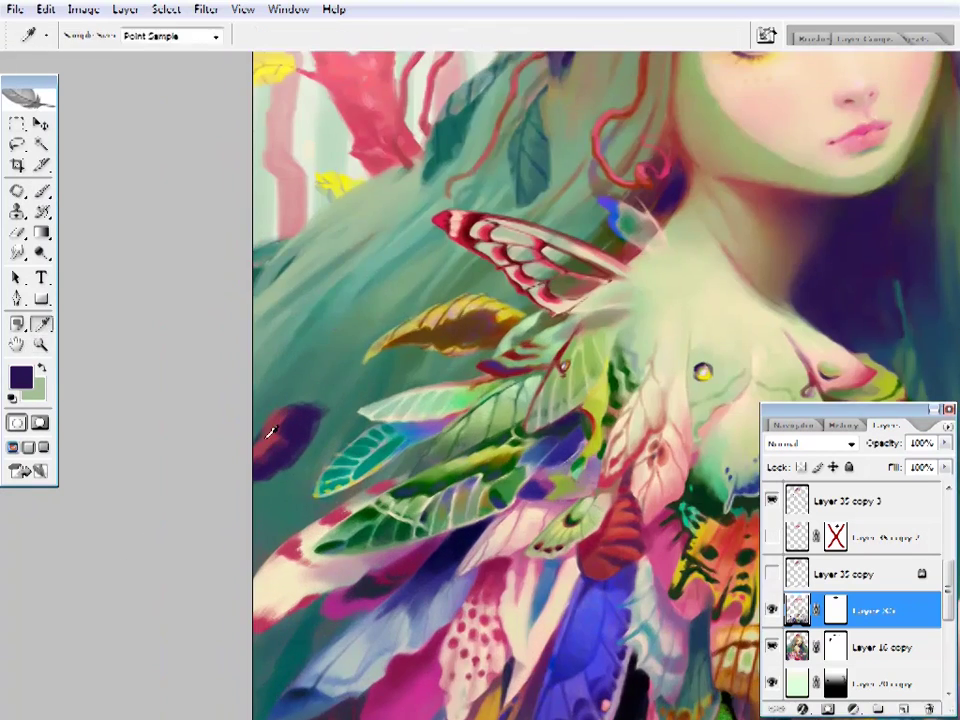
{"action": "left_click", "coordinate": [262, 440]}
{"action": "key", "text": "b"}
{"action": "scroll", "coordinate": [600, 380], "scroll_direction": "down", "scroll_amount": 2}
{"action": "key", "text": "z"}
{"action": "key", "text": "ctrl+0"}
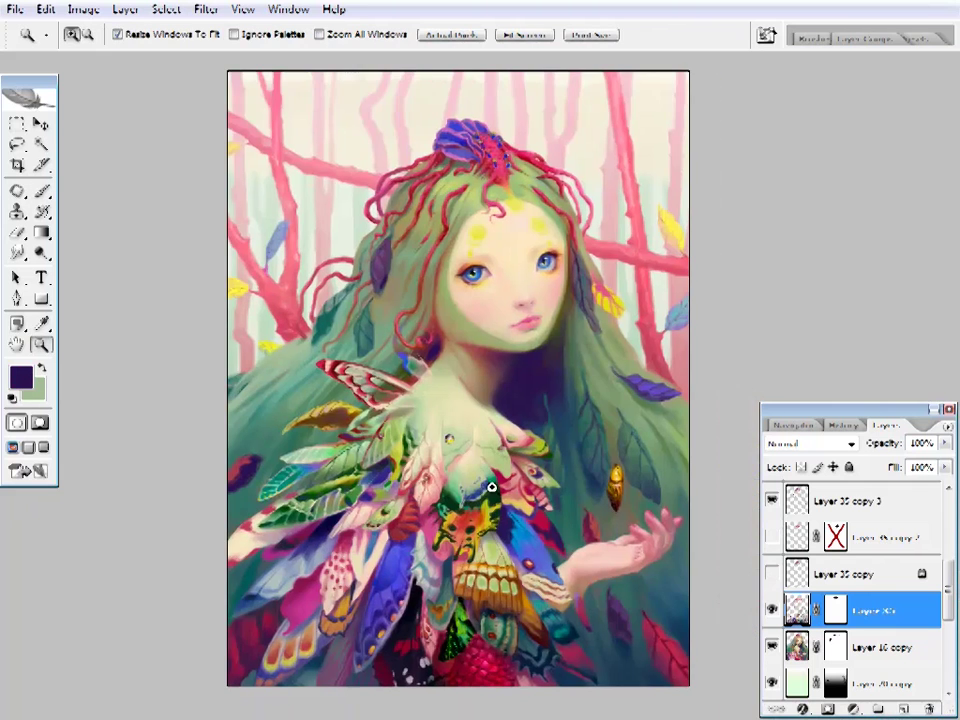
{"action": "left_click", "coordinate": [379, 411]}
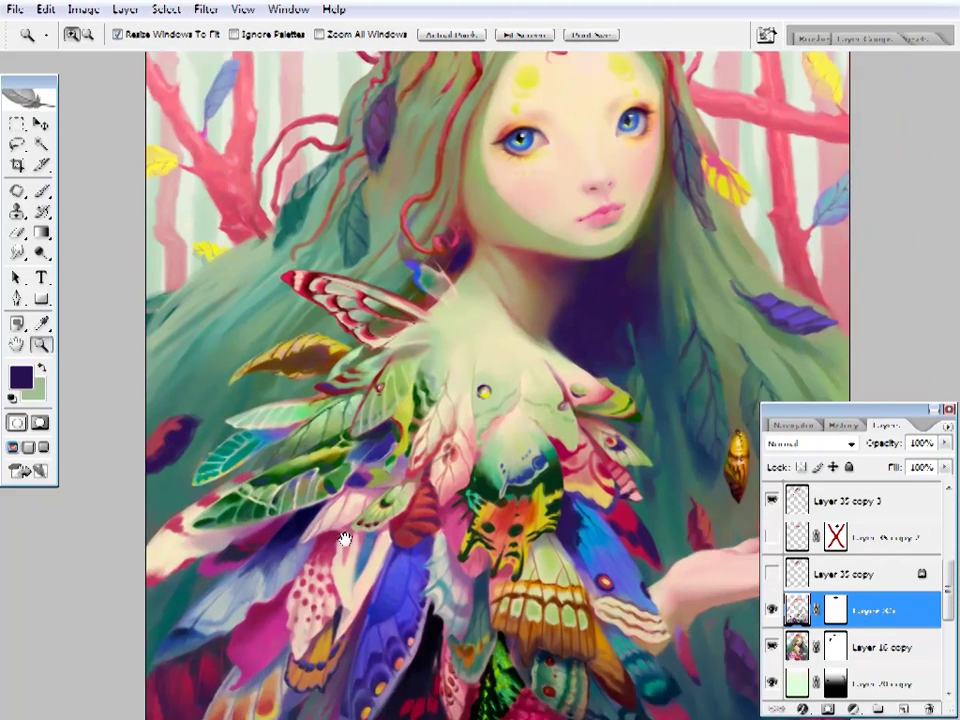
{"action": "left_click", "coordinate": [326, 459]}
{"action": "left_click_drag", "start_coordinate": [233, 505], "coordinate": [301, 480]}
- Sample dark purple and maroon, then shade the small left leaf with purple
{"action": "key", "text": "e"}
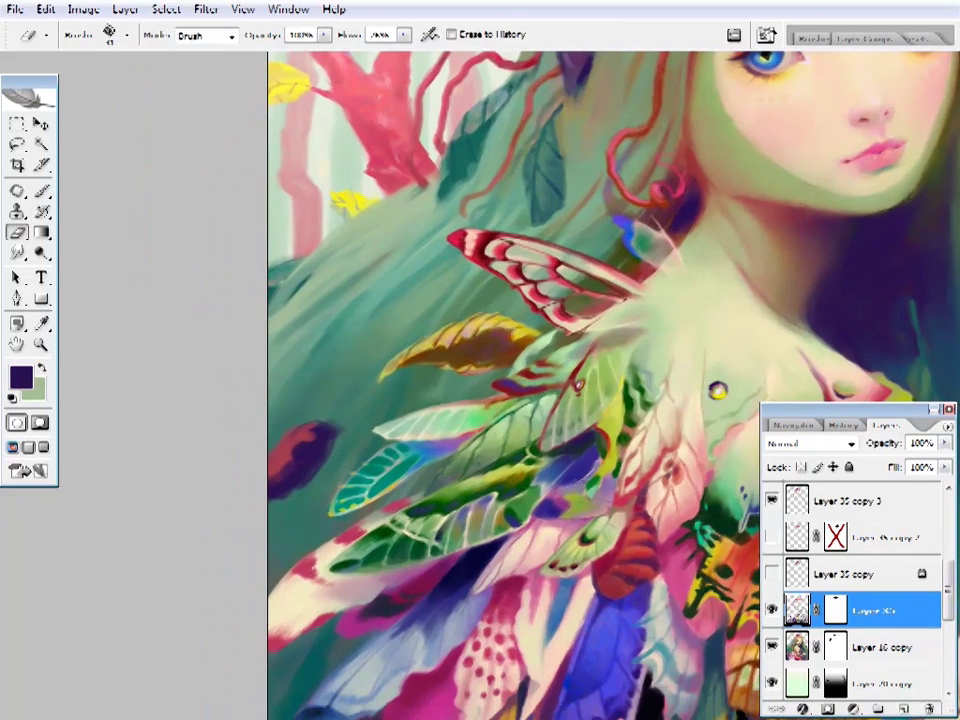
{"action": "key", "text": "b"}
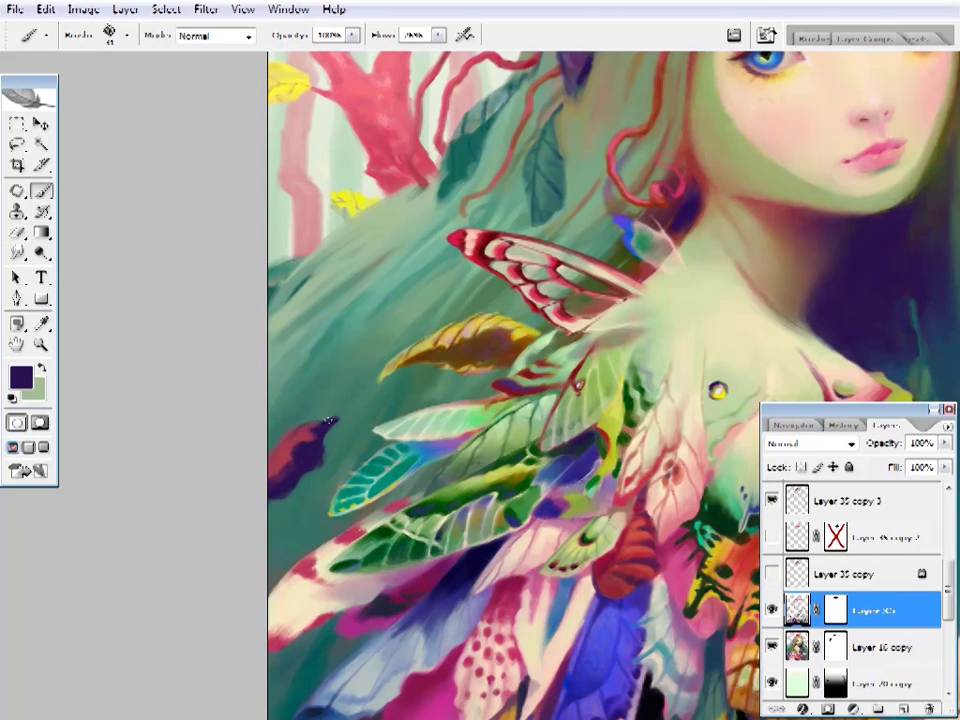
{"action": "left_click", "coordinate": [288, 472], "text": "alt"}
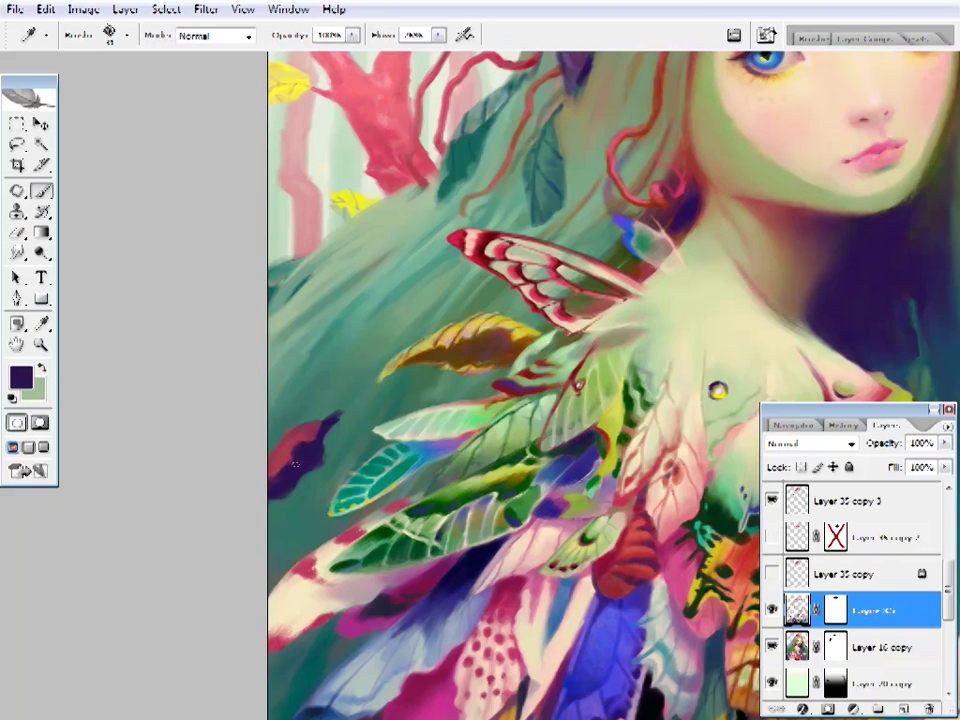
{"action": "left_click", "coordinate": [330, 412], "text": "alt"}
{"action": "key", "text": "e"}
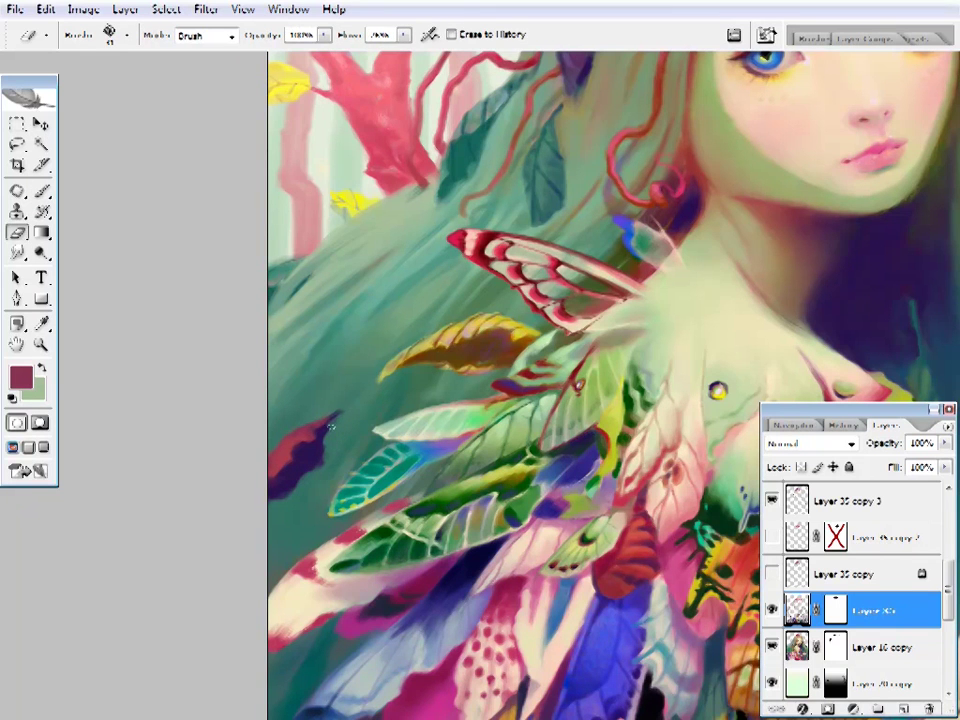
{"action": "key", "text": "b"}
{"action": "left_click", "coordinate": [292, 448], "text": "alt"}
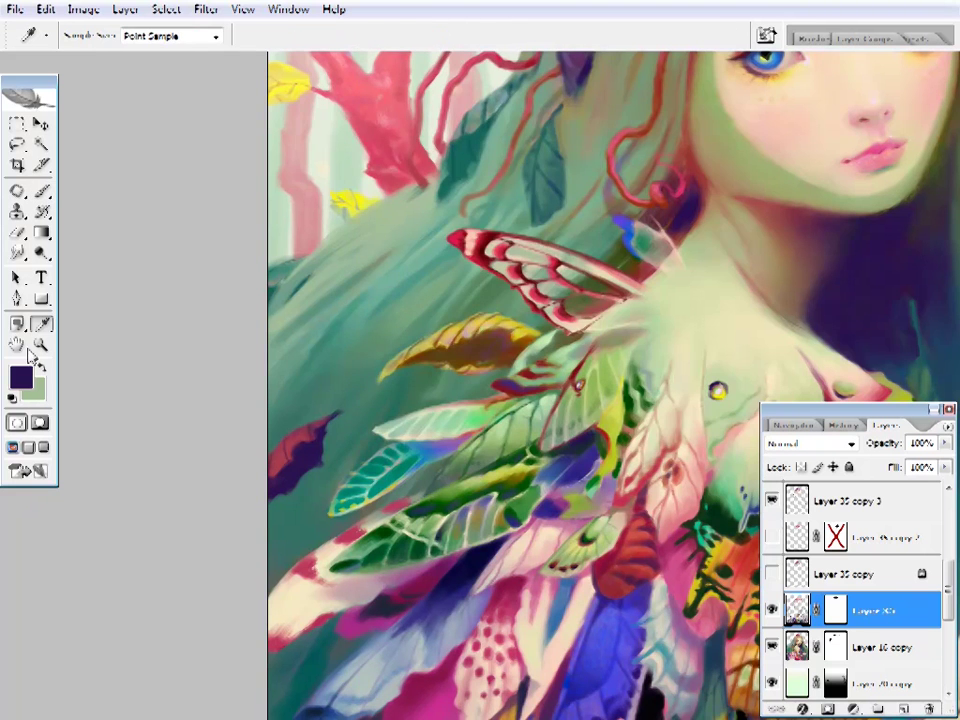
{"action": "key", "text": "Return"}
{"action": "key", "text": "Return"}
{"action": "key", "text": "Return"}
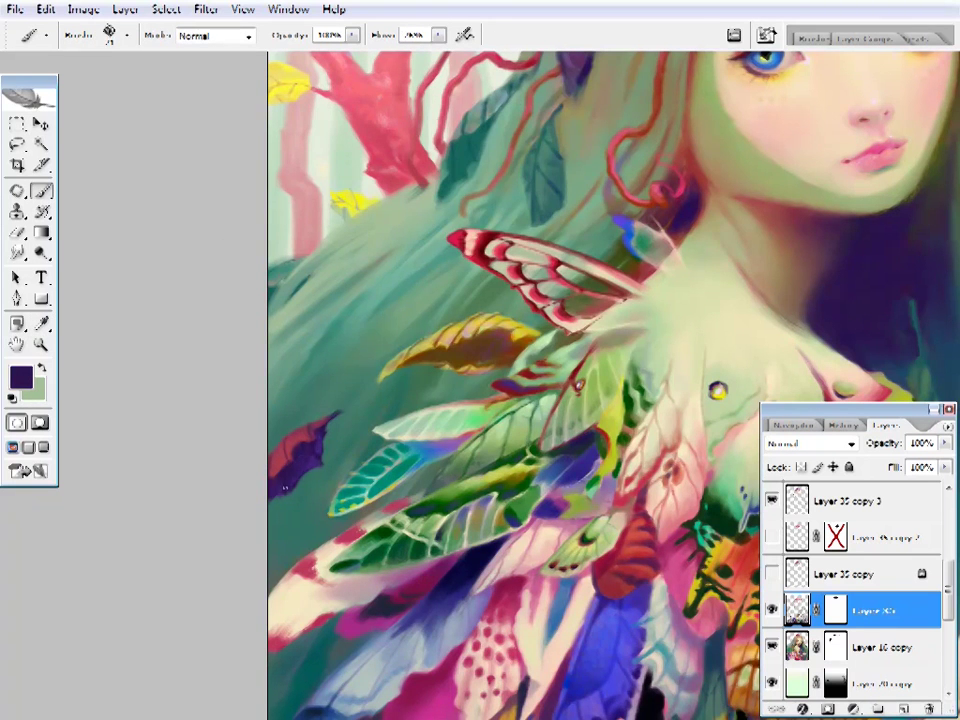
{"action": "left_click_drag", "start_coordinate": [285, 488], "coordinate": [289, 540]}
- Sample blue and paint a blue leaf shape on the hair, extending it right
{"action": "key", "text": "e"}
{"action": "key", "text": "i"}
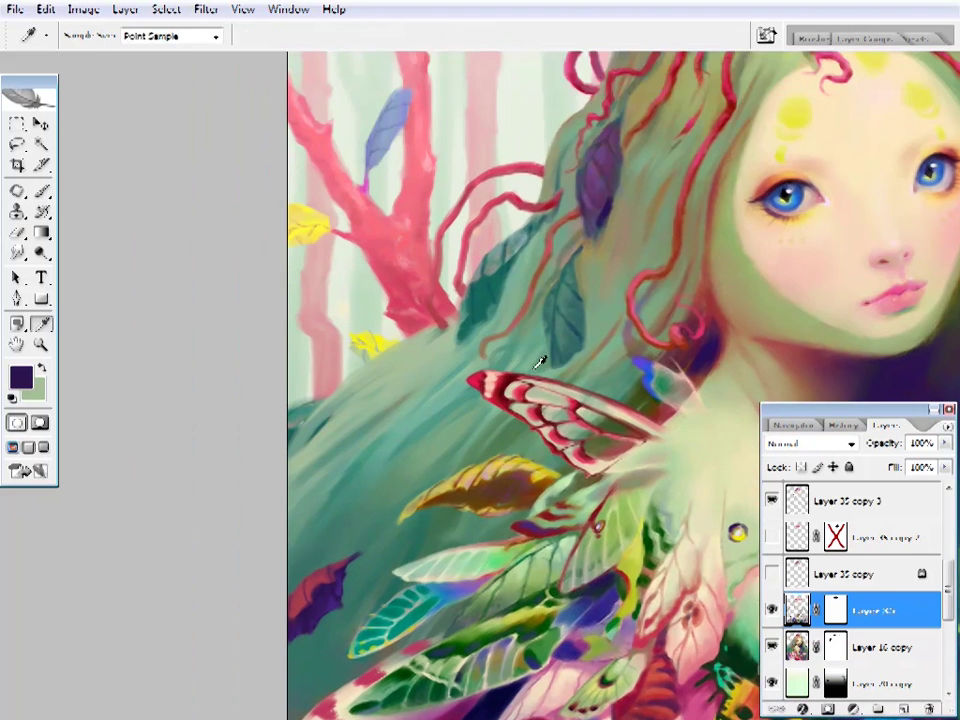
{"action": "left_click", "coordinate": [546, 360]}
{"action": "key", "text": "b"}
{"action": "right_click", "coordinate": [420, 390]}
{"action": "key", "text": "Return"}
{"action": "left_click_drag", "start_coordinate": [390, 392], "coordinate": [410, 402]}
{"action": "key", "text": "i"}
{"action": "key", "text": "b"}
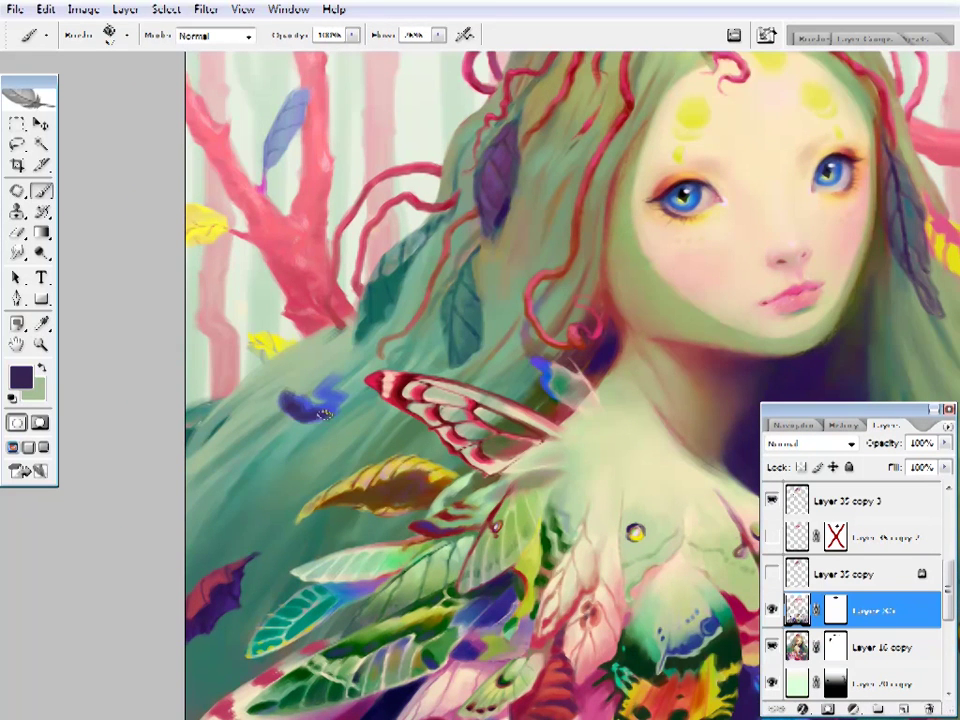
{"action": "left_click_drag", "start_coordinate": [300, 405], "coordinate": [345, 388]}
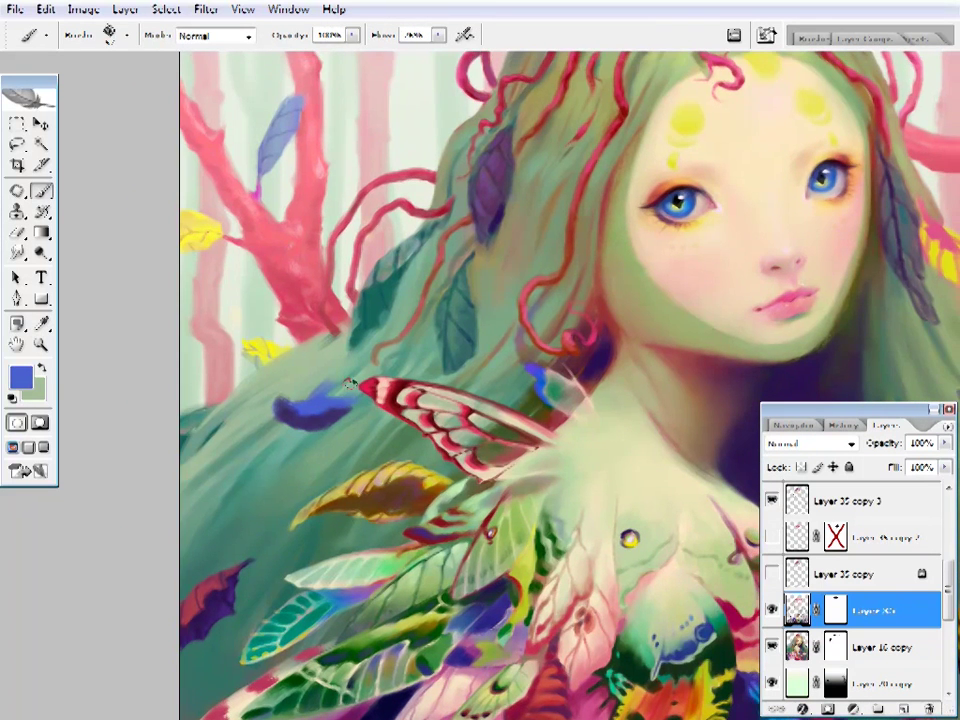
- Lasso around the blue leaf, then revert to an earlier eraser state in History
{"action": "key", "text": "l"}
{"action": "mouse_move", "coordinate": [262, 440]}
{"action": "left_mouse_down"}
{"action": "mouse_move", "coordinate": [328, 456]}
{"action": "mouse_move", "coordinate": [328, 489]}
{"action": "mouse_move", "coordinate": [275, 500]}
{"action": "left_mouse_up"}
{"action": "left_click", "coordinate": [843, 425]}
{"action": "left_click", "coordinate": [830, 521]}
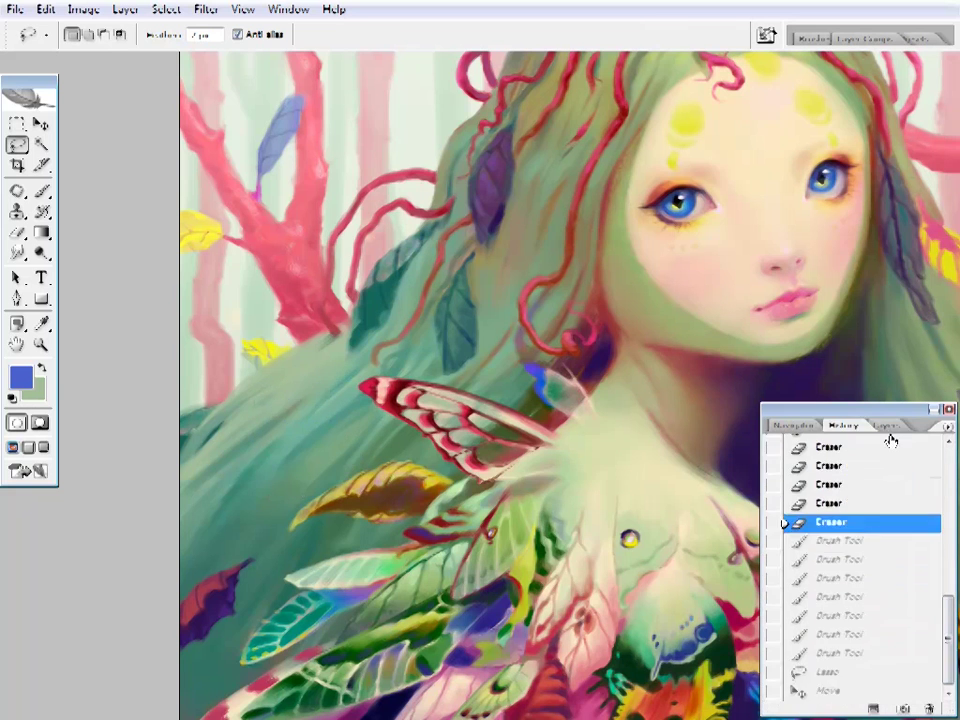
{"action": "left_click", "coordinate": [885, 425]}
- Sample dark indigo and repaint the blue leaf darker, reshaping it
{"action": "key", "text": "i"}
{"action": "key", "text": "b"}
{"action": "left_click", "coordinate": [295, 452], "text": "alt"}
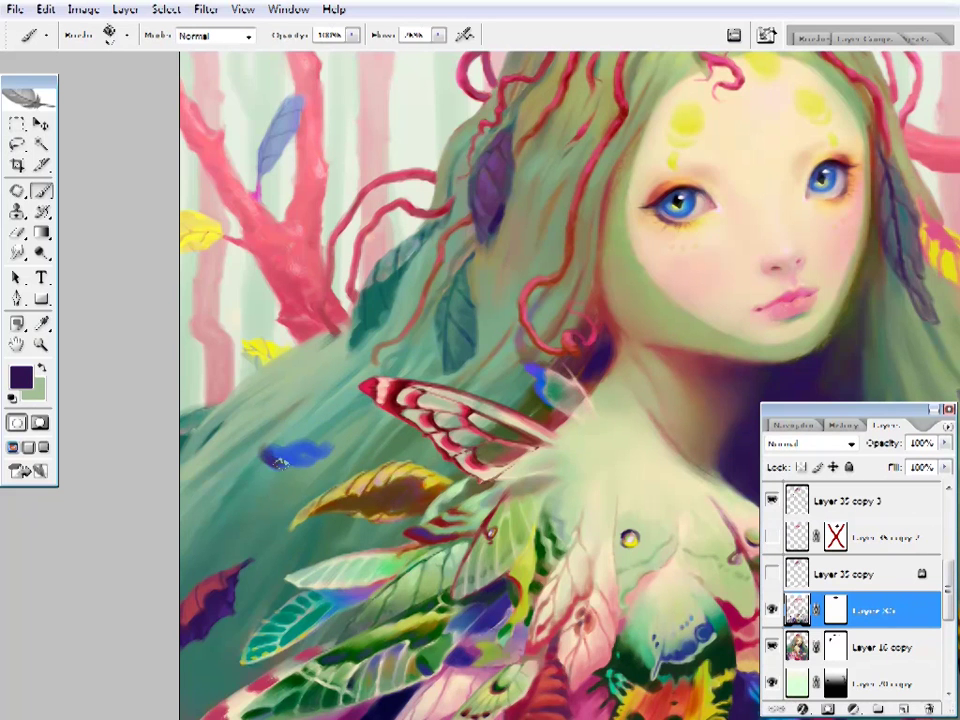
{"action": "mouse_move", "coordinate": [300, 452]}
{"action": "left_mouse_down"}
{"action": "mouse_move", "coordinate": [263, 458]}
{"action": "mouse_move", "coordinate": [343, 440]}
{"action": "mouse_move", "coordinate": [310, 462]}
{"action": "left_mouse_up"}
{"action": "left_click", "coordinate": [299, 455], "text": "alt"}
{"action": "right_click", "coordinate": [299, 455]}
{"action": "key", "text": "Escape"}
{"action": "key", "text": "e"}
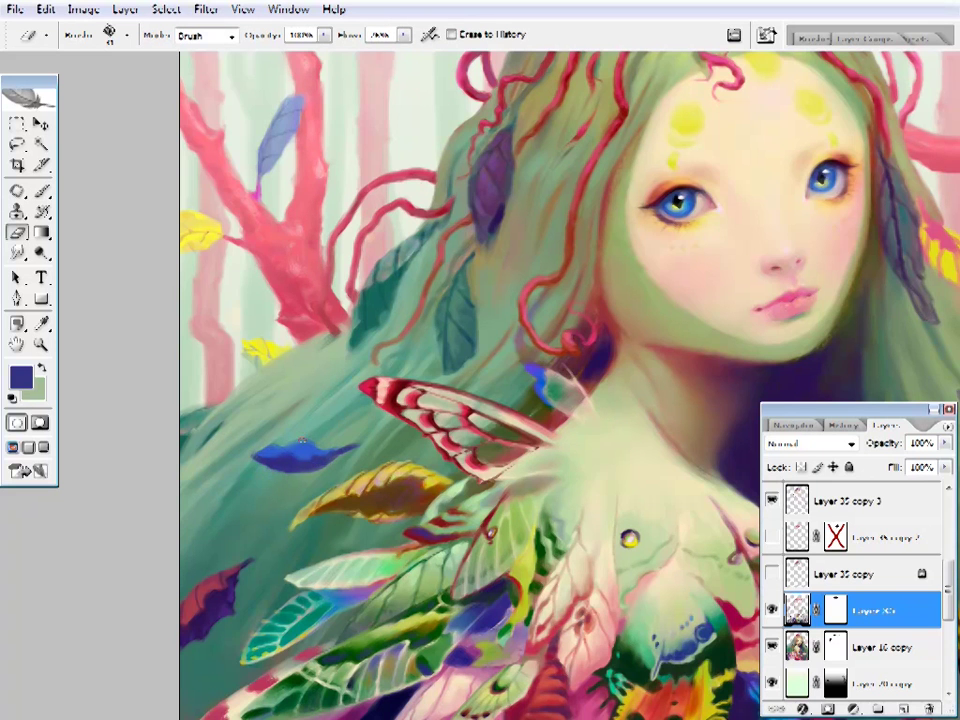
{"action": "key", "text": "z"}
{"action": "left_click", "coordinate": [317, 456]}
- Resample dark indigo and the leaf's blue for further work on the leaf
{"action": "key", "text": "b"}
{"action": "key", "text": "i"}
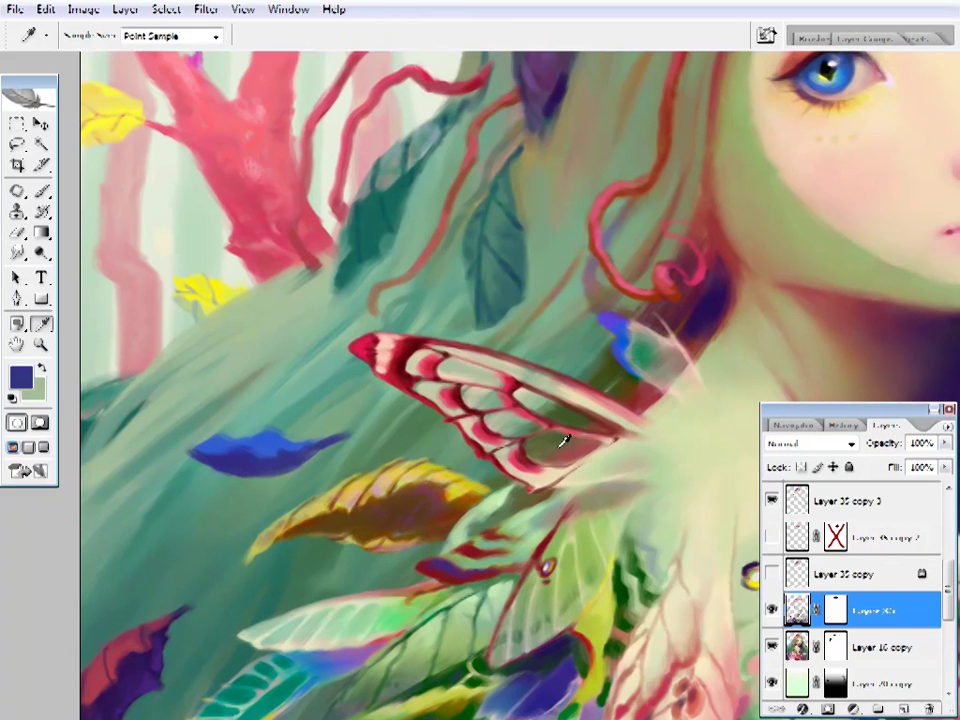
{"action": "left_click", "coordinate": [285, 489]}
{"action": "key", "text": "b"}
{"action": "right_click", "coordinate": [420, 300]}
{"action": "key", "text": "Escape"}
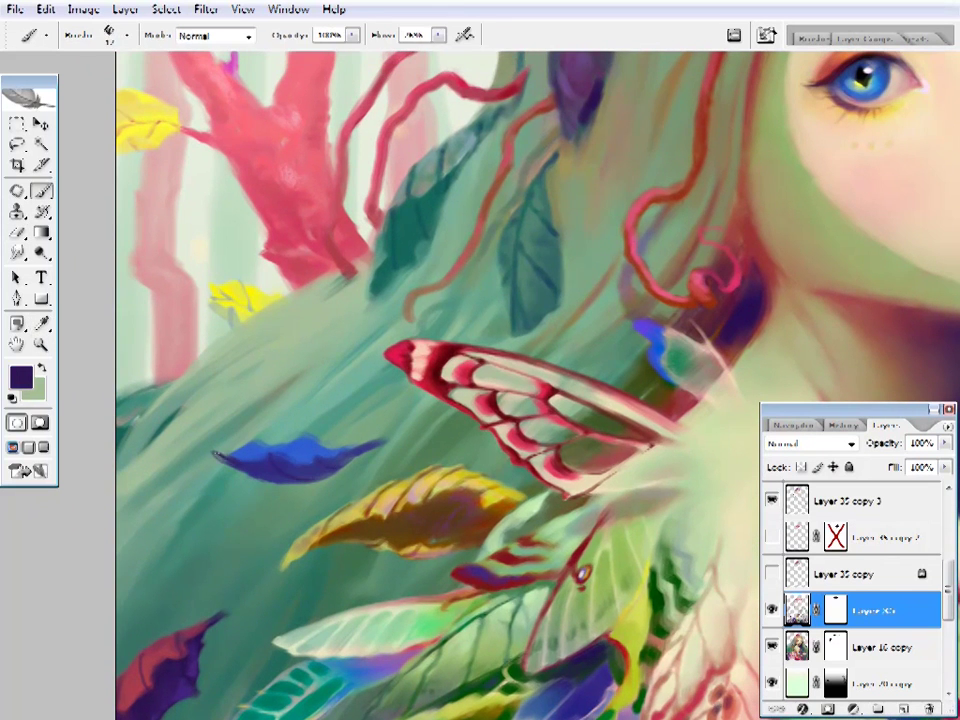
{"action": "left_click", "coordinate": [253, 456], "text": "alt"}
{"action": "left_click", "coordinate": [268, 443], "text": "alt"}
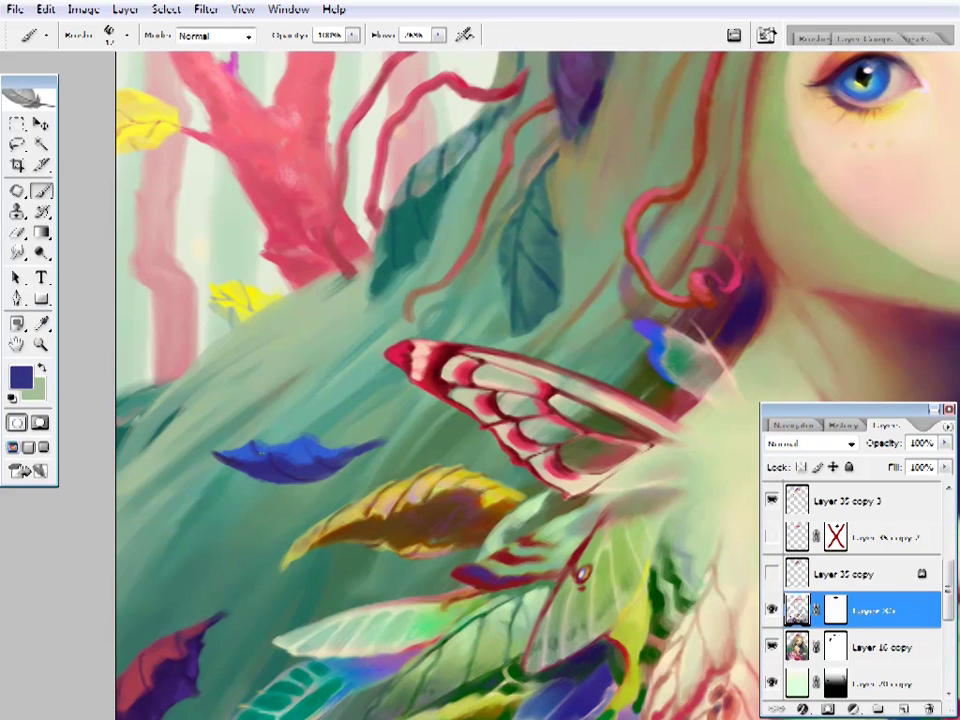
- Zoom in on the moth wing and blue leaf and sample dark indigo from it
{"action": "key", "text": "z"}
{"action": "right_click", "coordinate": [467, 390]}
{"action": "left_click", "coordinate": [500, 400]}
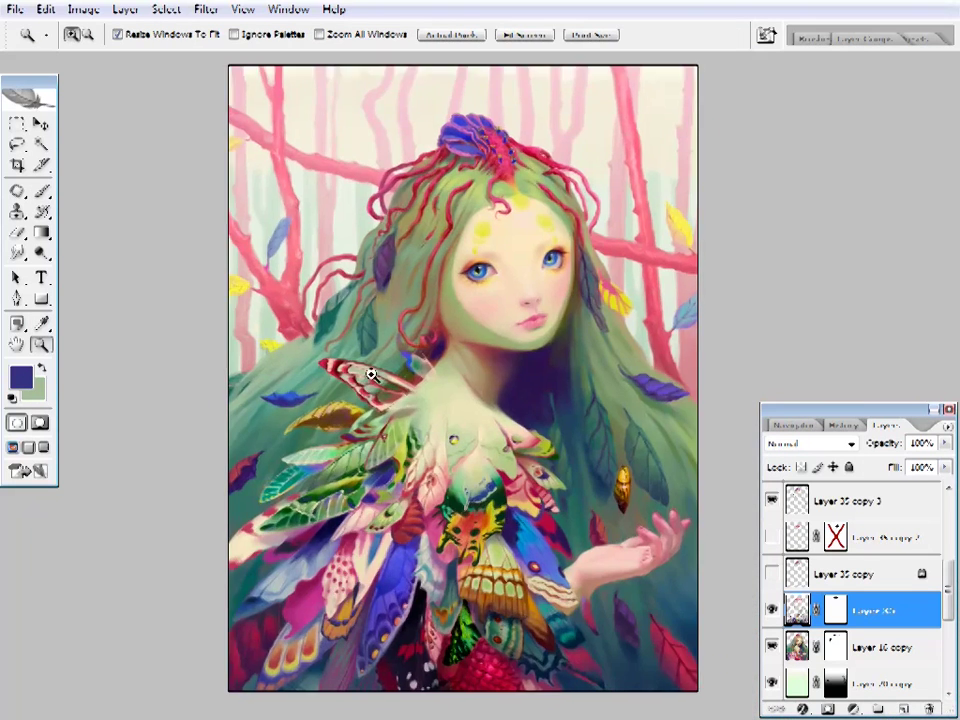
{"action": "left_click", "coordinate": [369, 375]}
{"action": "key", "text": "b"}
{"action": "left_click", "coordinate": [422, 410], "text": "alt"}
{"action": "left_click", "coordinate": [384, 438], "text": "alt"}
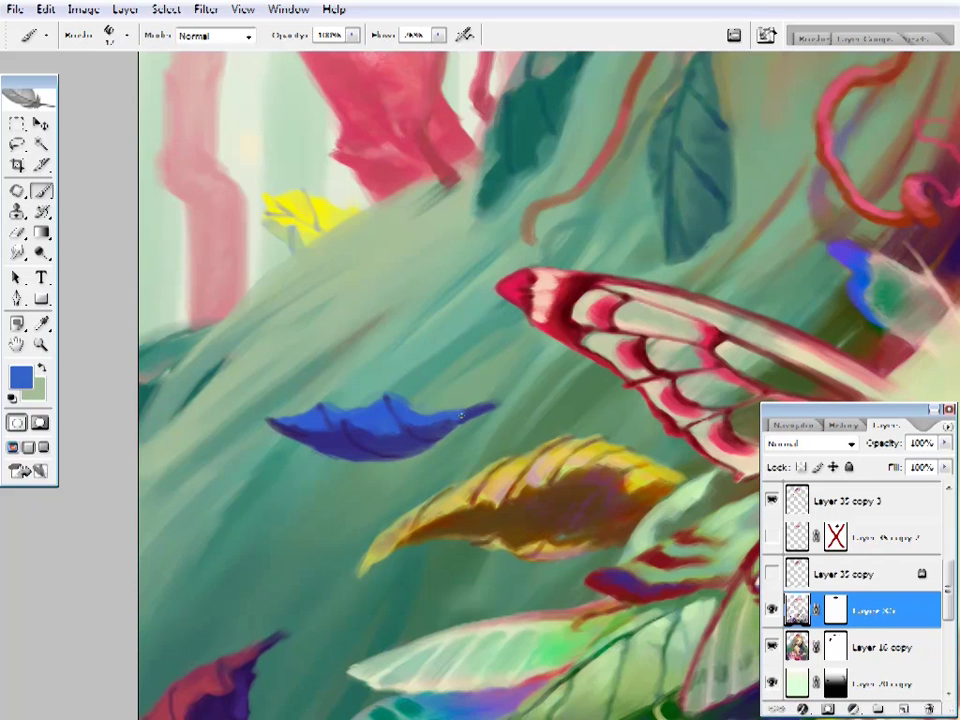
{"action": "key", "text": "e"}
{"action": "key", "text": "b"}
{"action": "key", "text": "e"}
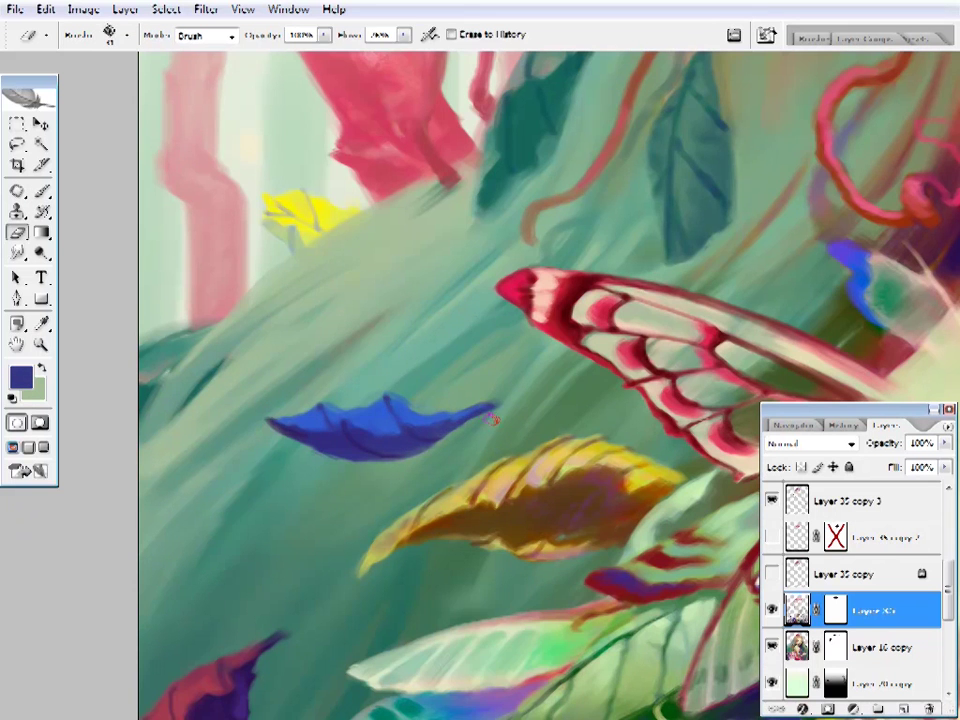
{"action": "key", "text": "z"}
{"action": "left_click", "coordinate": [439, 449], "text": "alt"}
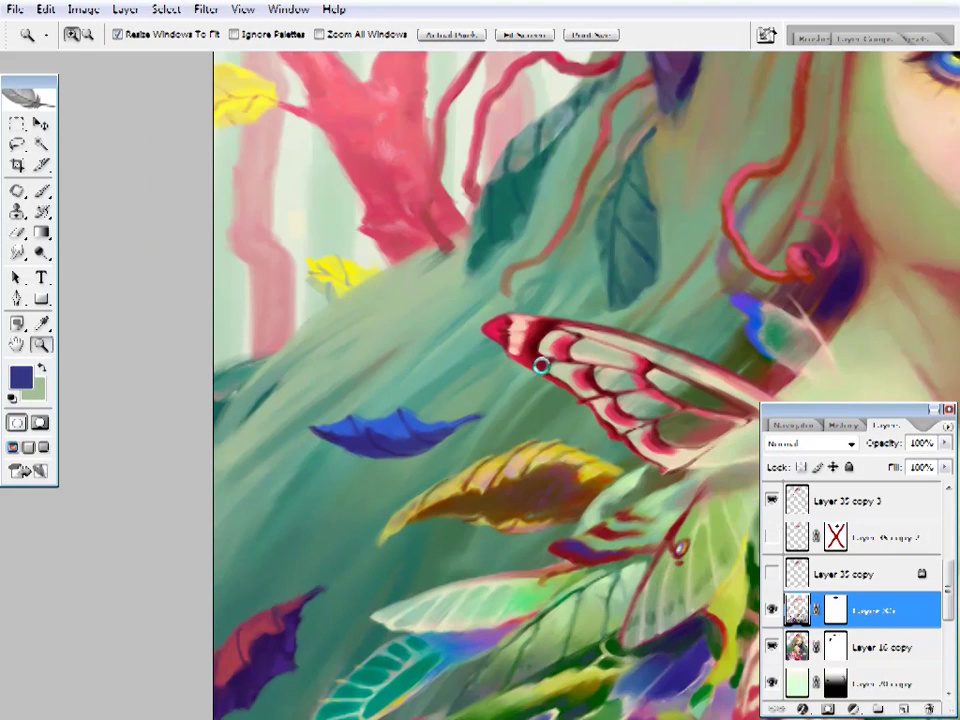
{"action": "left_click", "coordinate": [453, 492], "text": "alt"}
- Work on the Layer 16 copy layer with slate blue, then fit the painting on screen
{"action": "key", "text": "b"}
{"action": "right_click", "coordinate": [510, 60]}
{"action": "key", "text": "Escape"}
{"action": "key", "text": "alt+bracketleft"}
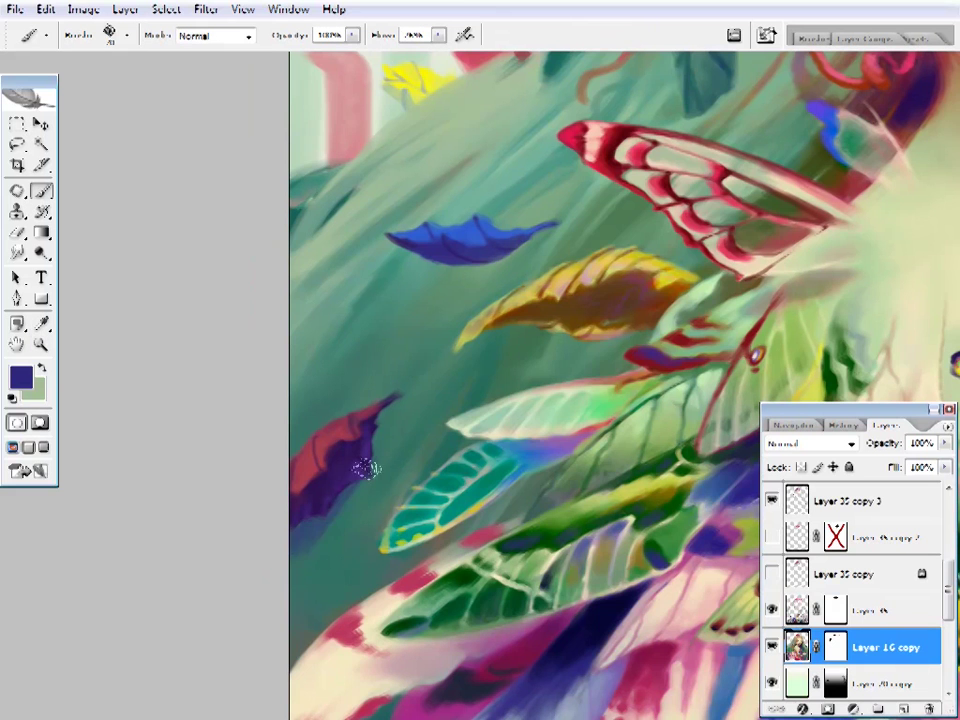
{"action": "left_click", "coordinate": [389, 443], "text": "alt"}
{"action": "left_click_drag", "start_coordinate": [545, 237], "coordinate": [503, 347]}
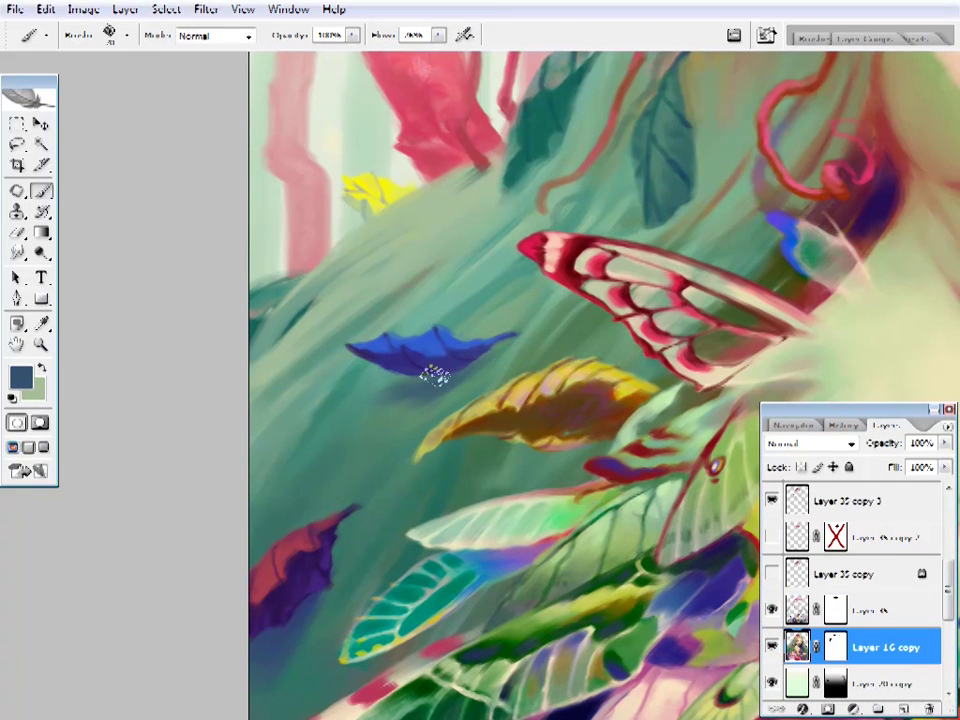
{"action": "right_click", "coordinate": [591, 94]}
{"action": "key", "text": "Escape"}
{"action": "key", "text": "z"}
{"action": "key", "text": "ctrl+0"}
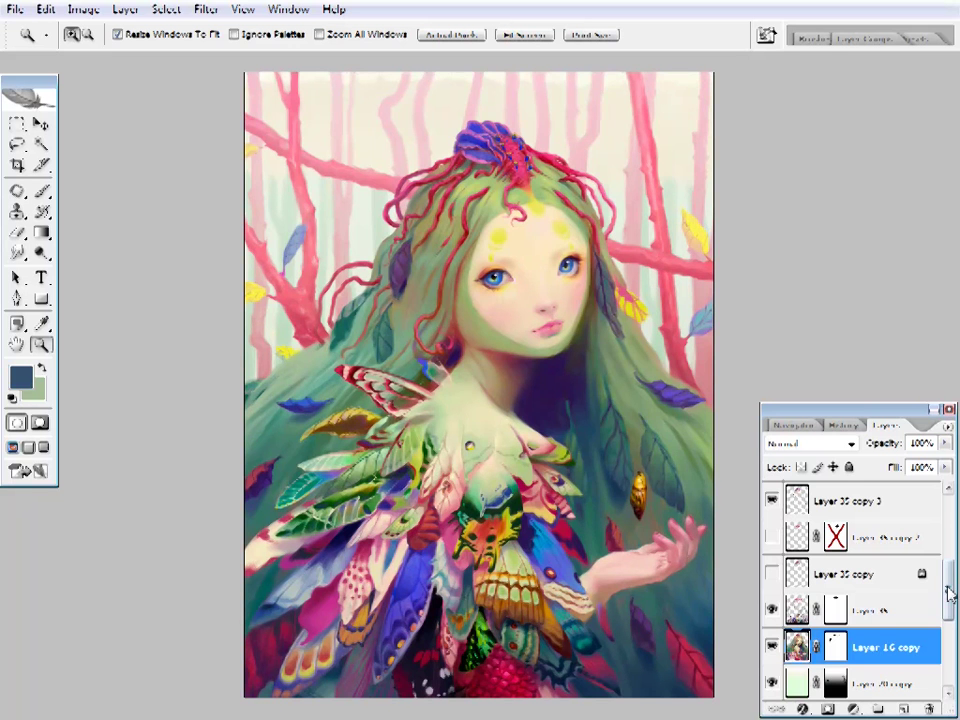
{"action": "left_click_drag", "start_coordinate": [948, 592], "coordinate": [948, 515]}
{"action": "left_click", "coordinate": [870, 574]}
{"action": "left_click", "coordinate": [403, 158]}
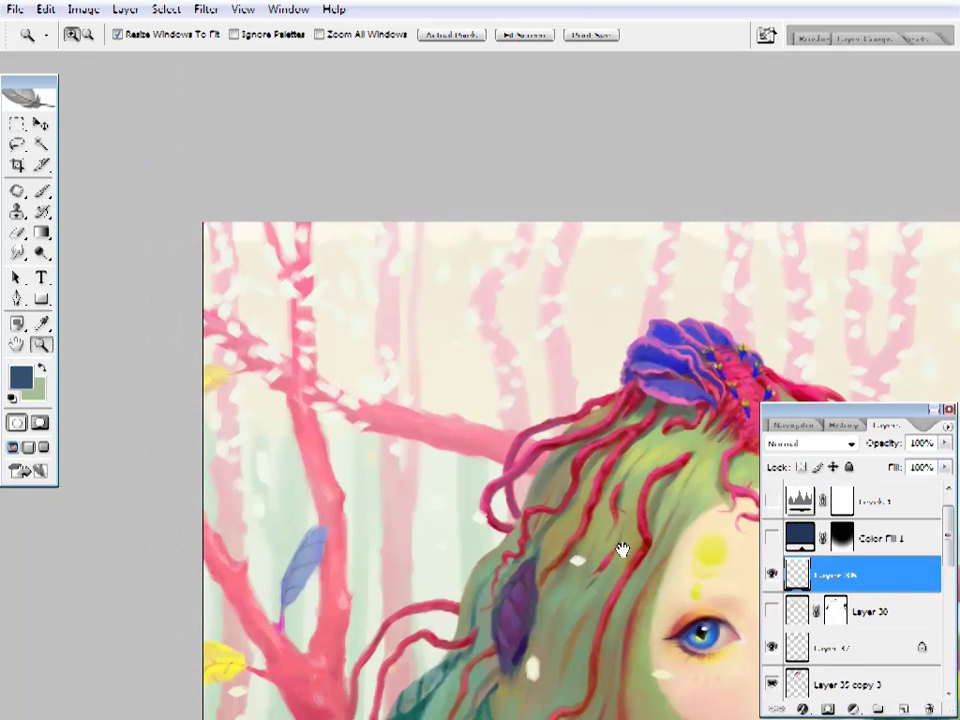
- Fit the painting in the window, show Layer 30, move it up the stack, then hide it
{"action": "left_click", "coordinate": [622, 550], "text": "alt"}
{"action": "left_click", "coordinate": [771, 611]}
{"action": "key", "text": "ctrl+0"}
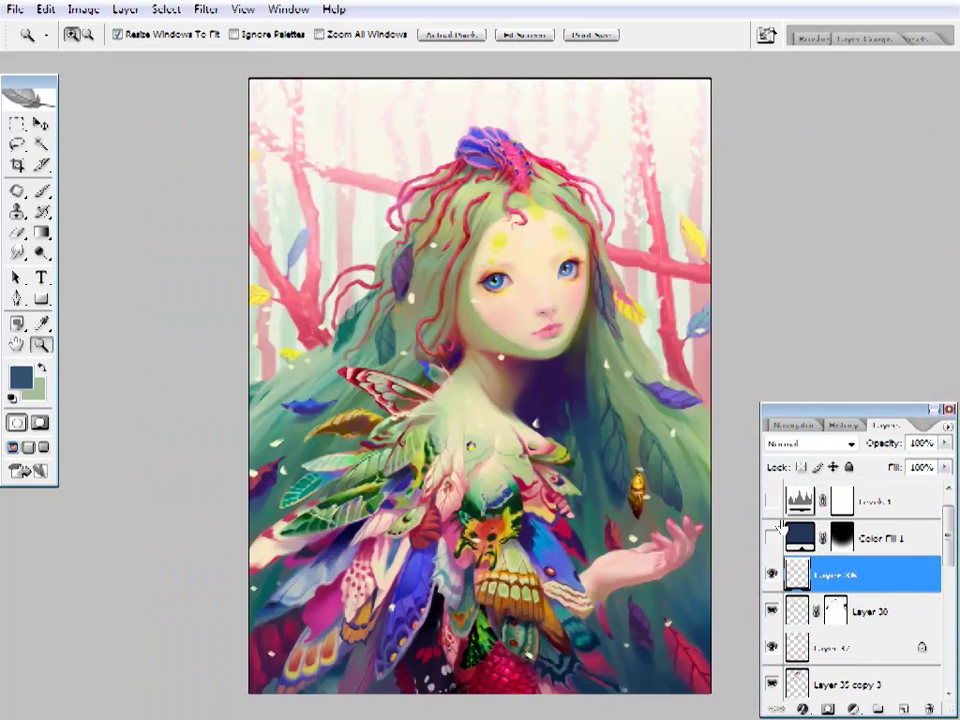
{"action": "left_click_drag", "start_coordinate": [800, 578], "coordinate": [800, 625]}
{"action": "scroll", "coordinate": [836, 583], "scroll_direction": "down", "scroll_amount": 1}
{"action": "left_click", "coordinate": [343, 161]}
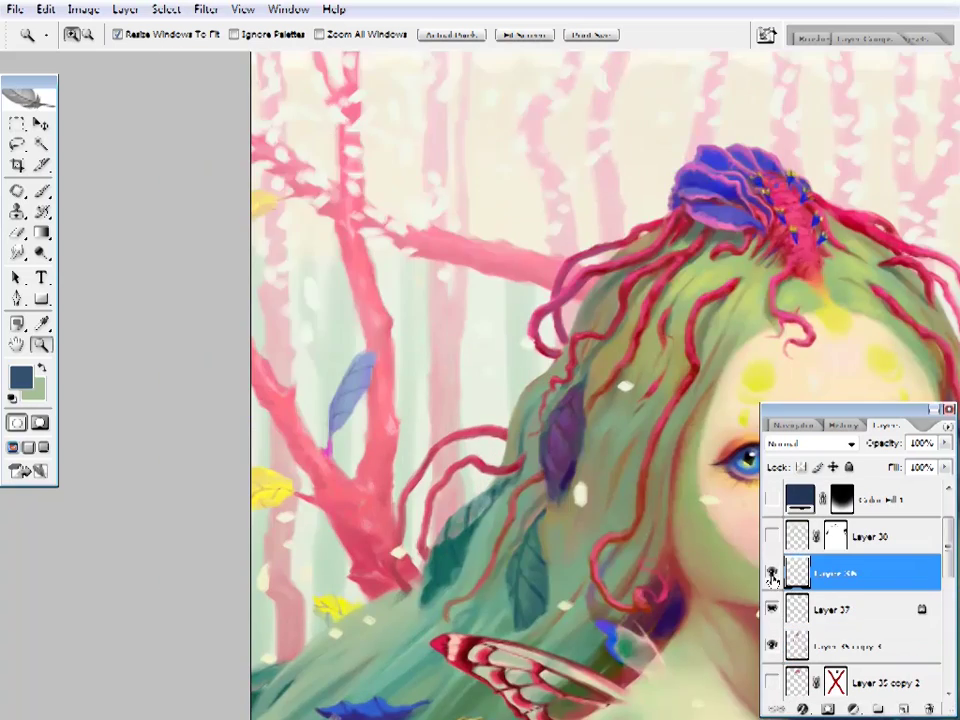
{"action": "scroll", "coordinate": [500, 380], "scroll_direction": "down", "scroll_amount": 5}
- Zoom in on the face and paint pale cream petal flecks over the green hair
{"action": "left_click", "coordinate": [568, 371], "text": "alt"}
{"action": "left_click", "coordinate": [568, 371]}
{"action": "key", "text": "b"}
{"action": "left_click", "coordinate": [556, 412], "text": "alt"}
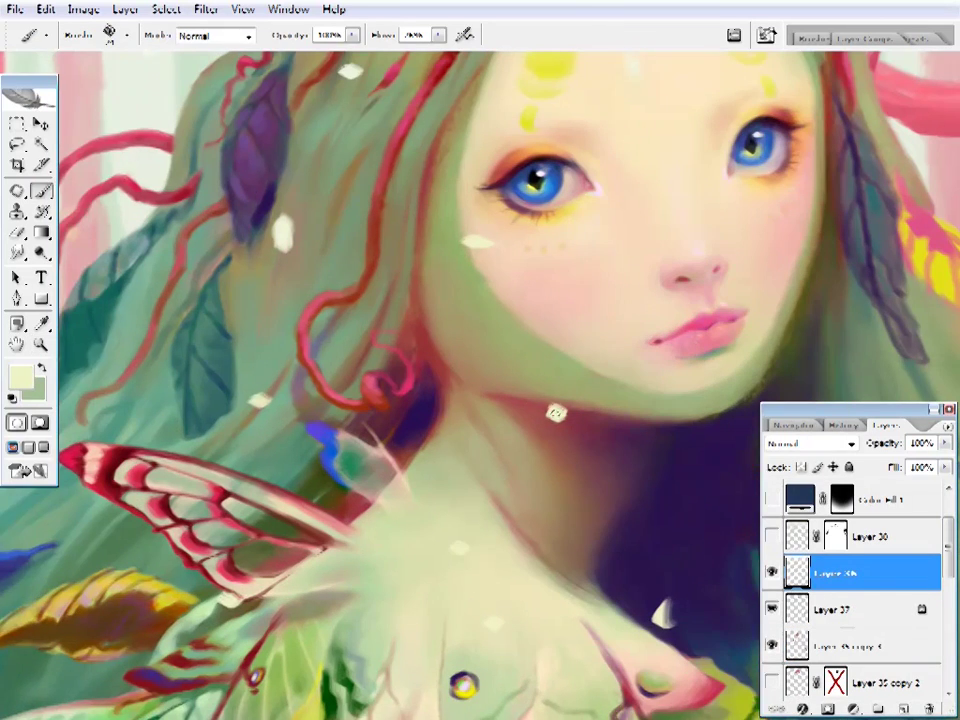
{"action": "scroll", "coordinate": [546, 385], "scroll_direction": "right", "scroll_amount": 2}
{"action": "left_click", "coordinate": [505, 425], "text": "alt"}
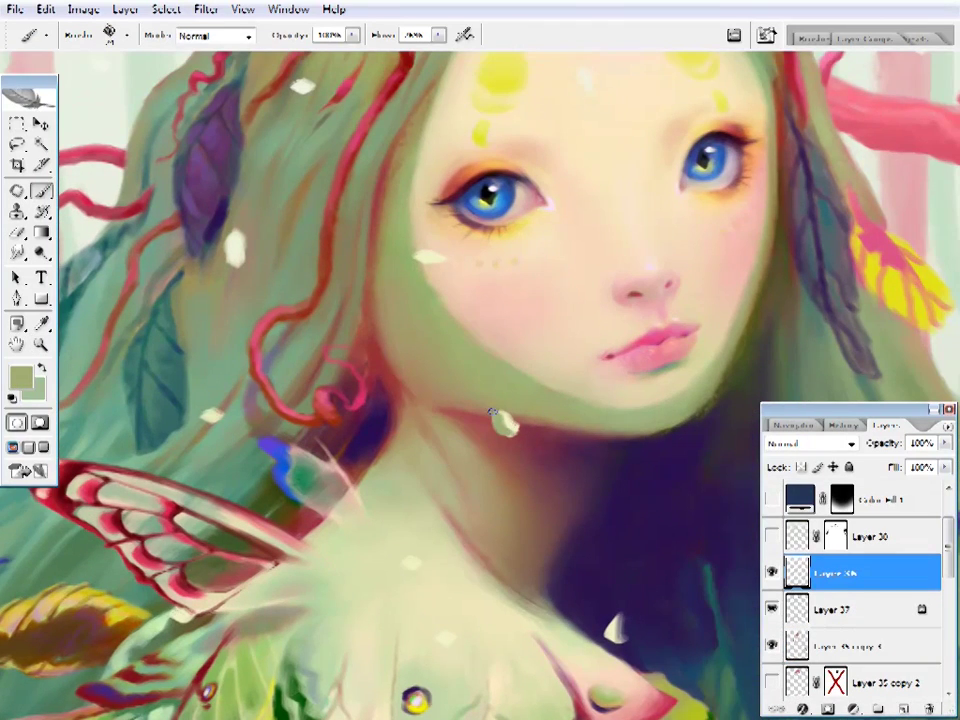
{"action": "scroll", "coordinate": [493, 413], "scroll_direction": "up", "scroll_amount": 2}
{"action": "scroll", "coordinate": [495, 395], "scroll_direction": "right", "scroll_amount": 1}
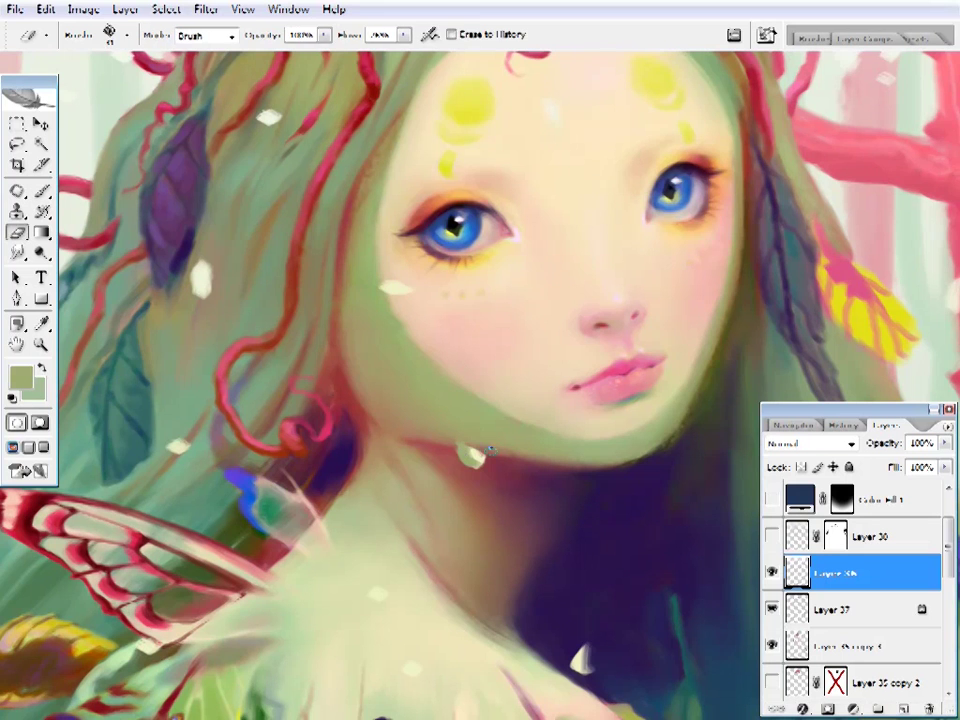
{"action": "left_click", "coordinate": [472, 444], "text": "alt"}
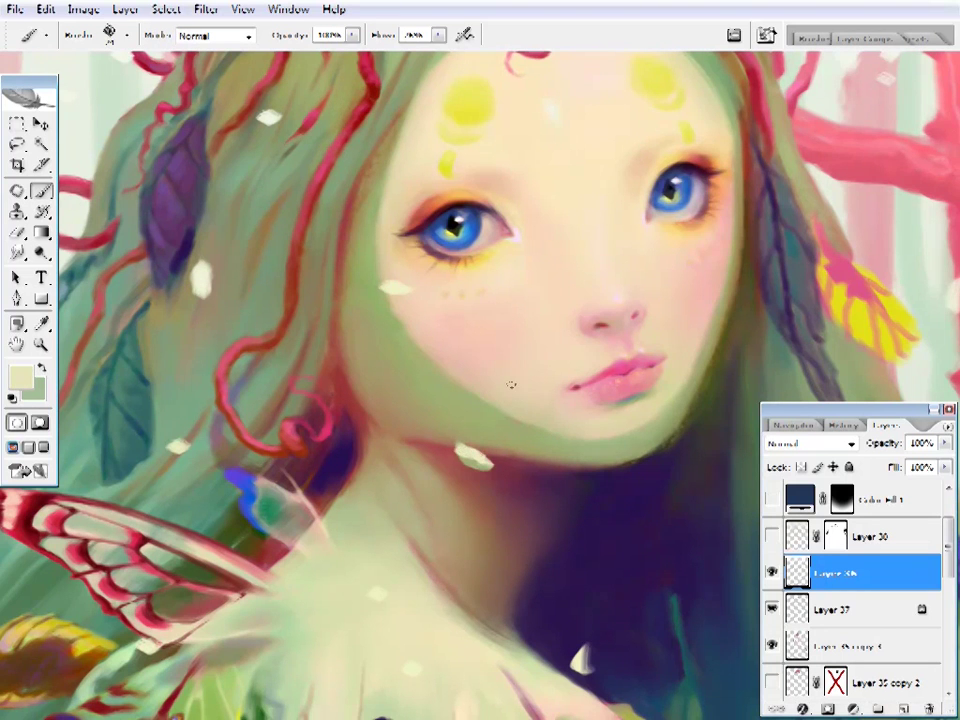
- Add more cream flecks in the hair, sampling olive green and reddish pink between strokes
{"action": "scroll", "coordinate": [371, 316], "scroll_direction": "up", "scroll_amount": 3}
{"action": "scroll", "coordinate": [371, 316], "scroll_direction": "left", "scroll_amount": 3}
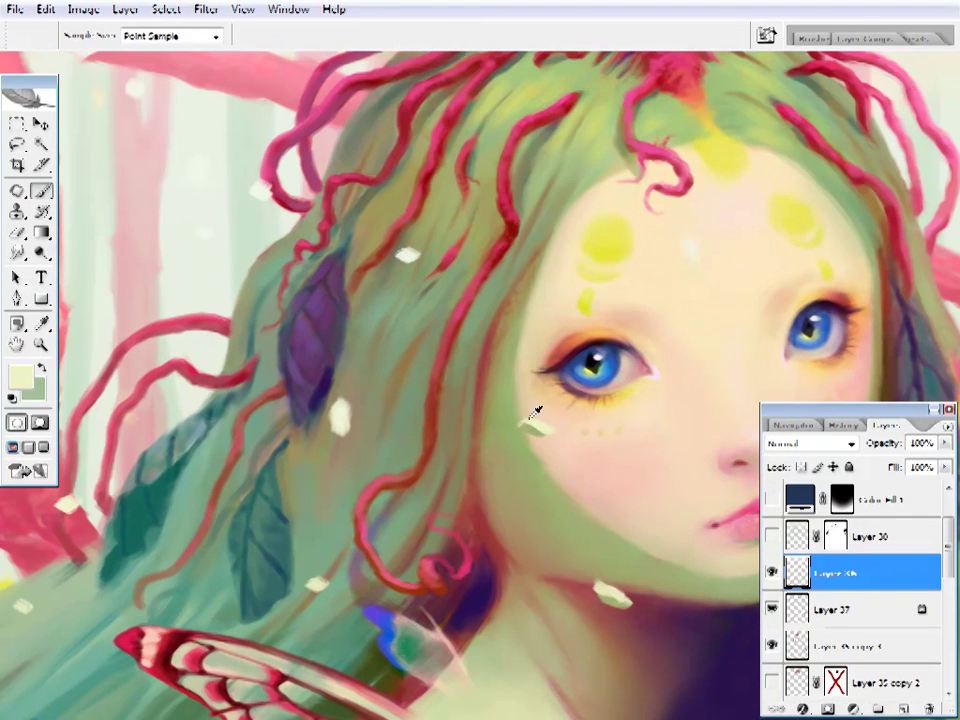
{"action": "left_click", "coordinate": [540, 403], "text": "alt"}
{"action": "scroll", "coordinate": [596, 439], "scroll_direction": "left", "scroll_amount": 4}
{"action": "left_click", "coordinate": [560, 378], "text": "alt"}
{"action": "left_click", "coordinate": [583, 381], "text": "alt"}
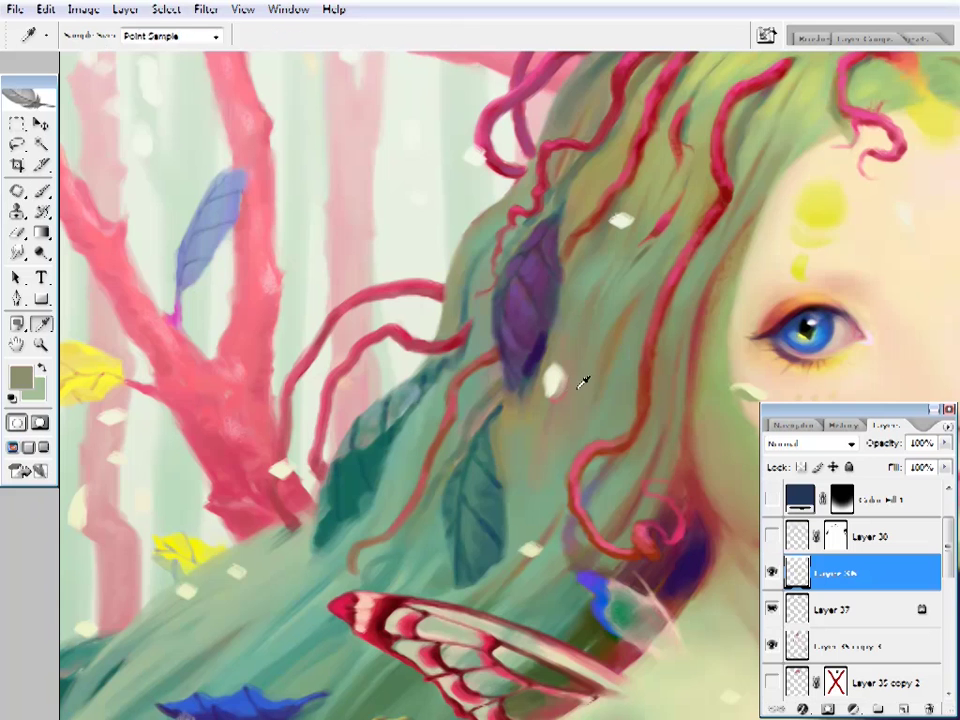
{"action": "left_click", "coordinate": [549, 400], "text": "alt"}
- Erase stray petal strokes and repaint the cream petal with a pale yellow touch
{"action": "key", "text": "e"}
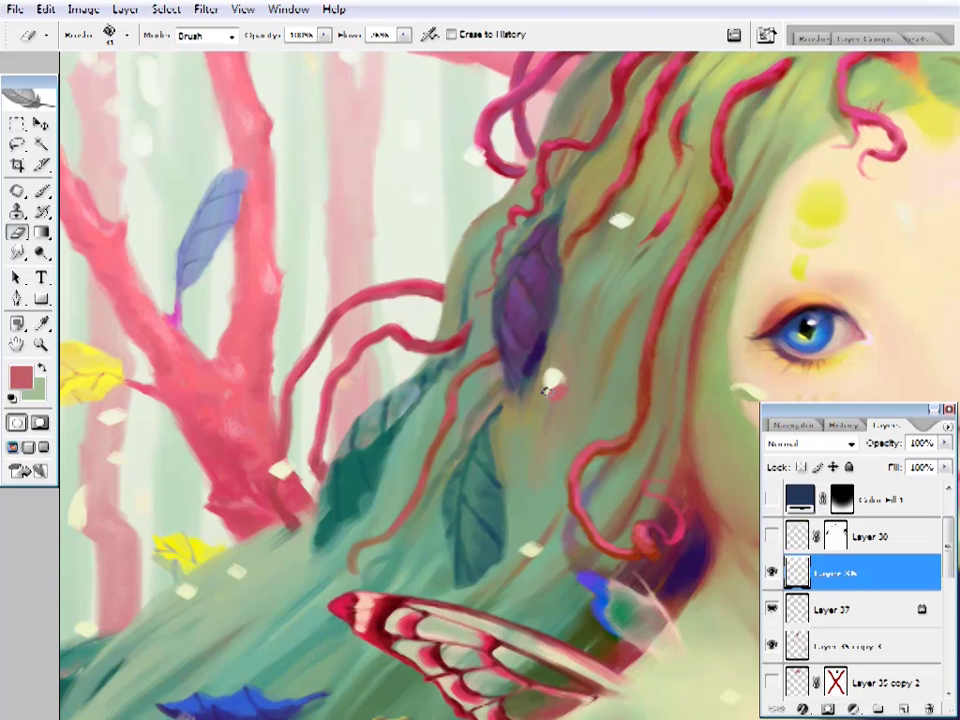
{"action": "key", "text": "b"}
{"action": "left_click", "coordinate": [553, 380], "text": "alt"}
{"action": "left_click", "coordinate": [745, 263], "text": "alt"}
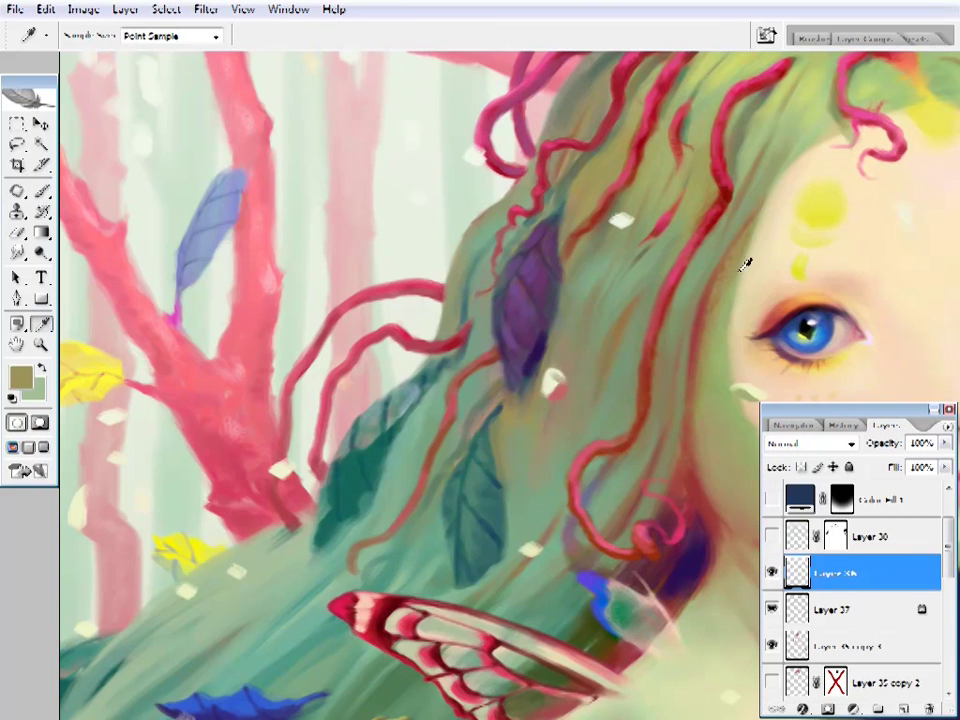
{"action": "left_click", "coordinate": [558, 376], "text": "alt"}
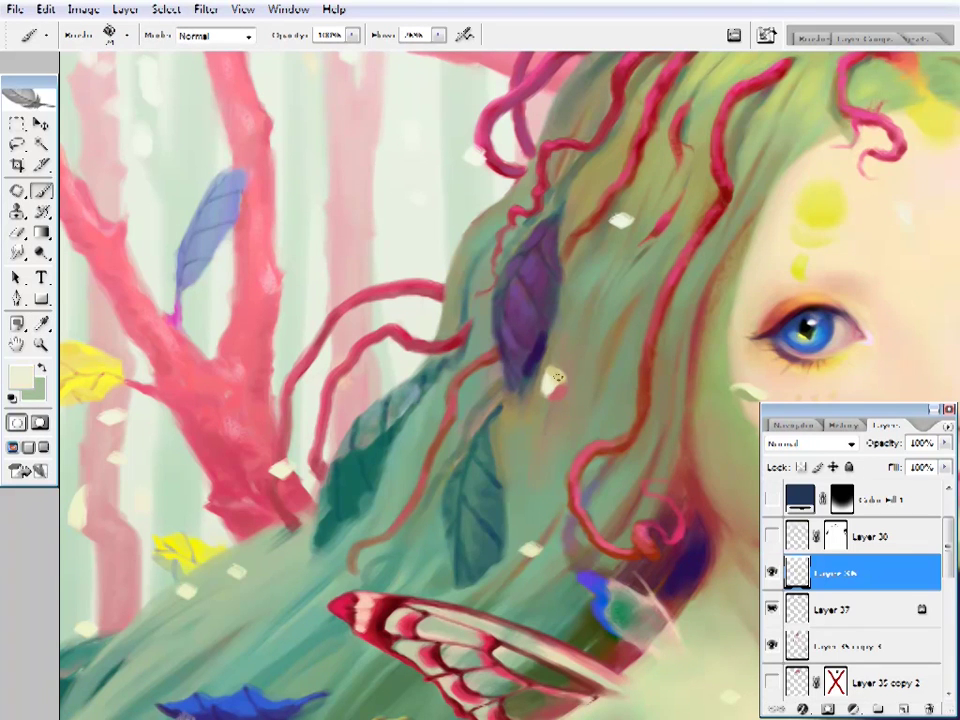
{"action": "key", "text": "z"}
{"action": "left_click", "coordinate": [424, 261], "text": "alt"}
{"action": "left_click", "coordinate": [570, 298]}
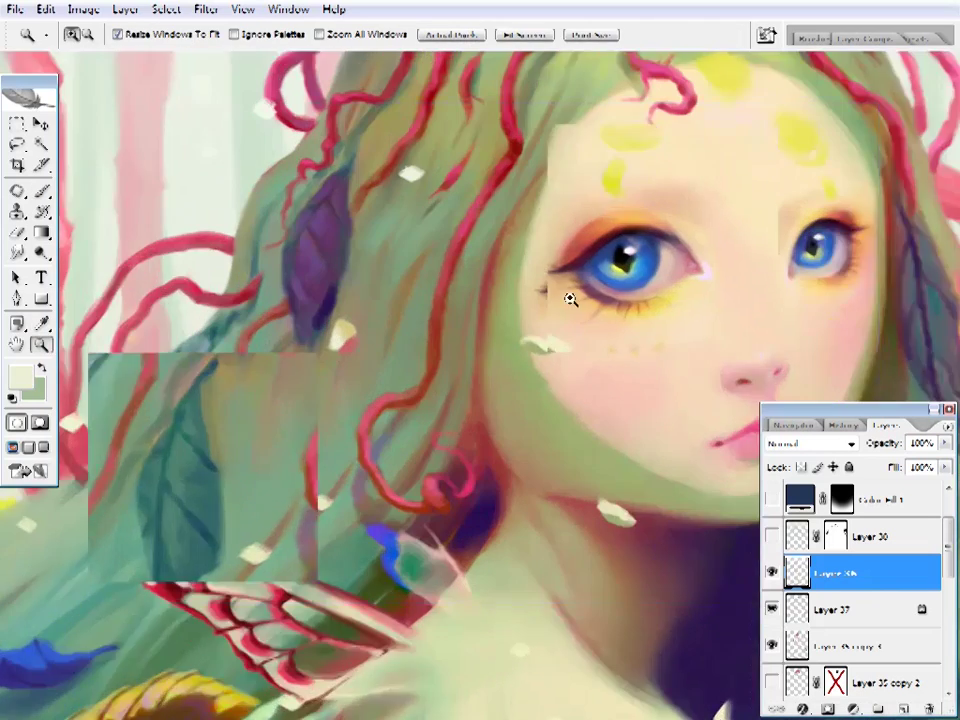
- Refine the cream petal beside the purple leaf and pink branches, erasing around its edges
{"action": "key", "text": "b"}
{"action": "key", "text": "b"}
{"action": "scroll", "coordinate": [505, 345], "scroll_direction": "up", "scroll_amount": 3}
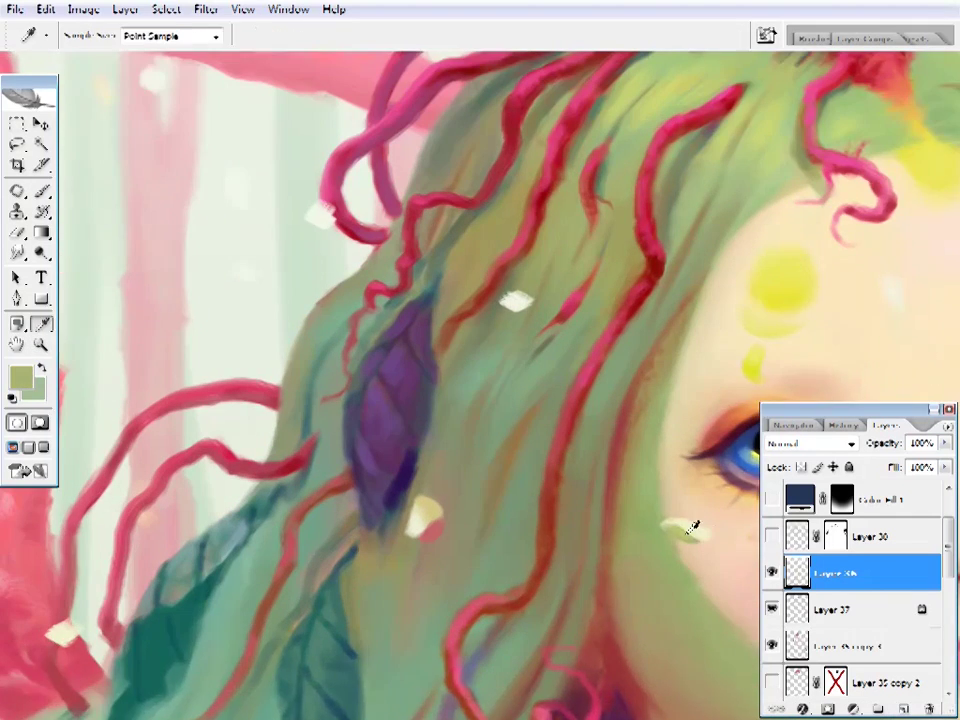
{"action": "left_click_drag", "start_coordinate": [533, 370], "coordinate": [600, 305]}
{"action": "left_click", "coordinate": [512, 515], "text": "alt"}
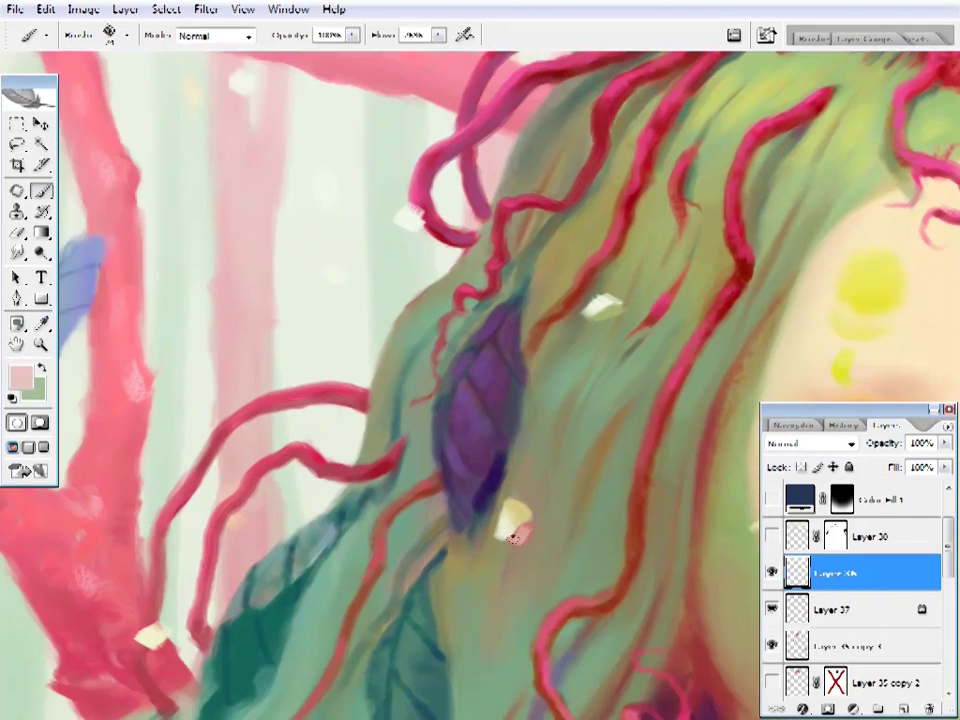
{"action": "left_click", "coordinate": [518, 532], "text": "alt"}
{"action": "left_click", "coordinate": [508, 510], "text": "alt"}
{"action": "key", "text": "e"}
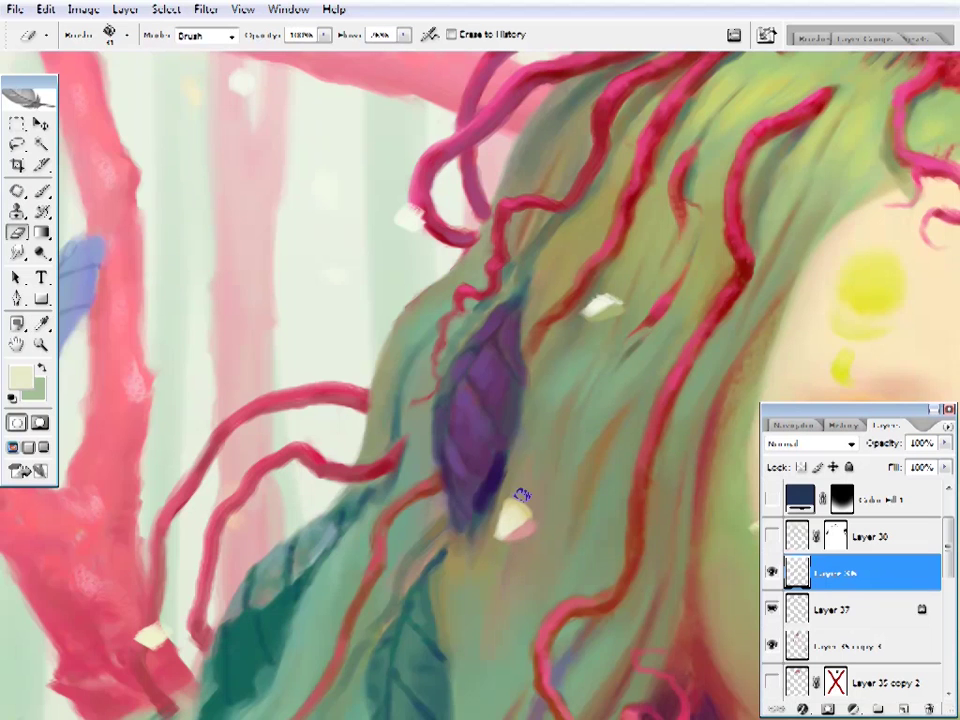
{"action": "scroll", "coordinate": [522, 495], "scroll_direction": "down", "scroll_amount": 1}
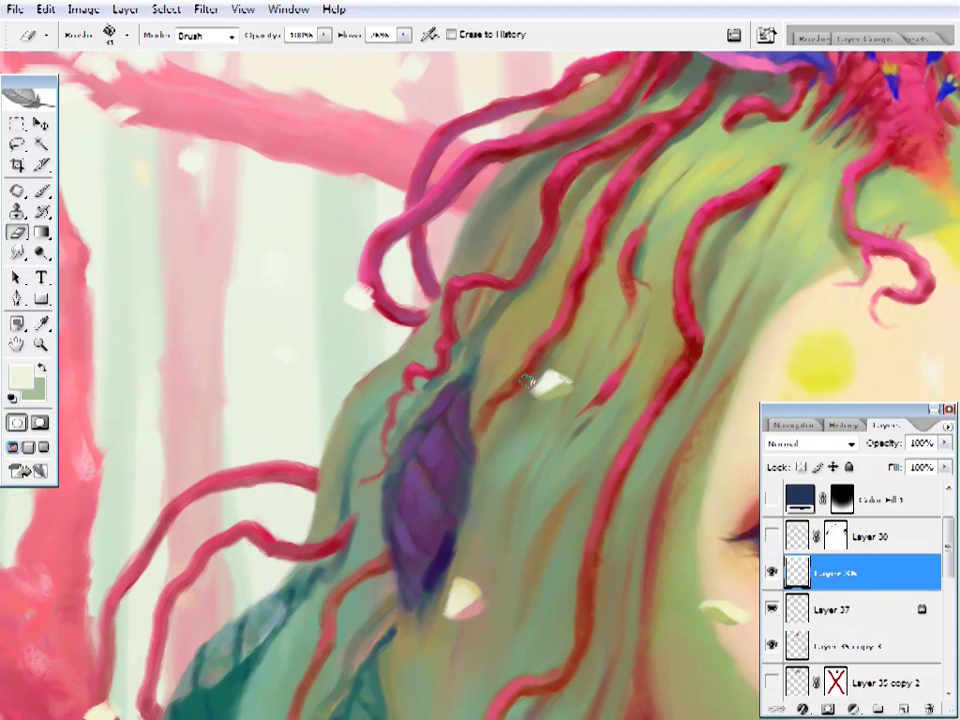
{"action": "key", "text": "b"}
- Touch up the petal near the branch tip with lighter green and pale cream, cleaning its edges
{"action": "left_click", "coordinate": [574, 381], "text": "alt"}
{"action": "key", "text": "e"}
{"action": "scroll", "coordinate": [542, 369], "scroll_direction": "up", "scroll_amount": 3}
{"action": "scroll", "coordinate": [542, 369], "scroll_direction": "left", "scroll_amount": 4}
{"action": "key", "text": "b"}
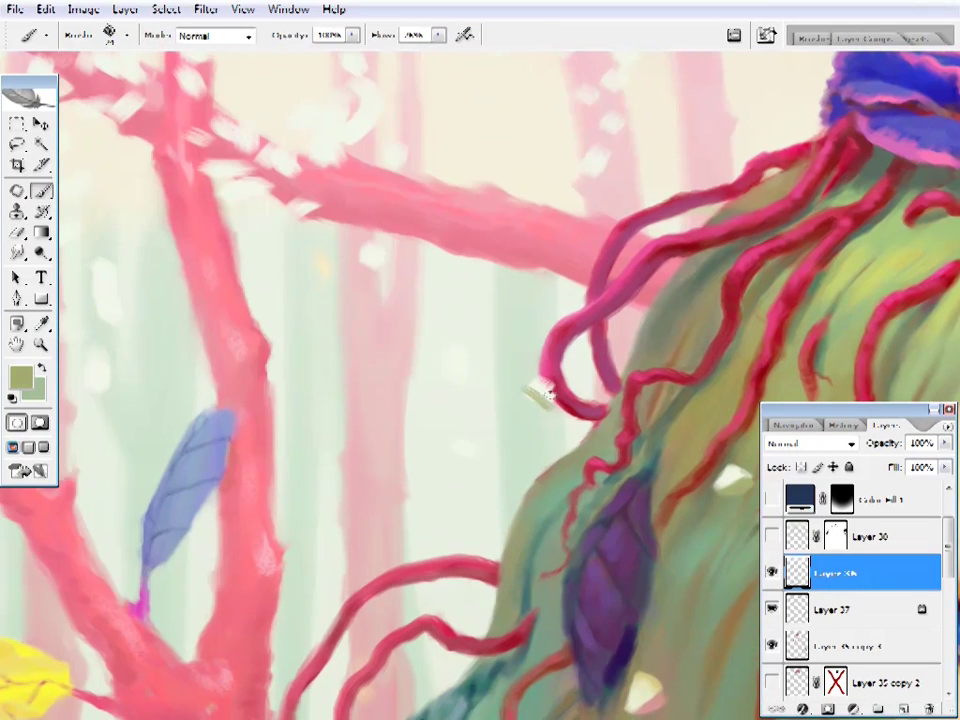
{"action": "left_click", "coordinate": [540, 393], "text": "alt"}
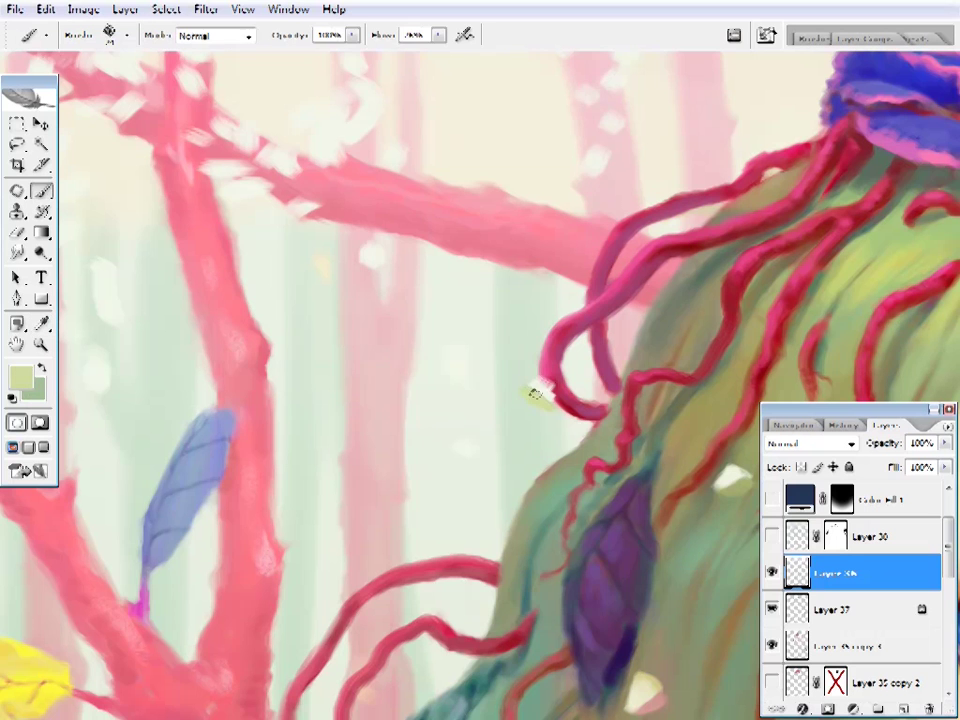
{"action": "left_click", "coordinate": [546, 392], "text": "alt"}
{"action": "key", "text": "e"}
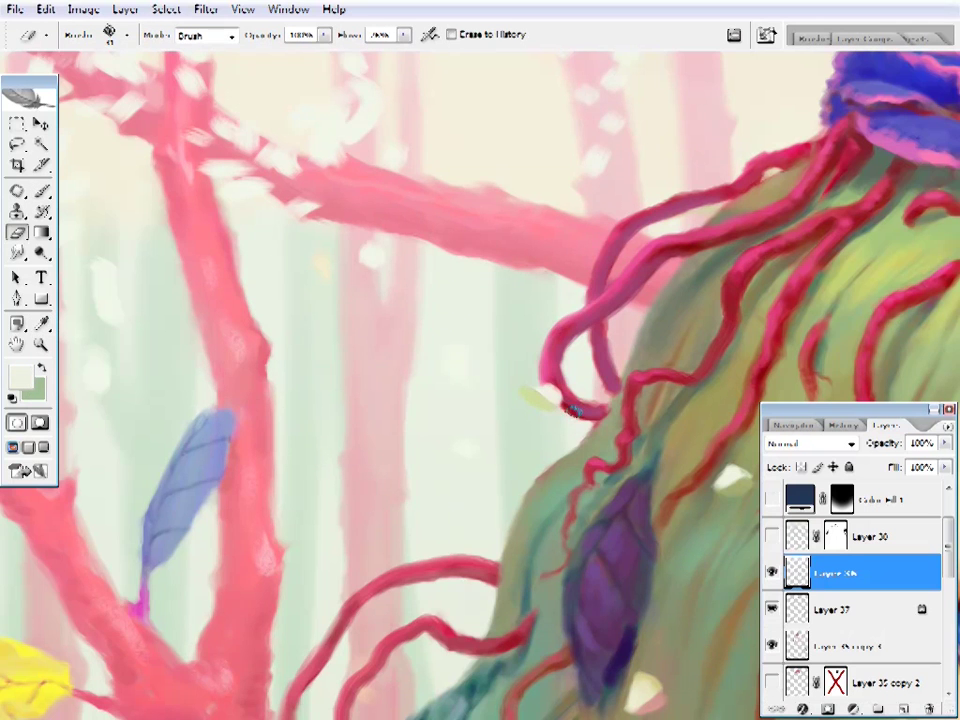
{"action": "scroll", "coordinate": [551, 413], "scroll_direction": "down", "scroll_amount": 10}
- Paint a pale cream and yellow fleck on the forehead, then fit the painting on screen
{"action": "key", "text": "b"}
{"action": "left_click", "coordinate": [432, 358], "text": "alt"}
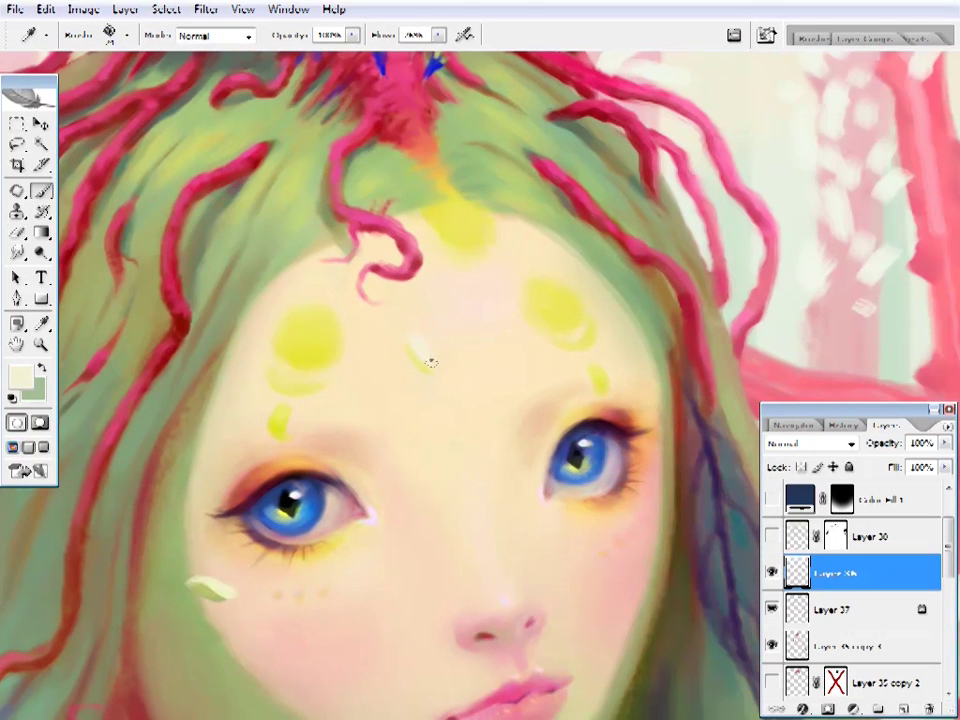
{"action": "left_click", "coordinate": [424, 356], "text": "alt"}
{"action": "key", "text": "e"}
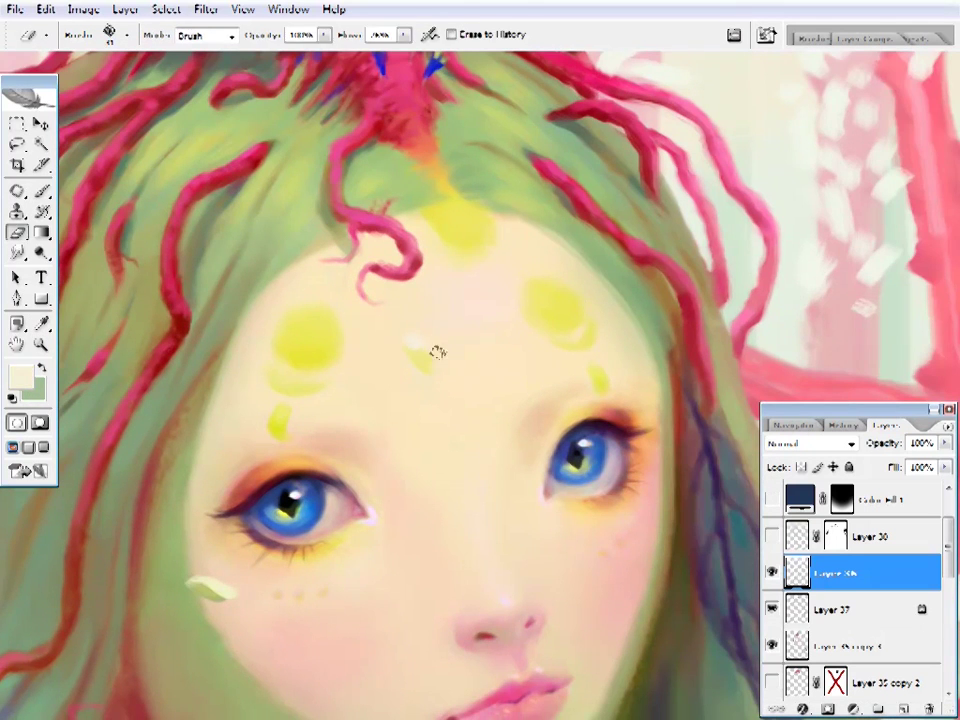
{"action": "key", "text": "b"}
{"action": "key", "text": "z"}
{"action": "key", "text": "ctrl+0"}
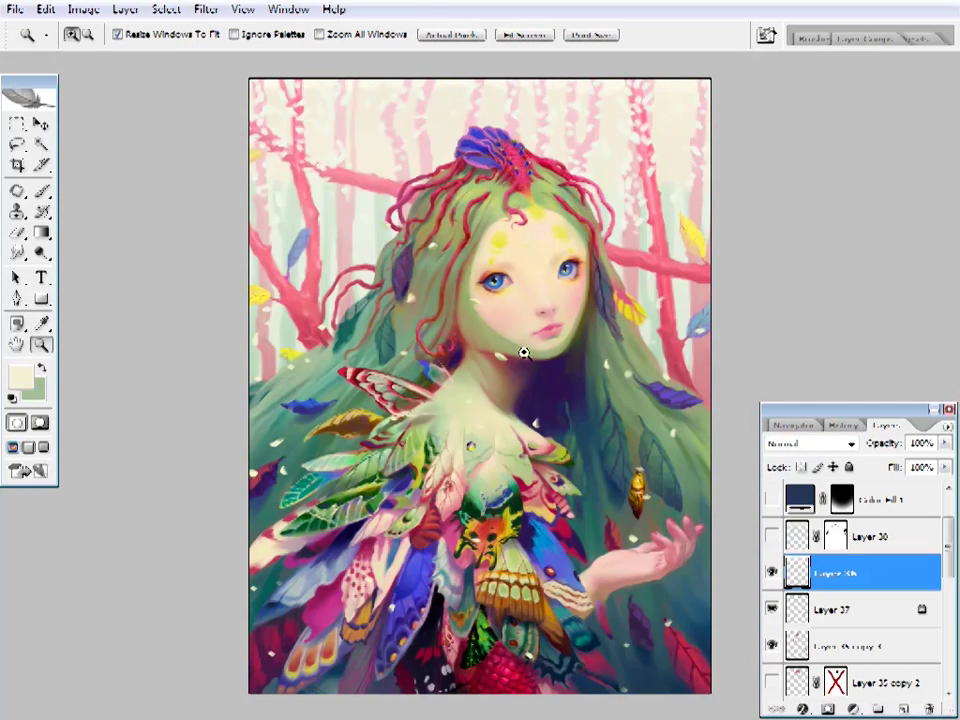
- Touch up the white petal by her neck, sampling neck-shadow grey and nearby colours
{"action": "scroll", "coordinate": [524, 353], "scroll_direction": "up", "scroll_amount": 5}
{"action": "key", "text": "b"}
{"action": "left_click", "coordinate": [508, 396], "text": "alt"}
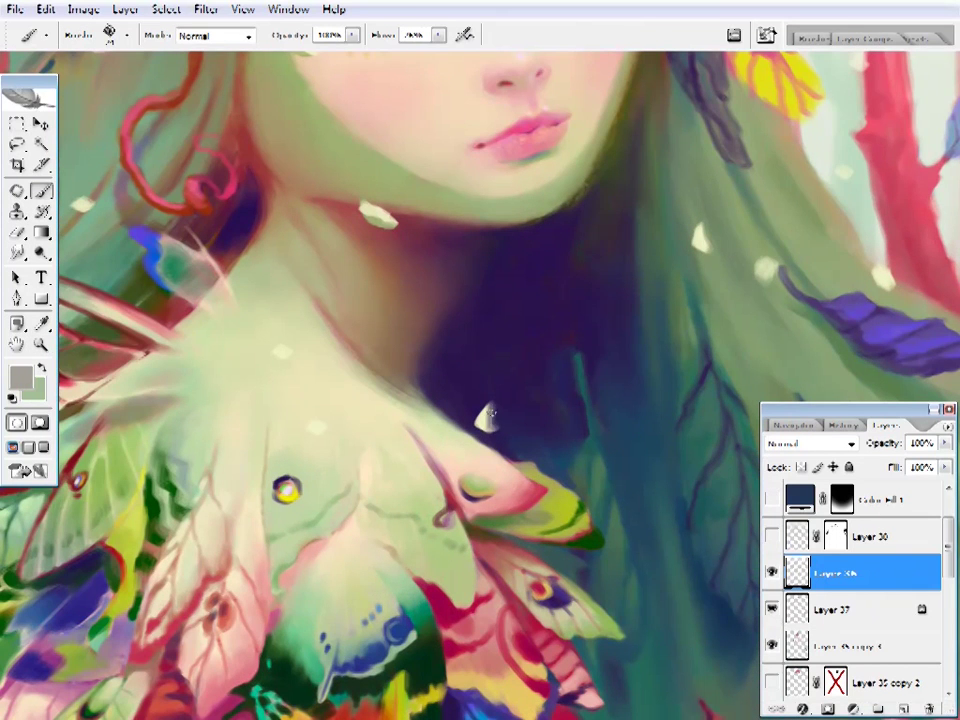
{"action": "left_click", "coordinate": [486, 412], "text": "alt"}
{"action": "key", "text": "e"}
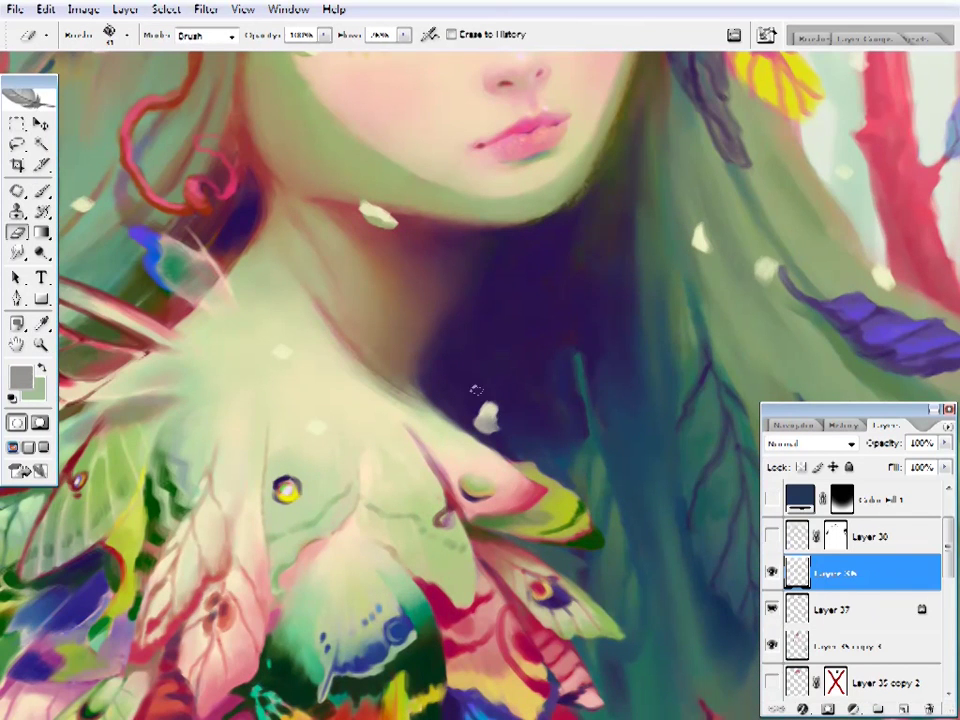
{"action": "key", "text": "b"}
- Refine the petals in the long green hair using sampled greens, slate grey and pale cream
{"action": "left_click_drag", "start_coordinate": [508, 428], "coordinate": [378, 513]}
{"action": "left_click", "coordinate": [574, 317], "text": "alt"}
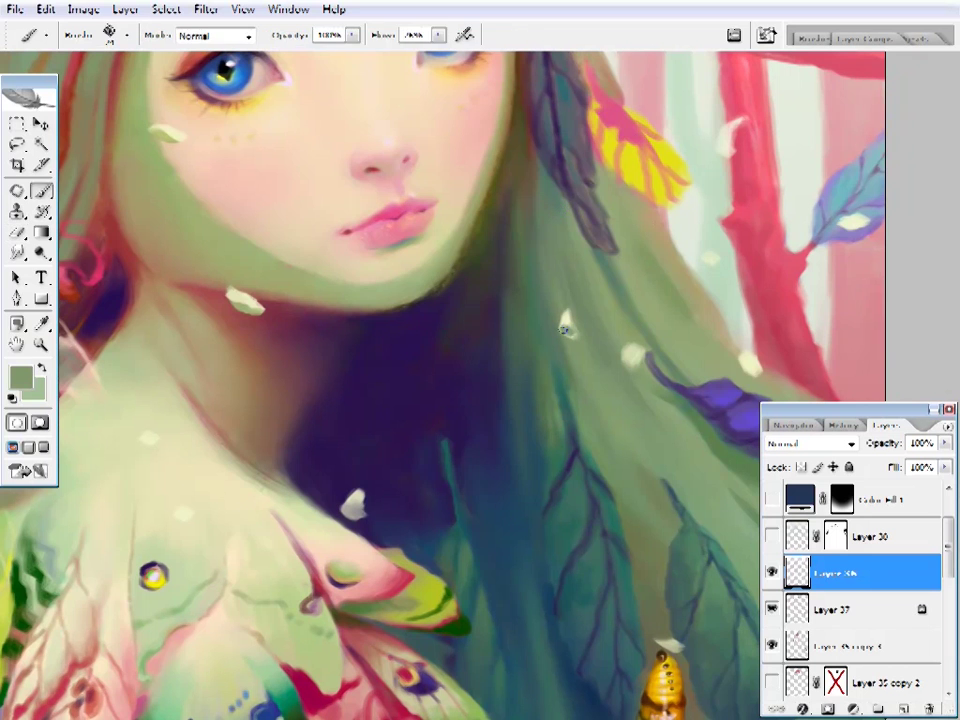
{"action": "left_click", "coordinate": [572, 229], "text": "alt"}
{"action": "left_click", "coordinate": [585, 299], "text": "alt"}
{"action": "left_click", "coordinate": [574, 305], "text": "alt"}
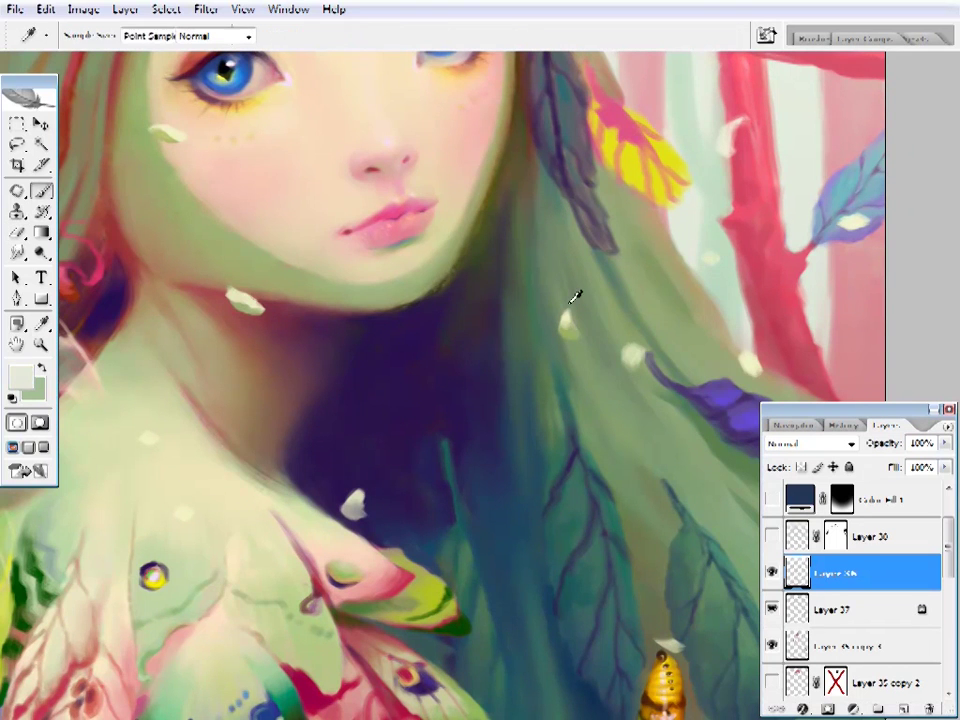
{"action": "left_click_drag", "start_coordinate": [641, 302], "coordinate": [624, 347]}
{"action": "left_click", "coordinate": [622, 412], "text": "alt"}
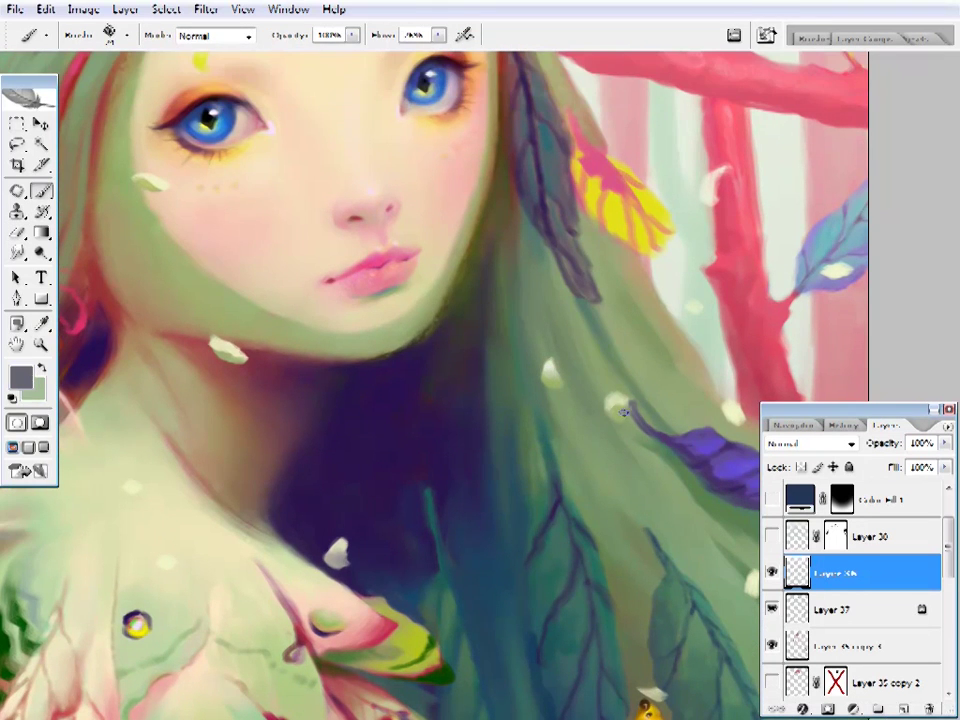
{"action": "left_click", "coordinate": [616, 403], "text": "alt"}
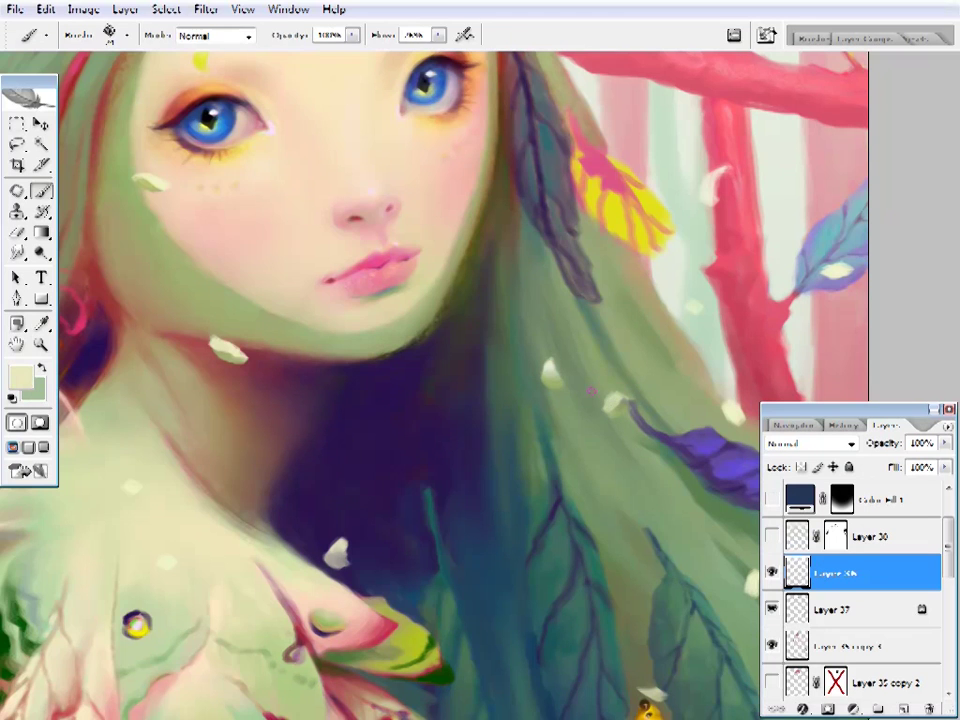
- Clean up the hair petal's edges, then touch up the chrysalis and hand with sampled pink
{"action": "key", "text": "e"}
{"action": "scroll", "coordinate": [588, 380], "scroll_direction": "down", "scroll_amount": 5}
{"action": "key", "text": "b"}
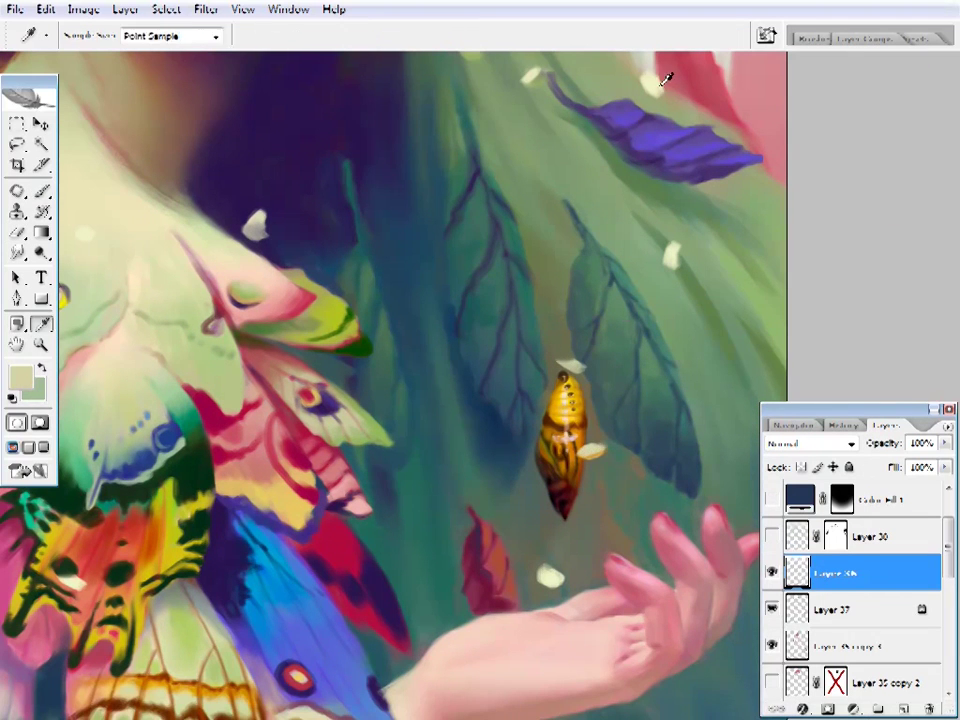
{"action": "key", "text": "e"}
{"action": "left_click_drag", "start_coordinate": [652, 565], "coordinate": [710, 525]}
{"action": "left_click", "coordinate": [710, 525], "text": "alt"}
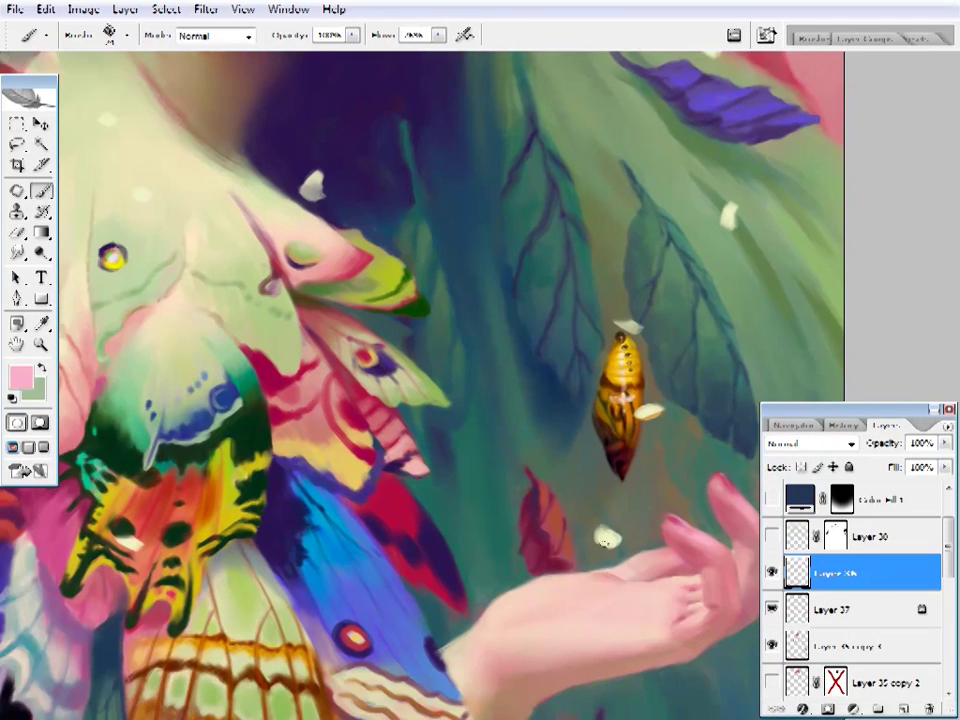
{"action": "key", "text": "e"}
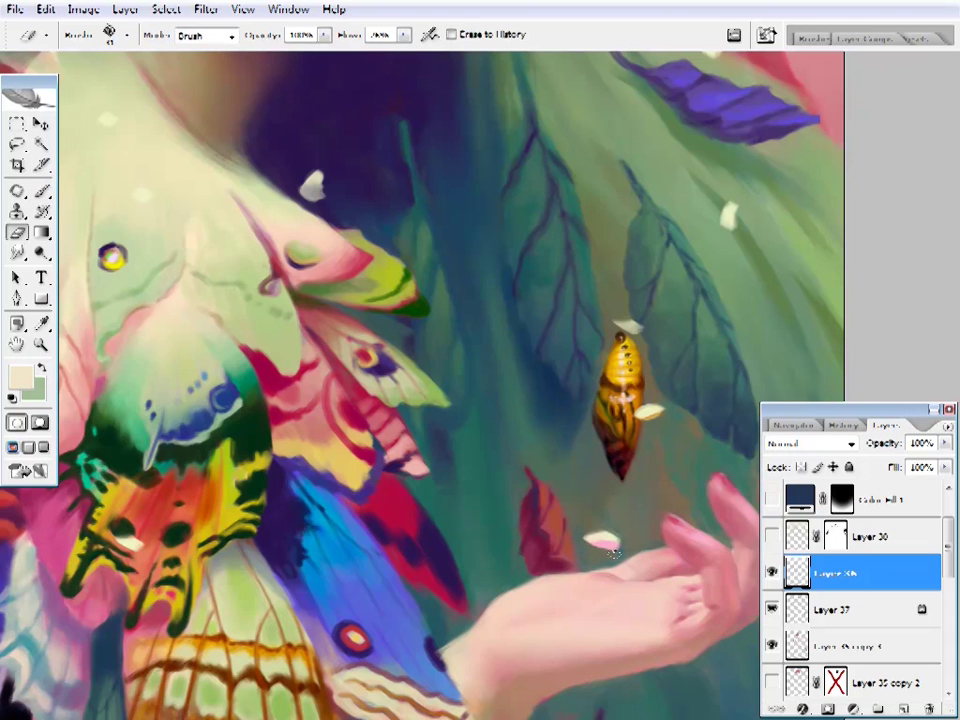
- Paint petals in the hair above the chrysalis with sampled green and pale yellow-green
{"action": "left_click_drag", "start_coordinate": [620, 525], "coordinate": [520, 705]}
{"action": "key", "text": "b"}
{"action": "left_click", "coordinate": [654, 411], "text": "alt"}
{"action": "left_click", "coordinate": [628, 395], "text": "alt"}
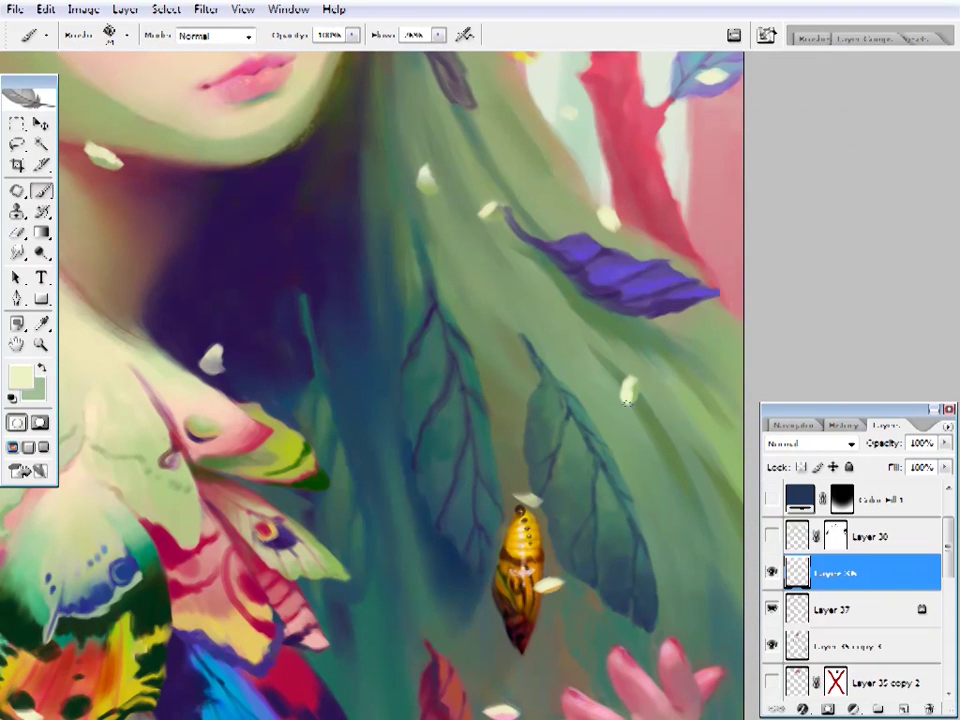
{"action": "left_click", "coordinate": [645, 380], "text": "alt"}
{"action": "left_click", "coordinate": [628, 391], "text": "alt"}
{"action": "key", "text": "e"}
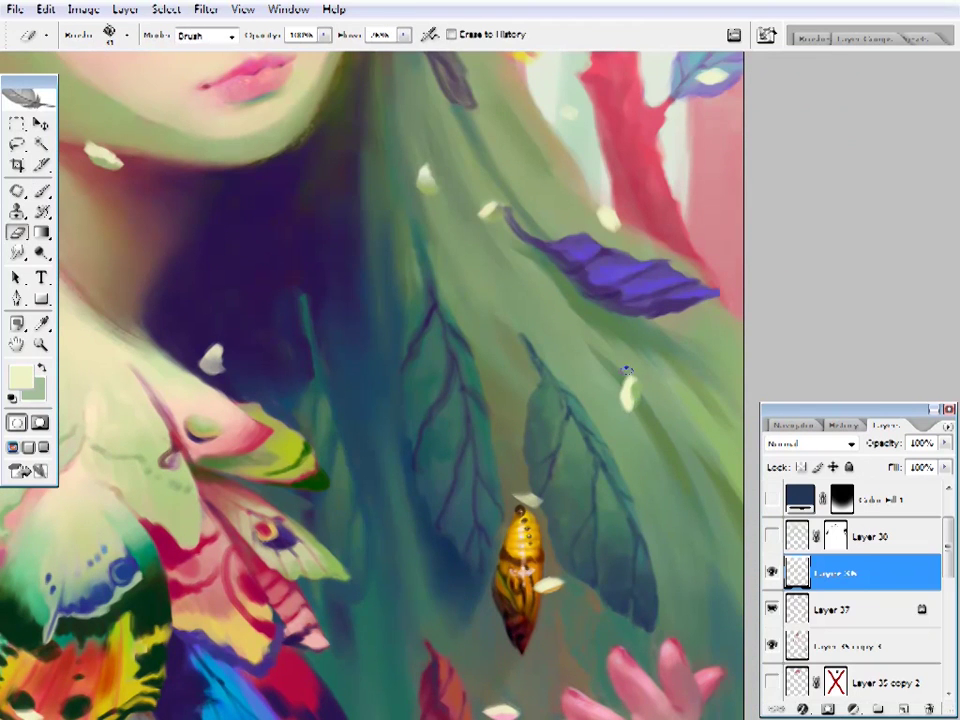
{"action": "scroll", "coordinate": [620, 372], "scroll_direction": "up", "scroll_amount": 5}
- Finish erasing and painting around those petals, then sample bright yellow from the yellow leaf
{"action": "key", "text": "b"}
{"action": "left_click", "coordinate": [654, 628], "text": "alt"}
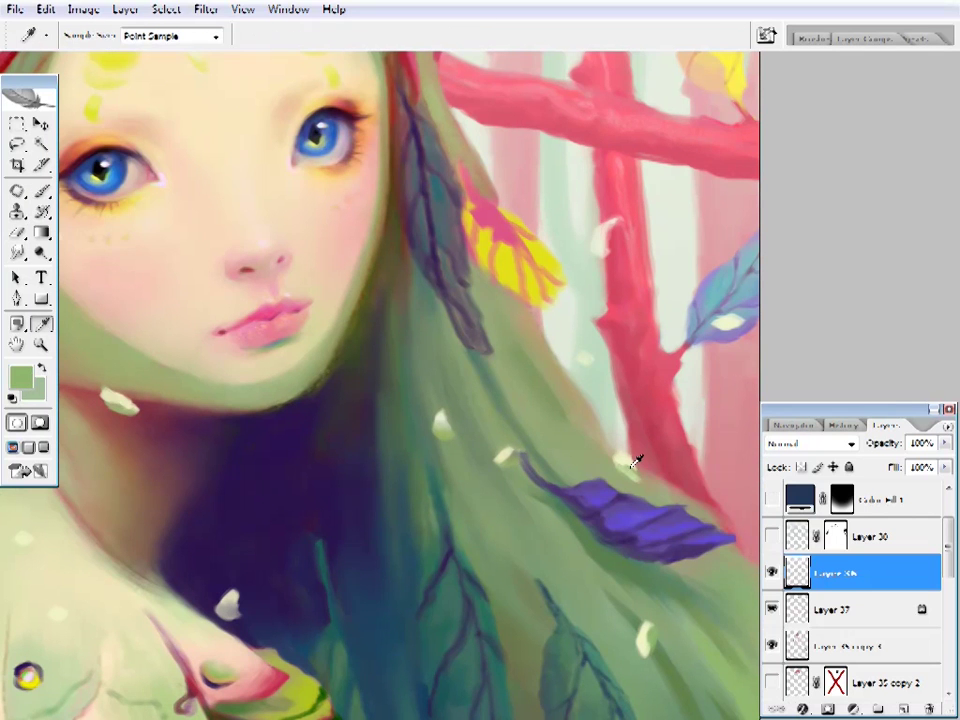
{"action": "key", "text": "e"}
{"action": "key", "text": "b"}
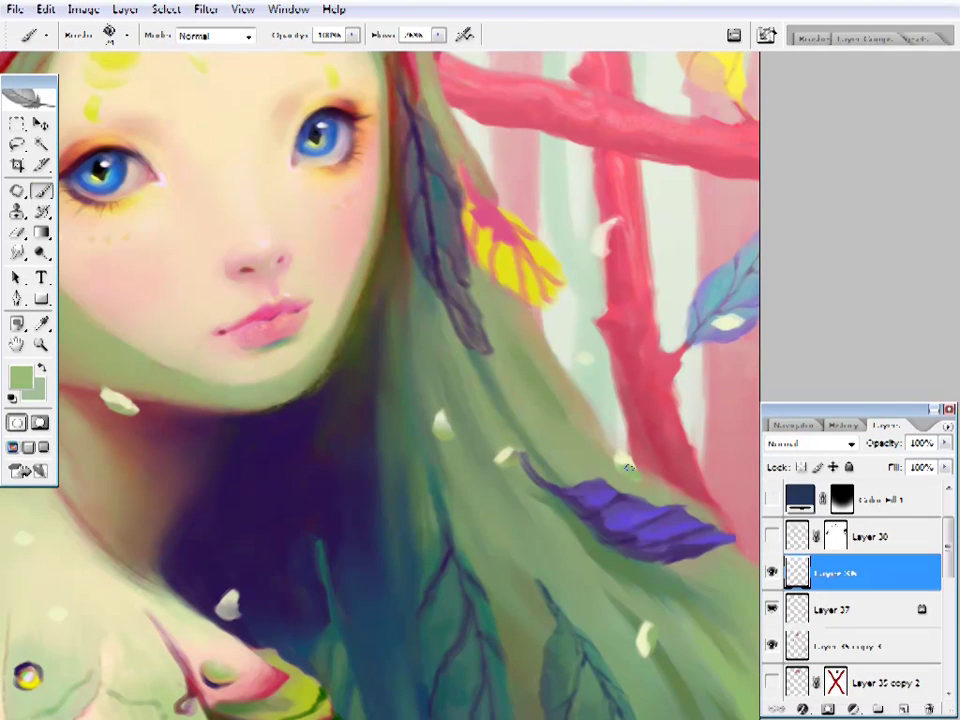
{"action": "scroll", "coordinate": [600, 420], "scroll_direction": "up", "scroll_amount": 3}
{"action": "scroll", "coordinate": [603, 350], "scroll_direction": "down", "scroll_amount": 1}
{"action": "left_click", "coordinate": [483, 383], "text": "alt"}
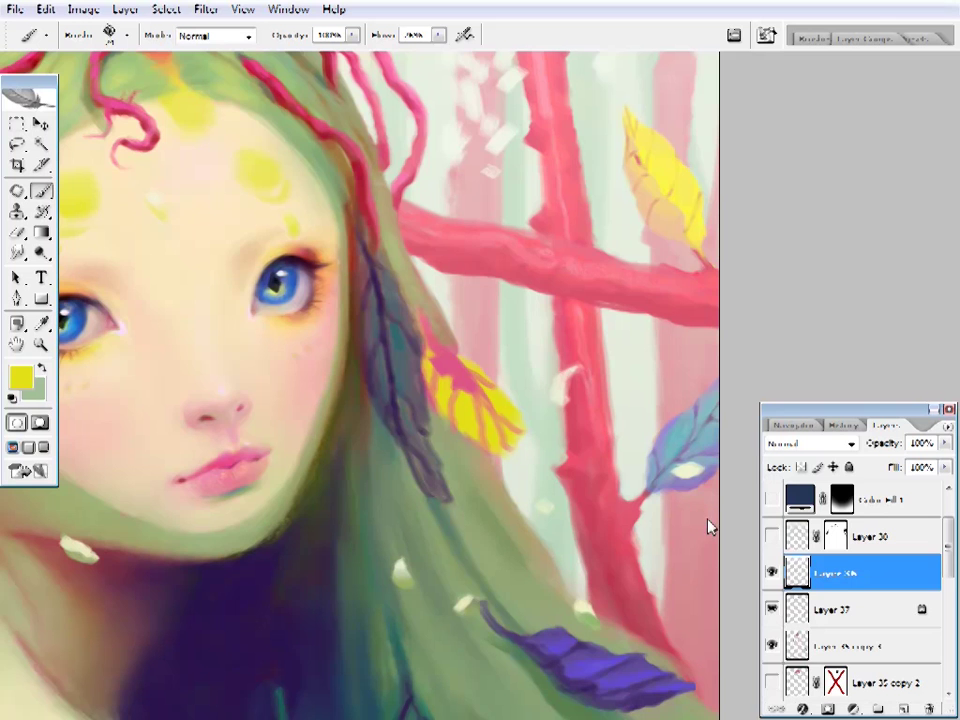
- Hide and reshow the petal layer, Layer 37, to compare, then fit the painting on screen
{"action": "left_click", "coordinate": [771, 609]}
{"action": "left_click_drag", "start_coordinate": [948, 552], "coordinate": [953, 575]}
{"action": "key", "text": "ctrl+z"}
{"action": "key", "text": "z"}
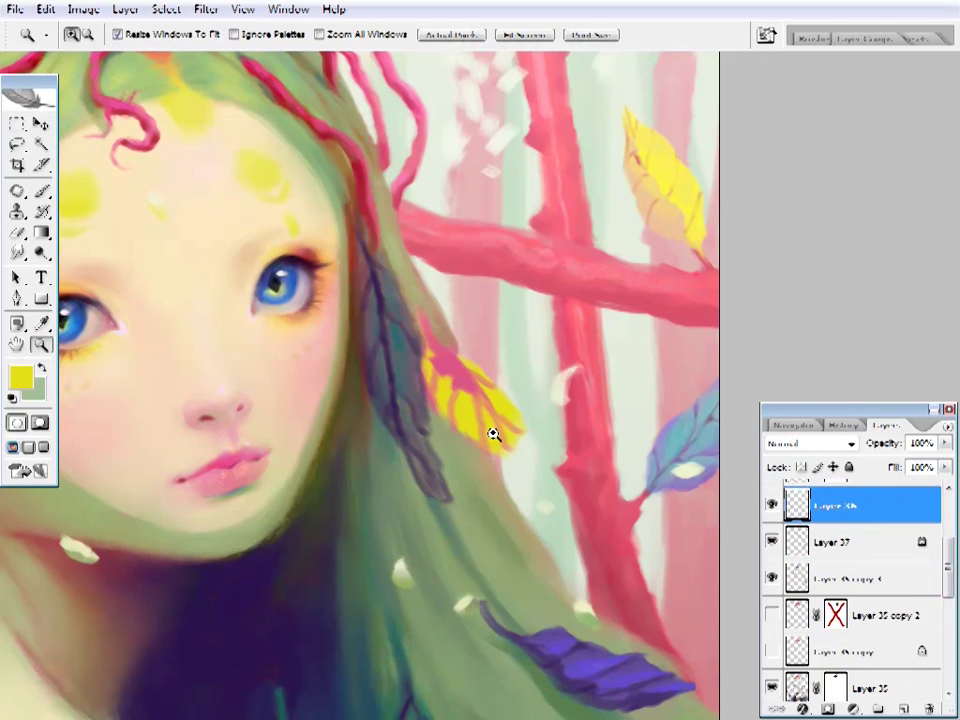
{"action": "left_click", "coordinate": [835, 542]}
{"action": "key", "text": "ctrl+0"}
{"action": "left_click", "coordinate": [649, 407]}
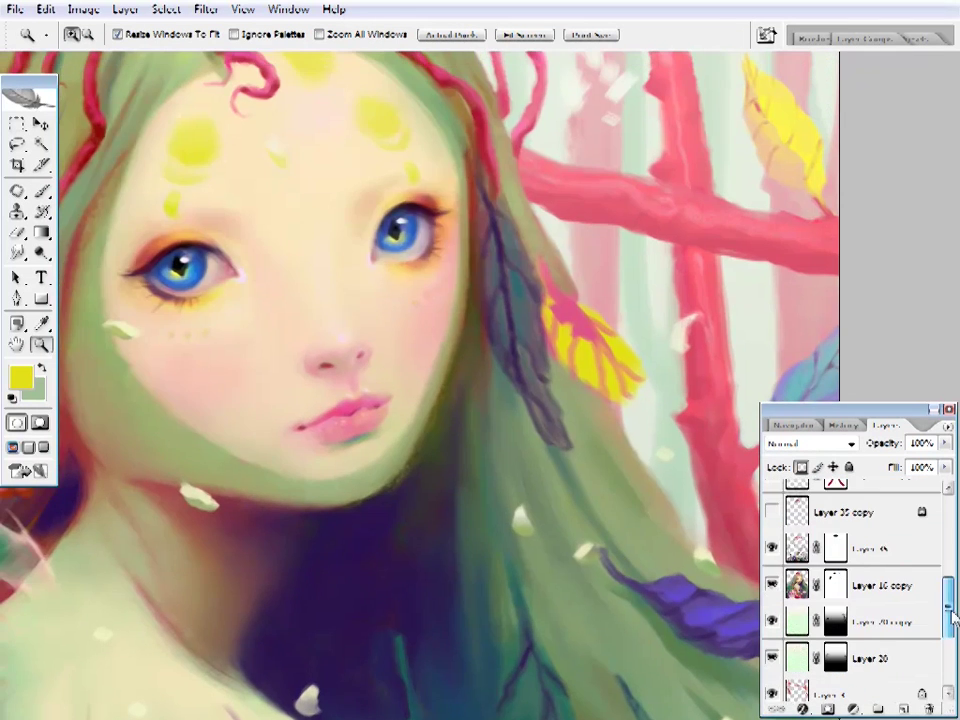
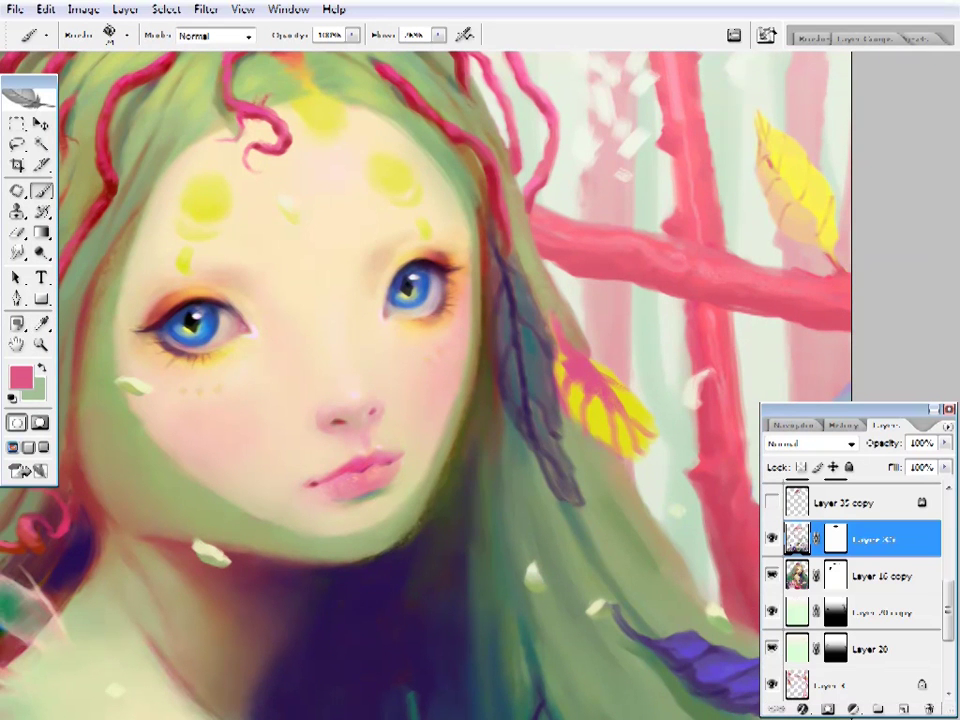
- Mix a darker olive green paint colour from the leaf's yellow in the Color Picker
{"action": "left_click", "coordinate": [603, 405], "text": "alt"}
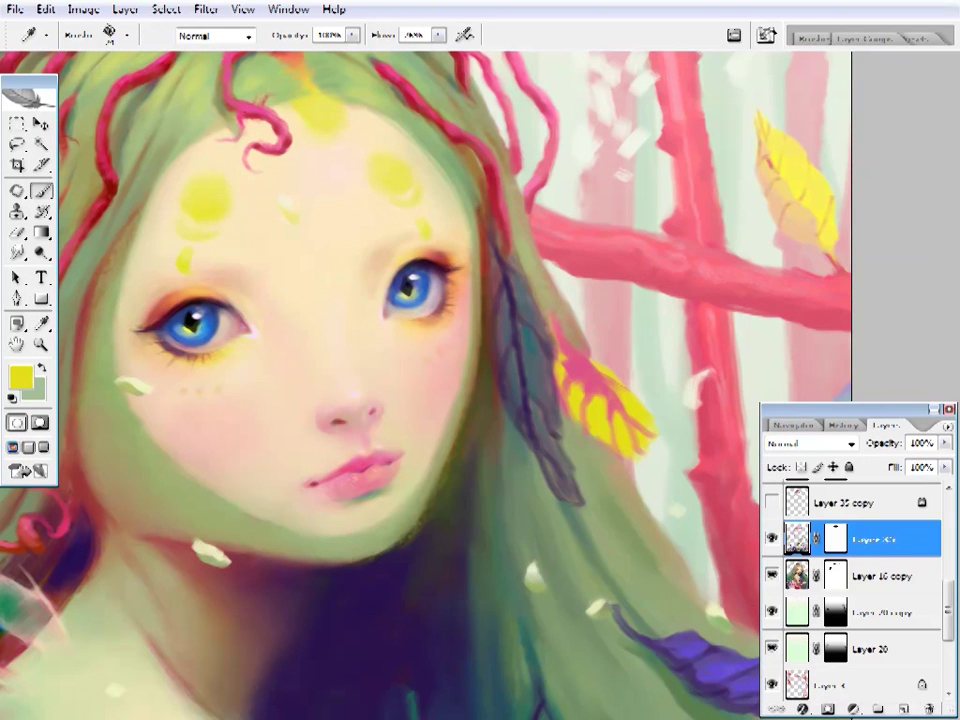
{"action": "left_click", "coordinate": [600, 445], "text": "alt"}
{"action": "left_click", "coordinate": [20, 376]}
{"action": "left_click_drag", "start_coordinate": [510, 240], "coordinate": [510, 360]}
{"action": "left_click", "coordinate": [396, 302]}
{"action": "left_click", "coordinate": [682, 157]}
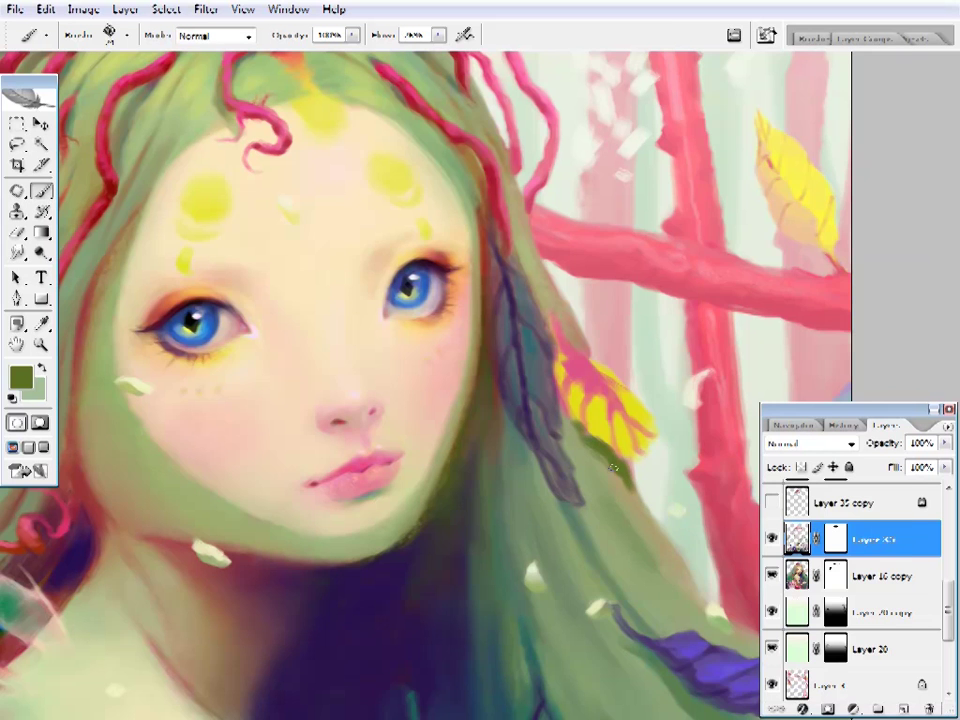
- Switch to a soft brush and sample the leaf's yellow
{"action": "right_click", "coordinate": [640, 470]}
{"action": "key", "text": "Escape"}
{"action": "left_click", "coordinate": [643, 497], "text": "alt"}
{"action": "left_click", "coordinate": [605, 420], "text": "alt"}
{"action": "right_click", "coordinate": [605, 420]}
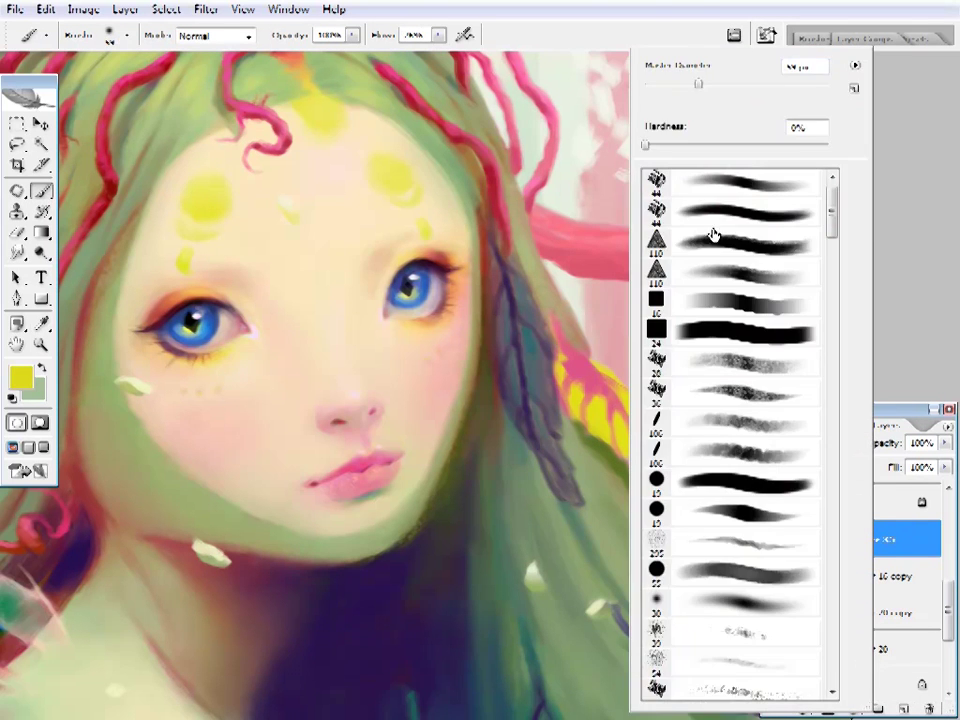
{"action": "left_click", "coordinate": [713, 236]}
{"action": "scroll", "coordinate": [589, 375], "scroll_direction": "up", "scroll_amount": 1}
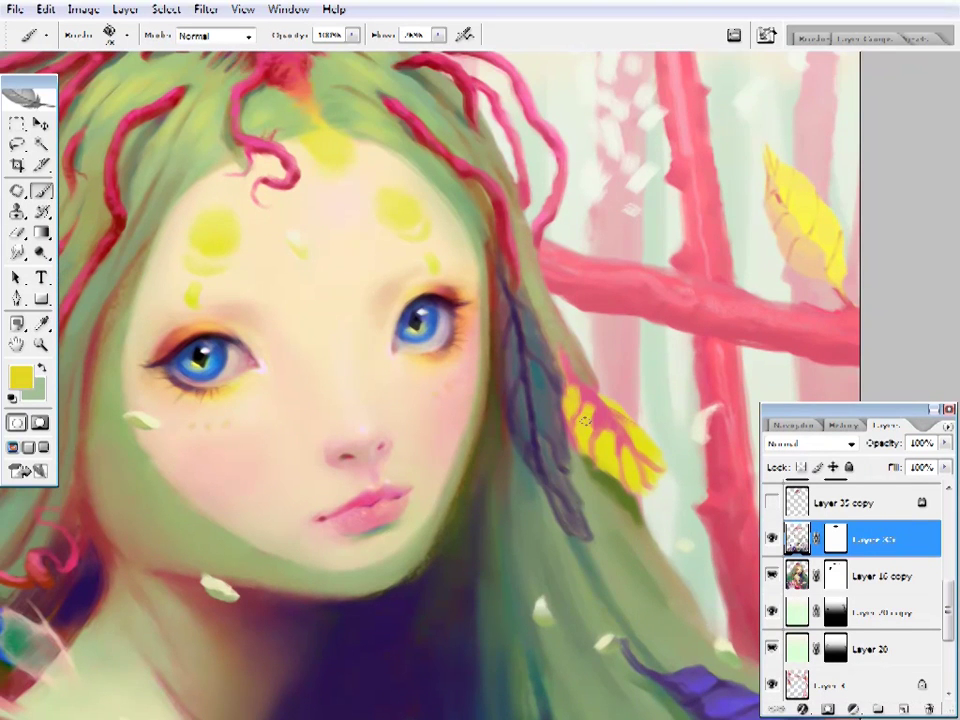
- Paint olive-yellow and dark purple strokes on the leaf beside the face
{"action": "right_click", "coordinate": [585, 419]}
{"action": "key", "text": "Escape"}
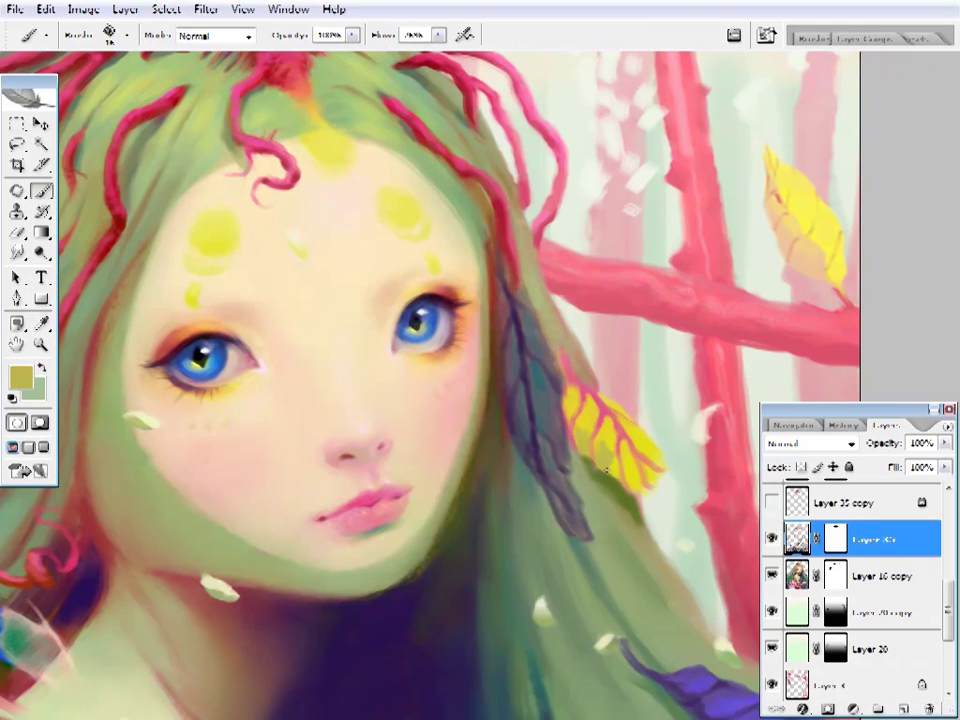
{"action": "left_click", "coordinate": [604, 431], "text": "alt"}
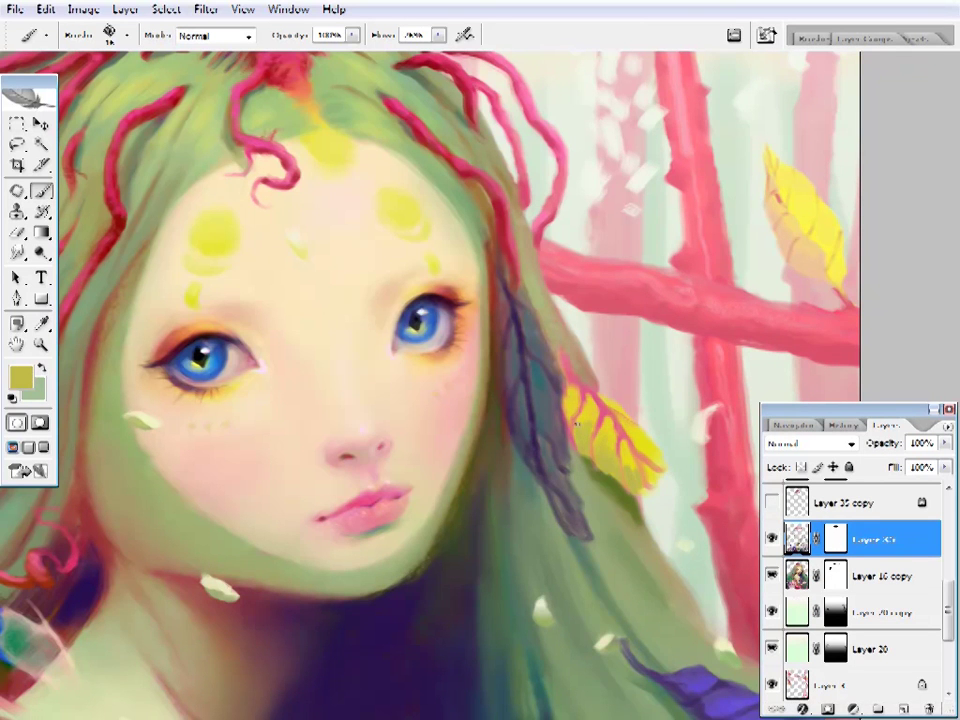
{"action": "scroll", "coordinate": [628, 472], "scroll_direction": "up", "scroll_amount": 1}
{"action": "left_click", "coordinate": [582, 430], "text": "alt"}
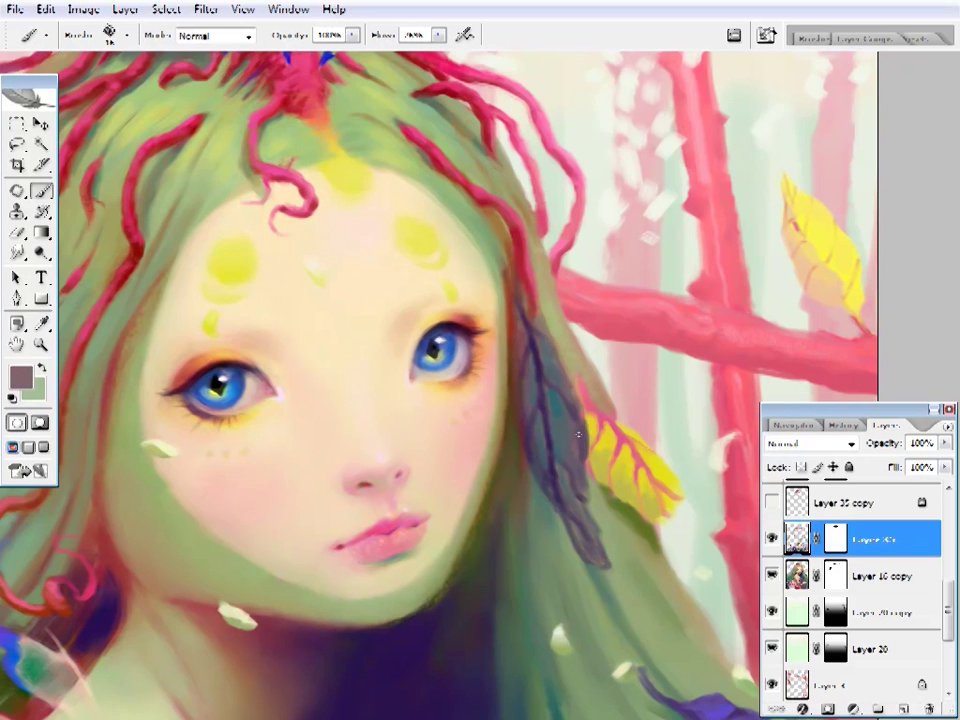
{"action": "scroll", "coordinate": [578, 412], "scroll_direction": "right", "scroll_amount": 3}
{"action": "scroll", "coordinate": [583, 444], "scroll_direction": "down", "scroll_amount": 2}
{"action": "scroll", "coordinate": [583, 444], "scroll_direction": "right", "scroll_amount": 3}
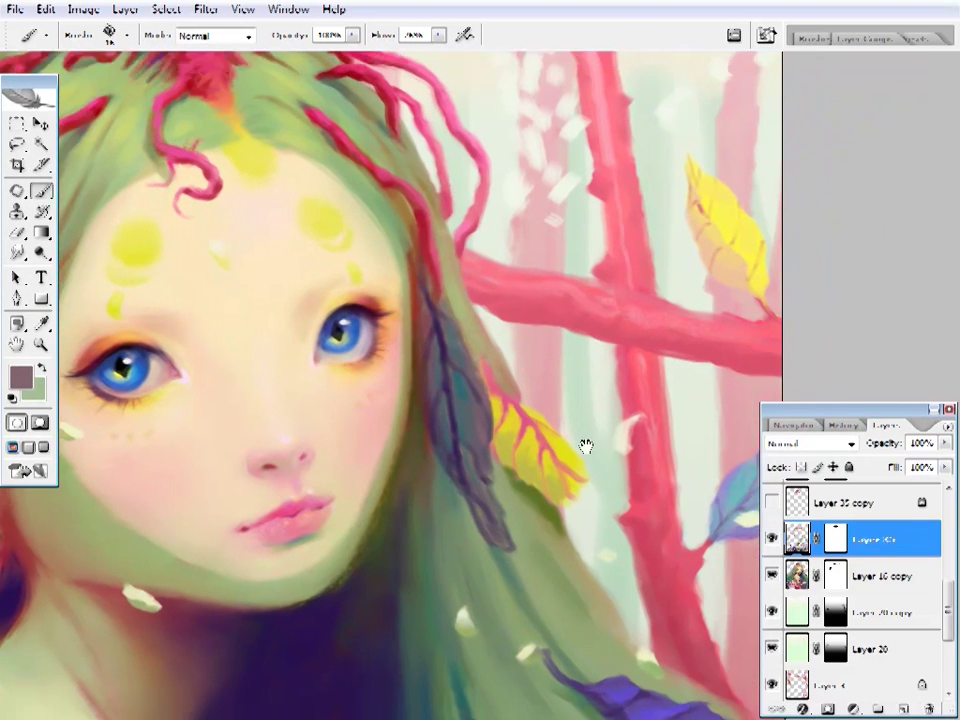
{"action": "left_click", "coordinate": [530, 483], "text": "alt"}
- Brighten the leaf with orange, bright yellow and olive strokes
{"action": "key", "text": "e"}
{"action": "key", "text": "b"}
{"action": "scroll", "coordinate": [552, 465], "scroll_direction": "up", "scroll_amount": 1}
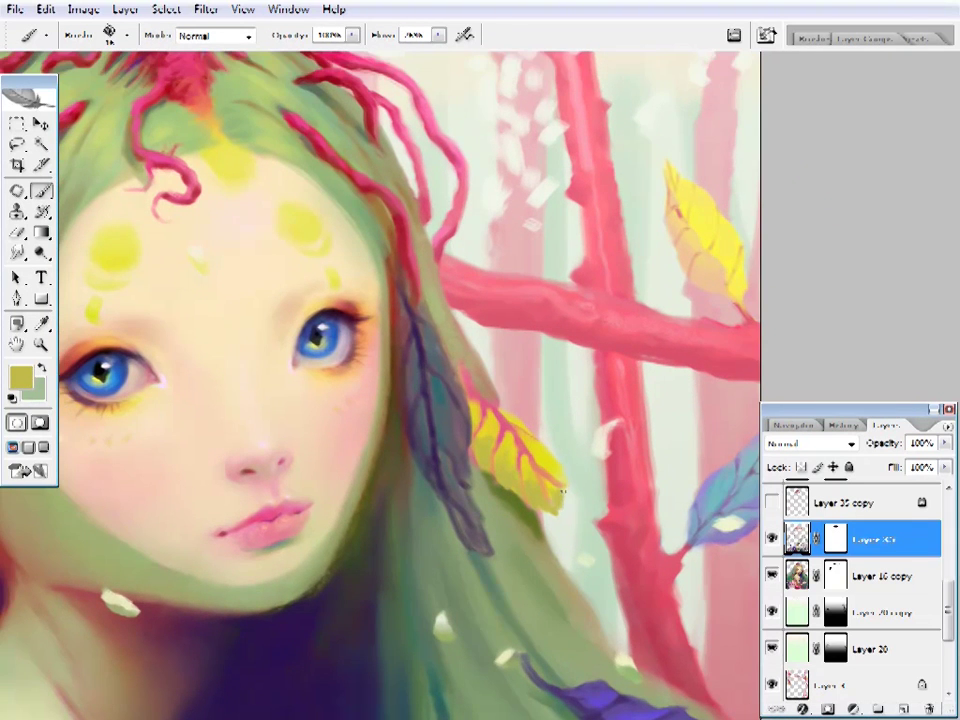
{"action": "left_click", "coordinate": [551, 456], "text": "alt"}
{"action": "left_click", "coordinate": [548, 483], "text": "alt"}
{"action": "scroll", "coordinate": [574, 286], "scroll_direction": "up", "scroll_amount": 1}
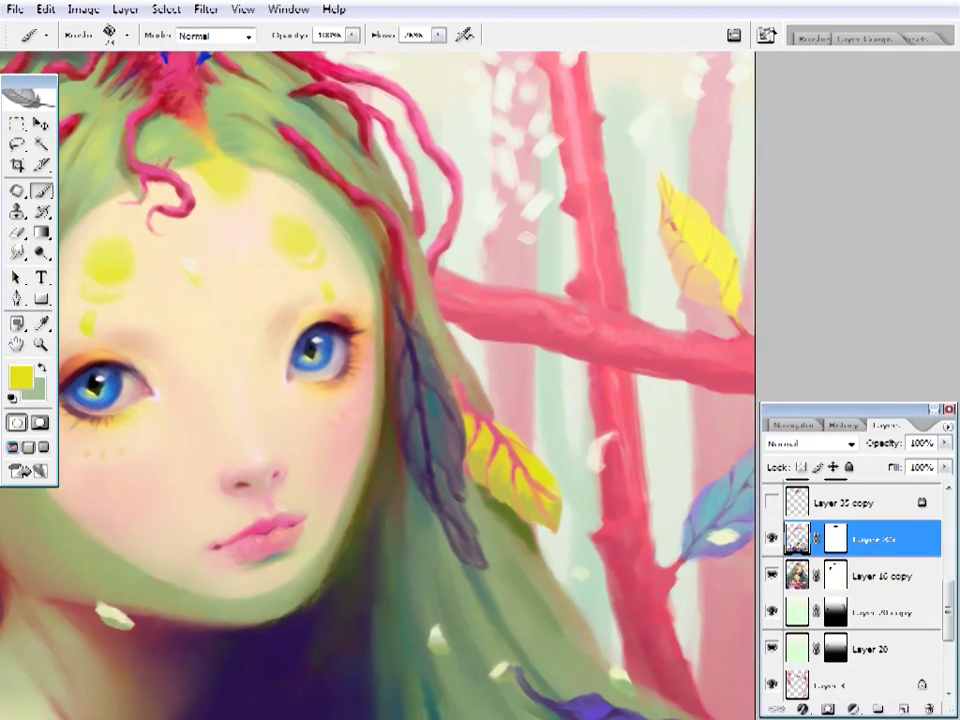
{"action": "left_click", "coordinate": [514, 484], "text": "alt"}
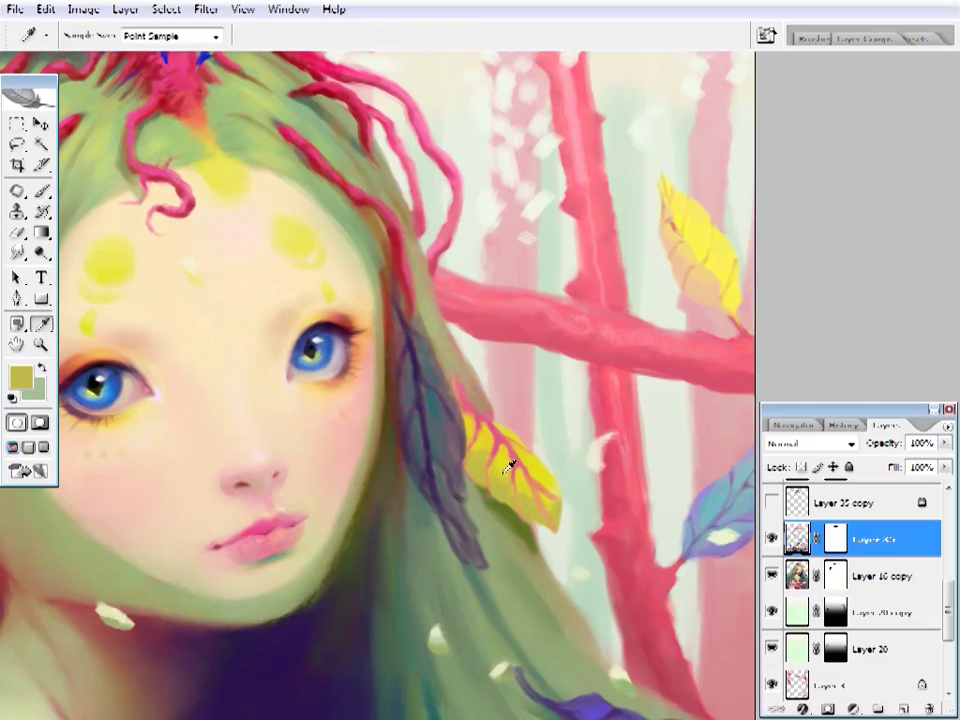
{"action": "left_click", "coordinate": [510, 452], "text": "alt"}
{"action": "right_click", "coordinate": [595, 405]}
{"action": "key", "text": "Escape"}
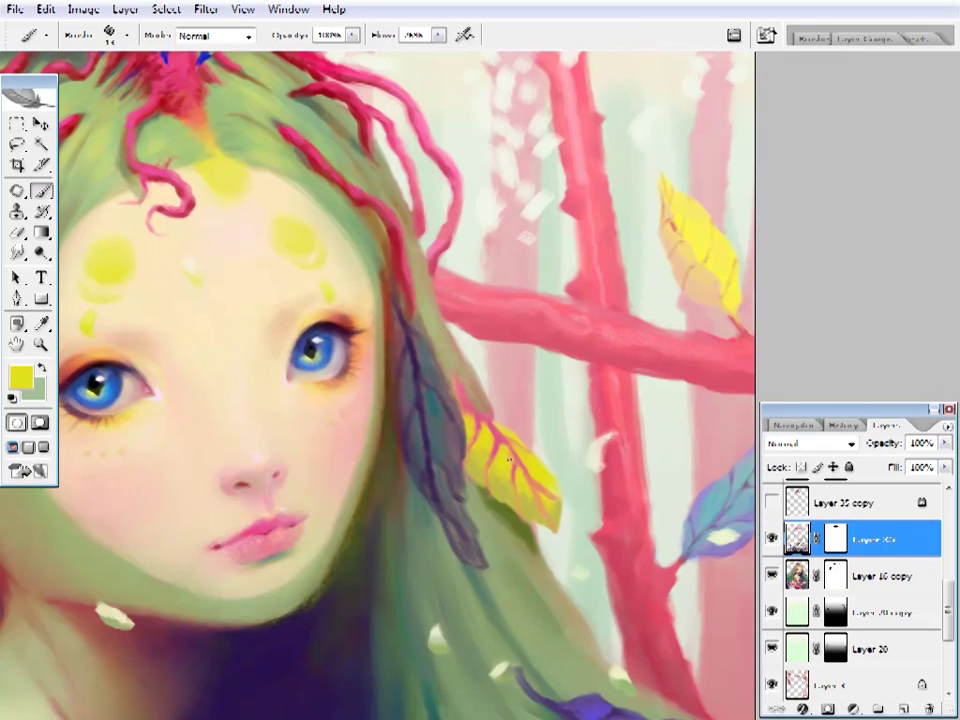
- Add pink, olive green and khaki strokes around the leaf
{"action": "left_click", "coordinate": [468, 398], "text": "alt"}
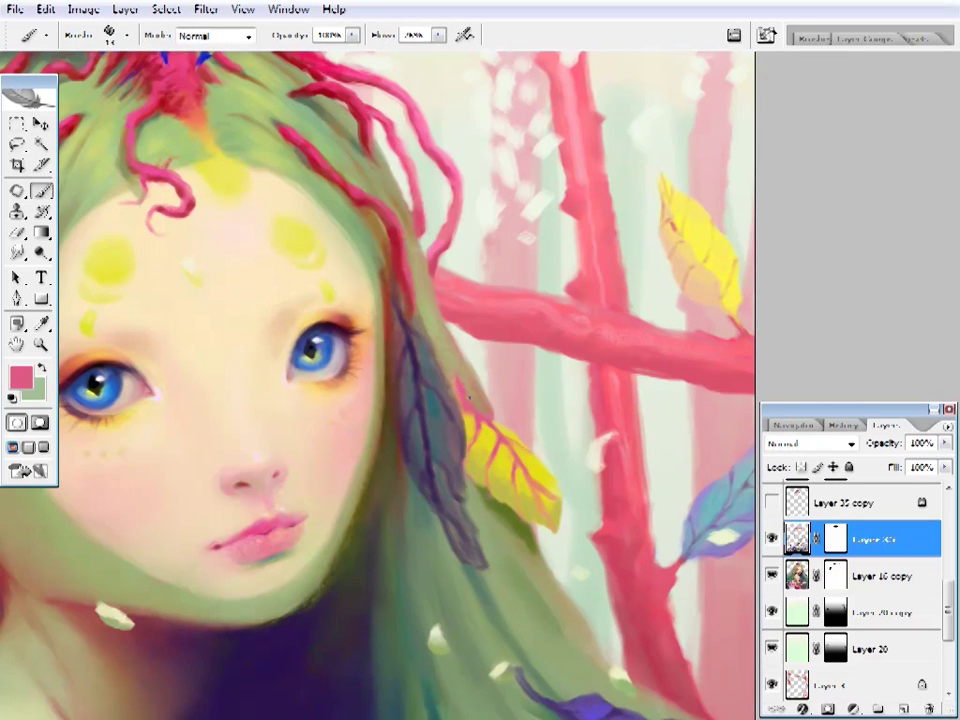
{"action": "left_click_drag", "start_coordinate": [507, 419], "coordinate": [530, 417]}
{"action": "left_click", "coordinate": [500, 445], "text": "alt"}
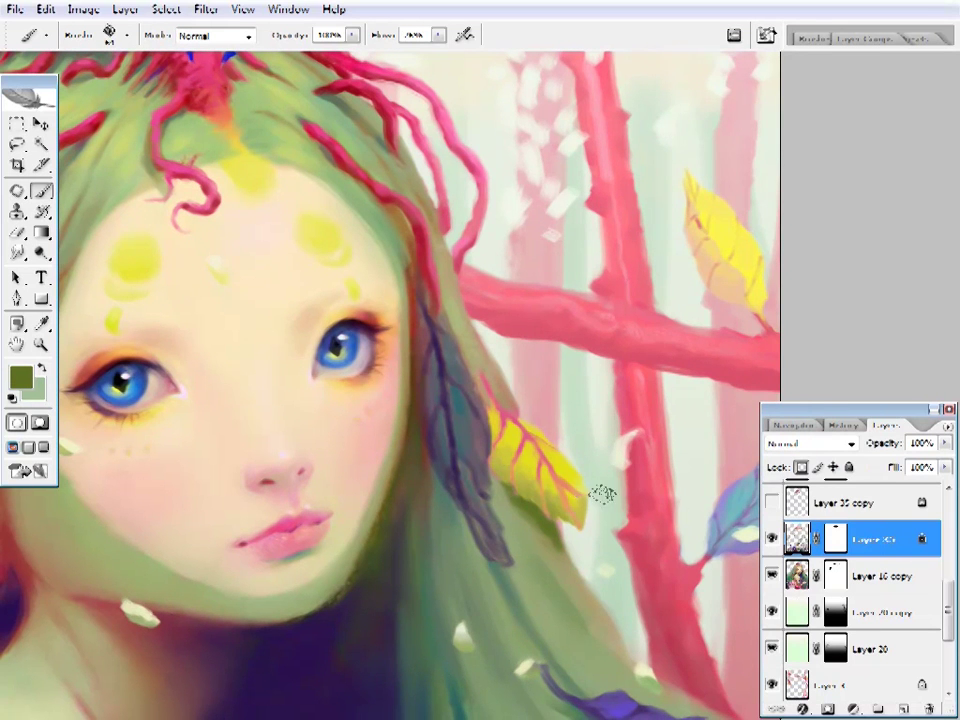
{"action": "left_click", "coordinate": [574, 467], "text": "alt"}
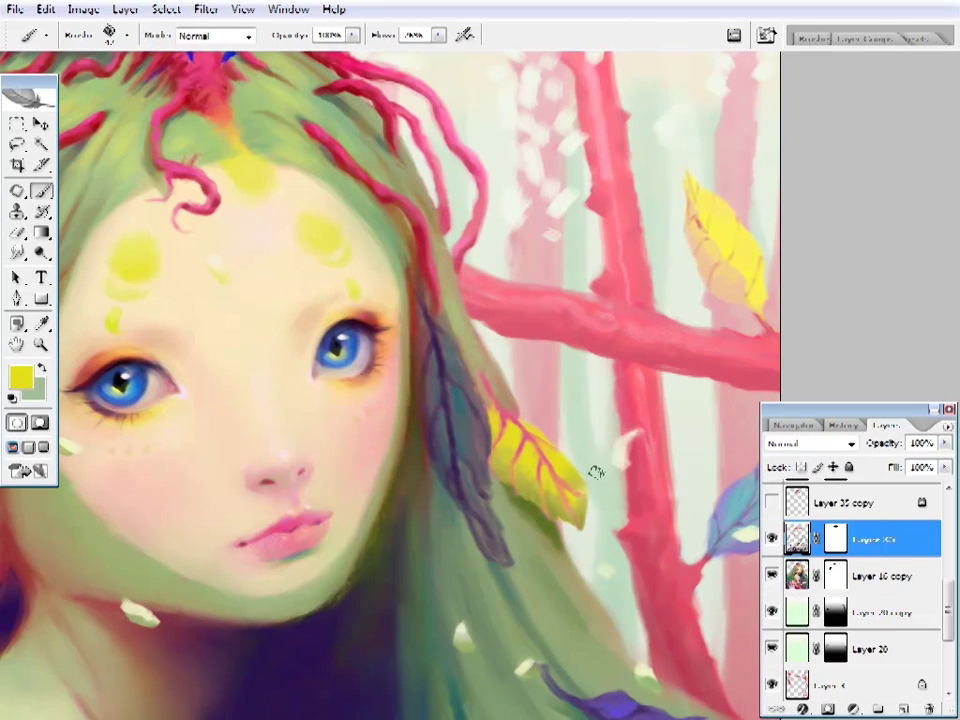
{"action": "left_click", "coordinate": [595, 472], "text": "alt"}
{"action": "right_click", "coordinate": [590, 470]}
{"action": "key", "text": "Escape"}
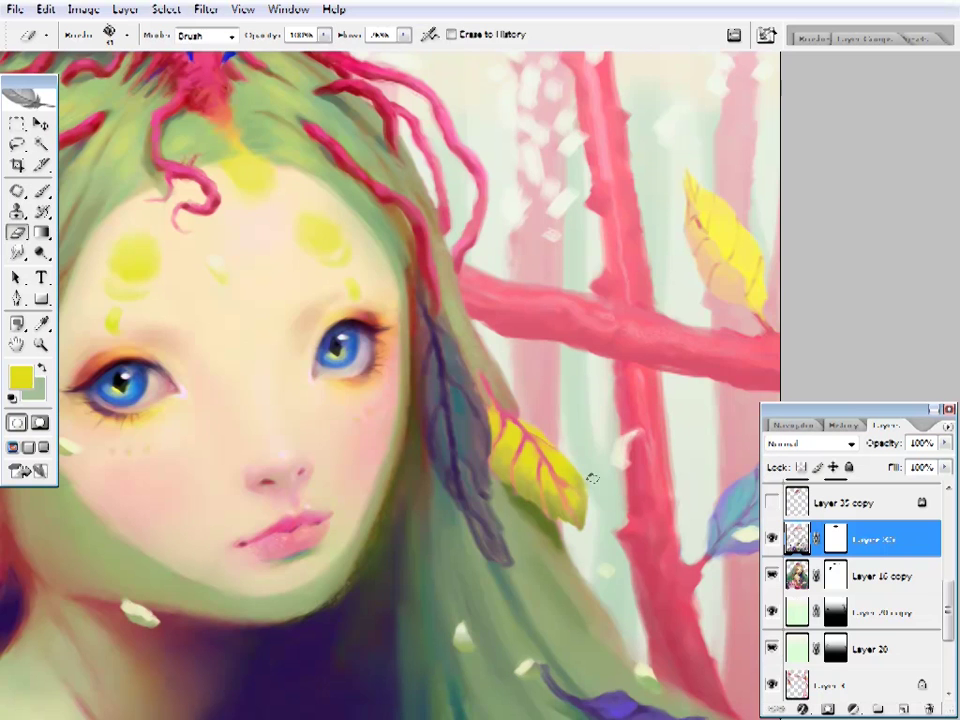
{"action": "left_click", "coordinate": [576, 495], "text": "alt"}
- Blend dark green and brown into the leaf edges, then fit the canvas to the screen
{"action": "key", "text": "alt"}
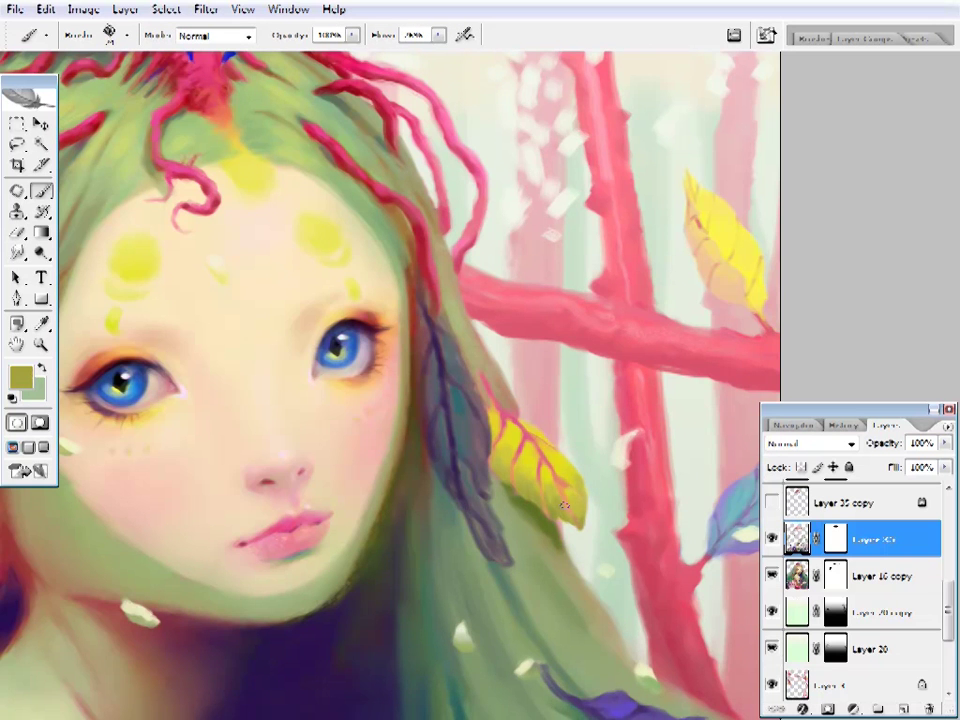
{"action": "key", "text": "alt"}
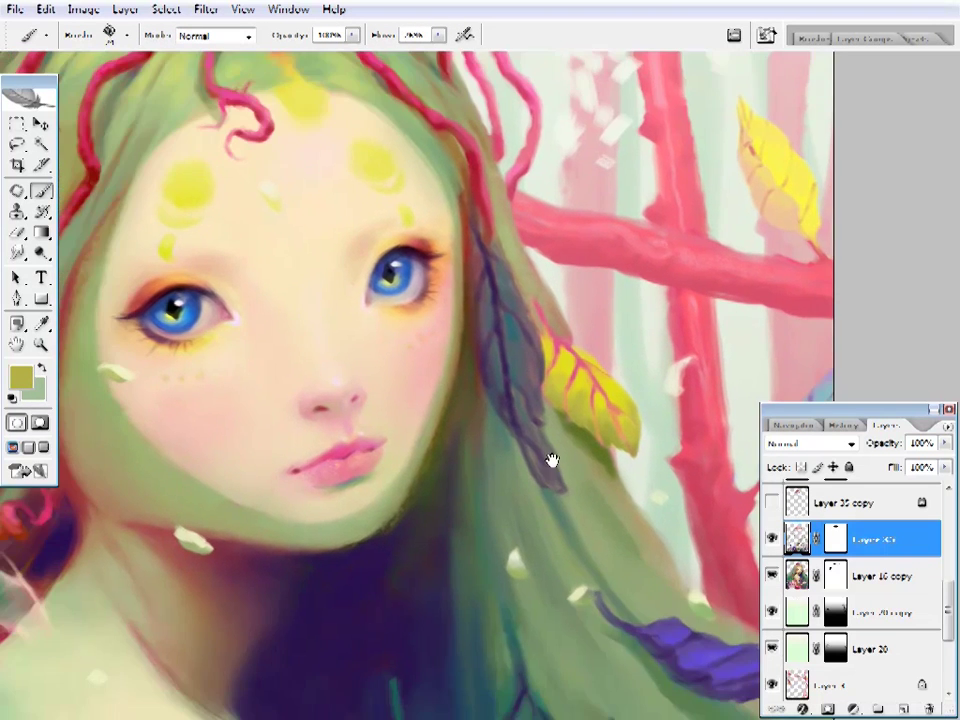
{"action": "left_click", "coordinate": [505, 415], "text": "alt"}
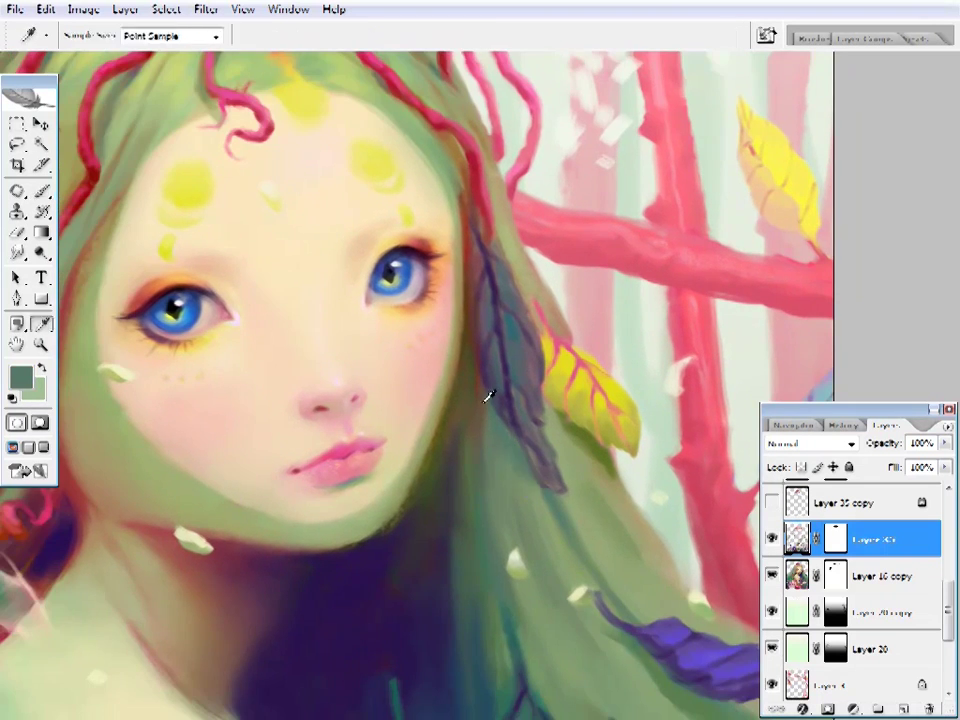
{"action": "left_click", "coordinate": [490, 420], "text": "alt"}
{"action": "left_click", "coordinate": [540, 458], "text": "alt"}
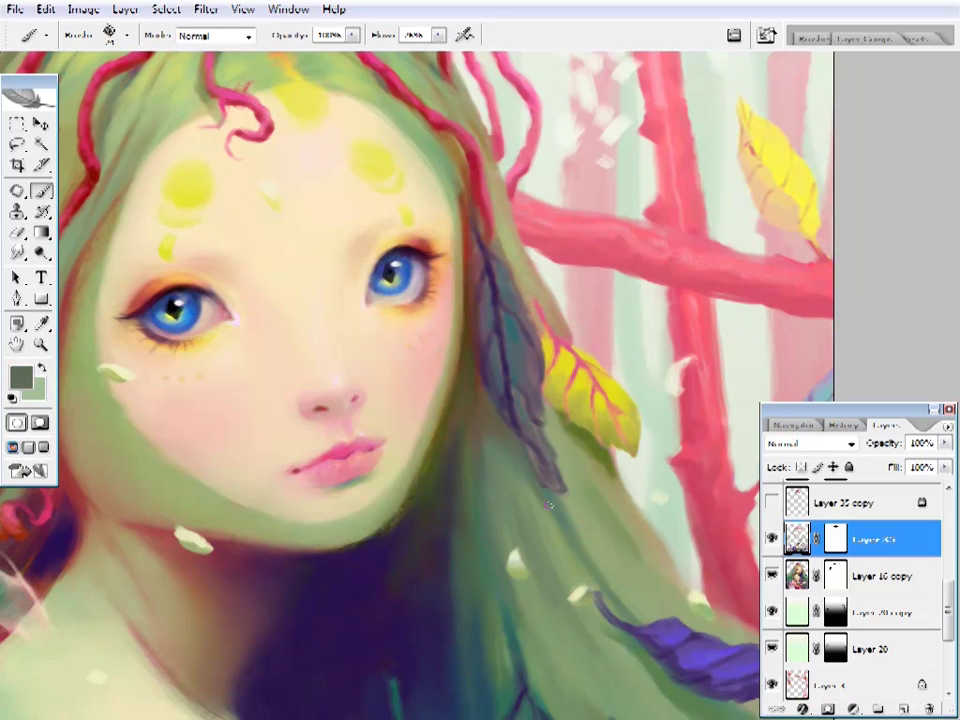
{"action": "key", "text": "z"}
{"action": "key", "text": "ctrl+0"}
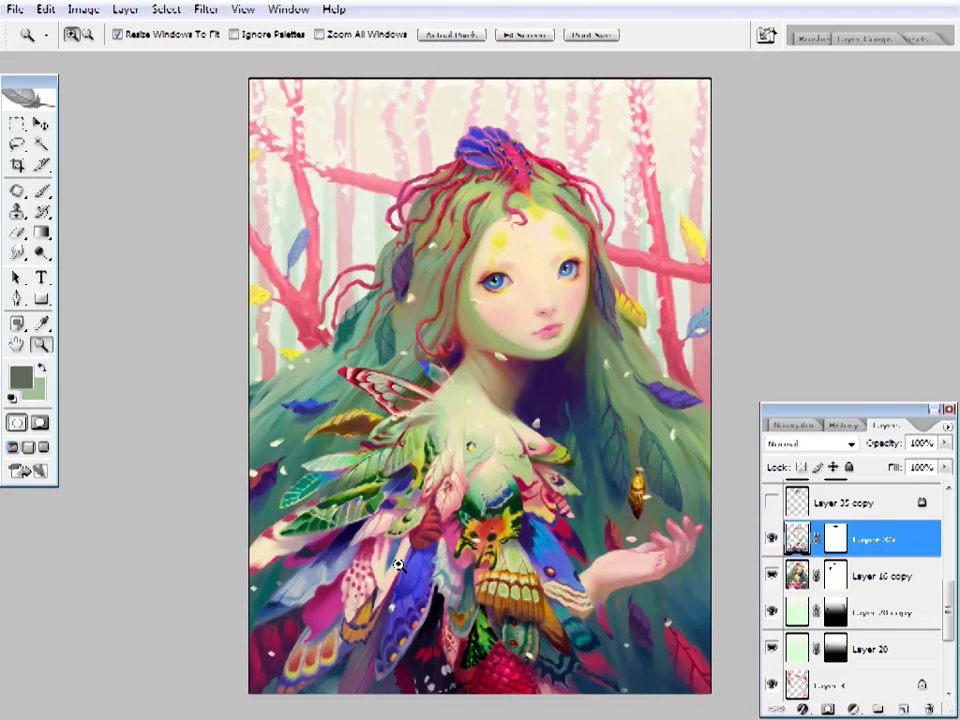
- Zoom in on the green butterfly and the chest, then return to the whole-painting view
{"action": "left_click", "coordinate": [581, 489]}
{"action": "left_click", "coordinate": [495, 459]}
{"action": "key", "text": "ctrl+0"}
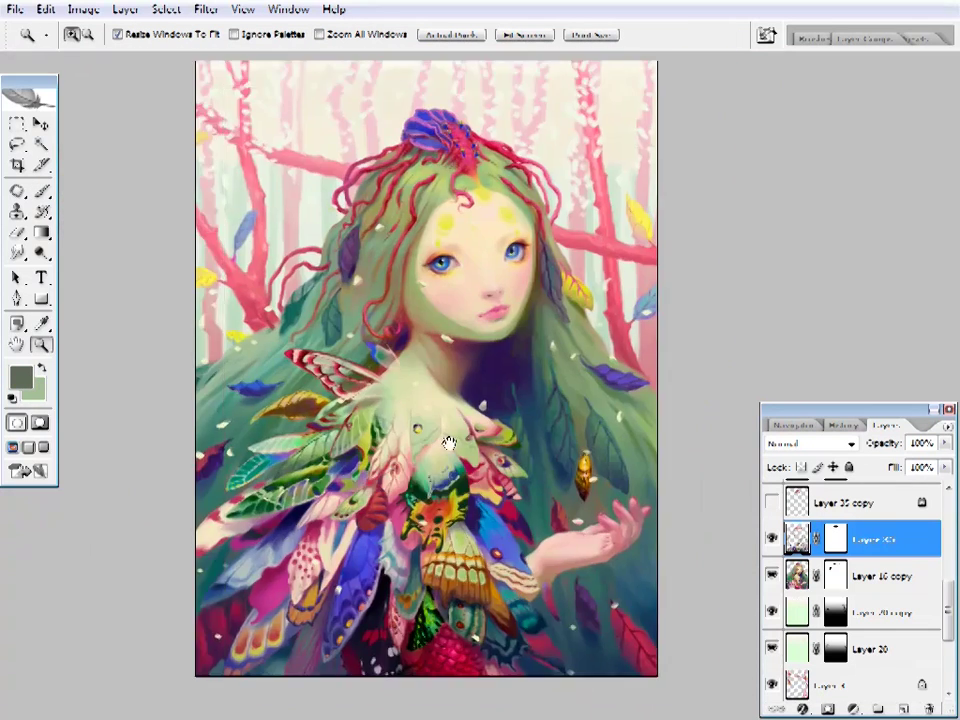
{"action": "left_click", "coordinate": [485, 527]}
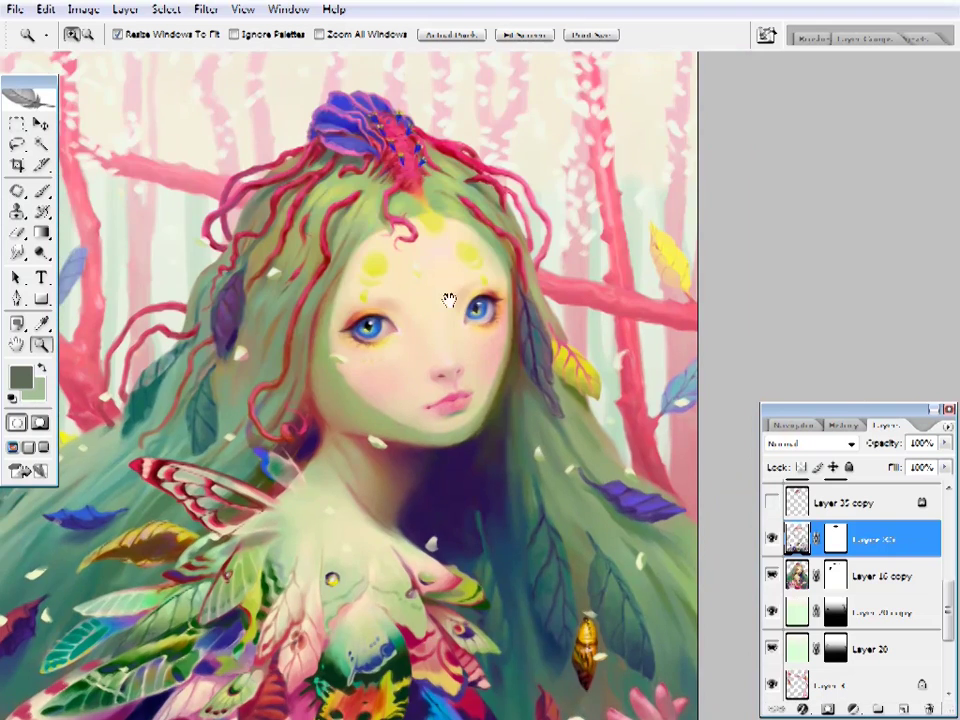
{"action": "key", "text": "ctrl+0"}
{"action": "left_click", "coordinate": [845, 502]}
- Turn on Layer 35 copy and zoom in on the chrysalis
{"action": "left_click", "coordinate": [771, 502]}
{"action": "left_click", "coordinate": [633, 296]}
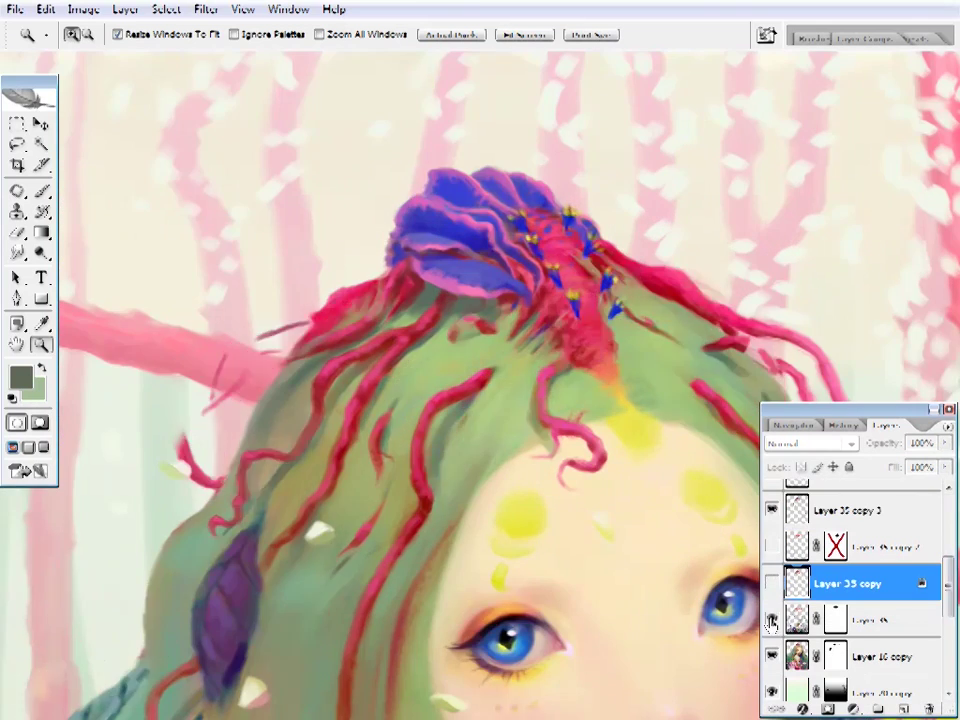
{"action": "key", "text": "ctrl+0"}
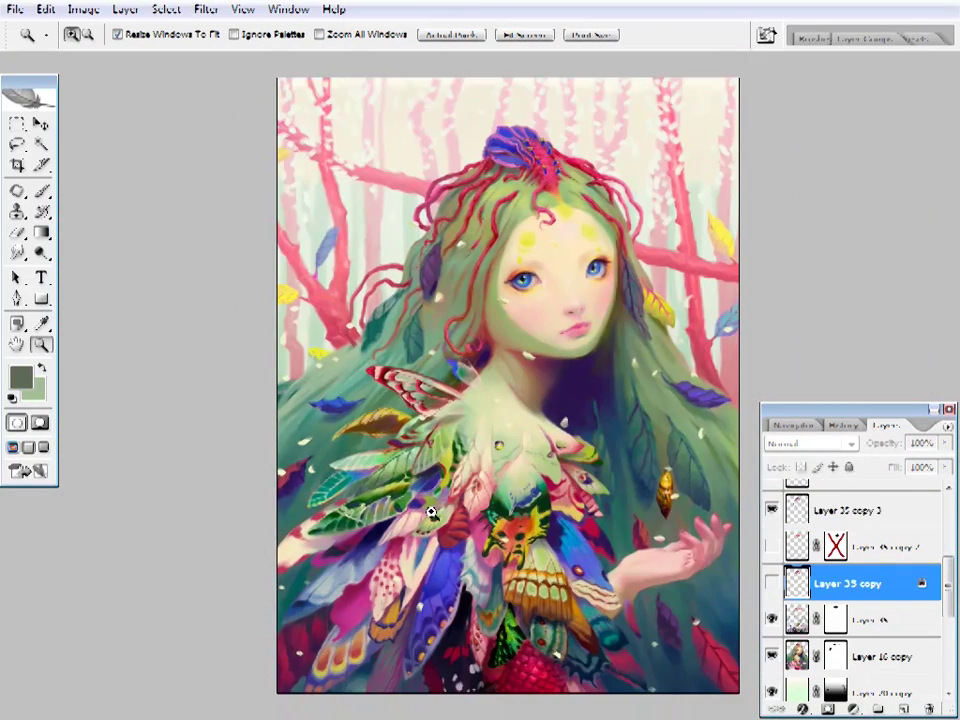
{"action": "left_click_drag", "start_coordinate": [604, 549], "coordinate": [606, 550]}
- On Layer 38, paint and erase pale cream touches on the petal
{"action": "key", "text": "b"}
{"action": "left_click", "coordinate": [612, 387], "text": "alt"}
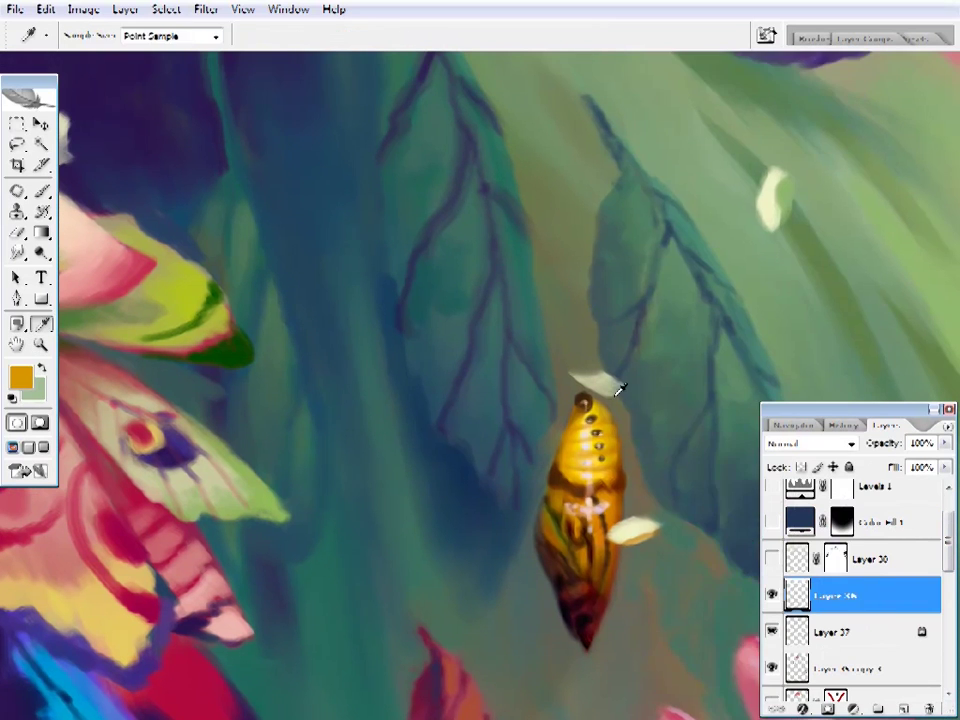
{"action": "left_click", "coordinate": [752, 218], "text": "alt"}
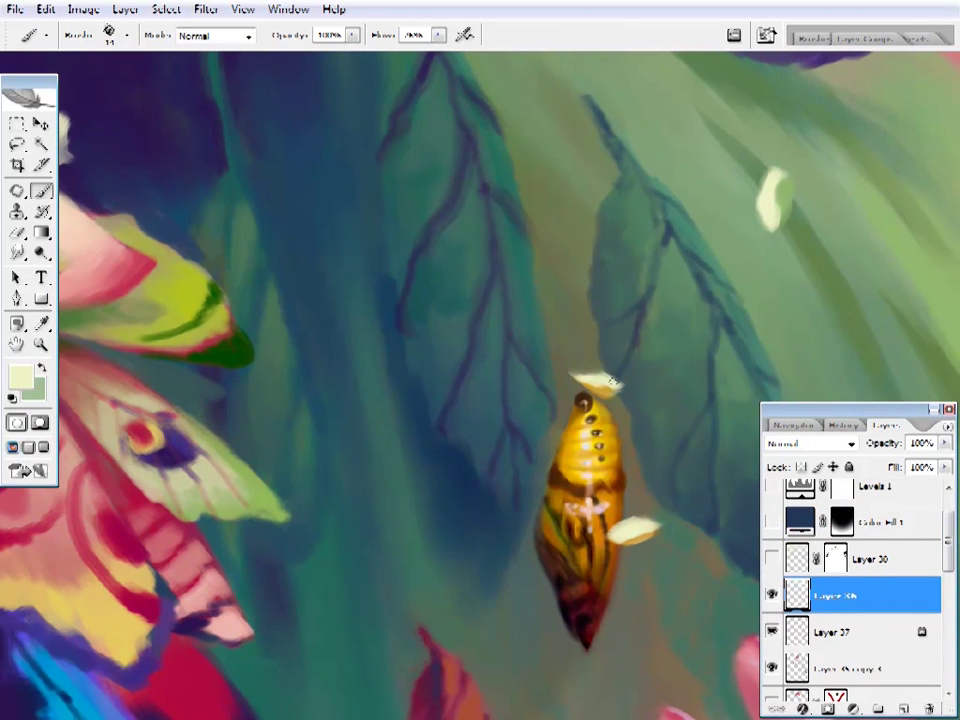
{"action": "key", "text": "e"}
{"action": "key", "text": "b"}
- Touch up the moth's wing with pale yellow and pale green strokes
{"action": "left_click_drag", "start_coordinate": [453, 387], "coordinate": [536, 416]}
{"action": "scroll", "coordinate": [536, 416], "scroll_direction": "up", "scroll_amount": 4}
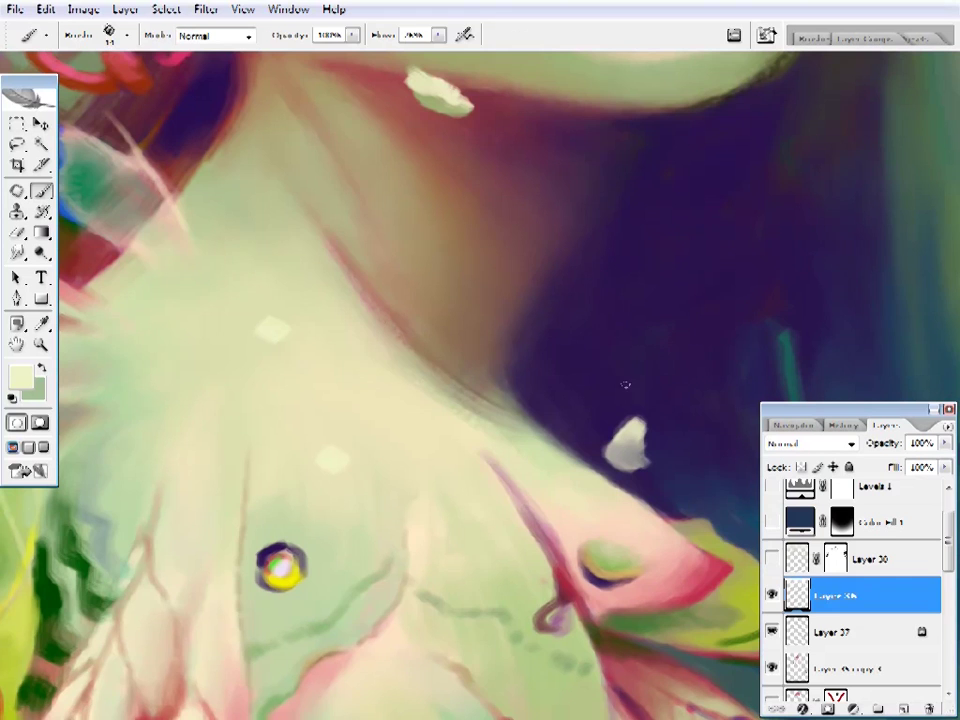
{"action": "key", "text": "e"}
{"action": "scroll", "coordinate": [390, 274], "scroll_direction": "down", "scroll_amount": 3}
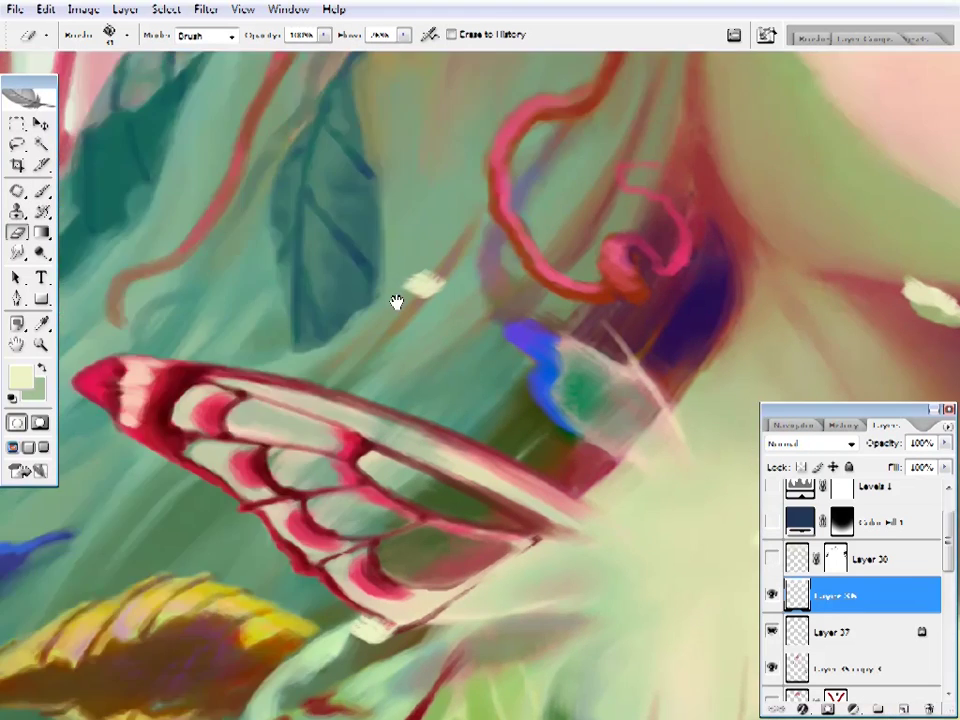
{"action": "scroll", "coordinate": [481, 349], "scroll_direction": "up", "scroll_amount": 3}
{"action": "key", "text": "b"}
{"action": "left_click", "coordinate": [460, 350], "text": "alt"}
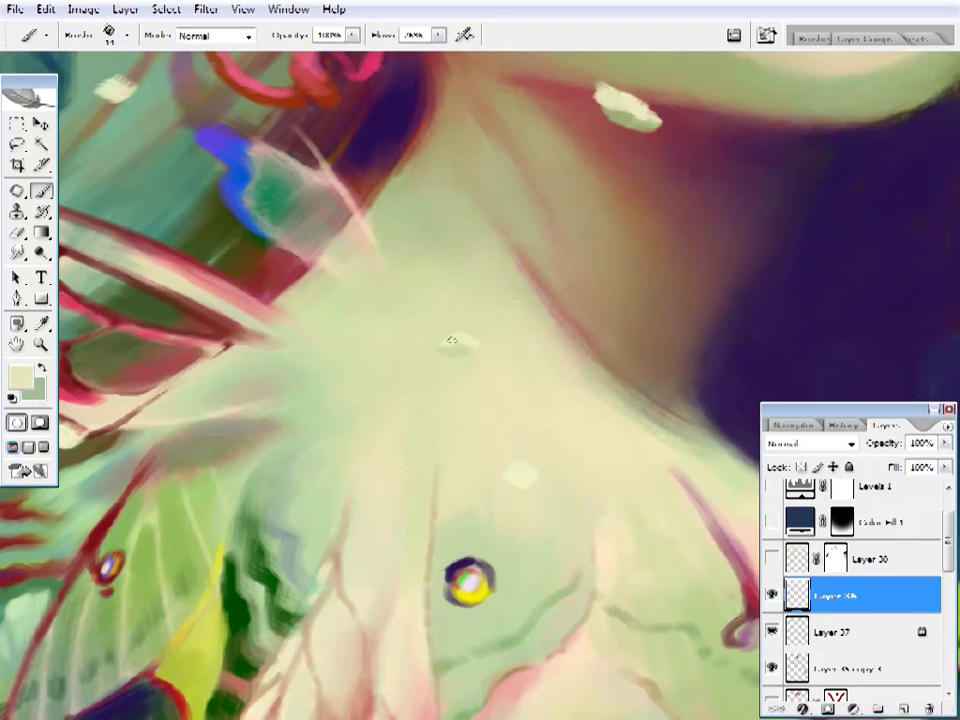
{"action": "left_click", "coordinate": [527, 486], "text": "alt"}
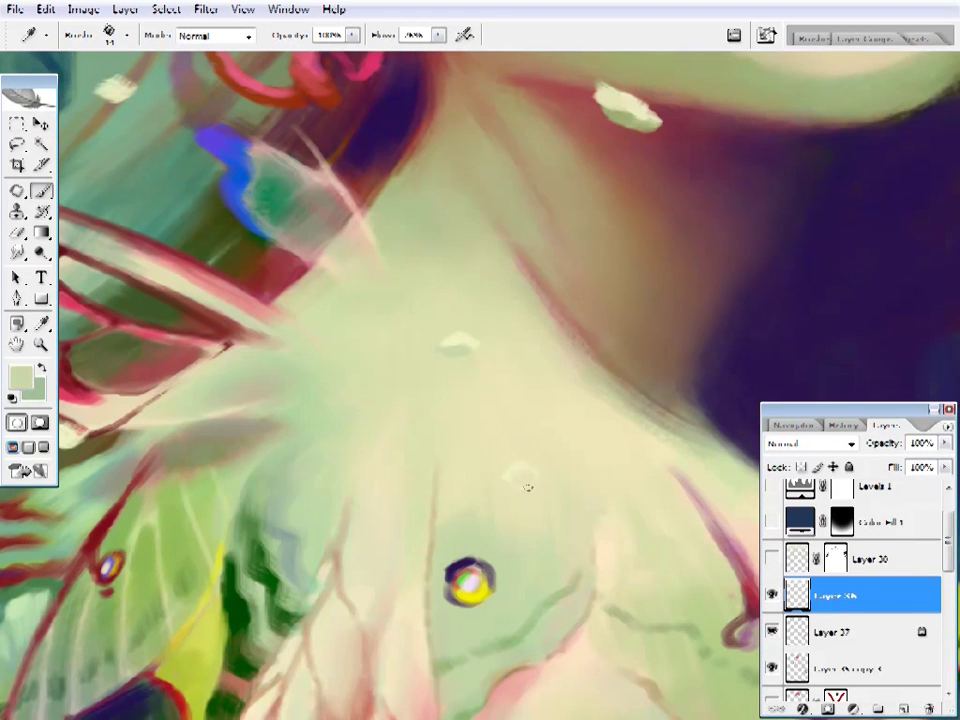
{"action": "left_click", "coordinate": [507, 474], "text": "alt"}
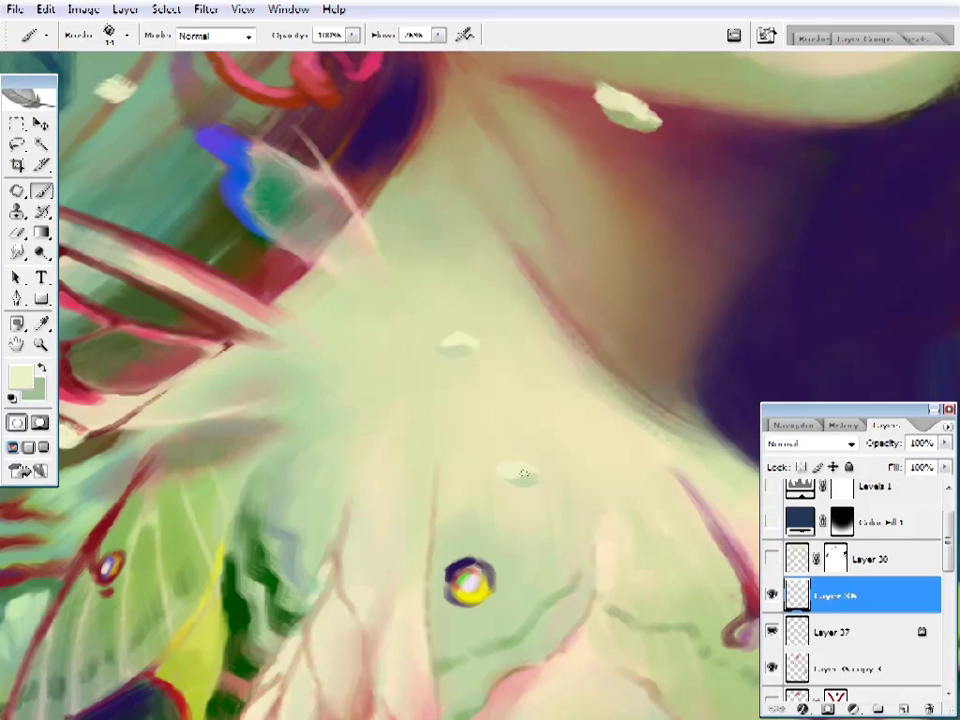
{"action": "key", "text": "e"}
- Refine the petals among the left-side leaves with bright green strokes
{"action": "key", "text": "ctrl+0"}
{"action": "left_click", "coordinate": [392, 446], "text": "ctrl"}
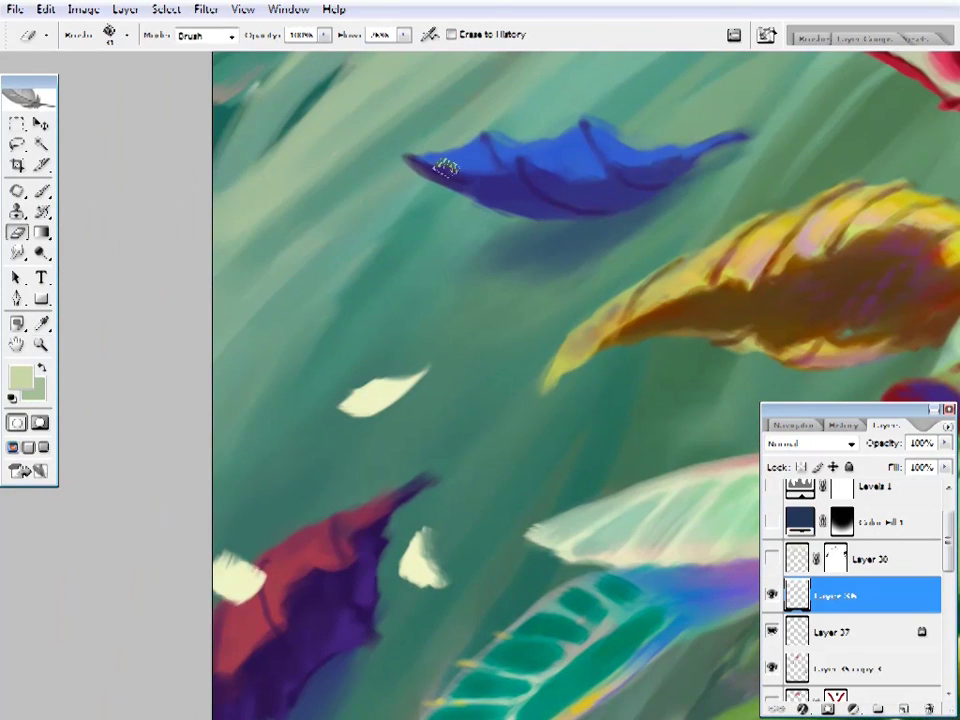
{"action": "key", "text": "b"}
{"action": "key", "text": "ctrl+minus"}
{"action": "scroll", "coordinate": [388, 418], "scroll_direction": "down", "scroll_amount": 1}
{"action": "left_click", "coordinate": [645, 360], "text": "alt"}
{"action": "left_click_drag", "start_coordinate": [344, 304], "coordinate": [421, 384]}
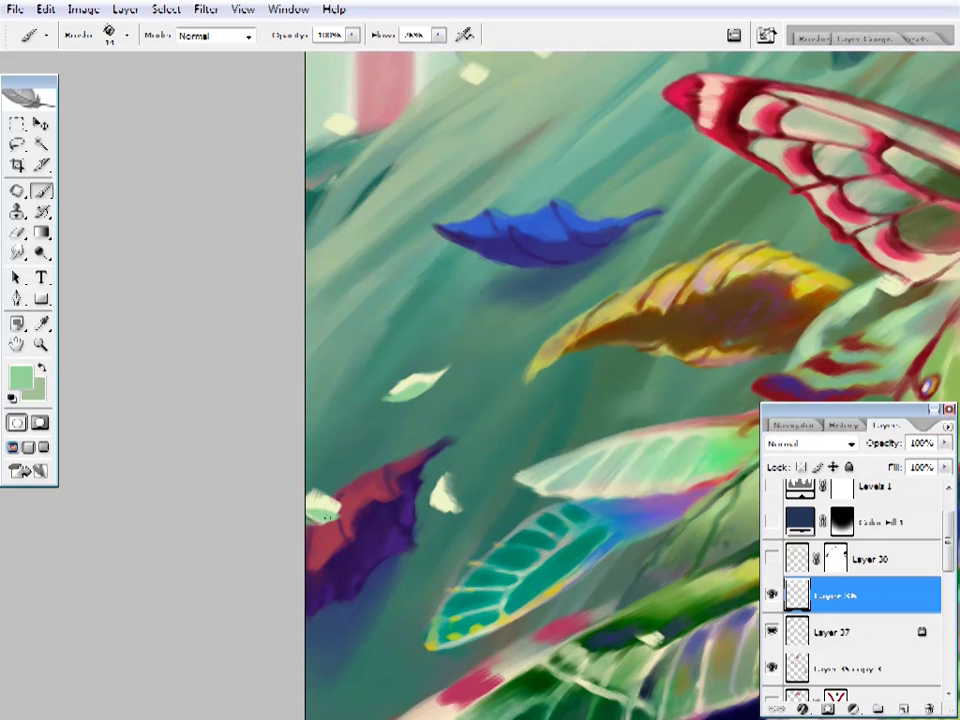
{"action": "key", "text": "e"}
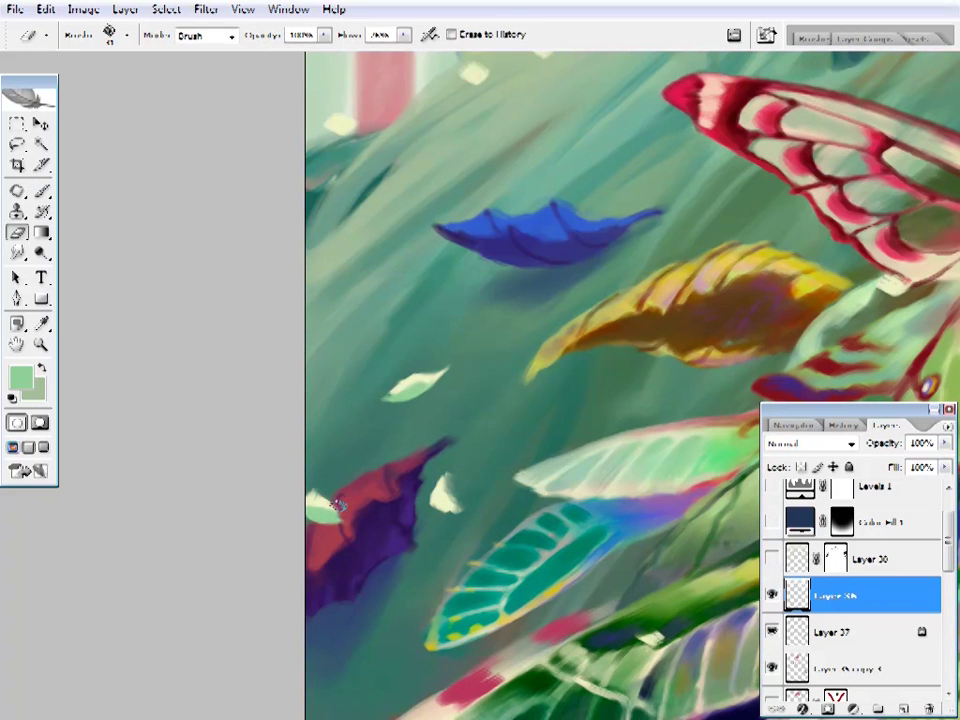
{"action": "key", "text": "b"}
- Enlarge the small white petal beside the purple leaf using pale cream
{"action": "left_click", "coordinate": [445, 490], "text": "alt"}
{"action": "mouse_move", "coordinate": [493, 430]}
{"action": "left_mouse_down"}
{"action": "mouse_move", "coordinate": [344, 367]}
{"action": "mouse_move", "coordinate": [333, 375]}
{"action": "left_mouse_up"}
{"action": "left_click_drag", "start_coordinate": [282, 455], "coordinate": [285, 421]}
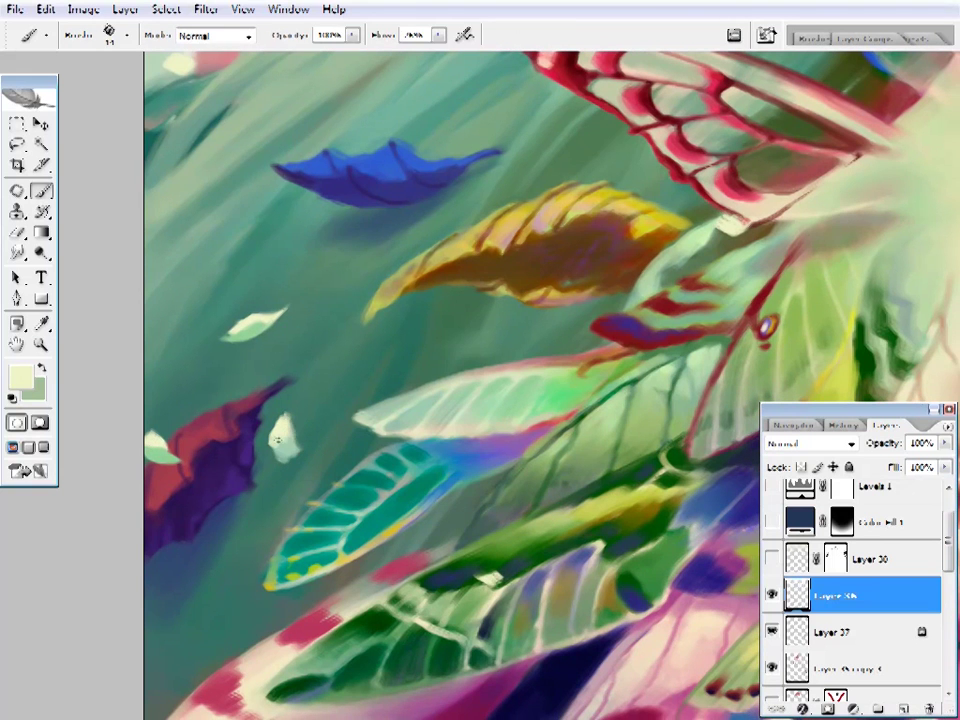
{"action": "key", "text": "e"}
{"action": "key", "text": "b"}
- Touch up the lower-left wing feathers with green
{"action": "key", "text": "ctrl+minus"}
{"action": "key", "text": "z"}
{"action": "key", "text": "ctrl+0"}
{"action": "left_click", "coordinate": [350, 592]}
{"action": "left_click", "coordinate": [350, 592]}
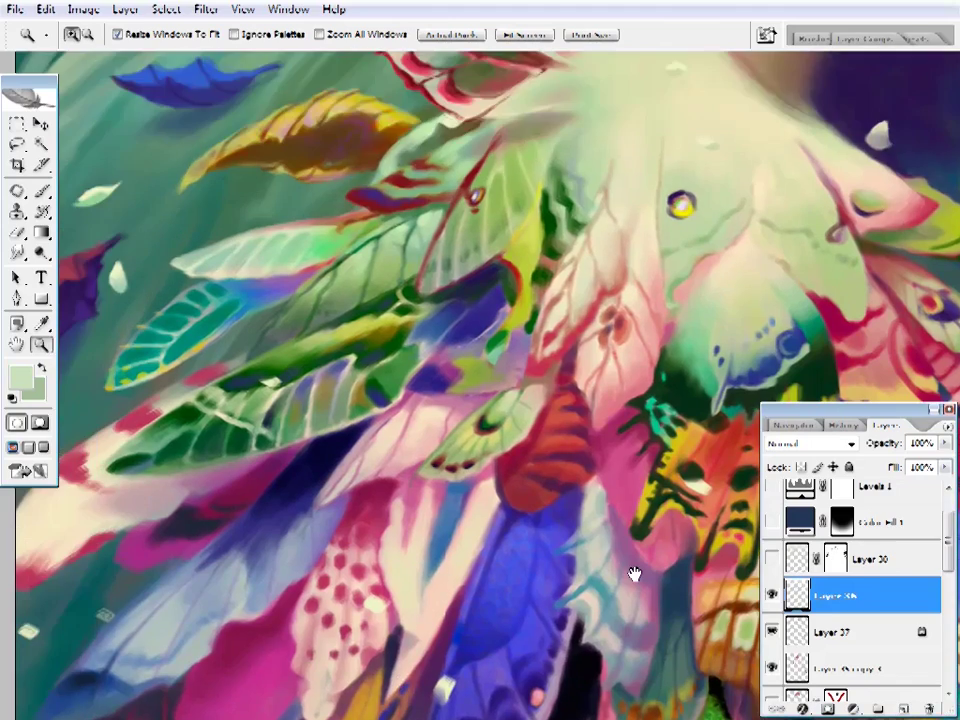
{"action": "left_click", "coordinate": [321, 377]}
{"action": "key", "text": "b"}
{"action": "left_click", "coordinate": [476, 343], "text": "alt"}
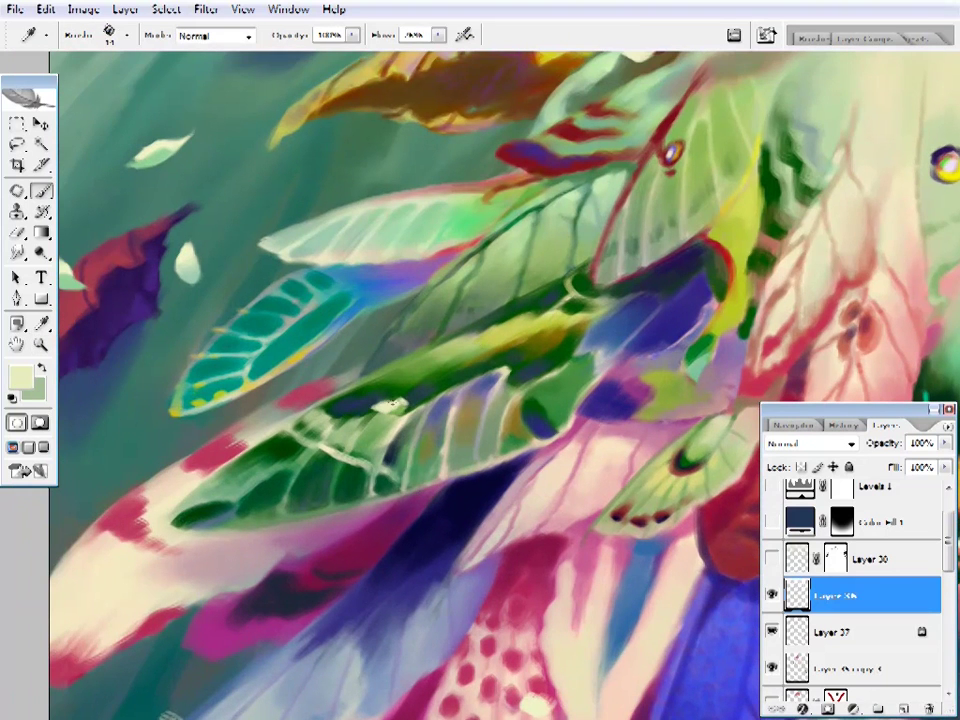
{"action": "key", "text": "e"}
{"action": "left_click_drag", "start_coordinate": [578, 270], "coordinate": [366, 262]}
{"action": "key", "text": "b"}
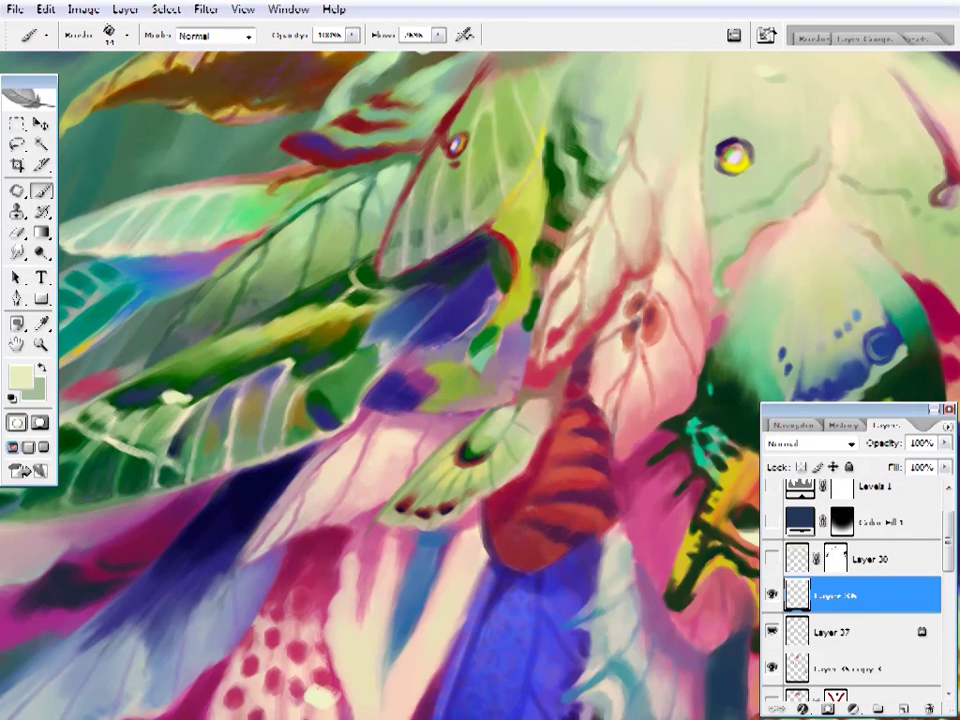
{"action": "left_click_drag", "start_coordinate": [763, 519], "coordinate": [546, 407]}
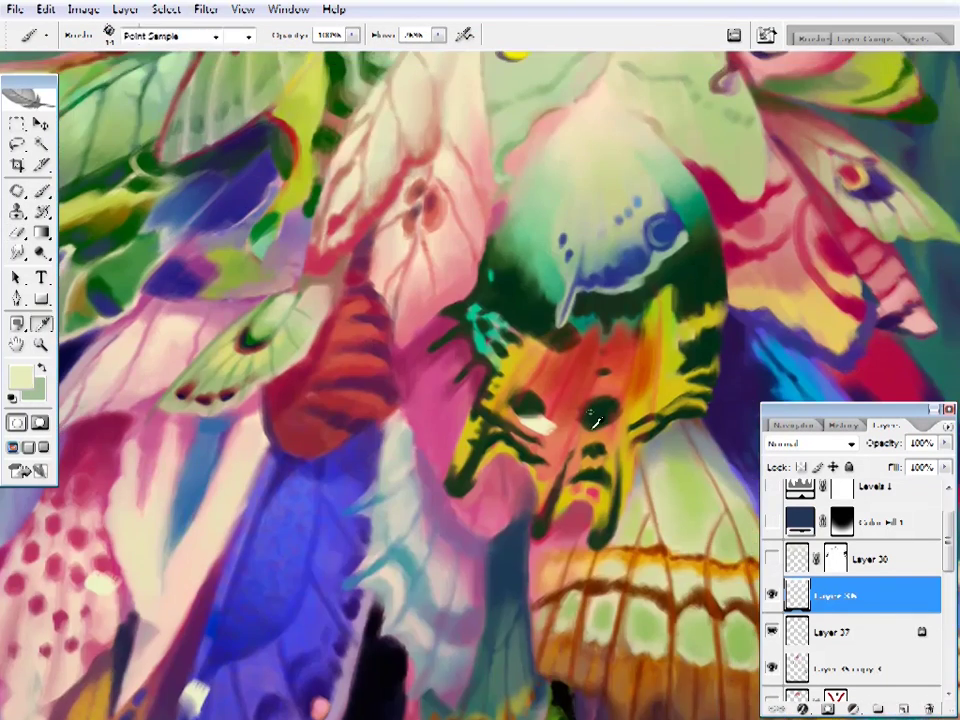
- Sample crimson from the pink and blue lower feathers and select Layer 36
{"action": "key", "text": "e"}
{"action": "mouse_move", "coordinate": [423, 312]}
{"action": "left_mouse_down"}
{"action": "mouse_move", "coordinate": [471, 343]}
{"action": "mouse_move", "coordinate": [411, 508]}
{"action": "mouse_move", "coordinate": [300, 420]}
{"action": "mouse_move", "coordinate": [304, 446]}
{"action": "left_mouse_up"}
{"action": "key", "text": "i"}
{"action": "left_click", "coordinate": [265, 338]}
{"action": "key", "text": "b"}
{"action": "scroll", "coordinate": [850, 580], "scroll_direction": "down", "scroll_amount": 4}
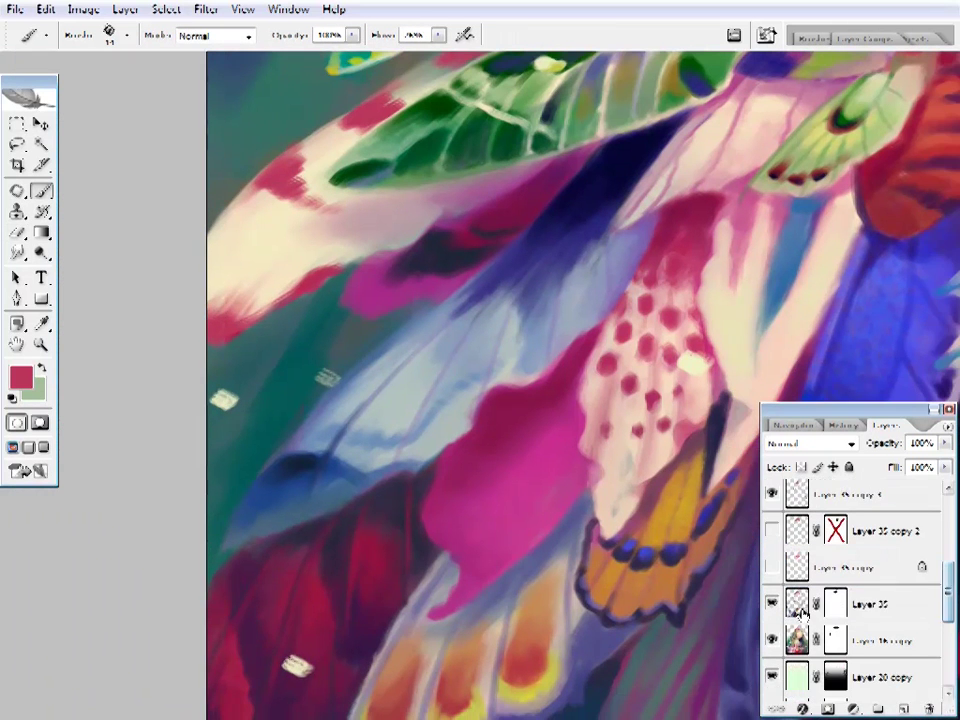
{"action": "left_click", "coordinate": [850, 600]}
{"action": "scroll", "coordinate": [843, 555], "scroll_direction": "up", "scroll_amount": 4}
{"action": "left_click", "coordinate": [843, 555]}
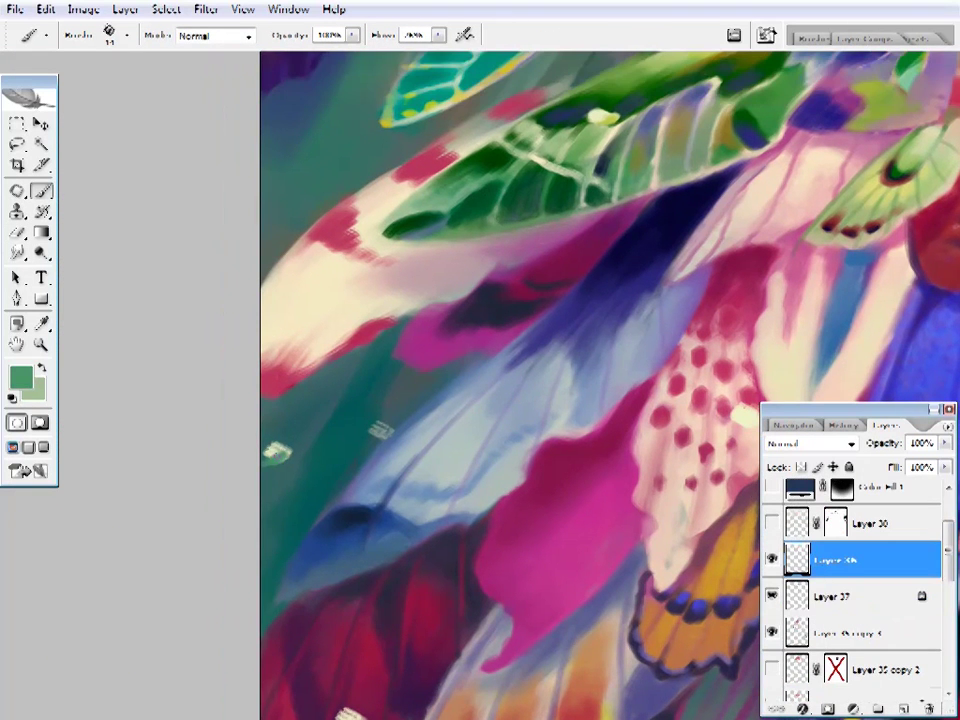
- Paint crimson and pink petals over the orange-tipped lower feathers
{"action": "key", "text": "e"}
{"action": "key", "text": "b"}
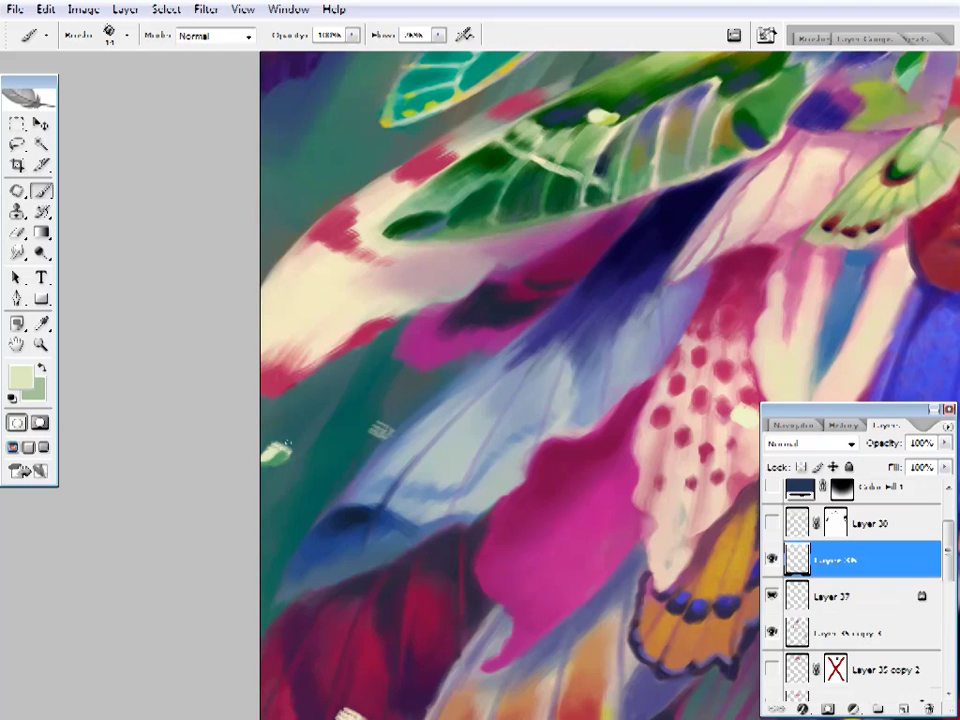
{"action": "key", "text": "e"}
{"action": "key", "text": "b"}
{"action": "right_click", "coordinate": [405, 410]}
{"action": "key", "text": "Escape"}
{"action": "key", "text": "e"}
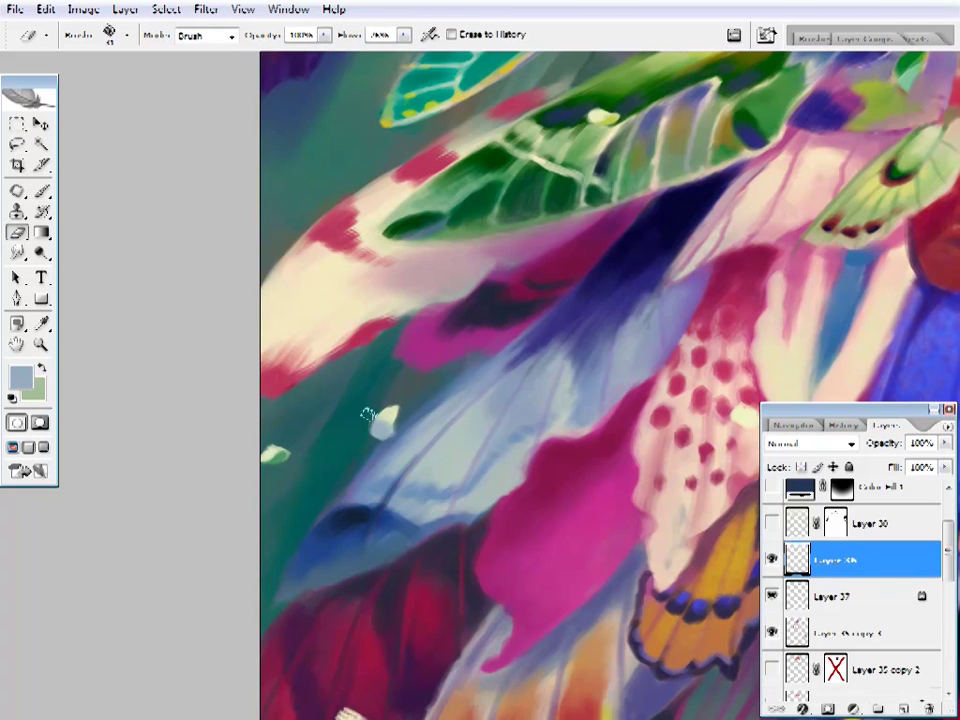
{"action": "mouse_move", "coordinate": [380, 452]}
{"action": "left_mouse_down"}
{"action": "mouse_move", "coordinate": [253, 332]}
{"action": "mouse_move", "coordinate": [296, 162]}
{"action": "left_mouse_up"}
{"action": "key", "text": "b"}
{"action": "left_click", "coordinate": [264, 461], "text": "alt"}
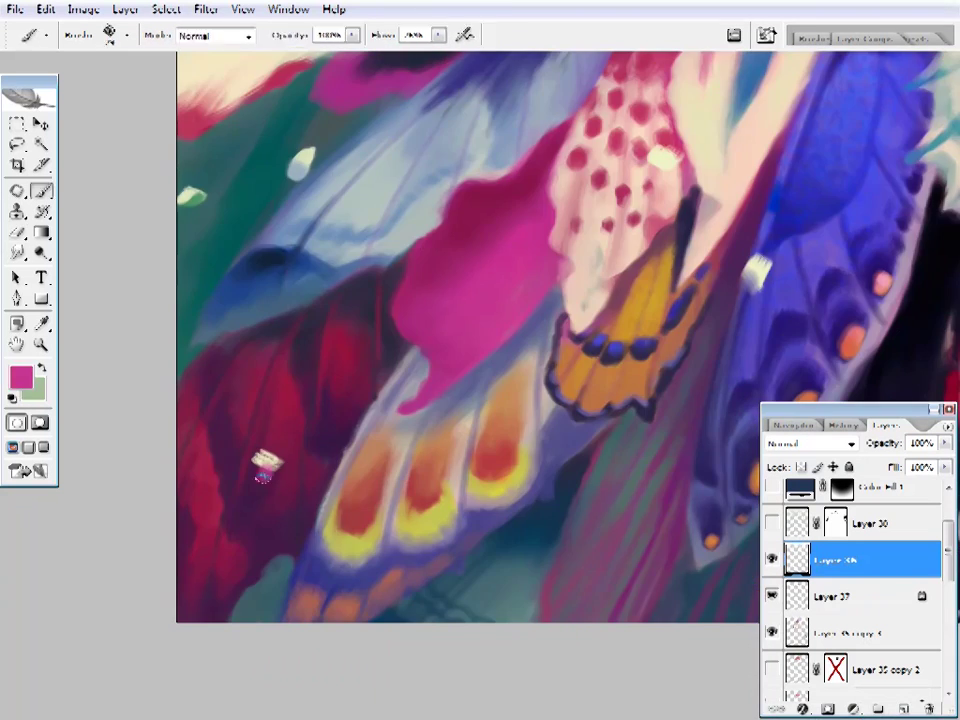
{"action": "key", "text": "e"}
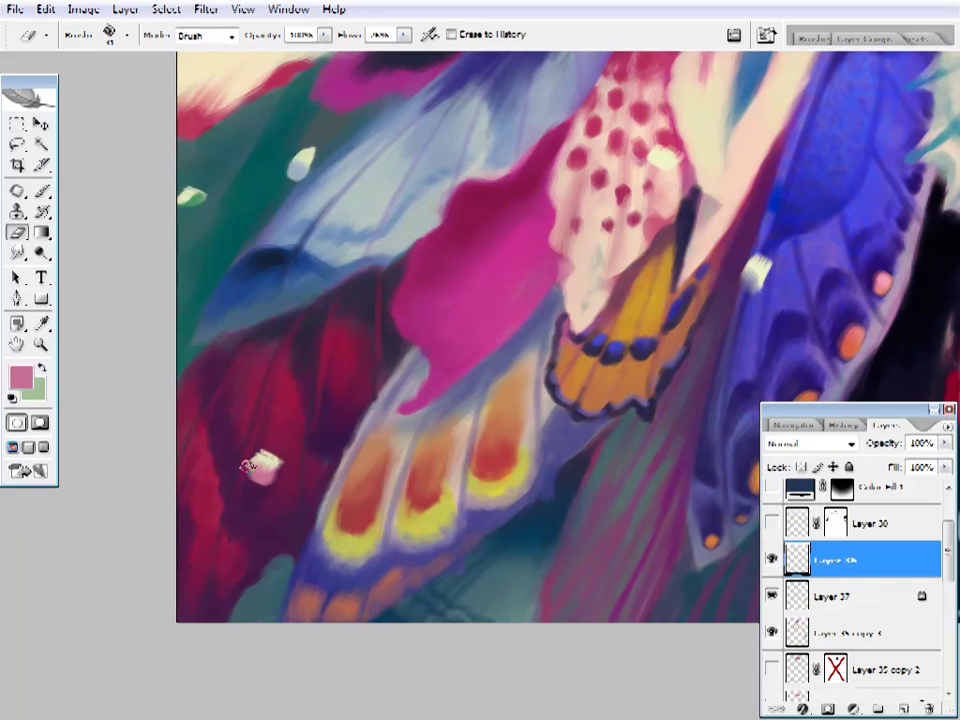
- Add cream and beige petals over the blue feather
{"action": "key", "text": "f"}
{"action": "scroll", "coordinate": [354, 439], "scroll_direction": "up", "scroll_amount": 5}
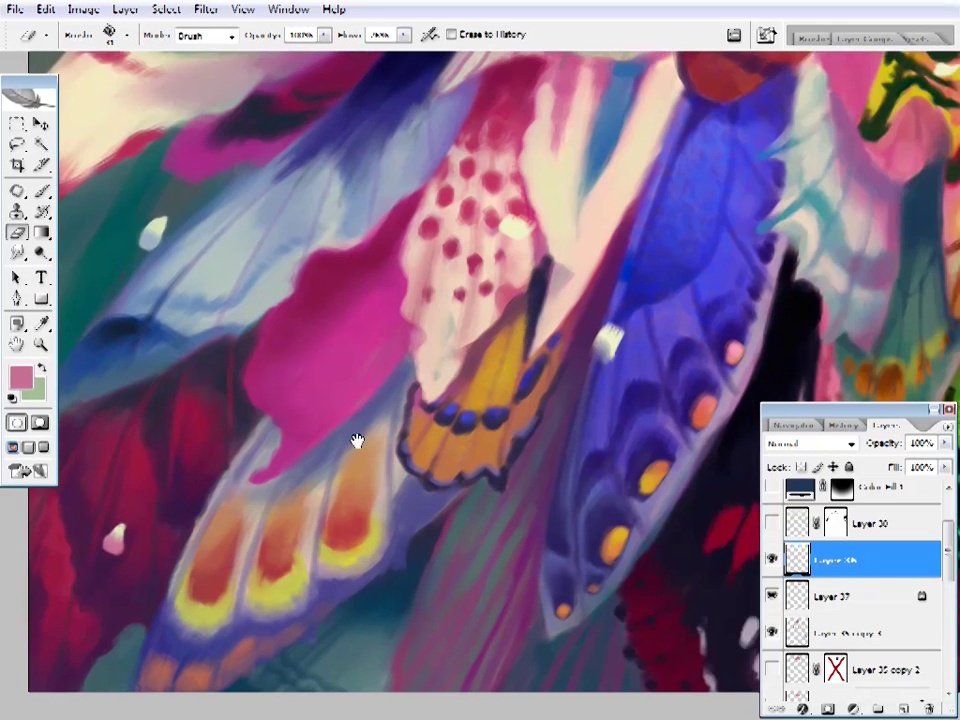
{"action": "key", "text": "b"}
{"action": "key", "text": "e"}
{"action": "left_click_drag", "start_coordinate": [497, 375], "coordinate": [413, 347]}
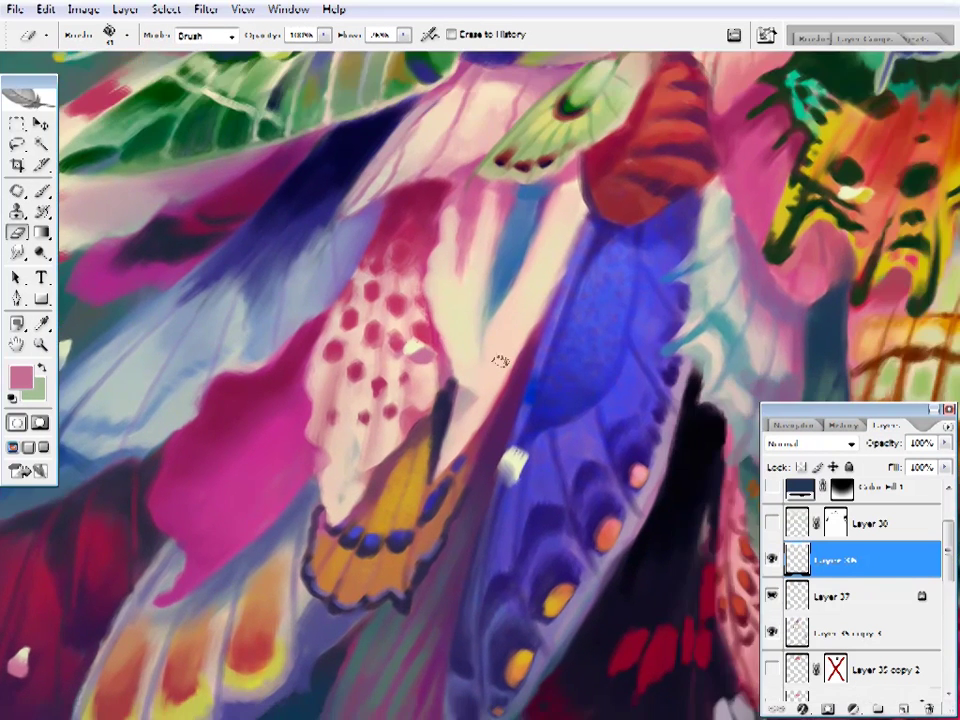
{"action": "key", "text": "b"}
{"action": "left_click", "coordinate": [413, 347], "text": "alt"}
{"action": "left_click", "coordinate": [514, 462], "text": "alt"}
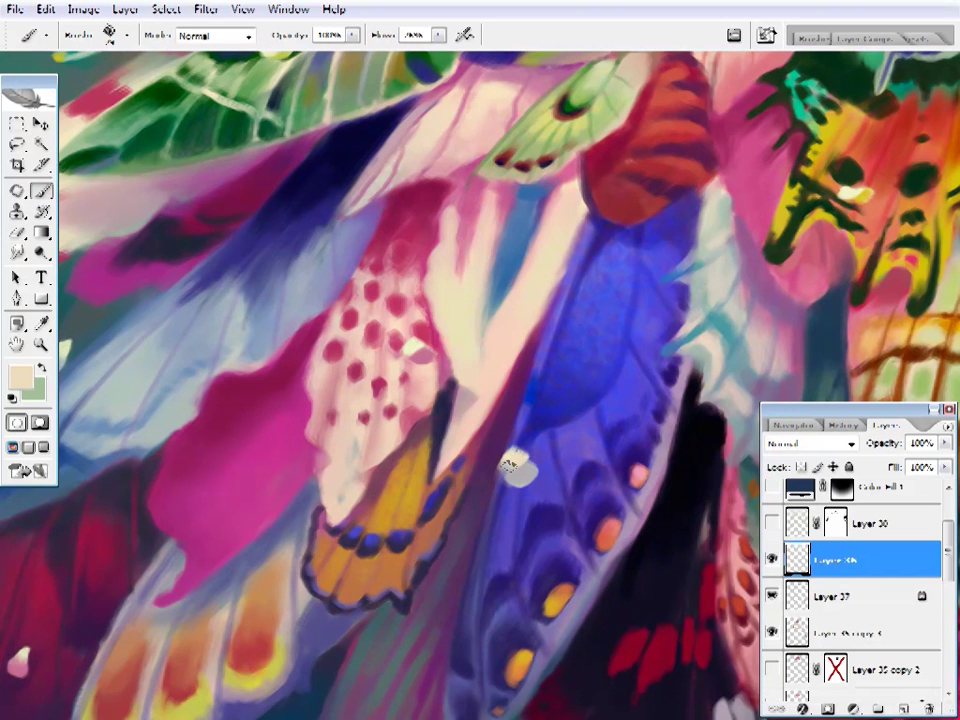
- Refine the petals with grey strokes, alternating brush and eraser
{"action": "key", "text": "e"}
{"action": "key", "text": "b"}
{"action": "left_click", "coordinate": [520, 470], "text": "alt"}
{"action": "key", "text": "e"}
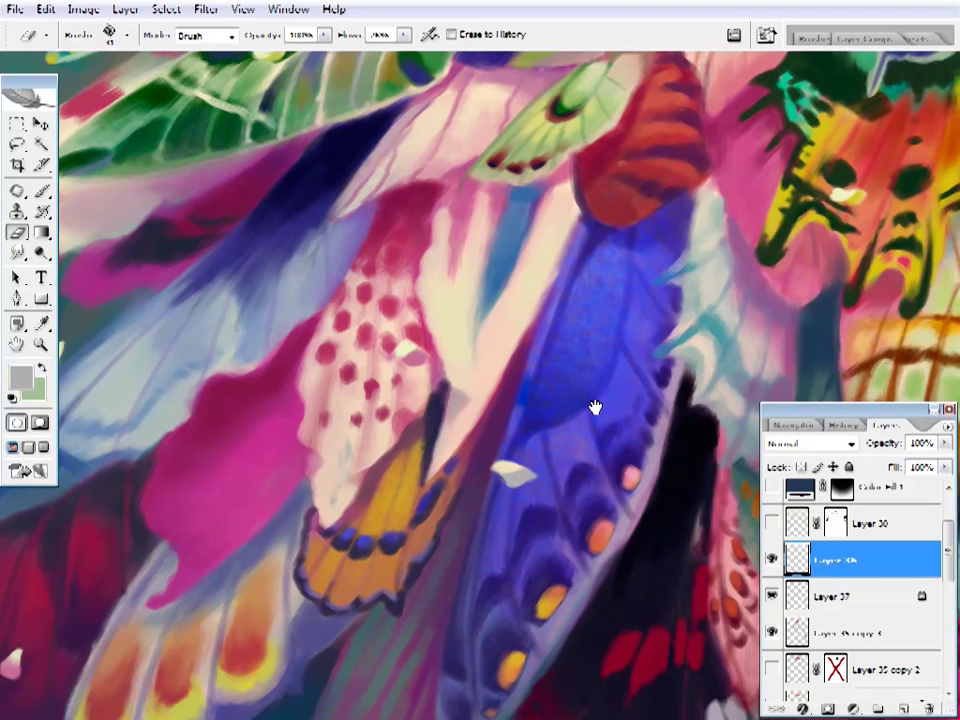
{"action": "key", "text": "b"}
{"action": "right_click", "coordinate": [594, 407]}
{"action": "key", "text": "Escape"}
{"action": "mouse_move", "coordinate": [594, 407]}
{"action": "left_mouse_down"}
{"action": "mouse_move", "coordinate": [484, 368]}
{"action": "mouse_move", "coordinate": [432, 458]}
{"action": "mouse_move", "coordinate": [565, 426]}
{"action": "left_mouse_up"}
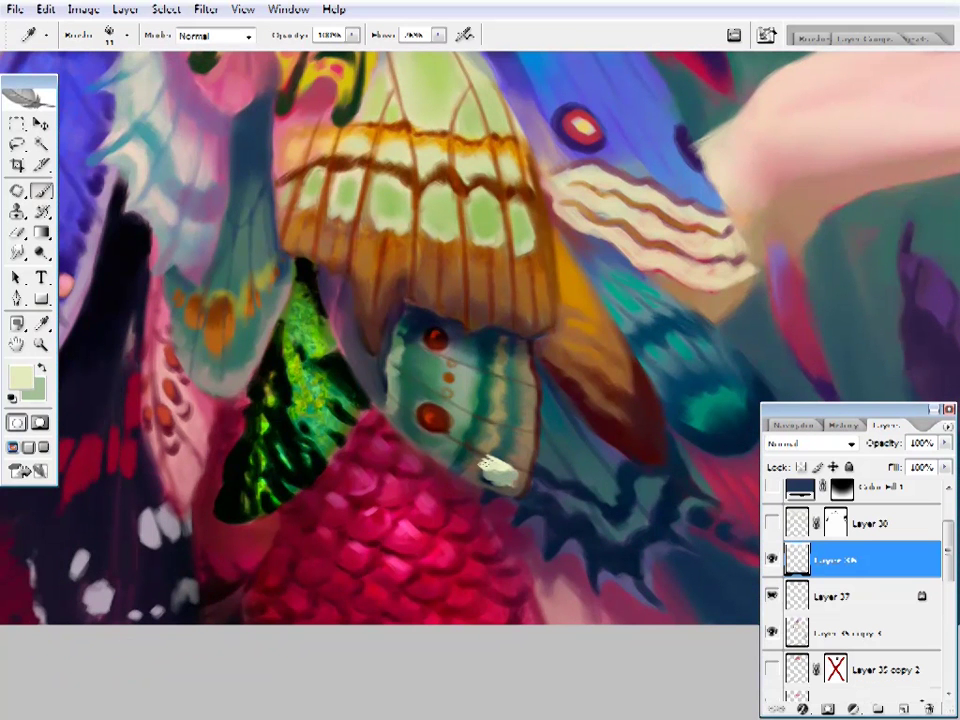
- Bring the outstretched hand and the leaves below it into view and sample a grey-teal background colour
{"action": "key", "text": "e"}
{"action": "key", "text": "b"}
{"action": "left_click_drag", "start_coordinate": [689, 323], "coordinate": [521, 443]}
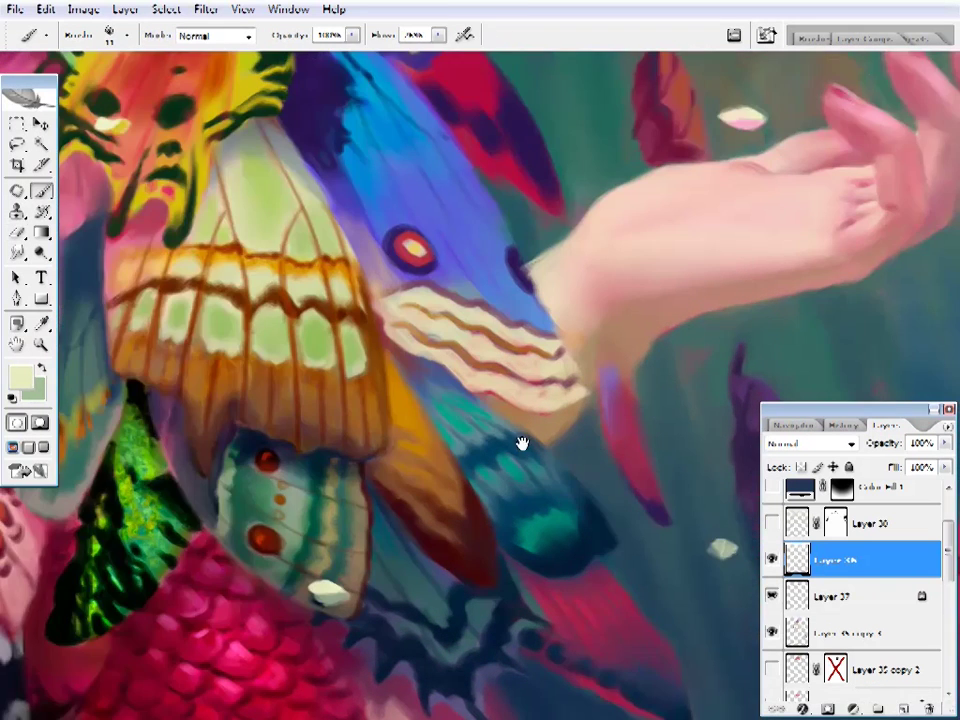
{"action": "left_click_drag", "start_coordinate": [569, 497], "coordinate": [383, 415]}
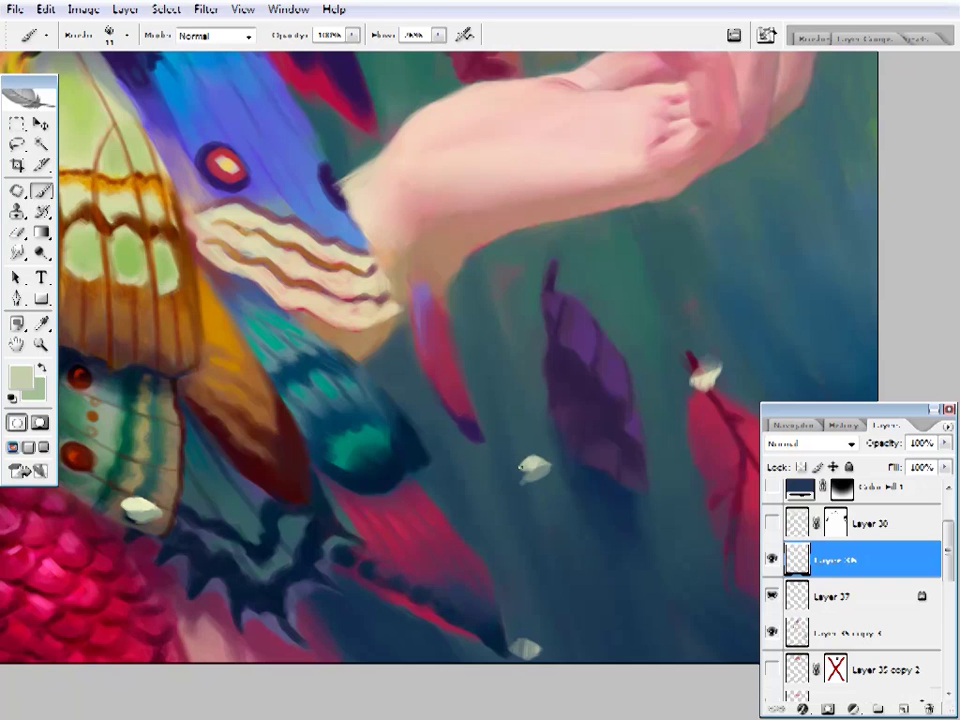
{"action": "left_click", "coordinate": [545, 466], "text": "alt"}
- Touch up the falling petals below the hand, alternating brush and eraser
{"action": "key", "text": "e"}
{"action": "key", "text": "b"}
{"action": "left_click_drag", "start_coordinate": [696, 462], "coordinate": [662, 459]}
{"action": "key", "text": "e"}
{"action": "right_click", "coordinate": [589, 343]}
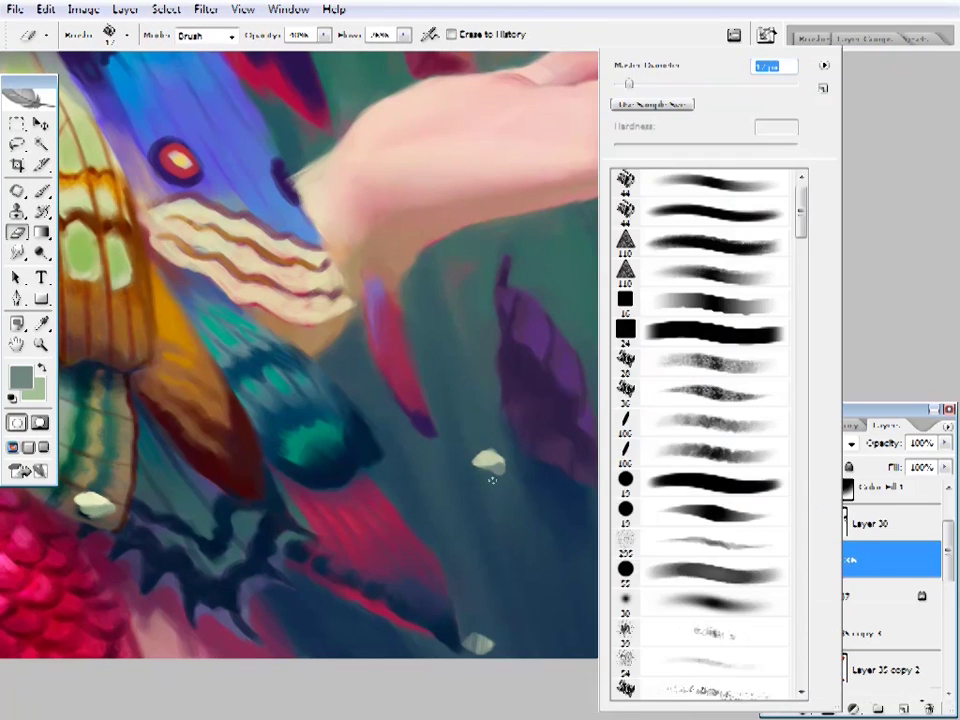
{"action": "key", "text": "Escape"}
{"action": "left_click_drag", "start_coordinate": [526, 630], "coordinate": [521, 583]}
{"action": "key", "text": "b"}
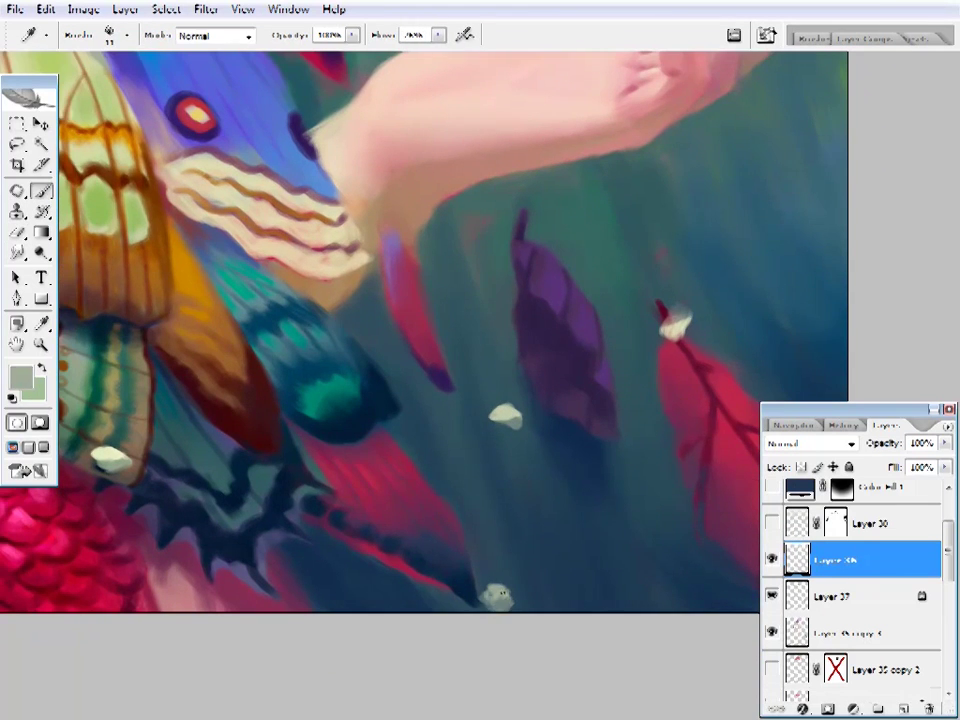
- Refine the petals near the red leaf using dark teal and dark grey-teal background samples
{"action": "key", "text": "e"}
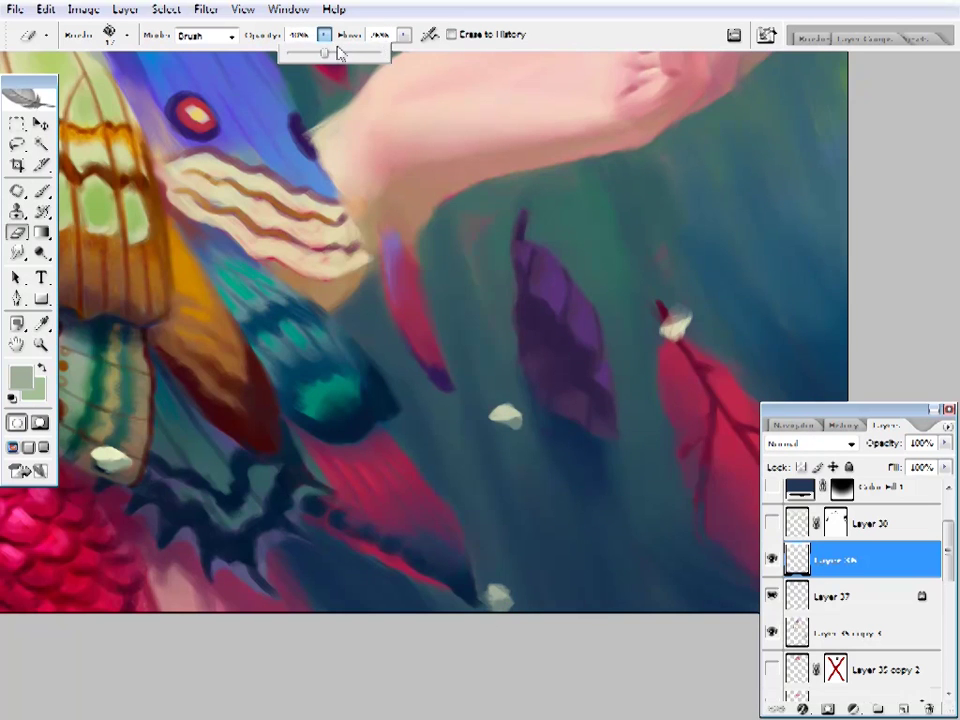
{"action": "key", "text": "b"}
{"action": "left_click", "coordinate": [509, 604], "text": "alt"}
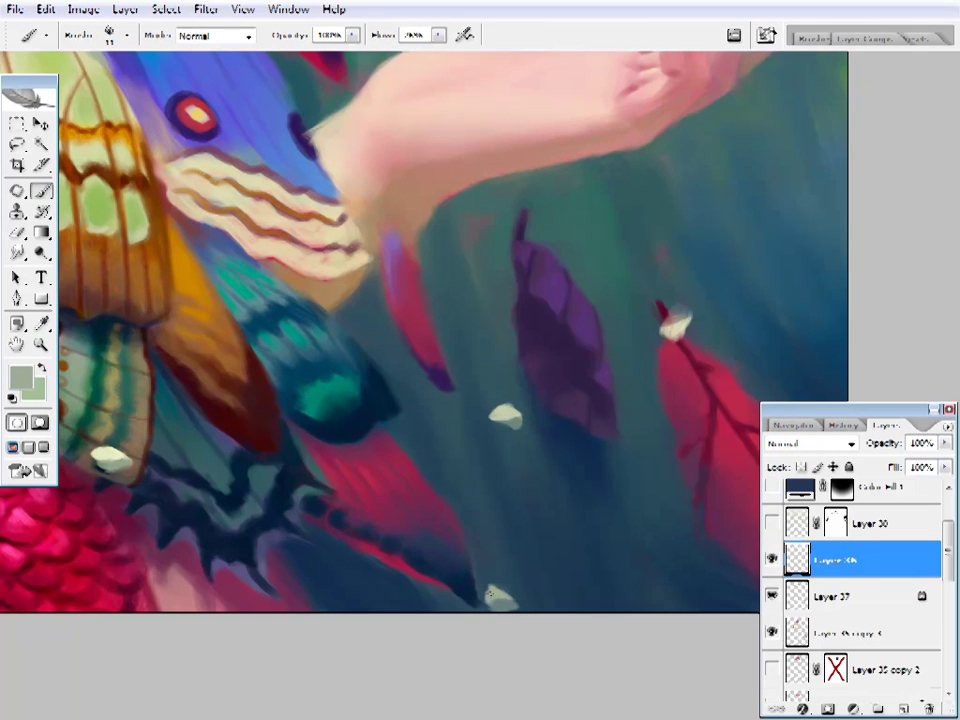
{"action": "key", "text": "e"}
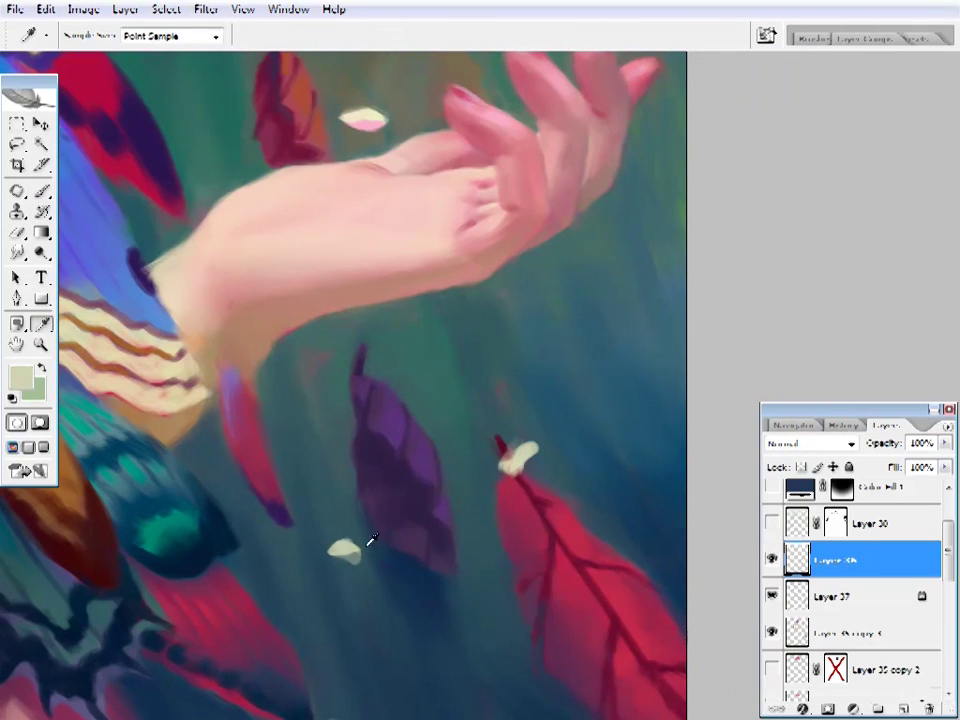
{"action": "left_click", "coordinate": [396, 342], "text": "alt"}
{"action": "key", "text": "e"}
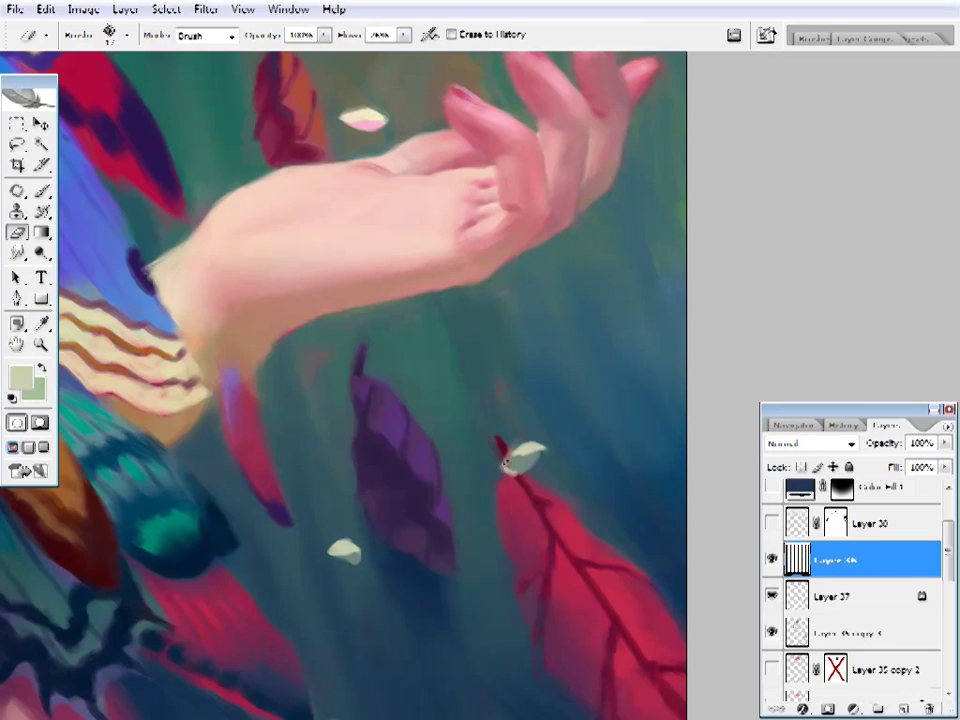
{"action": "left_click_drag", "start_coordinate": [553, 452], "coordinate": [514, 407]}
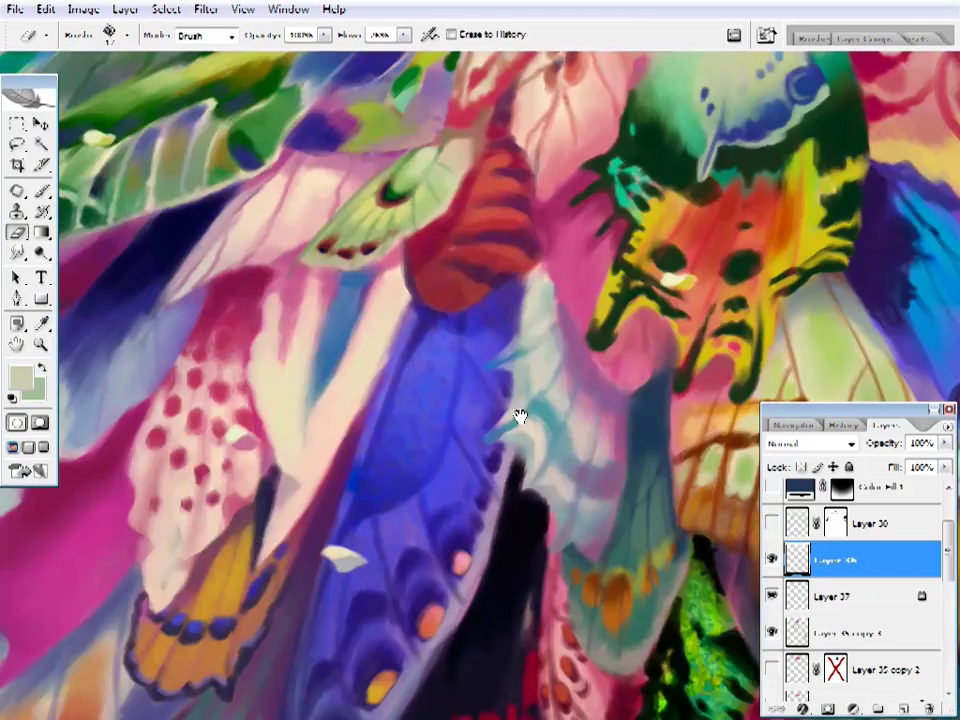
- Zoom in on the lower wing mantle and sample beige and grey-green from the painting
{"action": "key", "text": "z"}
{"action": "left_click", "coordinate": [330, 470], "text": "alt"}
{"action": "left_click", "coordinate": [333, 460]}
{"action": "left_click", "coordinate": [336, 450]}
{"action": "key", "text": "b"}
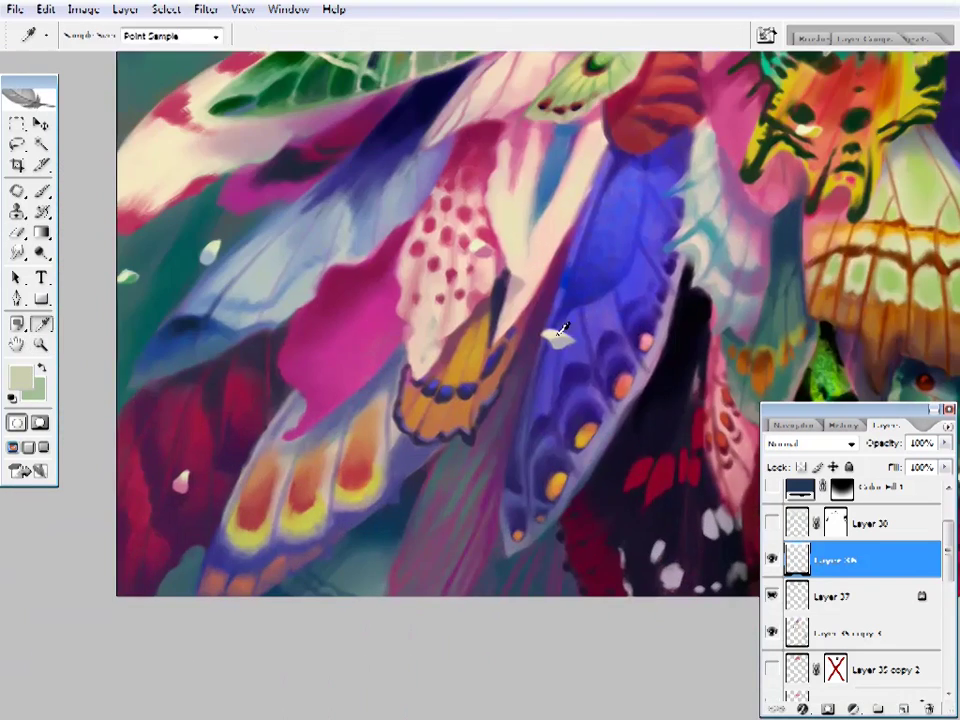
{"action": "left_click", "coordinate": [557, 332], "text": "alt"}
{"action": "left_click", "coordinate": [367, 545], "text": "alt"}
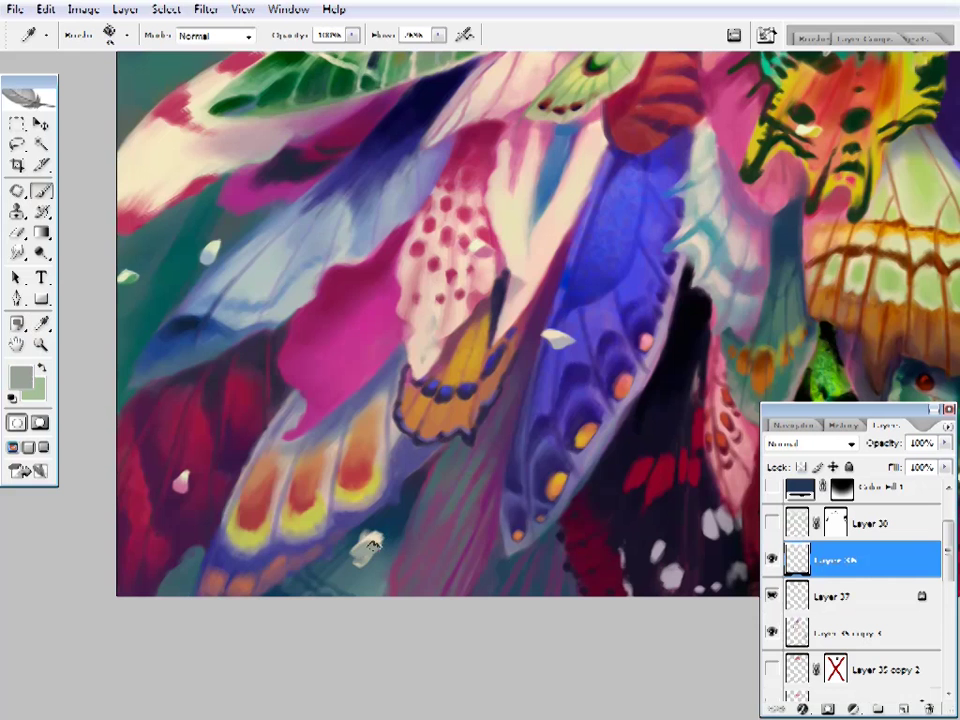
- Retouch the lower wings with brush and eraser, resampling grey-green from the wings
{"action": "key", "text": "e"}
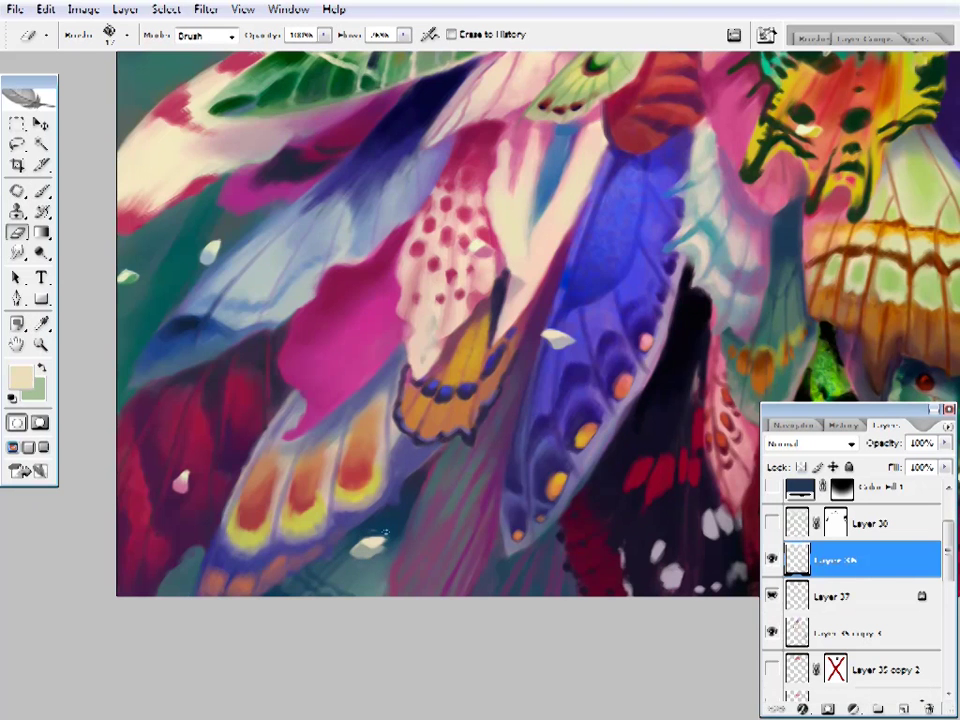
{"action": "key", "text": "b"}
{"action": "right_click", "coordinate": [497, 86]}
{"action": "key", "text": "Return"}
{"action": "left_click", "coordinate": [285, 405], "text": "alt"}
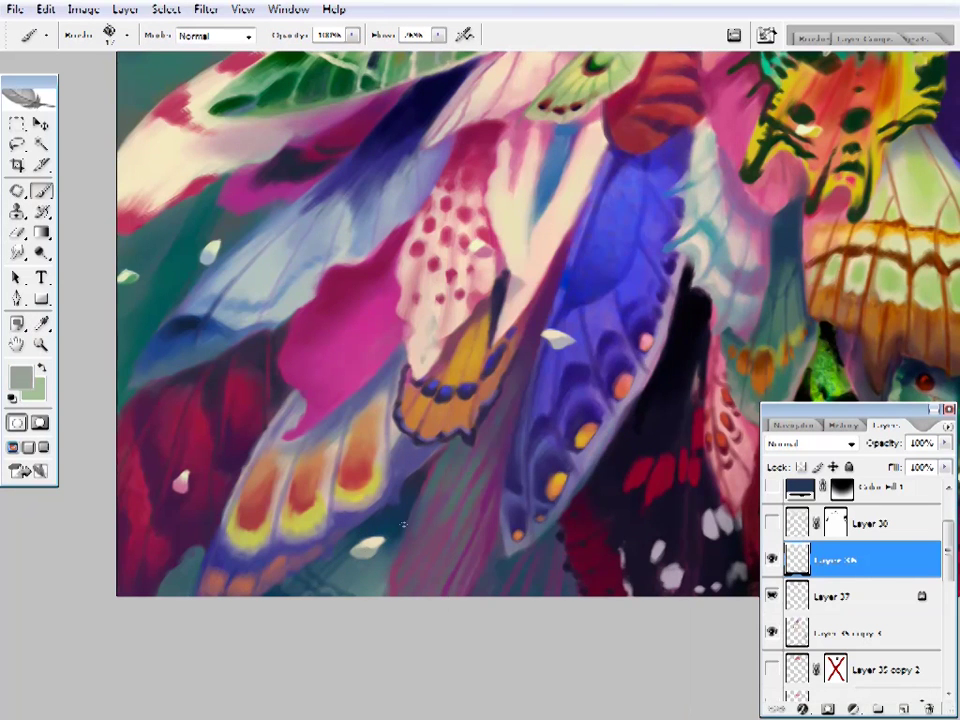
{"action": "mouse_move", "coordinate": [467, 297]}
{"action": "left_mouse_down"}
{"action": "mouse_move", "coordinate": [437, 532]}
{"action": "mouse_move", "coordinate": [487, 391]}
{"action": "left_mouse_up"}
- Retouch the green moth wings with pale beige, darker tan and pale cream samples
{"action": "left_click", "coordinate": [487, 391], "text": "alt"}
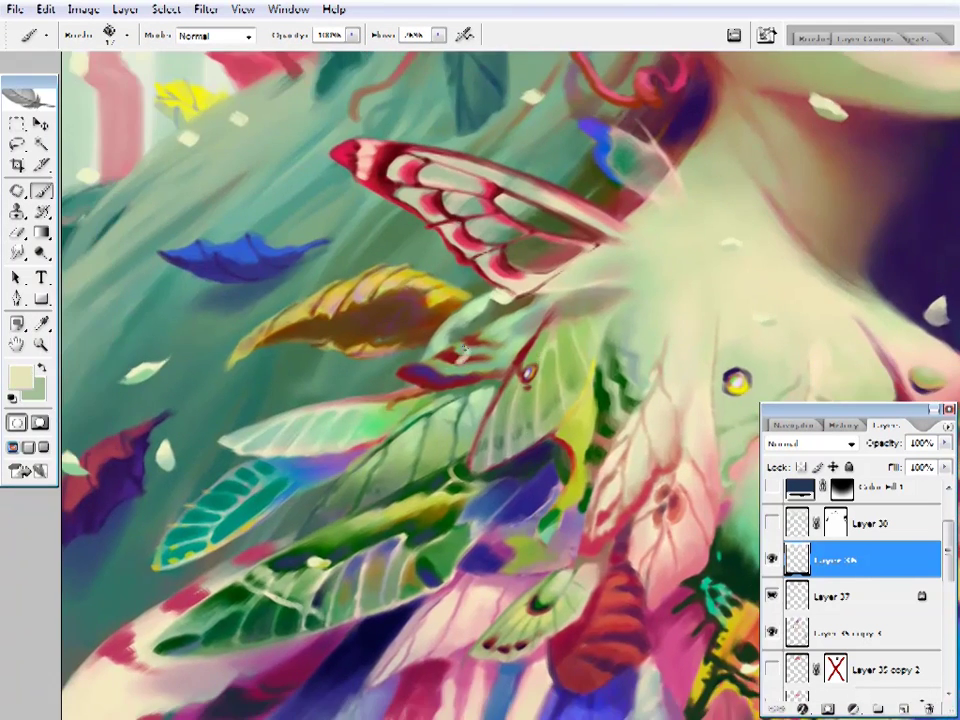
{"action": "left_click", "coordinate": [467, 343], "text": "alt"}
{"action": "left_click", "coordinate": [462, 354], "text": "alt"}
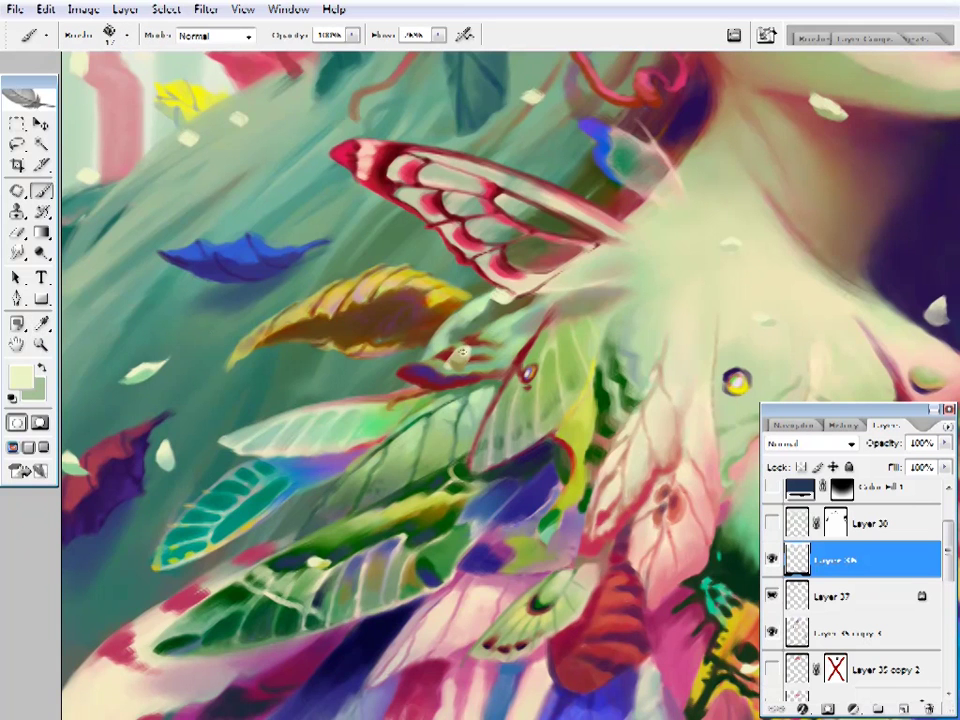
{"action": "key", "text": "e"}
{"action": "key", "text": "b"}
{"action": "key", "text": "ctrl+plus"}
- Refine the wing edges toward the shoulder with tan, pale and pale cream samples
{"action": "left_click", "coordinate": [340, 270], "text": "alt"}
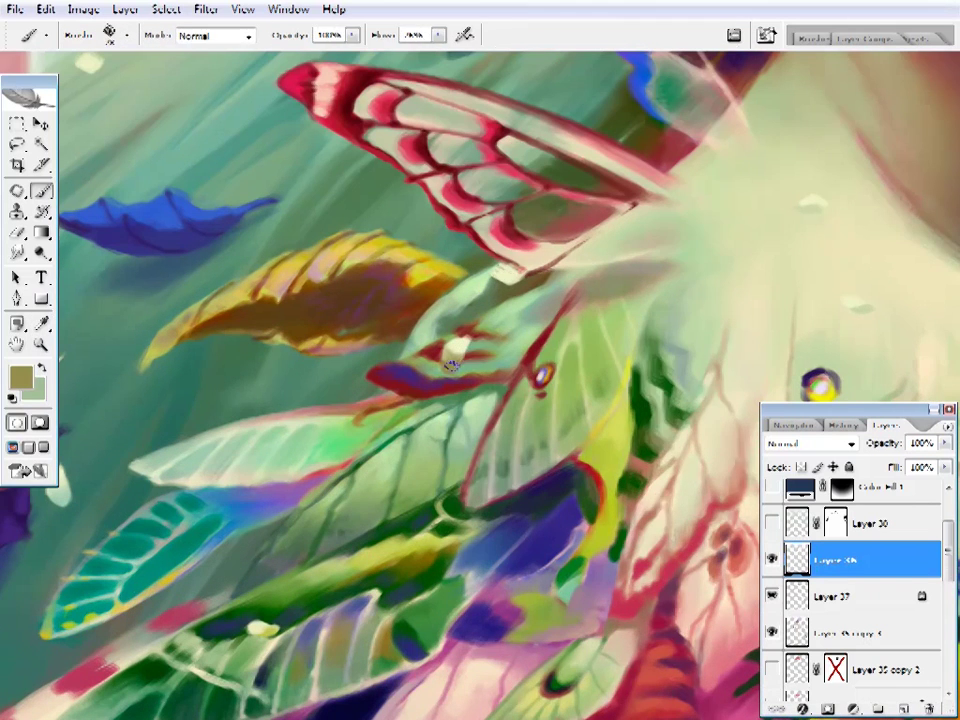
{"action": "left_click", "coordinate": [464, 341], "text": "alt"}
{"action": "left_click_drag", "start_coordinate": [464, 341], "coordinate": [580, 339]}
{"action": "left_click", "coordinate": [432, 257], "text": "alt"}
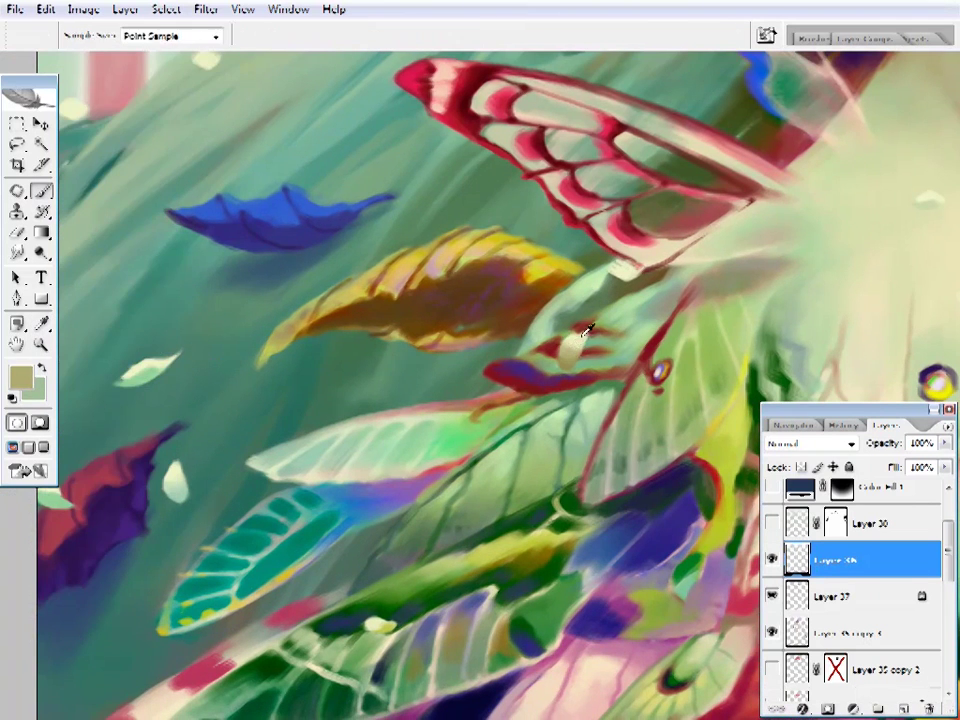
{"action": "left_click", "coordinate": [845, 428]}
{"action": "left_click", "coordinate": [574, 338], "text": "alt"}
- Fit the whole painting on screen, then zoom back in on the wing mantle
{"action": "left_click_drag", "start_coordinate": [932, 205], "coordinate": [797, 240]}
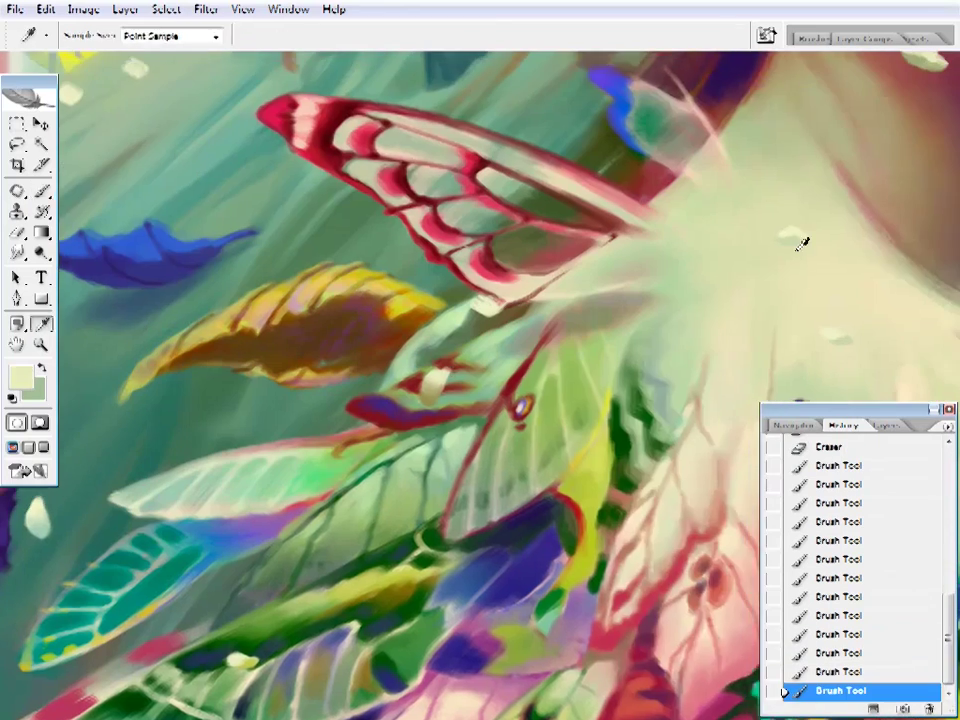
{"action": "right_click", "coordinate": [575, 88]}
{"action": "key", "text": "Escape"}
{"action": "key", "text": "z"}
{"action": "right_click", "coordinate": [495, 341]}
{"action": "left_click", "coordinate": [510, 345]}
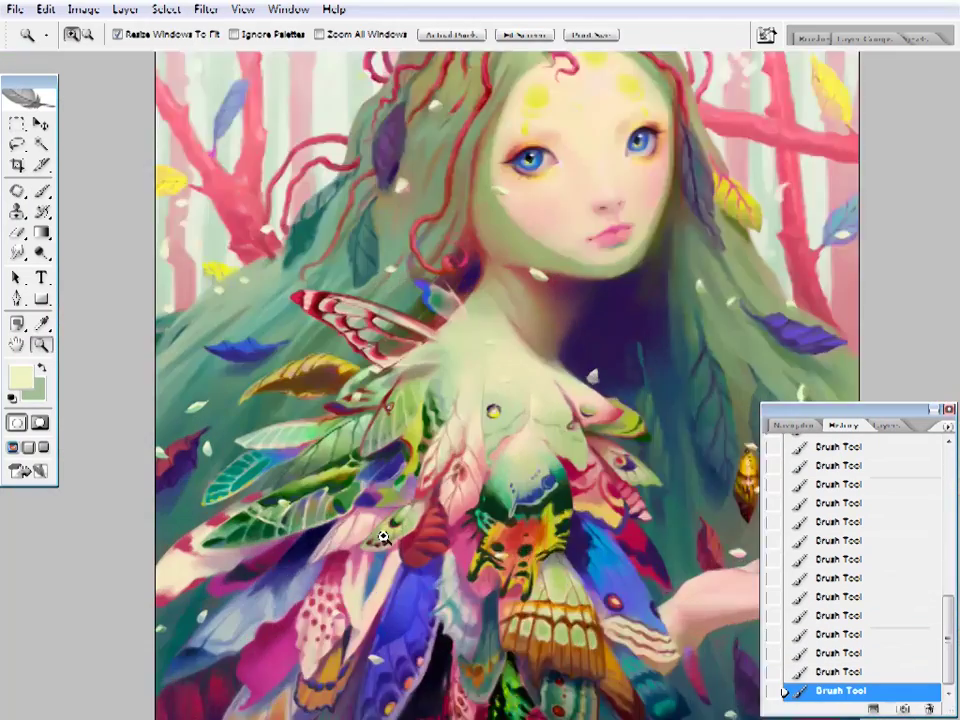
{"action": "left_click", "coordinate": [381, 533]}
- Sample olive and pale cream colours for the petals in the lower wing mantle
{"action": "key", "text": "i"}
{"action": "left_click", "coordinate": [398, 255]}
{"action": "key", "text": "b"}
{"action": "right_click", "coordinate": [572, 52]}
{"action": "key", "text": "Escape"}
{"action": "left_click_drag", "start_coordinate": [461, 411], "coordinate": [493, 460]}
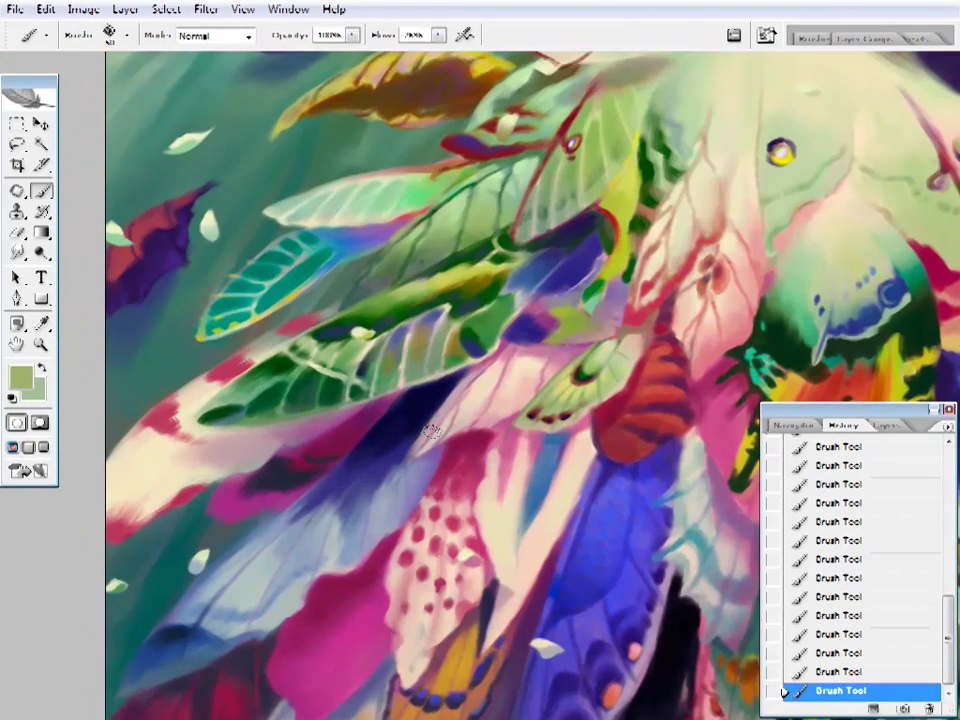
{"action": "key", "text": "i"}
{"action": "left_click", "coordinate": [207, 221]}
{"action": "key", "text": "b"}
- Dab pale cream onto the petal among the wings, alternating brush and eraser touches
{"action": "key", "text": "e"}
{"action": "left_click_drag", "start_coordinate": [595, 518], "coordinate": [648, 519]}
{"action": "key", "text": "b"}
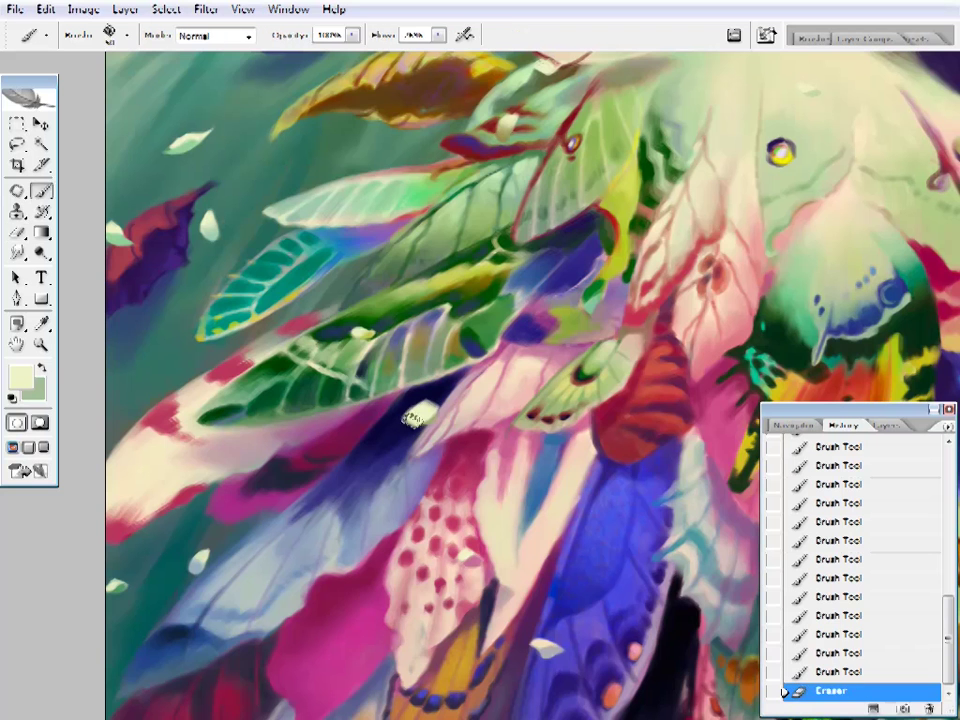
{"action": "left_click", "coordinate": [423, 412]}
{"action": "key", "text": "e"}
{"action": "left_click", "coordinate": [441, 406]}
{"action": "key", "text": "b"}
{"action": "left_click", "coordinate": [428, 408]}
{"action": "key", "text": "e"}
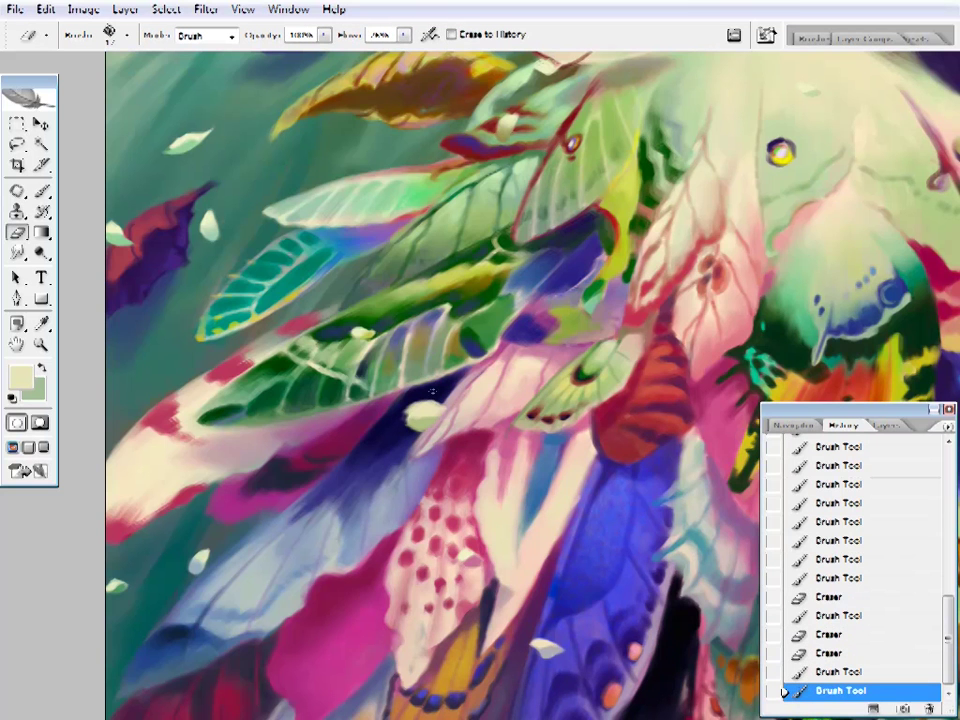
{"action": "left_click", "coordinate": [430, 407]}
- Erase stray paint around the pale petal in the wing mantle
{"action": "left_click", "coordinate": [632, 420]}
{"action": "left_click", "coordinate": [632, 364]}
{"action": "left_click", "coordinate": [632, 391]}
{"action": "left_click", "coordinate": [632, 420]}
{"action": "left_click", "coordinate": [632, 335]}
{"action": "left_click", "coordinate": [632, 349]}
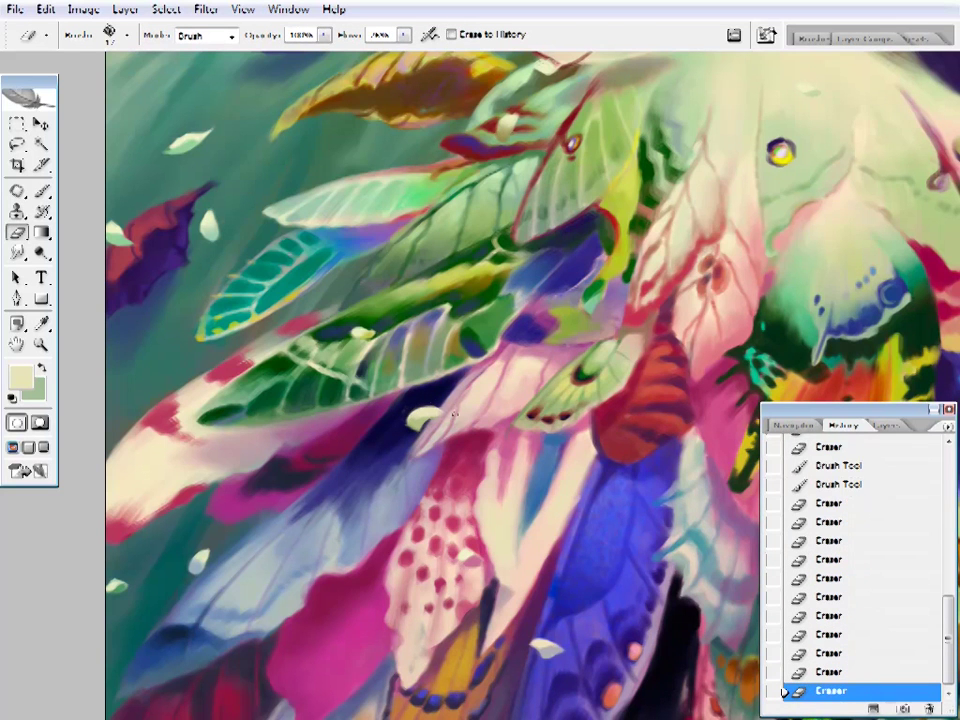
{"action": "left_click", "coordinate": [632, 390]}
{"action": "left_click", "coordinate": [632, 335]}
{"action": "key", "text": "b"}
- Dab a column of small brush touches onto the wing mantle
{"action": "left_click_drag", "start_coordinate": [480, 300], "coordinate": [635, 276]}
{"action": "left_click", "coordinate": [632, 517]}
{"action": "left_click", "coordinate": [632, 503]}
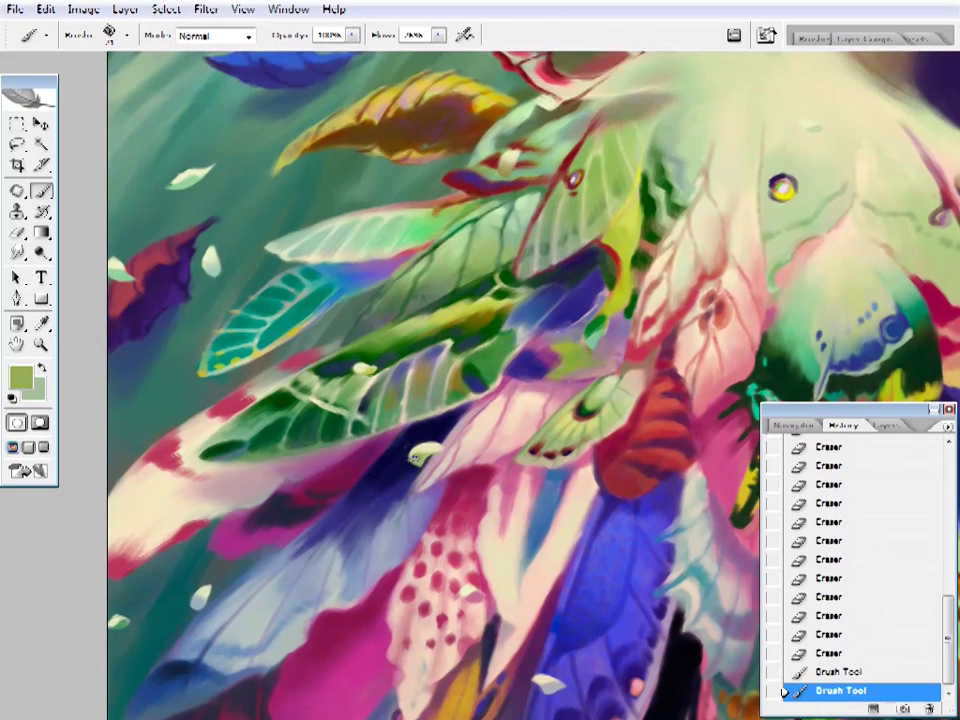
{"action": "left_click", "coordinate": [632, 490]}
{"action": "left_click", "coordinate": [632, 476]}
{"action": "left_click", "coordinate": [632, 462]}
{"action": "left_click_drag", "start_coordinate": [737, 410], "coordinate": [312, 525]}
{"action": "scroll", "coordinate": [647, 396], "scroll_direction": "up", "scroll_amount": 5}
- Zoom in on the pale chest below the neck and adjust the brush size
{"action": "key", "text": "F7"}
{"action": "left_click_drag", "start_coordinate": [493, 444], "coordinate": [568, 392]}
{"action": "left_click", "coordinate": [568, 392], "text": "ctrl"}
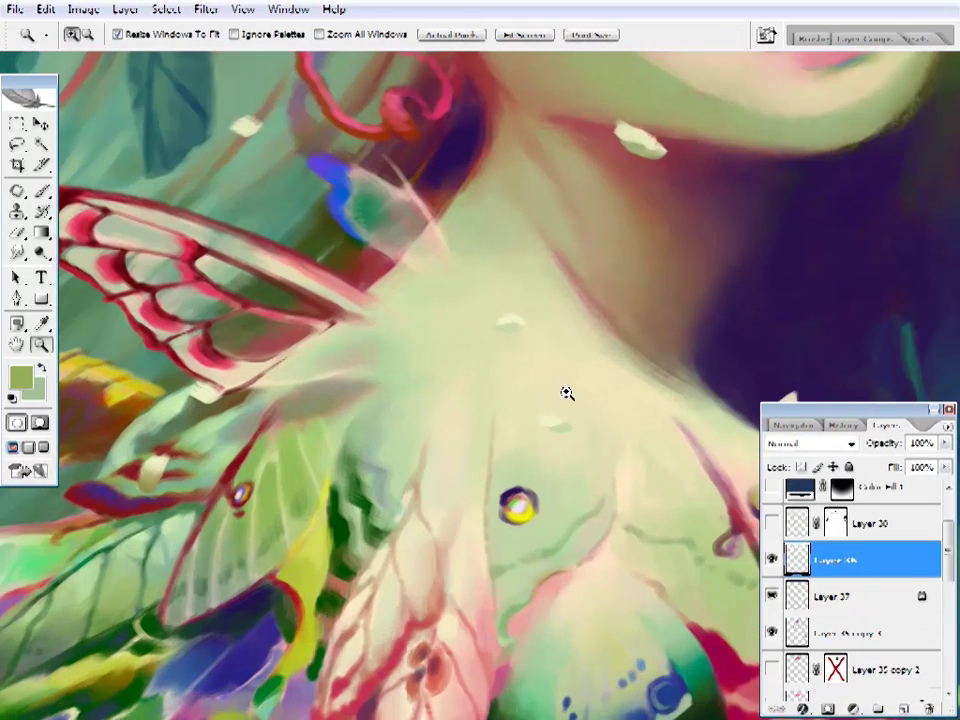
{"action": "key", "text": "i"}
{"action": "key", "text": "b"}
{"action": "right_click", "coordinate": [542, 441]}
{"action": "key", "text": "Escape"}
{"action": "scroll", "coordinate": [560, 450], "scroll_direction": "up", "scroll_amount": 2}
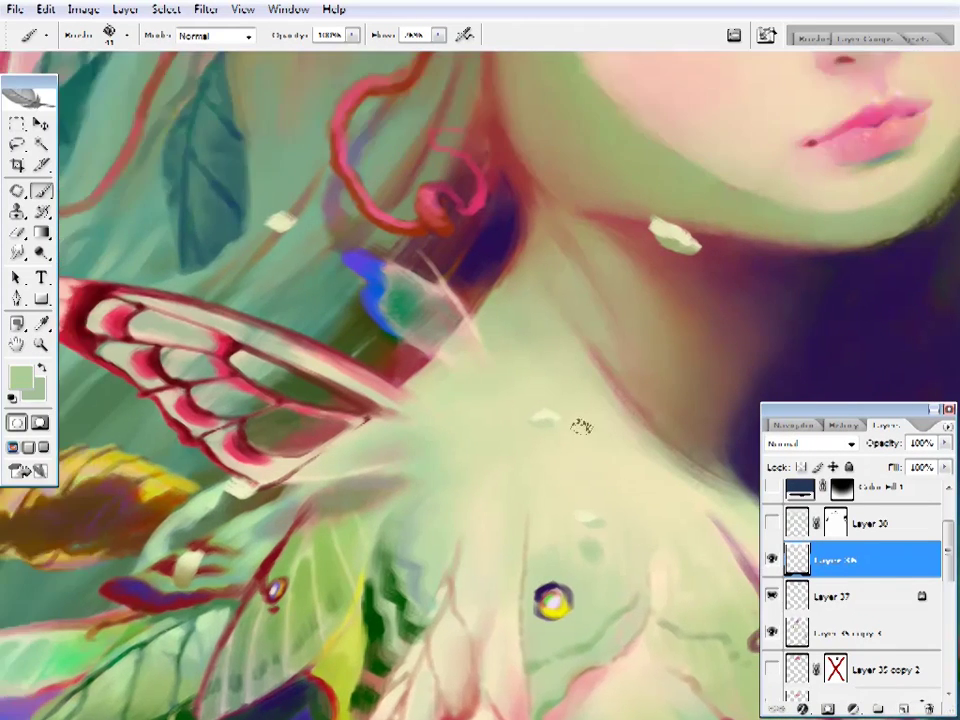
{"action": "left_click_drag", "start_coordinate": [579, 424], "coordinate": [379, 367]}
{"action": "left_click_drag", "start_coordinate": [513, 356], "coordinate": [360, 255]}
{"action": "left_click_drag", "start_coordinate": [270, 239], "coordinate": [427, 360]}
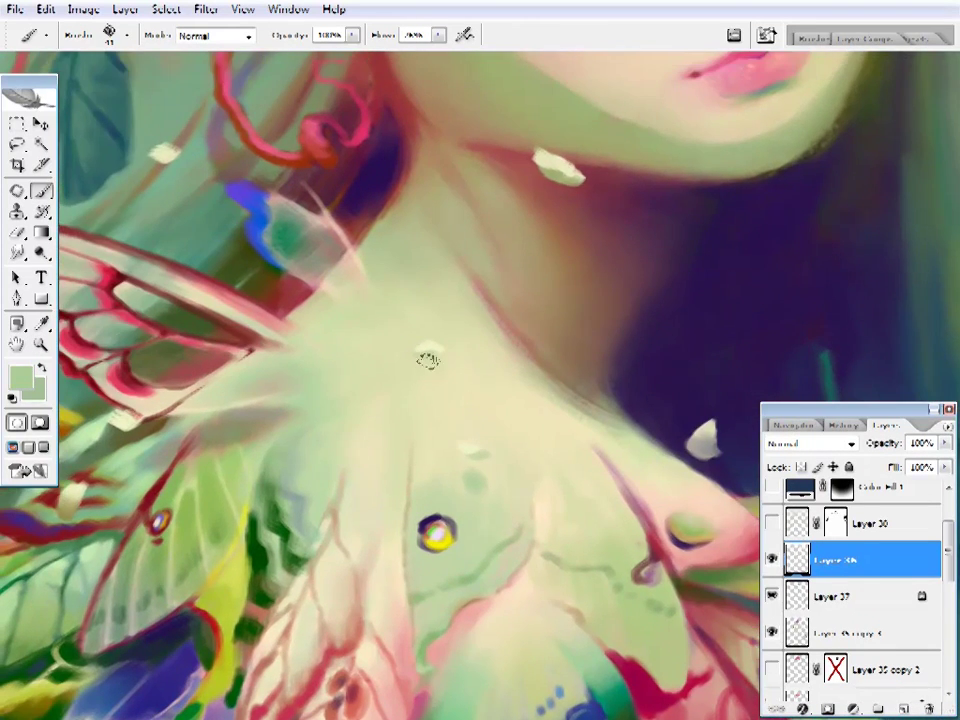
- Retouch the chest area with brush and eraser strokes
{"action": "key", "text": "z"}
{"action": "scroll", "coordinate": [482, 422], "scroll_direction": "down", "scroll_amount": 5}
{"action": "scroll", "coordinate": [450, 414], "scroll_direction": "up", "scroll_amount": 4}
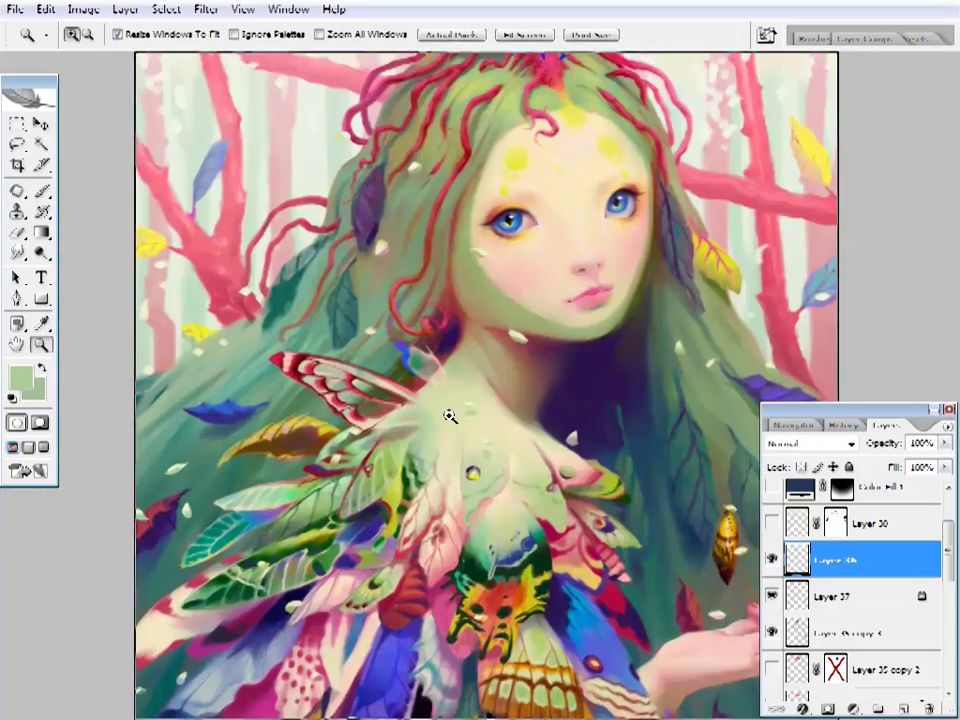
{"action": "key", "text": "e"}
{"action": "key", "text": "b"}
{"action": "left_click_drag", "start_coordinate": [542, 341], "coordinate": [535, 280]}
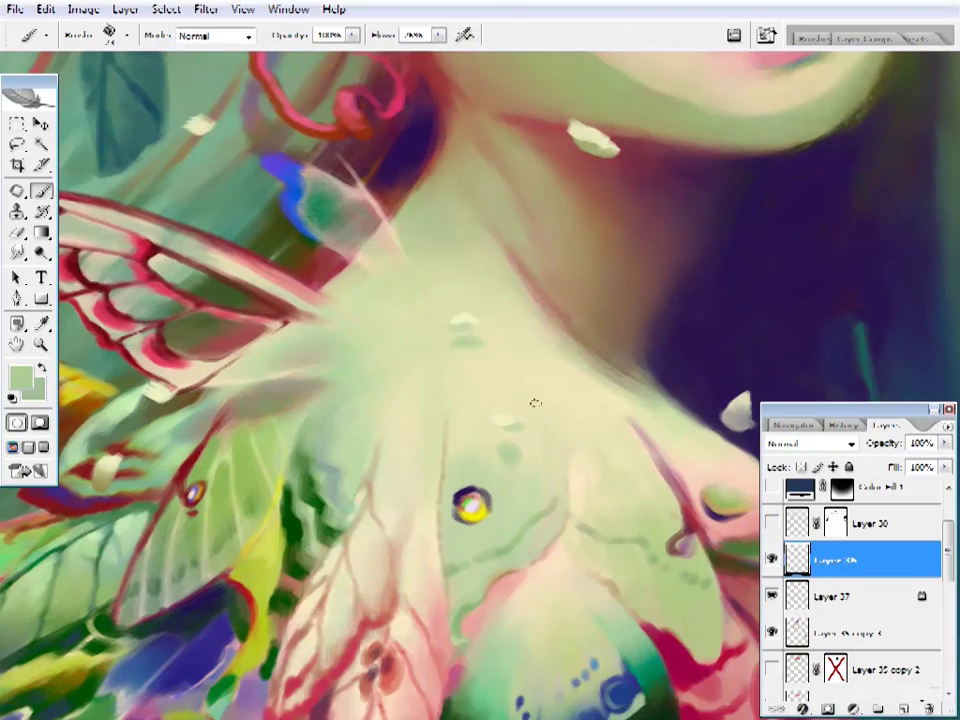
- Fit the whole painting on screen and sample a dark grey-green beside the hand
{"action": "key", "text": "z"}
{"action": "right_click", "coordinate": [540, 377]}
{"action": "left_click", "coordinate": [560, 374]}
{"action": "scroll", "coordinate": [514, 489], "scroll_direction": "up", "scroll_amount": 4}
{"action": "key", "text": "b"}
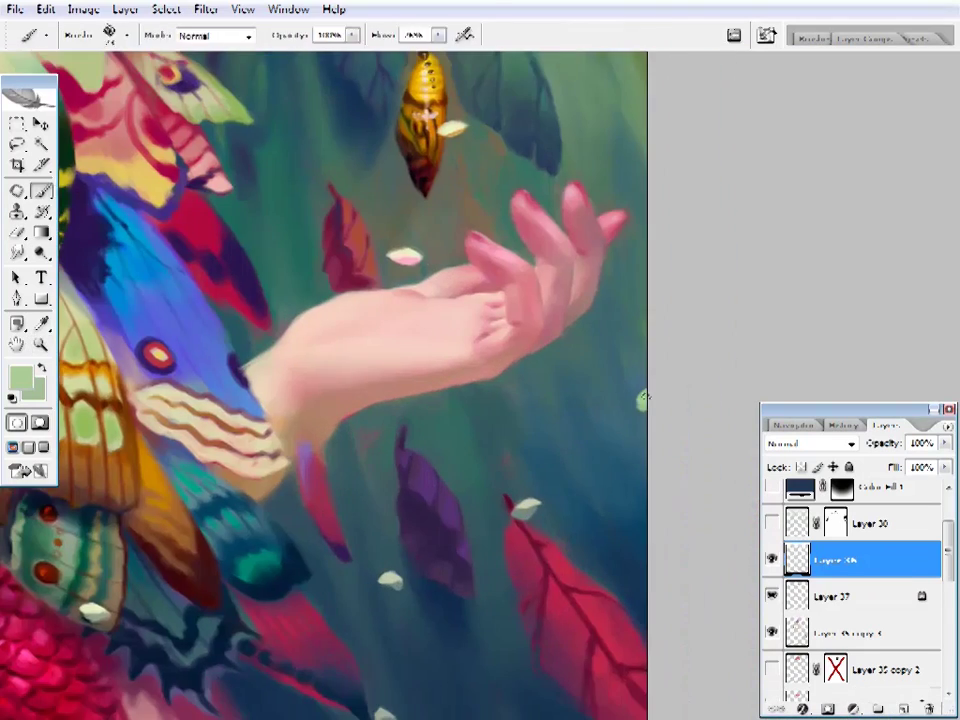
{"action": "left_click", "coordinate": [640, 403], "text": "alt"}
- Touch up the area by the branches with sampled pale and pink tones
{"action": "scroll", "coordinate": [574, 407], "scroll_direction": "down", "scroll_amount": 3}
{"action": "key", "text": "z"}
{"action": "scroll", "coordinate": [536, 398], "scroll_direction": "down", "scroll_amount": 3}
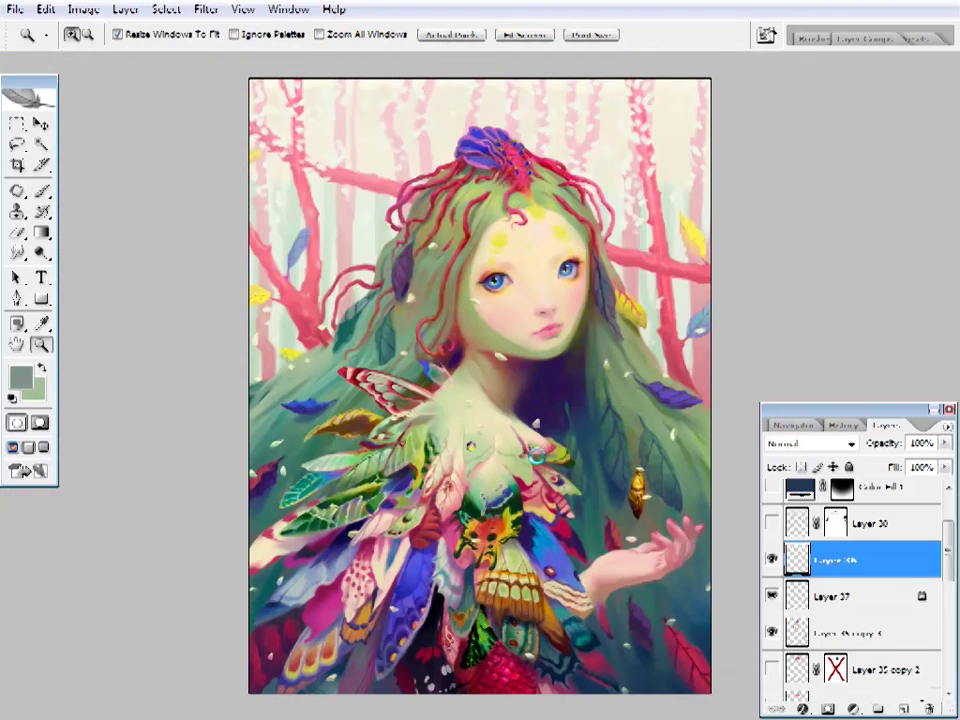
{"action": "scroll", "coordinate": [590, 185], "scroll_direction": "up", "scroll_amount": 5}
{"action": "key", "text": "b"}
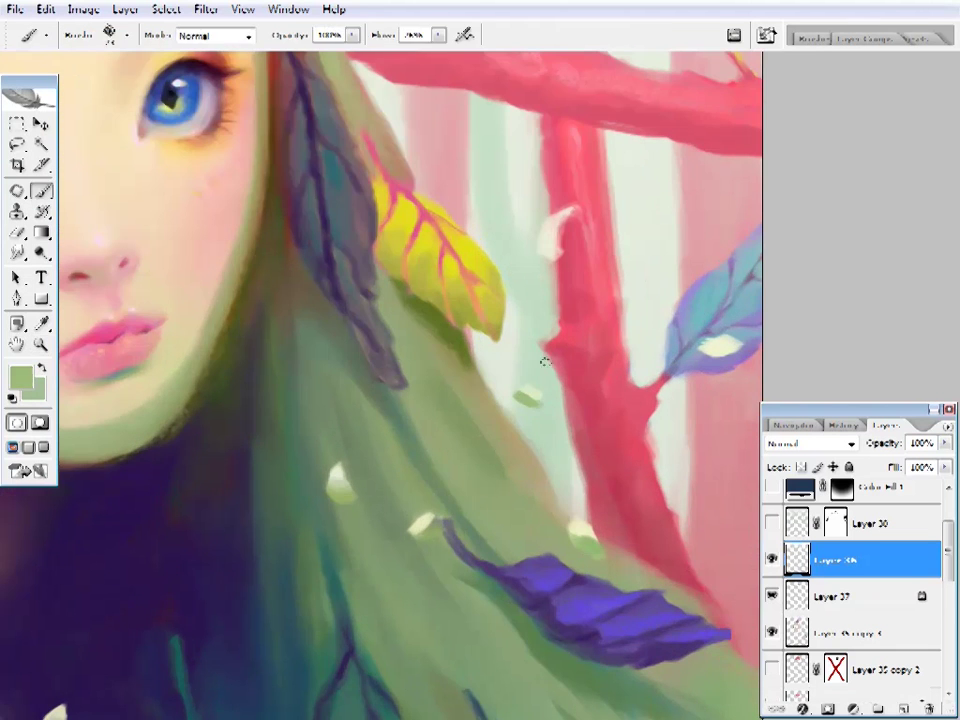
{"action": "left_click", "coordinate": [678, 330], "text": "alt"}
{"action": "key", "text": "e"}
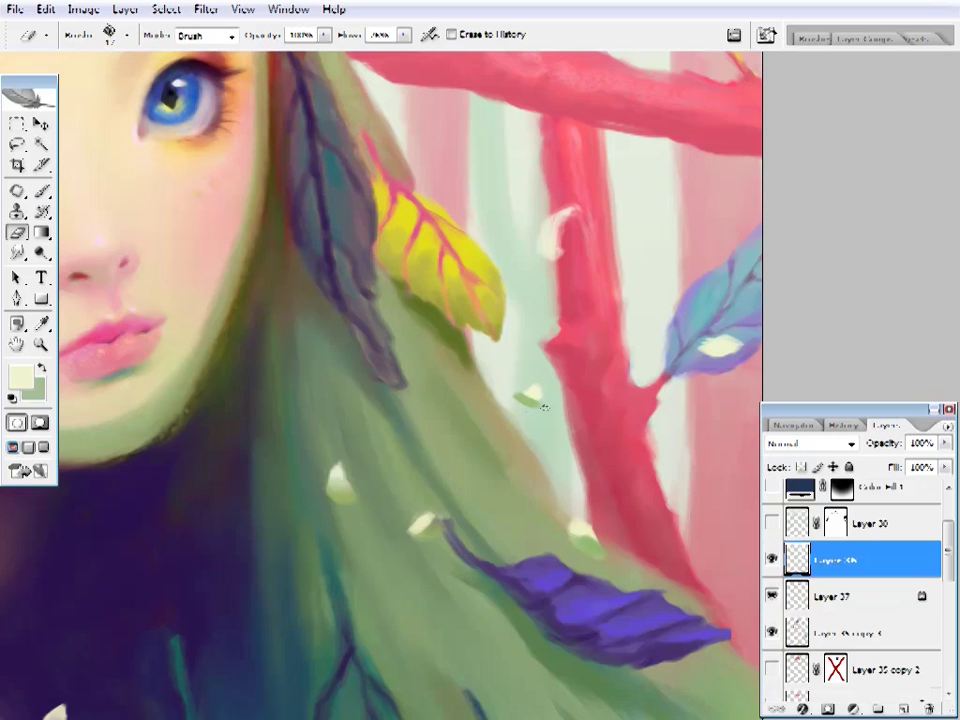
{"action": "scroll", "coordinate": [533, 411], "scroll_direction": "up", "scroll_amount": 1}
{"action": "scroll", "coordinate": [533, 411], "scroll_direction": "right", "scroll_amount": 2}
{"action": "key", "text": "i"}
{"action": "left_click", "coordinate": [660, 372]}
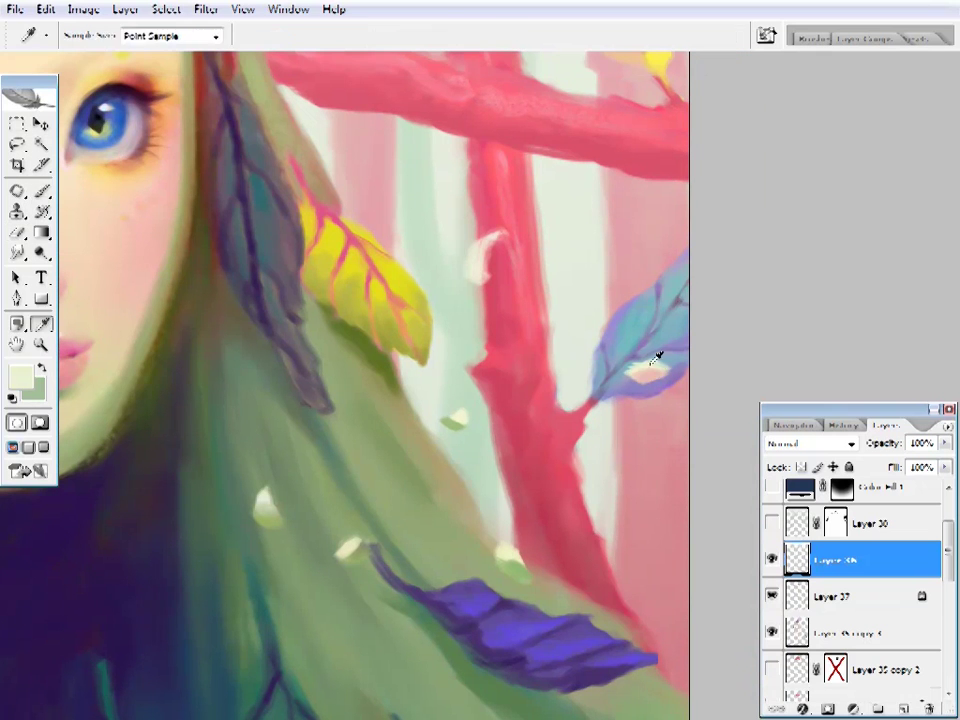
{"action": "left_click", "coordinate": [583, 456]}
- Paint and erase small touches on the upper branches in cream, pink, pale green and olive yellow
{"action": "key", "text": "b"}
{"action": "key", "text": "e"}
{"action": "key", "text": "b"}
{"action": "left_click", "coordinate": [631, 380], "text": "alt"}
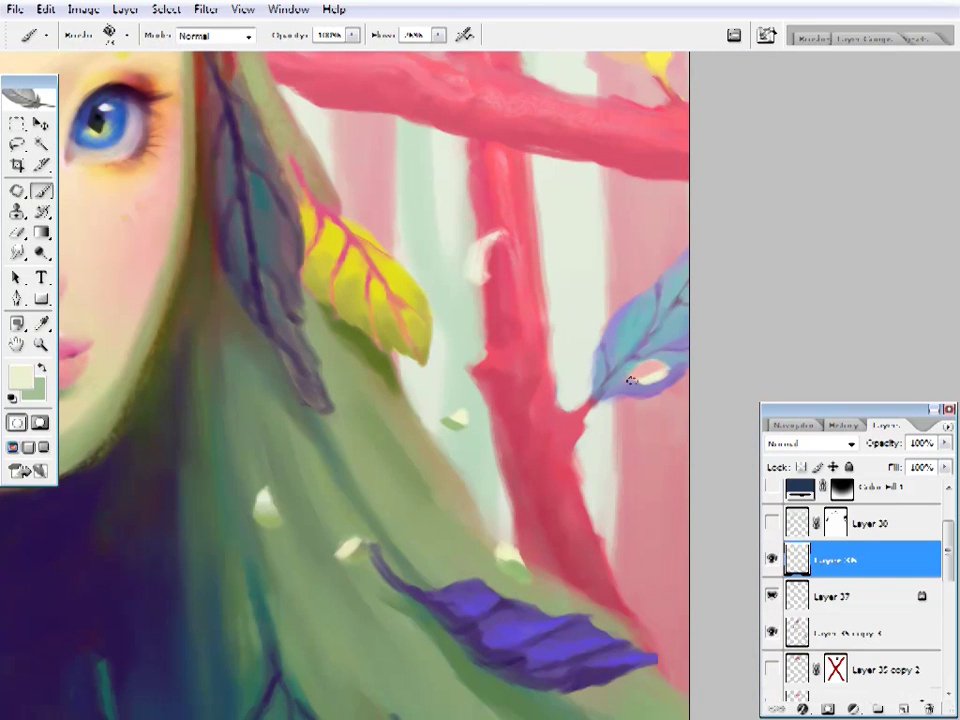
{"action": "left_click", "coordinate": [664, 370], "text": "alt"}
{"action": "key", "text": "e"}
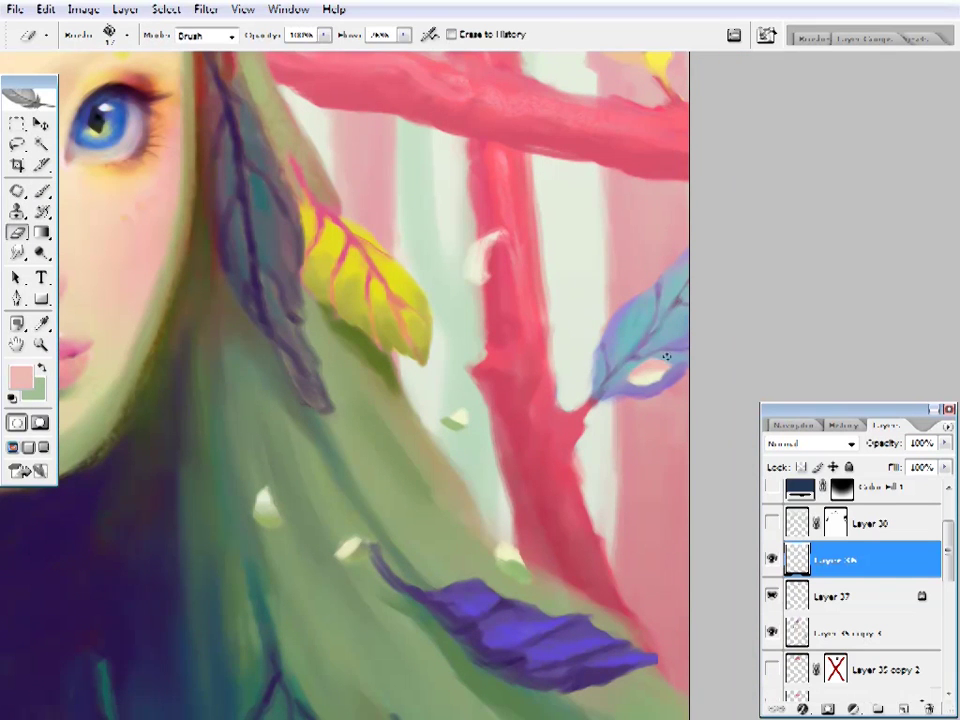
{"action": "key", "text": "b"}
{"action": "left_click_drag", "start_coordinate": [666, 356], "coordinate": [709, 399]}
{"action": "left_click", "coordinate": [649, 300], "text": "alt"}
{"action": "left_click", "coordinate": [598, 352], "text": "alt"}
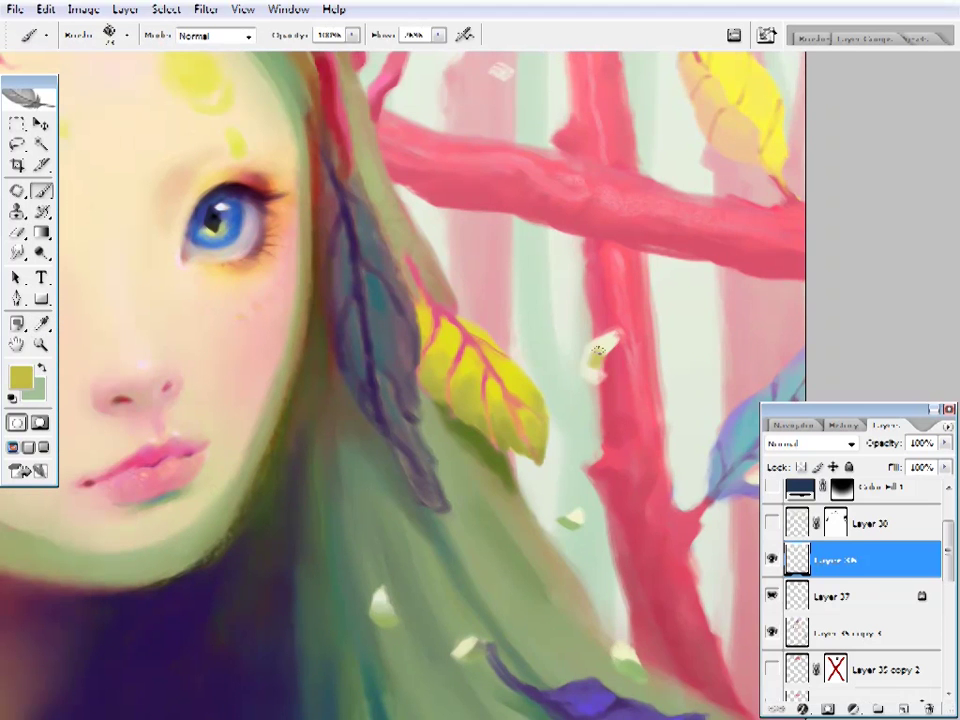
{"action": "key", "text": "e"}
- Check the brush size, then tint the small petal by the branch with yellow and pale green-cream
{"action": "right_click", "coordinate": [561, 364]}
{"action": "key", "text": "Escape"}
{"action": "key", "text": "b"}
{"action": "left_click", "coordinate": [604, 341], "text": "alt"}
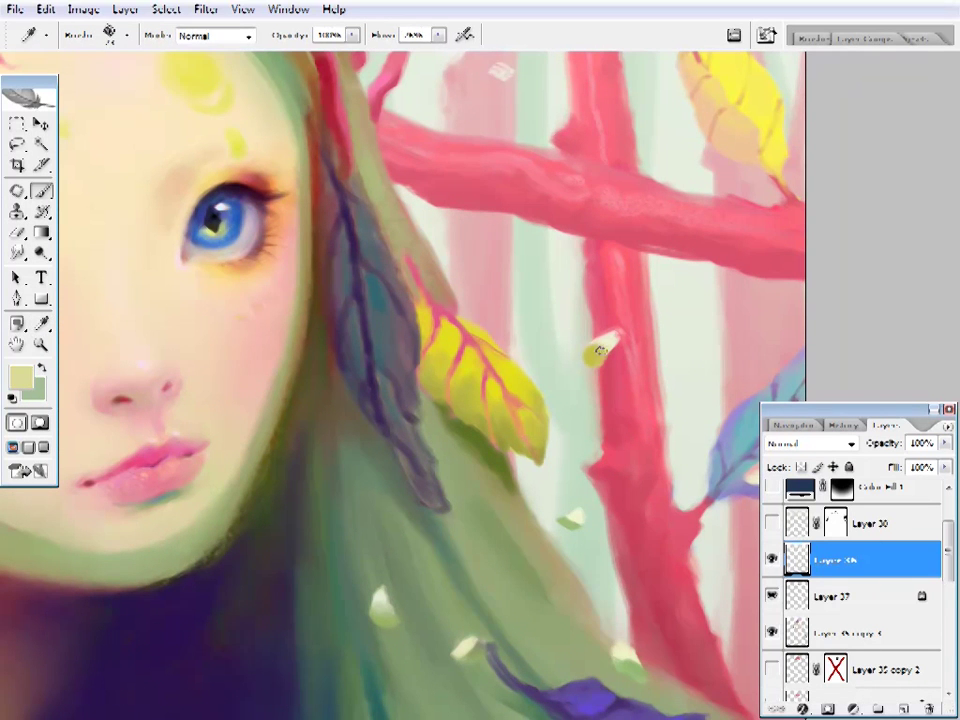
{"action": "left_click", "coordinate": [615, 336], "text": "alt"}
{"action": "key", "text": "e"}
- Zoom in on the face and sample pale cream and olive green near it
{"action": "key", "text": "ctrl+minus"}
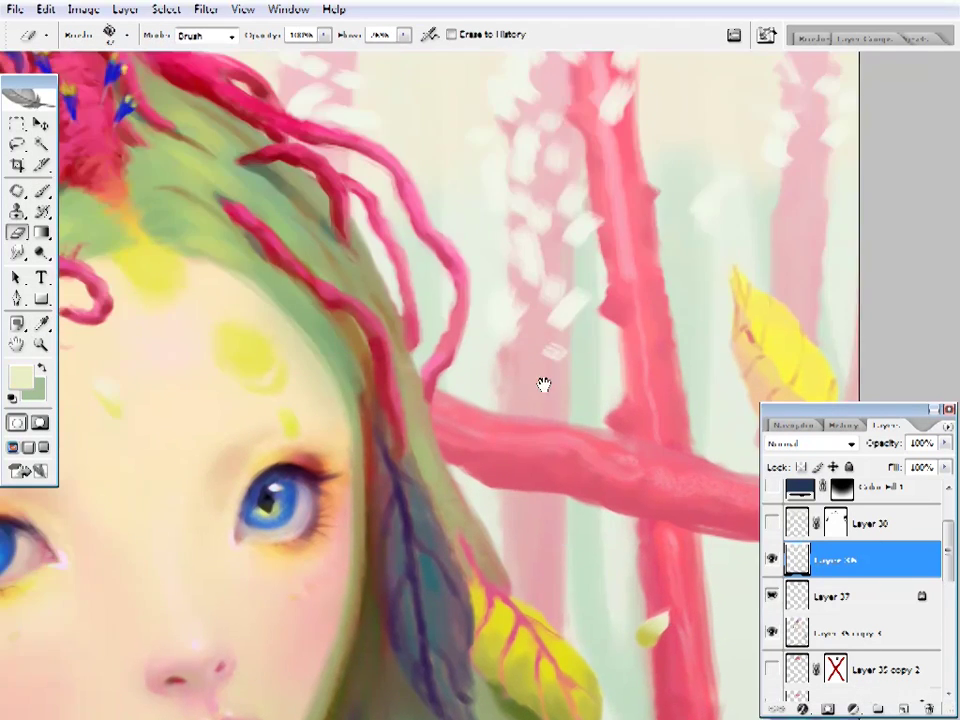
{"action": "key", "text": "z"}
{"action": "left_click", "coordinate": [452, 274]}
{"action": "key", "text": "b"}
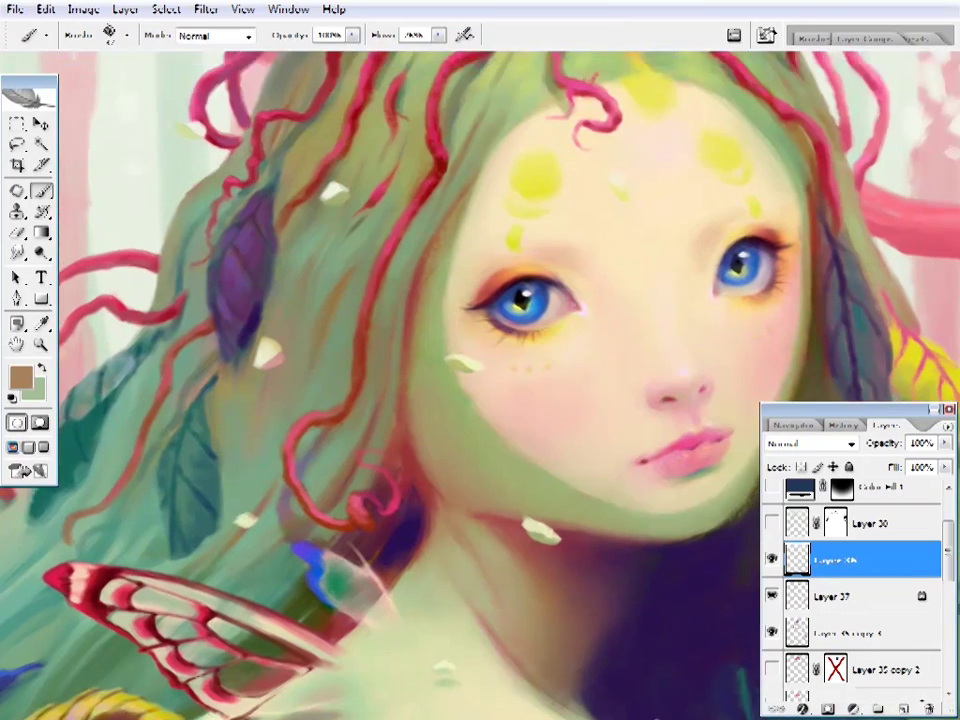
{"action": "scroll", "coordinate": [486, 369], "scroll_direction": "down", "scroll_amount": 5}
{"action": "left_click", "coordinate": [503, 510], "text": "alt"}
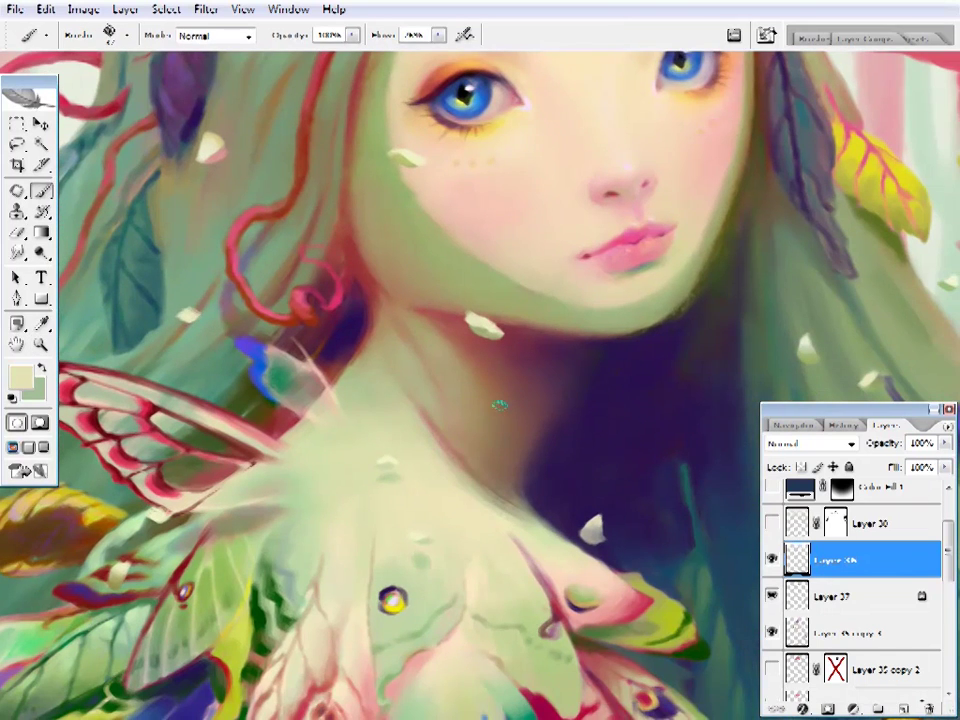
{"action": "left_click", "coordinate": [489, 512], "text": "alt"}
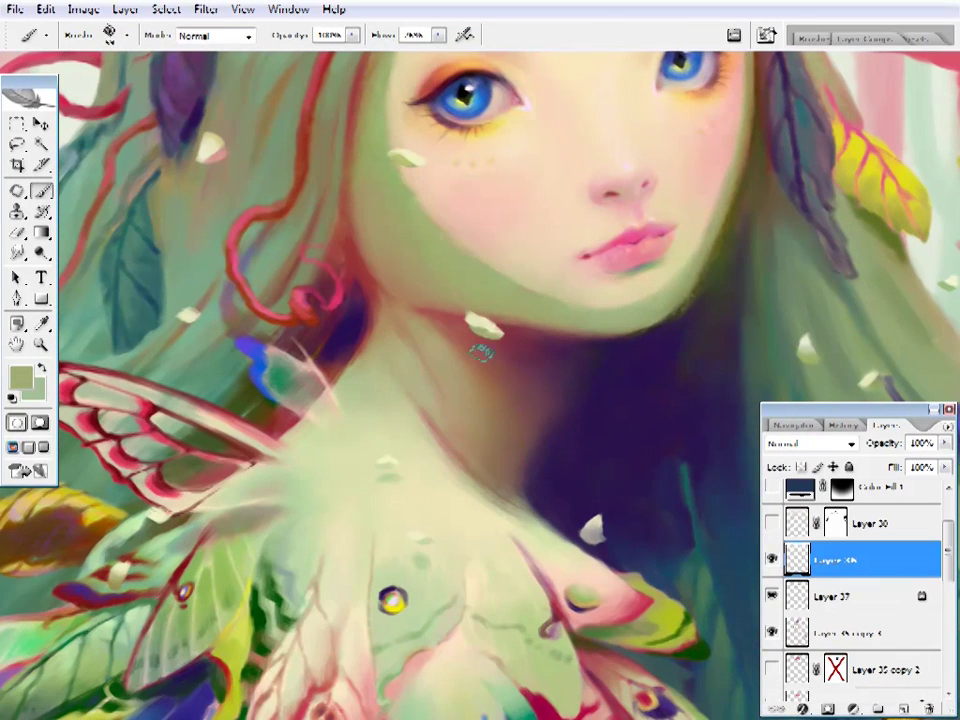
- Check the whole painting, then sample tan skin and light pink from the girl's face
{"action": "key", "text": "ctrl+0"}
{"action": "key", "text": "z"}
{"action": "left_click", "coordinate": [555, 375]}
{"action": "key", "text": "b"}
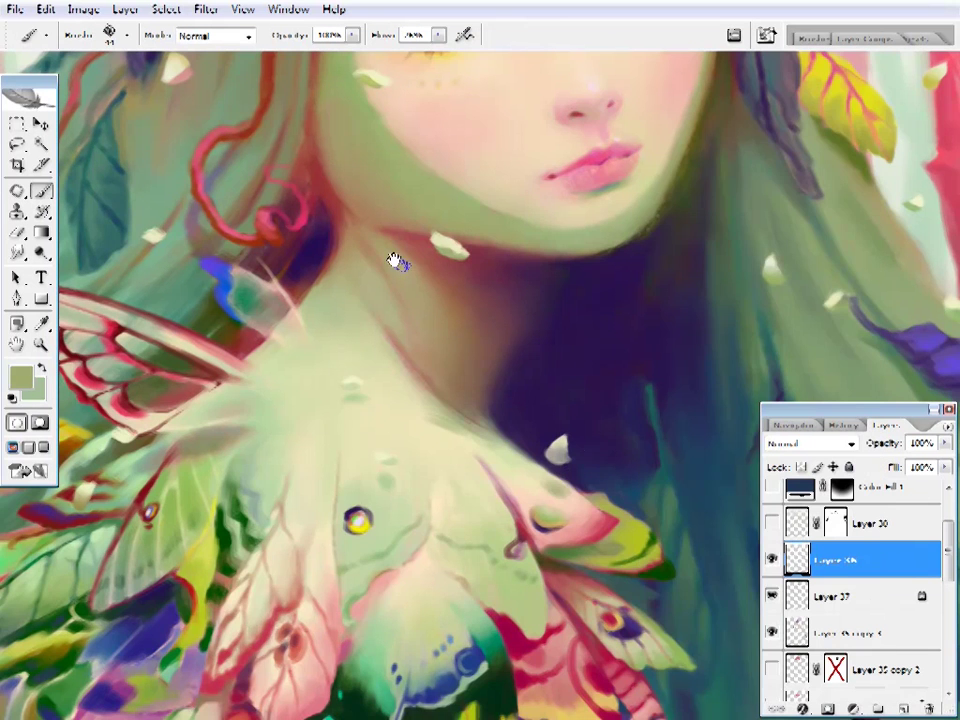
{"action": "left_click_drag", "start_coordinate": [396, 262], "coordinate": [481, 517]}
{"action": "left_click", "coordinate": [490, 340], "text": "alt"}
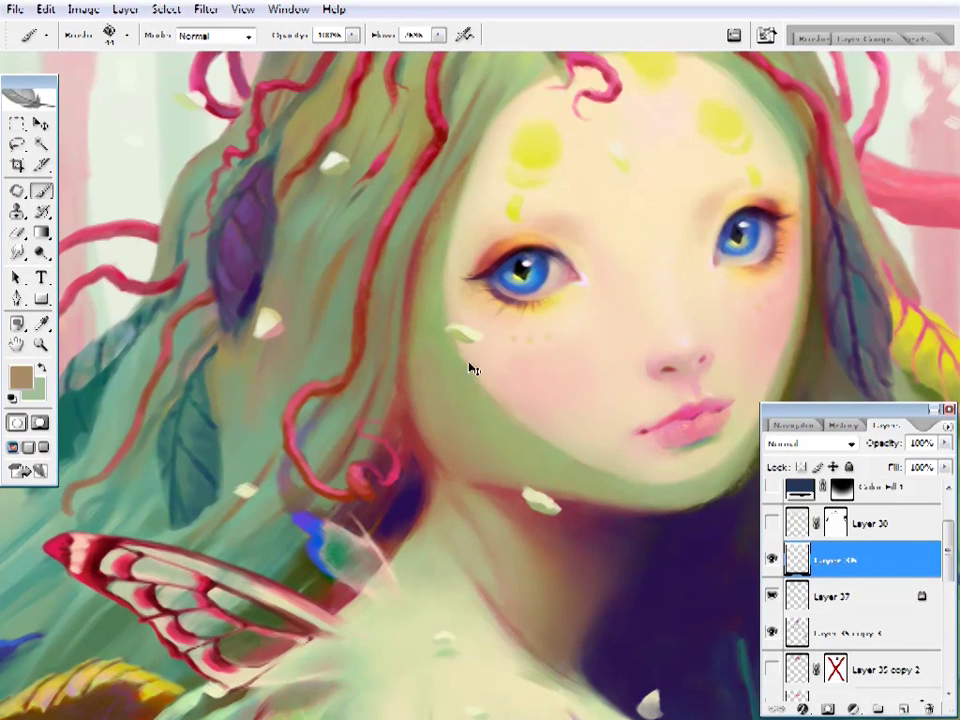
{"action": "left_click", "coordinate": [471, 364], "text": "alt"}
{"action": "left_click", "coordinate": [480, 358], "text": "alt"}
- Dab light pink onto the girl's face
{"action": "key", "text": "ctrl+0"}
{"action": "left_click", "coordinate": [557, 279], "text": "ctrl"}
{"action": "left_click", "coordinate": [491, 210], "text": "ctrl"}
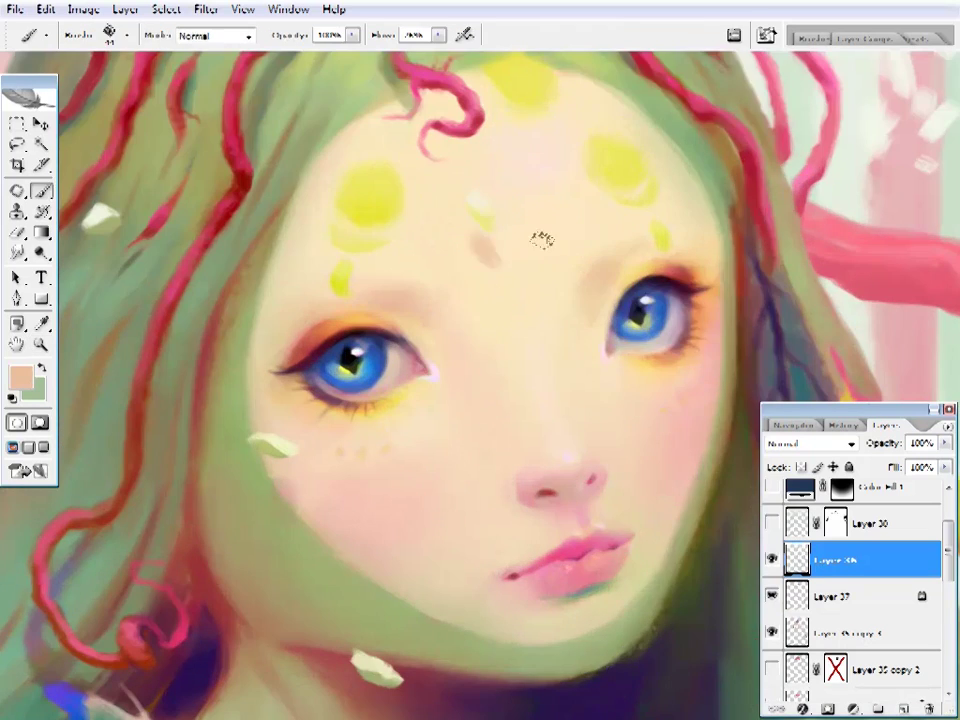
{"action": "left_click", "coordinate": [438, 467], "text": "alt"}
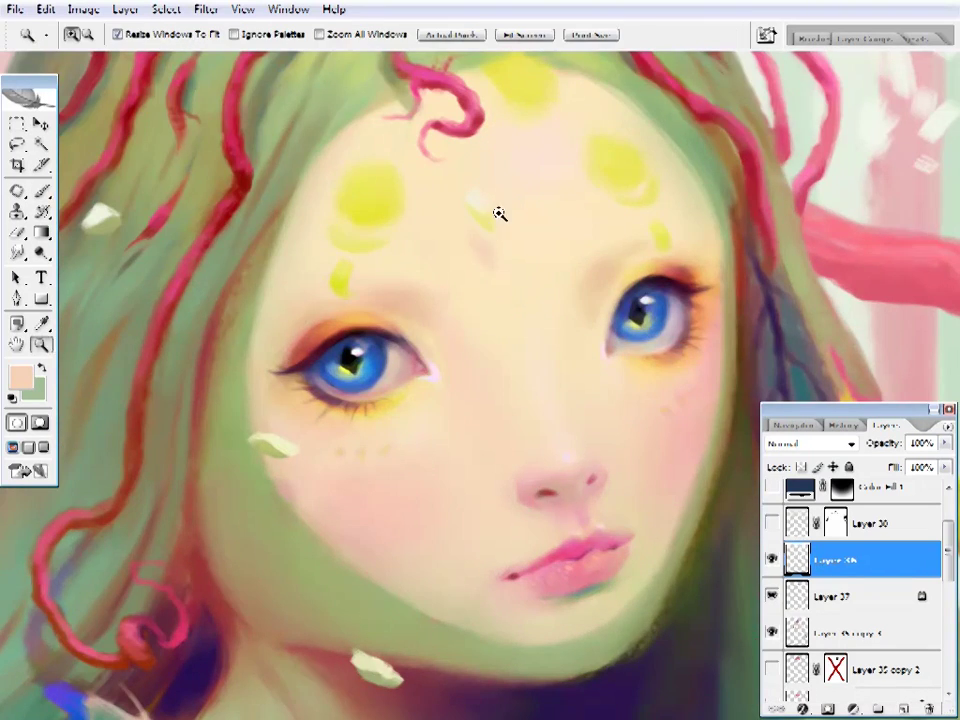
- Set a light mint paint colour and place a tiny pale petal on the forehead
{"action": "key", "text": "ctrl+0"}
{"action": "left_click", "coordinate": [529, 240], "text": "ctrl"}
{"action": "left_click", "coordinate": [20, 377]}
{"action": "key", "text": "Return"}
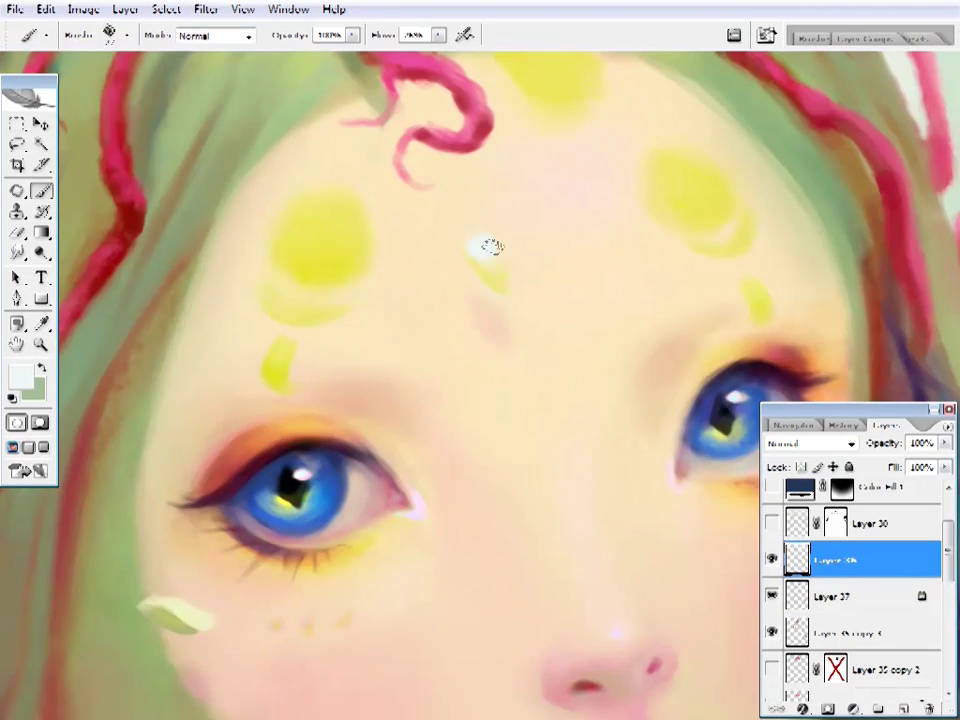
{"action": "key", "text": "e"}
{"action": "key", "text": "ctrl+0"}
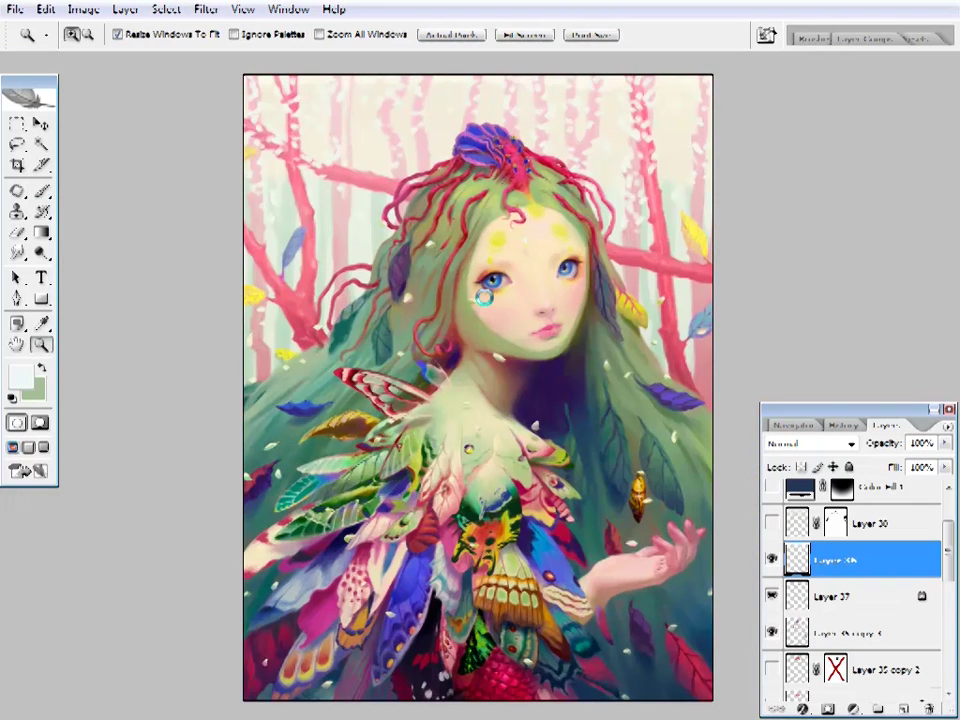
- Touch up the hair crown with a sampled yellow-green
{"action": "left_click", "coordinate": [491, 170]}
{"action": "left_click", "coordinate": [332, 192], "text": "alt"}
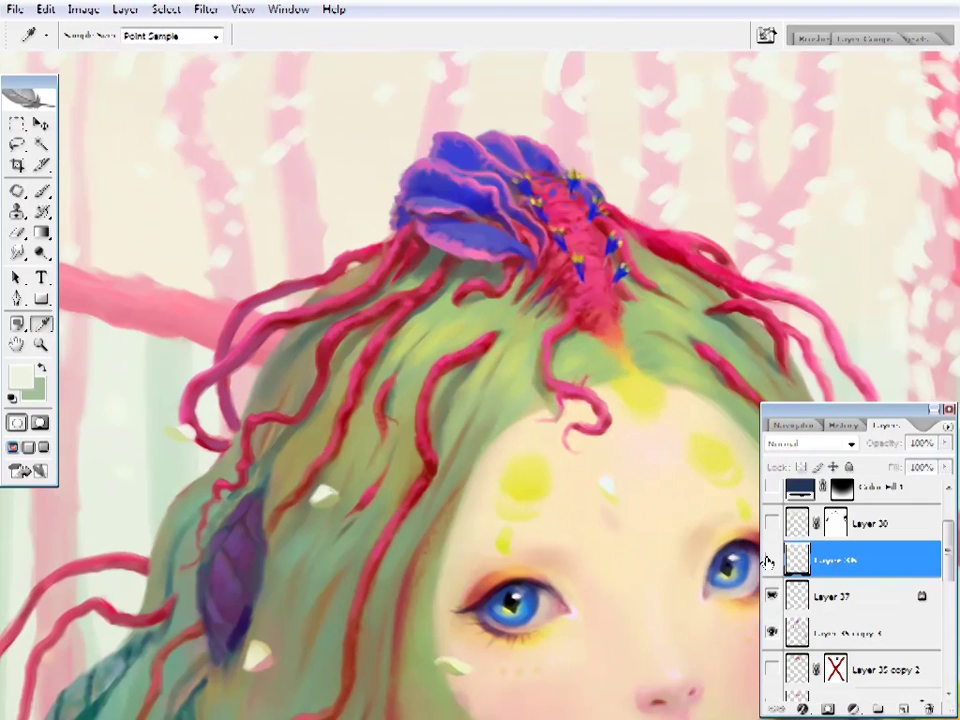
{"action": "key", "text": "e"}
{"action": "key", "text": "ctrl+plus"}
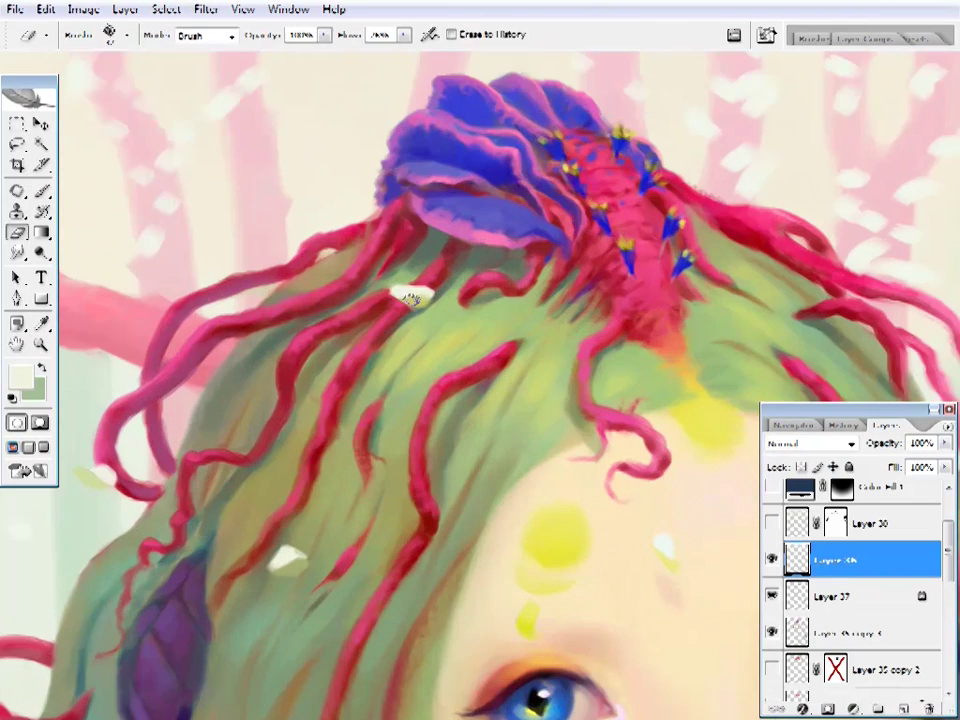
{"action": "key", "text": "i"}
{"action": "key", "text": "ctrl+plus"}
{"action": "key", "text": "b"}
- Zoom in on the pink tree and blue leaf and erase small touches there
{"action": "left_click", "coordinate": [537, 338], "text": "alt"}
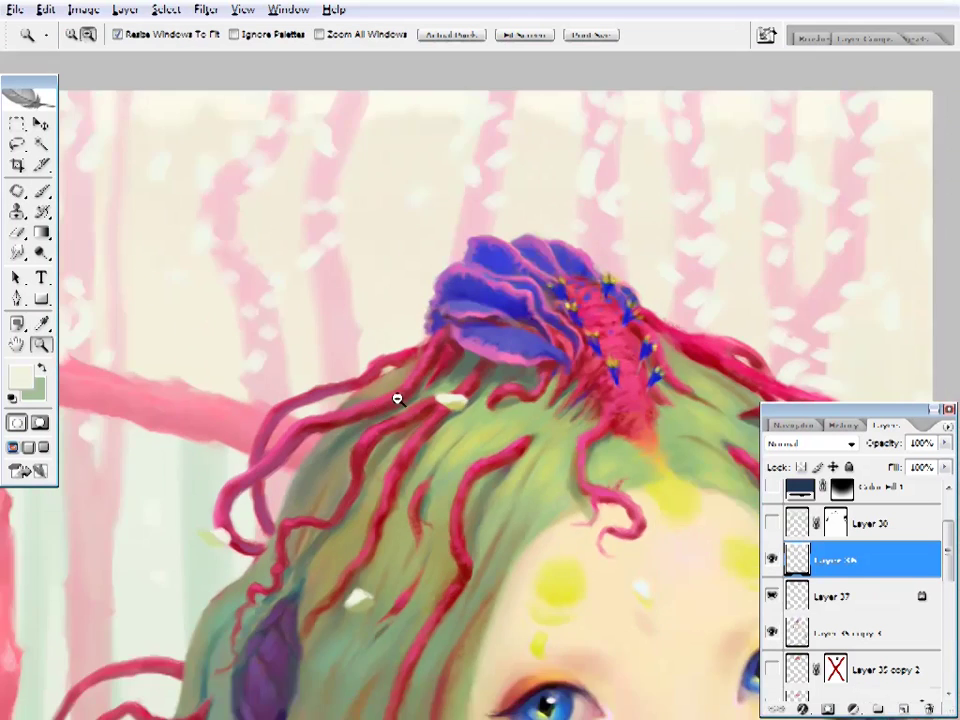
{"action": "left_click", "coordinate": [399, 396], "text": "alt"}
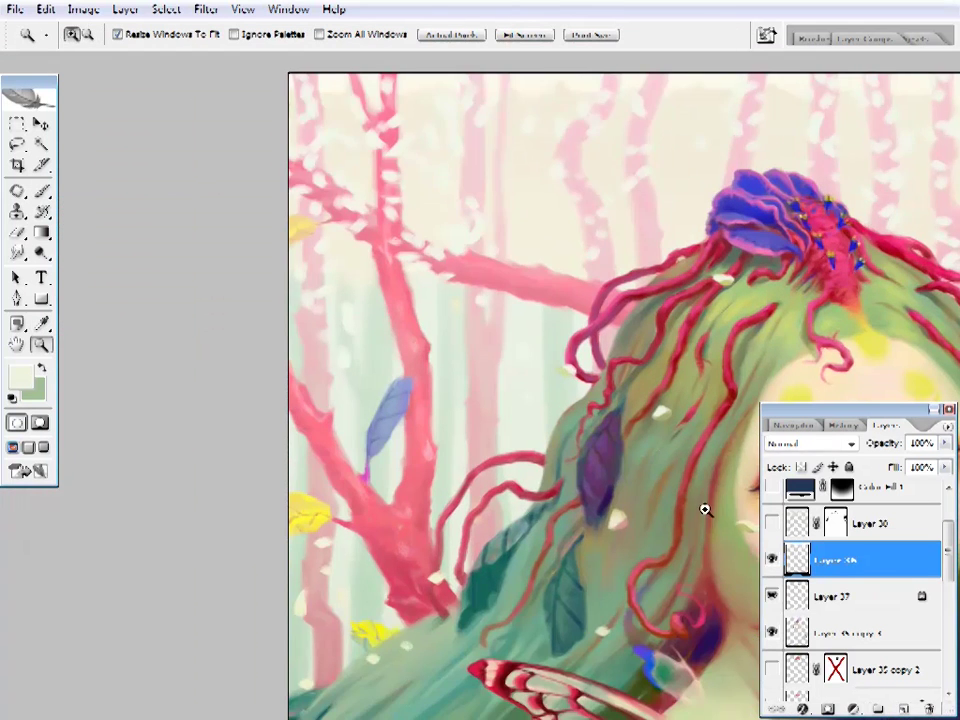
{"action": "left_click", "coordinate": [707, 508]}
{"action": "key", "text": "e"}
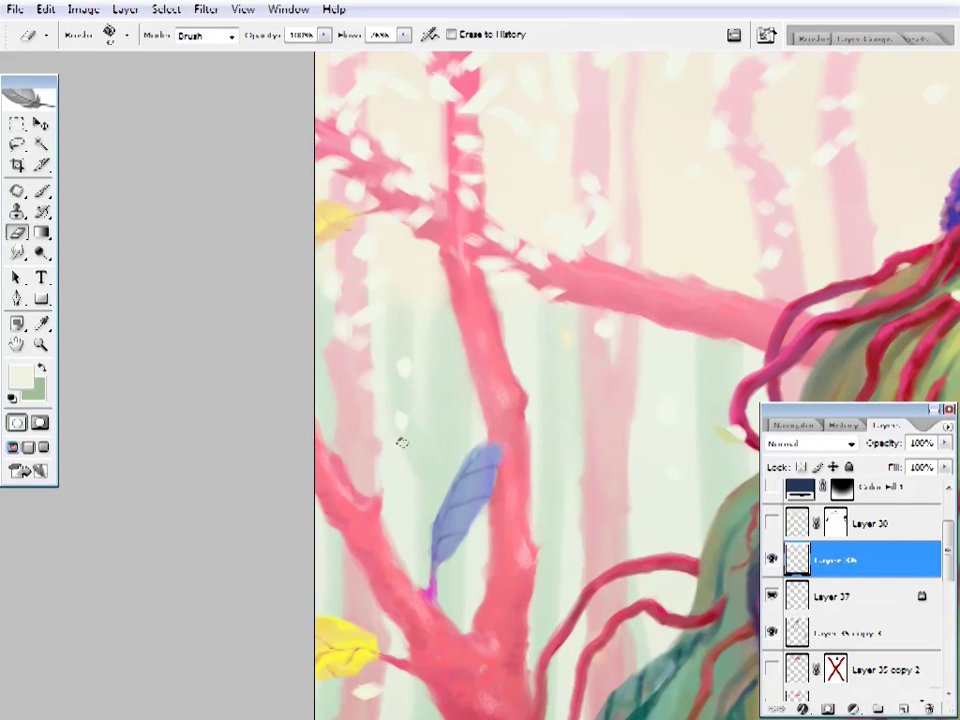
{"action": "scroll", "coordinate": [384, 482], "scroll_direction": "down", "scroll_amount": 6}
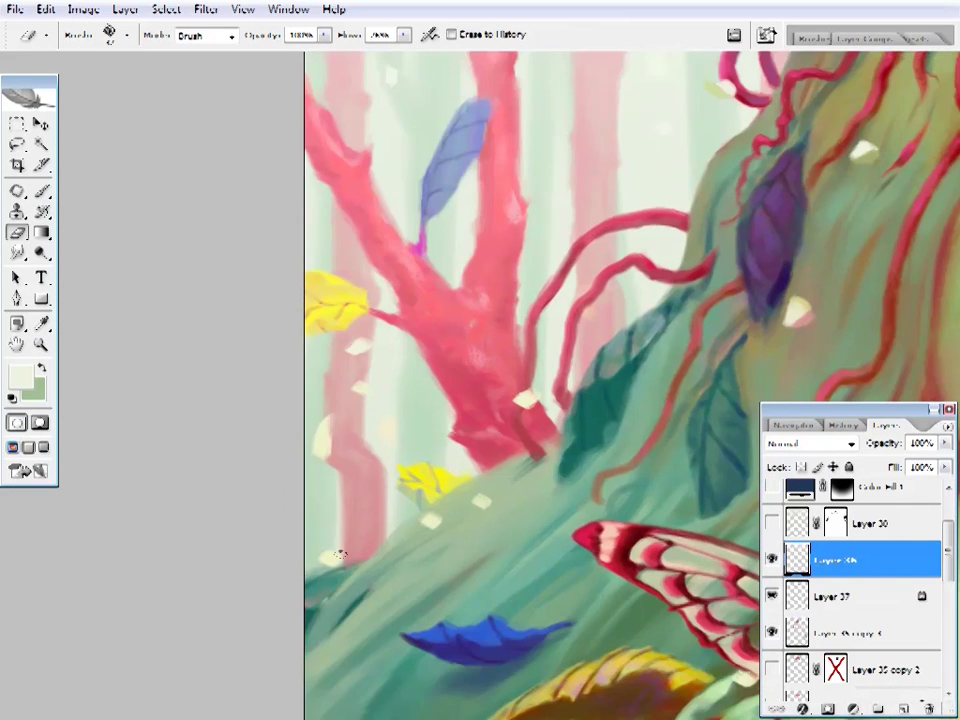
{"action": "scroll", "coordinate": [340, 555], "scroll_direction": "right", "scroll_amount": 5}
{"action": "key", "text": "b"}
- Paint and erase teal and pale cream touches on the green slope
{"action": "left_click", "coordinate": [390, 445], "text": "alt"}
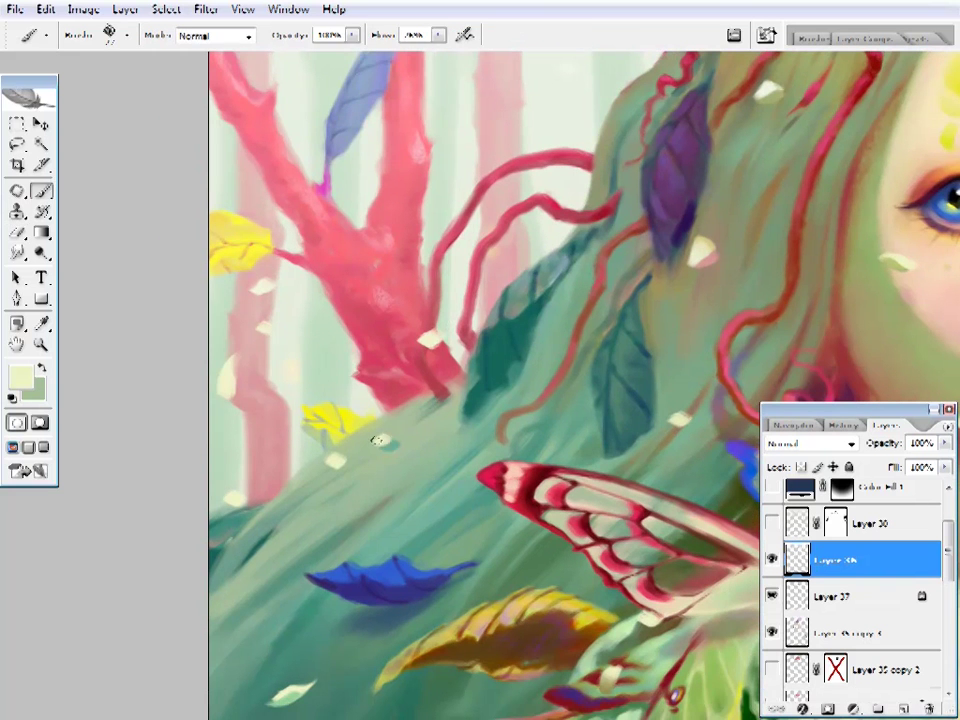
{"action": "key", "text": "e"}
{"action": "key", "text": "b"}
{"action": "left_click", "coordinate": [335, 461], "text": "alt"}
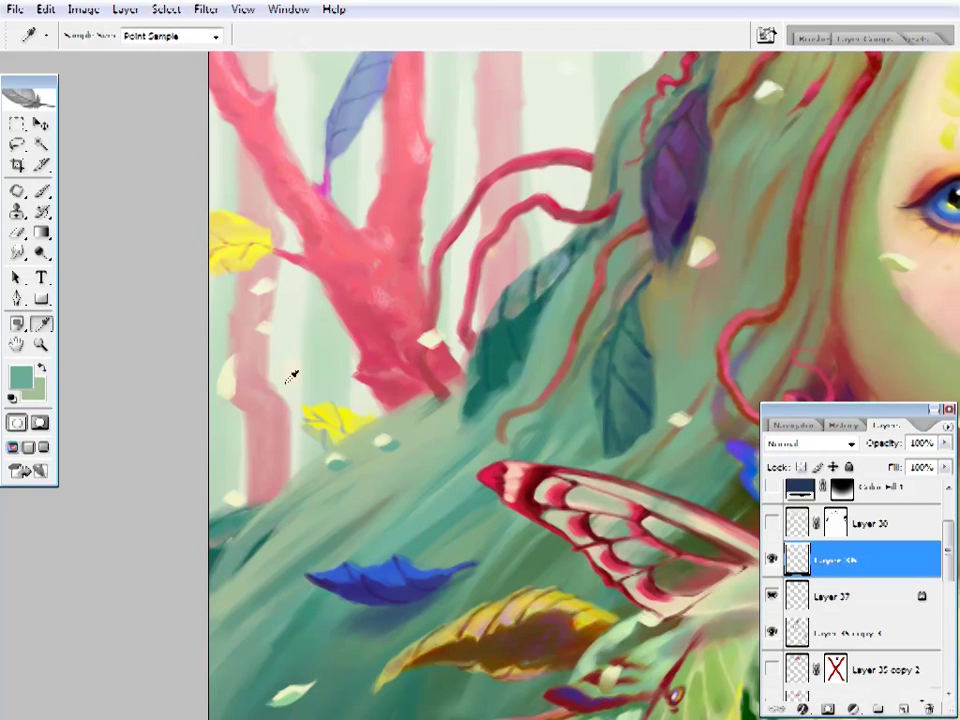
{"action": "left_click", "coordinate": [262, 332], "text": "alt"}
{"action": "key", "text": "e"}
{"action": "key", "text": "b"}
{"action": "left_click", "coordinate": [340, 463], "text": "alt"}
{"action": "left_click", "coordinate": [336, 463], "text": "alt"}
{"action": "key", "text": "e"}
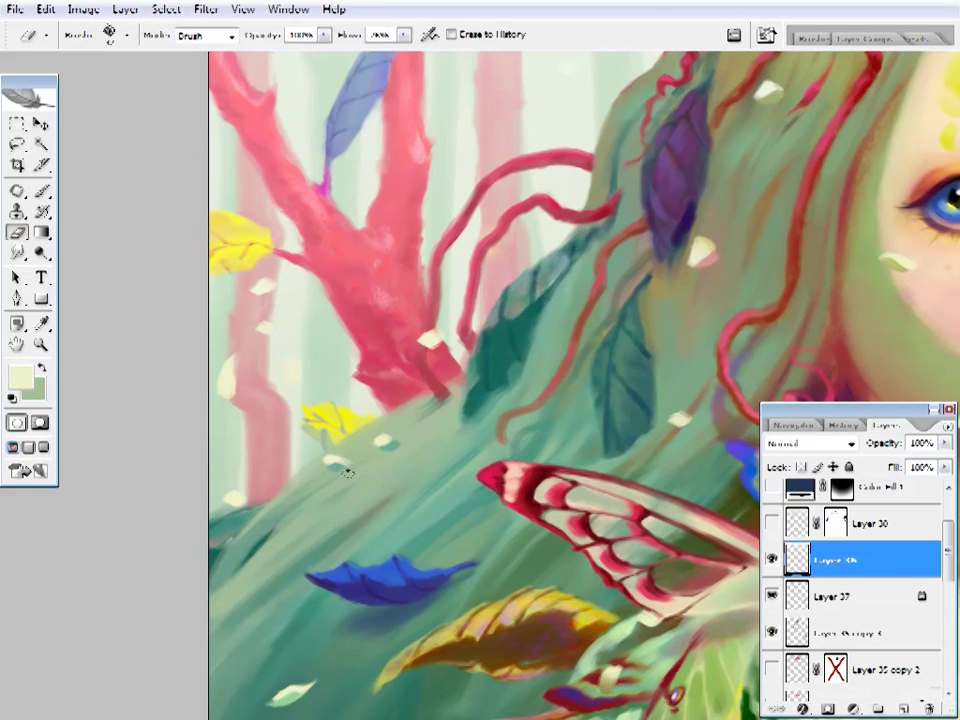
- Add lighter teal touches along the slope, alternating brush and eraser
{"action": "left_click", "coordinate": [330, 440], "text": "alt"}
{"action": "scroll", "coordinate": [465, 300], "scroll_direction": "left", "scroll_amount": 3}
{"action": "key", "text": "b"}
{"action": "left_click", "coordinate": [374, 496], "text": "alt"}
{"action": "key", "text": "e"}
{"action": "key", "text": "b"}
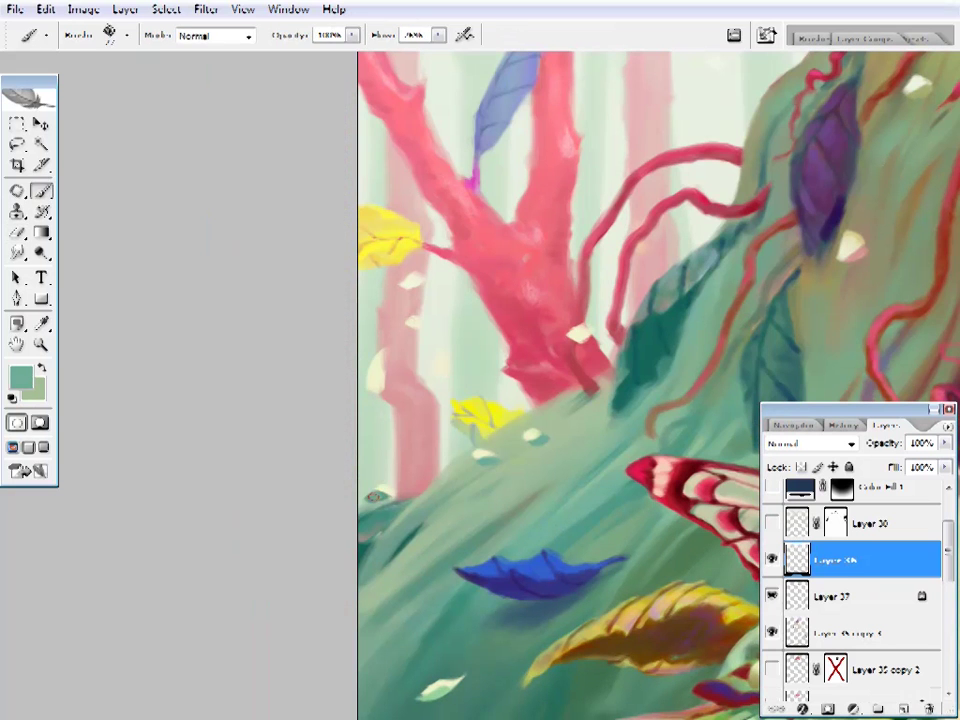
{"action": "key", "text": "e"}
{"action": "key", "text": "b"}
{"action": "left_click", "coordinate": [375, 482], "text": "alt"}
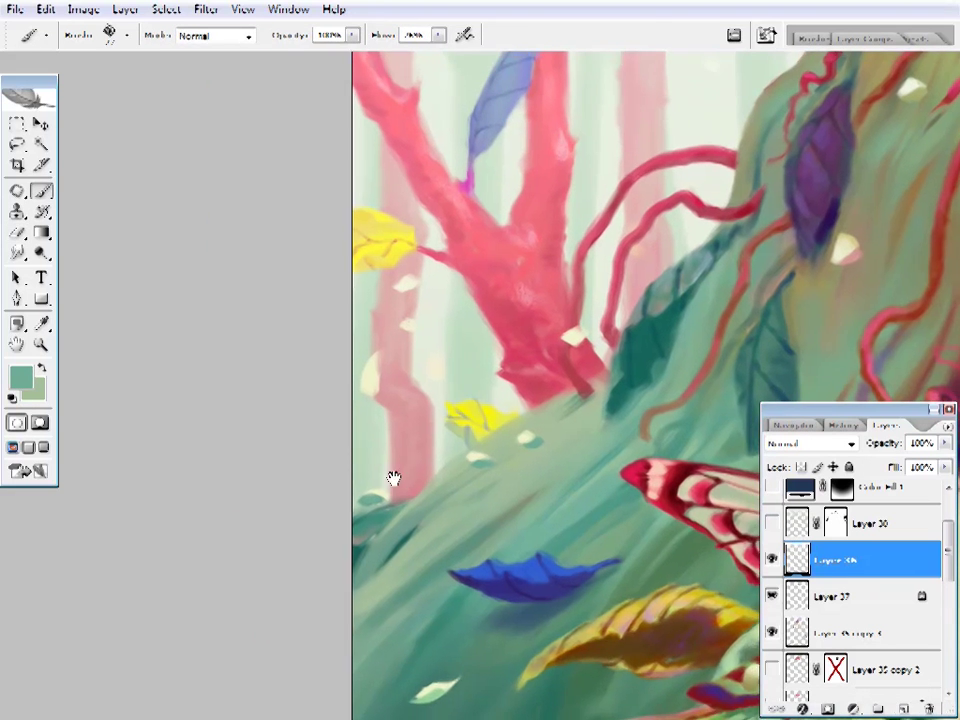
- Dot pale cream-green and sage green petals on the slope beside the yellow leaf
{"action": "left_click_drag", "start_coordinate": [392, 476], "coordinate": [326, 578]}
{"action": "left_click", "coordinate": [450, 471], "text": "alt"}
{"action": "key", "text": "e"}
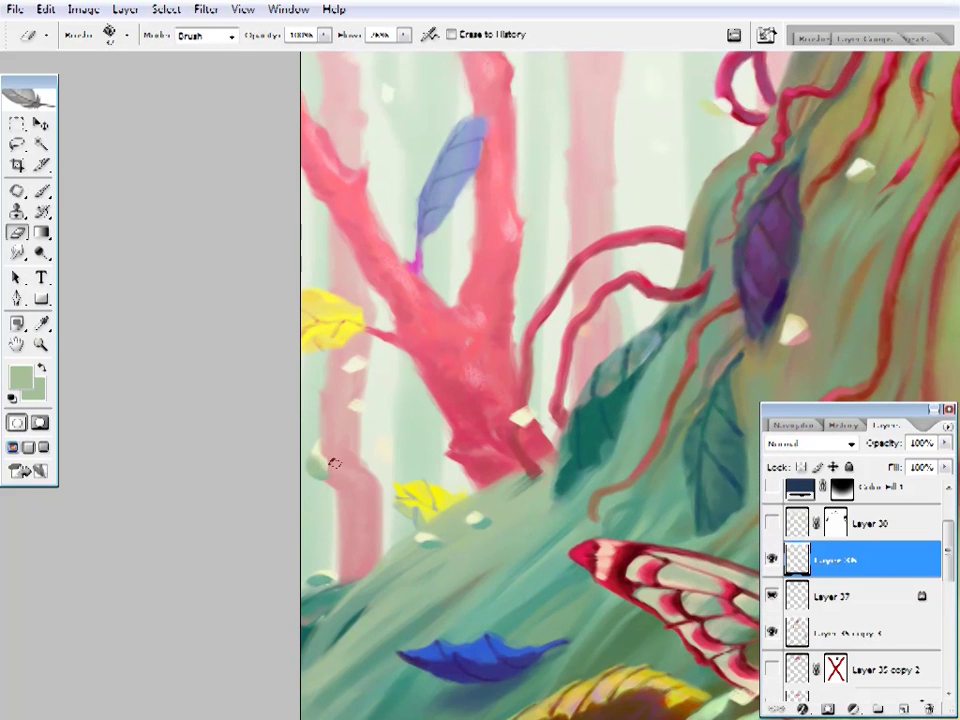
{"action": "key", "text": "b"}
{"action": "left_click", "coordinate": [327, 455], "text": "alt"}
{"action": "key", "text": "e"}
{"action": "key", "text": "b"}
{"action": "left_click_drag", "start_coordinate": [447, 463], "coordinate": [355, 494]}
{"action": "scroll", "coordinate": [363, 450], "scroll_direction": "up", "scroll_amount": 5}
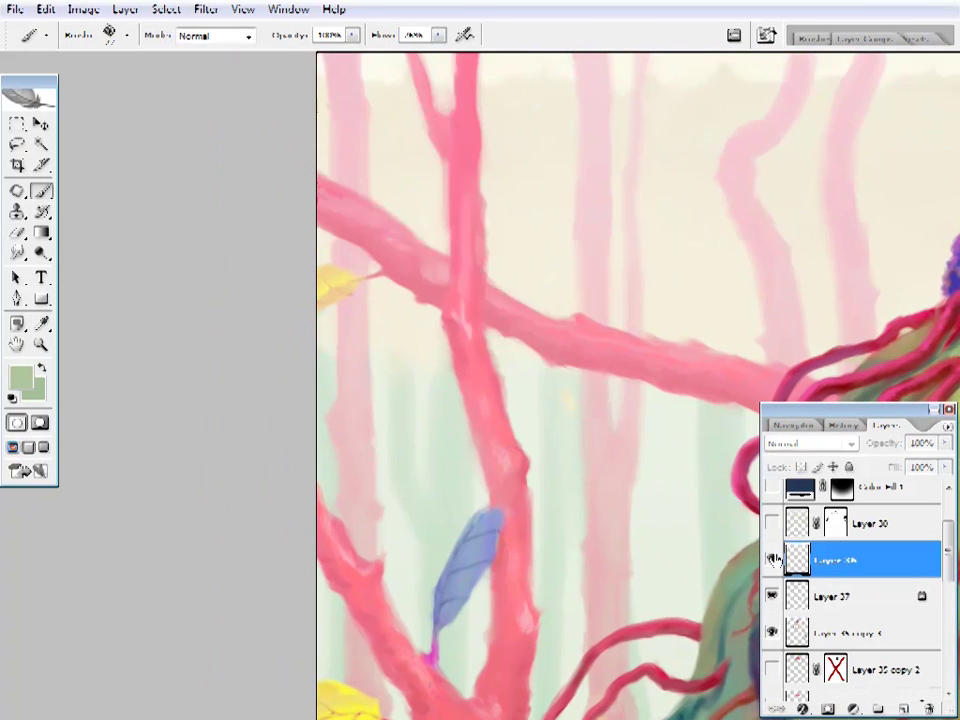
- Sample pale cream from the sky and pink from the upper-left branch for blossom dabs
{"action": "key", "text": "e"}
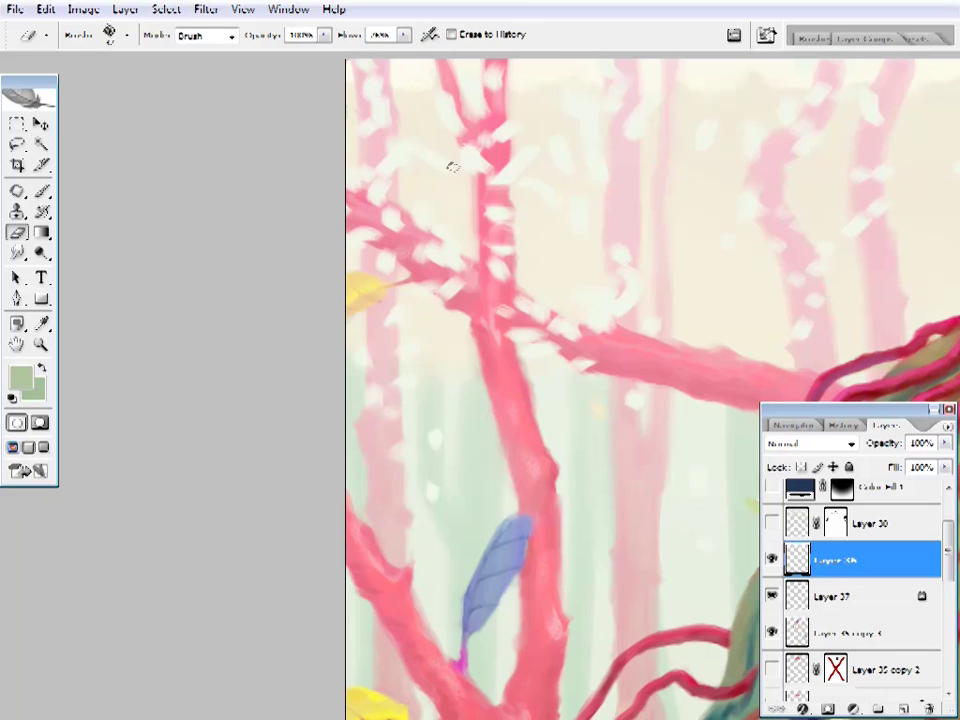
{"action": "key", "text": "b"}
{"action": "left_click", "coordinate": [414, 378], "text": "alt"}
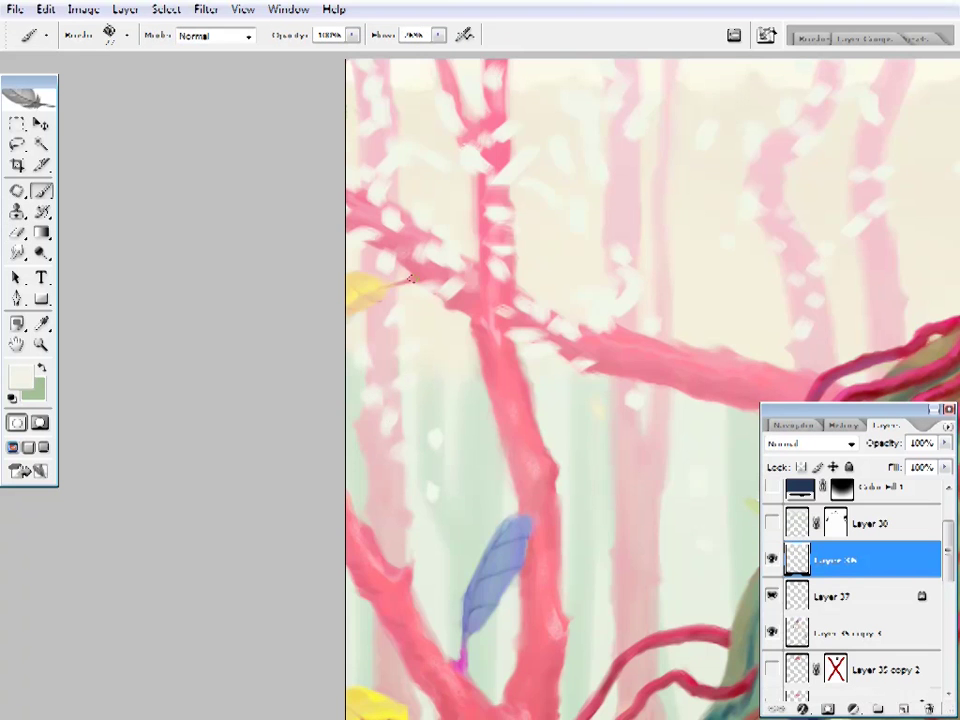
{"action": "left_click_drag", "start_coordinate": [409, 279], "coordinate": [380, 382]}
{"action": "key", "text": "e"}
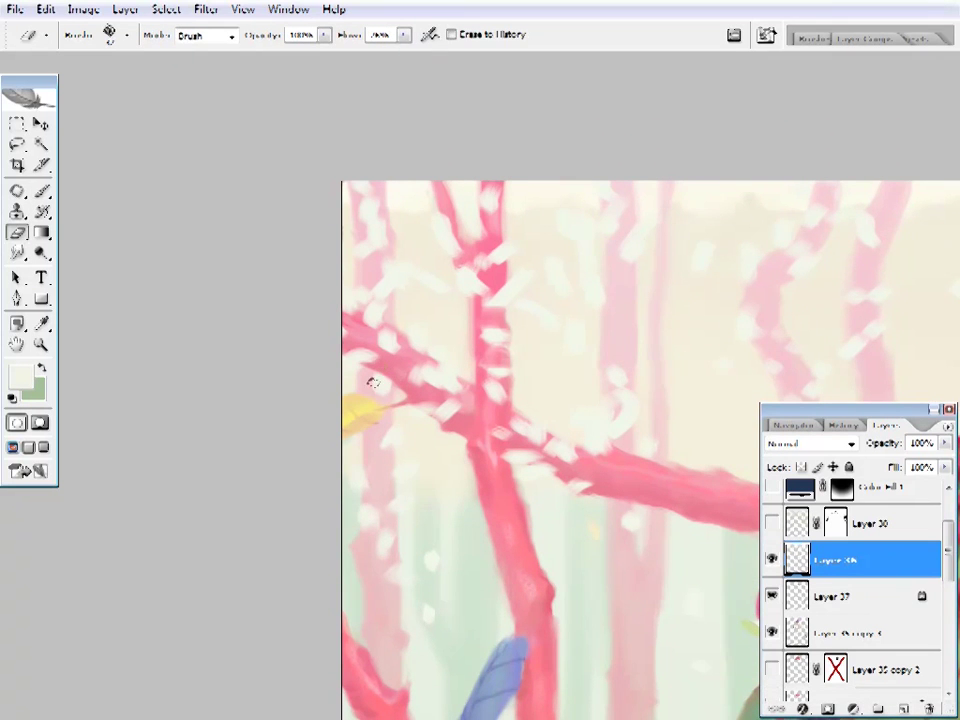
{"action": "key", "text": "b"}
{"action": "left_click", "coordinate": [345, 366], "text": "alt"}
{"action": "left_click", "coordinate": [390, 332], "text": "alt"}
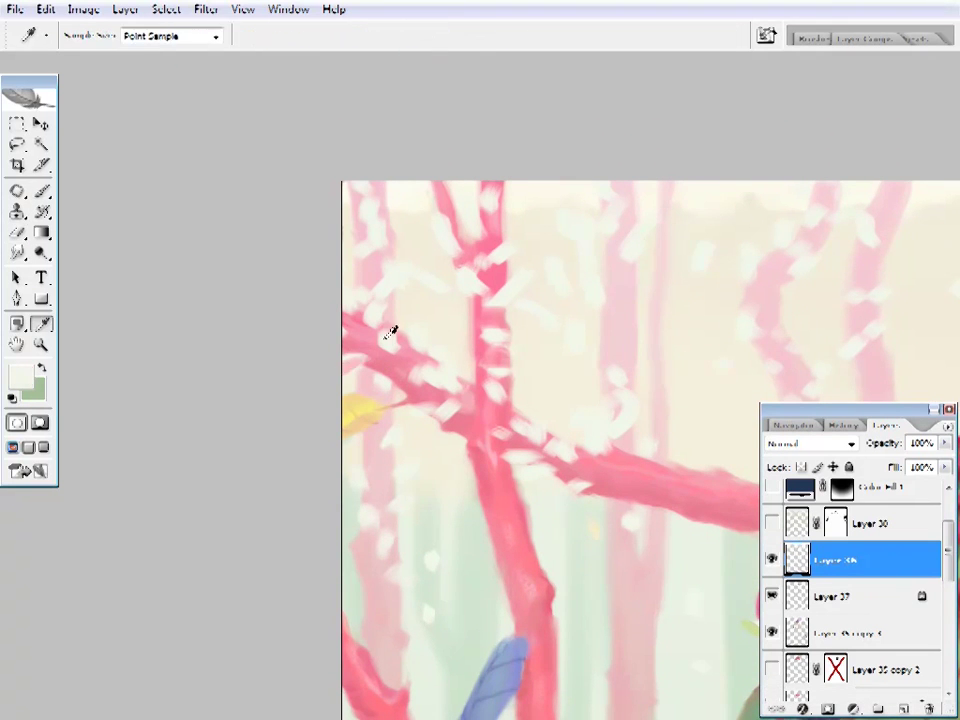
- Erase a short stroke along the upper branch and sample a colour beside it
{"action": "key", "text": "e"}
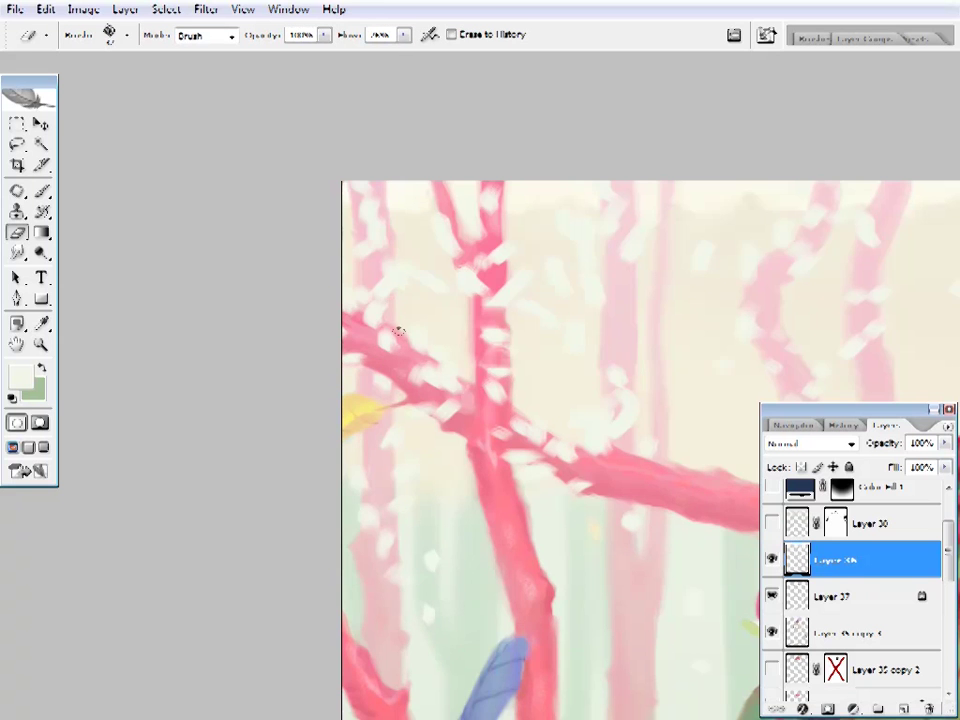
{"action": "left_click_drag", "start_coordinate": [398, 331], "coordinate": [392, 318]}
{"action": "key", "text": "b"}
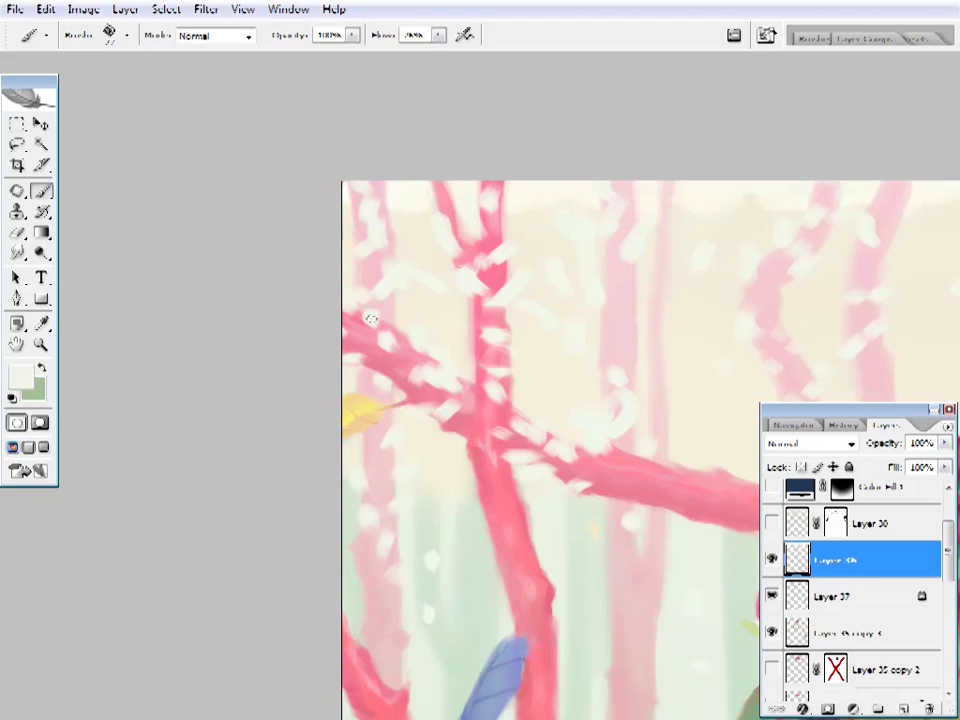
{"action": "left_click", "coordinate": [388, 275], "text": "alt"}
{"action": "key", "text": "e"}
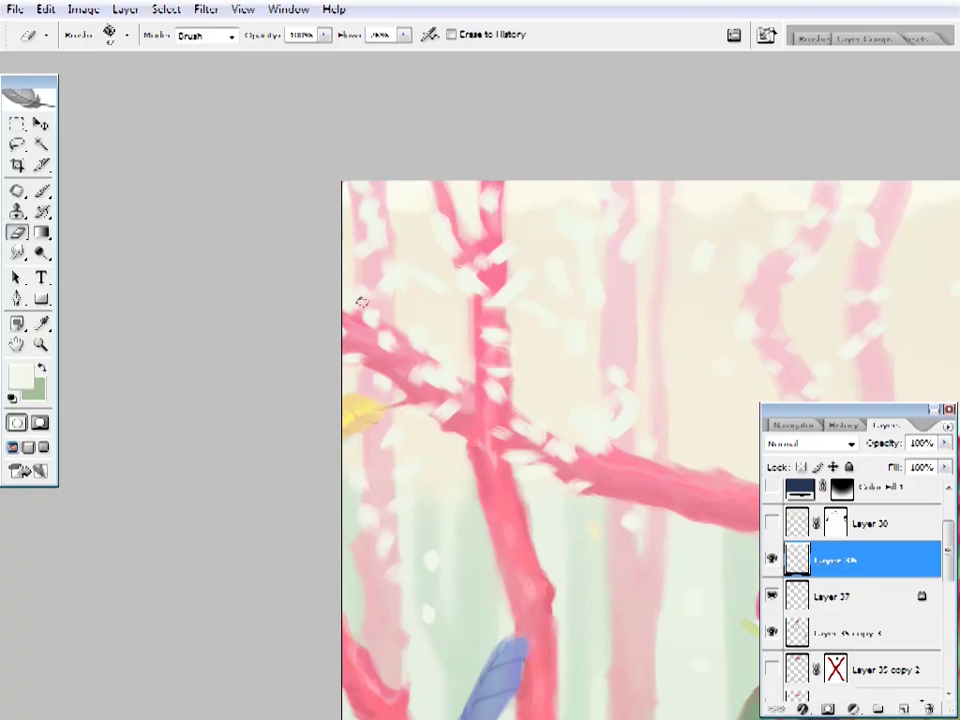
{"action": "left_click_drag", "start_coordinate": [396, 133], "coordinate": [399, 180]}
{"action": "key", "text": "b"}
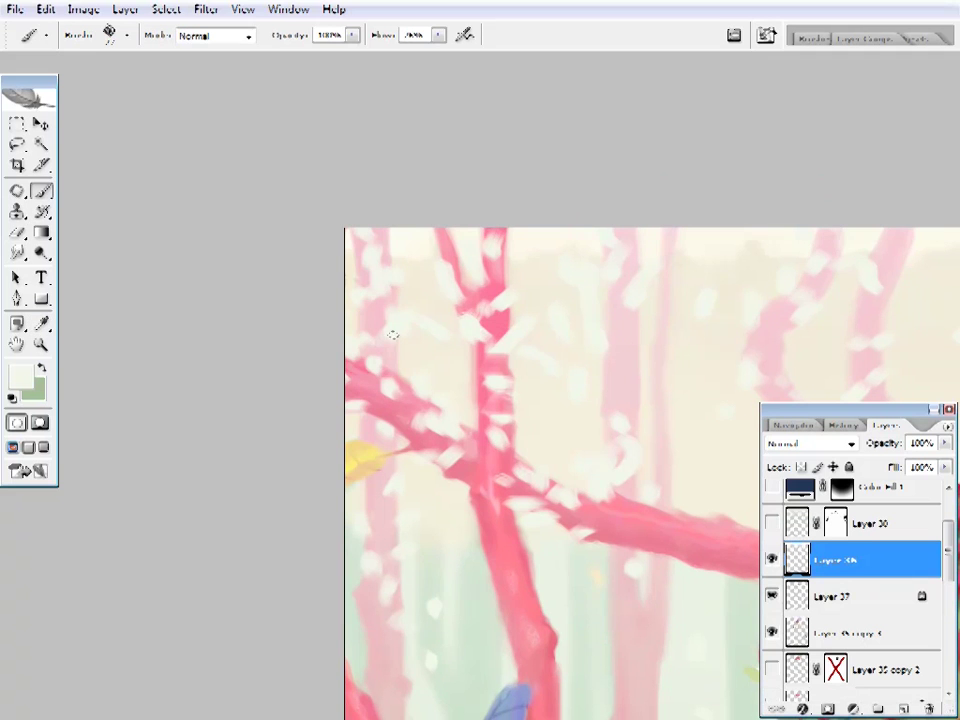
{"action": "key", "text": "e"}
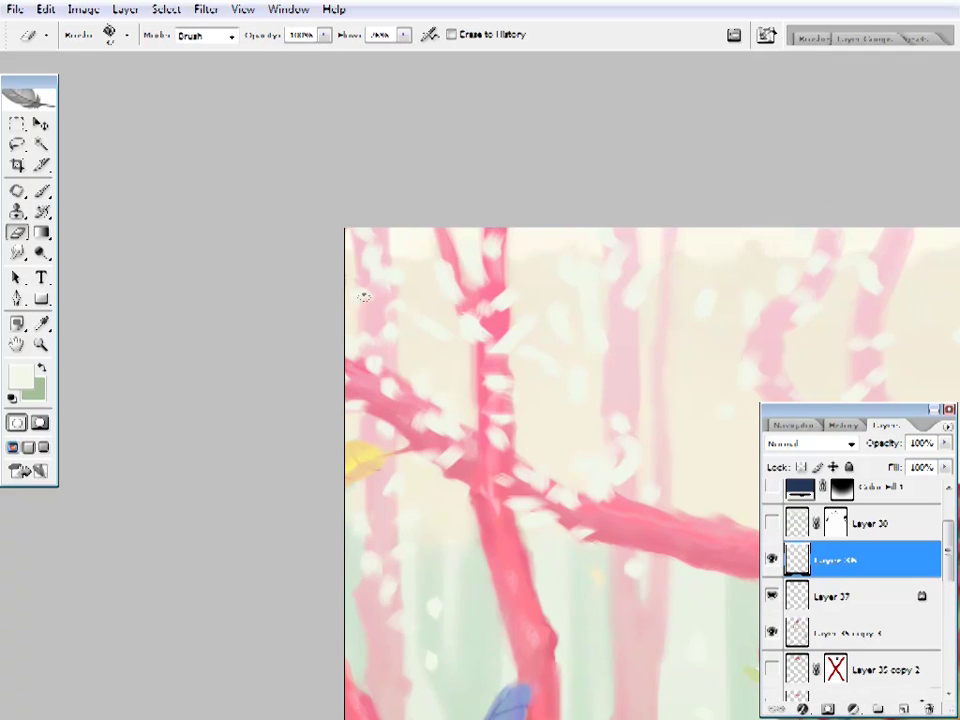
{"action": "mouse_move", "coordinate": [398, 231]}
{"action": "left_mouse_down"}
{"action": "mouse_move", "coordinate": [315, 217]}
{"action": "mouse_move", "coordinate": [381, 456]}
{"action": "left_mouse_up"}
- Sample a colour from the painting and keep alternating brush and eraser over the branch blossoms
{"action": "key", "text": "i"}
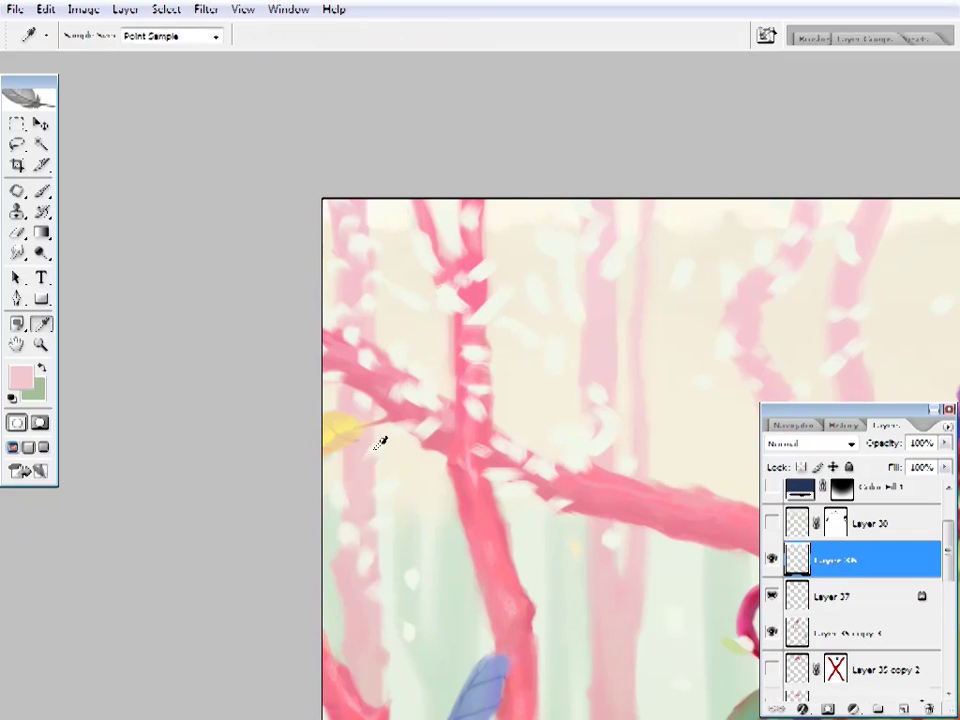
{"action": "key", "text": "b"}
{"action": "left_click_drag", "start_coordinate": [460, 503], "coordinate": [495, 490]}
{"action": "key", "text": "e"}
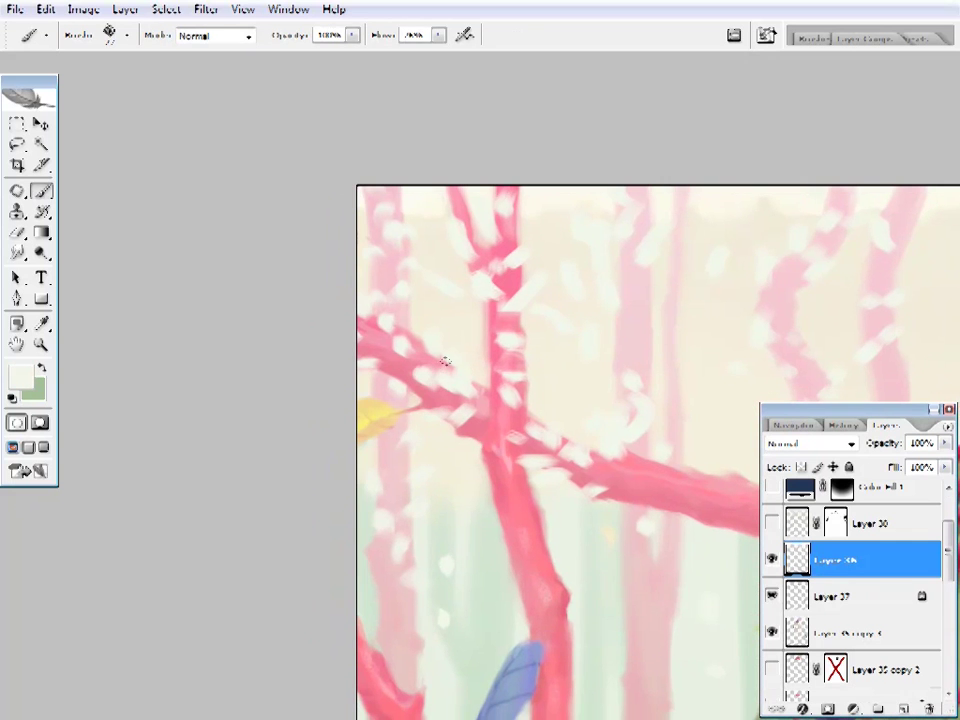
{"action": "right_click", "coordinate": [522, 385]}
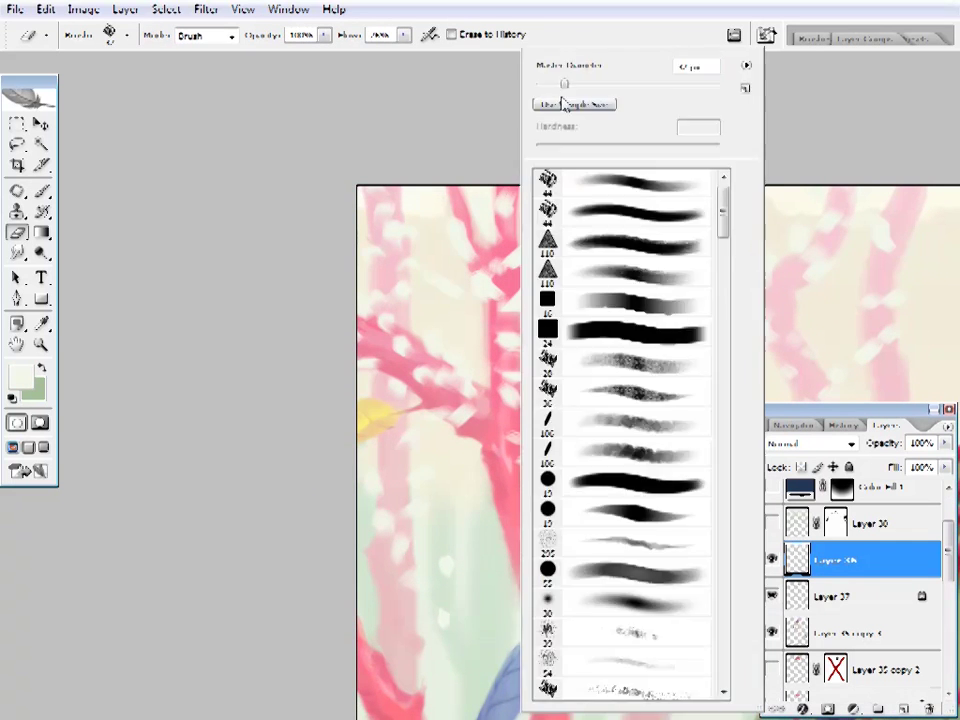
{"action": "key", "text": "Escape"}
{"action": "key", "text": "i"}
{"action": "key", "text": "b"}
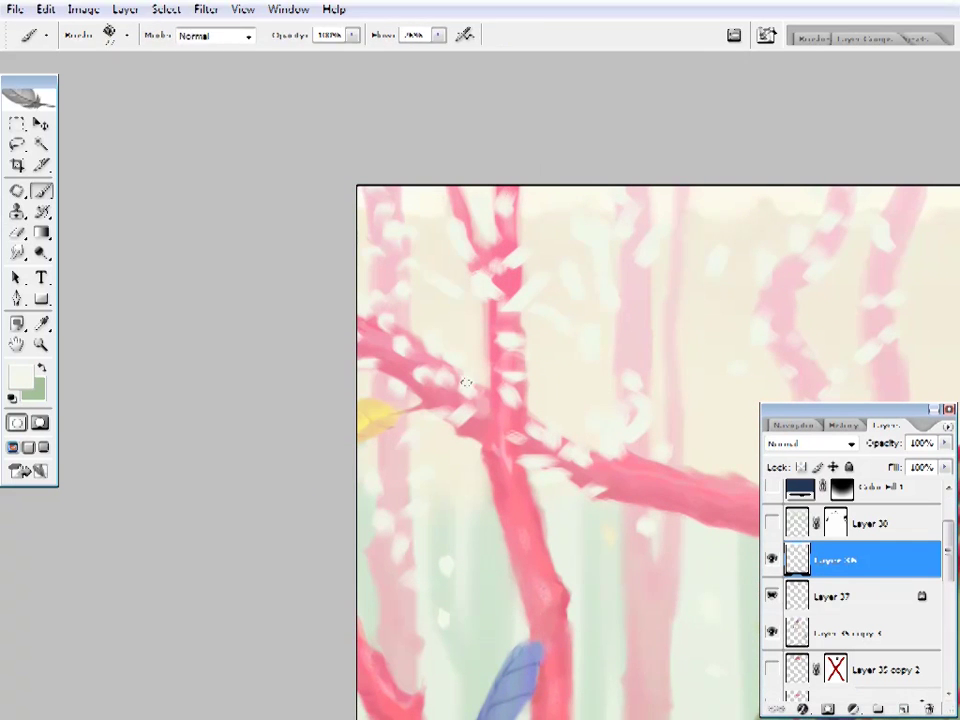
{"action": "key", "text": "e"}
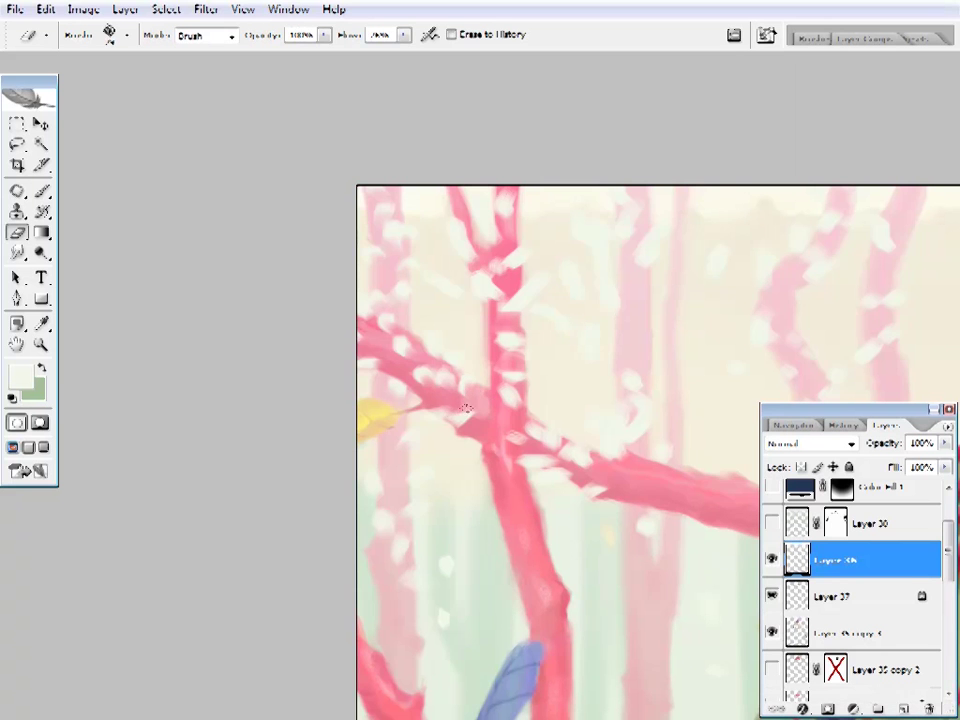
{"action": "scroll", "coordinate": [477, 412], "scroll_direction": "up", "scroll_amount": 2}
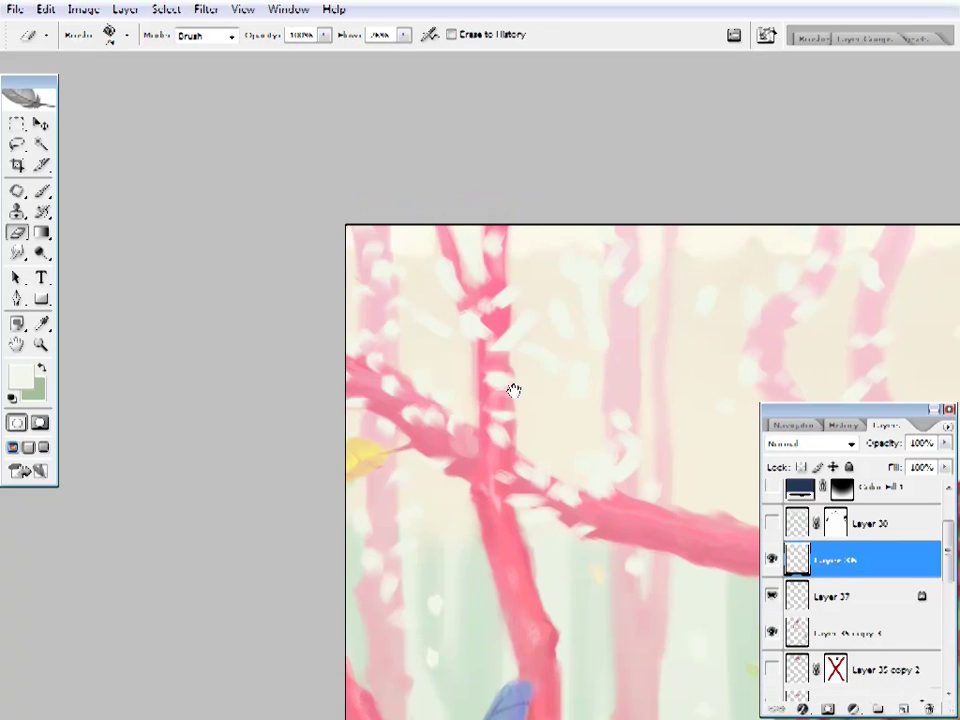
{"action": "scroll", "coordinate": [512, 388], "scroll_direction": "right", "scroll_amount": 3}
{"action": "scroll", "coordinate": [474, 431], "scroll_direction": "down", "scroll_amount": 3}
{"action": "key", "text": "b"}
{"action": "key", "text": "e"}
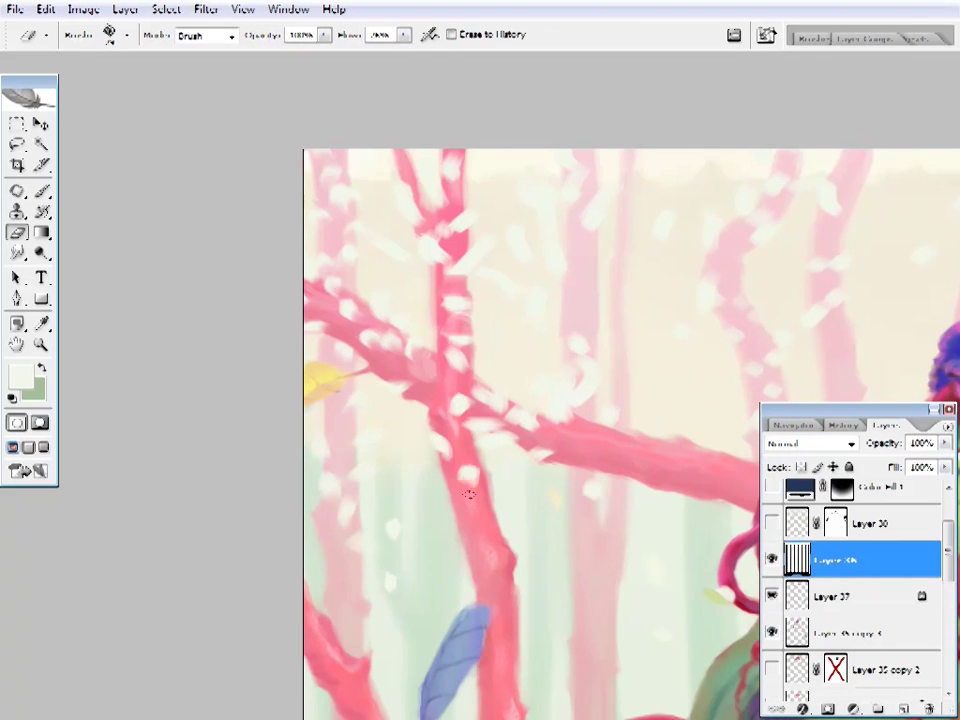
{"action": "scroll", "coordinate": [470, 418], "scroll_direction": "up", "scroll_amount": 2}
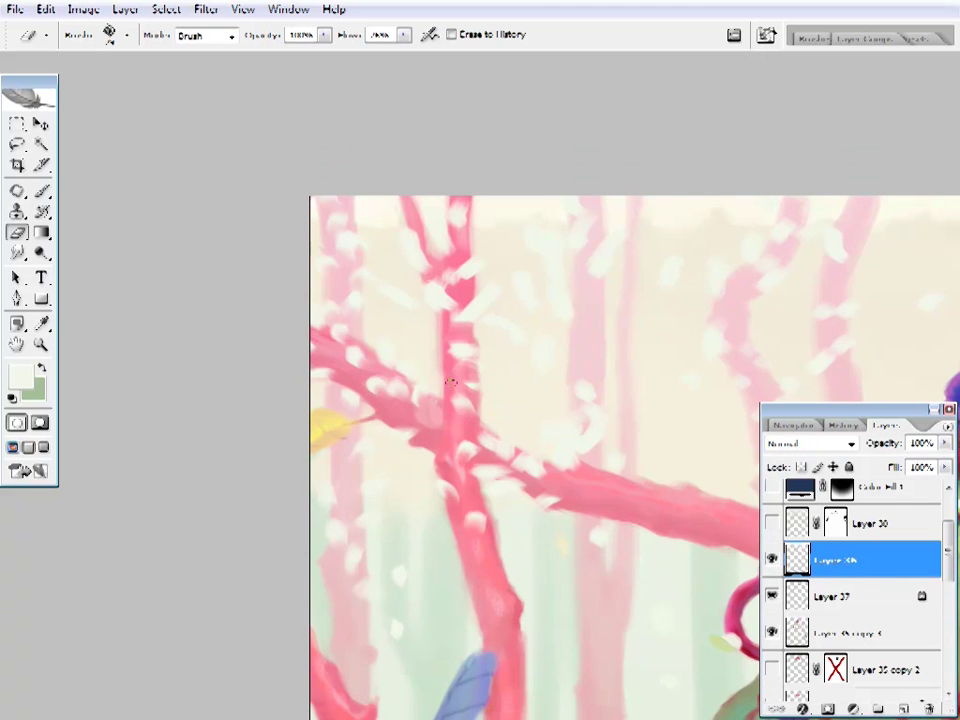
- Finish refining the upper-left blossom dabs and bring up the Zoom tool's view options
{"action": "key", "text": "b"}
{"action": "key", "text": "e"}
{"action": "scroll", "coordinate": [501, 339], "scroll_direction": "up", "scroll_amount": 2}
{"action": "key", "text": "b"}
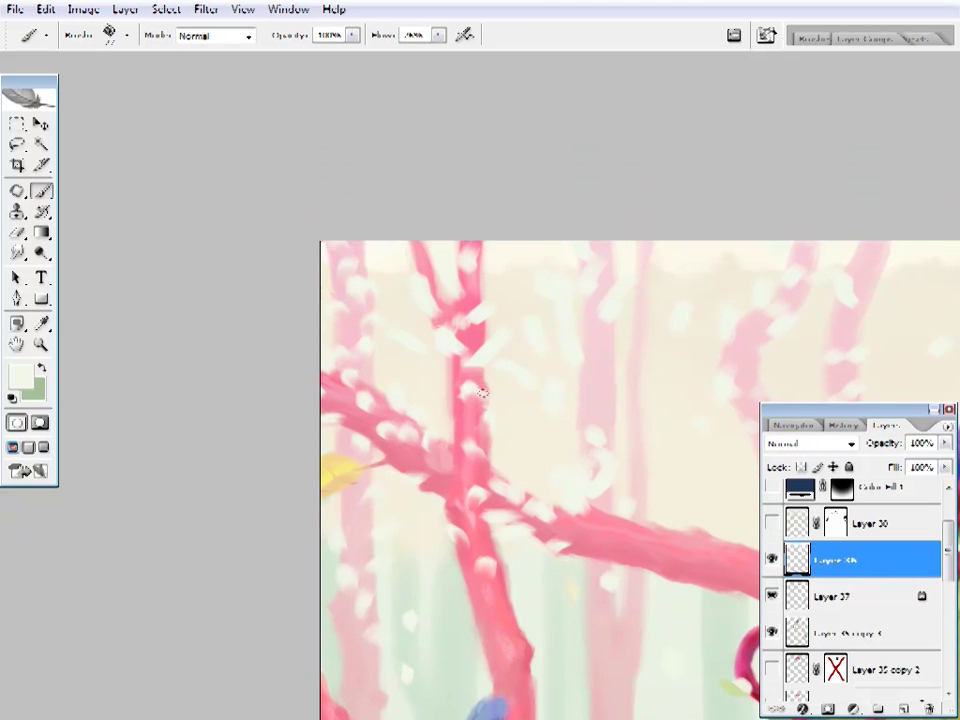
{"action": "scroll", "coordinate": [483, 393], "scroll_direction": "up", "scroll_amount": 1}
{"action": "key", "text": "e"}
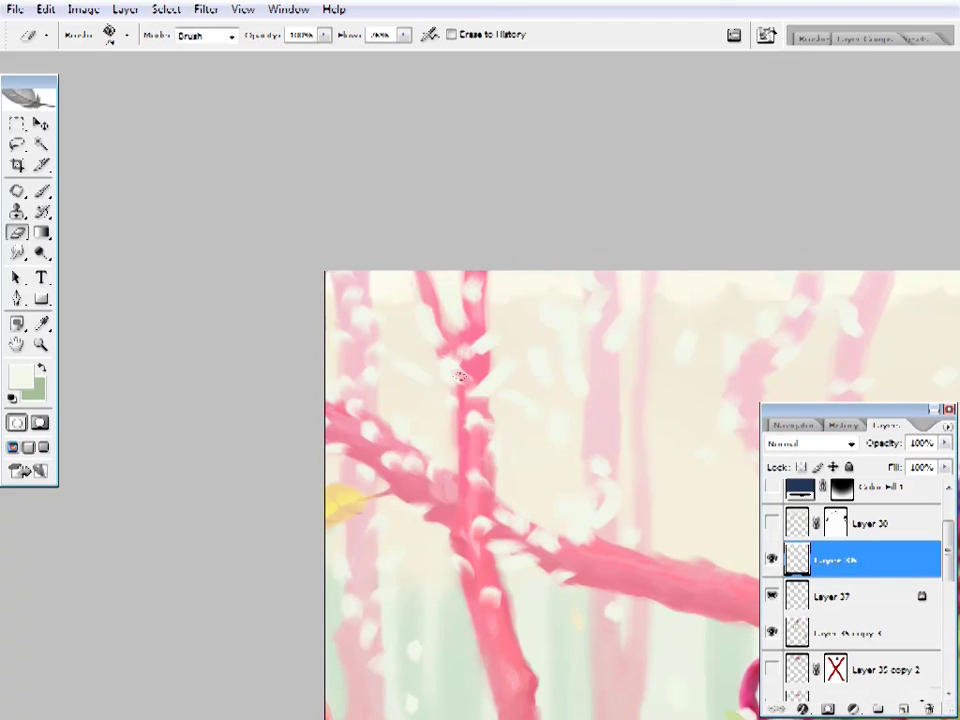
{"action": "scroll", "coordinate": [478, 399], "scroll_direction": "up", "scroll_amount": 1}
{"action": "key", "text": "b"}
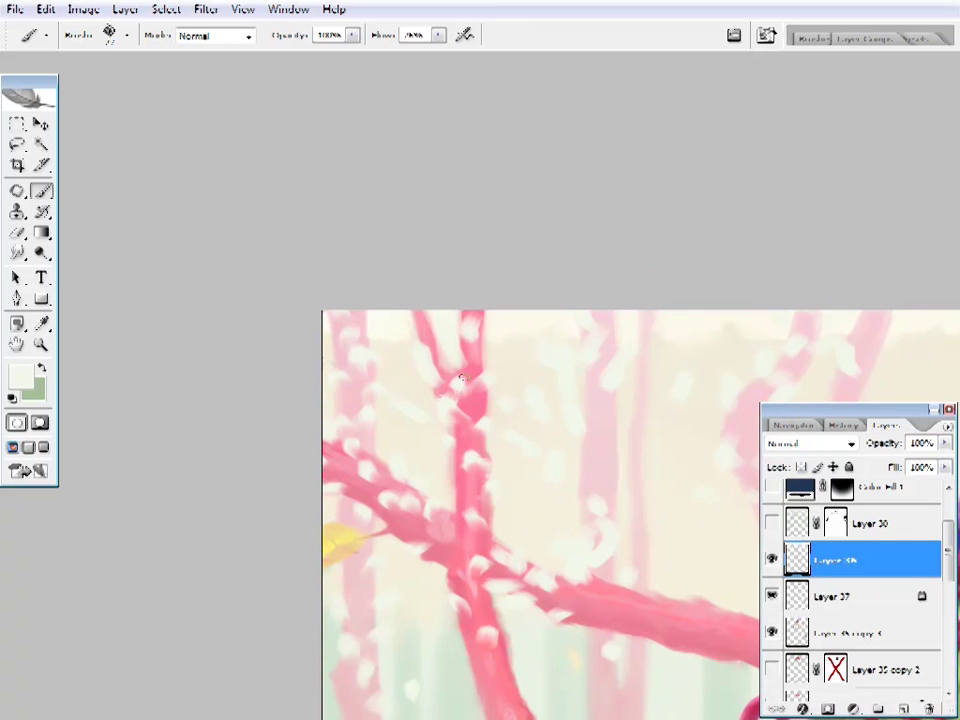
{"action": "key", "text": "e"}
{"action": "scroll", "coordinate": [440, 424], "scroll_direction": "up", "scroll_amount": 1}
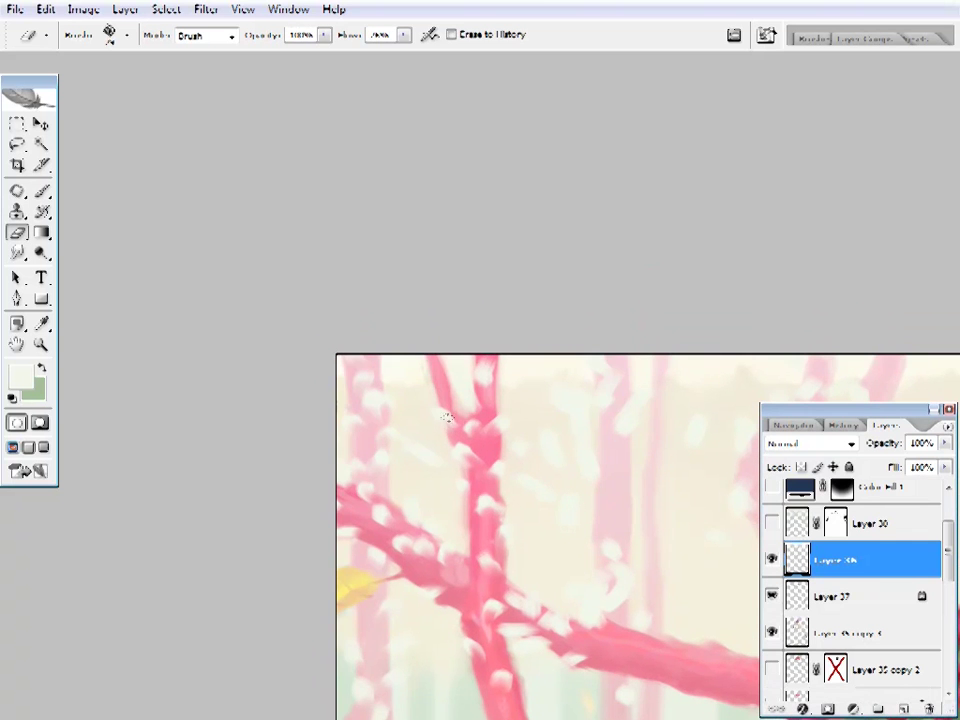
{"action": "key", "text": "b"}
{"action": "key", "text": "z"}
{"action": "right_click", "coordinate": [465, 497]}
- Fit the painting on screen, then zoom in closely on the left branches
{"action": "left_click", "coordinate": [500, 502]}
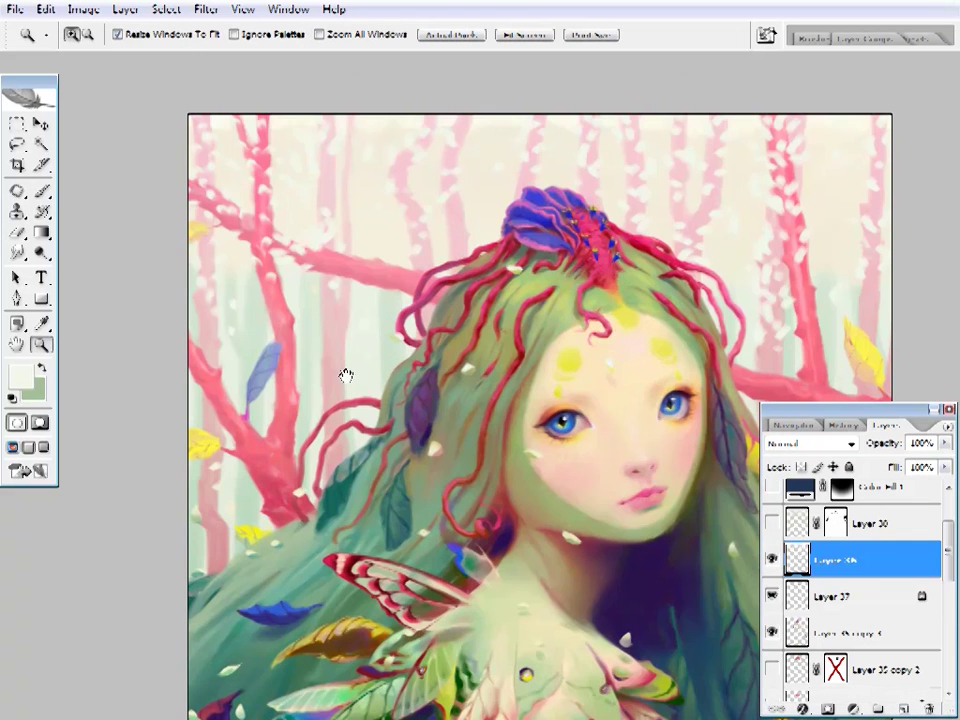
{"action": "left_click", "coordinate": [277, 303]}
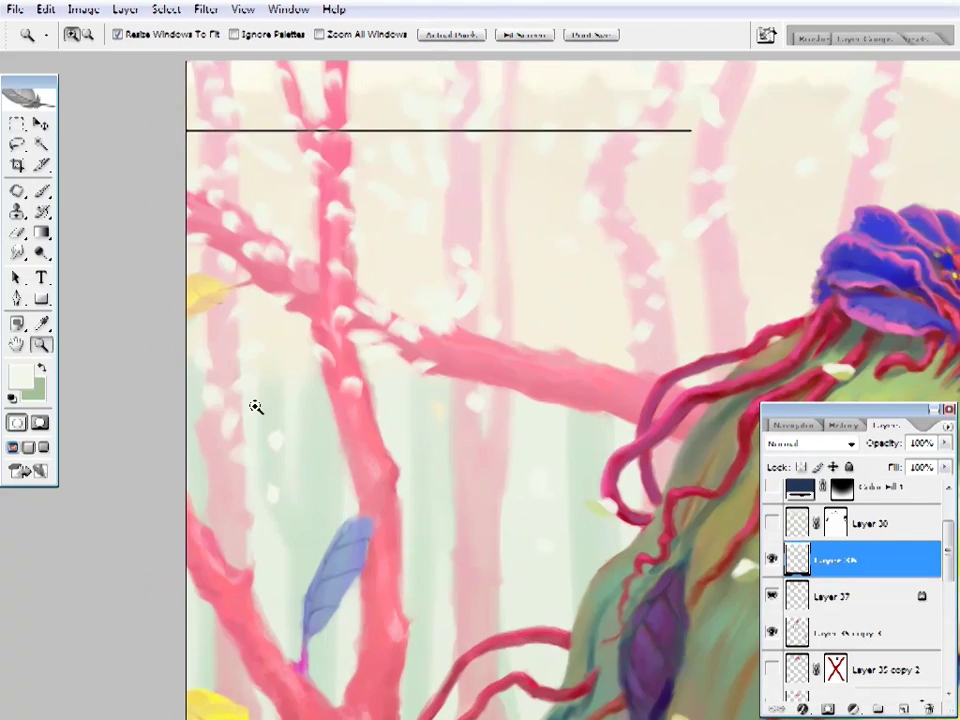
{"action": "left_click", "coordinate": [253, 403]}
{"action": "key", "text": "e"}
{"action": "key", "text": "b"}
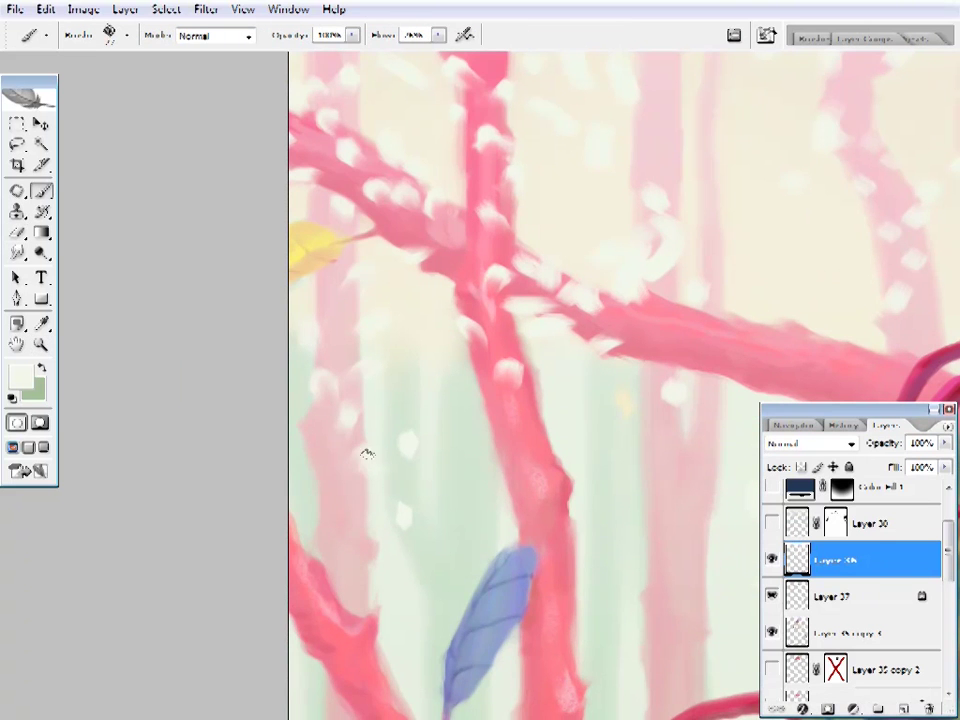
{"action": "key", "text": "e"}
- Smooth the blossoms near the canvas's top-left corner, alternating brush and eraser
{"action": "mouse_move", "coordinate": [419, 341]}
{"action": "left_mouse_down"}
{"action": "mouse_move", "coordinate": [493, 431]}
{"action": "mouse_move", "coordinate": [452, 441]}
{"action": "mouse_move", "coordinate": [396, 418]}
{"action": "mouse_move", "coordinate": [424, 400]}
{"action": "left_mouse_up"}
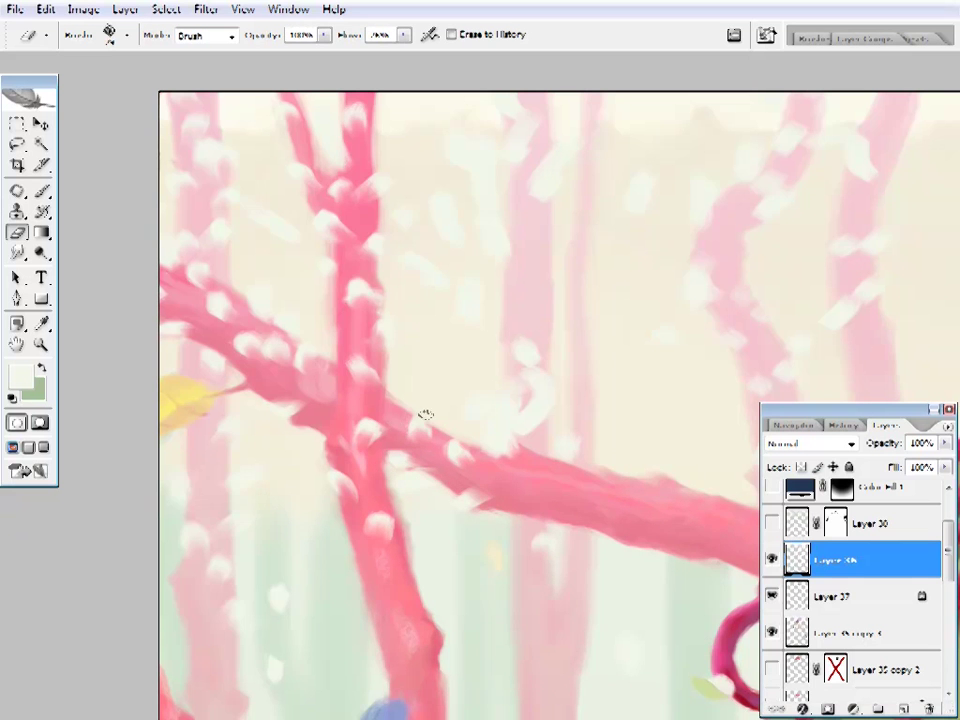
{"action": "left_click_drag", "start_coordinate": [425, 413], "coordinate": [388, 438]}
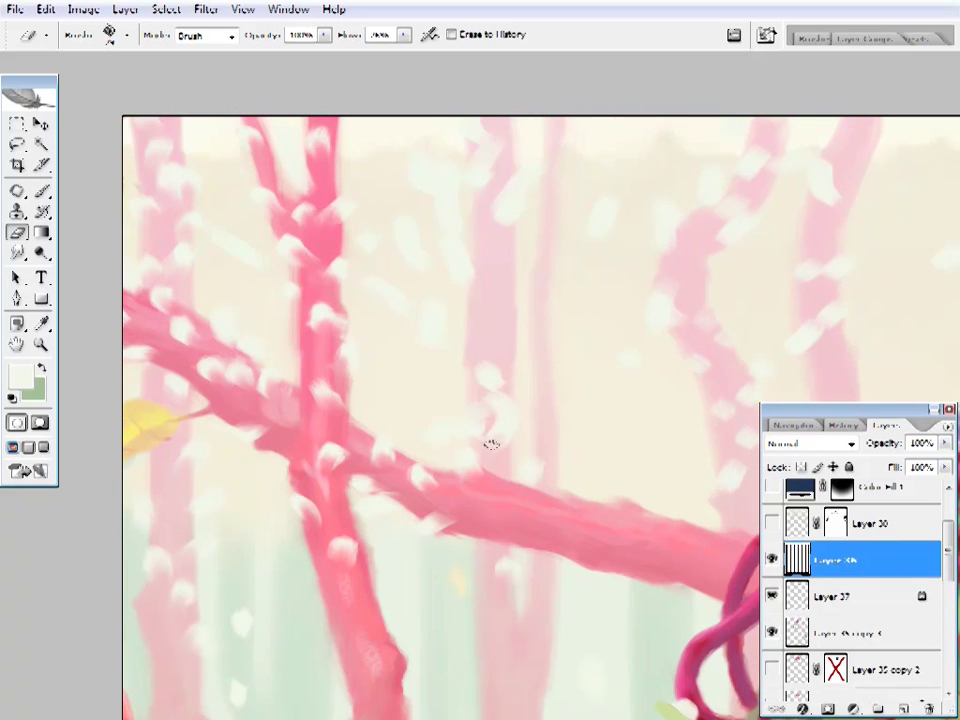
{"action": "key", "text": "b"}
{"action": "key", "text": "e"}
{"action": "key", "text": "b"}
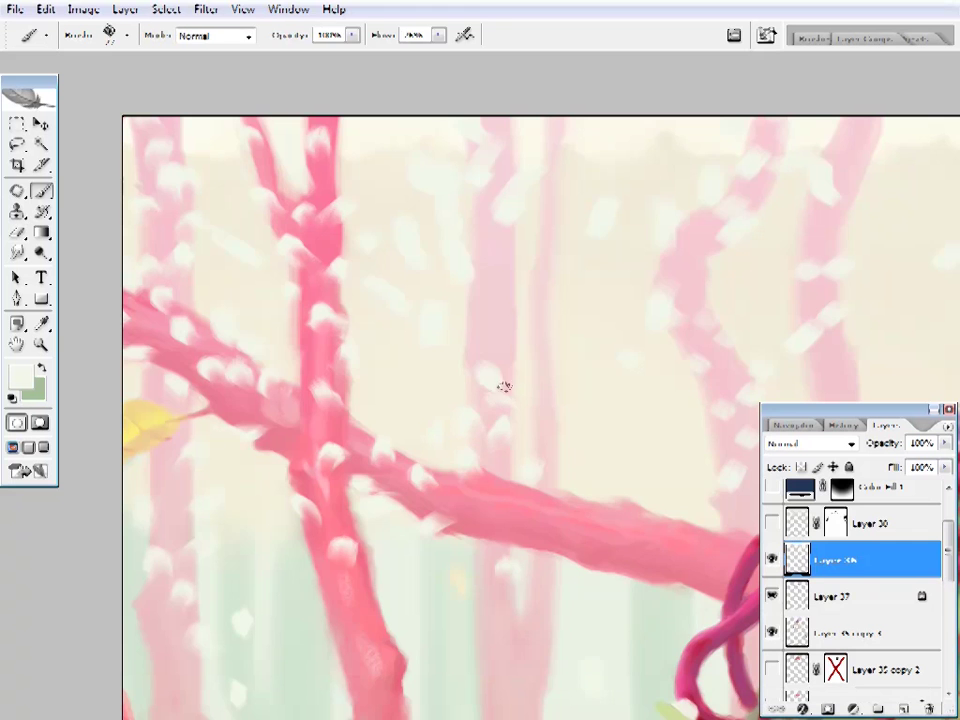
{"action": "key", "text": "e"}
{"action": "left_click_drag", "start_coordinate": [493, 403], "coordinate": [501, 437]}
{"action": "key", "text": "b"}
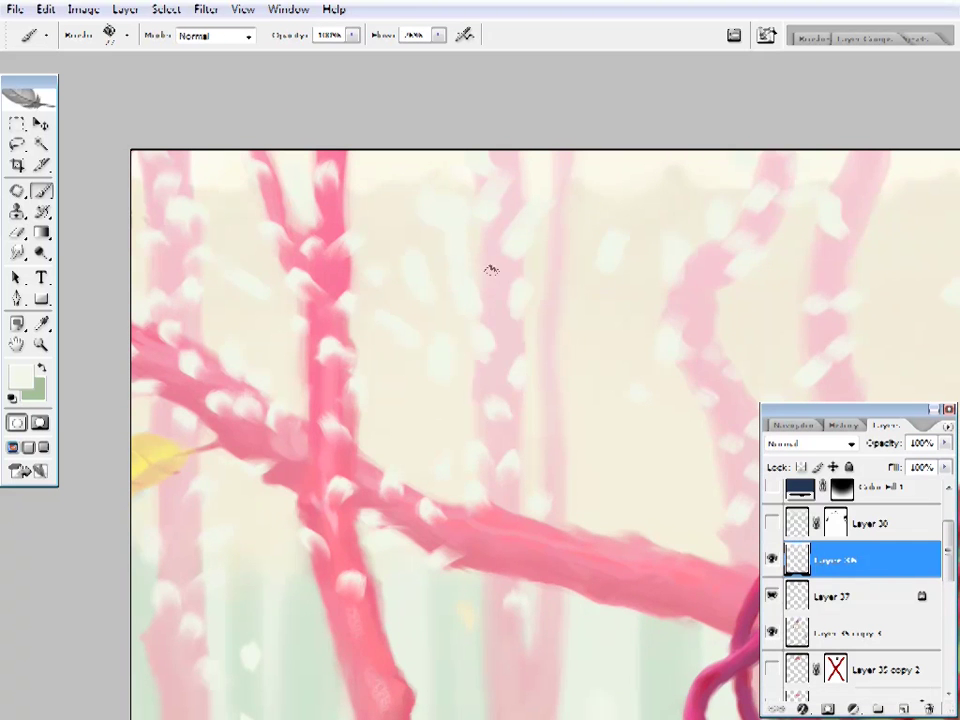
{"action": "key", "text": "e"}
{"action": "right_click", "coordinate": [568, 300]}
{"action": "key", "text": "Escape"}
{"action": "left_click_drag", "start_coordinate": [583, 241], "coordinate": [567, 349]}
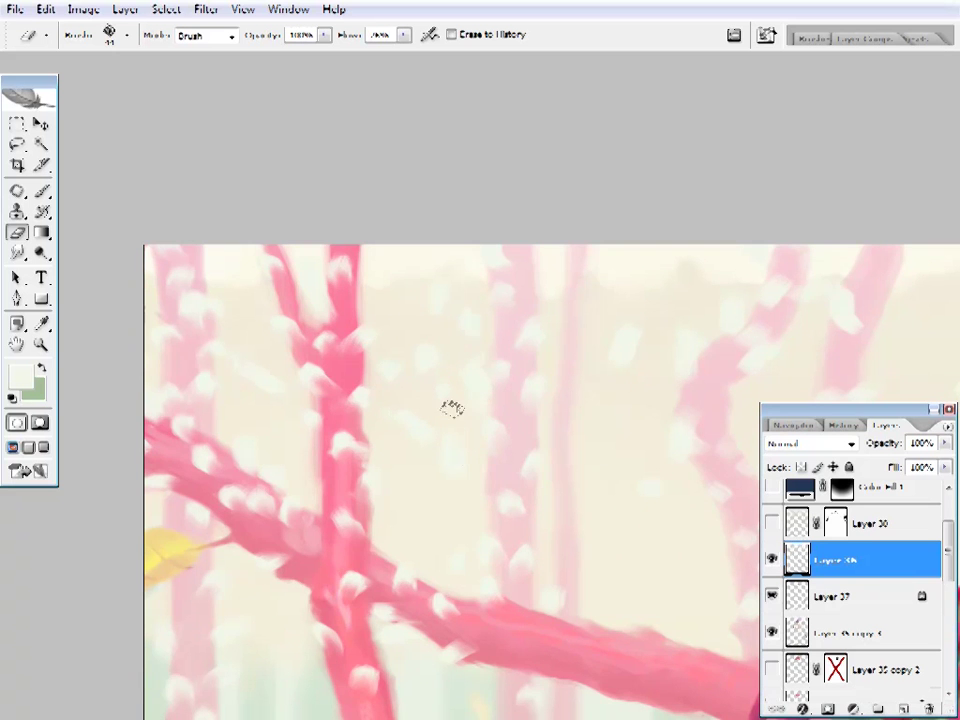
- Zoom out to the whole portrait, then zoom in closely on the raised hand
{"action": "key", "text": "z"}
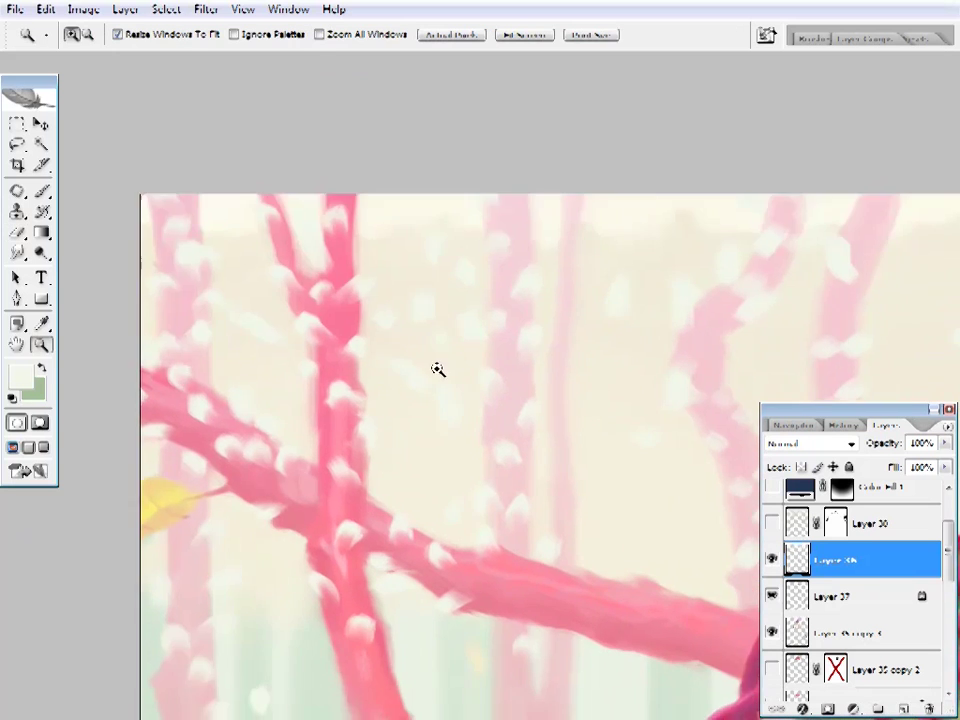
{"action": "left_click", "coordinate": [450, 325], "text": "alt"}
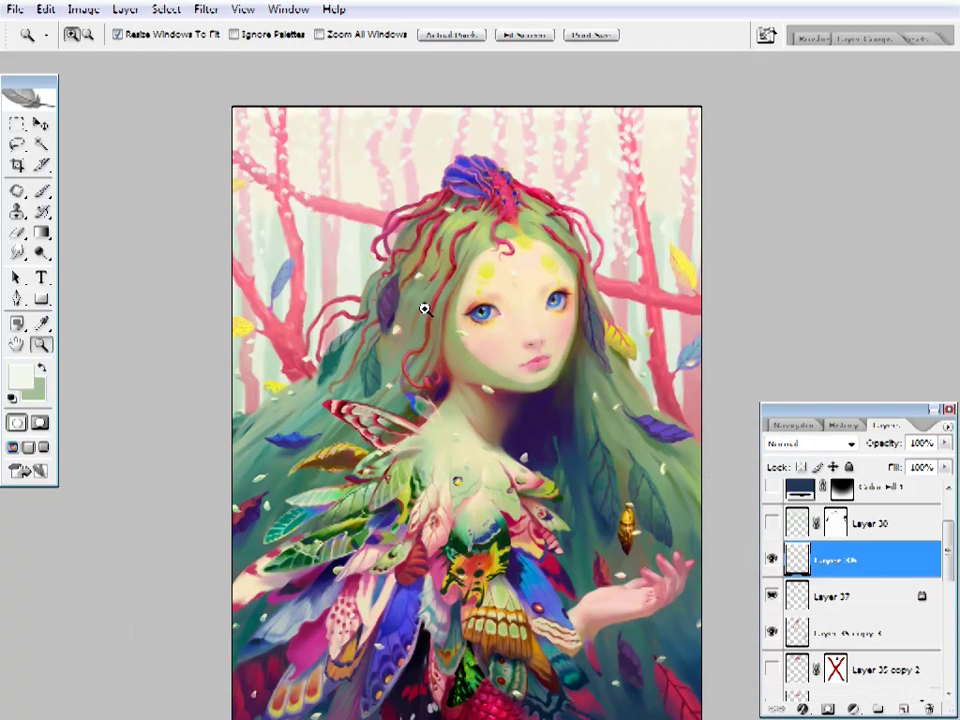
{"action": "left_click", "coordinate": [520, 240]}
{"action": "left_click", "coordinate": [482, 332]}
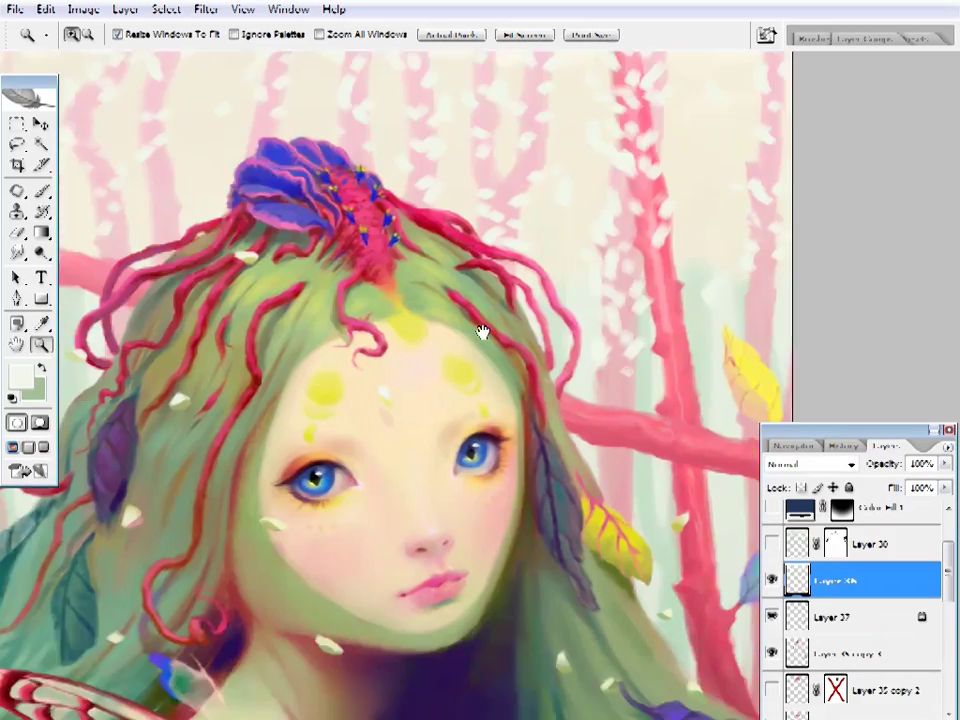
{"action": "left_click", "coordinate": [471, 428], "text": "alt"}
{"action": "left_click", "coordinate": [538, 585]}
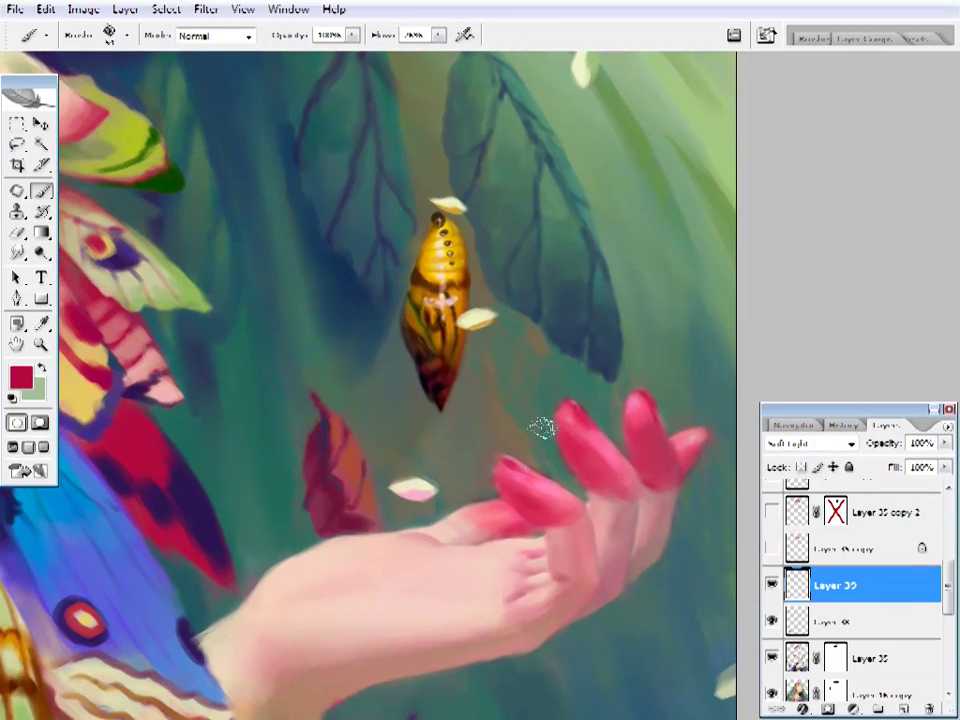
- Set a new brush diameter and paint soft crimson bands across the hand's fingers
{"action": "key", "text": "e"}
{"action": "right_click", "coordinate": [593, 403]}
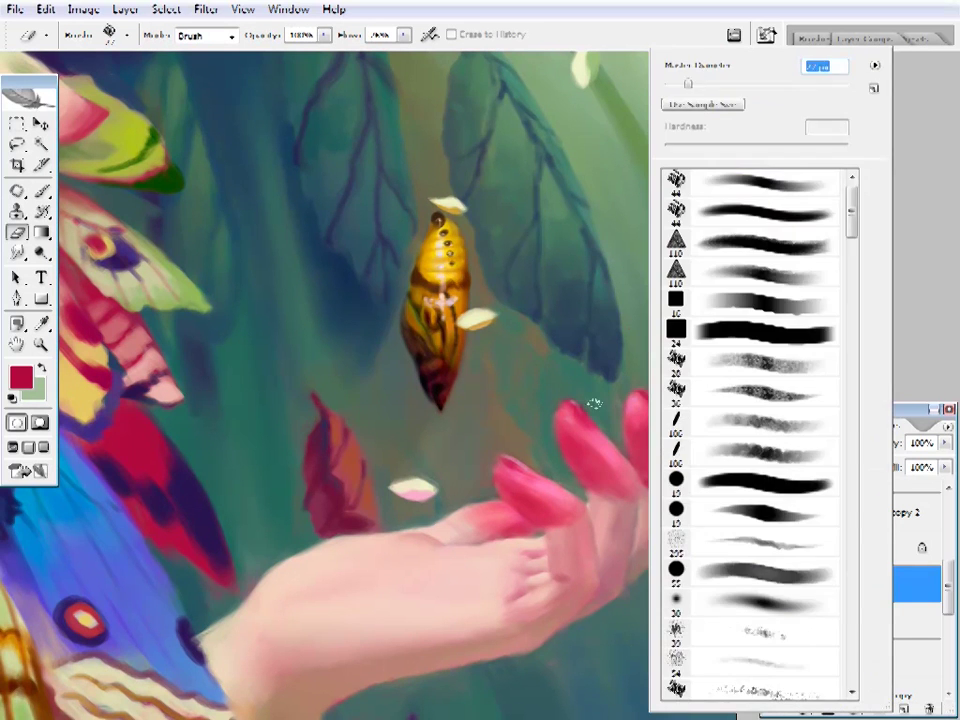
{"action": "double_click", "coordinate": [659, 392]}
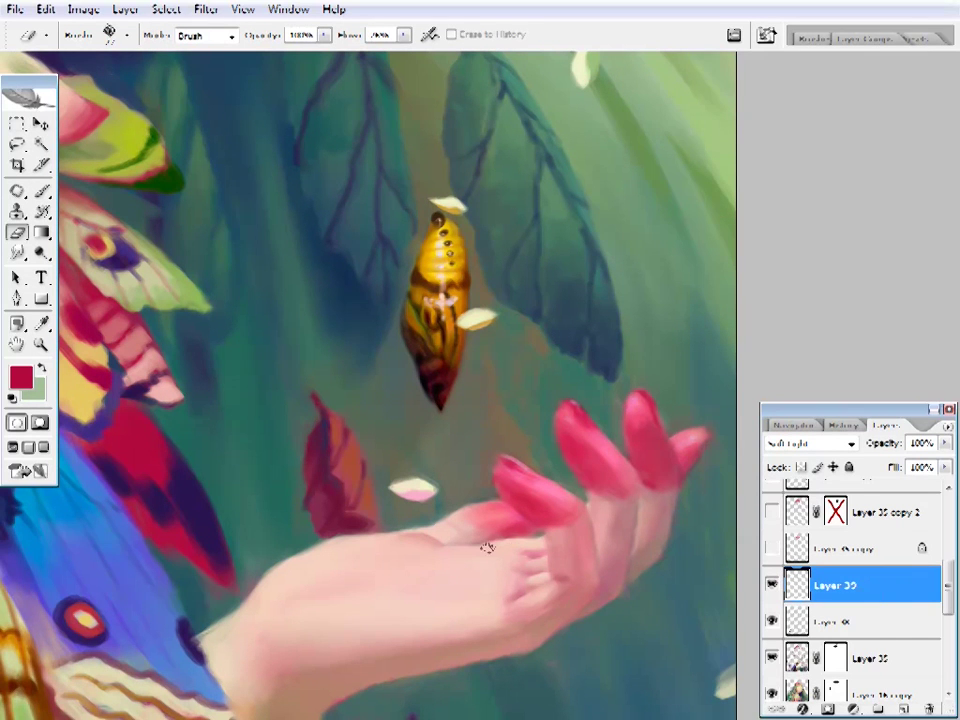
{"action": "key", "text": "b"}
{"action": "right_click", "coordinate": [606, 540]}
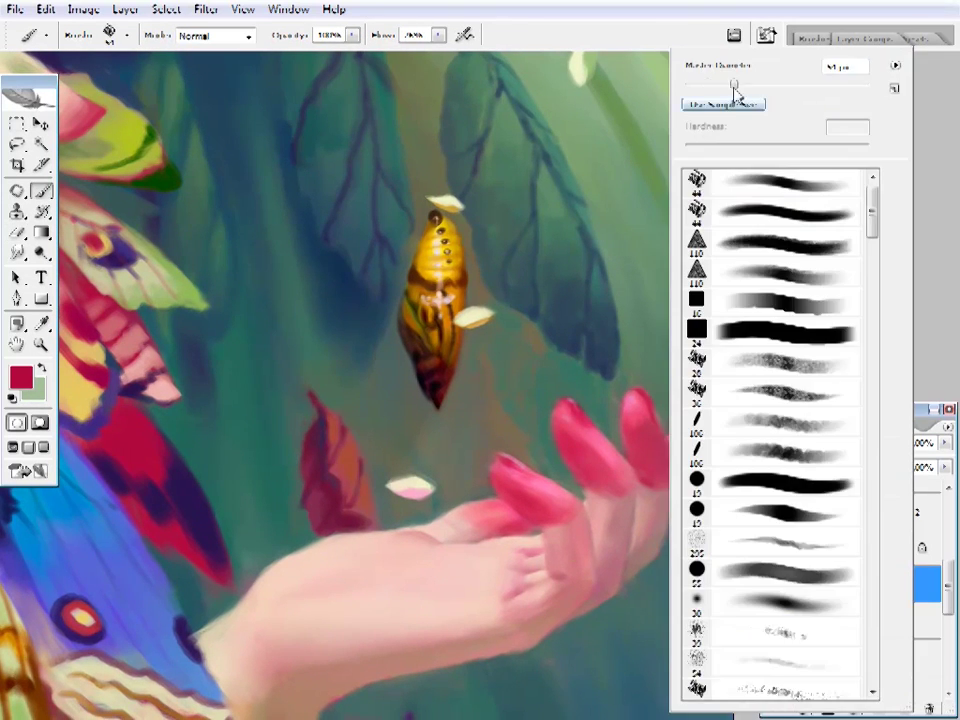
{"action": "key", "text": "Return"}
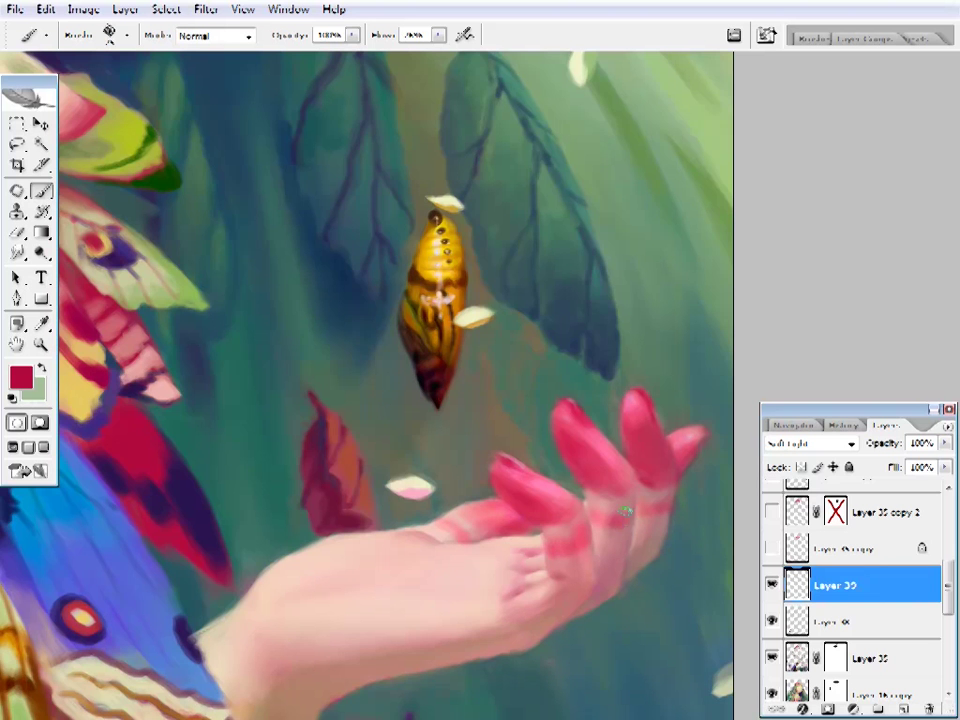
{"action": "key", "text": "e"}
{"action": "key", "text": "e"}
{"action": "key", "text": "z"}
{"action": "key", "text": "ctrl+0"}
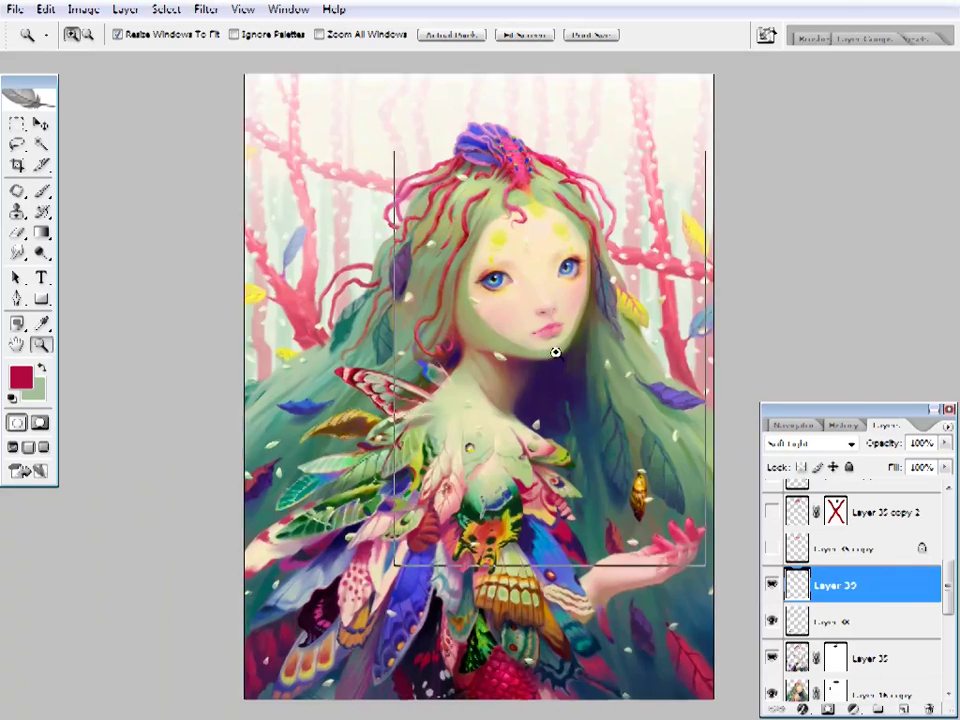
- Zoom in on the girl's face and brush a small soft pink blush onto her left cheek
{"action": "left_click", "coordinate": [555, 352]}
{"action": "key", "text": "b"}
{"action": "key", "text": "z"}
{"action": "key", "text": "ctrl+0"}
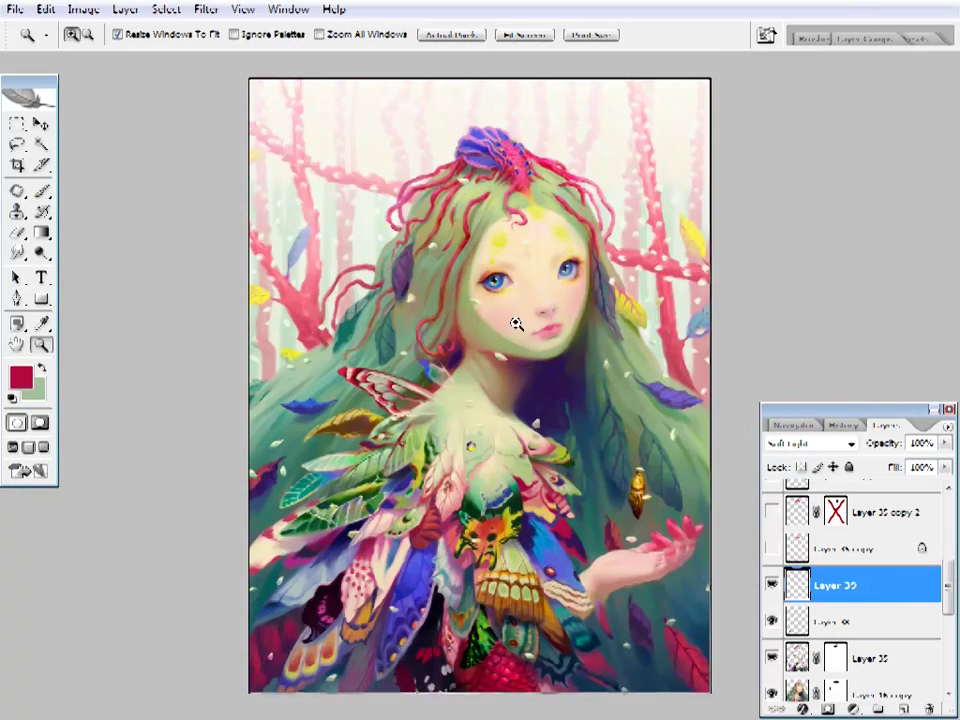
{"action": "left_click", "coordinate": [516, 323]}
{"action": "key", "text": "b"}
{"action": "left_click_drag", "start_coordinate": [481, 353], "coordinate": [489, 360]}
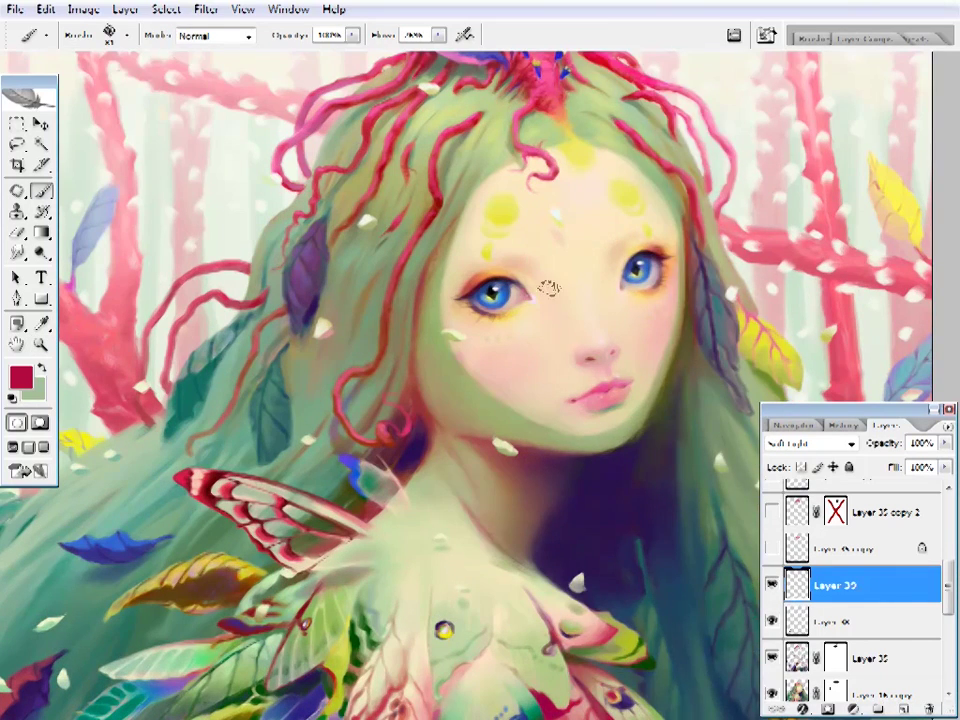
{"action": "left_click_drag", "start_coordinate": [540, 238], "coordinate": [550, 258]}
{"action": "key", "text": "z"}
{"action": "key", "text": "ctrl+0"}
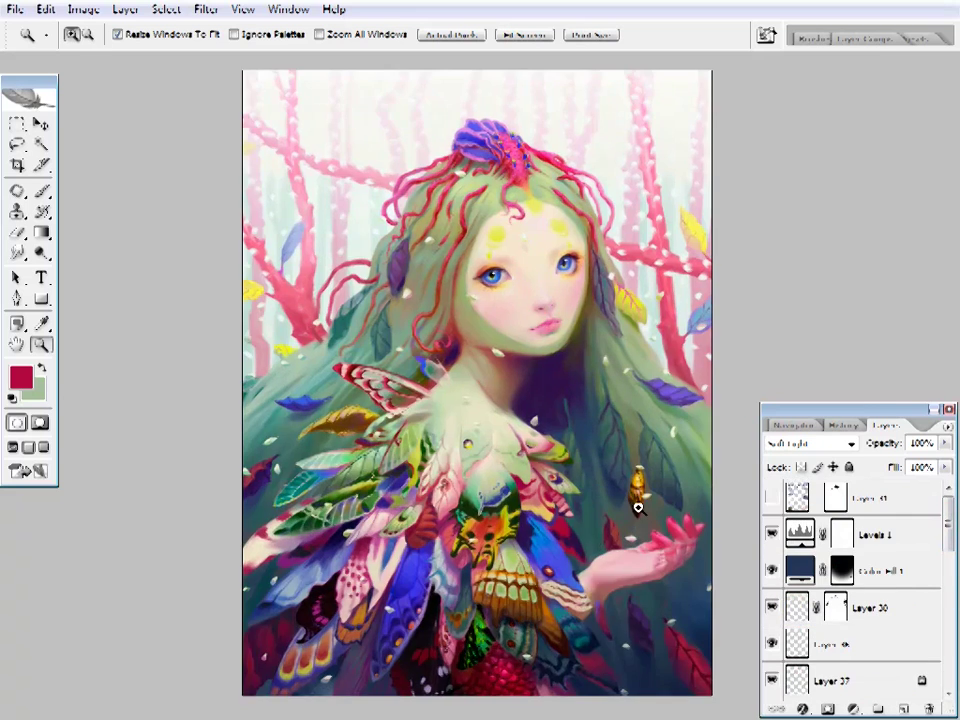
- Select the hand's layer and sample orange and peach skin tones for the palm
{"action": "left_click", "coordinate": [636, 506]}
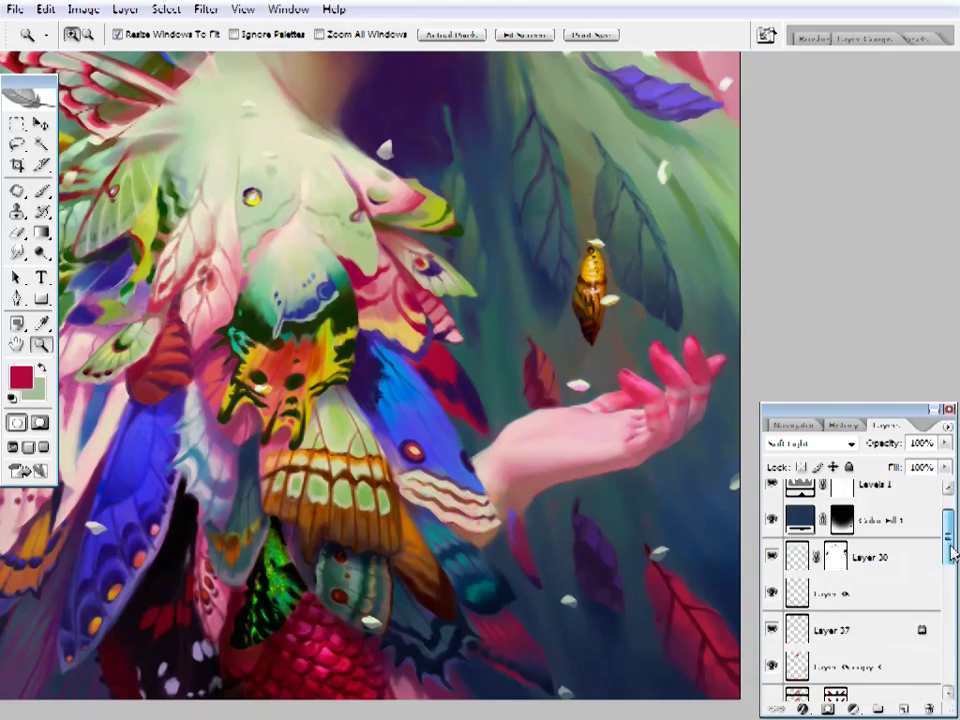
{"action": "left_click", "coordinate": [773, 598]}
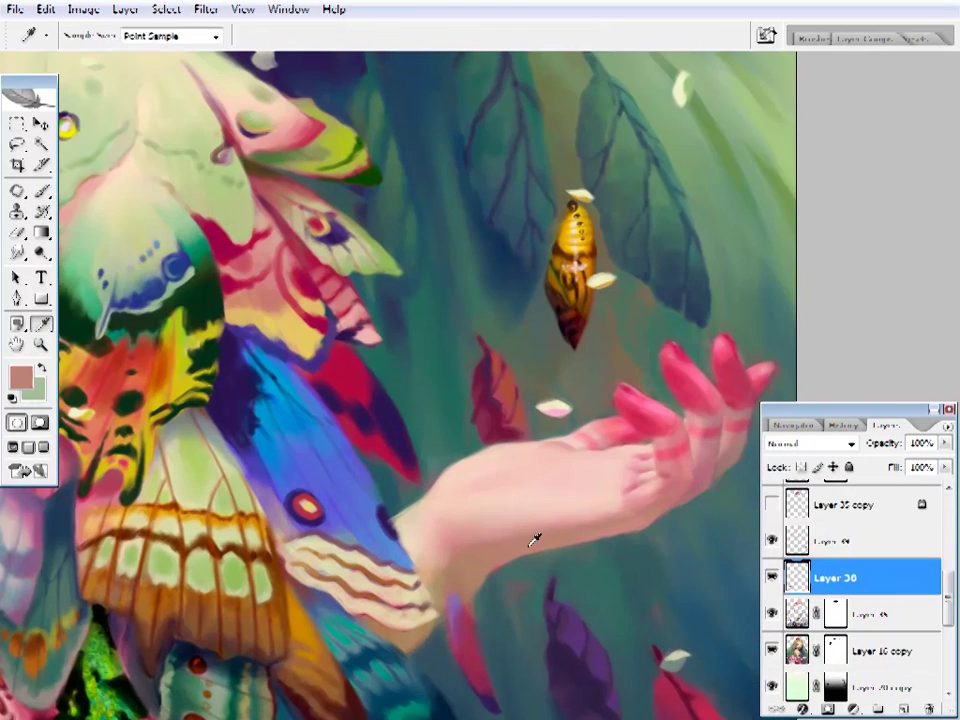
{"action": "key", "text": "b"}
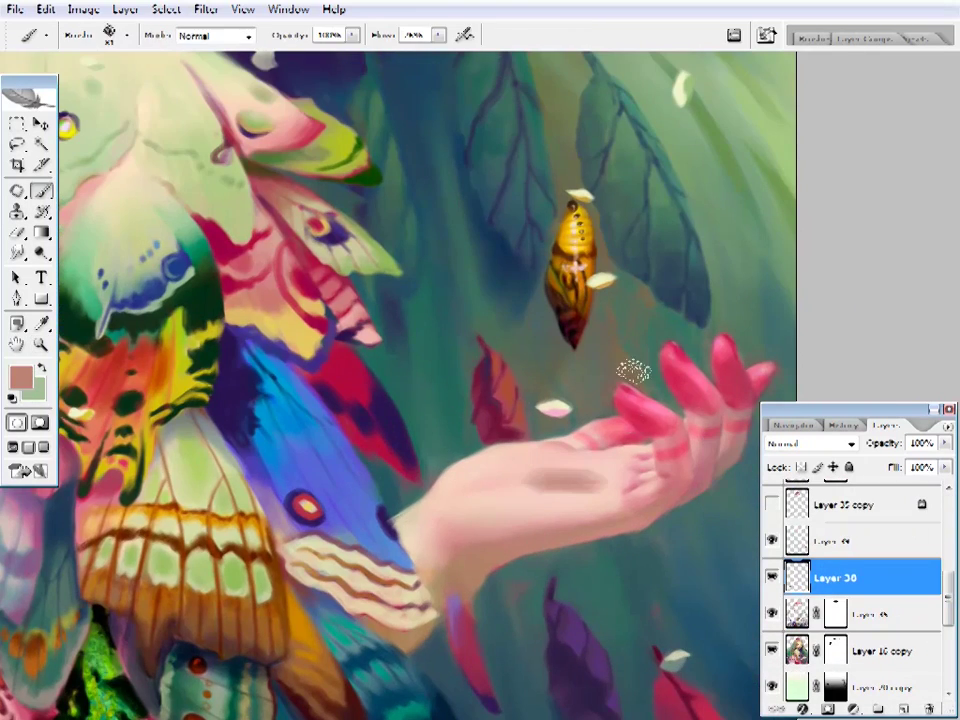
{"action": "left_click", "coordinate": [572, 255], "text": "alt"}
{"action": "right_click", "coordinate": [607, 414]}
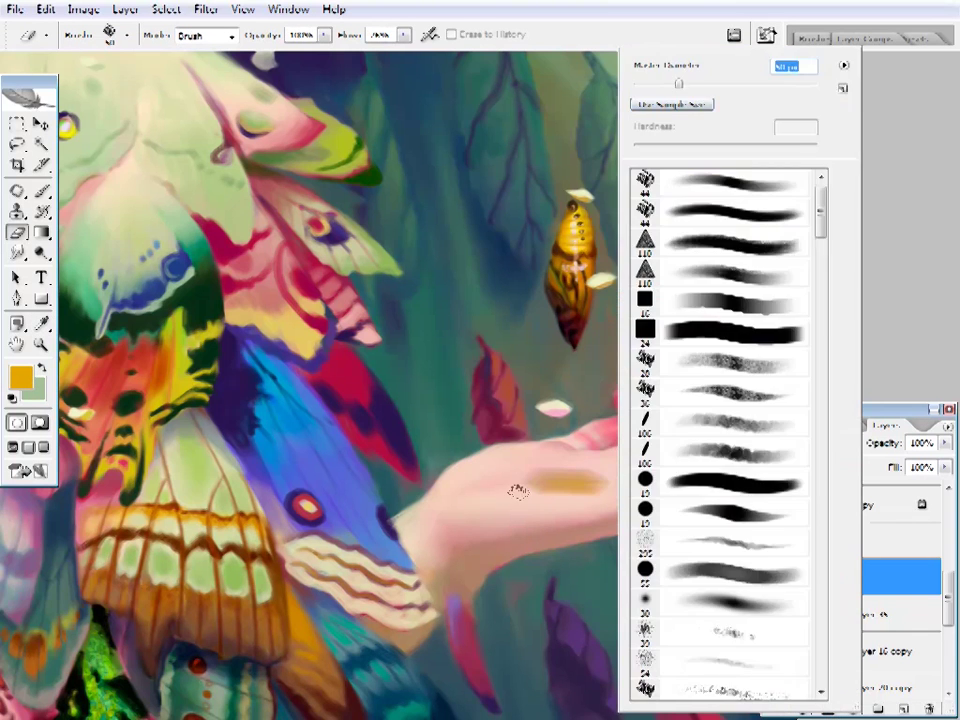
{"action": "key", "text": "Escape"}
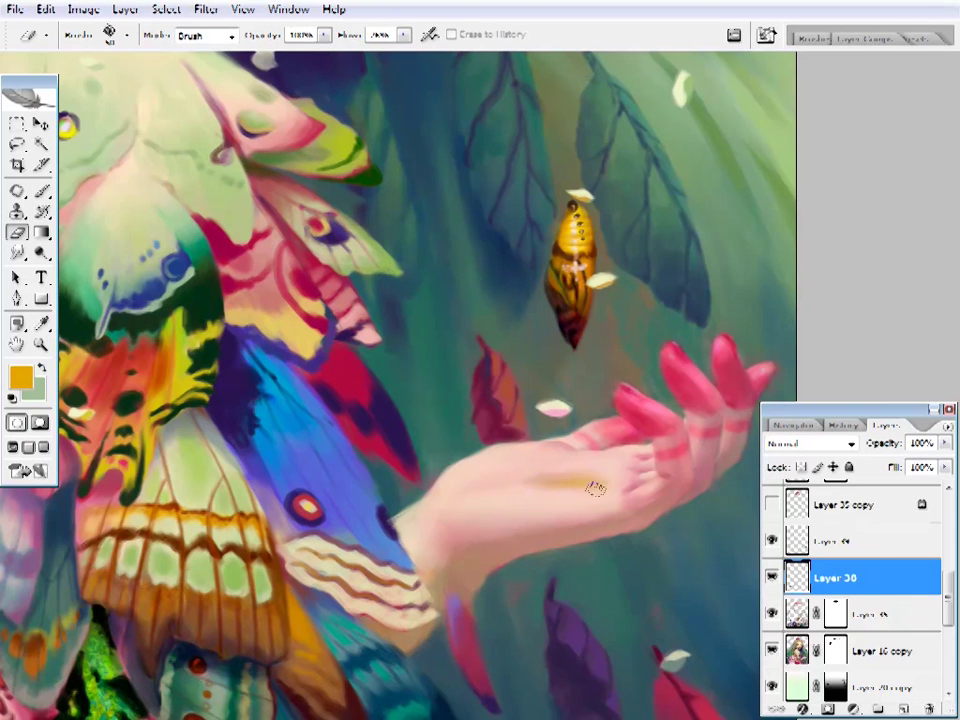
{"action": "key", "text": "b"}
{"action": "left_click", "coordinate": [535, 488], "text": "alt"}
{"action": "right_click", "coordinate": [628, 414]}
{"action": "key", "text": "Escape"}
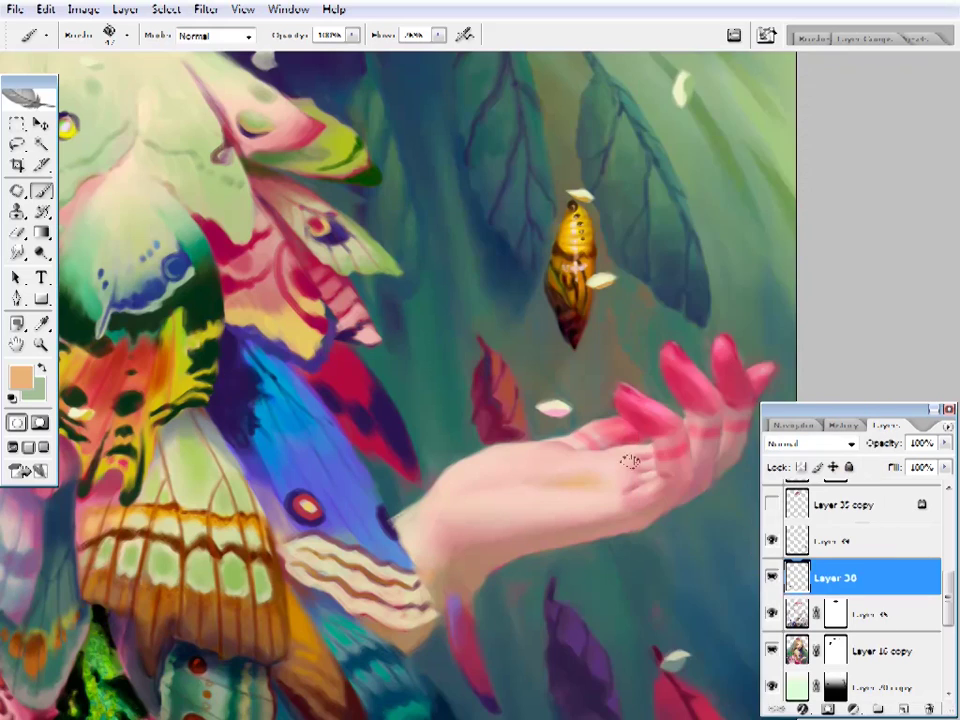
- Zoom in closer on the palm and sample a pale green from the painting
{"action": "key", "text": "z"}
{"action": "key", "text": "ctrl+0"}
{"action": "left_click", "coordinate": [643, 536]}
{"action": "left_click", "coordinate": [553, 437]}
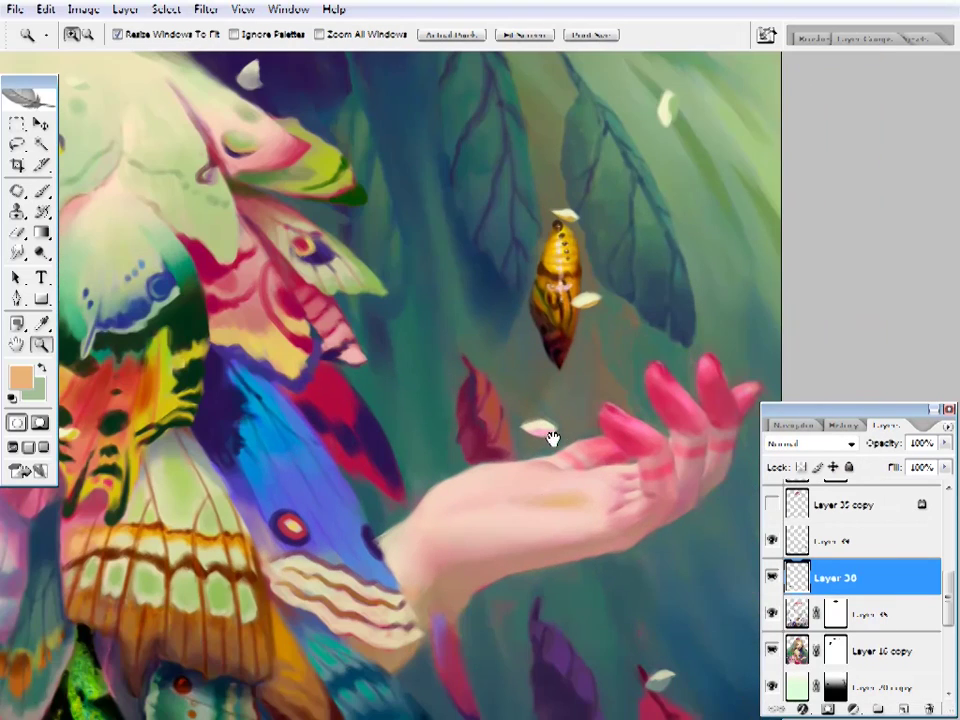
{"action": "key", "text": "i"}
{"action": "left_click", "coordinate": [717, 153]}
{"action": "left_click", "coordinate": [717, 153]}
{"action": "key", "text": "b"}
- Check the palm accents at full view, then zoom in on the girl's face
{"action": "key", "text": "z"}
{"action": "key", "text": "b"}
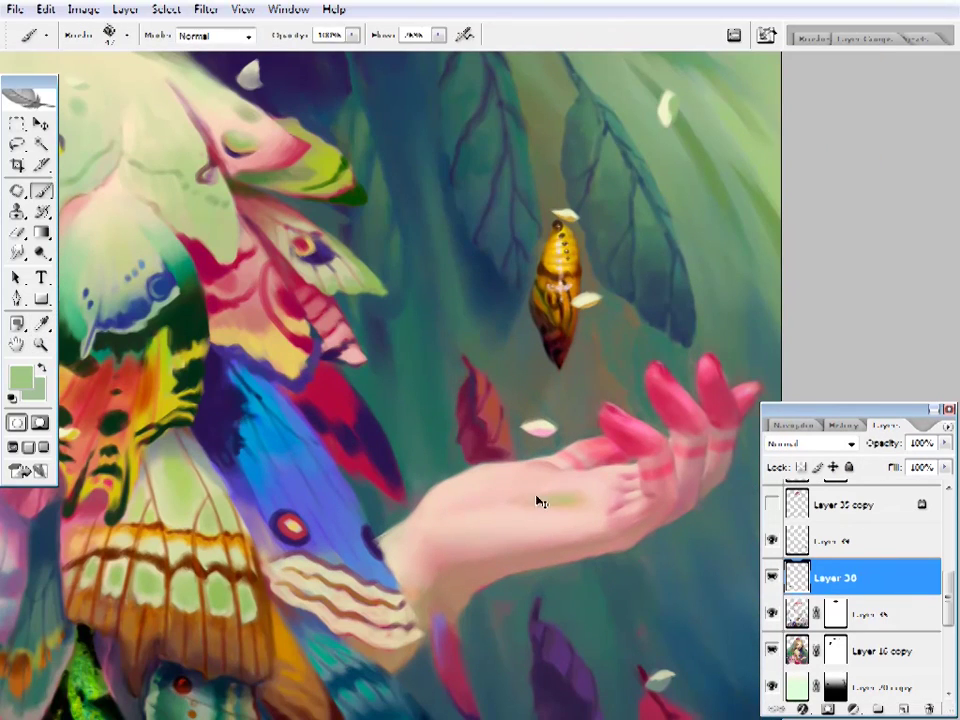
{"action": "key", "text": "z"}
{"action": "key", "text": "ctrl+0"}
{"action": "left_click", "coordinate": [467, 588]}
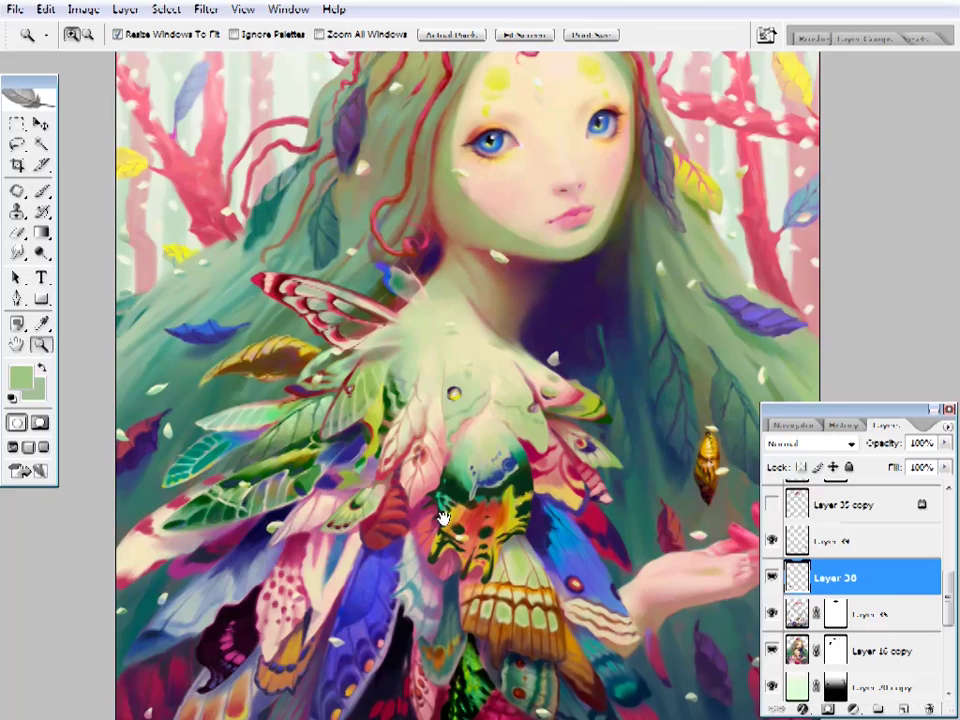
{"action": "right_click", "coordinate": [436, 442]}
{"action": "left_click", "coordinate": [445, 450]}
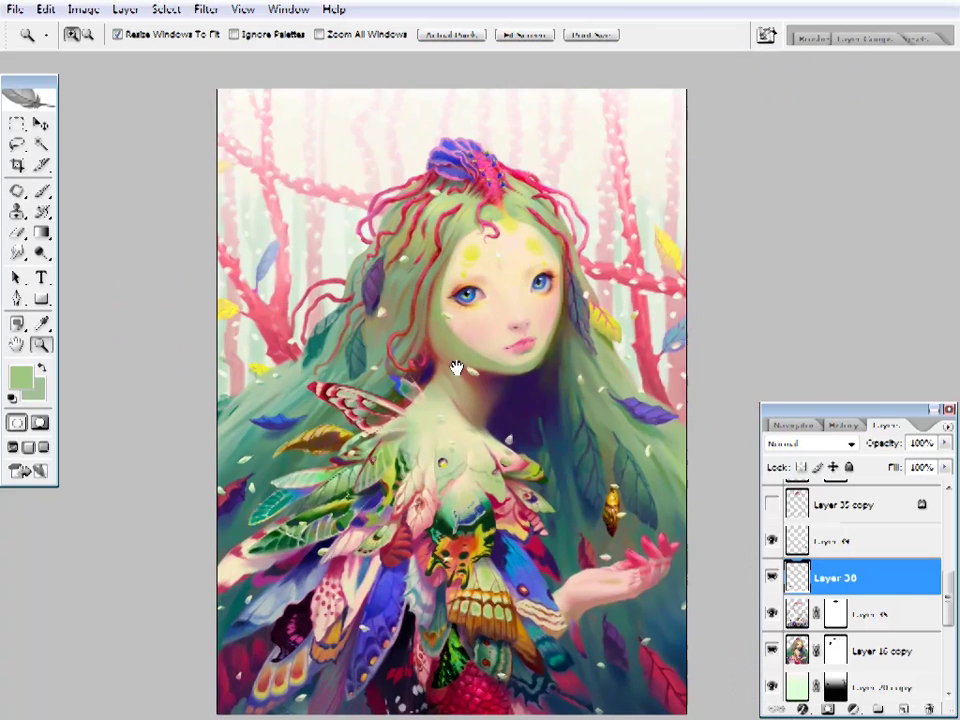
{"action": "left_click", "coordinate": [465, 380]}
{"action": "scroll", "coordinate": [950, 538], "scroll_direction": "down", "scroll_amount": 3}
- Select Layer 36 and sample a pale background tone for the tree–hair edge
{"action": "scroll", "coordinate": [950, 538], "scroll_direction": "up", "scroll_amount": 3}
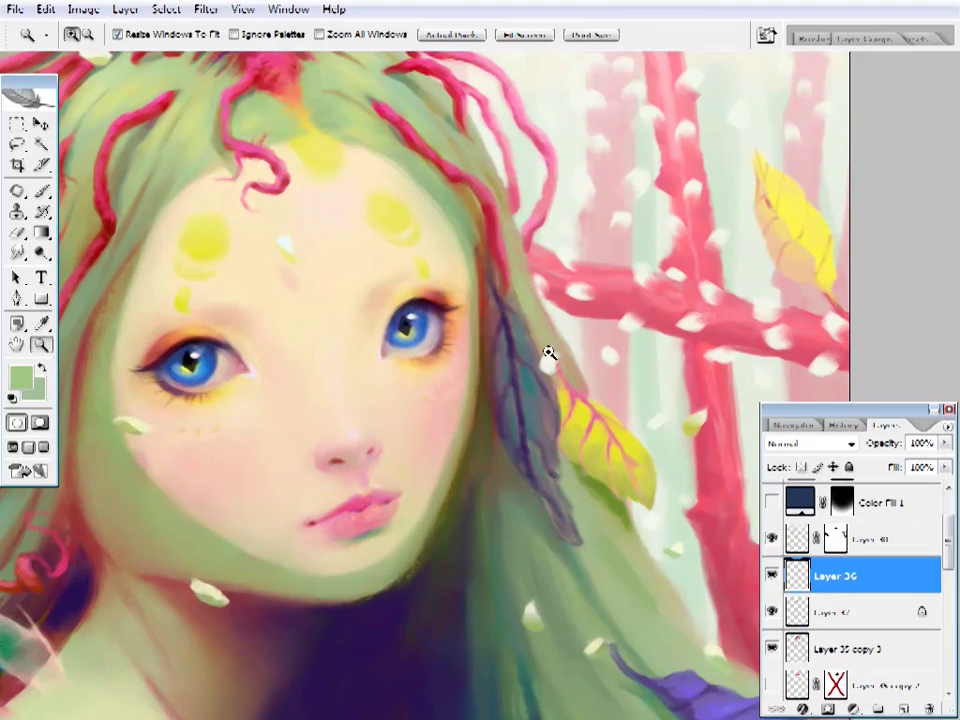
{"action": "left_click", "coordinate": [546, 353]}
{"action": "key", "text": "b"}
{"action": "right_click", "coordinate": [563, 396]}
{"action": "key", "text": "Escape"}
{"action": "key", "text": "e"}
{"action": "scroll", "coordinate": [573, 348], "scroll_direction": "down", "scroll_amount": 5}
{"action": "scroll", "coordinate": [500, 400], "scroll_direction": "right", "scroll_amount": 5}
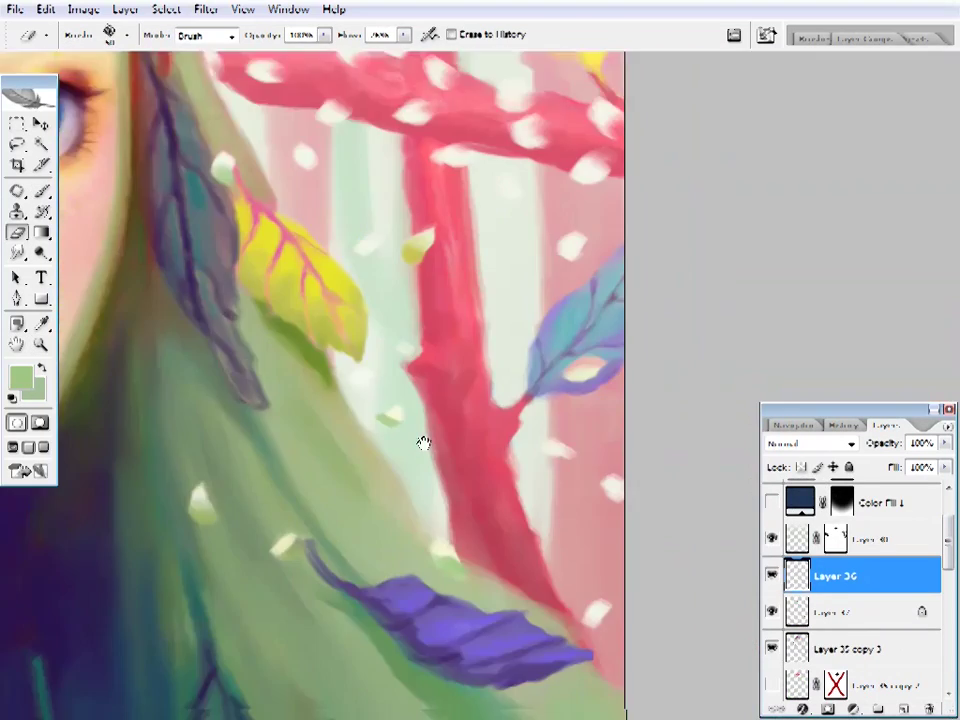
{"action": "key", "text": "b"}
{"action": "left_click", "coordinate": [567, 387], "text": "alt"}
{"action": "key", "text": "e"}
- Sample the tree's red and background cream, clean the tree–hair edges, and fit on screen
{"action": "scroll", "coordinate": [450, 530], "scroll_direction": "left", "scroll_amount": 10}
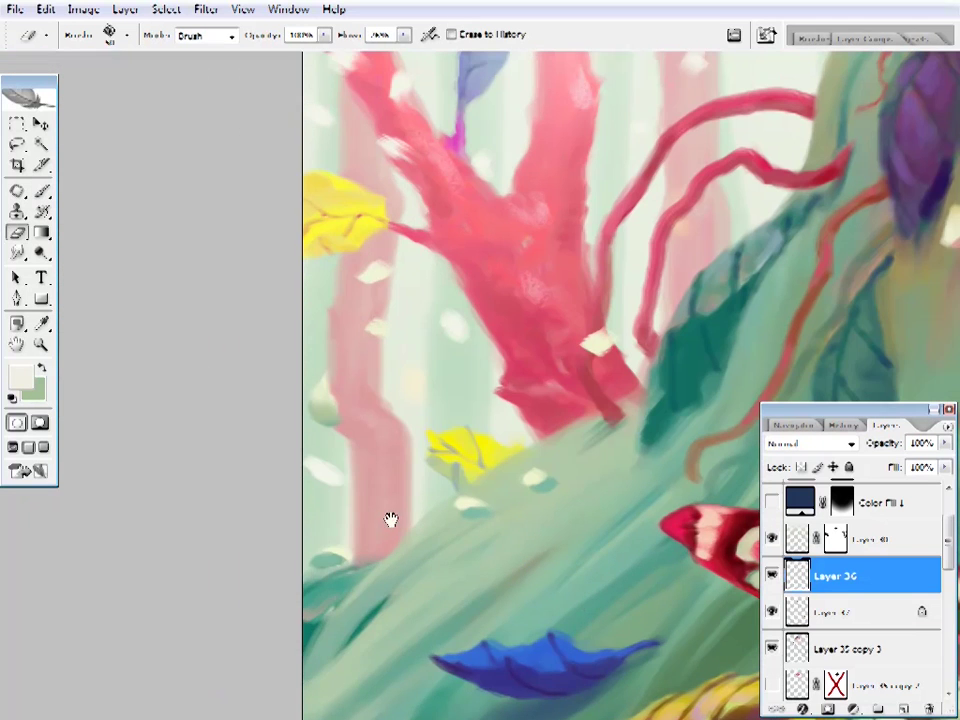
{"action": "left_click_drag", "start_coordinate": [585, 344], "coordinate": [548, 402]}
{"action": "key", "text": "b"}
{"action": "left_click", "coordinate": [574, 396], "text": "alt"}
{"action": "left_click", "coordinate": [590, 408], "text": "alt"}
{"action": "key", "text": "e"}
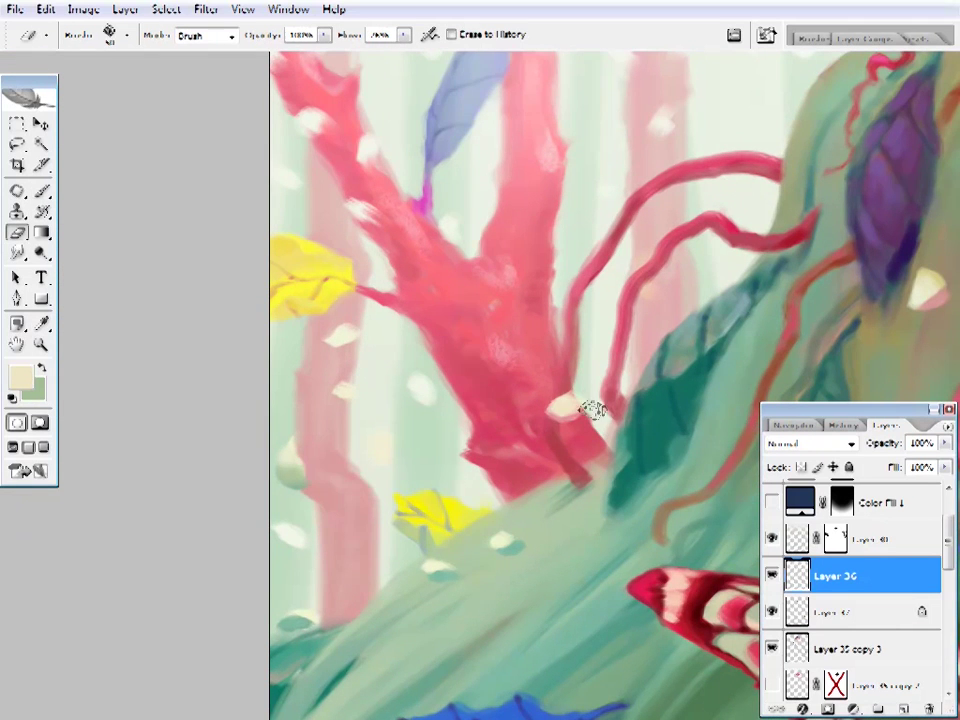
{"action": "scroll", "coordinate": [450, 499], "scroll_direction": "right", "scroll_amount": 10}
{"action": "scroll", "coordinate": [450, 499], "scroll_direction": "up", "scroll_amount": 3}
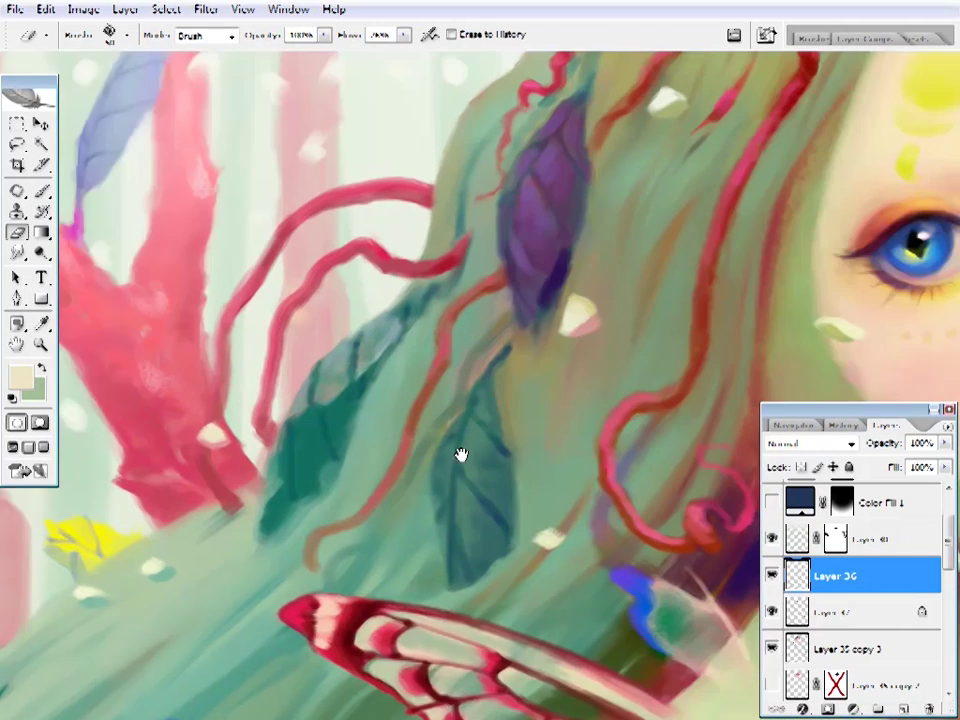
{"action": "scroll", "coordinate": [300, 470], "scroll_direction": "down", "scroll_amount": 10}
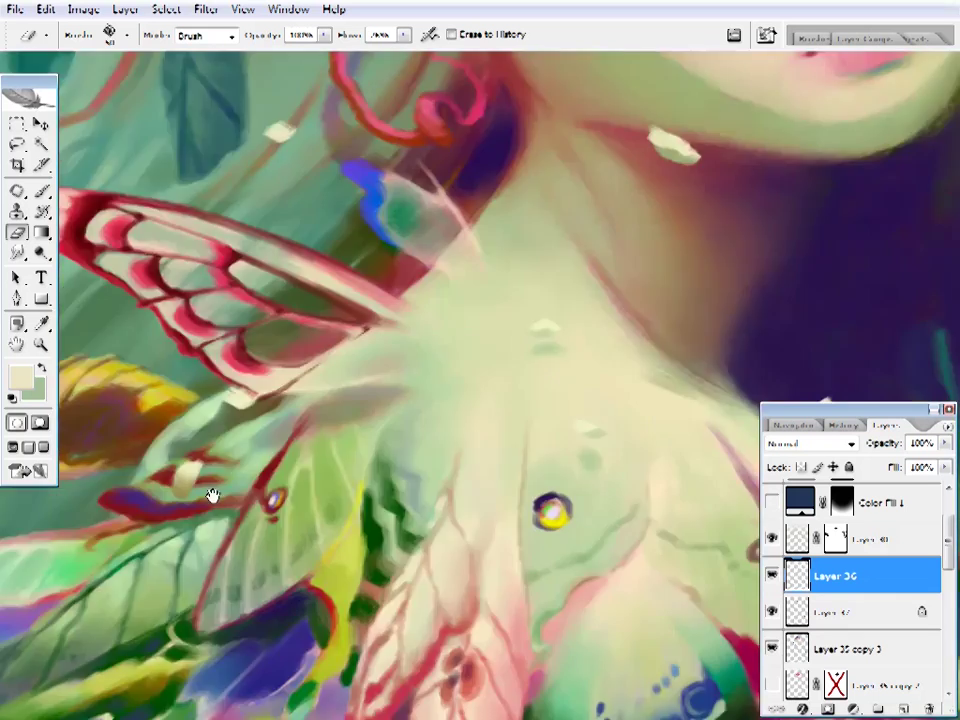
{"action": "scroll", "coordinate": [370, 450], "scroll_direction": "left", "scroll_amount": 10}
{"action": "scroll", "coordinate": [420, 540], "scroll_direction": "up", "scroll_amount": 10}
{"action": "key", "text": "z"}
{"action": "key", "text": "ctrl+0"}
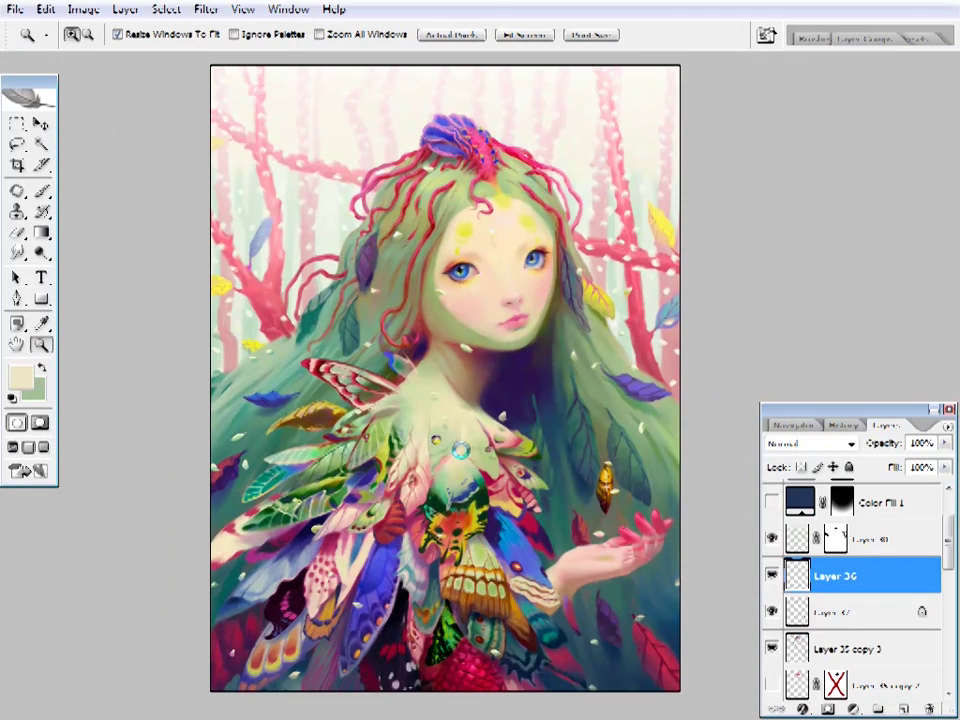
- Zoom in on the crown, select Layer 35 copy 3, and toggle Layer 47's flower marks off and on
{"action": "scroll", "coordinate": [941, 546], "scroll_direction": "up", "scroll_amount": 2}
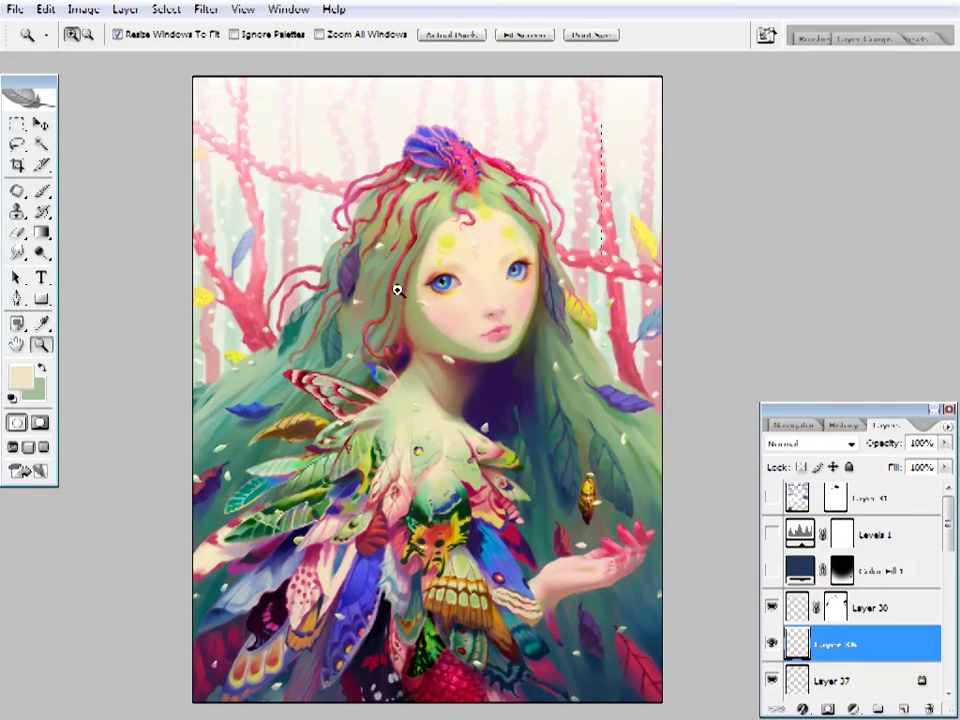
{"action": "left_click_drag", "start_coordinate": [340, 120], "coordinate": [560, 260]}
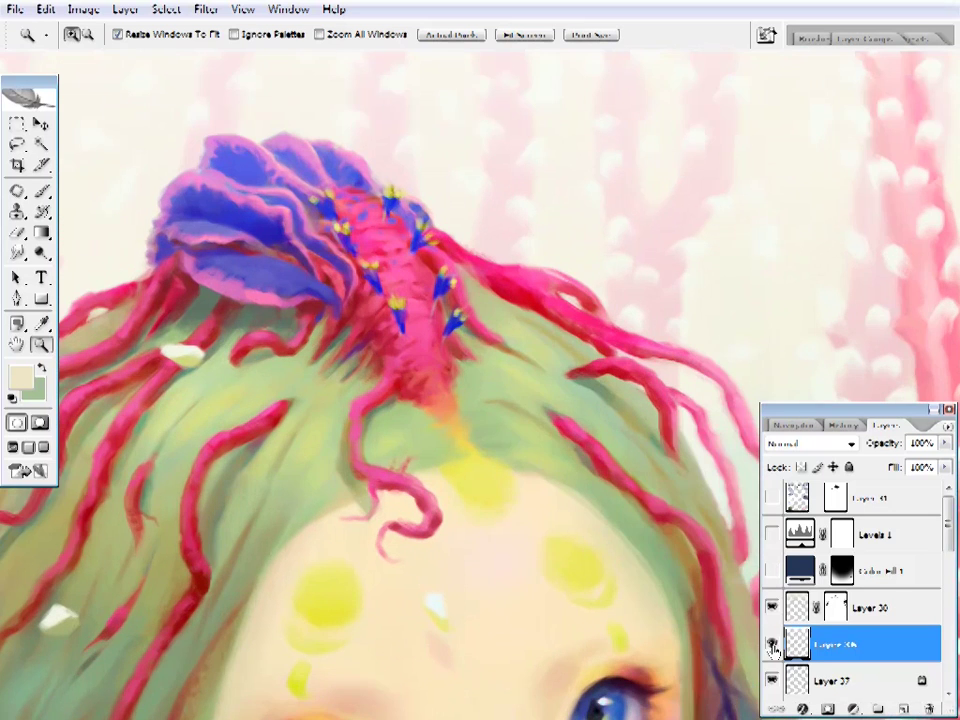
{"action": "key", "text": "b"}
{"action": "key", "text": "ctrl+plus"}
{"action": "right_click", "coordinate": [555, 250]}
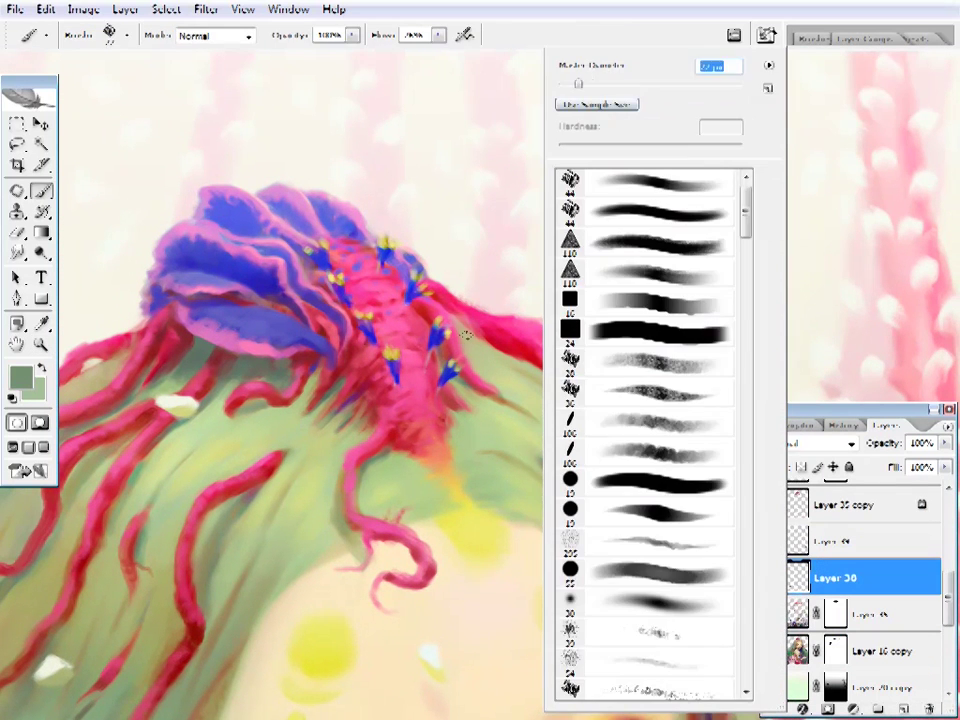
{"action": "left_click", "coordinate": [306, 208], "text": "alt"}
{"action": "scroll", "coordinate": [821, 568], "scroll_direction": "up", "scroll_amount": 4}
{"action": "left_click", "coordinate": [821, 578]}
{"action": "left_click", "coordinate": [771, 545]}
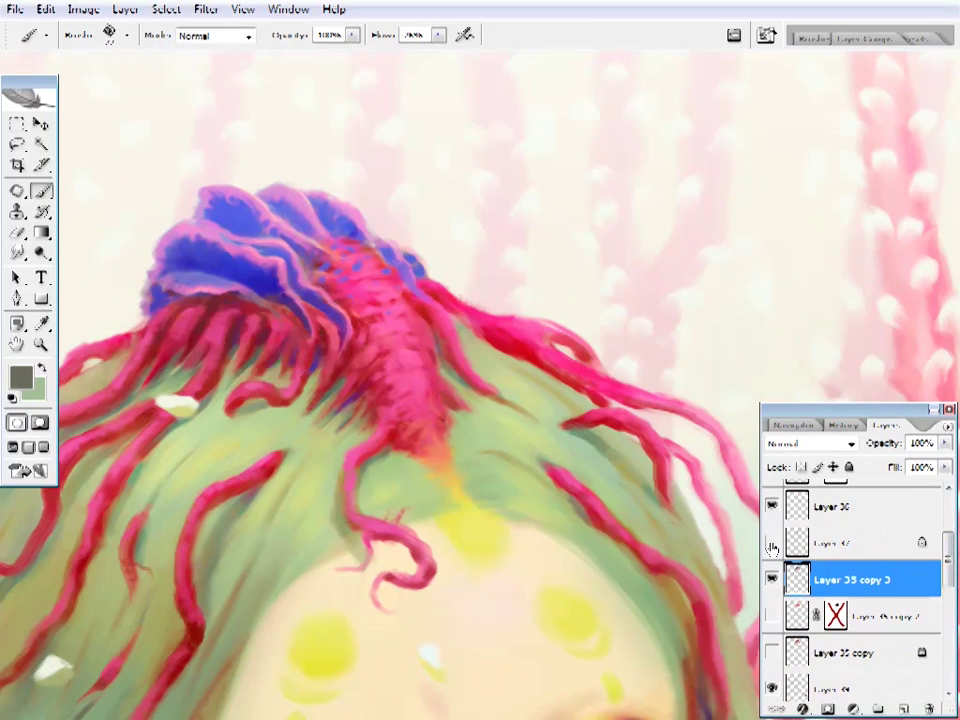
{"action": "left_click", "coordinate": [771, 543]}
- Repaint the crown tendrils using reds and greens sampled from the tendrils and hair
{"action": "left_click", "coordinate": [535, 370], "text": "alt"}
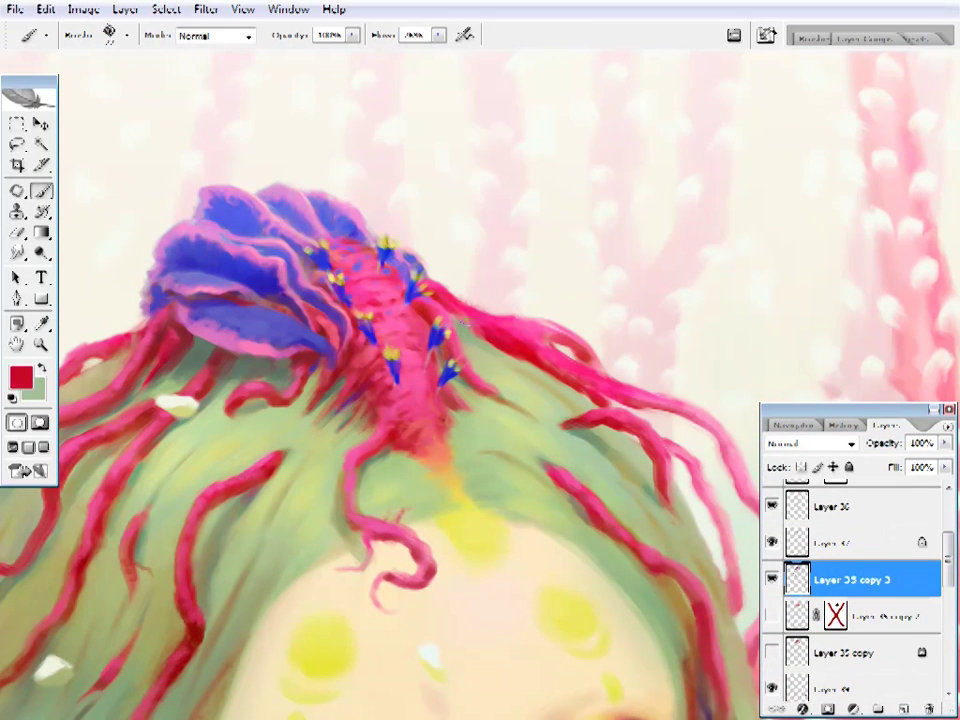
{"action": "key", "text": "b"}
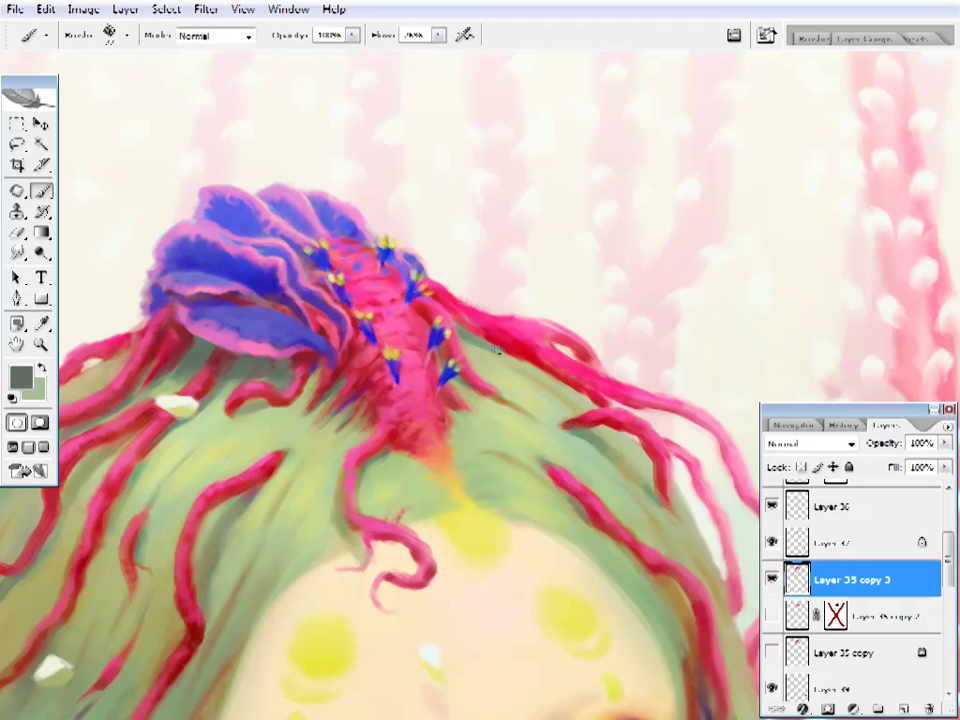
{"action": "left_click", "coordinate": [506, 332], "text": "alt"}
{"action": "left_click", "coordinate": [467, 328], "text": "alt"}
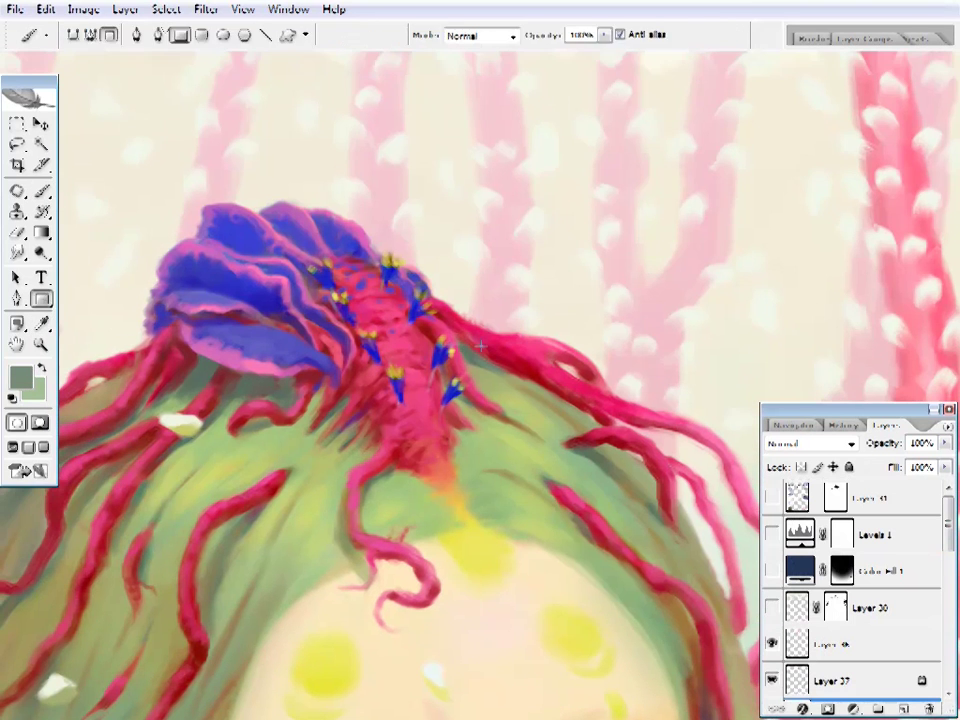
{"action": "key", "text": "b"}
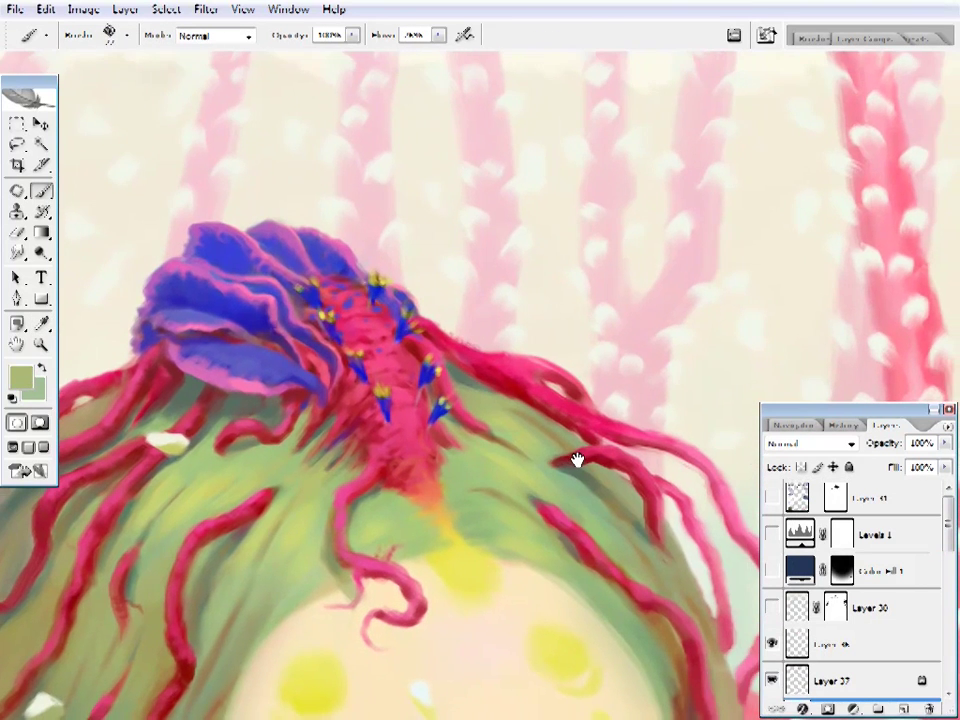
{"action": "key", "text": "i"}
{"action": "key", "text": "b"}
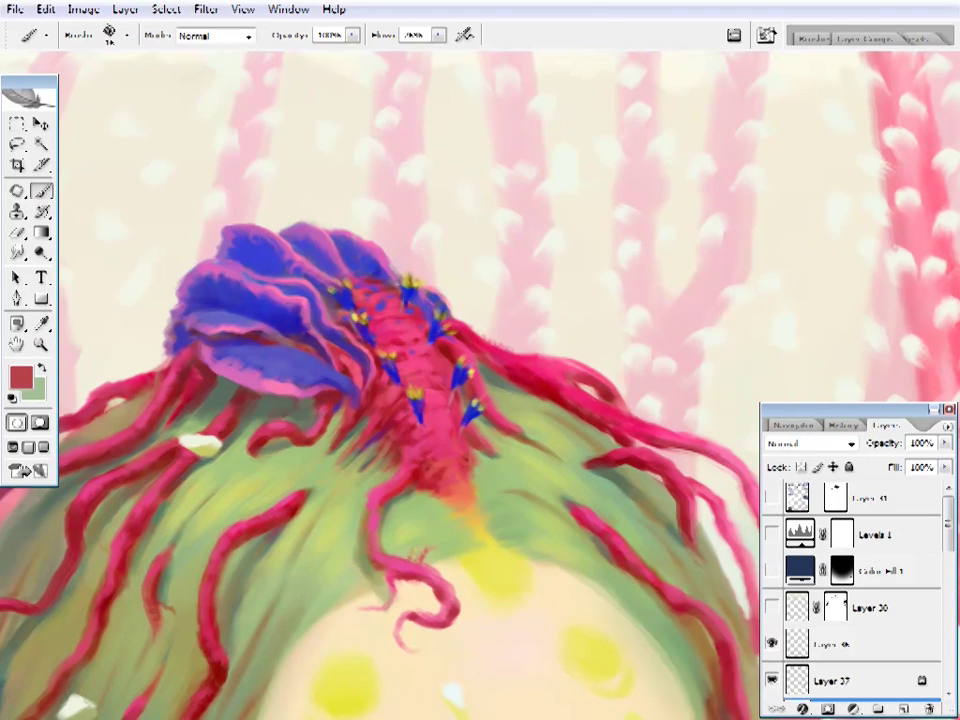
{"action": "left_click", "coordinate": [517, 470], "text": "alt"}
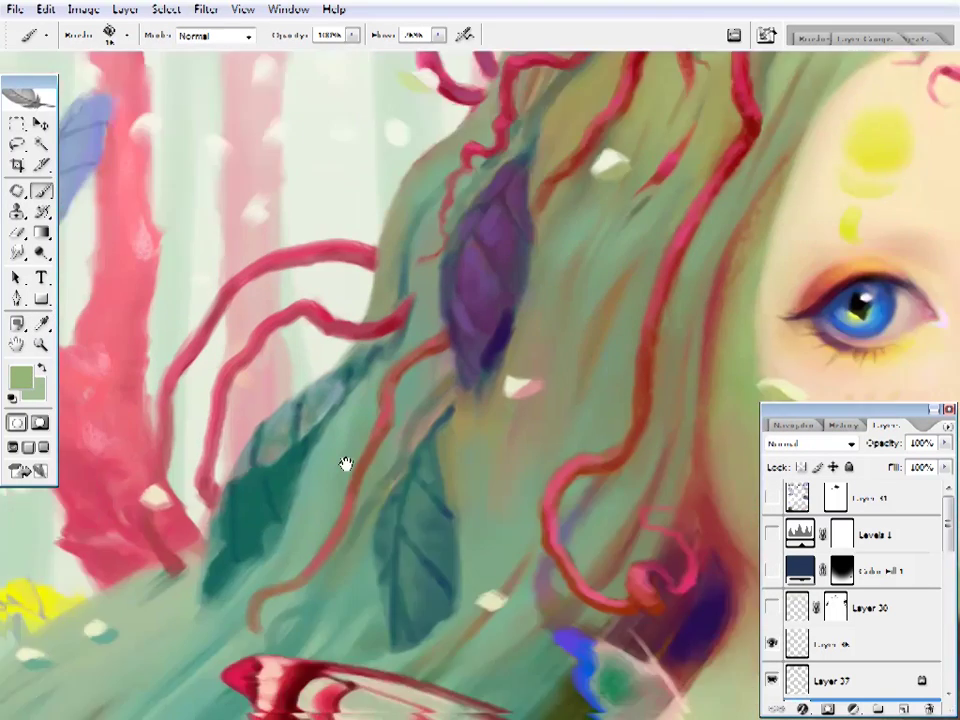
- On the hair layer beside the face, paint and erase olive-green strokes sampled from the hair
{"action": "key", "text": "z"}
{"action": "left_click", "coordinate": [499, 401], "text": "alt"}
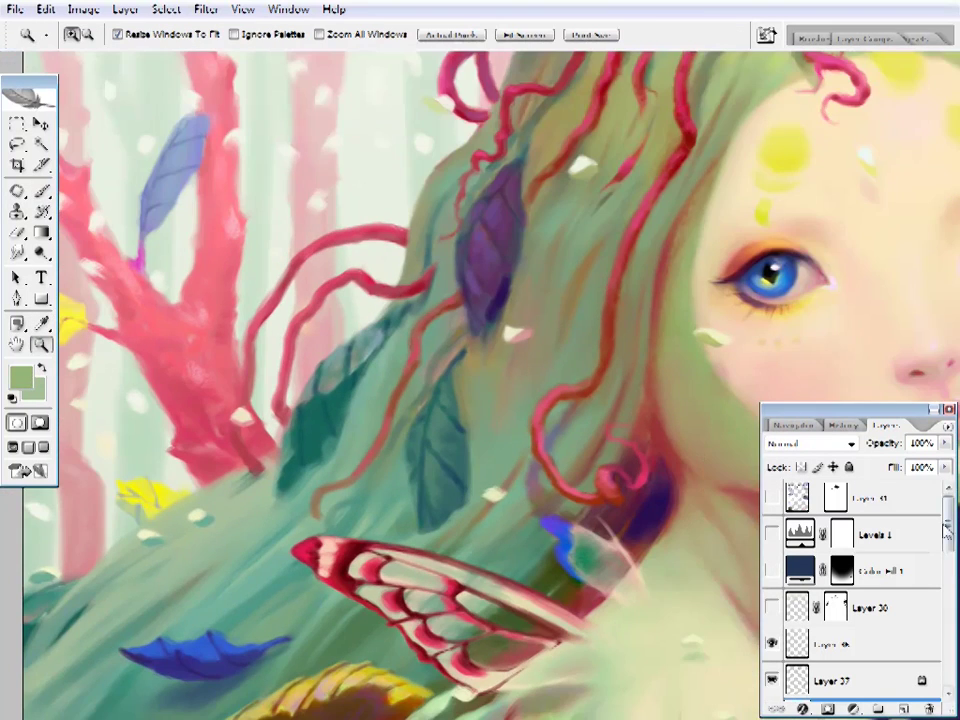
{"action": "key", "text": "b"}
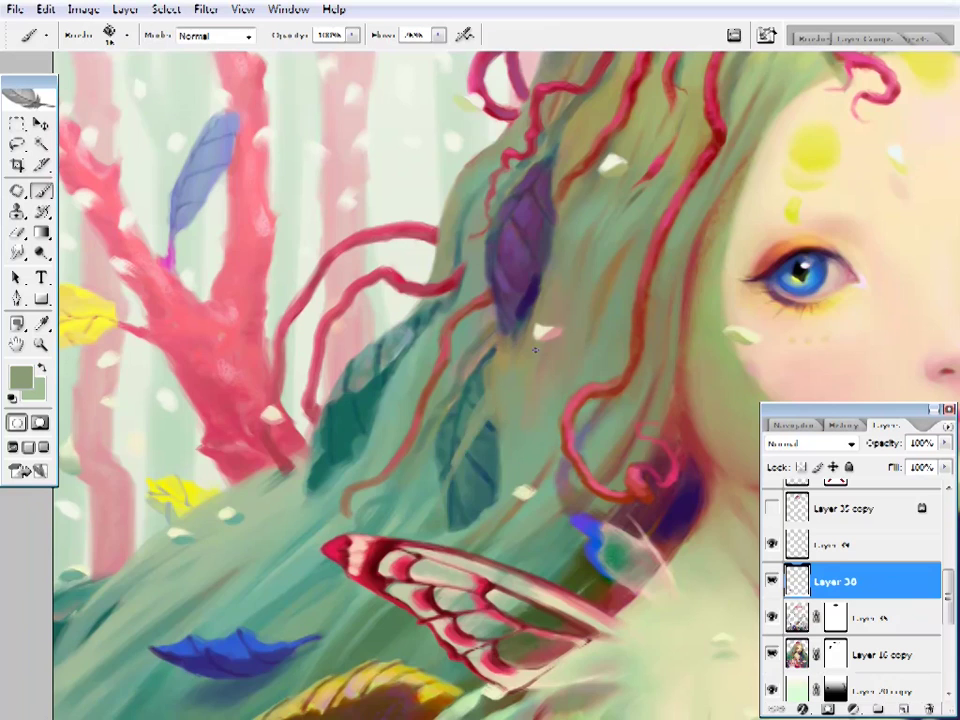
{"action": "key", "text": "z"}
{"action": "key", "text": "ctrl+0"}
{"action": "left_click", "coordinate": [407, 343]}
{"action": "left_click", "coordinate": [553, 272]}
{"action": "left_click", "coordinate": [497, 286]}
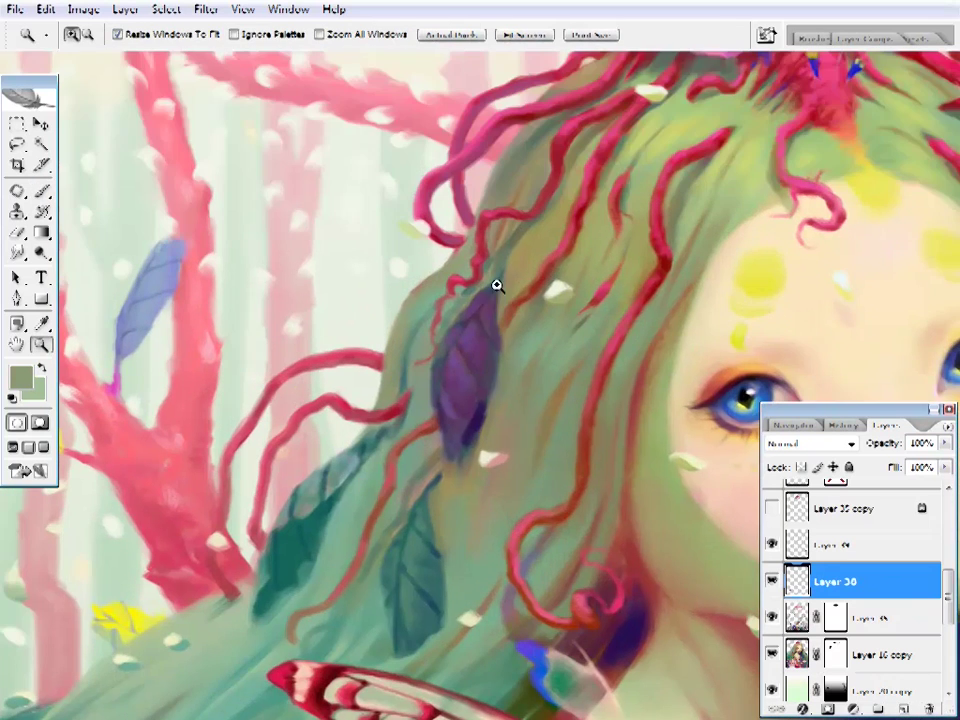
{"action": "key", "text": "b"}
{"action": "left_click_drag", "start_coordinate": [438, 540], "coordinate": [543, 450]}
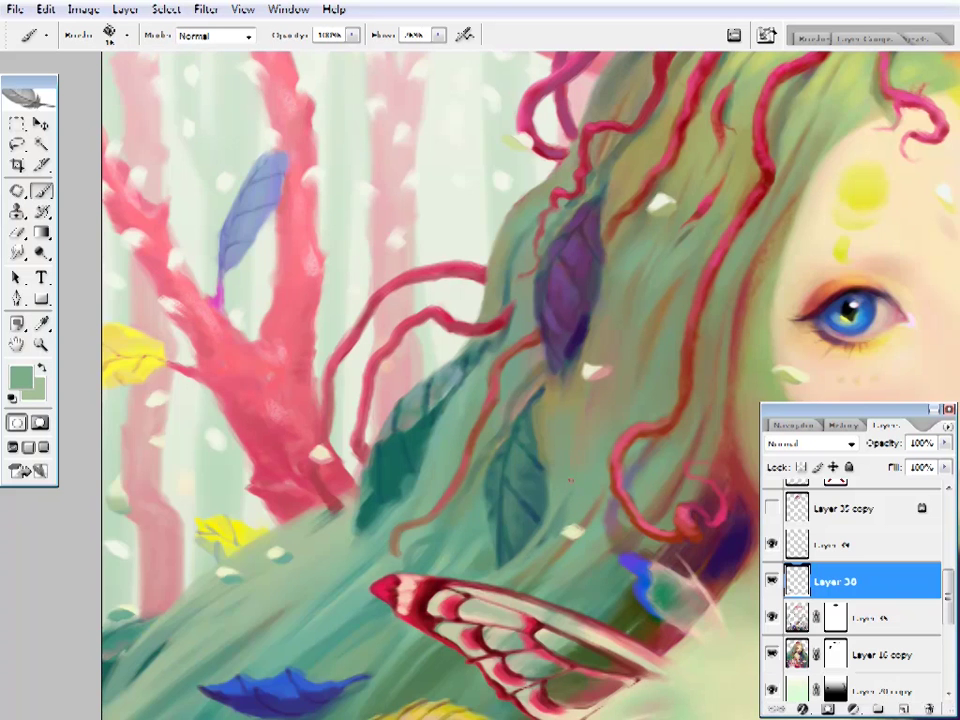
{"action": "scroll", "coordinate": [561, 445], "scroll_direction": "down", "scroll_amount": 2}
{"action": "scroll", "coordinate": [480, 603], "scroll_direction": "up", "scroll_amount": 2}
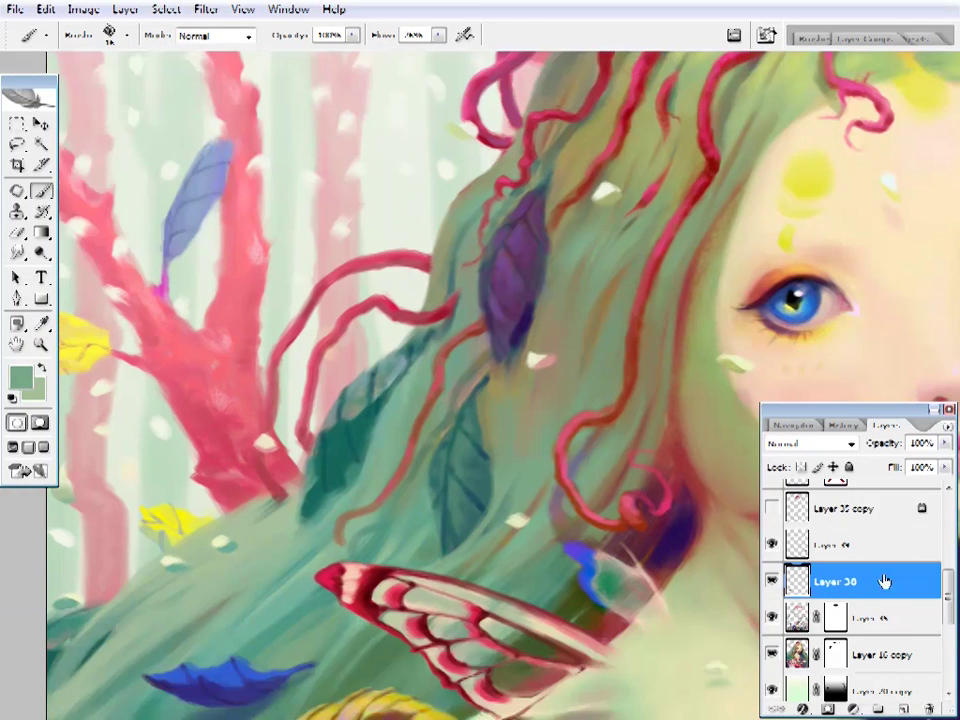
{"action": "scroll", "coordinate": [850, 600], "scroll_direction": "up", "scroll_amount": 3}
{"action": "left_click", "coordinate": [778, 634]}
{"action": "left_click", "coordinate": [535, 520], "text": "alt"}
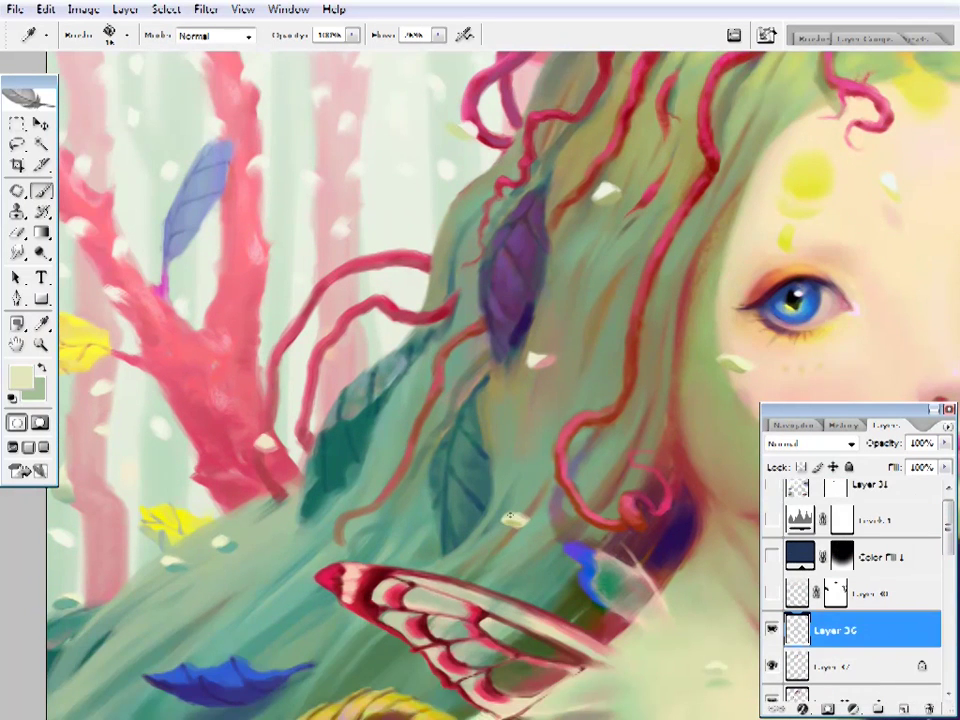
{"action": "key", "text": "e"}
{"action": "key", "text": "b"}
{"action": "left_click", "coordinate": [511, 521], "text": "alt"}
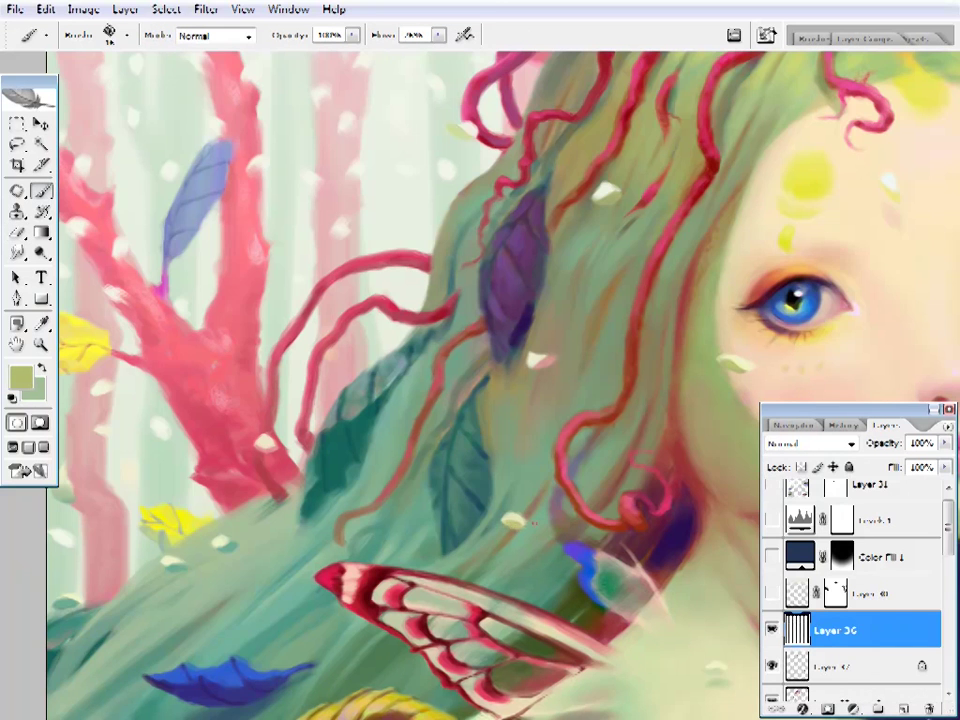
{"action": "left_click_drag", "start_coordinate": [452, 463], "coordinate": [524, 603]}
- On Layers 30 and 37, paint dark grey-brown and green strokes around the purple leaf
{"action": "left_click", "coordinate": [404, 408], "text": "ctrl"}
{"action": "key", "text": "i"}
{"action": "scroll", "coordinate": [915, 570], "scroll_direction": "up", "scroll_amount": 5}
{"action": "left_click", "coordinate": [772, 672]}
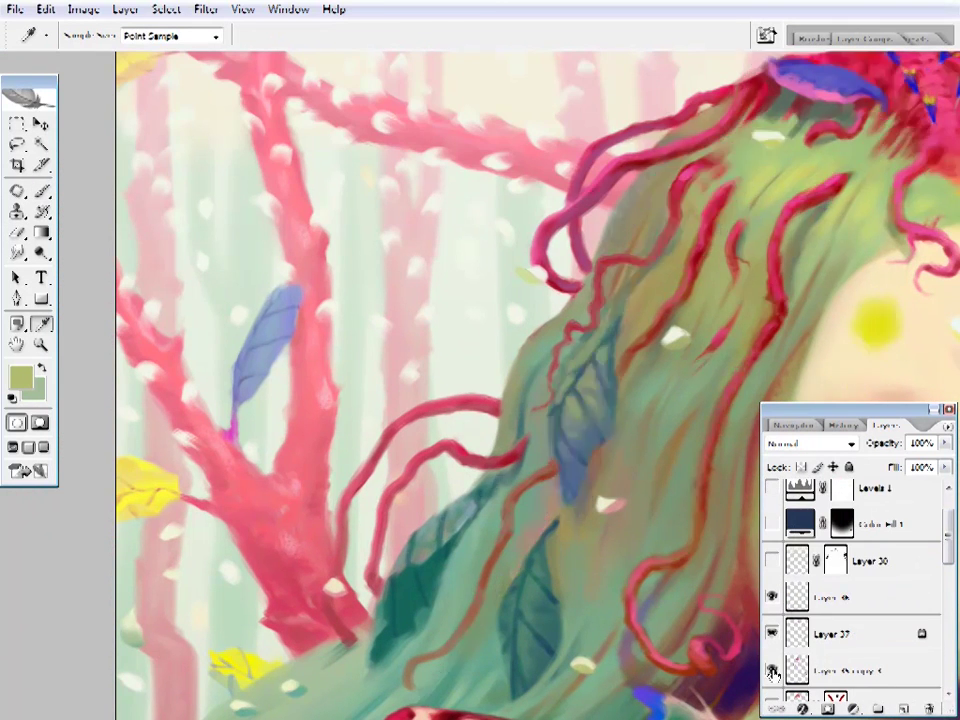
{"action": "left_click", "coordinate": [832, 634]}
{"action": "key", "text": "b"}
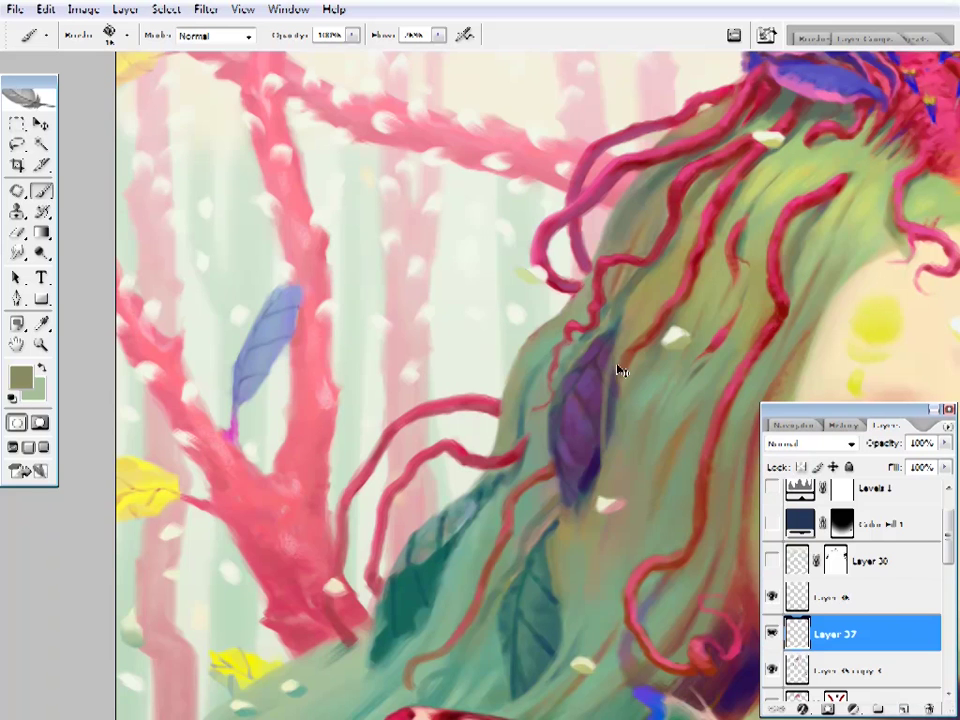
{"action": "left_click", "coordinate": [603, 441], "text": "alt"}
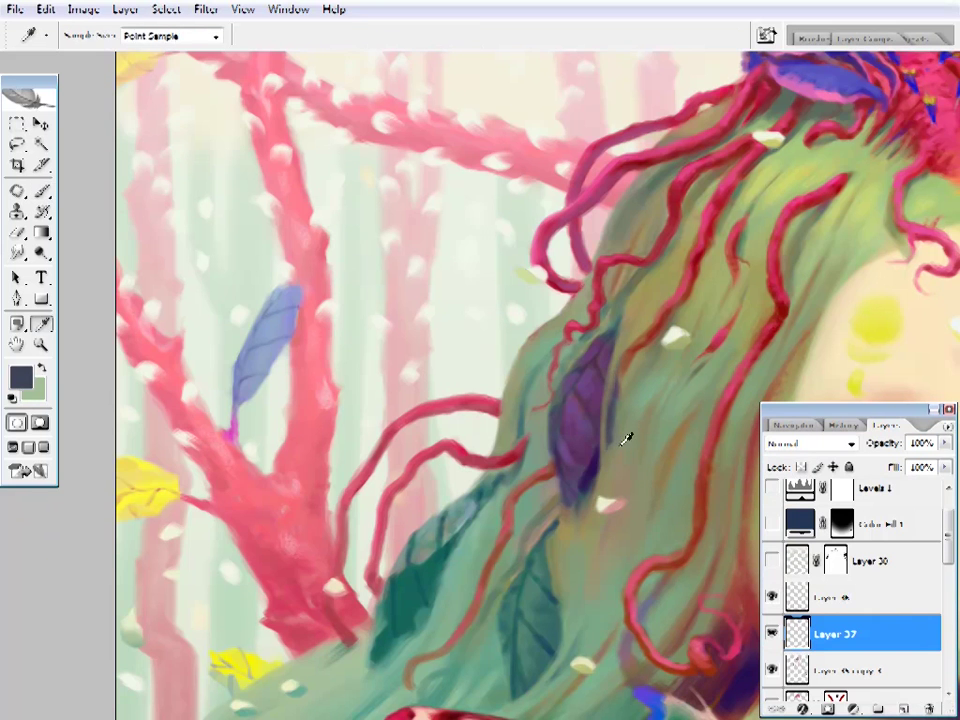
{"action": "left_click_drag", "start_coordinate": [596, 510], "coordinate": [476, 369]}
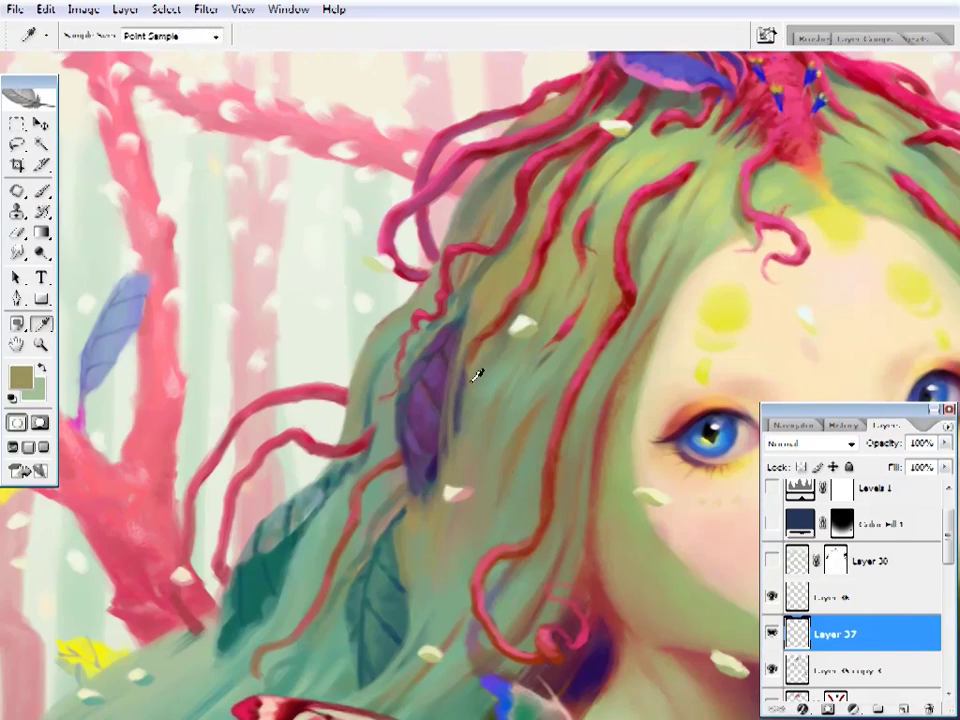
{"action": "left_click", "coordinate": [401, 581], "text": "alt"}
{"action": "left_click_drag", "start_coordinate": [401, 581], "coordinate": [520, 620]}
{"action": "left_click", "coordinate": [520, 620], "text": "alt"}
{"action": "scroll", "coordinate": [815, 632], "scroll_direction": "down", "scroll_amount": 3}
- On Layer 30, change the brush and paint and erase with a darker teal in the hair
{"action": "left_click", "coordinate": [810, 632]}
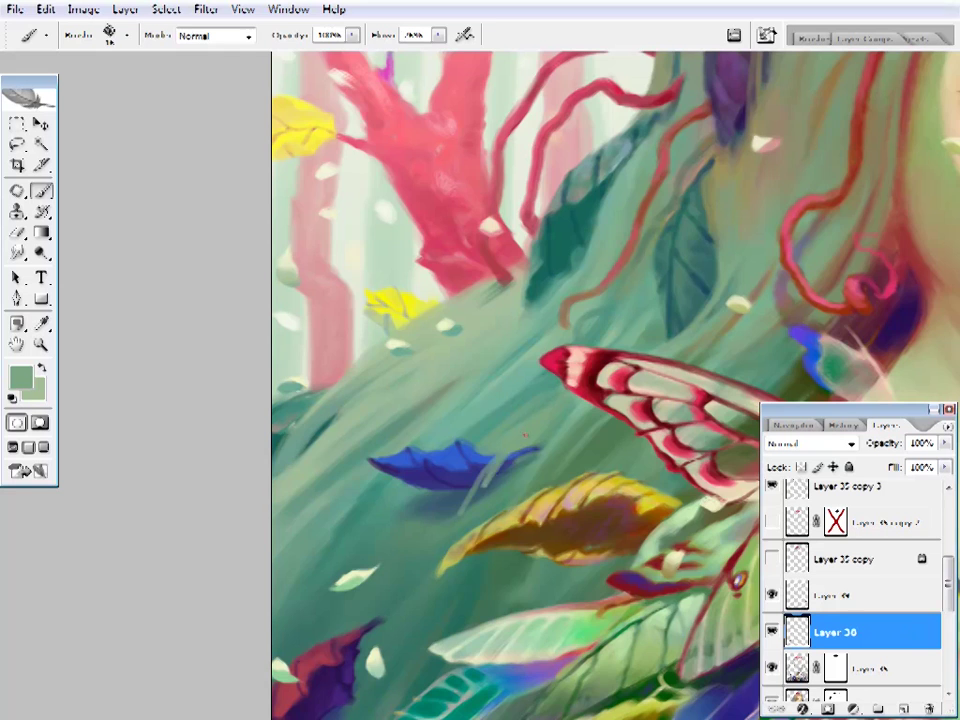
{"action": "left_click", "coordinate": [509, 467], "text": "ctrl+alt"}
{"action": "left_click", "coordinate": [375, 414], "text": "ctrl"}
{"action": "right_click", "coordinate": [484, 428]}
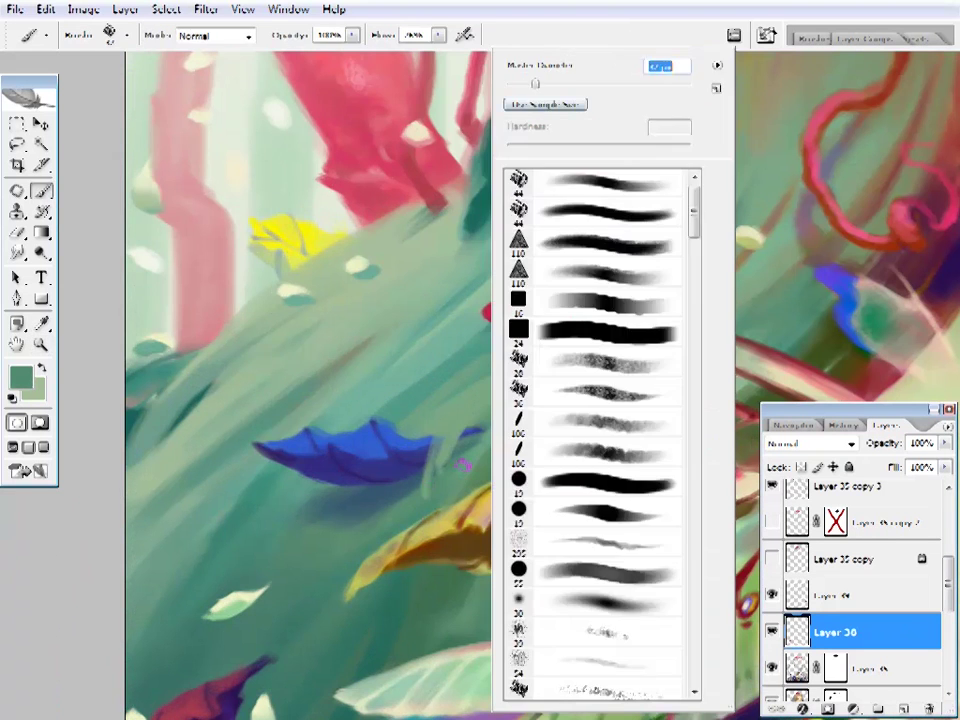
{"action": "key", "text": "Return"}
{"action": "left_click", "coordinate": [480, 392], "text": "alt"}
{"action": "key", "text": "e"}
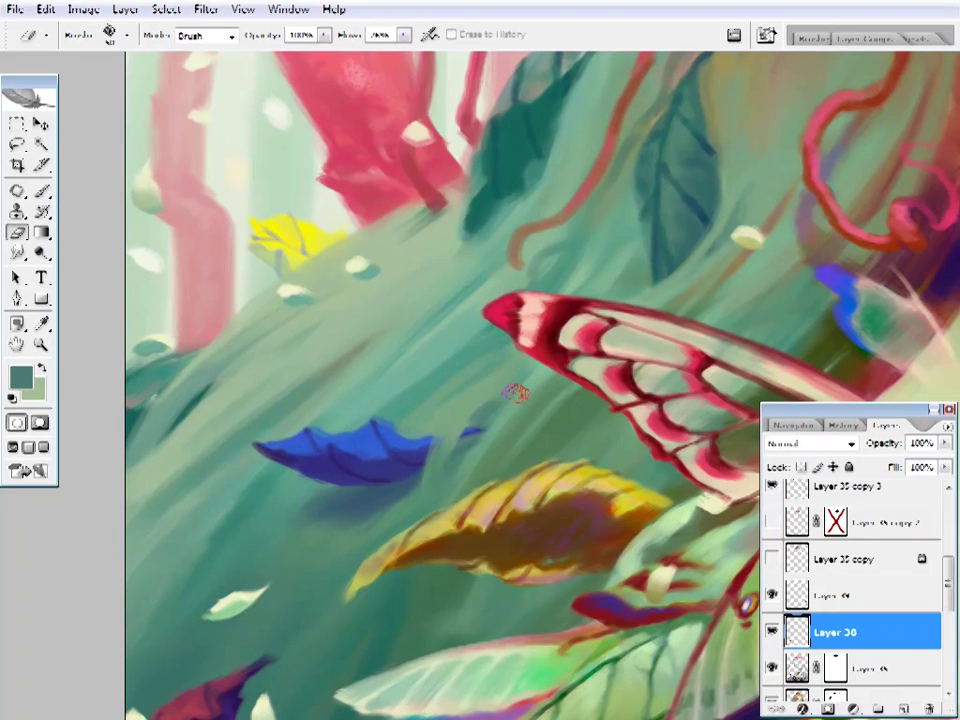
{"action": "key", "text": "n"}
{"action": "key", "text": "b"}
- Paint a sampled hair green around the chrysalis below the face, checking the whole picture
{"action": "scroll", "coordinate": [474, 454], "scroll_direction": "down", "scroll_amount": 5}
{"action": "scroll", "coordinate": [474, 454], "scroll_direction": "left", "scroll_amount": 4}
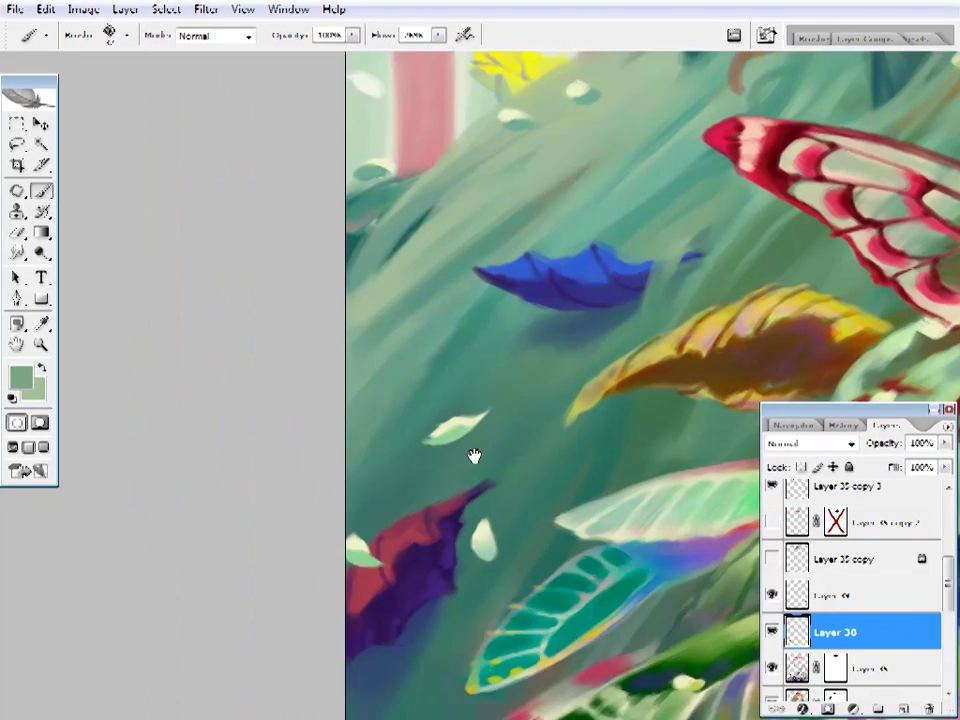
{"action": "left_click", "coordinate": [506, 336], "text": "ctrl+alt"}
{"action": "scroll", "coordinate": [574, 534], "scroll_direction": "up", "scroll_amount": 2}
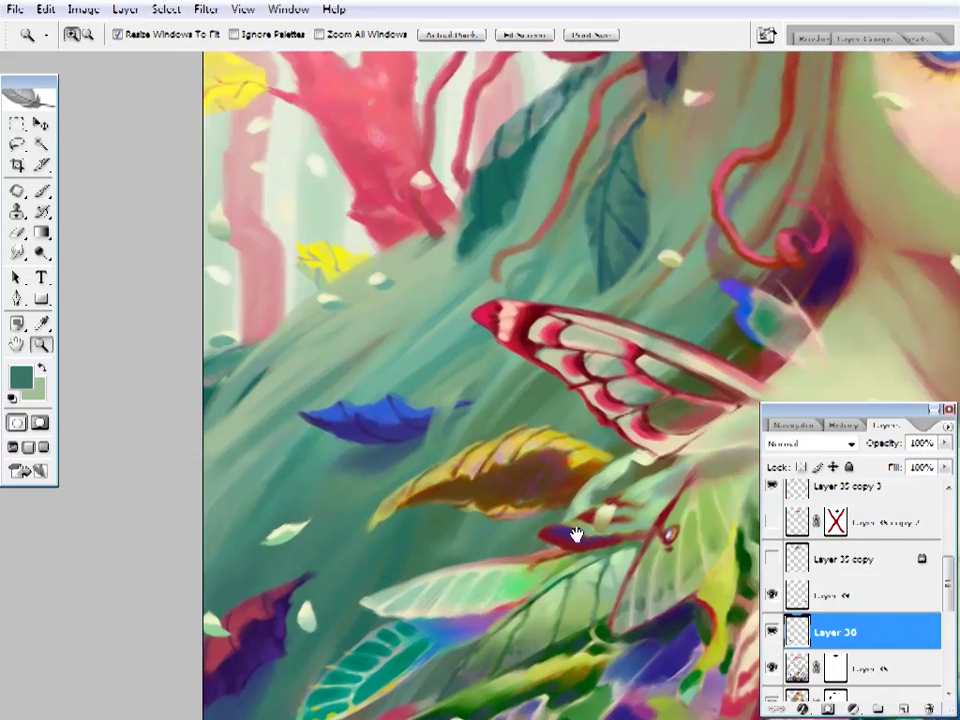
{"action": "left_click", "coordinate": [563, 406], "text": "ctrl"}
{"action": "key", "text": "i"}
{"action": "key", "text": "b"}
{"action": "scroll", "coordinate": [553, 476], "scroll_direction": "up", "scroll_amount": 2}
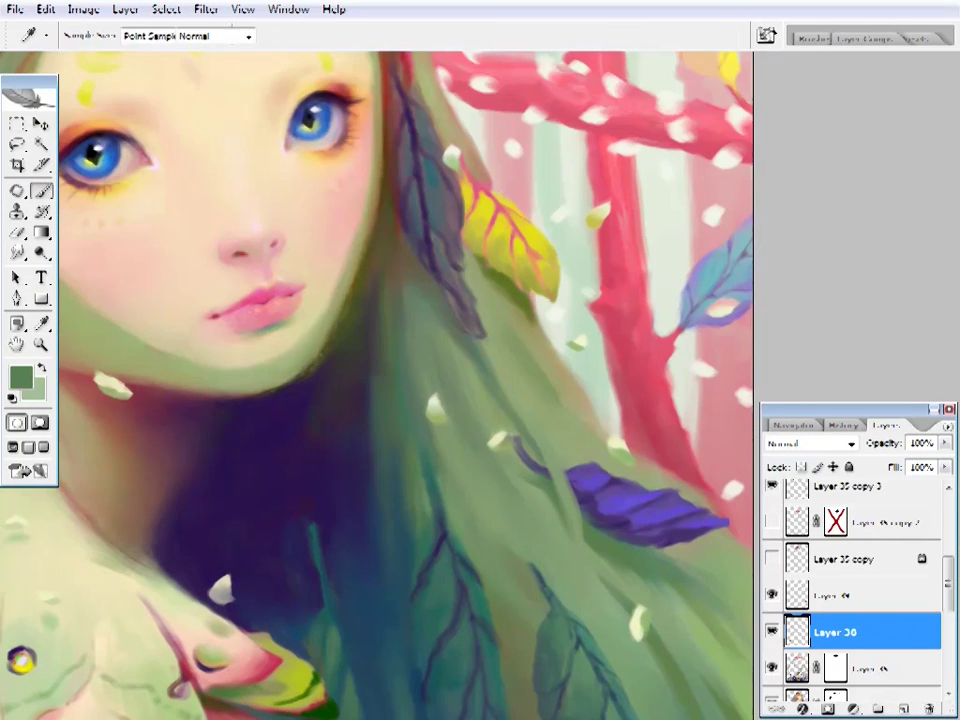
{"action": "scroll", "coordinate": [720, 594], "scroll_direction": "down", "scroll_amount": 2}
{"action": "scroll", "coordinate": [574, 426], "scroll_direction": "up", "scroll_amount": 5}
{"action": "scroll", "coordinate": [561, 388], "scroll_direction": "up", "scroll_amount": 2}
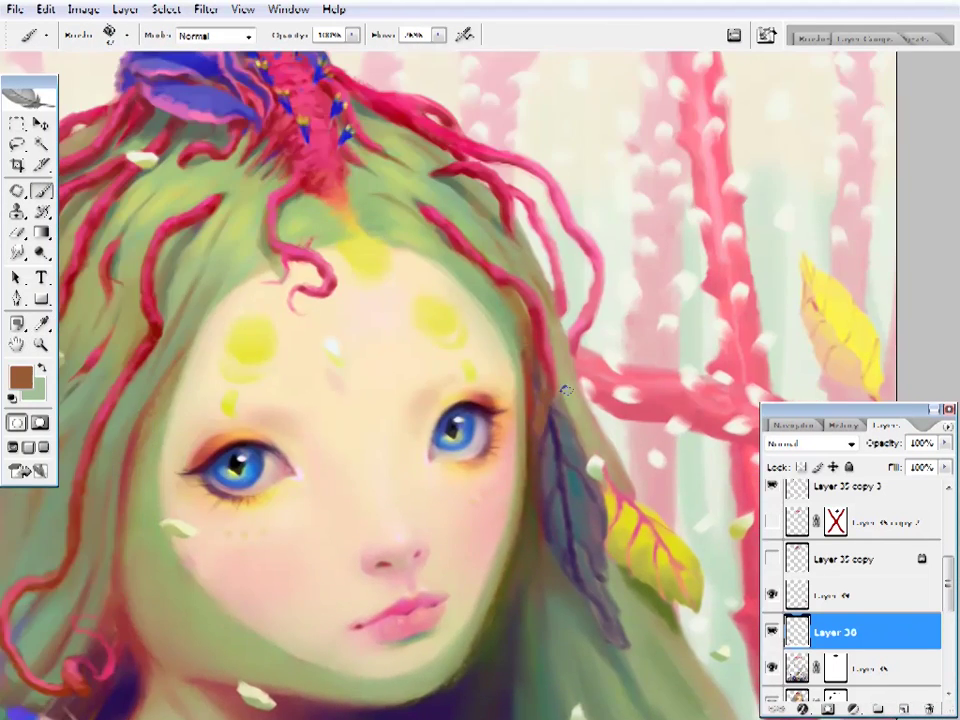
{"action": "left_click_drag", "start_coordinate": [544, 531], "coordinate": [449, 141]}
{"action": "left_click", "coordinate": [531, 399], "text": "alt"}
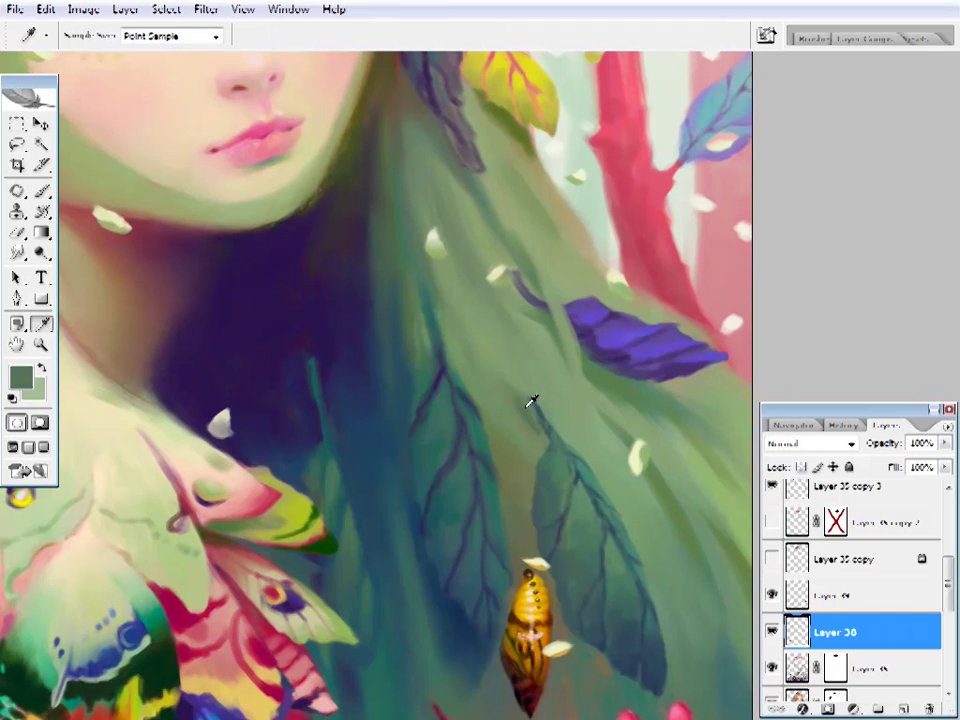
{"action": "left_click", "coordinate": [572, 489], "text": "ctrl+alt"}
- Zoom in on the chrysalis, sample dark teal, and select Layer 35 copy 3
{"action": "left_click", "coordinate": [686, 369], "text": "ctrl"}
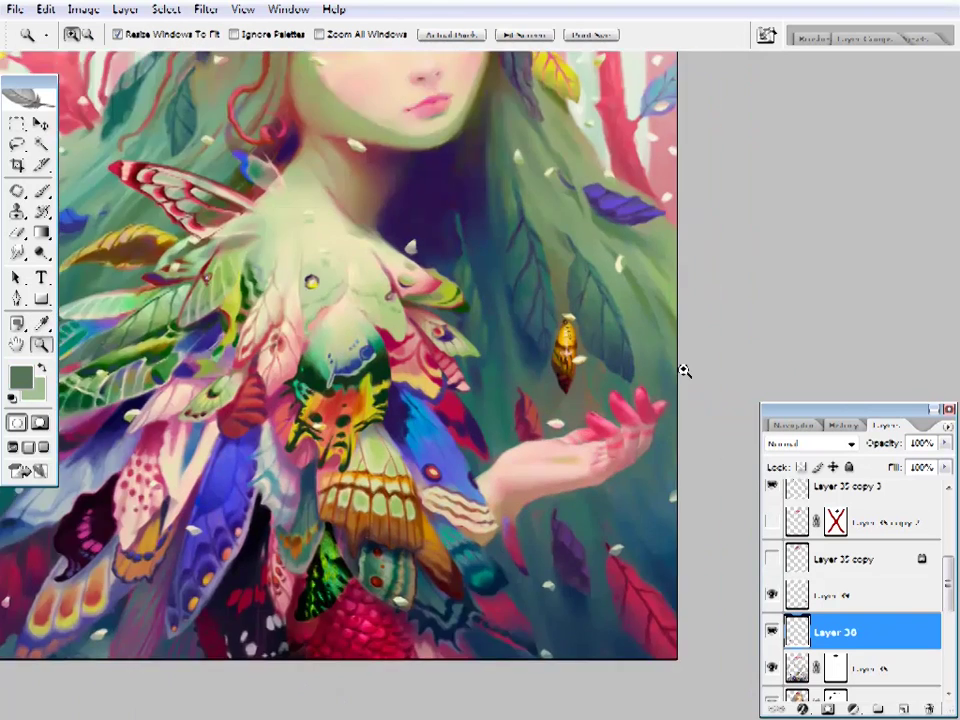
{"action": "left_click", "coordinate": [583, 429], "text": "ctrl"}
{"action": "left_click", "coordinate": [583, 429], "text": "ctrl"}
{"action": "scroll", "coordinate": [653, 600], "scroll_direction": "up", "scroll_amount": 2}
{"action": "left_click", "coordinate": [653, 626], "text": "alt"}
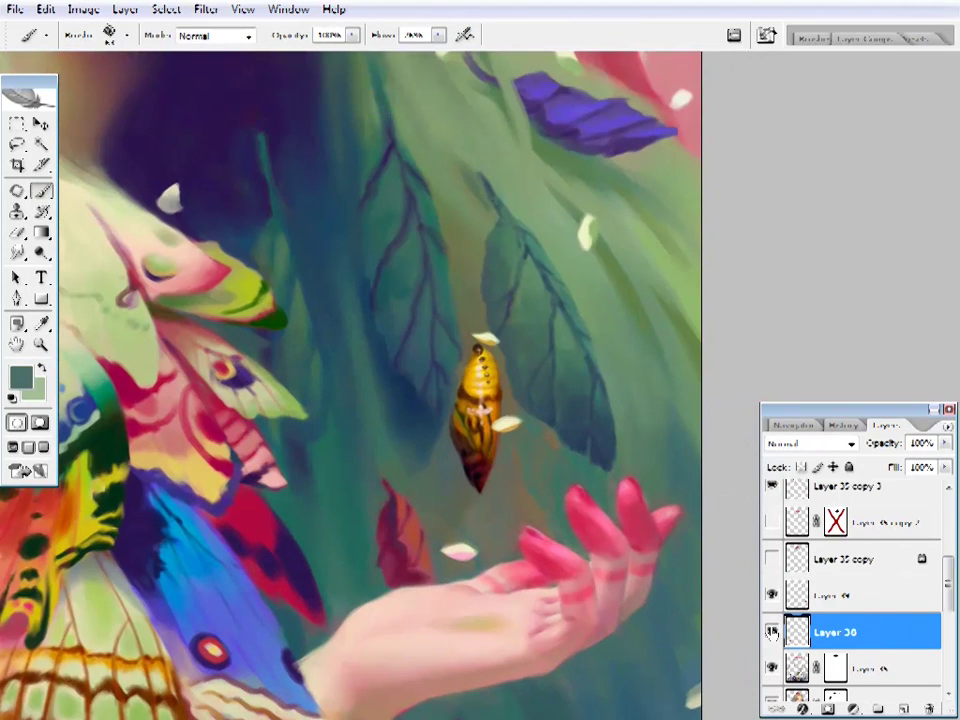
{"action": "scroll", "coordinate": [775, 568], "scroll_direction": "up", "scroll_amount": 1}
{"action": "left_click", "coordinate": [780, 569]}
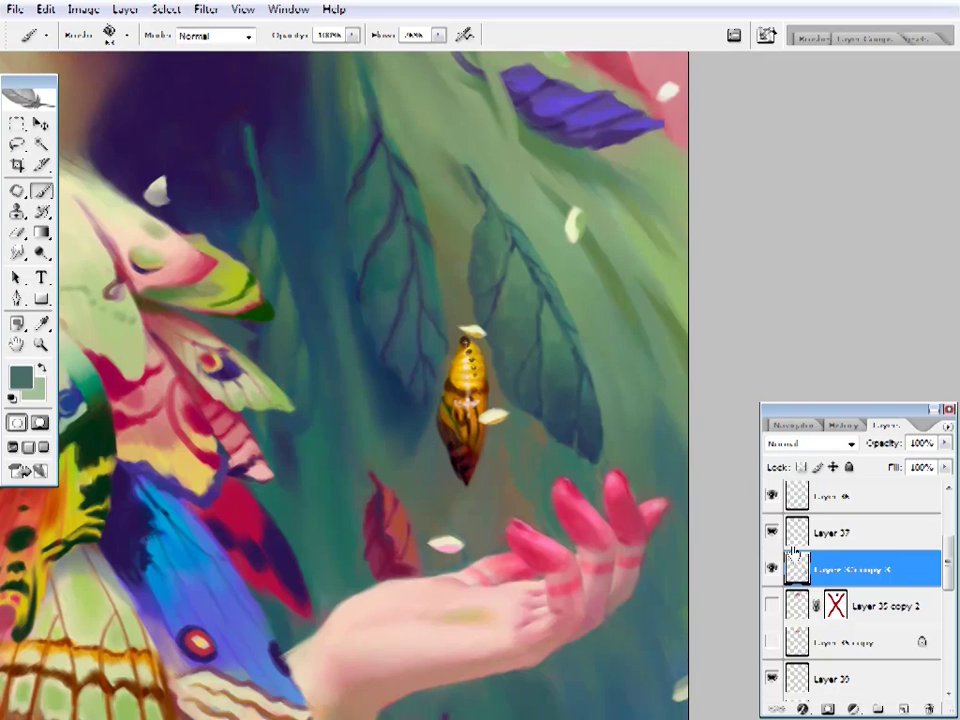
- Paint and erase dark teal shading around the chrysalis and hand, then fit the painting on screen
{"action": "key", "text": "i"}
{"action": "scroll", "coordinate": [583, 403], "scroll_direction": "down", "scroll_amount": 4}
{"action": "scroll", "coordinate": [603, 581], "scroll_direction": "up", "scroll_amount": 4}
{"action": "key", "text": "b"}
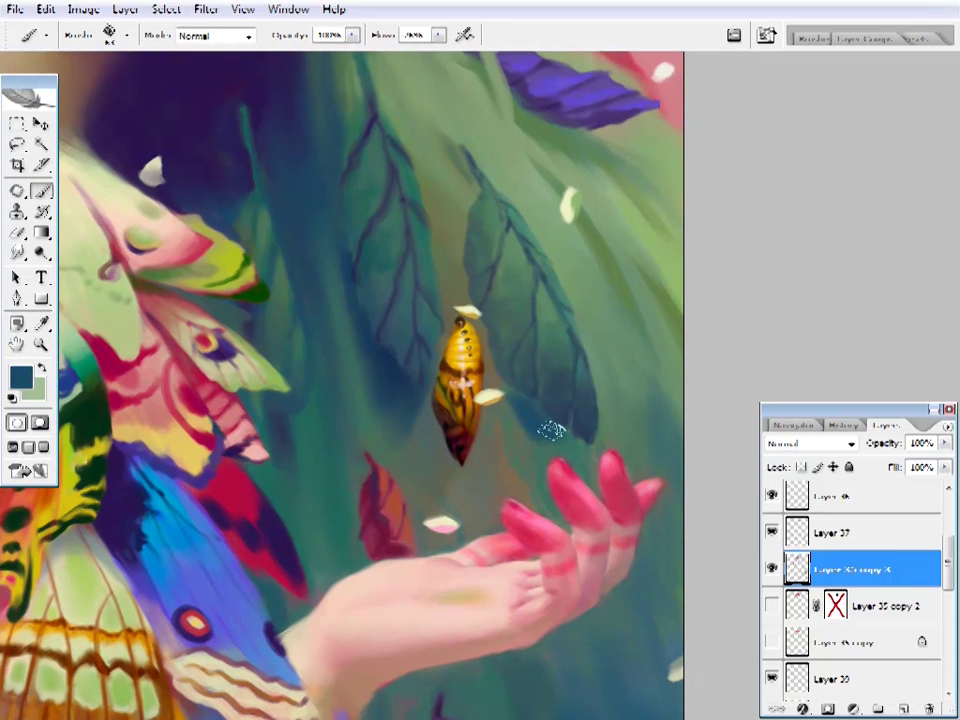
{"action": "key", "text": "e"}
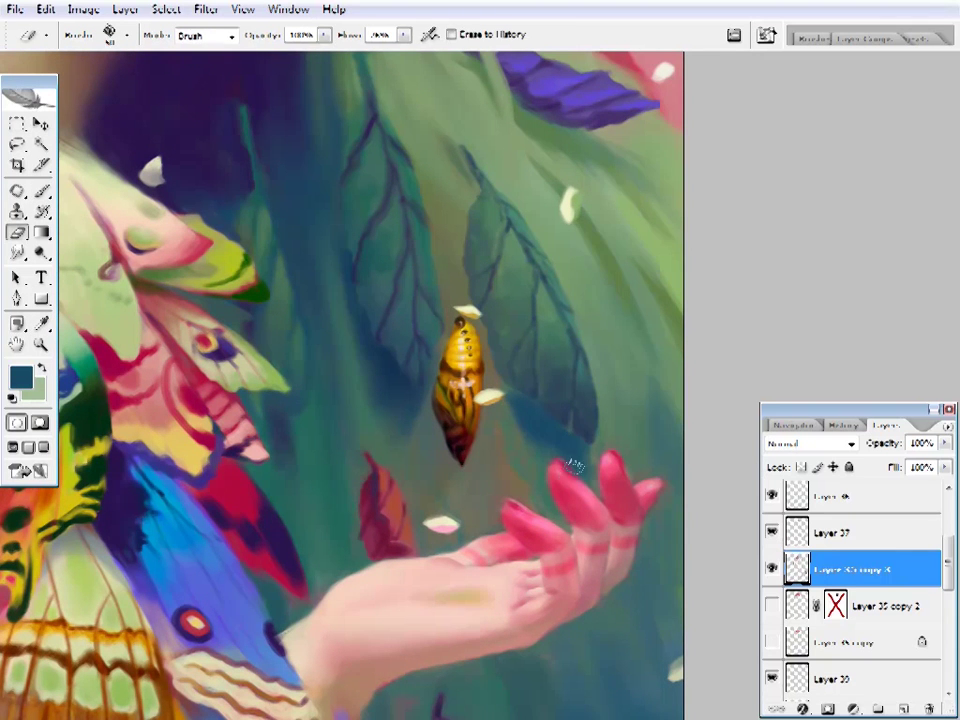
{"action": "key", "text": "b"}
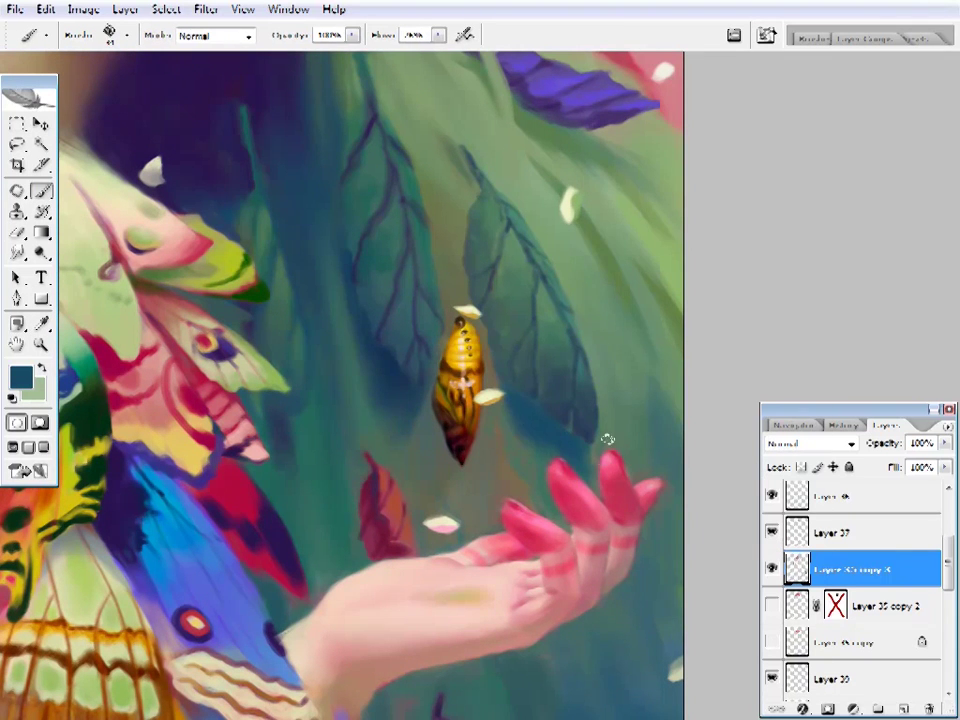
{"action": "key", "text": "alt"}
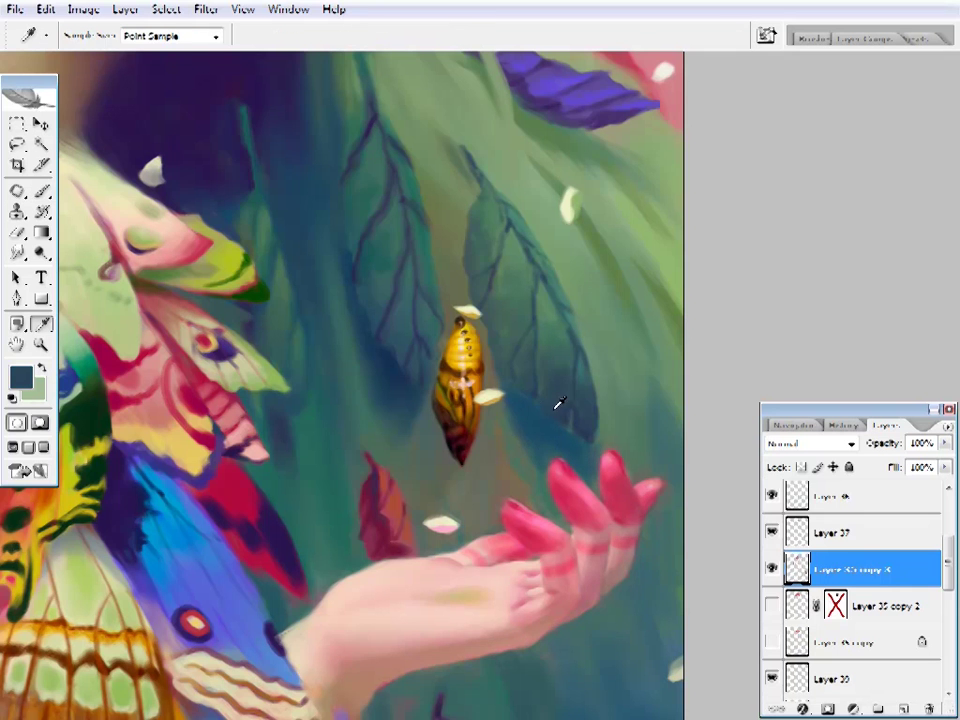
{"action": "key", "text": "alt"}
{"action": "key", "text": "alt"}
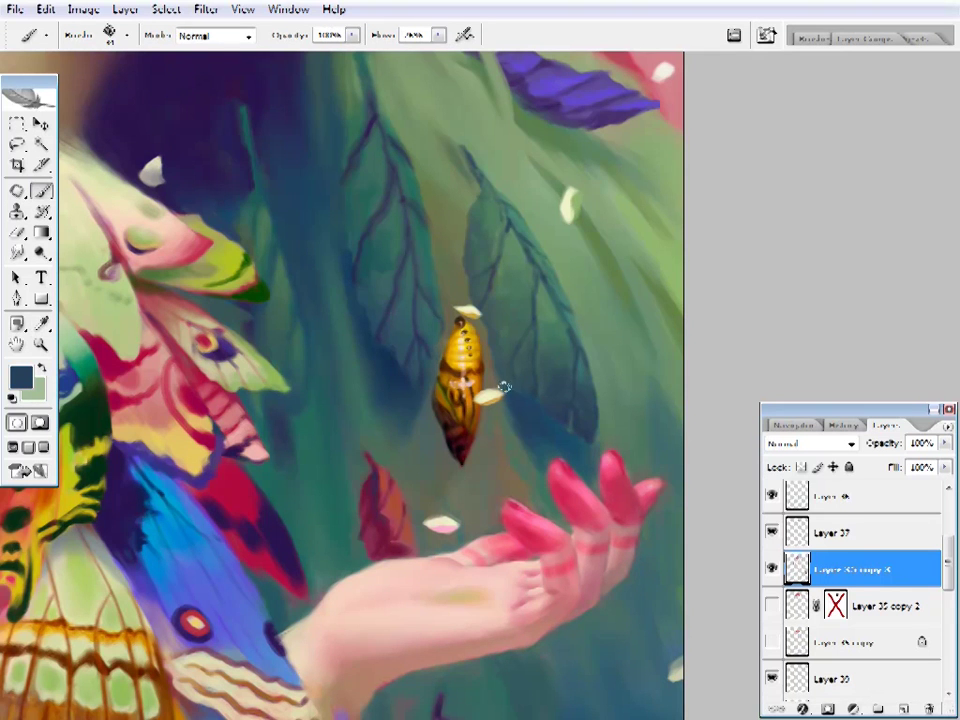
{"action": "key", "text": "z"}
{"action": "key", "text": "ctrl+0"}
- On Layer 35 copy 3, pick a different brush and sample blue-grey and grey-brown
{"action": "left_click", "coordinate": [392, 399]}
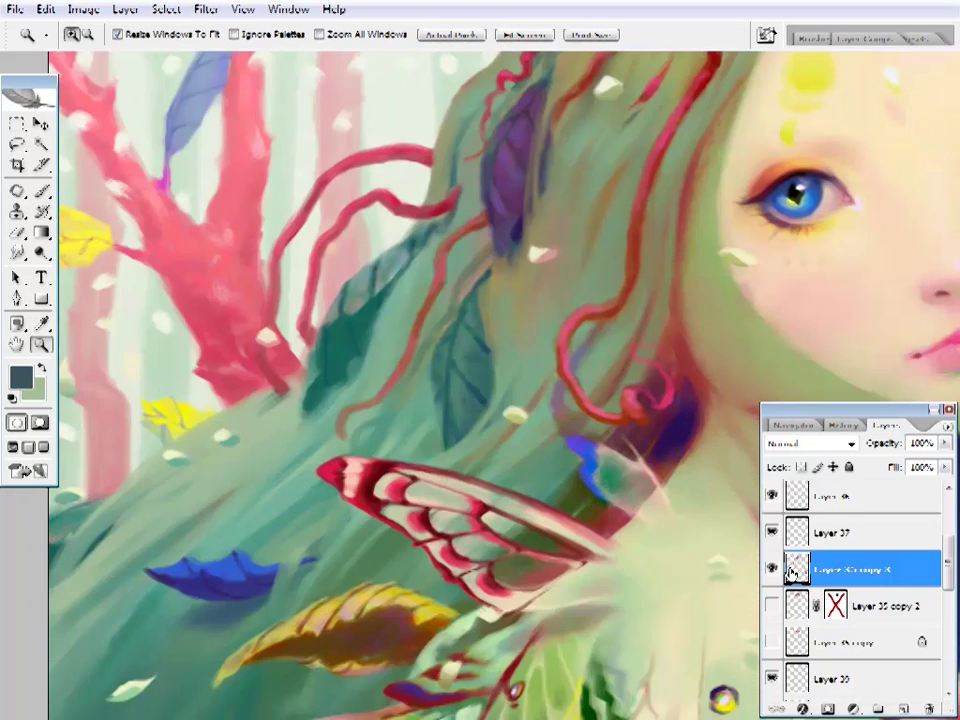
{"action": "left_click_drag", "start_coordinate": [949, 560], "coordinate": [950, 605]}
{"action": "left_click", "coordinate": [429, 525], "text": "alt"}
{"action": "key", "text": "b"}
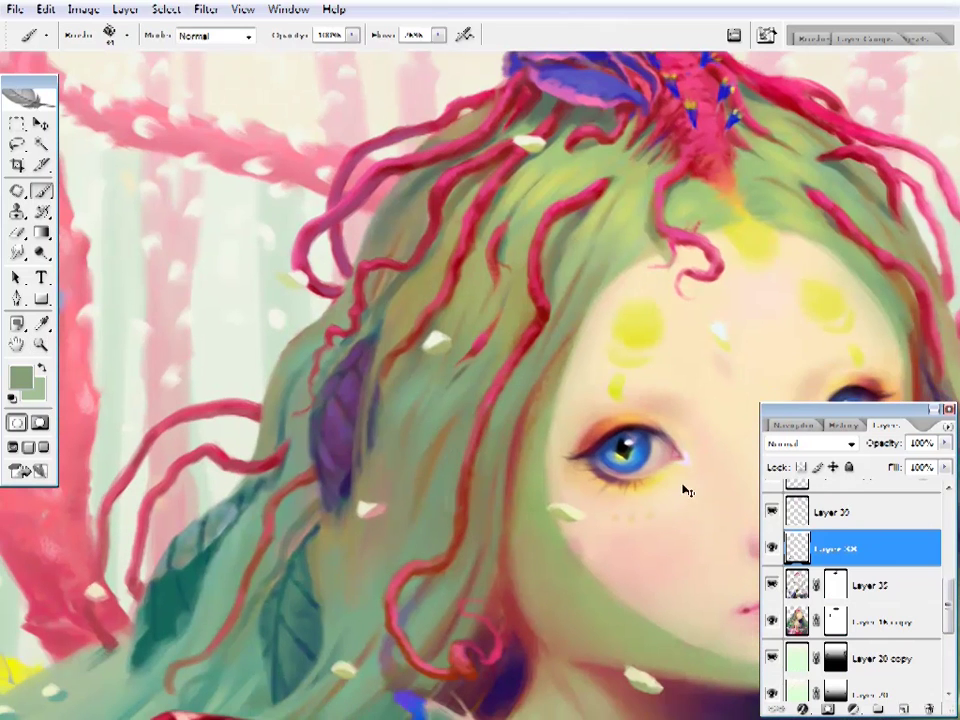
{"action": "left_click", "coordinate": [771, 601]}
{"action": "key", "text": "ctrl"}
{"action": "right_click", "coordinate": [508, 388]}
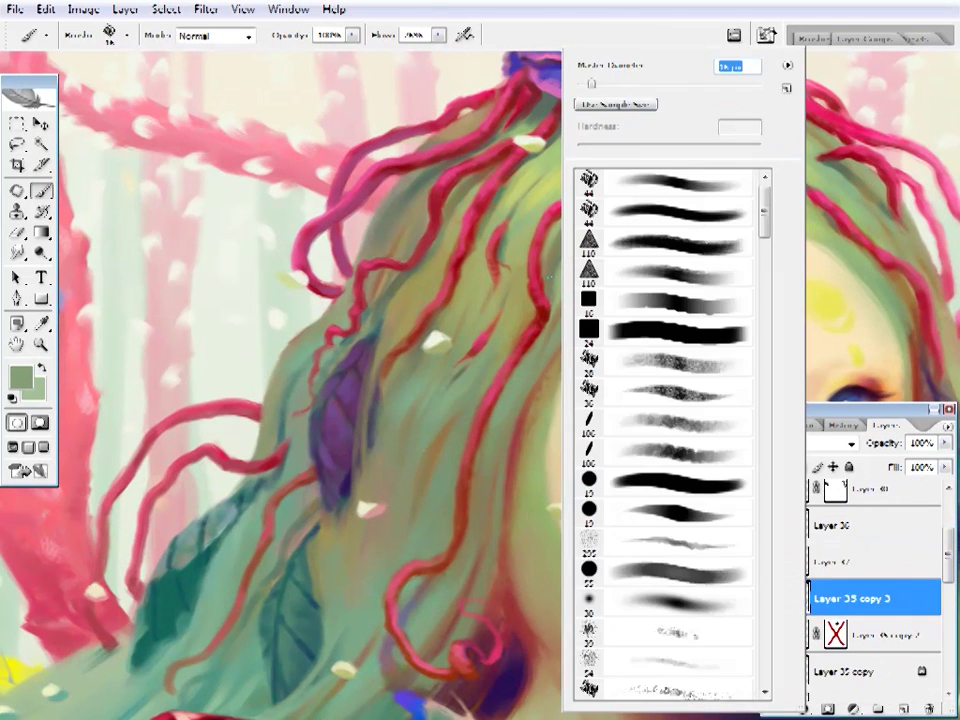
{"action": "left_click", "coordinate": [497, 411]}
{"action": "key", "text": "b"}
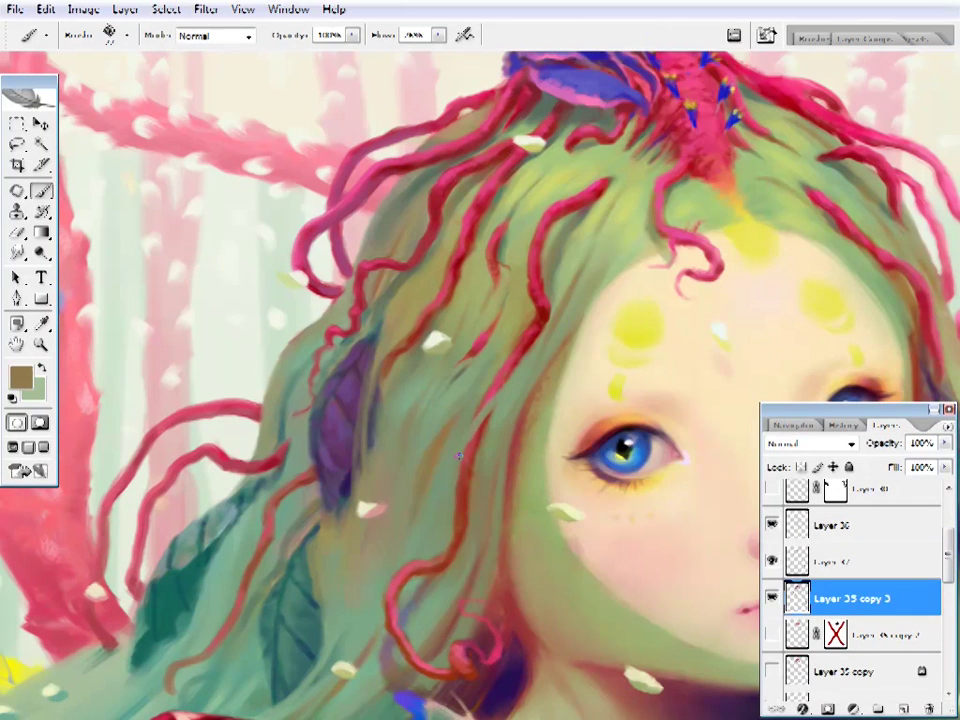
{"action": "left_click", "coordinate": [463, 452], "text": "alt"}
{"action": "left_click", "coordinate": [477, 535], "text": "alt"}
- Sample dark green and olive from the crown hair, then fit the painting on screen
{"action": "left_click", "coordinate": [493, 388], "text": "alt"}
{"action": "left_click", "coordinate": [392, 311], "text": "ctrl"}
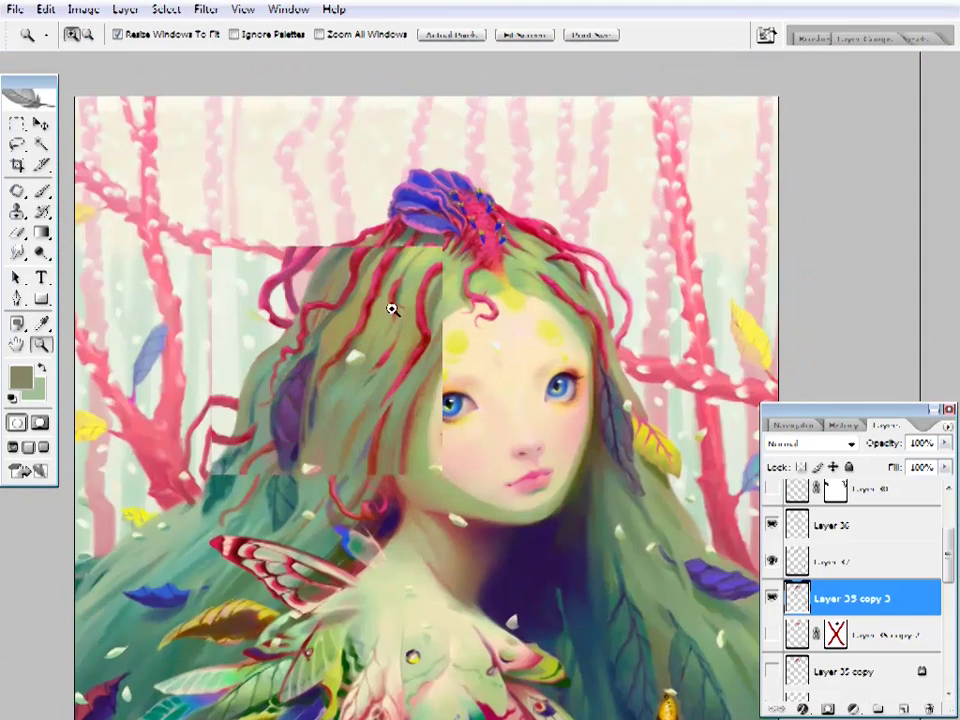
{"action": "left_click", "coordinate": [441, 372], "text": "ctrl"}
{"action": "left_click", "coordinate": [489, 336], "text": "alt"}
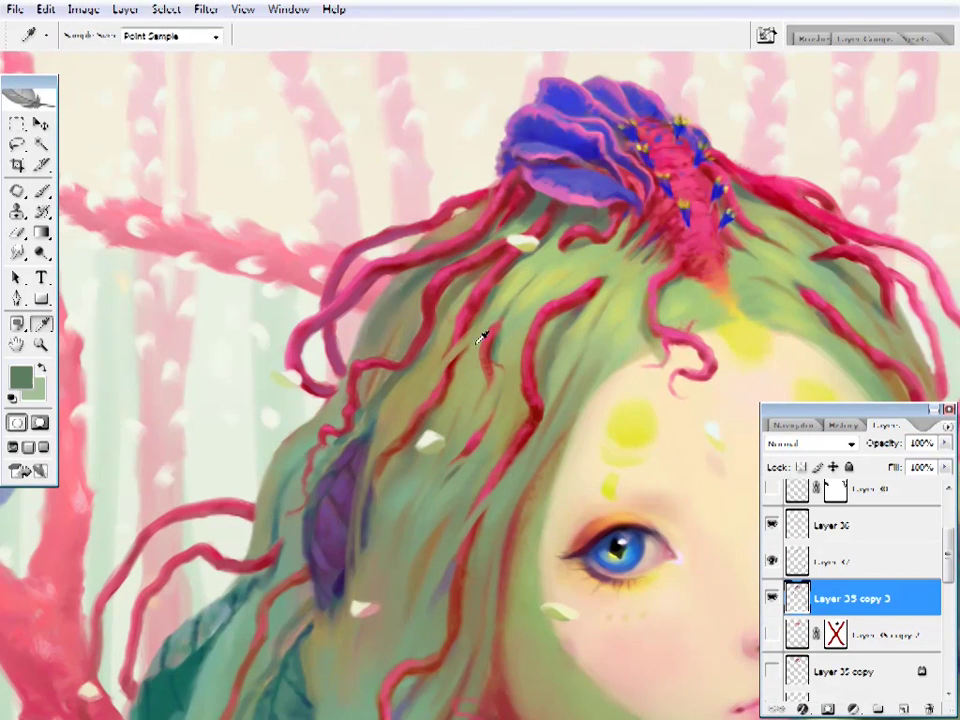
{"action": "left_click", "coordinate": [441, 369], "text": "alt"}
{"action": "key", "text": "z"}
{"action": "right_click", "coordinate": [429, 471]}
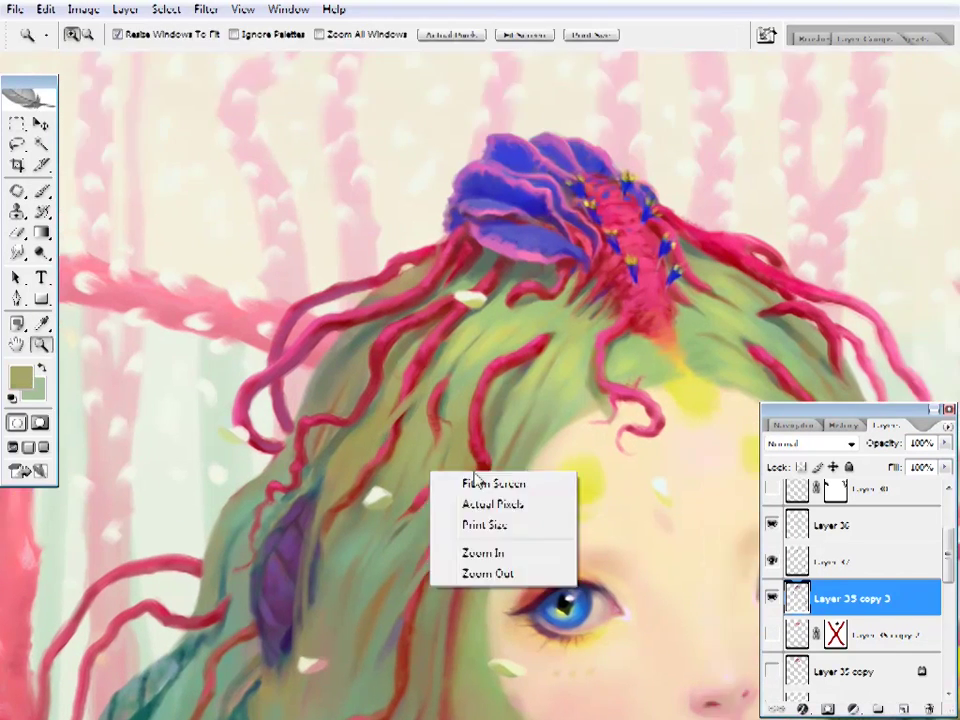
{"action": "left_click", "coordinate": [493, 553]}
{"action": "key", "text": "ctrl+0"}
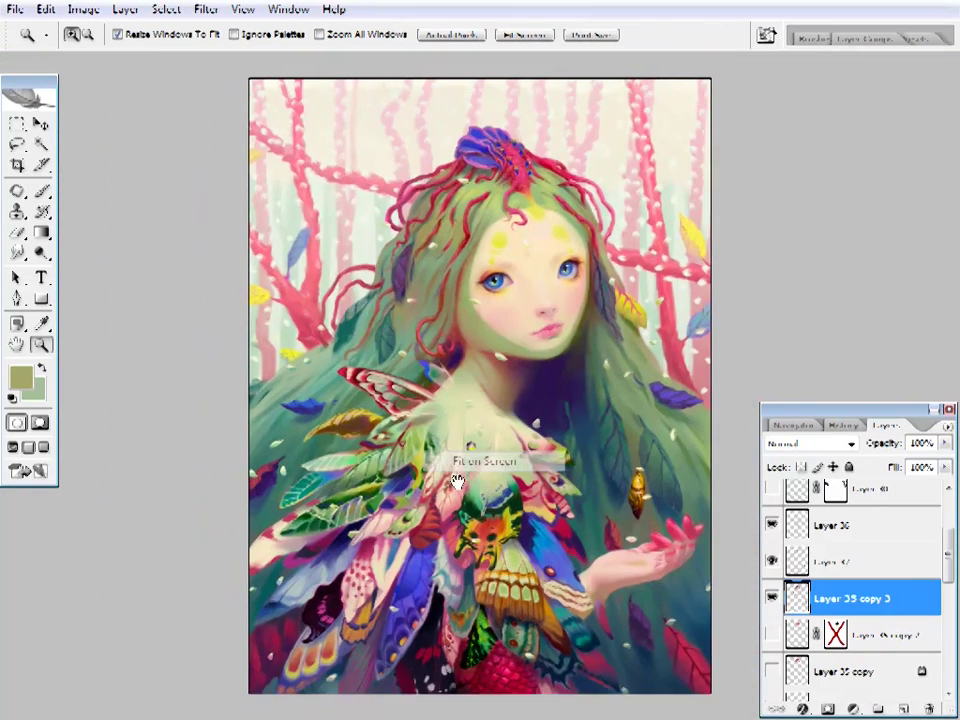
- Near the face, sample several hair greens and finish with a tan foreground colour
{"action": "left_click", "coordinate": [454, 422]}
{"action": "left_click_drag", "start_coordinate": [381, 504], "coordinate": [362, 582]}
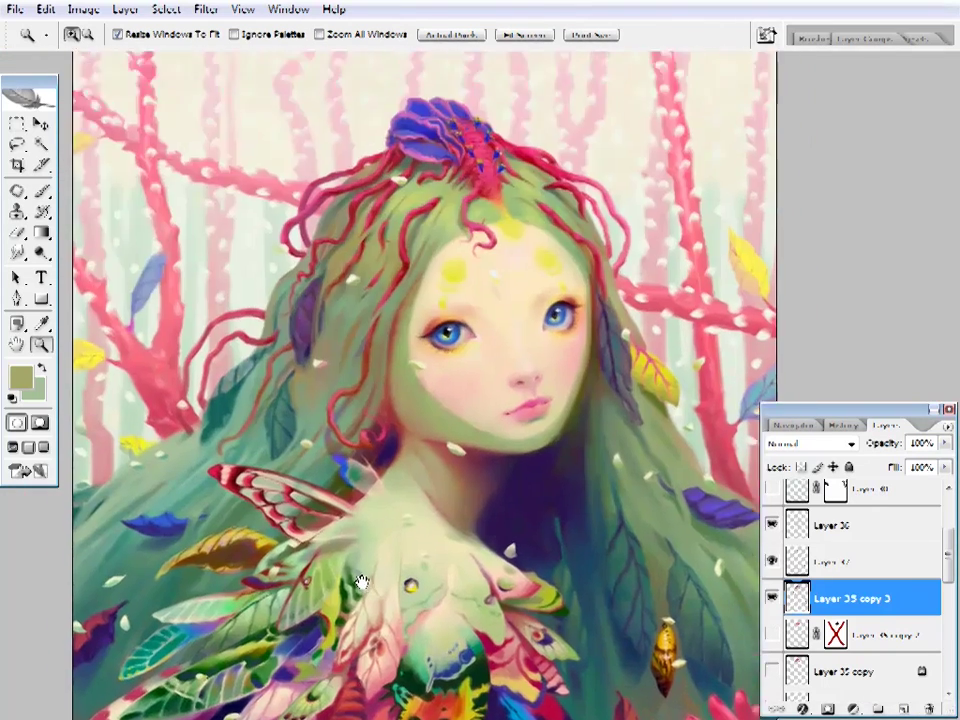
{"action": "left_click", "coordinate": [553, 368]}
{"action": "key", "text": "b"}
{"action": "left_click", "coordinate": [621, 407], "text": "alt"}
{"action": "left_click", "coordinate": [618, 458], "text": "alt"}
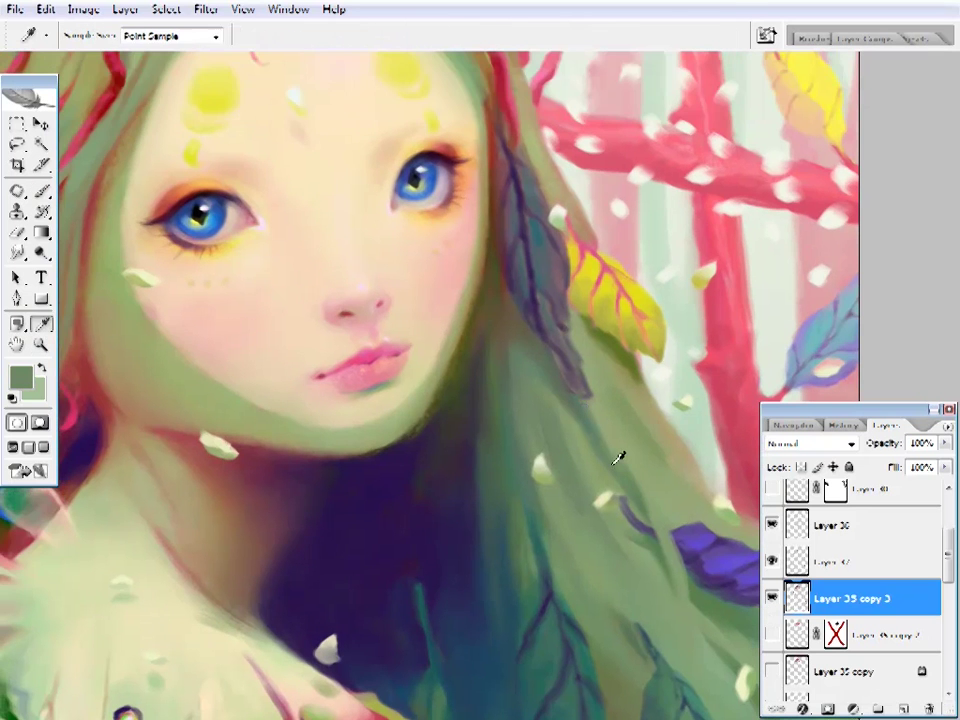
{"action": "left_click", "coordinate": [576, 458], "text": "alt"}
{"action": "scroll", "coordinate": [530, 440], "scroll_direction": "right", "scroll_amount": 3}
{"action": "left_click", "coordinate": [508, 414], "text": "alt"}
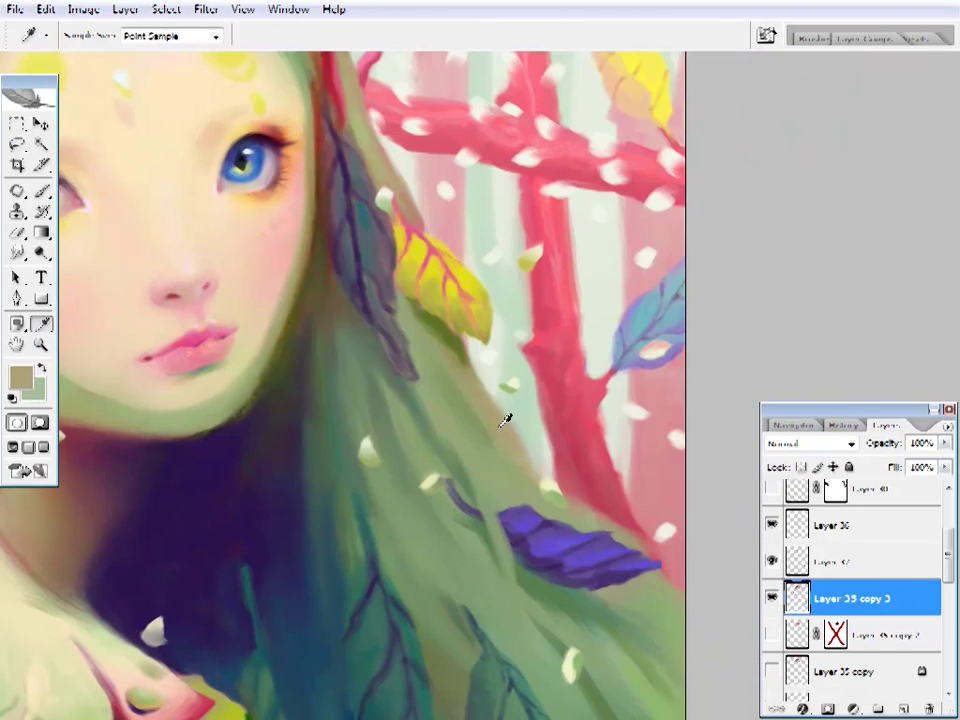
{"action": "key", "text": "z"}
{"action": "key", "text": "ctrl+0"}
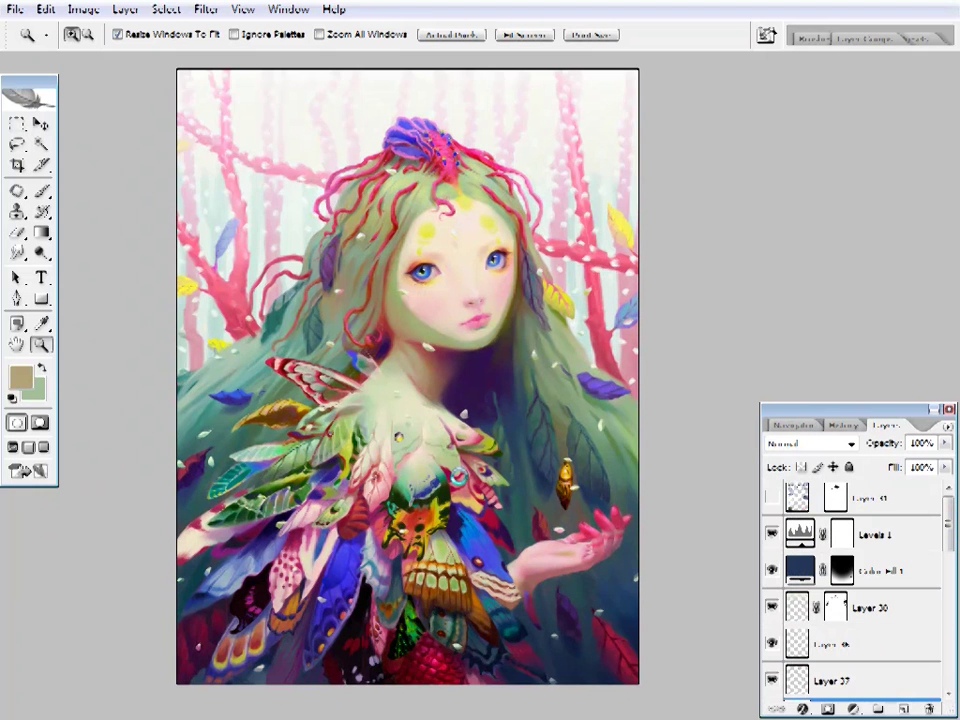
- Above Levels 1, stamp all visible layers into a new merged Layer 40
{"action": "left_click", "coordinate": [875, 535]}
{"action": "key", "text": "ctrl+a"}
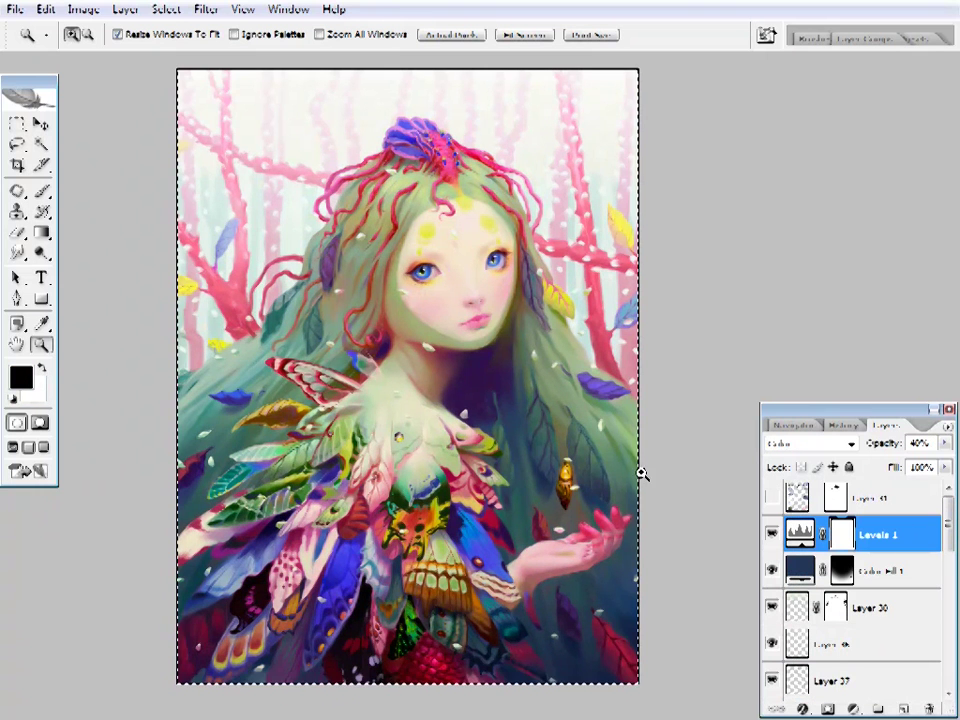
{"action": "left_click_drag", "start_coordinate": [949, 542], "coordinate": [947, 487]}
{"action": "key", "text": "ctrl+shift+c"}
{"action": "key", "text": "ctrl+v"}
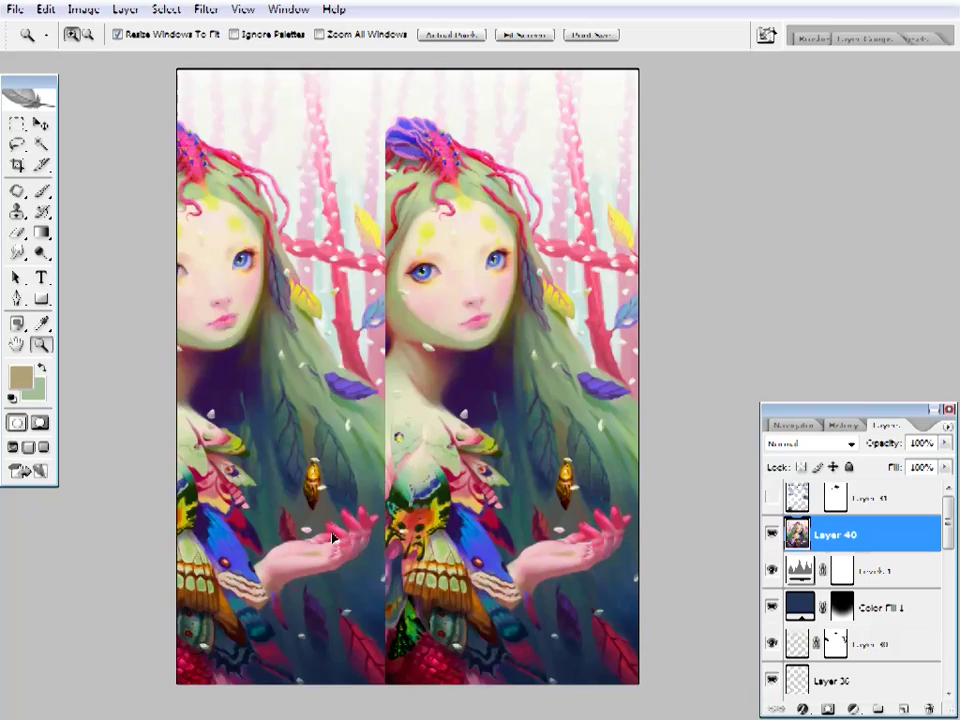
- Set Layer 40 to Soft Light at 20% opacity, comparing the effect zoomed in and out
{"action": "left_click", "coordinate": [812, 443]}
{"action": "left_click", "coordinate": [814, 233]}
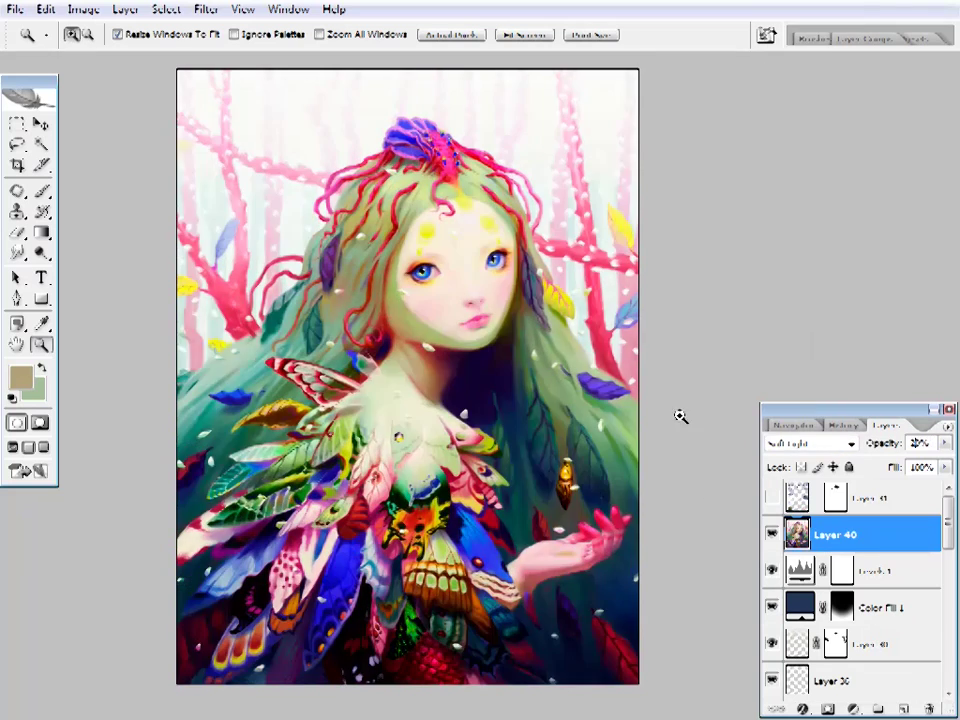
{"action": "left_click", "coordinate": [772, 535]}
{"action": "key", "text": "ctrl+plus"}
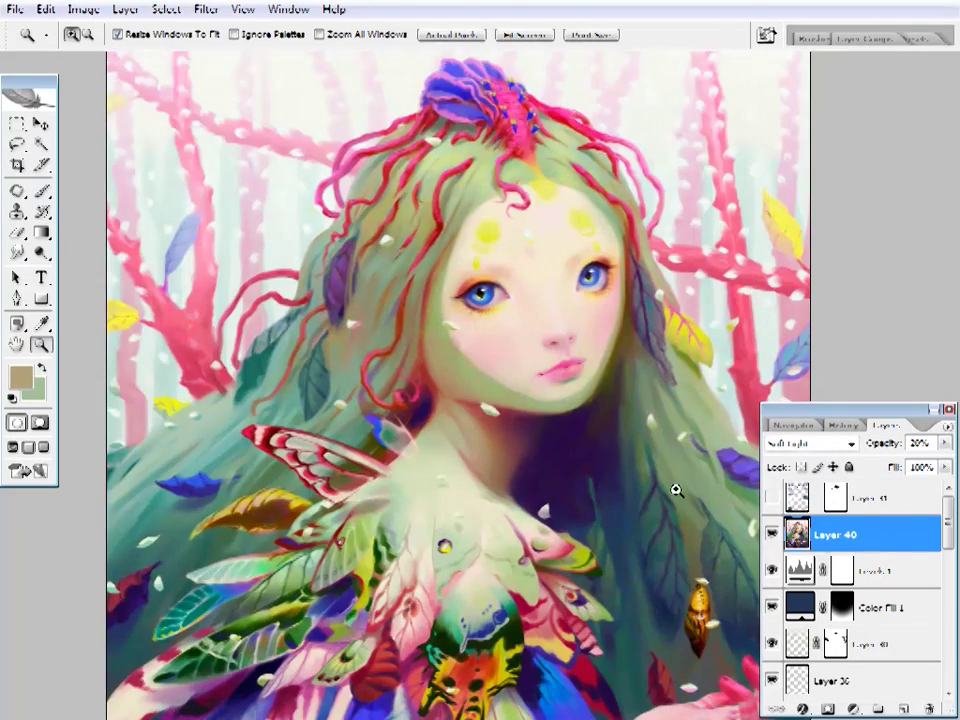
{"action": "key", "text": "ctrl+minus"}
{"action": "key", "text": "ctrl+plus"}
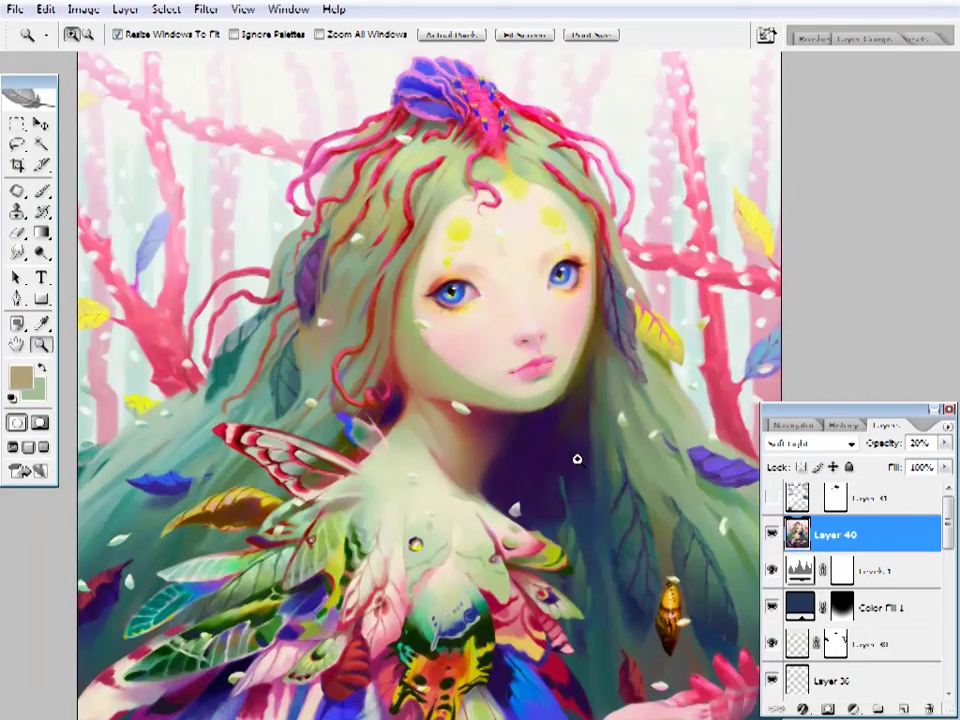
{"action": "key", "text": "ctrl+minus"}
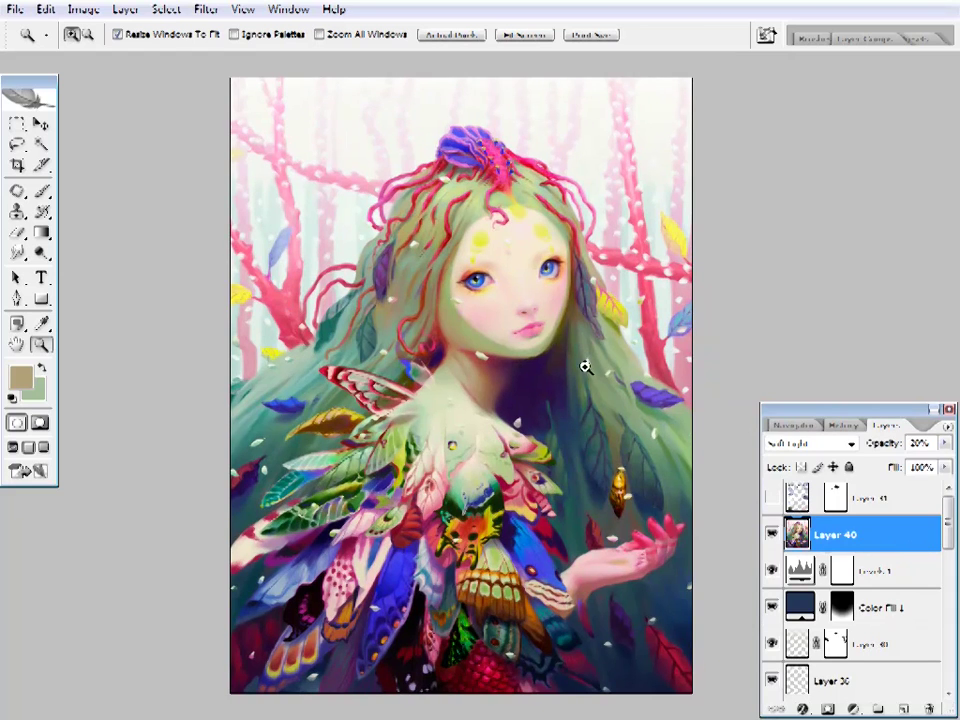
{"action": "left_click", "coordinate": [810, 443]}
{"action": "left_click", "coordinate": [786, 216]}
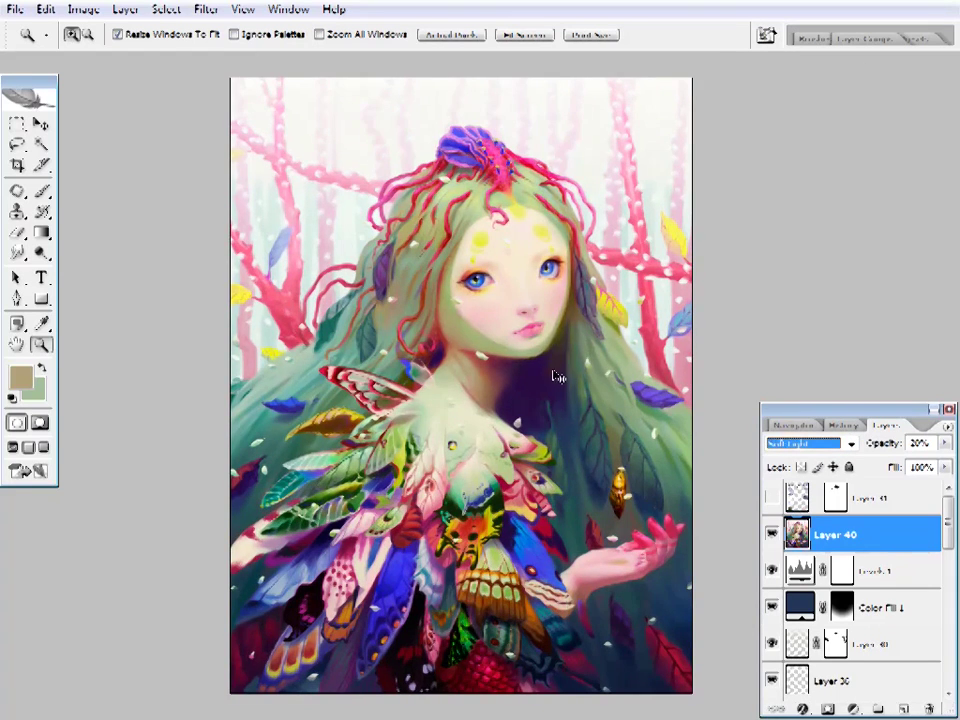
{"action": "key", "text": "ctrl+plus"}
{"action": "key", "text": "ctrl+plus"}
{"action": "key", "text": "ctrl+plus"}
{"action": "key", "text": "ctrl+minus"}
{"action": "key", "text": "ctrl+minus"}
{"action": "key", "text": "ctrl+minus"}
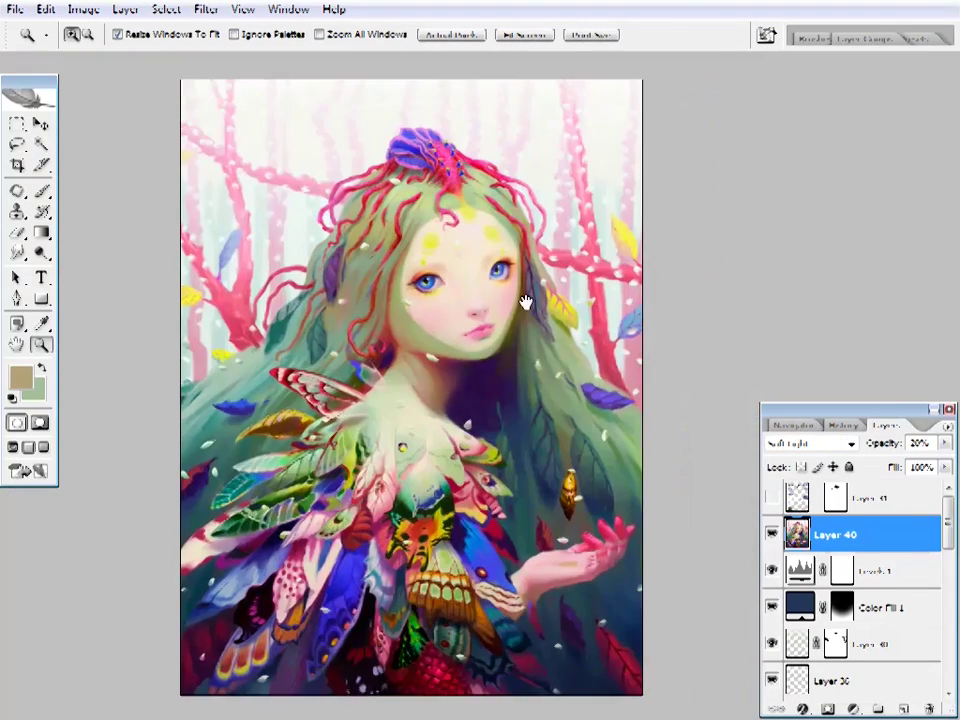
{"action": "key", "text": "ctrl+plus"}
{"action": "left_click", "coordinate": [206, 9]}
- Apply the 20-pixel Gaussian Blur to Layer 40 and raise its opacity to 100%
{"action": "left_click", "coordinate": [170, 30]}
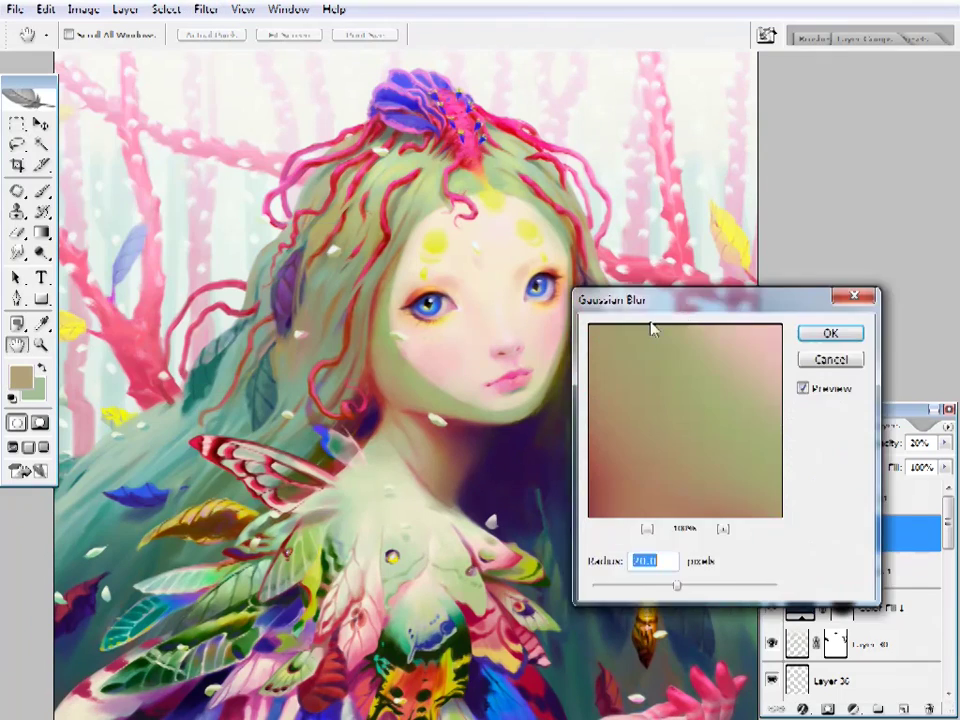
{"action": "key", "text": "Return"}
{"action": "key", "text": "z"}
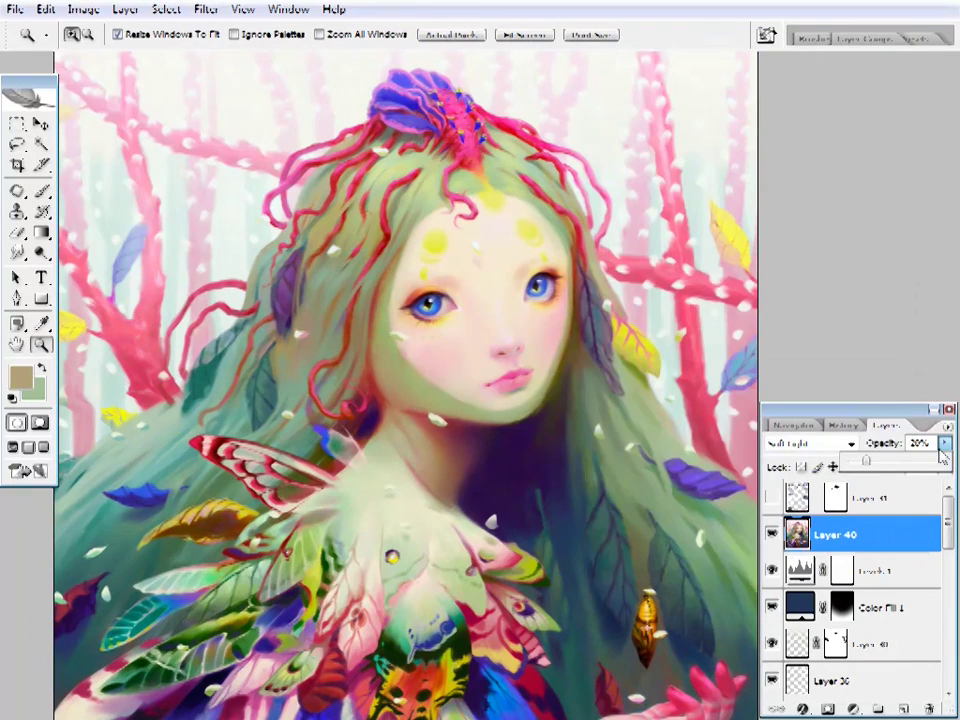
{"action": "left_click_drag", "start_coordinate": [940, 455], "coordinate": [948, 458]}
{"action": "left_click", "coordinate": [553, 443], "text": "alt"}
{"action": "left_click", "coordinate": [578, 481]}
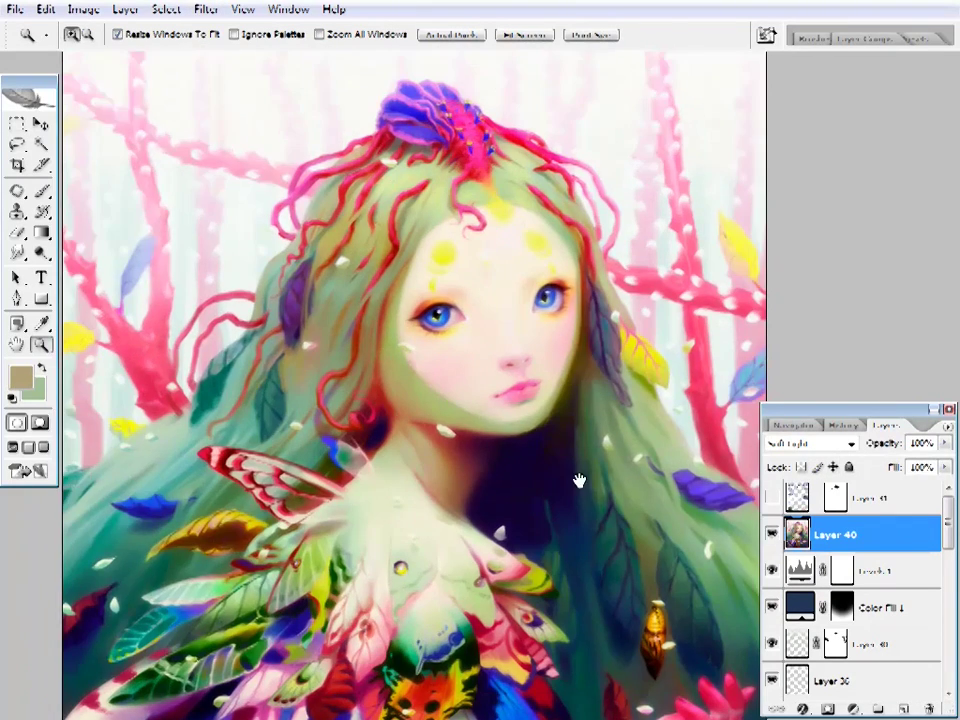
{"action": "left_click", "coordinate": [592, 486], "text": "alt"}
- Duplicate Layer 40, try Screen on the copy, and compare it on and off
{"action": "key", "text": "ctrl+j"}
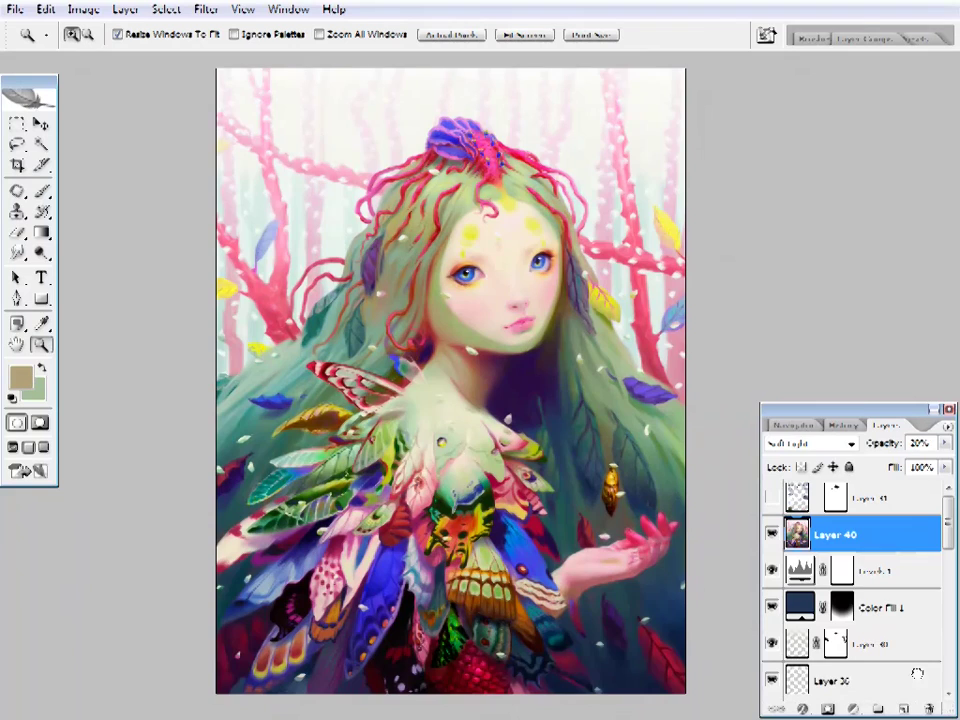
{"action": "left_click", "coordinate": [810, 443]}
{"action": "left_click", "coordinate": [781, 157]}
{"action": "left_click", "coordinate": [578, 306]}
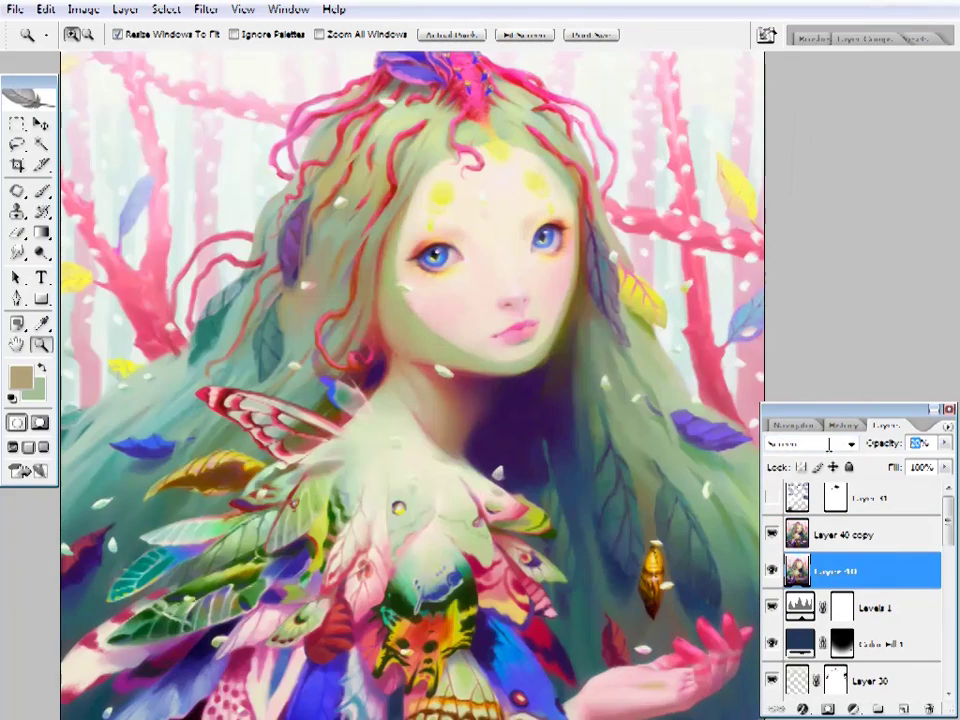
{"action": "left_click", "coordinate": [637, 397], "text": "alt"}
{"action": "left_click", "coordinate": [771, 535]}
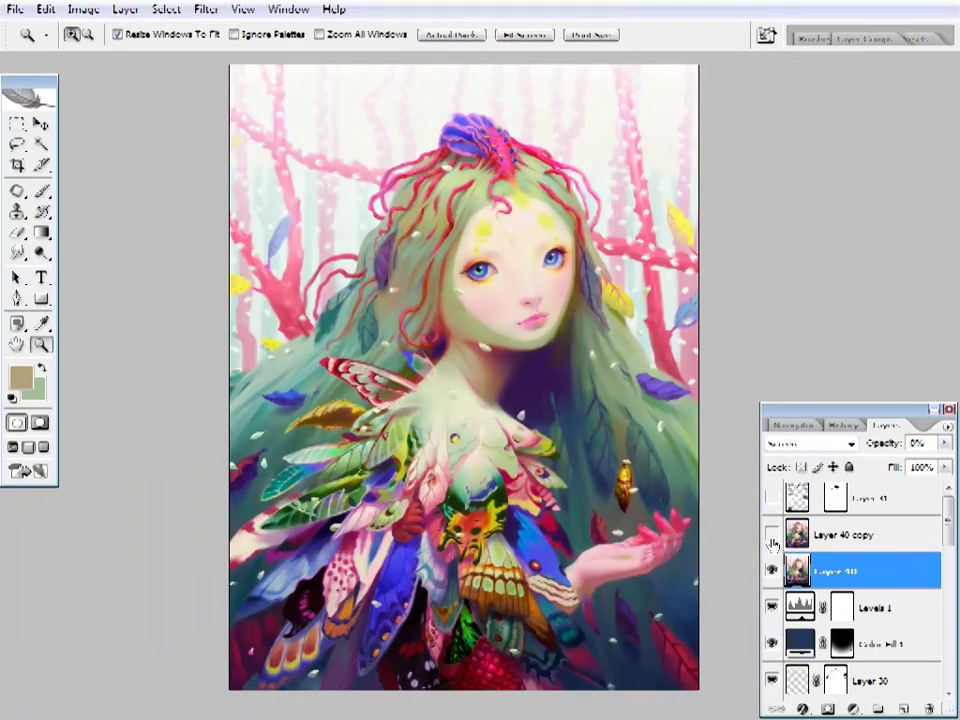
{"action": "left_click", "coordinate": [773, 535]}
- Switch Layer 40 copy to Overlay and compare it on and off around the face
{"action": "left_click", "coordinate": [850, 535]}
{"action": "left_click", "coordinate": [810, 443]}
{"action": "left_click", "coordinate": [770, 244]}
{"action": "left_click", "coordinate": [581, 368]}
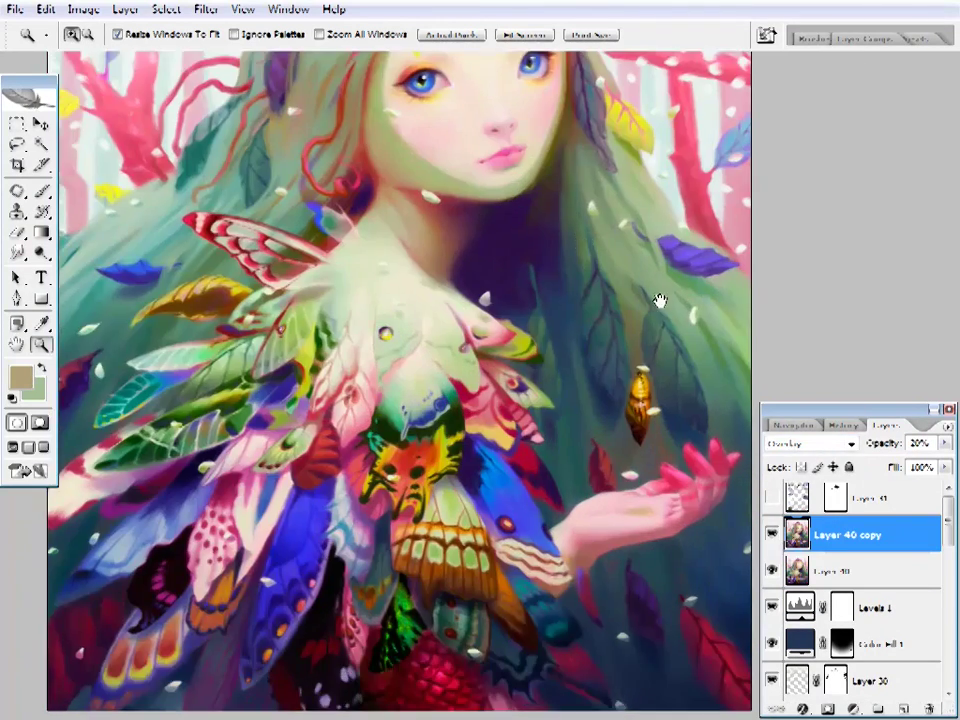
{"action": "left_click", "coordinate": [658, 300]}
{"action": "mouse_move", "coordinate": [439, 386]}
{"action": "left_mouse_down"}
{"action": "mouse_move", "coordinate": [542, 375]}
{"action": "mouse_move", "coordinate": [700, 480]}
{"action": "left_mouse_up"}
{"action": "left_click", "coordinate": [771, 535]}
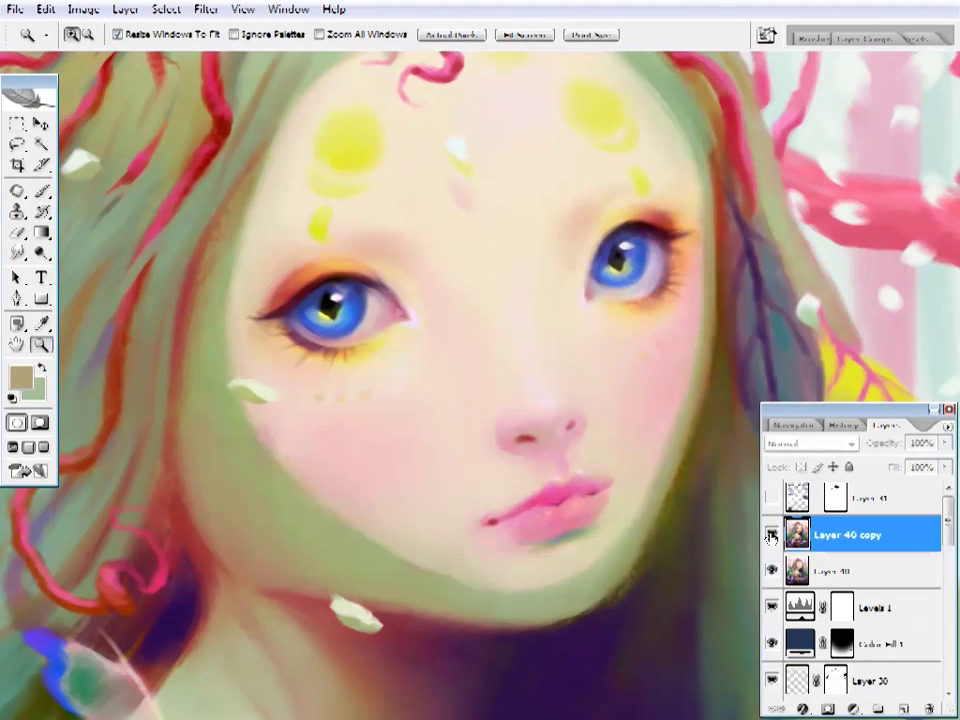
{"action": "left_click", "coordinate": [514, 454], "text": "alt"}
- Hide Layer 40 copy and the magazine cover to preview the painting, then duplicate Layer 36
{"action": "left_click", "coordinate": [772, 535]}
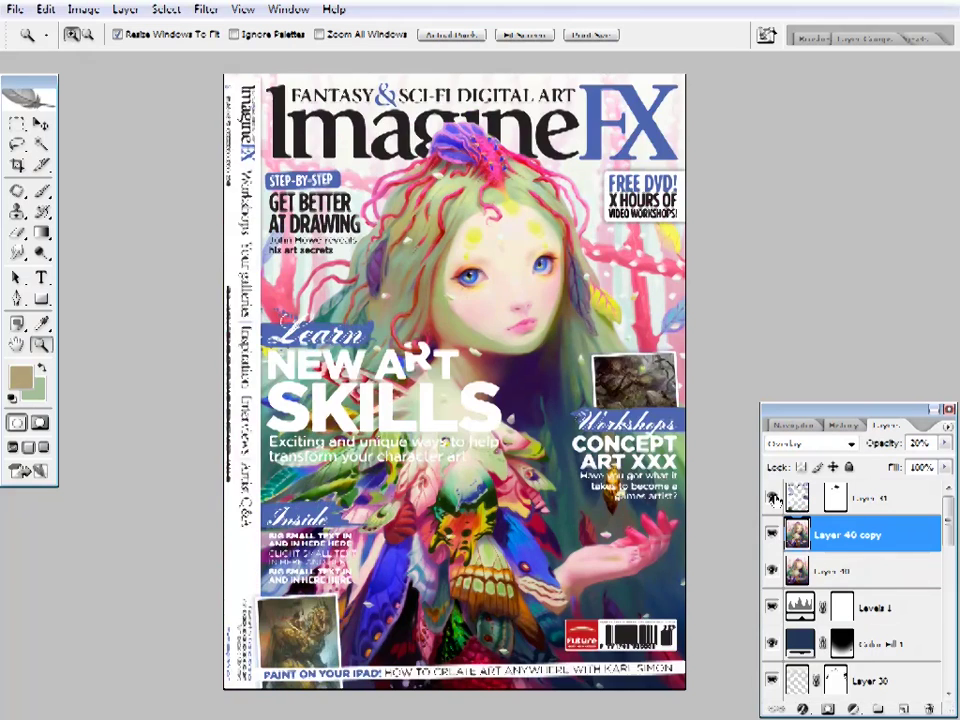
{"action": "left_click", "coordinate": [773, 537]}
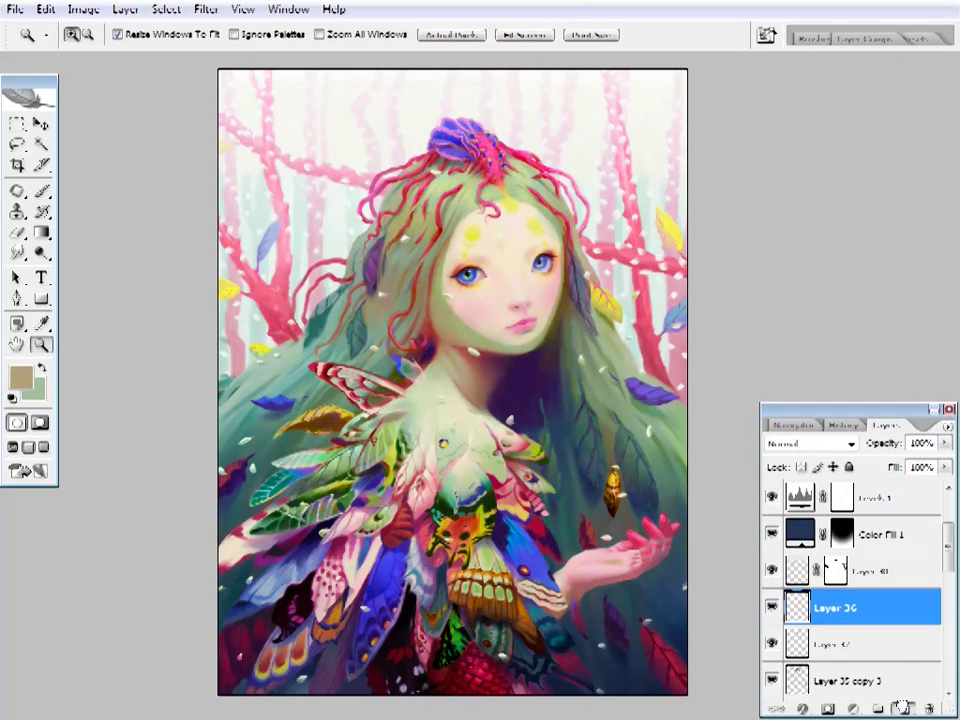
{"action": "left_click_drag", "start_coordinate": [900, 708], "coordinate": [900, 708]}
{"action": "left_click", "coordinate": [206, 9]}
- Gaussian-blur the Layer 36 copy, try Color Dodge and Screen, and settle on Overlay
{"action": "left_click", "coordinate": [290, 228]}
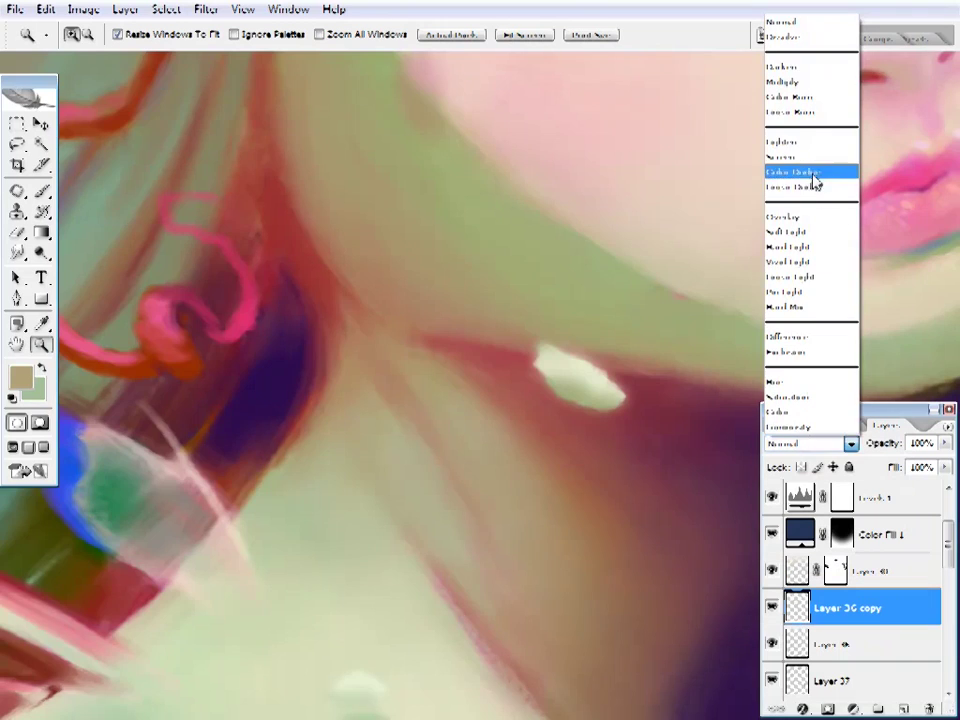
{"action": "left_click", "coordinate": [815, 176]}
{"action": "left_click", "coordinate": [810, 443]}
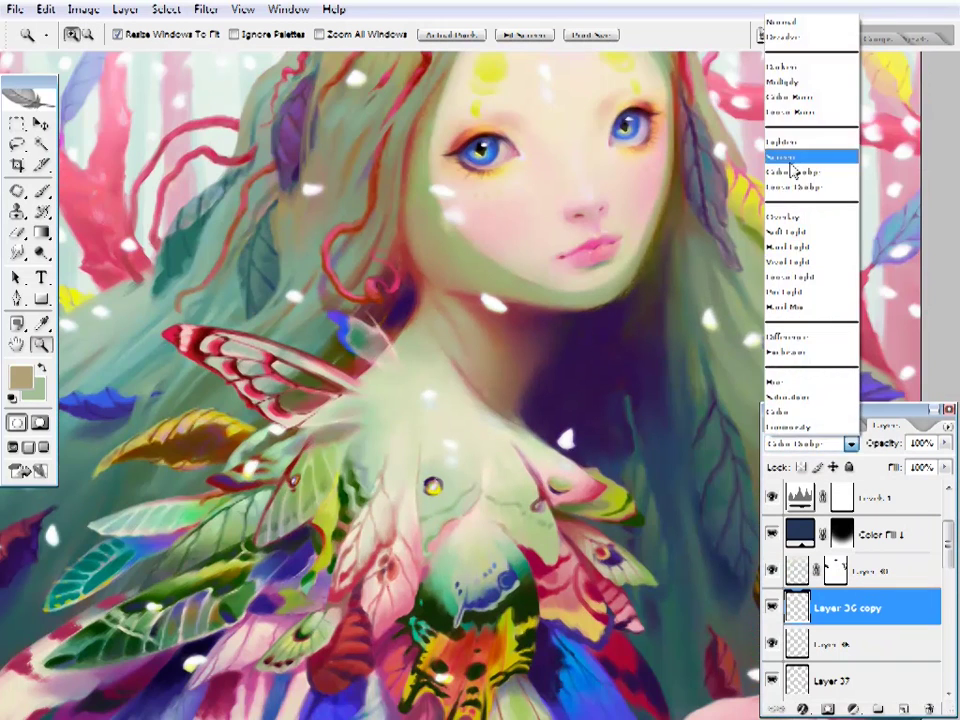
{"action": "left_click", "coordinate": [793, 160]}
{"action": "left_click", "coordinate": [810, 443]}
{"action": "left_click", "coordinate": [797, 216]}
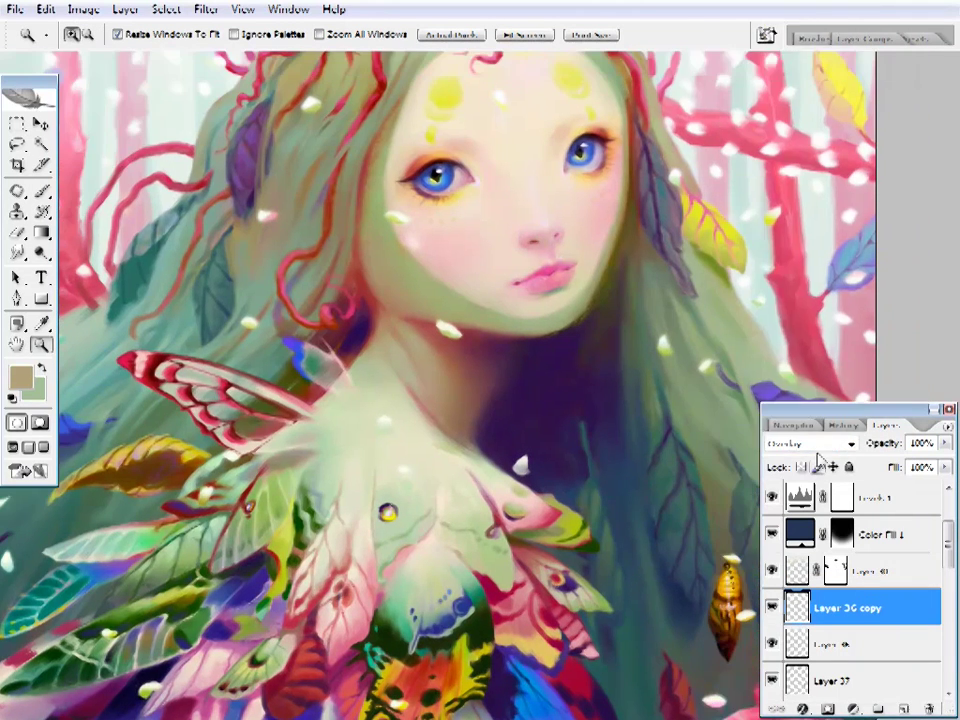
{"action": "left_click", "coordinate": [810, 443]}
{"action": "left_click", "coordinate": [800, 231]}
- Toggle the Layer 40 glow layers and compare the full painting with the face and chest
{"action": "right_click", "coordinate": [568, 321]}
{"action": "left_click", "coordinate": [615, 328]}
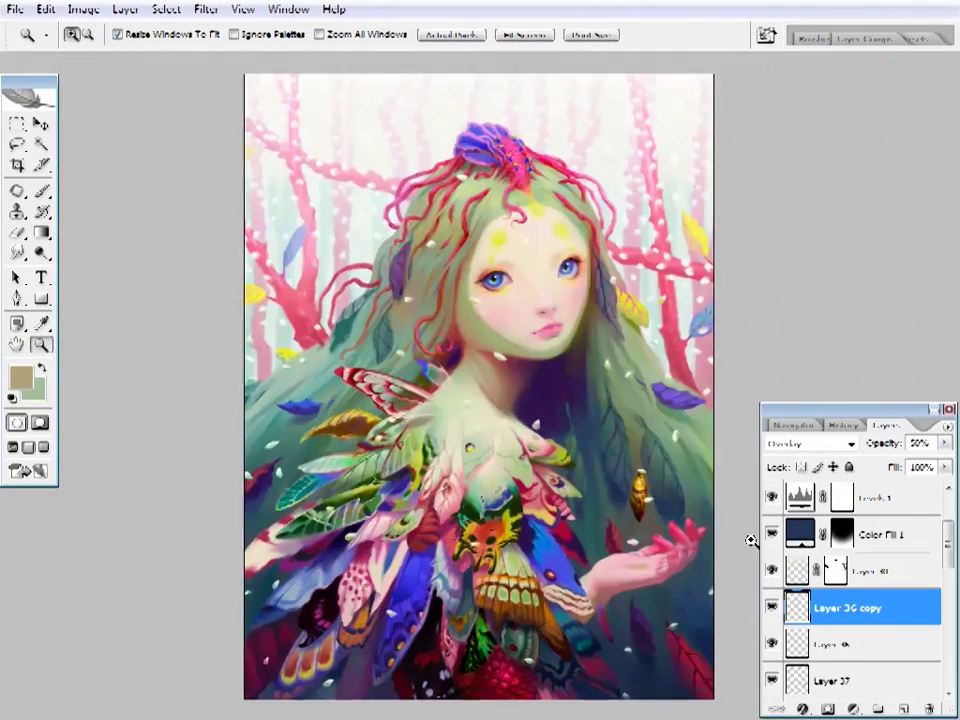
{"action": "left_click", "coordinate": [771, 607]}
{"action": "scroll", "coordinate": [770, 570], "scroll_direction": "up", "scroll_amount": 2}
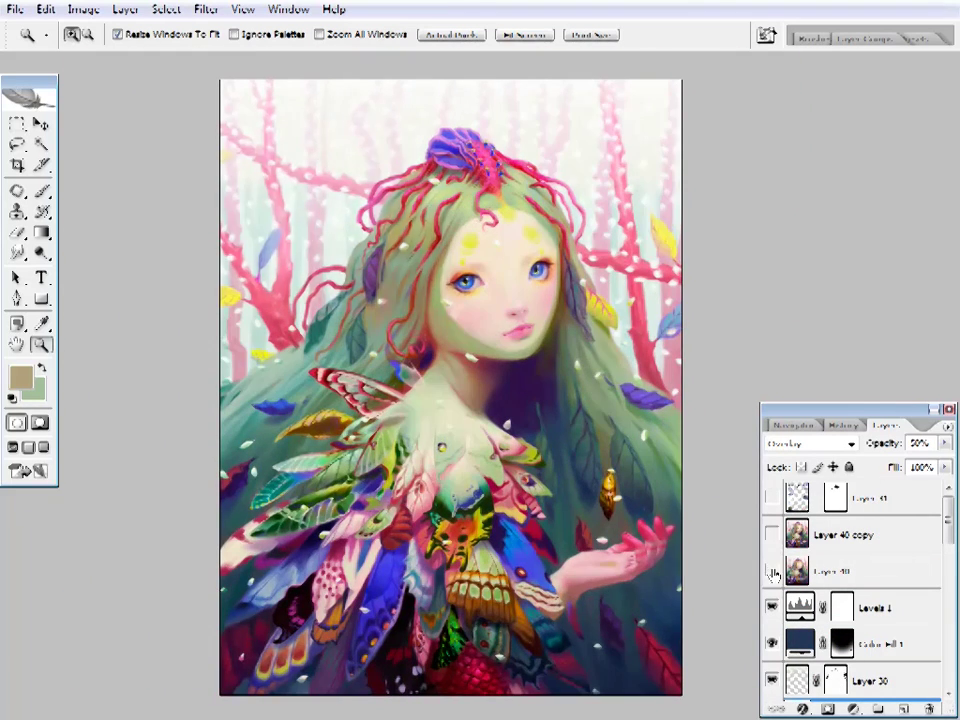
{"action": "left_click", "coordinate": [529, 347]}
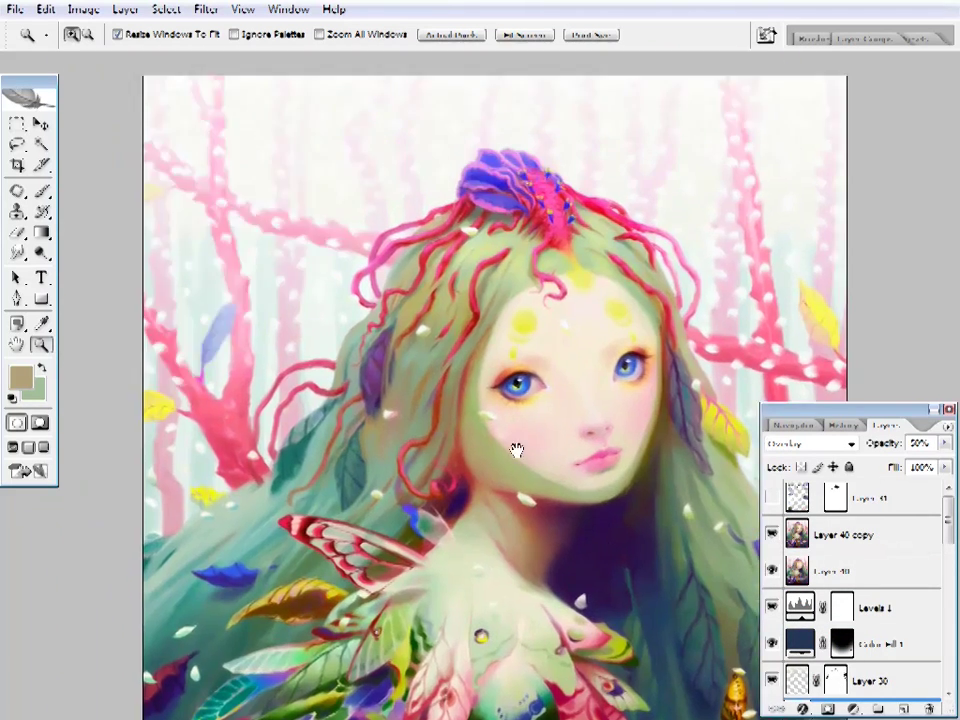
{"action": "right_click", "coordinate": [505, 380]}
{"action": "left_click", "coordinate": [525, 387]}
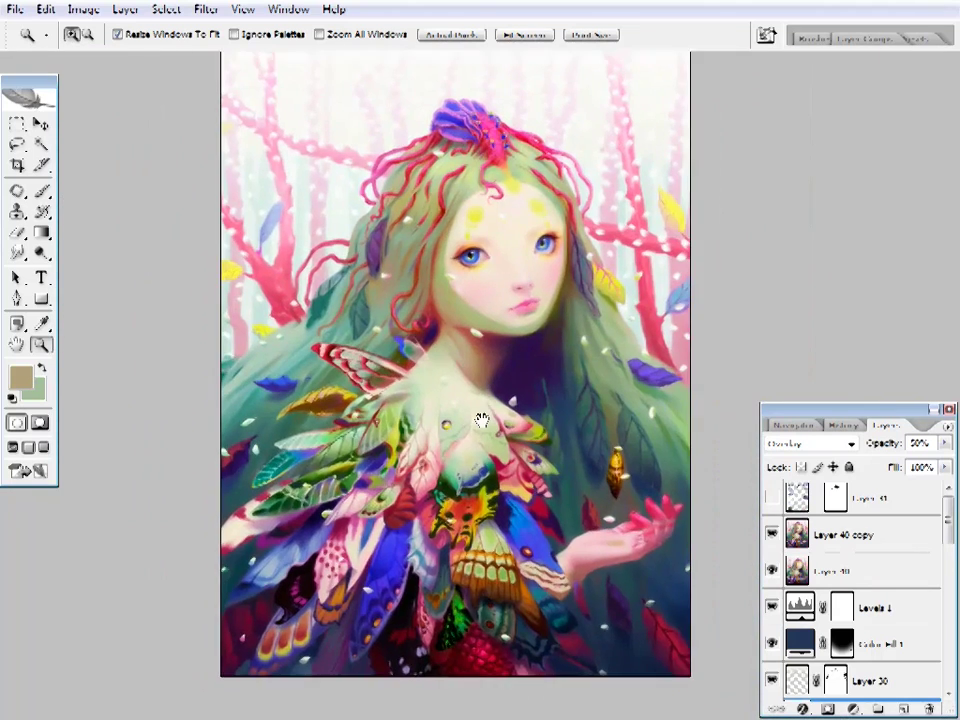
{"action": "left_click", "coordinate": [460, 420]}
{"action": "right_click", "coordinate": [456, 398]}
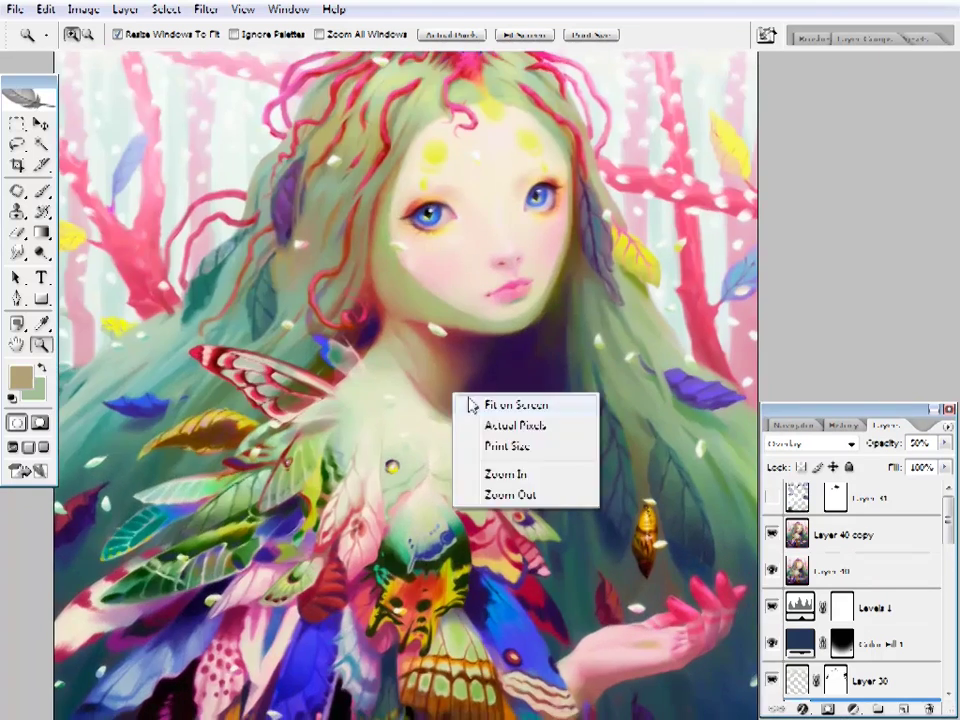